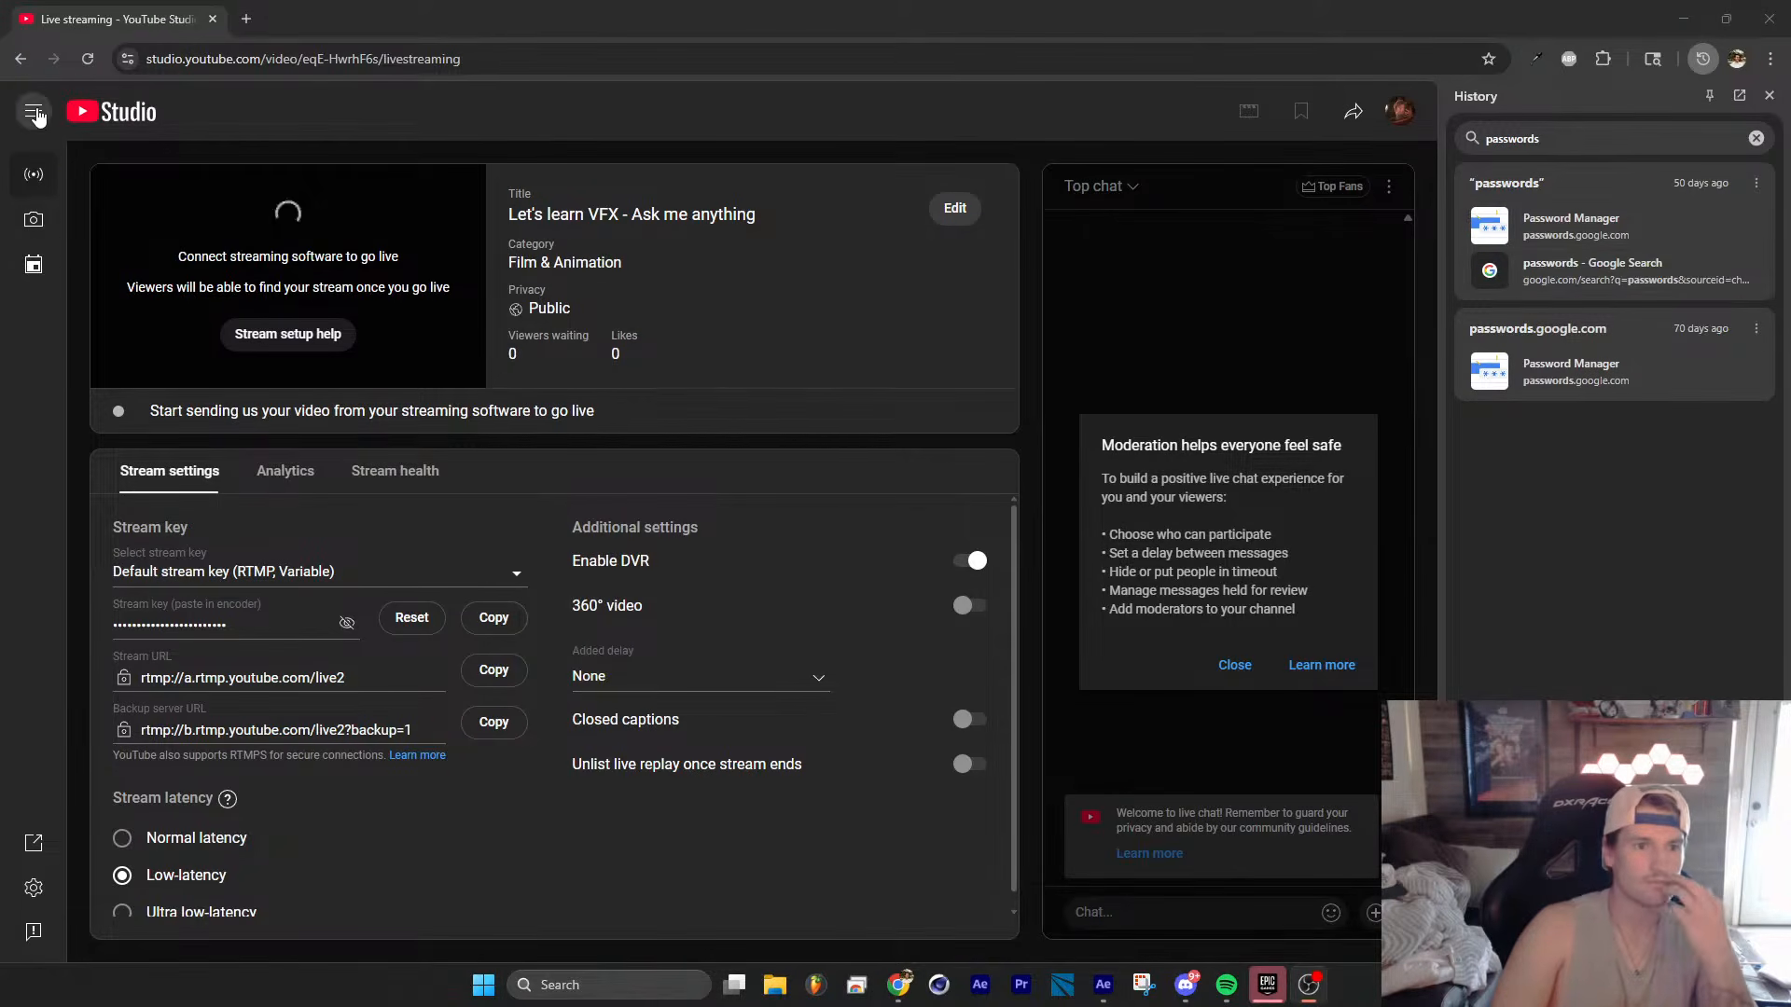
Step: Expand the Studio navigation sidebar, check the stream settings, and close the browser's History panel
{"action": "left_click", "coordinate": [34, 111]}
{"action": "left_click", "coordinate": [89, 182]}
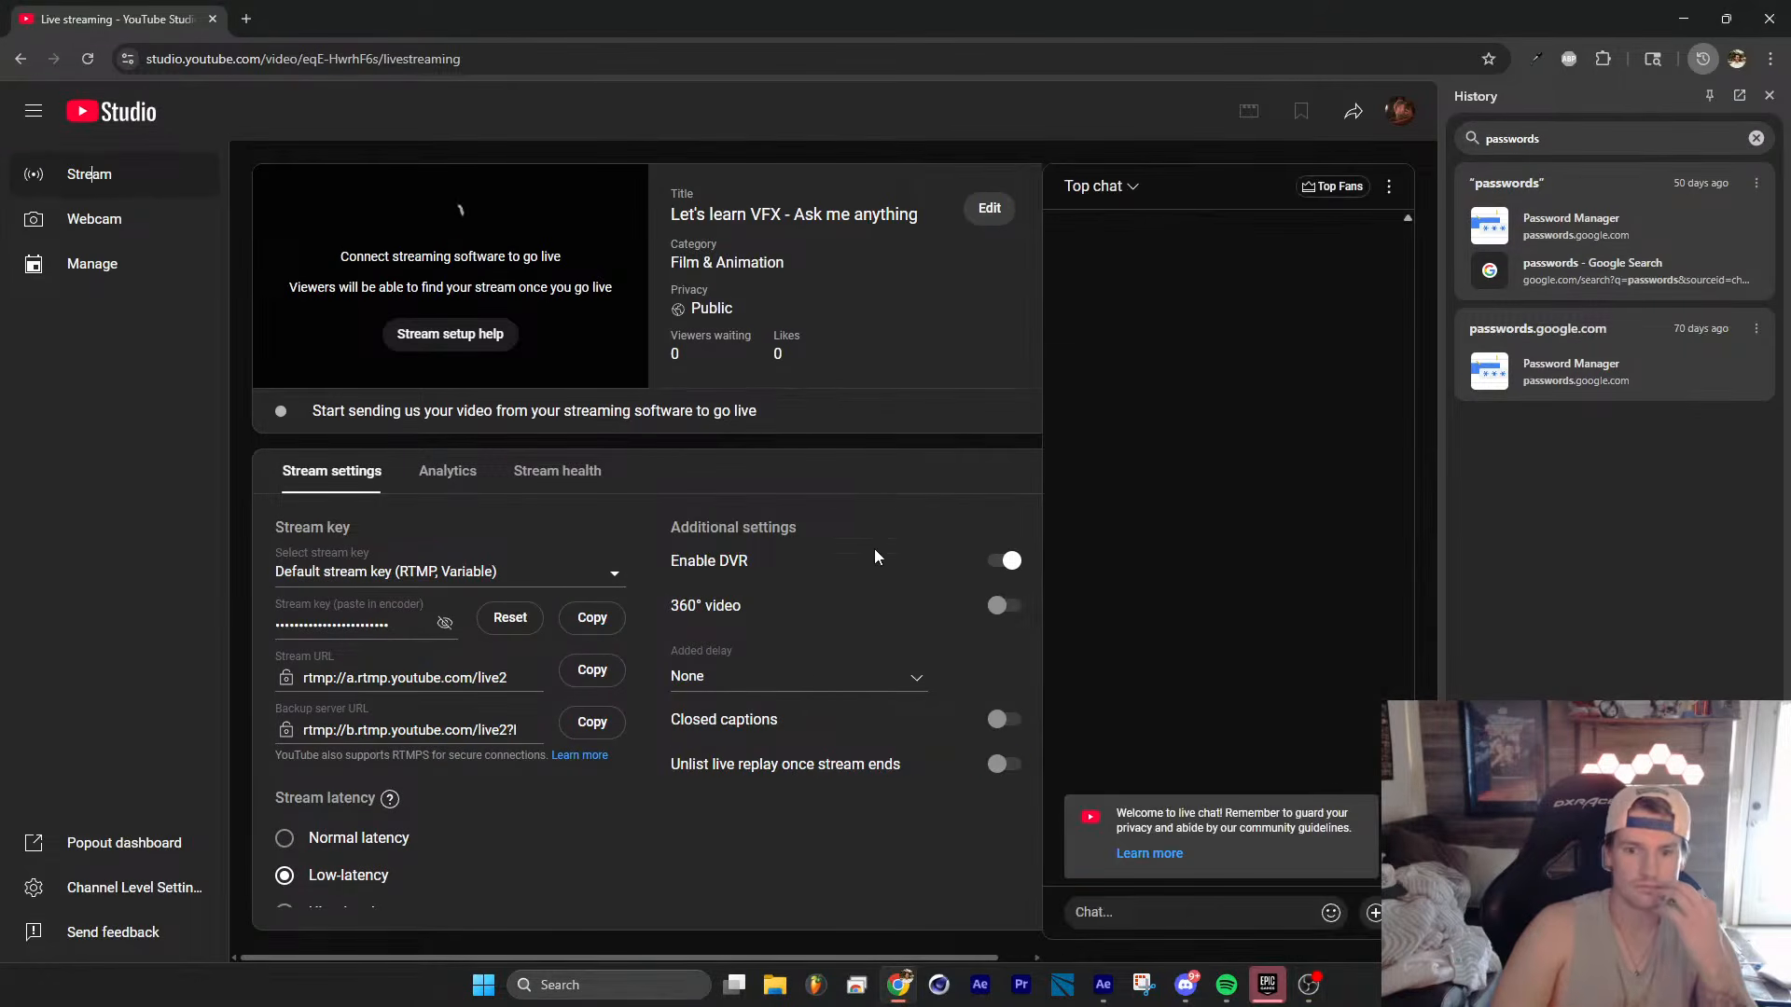
{"action": "scroll", "coordinate": [840, 652], "scroll_direction": "down", "scroll_amount": 1}
{"action": "scroll", "coordinate": [760, 825], "scroll_direction": "up", "scroll_amount": 1}
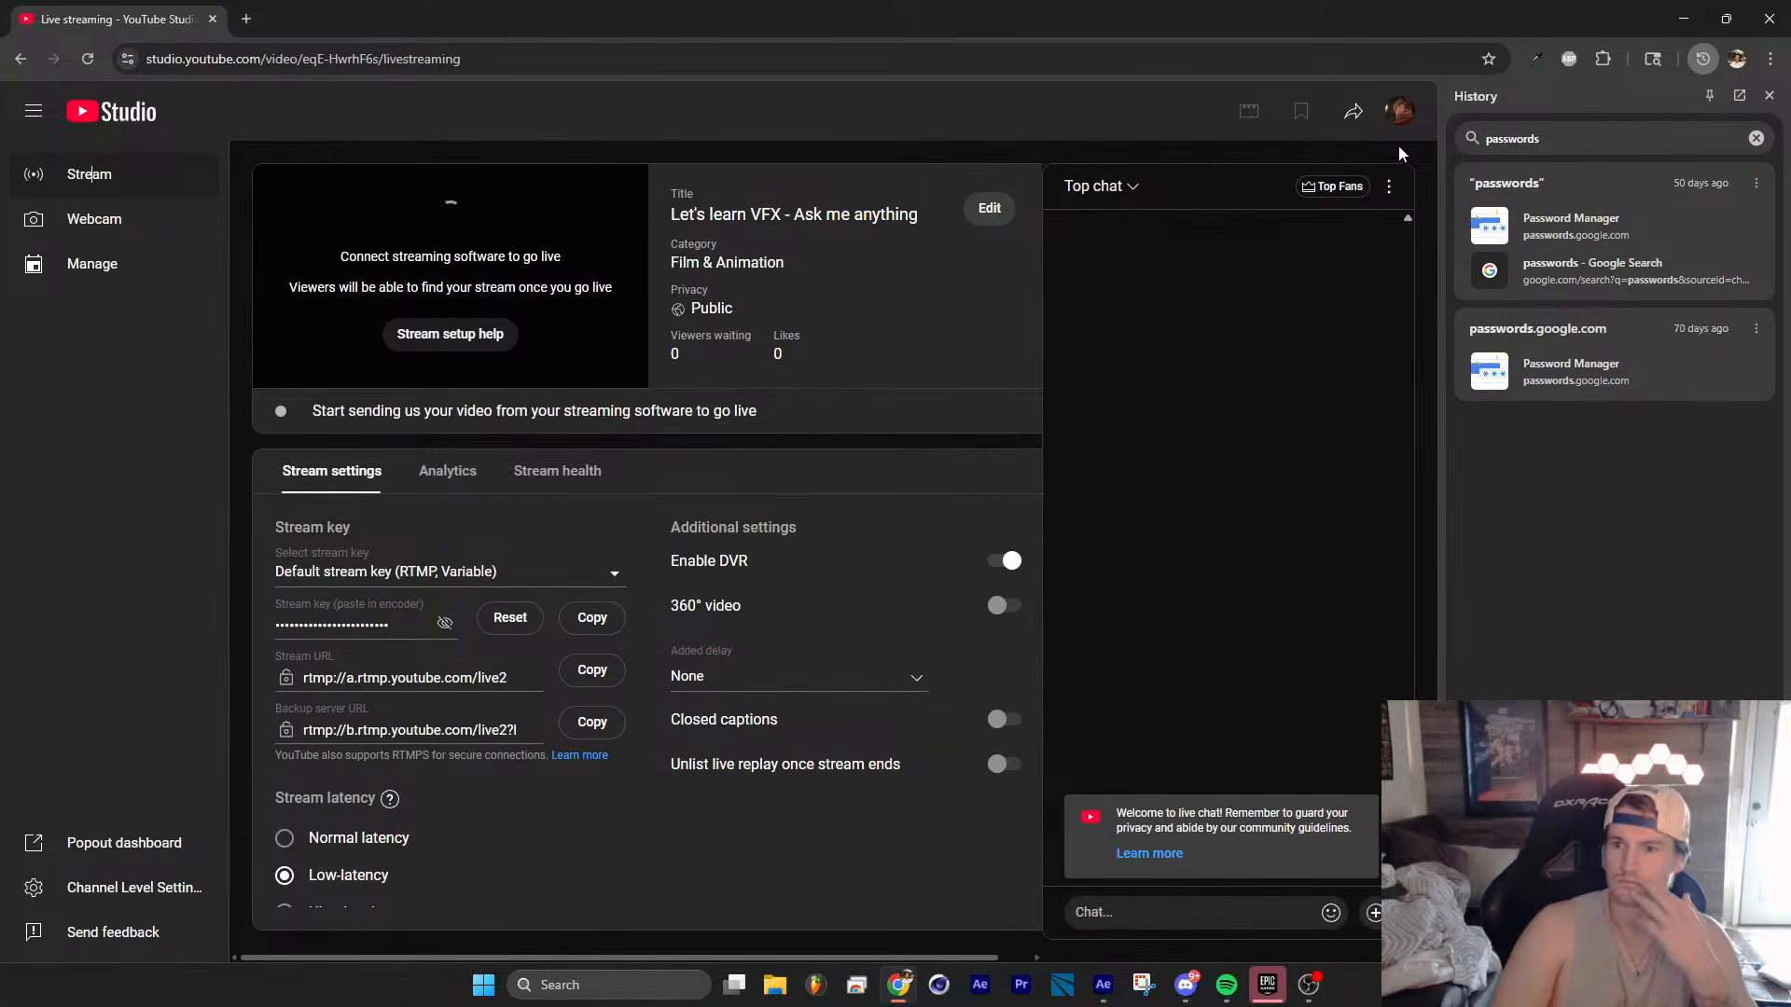
{"action": "left_click", "coordinate": [1769, 95]}
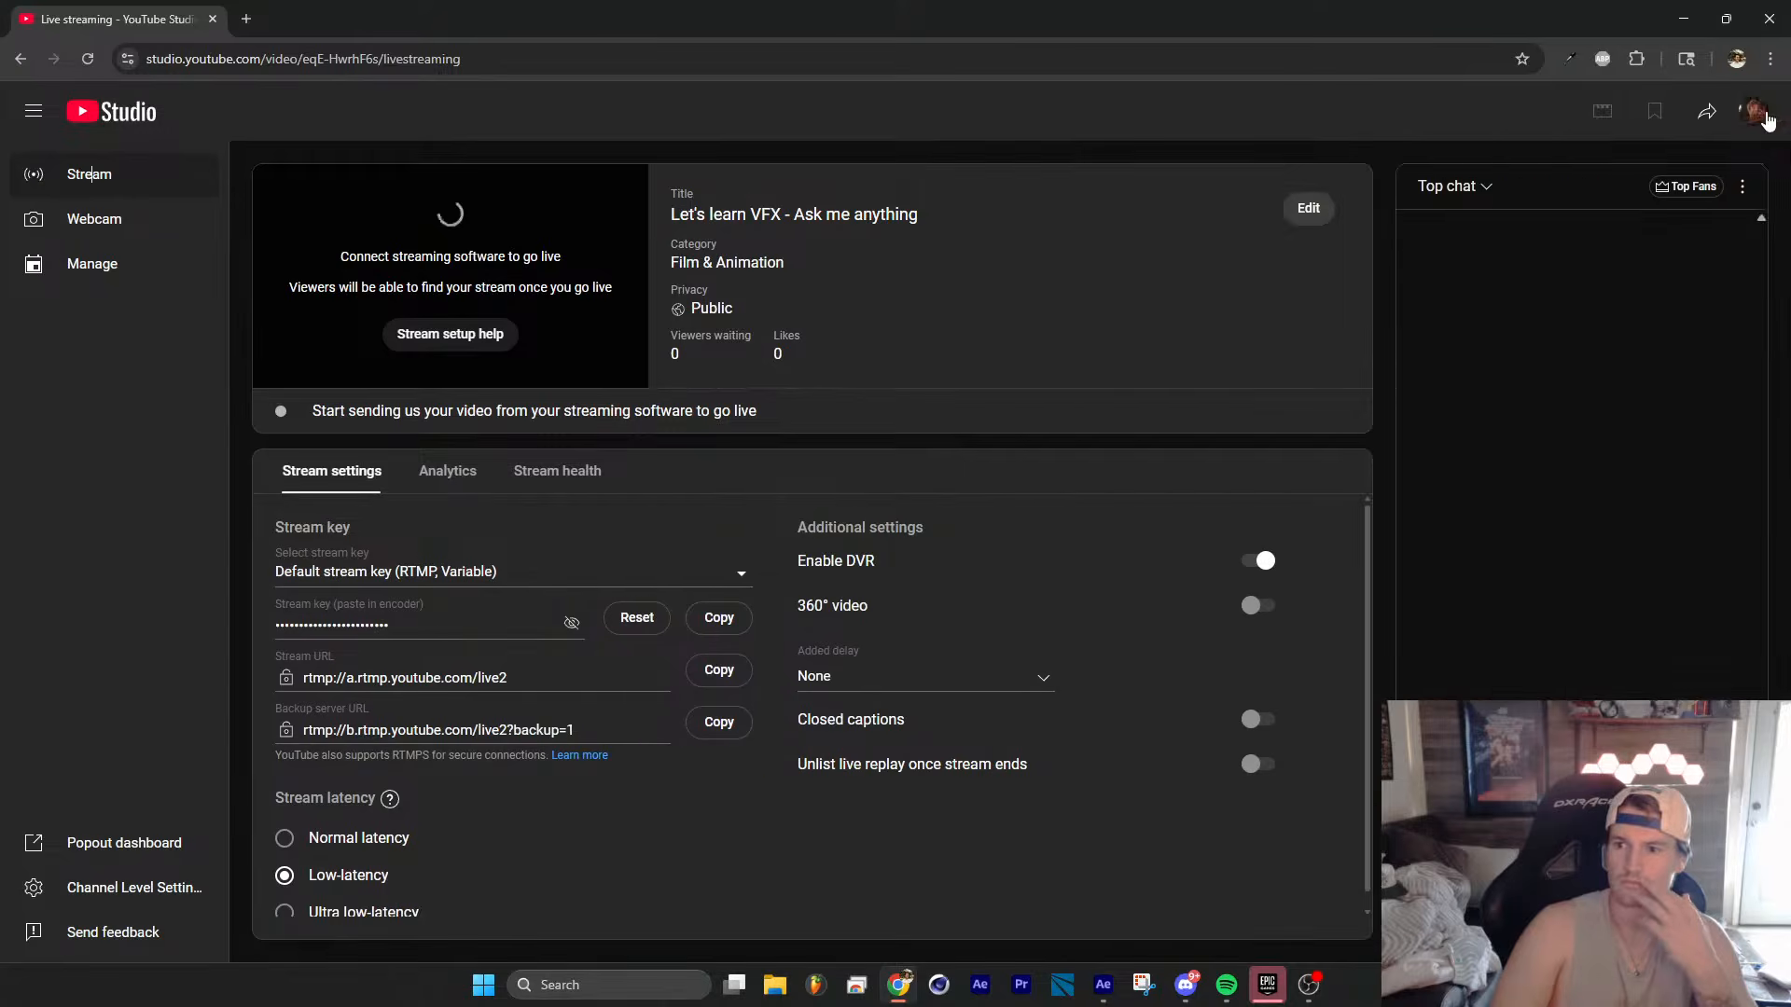
Step: Go to the channel's Live section on YouTube and open the "Let's learn VFX - Ask me anything" stream
{"action": "left_click", "coordinate": [1754, 111]}
{"action": "left_click", "coordinate": [1619, 224]}
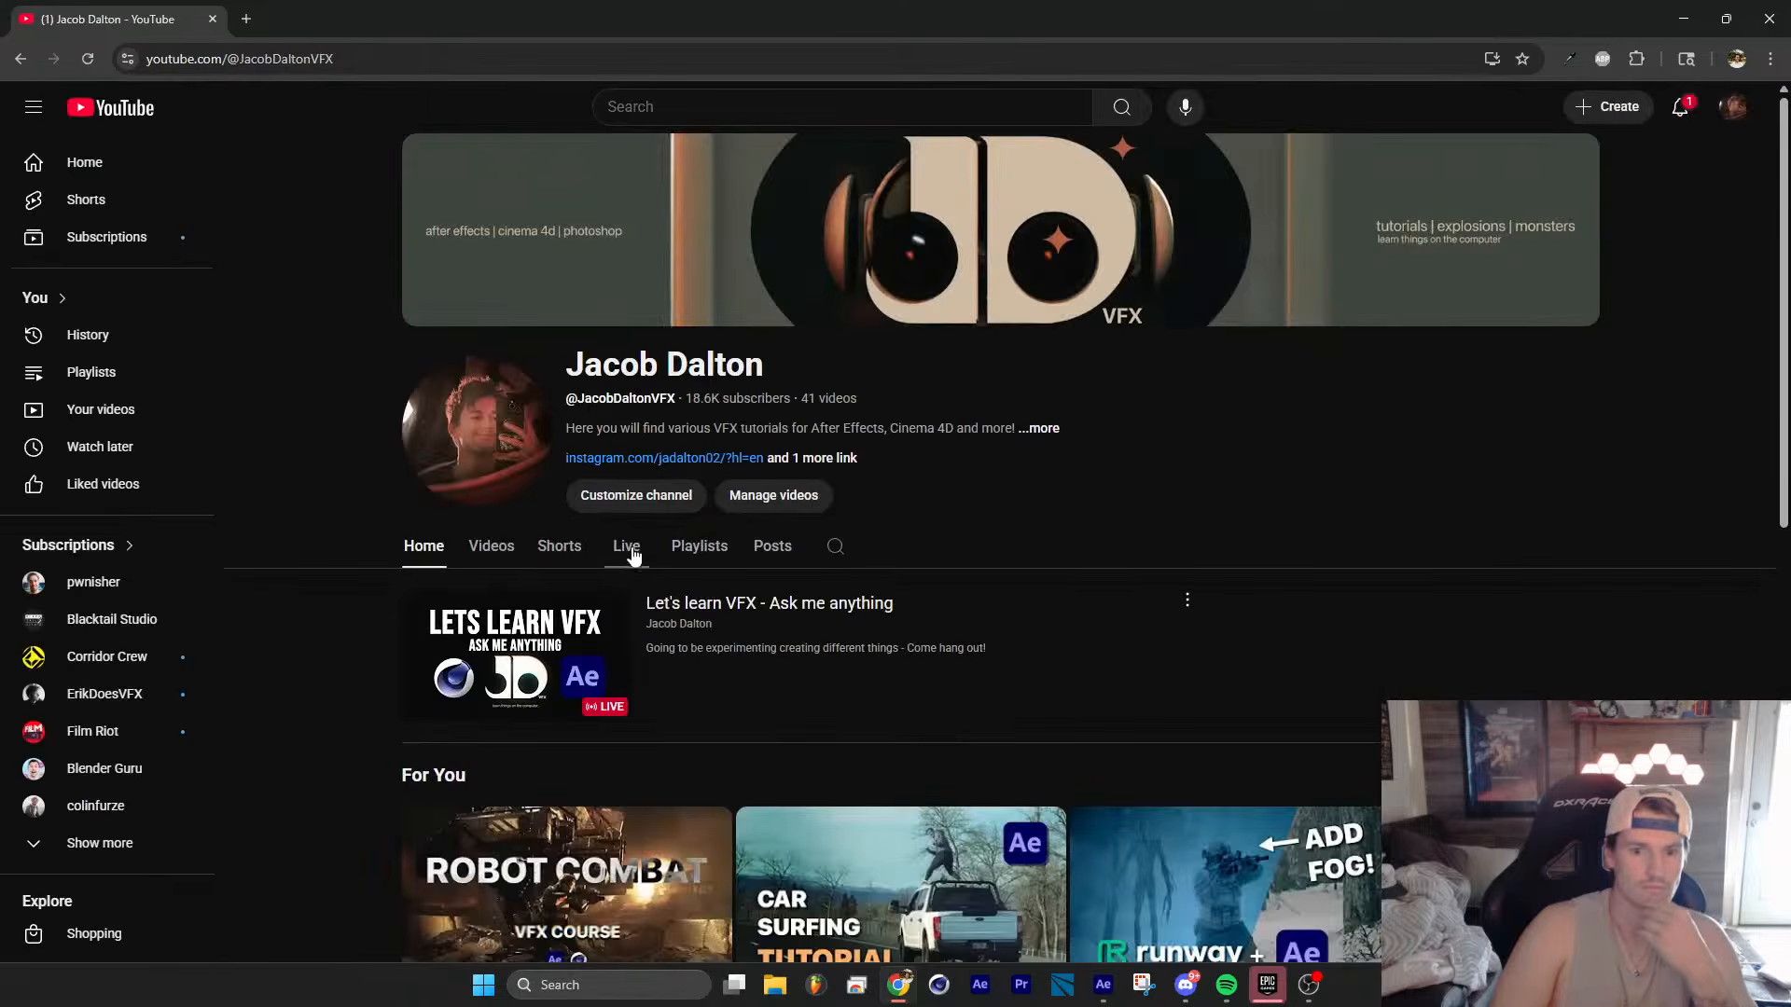
{"action": "left_click", "coordinate": [626, 546]}
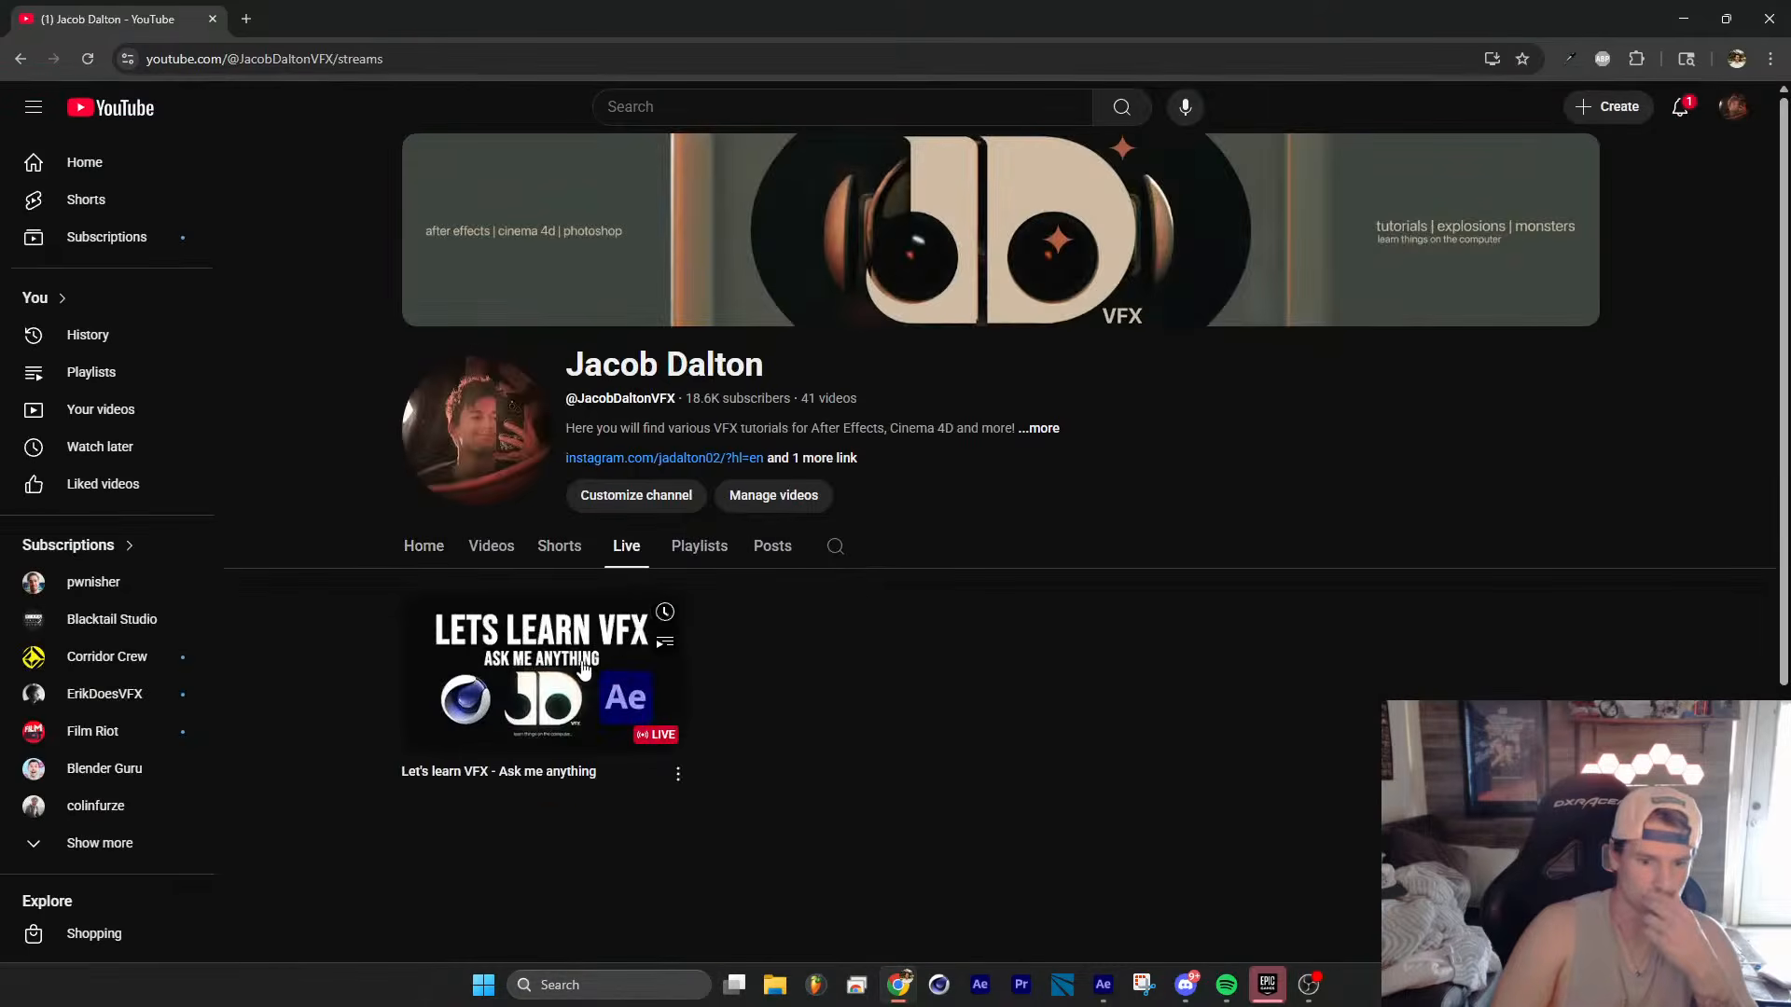
{"action": "left_click", "coordinate": [584, 670]}
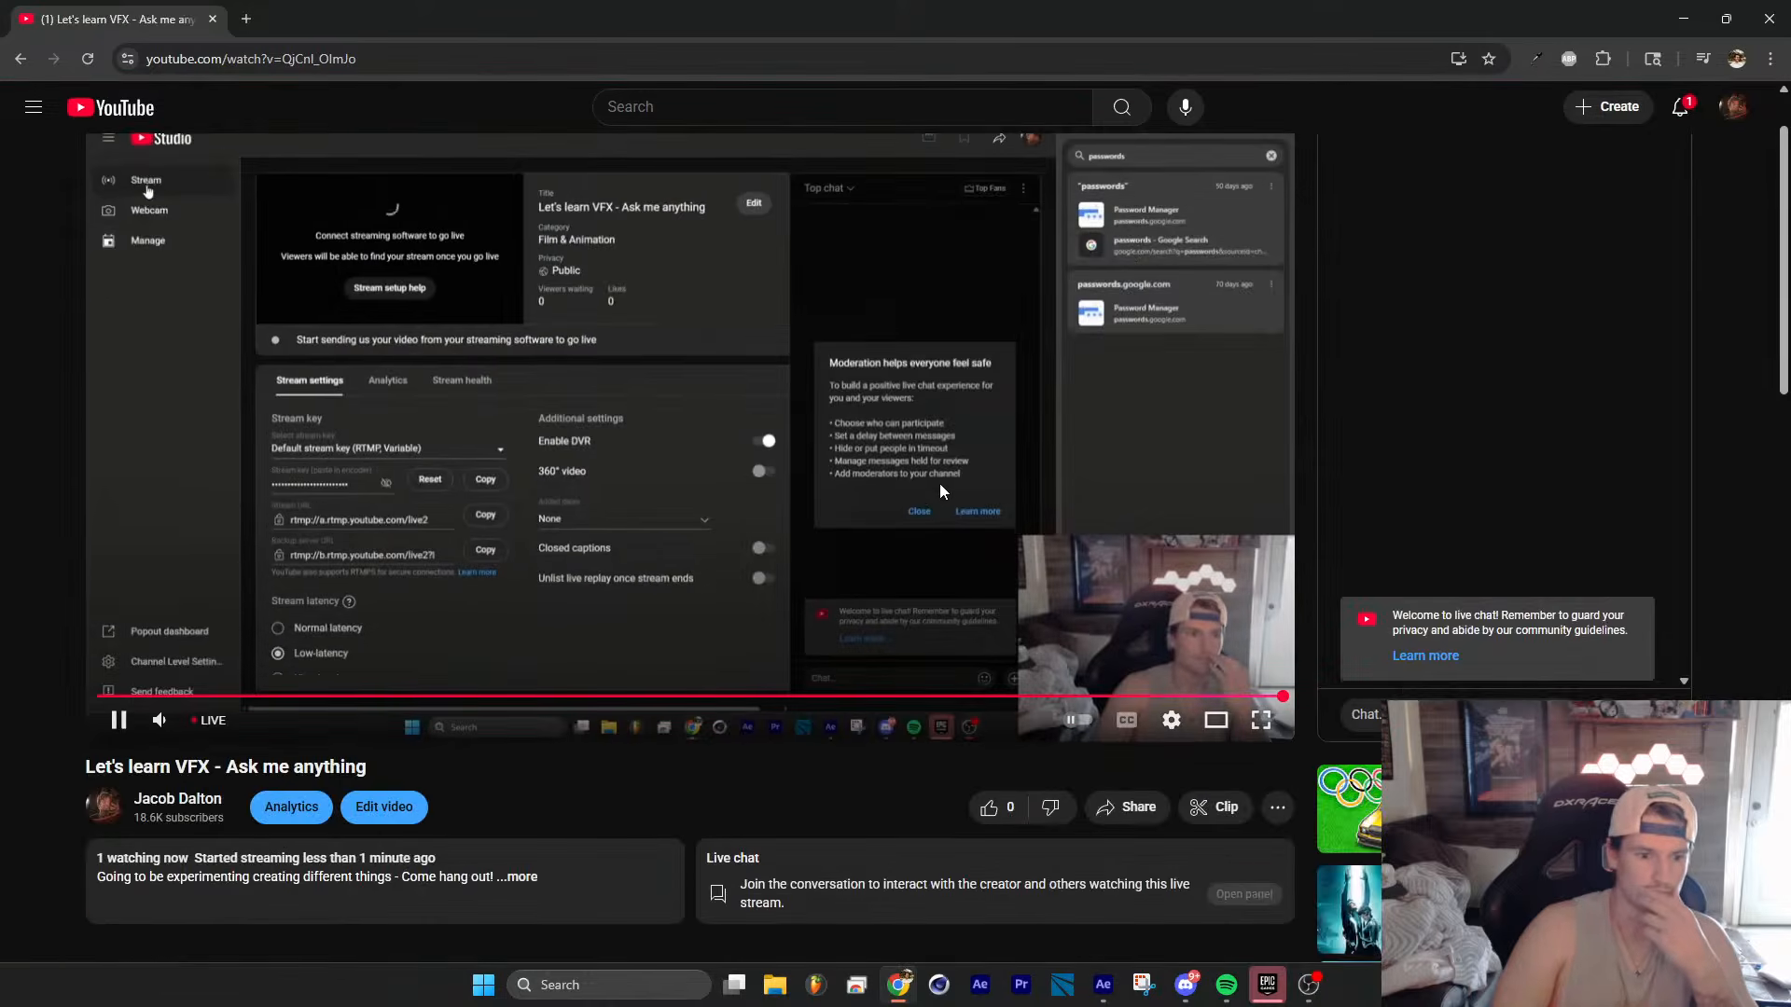
Step: Switch to After Effects and open the recent project TextExperiment.aep, discarding changes to the untitled project
{"action": "key", "text": "alt+Tab"}
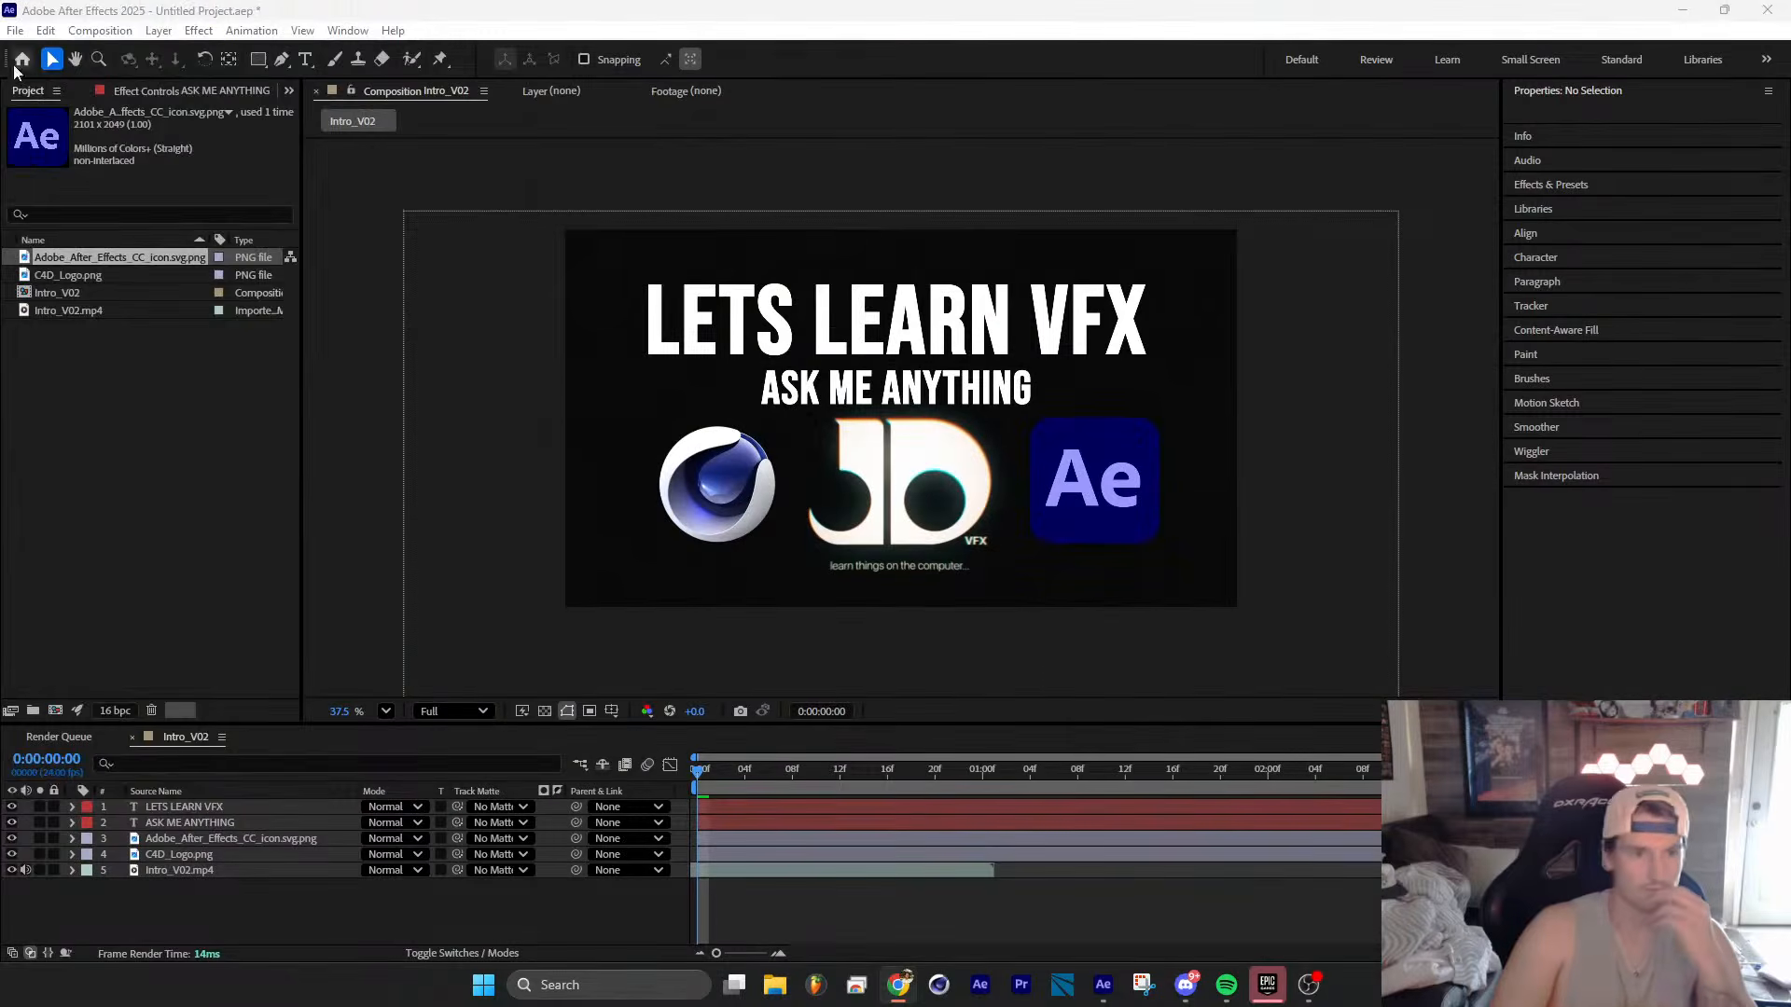
{"action": "left_click", "coordinate": [17, 31]}
{"action": "mouse_move", "coordinate": [140, 113]}
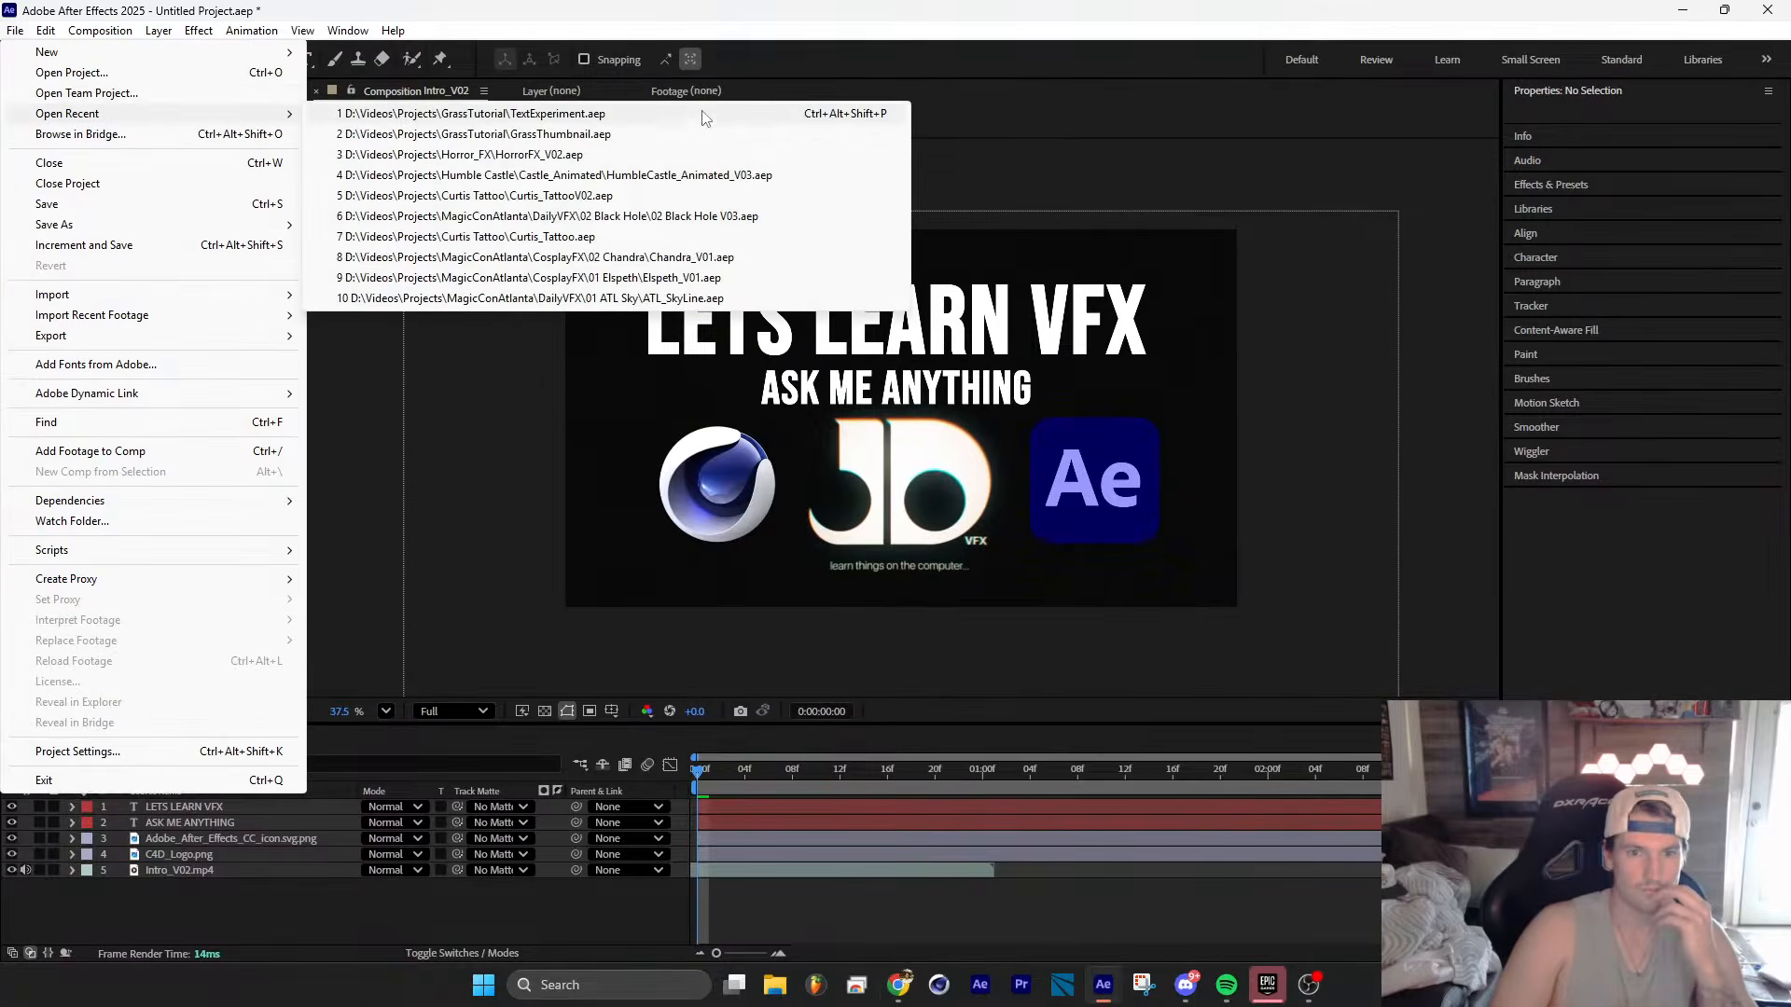
{"action": "left_click", "coordinate": [634, 117]}
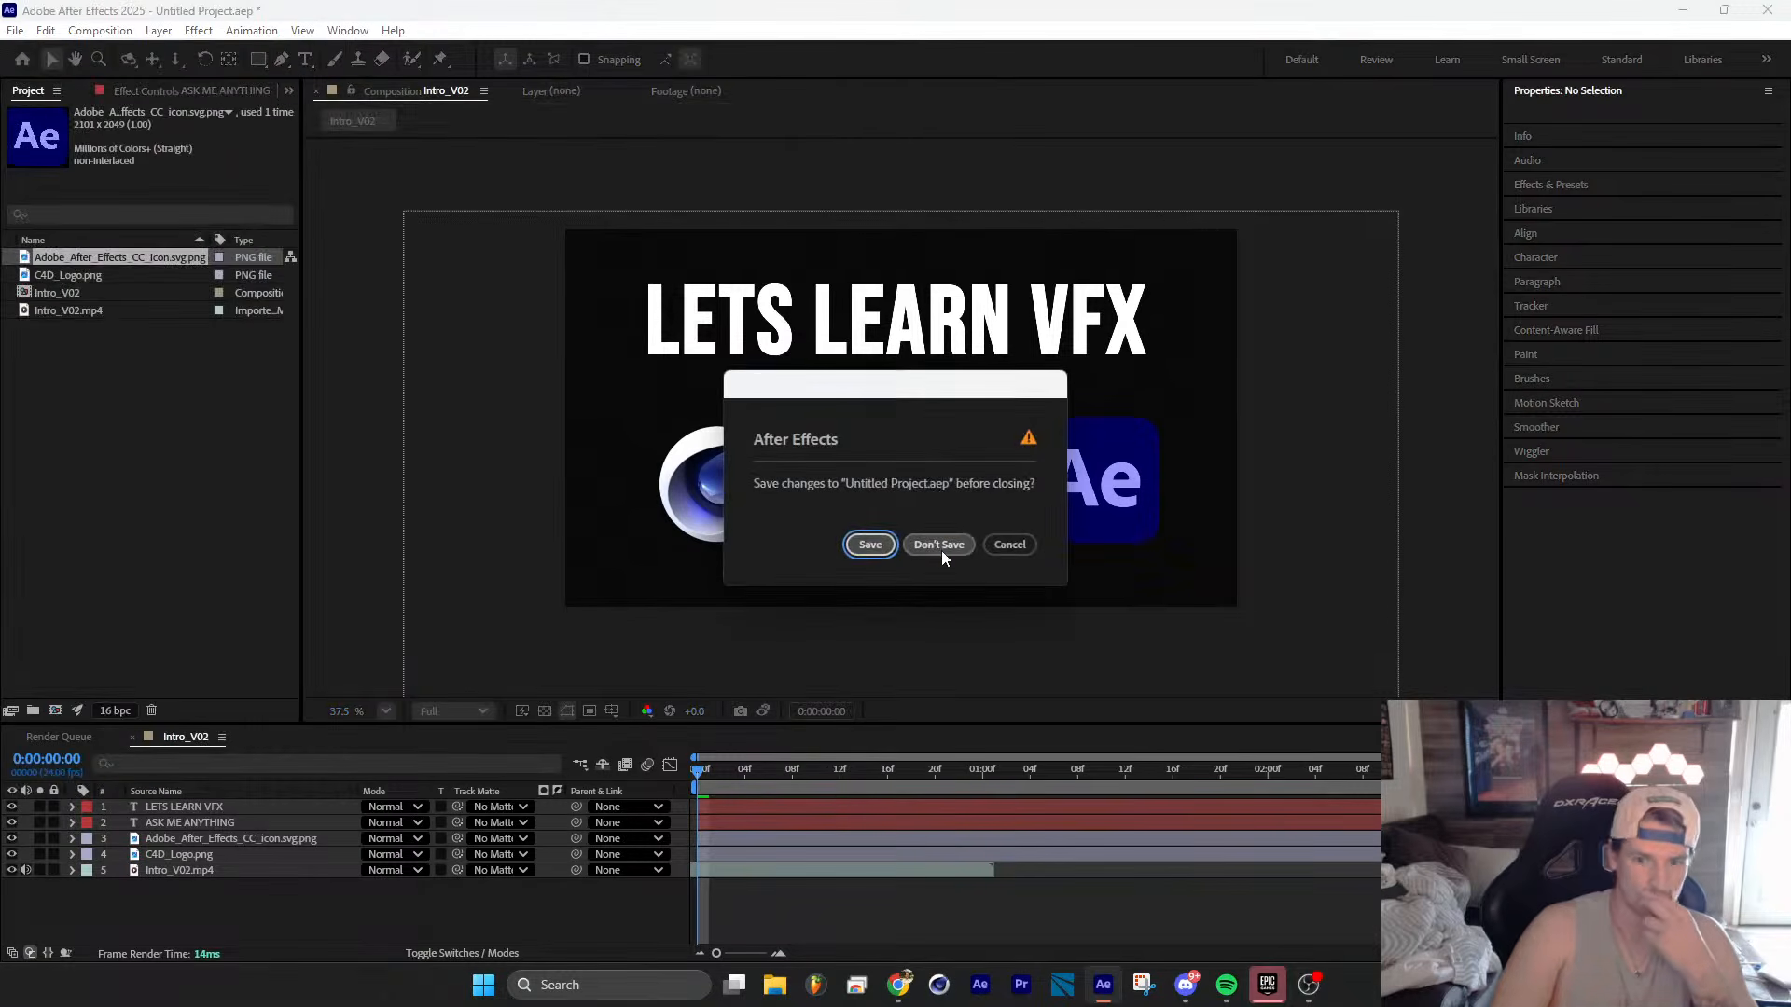
{"action": "left_click", "coordinate": [939, 545]}
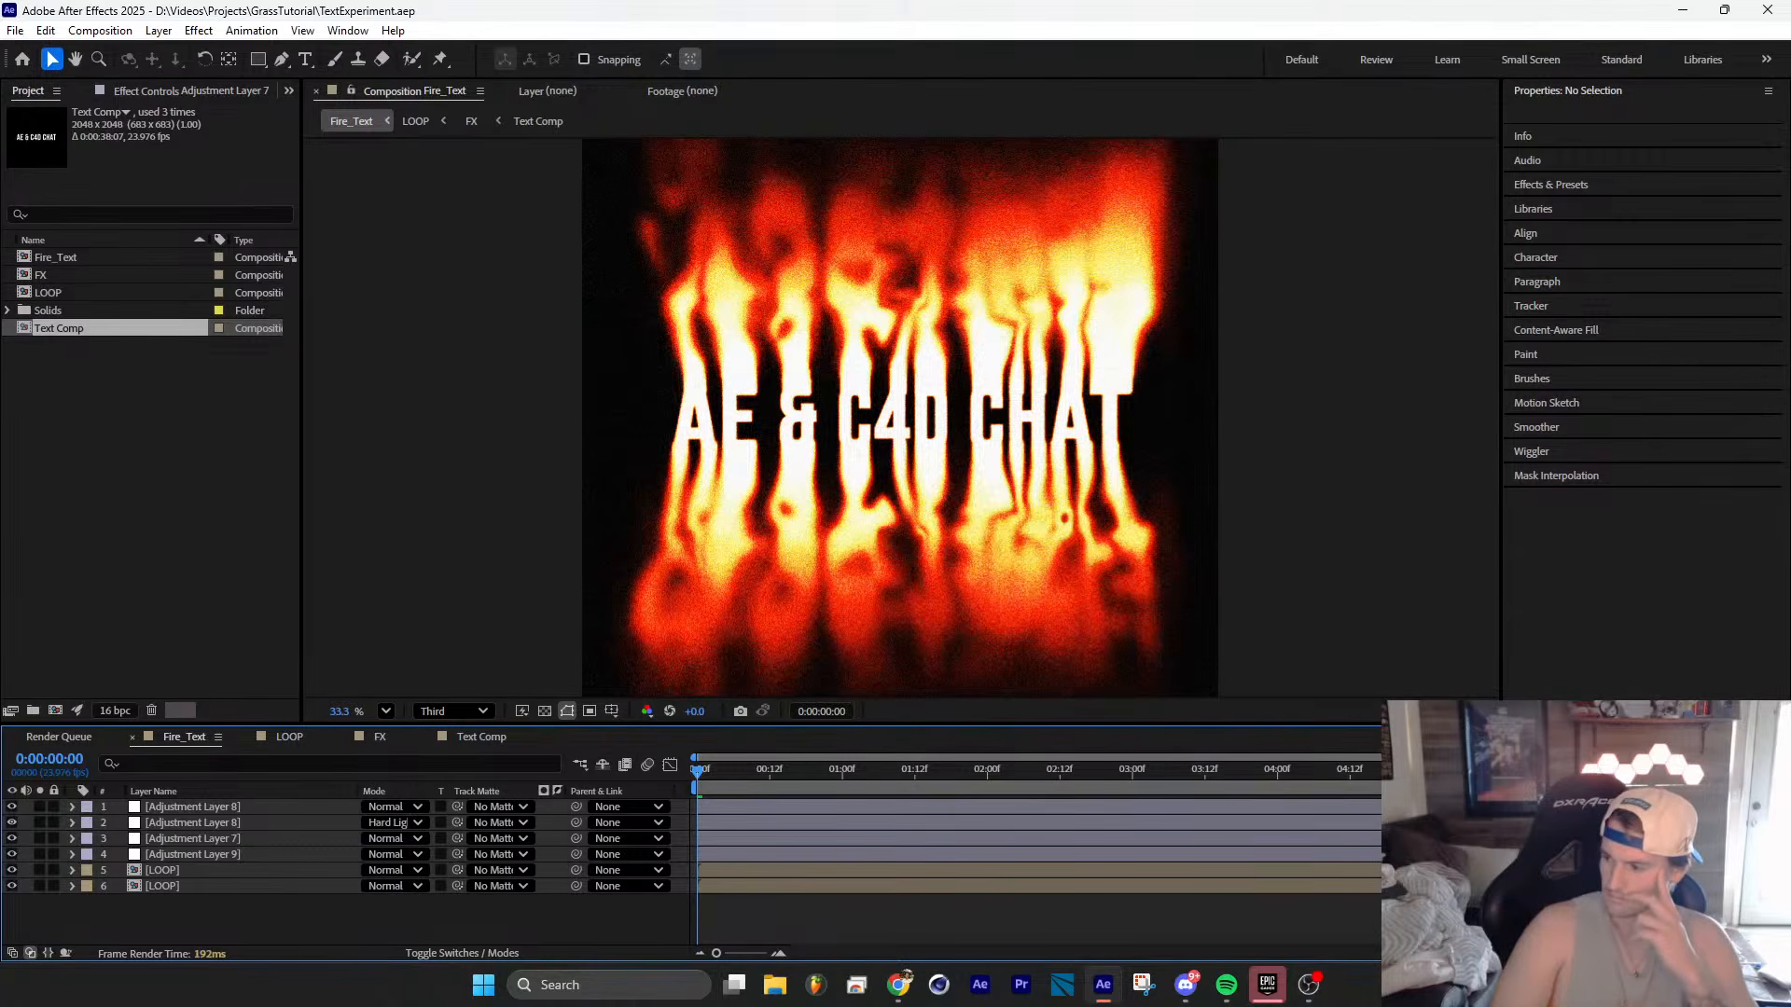
Step: Play a preview of the Fire_Text composition from the start
{"action": "left_click", "coordinate": [898, 984]}
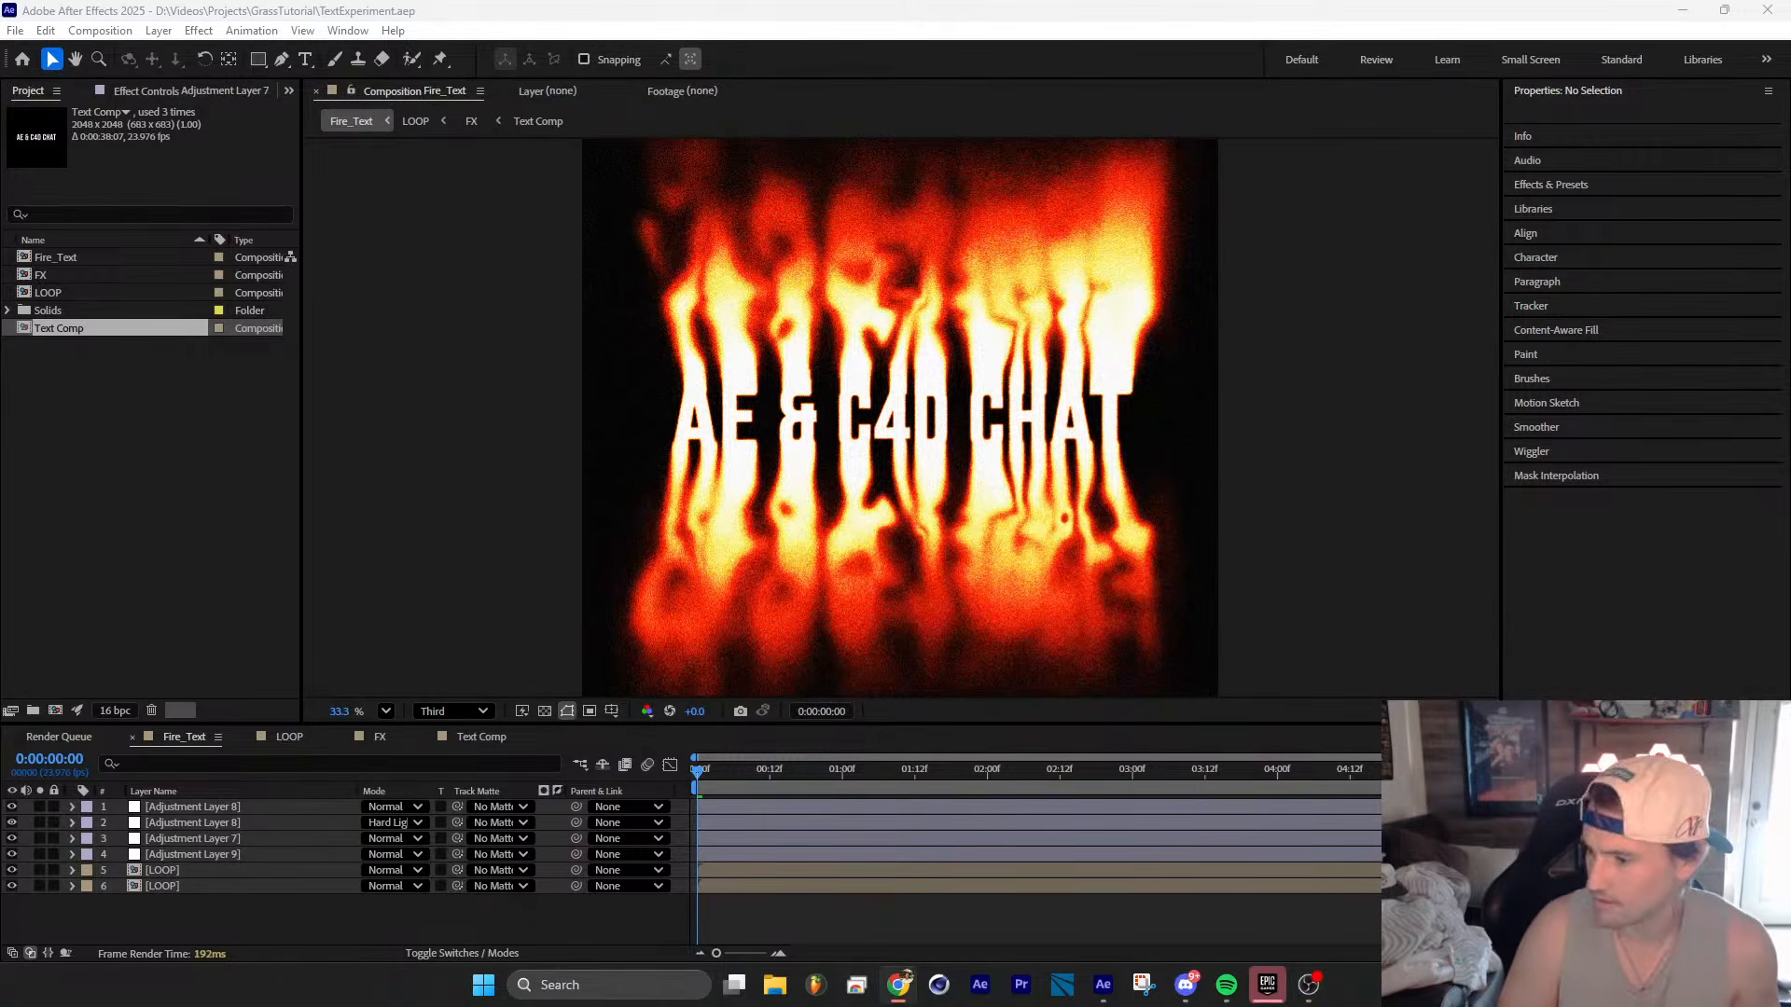
{"action": "left_click", "coordinate": [712, 779]}
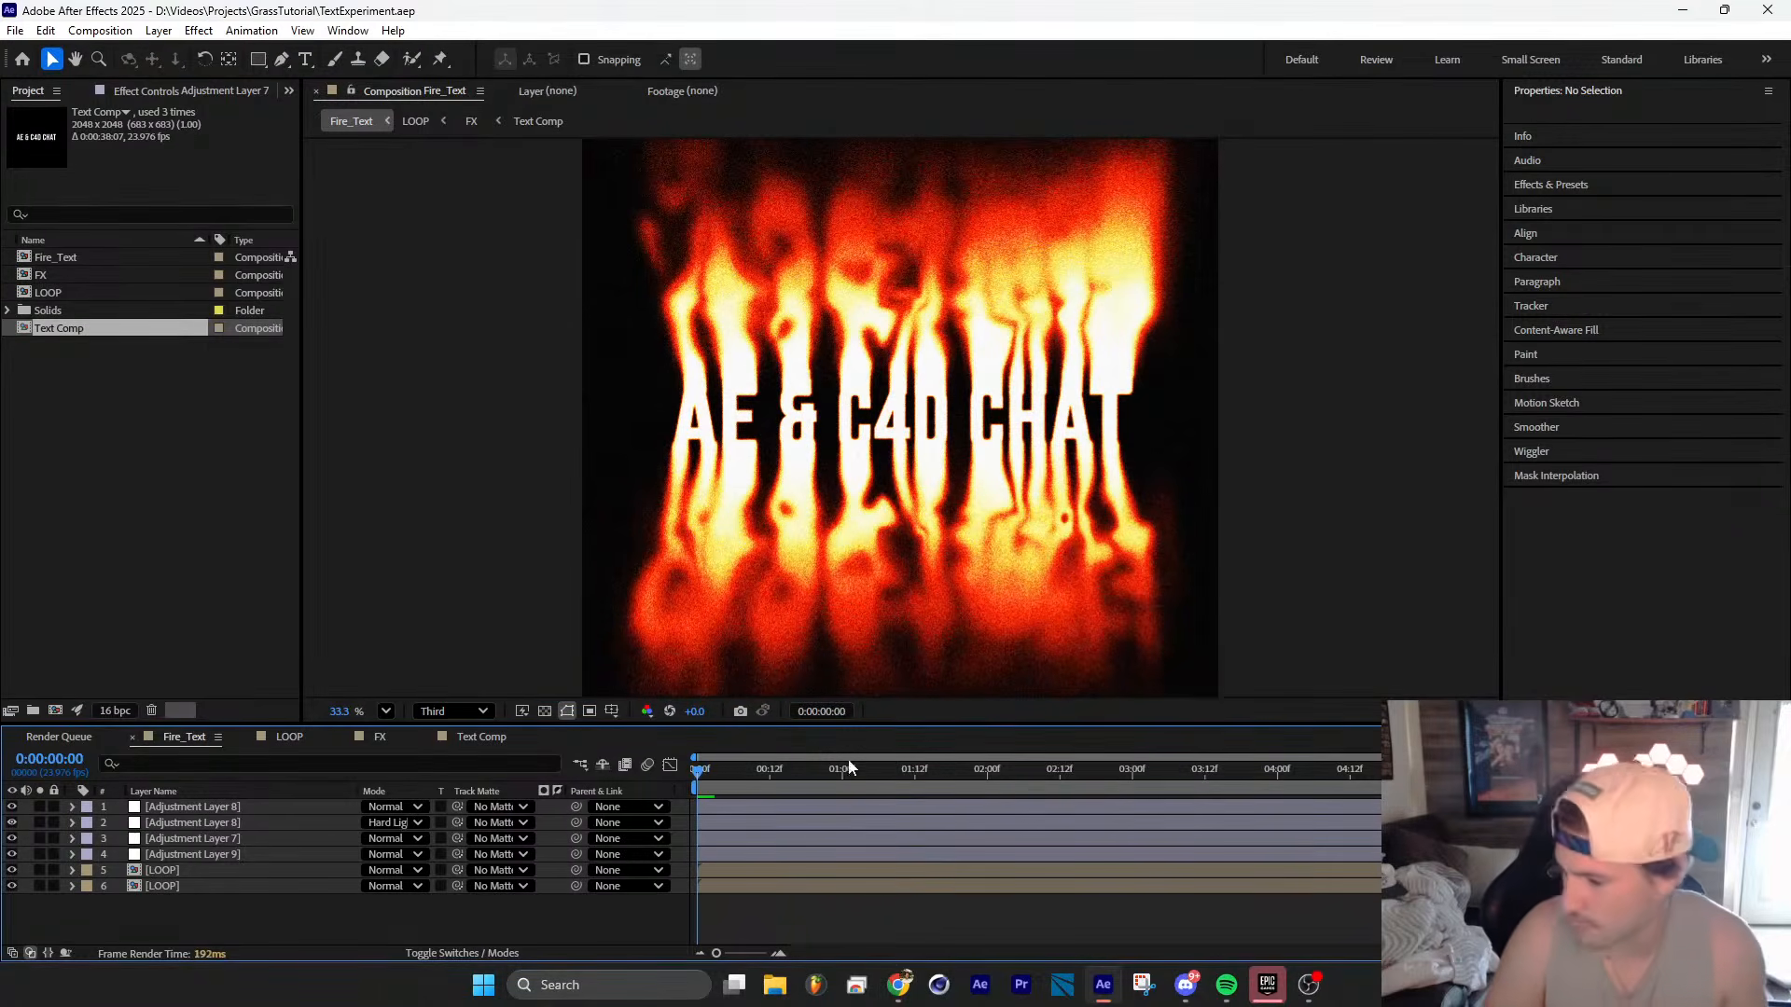
{"action": "key", "text": "space"}
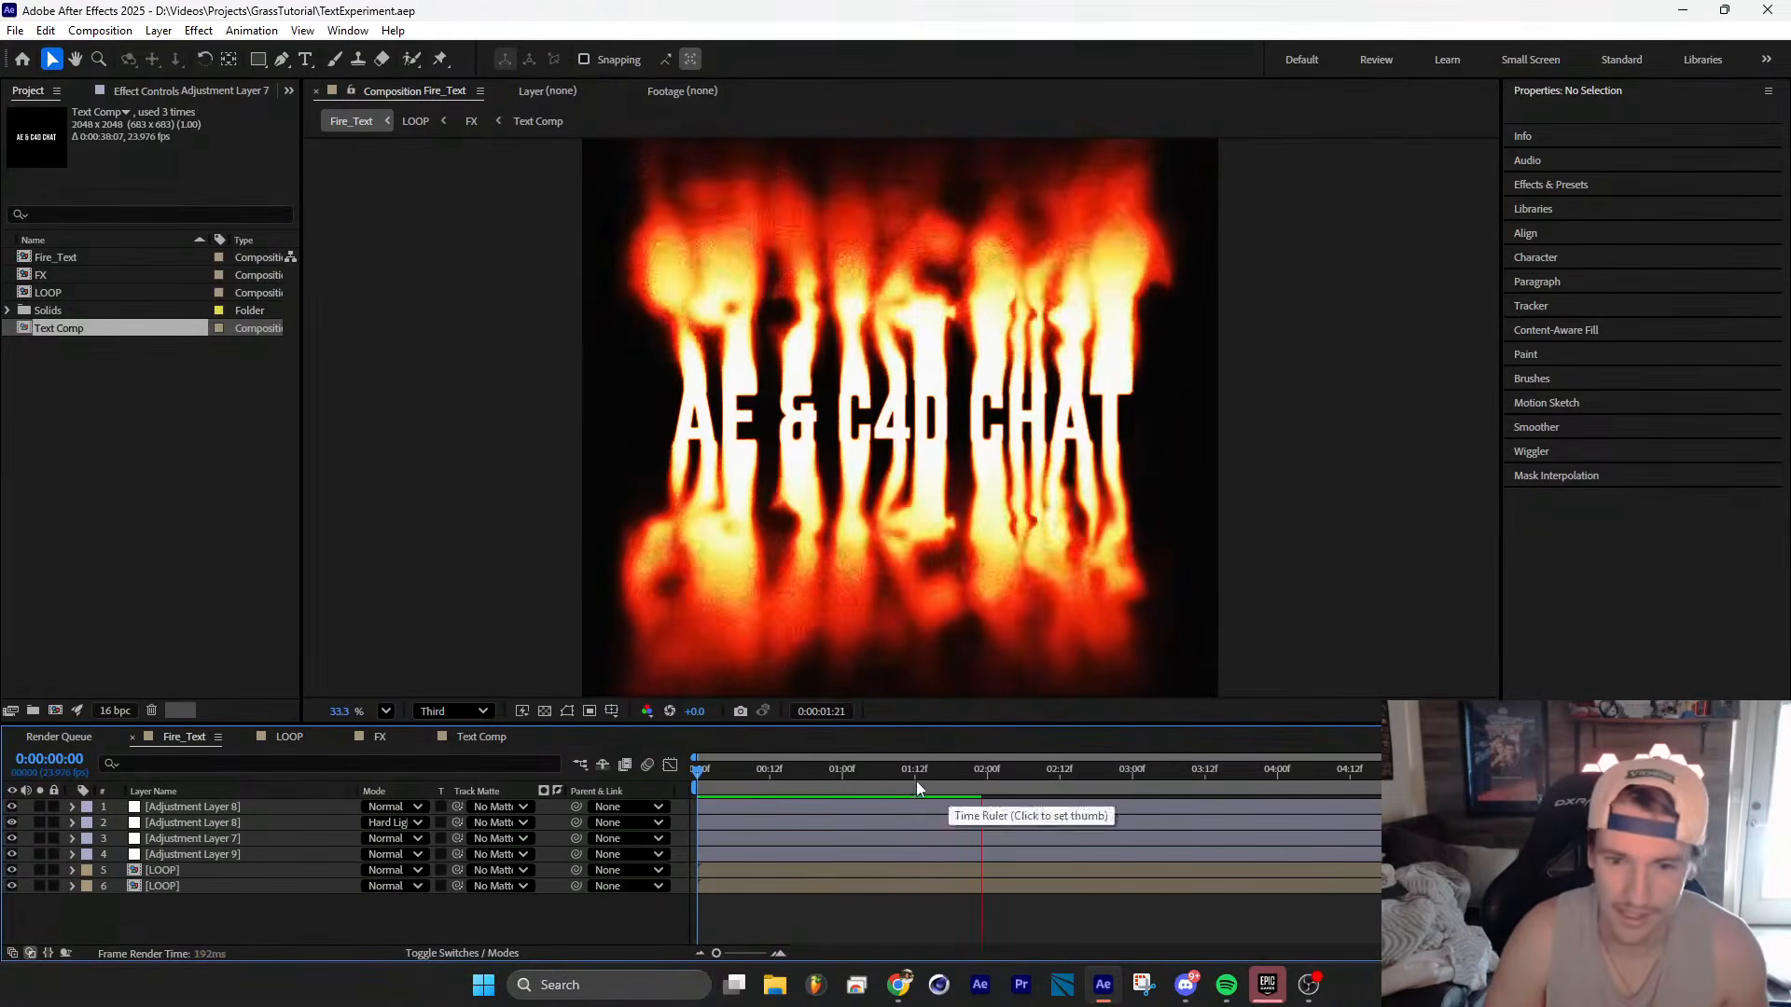
Step: In the Text Comp composition, change the text layer's wording to "Anything"
{"action": "left_click", "coordinate": [481, 737]}
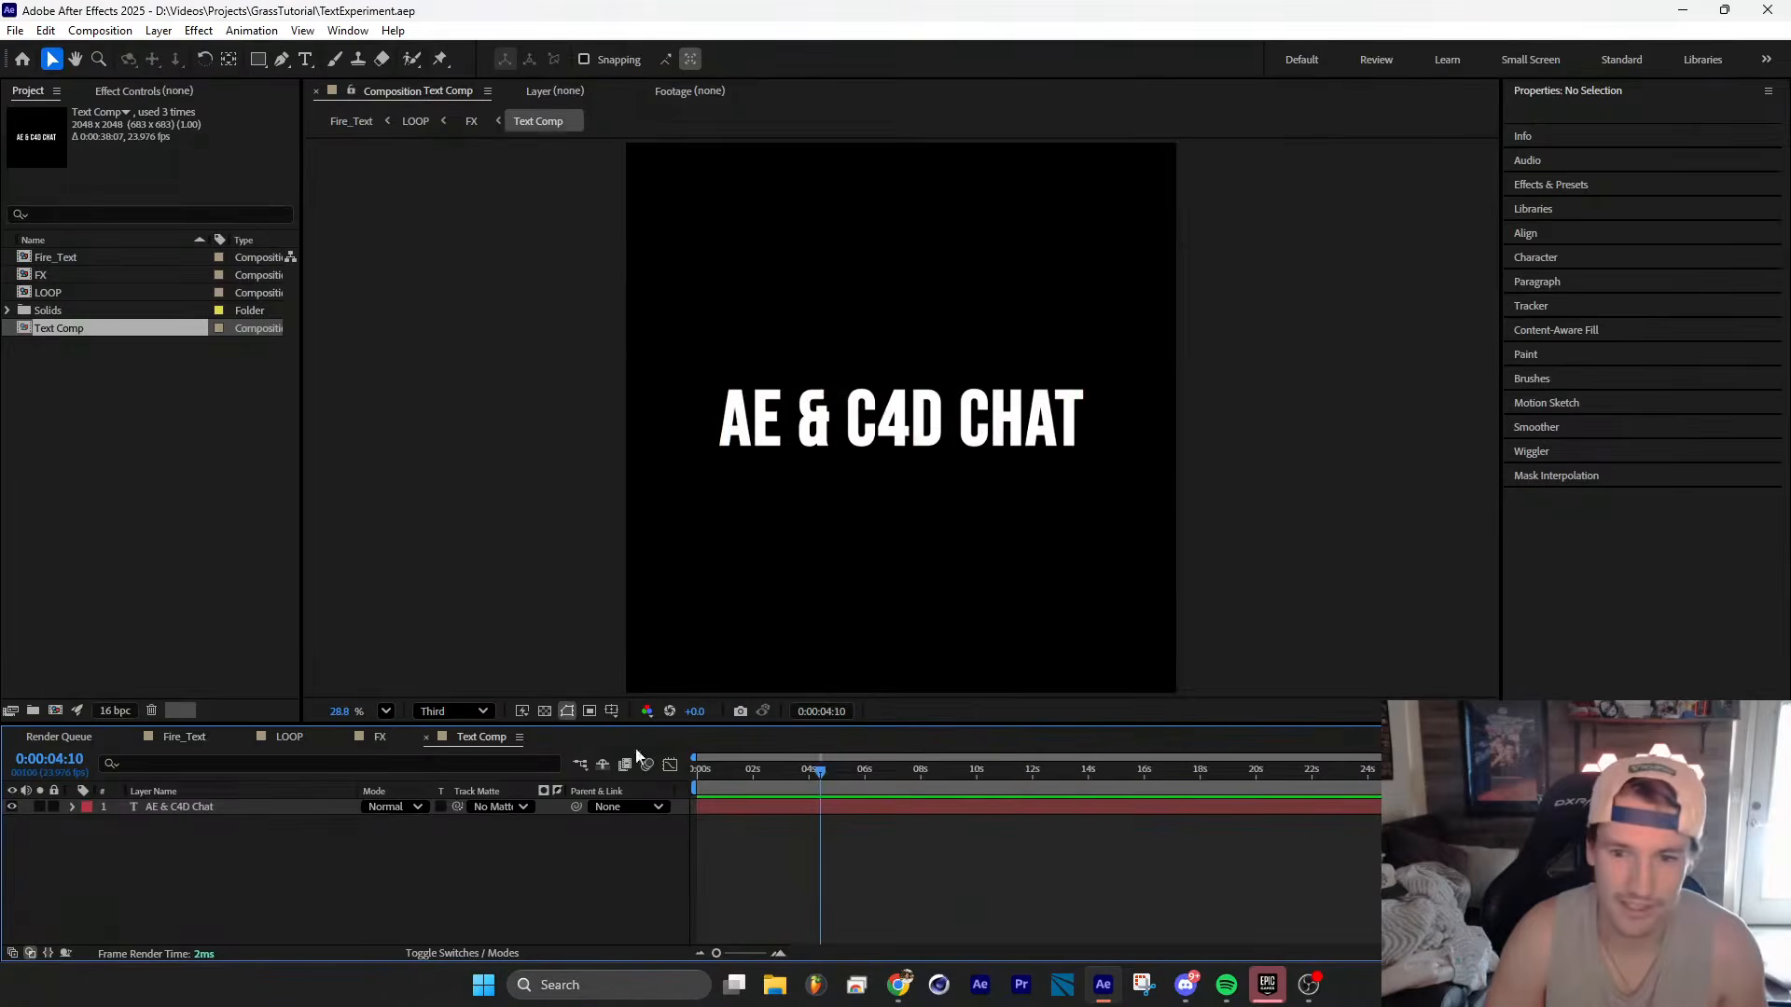
{"action": "double_click", "coordinate": [909, 425]}
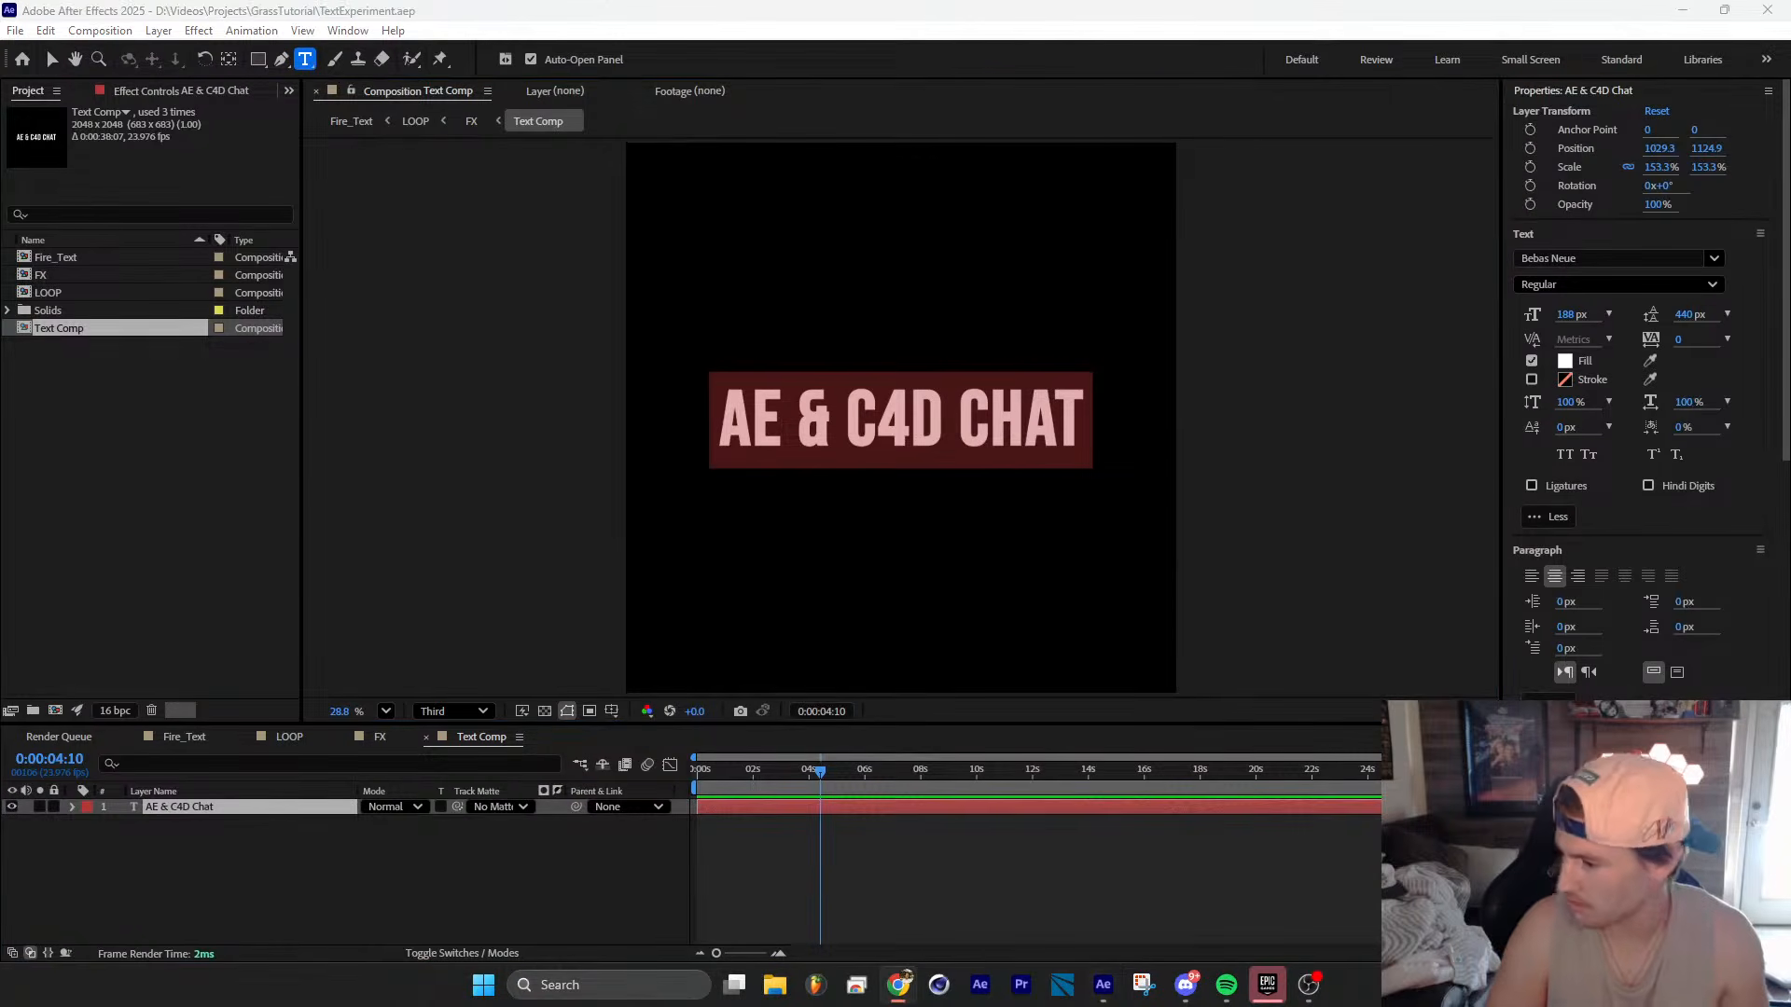
{"action": "left_click", "coordinate": [910, 402]}
{"action": "left_click_drag", "start_coordinate": [1086, 415], "coordinate": [749, 427]}
{"action": "type", "text": "n"}
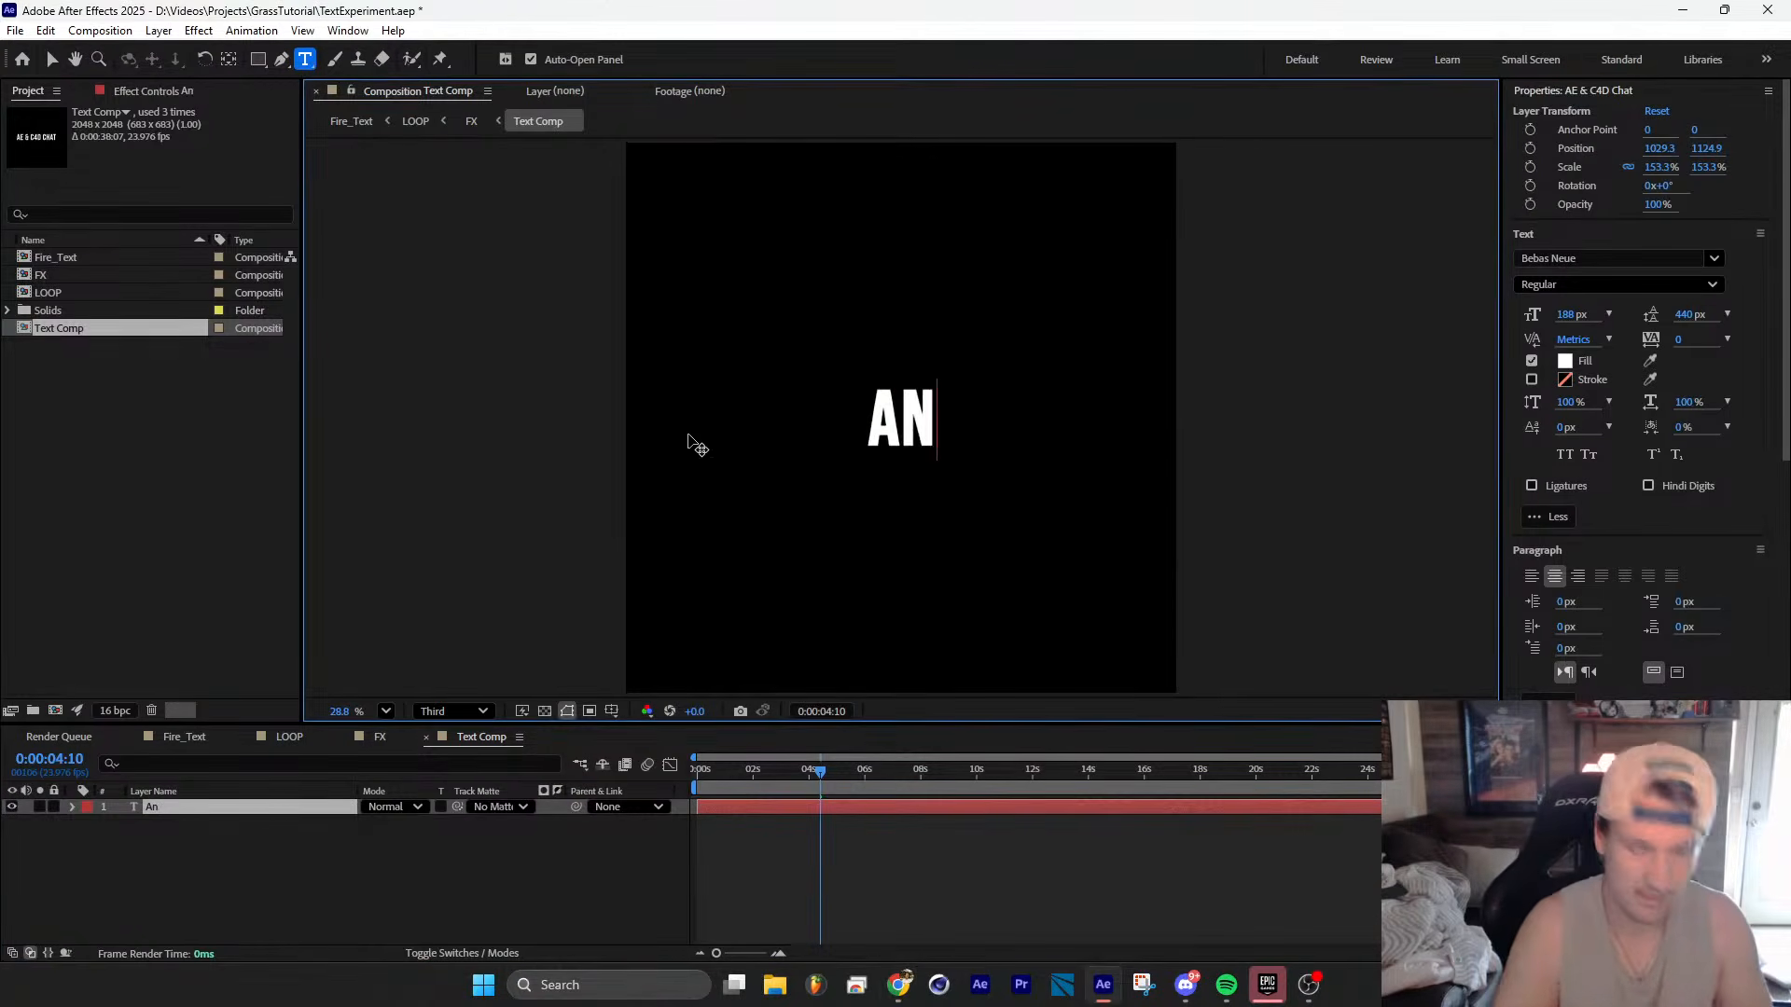
{"action": "type", "text": "ything"}
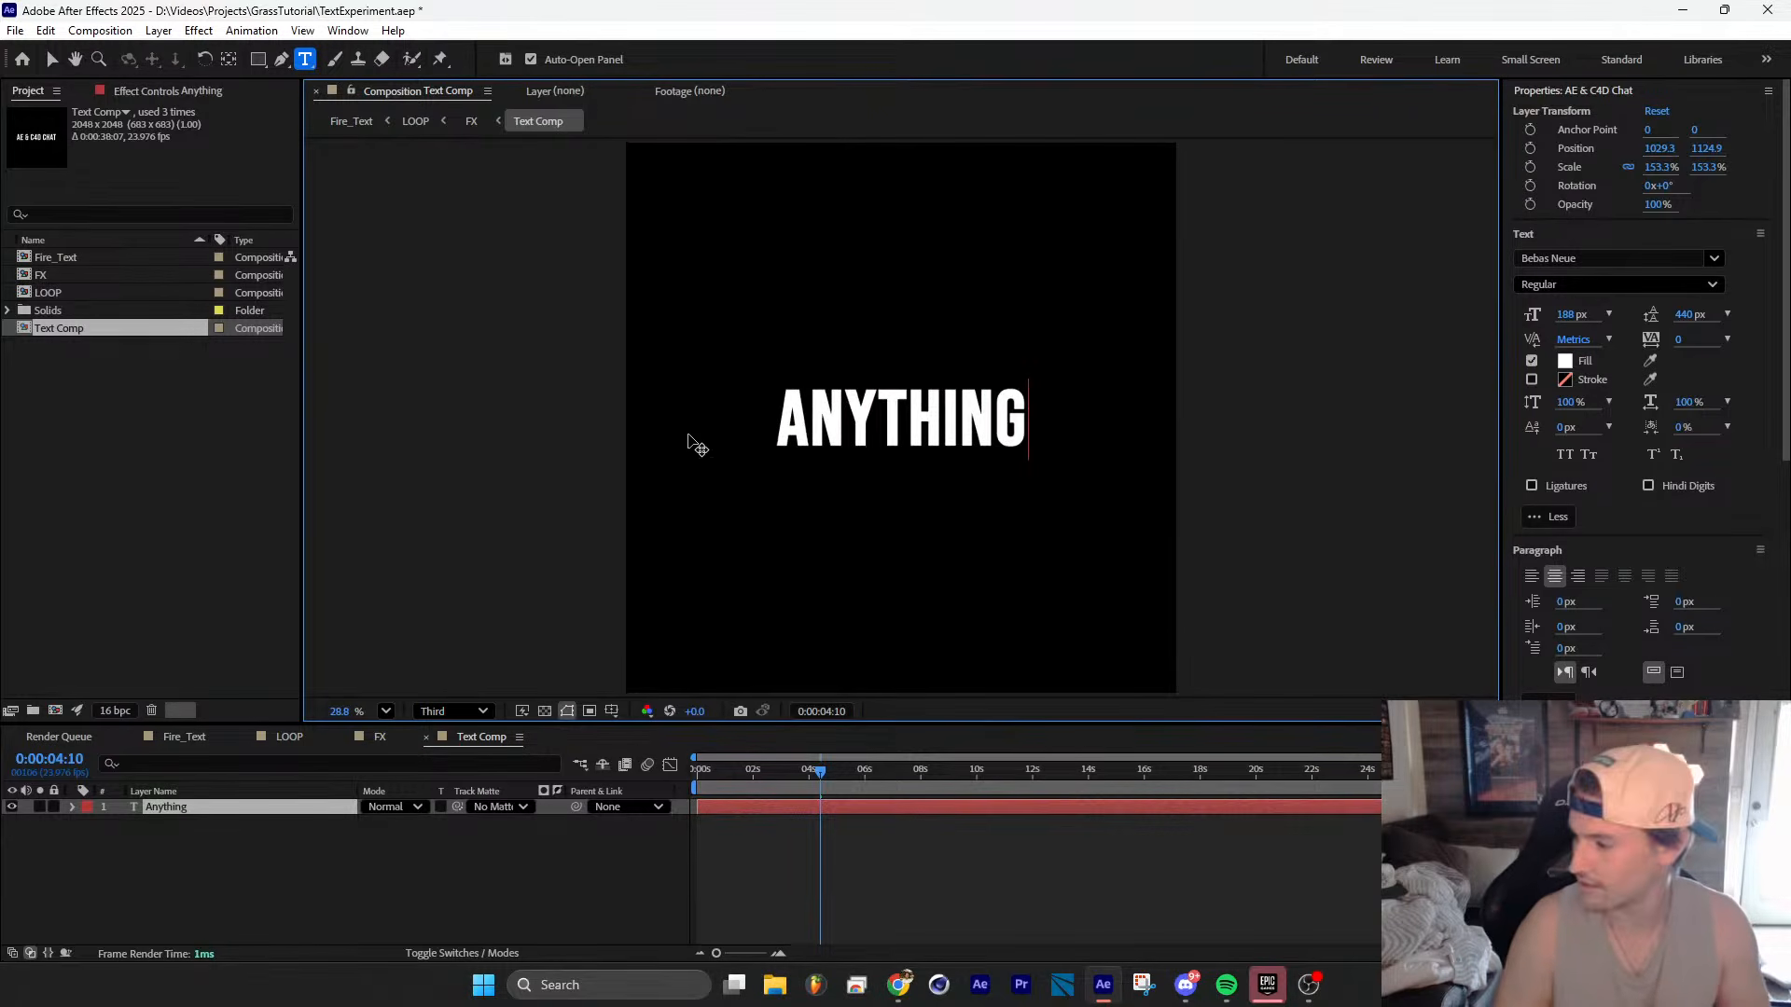
Step: Preview the Fire_Text composition with the new text, then return to the first frame with the Selection tool active
{"action": "left_click", "coordinate": [185, 736]}
{"action": "key", "text": "Caps_Lock"}
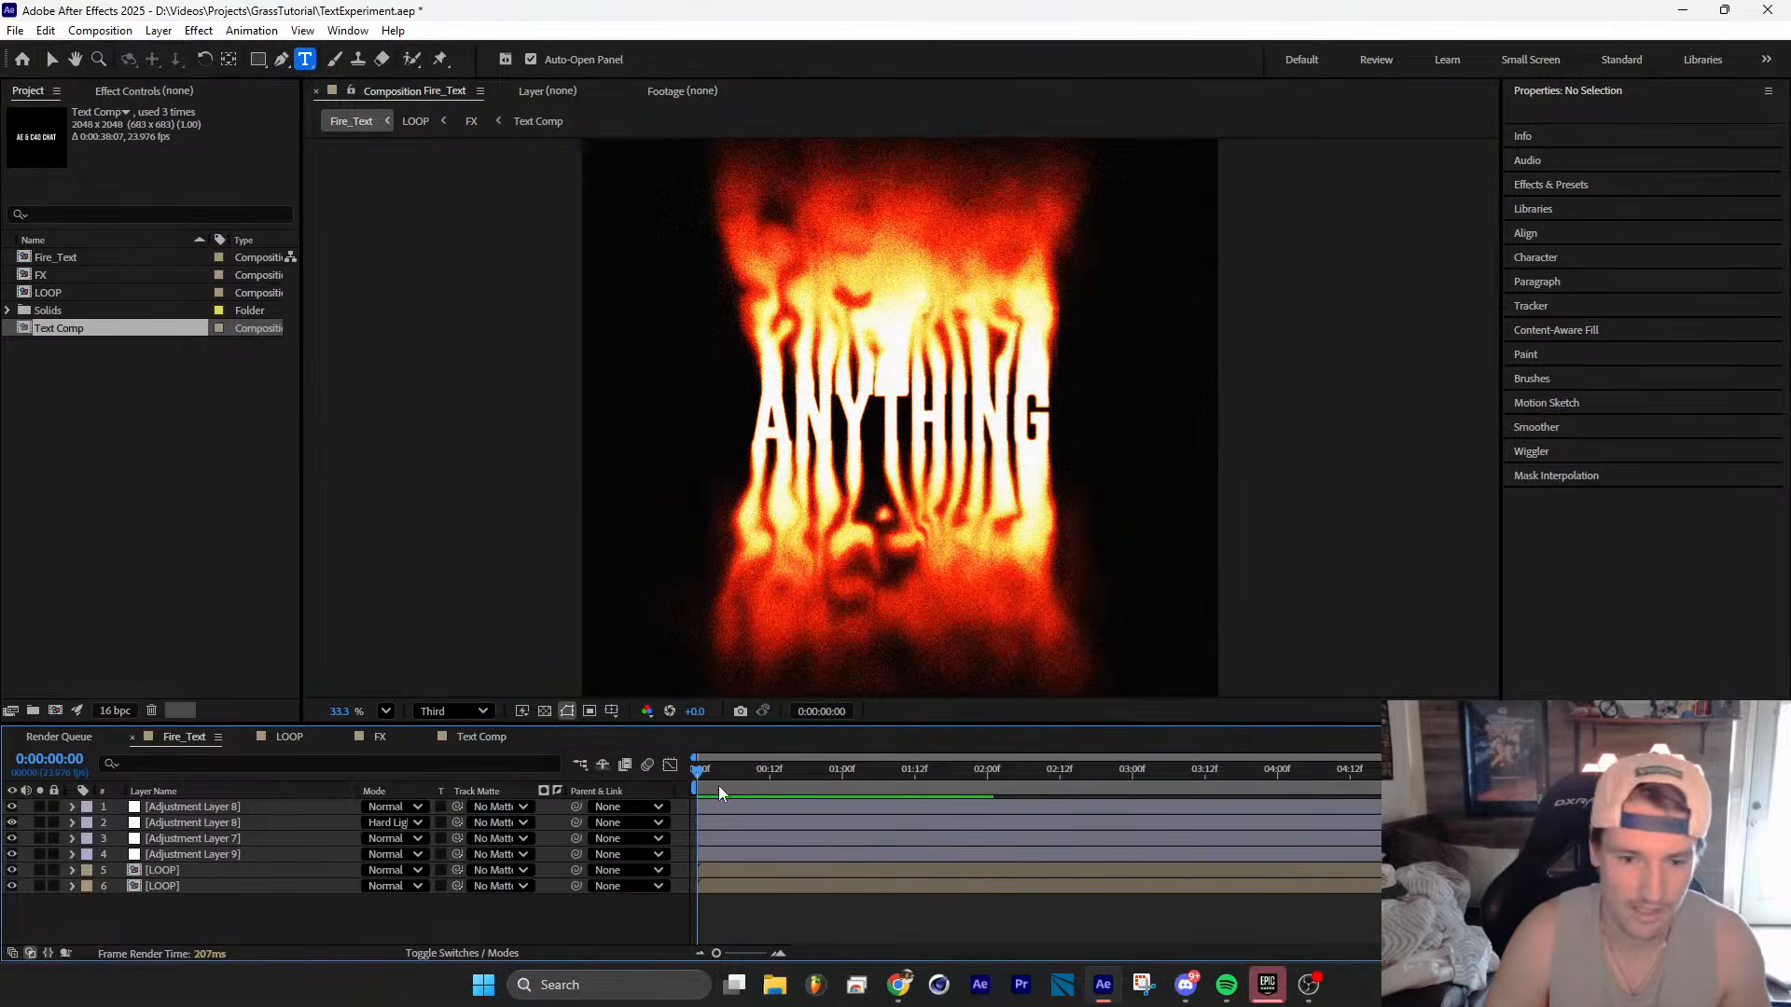
{"action": "key", "text": "space"}
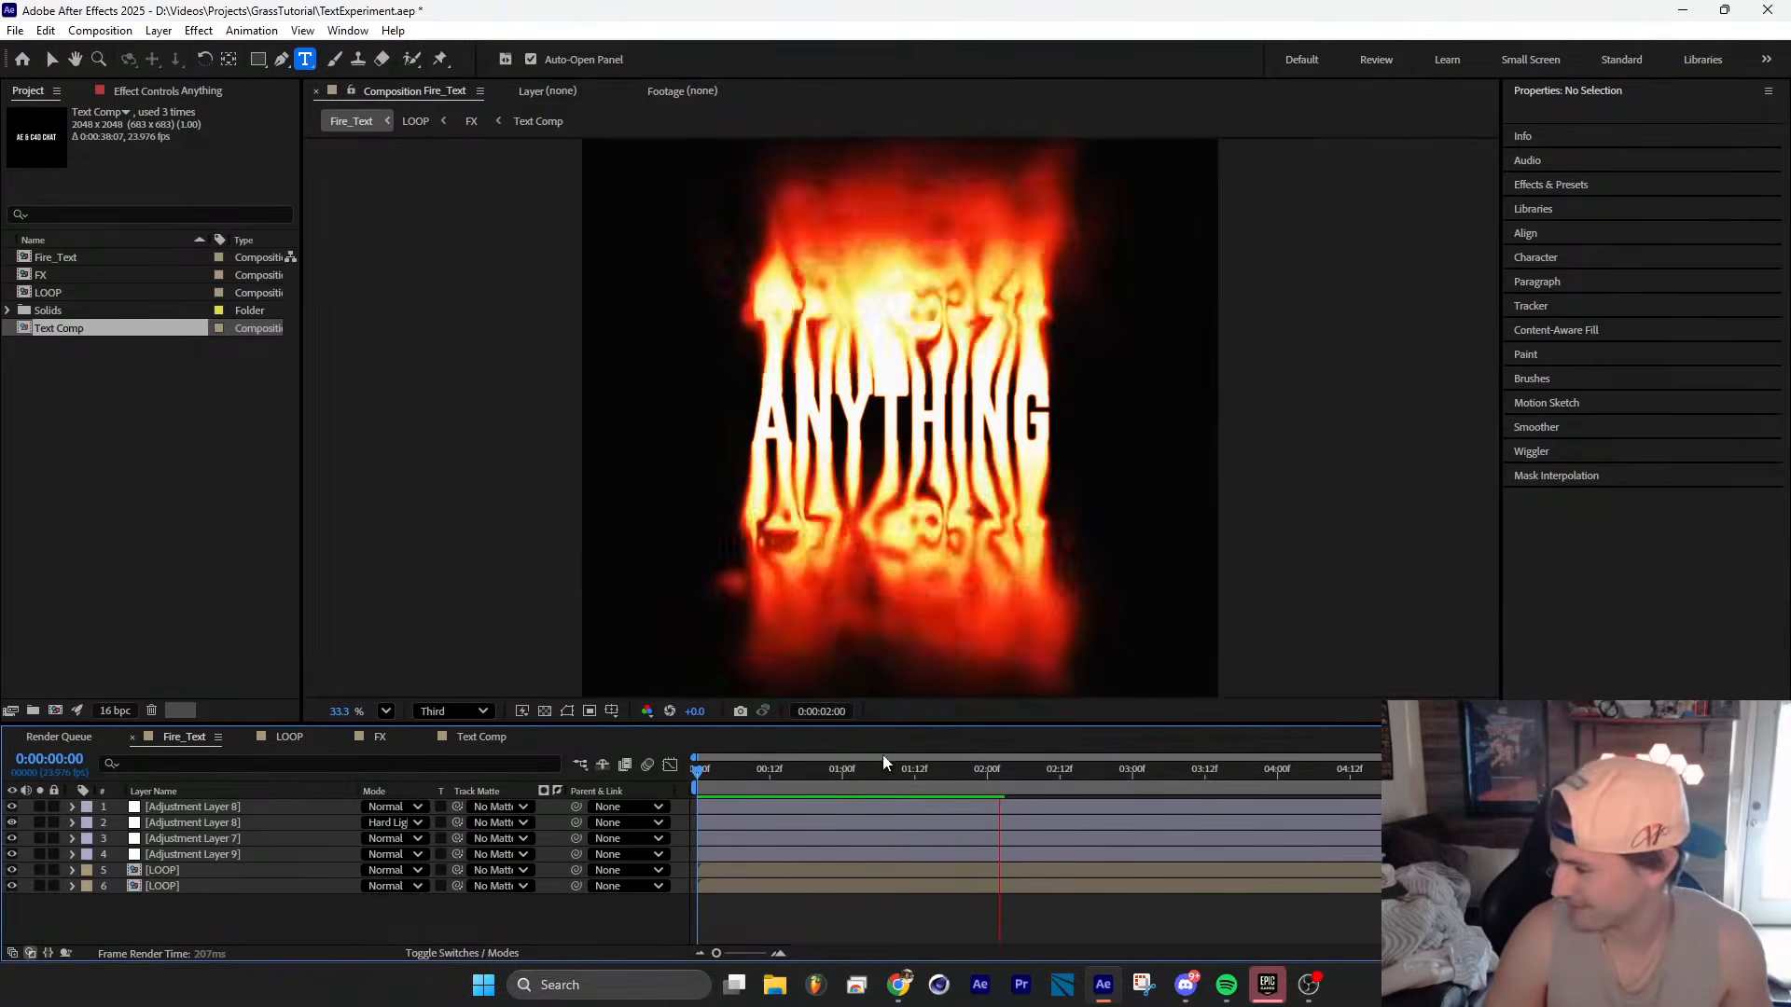
{"action": "key", "text": "space"}
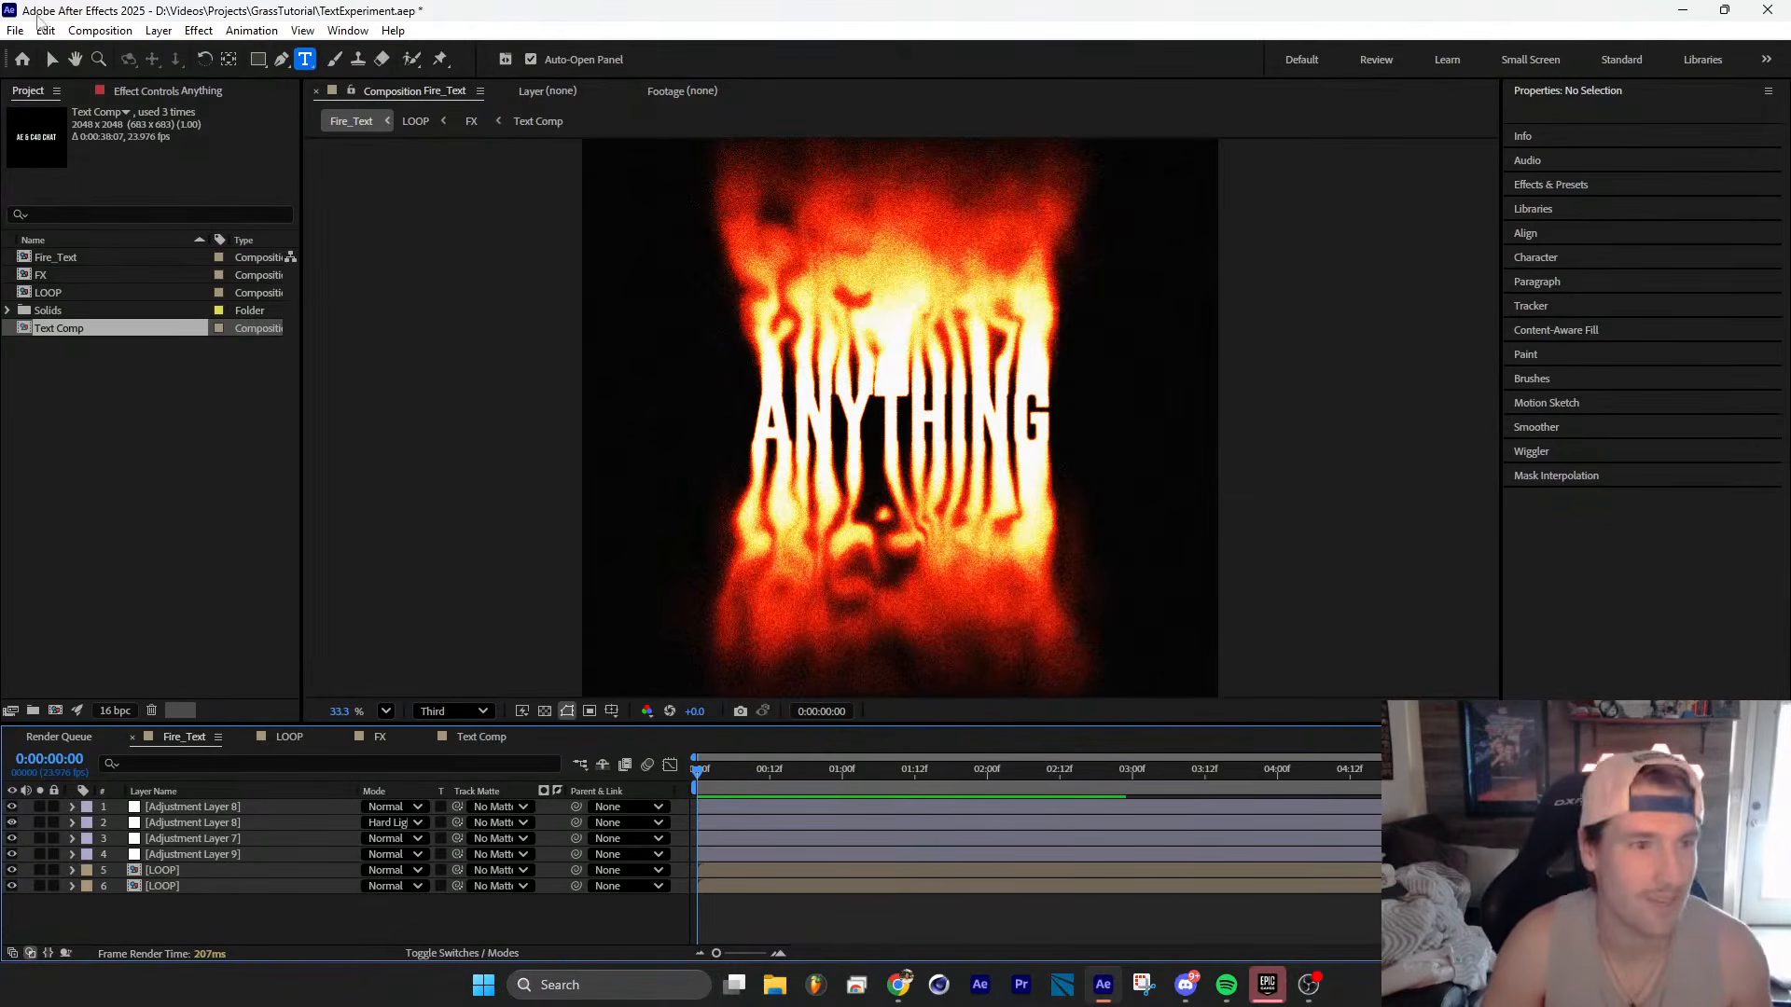
{"action": "key", "text": "v"}
{"action": "left_click_drag", "start_coordinate": [882, 780], "coordinate": [663, 778]}
Step: Play the plain text in the Text Comp composition and return the playhead to the first frame
{"action": "left_click", "coordinate": [474, 737]}
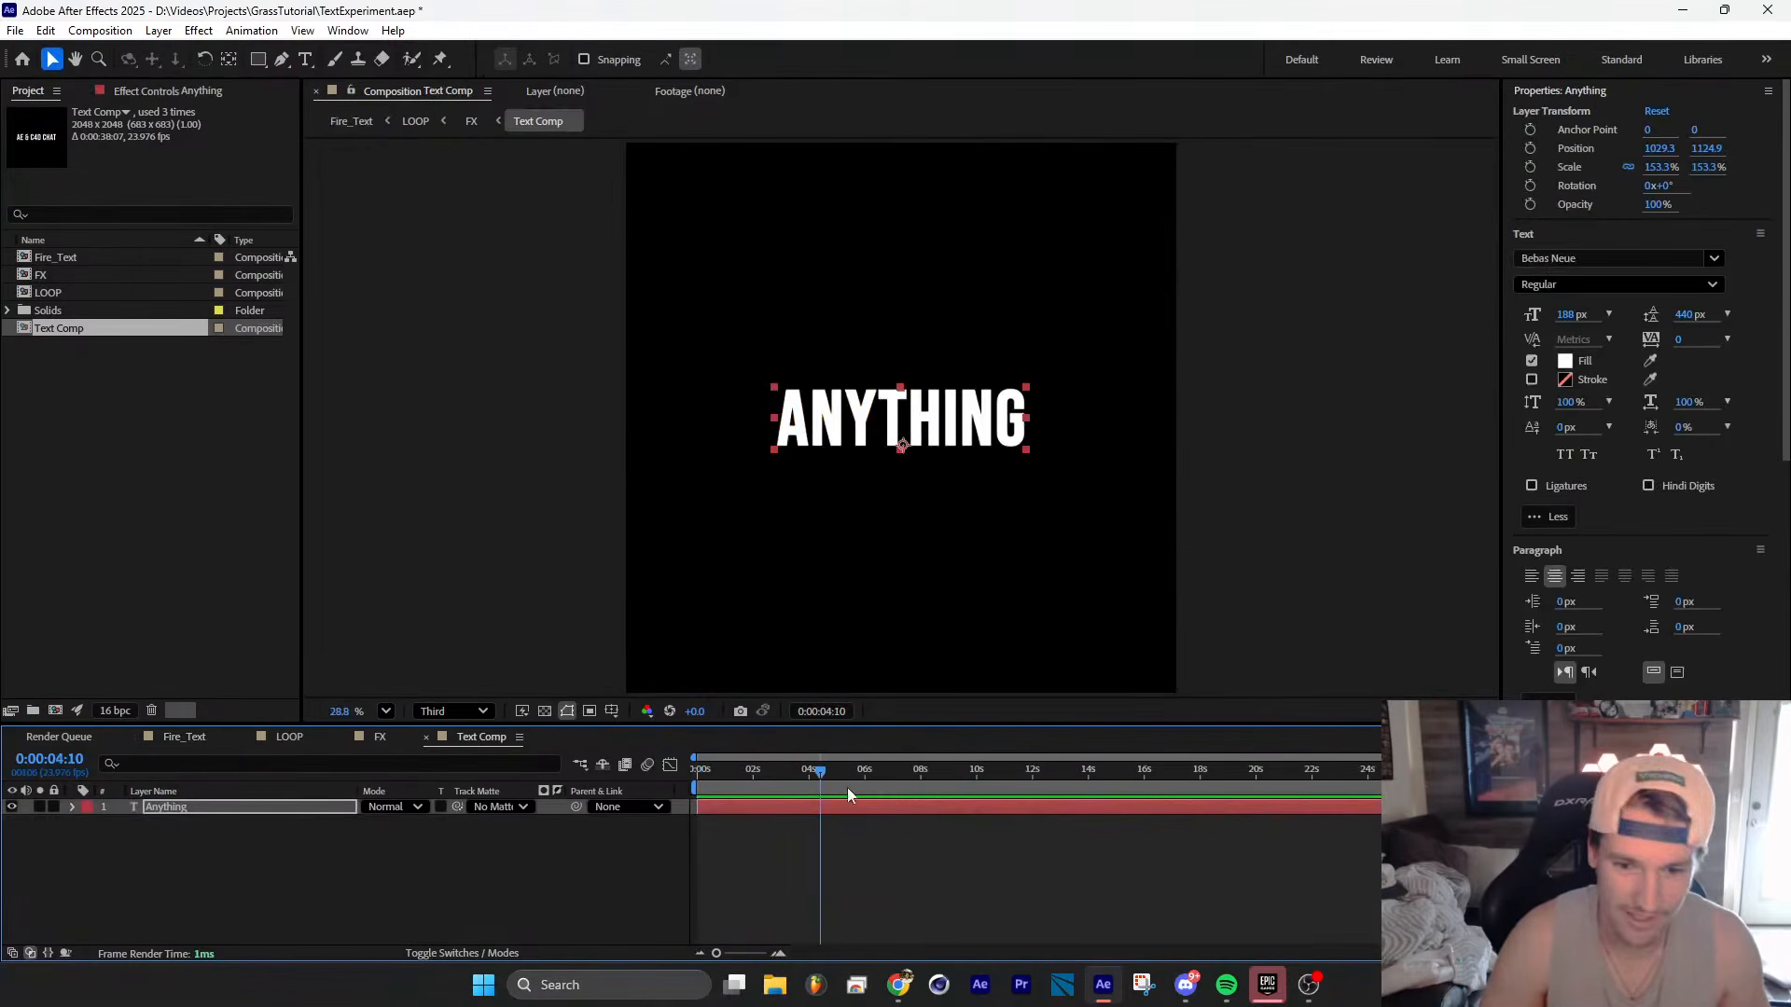
{"action": "key", "text": "space"}
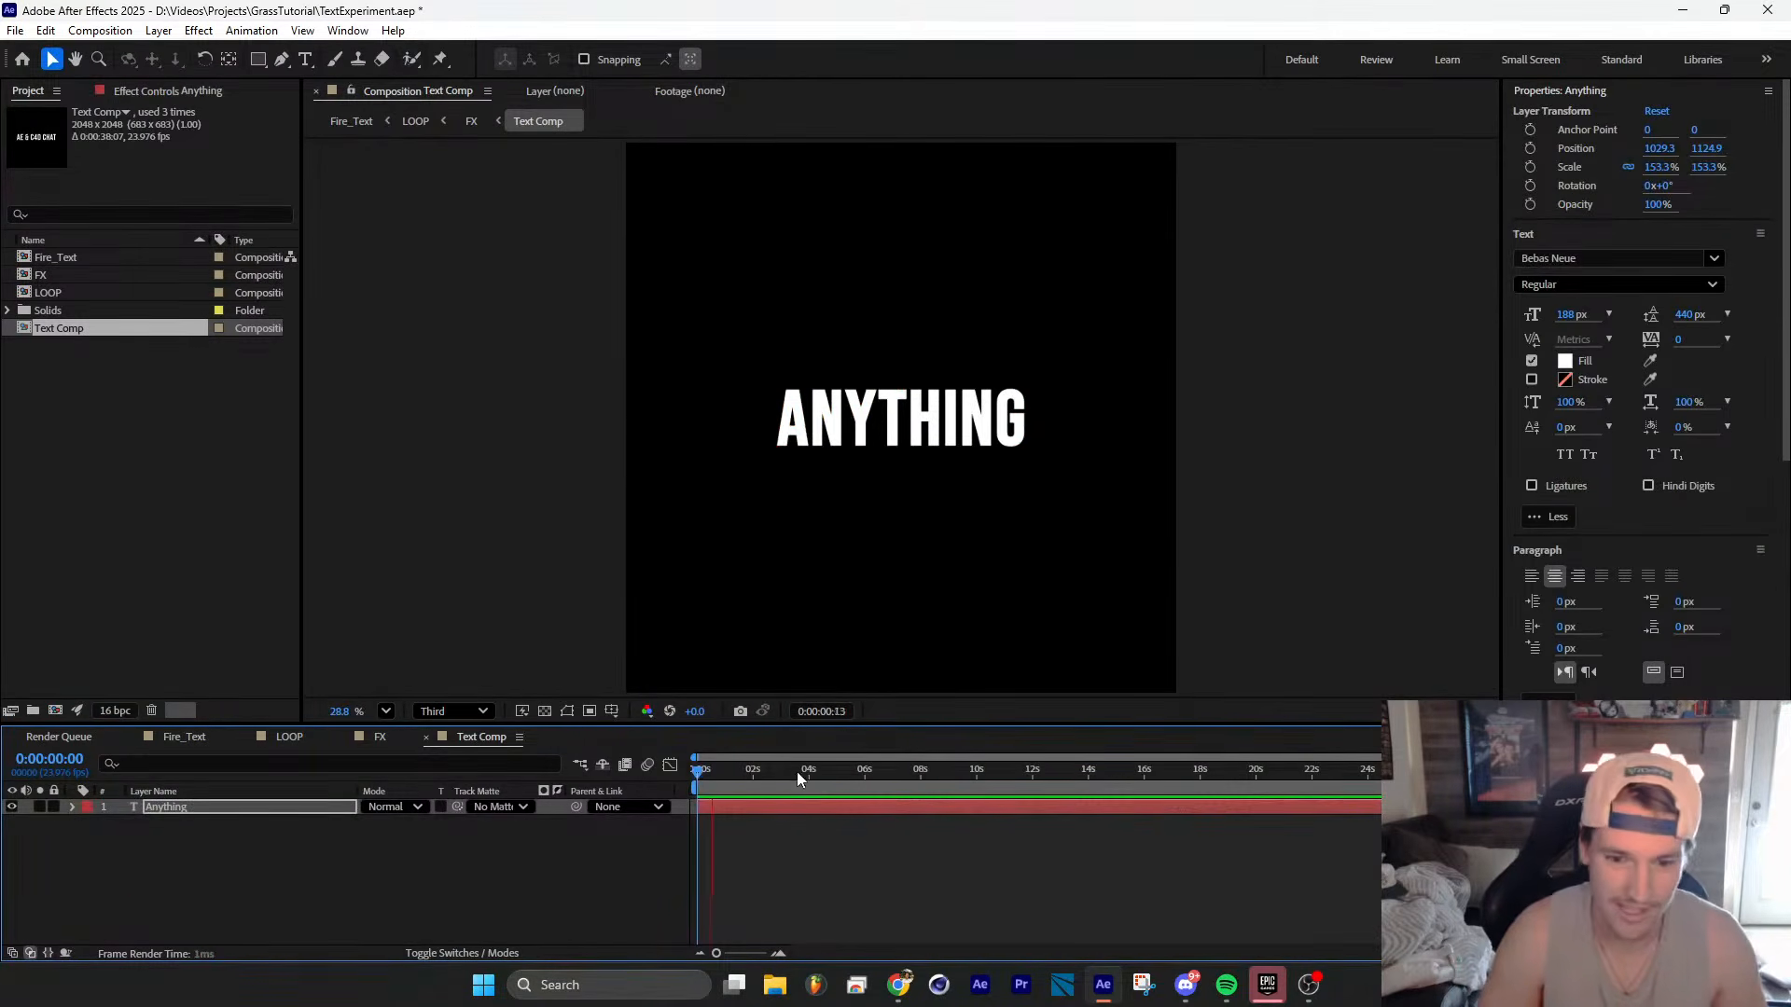
{"action": "left_click_drag", "start_coordinate": [798, 772], "coordinate": [692, 753]}
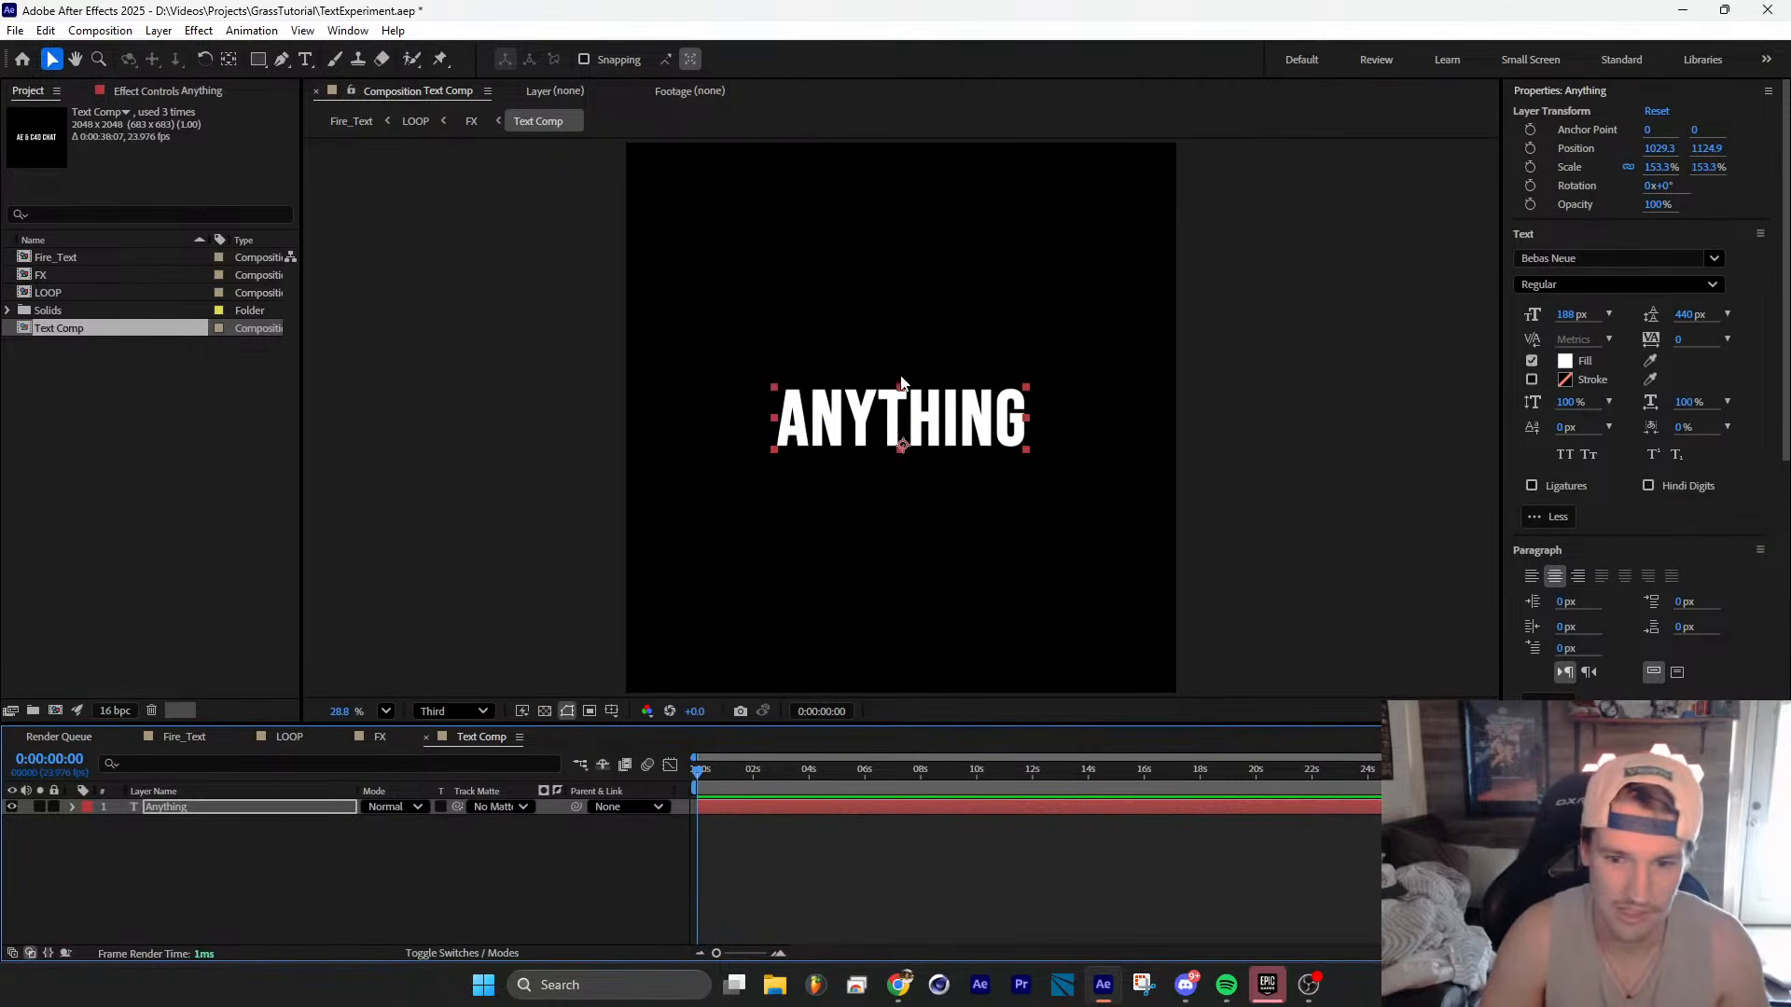
Step: Open the FX composition, solo the lowest Text Comp layer and show its effect controls
{"action": "left_click", "coordinate": [377, 736]}
{"action": "scroll", "coordinate": [168, 923], "scroll_direction": "down", "scroll_amount": 2}
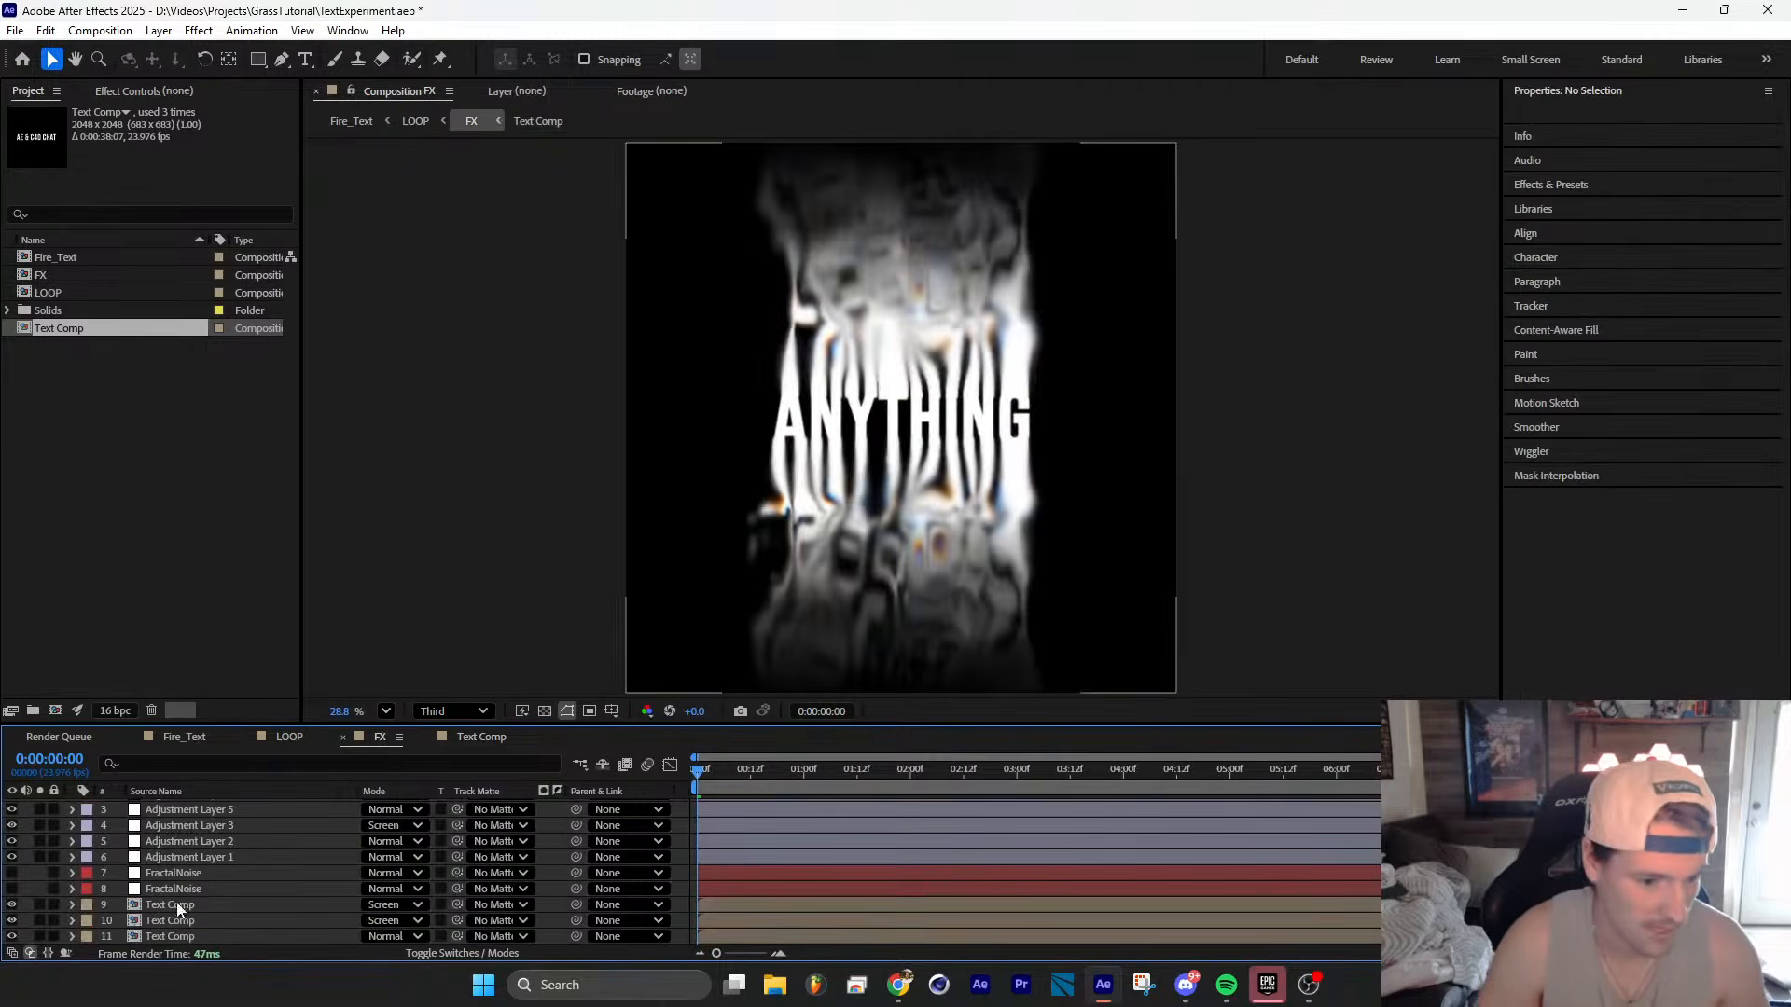
{"action": "left_click", "coordinate": [170, 937]}
{"action": "left_click", "coordinate": [39, 936]}
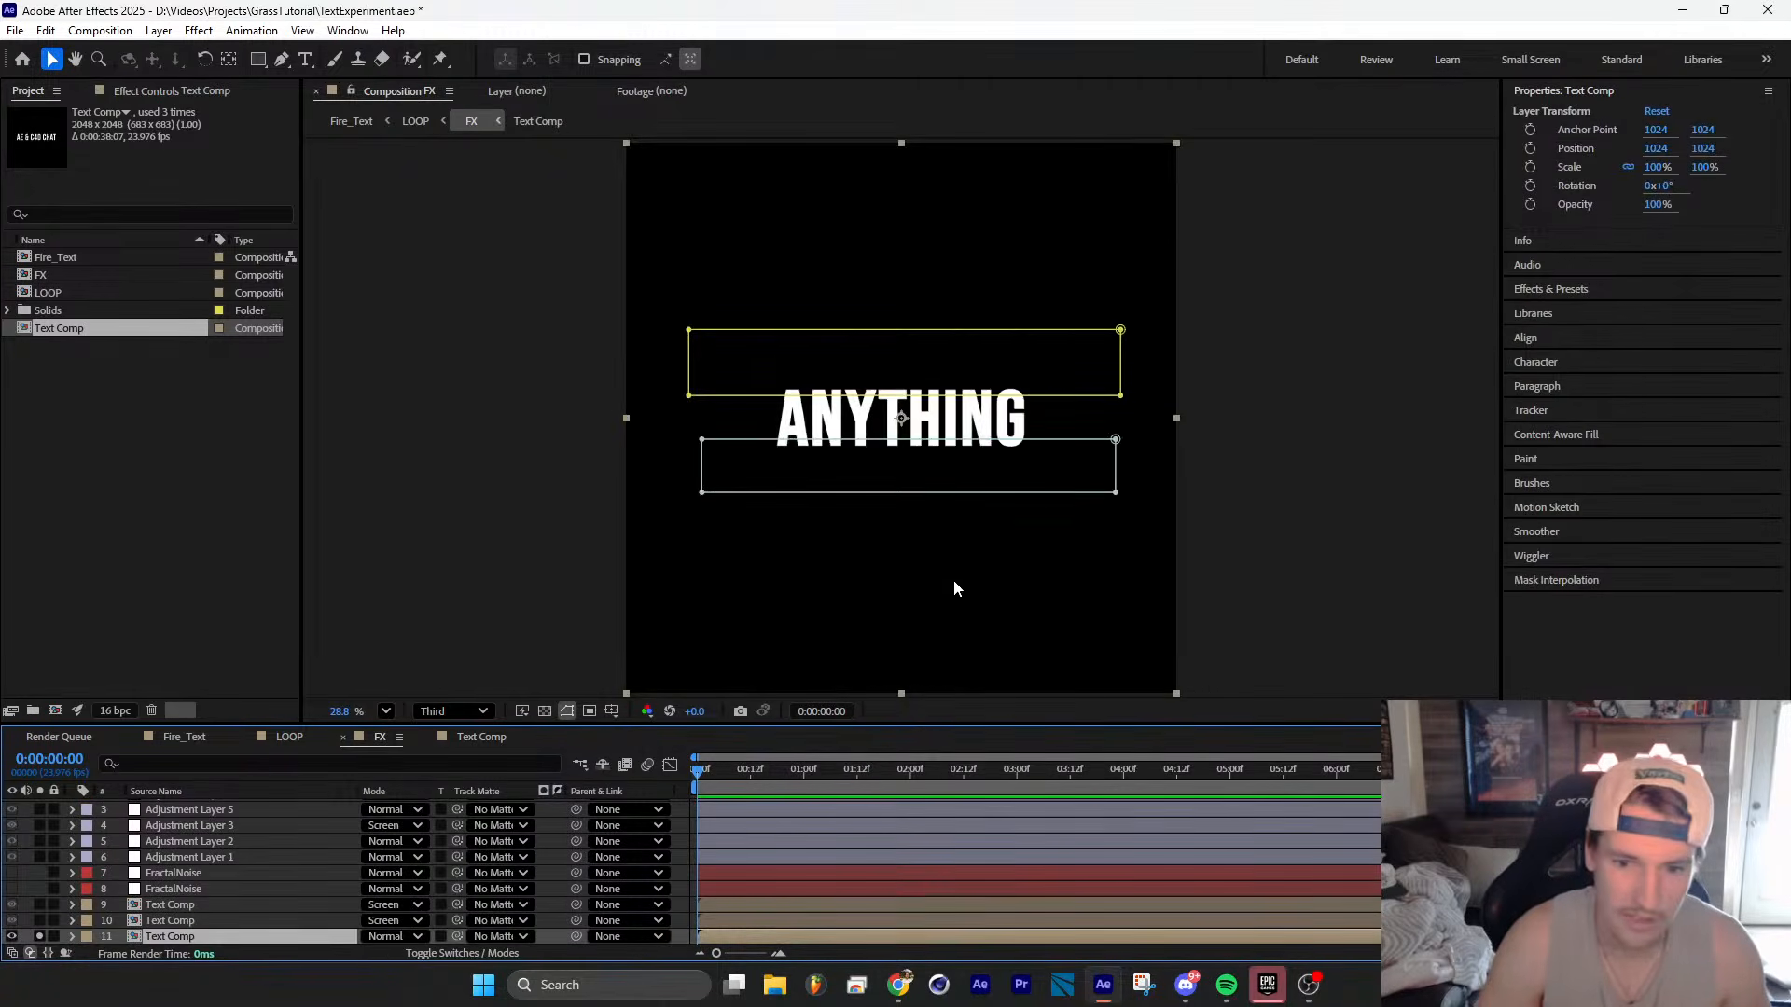
{"action": "scroll", "coordinate": [901, 427], "scroll_direction": "up", "scroll_amount": 1}
{"action": "scroll", "coordinate": [901, 428], "scroll_direction": "up", "scroll_amount": 2}
{"action": "left_click", "coordinate": [213, 93]}
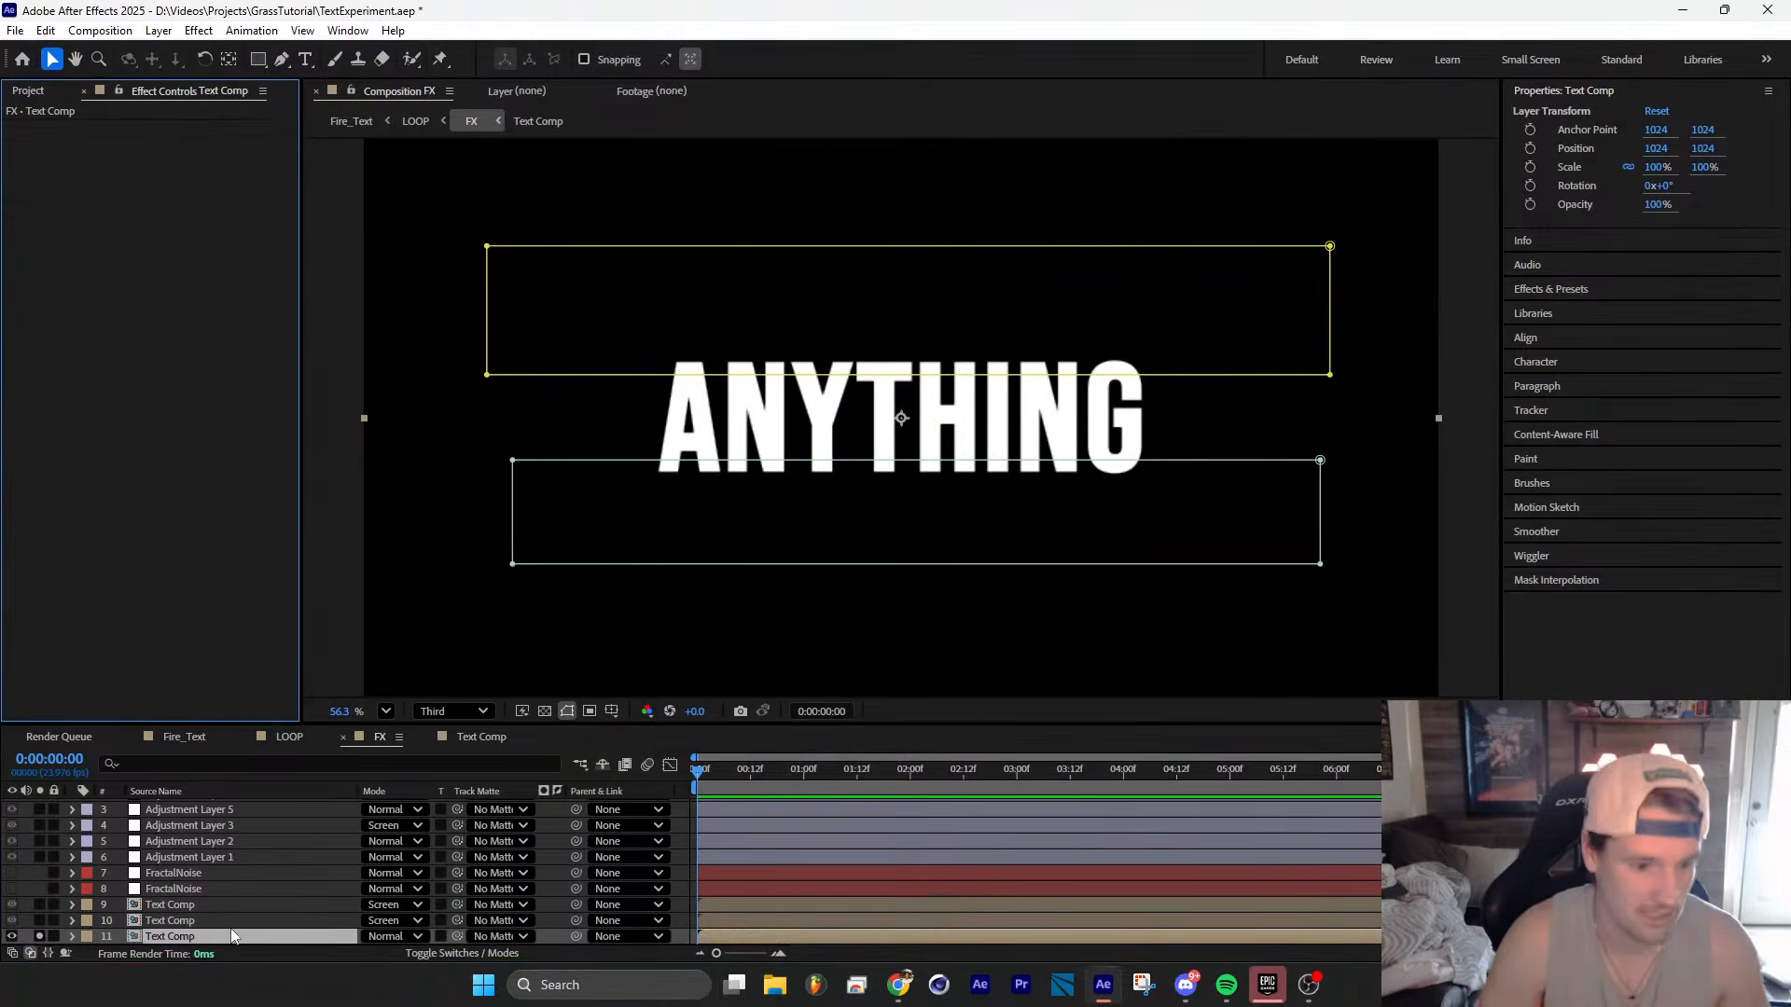
Step: Delete Mask 1 and Mask 2 from the lowest Text Comp layer
{"action": "key", "text": "m"}
{"action": "left_click", "coordinate": [156, 890]}
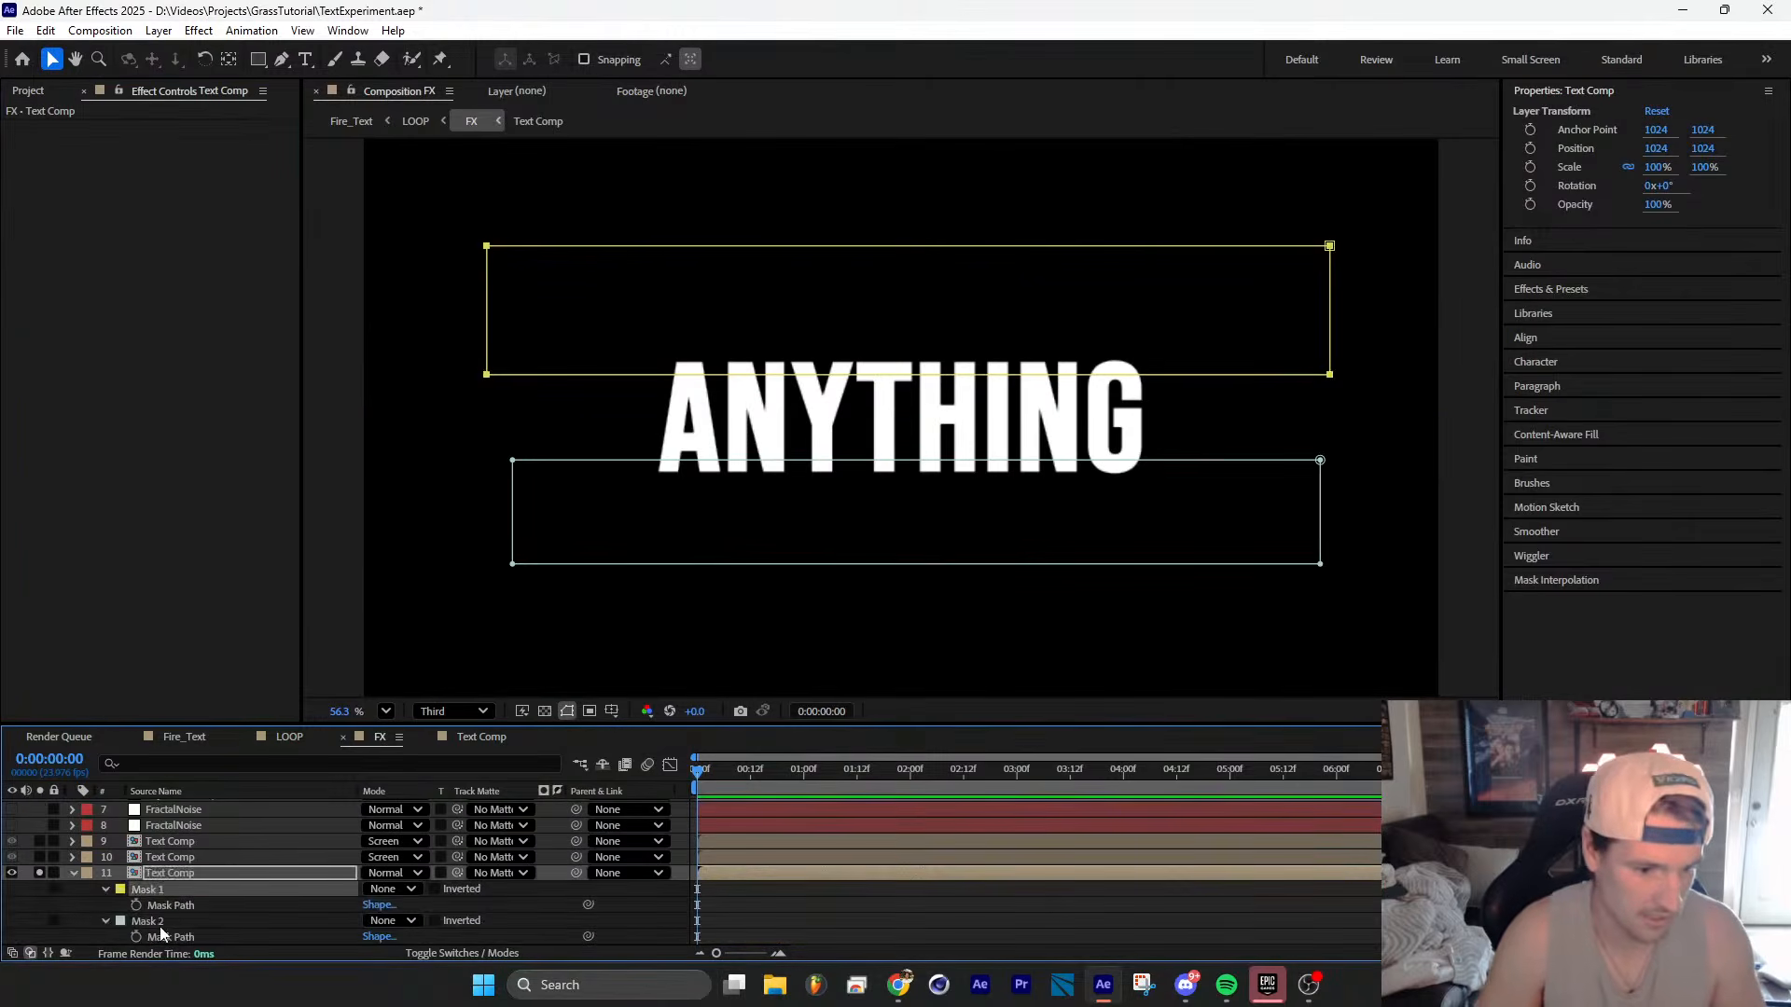
{"action": "left_click", "coordinate": [160, 922], "text": "shift"}
{"action": "key", "text": "Delete"}
Step: Select and solo layer 10 instead of the base text layer, and list the layers by layer name
{"action": "left_click", "coordinate": [105, 922]}
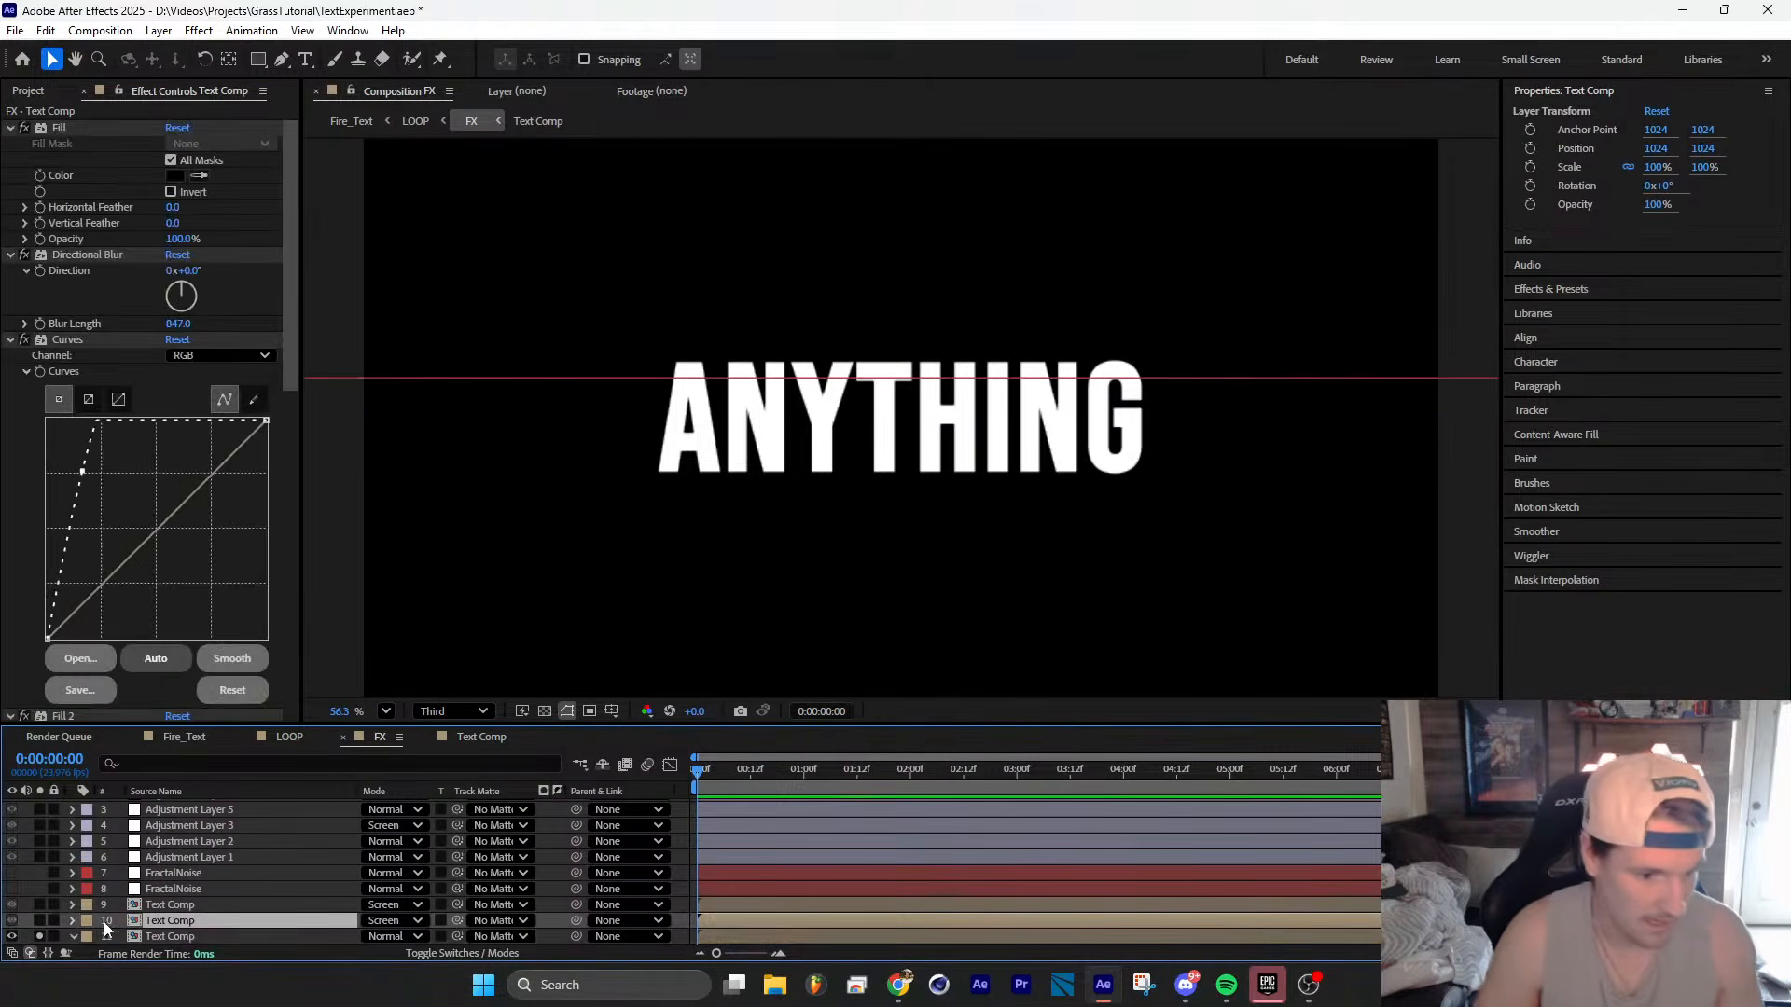
{"action": "left_click", "coordinate": [40, 919]}
{"action": "left_click", "coordinate": [193, 791]}
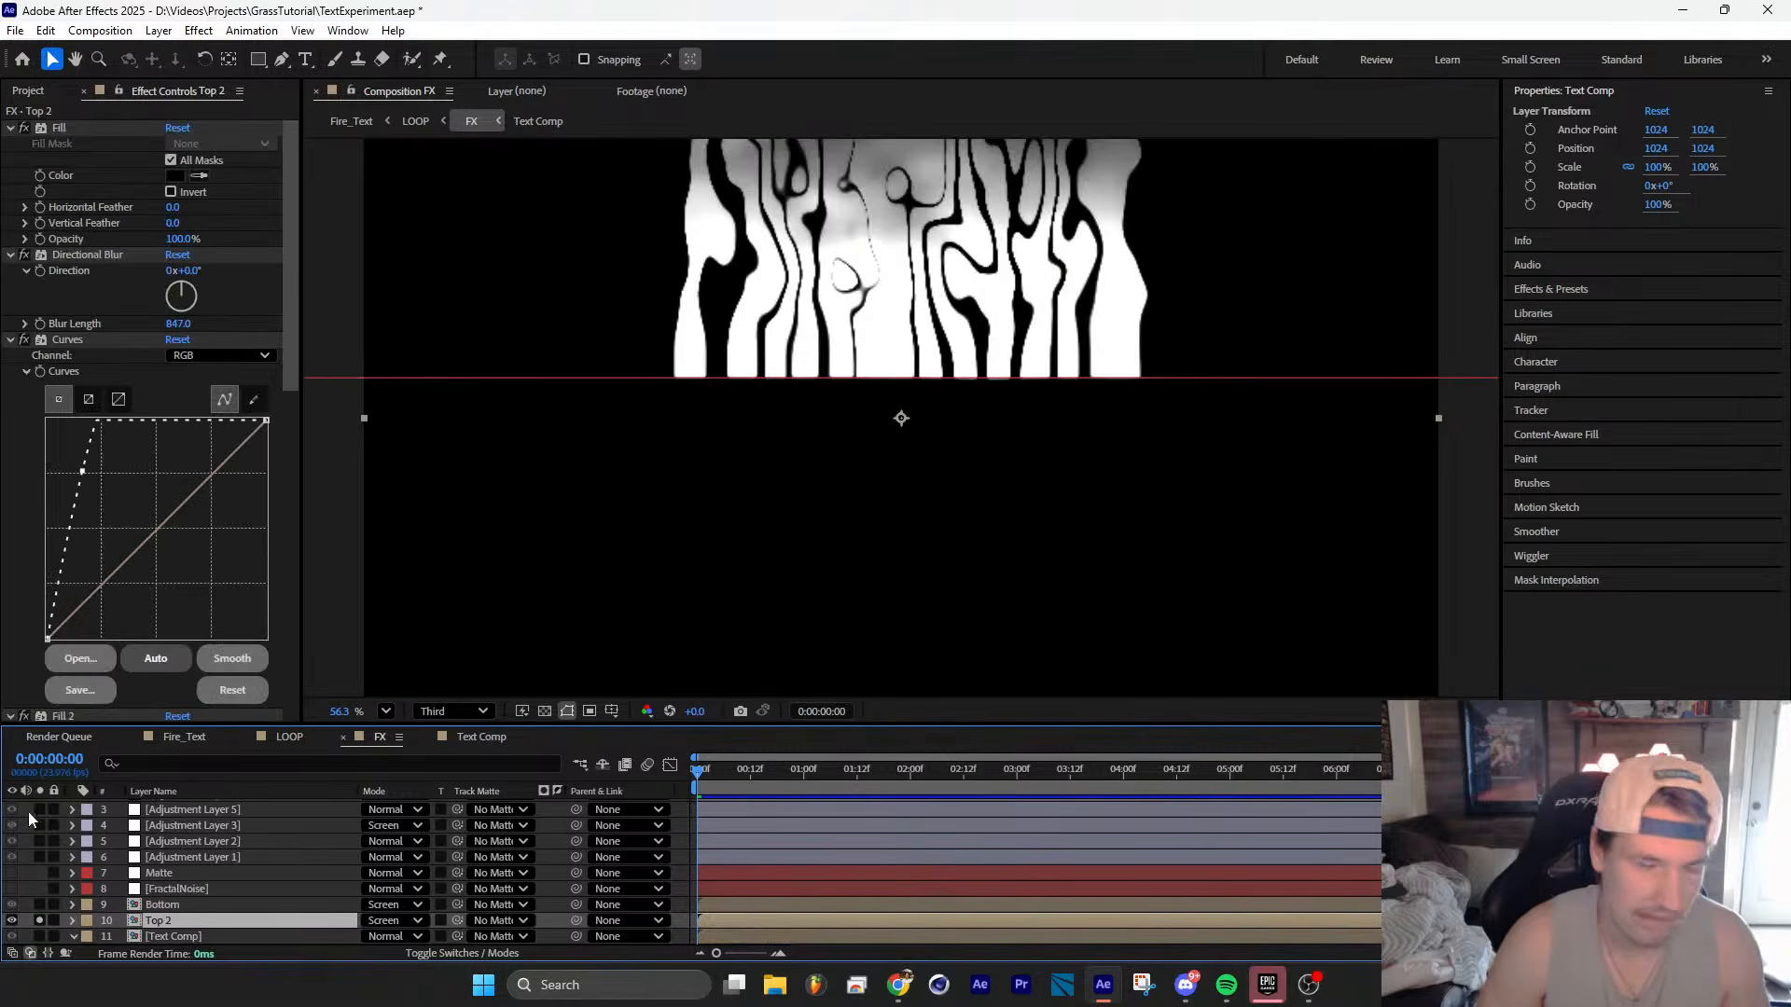
Step: Collapse the settings of the effects on the Top 2 layer and turn all seven effects off, from Fill through Exposure 2
{"action": "left_click", "coordinate": [11, 127]}
{"action": "left_click", "coordinate": [10, 143]}
{"action": "left_click", "coordinate": [10, 160]}
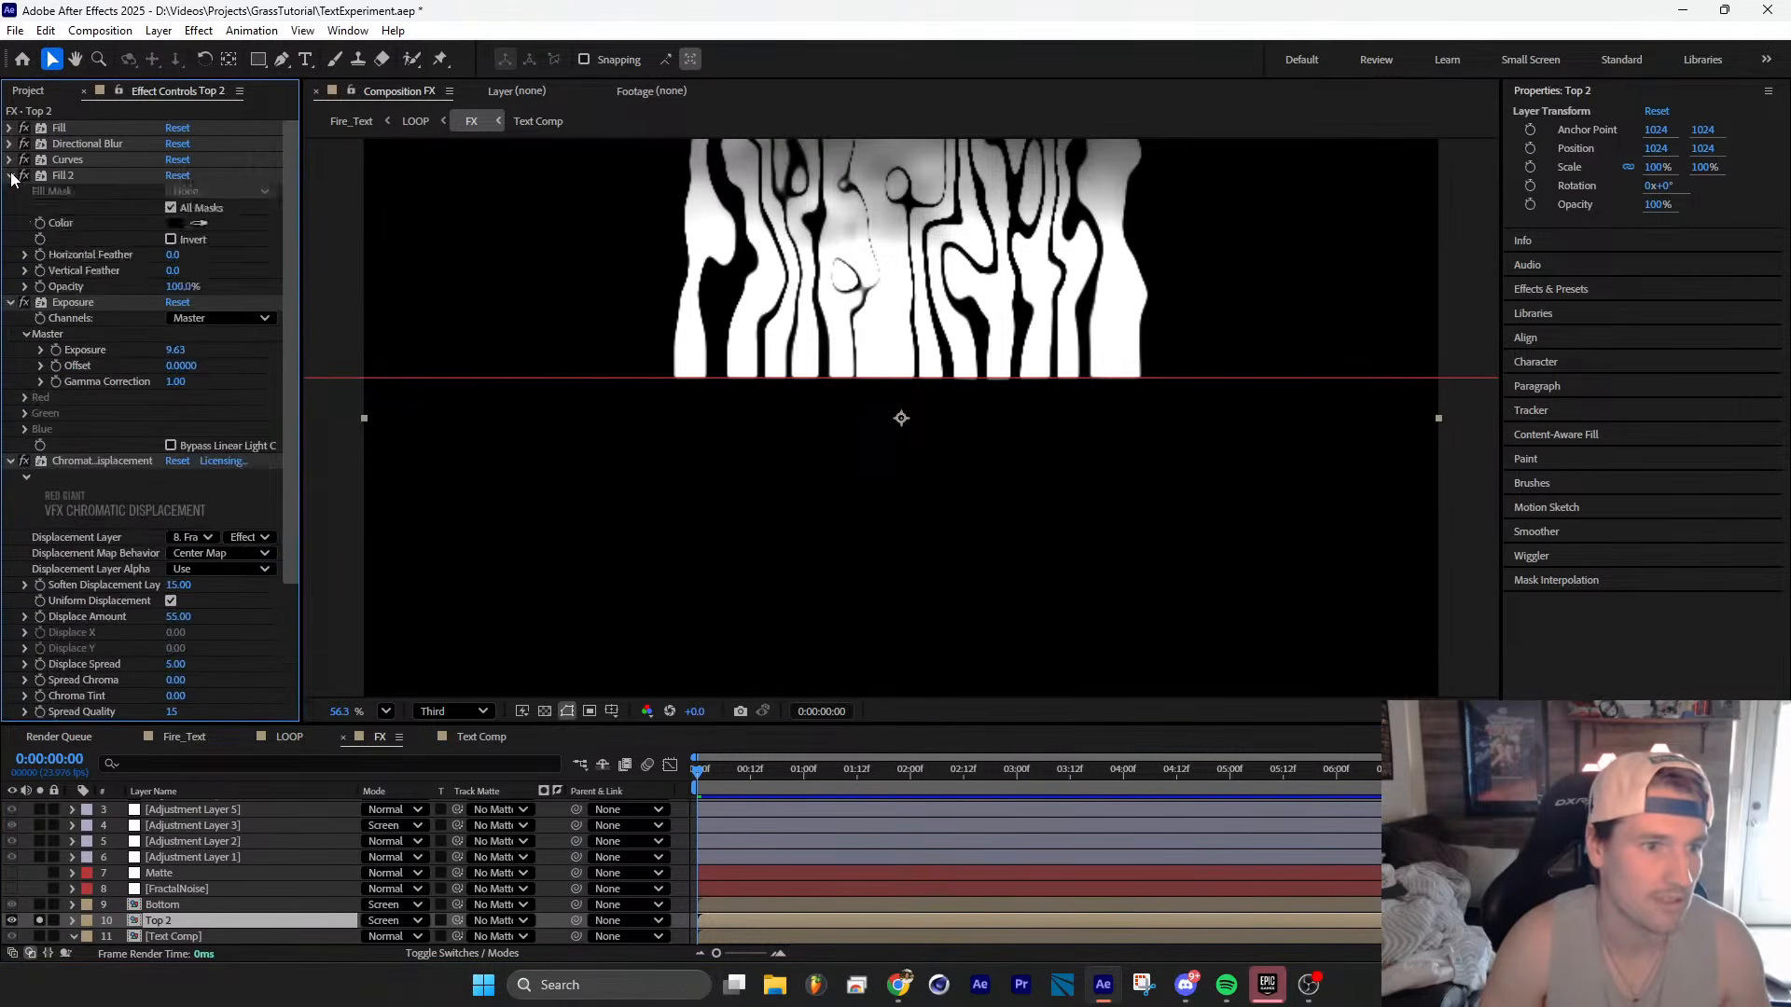
{"action": "left_click", "coordinate": [11, 175]}
{"action": "left_click", "coordinate": [10, 191]}
{"action": "left_click", "coordinate": [11, 207]}
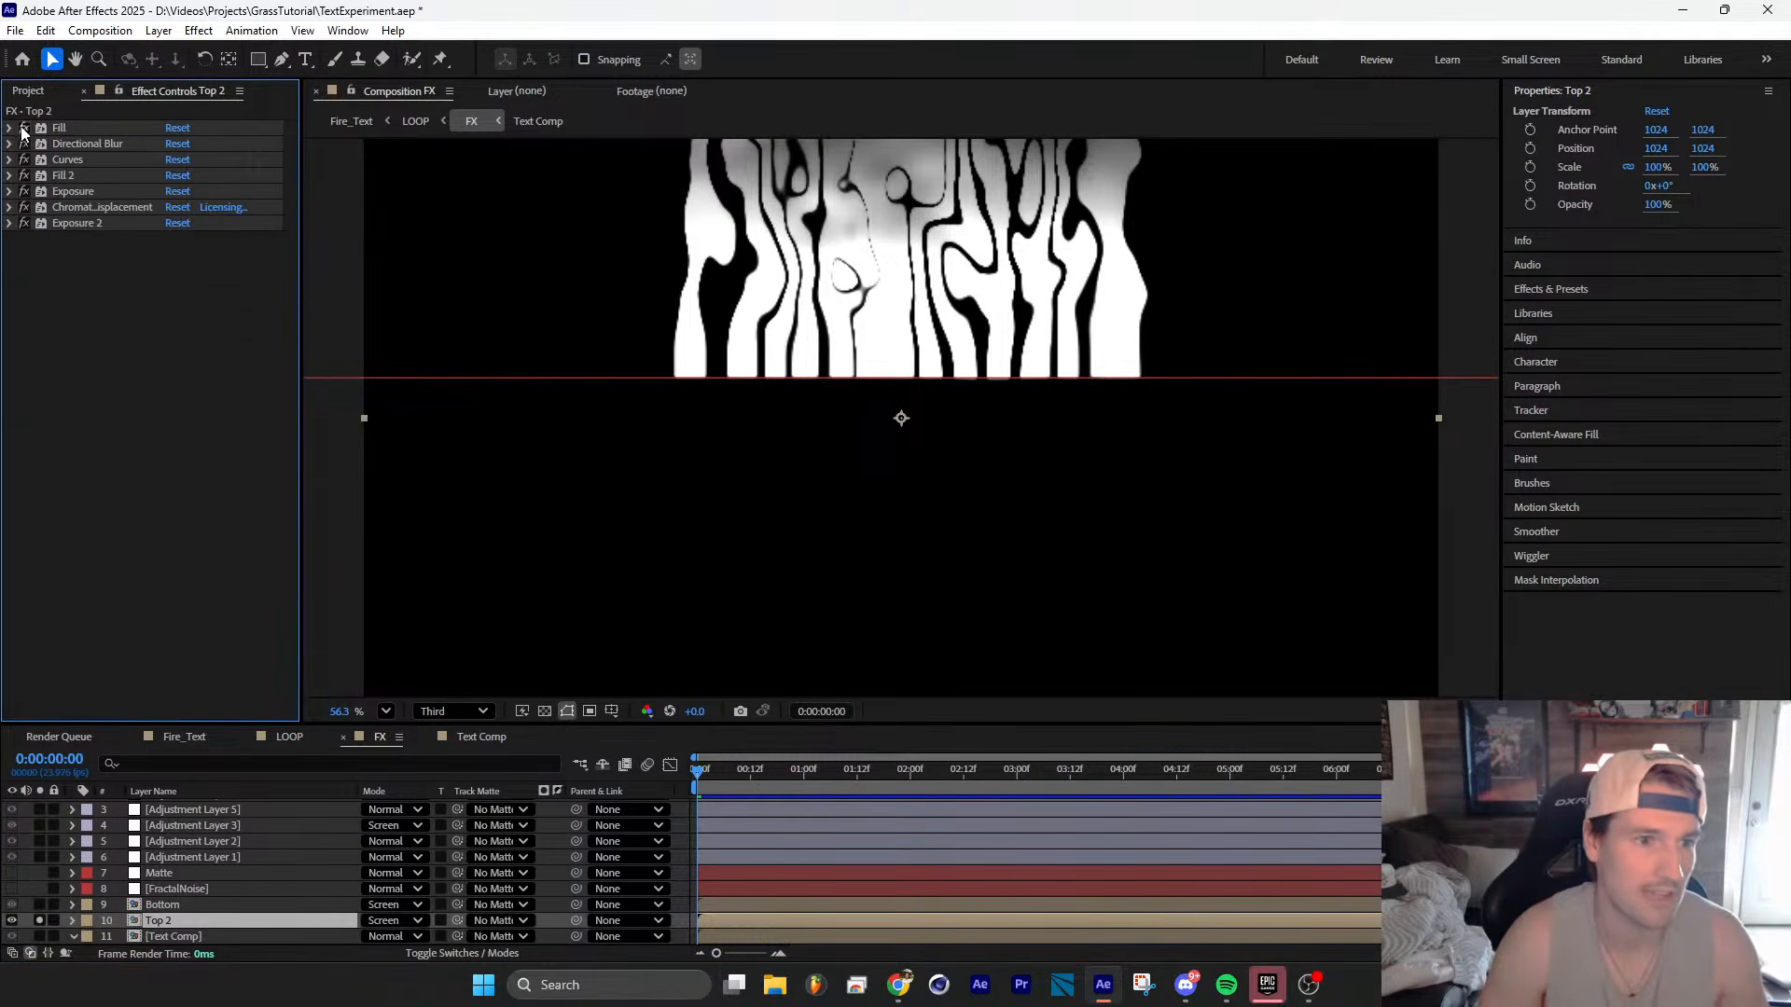
{"action": "left_click_drag", "start_coordinate": [23, 128], "coordinate": [24, 222]}
{"action": "scroll", "coordinate": [865, 423], "scroll_direction": "down", "scroll_amount": 3}
{"action": "middle_click_drag", "start_coordinate": [990, 476], "coordinate": [893, 470]}
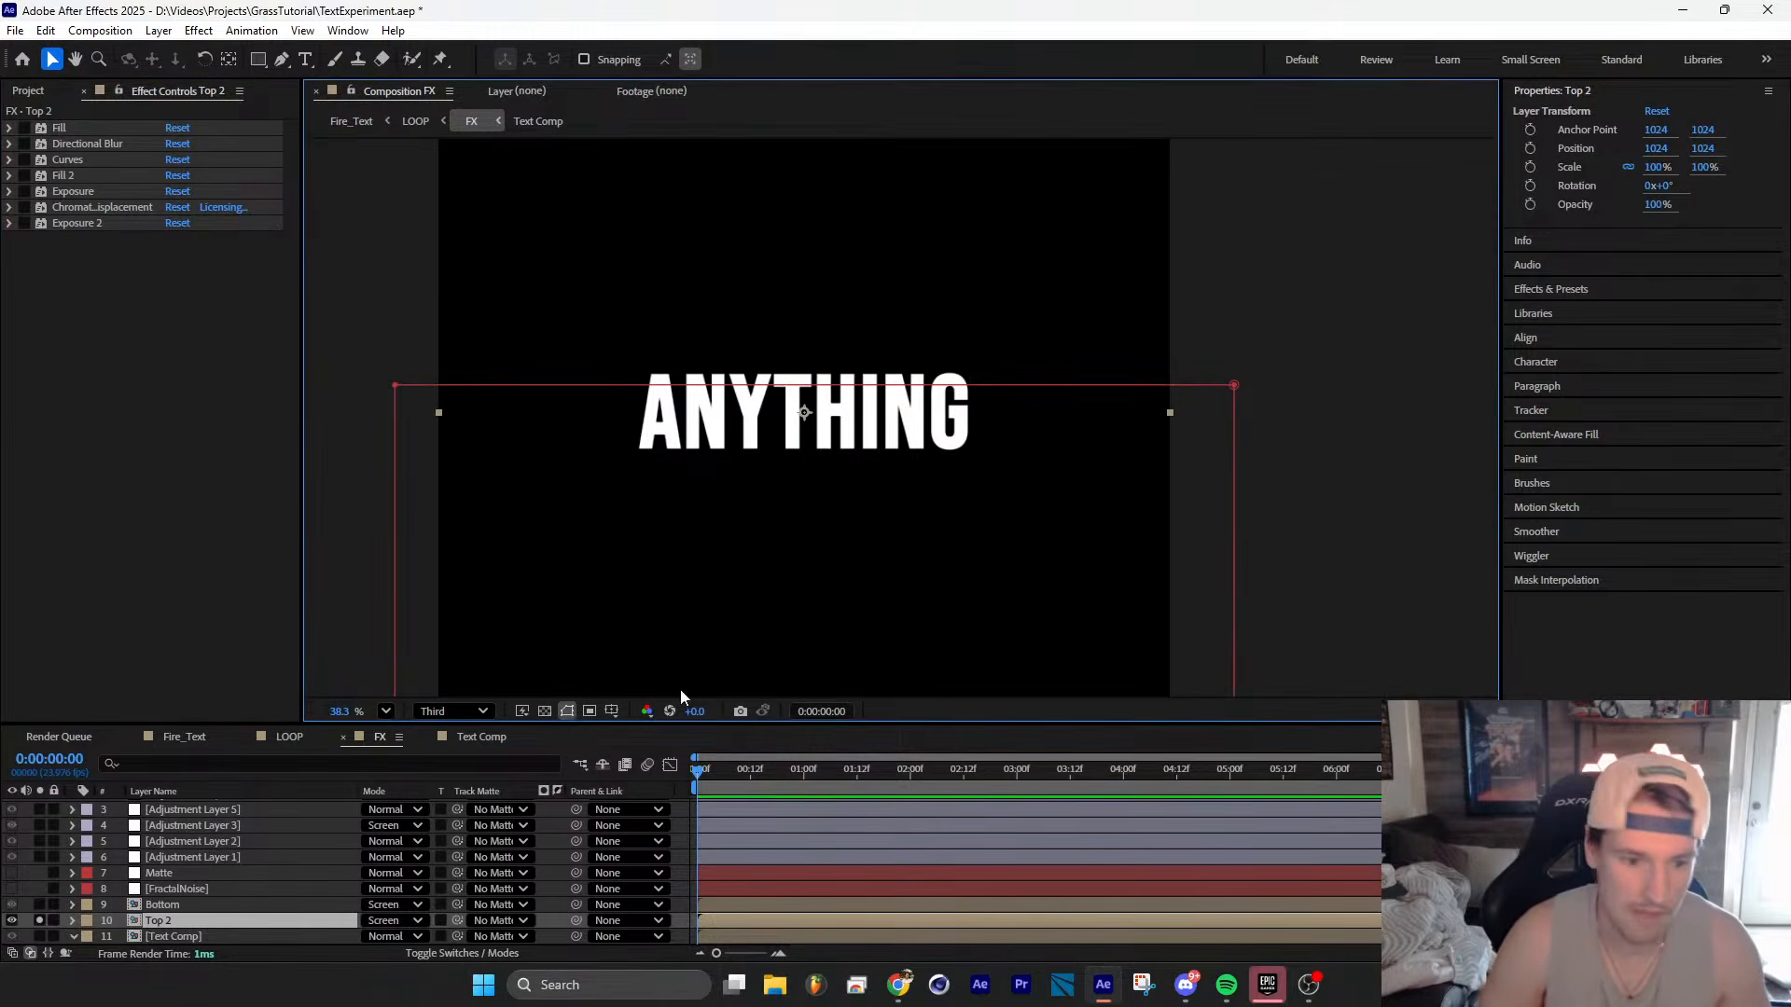
Step: Reveal the Top 2 layer's mask, turn only its first Fill effect back on and expand that effect's settings
{"action": "key", "text": "m"}
{"action": "scroll", "coordinate": [263, 873], "scroll_direction": "down", "scroll_amount": 1}
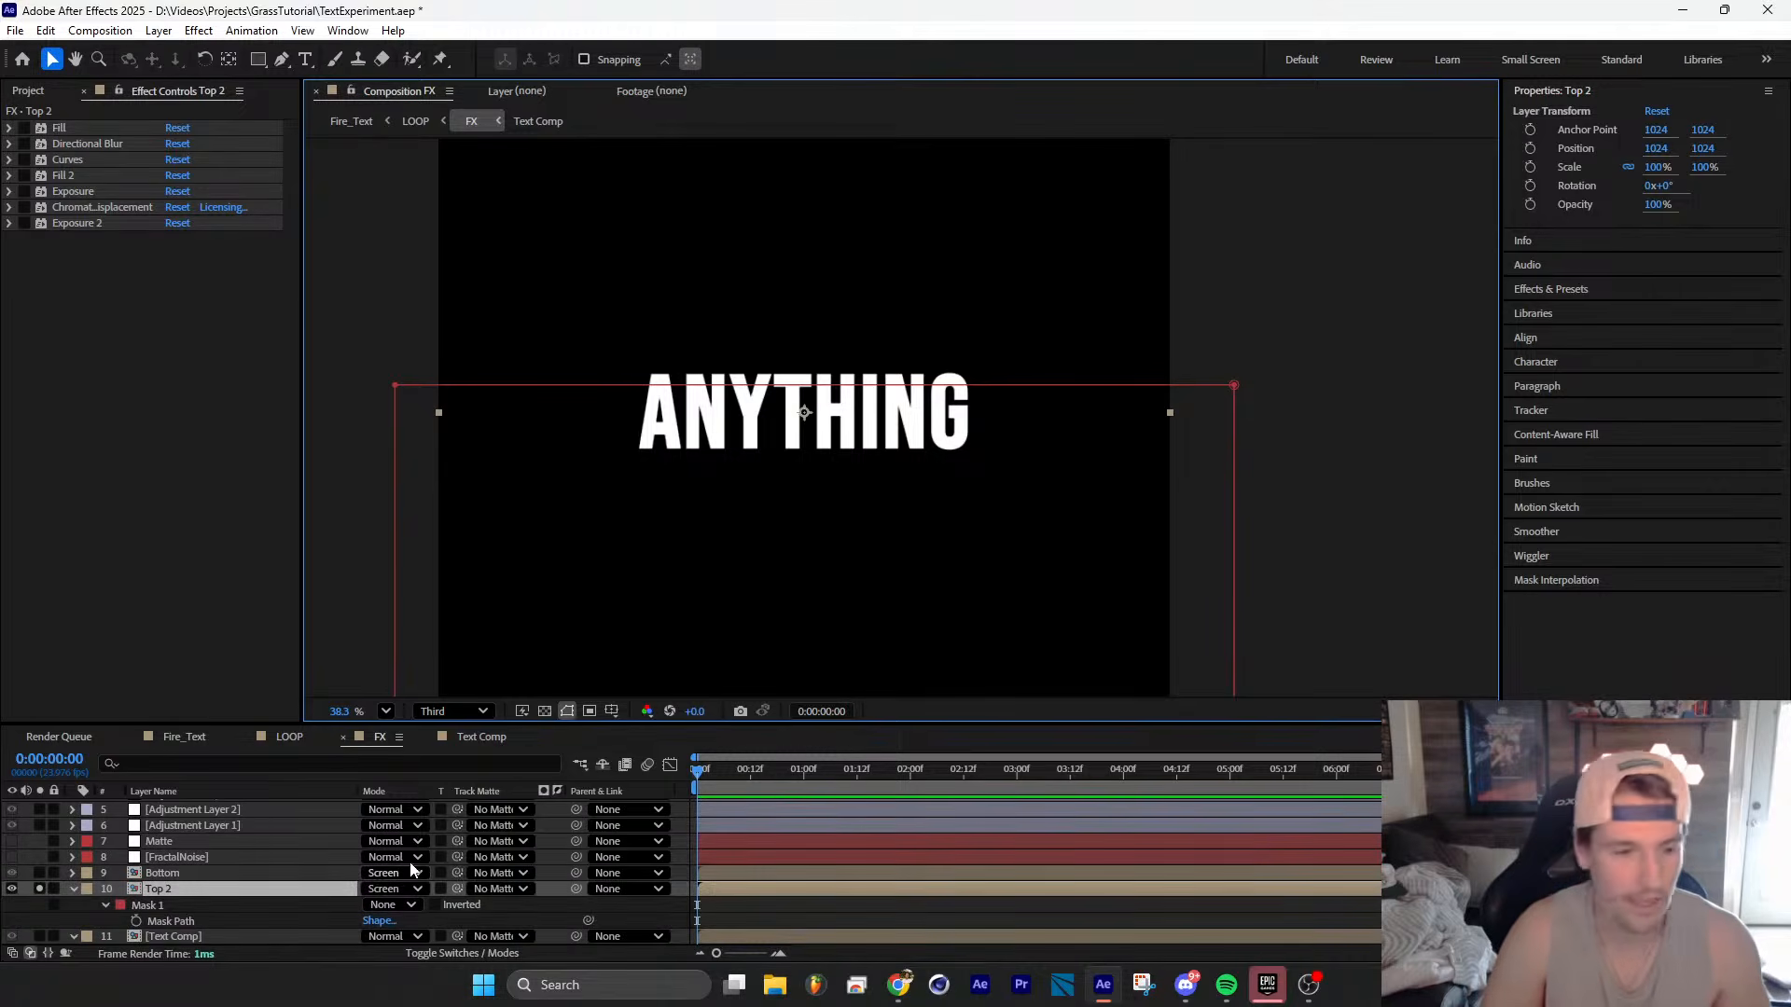
{"action": "left_click", "coordinate": [25, 128]}
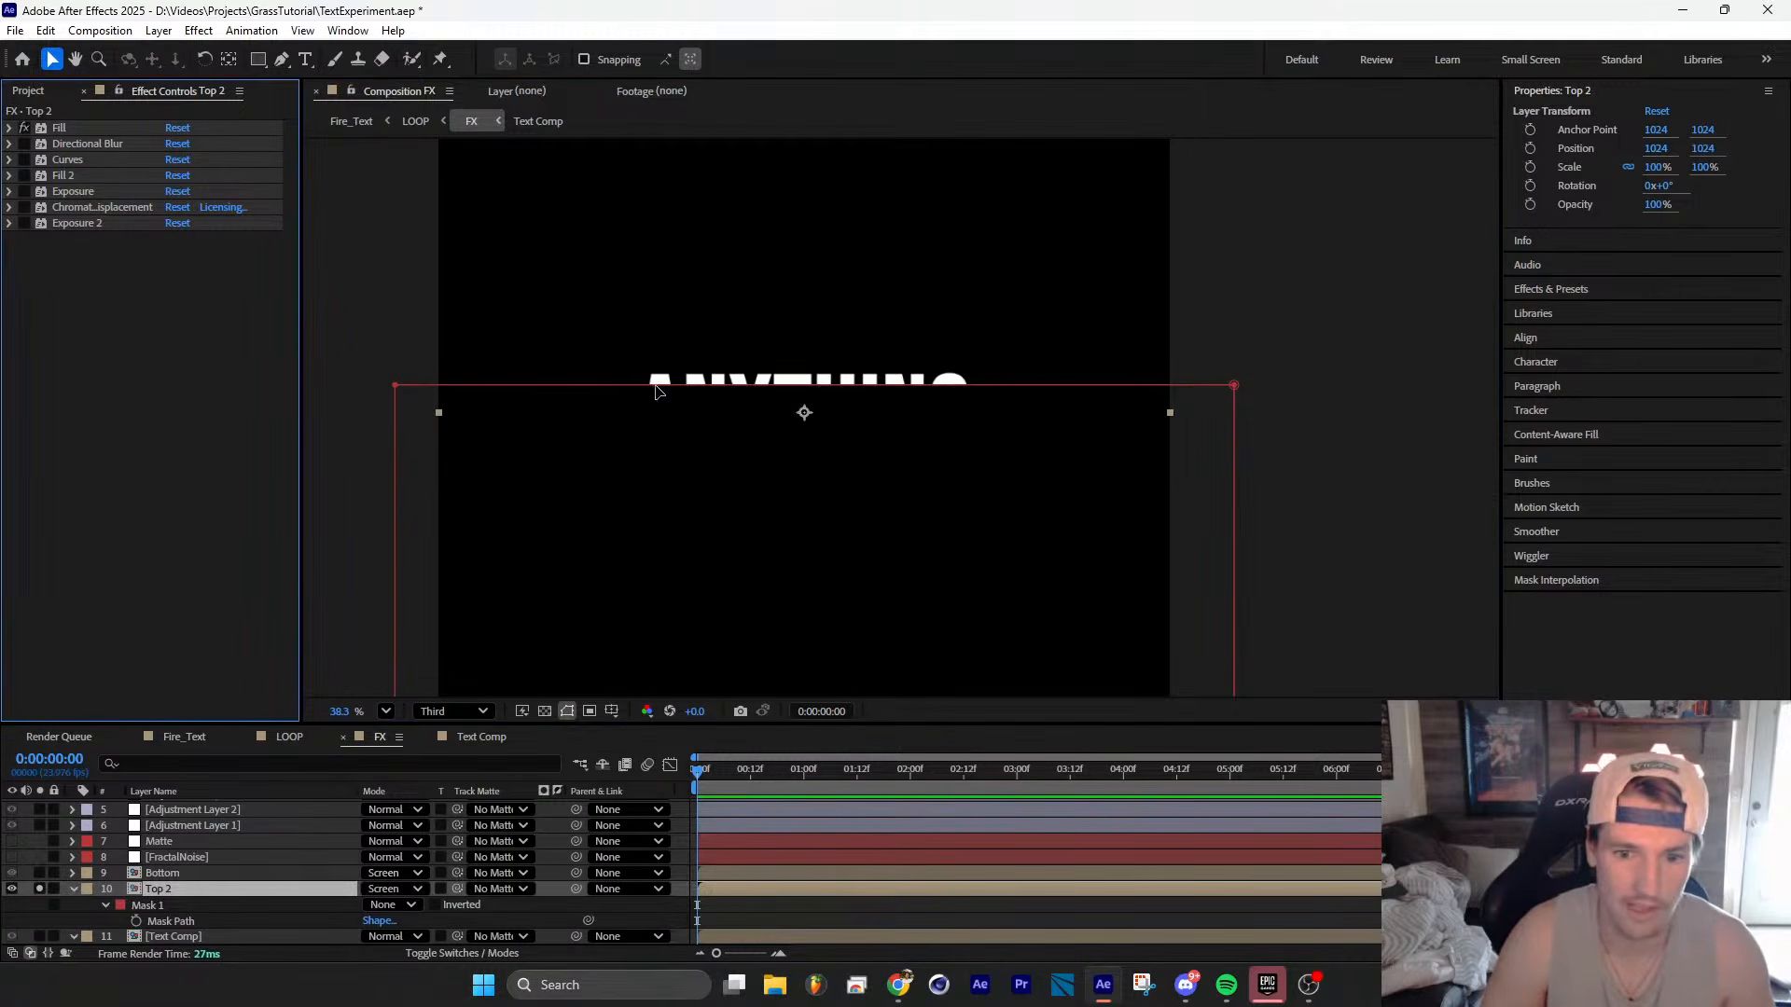
{"action": "left_click", "coordinate": [9, 128]}
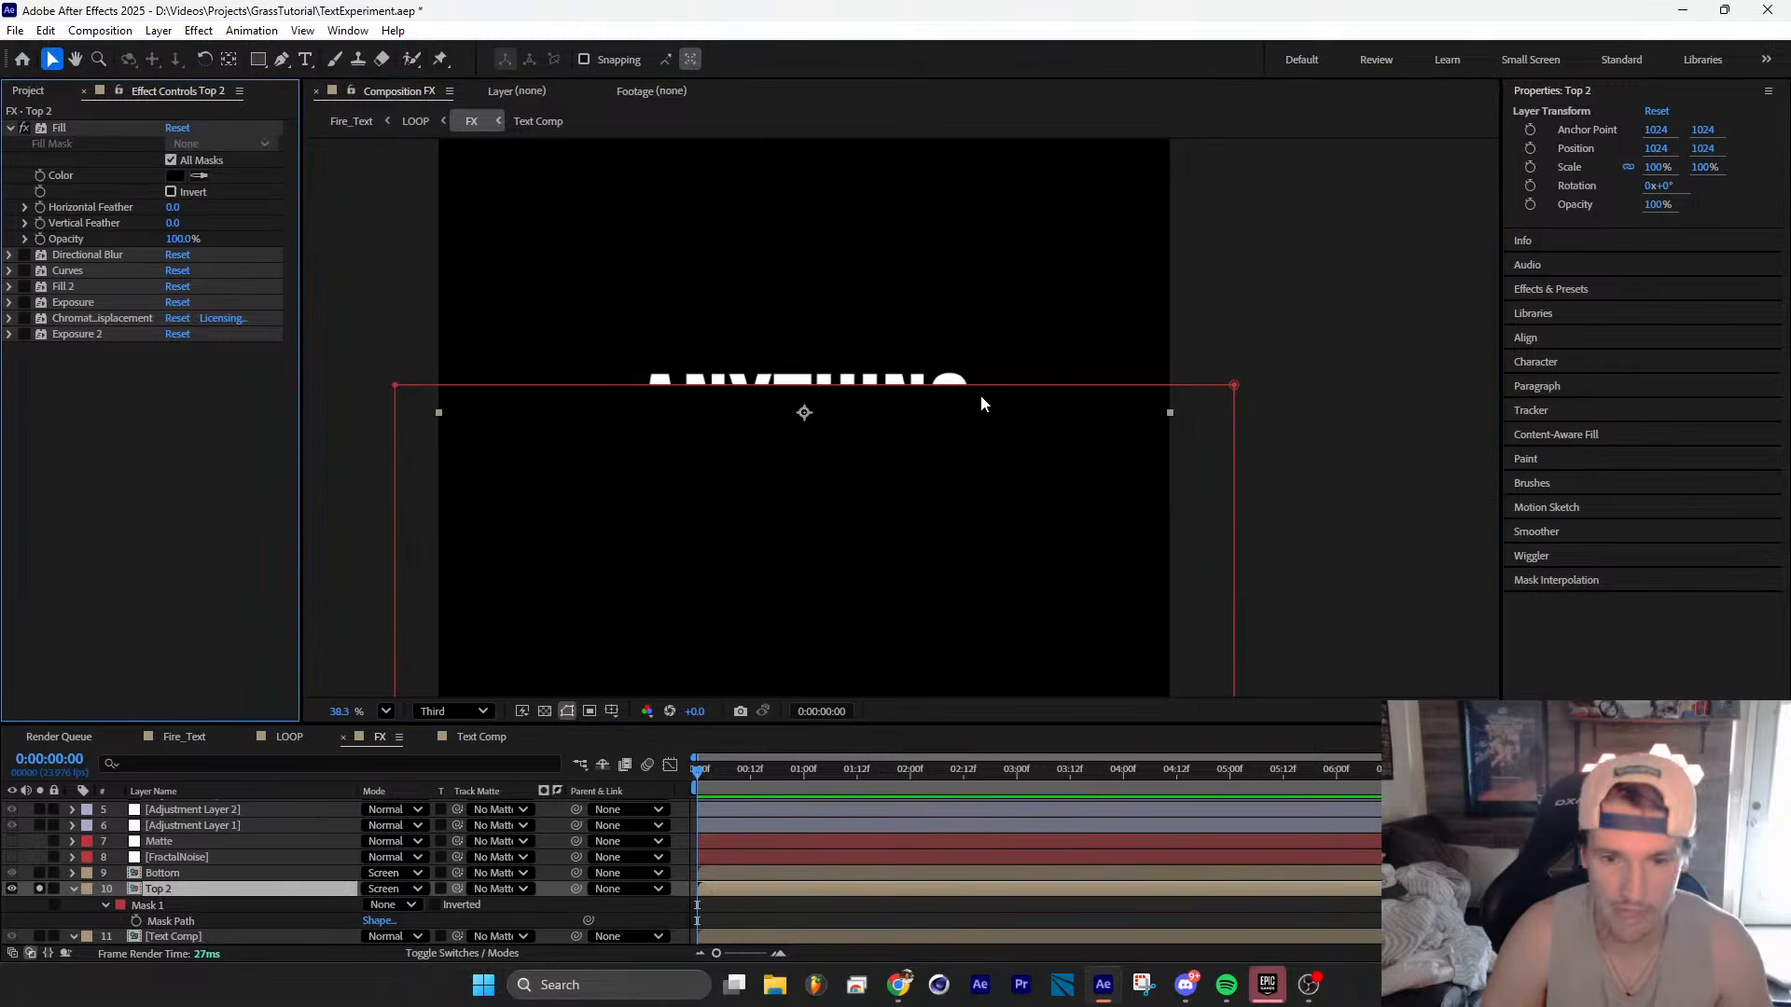
Step: Turn the Directional Blur and Curves effects on the Top 2 layer back on, comparing the picture with and without Curves
{"action": "left_click", "coordinate": [25, 256]}
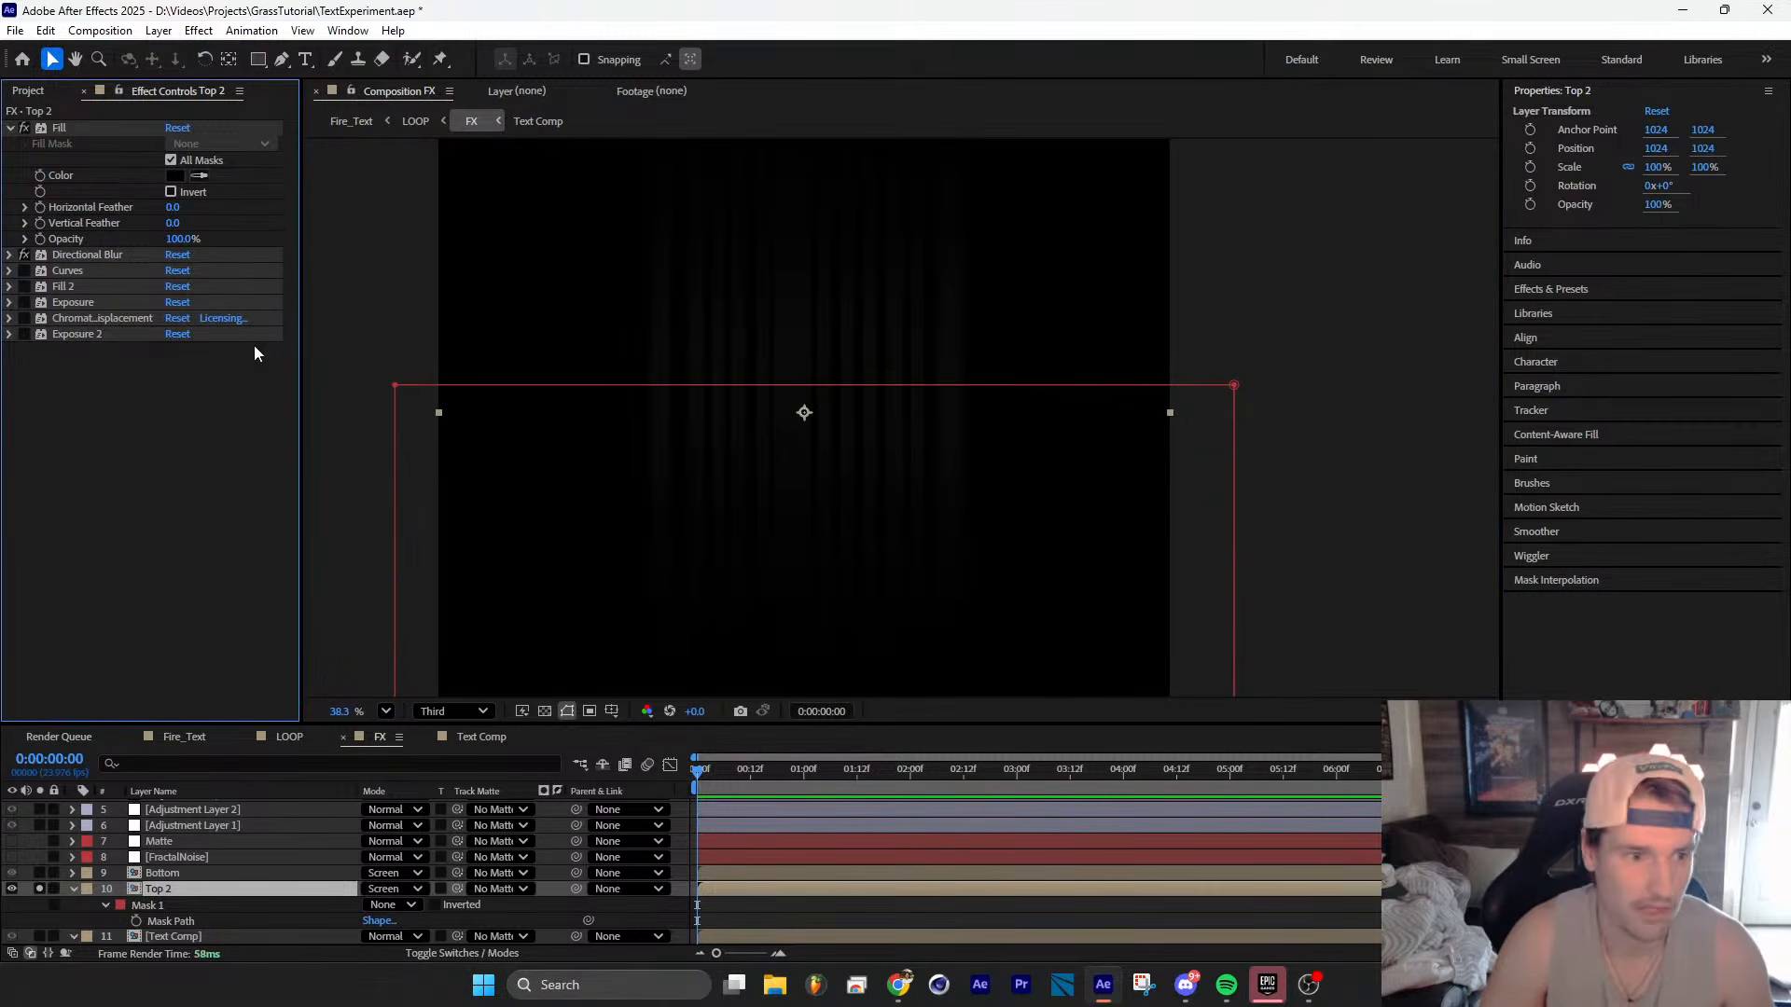
{"action": "left_click", "coordinate": [25, 271]}
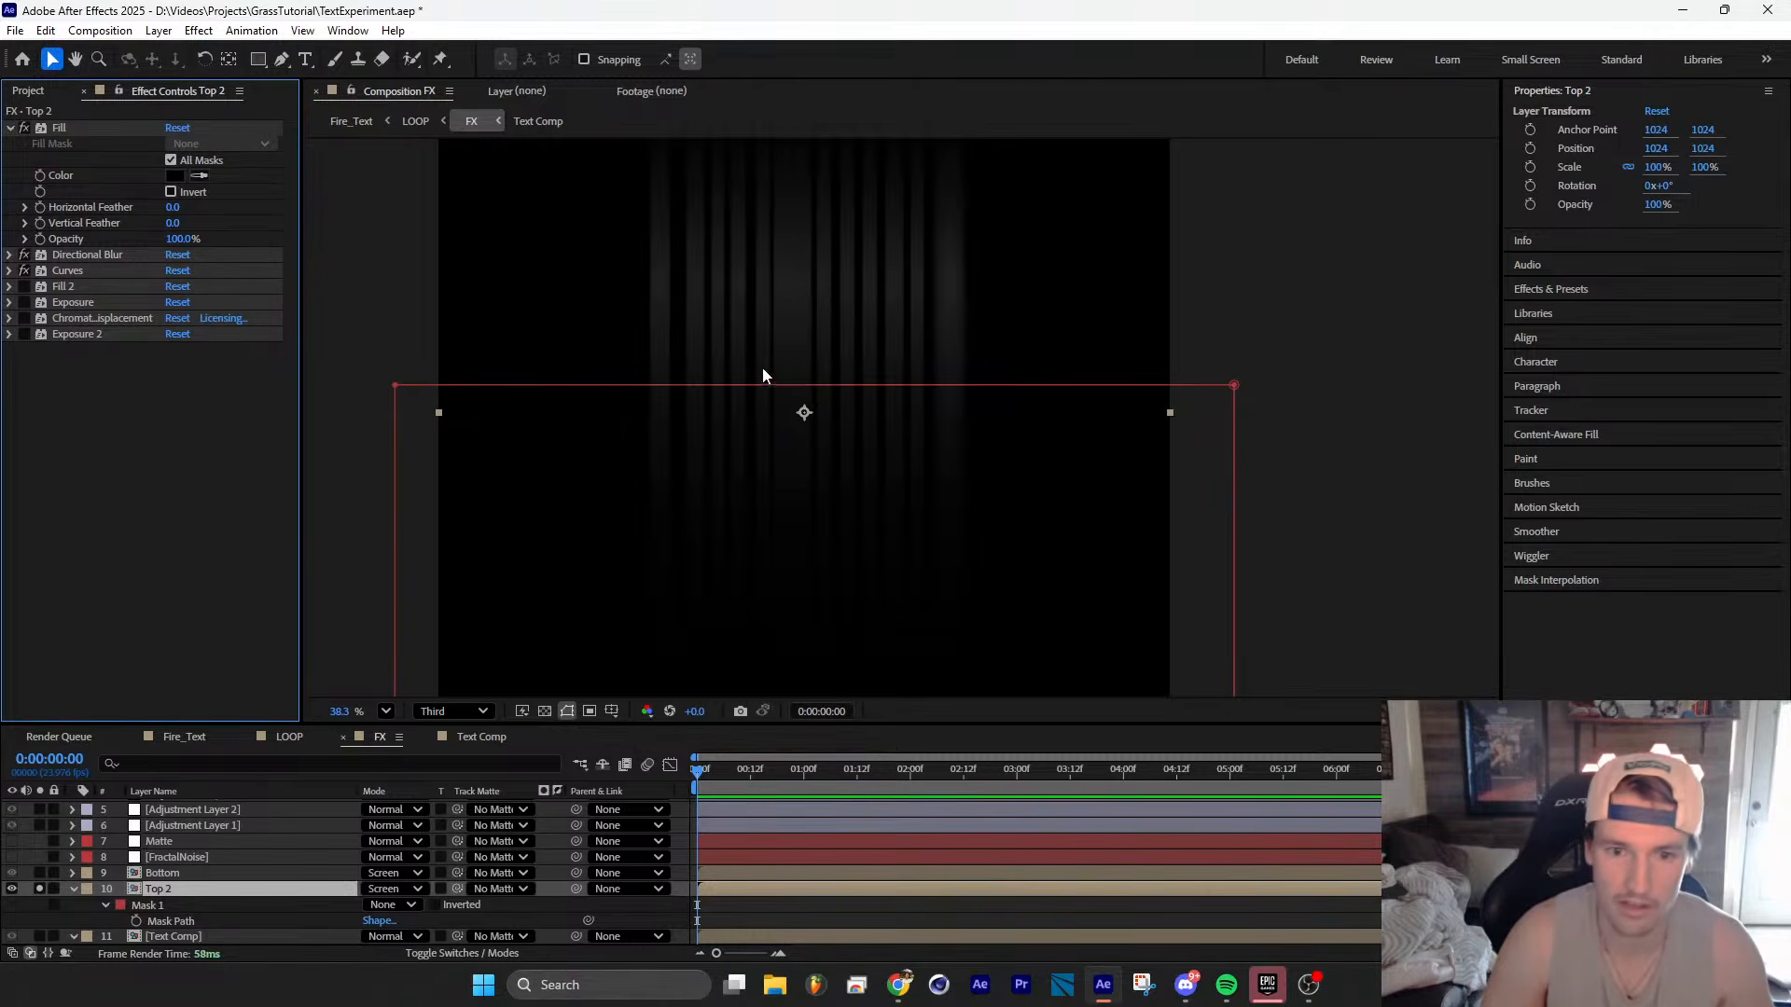
{"action": "scroll", "coordinate": [808, 312], "scroll_direction": "up", "scroll_amount": 2}
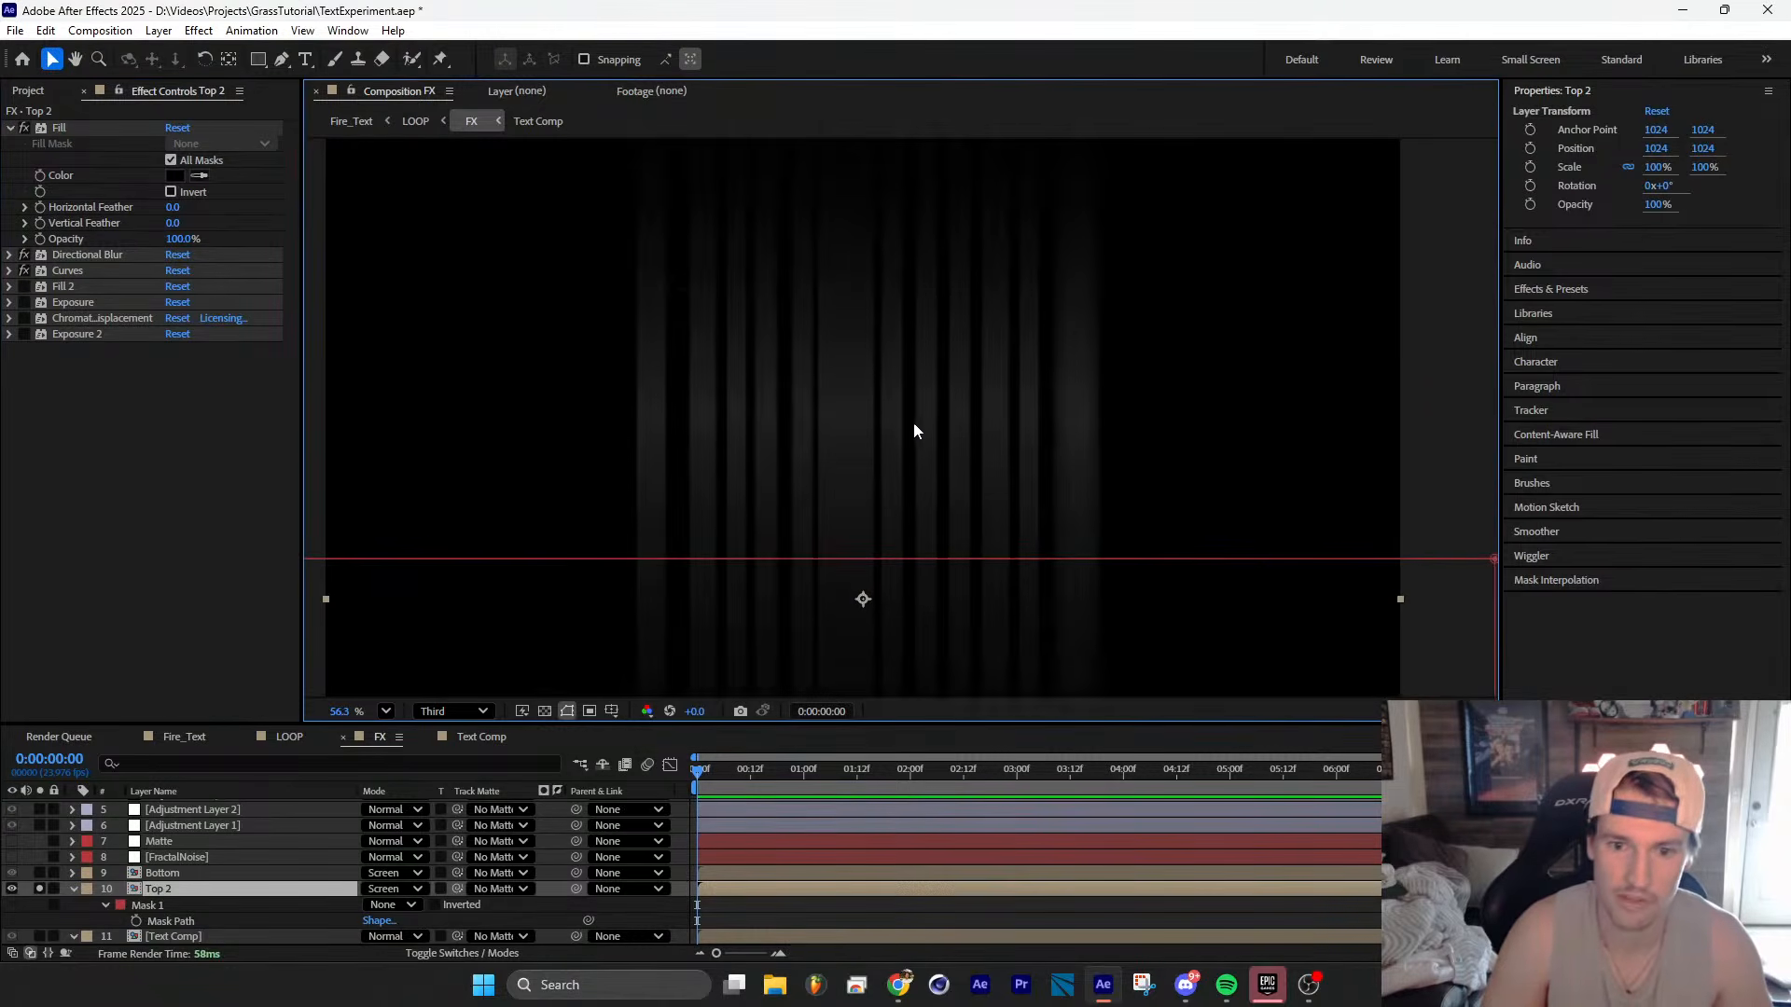
{"action": "left_click", "coordinate": [25, 270]}
{"action": "left_click", "coordinate": [25, 270]}
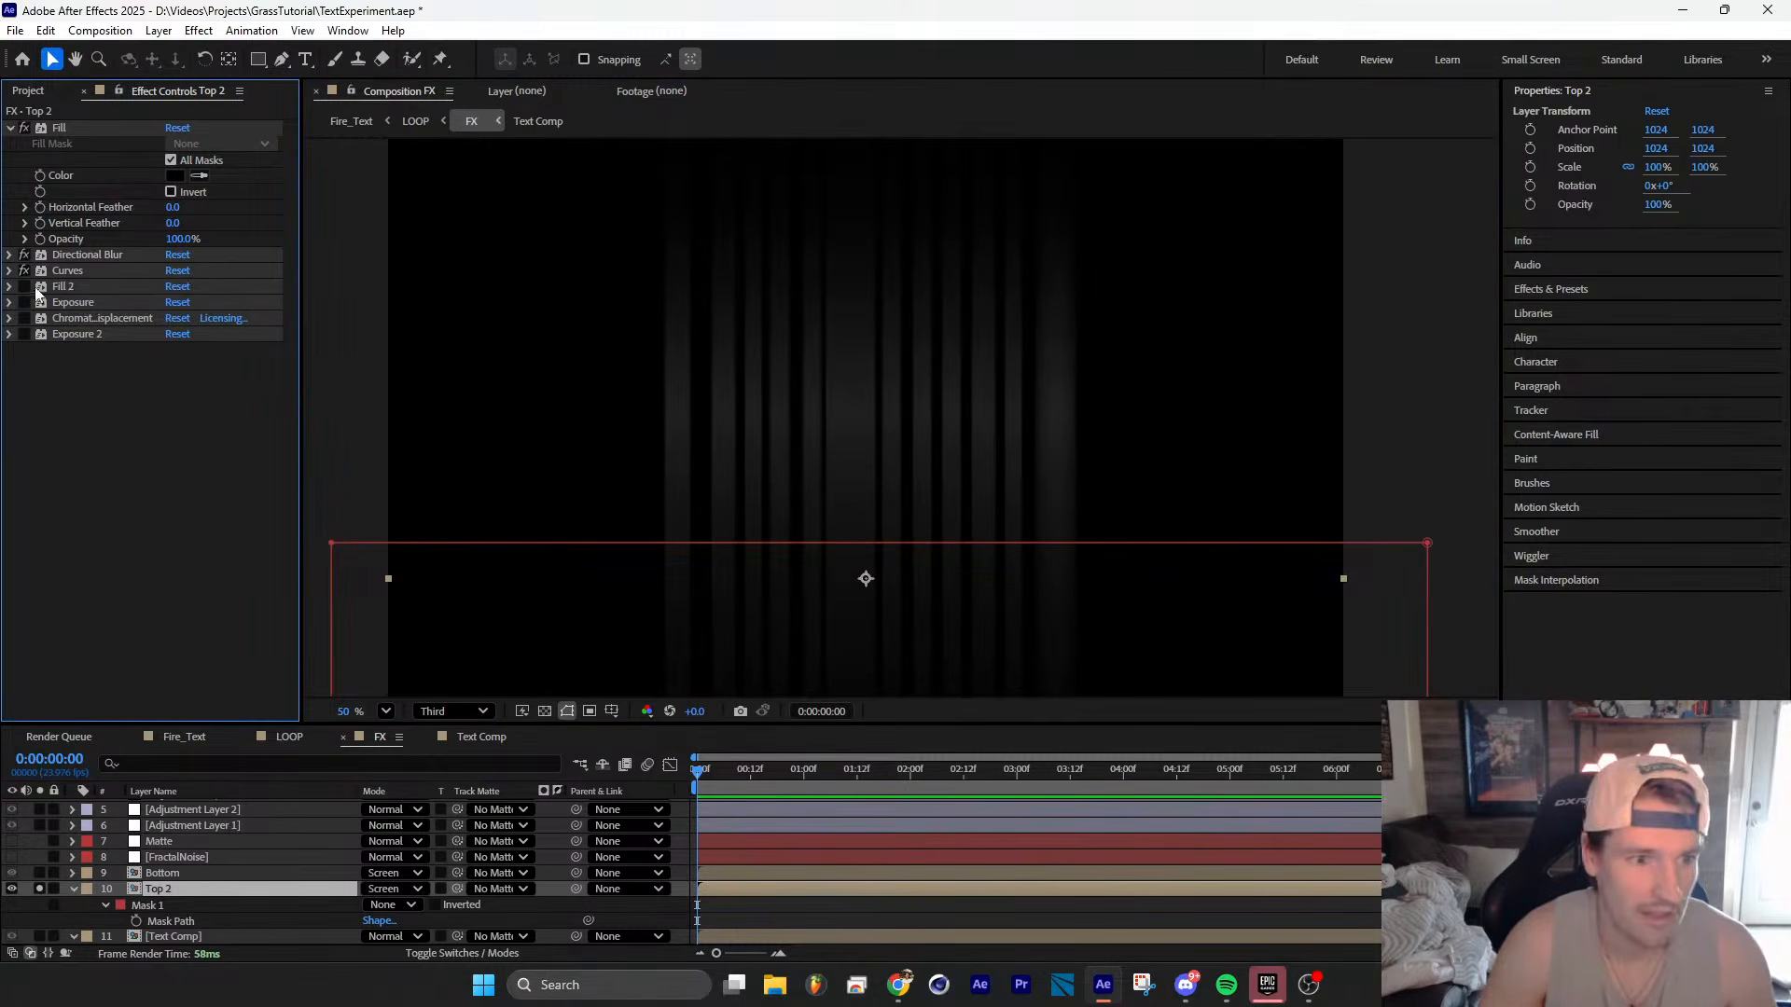
Step: Turn the Fill 2 and Exposure effects on the Top 2 layer back on
{"action": "left_click", "coordinate": [25, 287]}
{"action": "middle_click_drag", "start_coordinate": [743, 502], "coordinate": [734, 400]}
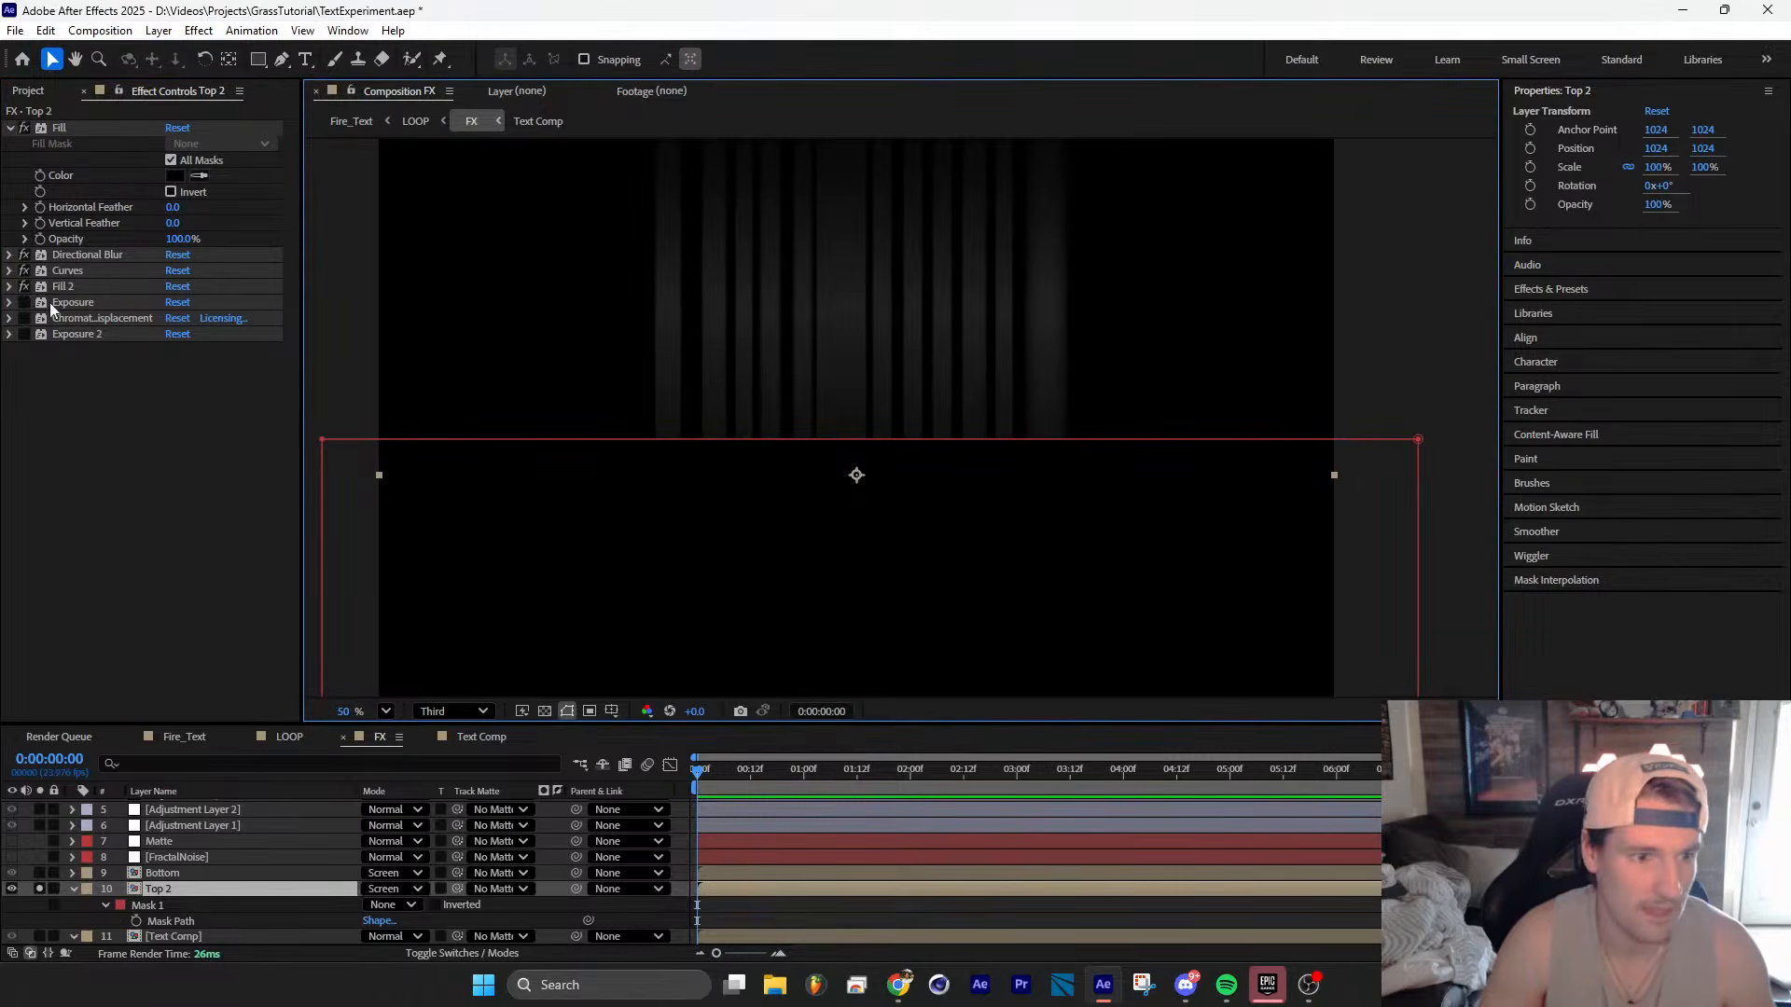
{"action": "left_click", "coordinate": [25, 303]}
{"action": "middle_click_drag", "start_coordinate": [830, 301], "coordinate": [796, 410]}
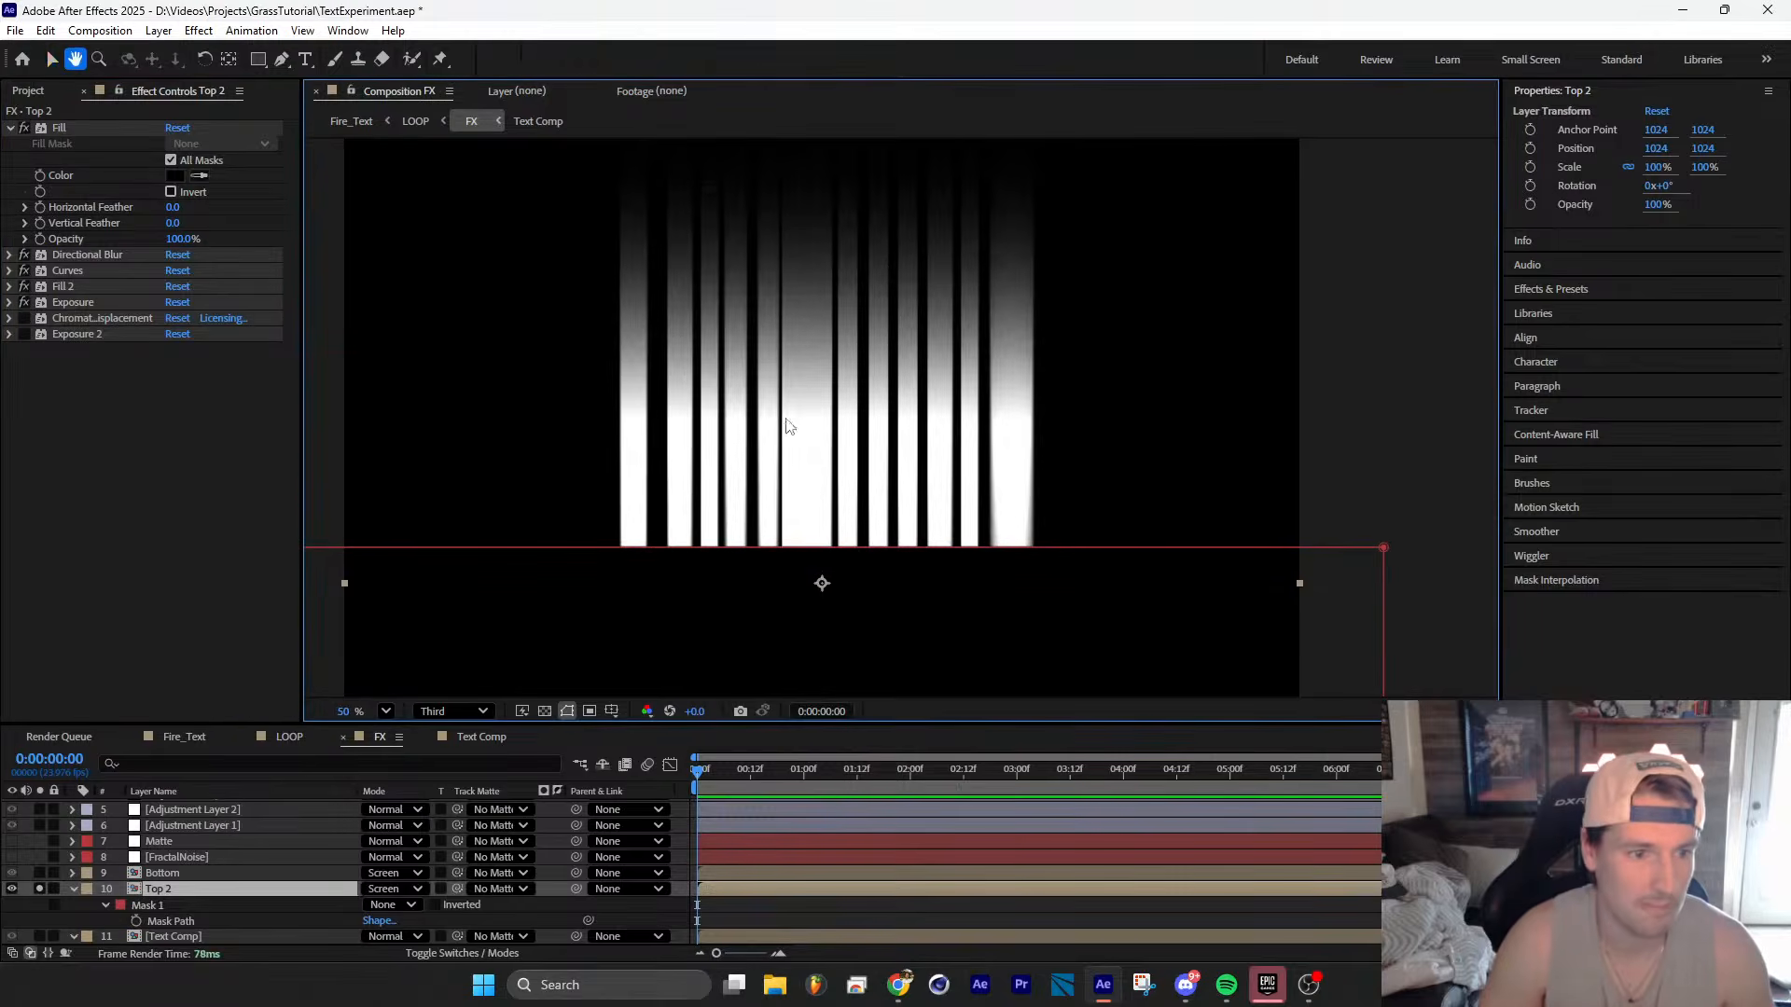
Step: Expand the Chromatic Displacement settings on Top 2, then collapse the layer's properties in the timeline and unsolo it
{"action": "left_click", "coordinate": [10, 318]}
{"action": "left_click", "coordinate": [110, 320]}
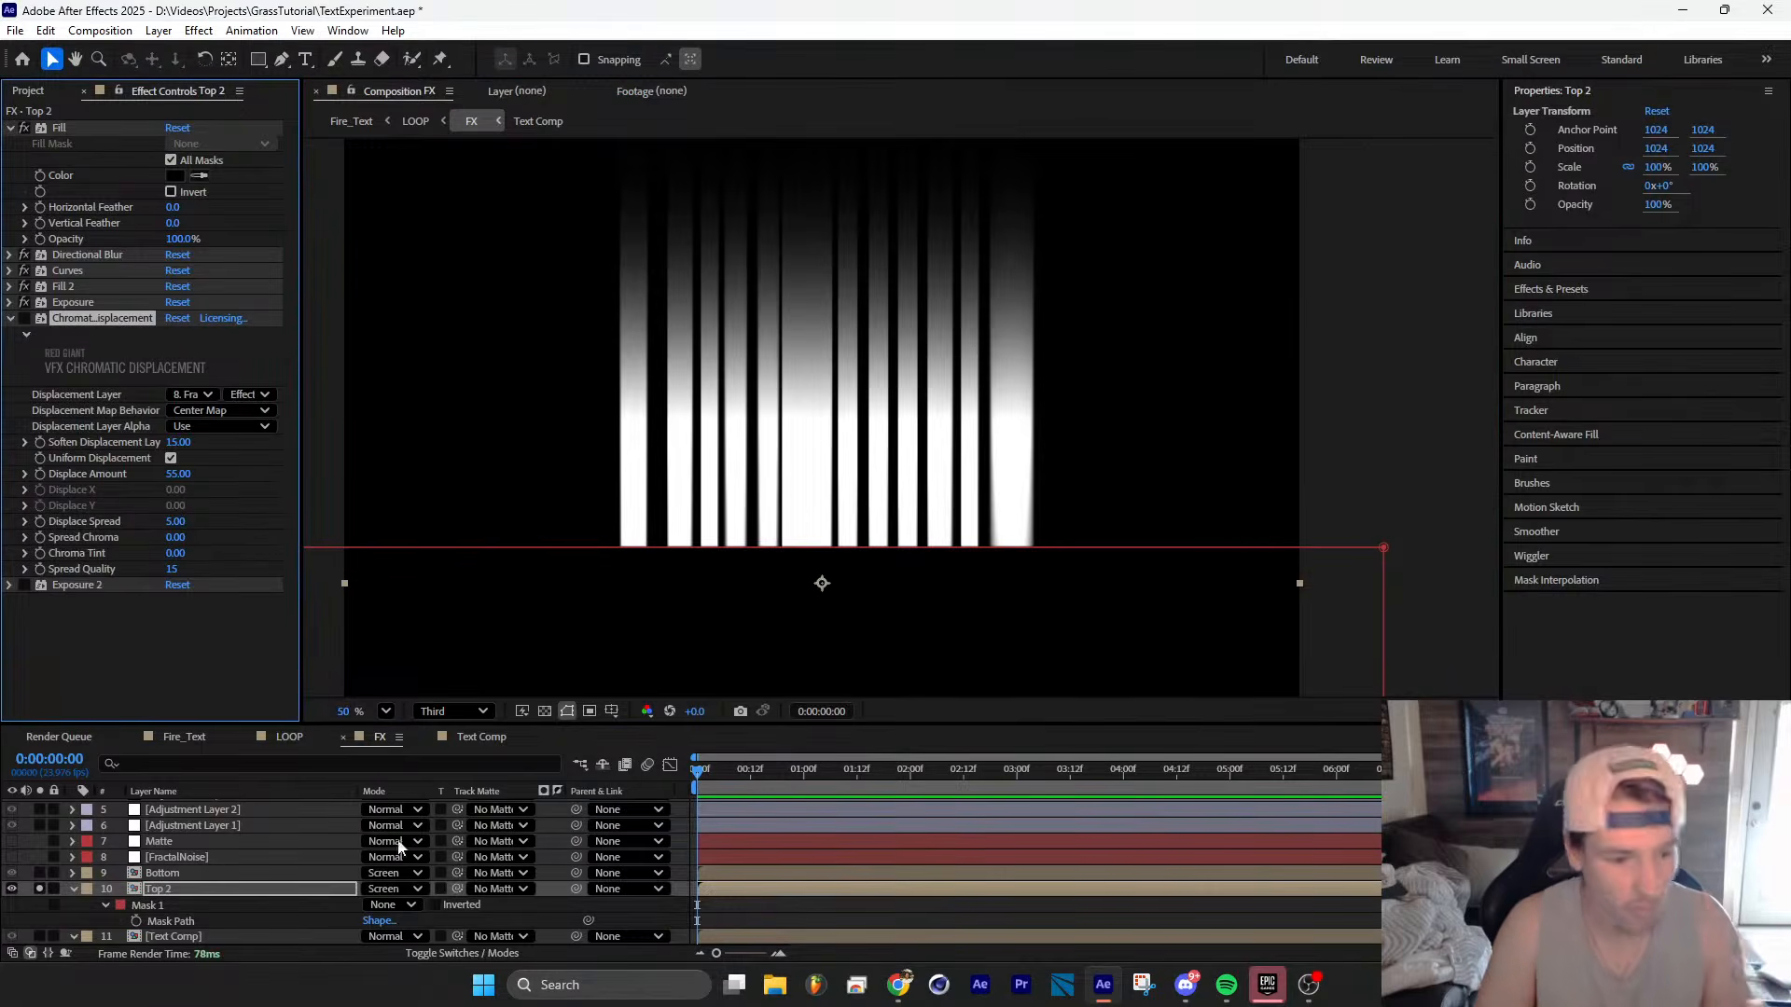
{"action": "left_click", "coordinate": [73, 887]}
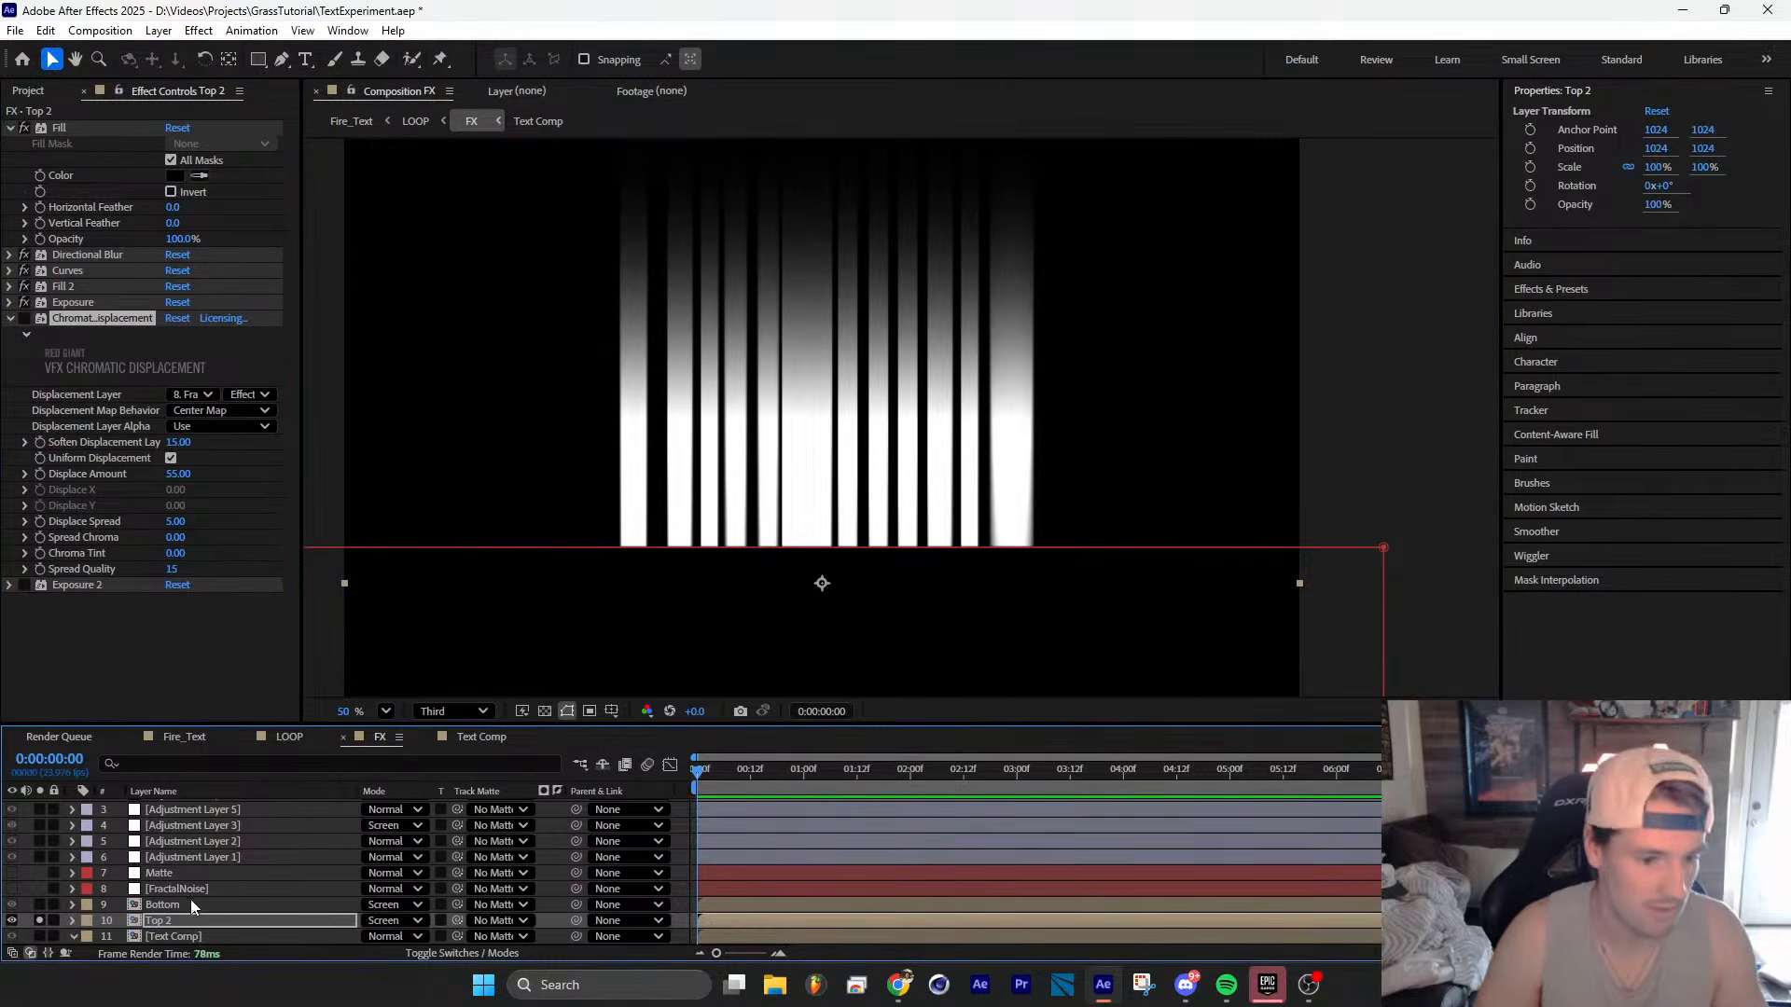
{"action": "left_click", "coordinate": [39, 922]}
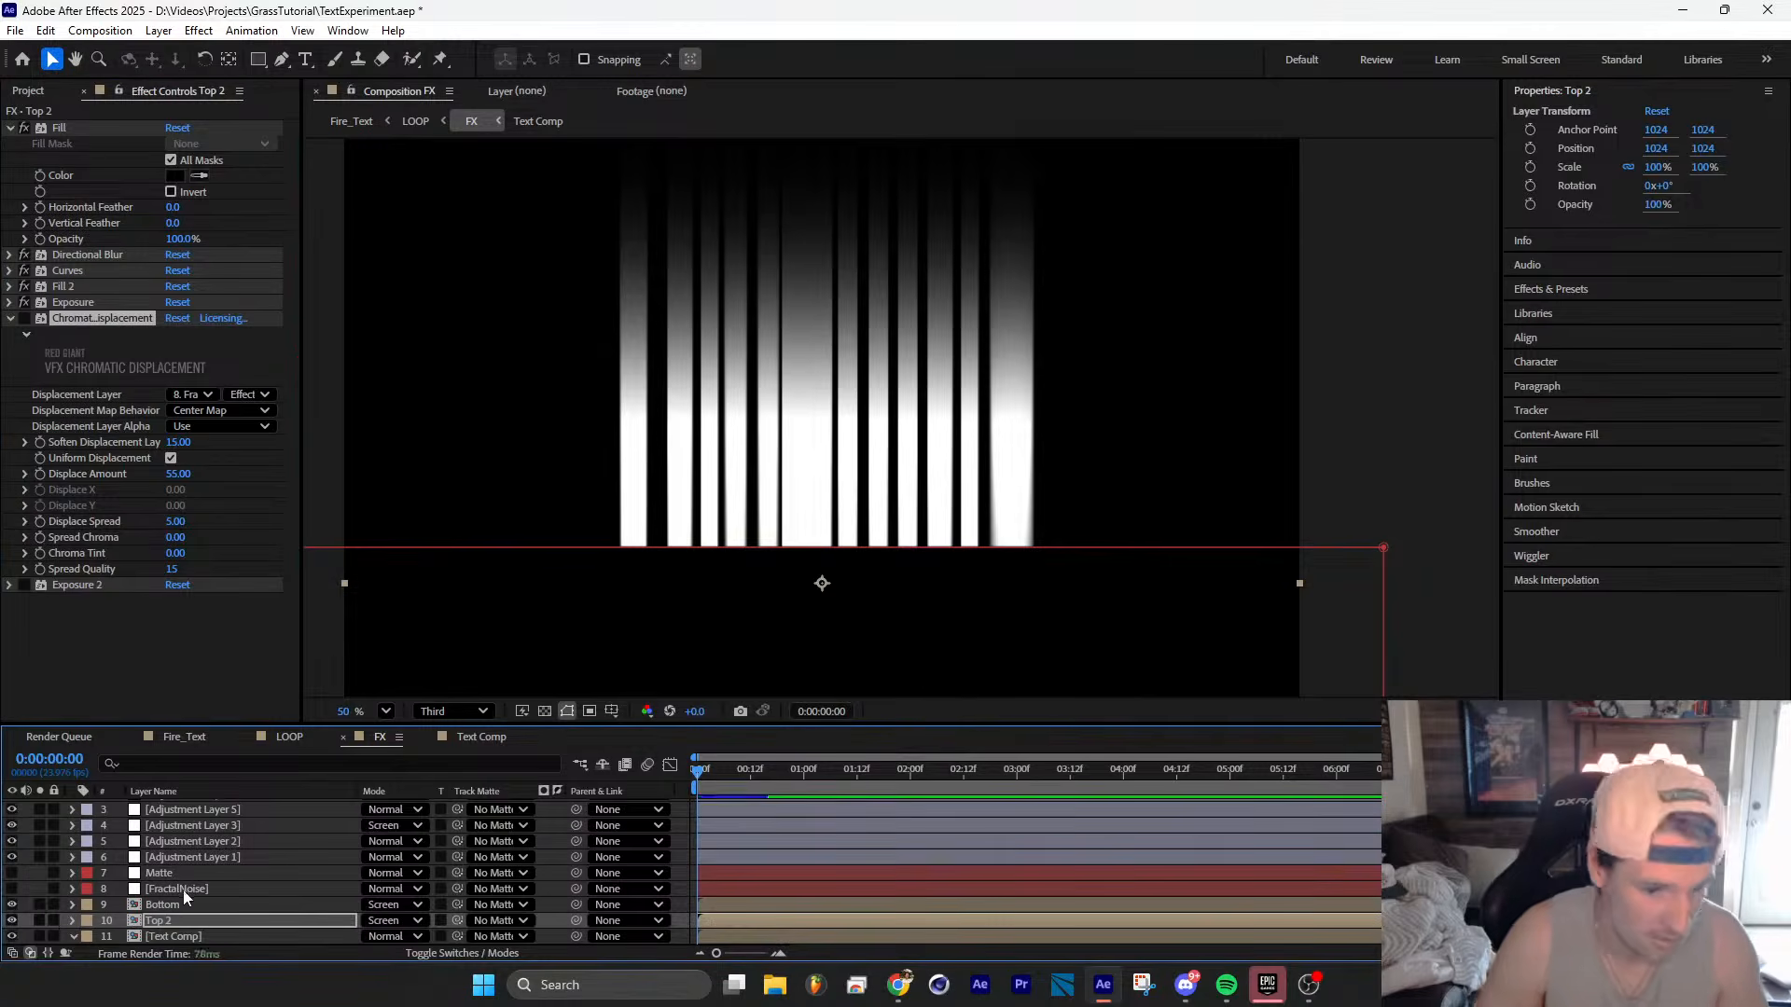
Step: Solo the FractalNoise layer and turn off its Mirror and Fill effects to isolate the raw noise
{"action": "left_click", "coordinate": [203, 888]}
{"action": "left_click", "coordinate": [39, 887]}
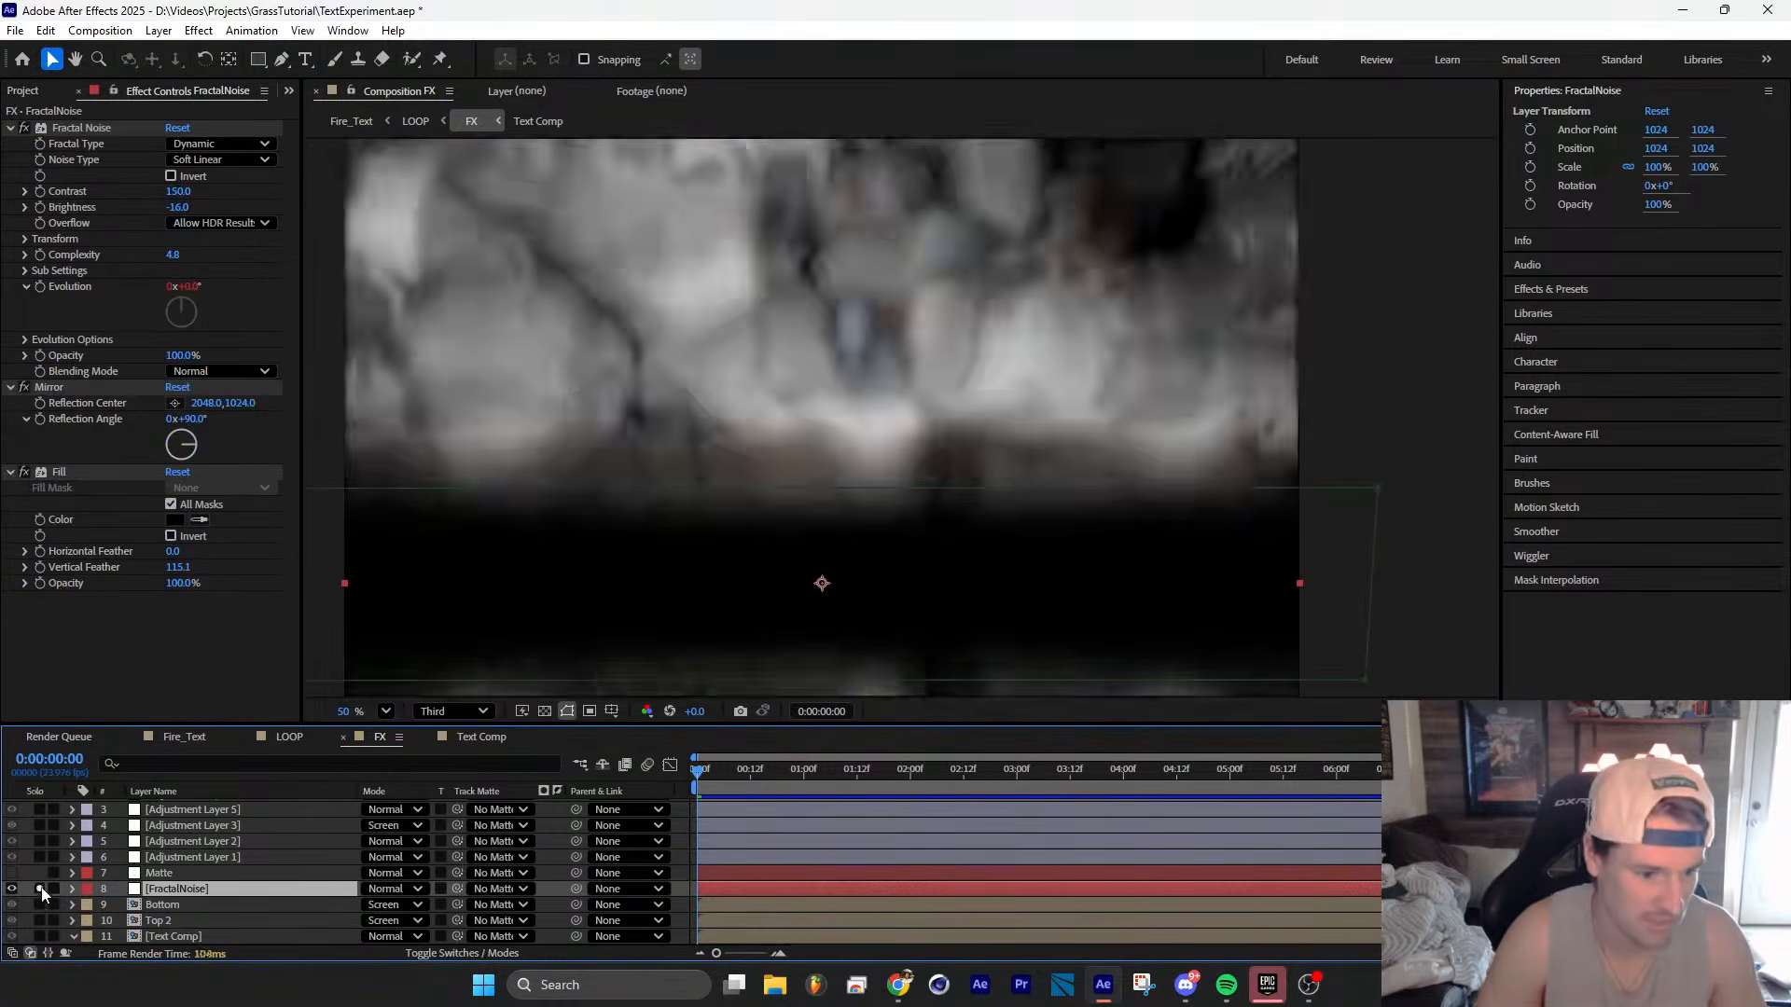
{"action": "left_click", "coordinate": [24, 387]}
{"action": "left_click", "coordinate": [24, 472]}
{"action": "key", "text": "comma"}
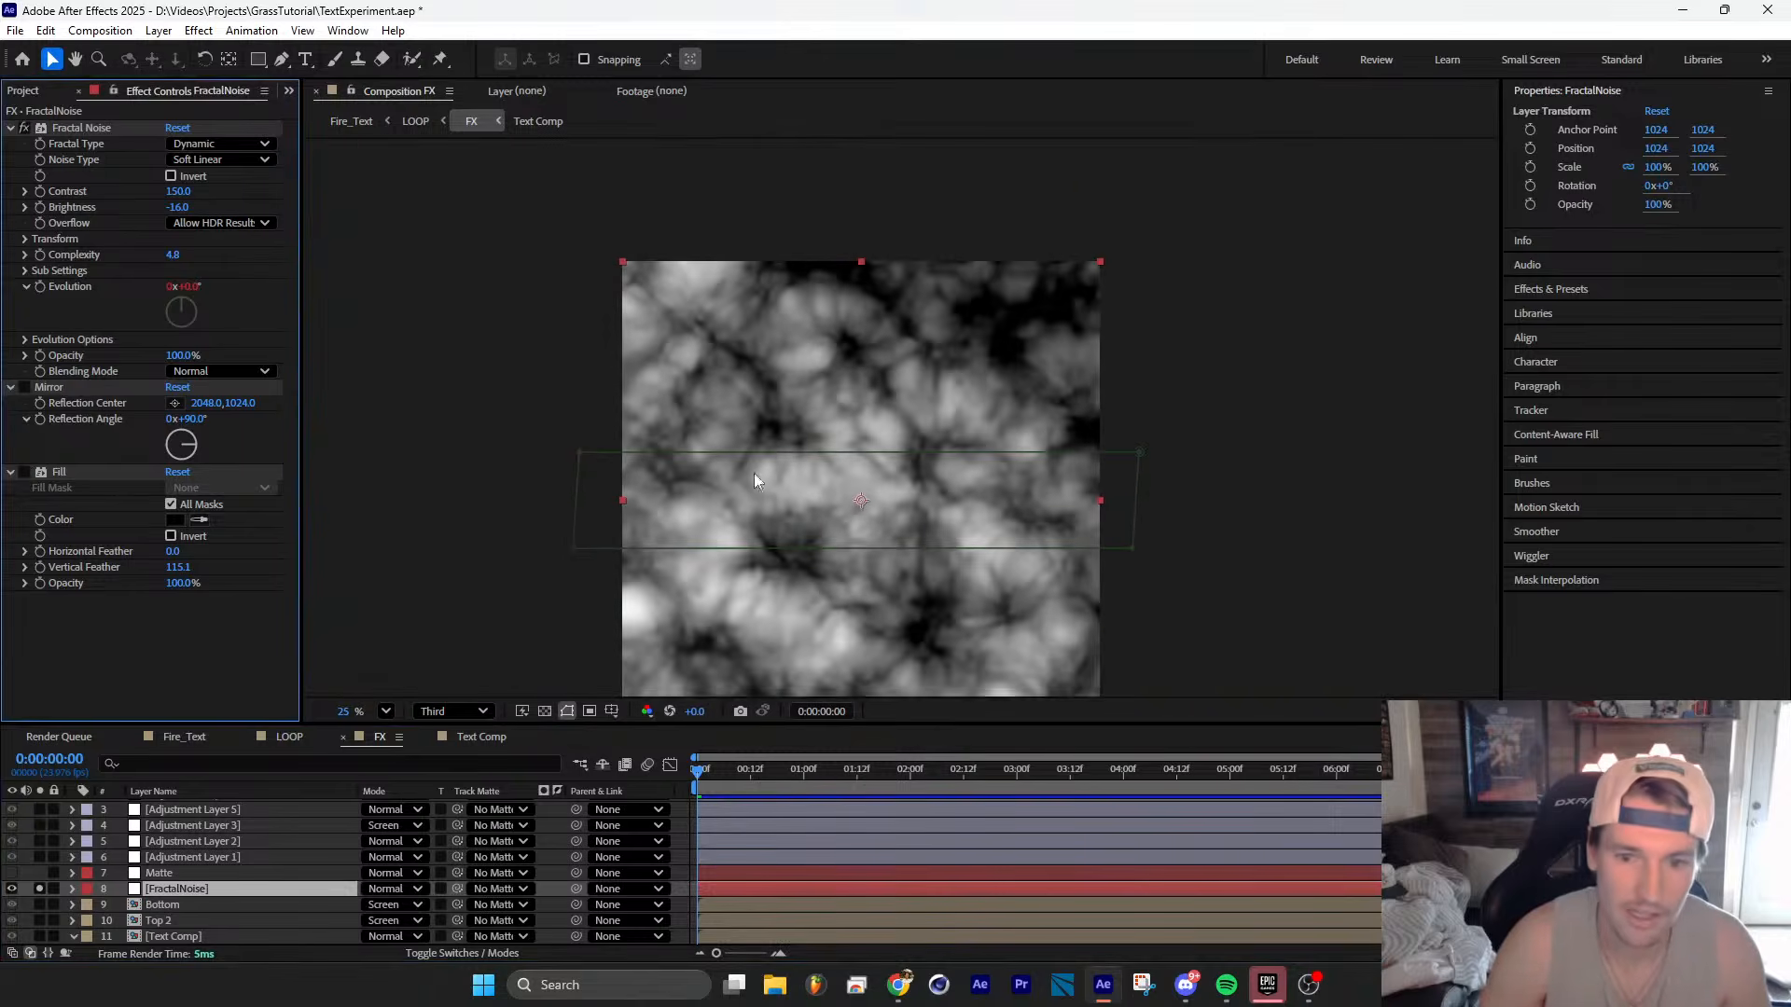
Step: Play back the raw fractal noise animation from the start of the composition
{"action": "middle_click_drag", "start_coordinate": [906, 537], "coordinate": [875, 463]}
{"action": "left_click_drag", "start_coordinate": [708, 781], "coordinate": [629, 779]}
{"action": "key", "text": "space"}
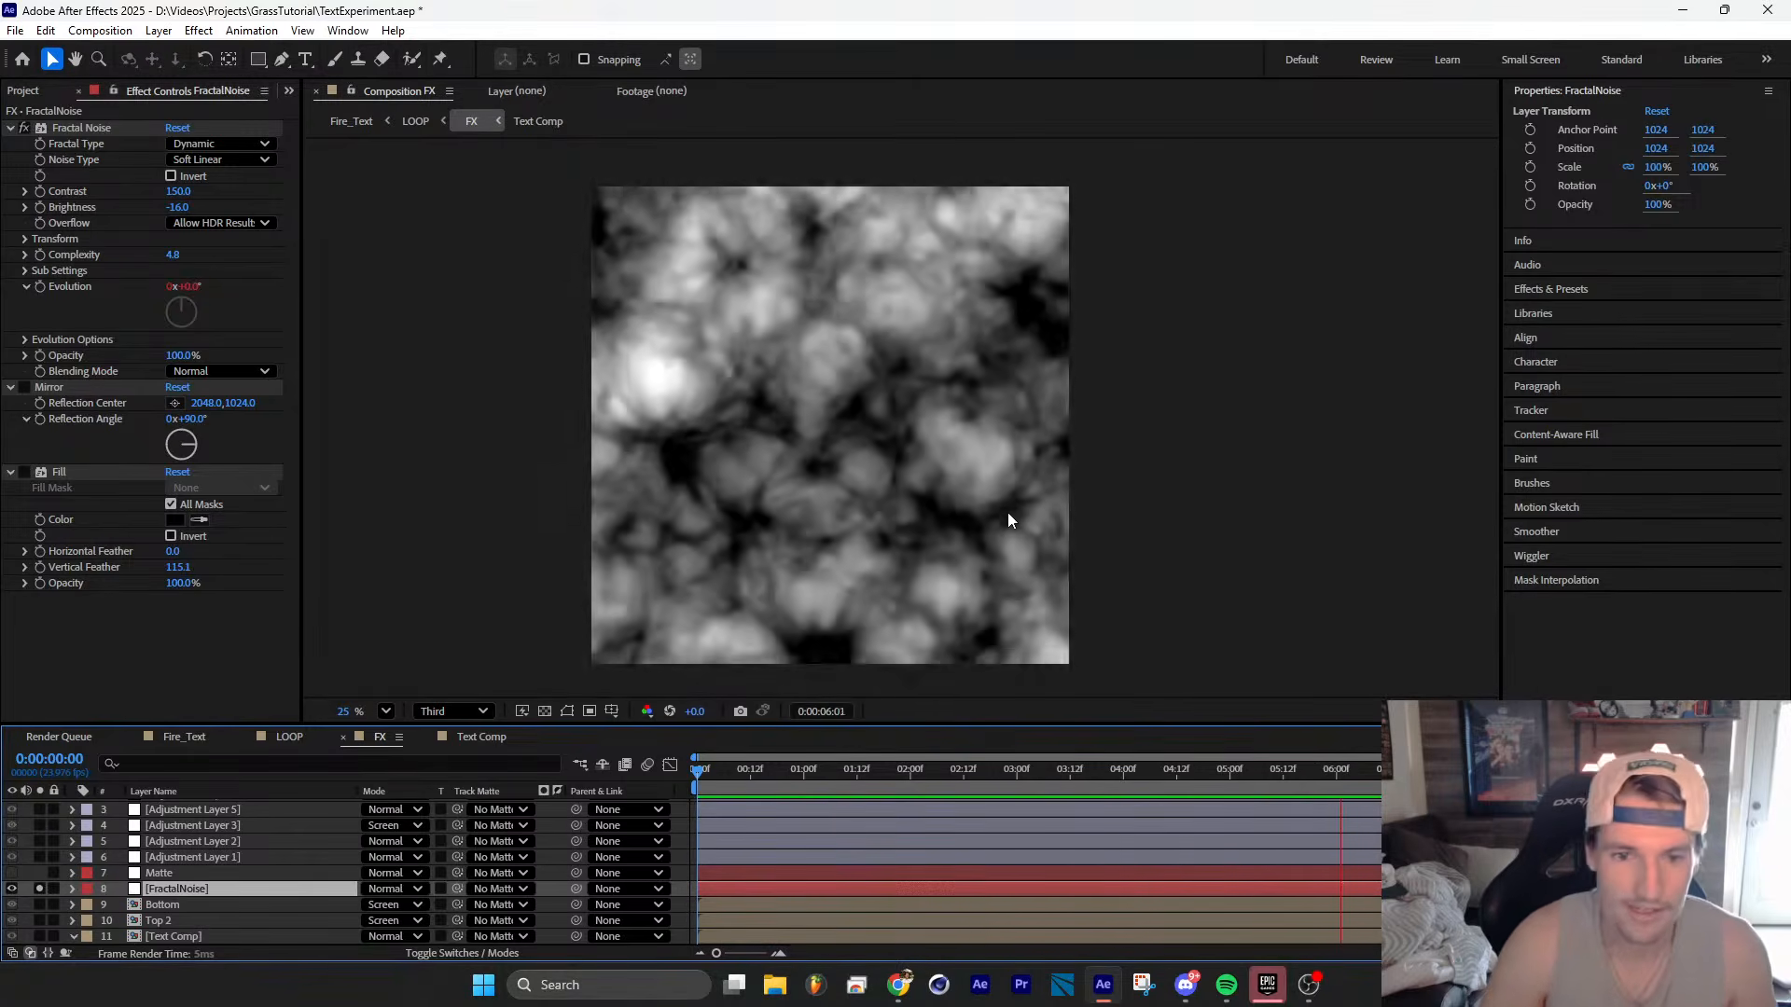
{"action": "key", "text": "space"}
Step: Turn the FractalNoise layer's Mirror effect back on, preview the mirrored noise, and turn its Fill effect back on
{"action": "left_click", "coordinate": [25, 387]}
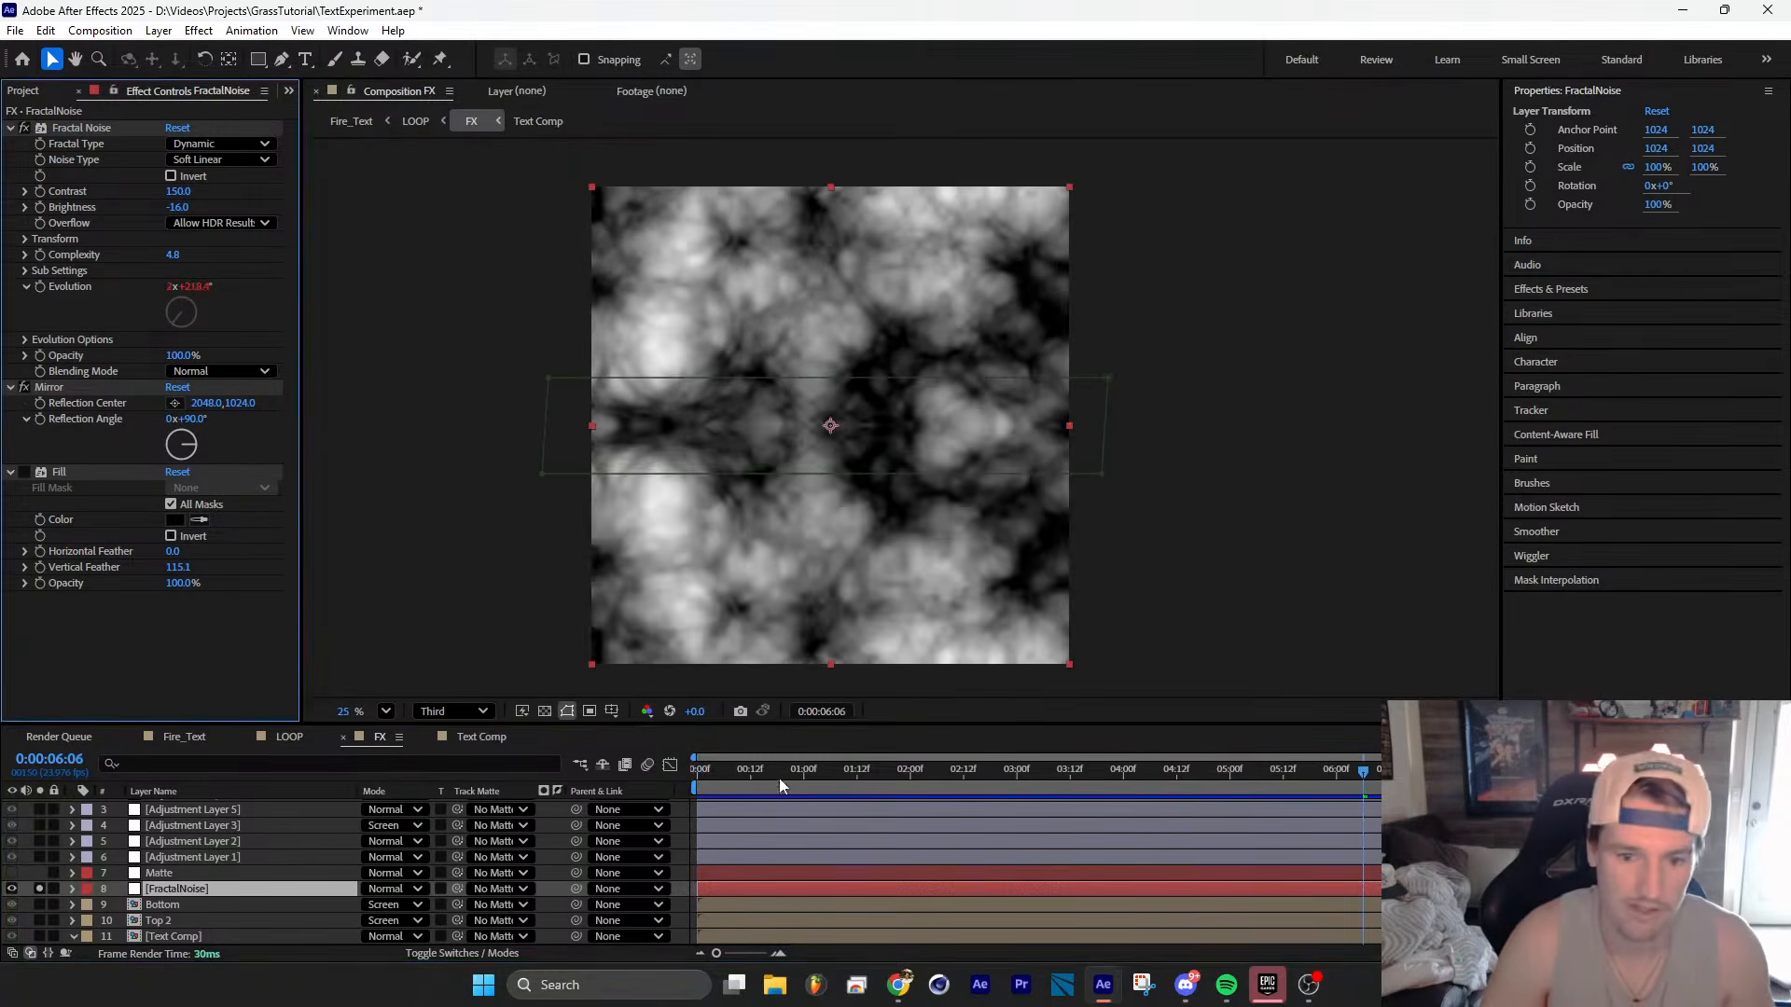
{"action": "key", "text": "space"}
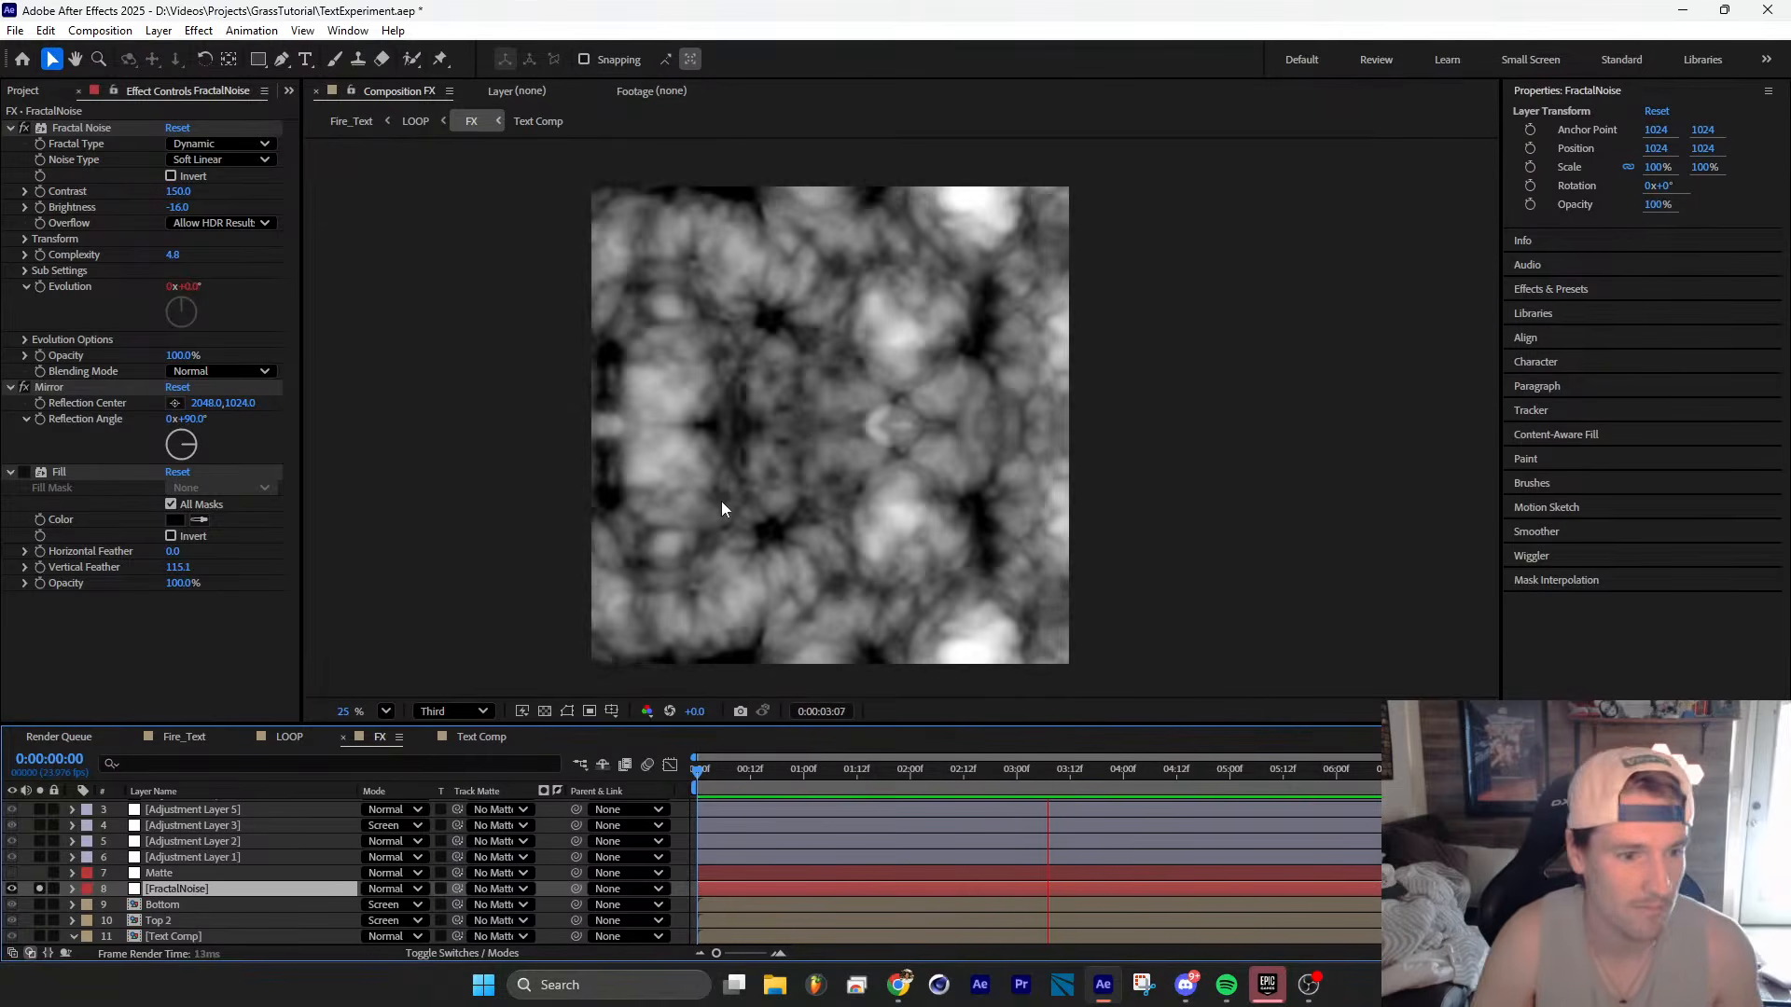
{"action": "key", "text": "space"}
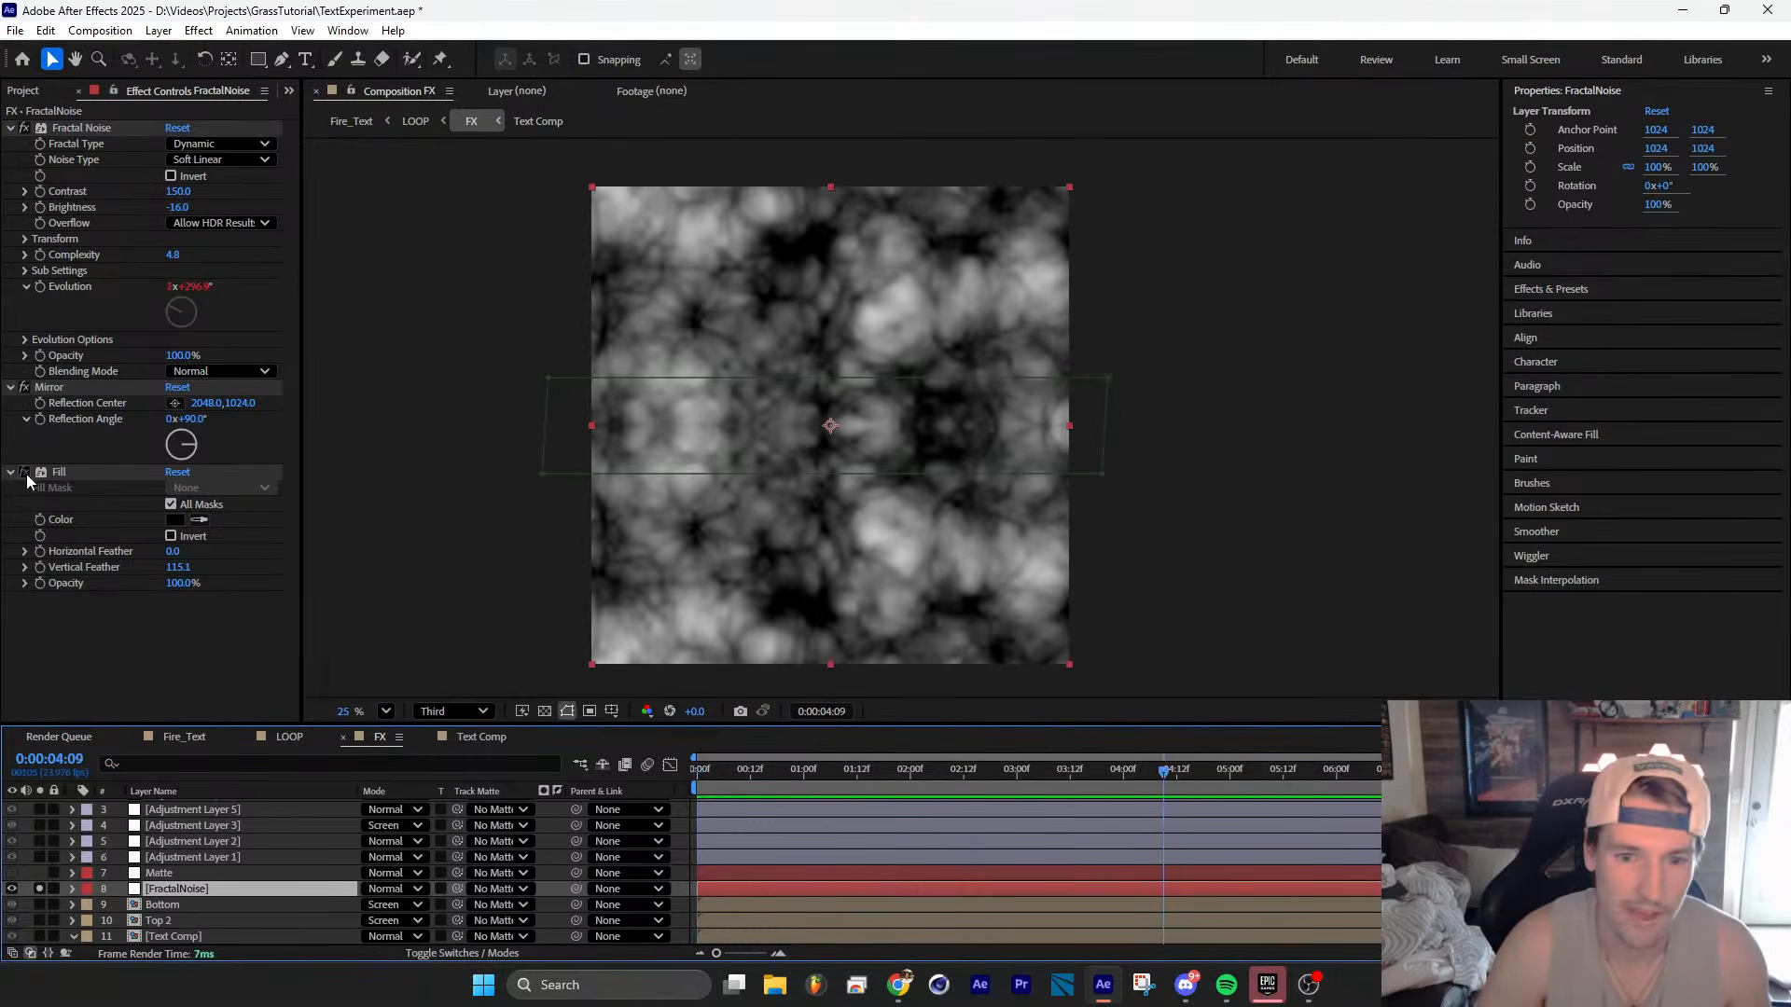
{"action": "left_click", "coordinate": [25, 472]}
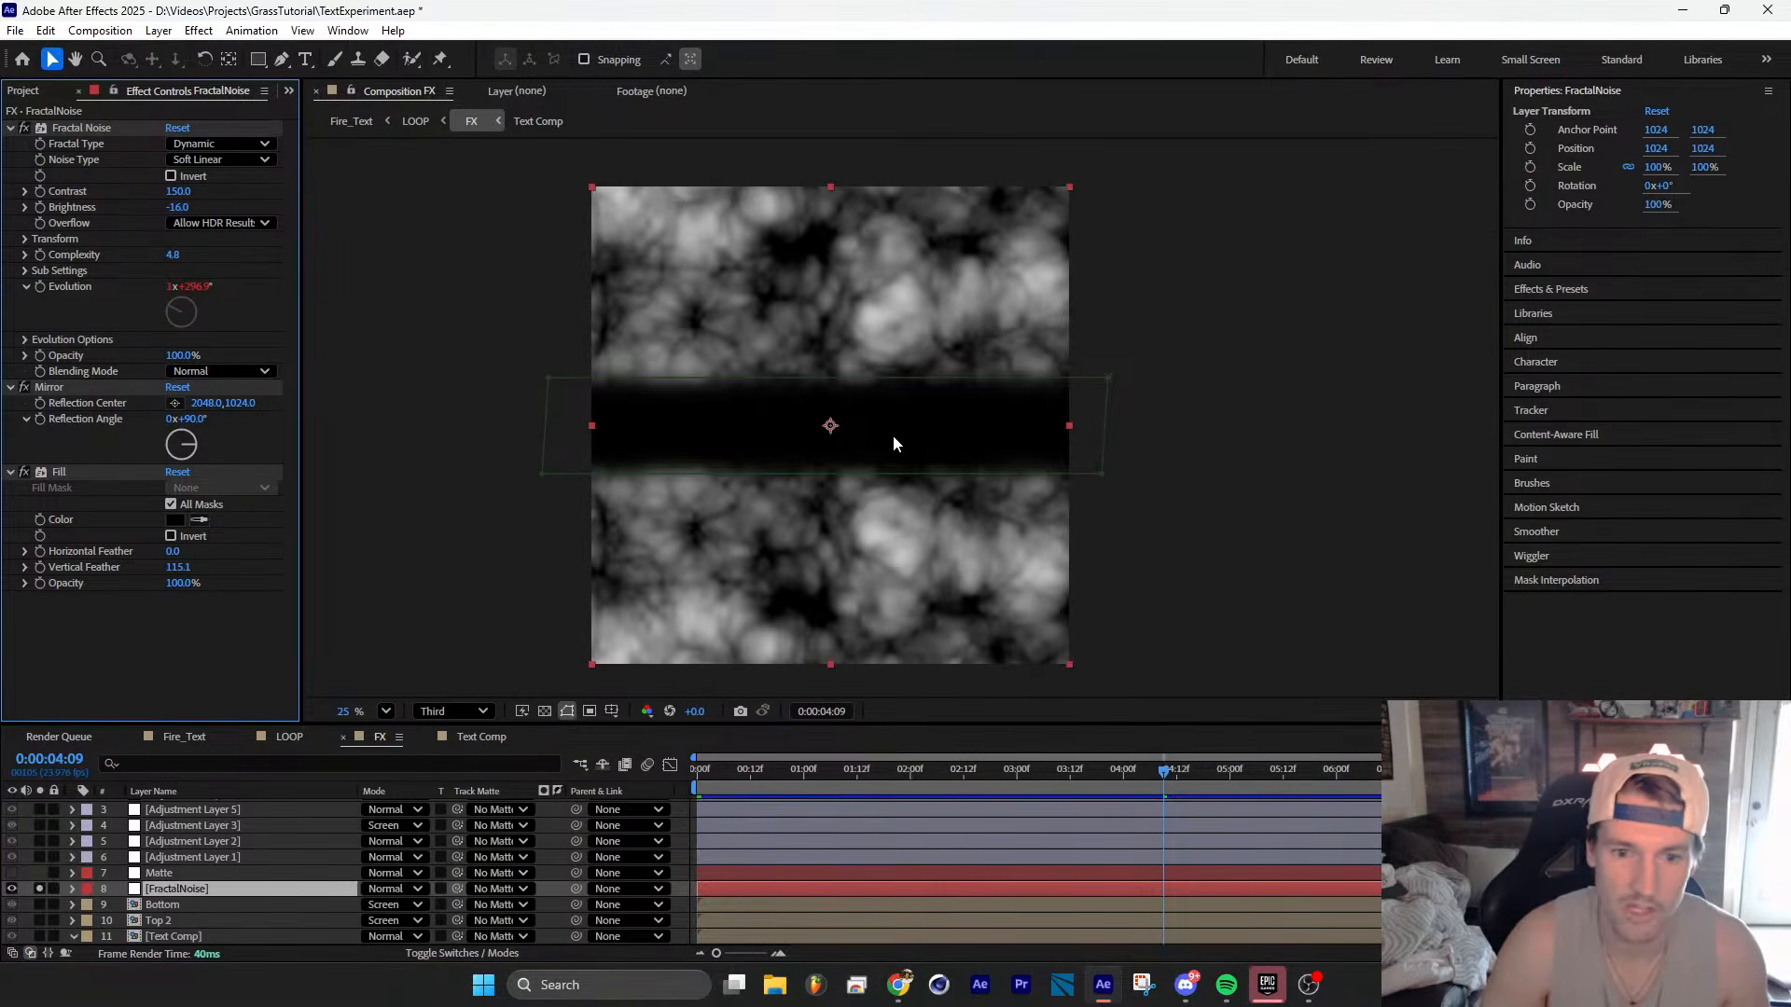
{"action": "scroll", "coordinate": [893, 435], "scroll_direction": "up", "scroll_amount": 3}
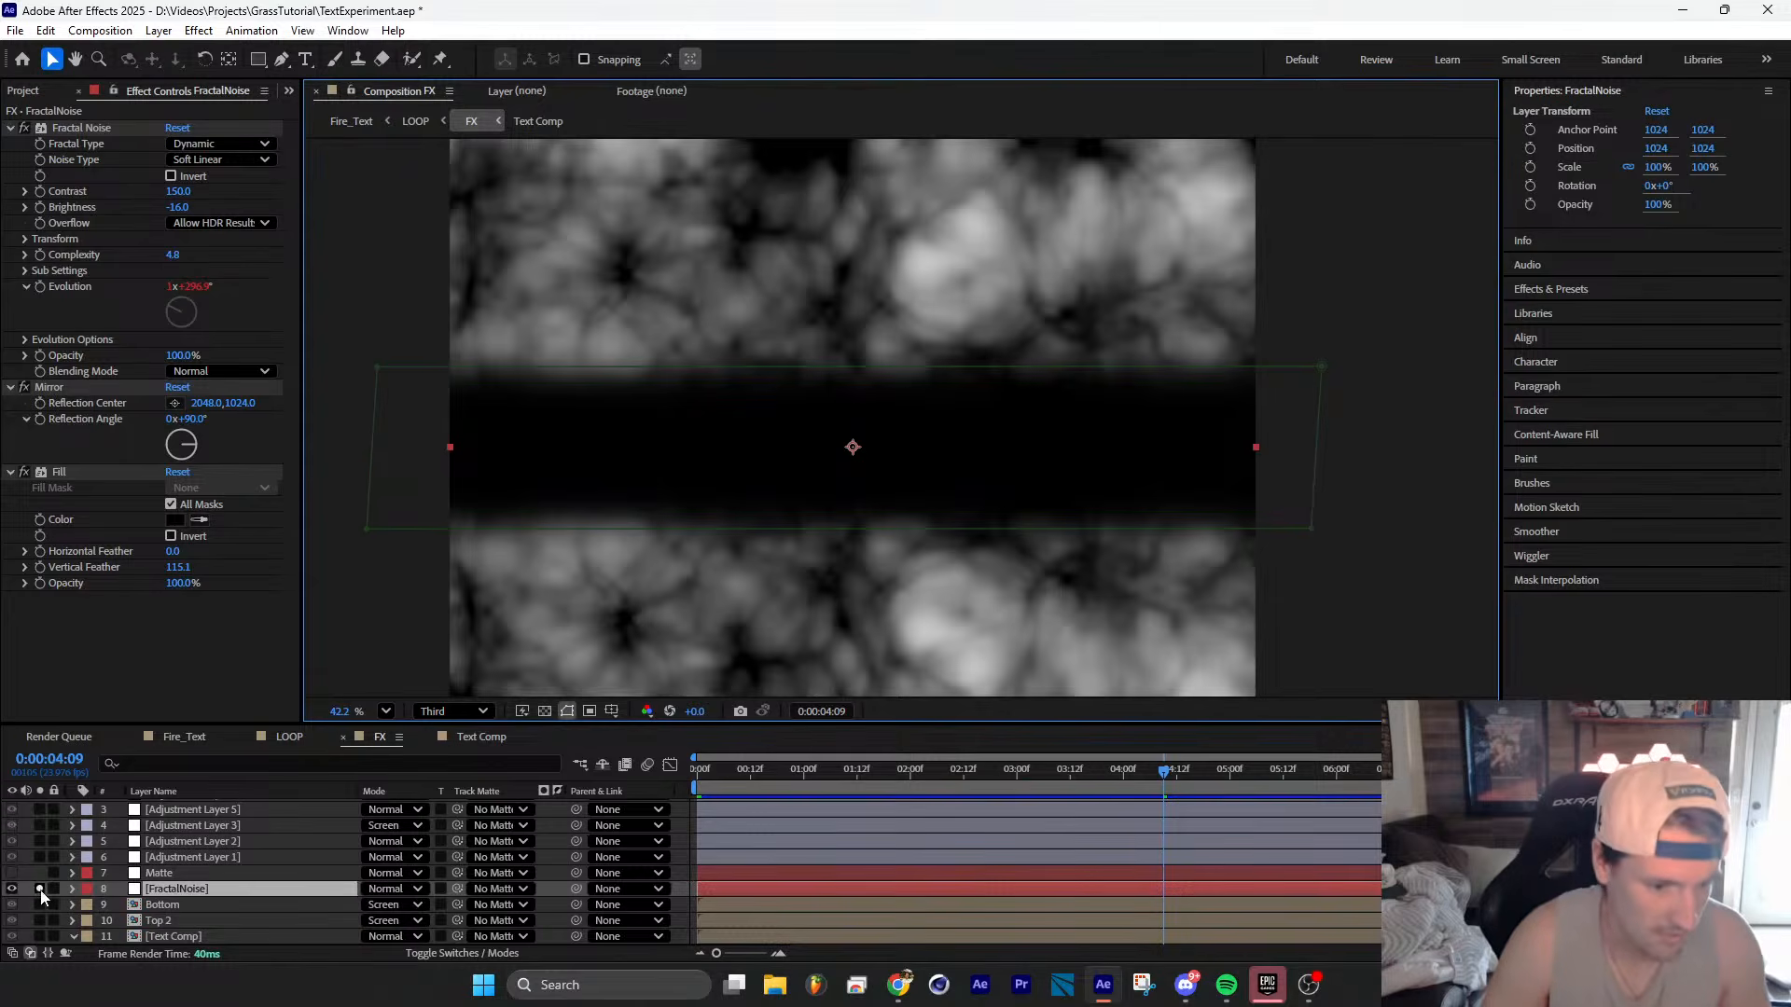
Step: Solo the Top 2 layer instead of FractalNoise and hide the FractalNoise layer
{"action": "left_click", "coordinate": [168, 923]}
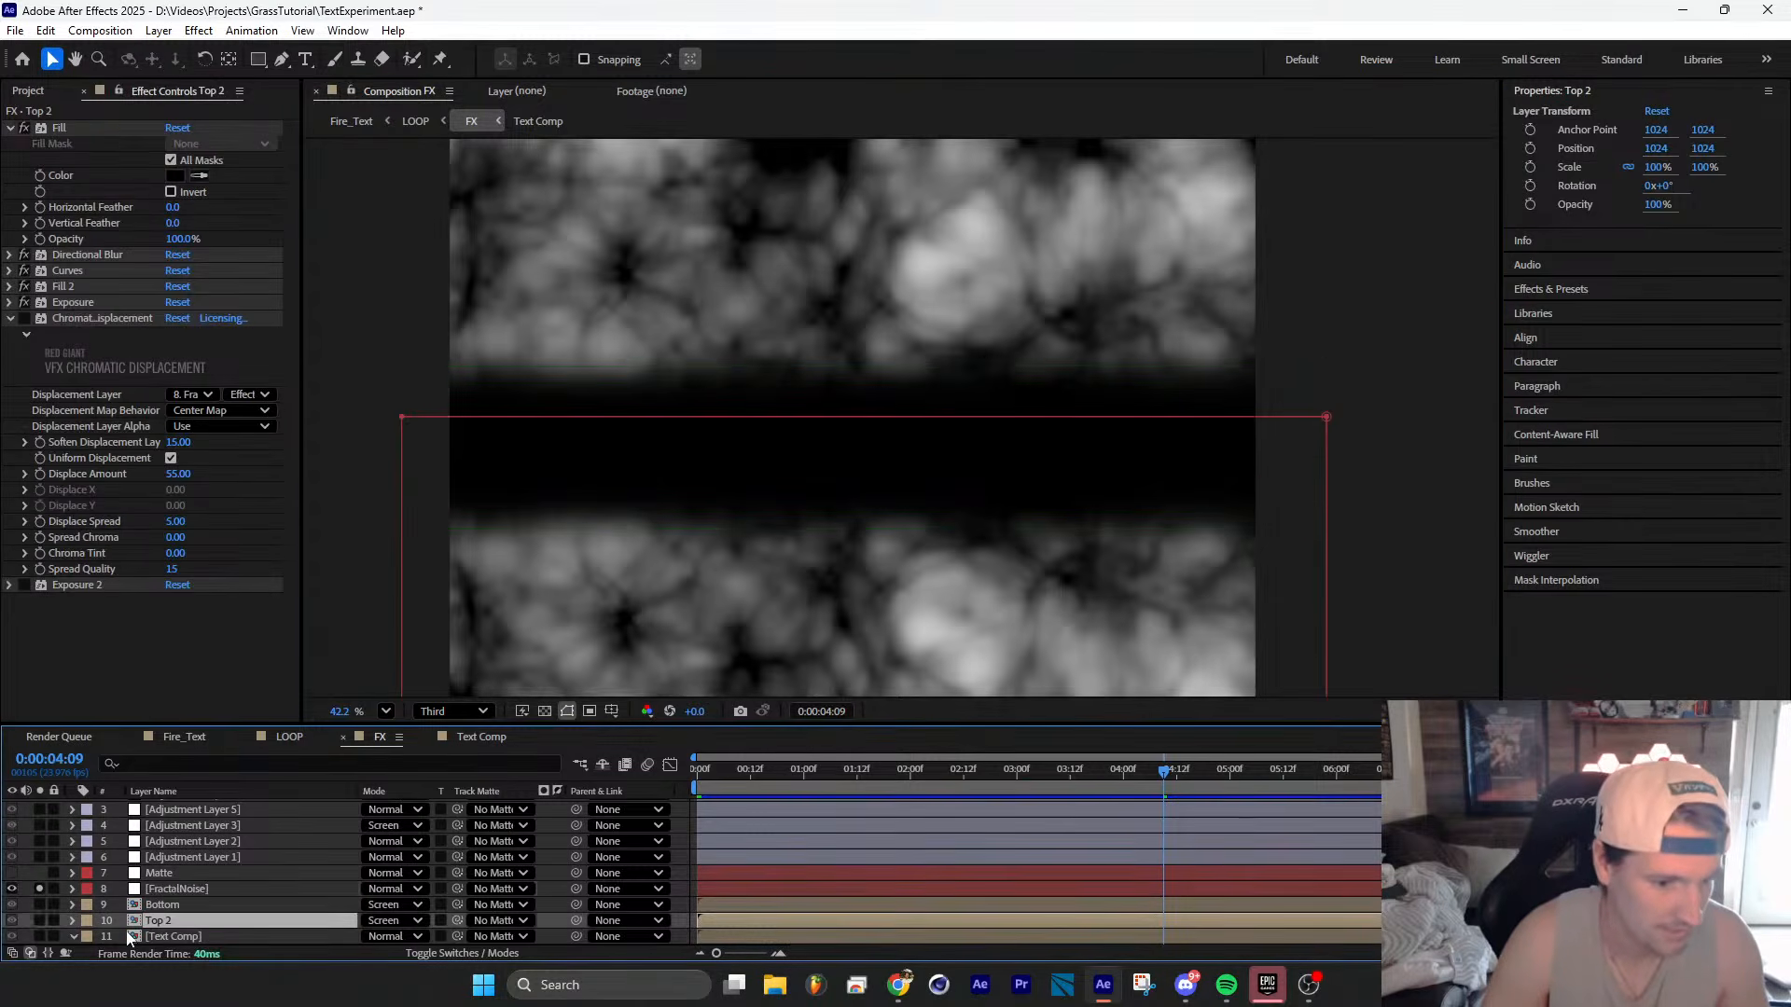
{"action": "left_click", "coordinate": [40, 919]}
{"action": "left_click", "coordinate": [40, 888]}
{"action": "left_click", "coordinate": [12, 889]}
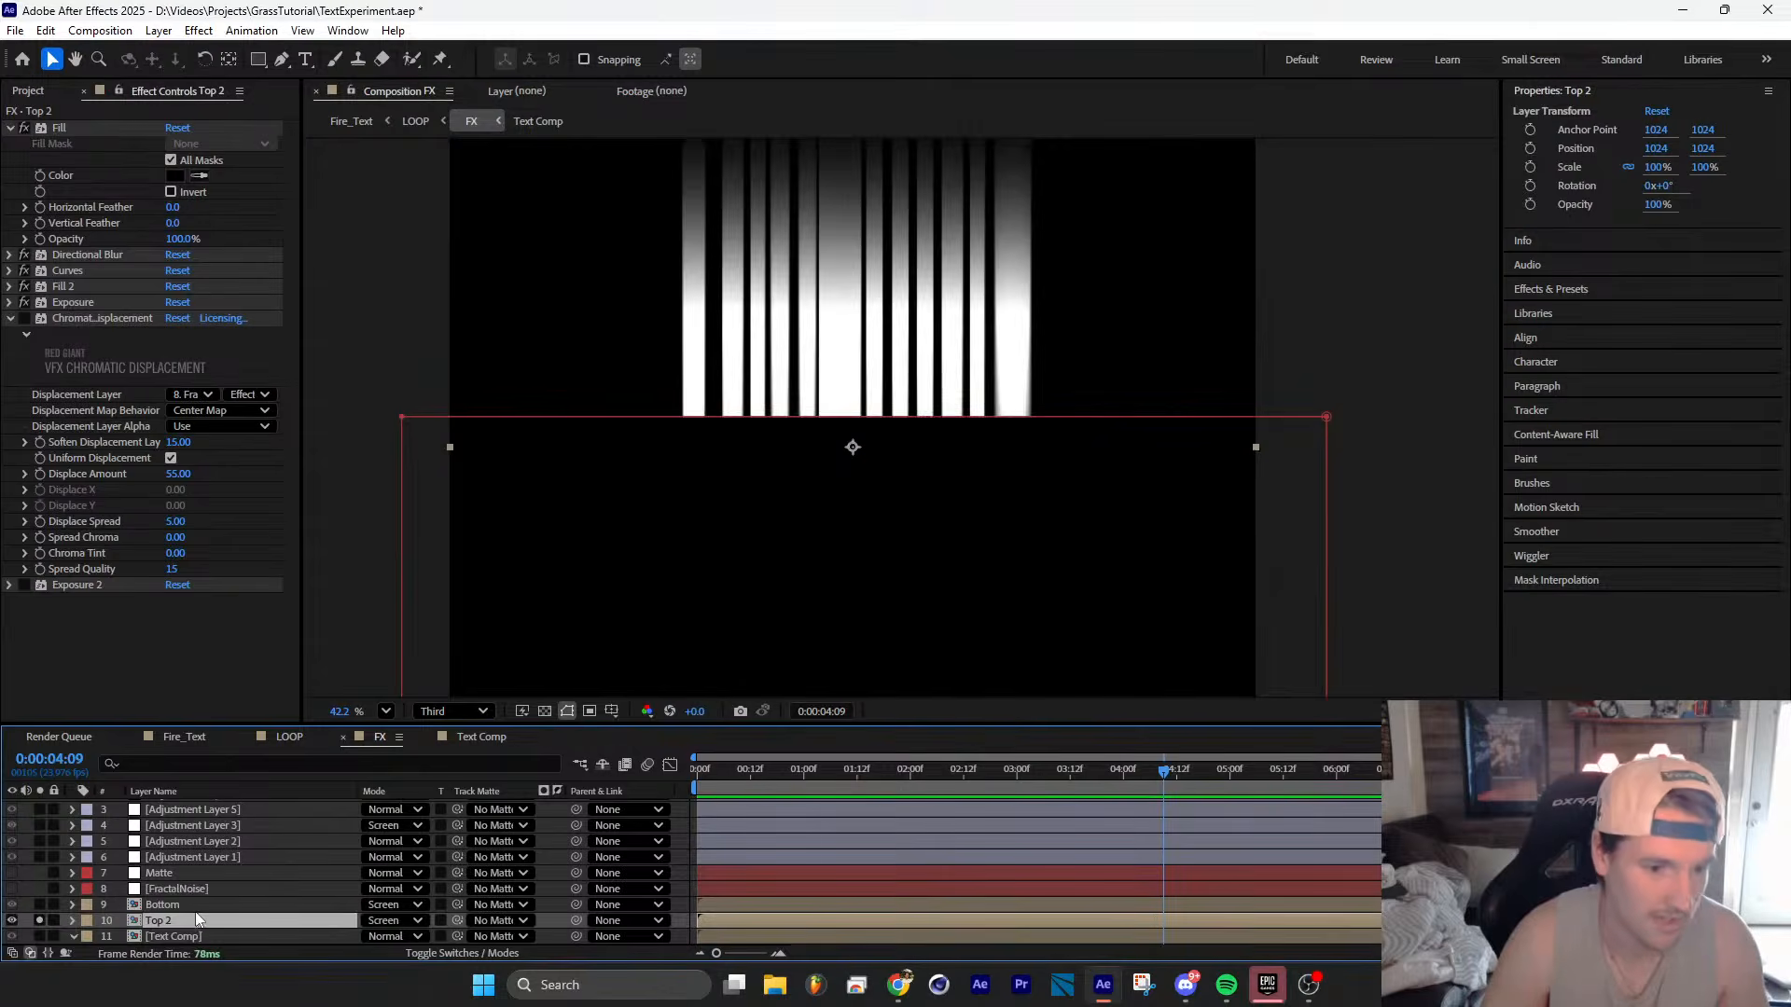
Step: Turn the Chromatic Displacement effect on the Top 2 layer back on
{"action": "left_click", "coordinate": [24, 318]}
{"action": "scroll", "coordinate": [802, 401], "scroll_direction": "up", "scroll_amount": 1}
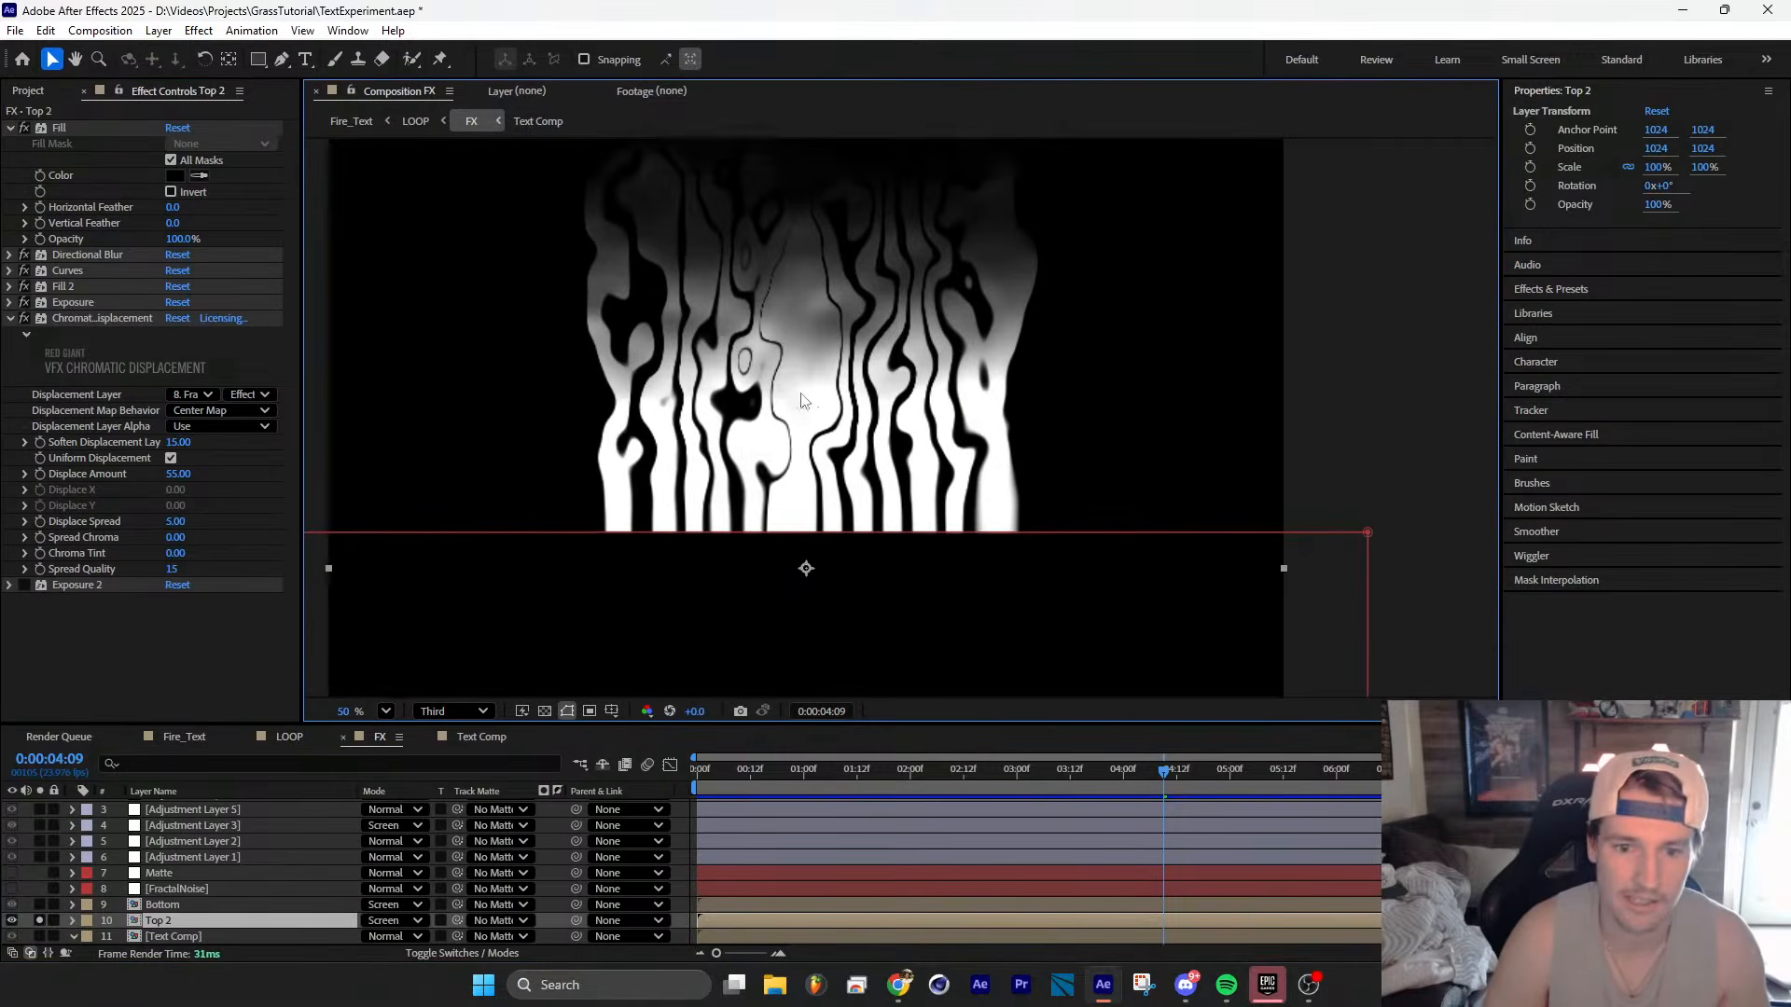
{"action": "middle_click_drag", "start_coordinate": [801, 394], "coordinate": [805, 421]}
Step: Try shifting the upper edge of the FractalNoise layer's mask slightly sideways, and undo the shift
{"action": "left_click", "coordinate": [177, 890]}
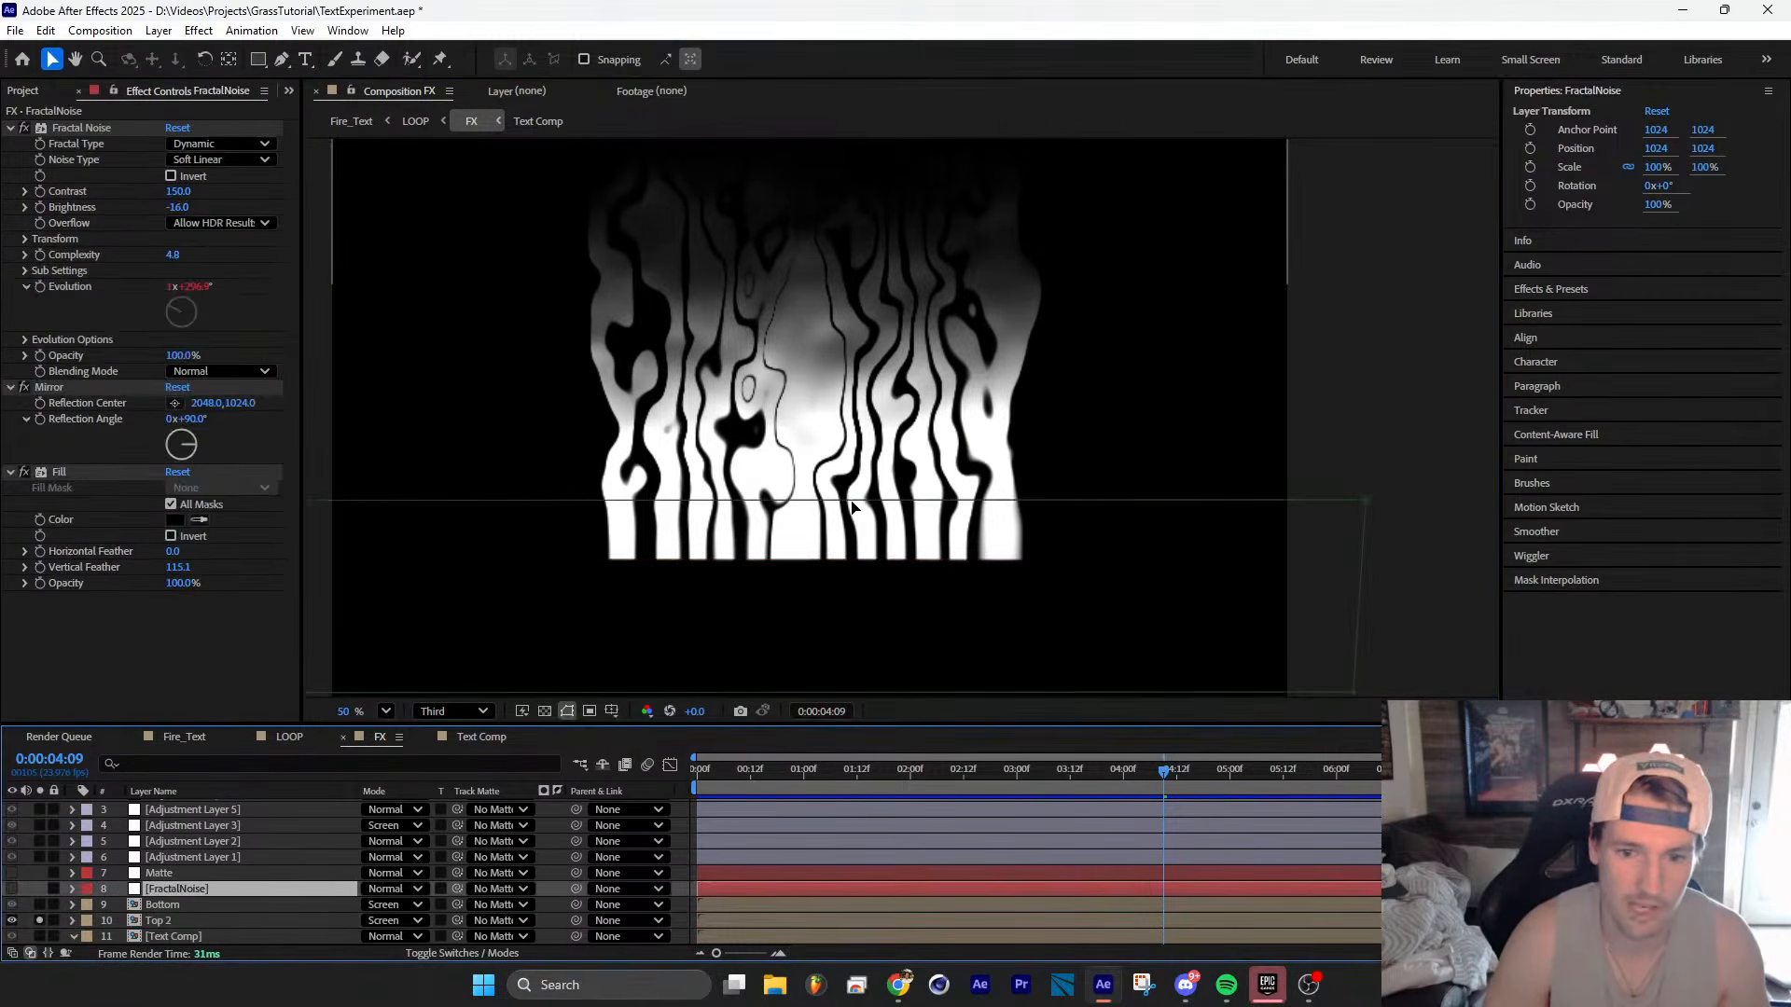
{"action": "mouse_move", "coordinate": [851, 500]}
{"action": "left_mouse_down"}
{"action": "mouse_move", "coordinate": [845, 284]}
{"action": "mouse_move", "coordinate": [844, 560]}
{"action": "mouse_move", "coordinate": [844, 415]}
{"action": "mouse_move", "coordinate": [820, 595]}
{"action": "mouse_move", "coordinate": [826, 501]}
{"action": "left_mouse_up"}
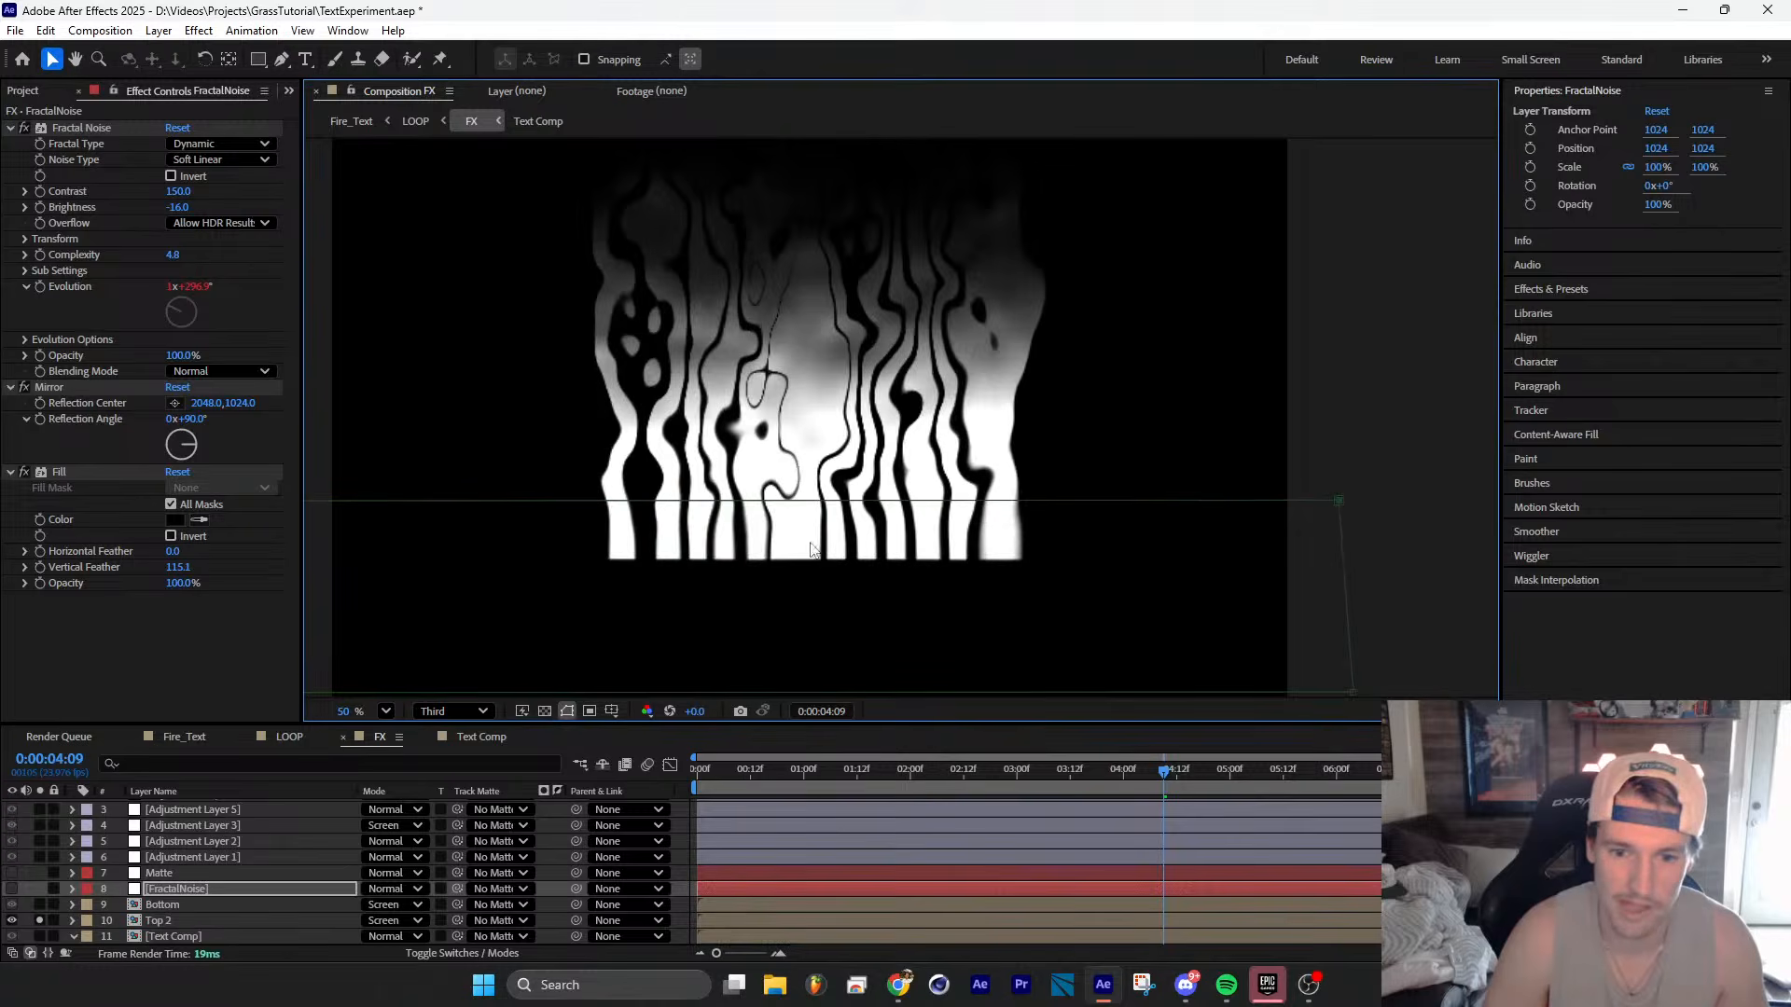
{"action": "key", "text": "ctrl+z"}
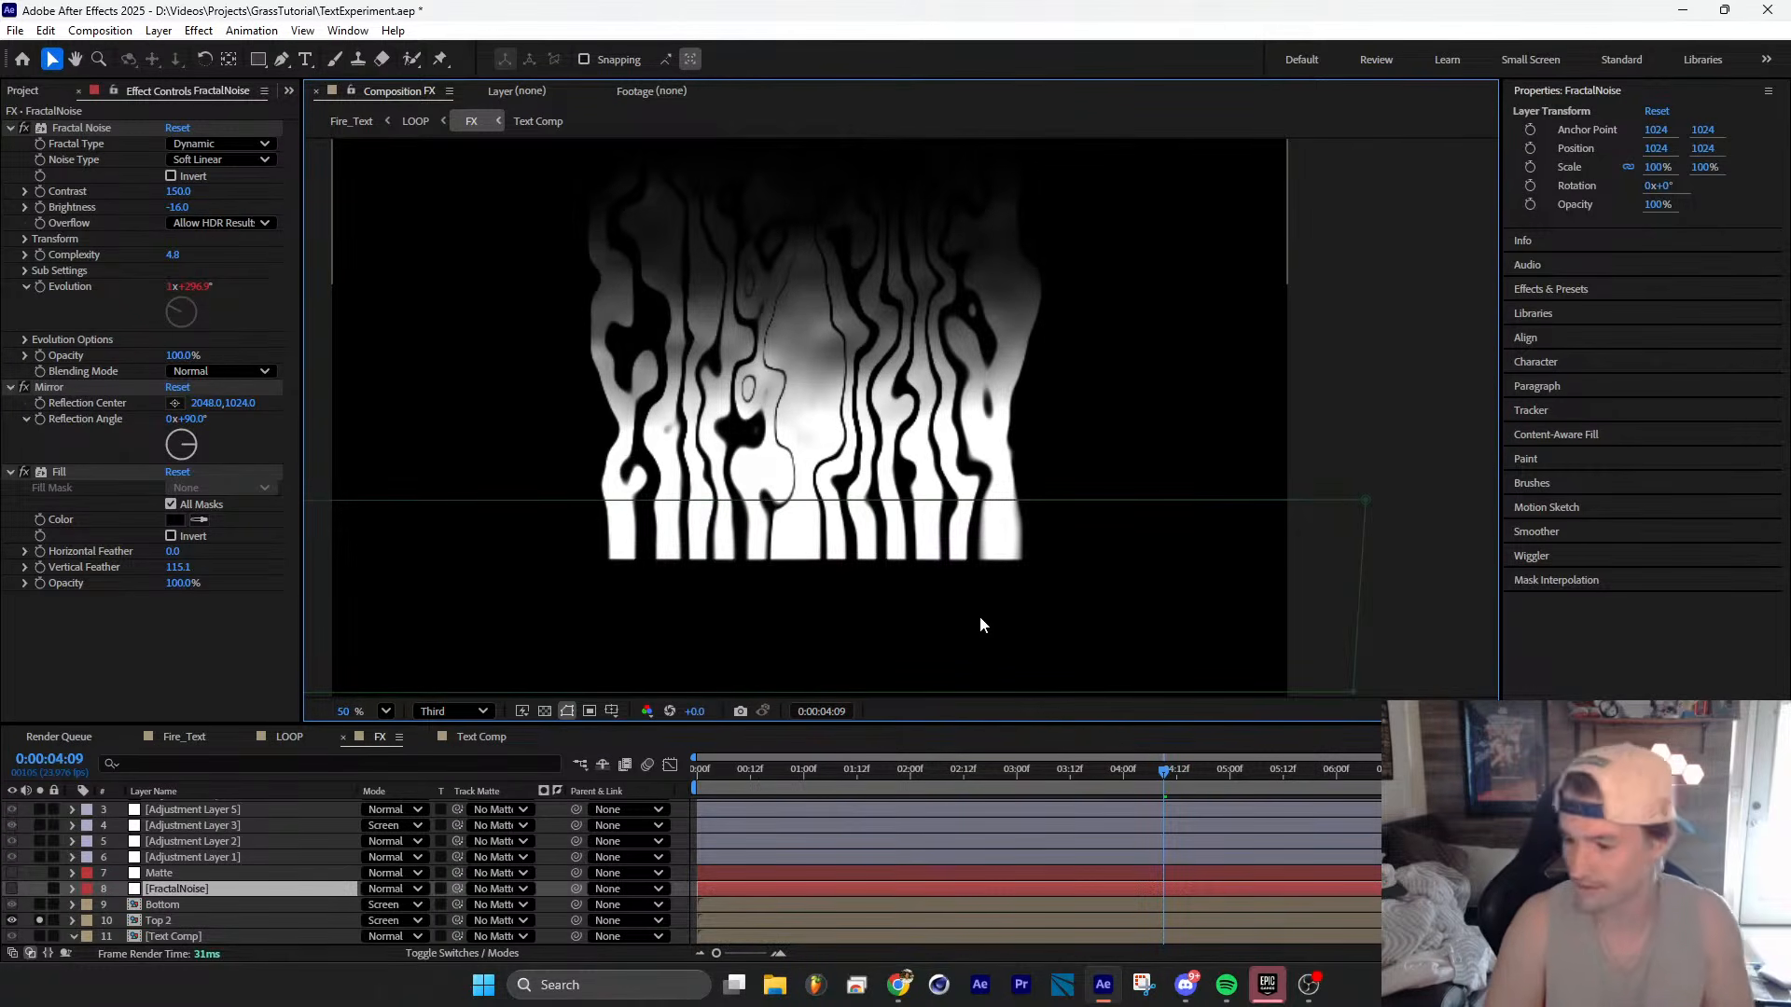
Step: Compare the Top 2 layer with and without its Exposure 2 effect, leaving the effect off
{"action": "left_click", "coordinate": [174, 920]}
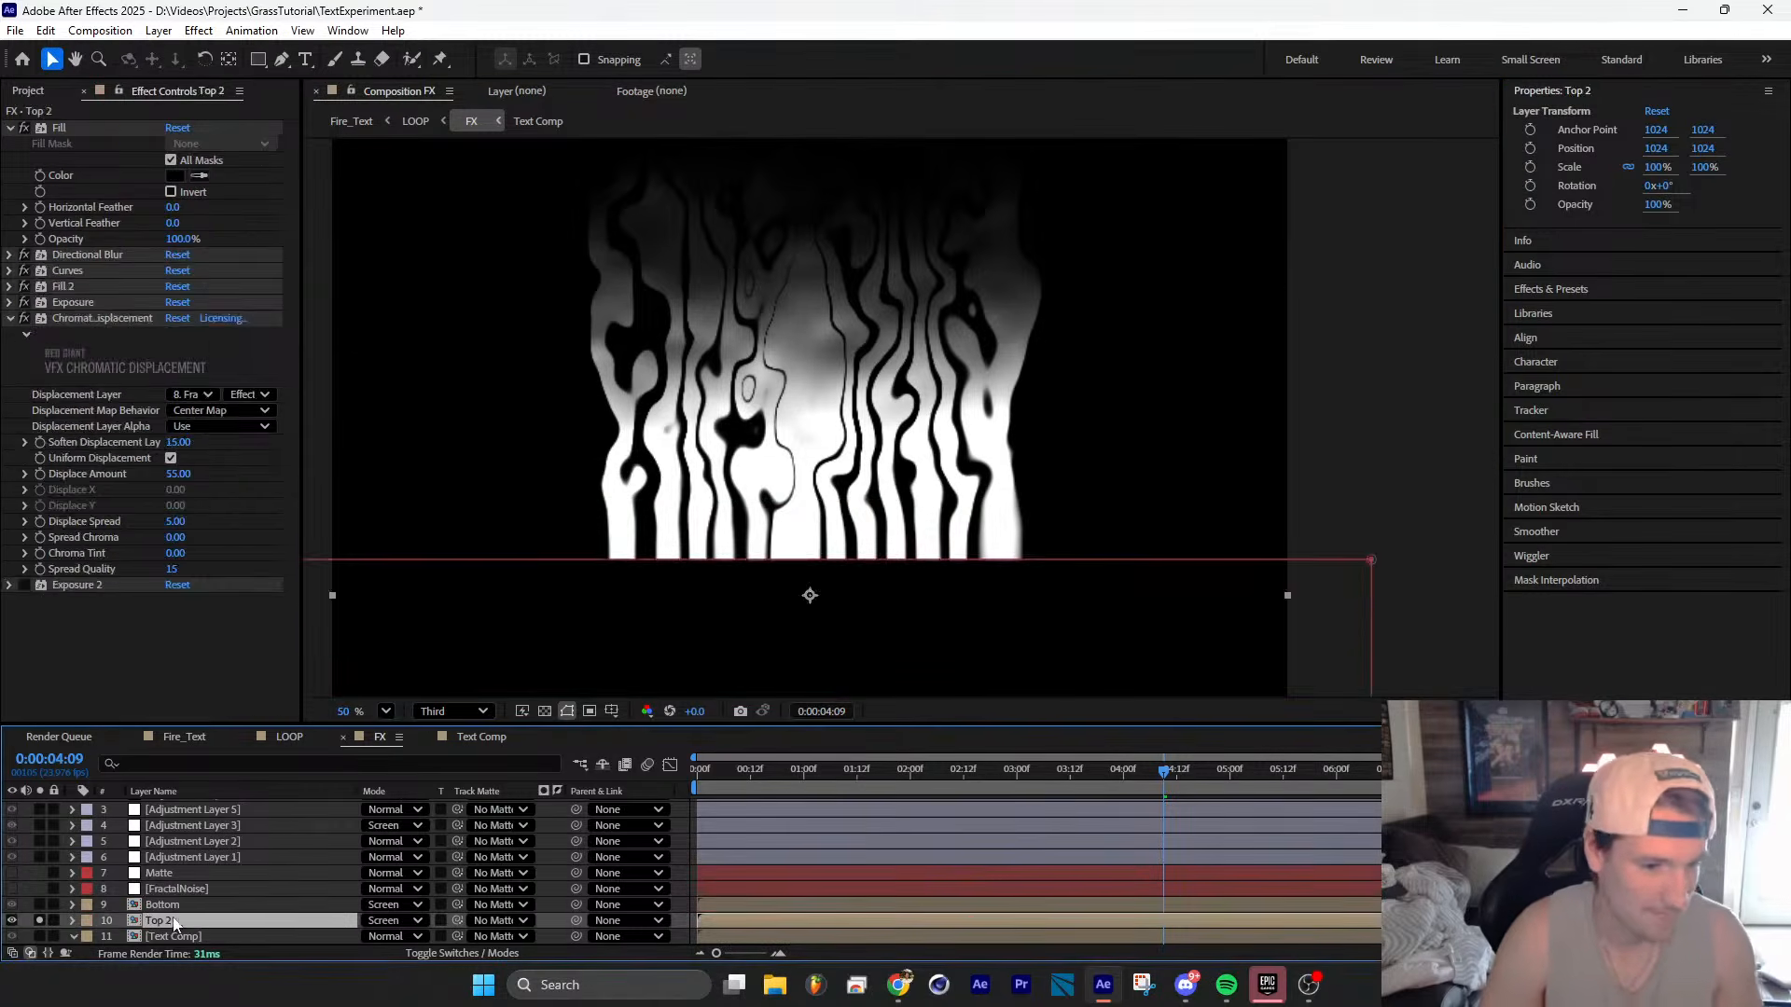
{"action": "left_click", "coordinate": [175, 904]}
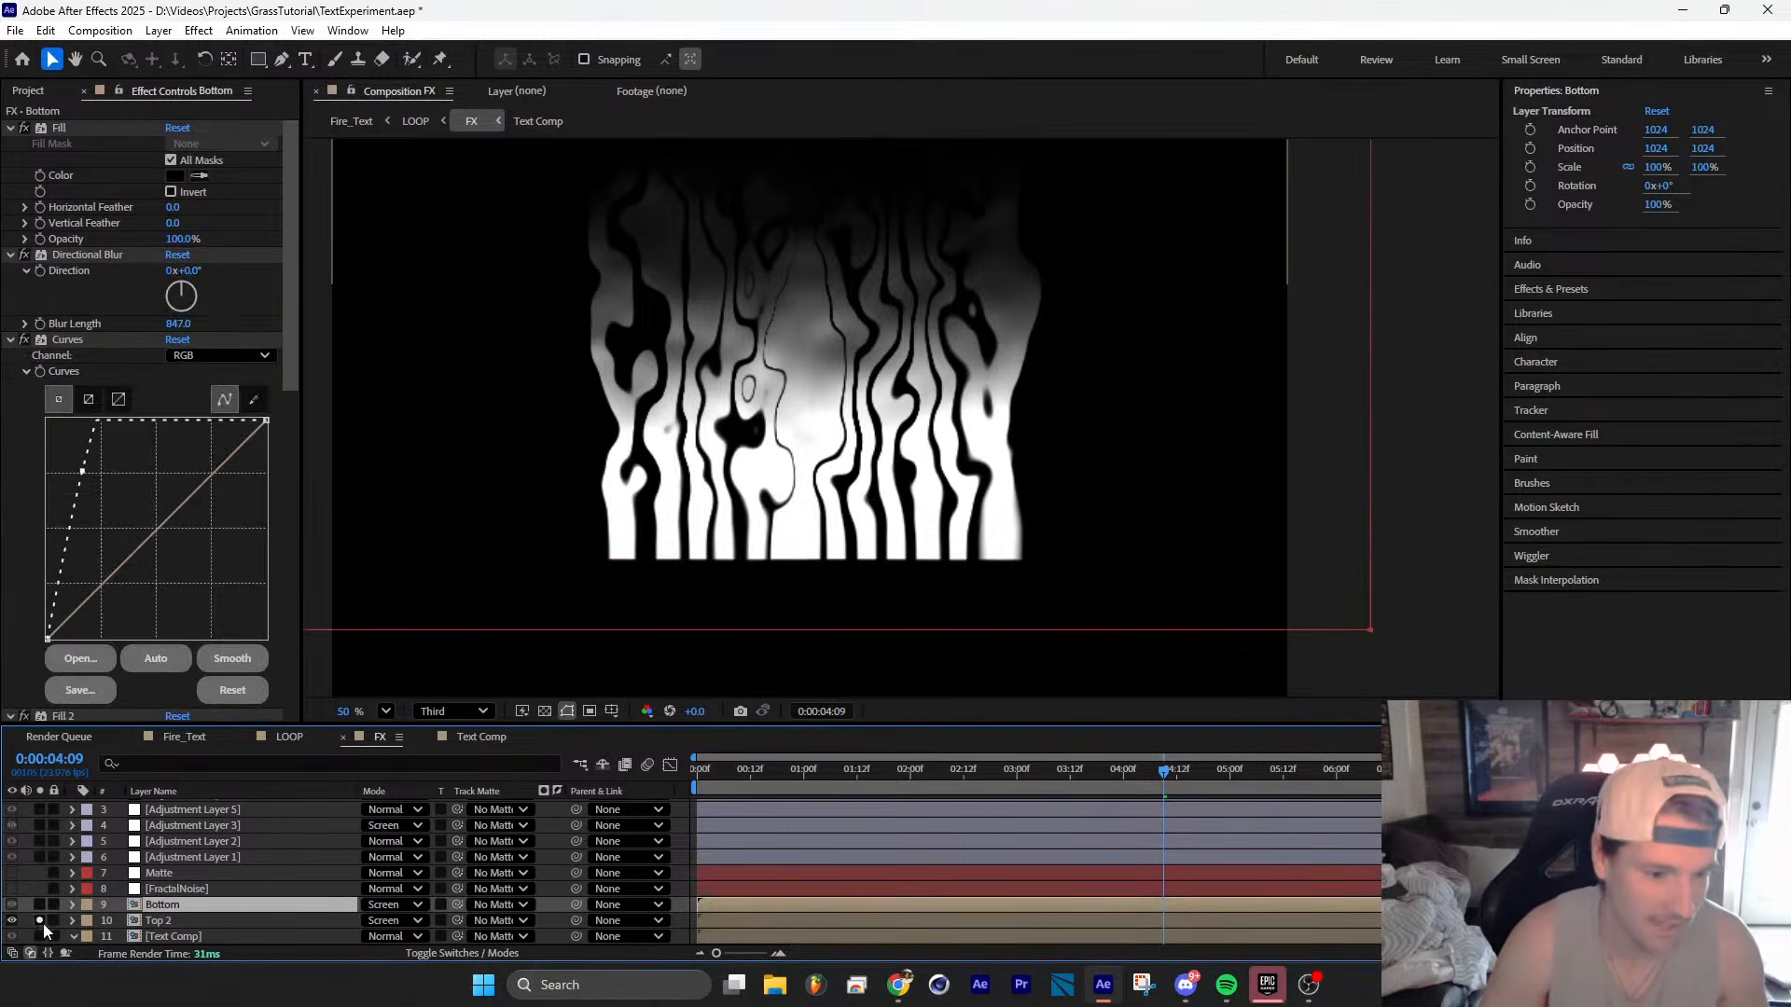
{"action": "left_click", "coordinate": [161, 919]}
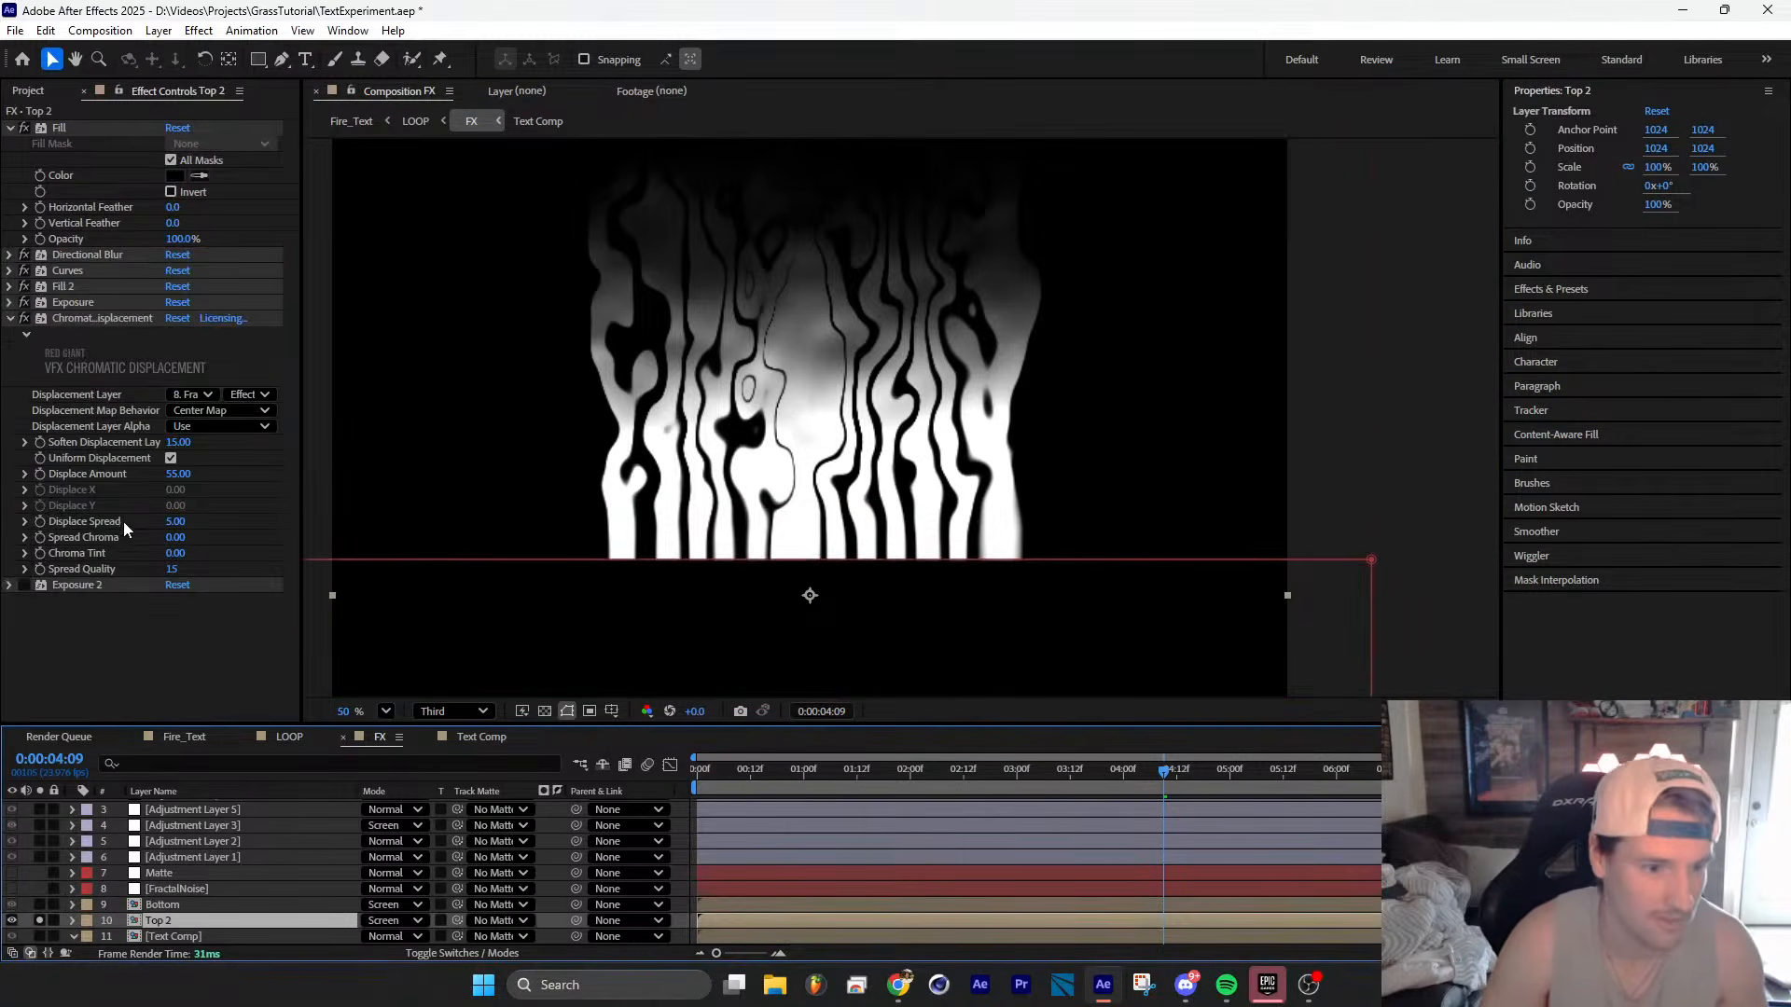
{"action": "left_click", "coordinate": [28, 587]}
{"action": "left_click", "coordinate": [28, 587]}
{"action": "left_click", "coordinate": [28, 586]}
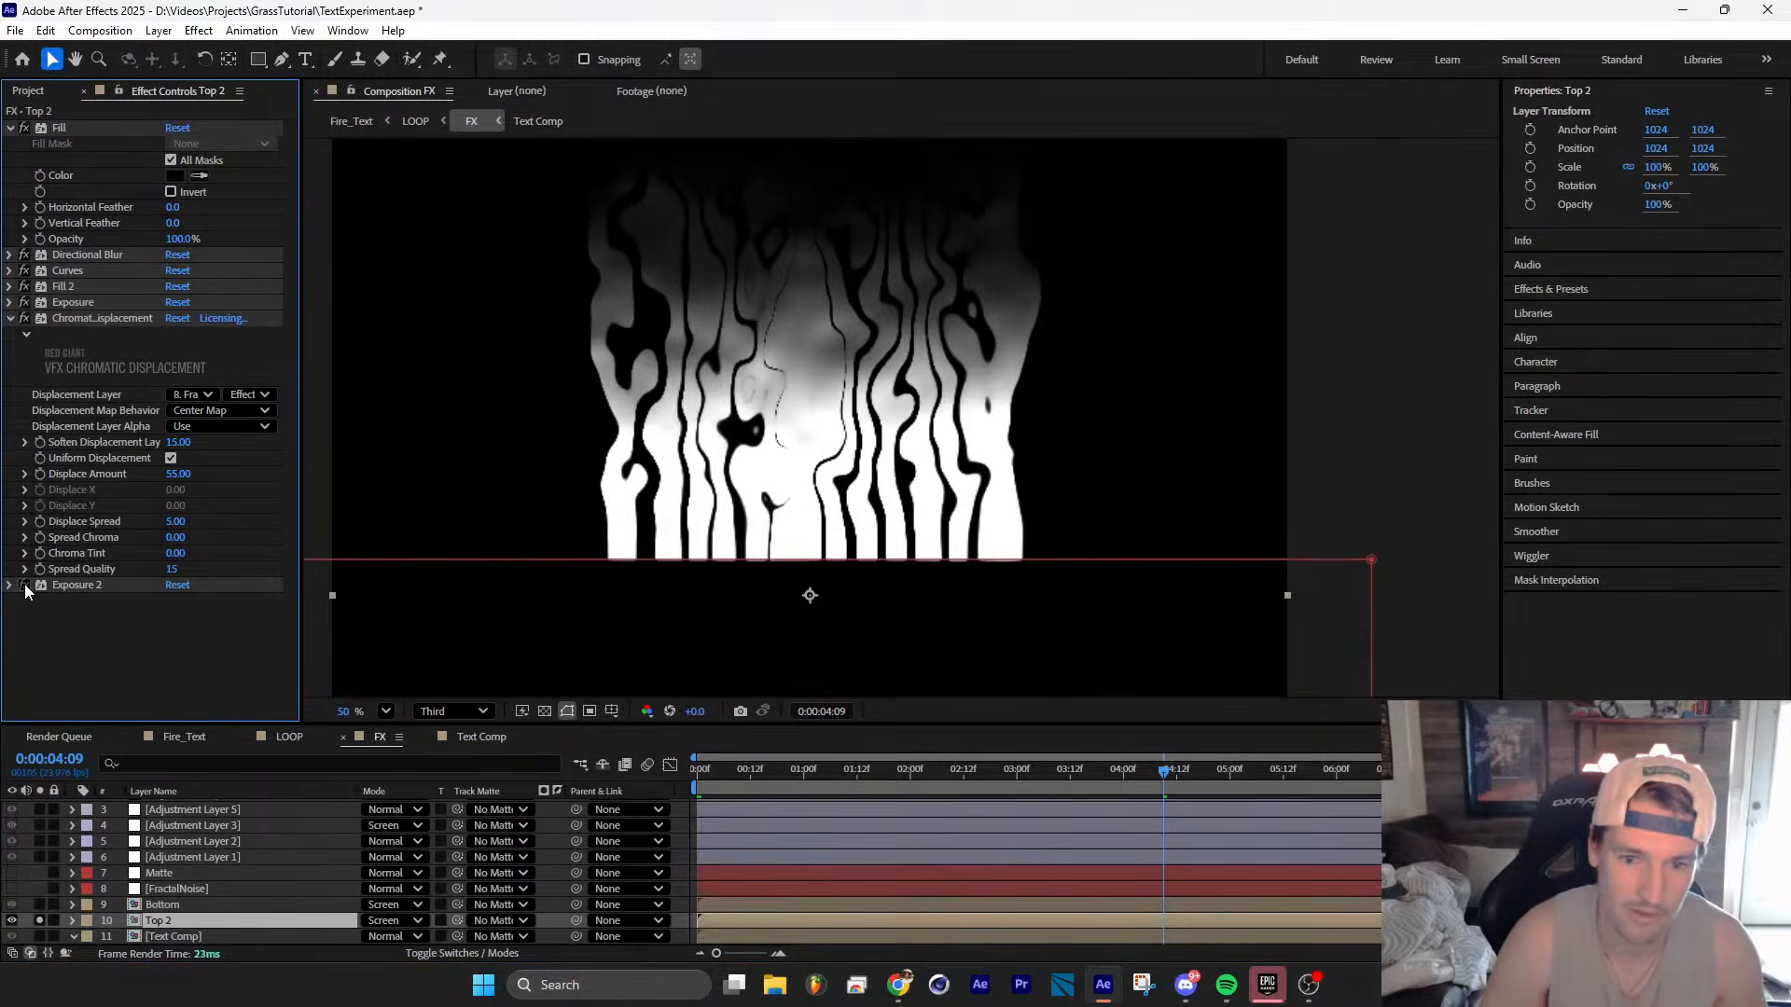
{"action": "left_click", "coordinate": [28, 586]}
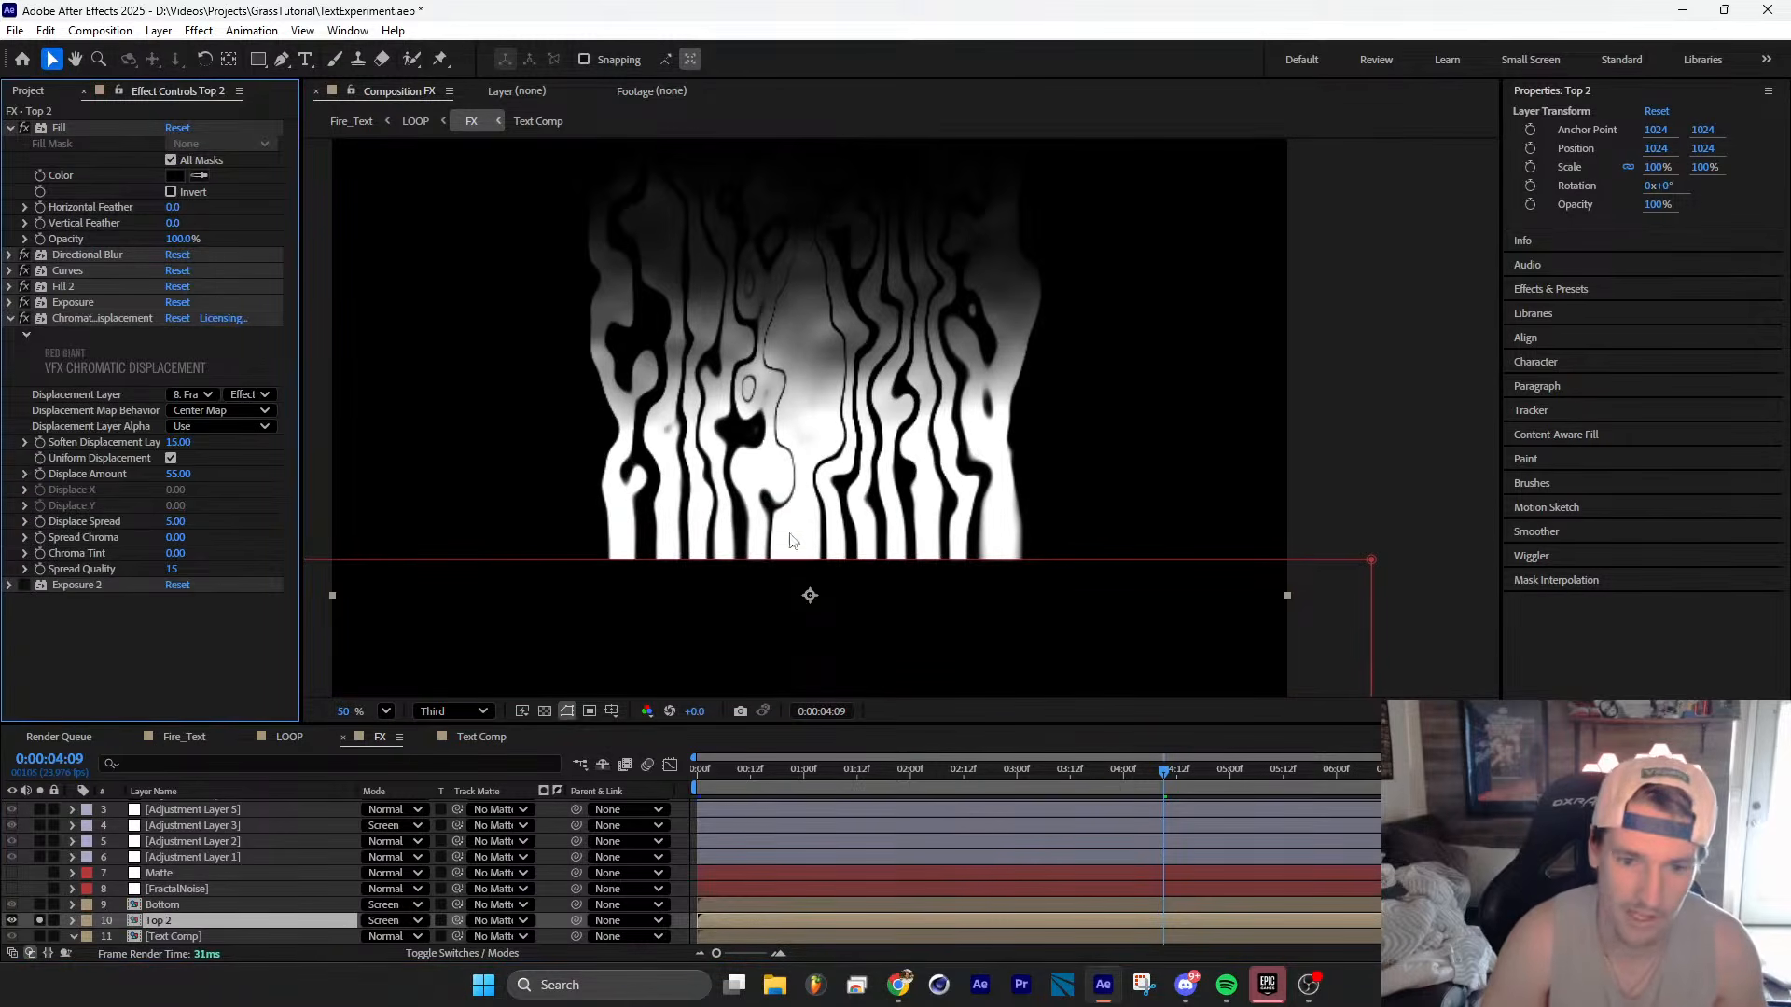
{"action": "left_click", "coordinate": [24, 586]}
{"action": "left_click", "coordinate": [24, 586]}
Step: Solo the Bottom layer and the base Text Comp layer together with Top 2, and clear the layer selection
{"action": "left_click", "coordinate": [189, 907]}
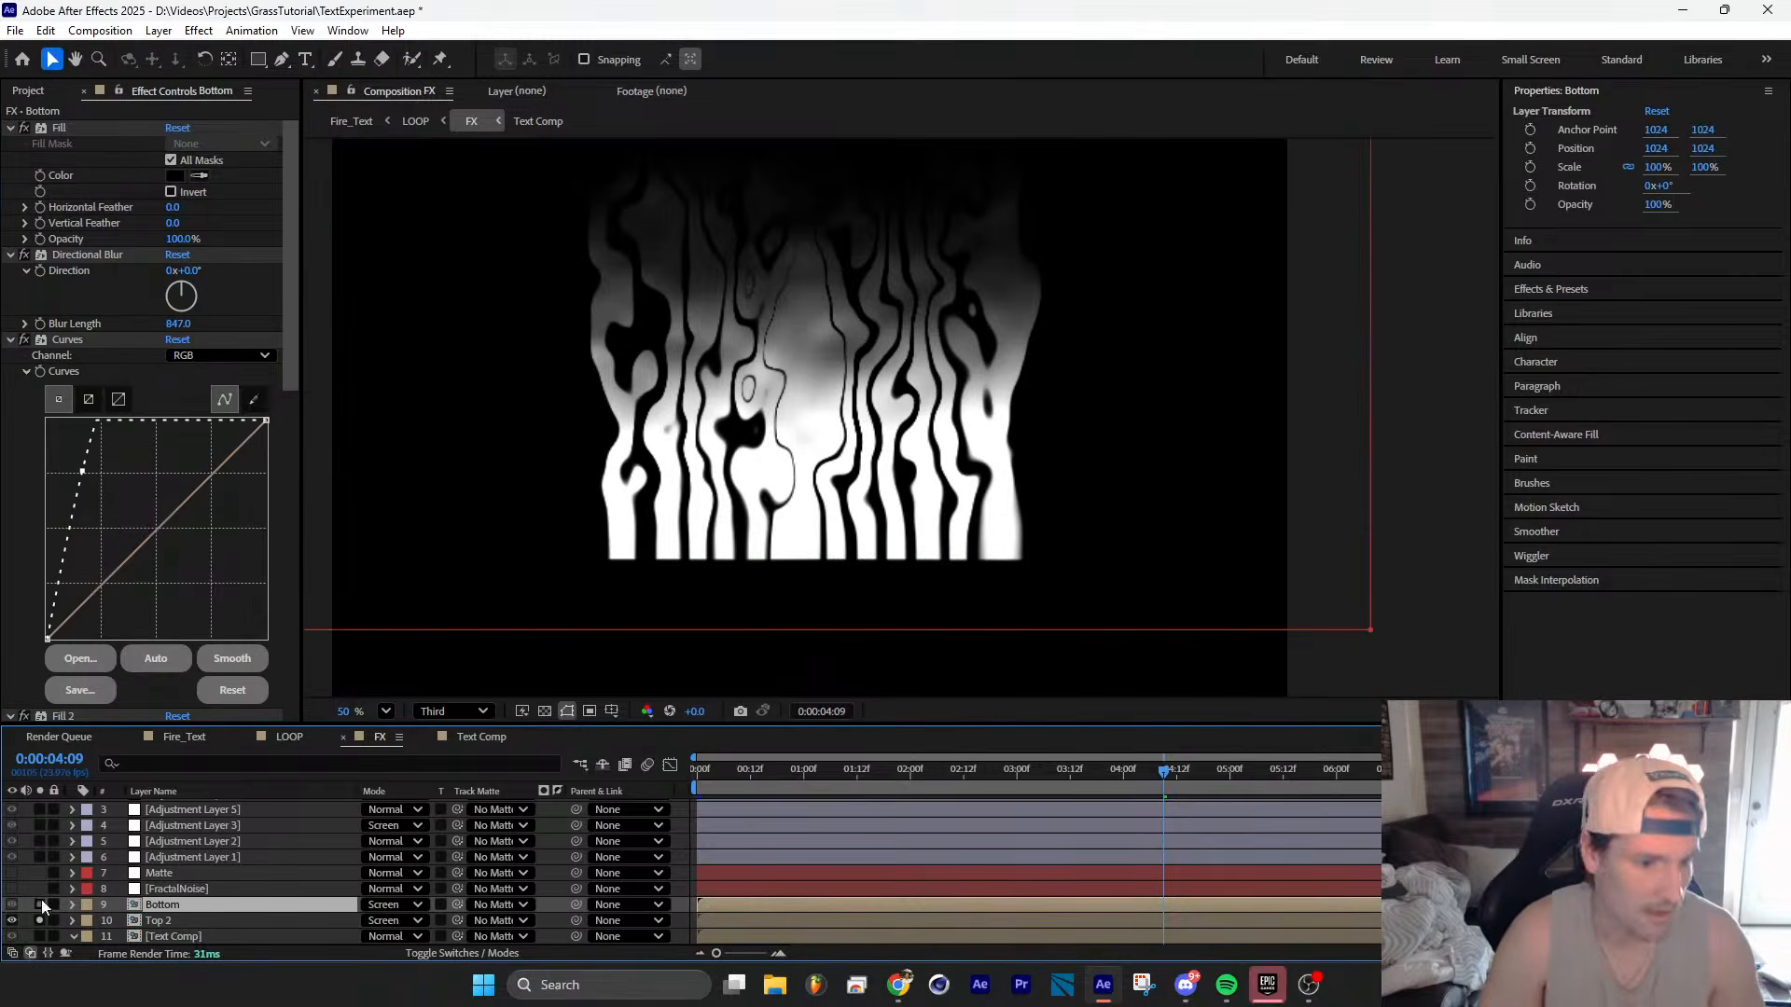
{"action": "left_click", "coordinate": [40, 904]}
{"action": "middle_click_drag", "start_coordinate": [858, 612], "coordinate": [868, 372]}
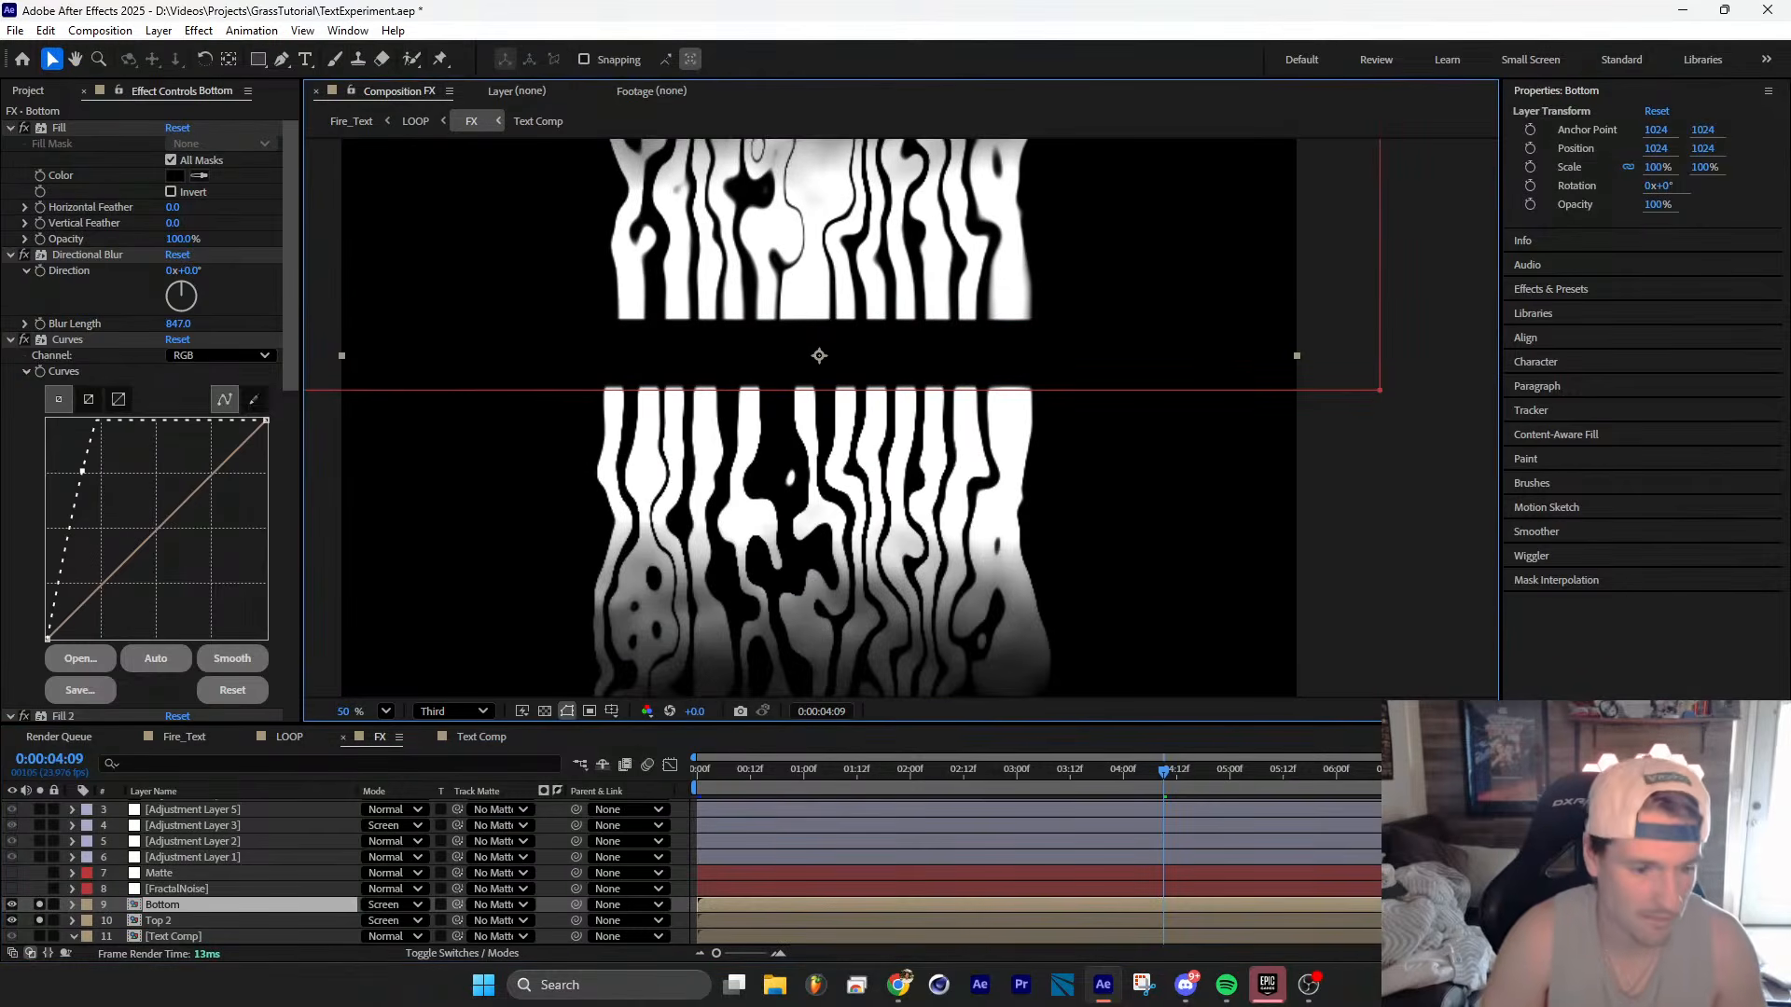
{"action": "left_click", "coordinate": [40, 936]}
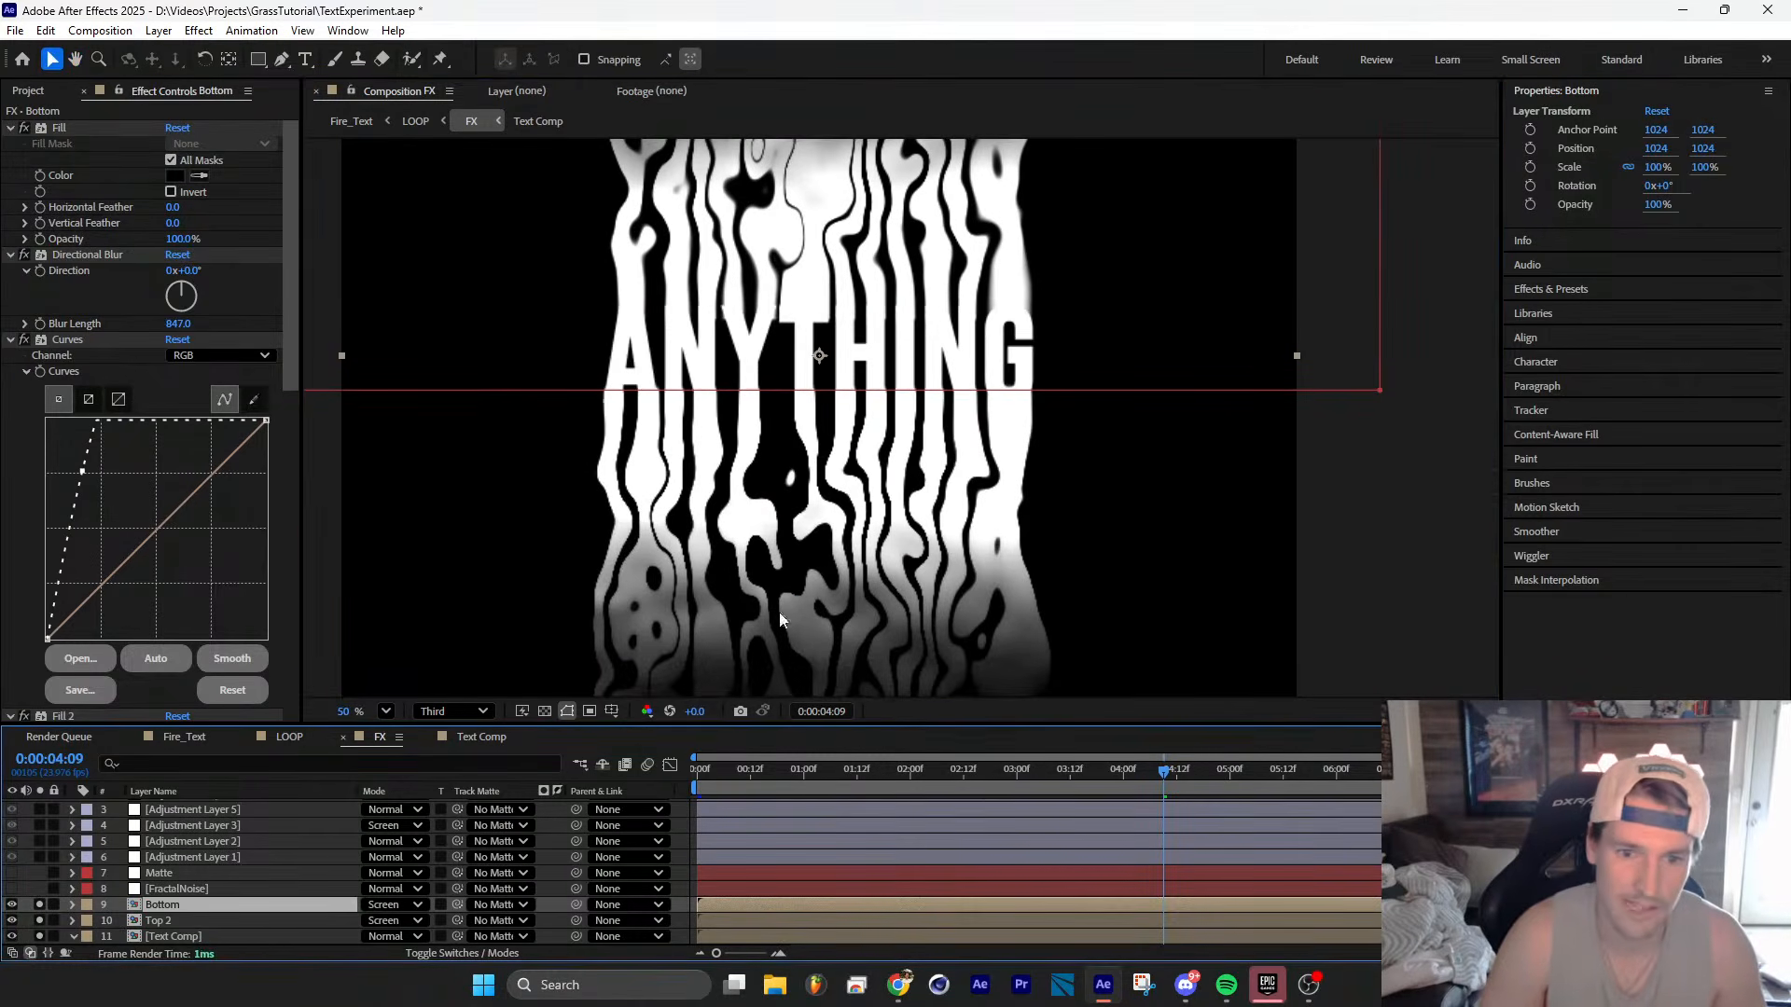
{"action": "middle_click_drag", "start_coordinate": [772, 400], "coordinate": [754, 453]}
{"action": "left_click", "coordinate": [1408, 516]}
{"action": "scroll", "coordinate": [1104, 468], "scroll_direction": "down", "scroll_amount": 1}
{"action": "scroll", "coordinate": [1104, 476], "scroll_direction": "down", "scroll_amount": 1}
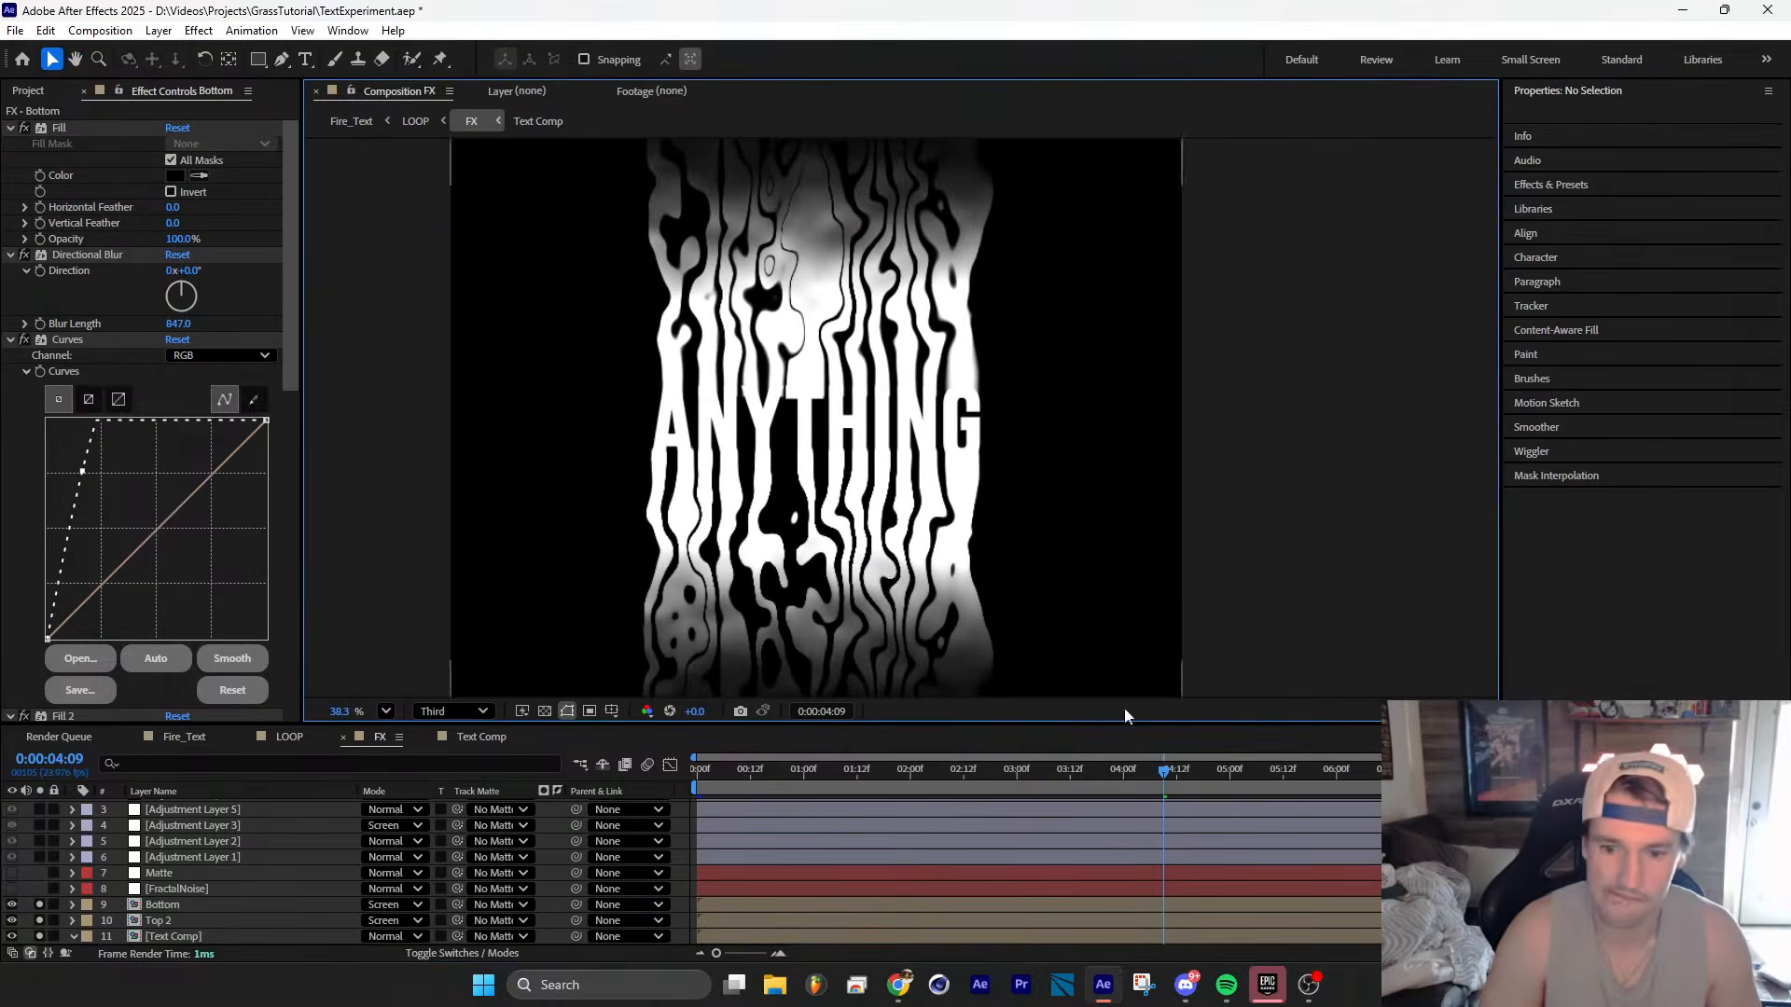
Step: Preview the combined animation of the Bottom, Top 2 and Text Comp layers
{"action": "left_click_drag", "start_coordinate": [1136, 776], "coordinate": [1196, 794]}
{"action": "key", "text": "space"}
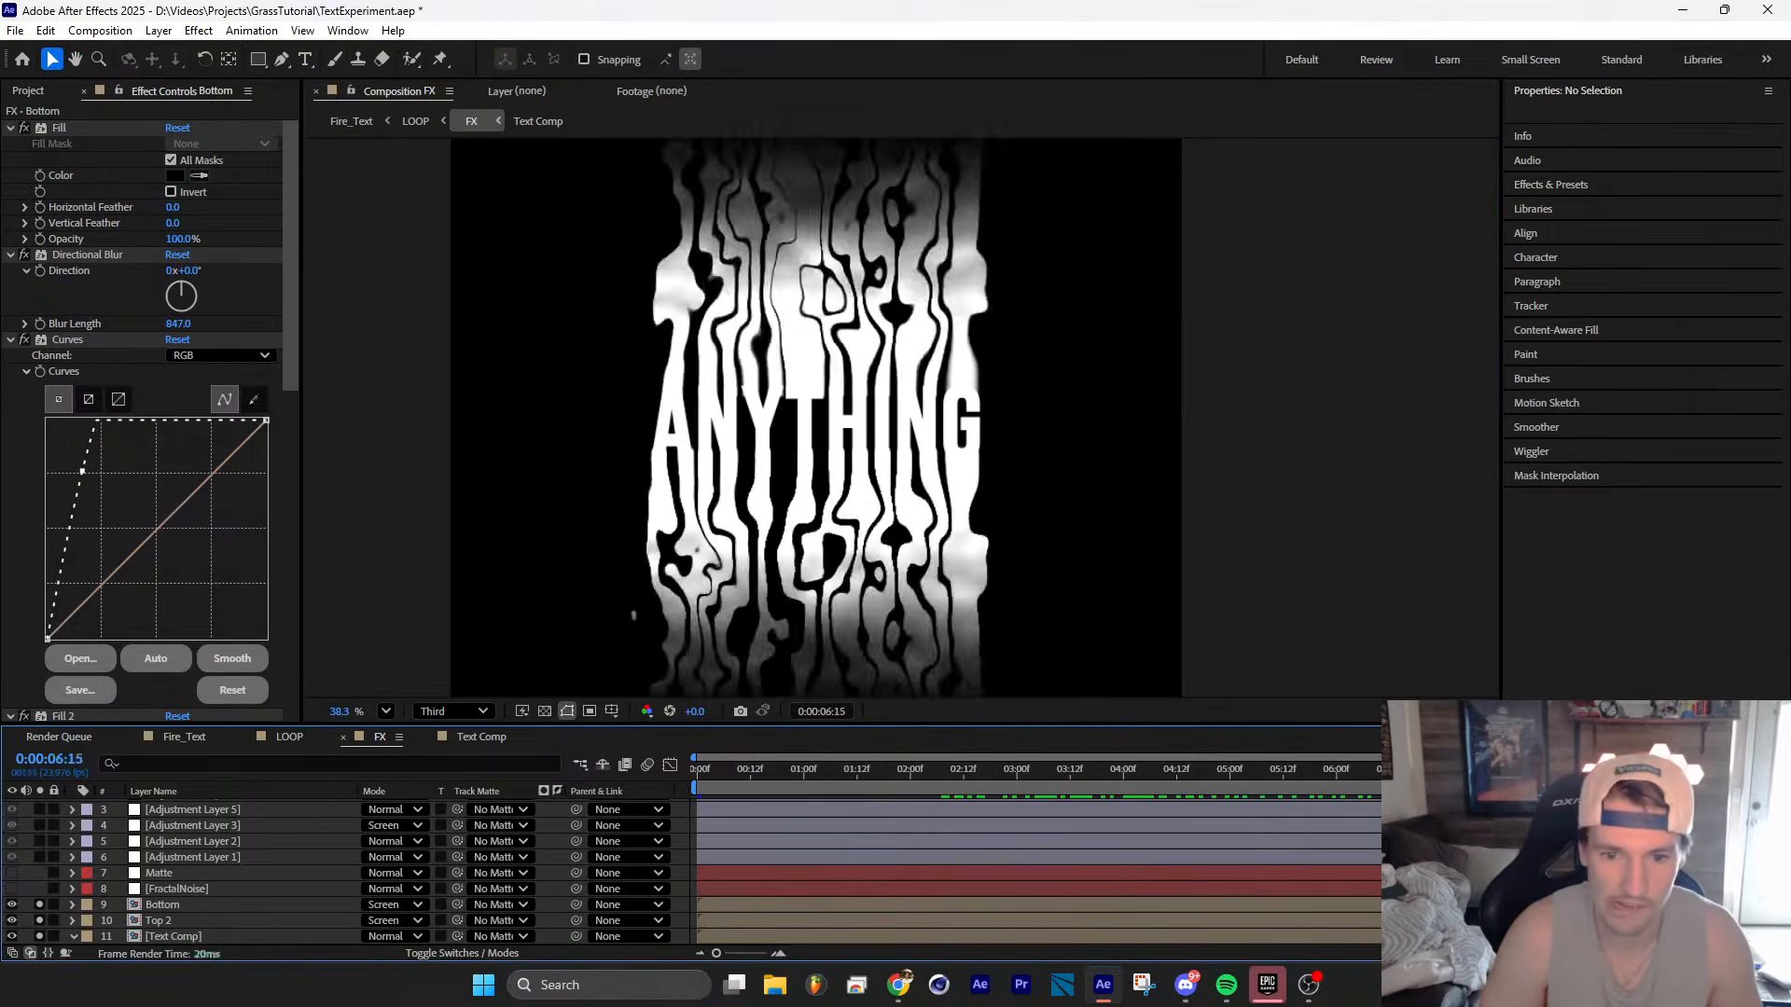
{"action": "key", "text": "space"}
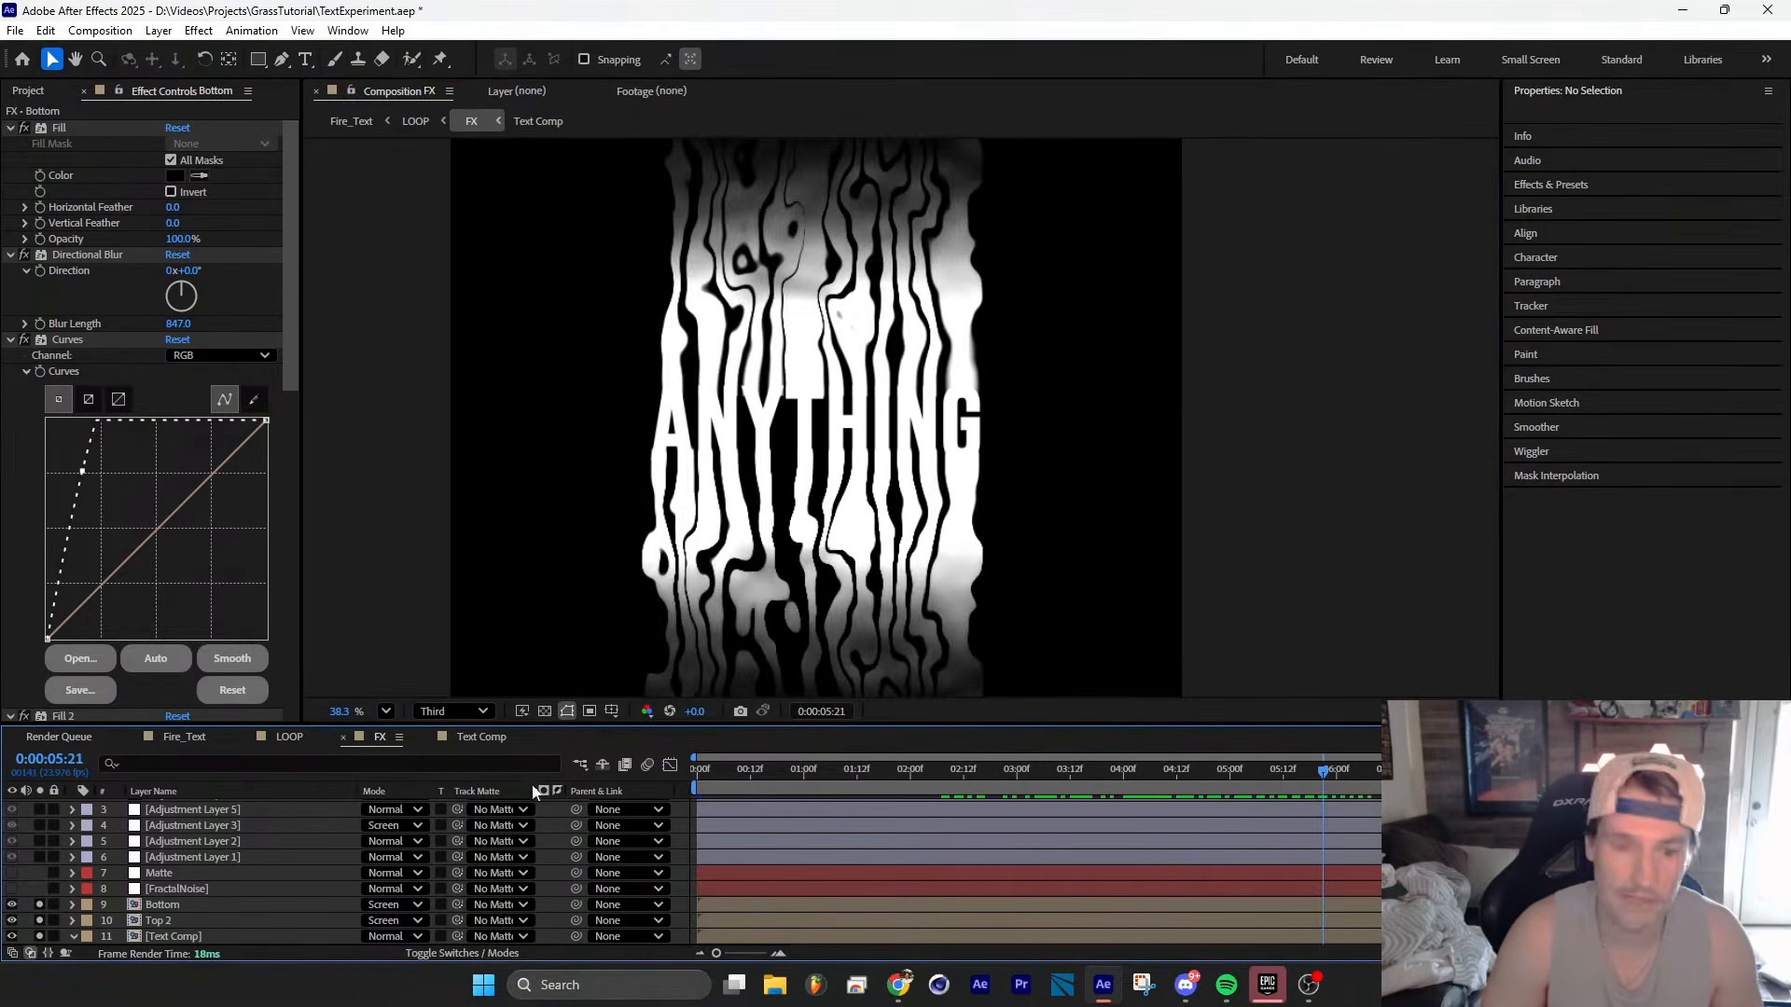
Step: Replace the text in the Text Comp composition with PRECOMP, and scrub through the updated animation in the FX composition
{"action": "left_click", "coordinate": [481, 737]}
{"action": "double_click", "coordinate": [922, 422]}
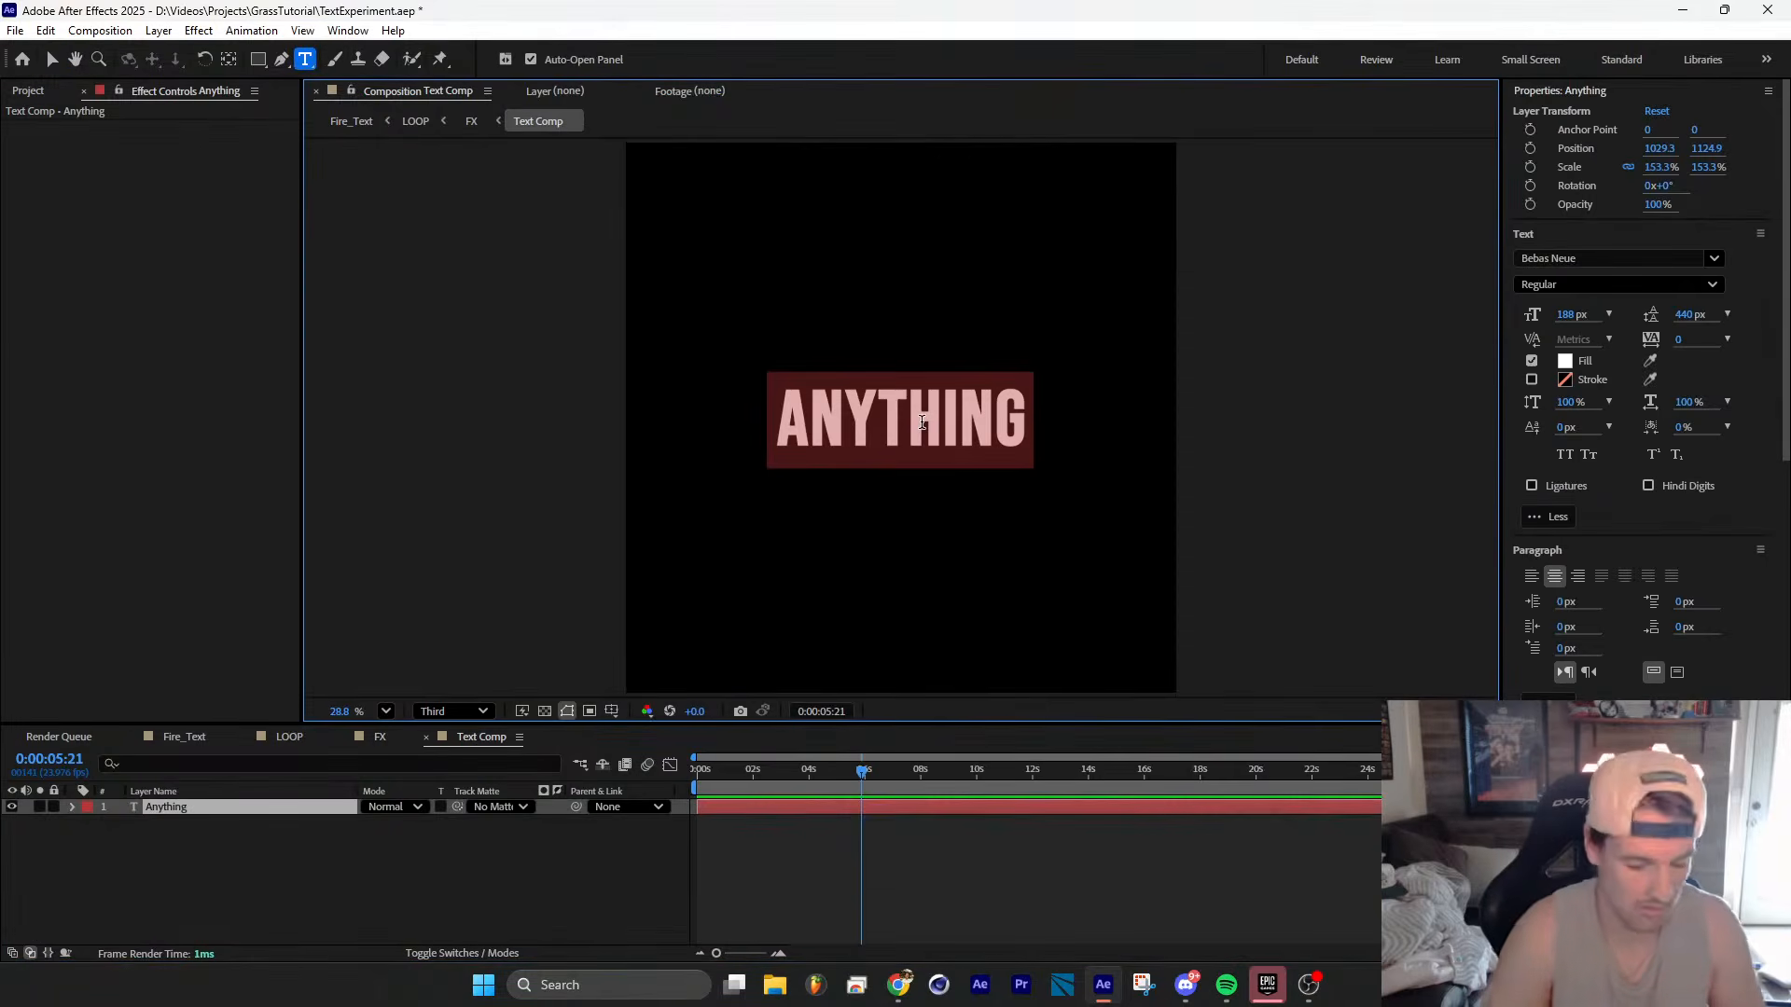
{"action": "type", "text": "PRECOMP"}
{"action": "left_click", "coordinate": [539, 884]}
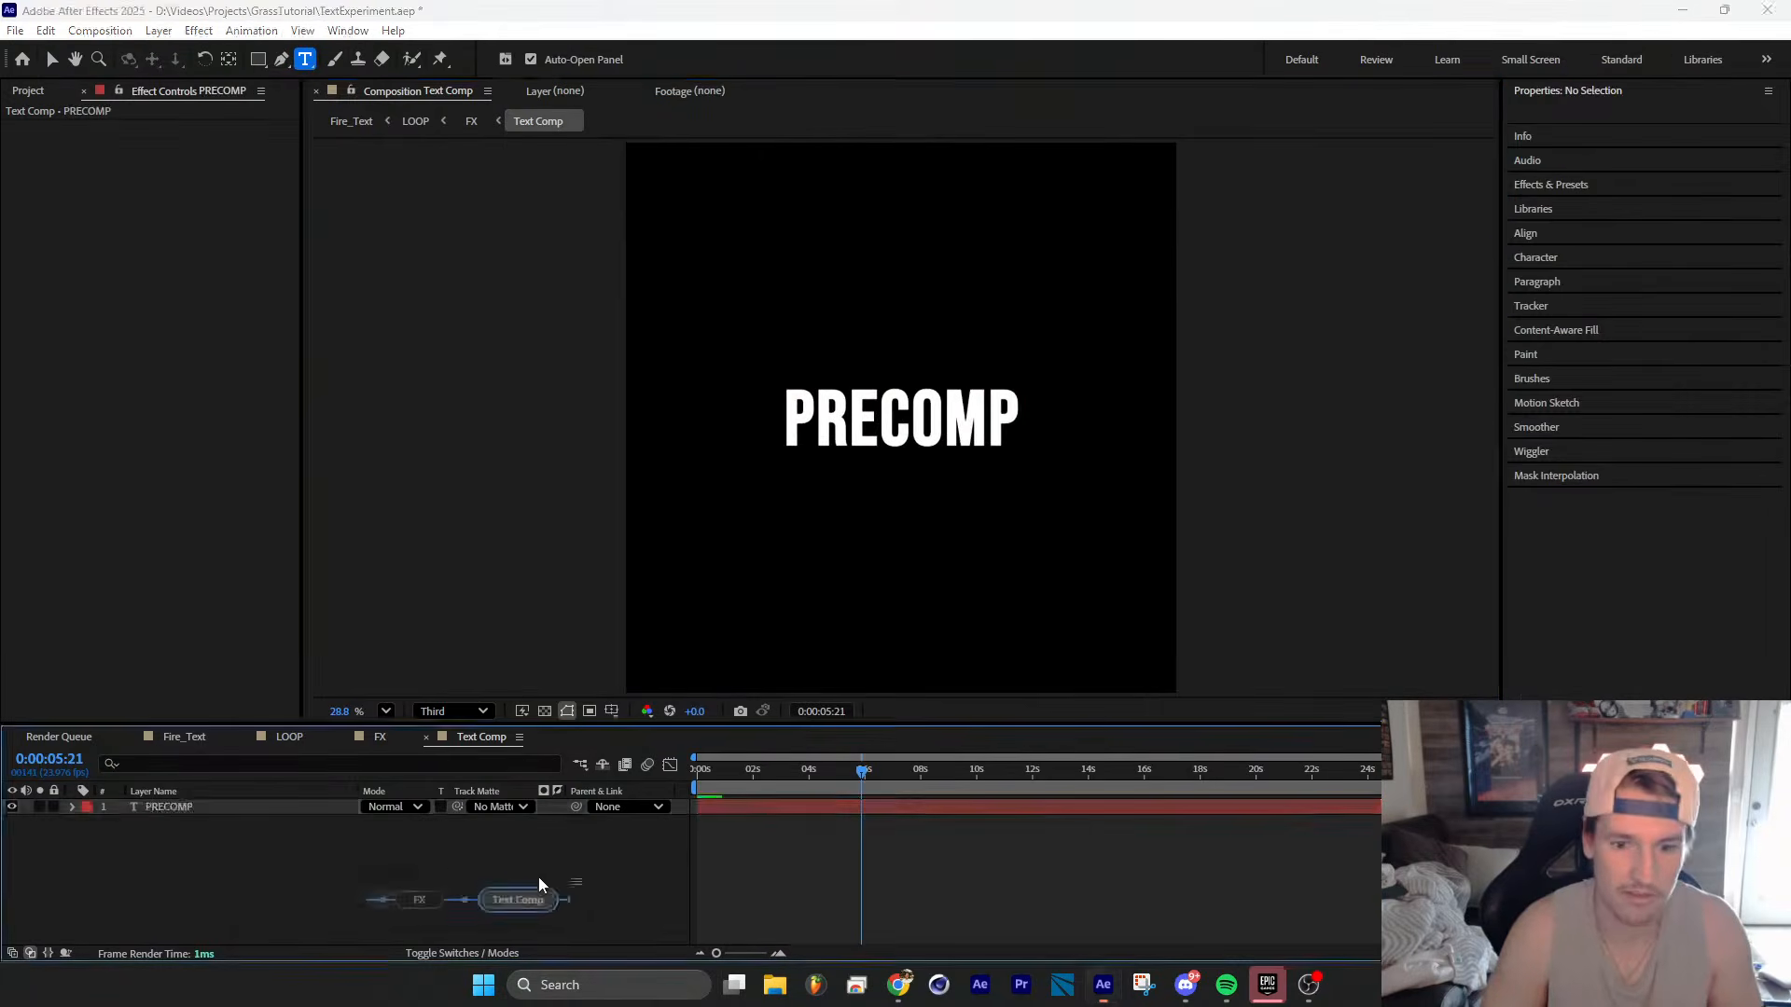
{"action": "left_click", "coordinate": [419, 899]}
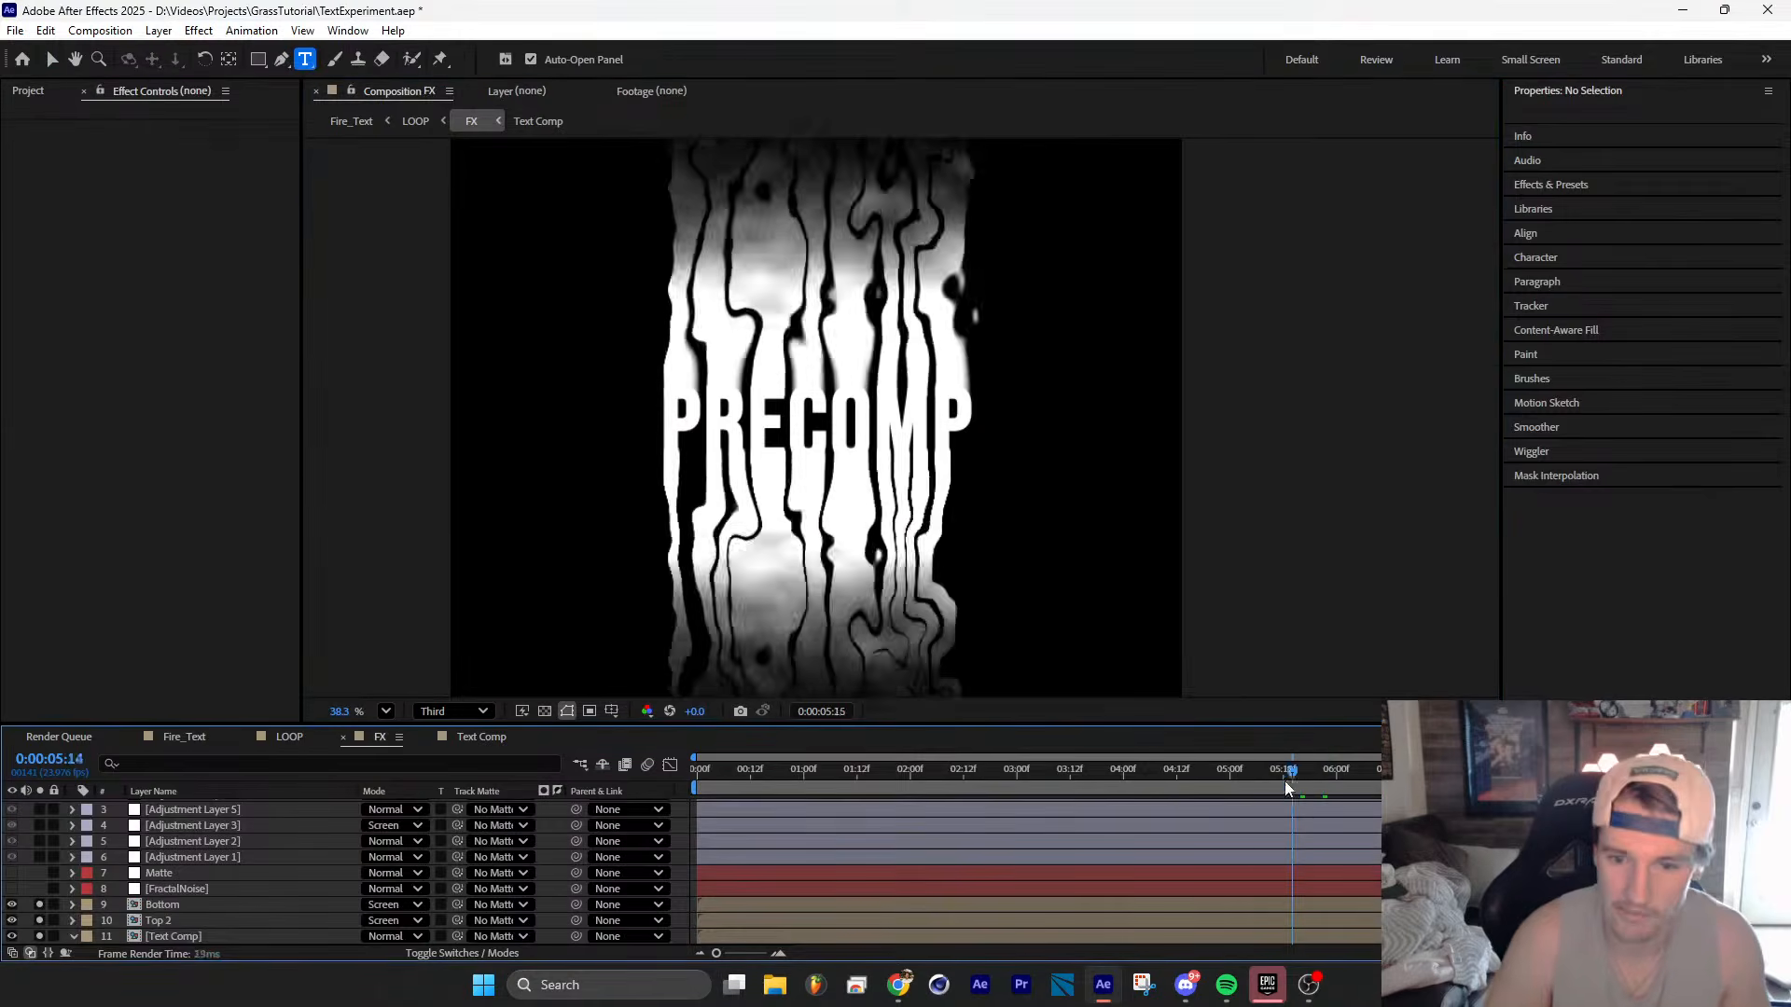
{"action": "left_click_drag", "start_coordinate": [1287, 788], "coordinate": [1061, 822]}
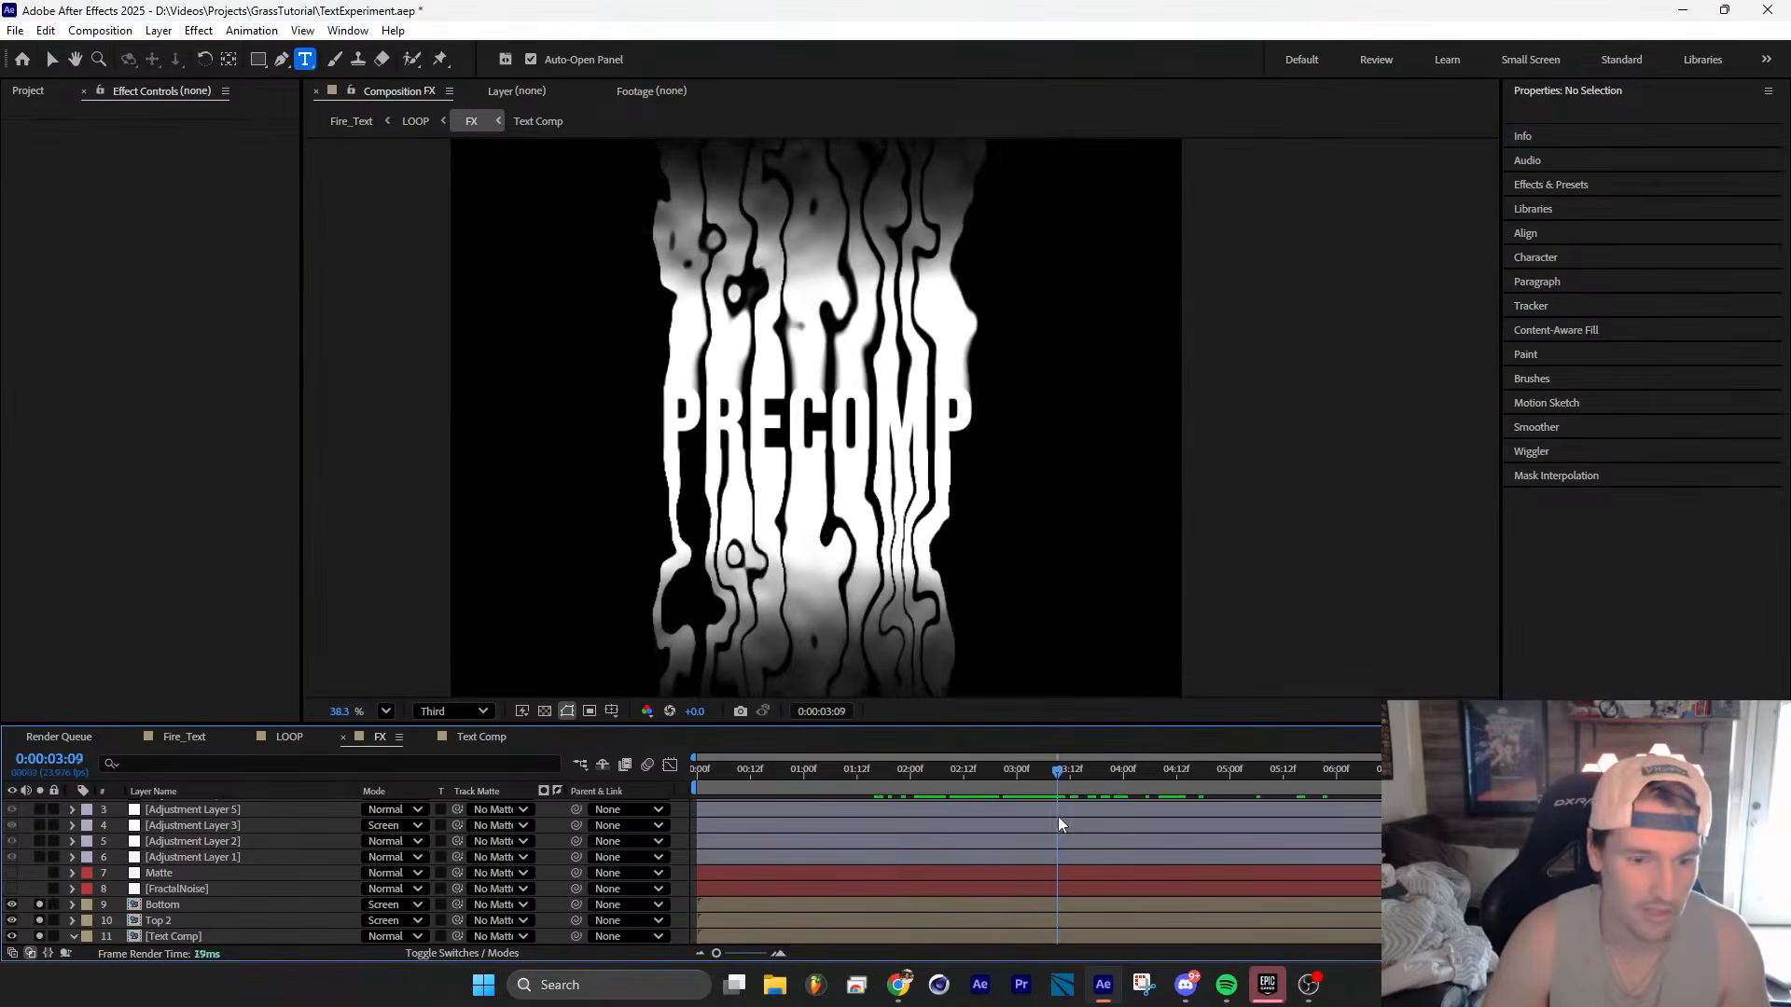
Step: Add Adjustment Layers 1 and 2 to the soloed layers, comparing the image with and without Adjustment Layer 2
{"action": "scroll", "coordinate": [201, 896], "scroll_direction": "up", "scroll_amount": 2}
{"action": "left_click", "coordinate": [210, 885]}
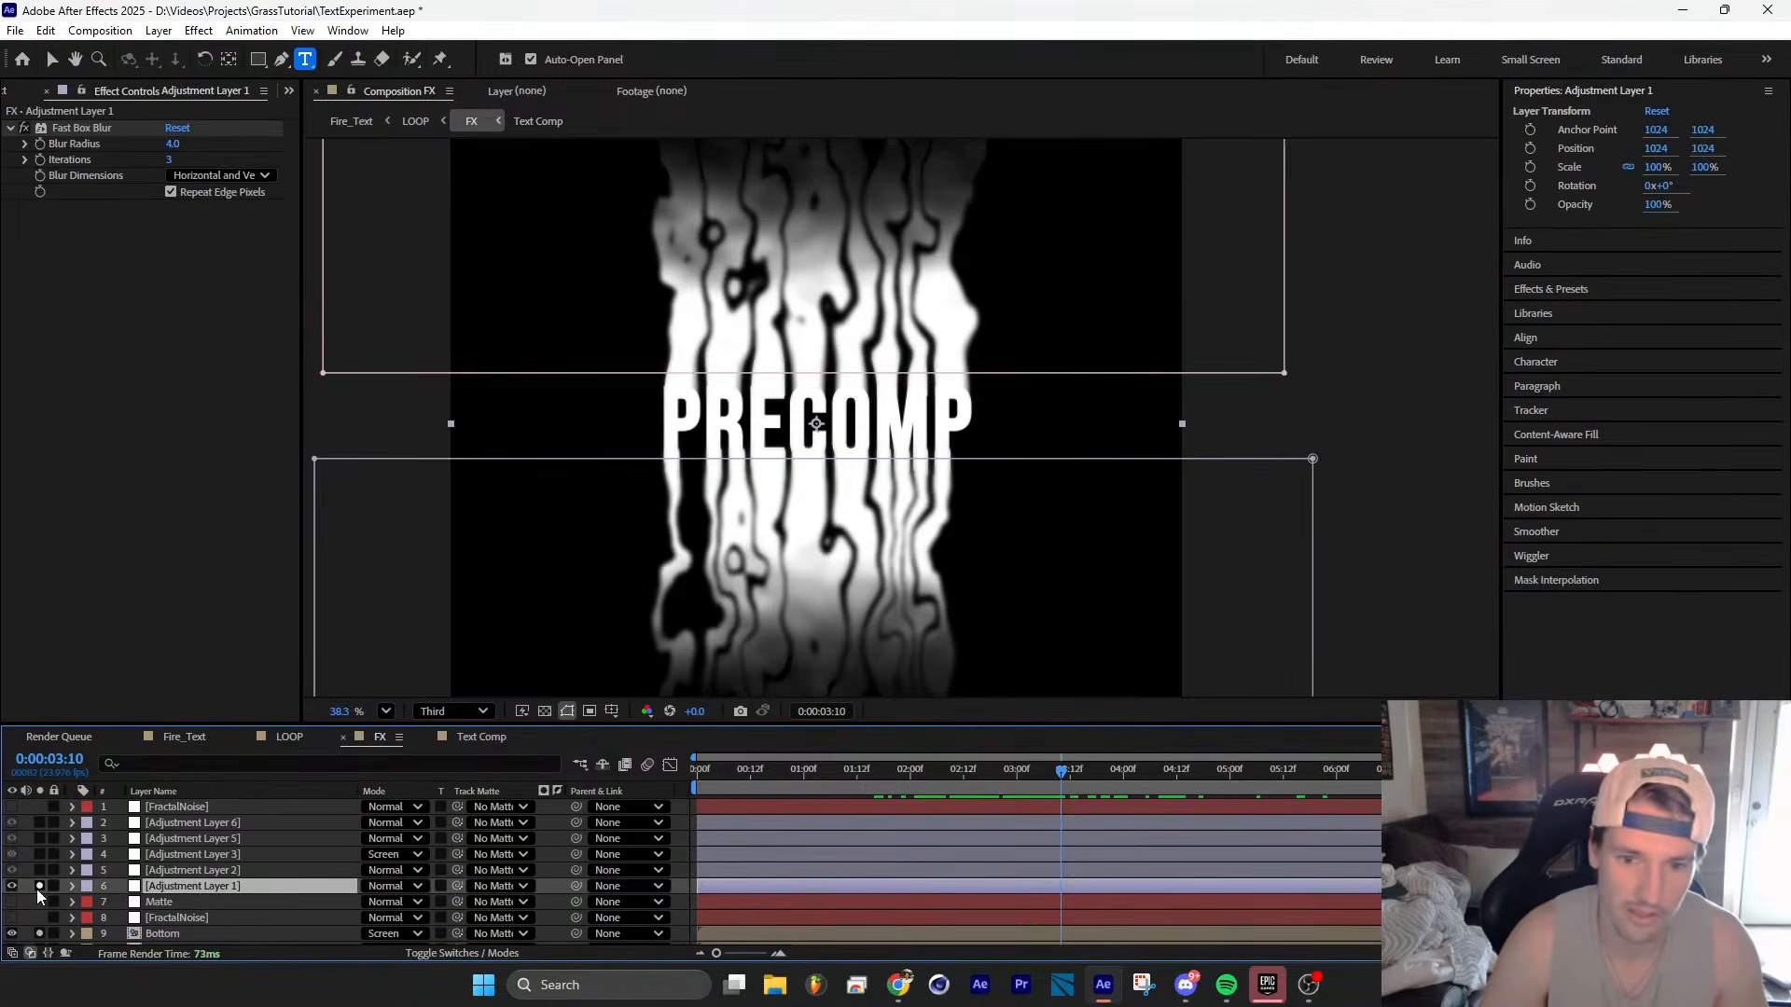
{"action": "left_click", "coordinate": [182, 871]}
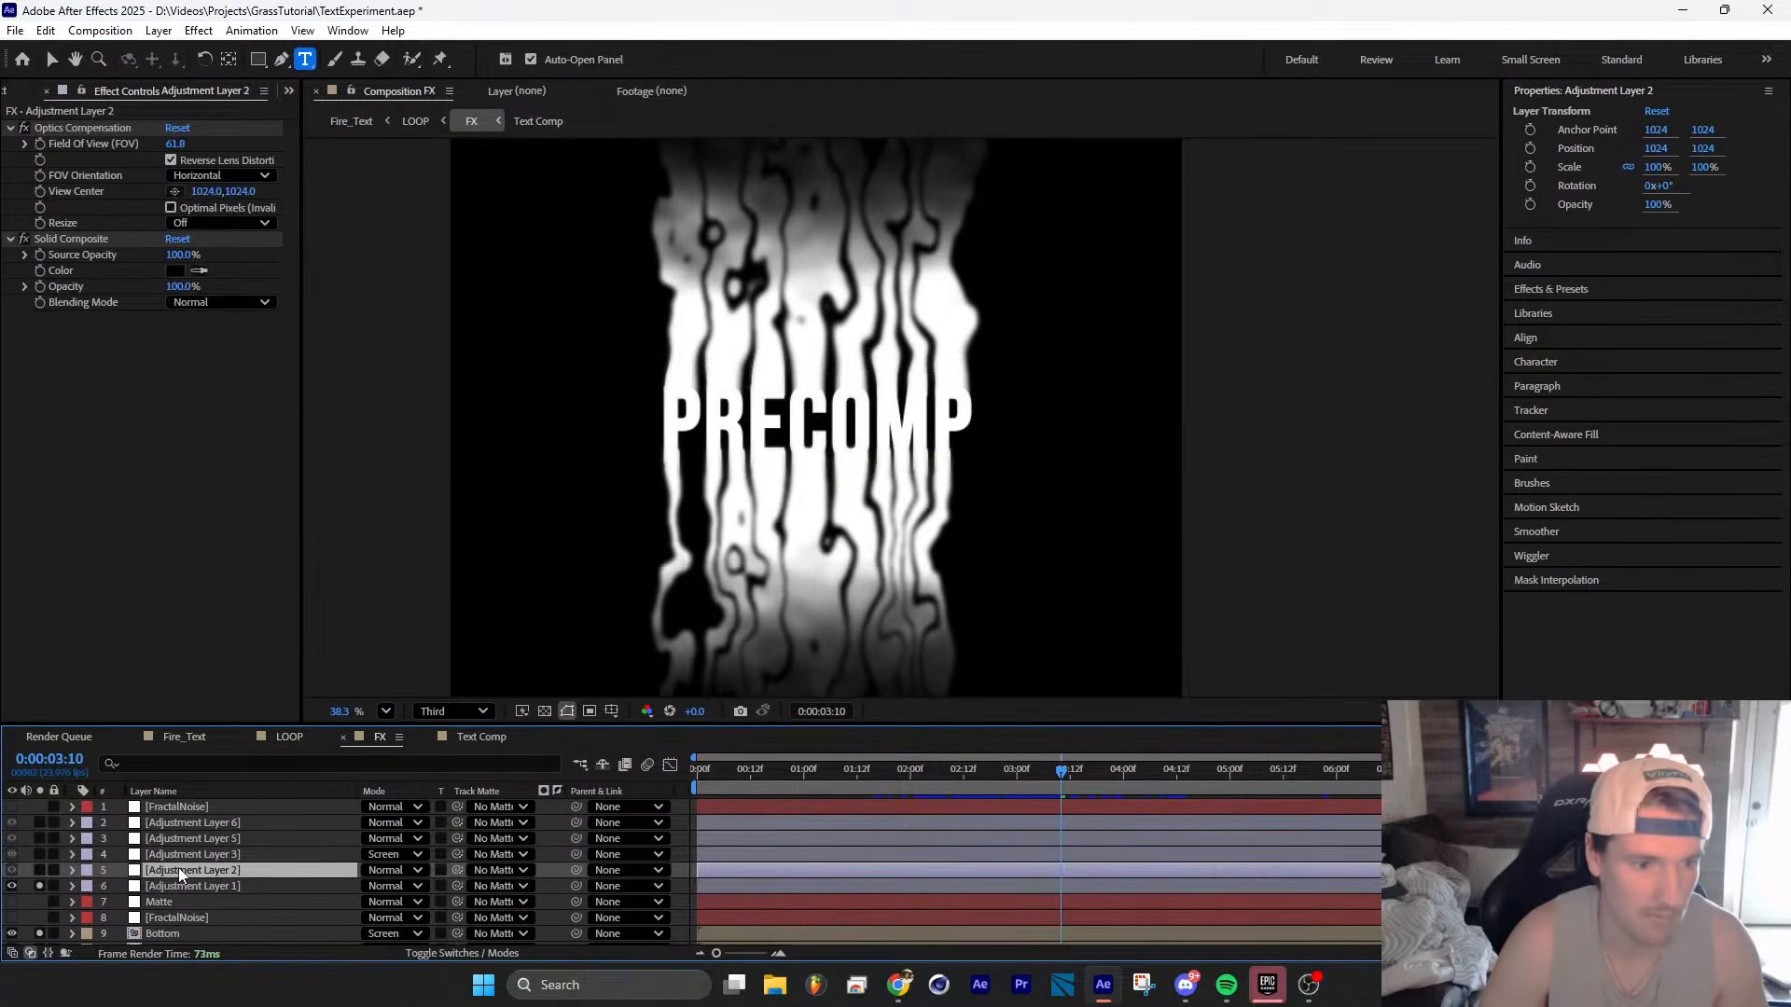
{"action": "left_click", "coordinate": [38, 871]}
{"action": "left_click", "coordinate": [38, 871]}
{"action": "left_click", "coordinate": [38, 871]}
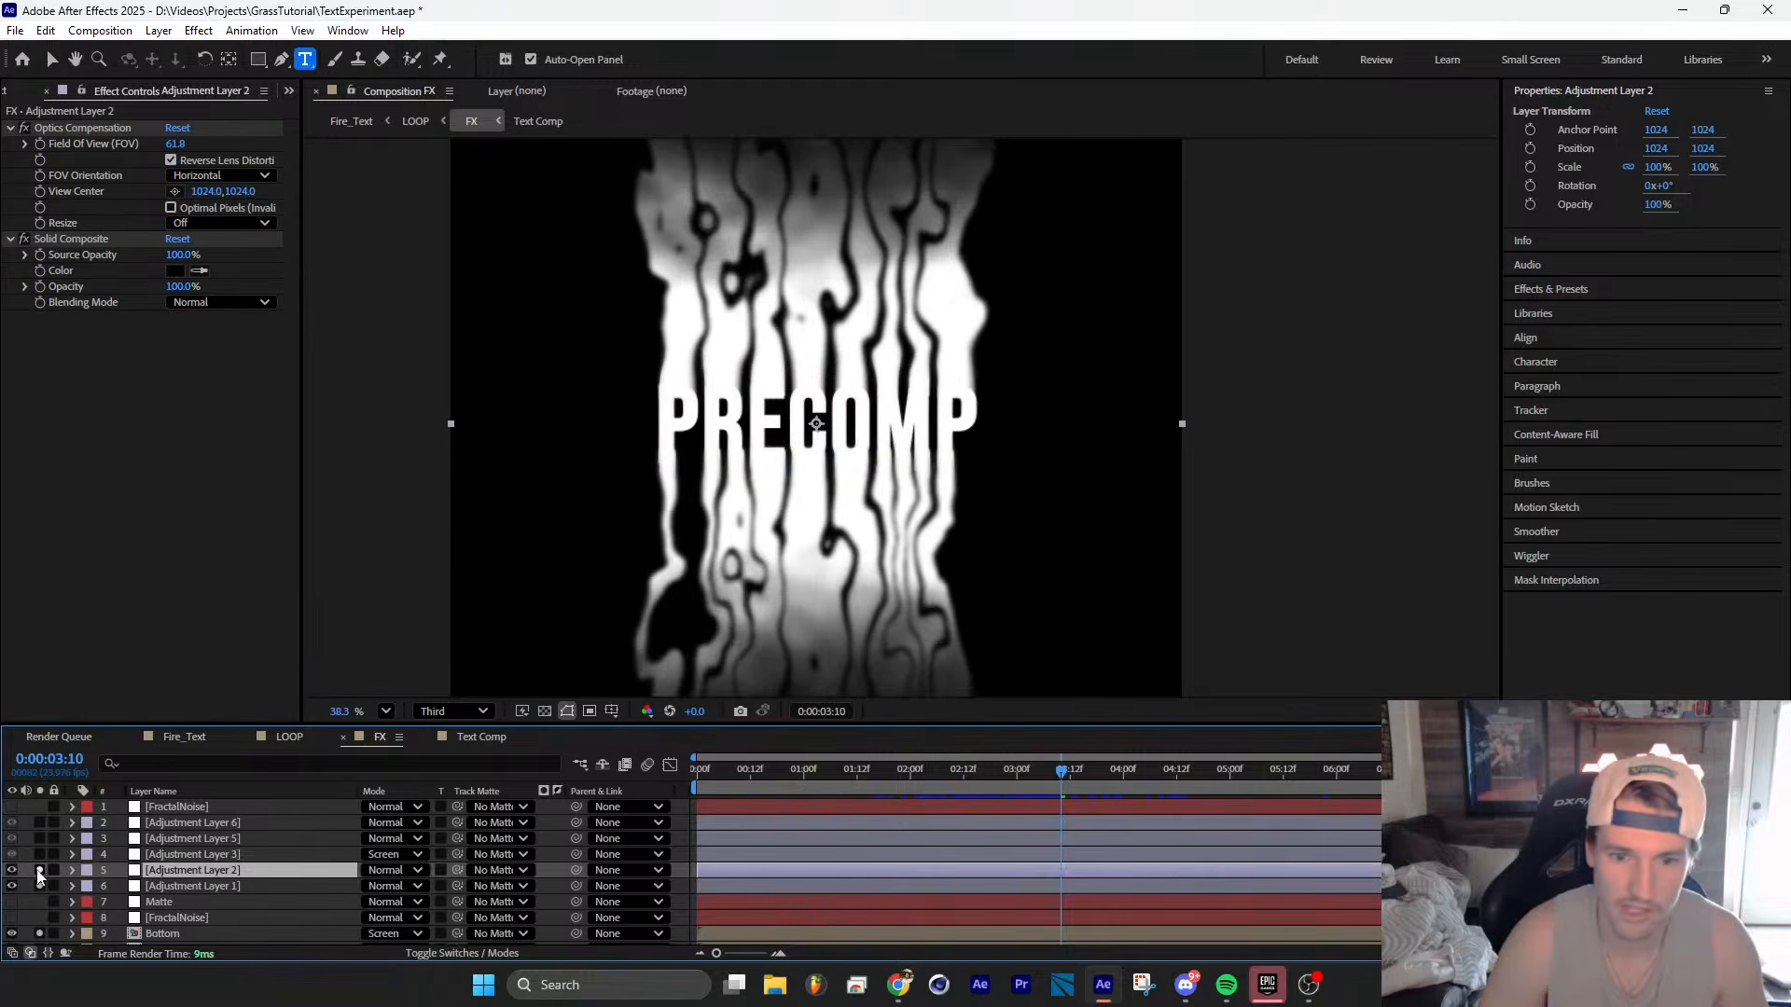
{"action": "left_click", "coordinate": [38, 871]}
{"action": "left_click", "coordinate": [38, 872]}
{"action": "left_click", "coordinate": [38, 871]}
{"action": "left_click", "coordinate": [38, 871]}
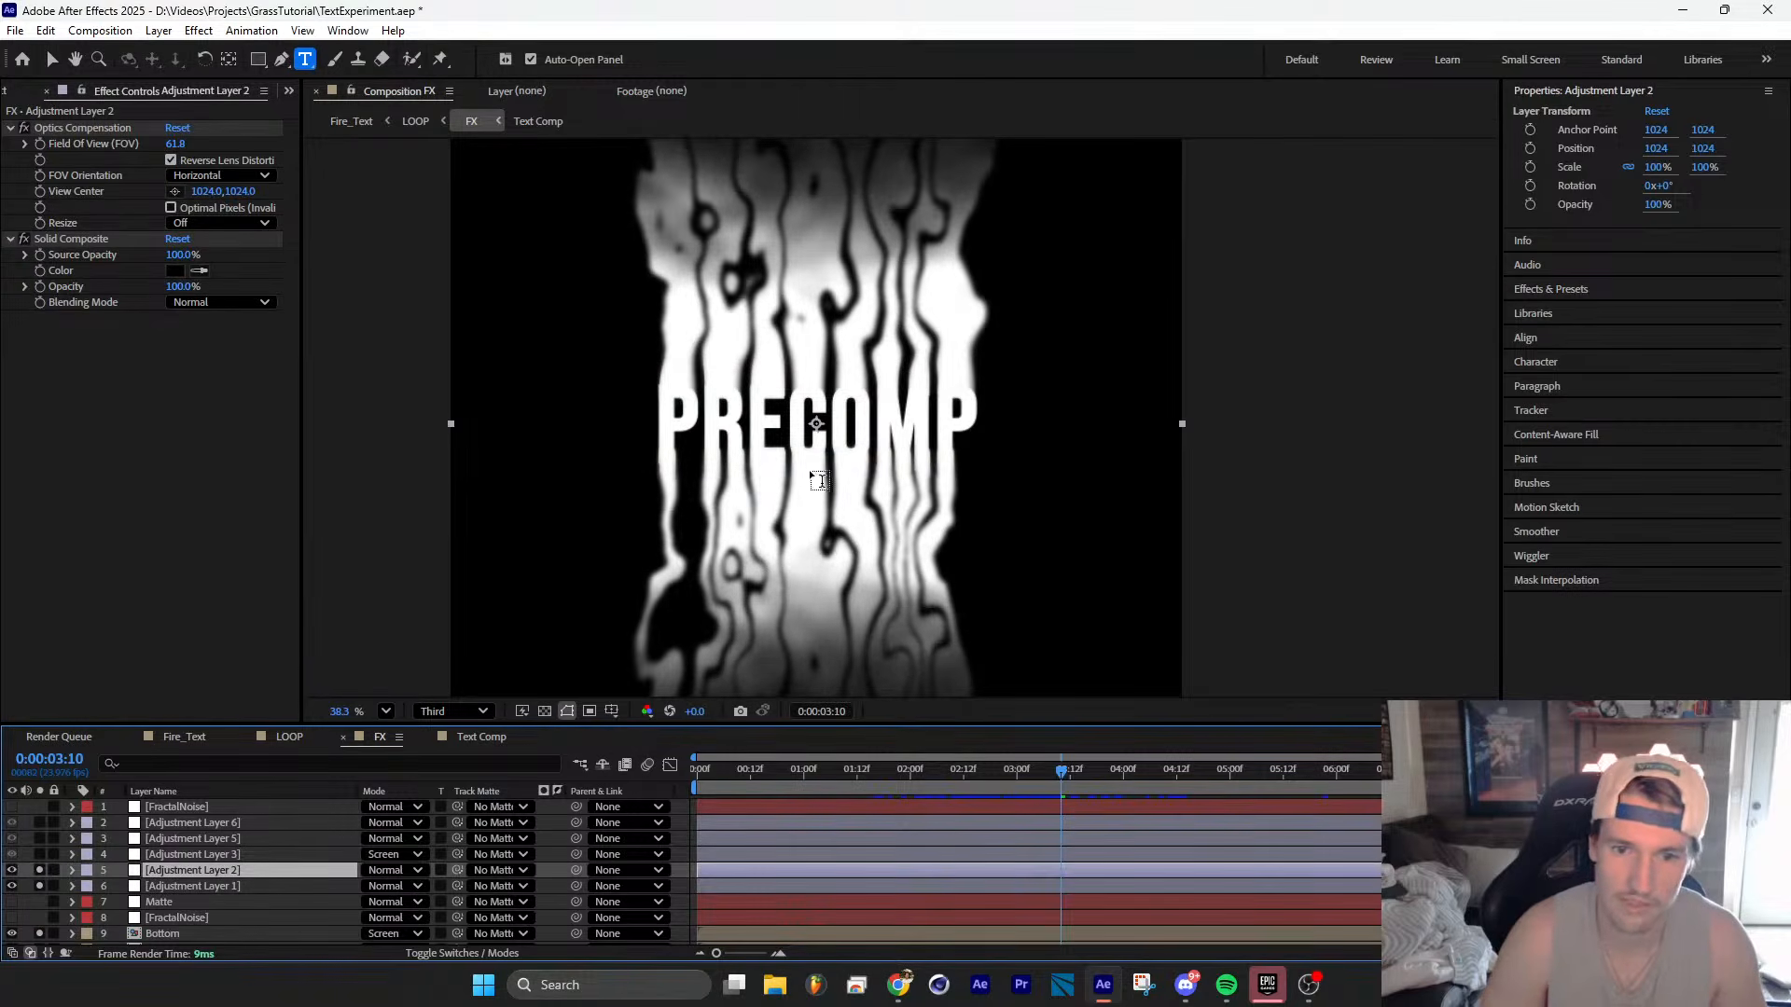
Step: Add Adjustment Layers 3, 5 and 6 to the soloed layers one by one, inspecting each layer's effect on the text
{"action": "left_click", "coordinate": [161, 855]}
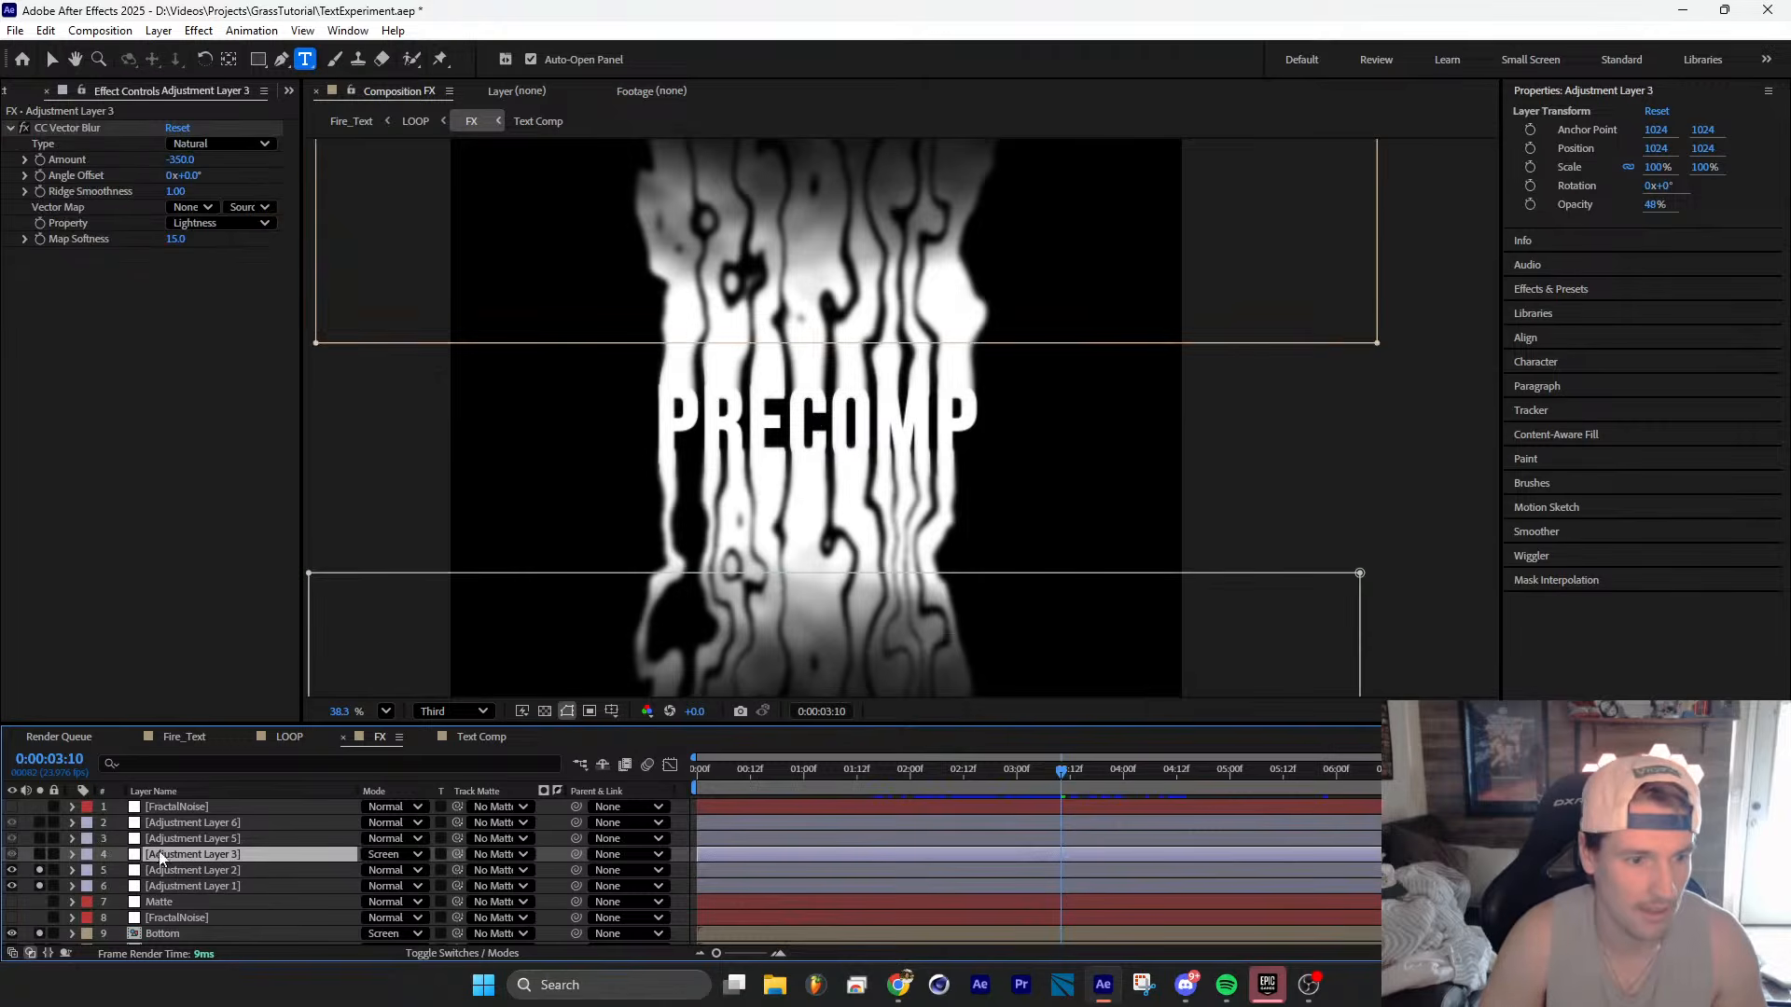
{"action": "left_click", "coordinate": [38, 854]}
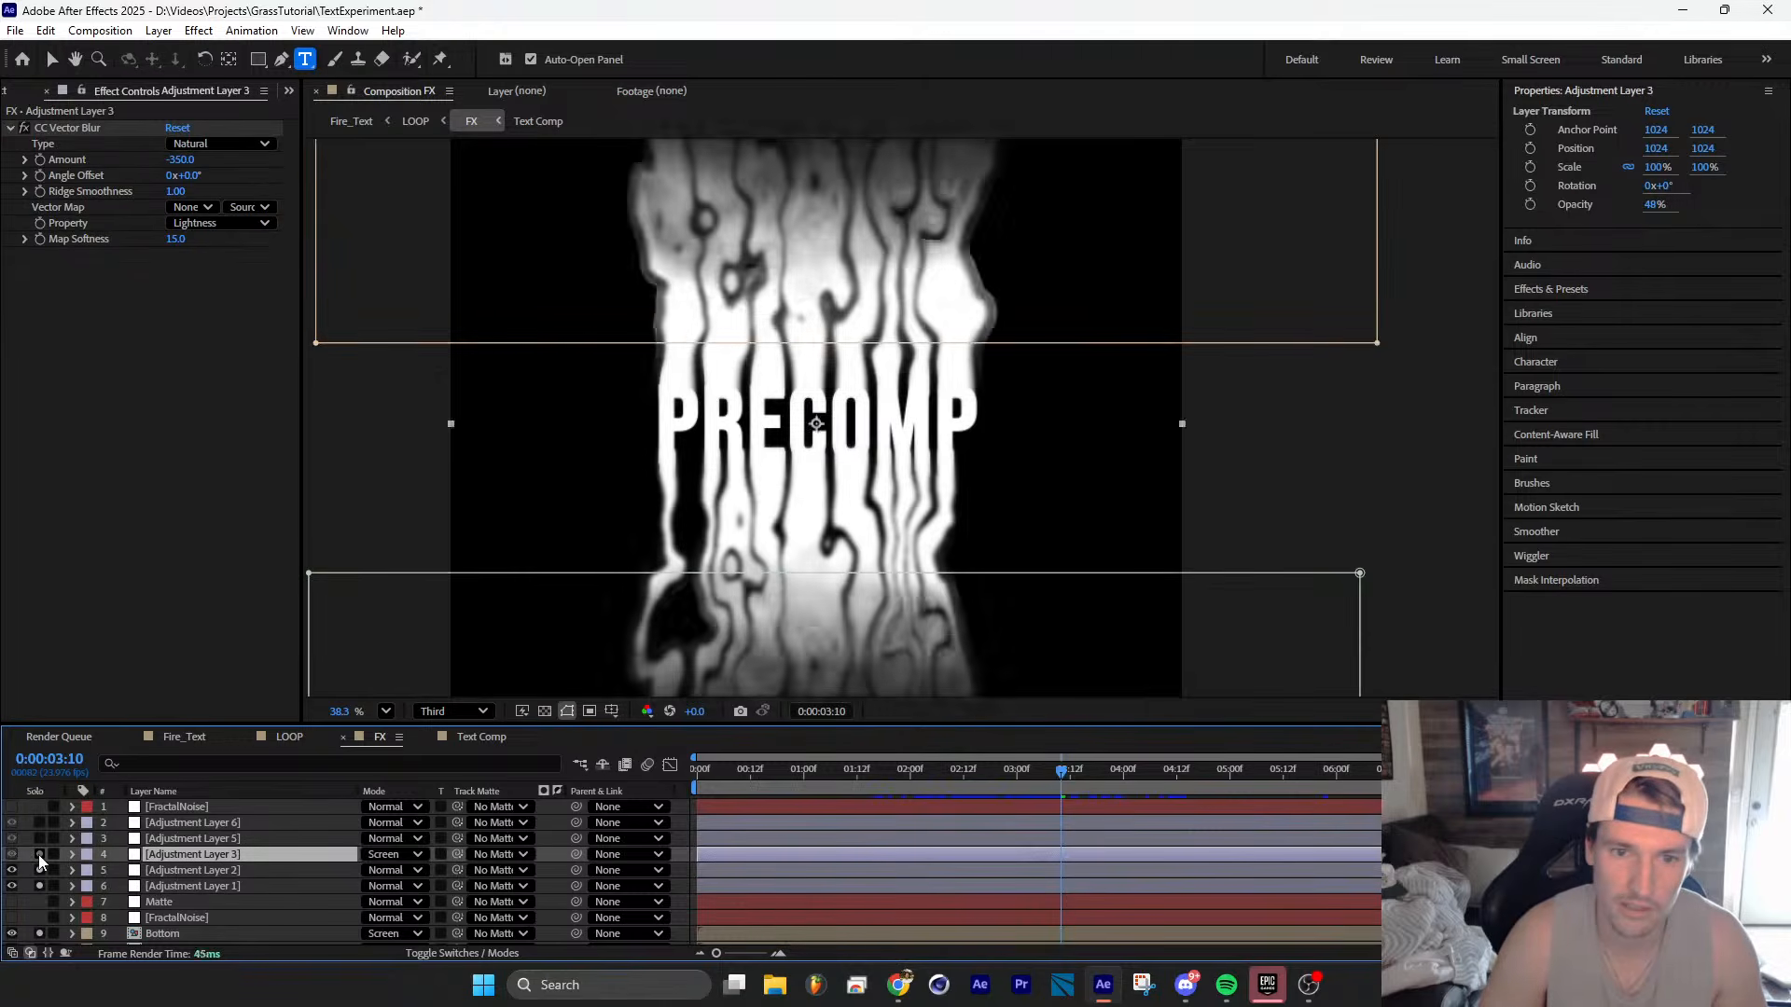
{"action": "left_click", "coordinate": [149, 838]}
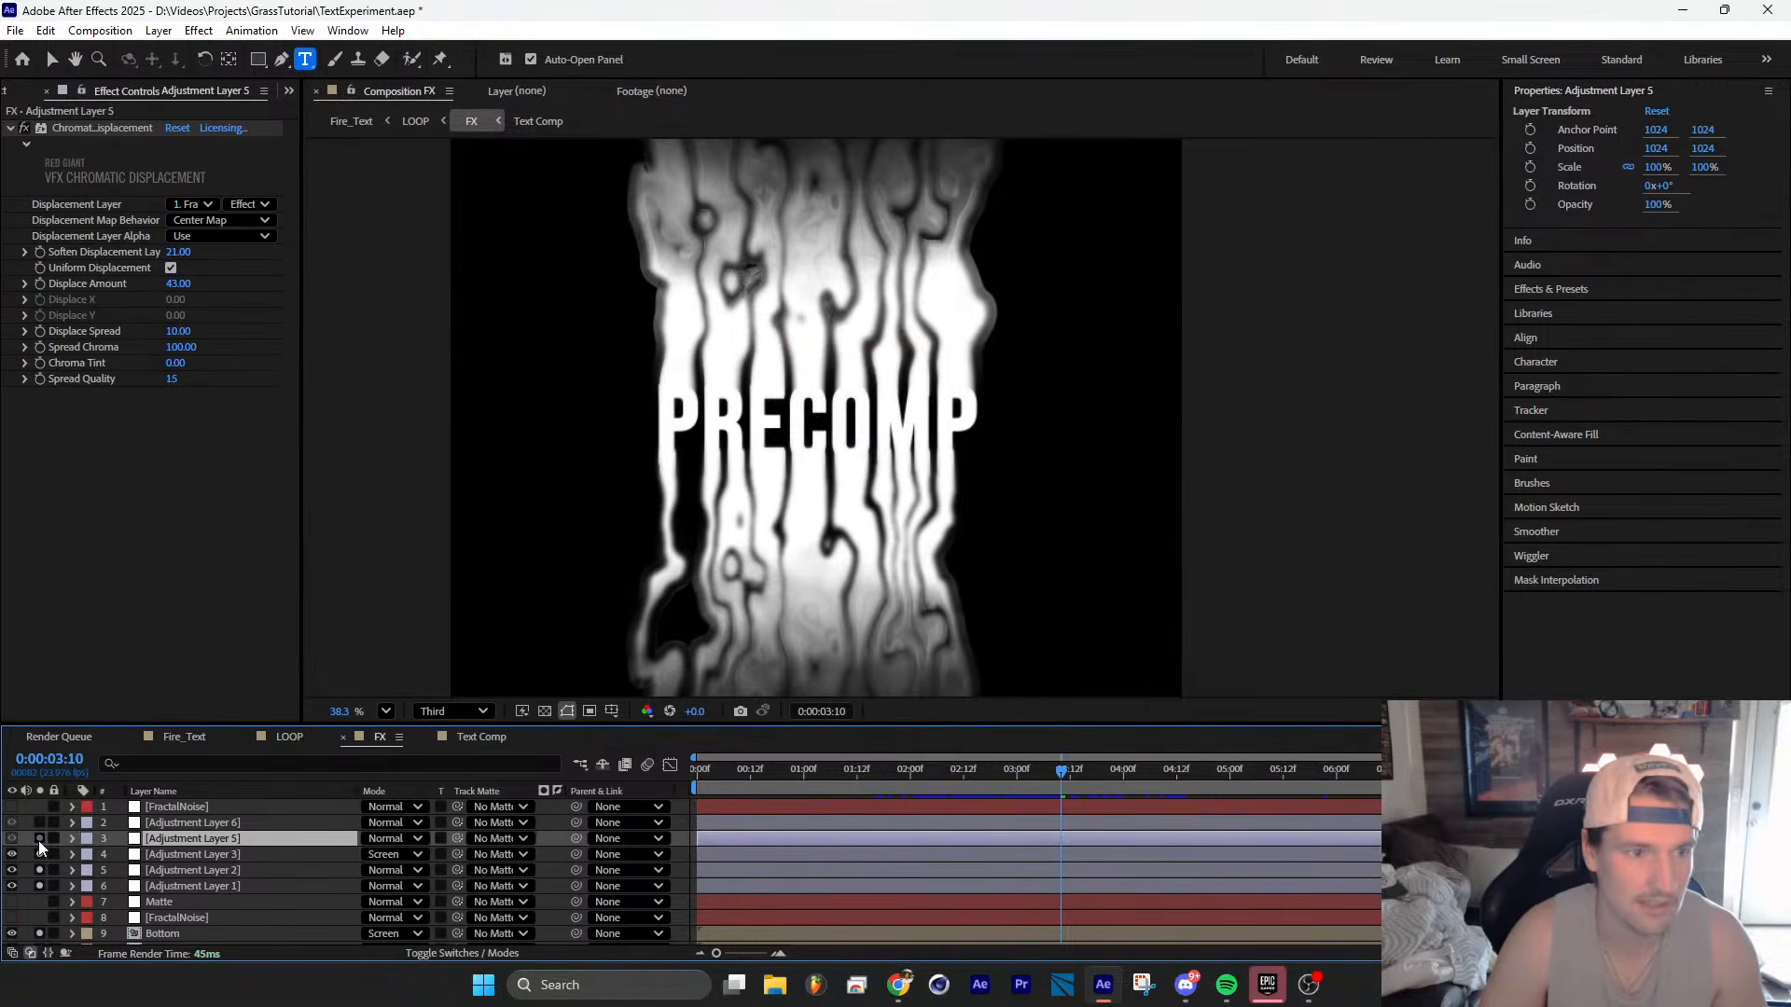
{"action": "left_click", "coordinate": [38, 841]}
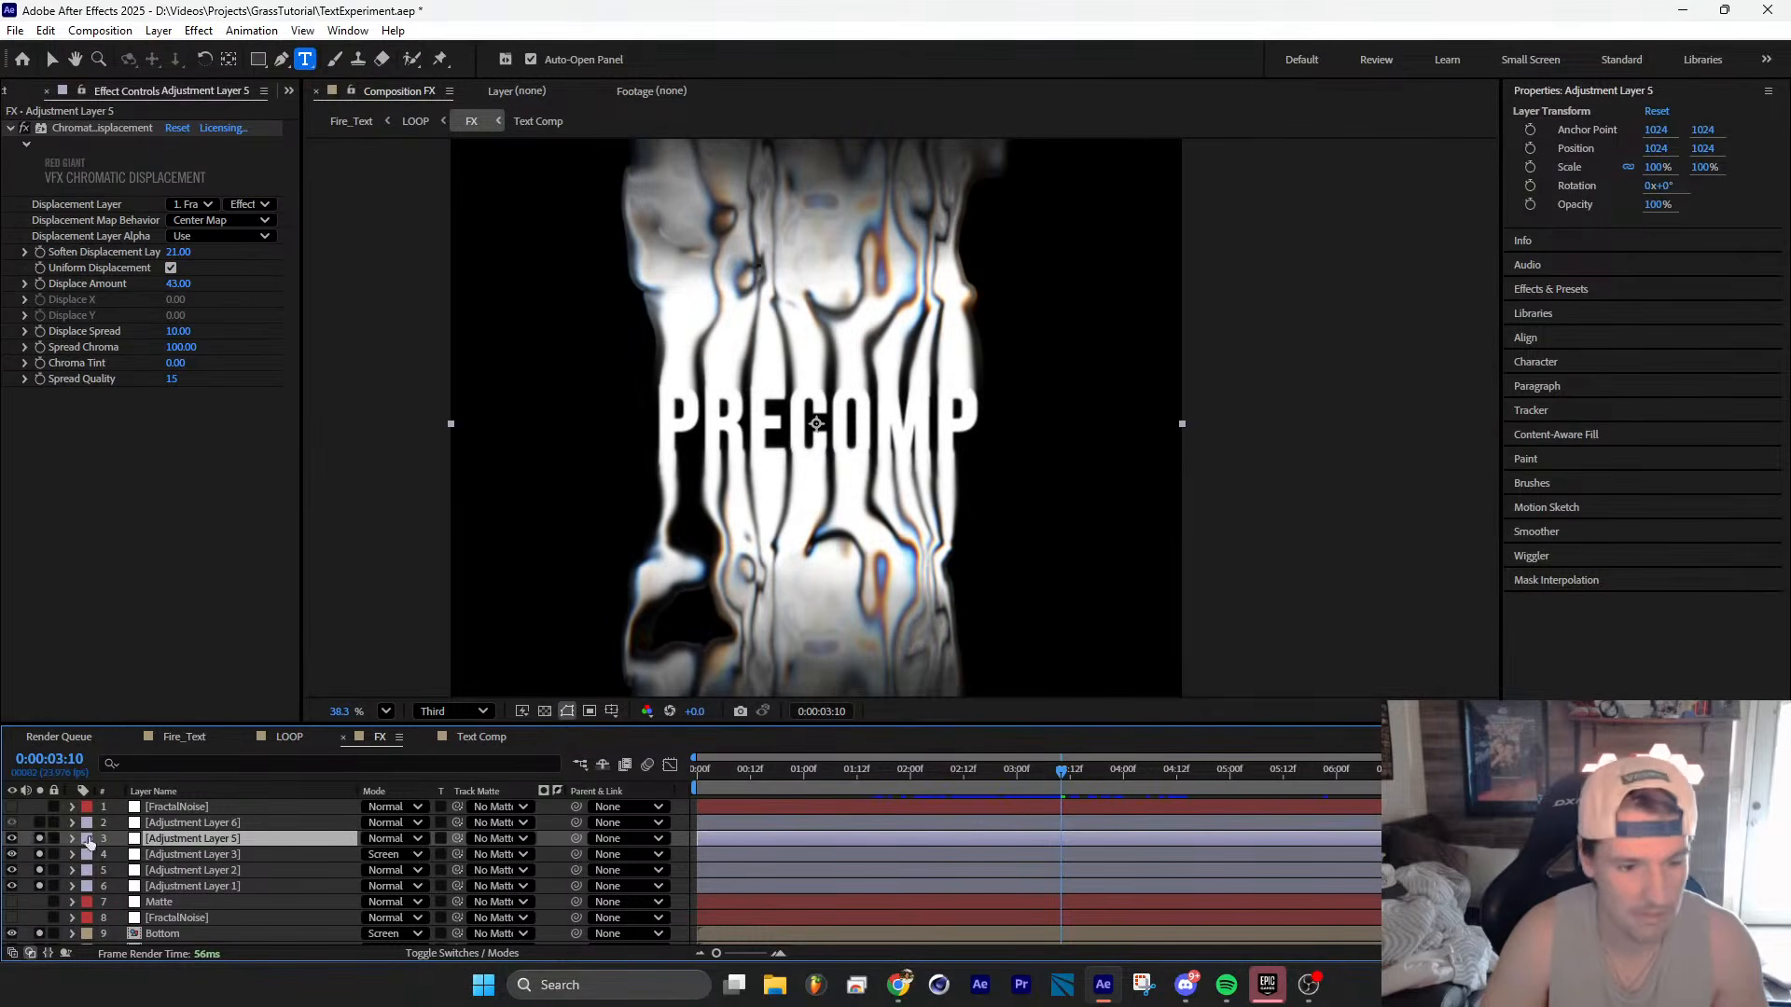
{"action": "left_click", "coordinate": [183, 822]}
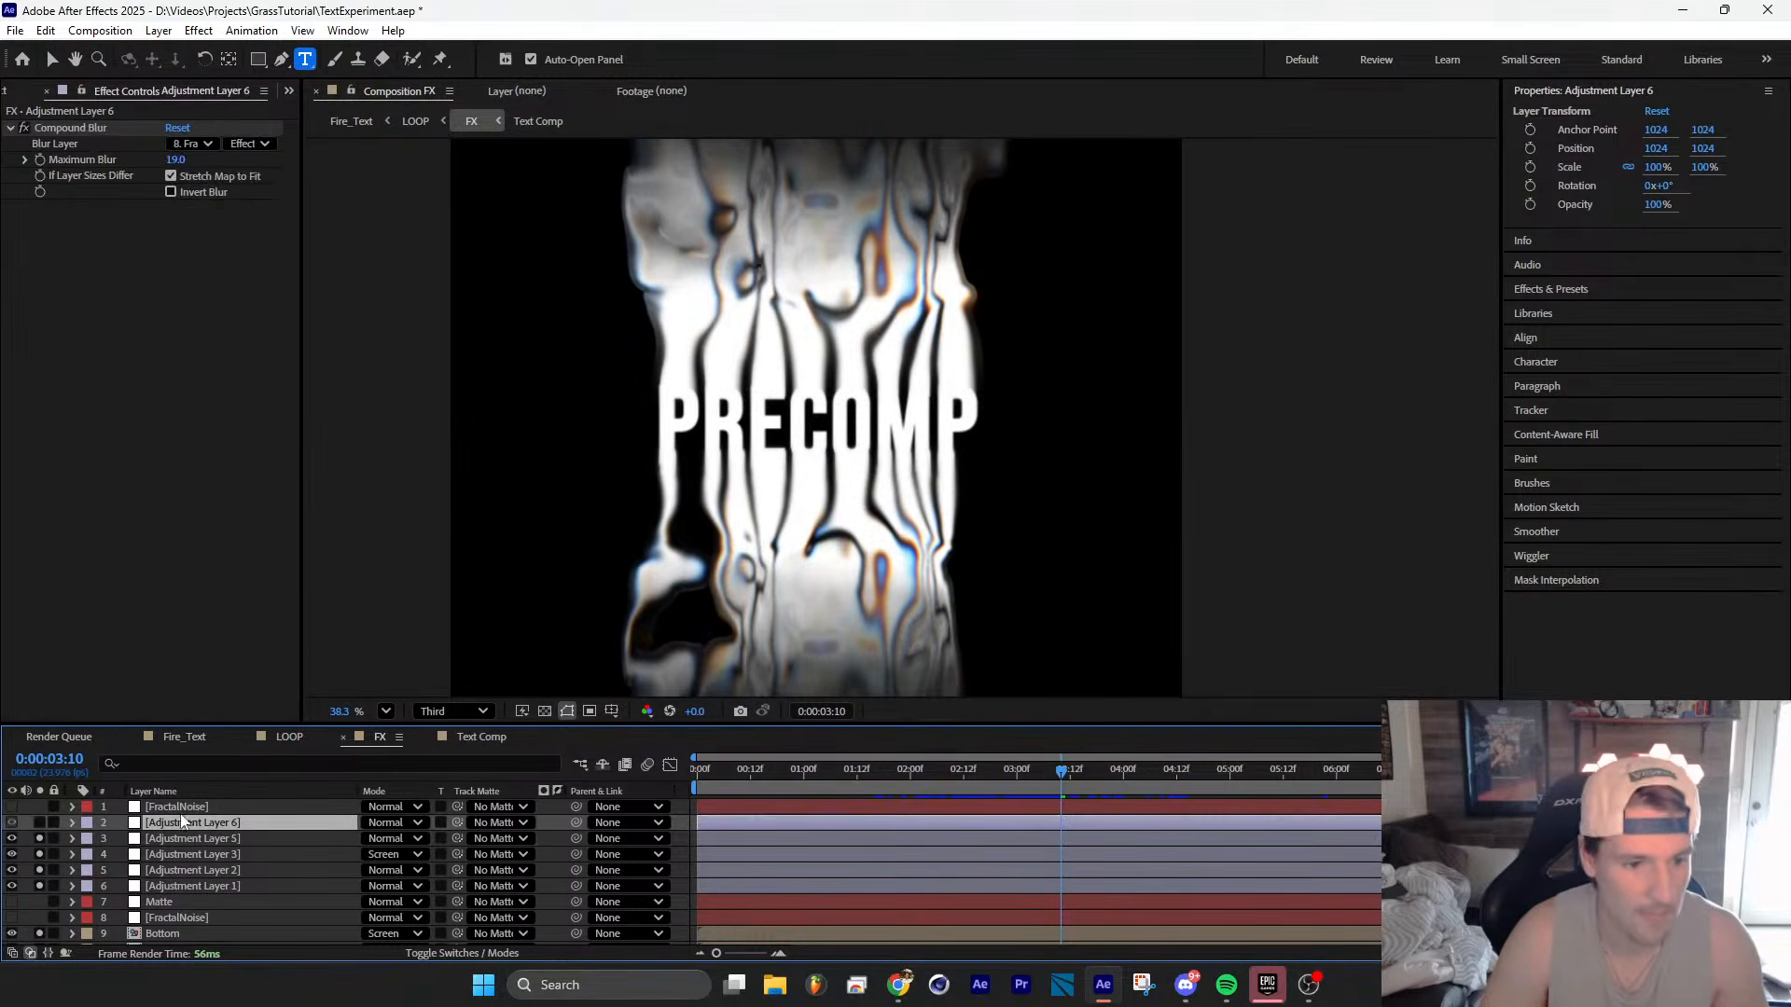
{"action": "left_click", "coordinate": [40, 823]}
{"action": "scroll", "coordinate": [690, 503], "scroll_direction": "up", "scroll_amount": 1}
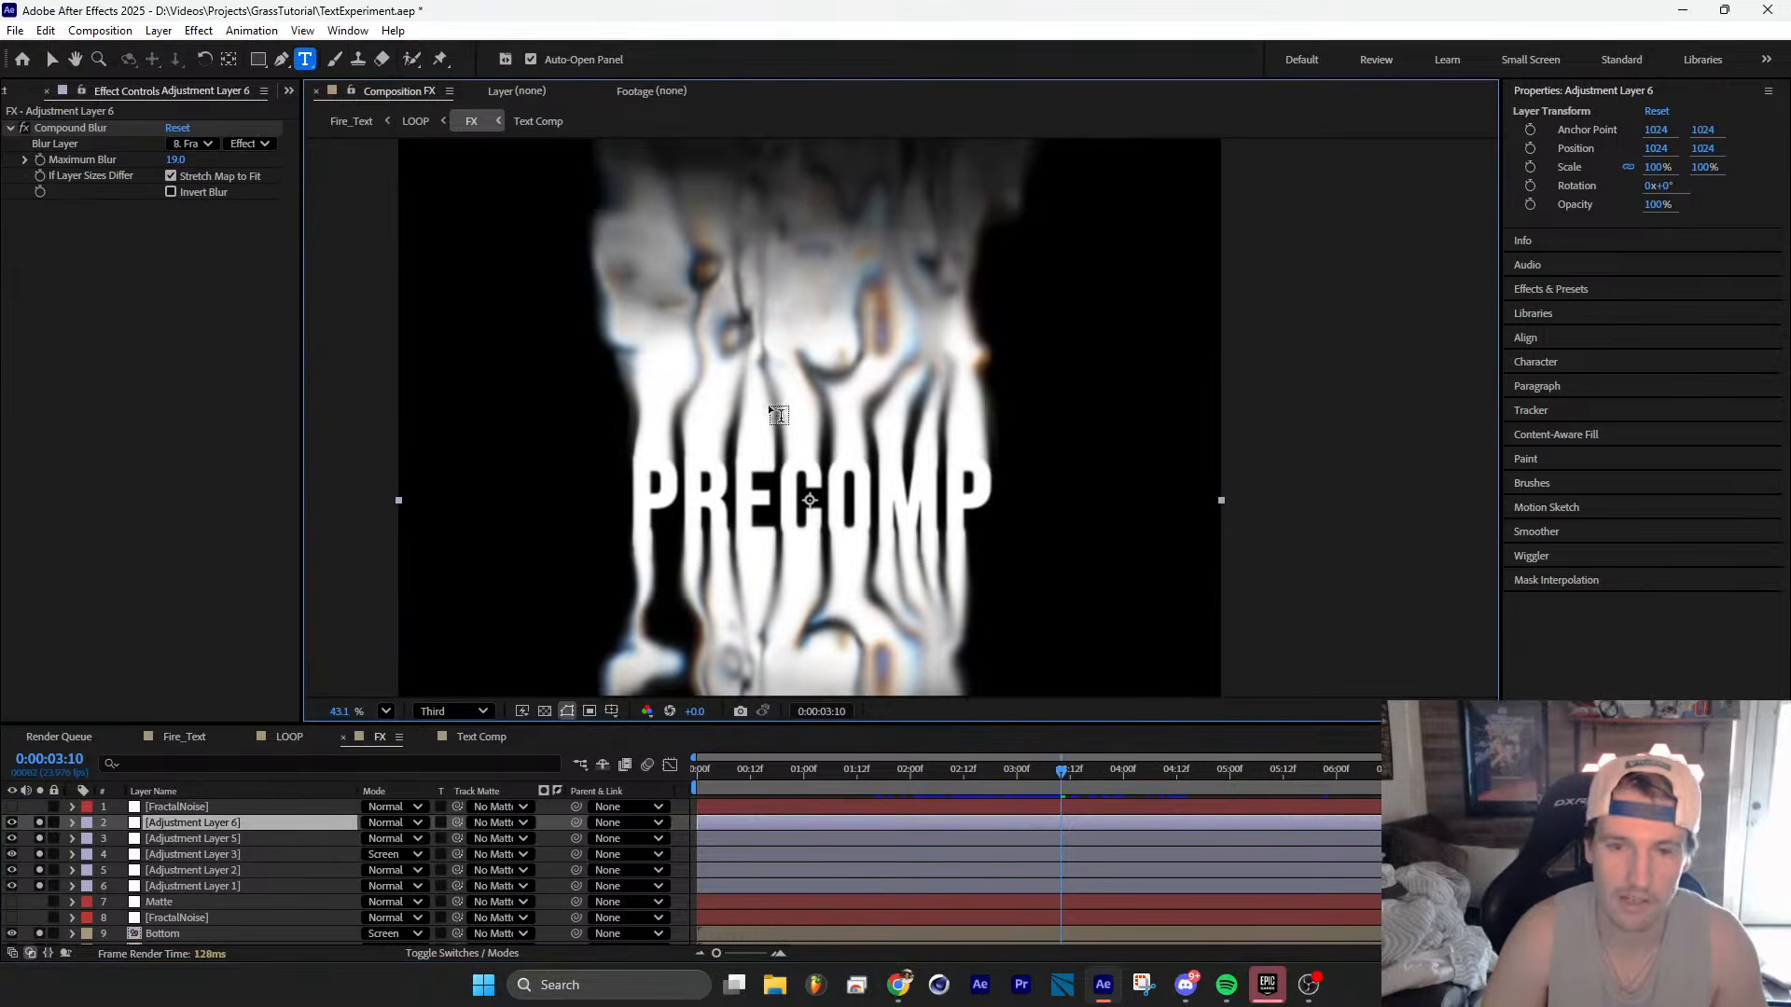
Step: Solo the topmost FractalNoise layer briefly to inspect its noise pattern, and turn its solo off again
{"action": "left_click", "coordinate": [198, 808]}
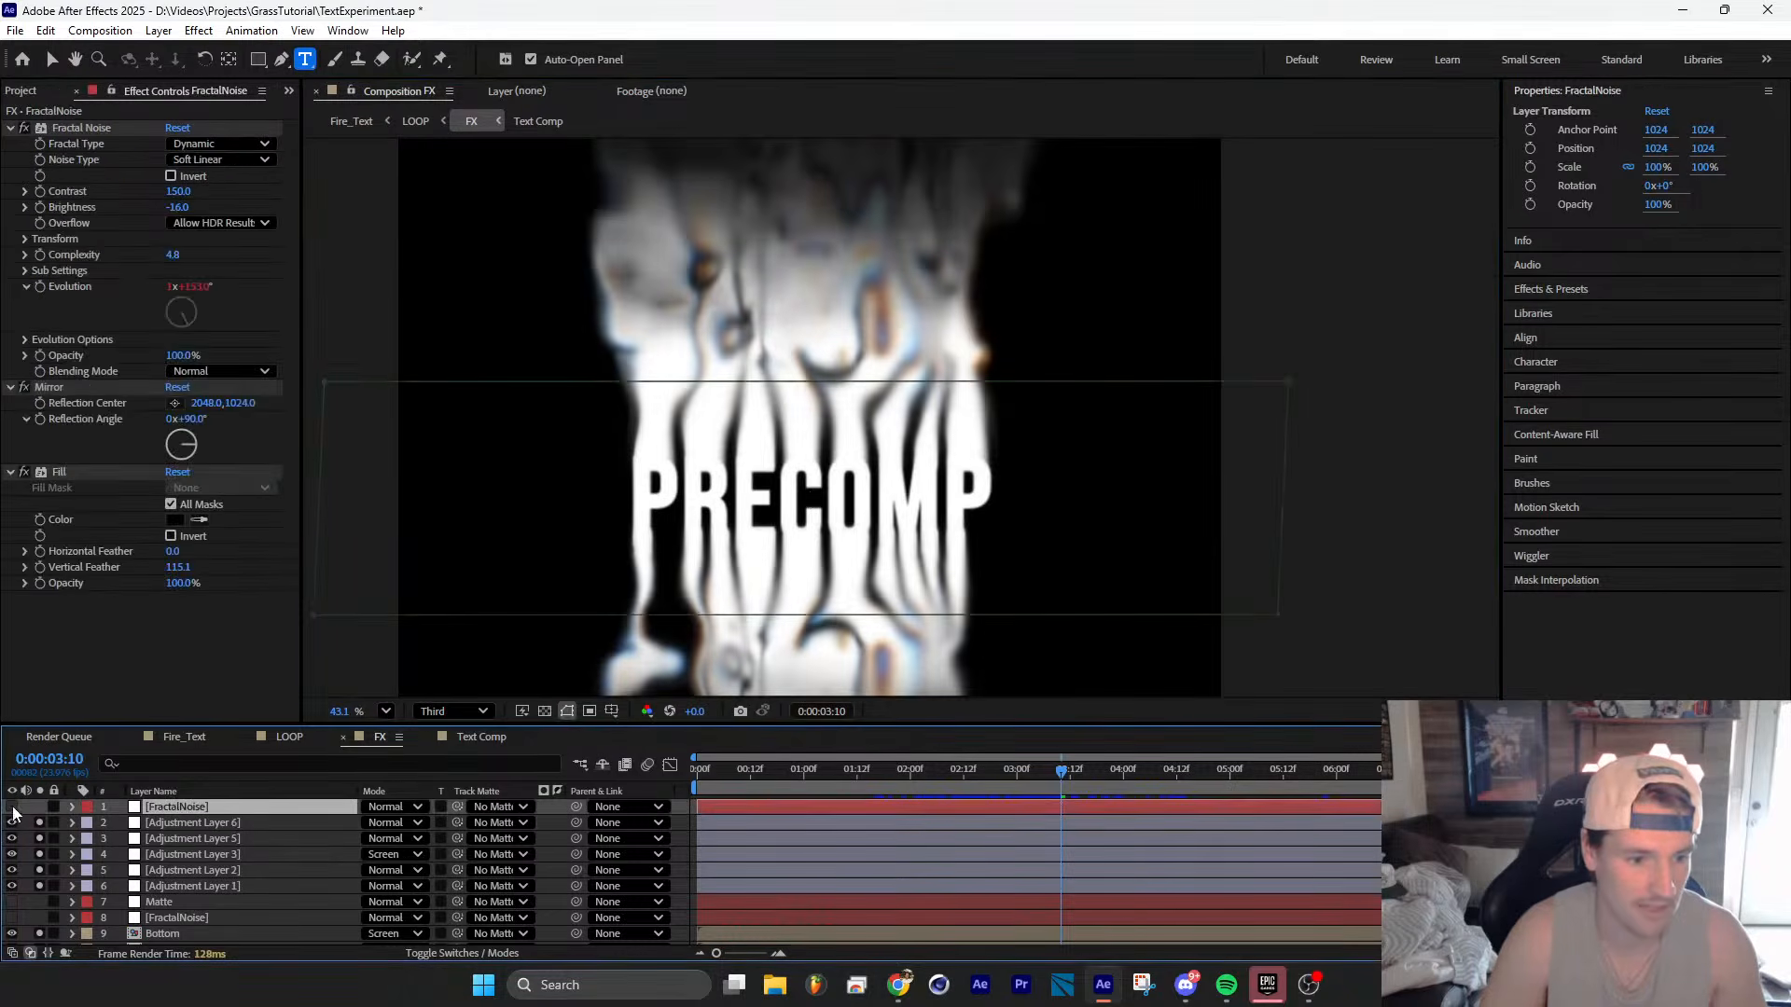
{"action": "left_click", "coordinate": [39, 807]}
{"action": "scroll", "coordinate": [768, 404], "scroll_direction": "down", "scroll_amount": 3}
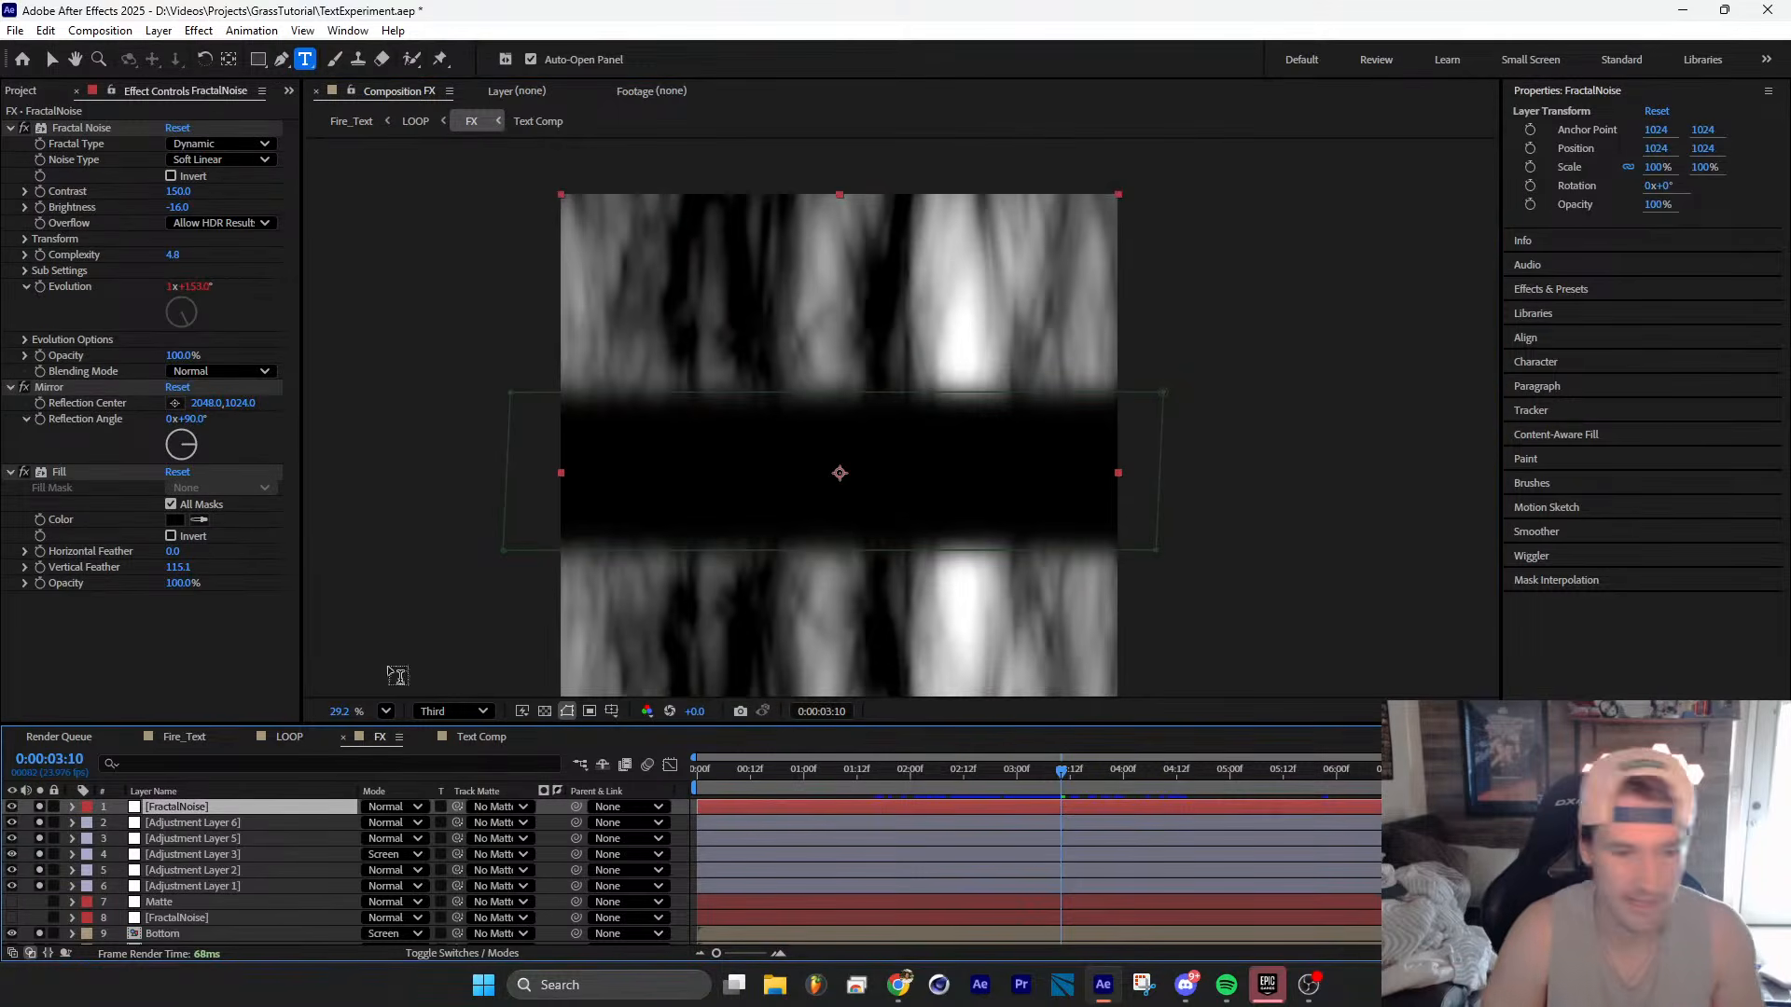
{"action": "left_click", "coordinate": [39, 807]}
{"action": "scroll", "coordinate": [373, 820], "scroll_direction": "down", "scroll_amount": 2}
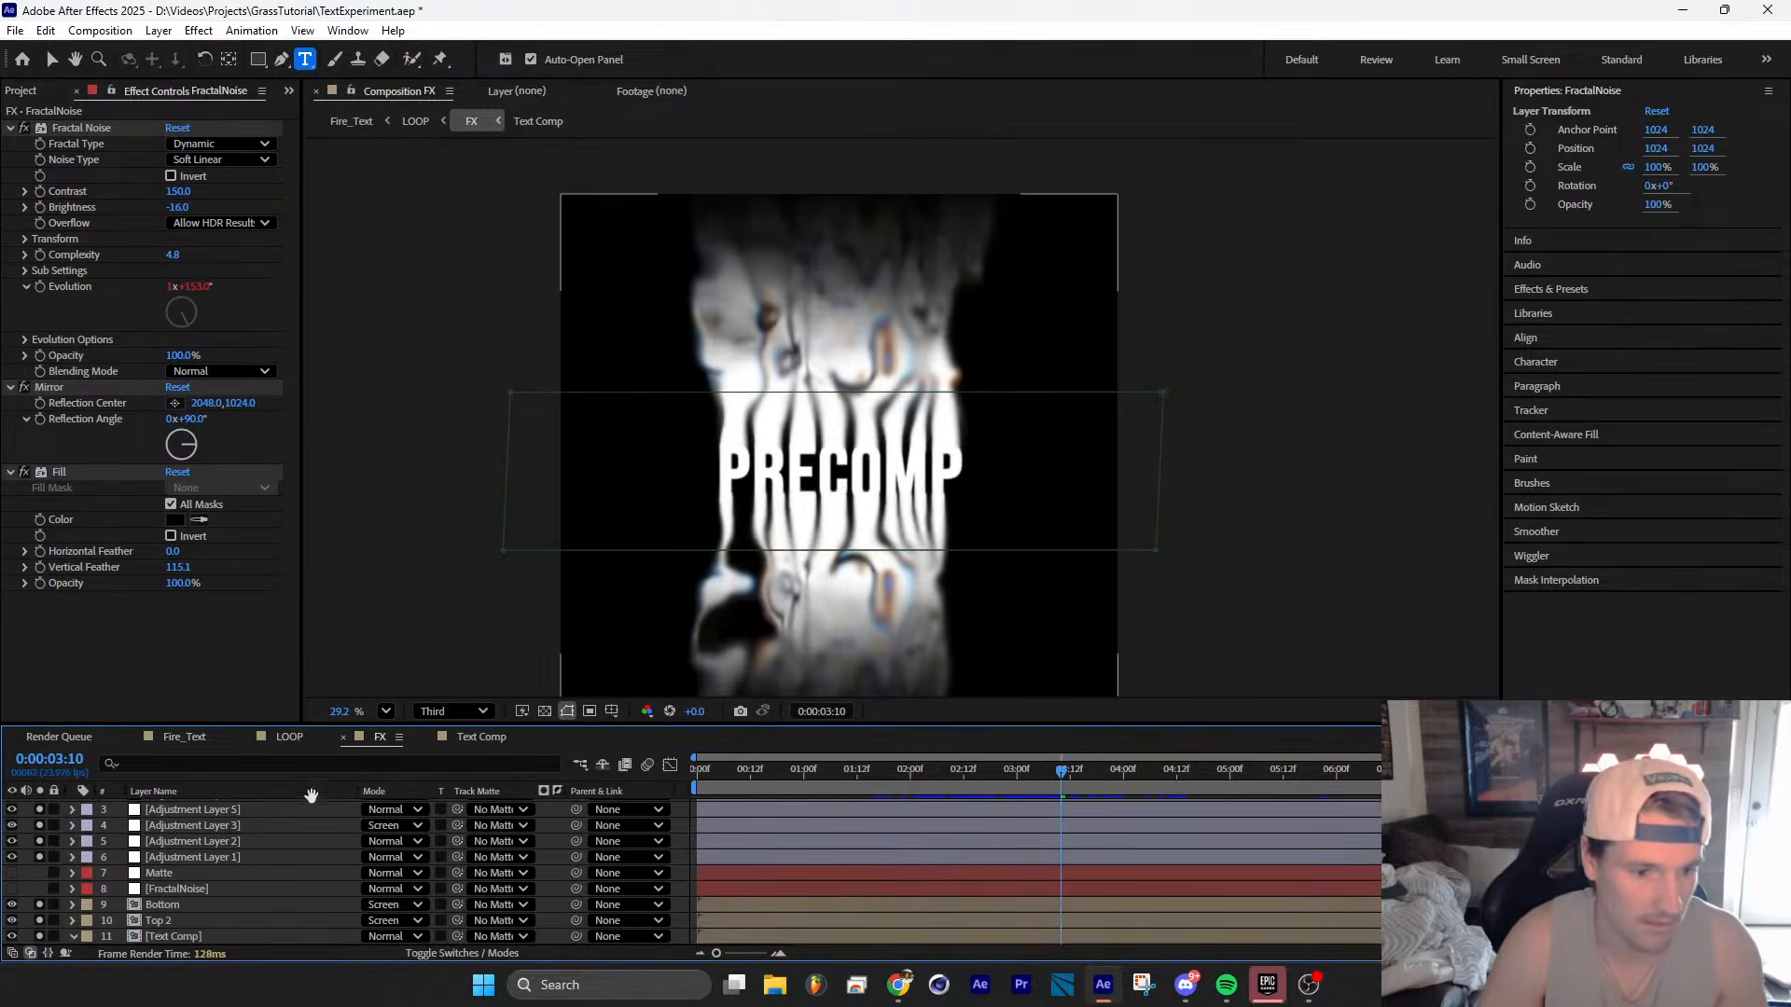
Step: Open the LOOP composition and preview its animation
{"action": "key", "text": "Tab"}
{"action": "left_click", "coordinate": [287, 826]}
{"action": "key", "text": "space"}
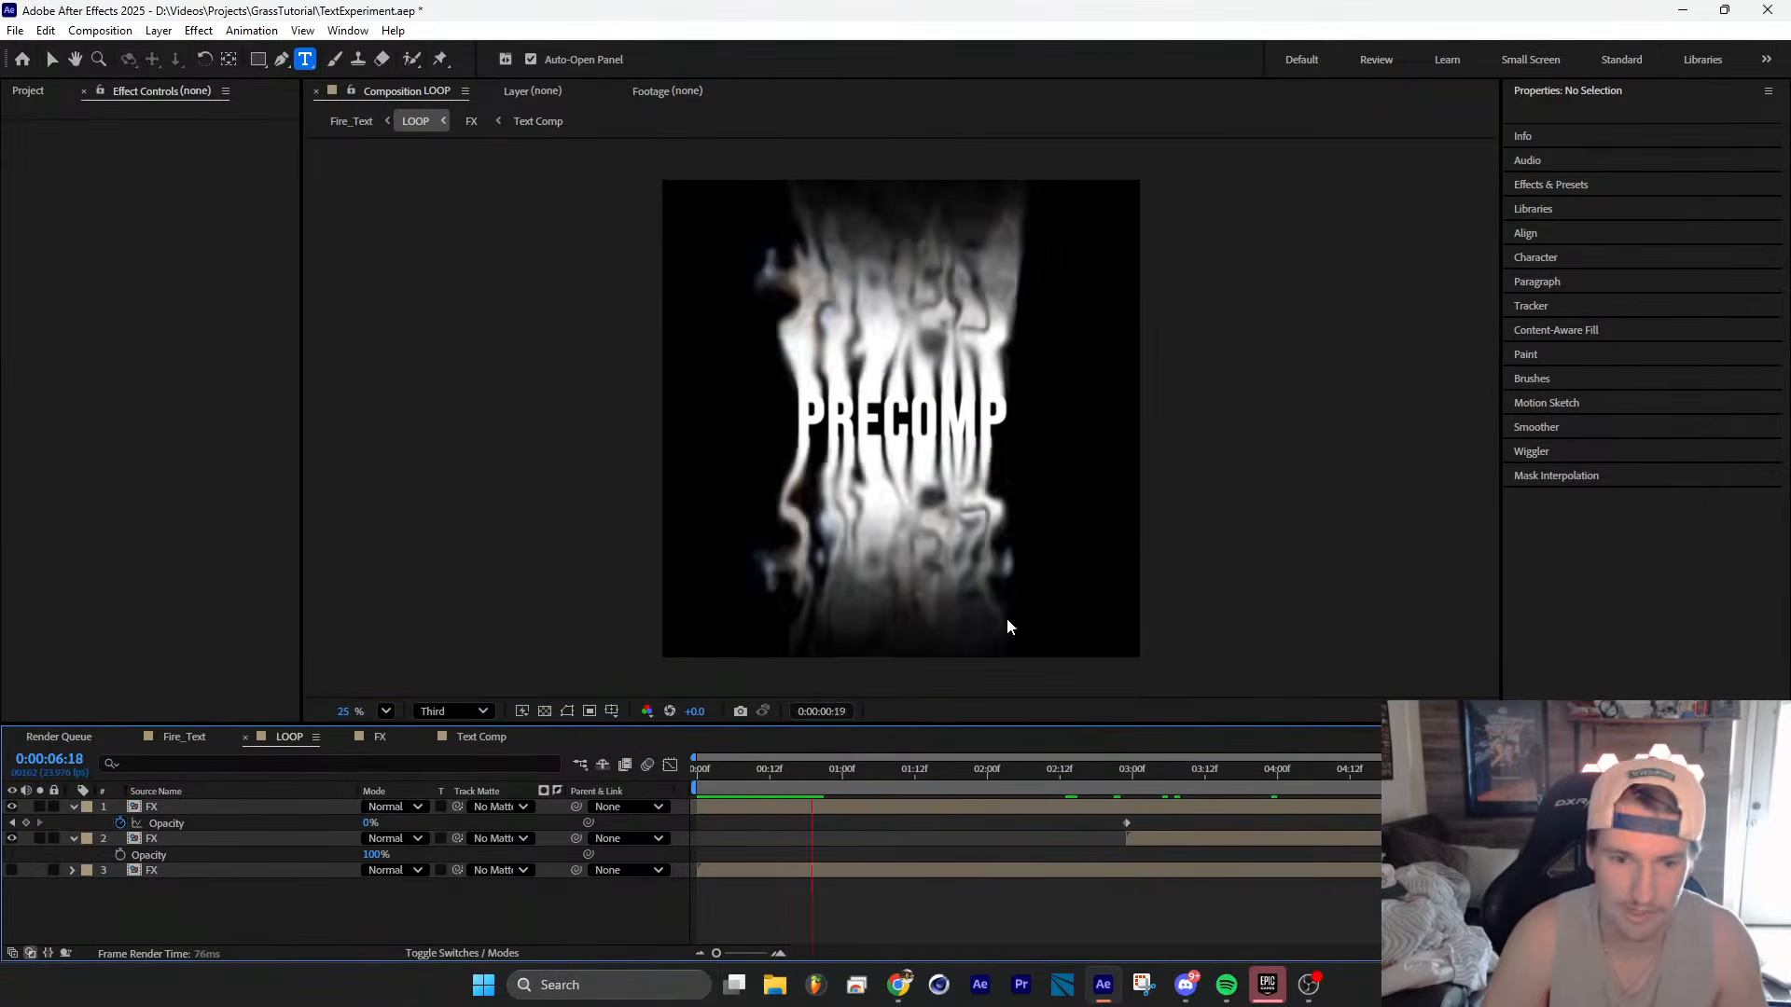
Step: Delete the two upper FX layers in the LOOP composition and make the remaining FX layer visible
{"action": "left_click", "coordinate": [190, 842]}
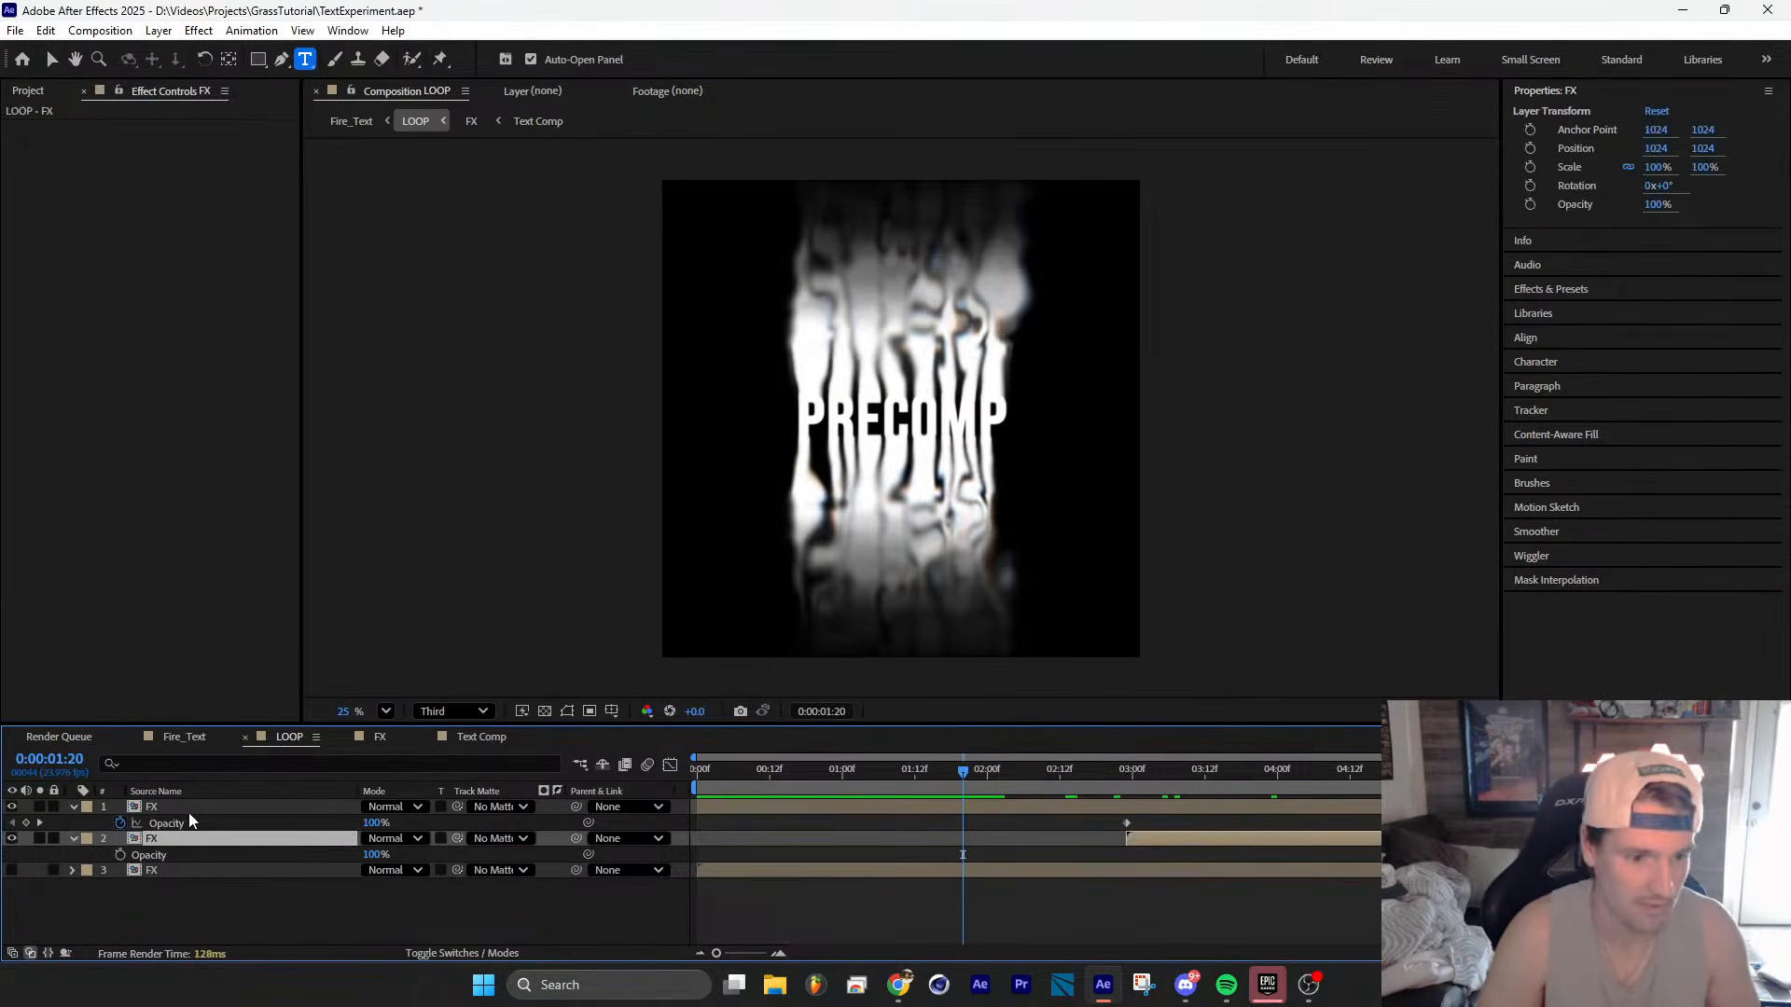
{"action": "left_click", "coordinate": [192, 809], "text": "shift"}
{"action": "key", "text": "Delete"}
{"action": "left_click", "coordinate": [12, 807]}
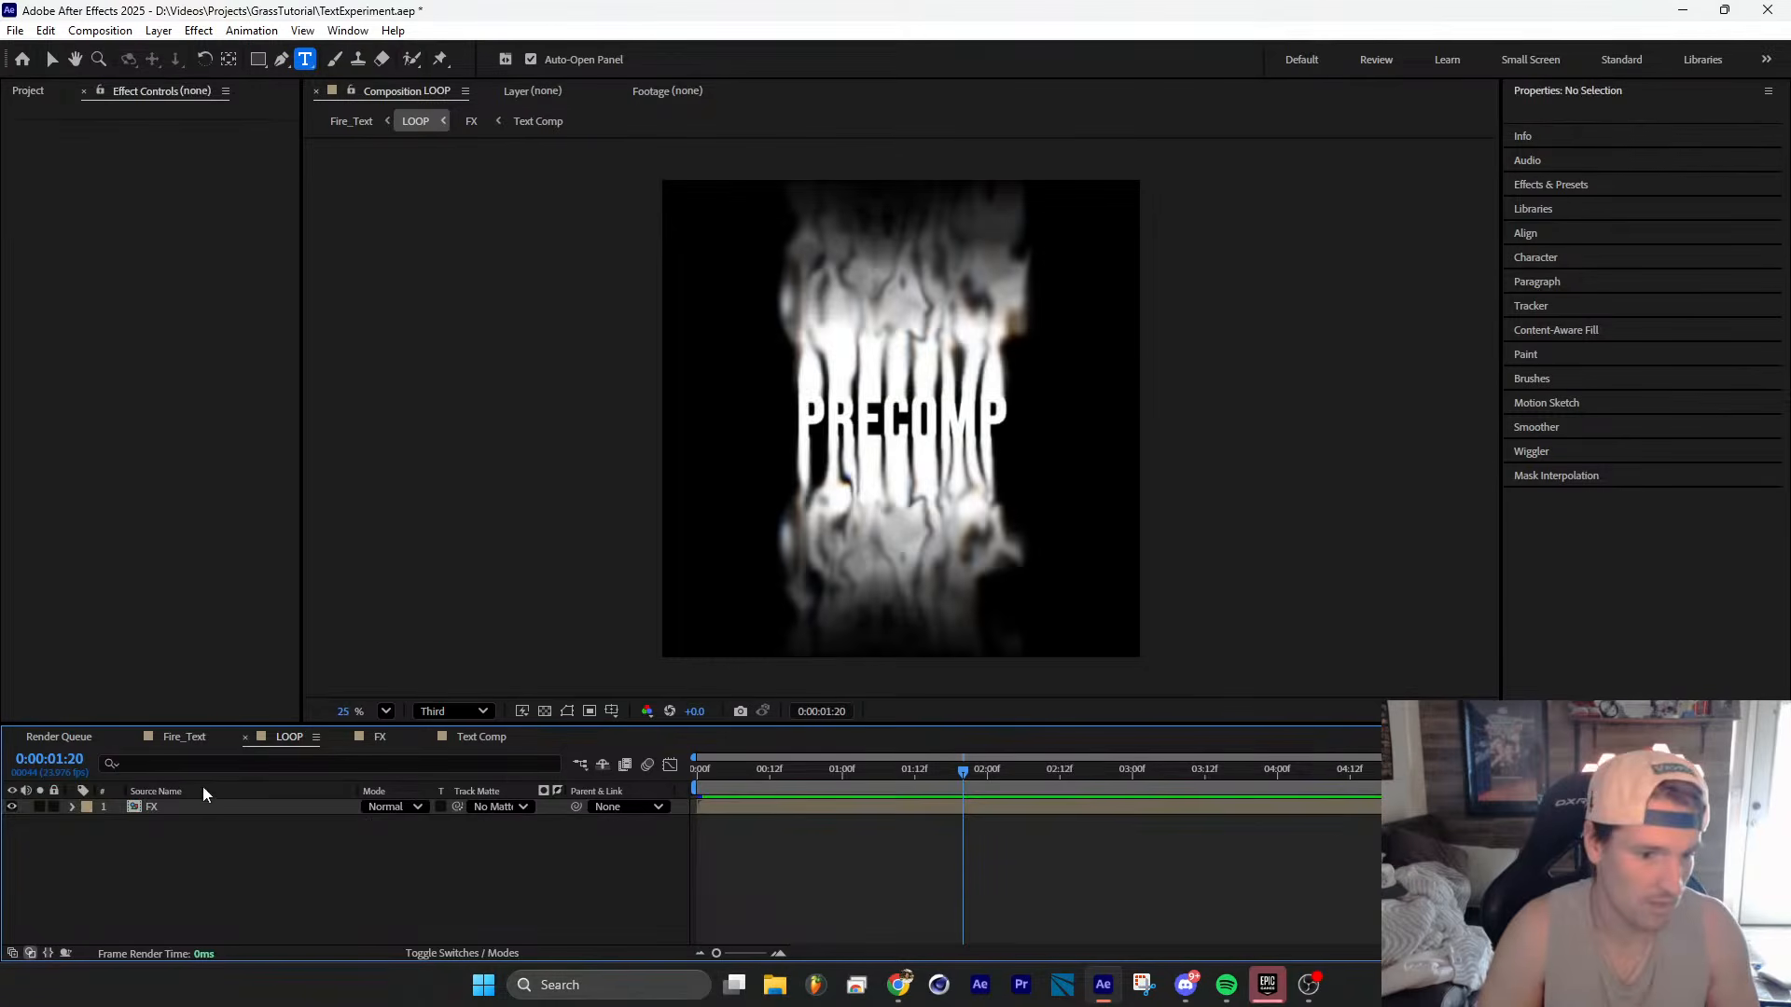
Step: Split the FX layer at 0:00:03:19 and move its second part to the start of the composition
{"action": "left_click", "coordinate": [233, 807]}
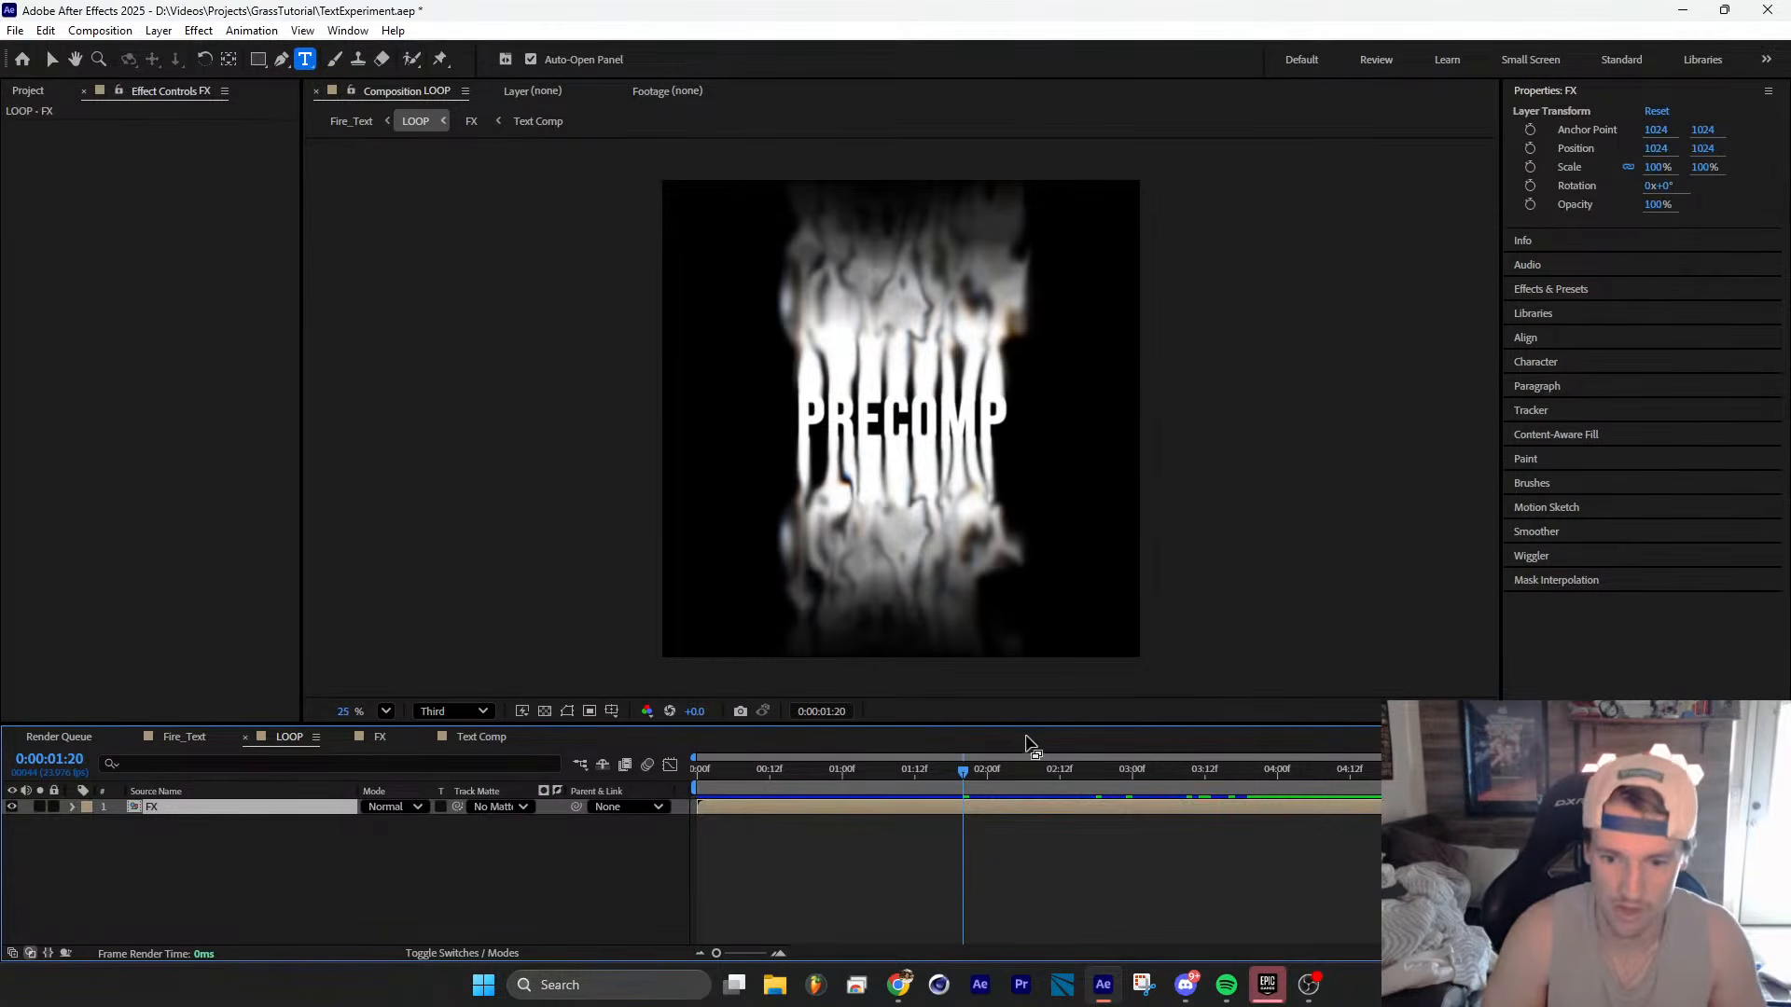
{"action": "left_click_drag", "start_coordinate": [1047, 791], "coordinate": [1250, 787]}
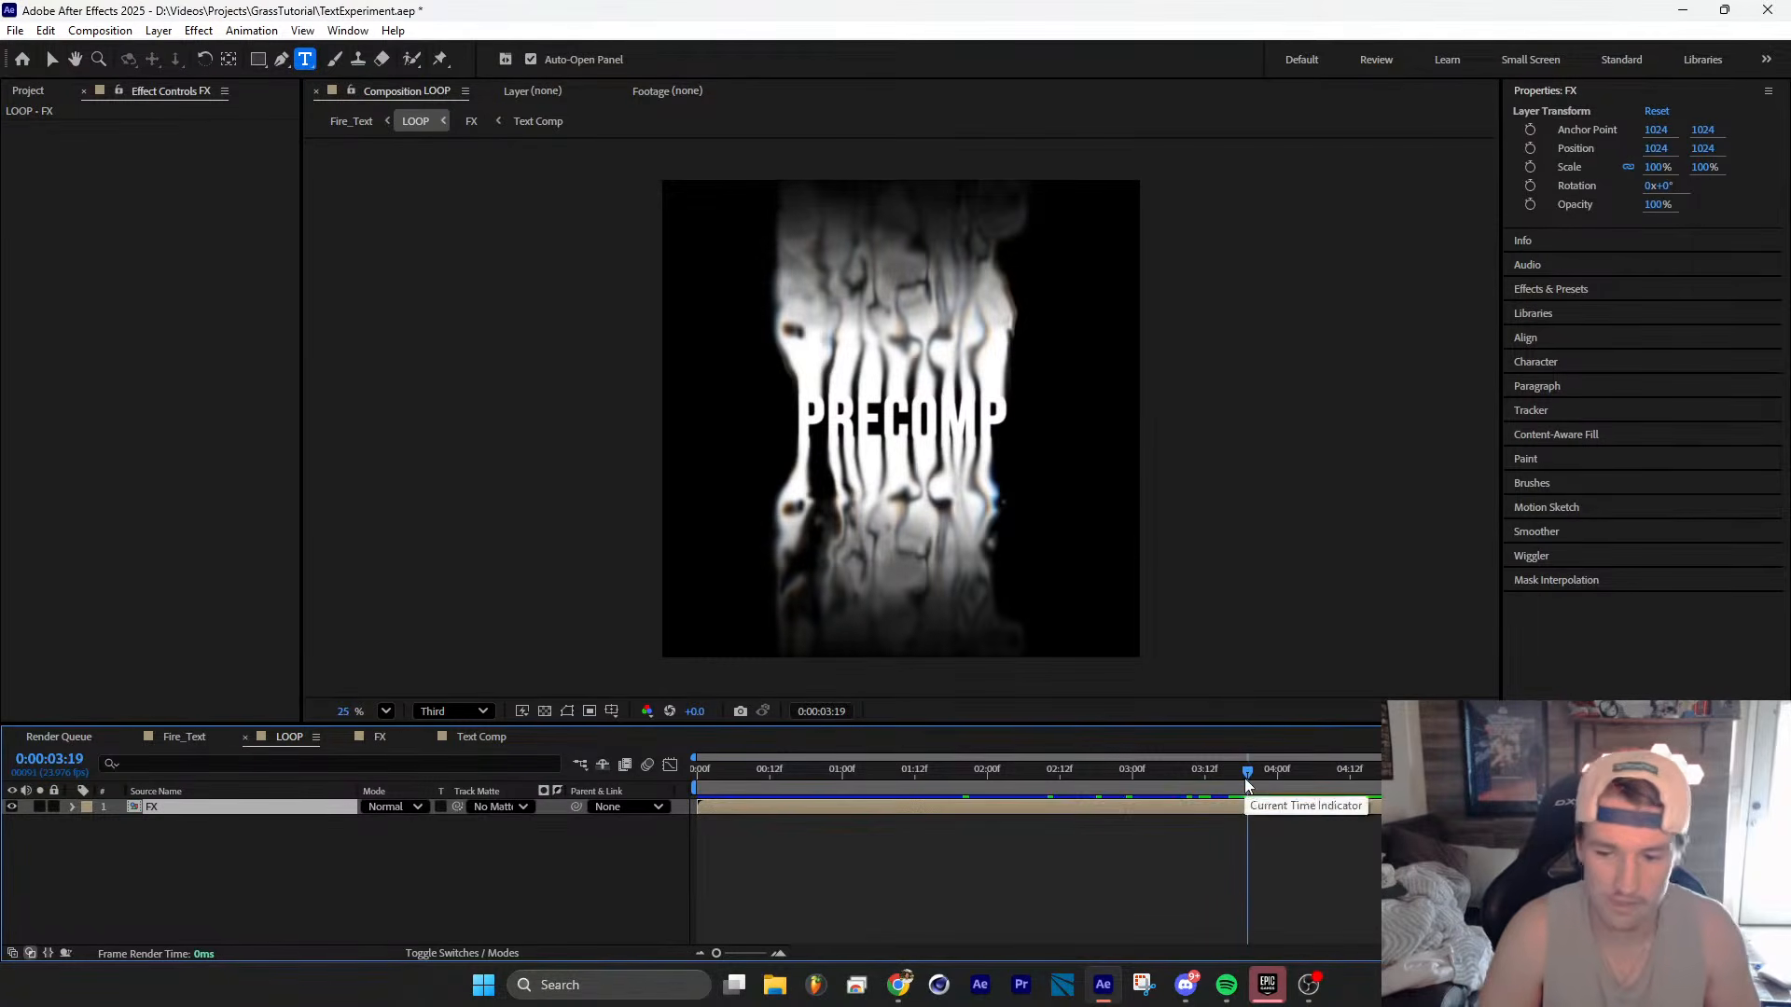
{"action": "key", "text": "ctrl+d"}
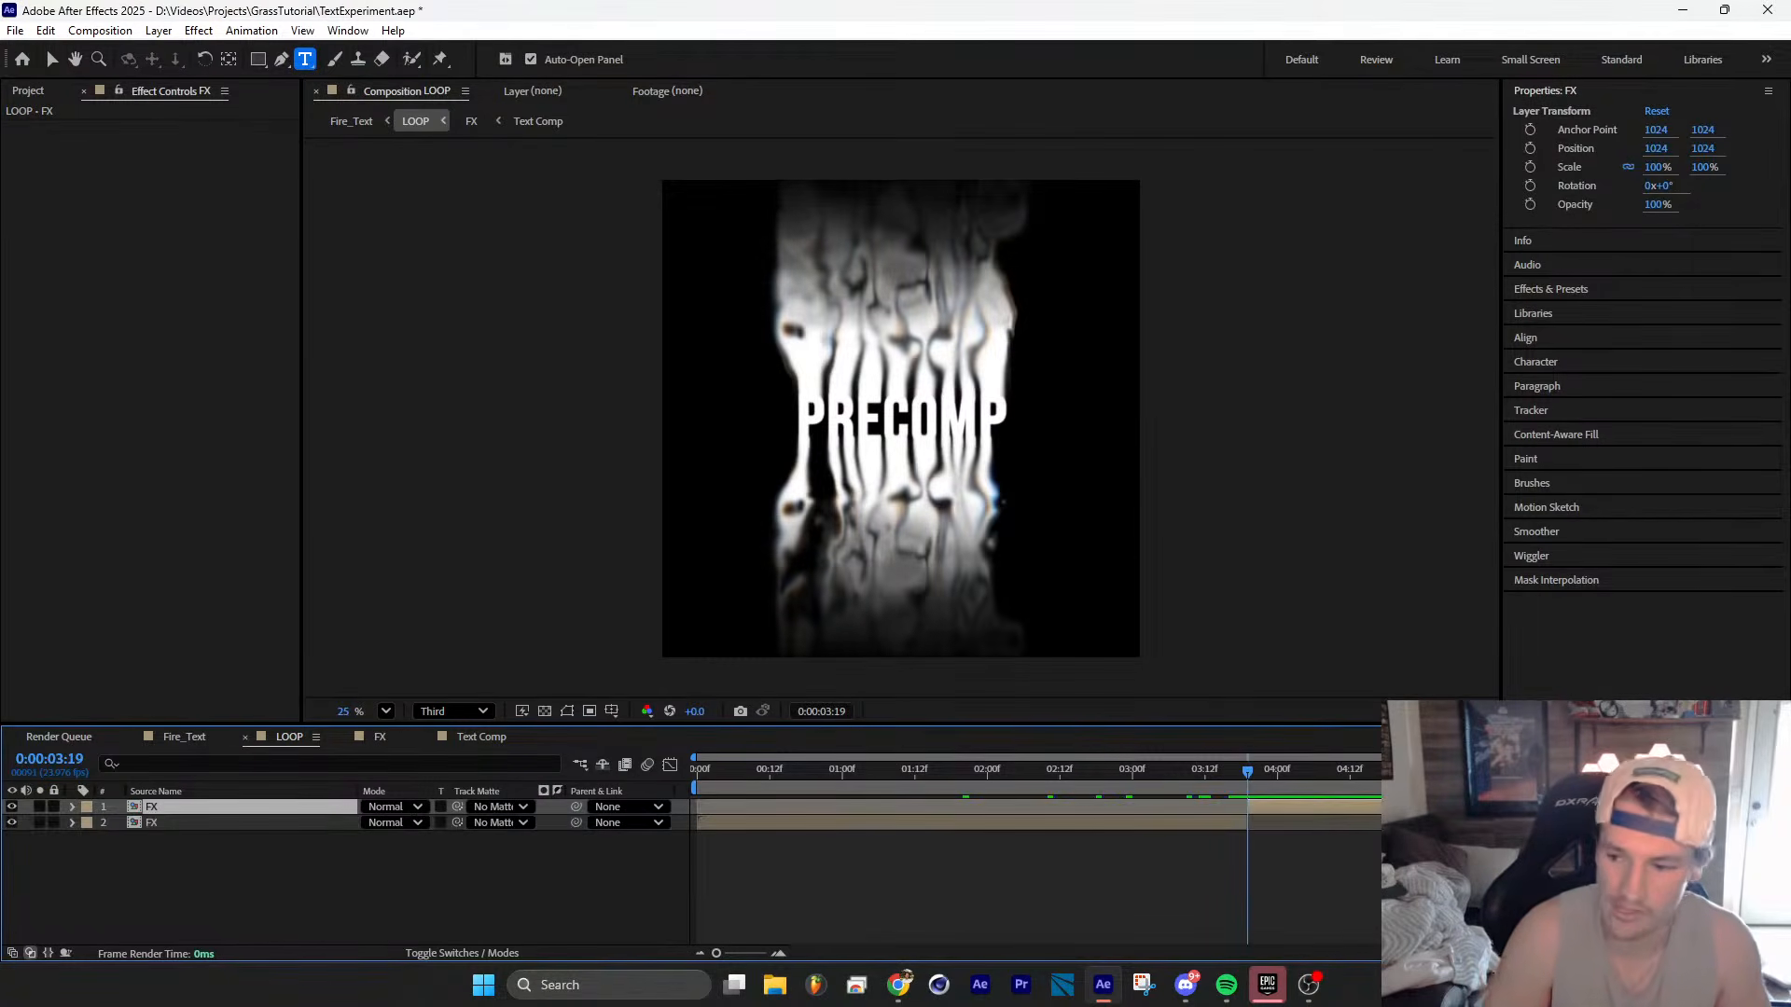
{"action": "left_click_drag", "start_coordinate": [1504, 809], "coordinate": [969, 812]}
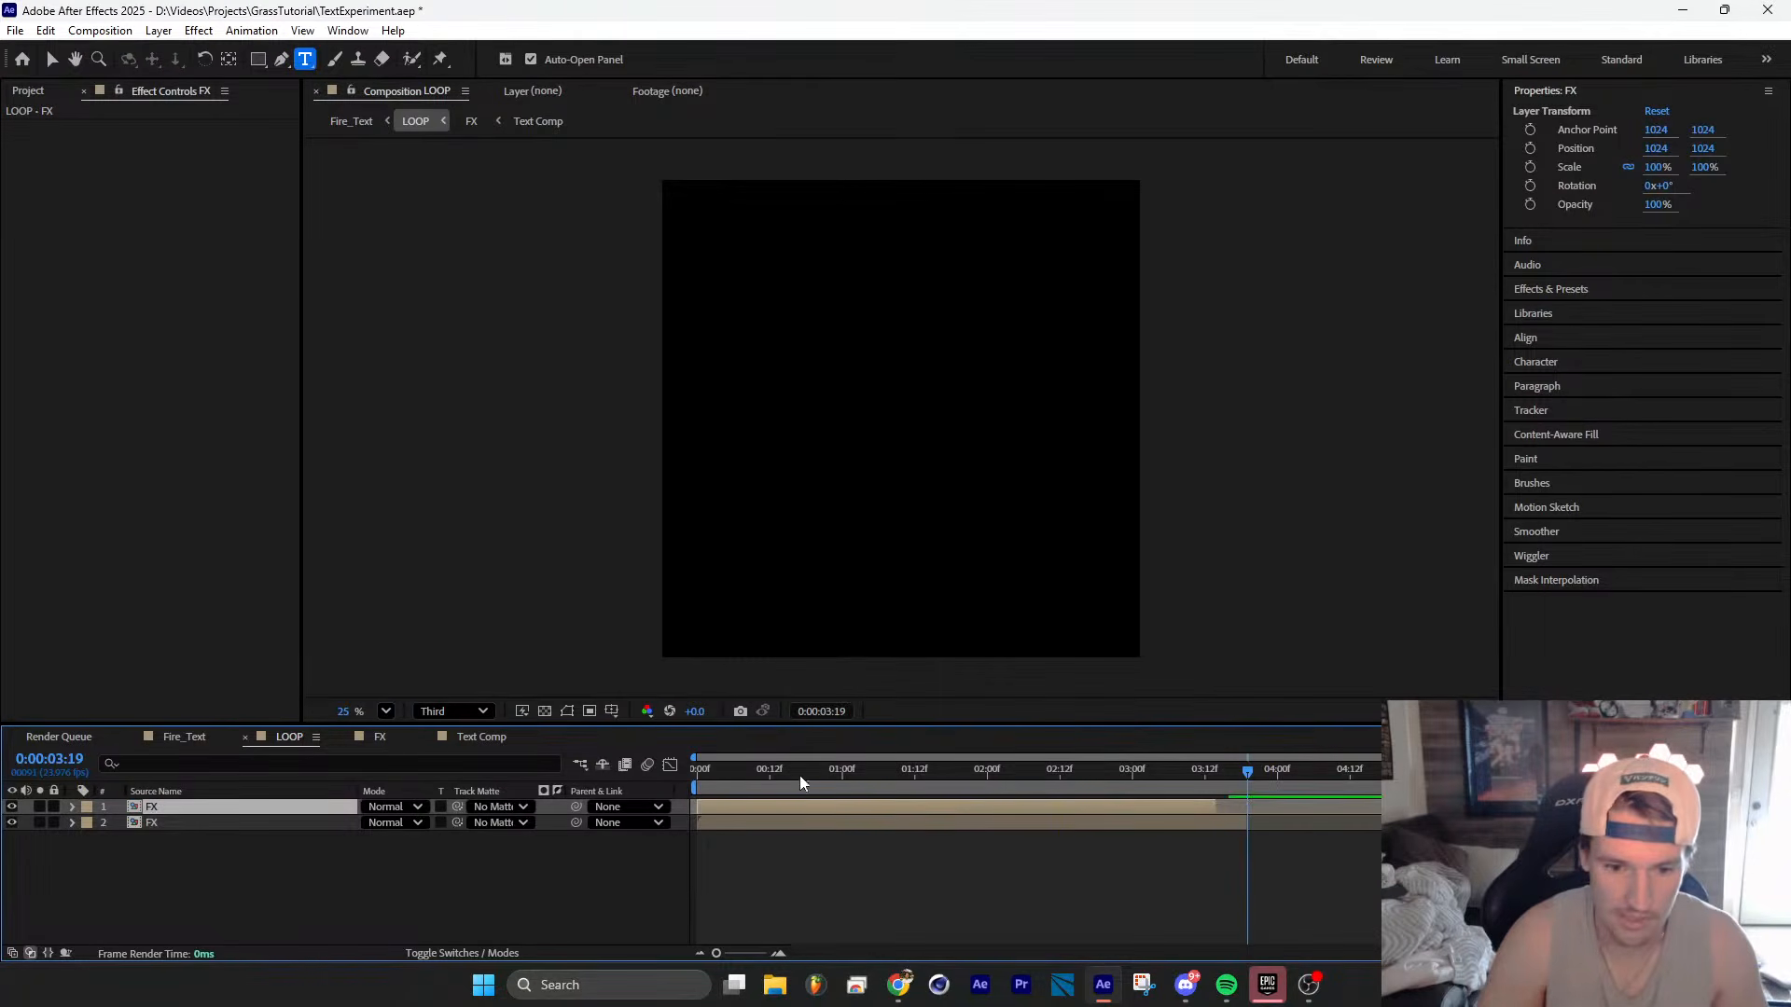
Step: Move the first FX part to start where the other ends, at about 0:00:03:14, and compare the loop's ends and the cut
{"action": "left_click", "coordinate": [807, 829]}
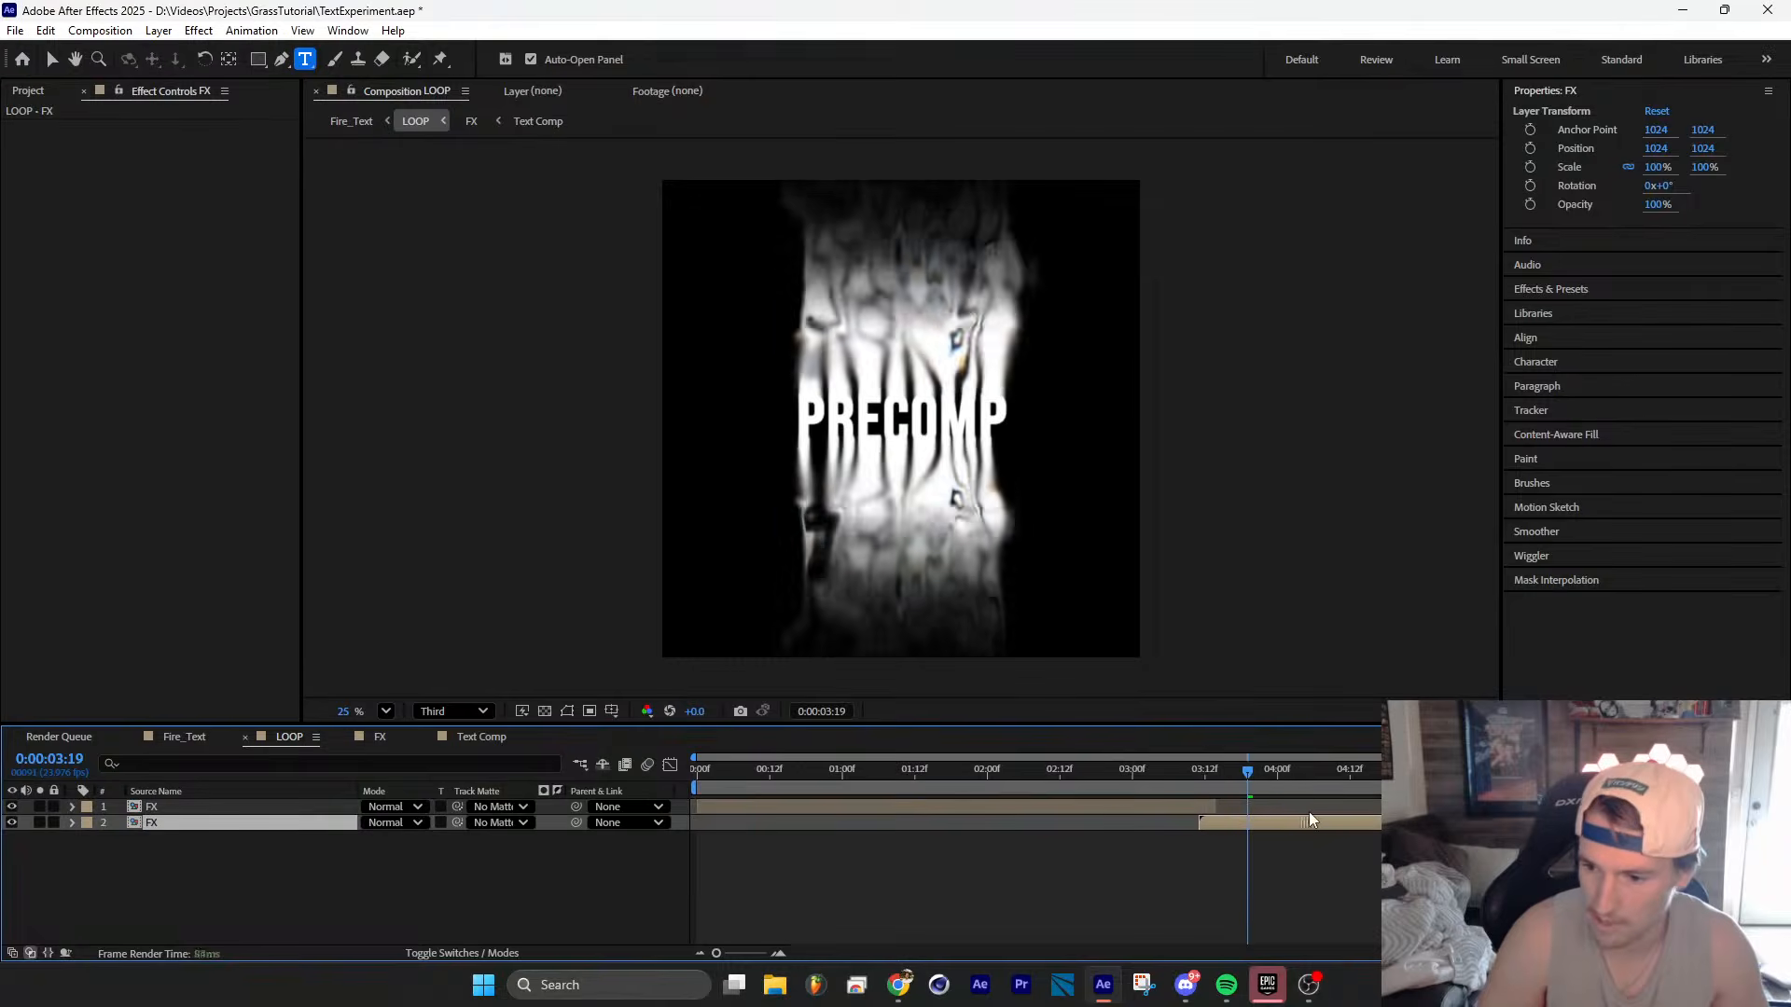
{"action": "left_click", "coordinate": [1761, 772]}
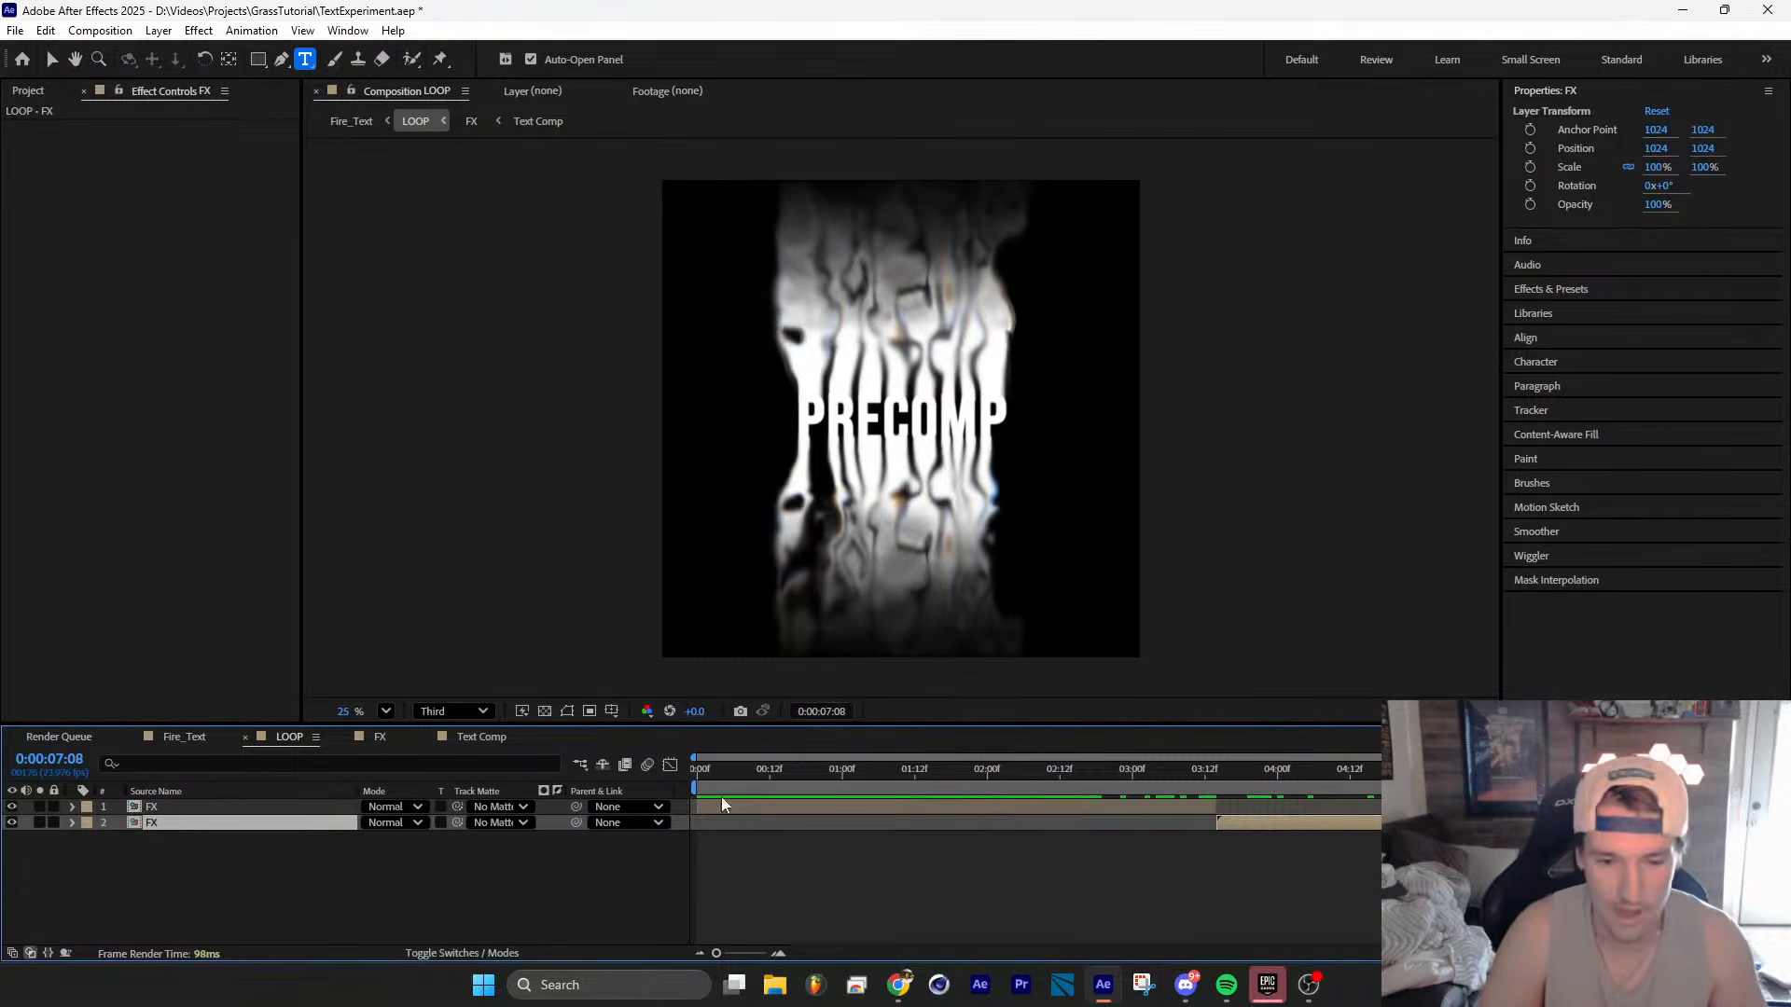
{"action": "left_click", "coordinate": [699, 770]}
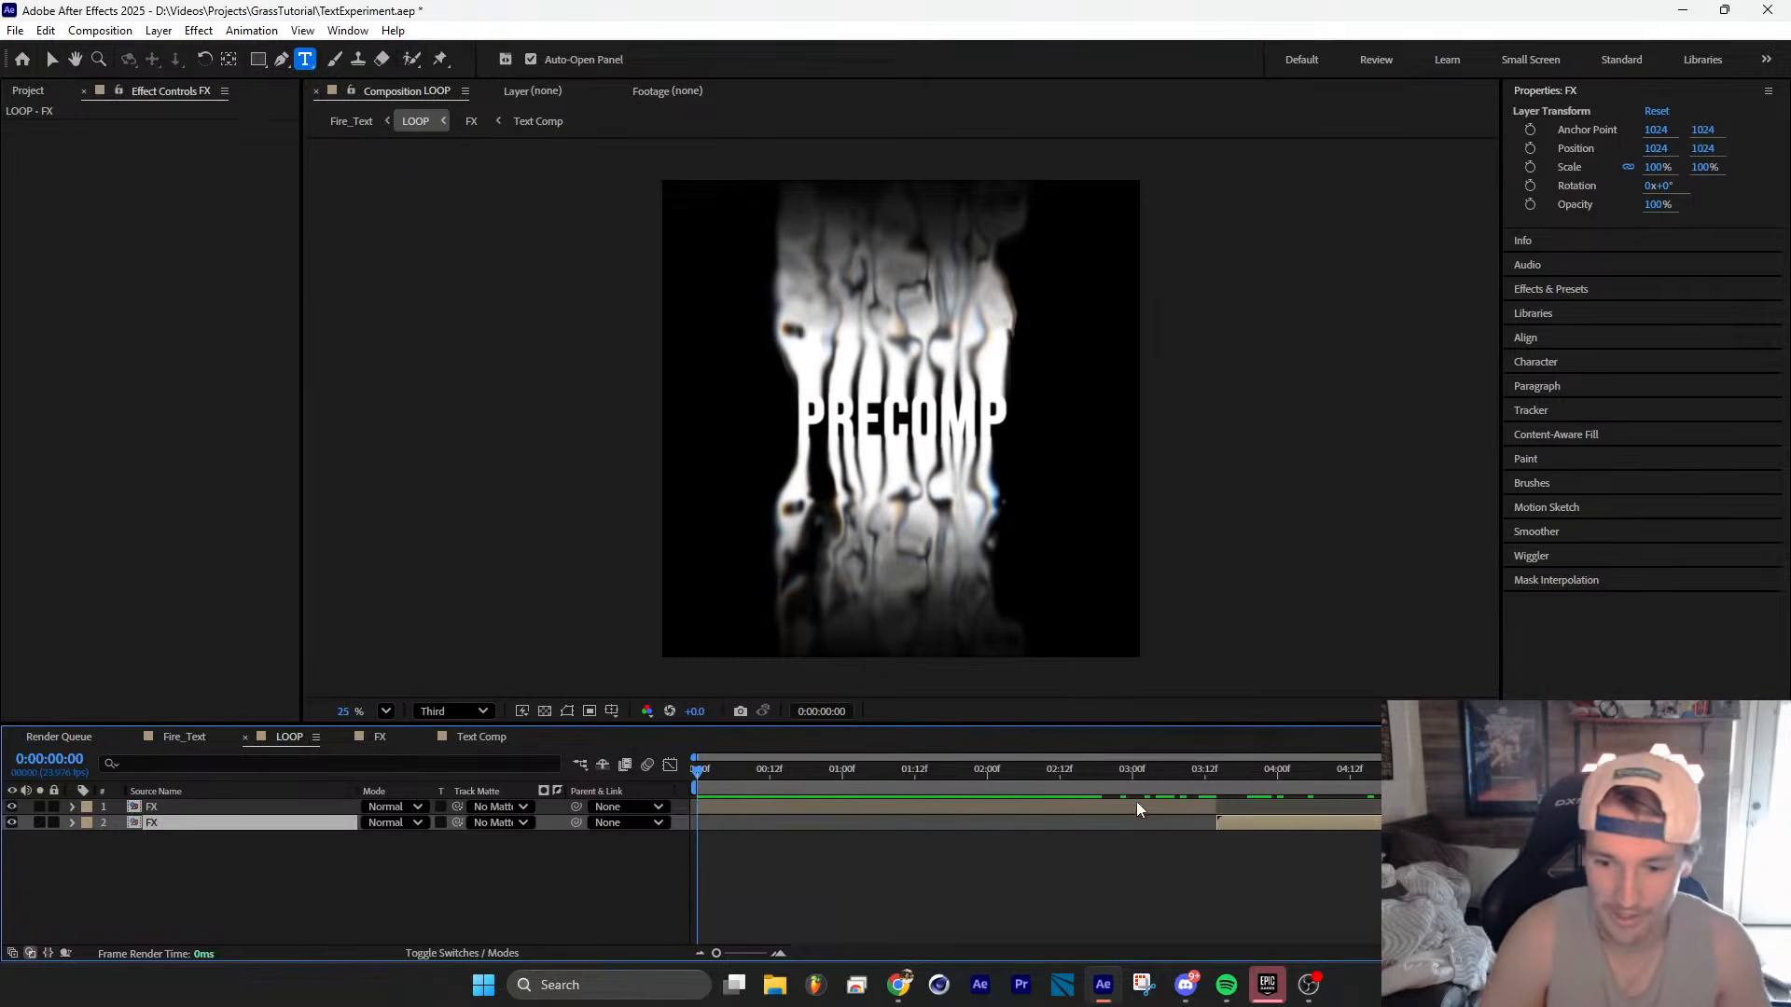
{"action": "left_click_drag", "start_coordinate": [1140, 779], "coordinate": [1255, 774]}
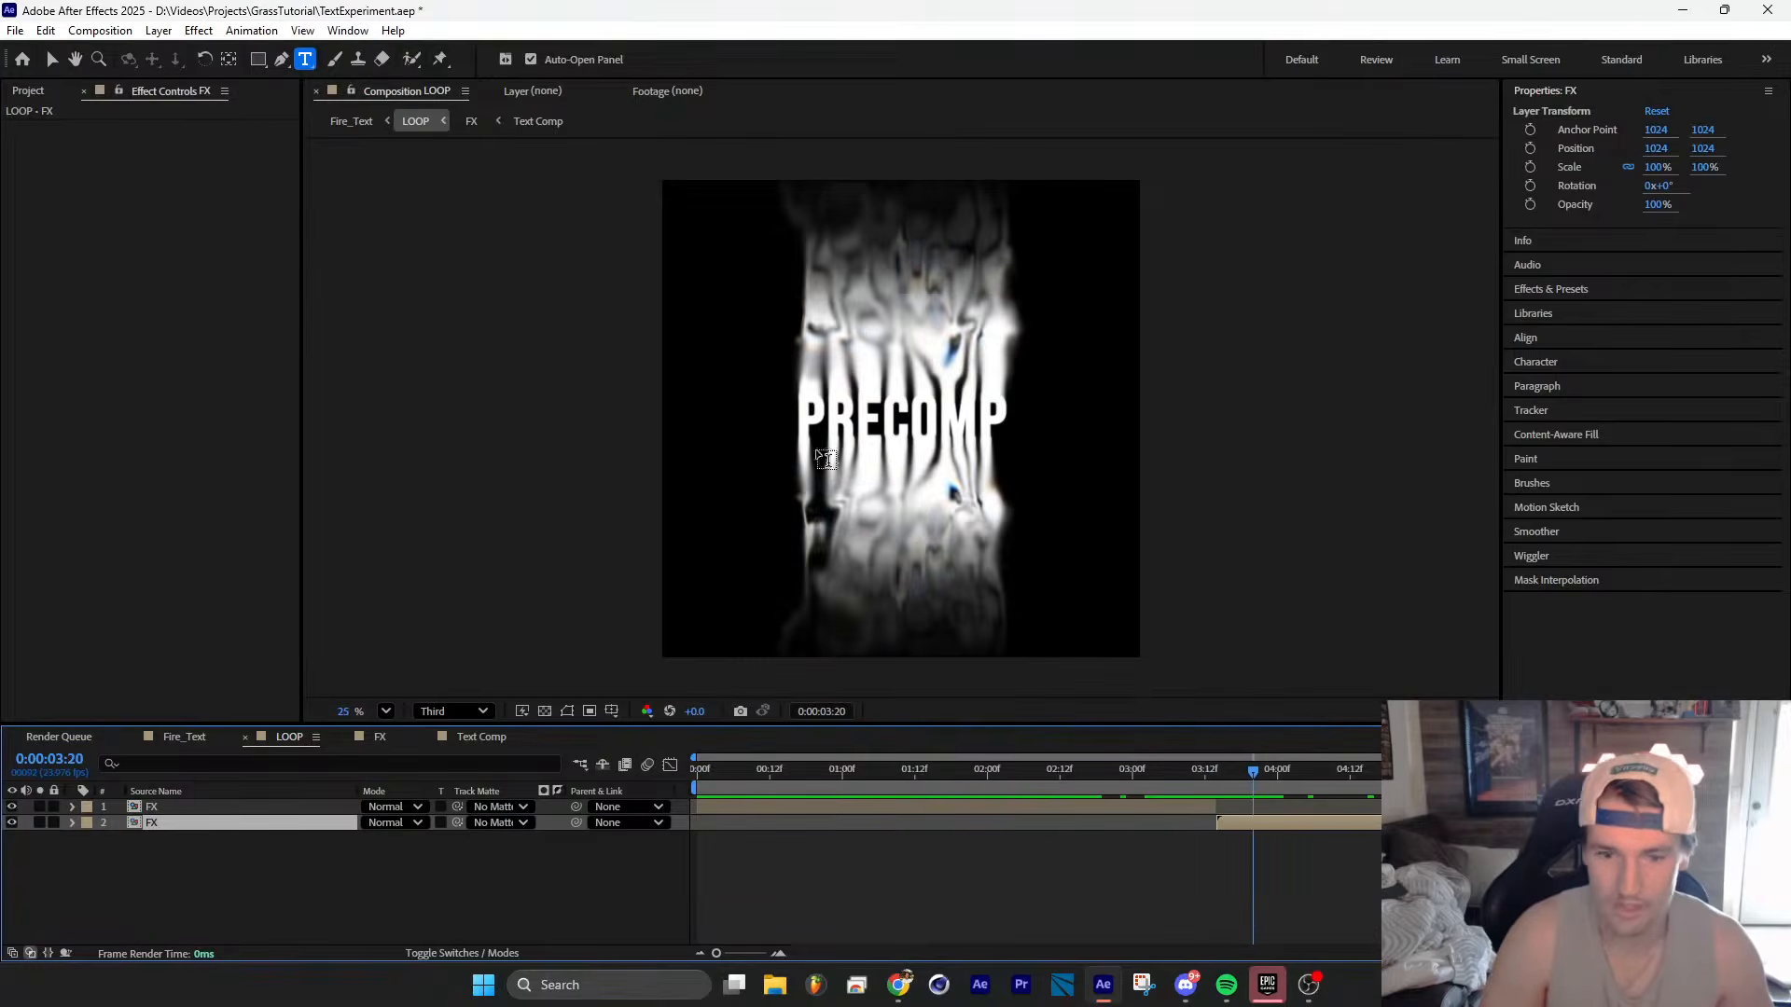
Step: Extend the upper FX layer past the cut and keyframe its opacity from 100% at 0:00:03:14 to 0% at 0:00:05:12
{"action": "key", "text": "v"}
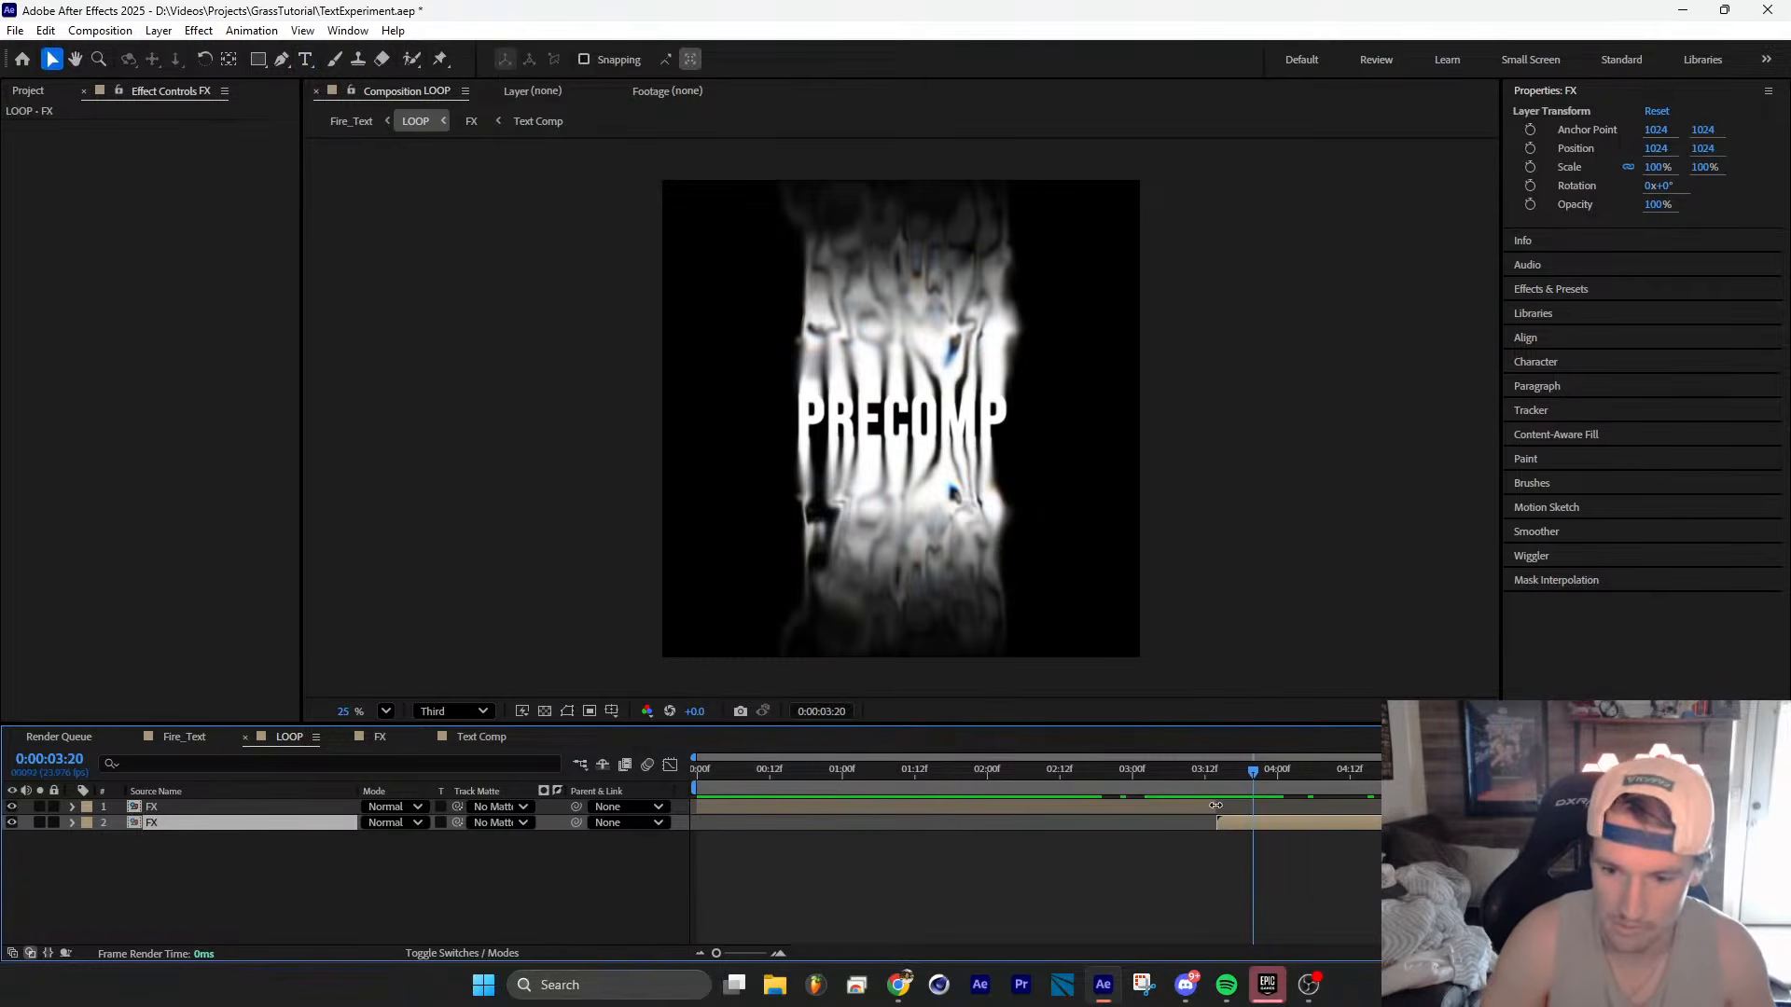
{"action": "left_click", "coordinate": [1215, 805]}
{"action": "left_click", "coordinate": [1221, 771]}
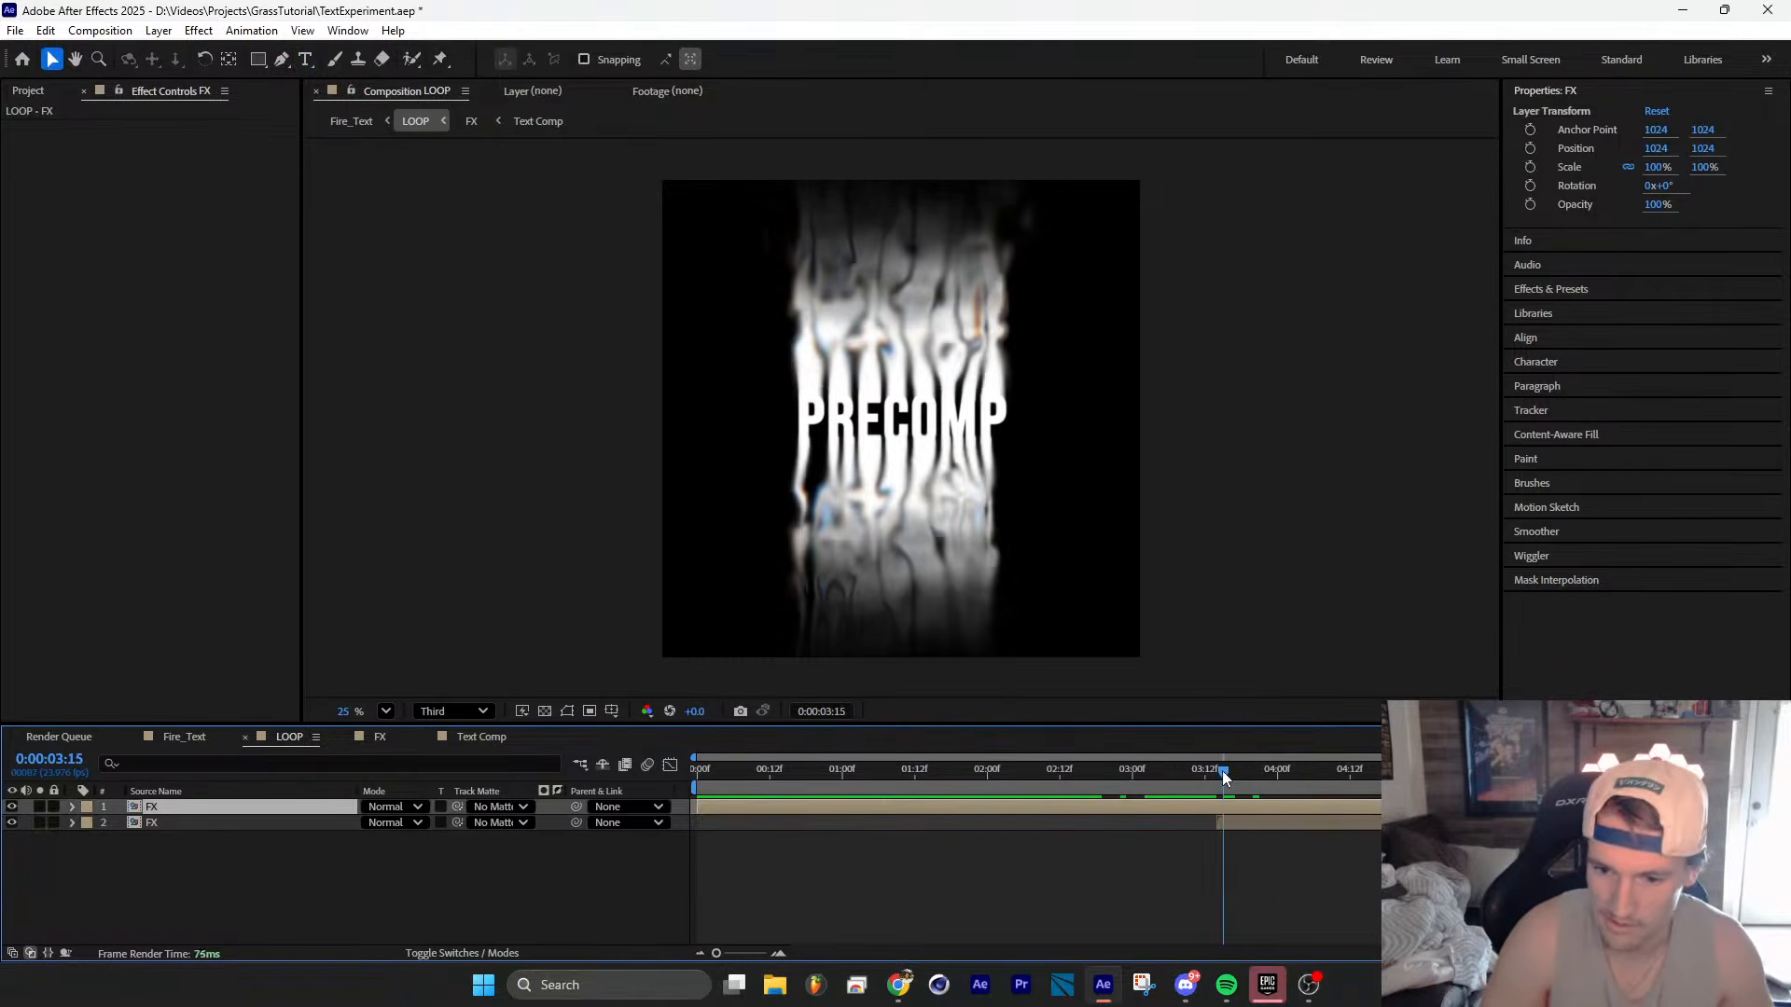
{"action": "key", "text": "Page_Up"}
{"action": "key", "text": "t"}
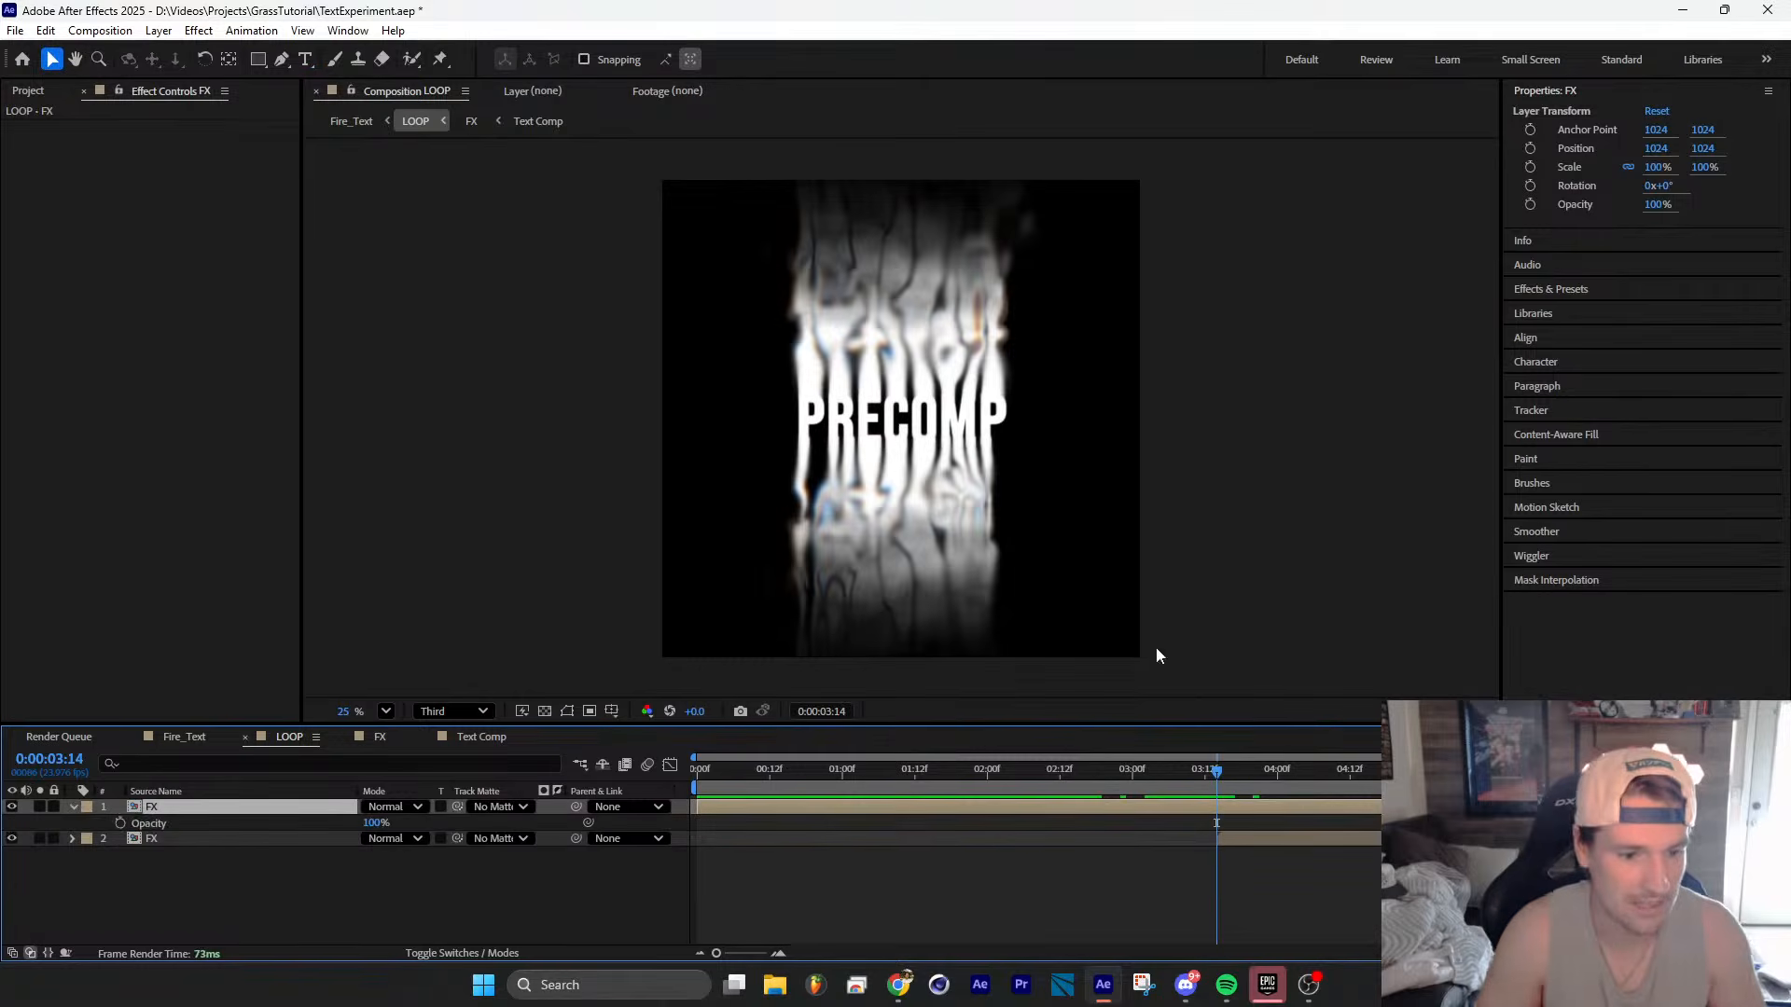
{"action": "left_click", "coordinate": [119, 823]}
Step: Preview the crossfade between the two FX layers in the LOOP composition
{"action": "key", "text": "space"}
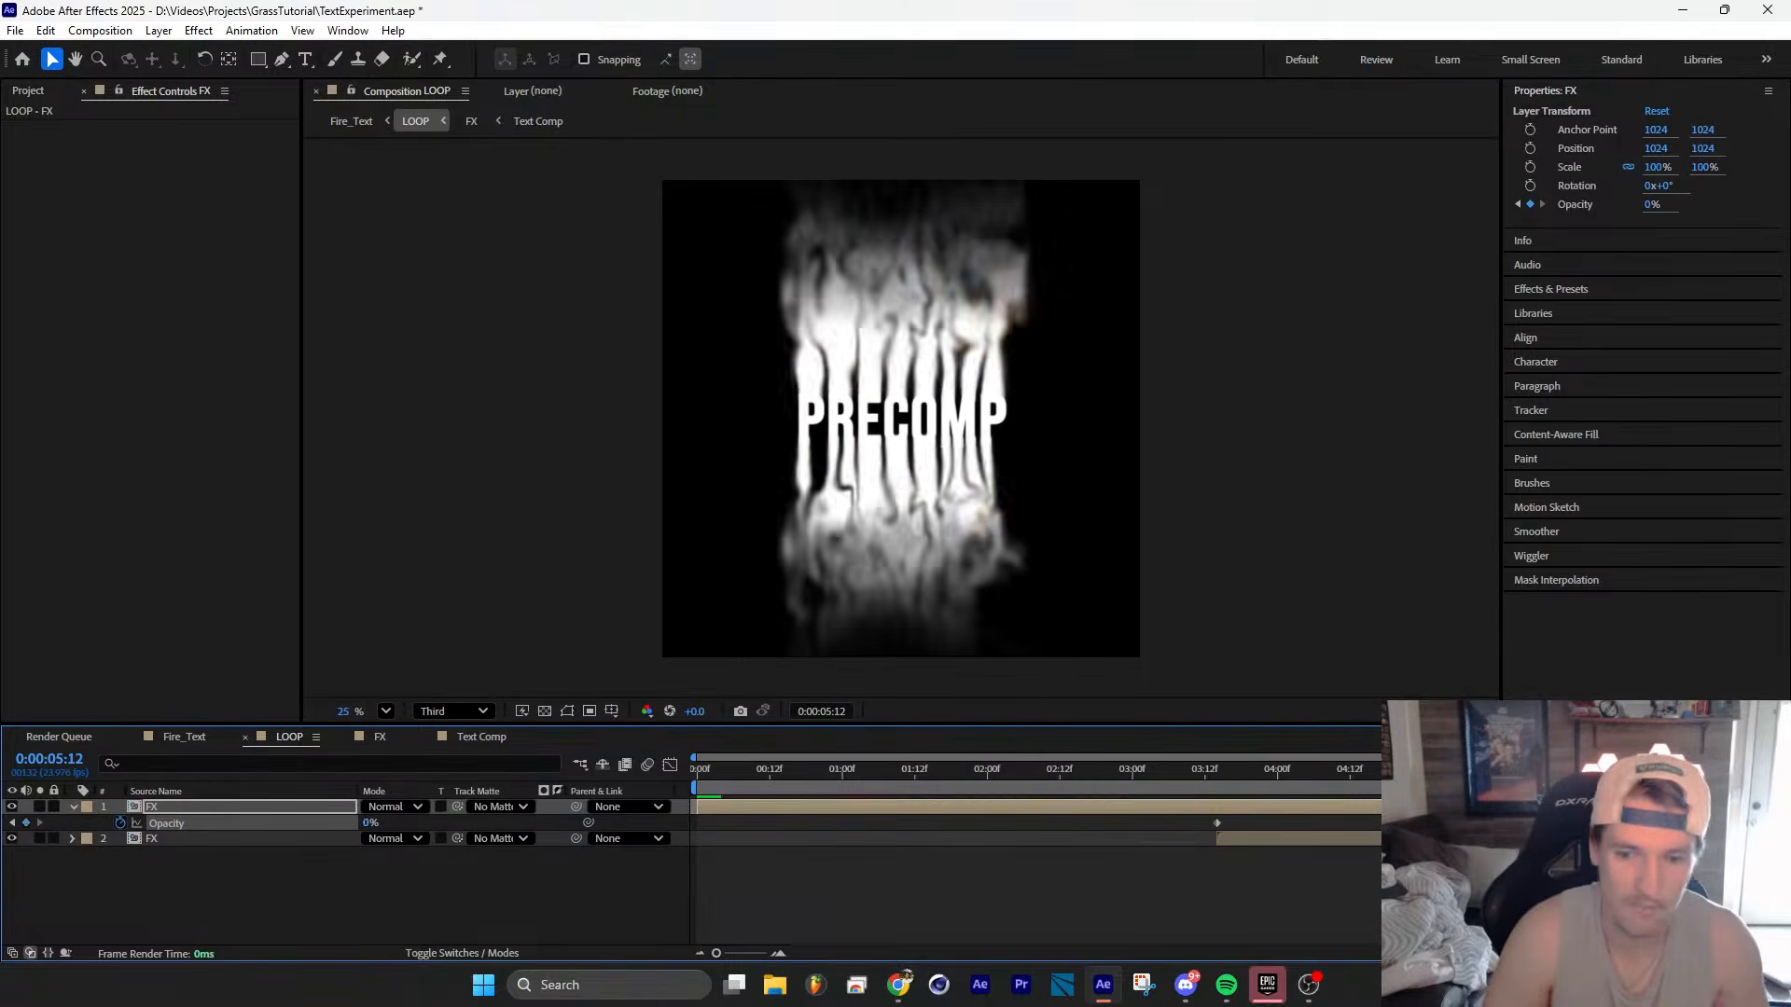
{"action": "key", "text": "space"}
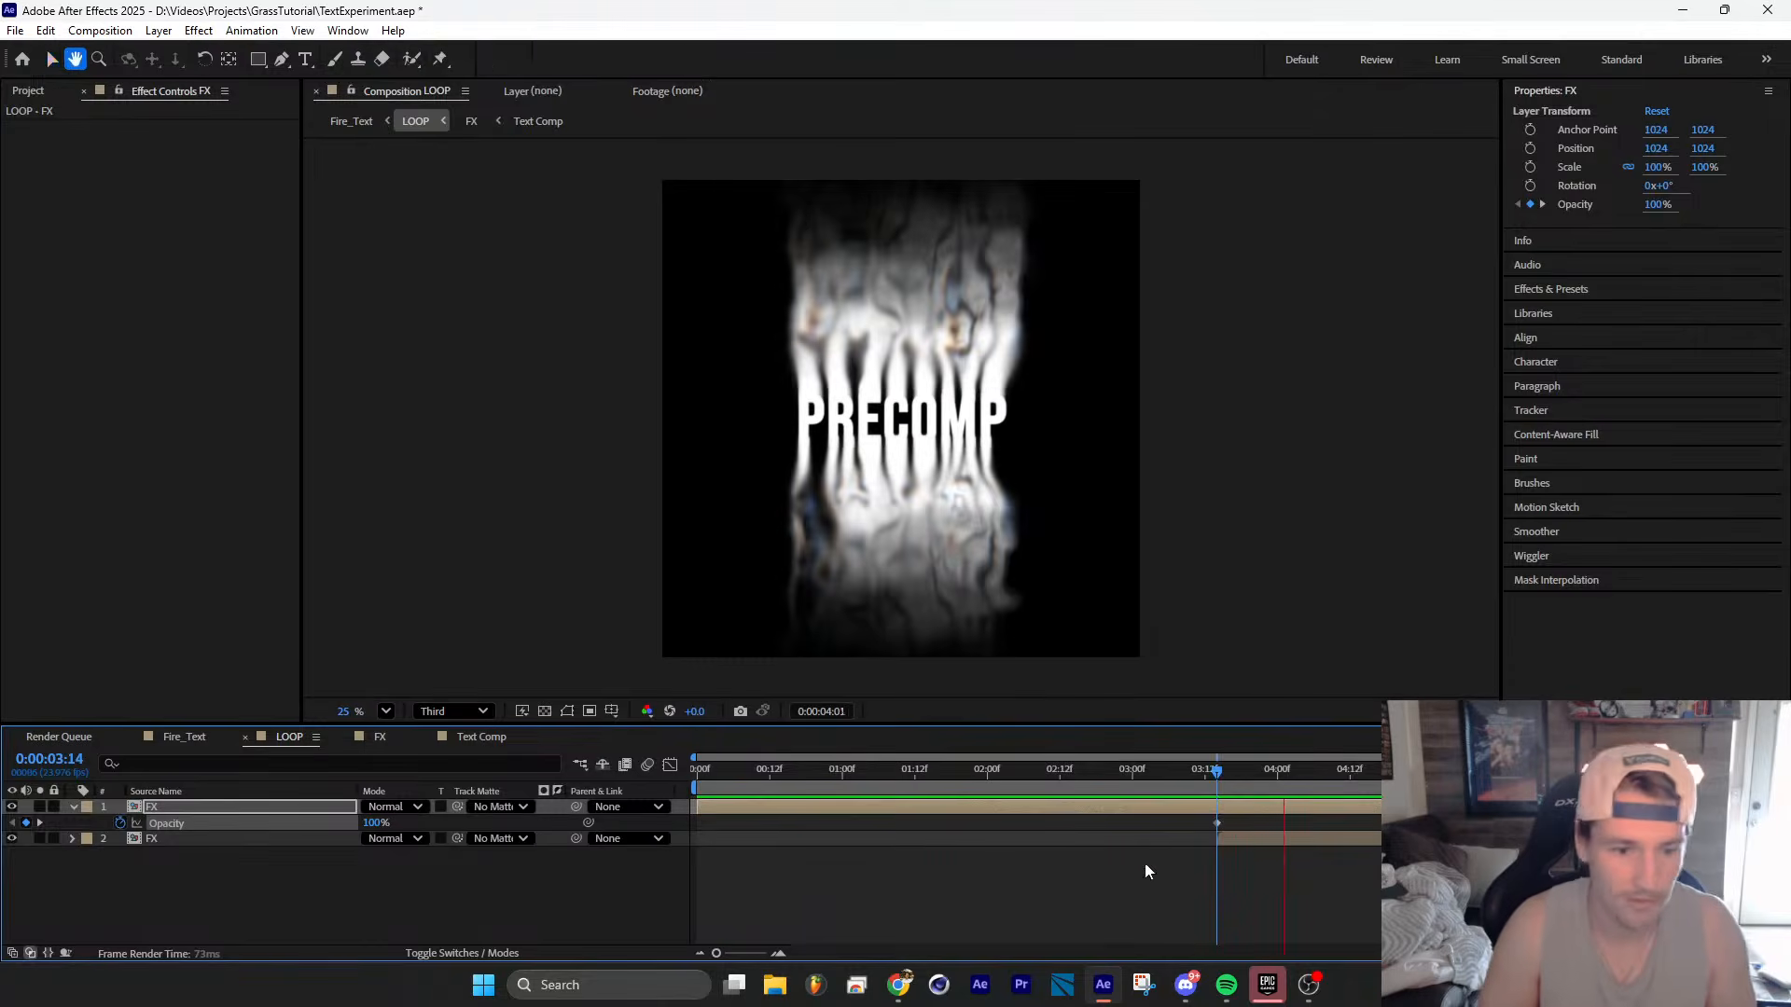
{"action": "key", "text": "space"}
Step: In the Fire_Text composition, solo the lower LOOP layer and examine the effects on the upper LOOP layer
{"action": "left_click", "coordinate": [207, 737]}
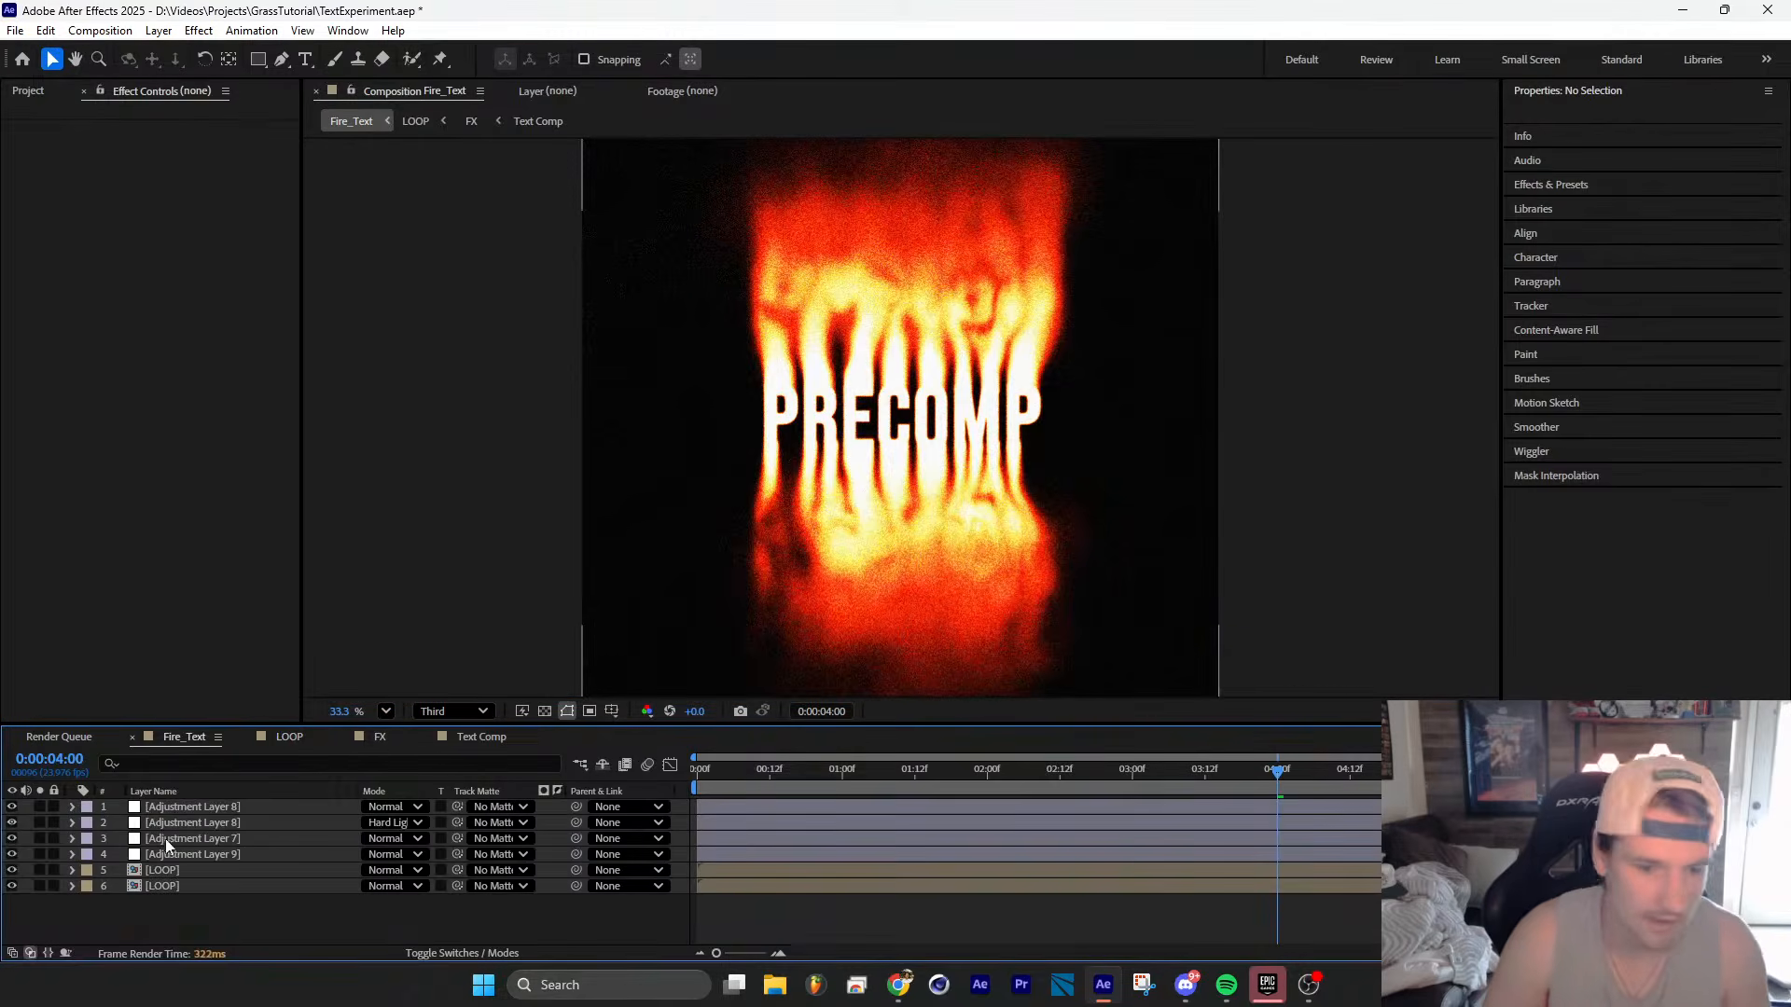
{"action": "left_click", "coordinate": [195, 886]}
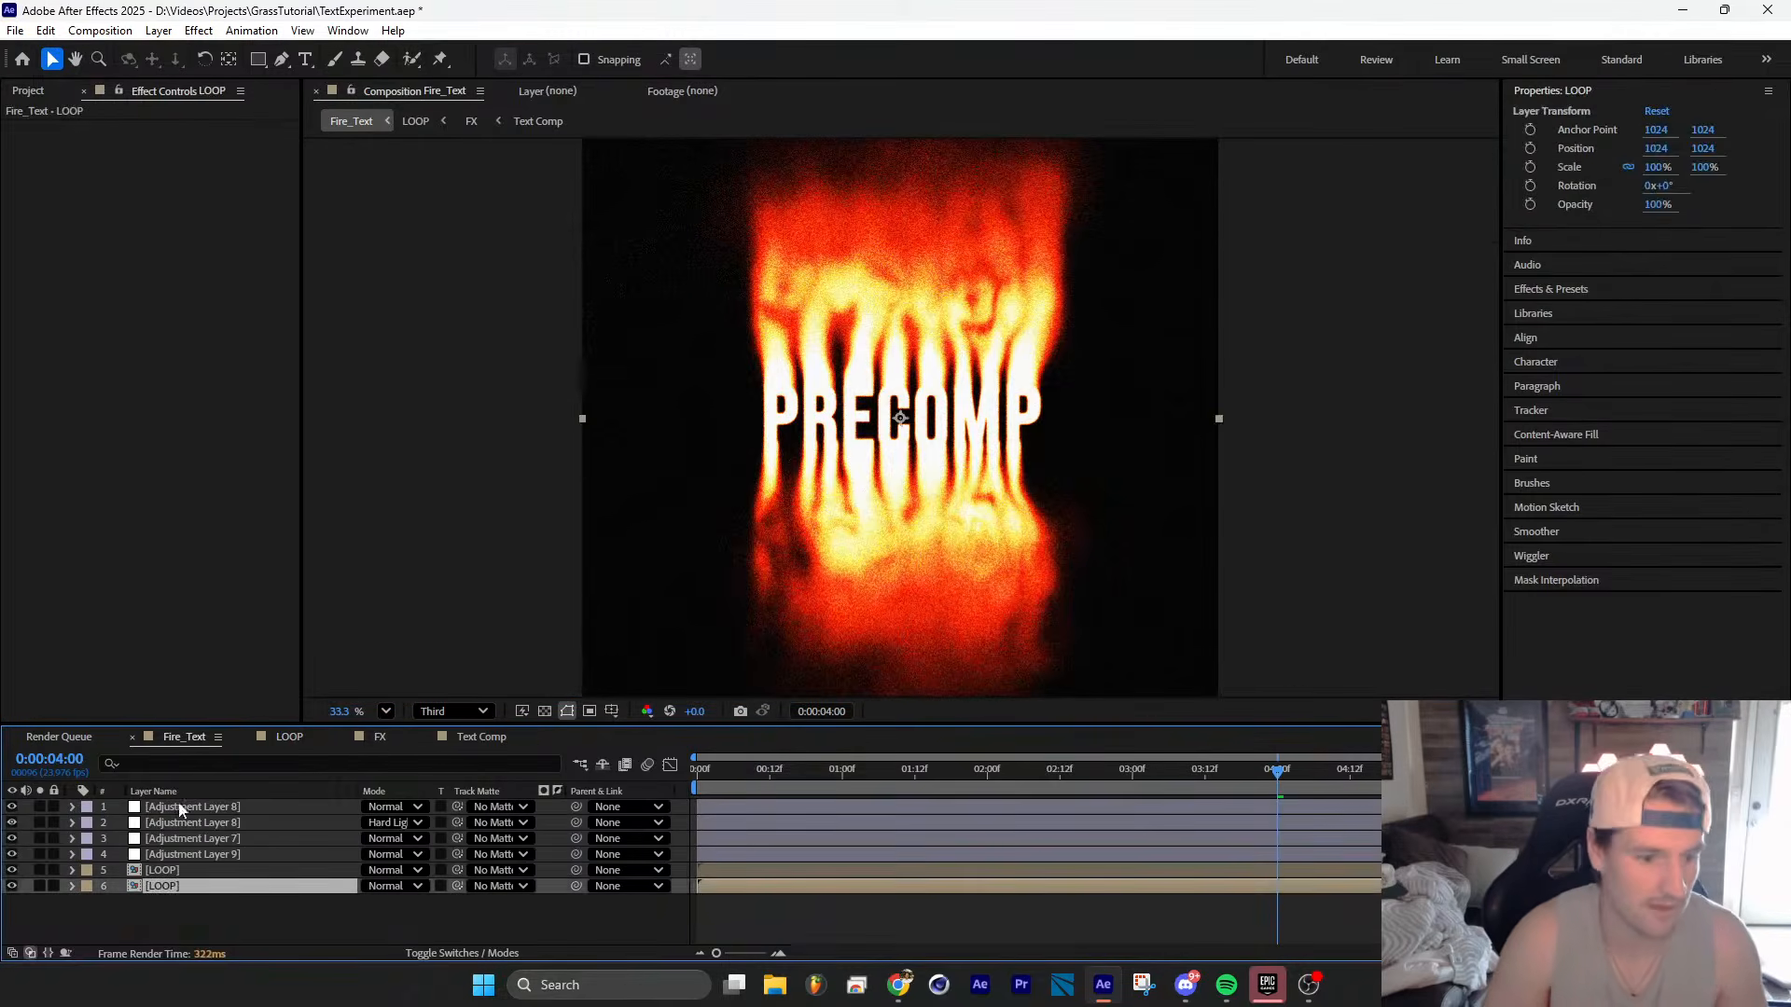
{"action": "left_click", "coordinate": [39, 886]}
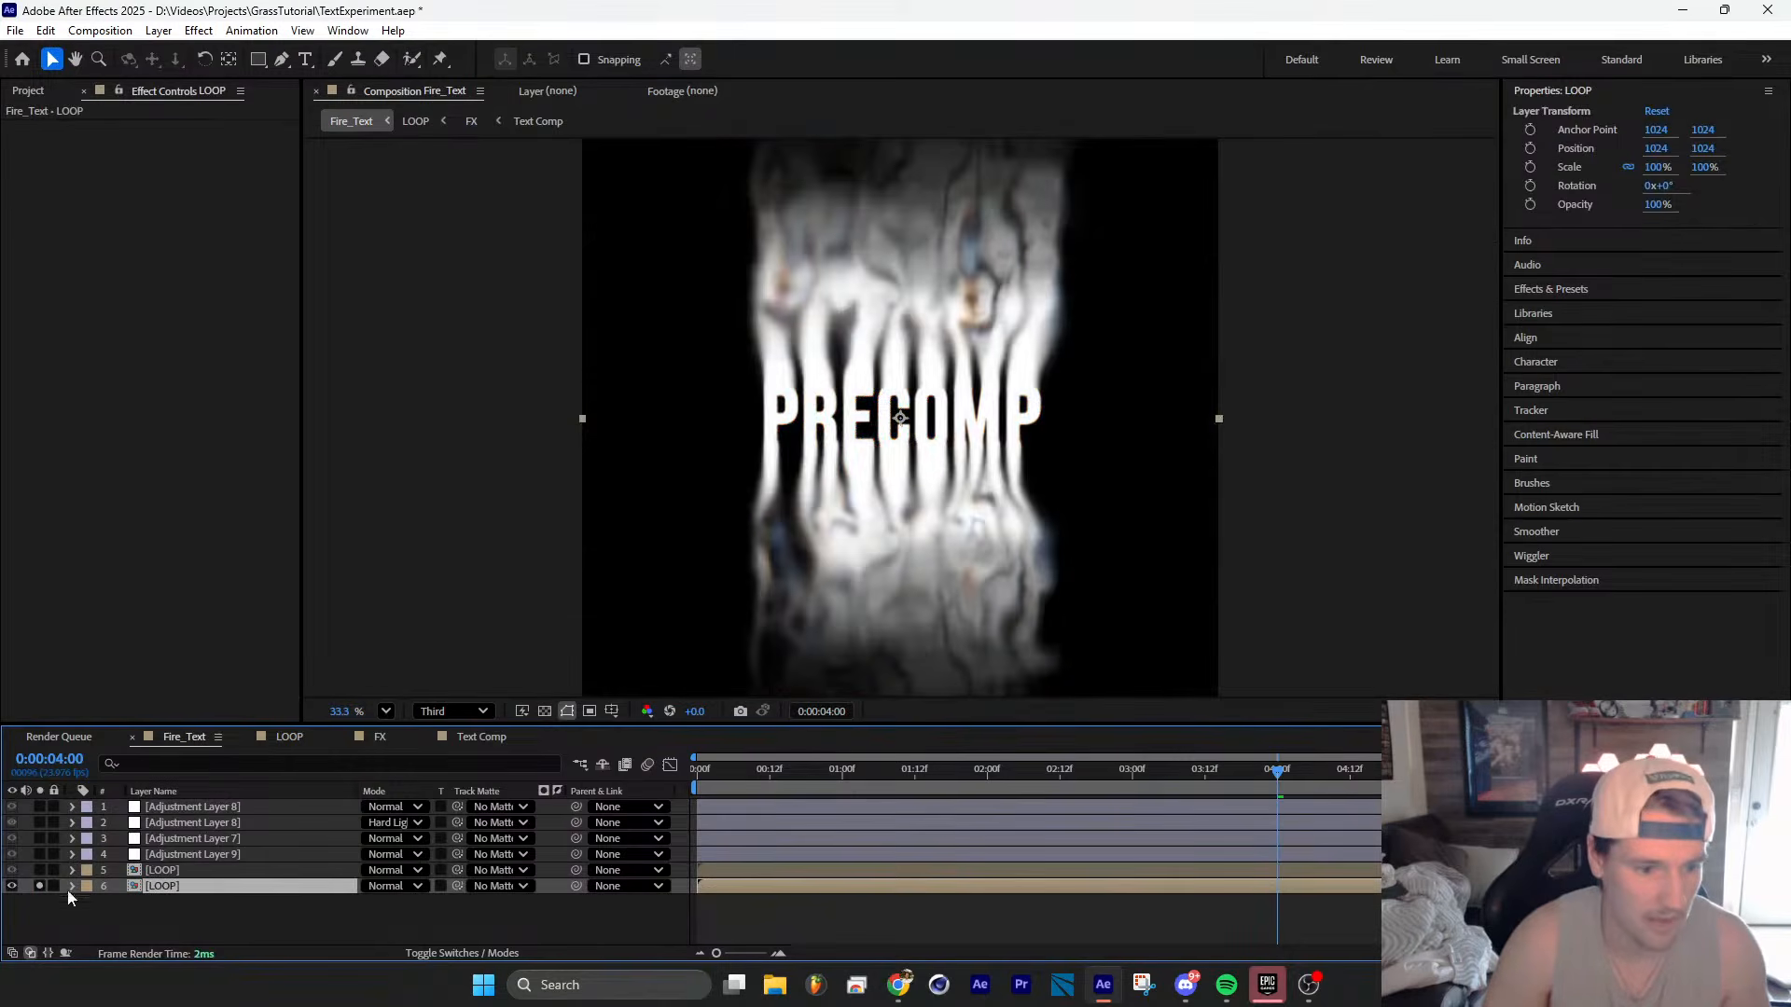
{"action": "left_click", "coordinate": [166, 871]}
{"action": "left_click", "coordinate": [167, 886]}
{"action": "left_click", "coordinate": [165, 871]}
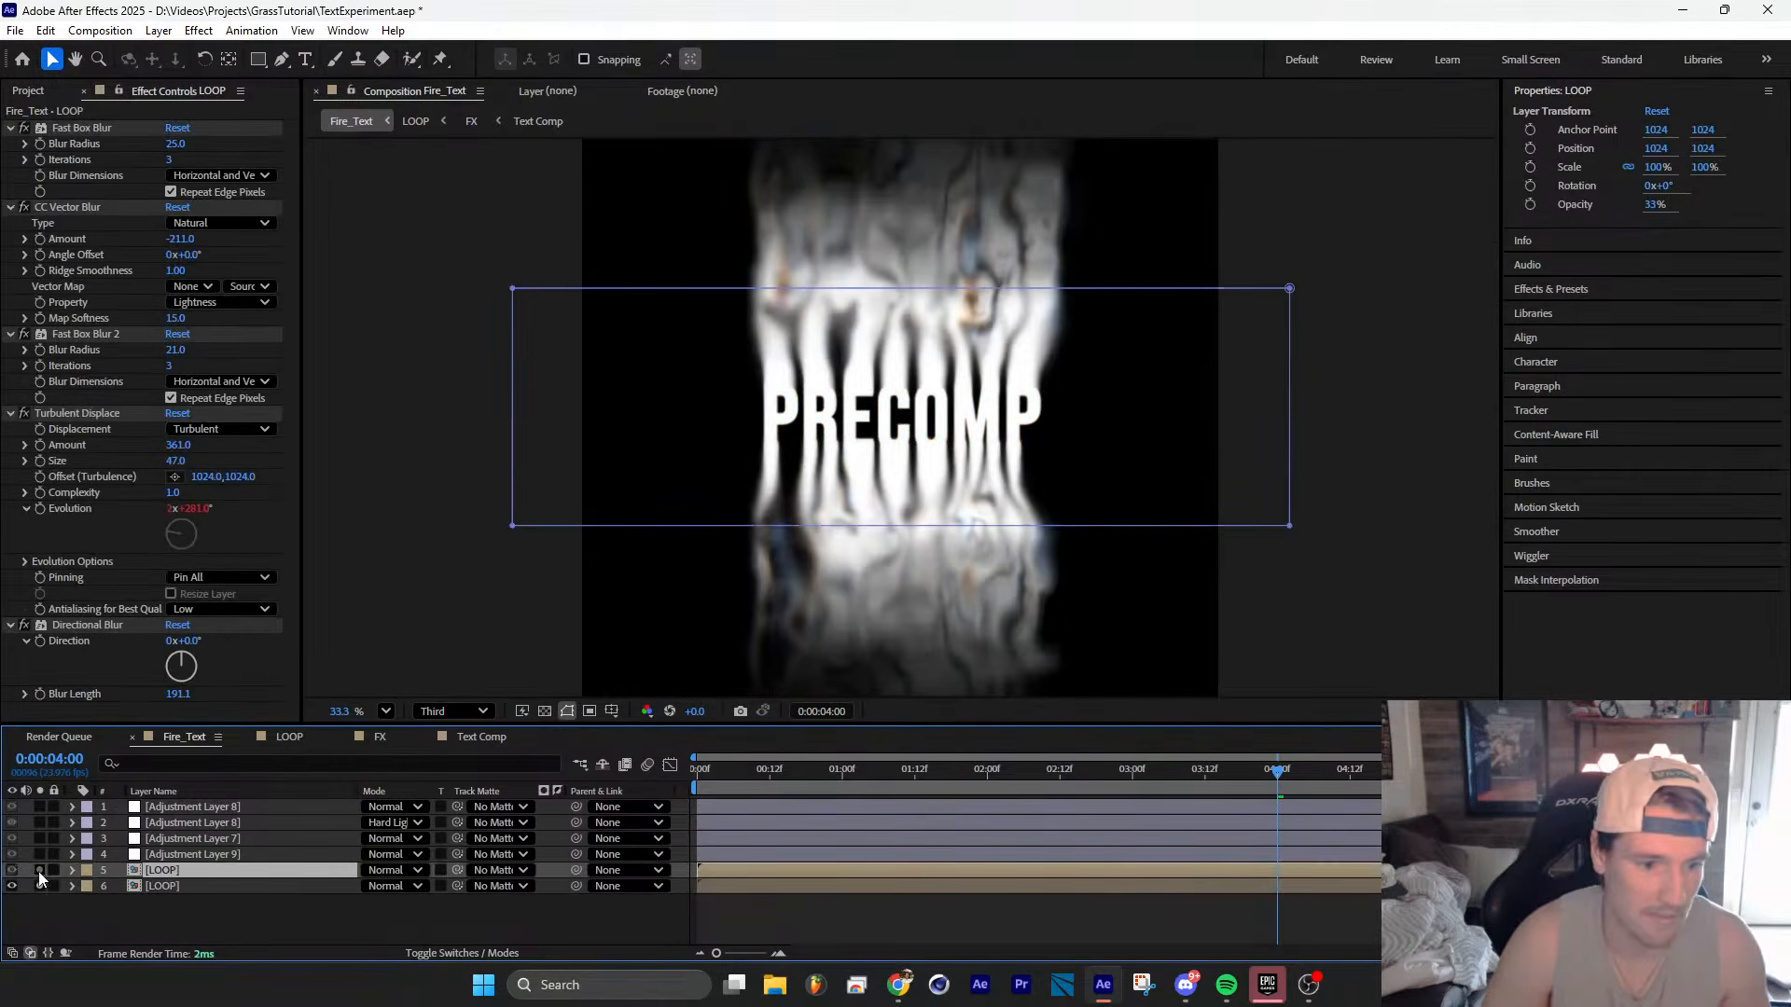
Step: Solo only the upper LOOP layer and scrub its blurred flames to 0:00:03:17
{"action": "left_click", "coordinate": [39, 870]}
{"action": "left_click", "coordinate": [39, 886]}
{"action": "key", "text": "comma"}
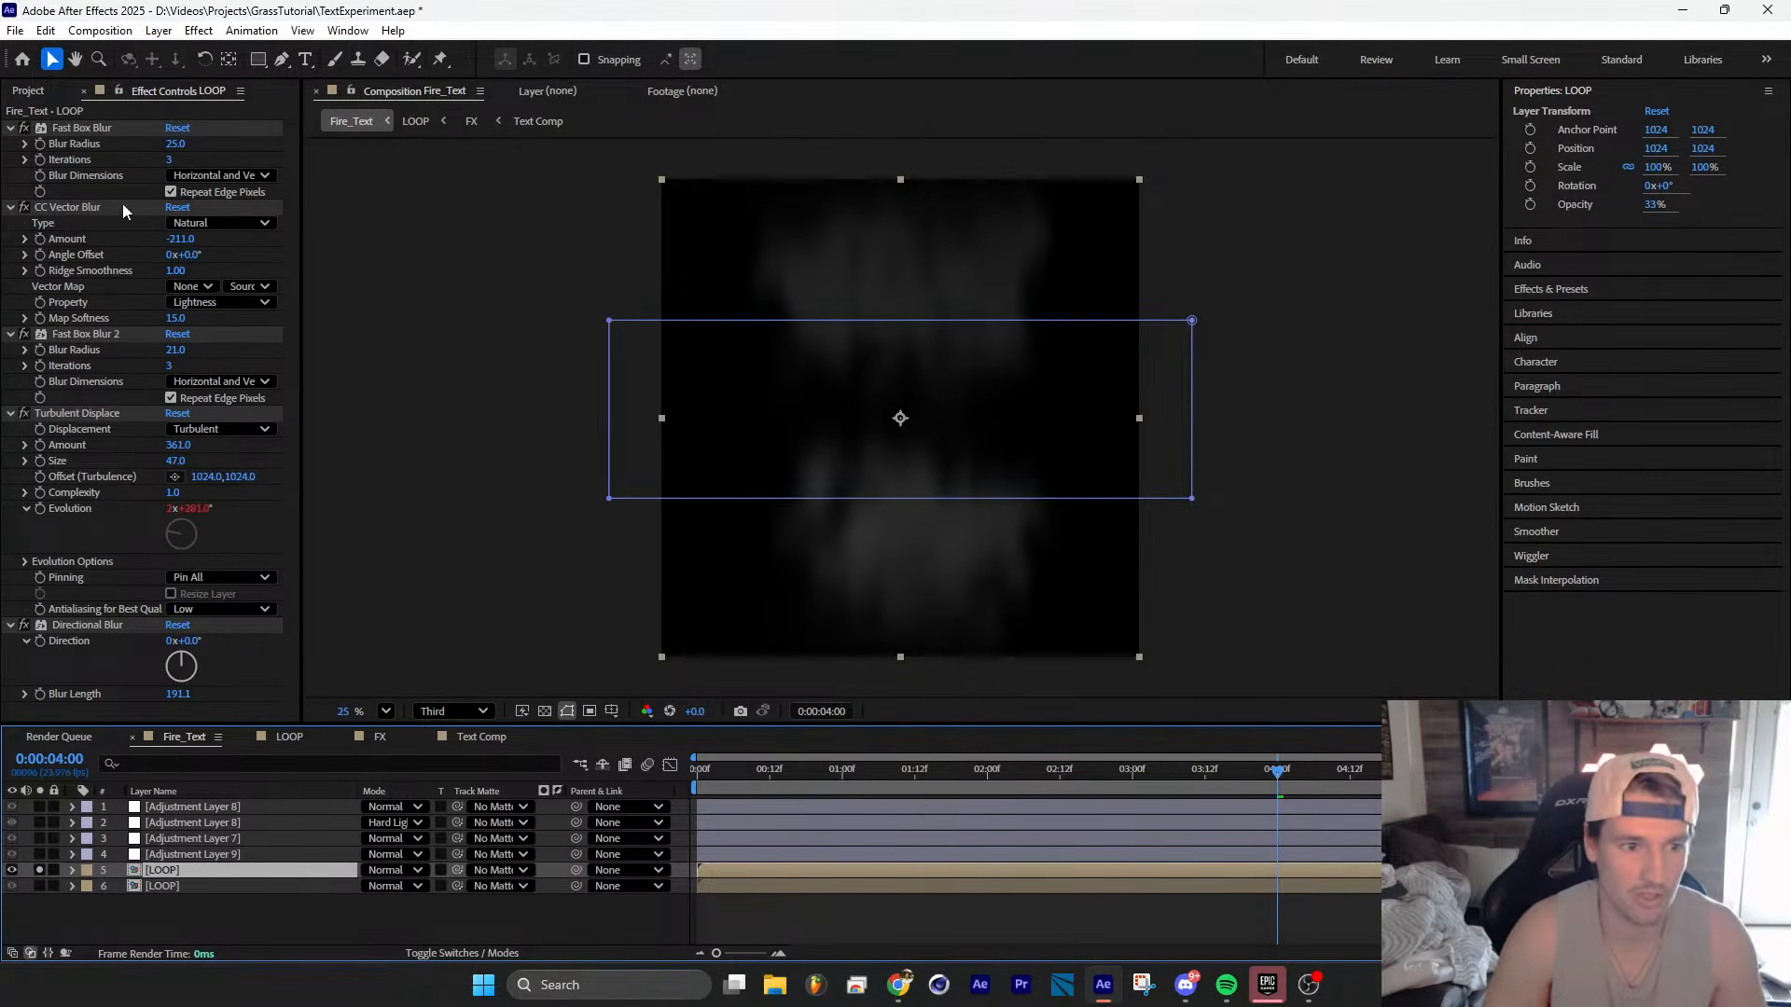
{"action": "left_click_drag", "start_coordinate": [1155, 785], "coordinate": [1236, 786]}
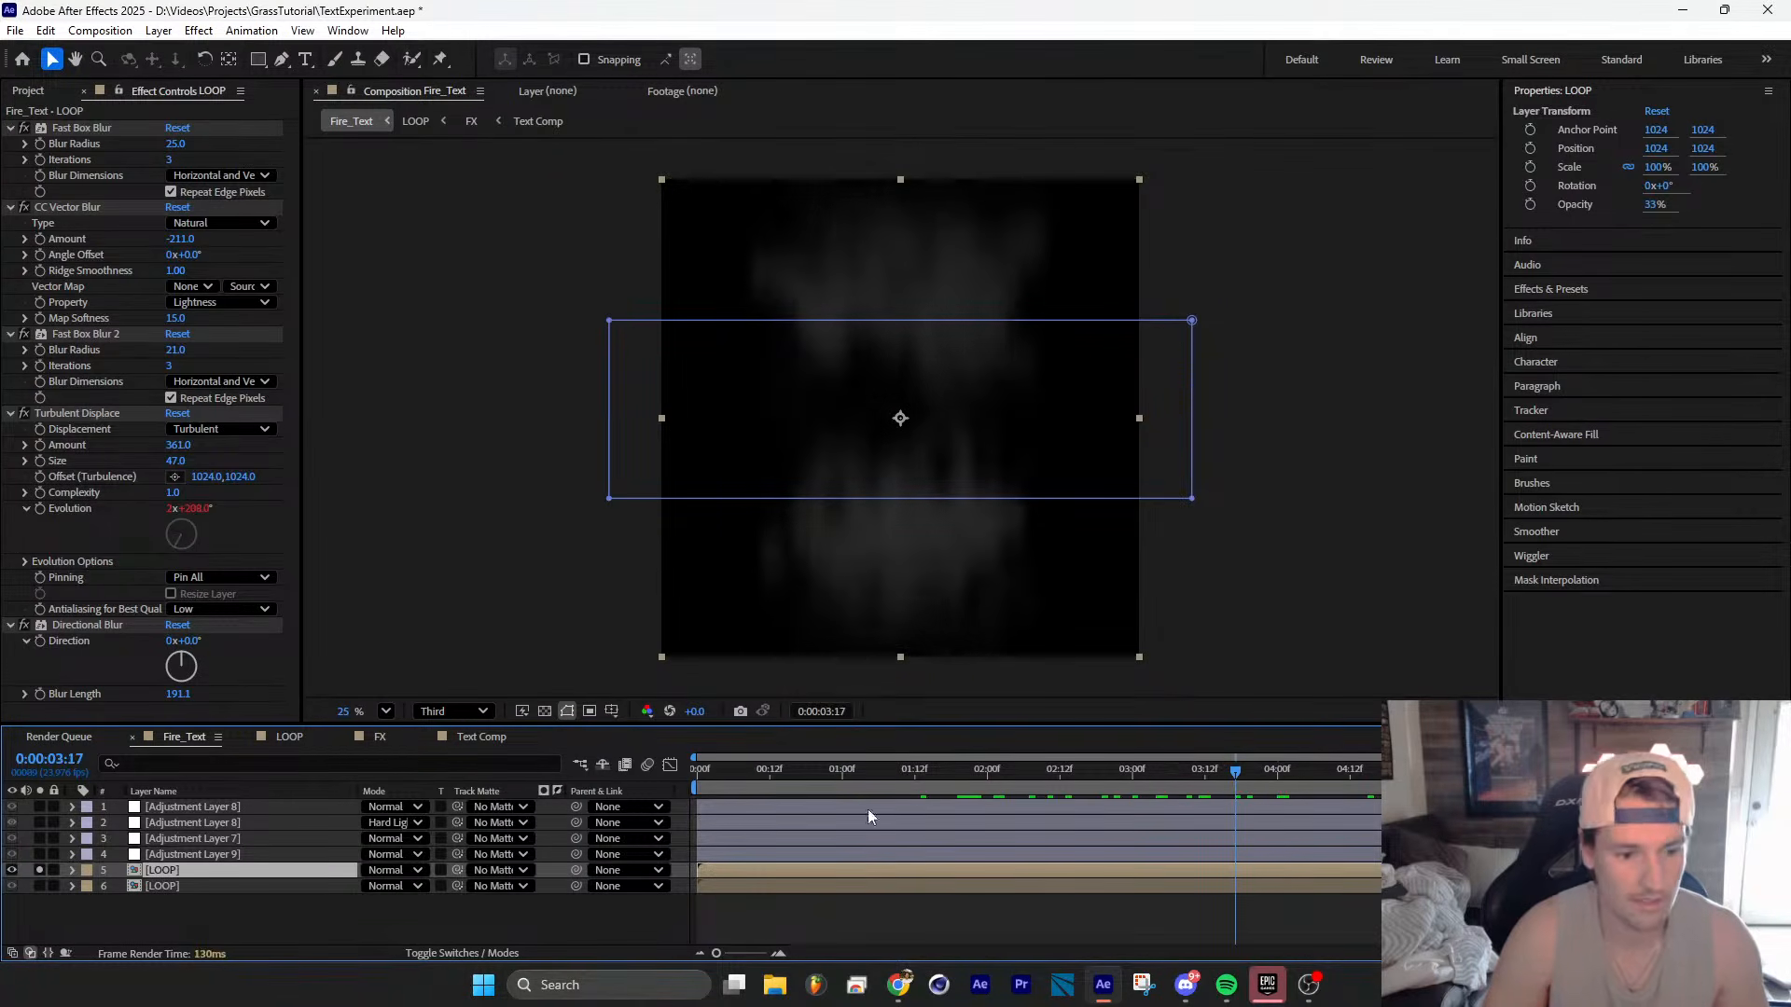
Step: Solo both LOOP layers, check the upper one's opacity, and add Adjustment Layer 9's Camera Lens Blur to the soloed view
{"action": "left_click", "coordinate": [40, 870]}
{"action": "left_click", "coordinate": [39, 886]}
{"action": "key", "text": "t"}
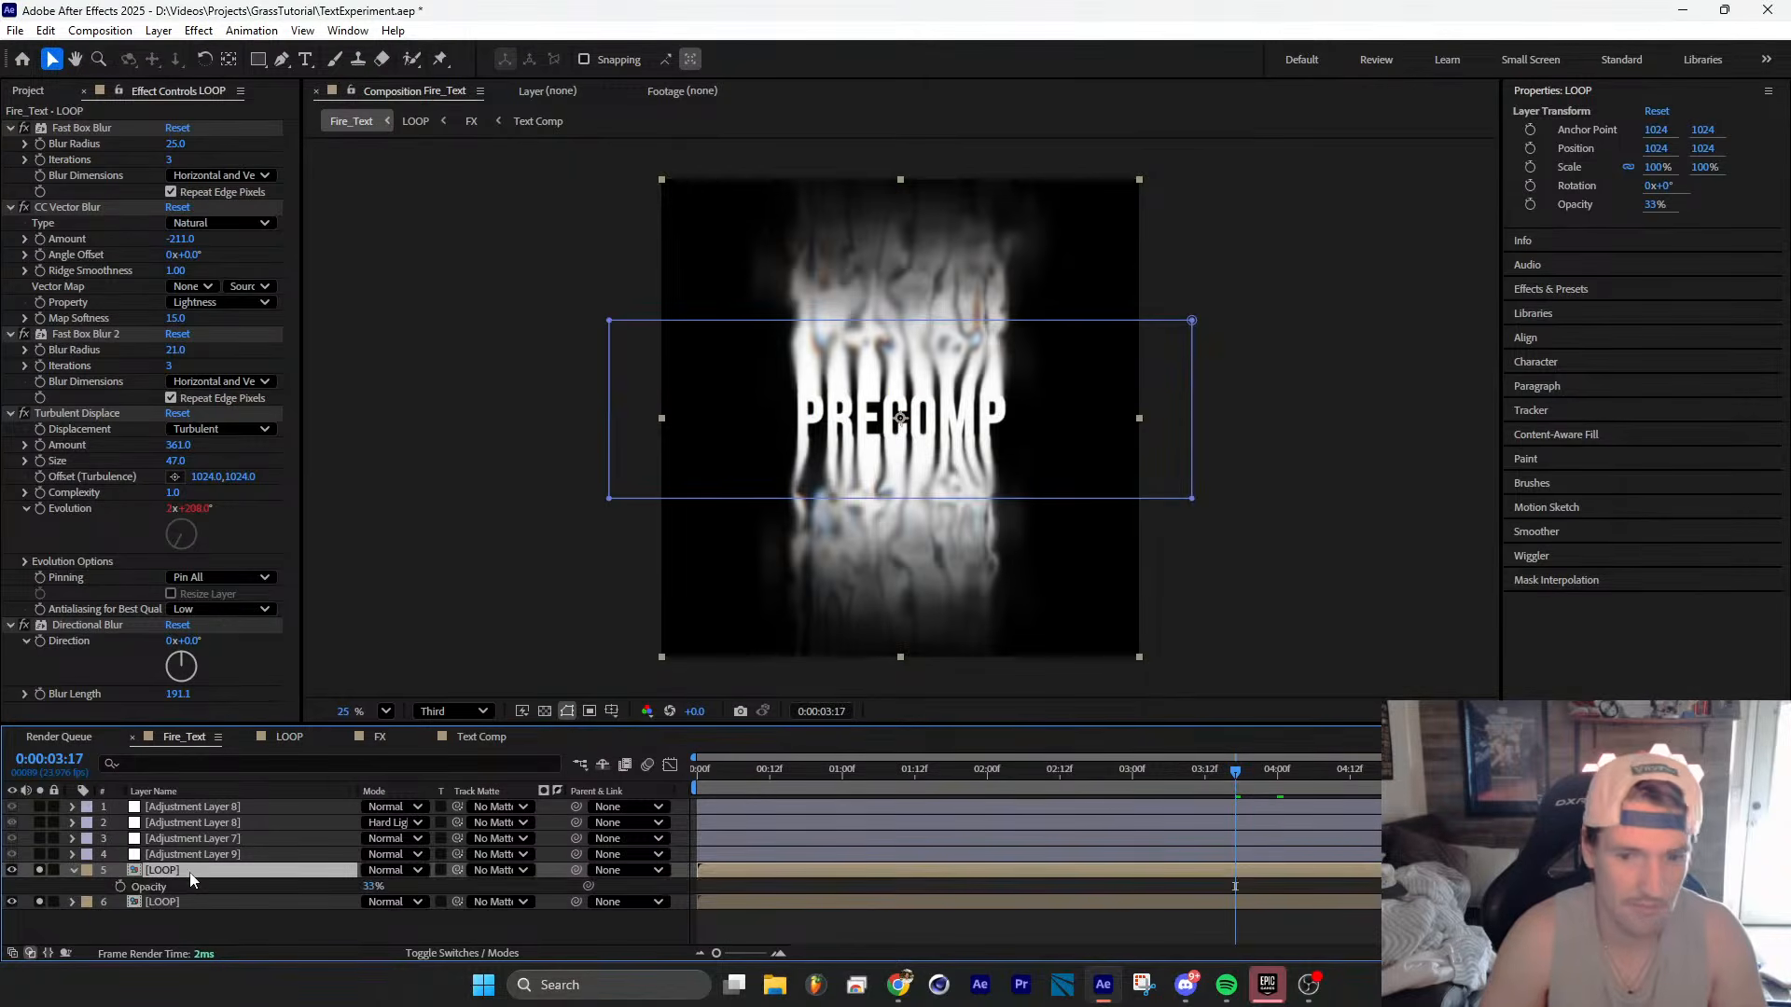
{"action": "key", "text": "t"}
{"action": "left_click", "coordinate": [182, 856]}
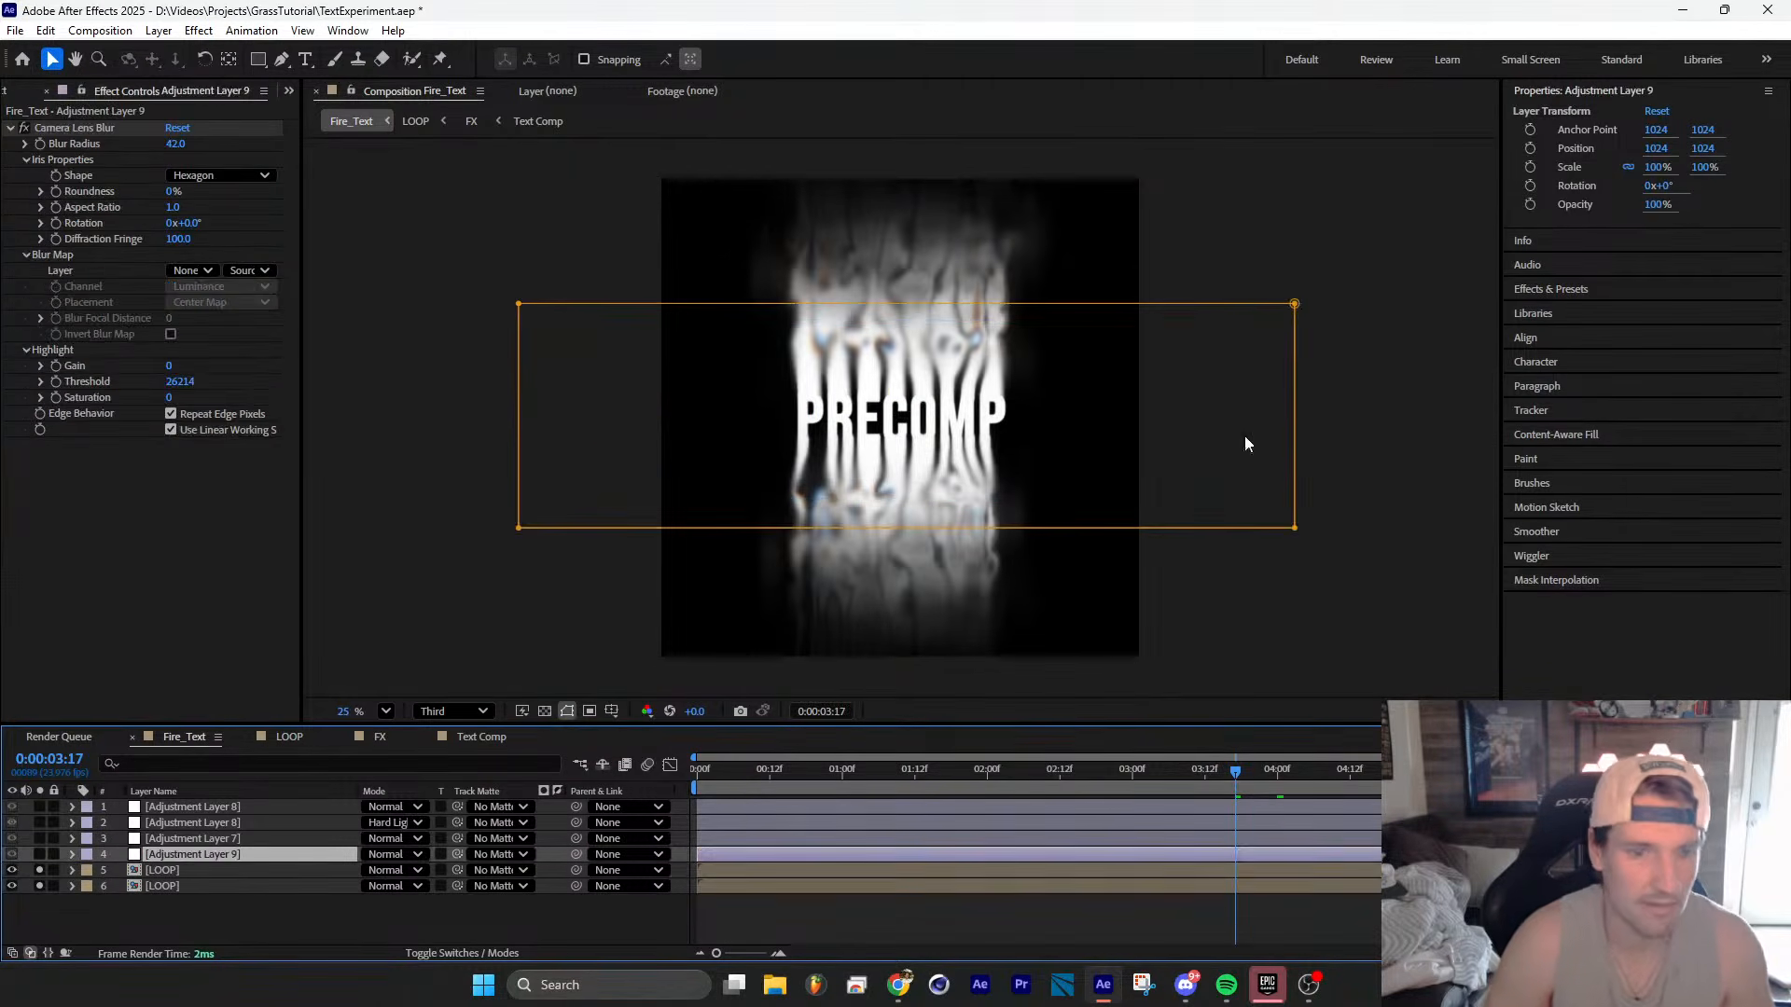
{"action": "left_click", "coordinate": [40, 854]}
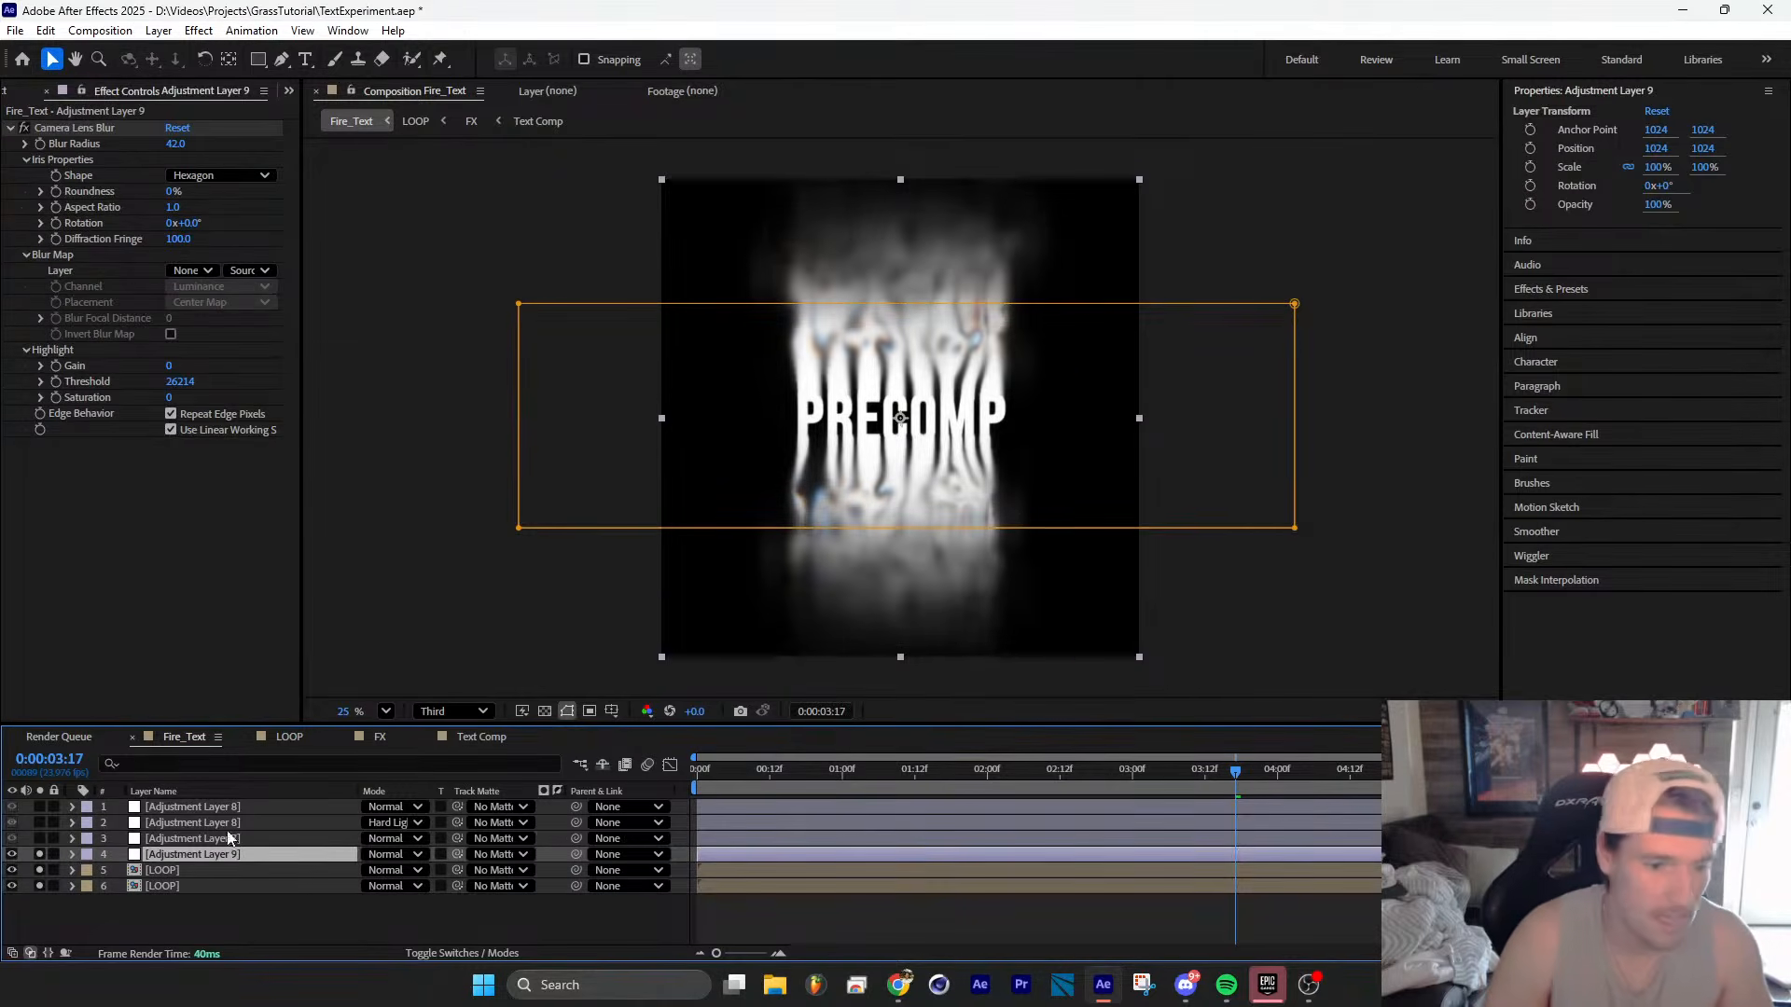
Step: Add Adjustment Layer 7's color effects and the second layer's Hard Light noise to the soloed view, and inspect the flames up close
{"action": "left_click", "coordinate": [201, 842]}
{"action": "left_click", "coordinate": [39, 839]}
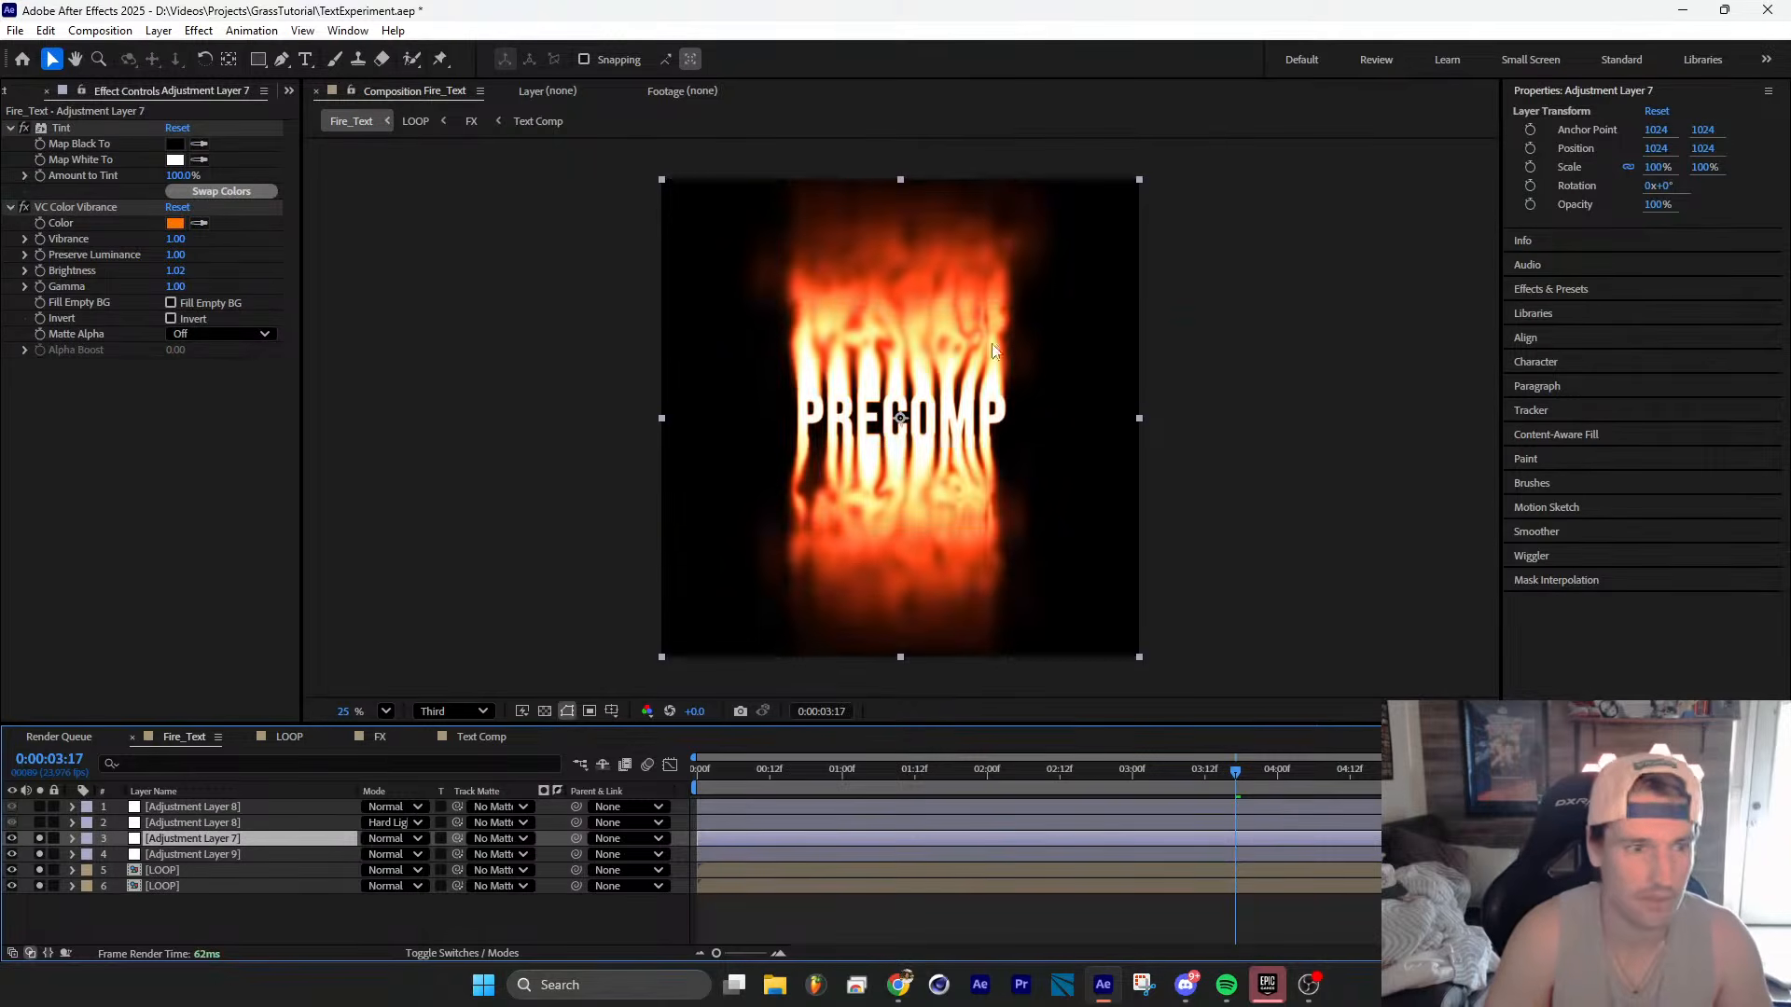
{"action": "scroll", "coordinate": [894, 366], "scroll_direction": "up", "scroll_amount": 1}
{"action": "left_click", "coordinate": [183, 825]}
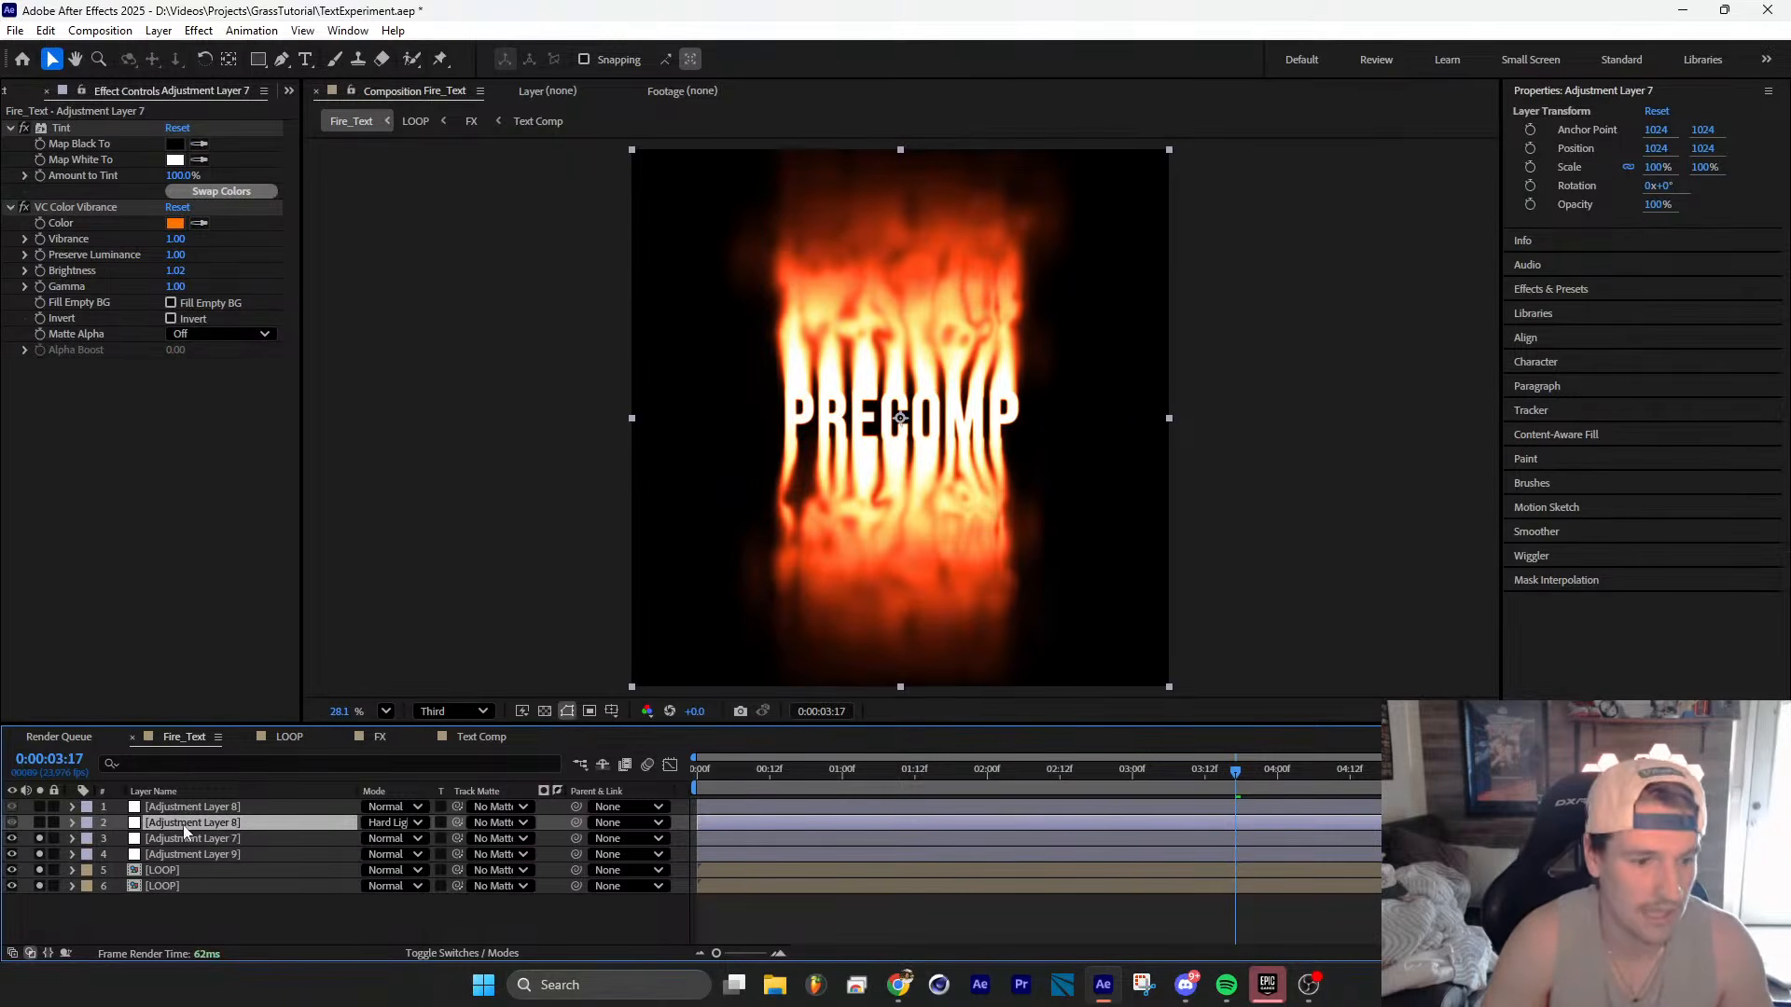
{"action": "left_click", "coordinate": [39, 822]}
{"action": "scroll", "coordinate": [894, 366], "scroll_direction": "up", "scroll_amount": 8}
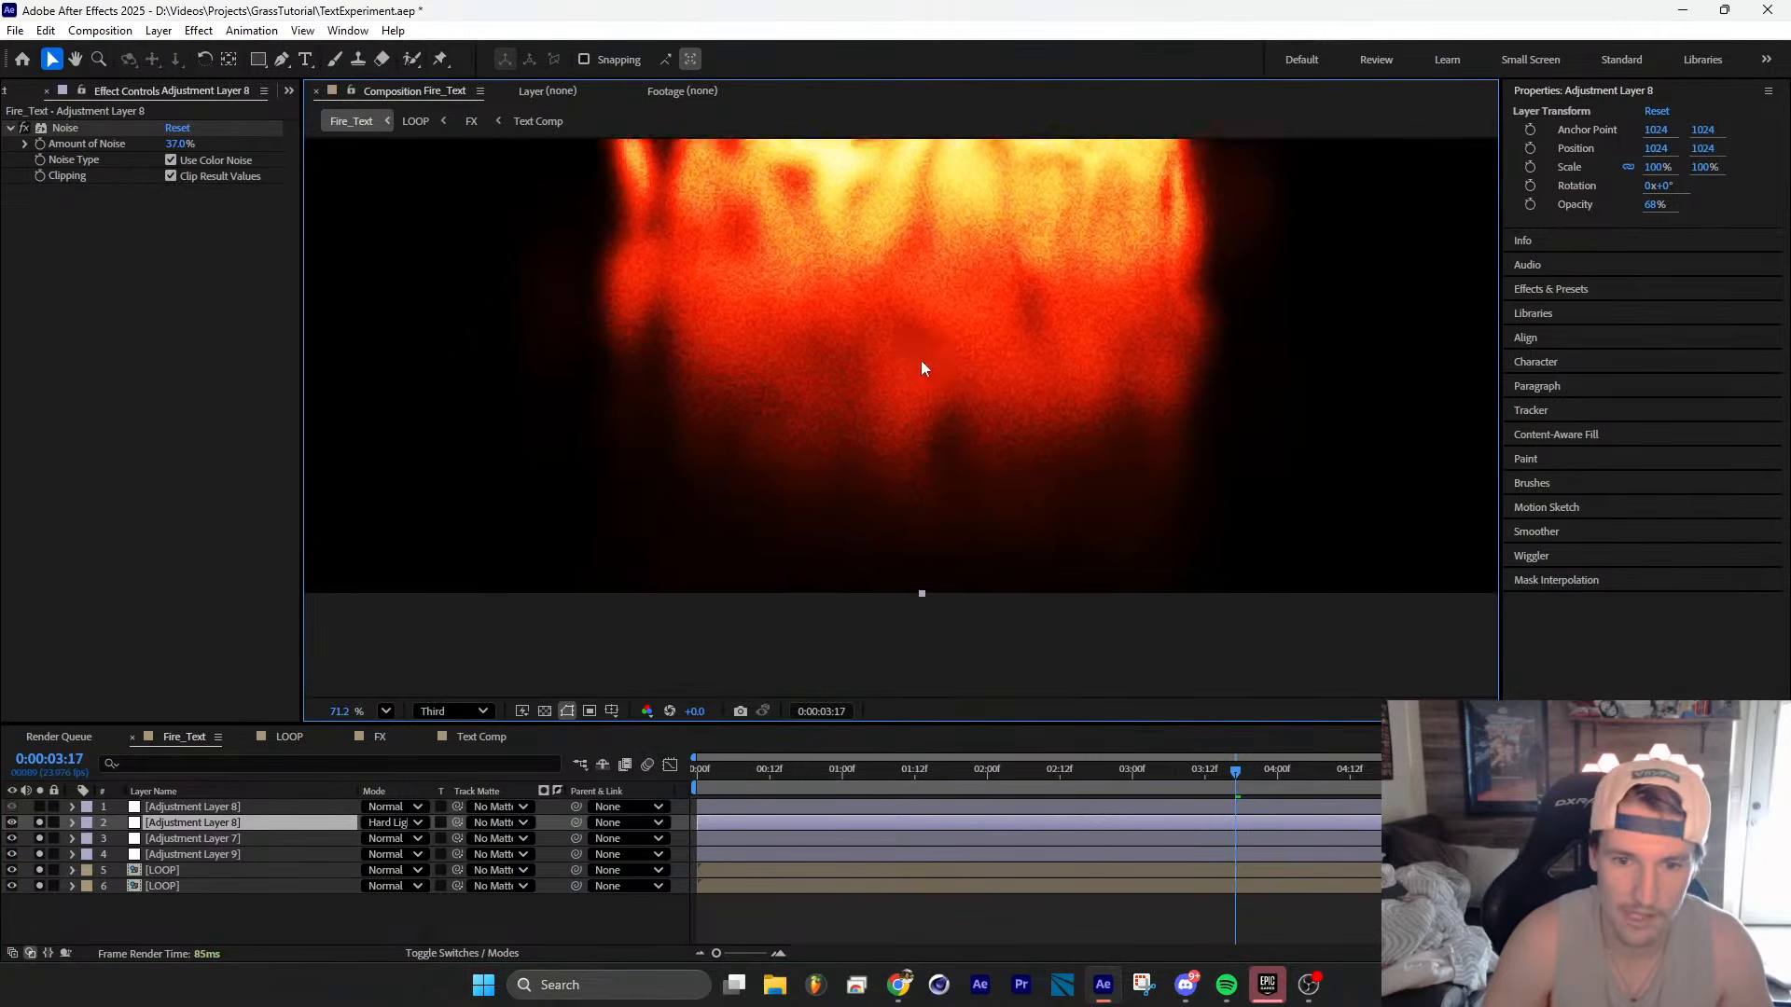
Step: Try Normal blending on the second layer's noise adjustment, restore Hard Light, and inspect the grain across the flames
{"action": "left_click", "coordinate": [418, 823]}
{"action": "left_click", "coordinate": [460, 131]}
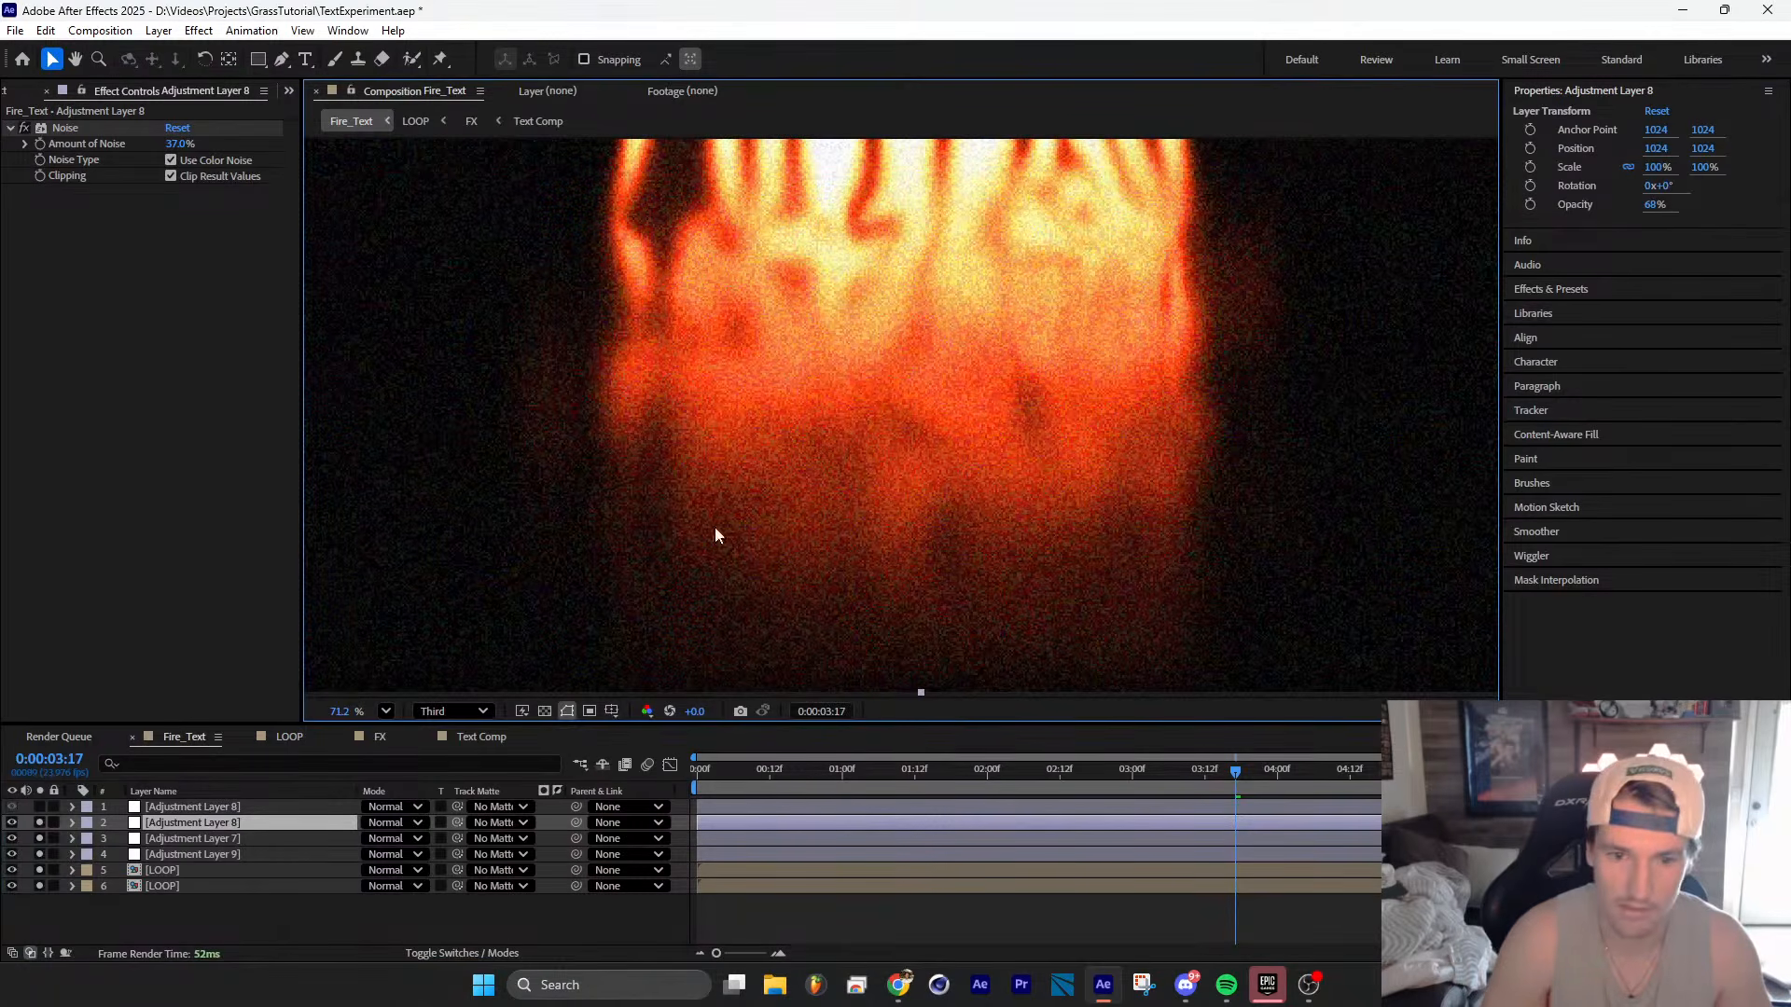
{"action": "left_click", "coordinate": [392, 823]}
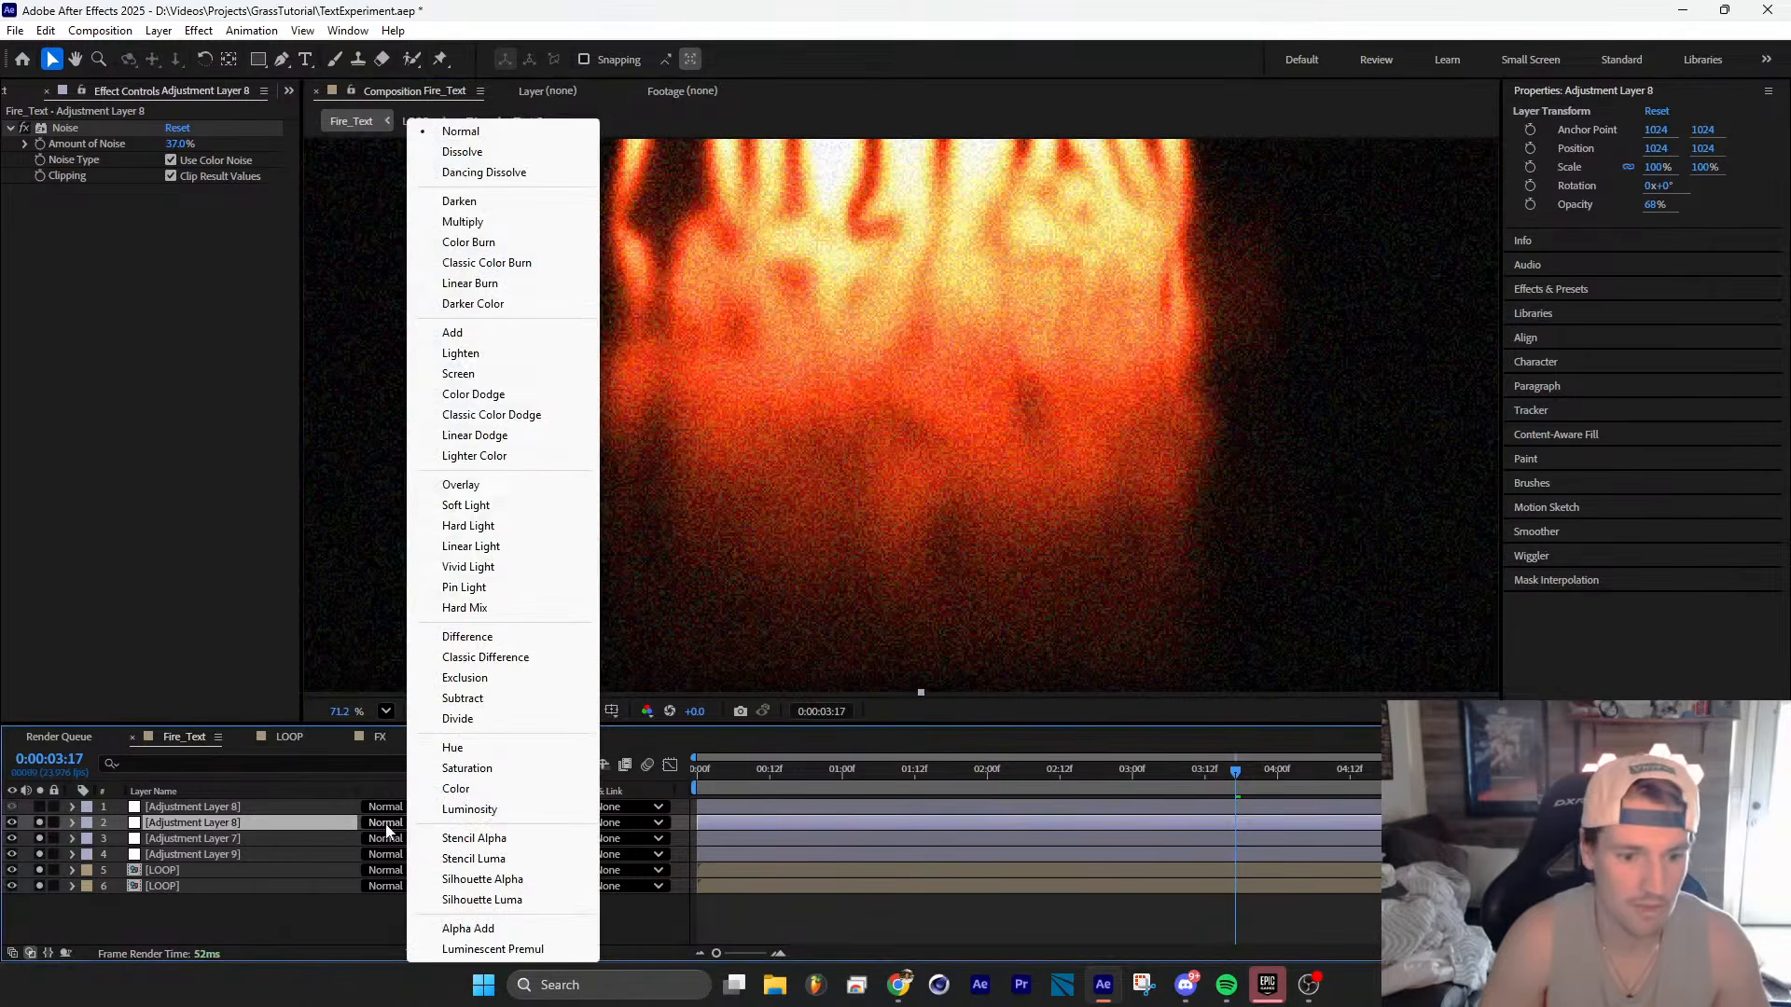
{"action": "left_click", "coordinate": [469, 525]}
{"action": "left_click_drag", "start_coordinate": [825, 630], "coordinate": [987, 620]}
{"action": "middle_click_drag", "start_coordinate": [987, 620], "coordinate": [999, 639]}
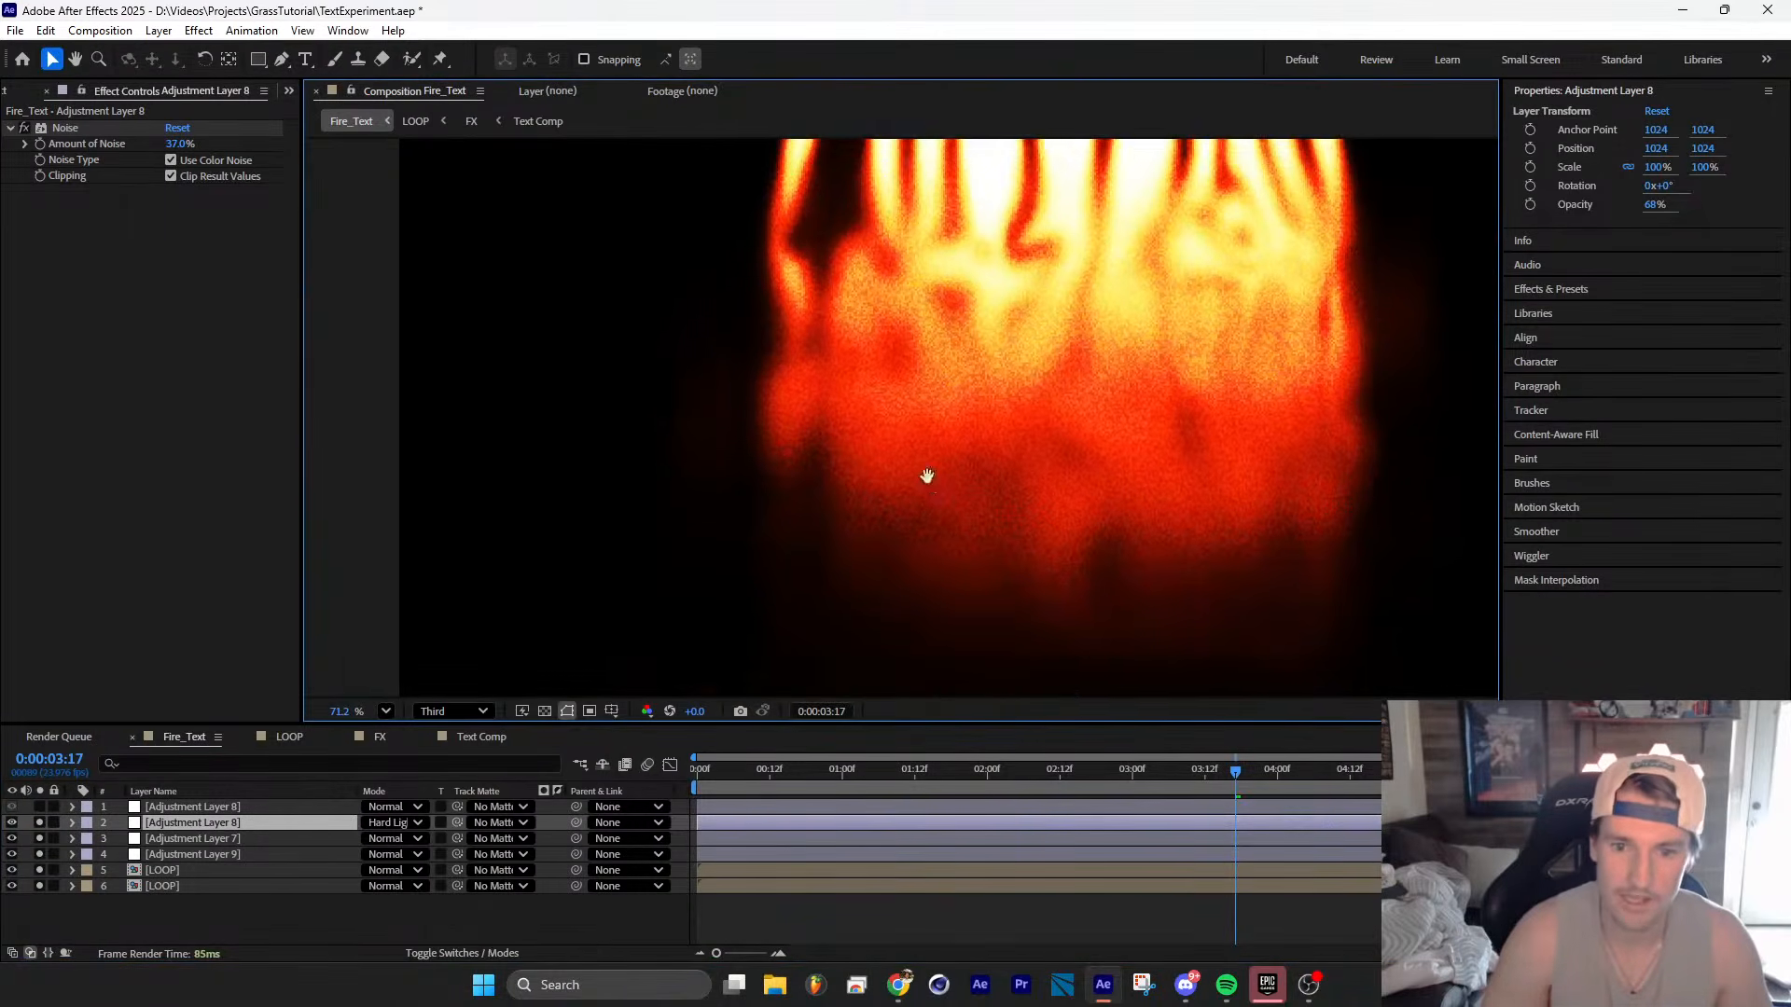
{"action": "middle_click_drag", "start_coordinate": [923, 476], "coordinate": [851, 590]}
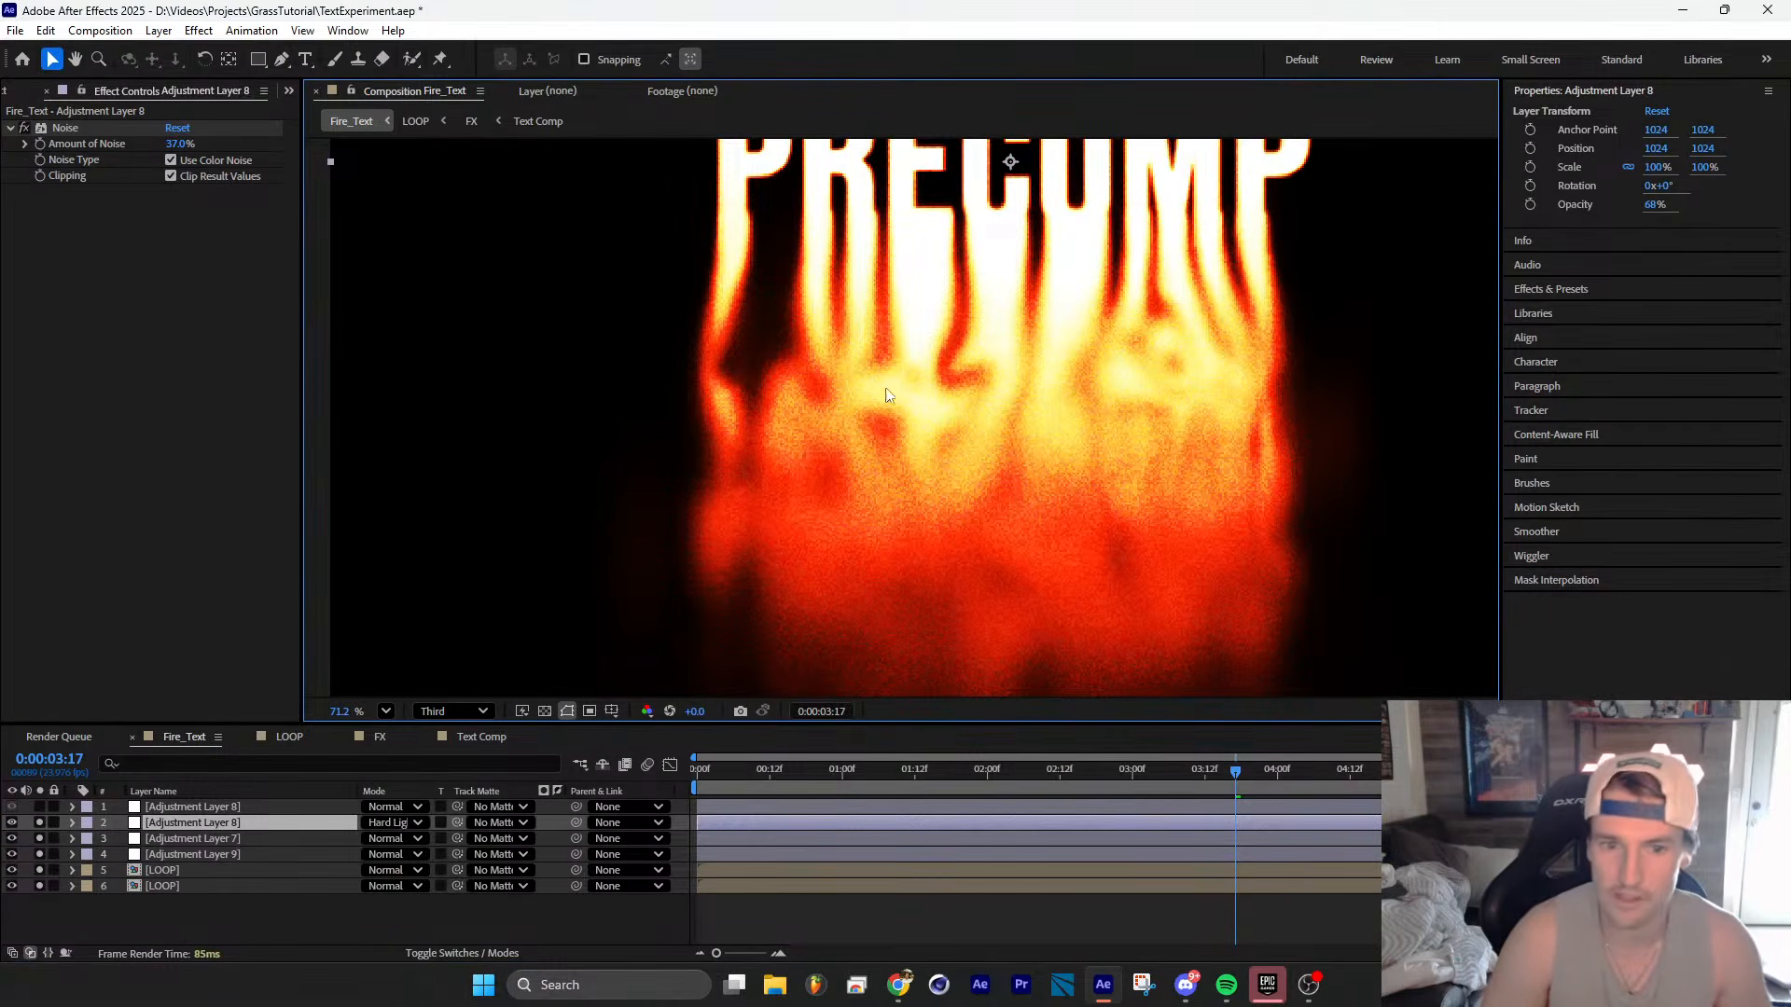
{"action": "middle_click_drag", "start_coordinate": [908, 429], "coordinate": [864, 622]}
{"action": "middle_click_drag", "start_coordinate": [773, 375], "coordinate": [719, 565]}
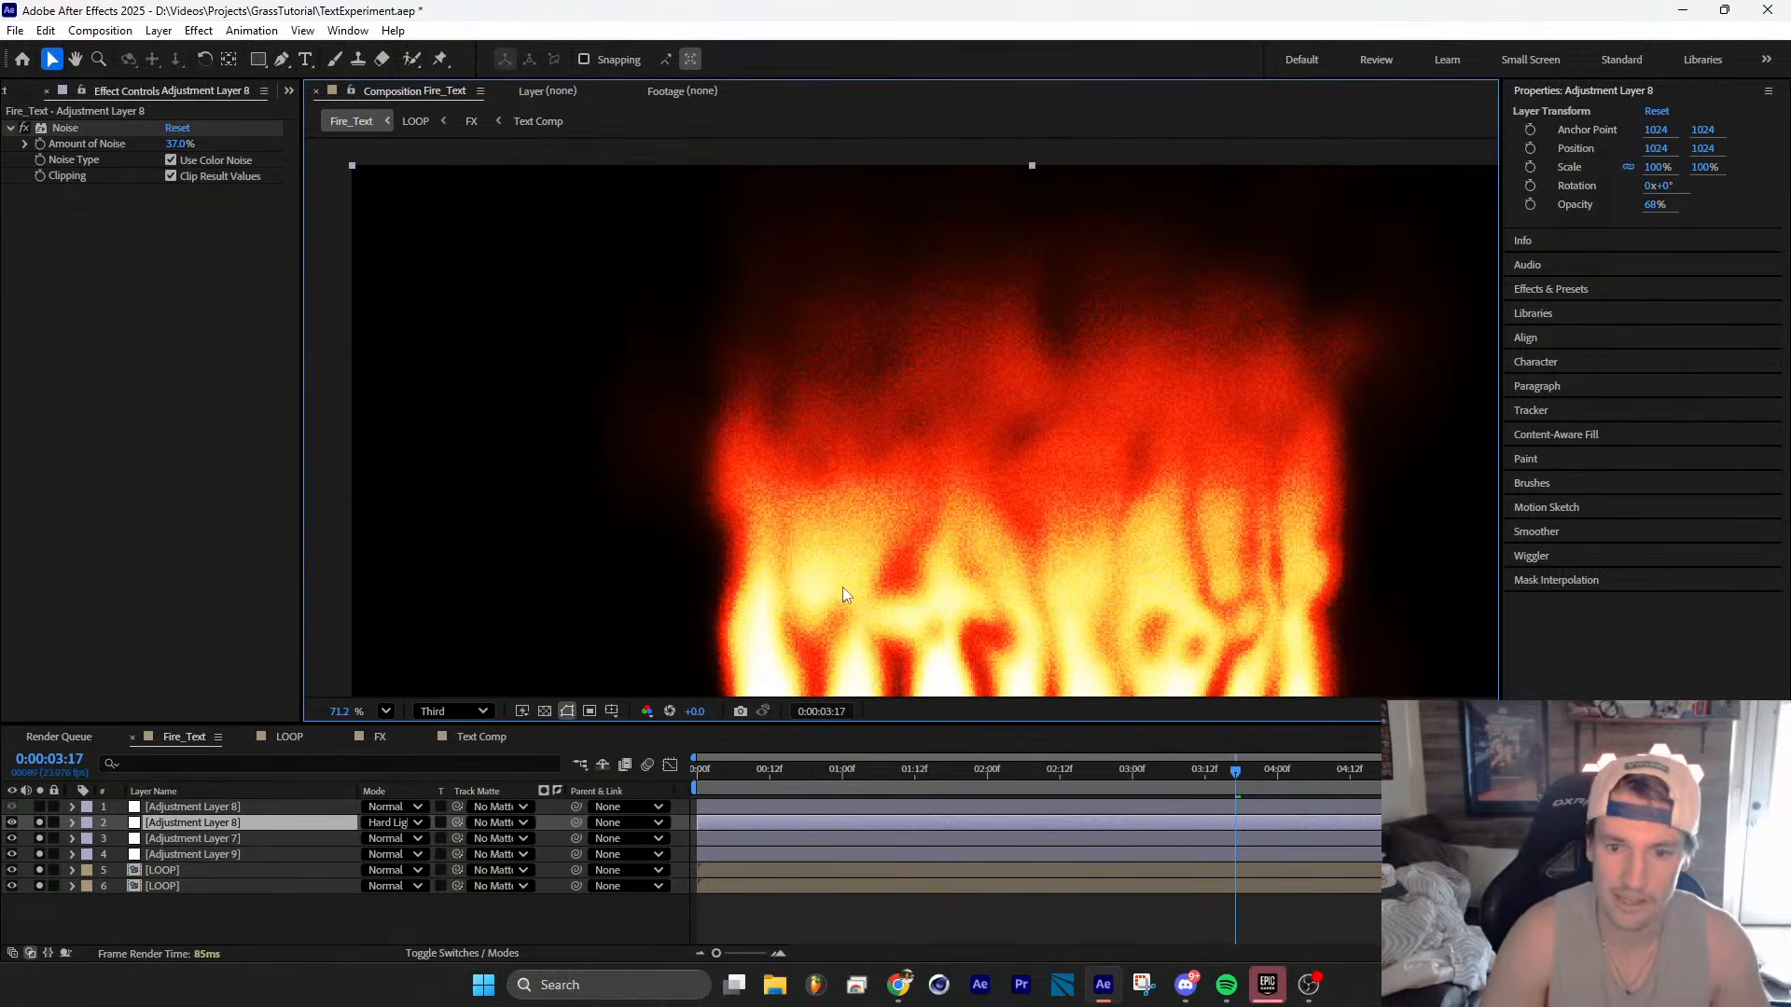
{"action": "scroll", "coordinate": [867, 479], "scroll_direction": "down", "scroll_amount": 6}
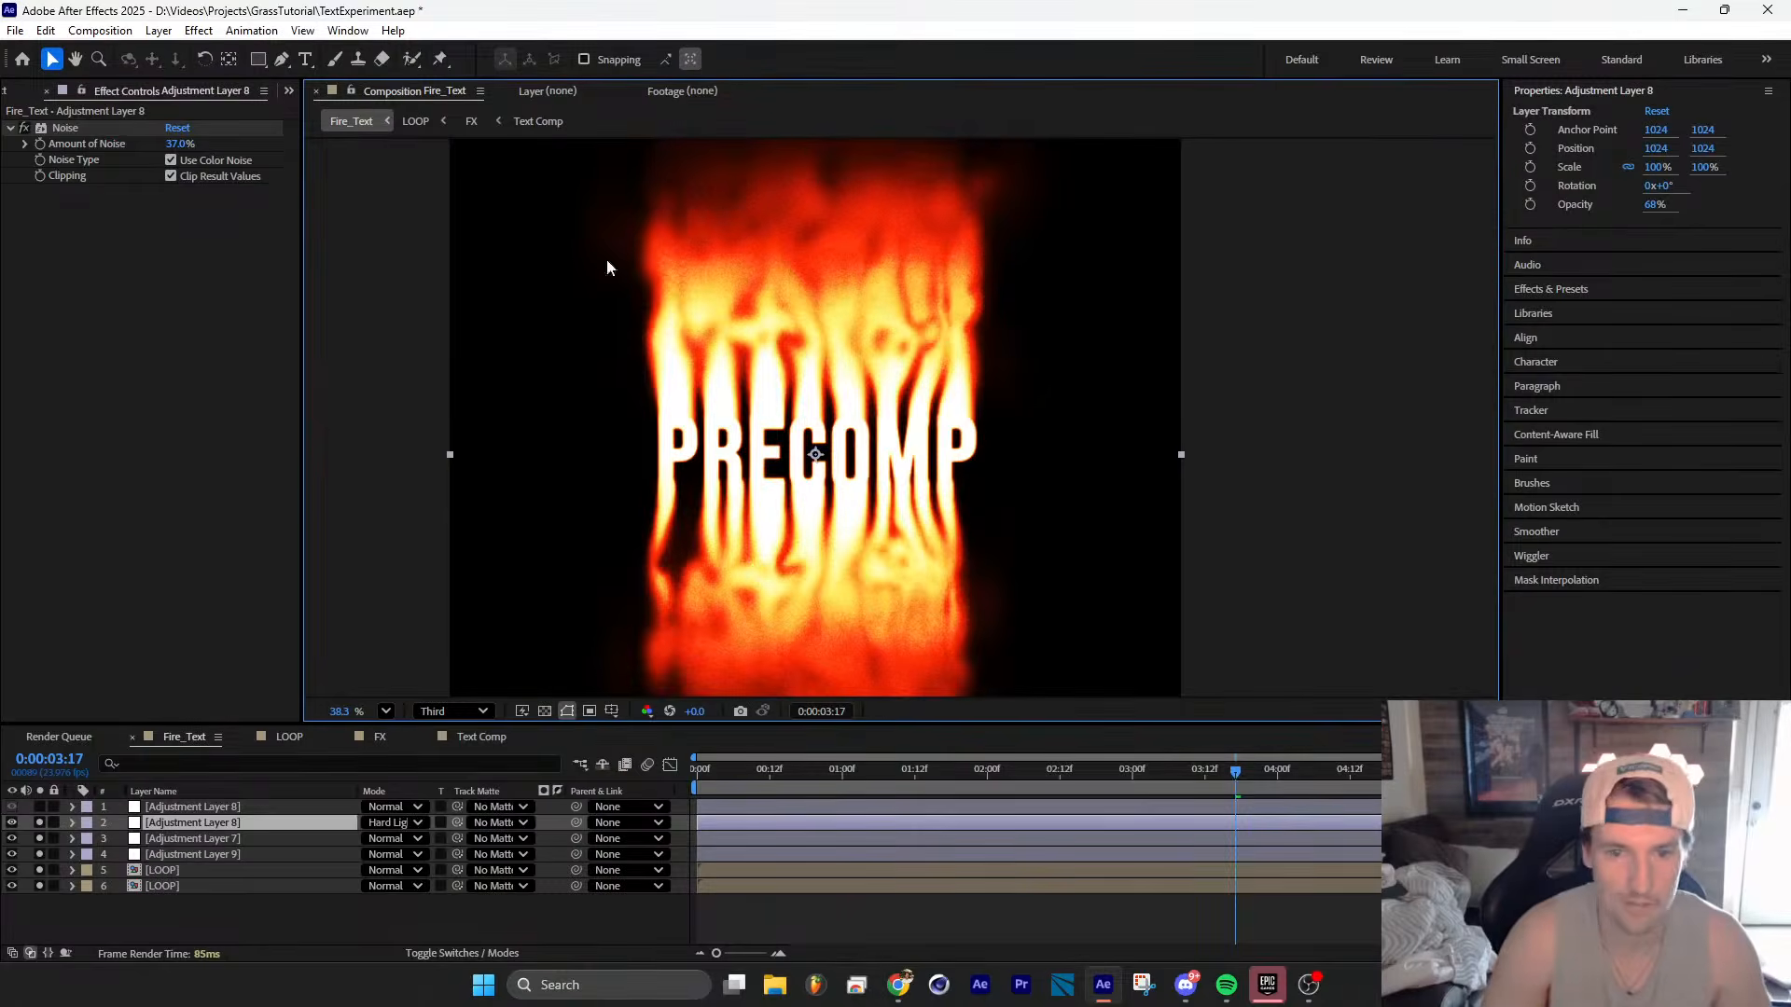
Step: Compare the Noise settings of the two top adjustment layers and check the complete fire effect at another frame
{"action": "left_click", "coordinate": [223, 808]}
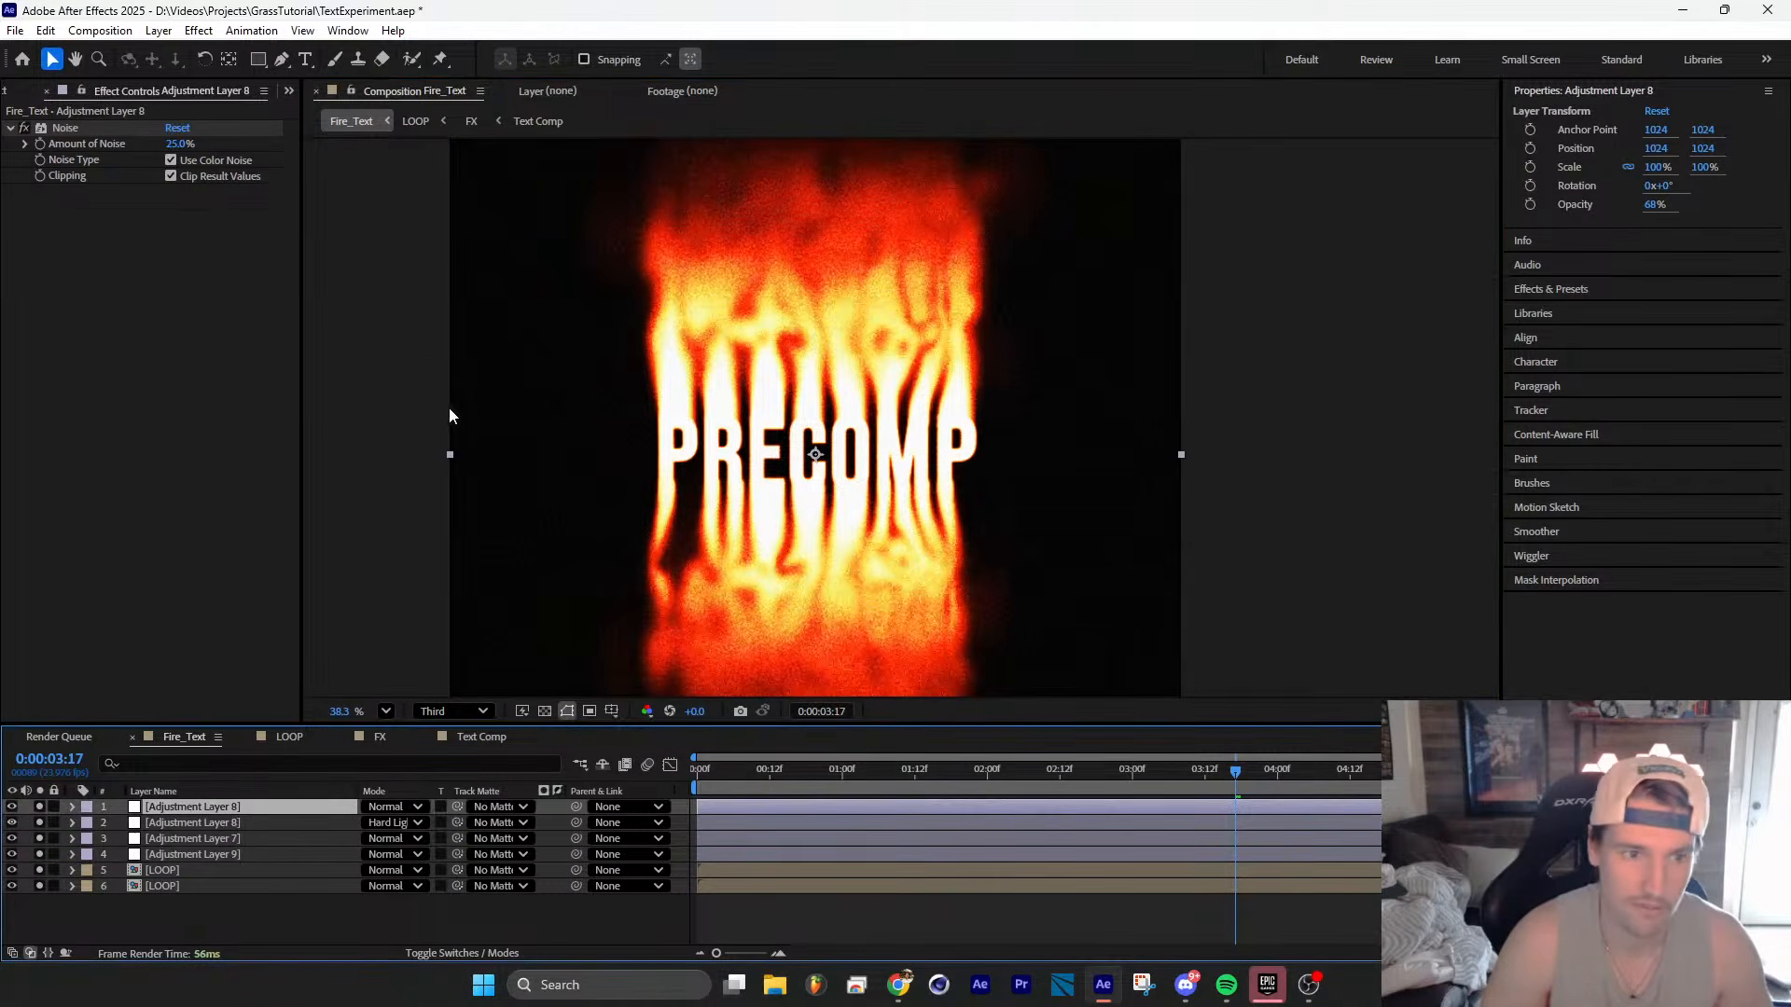
{"action": "left_click", "coordinate": [194, 824]}
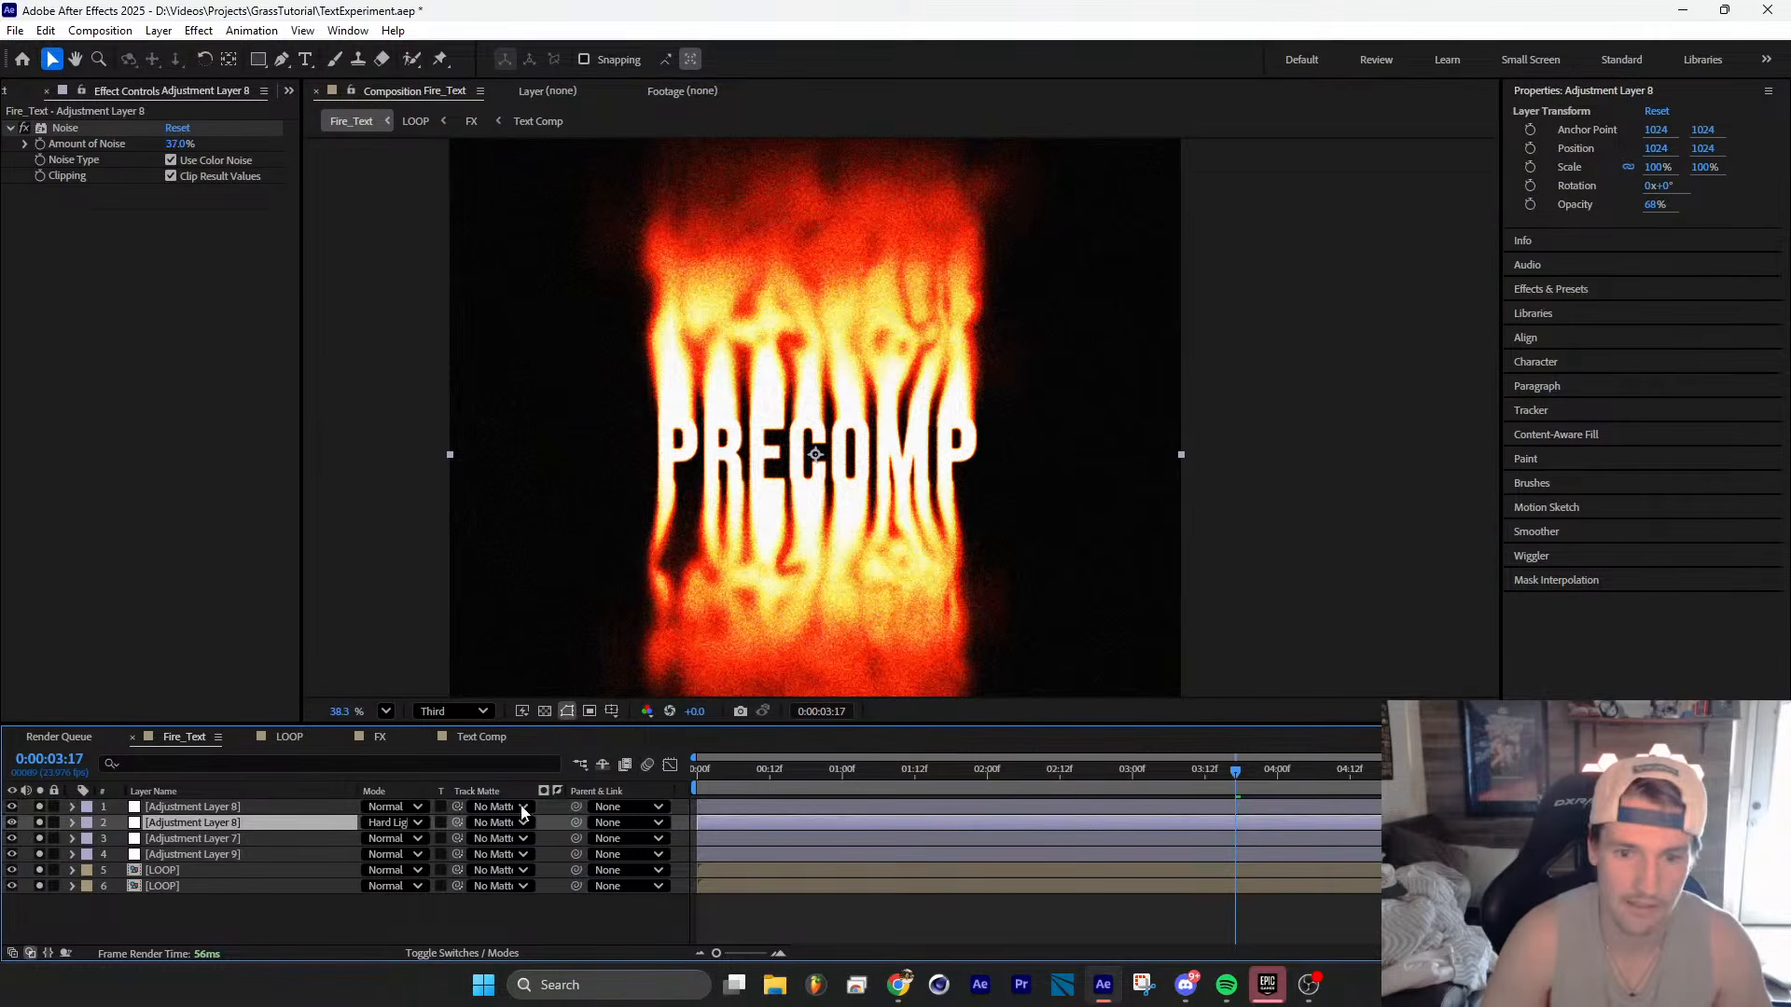
{"action": "left_click", "coordinate": [959, 789]}
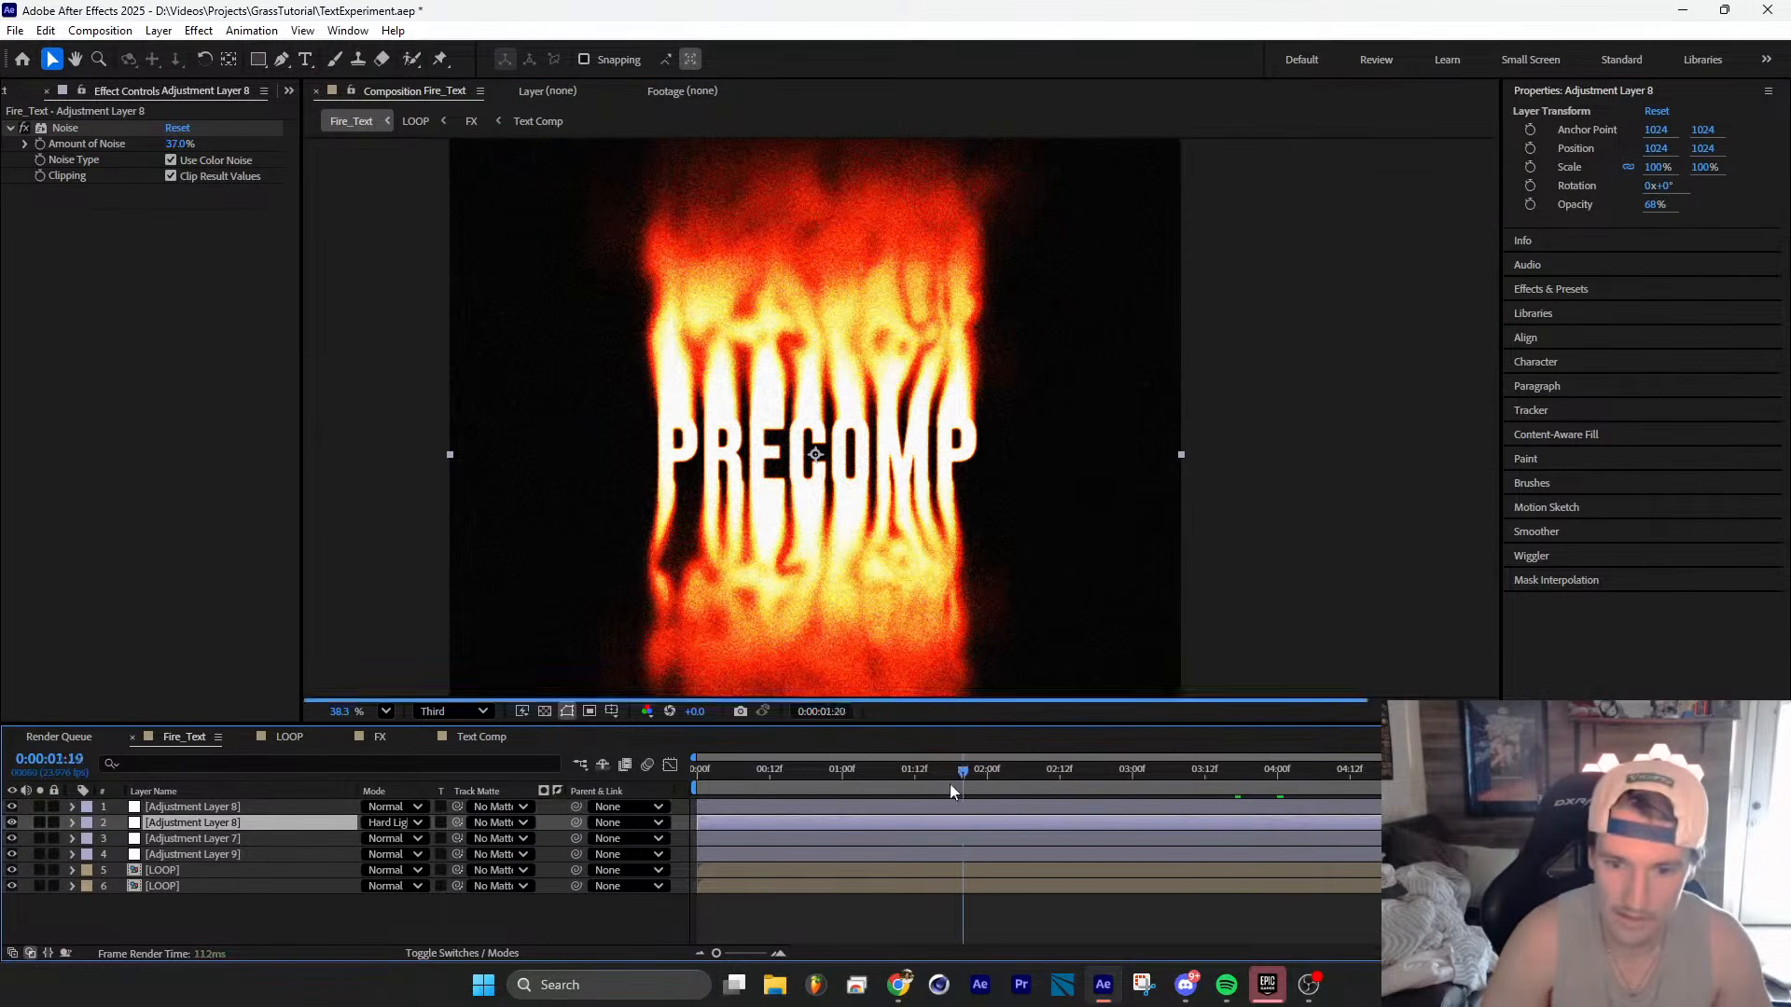
Step: Set the VC Color Vibrance color on Adjustment Layer 7 to bright blue 00BAFF and check the recolored flames
{"action": "left_click", "coordinate": [213, 856]}
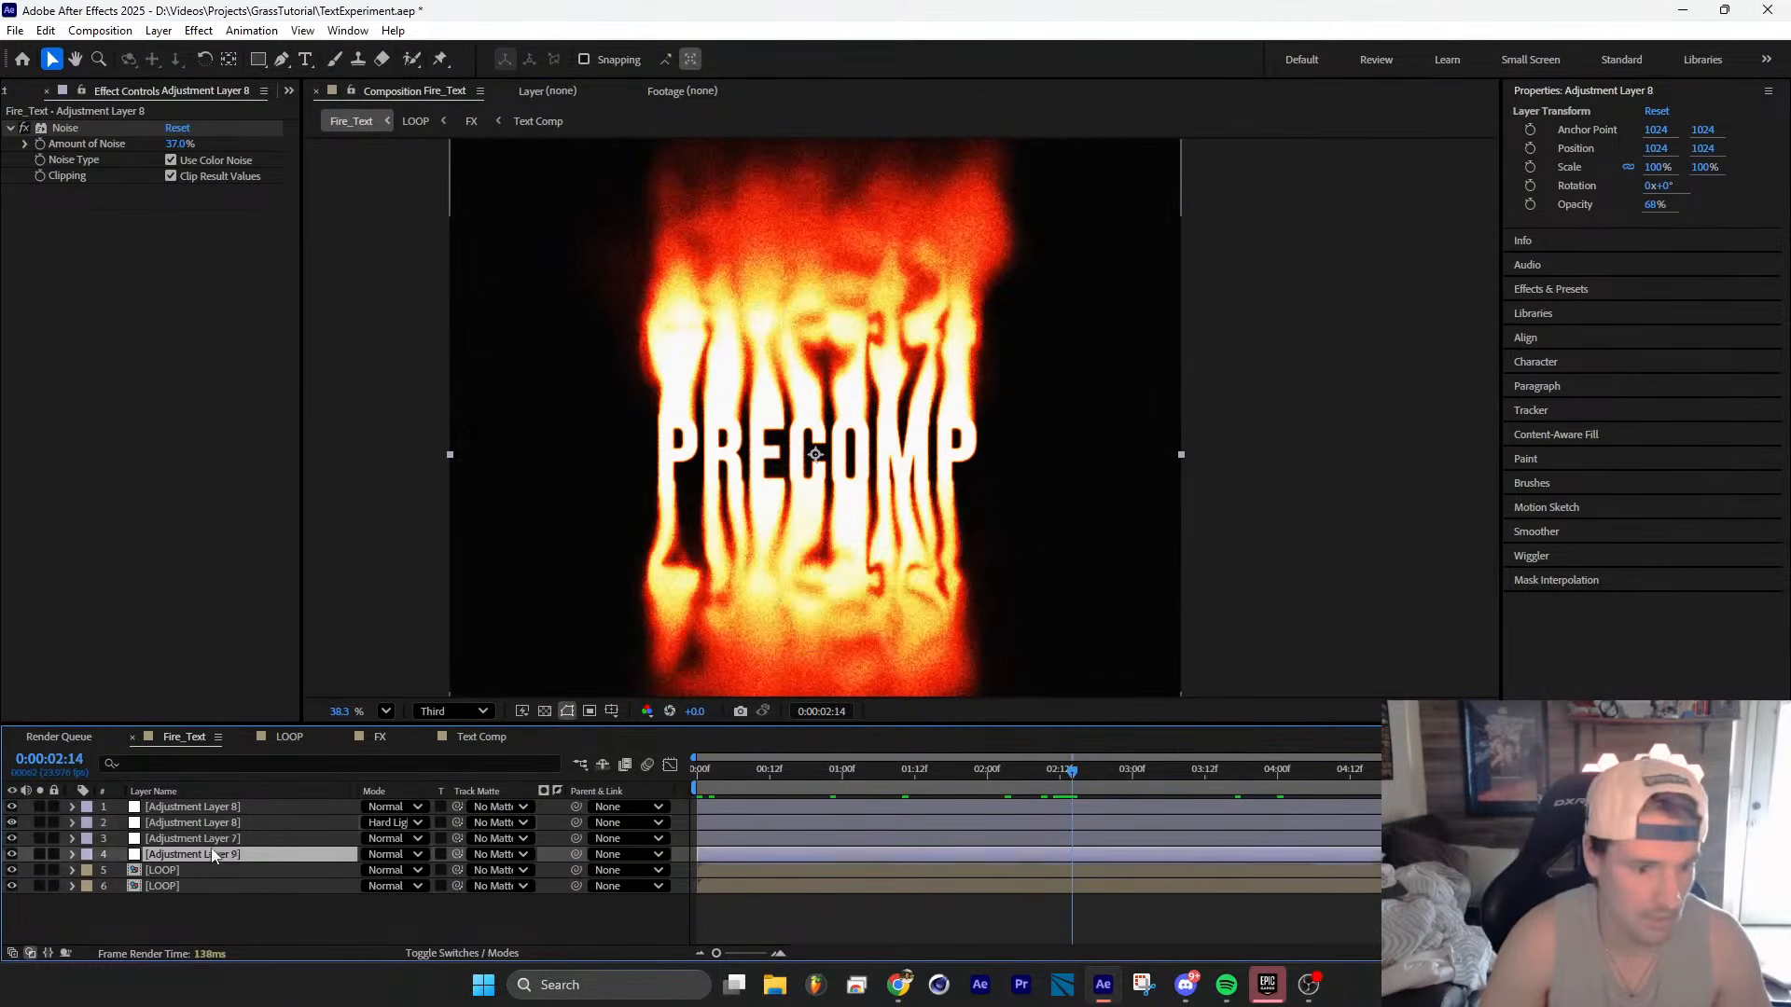
{"action": "left_click", "coordinate": [224, 839]}
{"action": "left_click", "coordinate": [175, 225]}
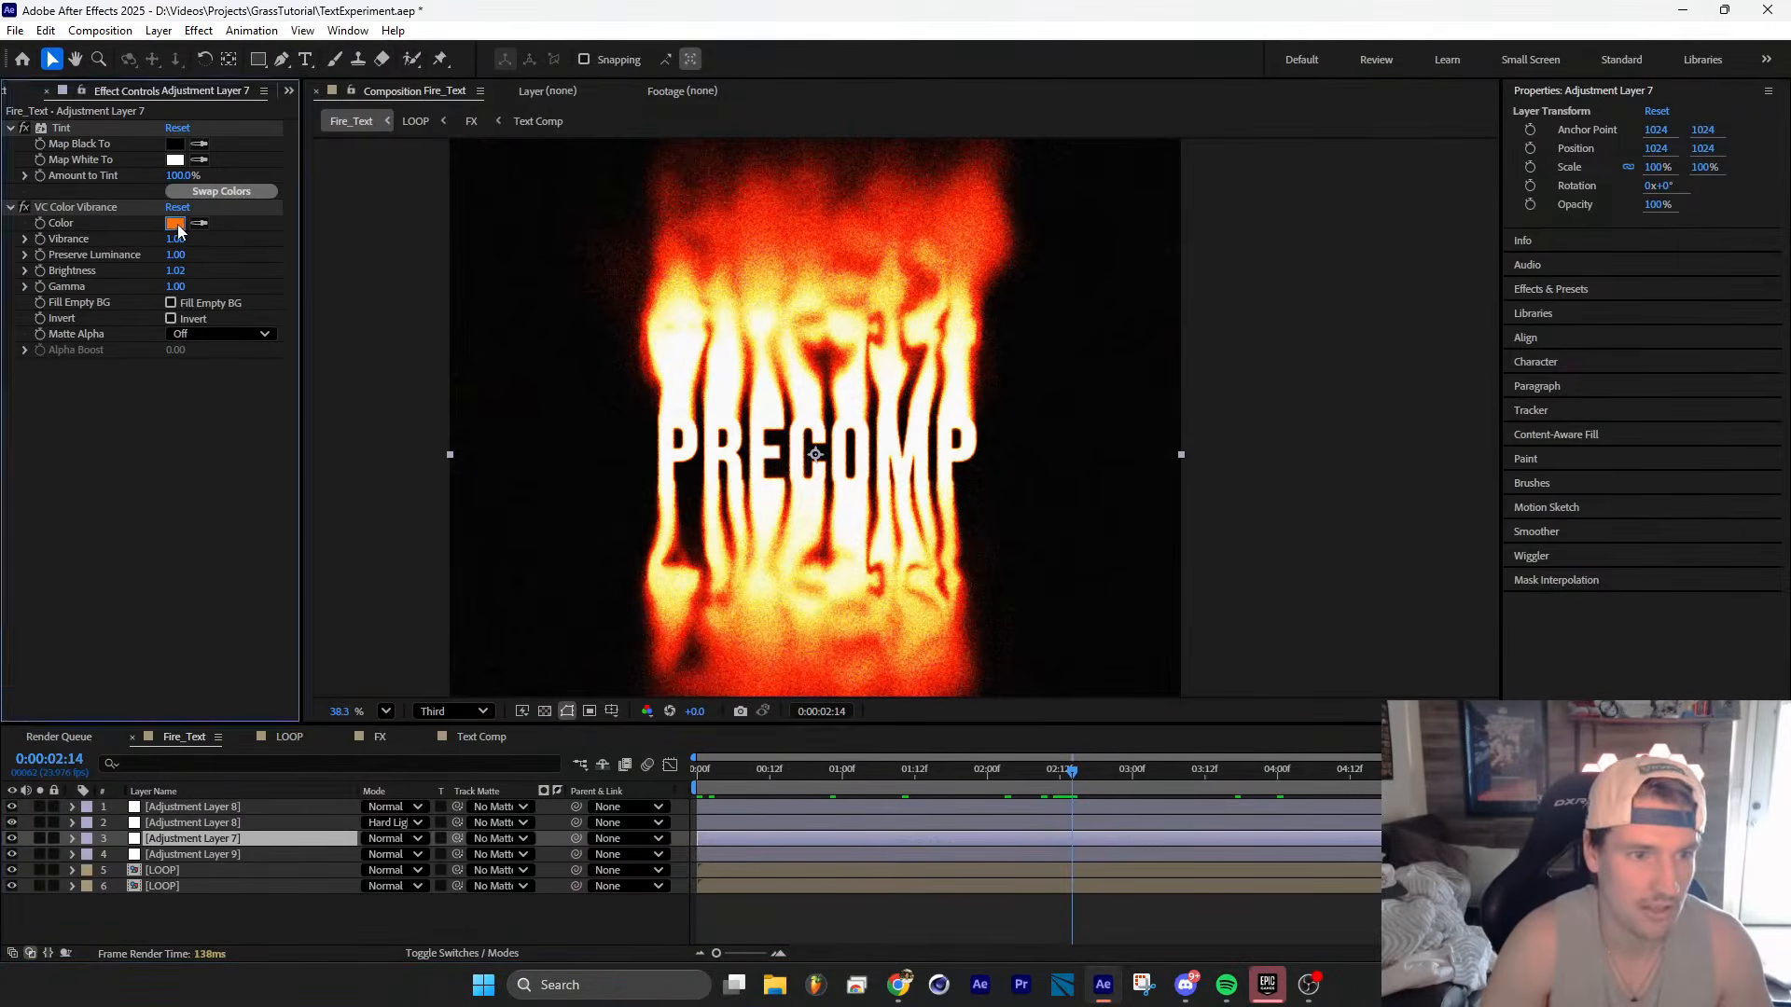
{"action": "left_click", "coordinate": [947, 486]}
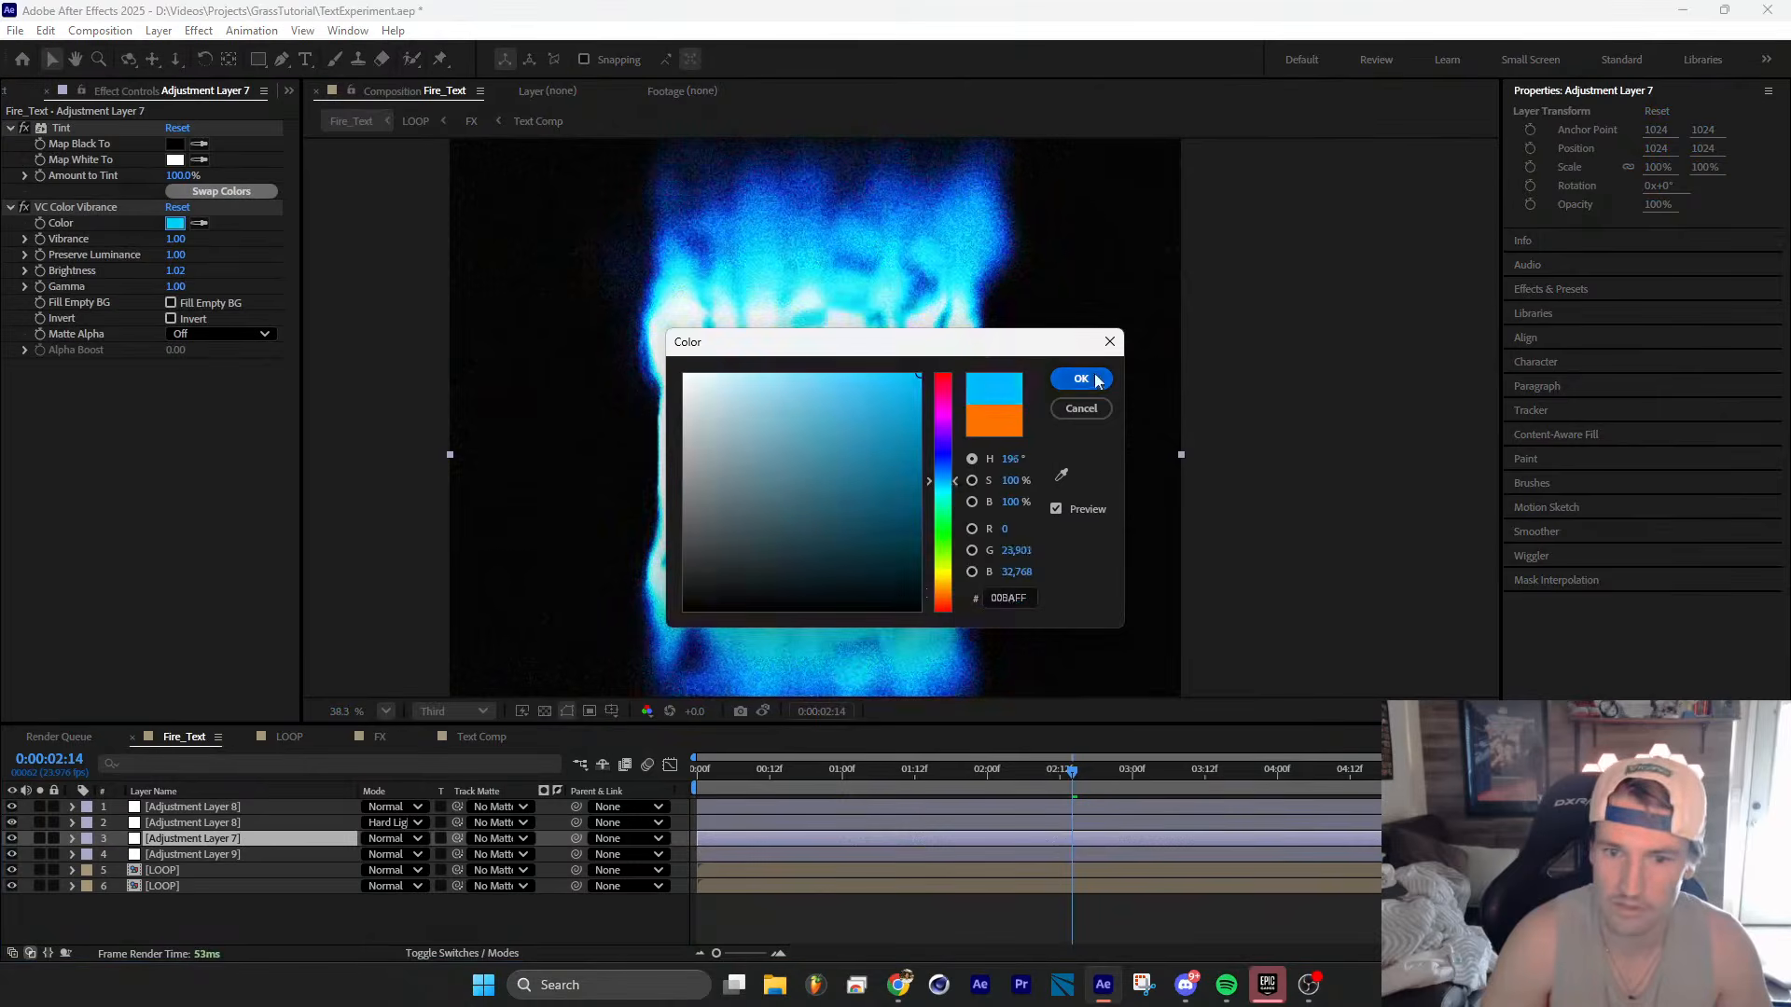
{"action": "left_click", "coordinate": [1081, 377]}
{"action": "scroll", "coordinate": [1047, 671], "scroll_direction": "down", "scroll_amount": 2}
{"action": "left_click_drag", "start_coordinate": [1082, 781], "coordinate": [1187, 780]}
Step: Replace the text in Text Comp with MAGIC and return to the Fire_Text composition
{"action": "left_click", "coordinate": [481, 736]}
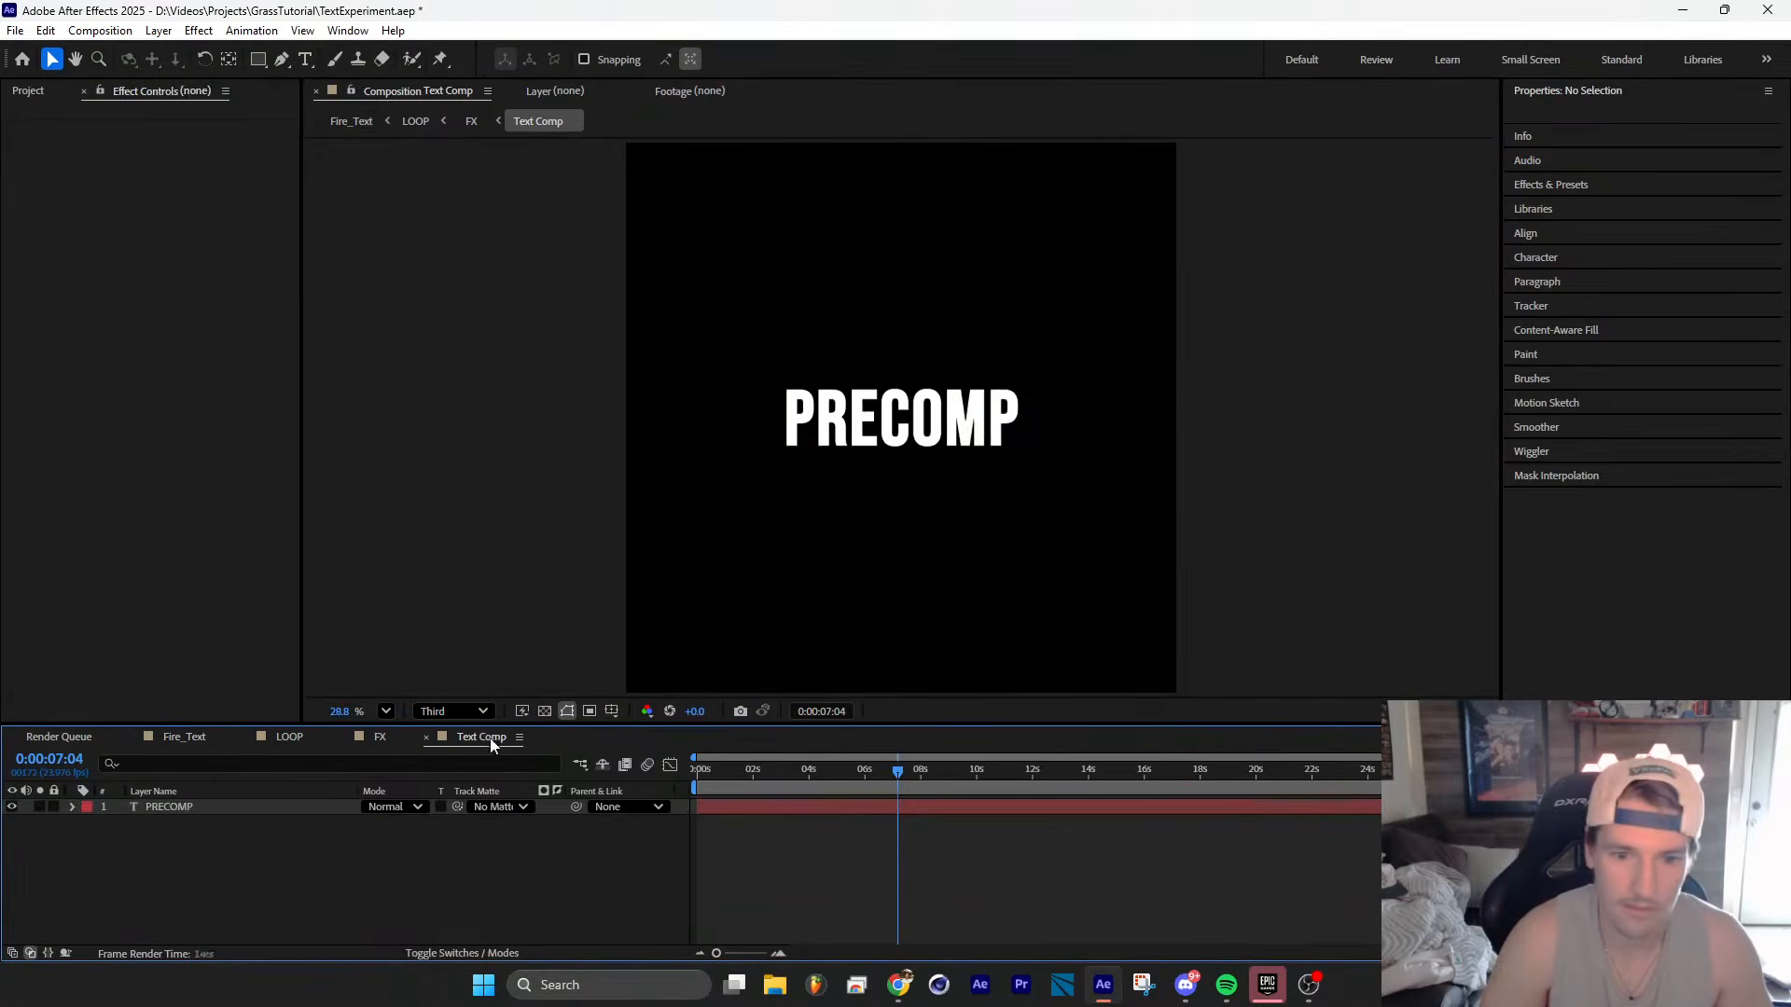
{"action": "double_click", "coordinate": [997, 420]}
{"action": "type", "text": "MAGIC"}
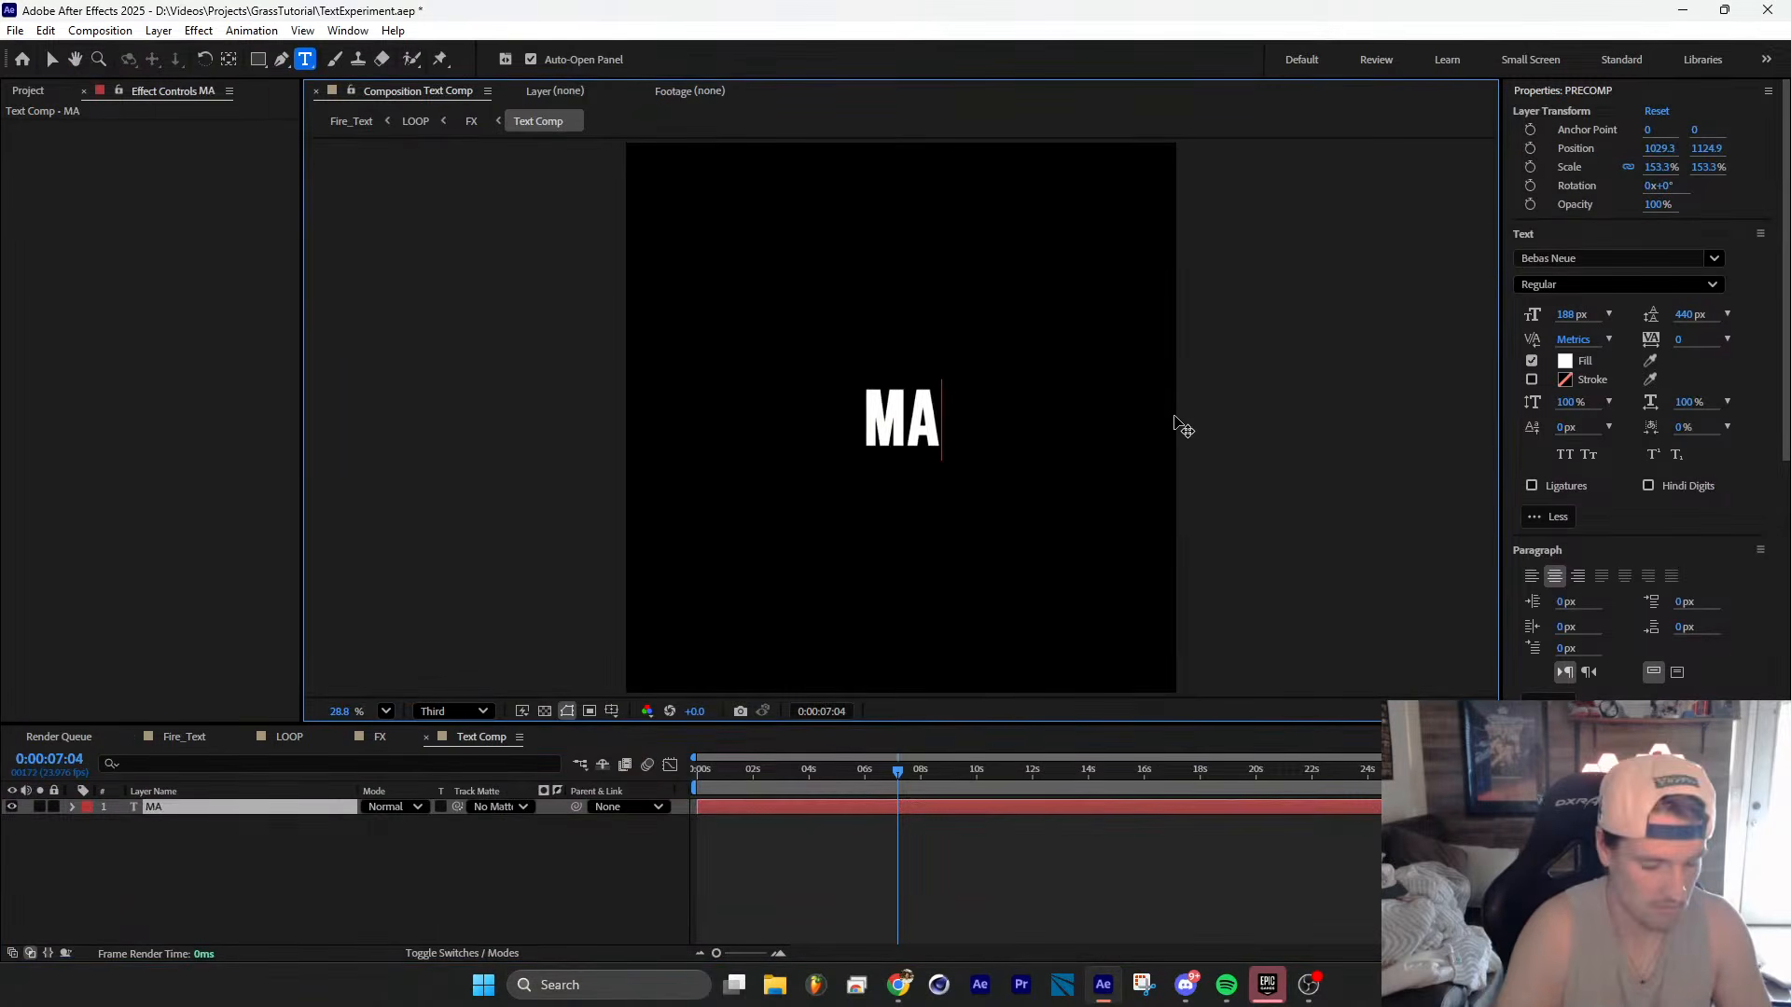
{"action": "left_click", "coordinate": [187, 737]}
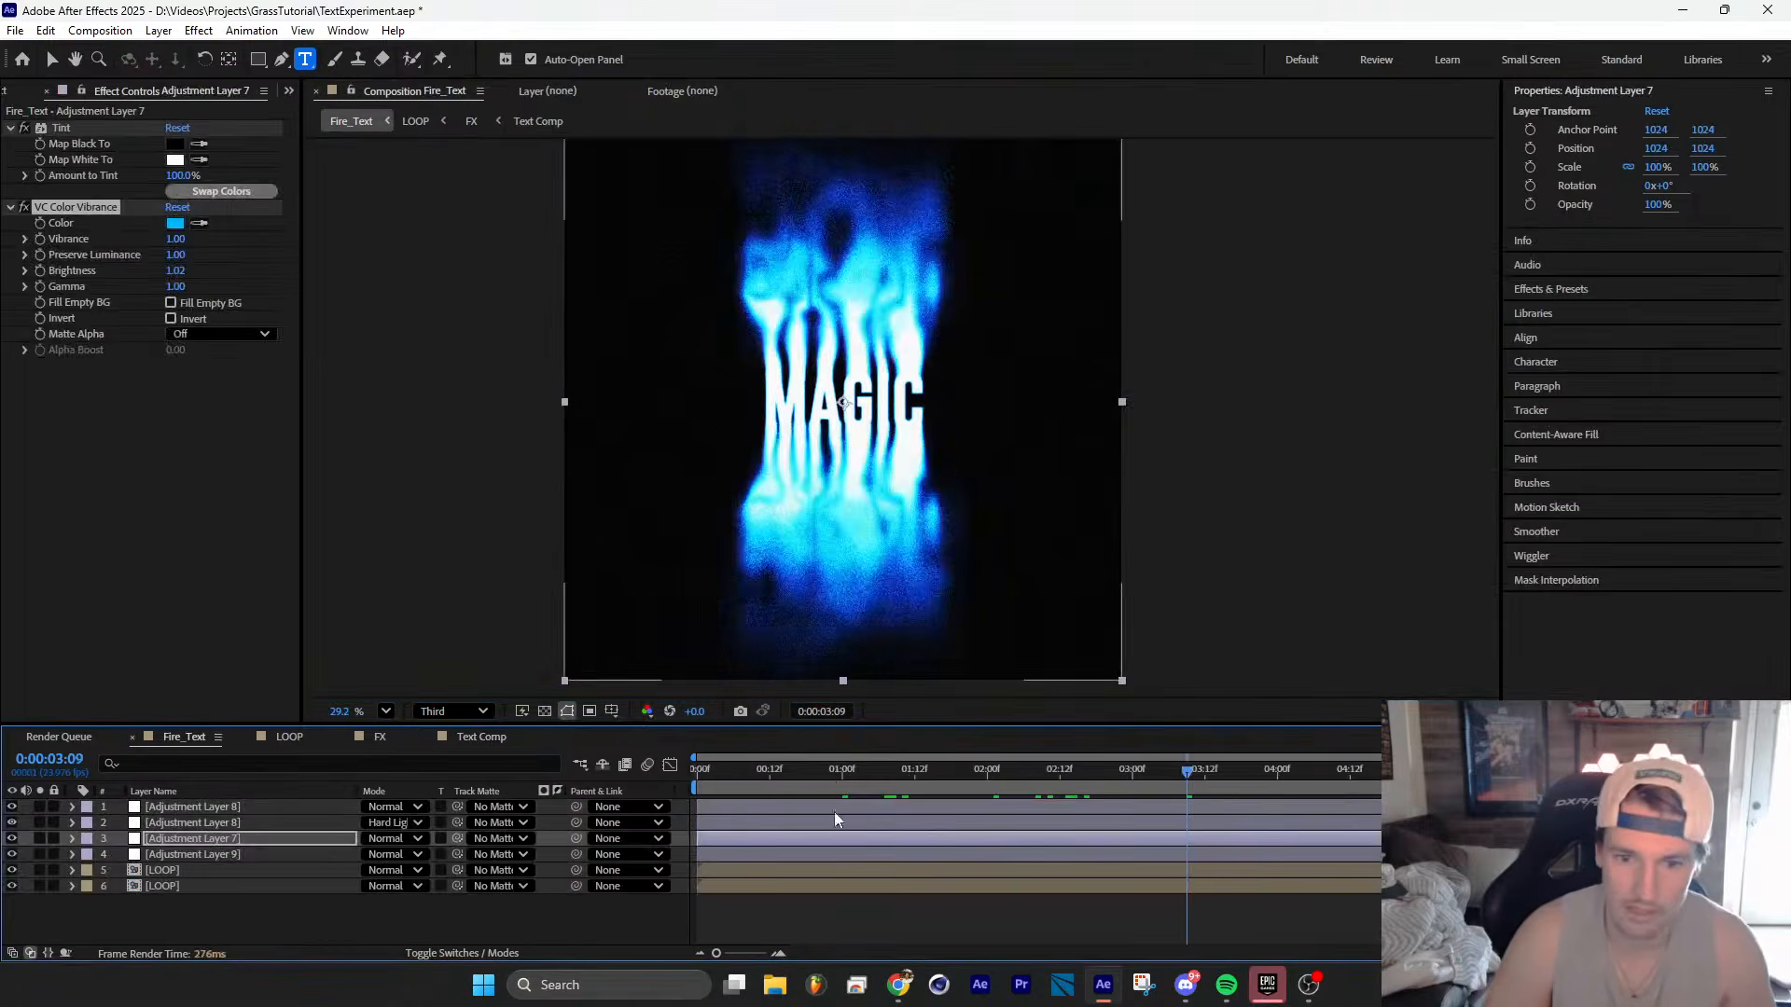
Step: Preview the blue MAGIC flame animation from the start of Fire_Text
{"action": "left_click", "coordinate": [700, 770]}
{"action": "key", "text": "space"}
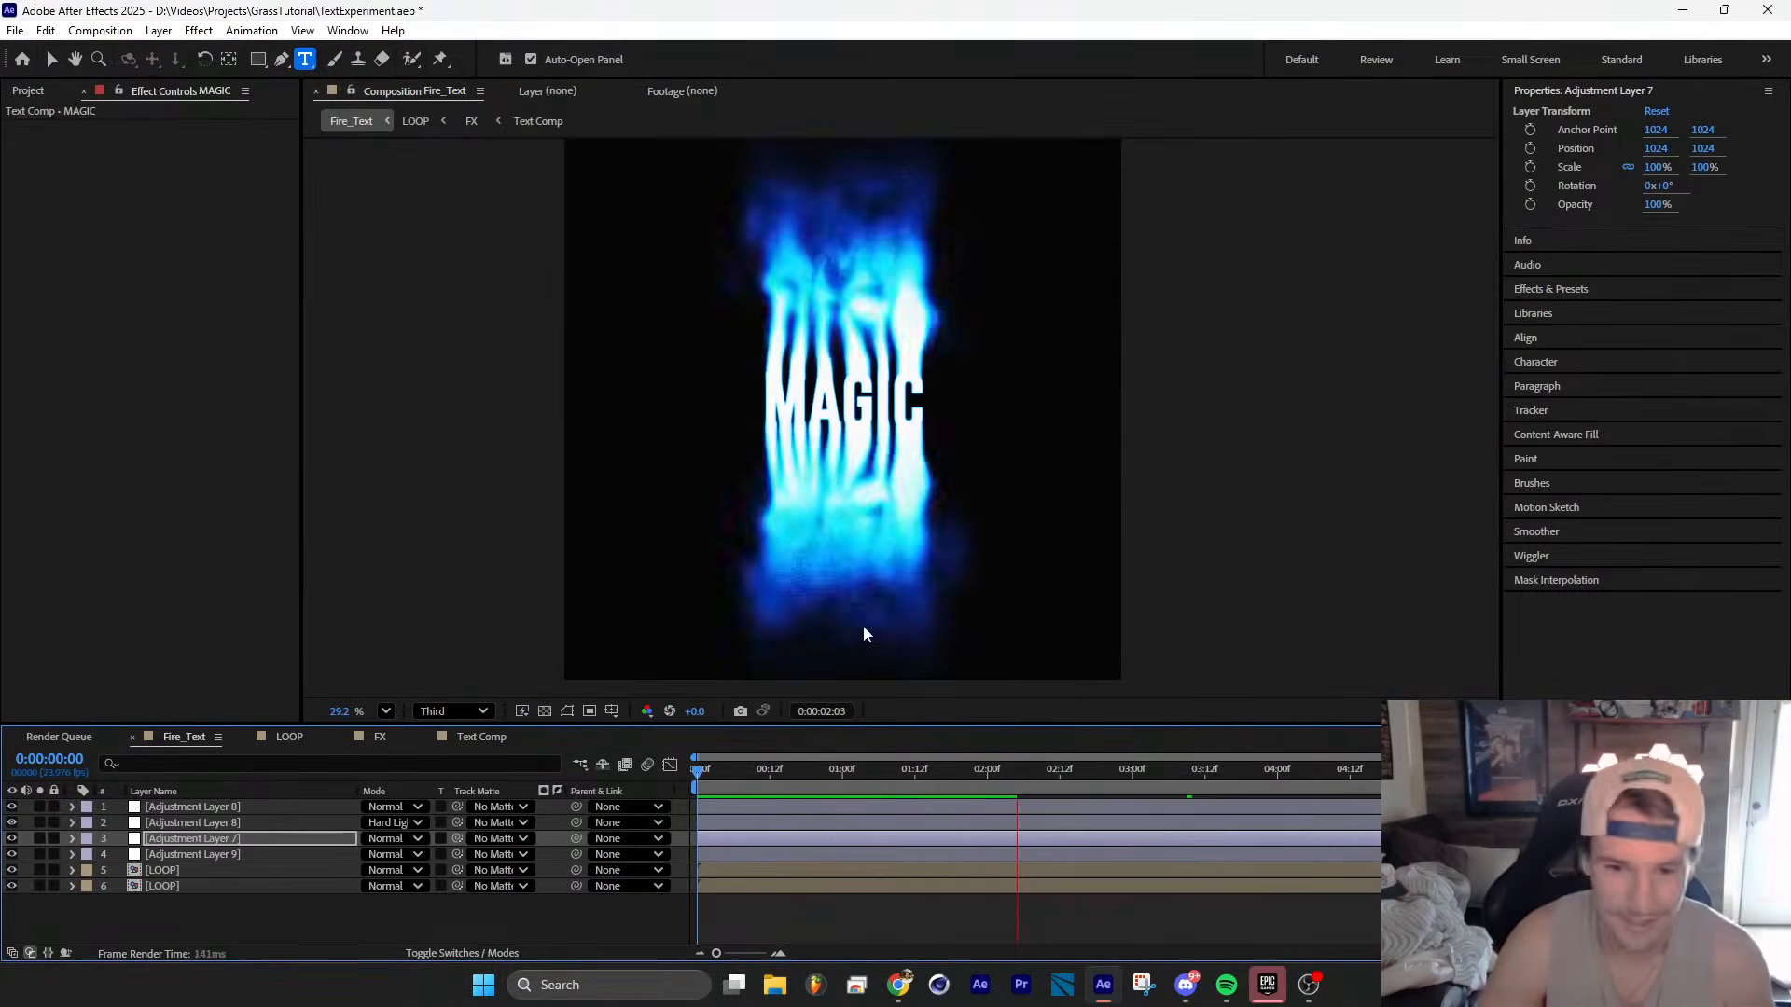
{"action": "key", "text": "space"}
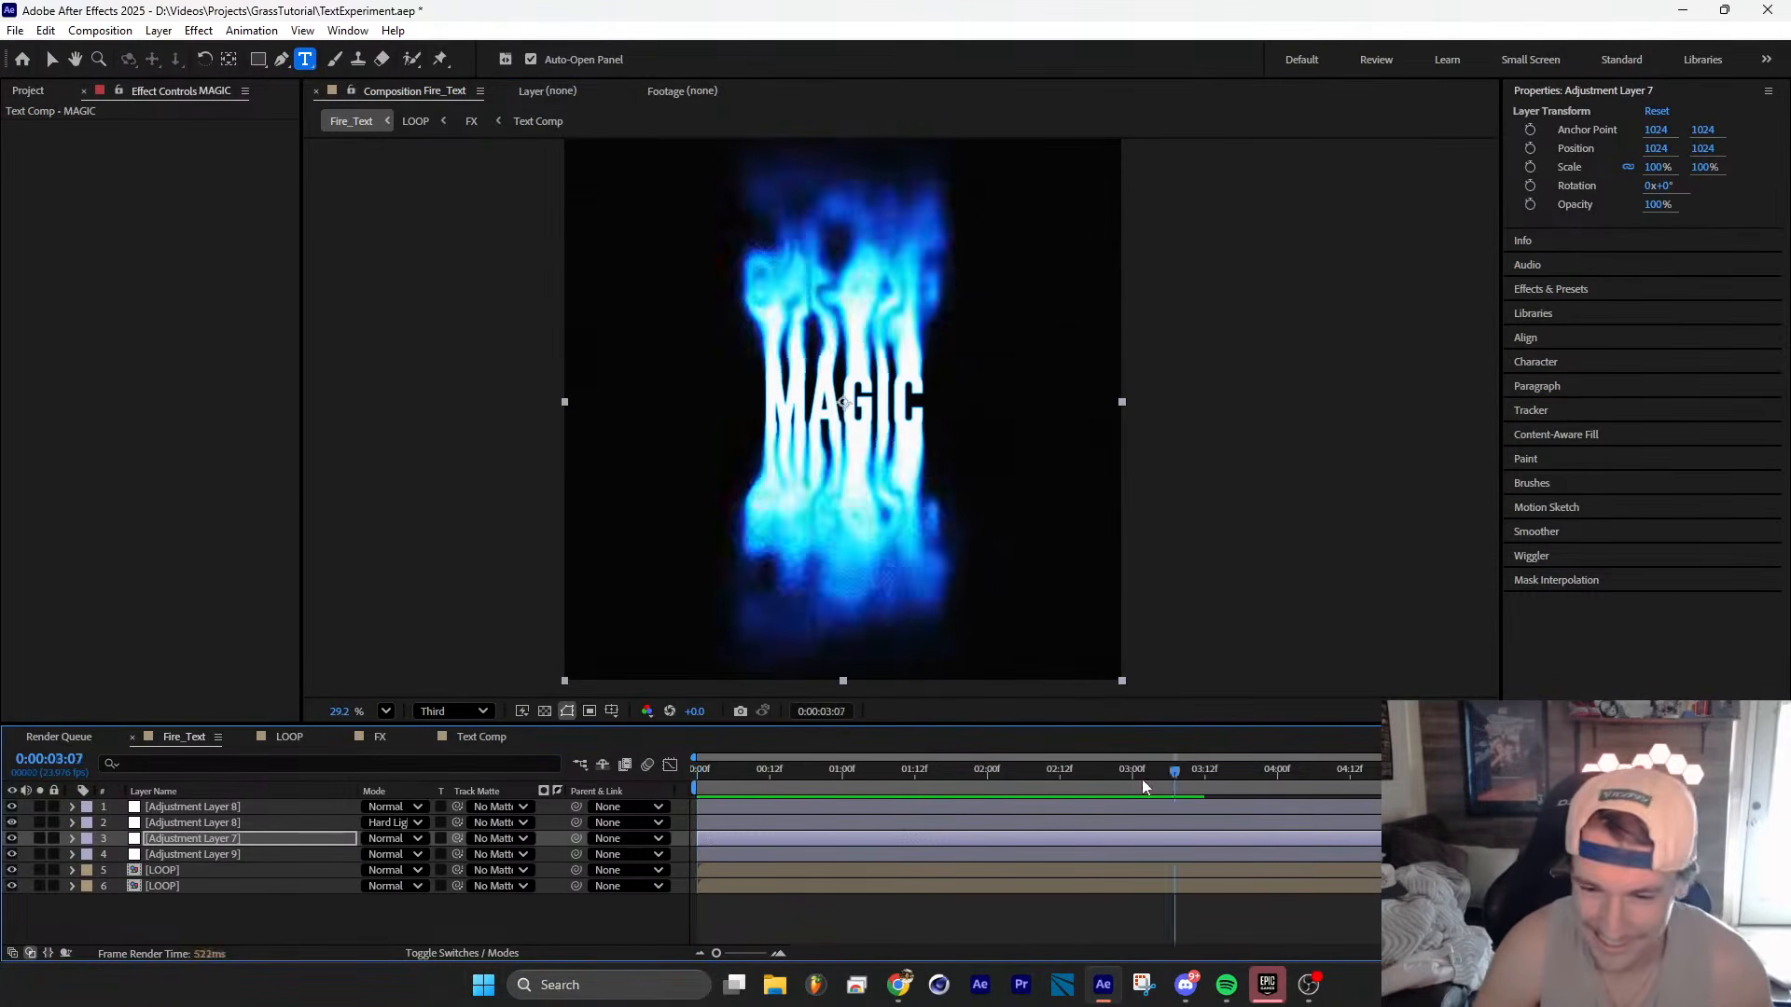
{"action": "key", "text": "space"}
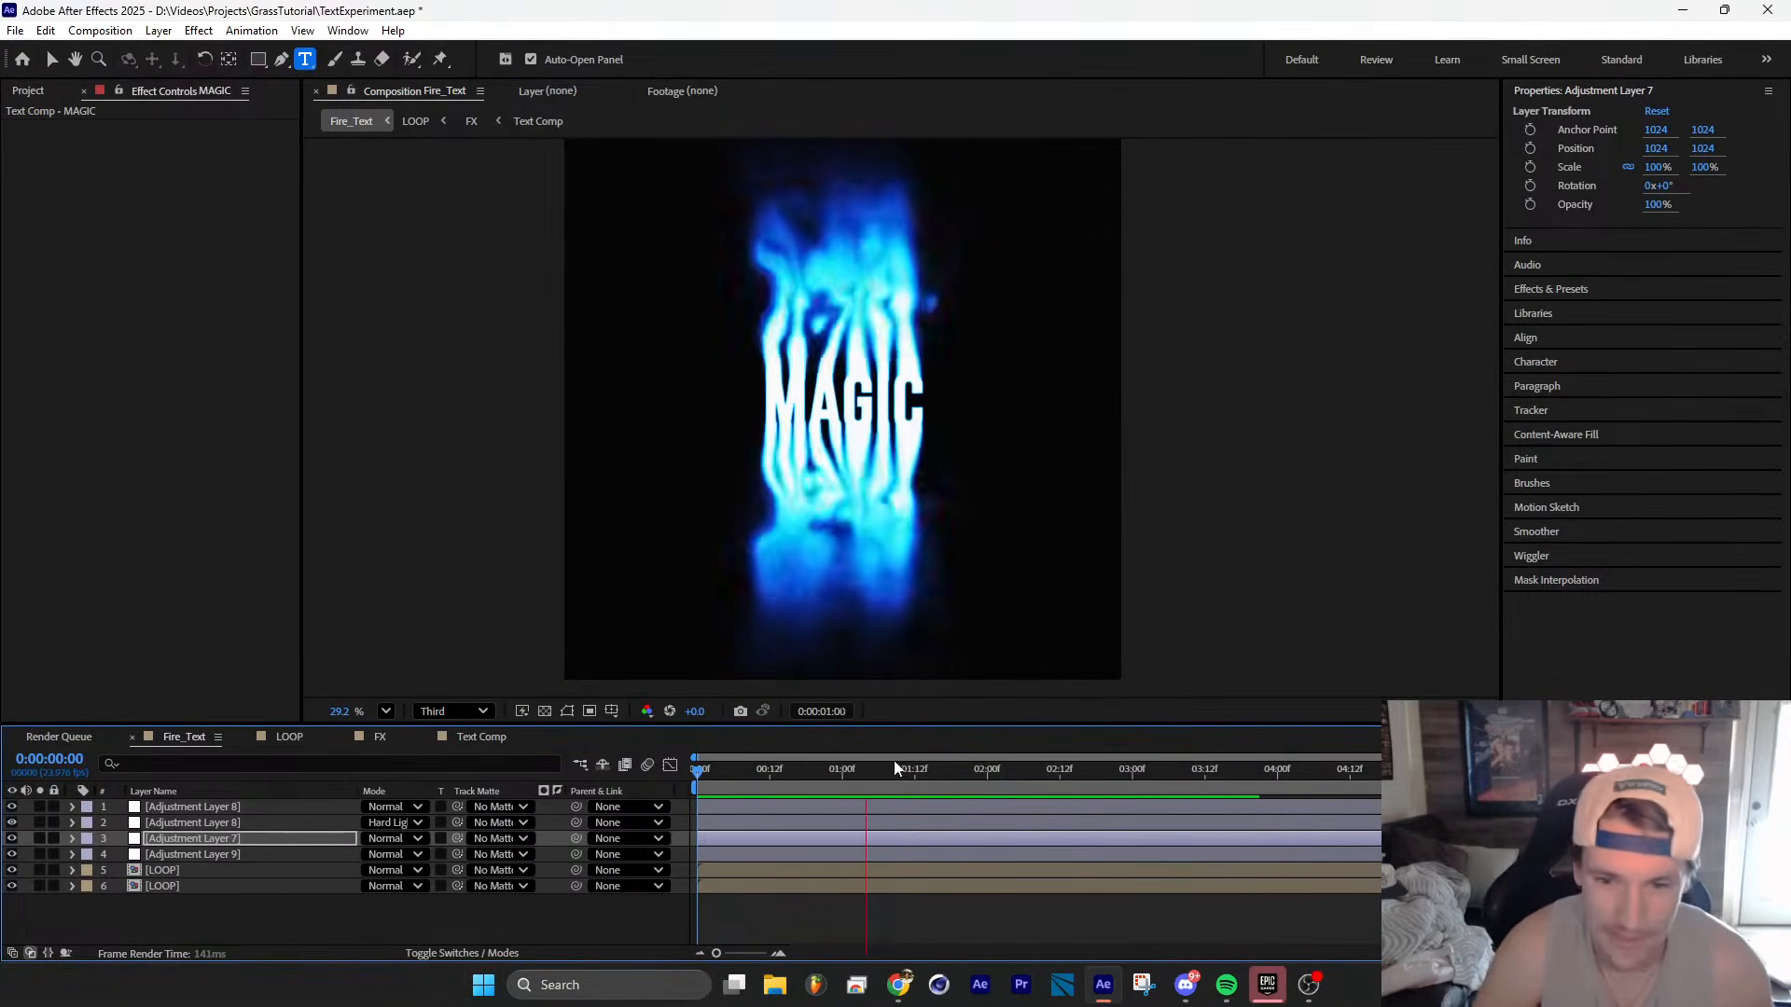
{"action": "key", "text": "space"}
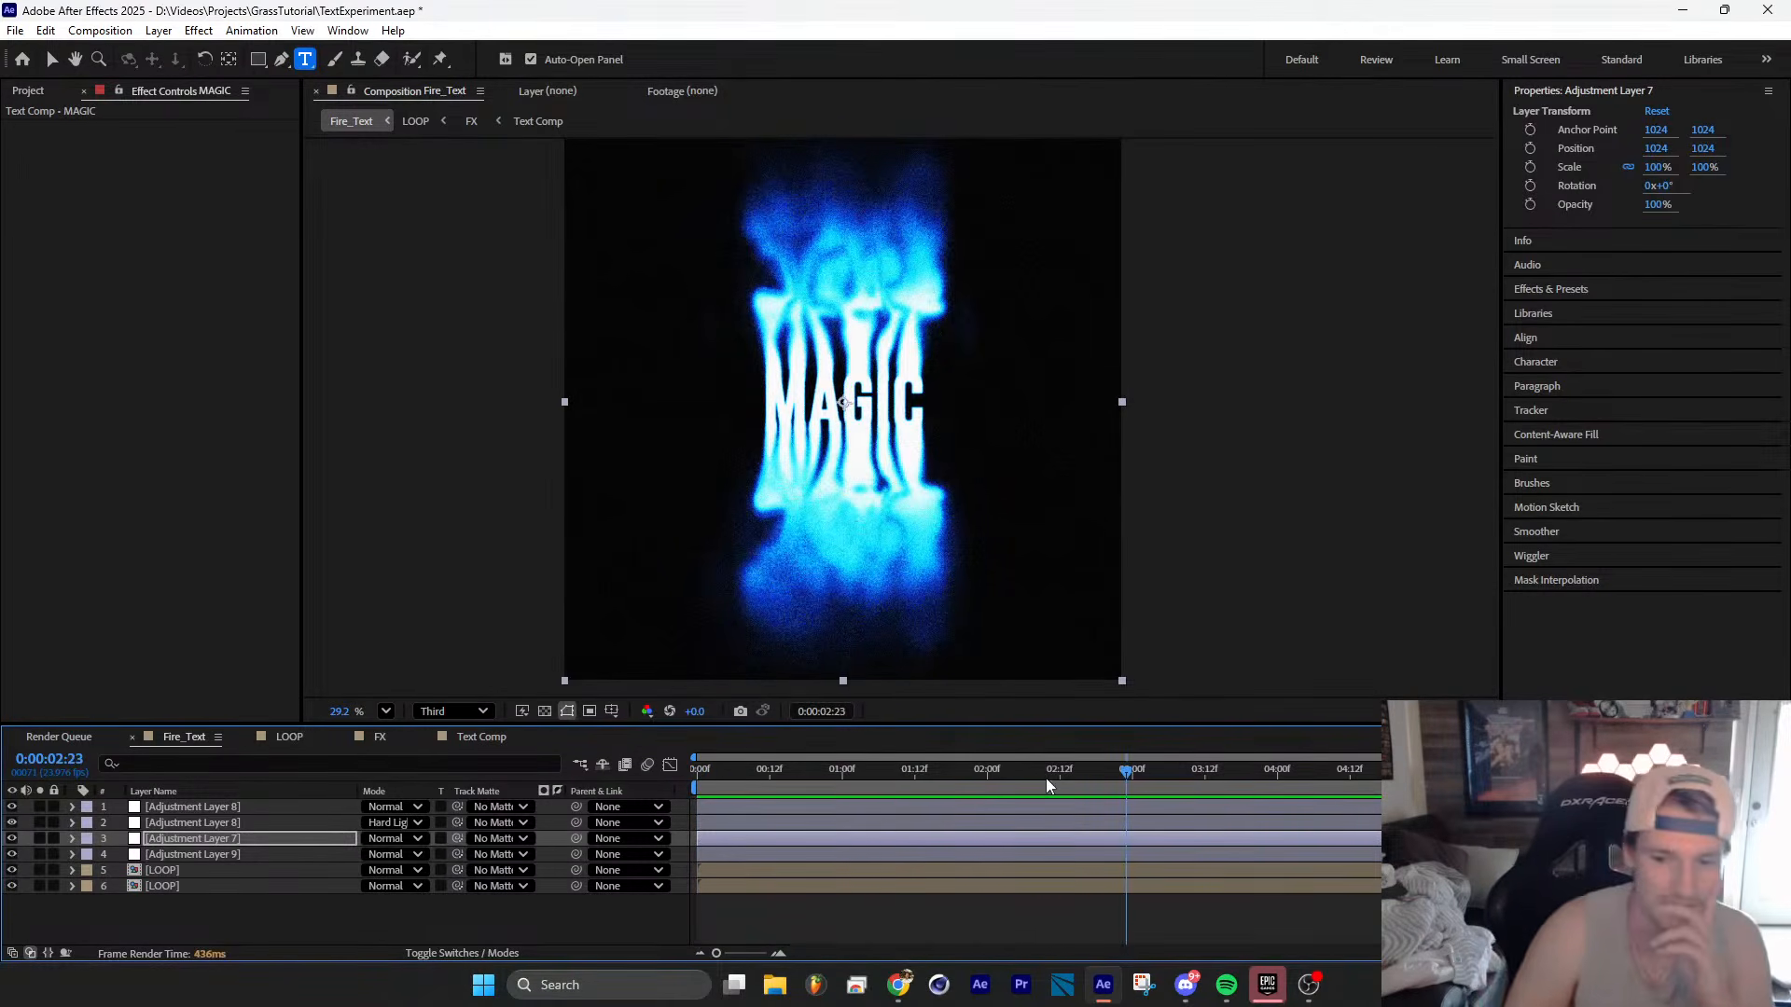
Step: Scrub the Fire_Text composition to about 0:00:03:10 and back to 0:00:00:00 to examine the flames
{"action": "left_click_drag", "start_coordinate": [1045, 781], "coordinate": [1187, 776]}
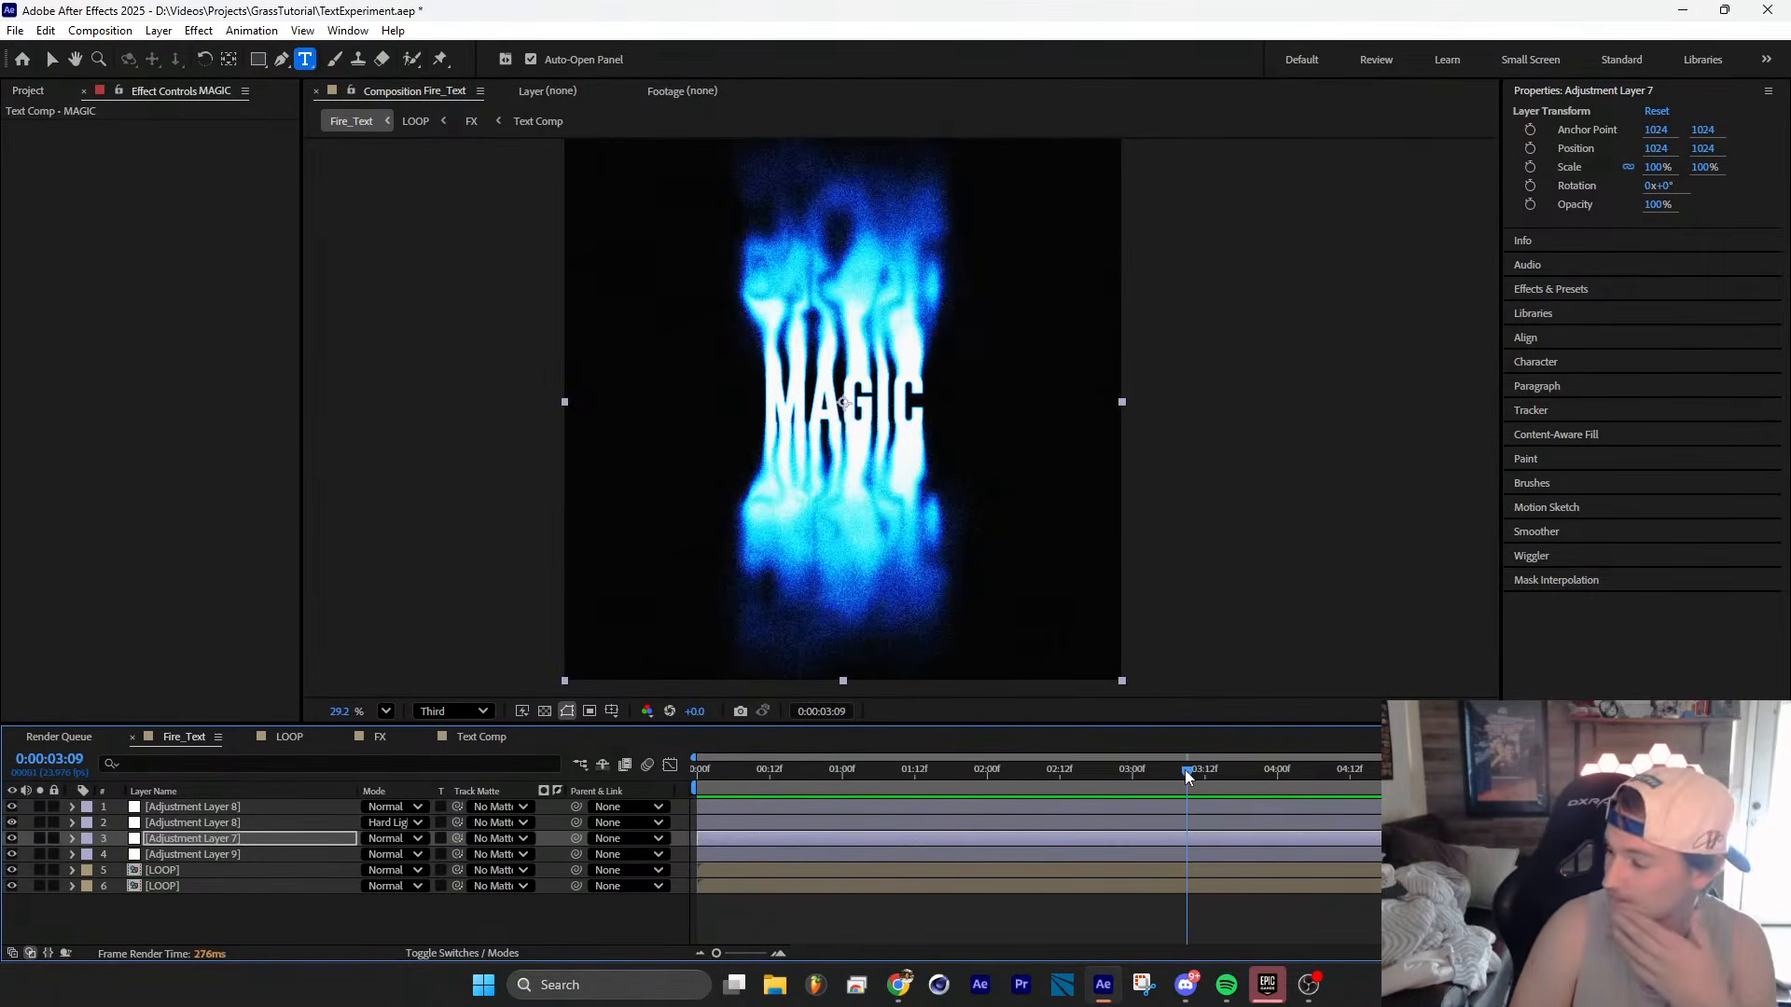
{"action": "left_click_drag", "start_coordinate": [1189, 776], "coordinate": [1193, 776]}
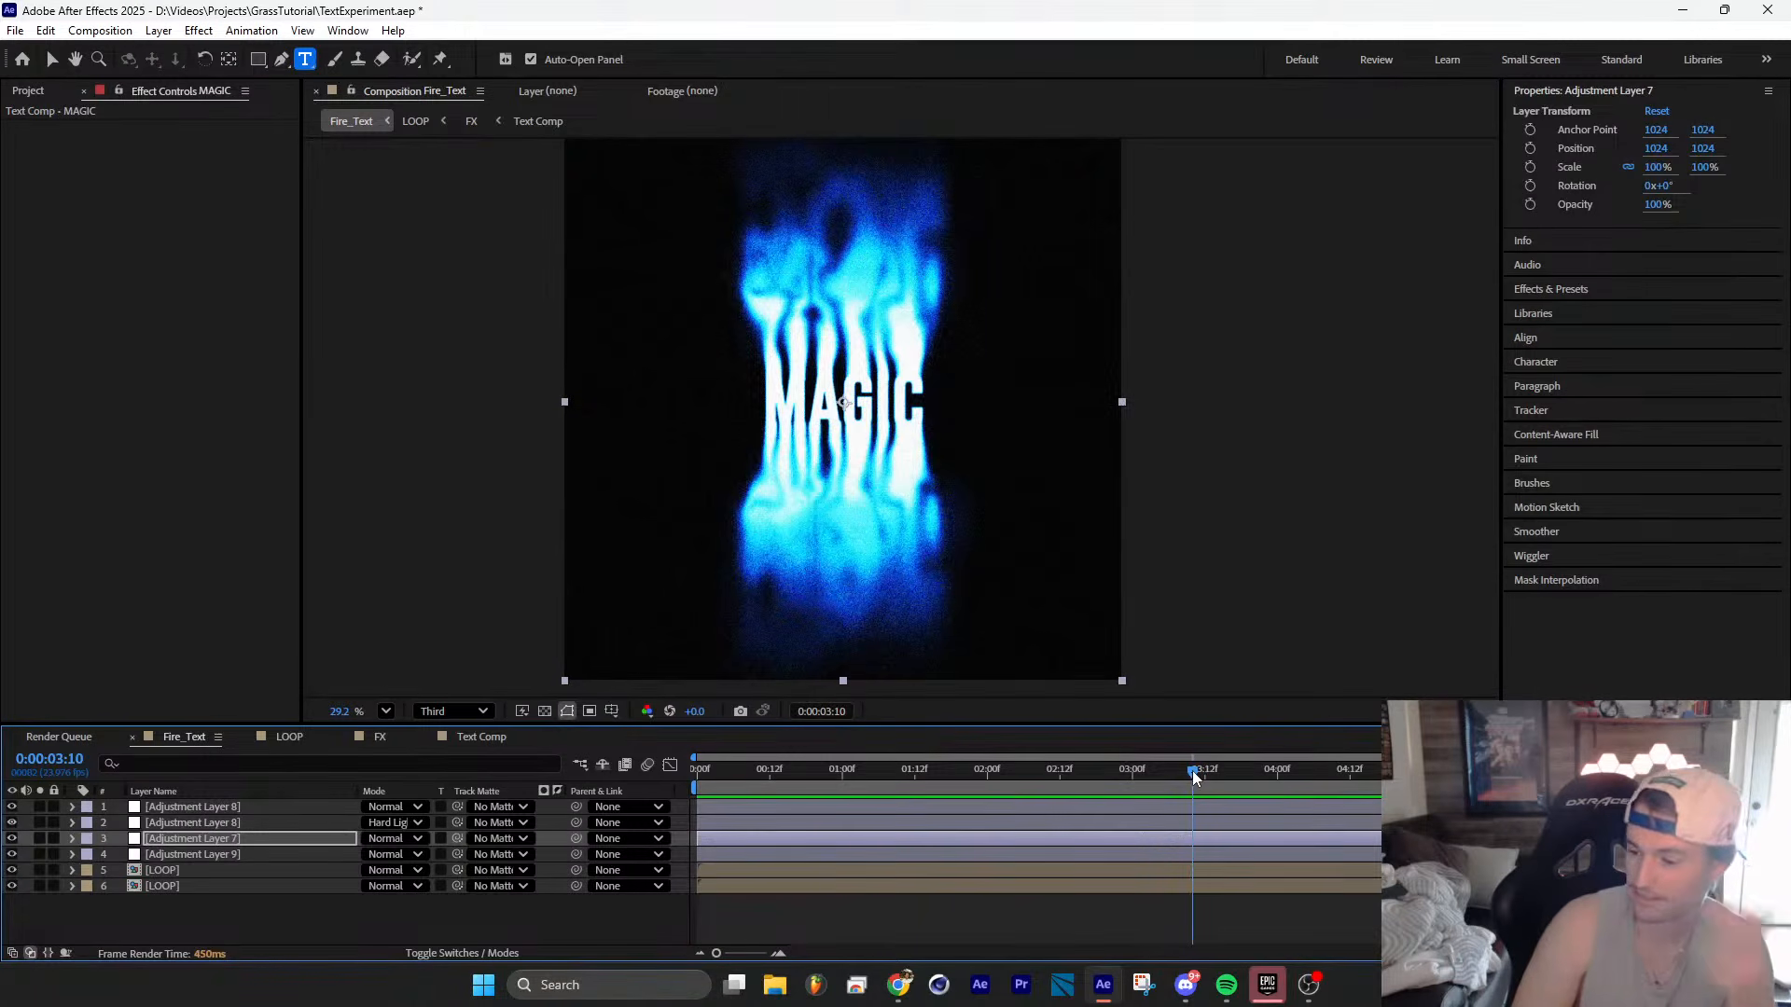
{"action": "left_click_drag", "start_coordinate": [1194, 777], "coordinate": [692, 834]}
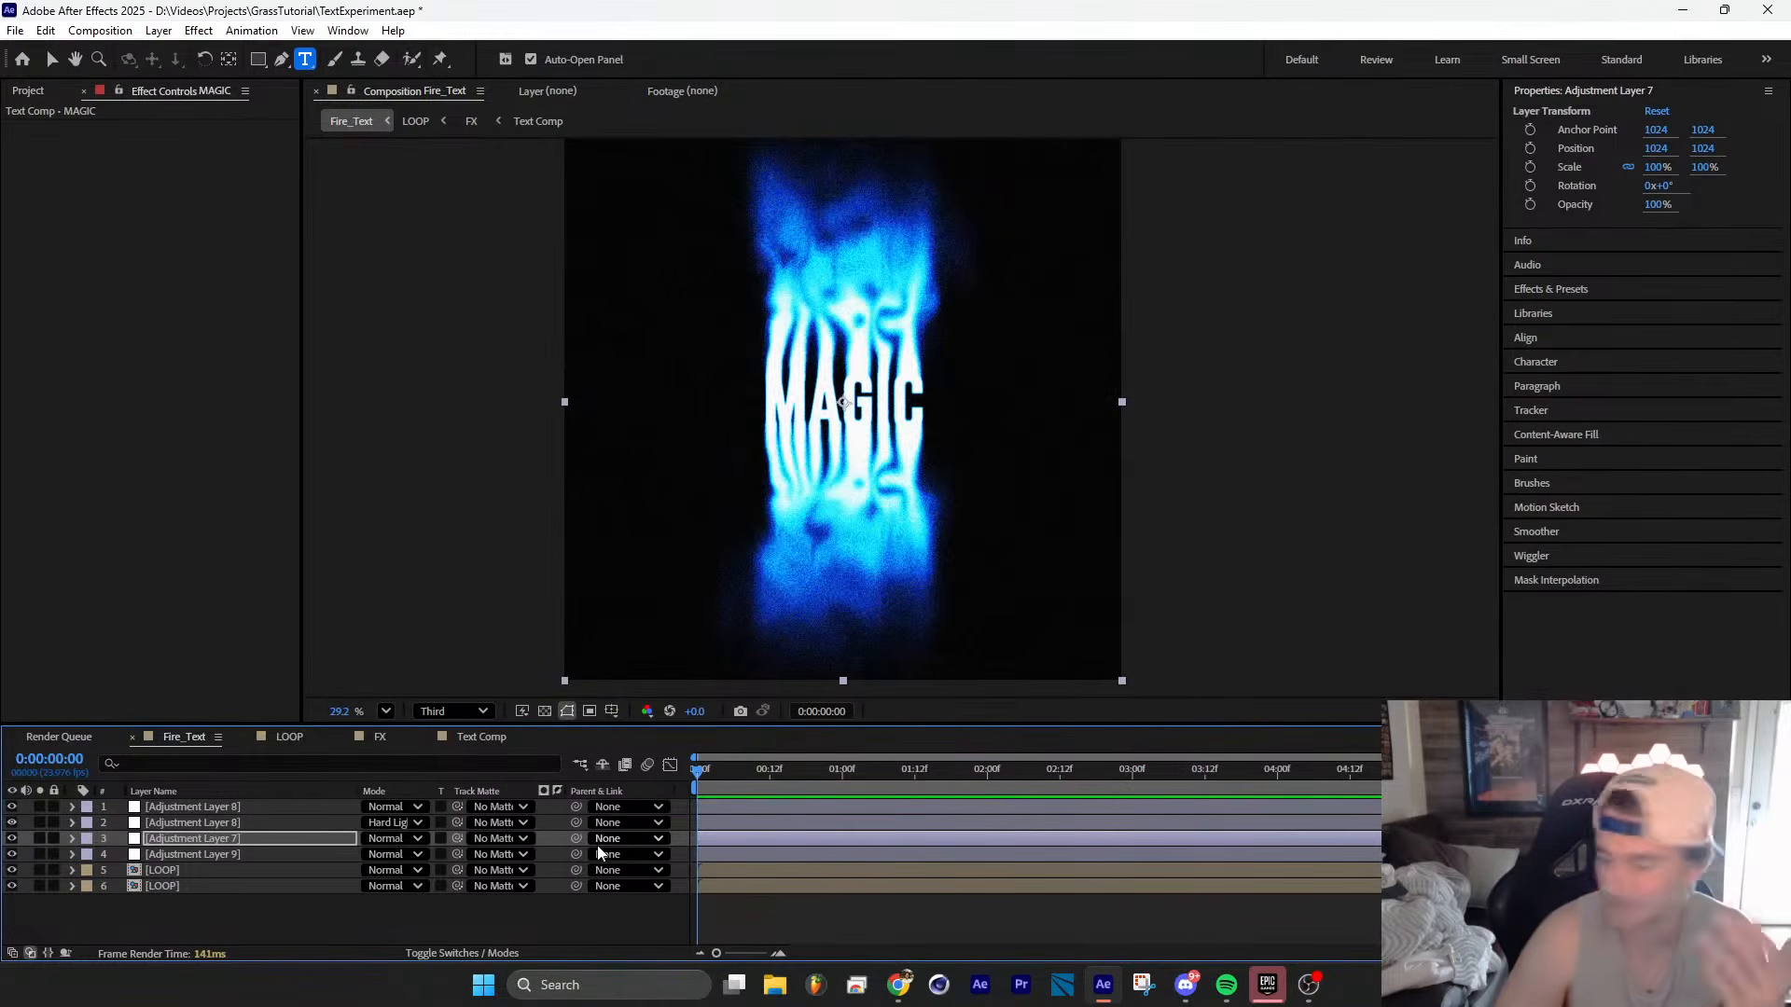
Step: Switch to Chrome to show the creator's Instagram profile
{"action": "left_click", "coordinate": [903, 994]}
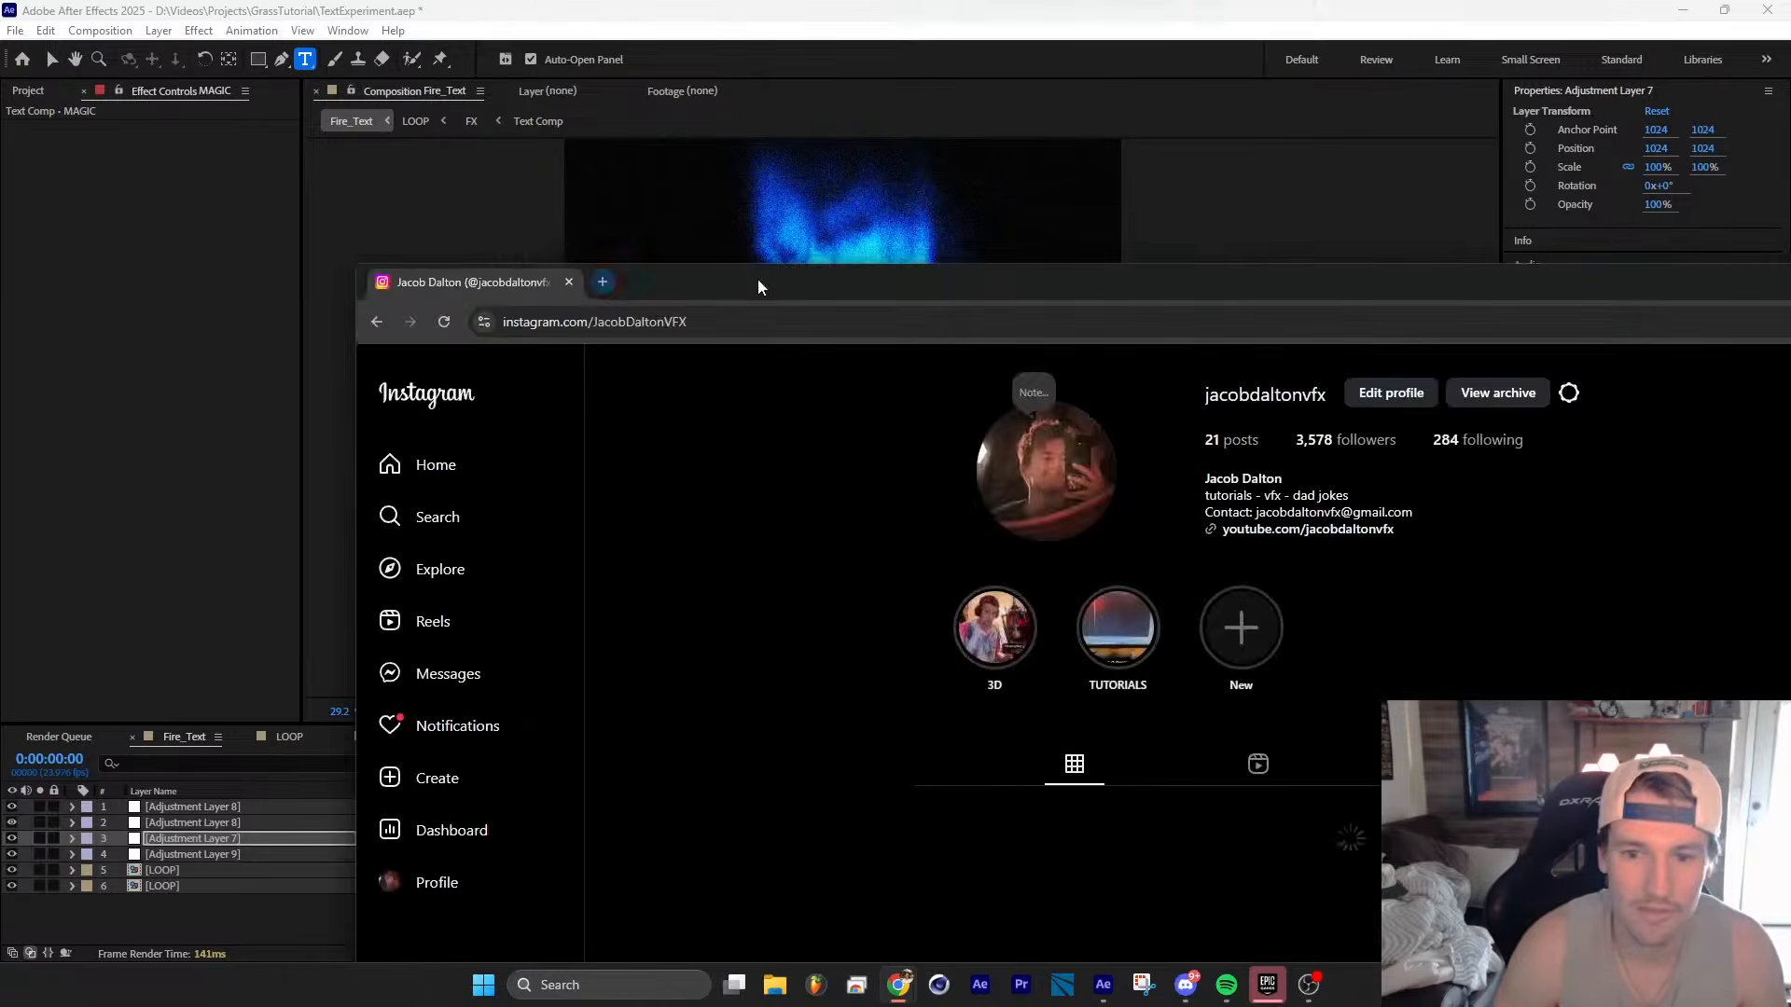
Step: Maximize the browser window and look through the Instagram profile, the Explore page and the home feed
{"action": "double_click", "coordinate": [759, 280]}
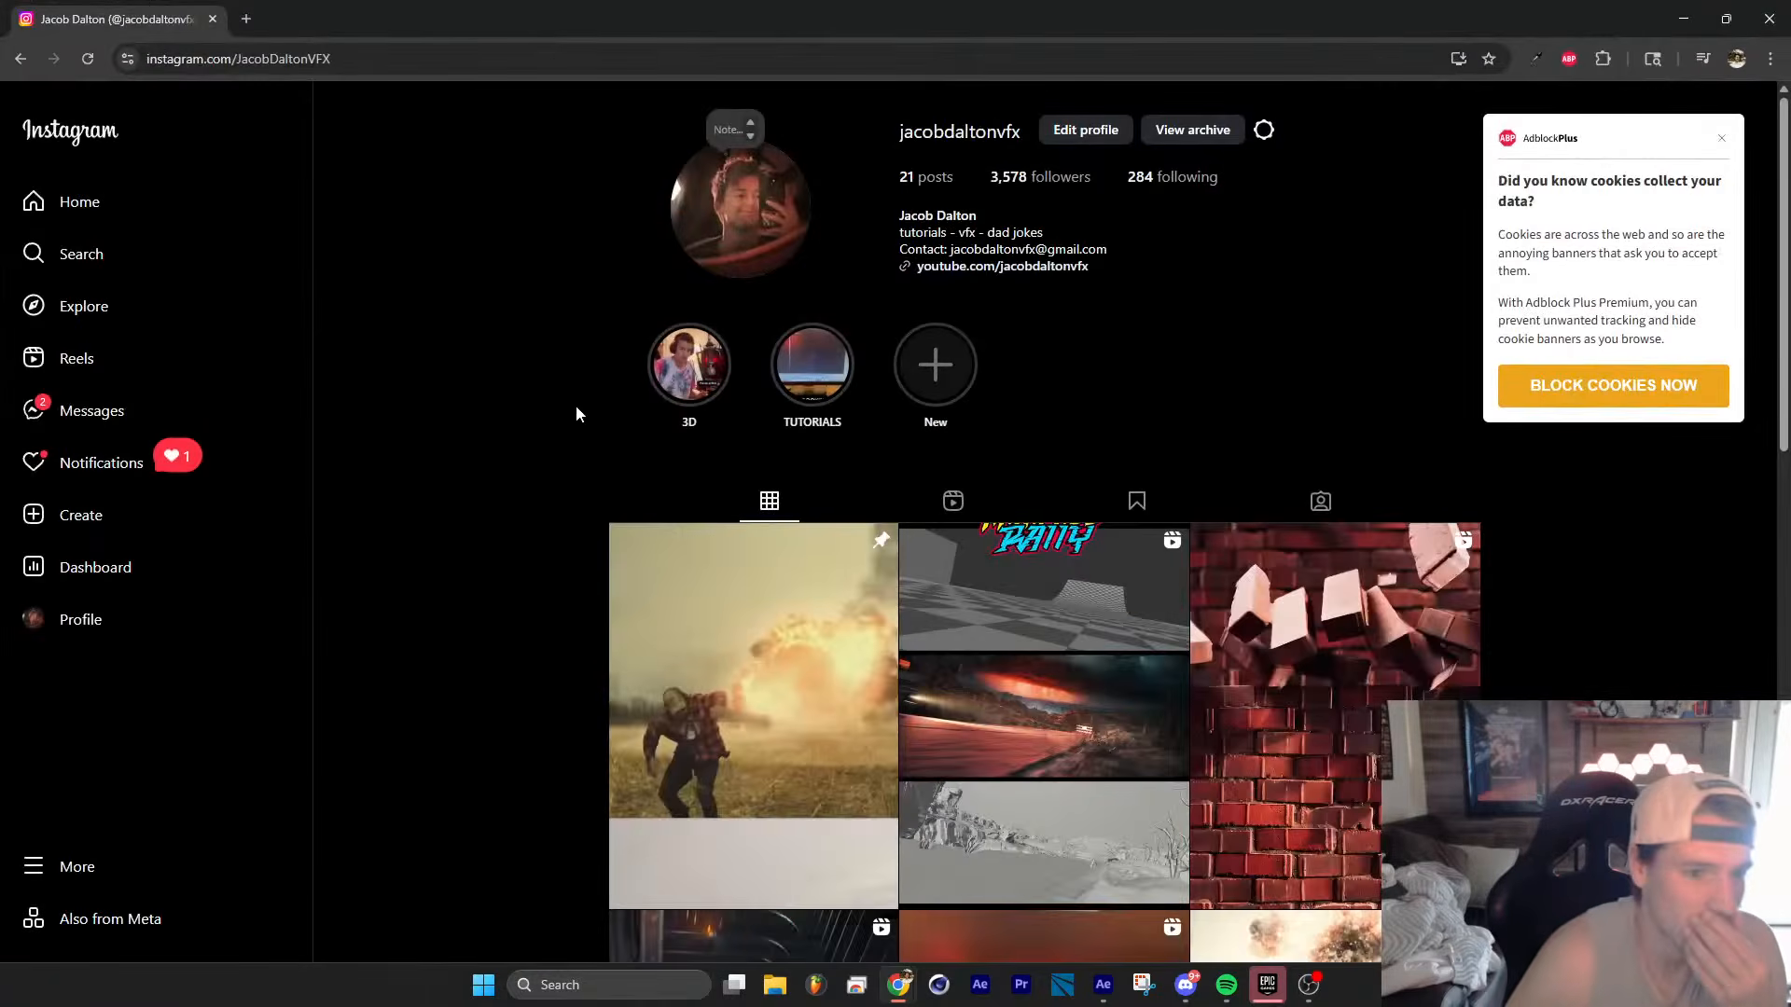
{"action": "scroll", "coordinate": [1119, 653], "scroll_direction": "down", "scroll_amount": 2}
{"action": "scroll", "coordinate": [1044, 597], "scroll_direction": "up", "scroll_amount": 2}
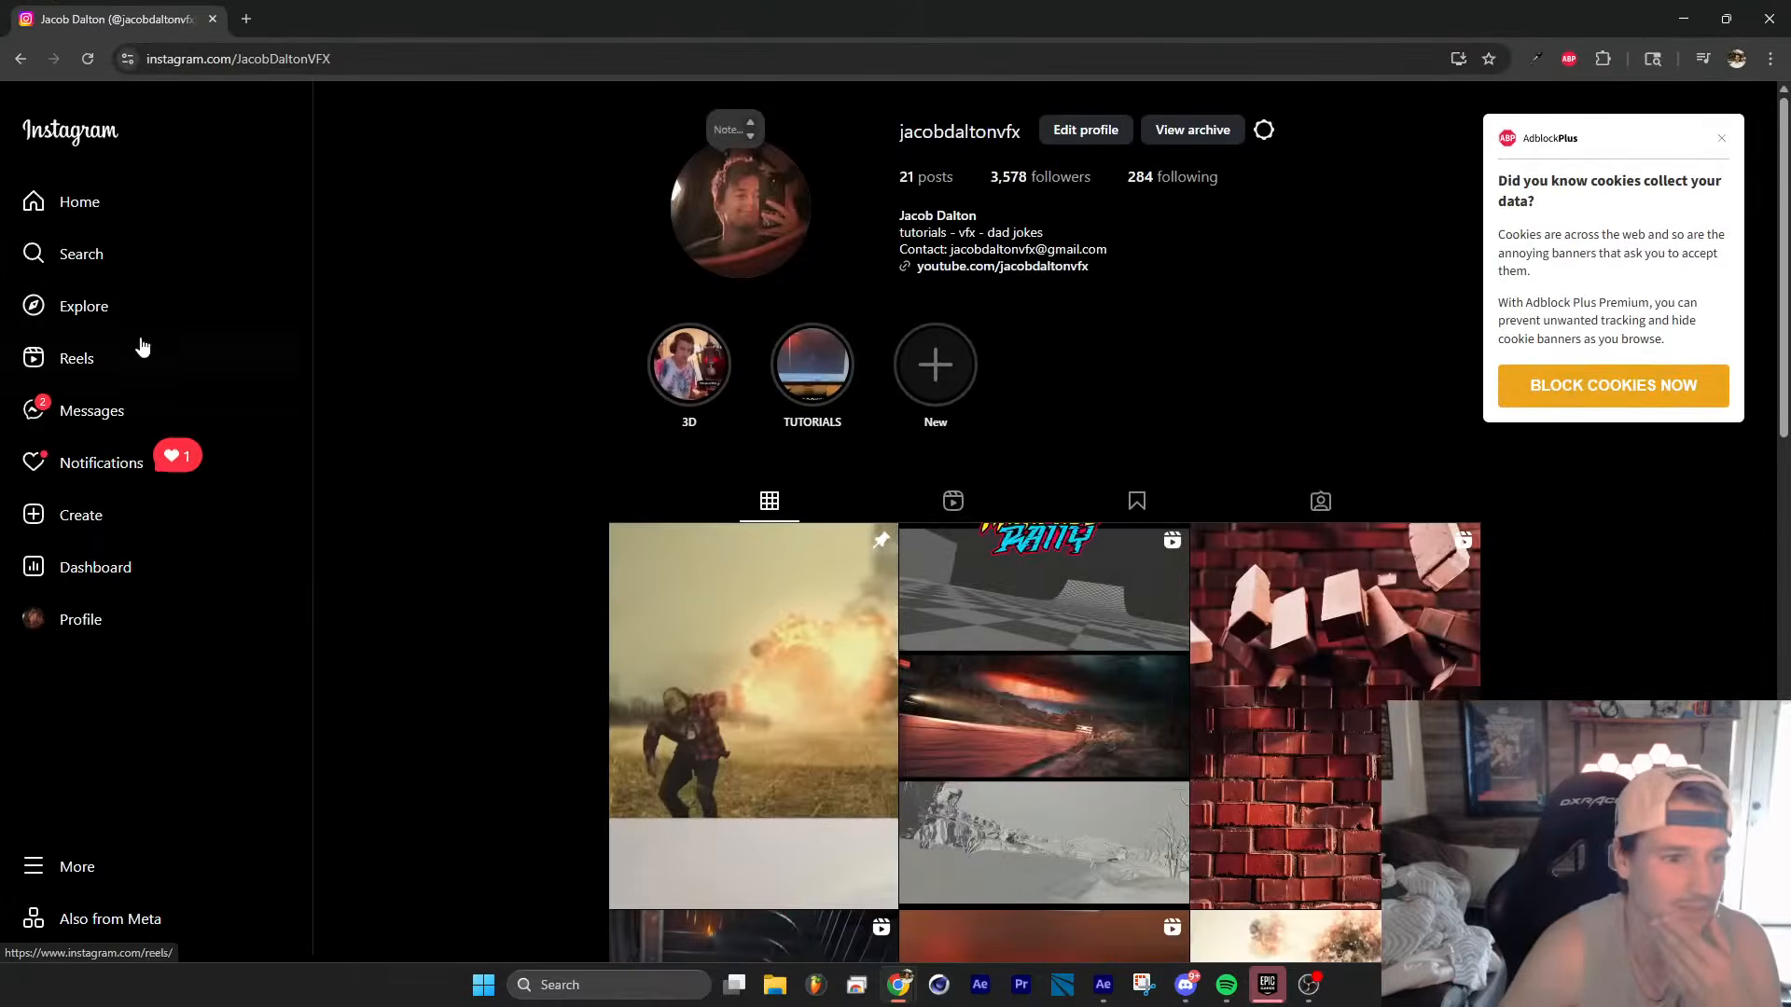
{"action": "left_click", "coordinate": [96, 308]}
{"action": "left_click", "coordinate": [81, 250]}
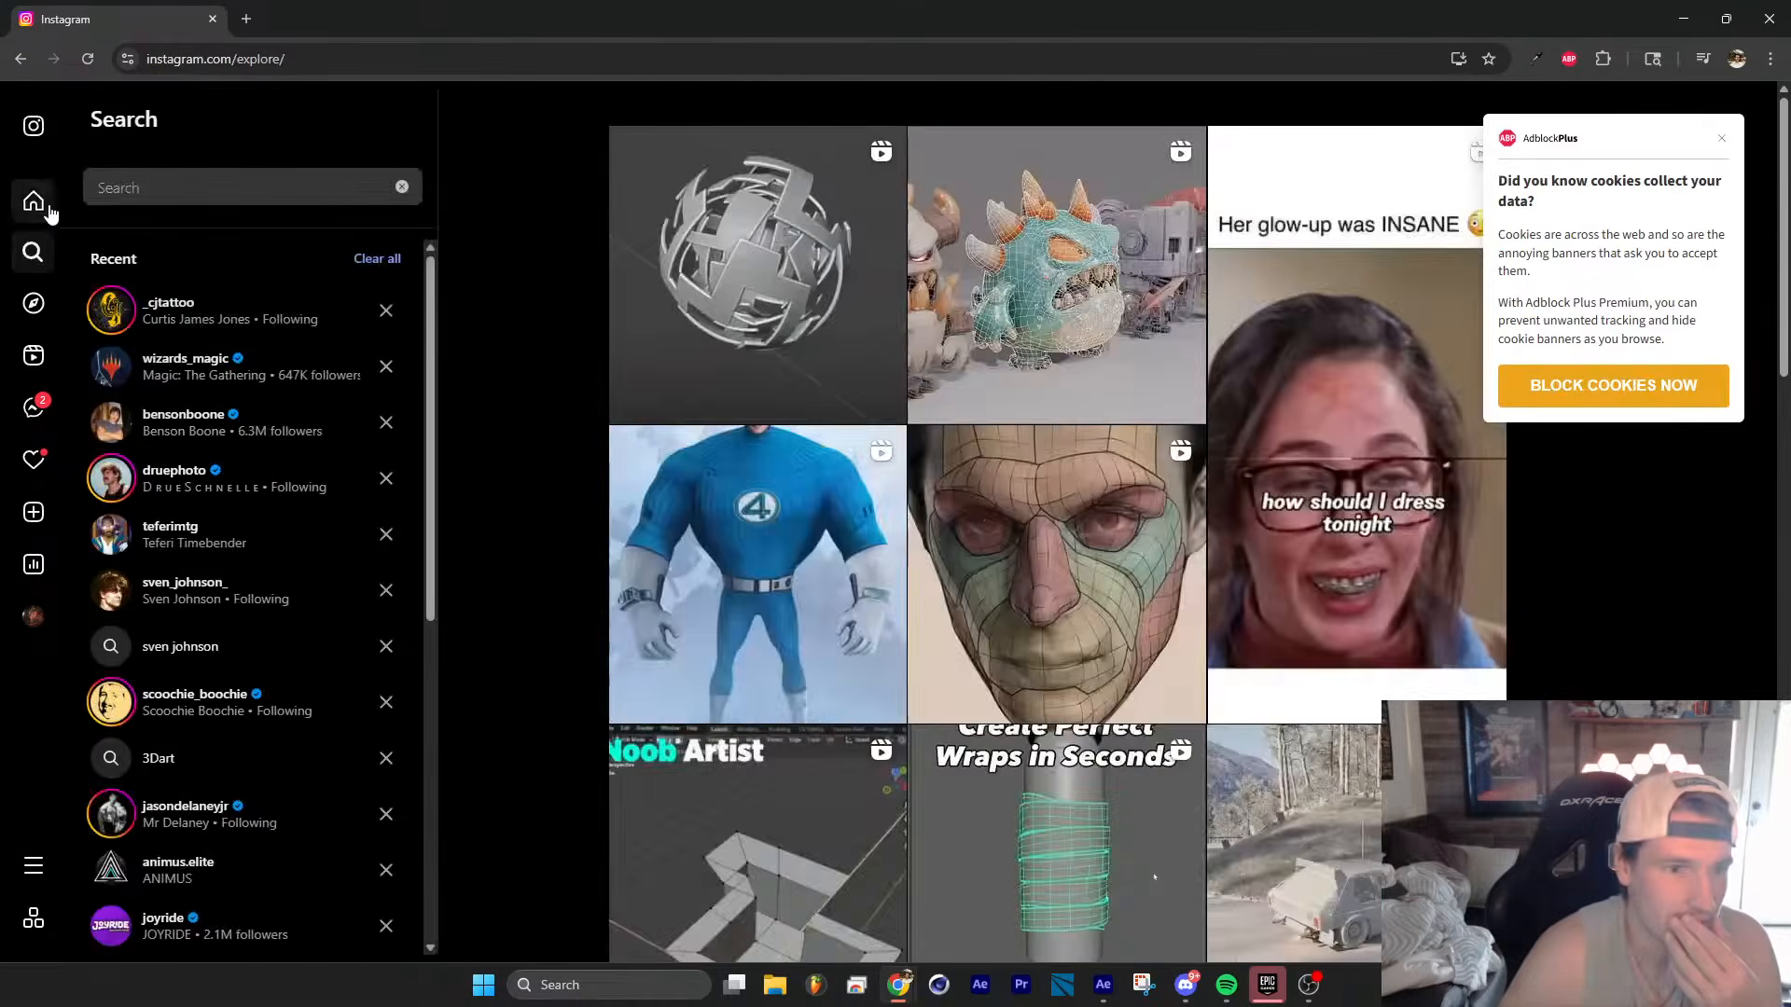
{"action": "left_click", "coordinate": [33, 202]}
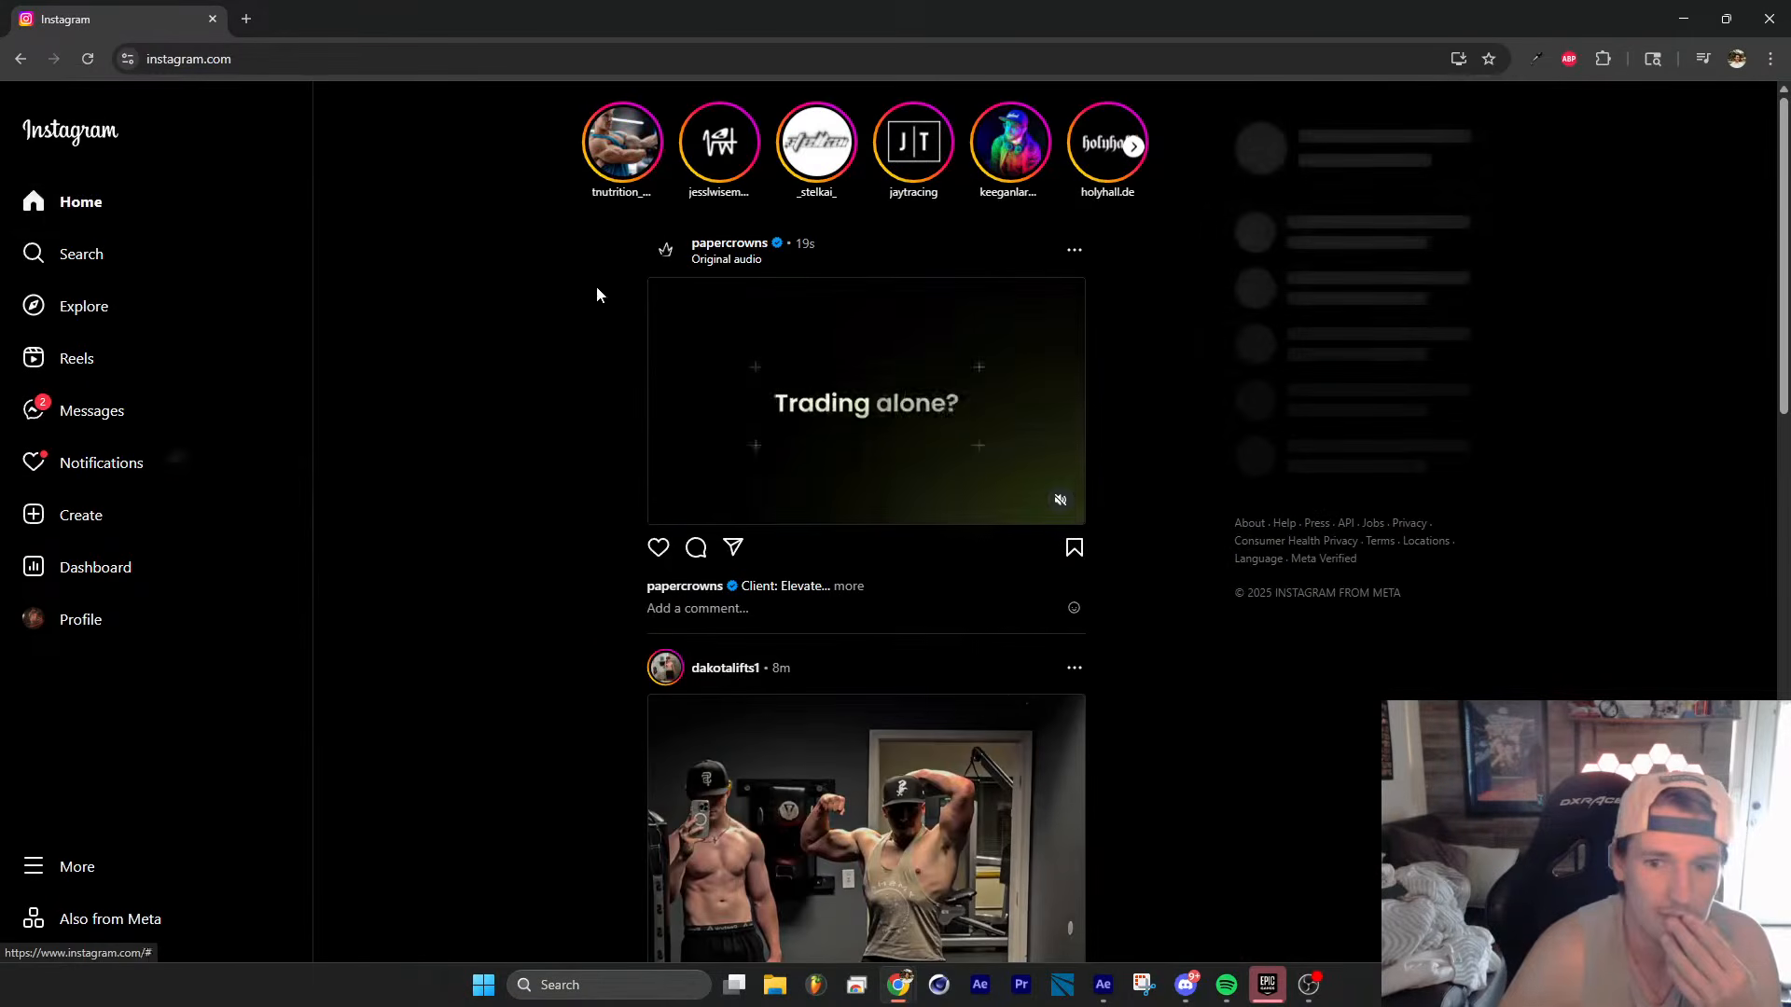
{"action": "scroll", "coordinate": [641, 496], "scroll_direction": "down", "scroll_amount": 3}
{"action": "scroll", "coordinate": [944, 407], "scroll_direction": "up", "scroll_amount": 3}
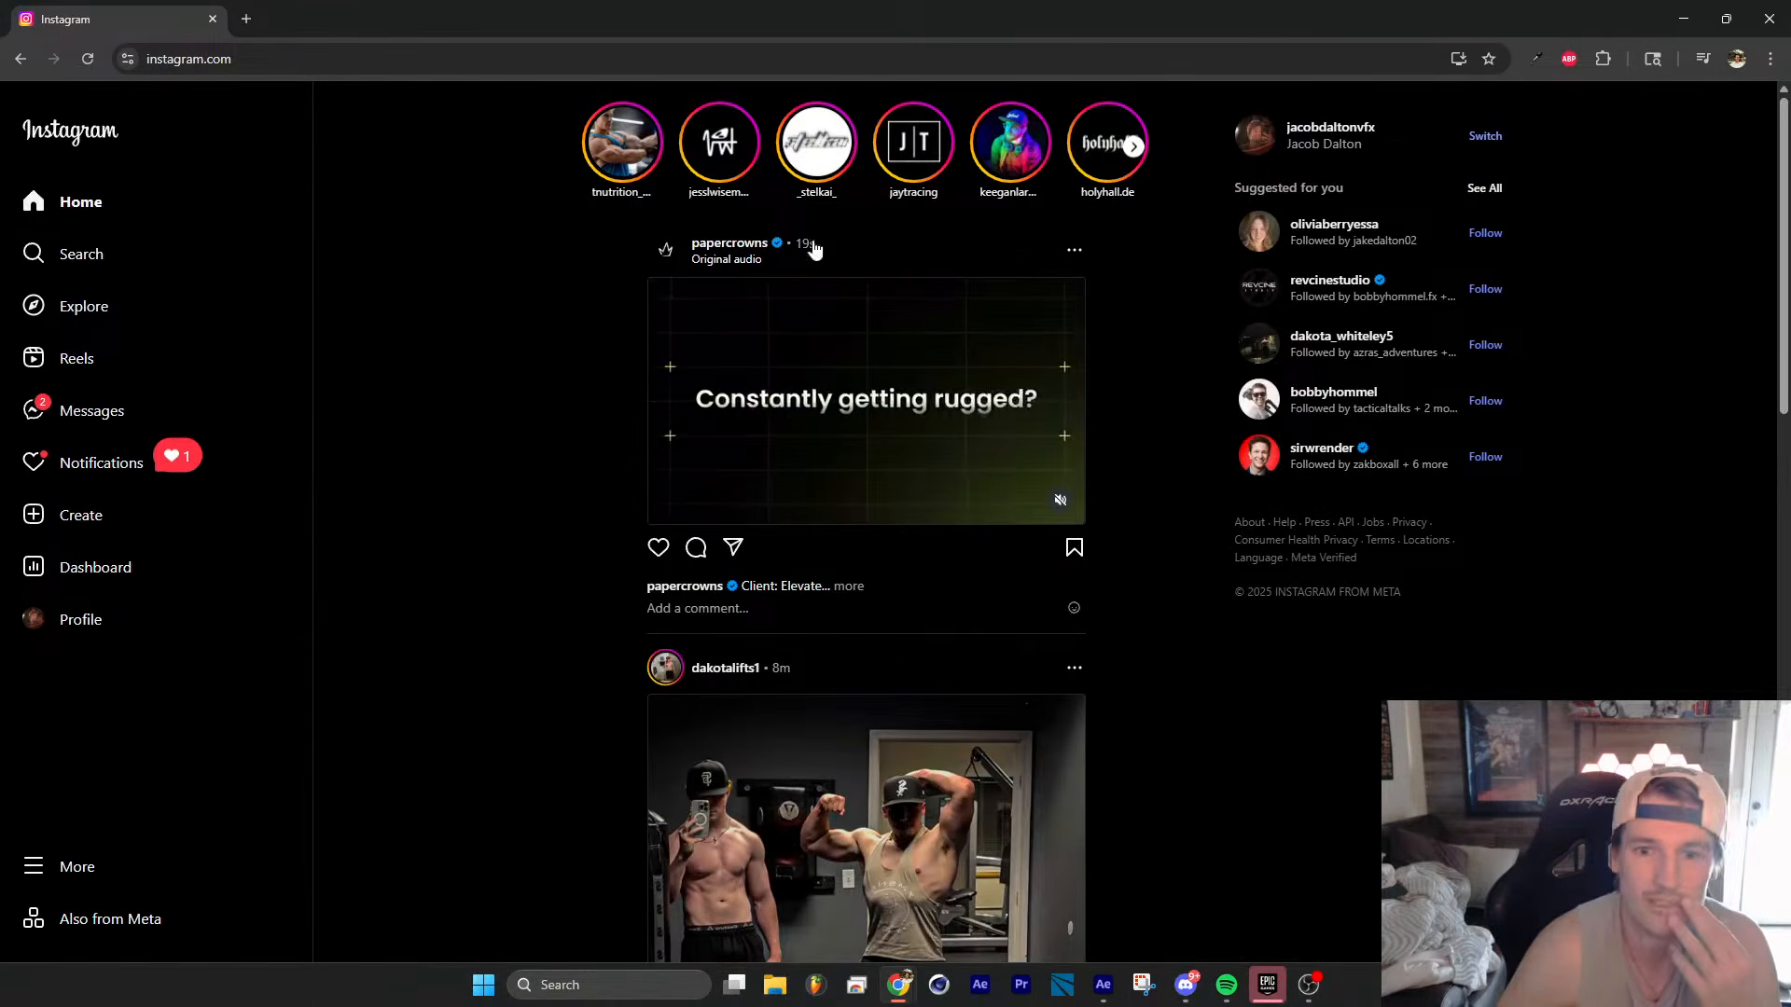
Step: Search Instagram for "after effects" and open the keyword results
{"action": "left_click", "coordinate": [82, 253]}
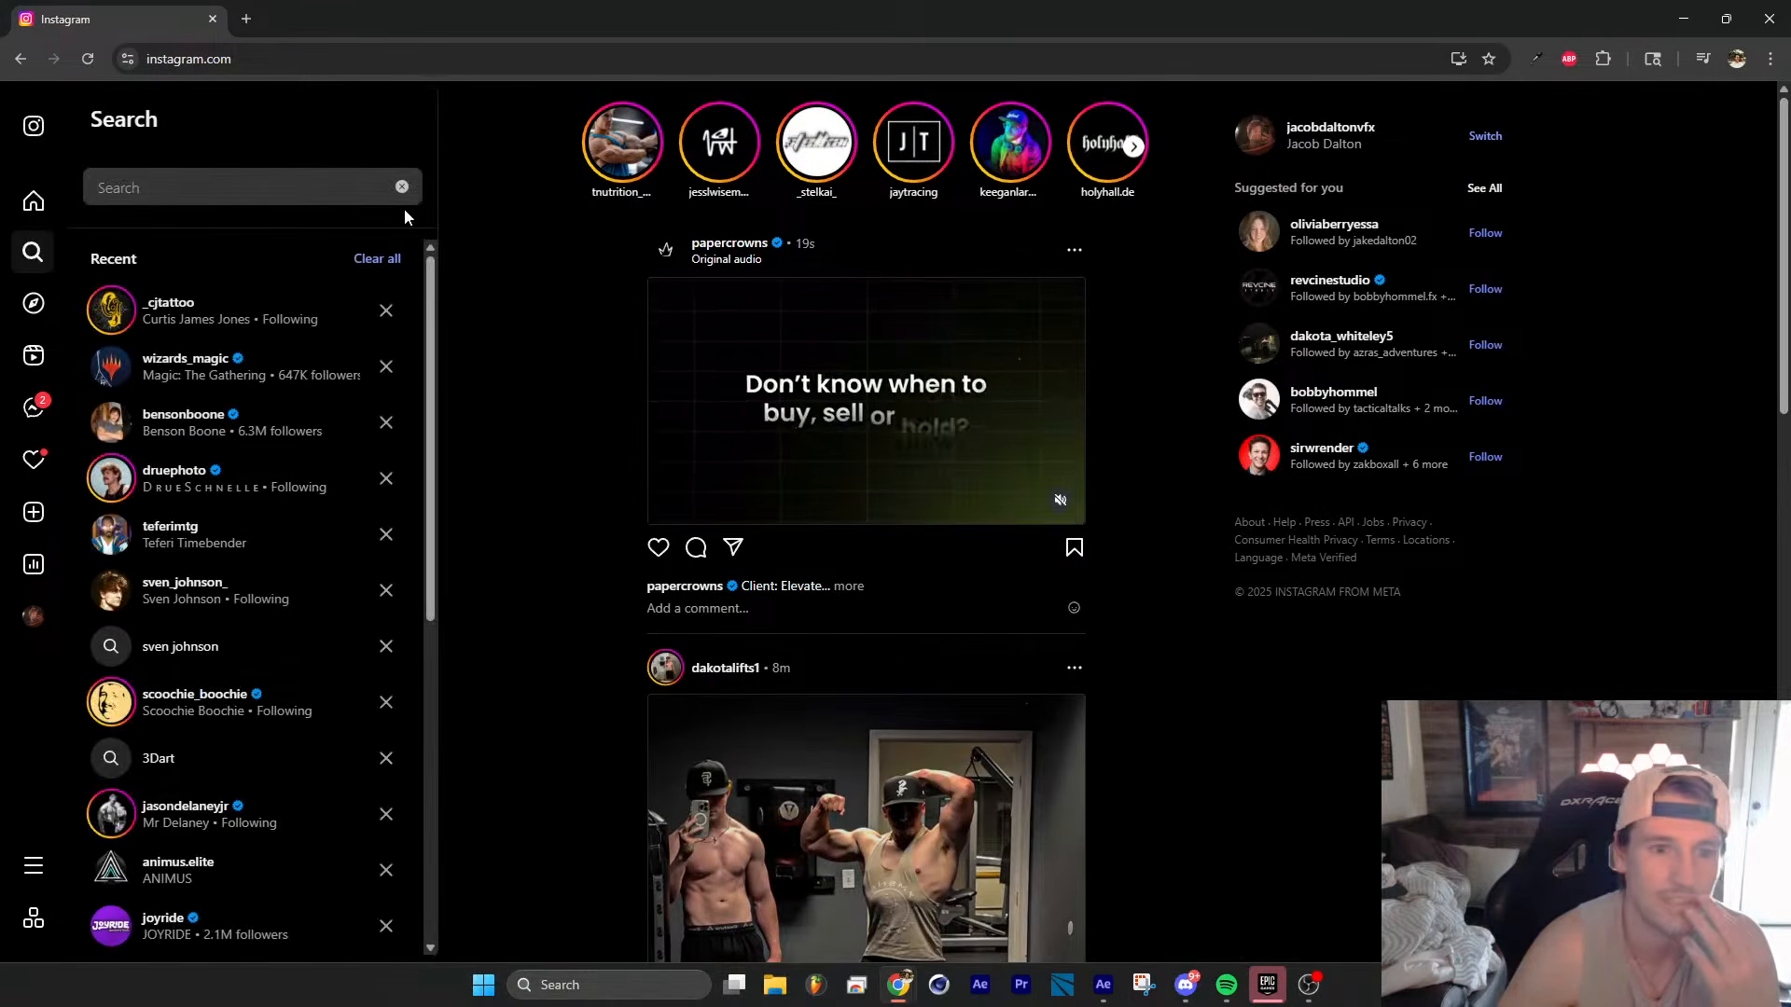
{"action": "left_click", "coordinate": [278, 191]}
{"action": "type", "text": "after"}
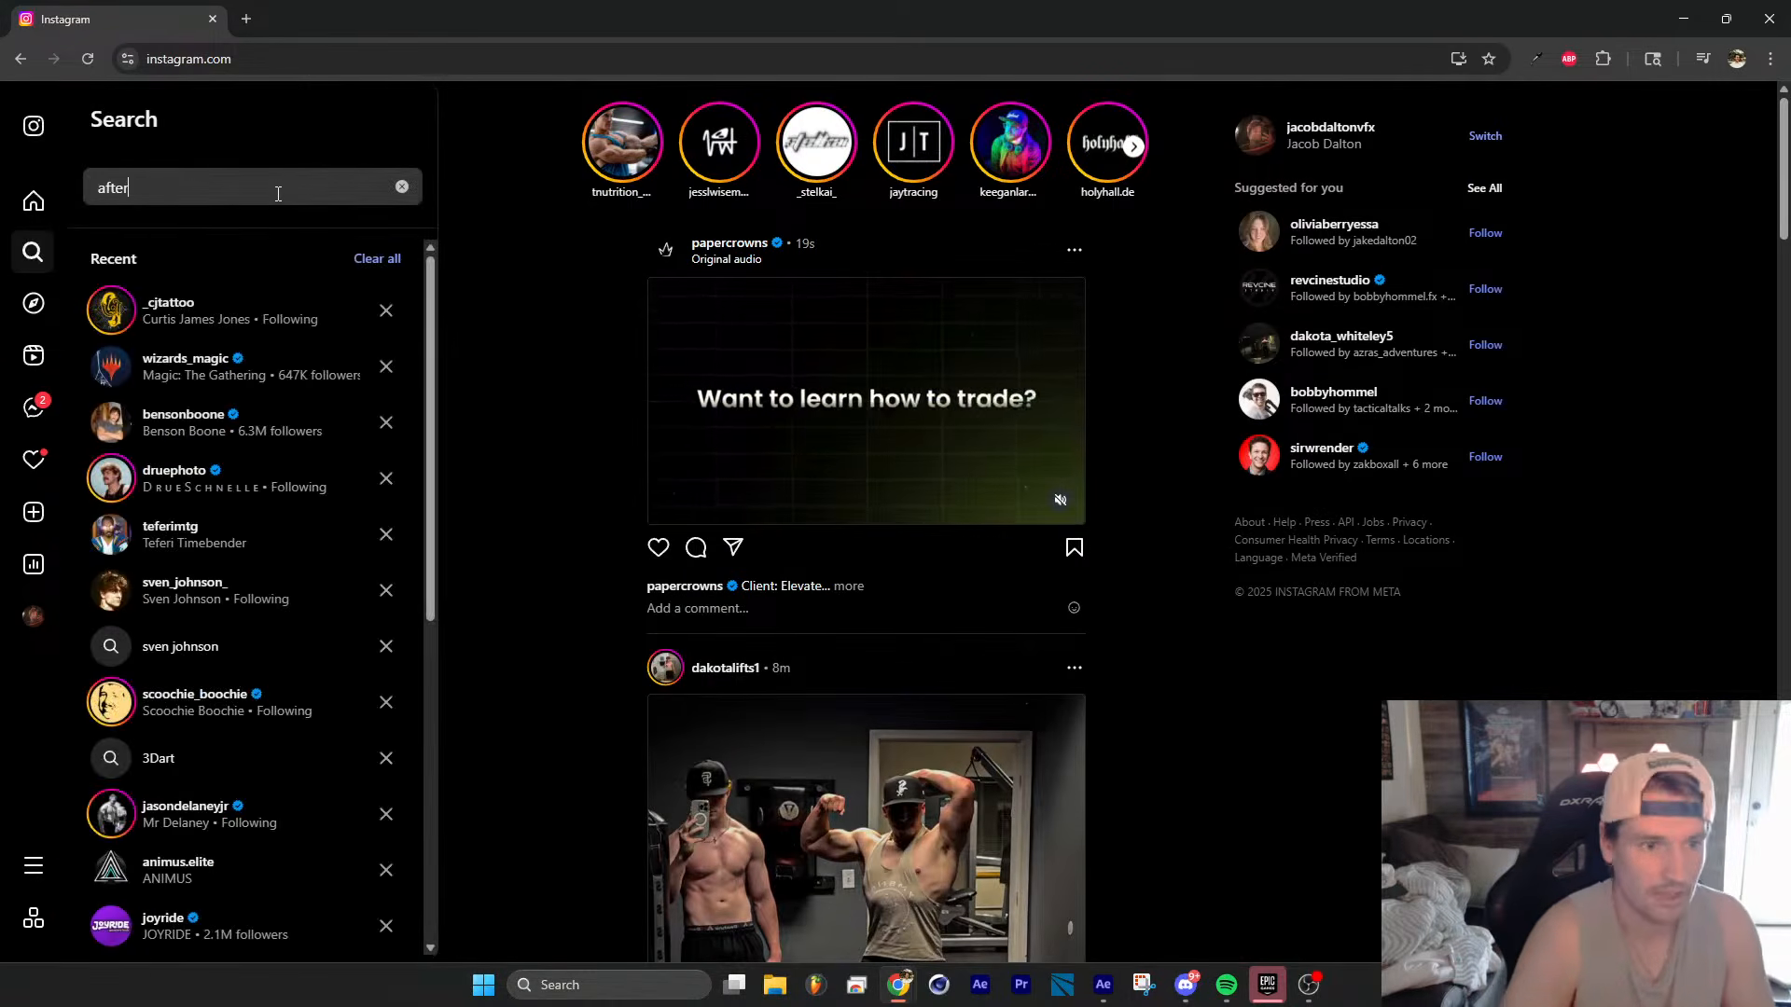
{"action": "type", "text": " effects"}
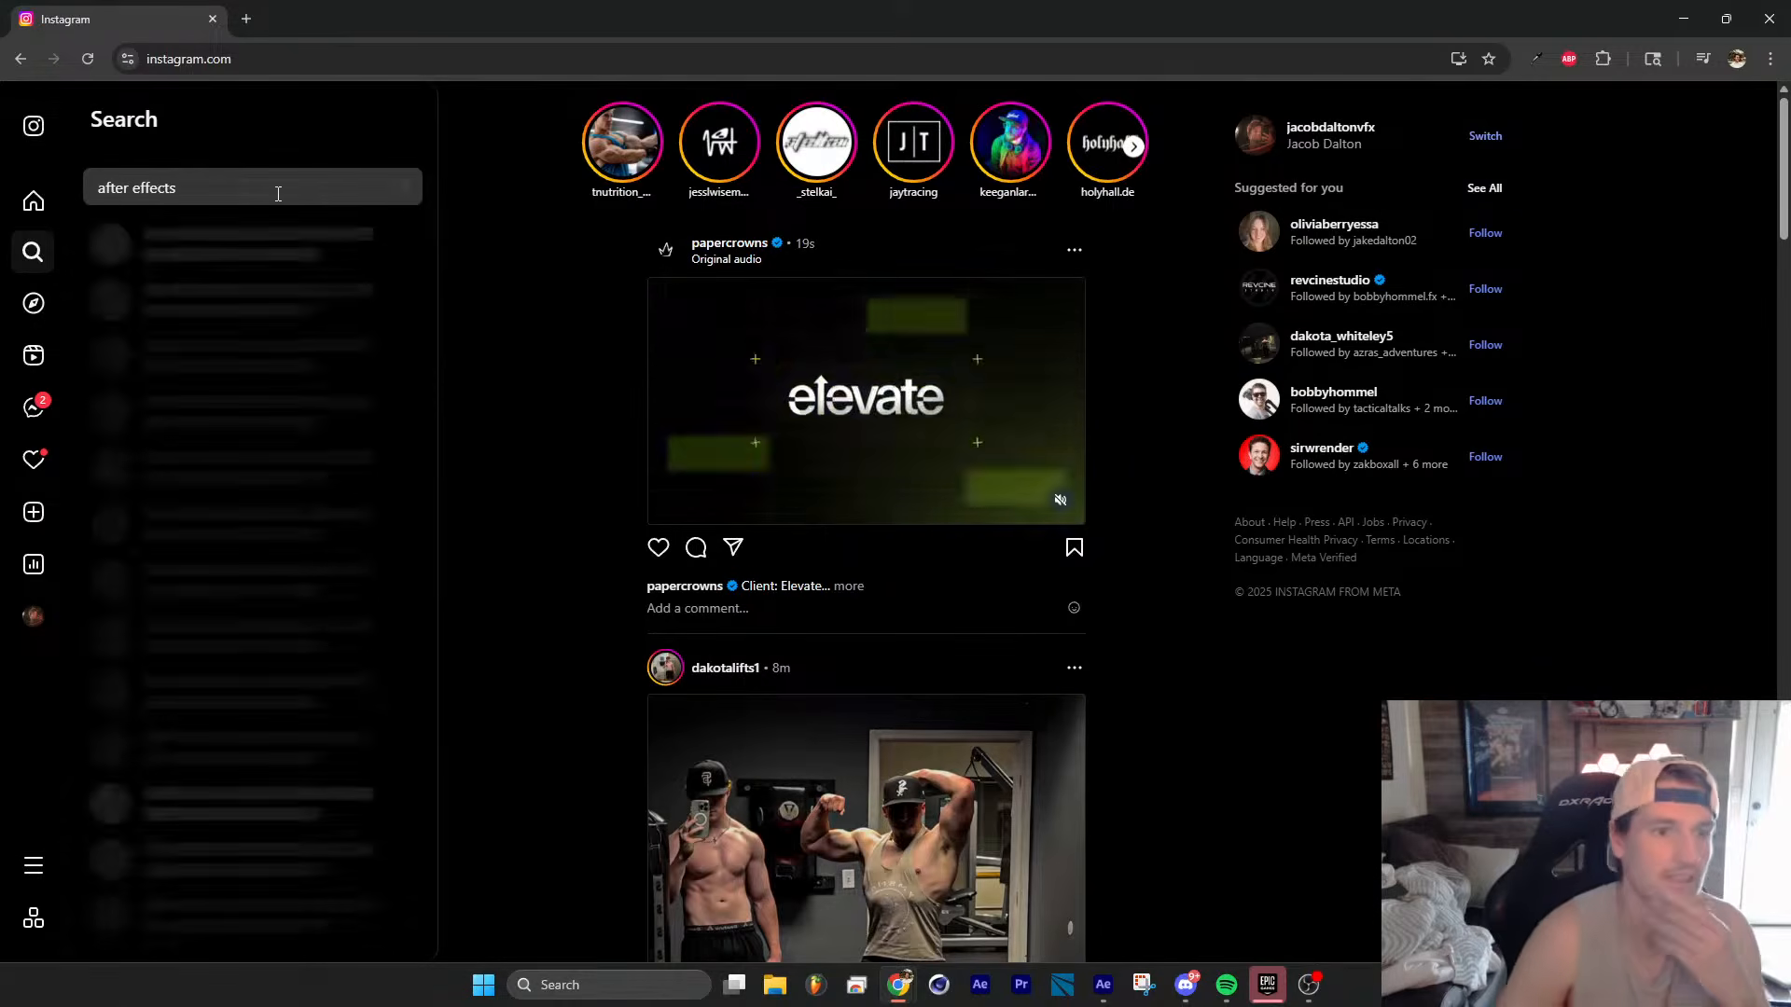
{"action": "left_click", "coordinate": [232, 248]}
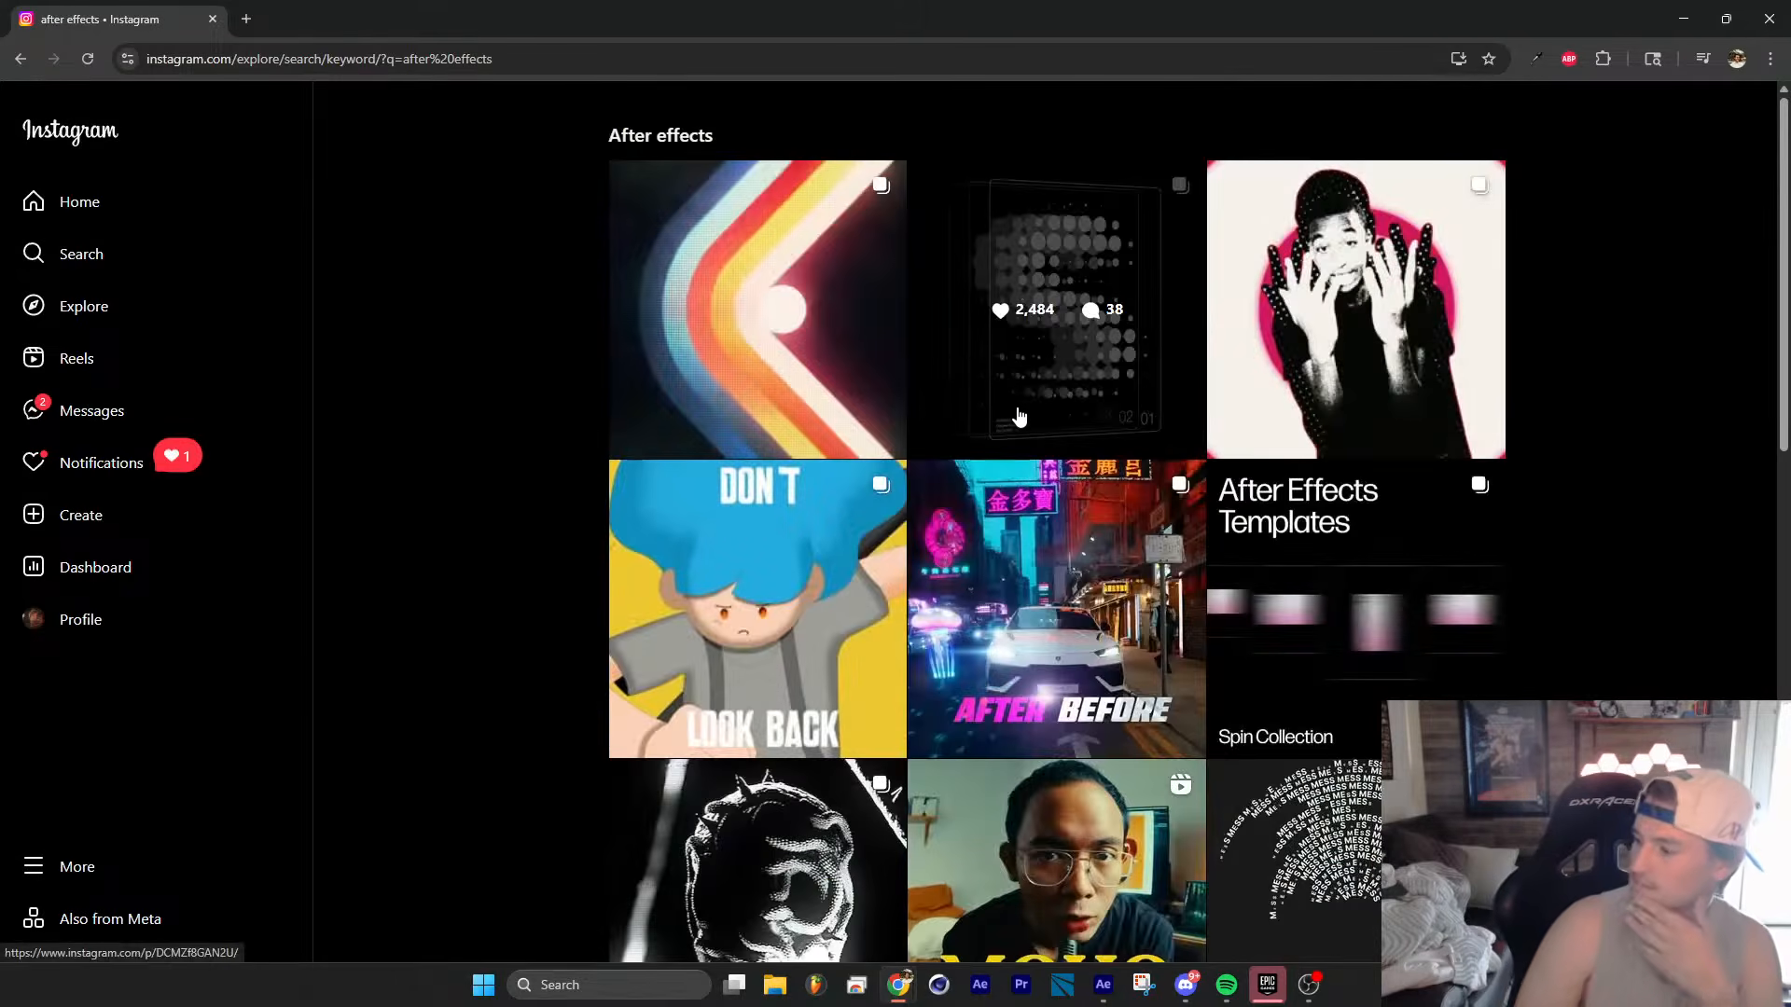
Step: Browse the After effects post grid for animation and motion design ideas
{"action": "scroll", "coordinate": [956, 487], "scroll_direction": "down", "scroll_amount": 6}
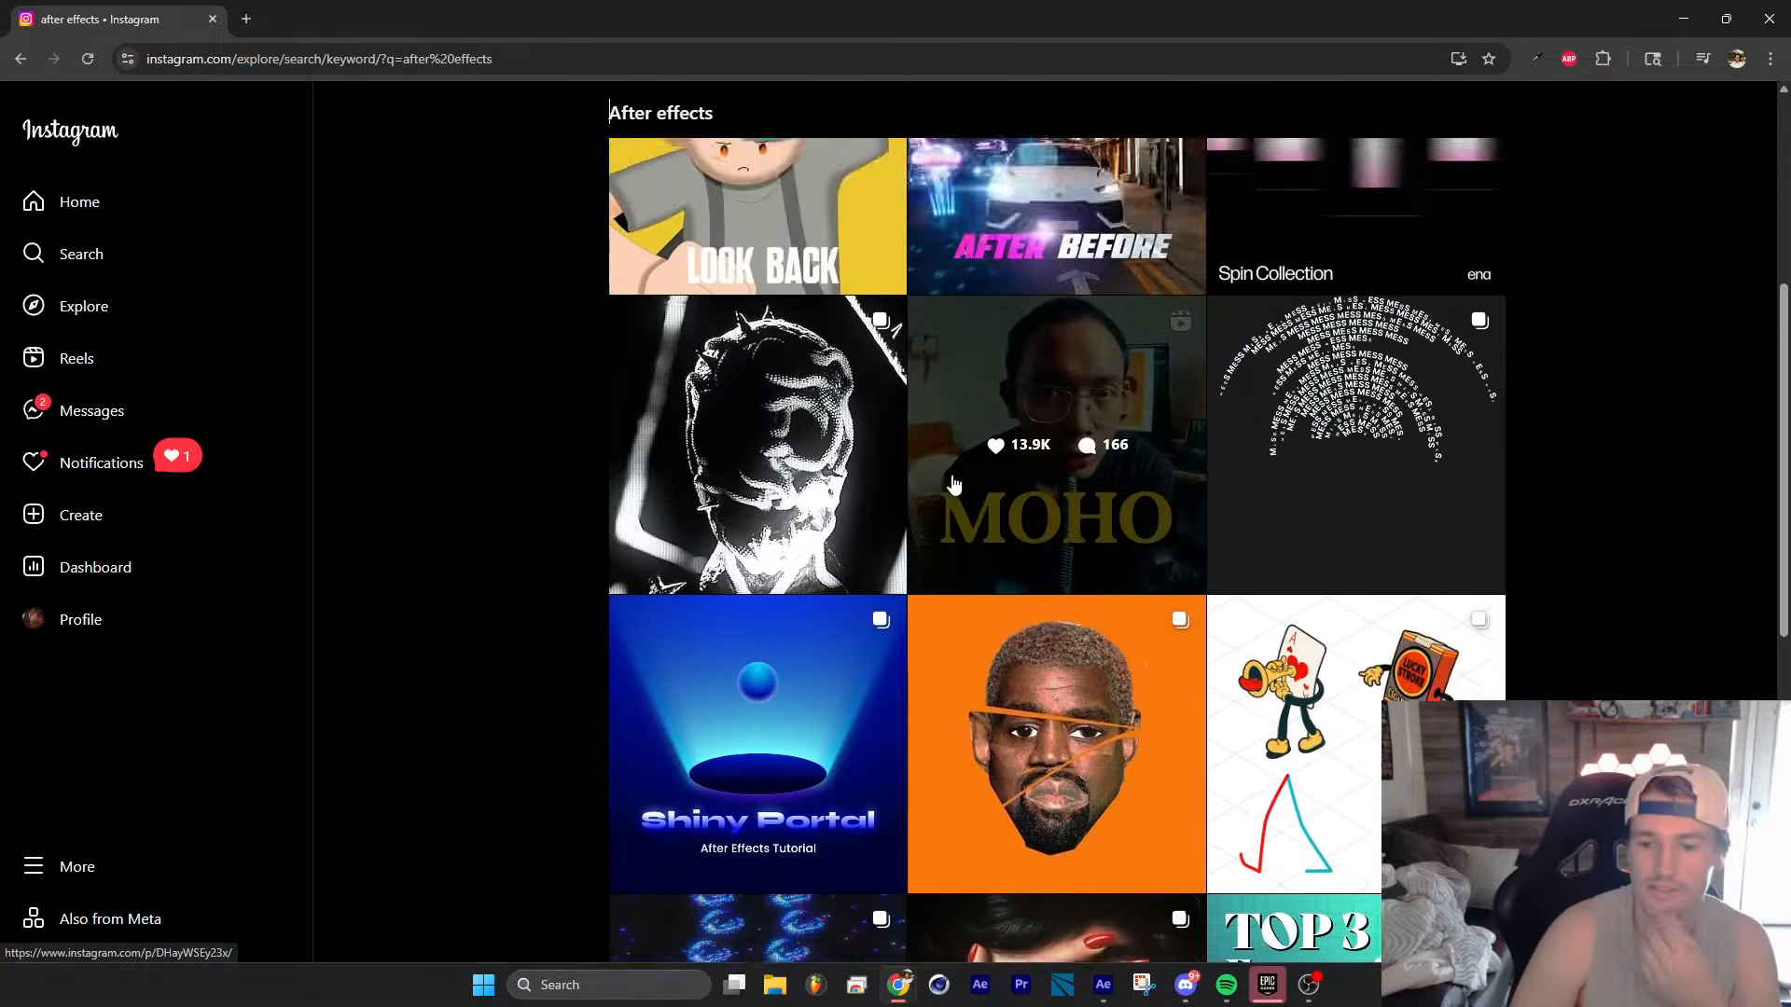
{"action": "scroll", "coordinate": [952, 483], "scroll_direction": "down", "scroll_amount": 3}
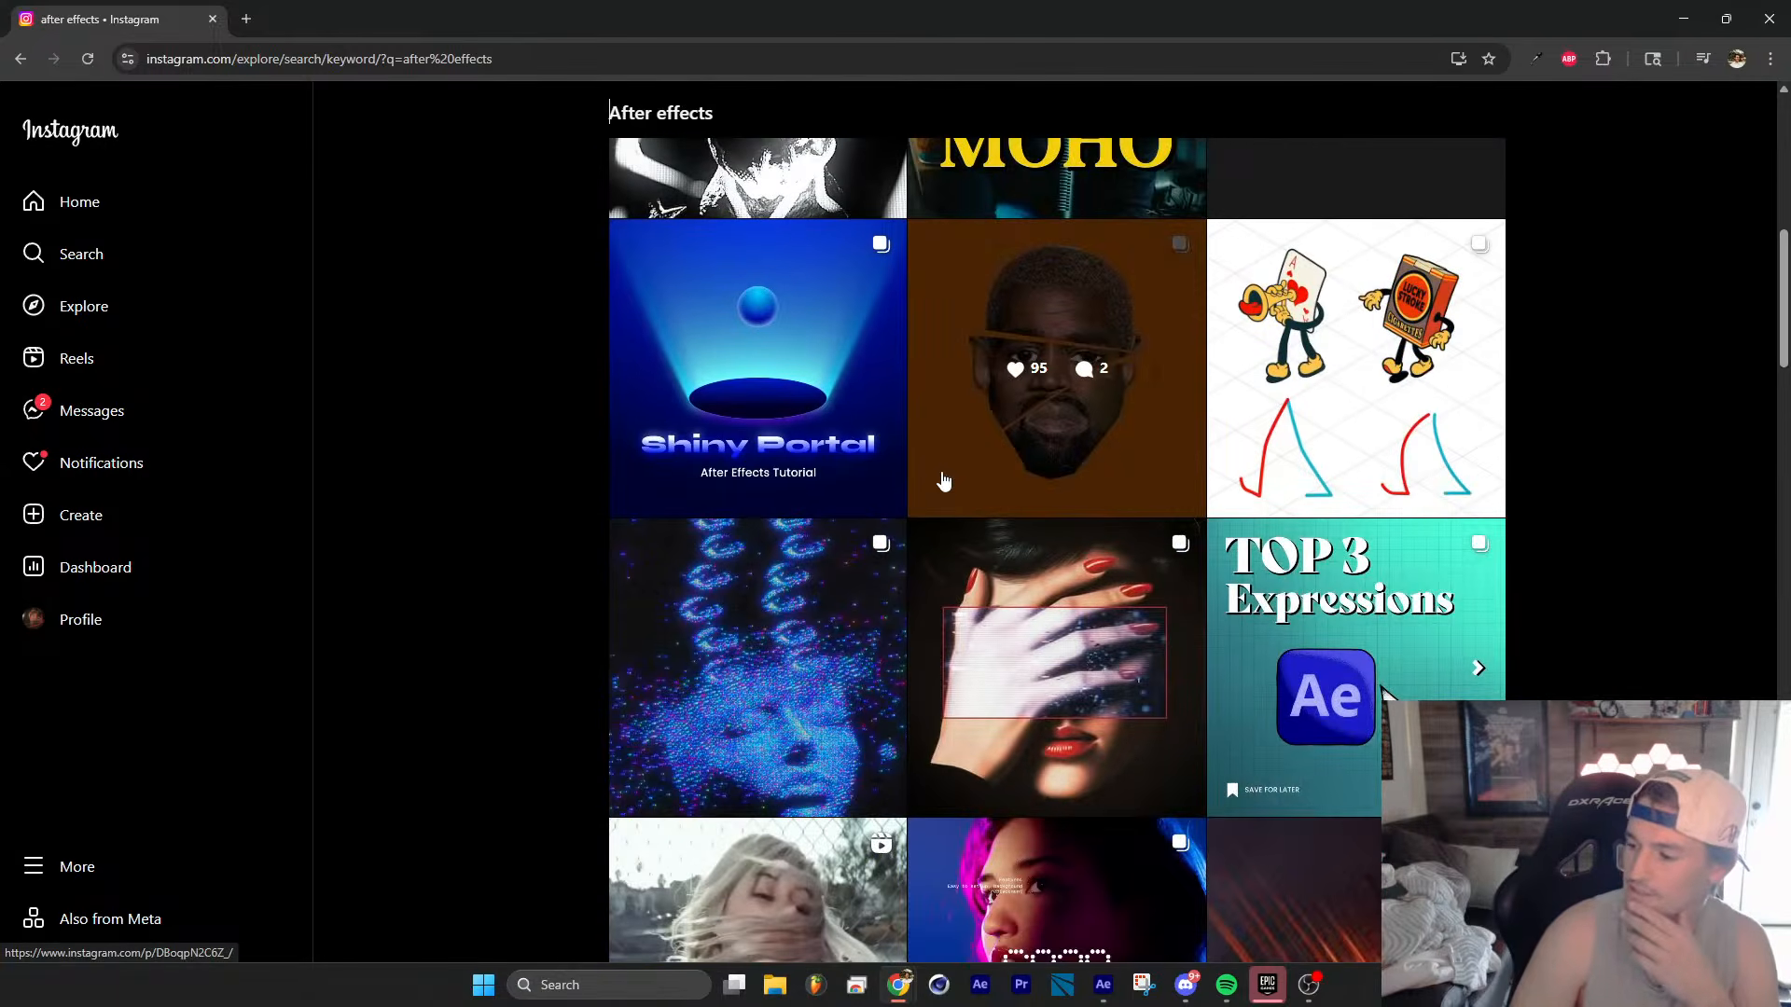
{"action": "scroll", "coordinate": [939, 480], "scroll_direction": "down", "scroll_amount": 1}
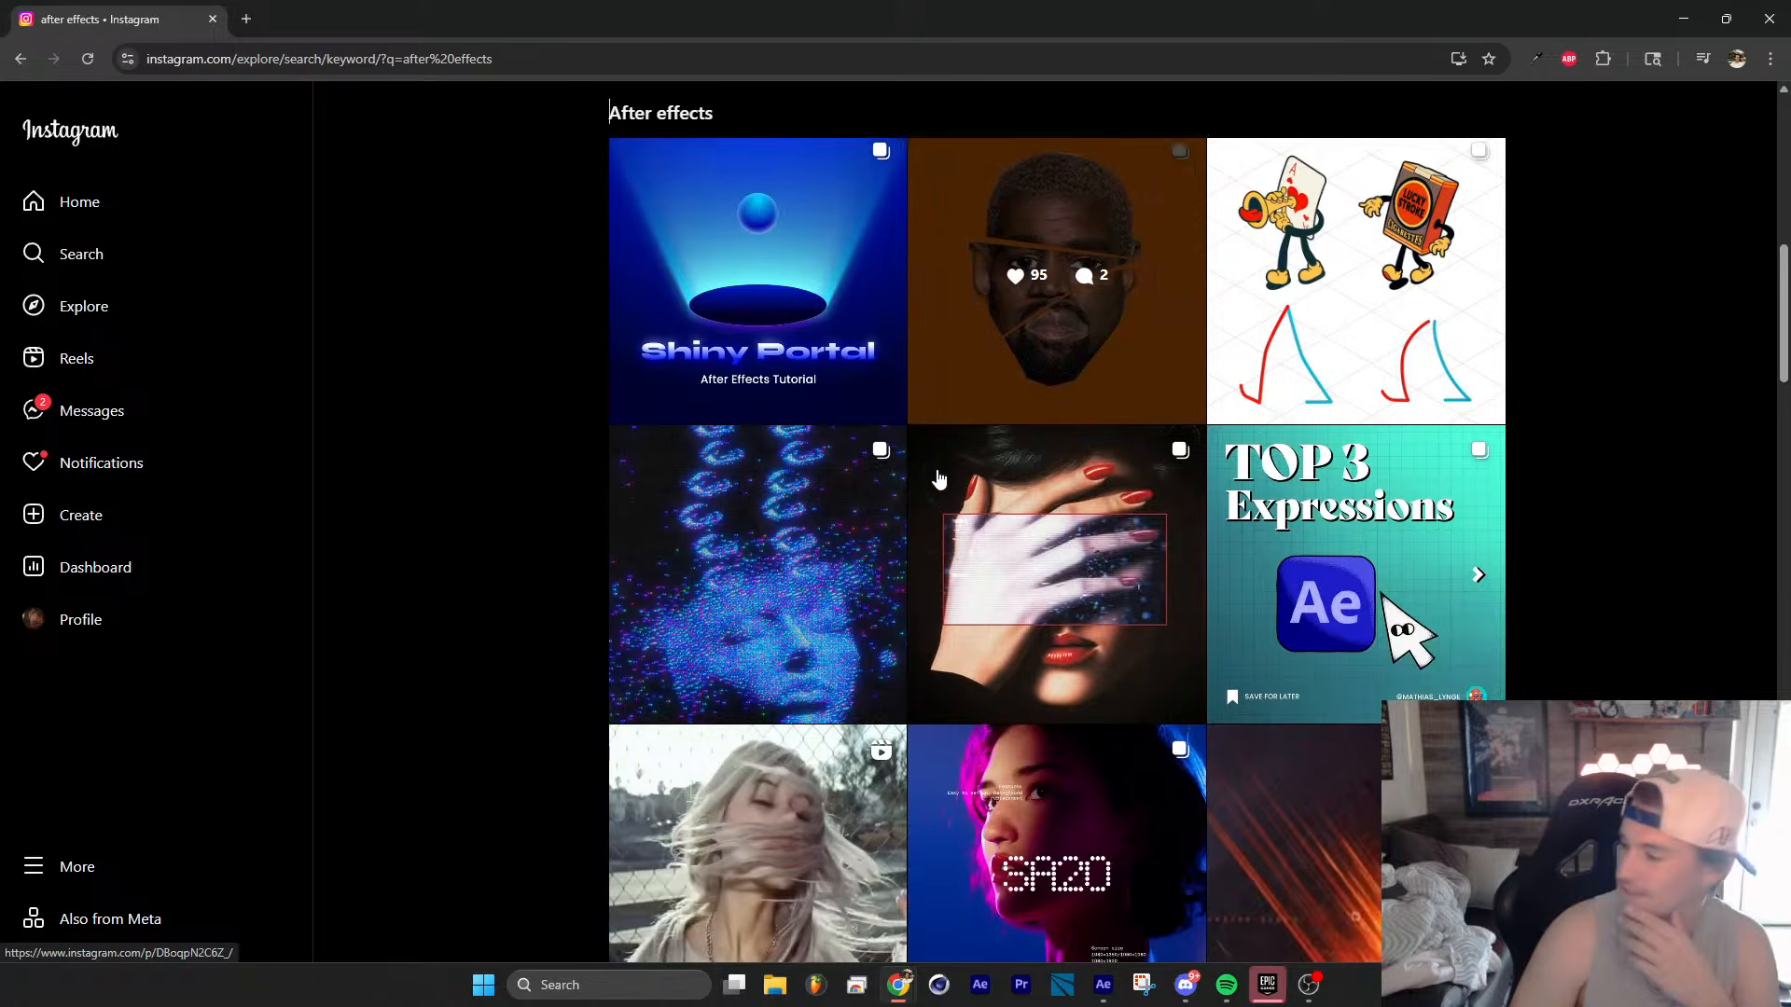
{"action": "scroll", "coordinate": [930, 478], "scroll_direction": "down", "scroll_amount": 8}
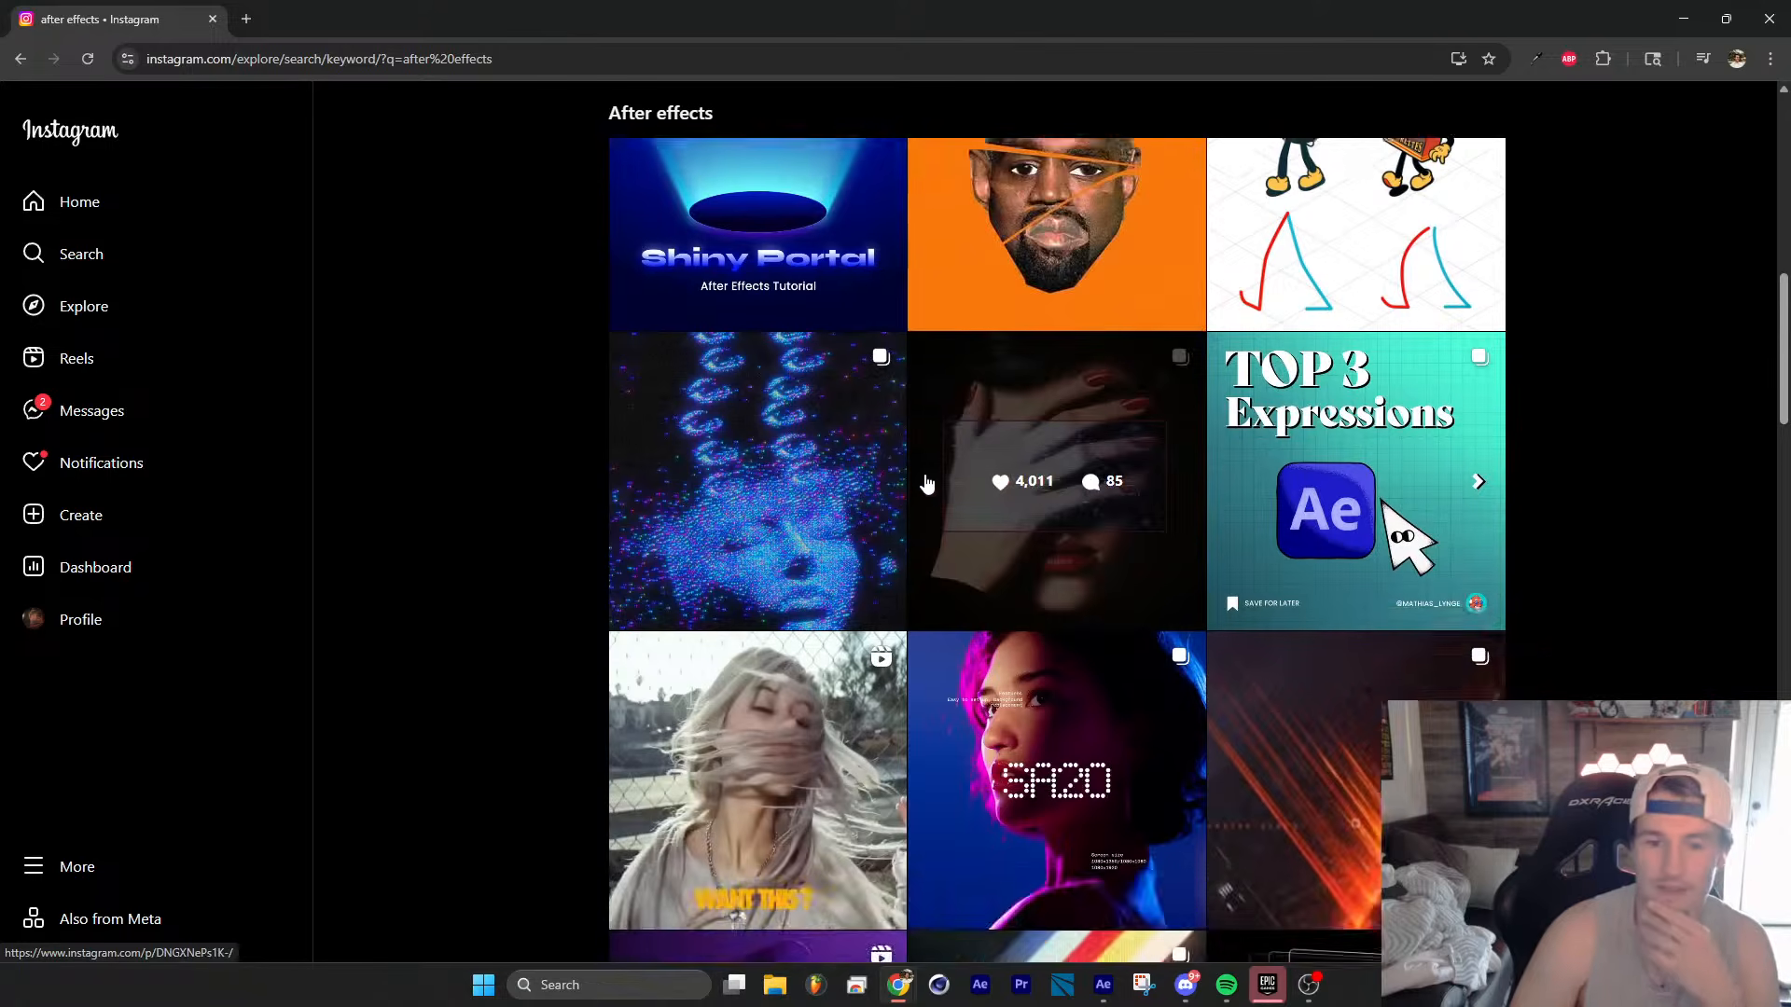
{"action": "scroll", "coordinate": [925, 484], "scroll_direction": "down", "scroll_amount": 7}
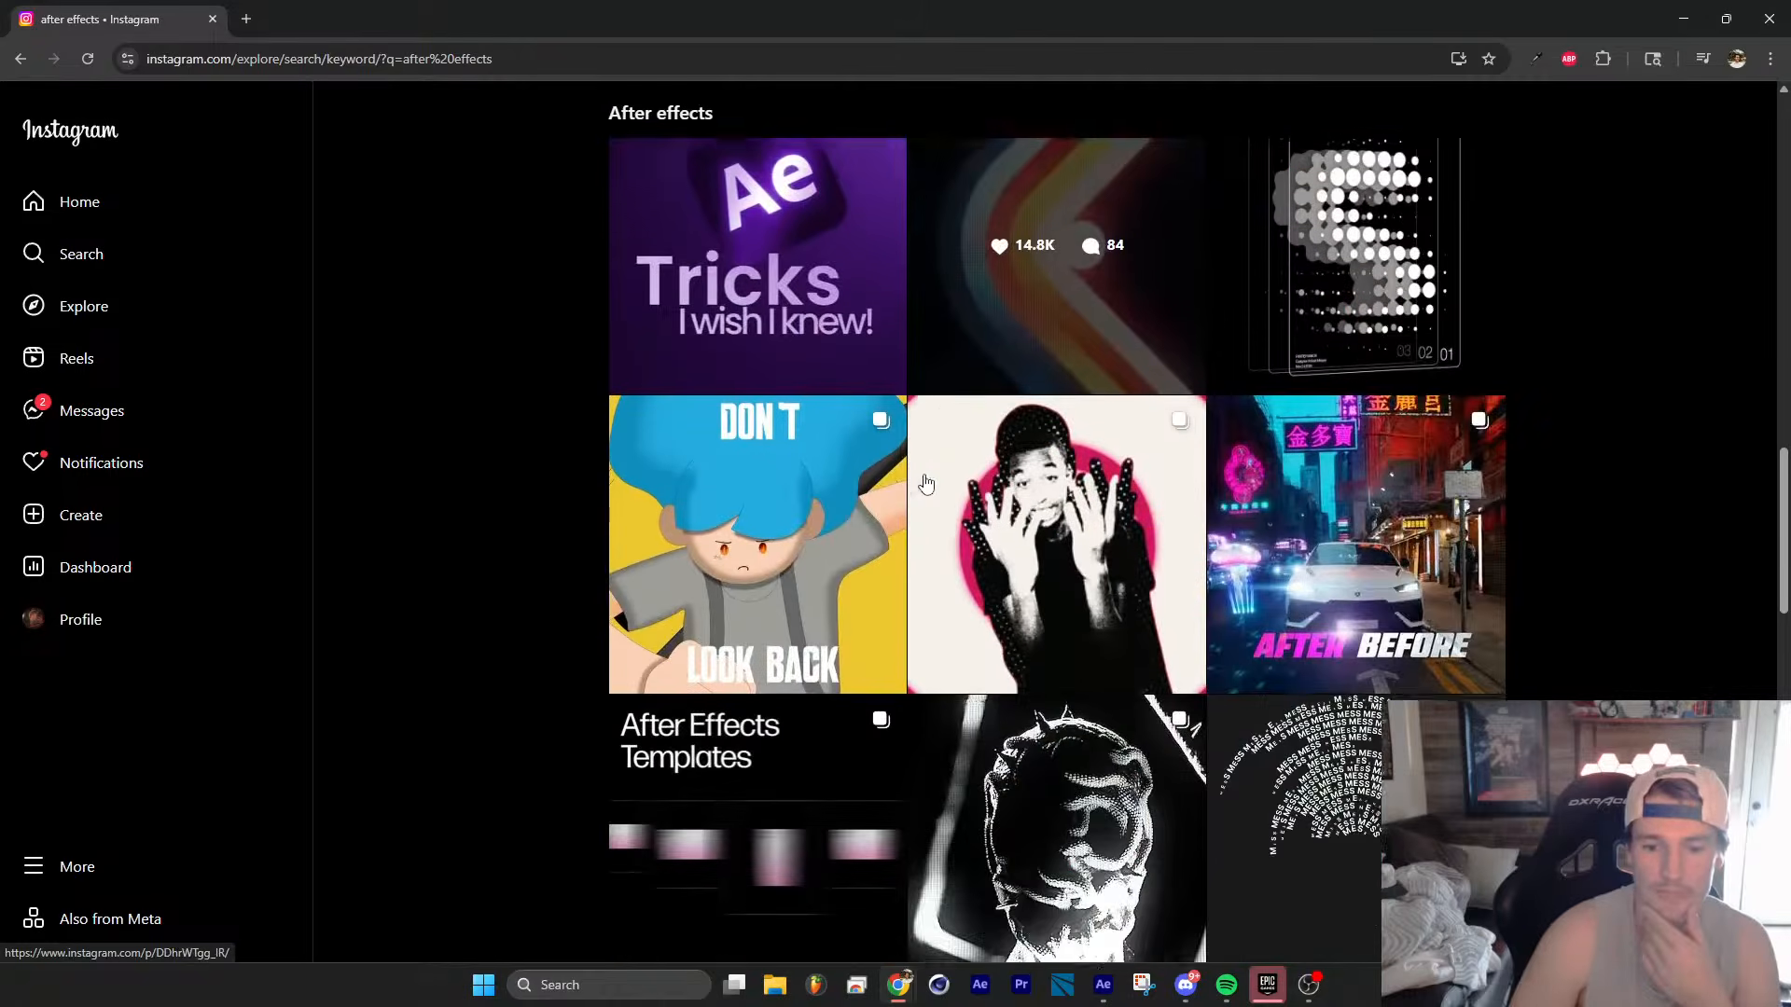
{"action": "scroll", "coordinate": [922, 483], "scroll_direction": "down", "scroll_amount": 5}
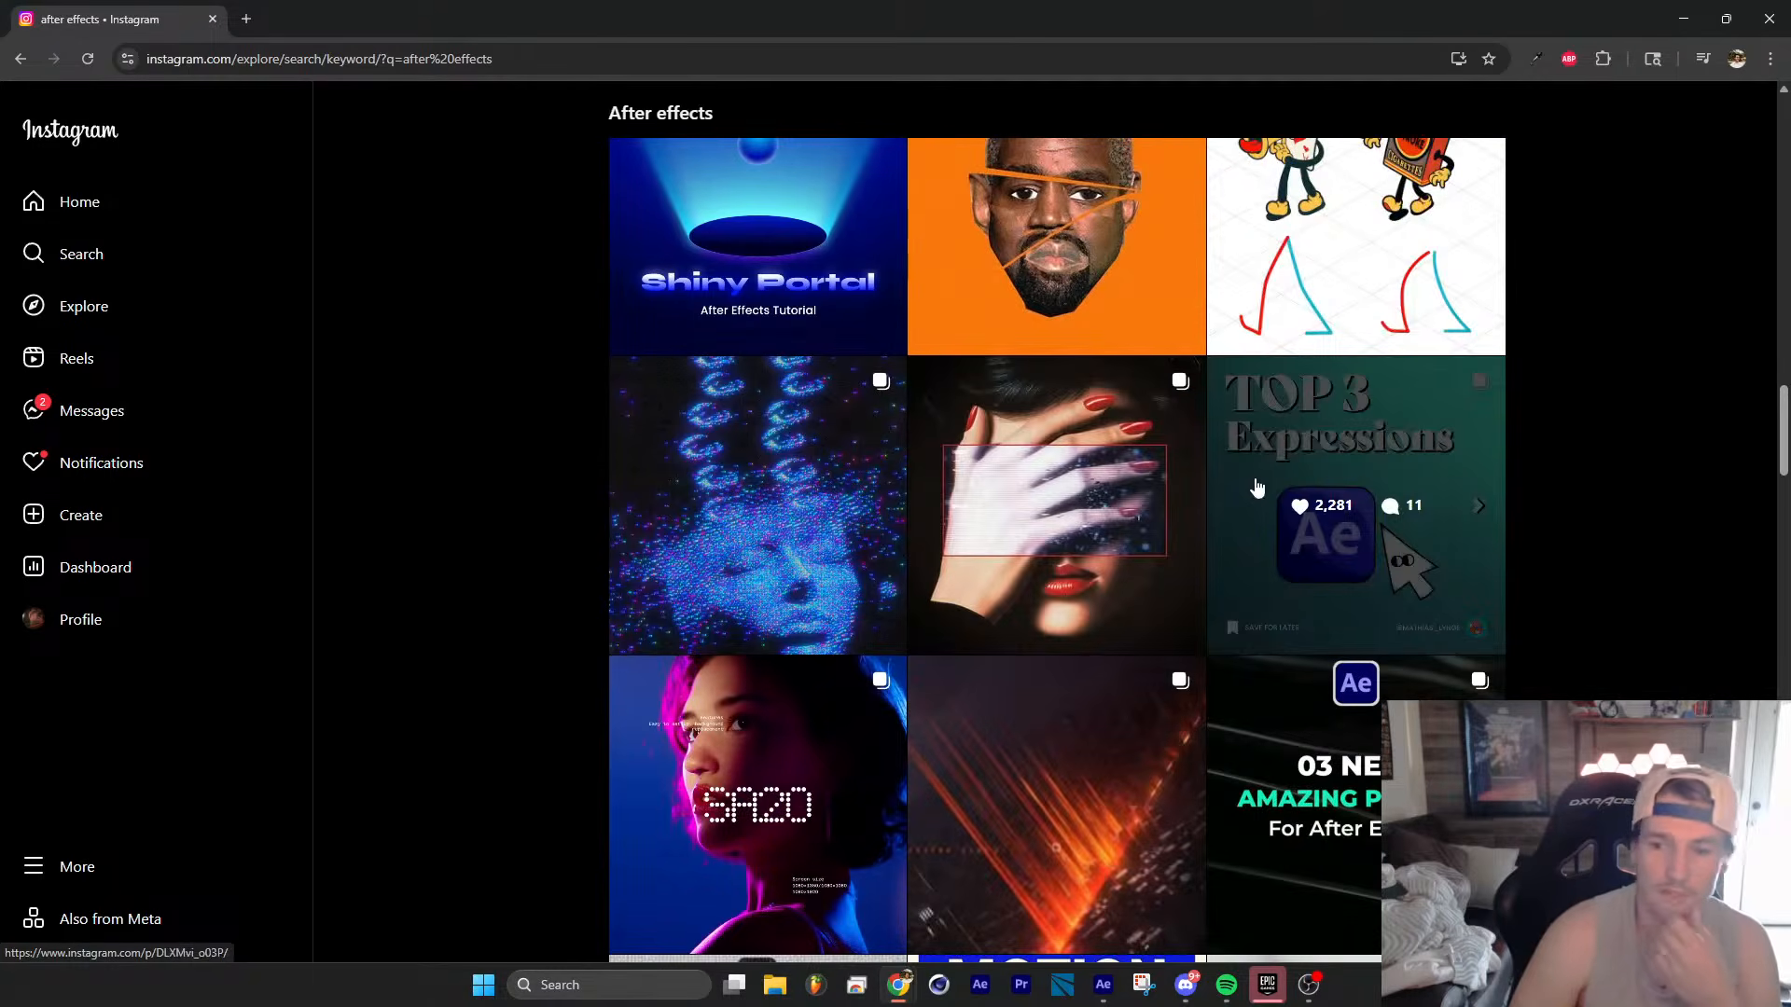
{"action": "scroll", "coordinate": [1257, 486], "scroll_direction": "up", "scroll_amount": 3}
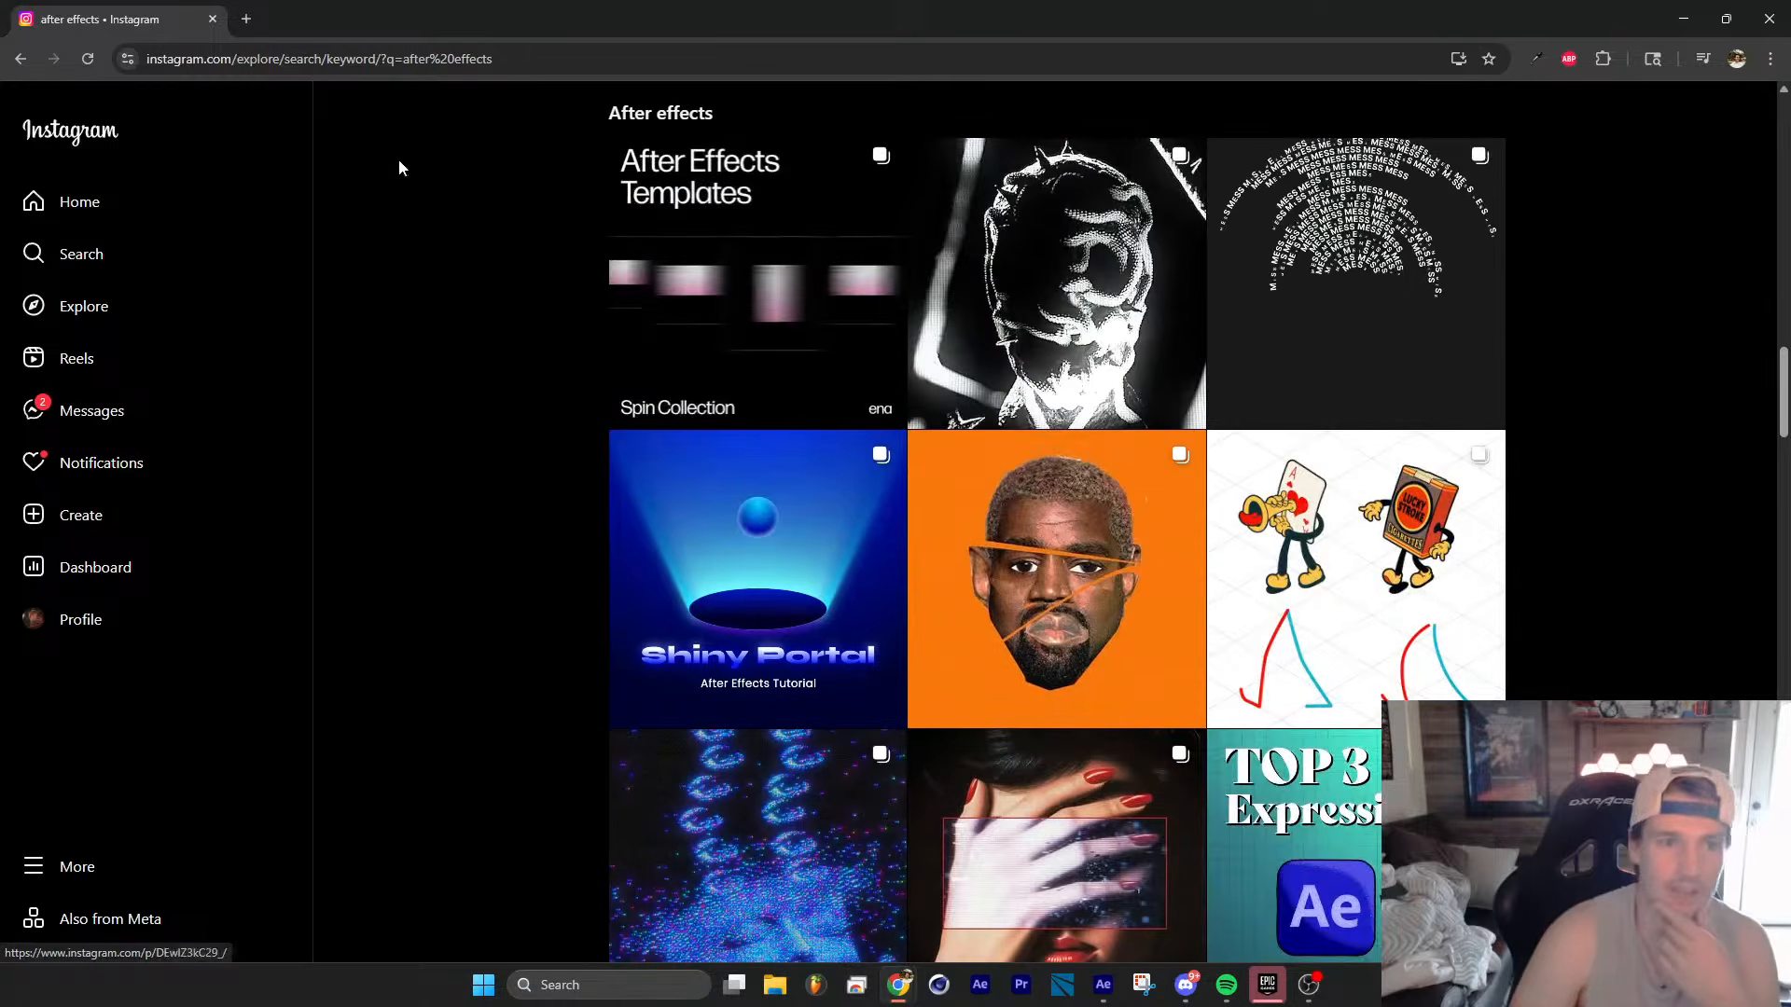
Step: Open productioncrate.com in a new browser tab and search its VFX assets for "embers"
{"action": "left_click", "coordinate": [246, 19]}
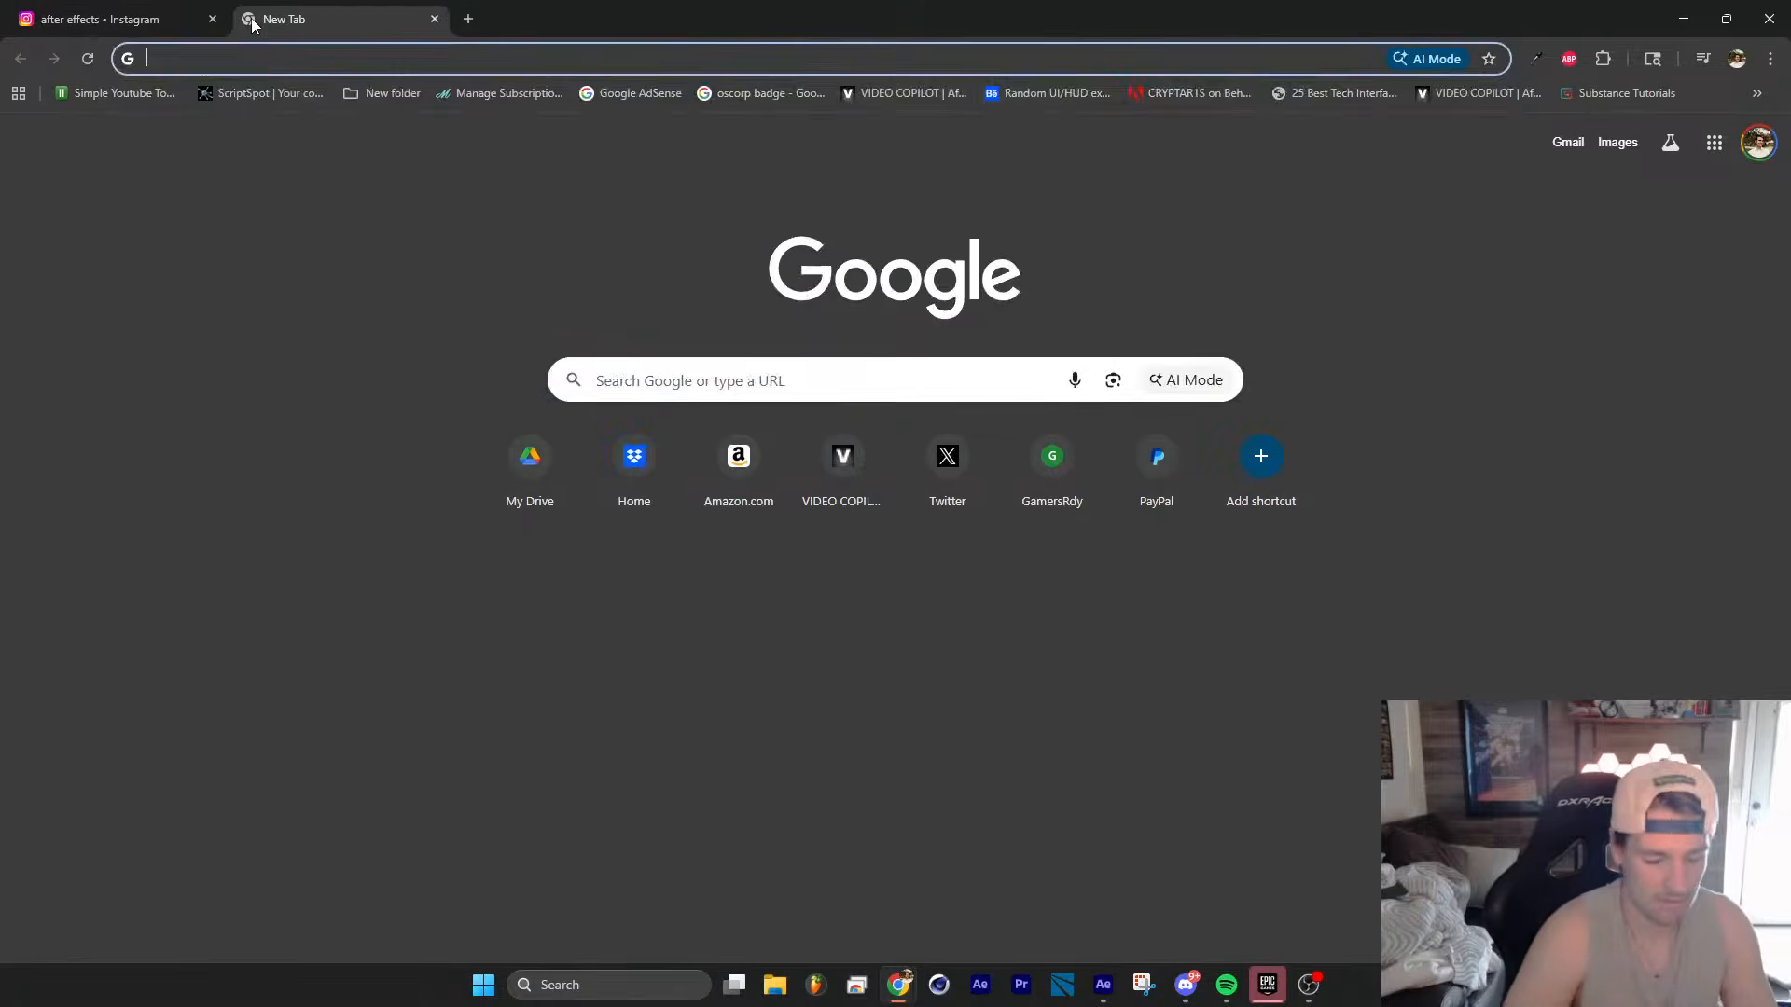
{"action": "type", "text": "productioncrate.com"}
{"action": "key", "text": "Return"}
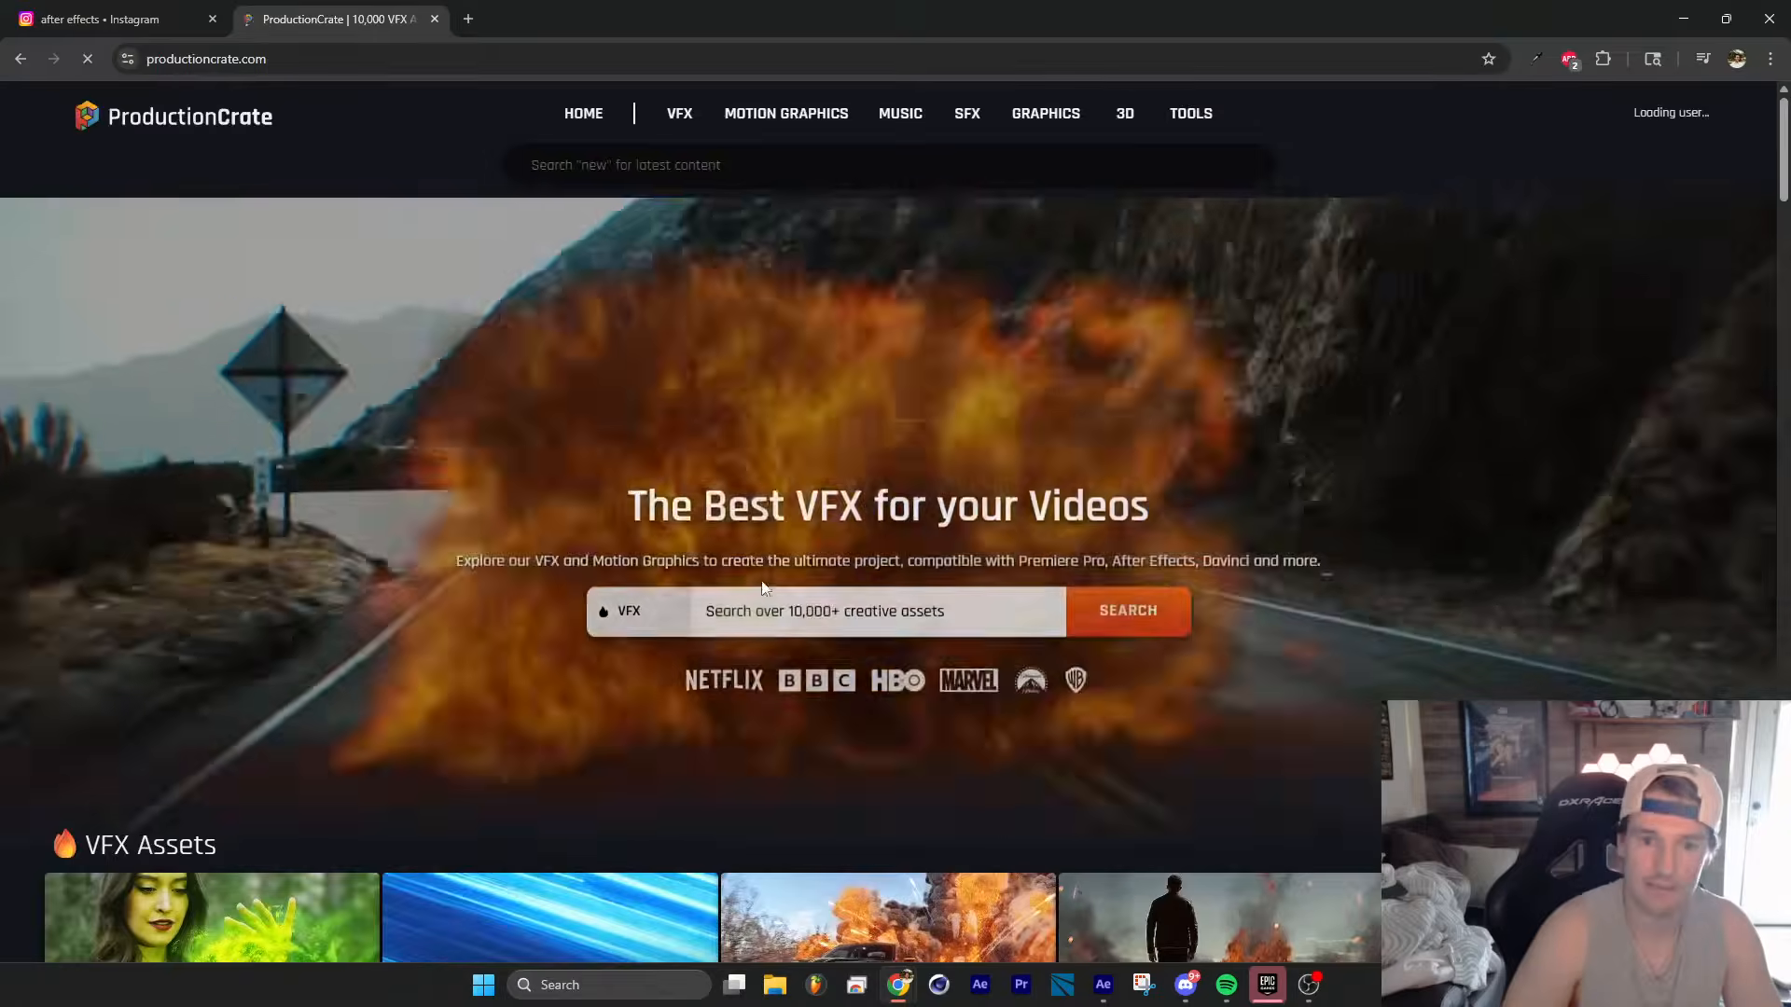
{"action": "left_click", "coordinate": [748, 606]}
{"action": "type", "text": "embers"}
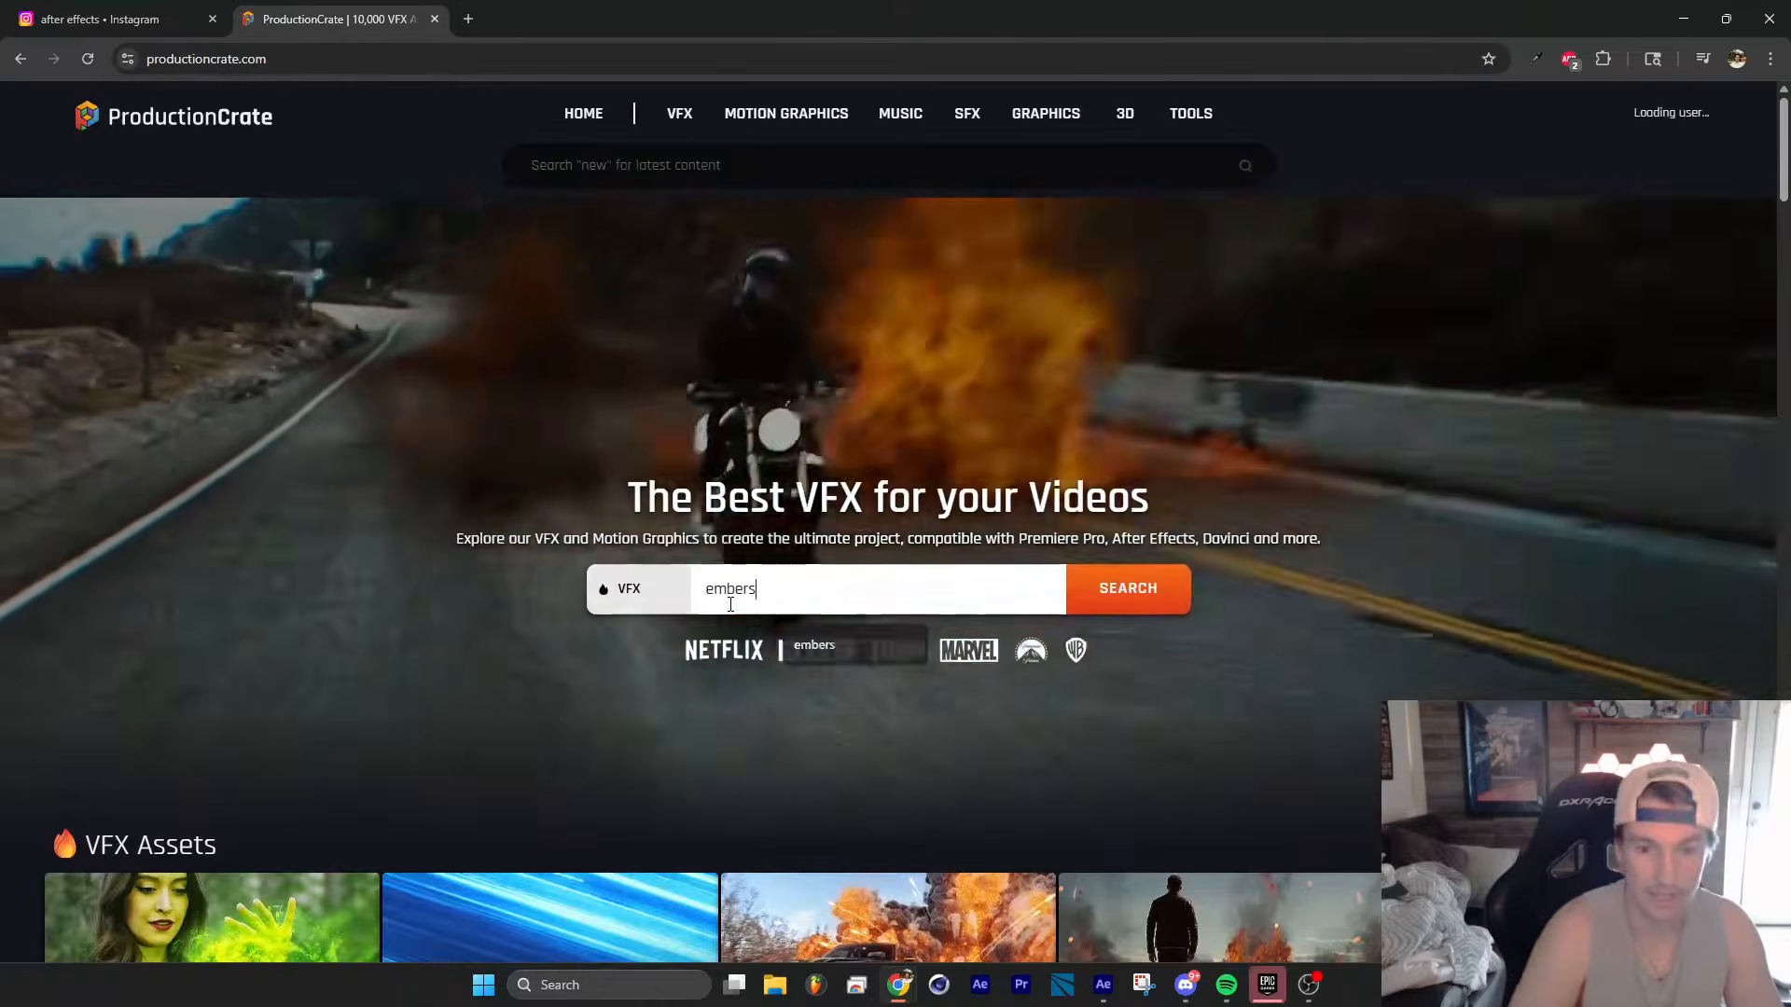
{"action": "key", "text": "Return"}
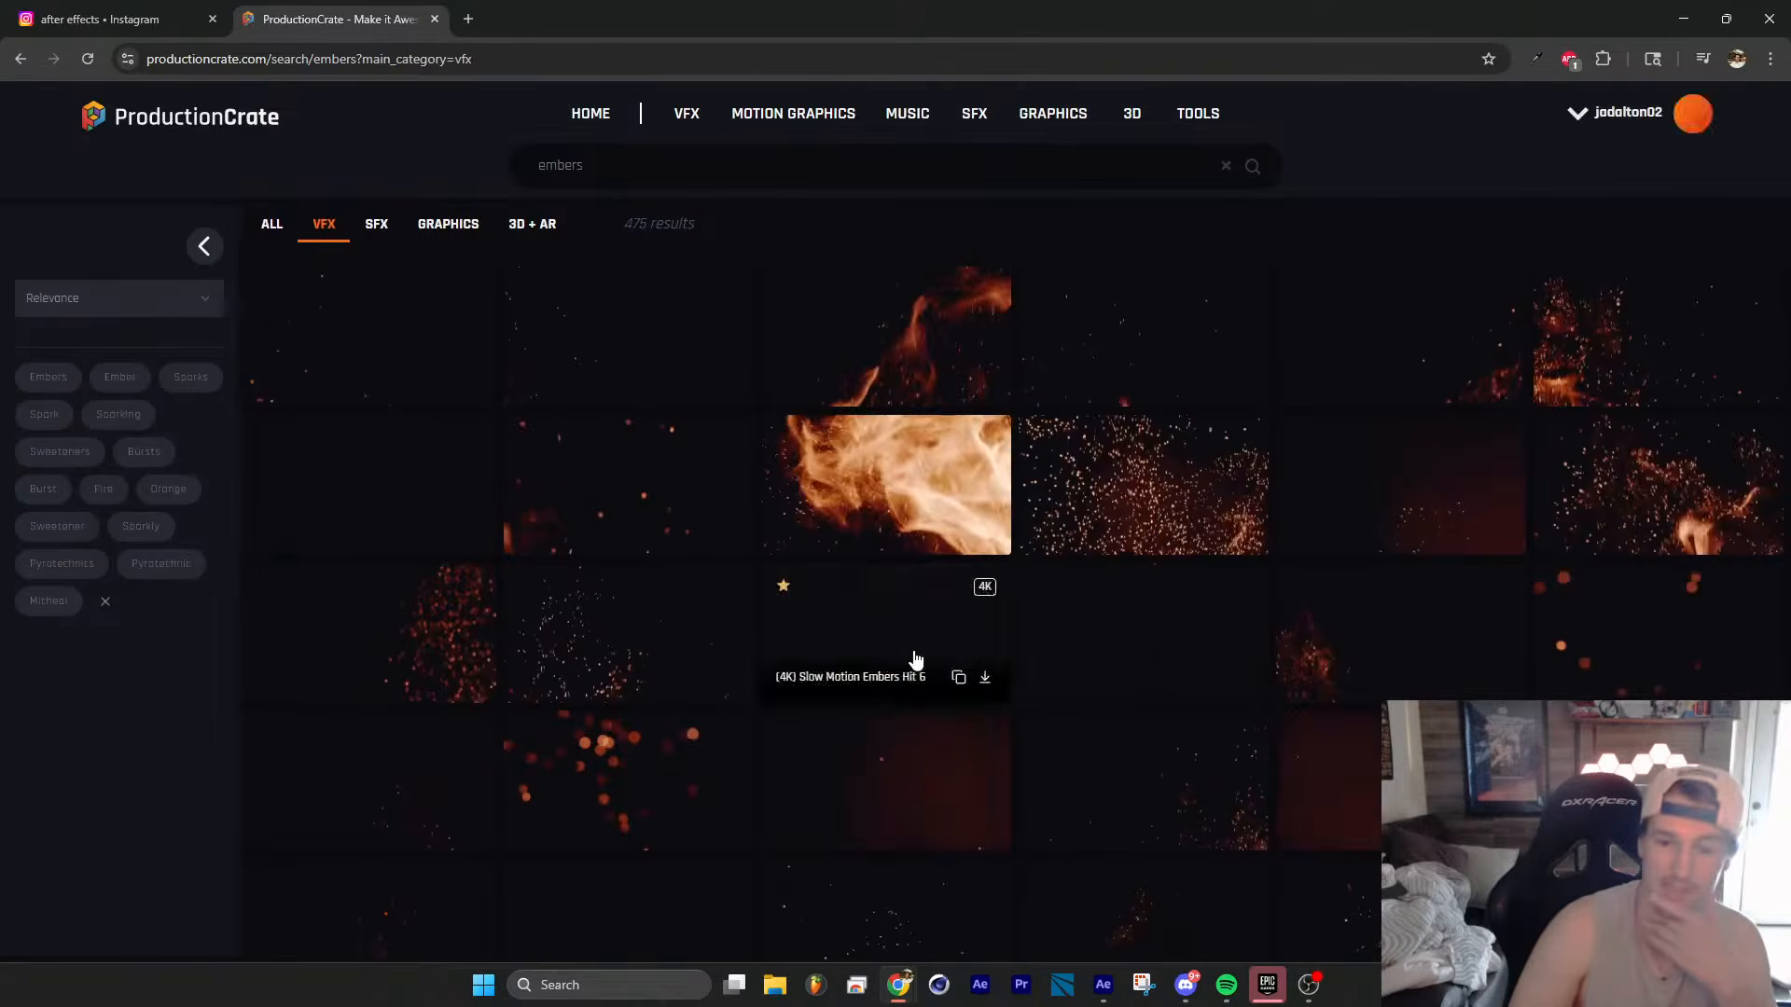
Step: Switch back to After Effects and create a new 2048 x 2048 px composition containing a black solid of the same size
{"action": "left_click", "coordinate": [1102, 985]}
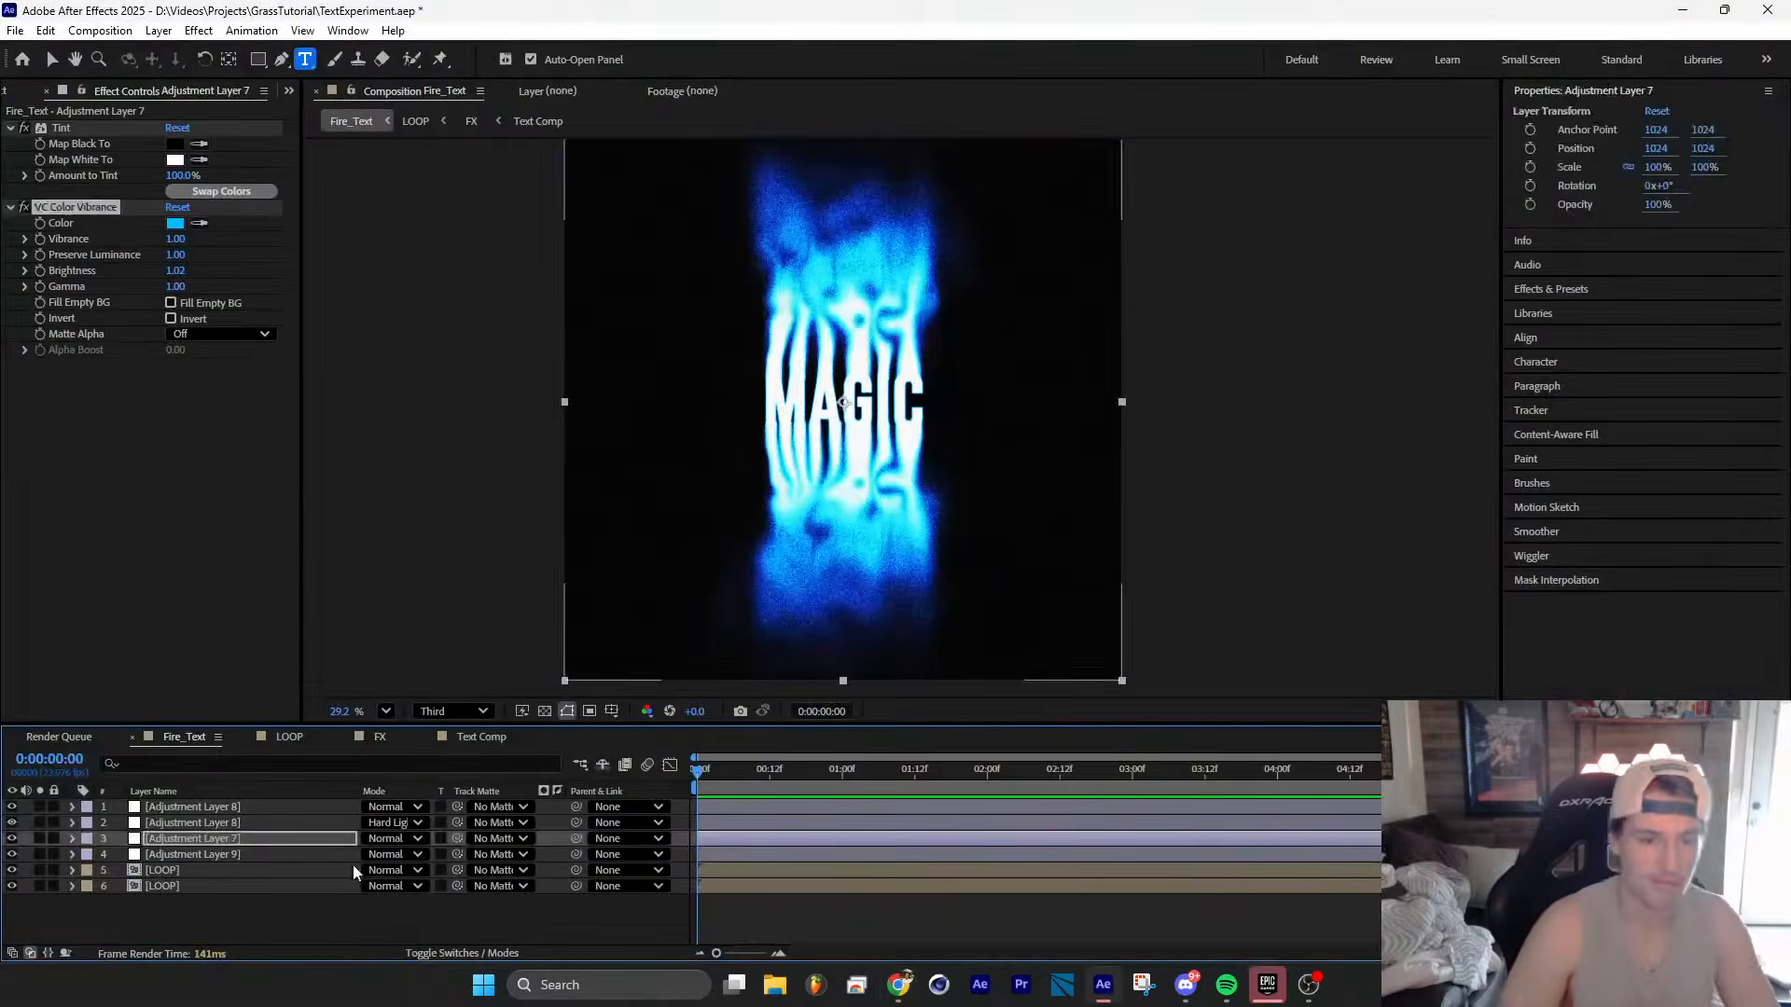
{"action": "left_click", "coordinate": [355, 927]}
{"action": "key", "text": "ctrl+n"}
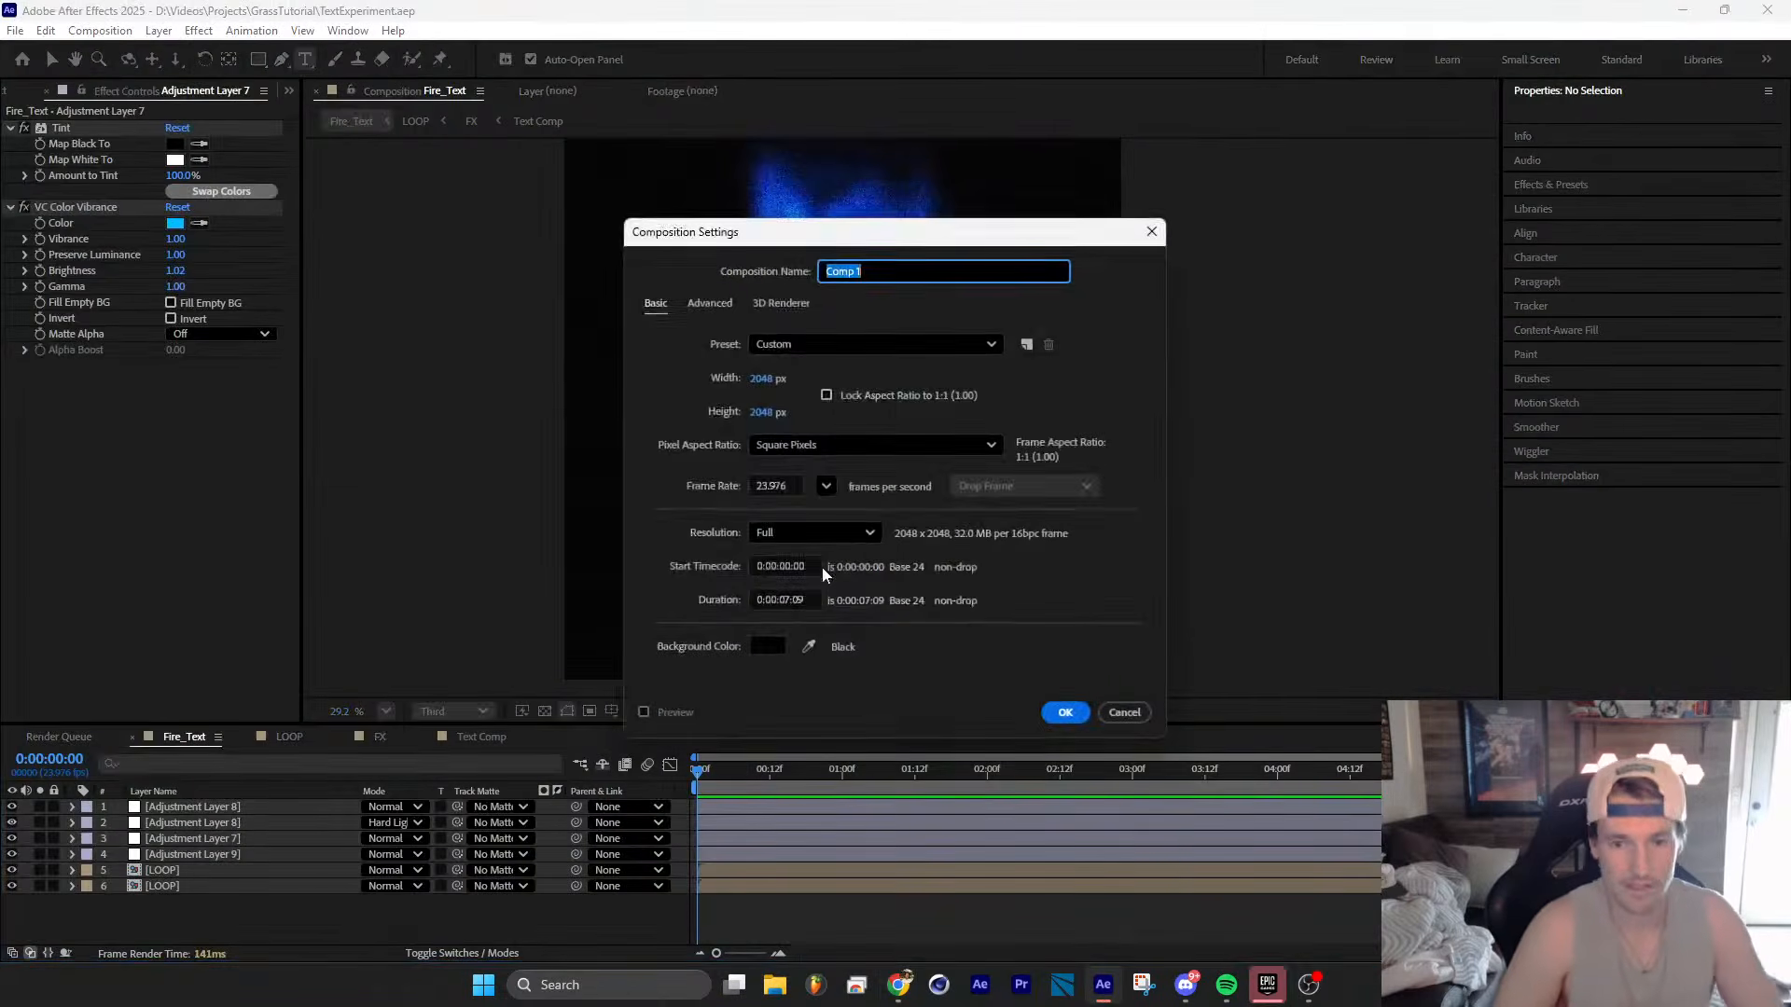
{"action": "left_click", "coordinate": [1066, 712]}
{"action": "key", "text": "ctrl+y"}
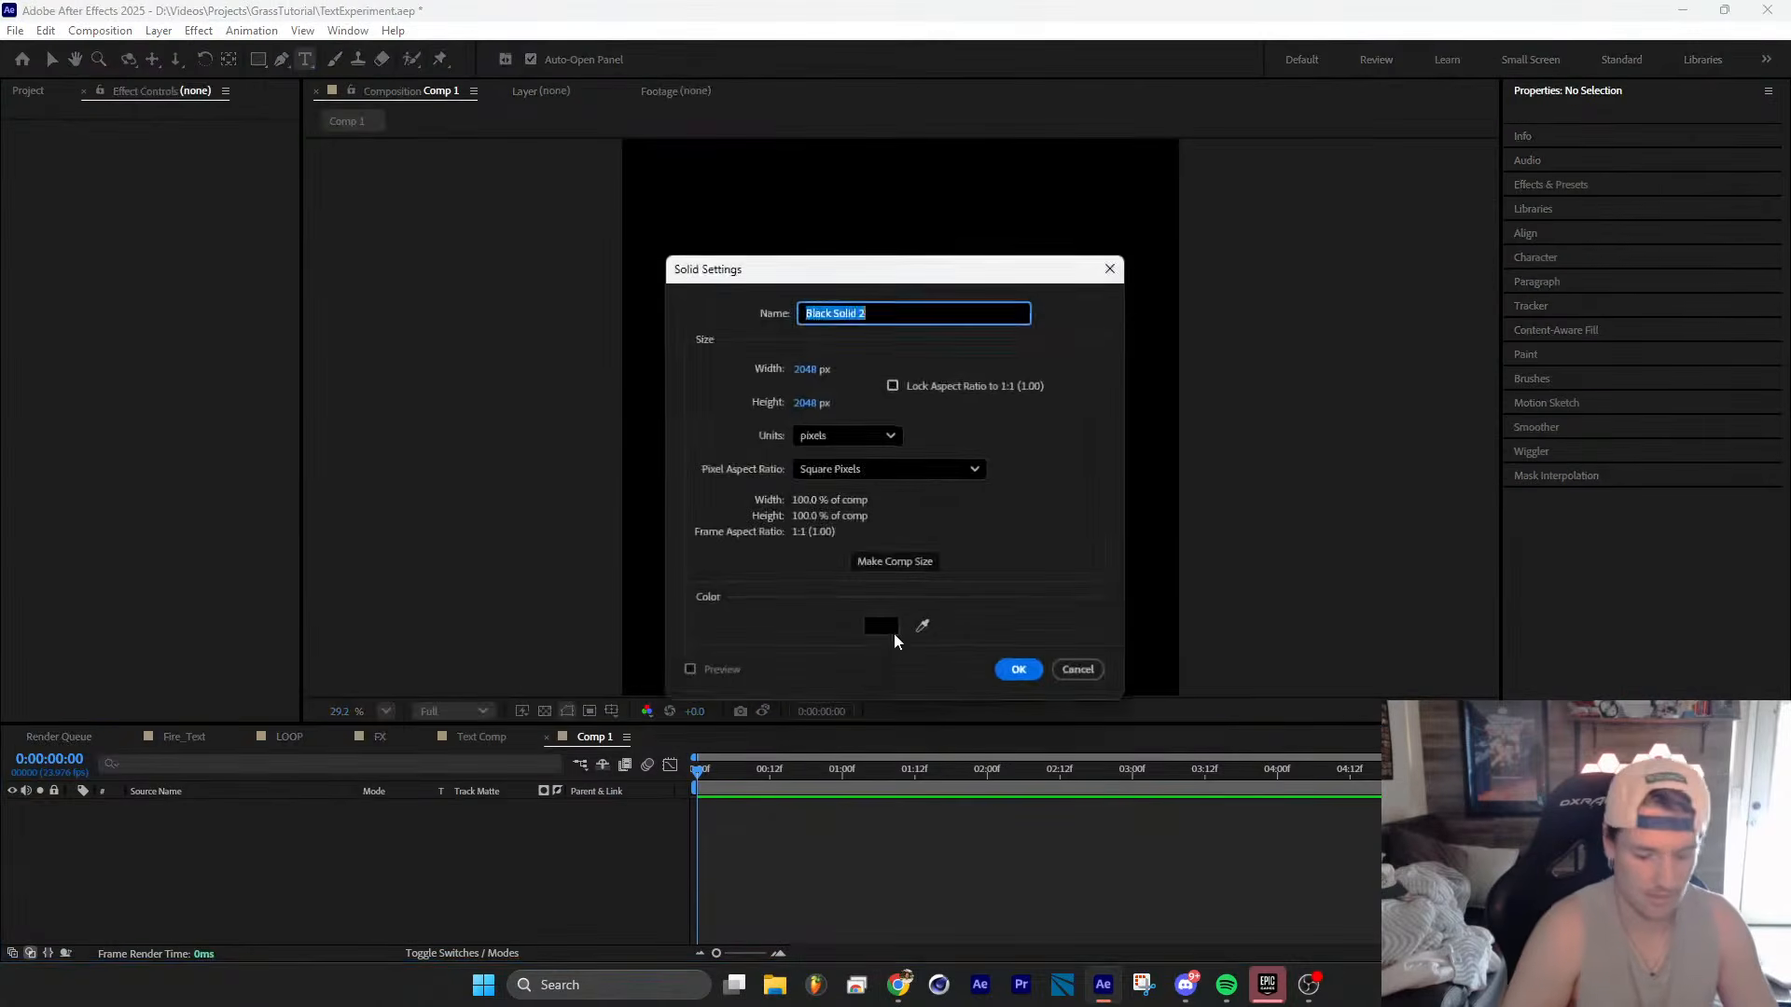
{"action": "key", "text": "Return"}
Step: Apply the CC Particle Systems II effect to the black solid and view the particles at 0:00:00:17
{"action": "key", "text": "ctrl+space"}
{"action": "type", "text": "part"}
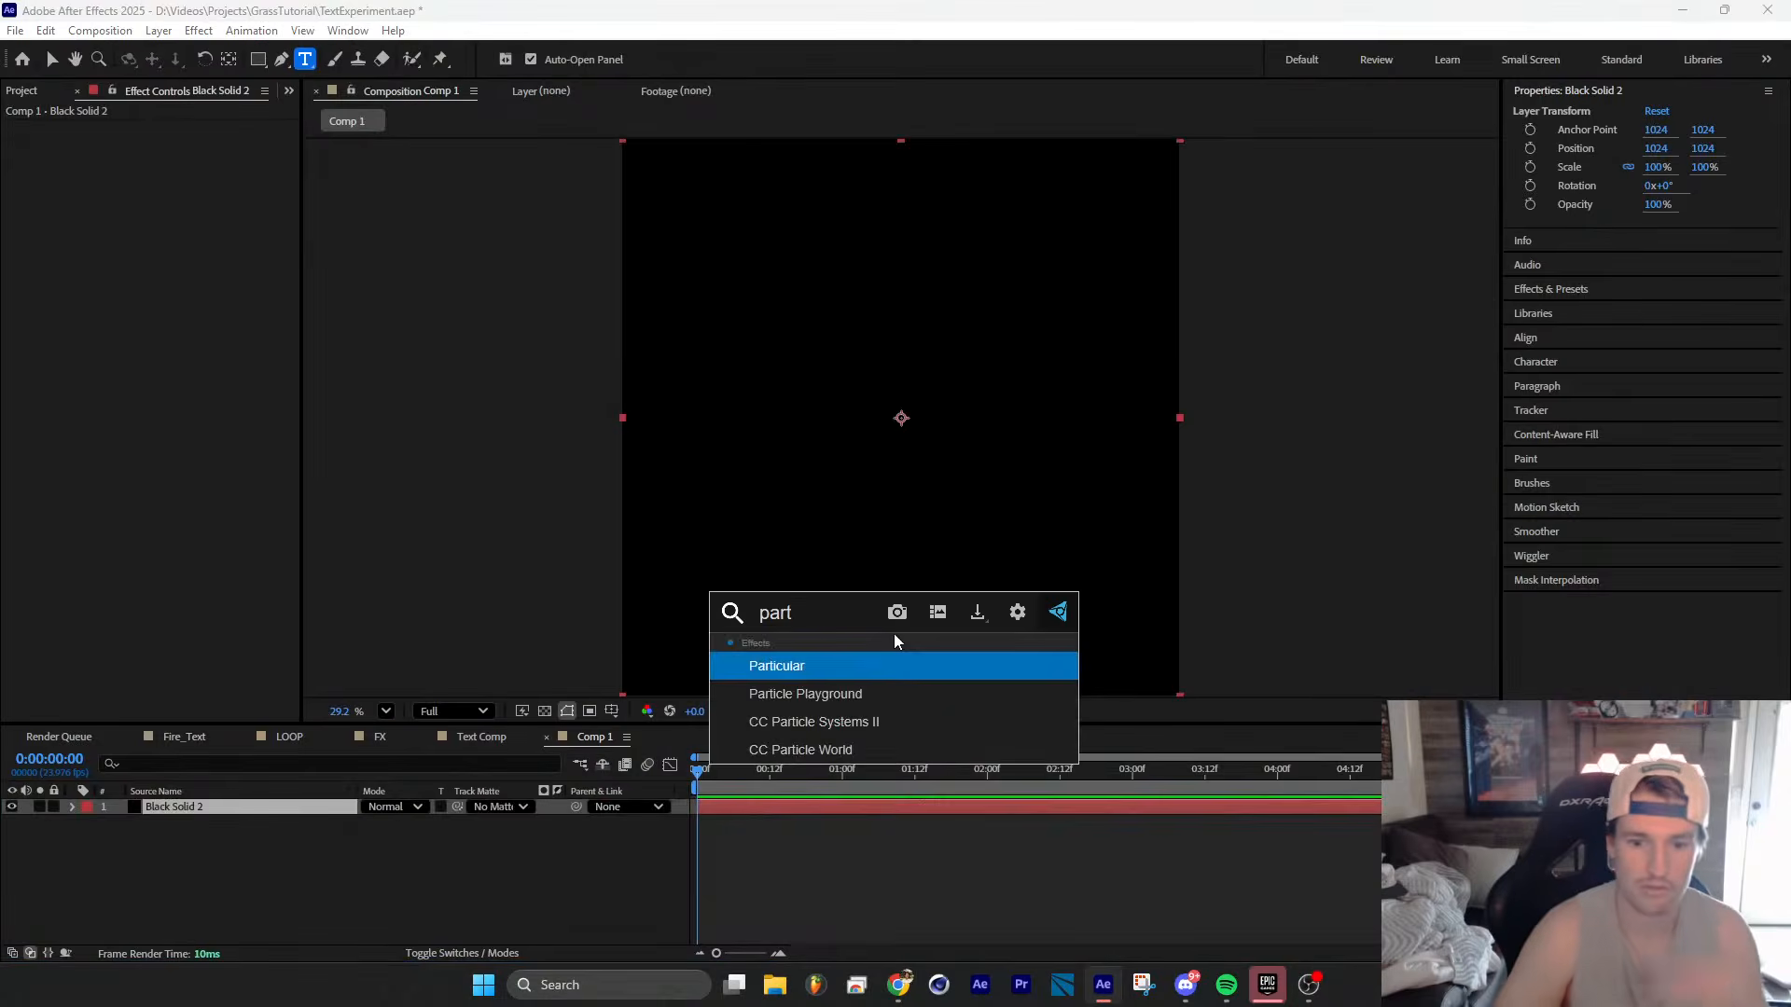
{"action": "key", "text": "Down"}
{"action": "key", "text": "Down"}
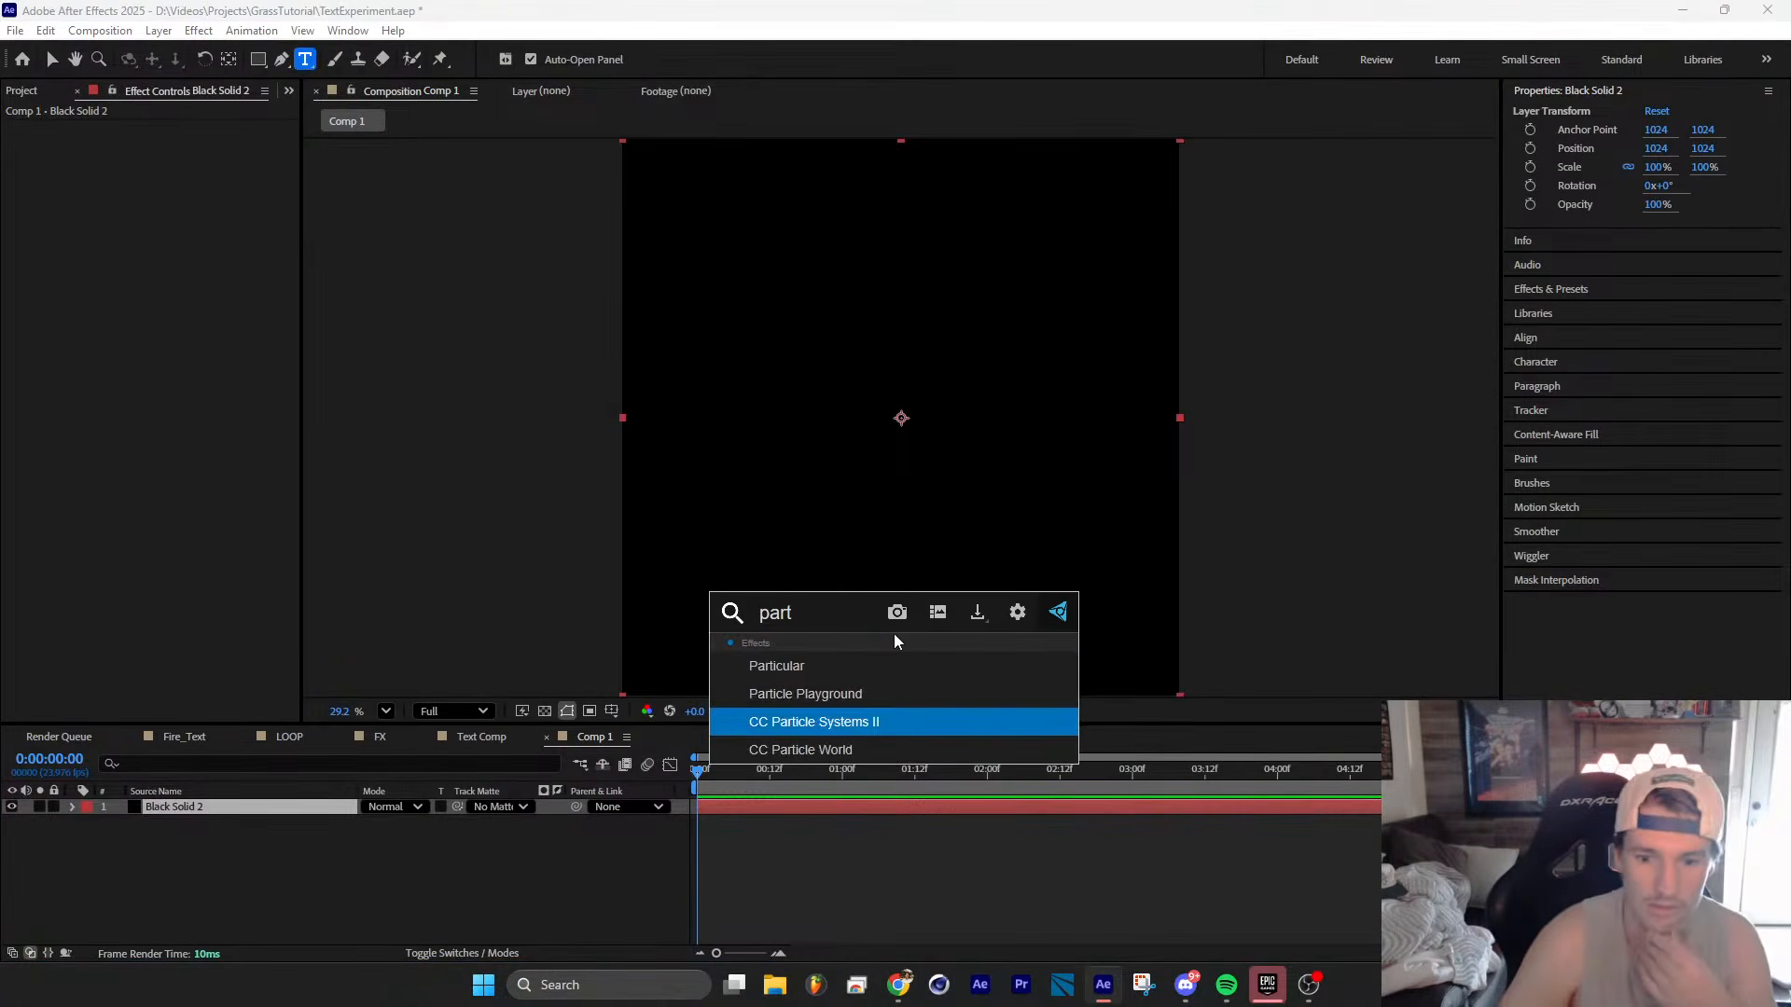
{"action": "key", "text": "Down"}
{"action": "key", "text": "Up"}
{"action": "key", "text": "Return"}
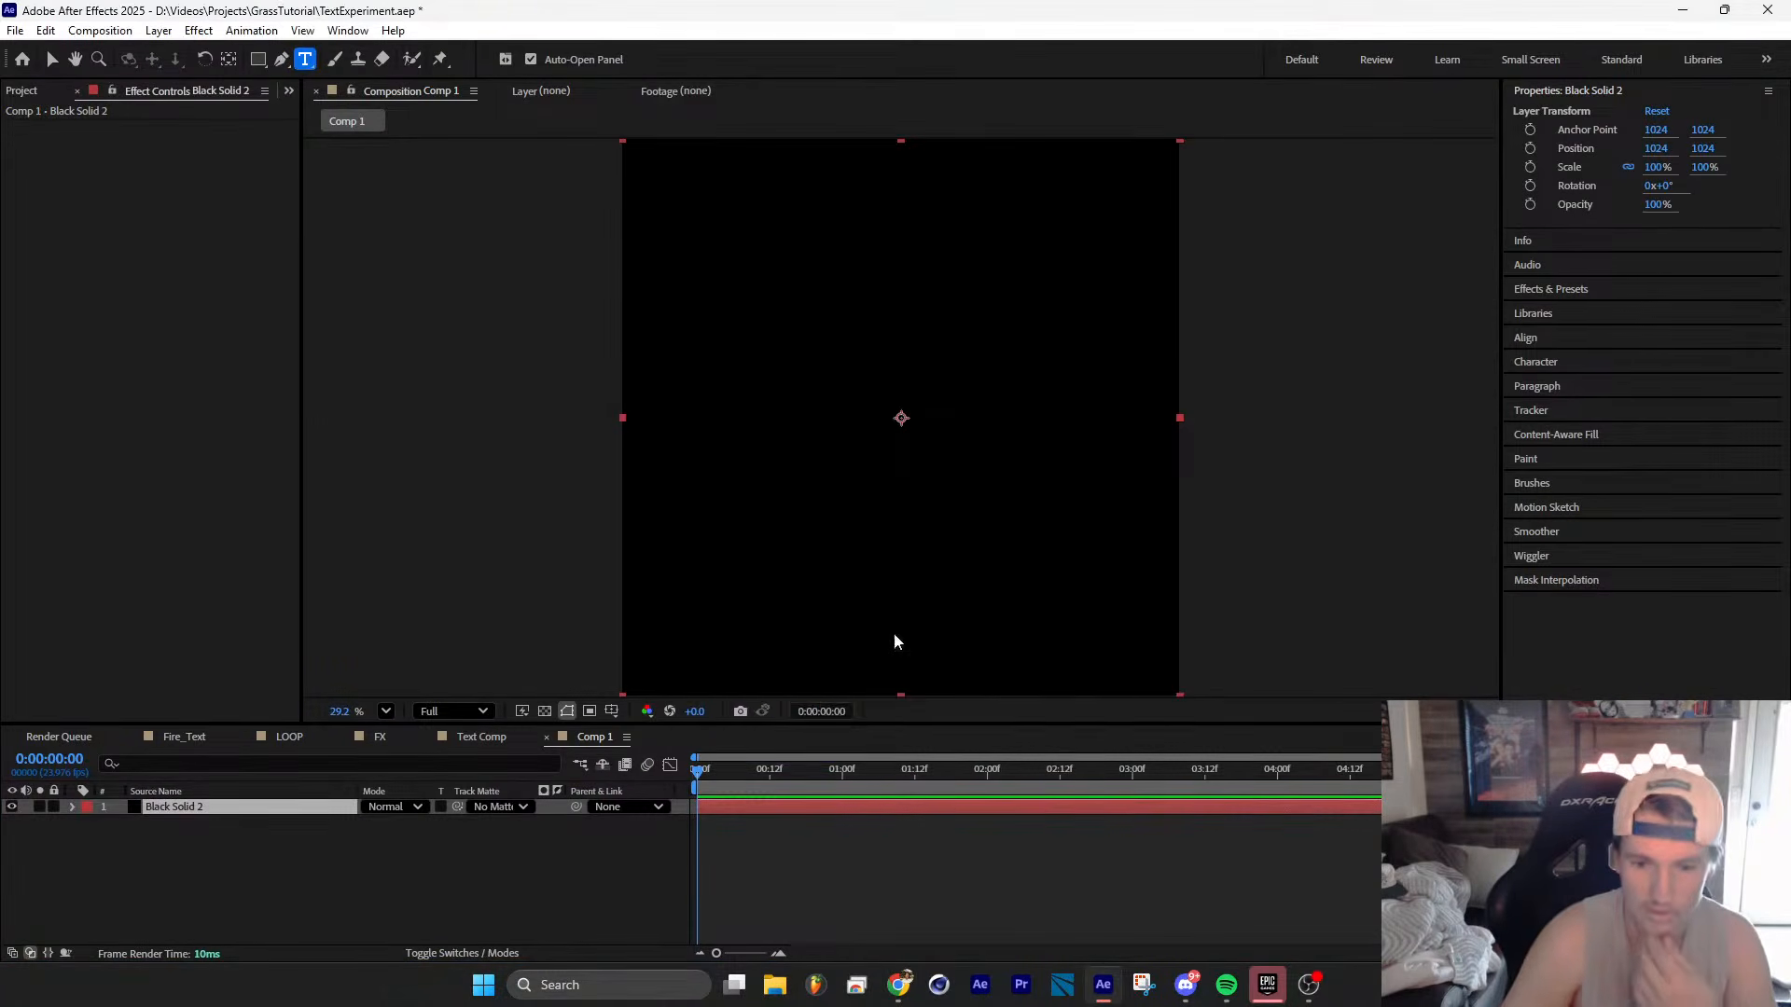
{"action": "mouse_move", "coordinate": [770, 772]}
{"action": "left_mouse_down"}
{"action": "mouse_move", "coordinate": [835, 774]}
{"action": "mouse_move", "coordinate": [799, 774]}
{"action": "left_mouse_up"}
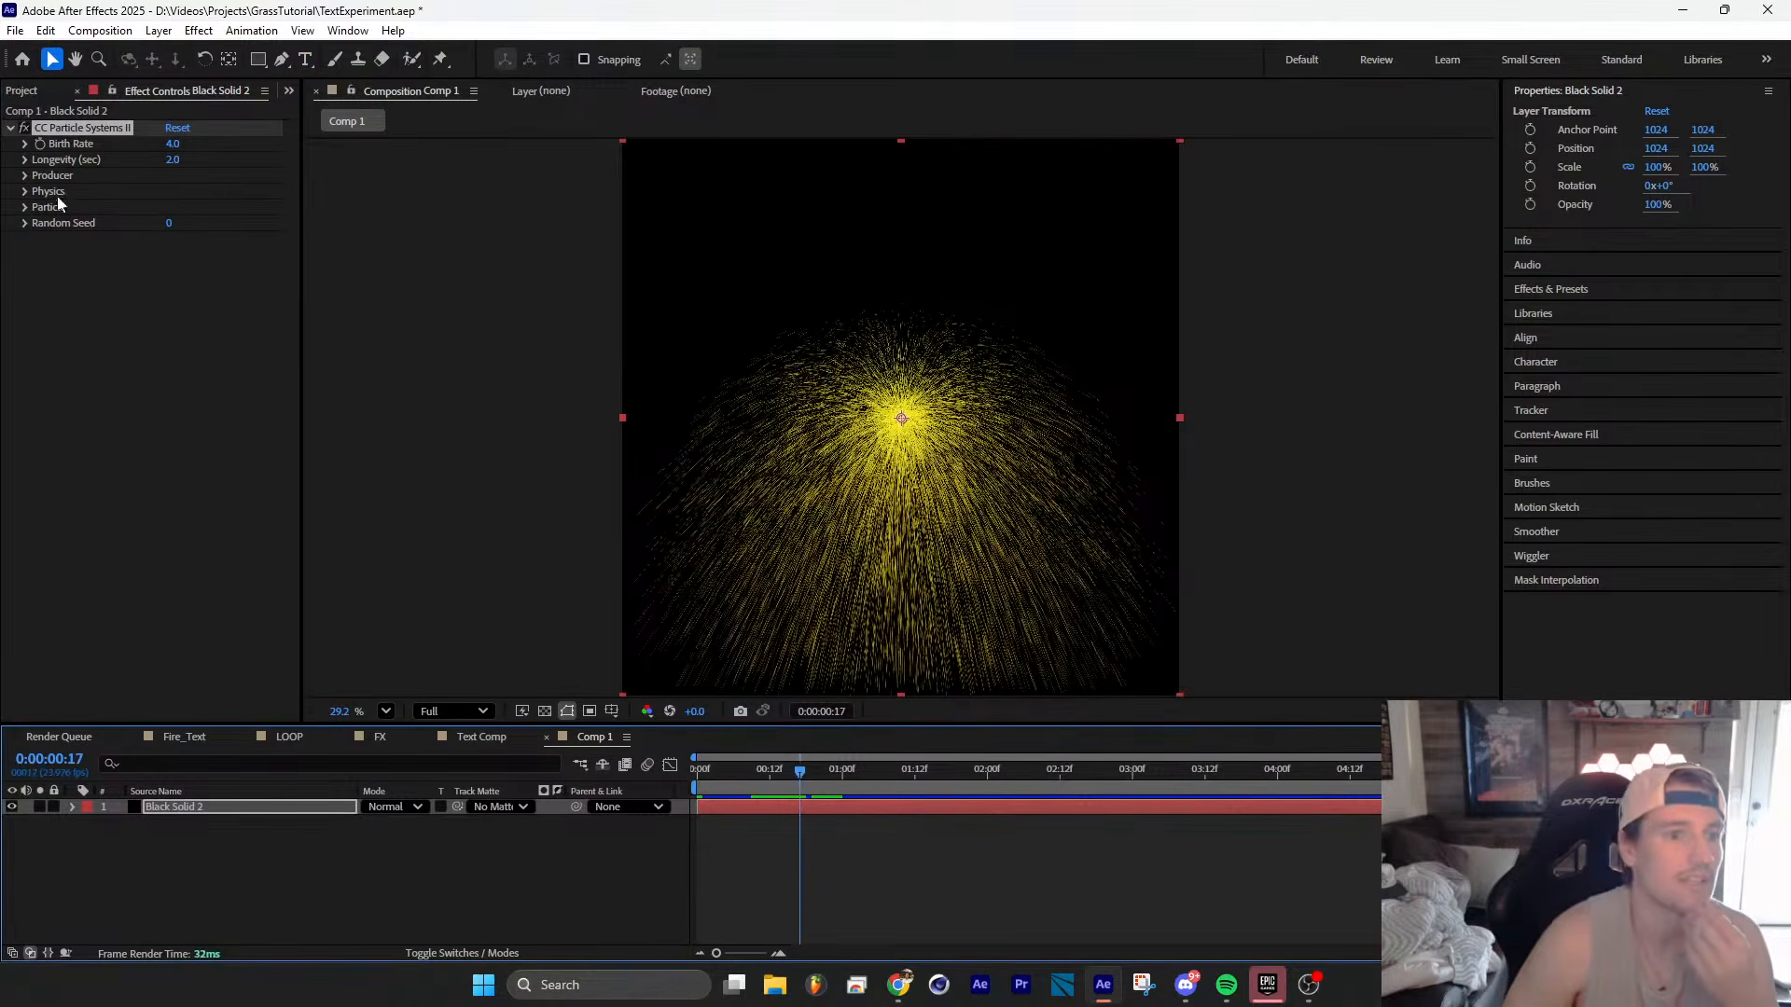
Step: Set the particle producer's position to 1024, 1774 and the gravity to -0.8, and preview from the composition's start
{"action": "left_click", "coordinate": [28, 176]}
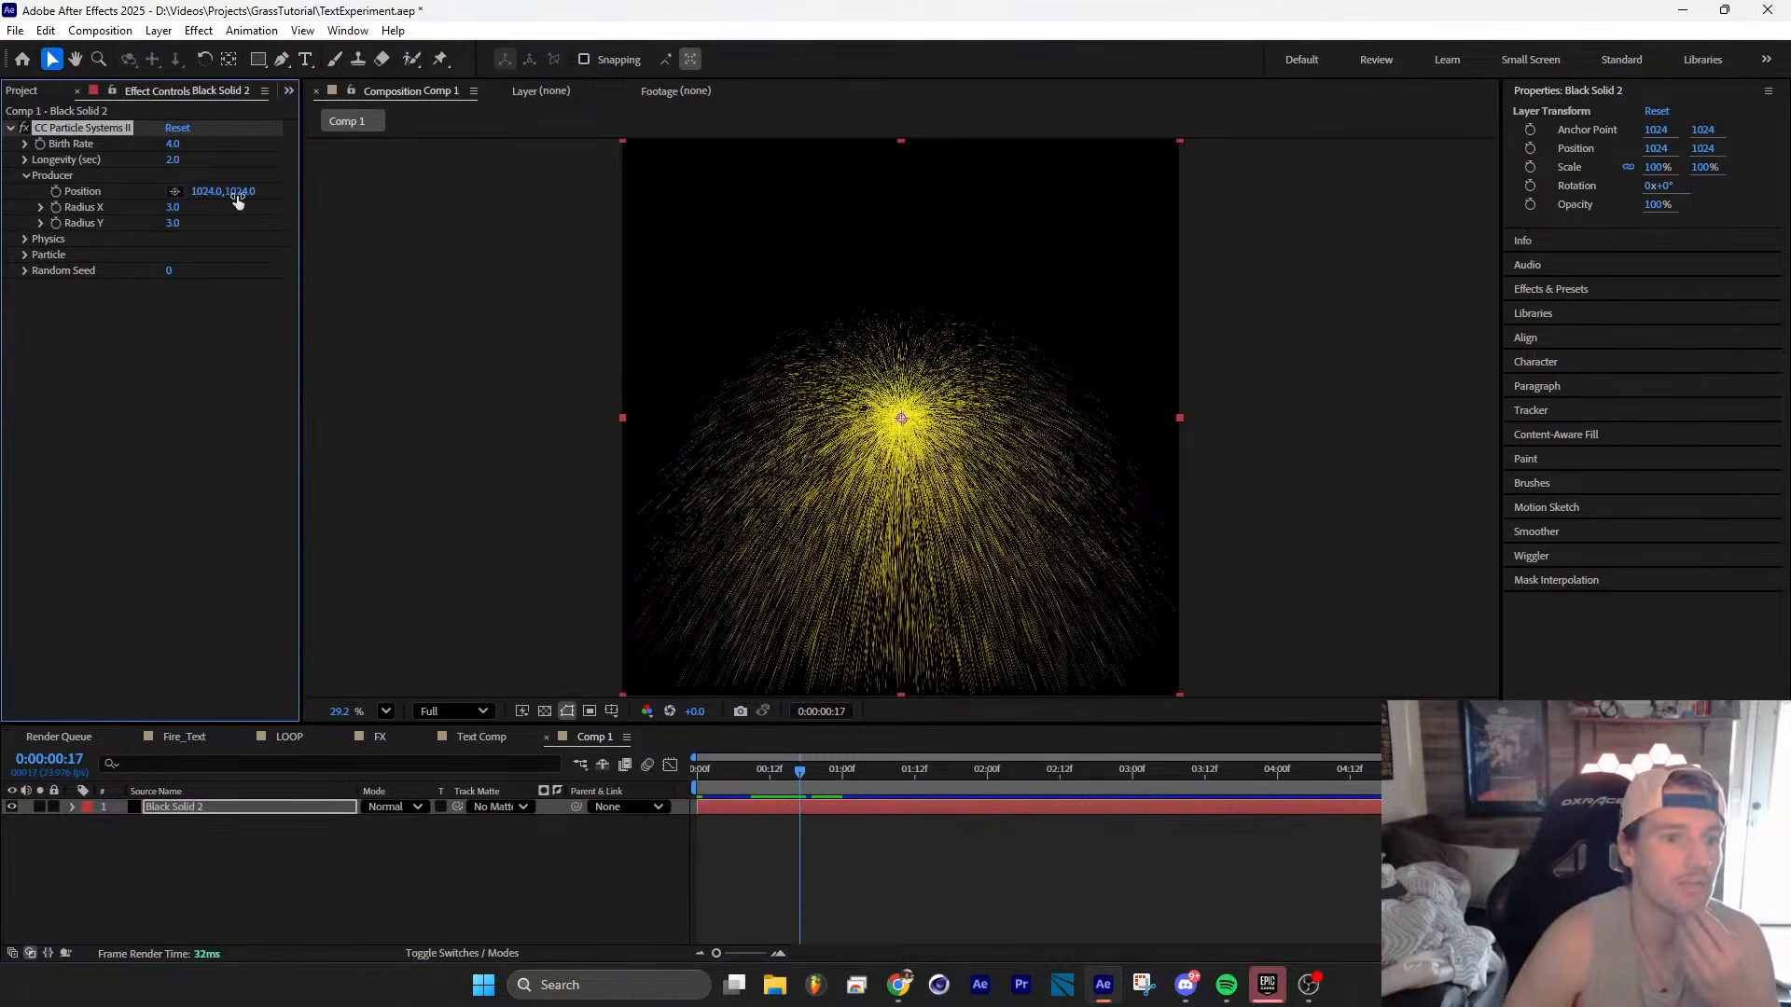
{"action": "left_click_drag", "start_coordinate": [239, 195], "coordinate": [309, 195], "text": "shift"}
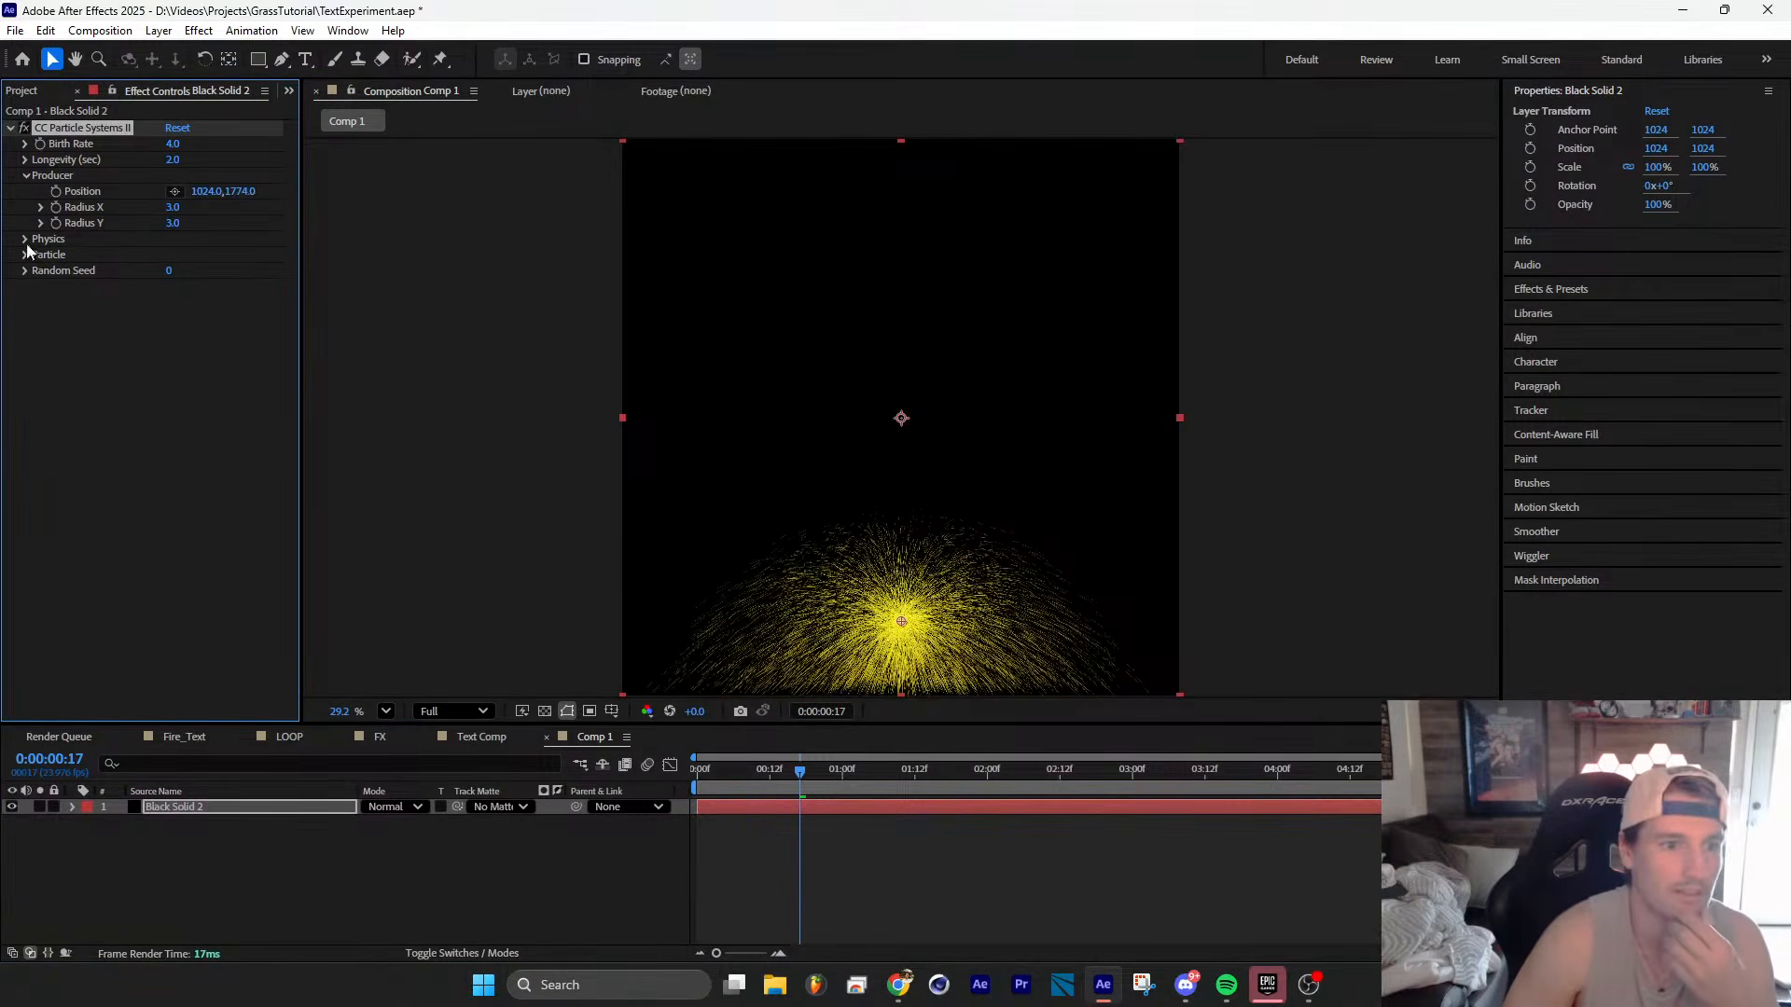
{"action": "left_click", "coordinate": [25, 239]}
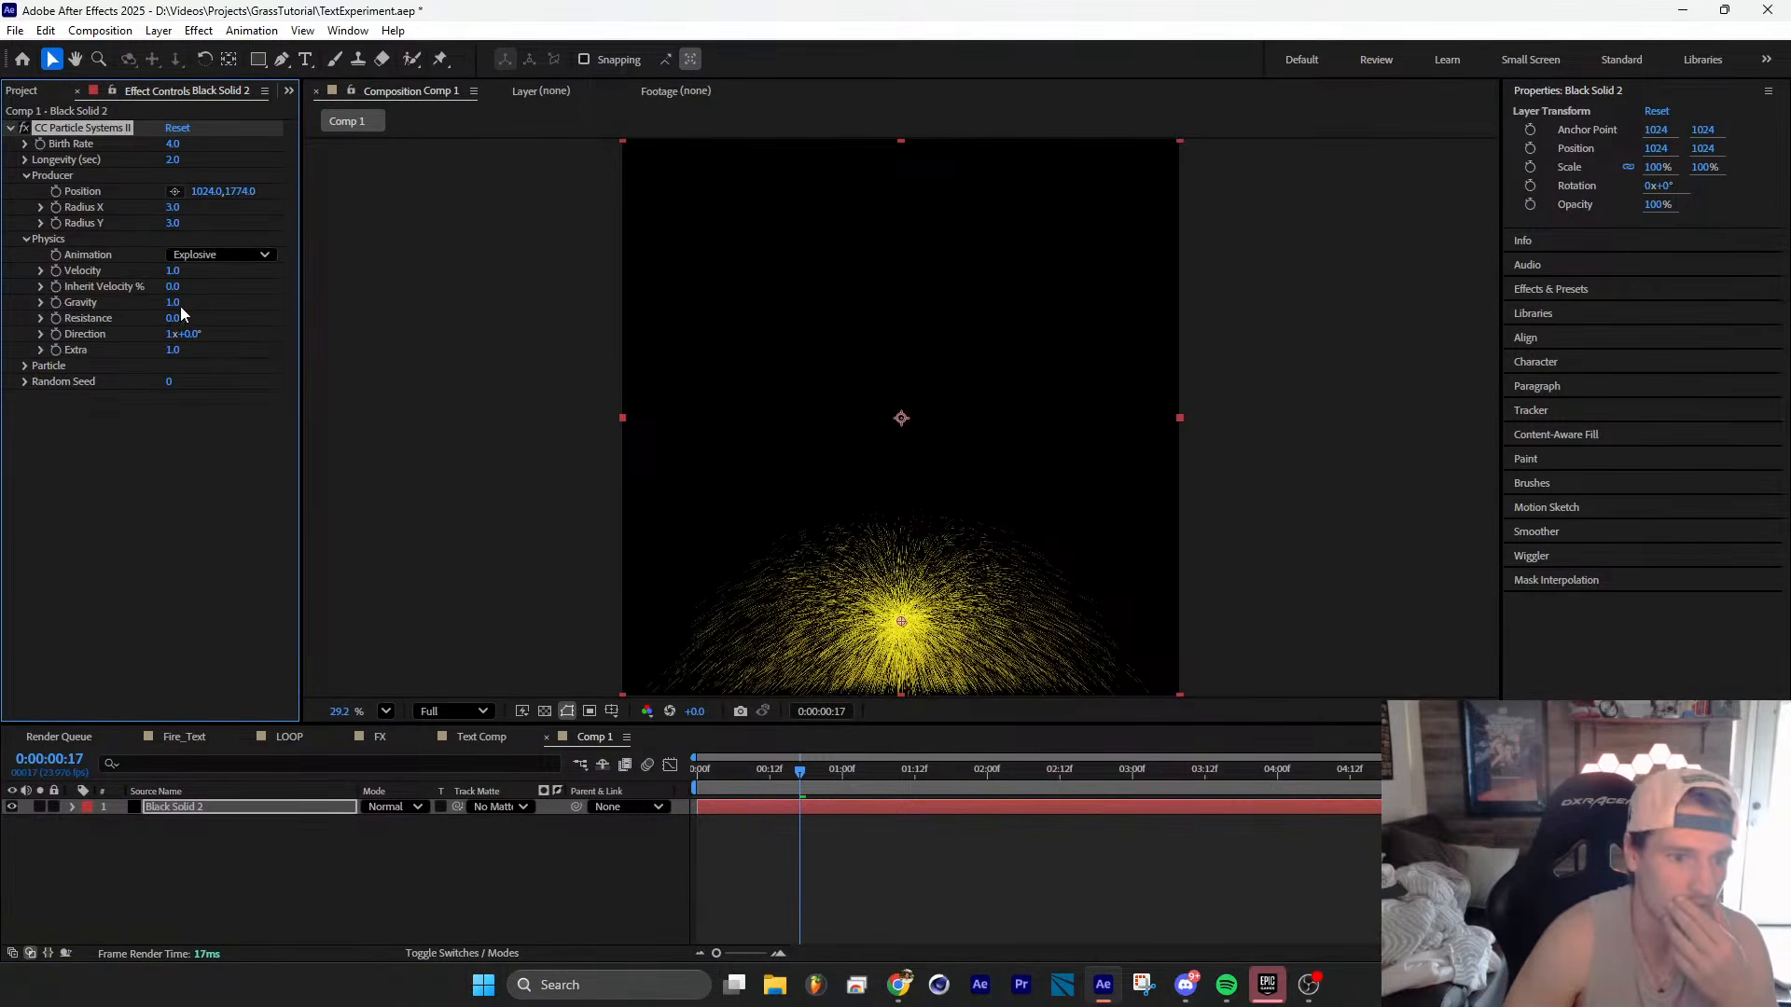
{"action": "left_click_drag", "start_coordinate": [175, 304], "coordinate": [11, 317]}
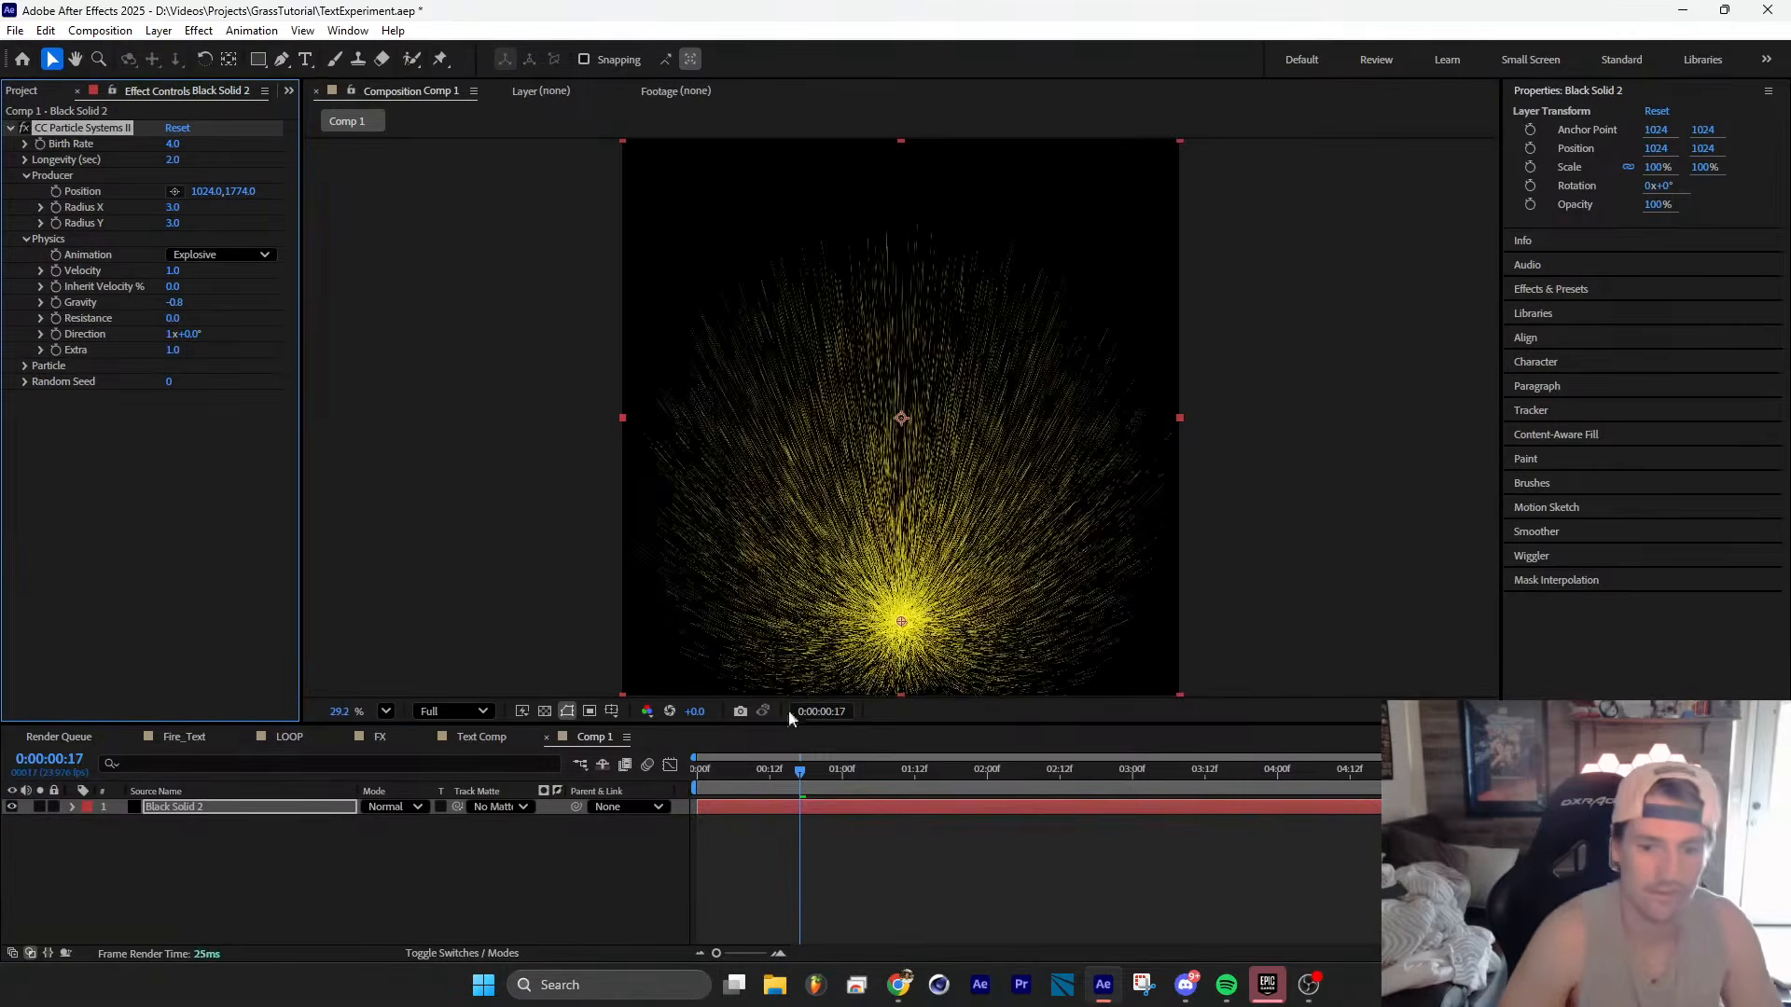
{"action": "left_click_drag", "start_coordinate": [799, 773], "coordinate": [662, 785]}
{"action": "key", "text": "space"}
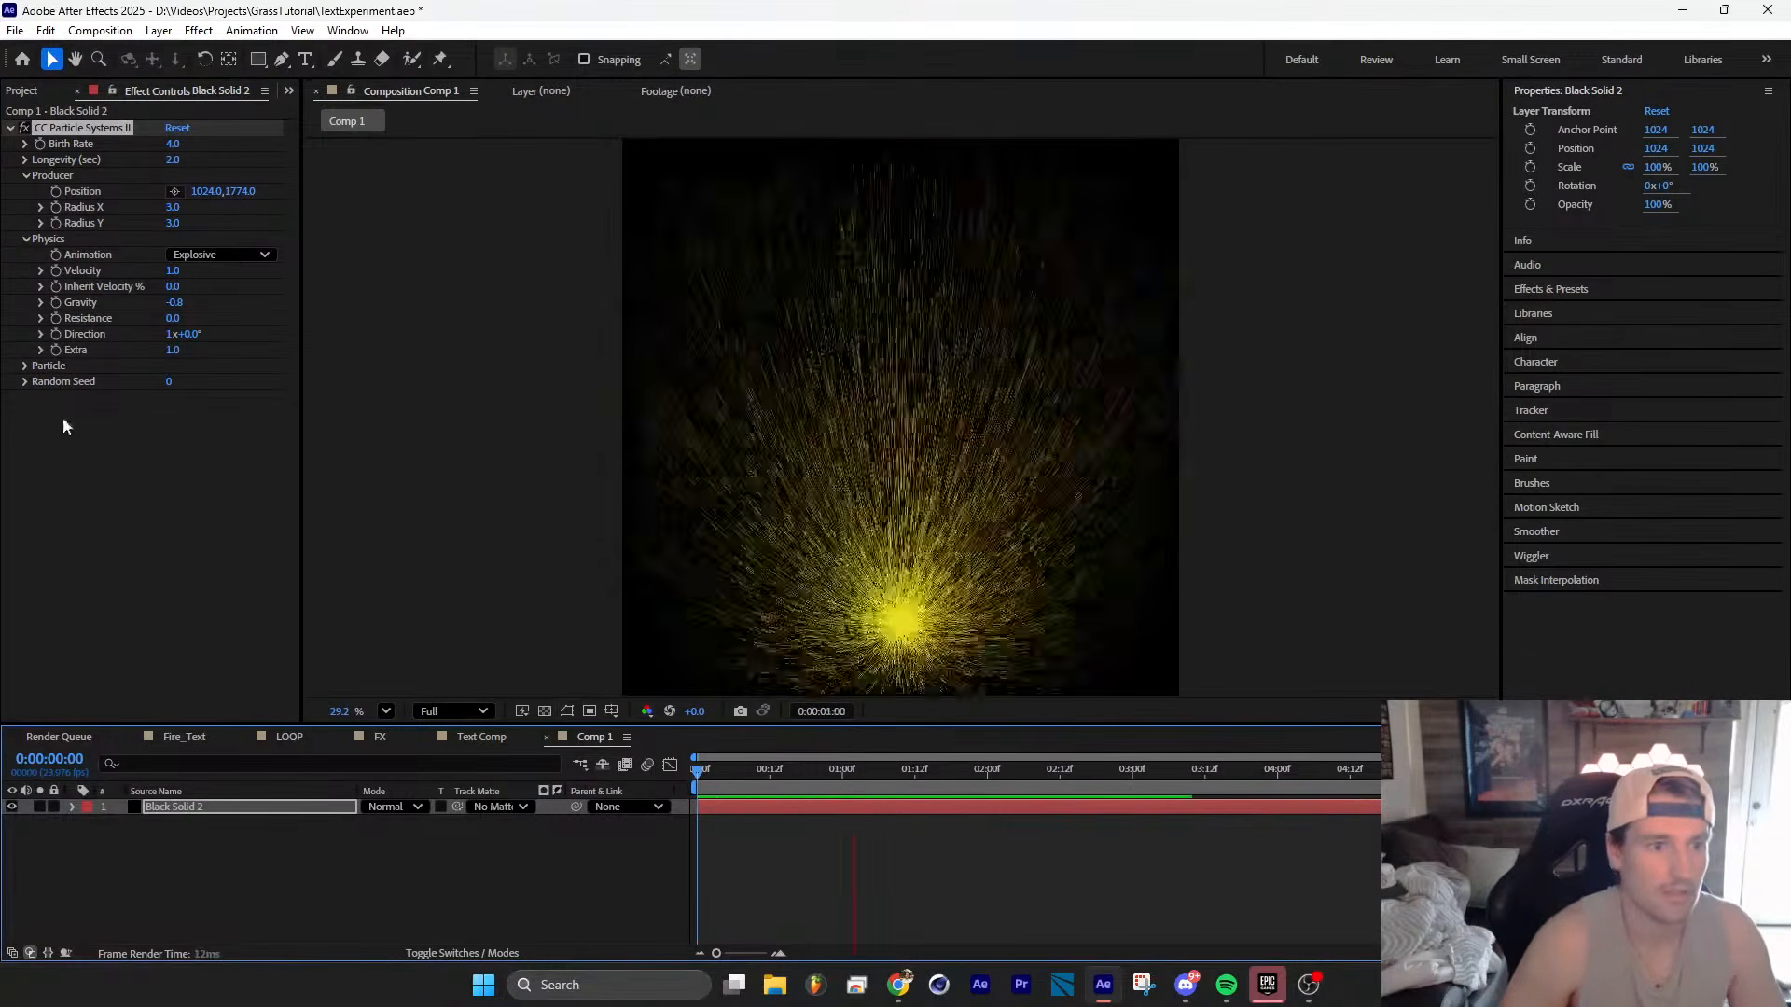
Step: Set the particle physics animation to Twirly and preview the motion with the whole composition frame in view
{"action": "left_click", "coordinate": [17, 382]}
{"action": "left_click", "coordinate": [203, 257]}
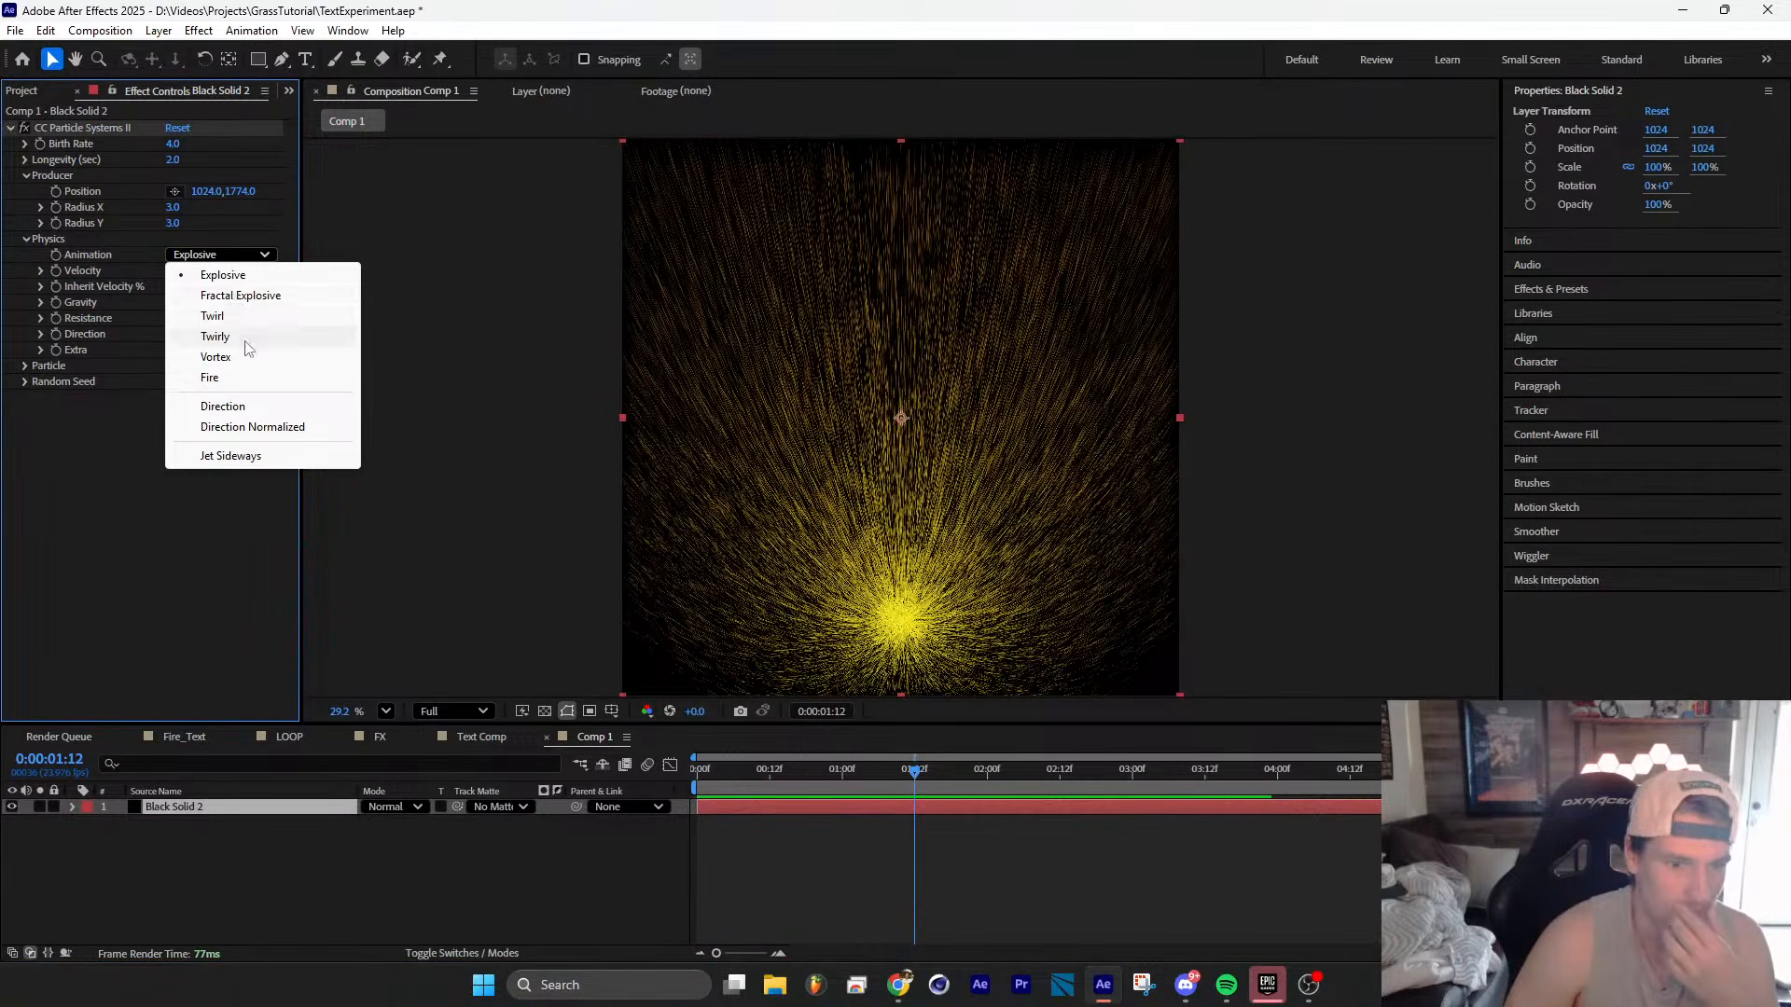
{"action": "left_click", "coordinate": [216, 337]}
{"action": "left_click", "coordinate": [830, 772]}
{"action": "key", "text": "space"}
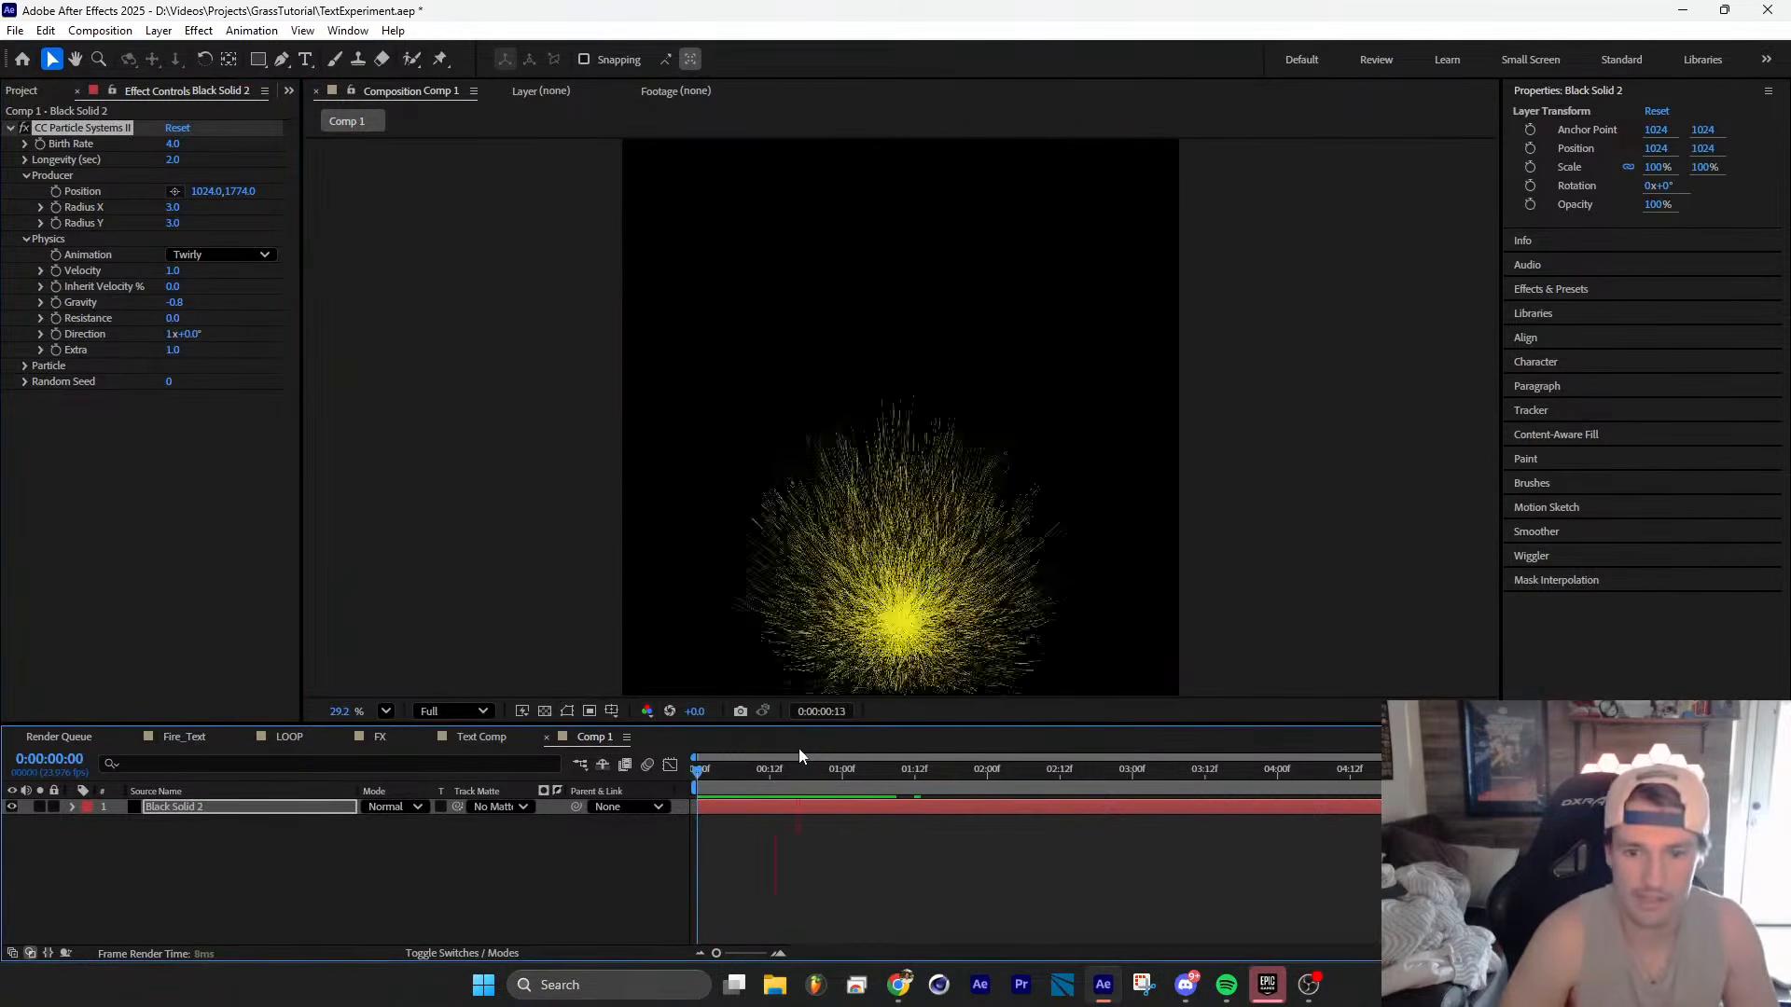
{"action": "key", "text": "space"}
{"action": "scroll", "coordinate": [917, 558], "scroll_direction": "down", "scroll_amount": 3}
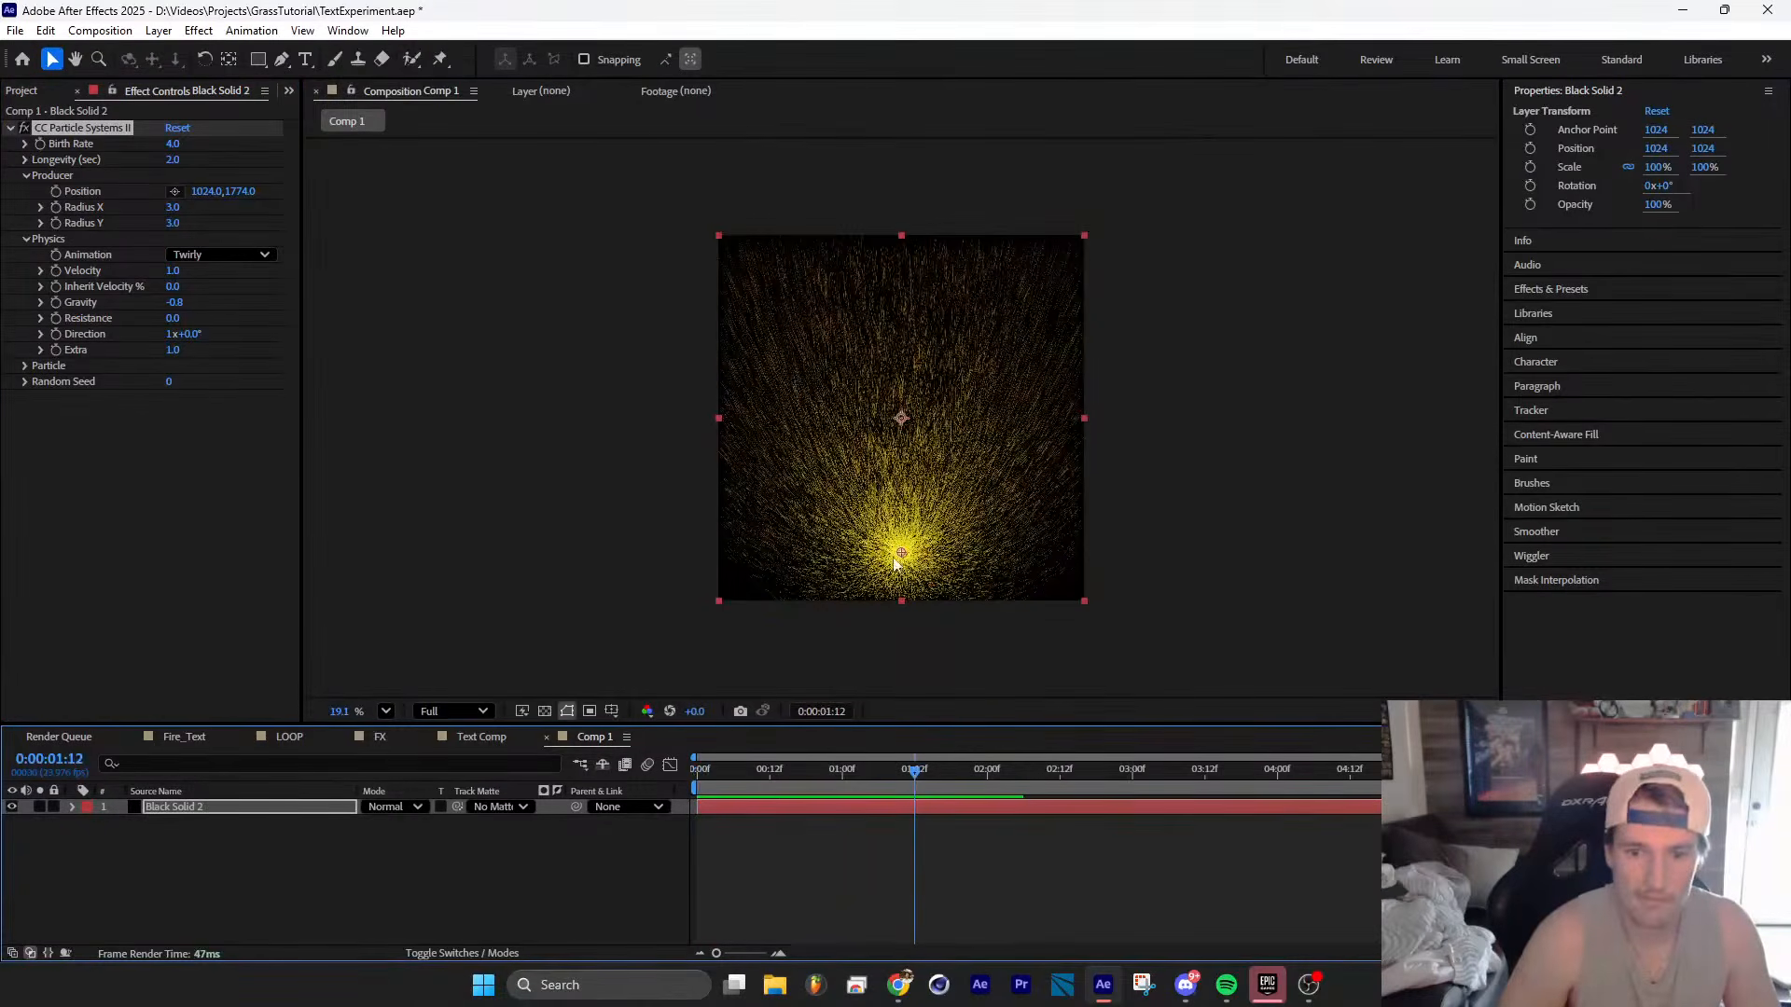
Step: Move the particle producer below the frame to 1024, 2192, reduce the birth rate to 0.5, and expand the particle settings
{"action": "left_click_drag", "start_coordinate": [893, 556], "coordinate": [899, 627]}
{"action": "scroll", "coordinate": [911, 507], "scroll_direction": "up", "scroll_amount": 3}
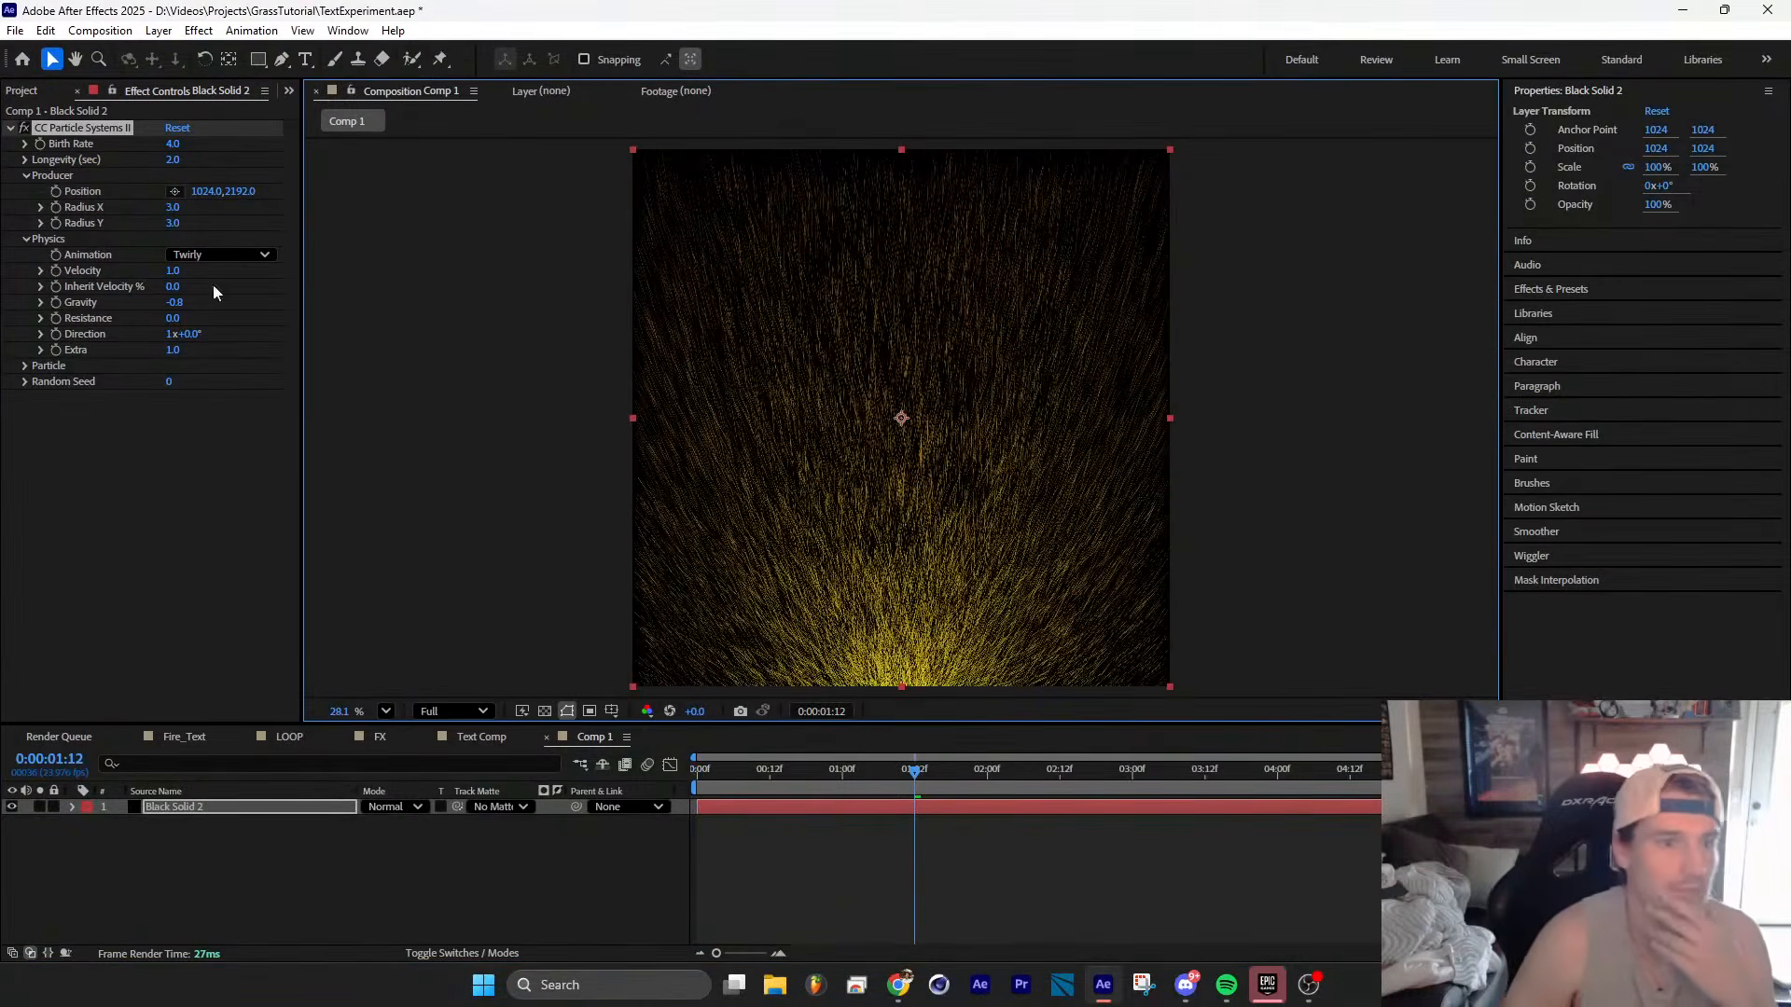
{"action": "left_click", "coordinate": [172, 144]}
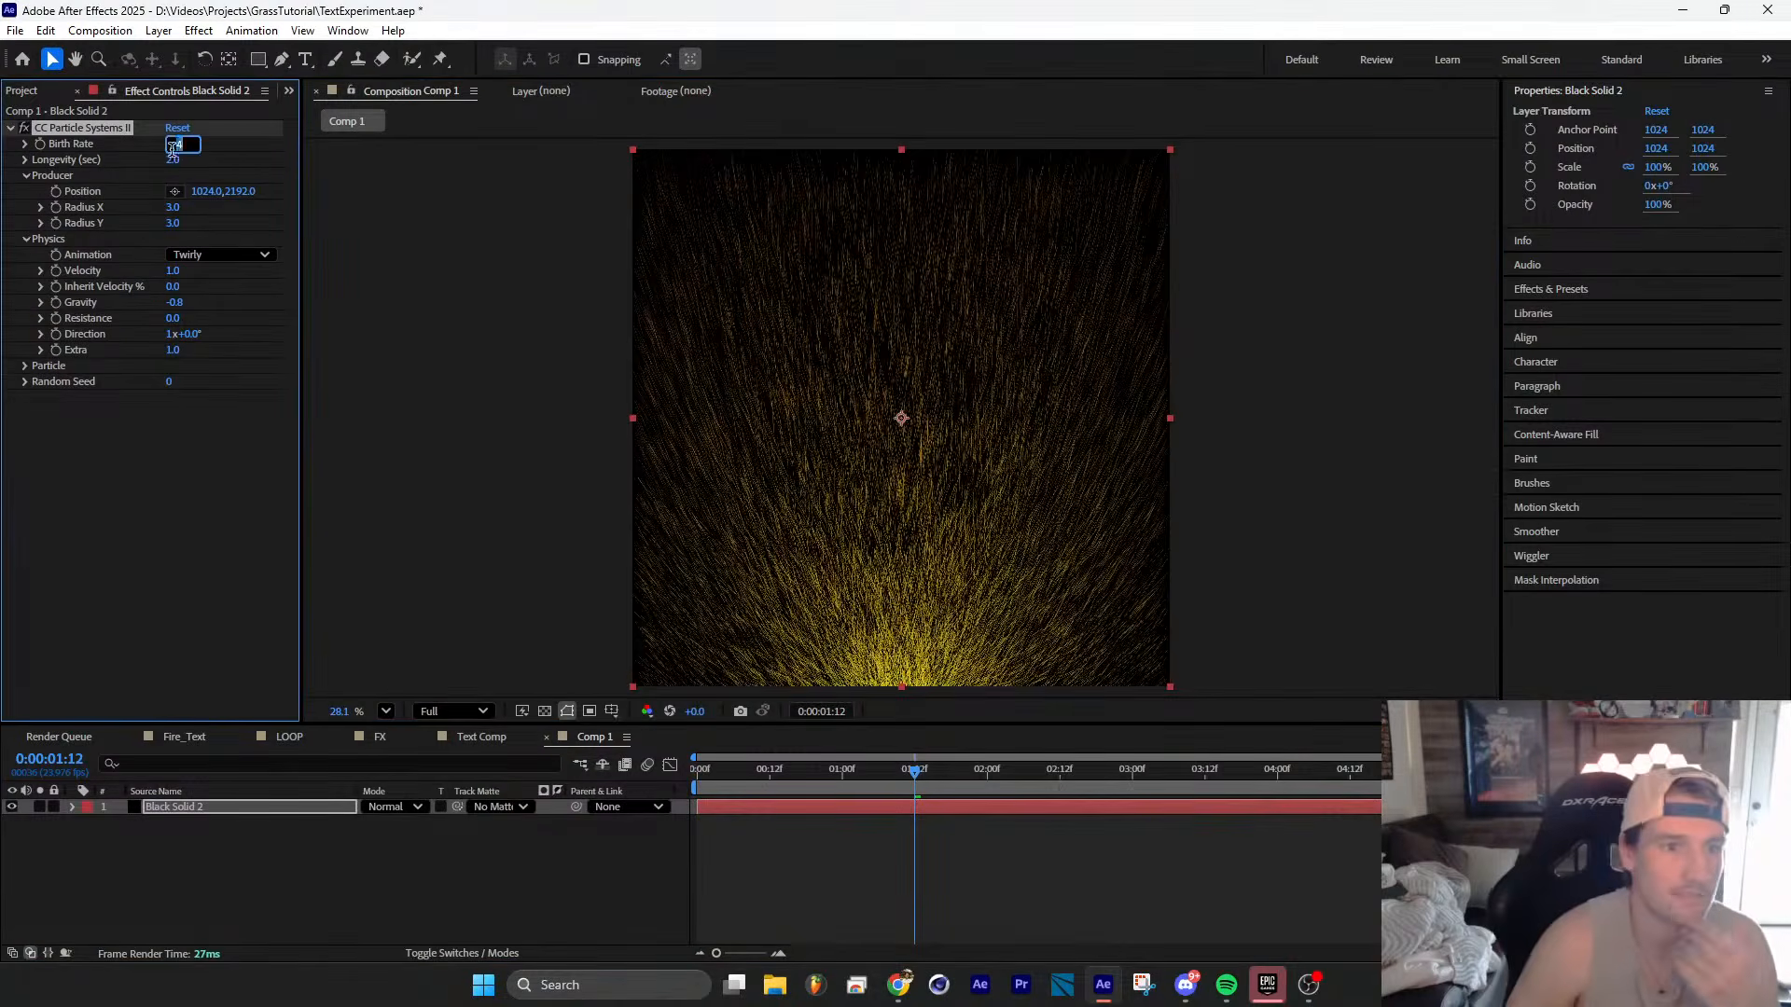
{"action": "type", "text": "2"}
{"action": "key", "text": "Return"}
{"action": "left_click", "coordinate": [177, 142]}
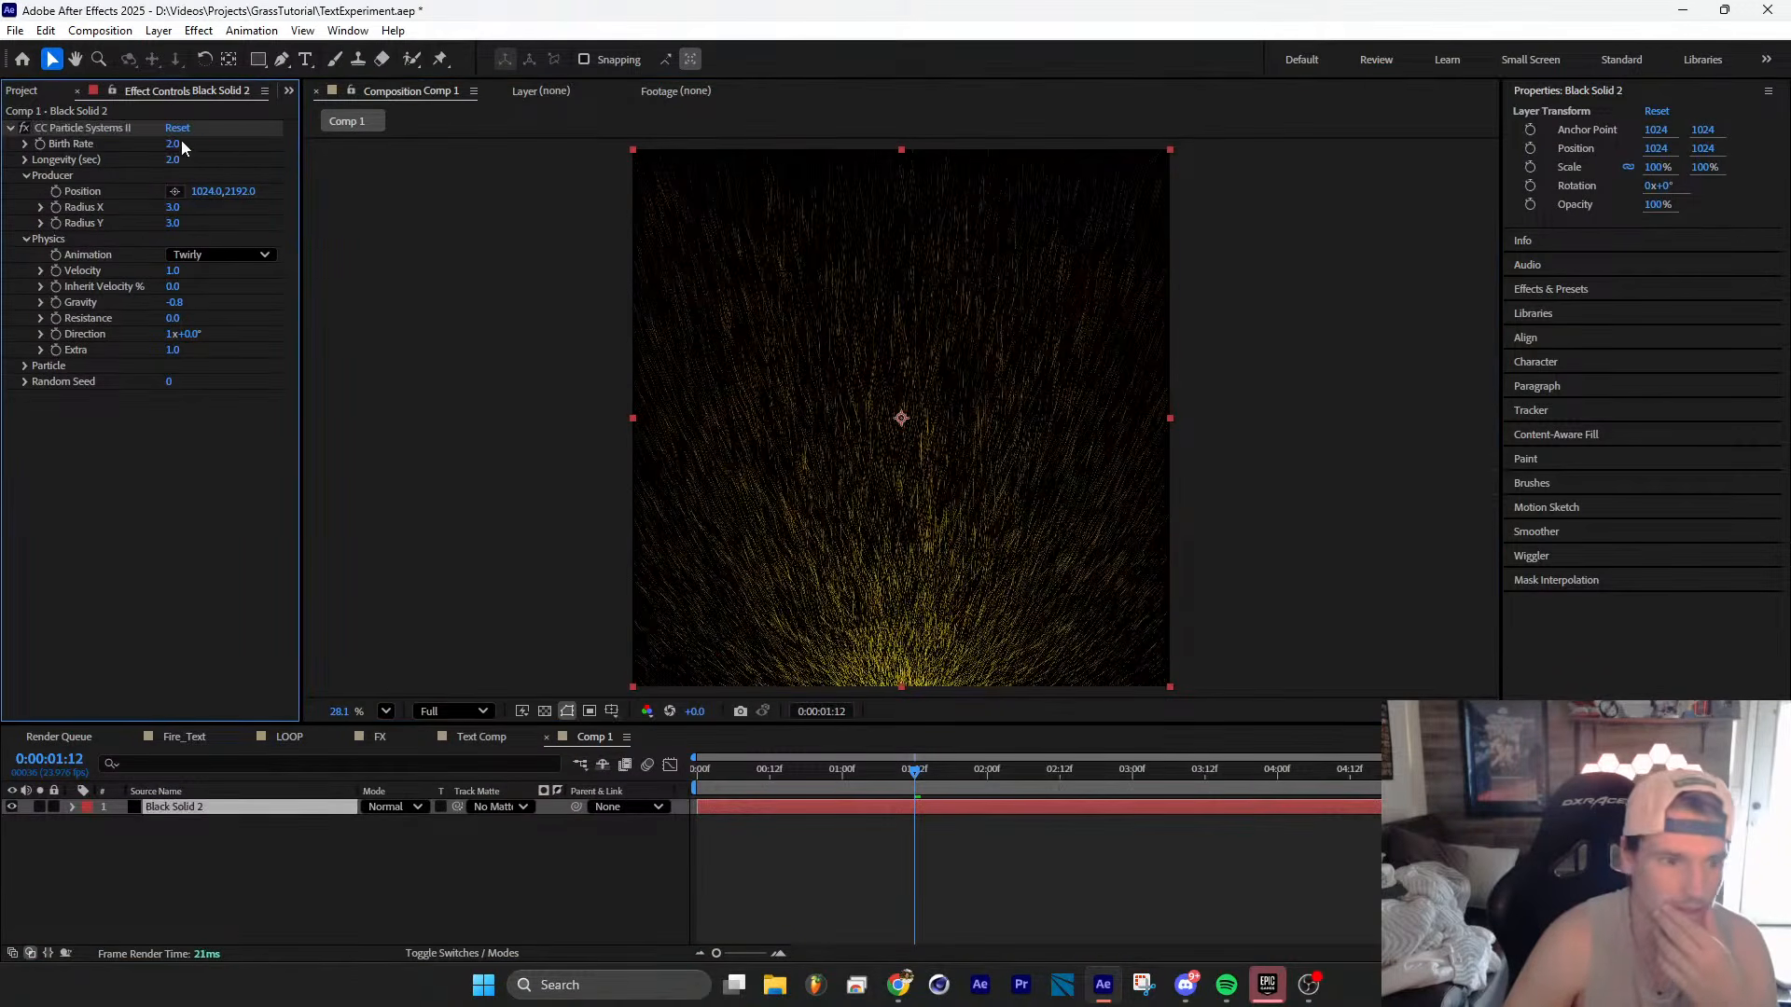
{"action": "type", "text": "1"}
{"action": "key", "text": "Return"}
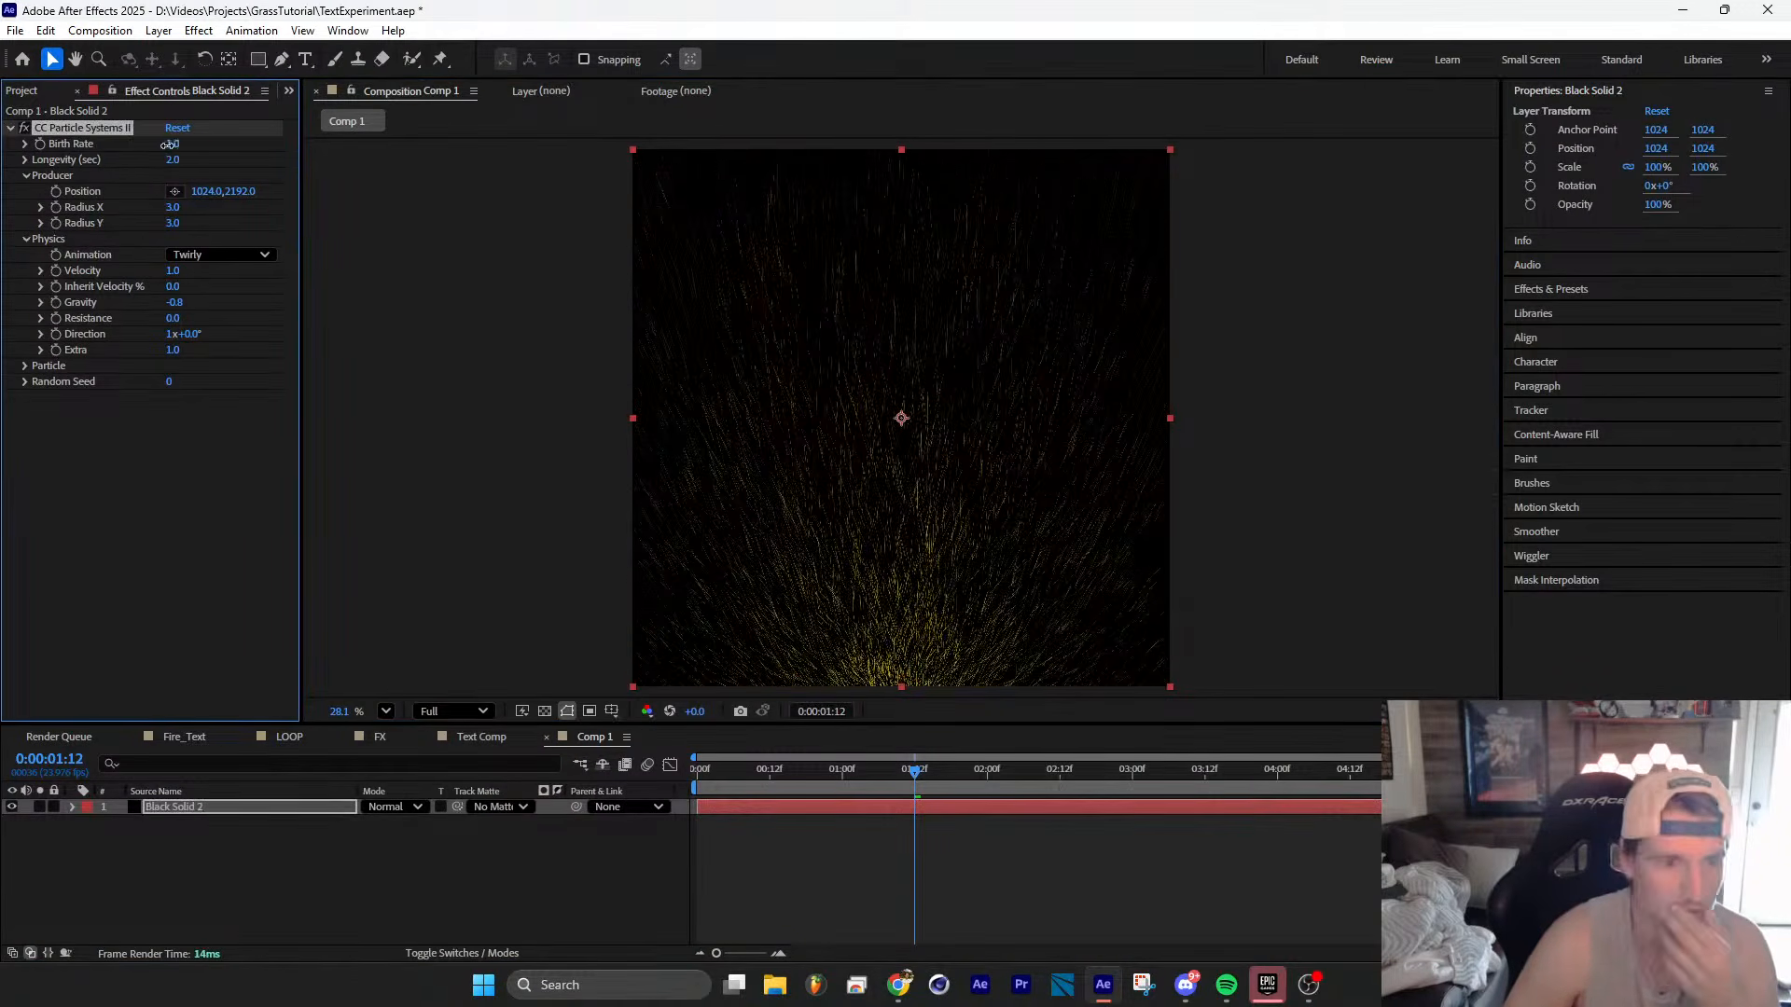
{"action": "left_click", "coordinate": [169, 144]}
{"action": "type", "text": ".5"}
{"action": "key", "text": "Return"}
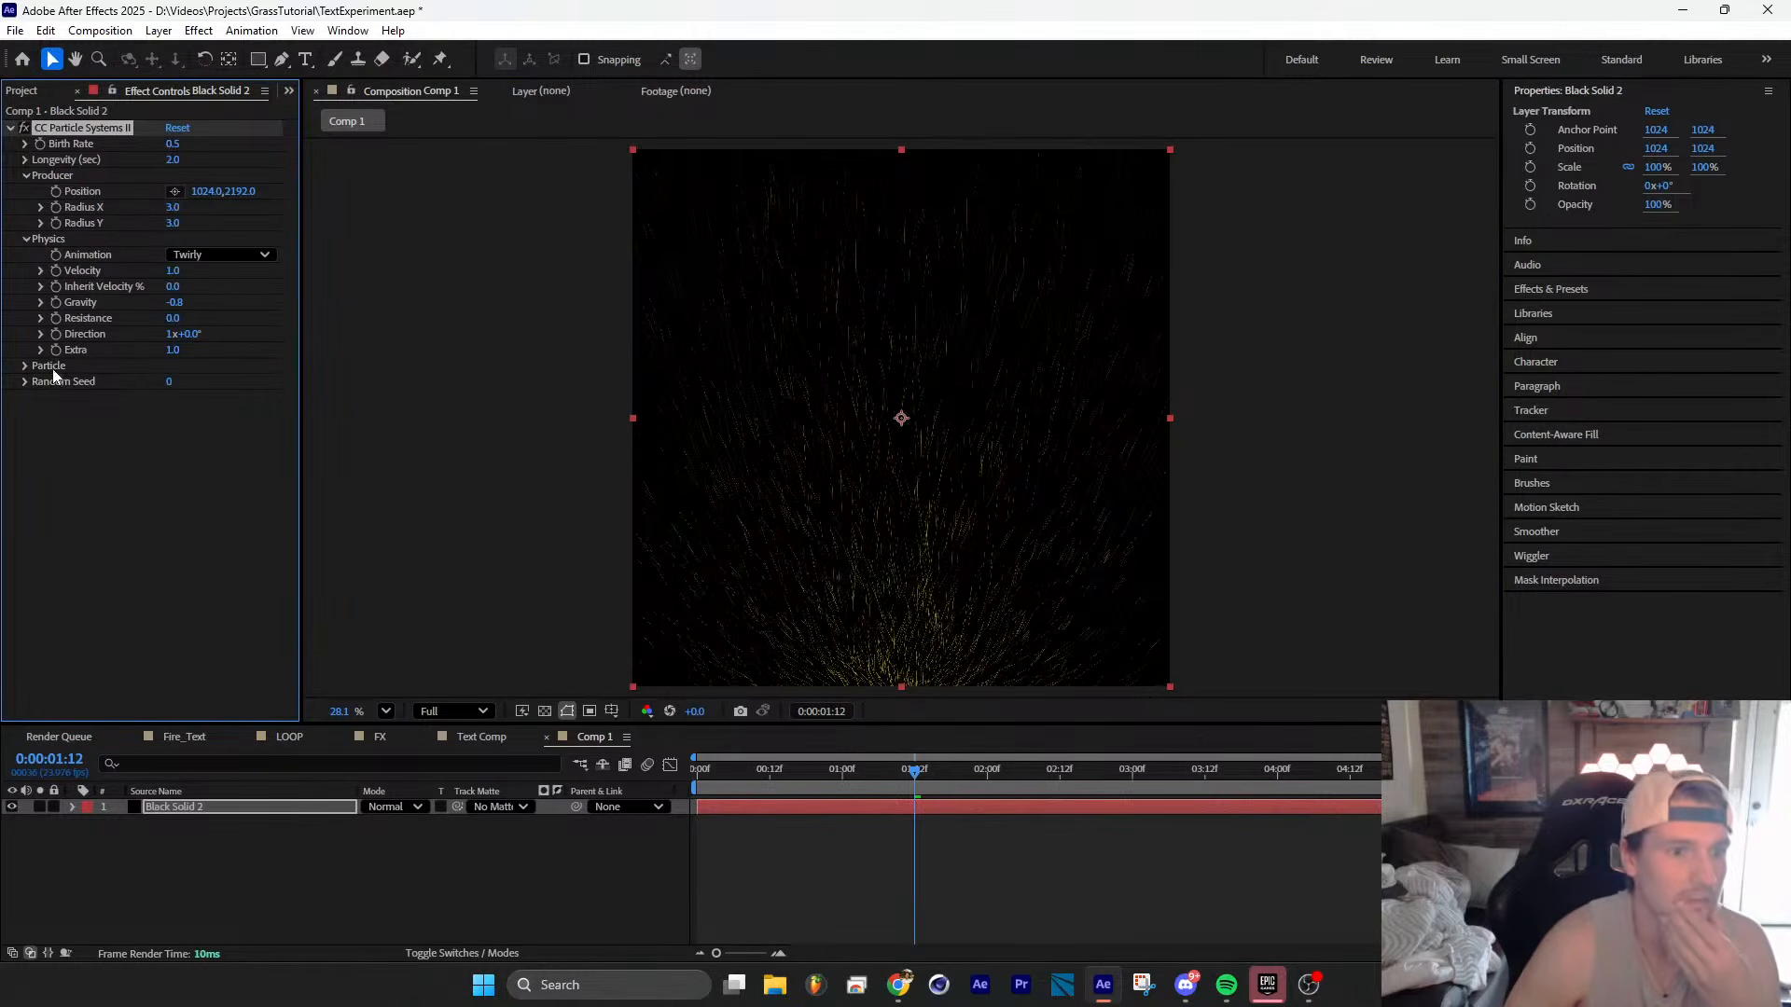
{"action": "left_click", "coordinate": [25, 366]}
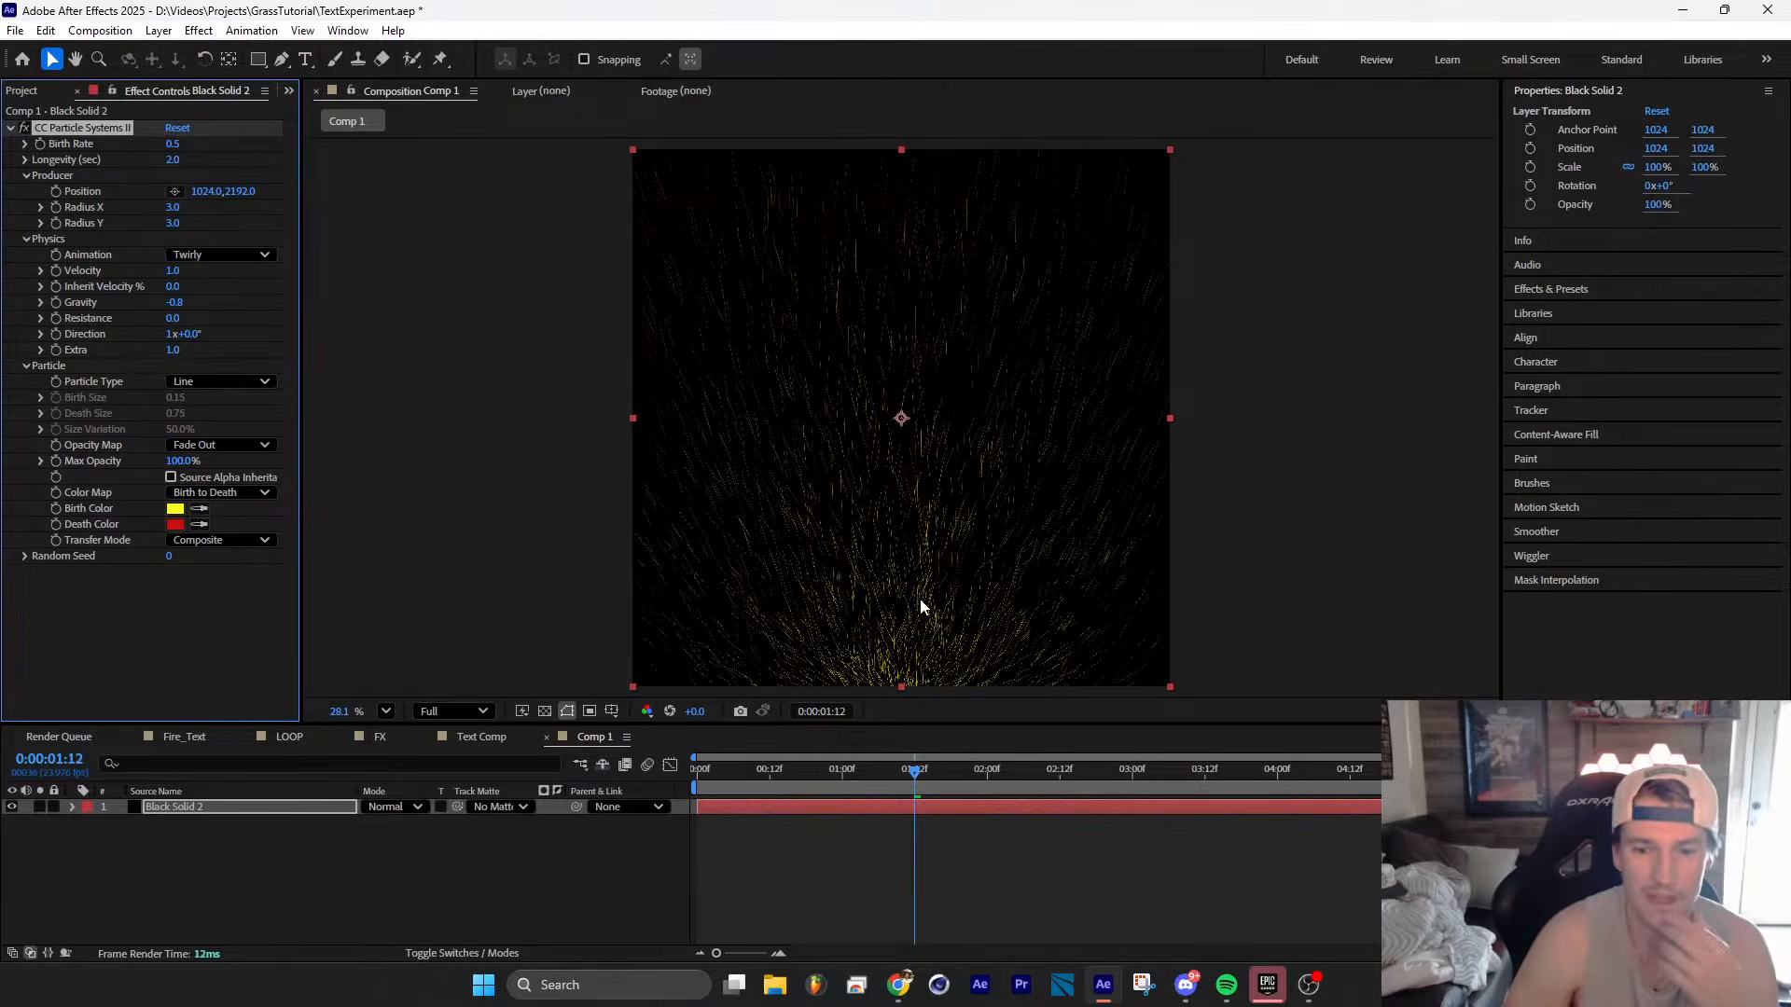
Step: Switch to the ProductionCrate page in Chrome and browse the VFX results for embers
{"action": "mouse_move", "coordinate": [913, 987]}
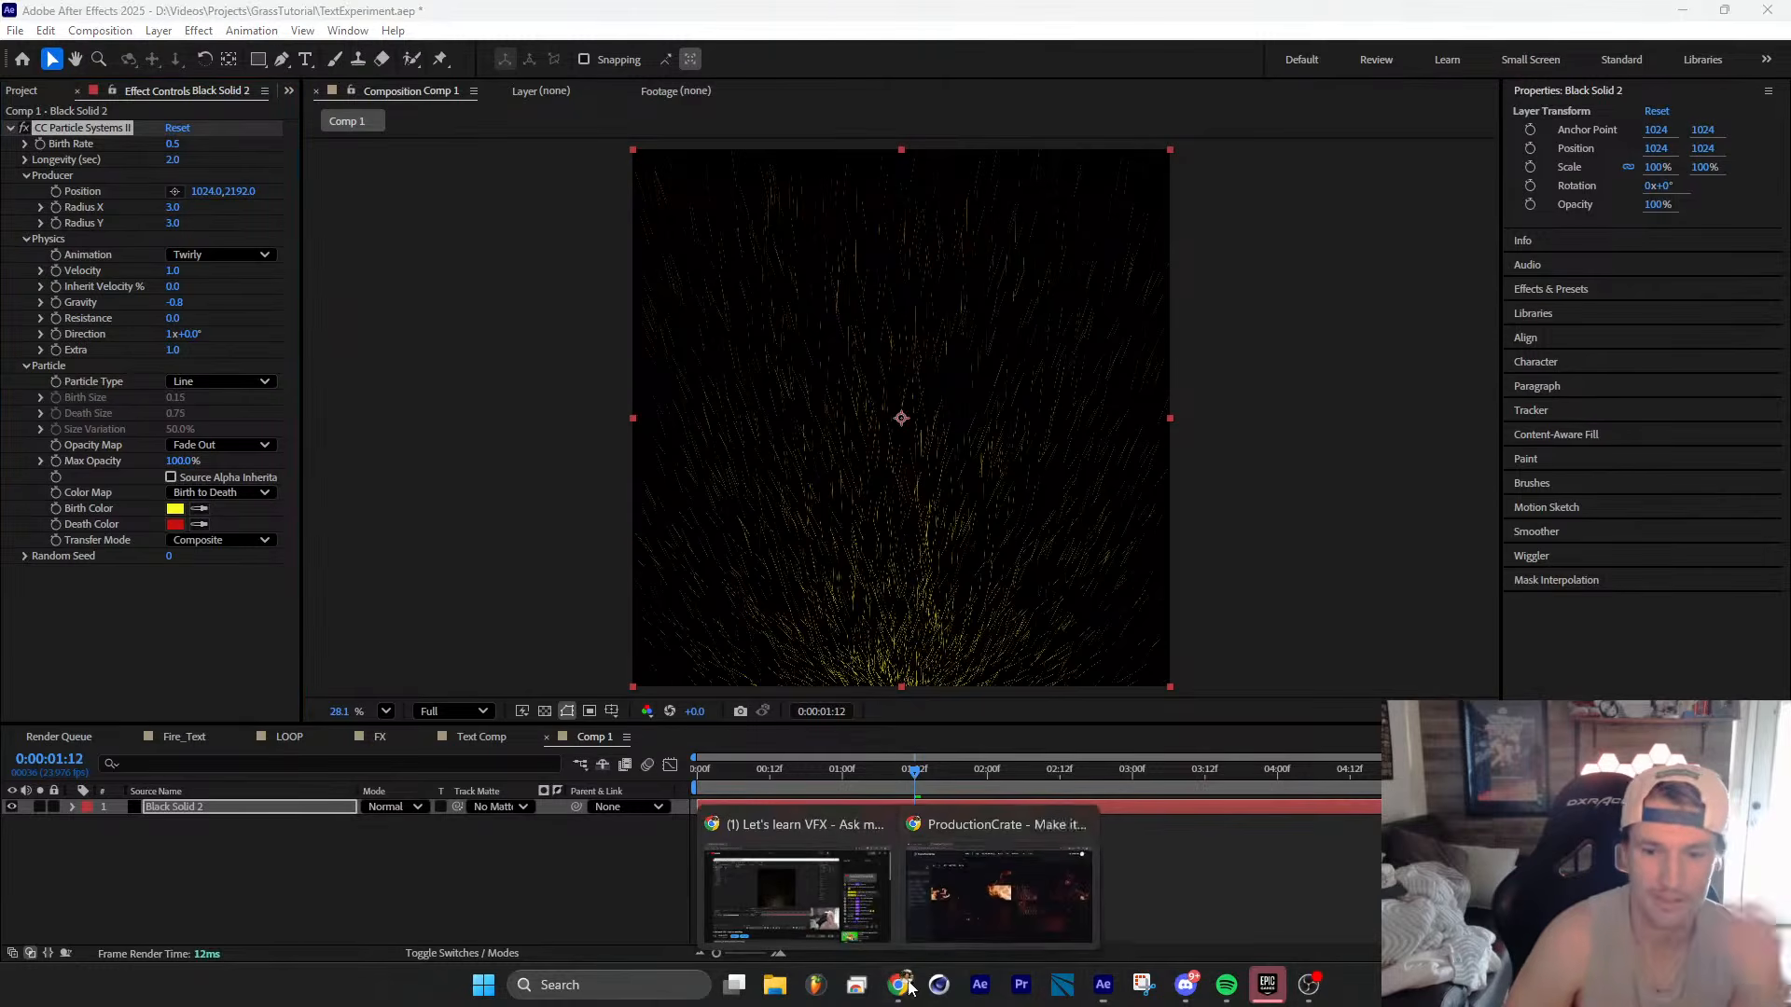
{"action": "left_click", "coordinate": [960, 920]}
{"action": "scroll", "coordinate": [1279, 668], "scroll_direction": "down", "scroll_amount": 2}
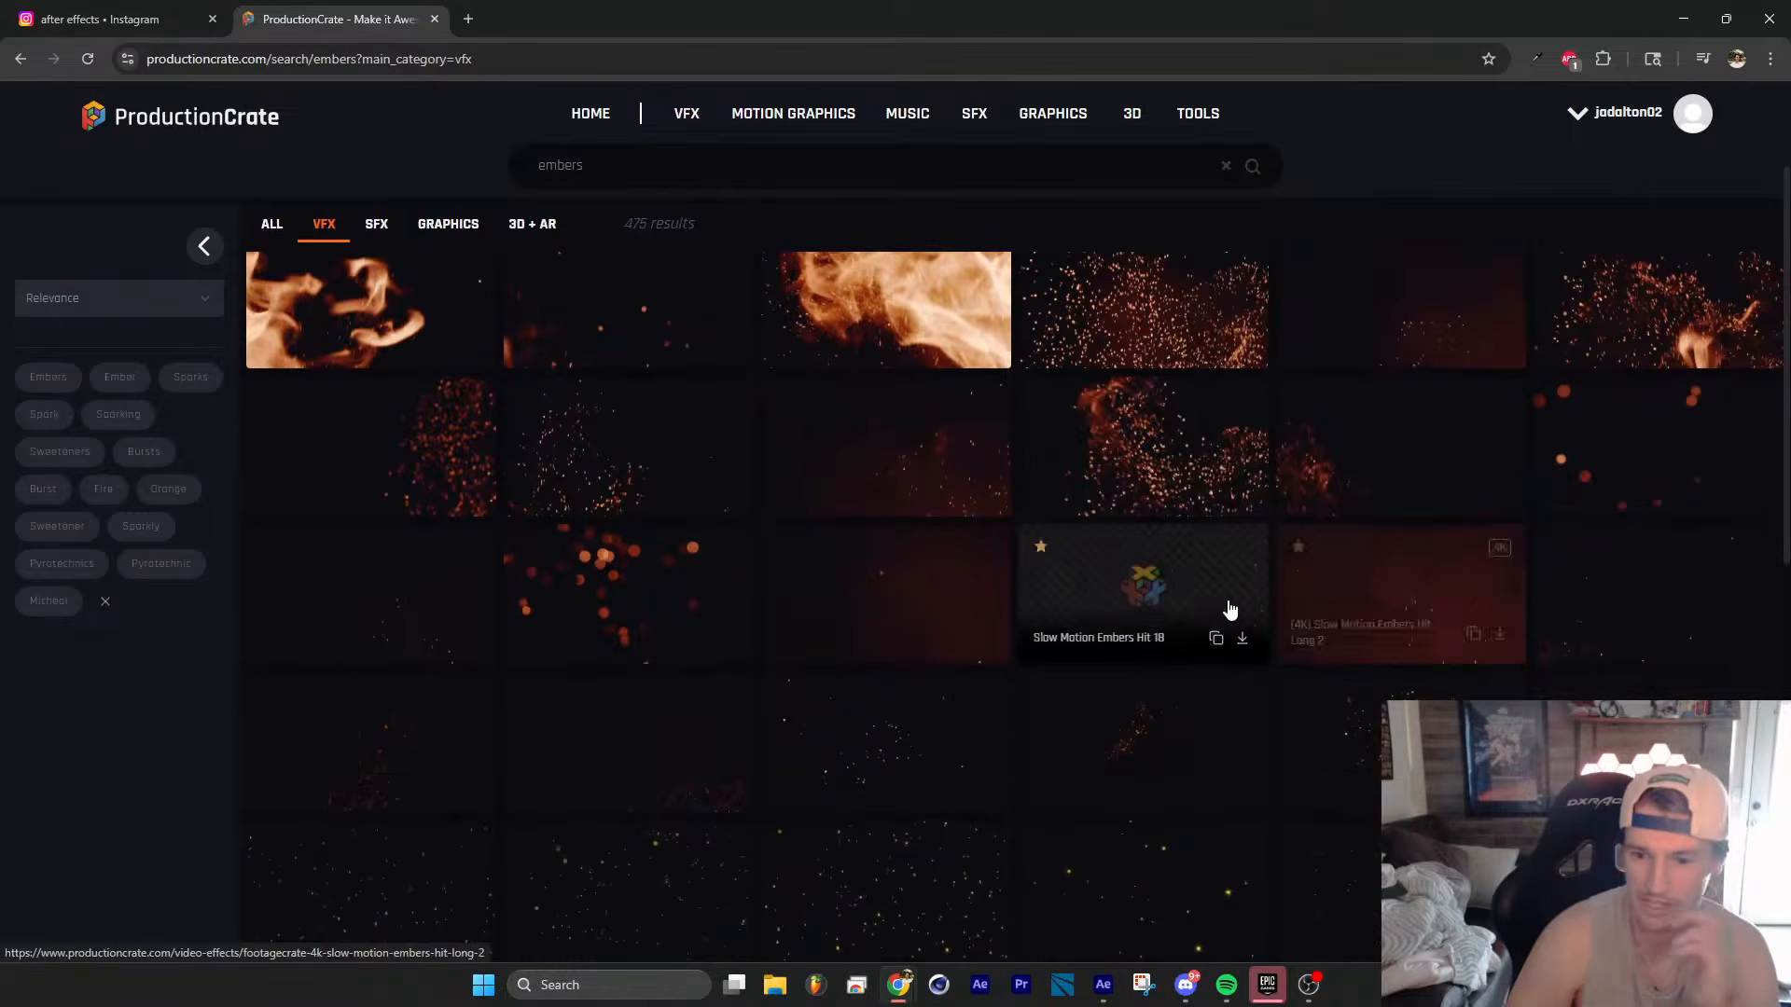
{"action": "scroll", "coordinate": [864, 540], "scroll_direction": "down", "scroll_amount": 2}
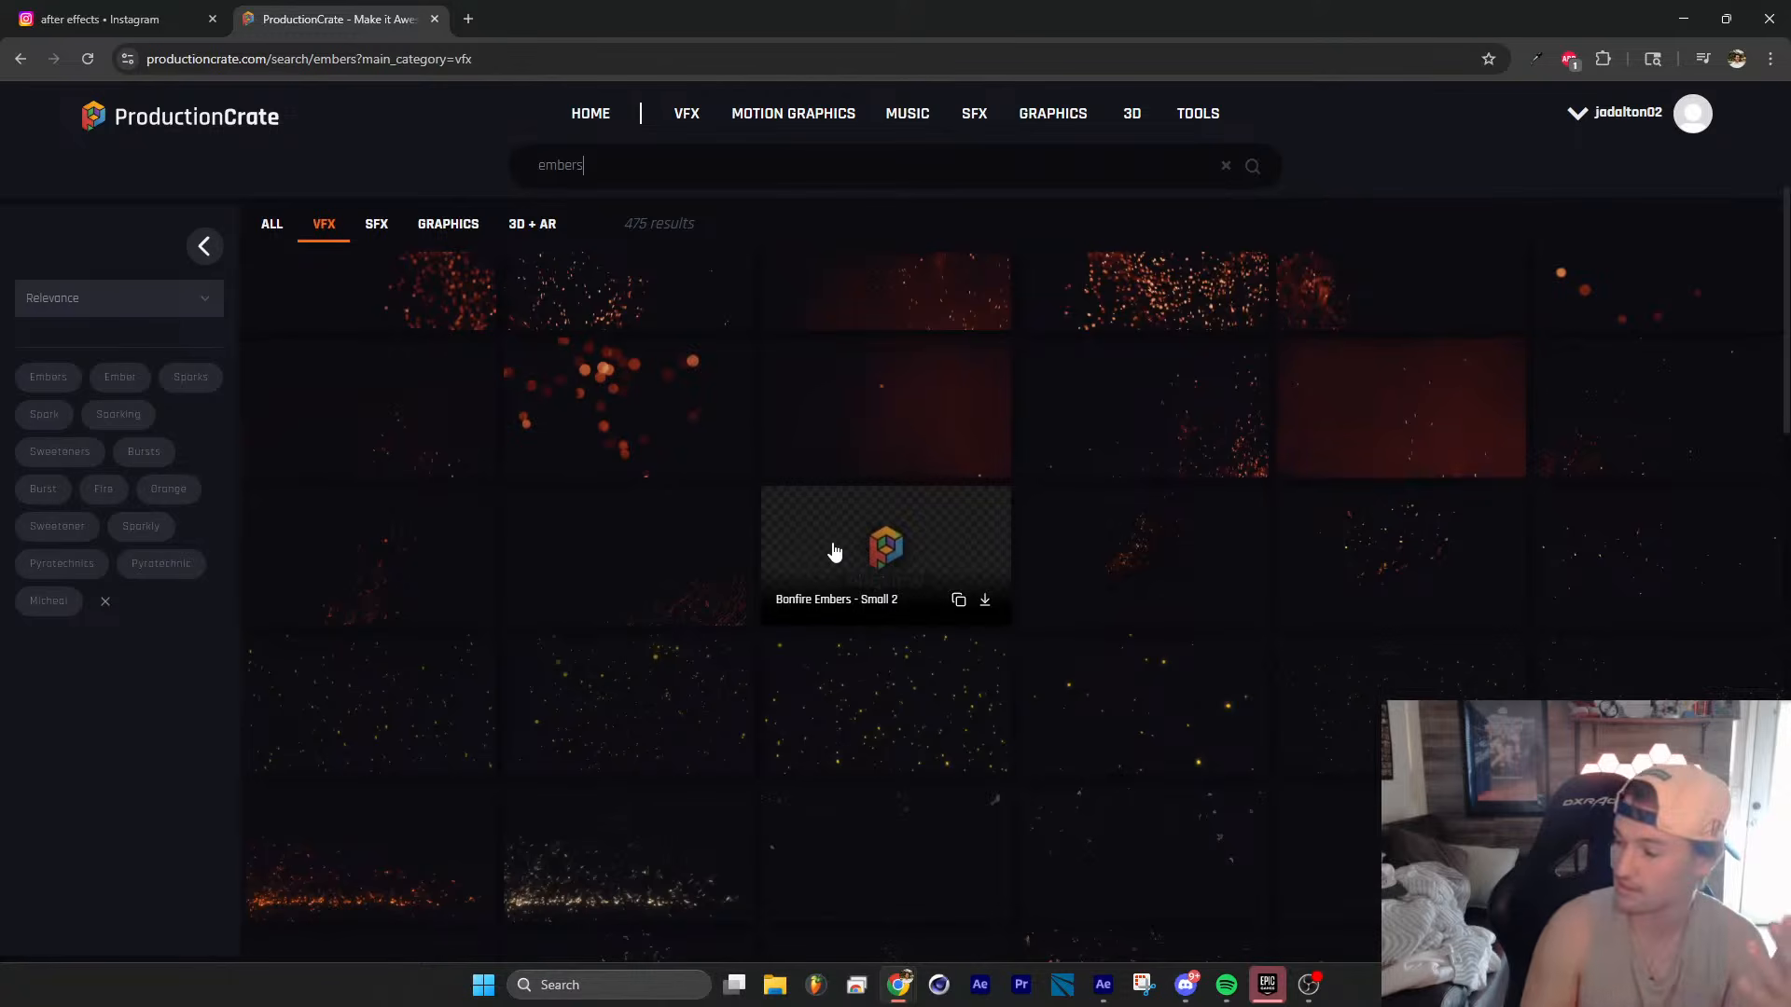
{"action": "scroll", "coordinate": [991, 588], "scroll_direction": "down", "scroll_amount": 4}
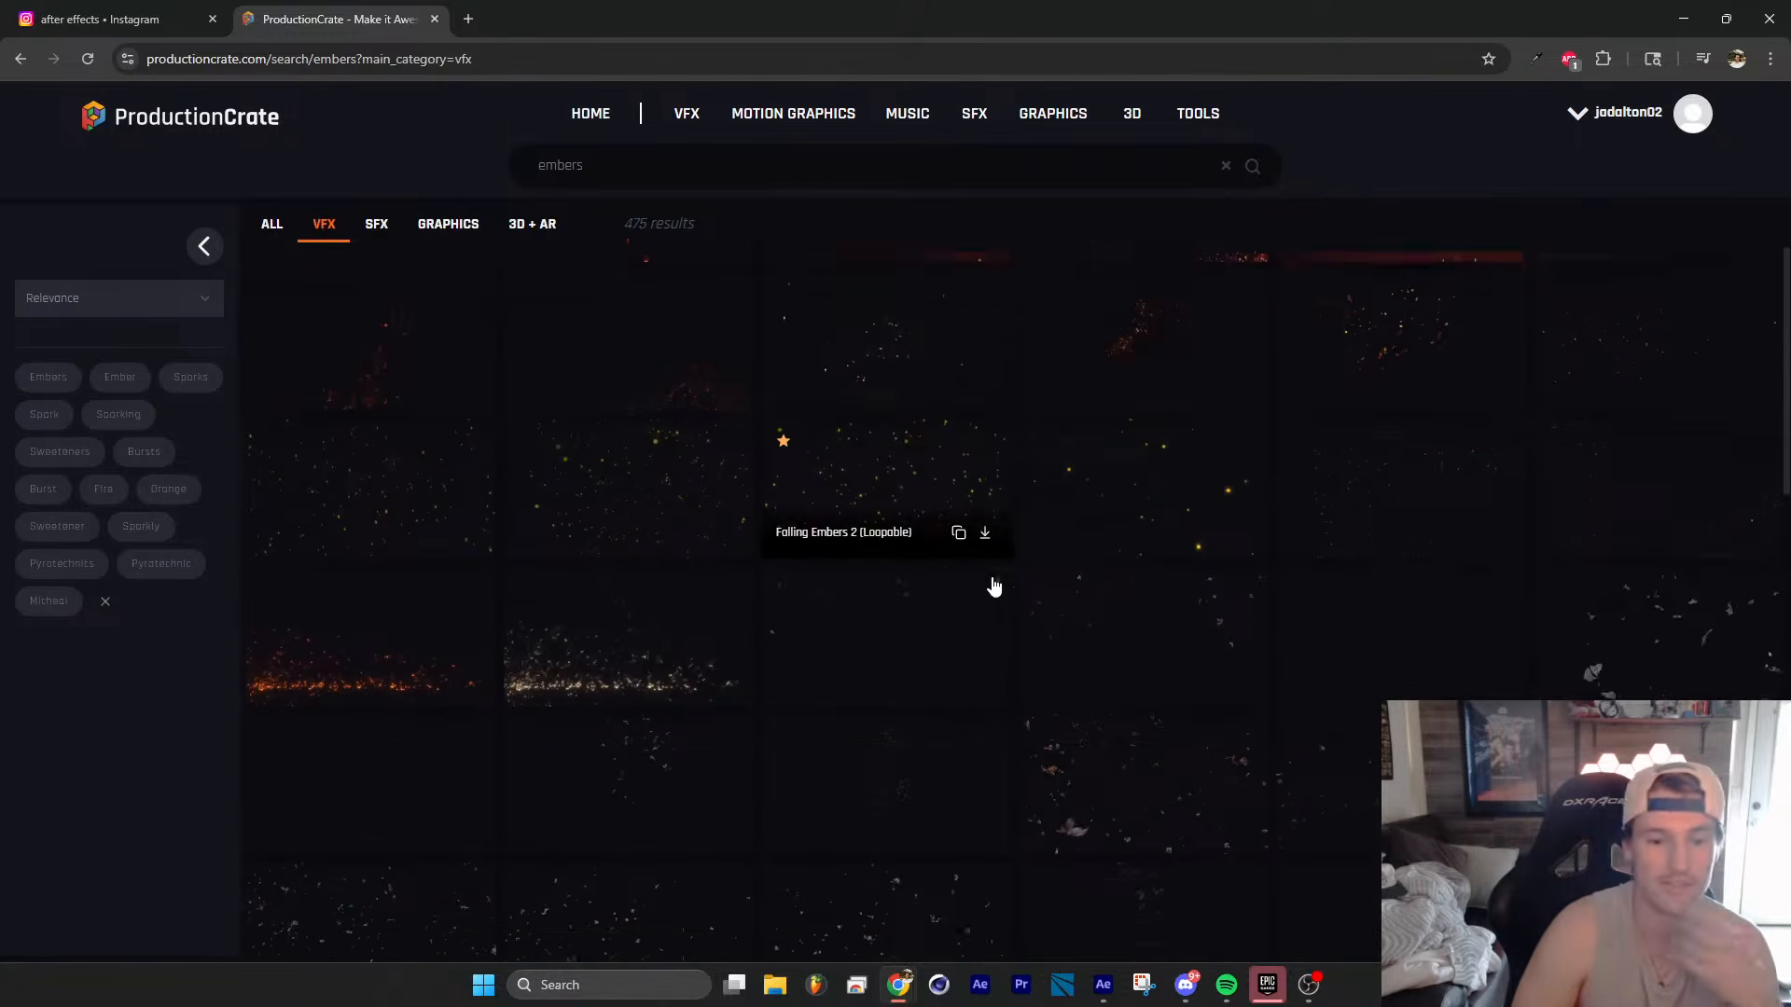
{"action": "scroll", "coordinate": [1087, 556], "scroll_direction": "down", "scroll_amount": 3}
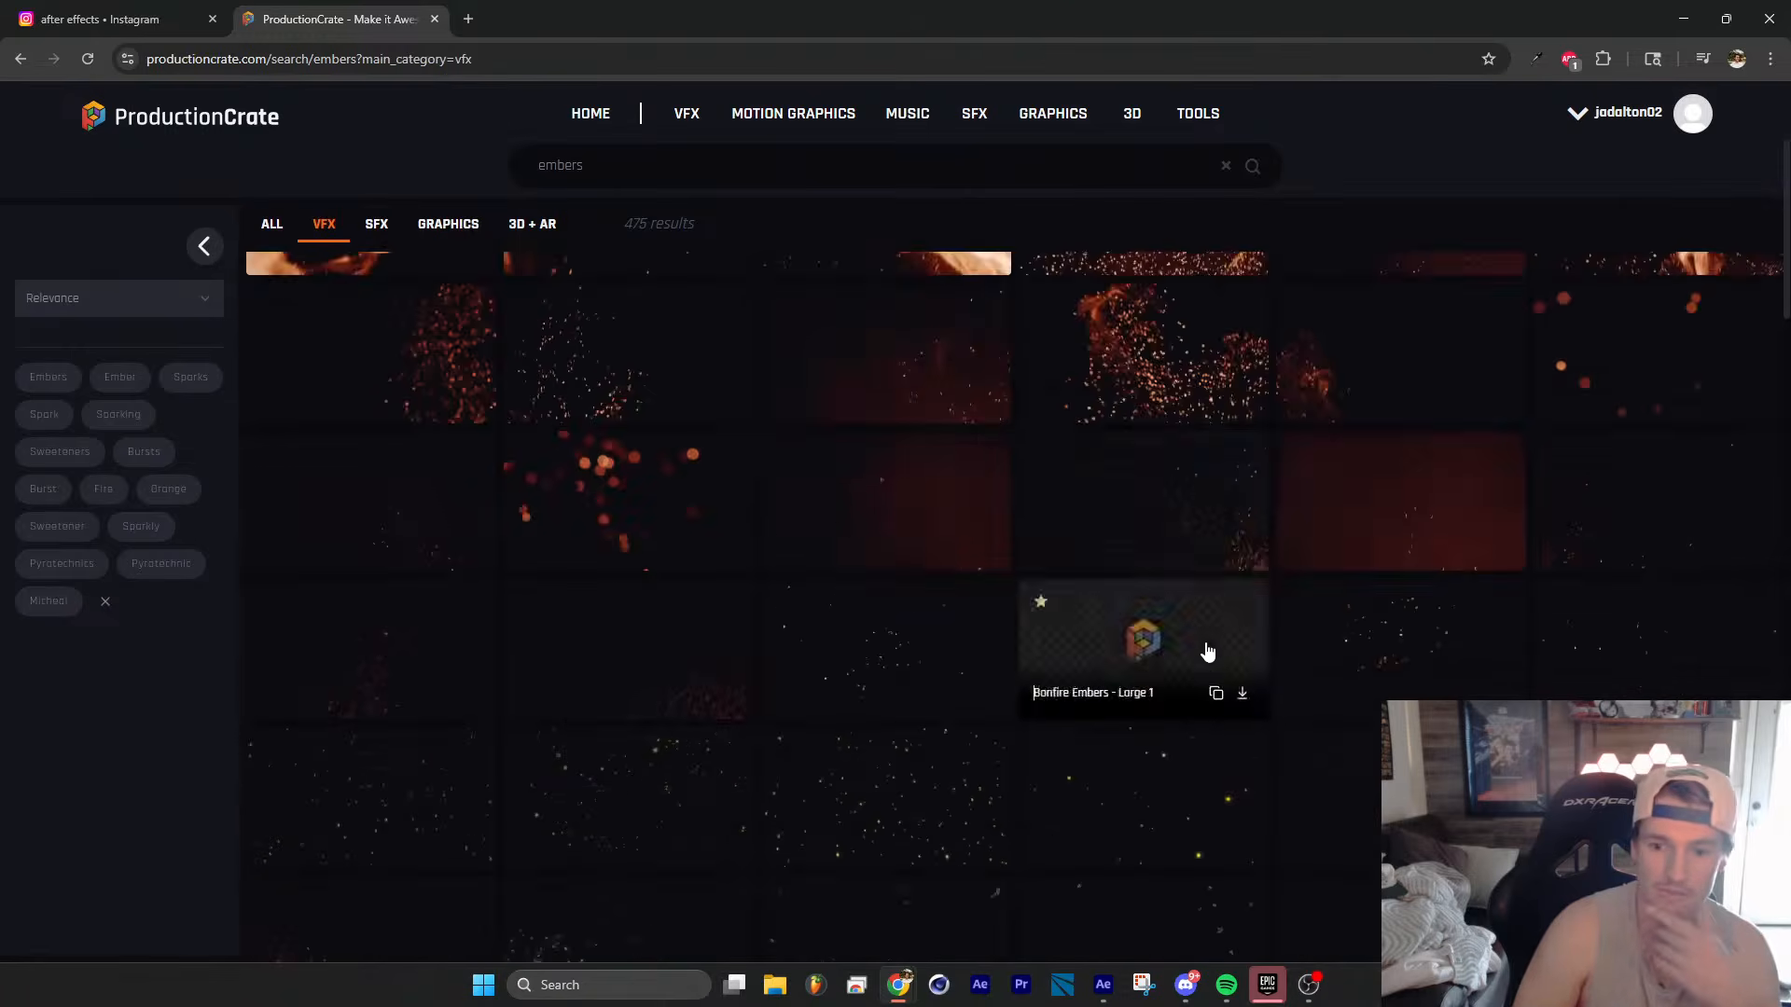
Step: Preview the Bonfire Embers - Large 1 and (4K) Slow Motion Embers Hit 1 clips, closing each preview
{"action": "left_click", "coordinate": [1209, 648]}
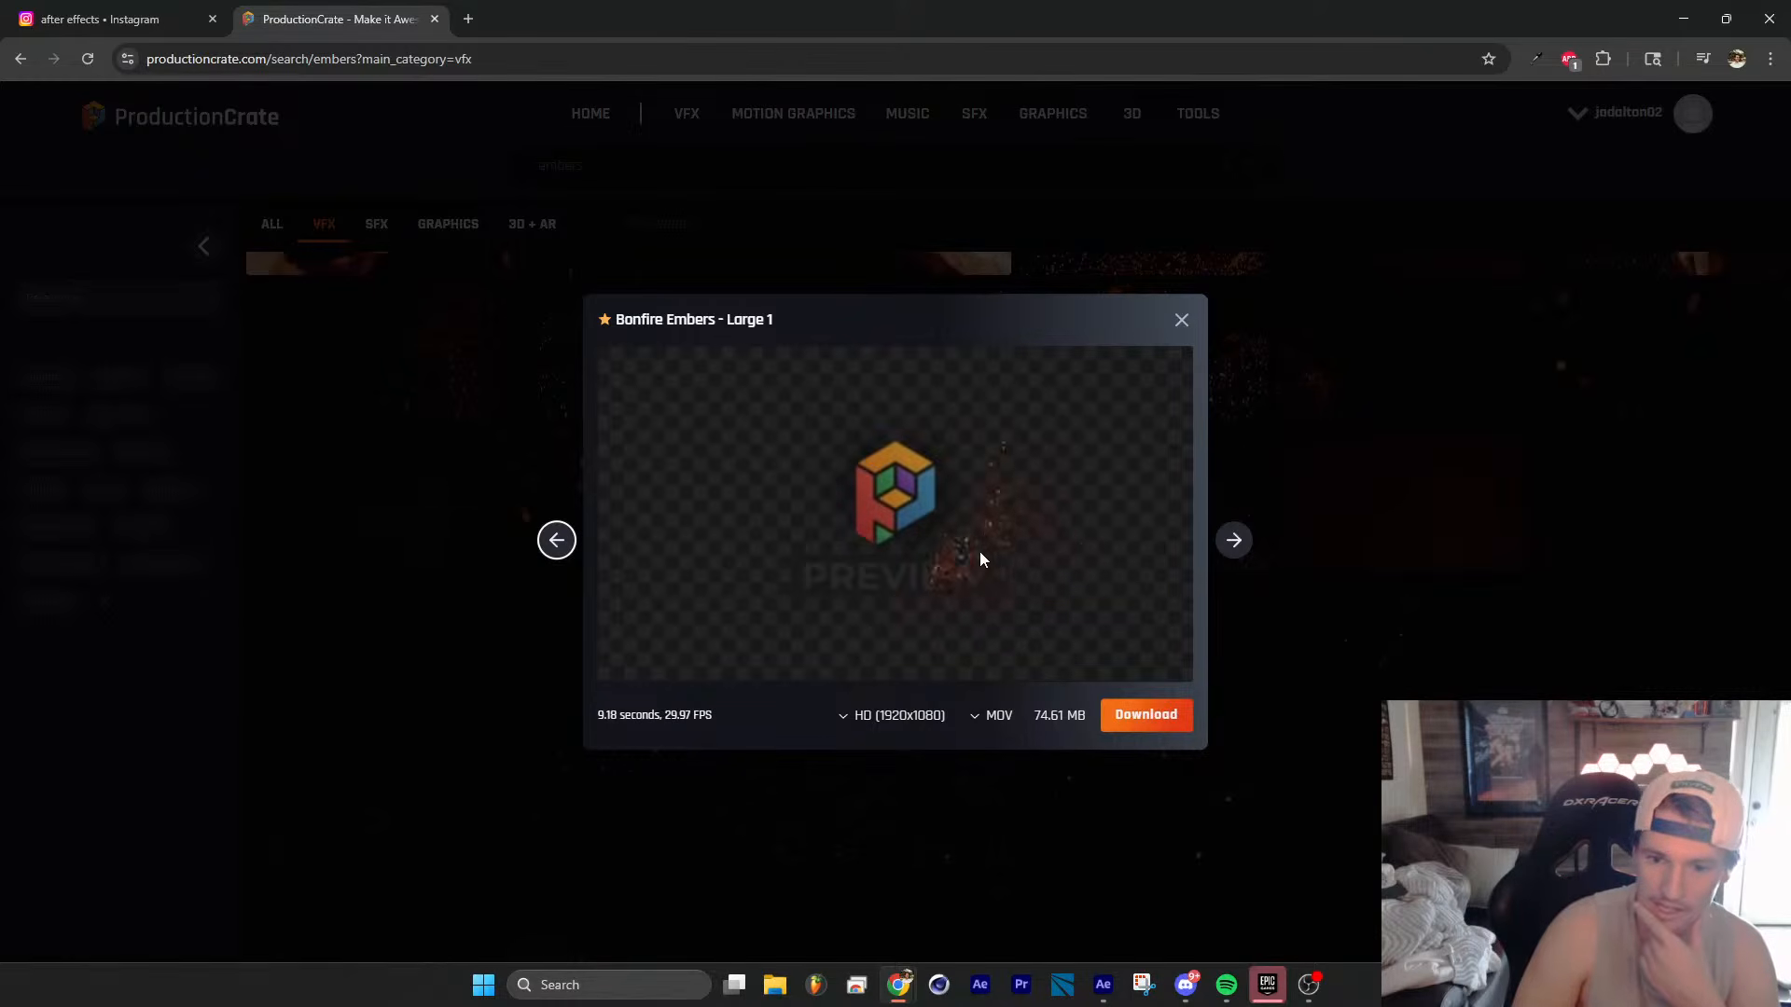
{"action": "left_click", "coordinate": [1328, 463]}
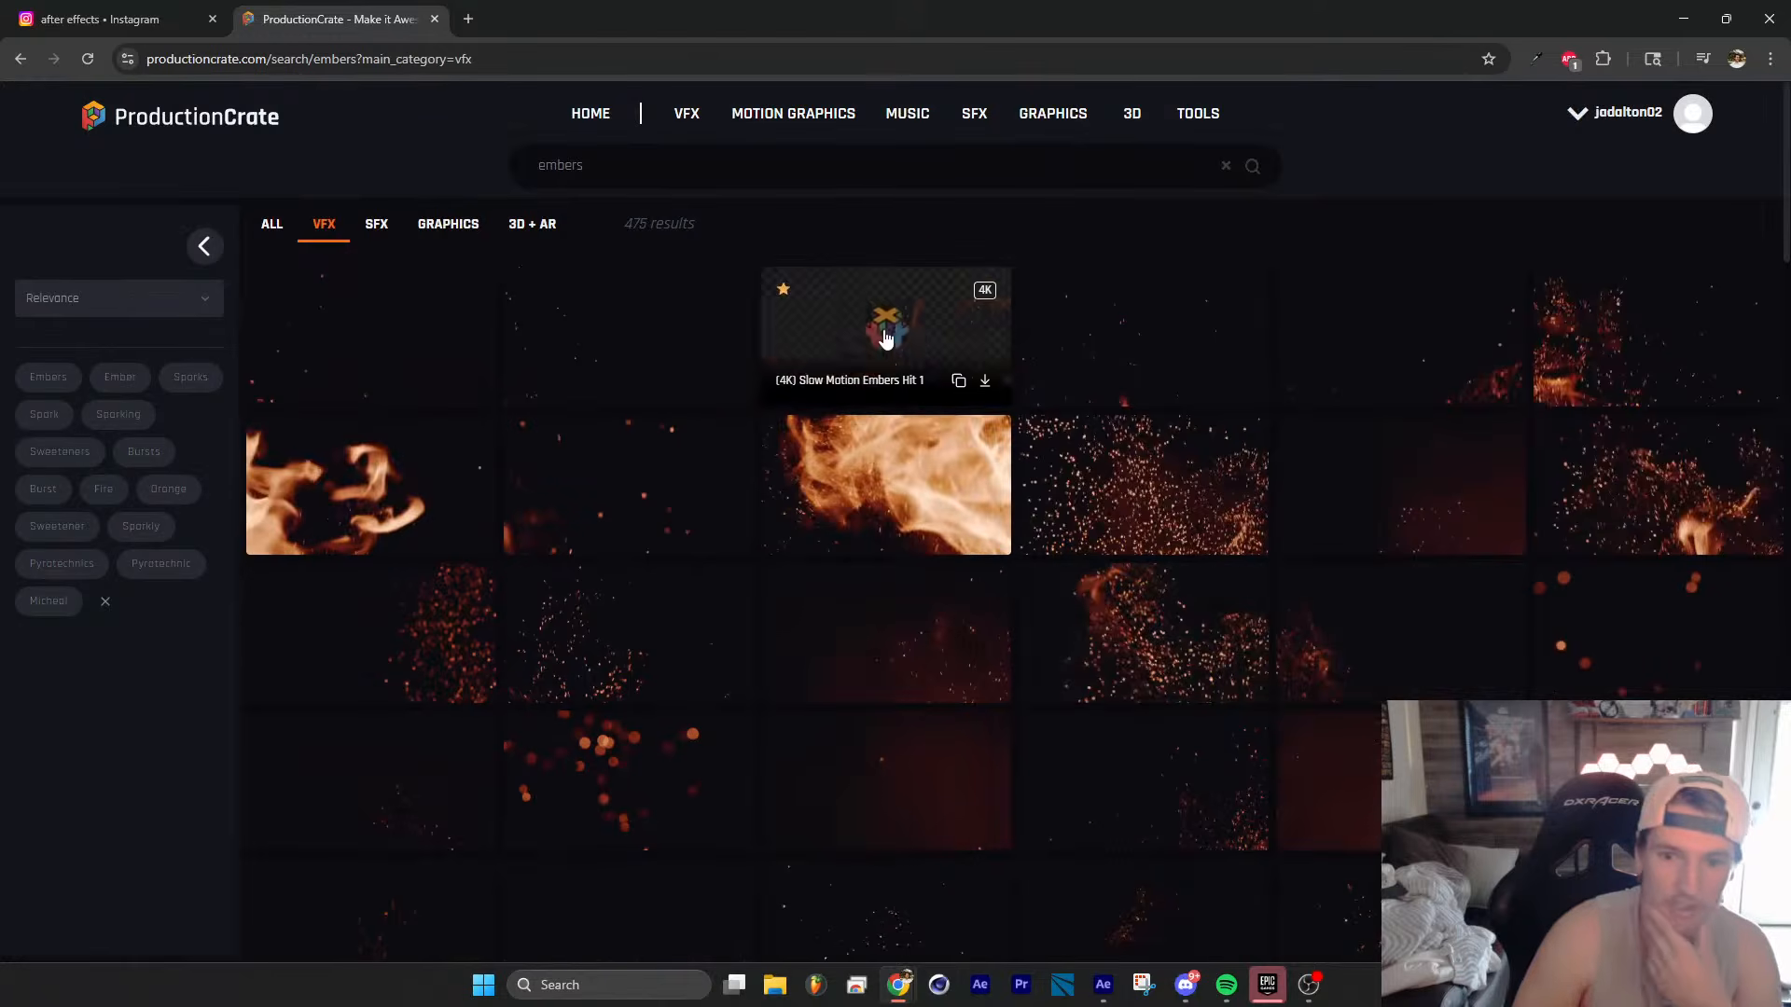
{"action": "left_click", "coordinate": [914, 339]}
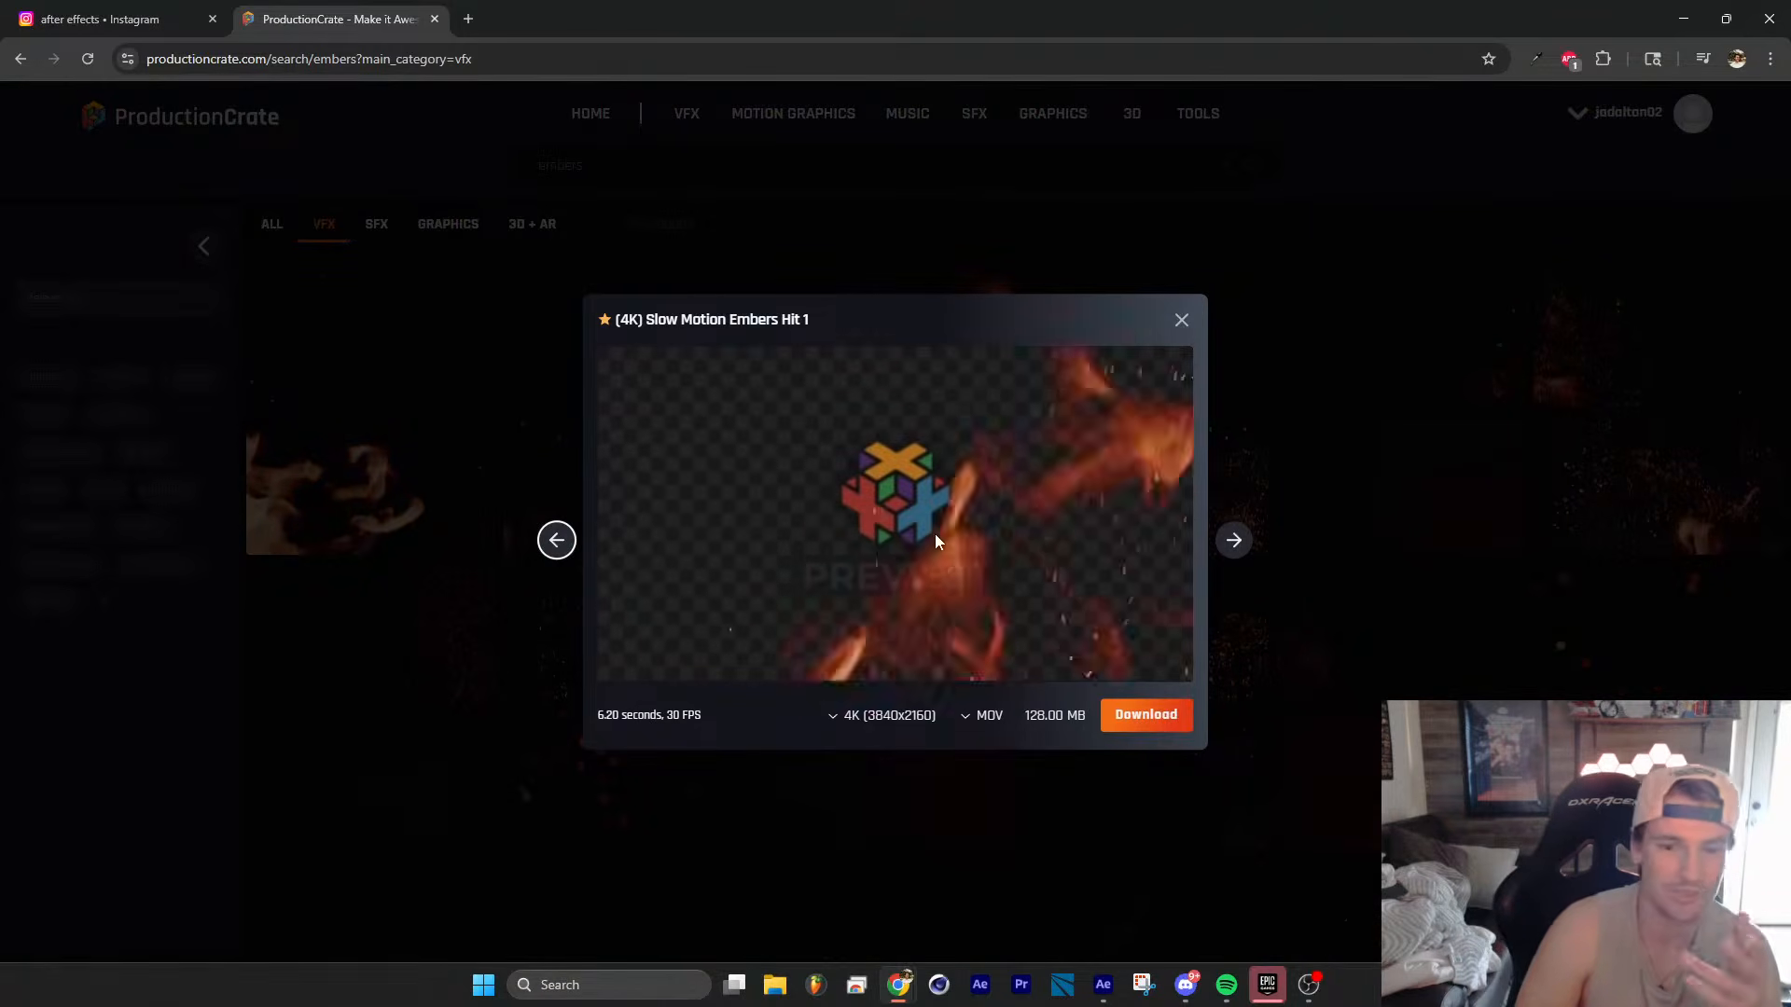
{"action": "left_click", "coordinate": [1460, 332]}
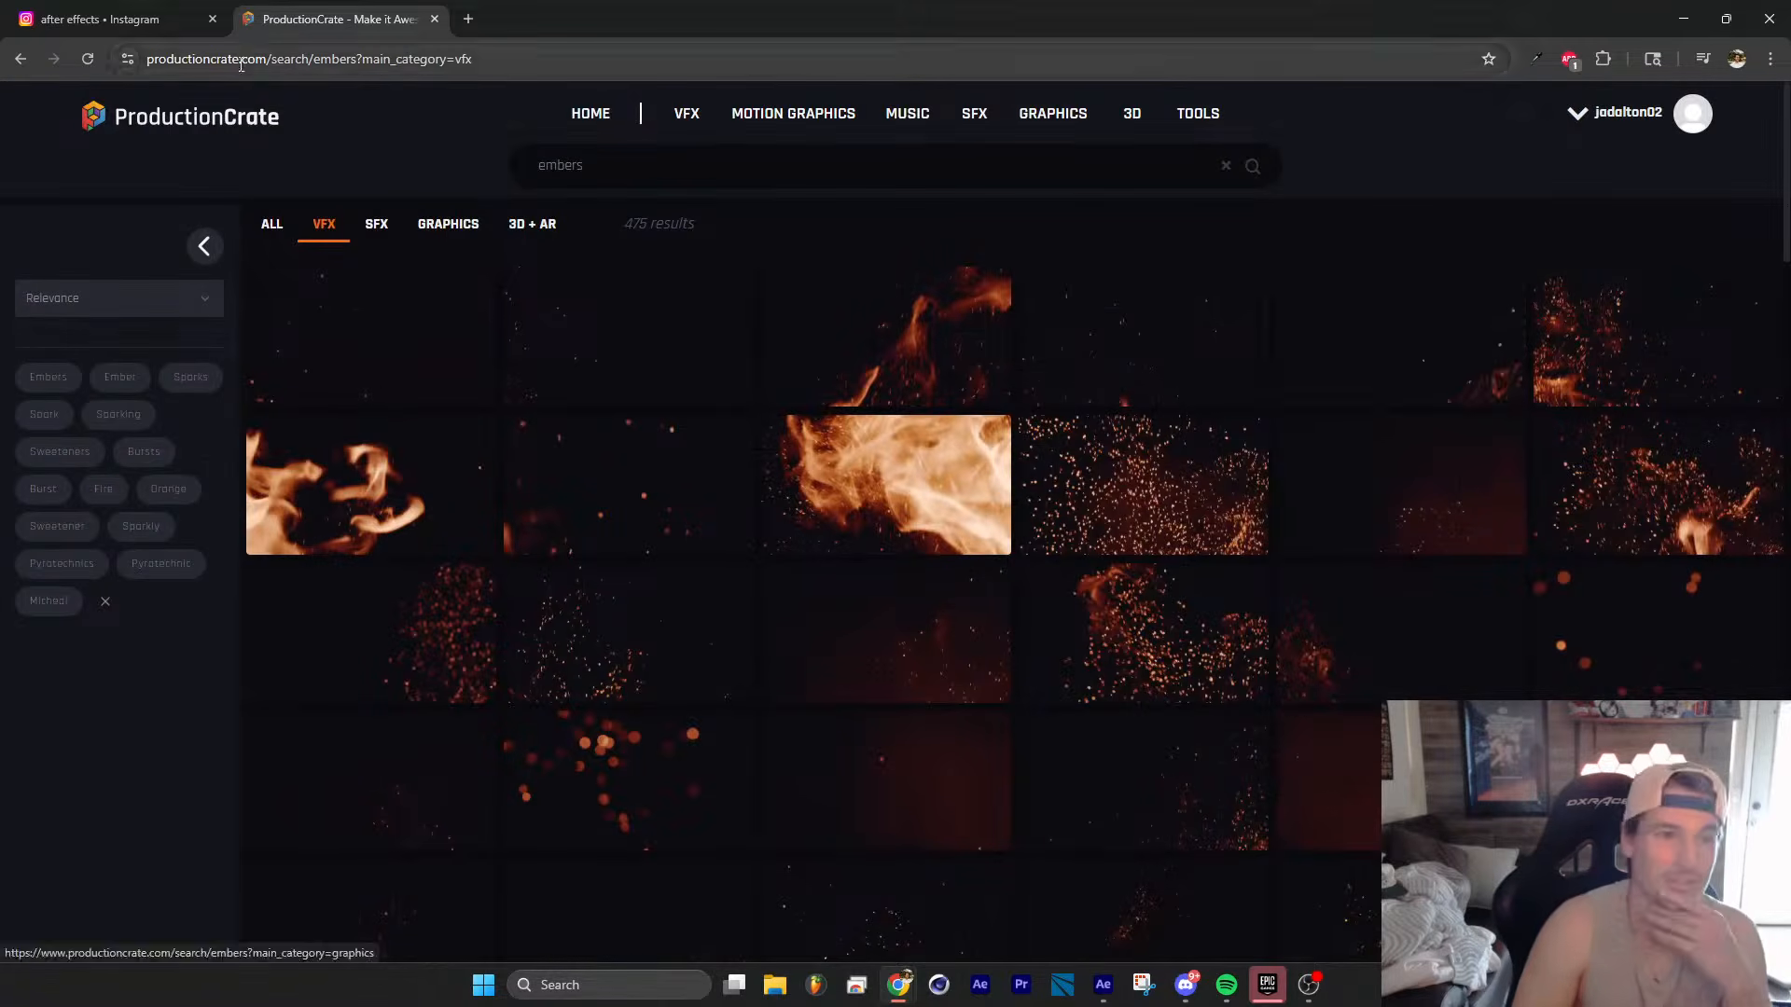
Step: Switch to the Instagram After effects search results and view the blue particle face post
{"action": "left_click", "coordinate": [149, 33]}
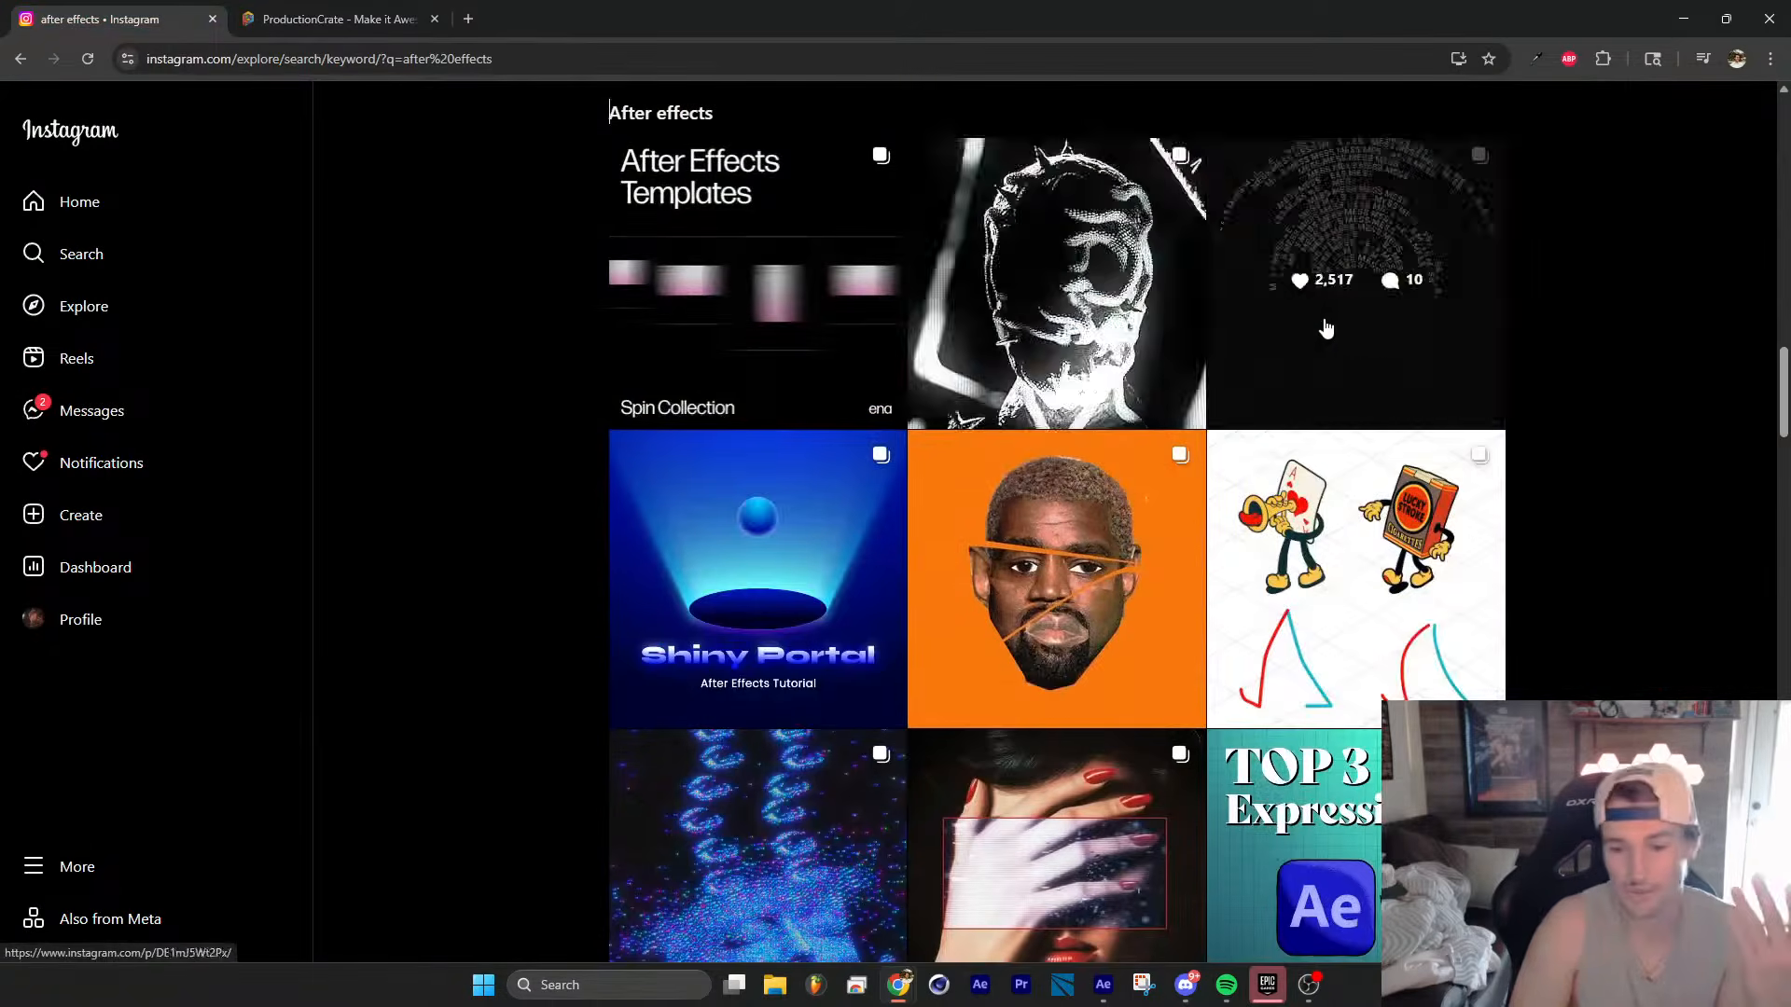
{"action": "scroll", "coordinate": [1389, 361], "scroll_direction": "down", "scroll_amount": 5}
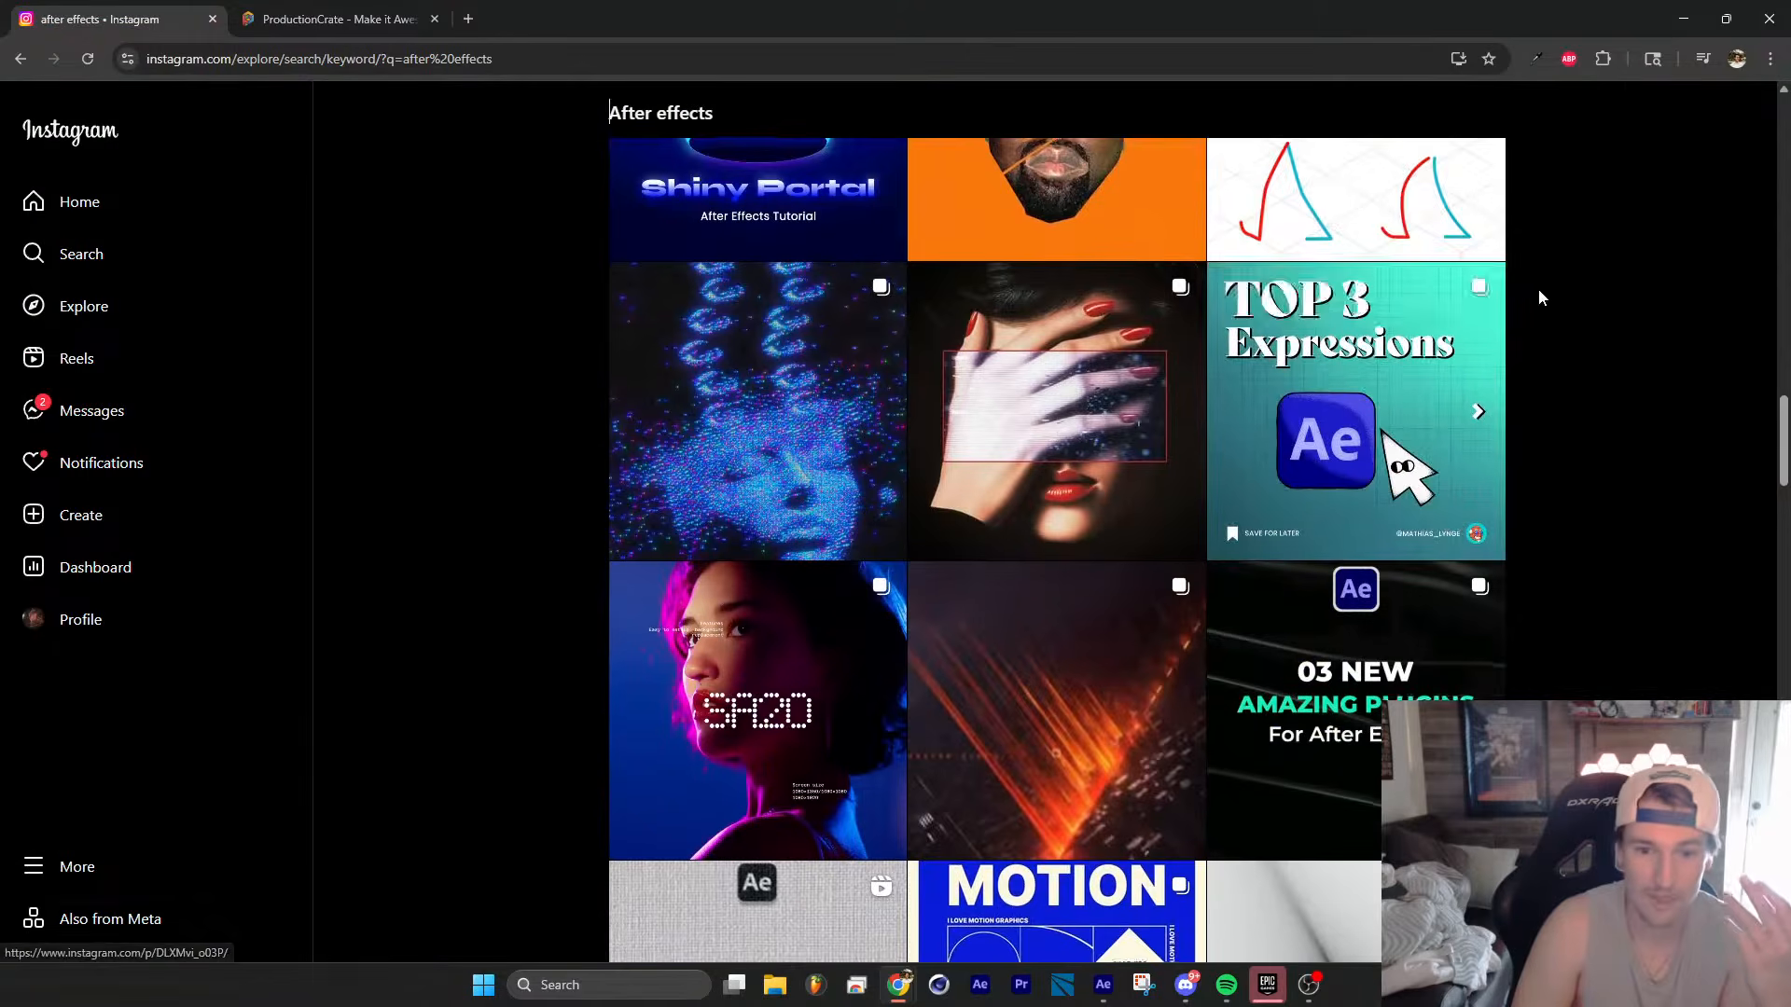
{"action": "scroll", "coordinate": [1537, 289], "scroll_direction": "down", "scroll_amount": 2}
{"action": "scroll", "coordinate": [571, 412], "scroll_direction": "up", "scroll_amount": 1}
{"action": "left_click", "coordinate": [849, 244]}
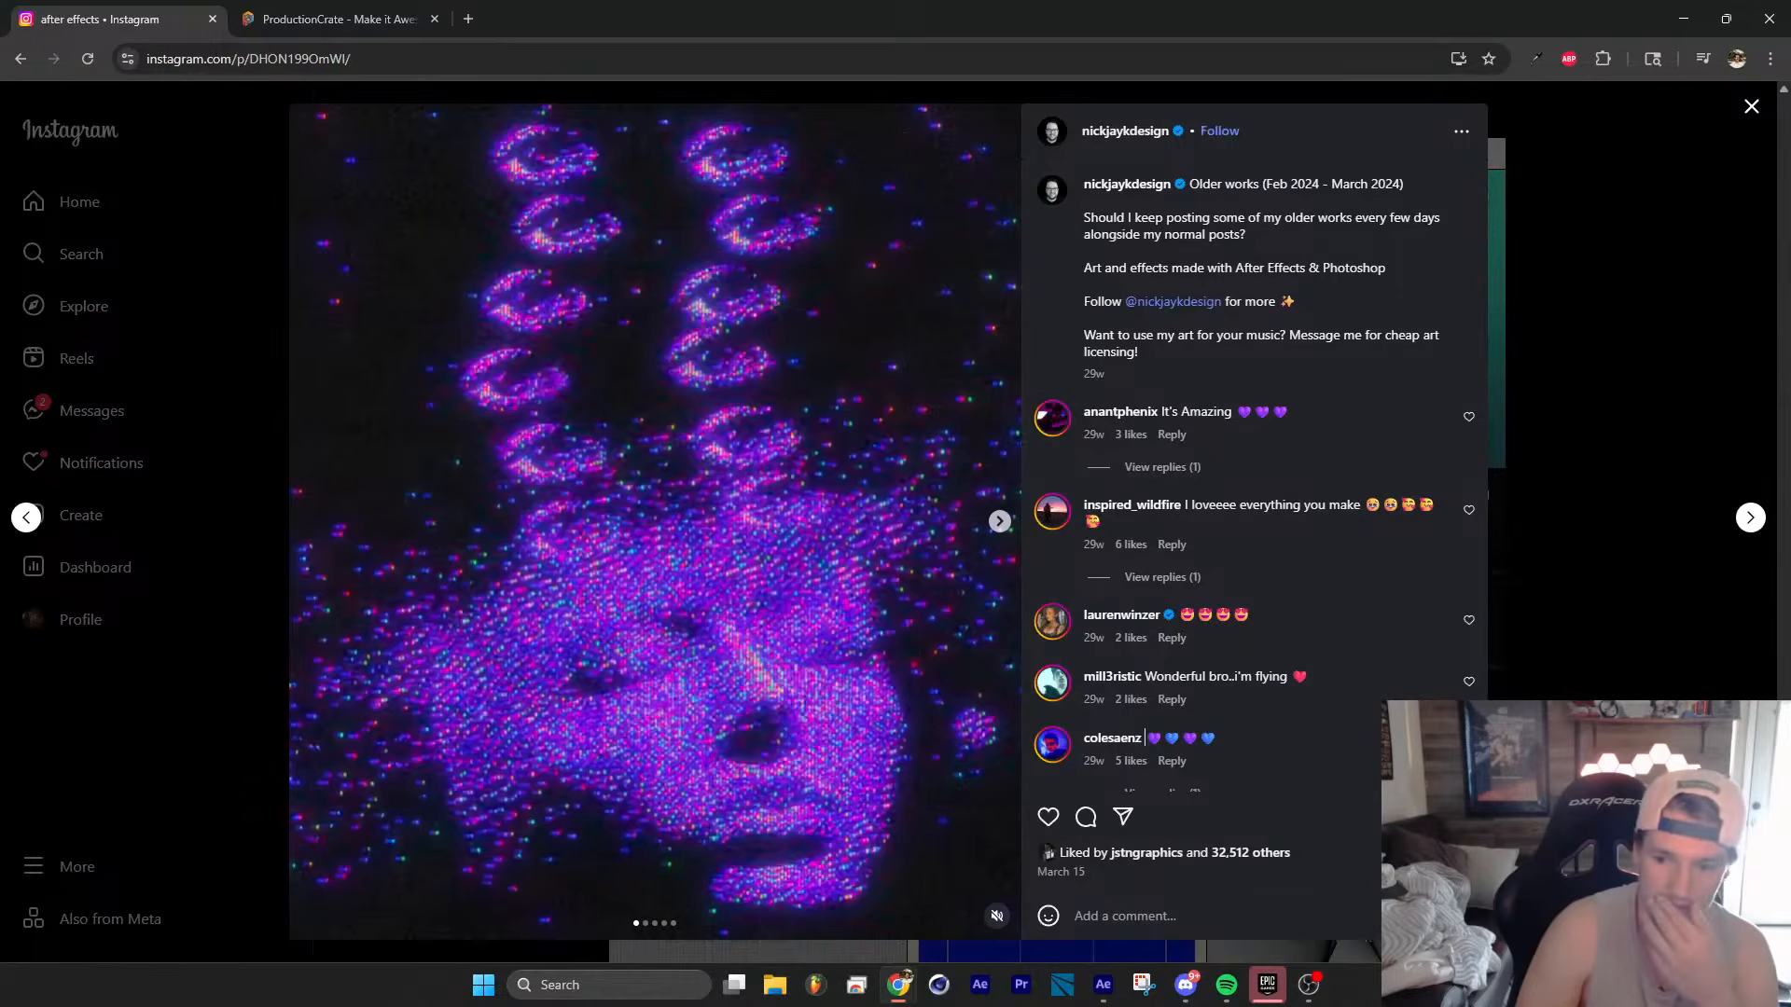
{"action": "key", "text": "Escape"}
Step: Browse further down the Instagram results and view the post with the black-and-white sculpted head
{"action": "scroll", "coordinate": [1073, 467], "scroll_direction": "down", "scroll_amount": 3}
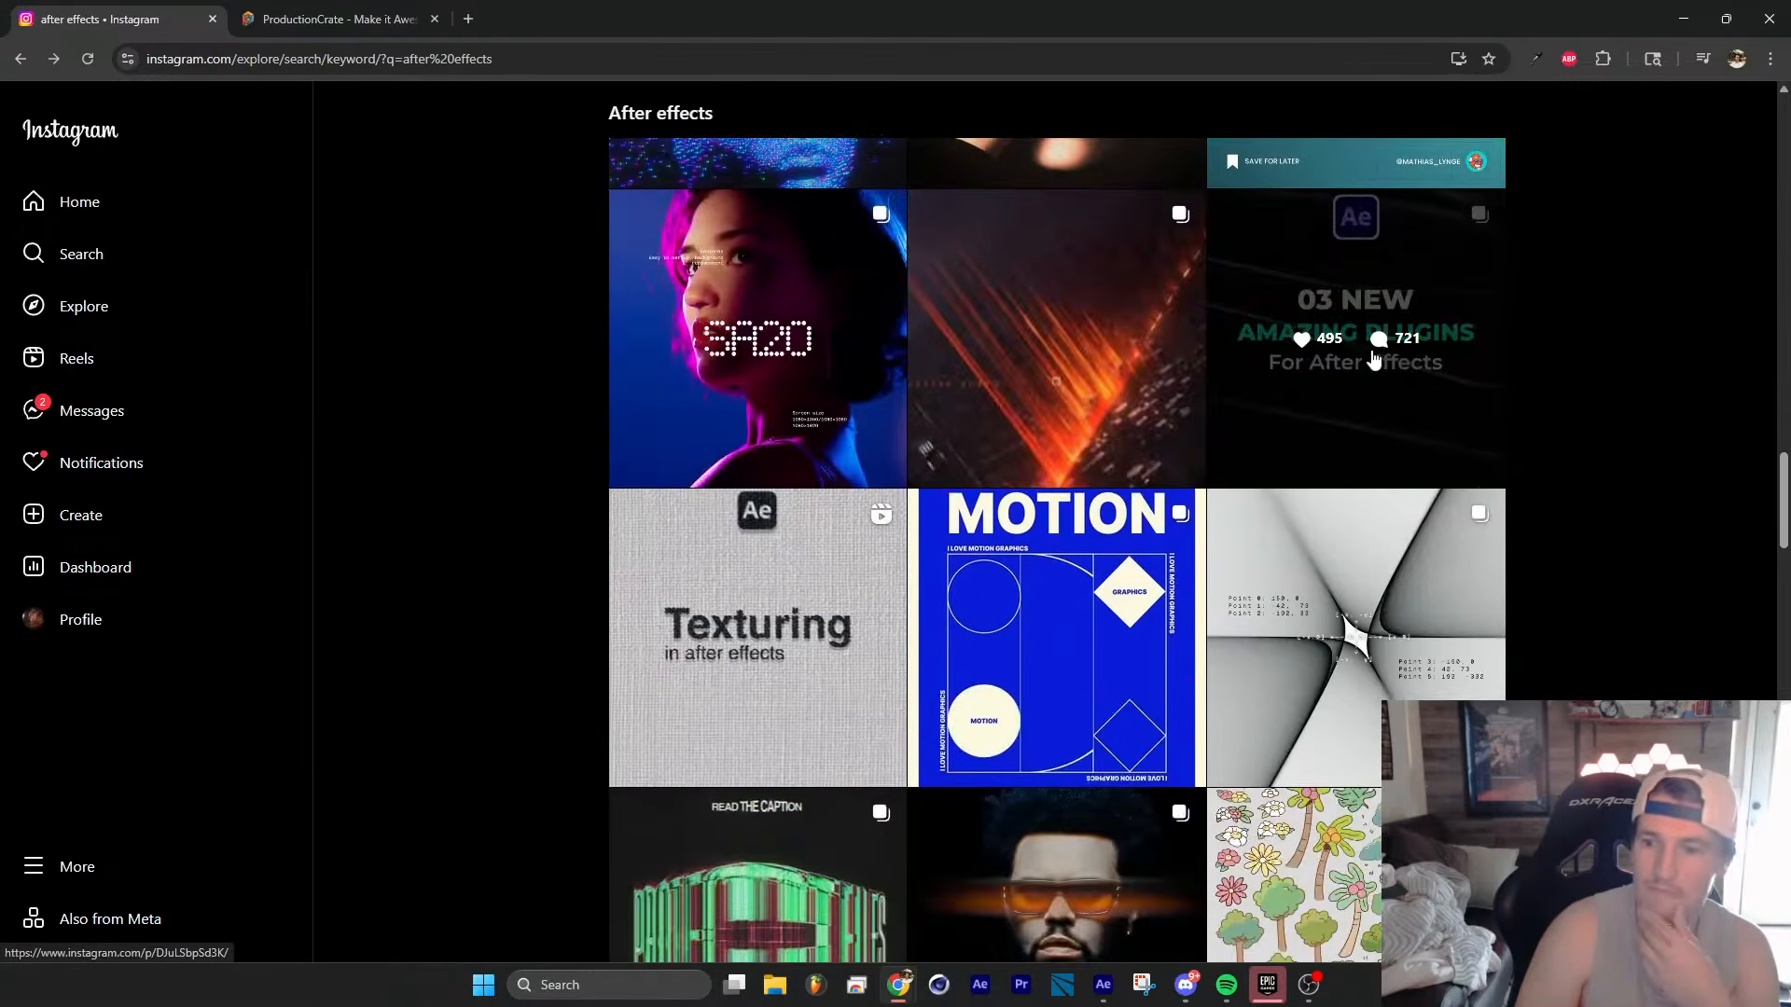
{"action": "scroll", "coordinate": [1378, 354], "scroll_direction": "down", "scroll_amount": 8}
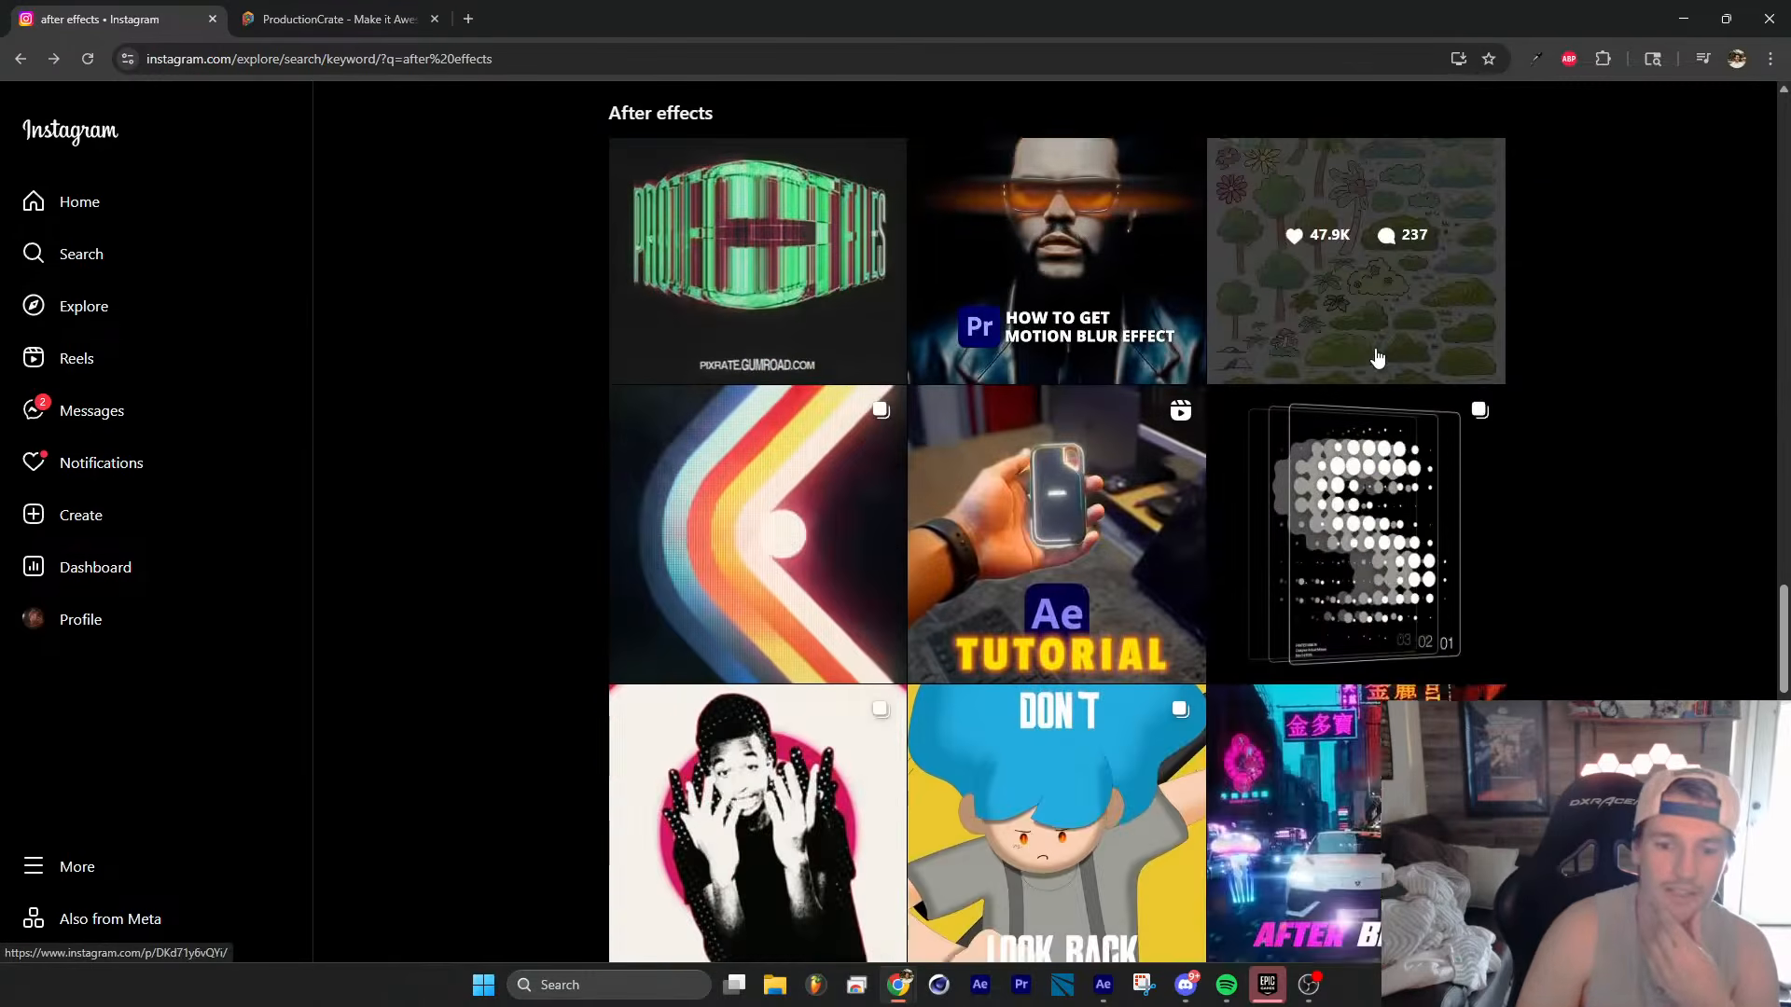
{"action": "scroll", "coordinate": [1377, 354], "scroll_direction": "down", "scroll_amount": 5}
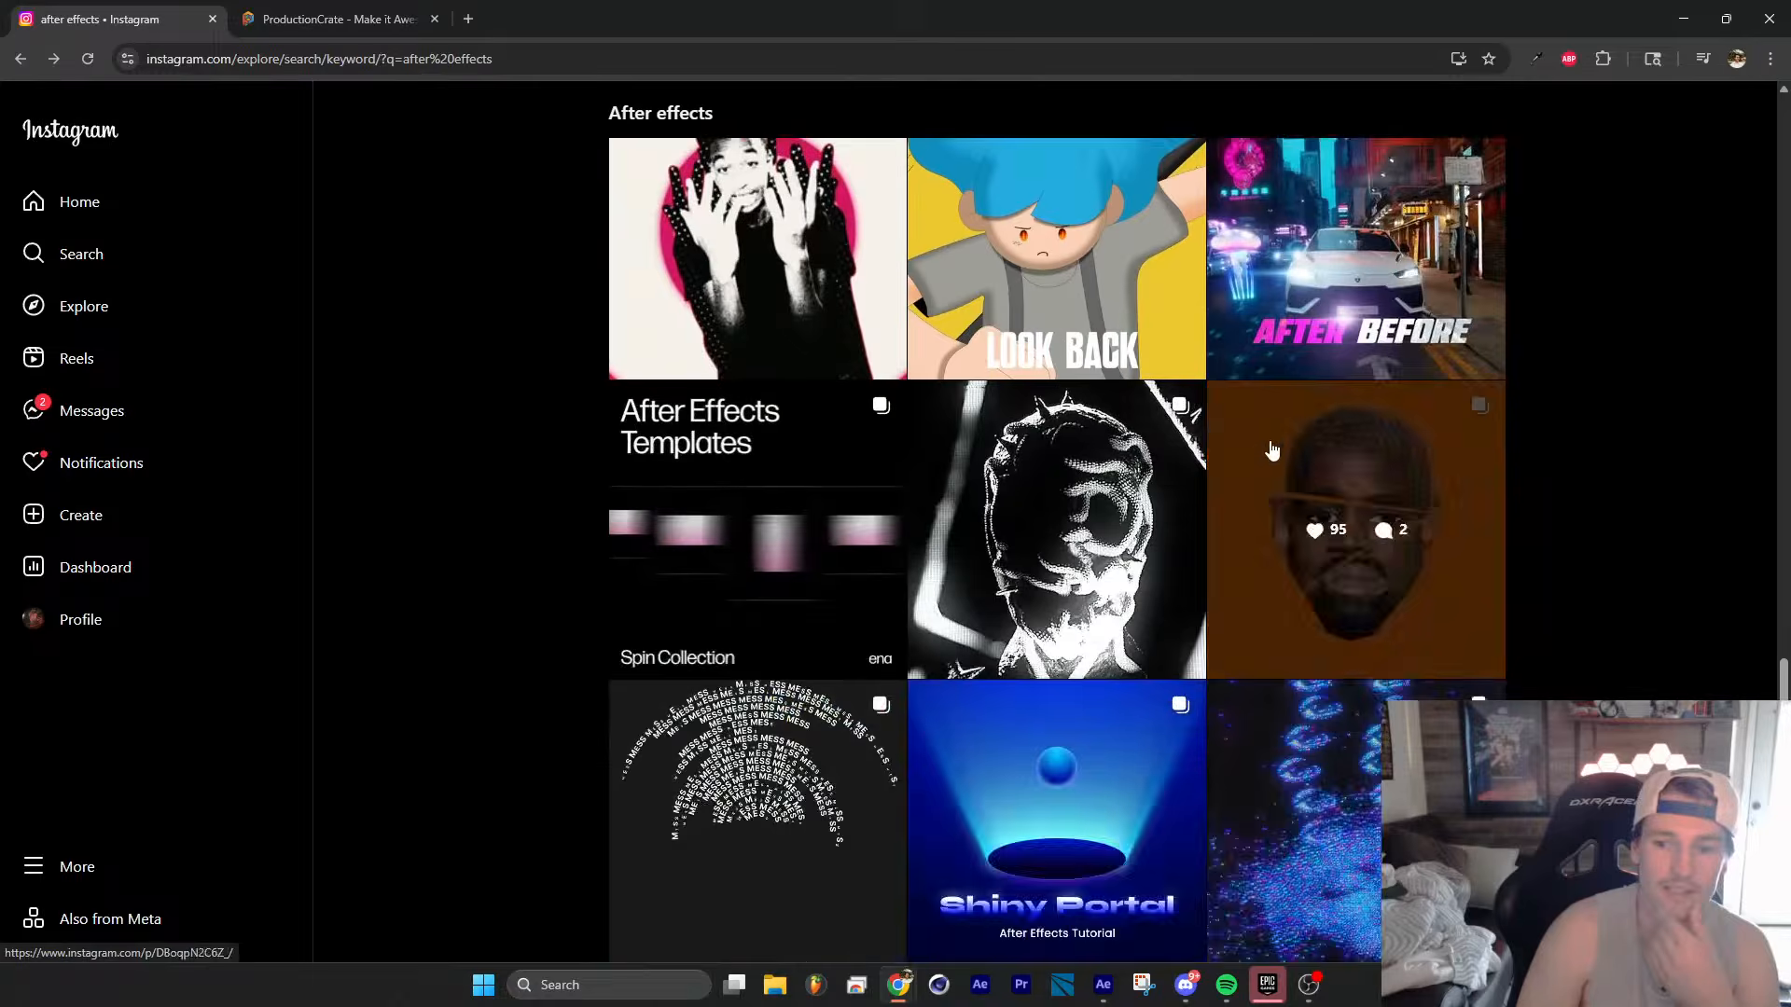
{"action": "left_click", "coordinate": [1144, 494]}
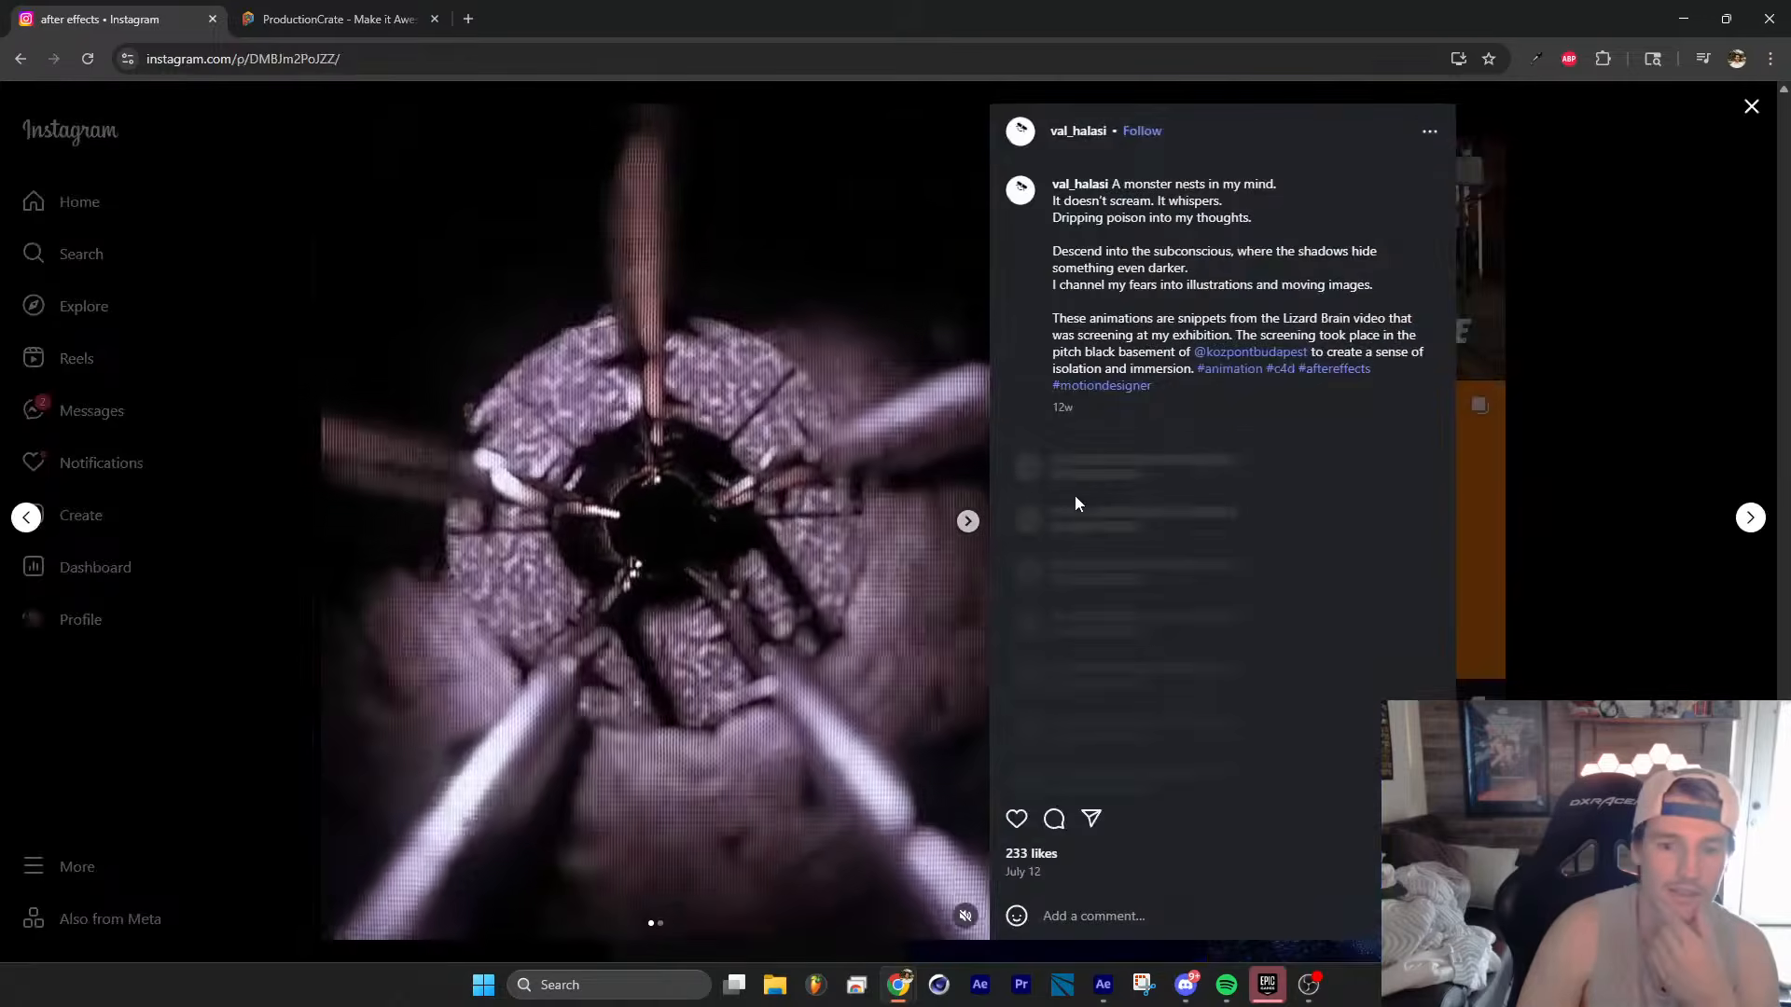
{"action": "left_click", "coordinate": [1596, 604]}
Step: Look through more After effects posts on Instagram for inspiration and return to After Effects
{"action": "scroll", "coordinate": [1431, 389], "scroll_direction": "down", "scroll_amount": 7}
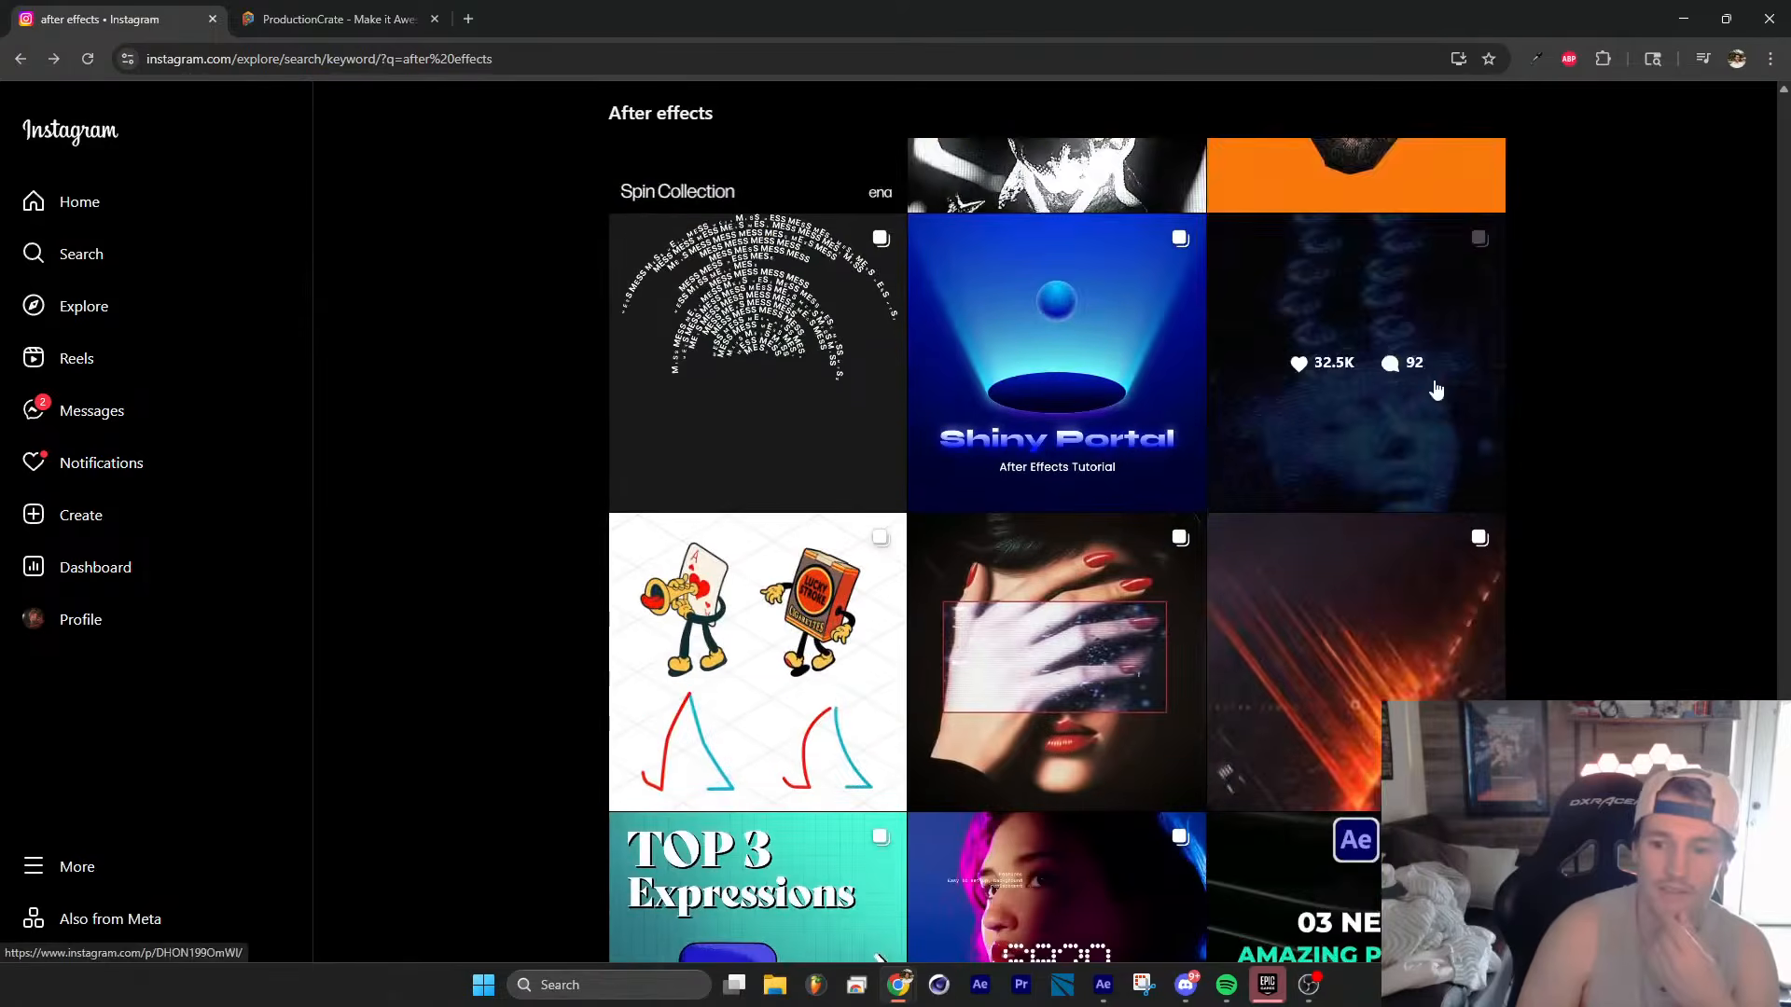
{"action": "scroll", "coordinate": [1431, 389], "scroll_direction": "down", "scroll_amount": 1}
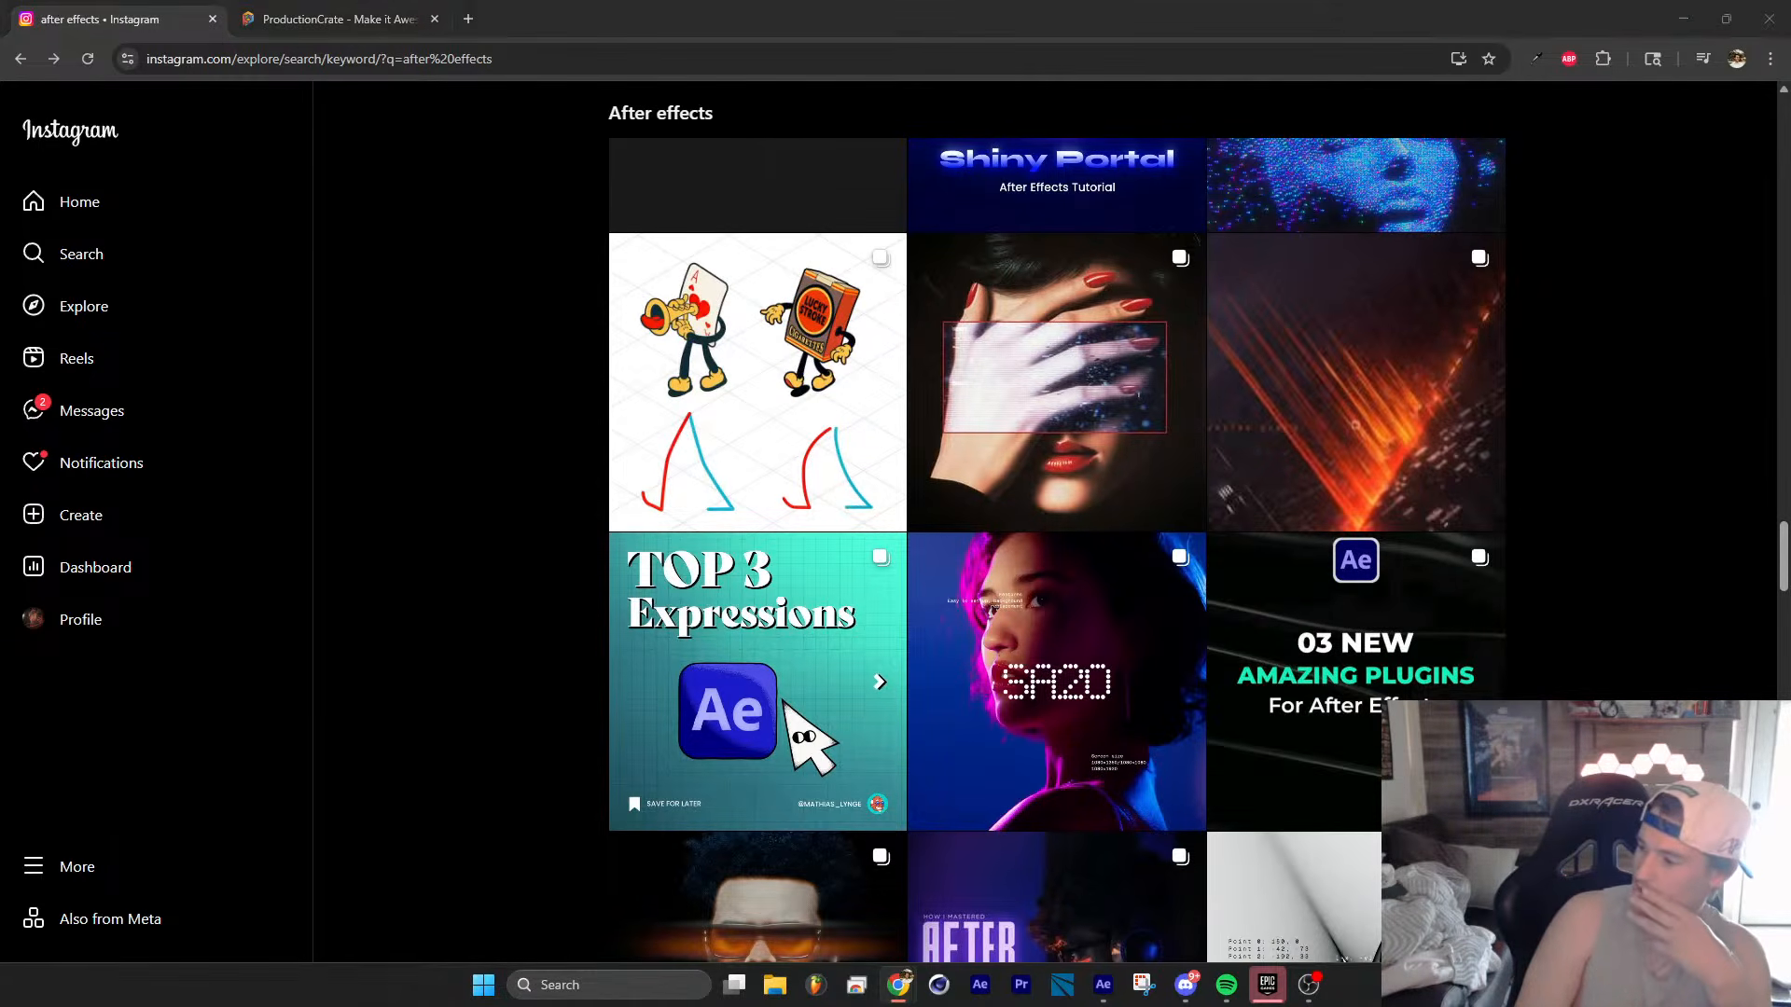
{"action": "scroll", "coordinate": [1040, 681], "scroll_direction": "down", "scroll_amount": 7}
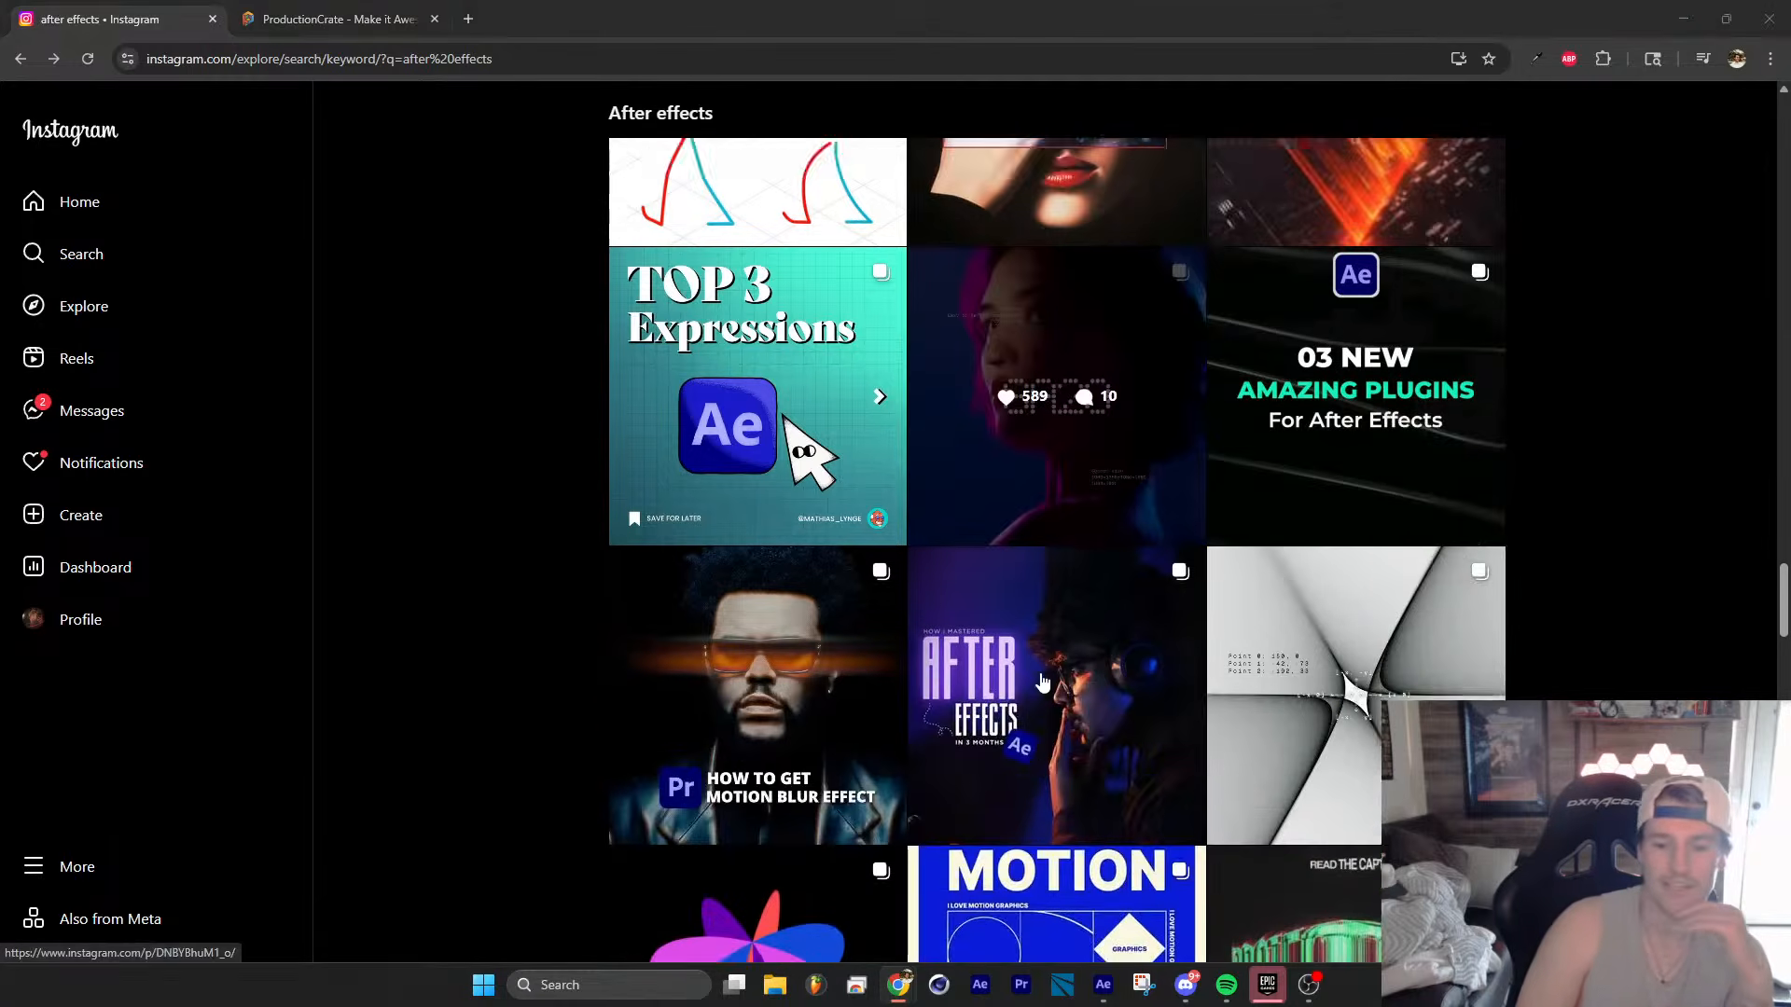
{"action": "scroll", "coordinate": [1043, 683], "scroll_direction": "down", "scroll_amount": 4}
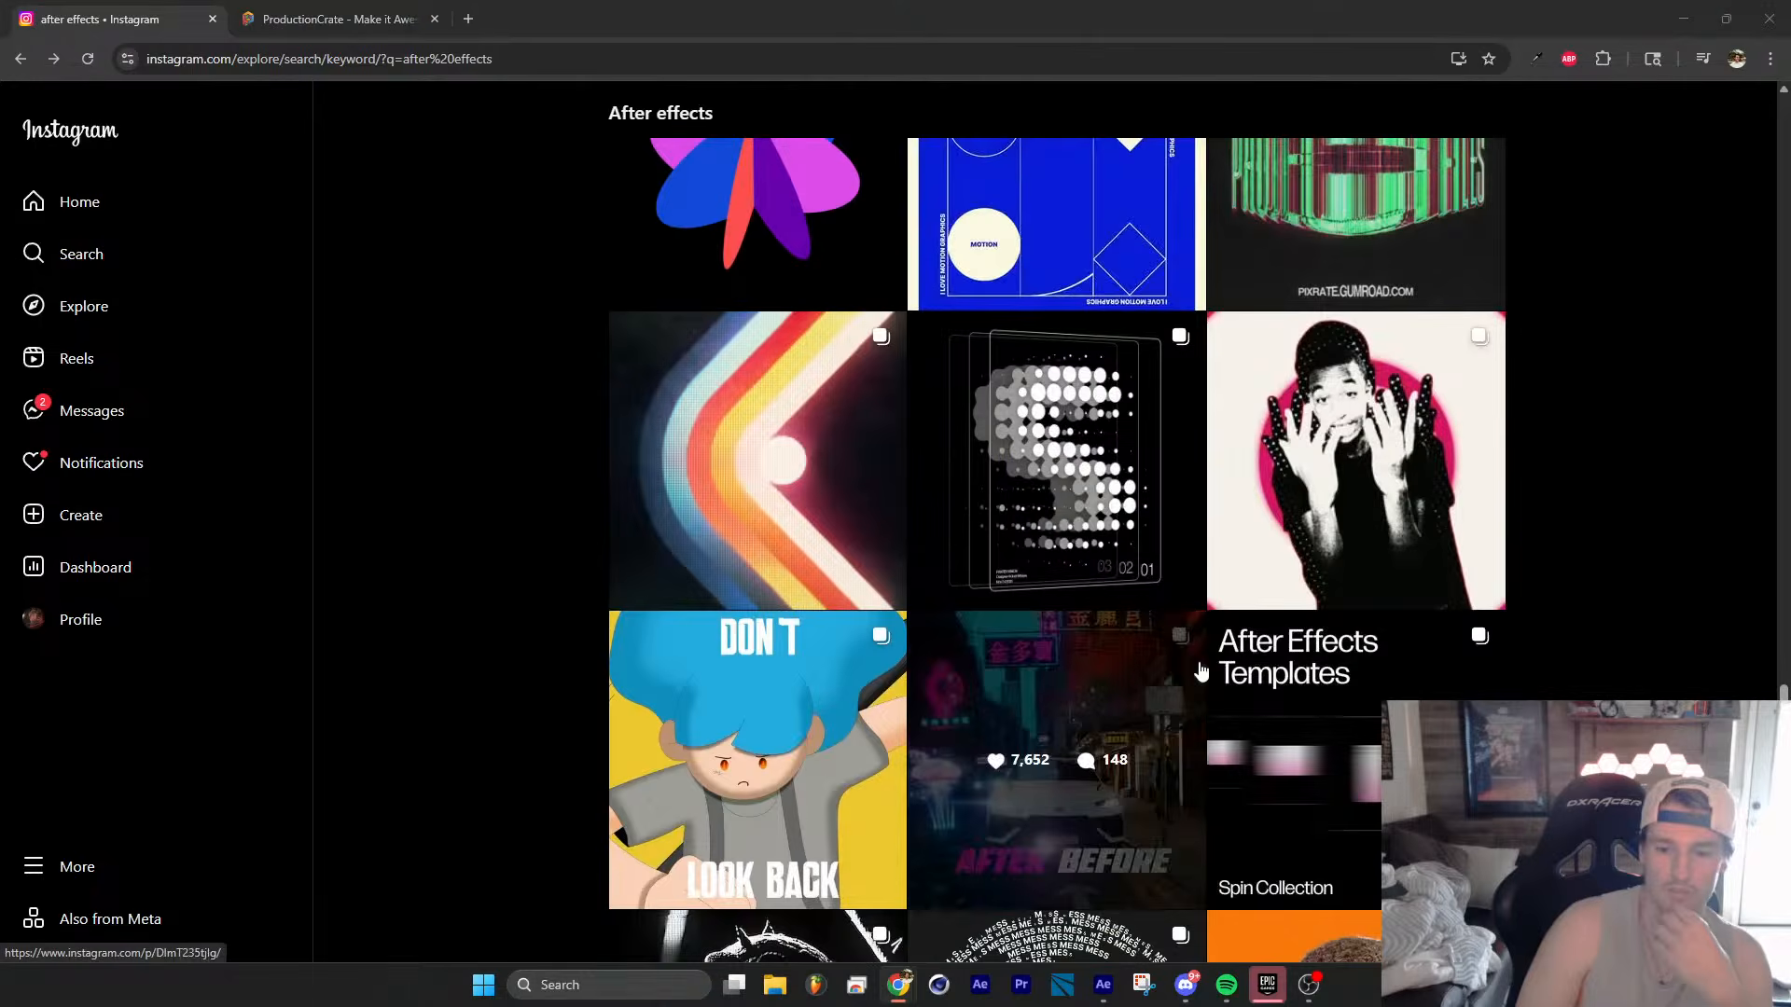
{"action": "scroll", "coordinate": [1600, 612], "scroll_direction": "down", "scroll_amount": 5}
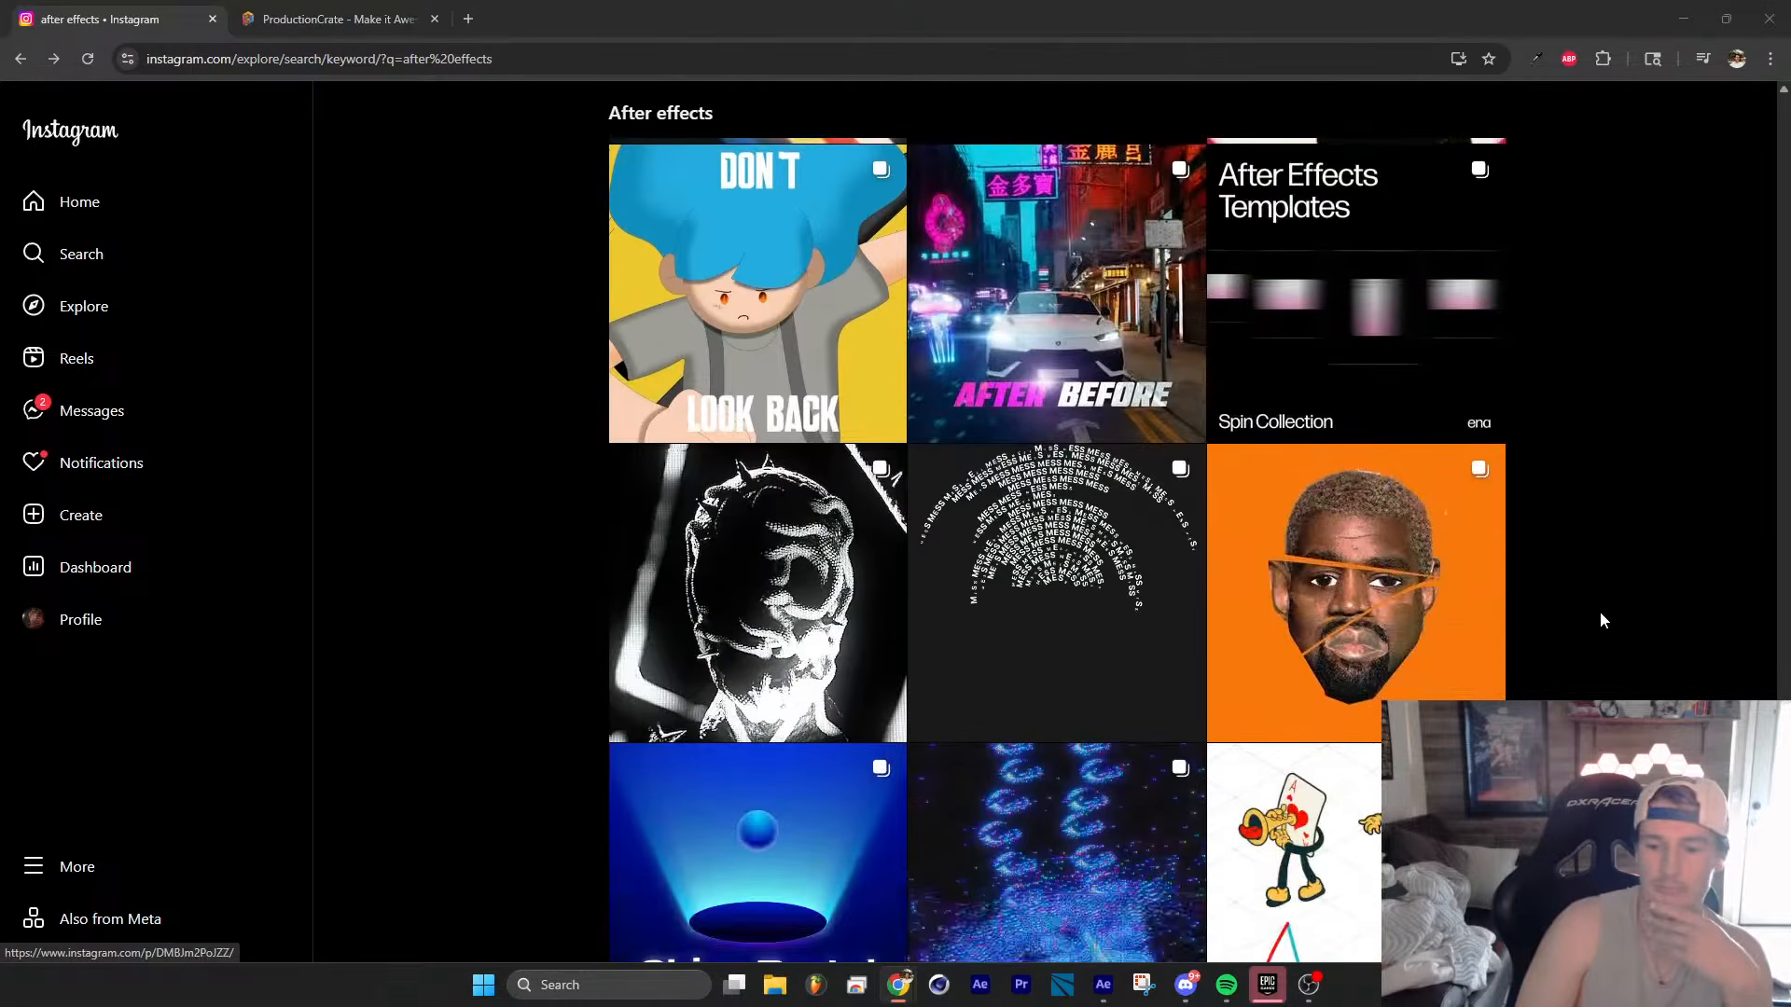
{"action": "left_click", "coordinate": [1105, 985]}
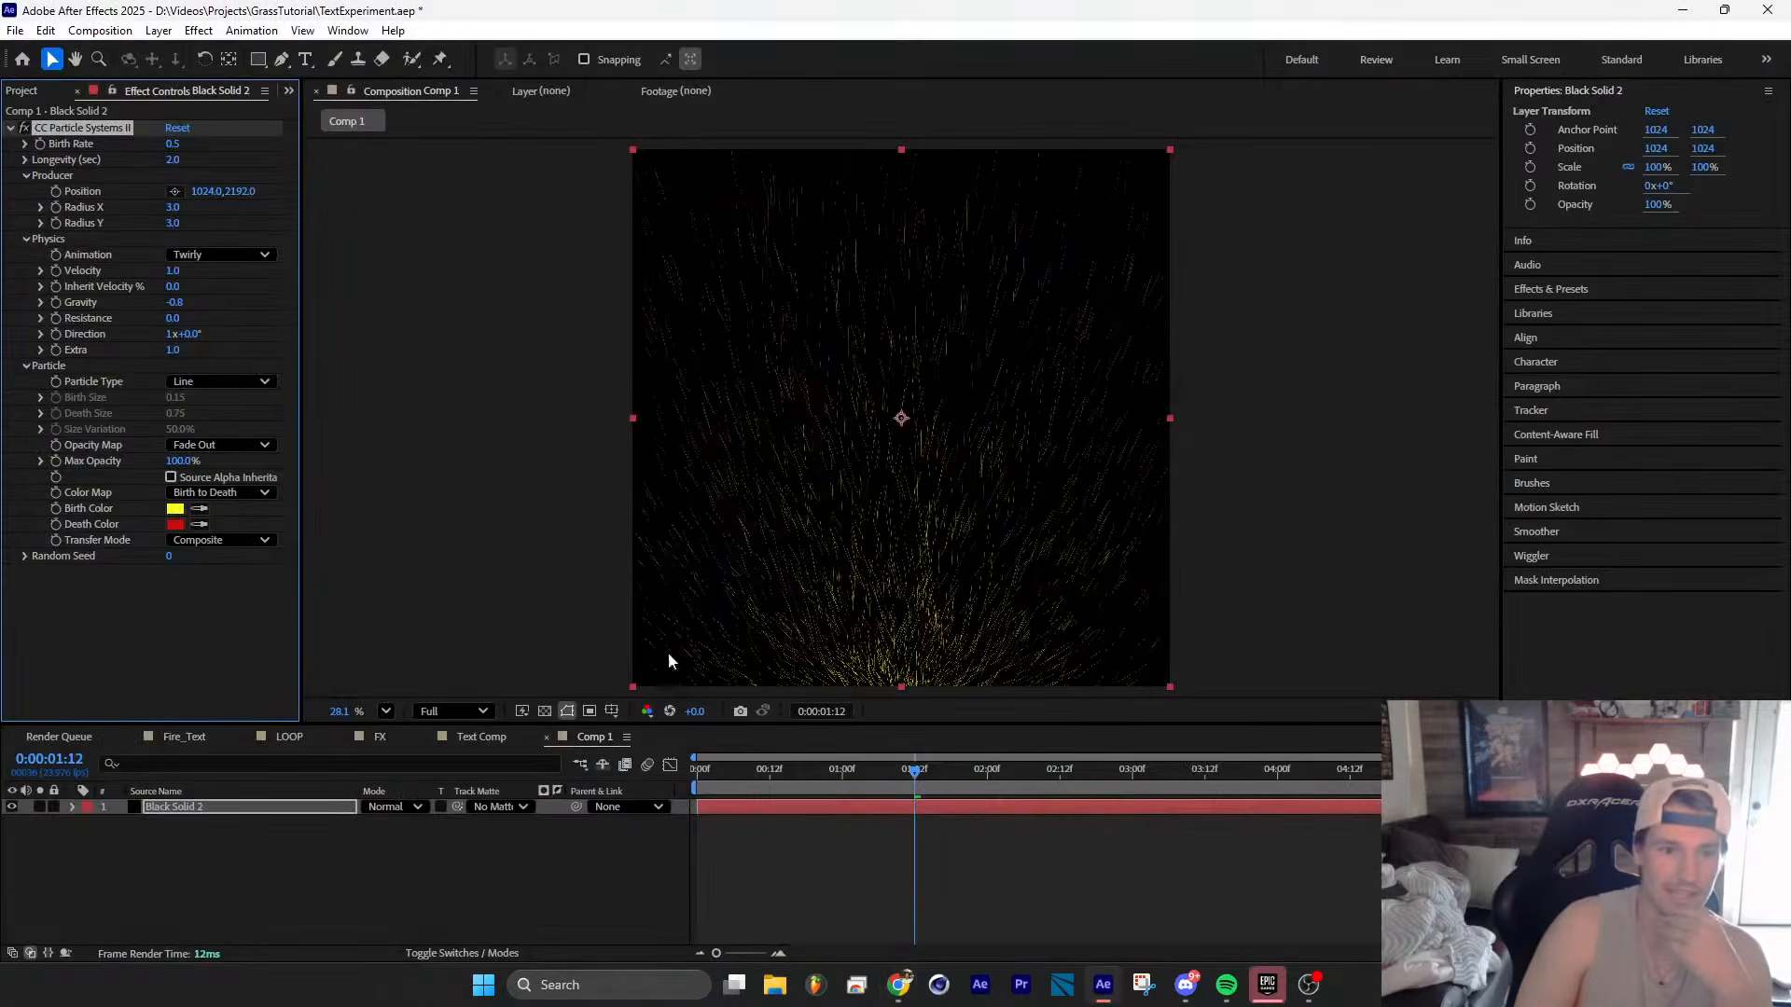
{"action": "left_click", "coordinate": [776, 985]}
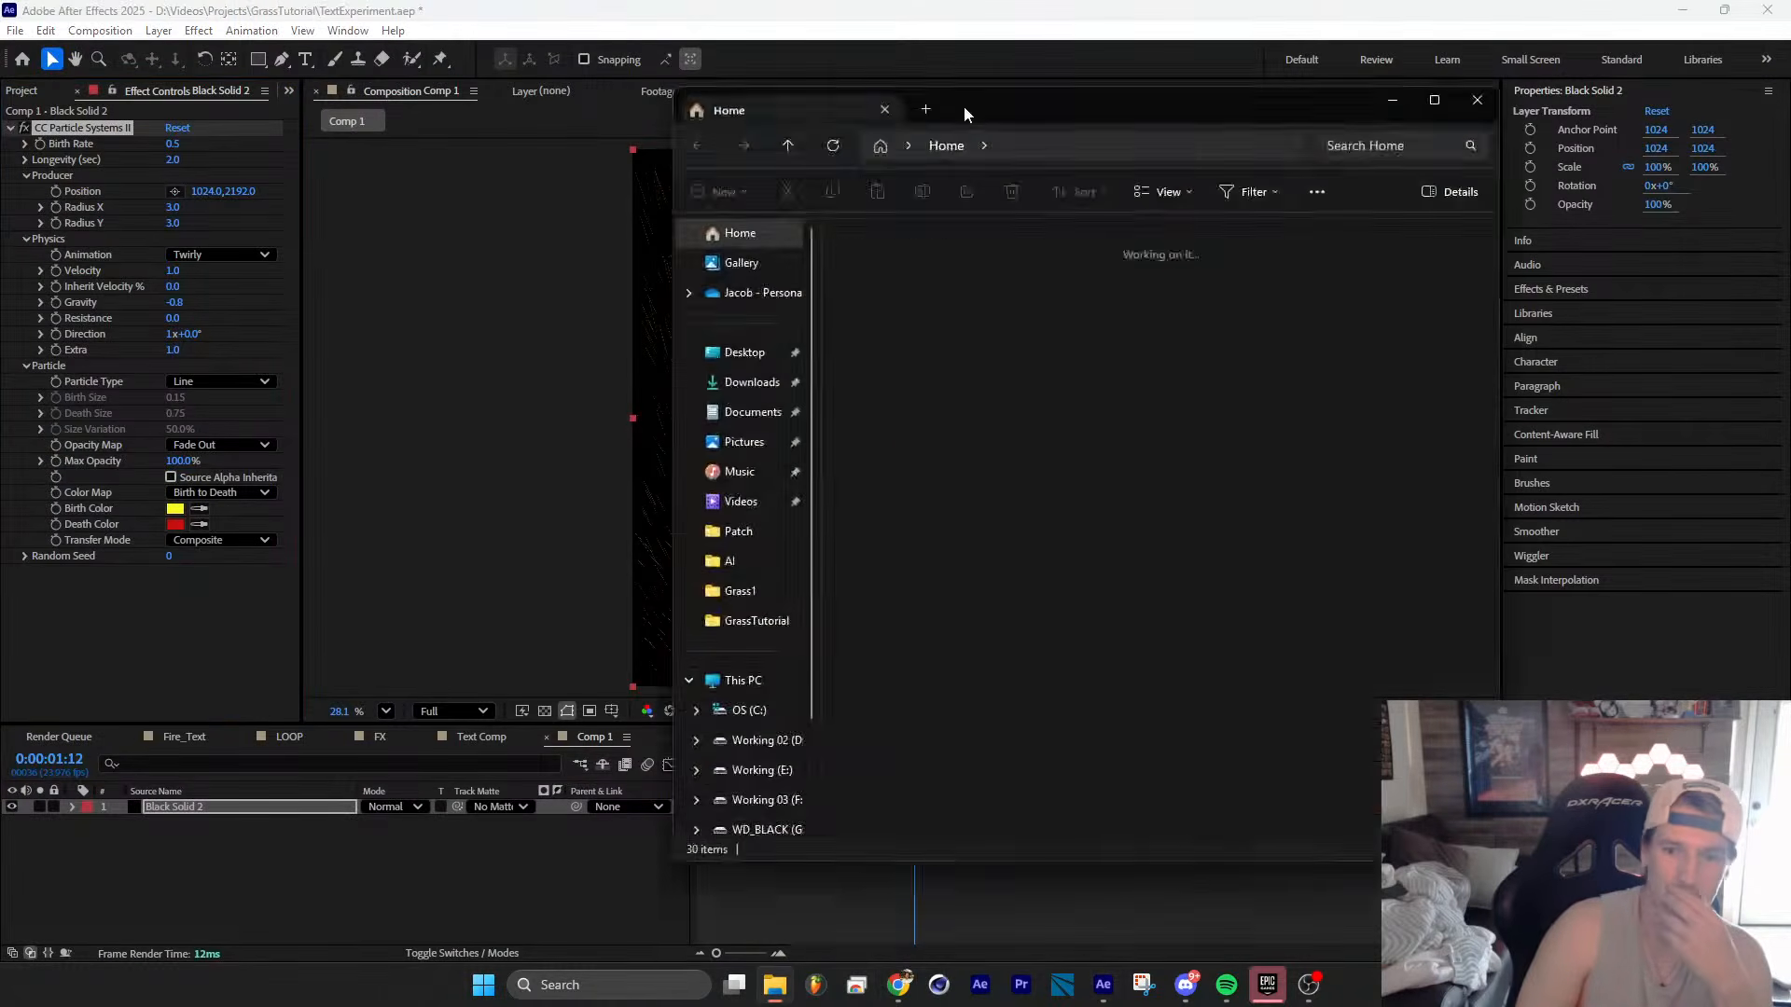
{"action": "left_click_drag", "start_coordinate": [964, 106], "coordinate": [1790, 112]}
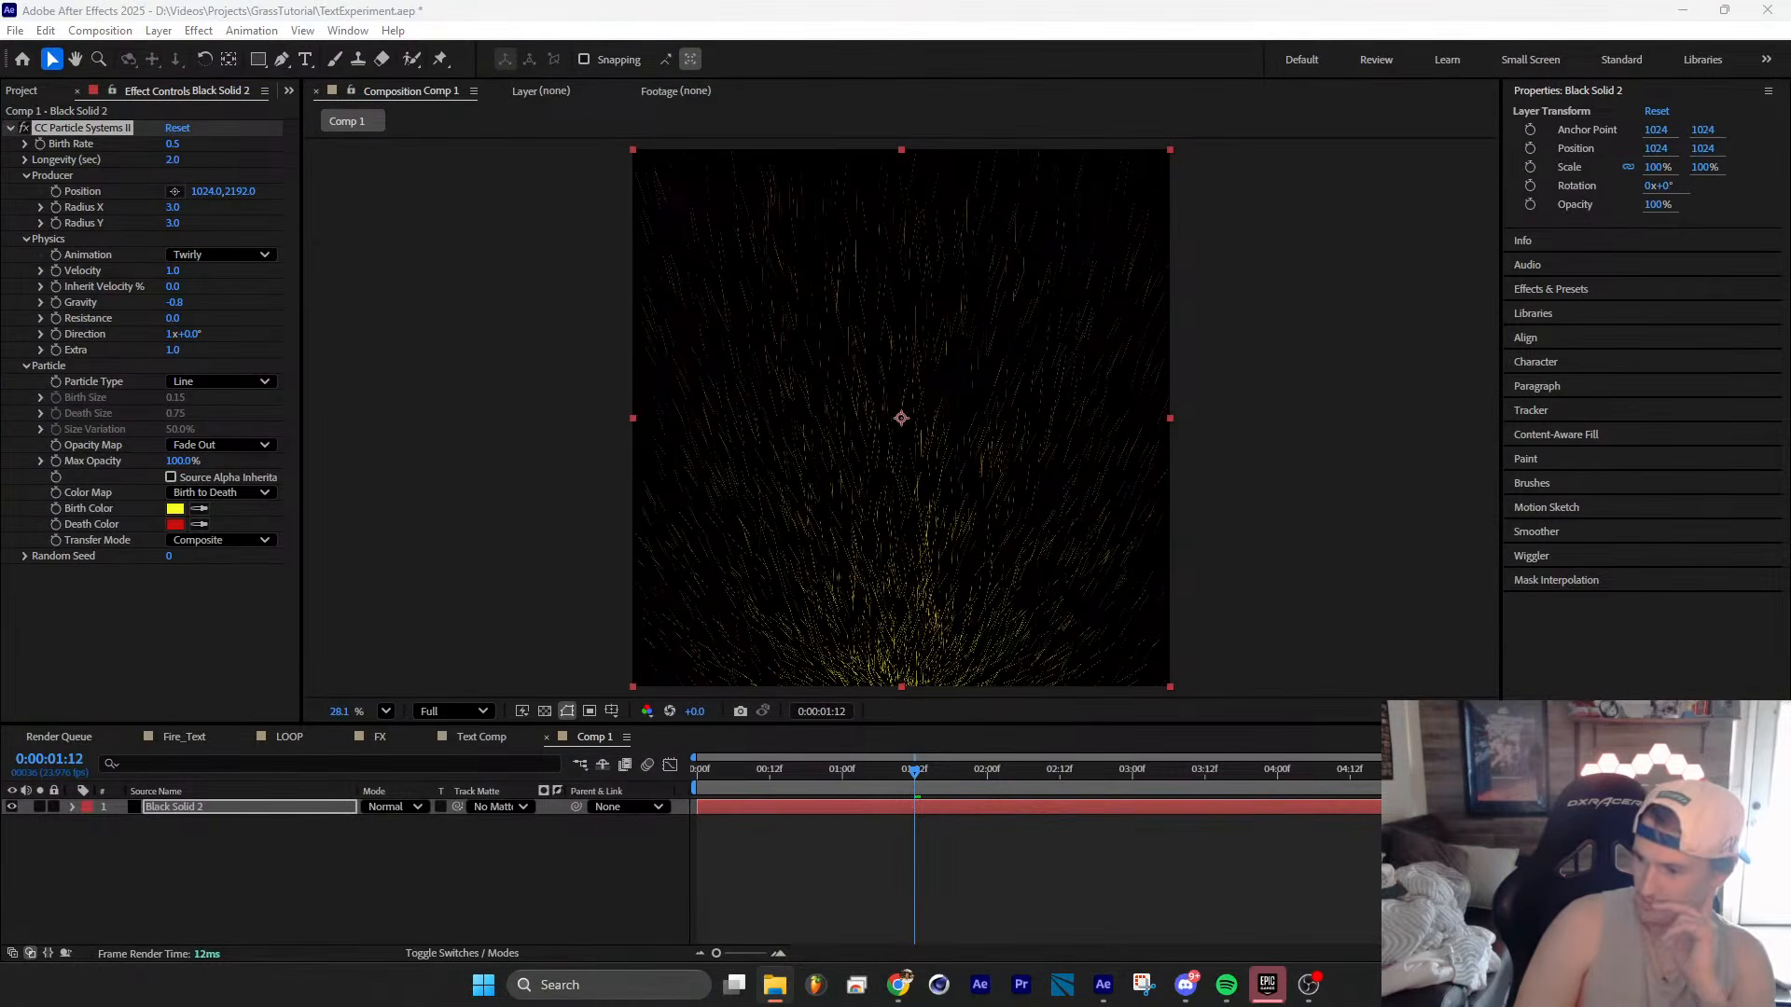
Step: Bring a new Chrome window onto this screen, maximize it, and open the Pexels website through a Google search for pexels
{"action": "left_click_drag", "start_coordinate": [1789, 140], "coordinate": [507, 183]}
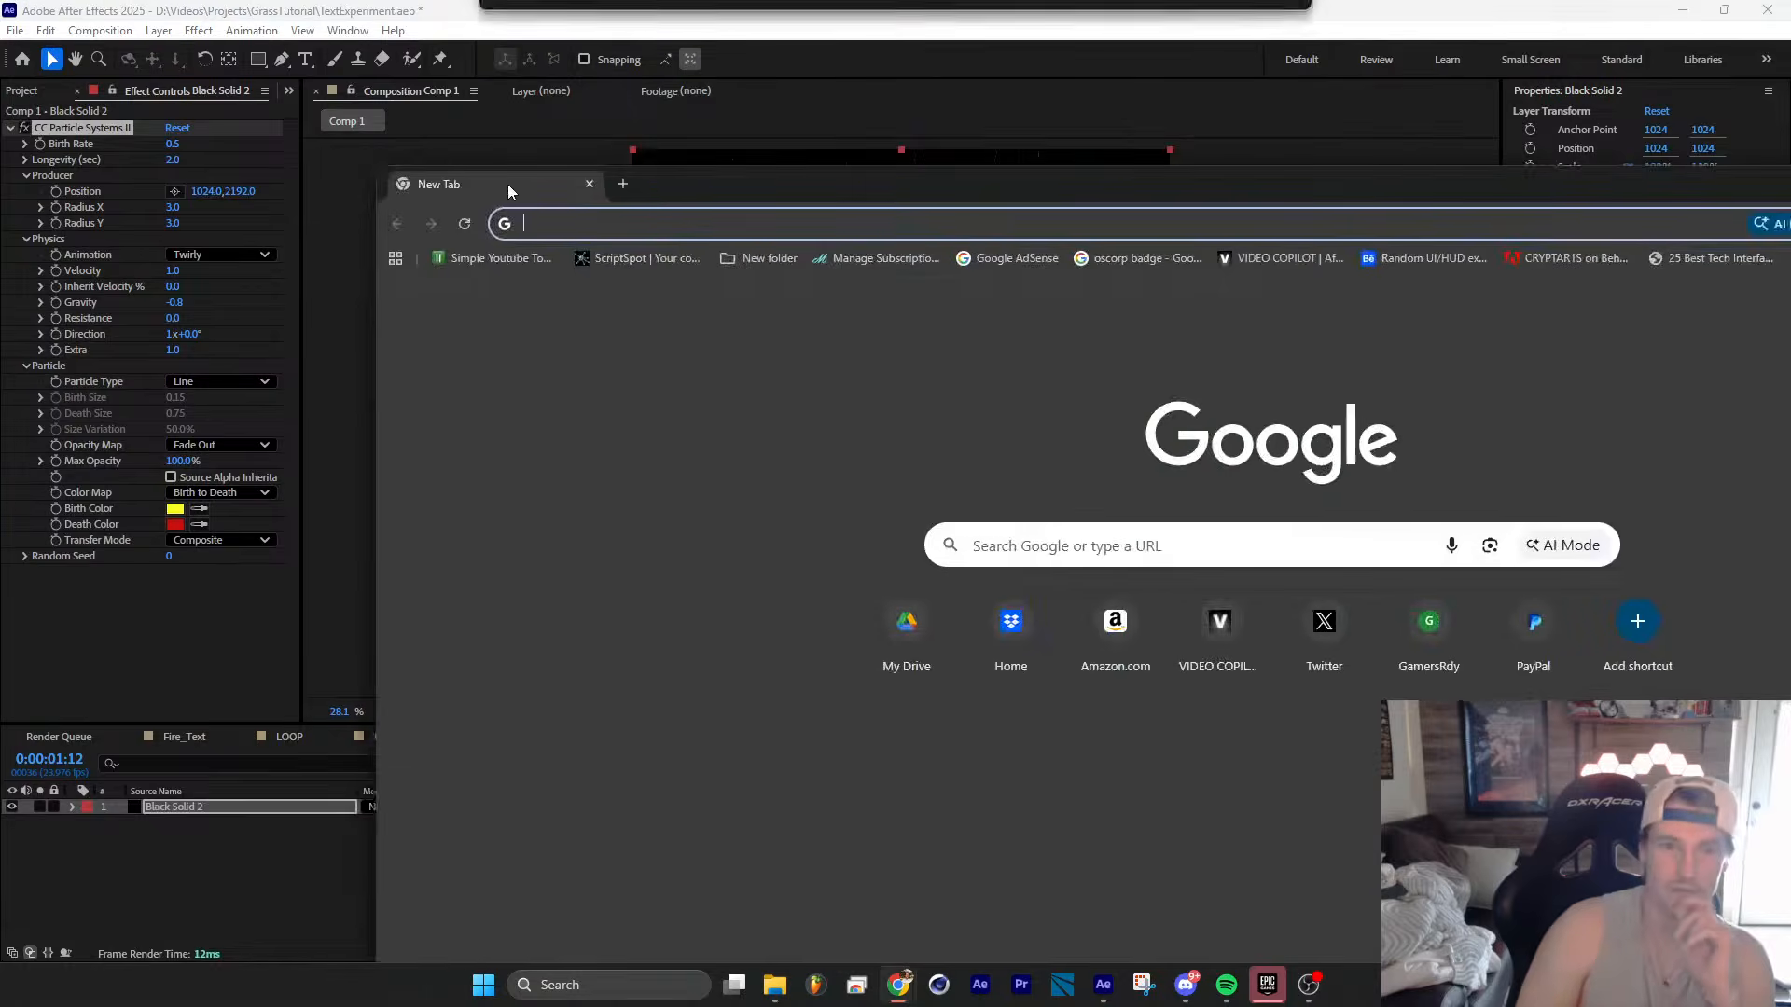
{"action": "double_click", "coordinate": [650, 182]}
{"action": "type", "text": "pexels"}
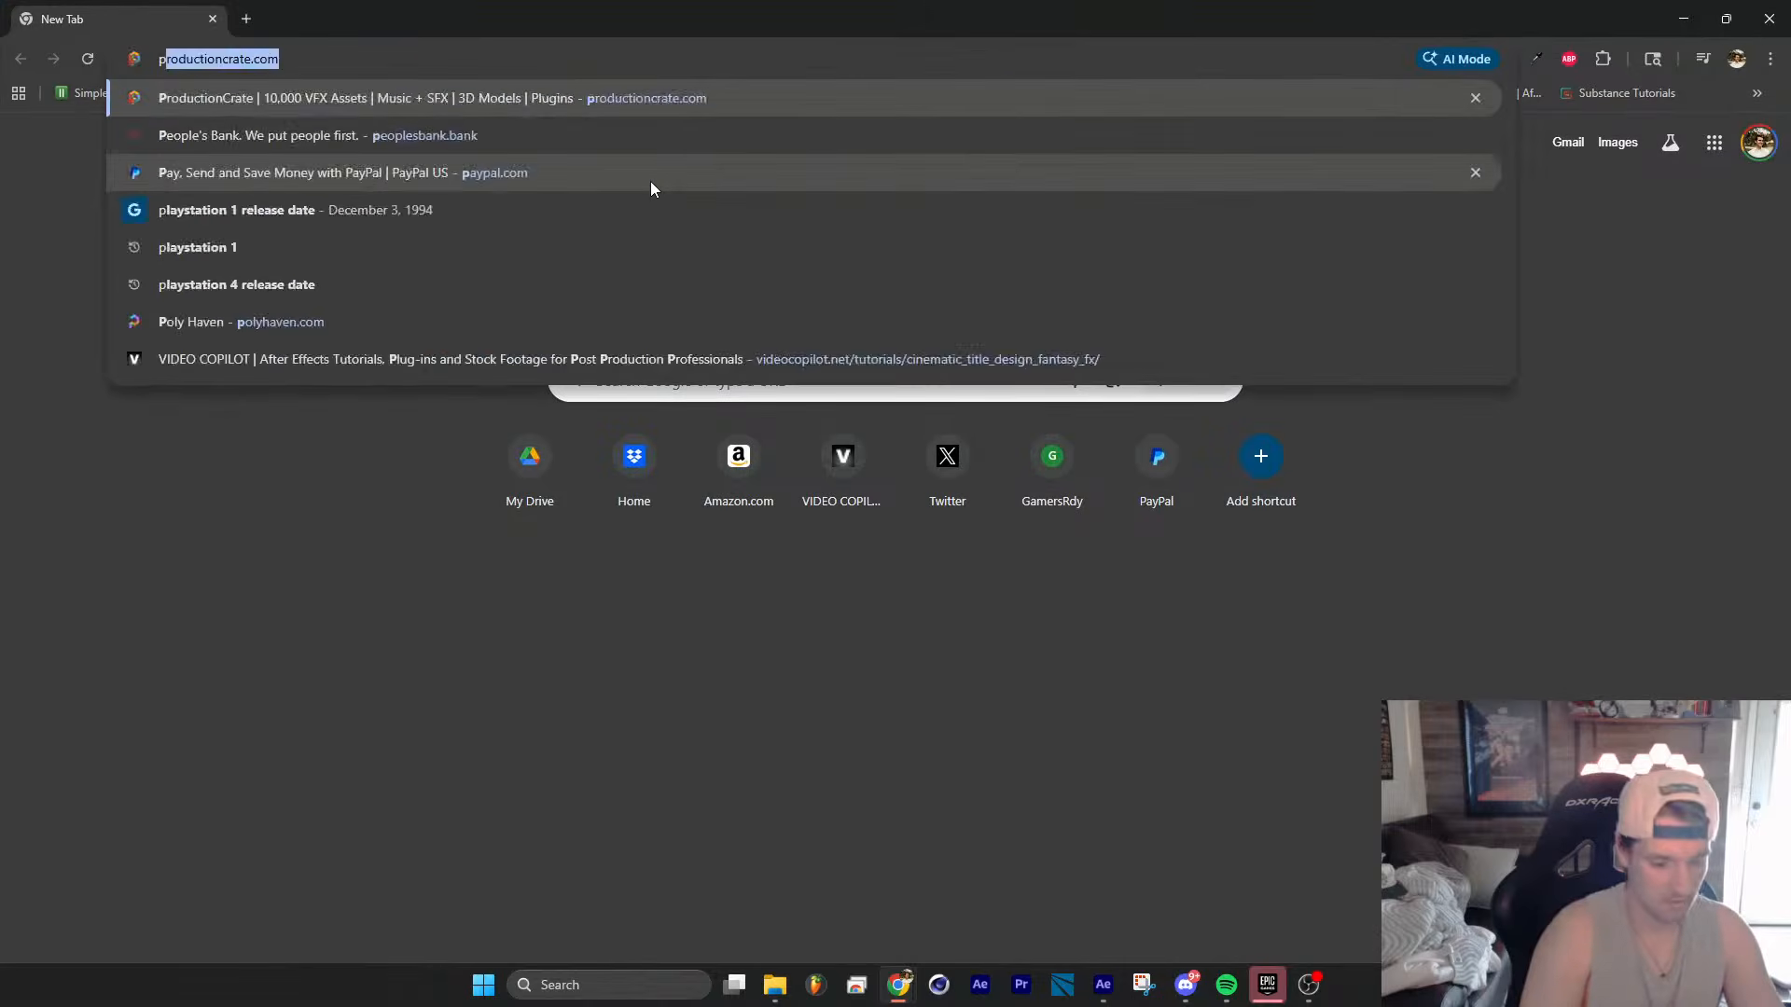
{"action": "key", "text": "Return"}
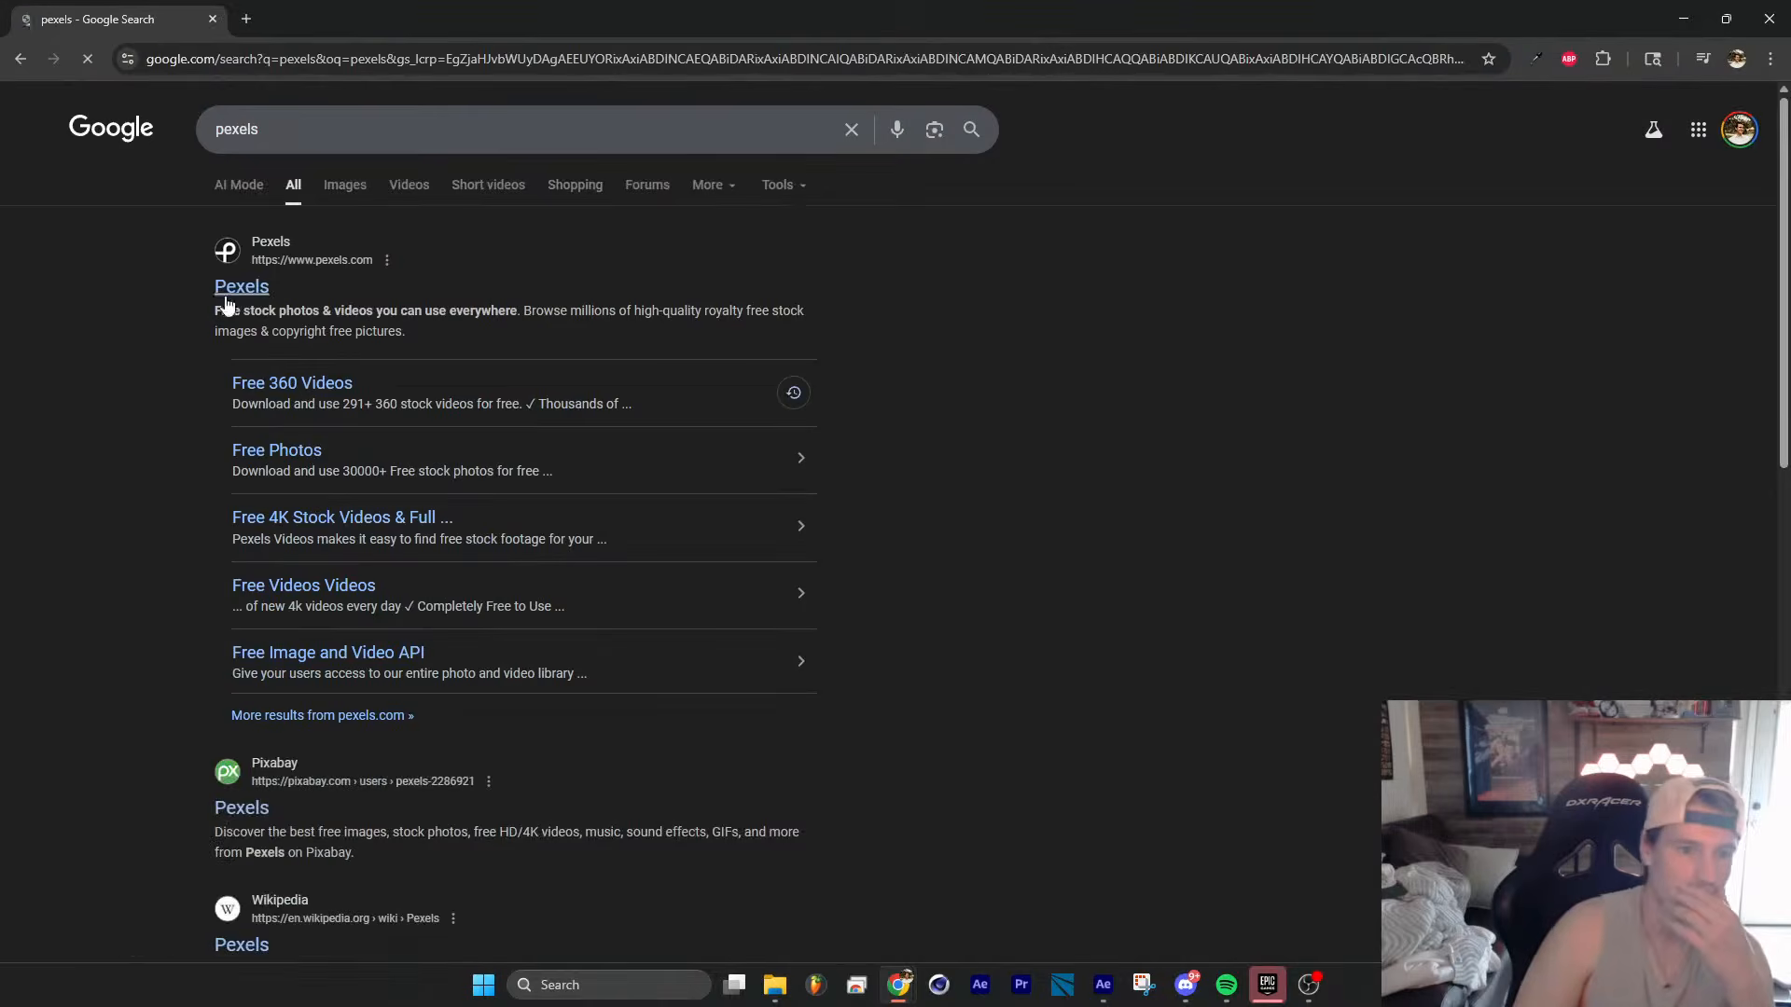
{"action": "left_click", "coordinate": [235, 297]}
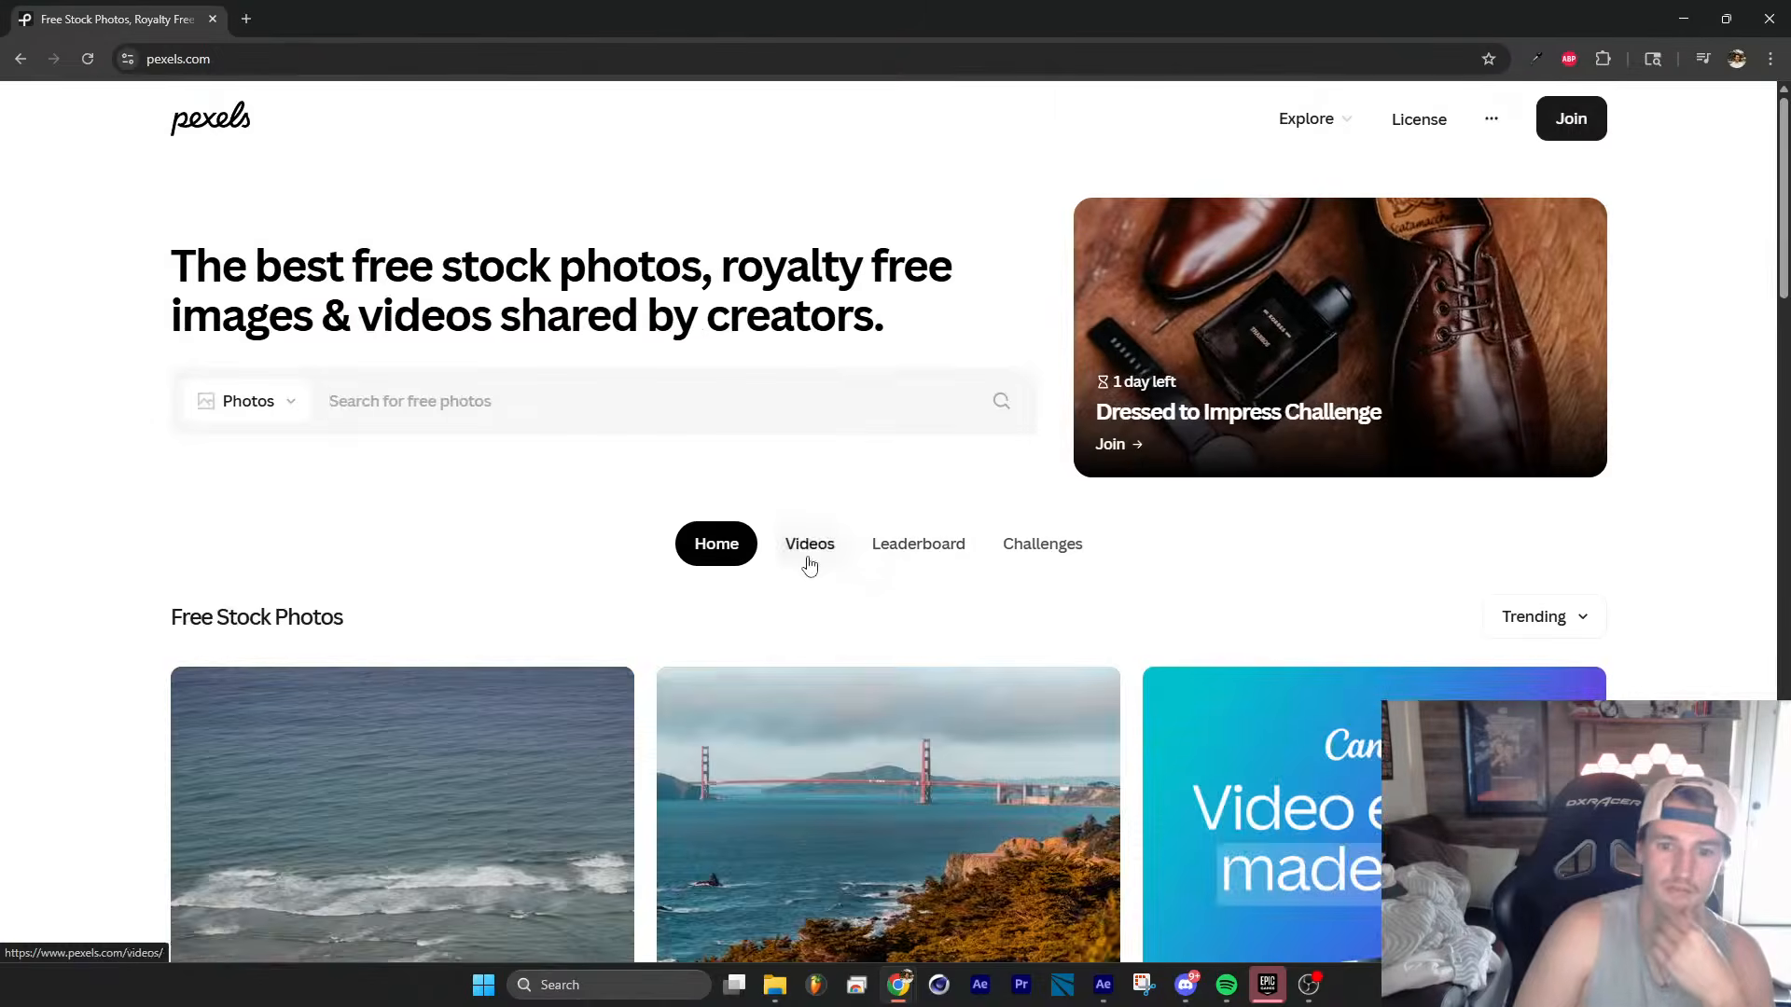
Step: Search the Pexels stock videos for "dude" and look through the results
{"action": "left_click", "coordinate": [805, 546]}
{"action": "left_click", "coordinate": [417, 408]}
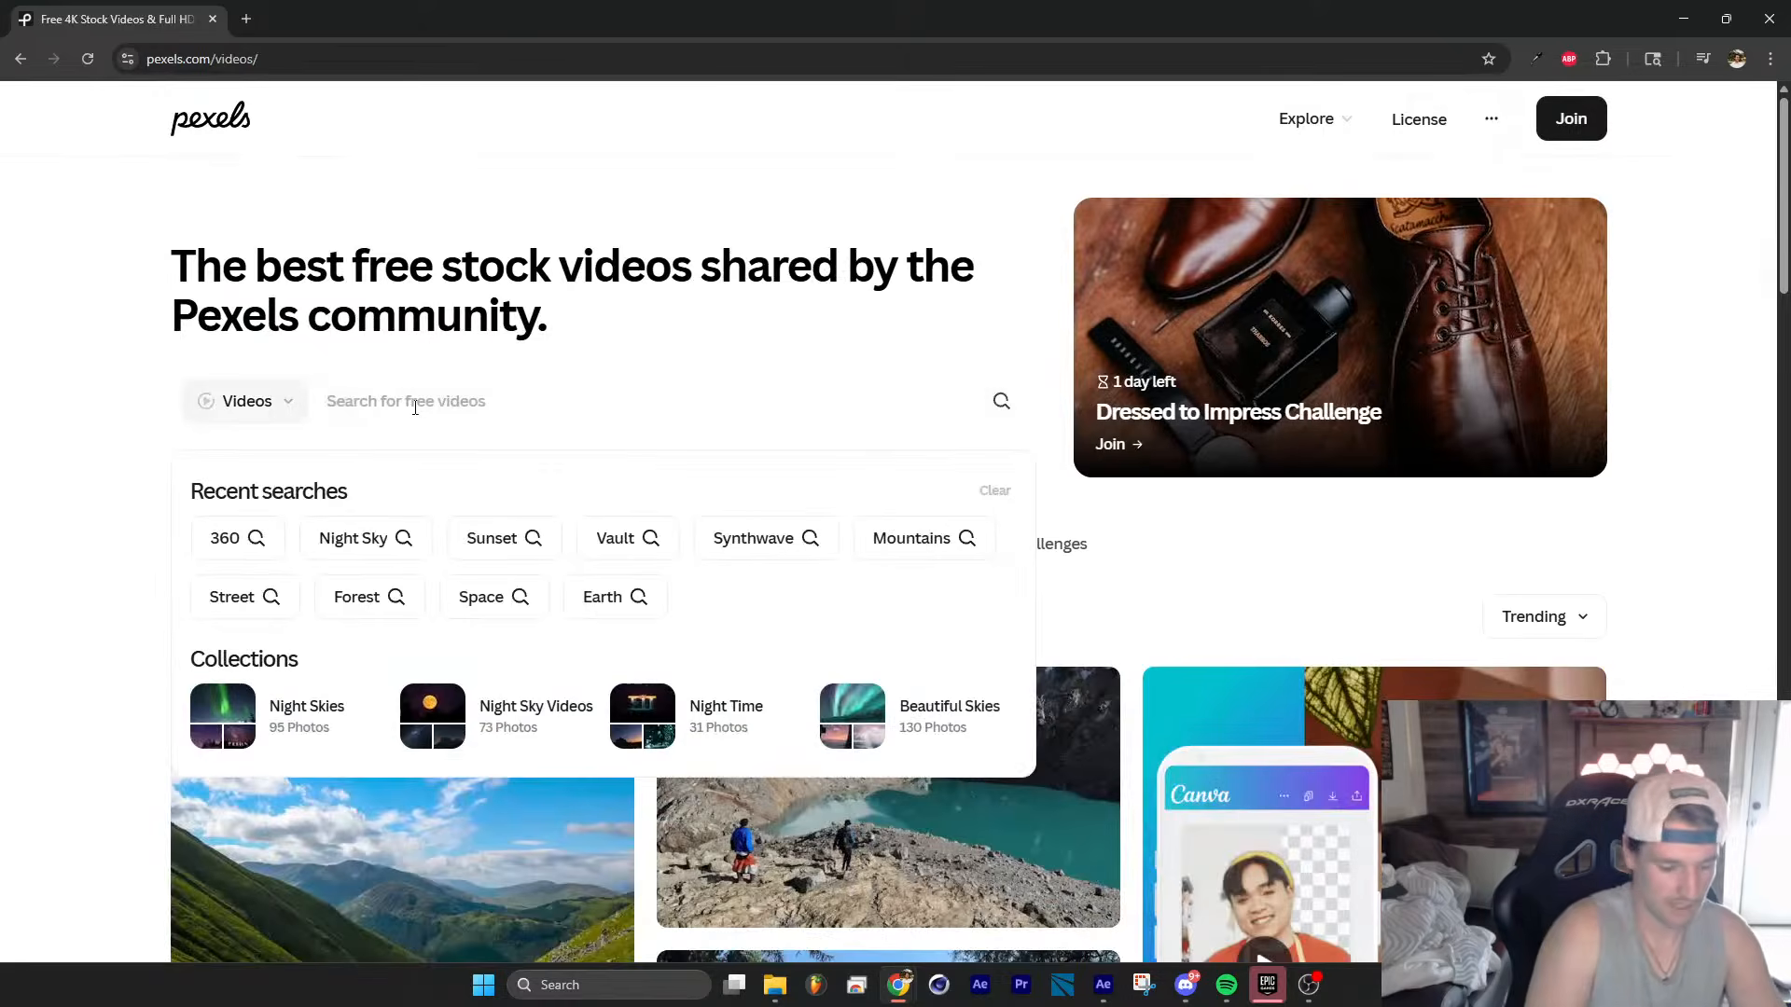
{"action": "type", "text": "dude"}
{"action": "key", "text": "Return"}
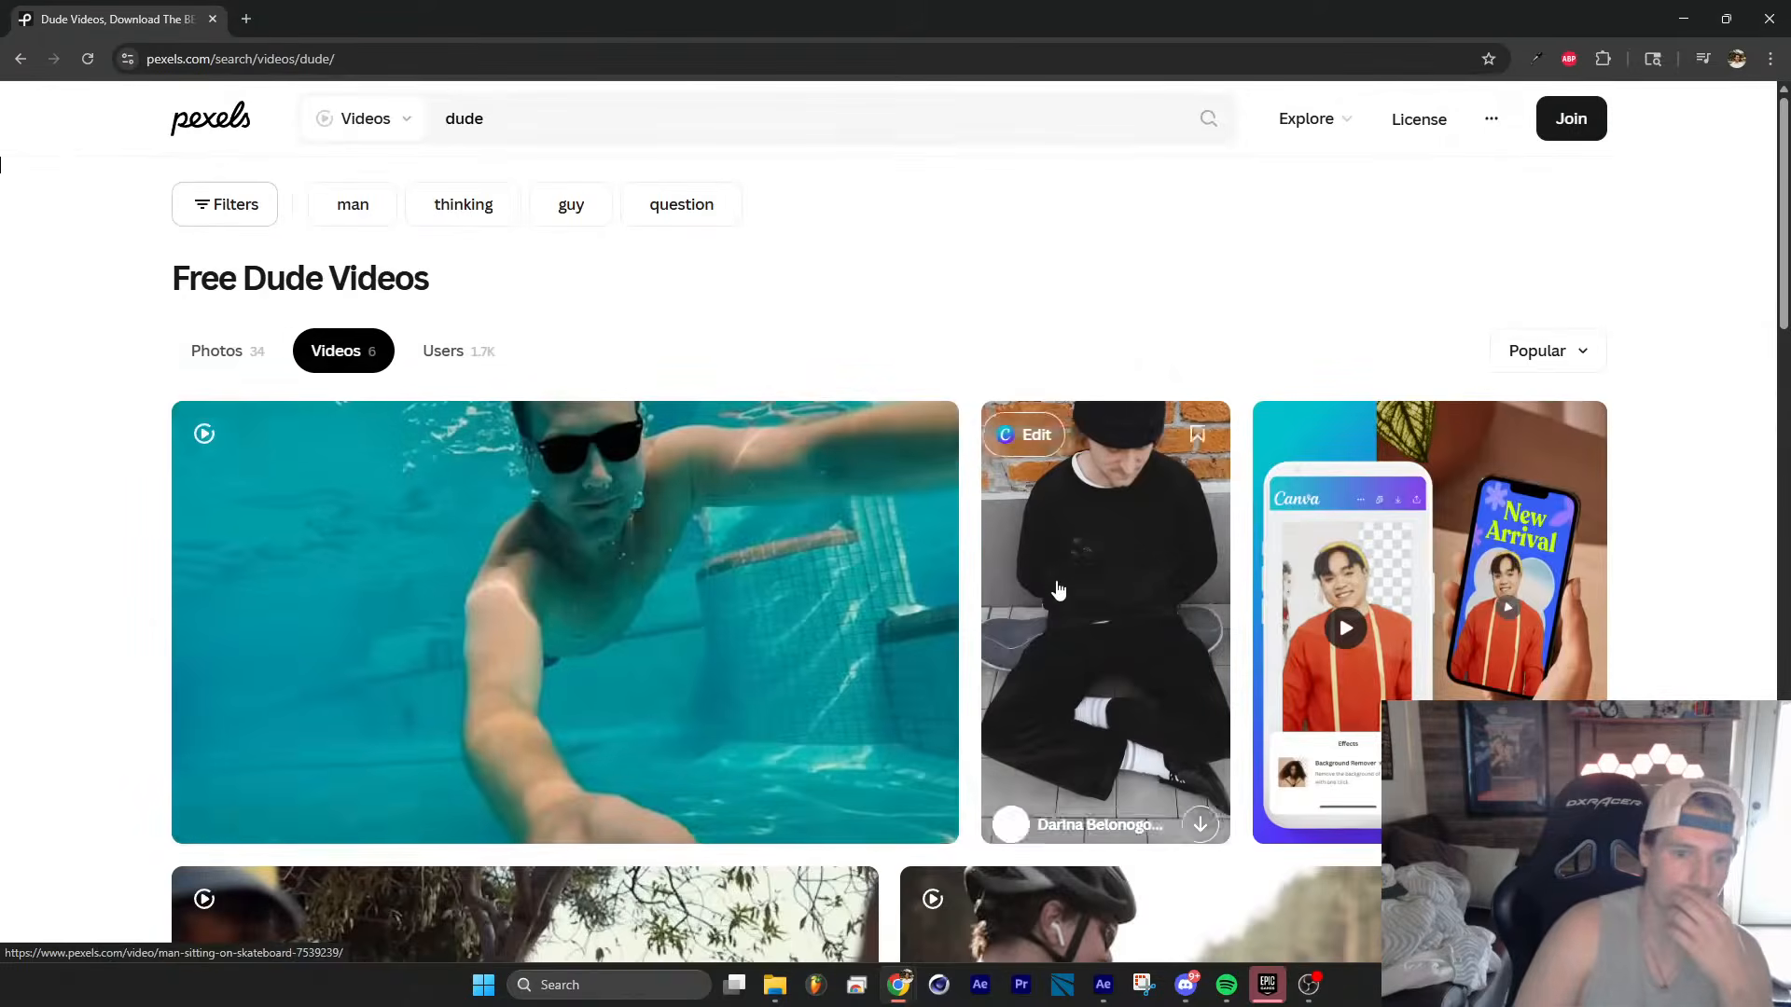
{"action": "scroll", "coordinate": [1393, 538], "scroll_direction": "down", "scroll_amount": 5}
{"action": "scroll", "coordinate": [1392, 538], "scroll_direction": "down", "scroll_amount": 6}
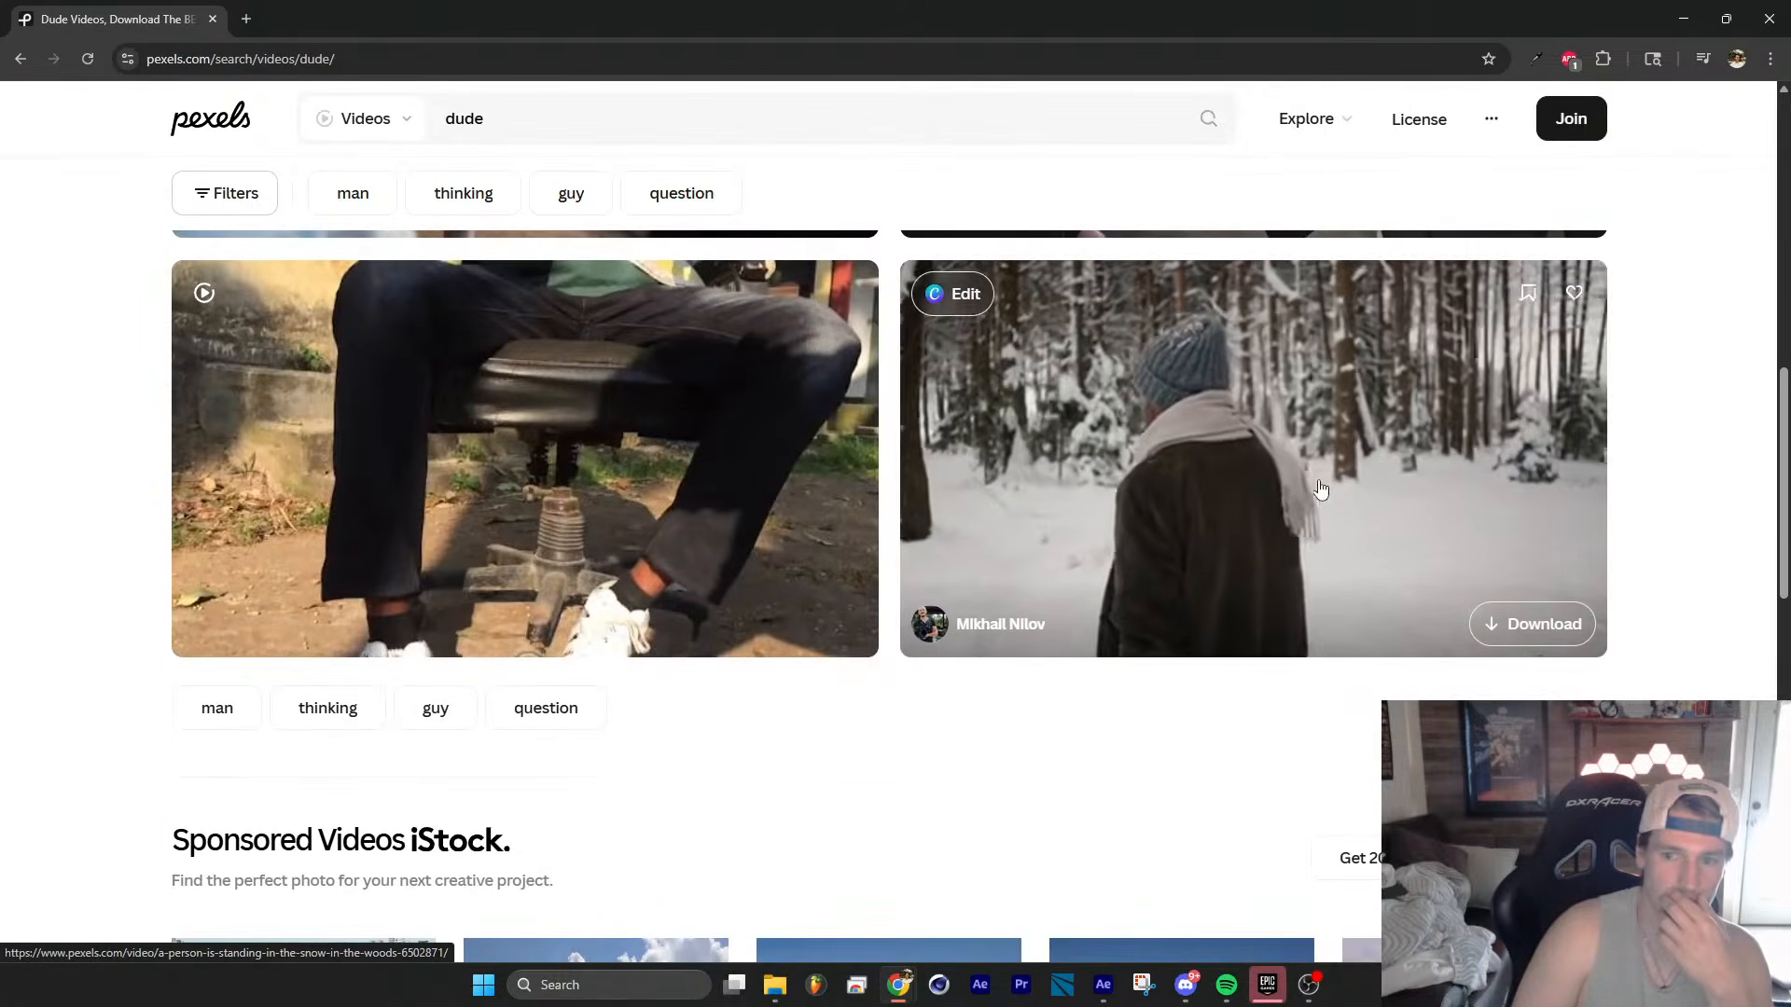
{"action": "scroll", "coordinate": [871, 563], "scroll_direction": "down", "scroll_amount": 7}
{"action": "scroll", "coordinate": [1114, 536], "scroll_direction": "up", "scroll_amount": 13}
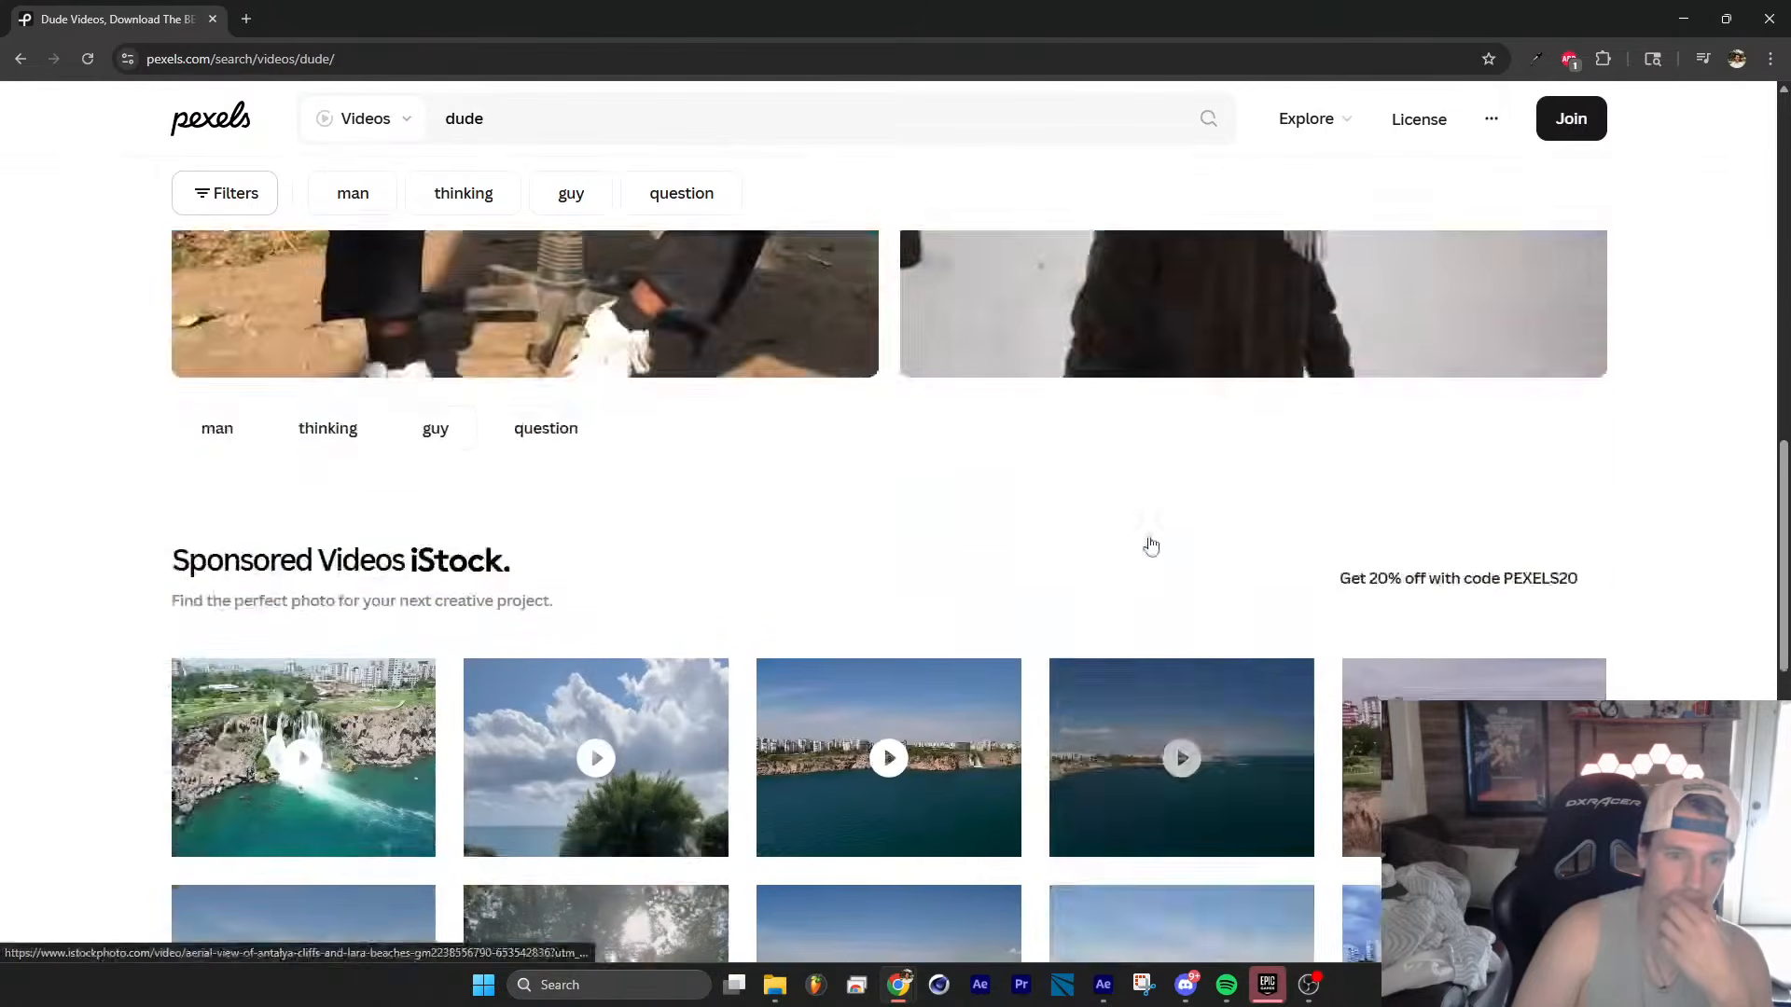
{"action": "scroll", "coordinate": [1052, 586], "scroll_direction": "up", "scroll_amount": 5}
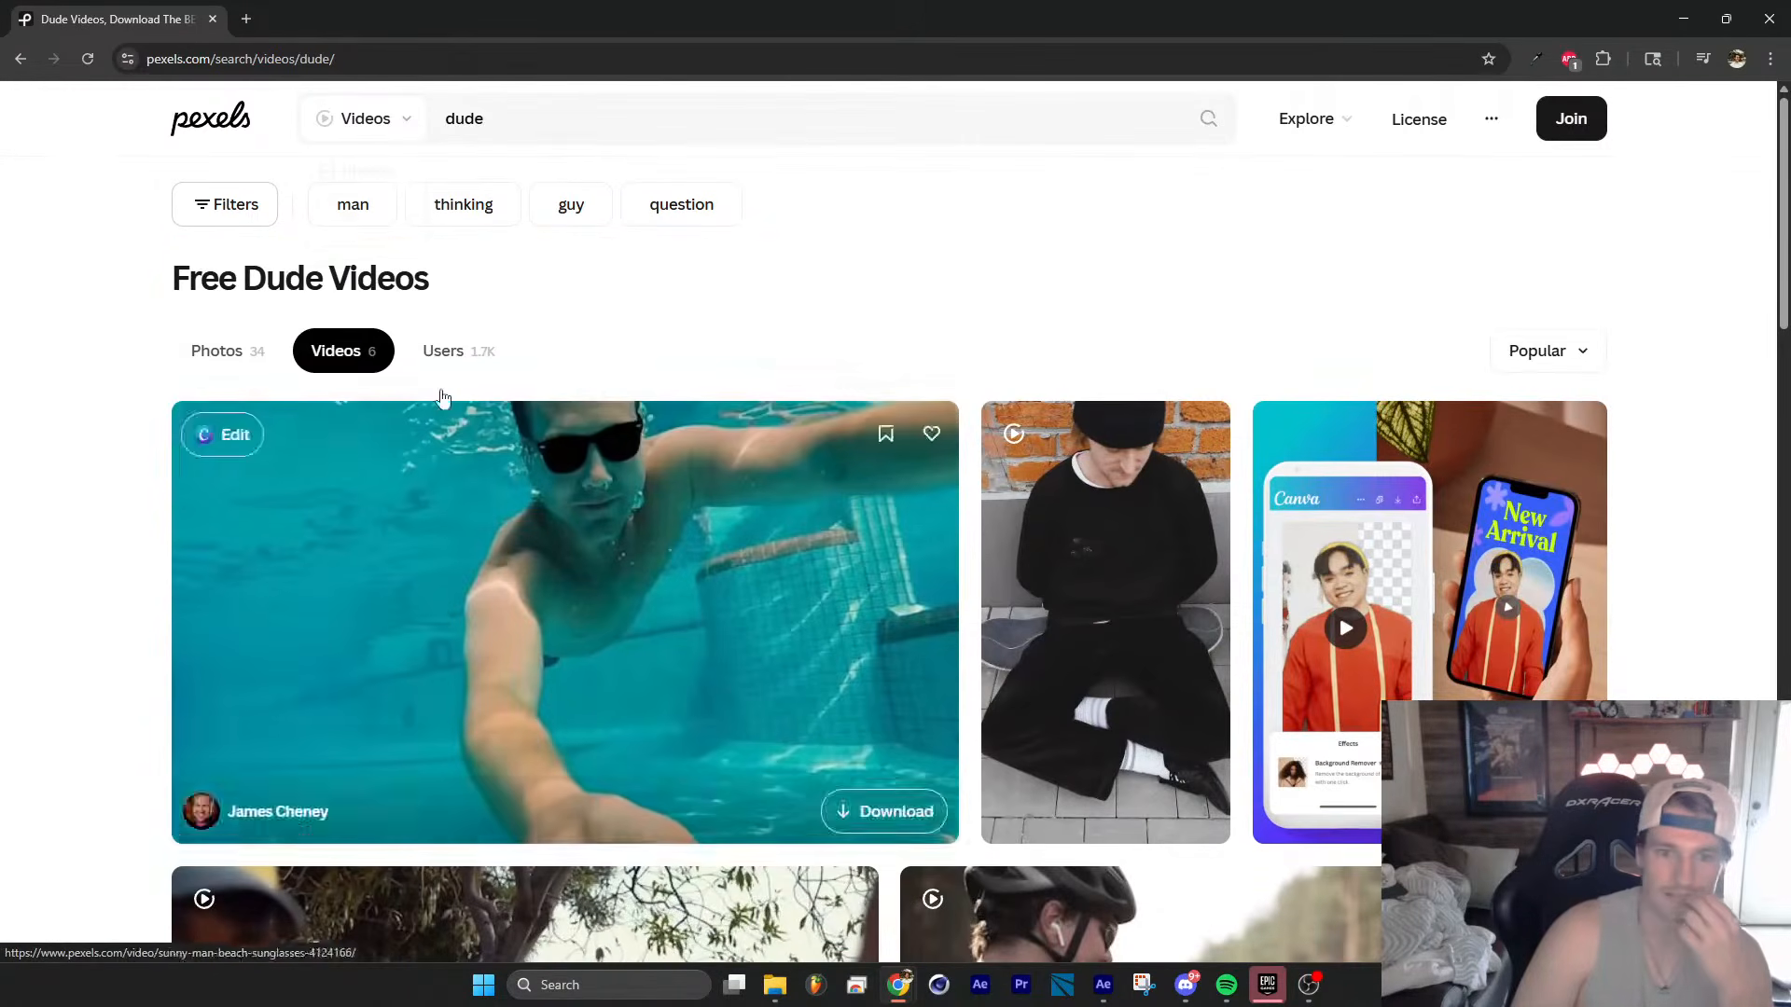
Step: Search the videos for "guy" and preview the dark hard gym workout clip of the man with battle ropes
{"action": "double_click", "coordinate": [470, 135]}
{"action": "type", "text": "guy"}
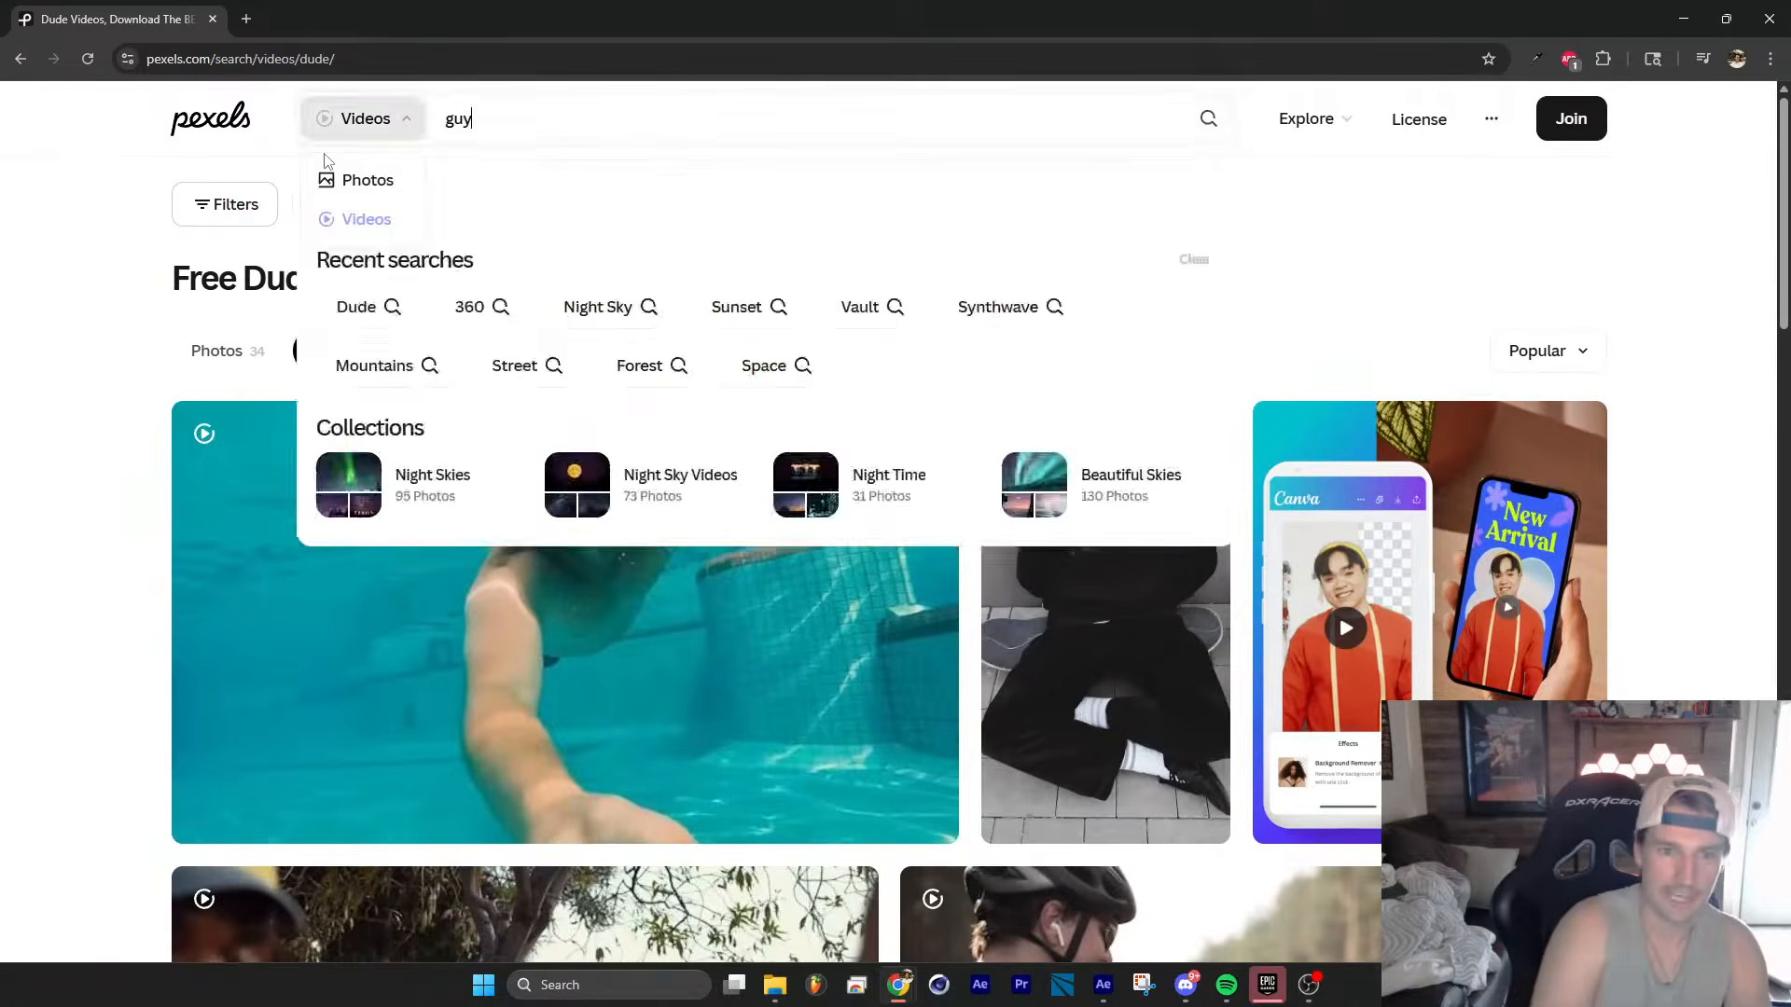
{"action": "key", "text": "Return"}
{"action": "scroll", "coordinate": [924, 482], "scroll_direction": "down", "scroll_amount": 8}
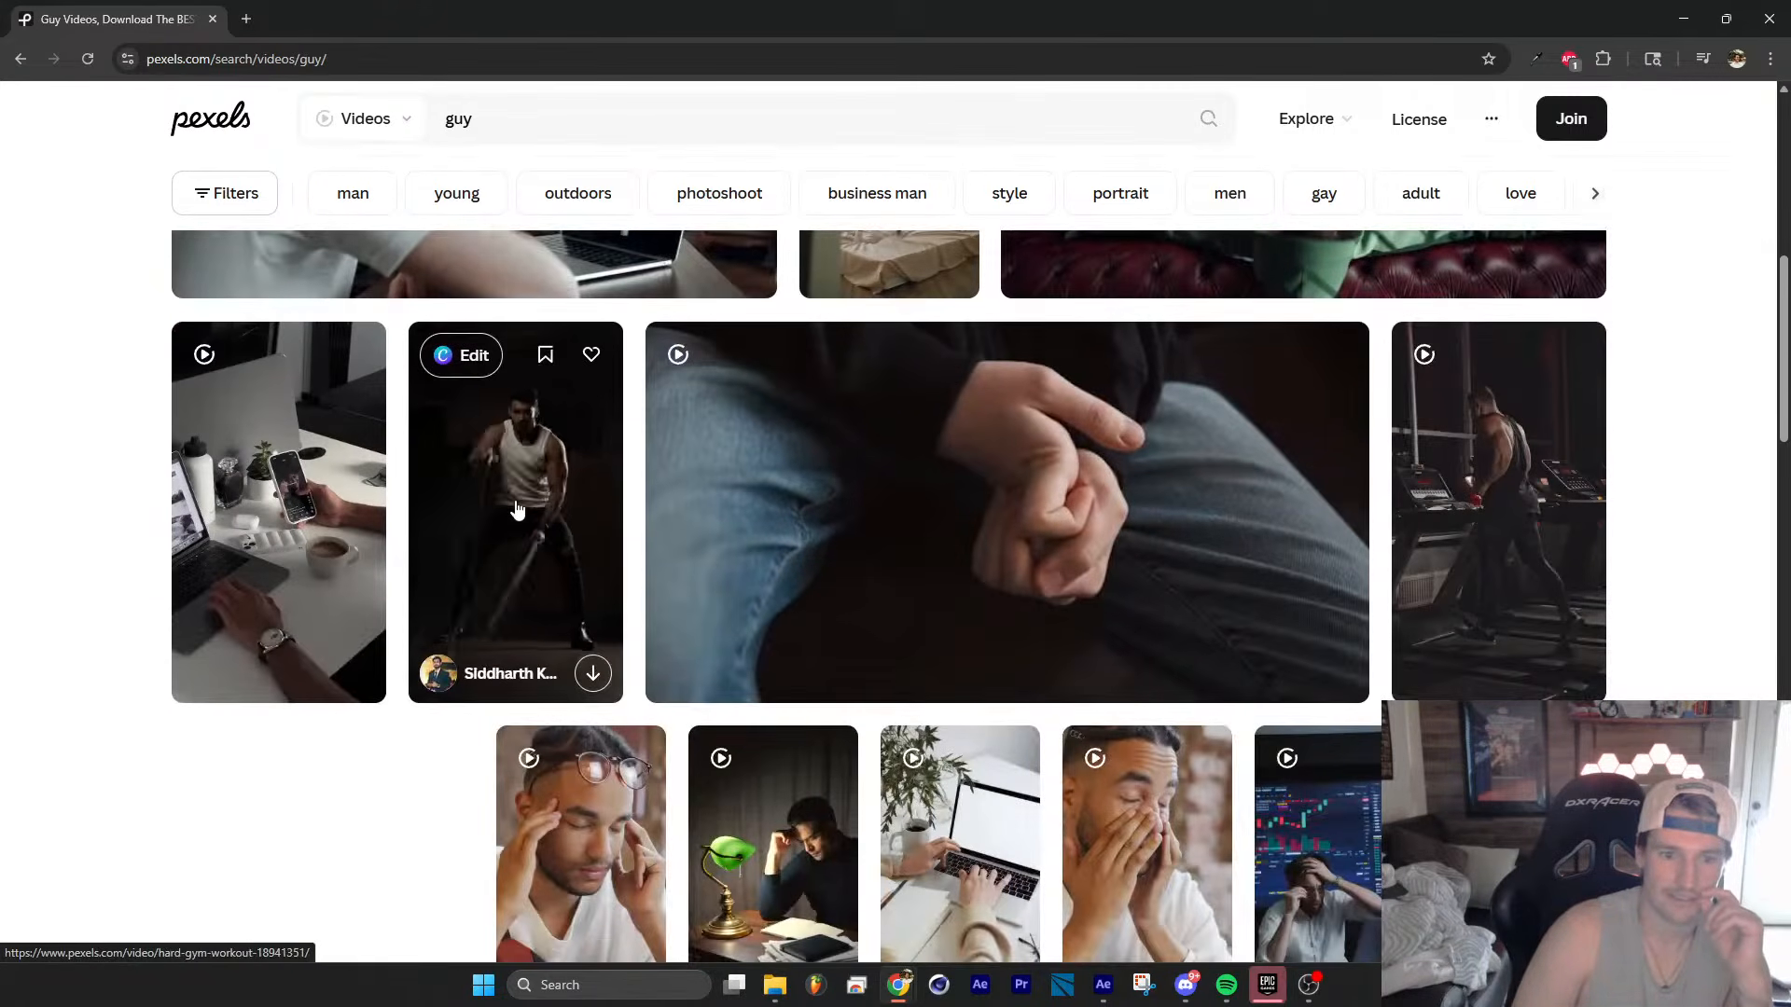
{"action": "left_click", "coordinate": [516, 511]}
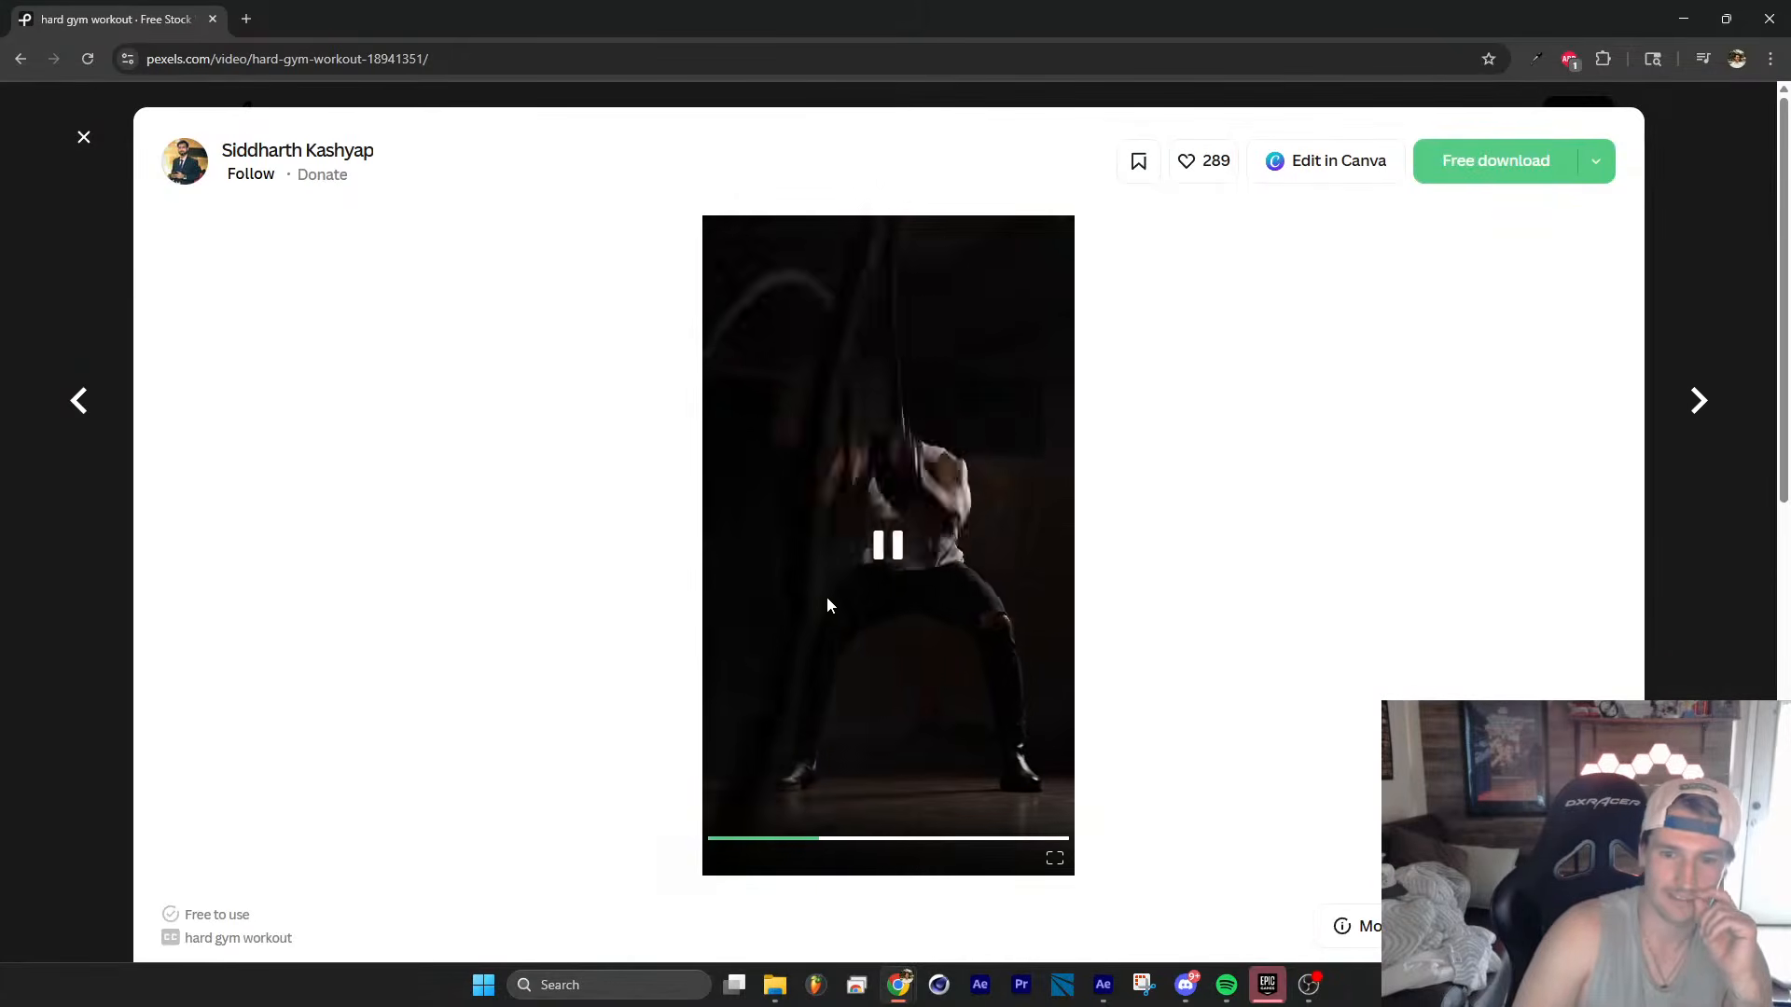
{"action": "left_click", "coordinate": [881, 566]}
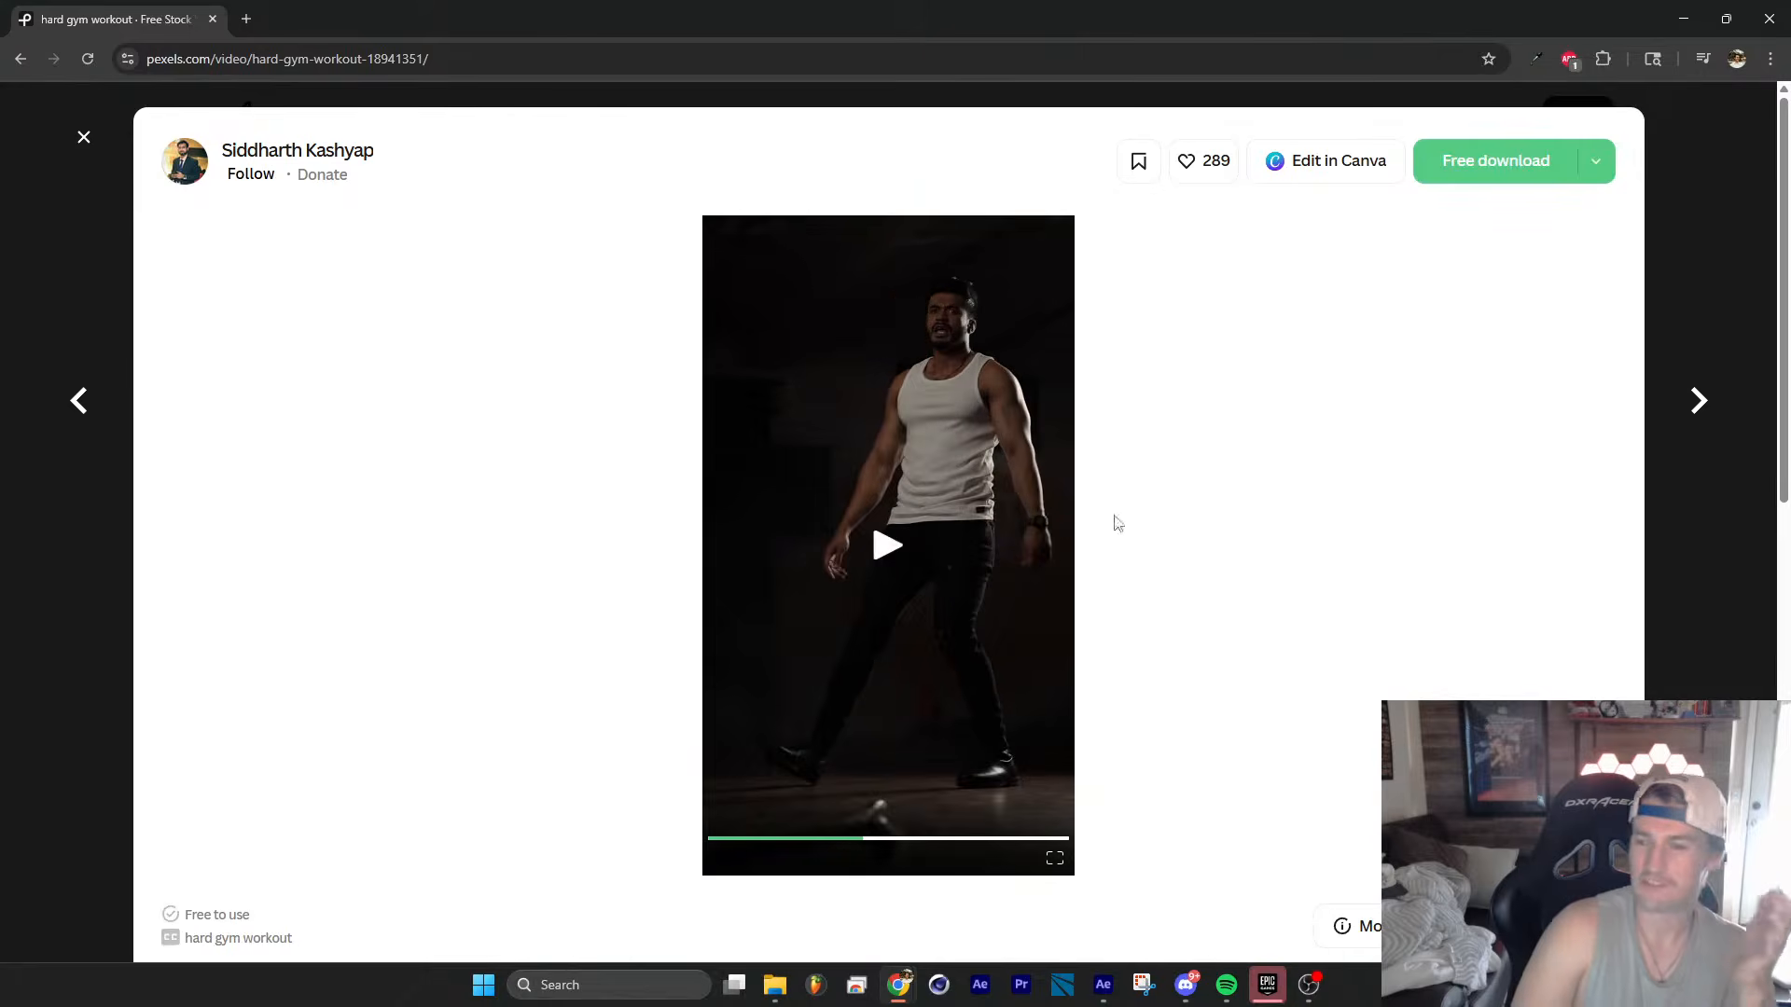
Step: Download the gym workout video for free and save it as an MP4 in the Downloads folder
{"action": "left_click", "coordinate": [1511, 174]}
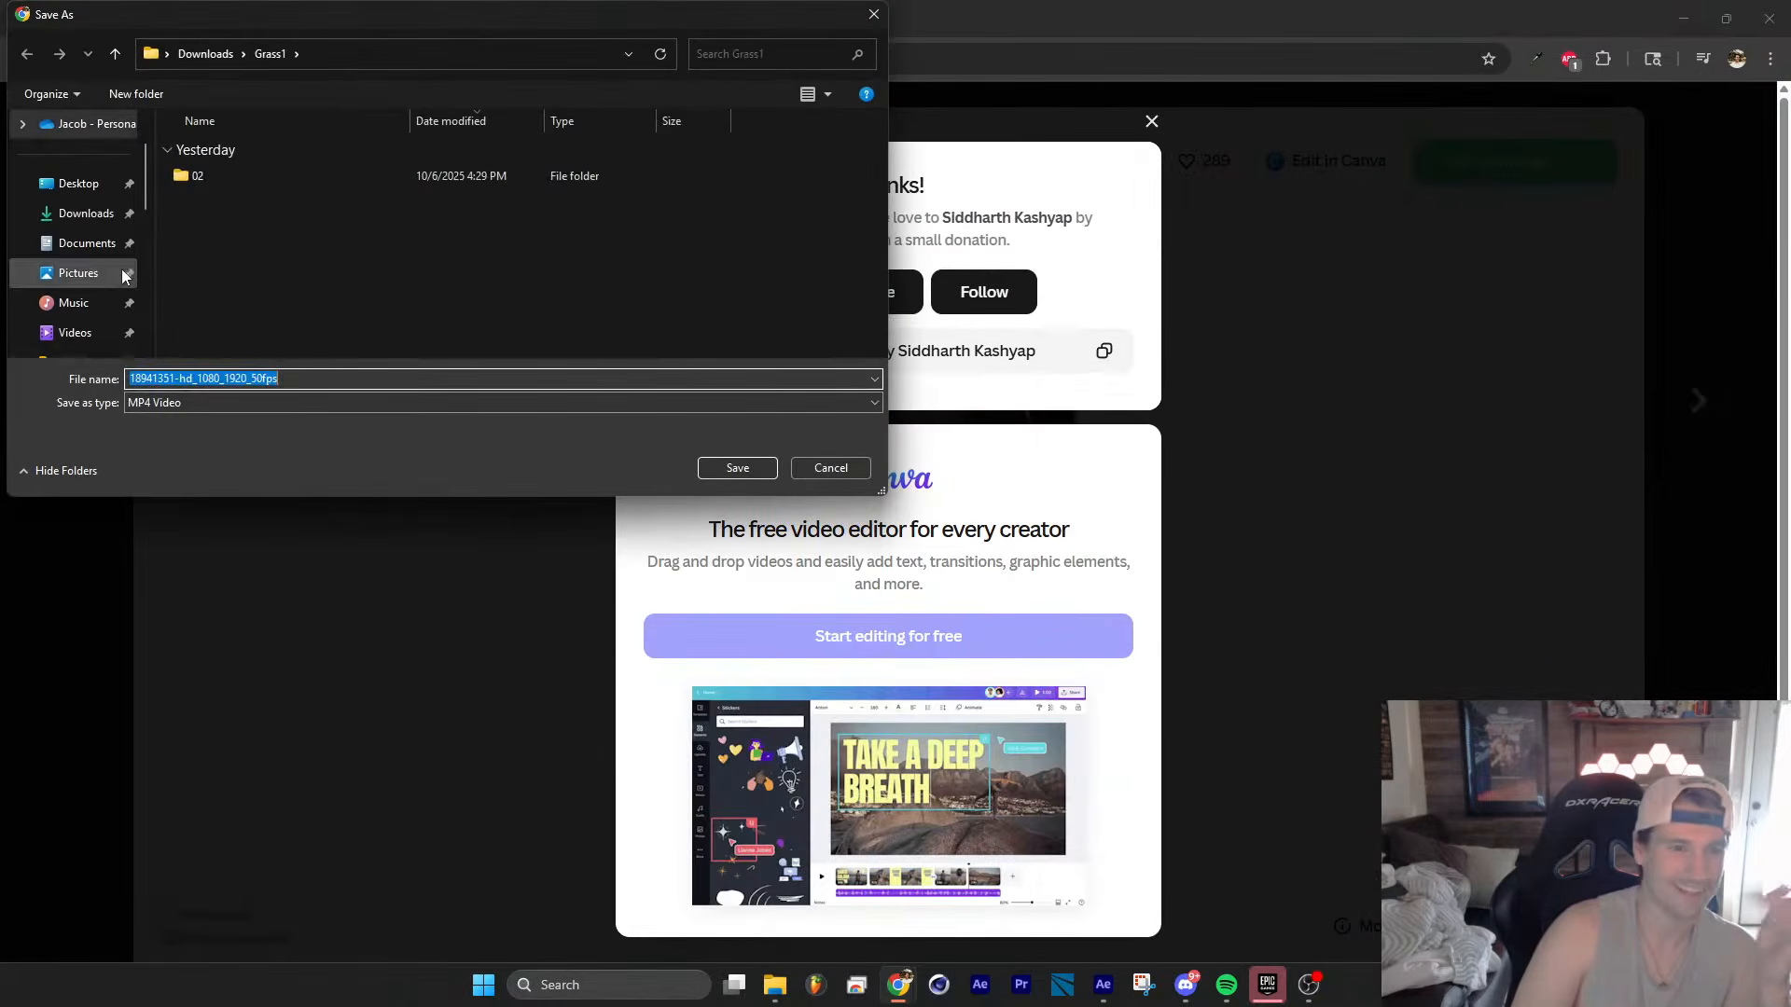
{"action": "left_click", "coordinate": [94, 213]}
{"action": "left_click", "coordinate": [737, 468]}
Step: Switch to After Effects, import 18941351-hd_1080_1920_50fps from Downloads, and create a new composition from the clip
{"action": "left_click", "coordinate": [1104, 985]}
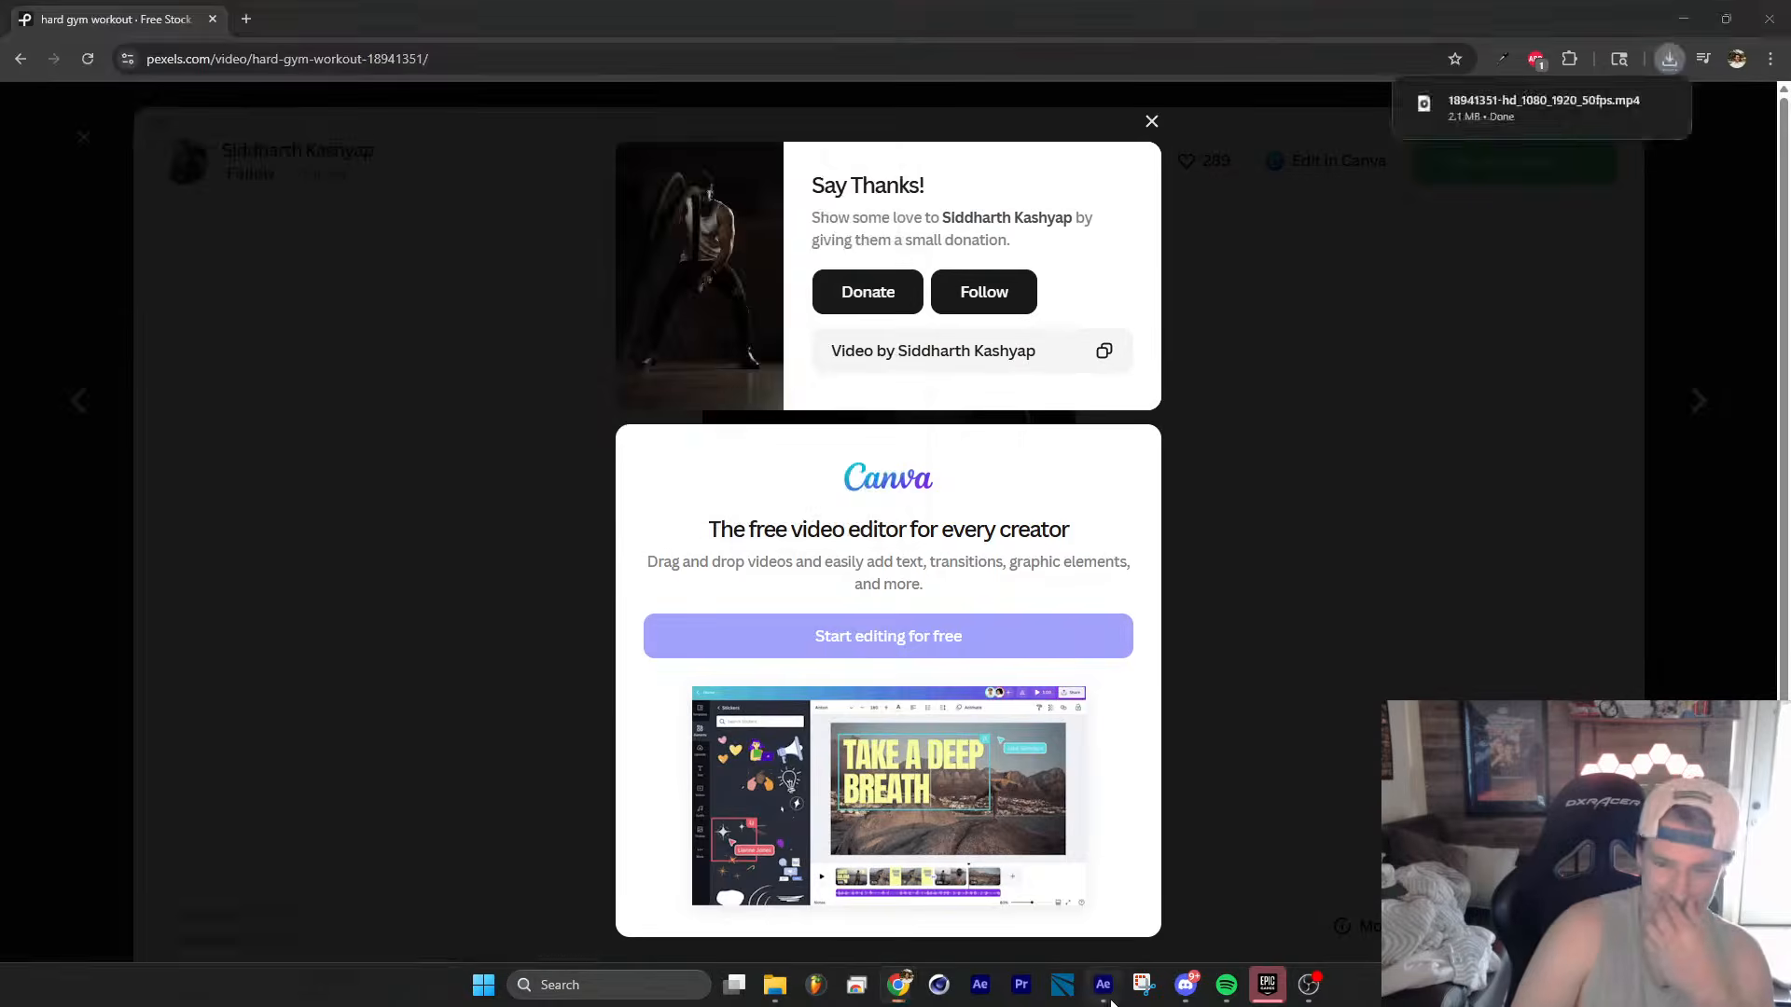
{"action": "left_click", "coordinate": [30, 91]}
{"action": "double_click", "coordinate": [169, 457]}
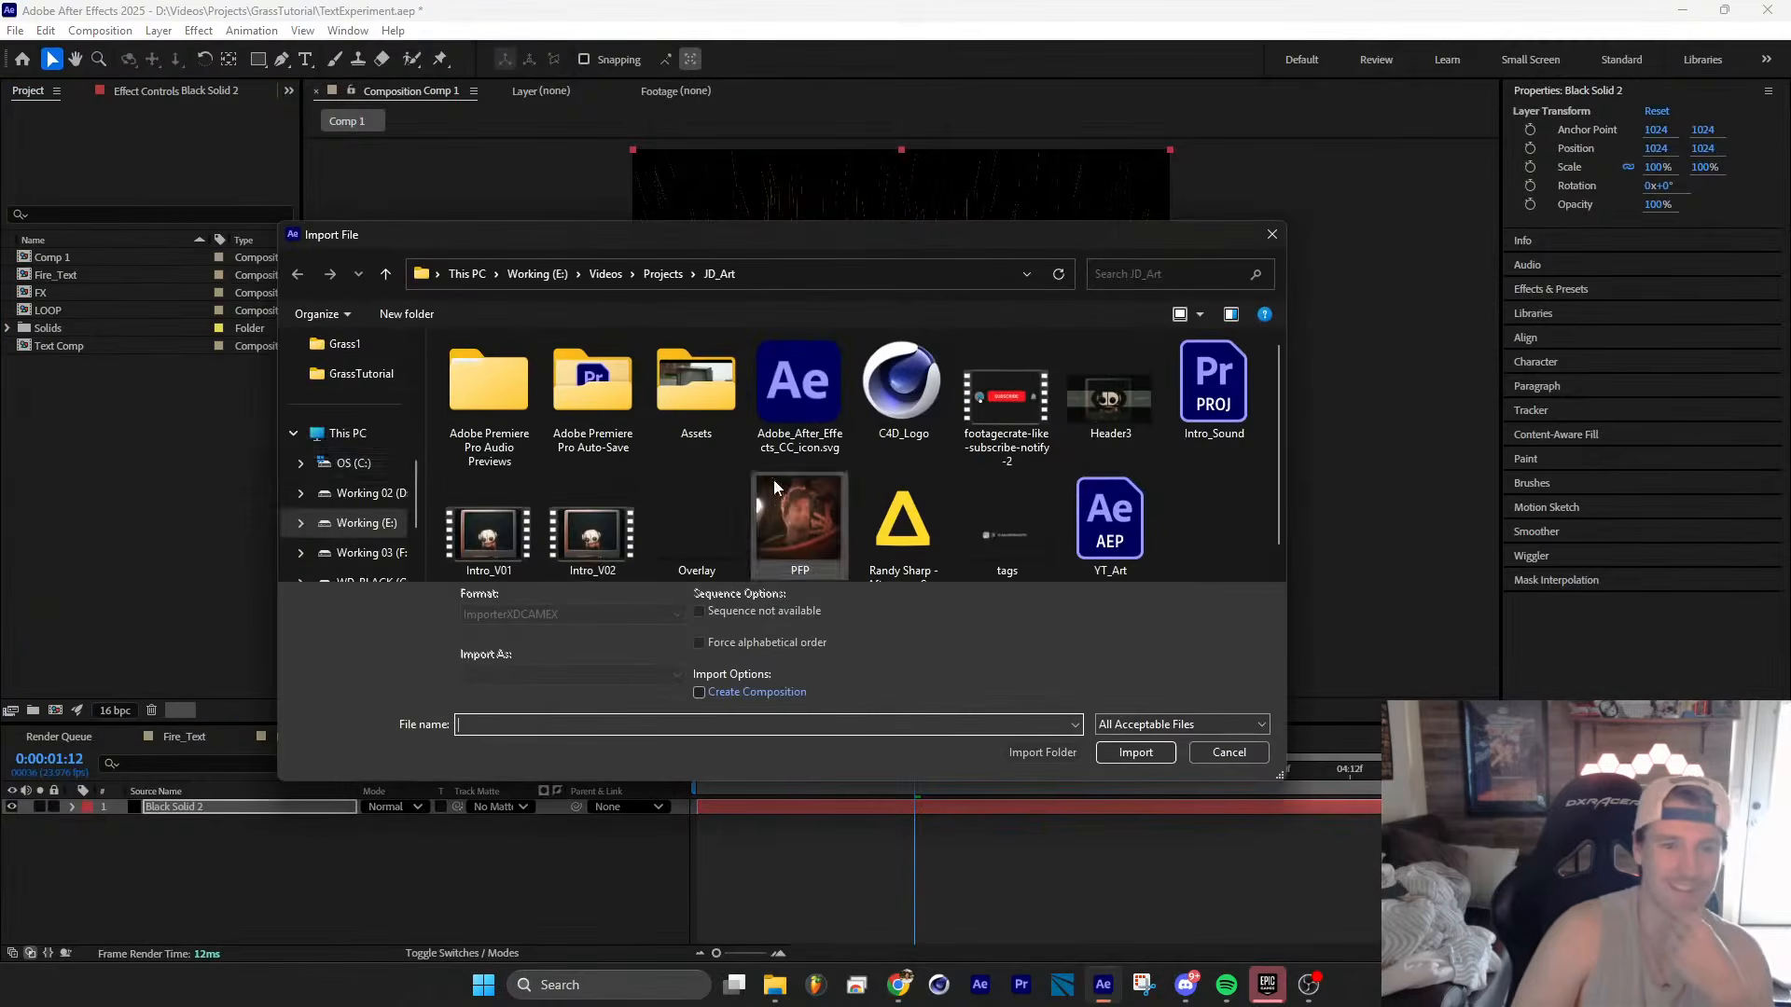
{"action": "left_click", "coordinate": [356, 403]}
{"action": "left_click", "coordinate": [536, 395]}
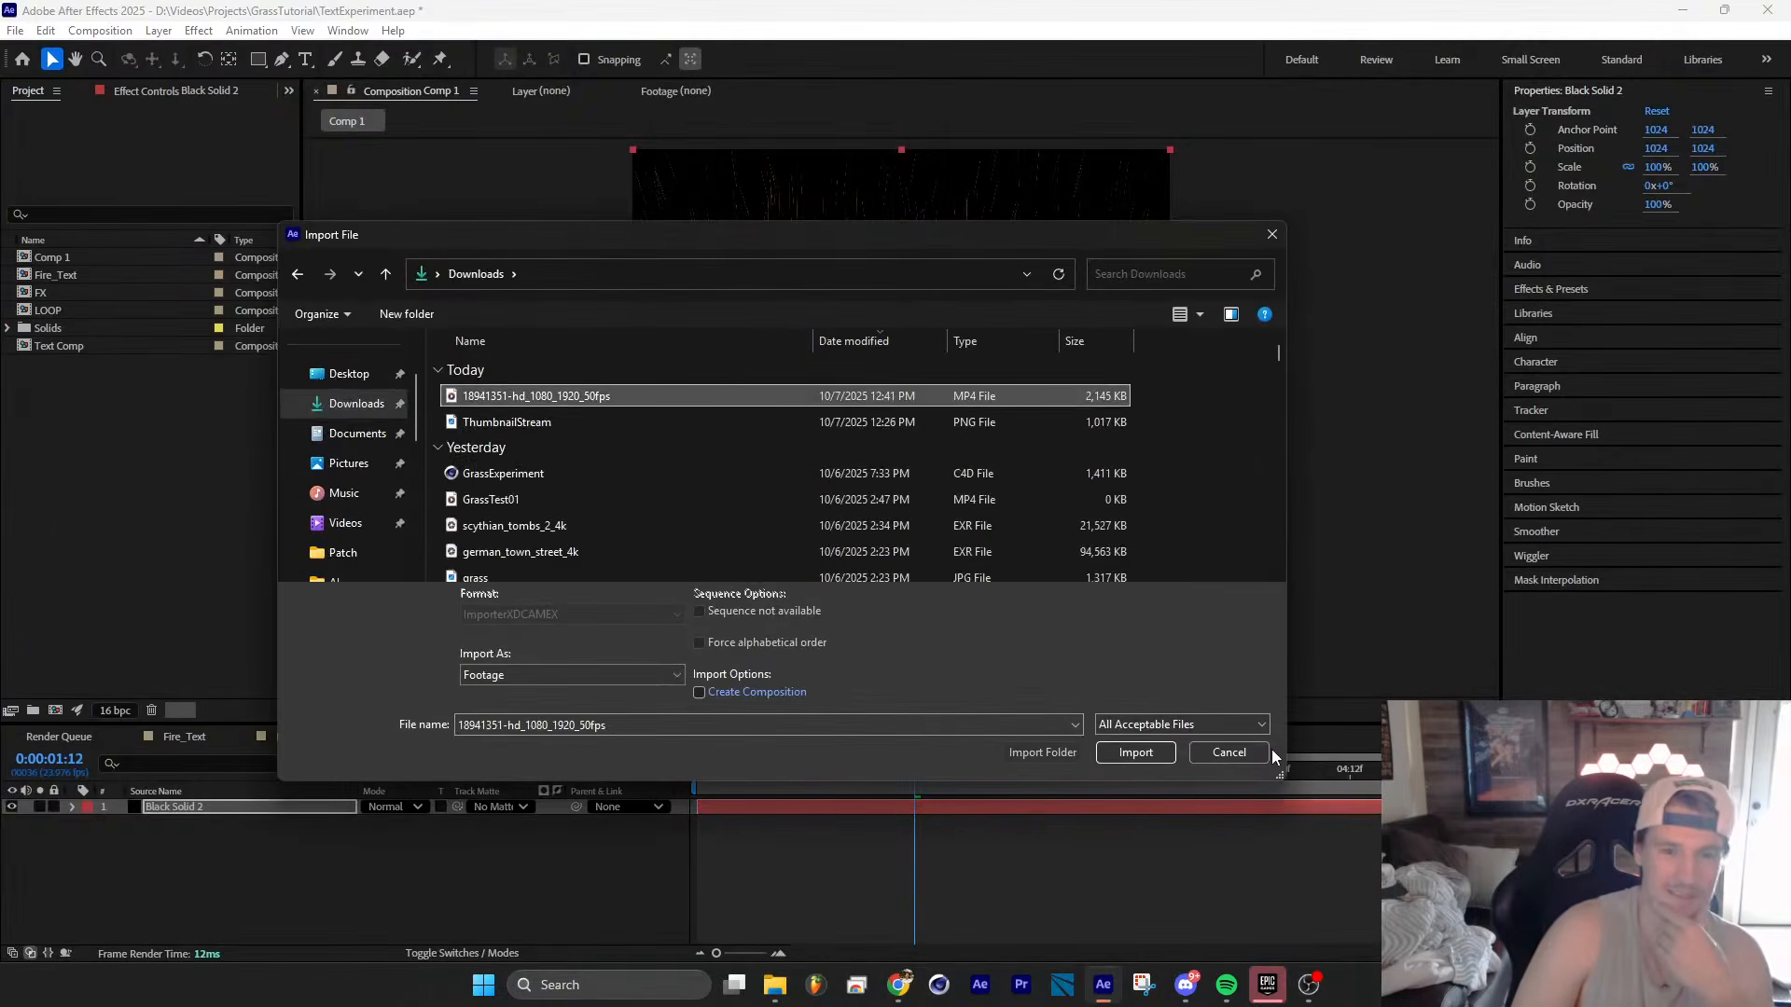
{"action": "left_click", "coordinate": [1136, 752]}
{"action": "left_click_drag", "start_coordinate": [306, 709], "coordinate": [55, 711]}
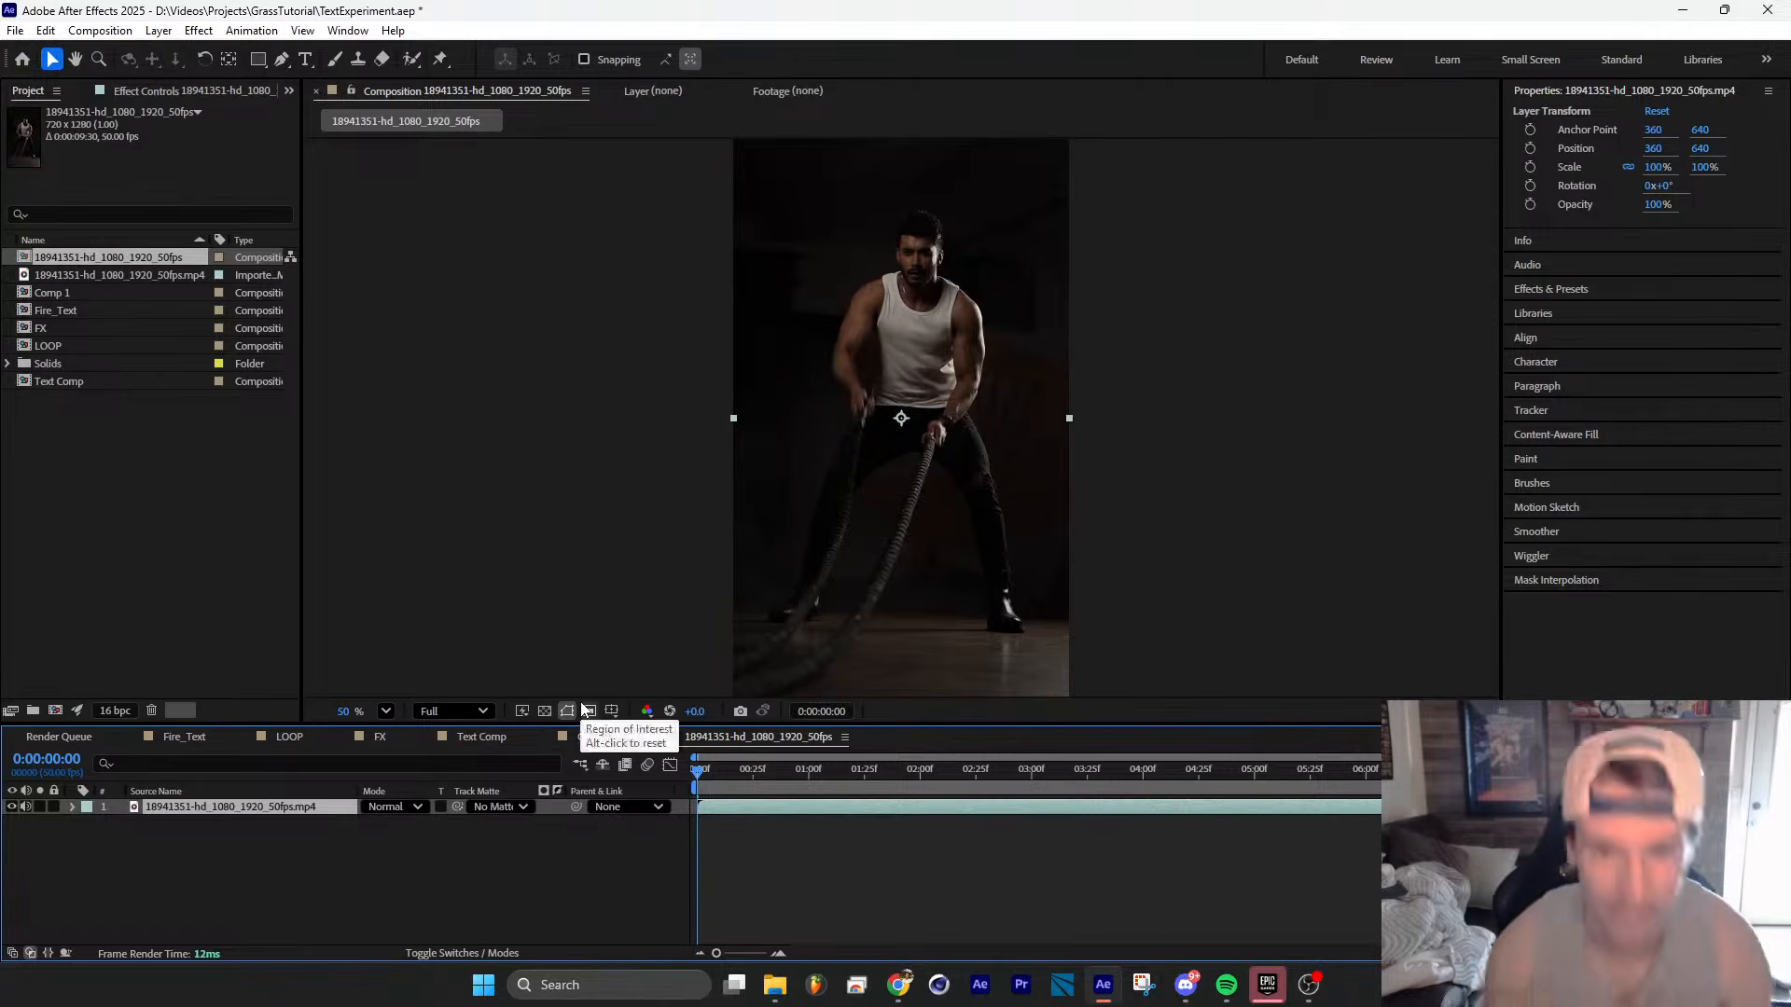
Step: Preview the rope clip, end the work area at 0:00:04:30, and trim the composition to the work area
{"action": "left_click_drag", "start_coordinate": [700, 776], "coordinate": [560, 787]}
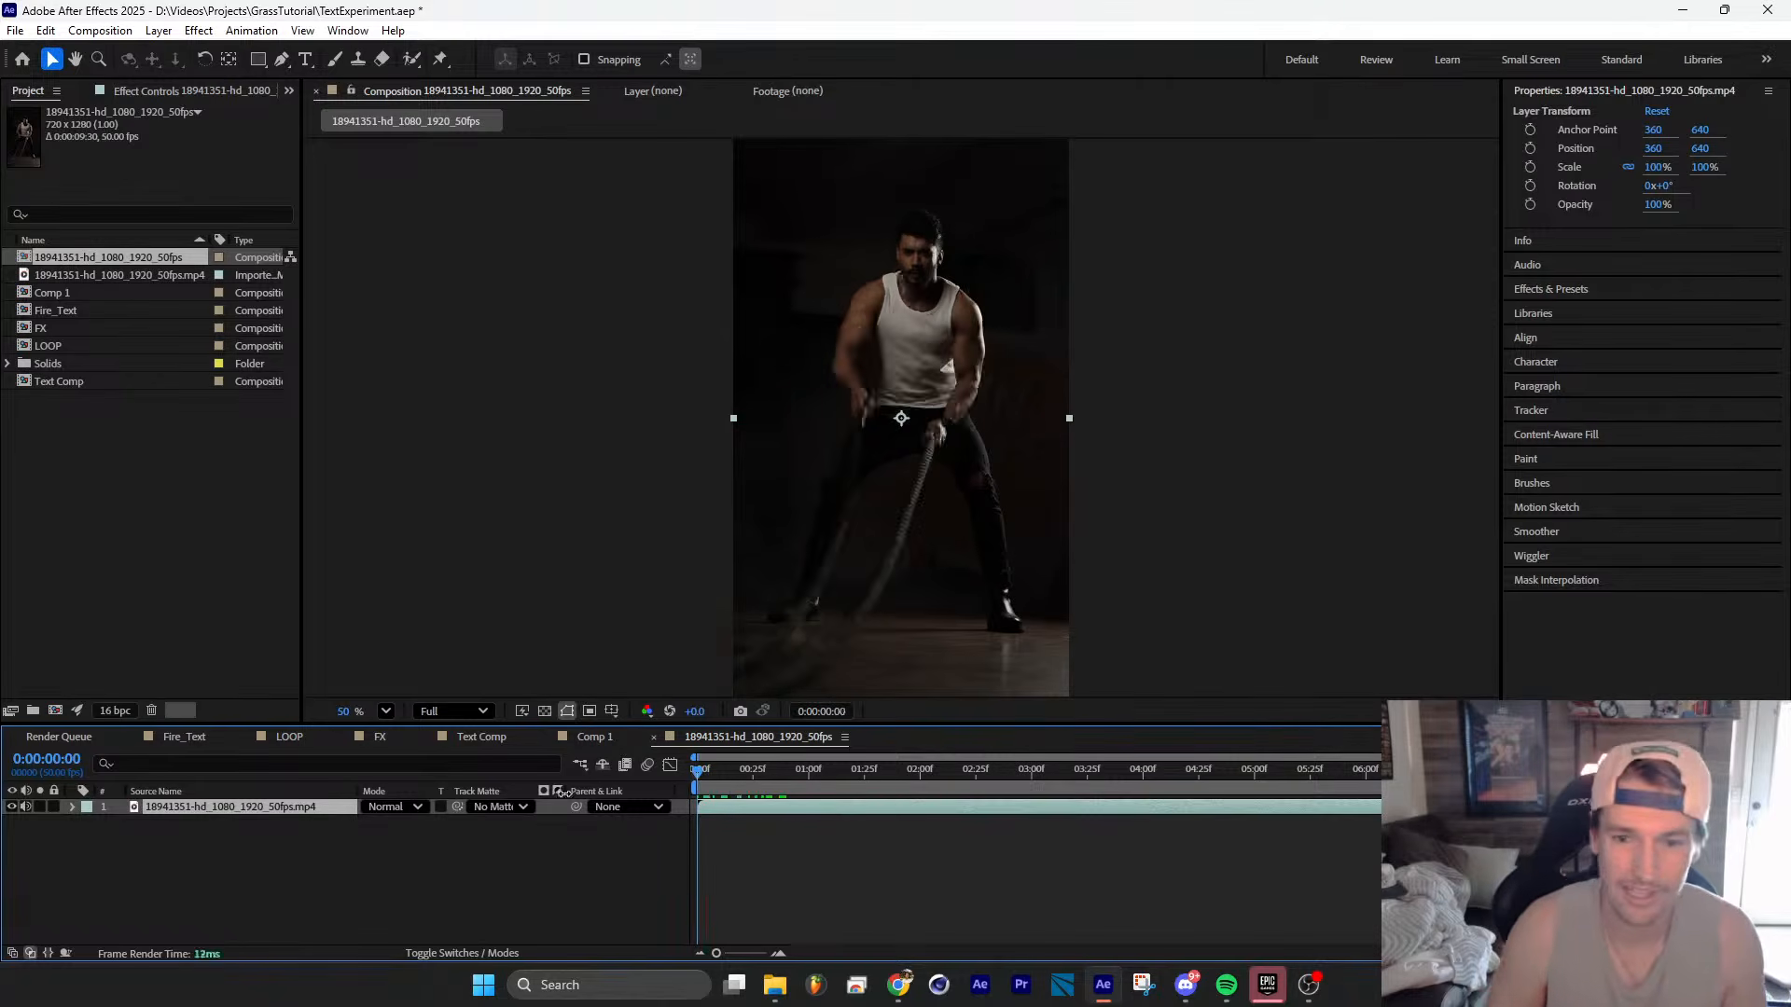
{"action": "key", "text": "space"}
{"action": "left_click_drag", "start_coordinate": [885, 776], "coordinate": [1209, 823]}
{"action": "right_click", "coordinate": [1144, 789]}
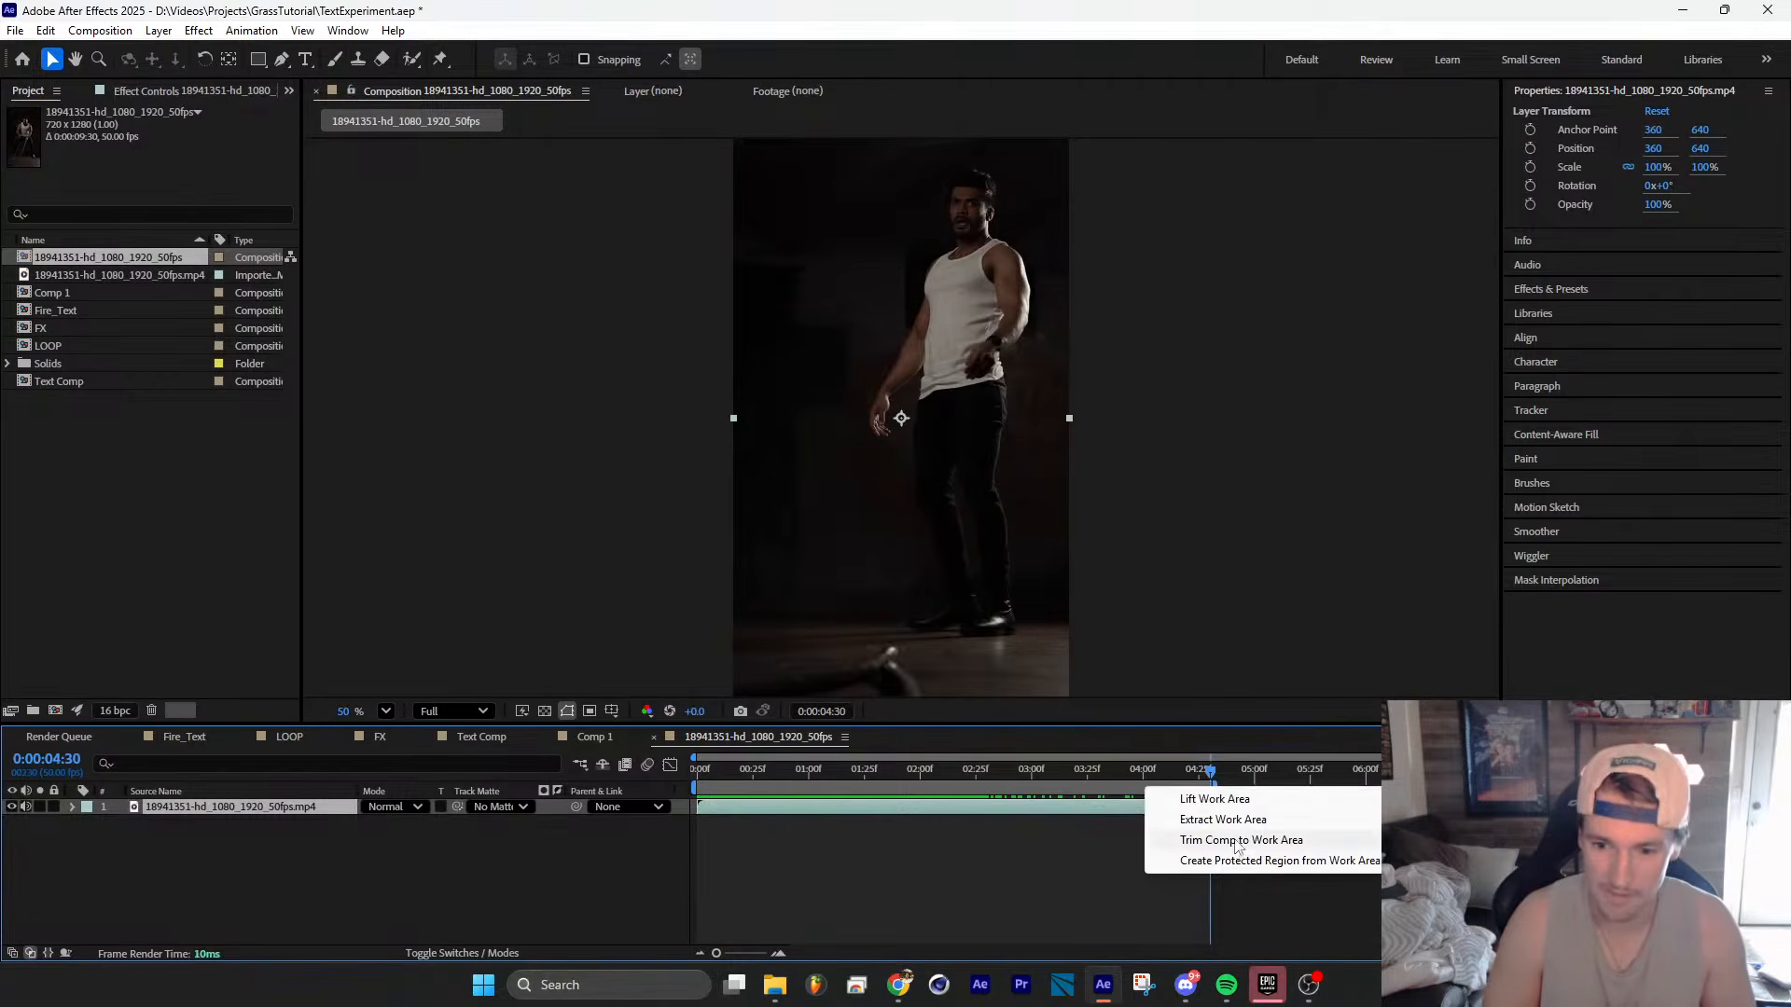
{"action": "left_click", "coordinate": [1203, 840]}
{"action": "key", "text": "Home"}
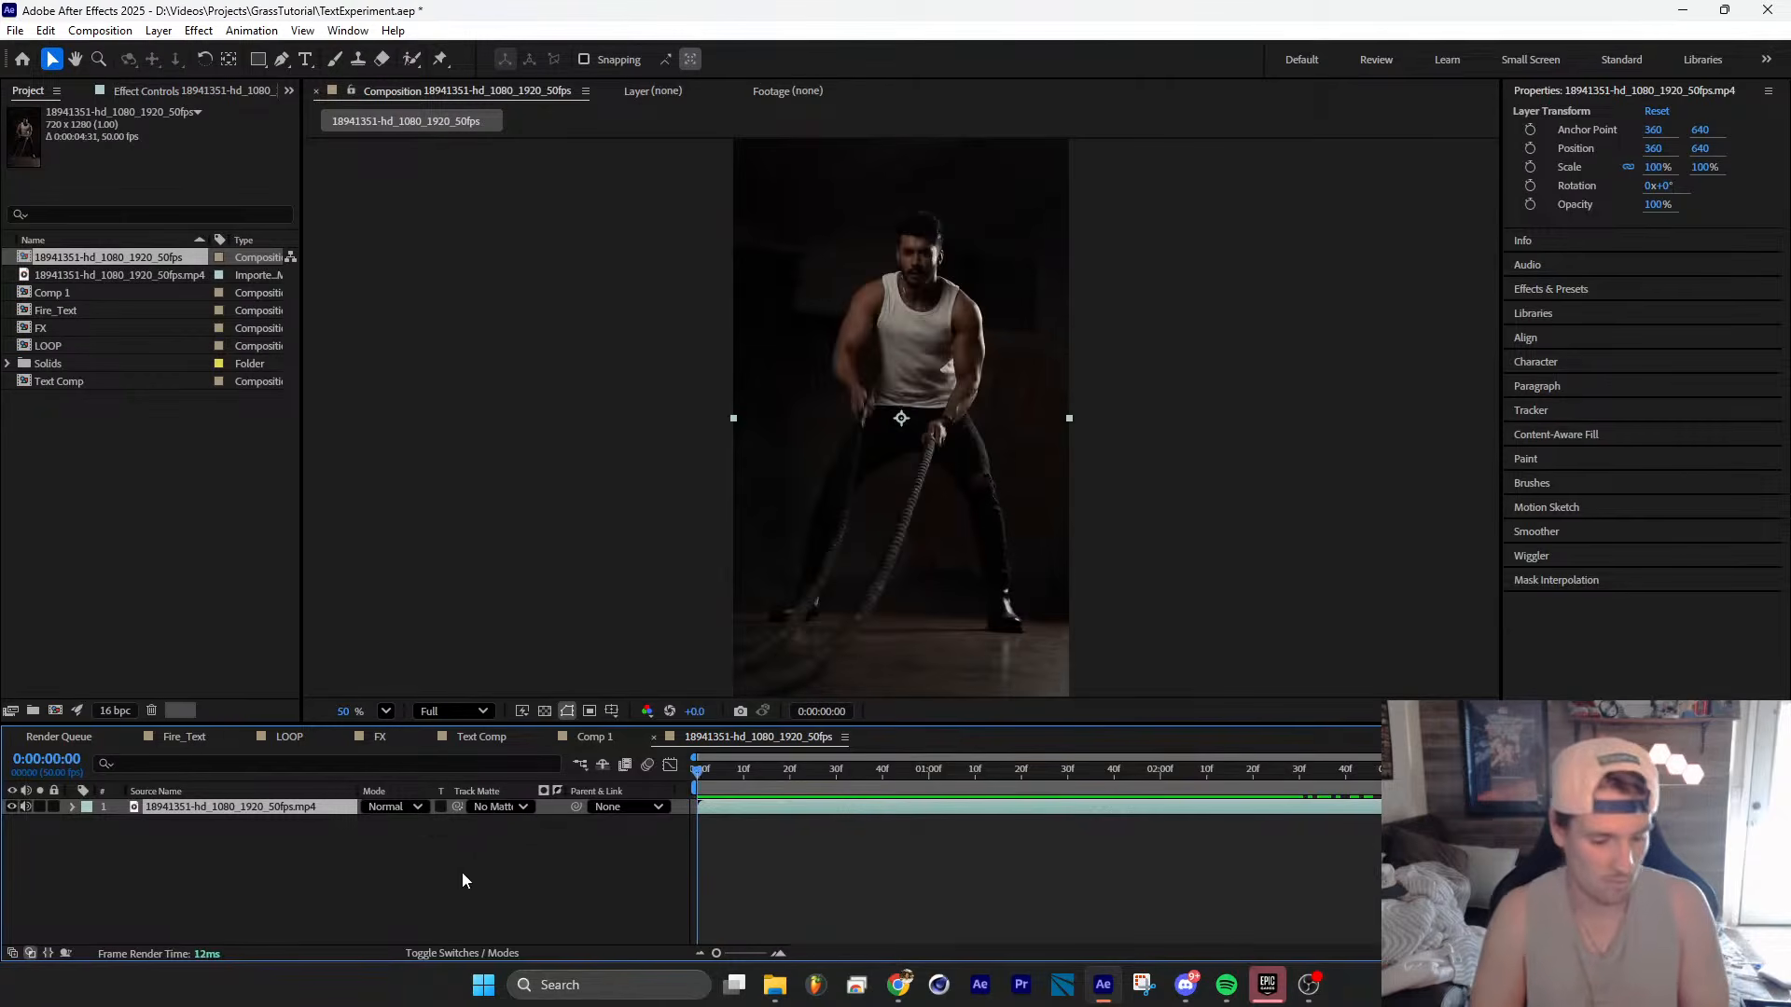
Step: Queue the trimmed composition for rendering and output it as an H.264 file named guyrope in Downloads
{"action": "key", "text": "ctrl+m"}
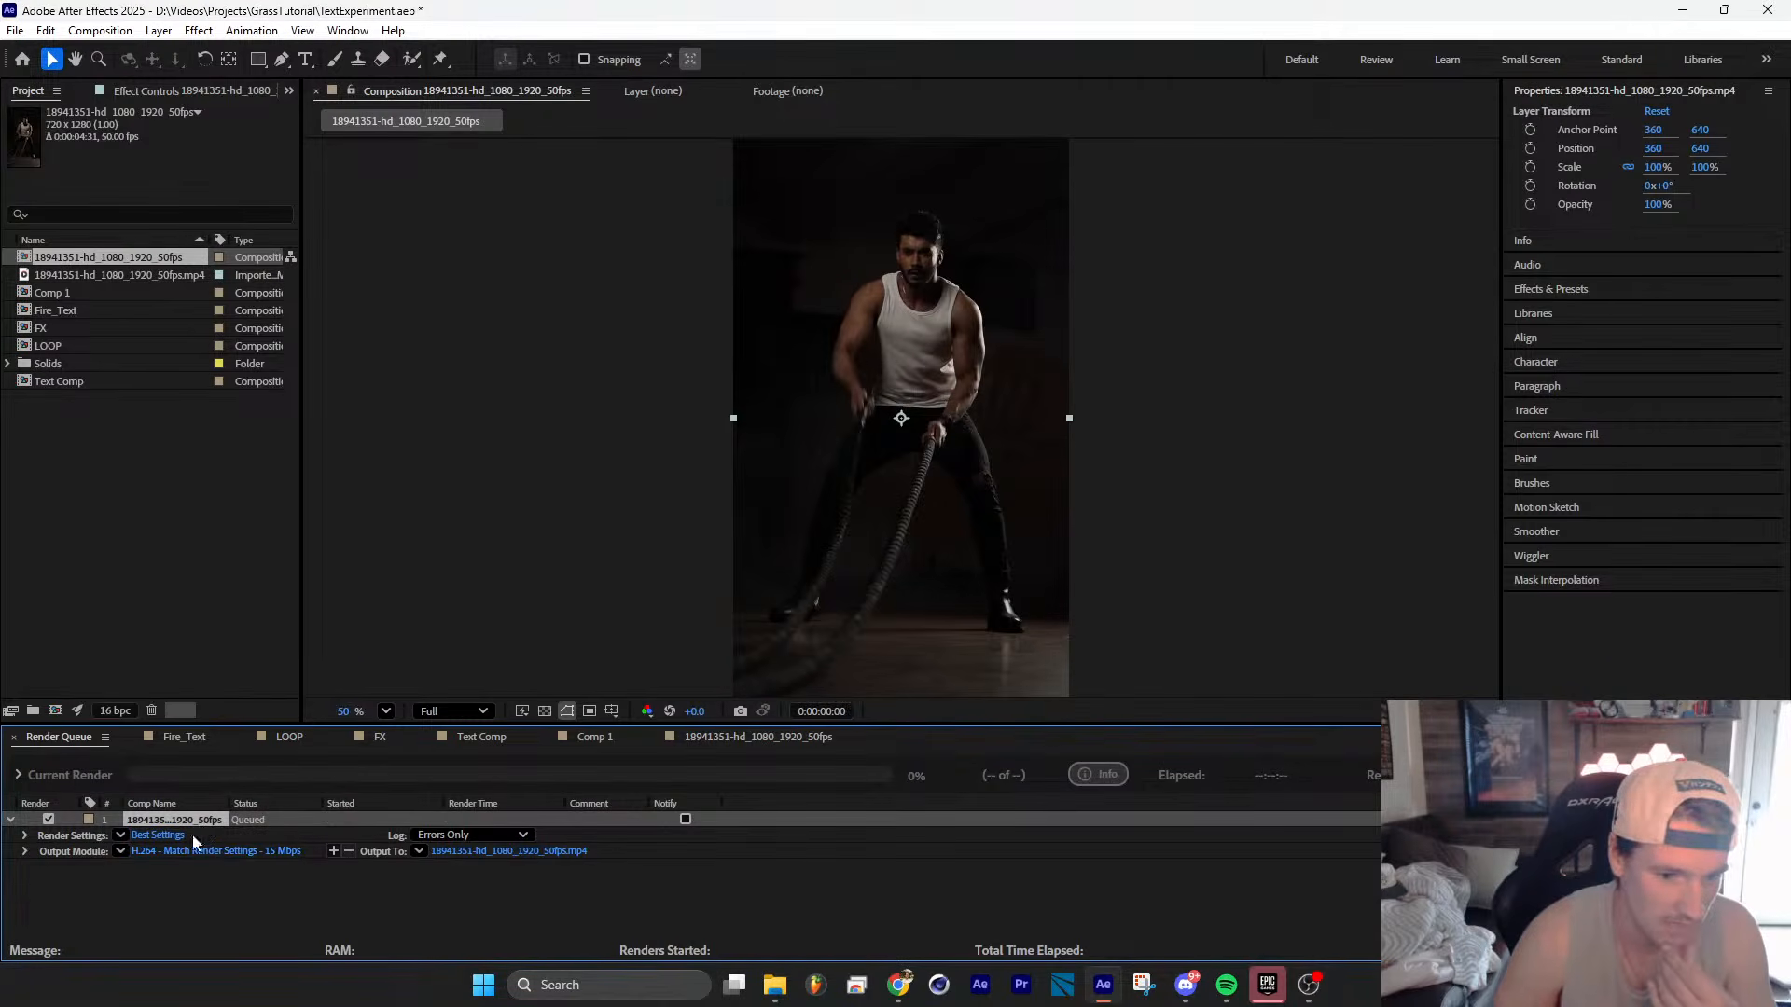
{"action": "left_click", "coordinate": [472, 851]}
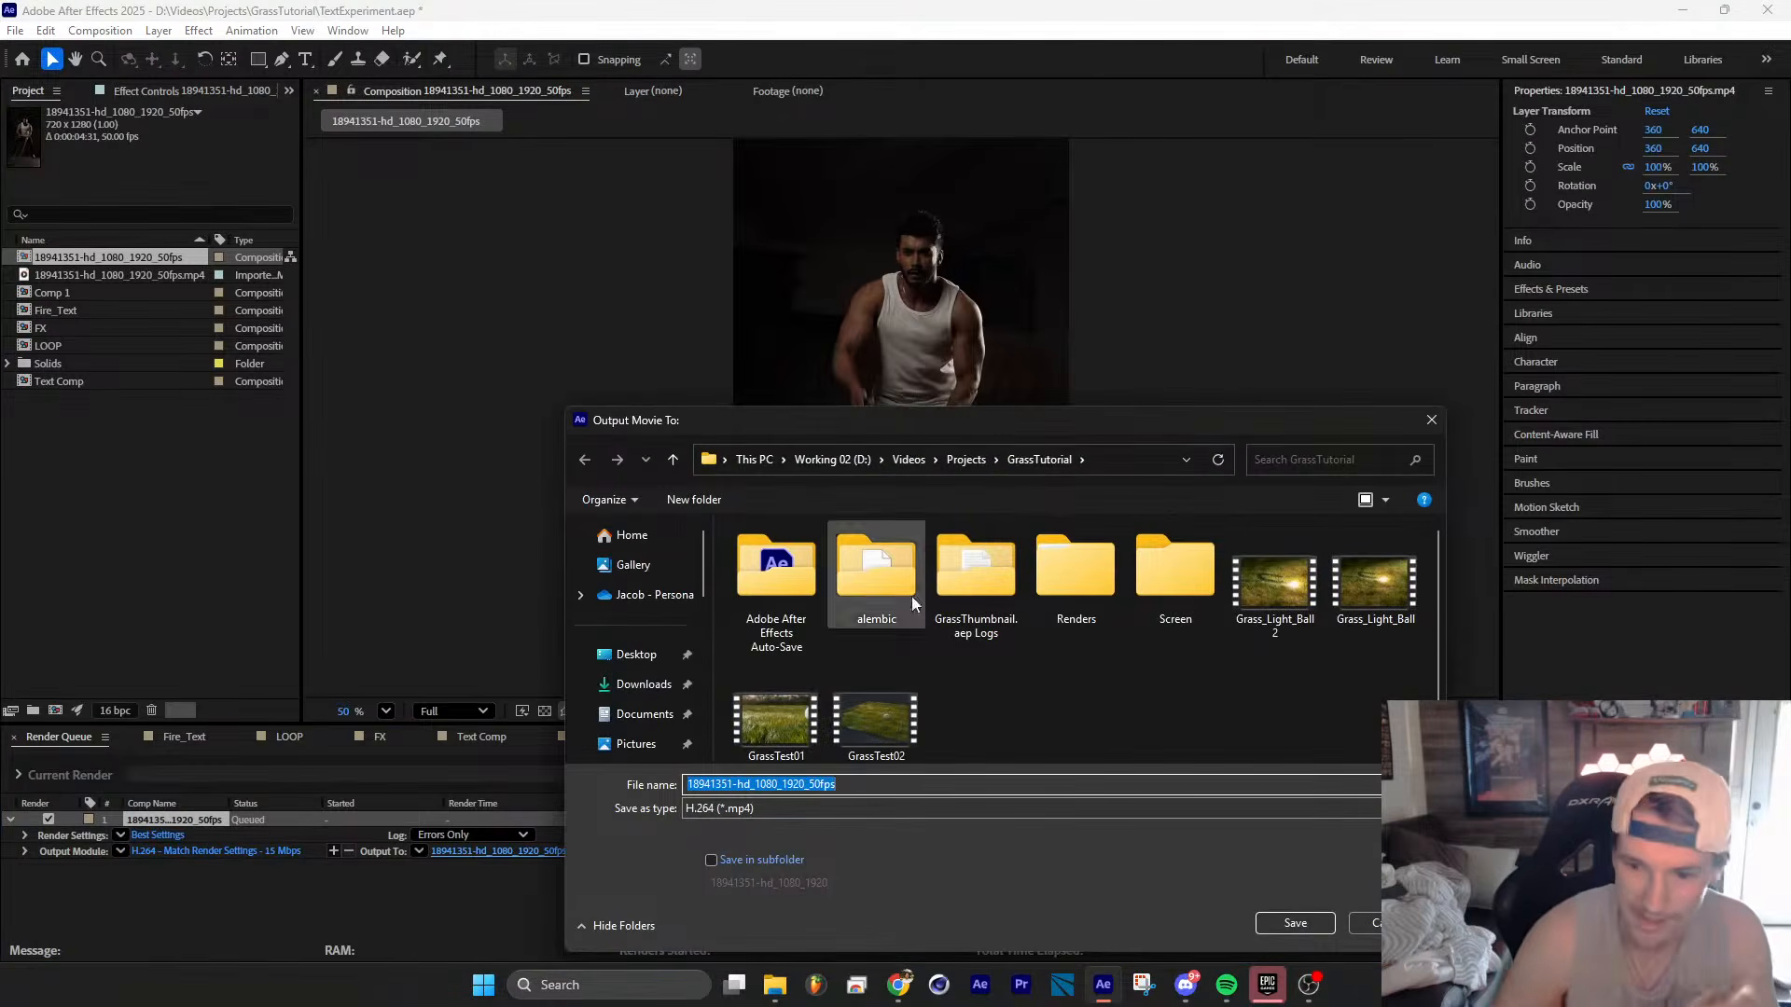
{"action": "left_click", "coordinate": [644, 684]}
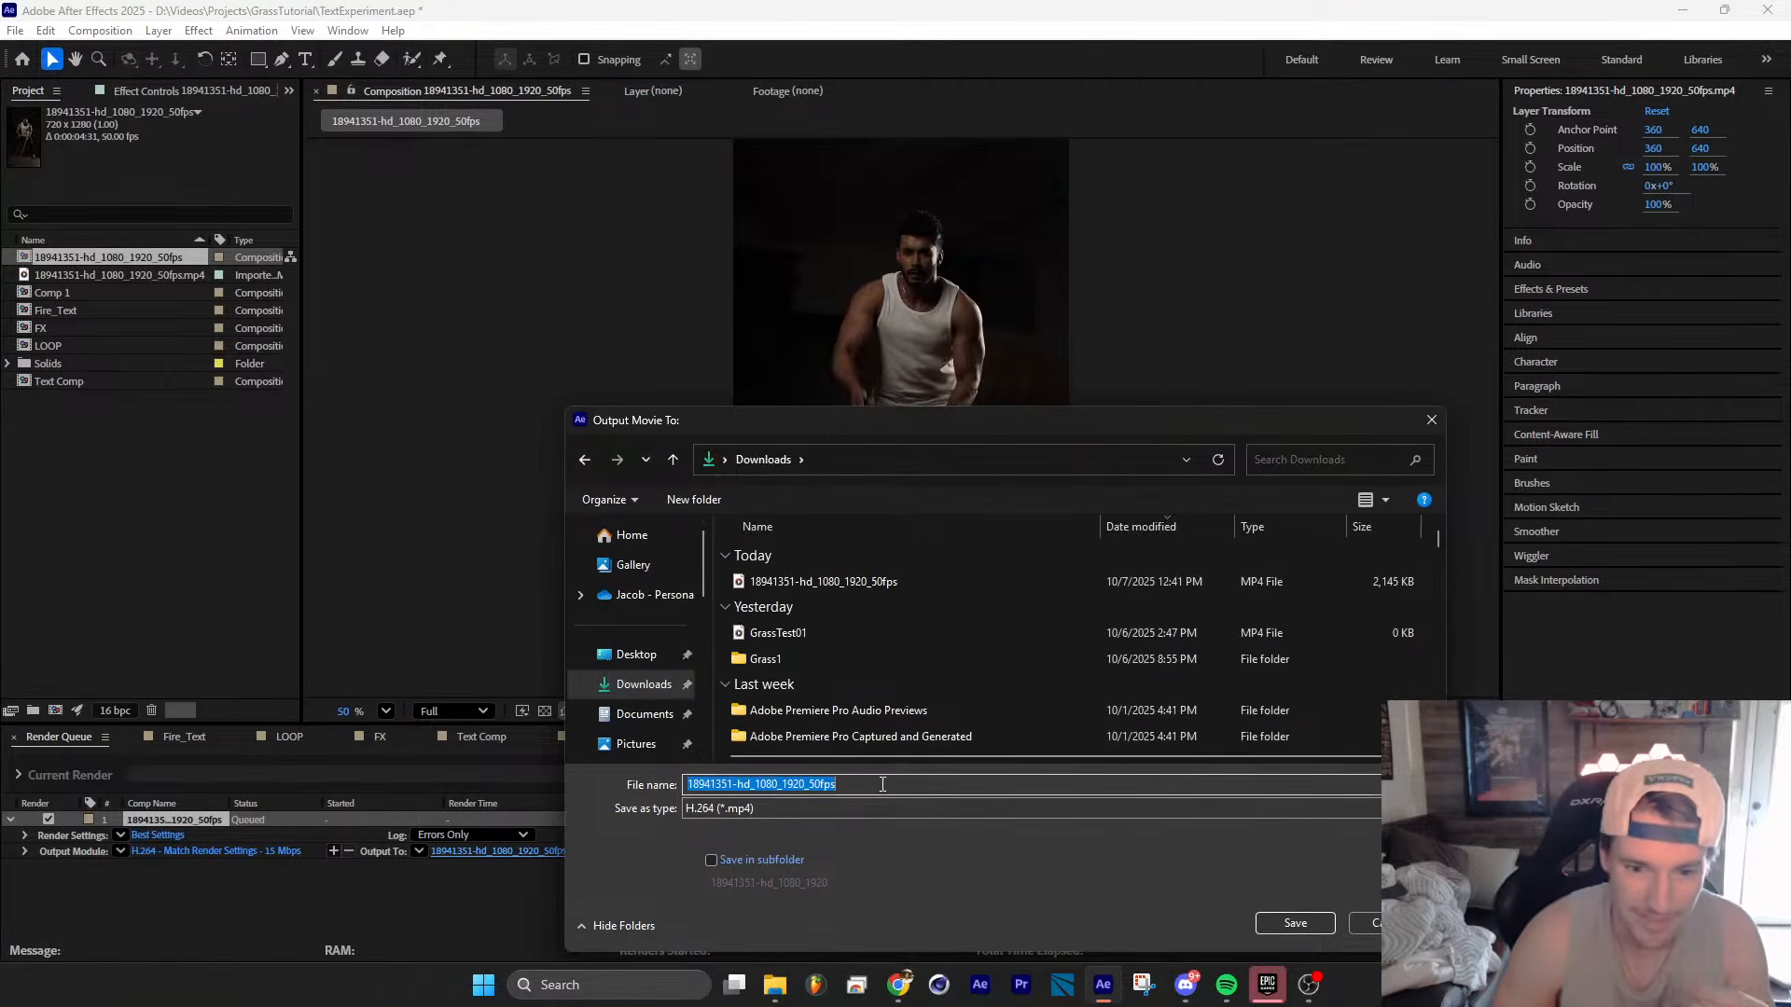
{"action": "type", "text": "guyrope"}
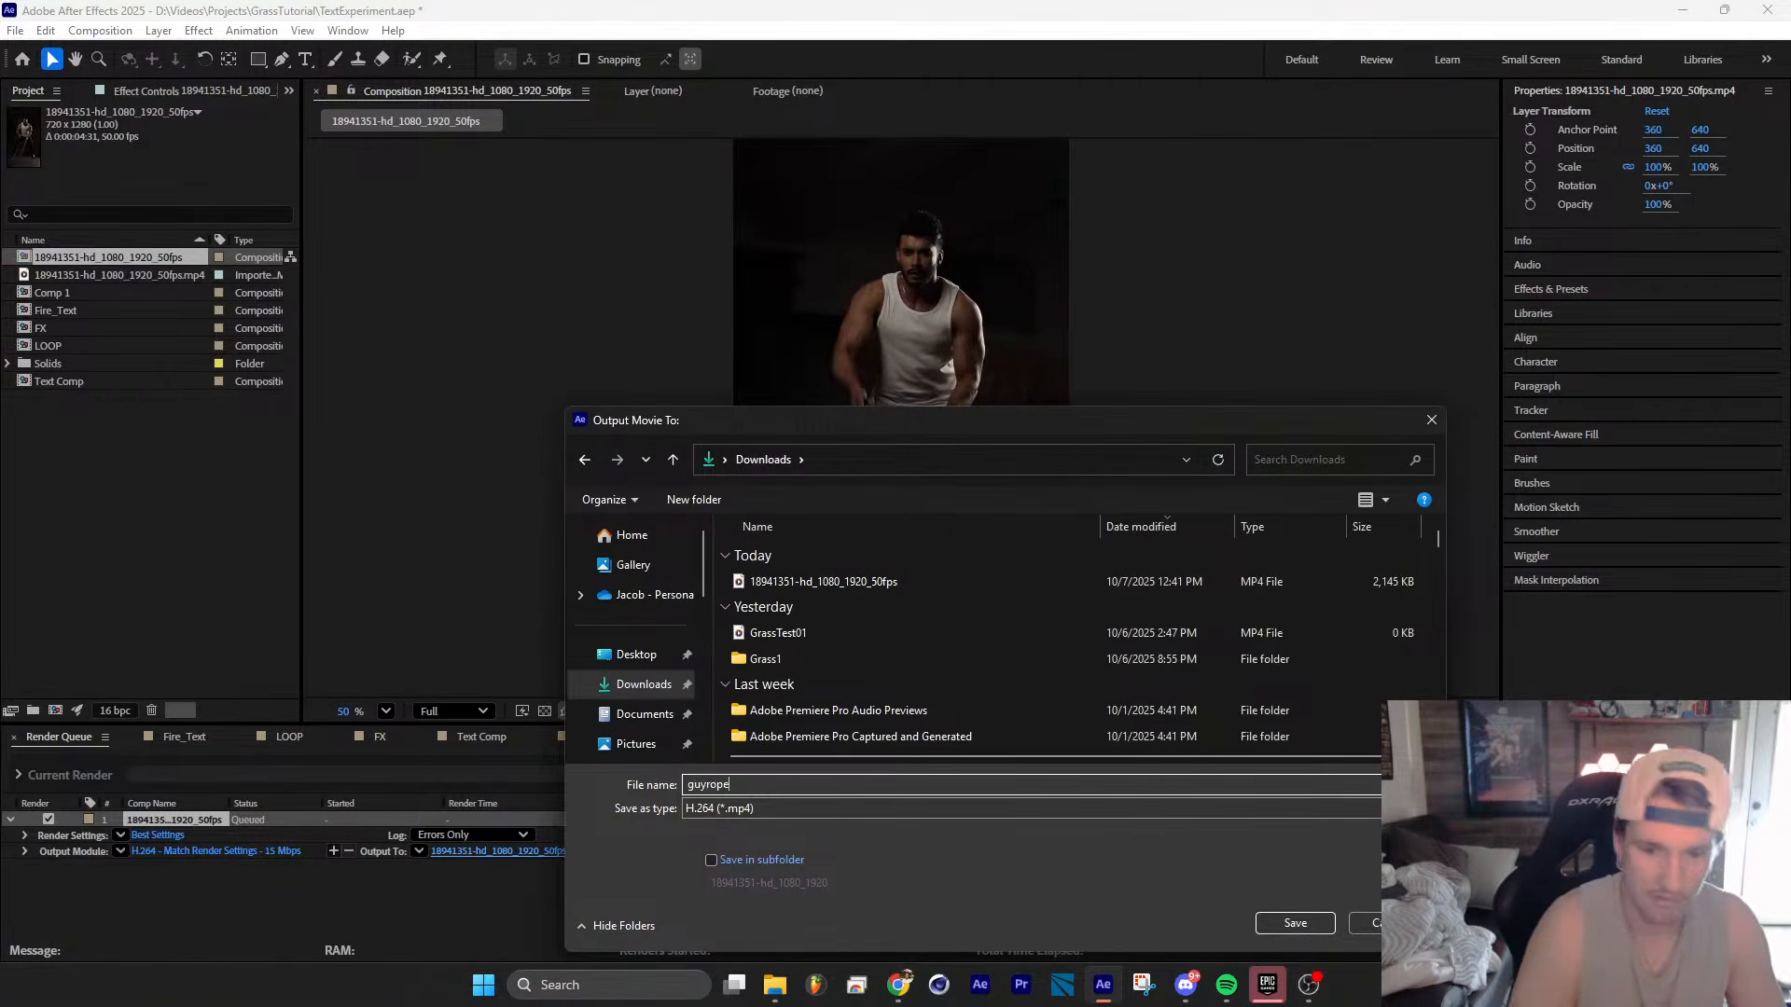
{"action": "key", "text": "Return"}
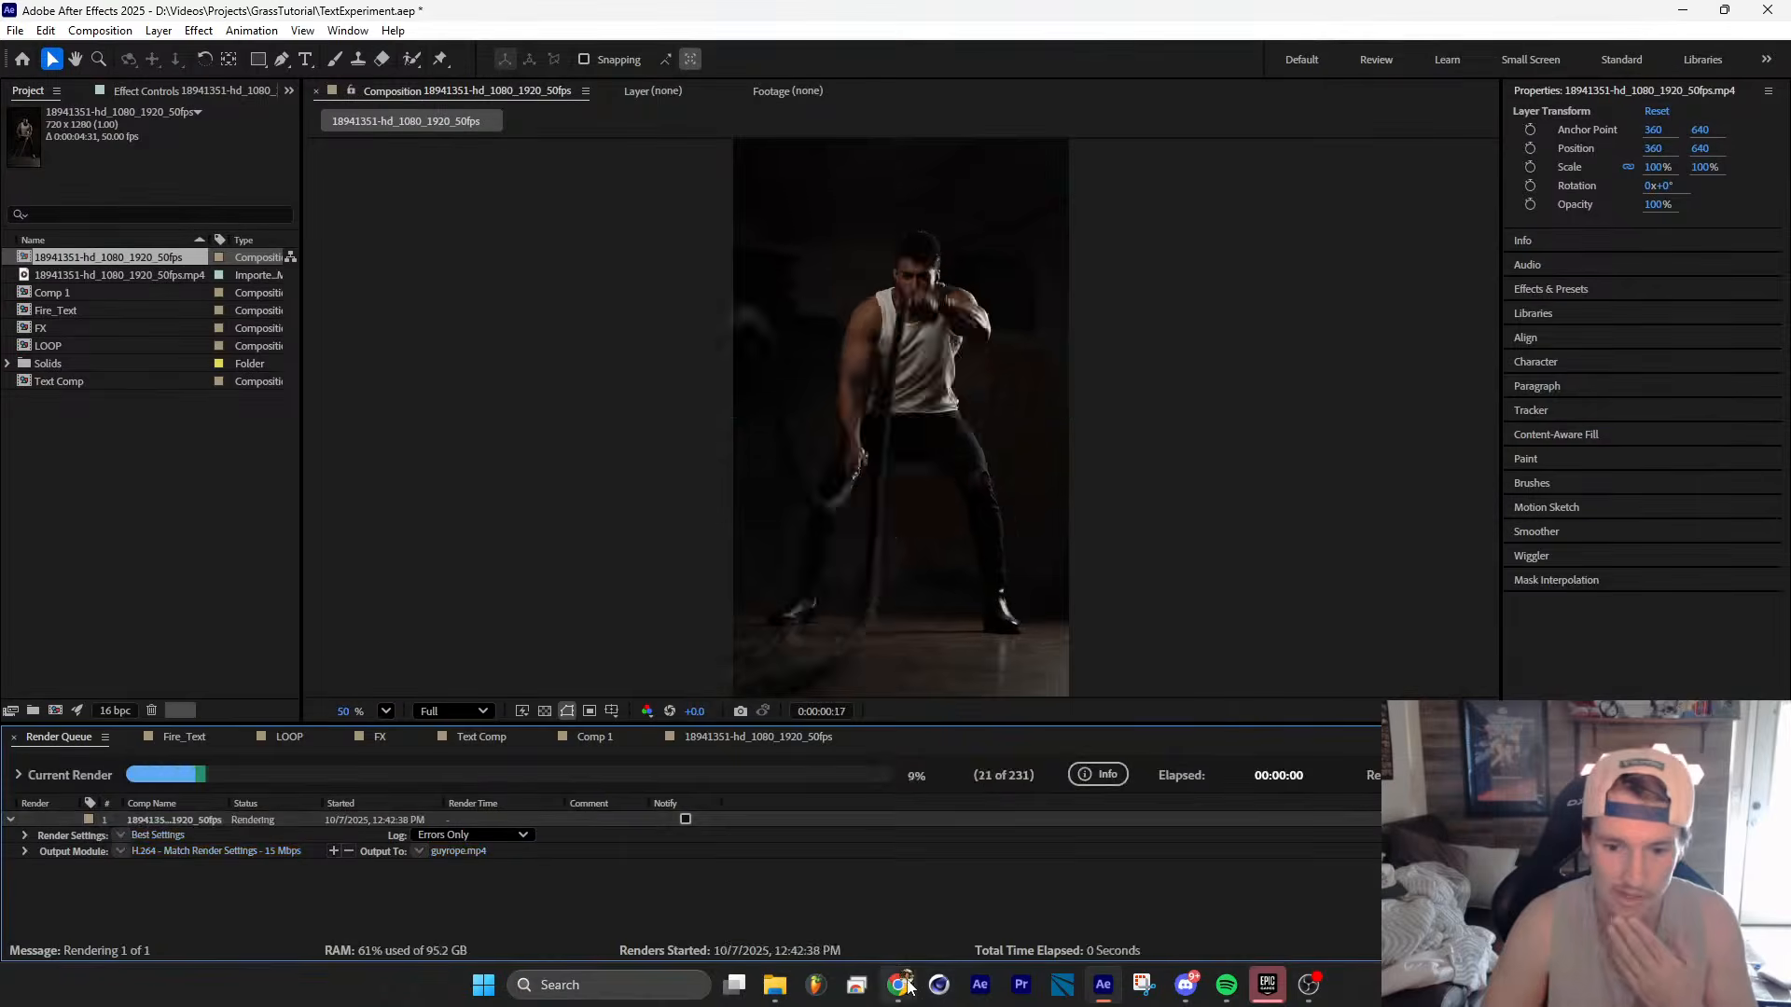
Step: Switch to Chrome, open Runway in a new tab, and move that tab into its own maximized window
{"action": "mouse_move", "coordinate": [898, 985]}
{"action": "left_click", "coordinate": [1096, 890]}
{"action": "key", "text": "alt+Tab"}
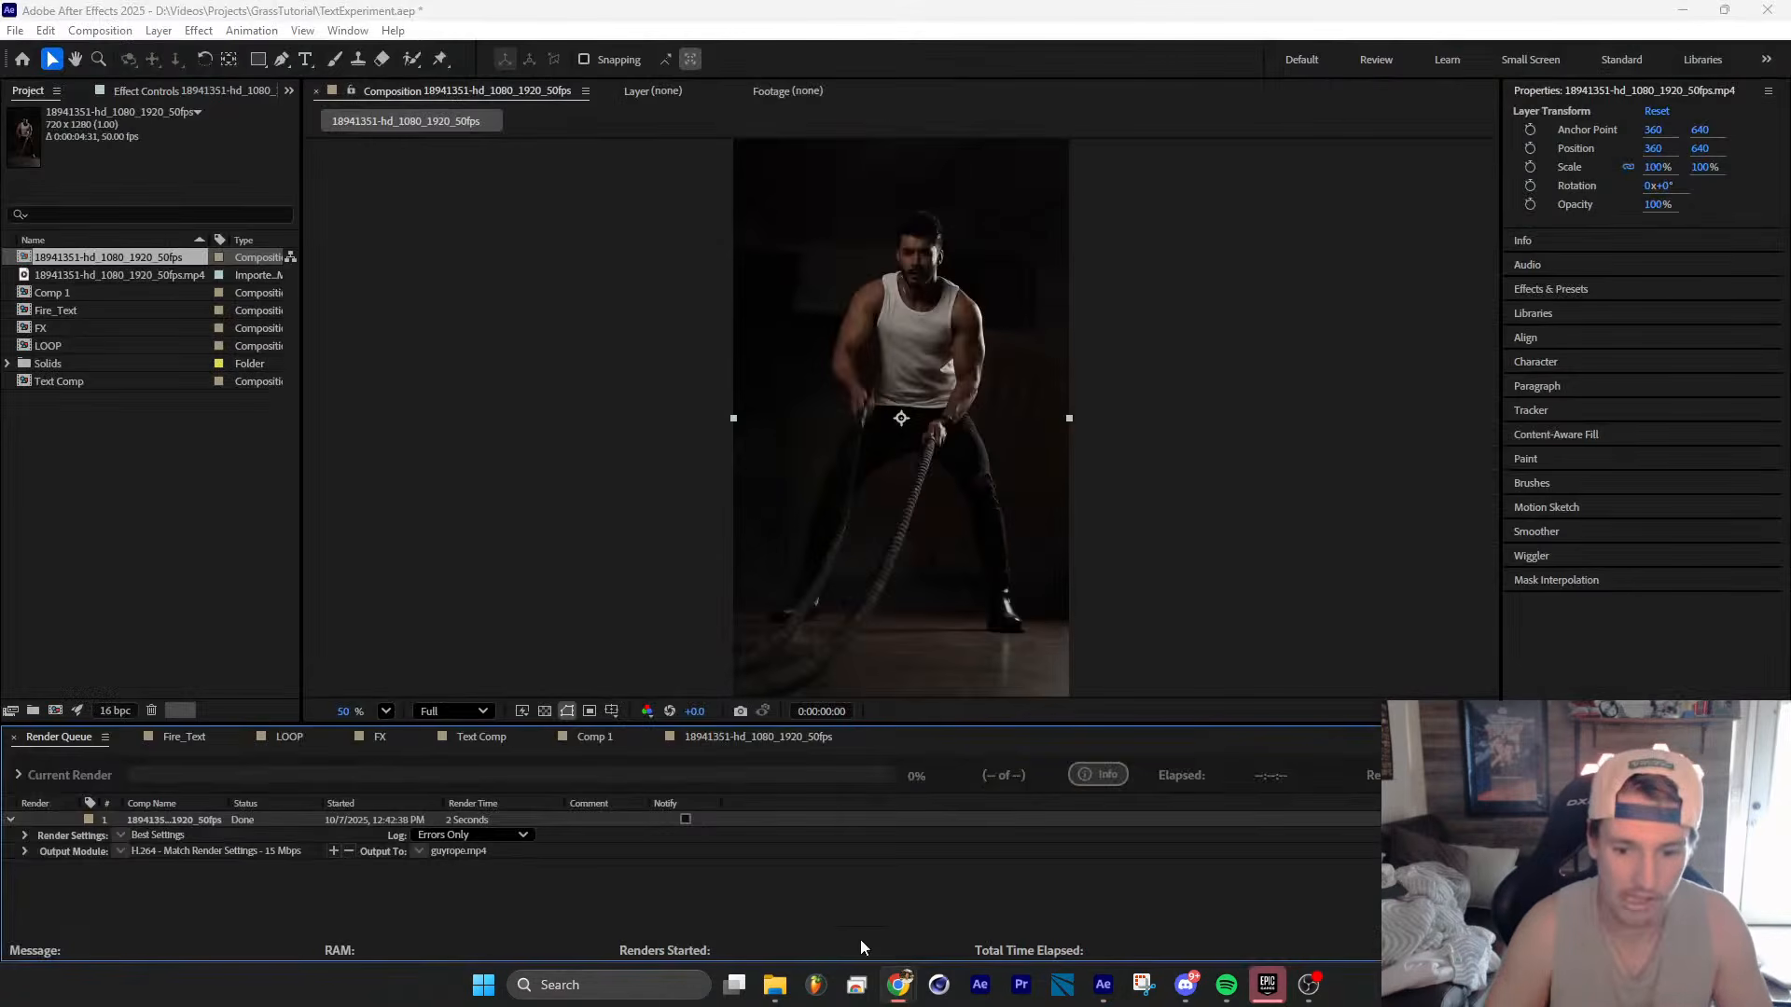
{"action": "mouse_move", "coordinate": [899, 983]}
{"action": "left_click", "coordinate": [1099, 896]}
{"action": "type", "text": "runw"}
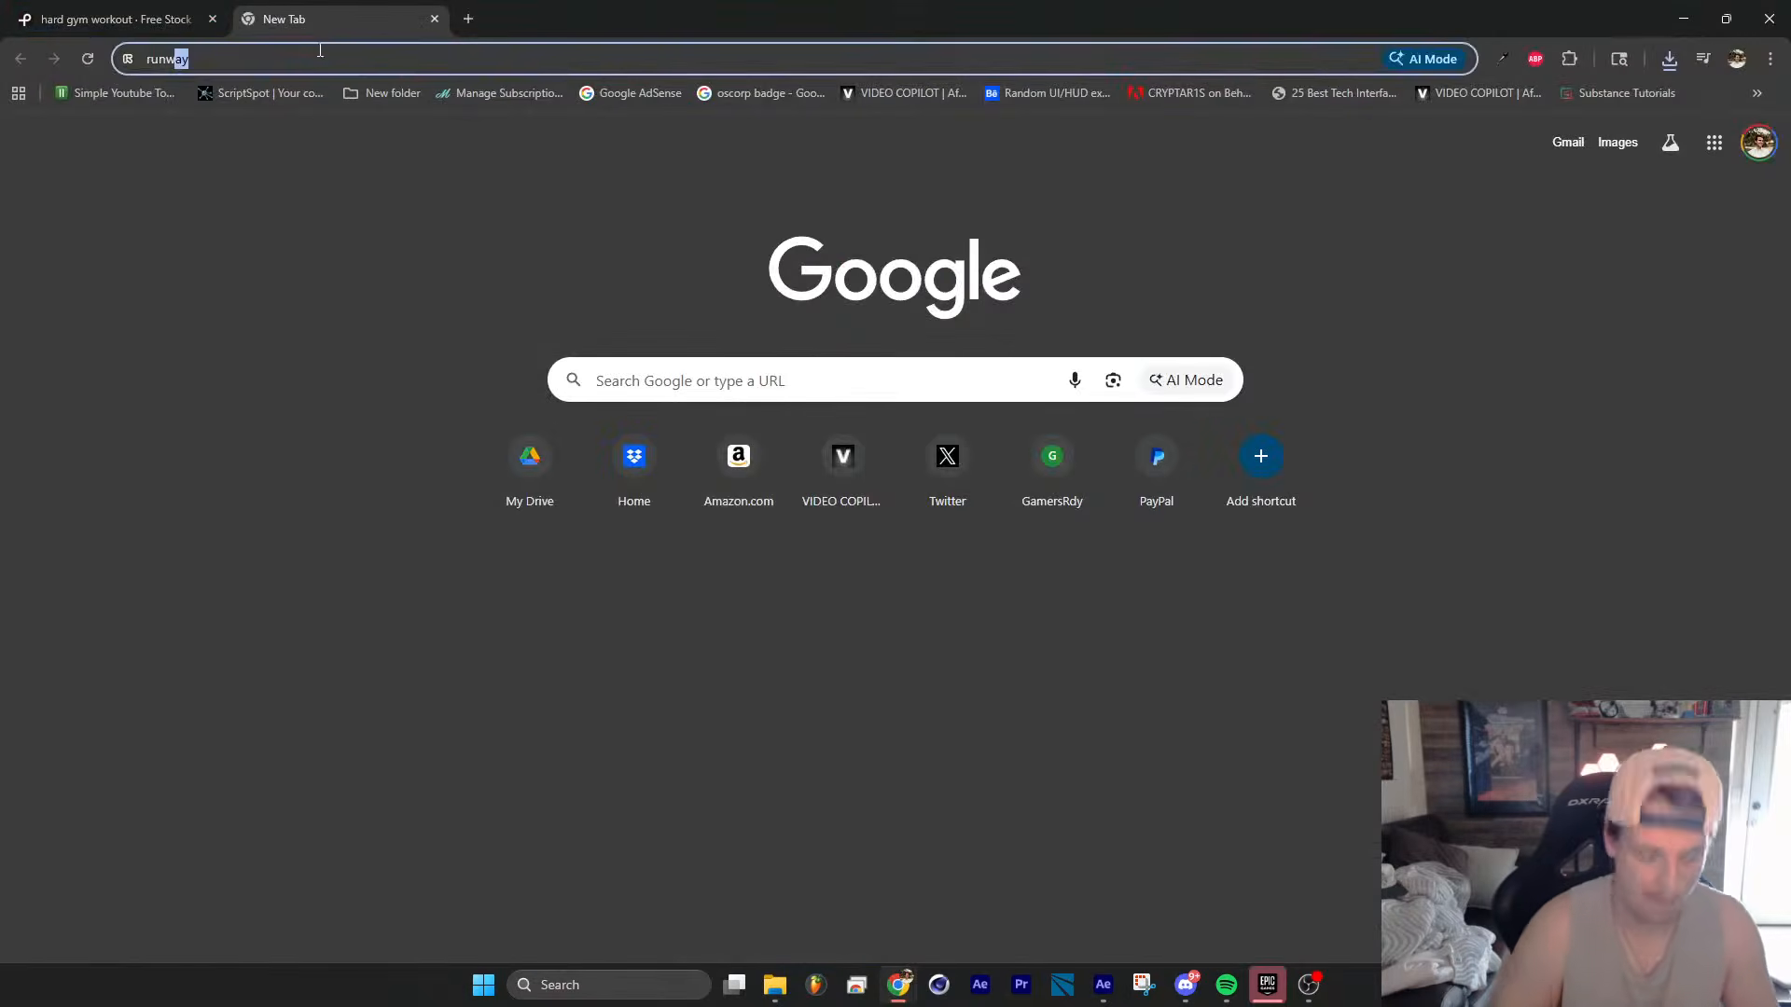
{"action": "key", "text": "Return"}
{"action": "left_click_drag", "start_coordinate": [355, 14], "coordinate": [1789, 105]}
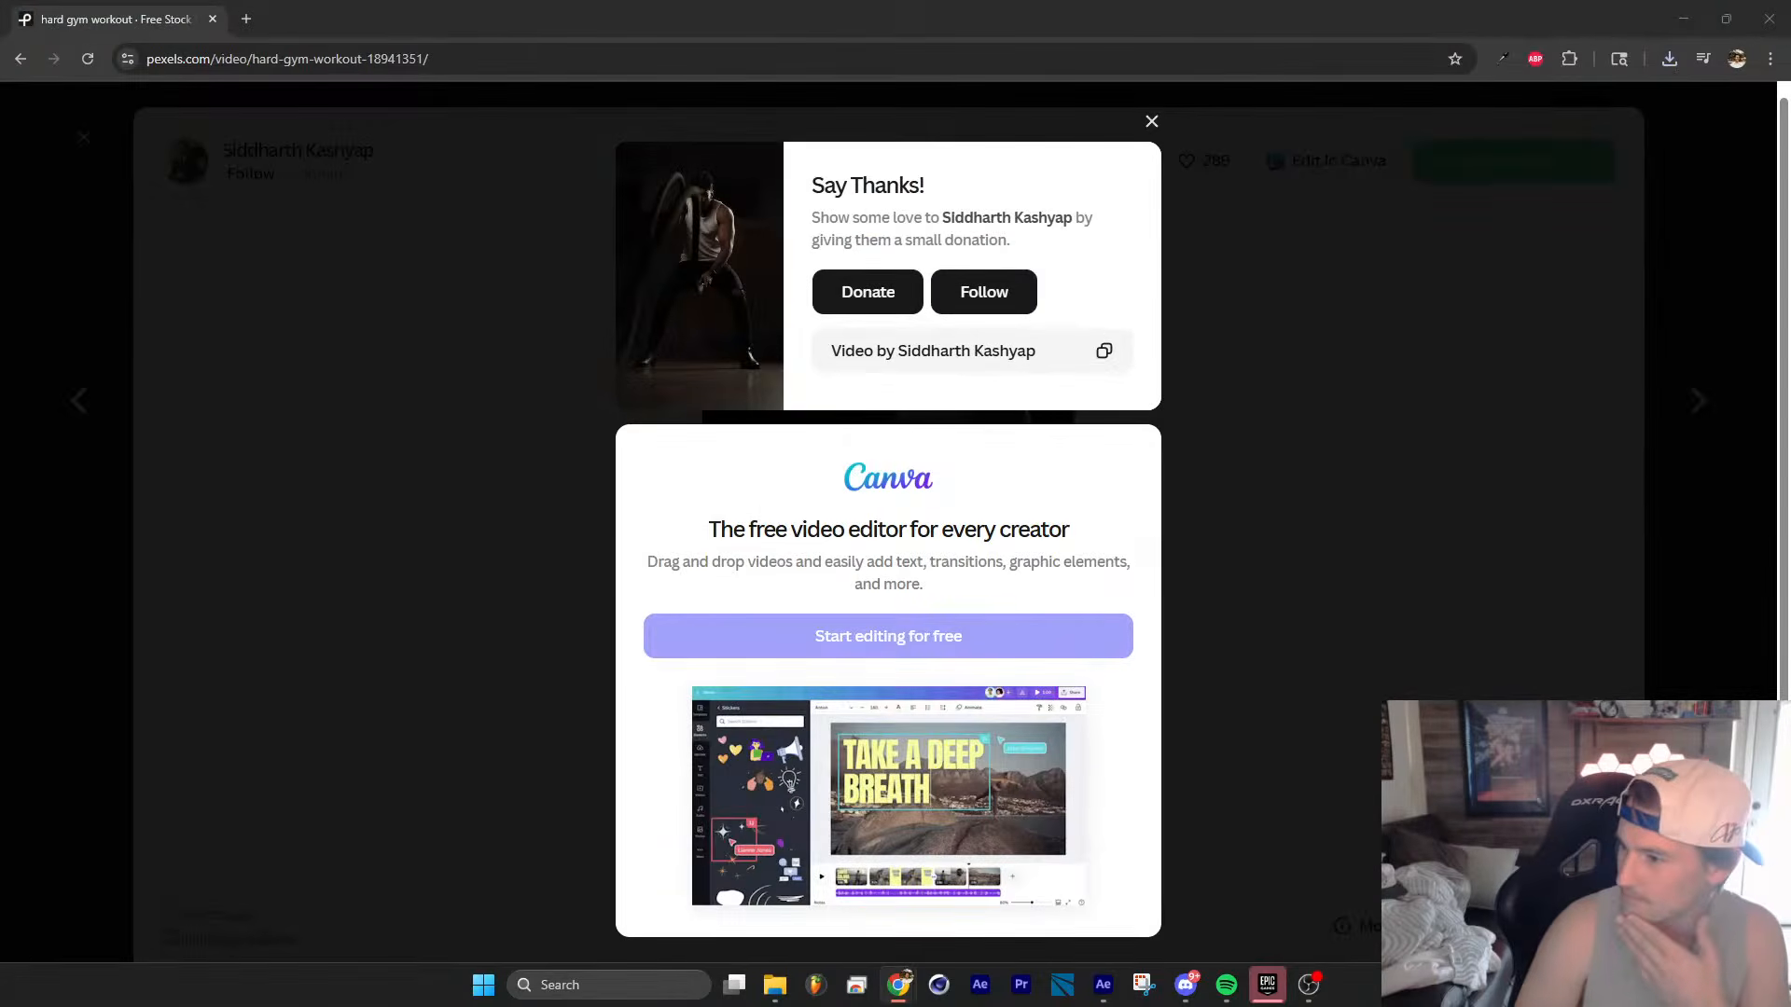
{"action": "left_click_drag", "start_coordinate": [1790, 120], "coordinate": [416, 267]}
{"action": "double_click", "coordinate": [416, 267]}
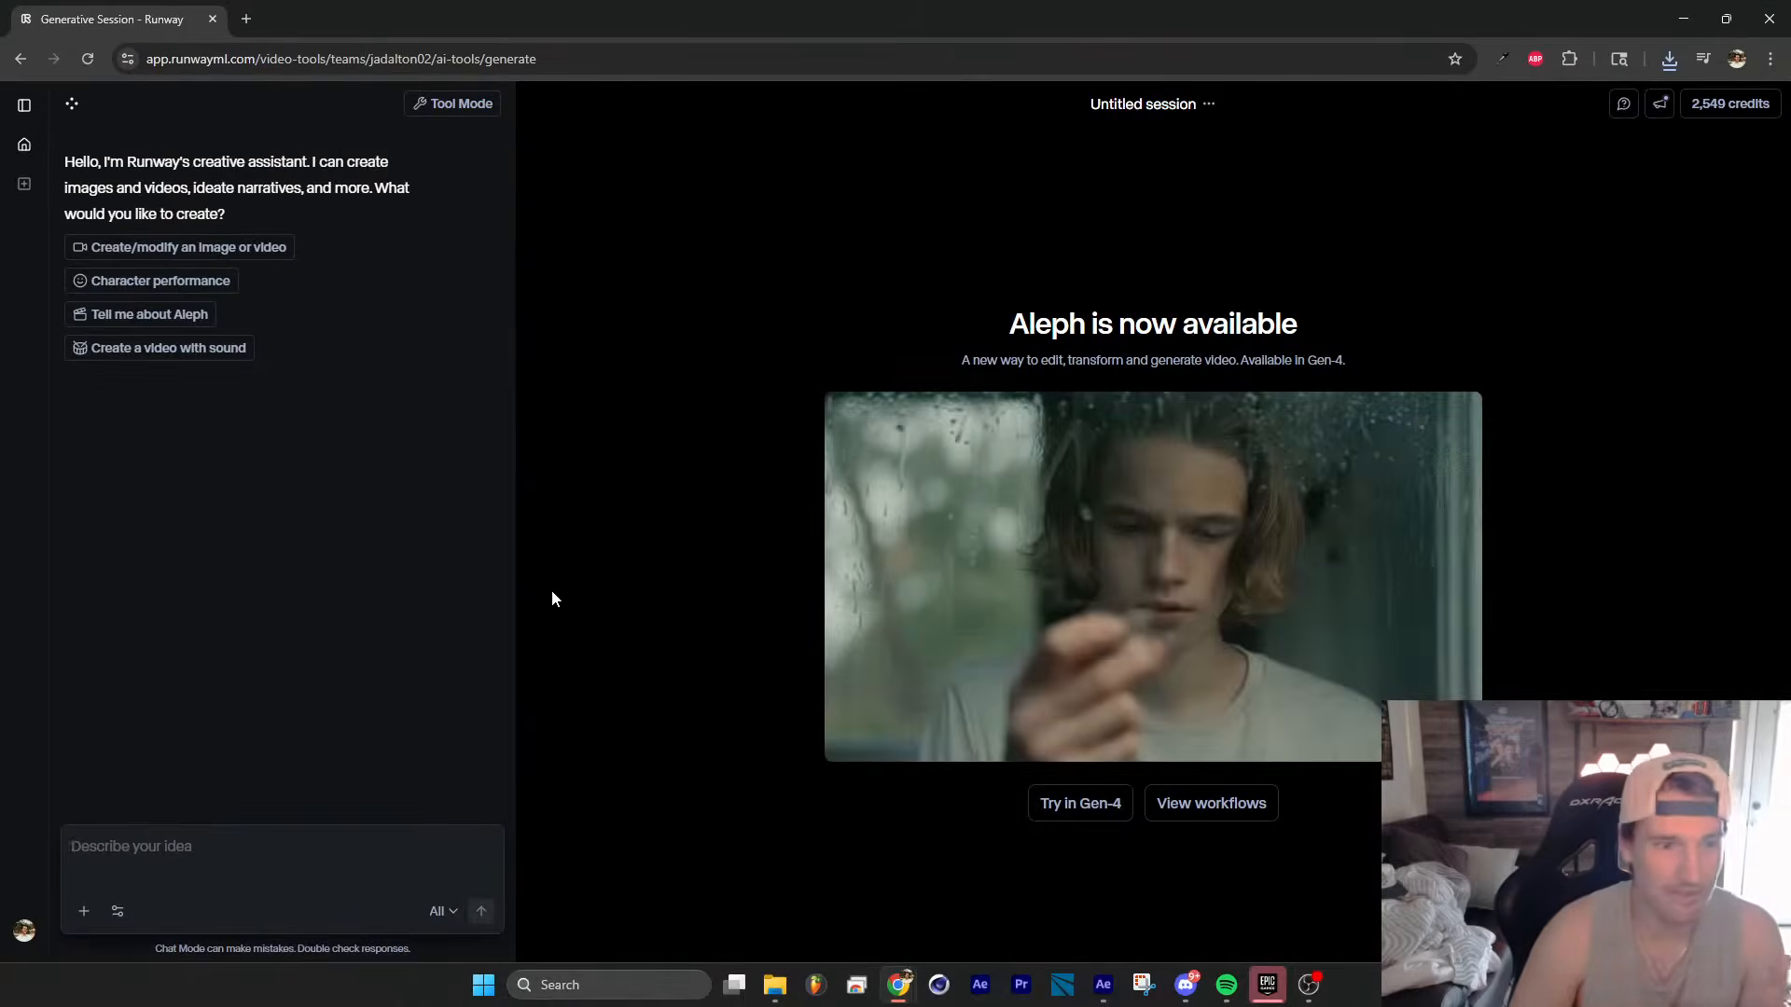
Step: Add the guyrope video from Downloads as media to the Runway chat prompt
{"action": "left_click", "coordinate": [84, 911]}
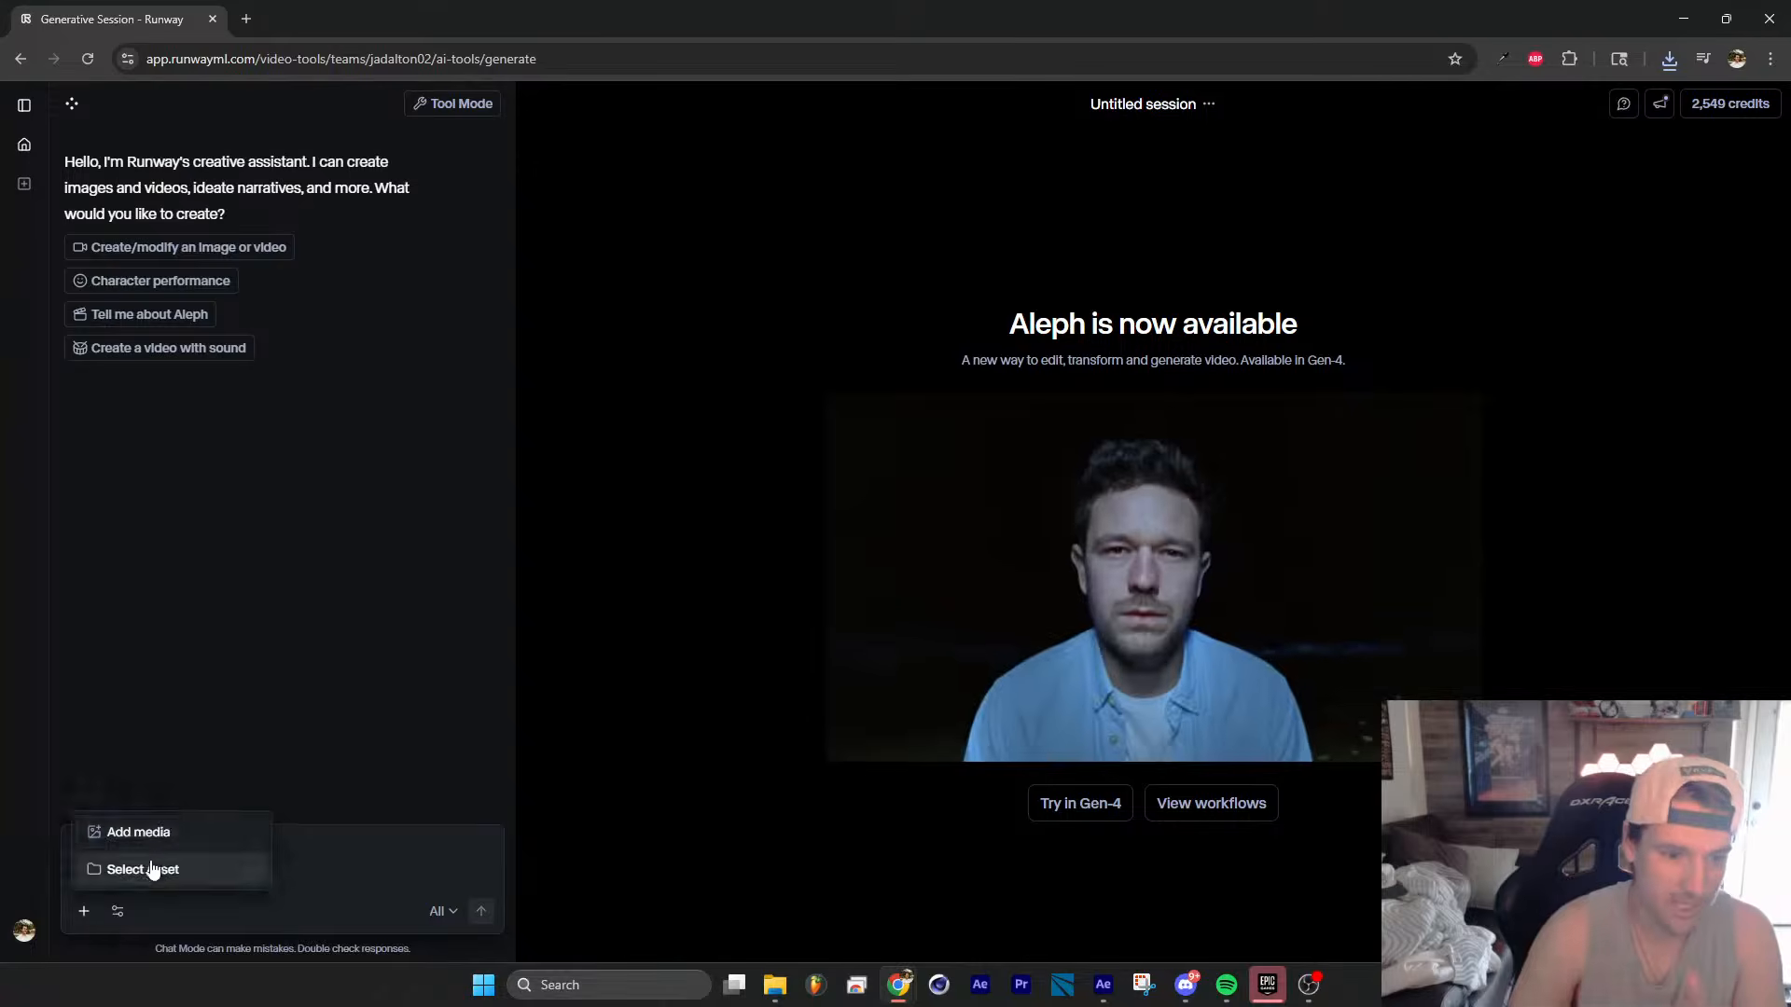
{"action": "left_click", "coordinate": [132, 831]}
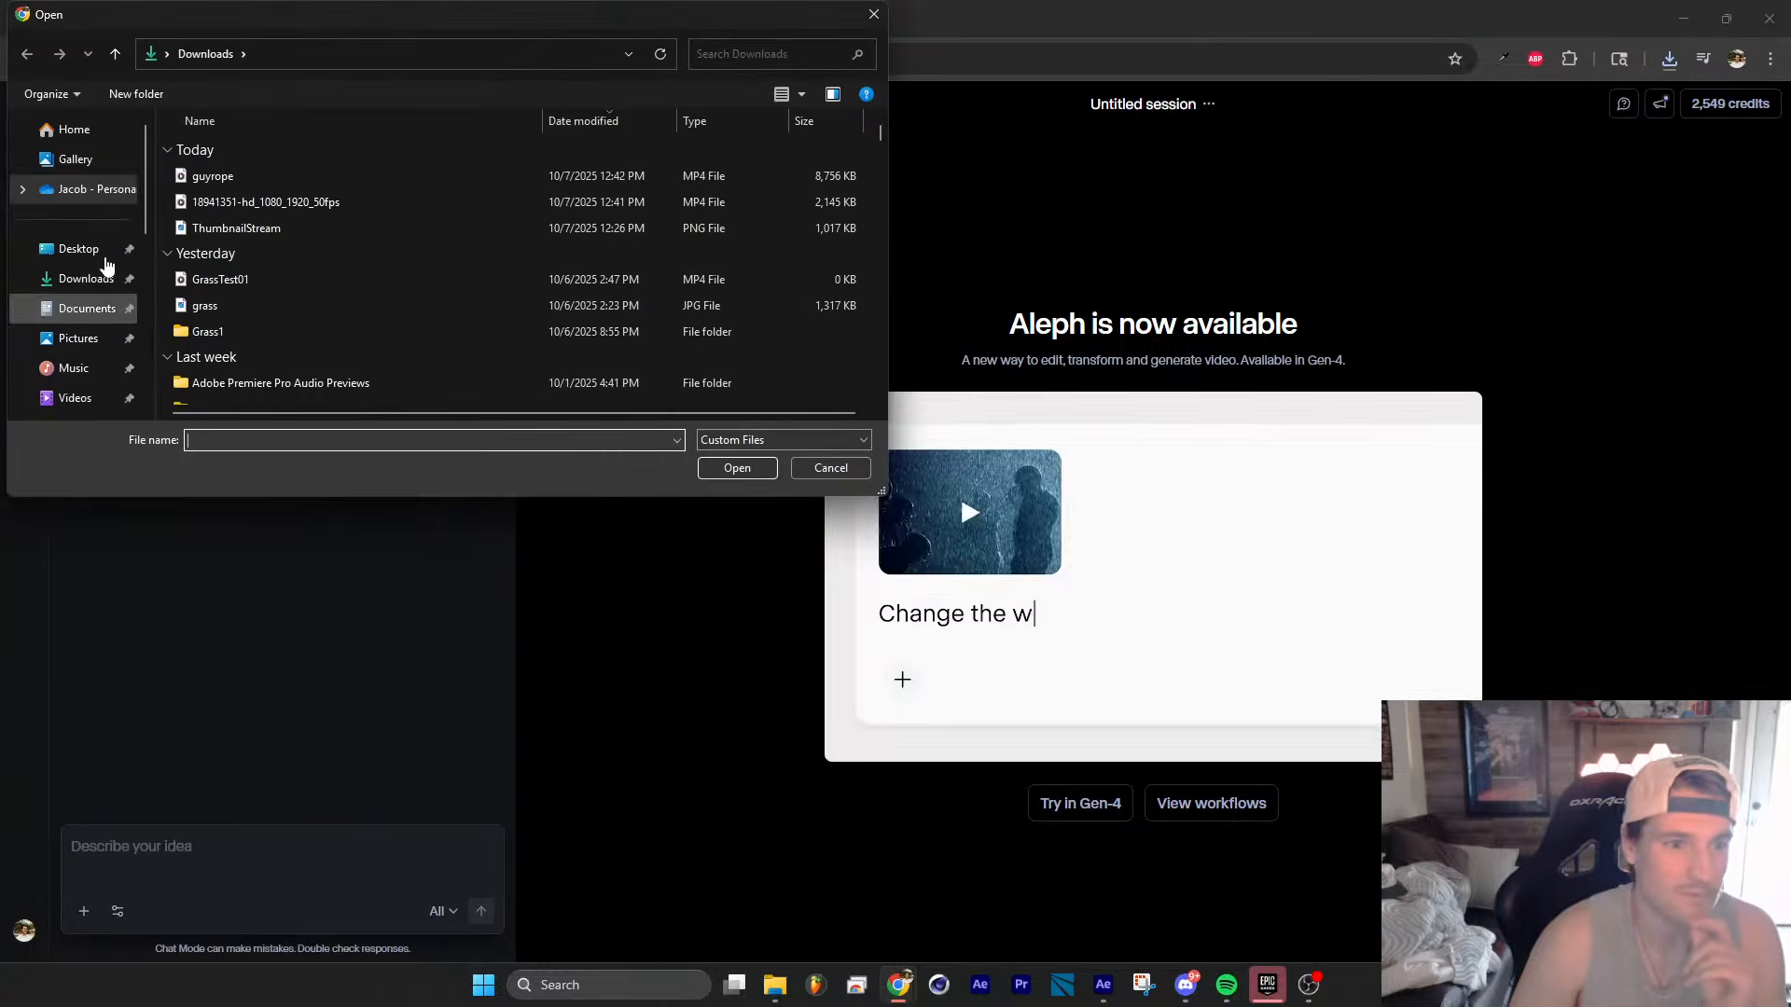
{"action": "left_click", "coordinate": [326, 177]}
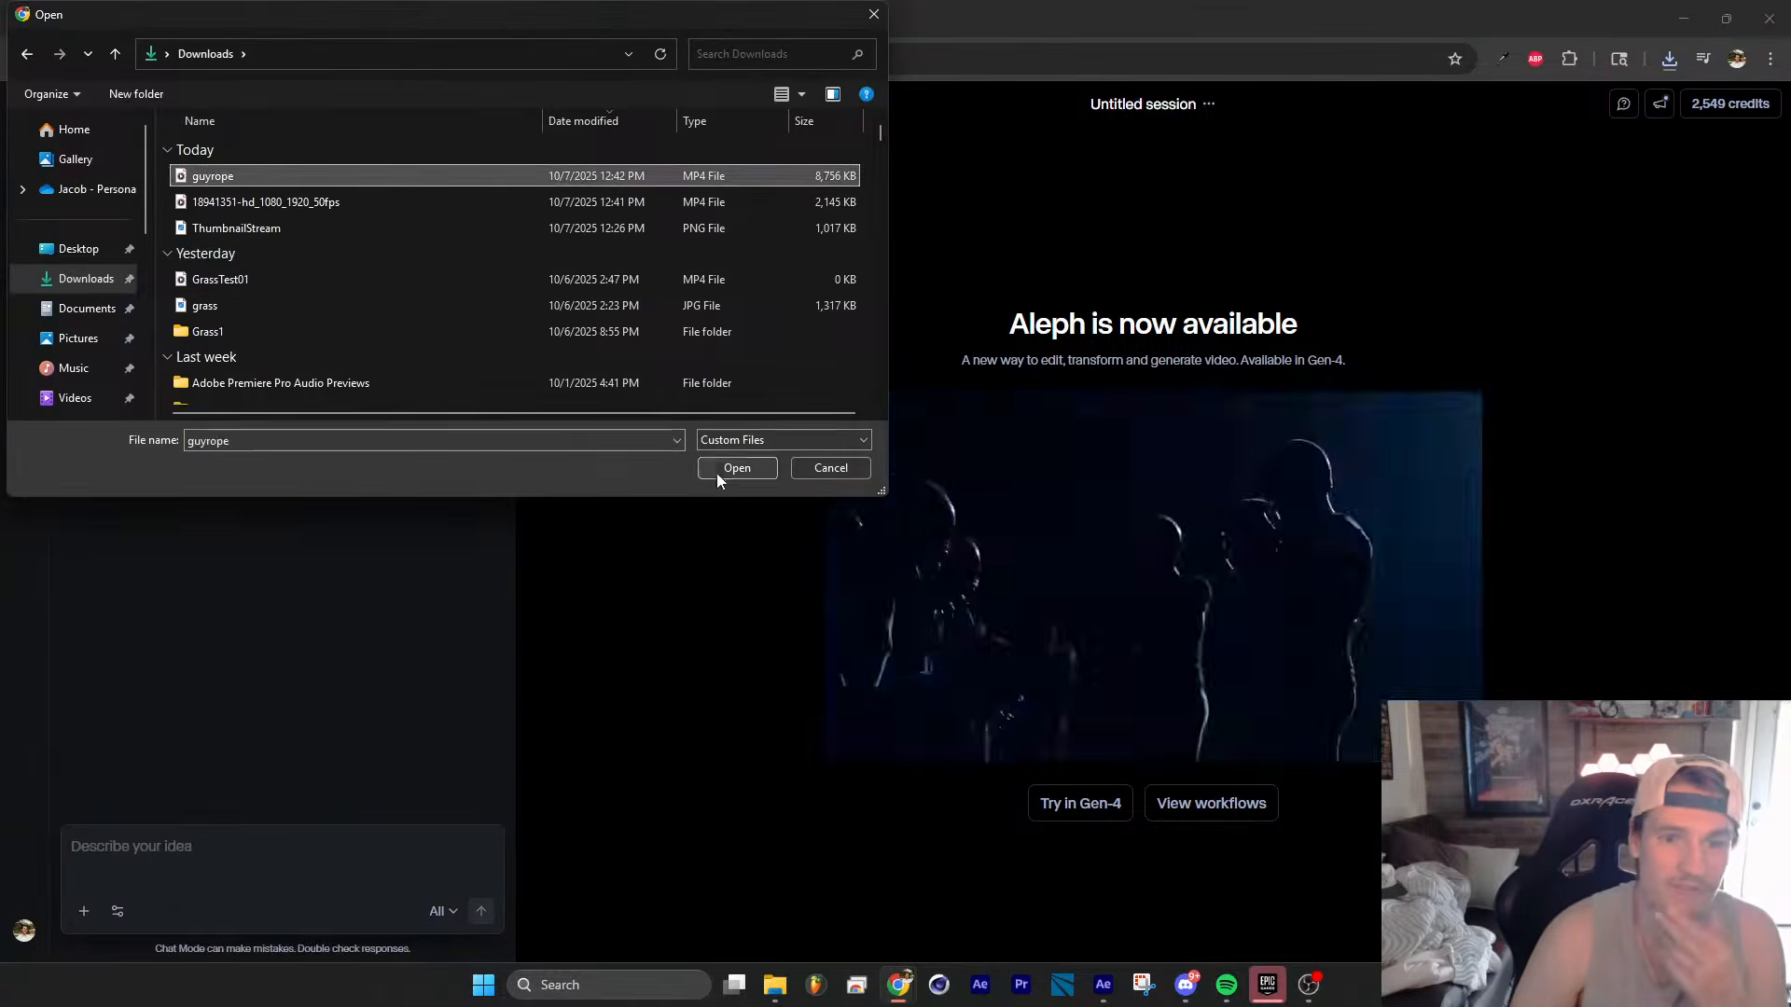
{"action": "left_click", "coordinate": [725, 472]}
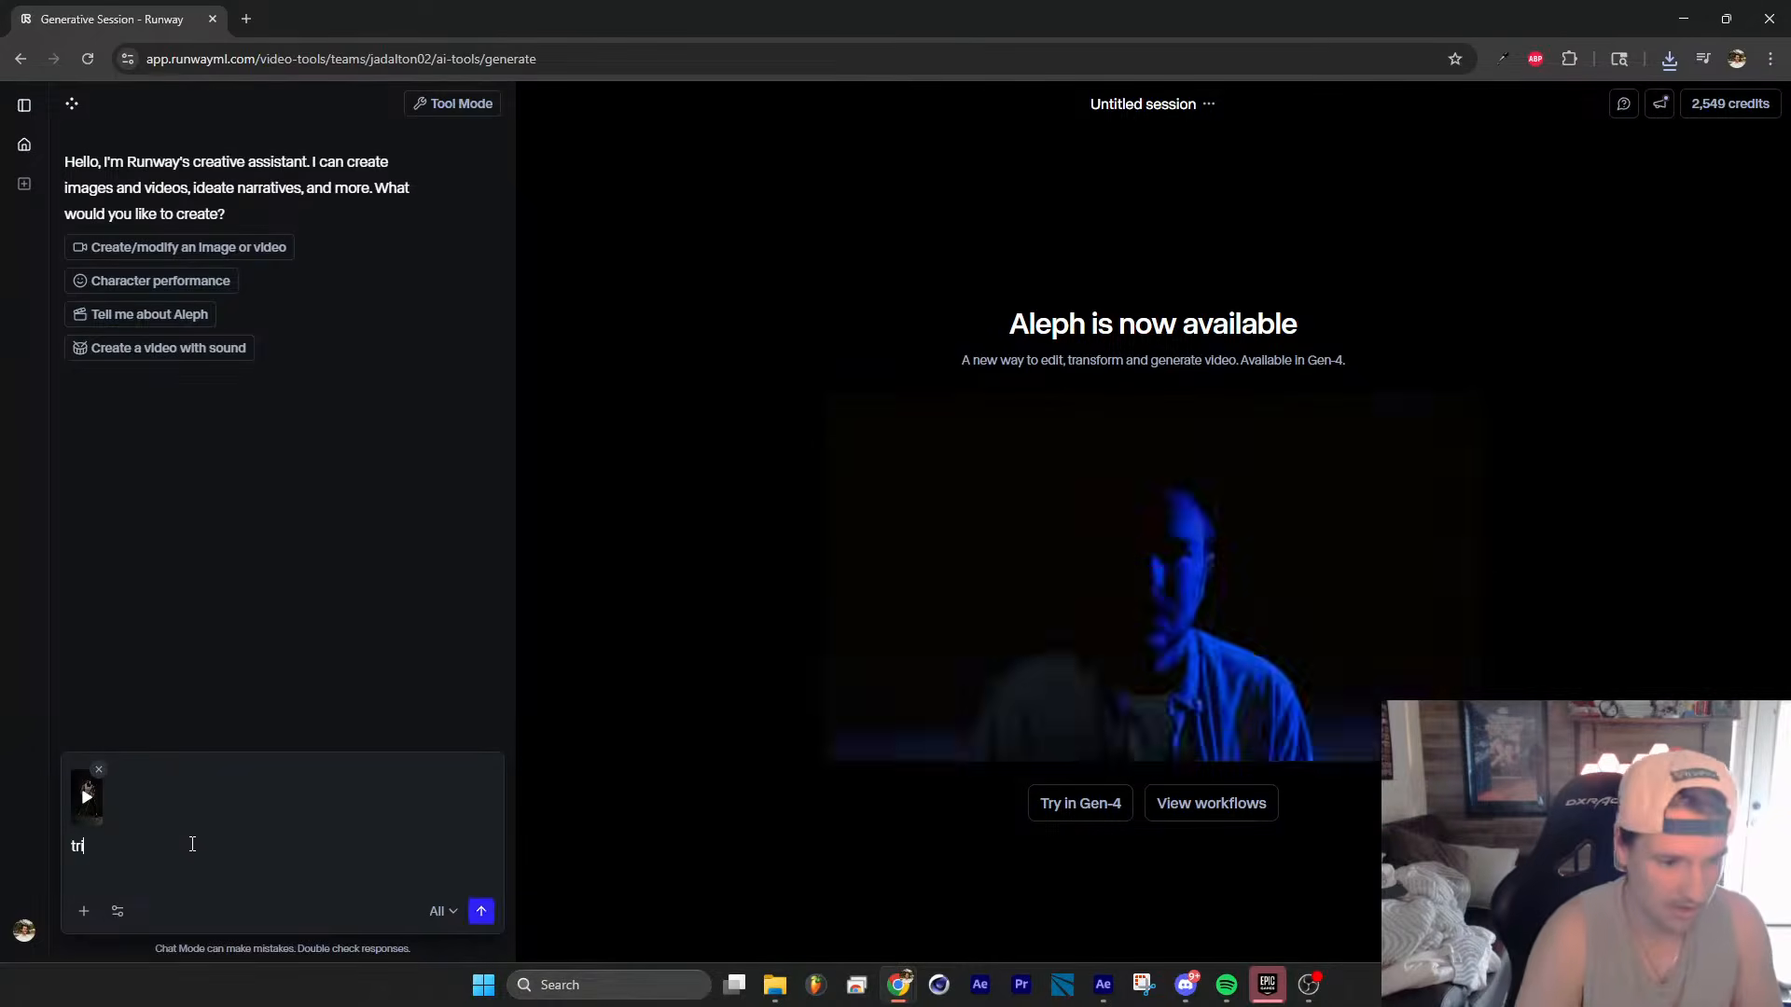
Step: Submit the prompt "add glowing blue light and embers coming off of the guy" for the attached video
{"action": "type", "text": "add glowing"}
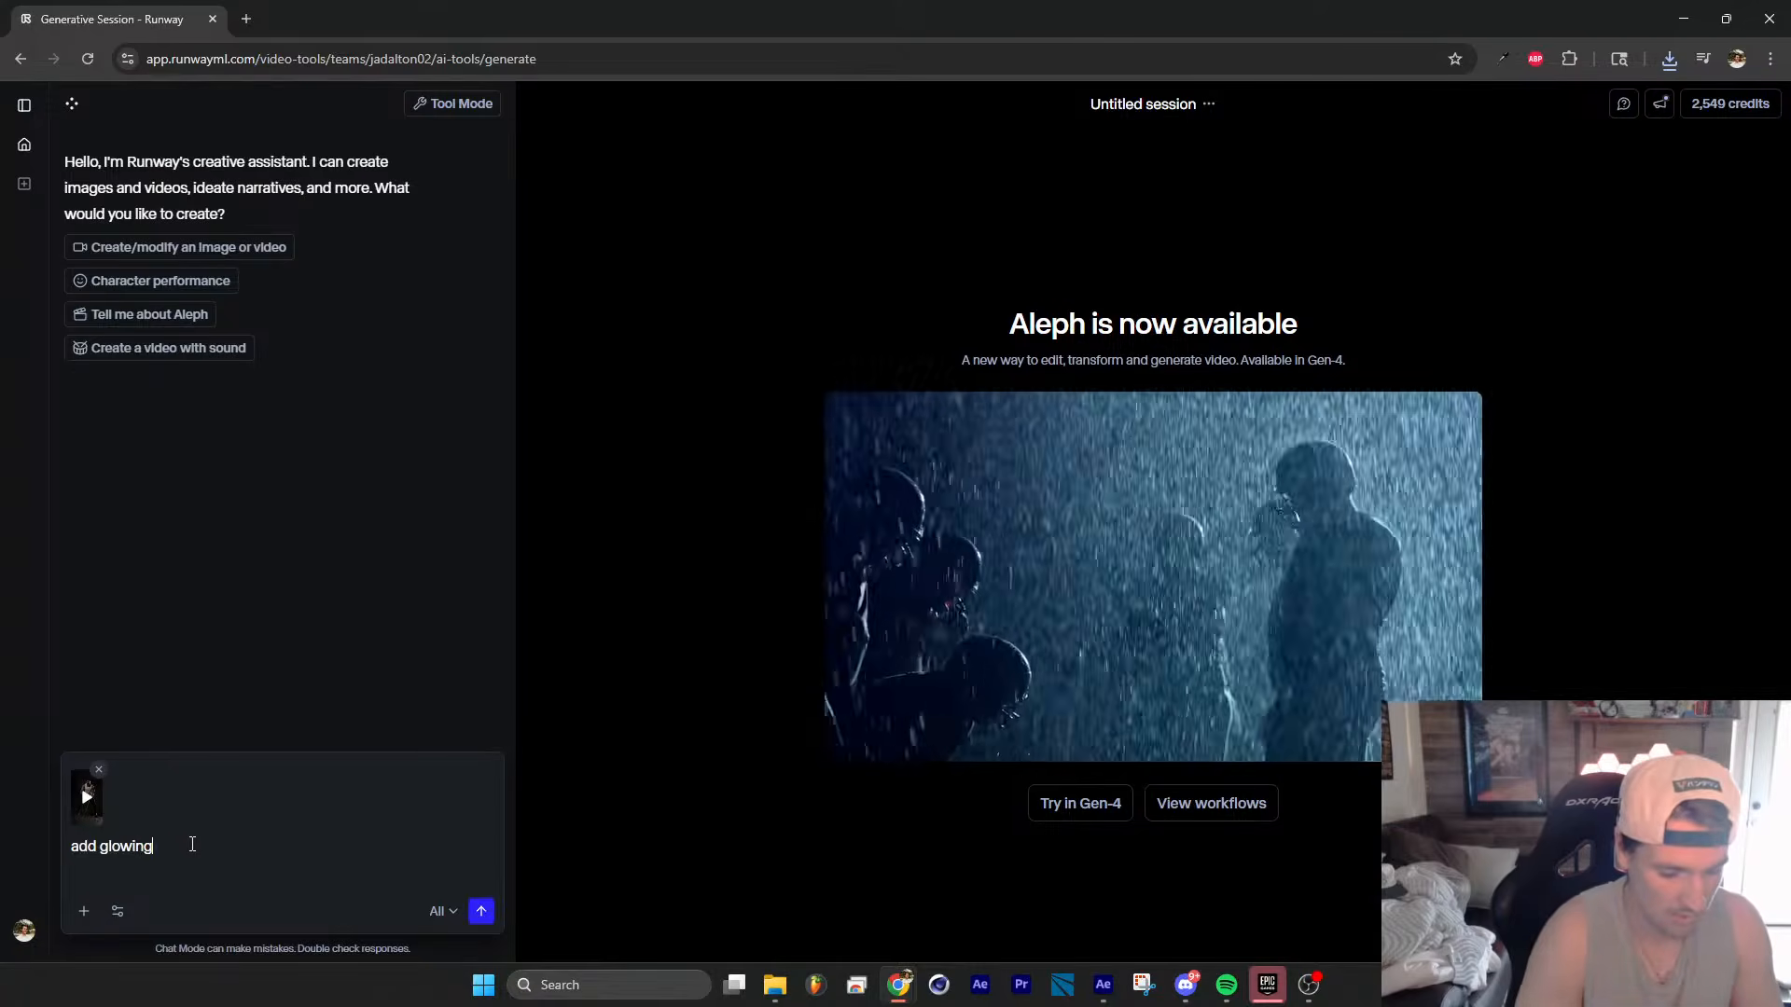
{"action": "type", "text": " blue lig"}
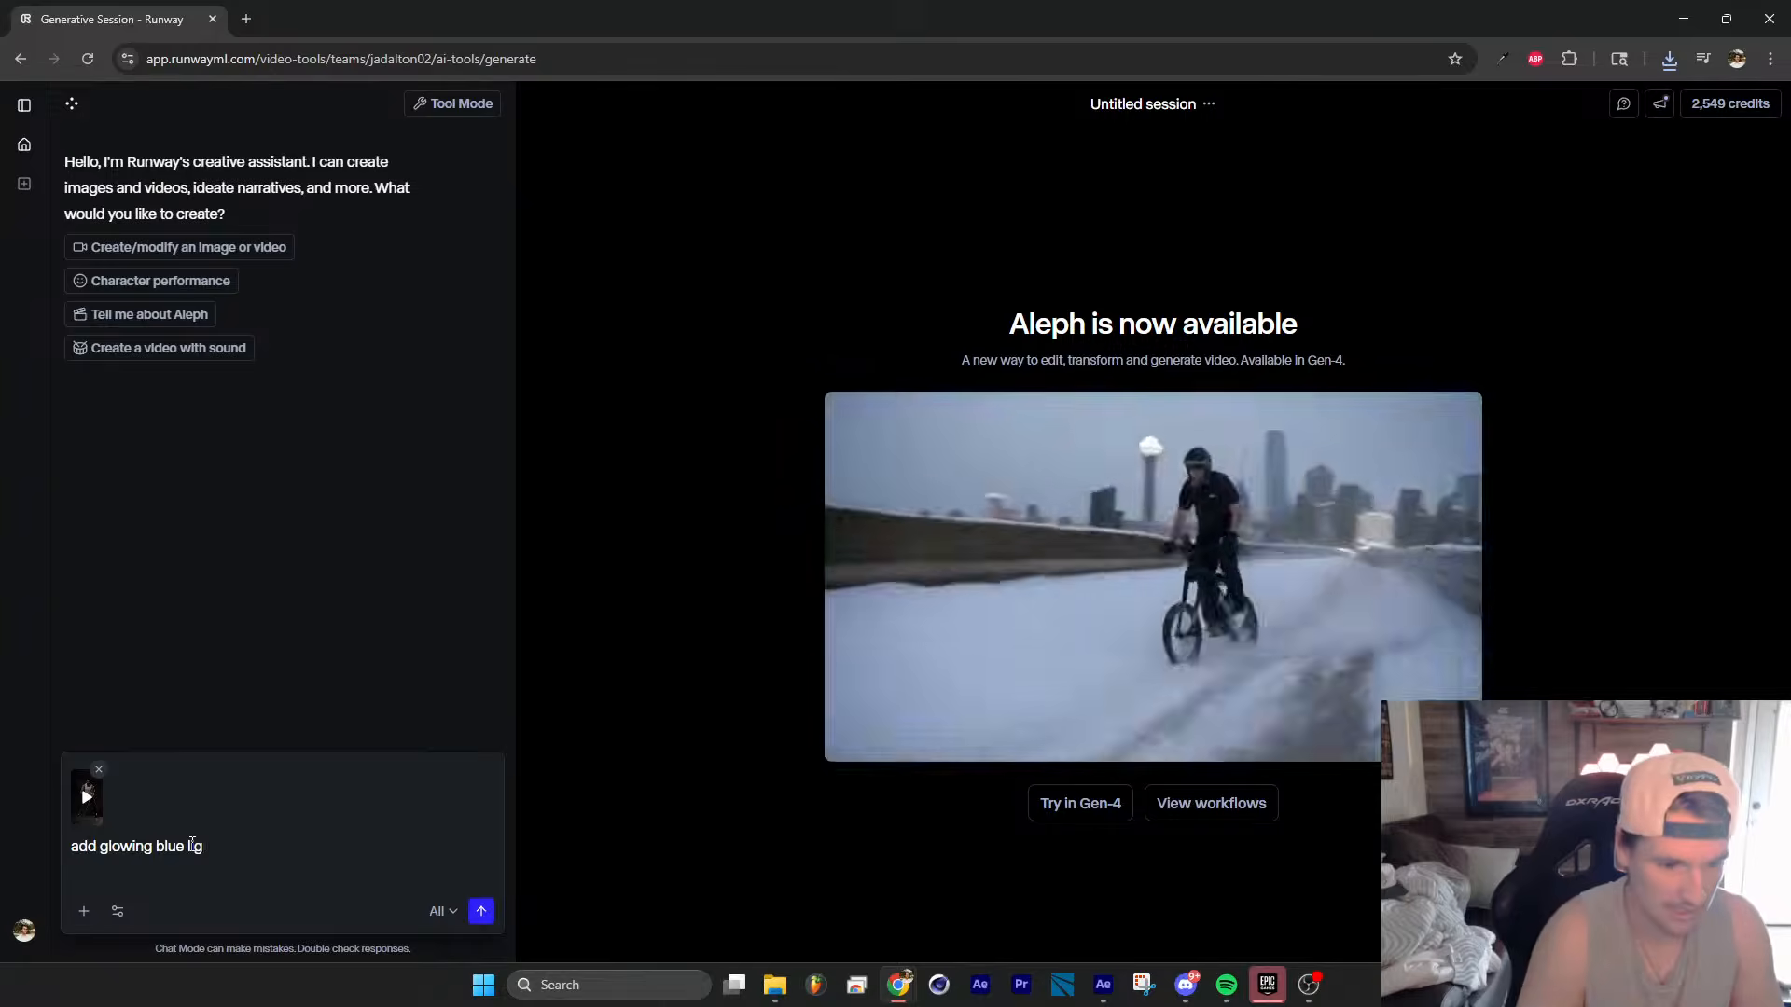
{"action": "type", "text": "ht and embers co"}
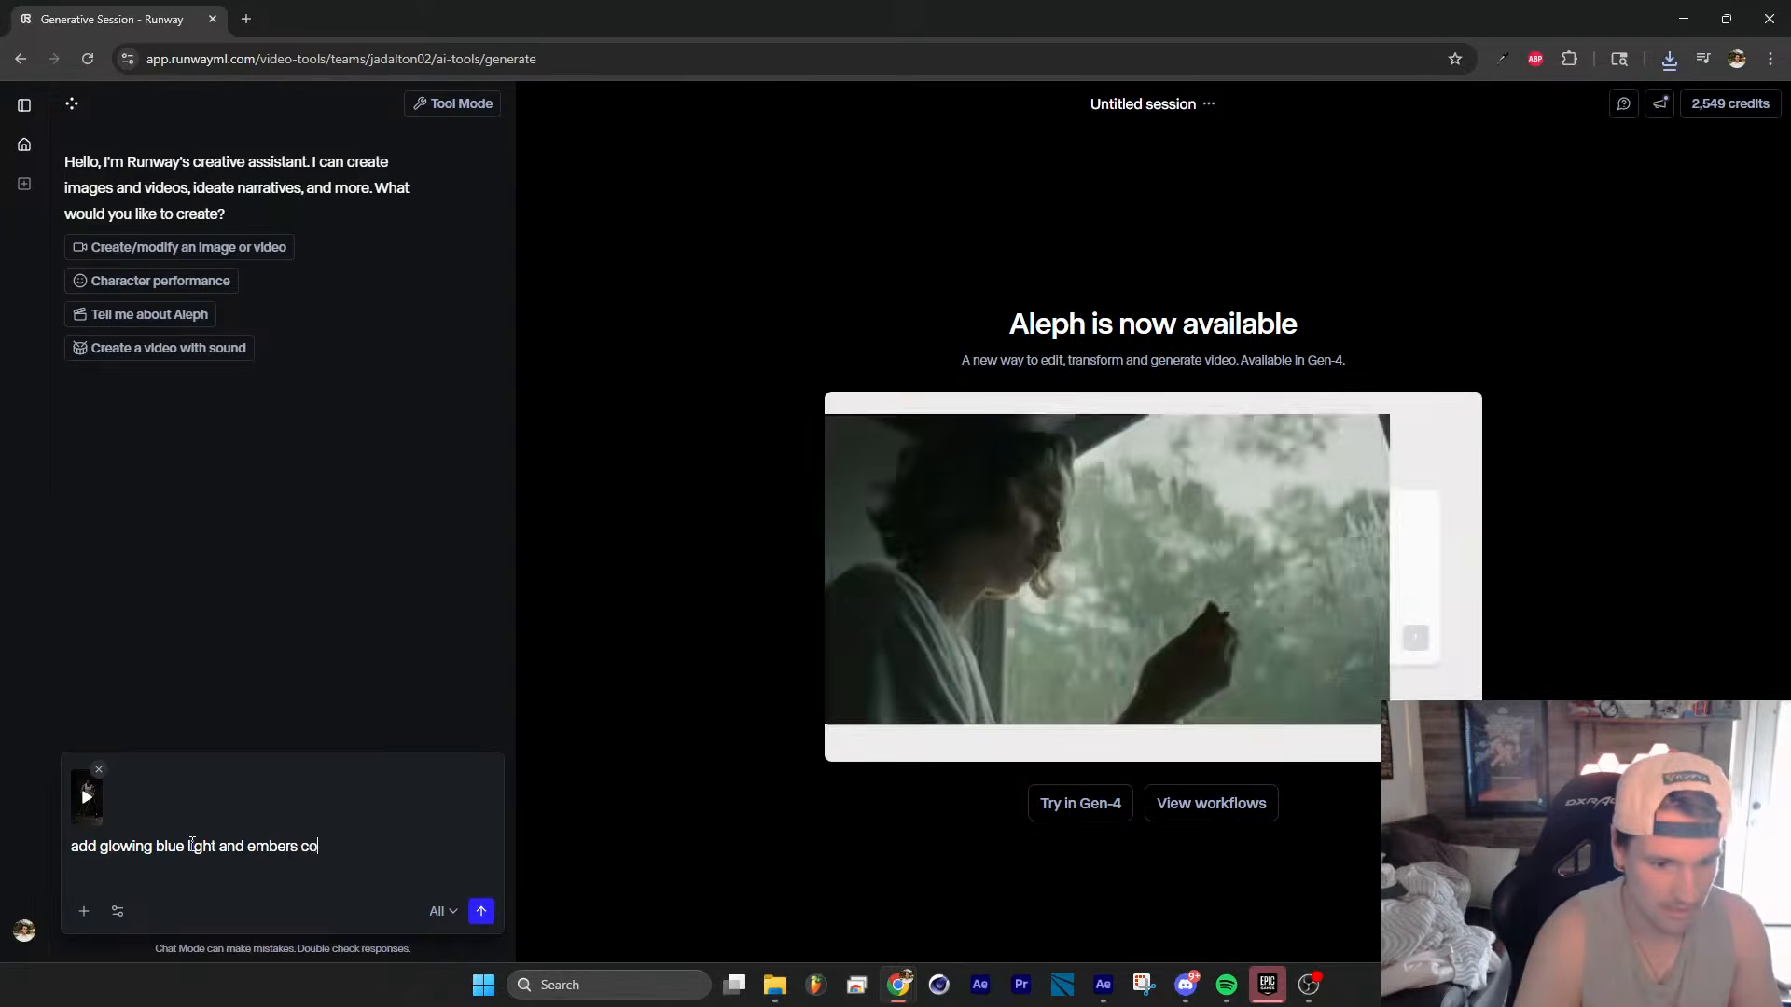
{"action": "type", "text": "ming off of the guy"}
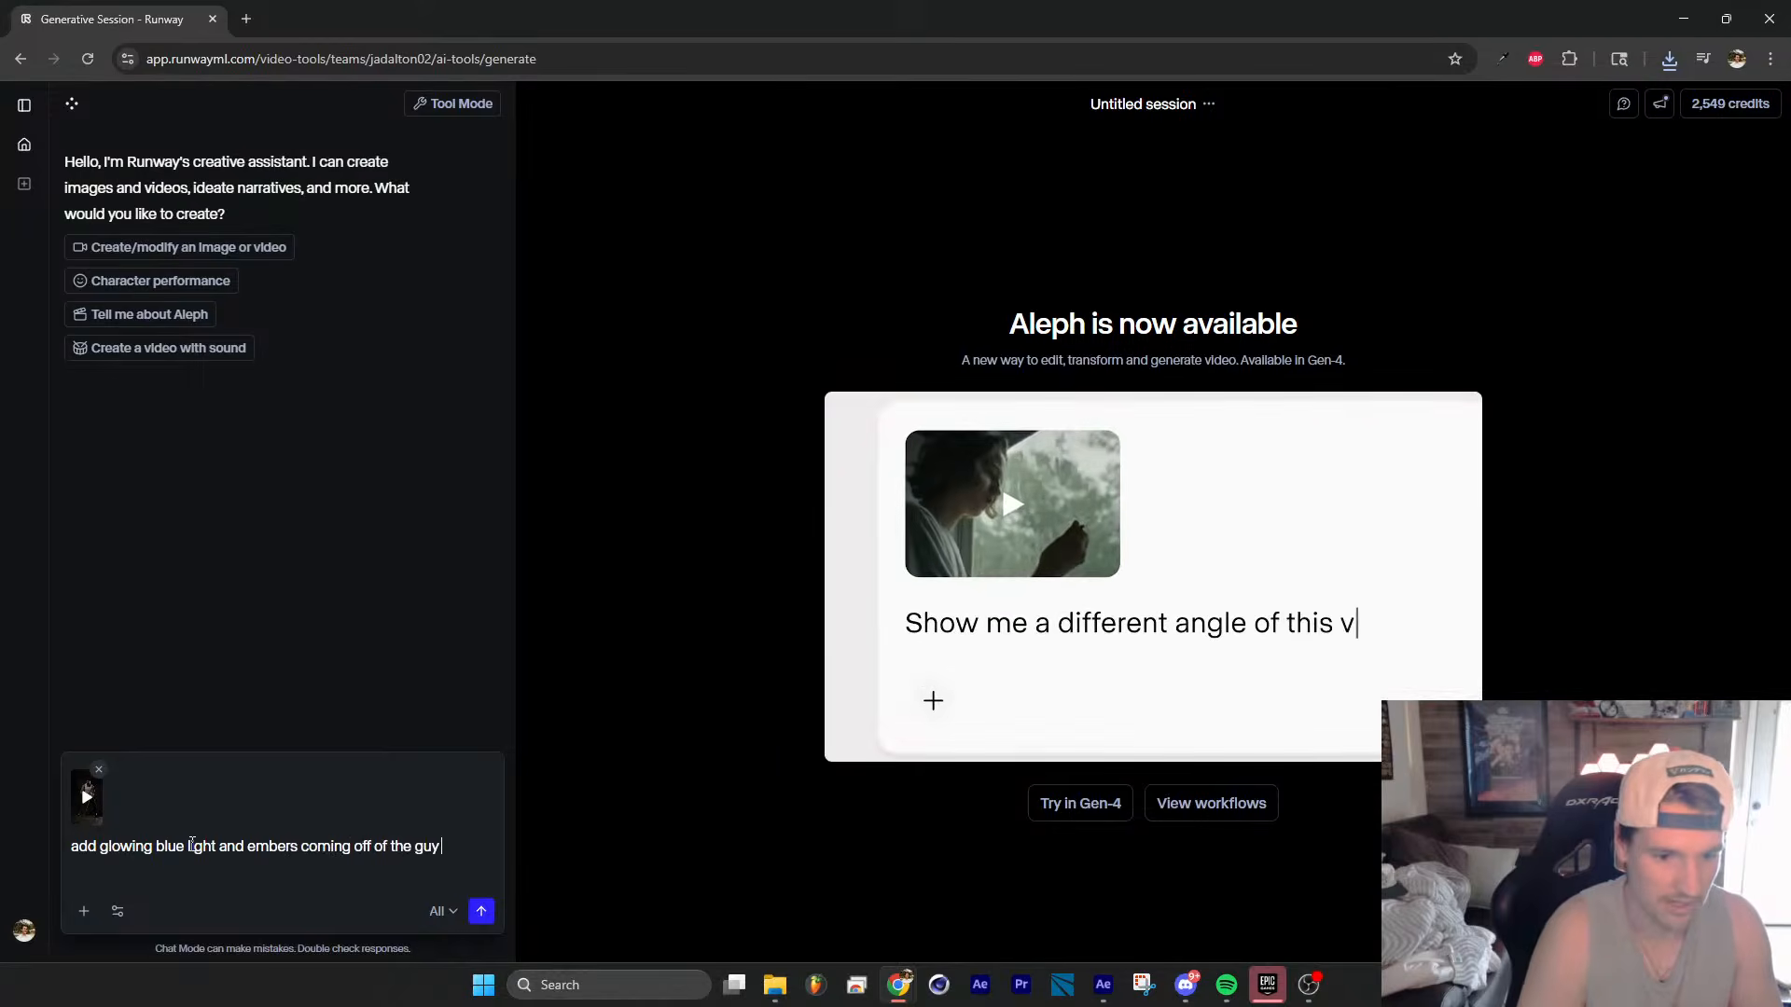
{"action": "key", "text": "Return"}
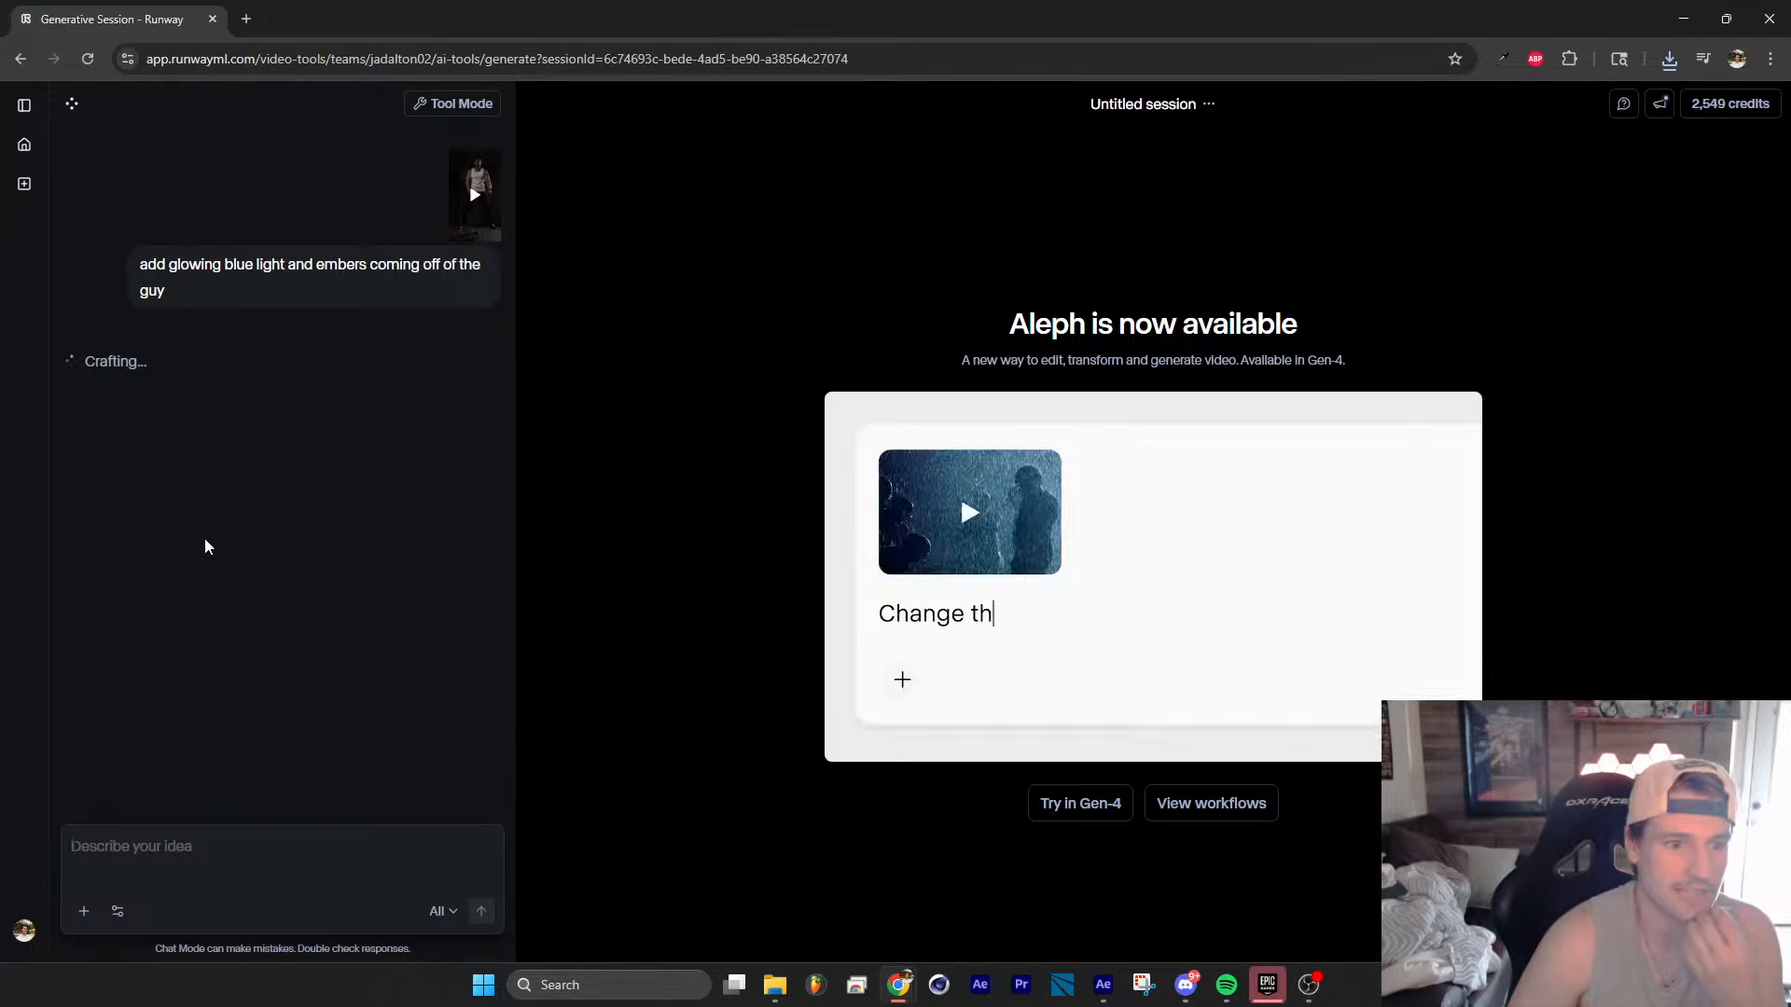
Step: Switch to After Effects, return to the rope-workout composition, and duplicate its footage layer
{"action": "left_click", "coordinate": [1103, 984]}
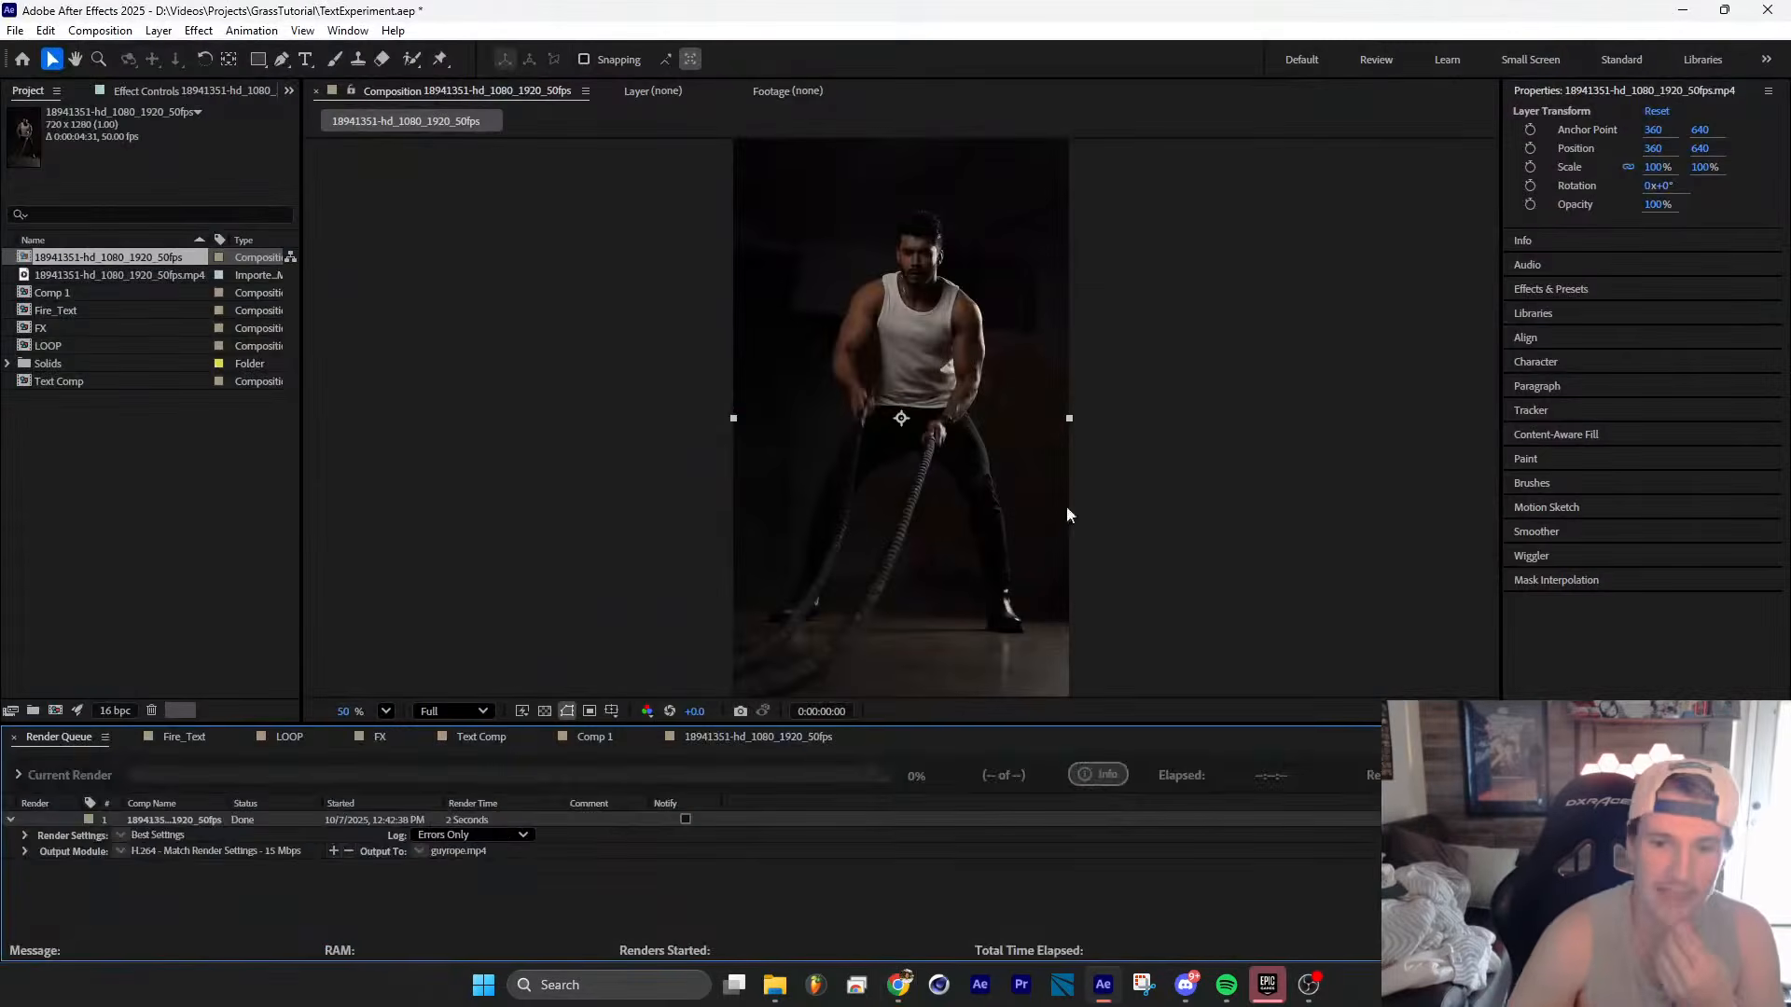
{"action": "left_click", "coordinate": [773, 746]}
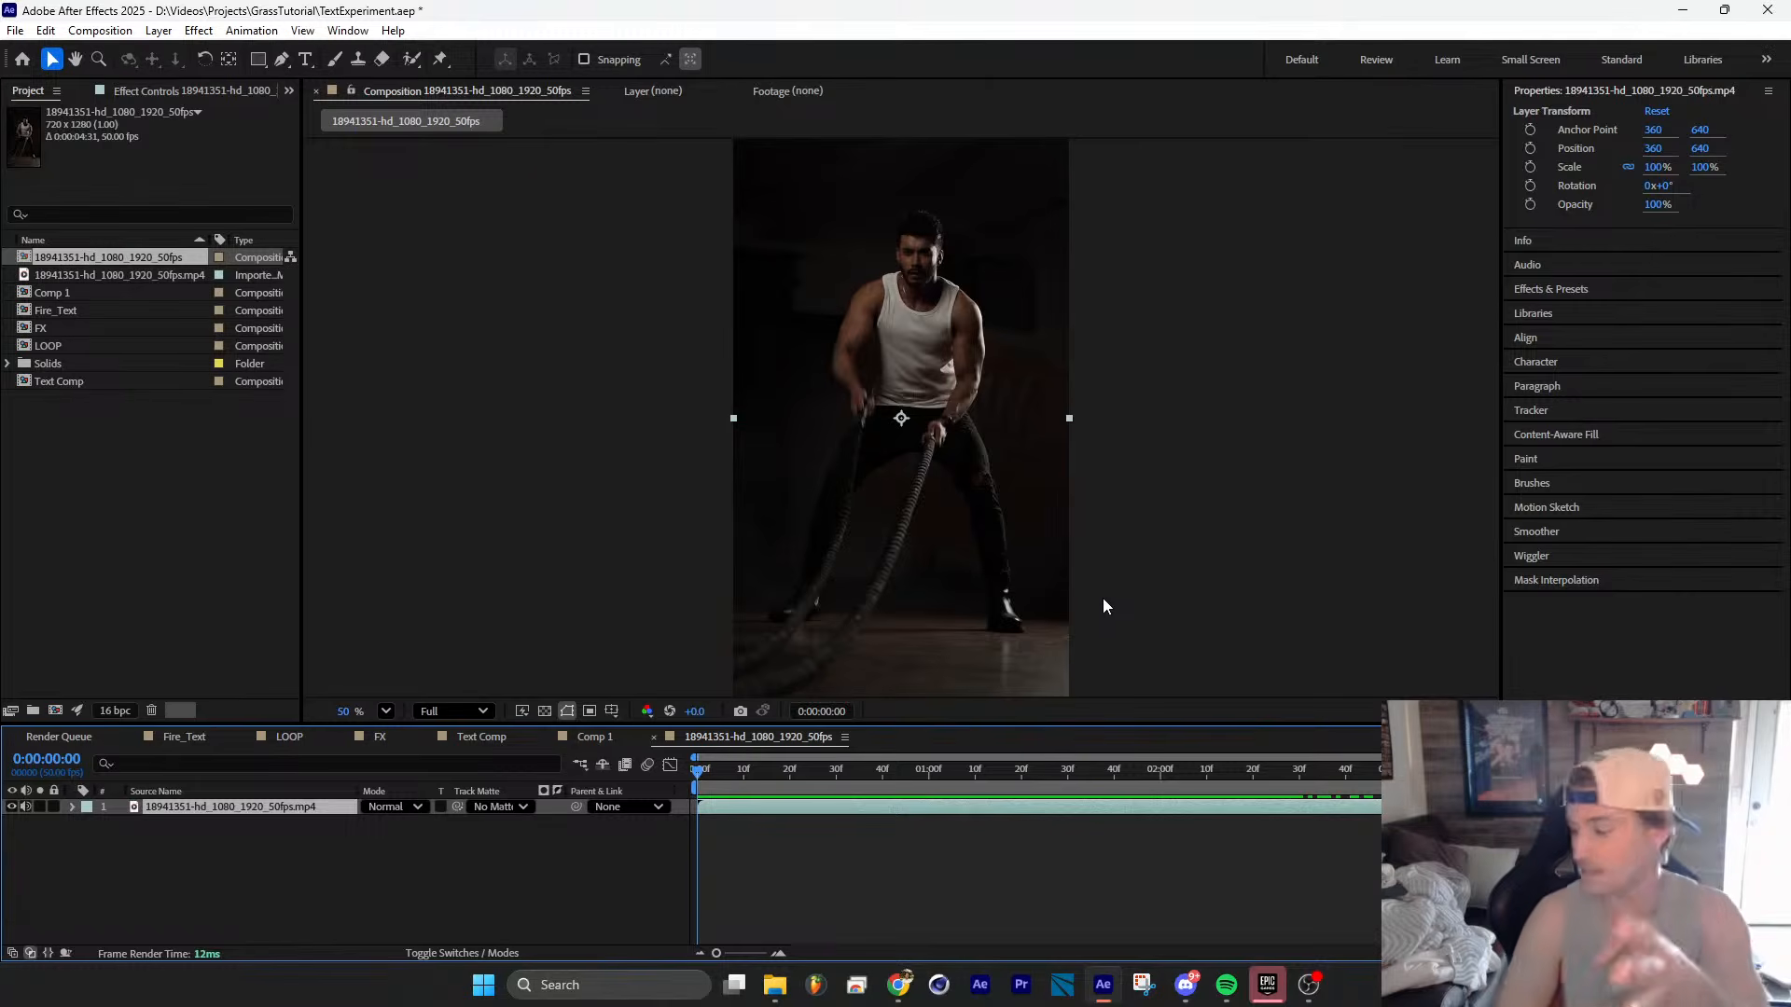
{"action": "left_click", "coordinate": [256, 821]}
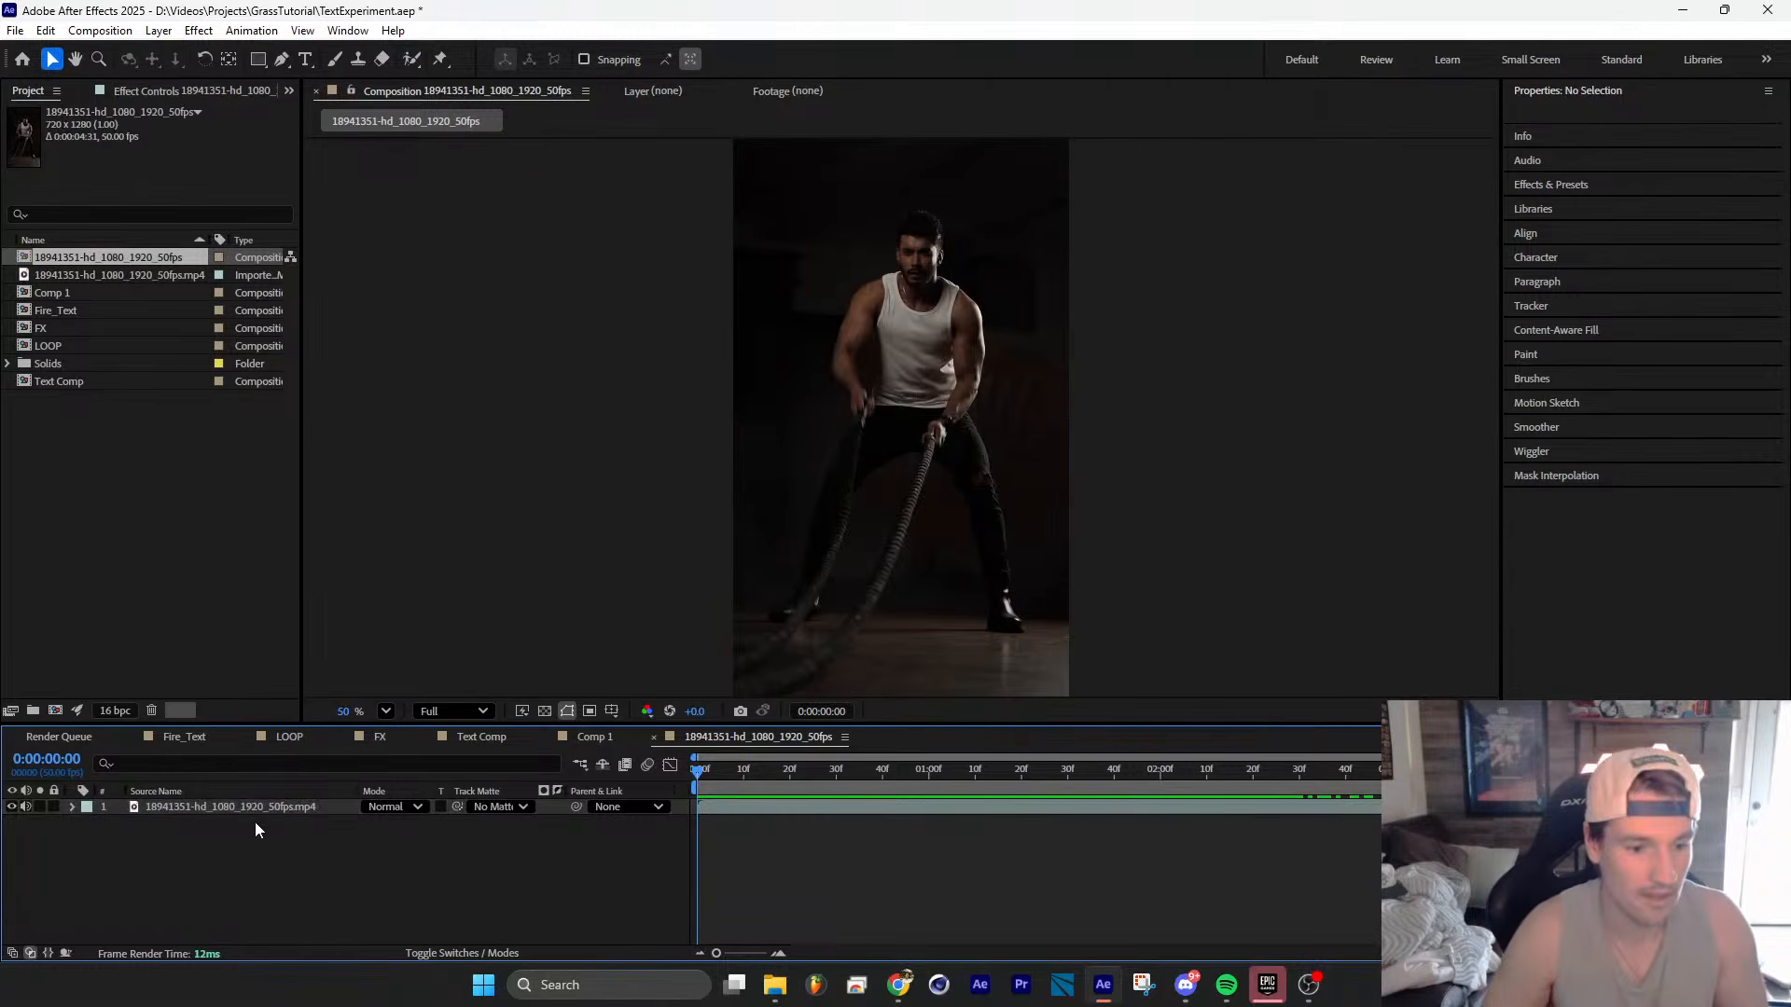
{"action": "left_click", "coordinate": [261, 807]}
{"action": "key", "text": "ctrl+d"}
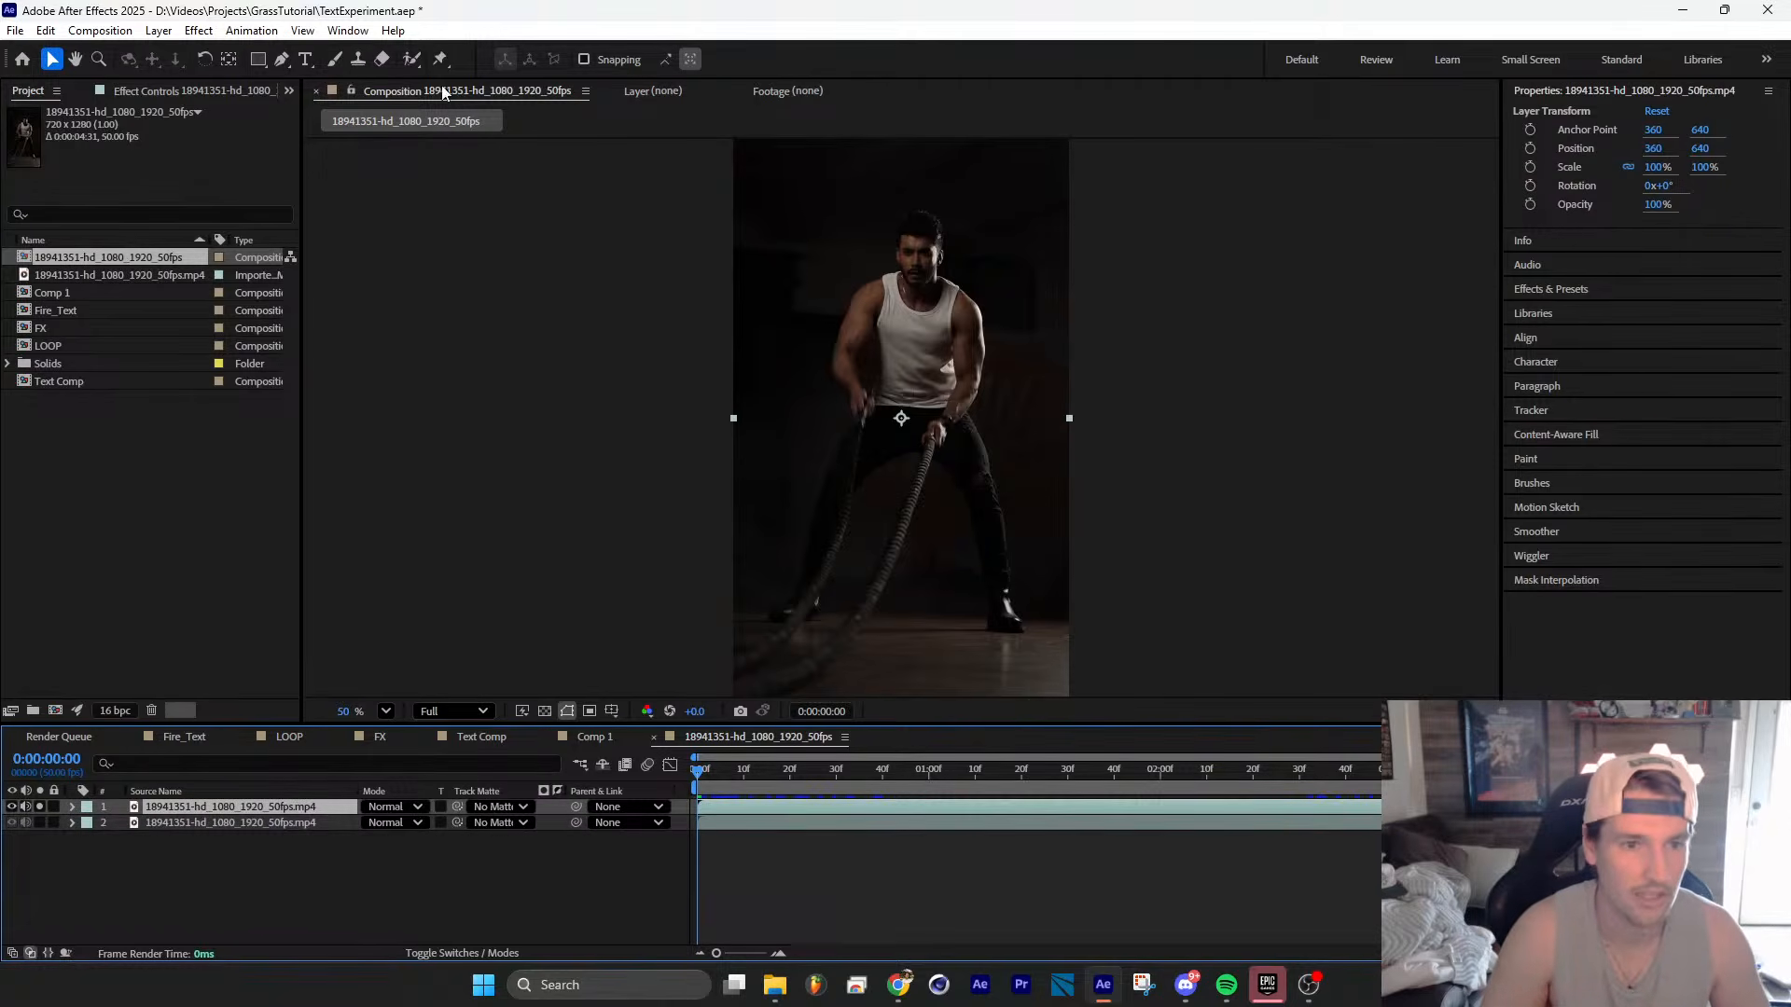
Step: Open the upper footage layer with the Roto Brush and paint foreground strokes over the man's head, arms, torso and legs
{"action": "left_click", "coordinate": [412, 59]}
{"action": "double_click", "coordinate": [252, 809]}
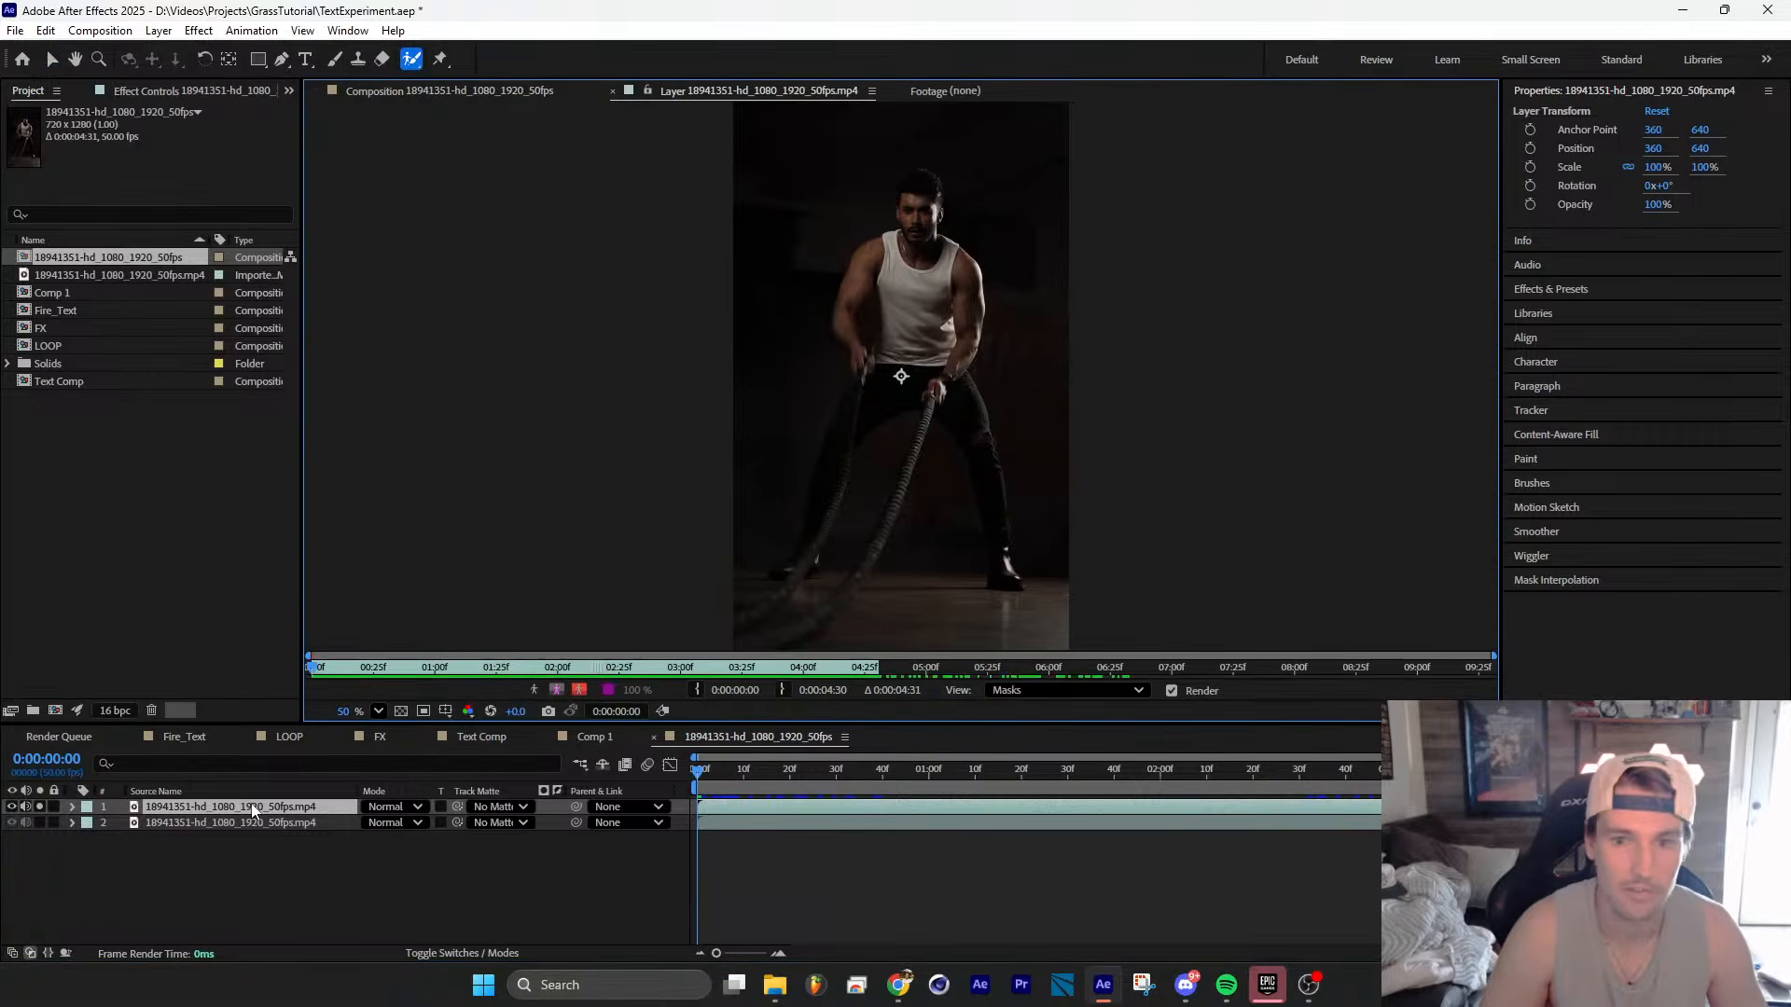
{"action": "left_click_drag", "start_coordinate": [921, 191], "coordinate": [863, 266]}
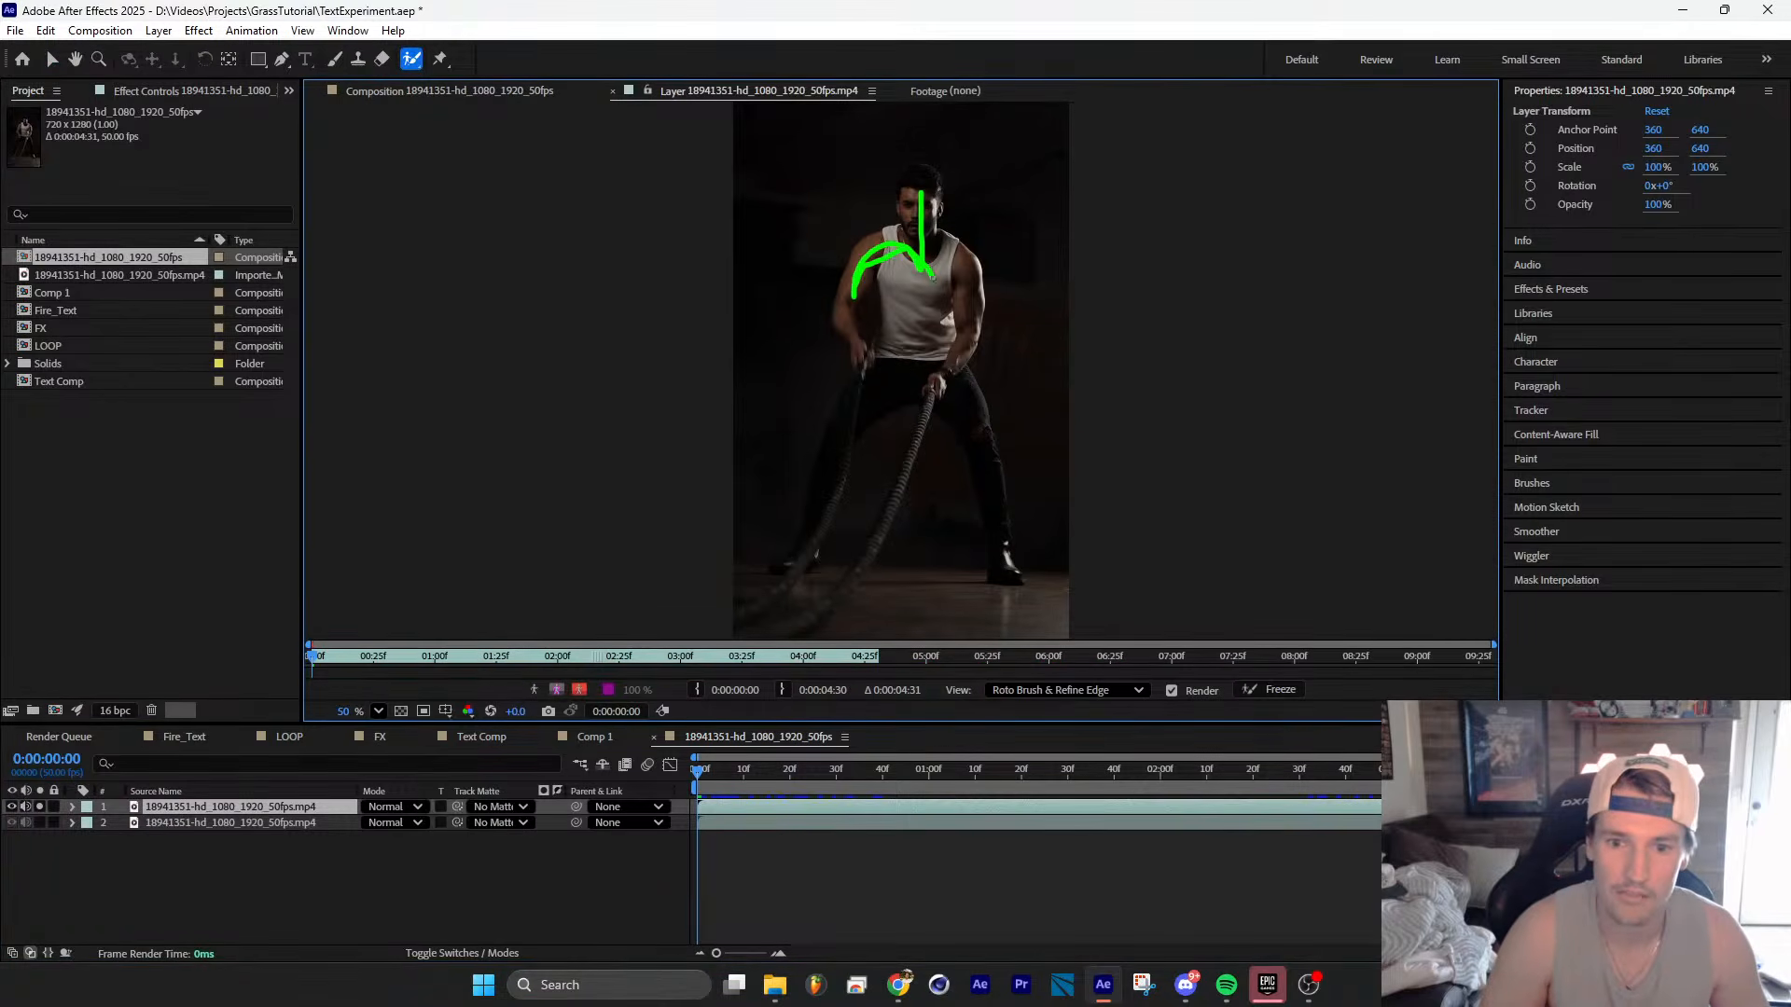
{"action": "mouse_move", "coordinate": [817, 471]}
{"action": "left_mouse_down"}
{"action": "mouse_move", "coordinate": [975, 406]}
{"action": "mouse_move", "coordinate": [1005, 560]}
{"action": "mouse_move", "coordinate": [1000, 517]}
{"action": "left_mouse_up"}
Step: Refine the Roto Brush selection by subtracting the background around the legs and arm gap and adding the missing foot and hair
{"action": "left_click_drag", "start_coordinate": [814, 306], "coordinate": [787, 498], "text": "alt"}
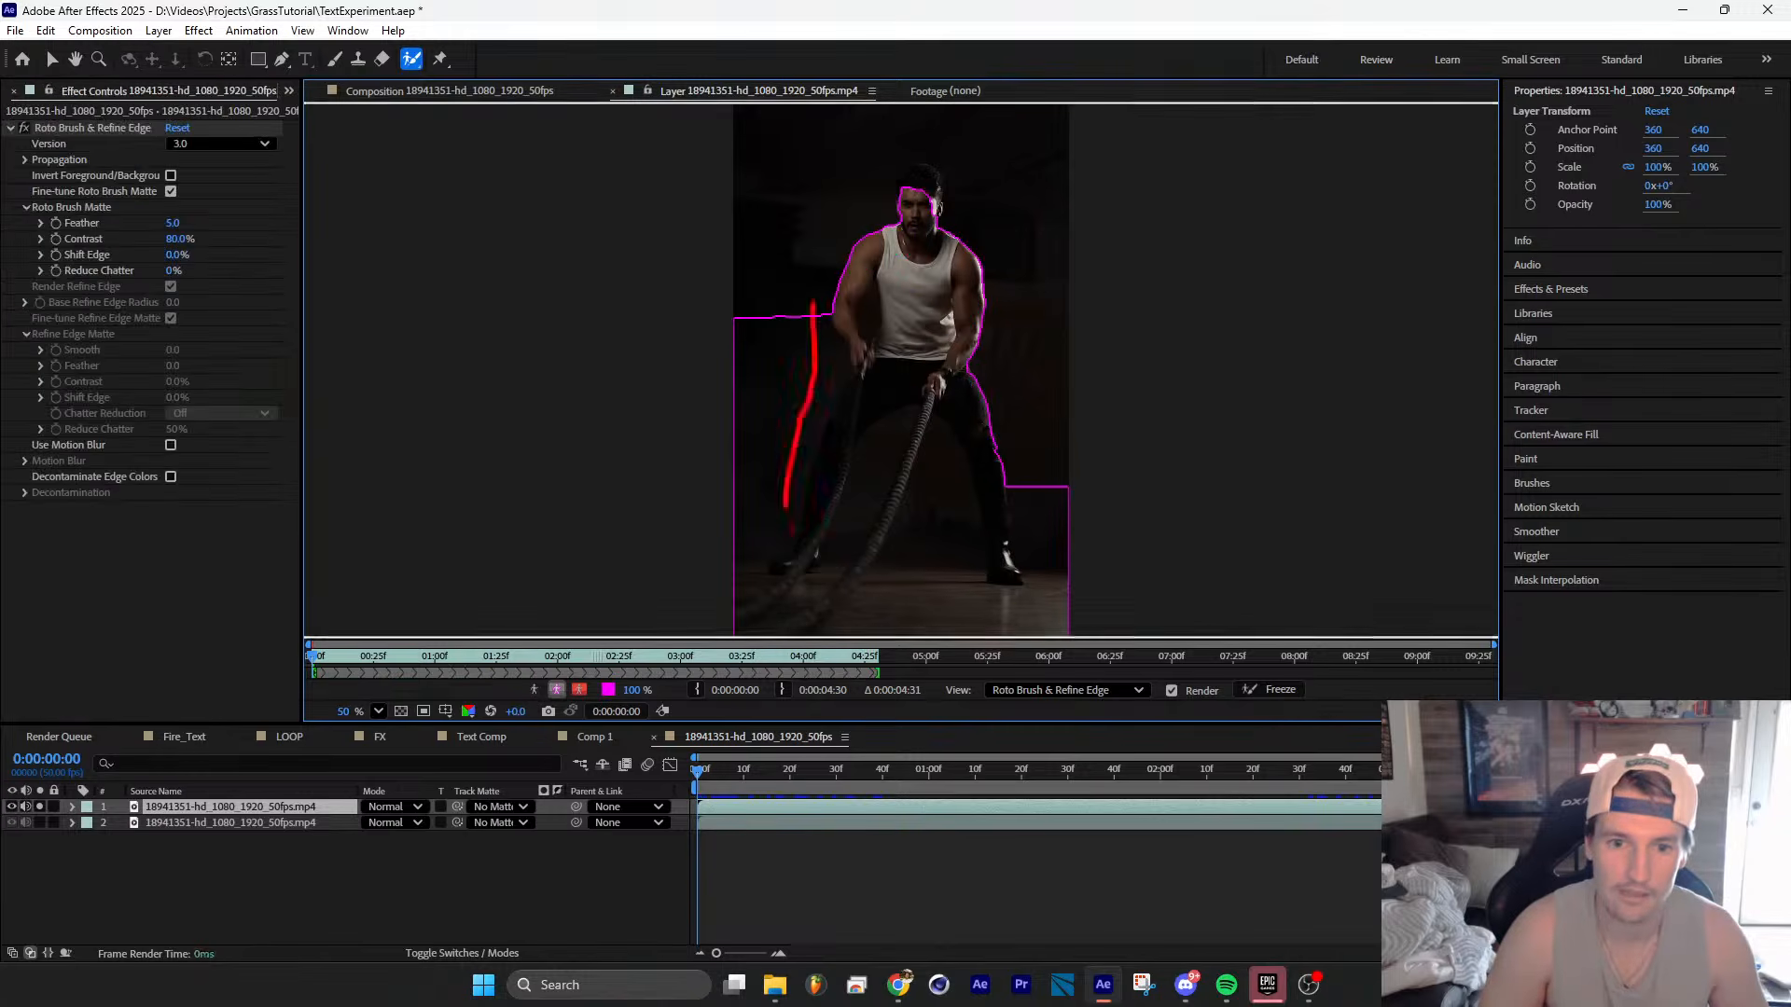
{"action": "left_click_drag", "start_coordinate": [897, 432], "coordinate": [882, 474], "text": "alt"}
{"action": "left_click_drag", "start_coordinate": [957, 528], "coordinate": [1005, 578], "text": "alt"}
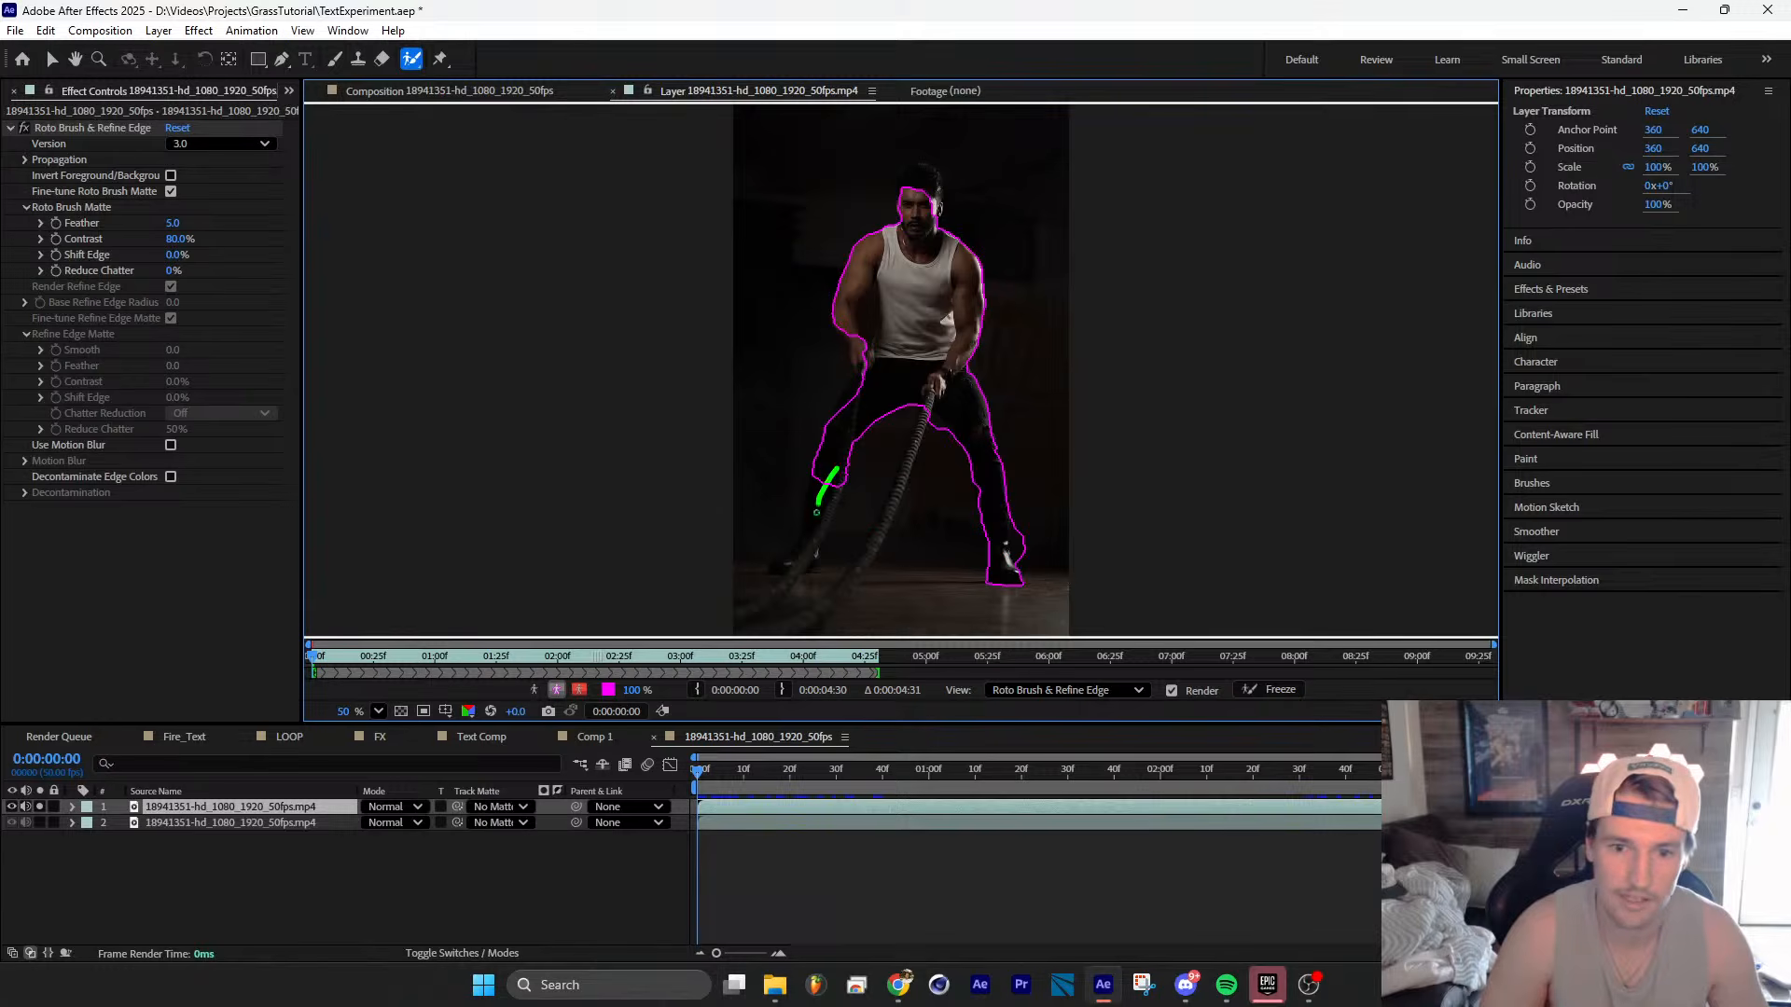
{"action": "left_click_drag", "start_coordinate": [789, 564], "coordinate": [790, 566]}
{"action": "mouse_move", "coordinate": [875, 305]}
{"action": "left_mouse_down", "text": "alt"}
{"action": "mouse_move", "coordinate": [873, 336]}
{"action": "mouse_move", "coordinate": [847, 328]}
{"action": "left_mouse_up", "text": "alt"}
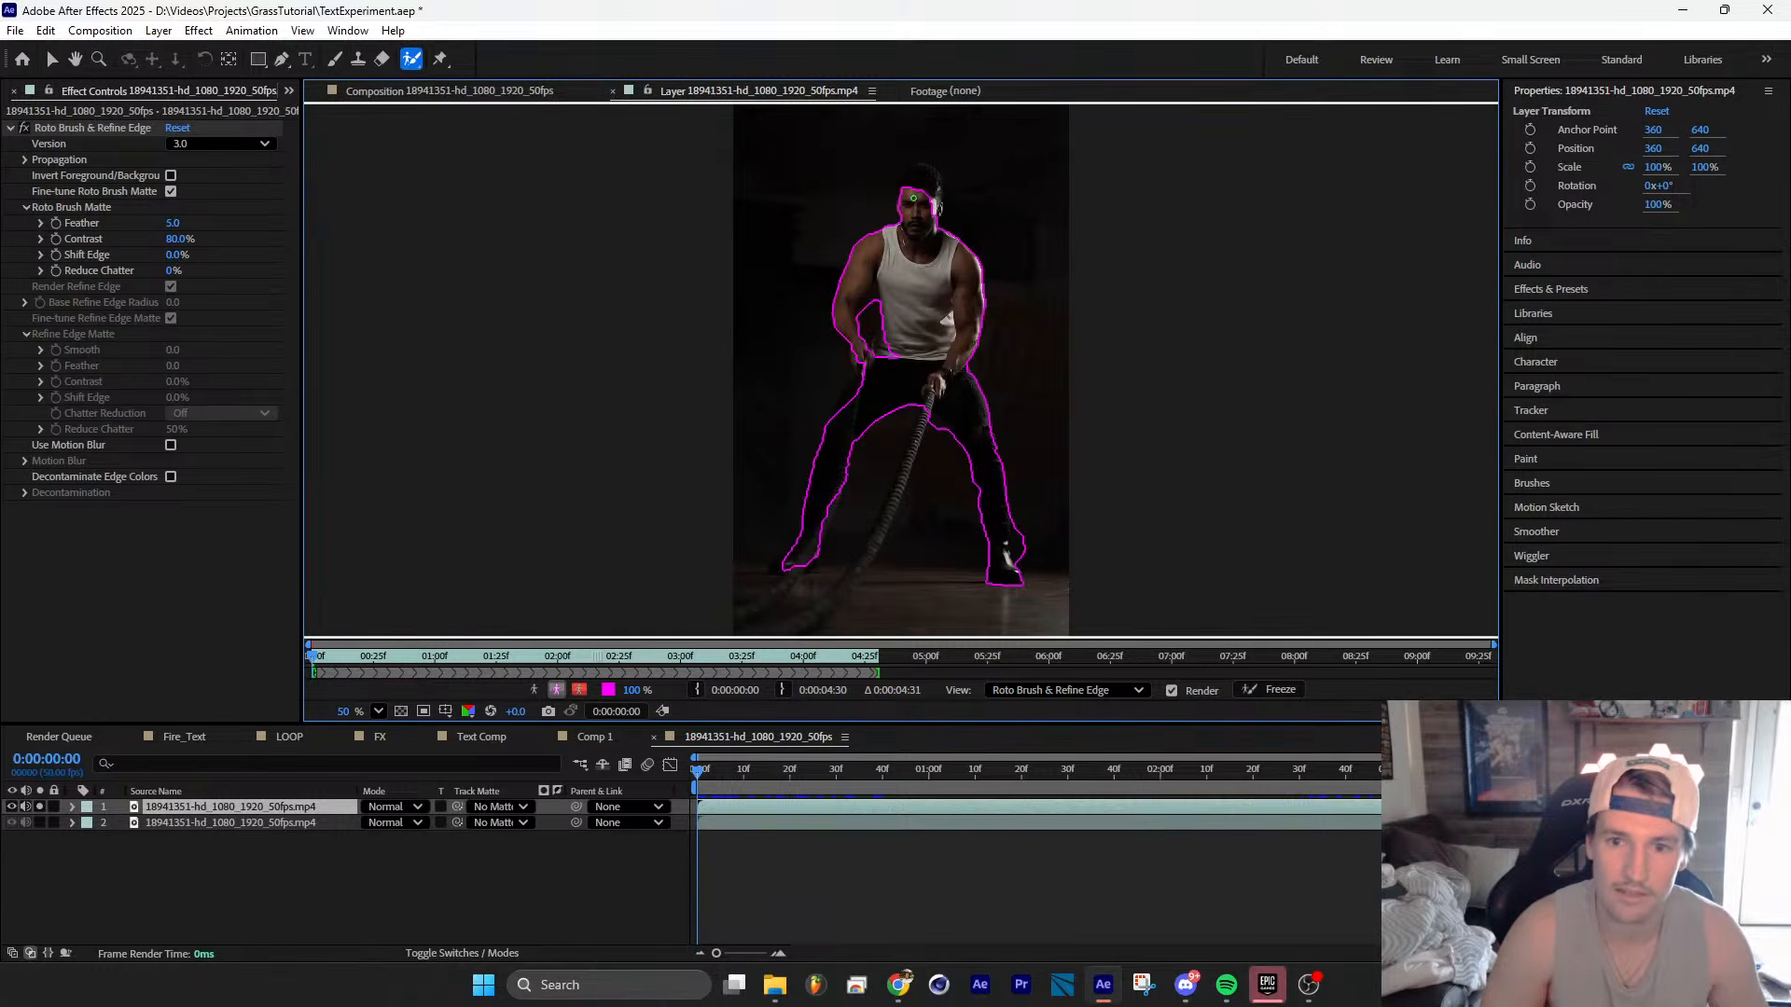
{"action": "left_click_drag", "start_coordinate": [933, 191], "coordinate": [902, 180]}
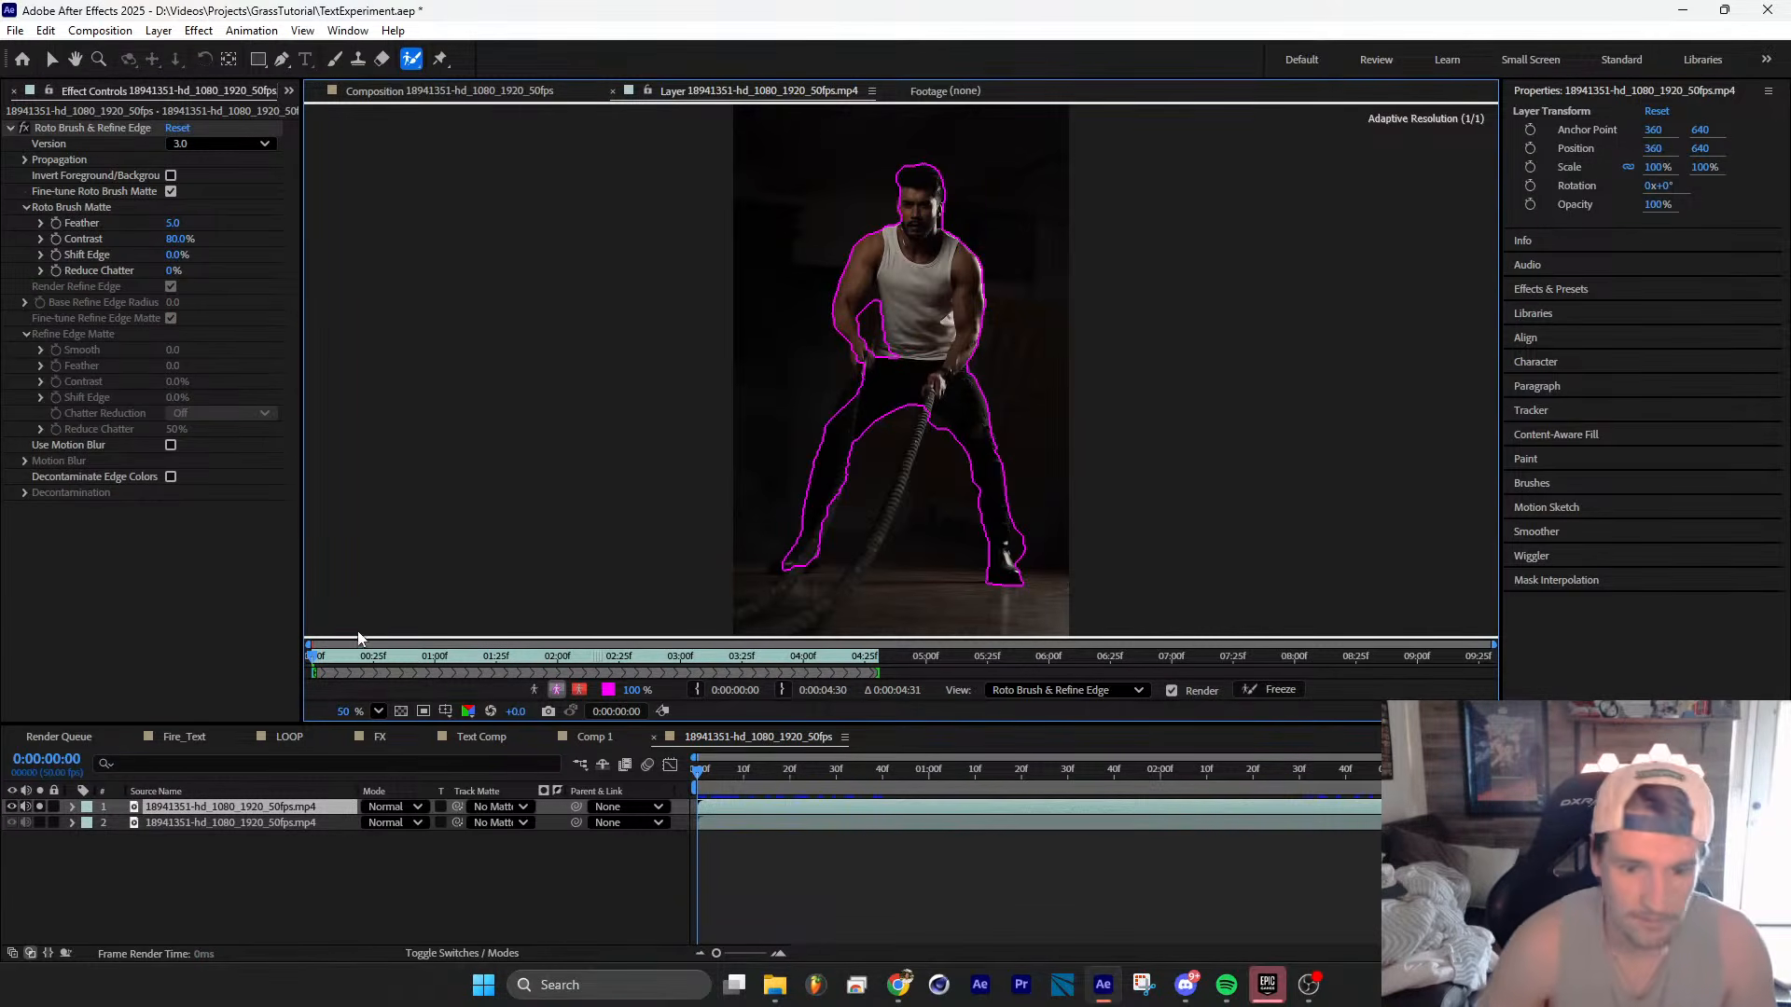
Step: Propagate the Roto Brush matte through the clip and freeze it, checking the Runway video generation in Chrome meanwhile
{"action": "key", "text": "space"}
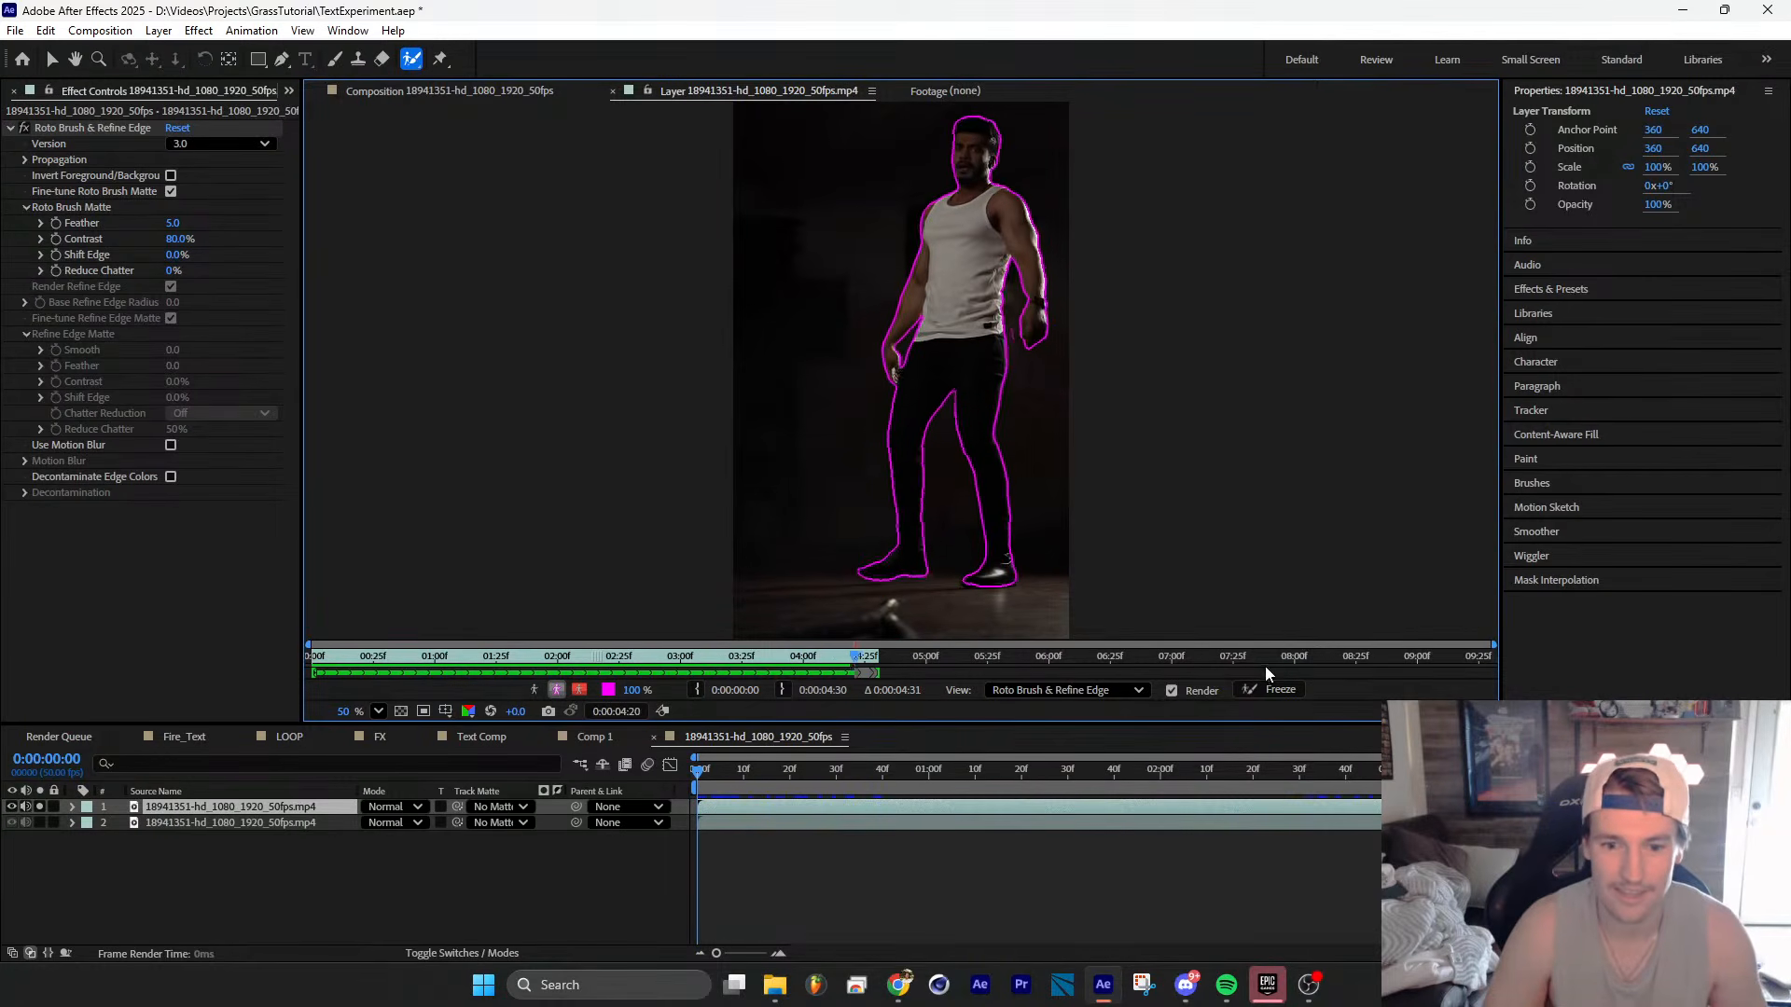
{"action": "left_click", "coordinate": [1283, 691]}
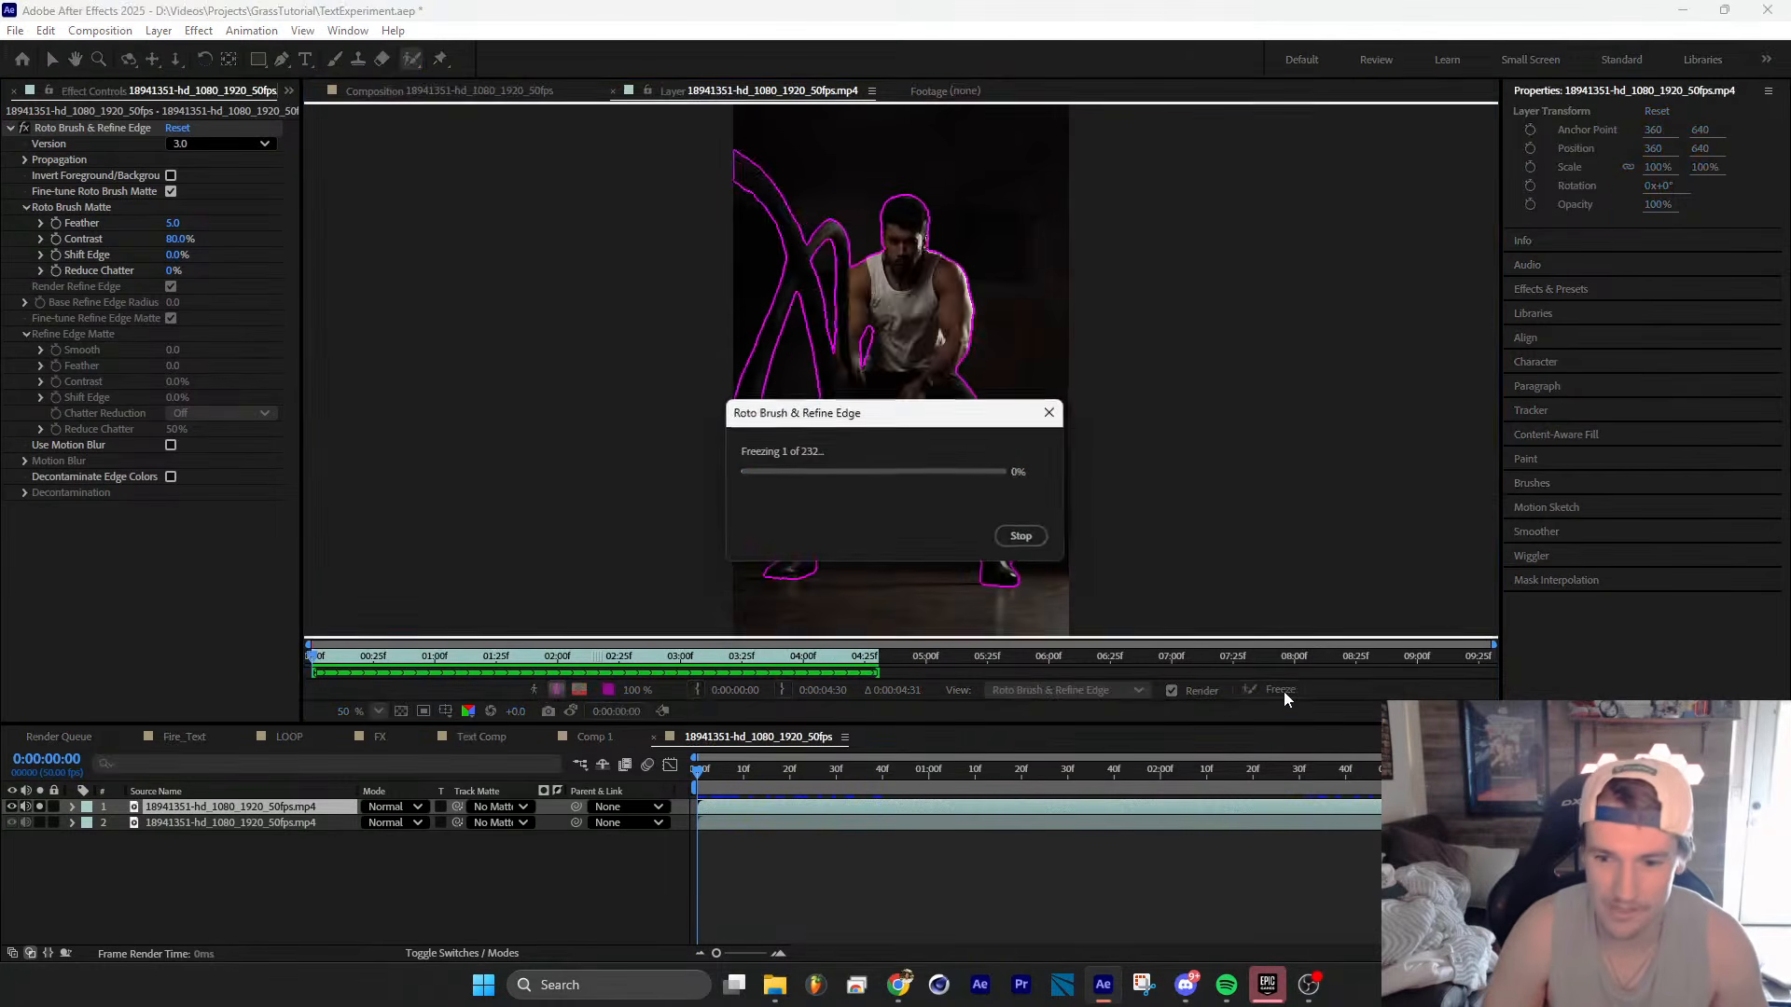
{"action": "mouse_move", "coordinate": [909, 989]}
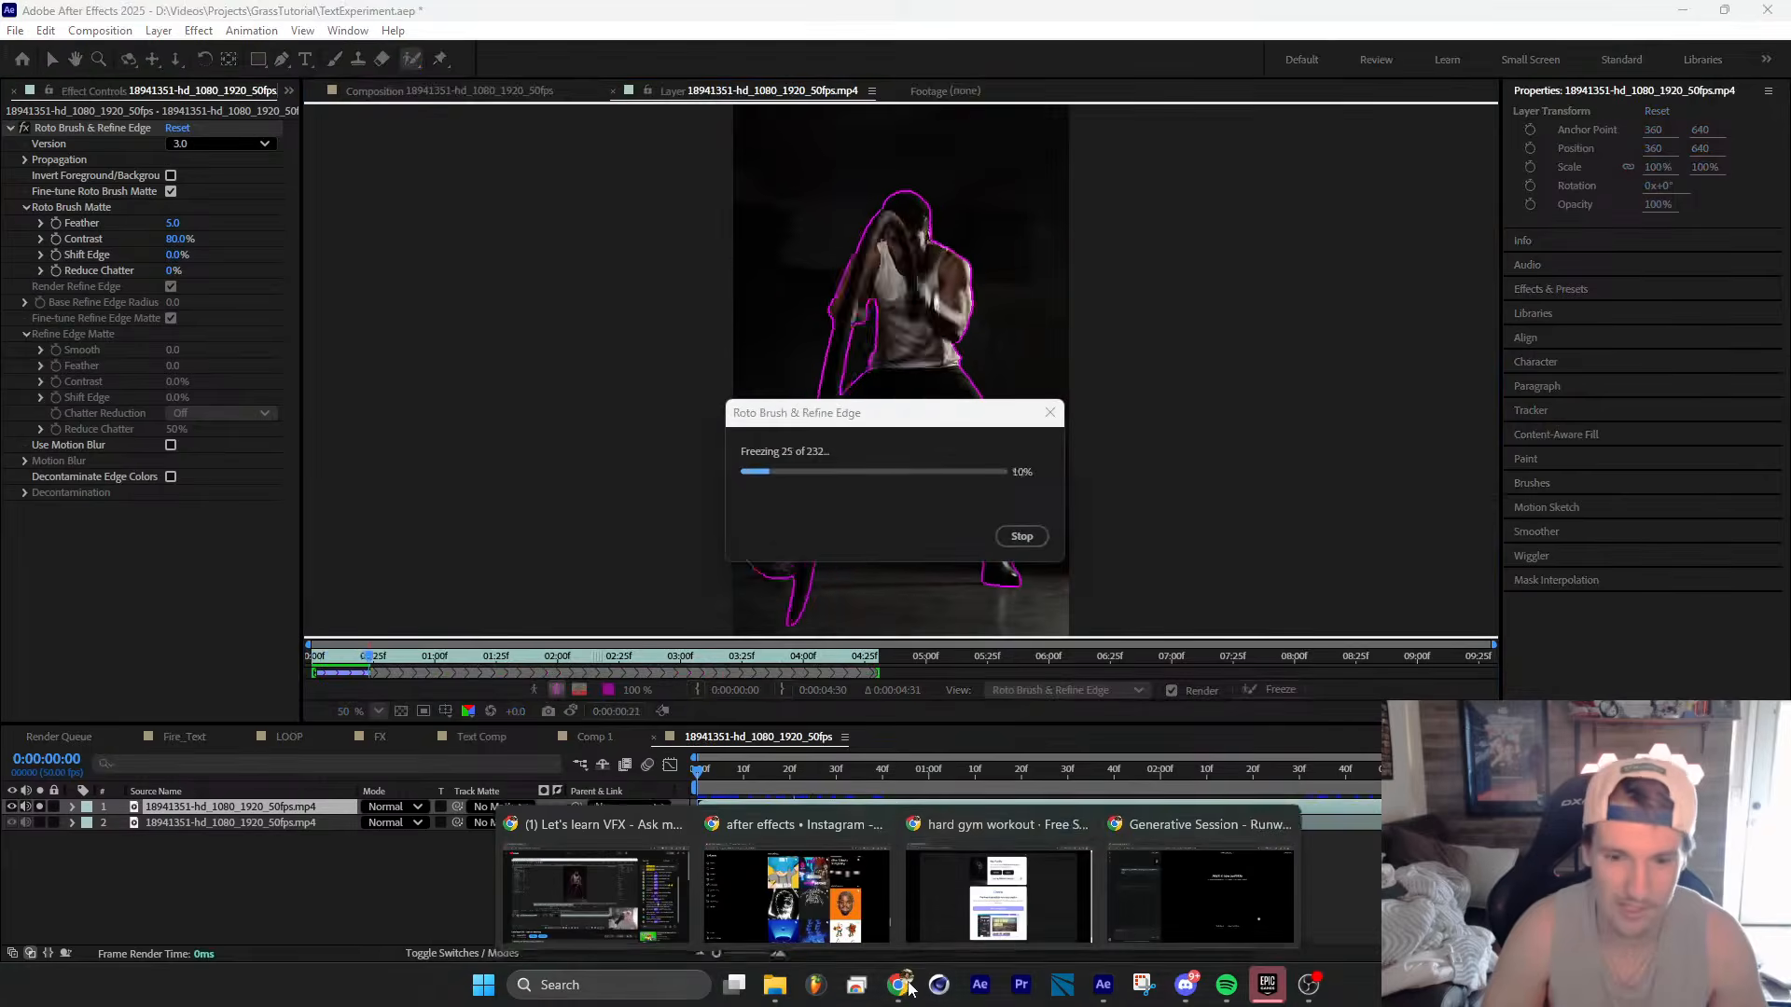
{"action": "left_click", "coordinate": [1203, 913]}
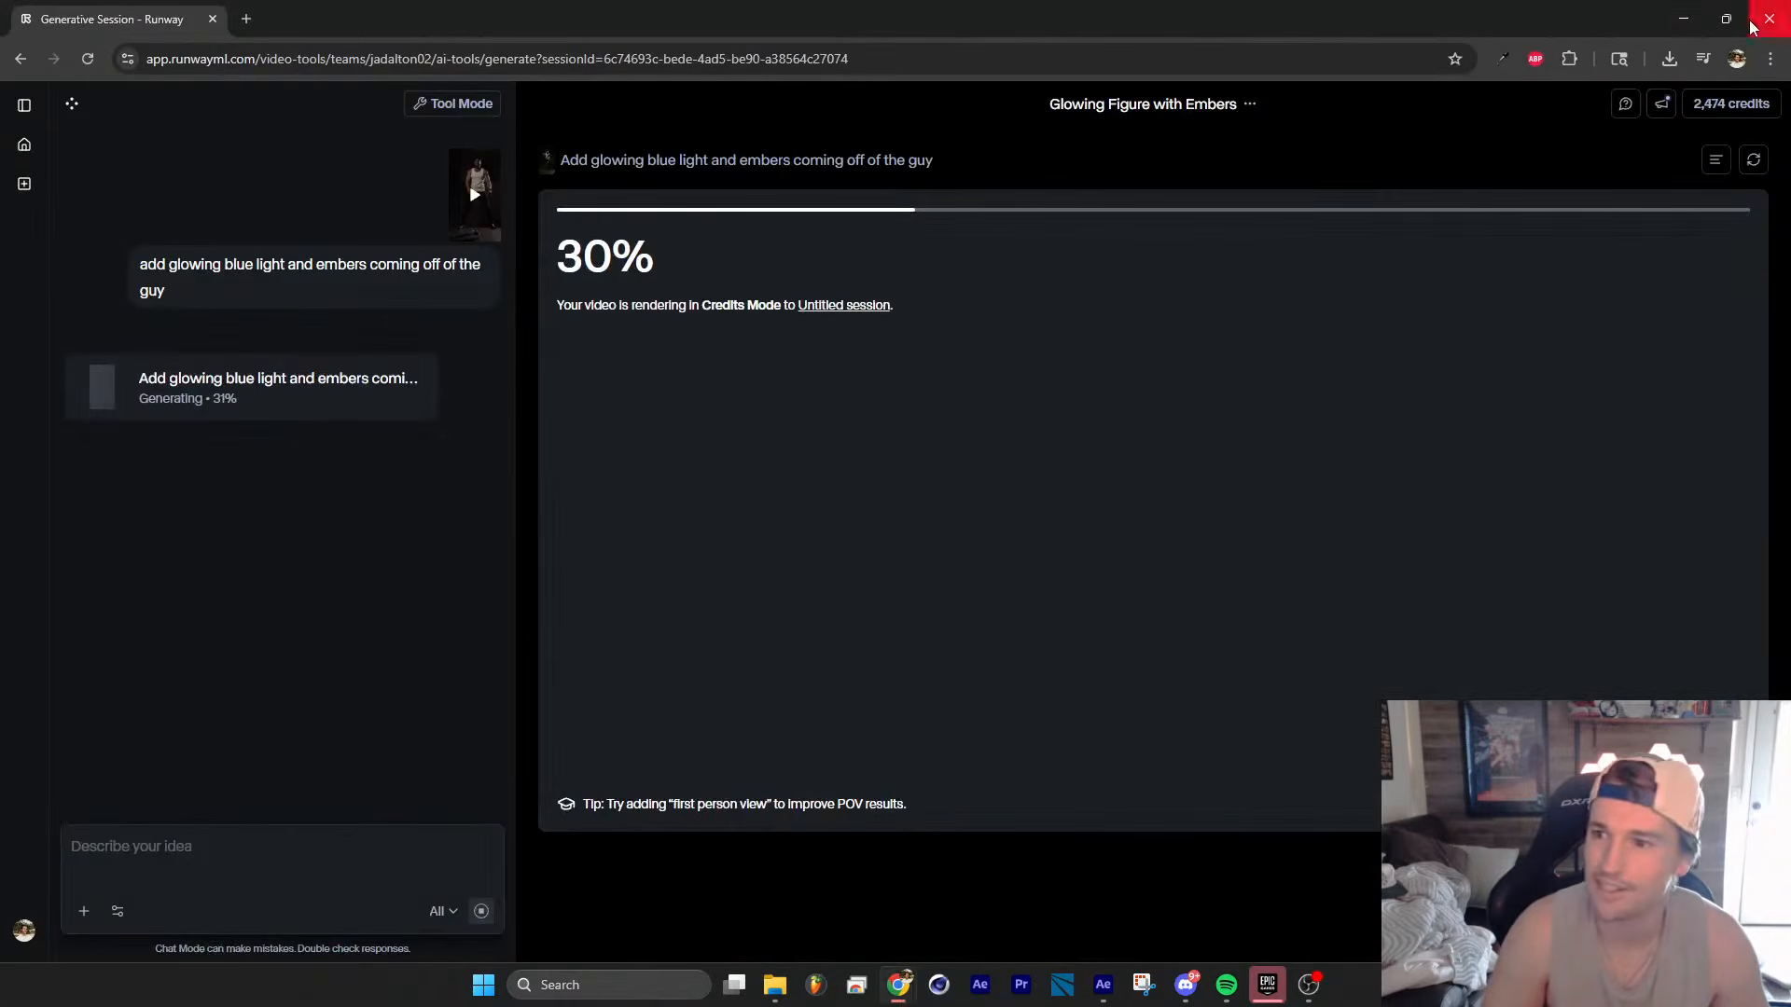
{"action": "left_click", "coordinate": [1684, 20]}
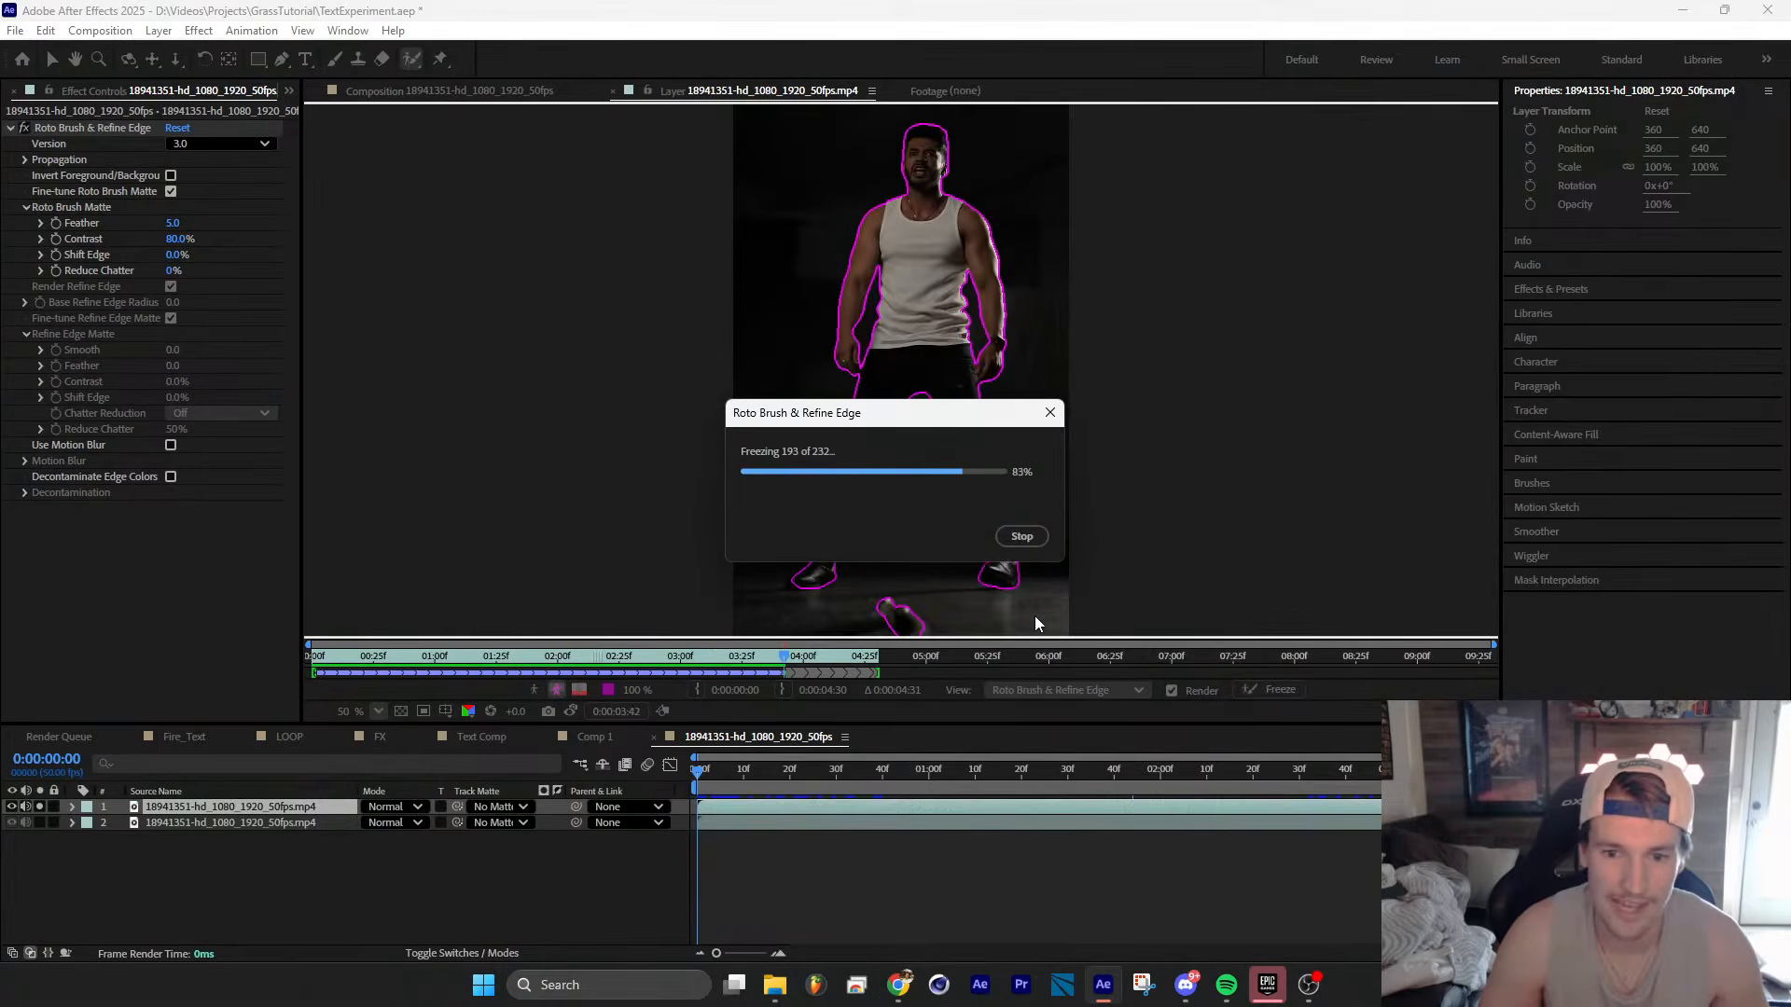
Step: Pre-compose the rotoscoped layer in the main composition as GUY, moving all attributes into the new composition
{"action": "left_click", "coordinate": [468, 90]}
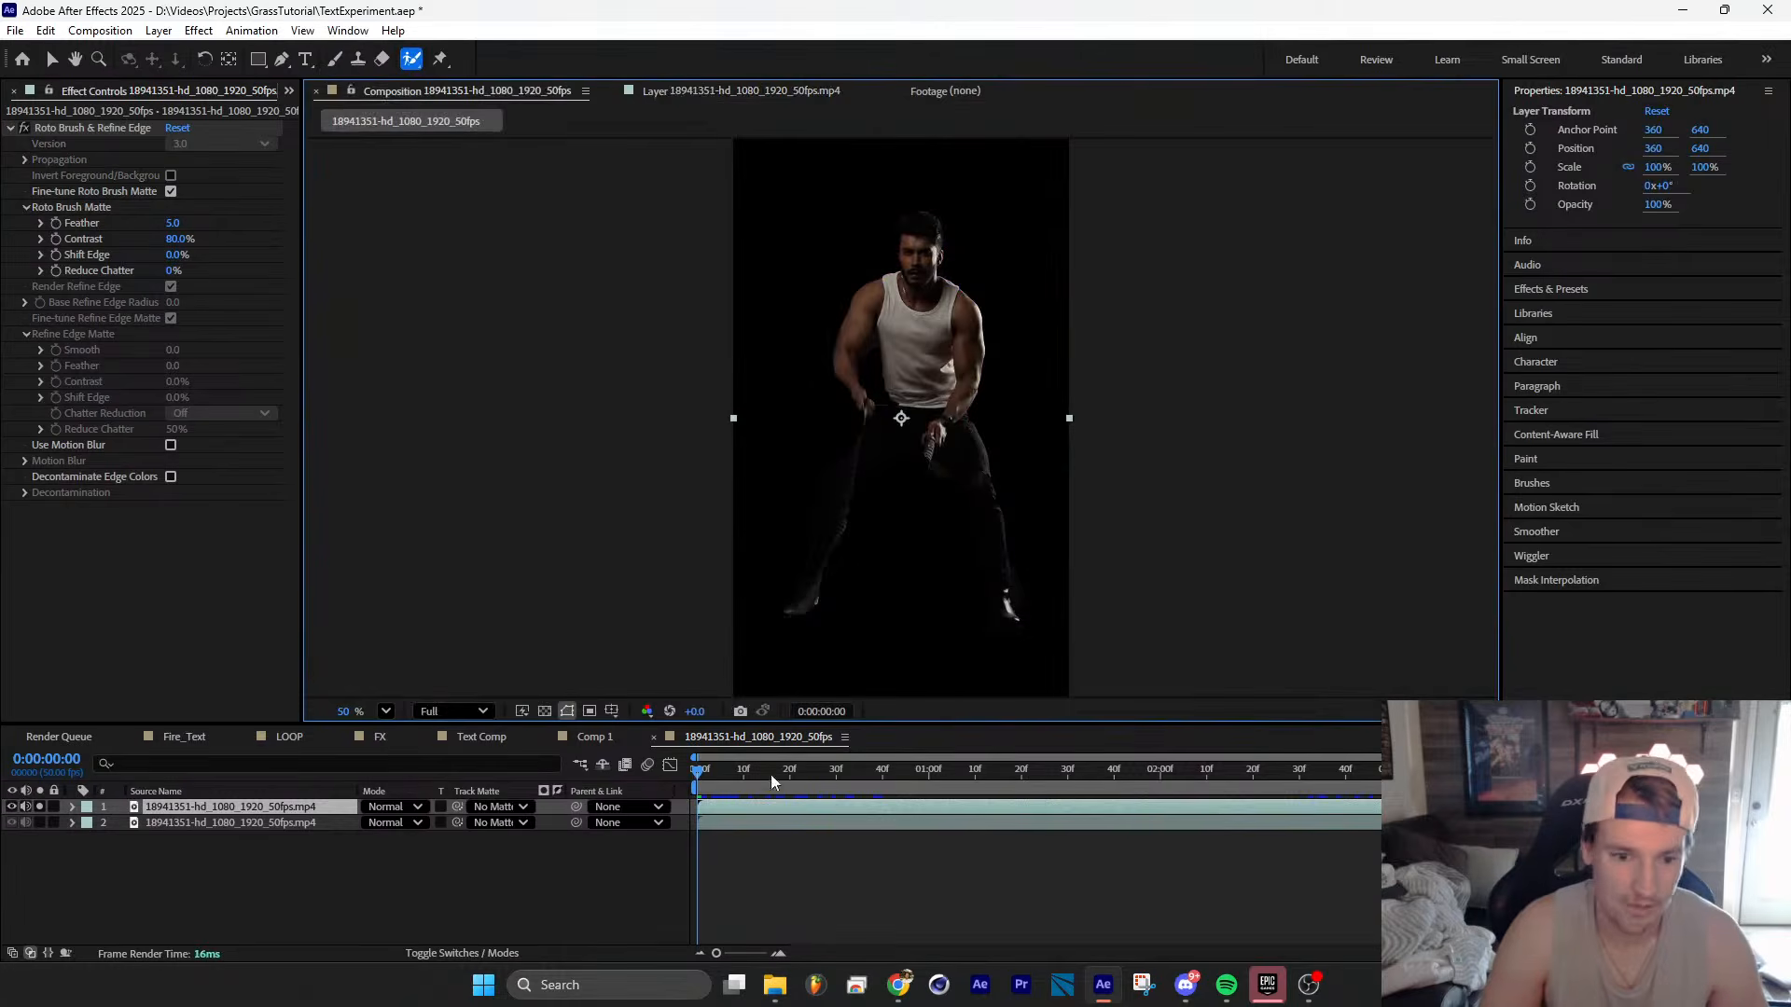
{"action": "left_click", "coordinate": [177, 825]}
{"action": "left_click", "coordinate": [198, 808]}
{"action": "key", "text": "ctrl+shift+c"}
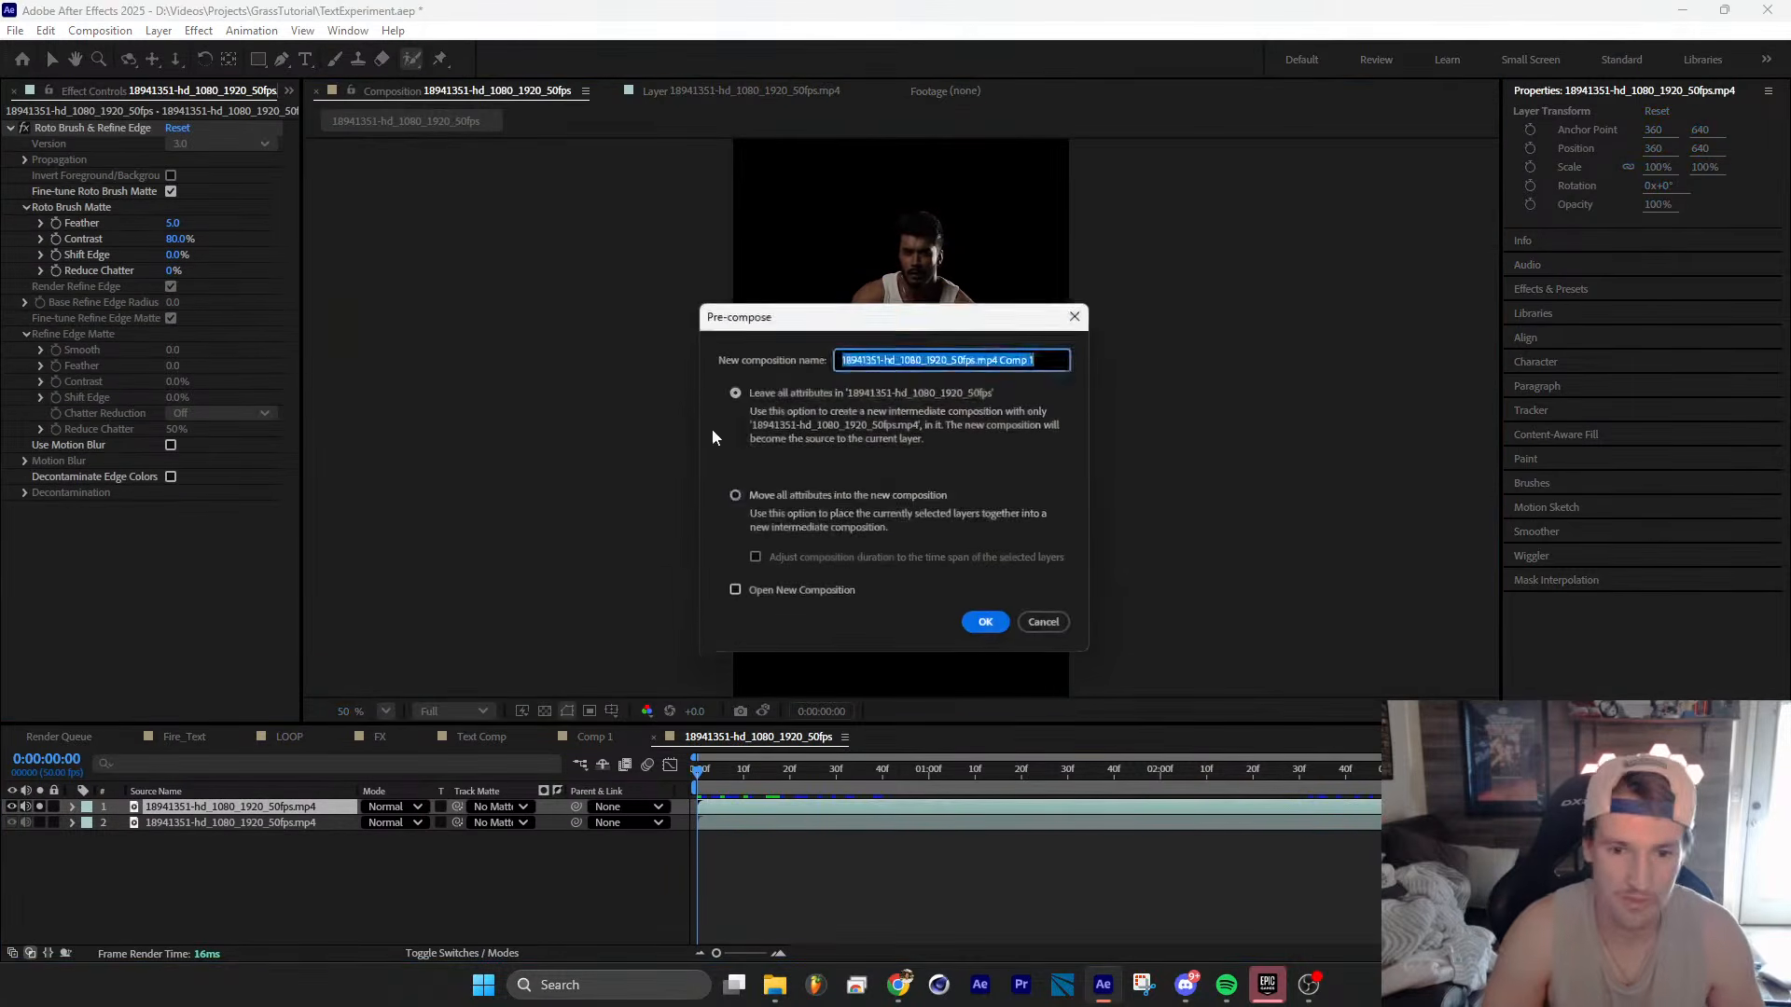
{"action": "left_click", "coordinate": [732, 496]}
{"action": "left_click_drag", "start_coordinate": [1060, 359], "coordinate": [740, 384]}
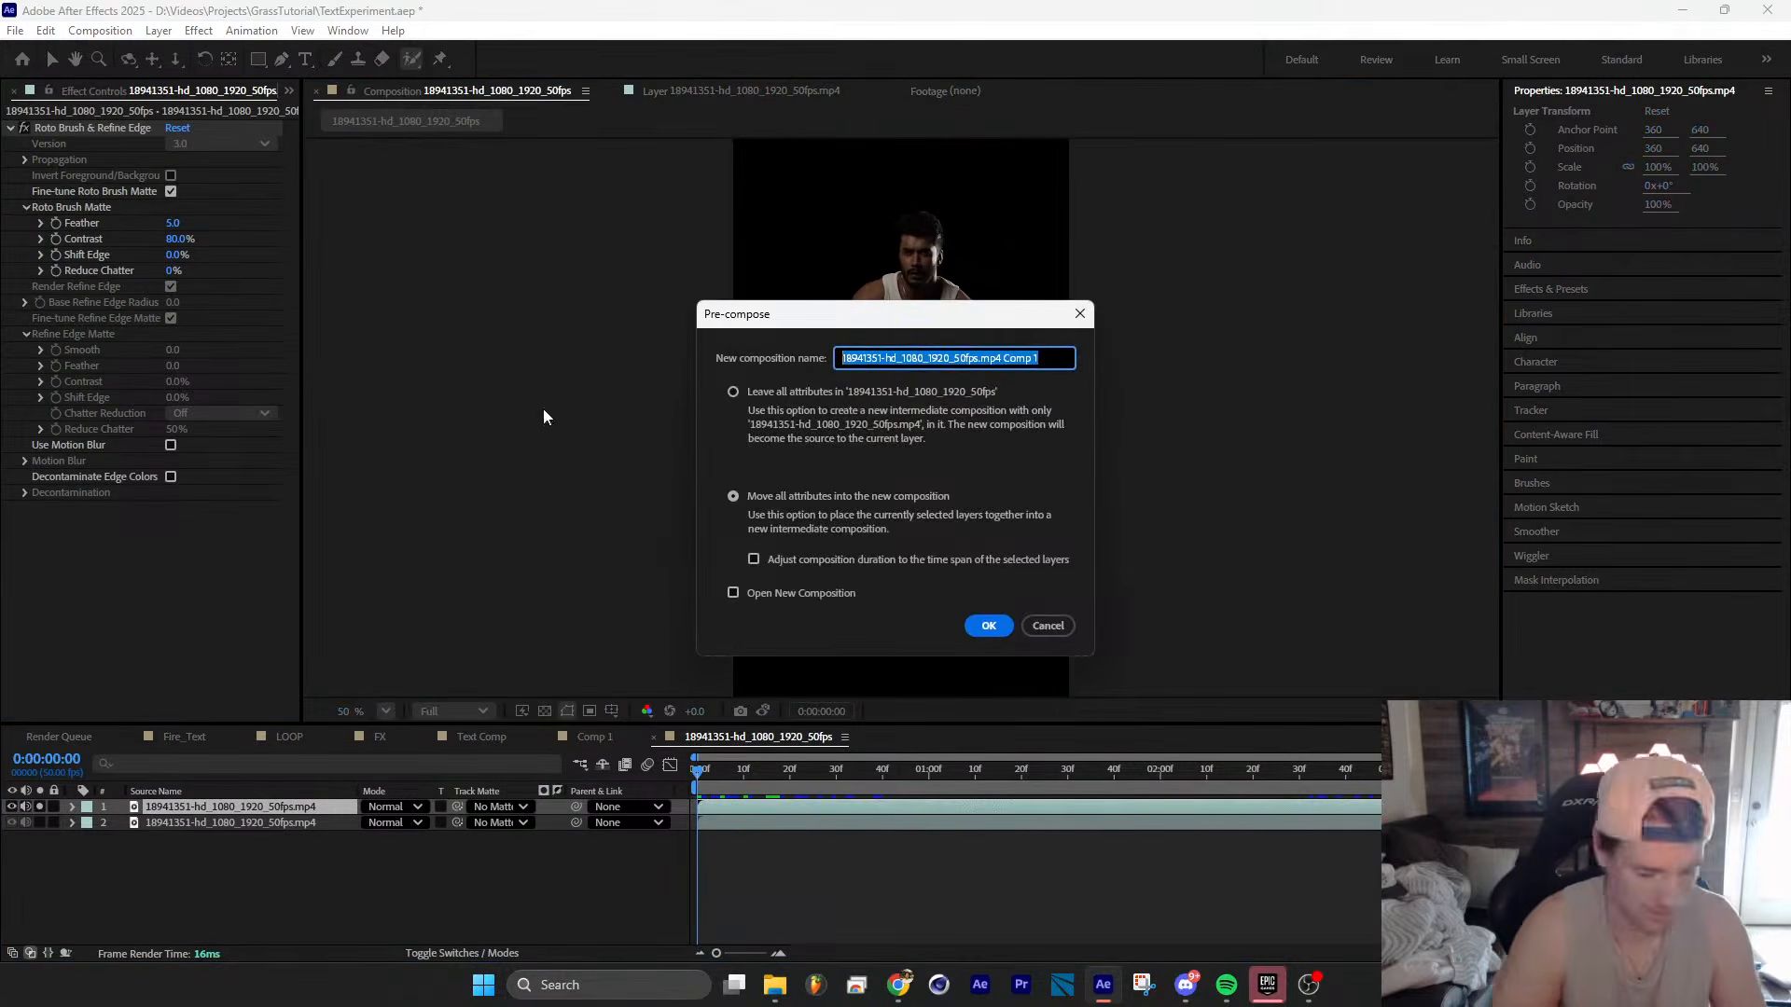
{"action": "type", "text": "GUY"}
{"action": "key", "text": "Return"}
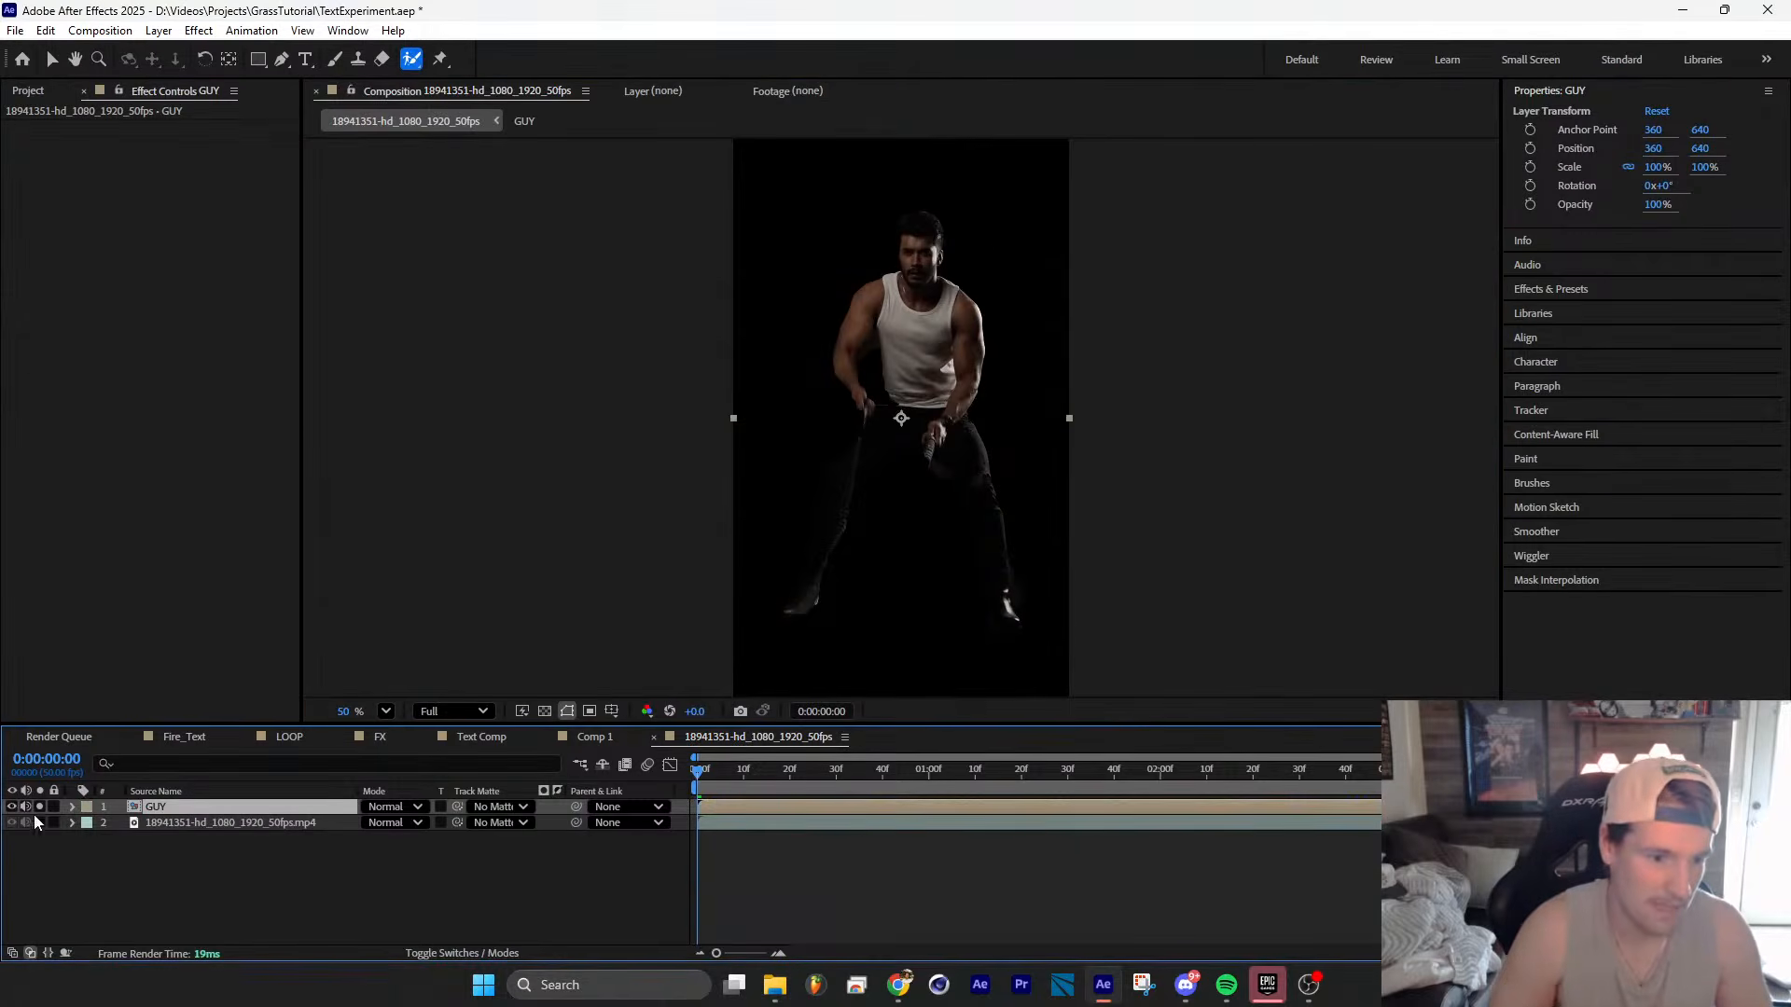
Step: Apply Tint to the GUY layer with white mapped to 000000, and inspect the silhouette over the transparency grid
{"action": "key", "text": "ctrl+space"}
{"action": "type", "text": "t"}
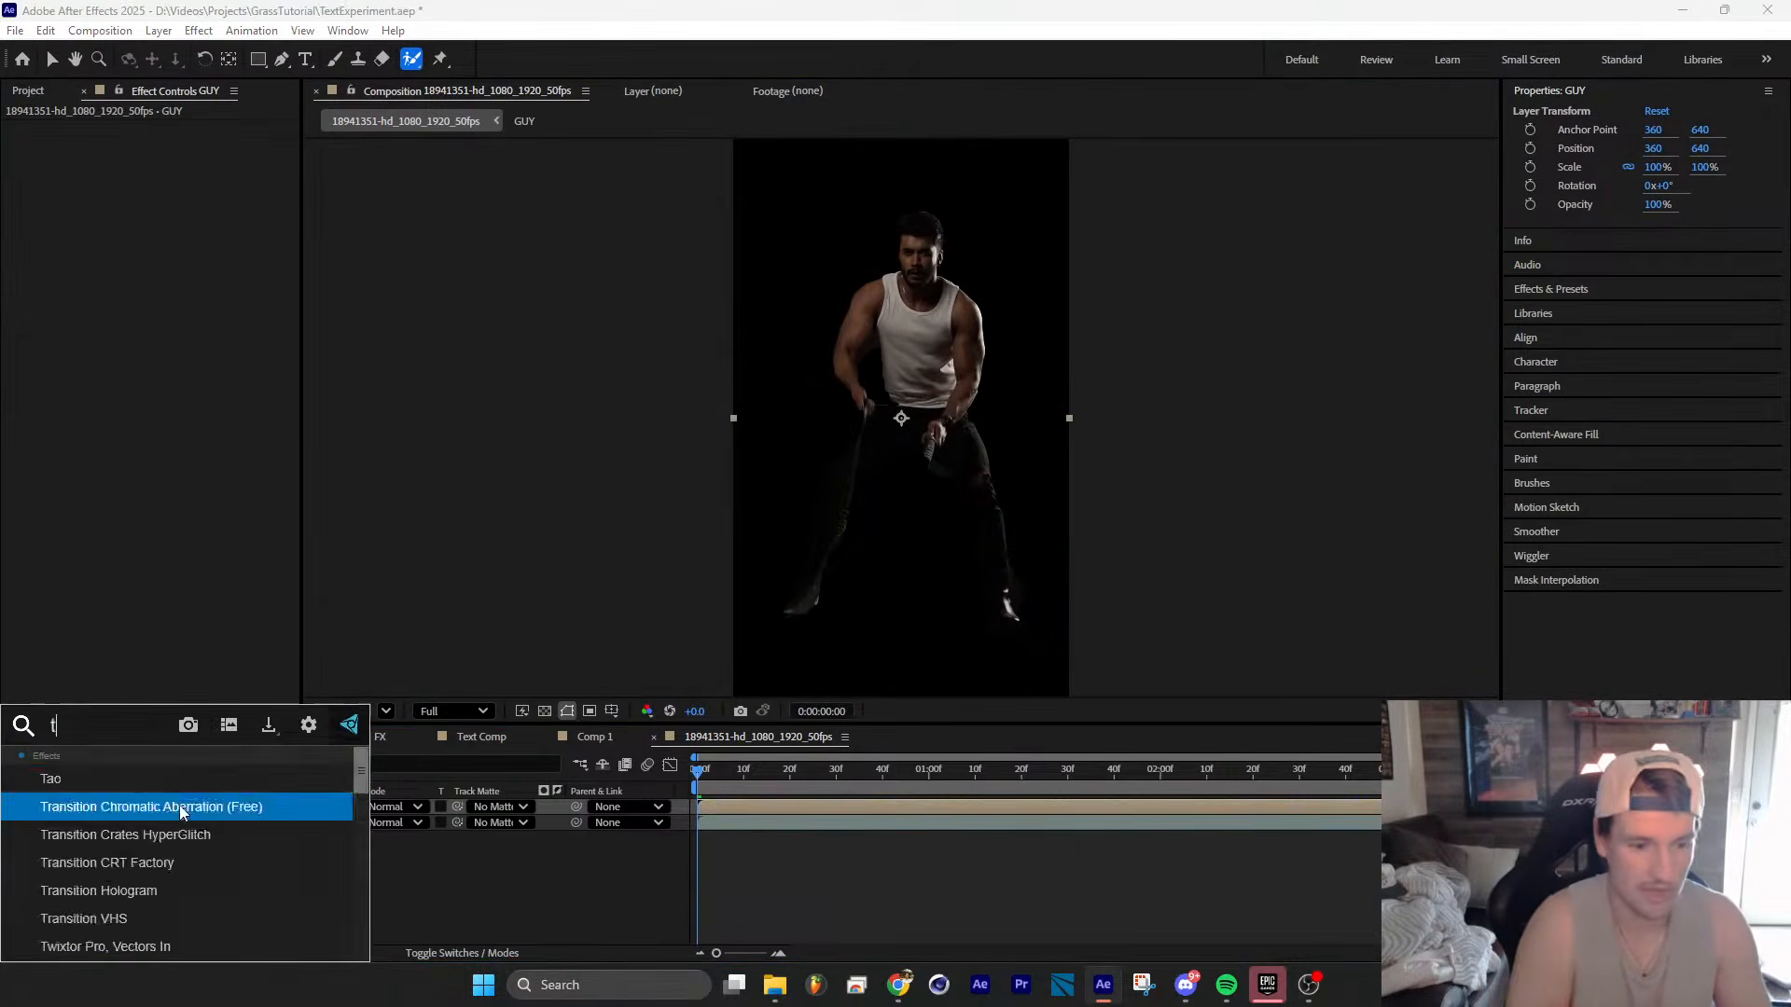
{"action": "type", "text": "int"}
{"action": "key", "text": "Up"}
{"action": "key", "text": "Return"}
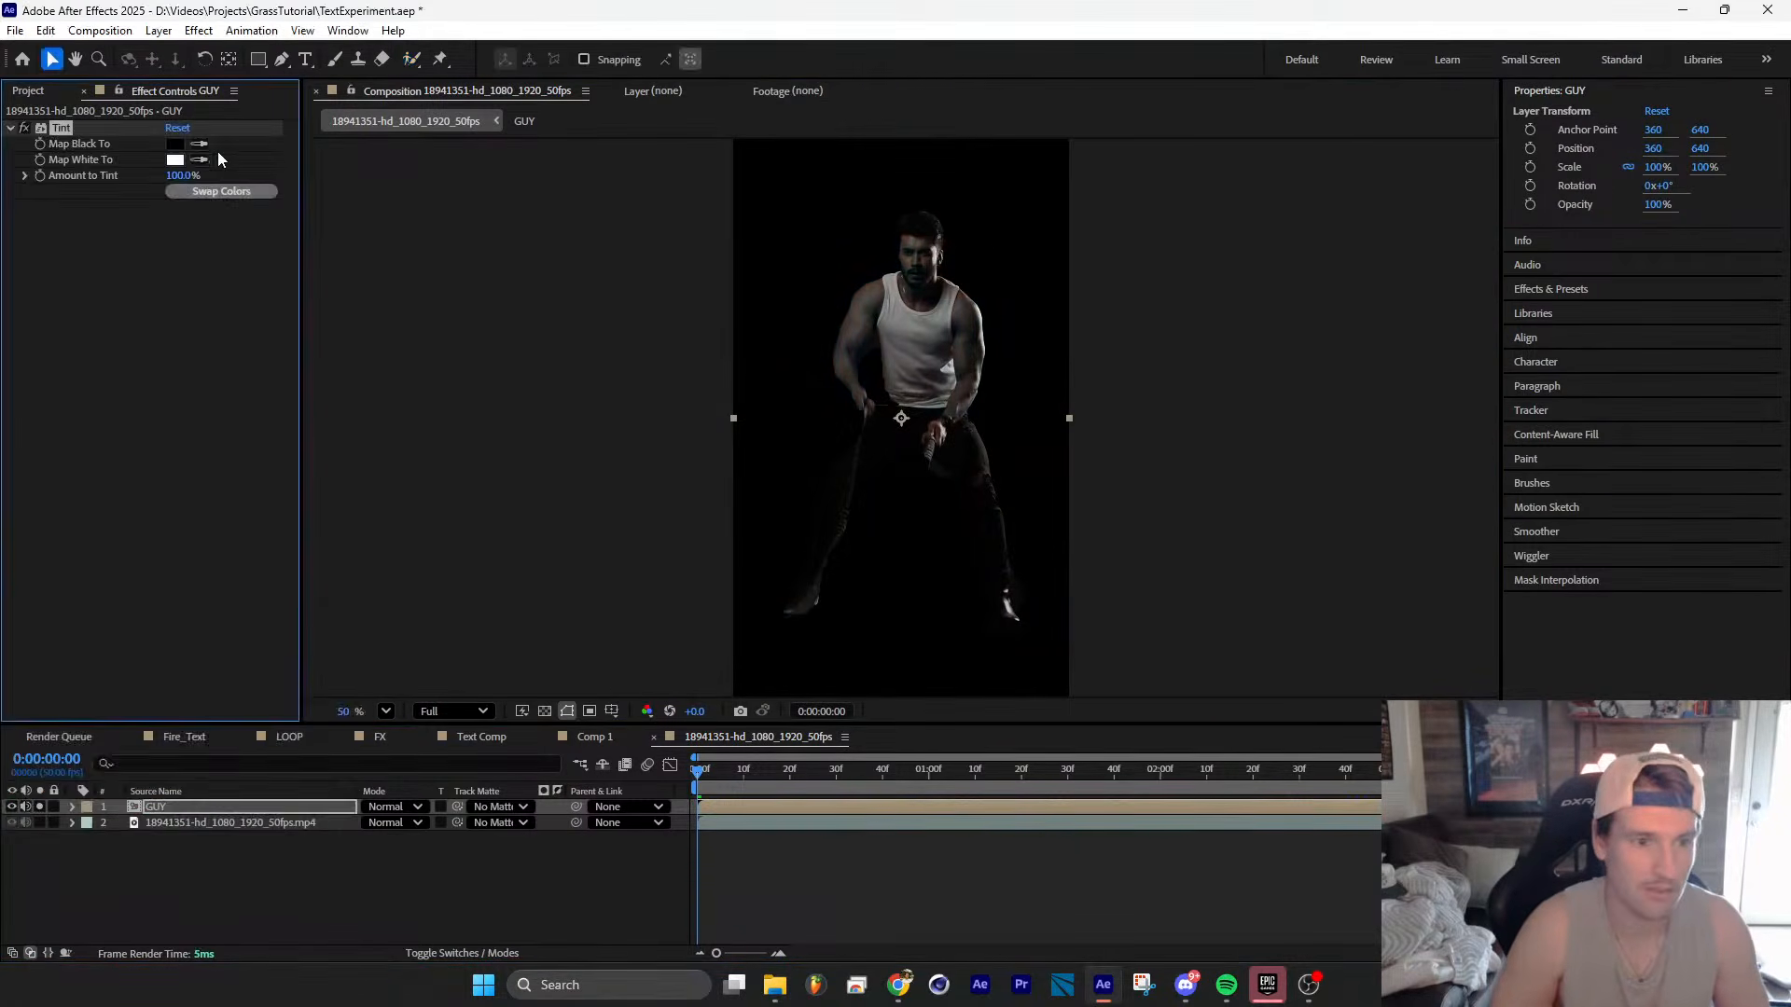
{"action": "left_click", "coordinate": [176, 161]}
{"action": "type", "text": "000000"}
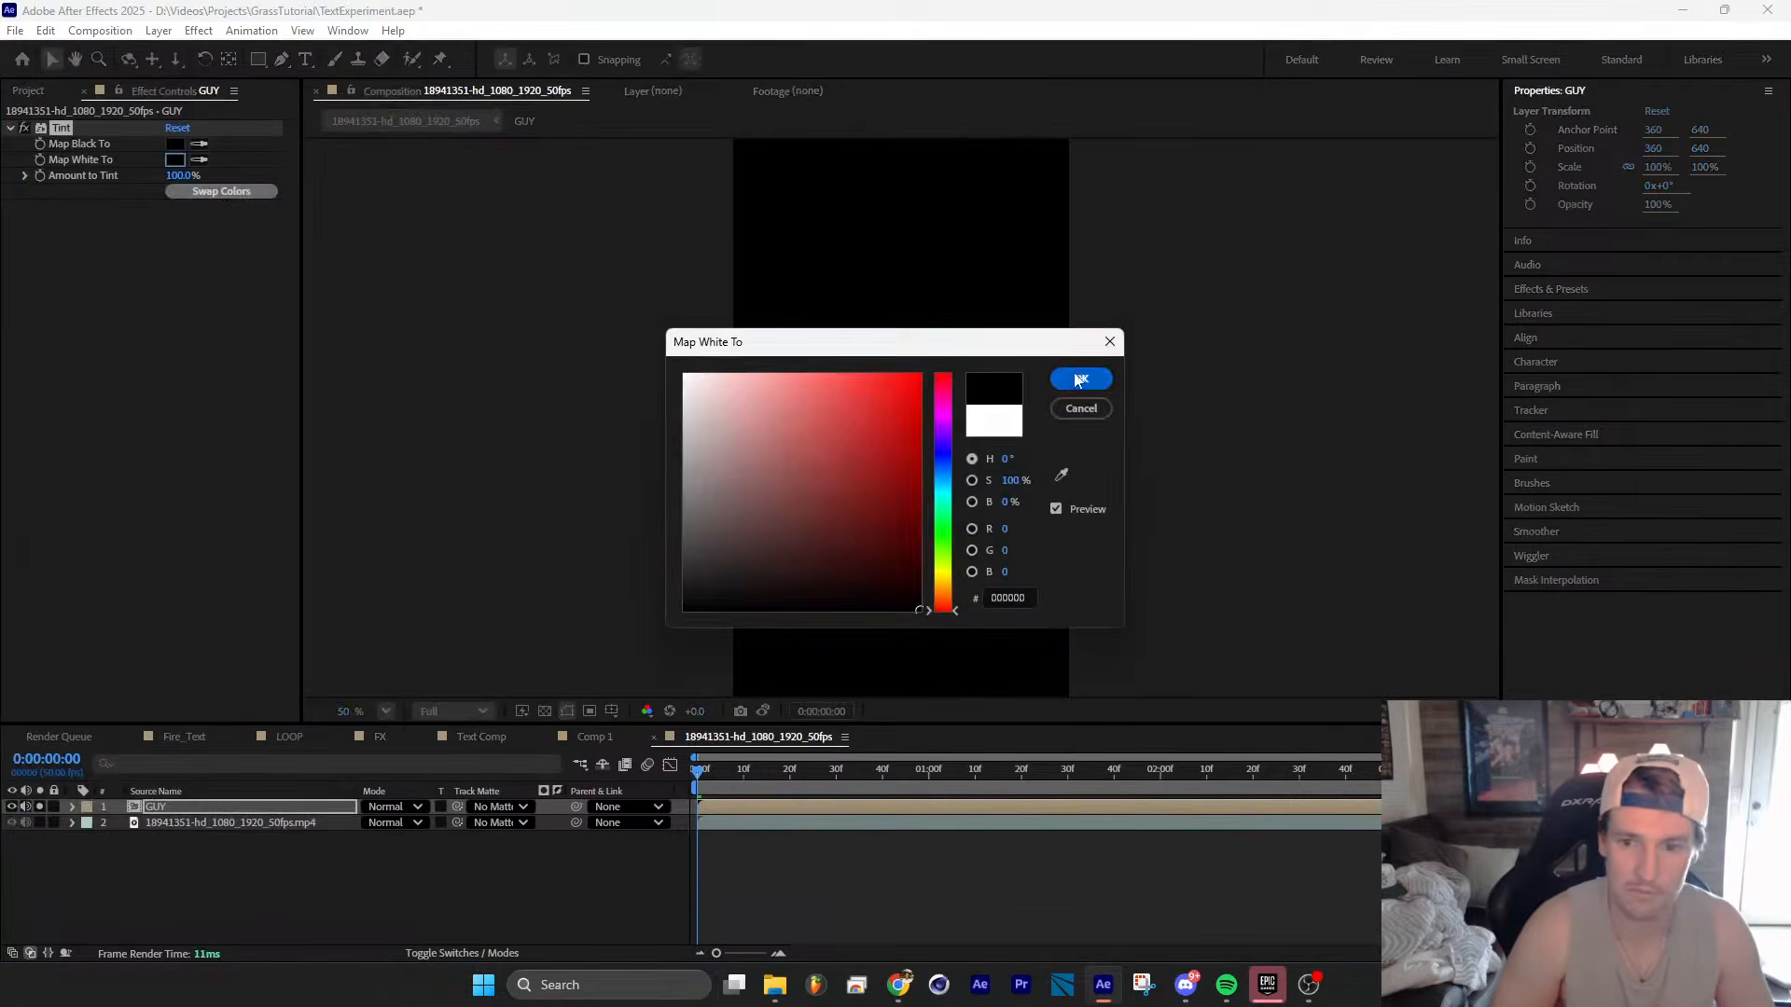
{"action": "key", "text": "Return"}
{"action": "left_click", "coordinate": [547, 714]}
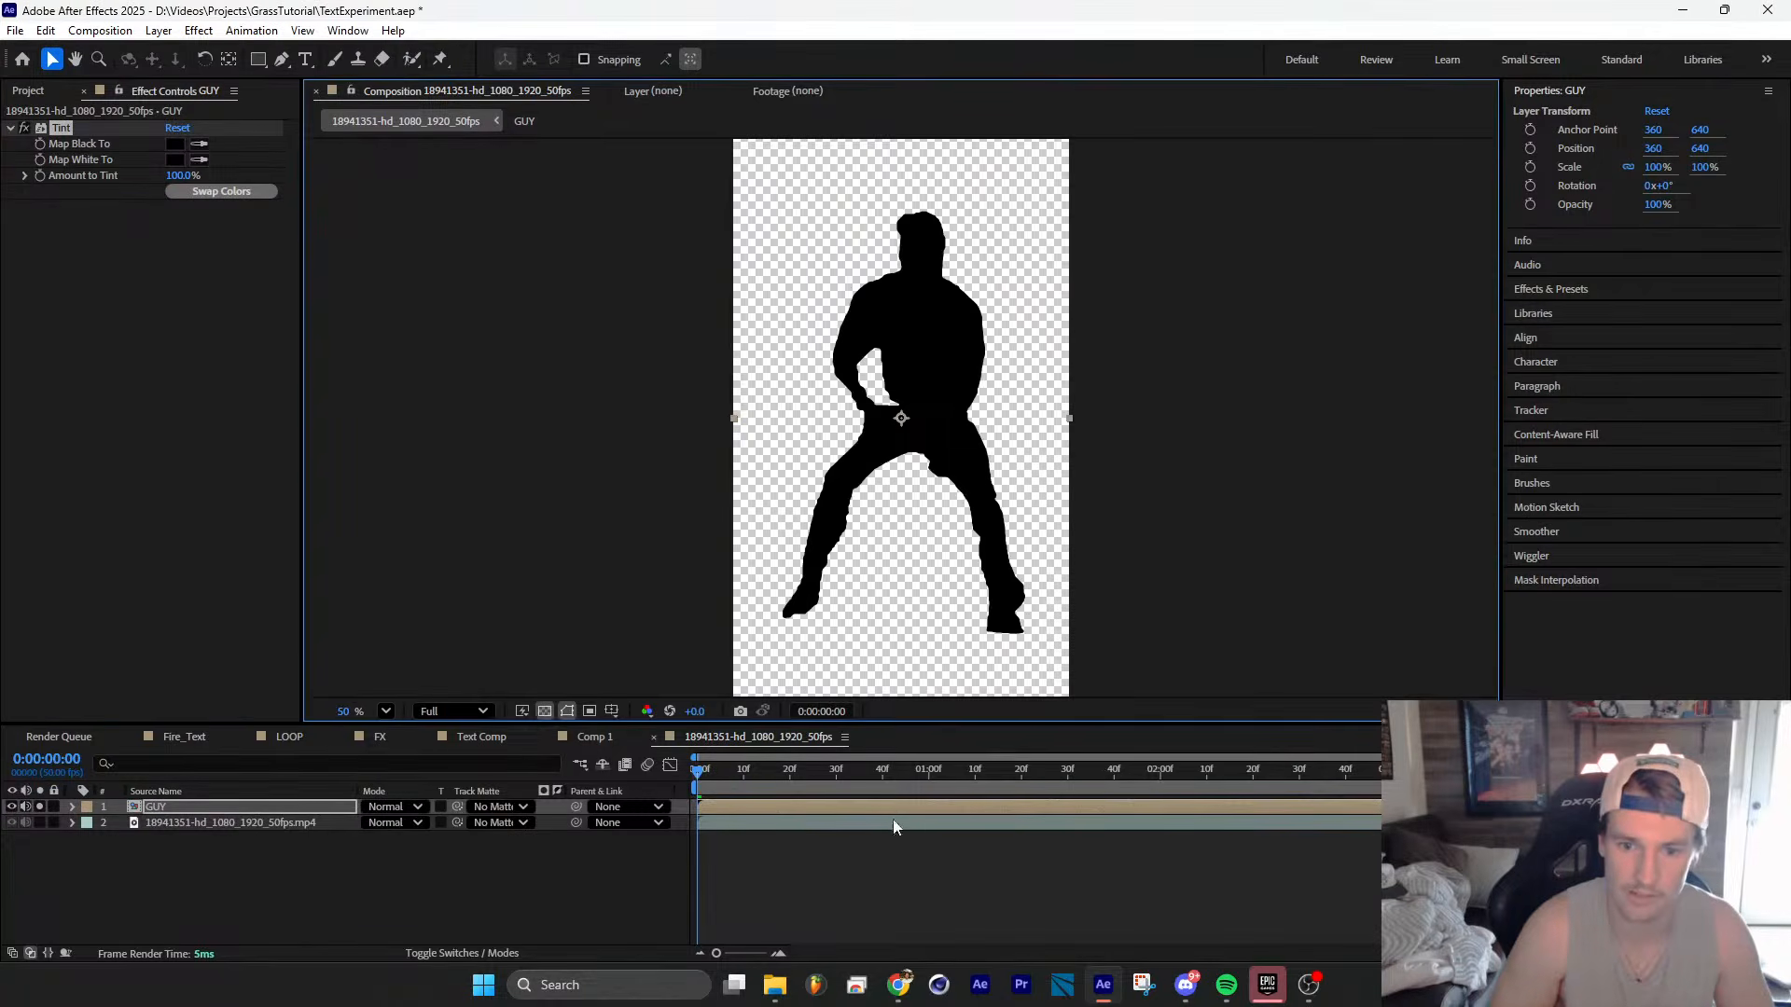
{"action": "left_click_drag", "start_coordinate": [865, 774], "coordinate": [994, 774]}
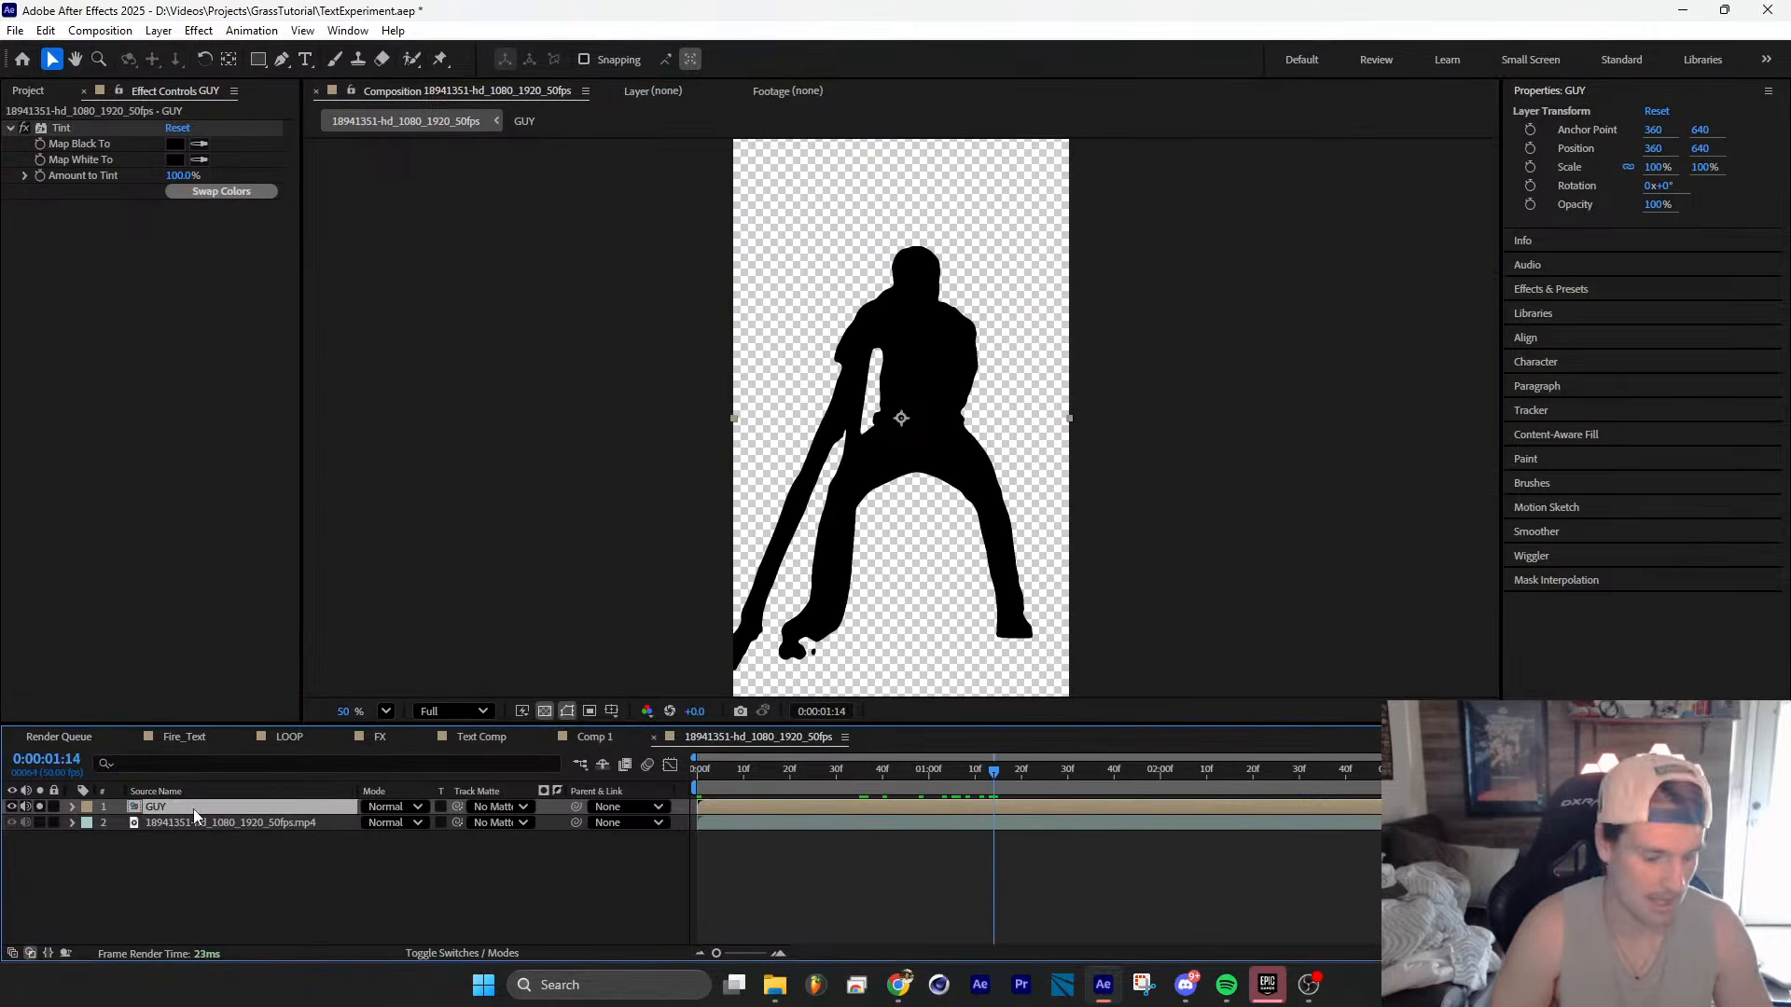
Step: Add the Solid Composite and Find Edges effects to the GUY layer
{"action": "key", "text": "ctrl+space"}
{"action": "type", "text": "sol"}
{"action": "key", "text": "Return"}
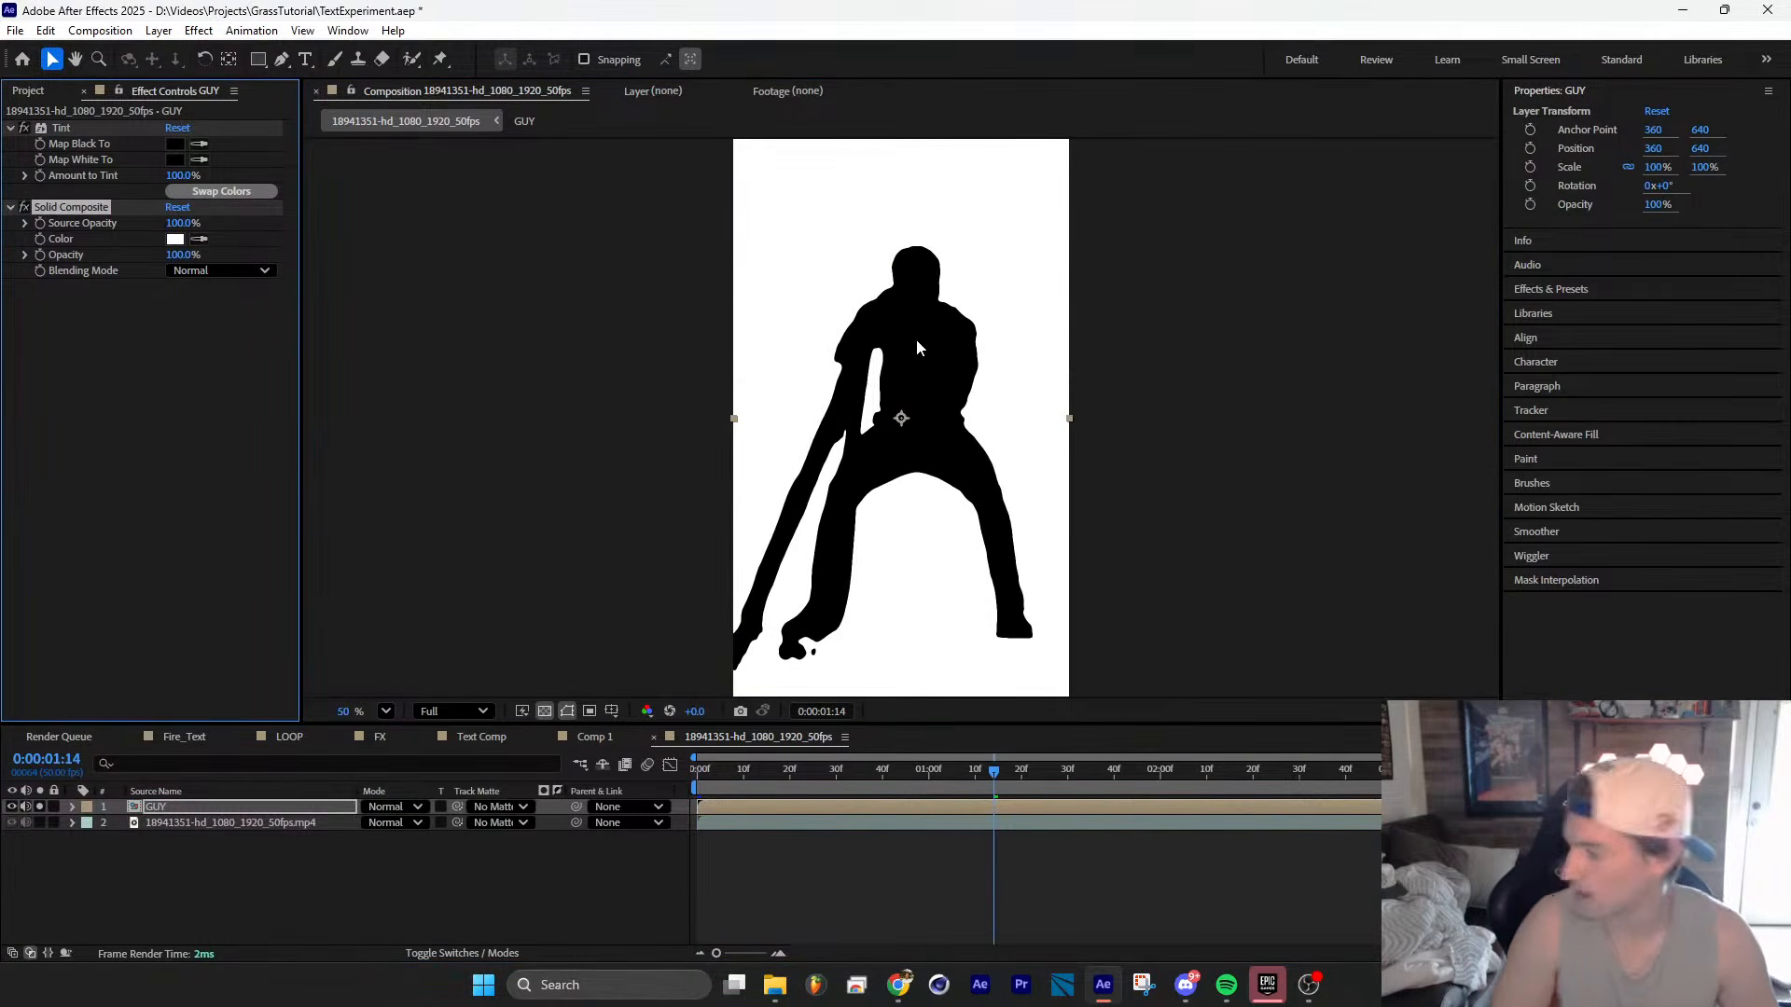
{"action": "left_click", "coordinate": [270, 809]}
{"action": "key", "text": "ctrl+space"}
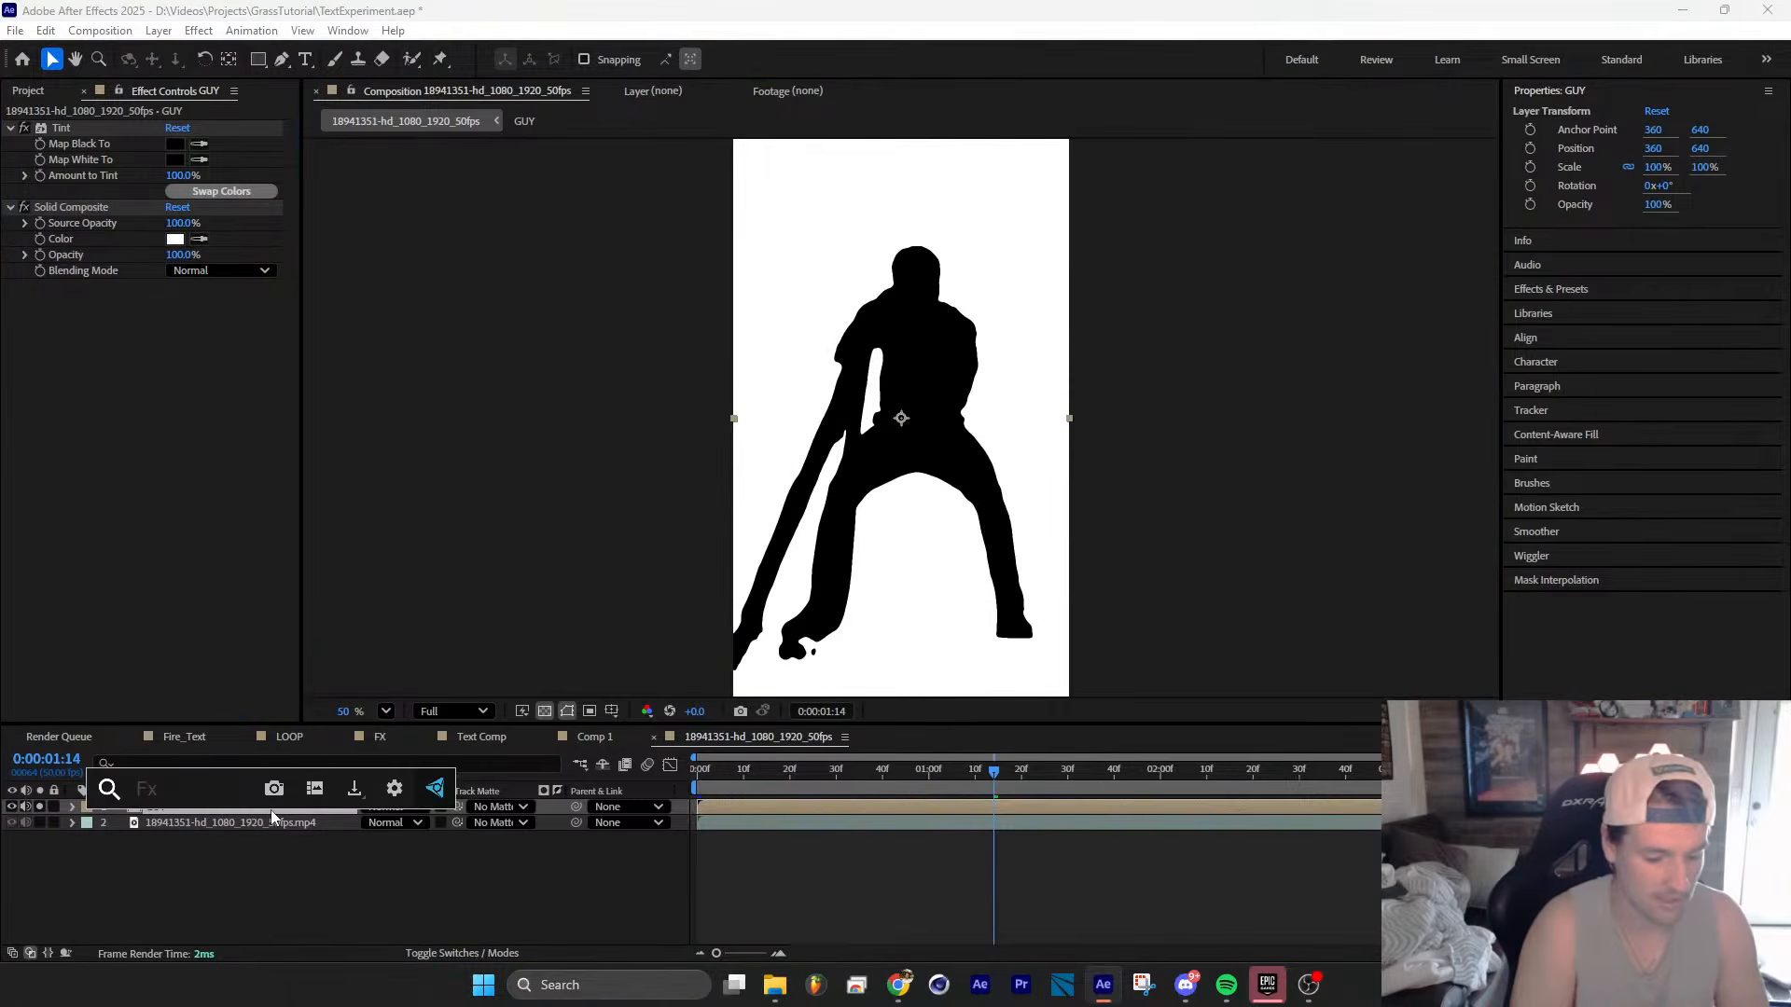
{"action": "type", "text": "find"}
{"action": "key", "text": "Return"}
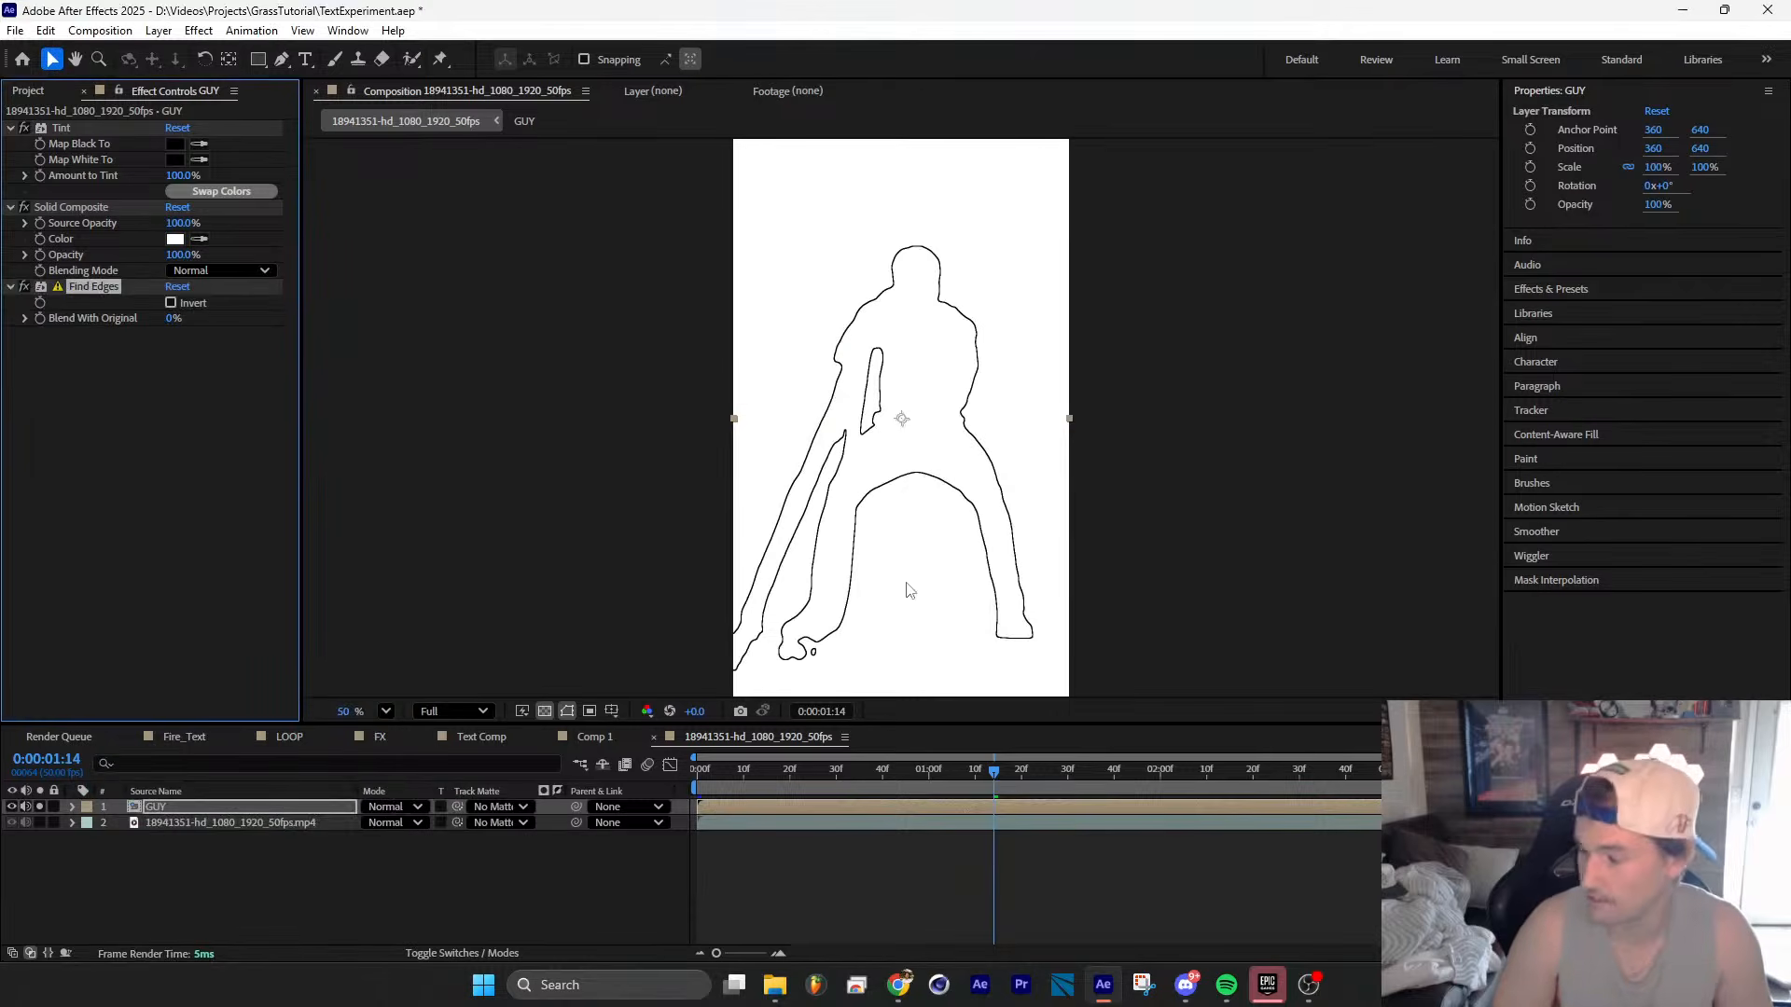
Step: Apply the Invert effect to the GUY layer's outline
{"action": "left_click", "coordinate": [325, 809]}
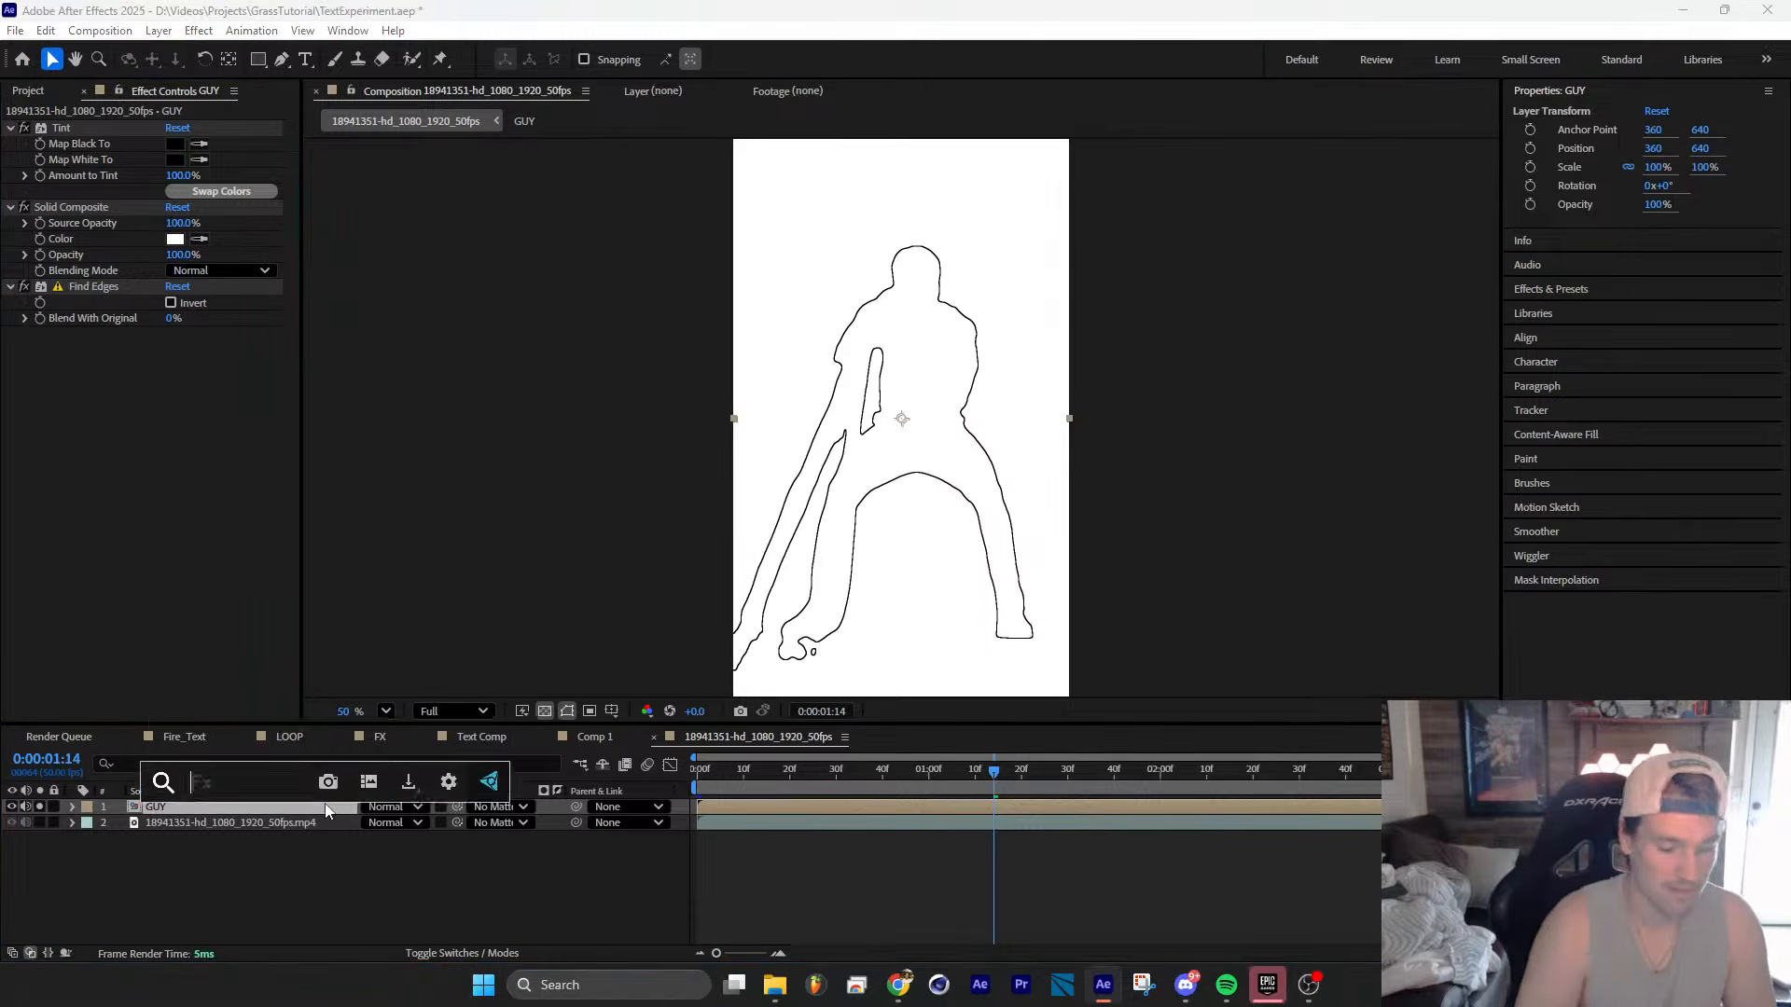
{"action": "key", "text": "ctrl+space"}
{"action": "type", "text": "invert"}
{"action": "key", "text": "Return"}
Step: Apply Turbulent Displace to the GUY layer with Size 4 and Amount 86, and check the outline at another frame
{"action": "left_click", "coordinate": [326, 808]}
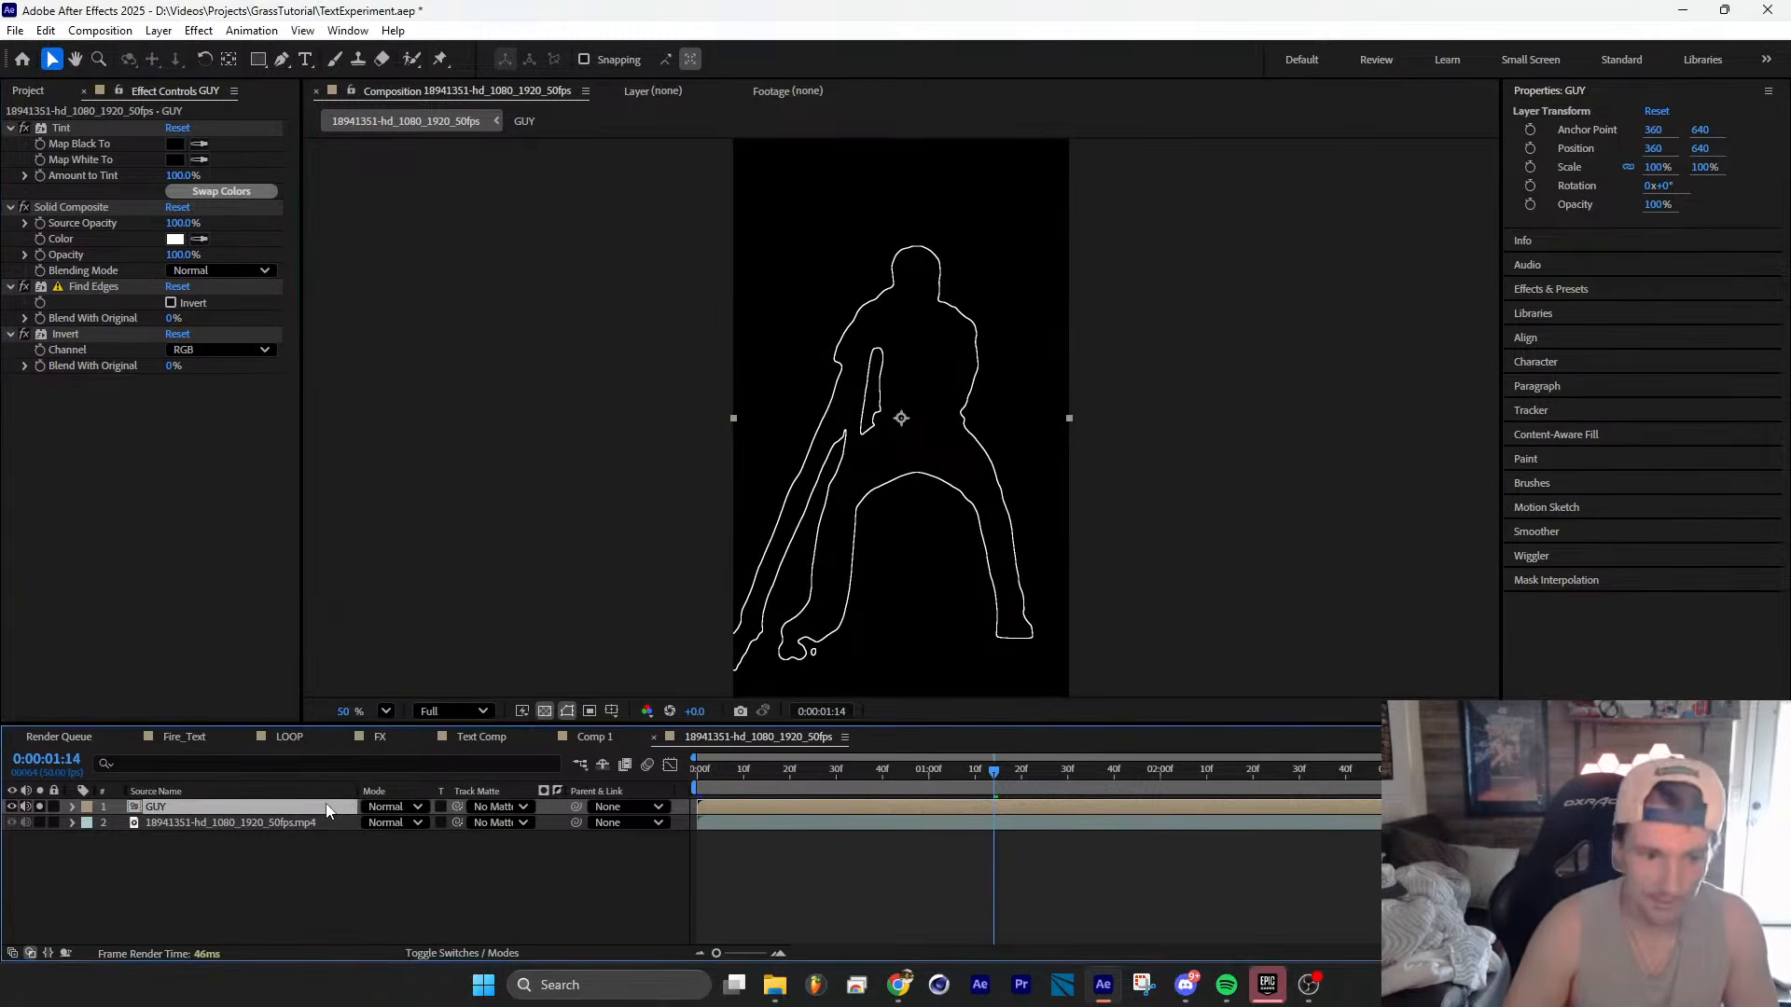
{"action": "key", "text": "ctrl+space"}
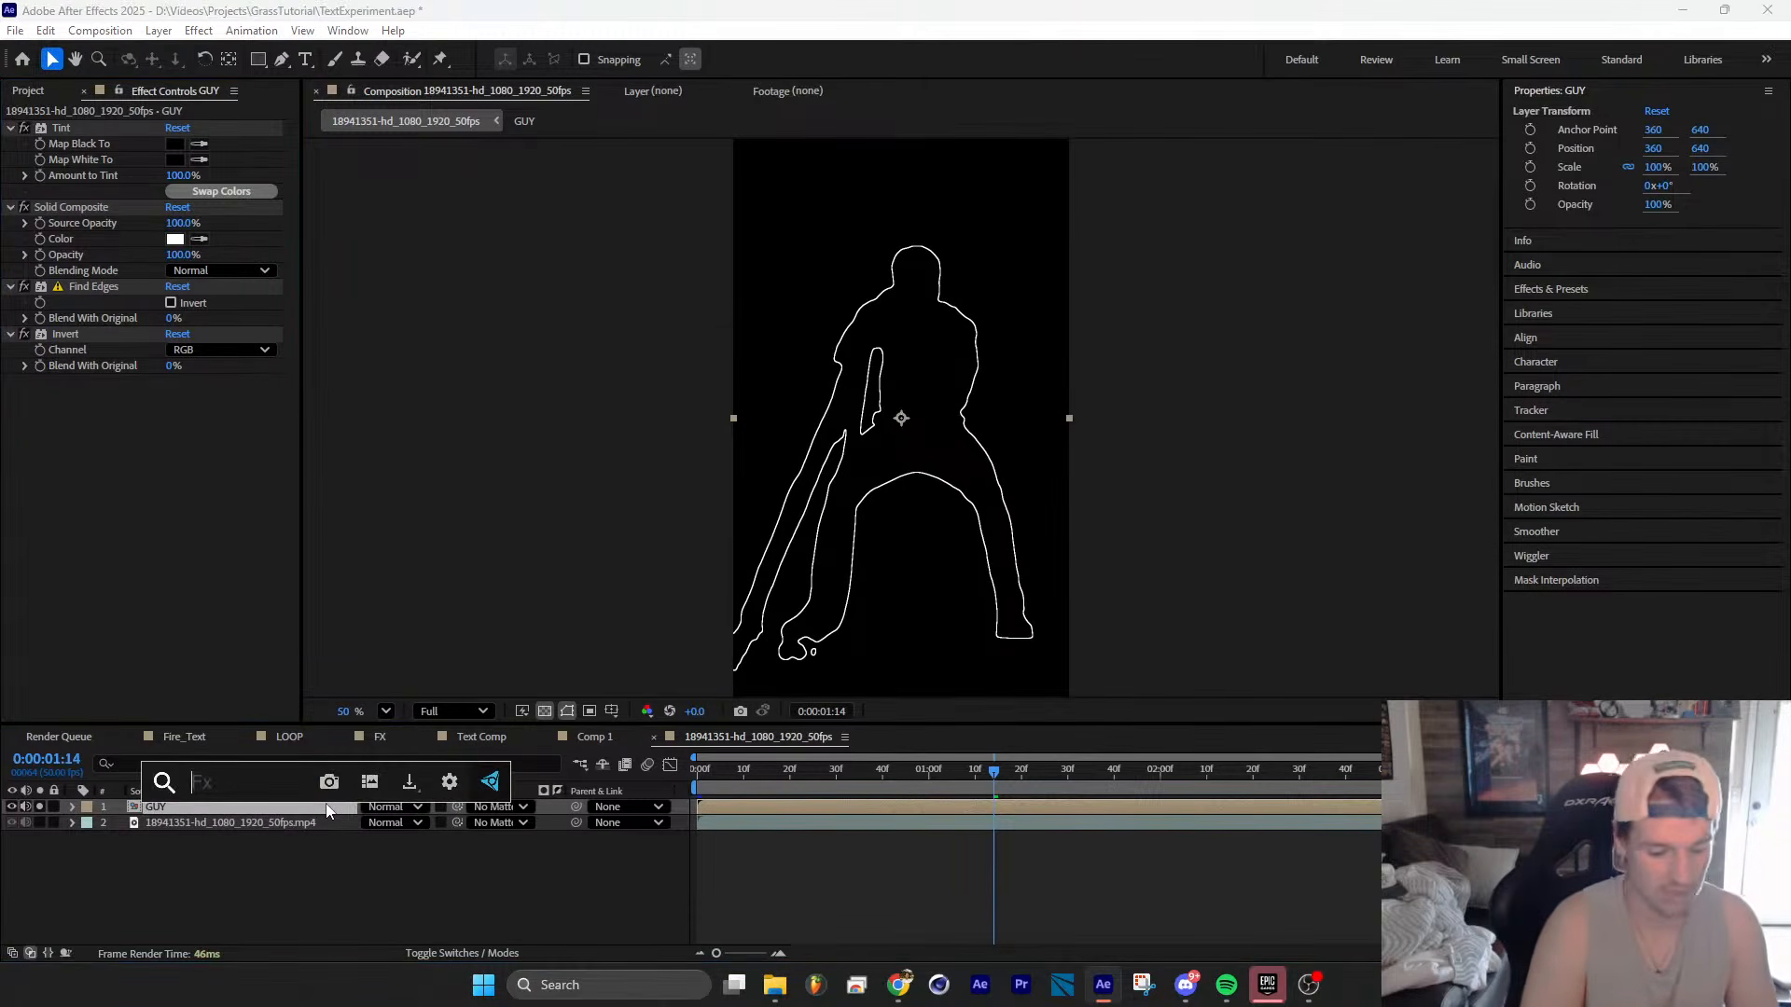
{"action": "type", "text": "turb"}
{"action": "key", "text": "Return"}
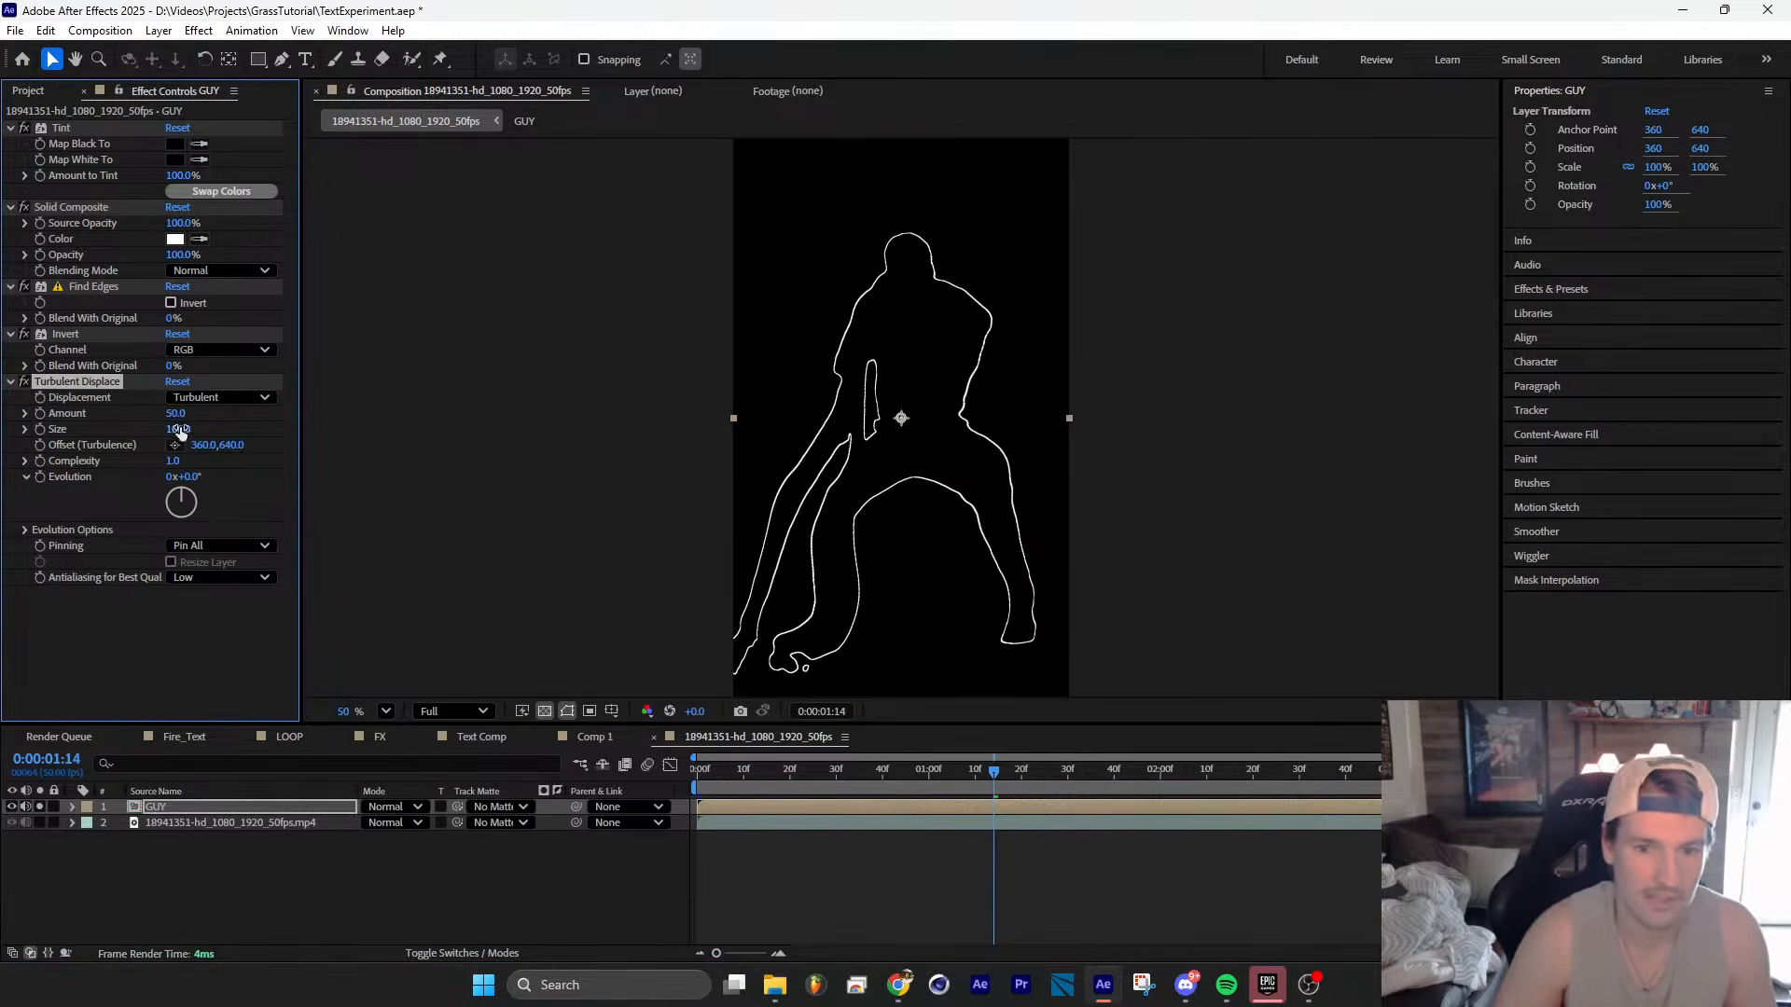
{"action": "left_click_drag", "start_coordinate": [180, 430], "coordinate": [90, 434]}
{"action": "scroll", "coordinate": [847, 472], "scroll_direction": "up", "scroll_amount": 6}
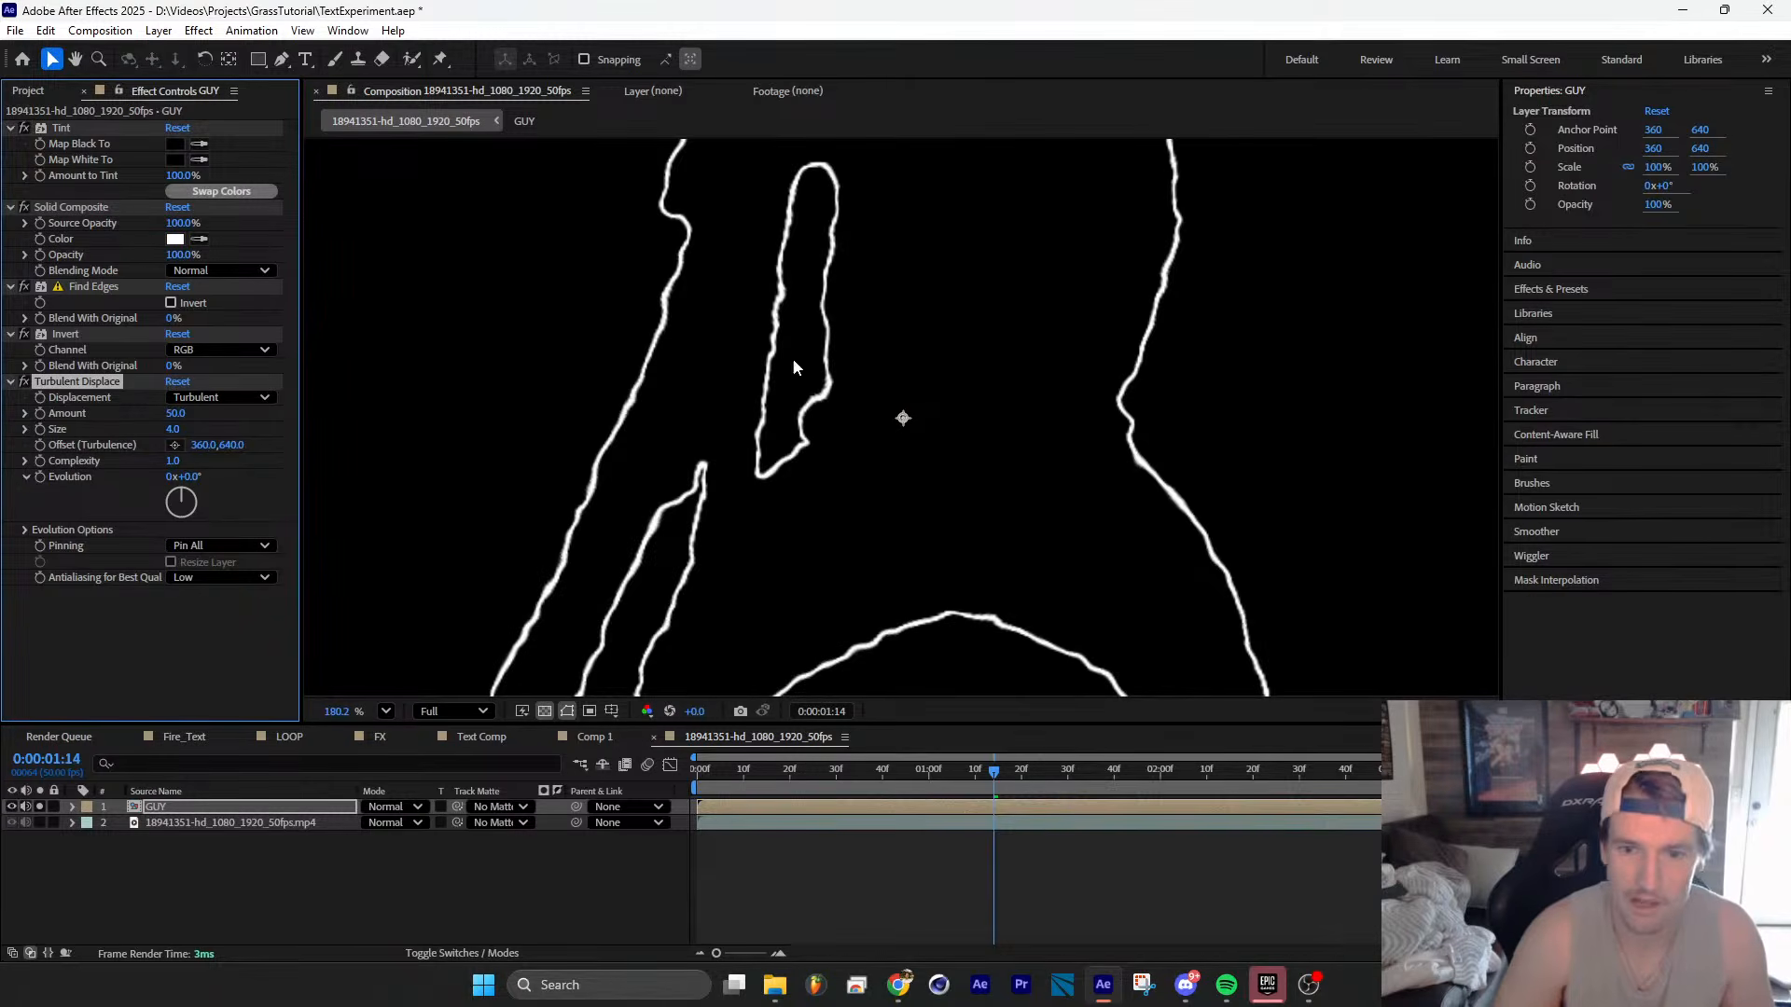
{"action": "left_click_drag", "start_coordinate": [178, 416], "coordinate": [209, 412]}
{"action": "left_click_drag", "start_coordinate": [994, 773], "coordinate": [1100, 772]}
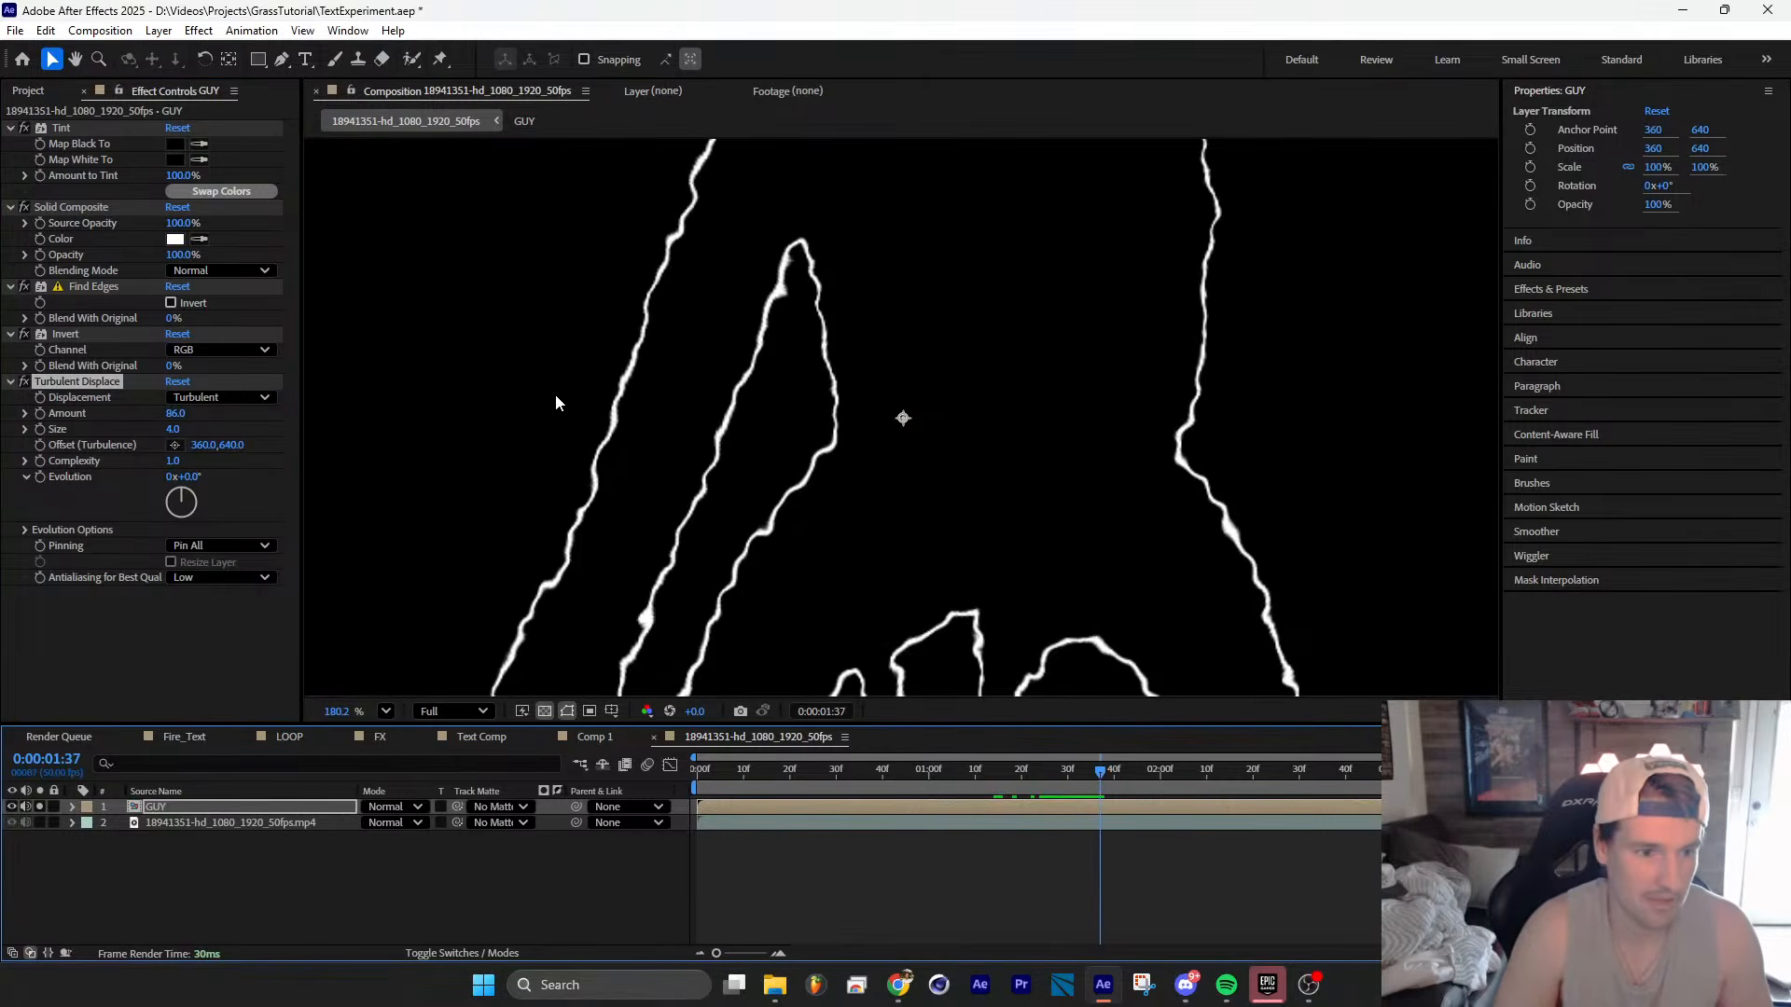
Step: Animate the Turbulent Displace Evolution with the expression time*200, and play the outline animation from the first frame
{"action": "left_click", "coordinate": [42, 475], "text": "alt"}
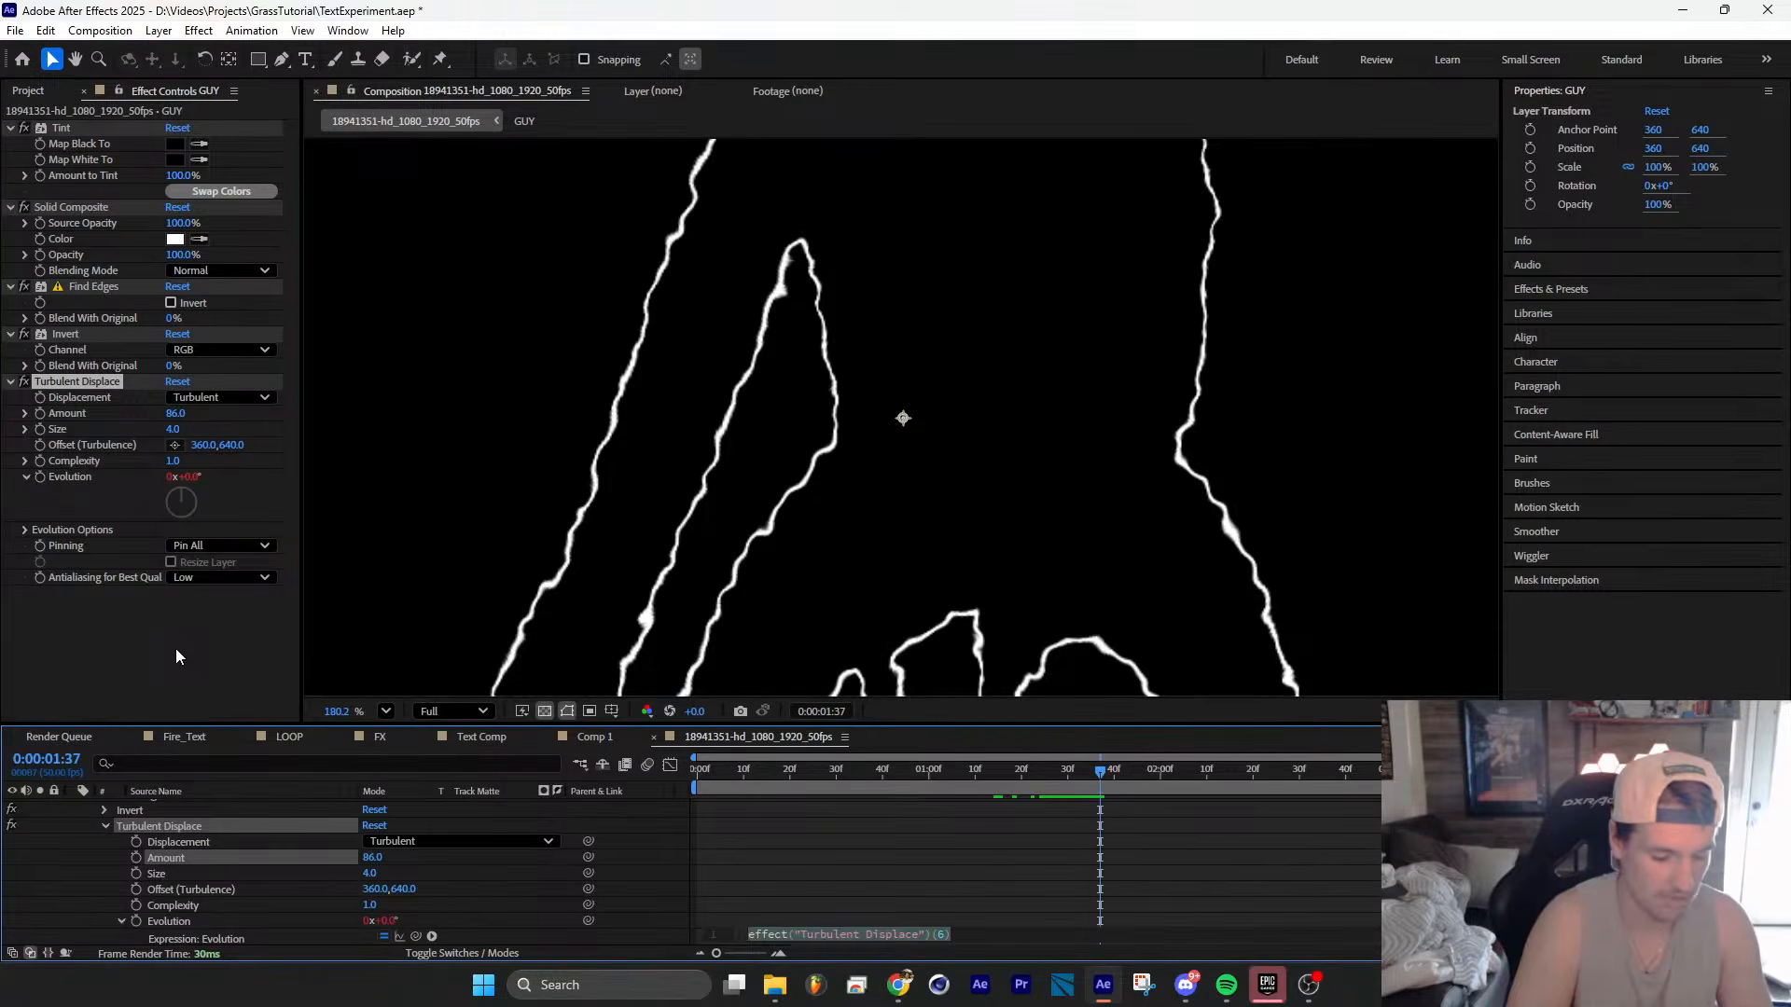
{"action": "type", "text": "timer"}
{"action": "key", "text": "BackSpace"}
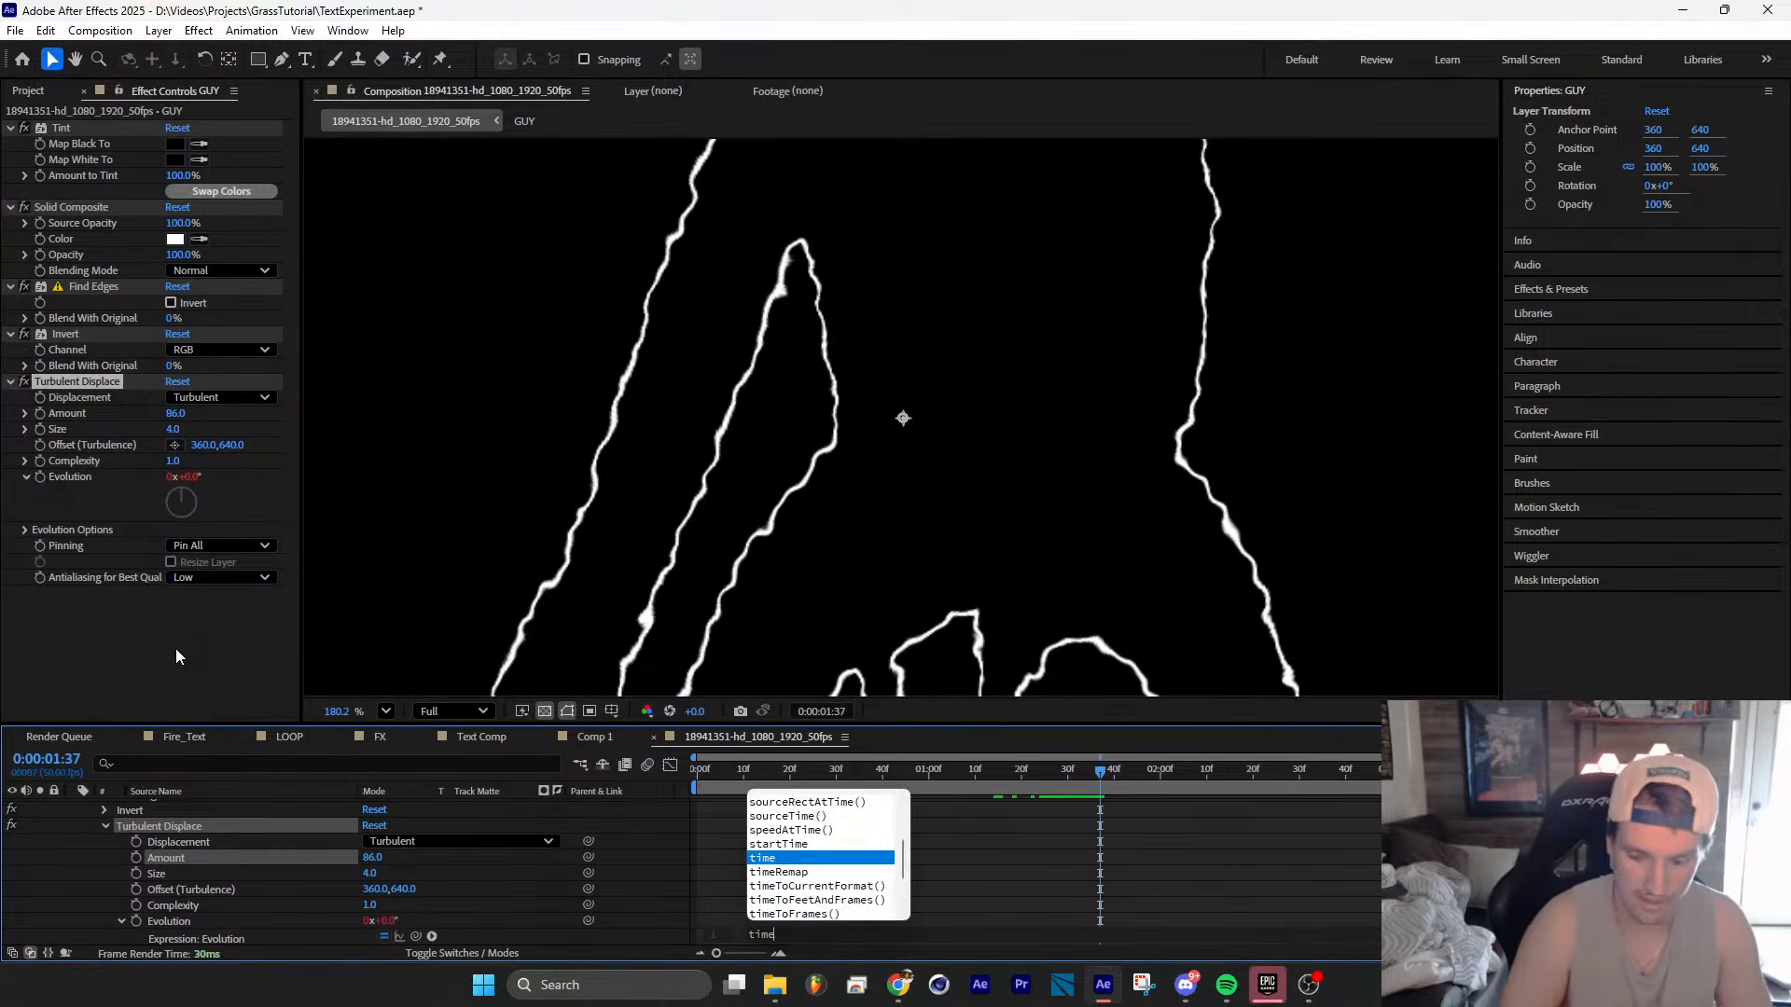
{"action": "type", "text": "*2"}
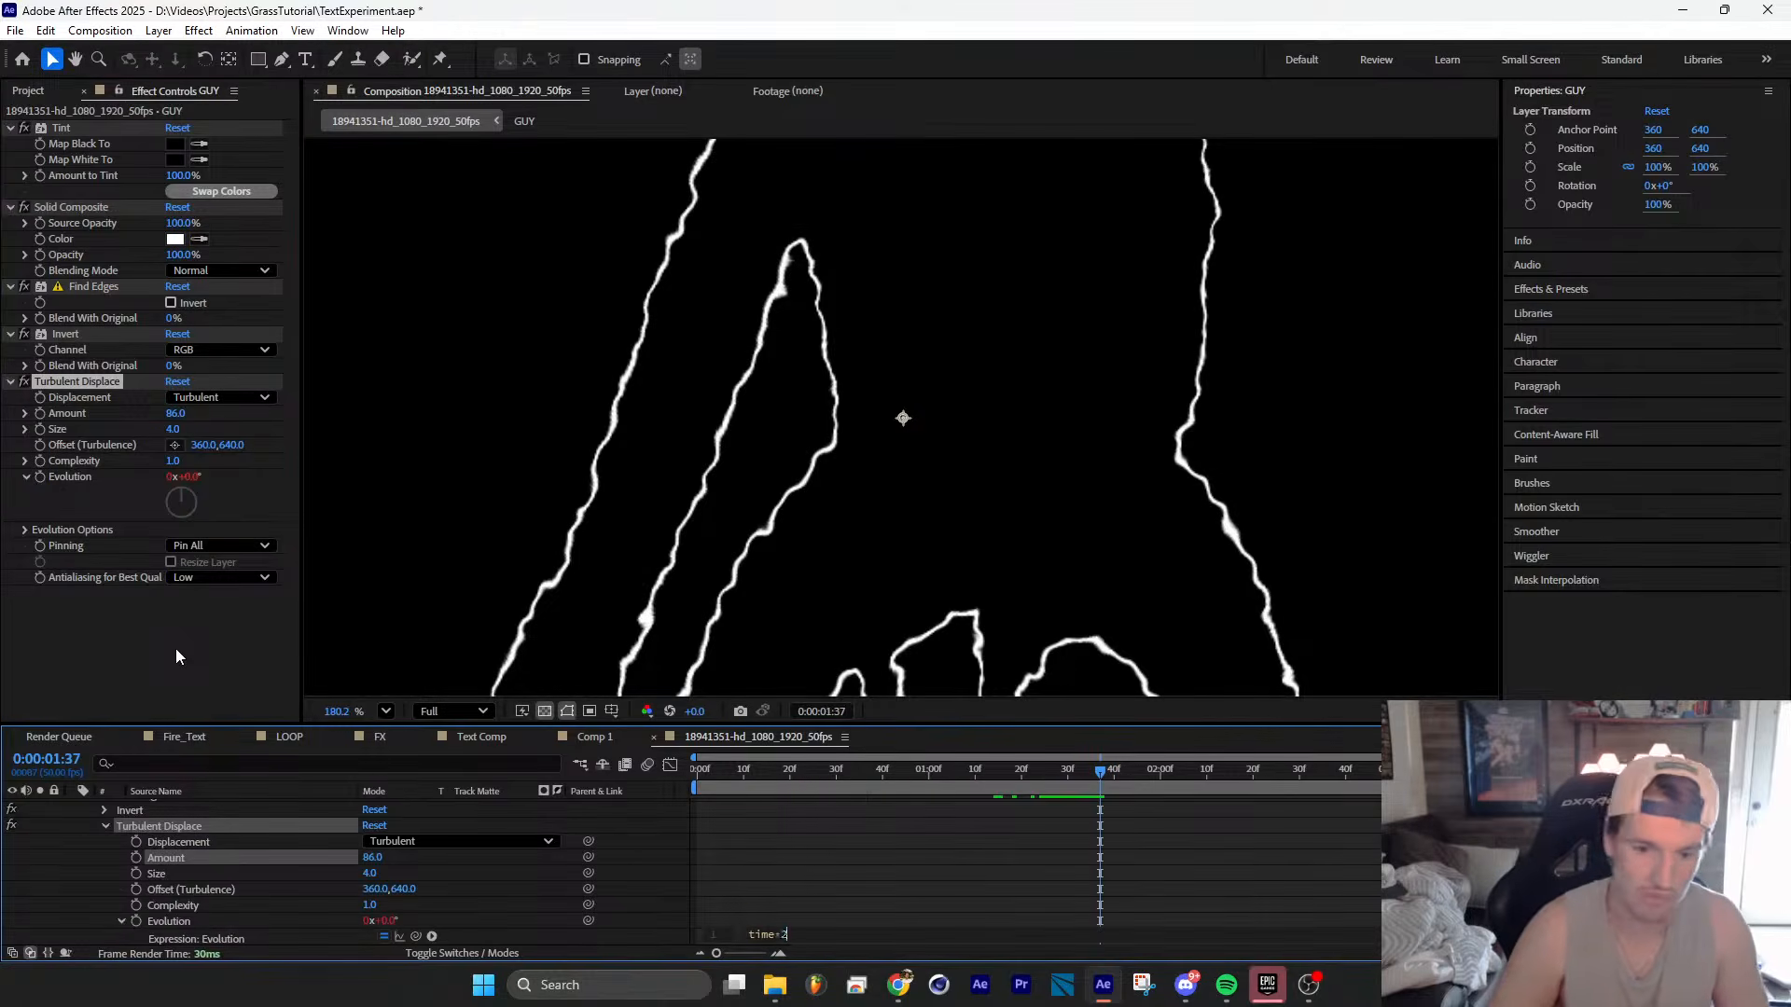
{"action": "type", "text": "00"}
{"action": "key", "text": "KP_Enter"}
{"action": "left_click_drag", "start_coordinate": [800, 772], "coordinate": [686, 783]}
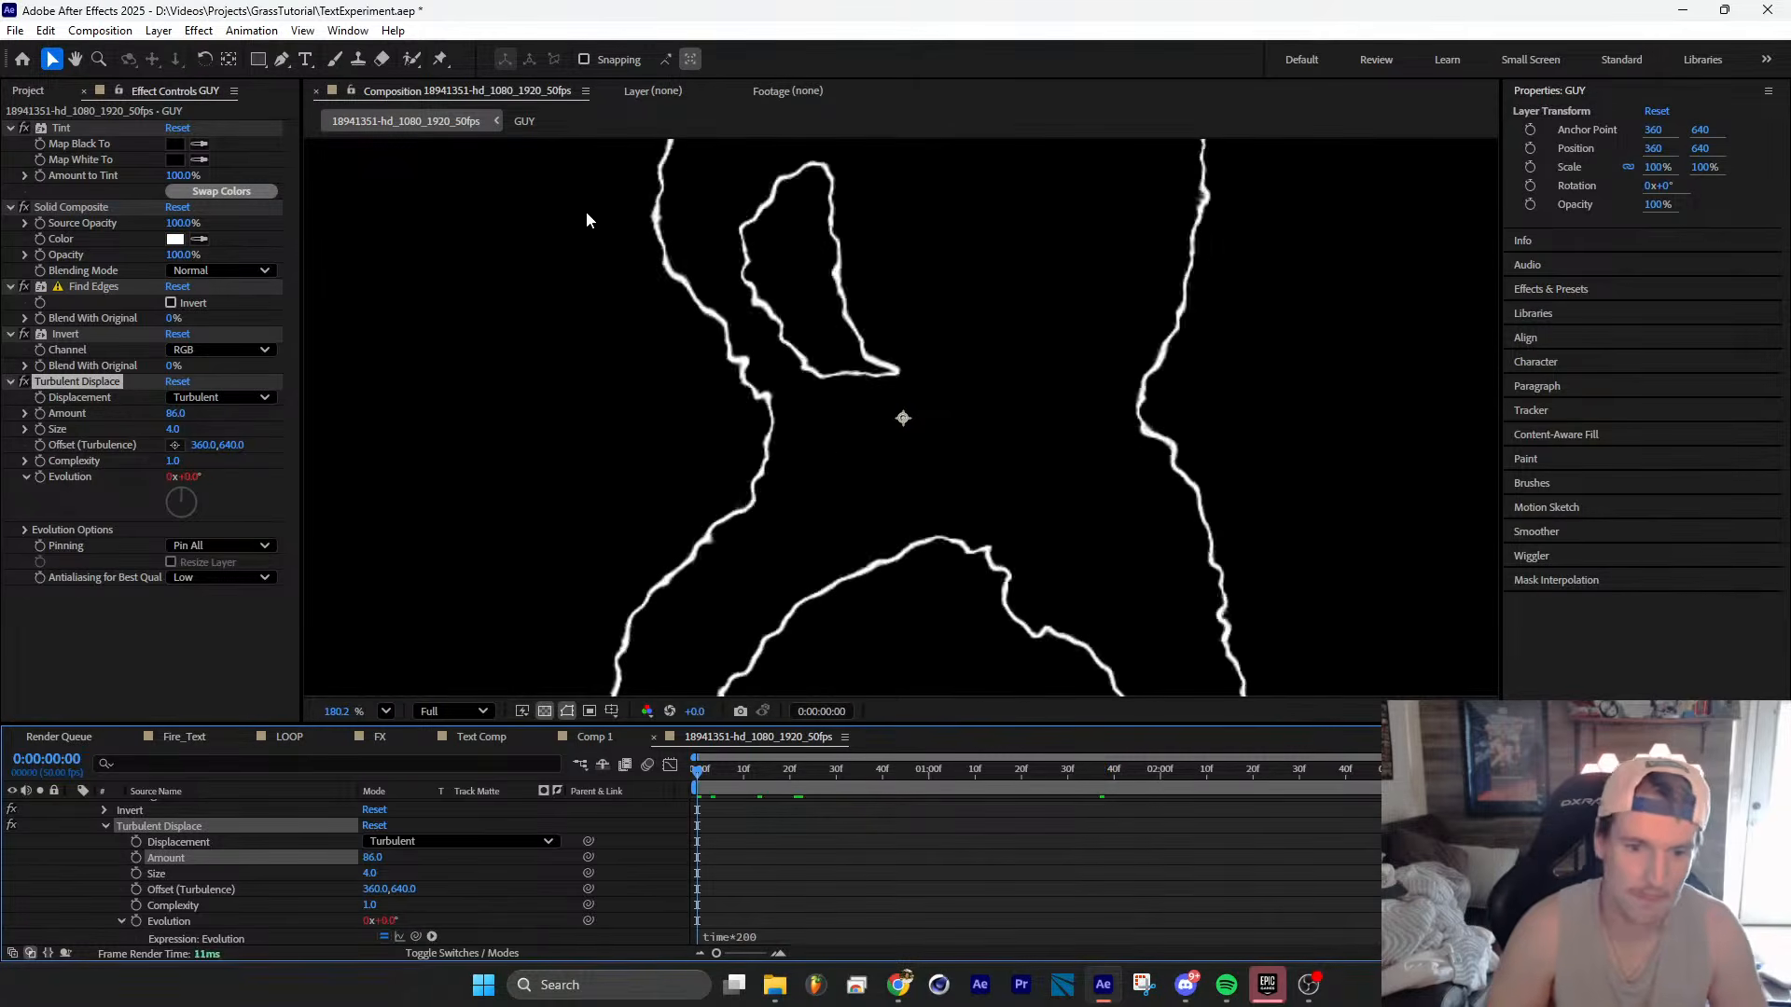
{"action": "scroll", "coordinate": [923, 375], "scroll_direction": "down", "scroll_amount": 5}
{"action": "key", "text": "space"}
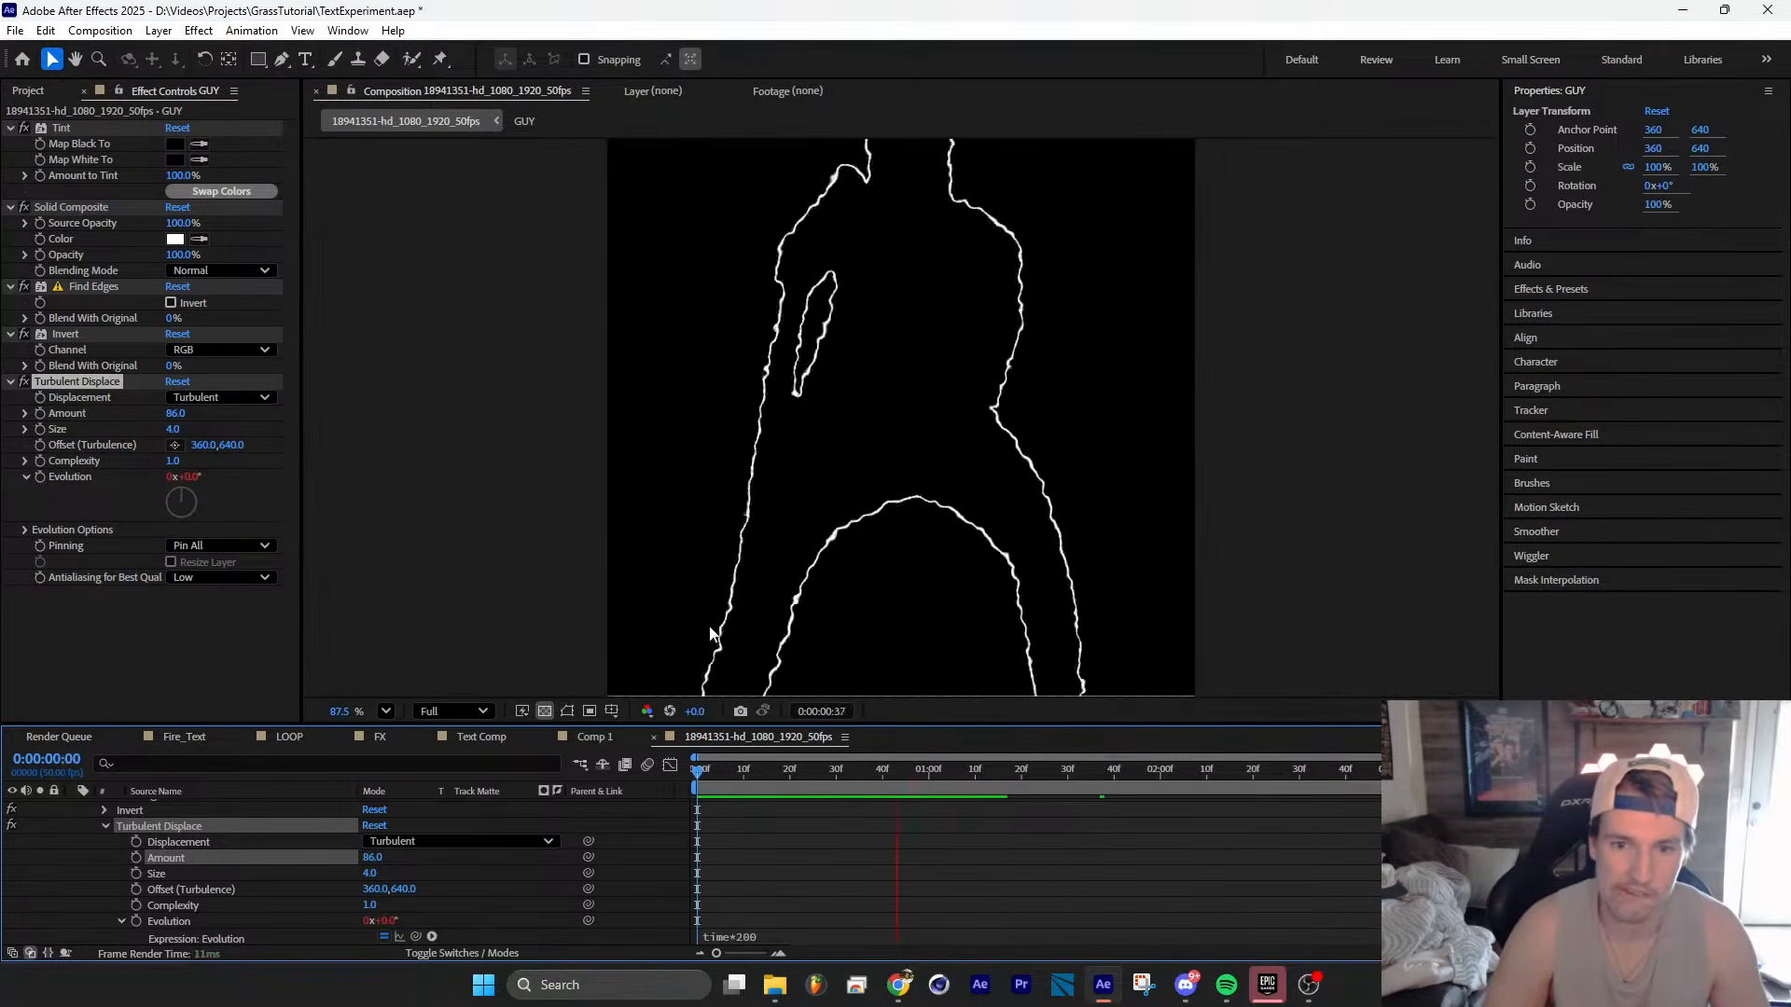
{"action": "scroll", "coordinate": [117, 919], "scroll_direction": "up", "scroll_amount": 3}
Step: Apply the Glow effect to the GUY layer and duplicate it, setting the second glow's radius to 65
{"action": "left_click", "coordinate": [72, 808]}
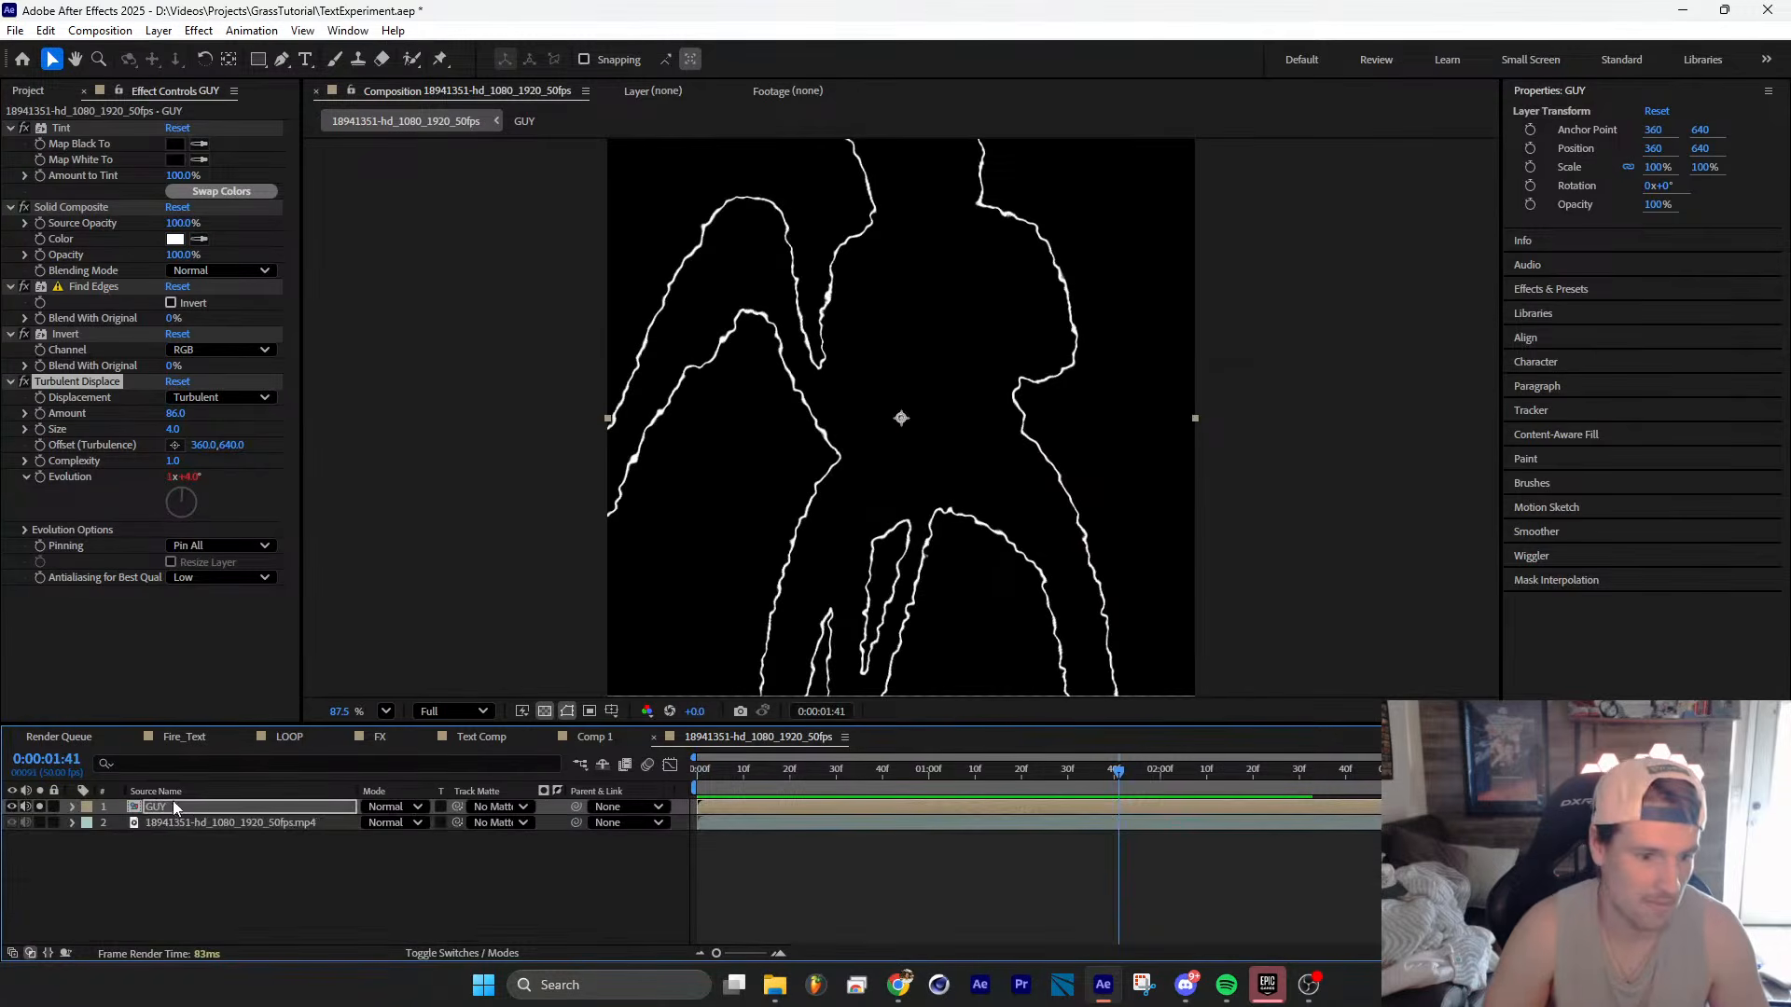
{"action": "key", "text": "ctrl+space"}
{"action": "type", "text": "glow"}
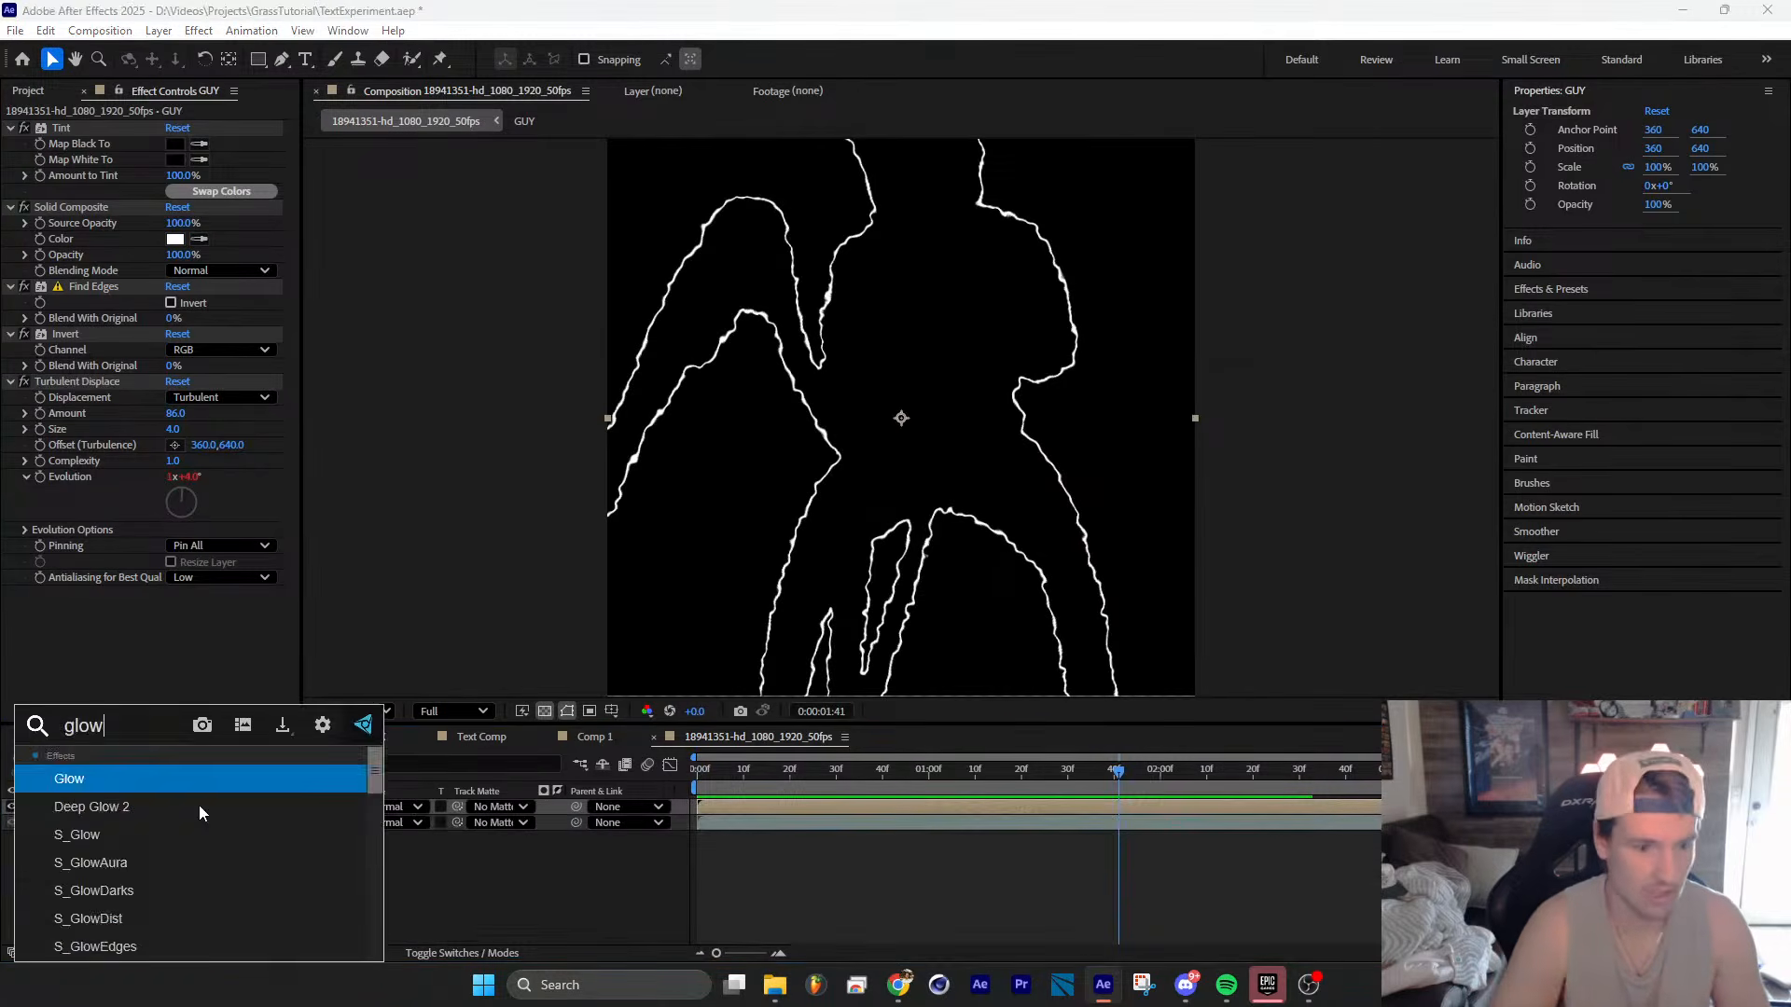
{"action": "key", "text": "Return"}
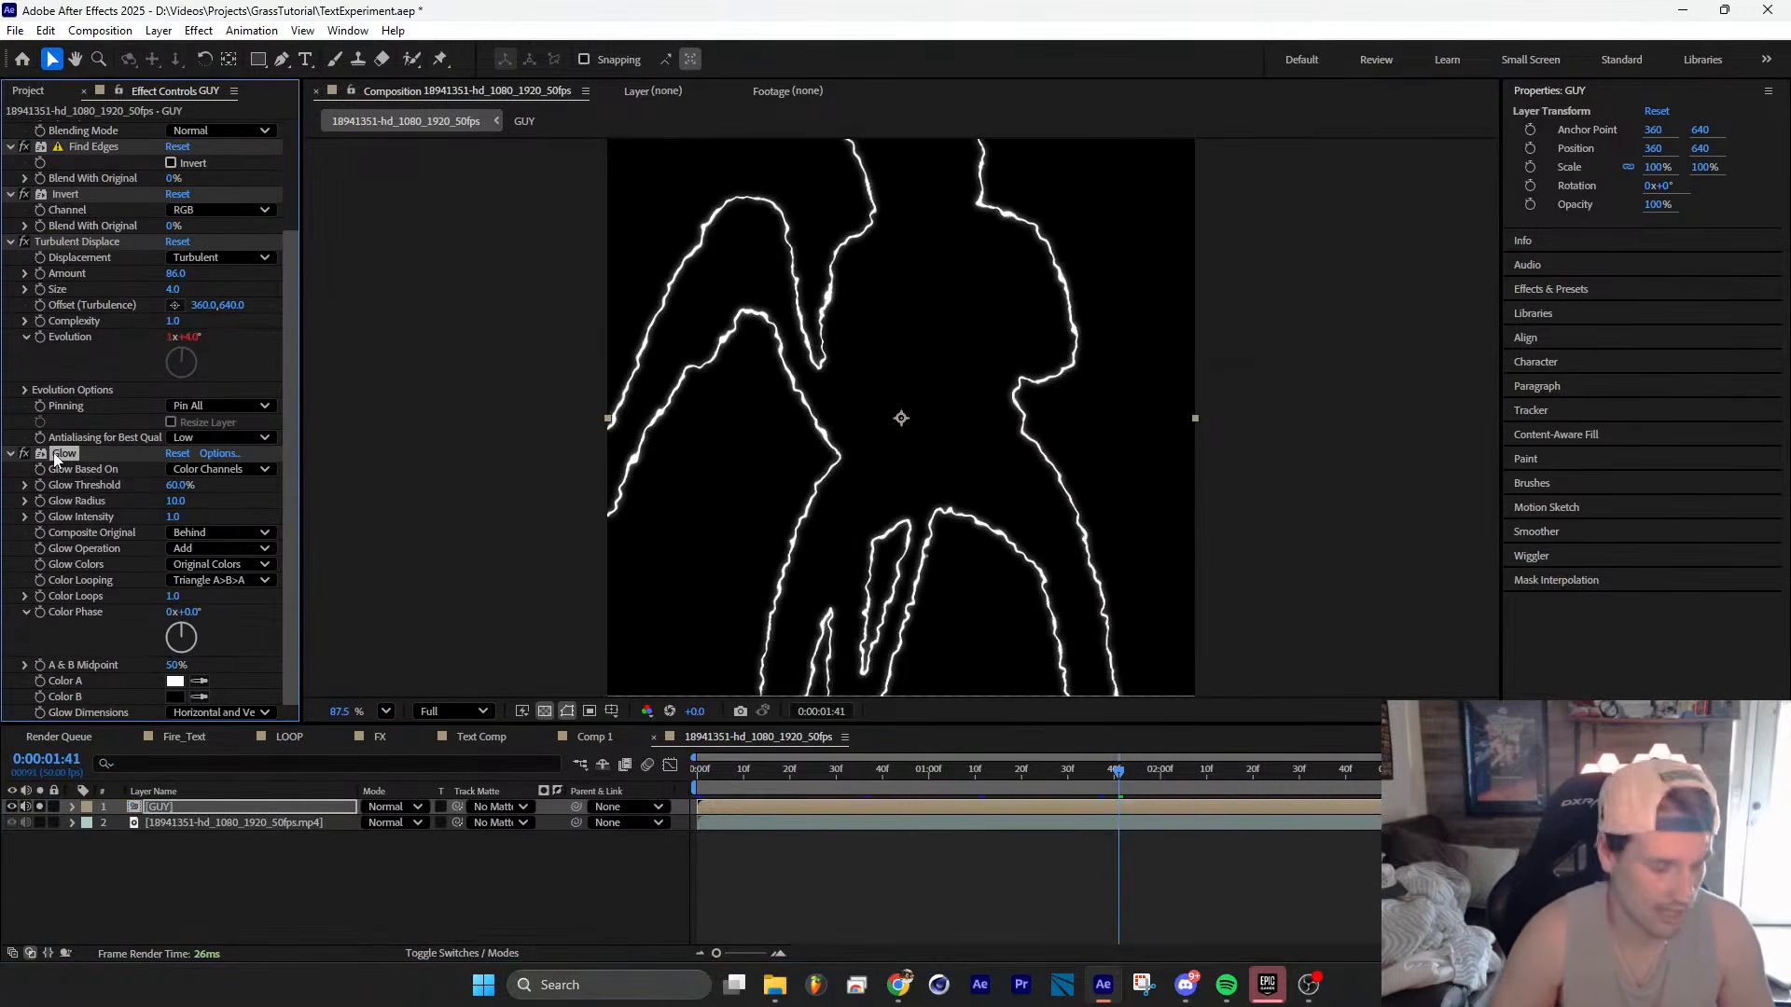
{"action": "key", "text": "ctrl+d"}
{"action": "left_click_drag", "start_coordinate": [181, 501], "coordinate": [199, 504]}
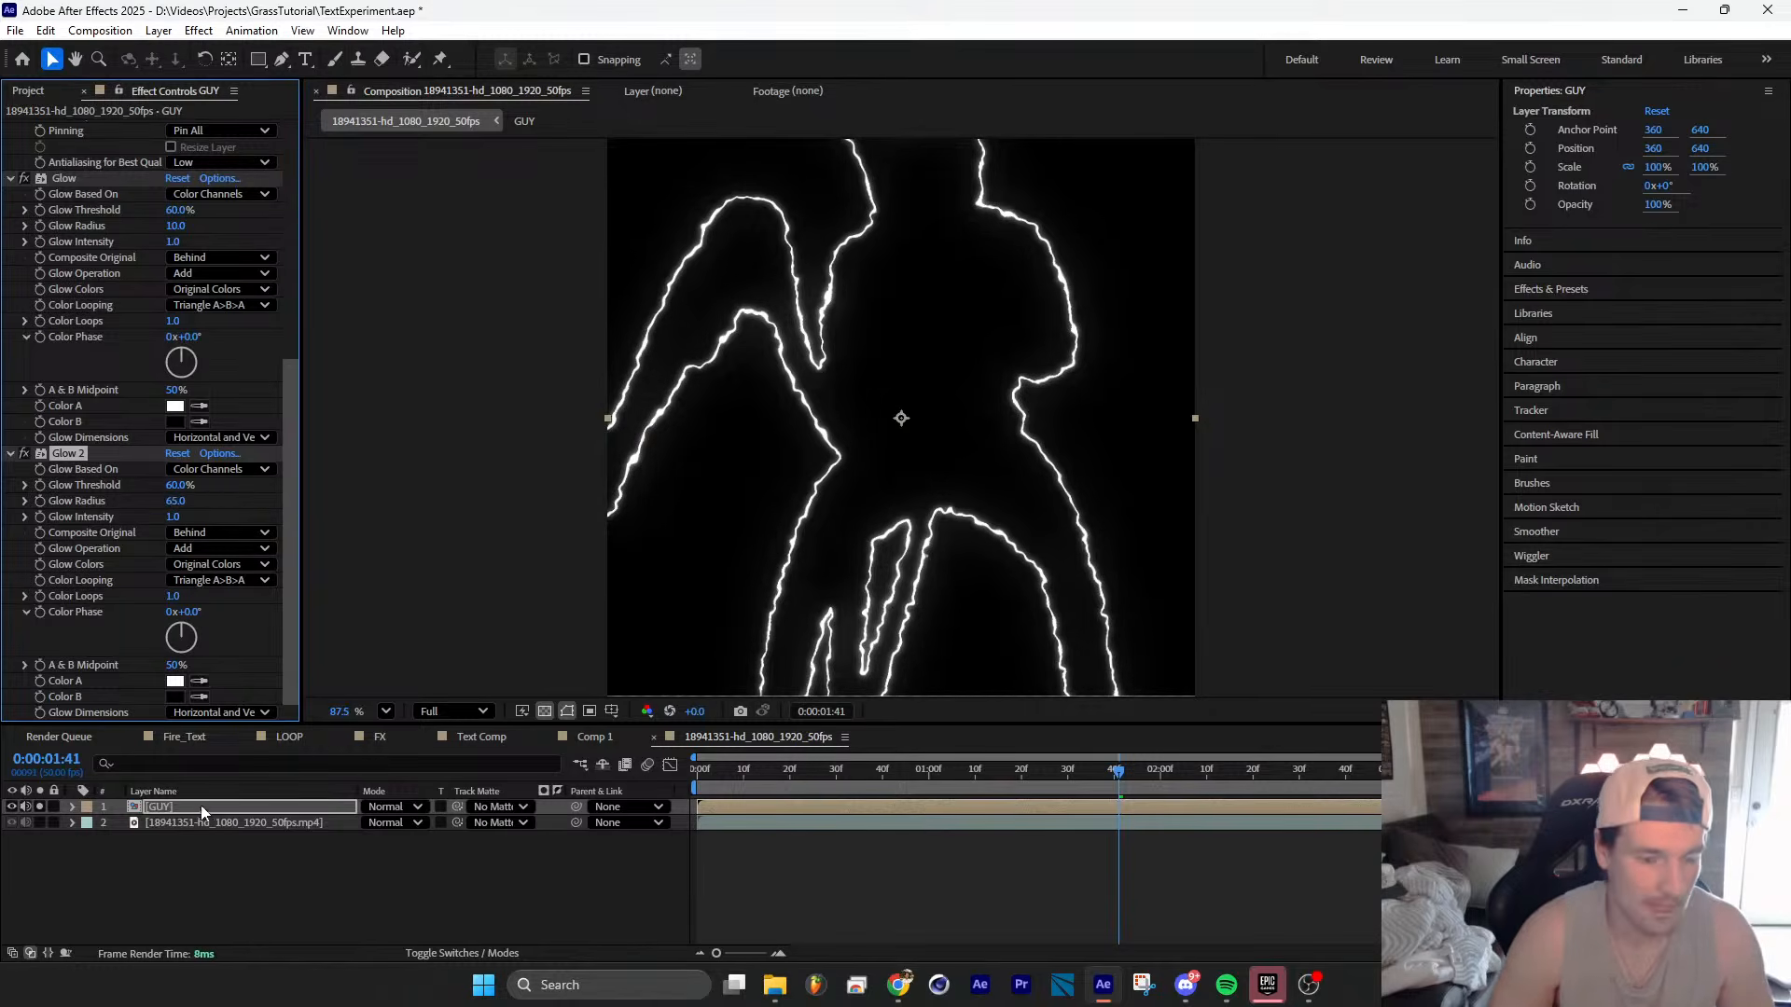
Step: Add CC Vector Blur to the GUY layer between Turbulent Displace and the first Glow, with Amount 5
{"action": "key", "text": "ctrl+space"}
{"action": "type", "text": "vec"}
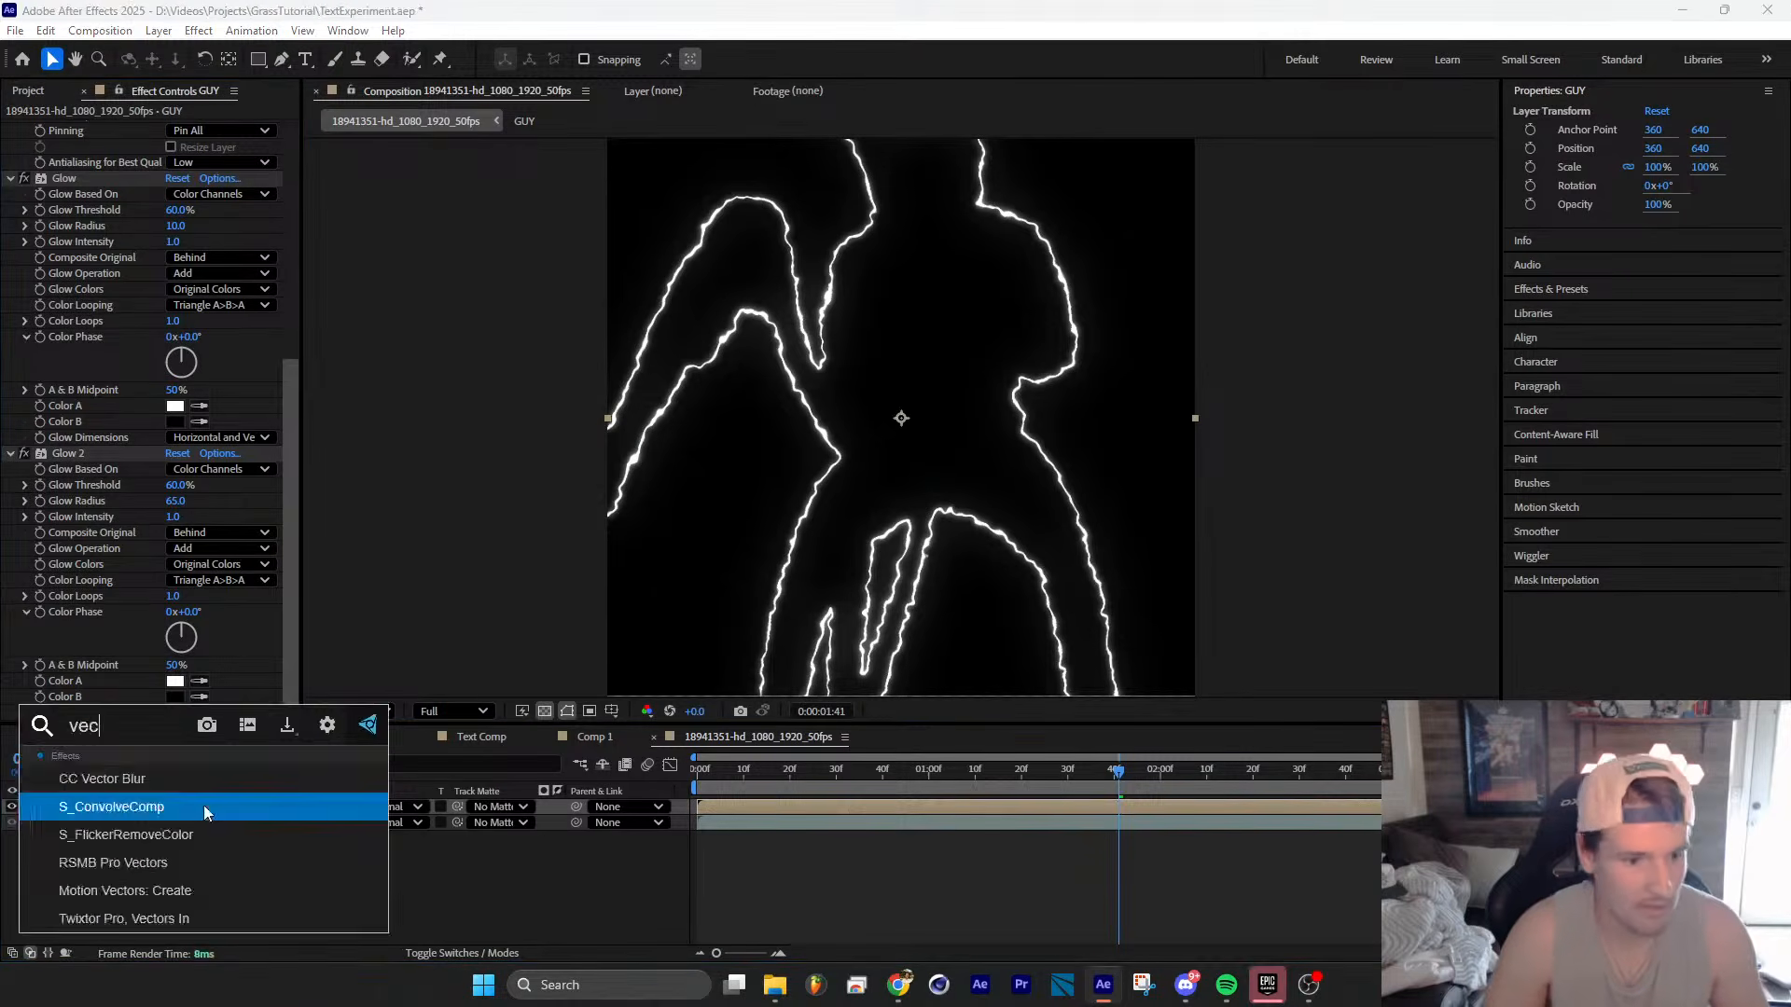
{"action": "left_click", "coordinate": [153, 781]}
{"action": "left_click_drag", "start_coordinate": [93, 604], "coordinate": [177, 265]}
{"action": "scroll", "coordinate": [901, 418], "scroll_direction": "up", "scroll_amount": 8}
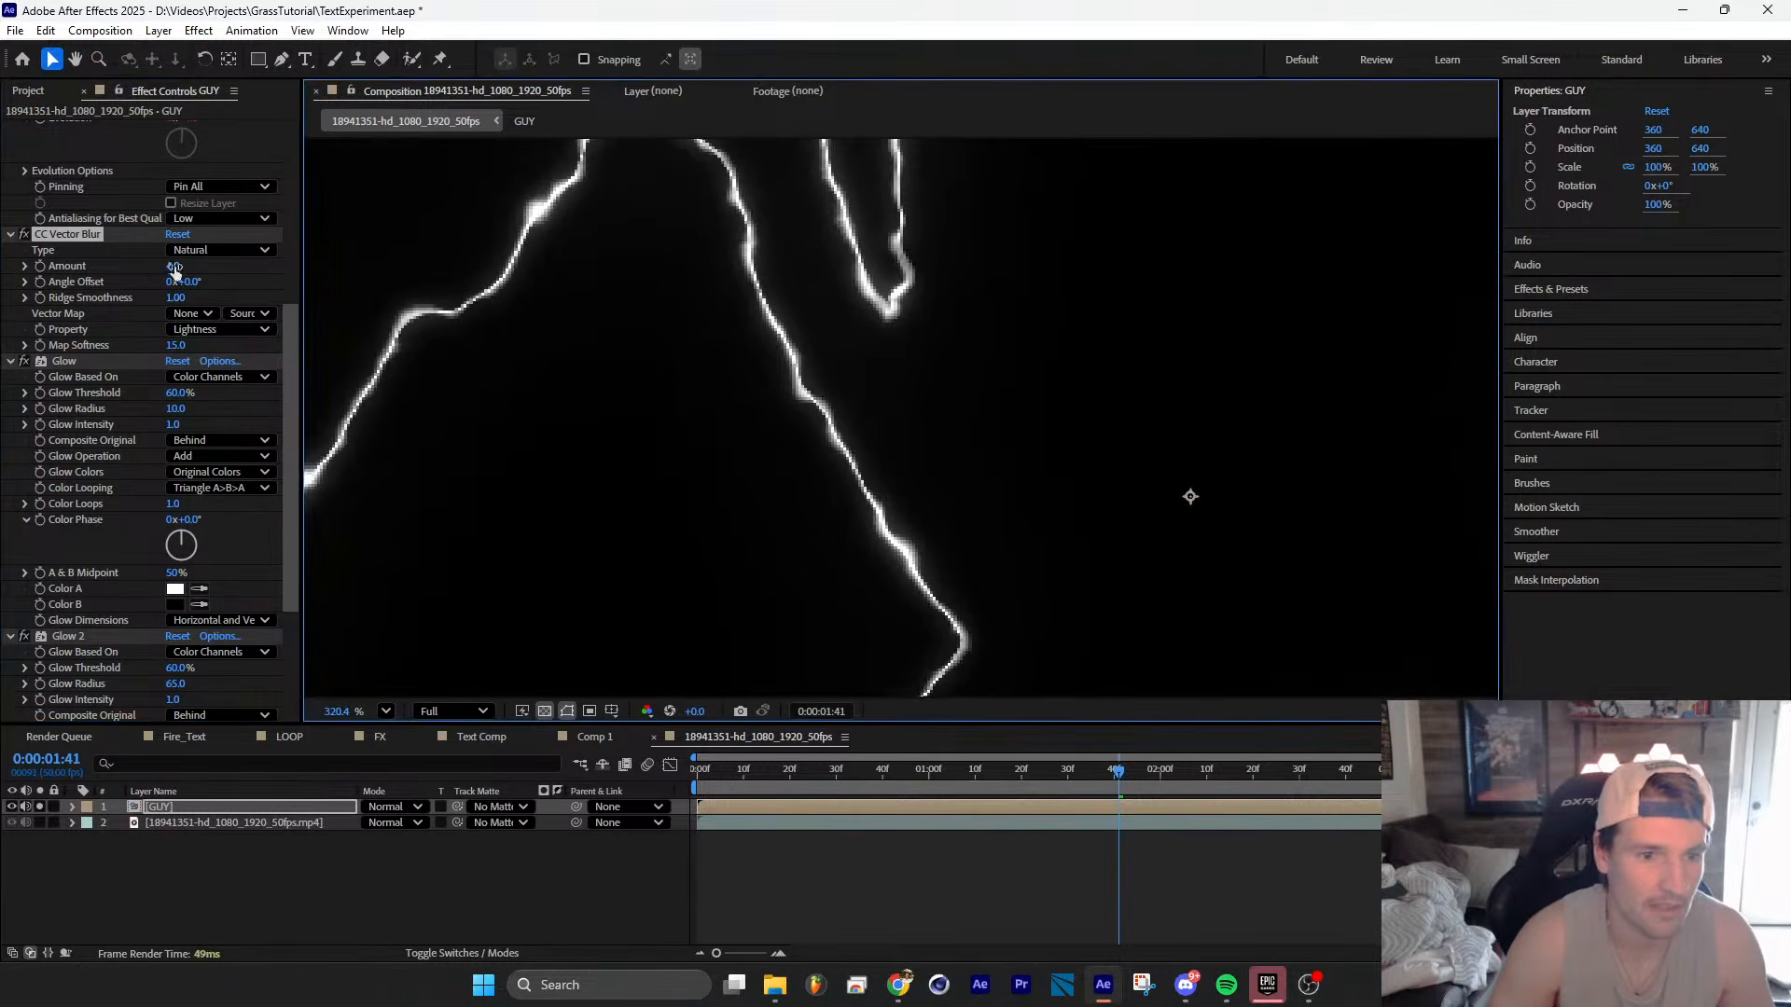
{"action": "mouse_move", "coordinate": [176, 270]}
{"action": "left_mouse_down"}
{"action": "mouse_move", "coordinate": [201, 270]}
{"action": "mouse_move", "coordinate": [178, 269]}
{"action": "left_mouse_up"}
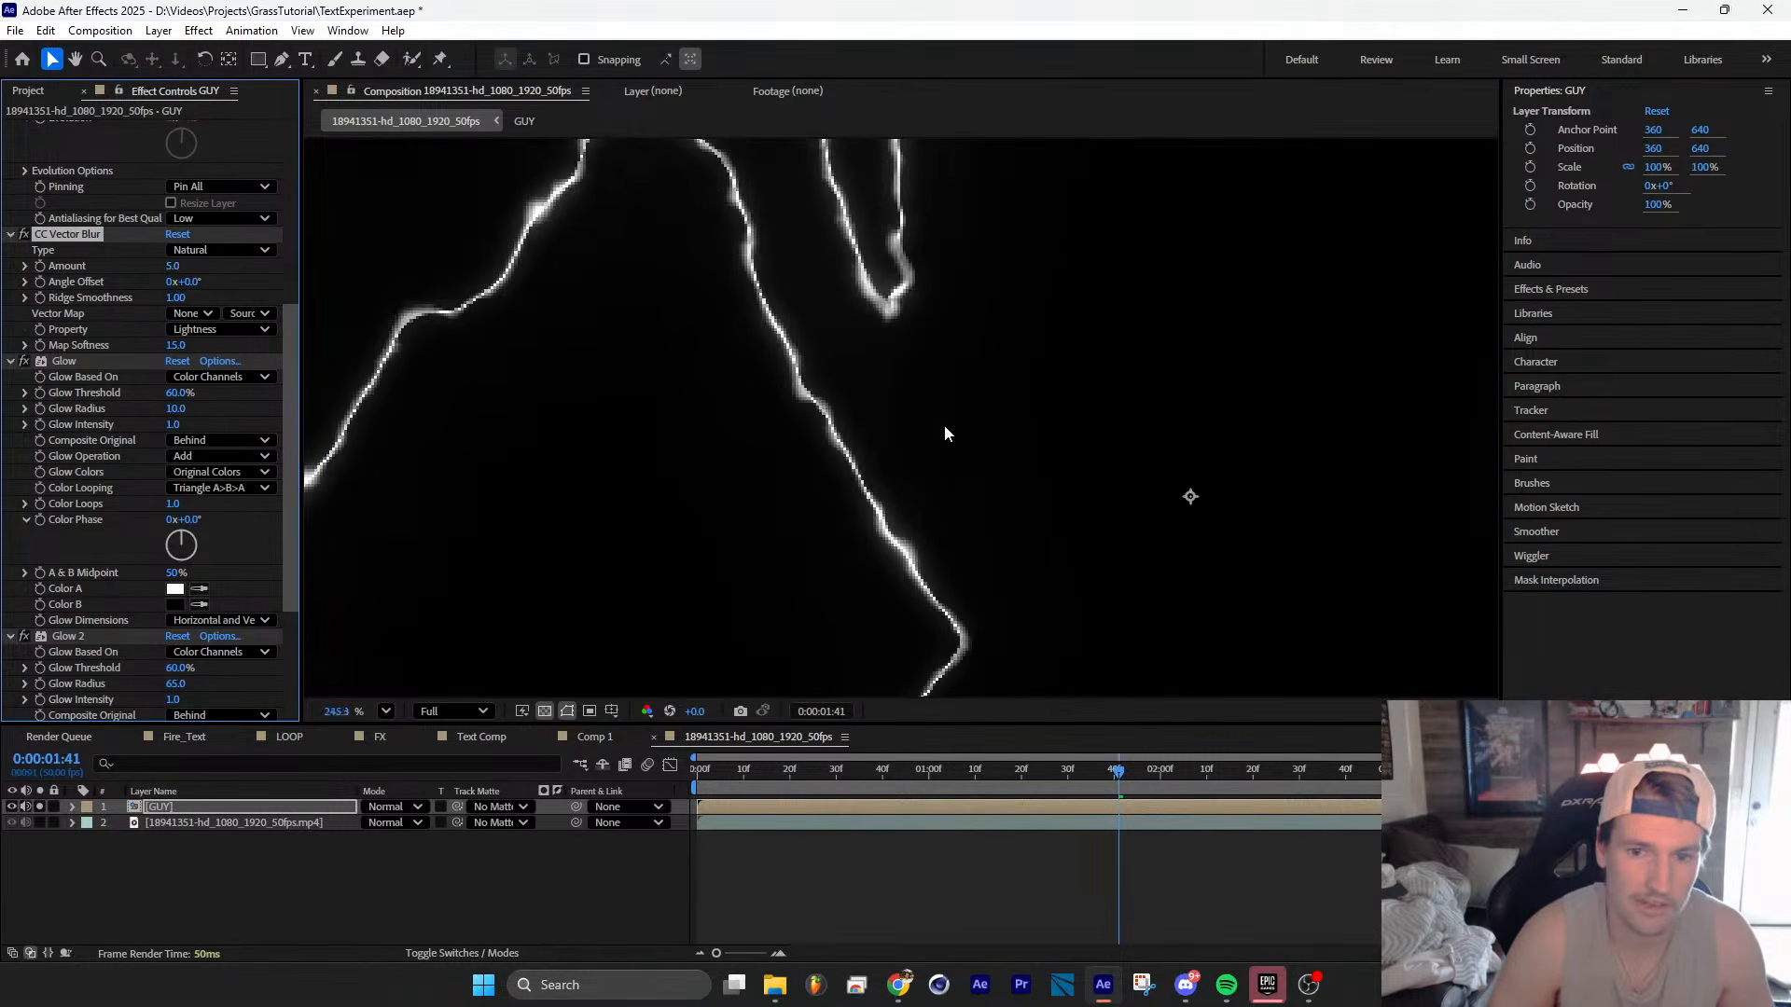
{"action": "scroll", "coordinate": [944, 433], "scroll_direction": "down", "scroll_amount": 4}
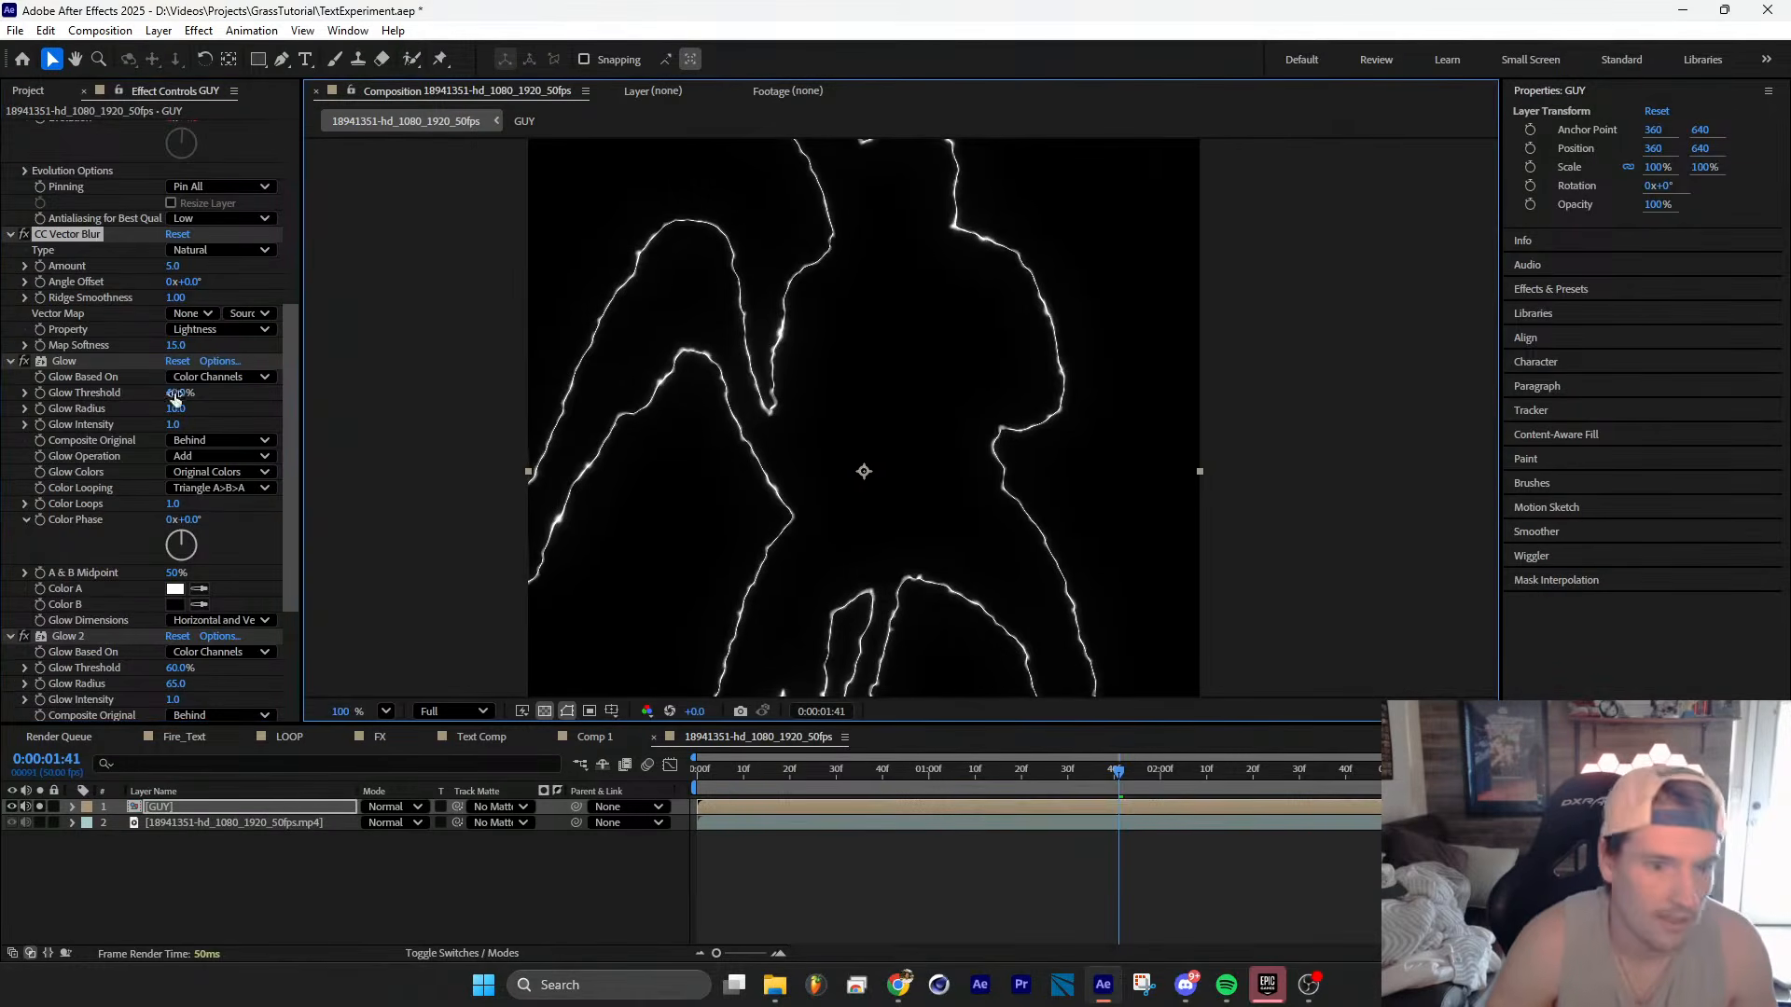
Step: Set the two glow thresholds to 22.7% and 39.6%, and duplicate Glow 2 with radius 131 and intensity 1.7
{"action": "left_click_drag", "start_coordinate": [174, 399], "coordinate": [97, 402]}
{"action": "left_click_drag", "start_coordinate": [180, 674], "coordinate": [137, 673]}
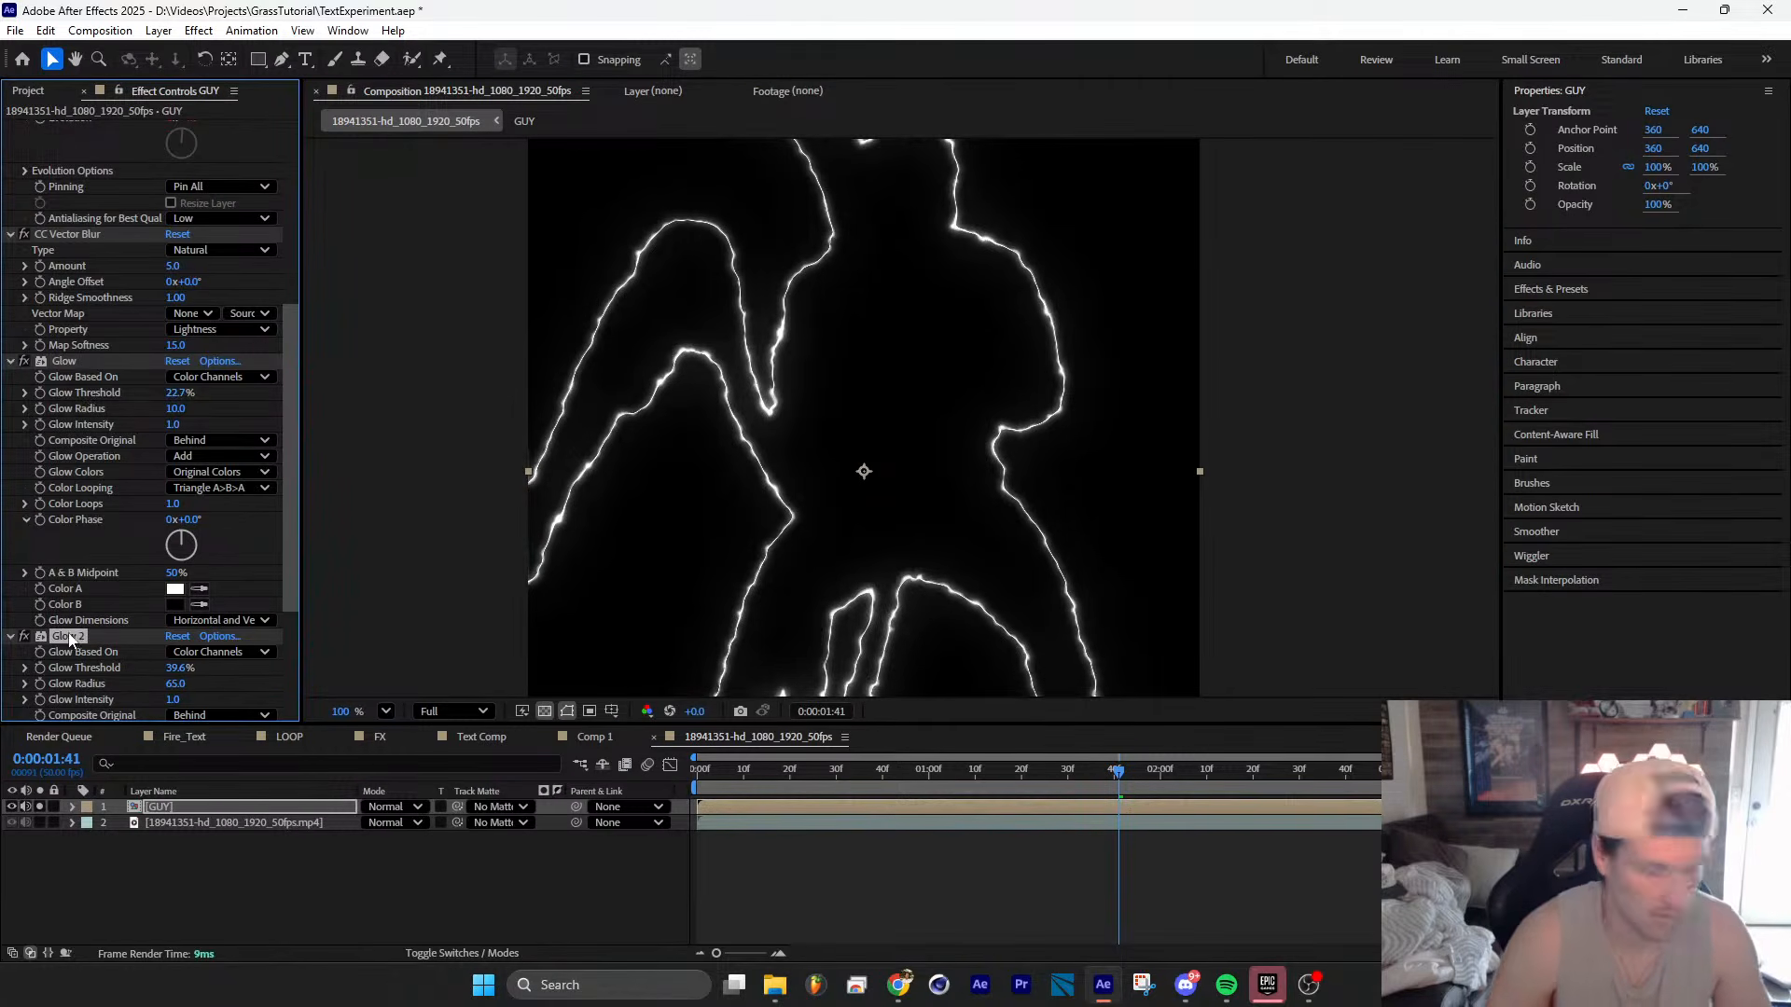
{"action": "key", "text": "ctrl+d"}
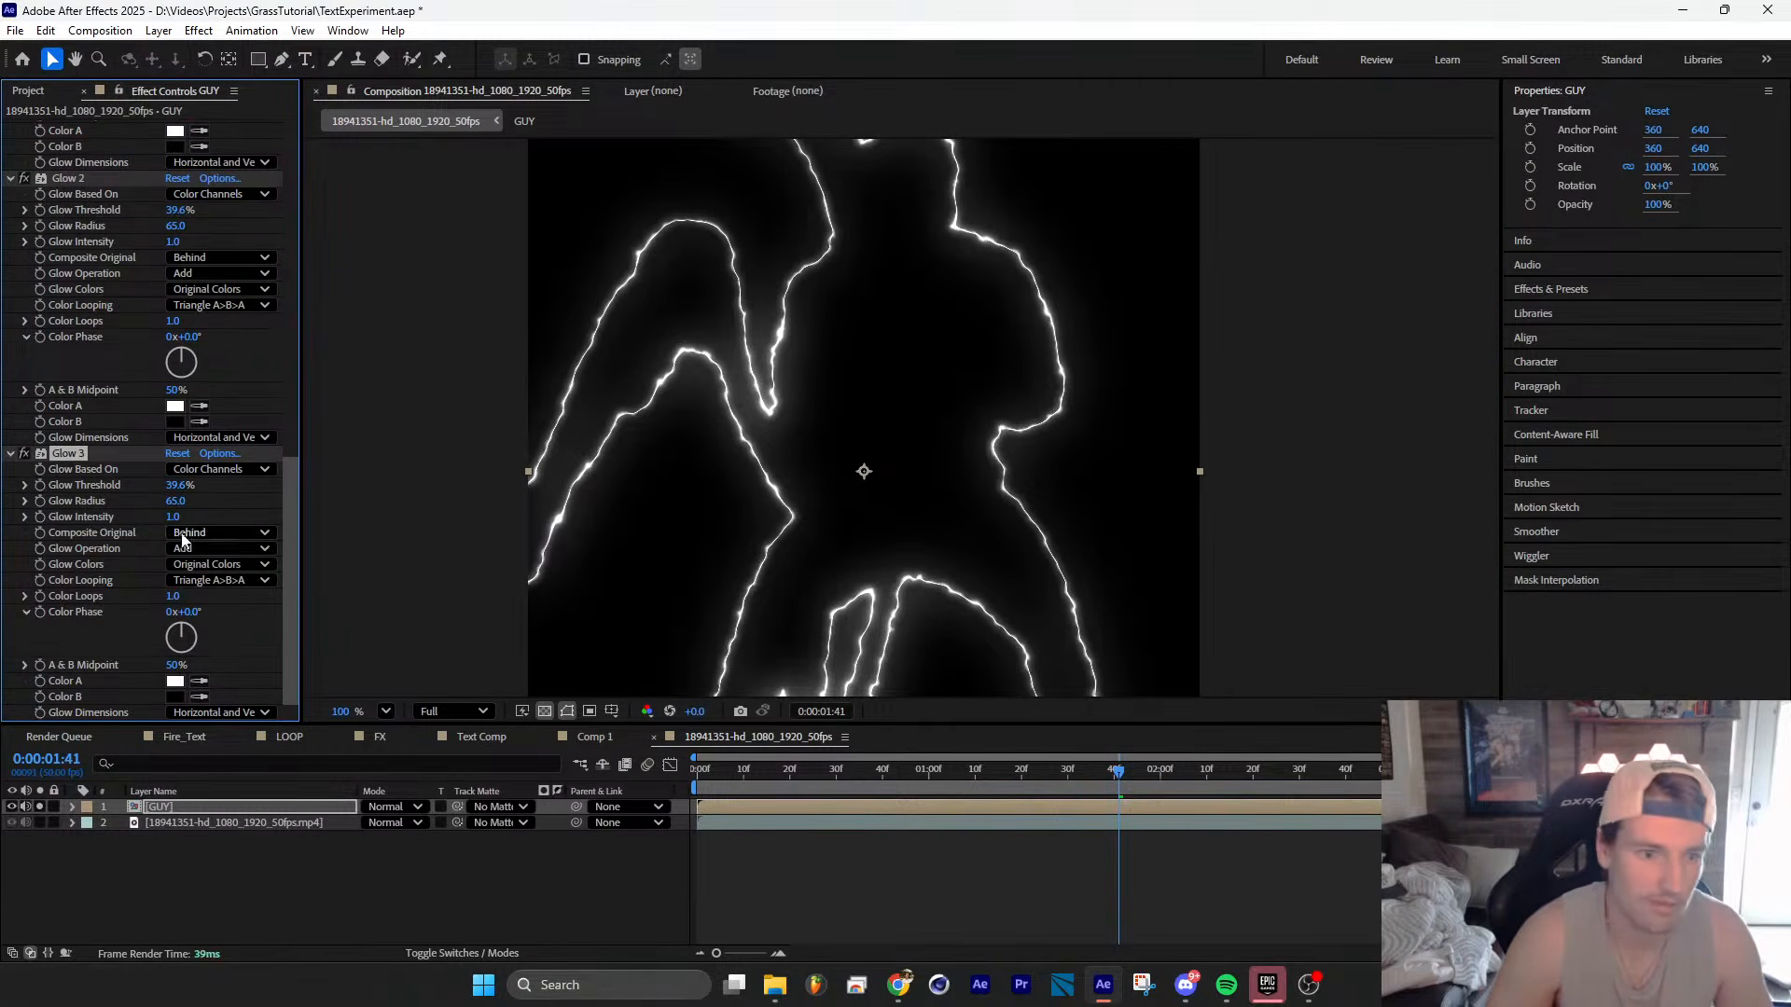
{"action": "mouse_move", "coordinate": [236, 527]}
{"action": "left_mouse_down"}
{"action": "mouse_move", "coordinate": [376, 504]}
{"action": "mouse_move", "coordinate": [199, 515]}
{"action": "mouse_move", "coordinate": [240, 512]}
{"action": "left_mouse_up"}
Step: Apply VC Color Vibrance to the GUY layer and set its color to bright blue 00D8FF
{"action": "left_click", "coordinate": [207, 807]}
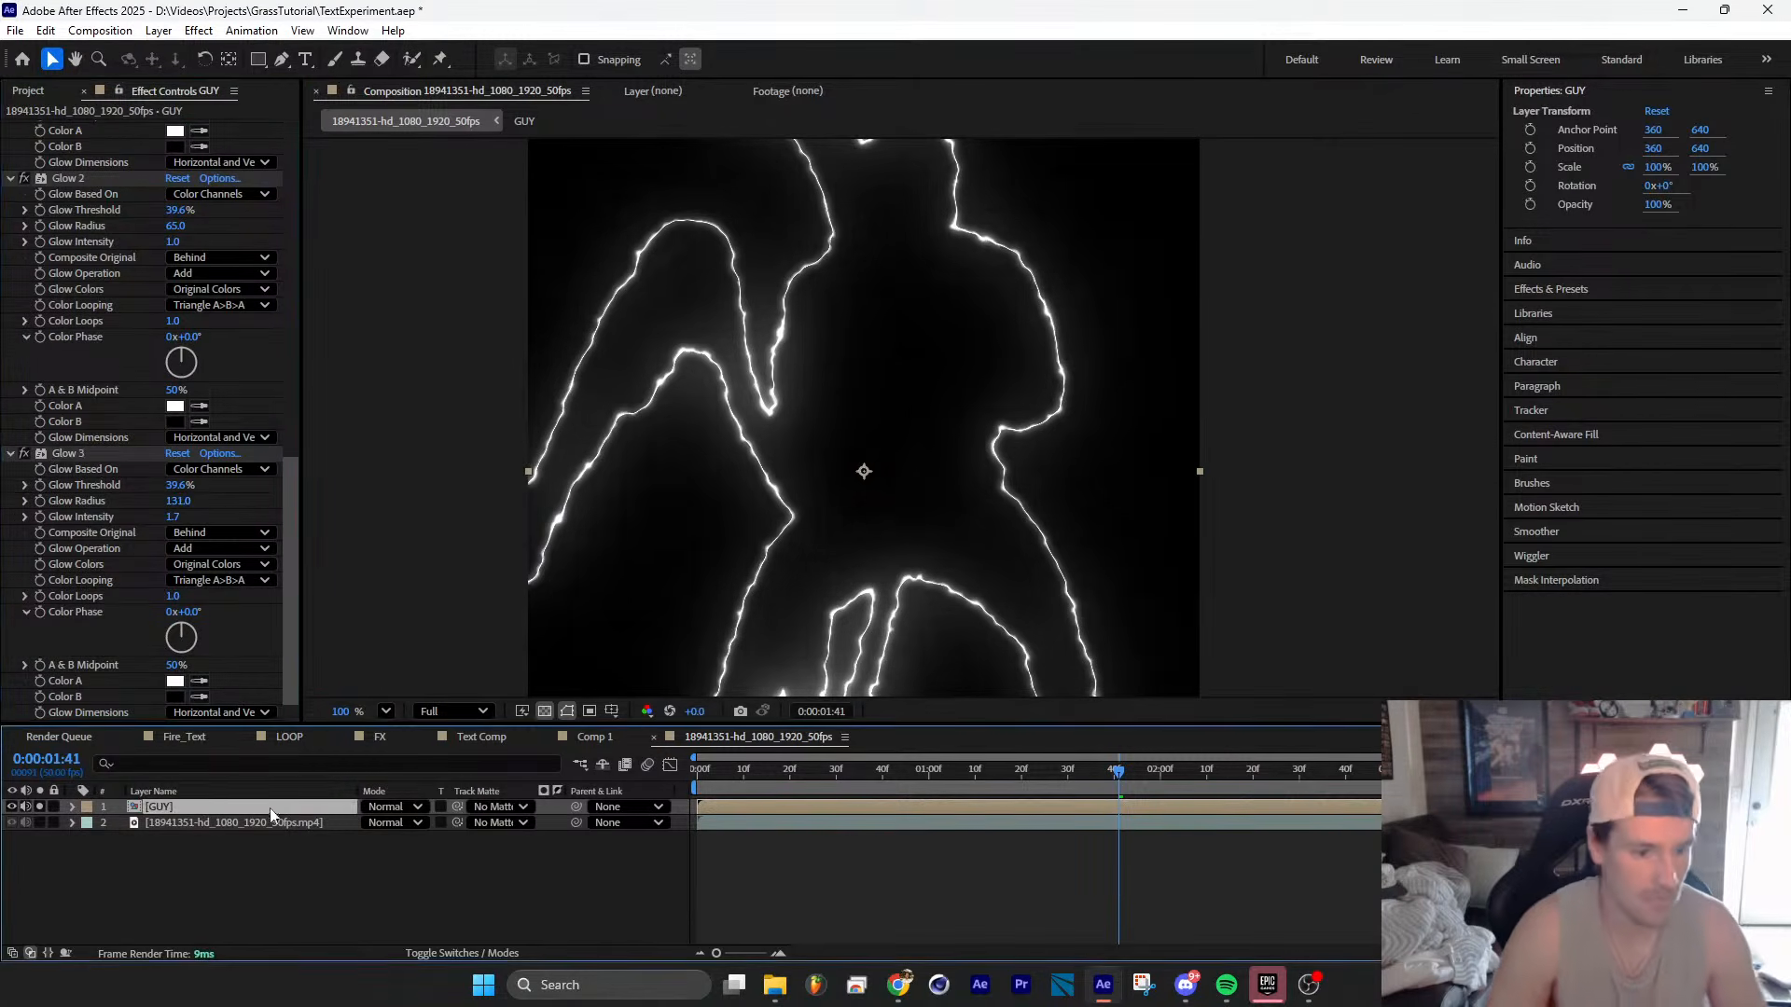
{"action": "key", "text": "ctrl+space"}
{"action": "type", "text": "vc"}
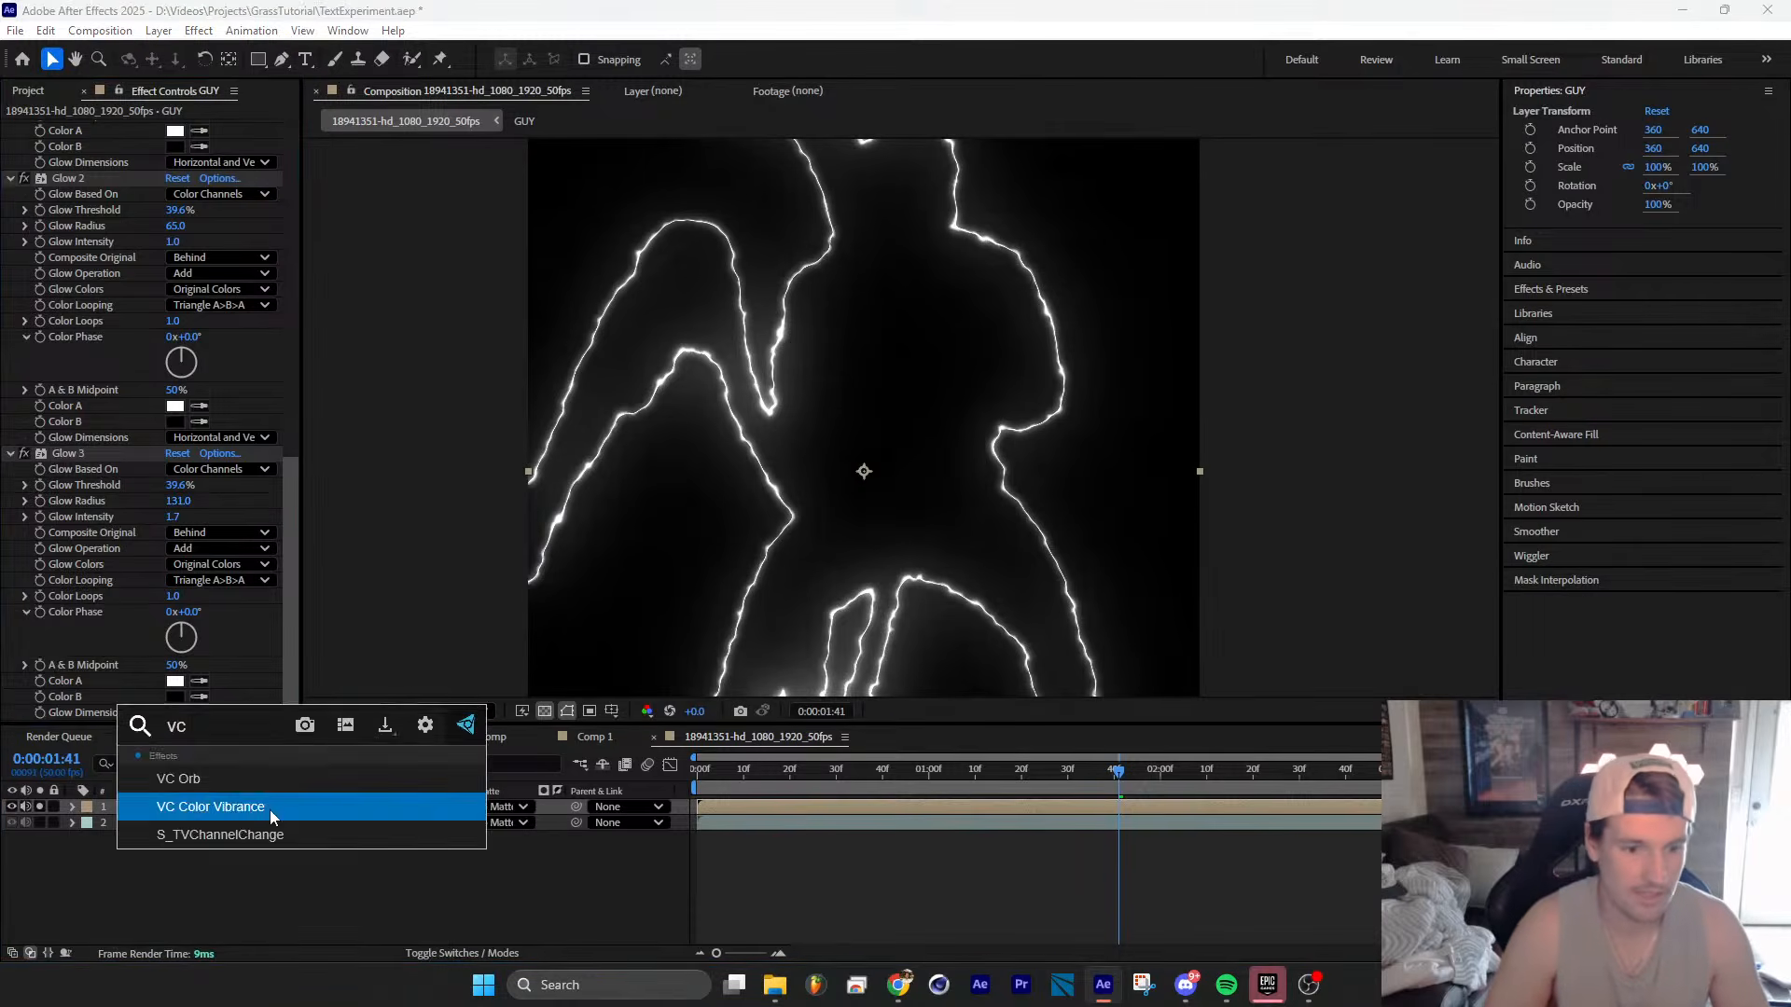
{"action": "left_click", "coordinate": [268, 811]}
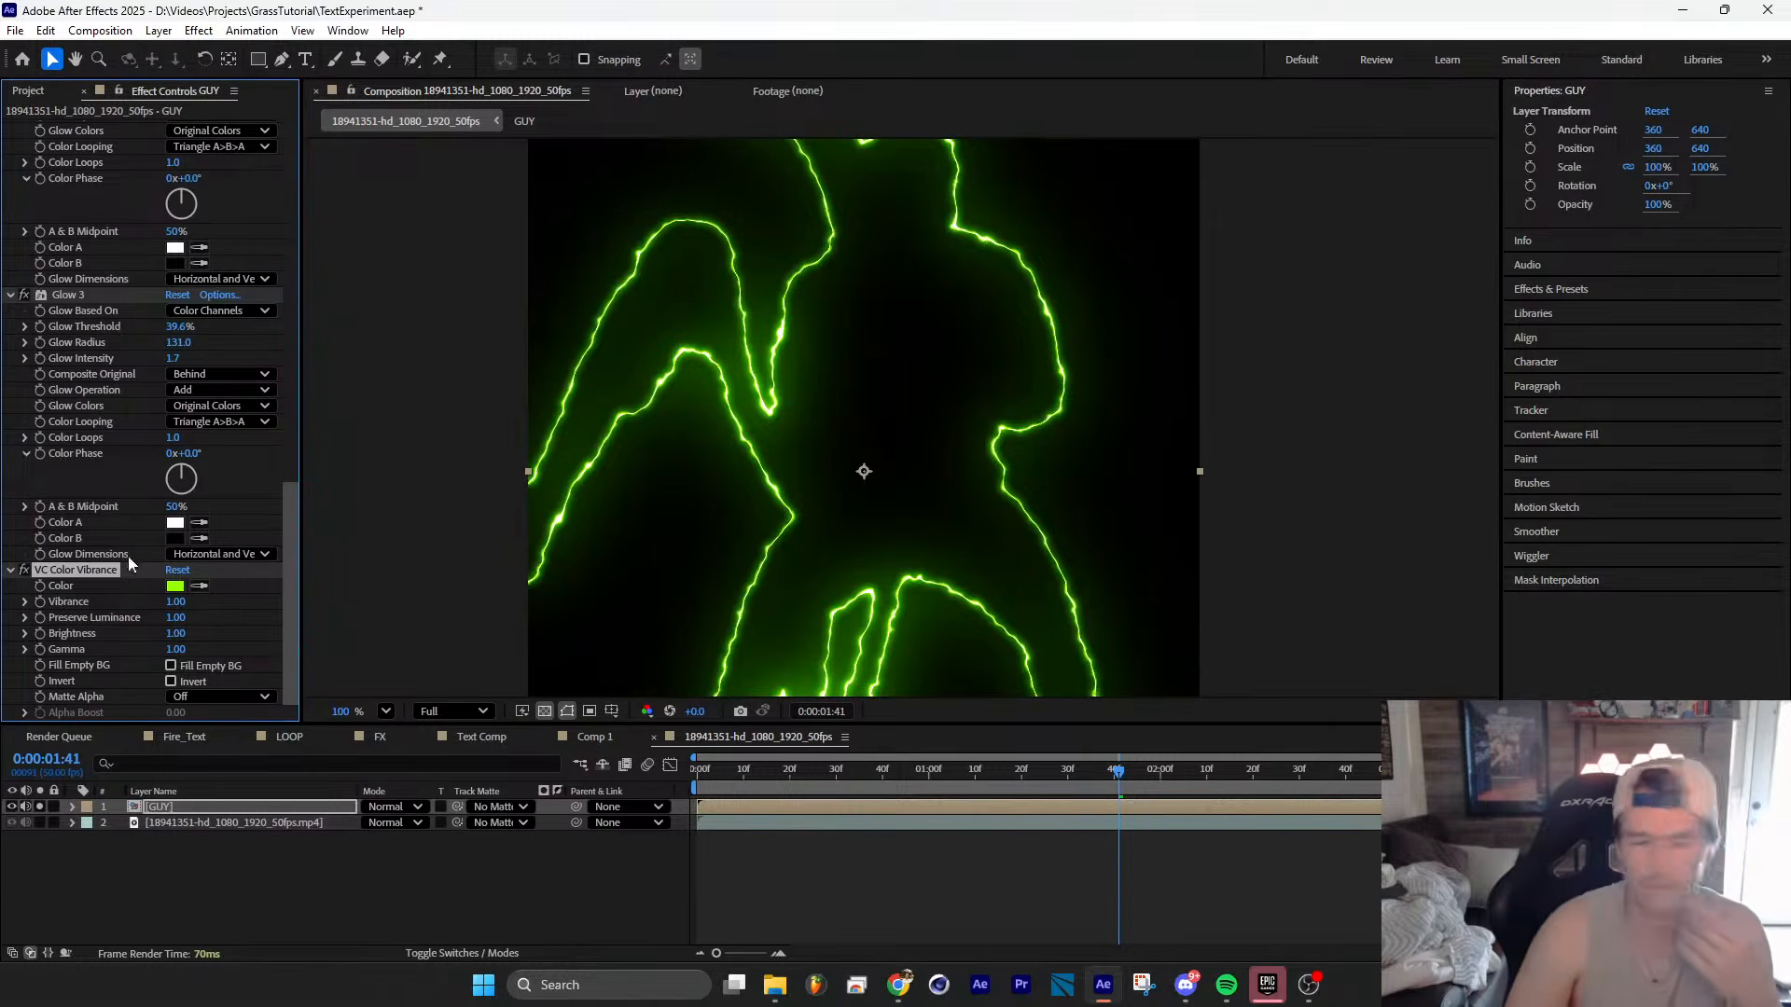
{"action": "left_click", "coordinate": [176, 588]}
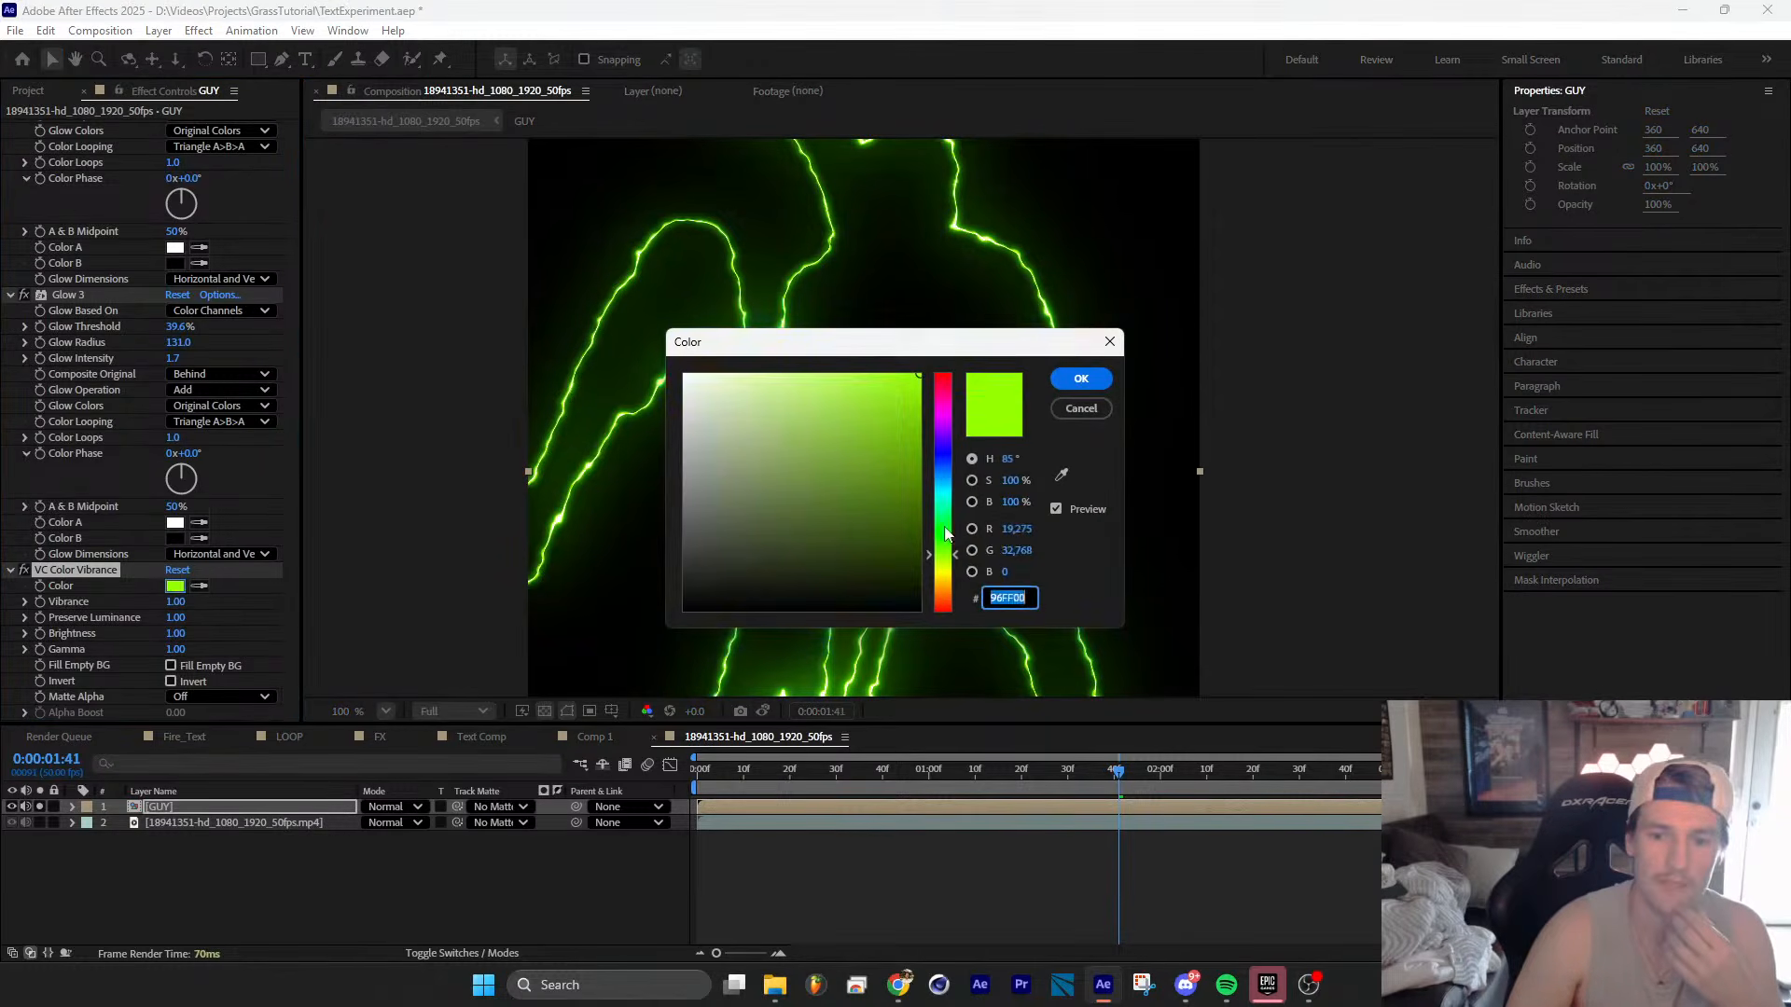
{"action": "left_click_drag", "start_coordinate": [945, 534], "coordinate": [955, 494]}
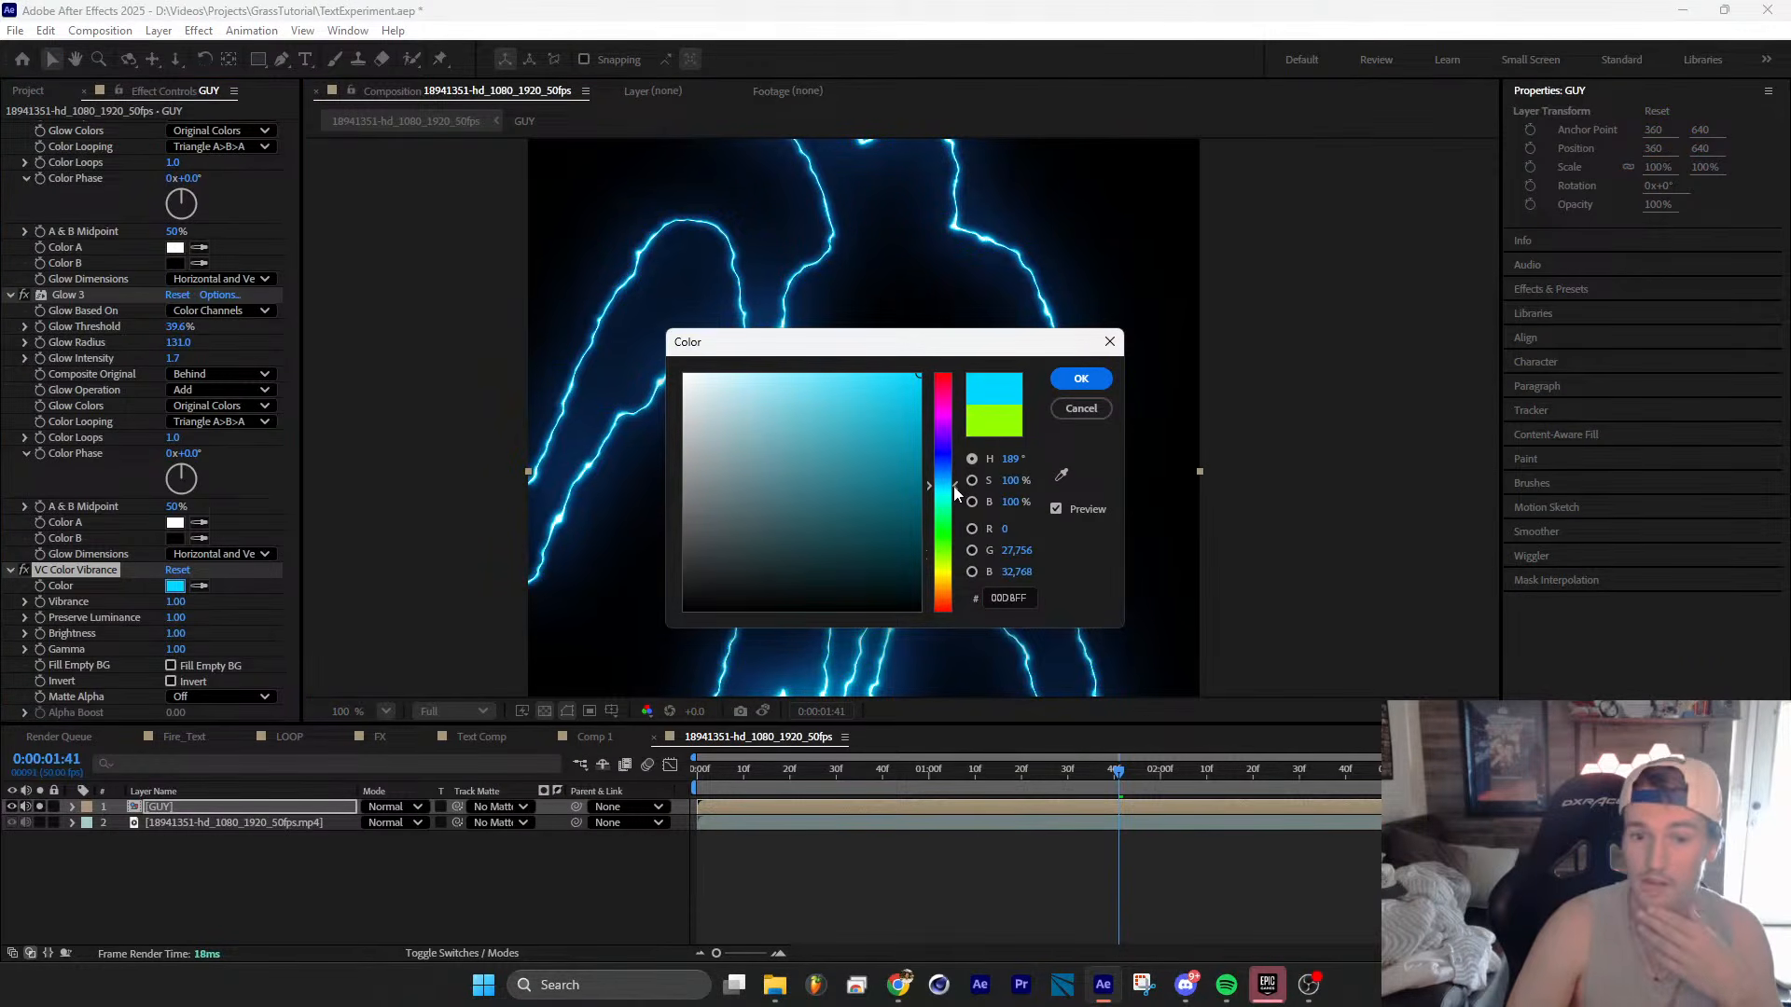
{"action": "left_click", "coordinate": [1082, 380]}
{"action": "scroll", "coordinate": [1058, 438], "scroll_direction": "down", "scroll_amount": 5}
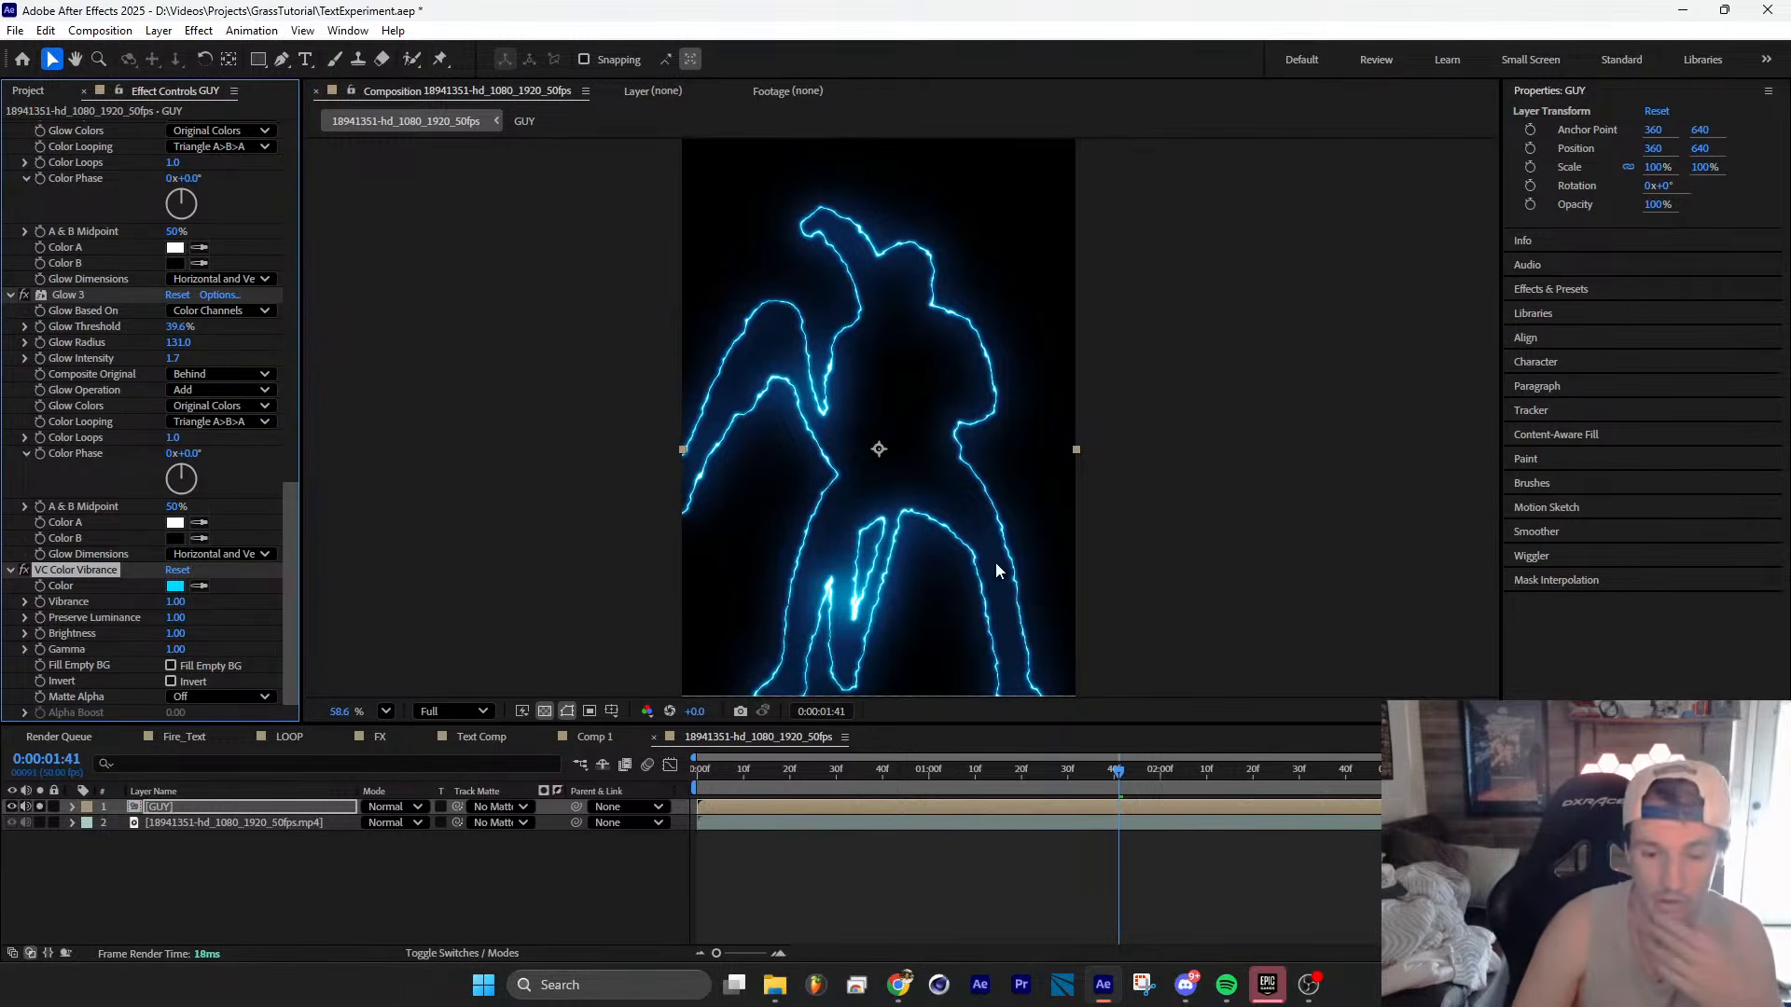
Step: Switch to the Runway session in Chrome and save the generated glowing blue light and embers video
{"action": "mouse_move", "coordinate": [899, 984]}
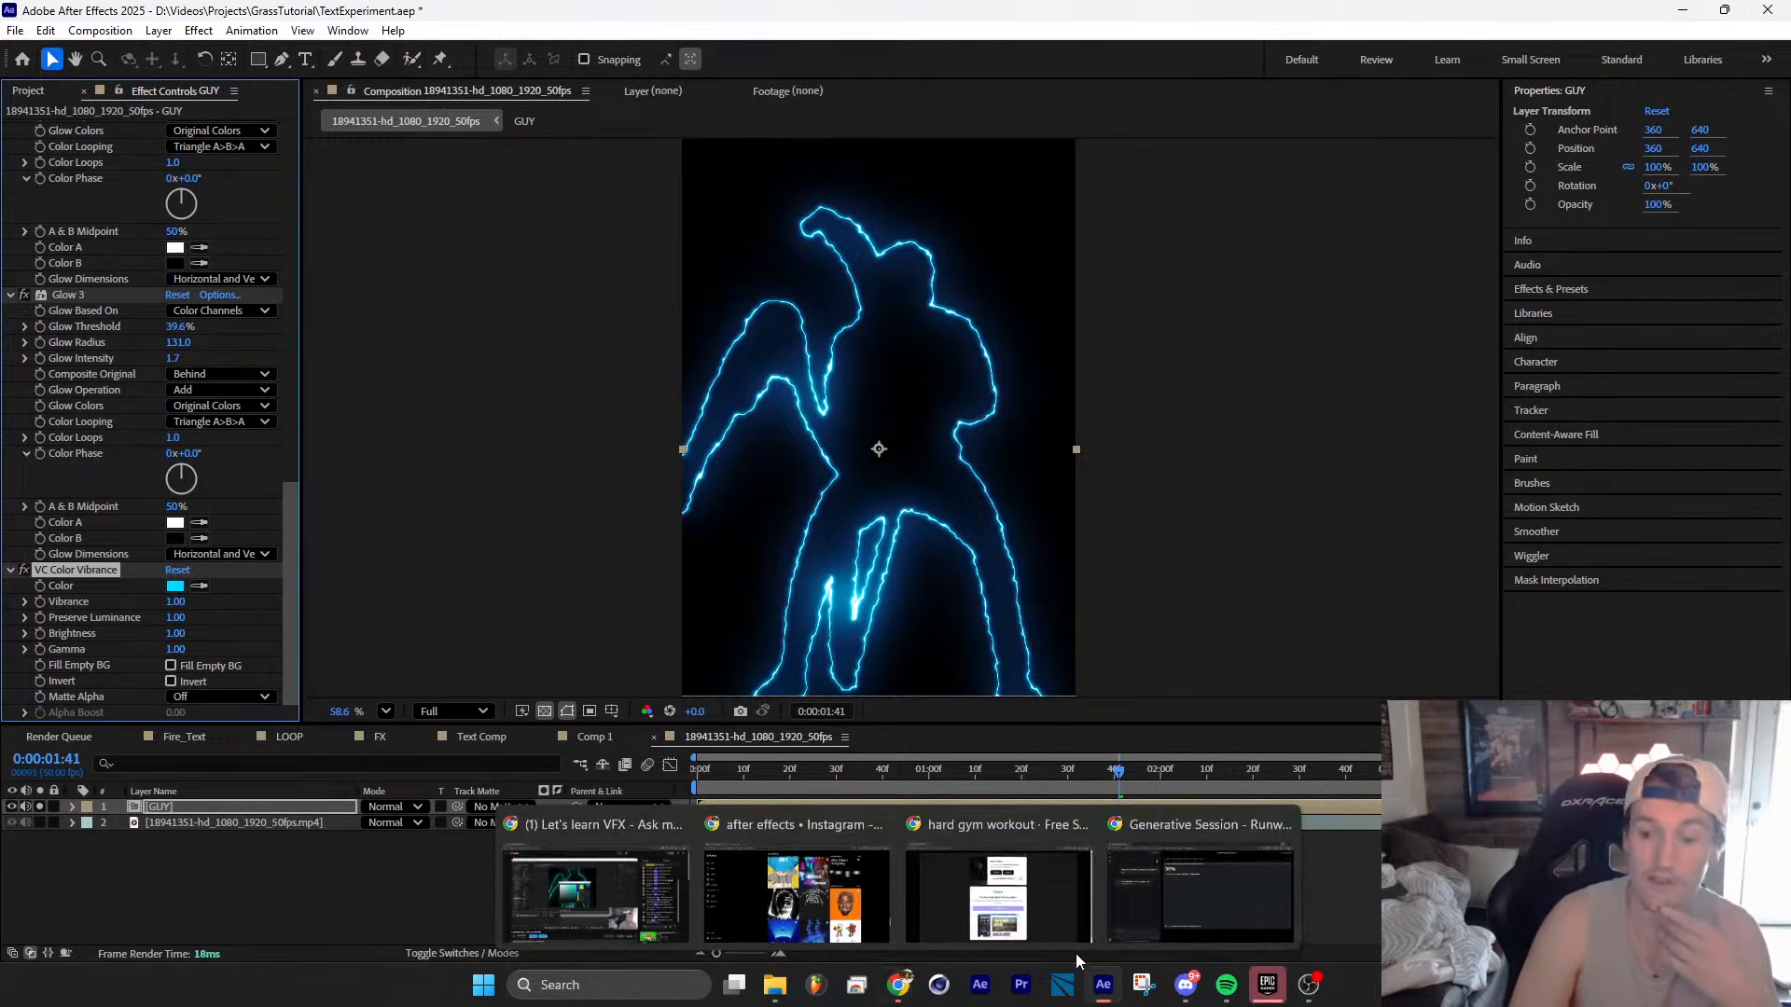
{"action": "left_click", "coordinate": [1121, 928]}
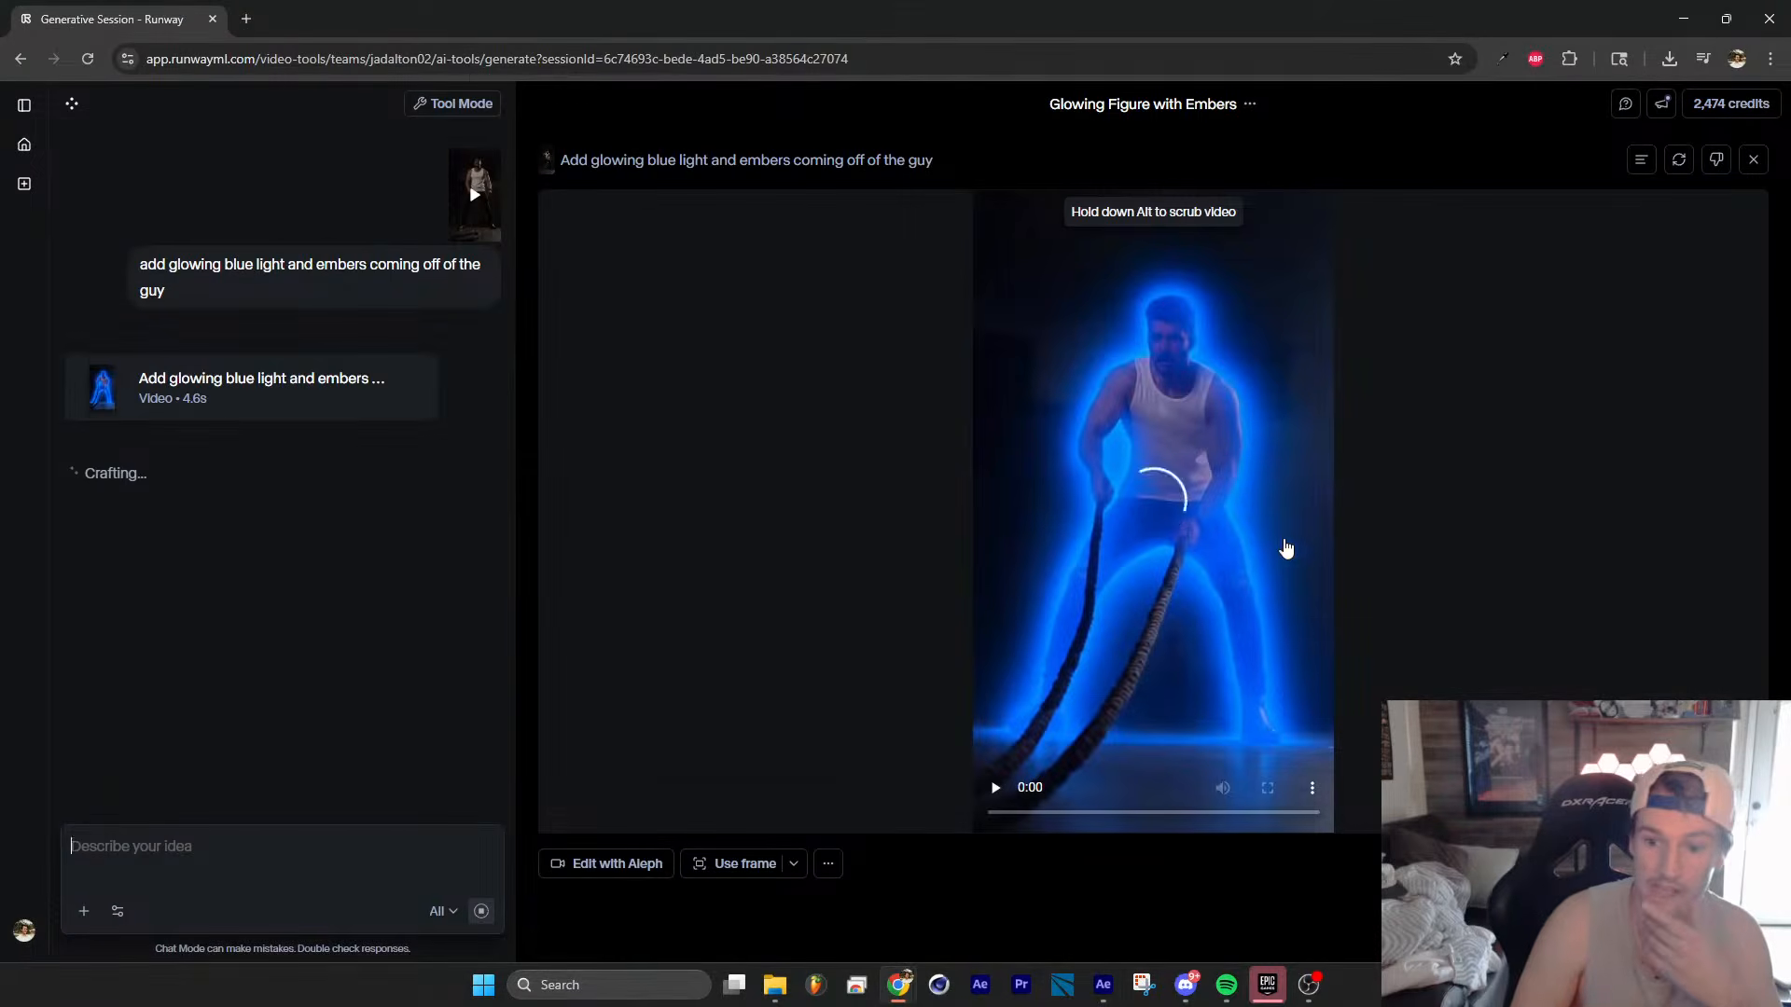
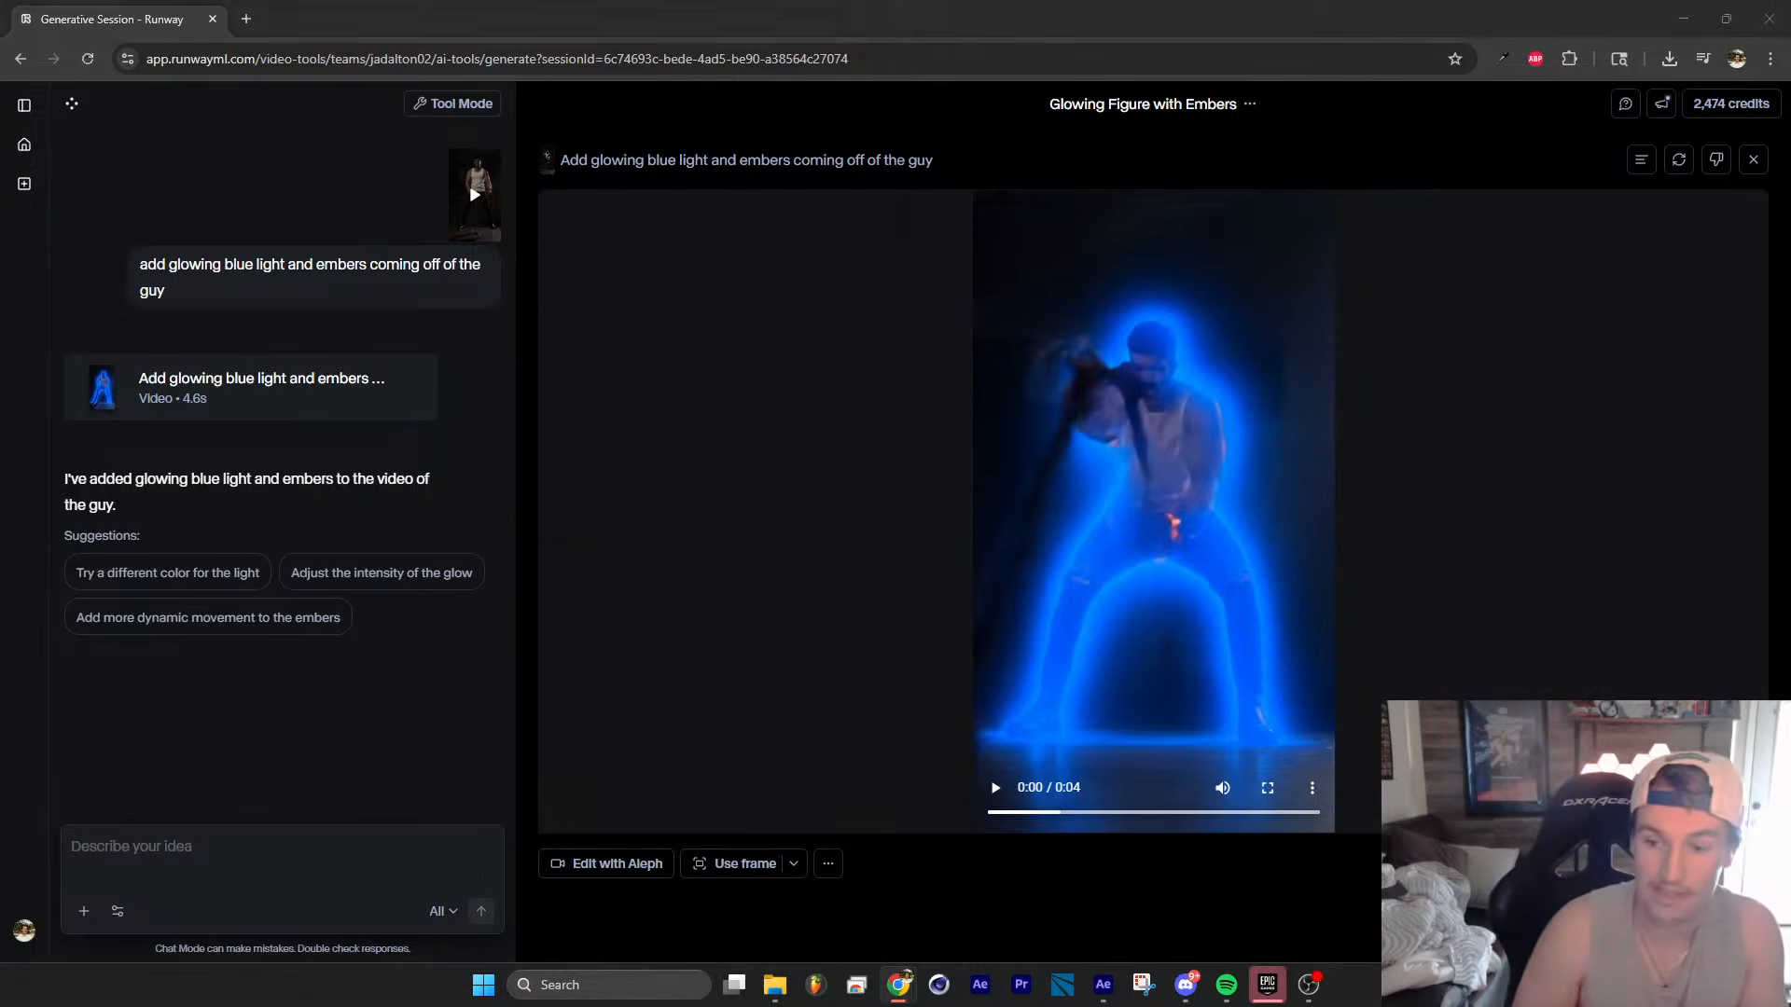
{"action": "left_click", "coordinate": [752, 470]}
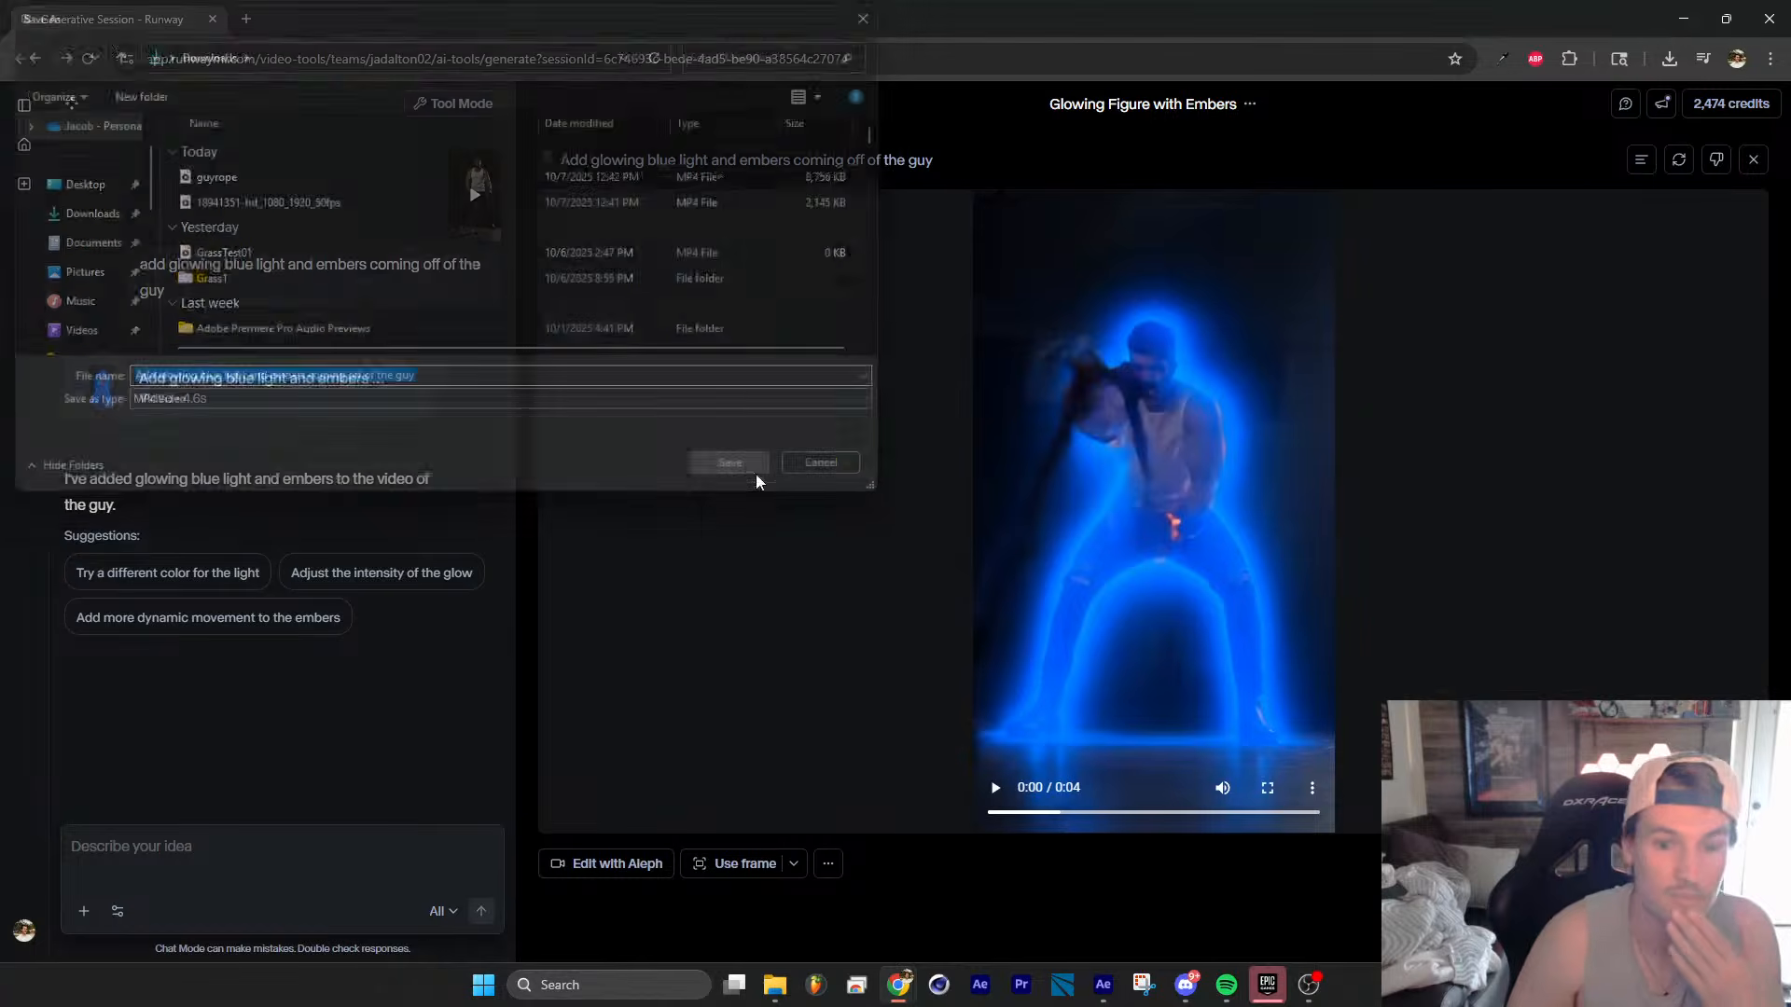
Step: Switch to After Effects, import "Add glowing blue light and embers coming off of the guy" and place it above the GUY layer
{"action": "left_click", "coordinate": [1094, 976]}
{"action": "left_click", "coordinate": [39, 96]}
{"action": "double_click", "coordinate": [144, 528]}
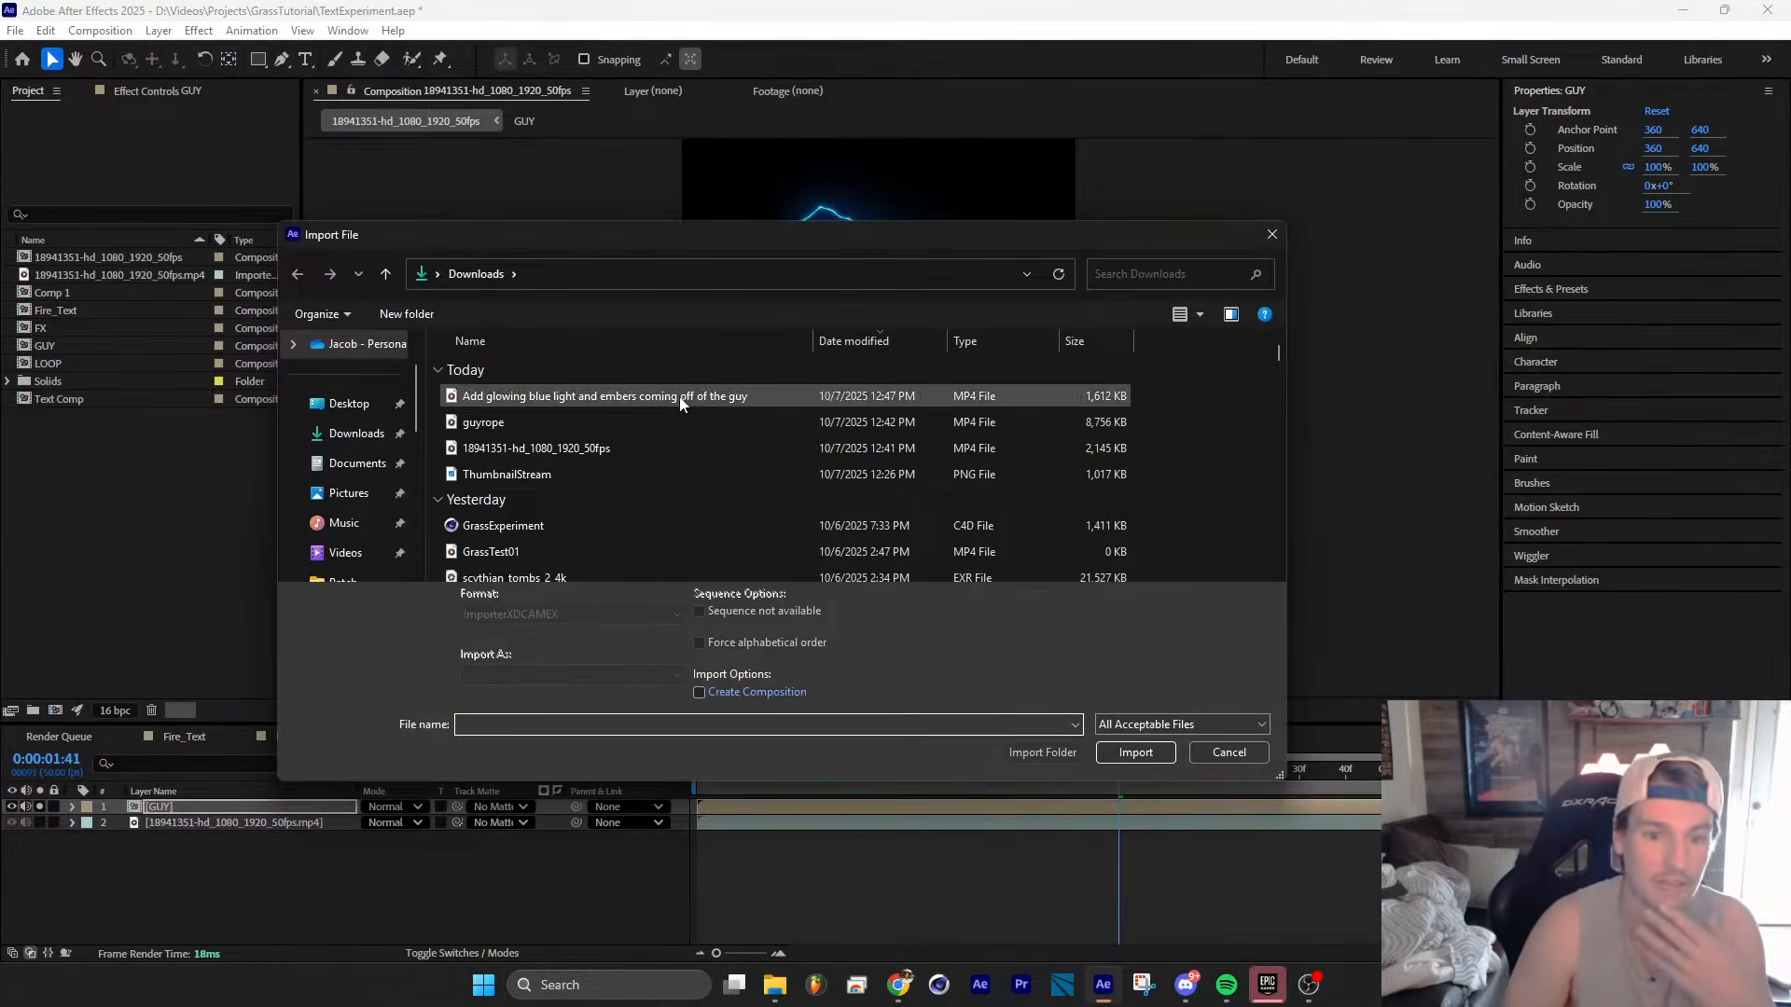
{"action": "double_click", "coordinate": [681, 398]}
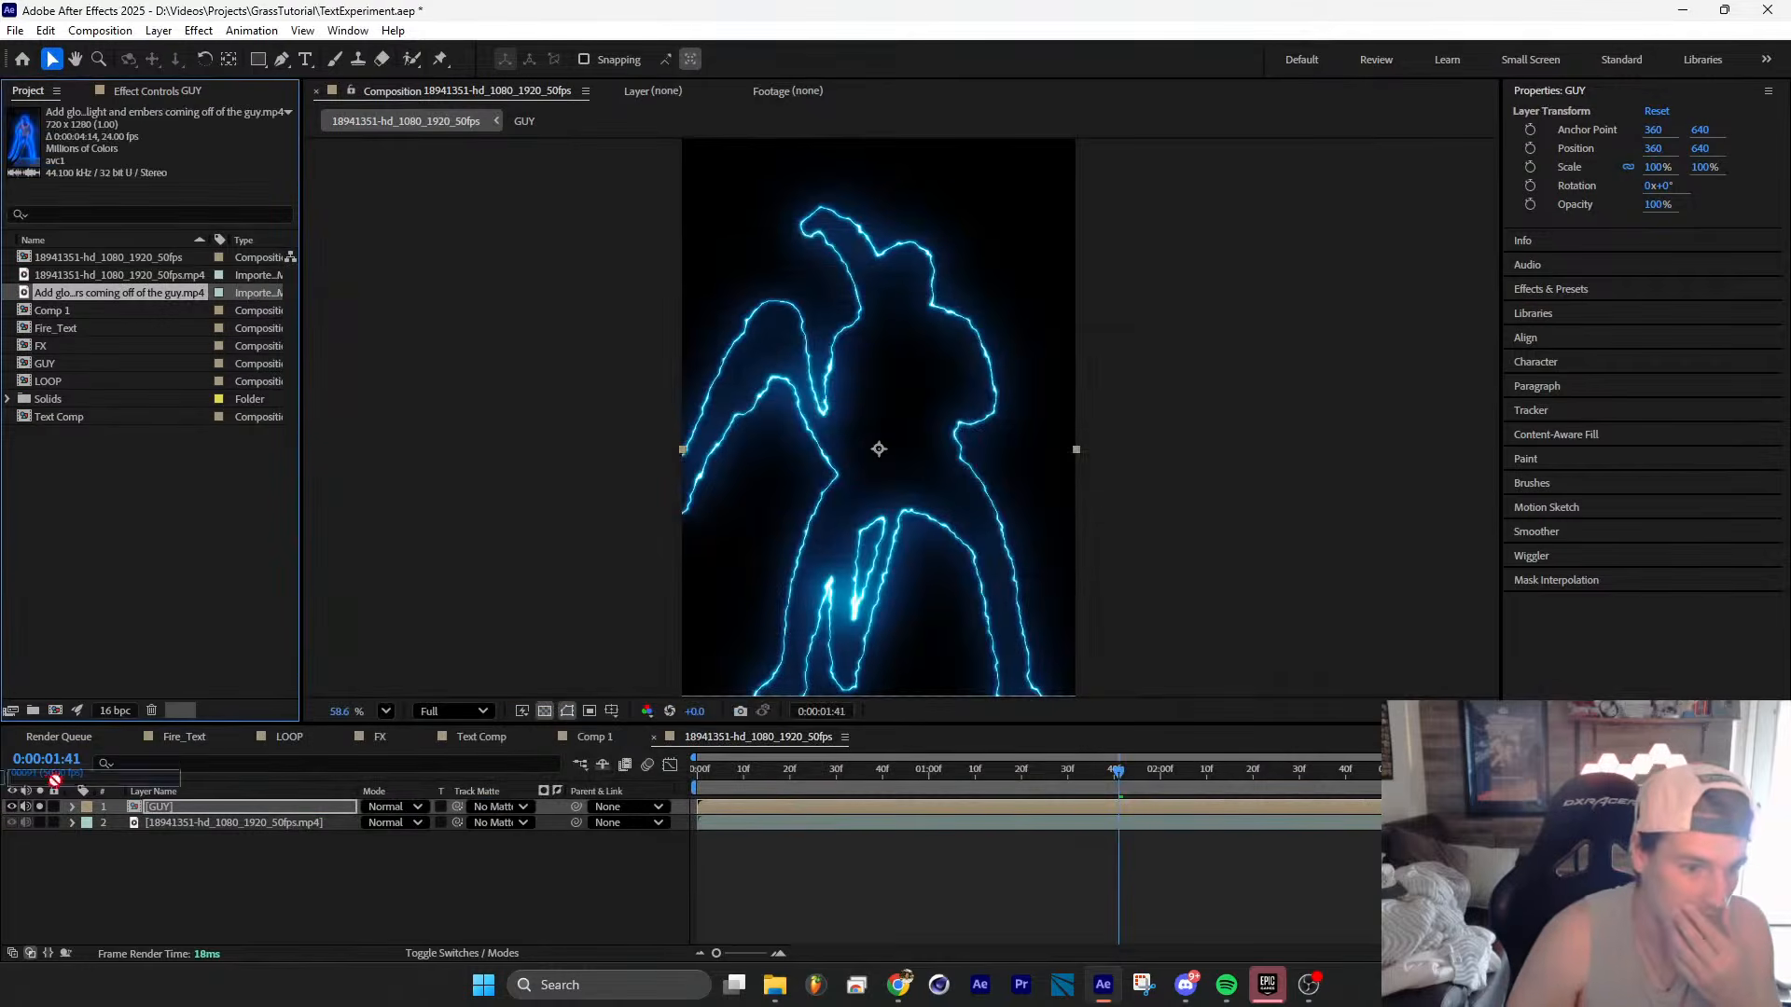
{"action": "left_click_drag", "start_coordinate": [55, 779], "coordinate": [138, 802]}
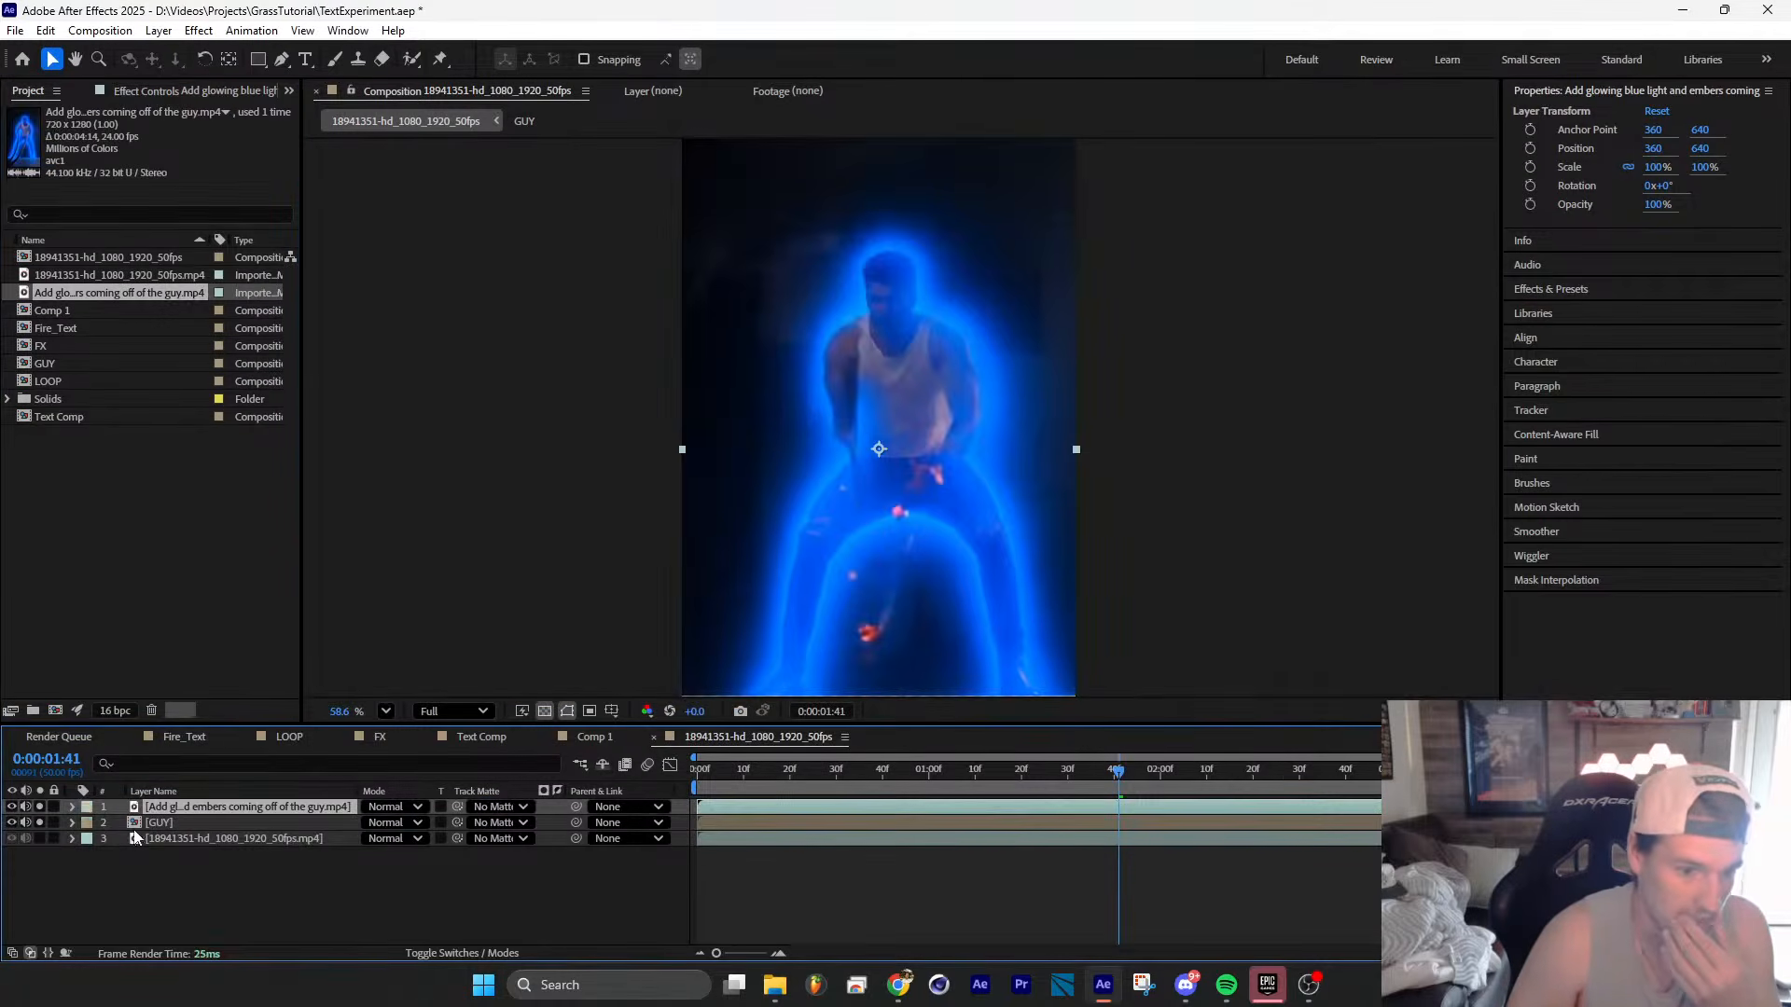
Step: Compare the Runway glow video with the original footage at different frames by toggling the top layer's visibility
{"action": "left_click", "coordinate": [12, 808]}
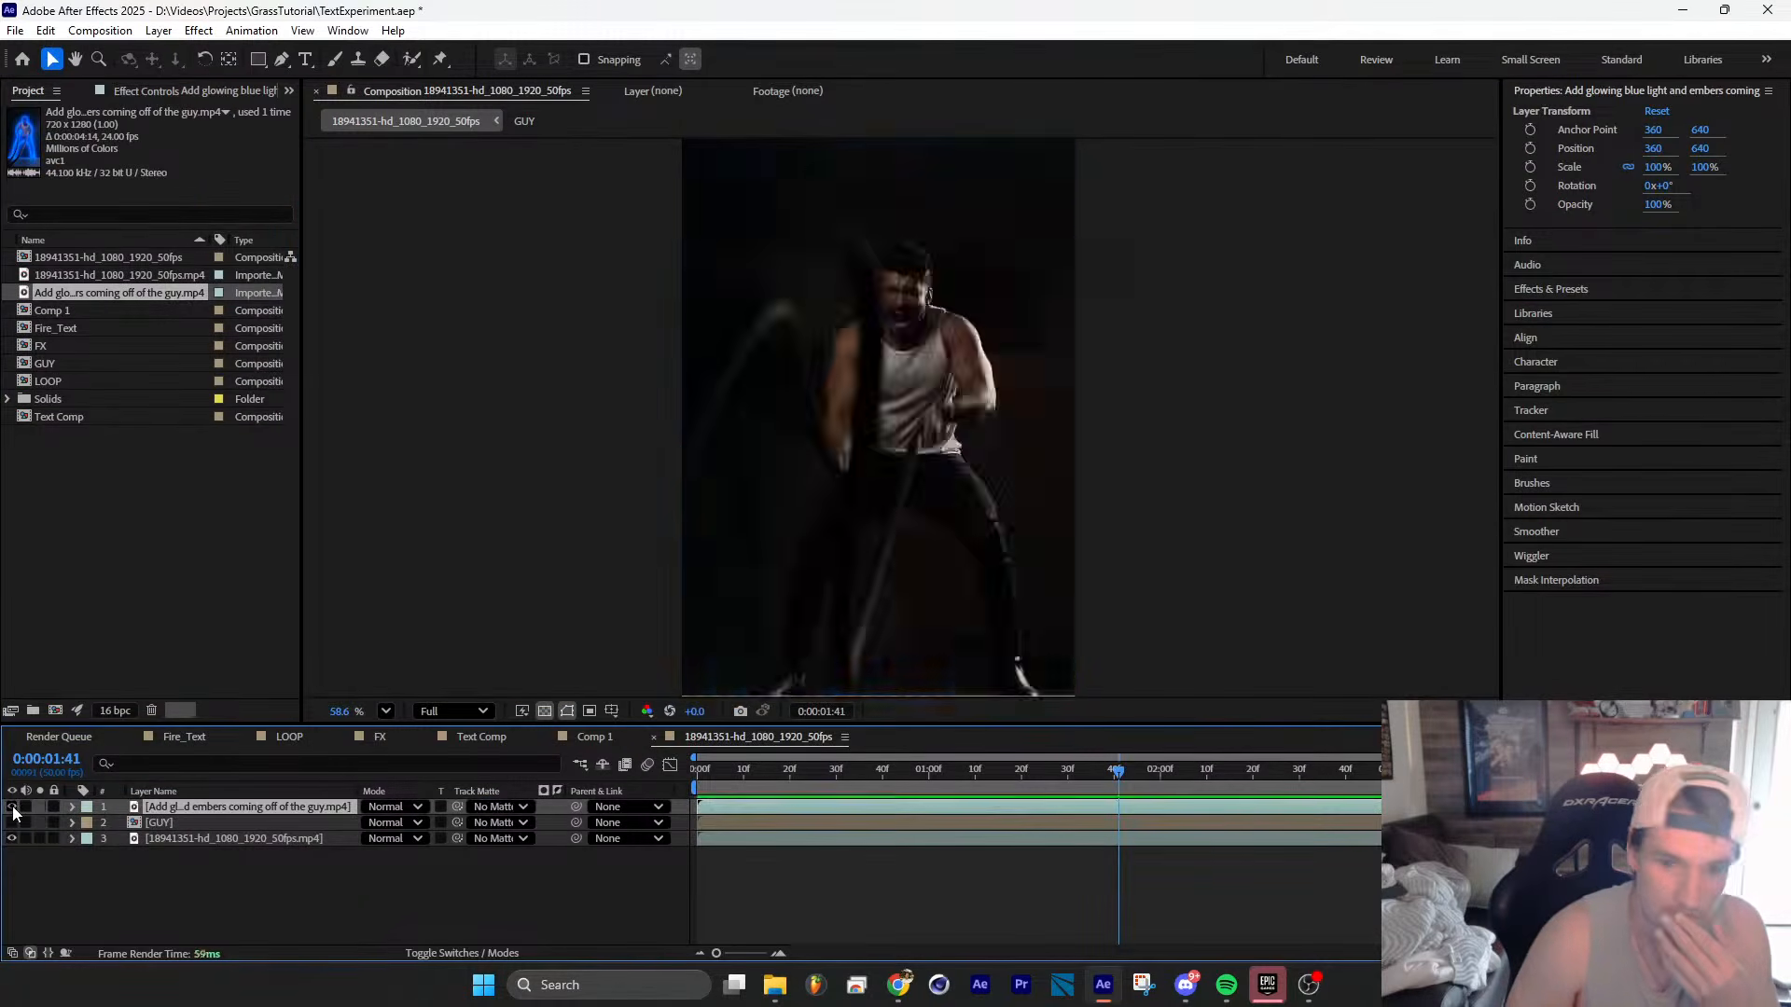
{"action": "left_click", "coordinate": [12, 808]}
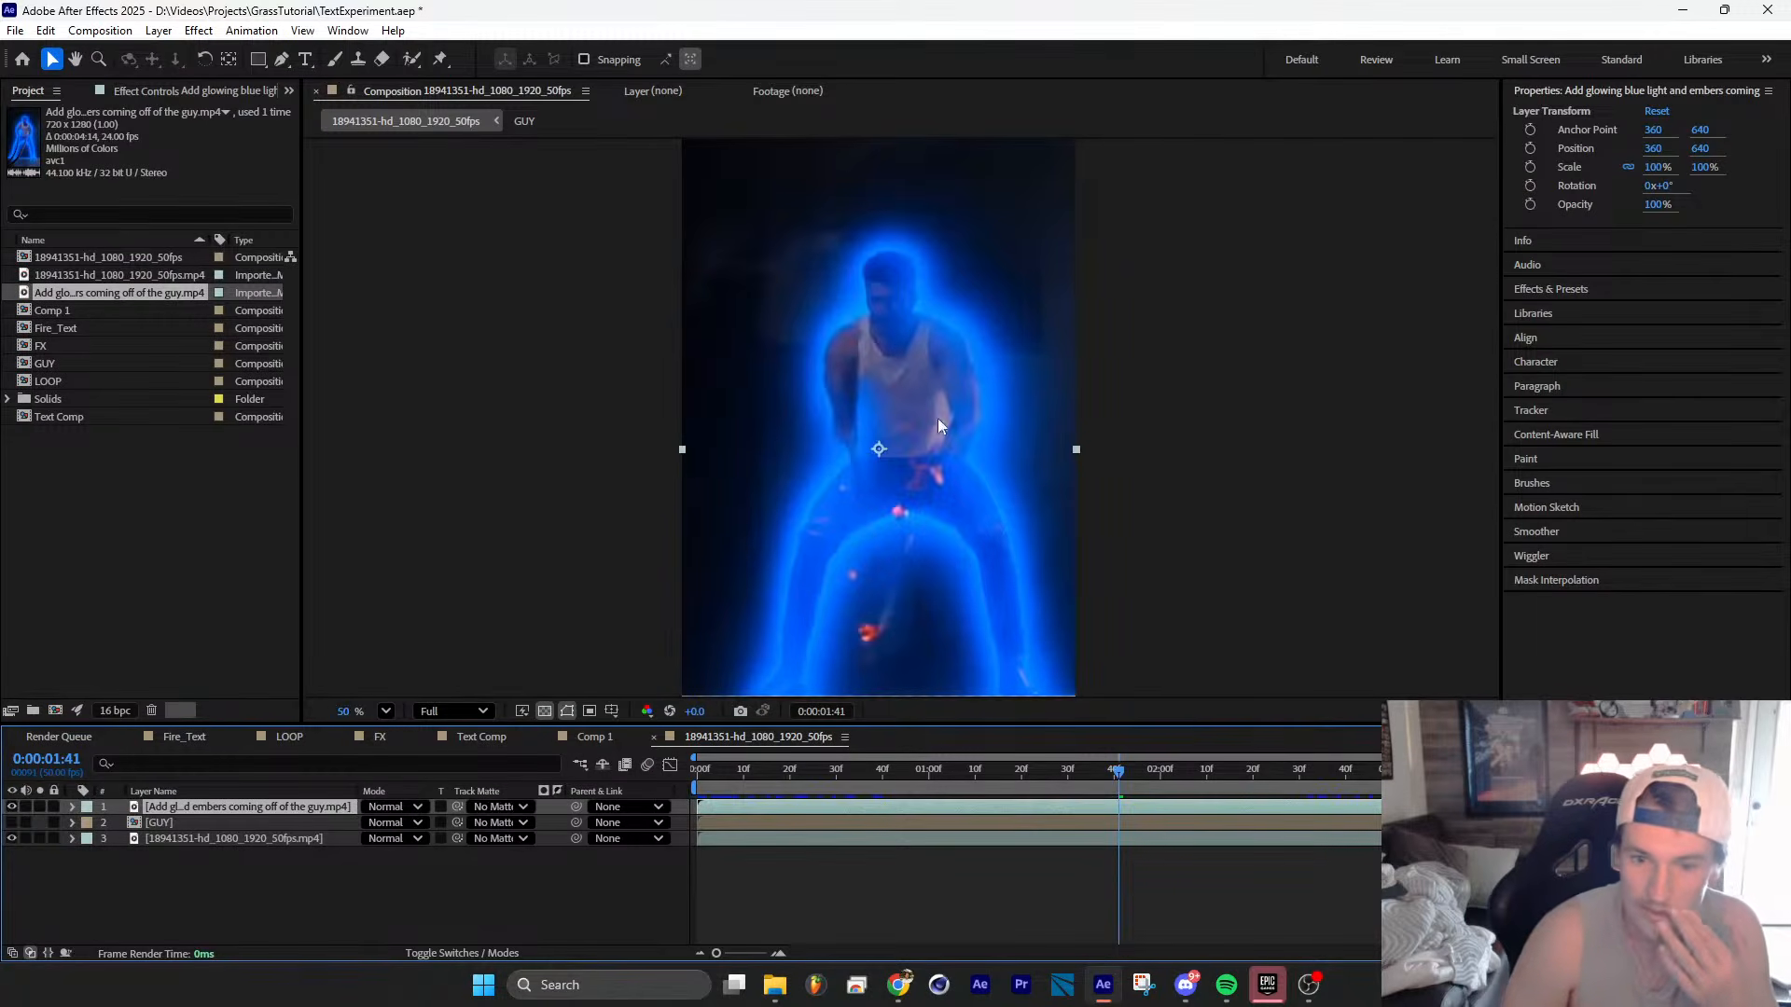
{"action": "left_click", "coordinate": [13, 807]}
{"action": "left_click", "coordinate": [12, 807]}
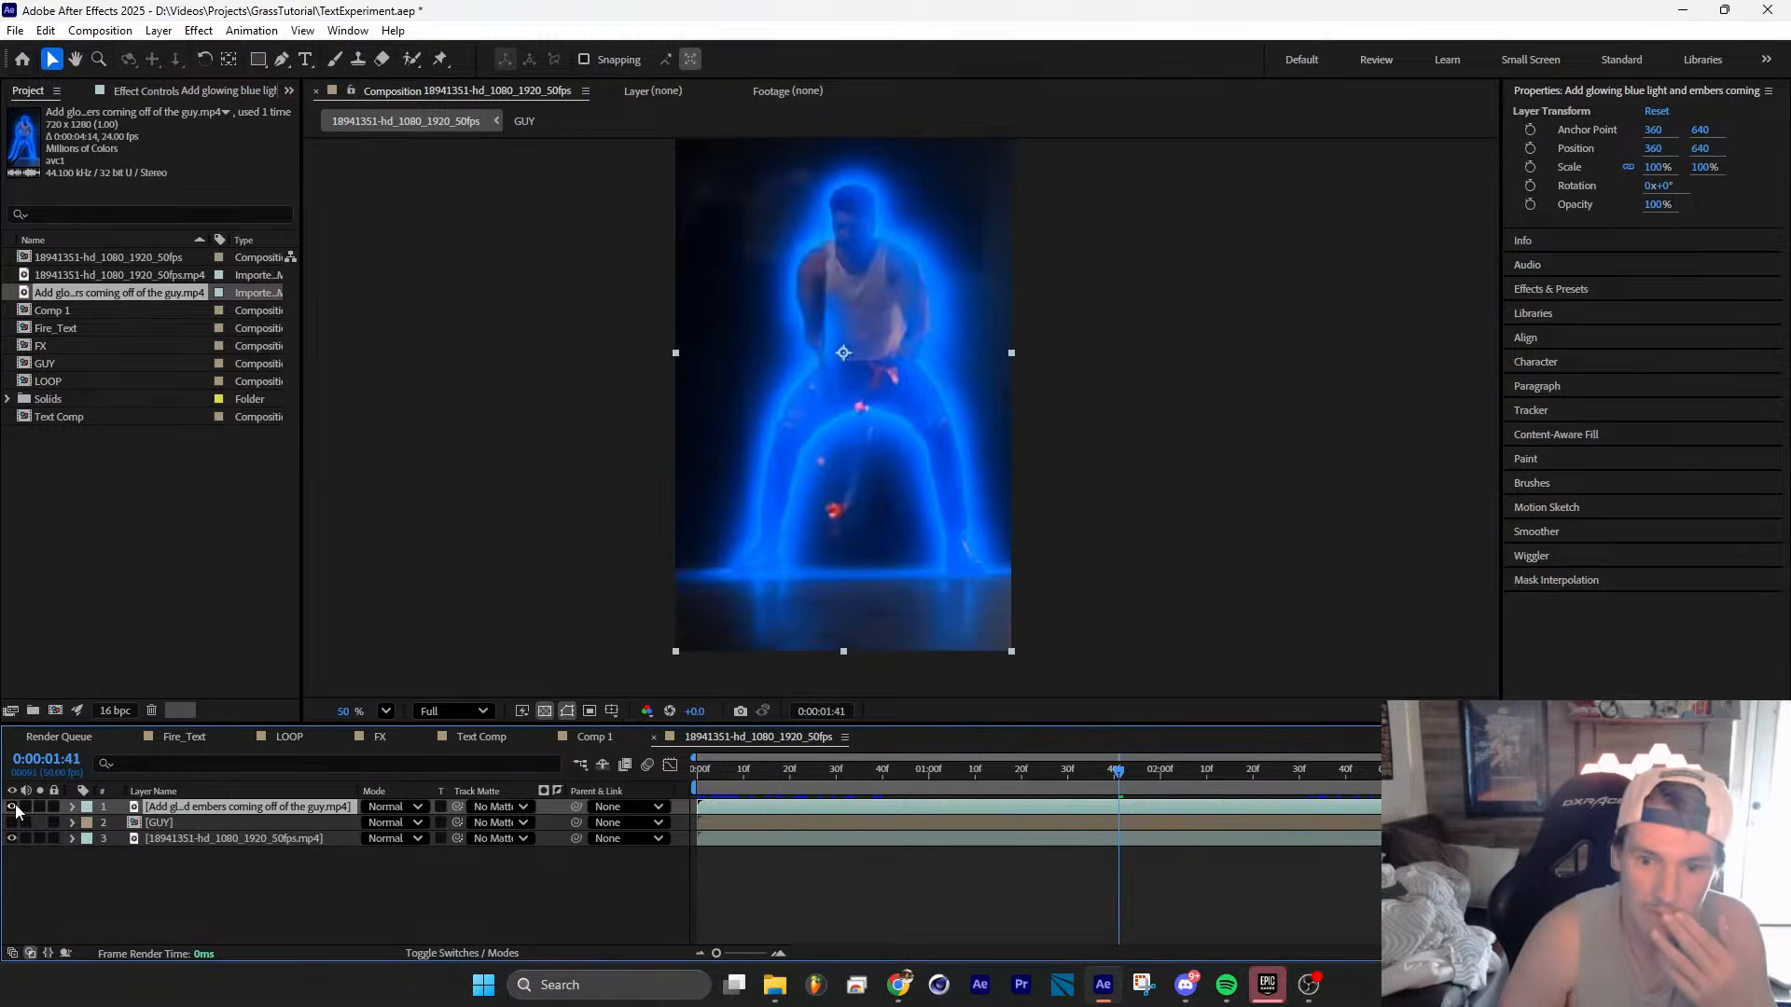
{"action": "left_click", "coordinate": [13, 808]}
{"action": "left_click", "coordinate": [12, 807]}
{"action": "left_click", "coordinate": [12, 808]}
{"action": "left_click", "coordinate": [12, 808]}
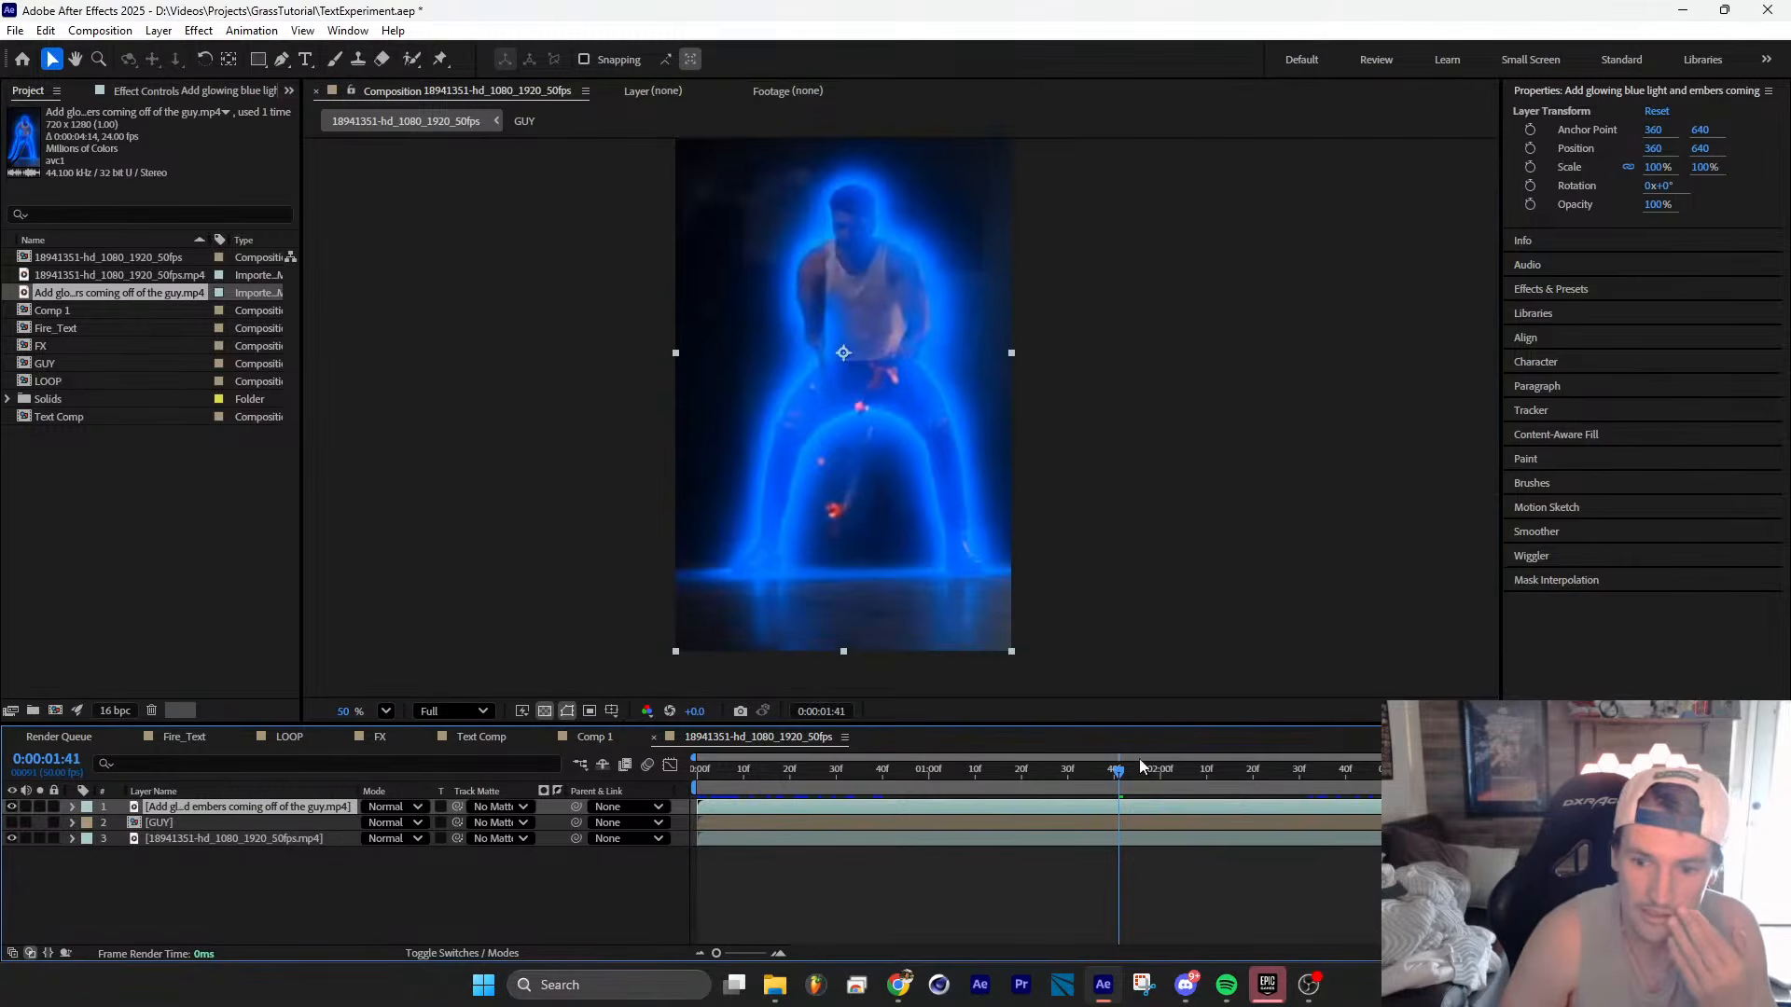
{"action": "key", "text": "space"}
{"action": "left_click", "coordinate": [12, 807]}
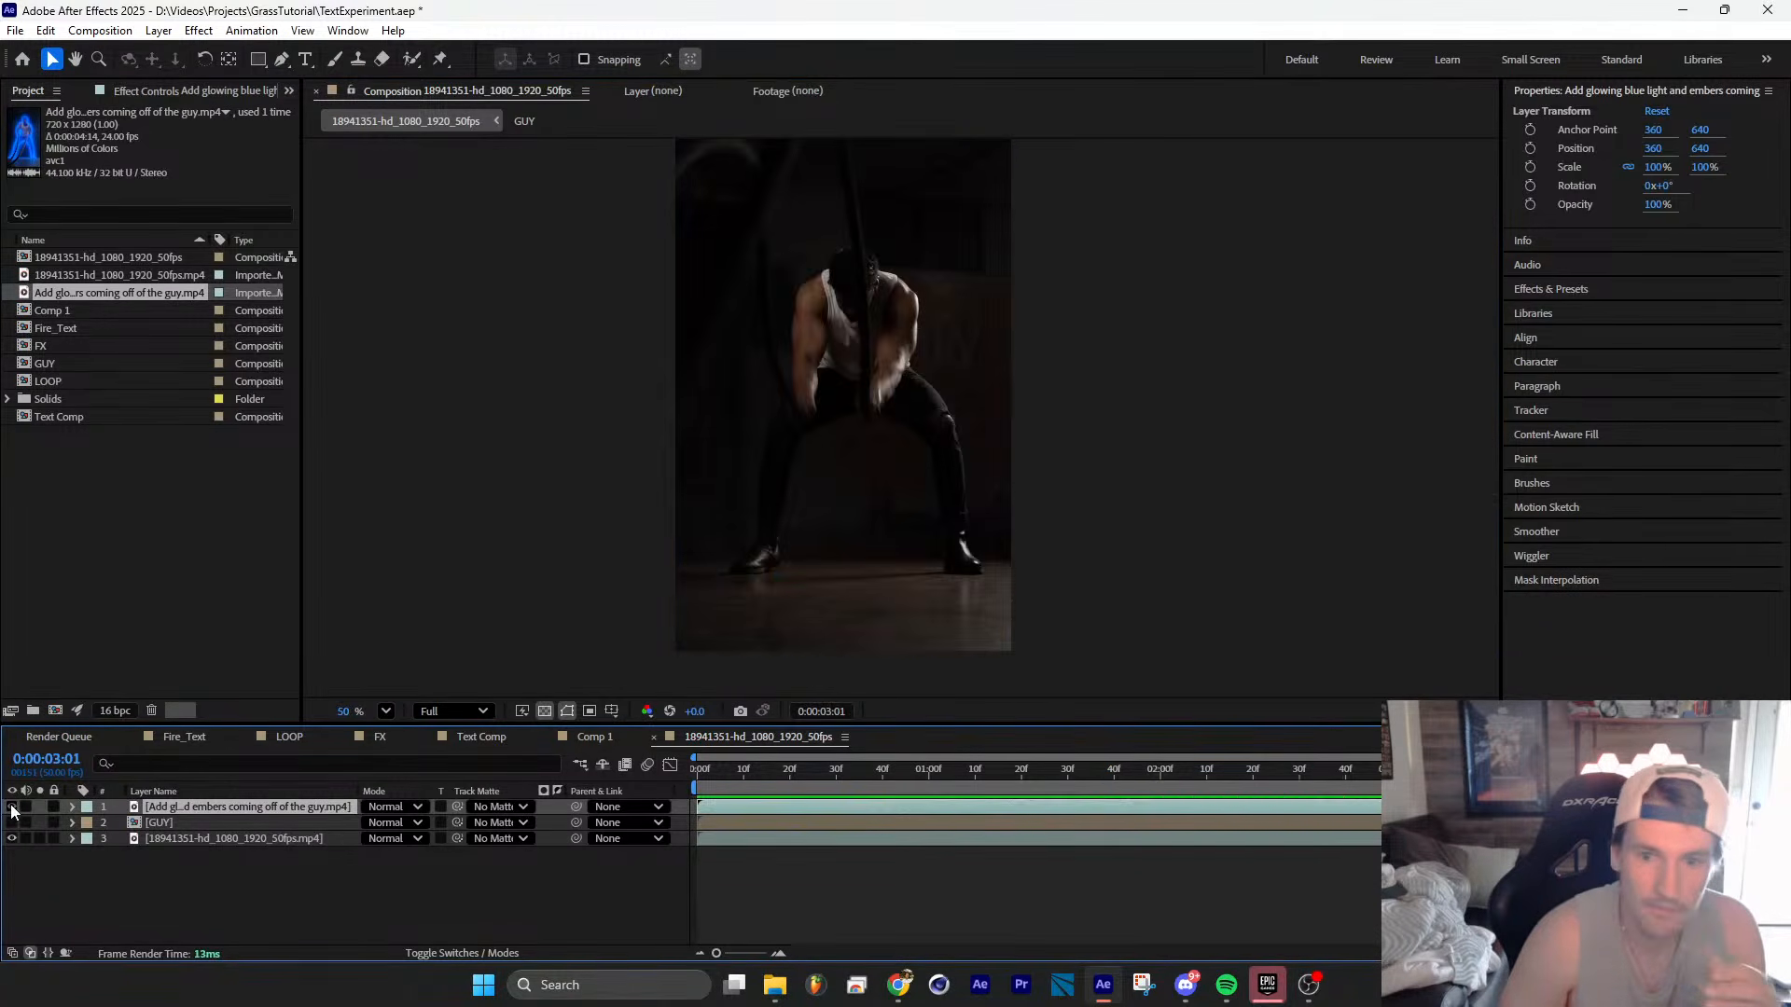
{"action": "left_click", "coordinate": [12, 807]}
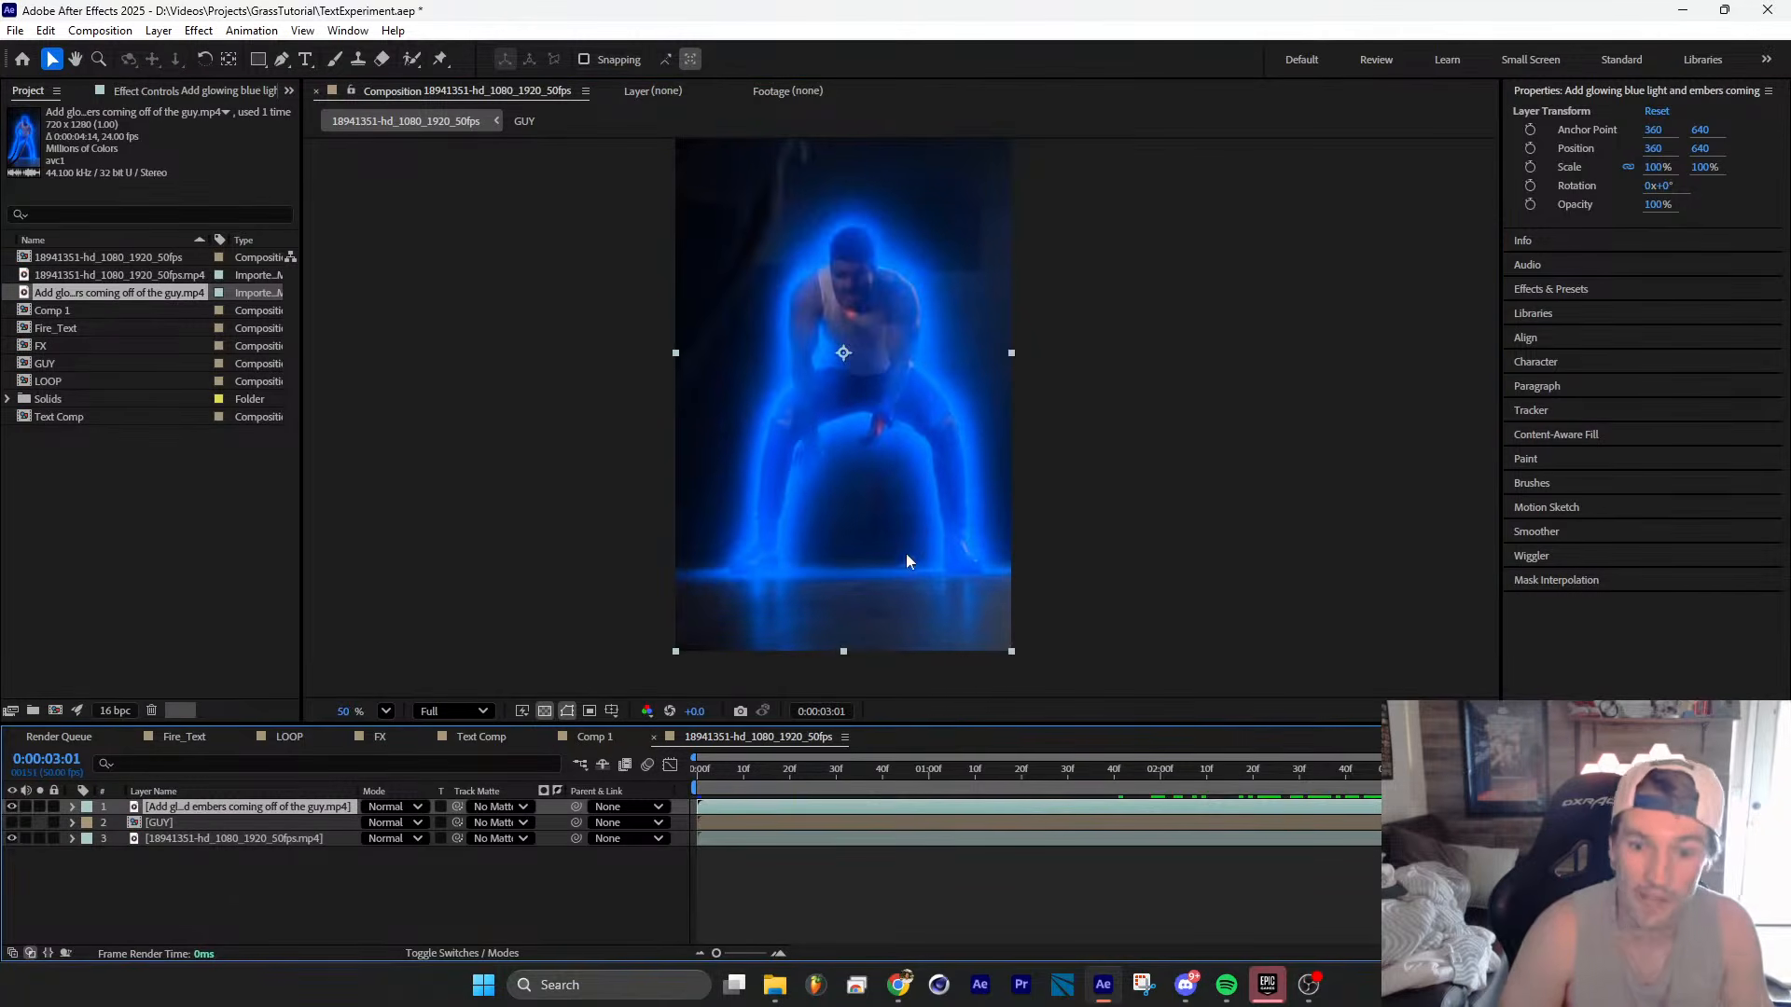
{"action": "scroll", "coordinate": [926, 495], "scroll_direction": "up", "scroll_amount": 1}
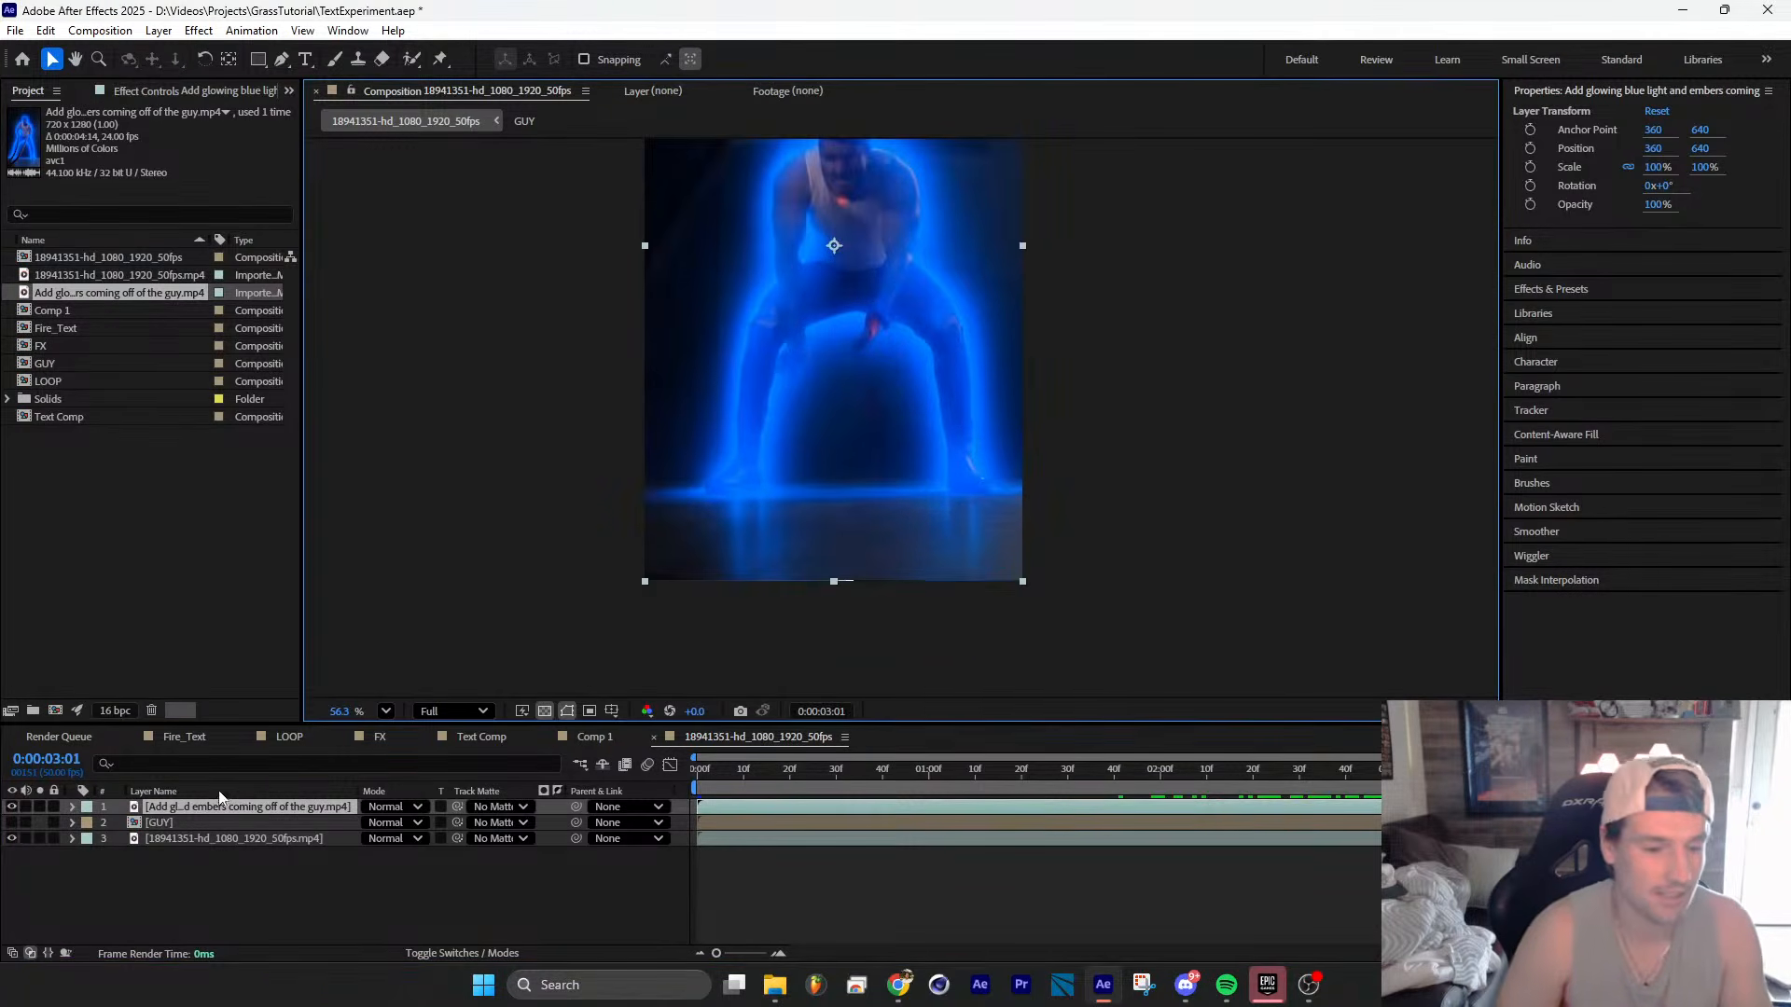
Step: Mask the Runway glow layer with a rectangle around the man's lower legs and floor, feather it 161 pixels, and preview the result
{"action": "left_click", "coordinate": [258, 59]}
{"action": "left_click_drag", "start_coordinate": [554, 423], "coordinate": [1090, 640]}
{"action": "key", "text": "v"}
{"action": "key", "text": "f"}
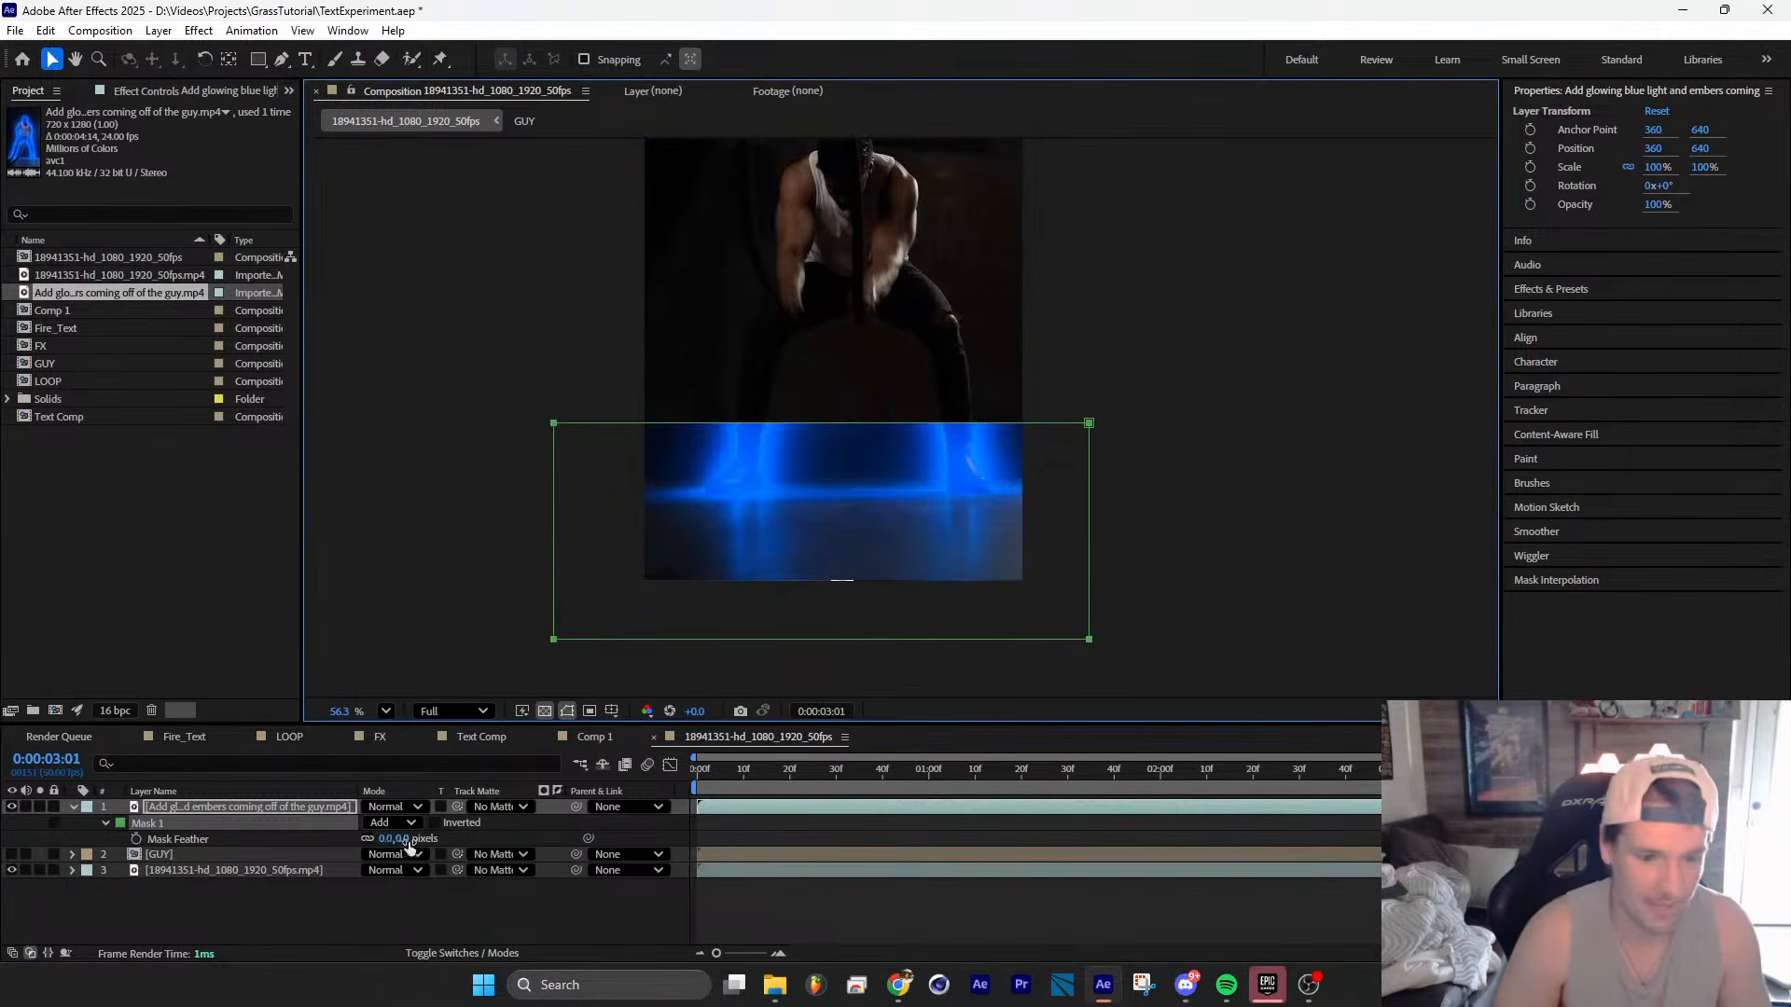
{"action": "left_click_drag", "start_coordinate": [392, 838], "coordinate": [598, 816]}
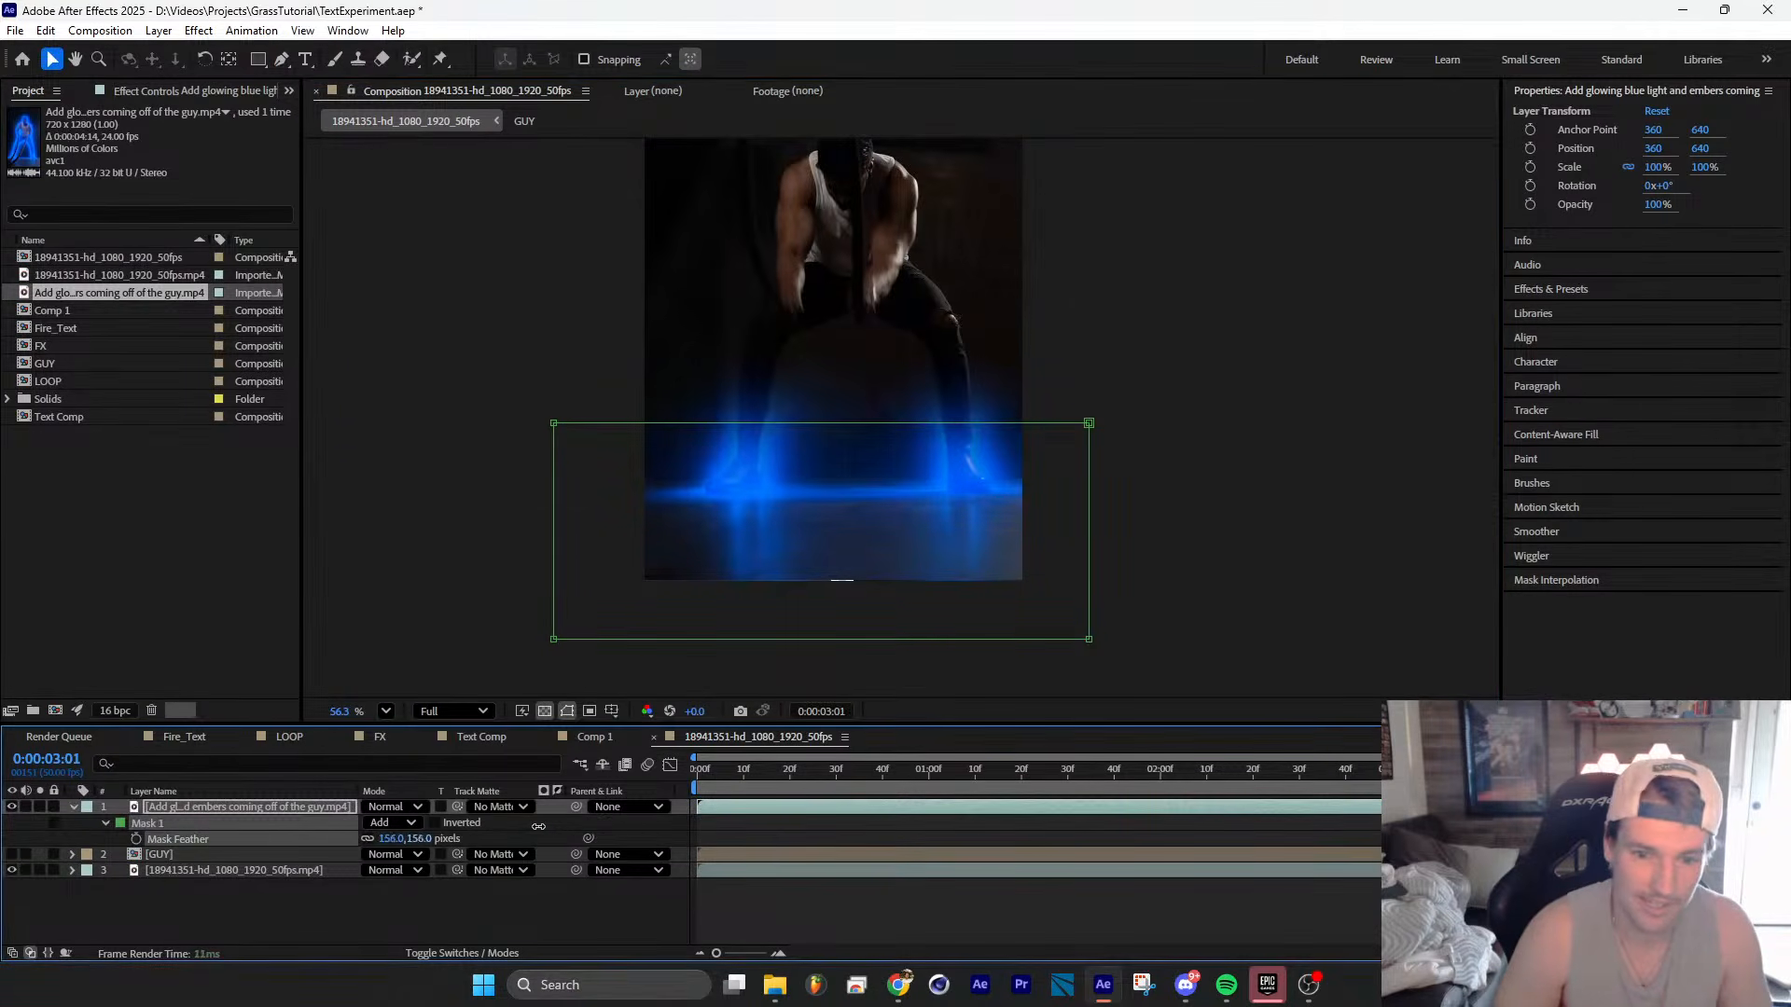
{"action": "key", "text": "space"}
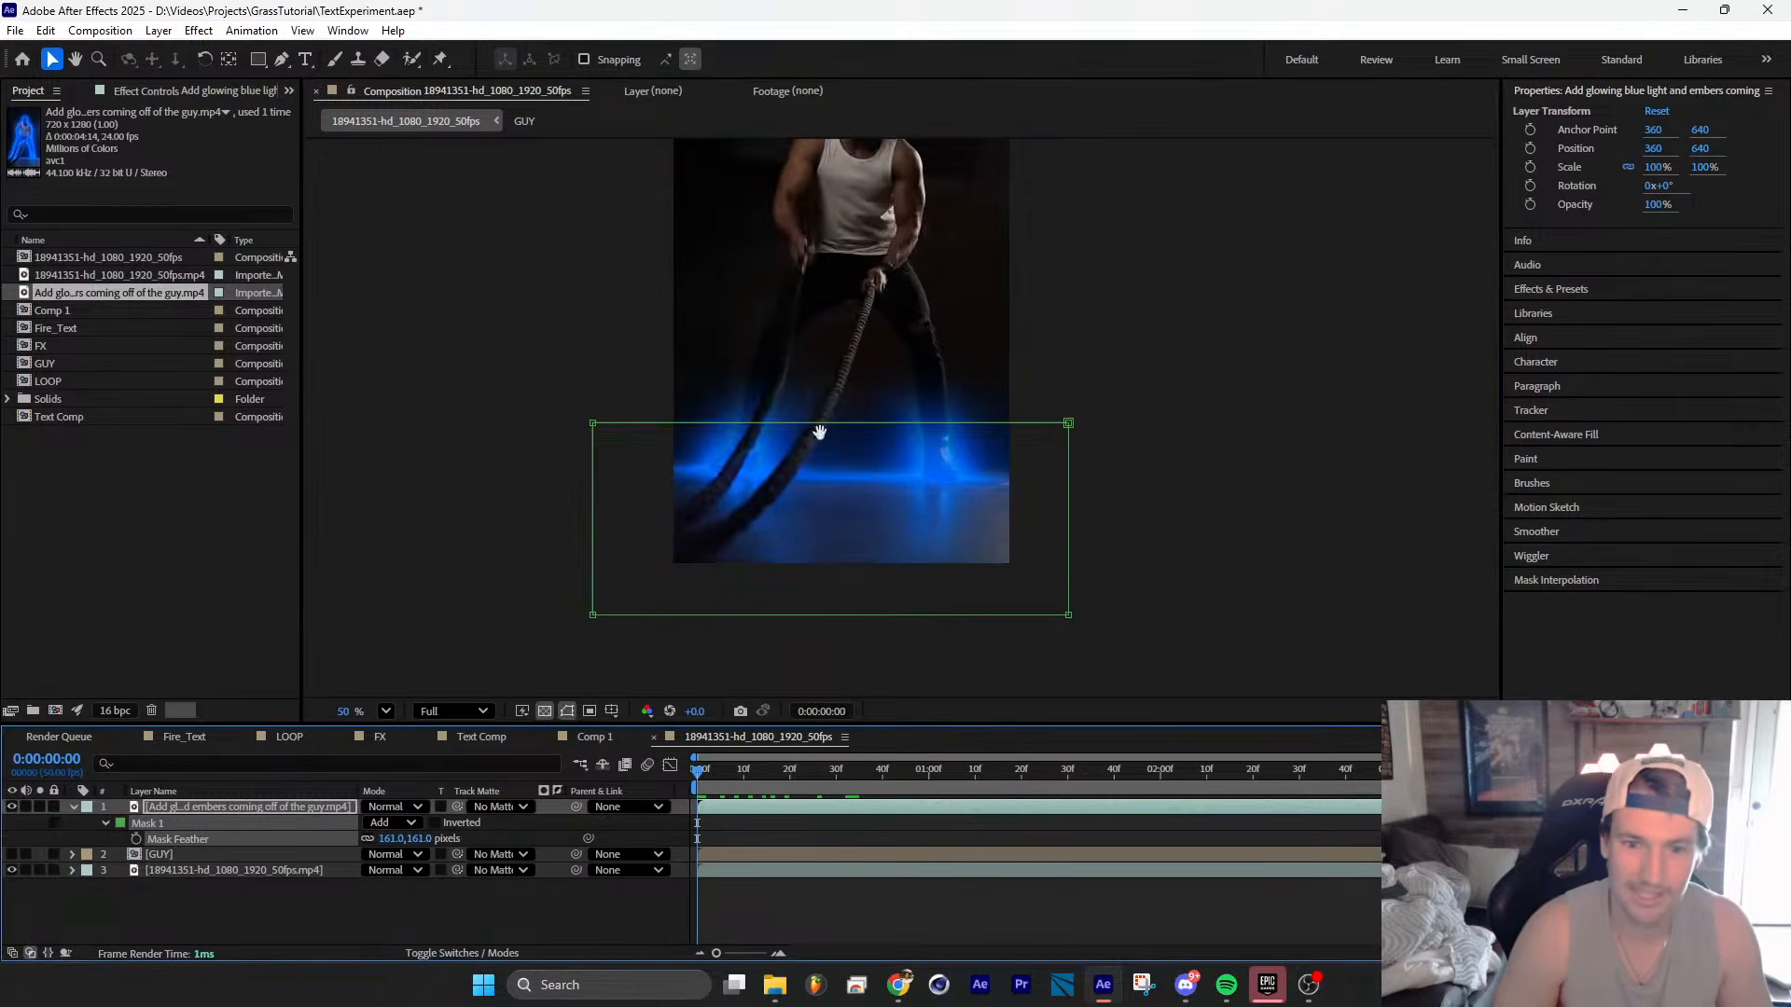
{"action": "scroll", "coordinate": [868, 544], "scroll_direction": "down", "scroll_amount": 1}
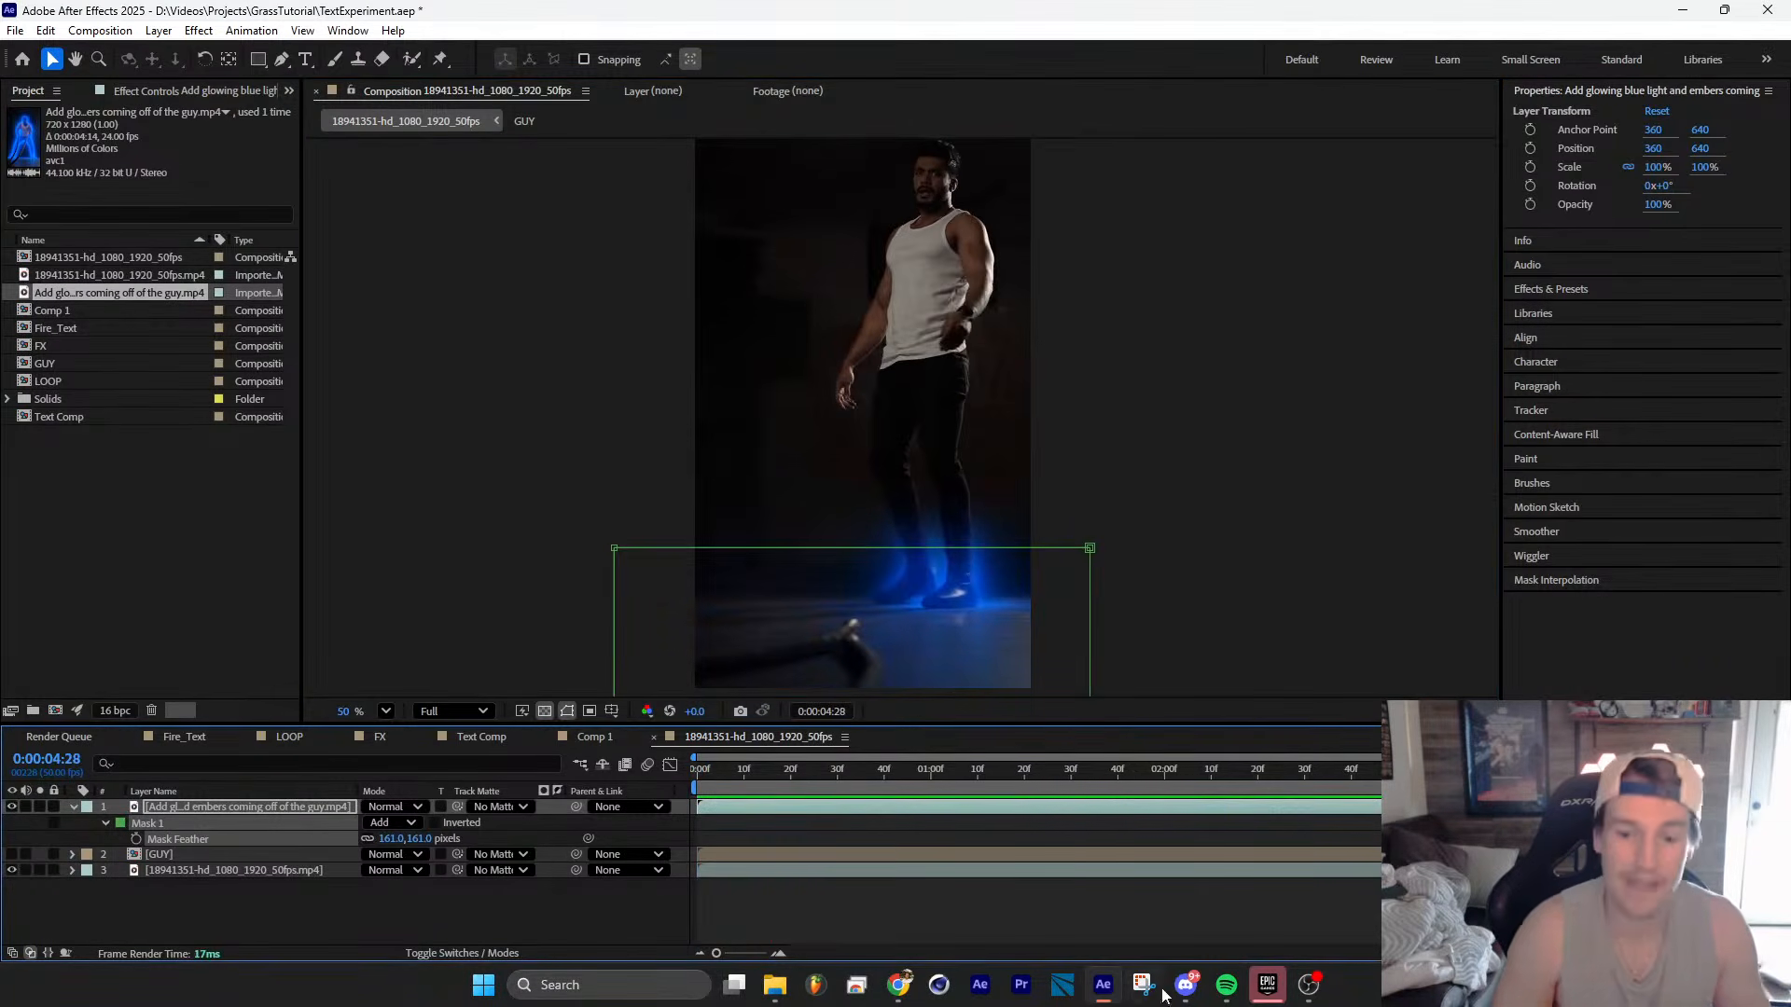
Step: Switch to Runway in Chrome and submit the prompt "make a bunch of glowing embers emit from the guy and the ropes as hes moving"
{"action": "mouse_move", "coordinate": [893, 989]}
{"action": "left_click", "coordinate": [1179, 898]}
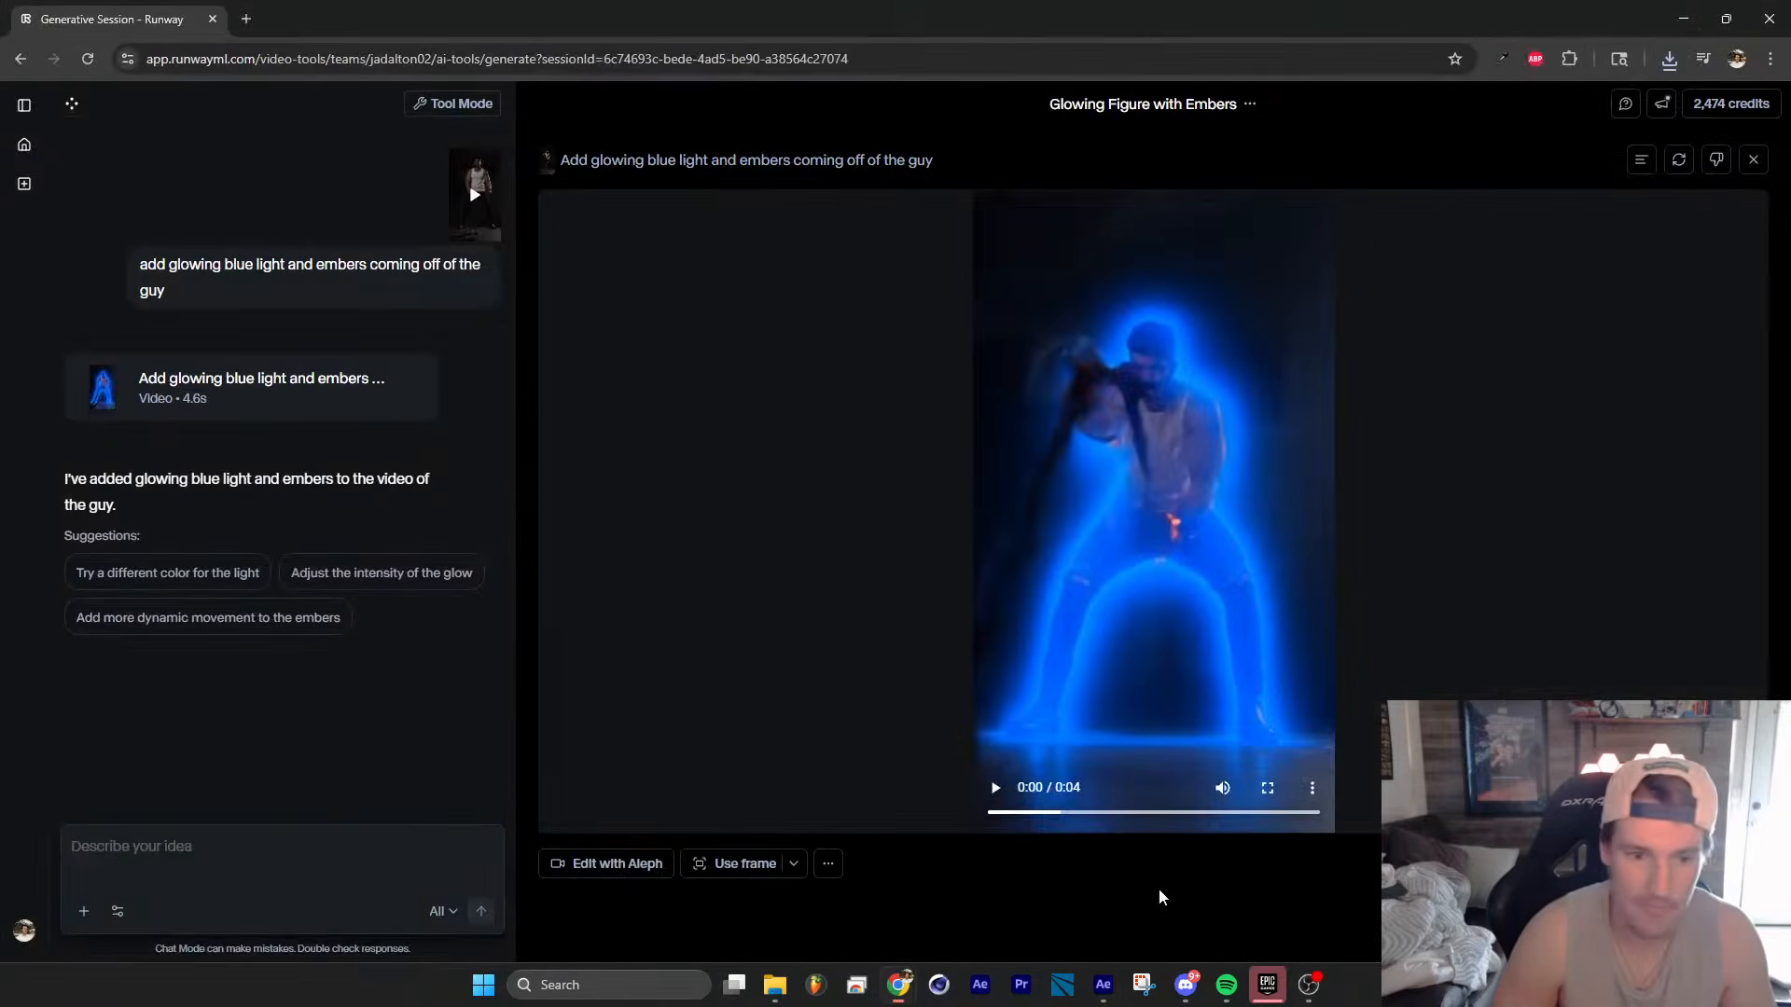
{"action": "type", "text": "make"}
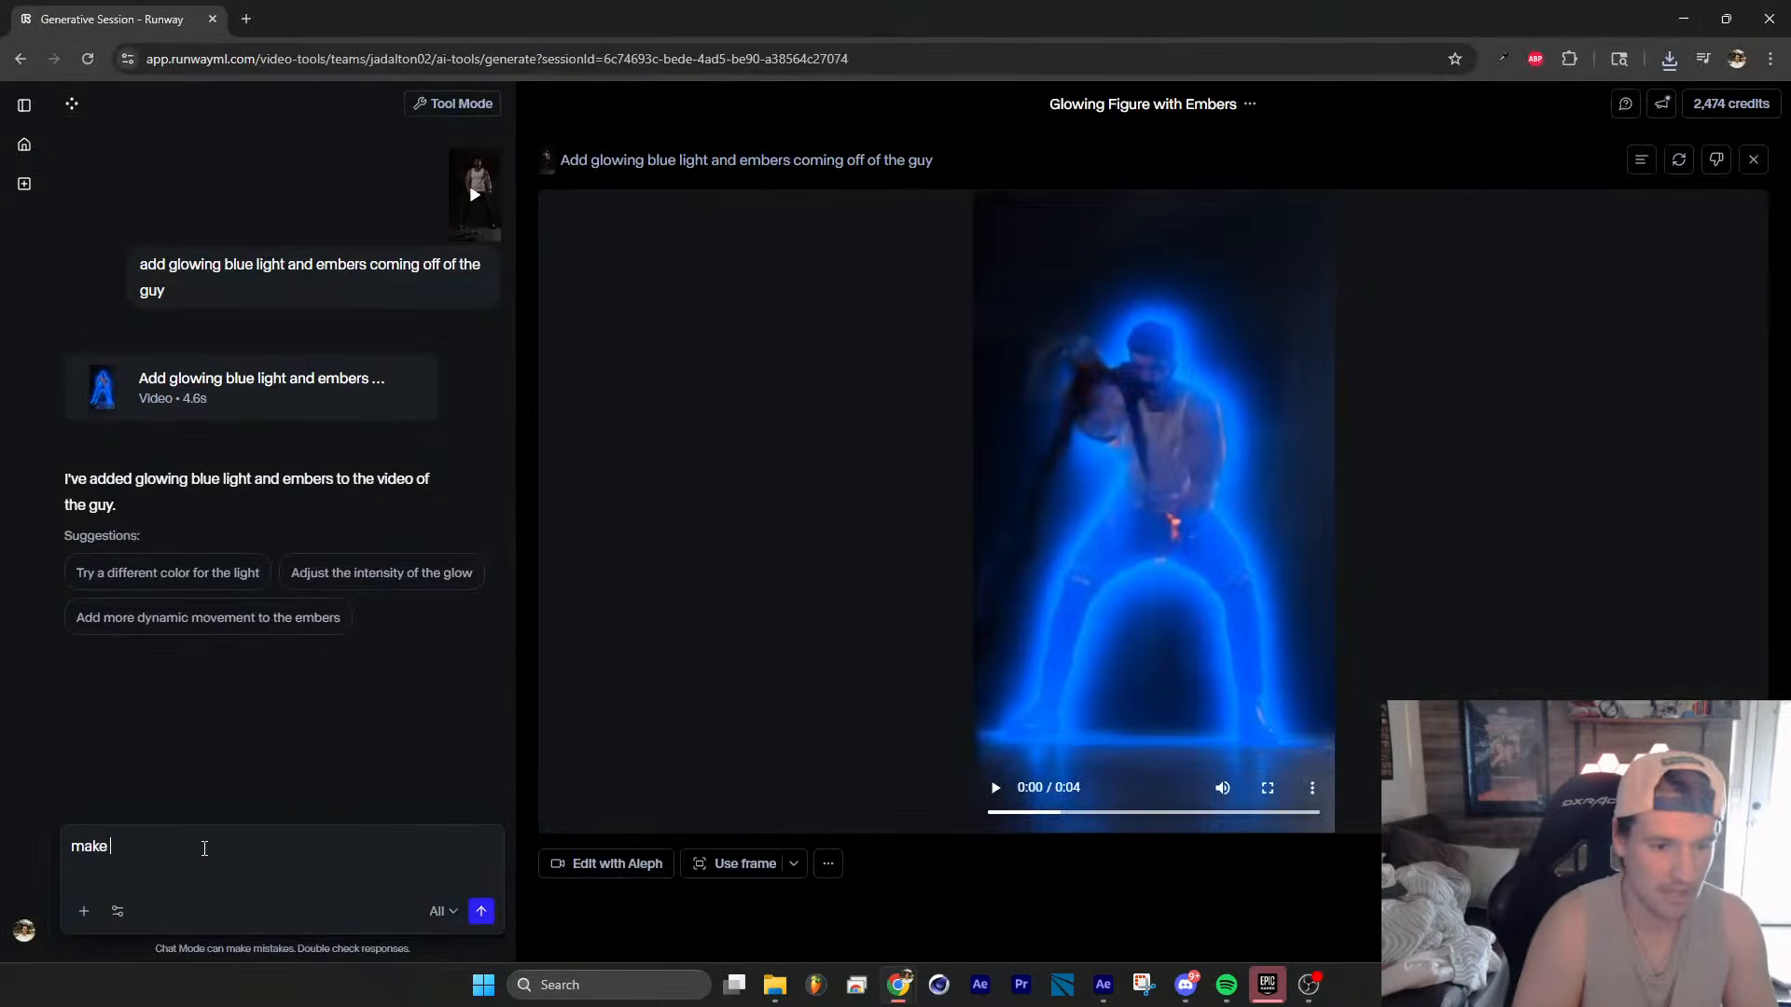
{"action": "type", "text": " a bunch of gl"}
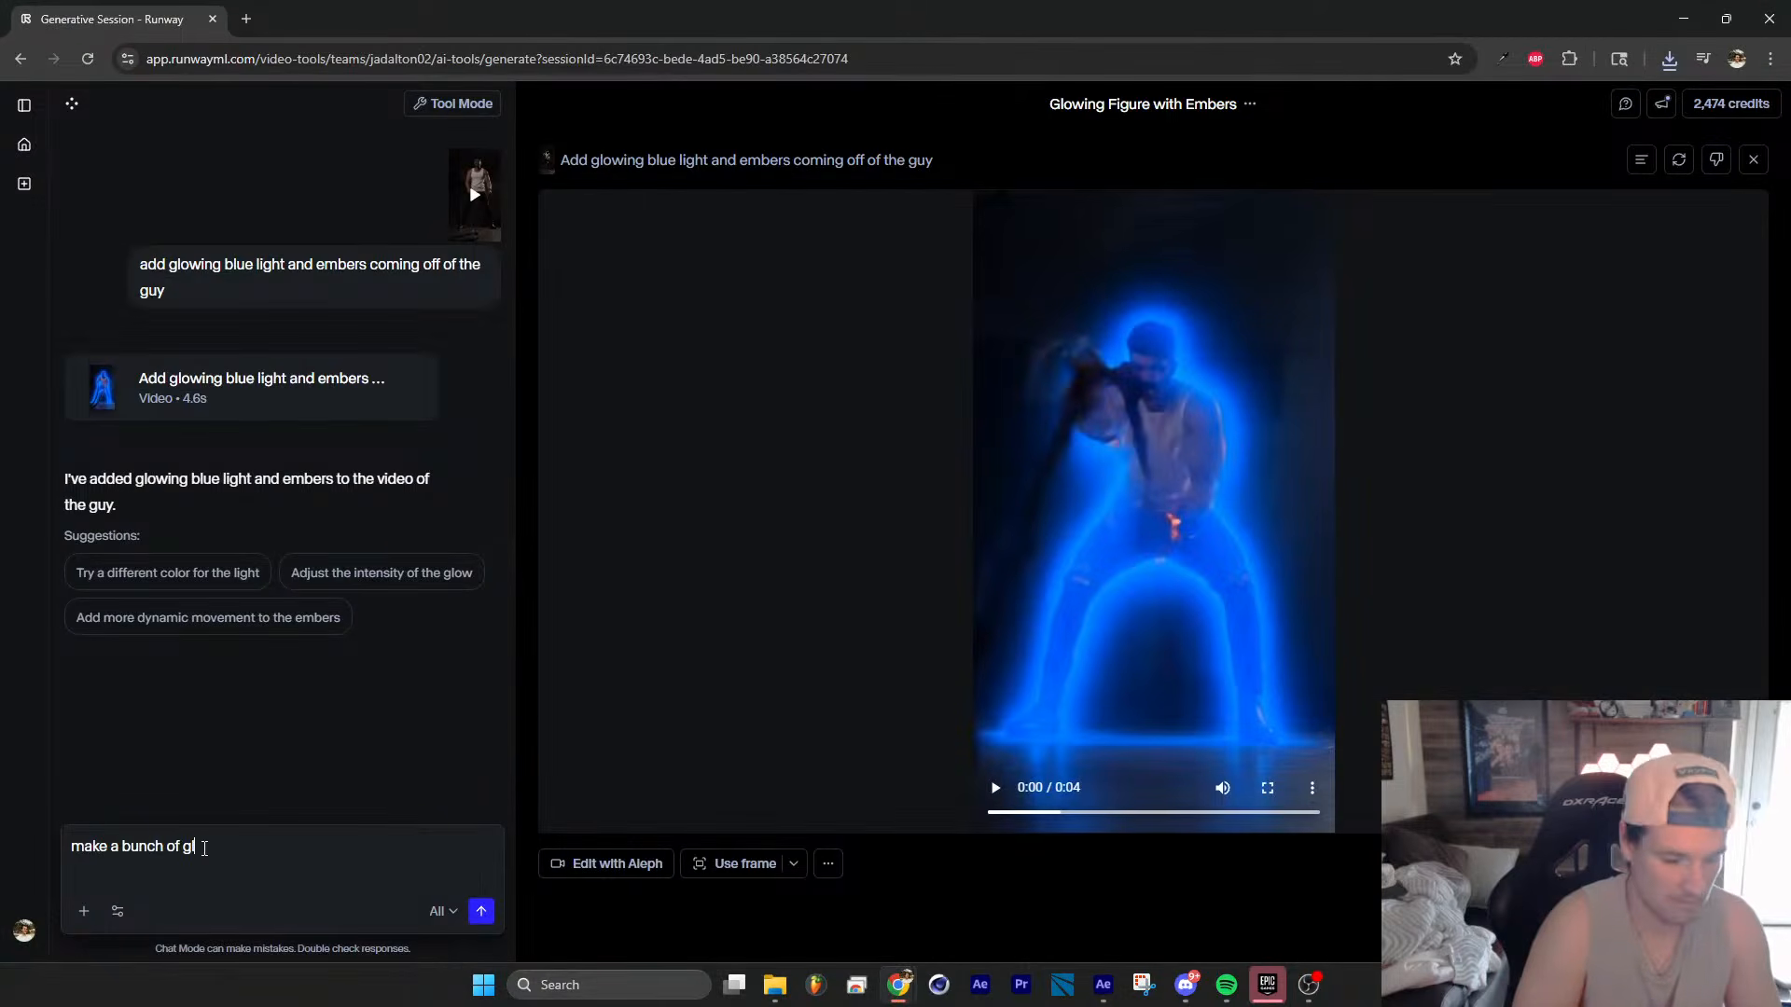
{"action": "type", "text": "owing embers emit from"}
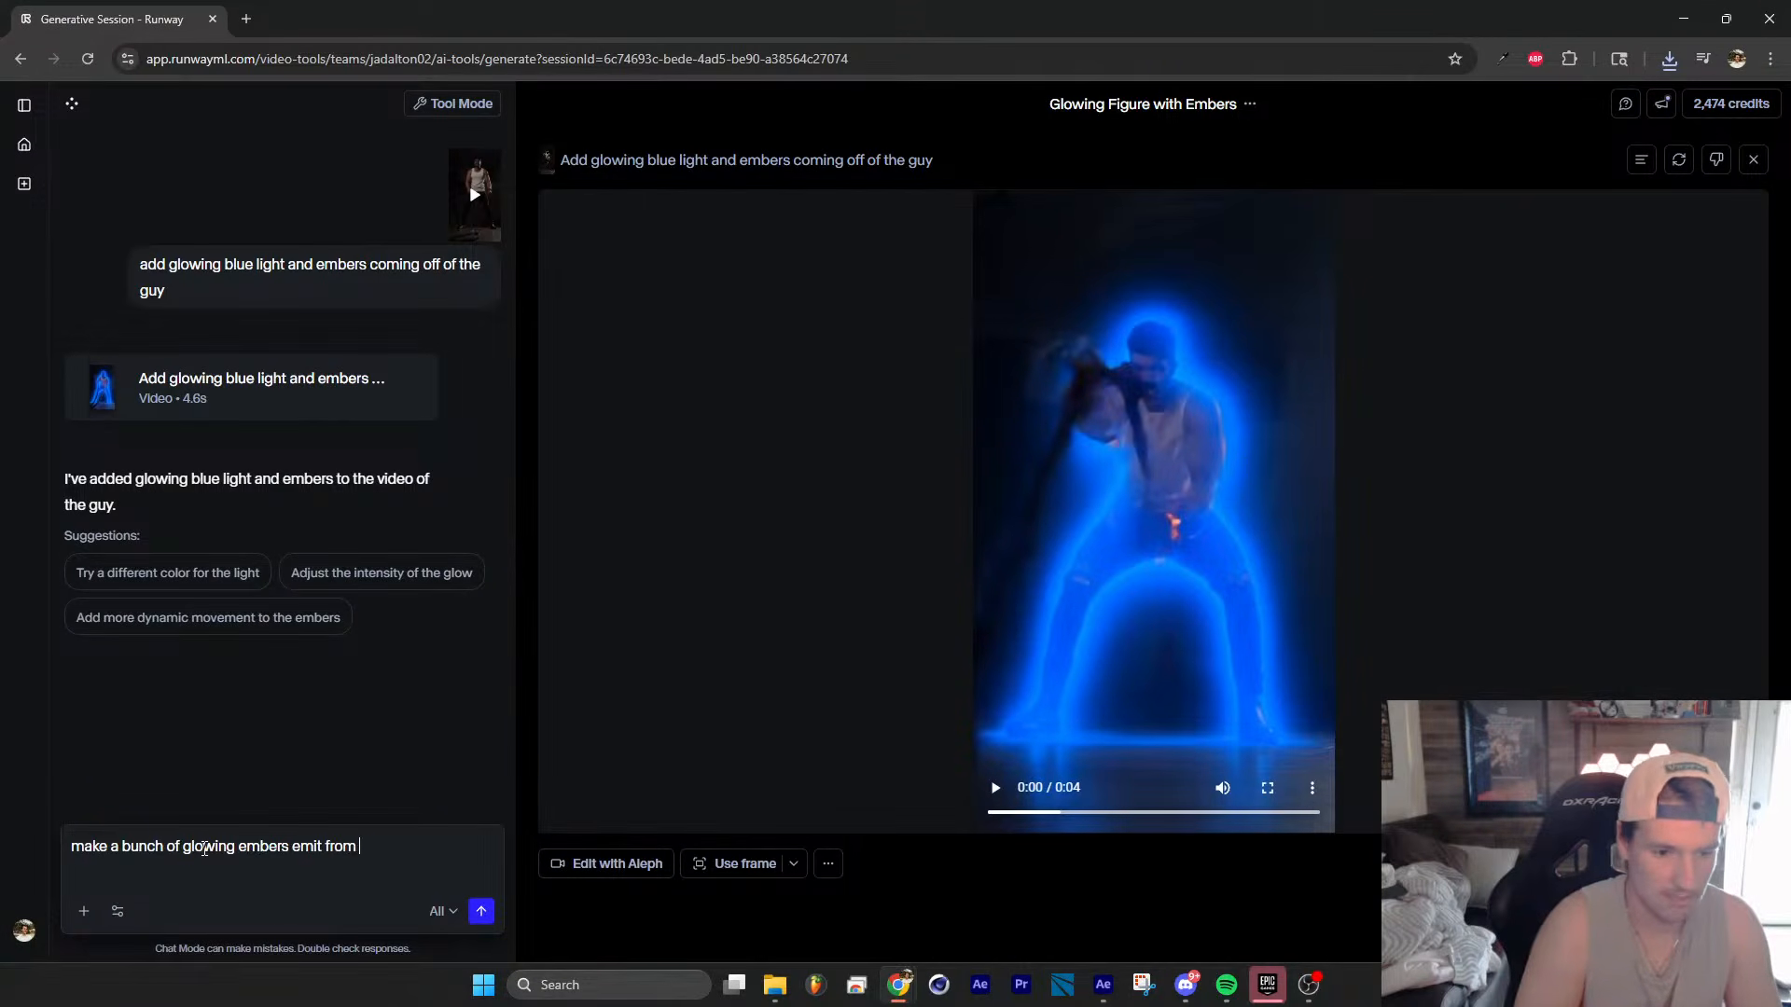
{"action": "type", "text": " the guy and the rop"}
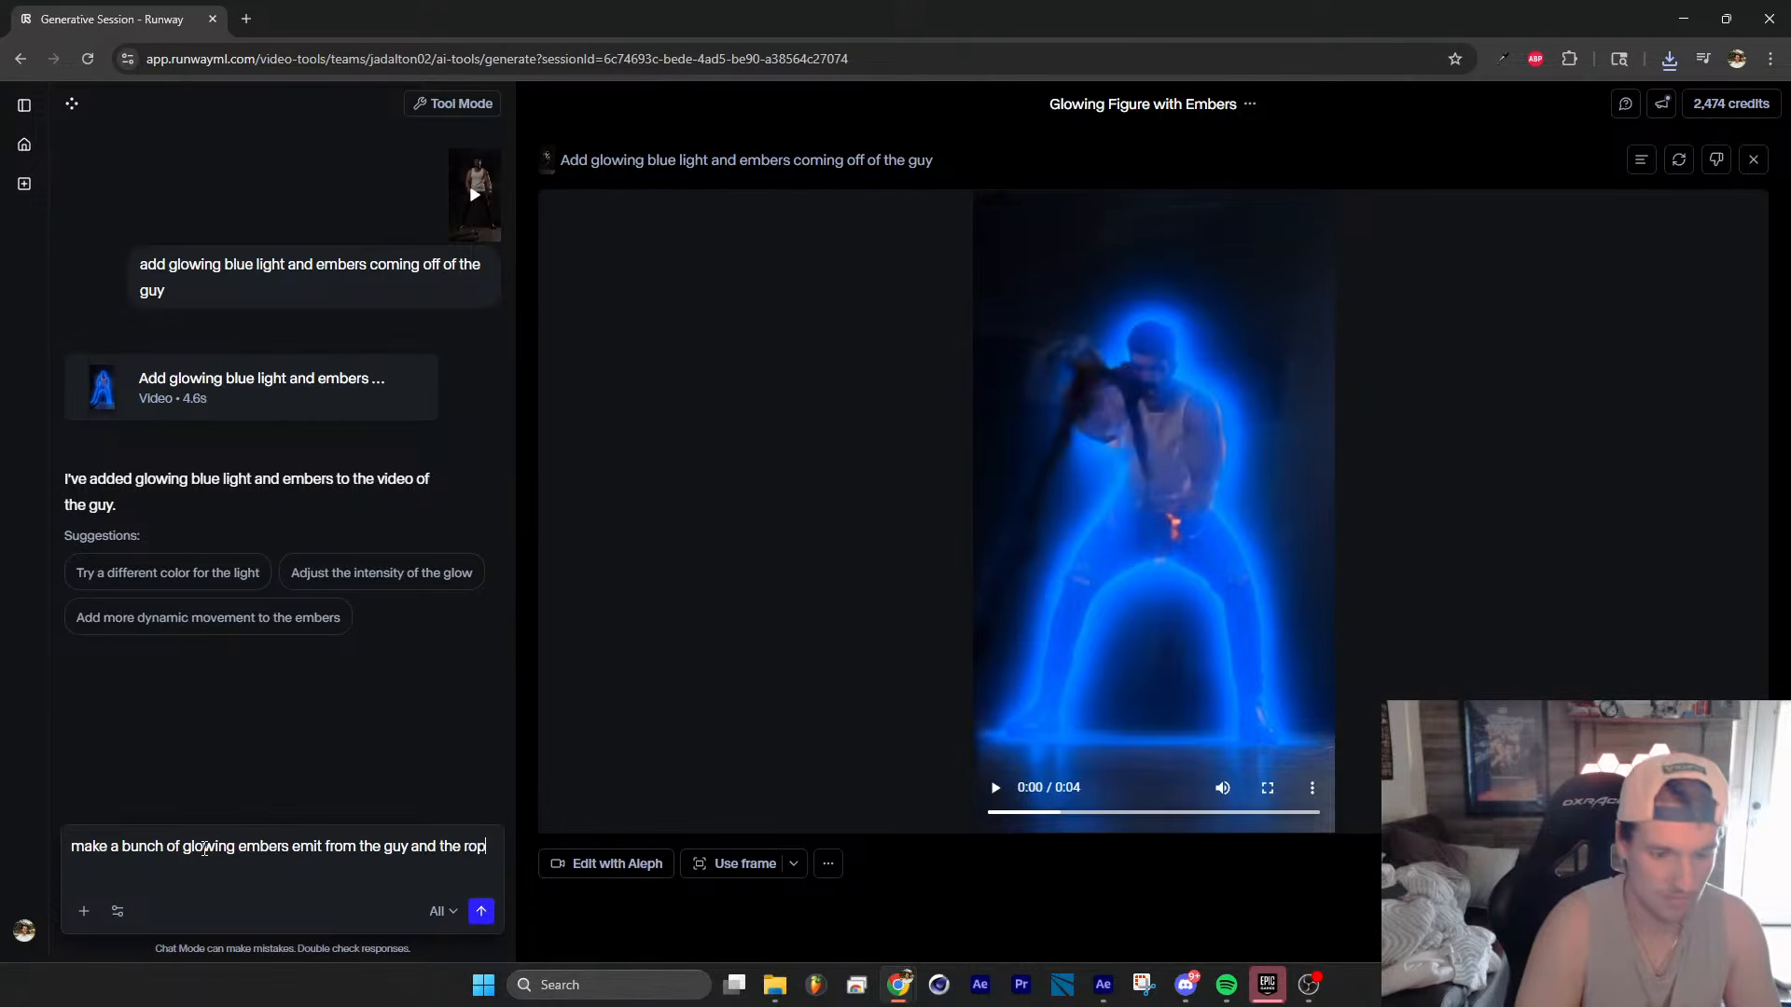
{"action": "type", "text": "es as hes moving"}
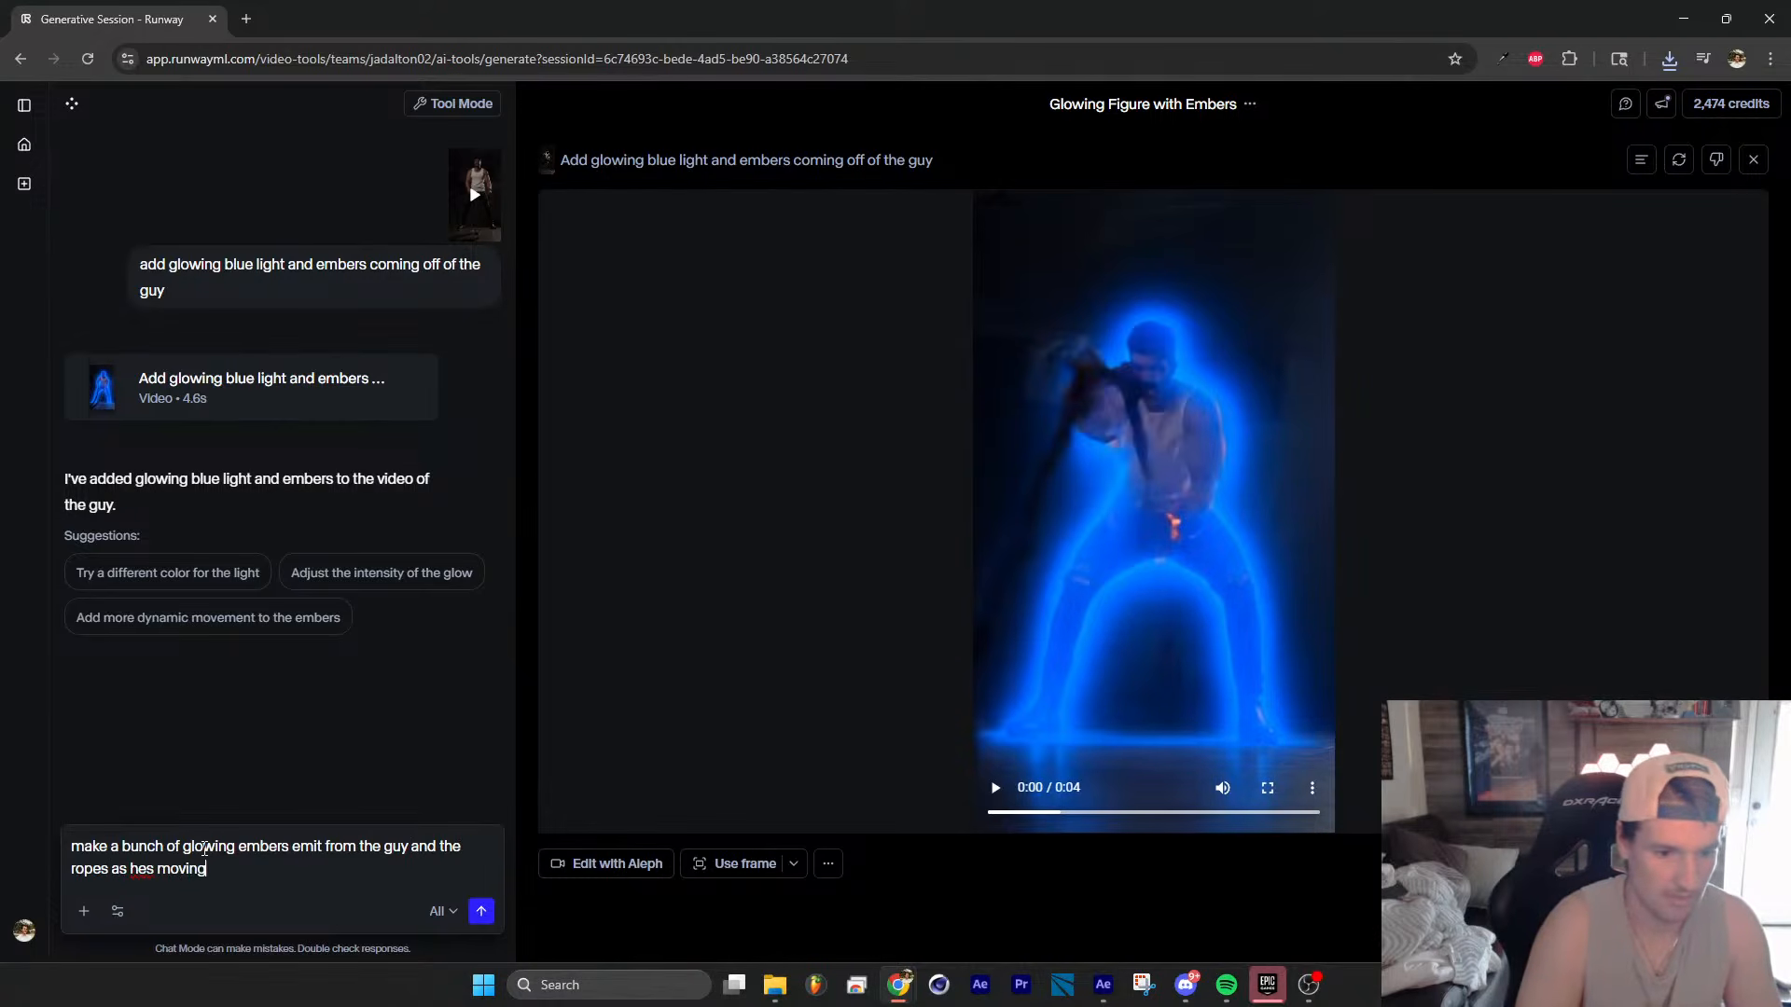
{"action": "key", "text": "Return"}
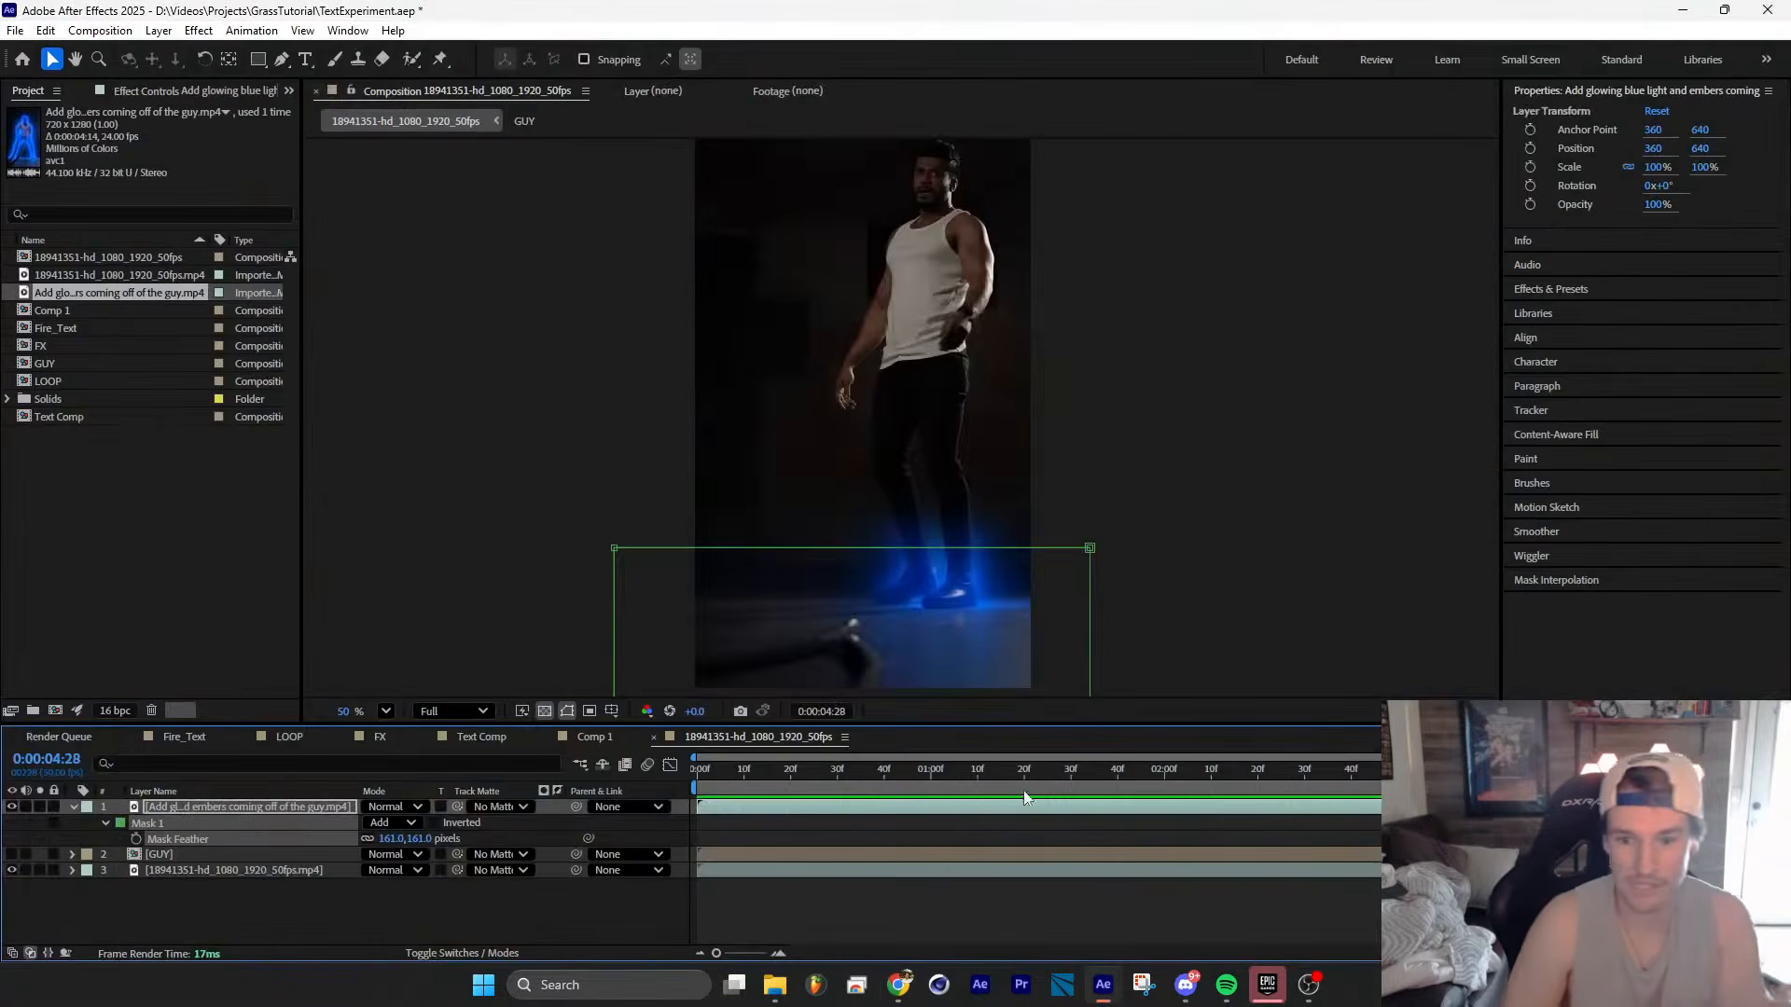
Step: Switch to After Effects, play the masked composite, collapse the glow layer's properties and select the GUY layer
{"action": "key", "text": "space"}
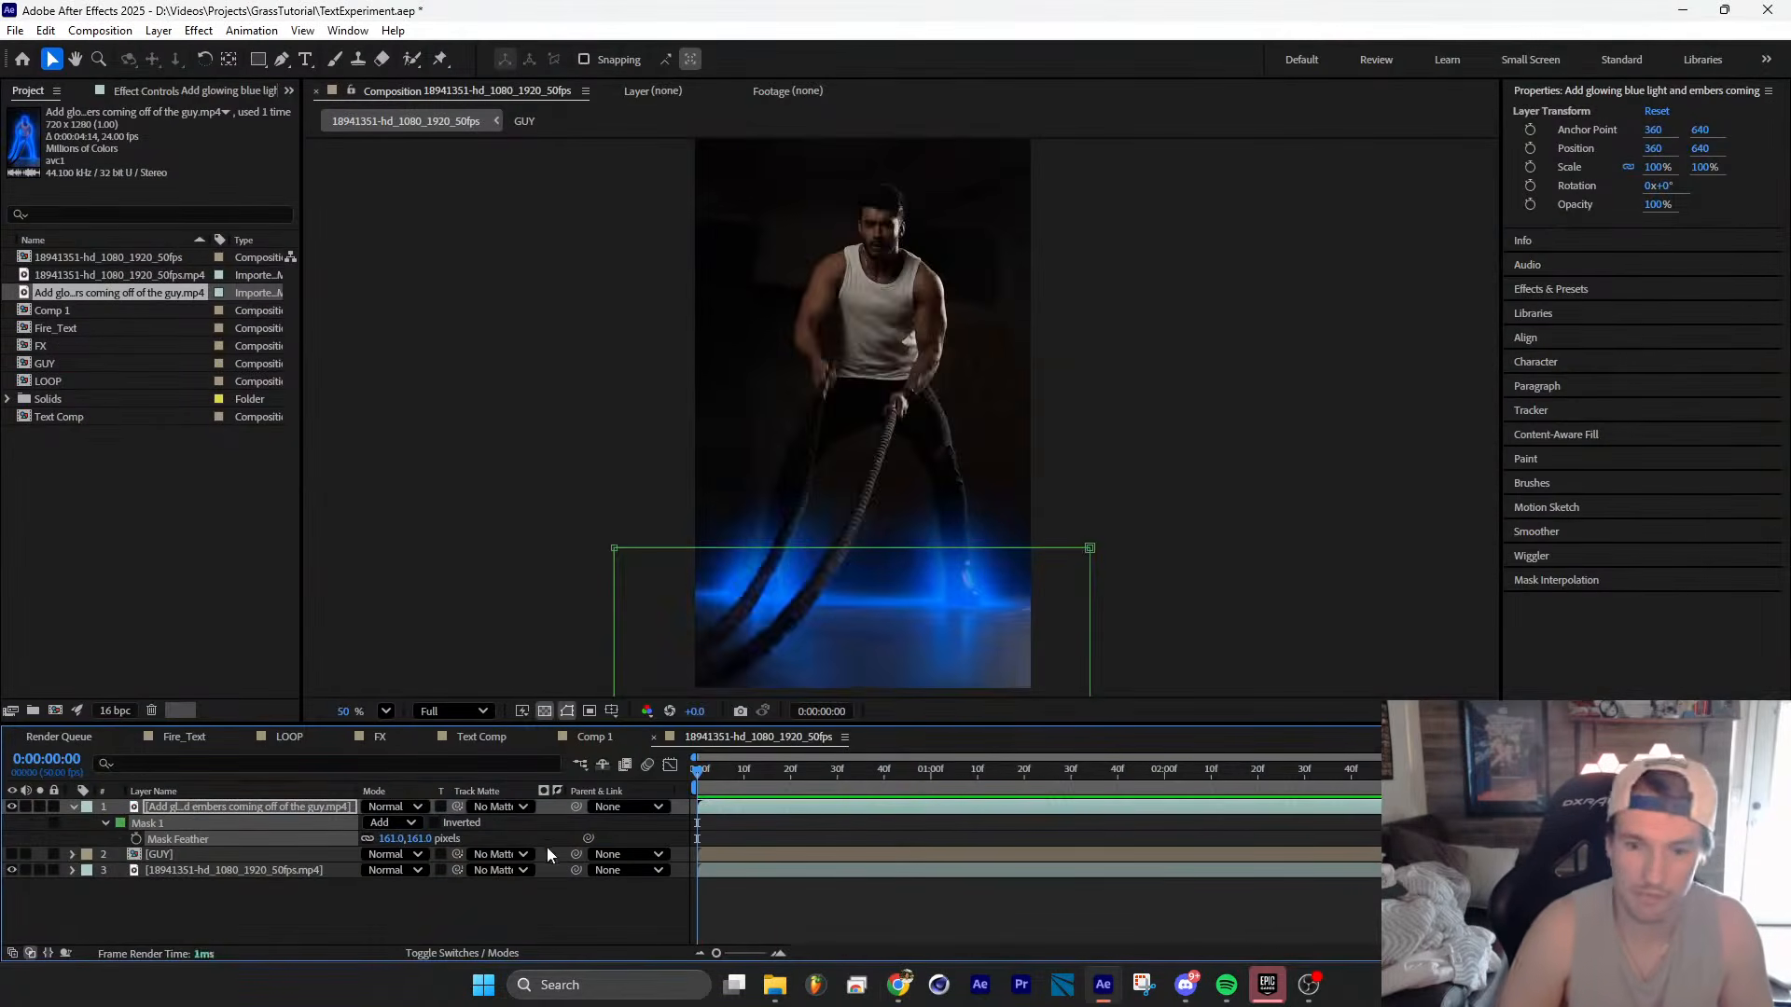
{"action": "left_click", "coordinate": [73, 809]}
{"action": "left_click", "coordinate": [181, 824]}
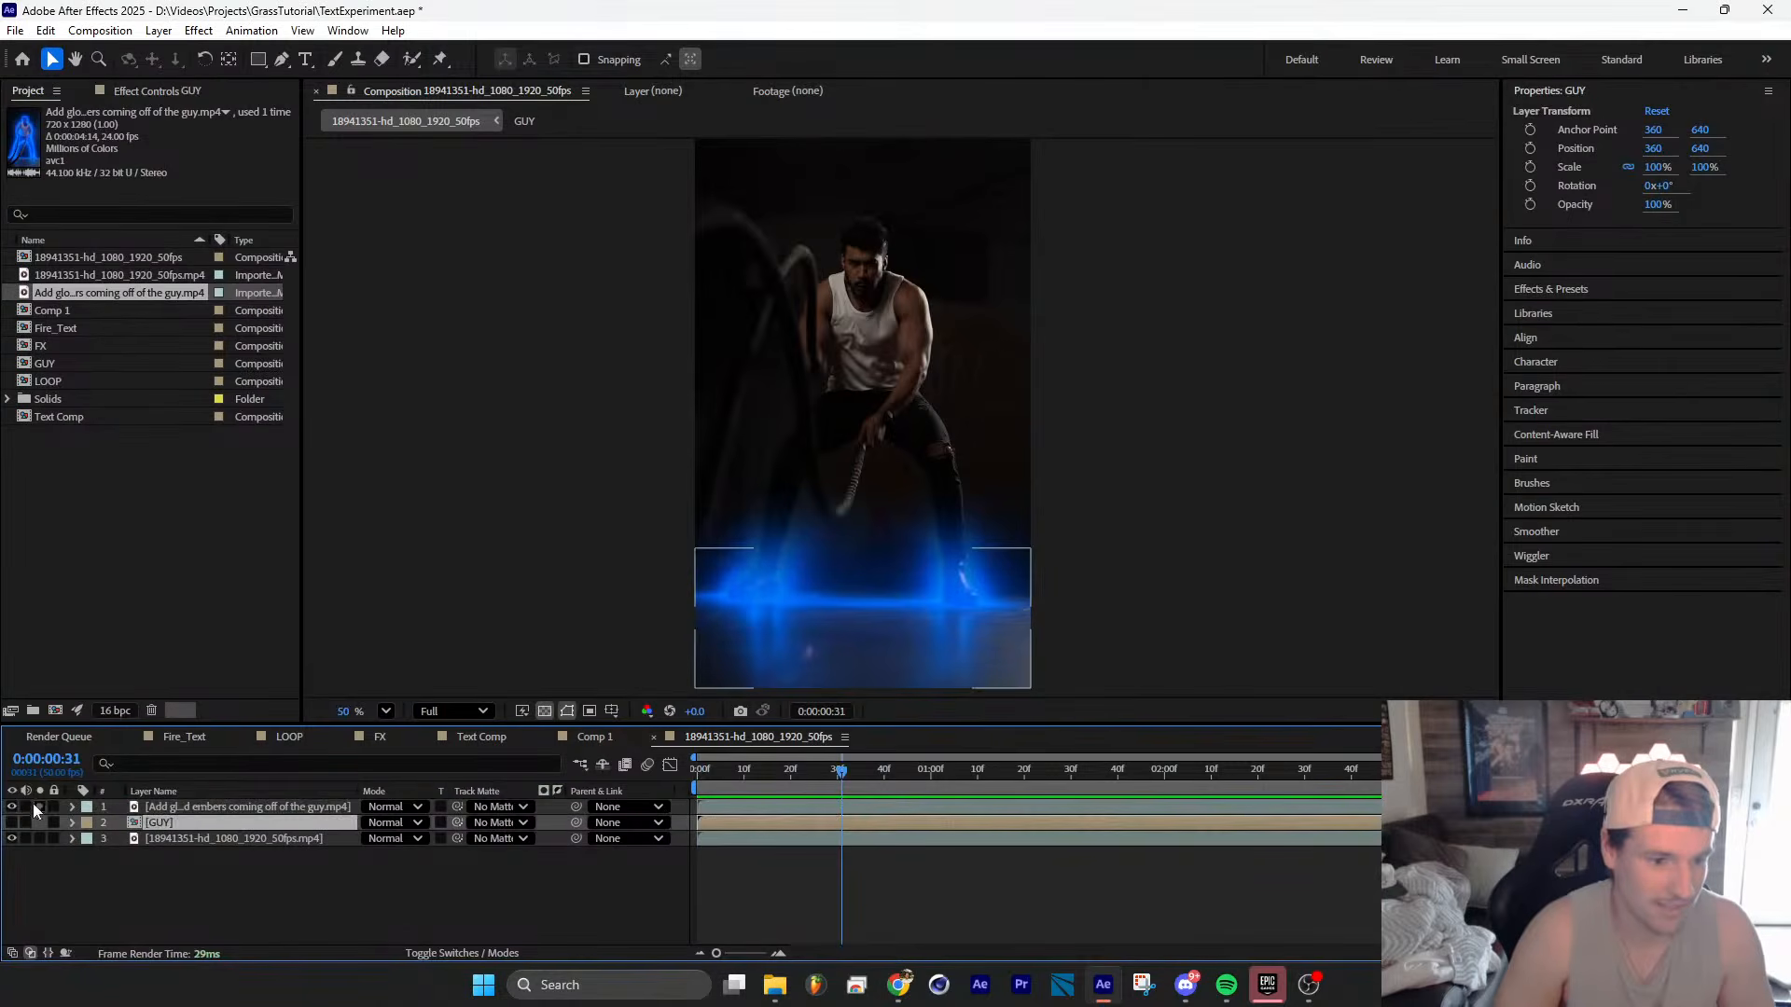
Step: Move the GUY layer to the top of the layer stack, above the glowing embers video, and make it visible
{"action": "left_click_drag", "start_coordinate": [201, 808], "coordinate": [205, 826]}
{"action": "left_click", "coordinate": [188, 809]}
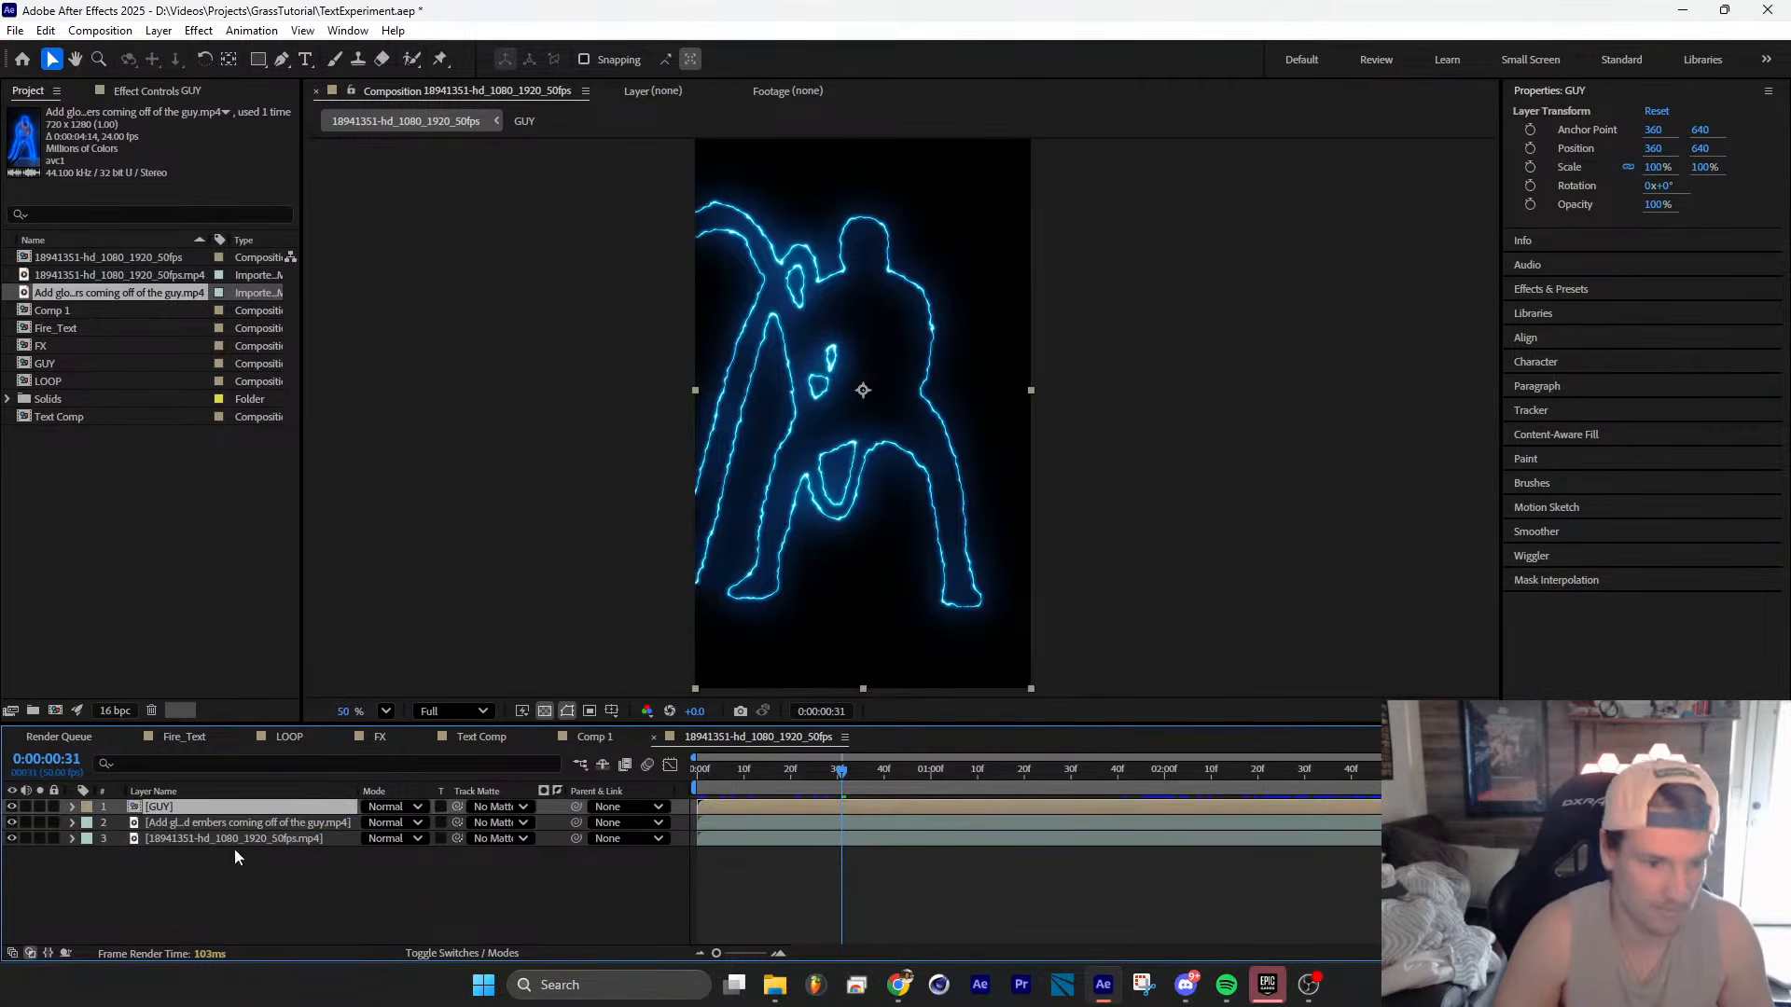
{"action": "left_click", "coordinate": [224, 824]}
{"action": "left_click", "coordinate": [217, 809]}
{"action": "middle_click_drag", "start_coordinate": [822, 522], "coordinate": [822, 441]}
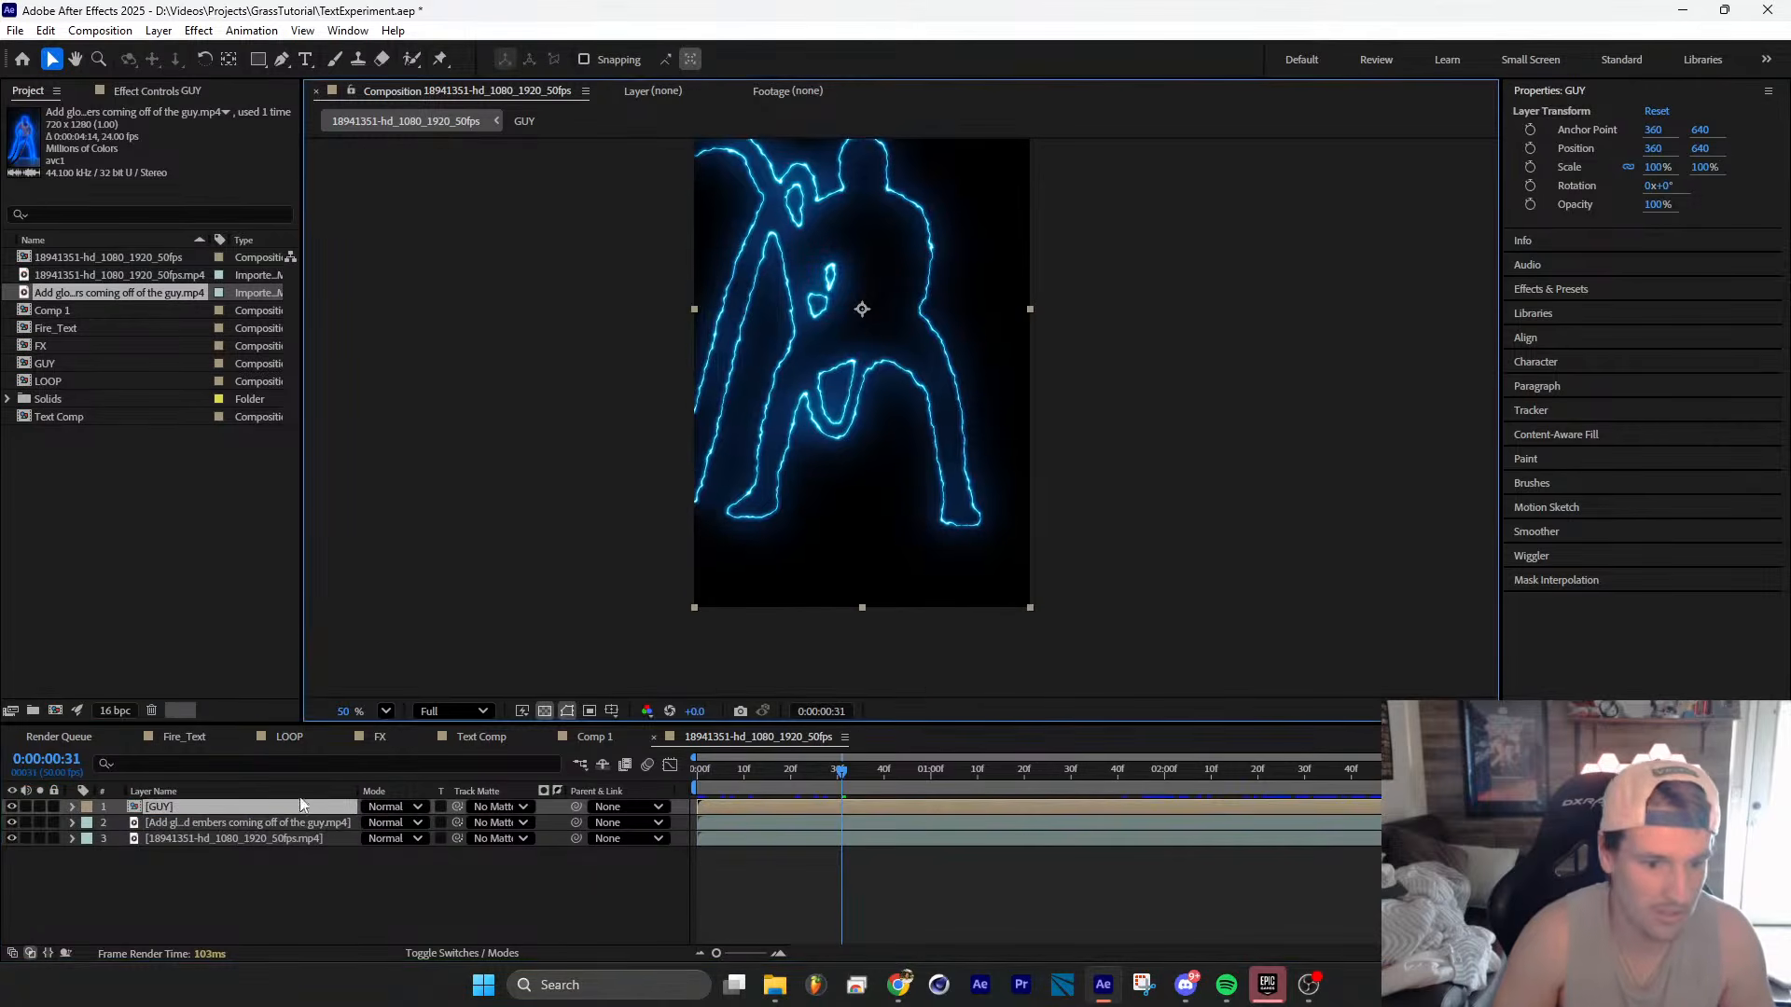
Step: Set the GUY layer's blending mode to Add so its outline blends over the footage
{"action": "left_click", "coordinate": [187, 93]}
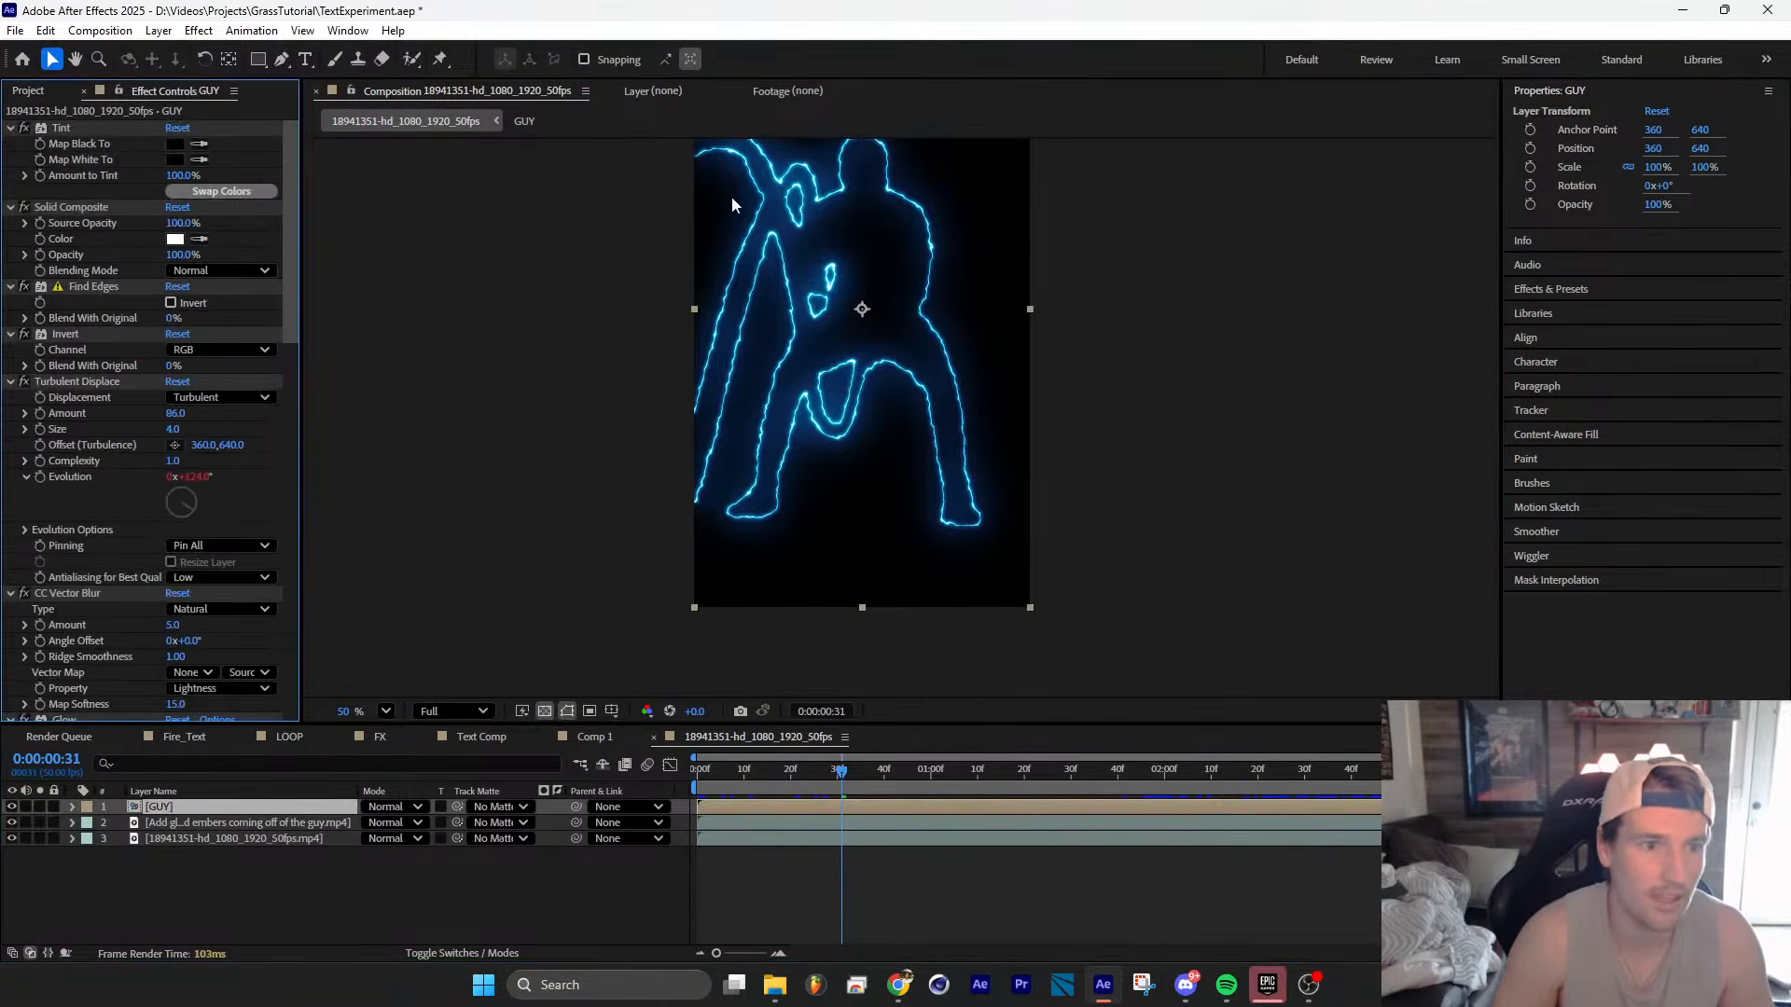
{"action": "scroll", "coordinate": [810, 285], "scroll_direction": "up", "scroll_amount": 1}
{"action": "middle_click_drag", "start_coordinate": [823, 311], "coordinate": [836, 417]}
{"action": "left_click", "coordinate": [419, 808]}
{"action": "left_click", "coordinate": [498, 337]}
Step: Play the composition from the first frame to review the glowing outline around the man
{"action": "left_click_drag", "start_coordinate": [797, 773], "coordinate": [657, 790]}
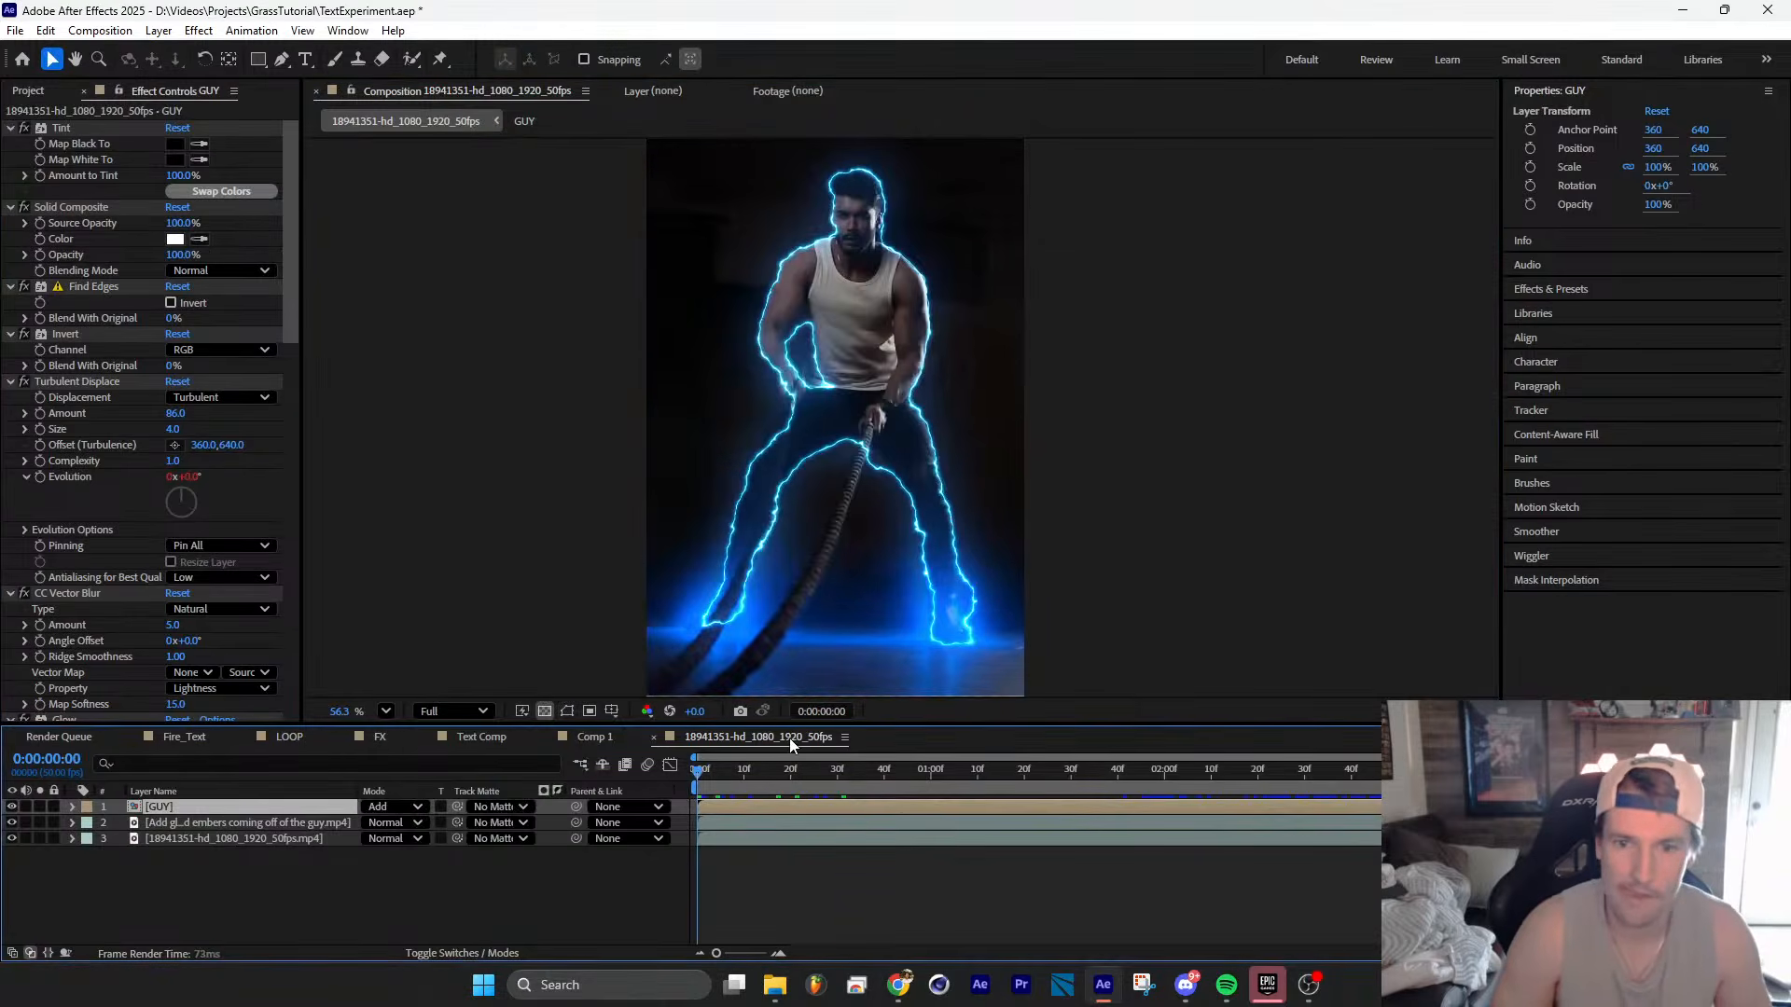
{"action": "key", "text": "space"}
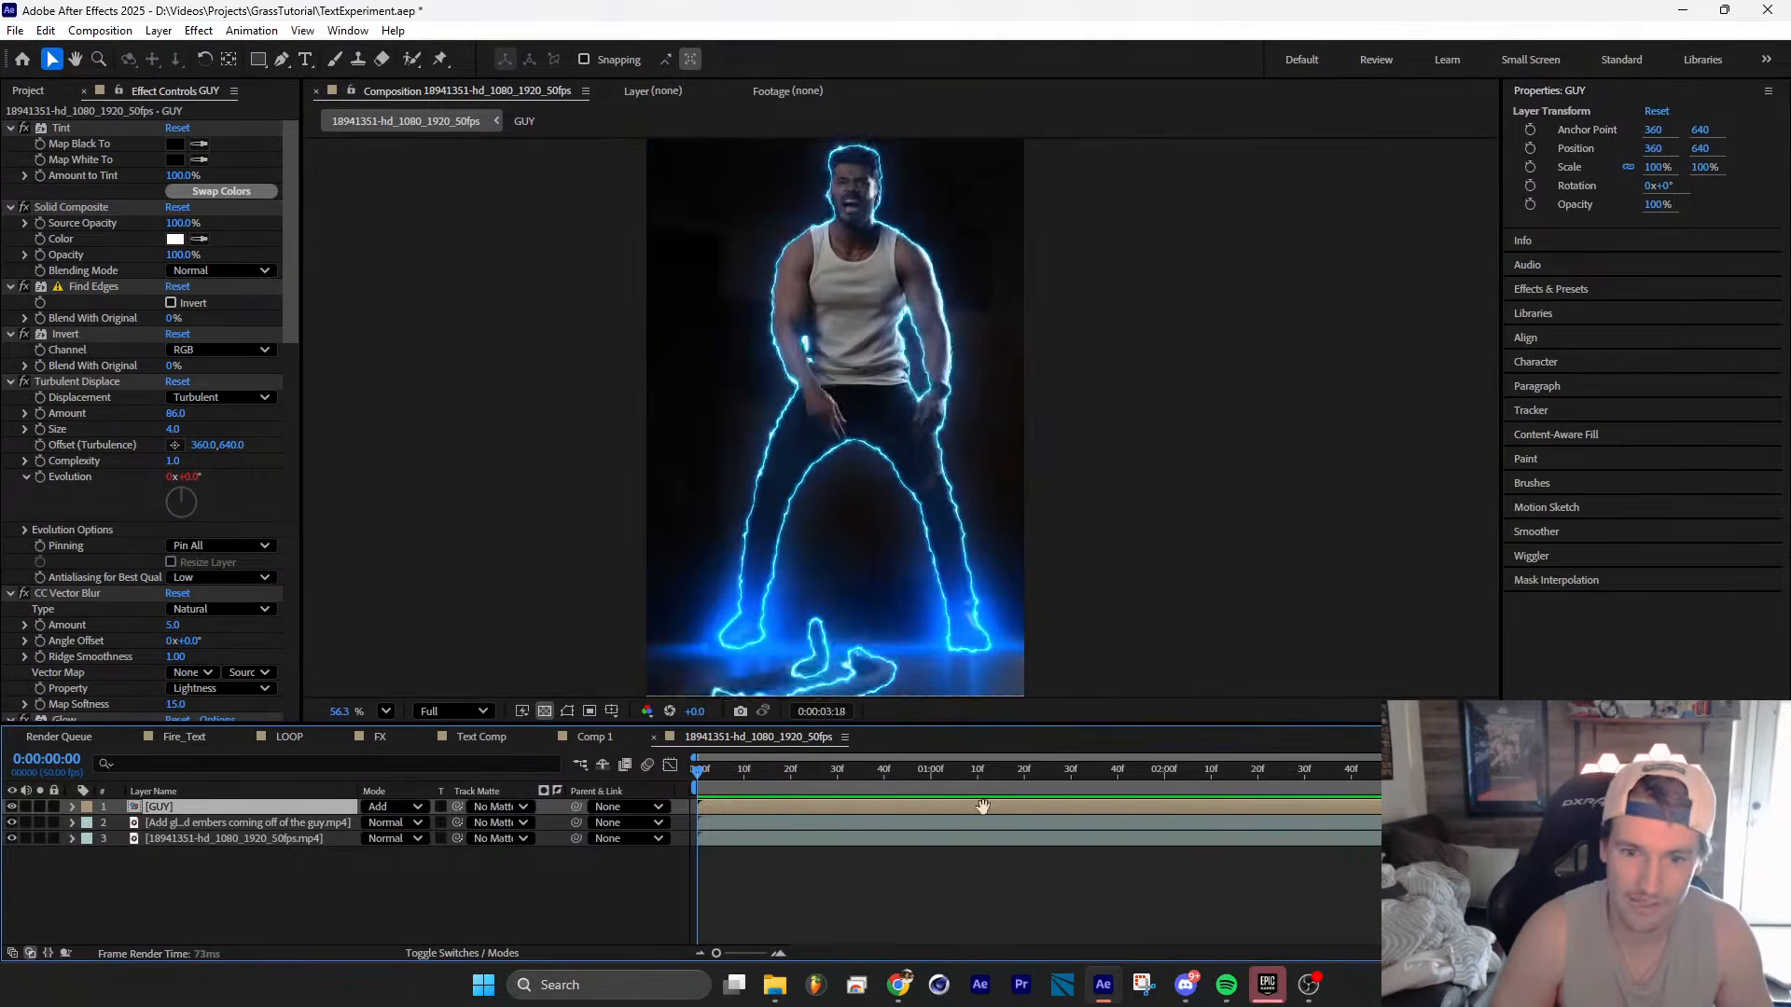
{"action": "key", "text": "space"}
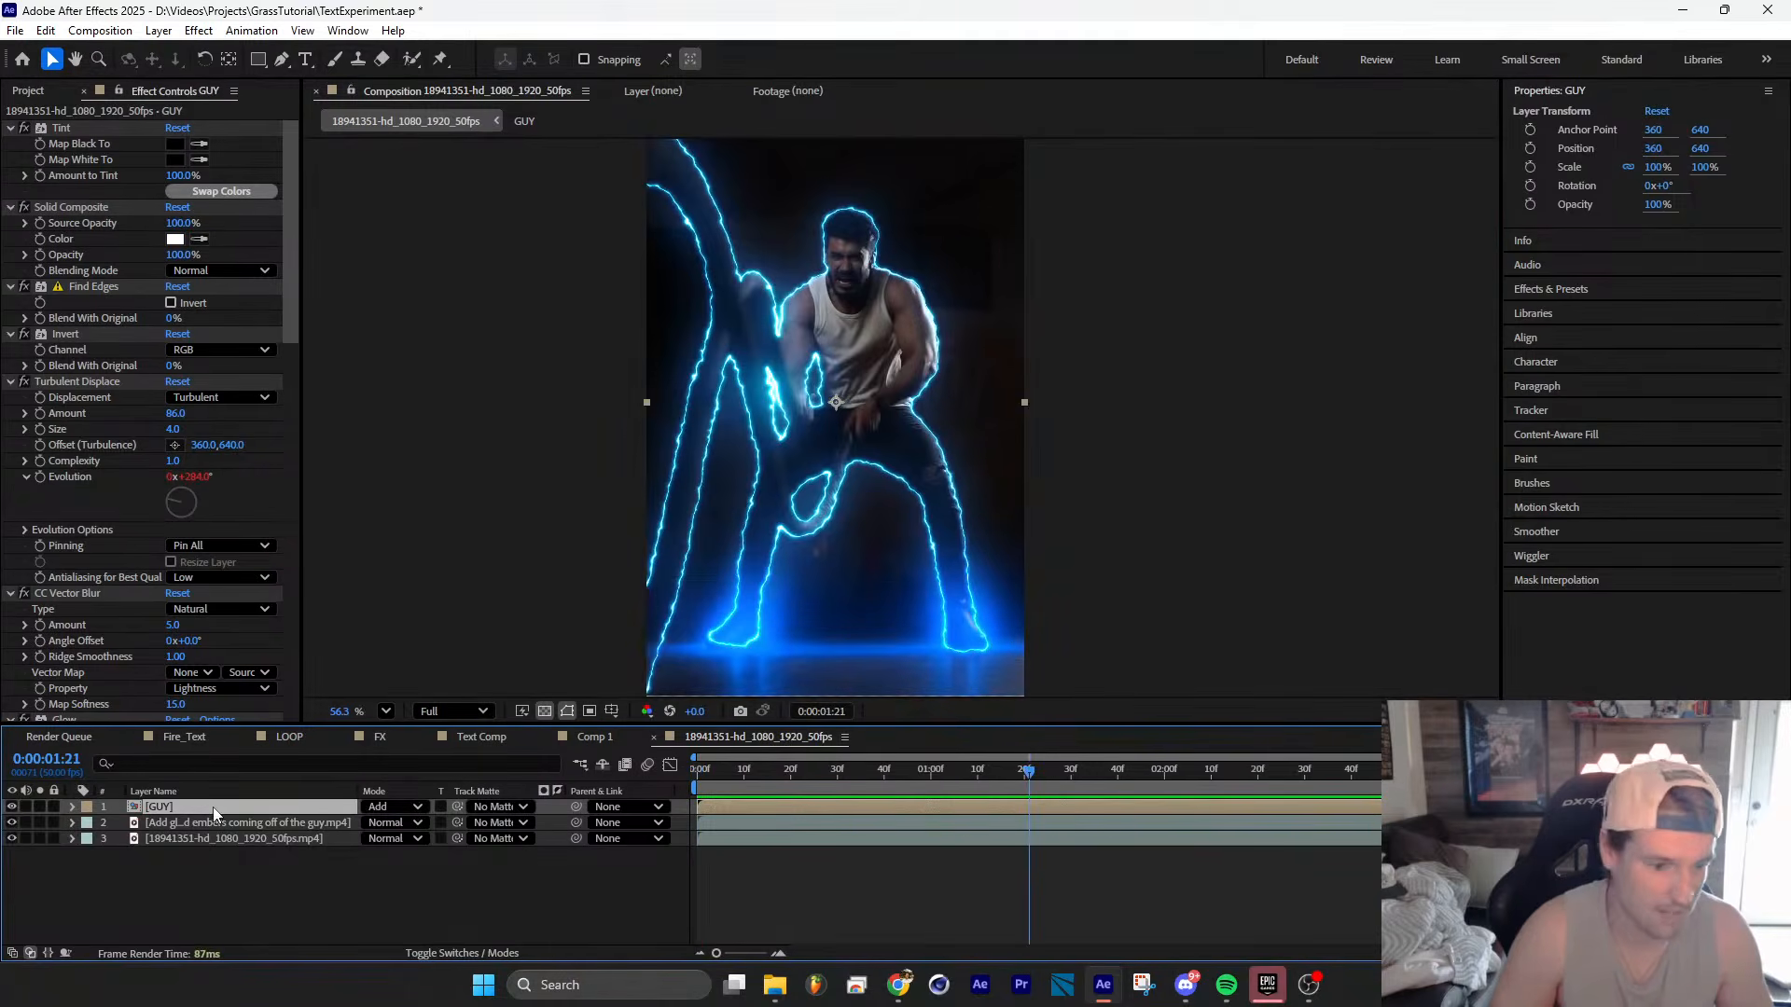
Step: Duplicate the GUY layer, solo the copy, and set its Turbulent Displace amount to 231 and size to 7.8
{"action": "key", "text": "ctrl+d"}
{"action": "left_click", "coordinate": [39, 807]}
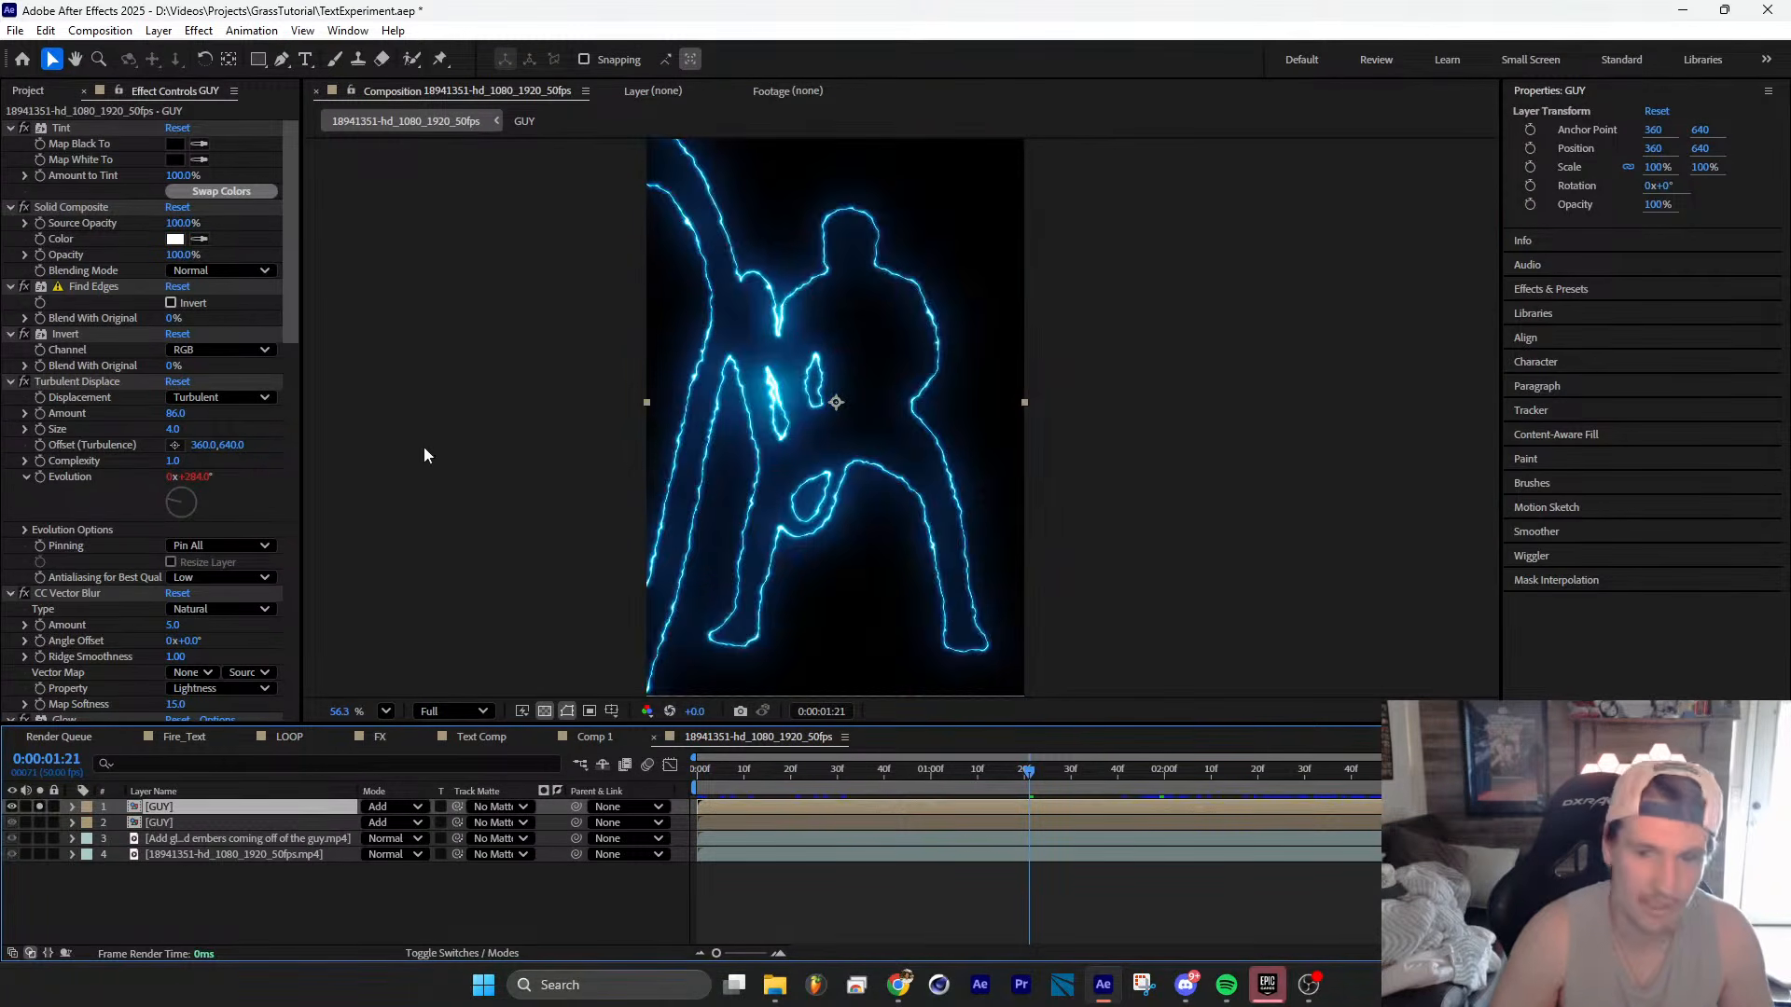
{"action": "left_click_drag", "start_coordinate": [174, 413], "coordinate": [280, 391]}
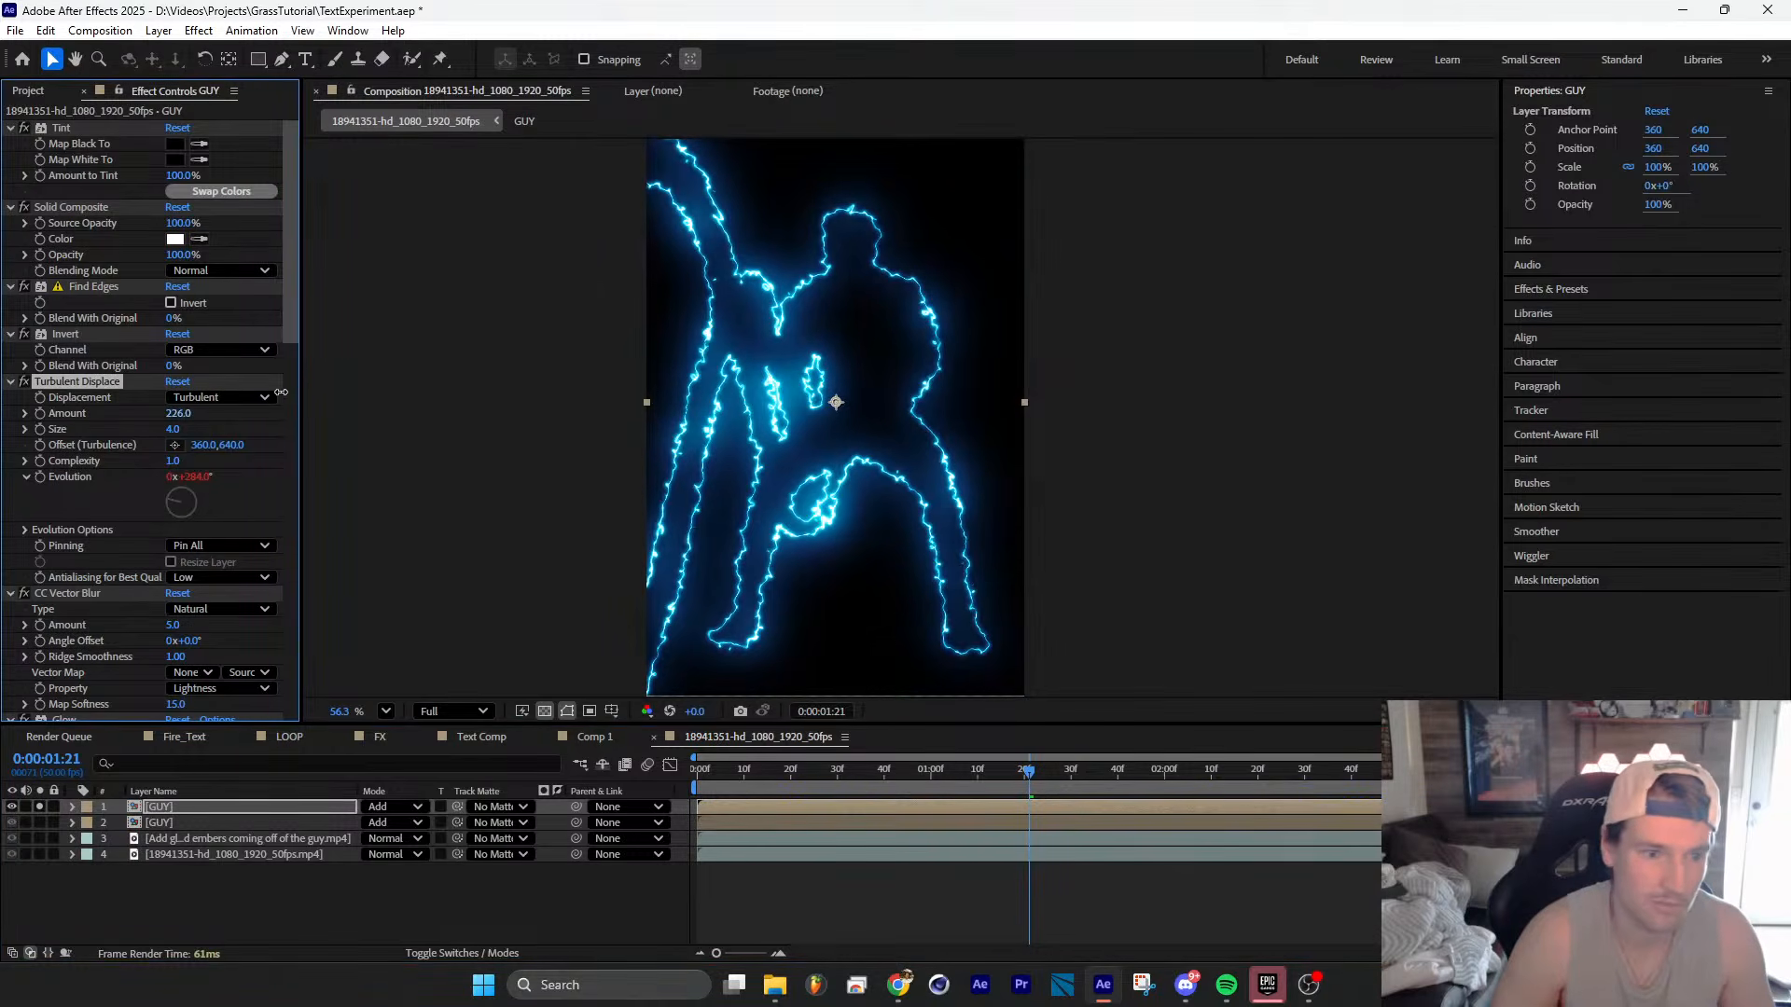
{"action": "mouse_move", "coordinate": [171, 431]}
{"action": "left_mouse_down"}
{"action": "mouse_move", "coordinate": [190, 429]}
{"action": "mouse_move", "coordinate": [170, 415]}
{"action": "mouse_move", "coordinate": [207, 427]}
{"action": "left_mouse_up"}
{"action": "key", "text": "ctrl+z"}
Step: Add CC Vector Blur with an amount of 25 to the duplicate GUY layer and turn off its solo
{"action": "left_click", "coordinate": [264, 810]}
{"action": "type", "text": "vec"}
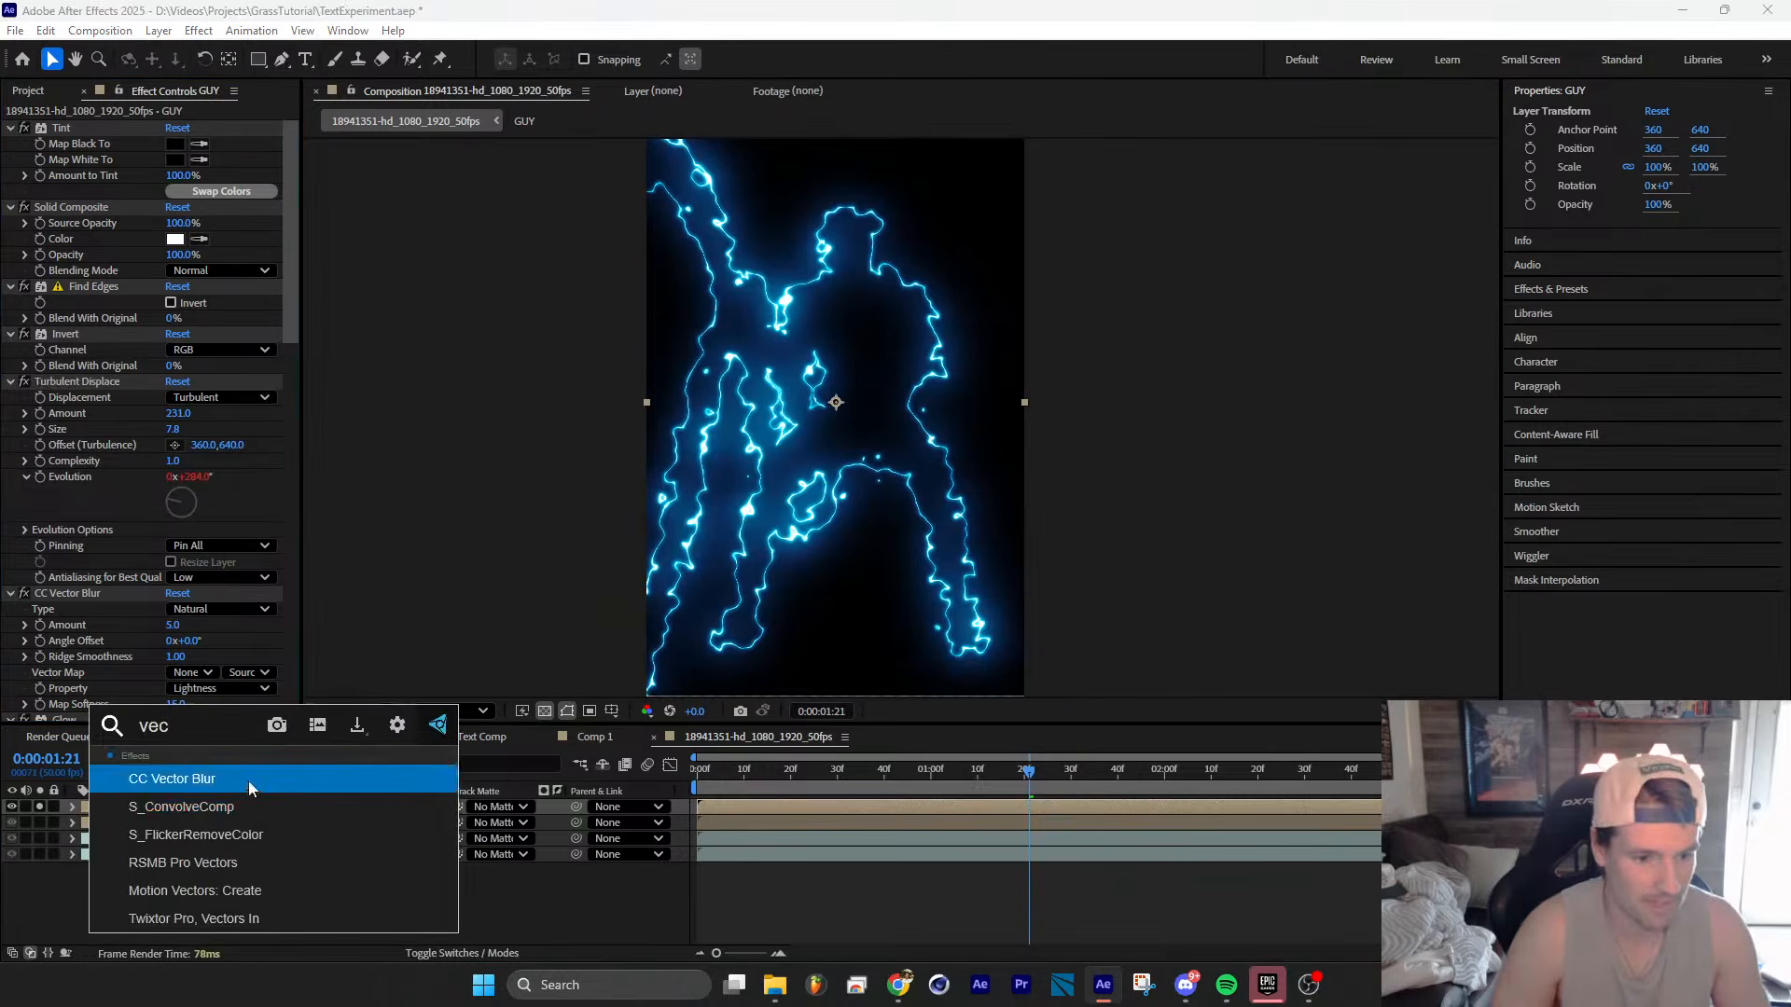
{"action": "left_click", "coordinate": [248, 781]}
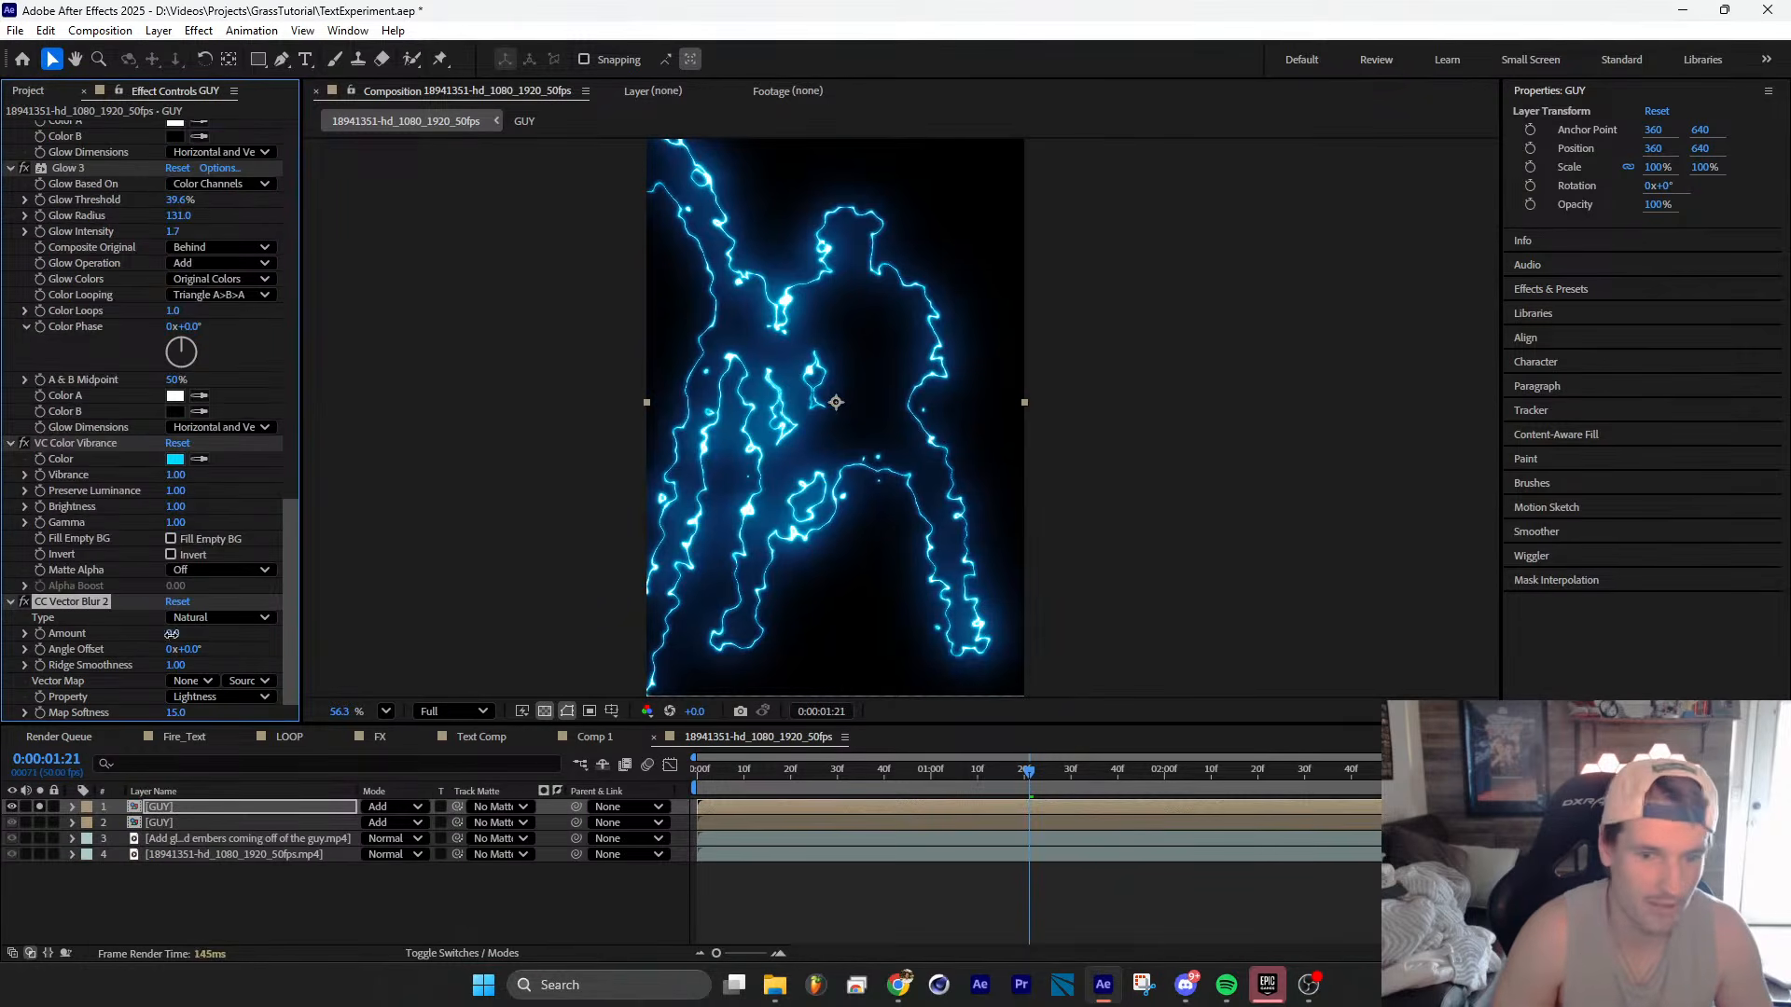
{"action": "left_click_drag", "start_coordinate": [170, 634], "coordinate": [190, 635]}
{"action": "left_click", "coordinate": [39, 808]}
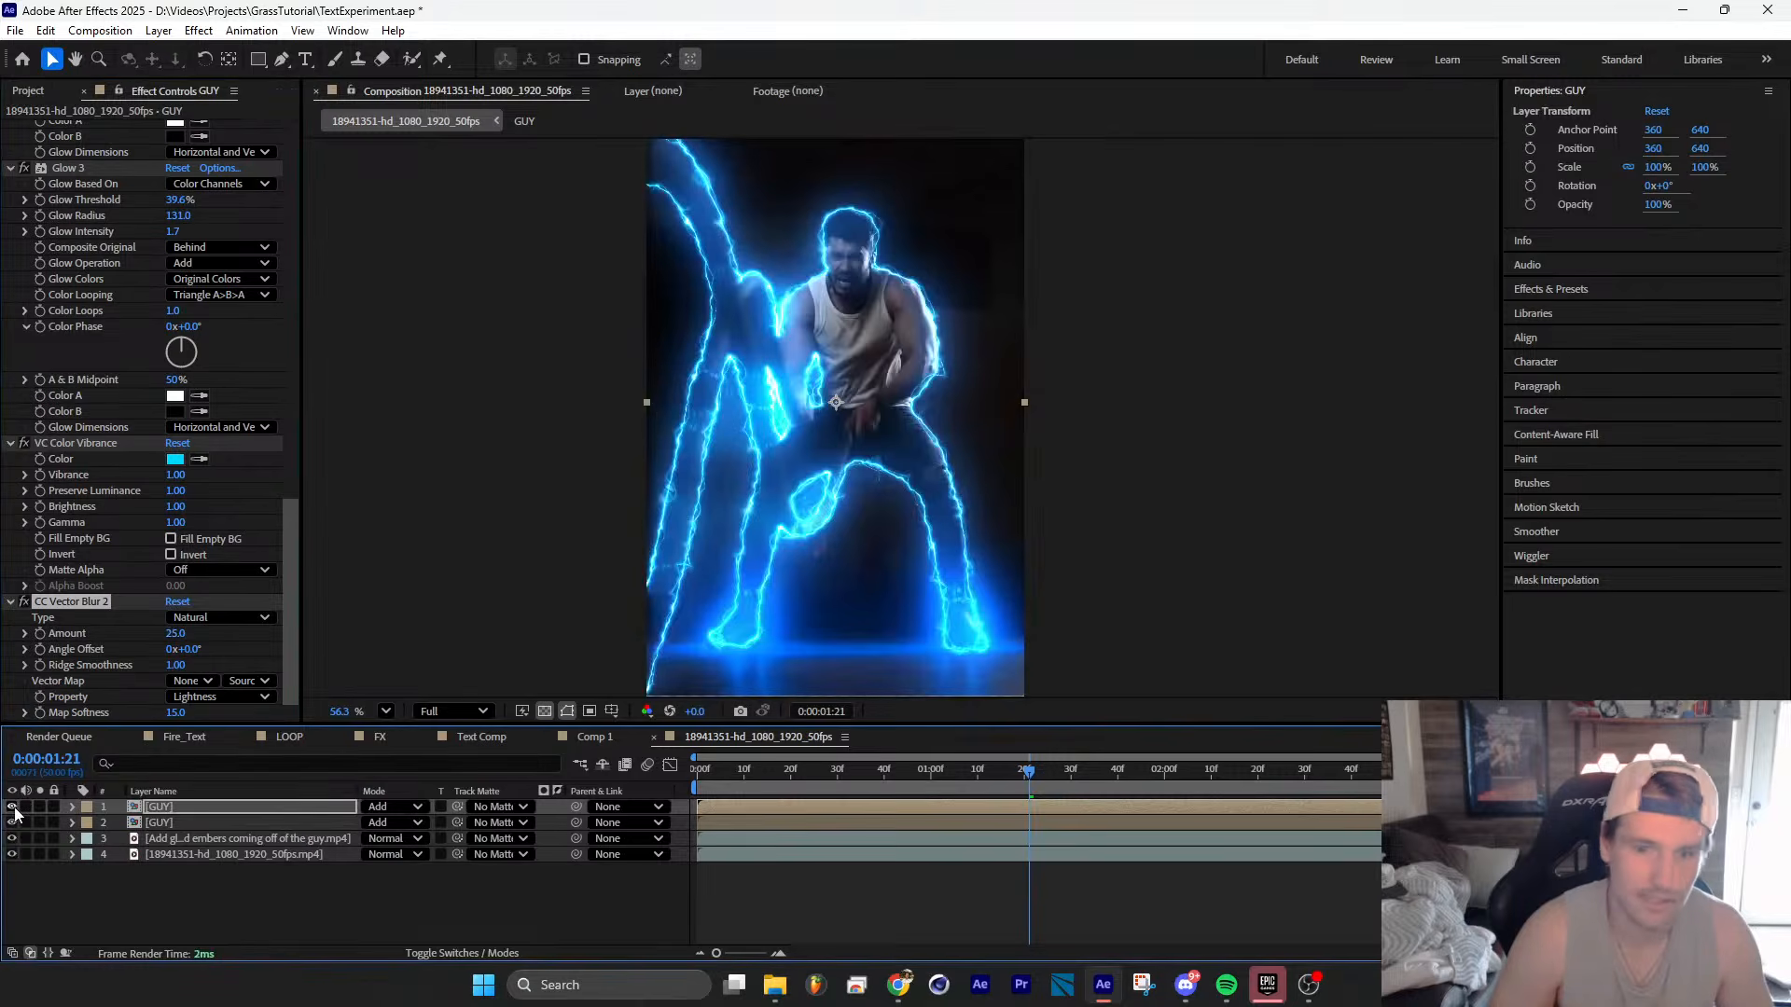
Step: Inspect the layered outline around the head up close and play the composition from the start
{"action": "scroll", "coordinate": [798, 224], "scroll_direction": "up", "scroll_amount": 6}
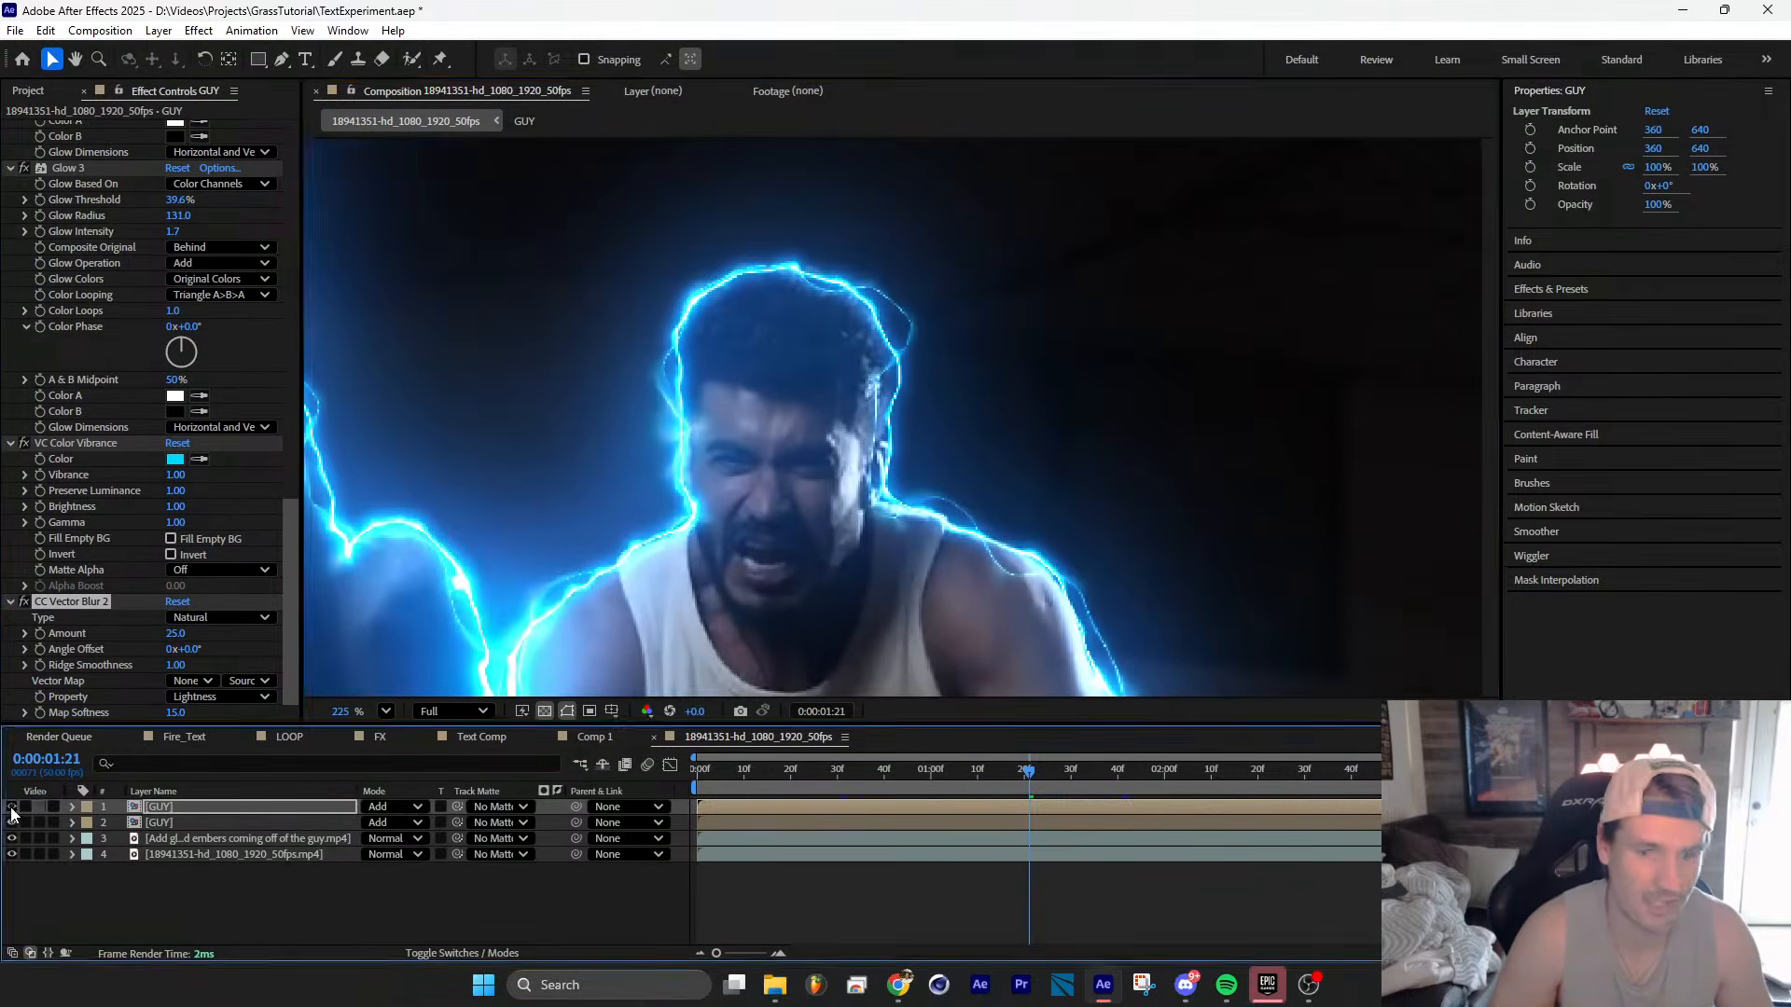
{"action": "scroll", "coordinate": [870, 407], "scroll_direction": "down", "scroll_amount": 3}
{"action": "scroll", "coordinate": [886, 354], "scroll_direction": "down", "scroll_amount": 5}
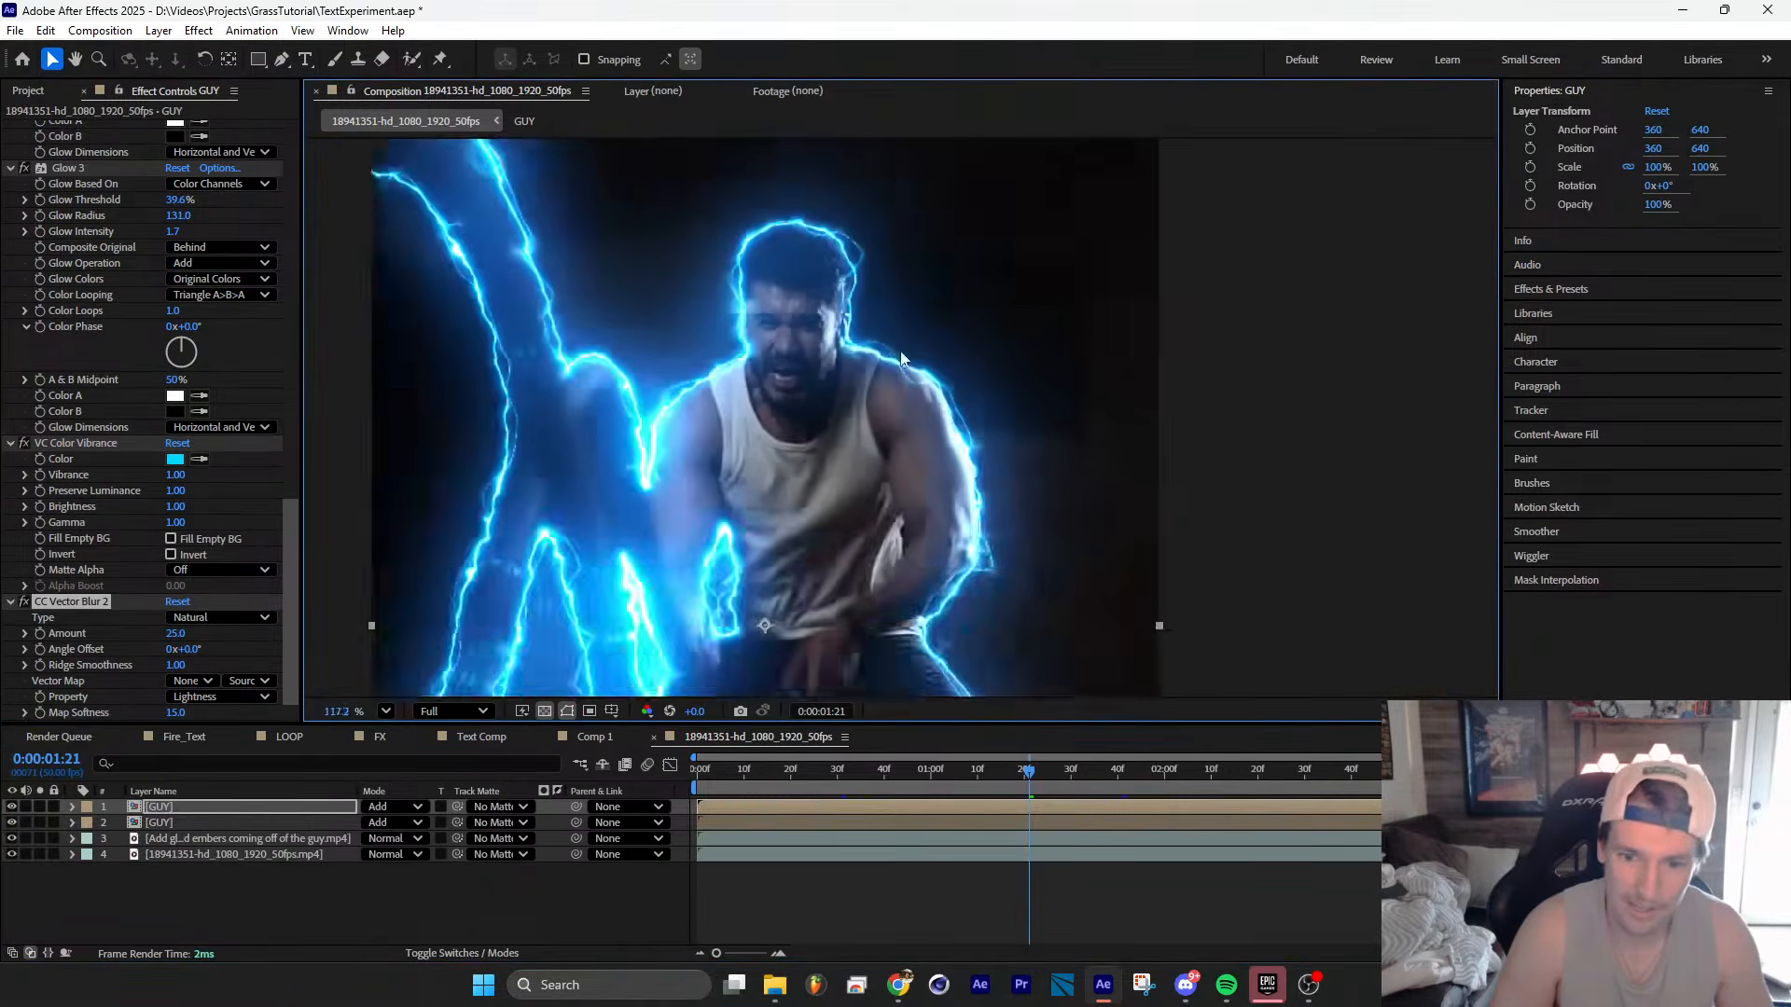
{"action": "left_click", "coordinate": [907, 775]}
{"action": "left_click_drag", "start_coordinate": [886, 789], "coordinate": [692, 778]}
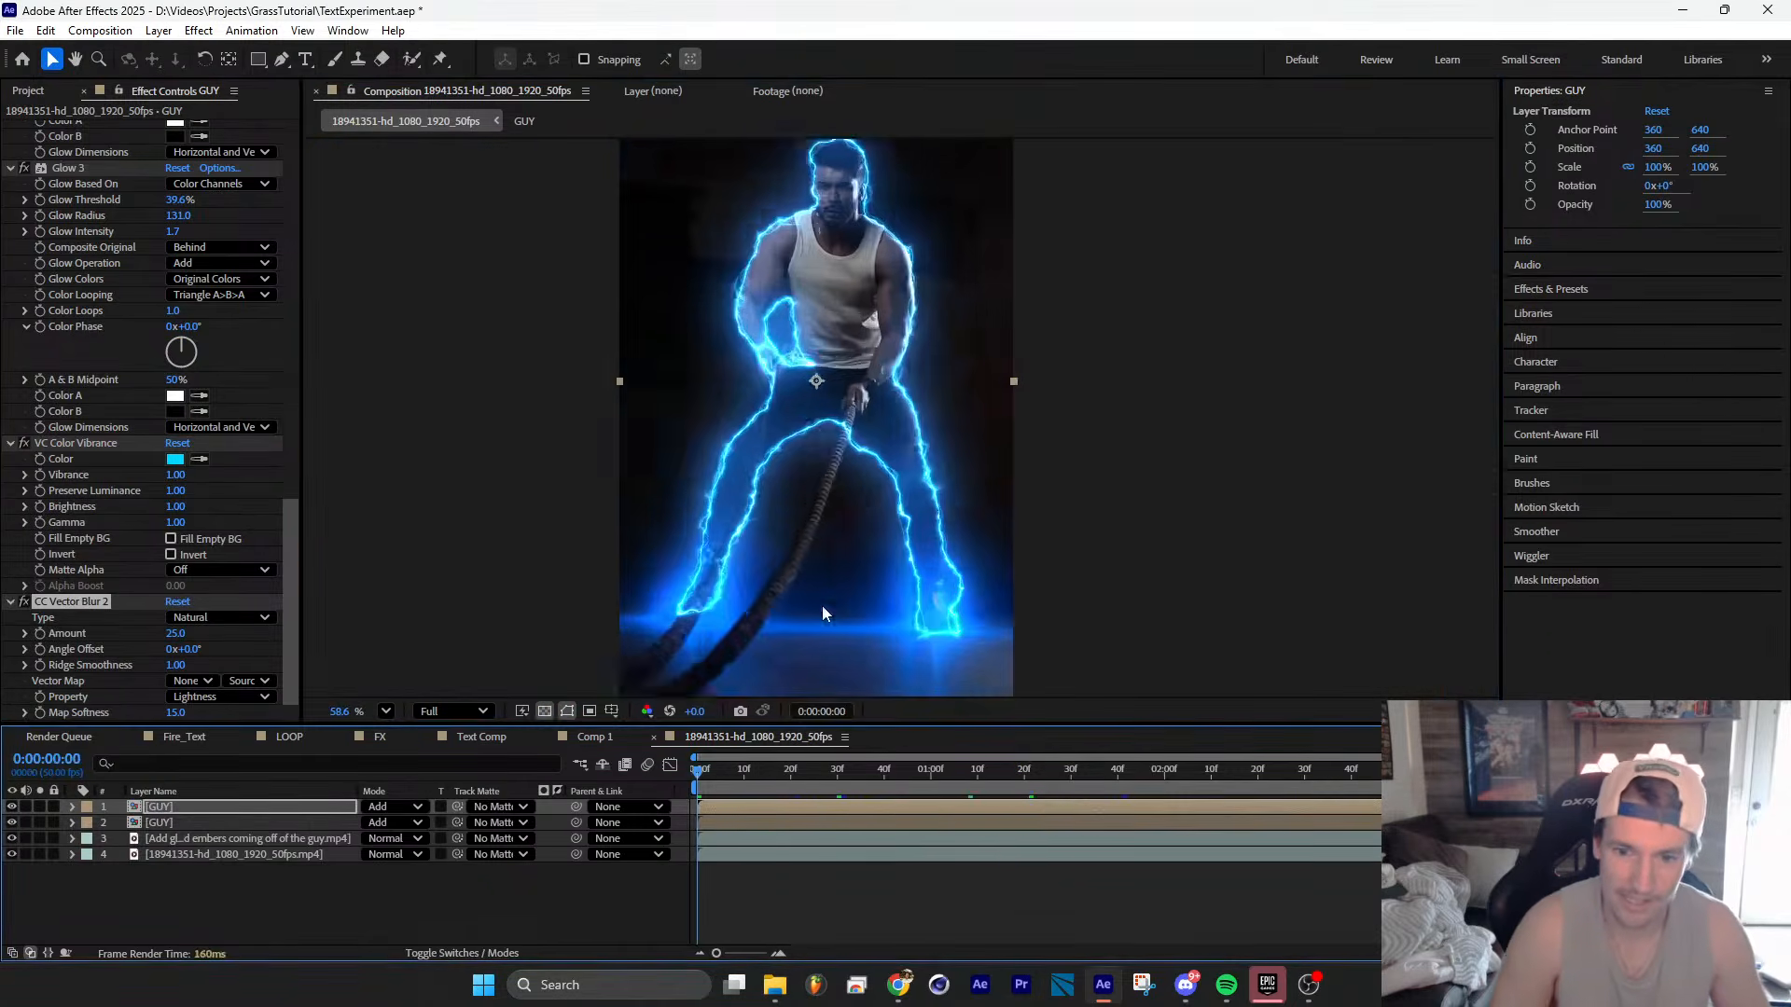
{"action": "scroll", "coordinate": [1010, 641], "scroll_direction": "down", "scroll_amount": 2}
{"action": "key", "text": "space"}
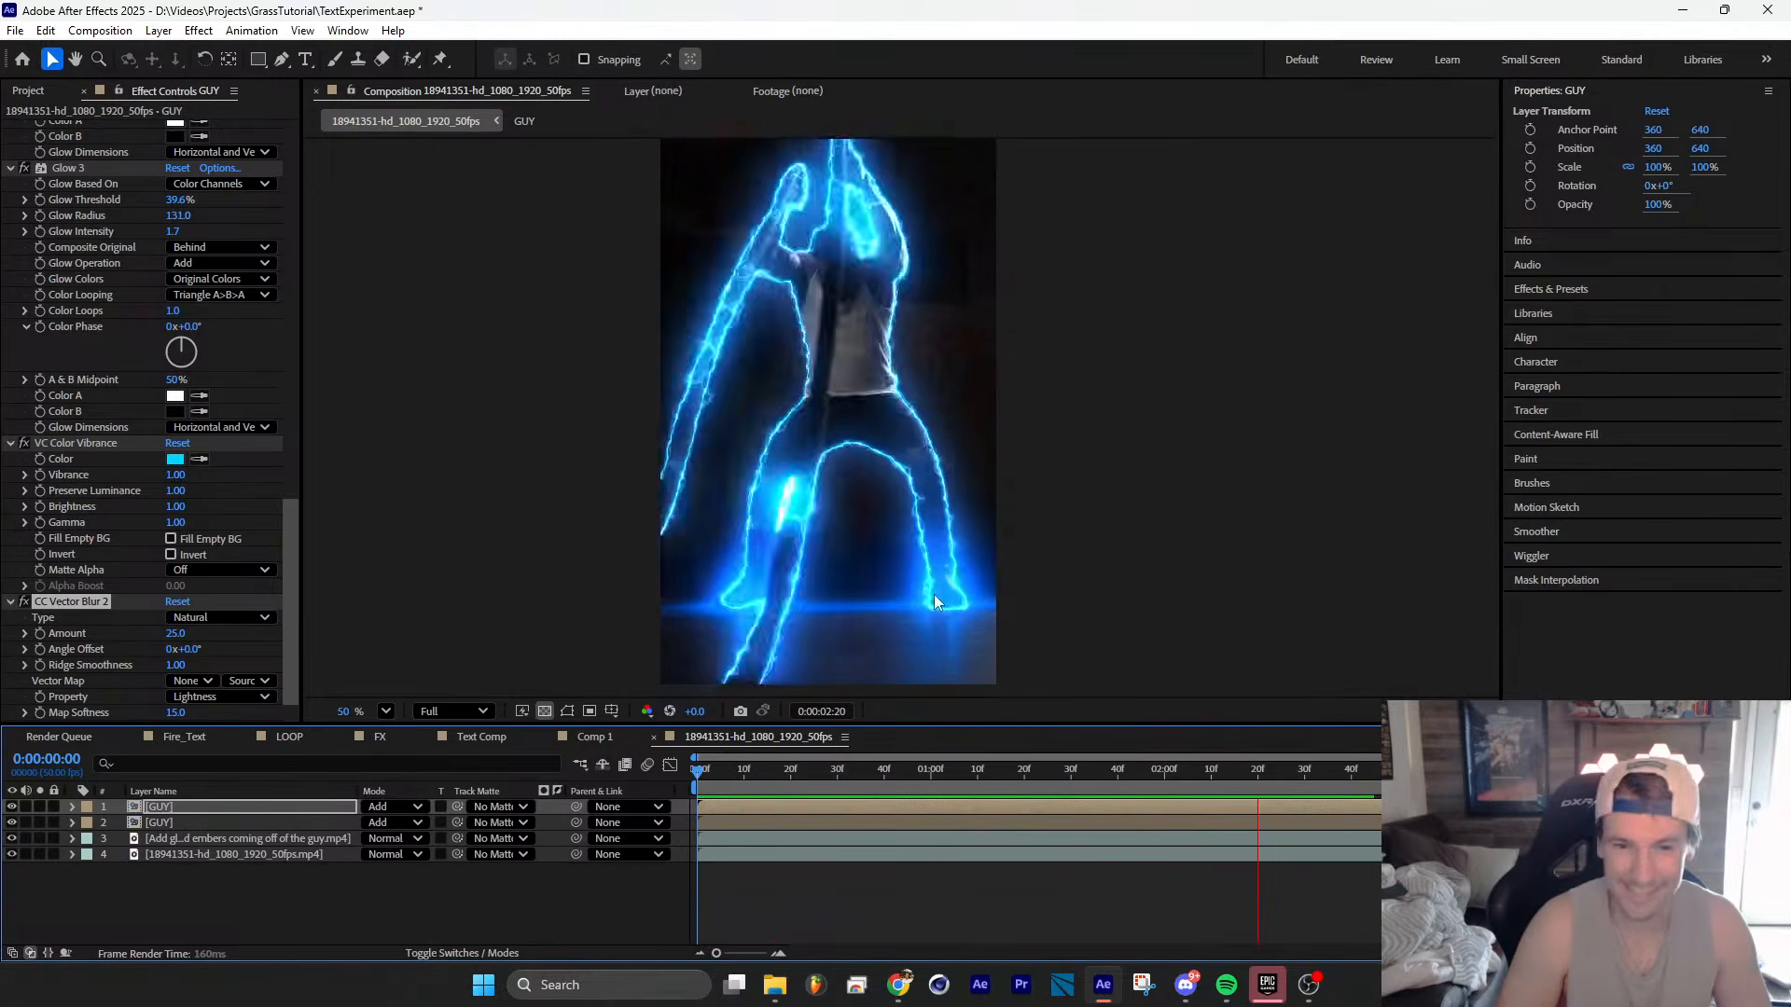
{"action": "key", "text": "space"}
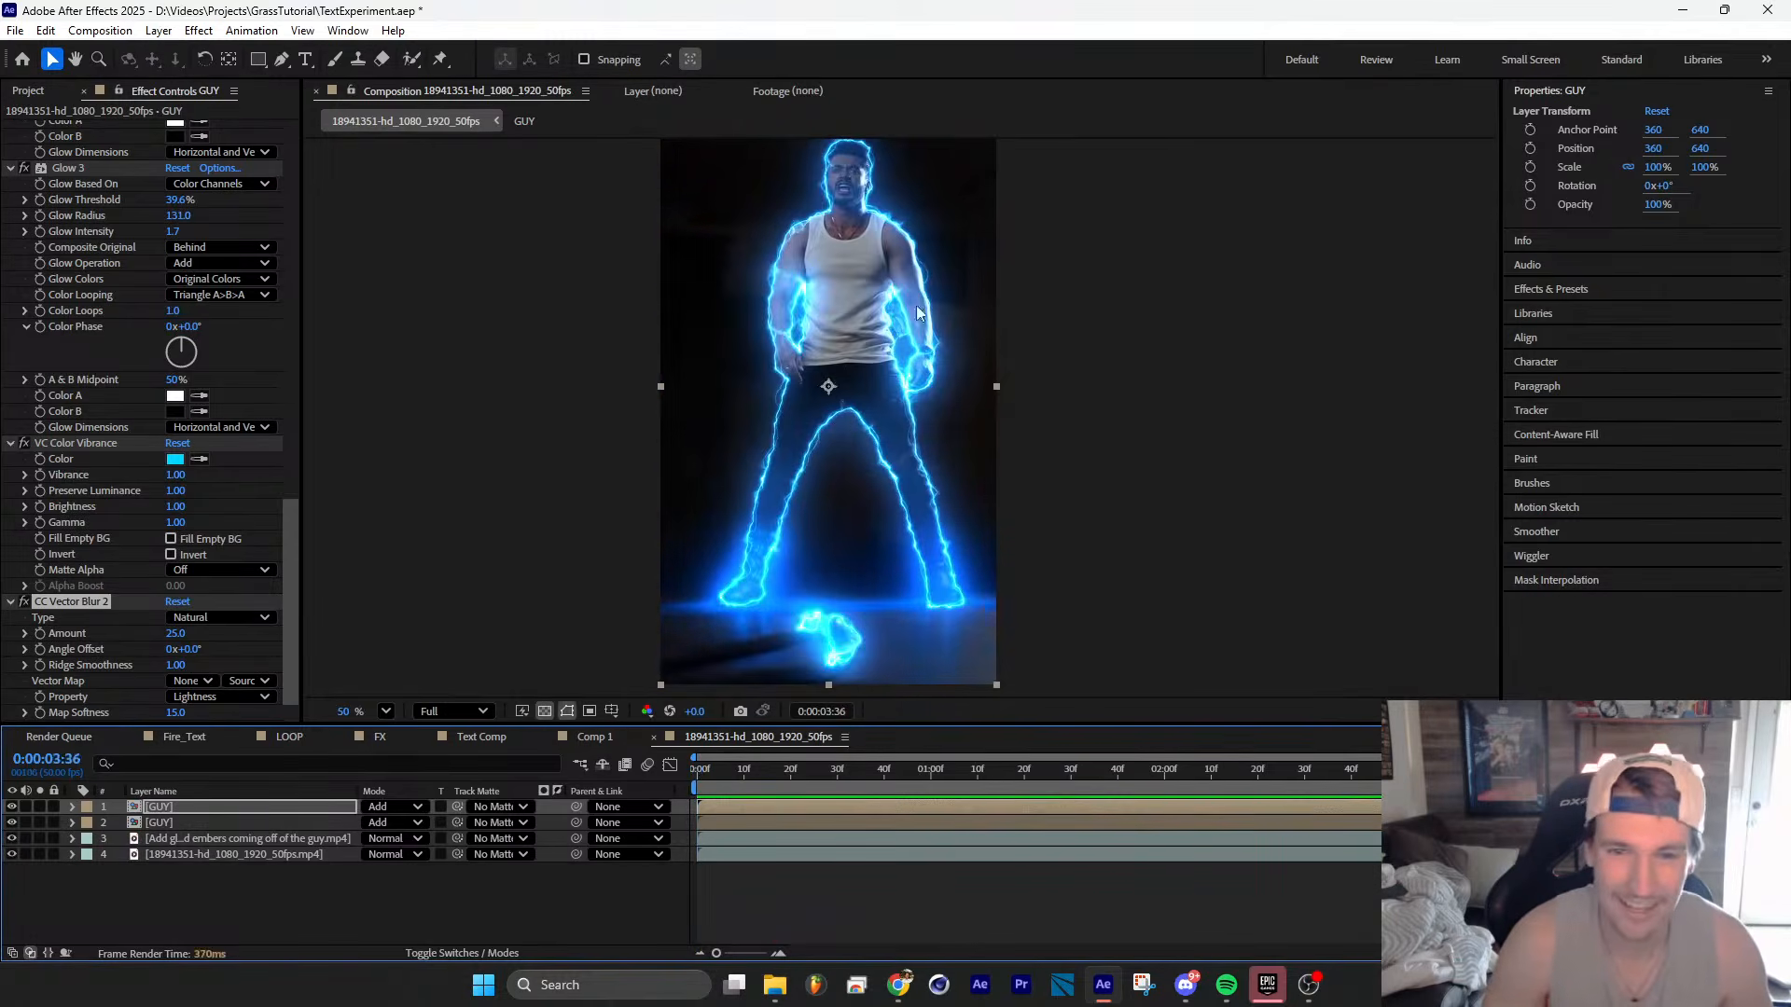
{"action": "key", "text": "space"}
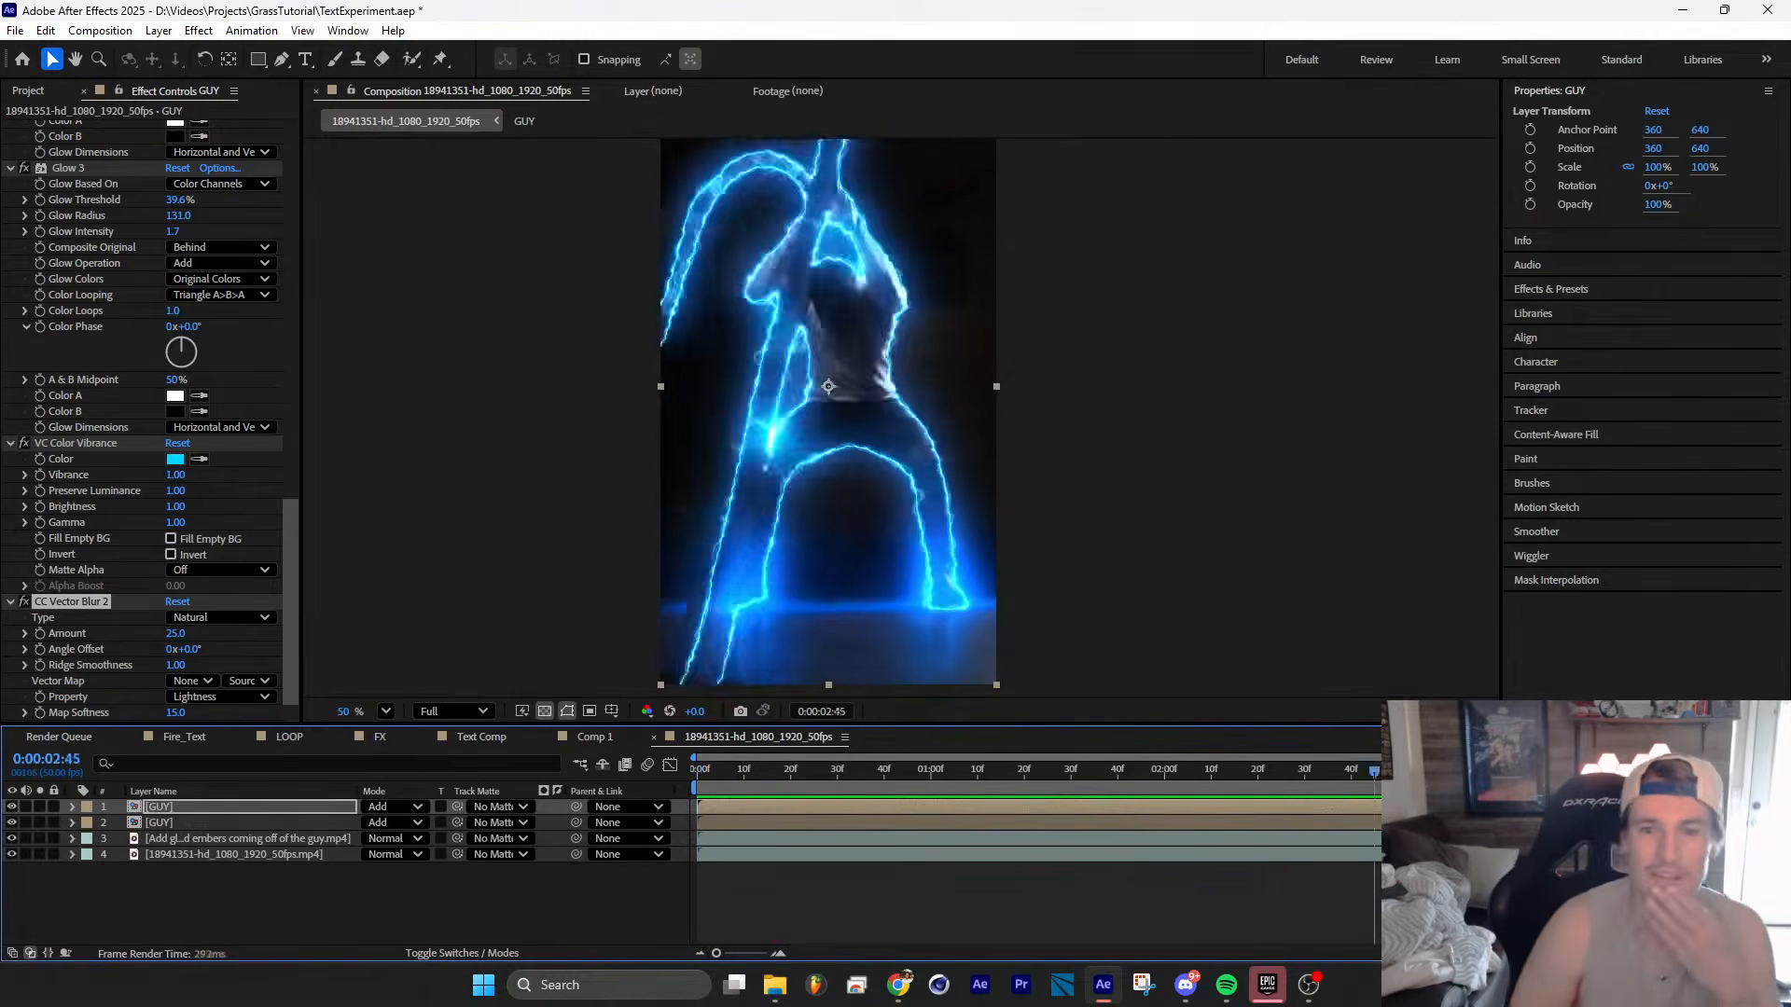
Step: Switch to the Runway session in Chrome and check the rendering progress of the second embers video
{"action": "mouse_move", "coordinate": [901, 986]}
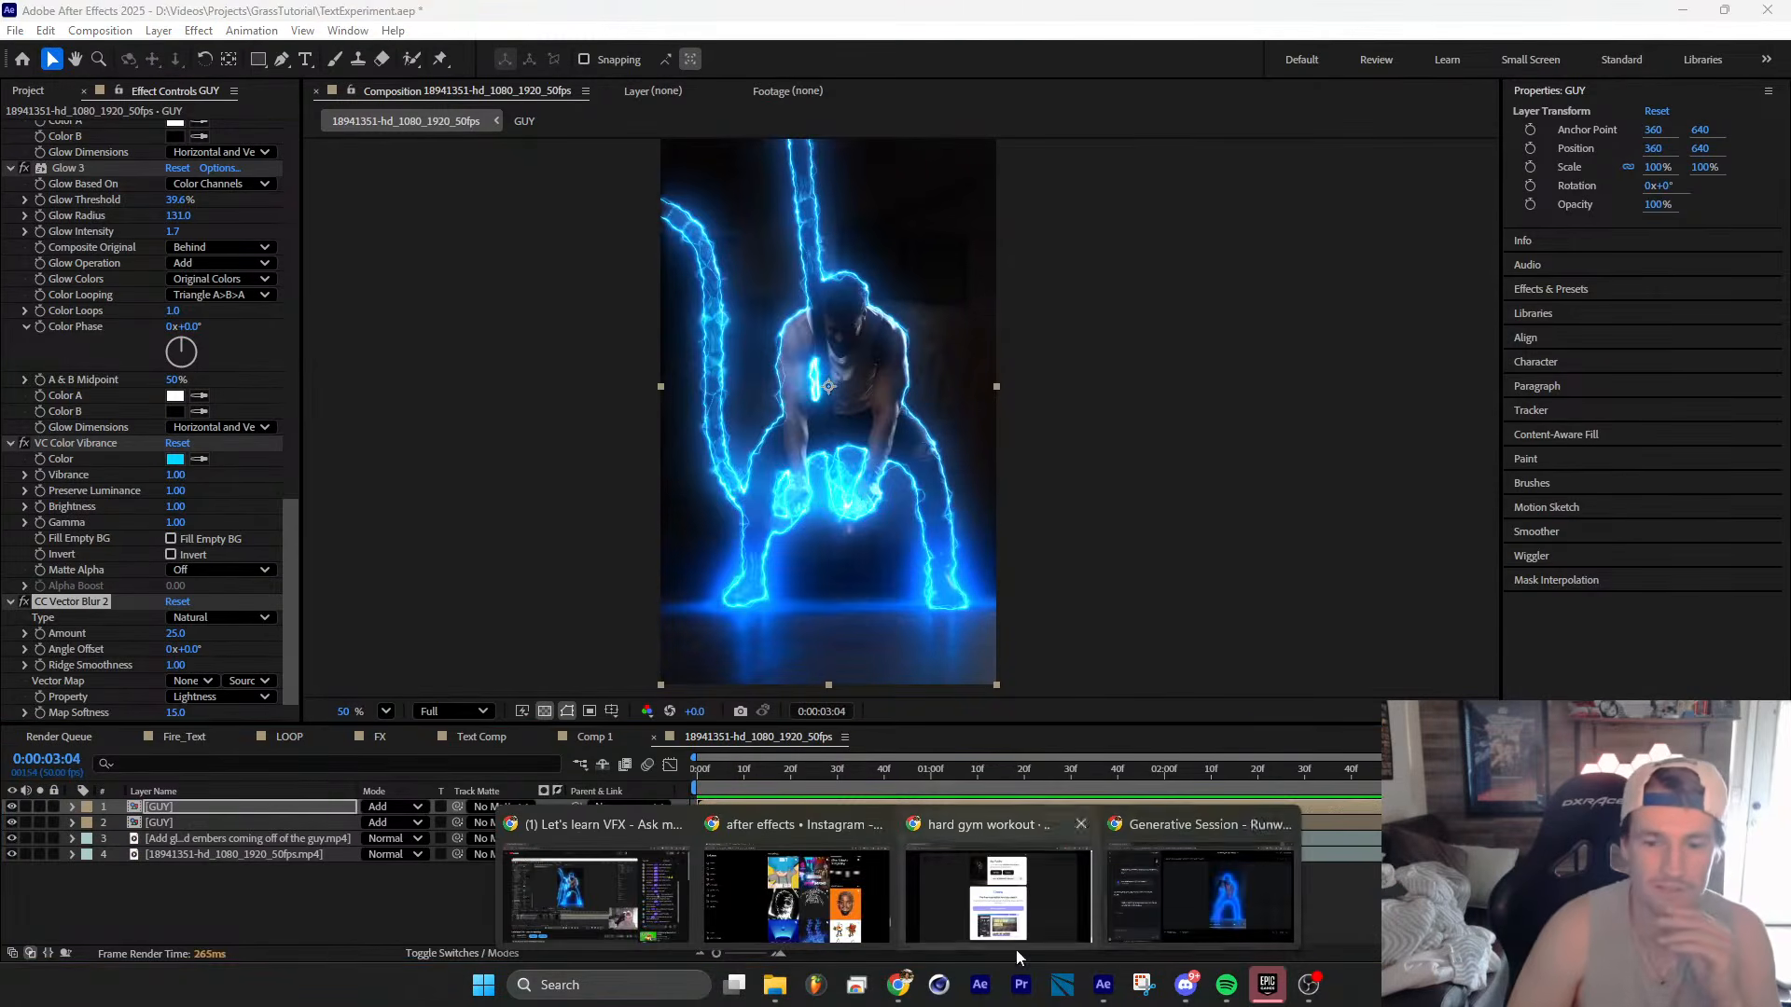
{"action": "left_click", "coordinate": [1222, 895]}
{"action": "scroll", "coordinate": [1024, 486], "scroll_direction": "down", "scroll_amount": 8}
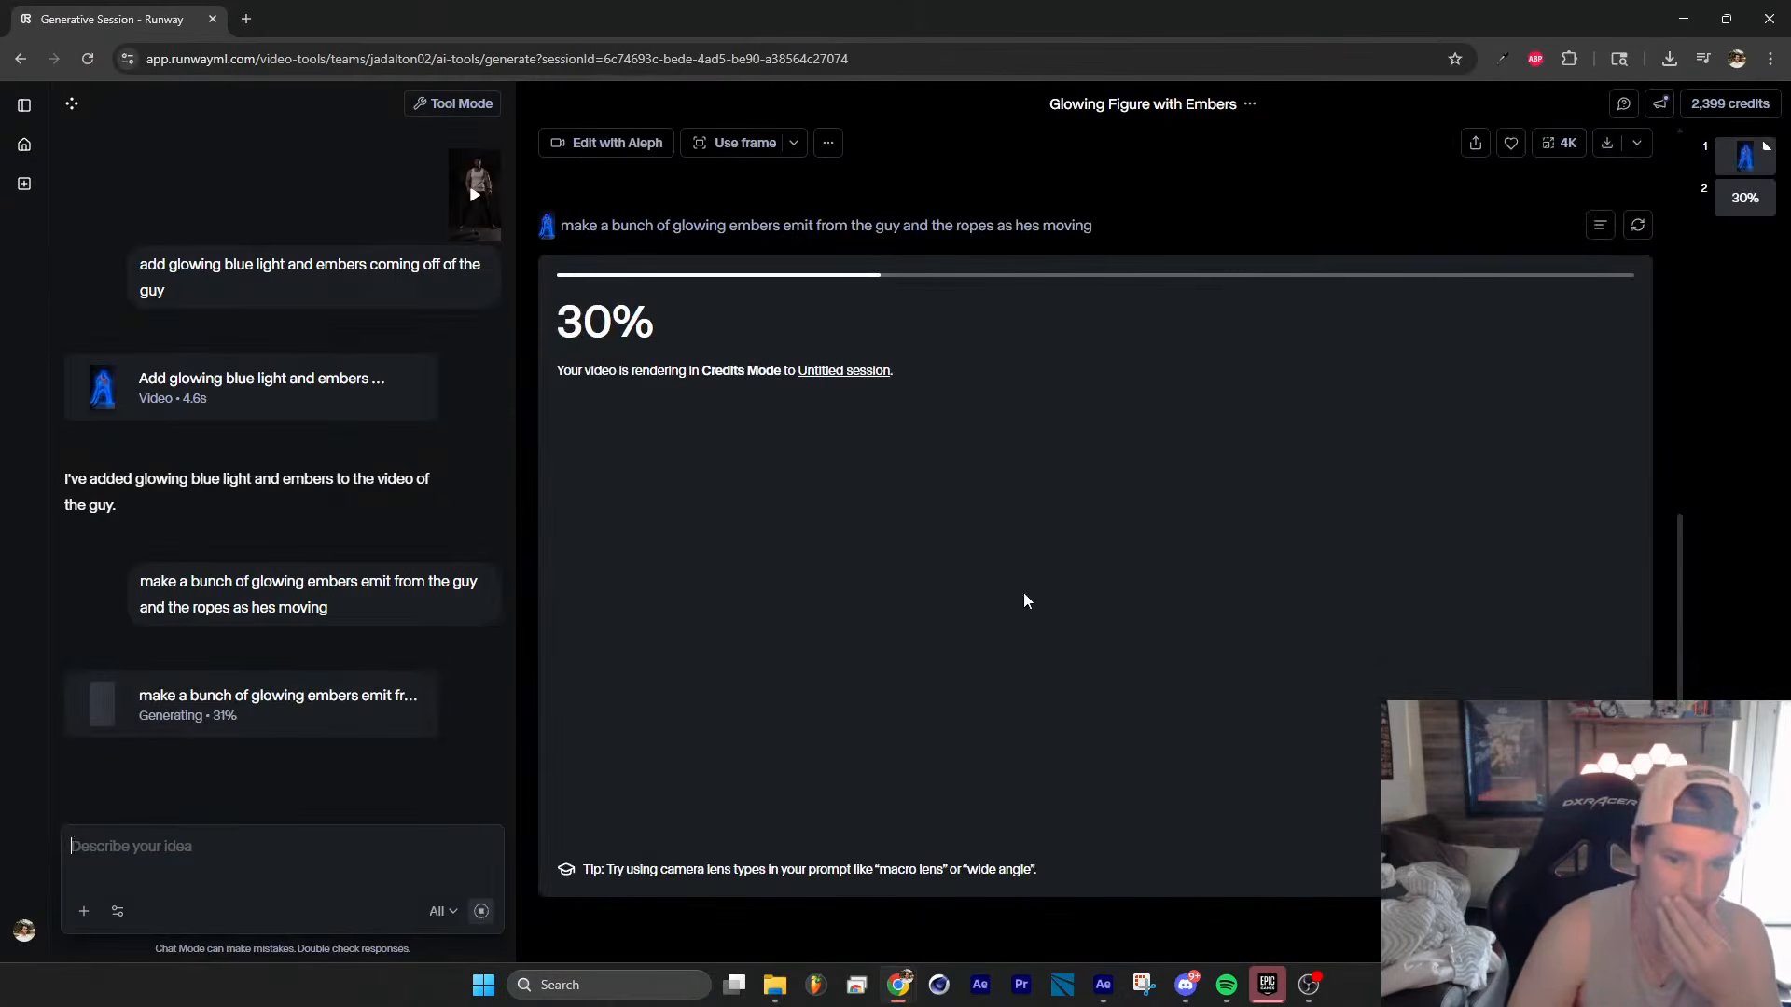
Step: Open the ProductionCrate website in a new browser tab and search its VFX assets for "embers"
{"action": "left_click", "coordinate": [246, 18]}
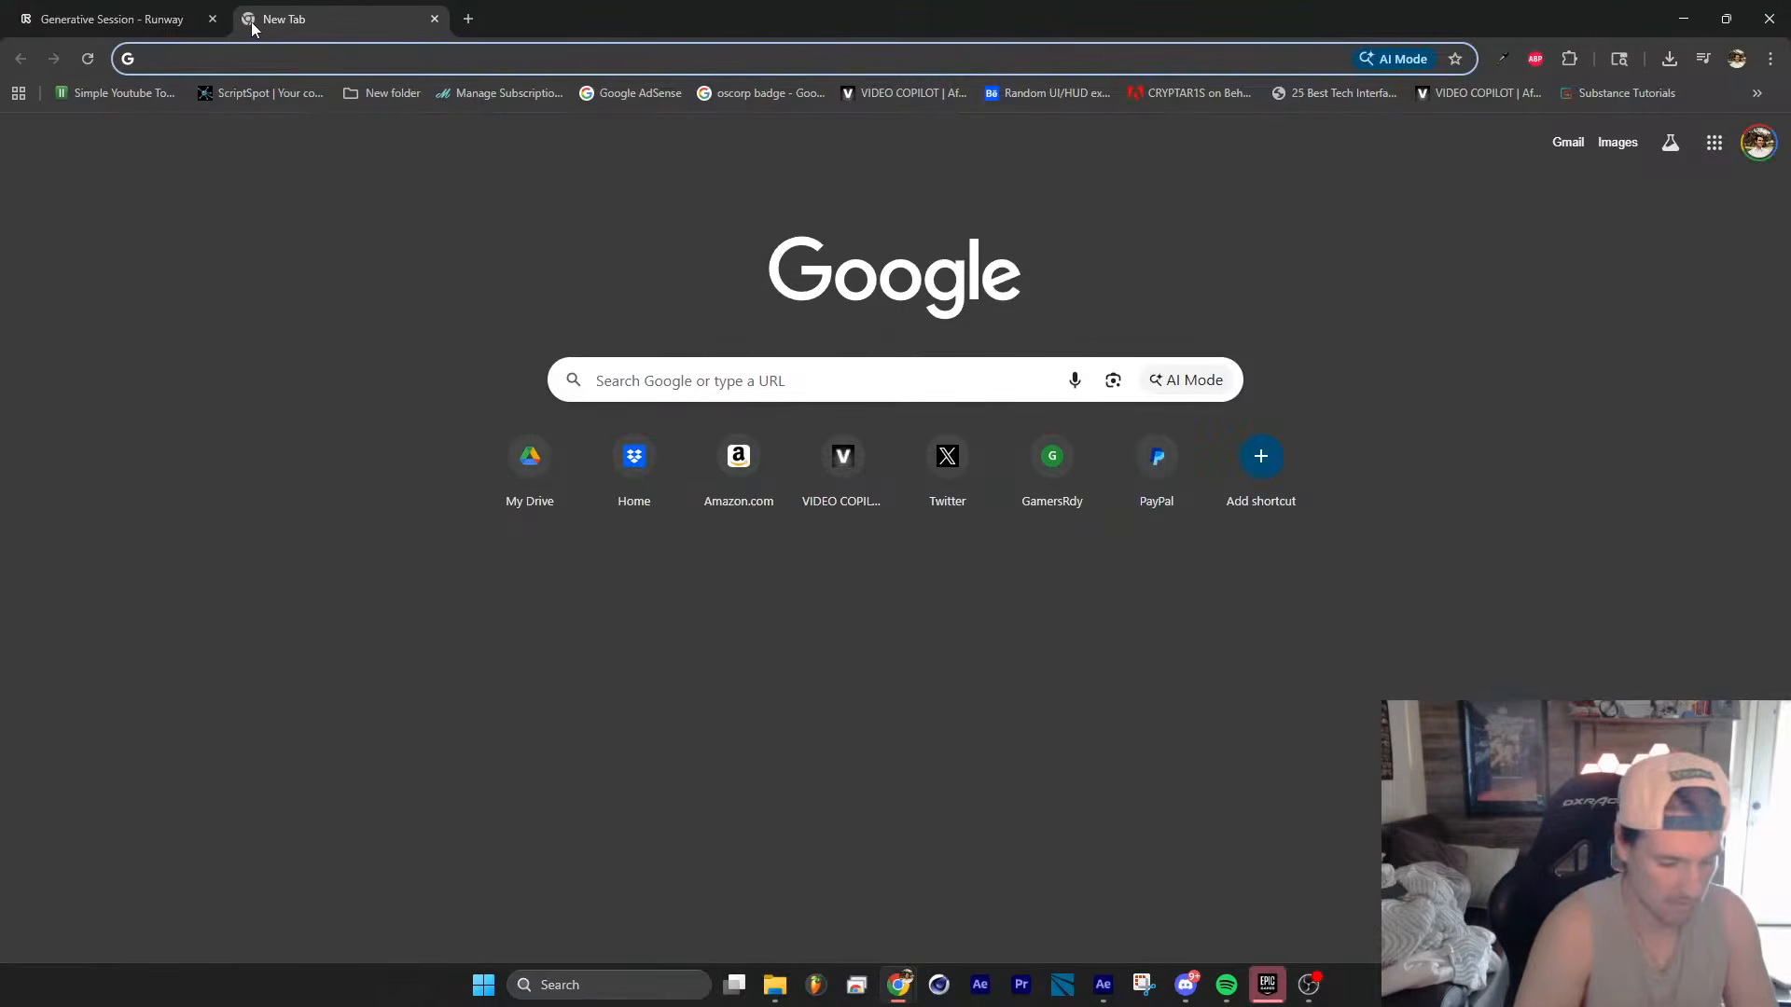
{"action": "type", "text": "productio"}
{"action": "key", "text": "Return"}
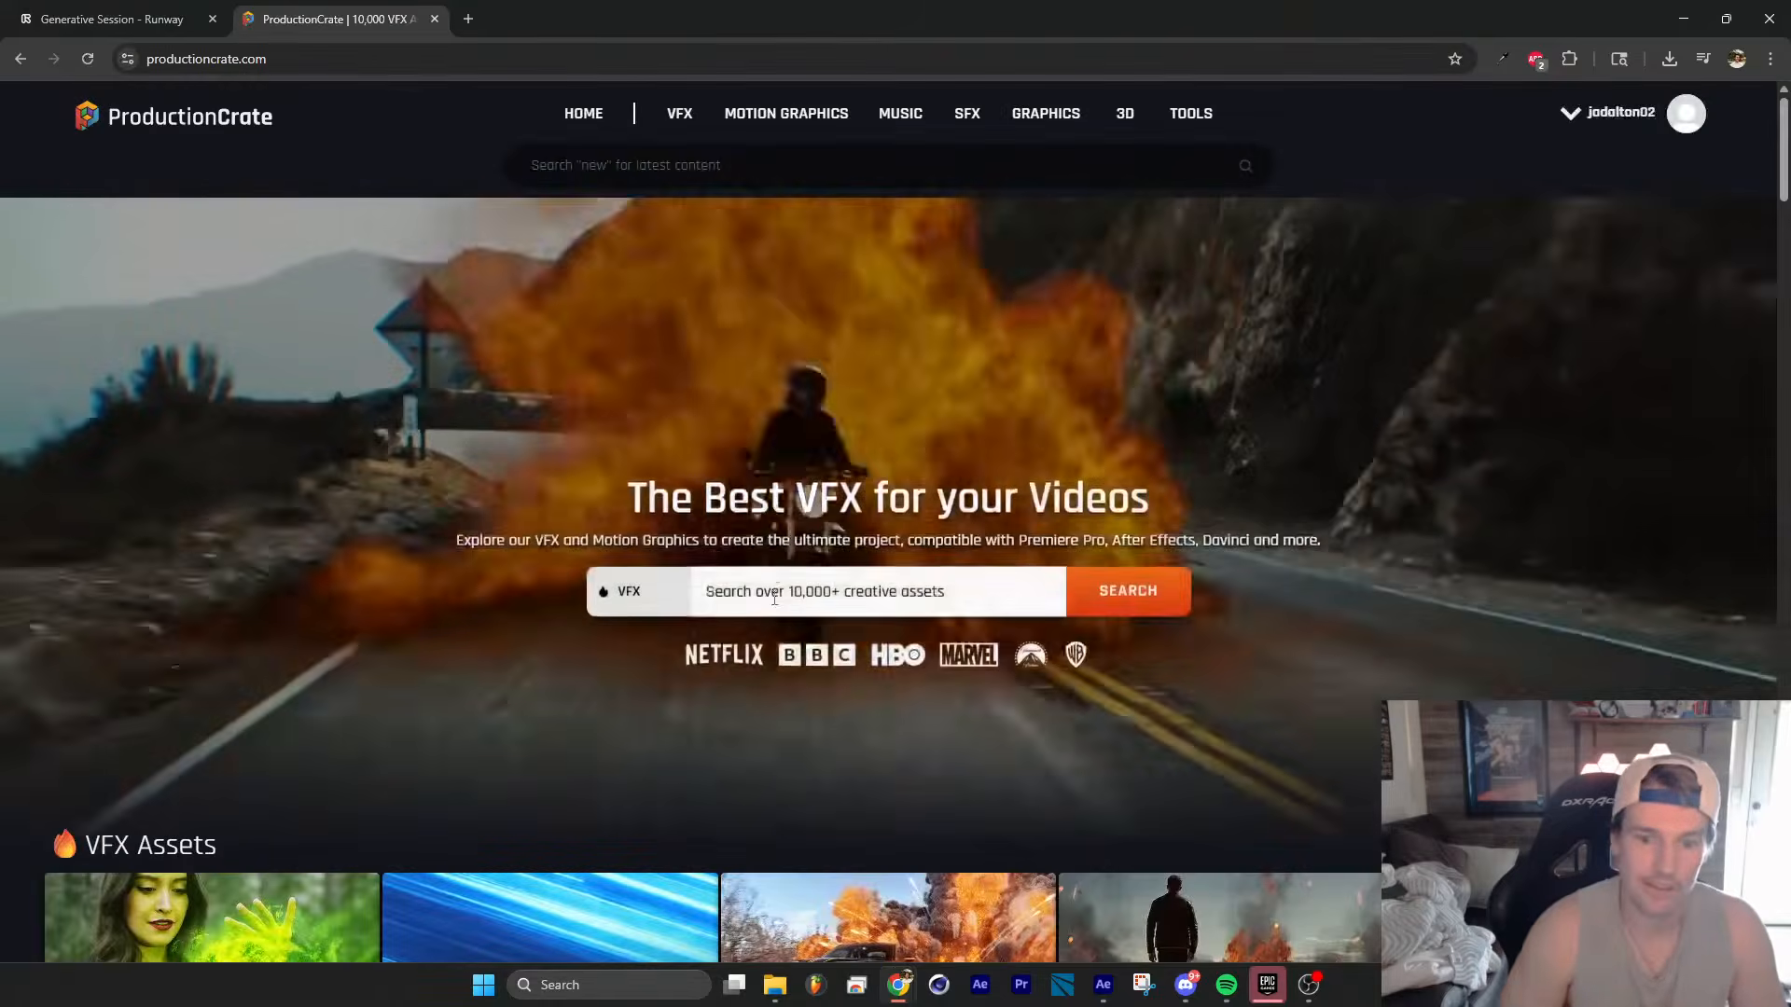
{"action": "left_click", "coordinate": [774, 597]}
{"action": "type", "text": "embers"}
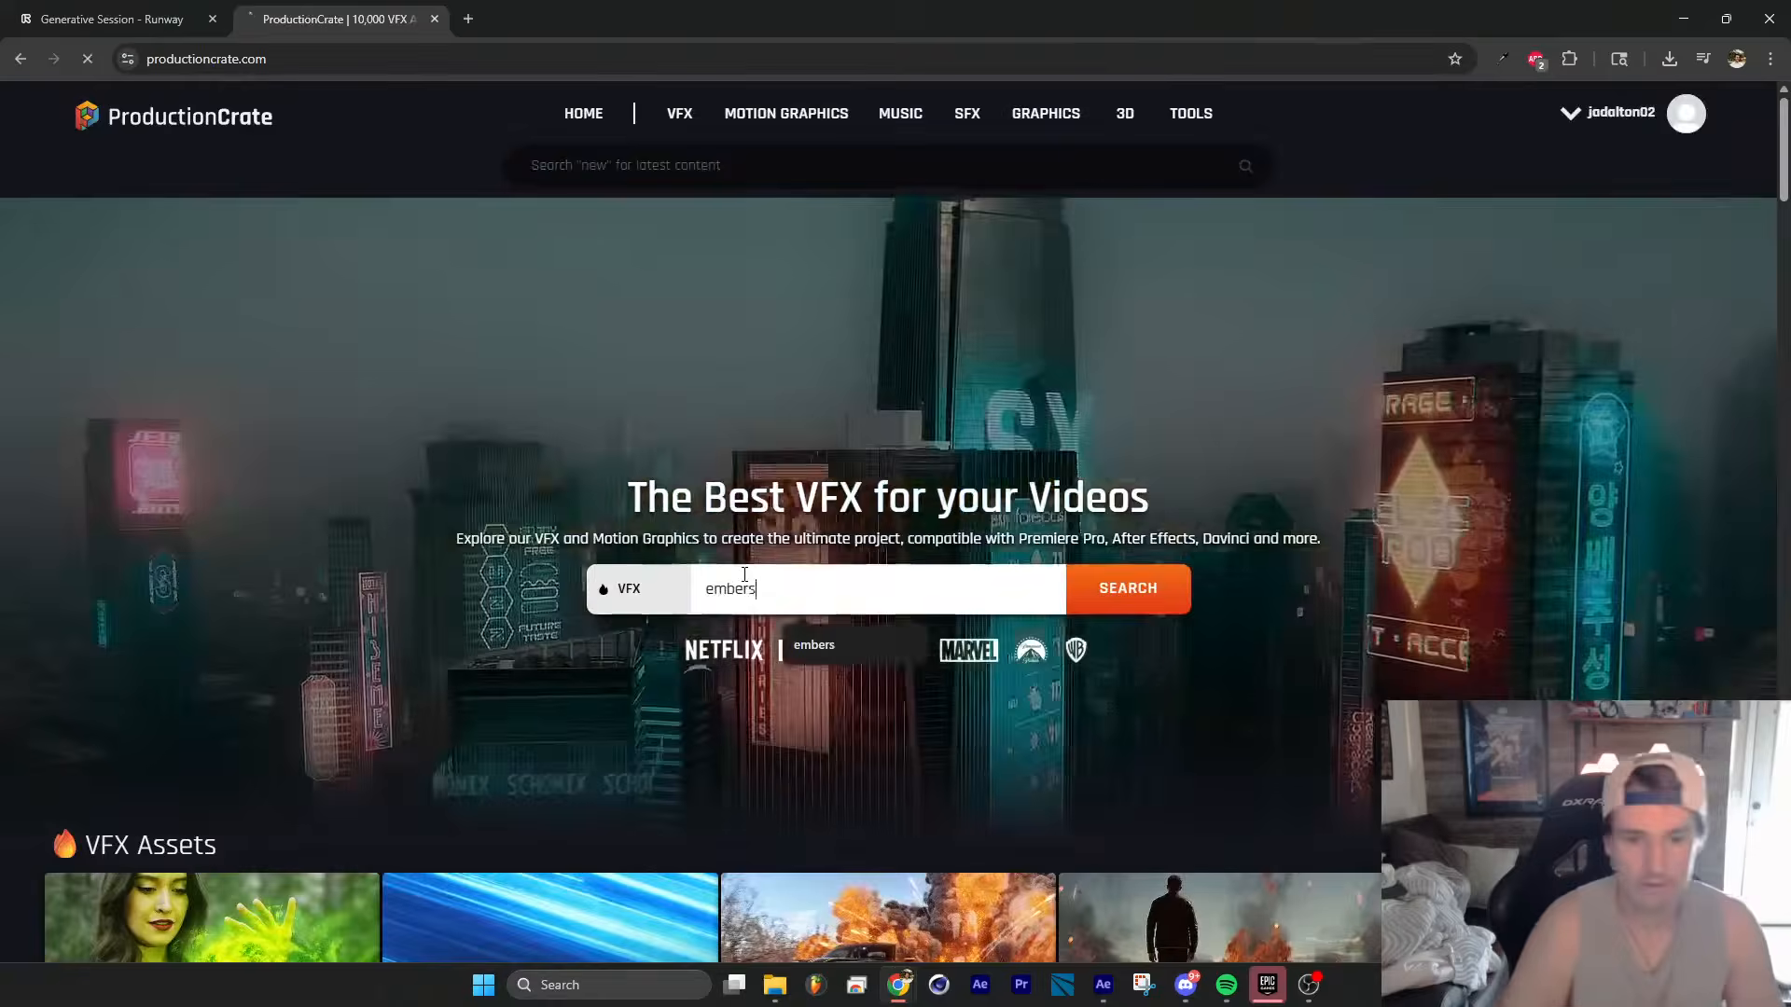
{"action": "key", "text": "Return"}
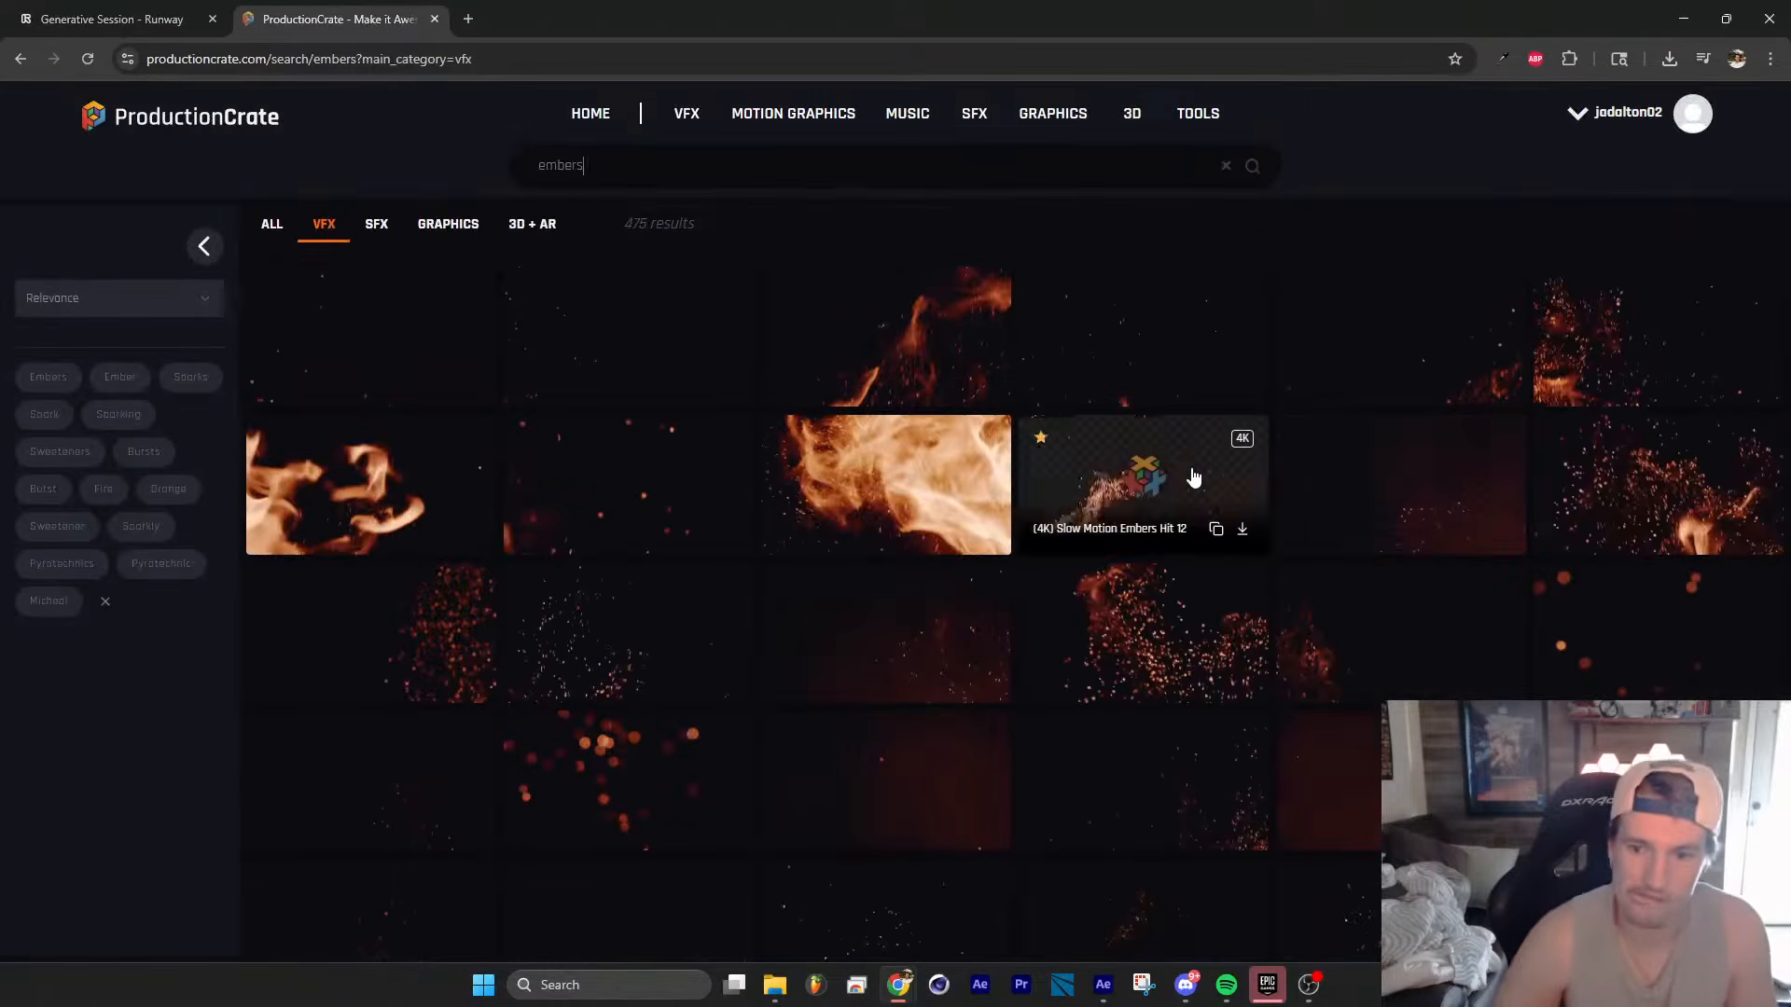
Step: Browse the ember clips and download FootageCrate-4K_Embers_Puff_1 as a 4K MOV to the Downloads folder
{"action": "scroll", "coordinate": [1203, 477], "scroll_direction": "down", "scroll_amount": 5}
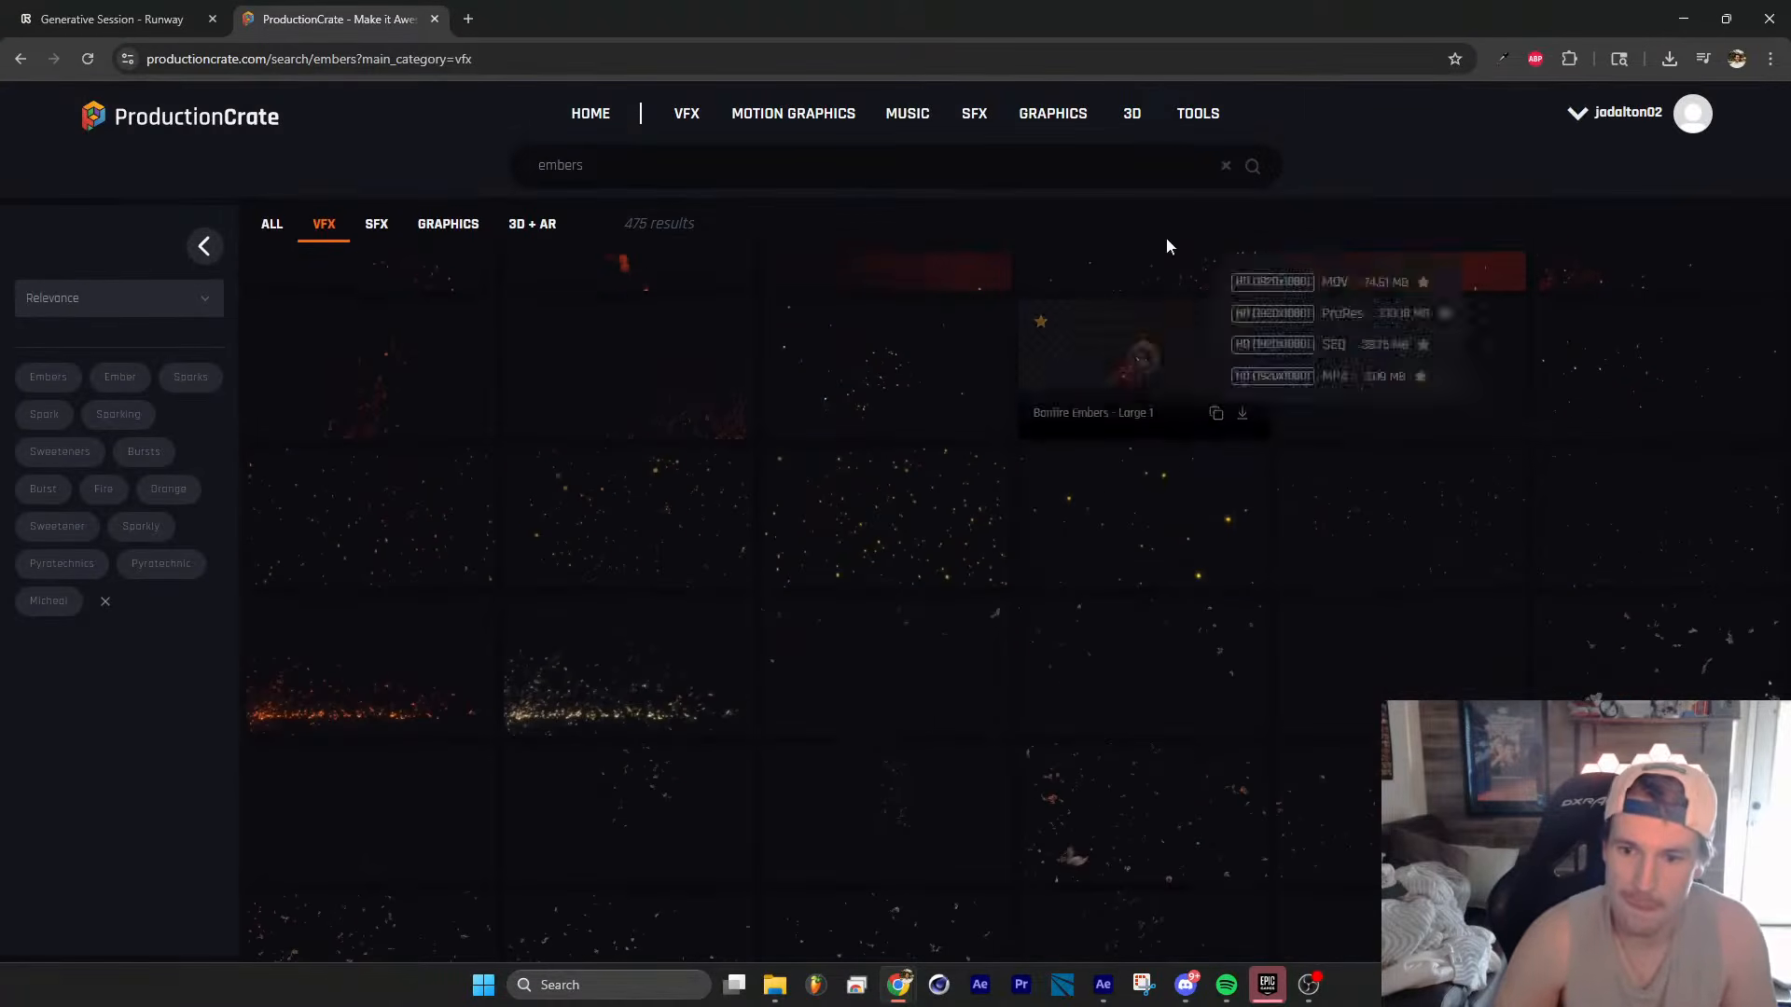
{"action": "scroll", "coordinate": [1399, 382], "scroll_direction": "down", "scroll_amount": 5}
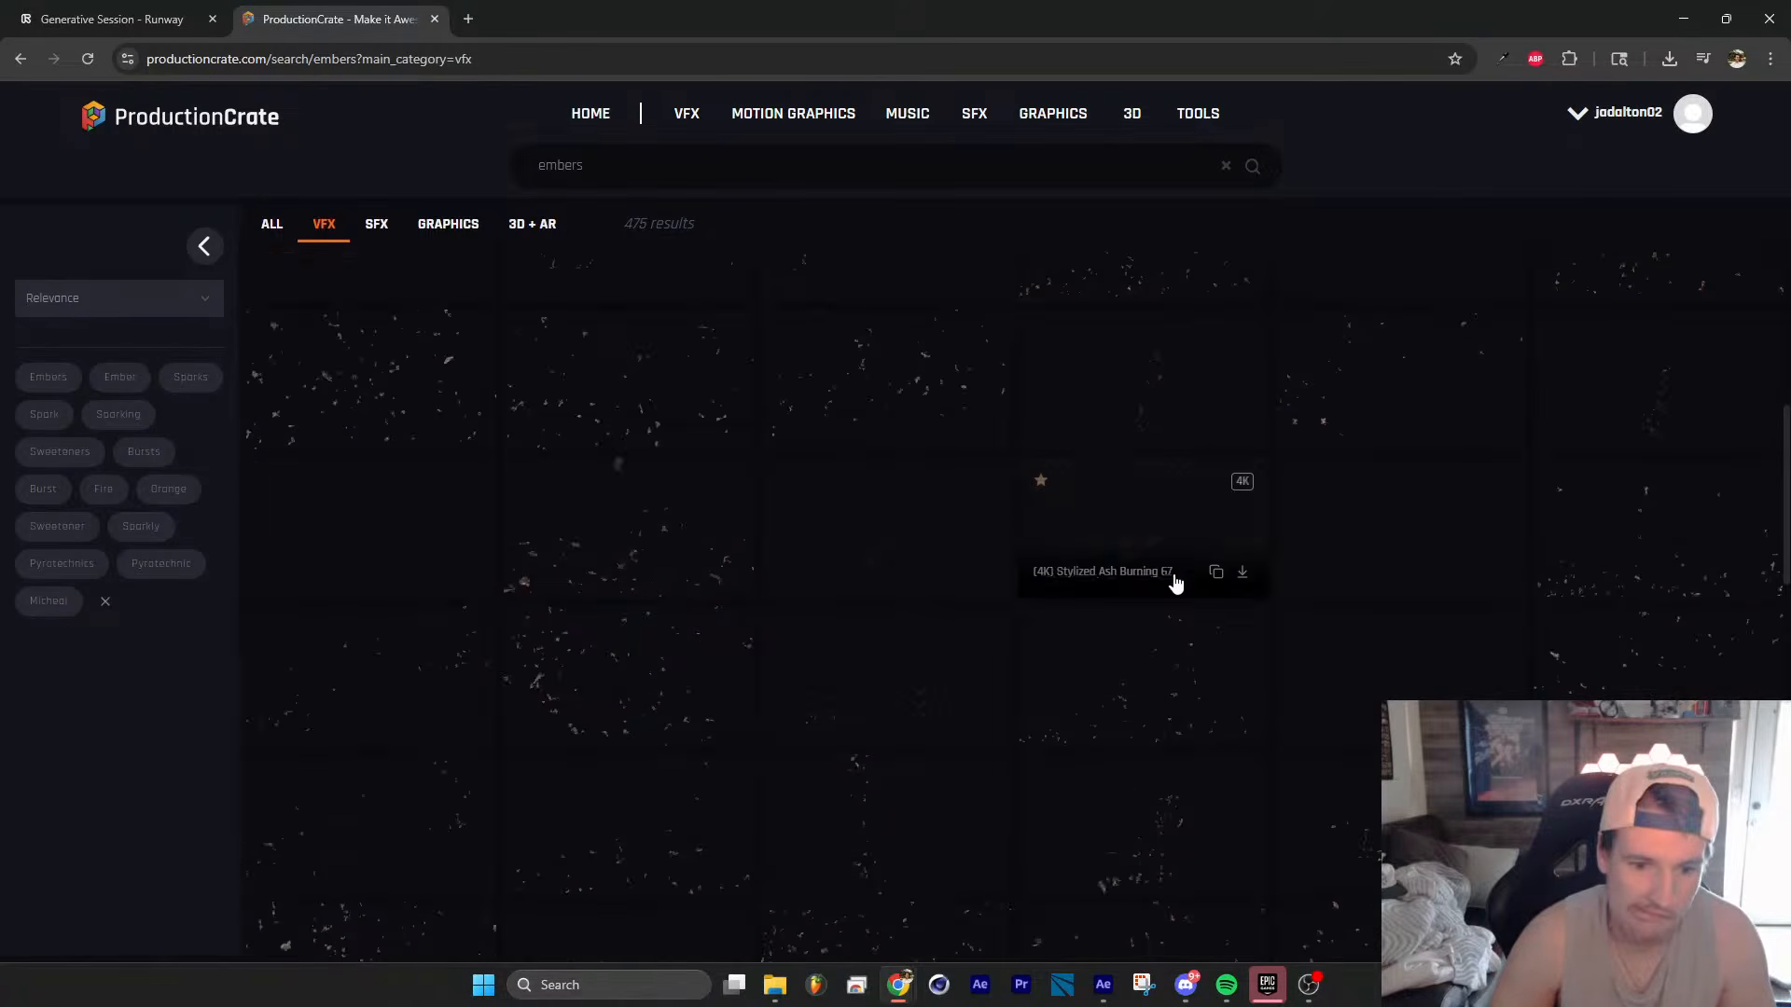
{"action": "scroll", "coordinate": [1171, 580], "scroll_direction": "down", "scroll_amount": 5}
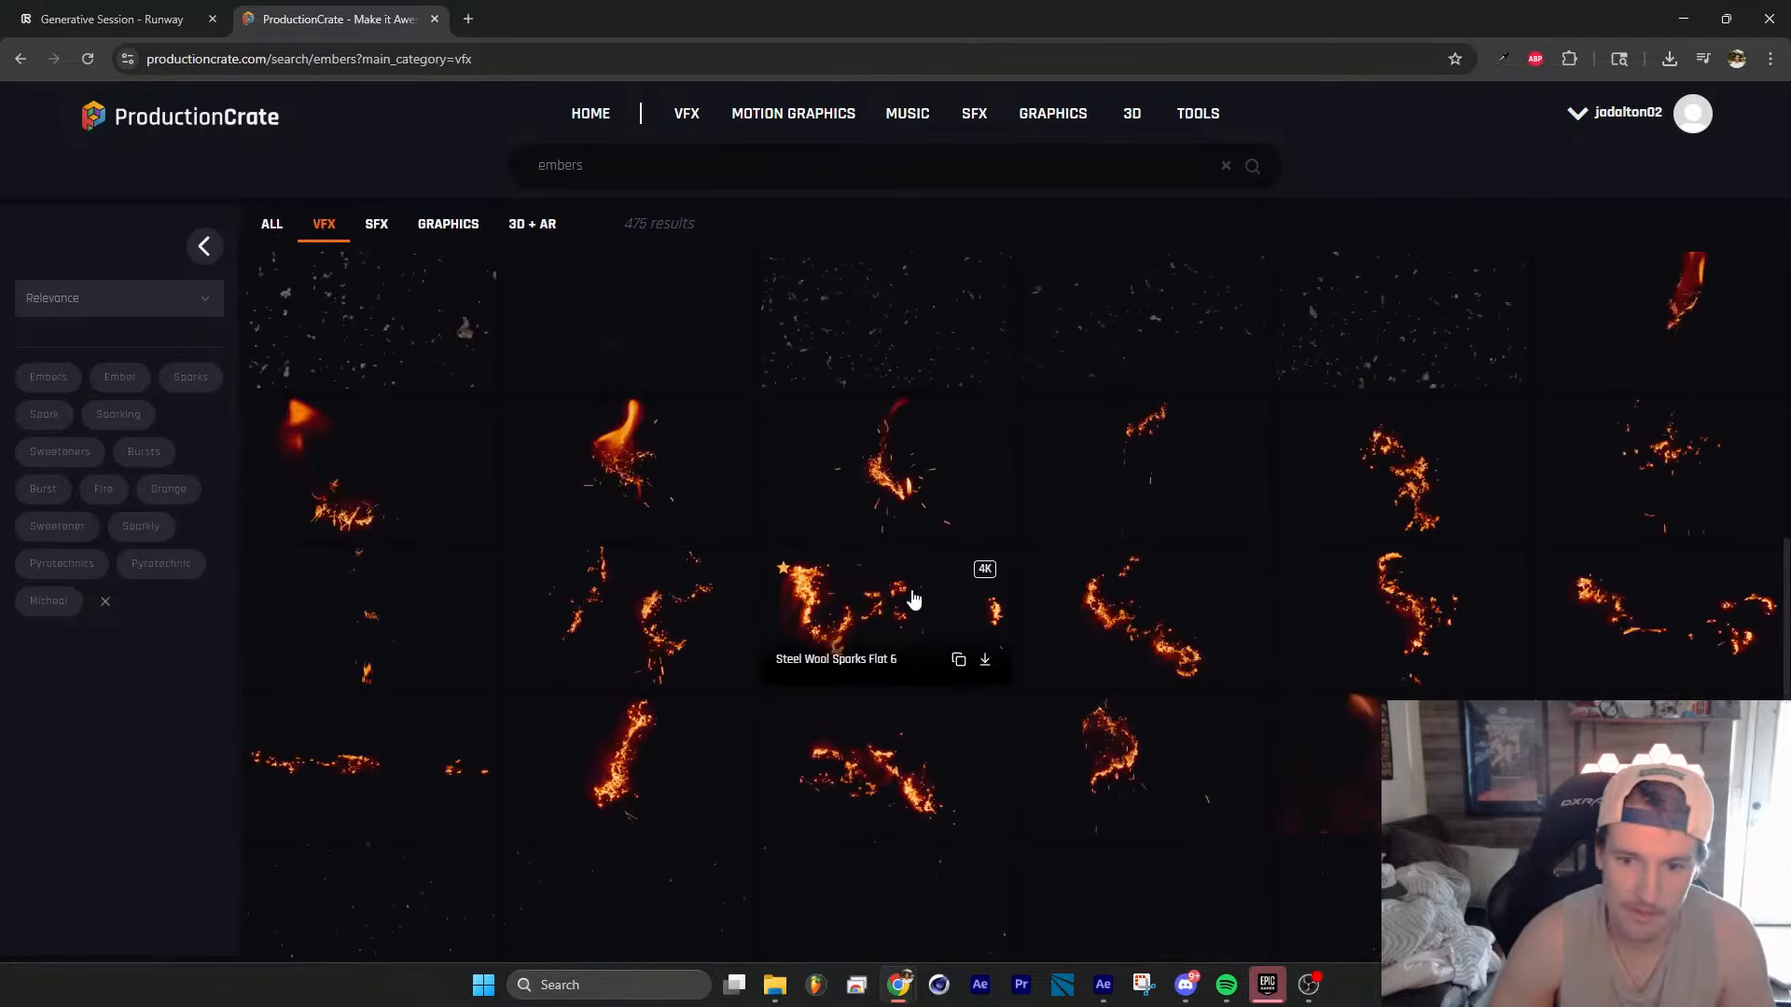
{"action": "left_click", "coordinate": [1405, 465]}
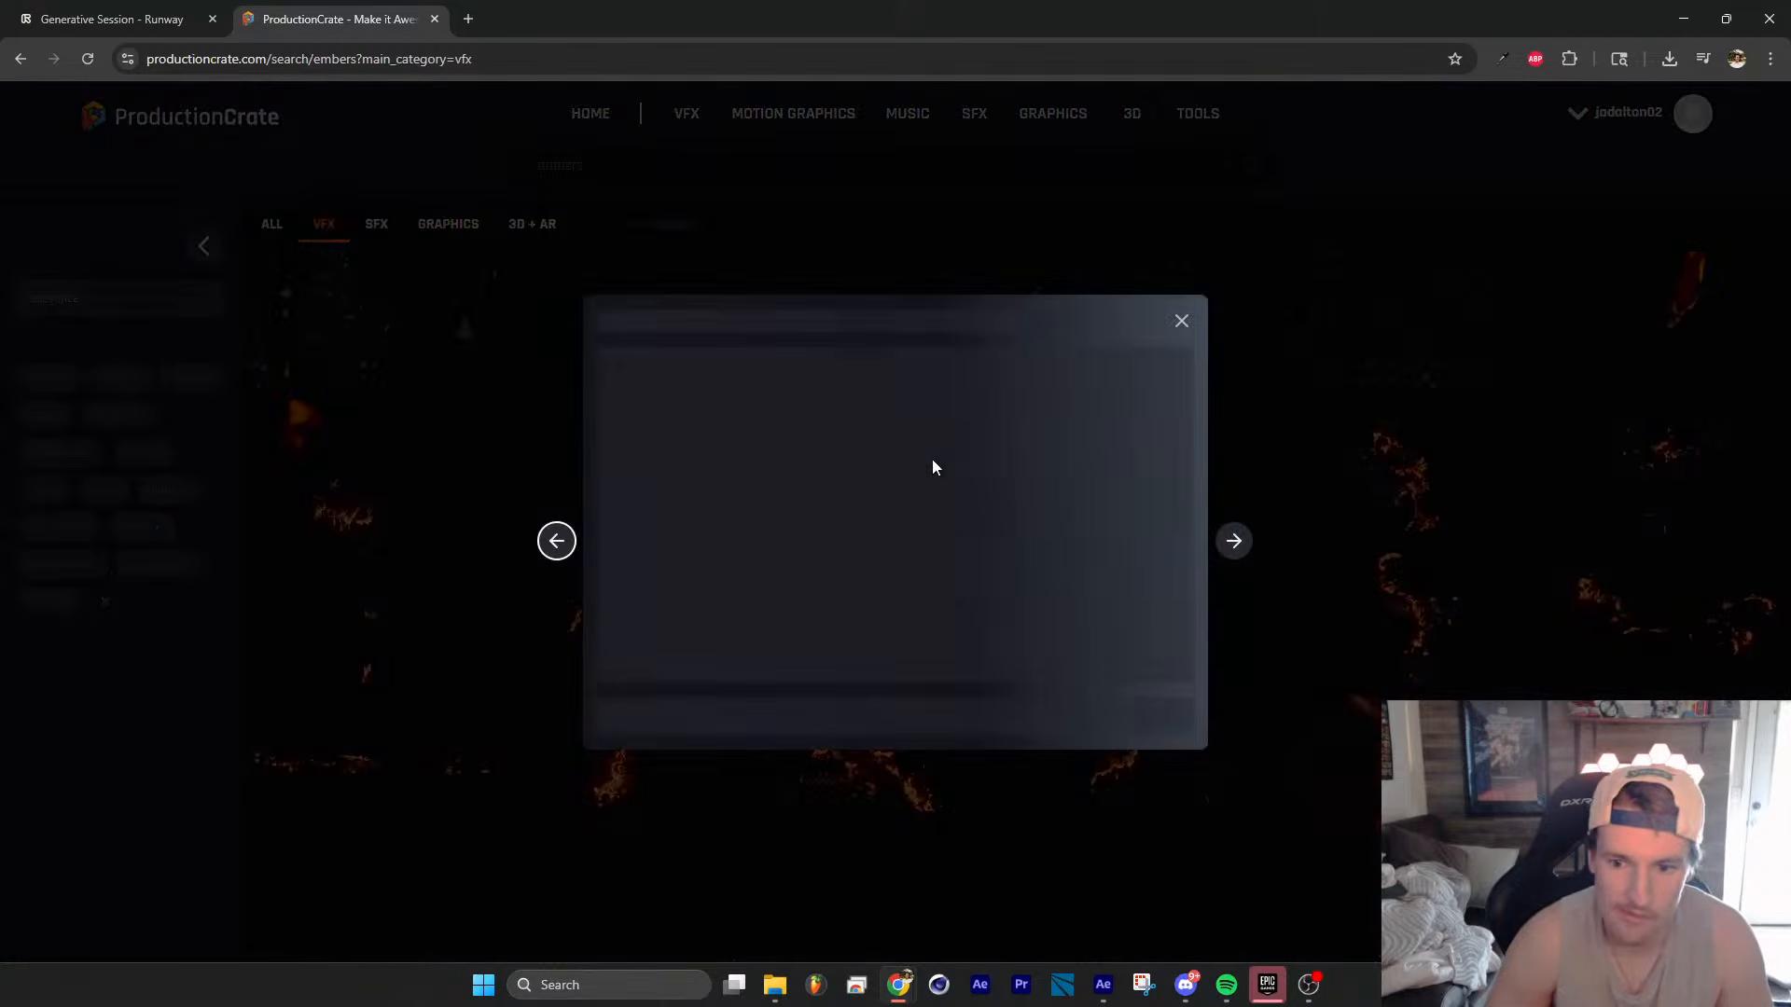
{"action": "left_click", "coordinate": [1339, 367]}
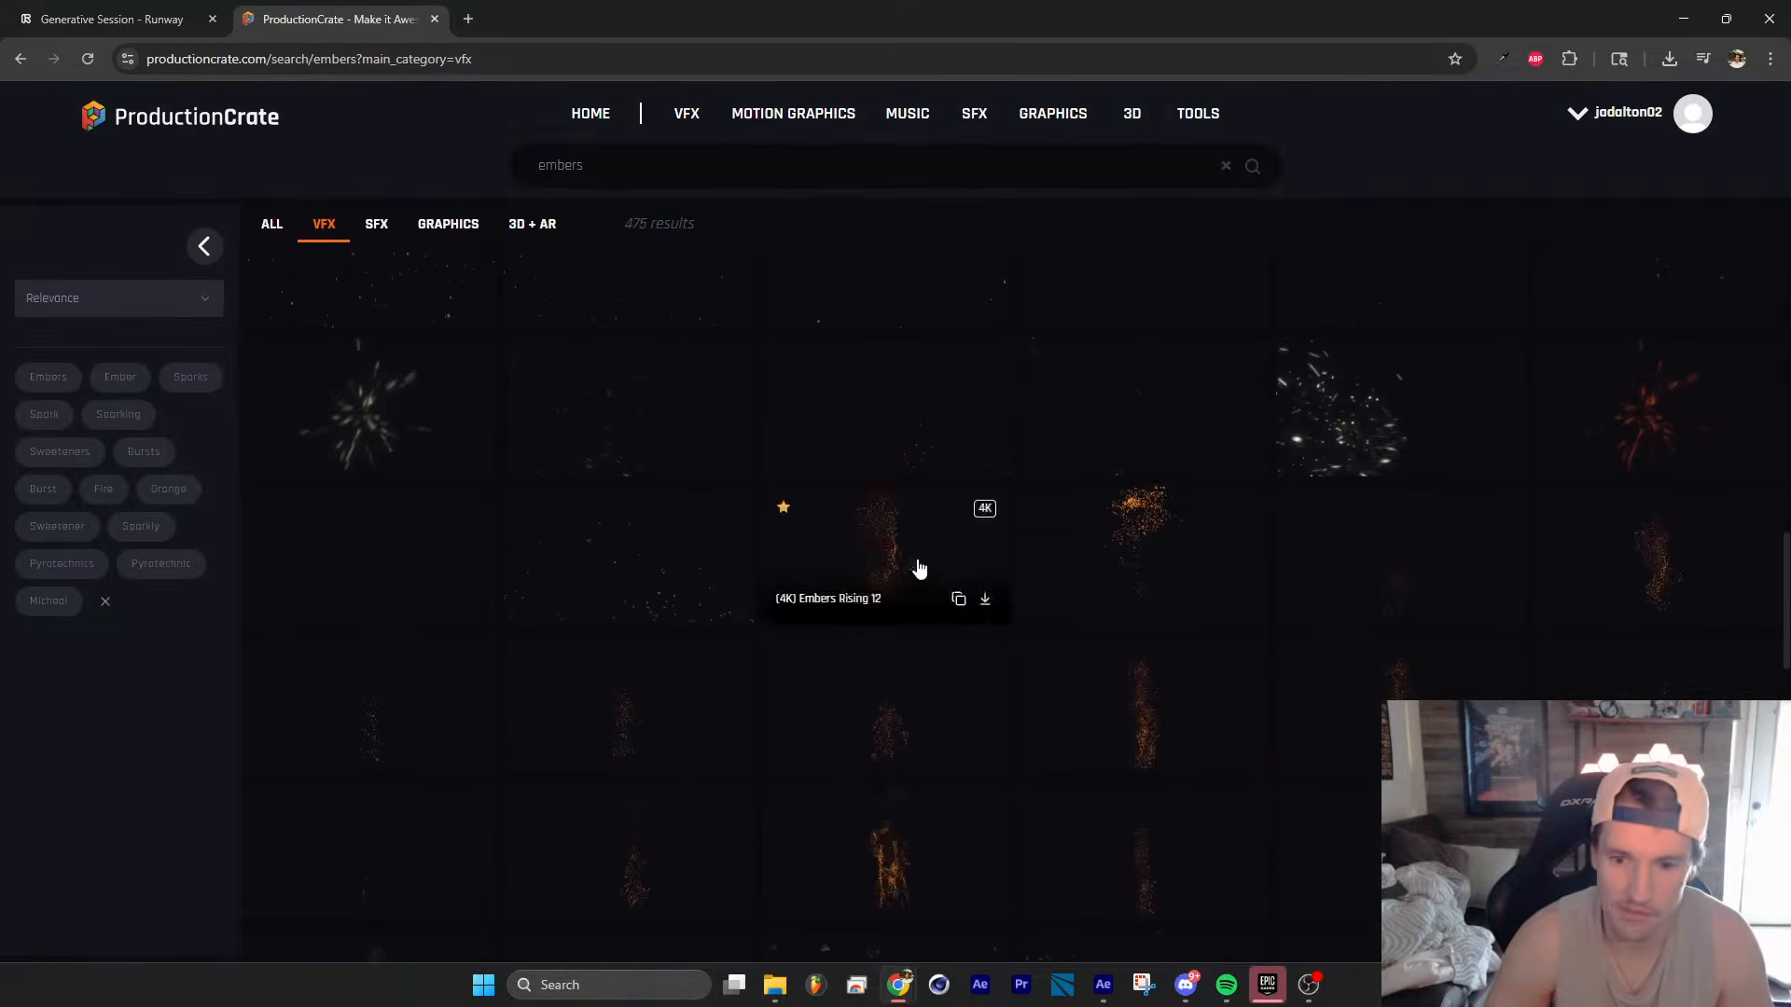
{"action": "left_click", "coordinate": [1163, 539]}
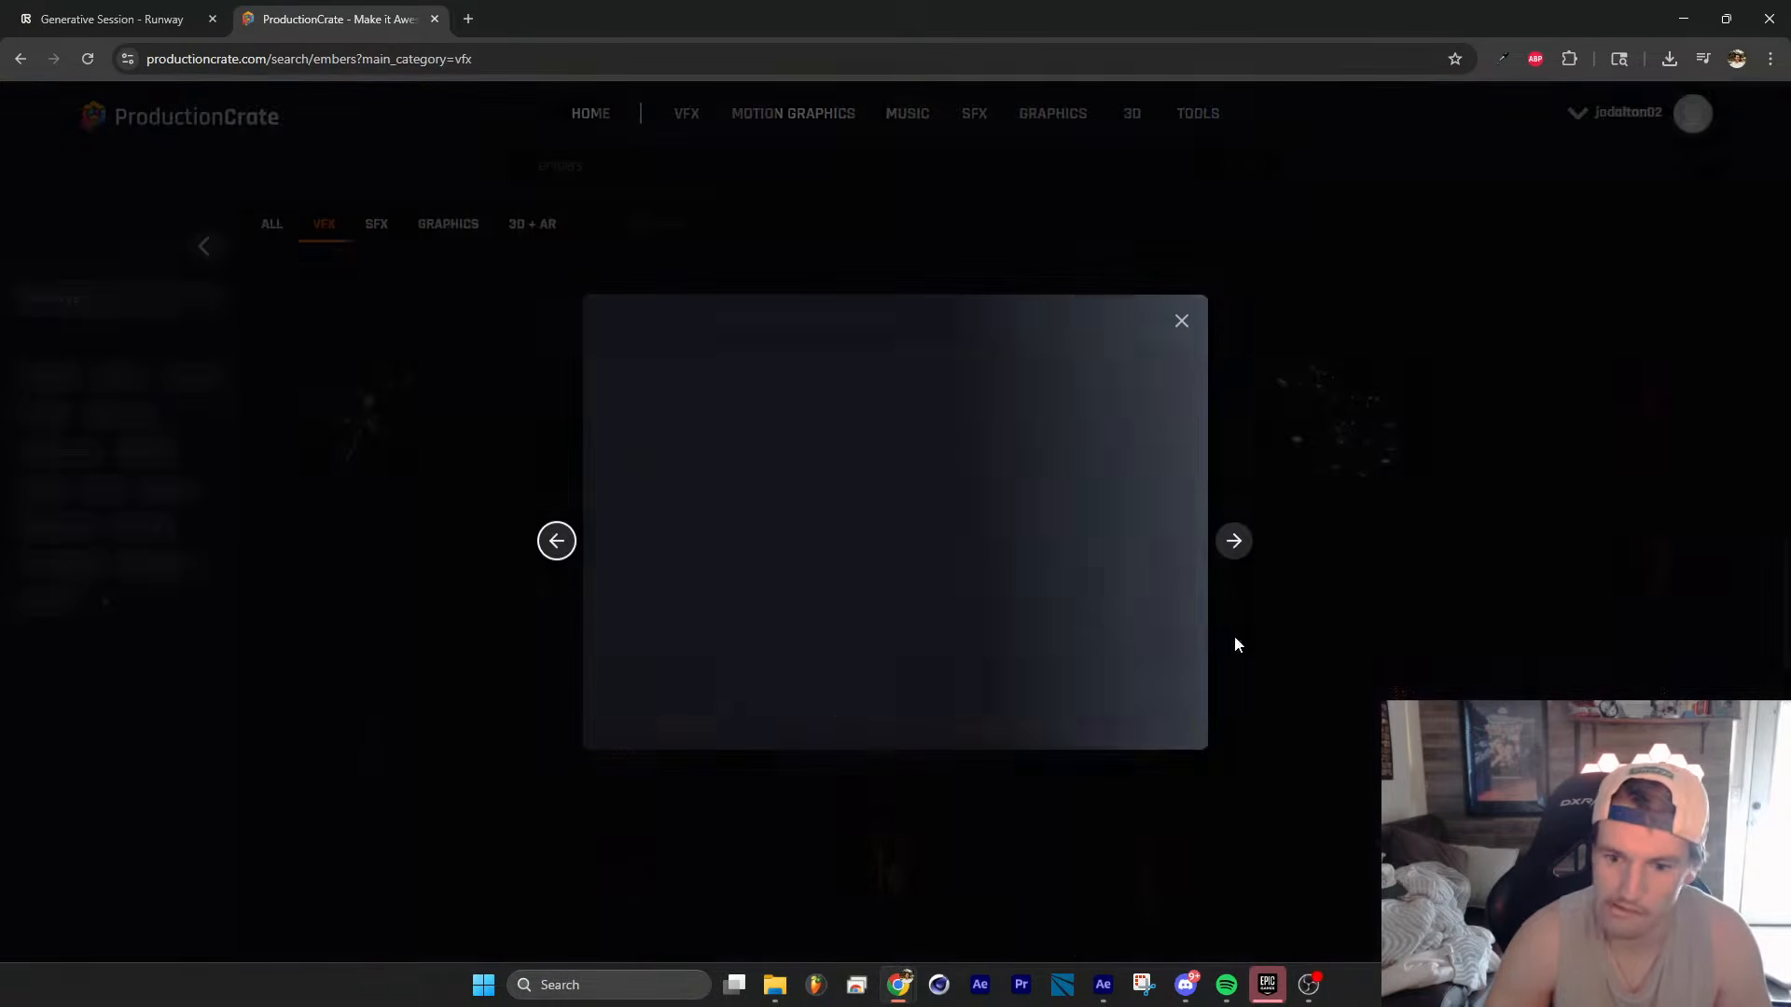
{"action": "left_click", "coordinate": [1143, 714]}
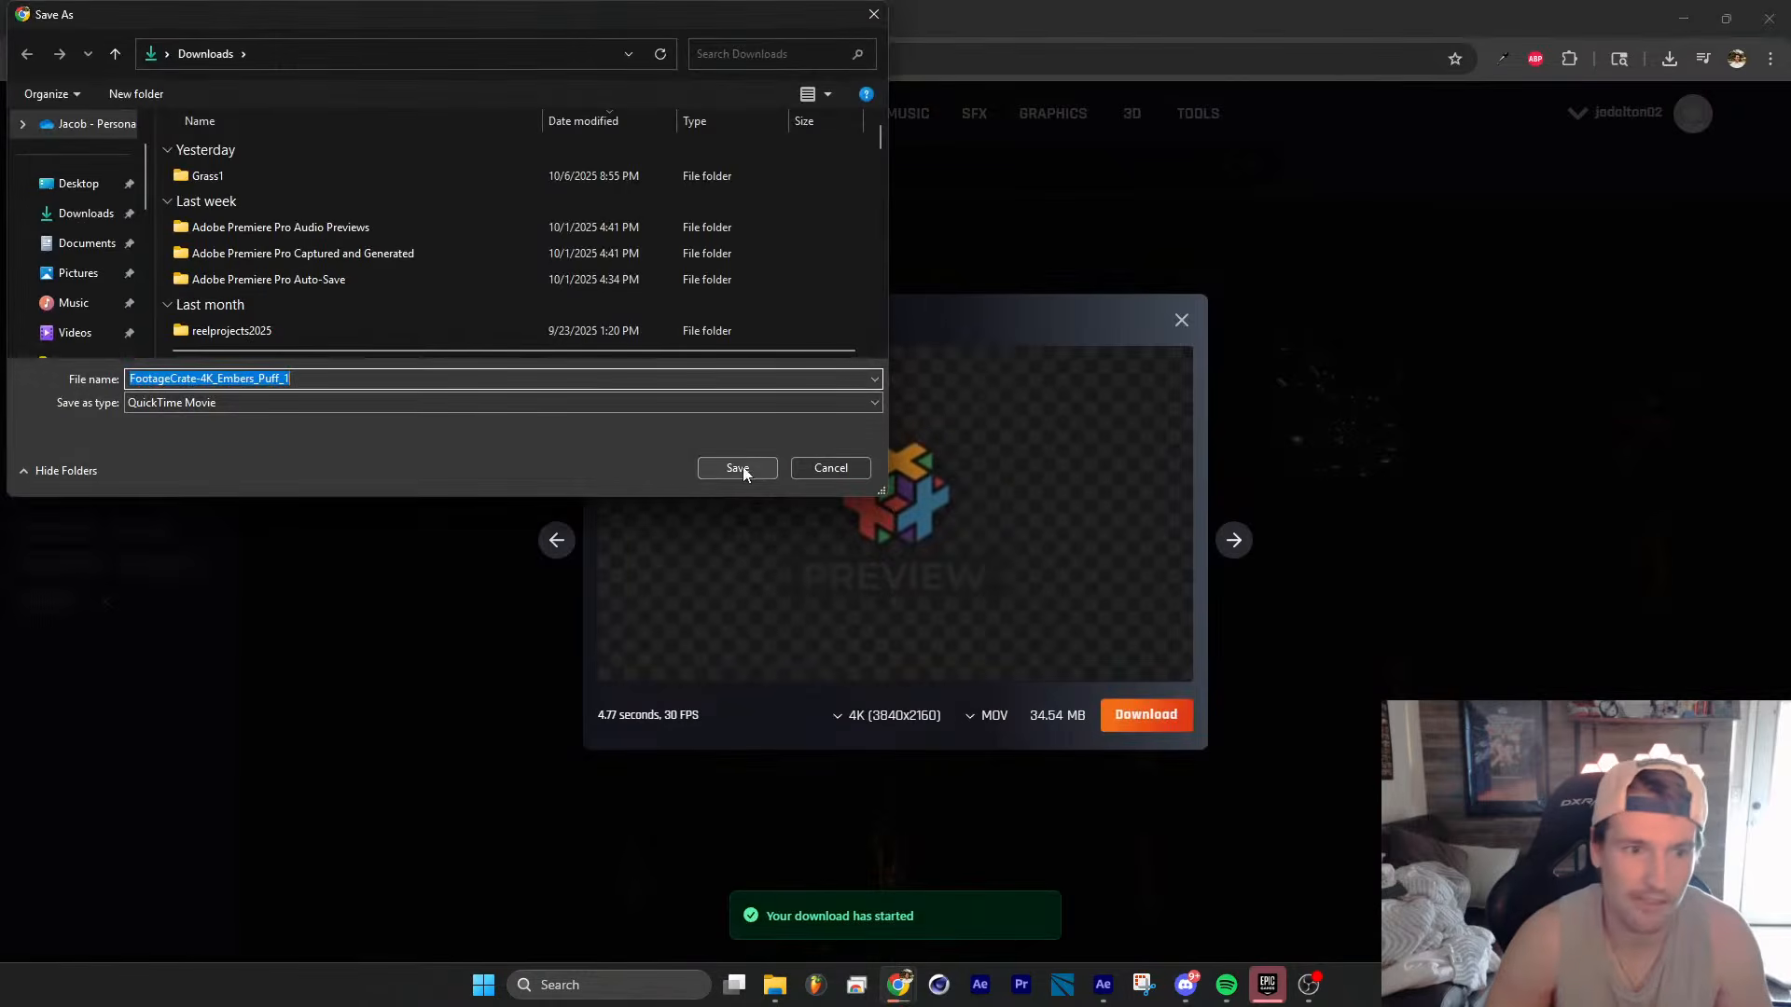
{"action": "left_click", "coordinate": [738, 468]}
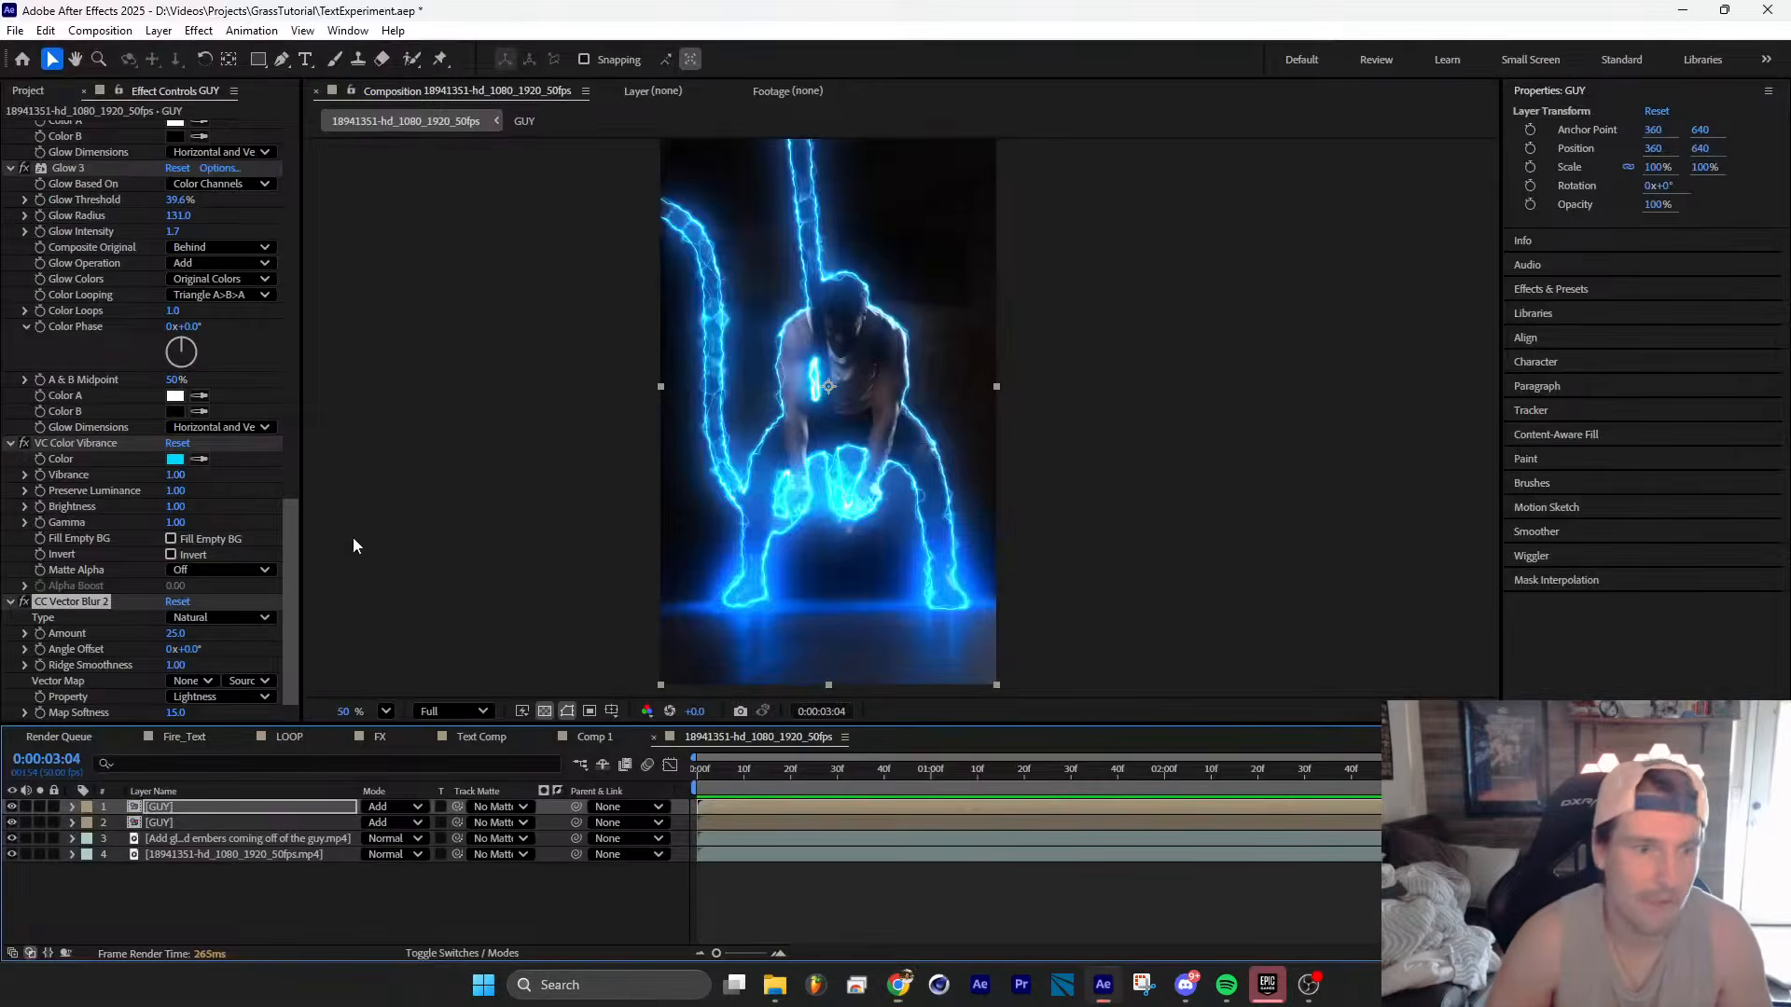
Step: Import FootageCrate-4K_Embers_Puff_1 into the After Effects project and place it as the top layer of the composition
{"action": "left_click", "coordinate": [46, 94]}
{"action": "double_click", "coordinate": [96, 511]}
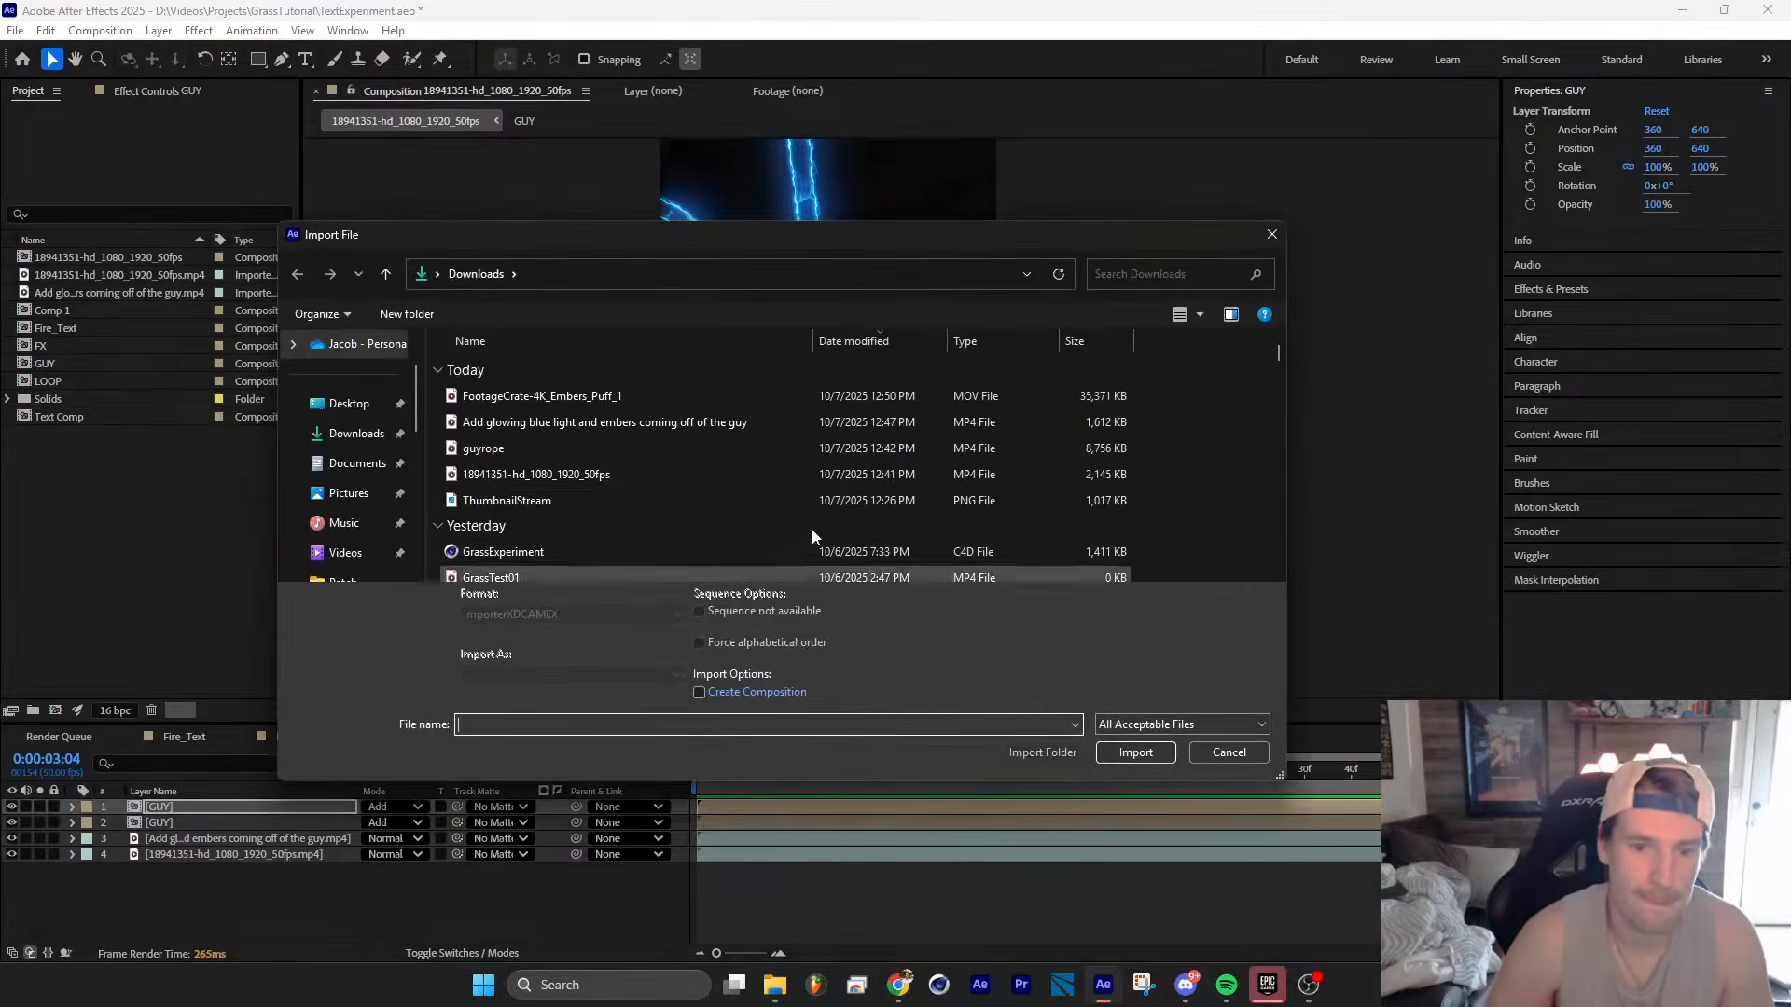
{"action": "left_click", "coordinate": [596, 395]}
{"action": "left_click", "coordinate": [1135, 752]}
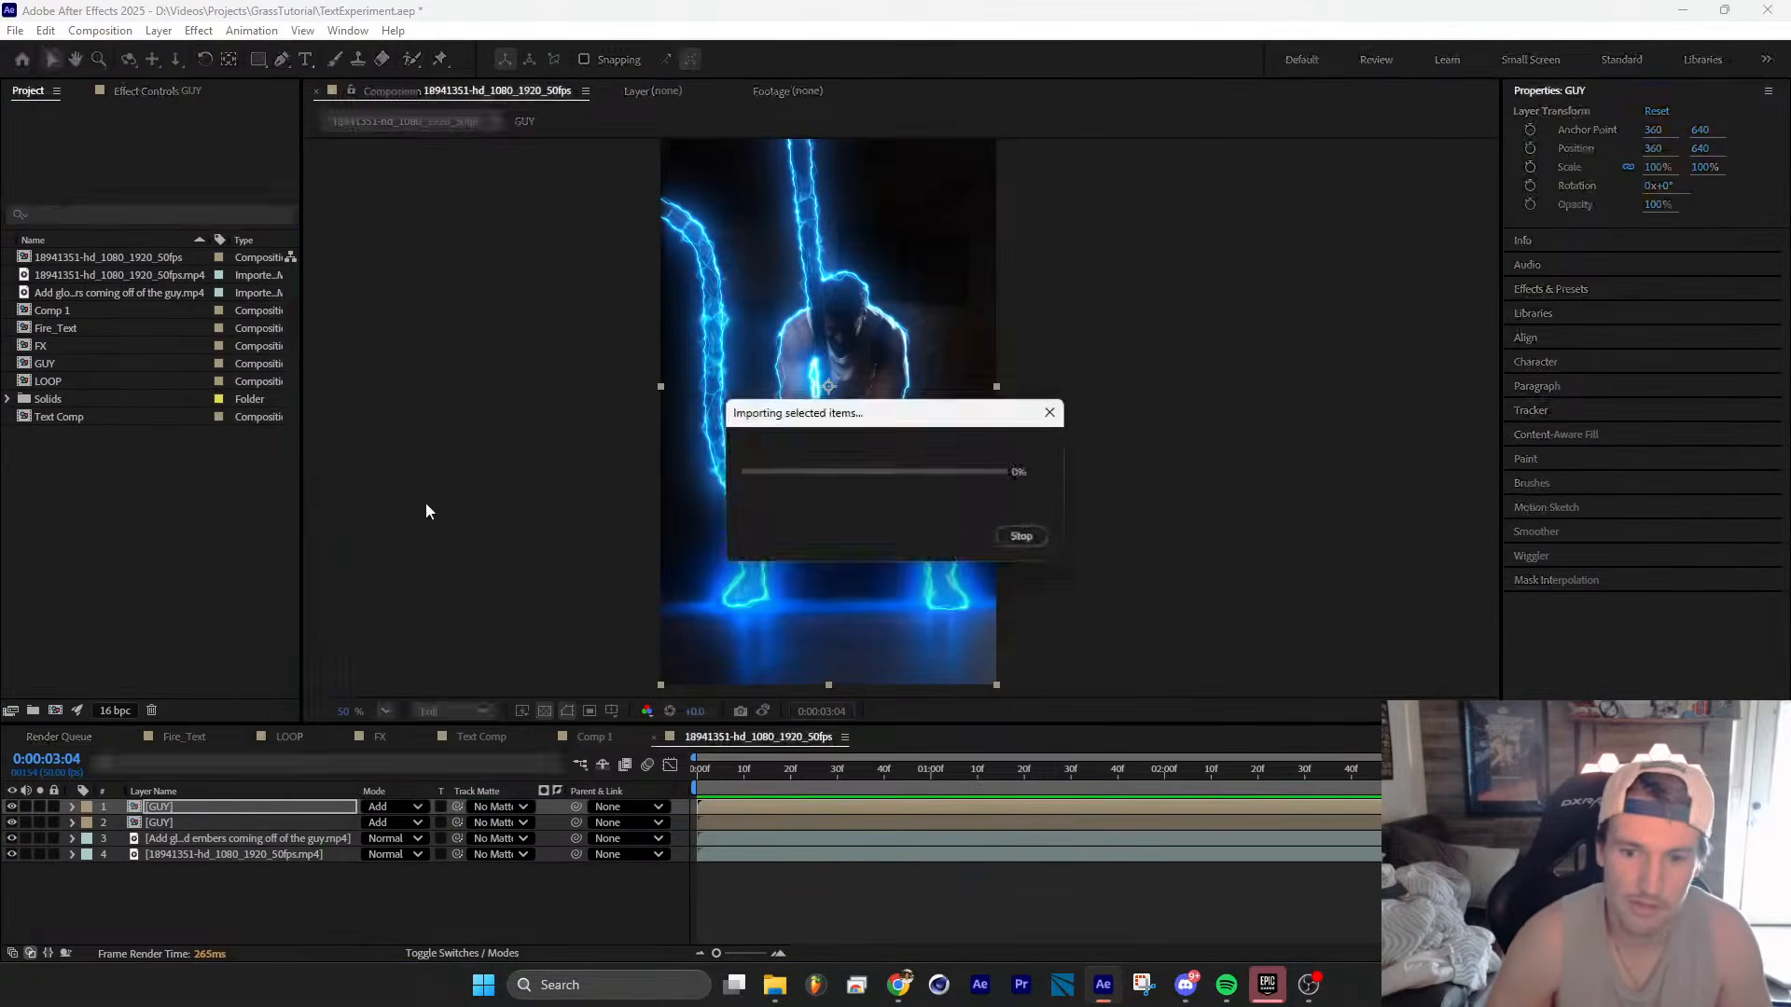
{"action": "left_click_drag", "start_coordinate": [68, 354], "coordinate": [263, 804]}
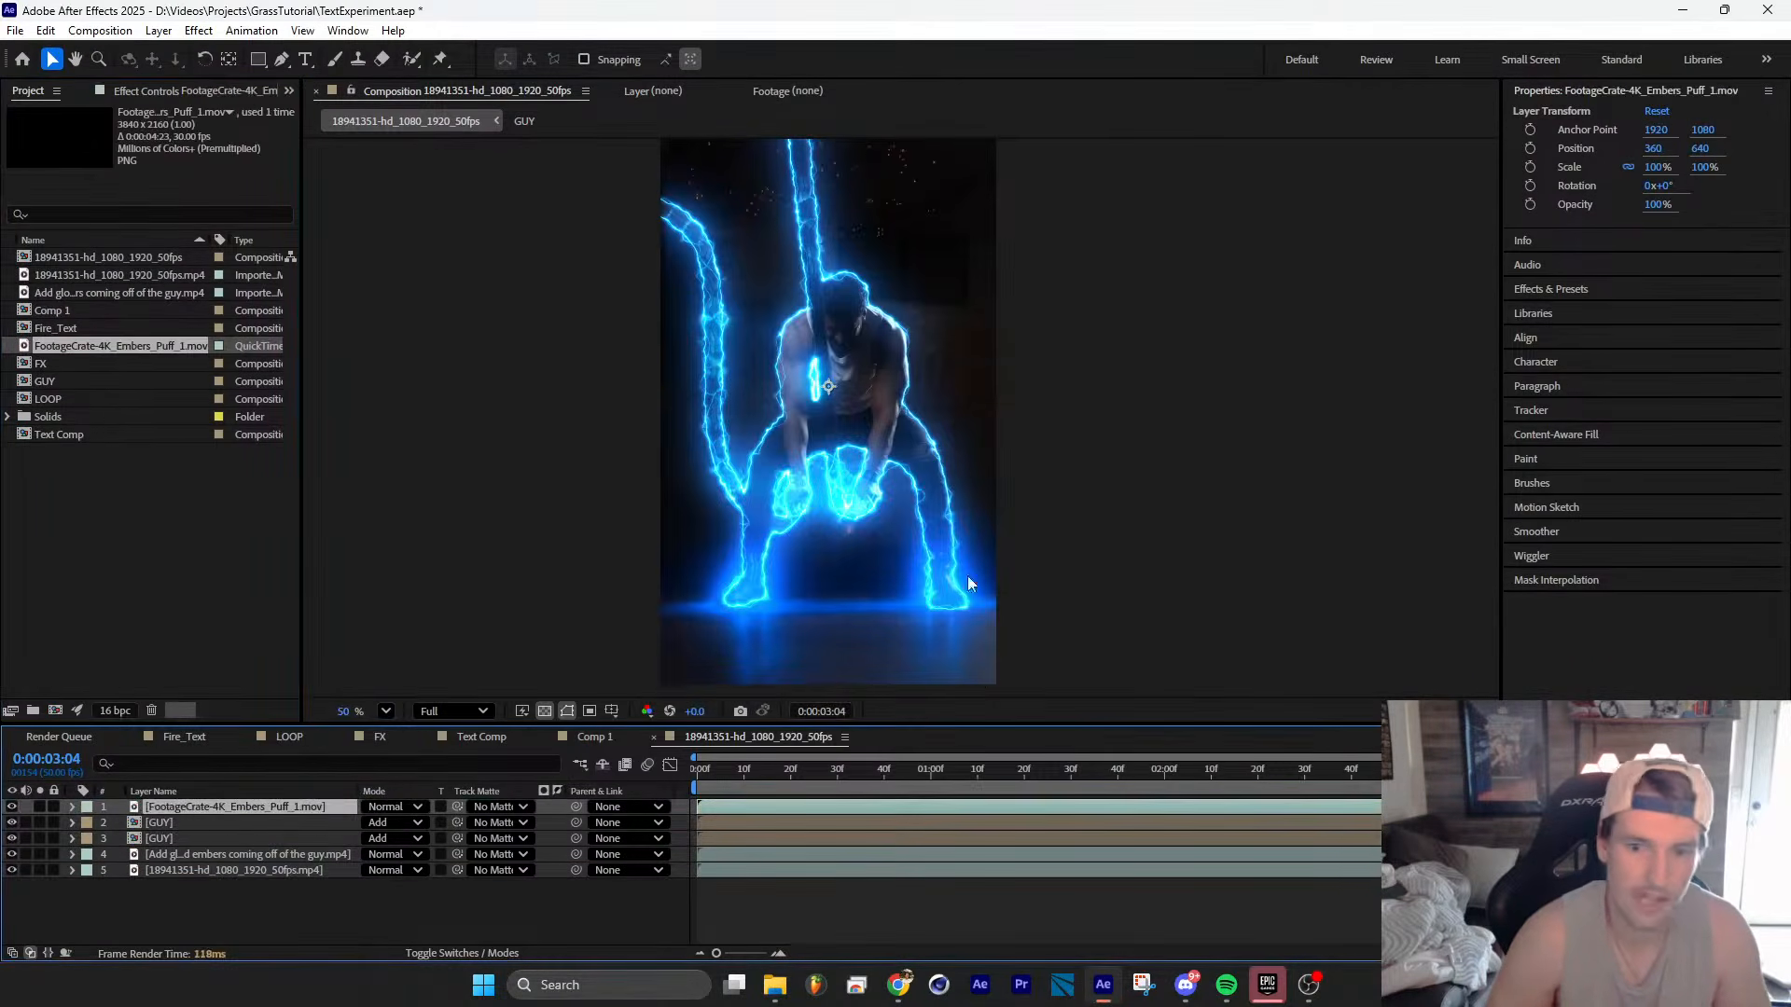
Step: At frame 0:00:00:40, position the embers layer over the man's head and chest at about 346, 150 and scale it to 67.3%
{"action": "left_click_drag", "start_coordinate": [1012, 791], "coordinate": [883, 784]}
{"action": "left_click_drag", "start_coordinate": [862, 559], "coordinate": [842, 319]}
{"action": "scroll", "coordinate": [1360, 491], "scroll_direction": "down", "scroll_amount": 2}
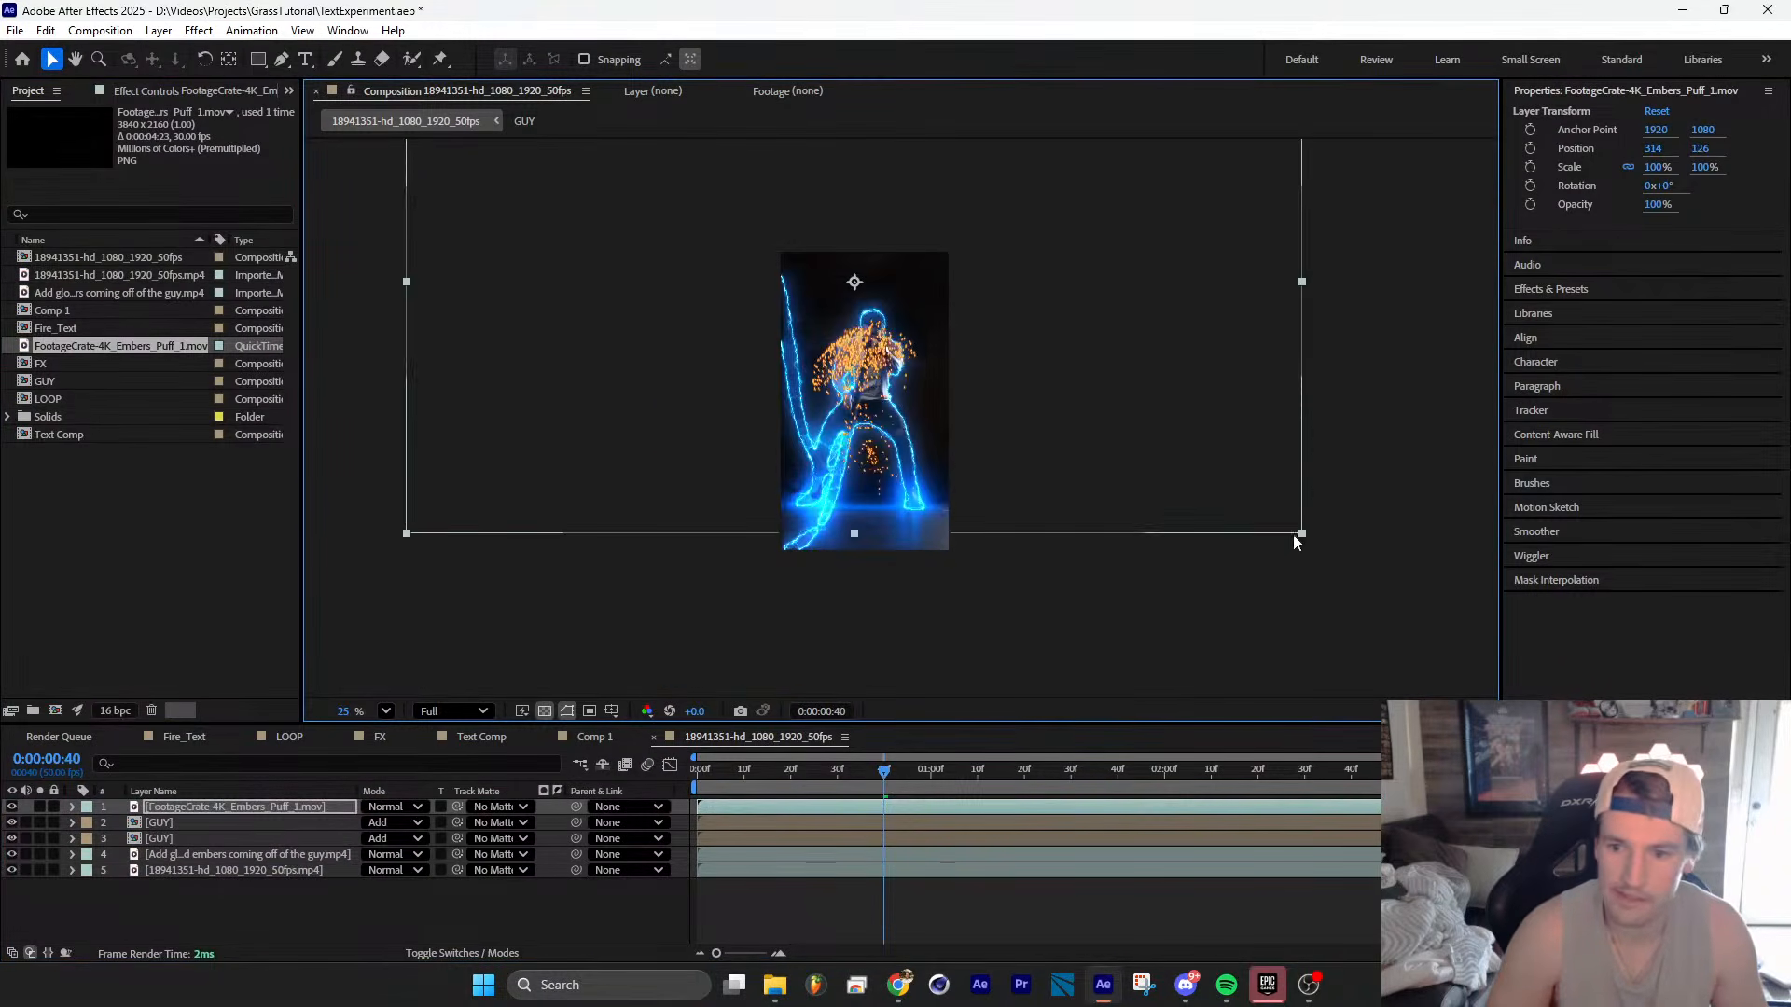
{"action": "left_click_drag", "start_coordinate": [1292, 535], "coordinate": [1155, 451], "text": "shift"}
{"action": "left_click_drag", "start_coordinate": [851, 351], "coordinate": [859, 357]}
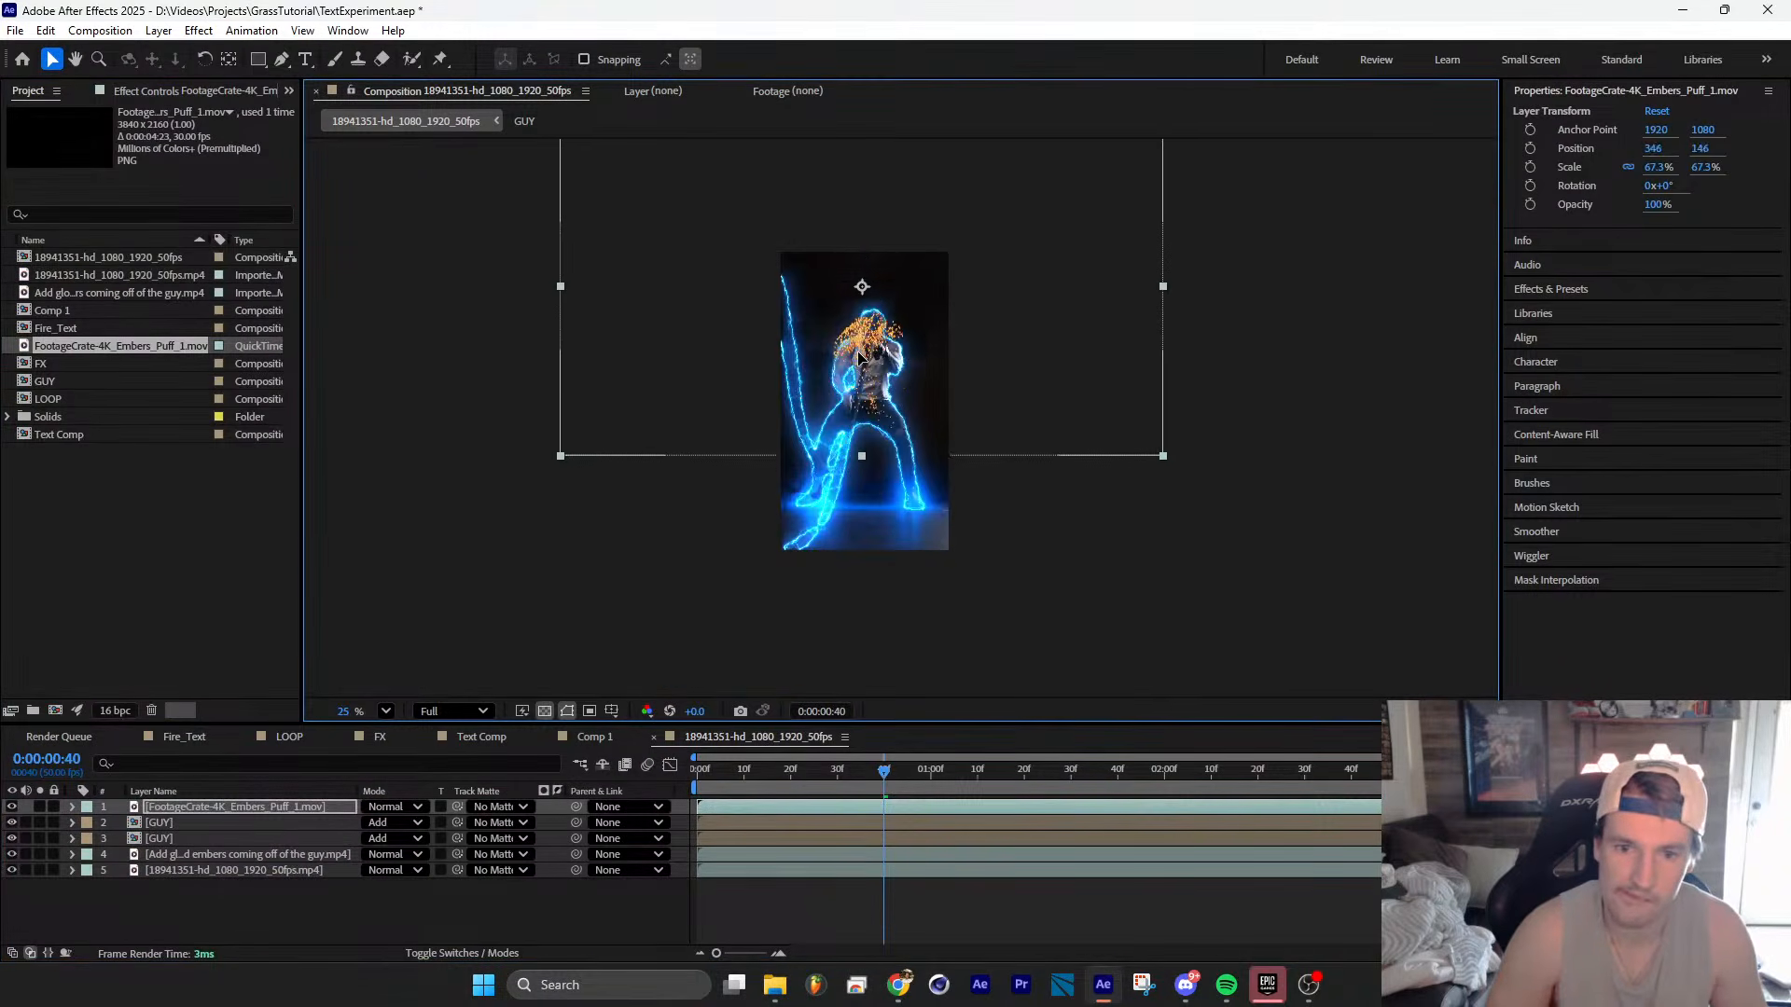
{"action": "scroll", "coordinate": [867, 344], "scroll_direction": "up", "scroll_amount": 3}
Step: Apply the Tint and Glow effects to the embers layer and set the Glow Radius to 385
{"action": "key", "text": "ctrl+space"}
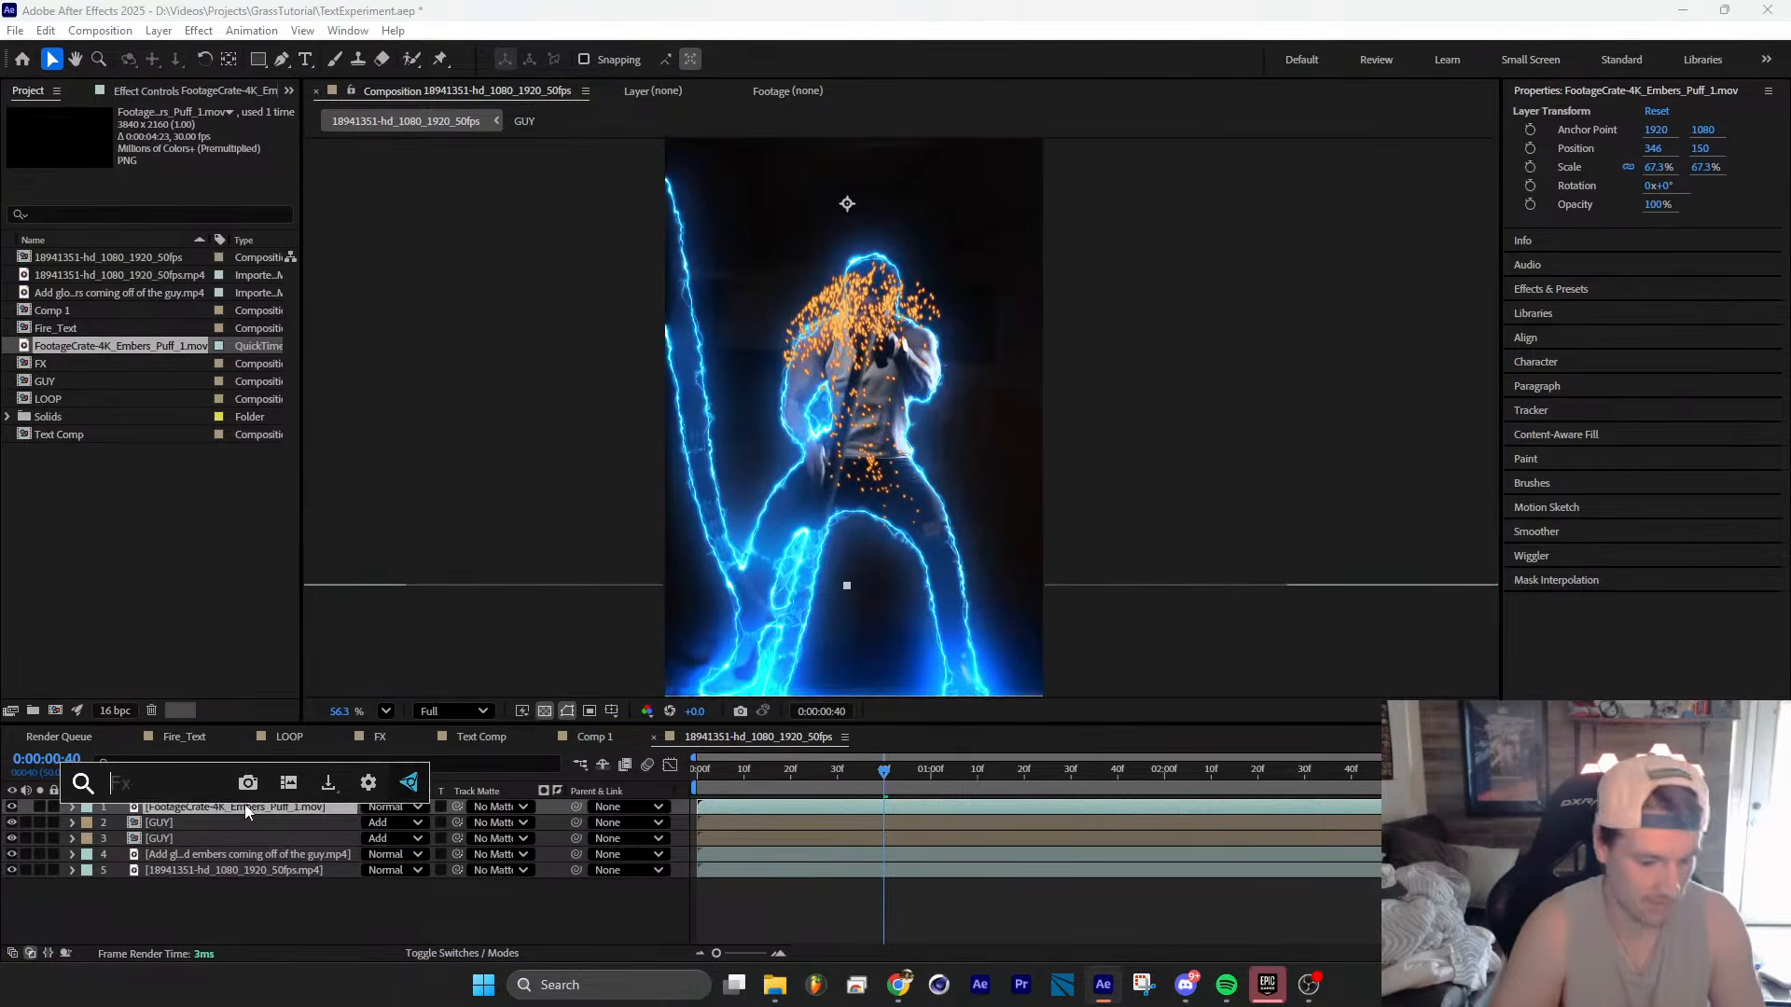
{"action": "type", "text": "tint"}
{"action": "key", "text": "Return"}
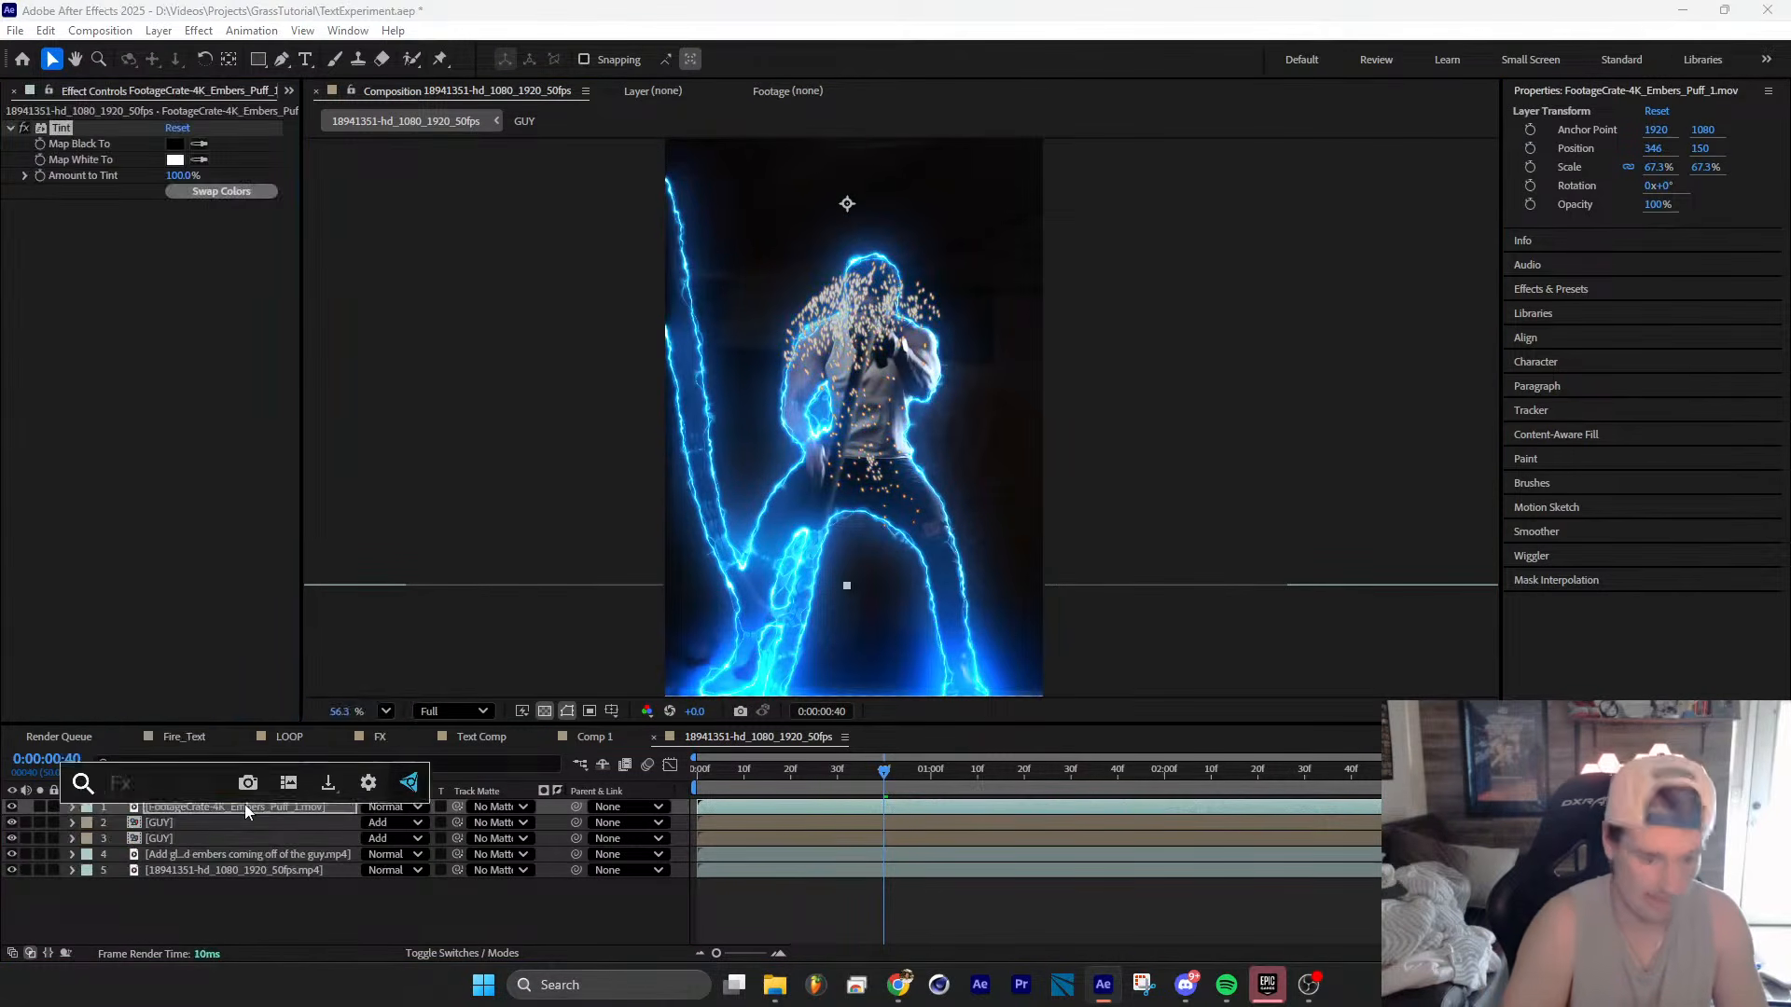
{"action": "type", "text": "glow"}
{"action": "key", "text": "Return"}
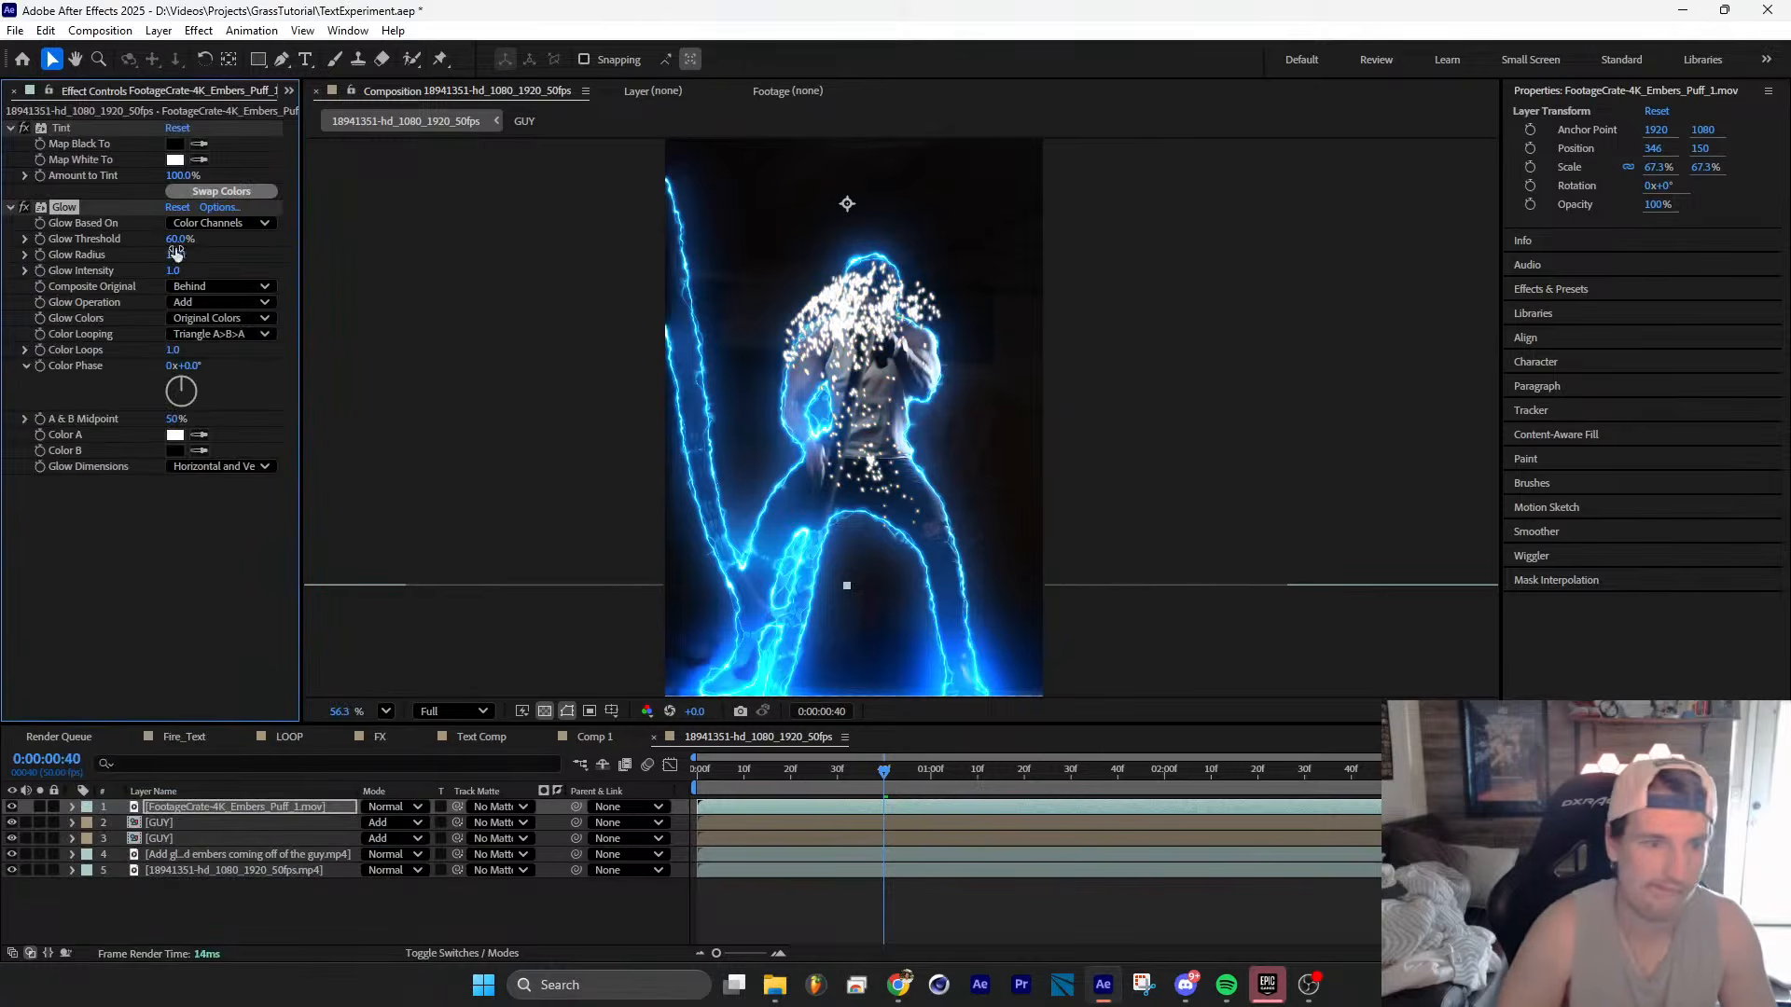
{"action": "left_click_drag", "start_coordinate": [175, 254], "coordinate": [493, 348]}
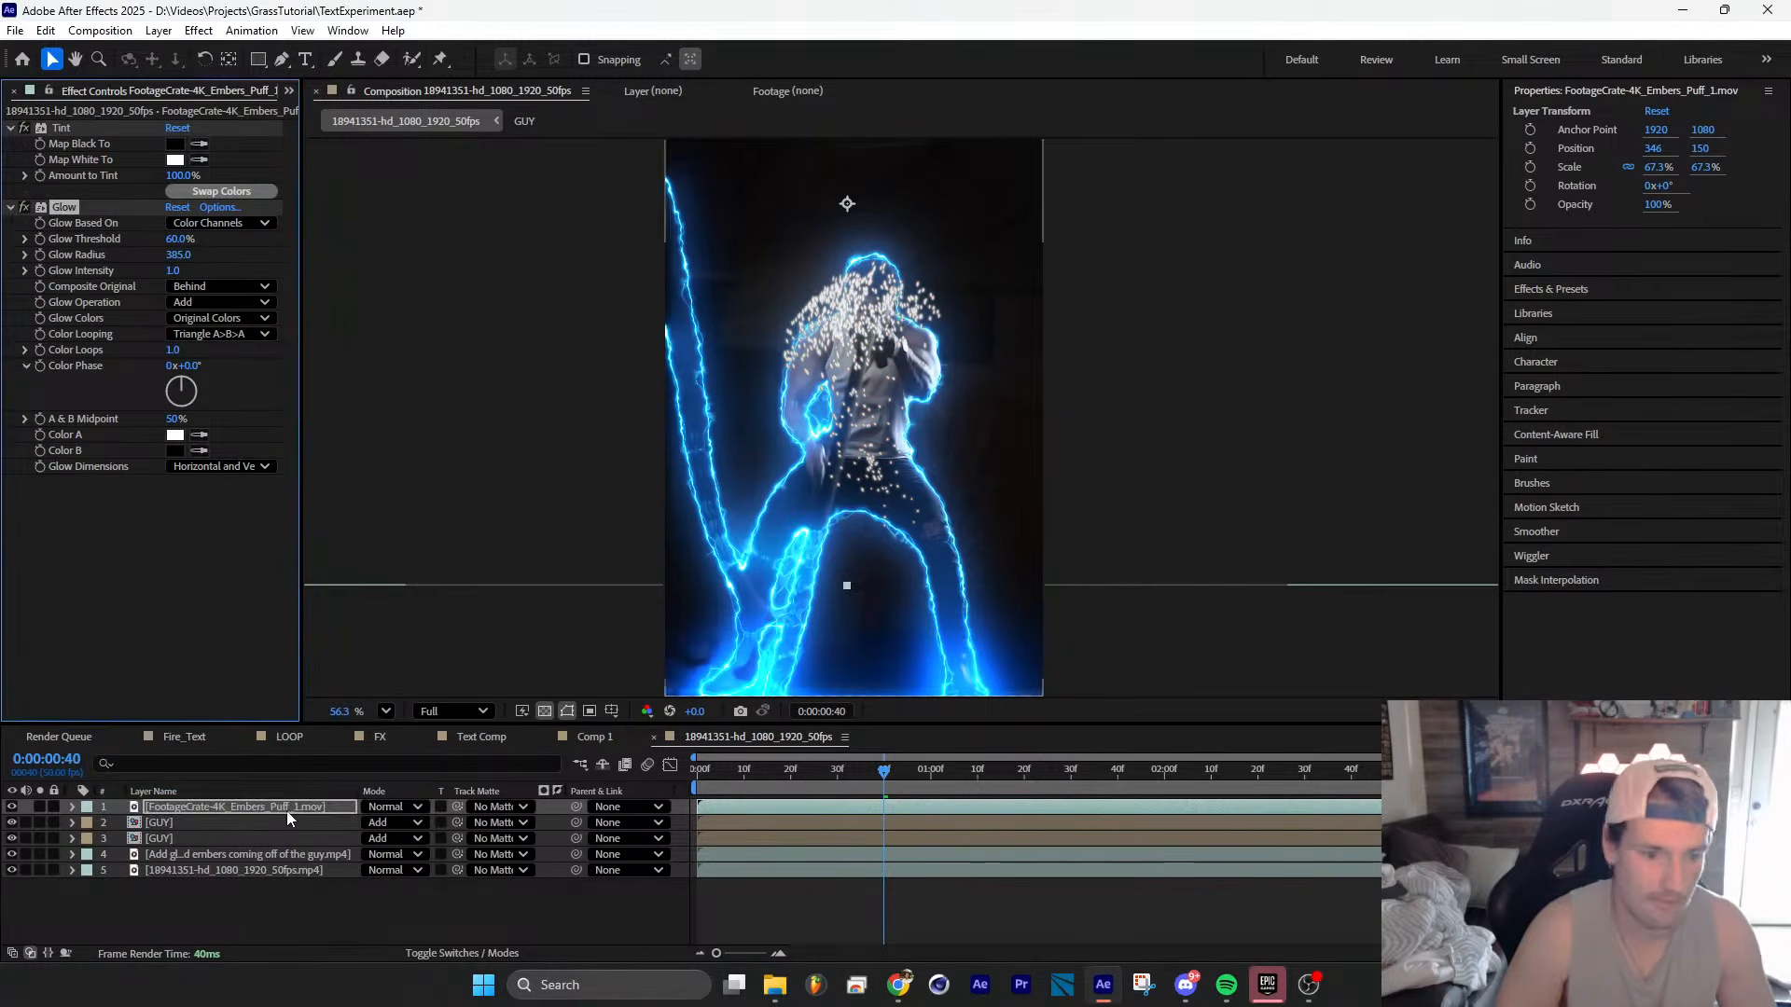
Step: Apply VC Color Vibrance to the embers layer and set its color to blue 009CFF
{"action": "key", "text": "ctrl+space"}
{"action": "type", "text": "vc"}
{"action": "left_click", "coordinate": [250, 803]}
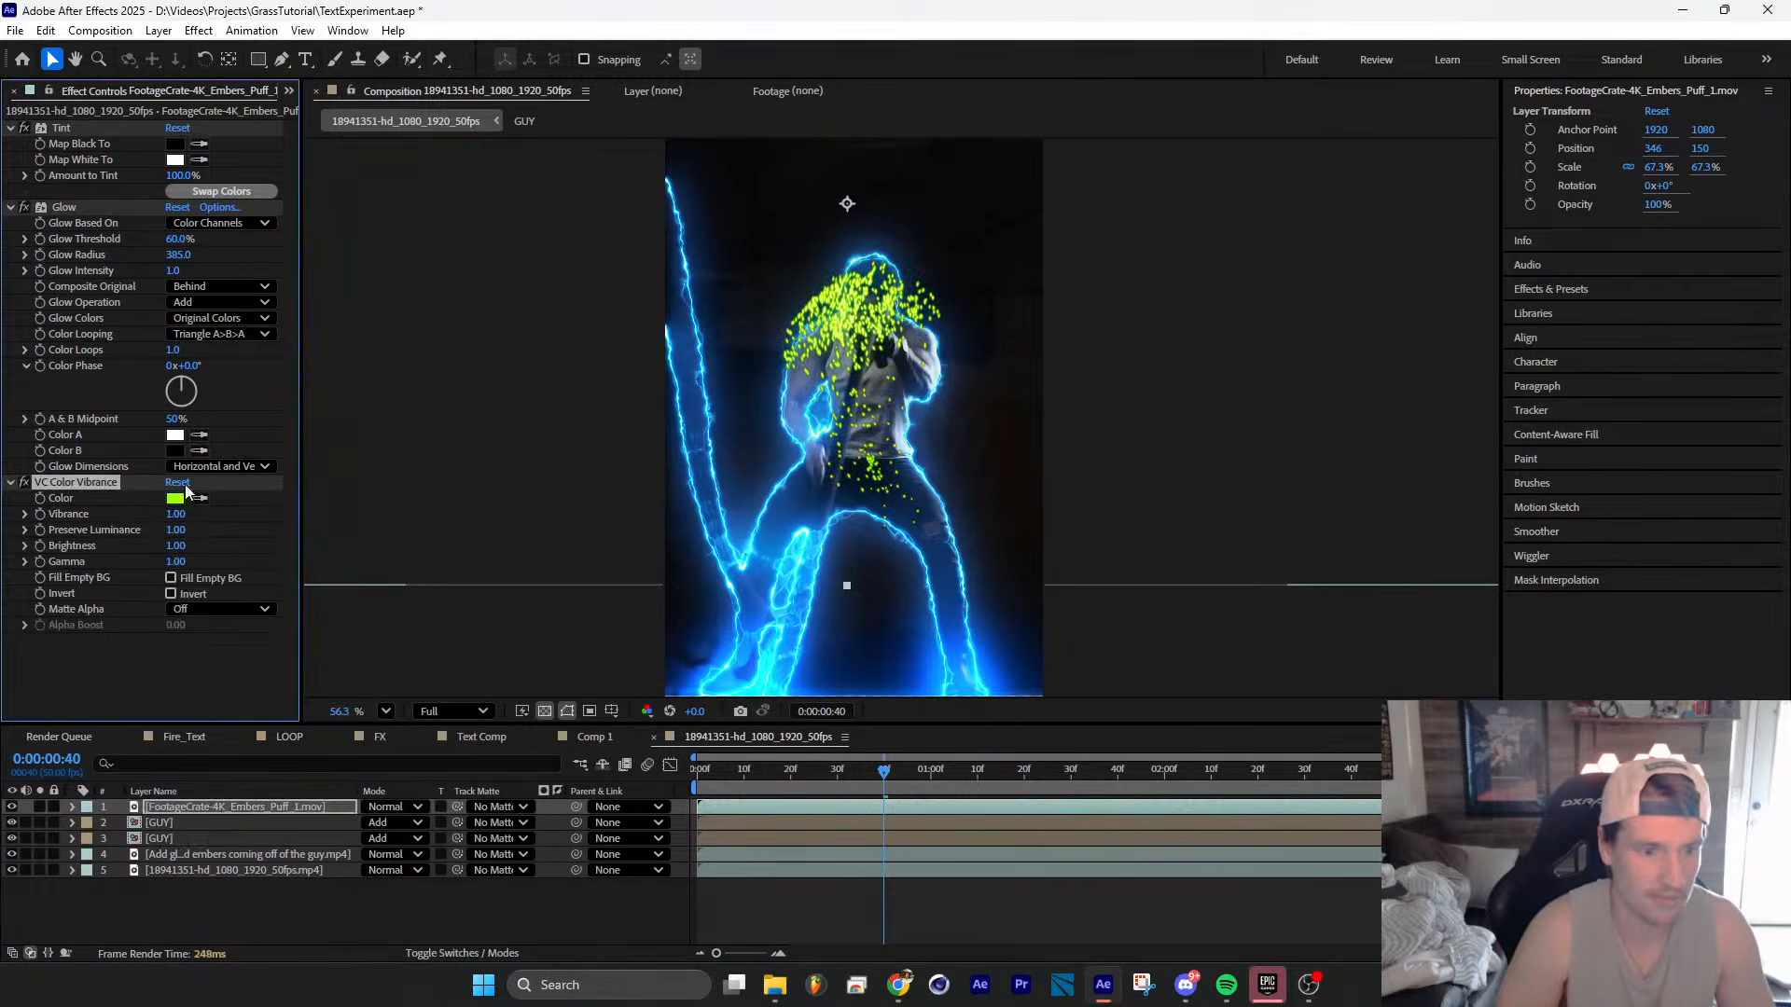
{"action": "left_click", "coordinate": [175, 498]}
{"action": "left_click_drag", "start_coordinate": [942, 511], "coordinate": [954, 483]}
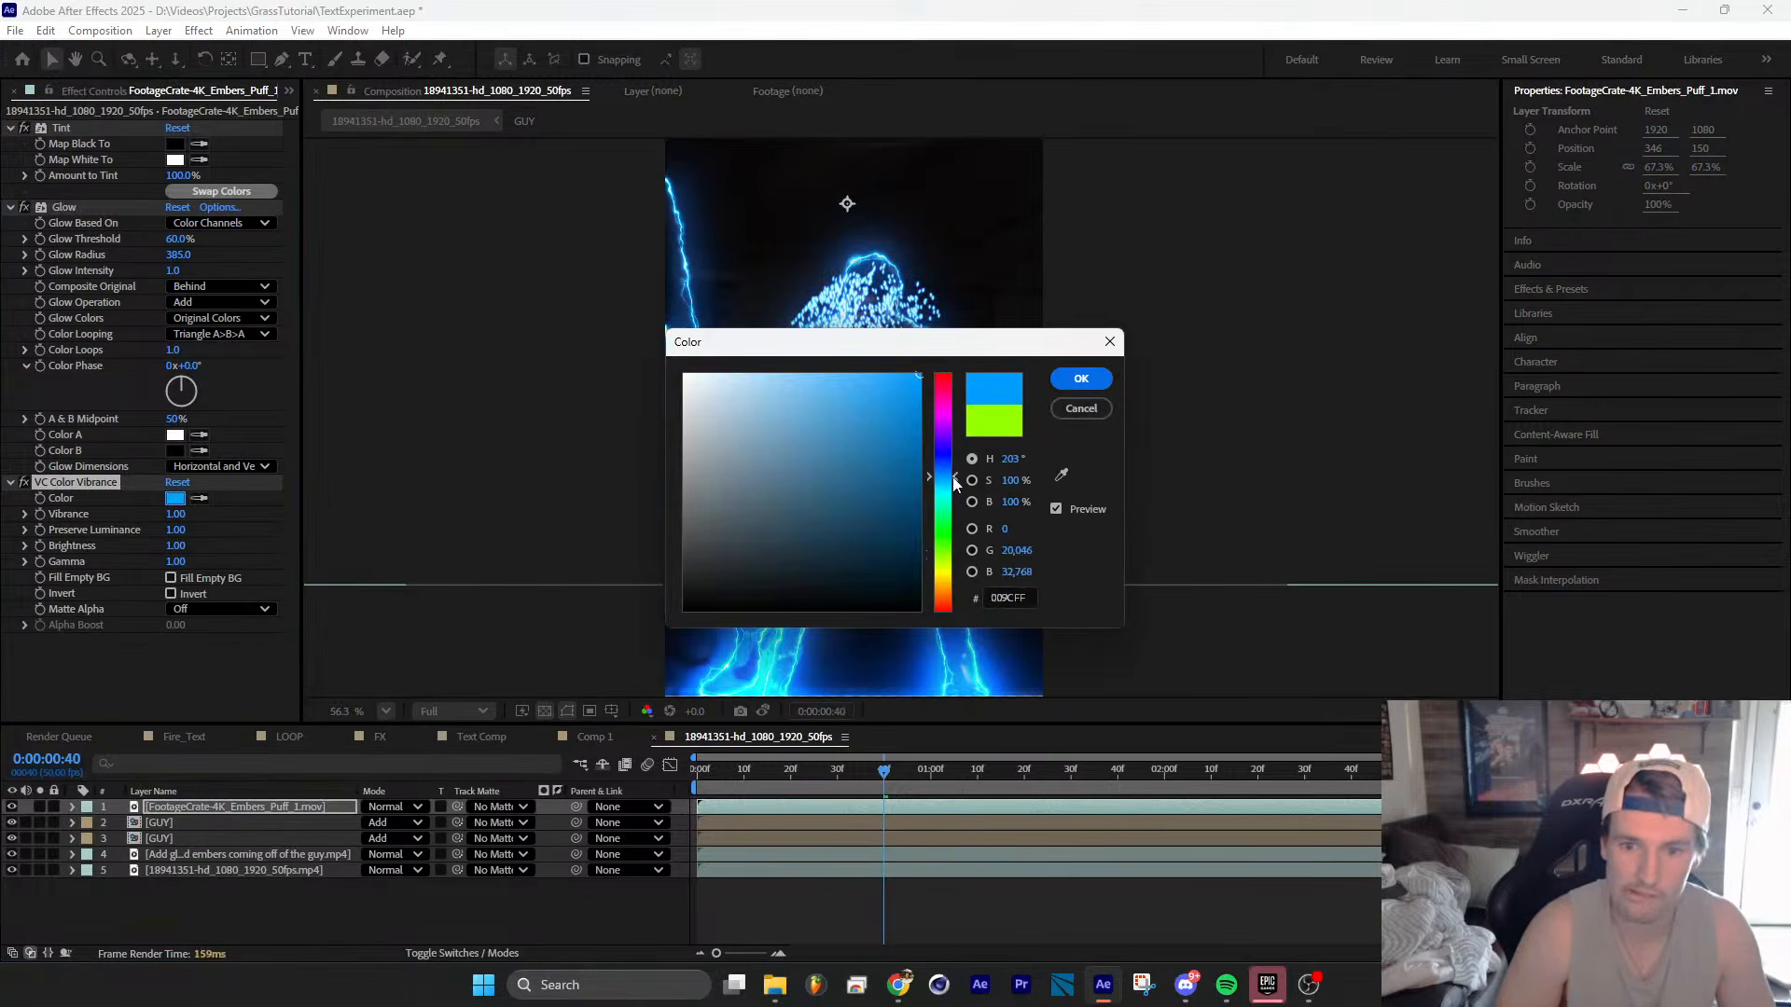
{"action": "left_click", "coordinate": [1081, 377]}
Step: Set the embers layer's blending mode to Add and preview the composition from the start
{"action": "left_click", "coordinate": [417, 806]}
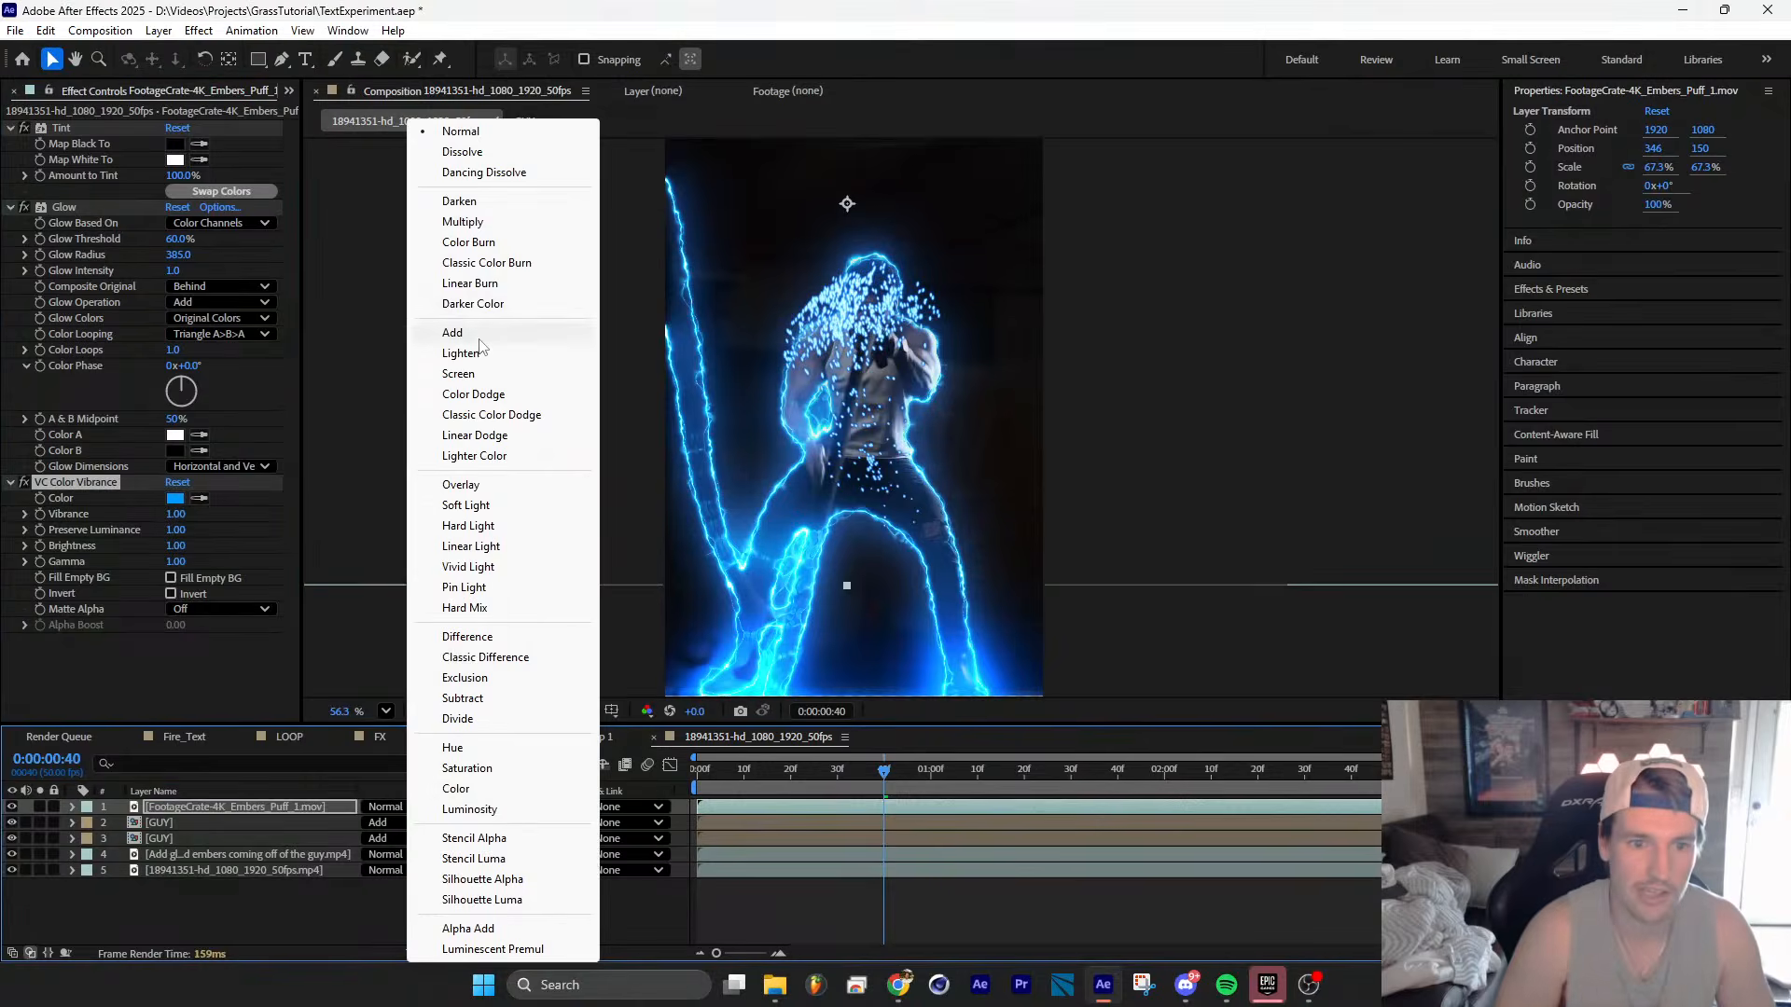
{"action": "left_click", "coordinate": [480, 337]}
{"action": "left_click_drag", "start_coordinate": [800, 771], "coordinate": [677, 782]}
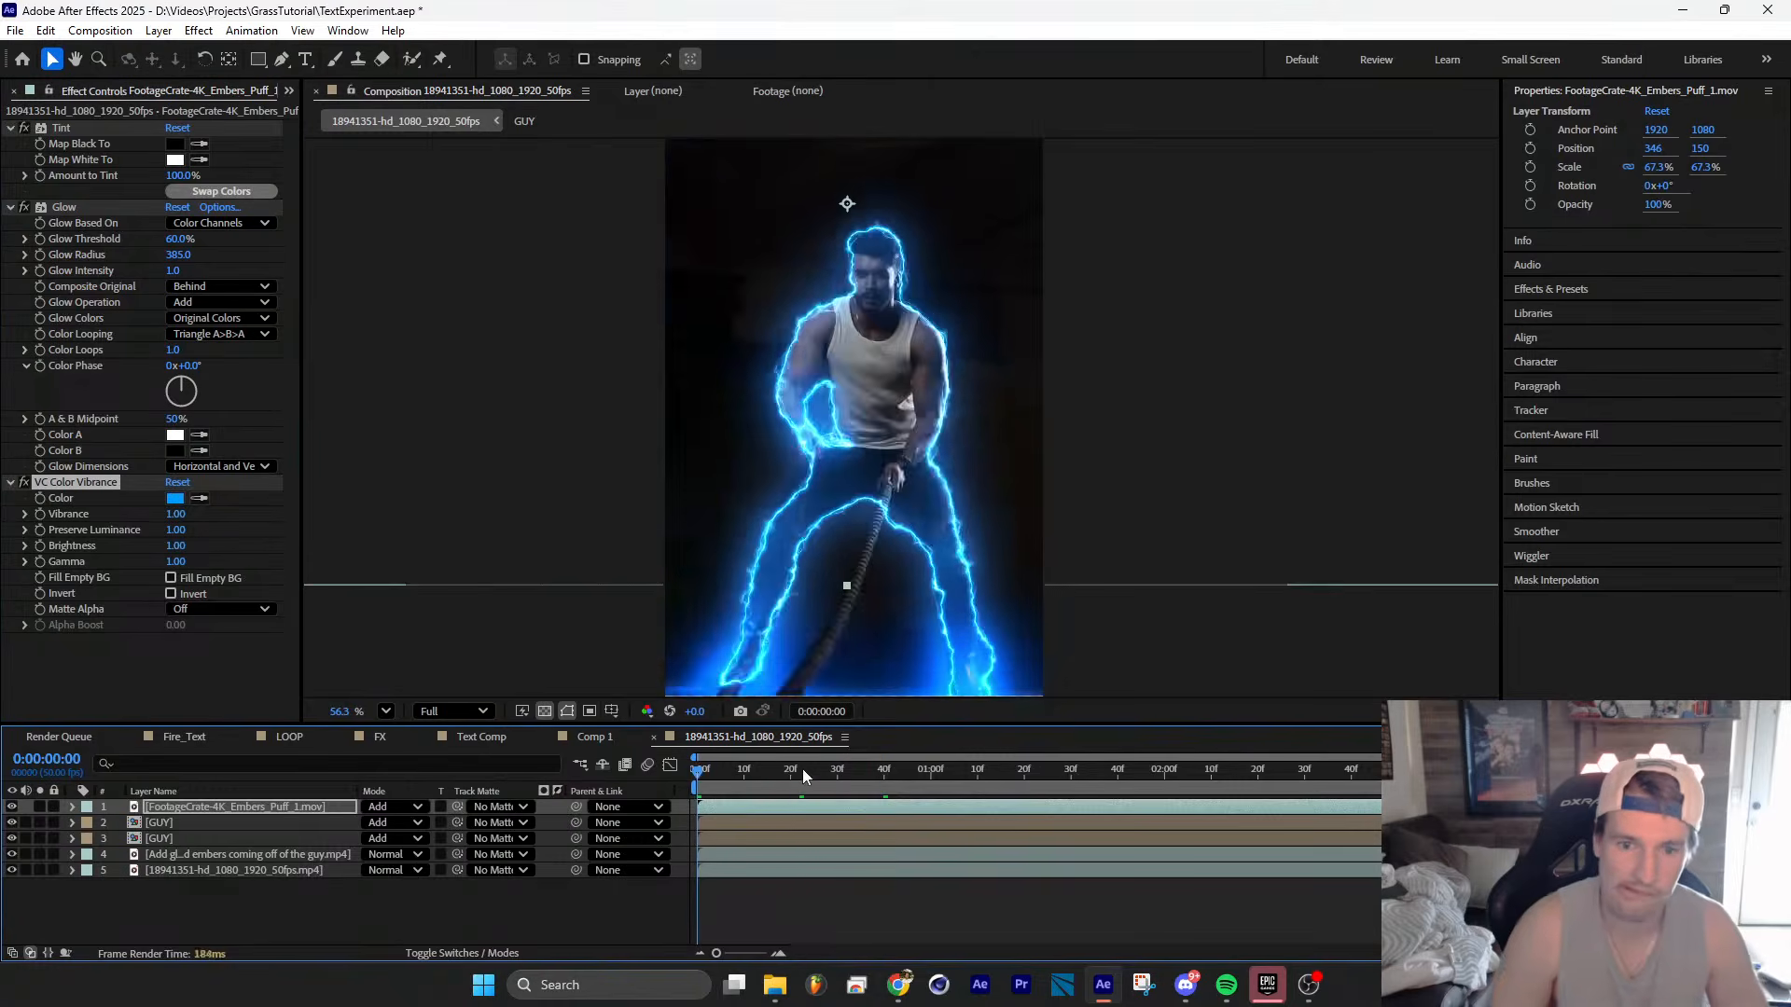
{"action": "key", "text": "space"}
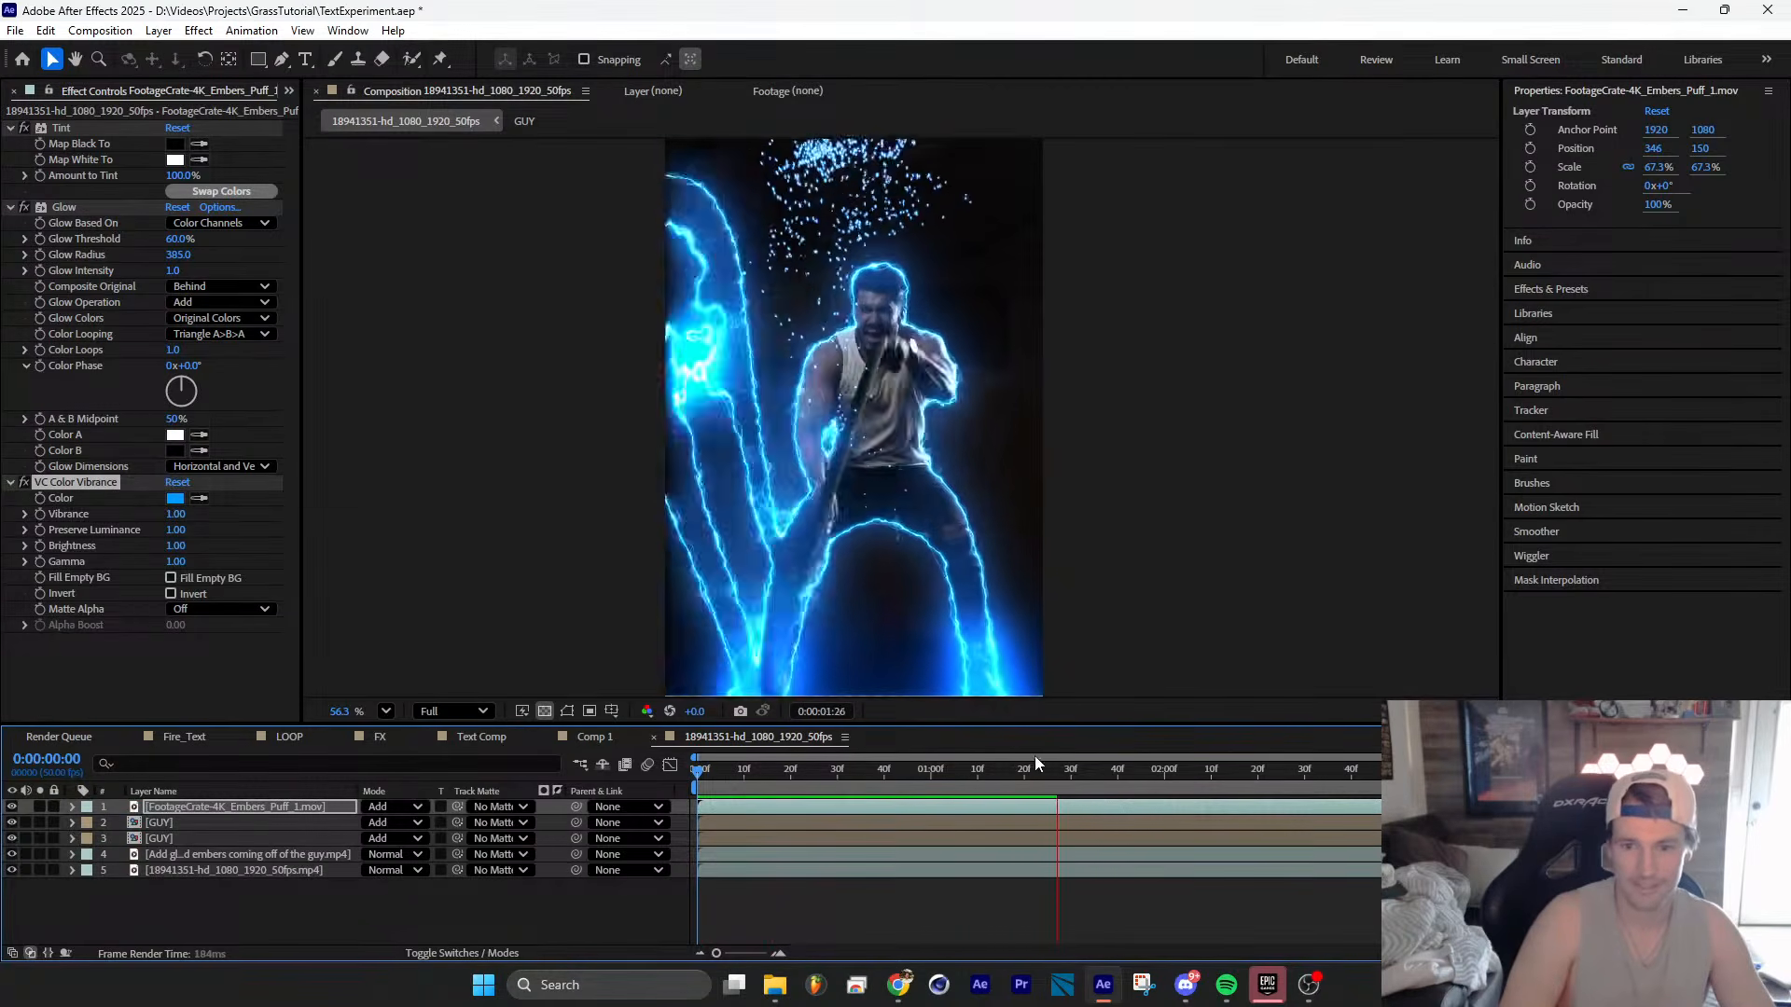
{"action": "left_click", "coordinate": [833, 769]}
{"action": "key", "text": "space"}
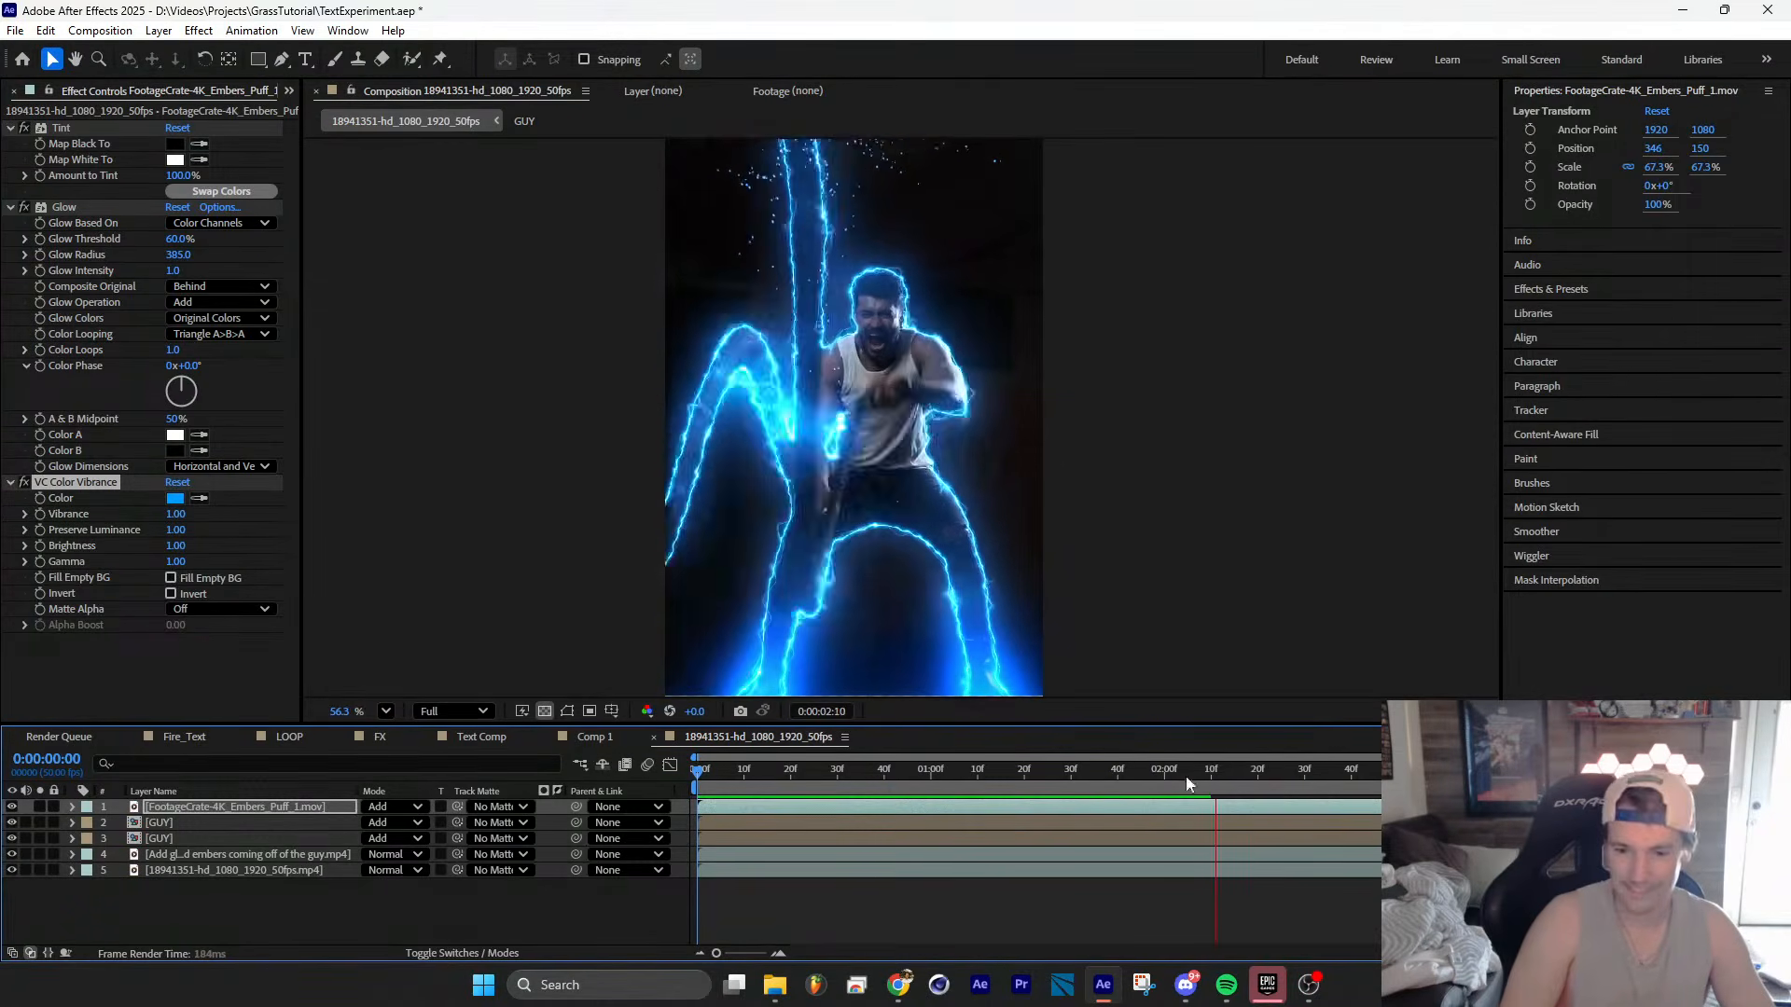
{"action": "key", "text": "space"}
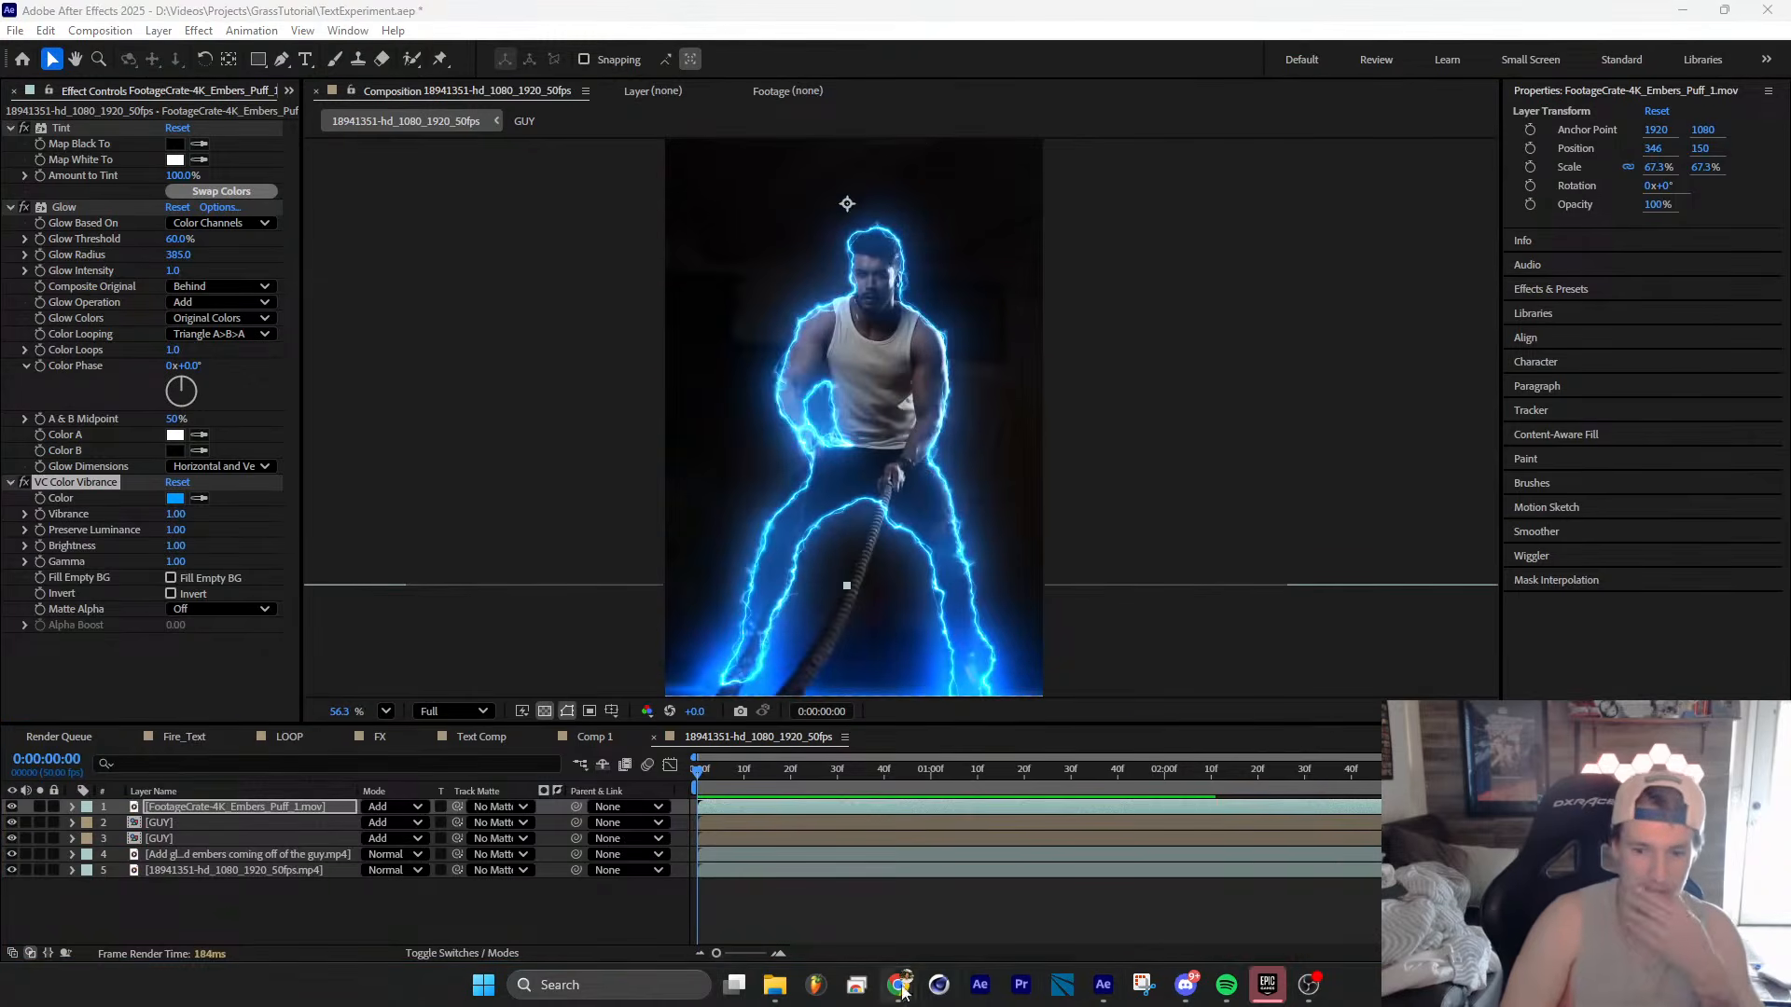
Step: Switch to the Runway session in Chrome and play the second embers video to review its ember effects
{"action": "mouse_move", "coordinate": [898, 984]}
{"action": "left_click", "coordinate": [1170, 894]}
{"action": "left_click", "coordinate": [112, 18]}
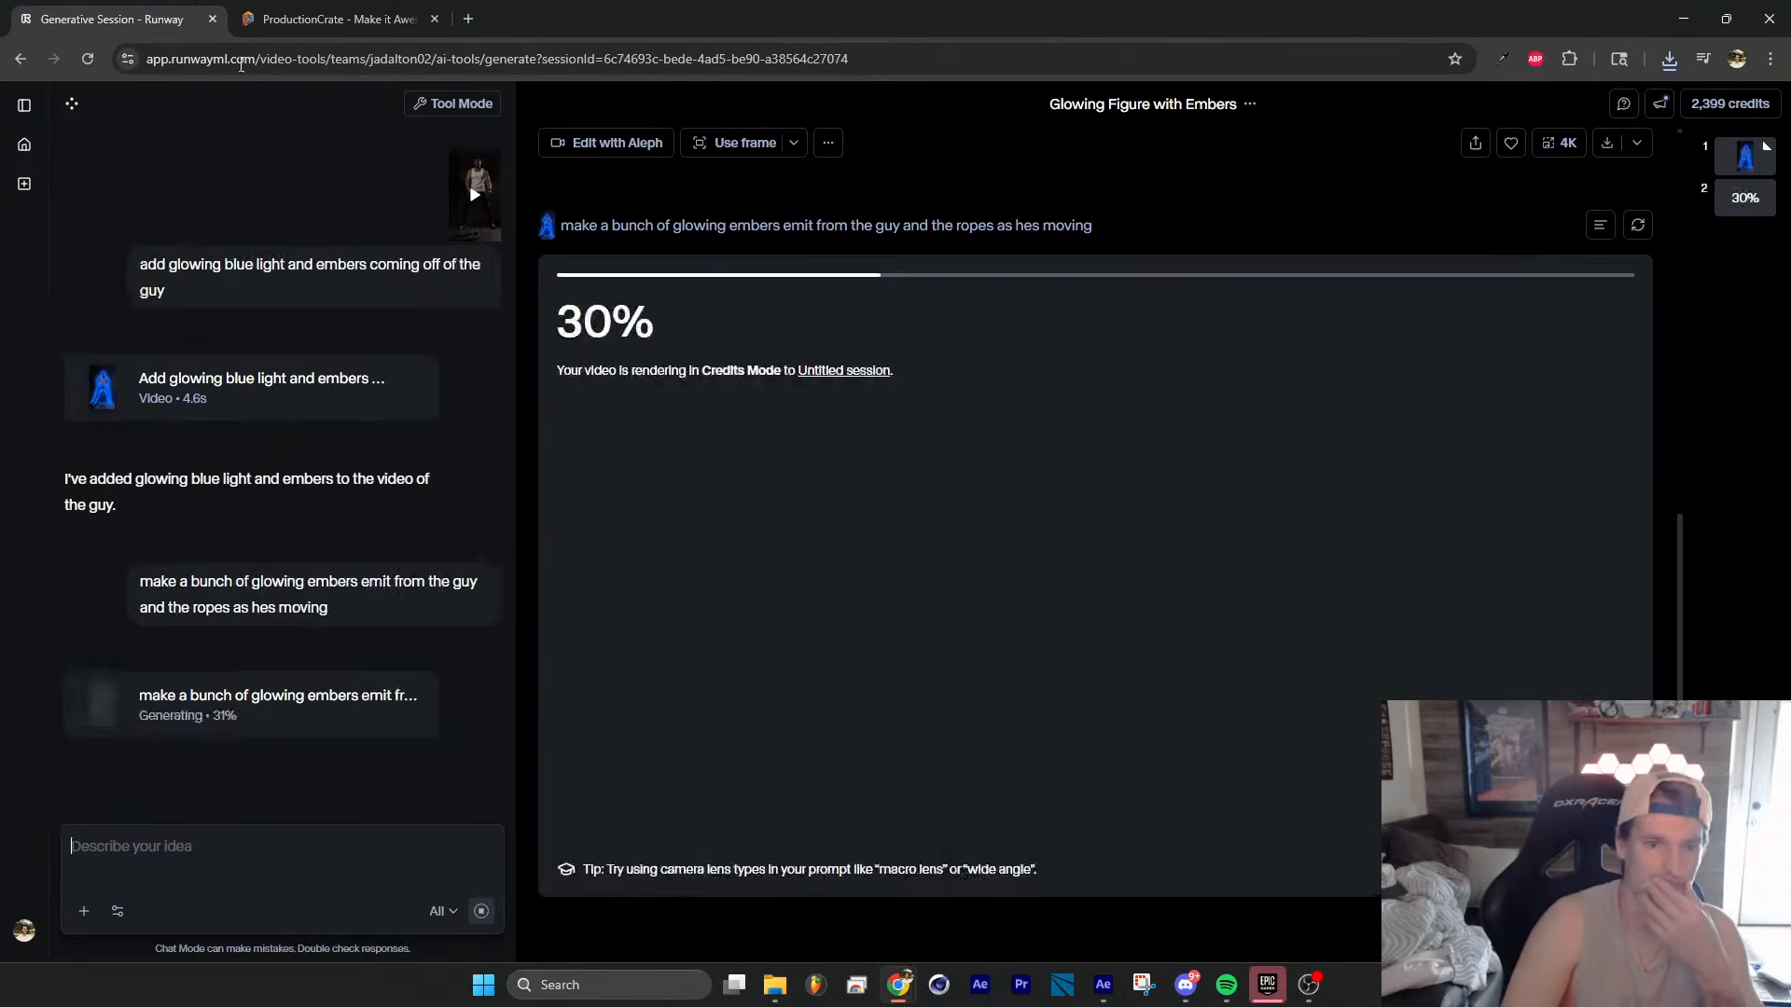
{"action": "scroll", "coordinate": [1161, 587], "scroll_direction": "down", "scroll_amount": 2}
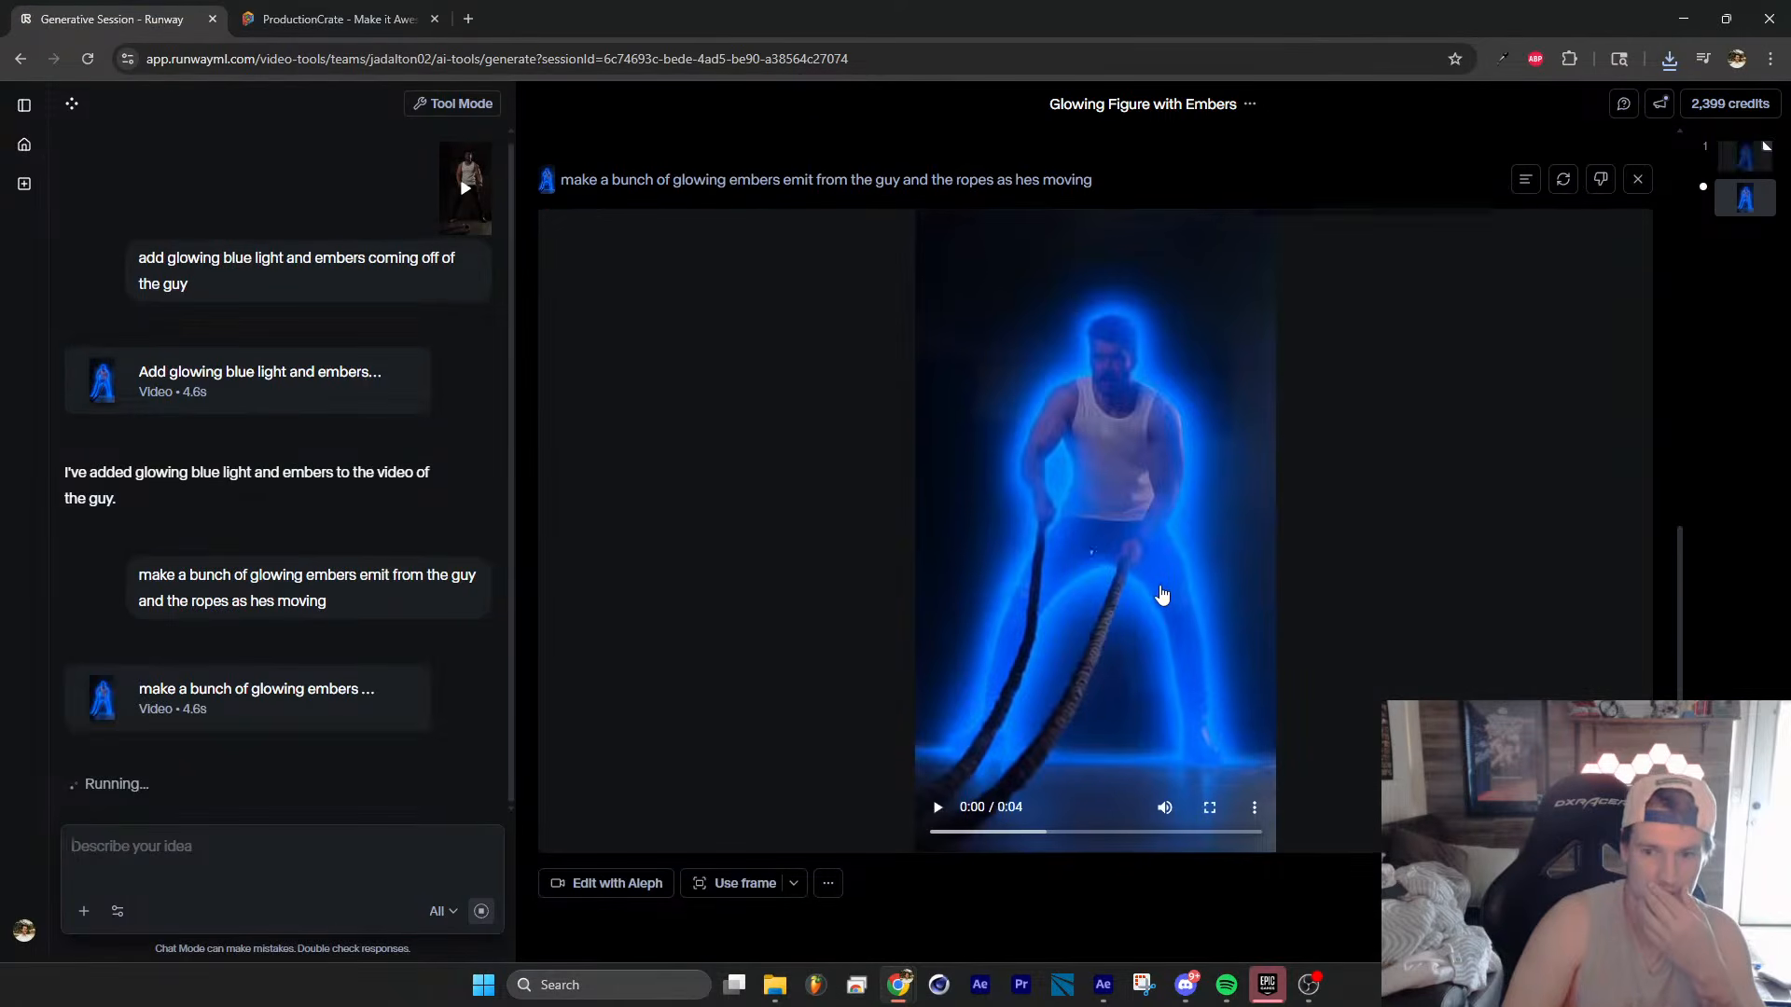
{"action": "left_click", "coordinate": [1129, 565]}
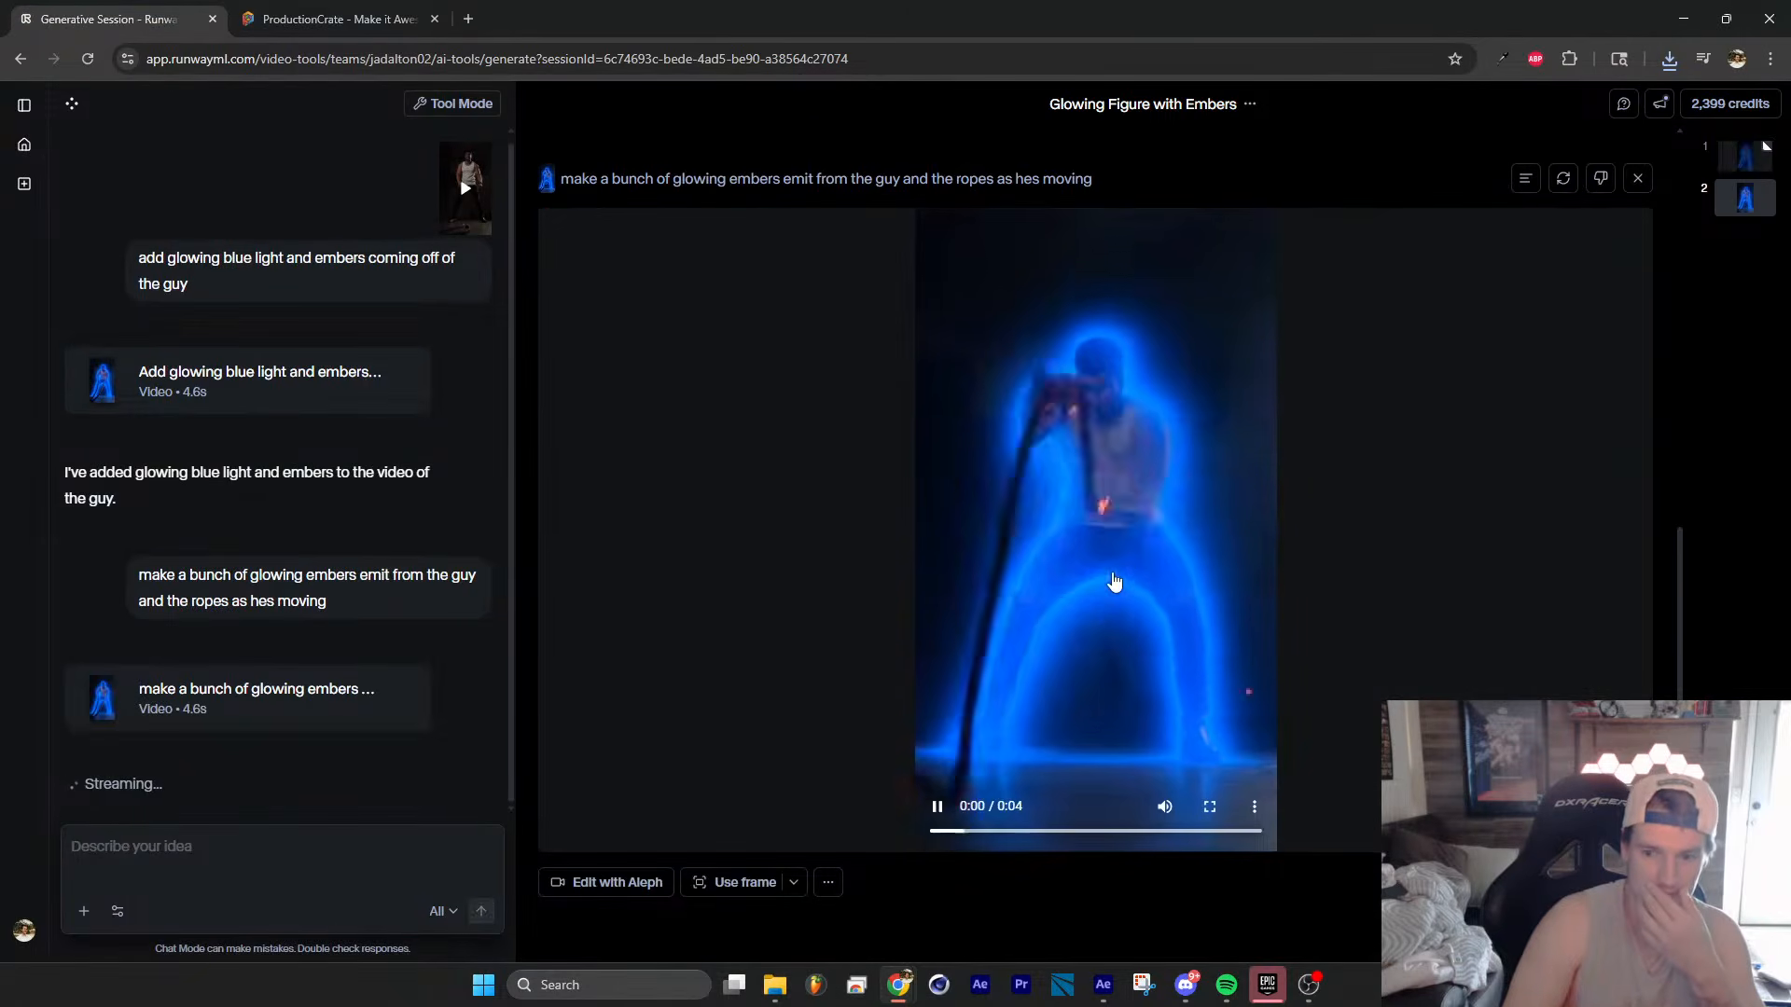
{"action": "left_click", "coordinate": [1116, 585]}
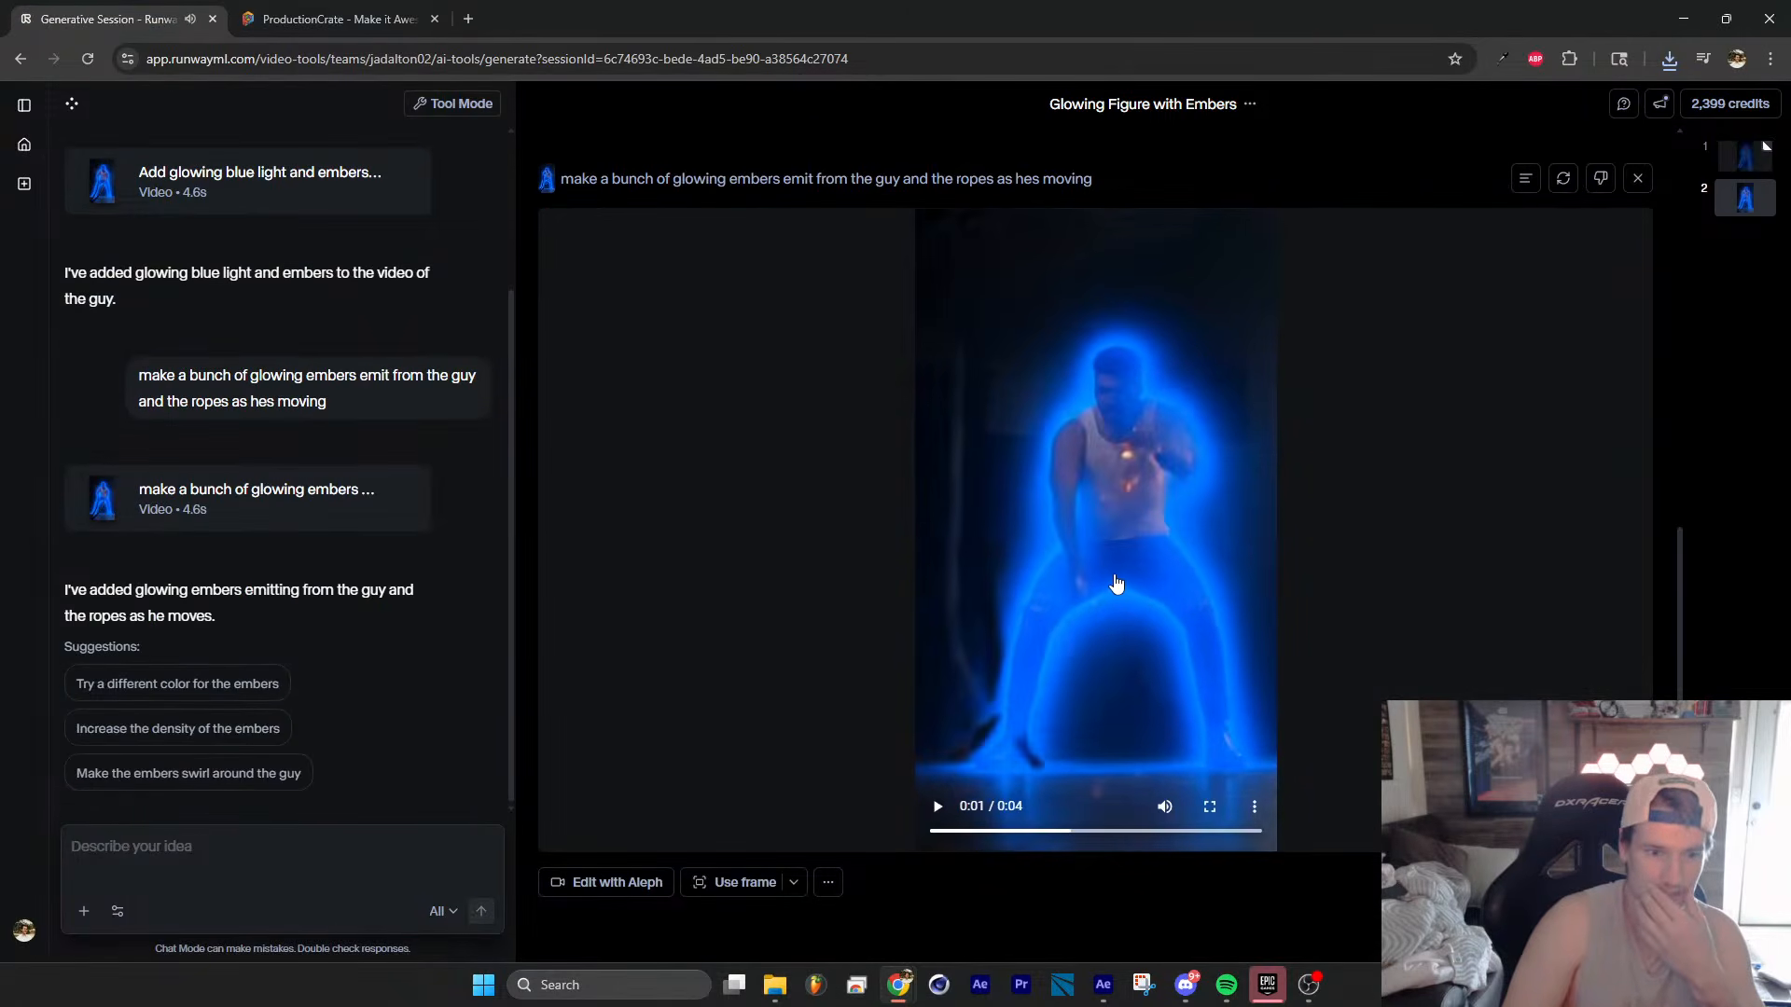
{"action": "scroll", "coordinate": [1110, 589], "scroll_direction": "up", "scroll_amount": 8}
{"action": "scroll", "coordinate": [1103, 653], "scroll_direction": "down", "scroll_amount": 8}
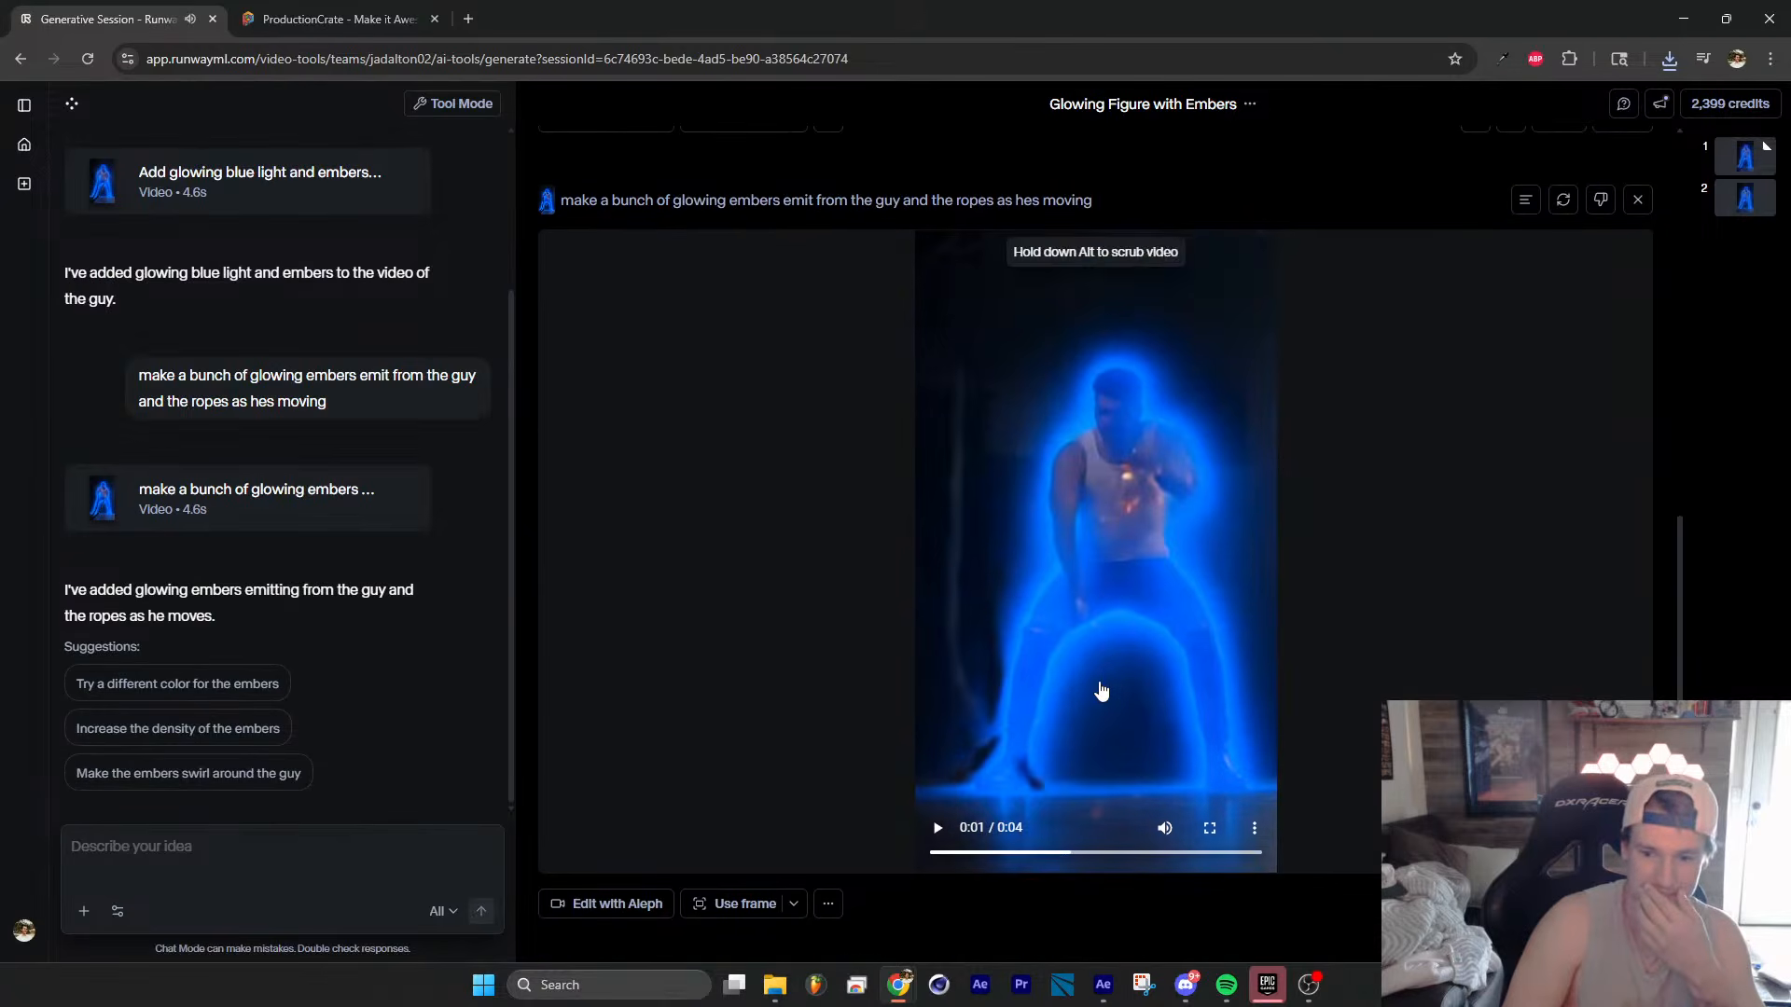
{"action": "left_click", "coordinate": [1103, 649]}
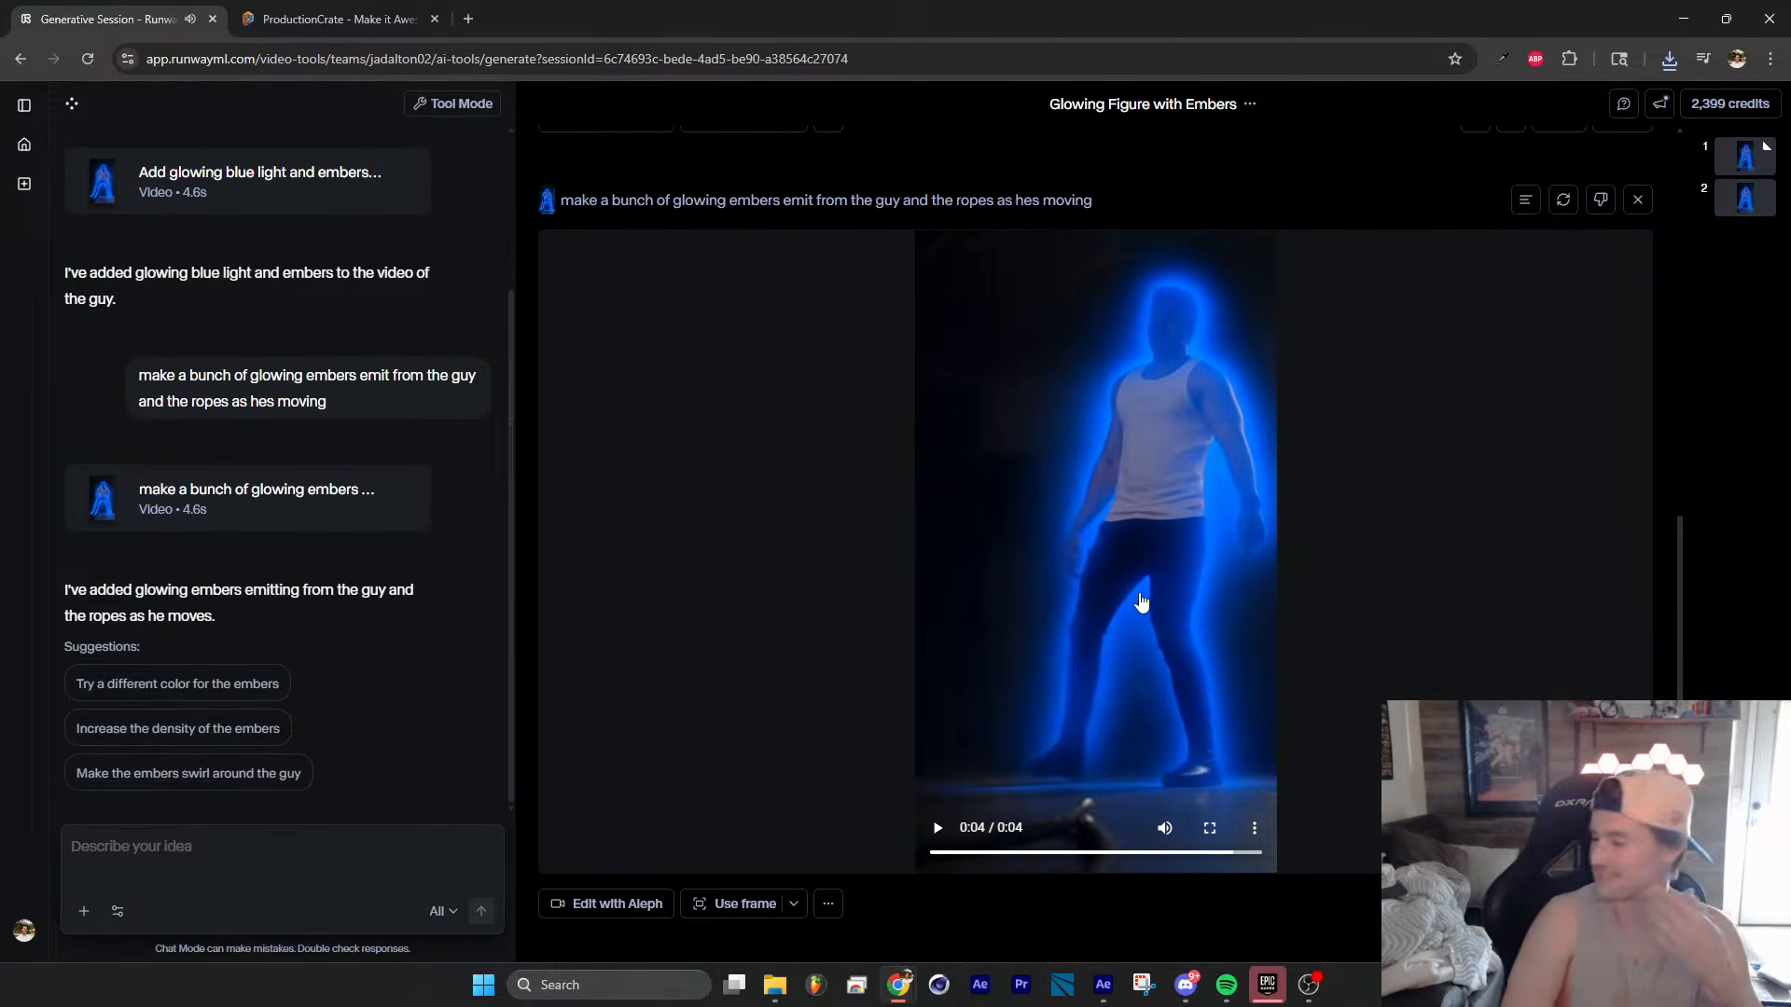
{"action": "scroll", "coordinate": [1145, 602], "scroll_direction": "down", "scroll_amount": 1}
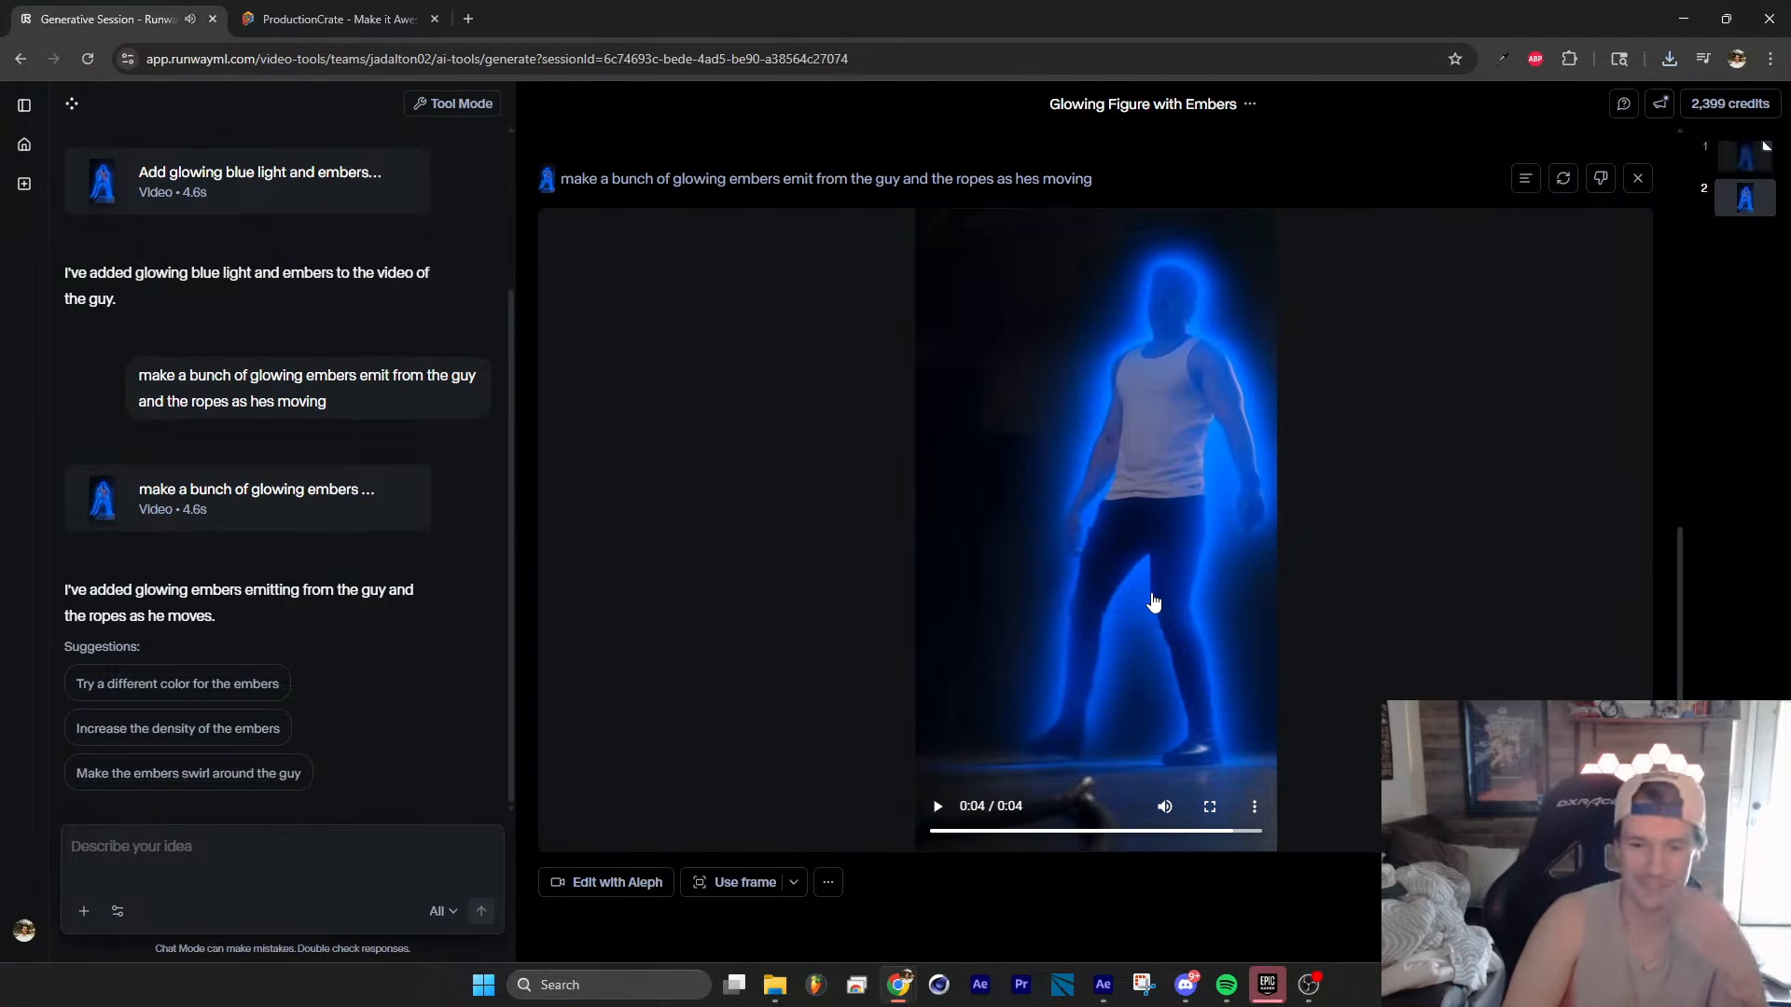
{"action": "left_click", "coordinate": [1152, 609]}
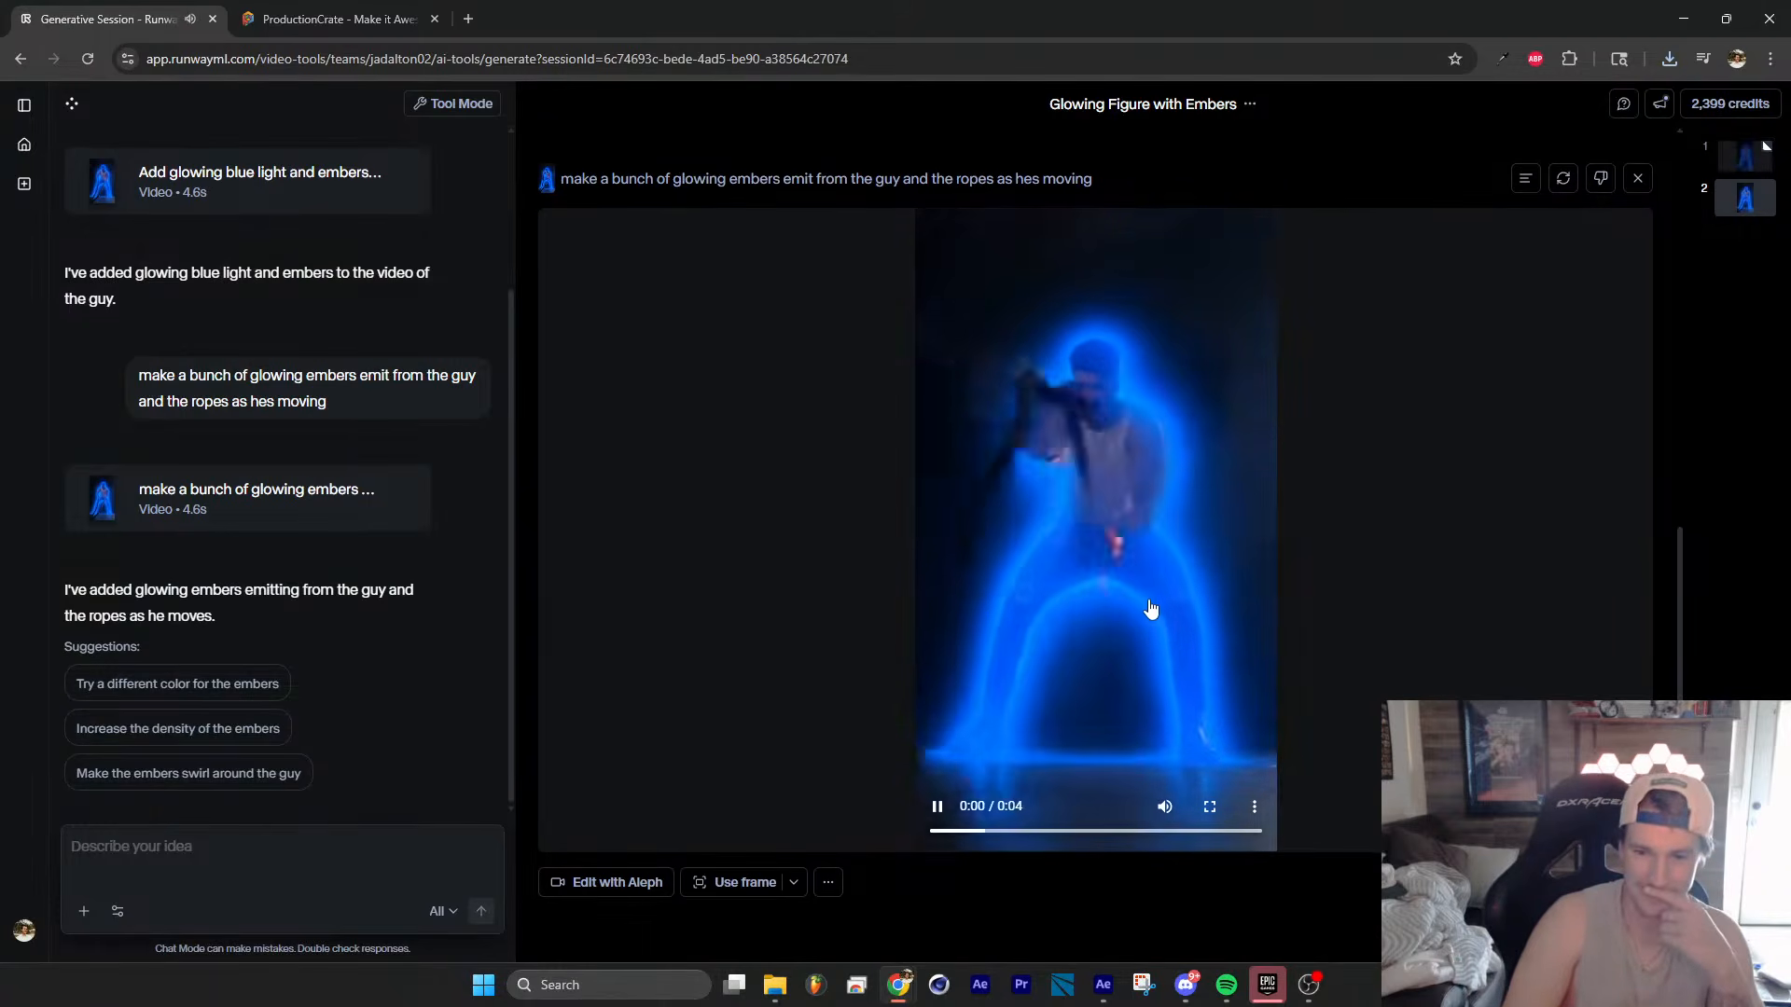
{"action": "left_click", "coordinate": [1151, 608]}
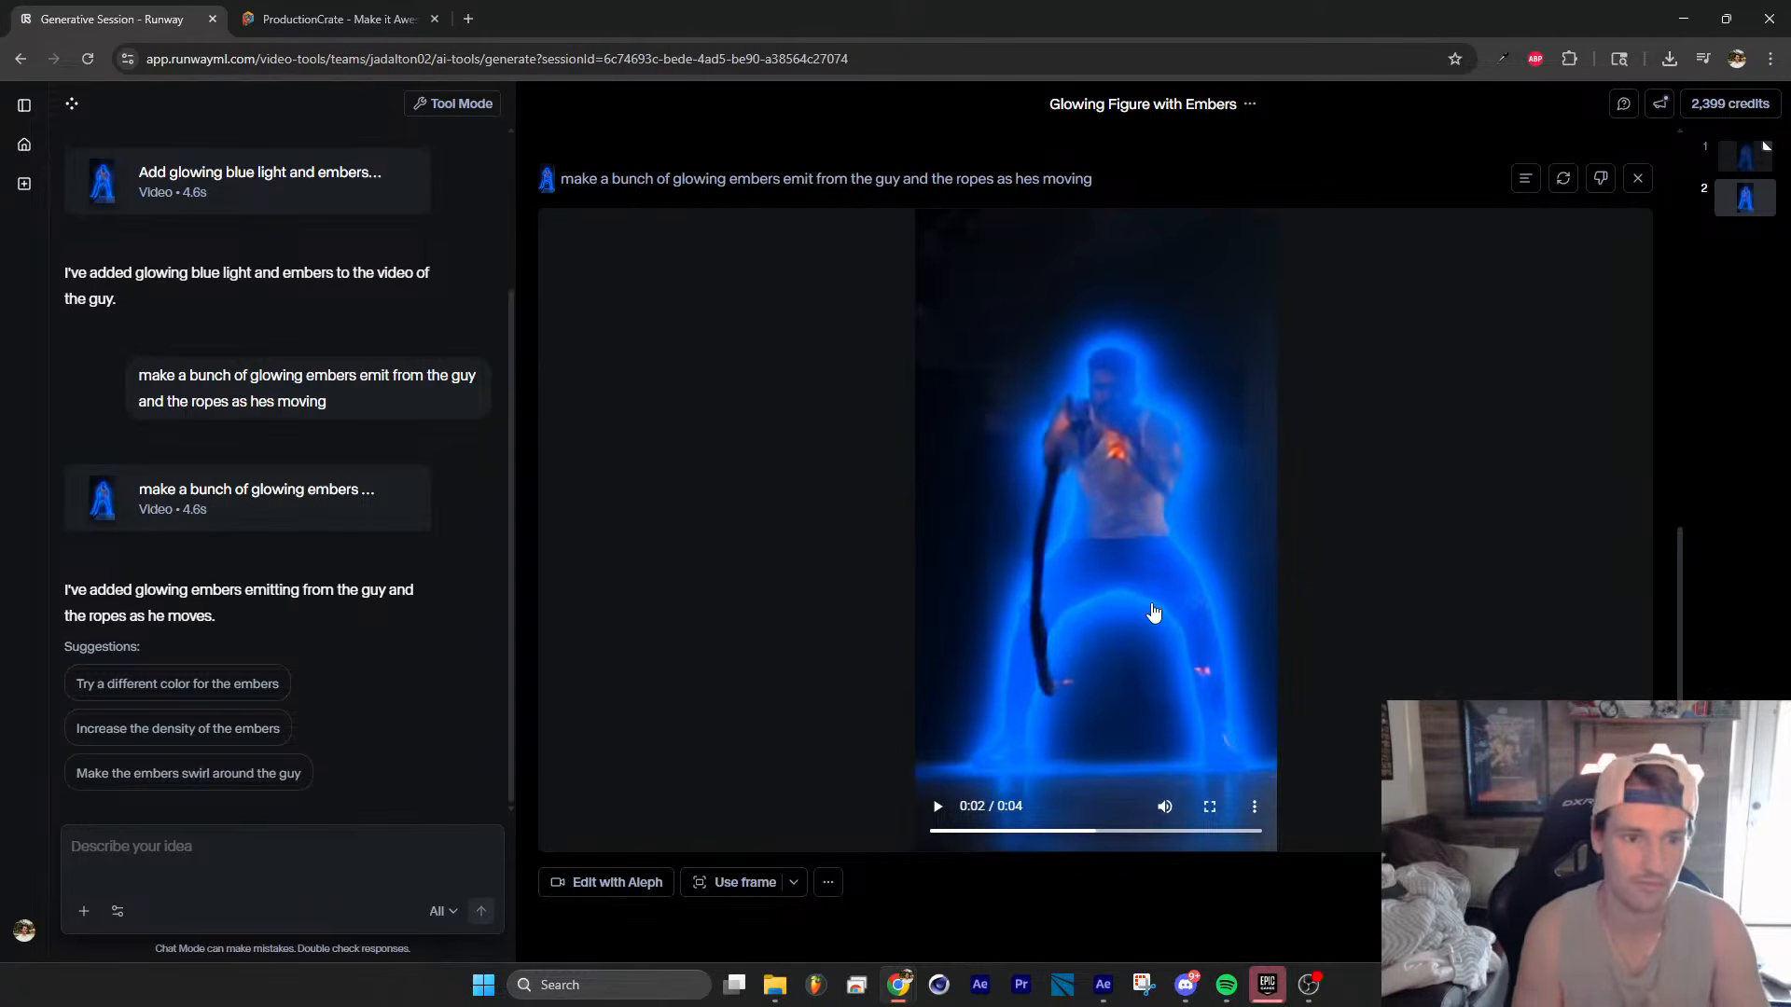
Step: Compare both generated videos, scrub through the second one, and download it as an MP4 to the Downloads folder
{"action": "scroll", "coordinate": [1160, 553], "scroll_direction": "up", "scroll_amount": 8}
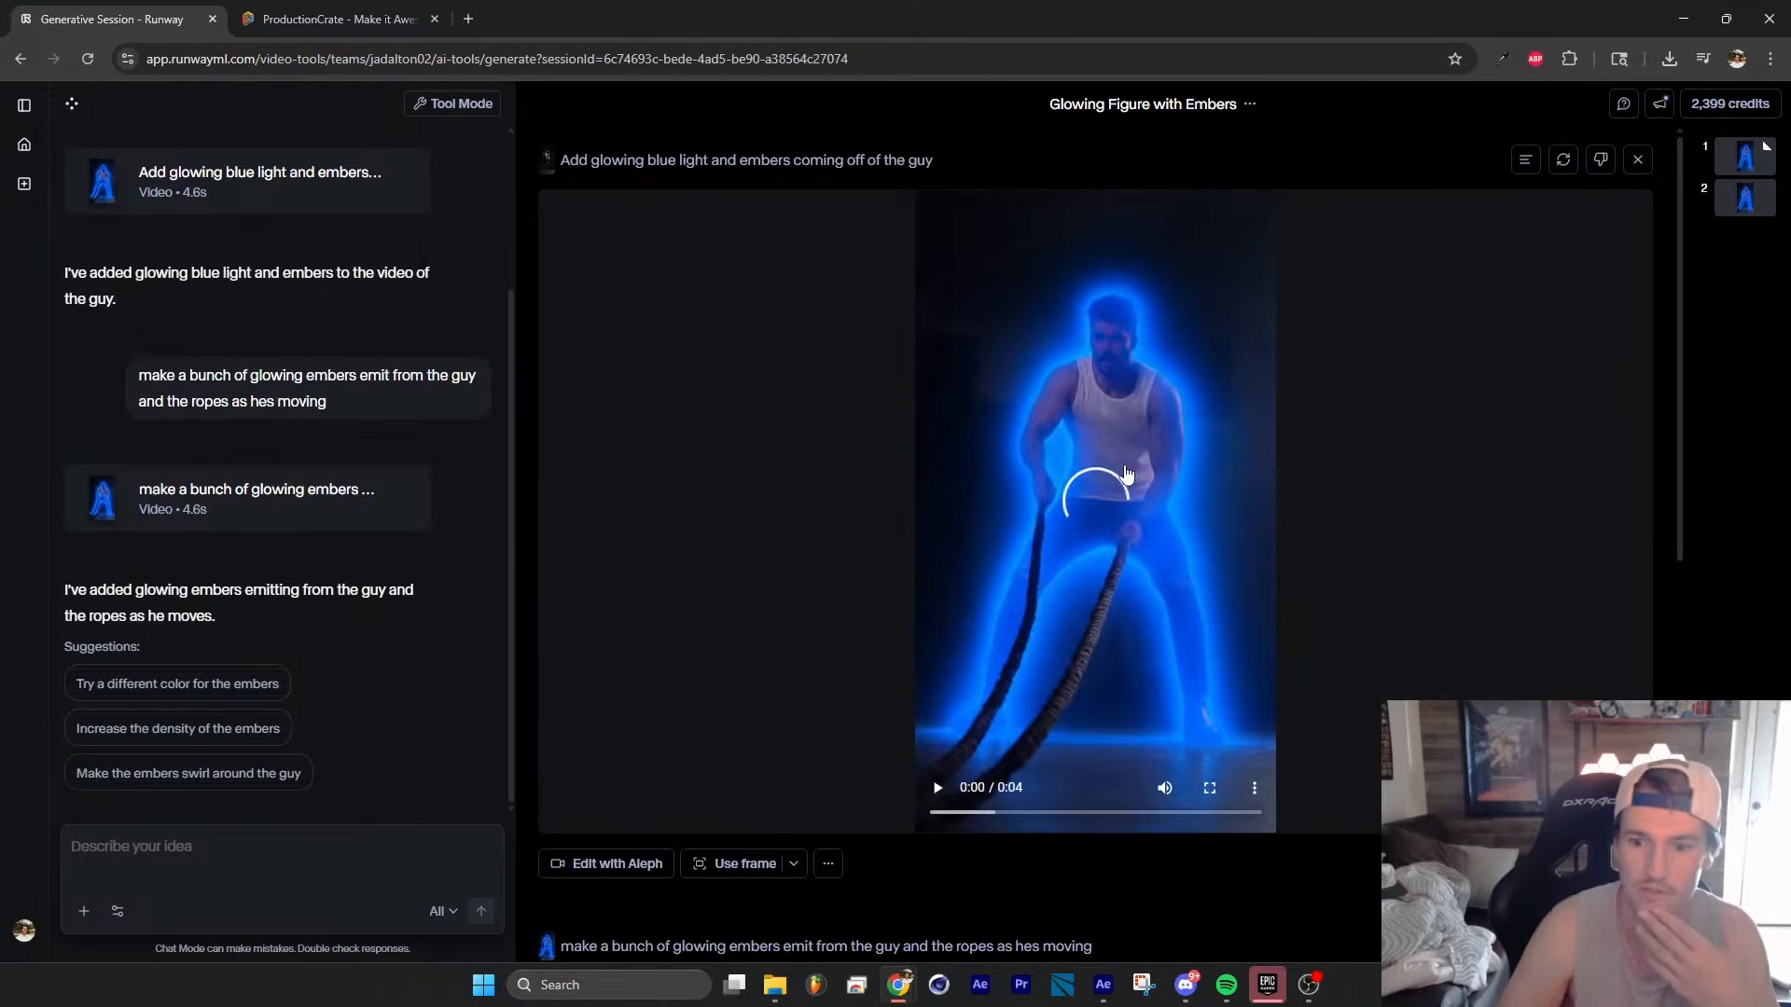
{"action": "scroll", "coordinate": [1214, 602], "scroll_direction": "down", "scroll_amount": 8}
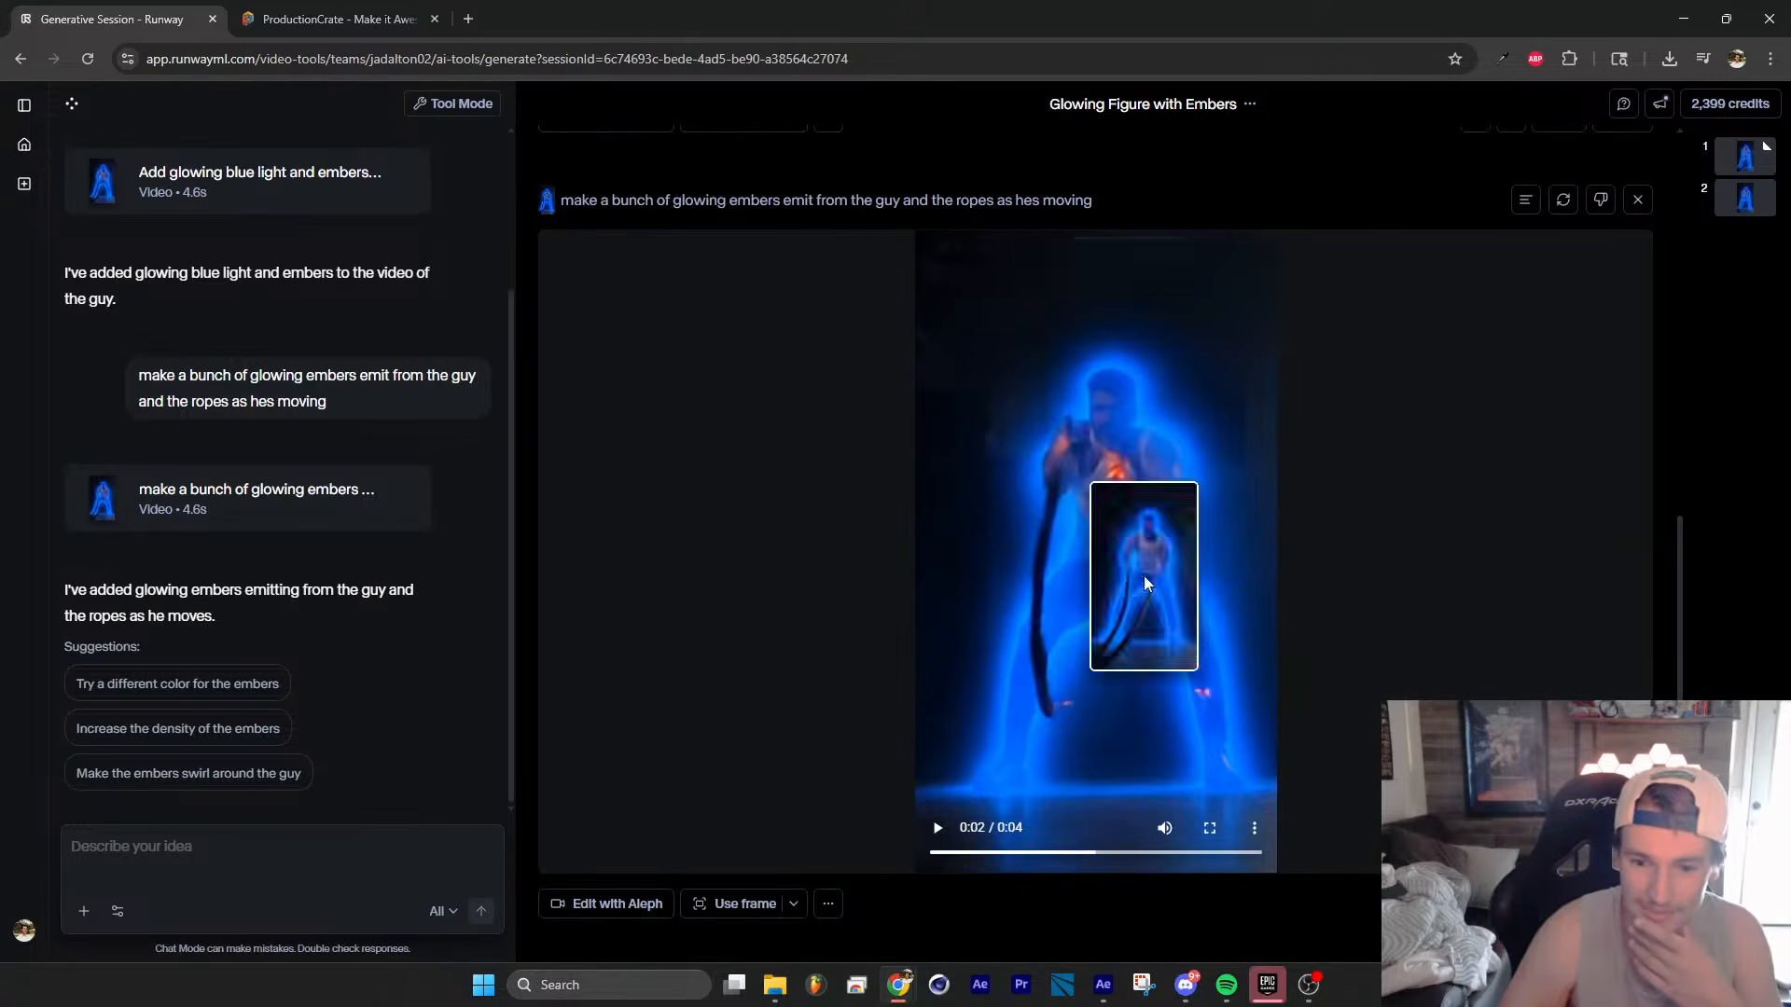
{"action": "left_click", "coordinate": [938, 831]}
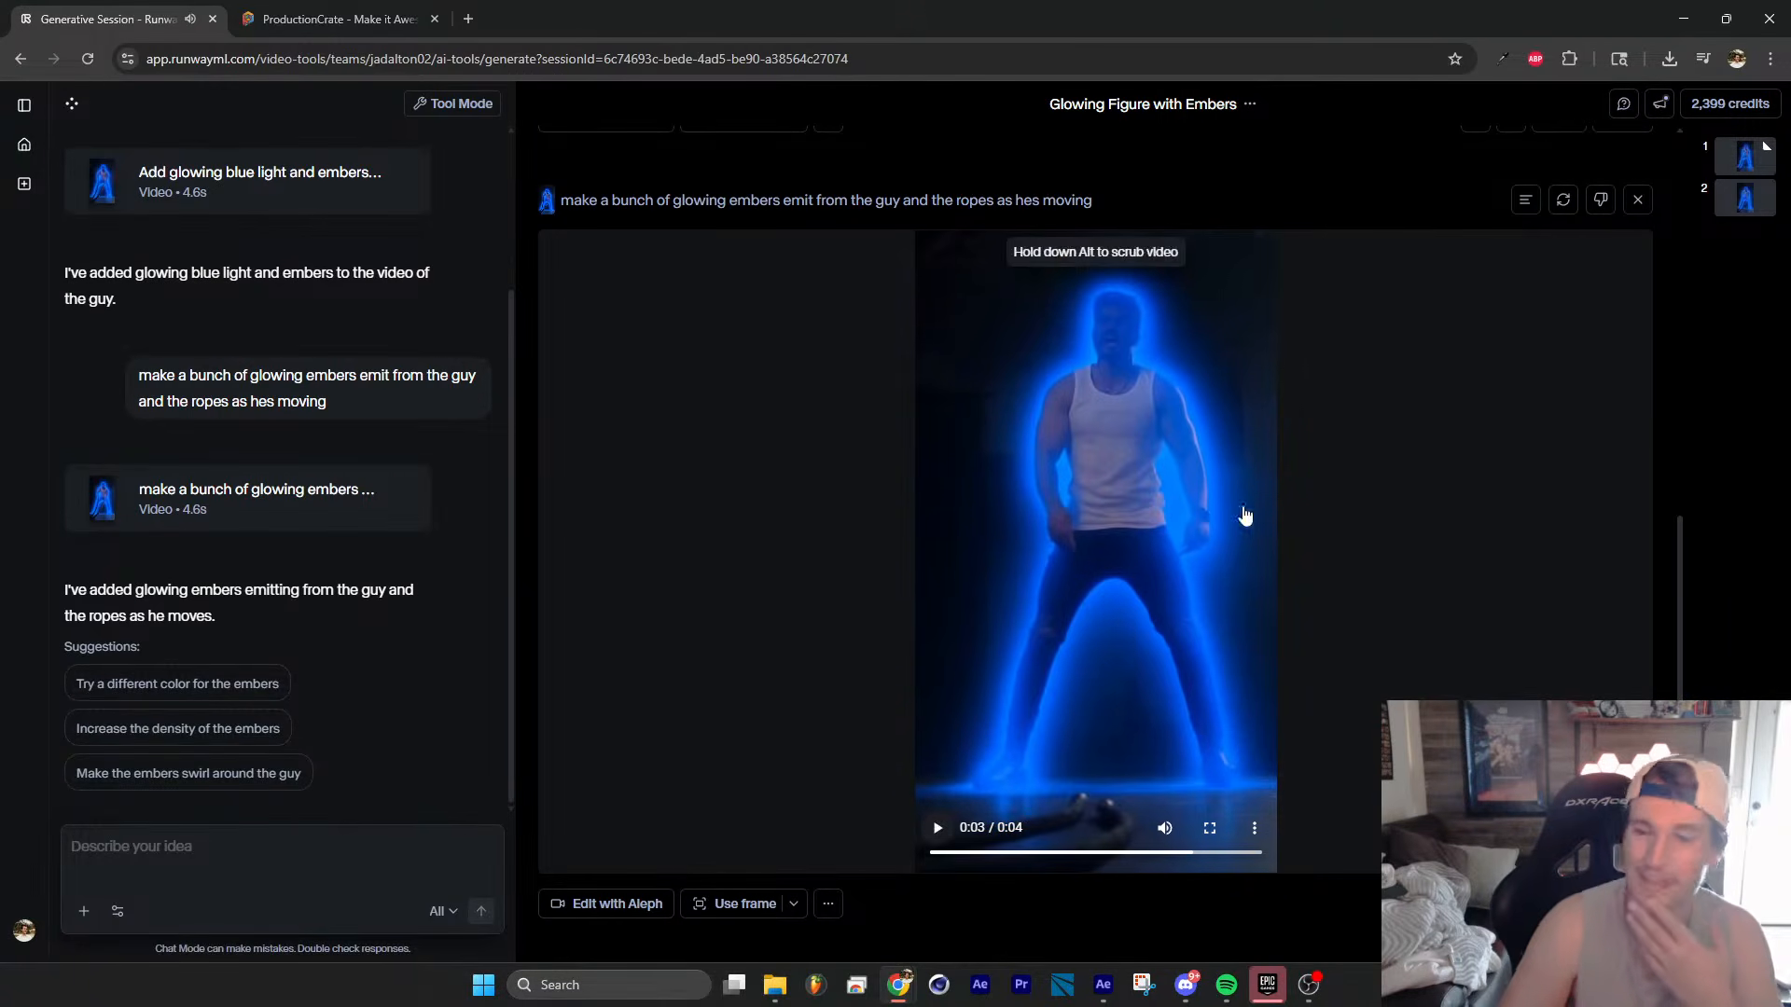
{"action": "left_click", "coordinate": [1023, 855]}
{"action": "left_click_drag", "start_coordinate": [1047, 854], "coordinate": [1060, 853]}
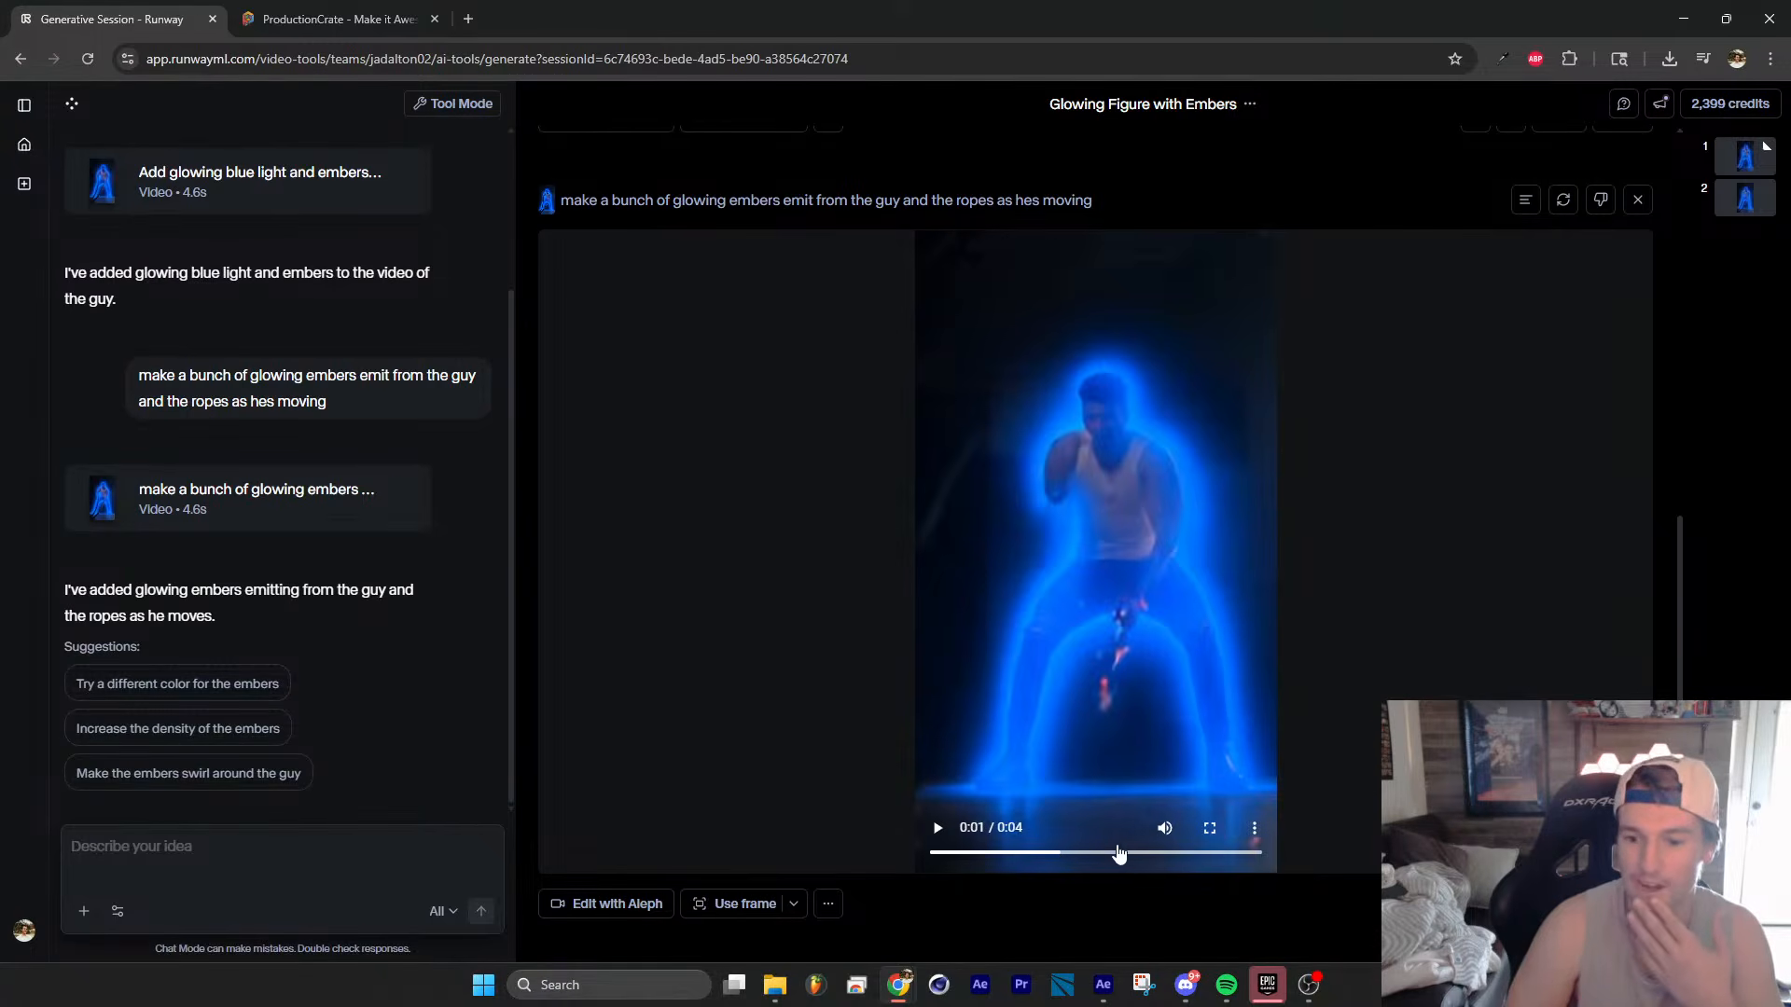
{"action": "left_click_drag", "start_coordinate": [1156, 854], "coordinate": [1139, 854]}
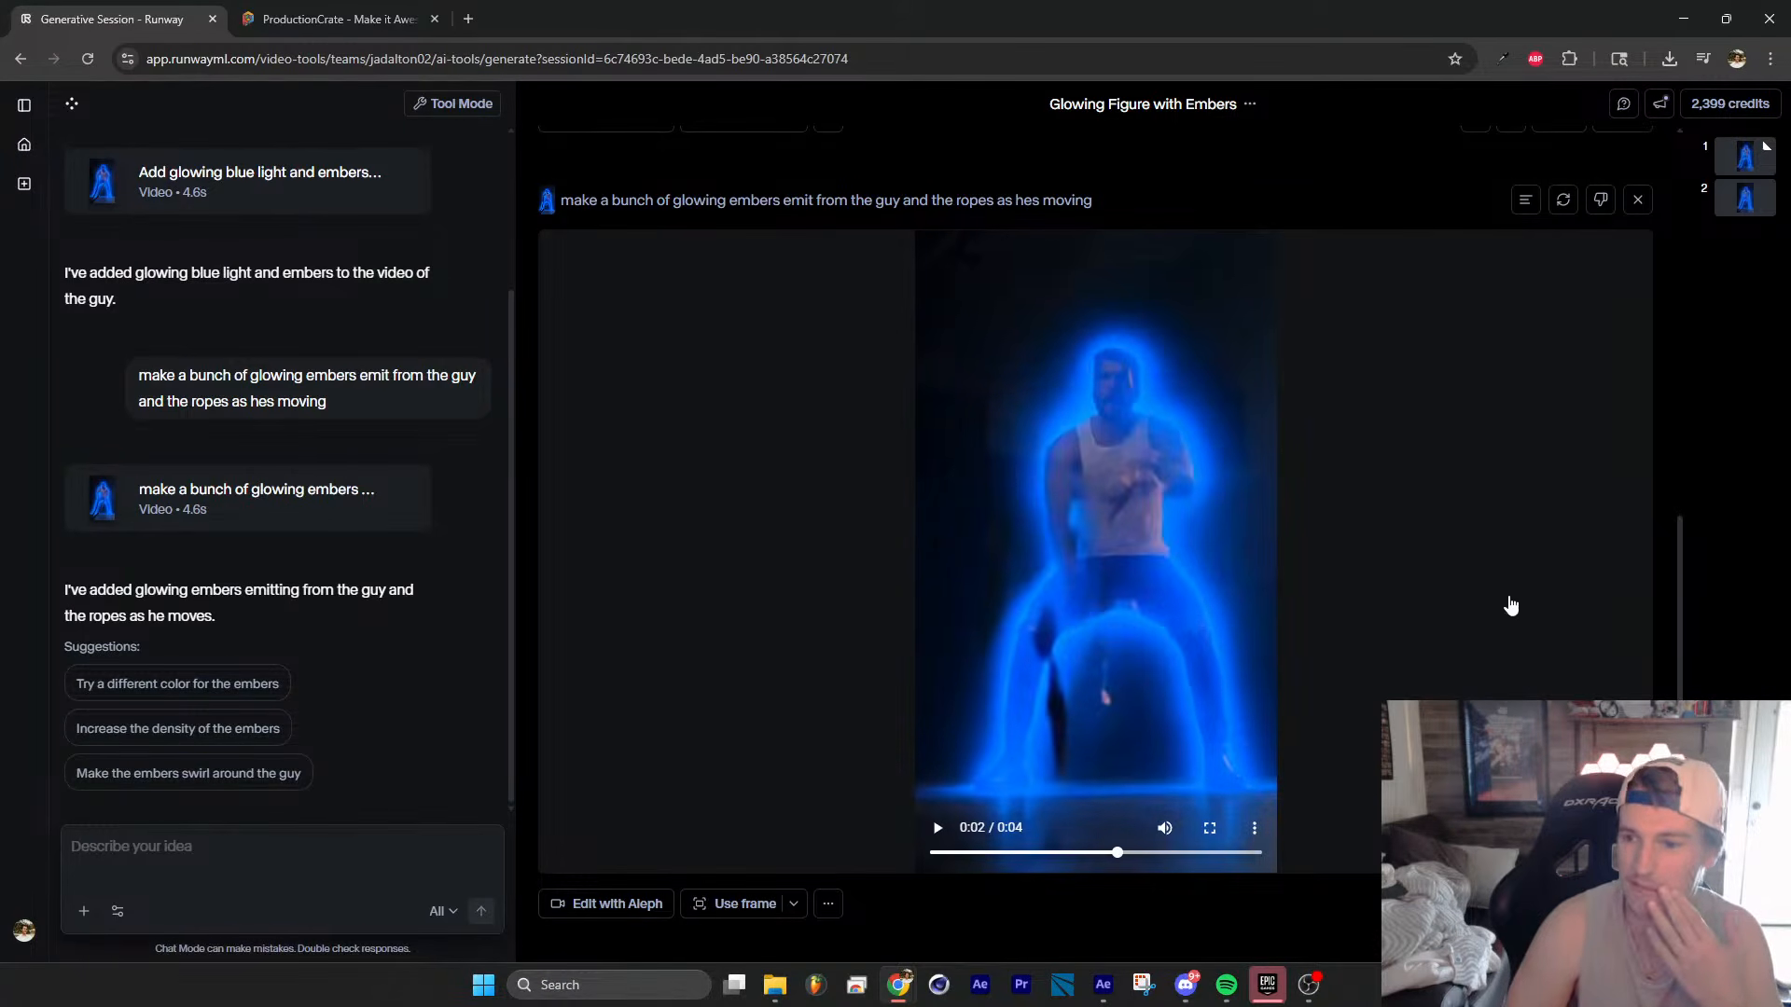
{"action": "left_click", "coordinate": [1623, 904]}
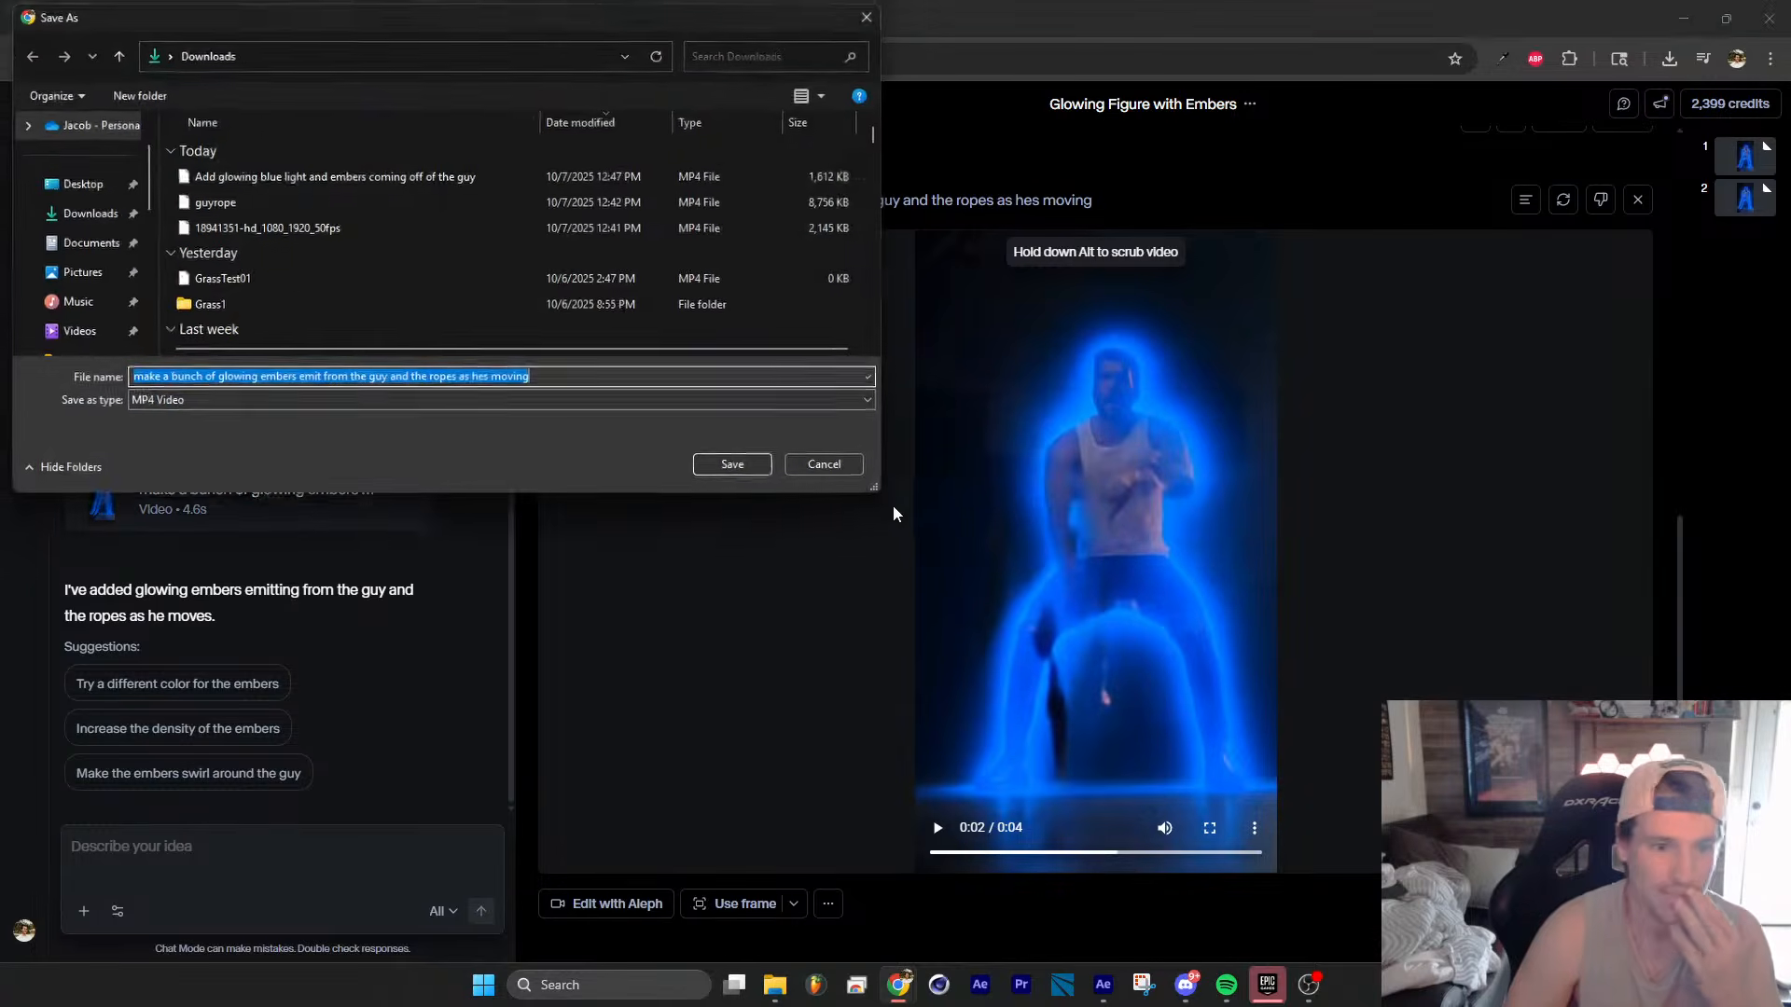
{"action": "left_click", "coordinate": [735, 466]}
Step: Switch to After Effects, import the MP4 "make a bunch of glowing embers emit from the guy and the ropes as hes moving", and create a composition from it
{"action": "left_click", "coordinate": [1105, 983]}
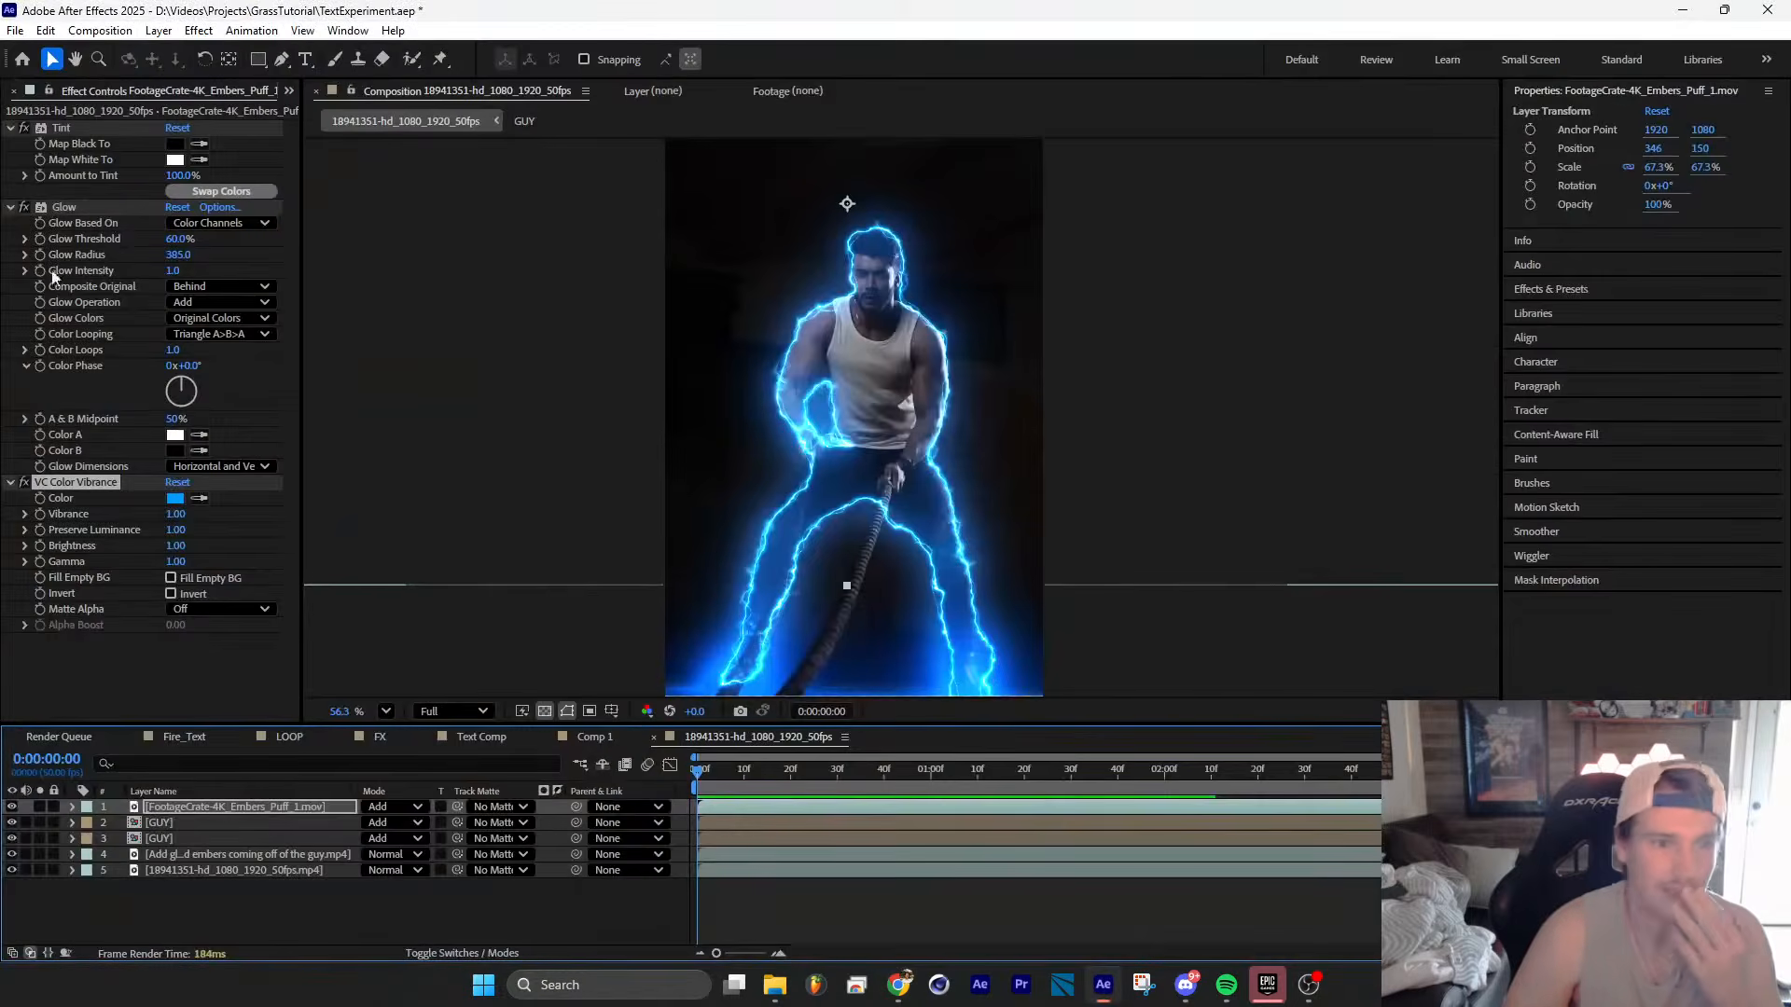
{"action": "left_click", "coordinate": [289, 90]}
{"action": "left_click", "coordinate": [327, 111]}
{"action": "double_click", "coordinate": [160, 550]}
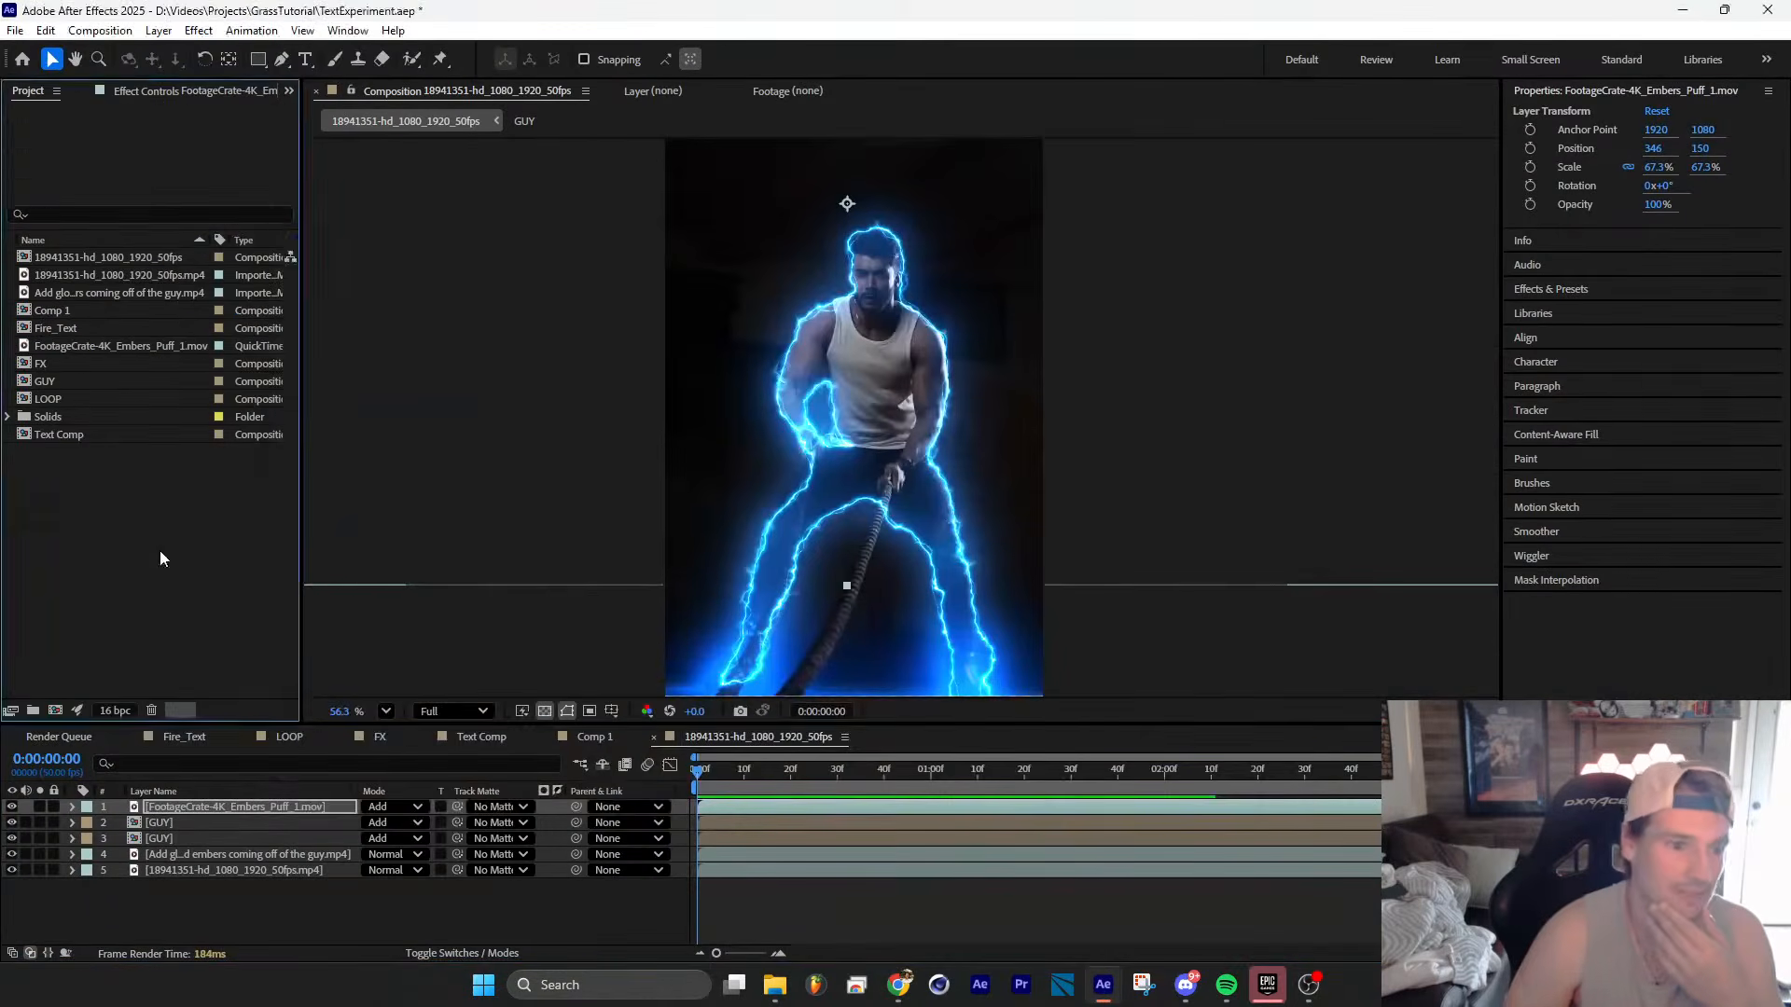
{"action": "left_click", "coordinate": [715, 399]}
{"action": "left_click", "coordinate": [1135, 752]}
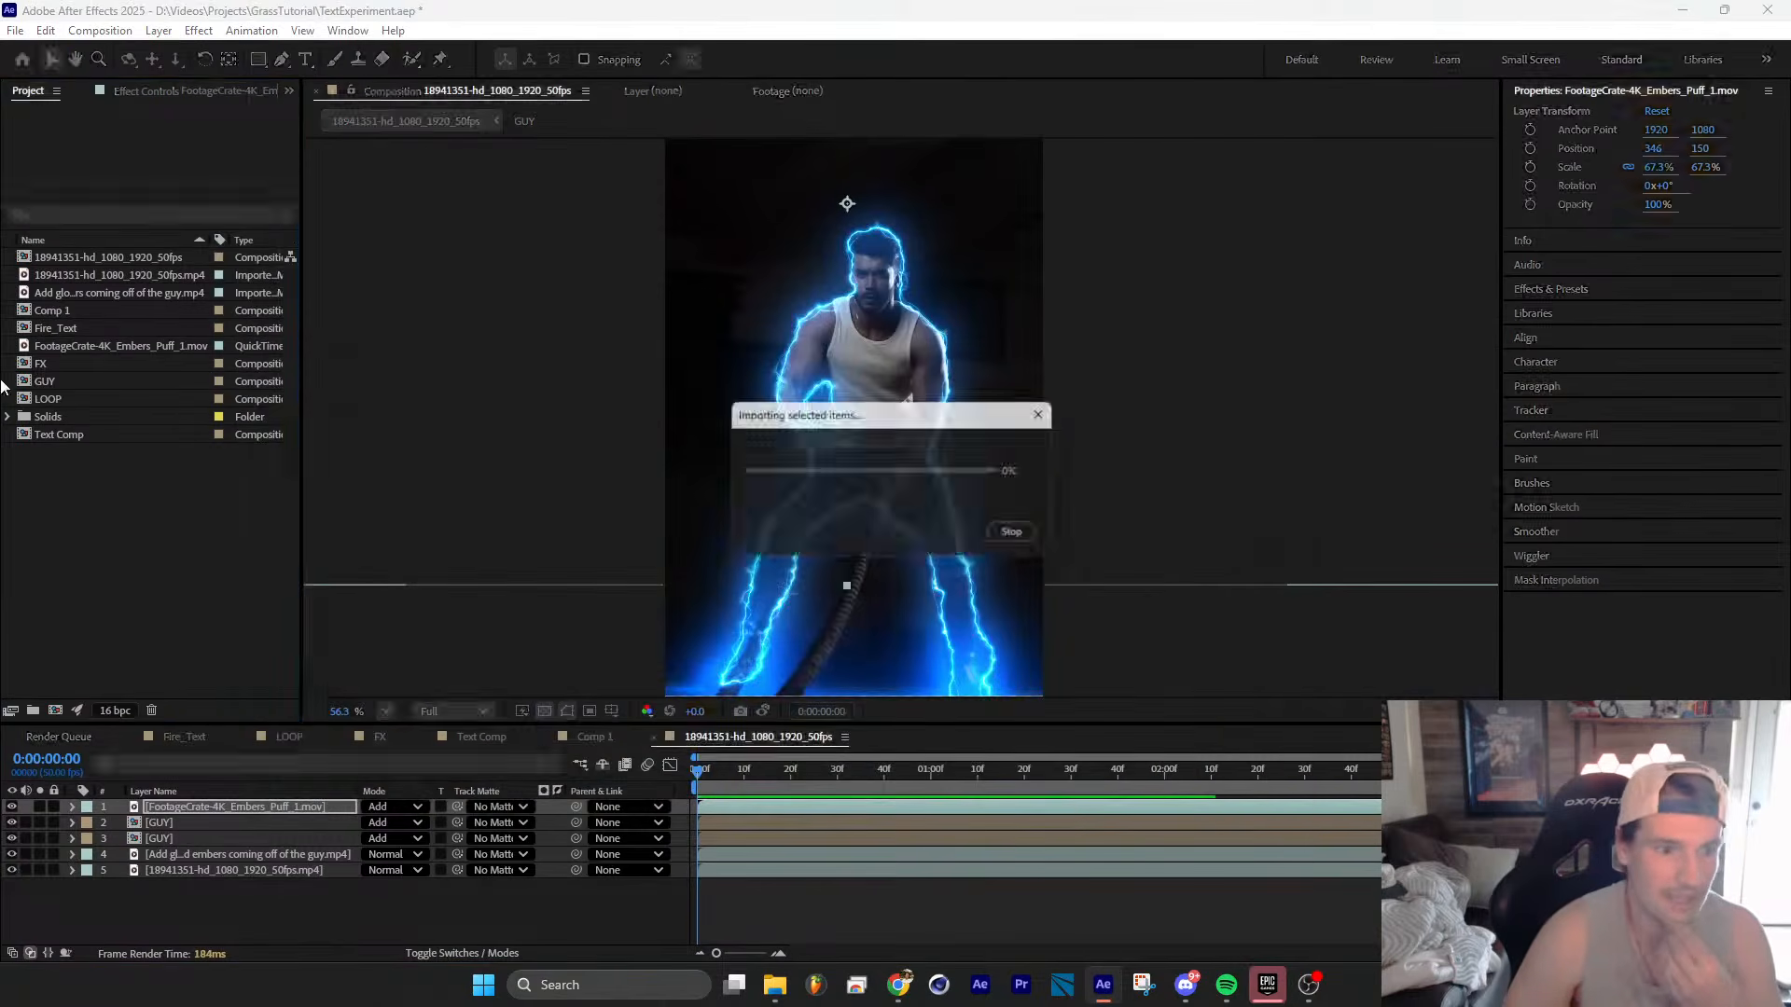
{"action": "left_click_drag", "start_coordinate": [93, 424], "coordinate": [65, 699]}
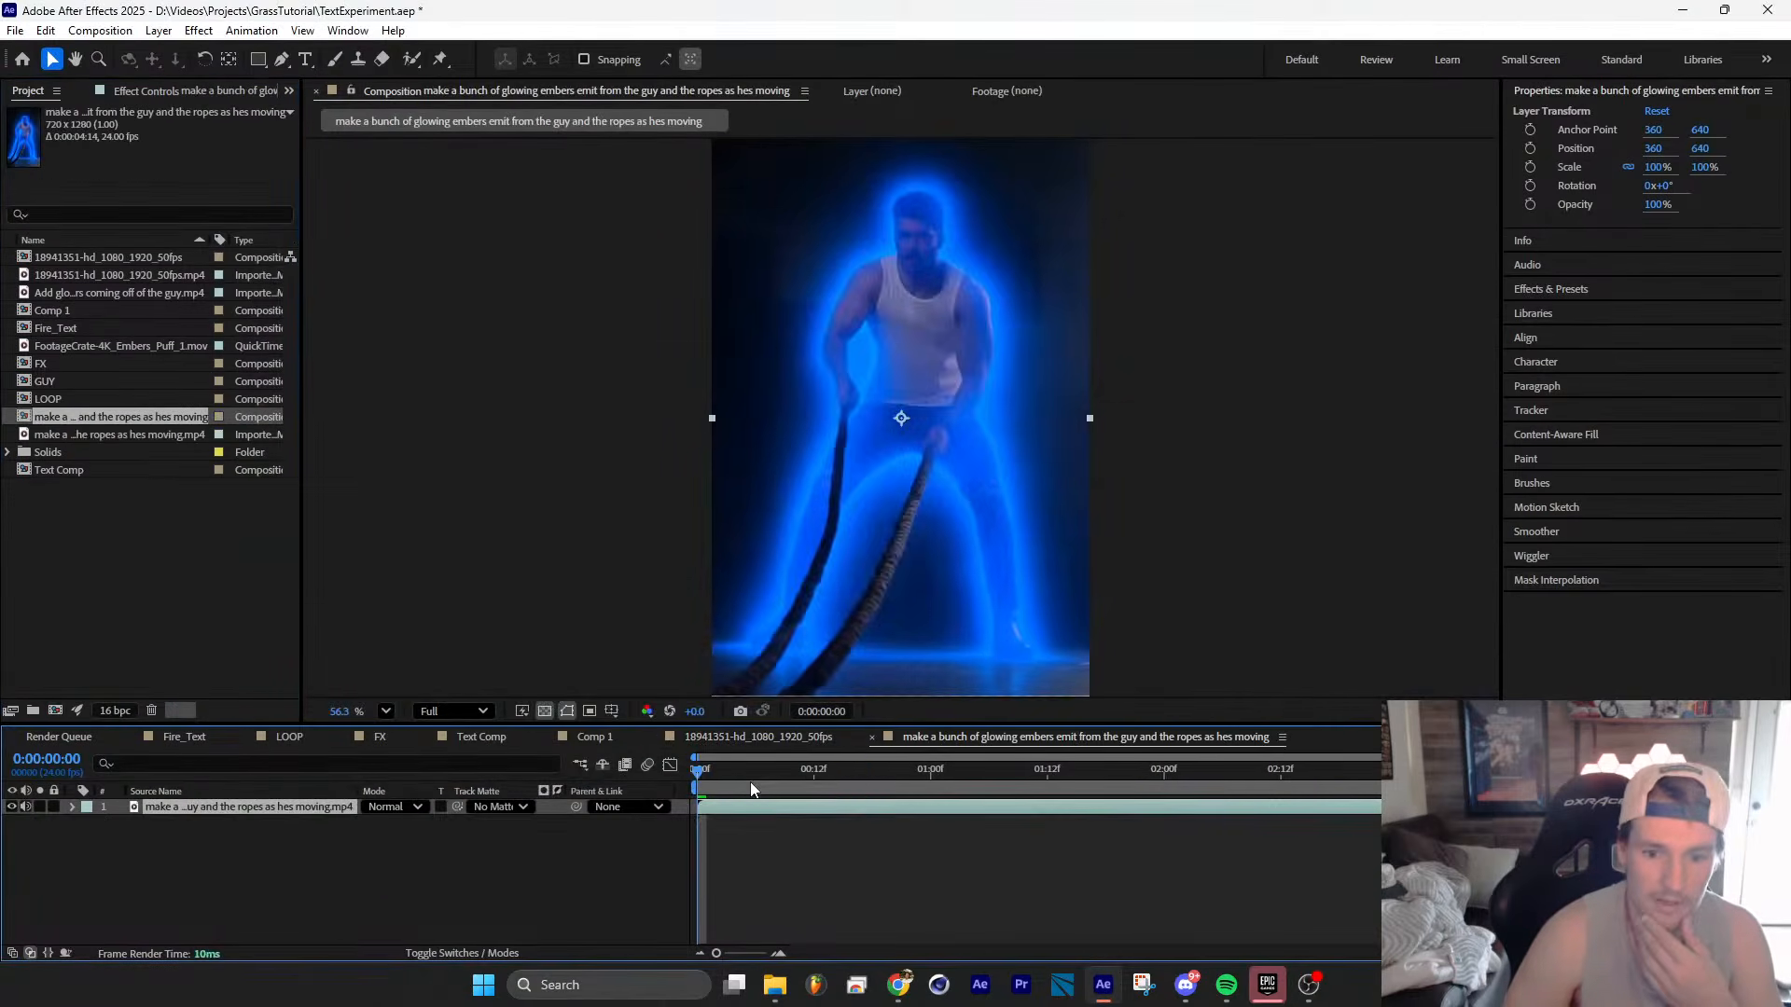
Step: Find a frame with visible embers at 0:00:00:17 and apply Keylight (1.2) to the generated embers video layer
{"action": "left_click_drag", "start_coordinate": [751, 781], "coordinate": [863, 782]}
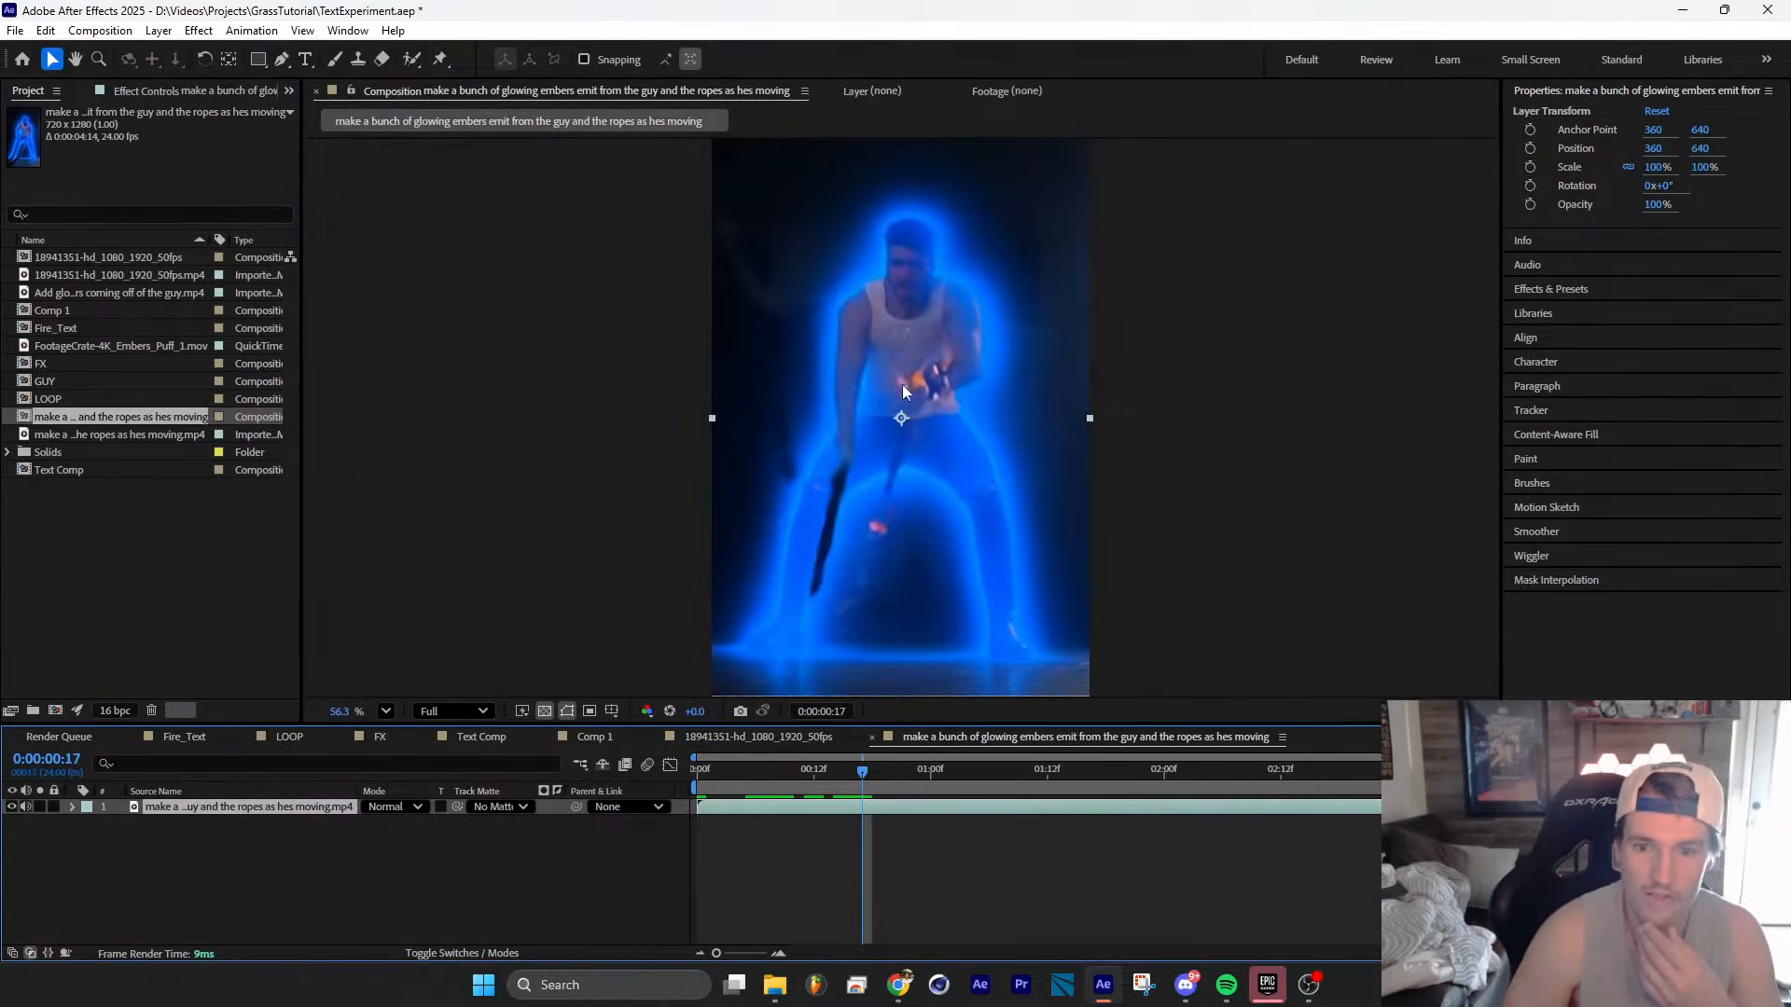
{"action": "scroll", "coordinate": [923, 323], "scroll_direction": "up", "scroll_amount": 4}
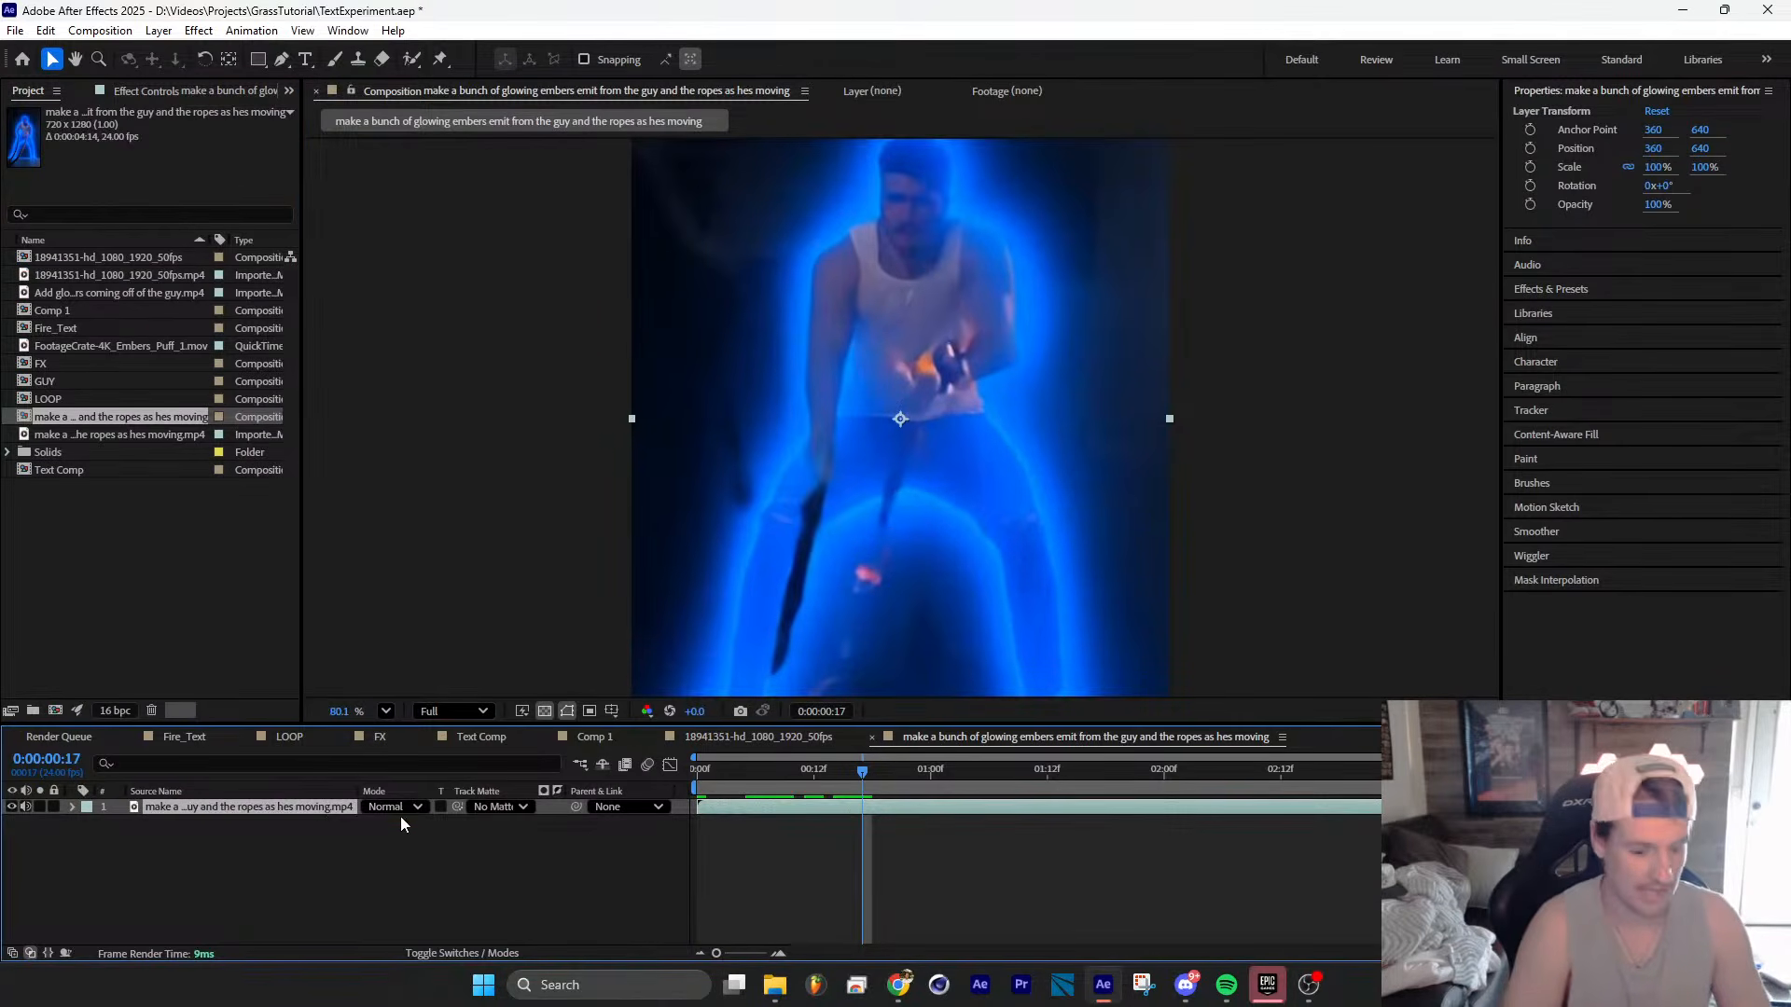
{"action": "key", "text": "ctrl+space"}
{"action": "type", "text": "key"}
{"action": "key", "text": "Return"}
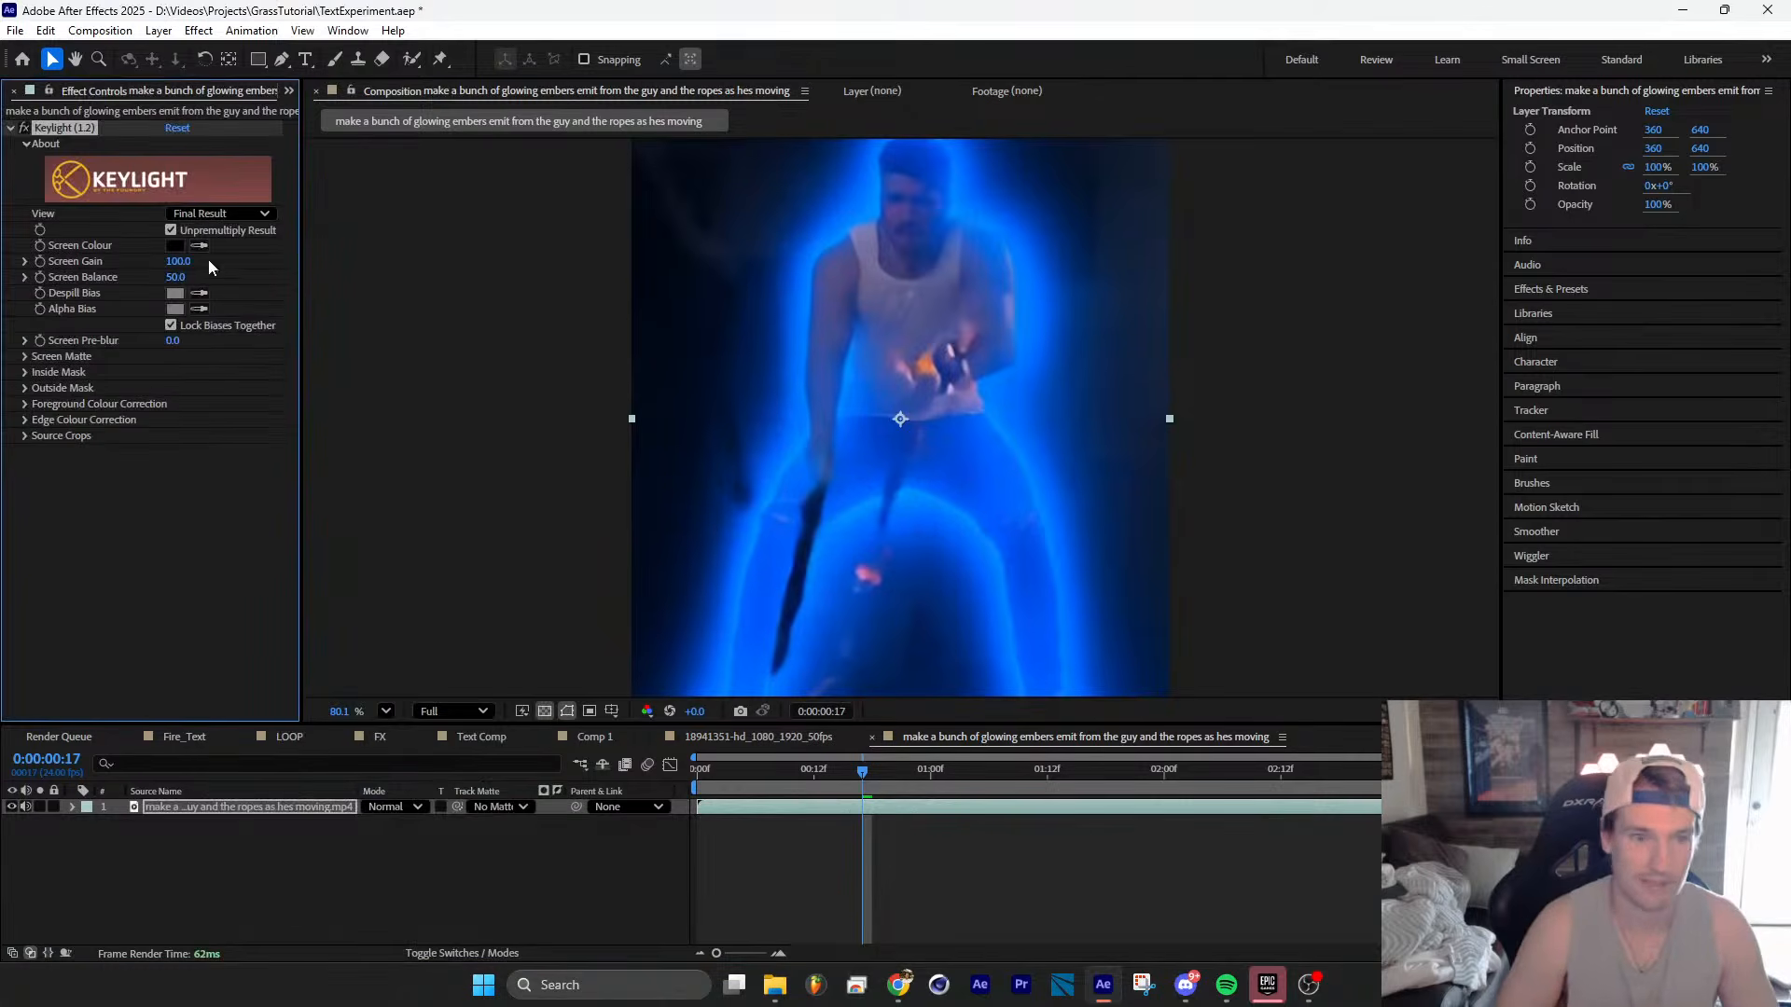
Step: Sample the orange ember near the man's hands as Keylight's Screen Colour and set its View to Combined Matte
{"action": "left_click", "coordinate": [937, 365]}
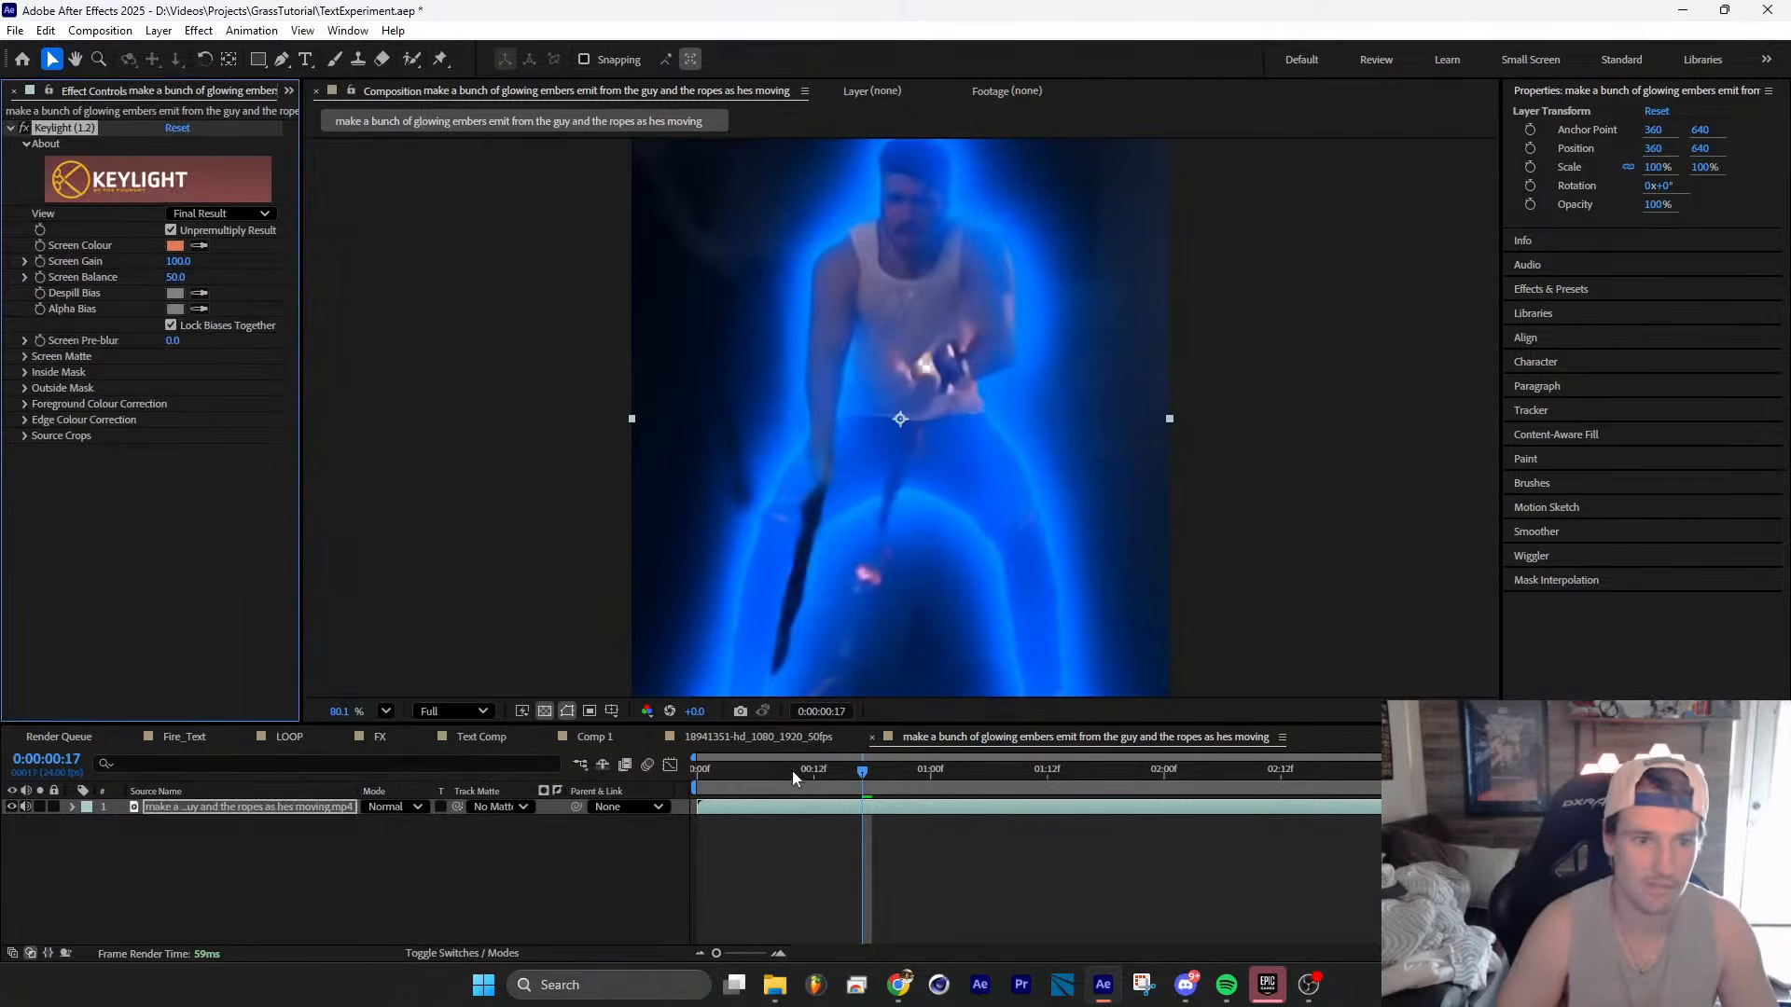
{"action": "left_click", "coordinate": [244, 213]}
{"action": "left_click", "coordinate": [266, 375]}
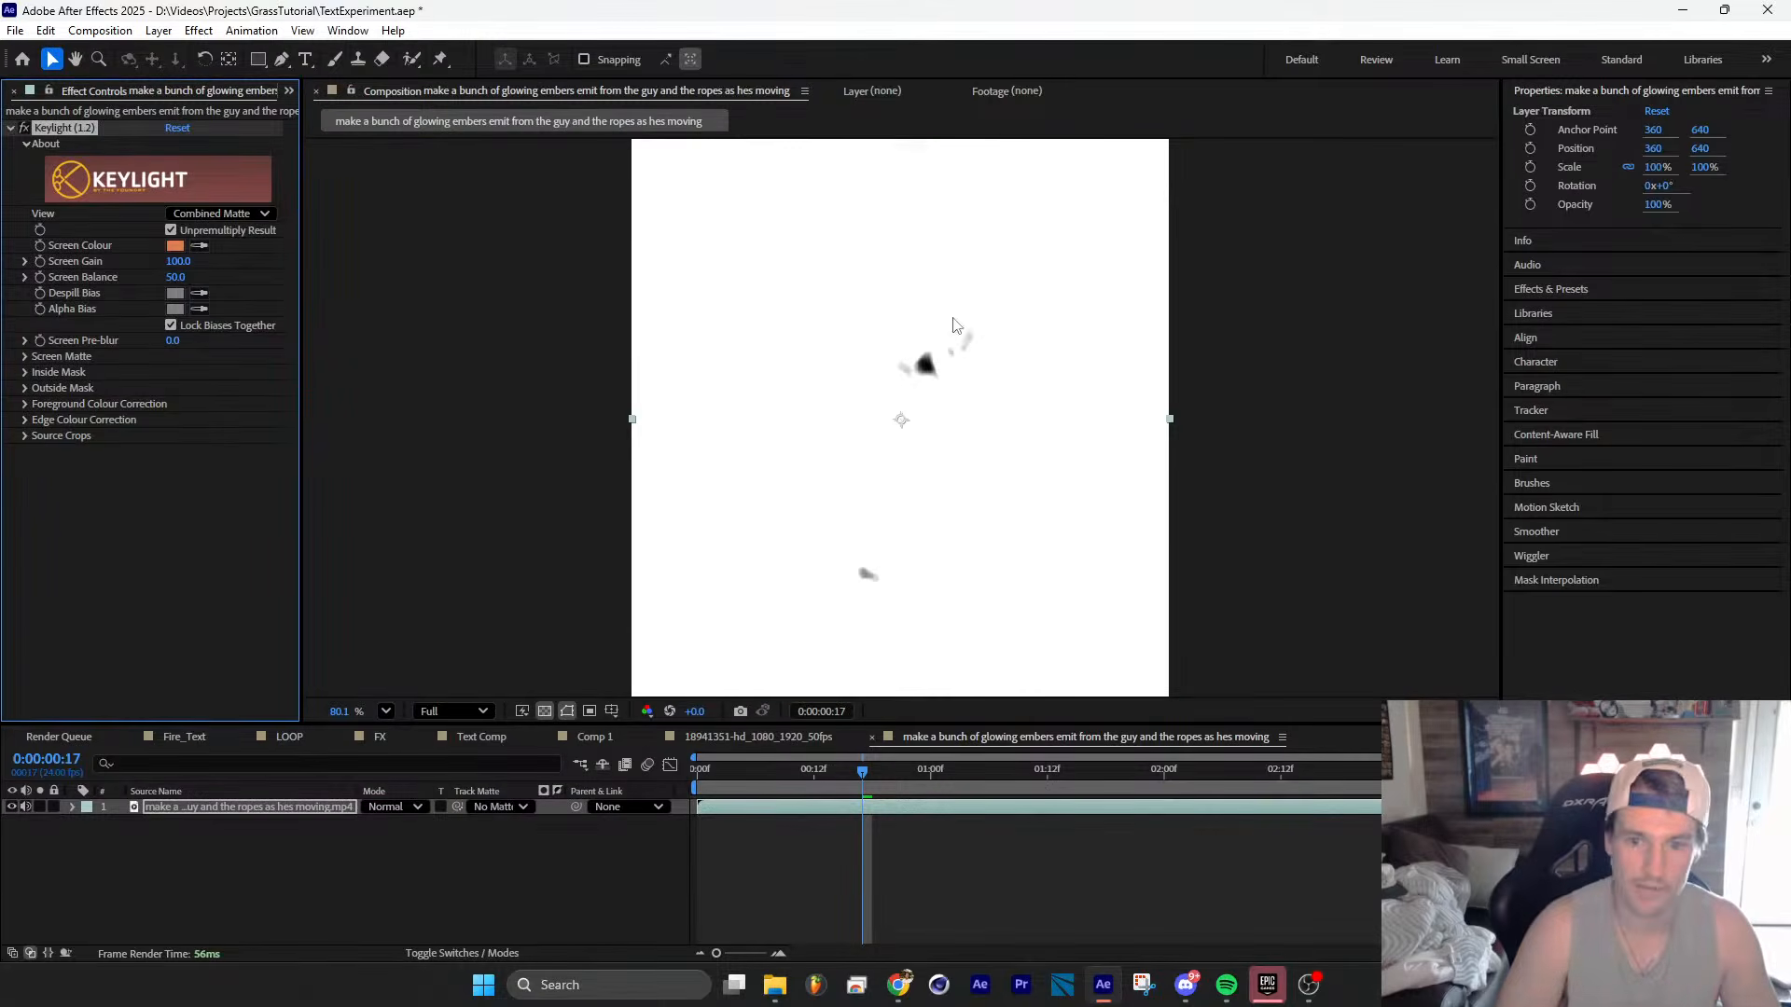
Step: Strengthen the ember key by setting Clip Black to 47, Screen Gain to 157 and Screen Balance to 88
{"action": "left_click", "coordinate": [32, 356]}
{"action": "left_click_drag", "start_coordinate": [174, 372], "coordinate": [283, 380]}
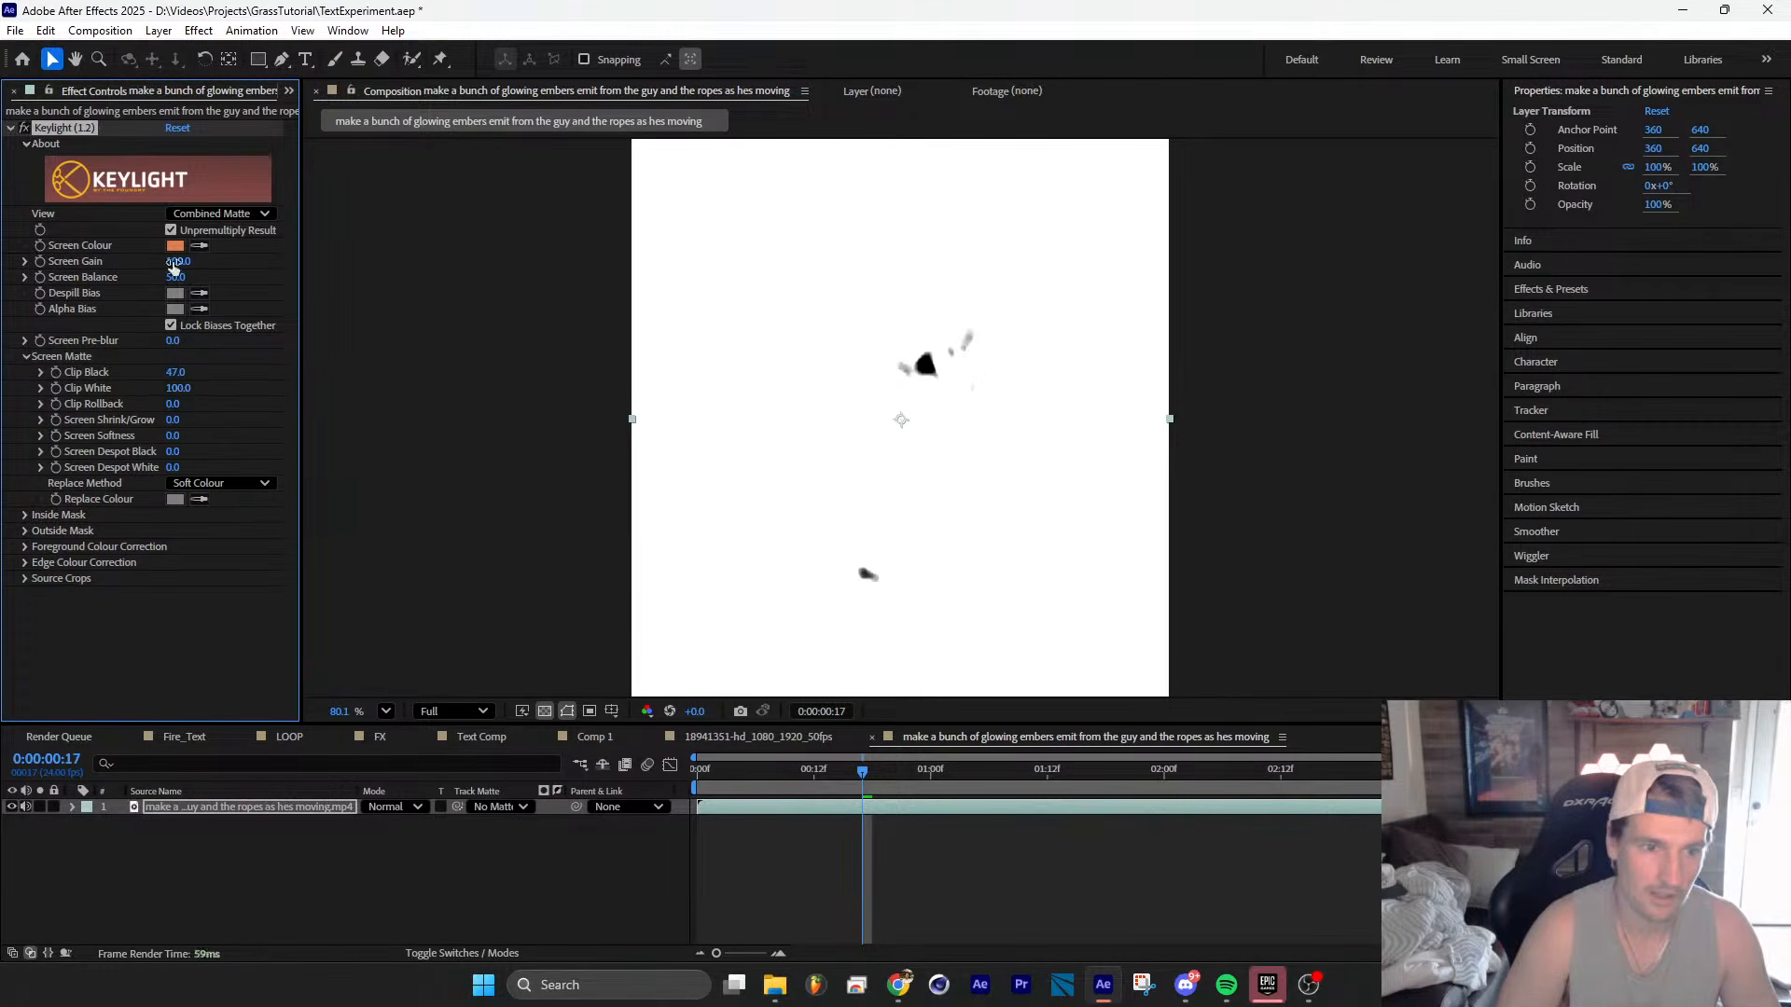
{"action": "left_click_drag", "start_coordinate": [177, 261], "coordinate": [214, 277]}
{"action": "left_click_drag", "start_coordinate": [841, 780], "coordinate": [1319, 770]}
Step: Duplicate the keyed embers video layer and delete Keylight from the lower copy
{"action": "left_click", "coordinate": [259, 814]}
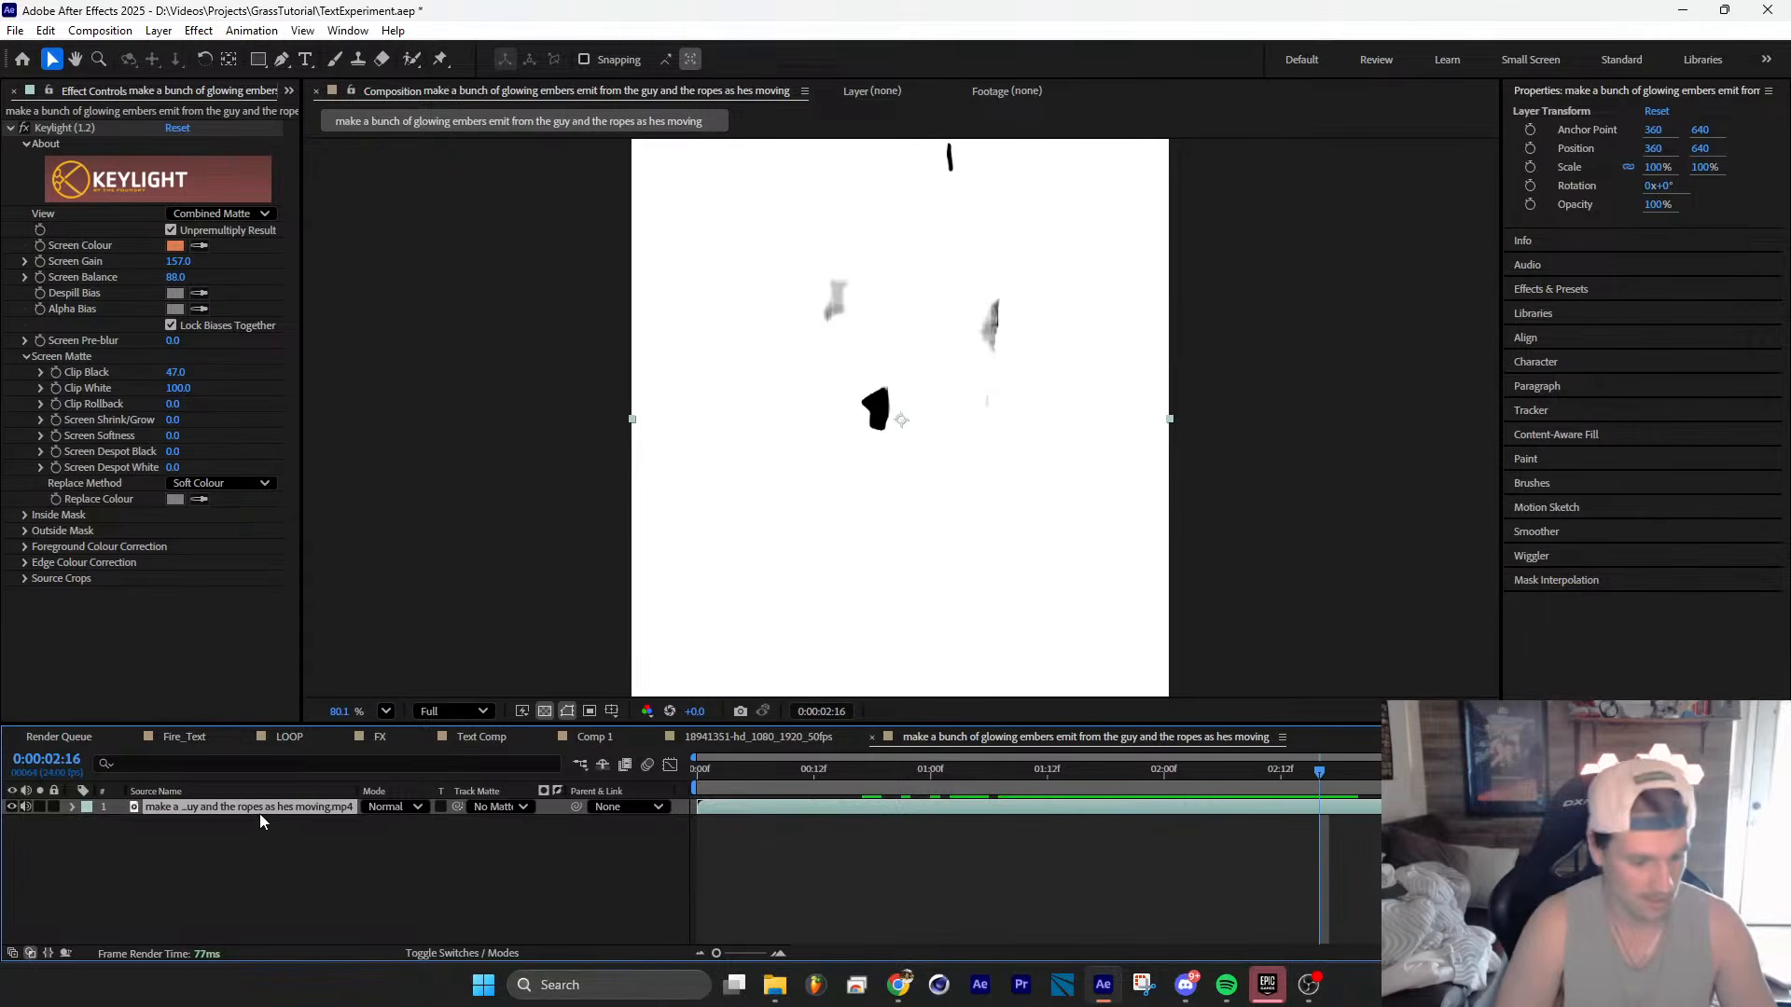
{"action": "key", "text": "ctrl+d"}
{"action": "left_click", "coordinate": [271, 823]}
{"action": "left_click", "coordinate": [45, 131]}
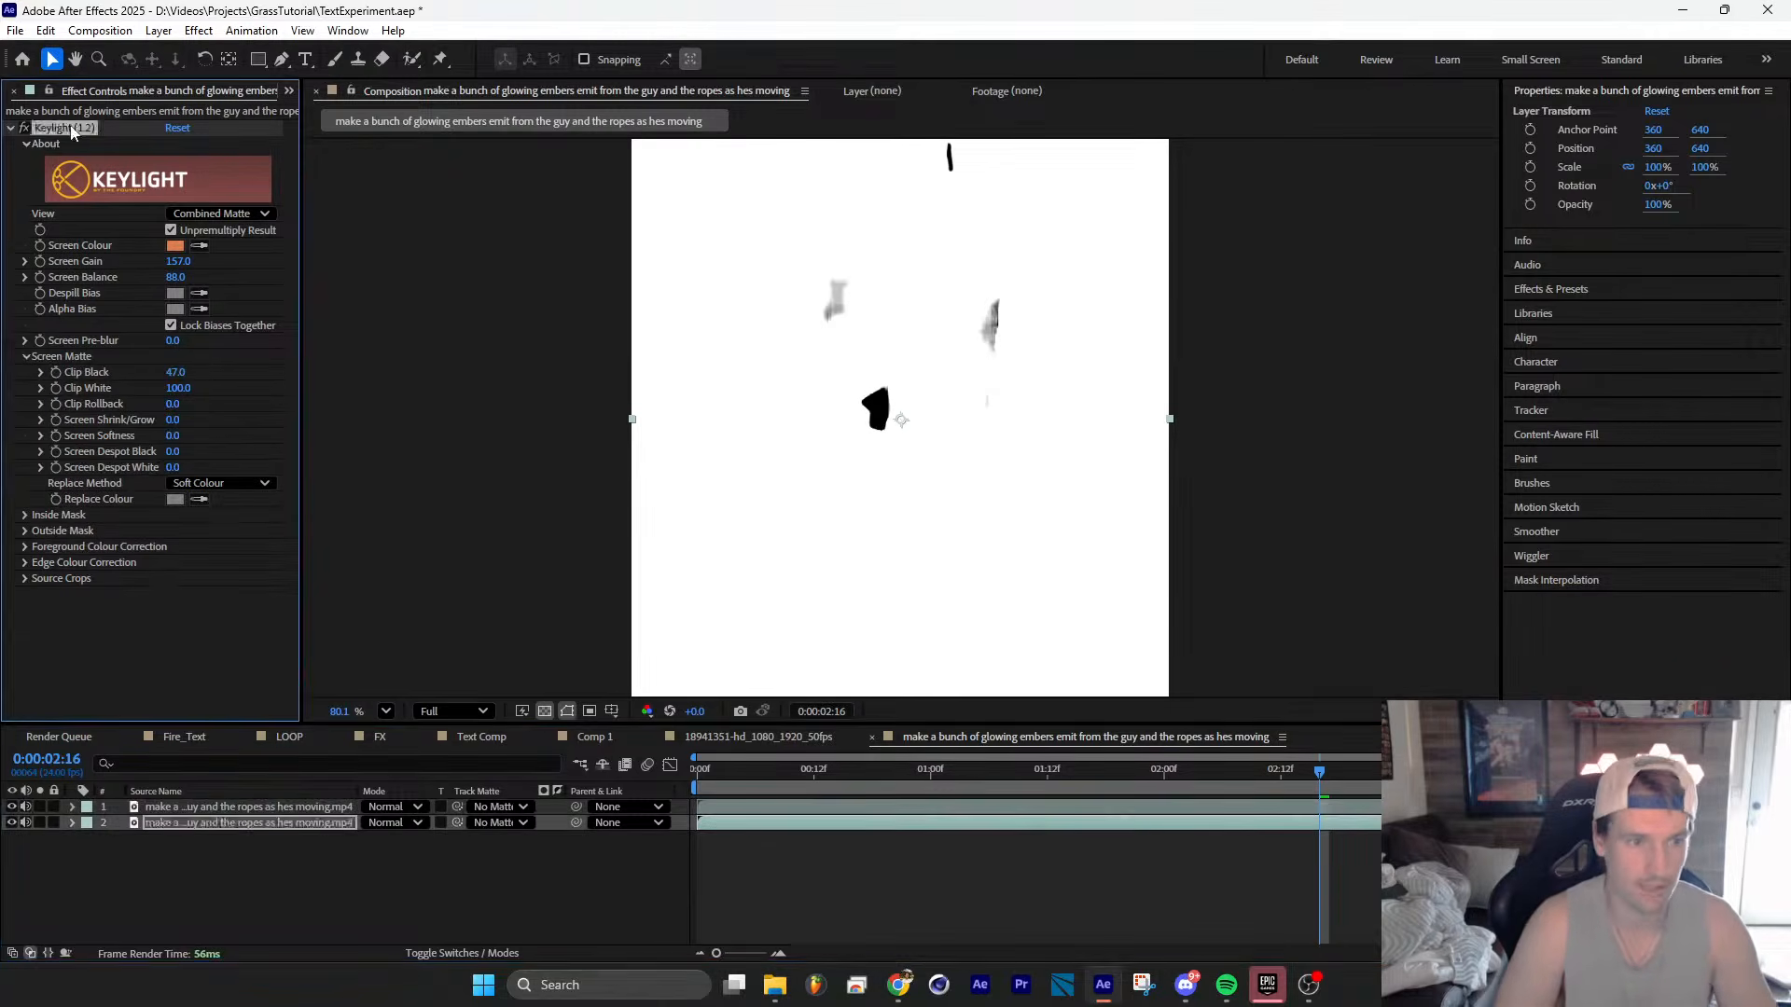
{"action": "key", "text": "Delete"}
Step: Use the keyed upper layer as an inverted luma track matte for the lower embers video layer
{"action": "left_click_drag", "start_coordinate": [457, 822], "coordinate": [287, 808]}
{"action": "left_click", "coordinate": [543, 822]}
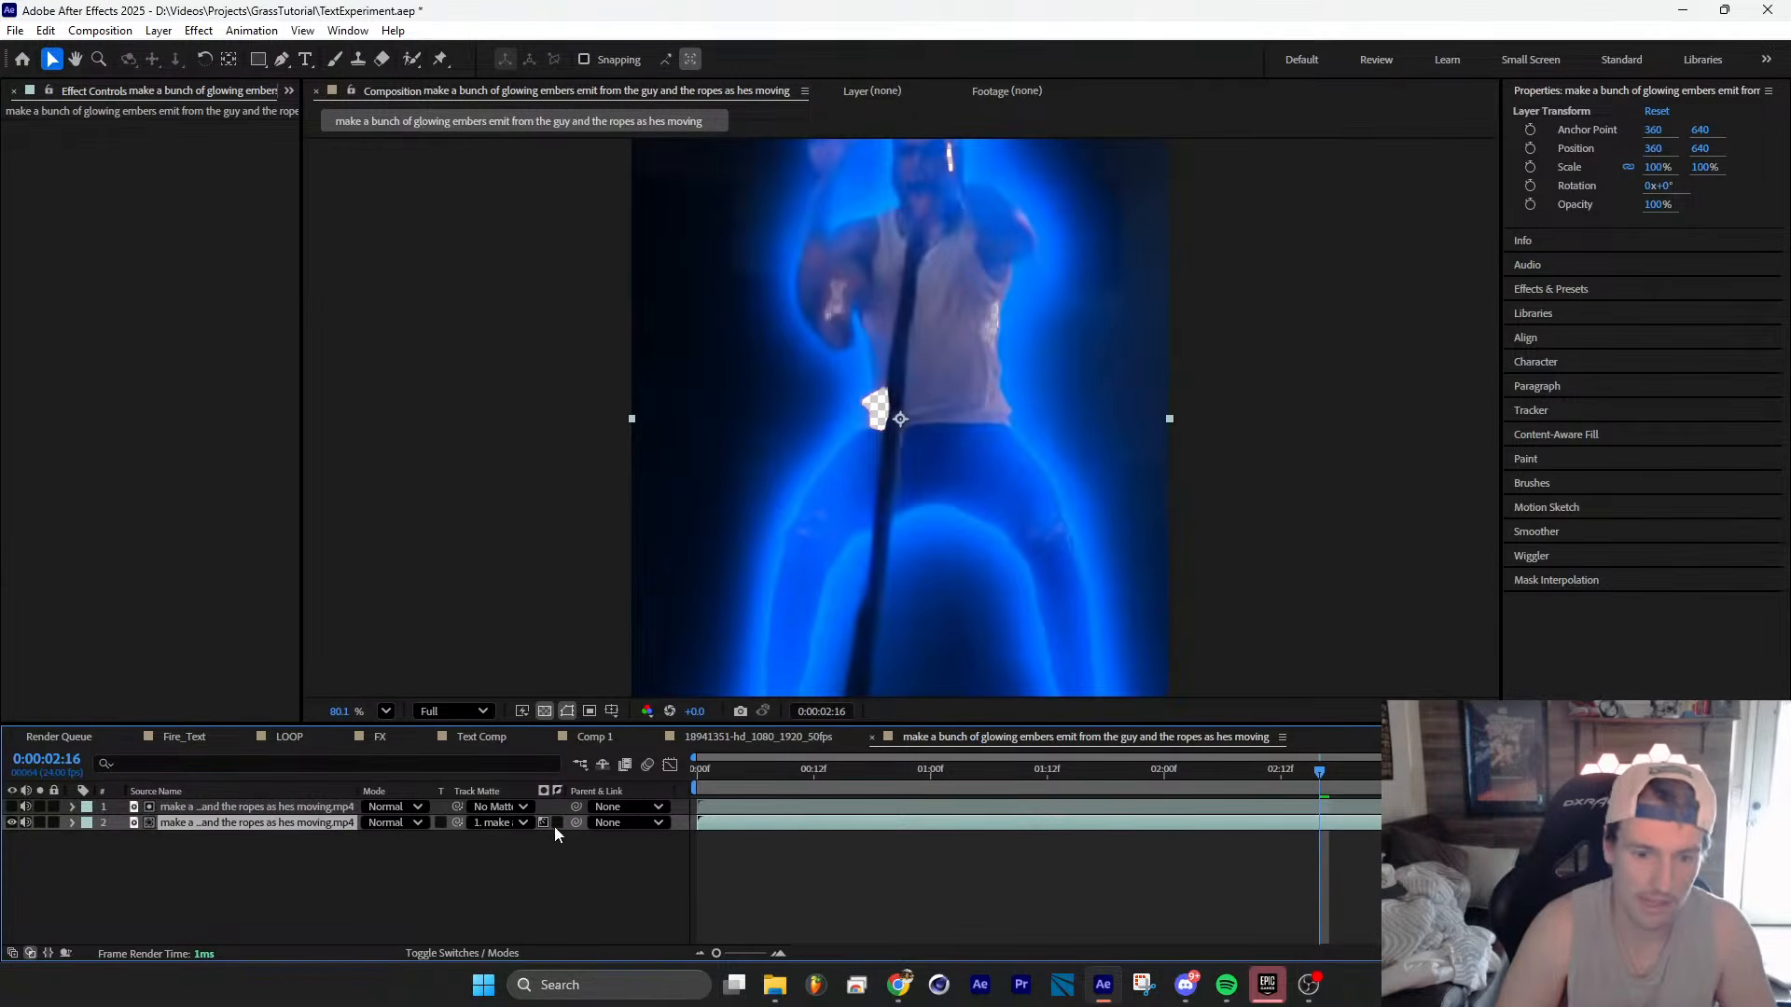
{"action": "left_click", "coordinate": [557, 822]}
Step: Play the matted embers from the start and scrub to 0:00:01:18 to check the isolated embers
{"action": "left_click_drag", "start_coordinate": [1197, 773], "coordinate": [601, 803]}
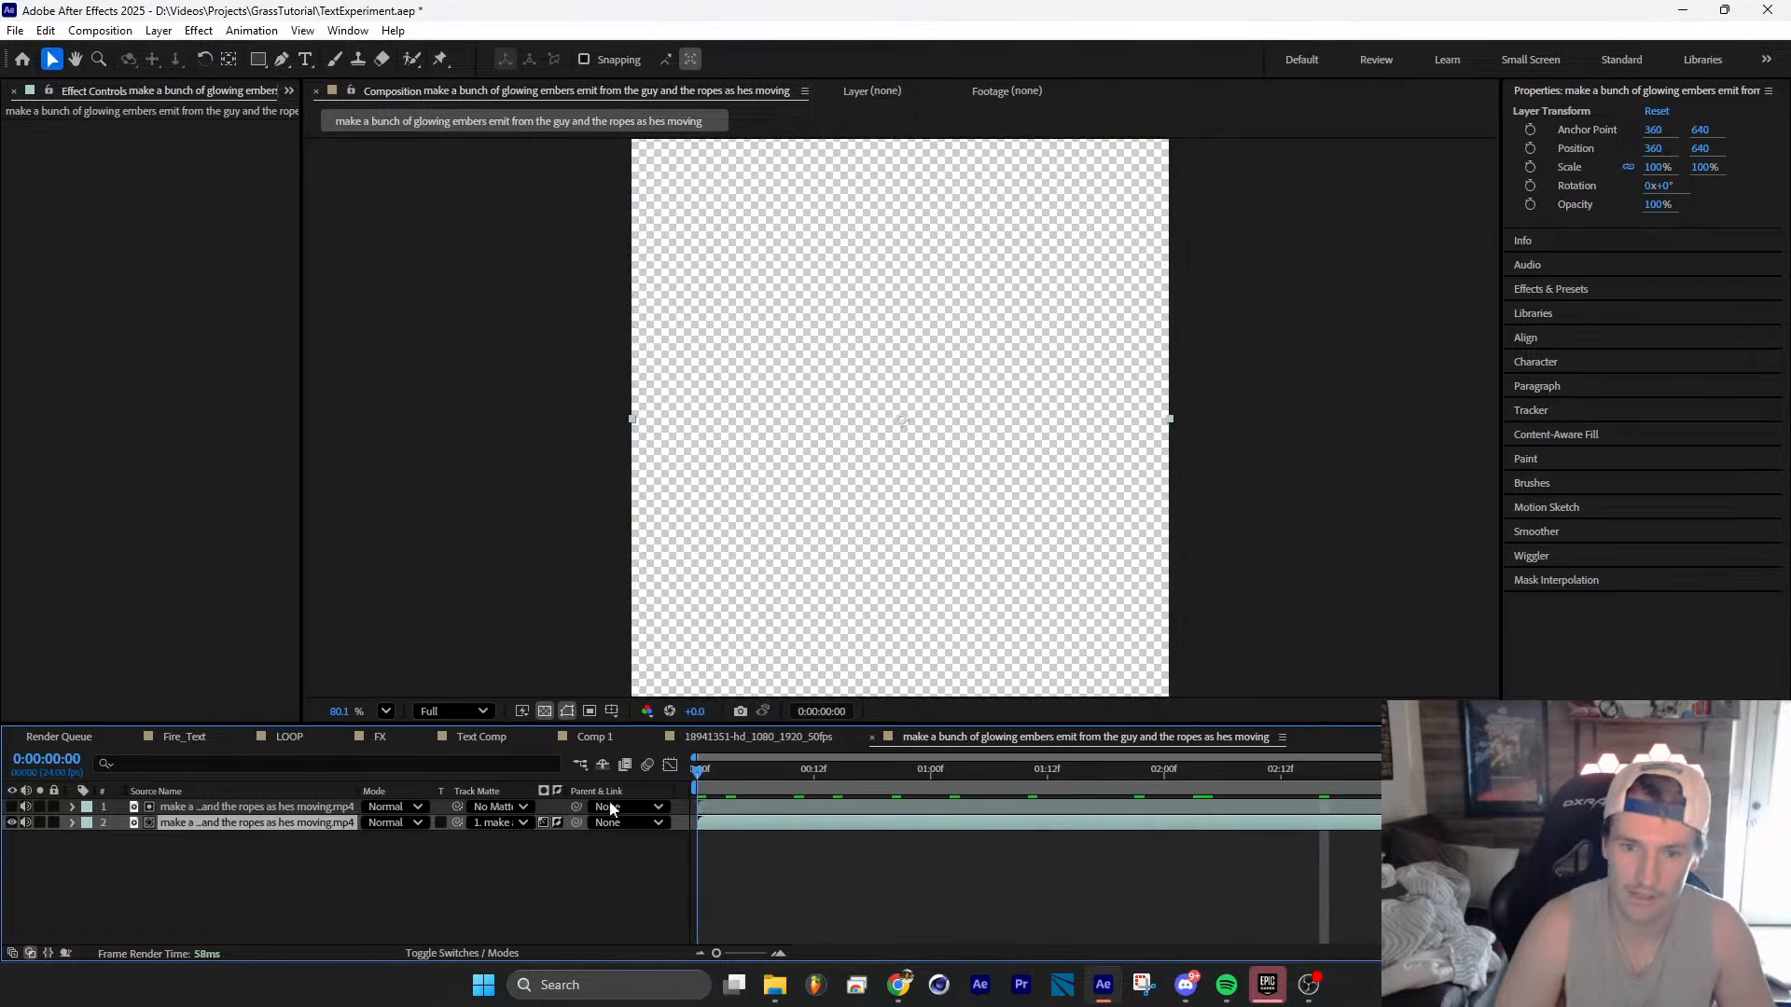
{"action": "key", "text": "space"}
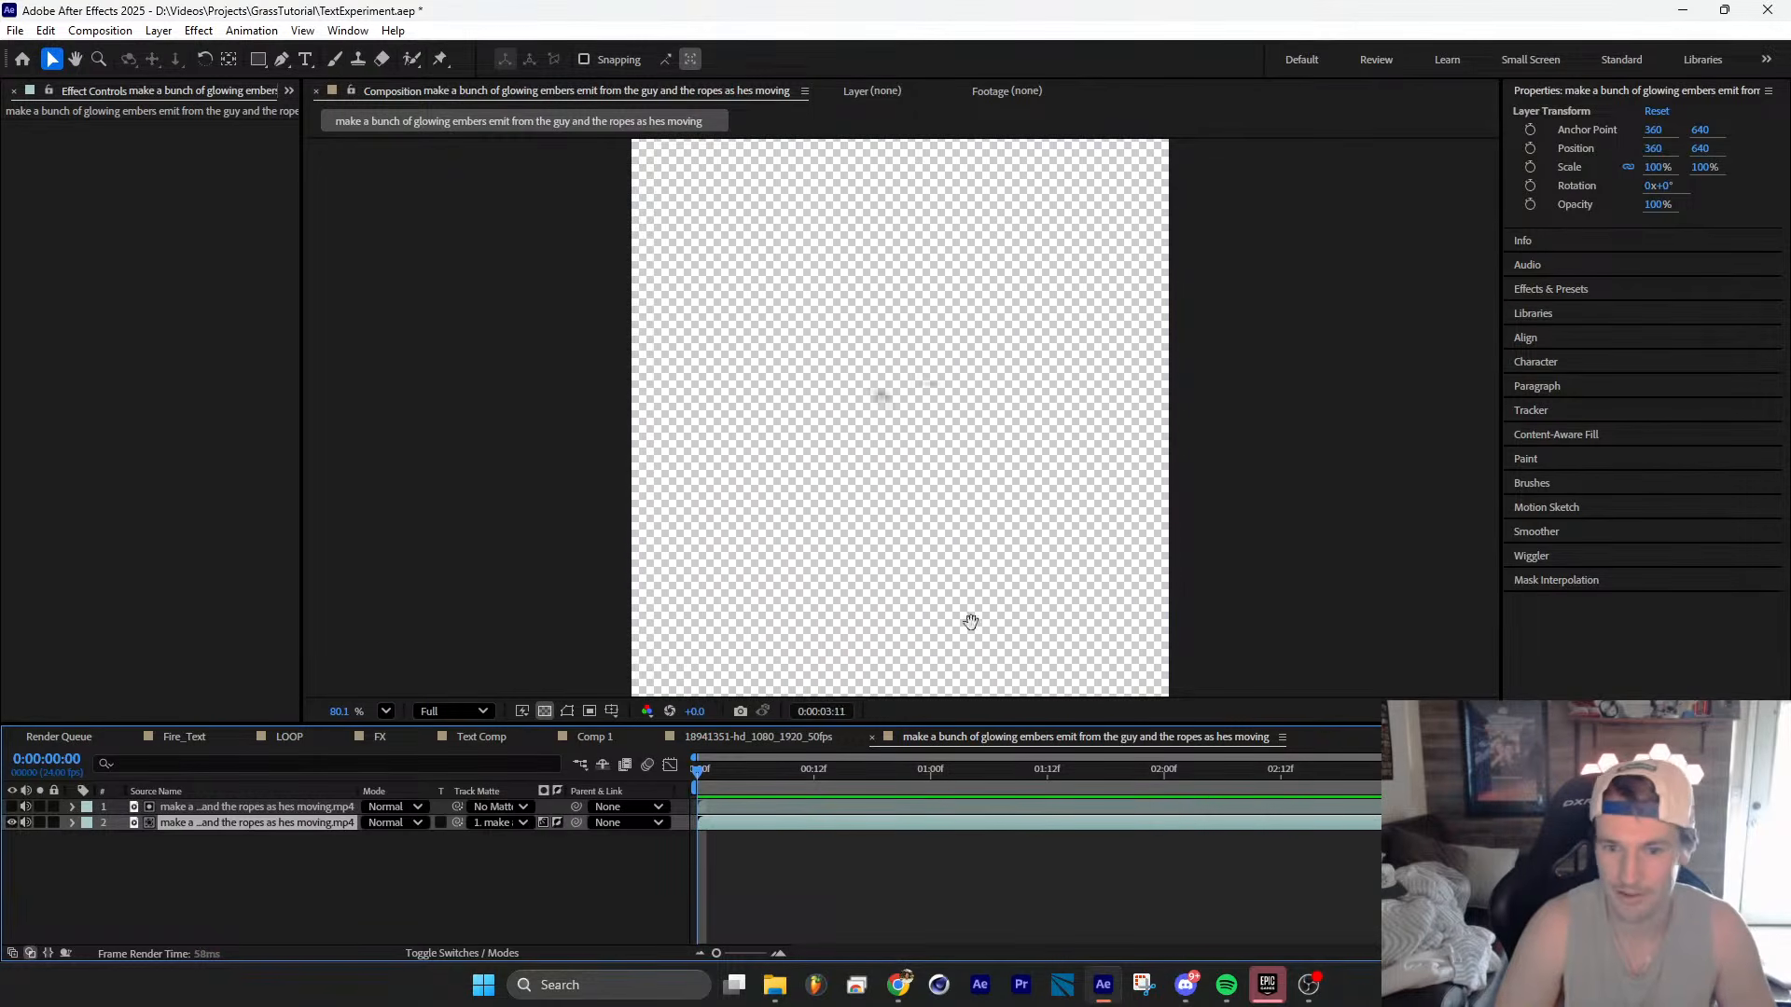
{"action": "key", "text": "space"}
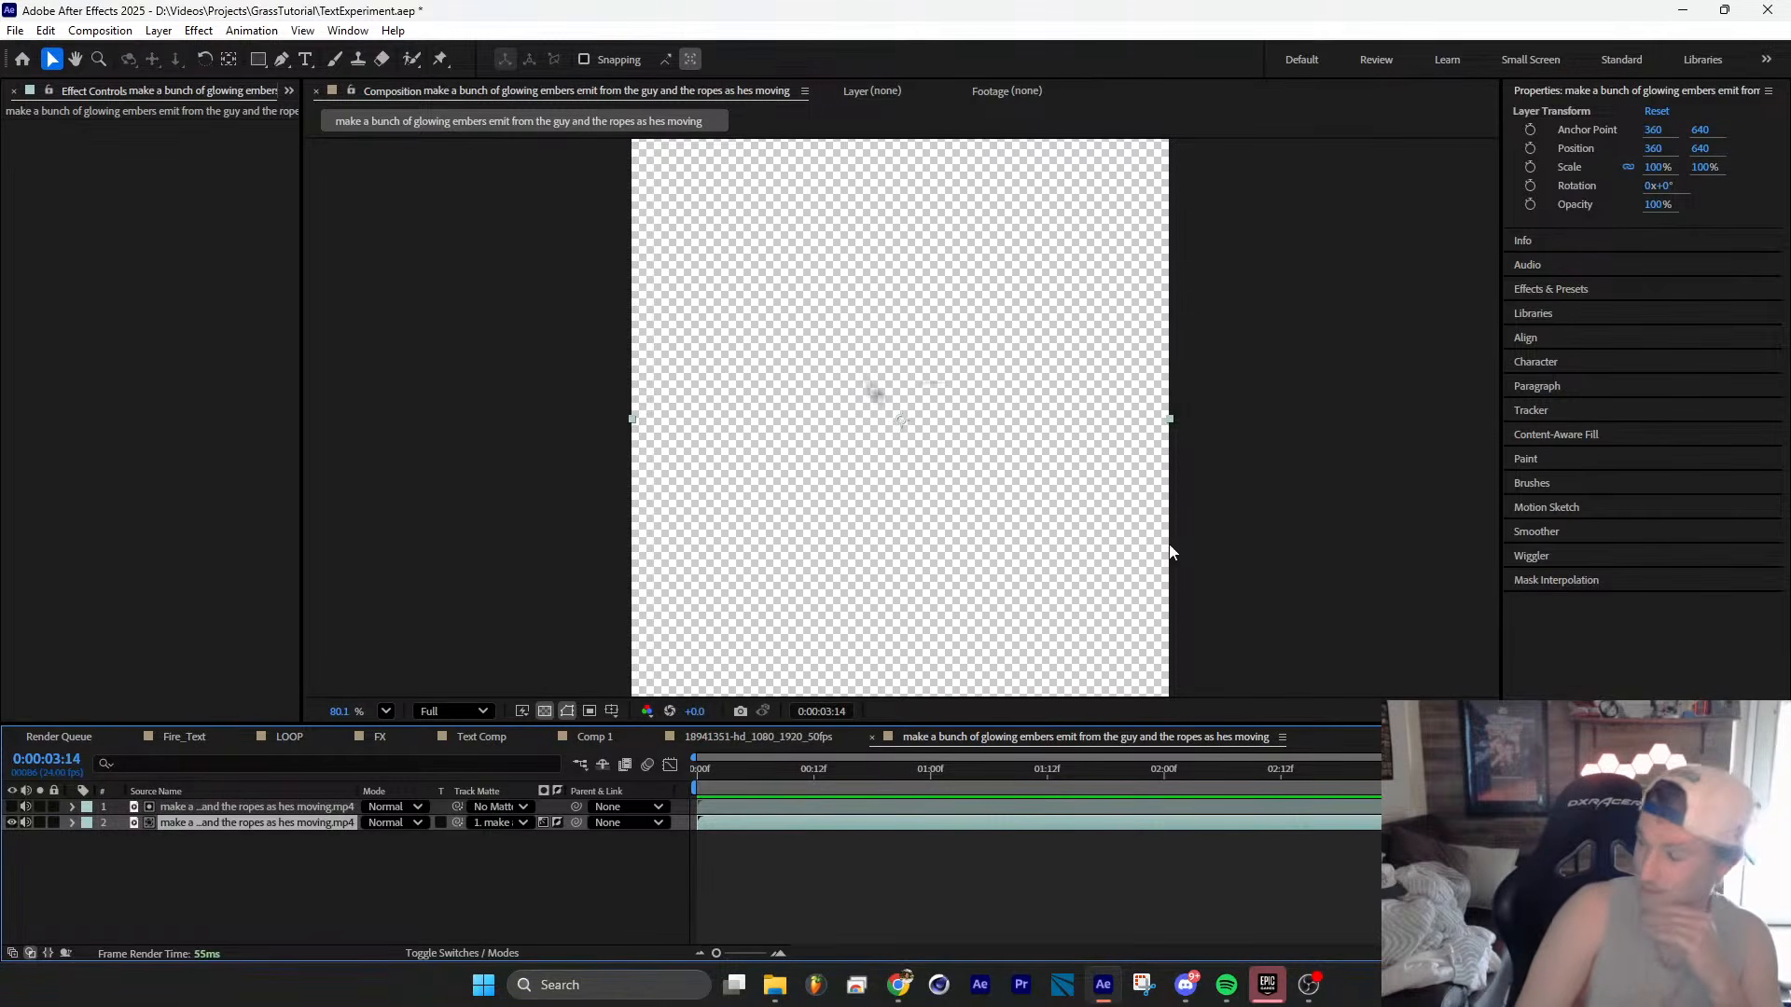
{"action": "left_click_drag", "start_coordinate": [915, 803], "coordinate": [1105, 799]}
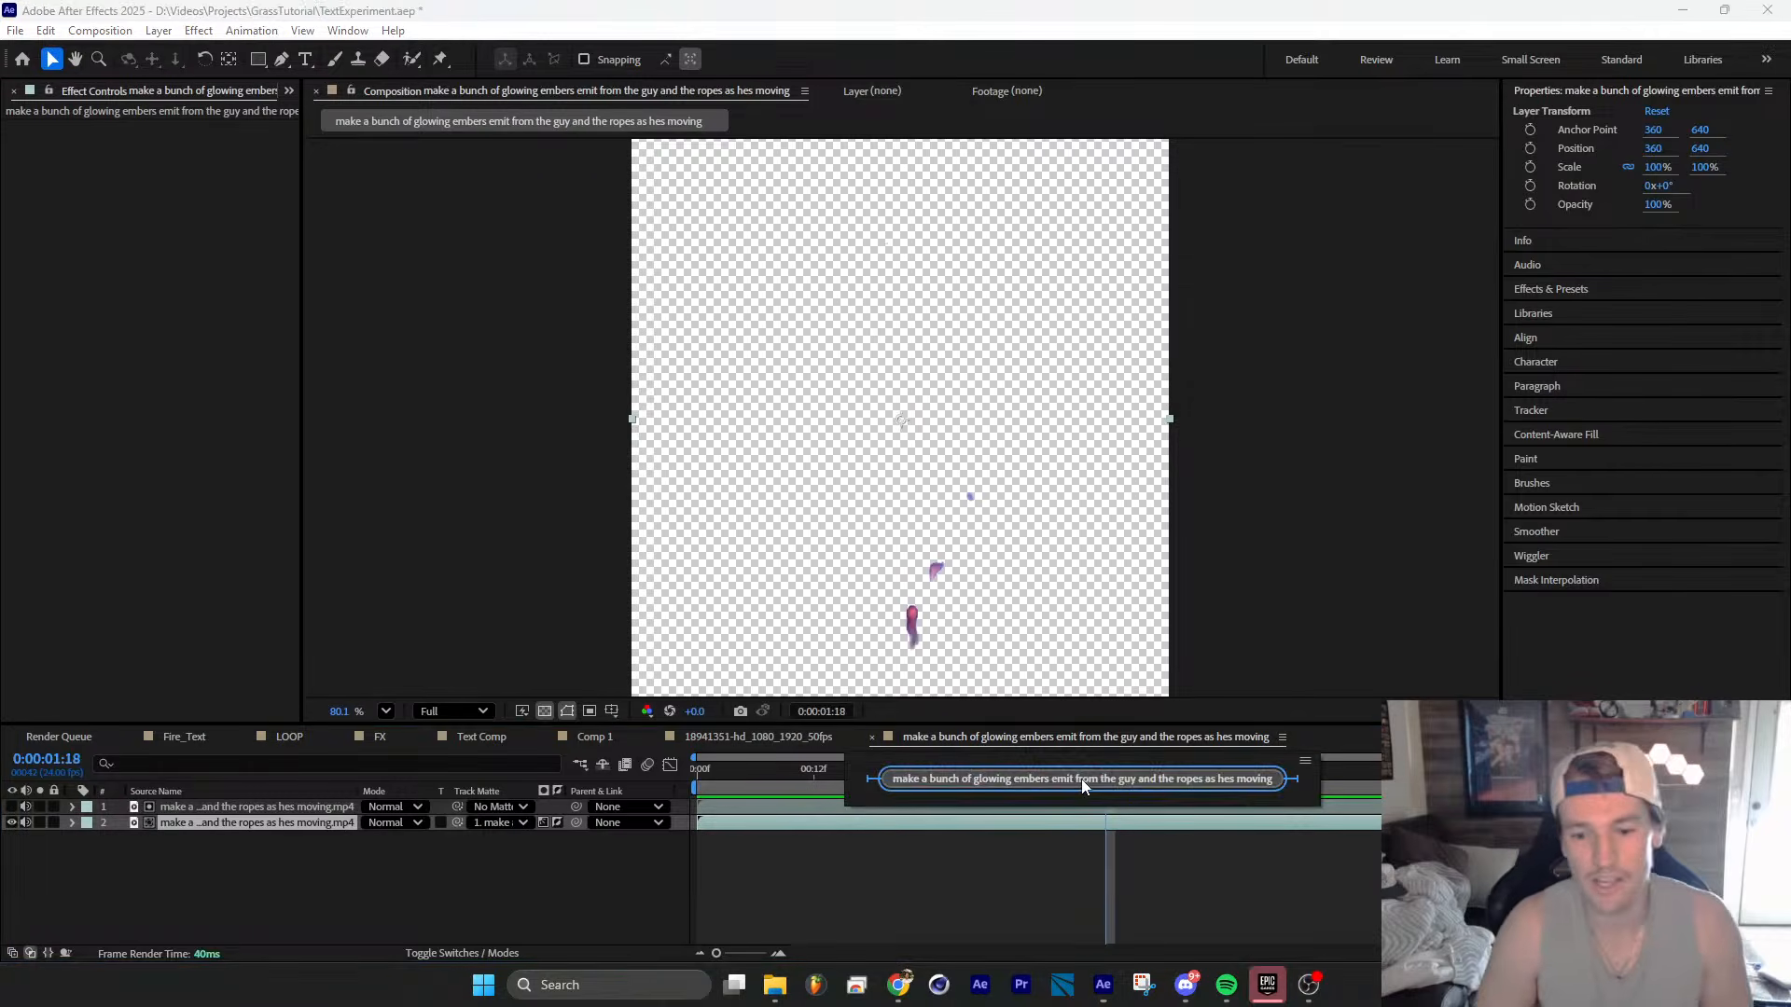
Step: Add the matted embers composition as the top layer of the 18941351-hd_1080_1920_50fps composition
{"action": "left_click", "coordinate": [608, 892]}
{"action": "left_click", "coordinate": [815, 745]}
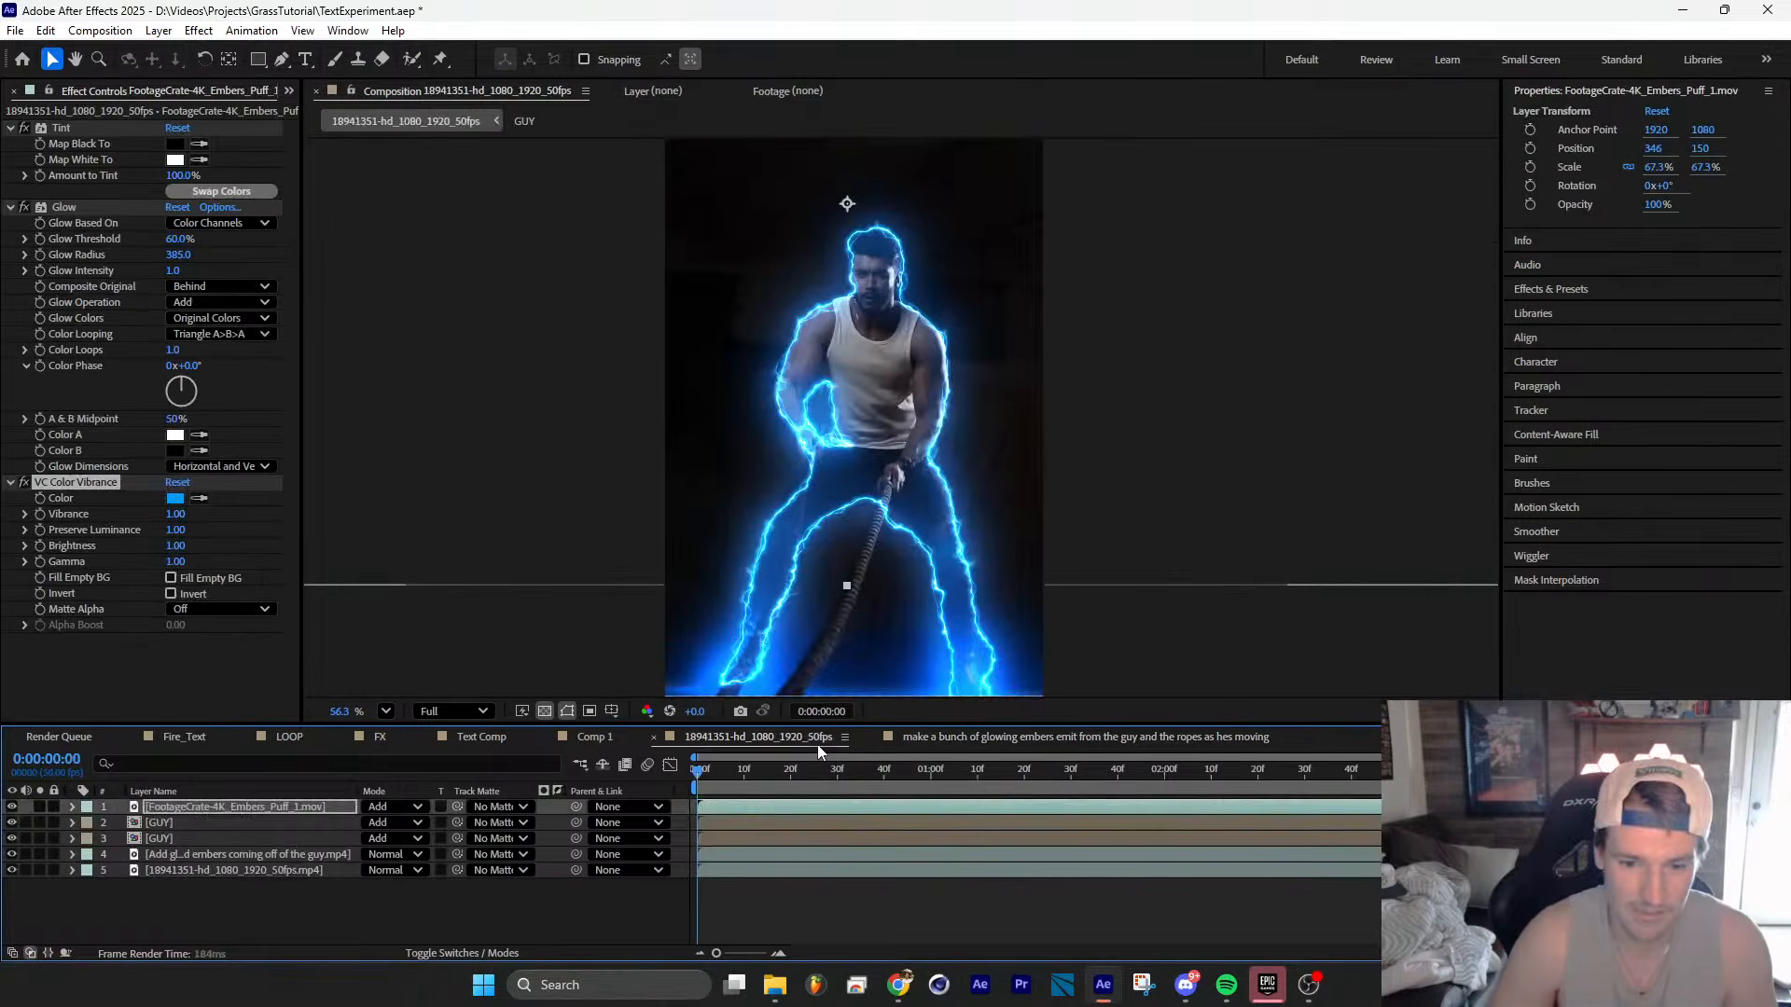
{"action": "left_click", "coordinate": [288, 90]}
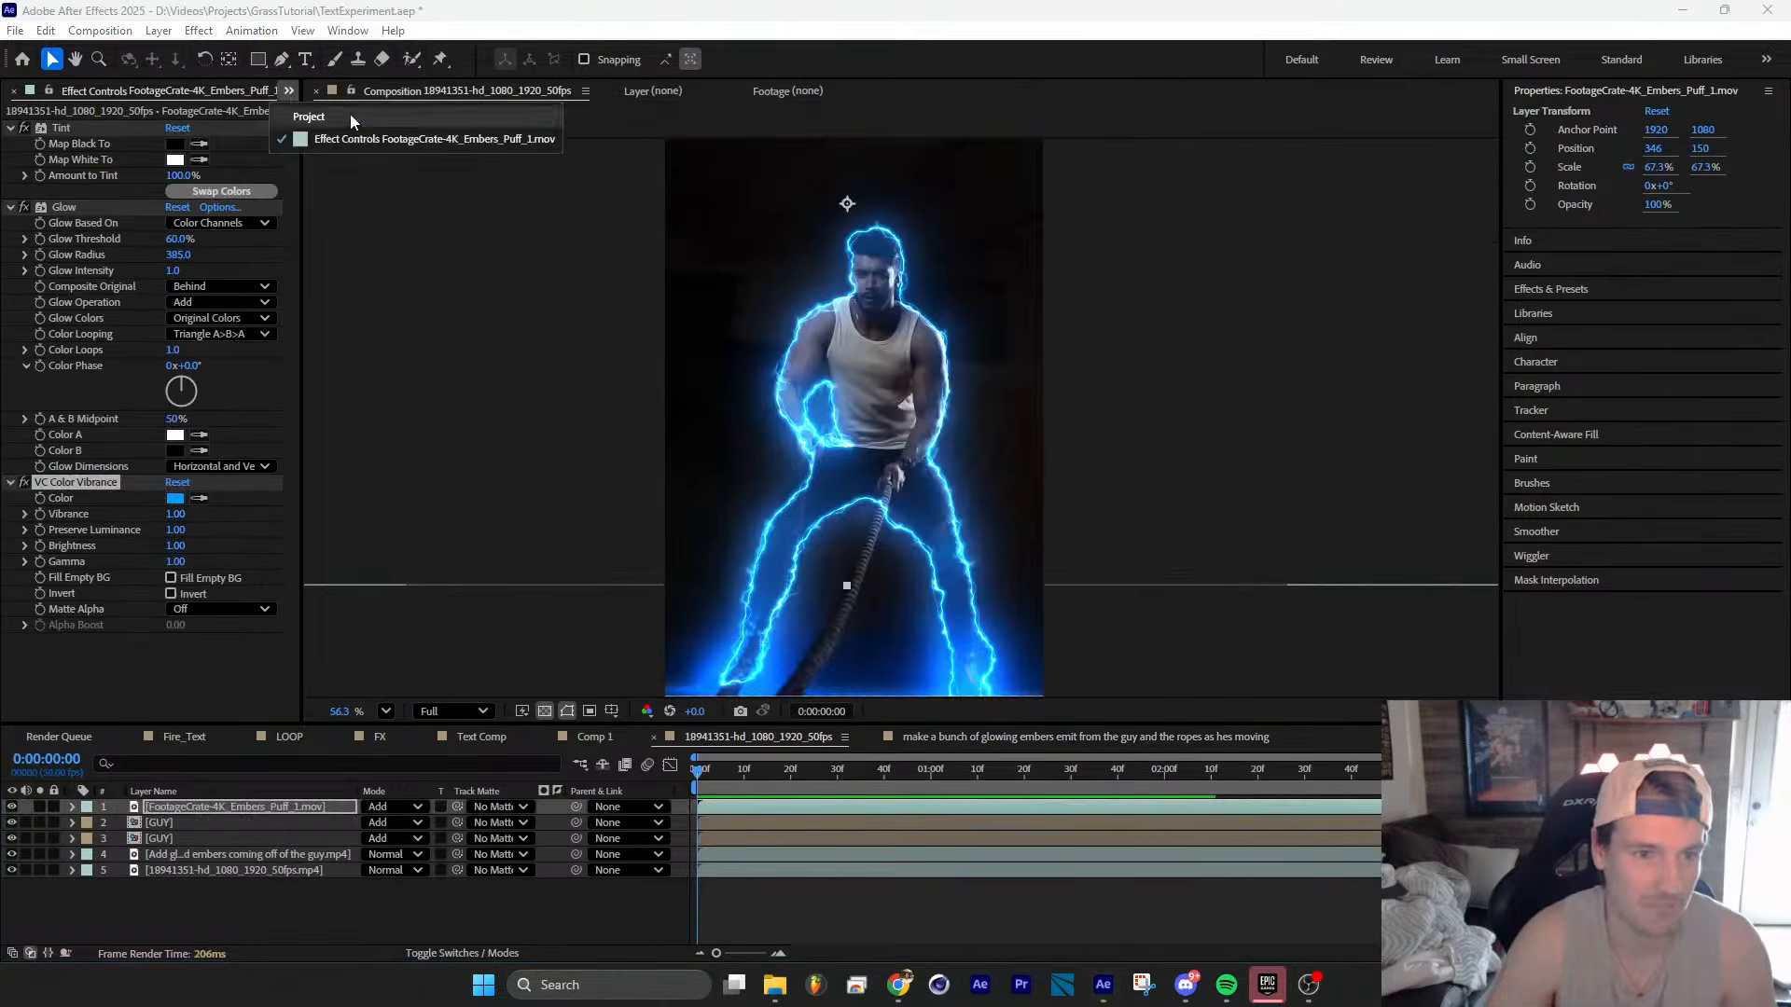
{"action": "left_click", "coordinate": [350, 114]}
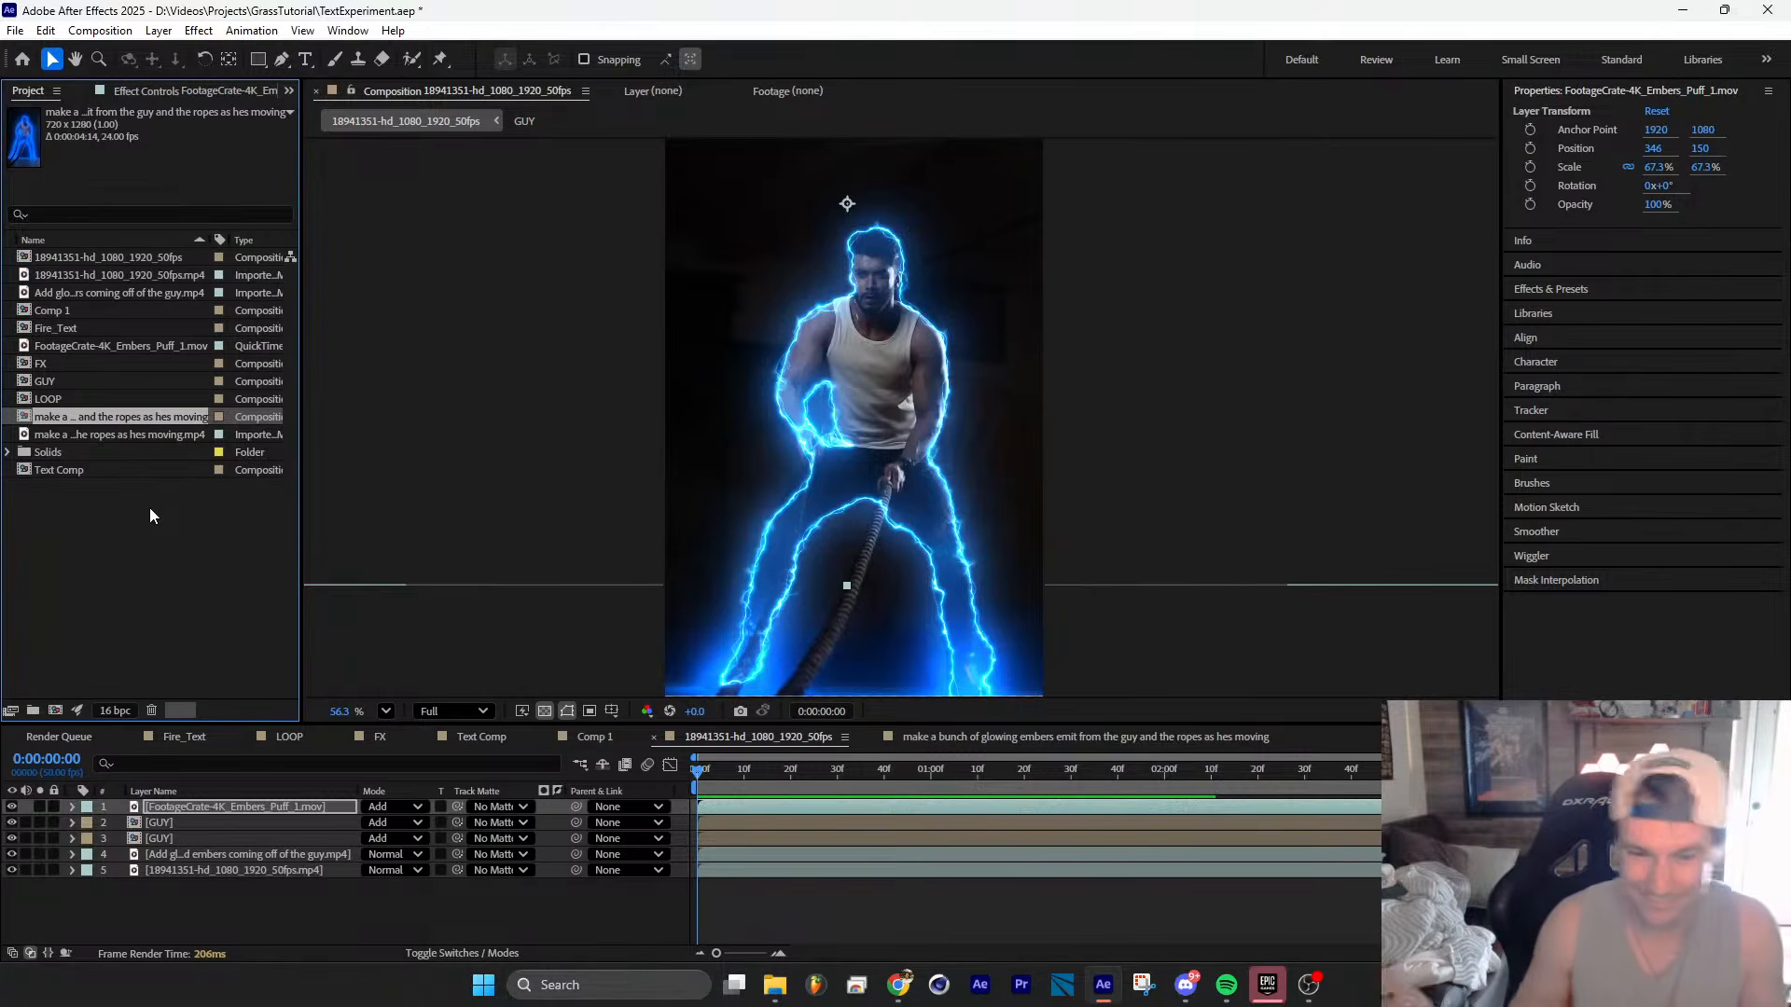
{"action": "left_click_drag", "start_coordinate": [964, 776], "coordinate": [606, 808]}
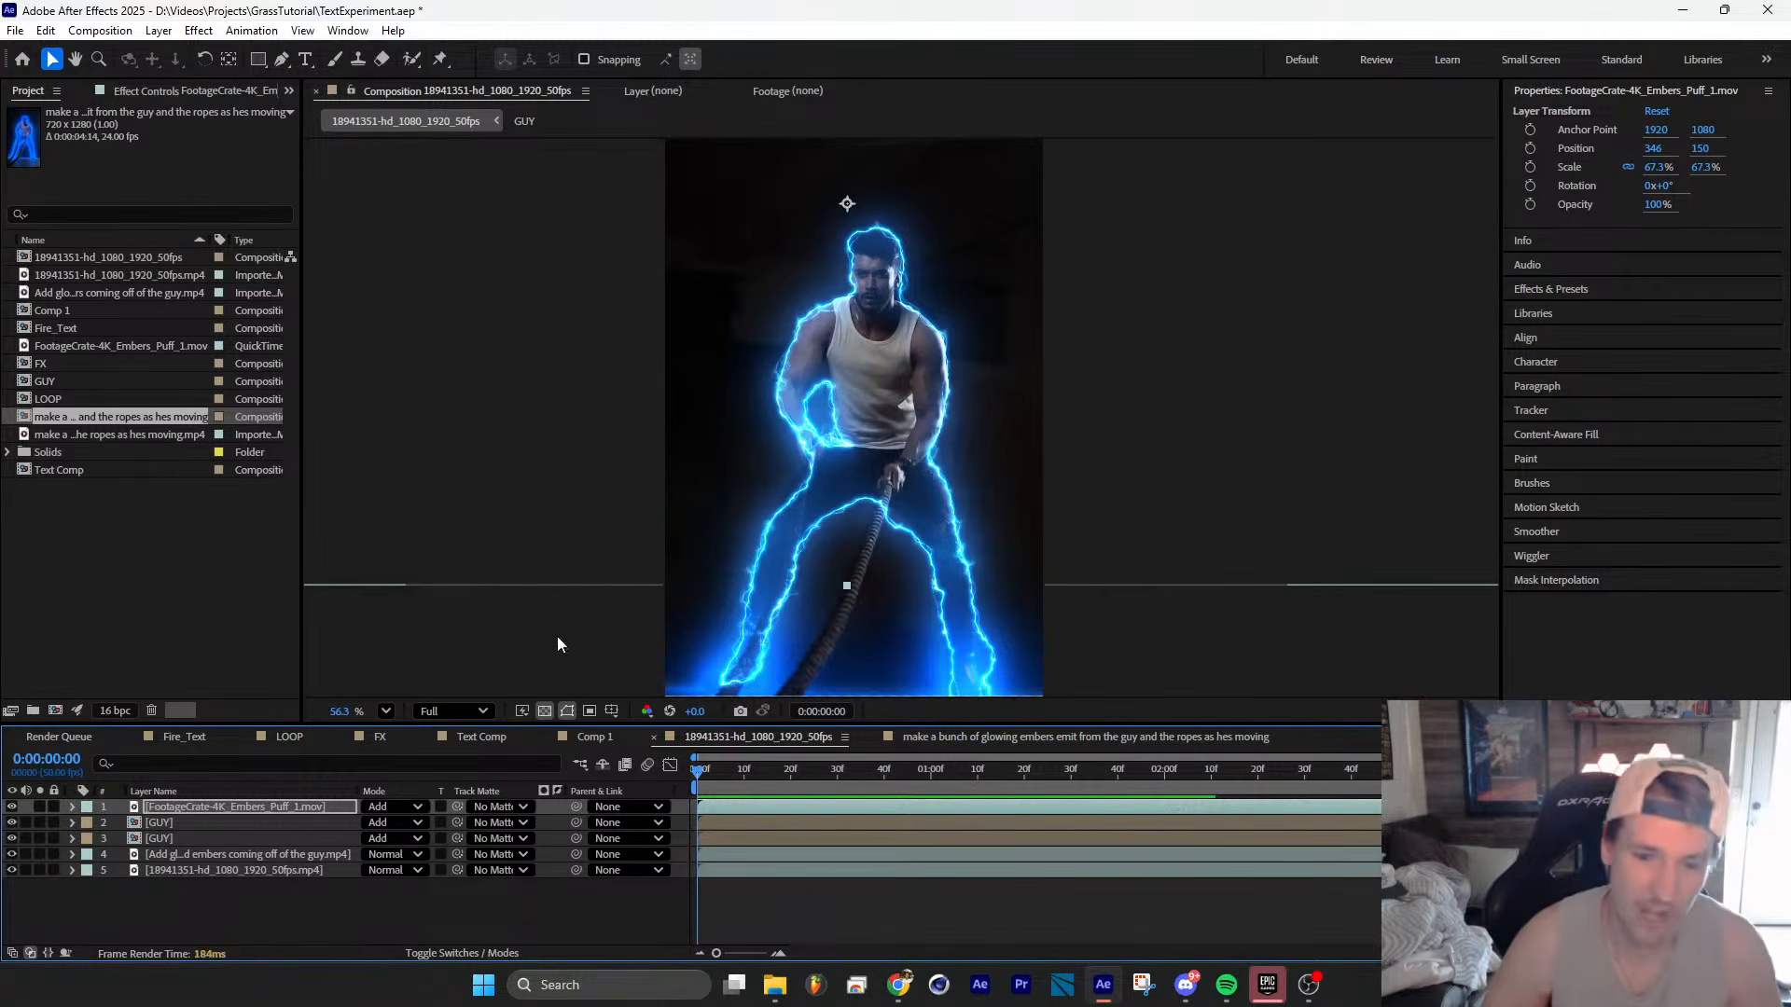
{"action": "left_click", "coordinate": [970, 737]}
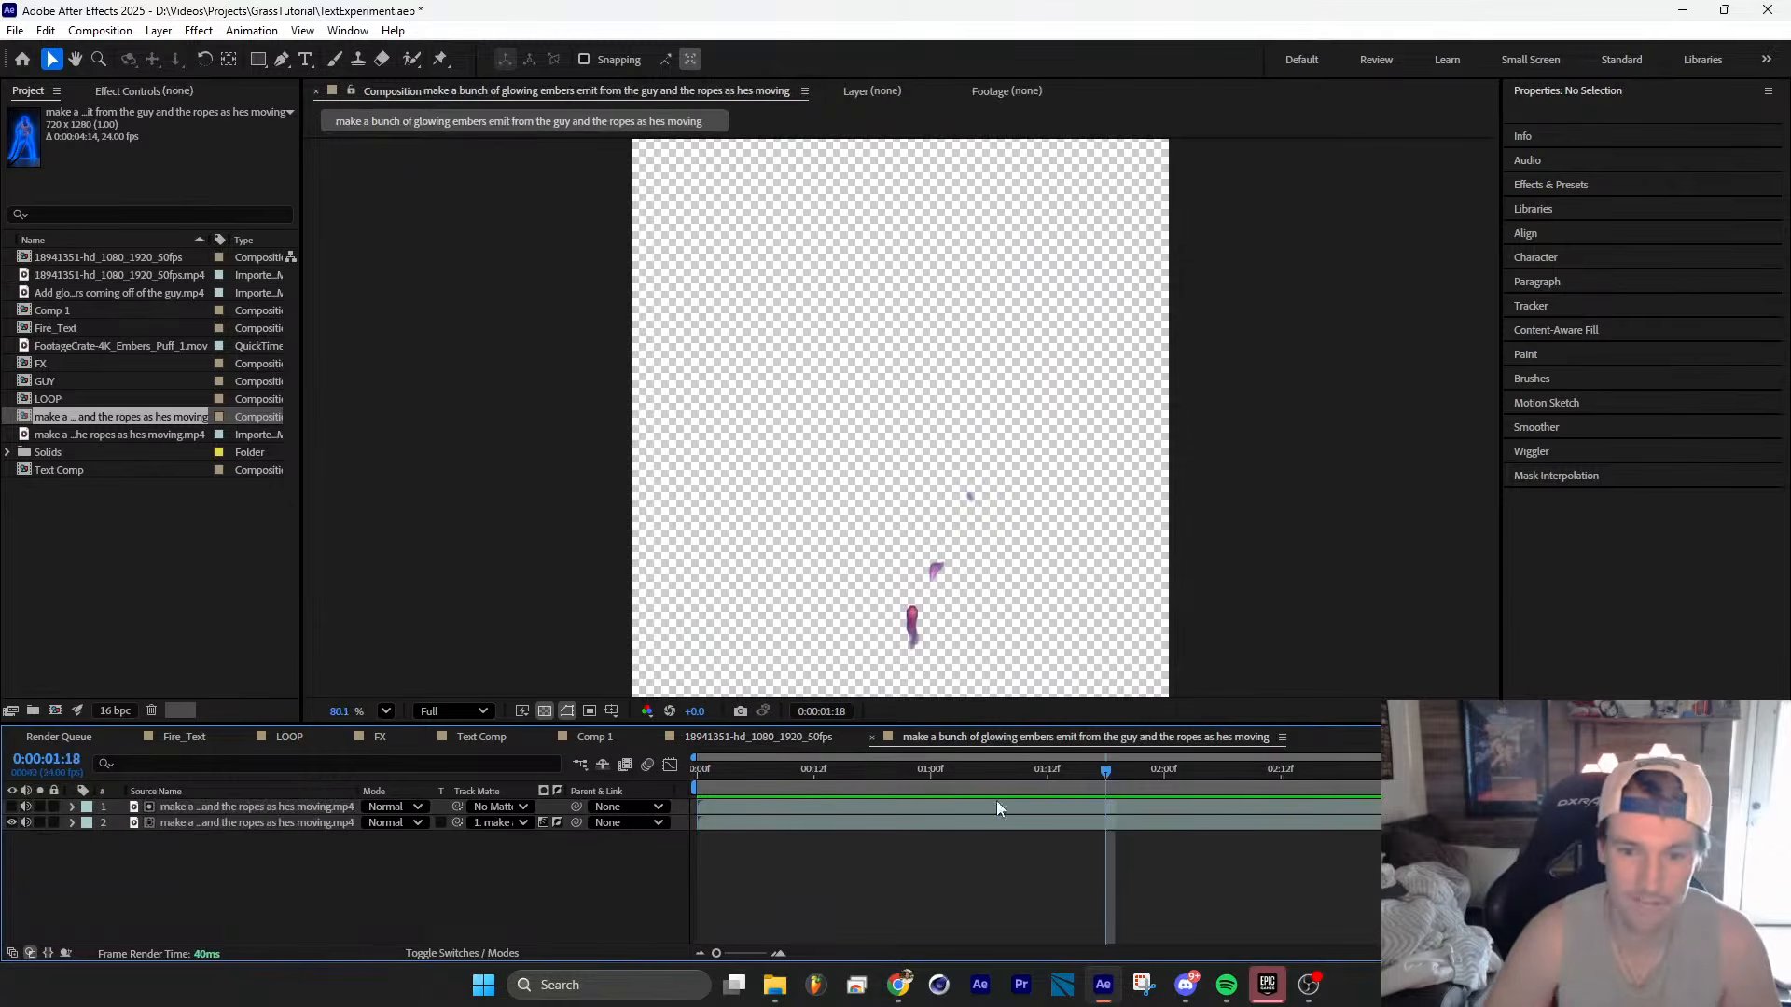
{"action": "mouse_move", "coordinate": [996, 785]}
{"action": "left_mouse_down"}
{"action": "mouse_move", "coordinate": [899, 785]}
{"action": "mouse_move", "coordinate": [1007, 786]}
{"action": "left_mouse_up"}
{"action": "left_click", "coordinate": [750, 736]}
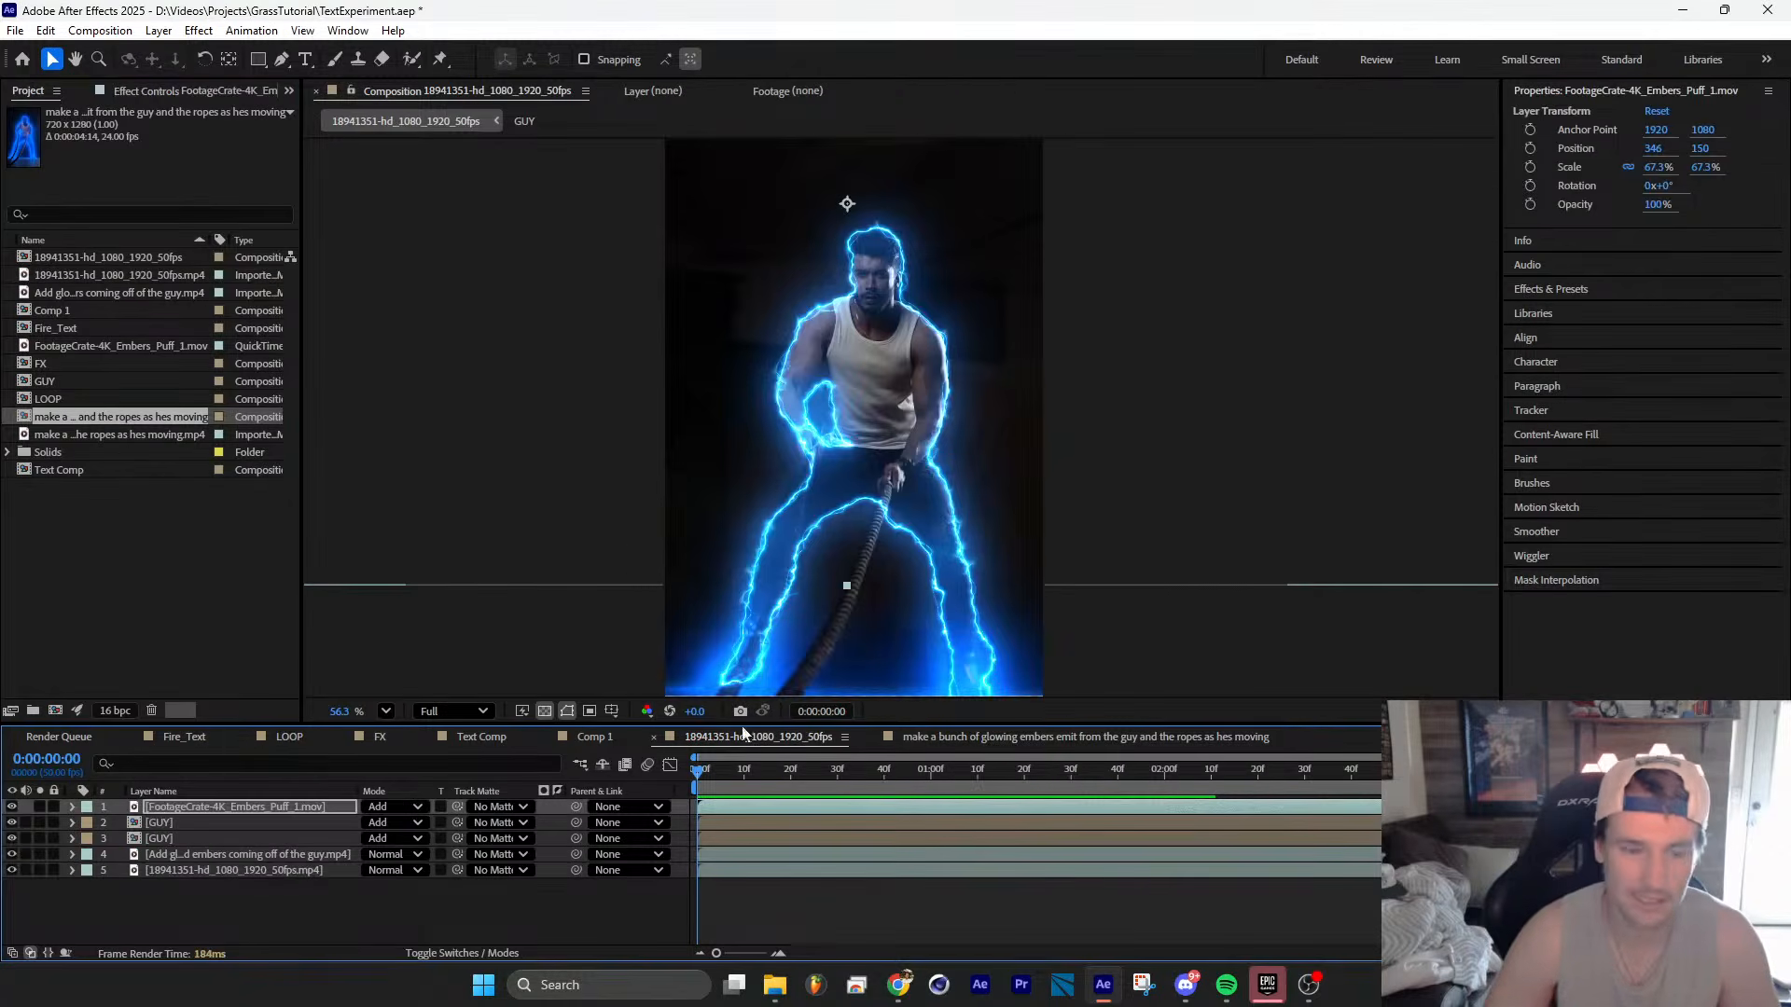
{"action": "left_click_drag", "start_coordinate": [140, 428], "coordinate": [233, 804]}
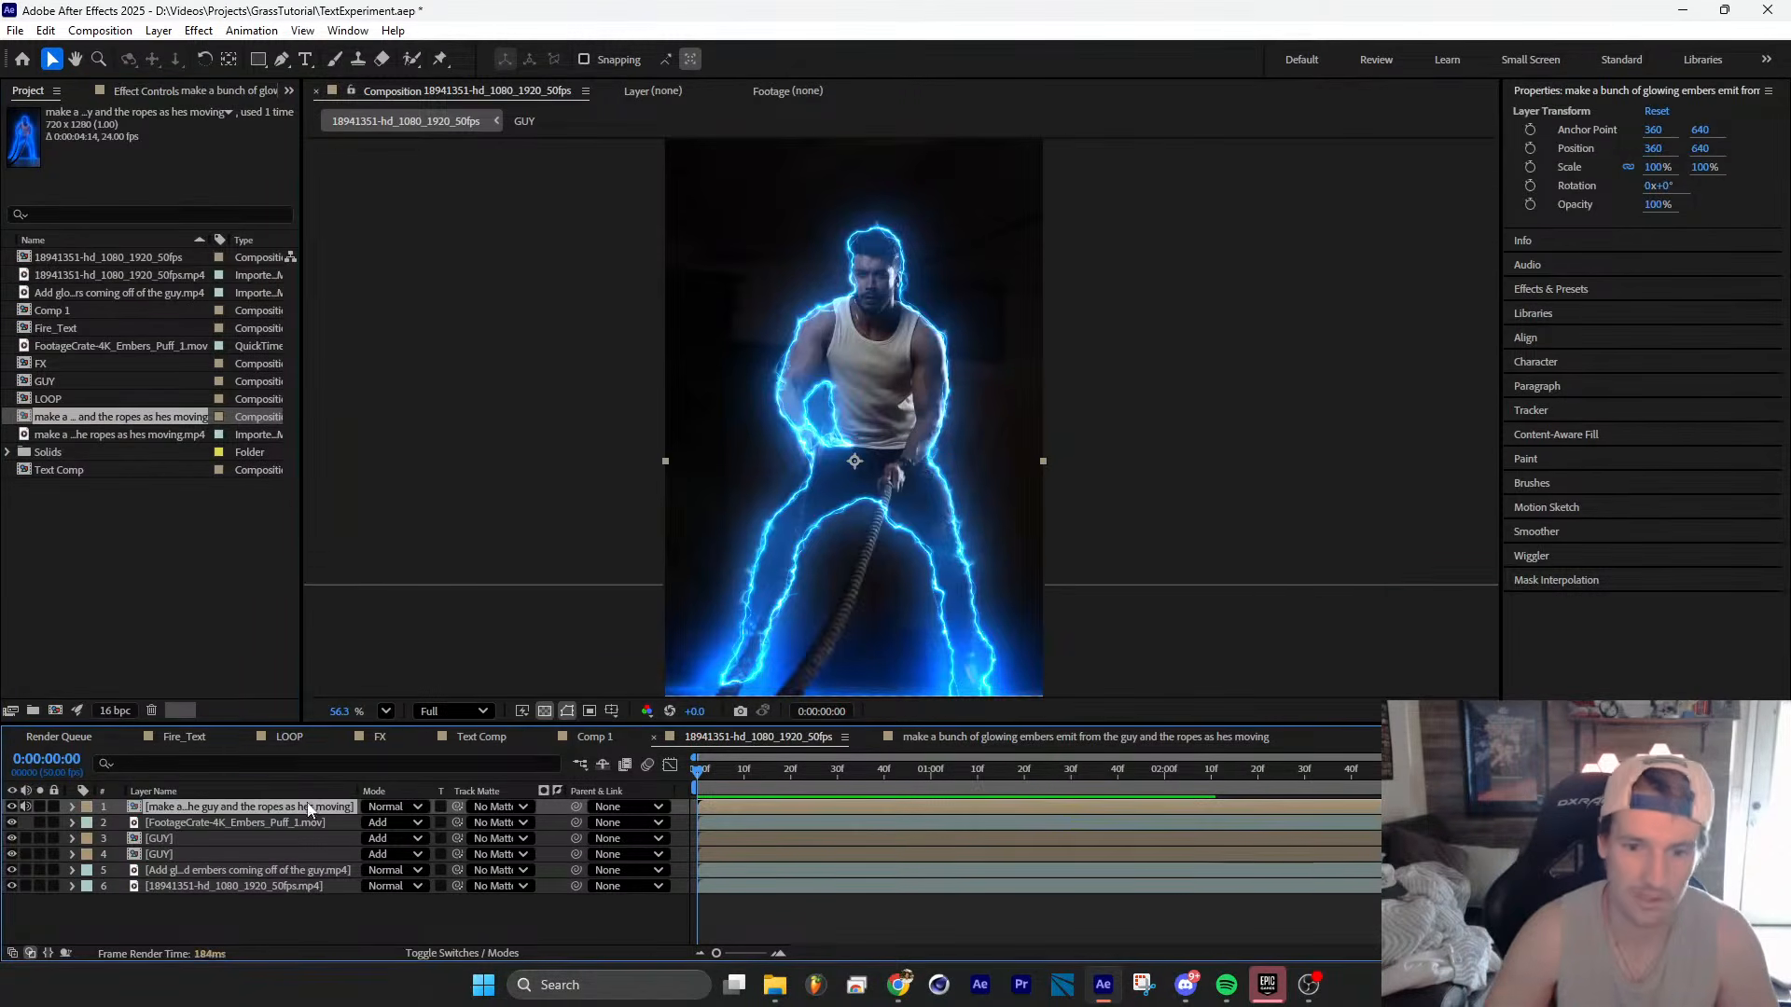
Step: Move to 0:00:01:01 and solo the embers composition layer
{"action": "scroll", "coordinate": [926, 536], "scroll_direction": "down", "scroll_amount": 1}
{"action": "left_click_drag", "start_coordinate": [765, 775], "coordinate": [934, 771]}
{"action": "left_click", "coordinate": [39, 807]}
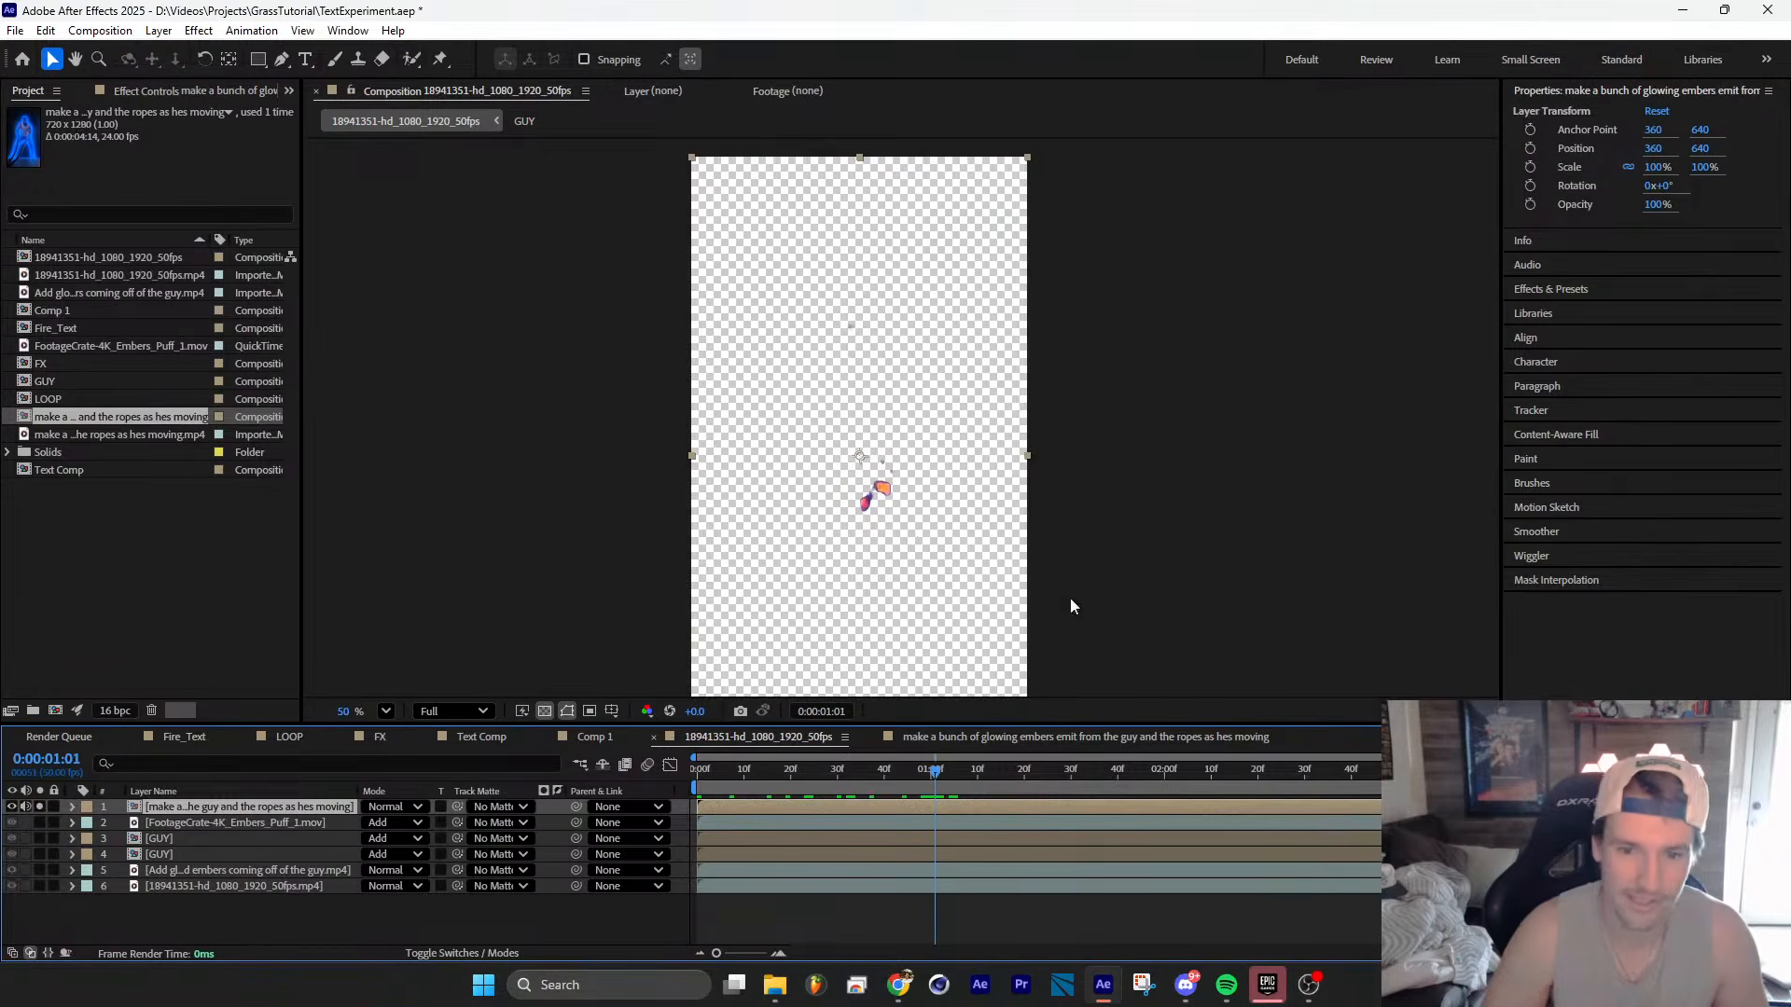
{"action": "scroll", "coordinate": [928, 518], "scroll_direction": "up", "scroll_amount": 2}
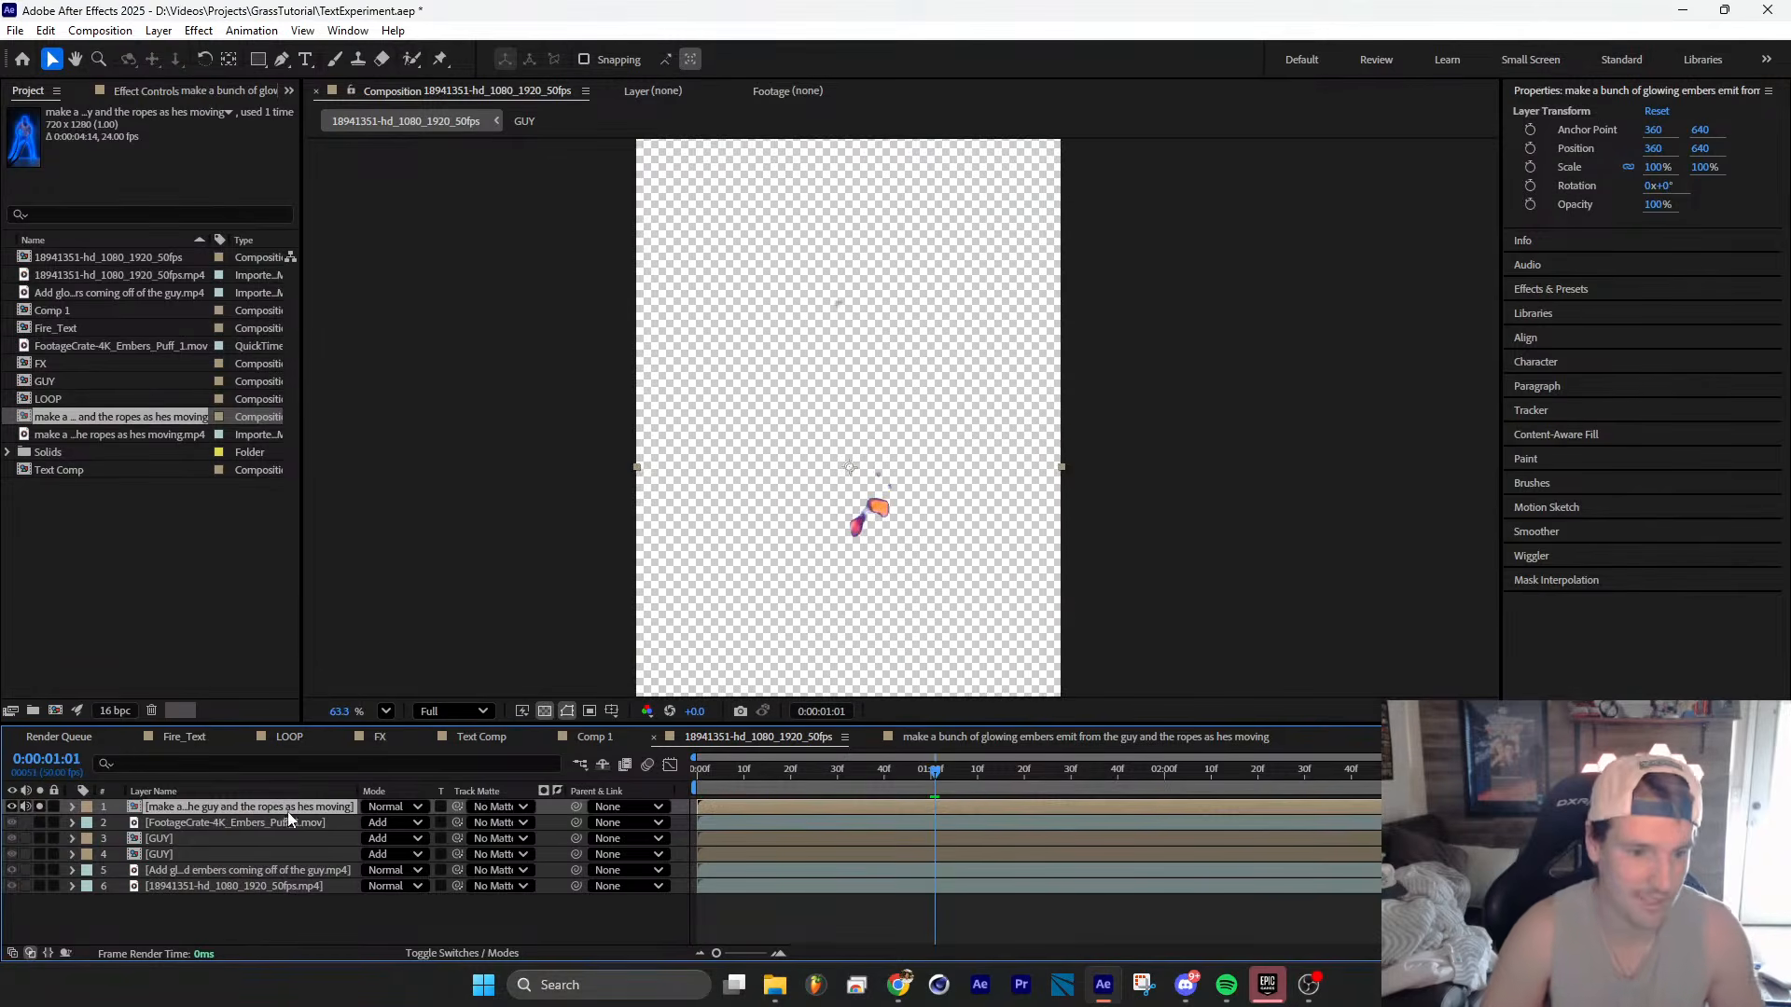
Step: Apply CC Vector Blur to the embers layer with an Amount of 8.0 and turn off the transparency grid
{"action": "key", "text": "ctrl+space"}
{"action": "type", "text": "vec"}
{"action": "key", "text": "Return"}
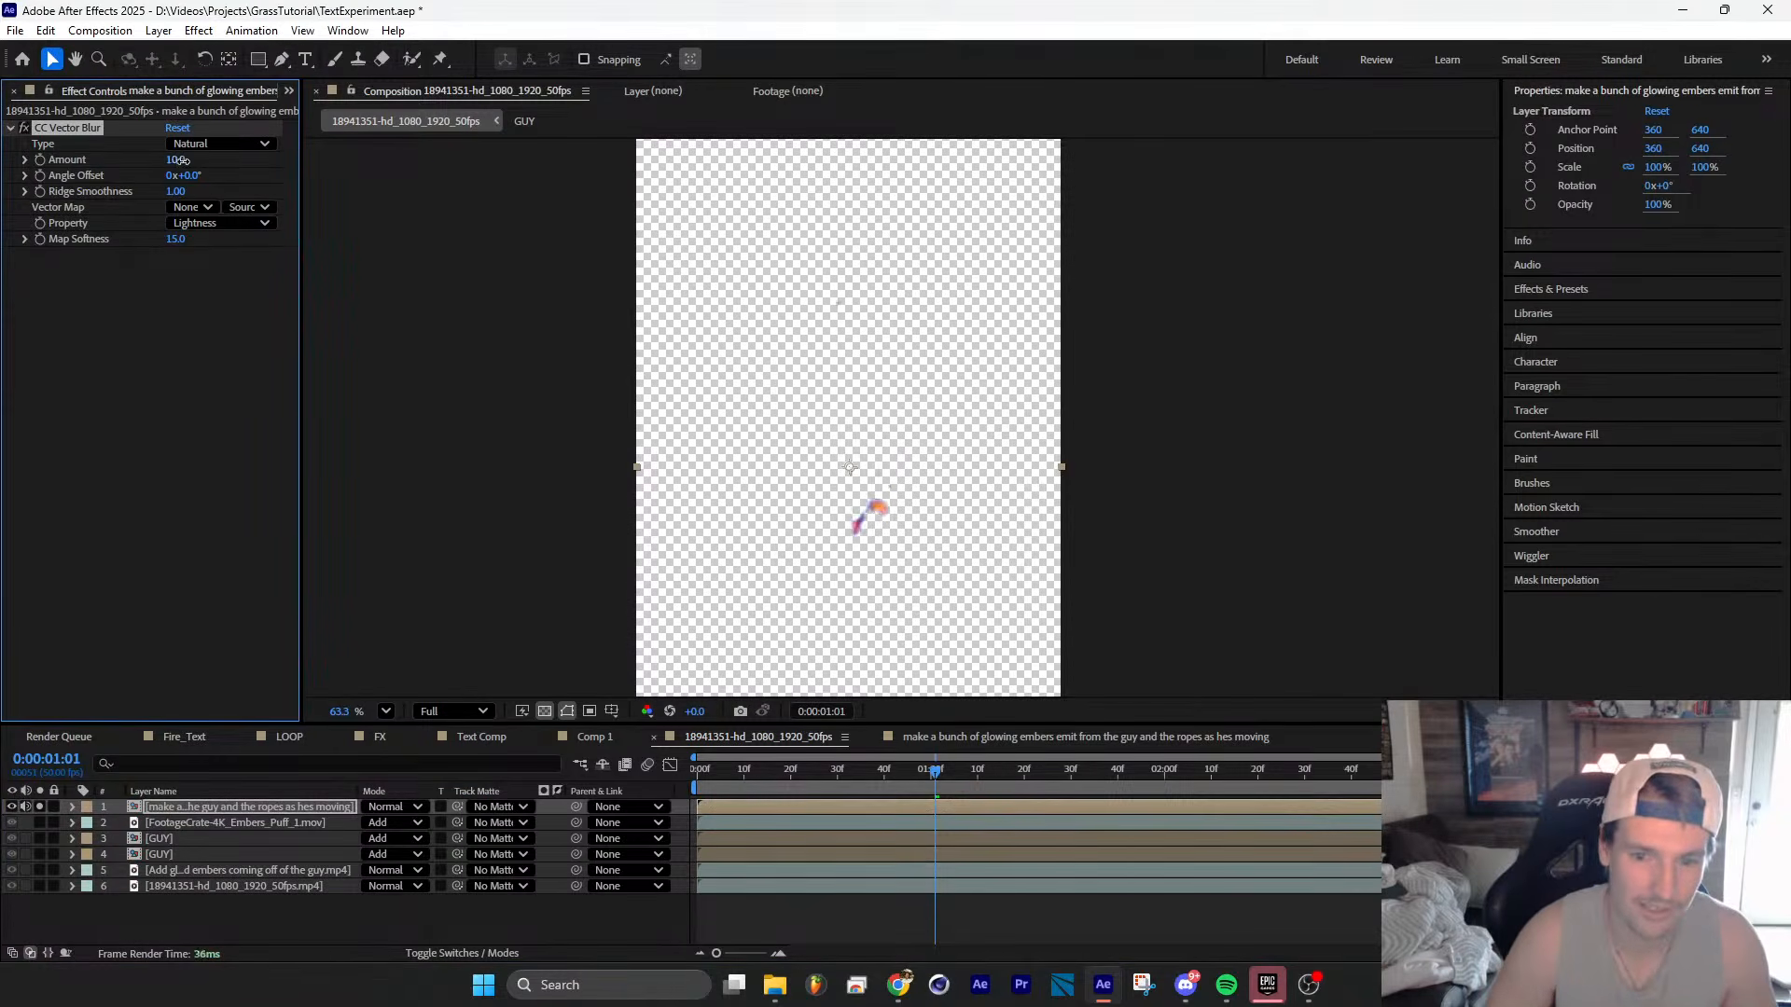
{"action": "left_click_drag", "start_coordinate": [181, 161], "coordinate": [179, 161]}
{"action": "left_click", "coordinate": [545, 711]}
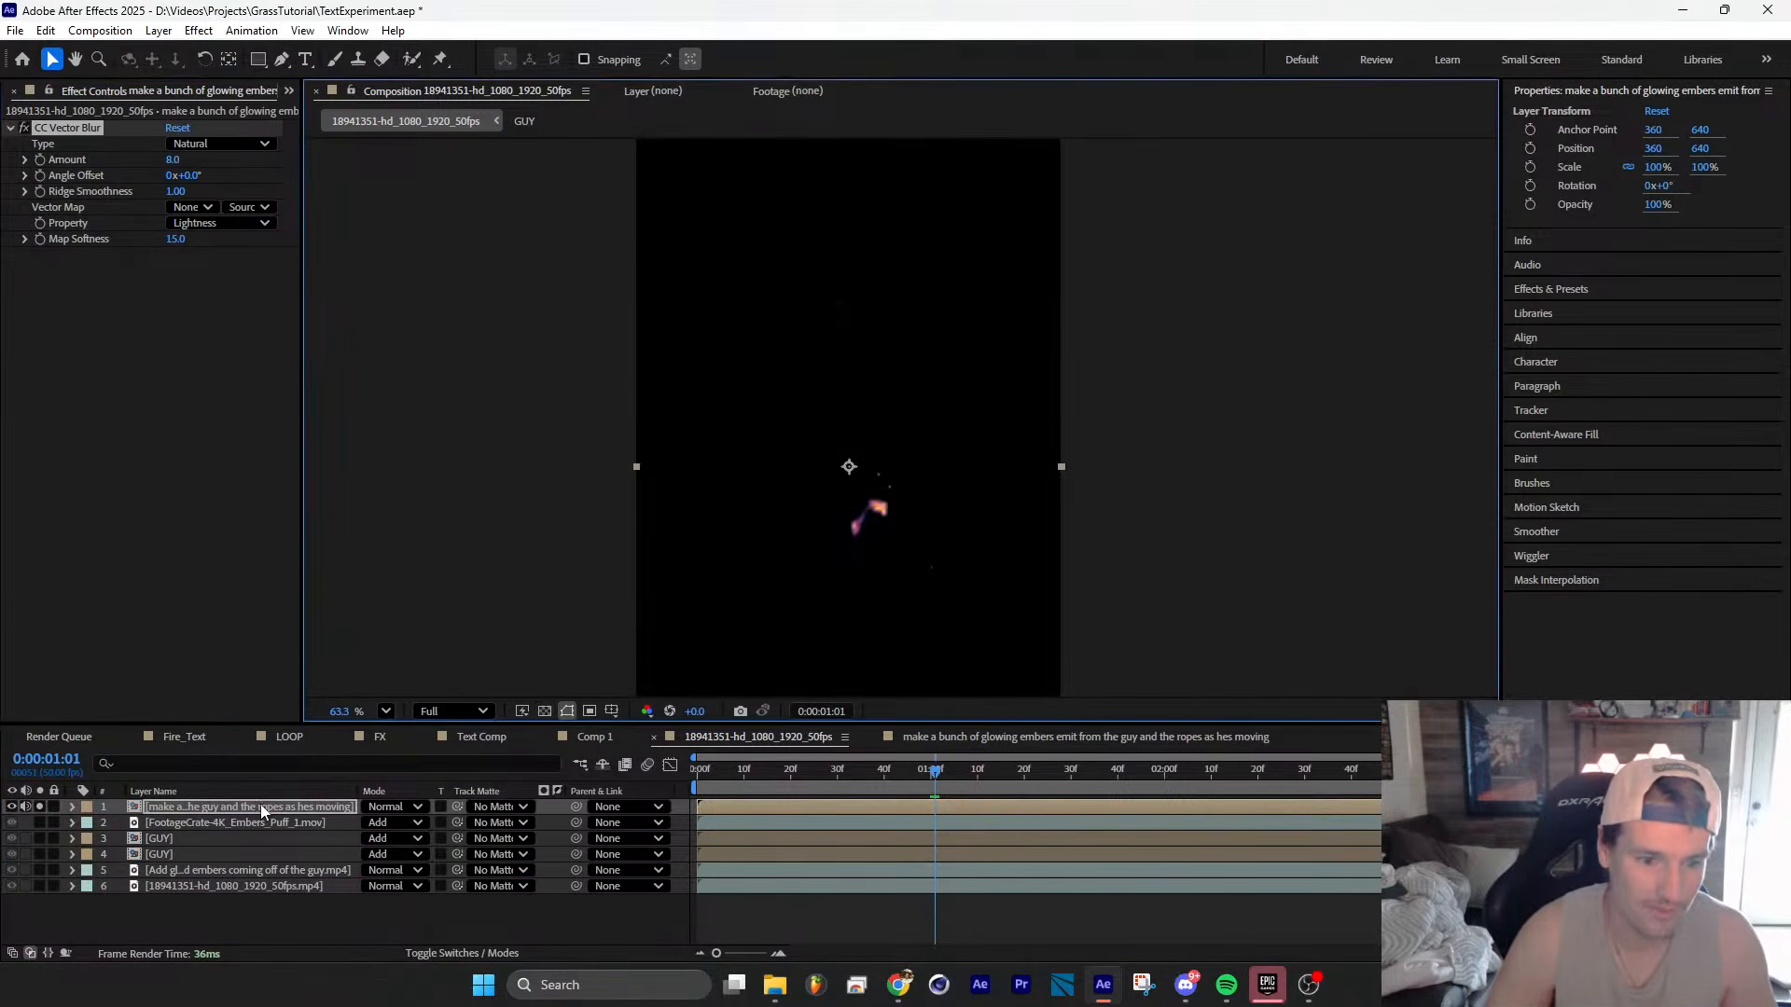
{"action": "left_click", "coordinate": [265, 805]}
{"action": "key", "text": "ctrl+space"}
{"action": "type", "text": "tint"}
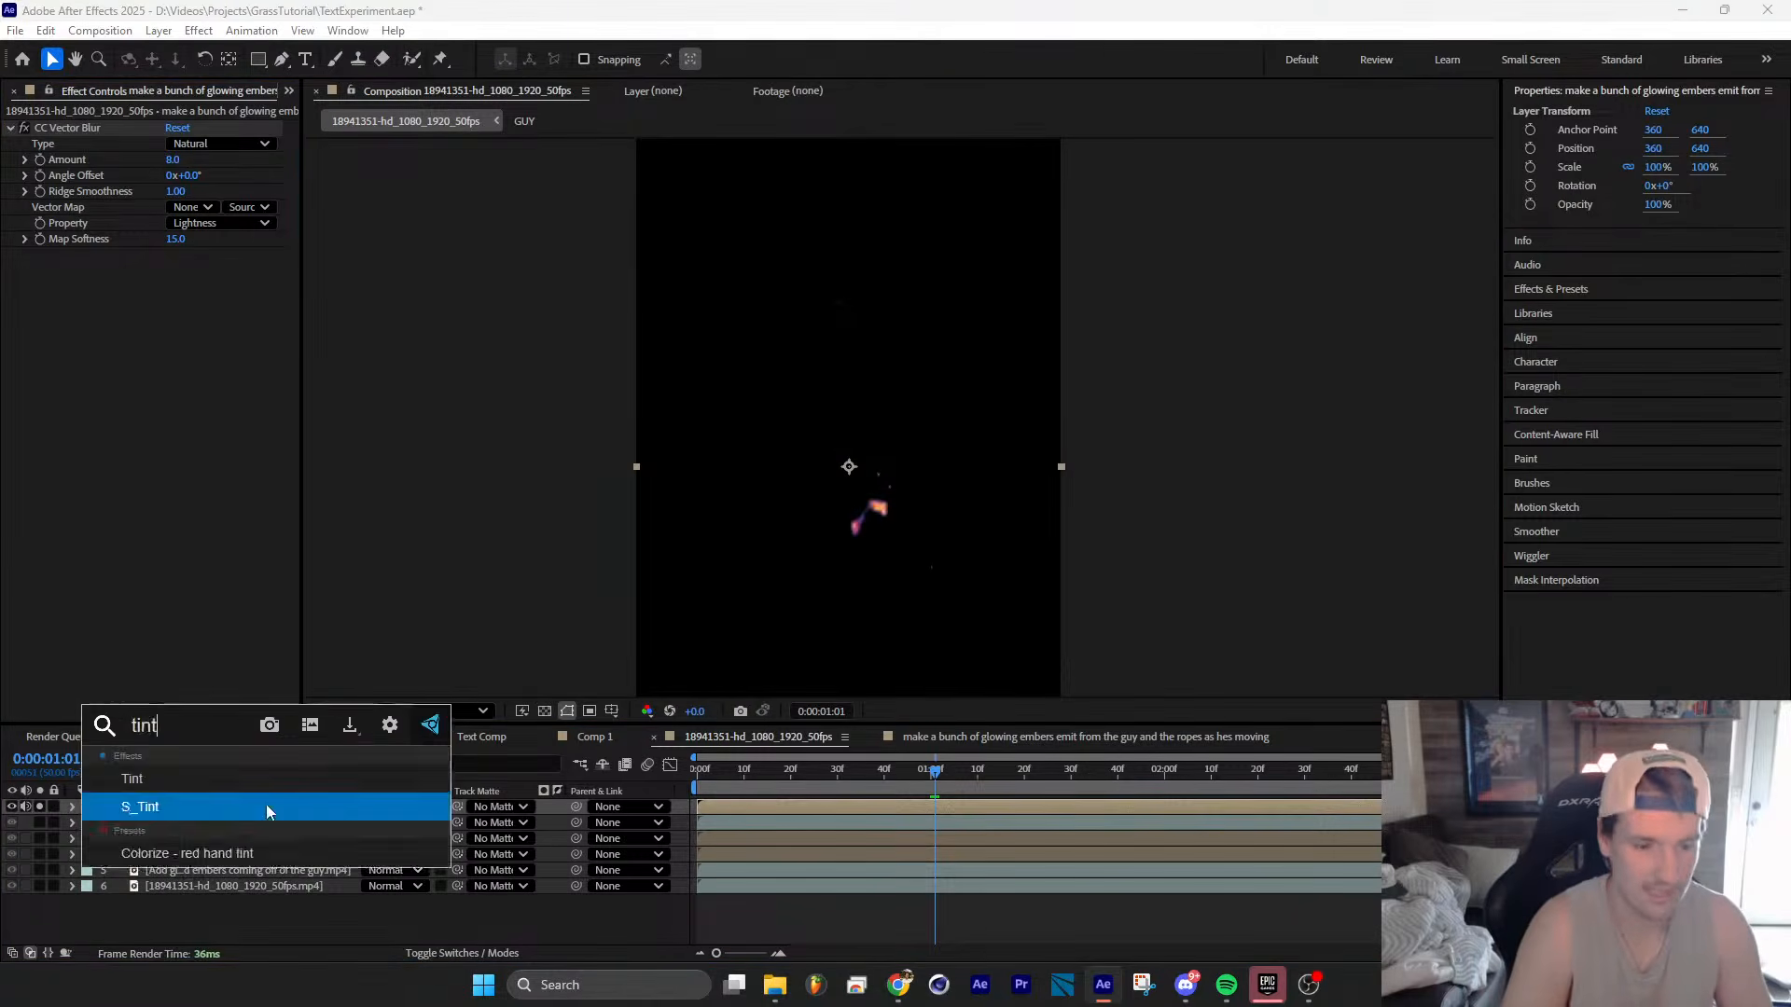
{"action": "key", "text": "Return"}
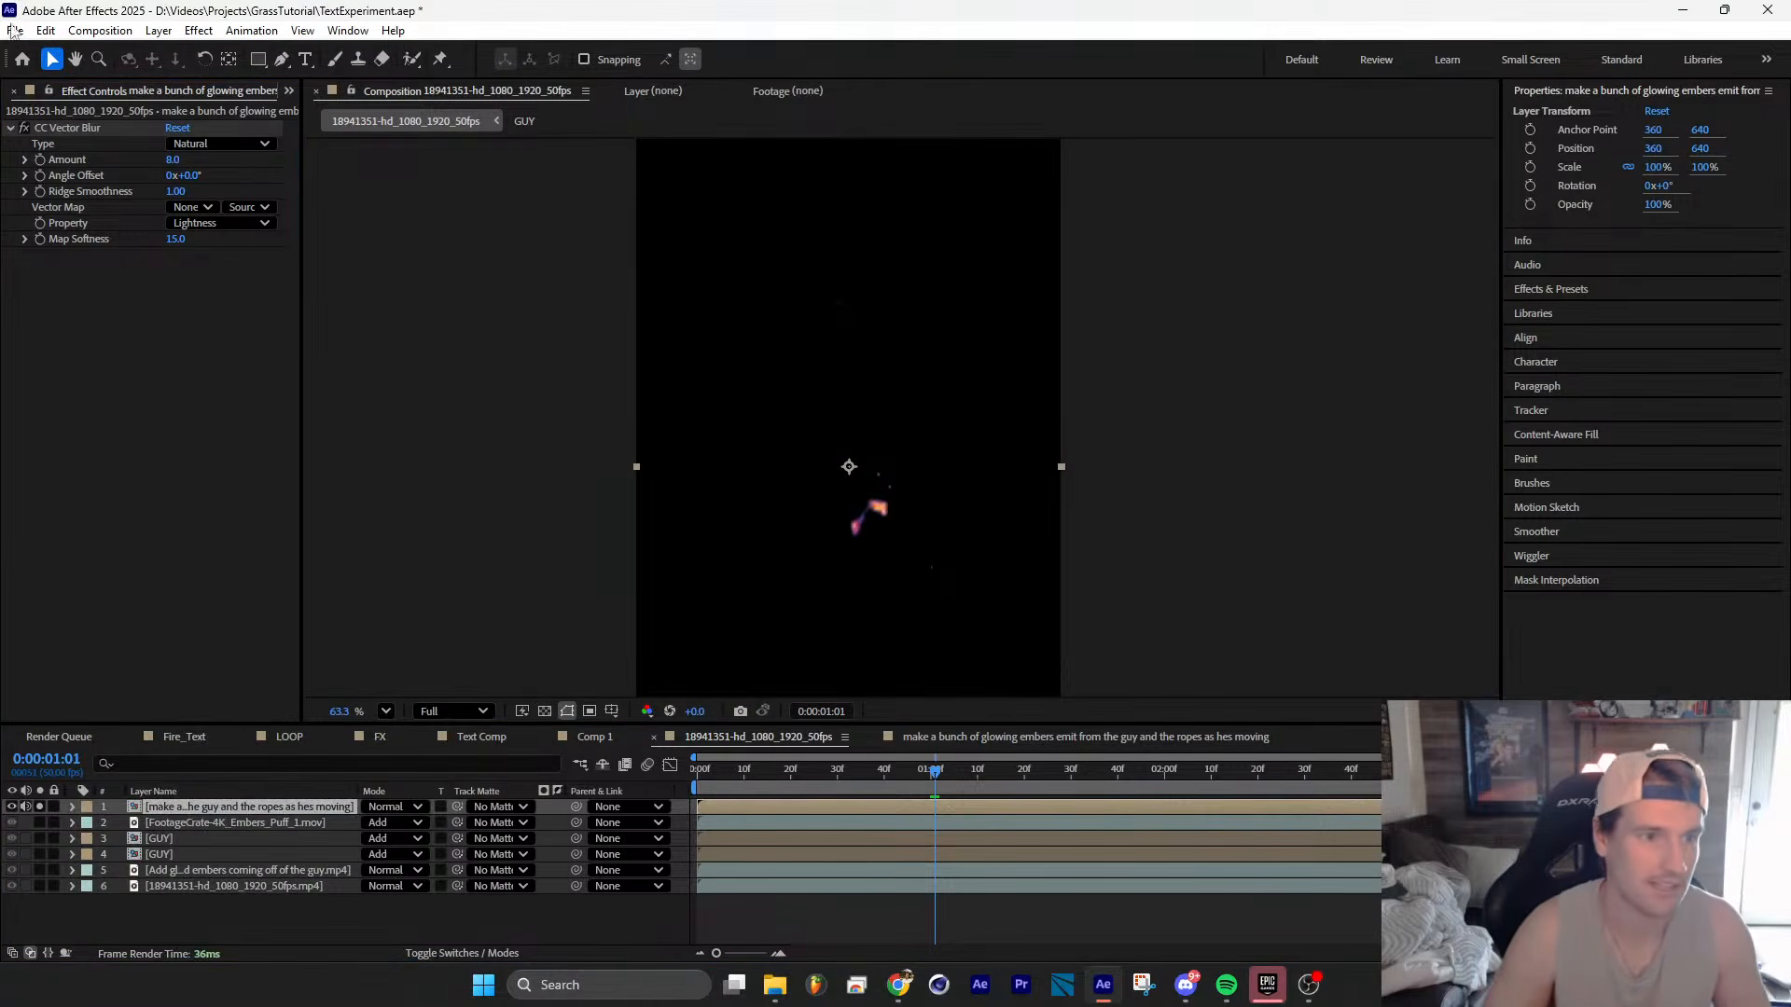
Step: Apply the Tint effect to the embers layer with its default black and white mapping
{"action": "key", "text": "ctrl+space"}
{"action": "type", "text": "tint"}
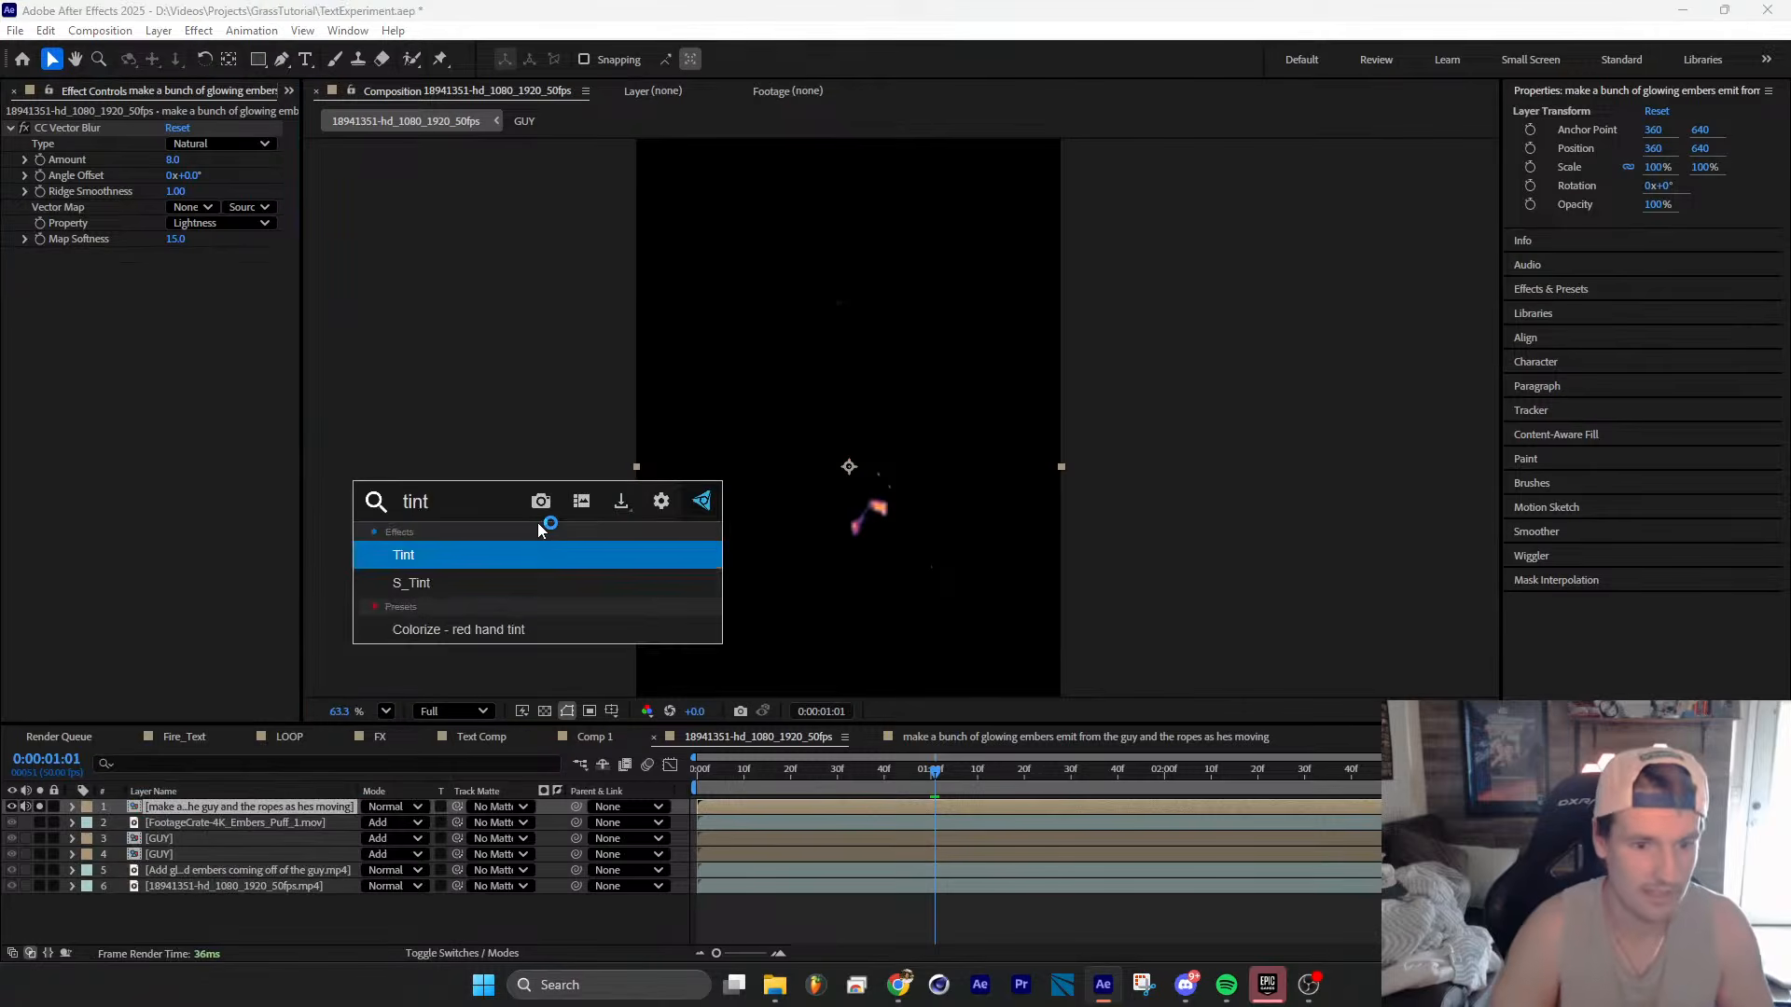
{"action": "key", "text": "Return"}
Step: Apply Solid Composite to the embers layer and set its Color to black
{"action": "key", "text": "ctrl+space"}
{"action": "type", "text": "solid"}
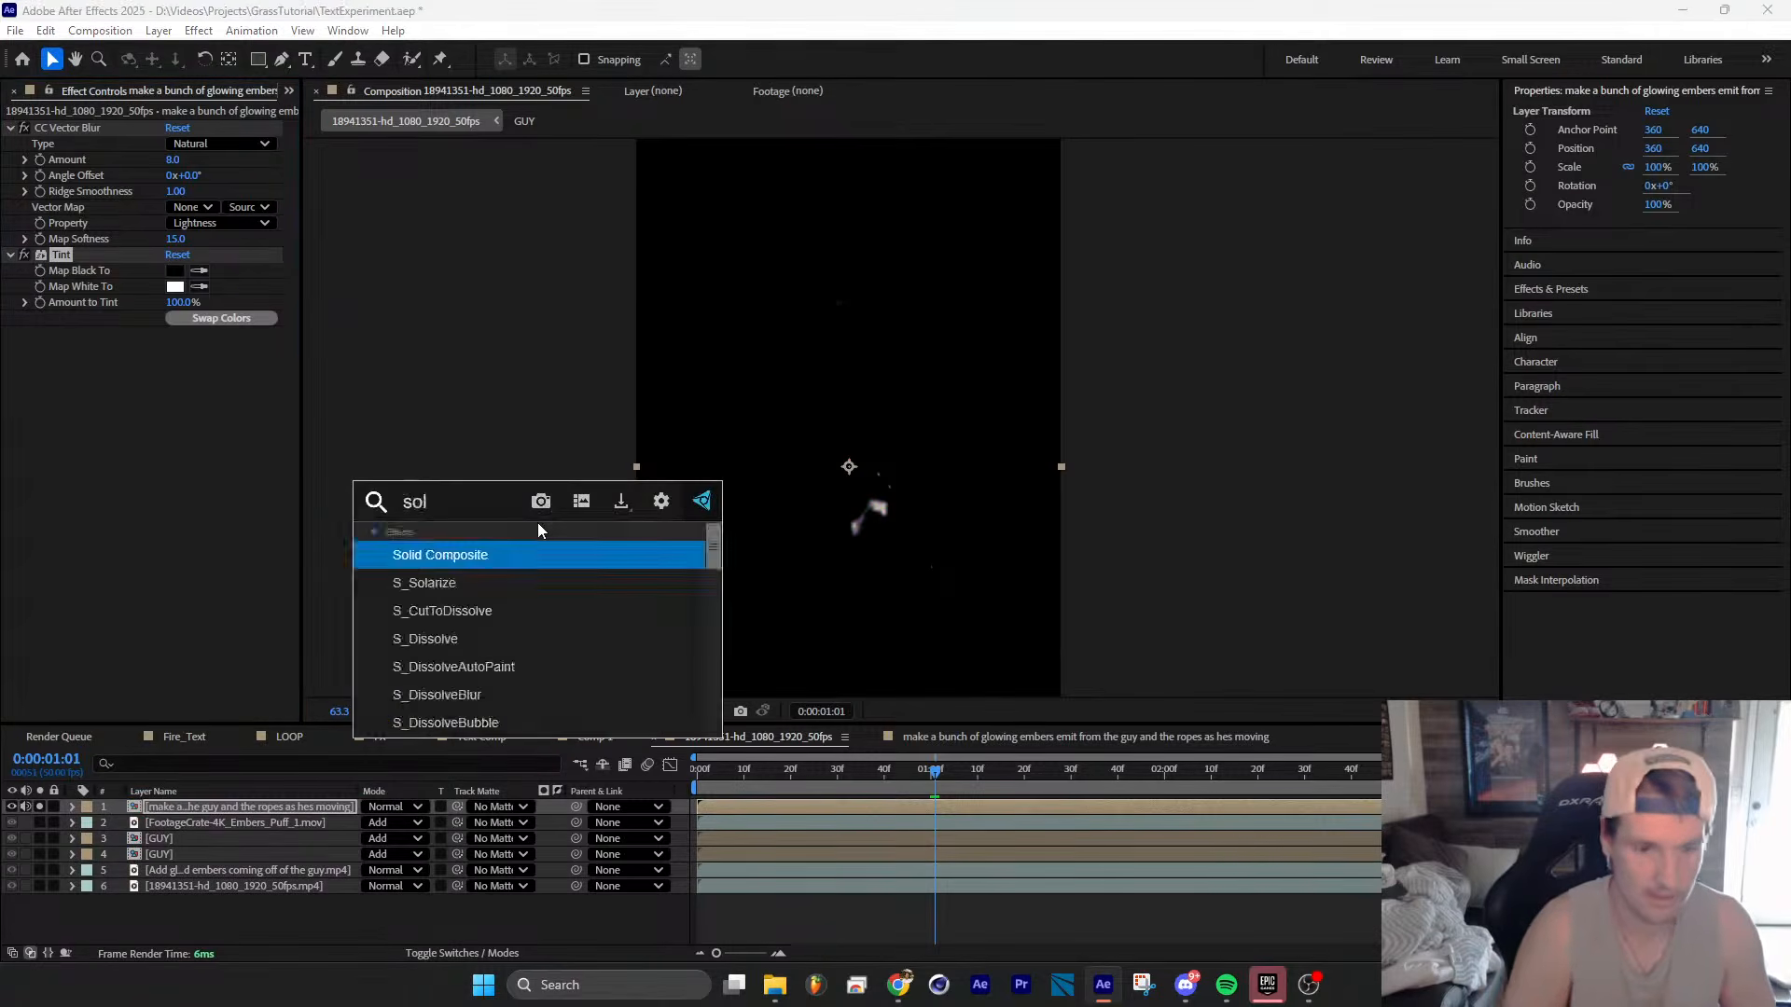
{"action": "key", "text": "Return"}
{"action": "left_click", "coordinate": [175, 365]}
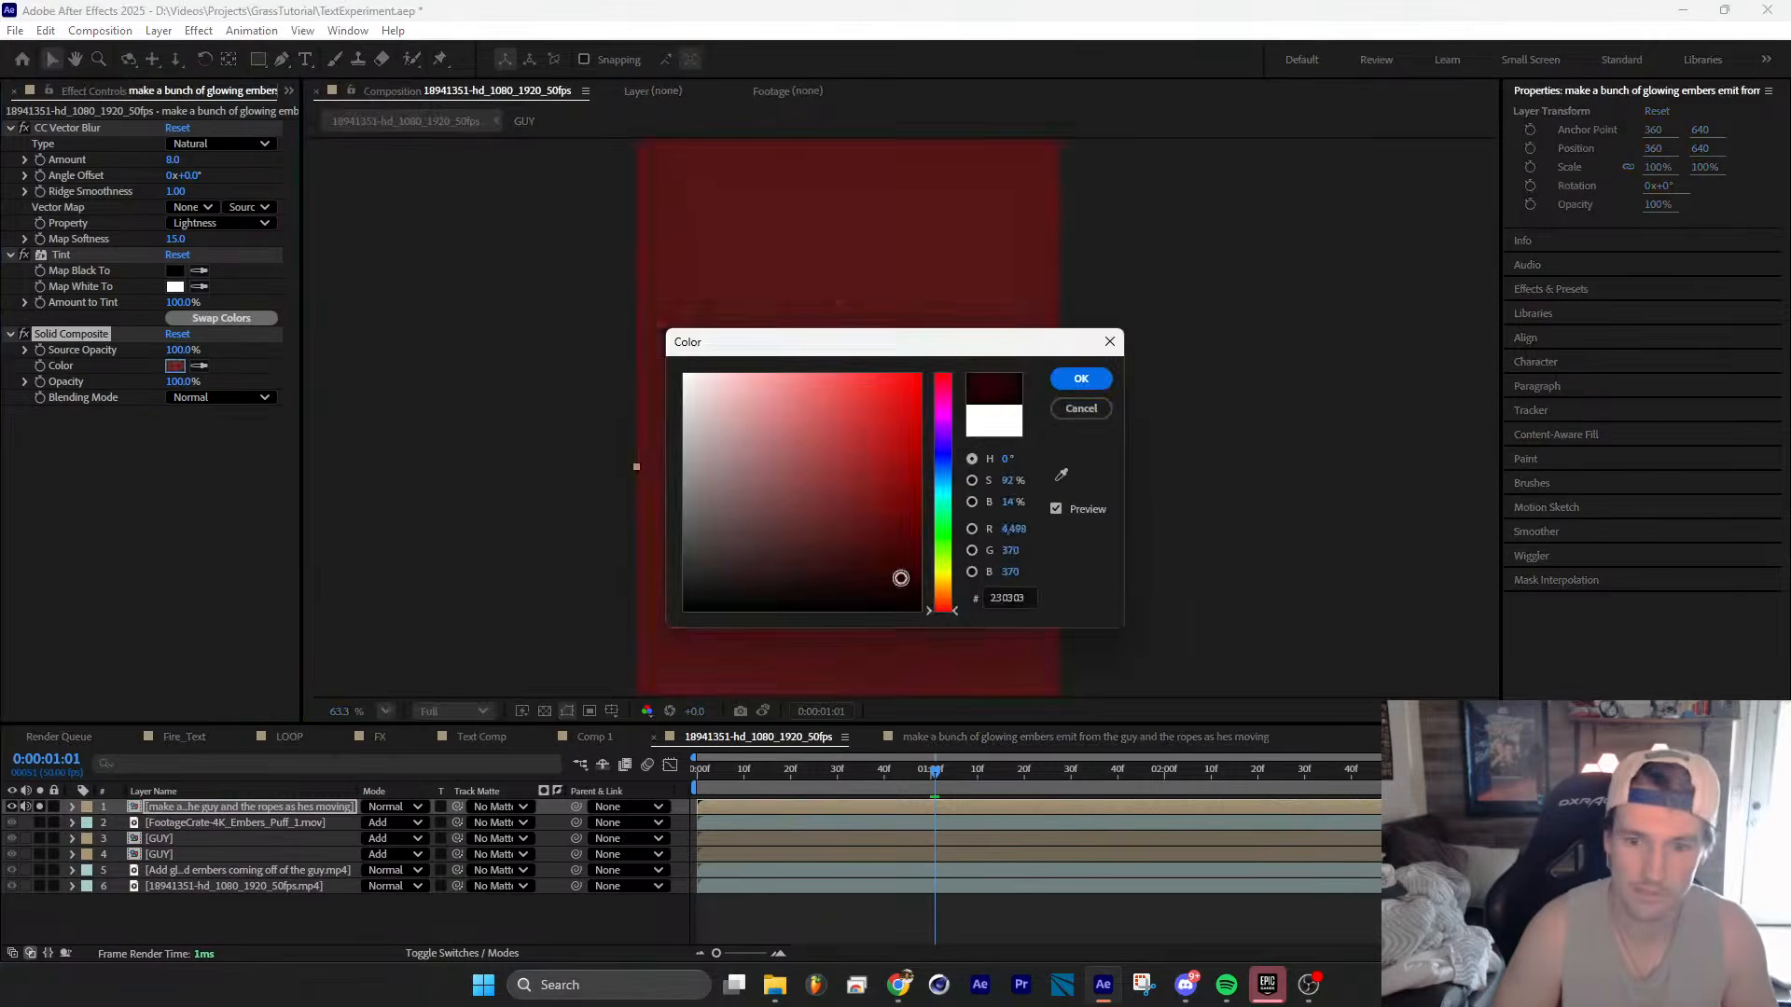
{"action": "left_click", "coordinate": [1075, 377]}
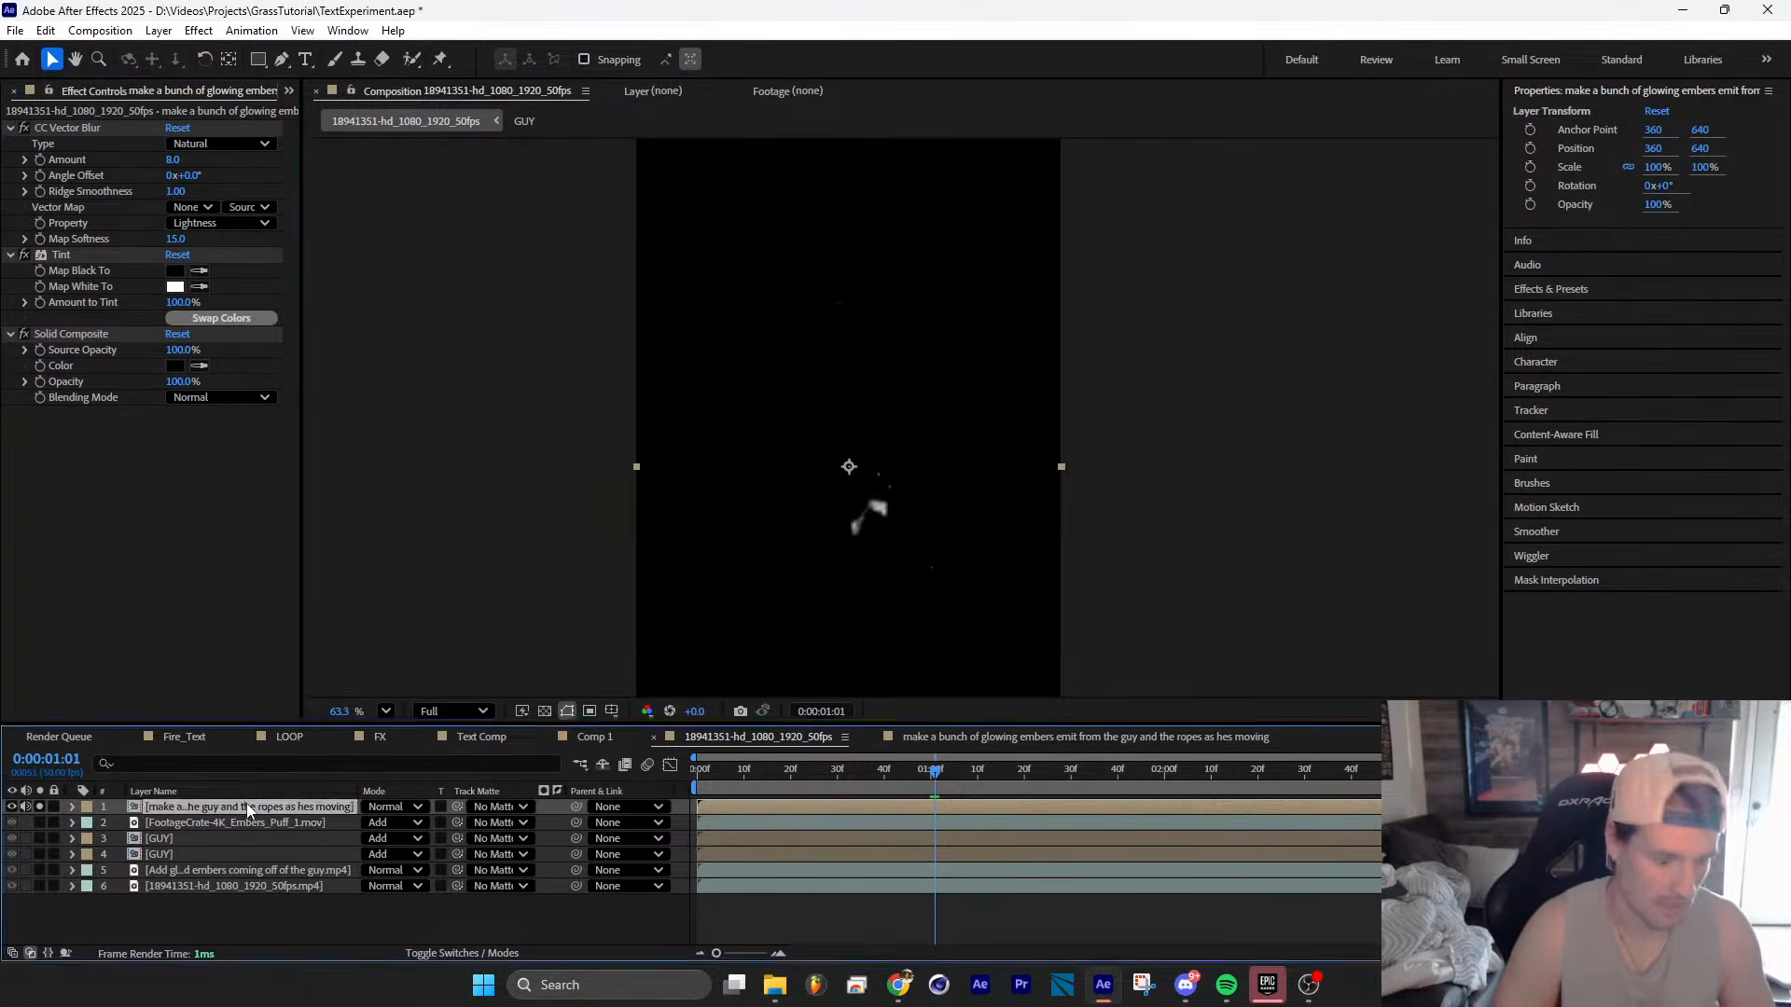
Step: Apply Glow to the embers layer with a Glow Threshold of 38.8% and a Glow Radius of 64
{"action": "key", "text": "ctrl+space"}
{"action": "type", "text": "glow"}
{"action": "key", "text": "Return"}
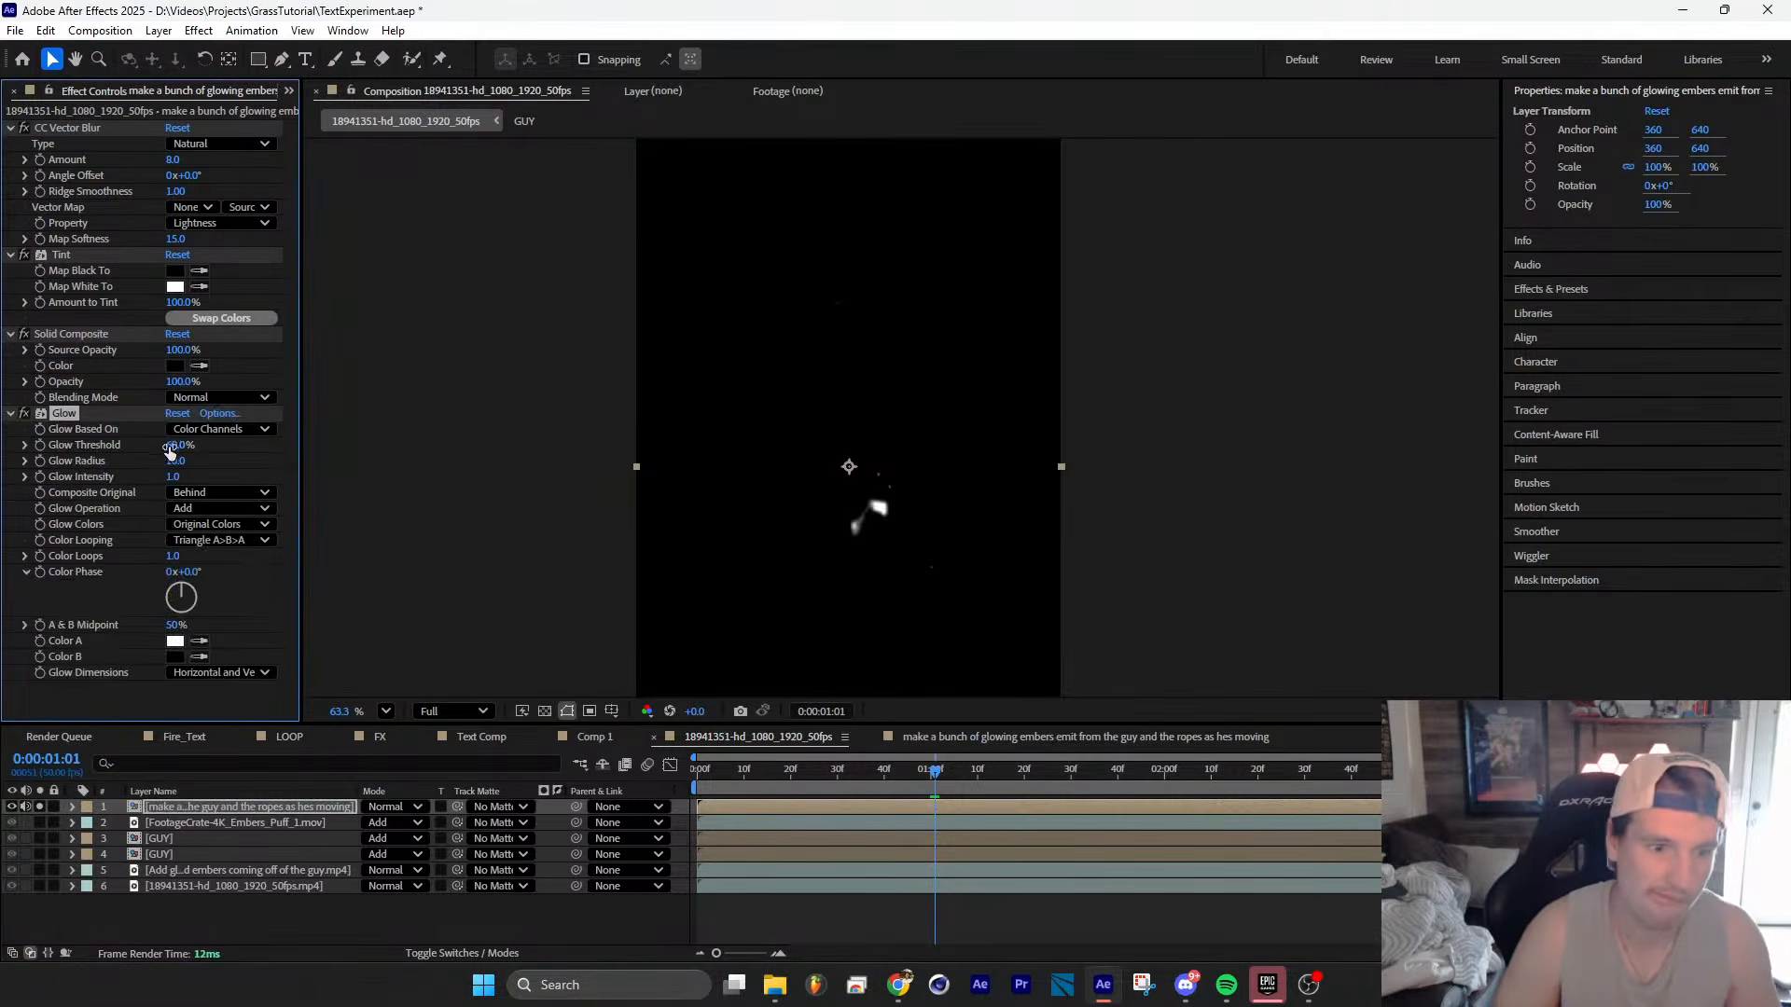
{"action": "left_click_drag", "start_coordinate": [179, 445], "coordinate": [214, 458]}
Step: Apply VC Color Vibrance to the embers layer and set its Color to blue 0072FF
{"action": "left_click", "coordinate": [175, 815]}
{"action": "key", "text": "ctrl+space"}
{"action": "type", "text": "c"}
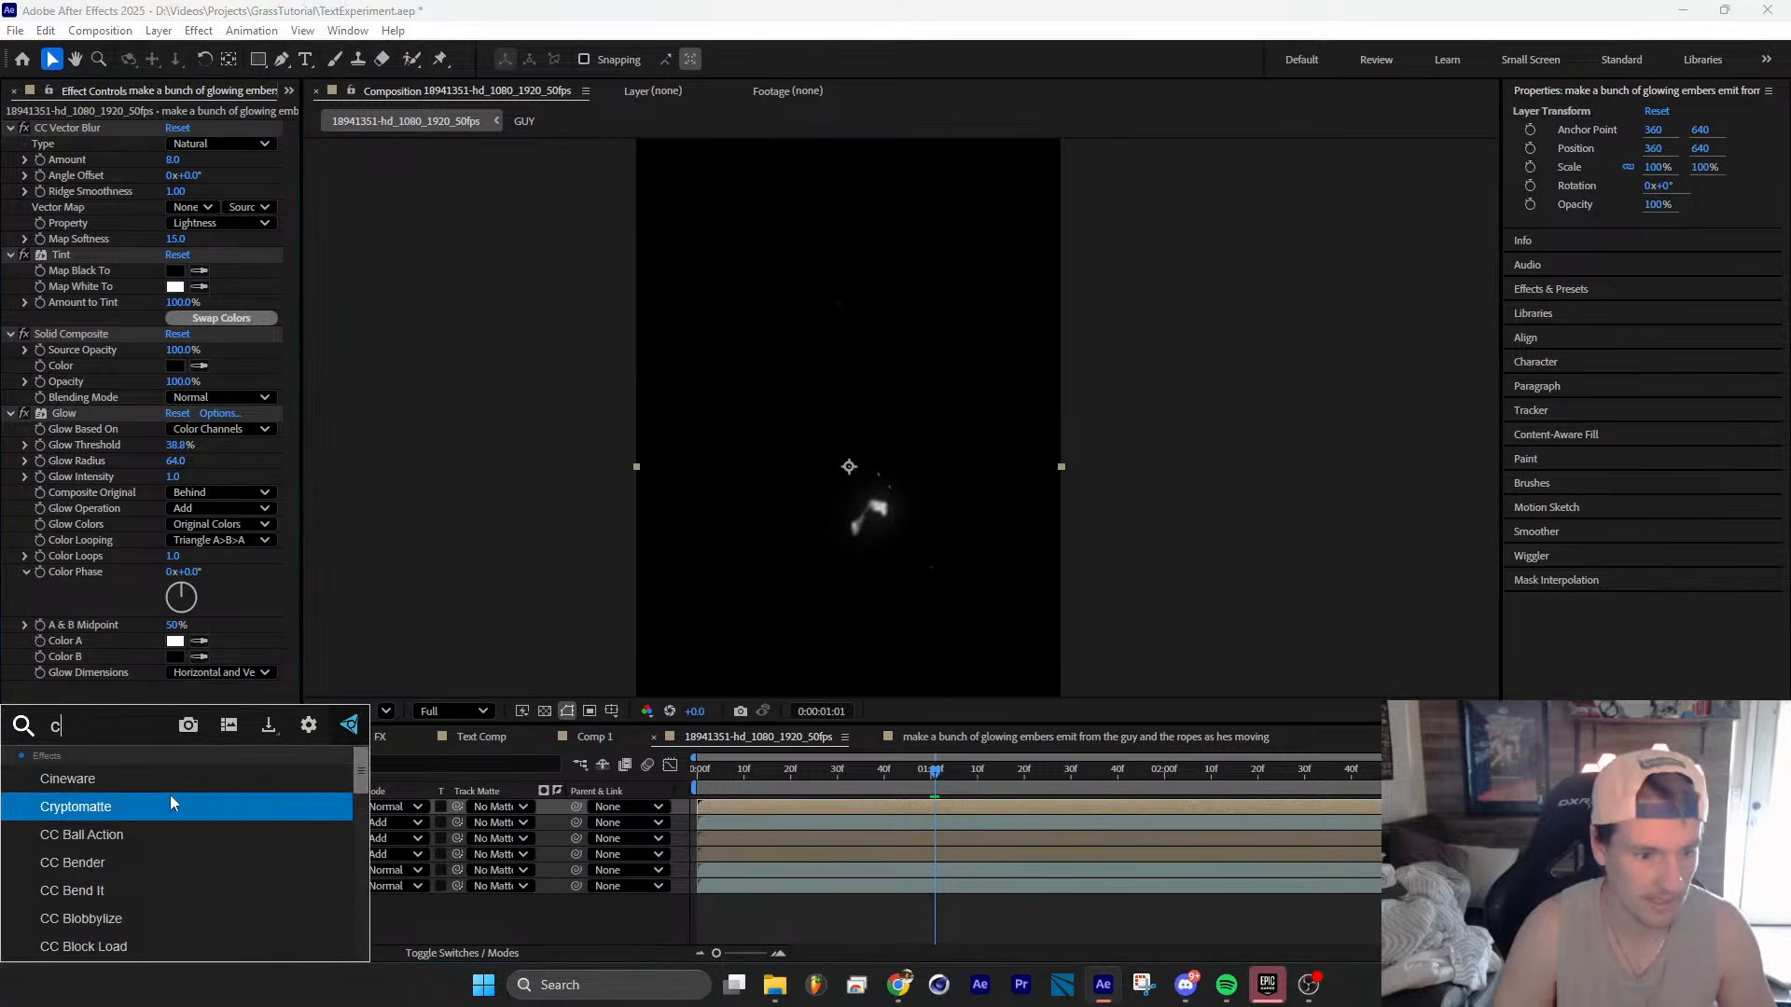
{"action": "key", "text": "BackSpace"}
{"action": "type", "text": "vc"}
{"action": "left_click", "coordinate": [213, 802]}
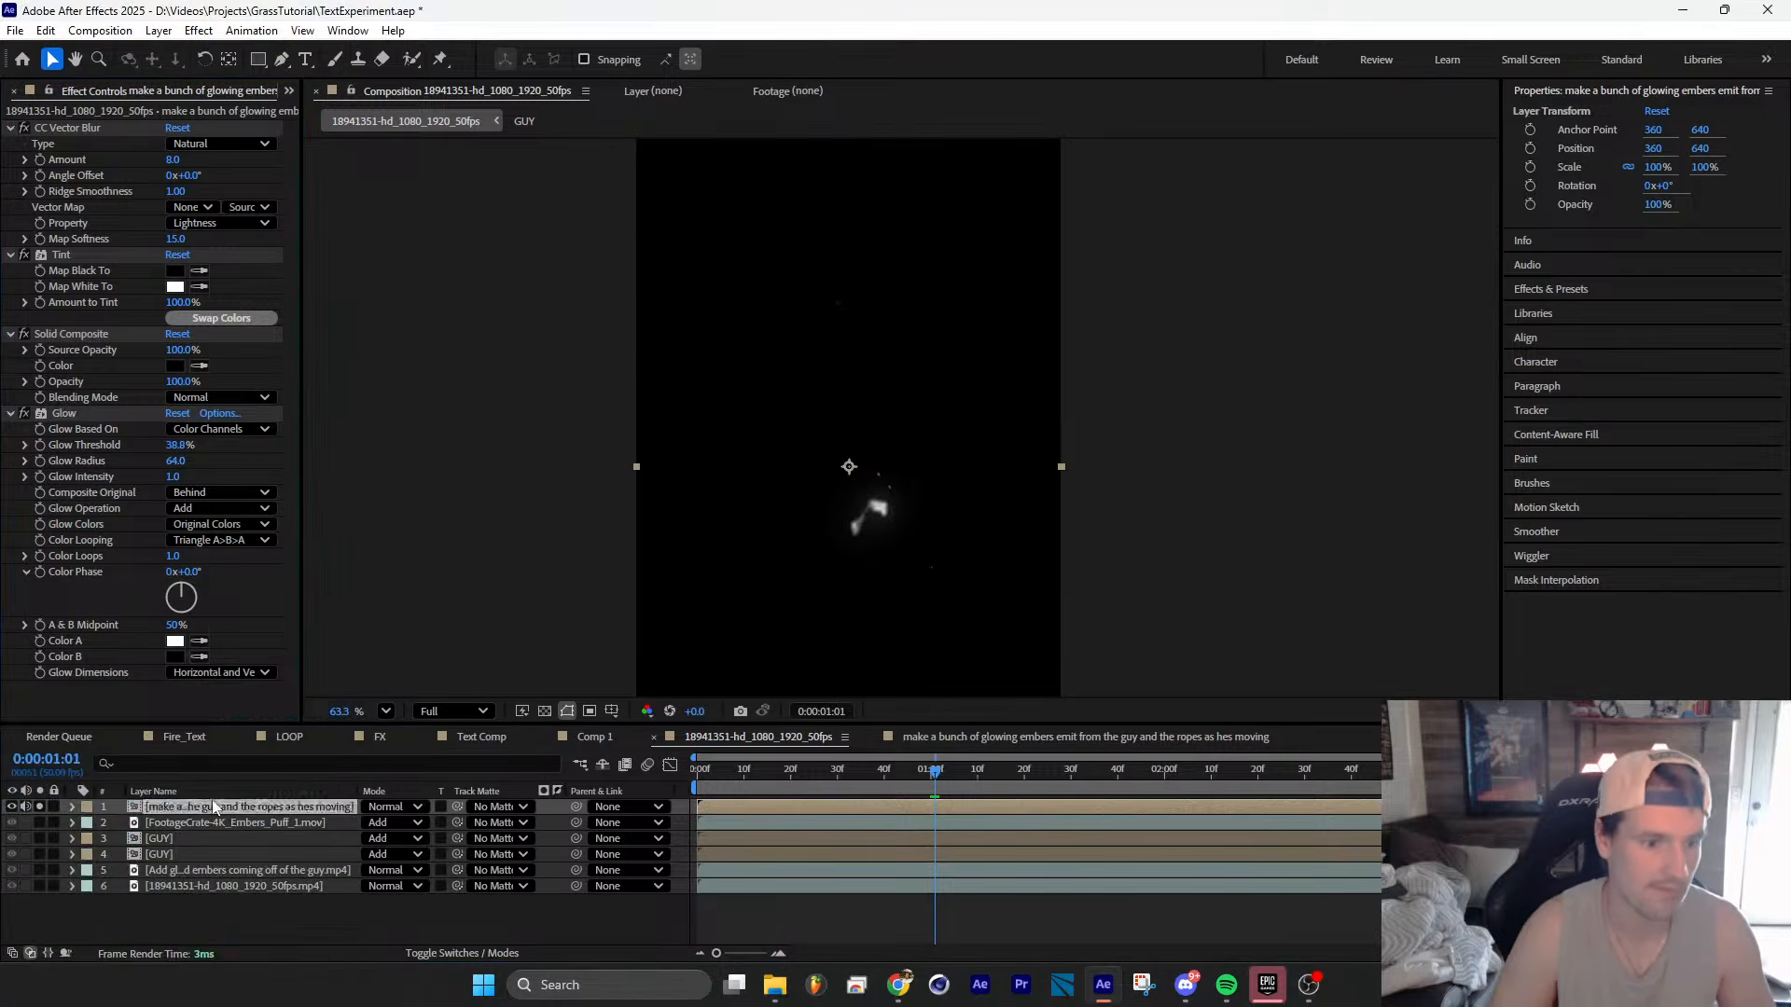
{"action": "left_click", "coordinate": [174, 585]}
{"action": "left_click", "coordinate": [951, 459]}
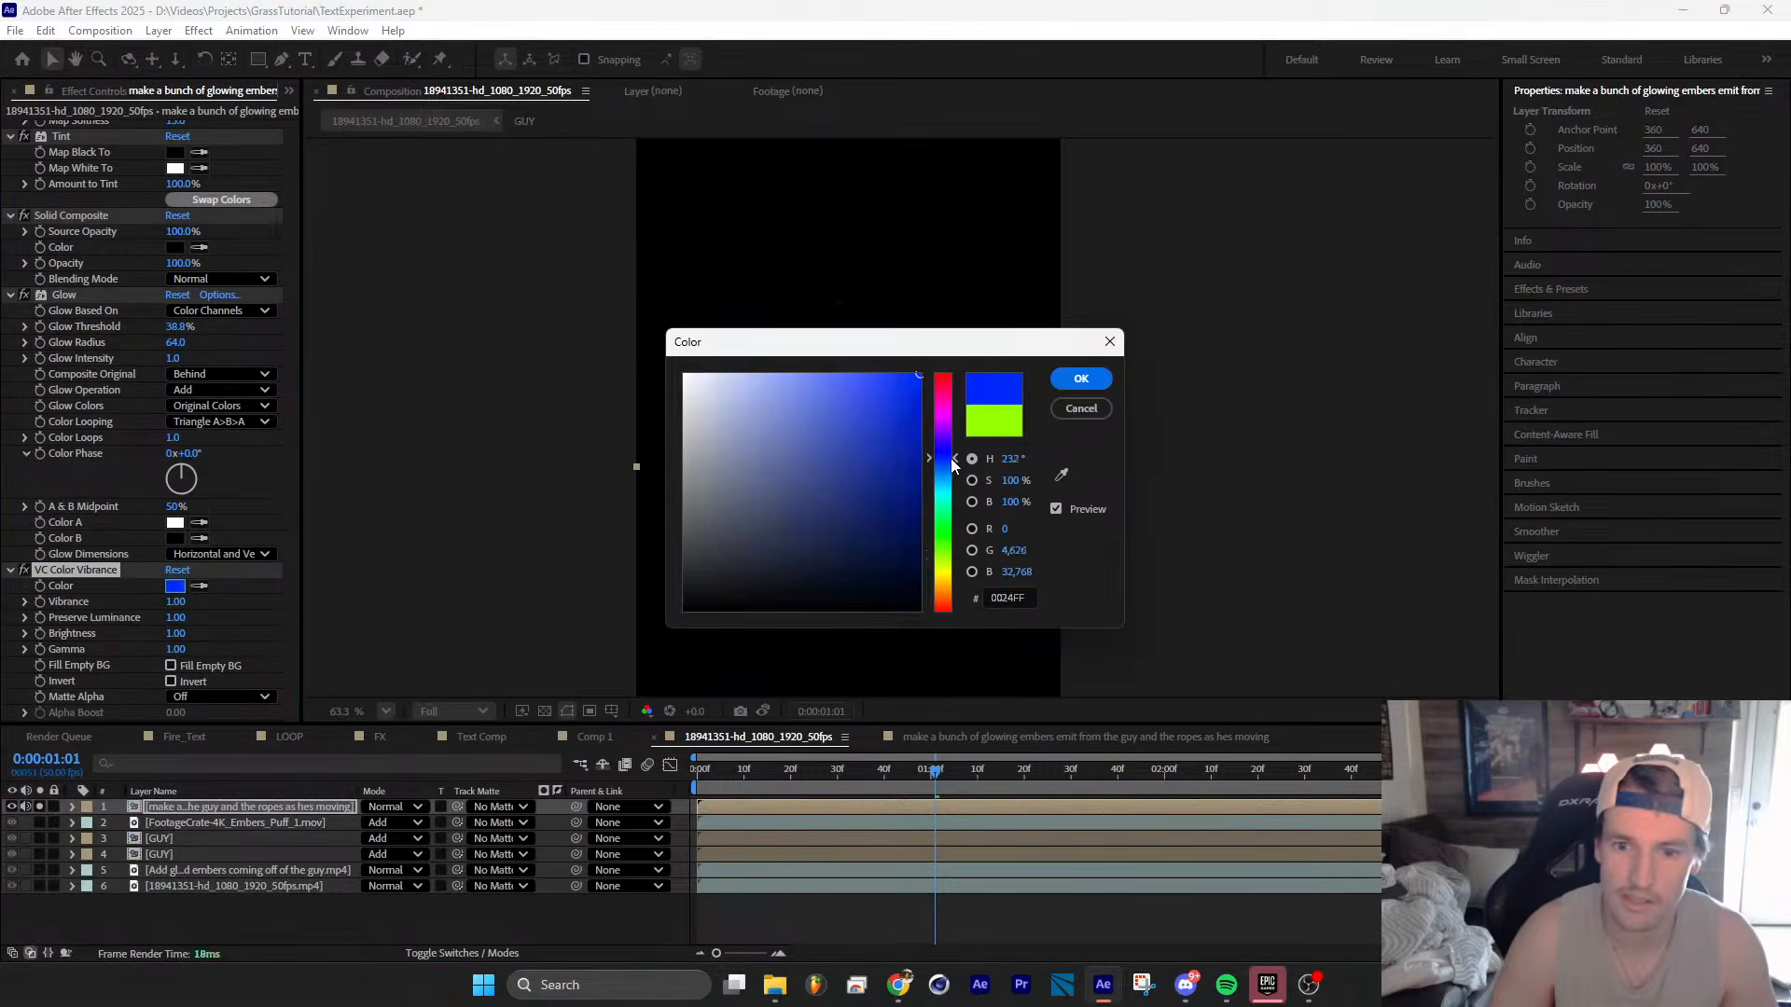
{"action": "left_click", "coordinate": [949, 461]}
{"action": "left_click", "coordinate": [946, 470]}
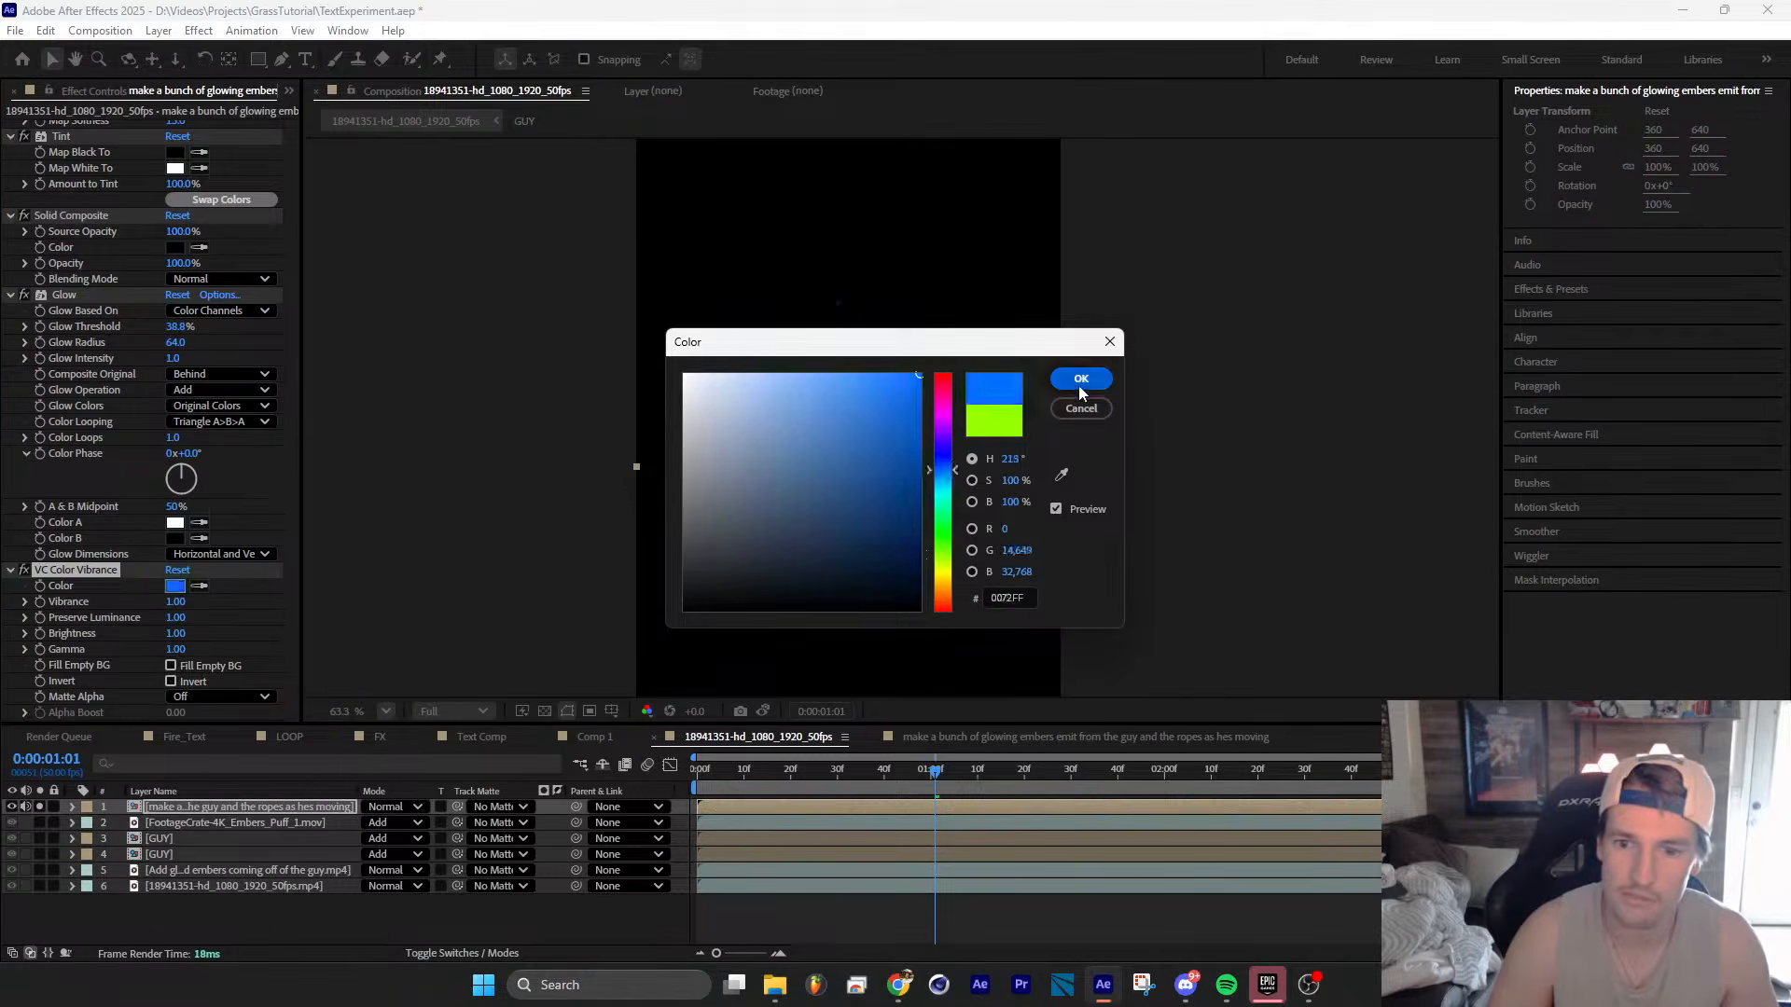
{"action": "left_click", "coordinate": [1080, 379]}
Step: Set the embers layer's blending mode to Add and turn off its solo
{"action": "left_click", "coordinate": [394, 806]}
{"action": "left_click", "coordinate": [504, 333]}
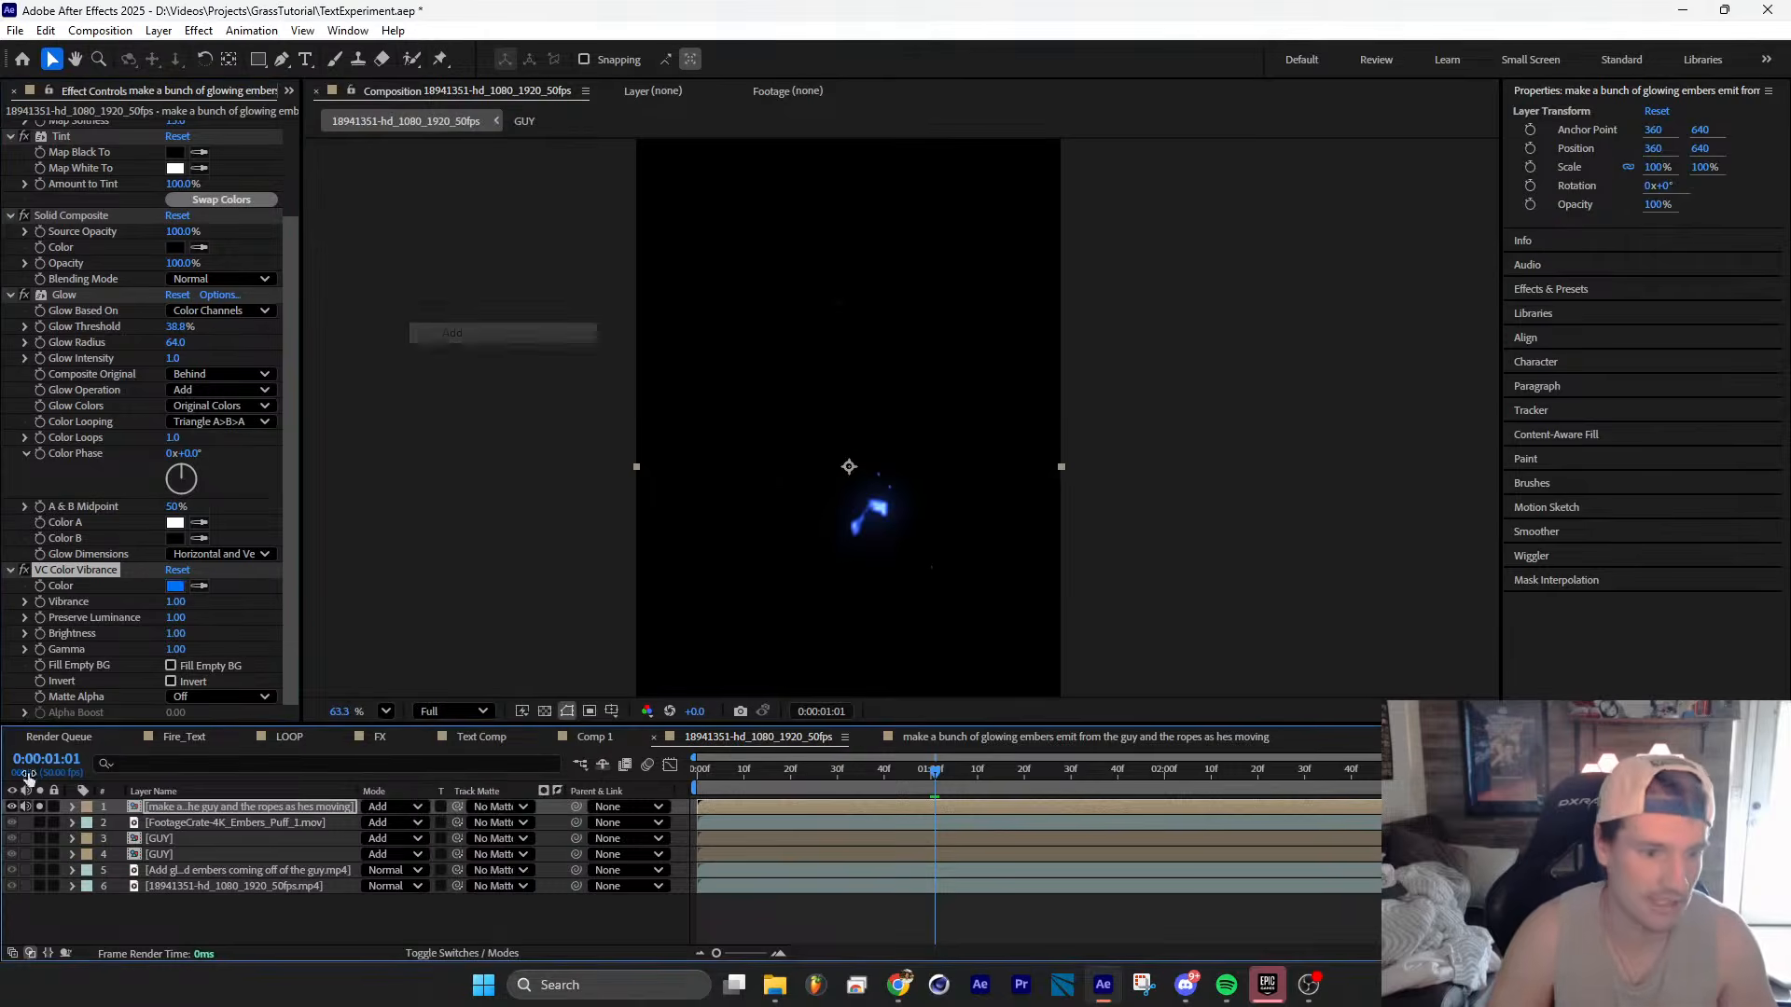
{"action": "left_click", "coordinate": [40, 806]}
{"action": "left_click", "coordinate": [56, 919]}
Step: Compare the composite with the embers layer hidden and shown, and preview it from the start
{"action": "left_click", "coordinate": [12, 807]}
{"action": "left_click", "coordinate": [12, 807]}
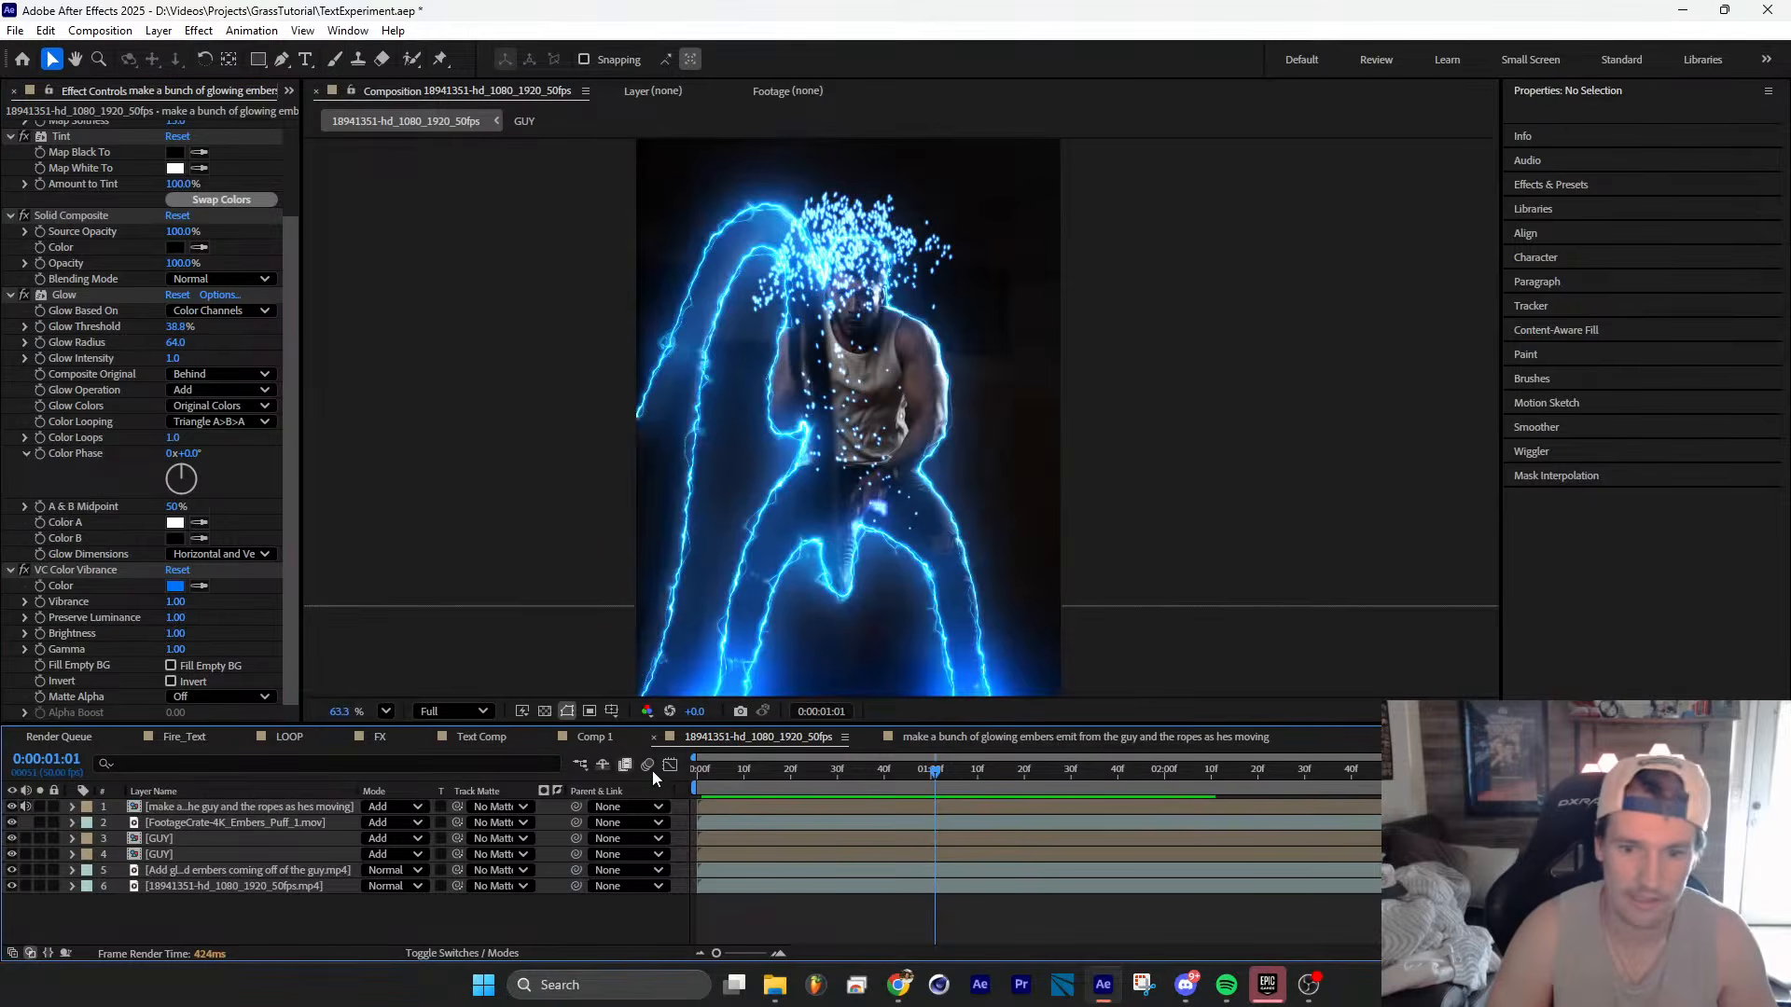
{"action": "left_click", "coordinate": [707, 783]}
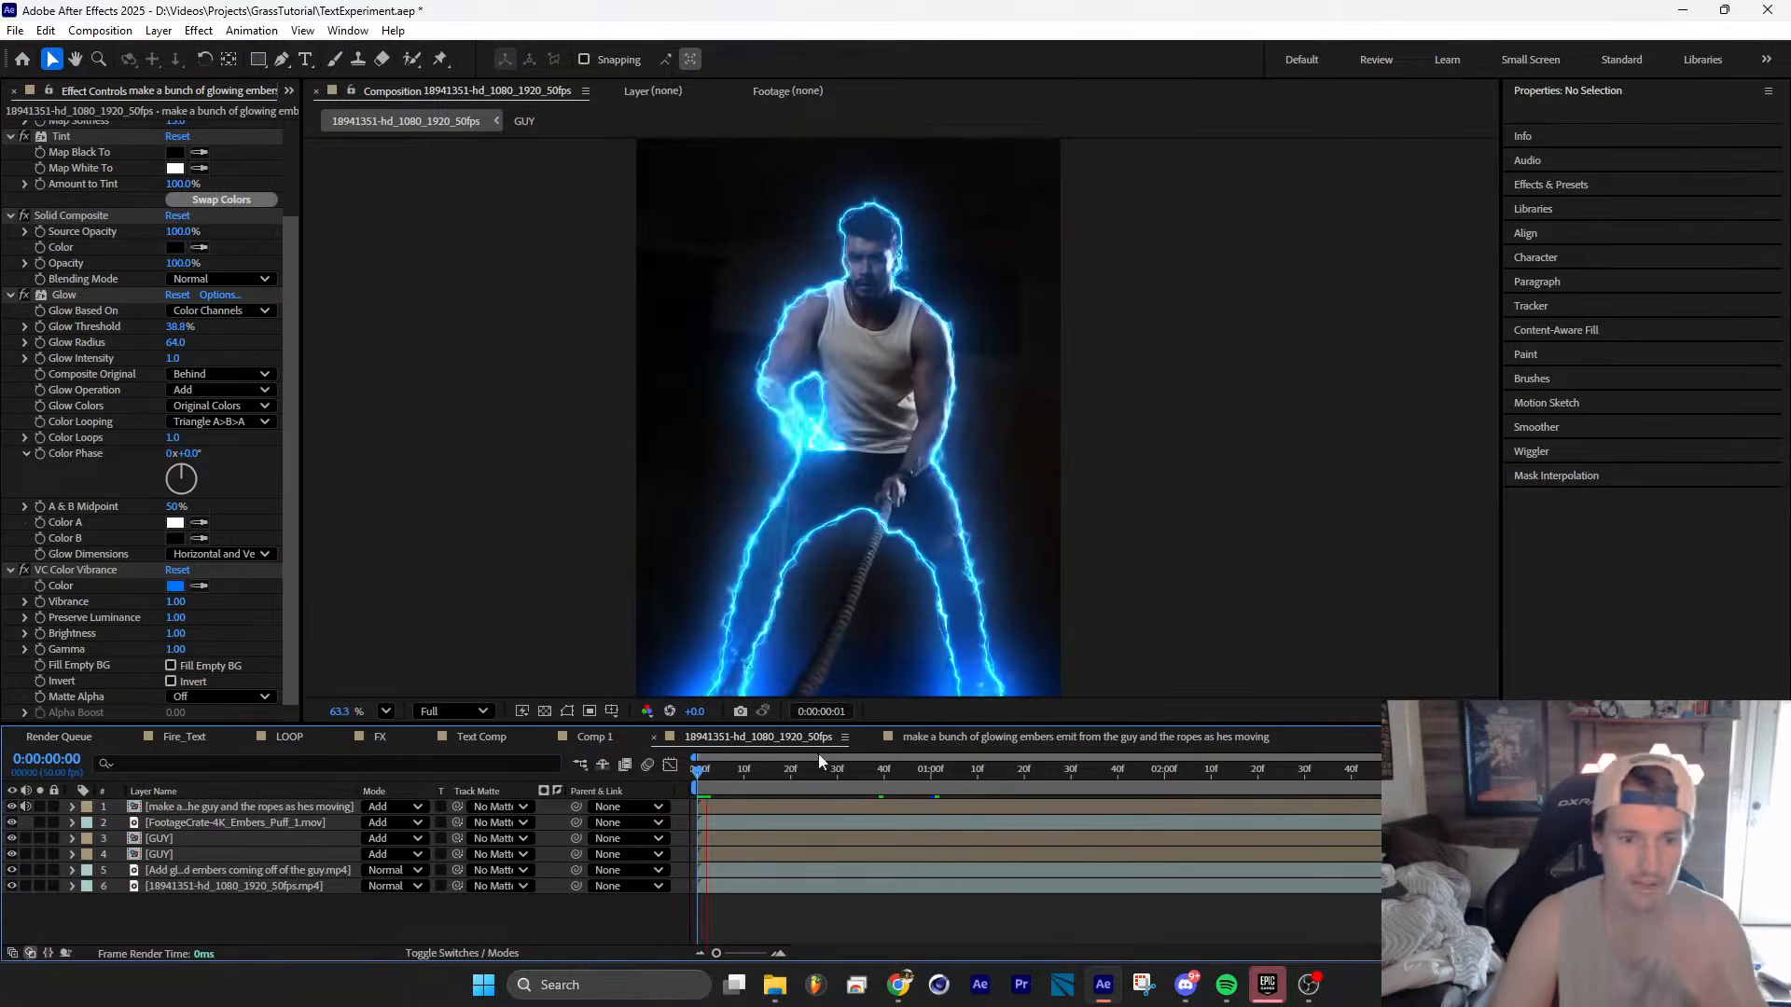
Step: Set the composition's preview resolution to Half and preview the lightning and embers composite from the start
{"action": "left_click", "coordinate": [457, 712]}
{"action": "left_click", "coordinate": [480, 774]}
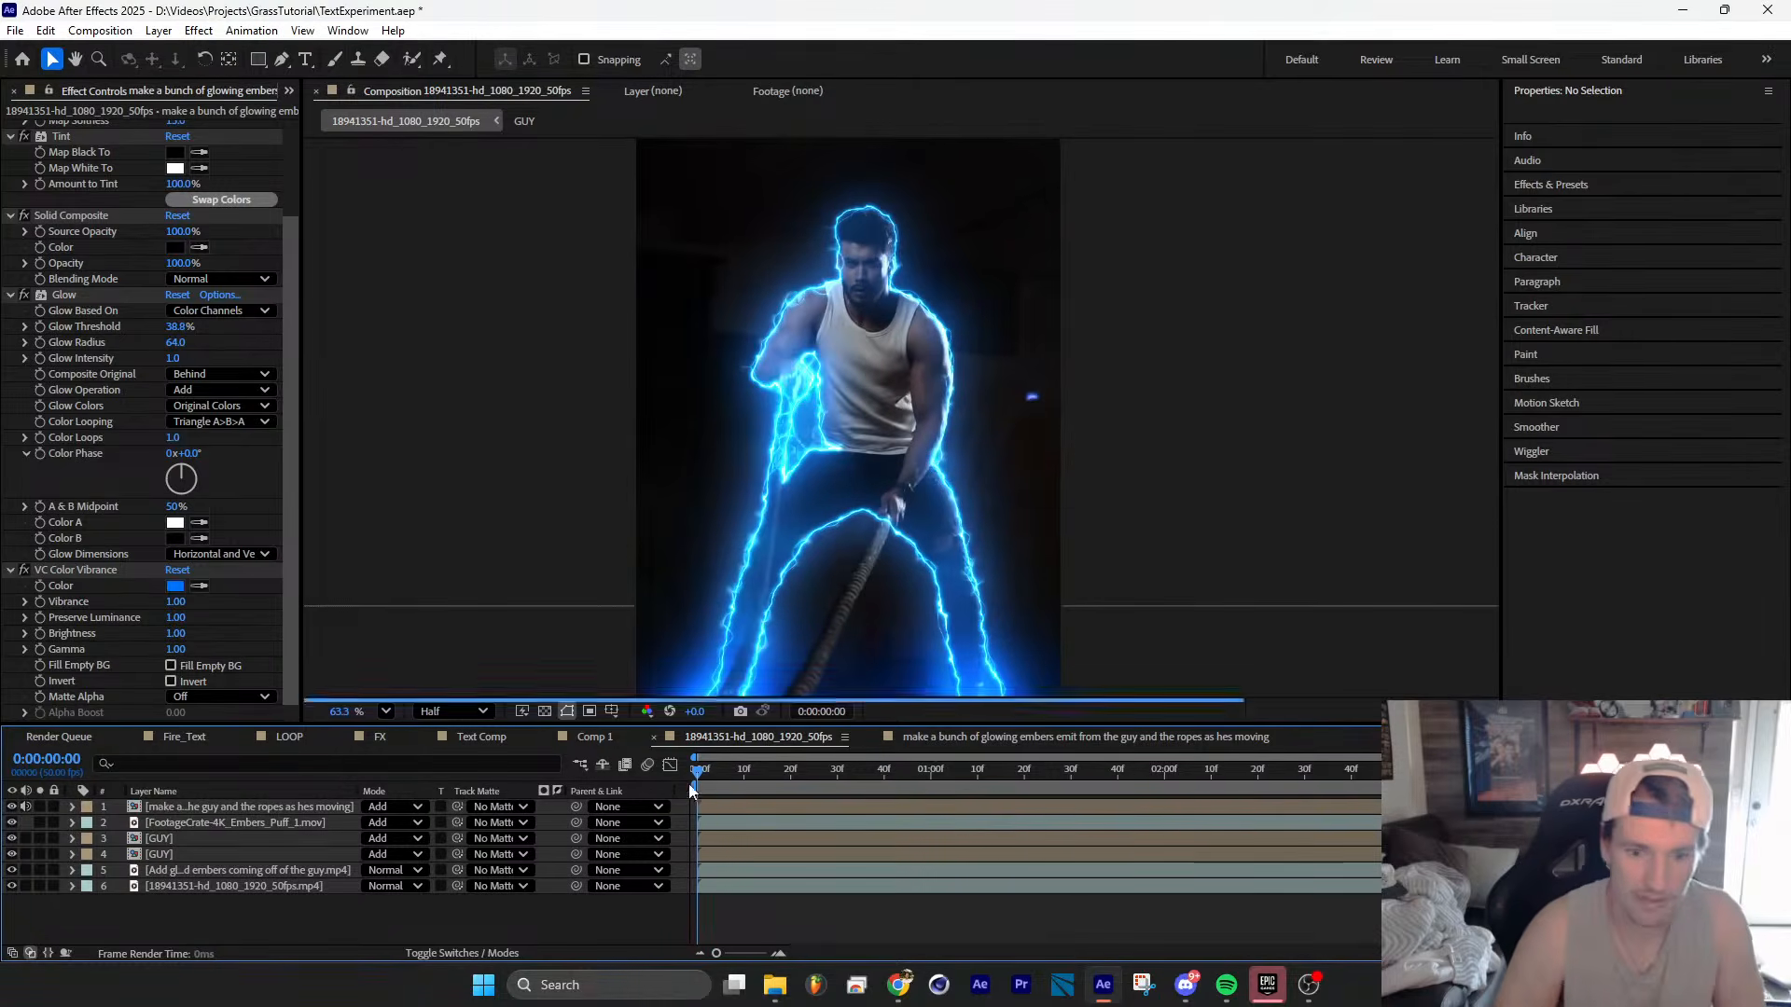
{"action": "key", "text": "space"}
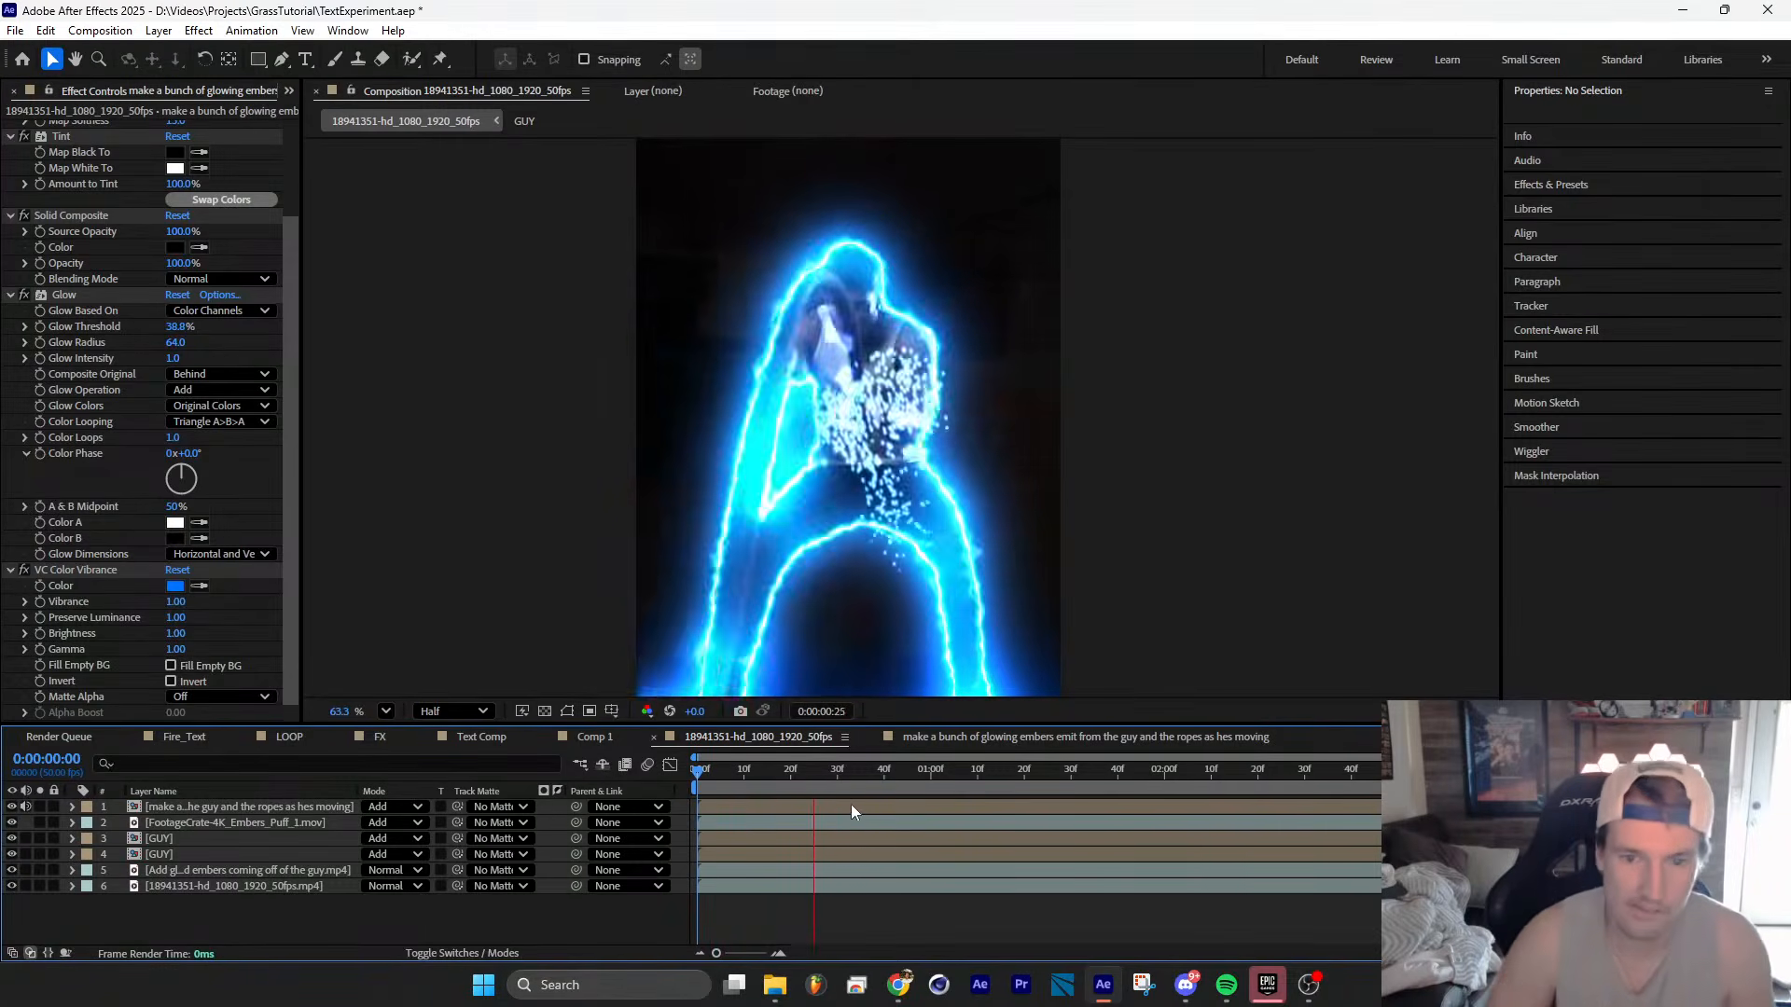
{"action": "key", "text": "space"}
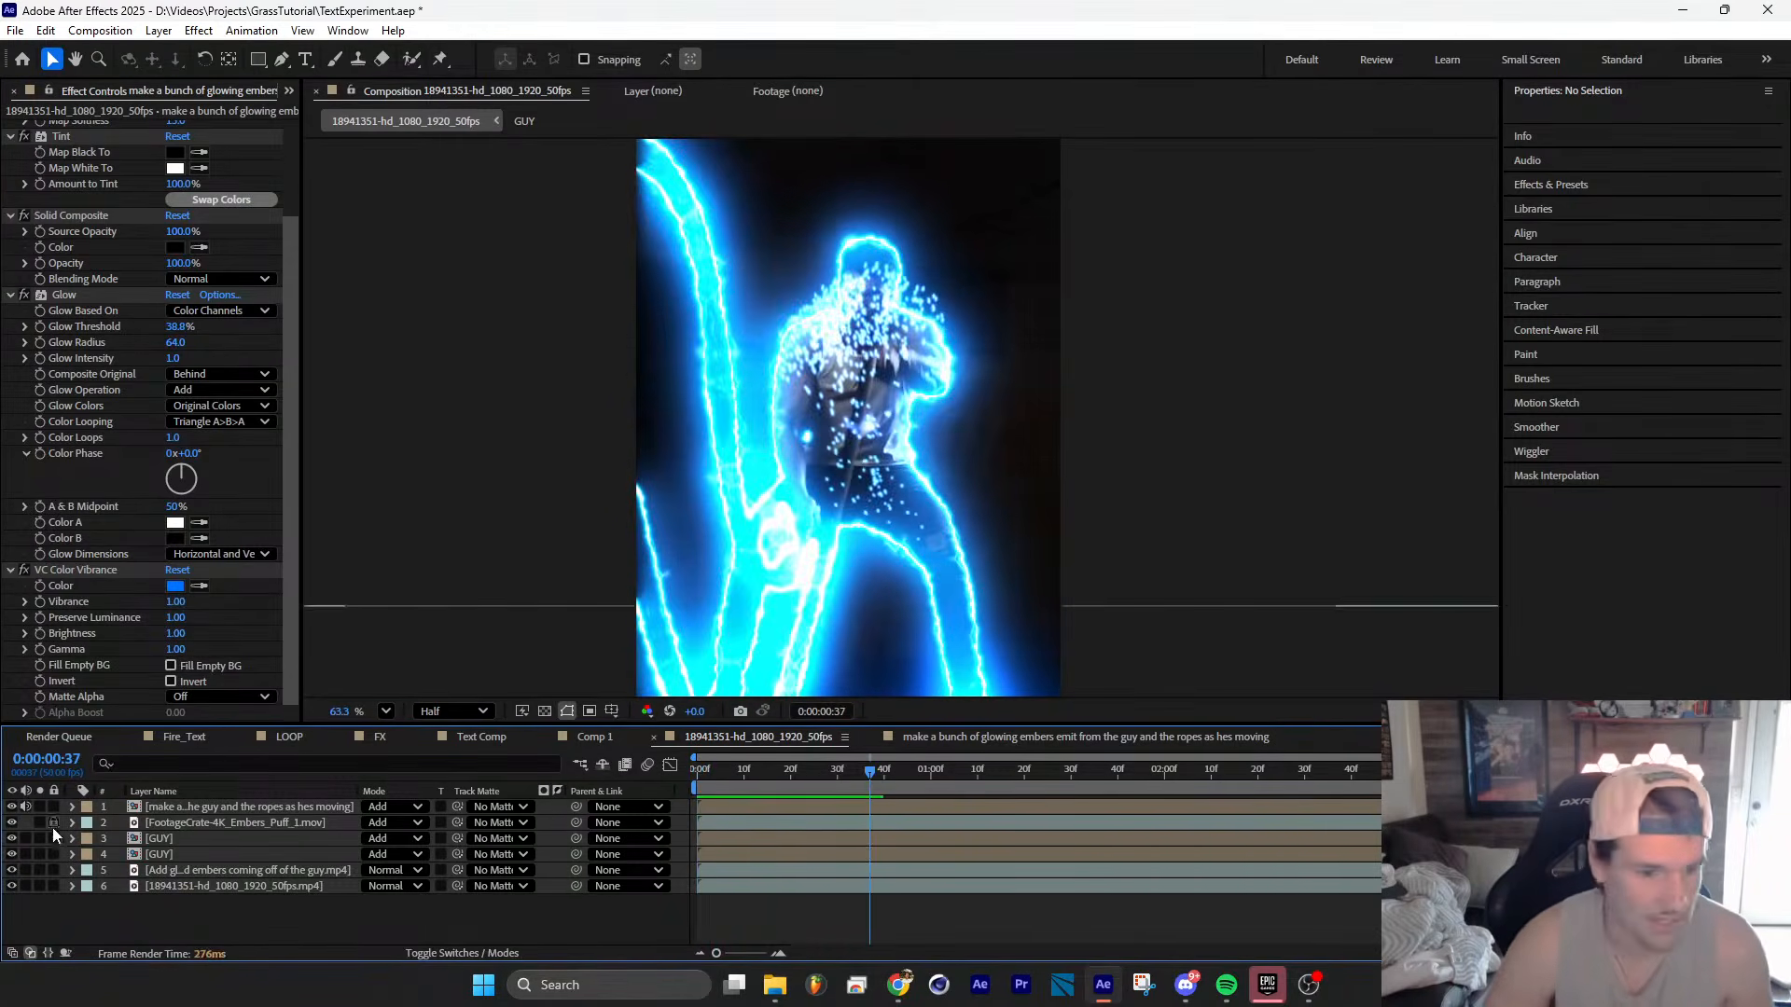
Step: Hide the FootageCrate-4K_Embers_Puff_1.mov layer and preview the composite without it
{"action": "left_click", "coordinate": [12, 822]}
{"action": "key", "text": "space"}
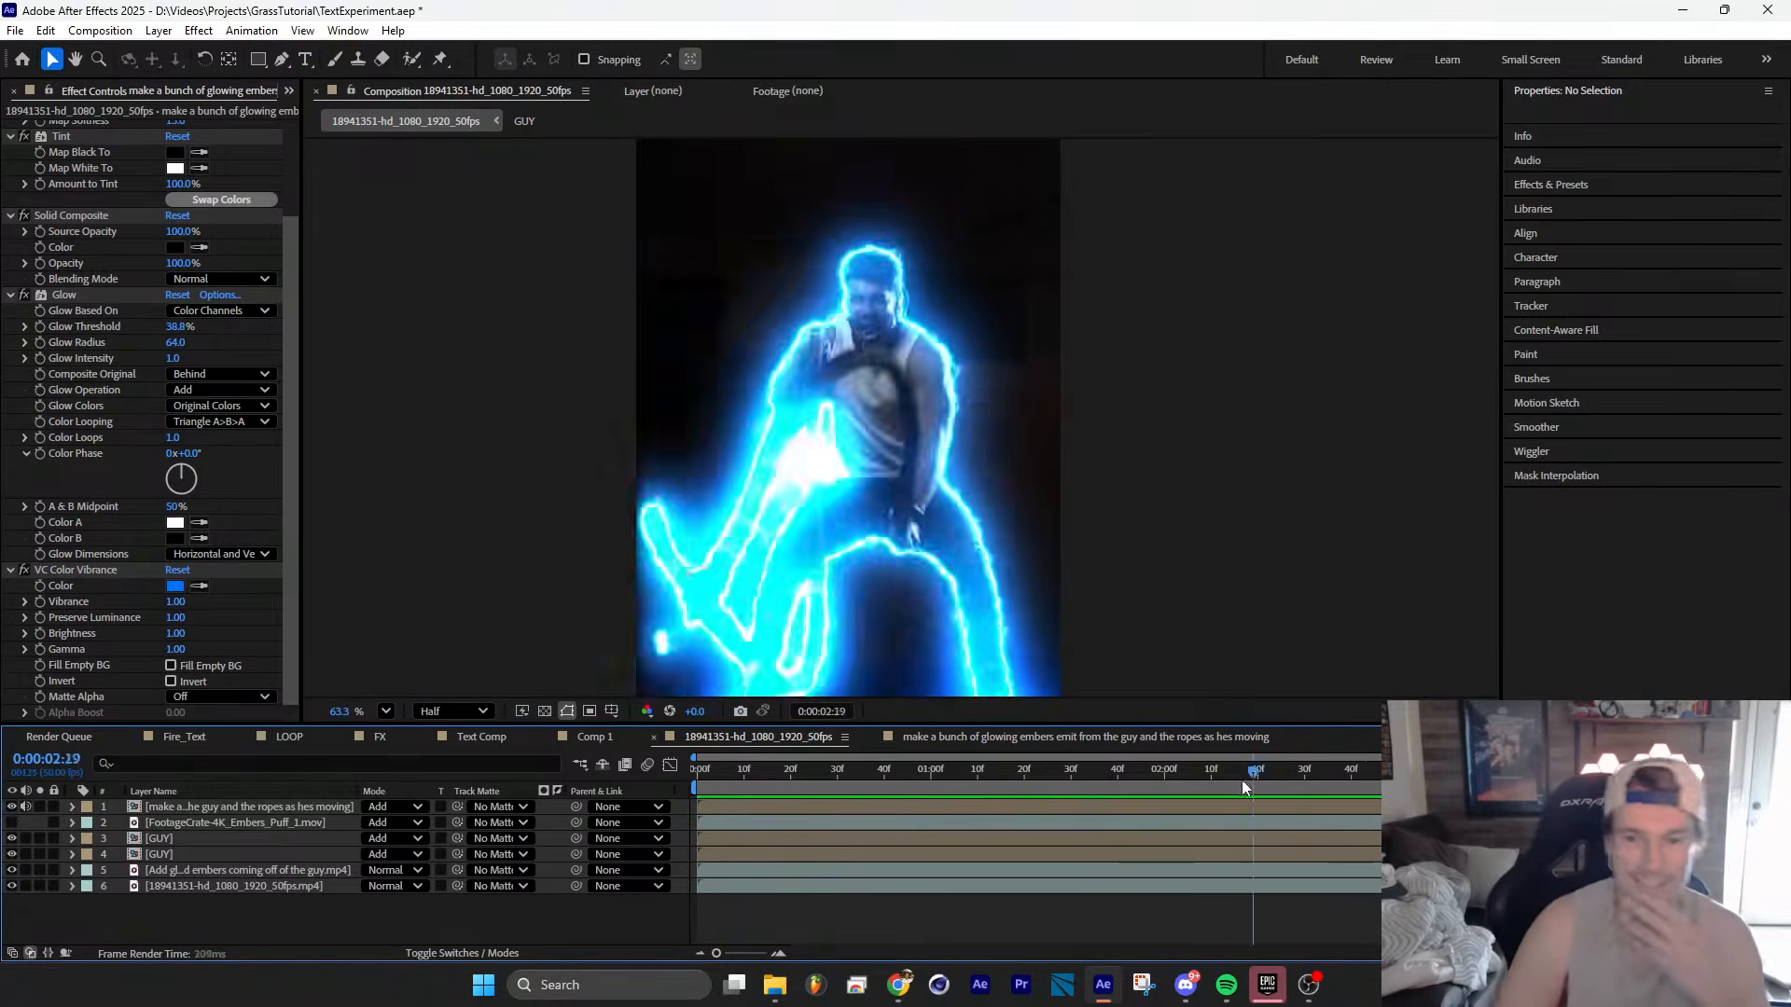
{"action": "left_click", "coordinate": [1032, 770]}
{"action": "left_click_drag", "start_coordinate": [1030, 800], "coordinate": [1165, 772]}
Step: Open the Runway embers precomposition and scrub through it to inspect the isolated embers
{"action": "left_click", "coordinate": [931, 737]}
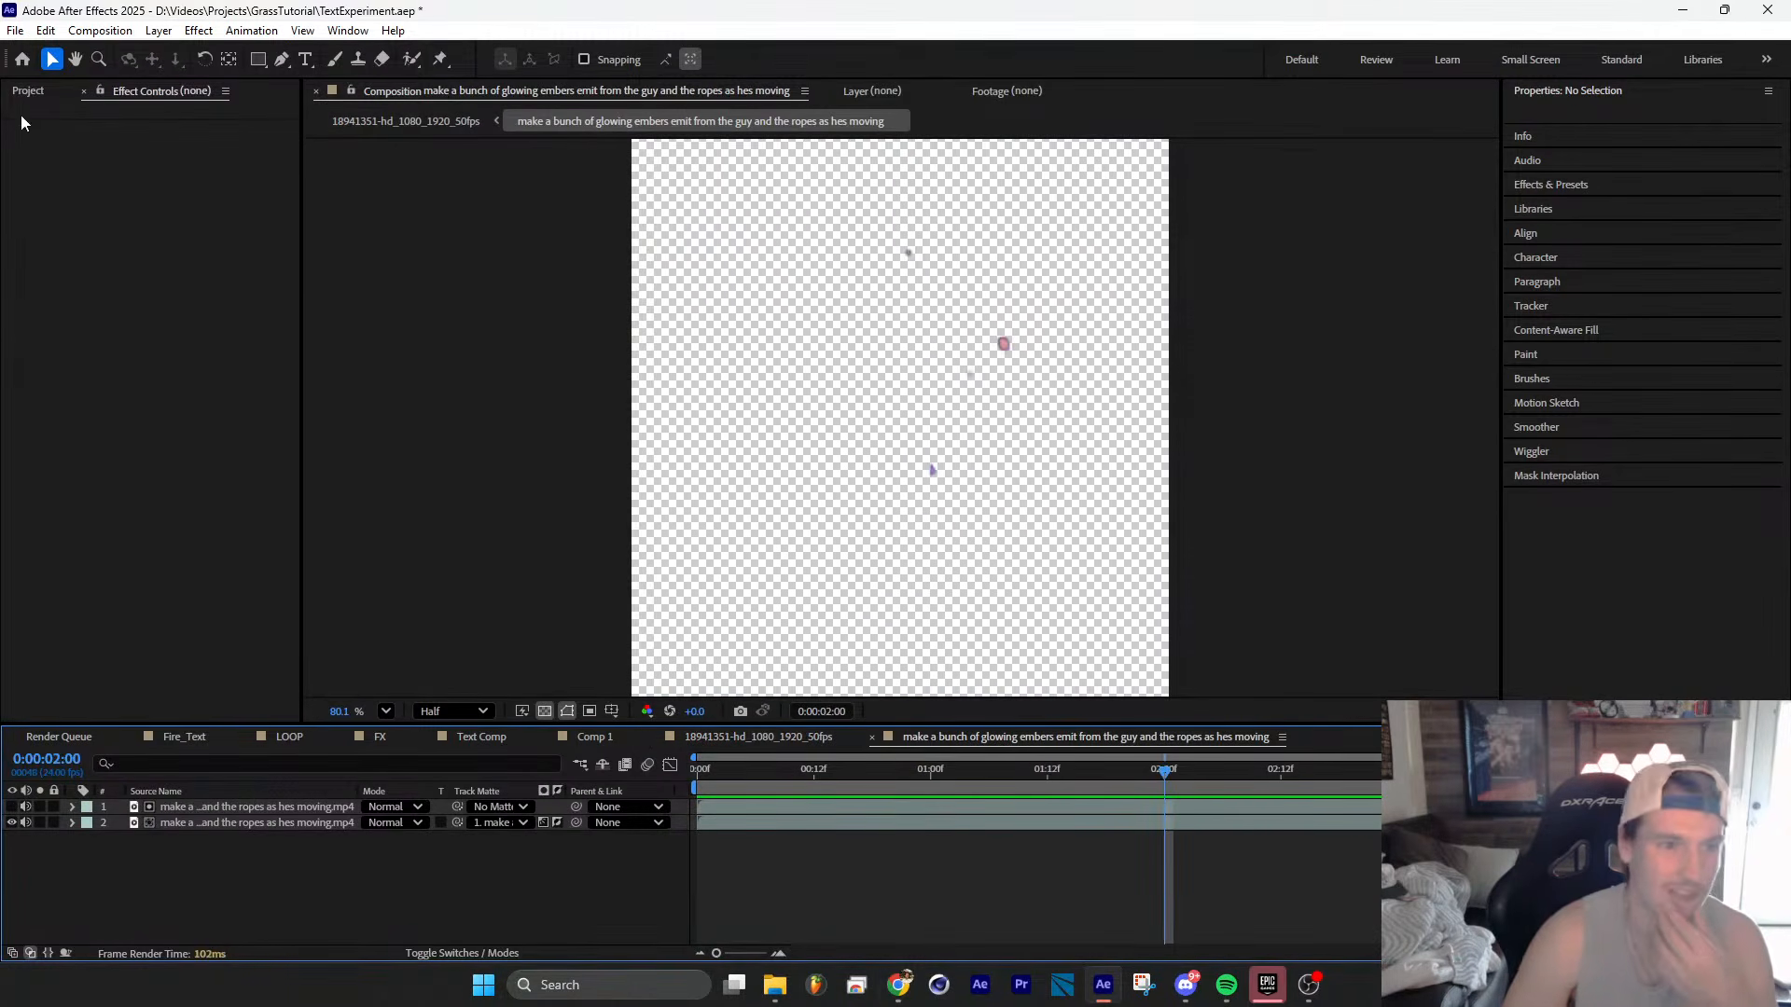
{"action": "left_click", "coordinate": [28, 90]}
{"action": "left_click_drag", "start_coordinate": [1021, 780], "coordinate": [948, 776]}
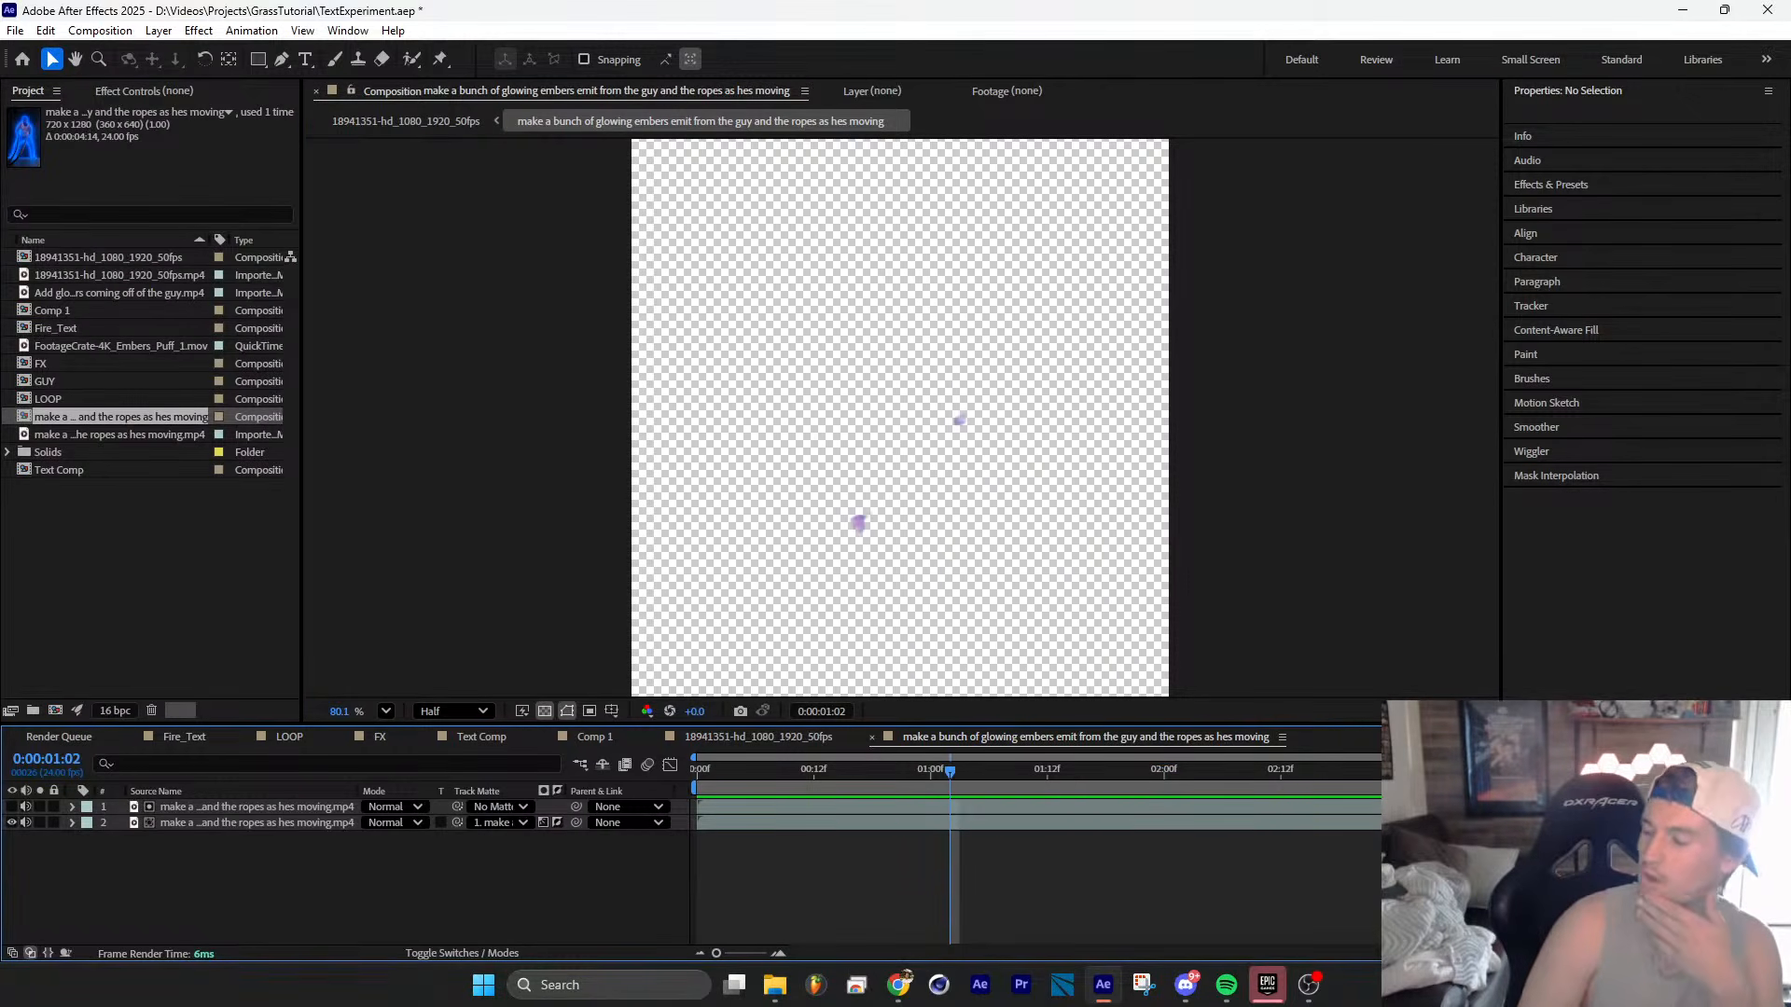
{"action": "mouse_move", "coordinate": [842, 763]}
{"action": "left_mouse_down"}
{"action": "mouse_move", "coordinate": [873, 776]}
{"action": "mouse_move", "coordinate": [679, 787]}
{"action": "mouse_move", "coordinate": [862, 774]}
{"action": "left_mouse_up"}
Step: Start a new project, saving the changes to TextExperiment.aep before it closes
{"action": "left_click", "coordinate": [15, 29]}
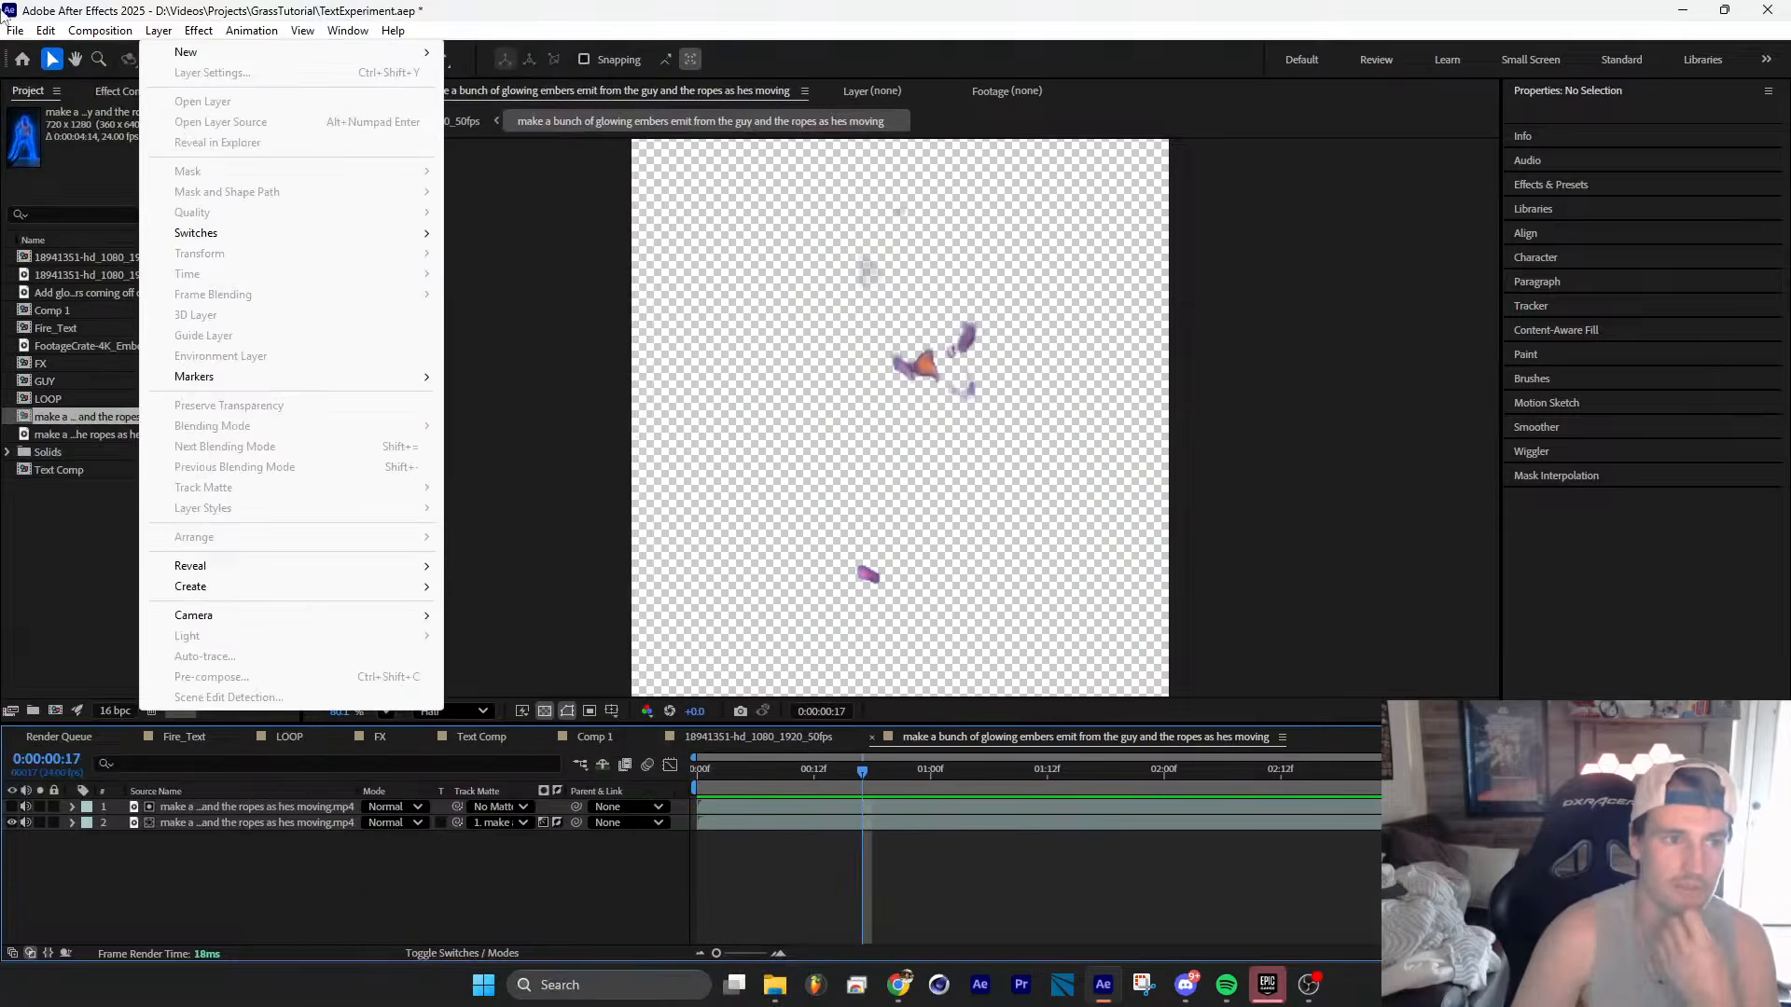
{"action": "mouse_move", "coordinate": [112, 52]}
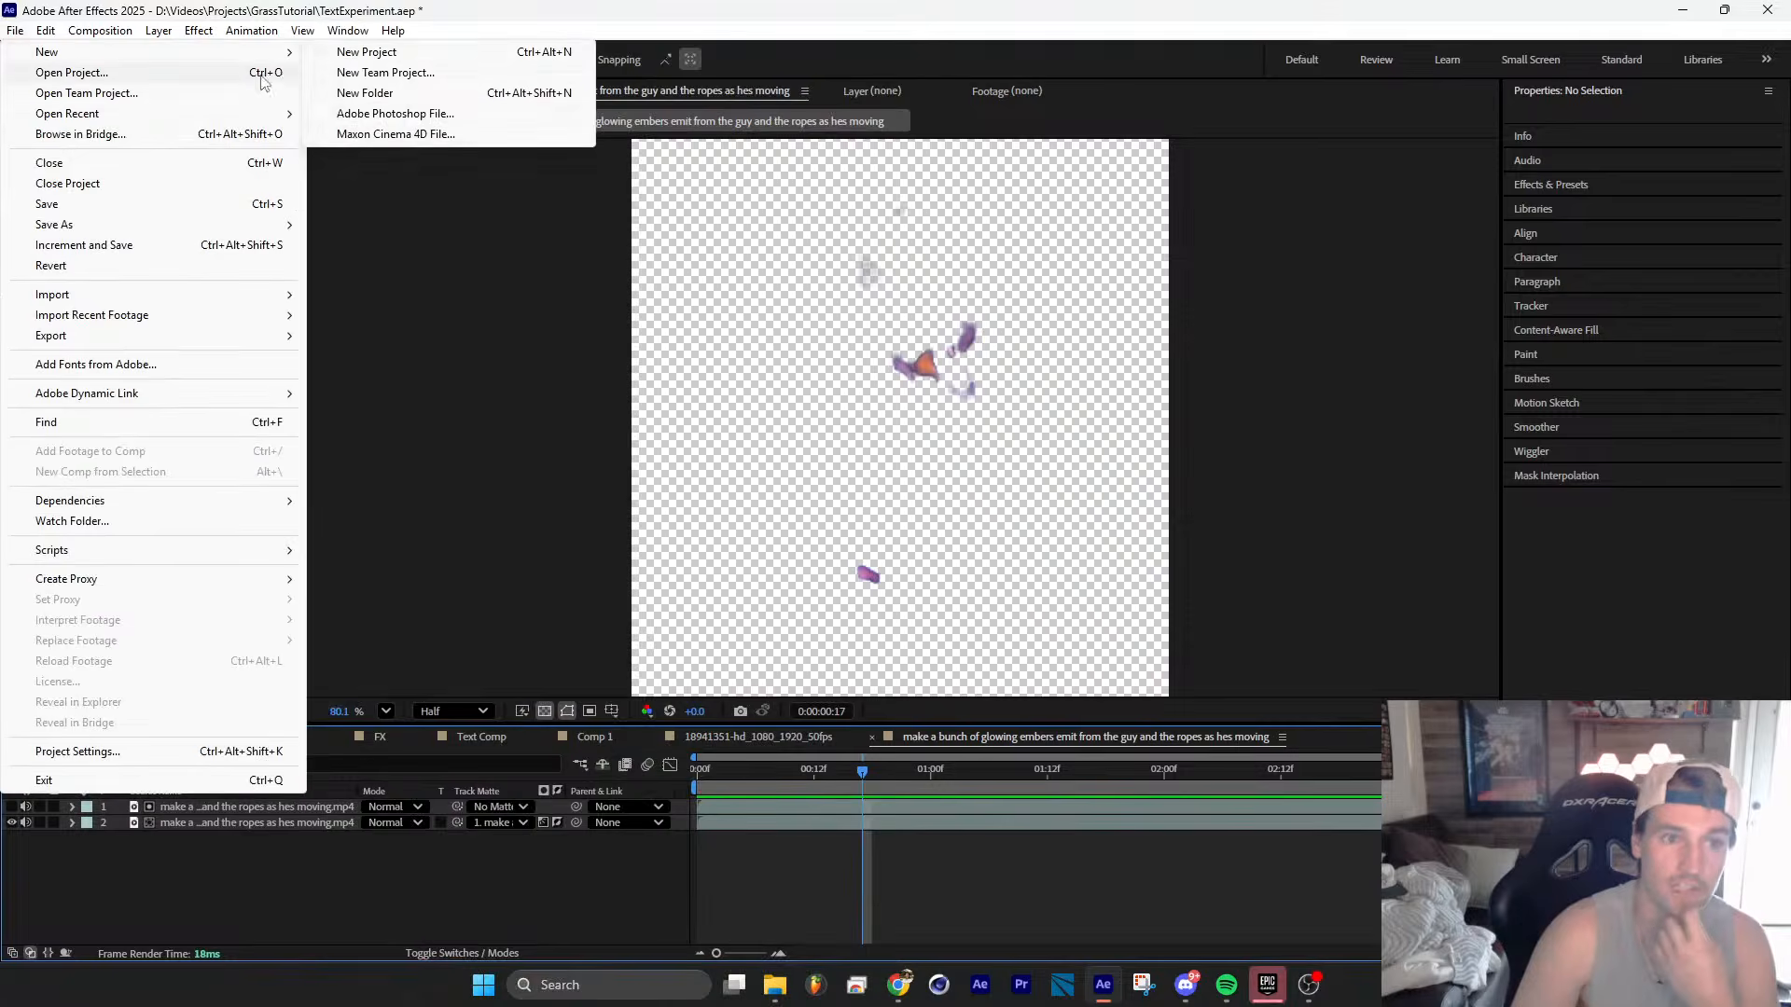
{"action": "left_click", "coordinate": [373, 58]}
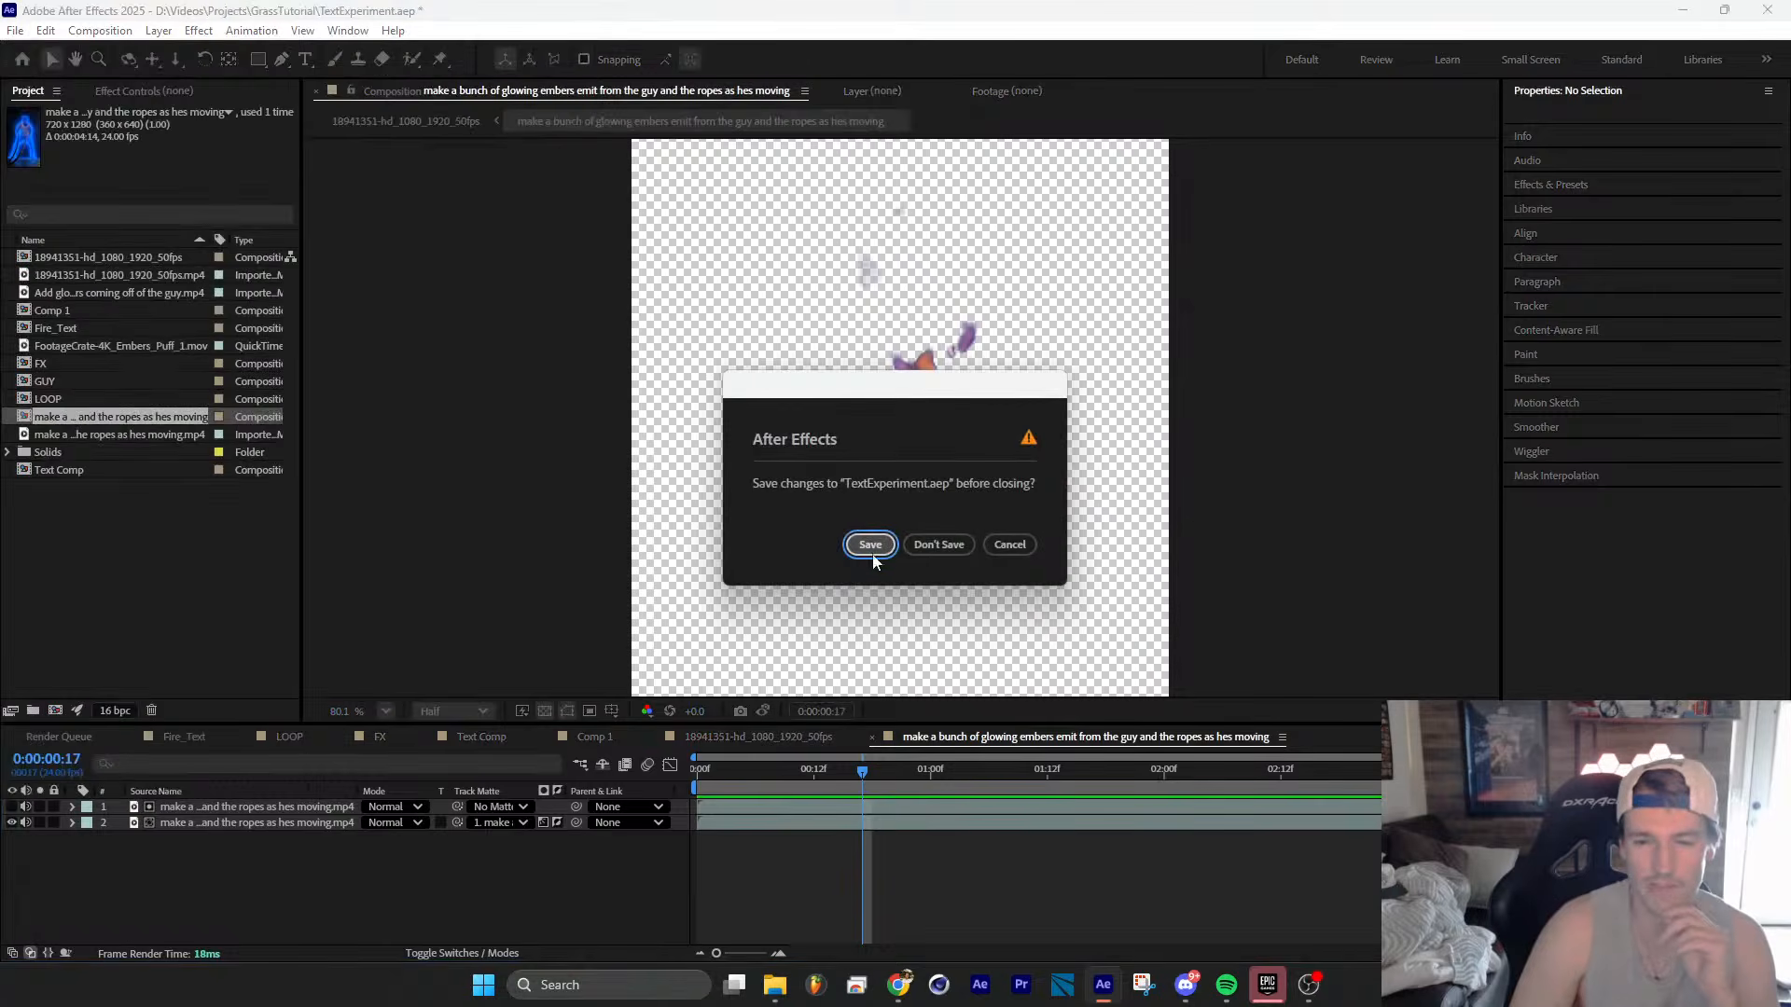
{"action": "left_click", "coordinate": [870, 544]}
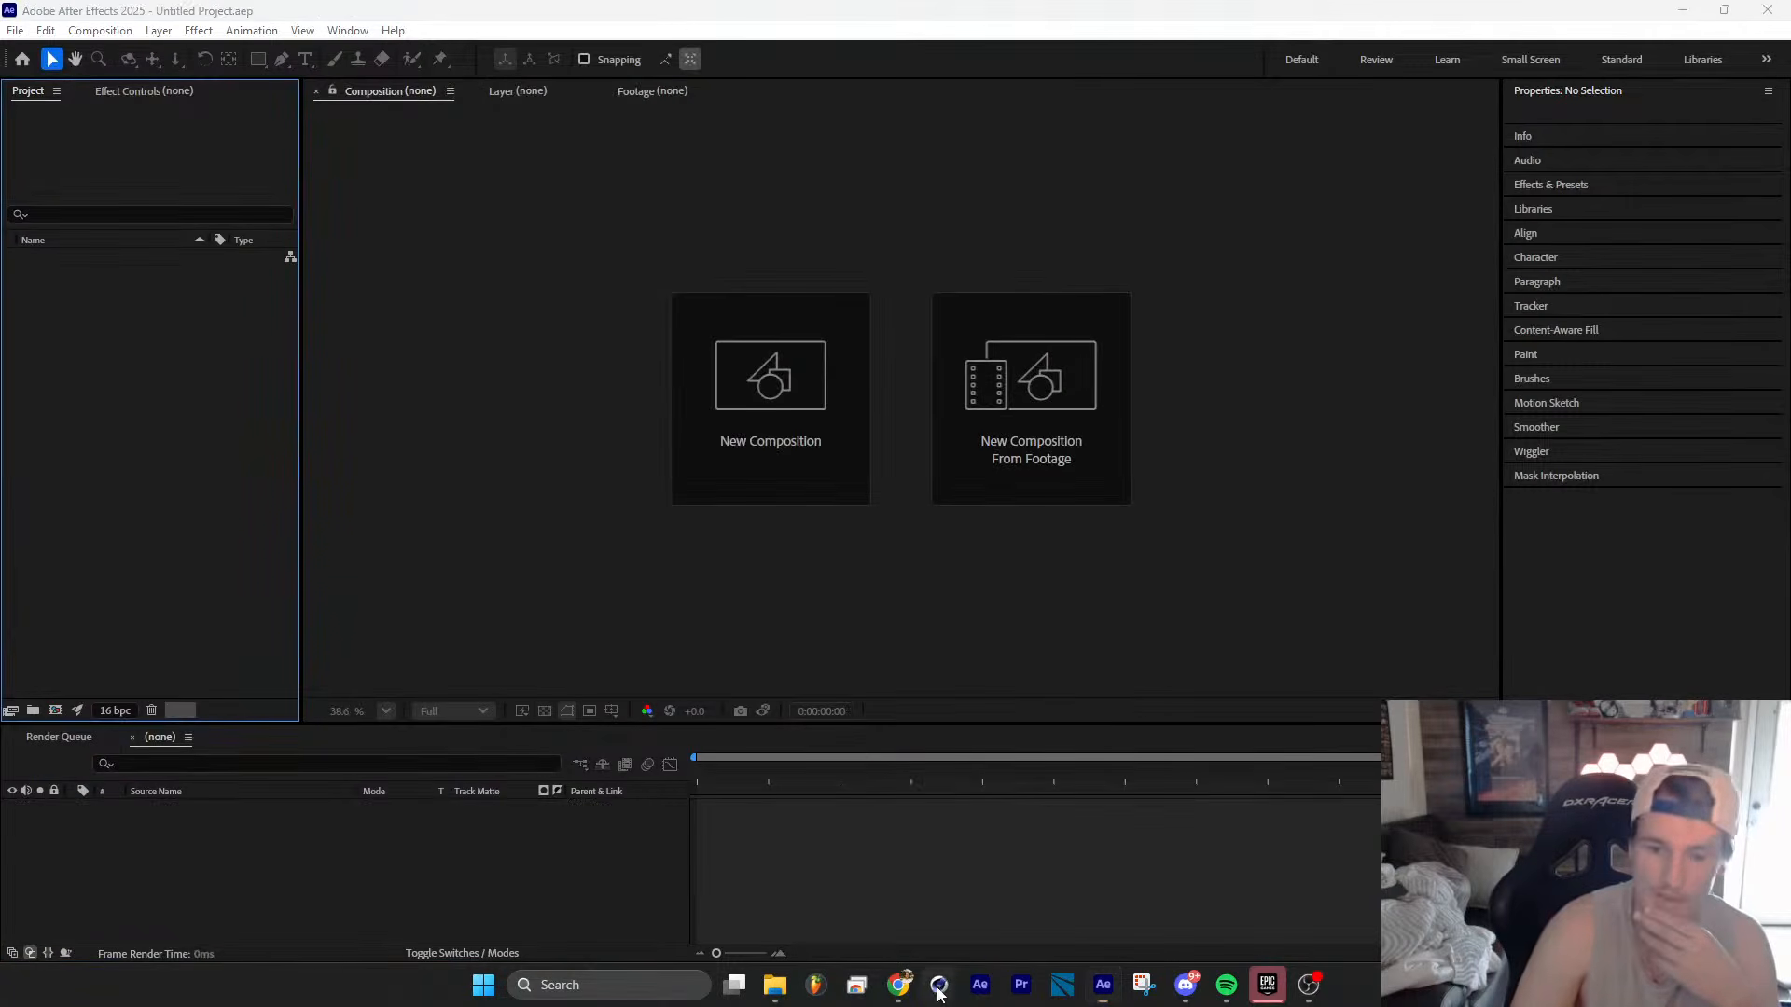
Step: Launch Cinema 4D with the other open windows minimized, and close its Home window to reach the empty scene
{"action": "left_click", "coordinate": [1692, 15]}
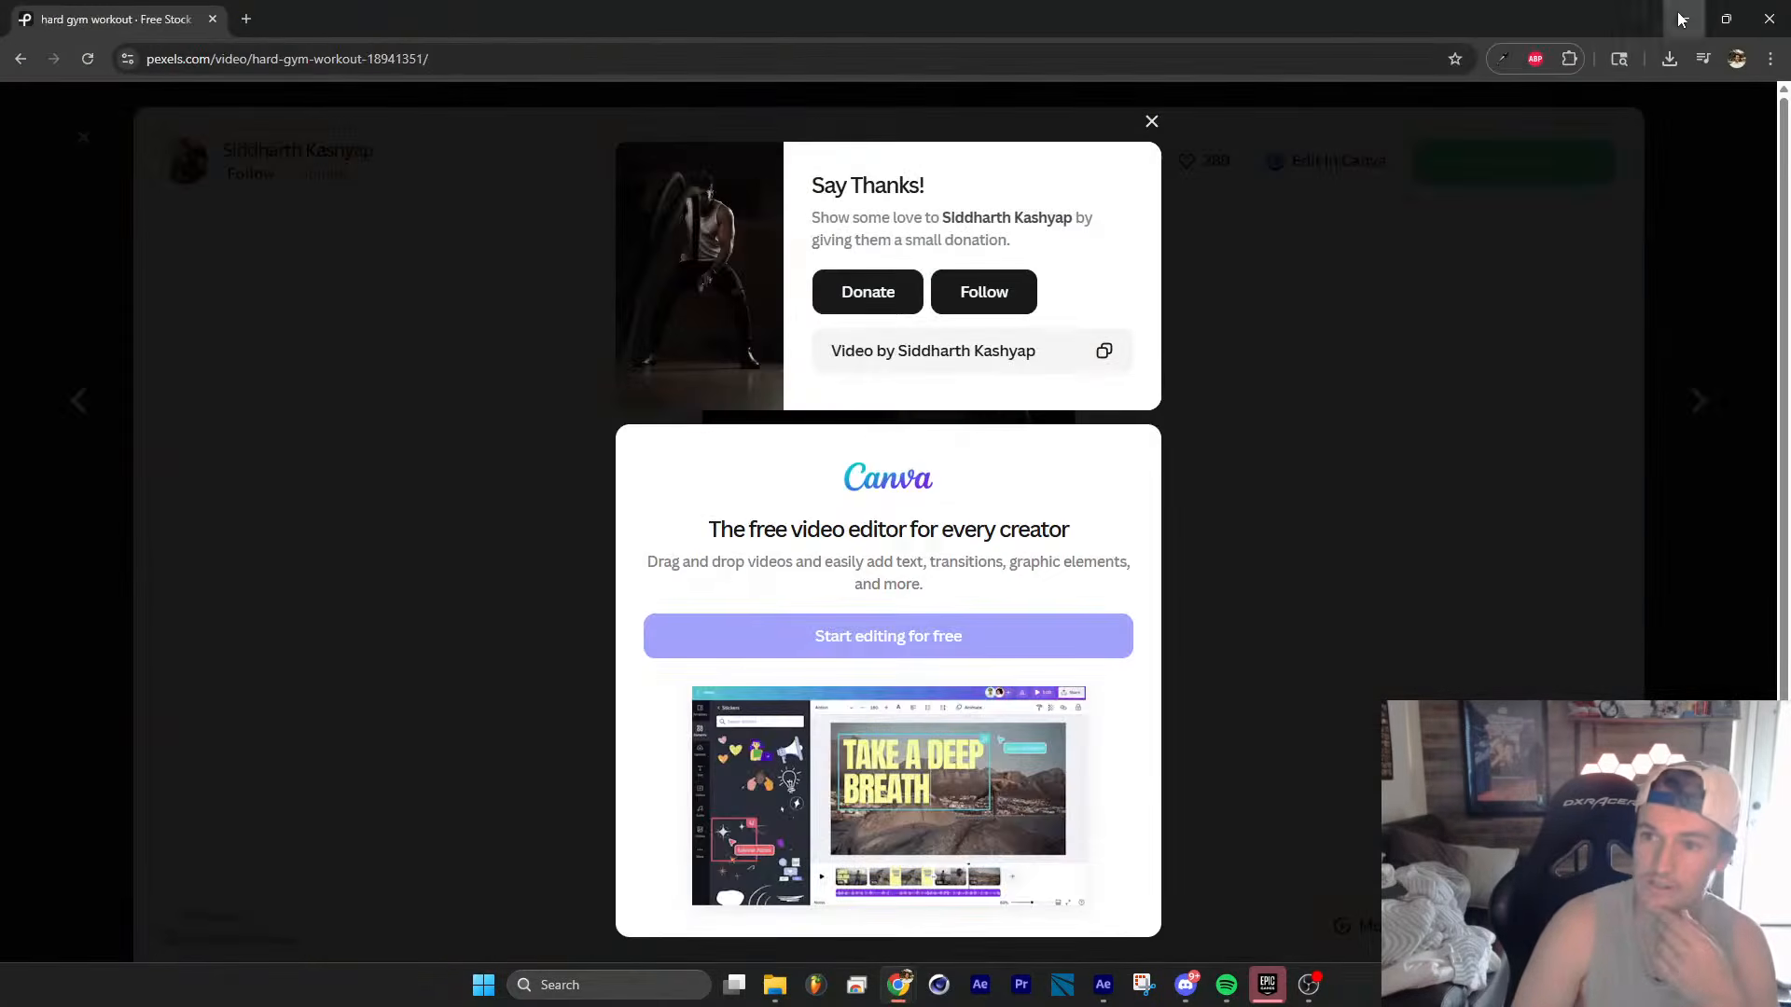
{"action": "left_click", "coordinate": [1681, 18]}
{"action": "left_click", "coordinate": [1683, 17]}
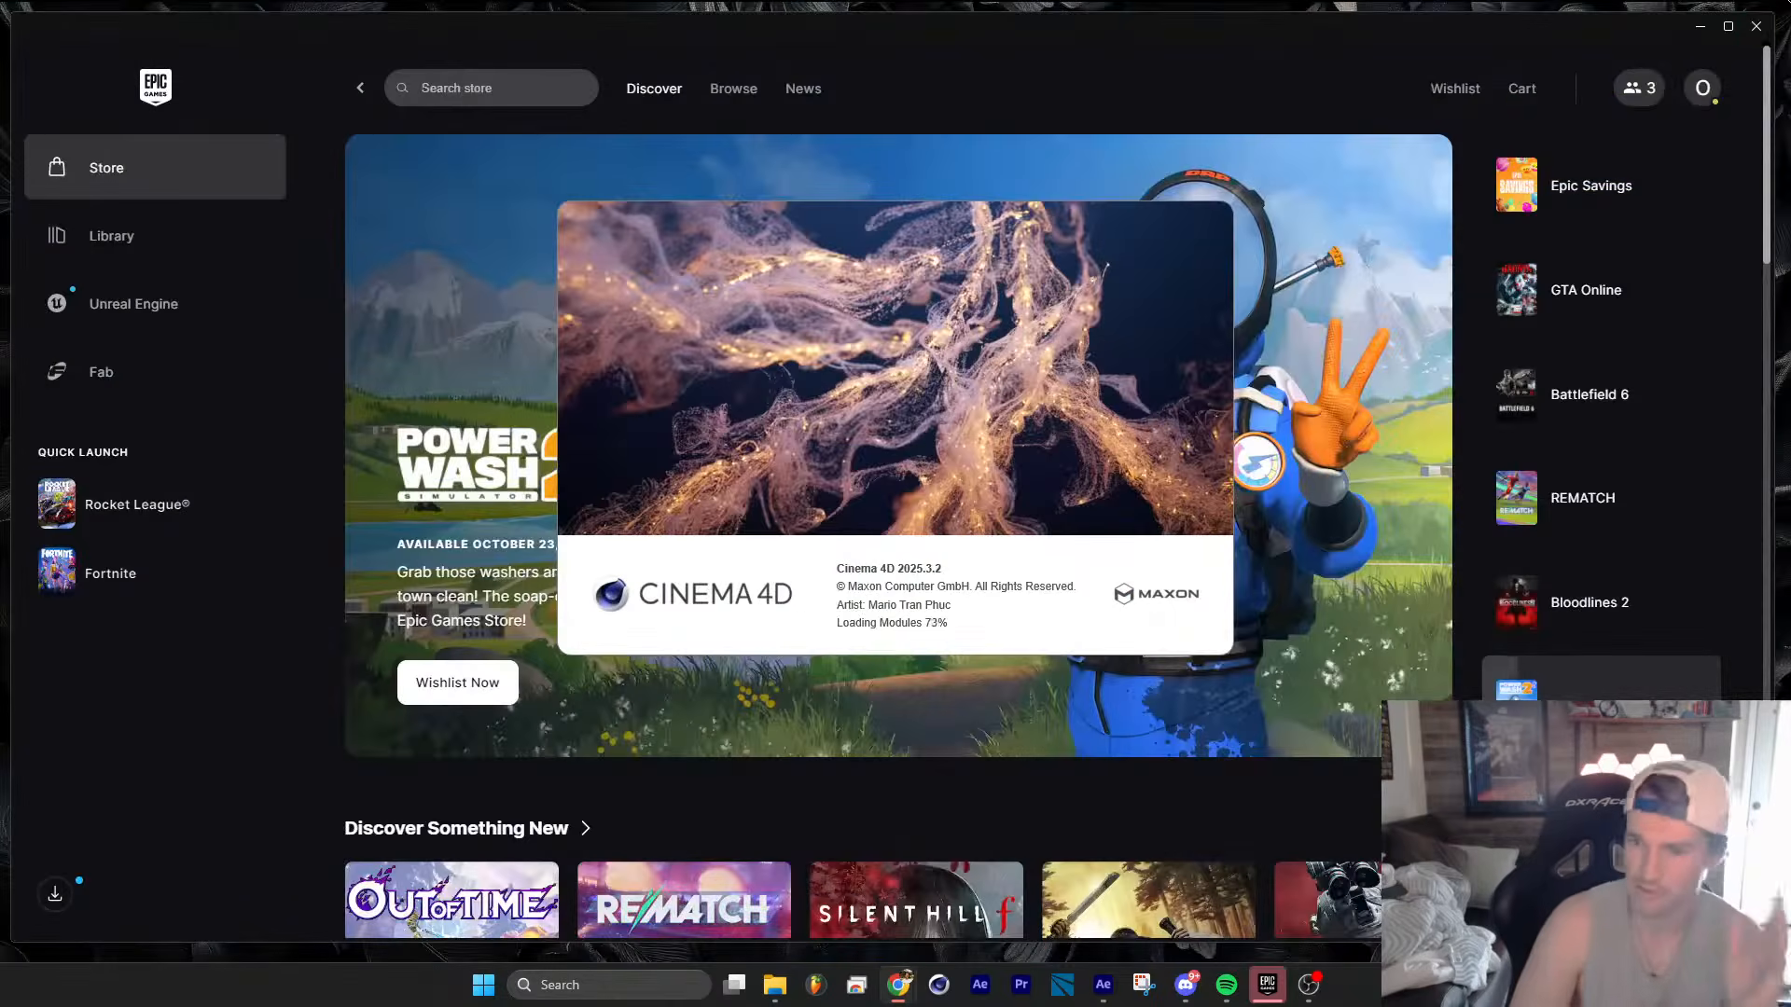
{"action": "left_click", "coordinate": [1699, 26]}
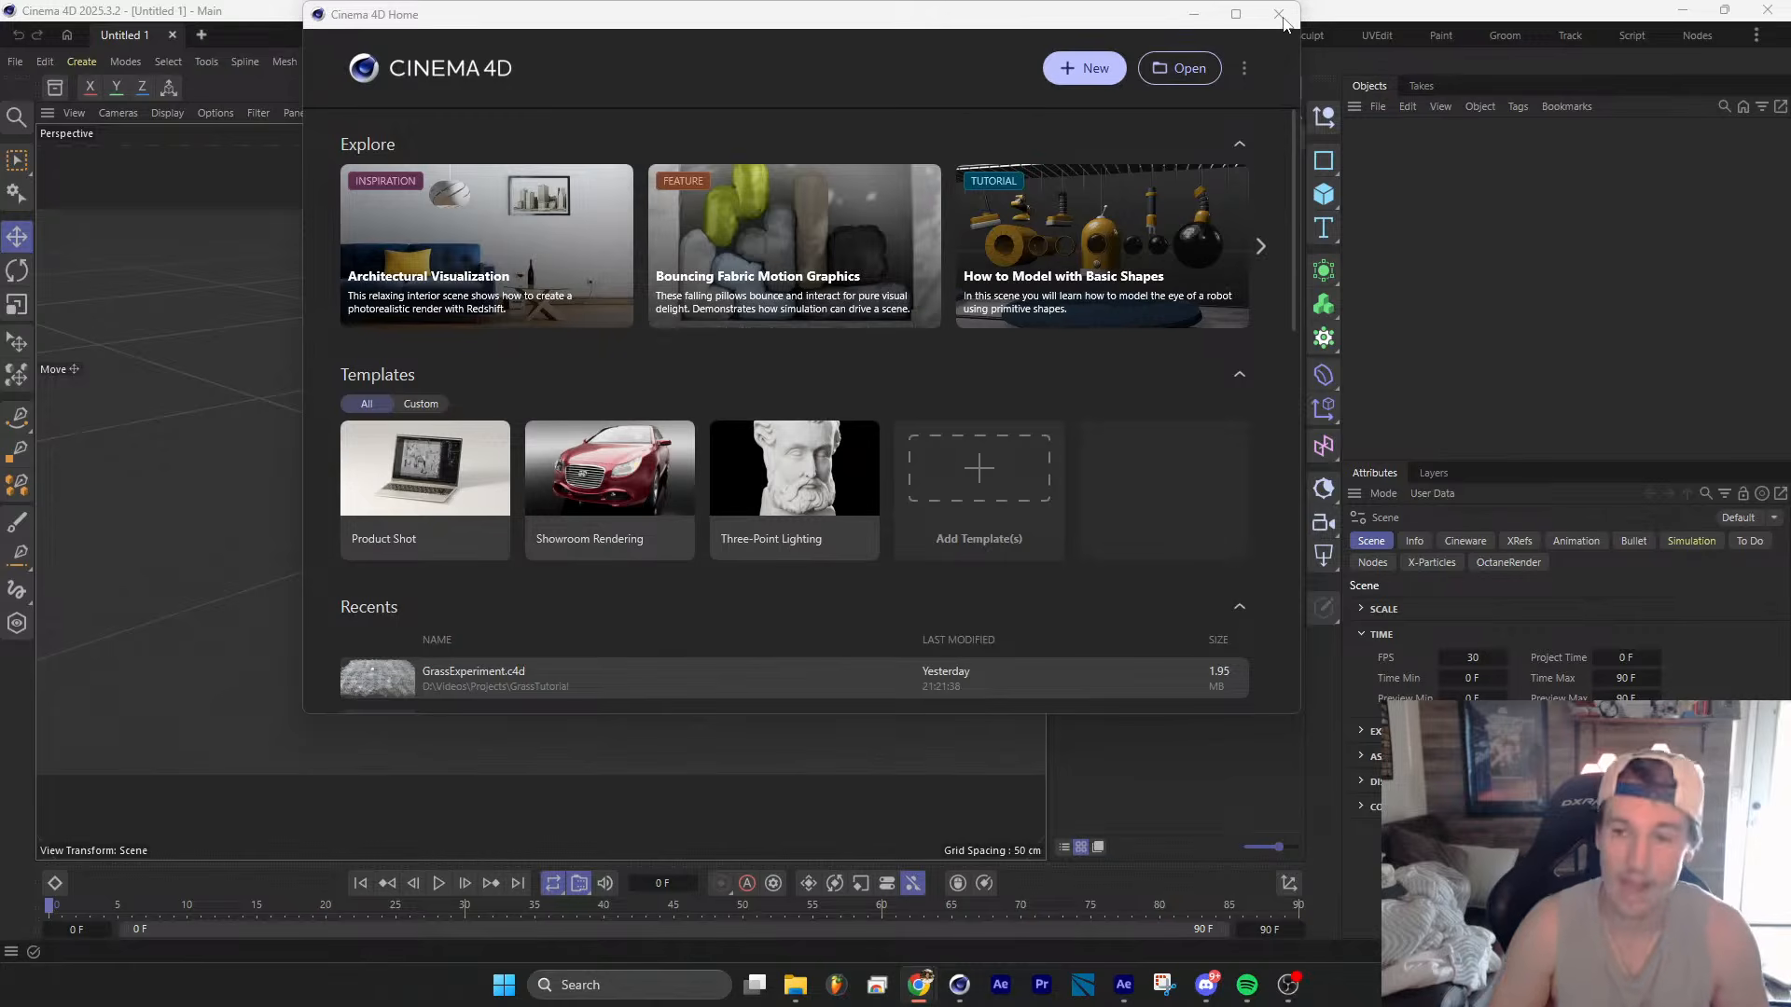
{"action": "scroll", "coordinate": [1283, 21], "scroll_direction": "down", "scroll_amount": 3}
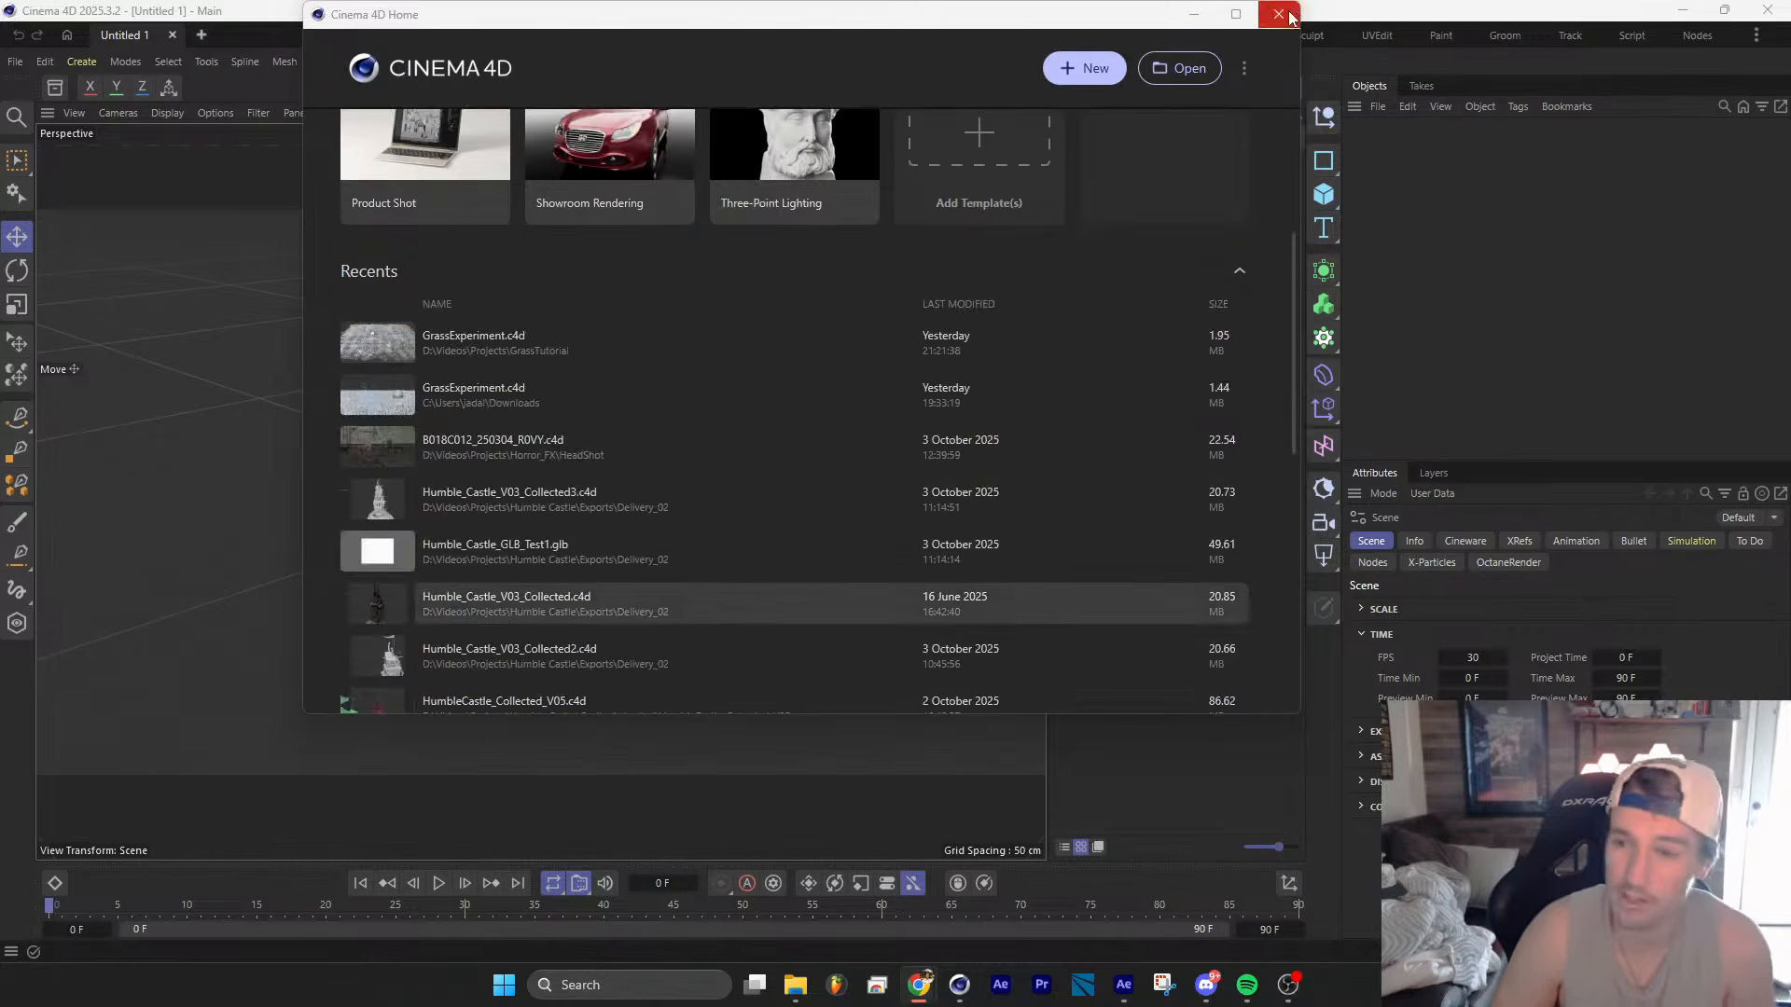
{"action": "left_click", "coordinate": [1278, 14]}
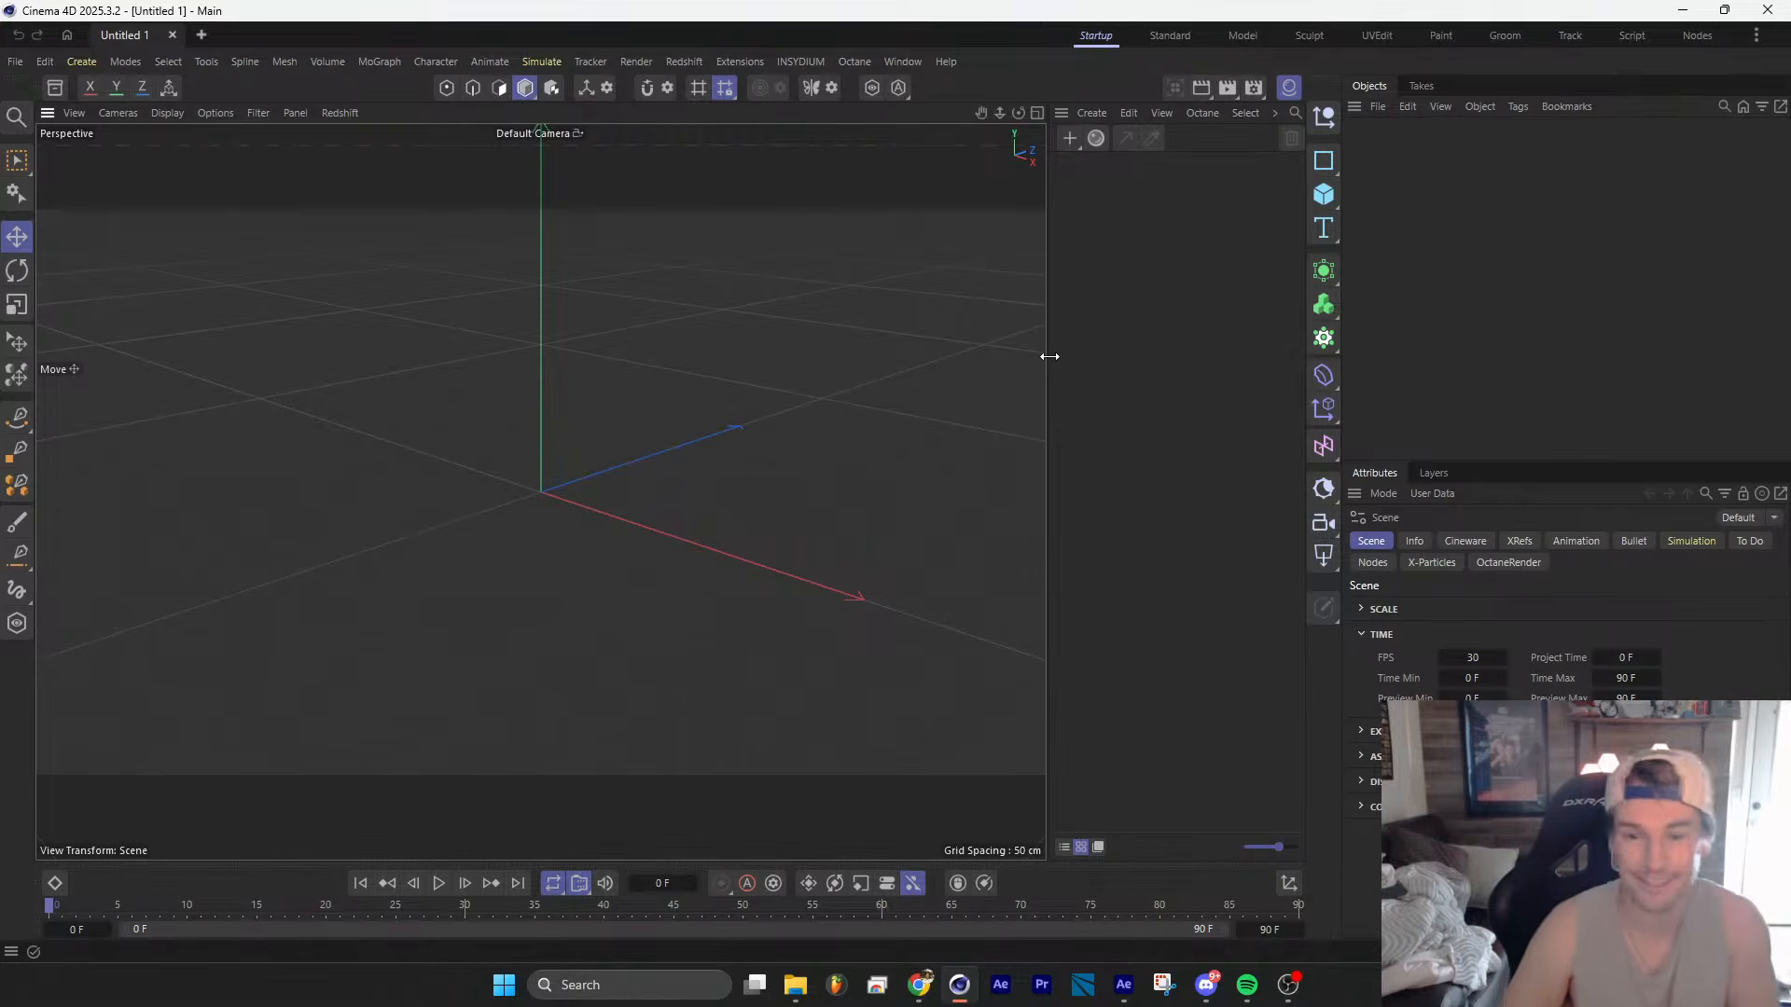
{"action": "mouse_move", "coordinate": [1049, 357]}
{"action": "left_mouse_down"}
{"action": "mouse_move", "coordinate": [1116, 351]}
{"action": "mouse_move", "coordinate": [1029, 358]}
{"action": "left_mouse_up"}
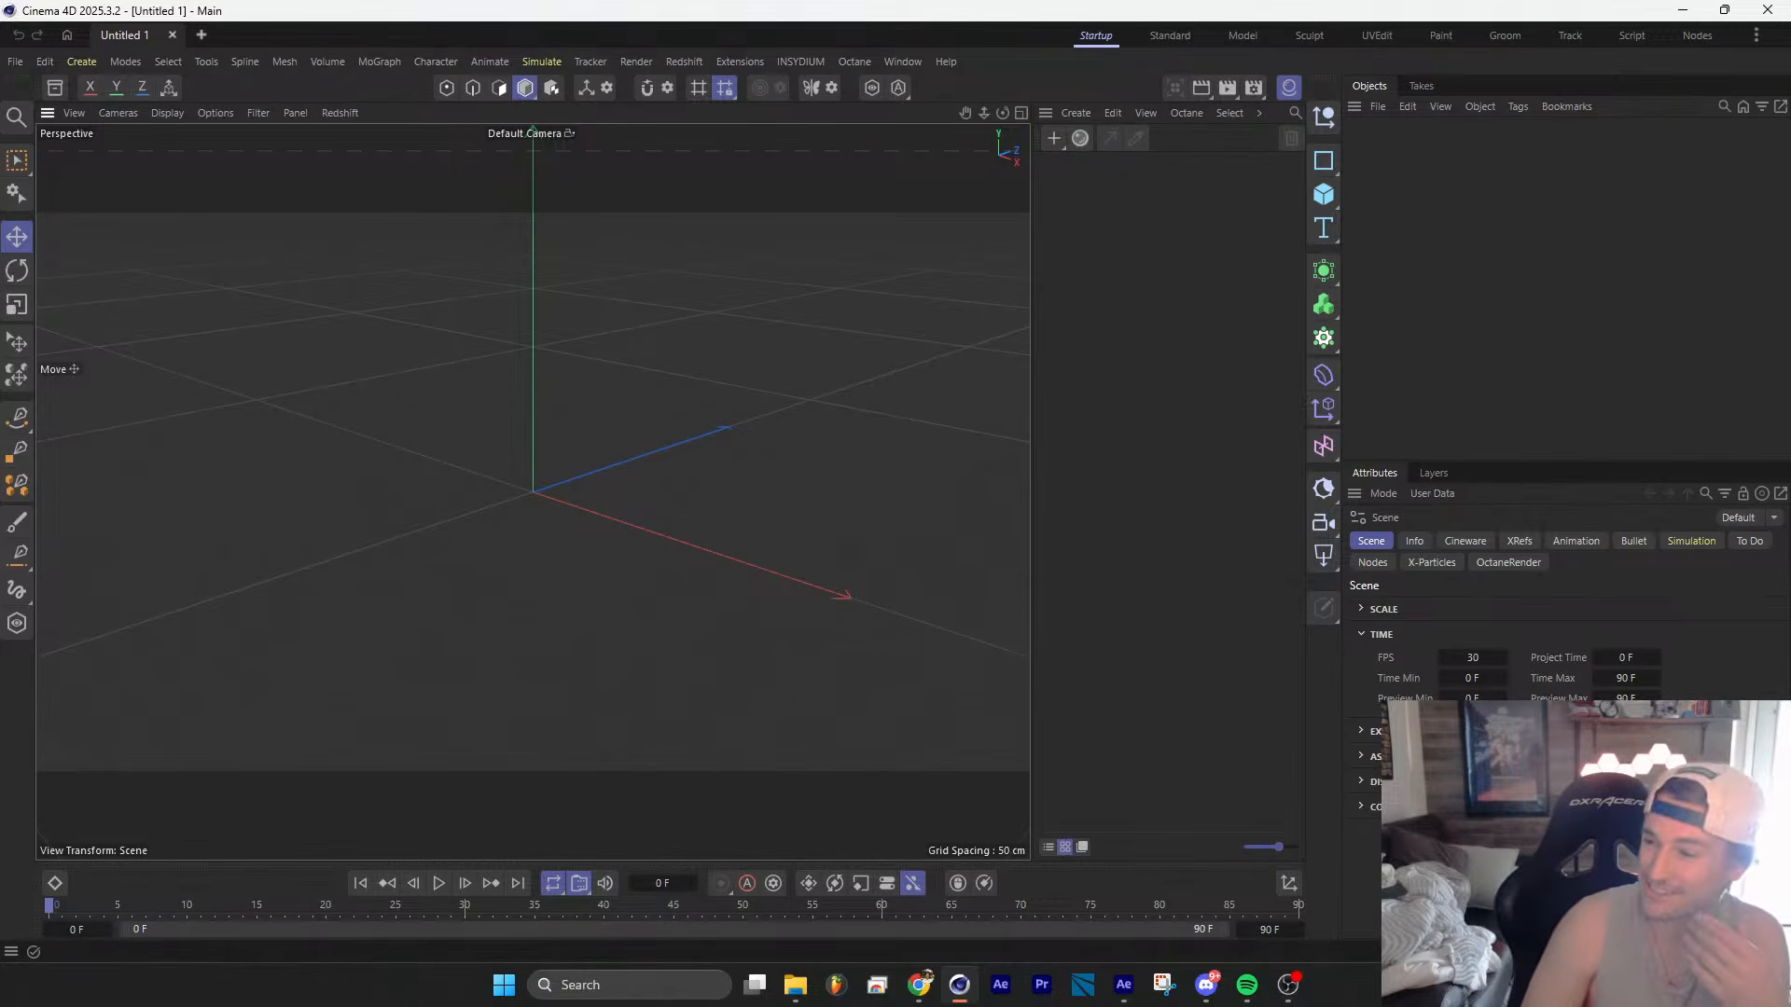
Step: Switch to the Chrome window with the Runway session and open YouTube in a new tab
{"action": "mouse_move", "coordinate": [919, 983]}
{"action": "left_click", "coordinate": [1205, 897]}
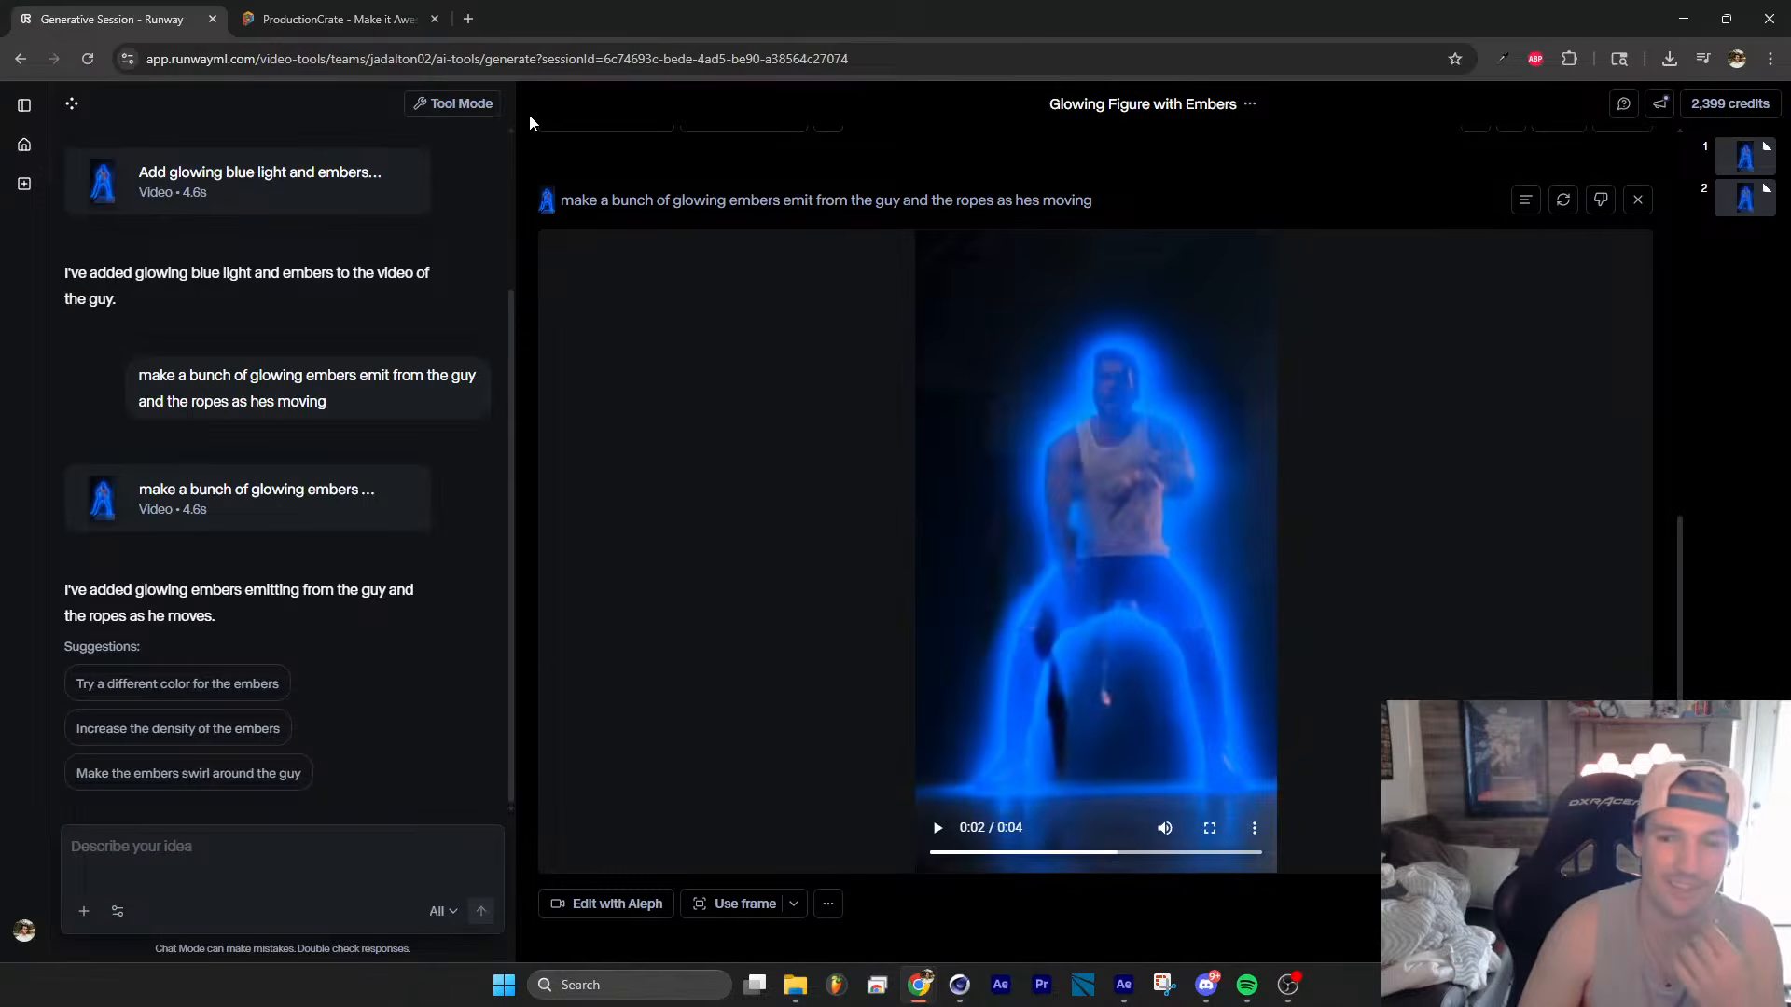
{"action": "left_click", "coordinate": [468, 19]}
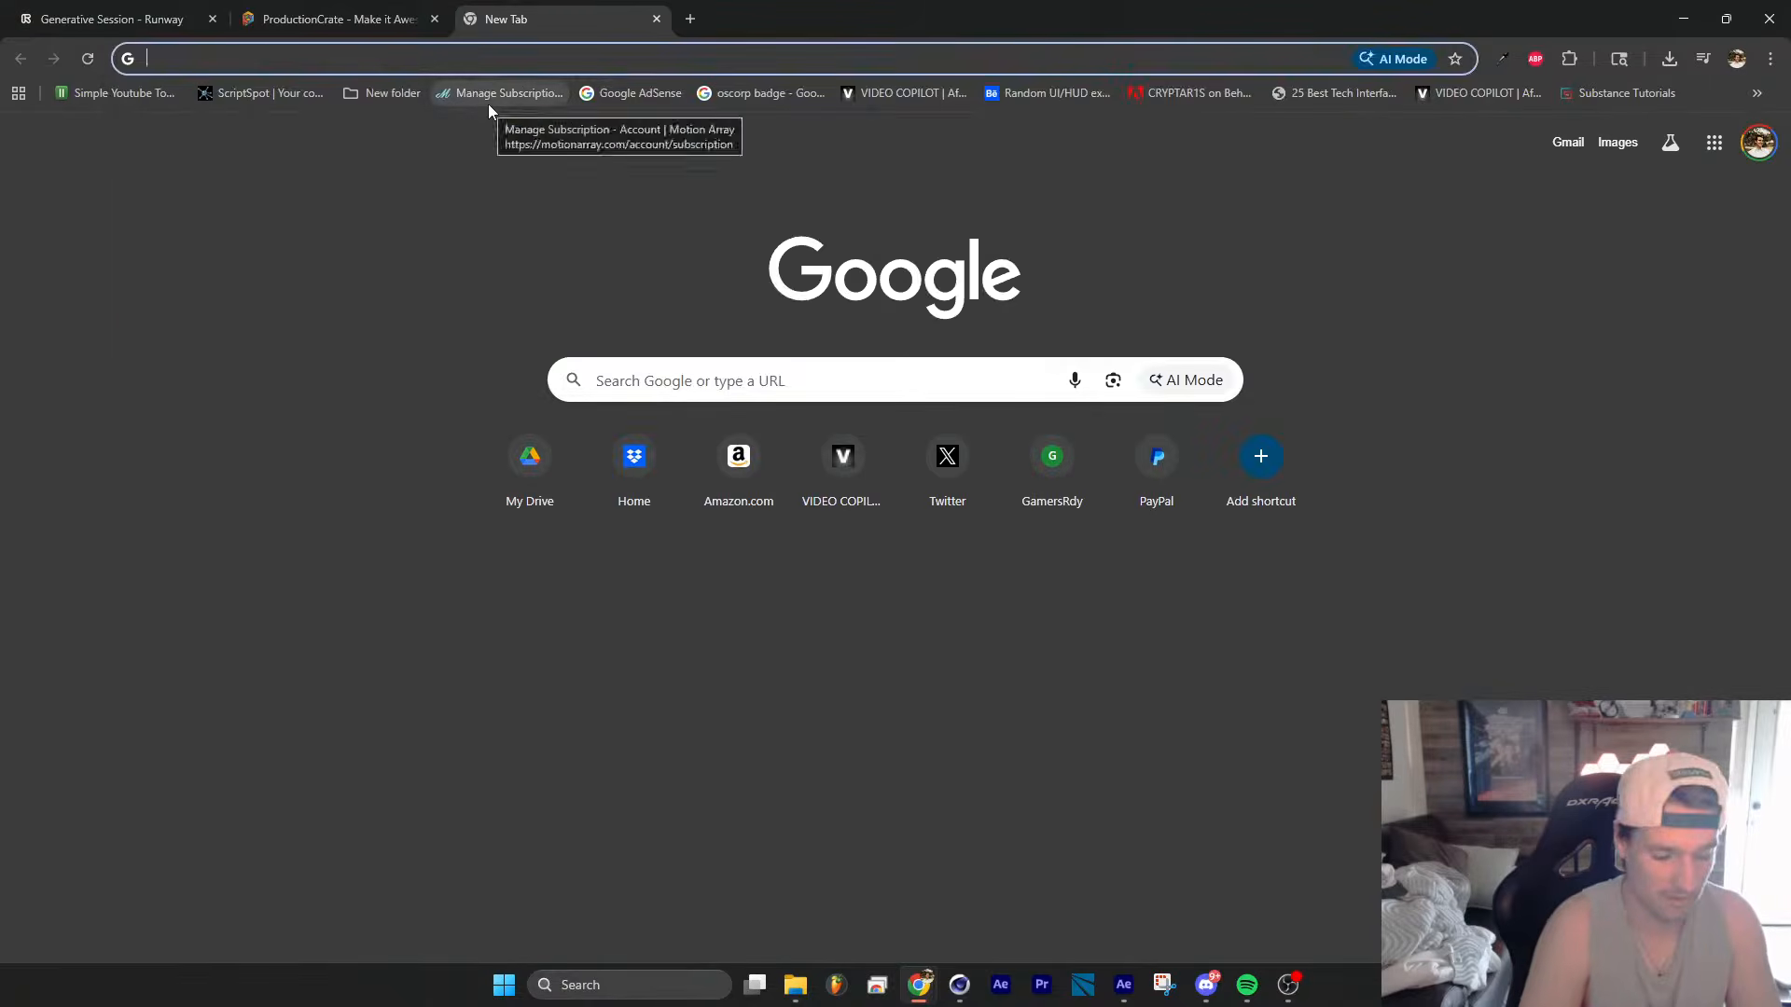
{"action": "type", "text": "youtube"}
{"action": "key", "text": "Return"}
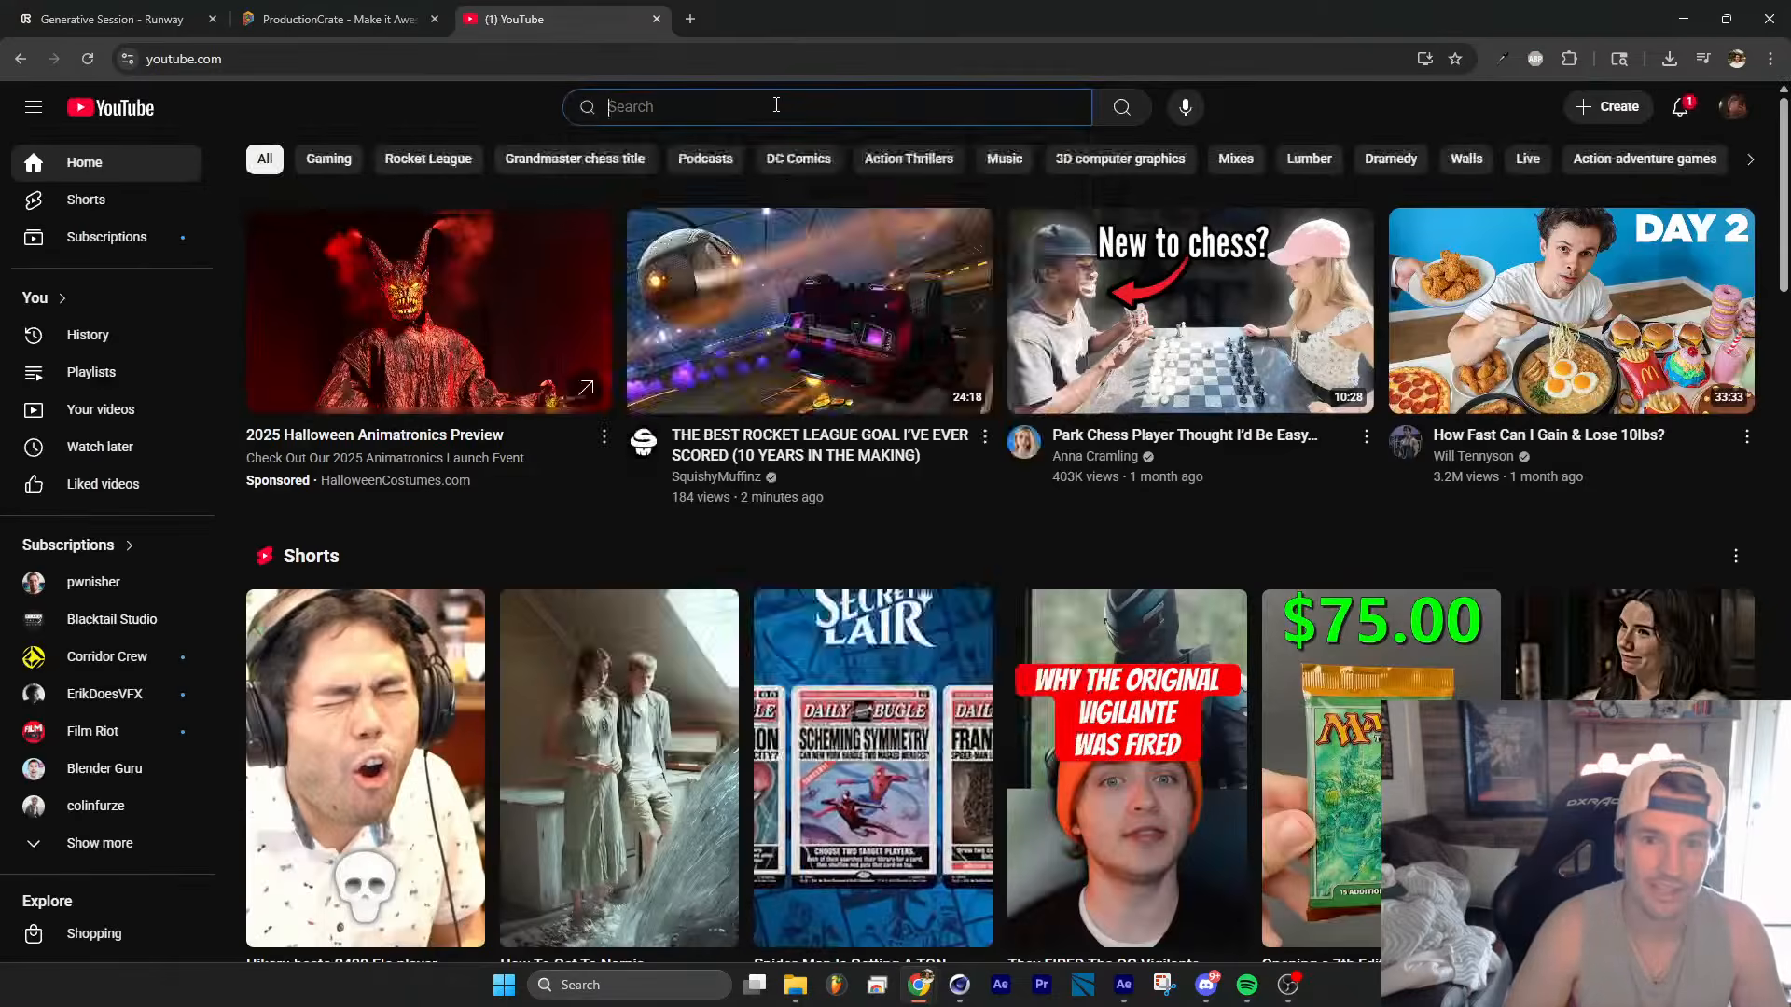
Step: Search YouTube for "film riot" and open the list of videos on the Film Riot channel
{"action": "left_click", "coordinate": [775, 106]}
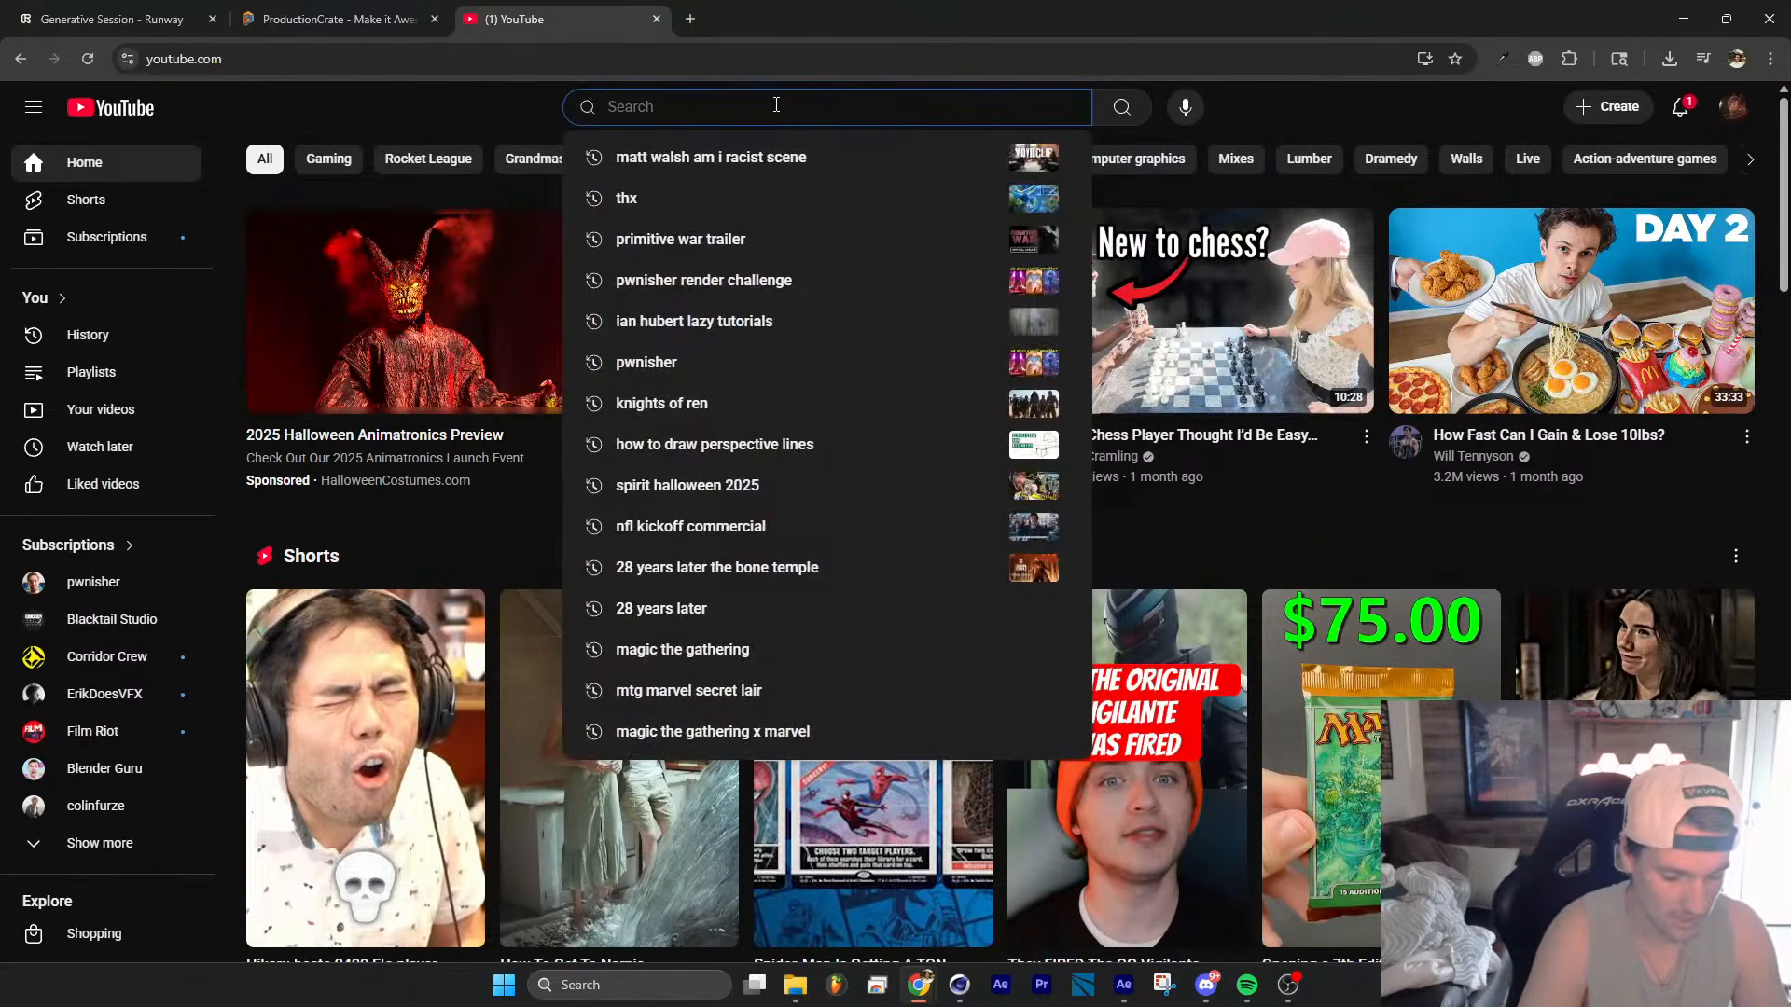
{"action": "type", "text": "film riot"}
{"action": "key", "text": "Return"}
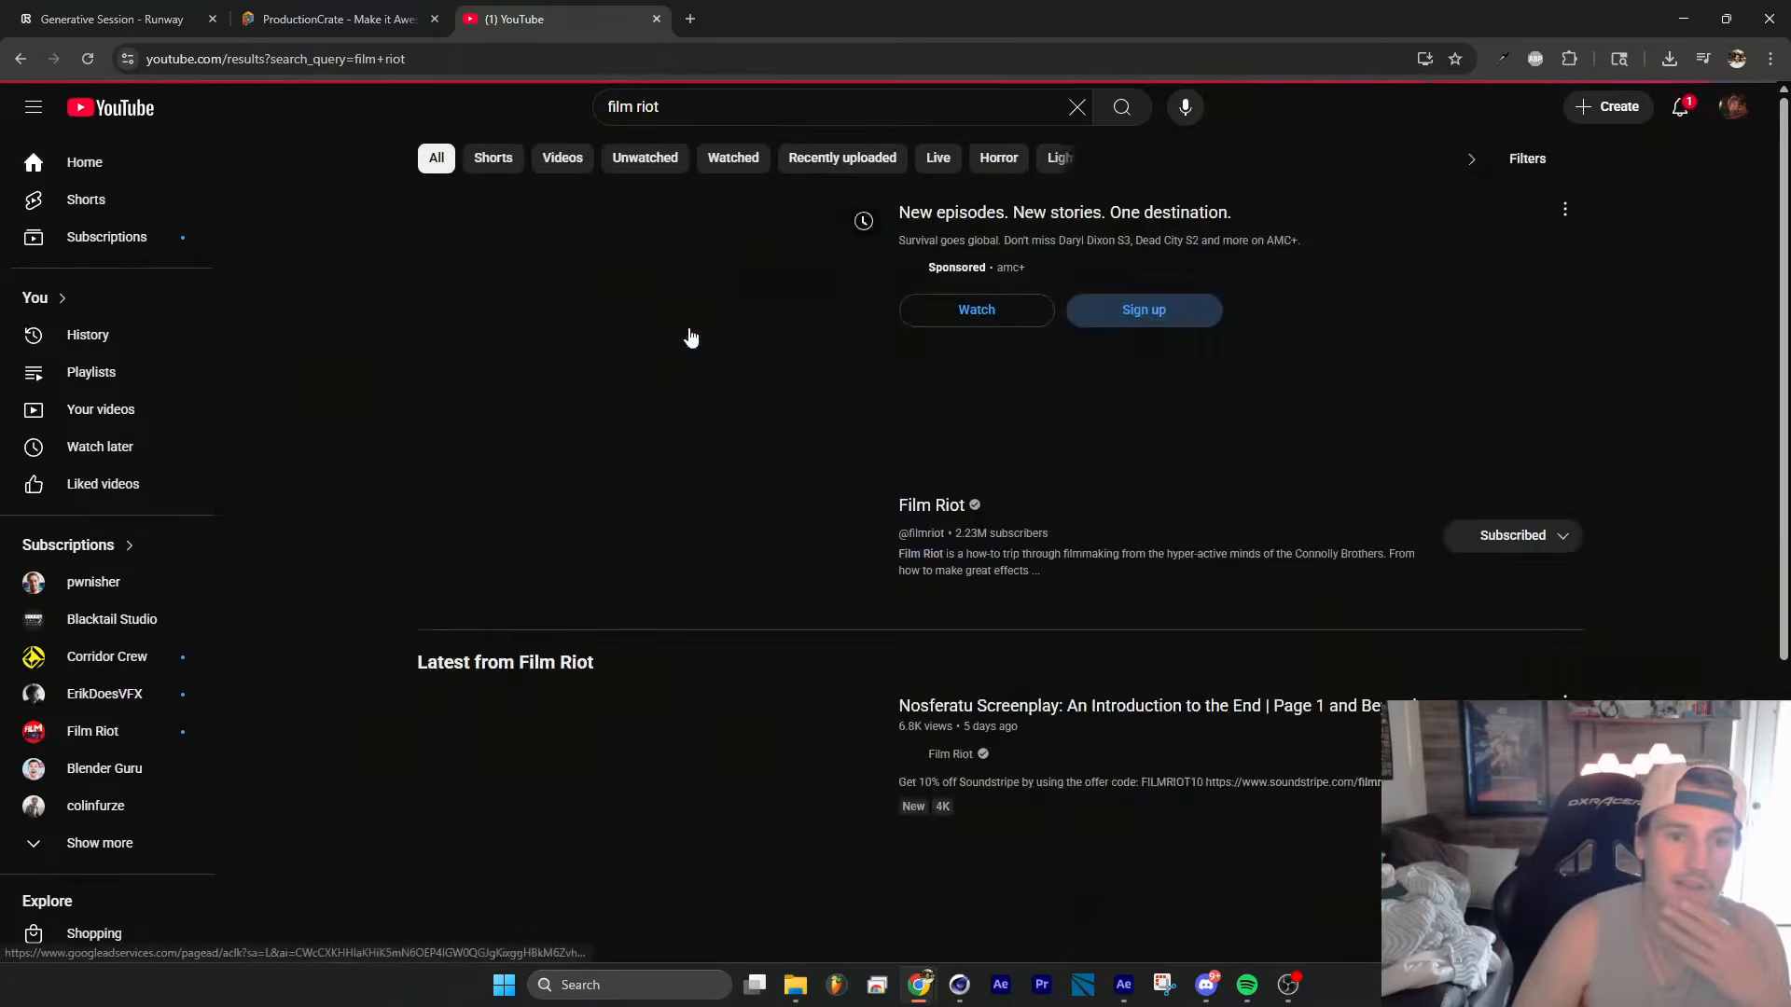
{"action": "left_click", "coordinate": [678, 546]}
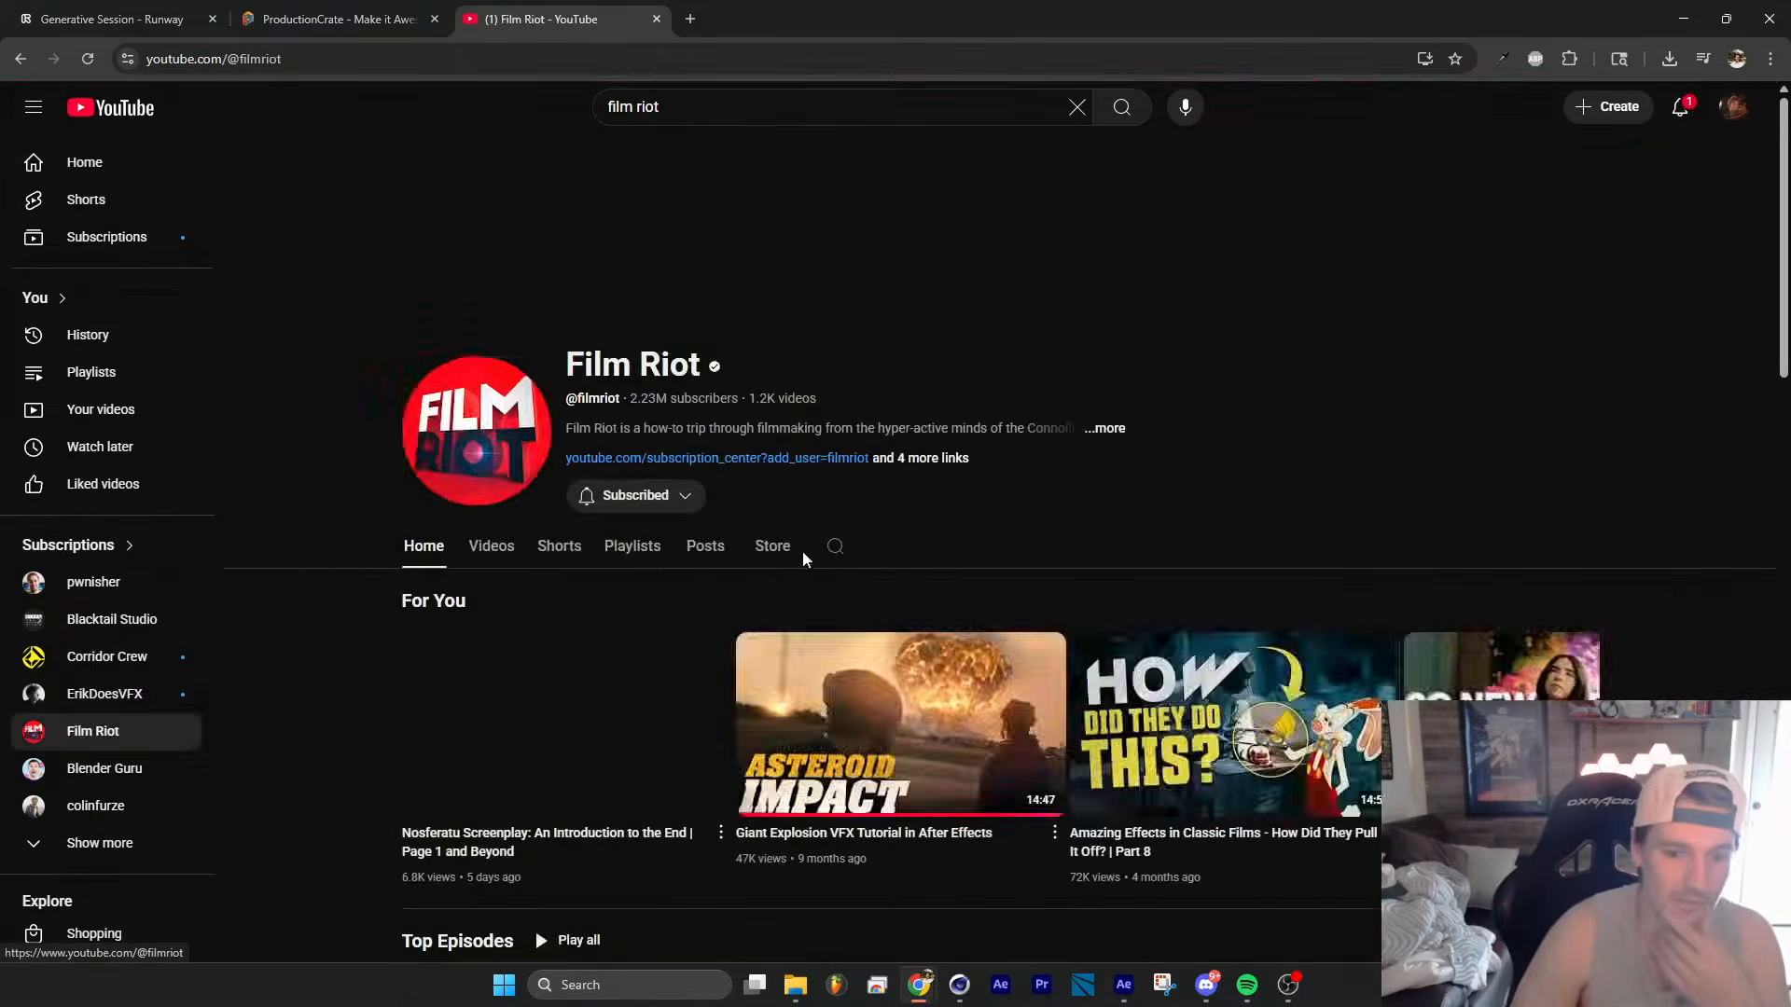
{"action": "left_click", "coordinate": [494, 548]}
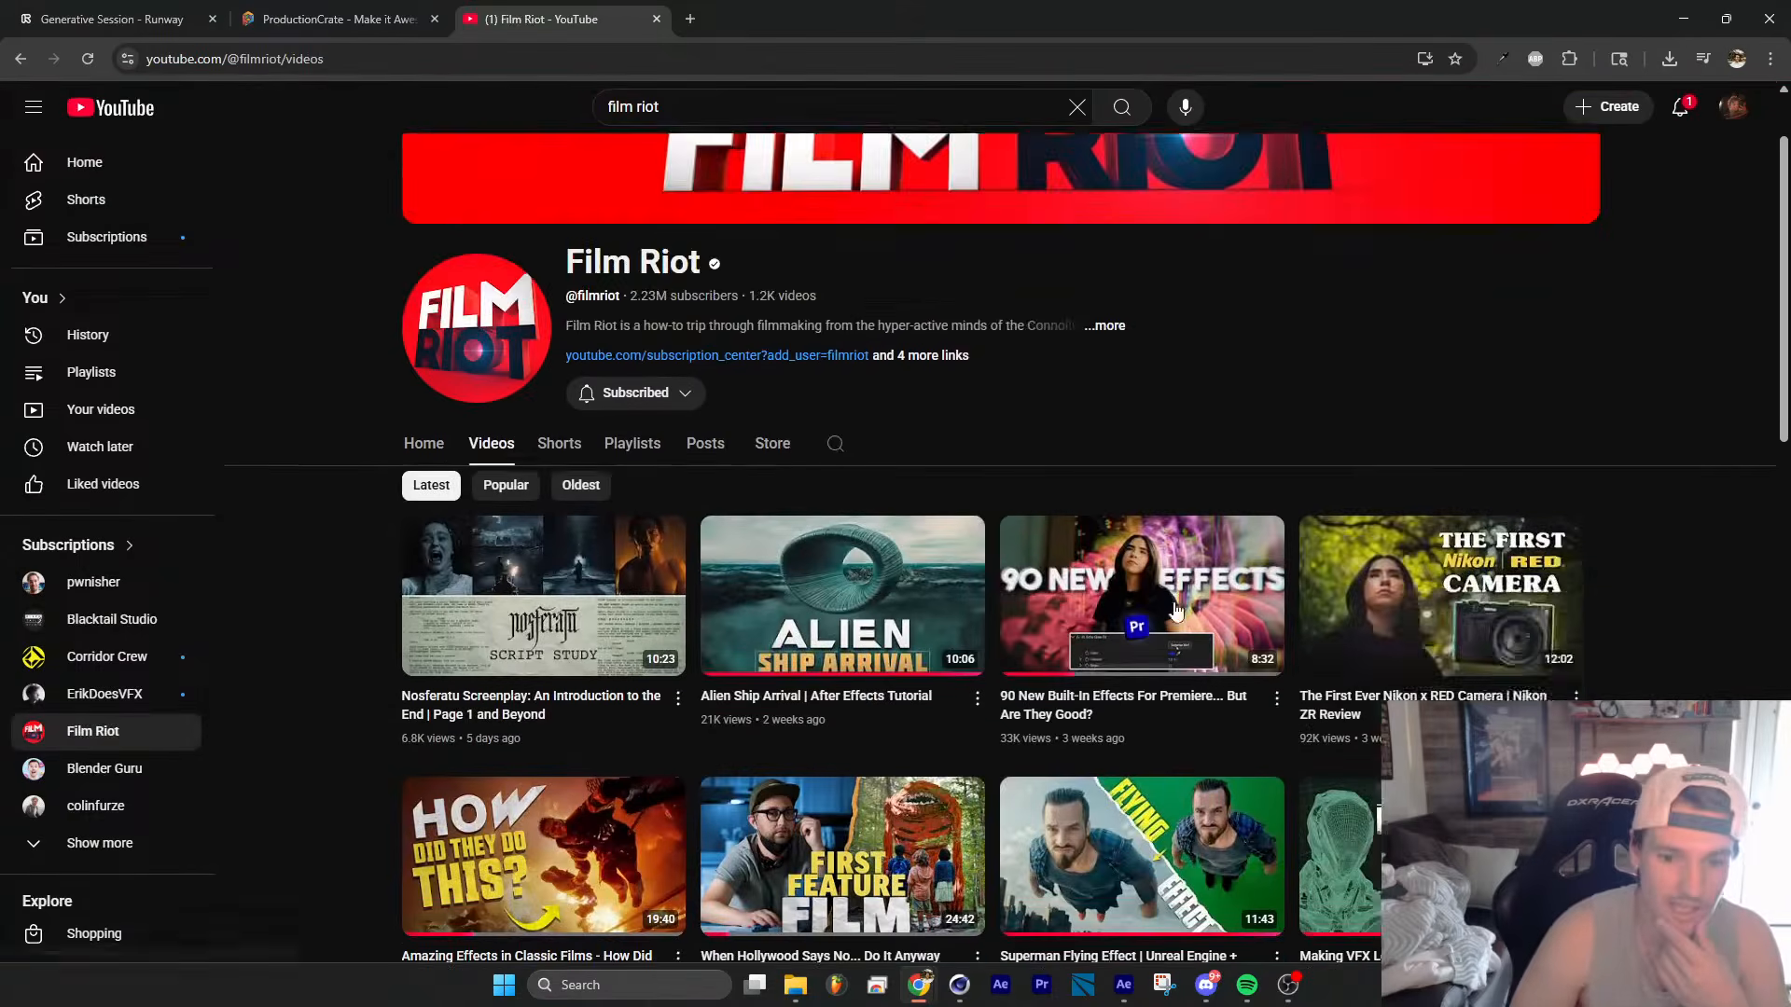
Step: Watch the opening of "Alien Ship Arrival | After Effects Tutorial", skipping the ad, and return to the channel's videos
{"action": "scroll", "coordinate": [1492, 597], "scroll_direction": "down", "scroll_amount": 3}
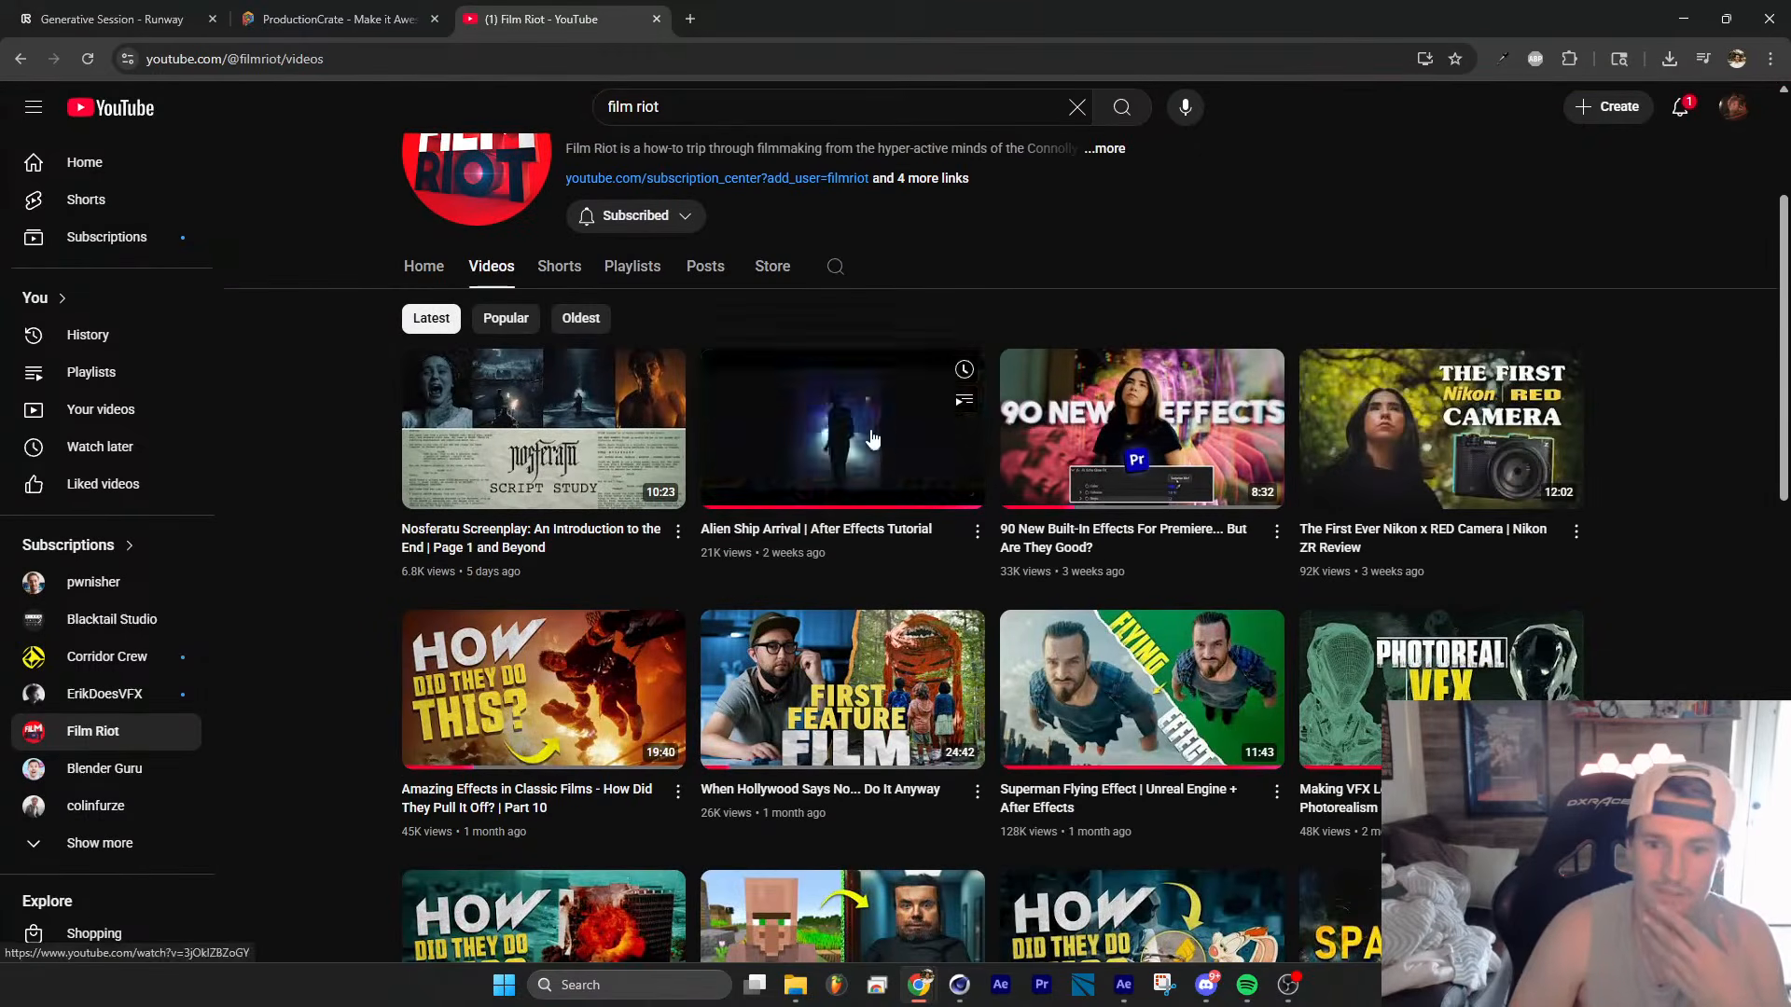
{"action": "left_click", "coordinate": [878, 390]}
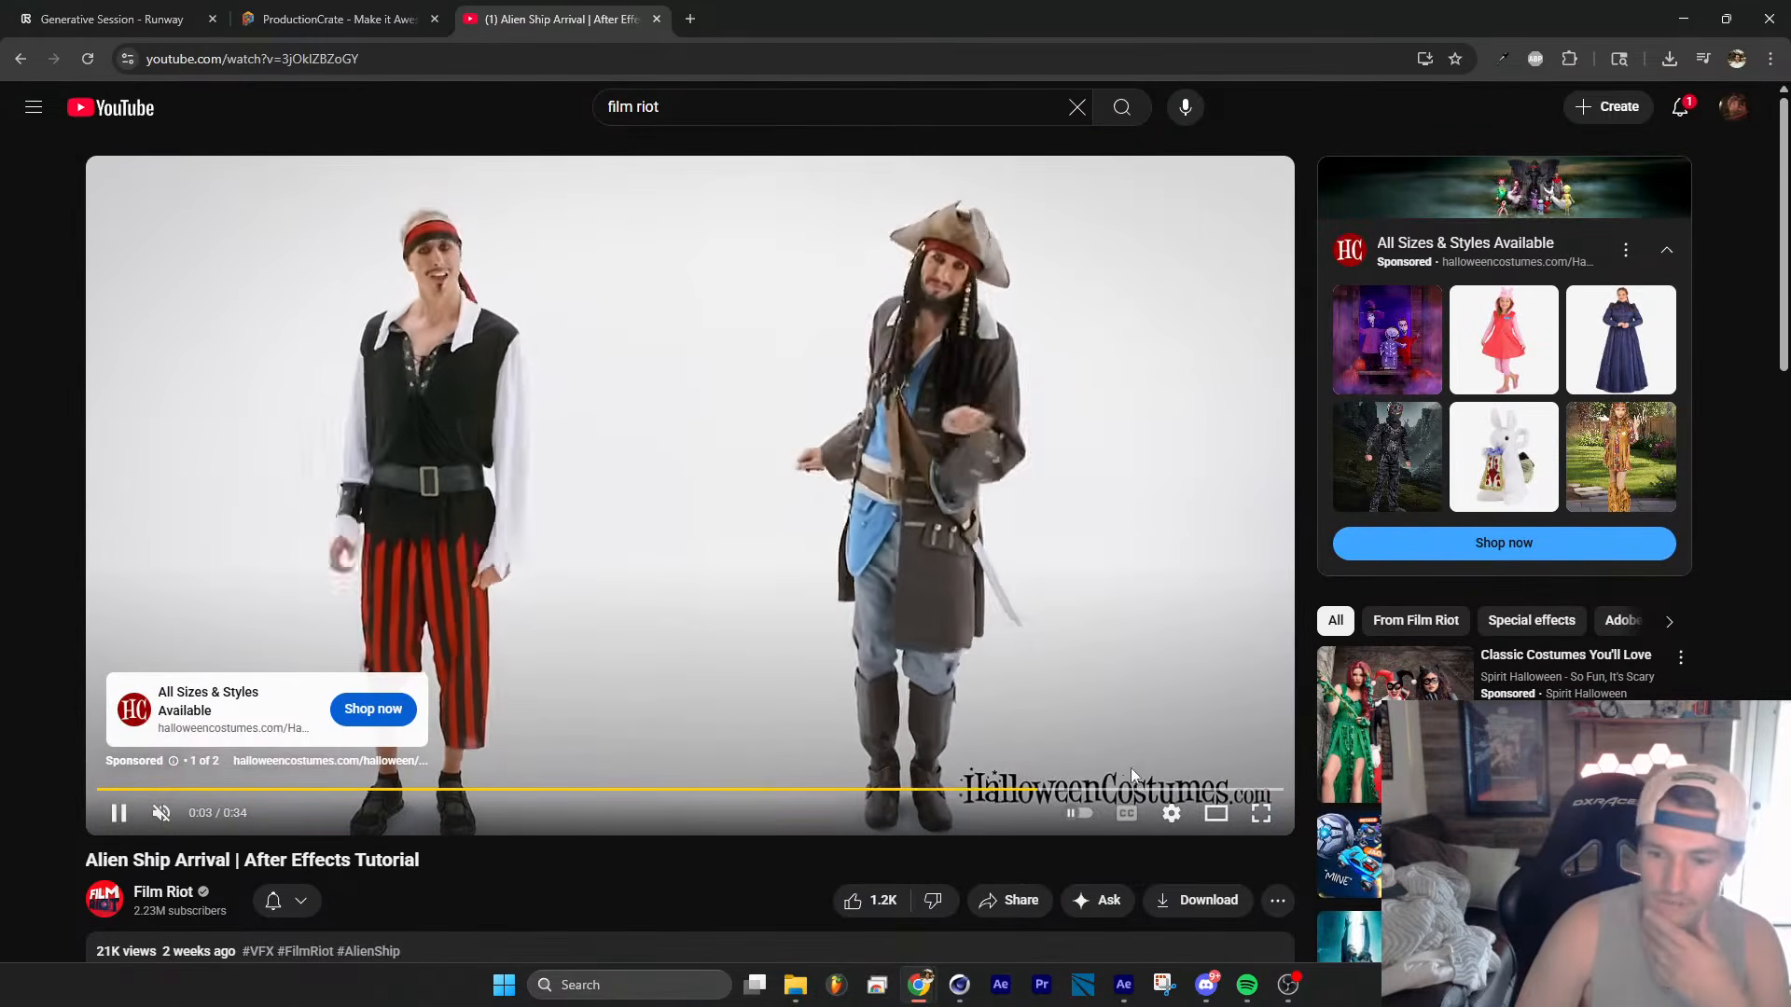
{"action": "left_click", "coordinate": [1229, 731]}
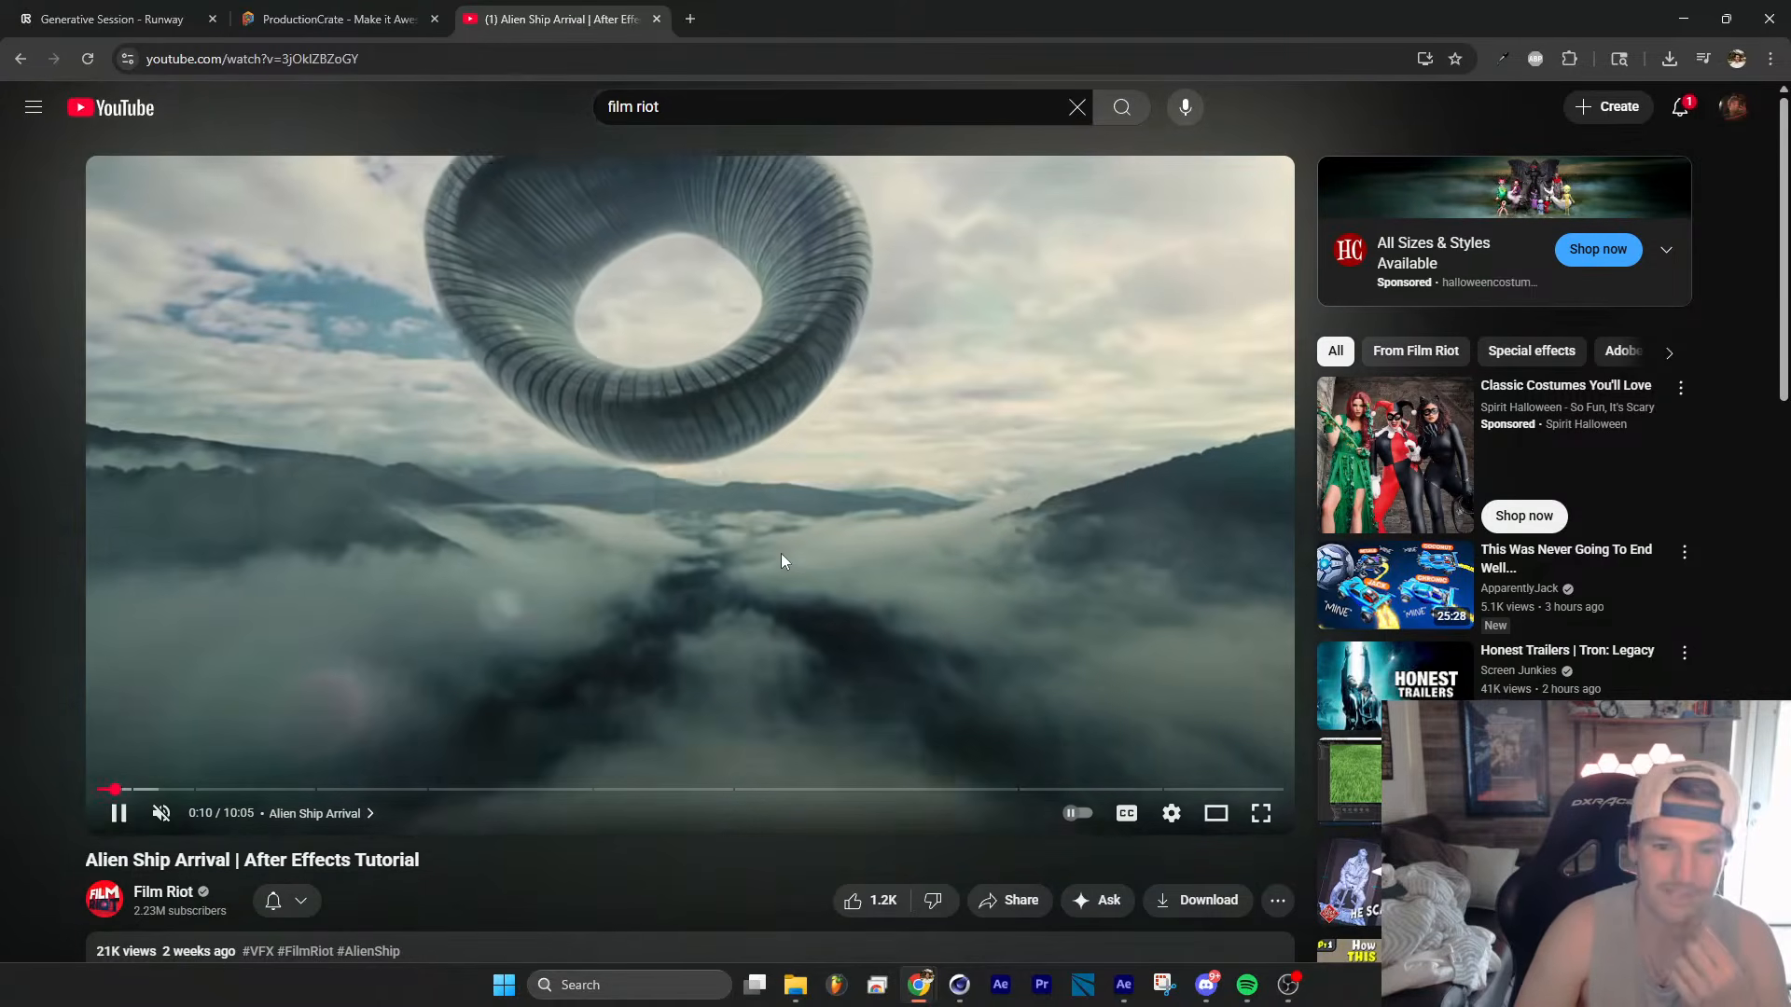
{"action": "key", "text": "alt+Left"}
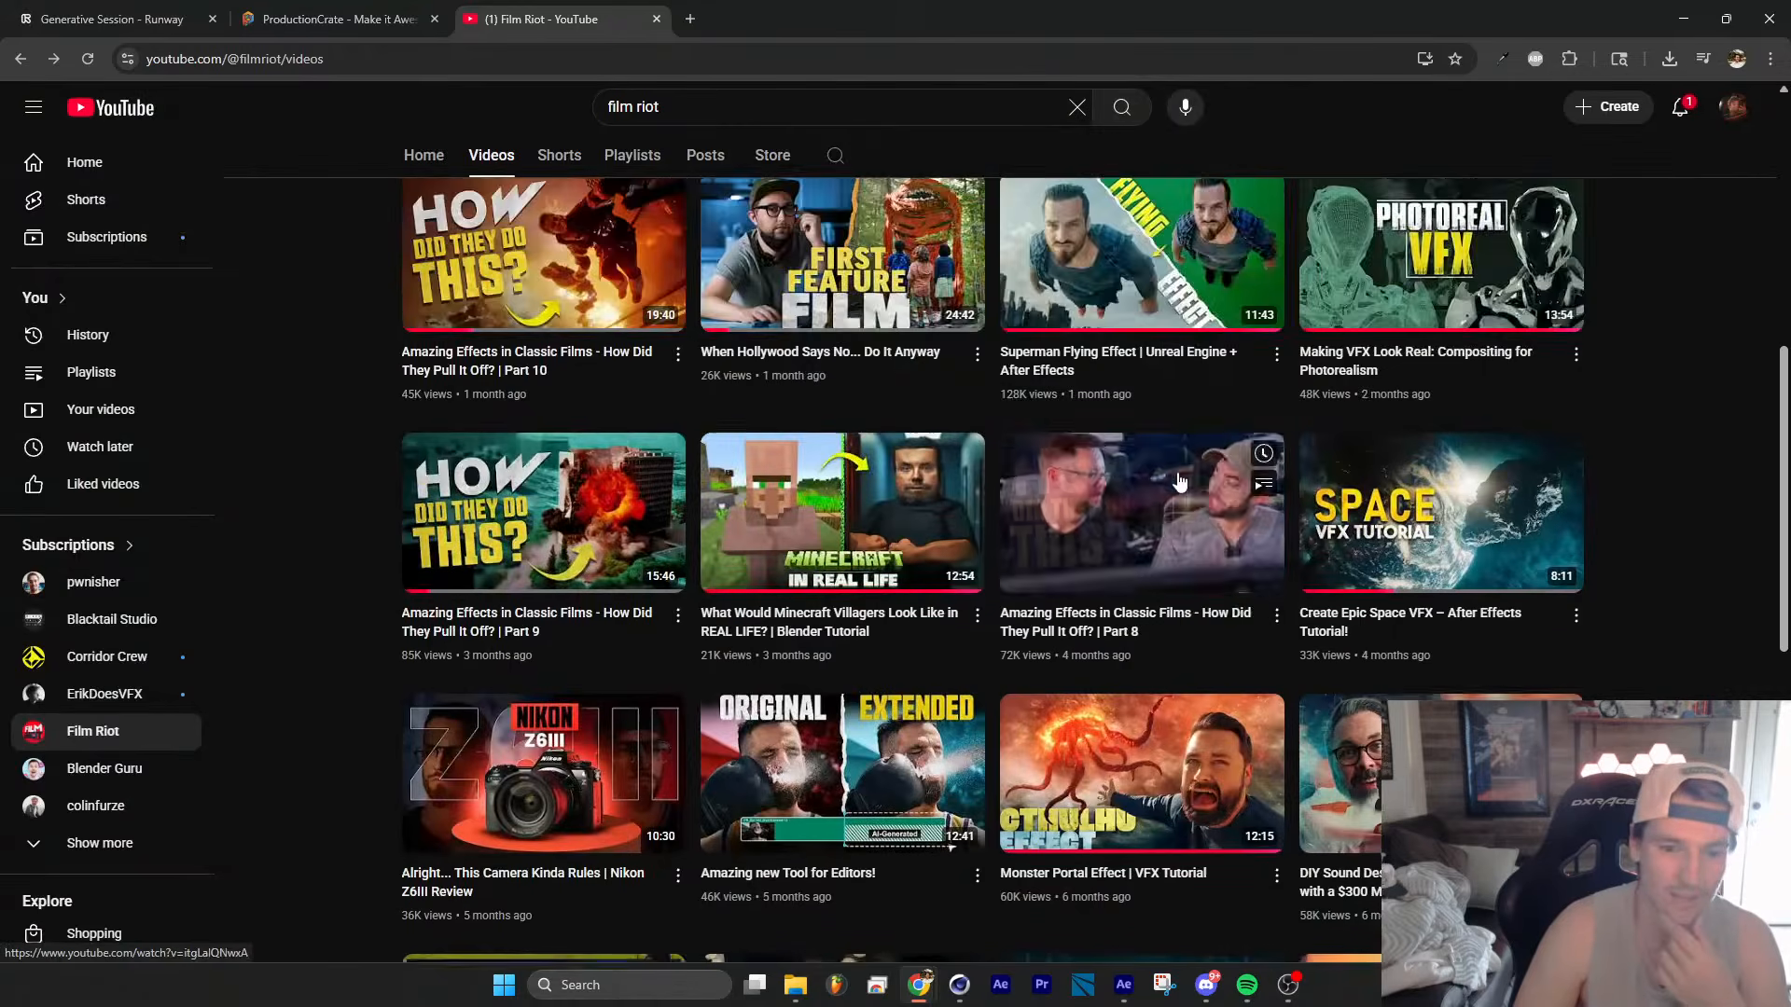
Step: Watch the opening of "Monster Portal Effect | VFX Tutorial" and return to the channel's videos
{"action": "scroll", "coordinate": [1499, 447], "scroll_direction": "down", "scroll_amount": 2}
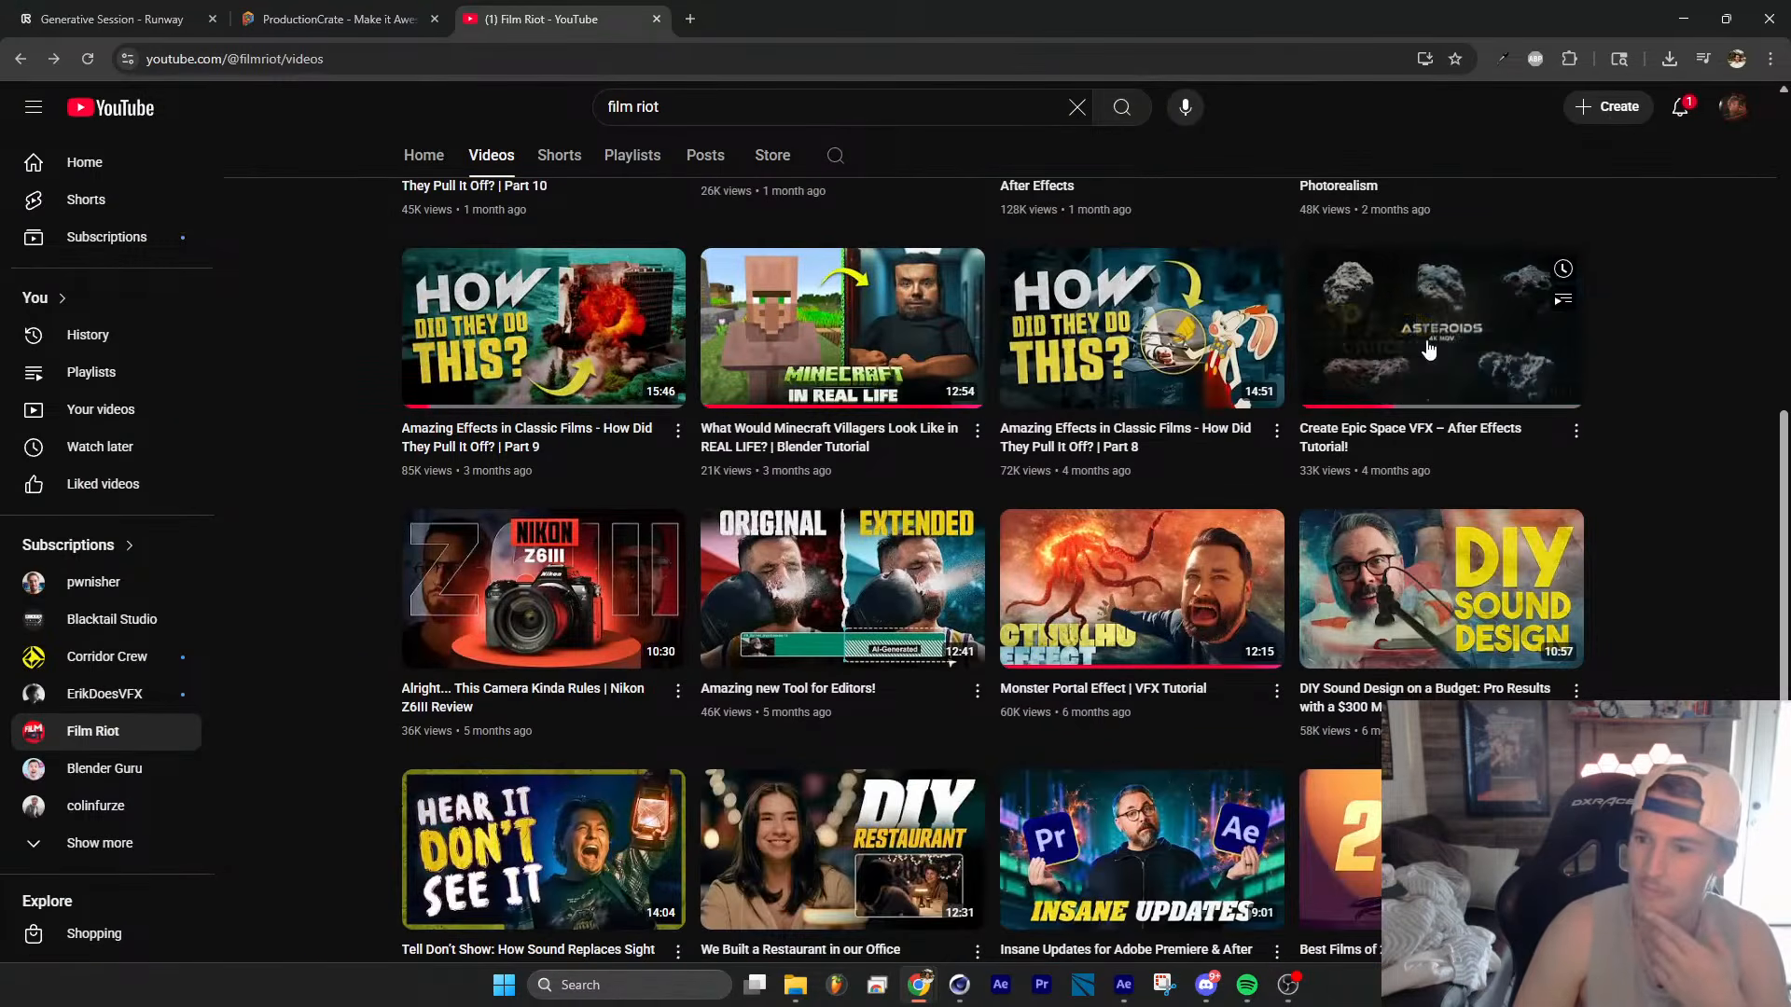
{"action": "scroll", "coordinate": [1608, 292], "scroll_direction": "down", "scroll_amount": 2}
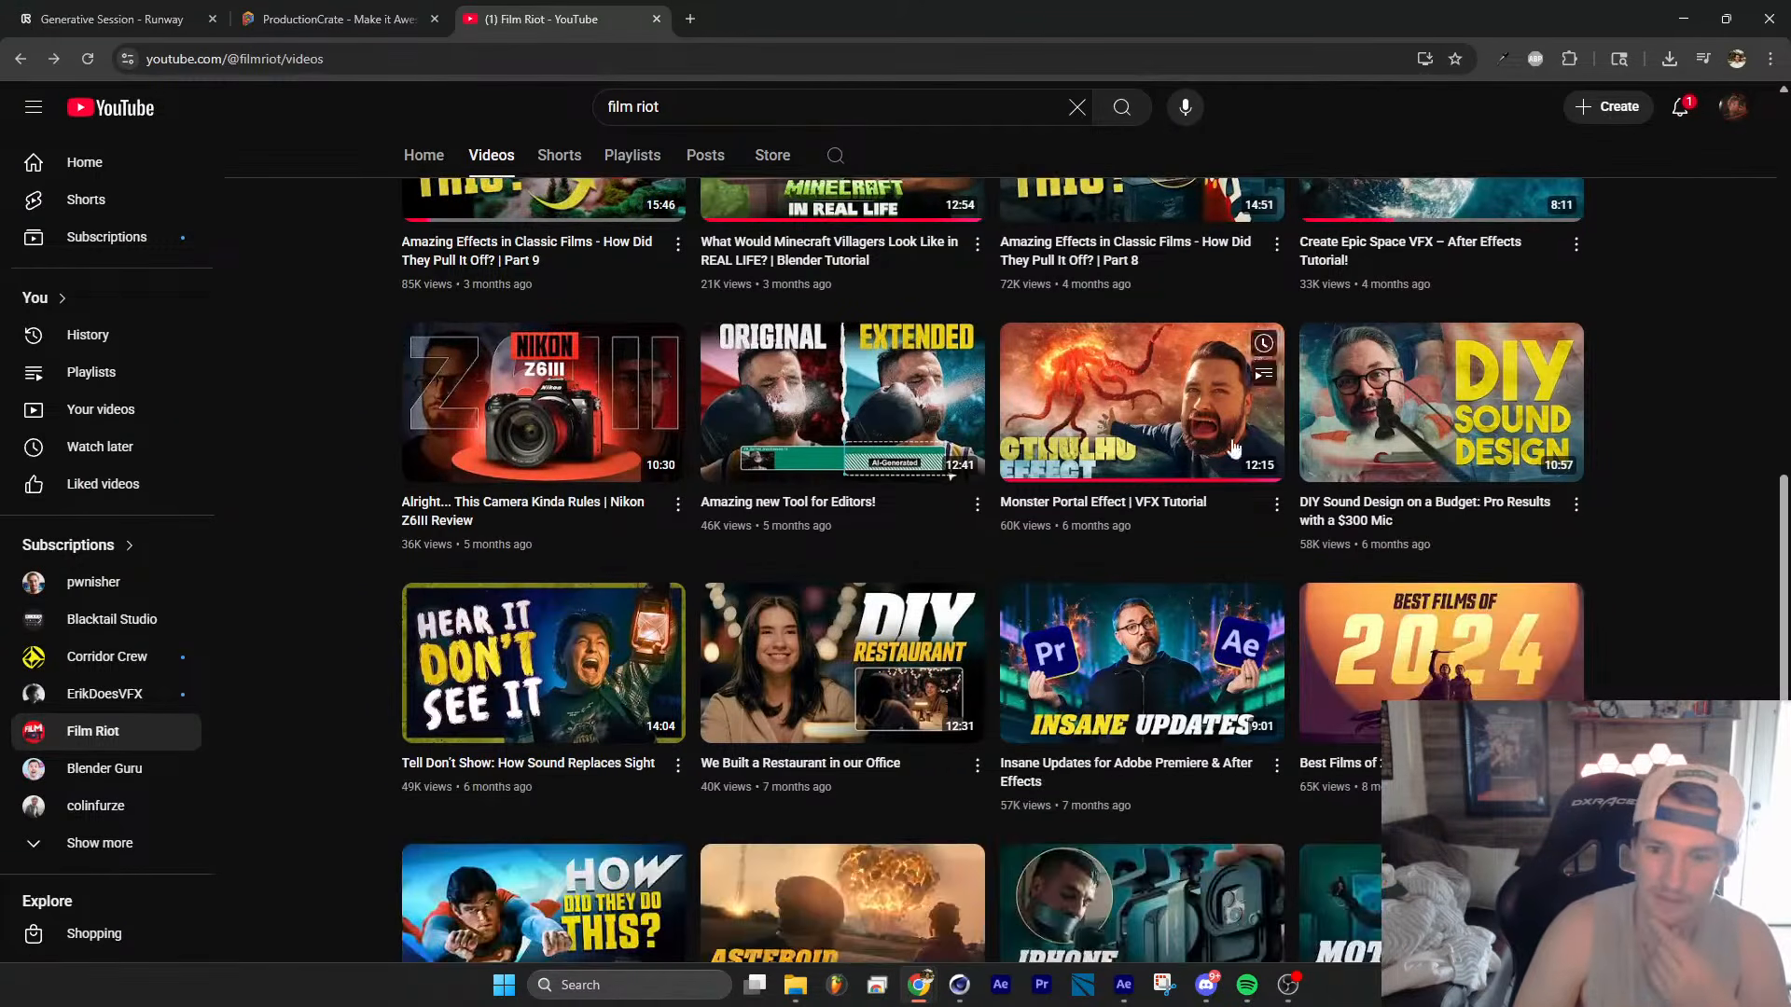
{"action": "left_click", "coordinate": [1141, 401]}
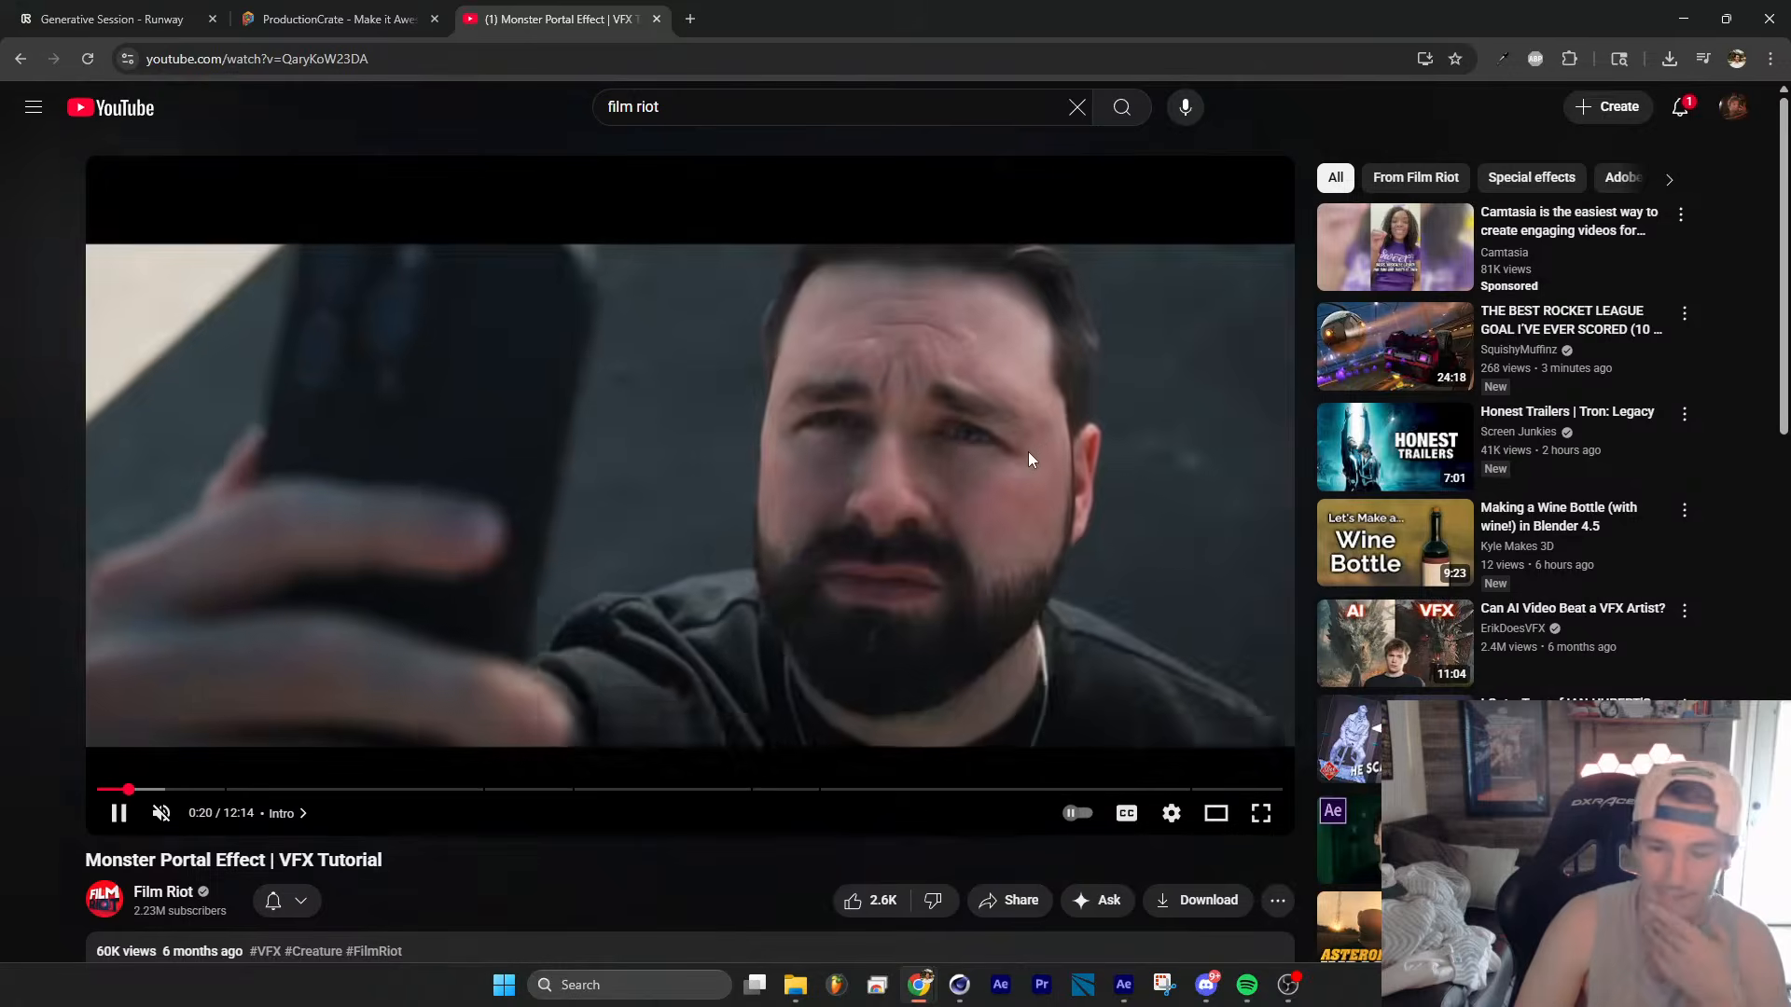
{"action": "key", "text": "alt+Left"}
Step: Browse the older Film Riot videos for effect ideas and return to the empty Cinema 4D scene
{"action": "scroll", "coordinate": [1023, 469], "scroll_direction": "down", "scroll_amount": 3}
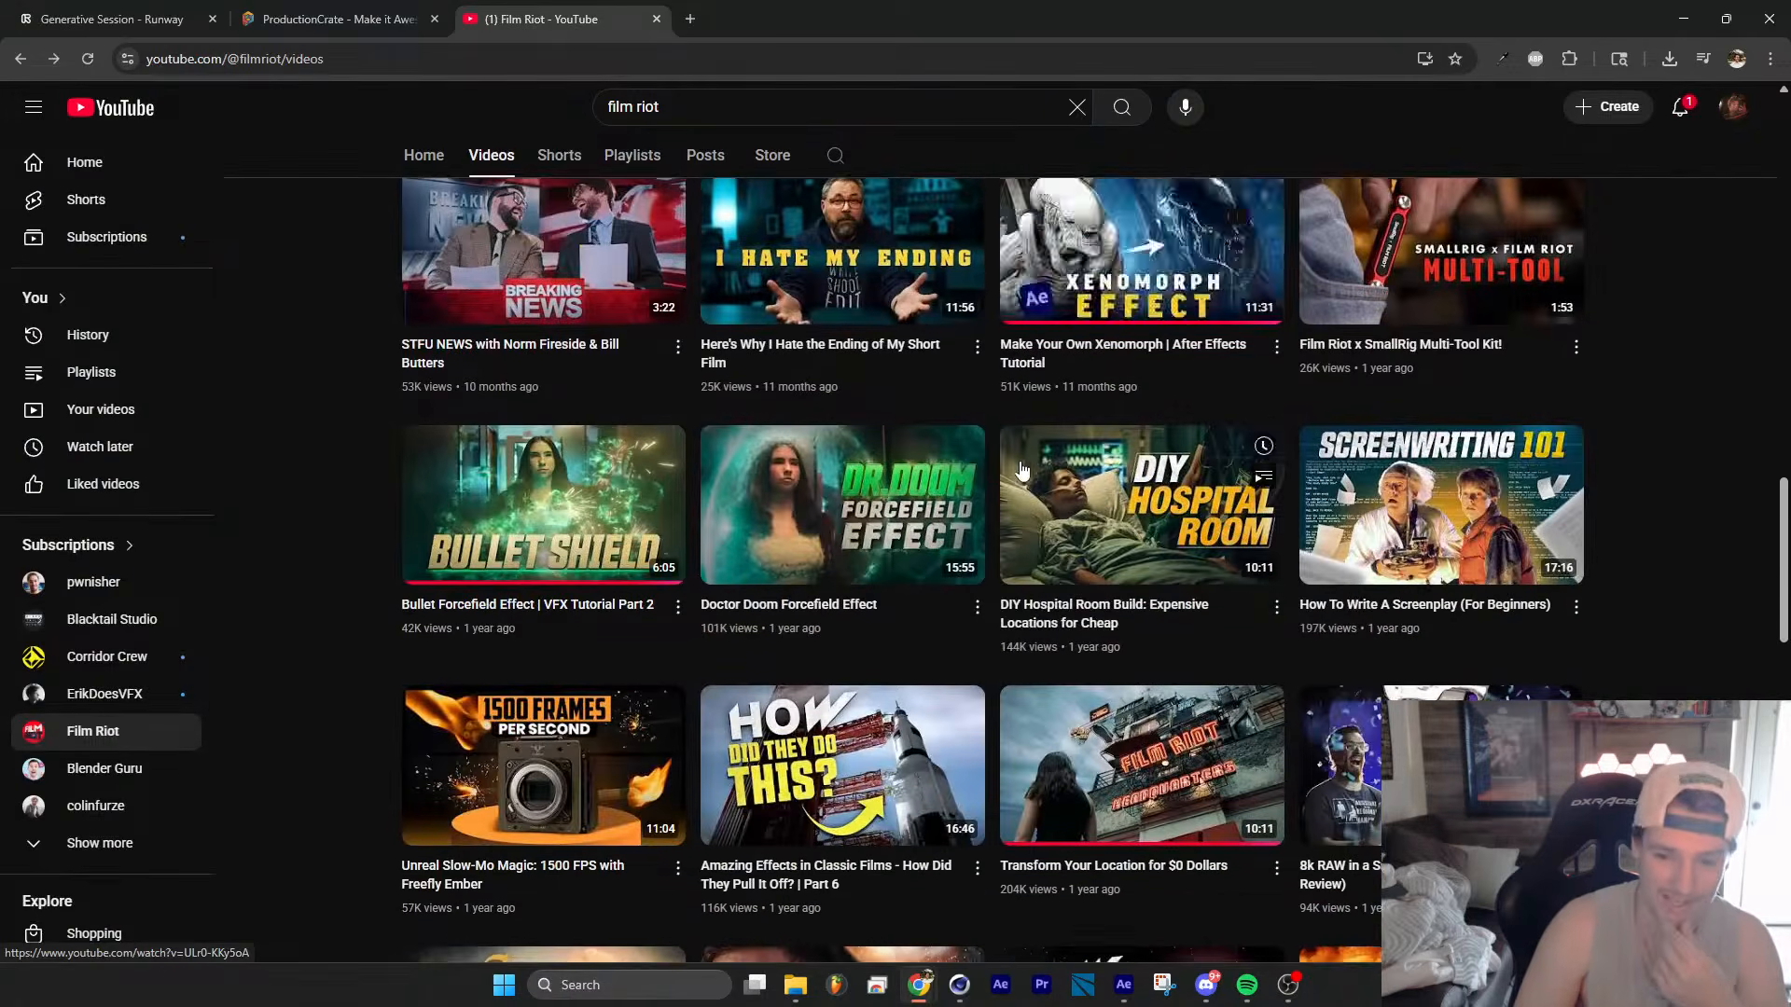
{"action": "scroll", "coordinate": [1023, 469], "scroll_direction": "down", "scroll_amount": 3}
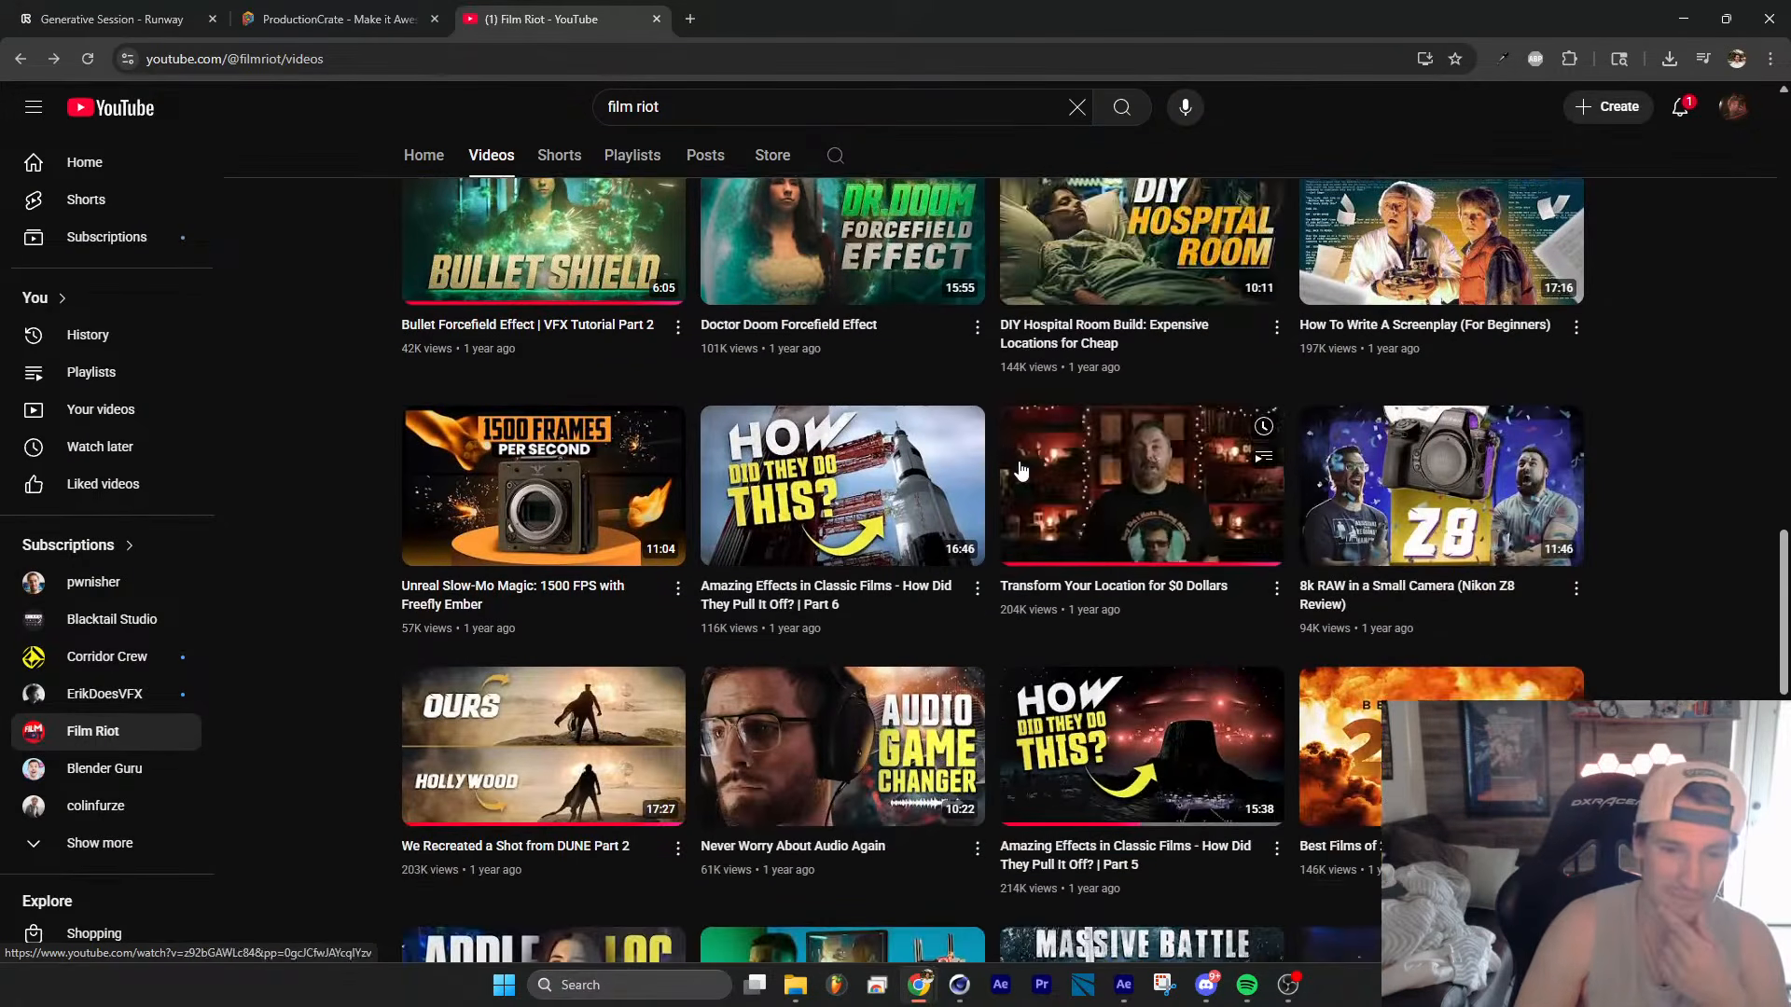
{"action": "scroll", "coordinate": [1022, 471], "scroll_direction": "down", "scroll_amount": 4}
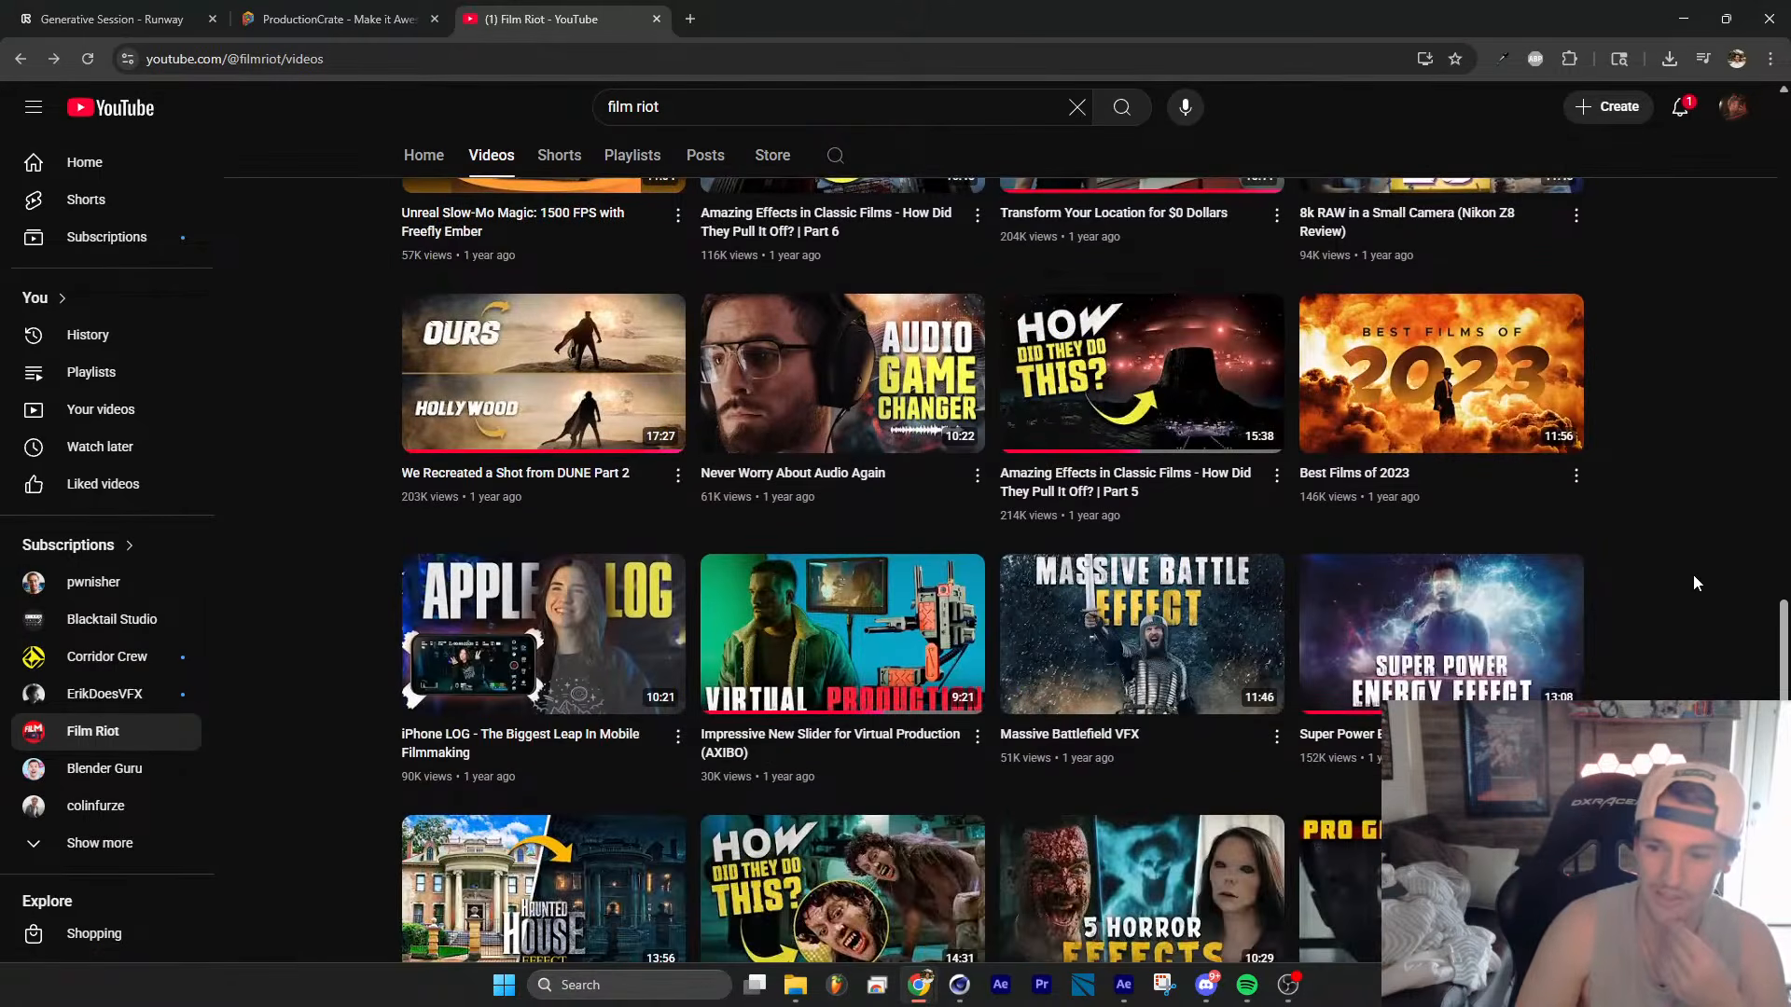
{"action": "scroll", "coordinate": [1677, 572], "scroll_direction": "down", "scroll_amount": 4}
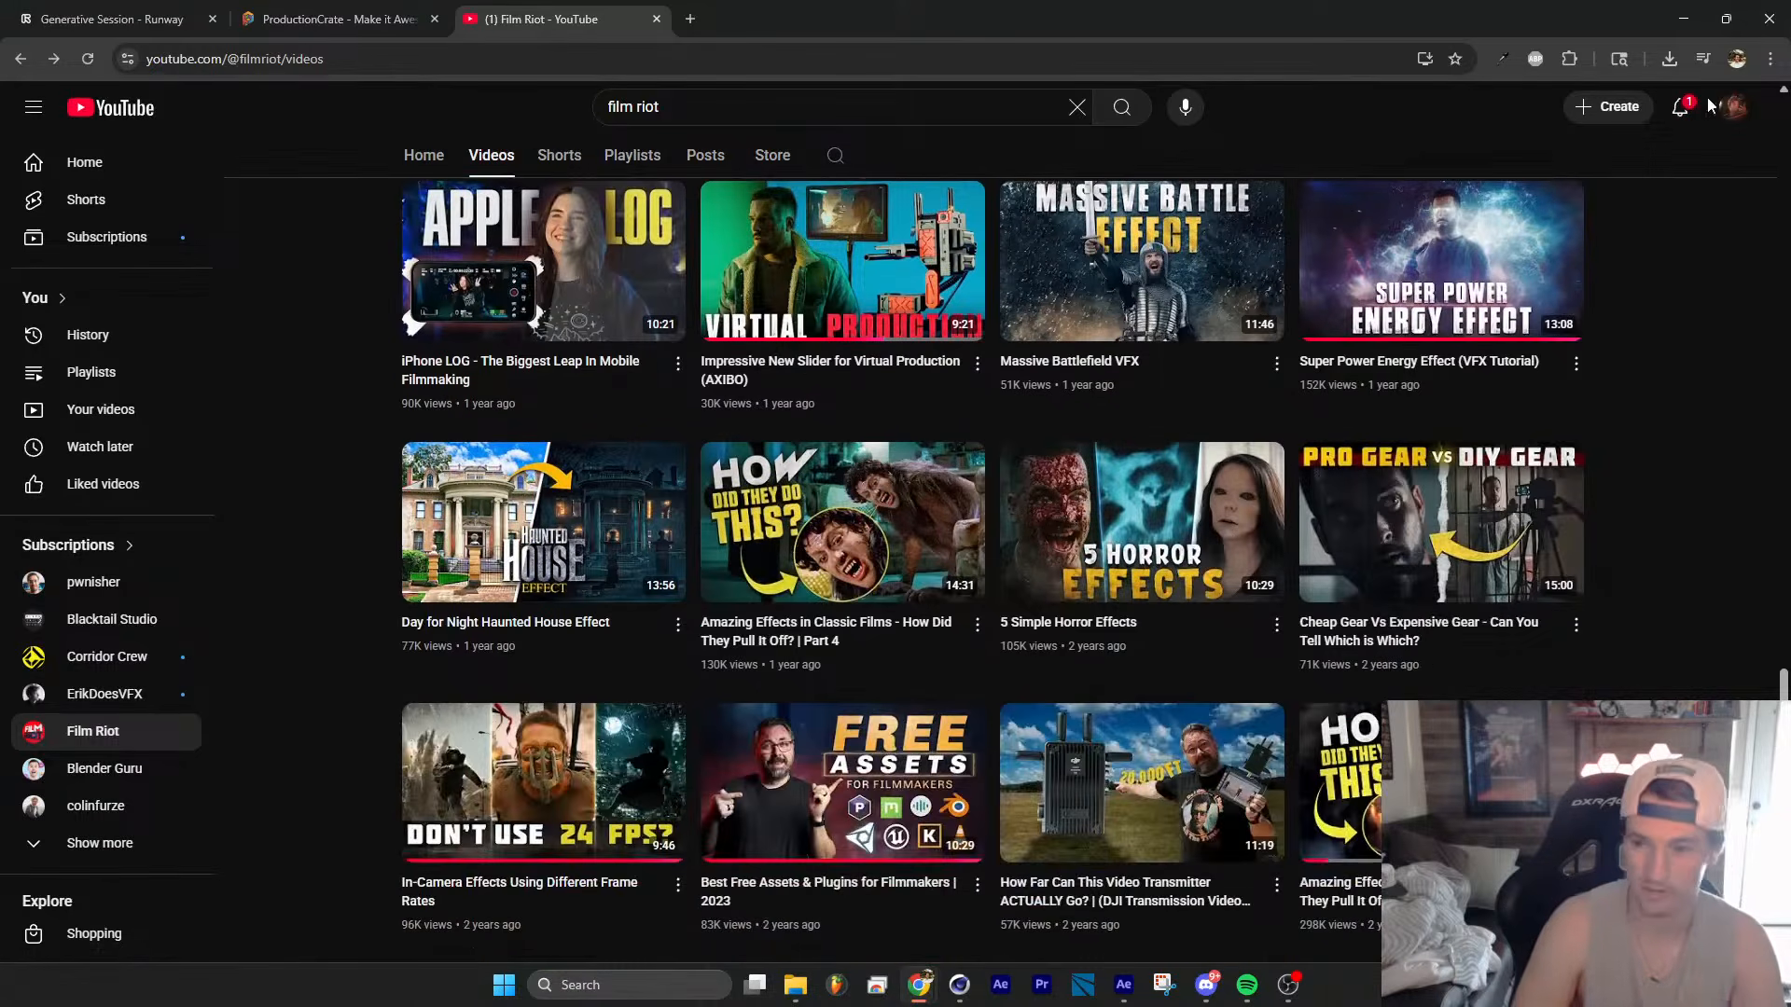
{"action": "left_click", "coordinate": [1683, 19]}
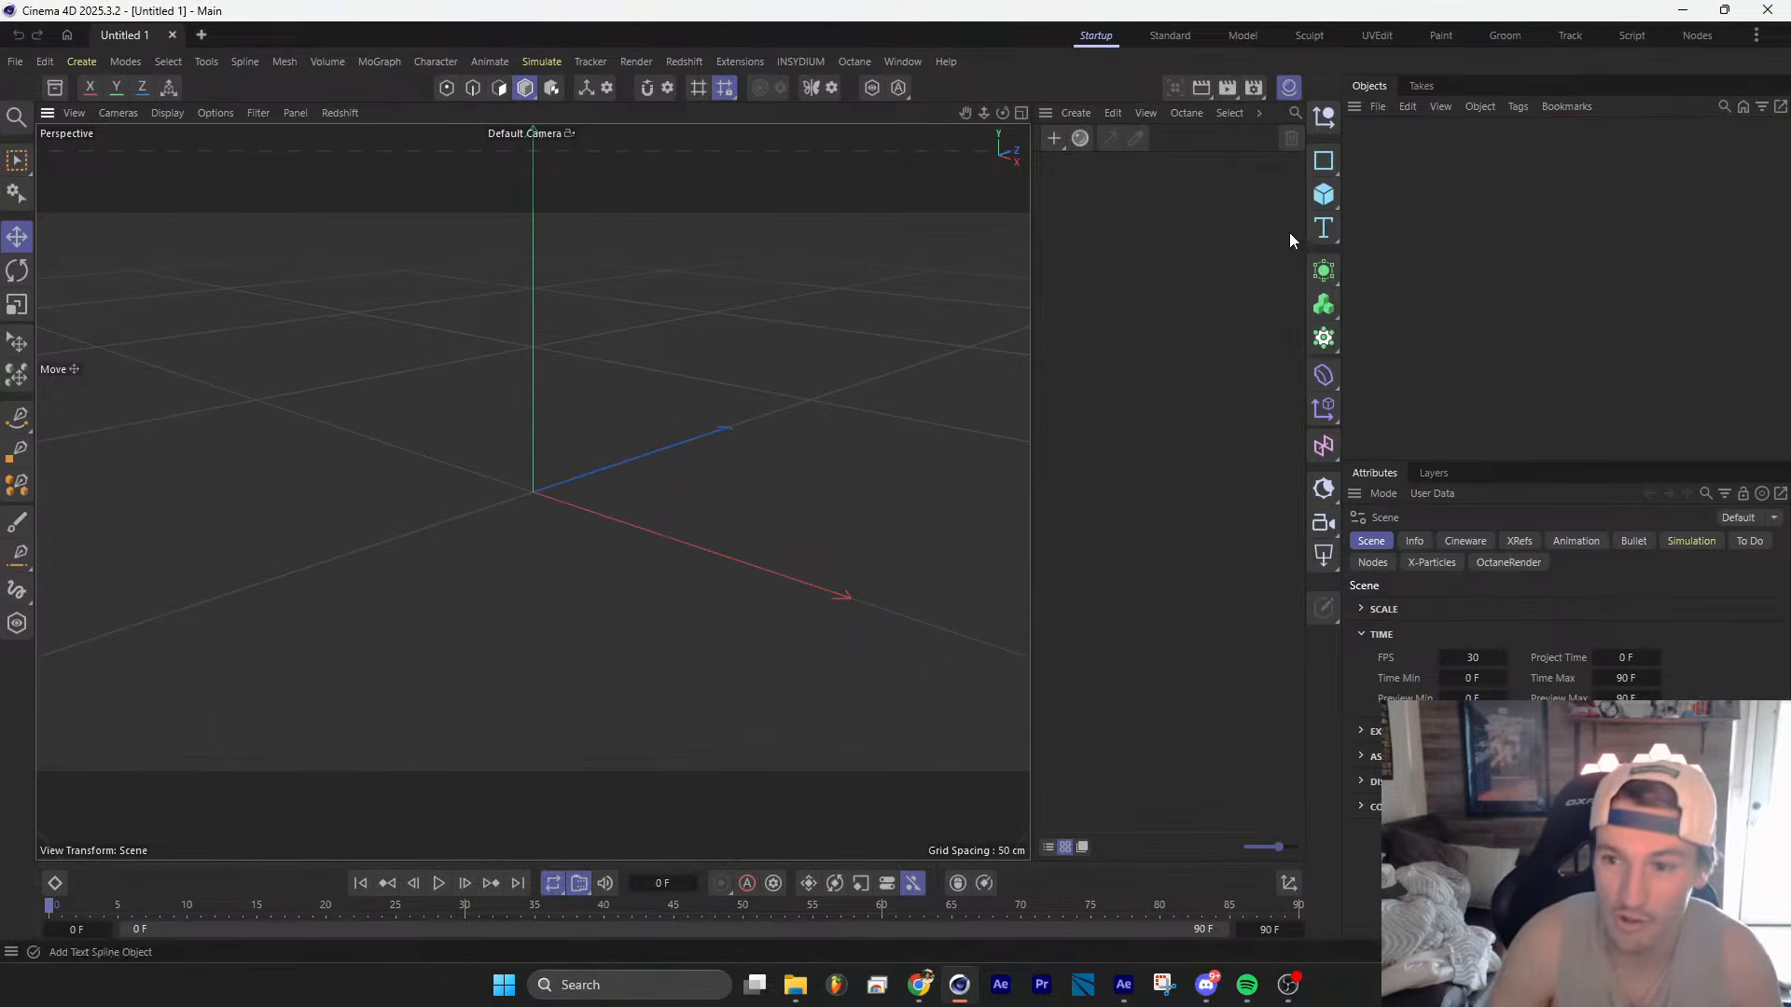
Step: Add a plane to the empty scene and set its width and height segments to 1
{"action": "left_click", "coordinate": [1325, 194]}
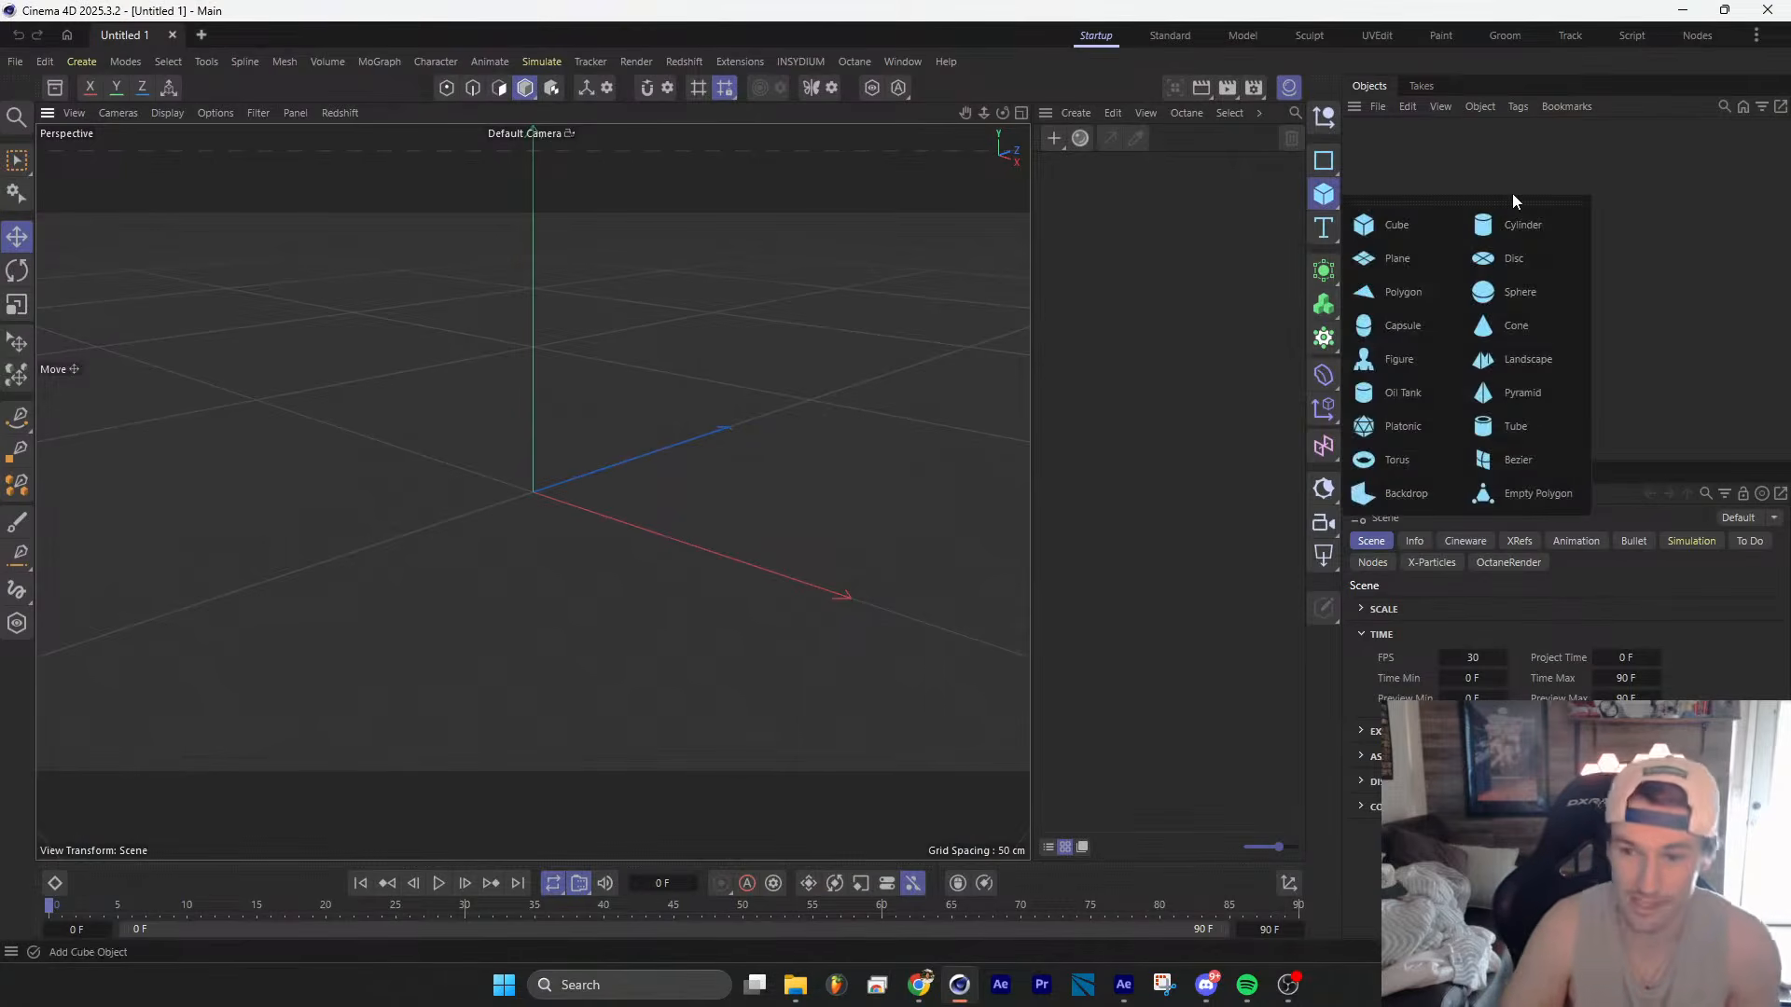
{"action": "left_click", "coordinate": [1414, 260]}
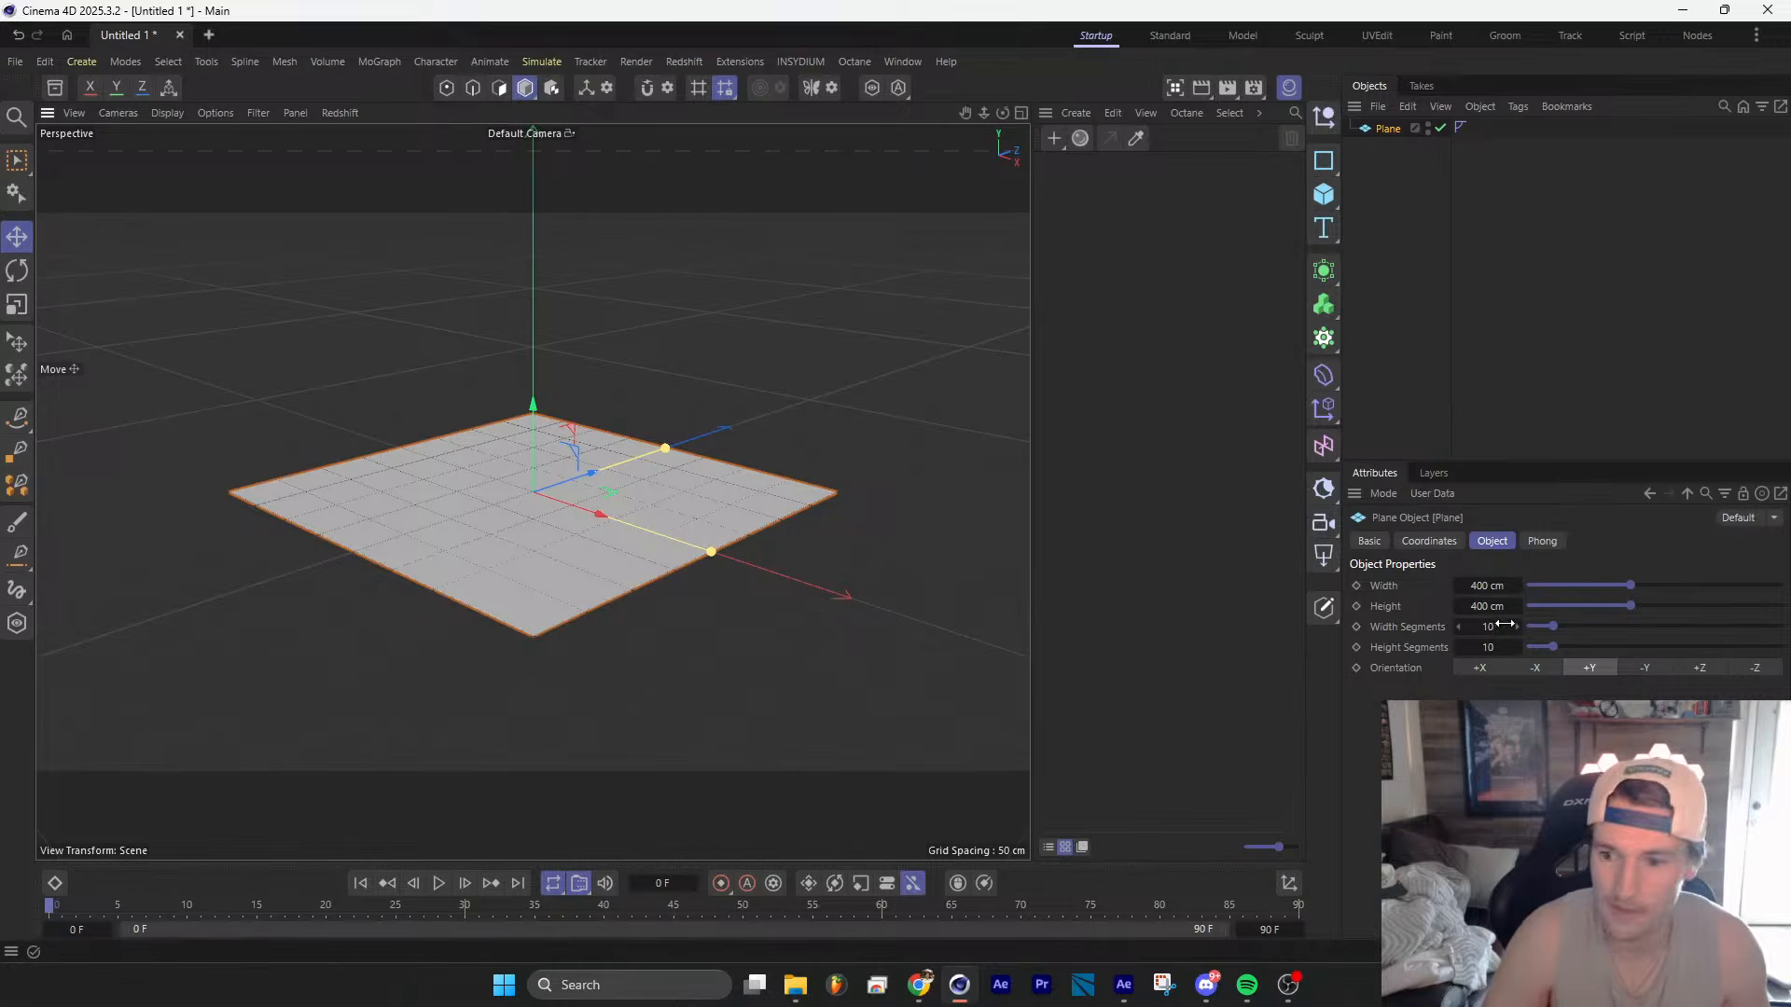
{"action": "type", "text": "1"}
{"action": "key", "text": "Tab"}
{"action": "type", "text": "1"}
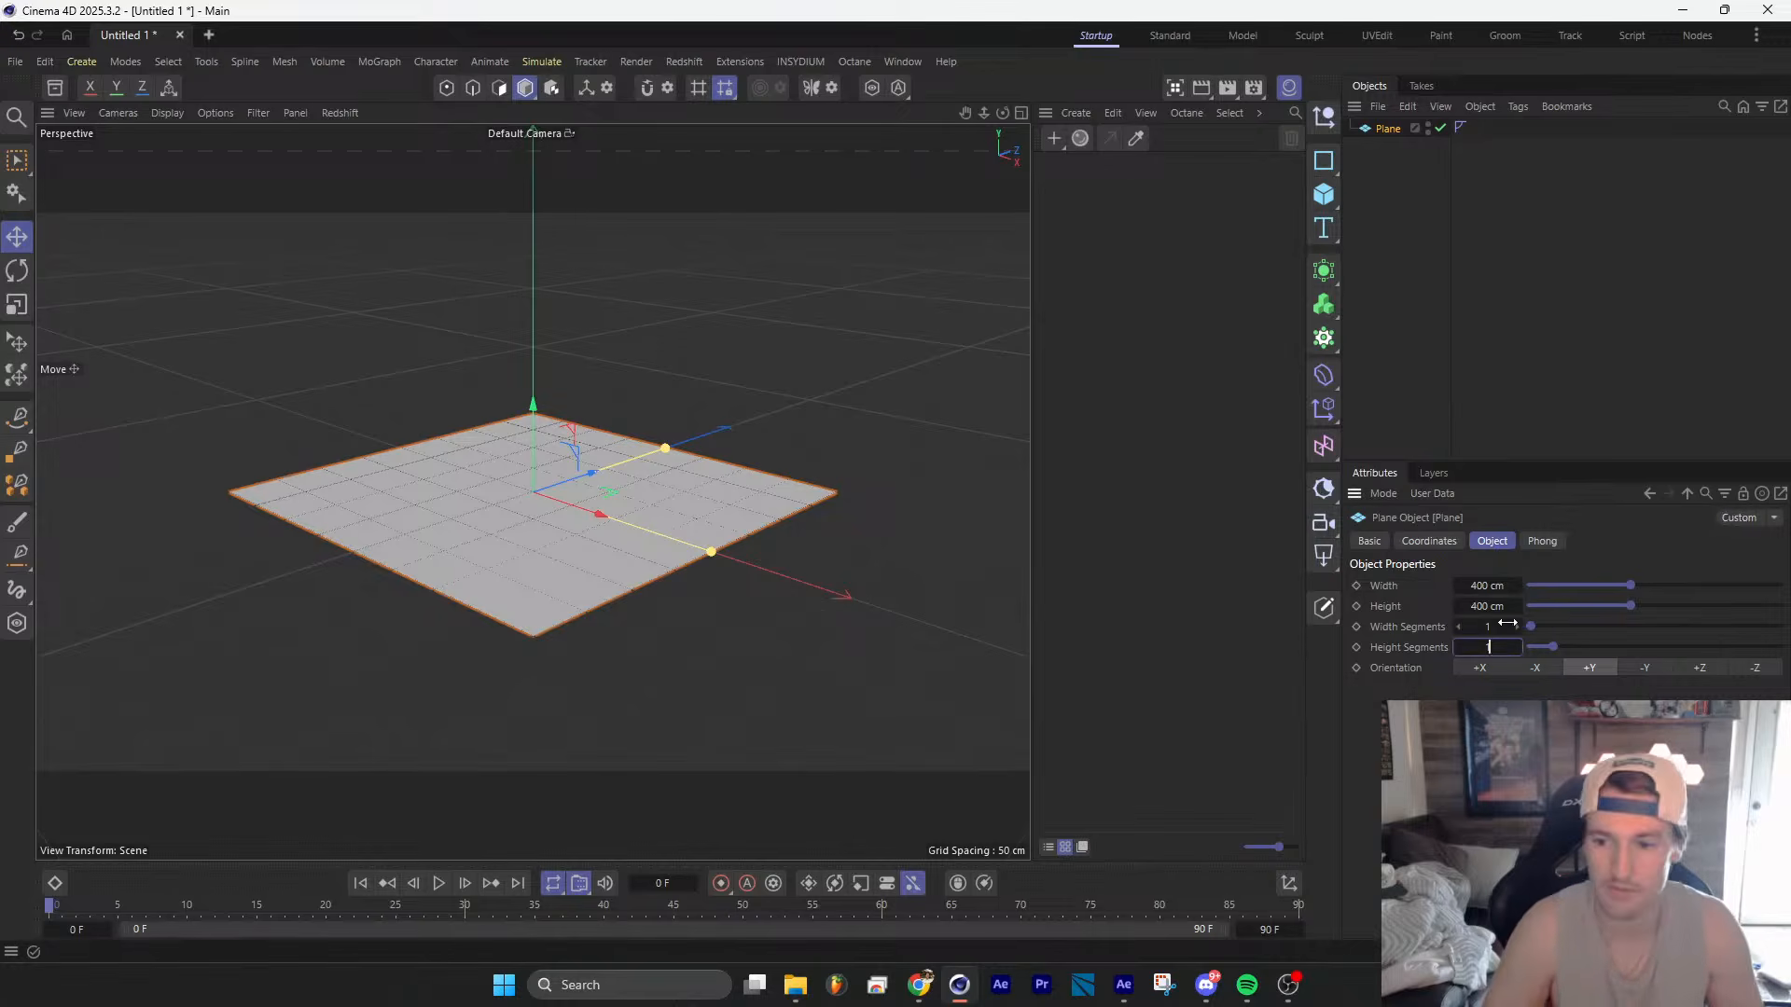
Step: Switch to After Effects and import Grass_Light_Ball 2, GrassTest01 and GrassTest02 as footage from the GrassTutorial folder
{"action": "left_click", "coordinate": [1123, 984]}
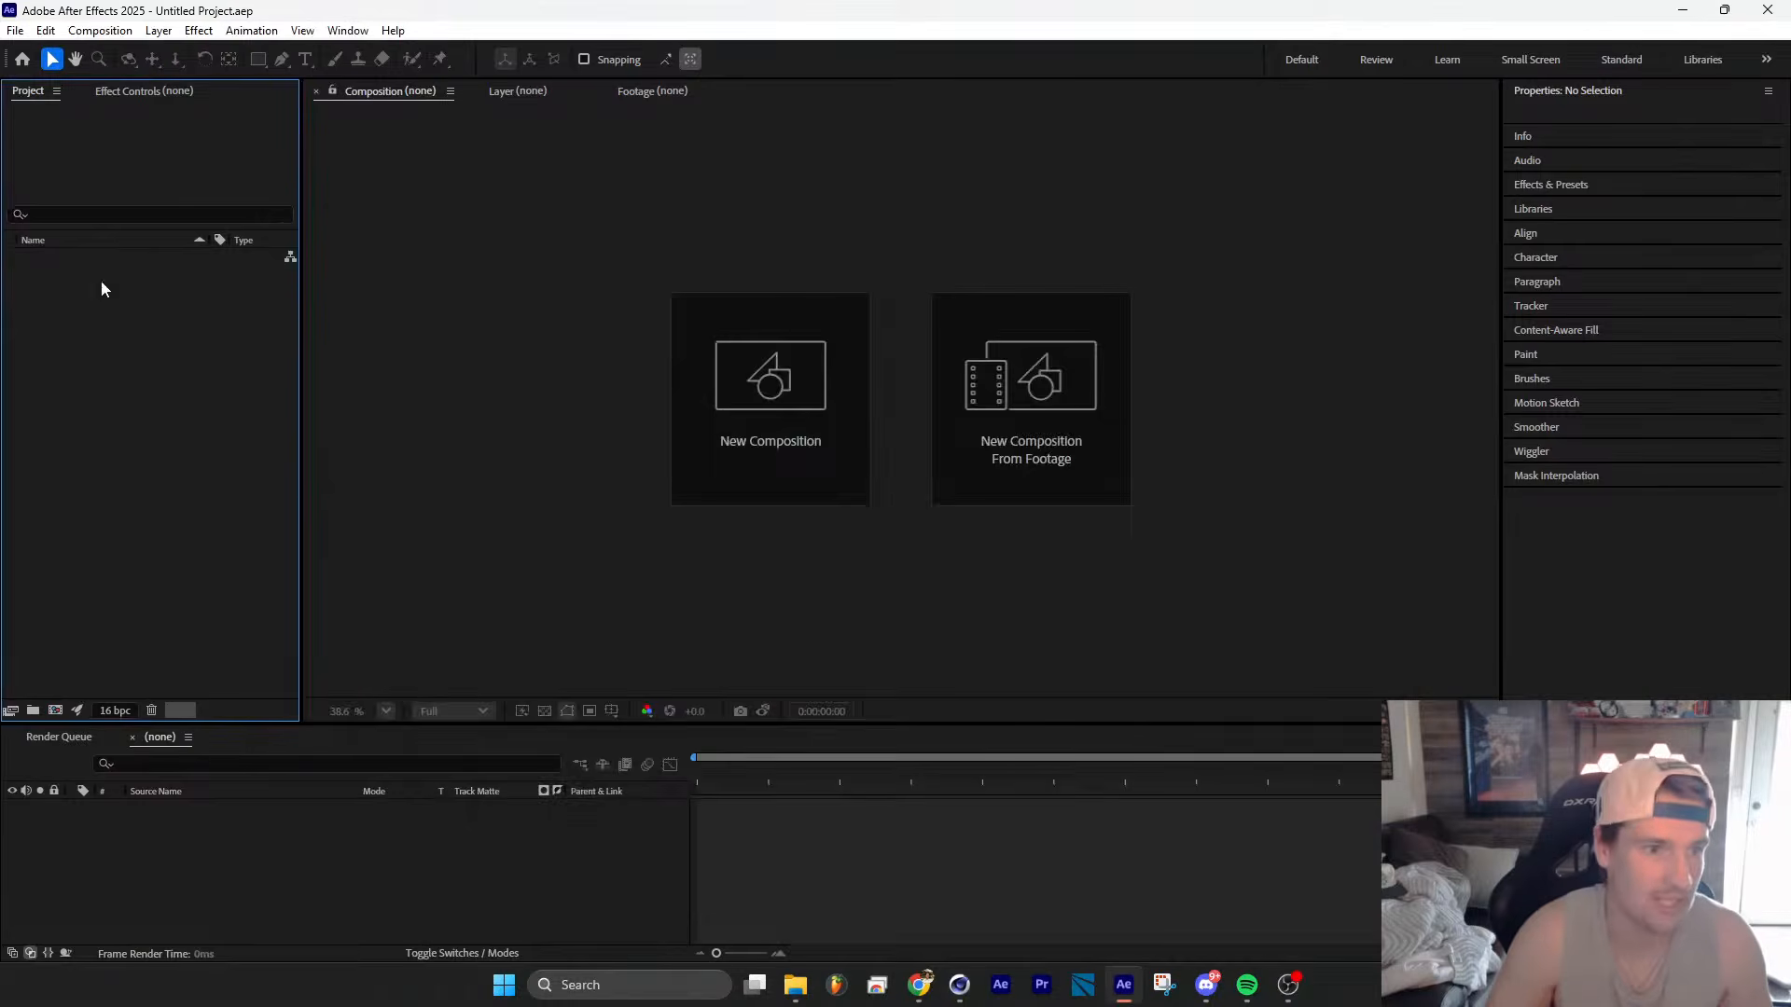
{"action": "double_click", "coordinate": [154, 469]}
{"action": "scroll", "coordinate": [354, 518], "scroll_direction": "down", "scroll_amount": 3}
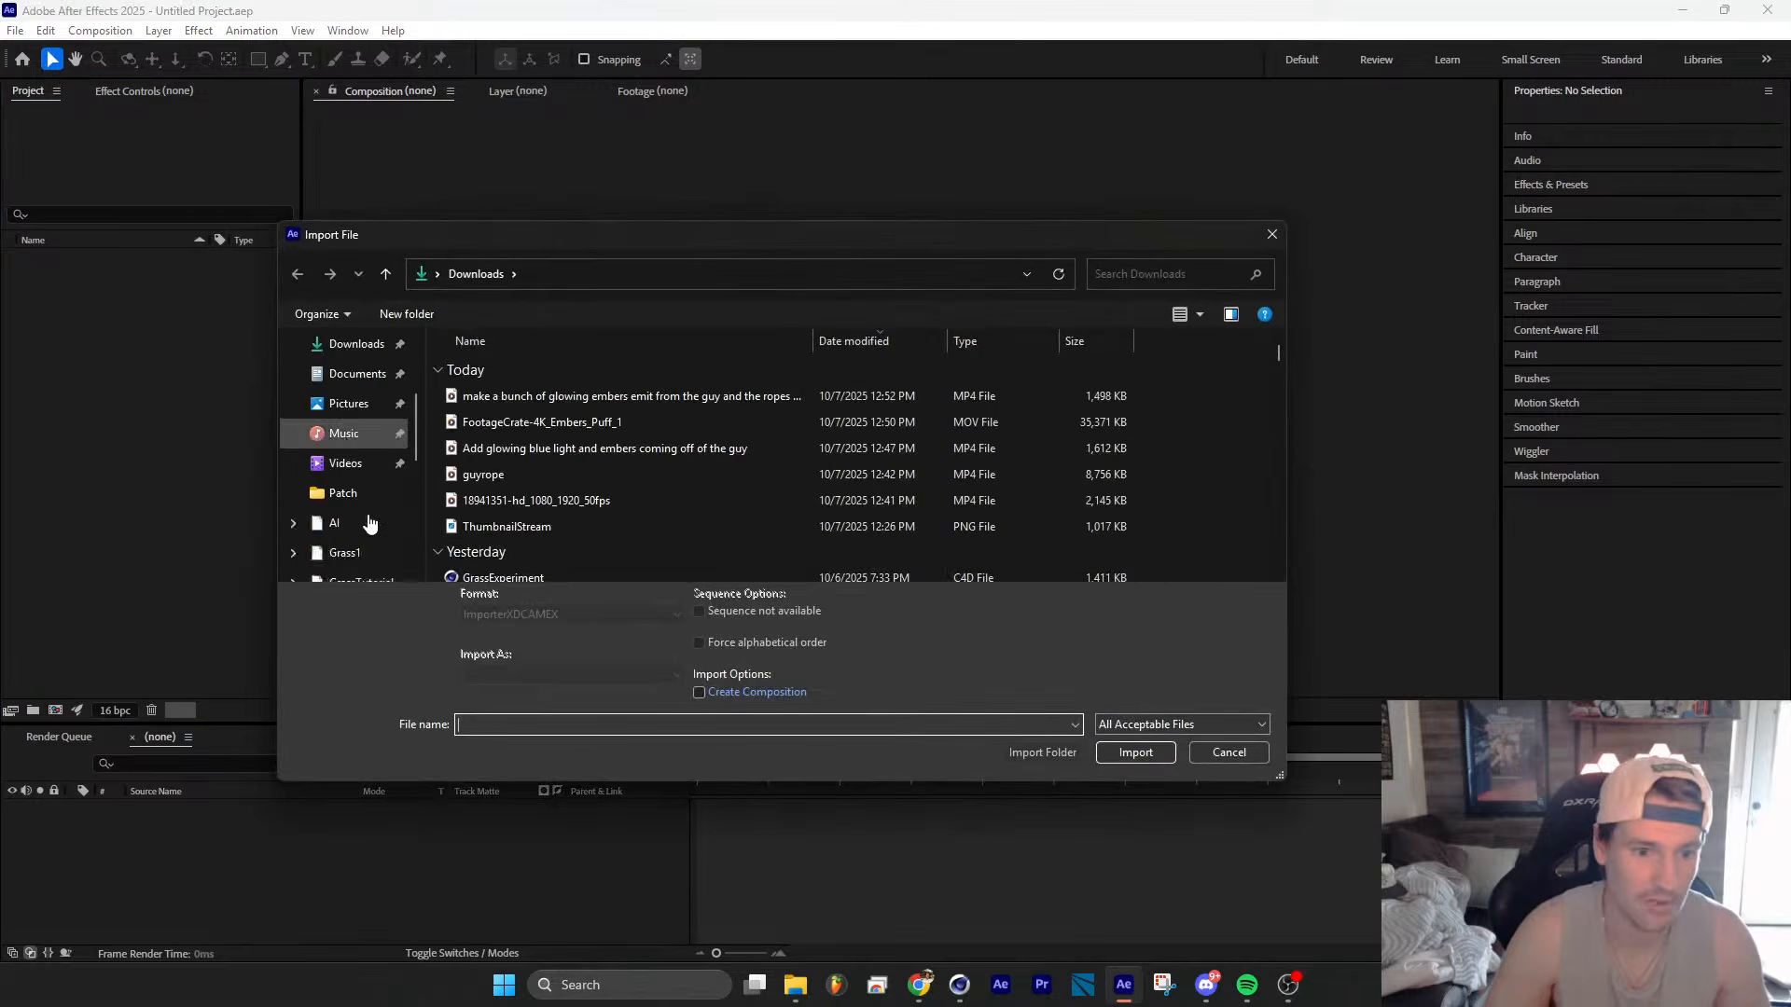
{"action": "left_click", "coordinate": [359, 492]}
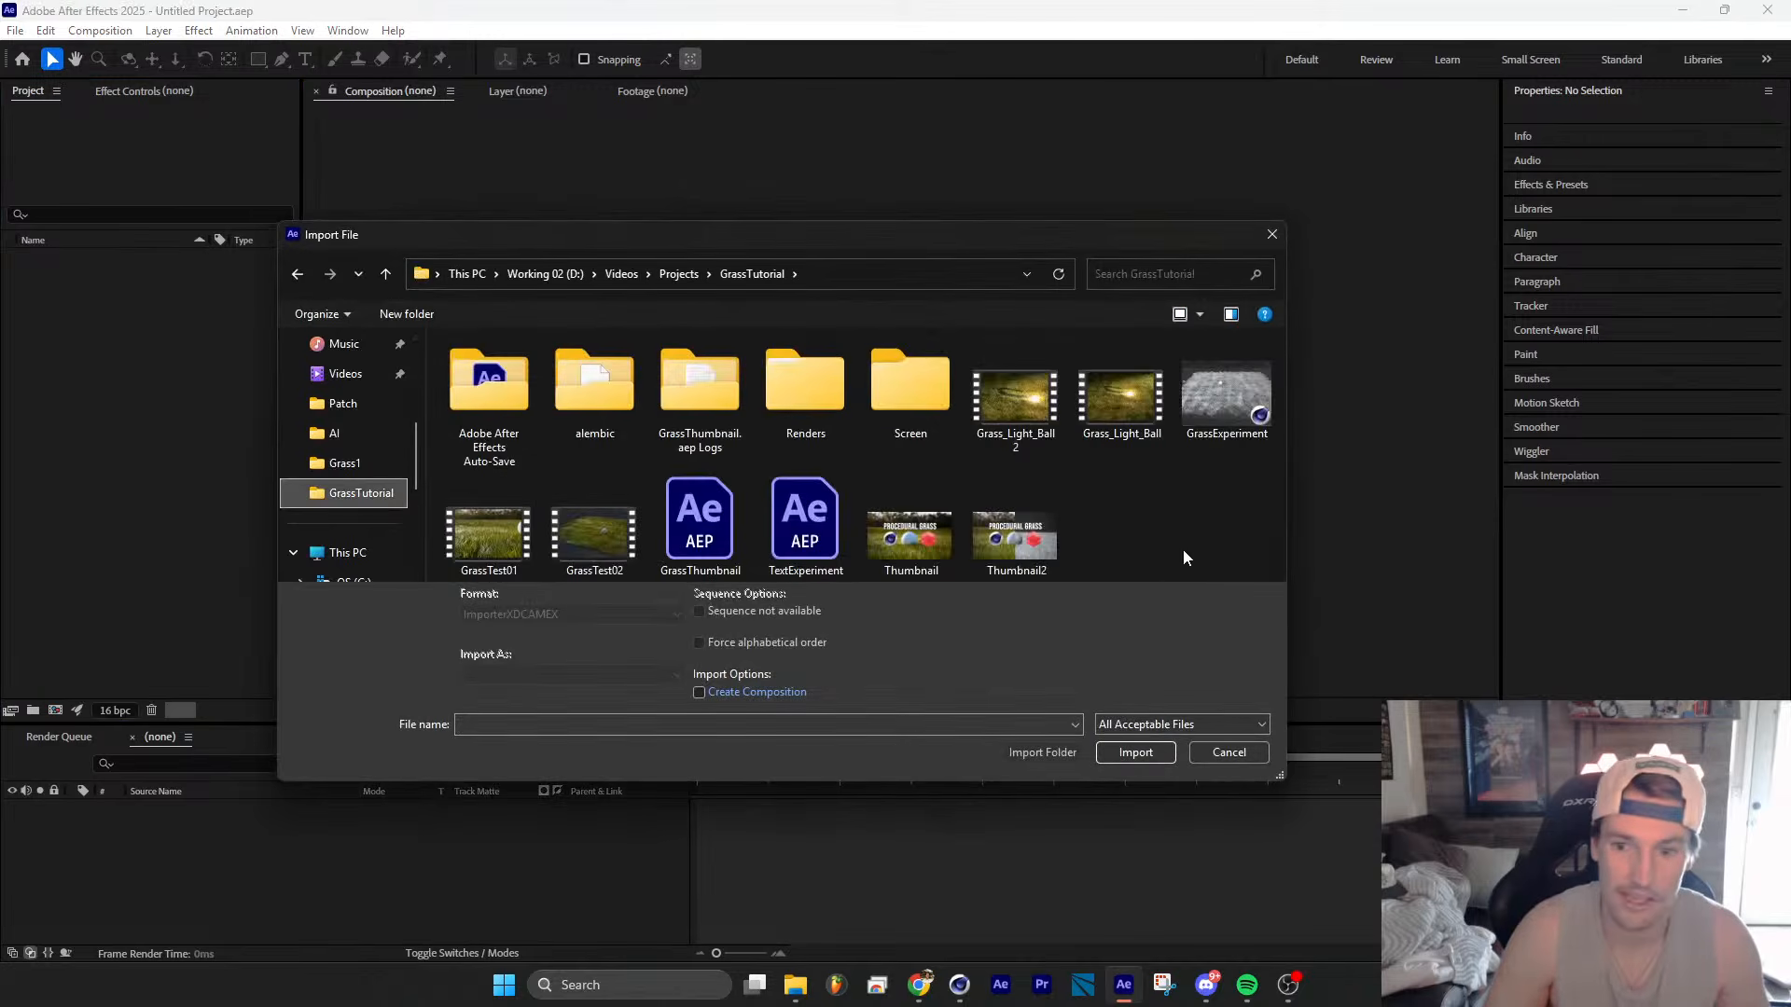
{"action": "left_click", "coordinate": [1043, 438]}
{"action": "left_click", "coordinate": [594, 527], "text": "ctrl"}
{"action": "left_click", "coordinate": [489, 527], "text": "ctrl"}
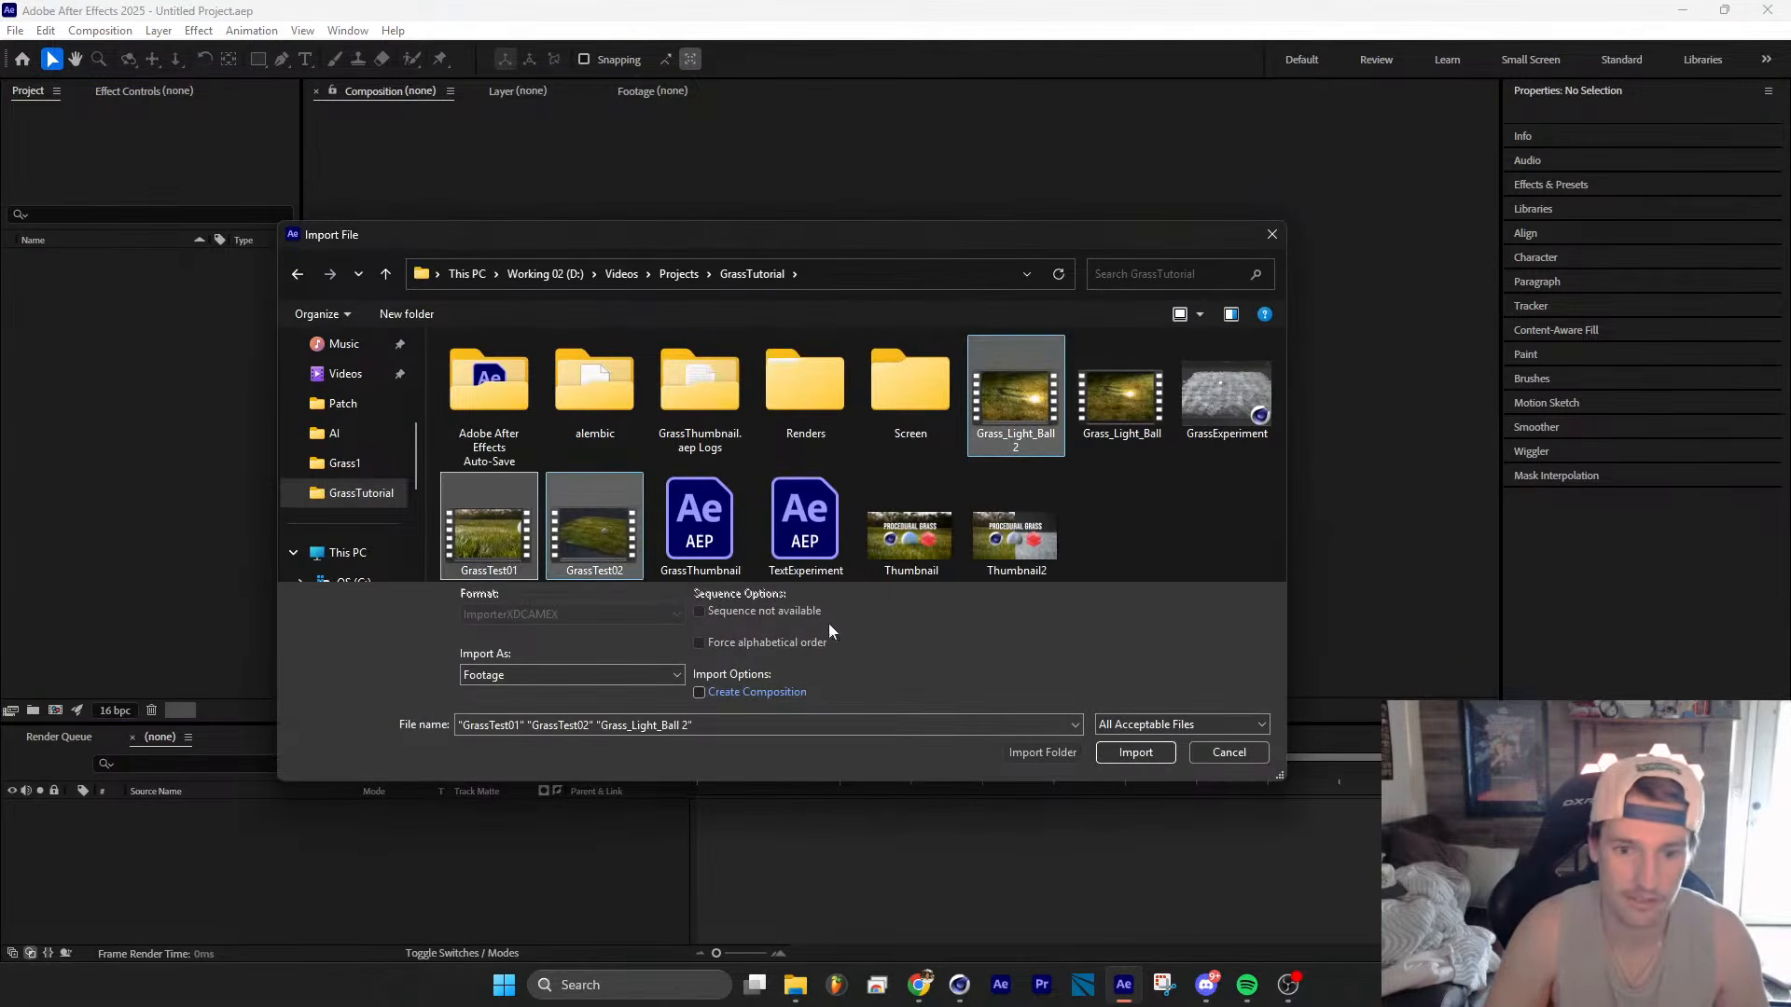
{"action": "left_click", "coordinate": [1136, 751]}
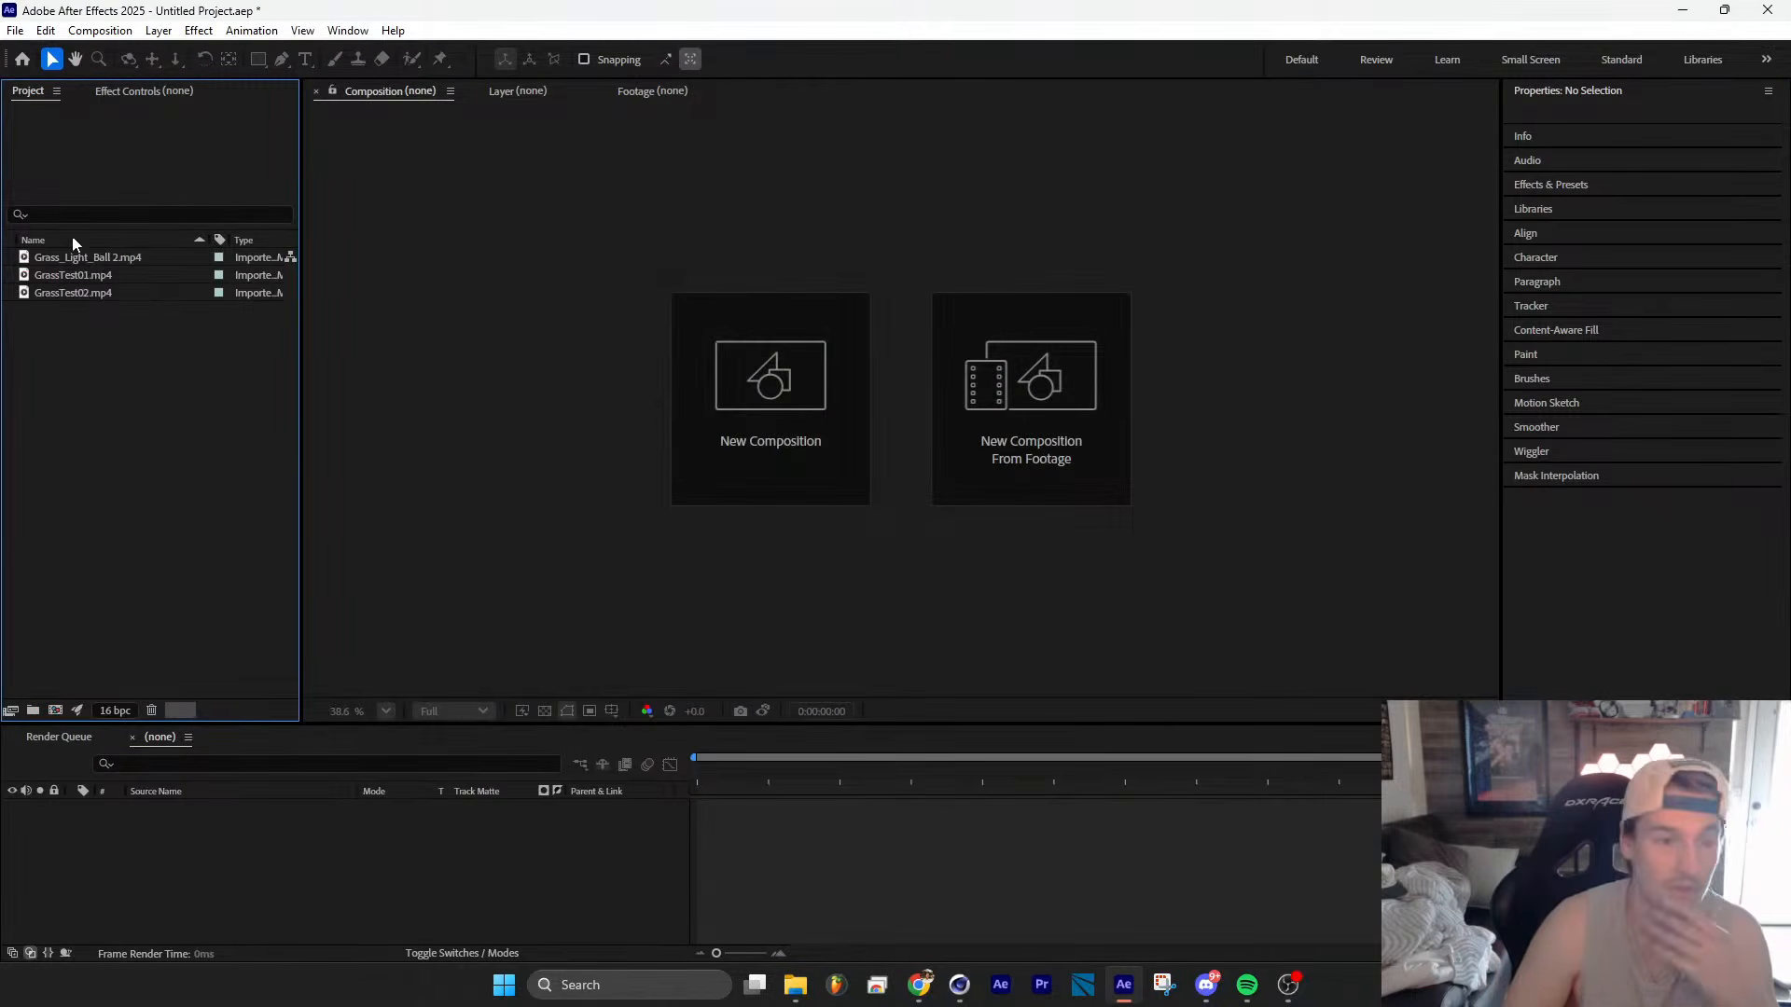
{"action": "left_click", "coordinate": [91, 258]}
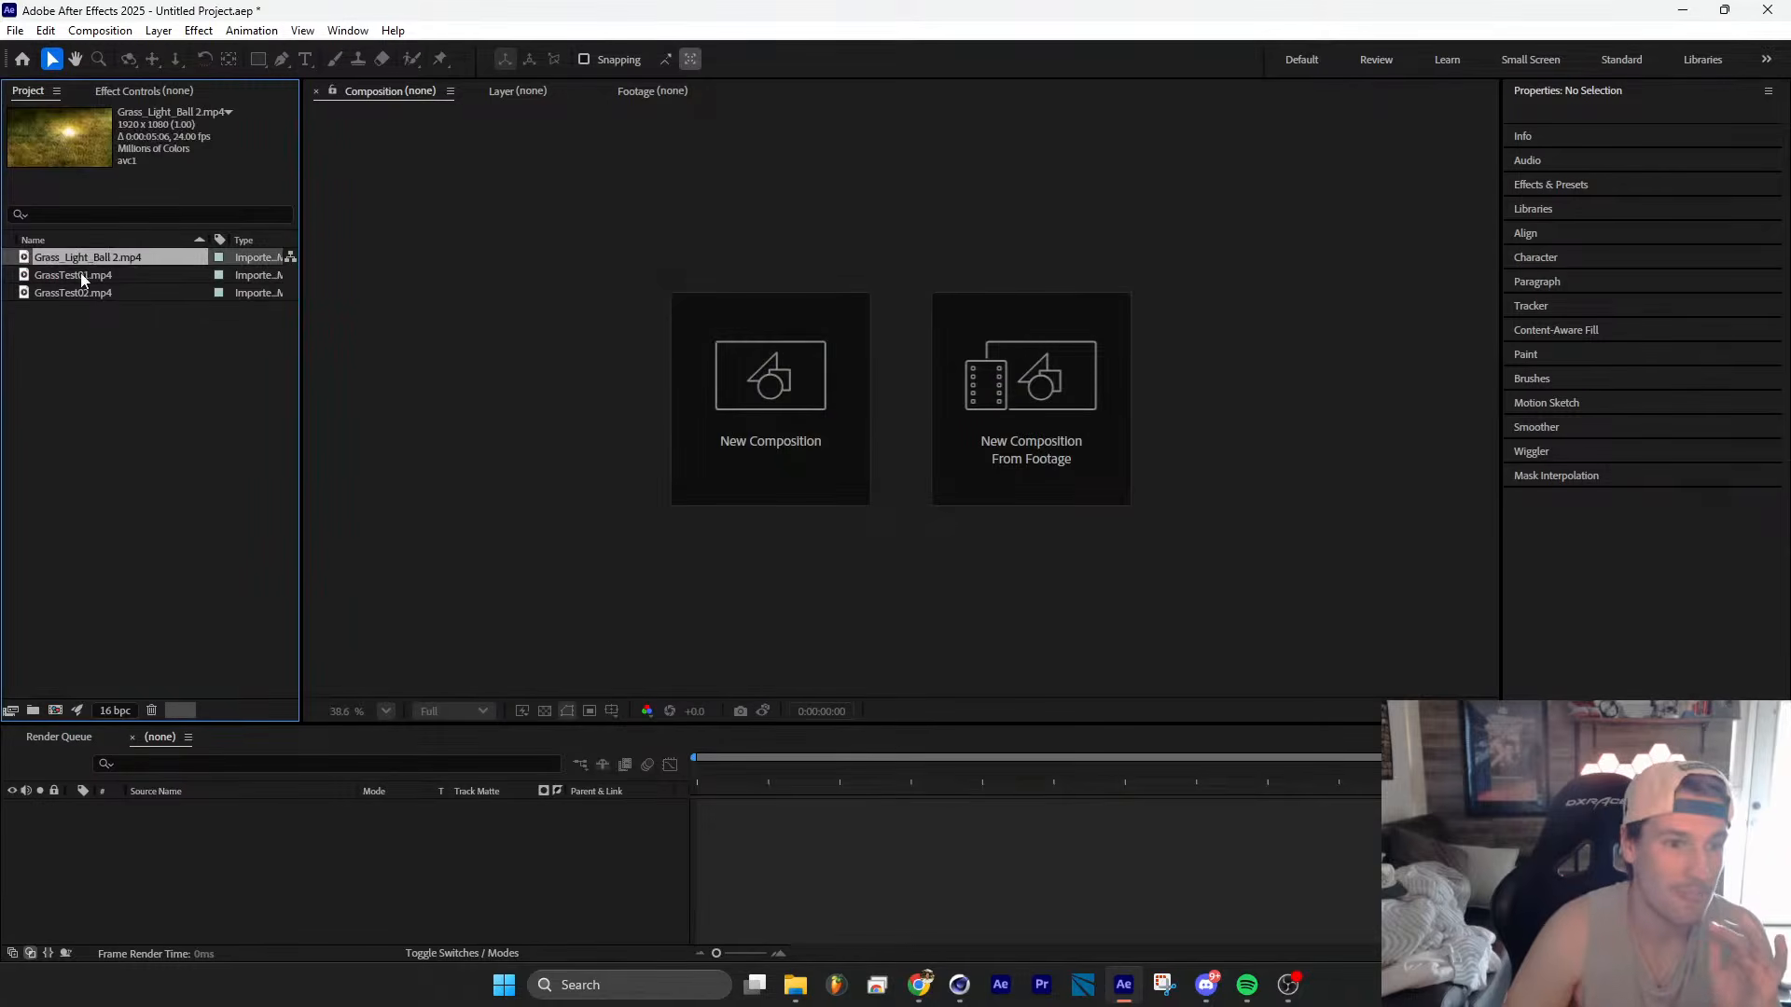
{"action": "left_click", "coordinate": [76, 295]}
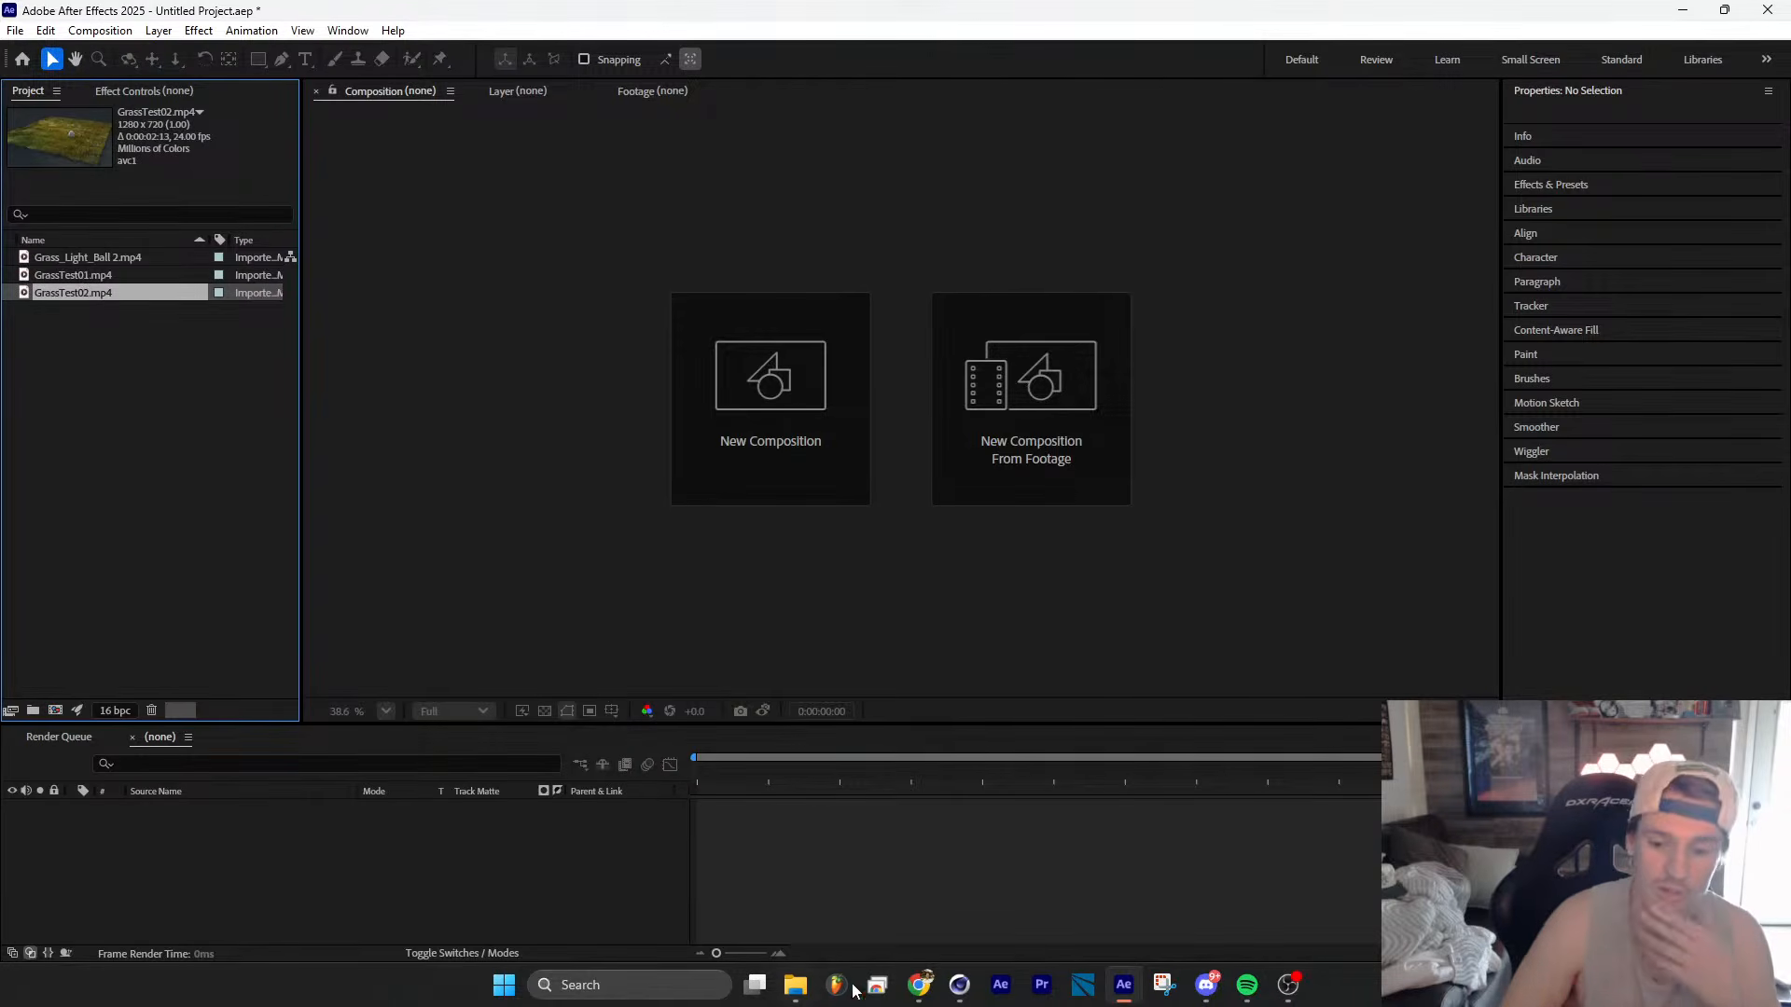
Step: Switch to Chrome, open Quixel's product page on Fab in a new tab and search it for "grass"
{"action": "mouse_move", "coordinate": [919, 985]}
{"action": "left_click", "coordinate": [1222, 897]}
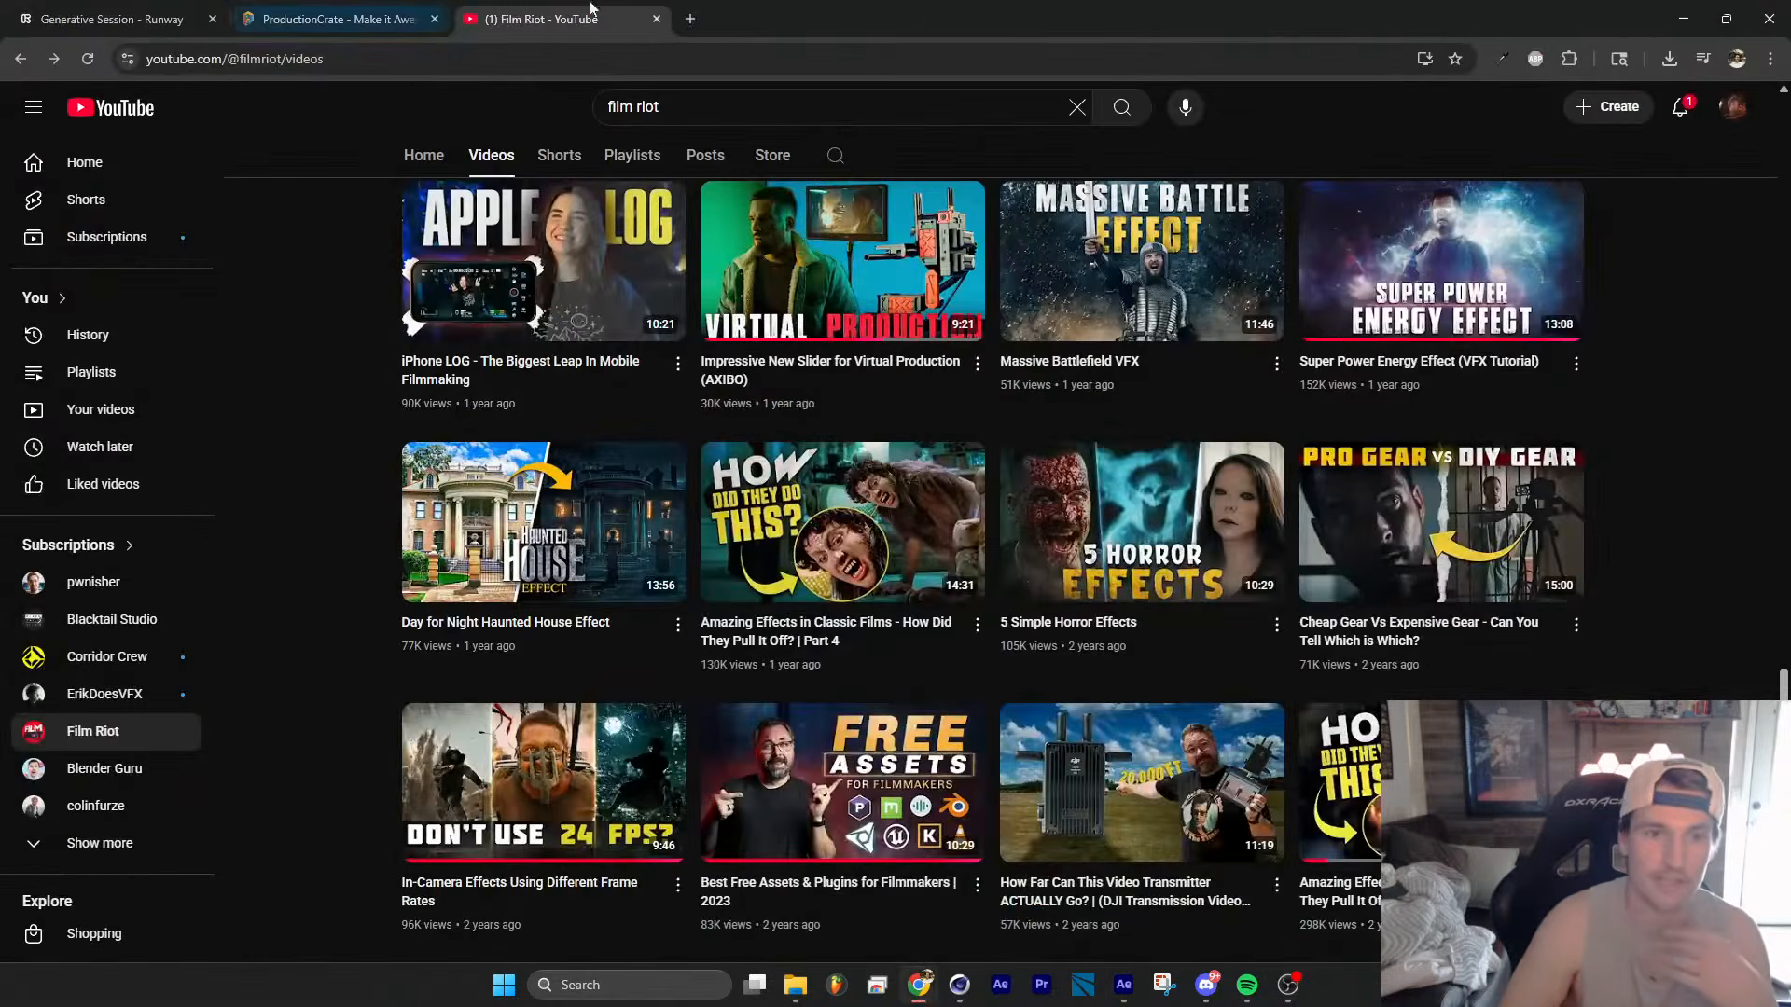
{"action": "left_click", "coordinate": [691, 20]}
{"action": "type", "text": "fab"}
{"action": "key", "text": "Return"}
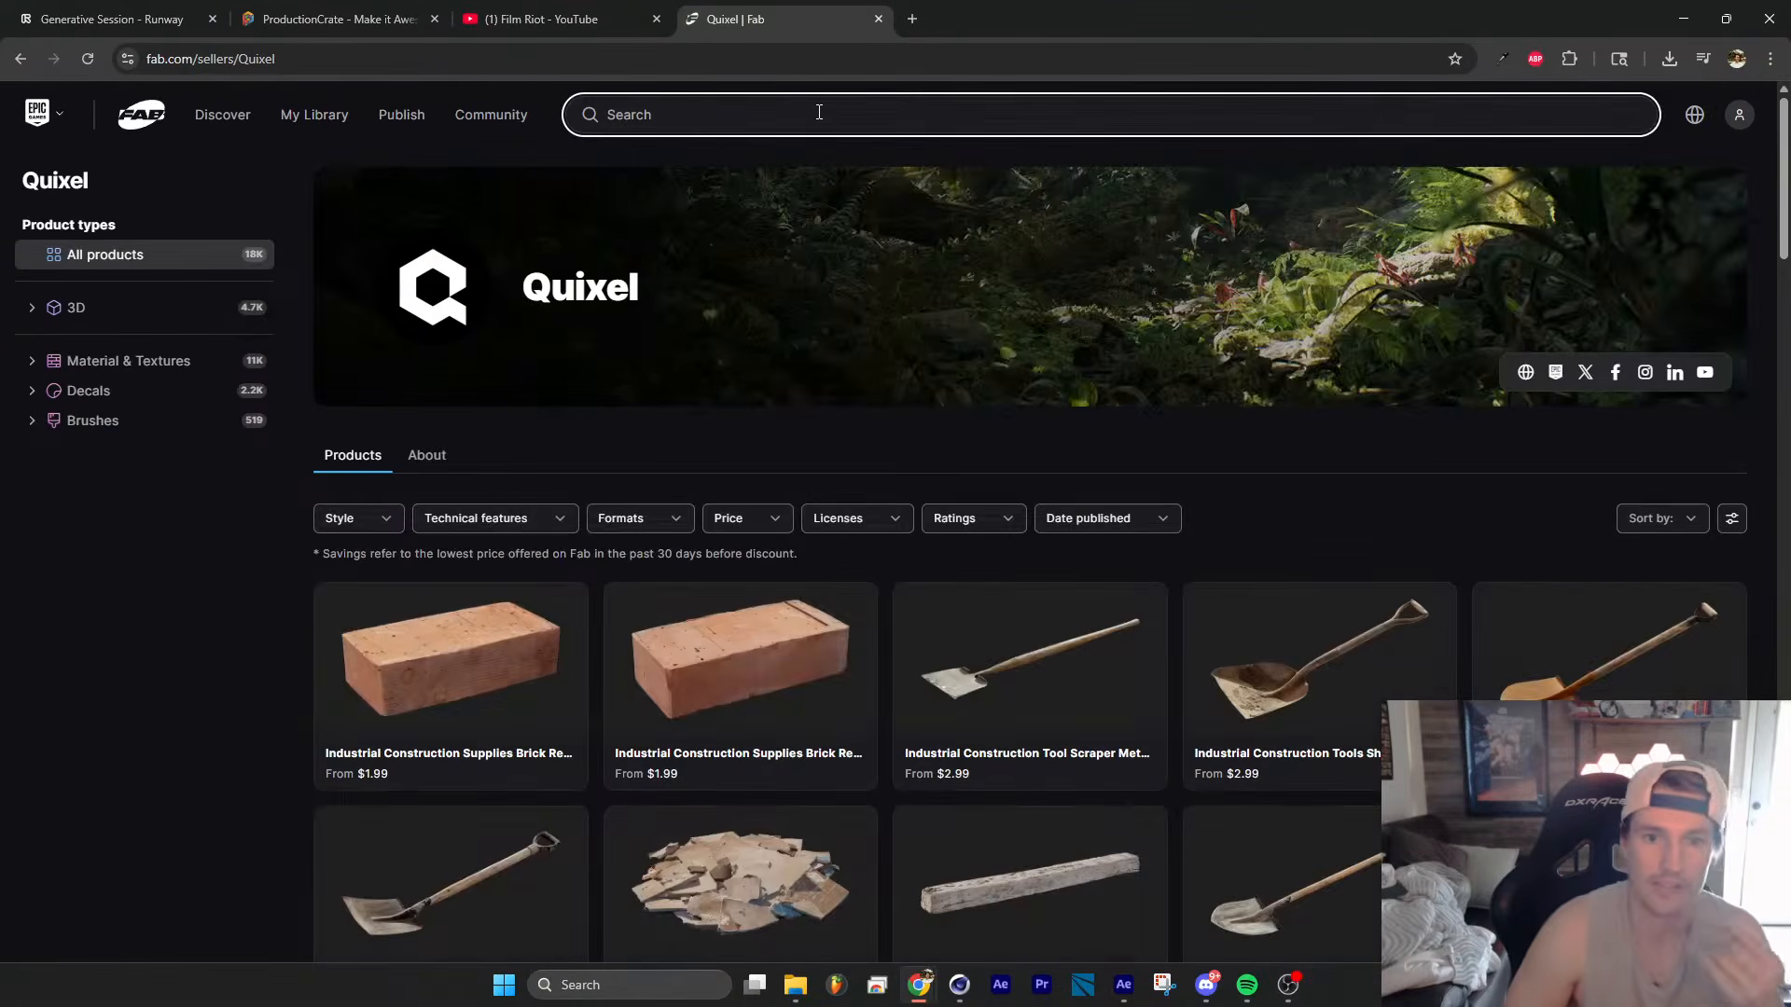
{"action": "type", "text": "grass"}
{"action": "key", "text": "Return"}
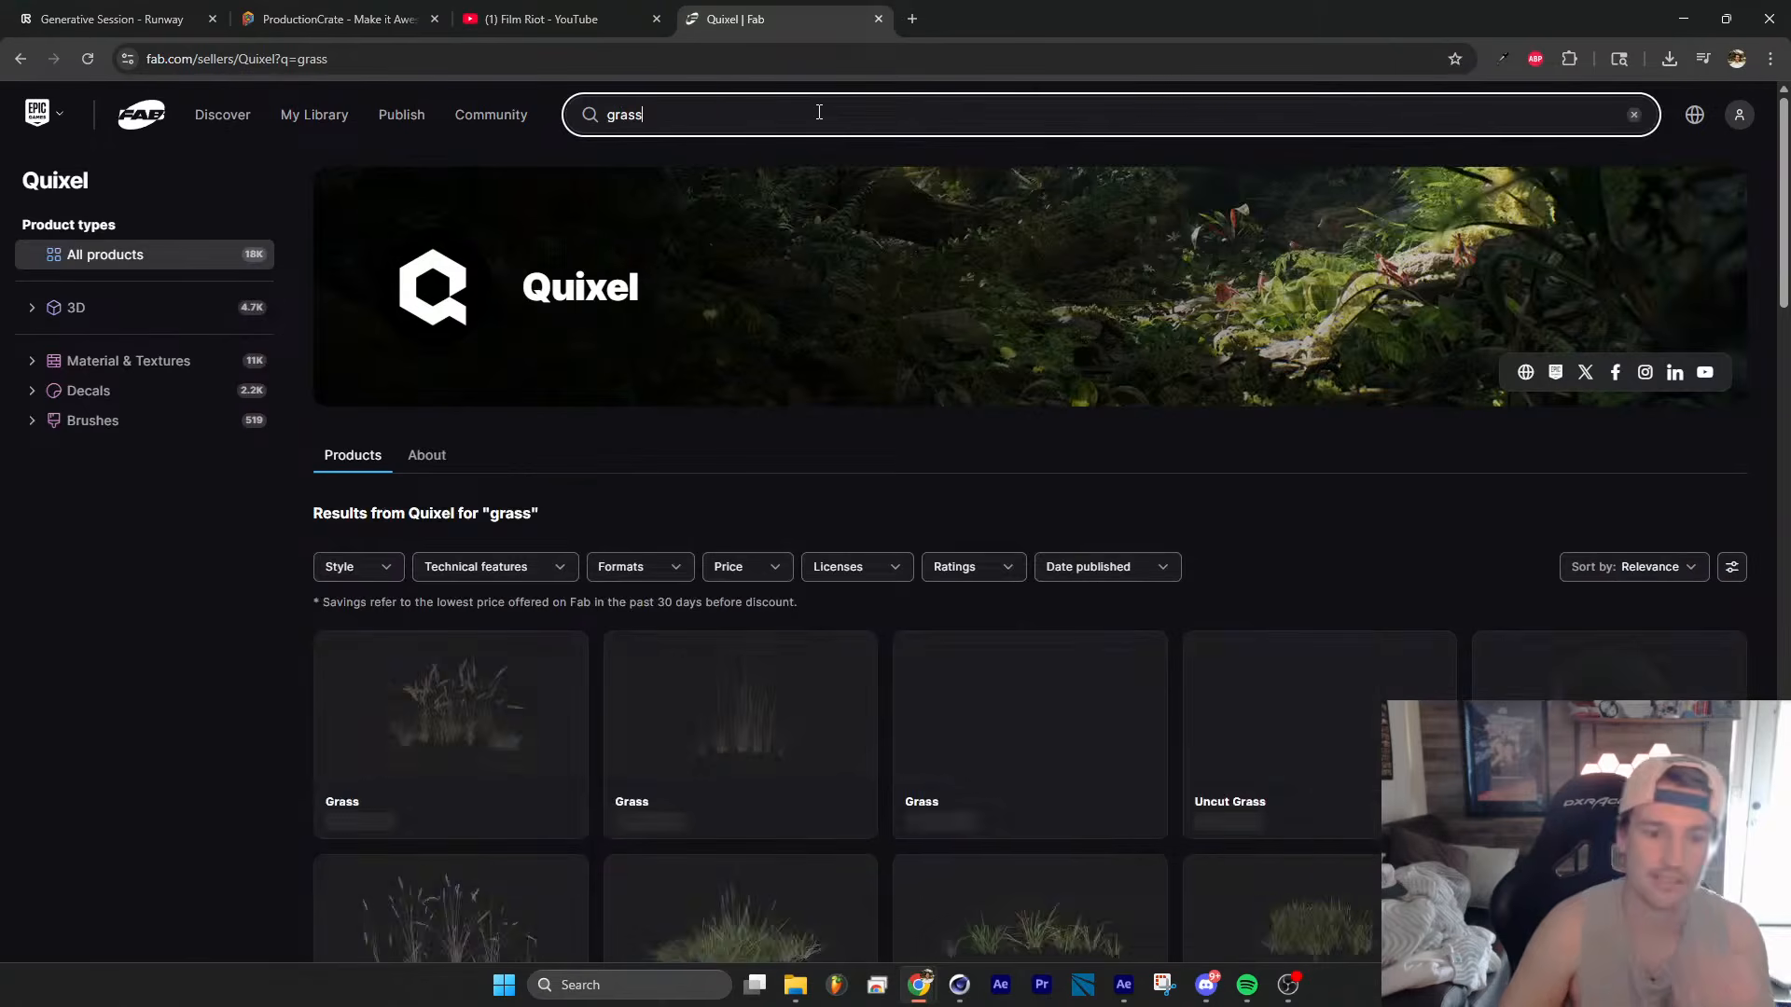
Step: Examine the Ribbon Grass listing from the Quixel results and return to After Effects
{"action": "scroll", "coordinate": [1054, 605], "scroll_direction": "down", "scroll_amount": 3}
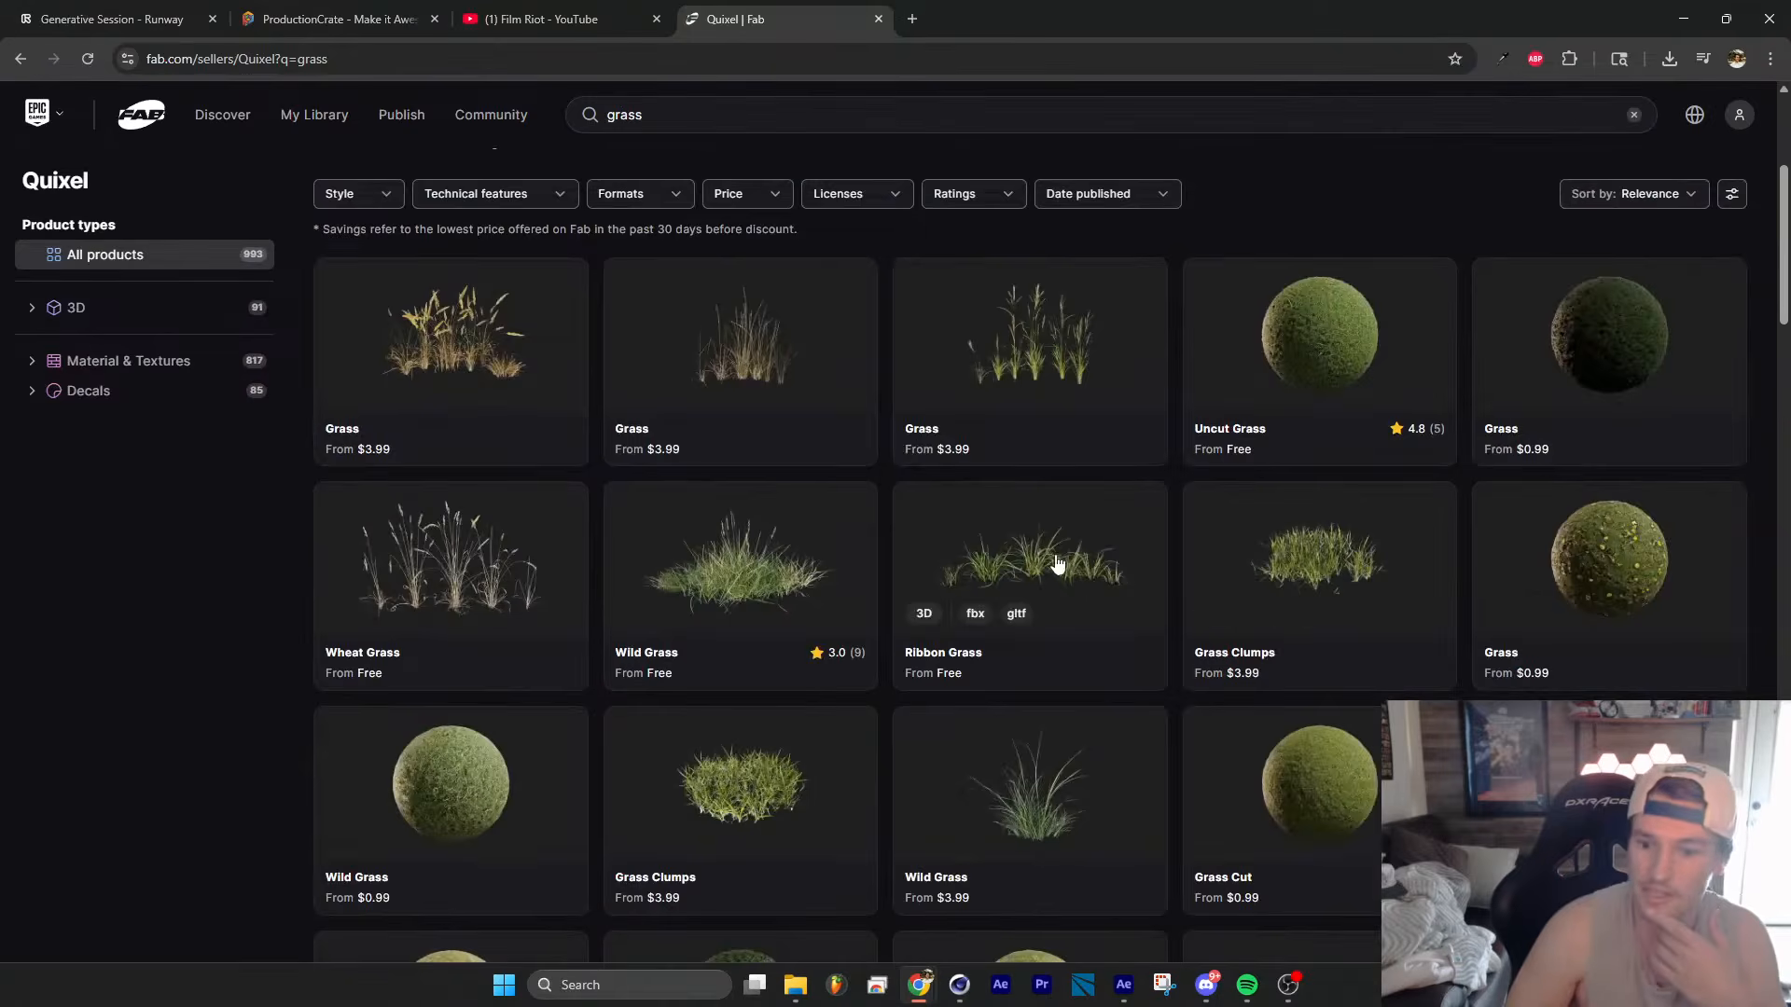
{"action": "left_click", "coordinate": [1052, 564]}
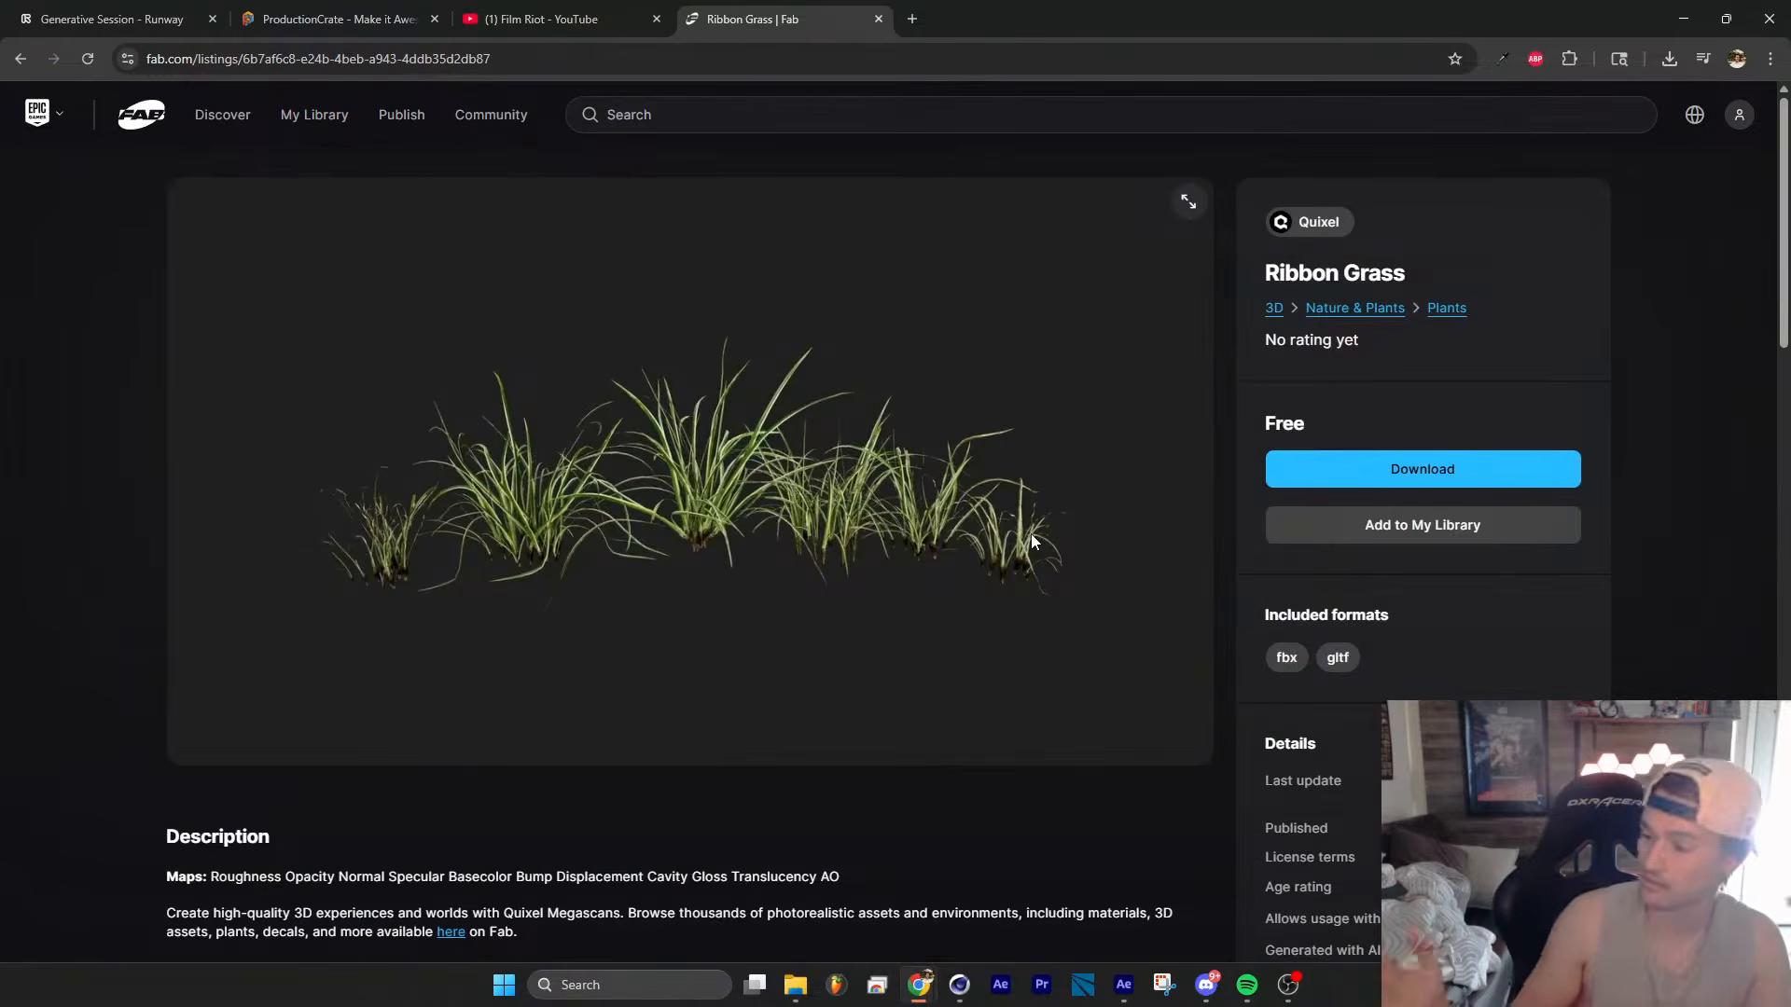
{"action": "scroll", "coordinate": [891, 544], "scroll_direction": "down", "scroll_amount": 2}
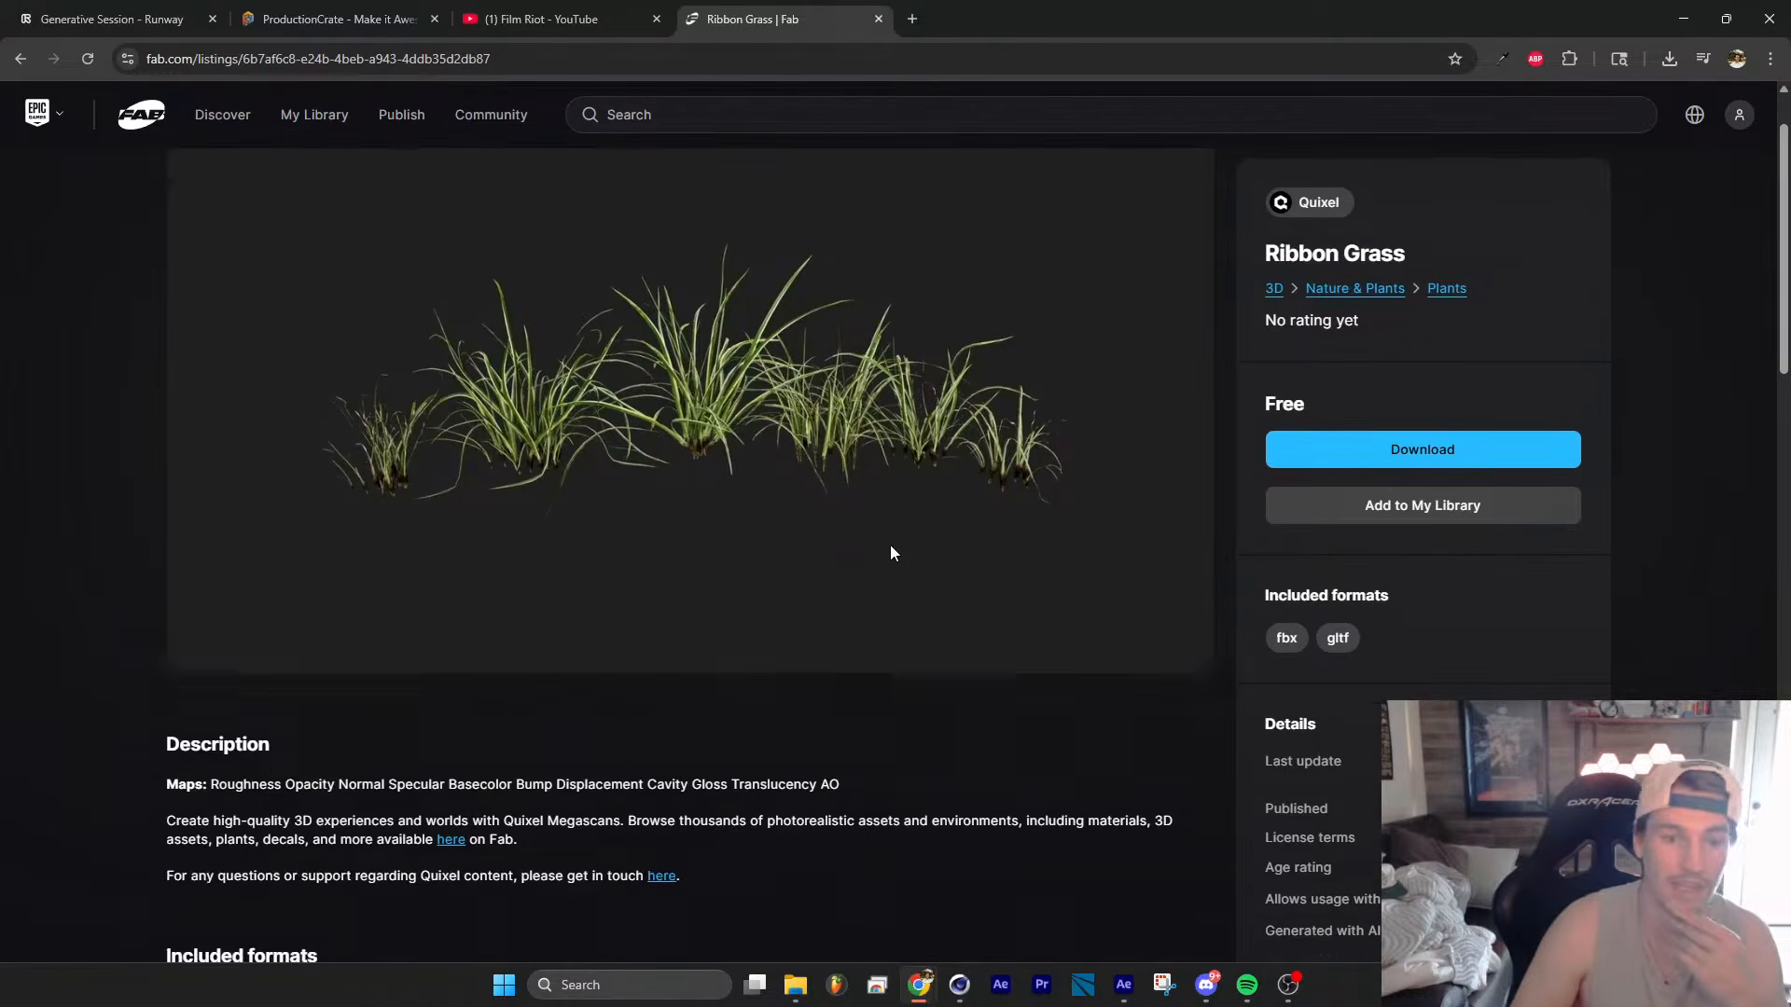
{"action": "scroll", "coordinate": [889, 546], "scroll_direction": "up", "scroll_amount": 2}
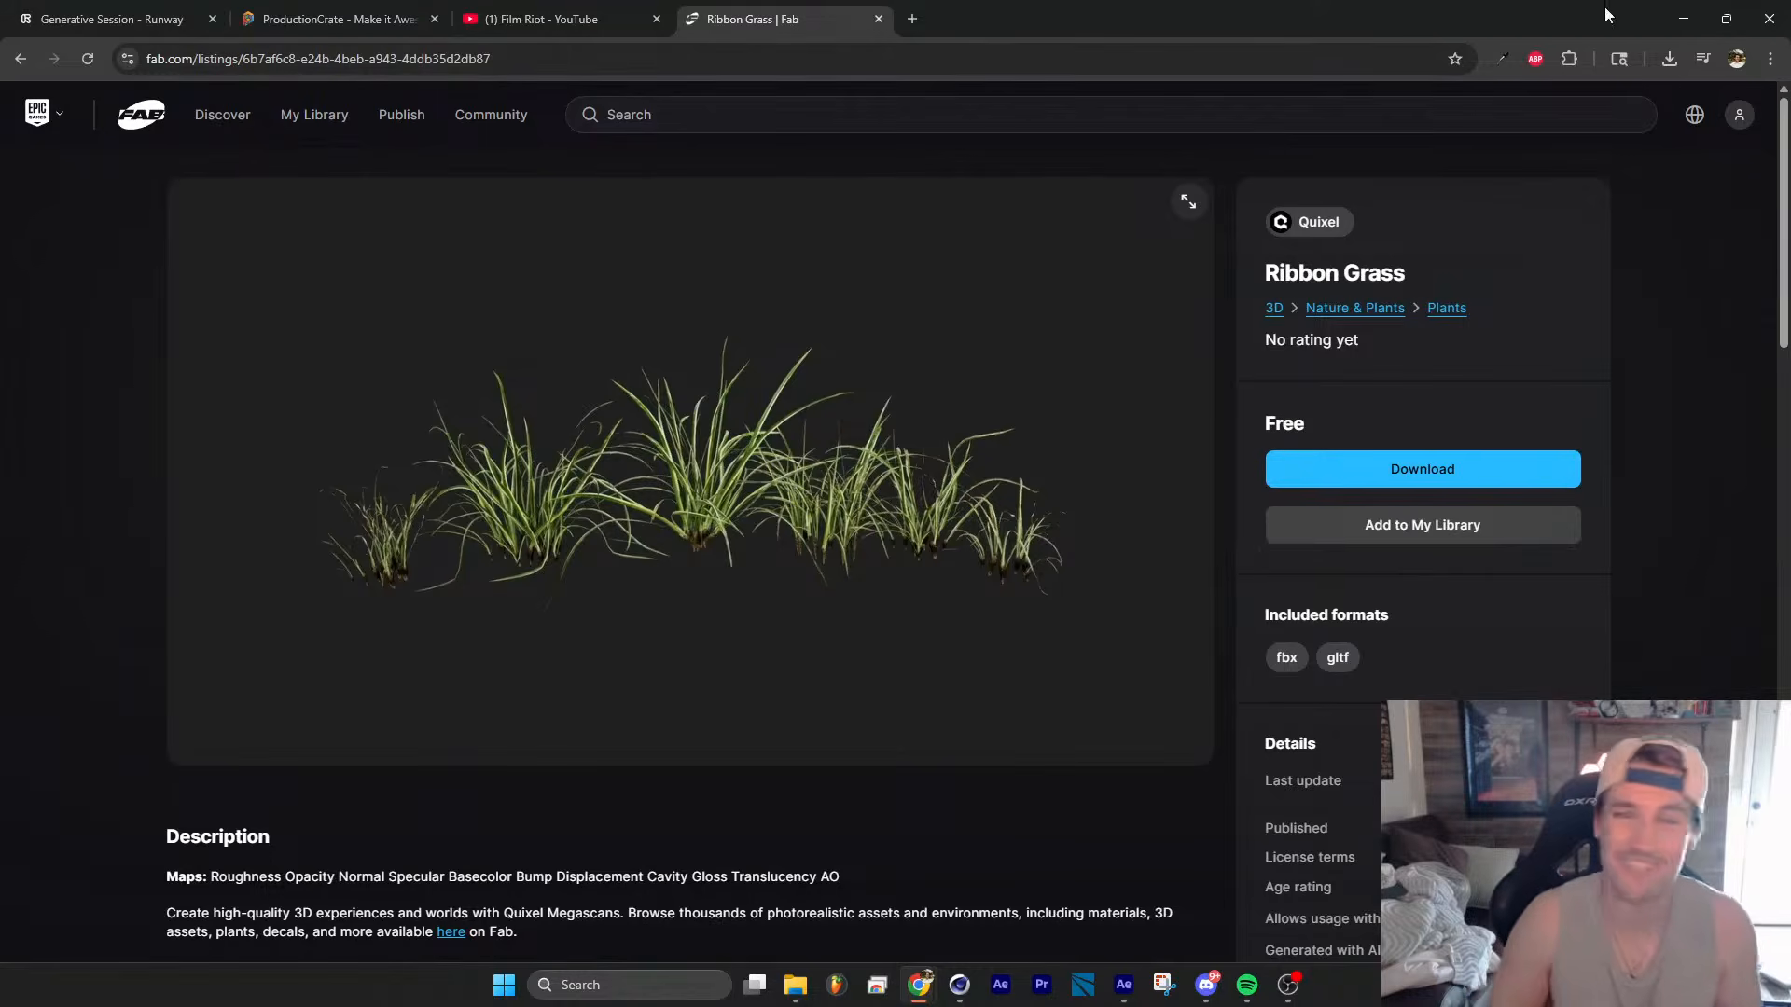
{"action": "left_click", "coordinate": [1694, 18]}
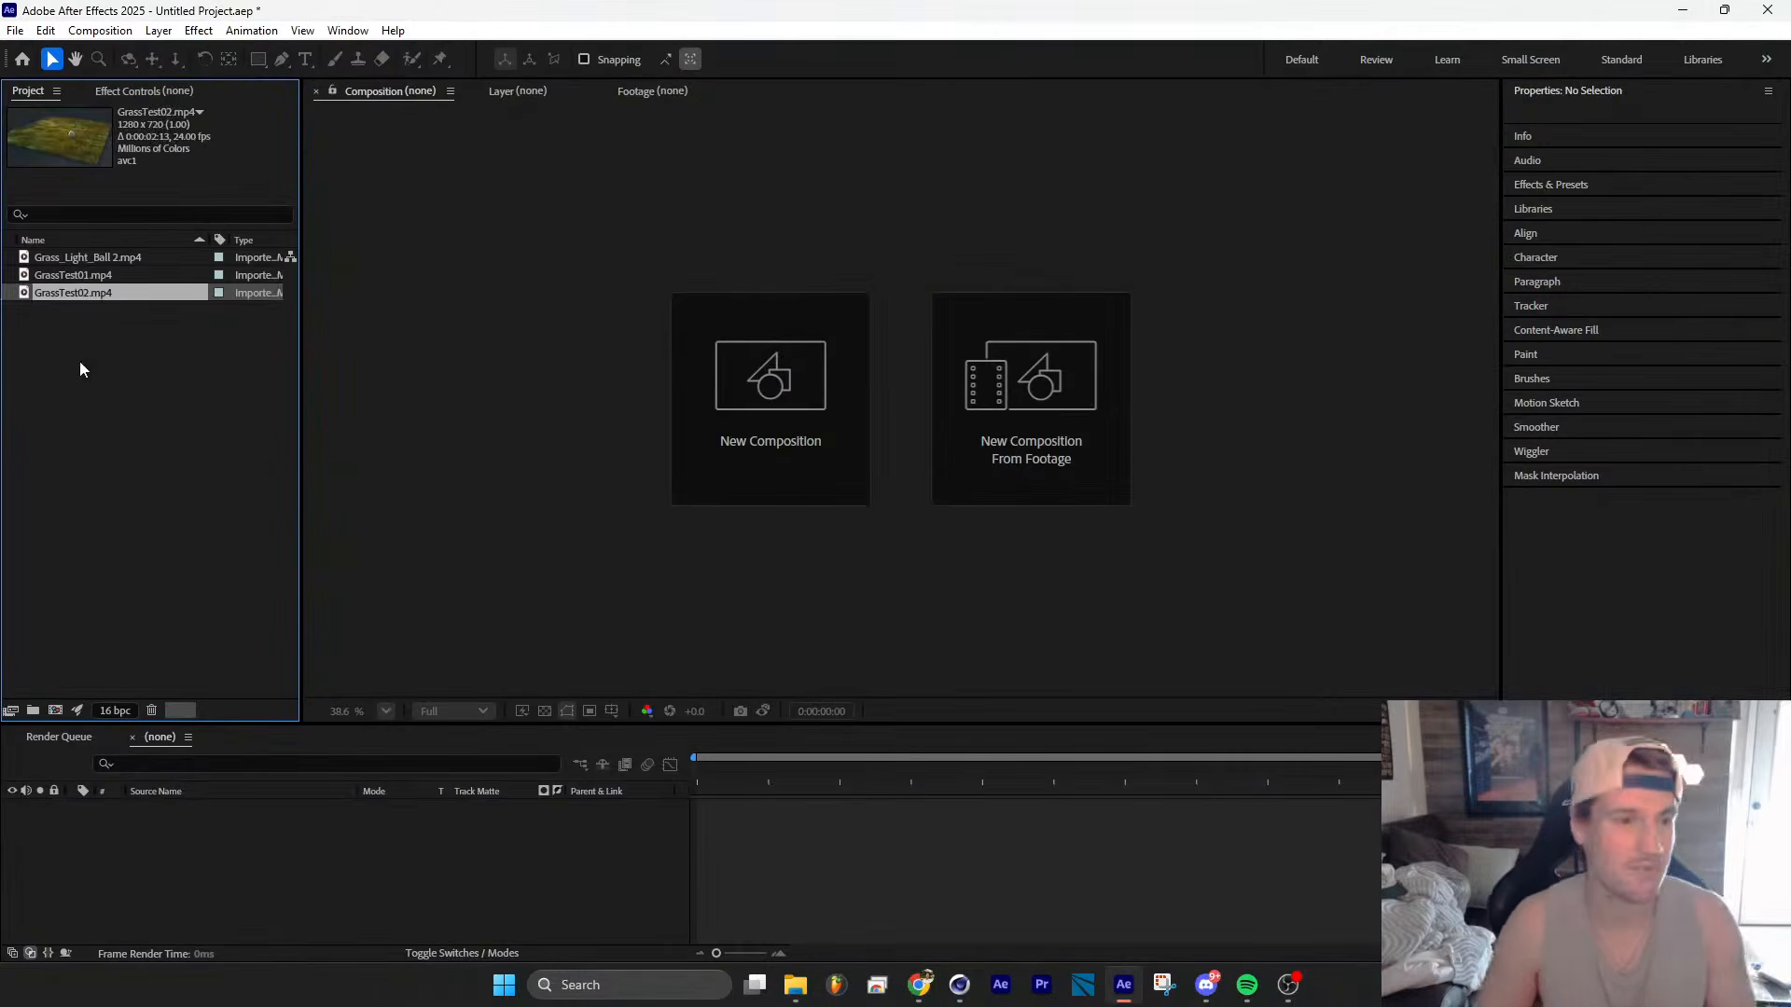
Step: Preview the GrassTest02, GrassTest01 and Grass_Light_Ball 2 clips in the footage viewer
{"action": "double_click", "coordinate": [75, 293]}
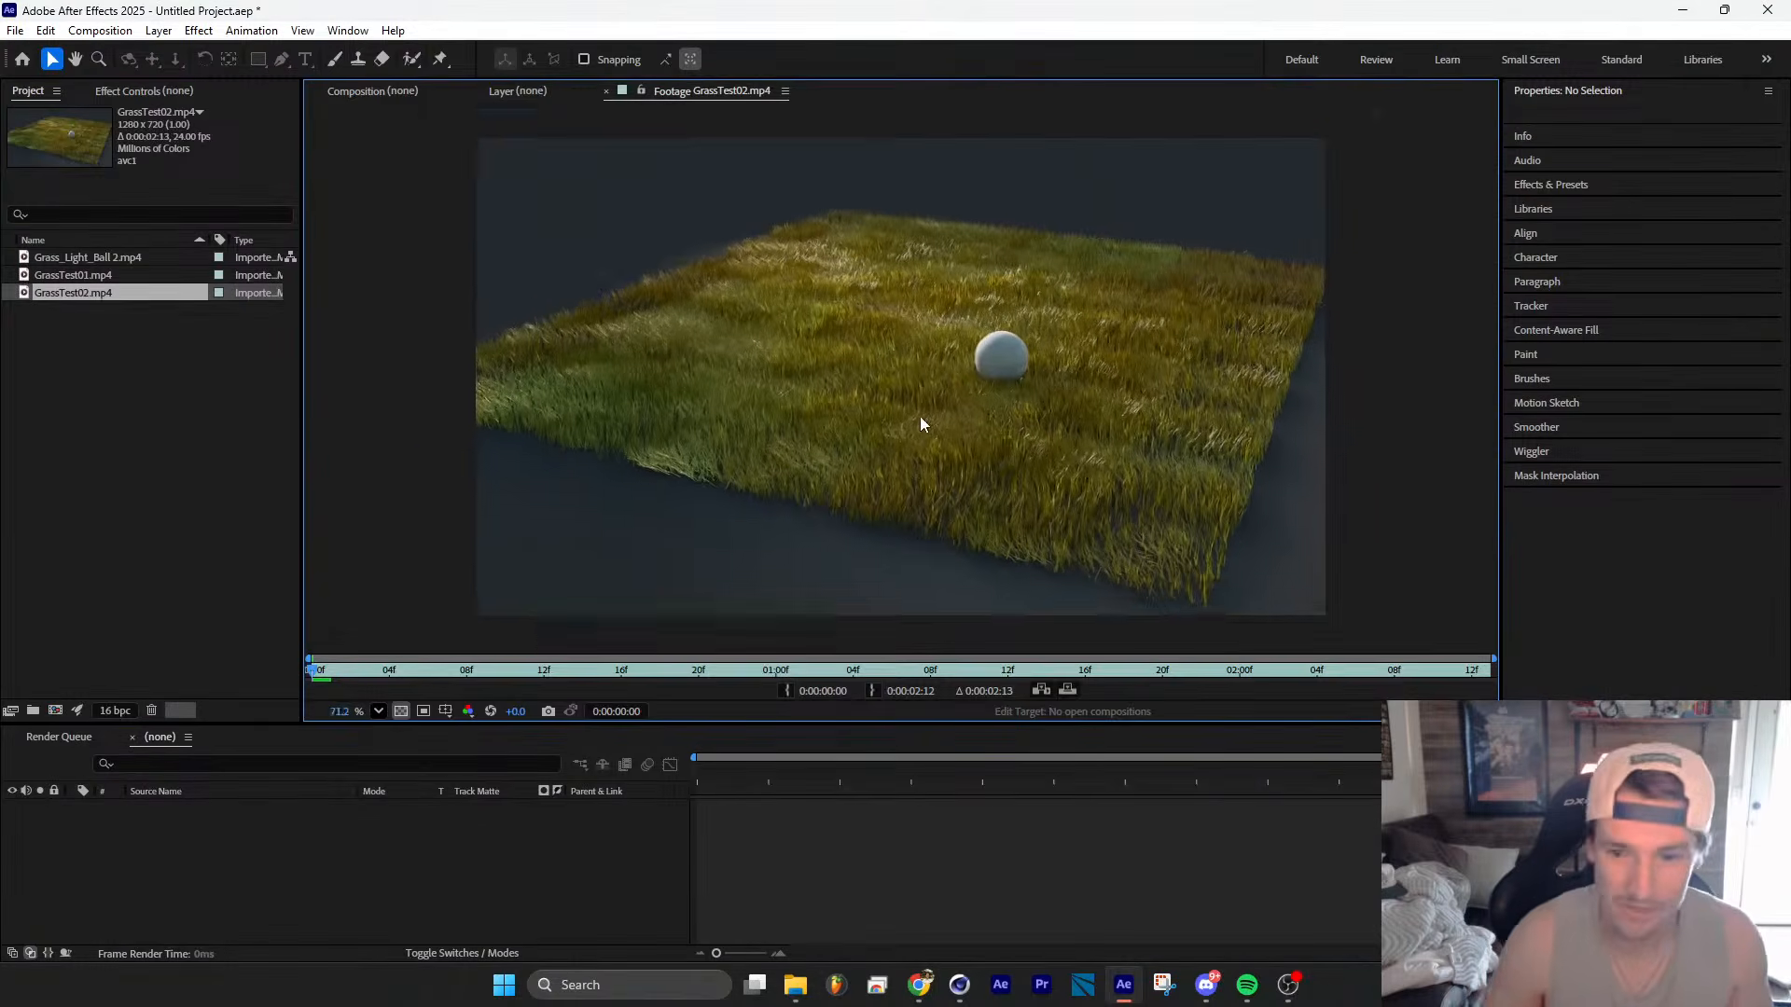
{"action": "key", "text": "space"}
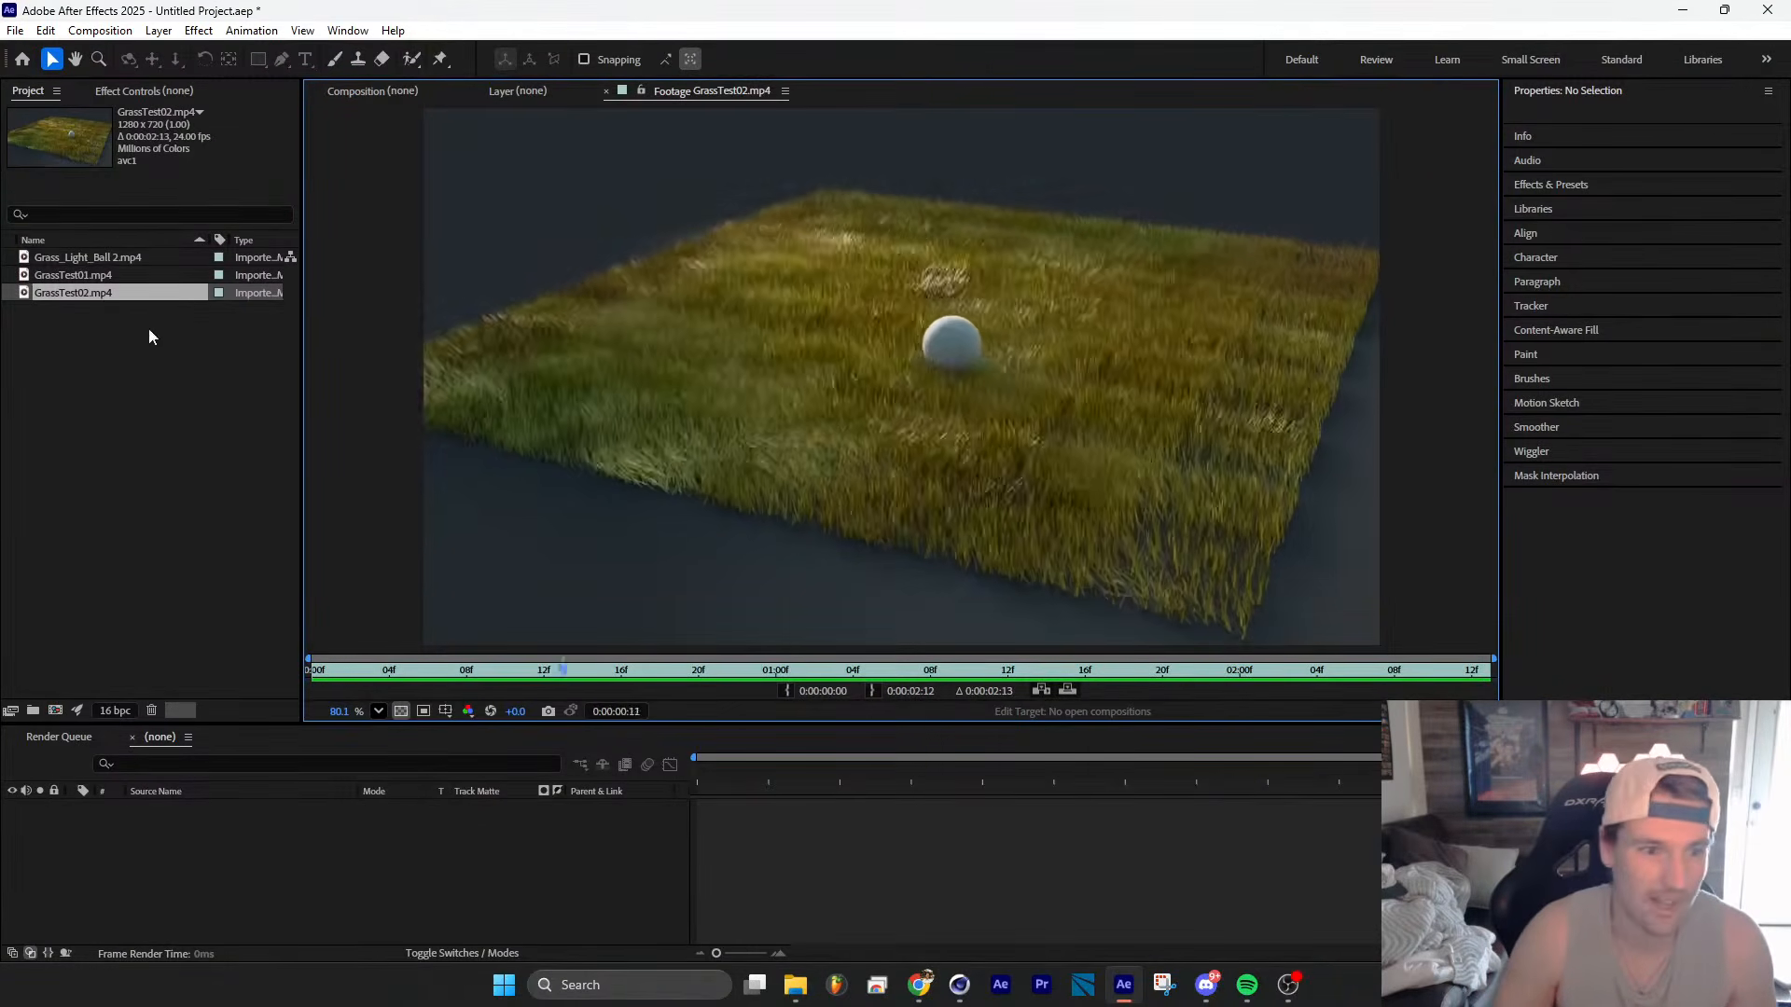
{"action": "double_click", "coordinate": [75, 275]}
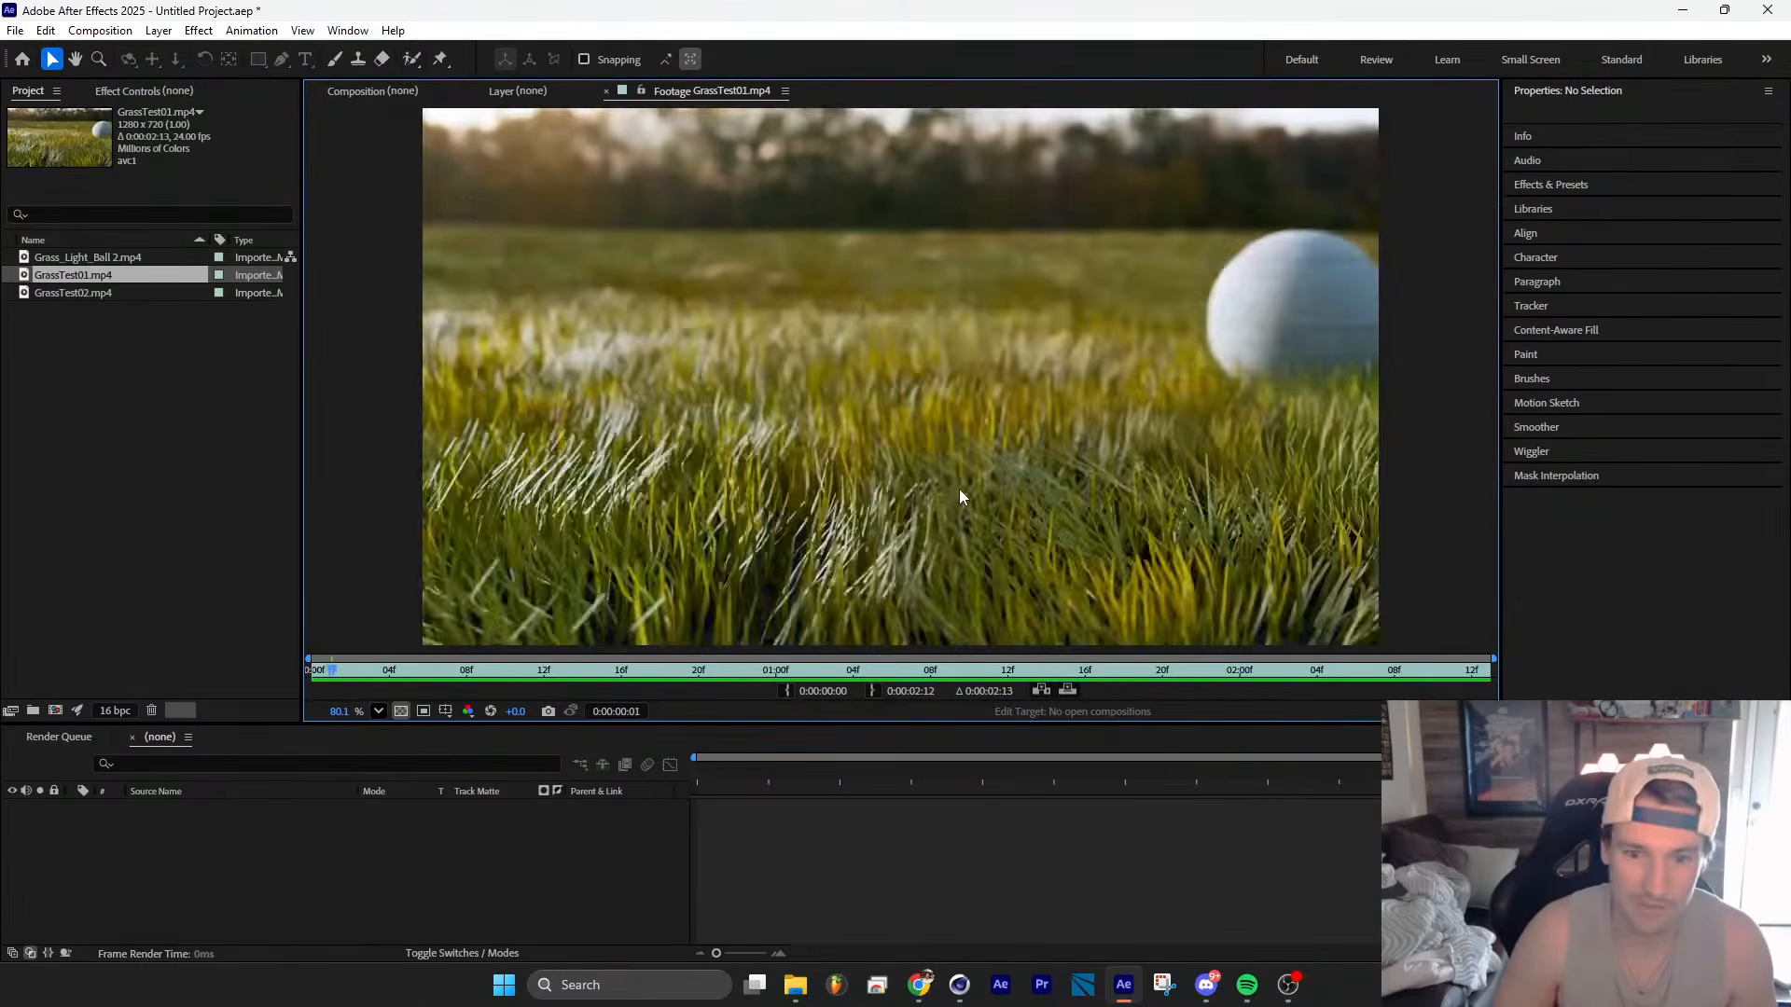
{"action": "double_click", "coordinate": [96, 256]}
{"action": "scroll", "coordinate": [966, 422], "scroll_direction": "down", "scroll_amount": 4}
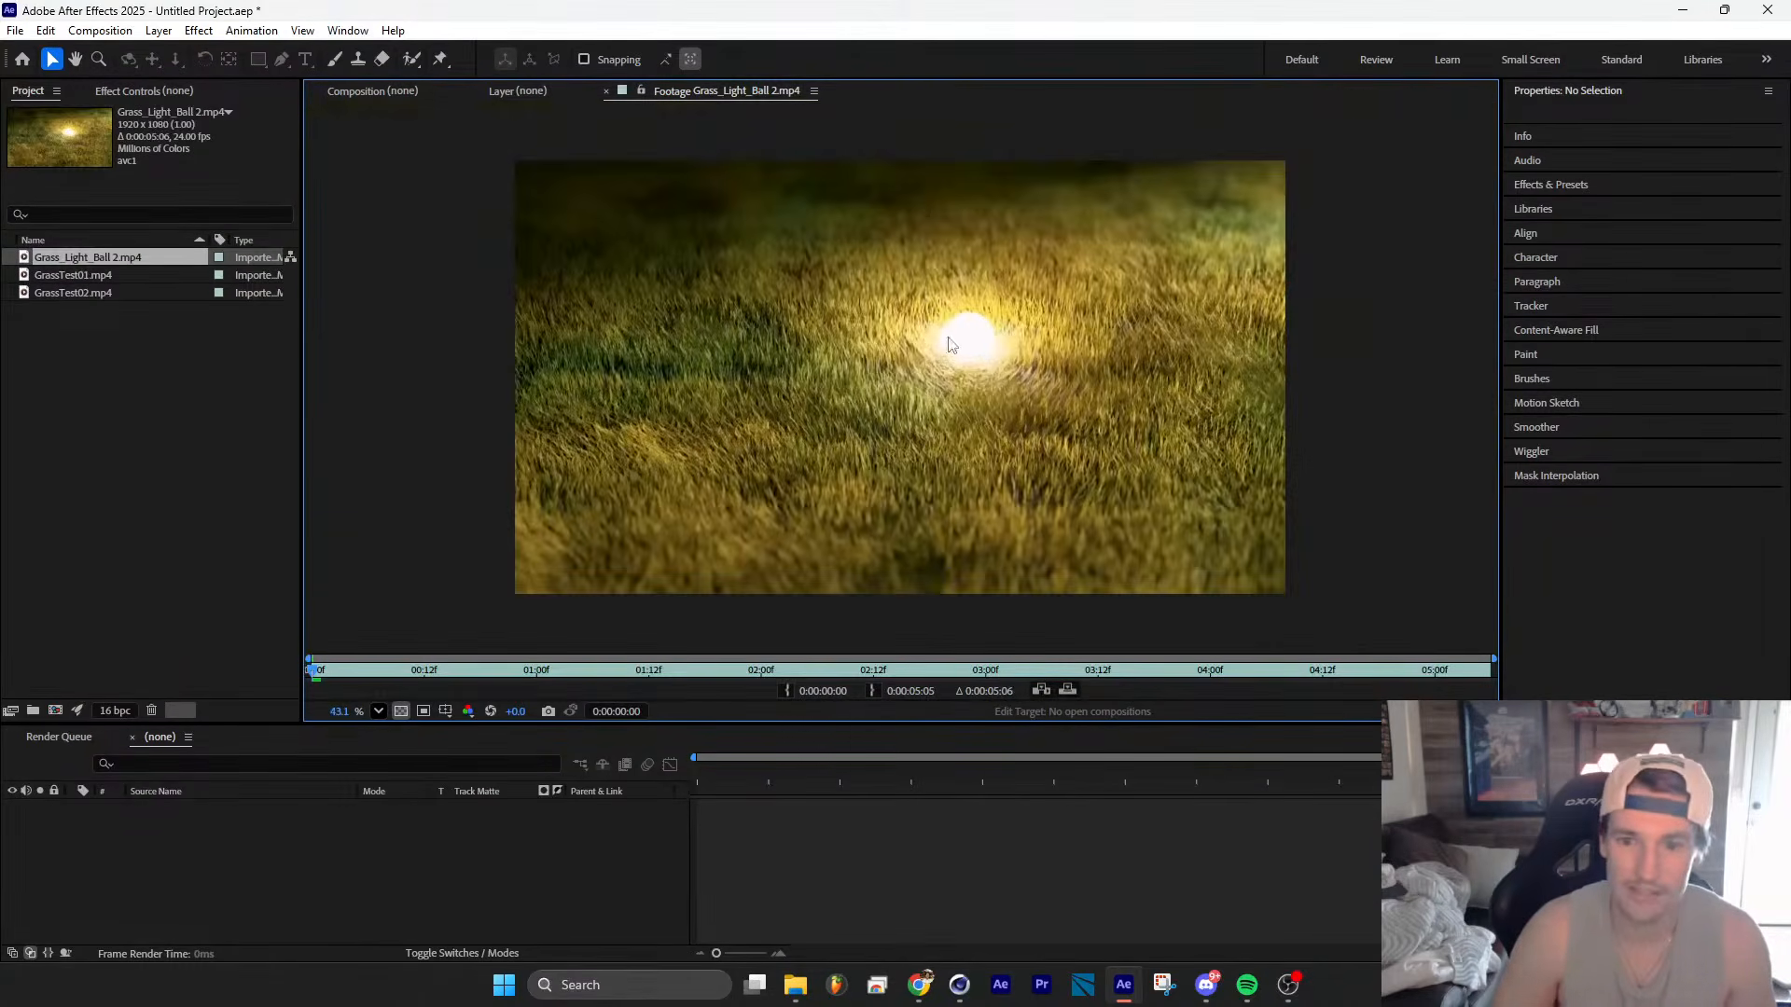
{"action": "key", "text": "space"}
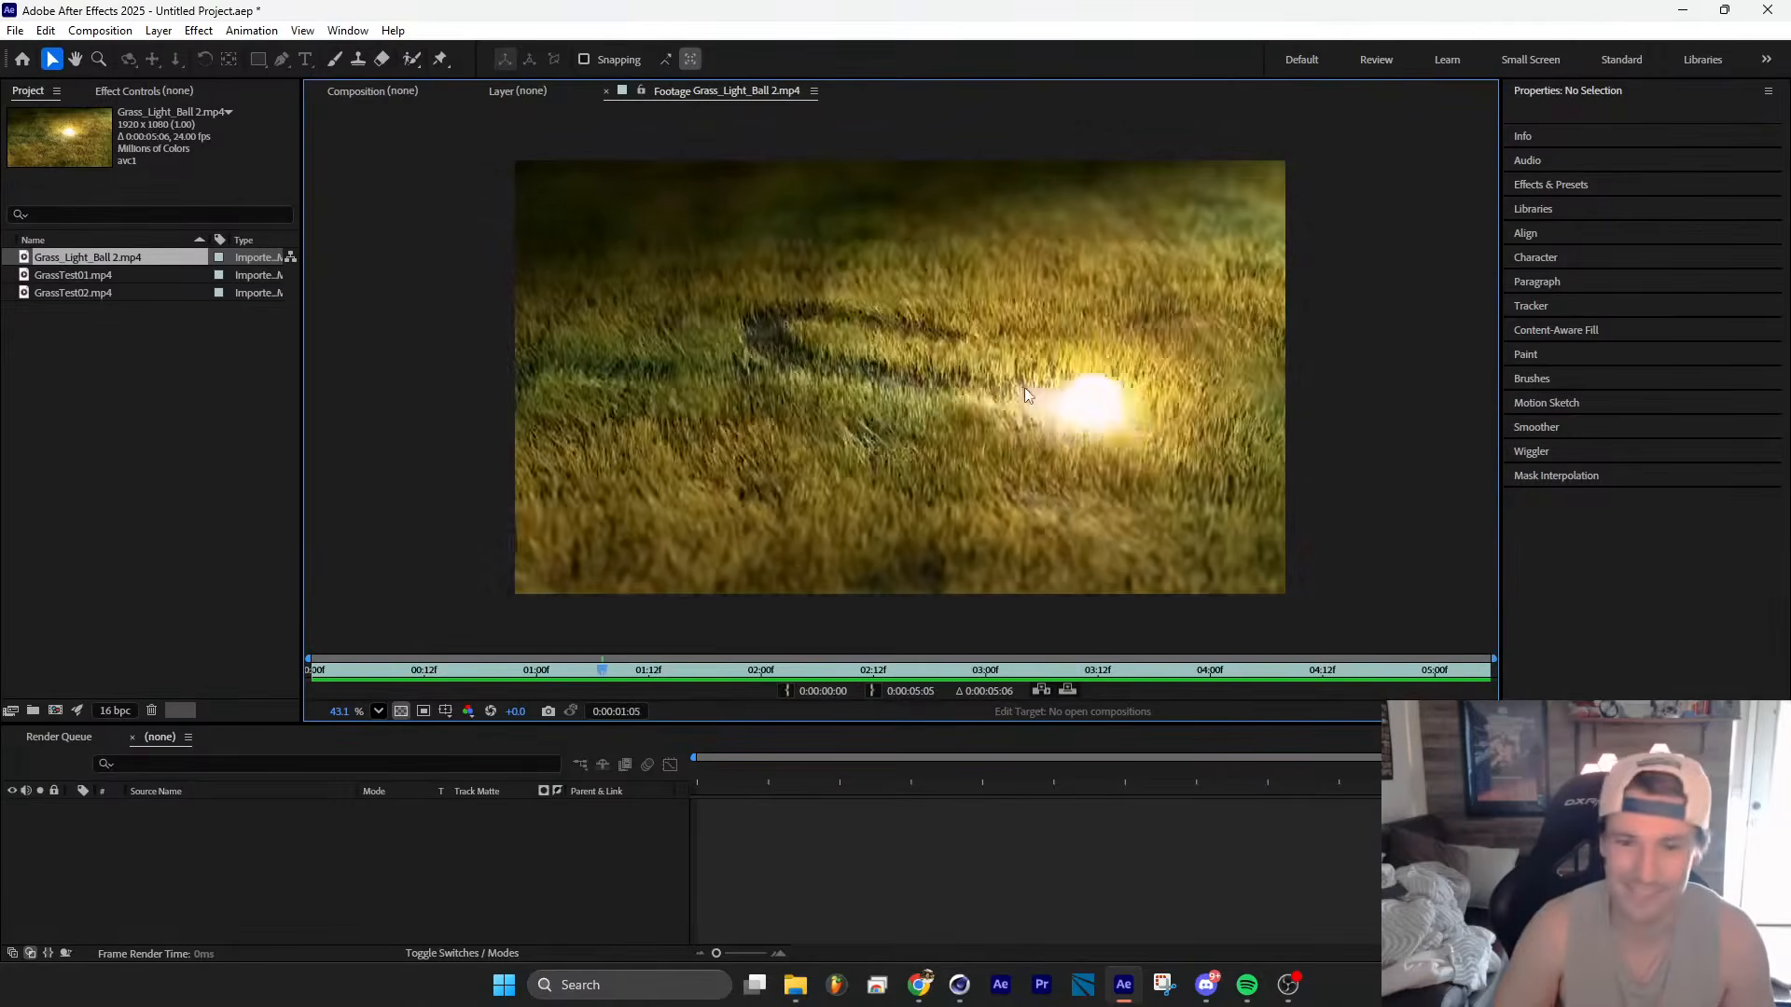
Step: Switch to Cinema 4D and set the plane's width and height segments to 10
{"action": "left_click", "coordinate": [961, 984]}
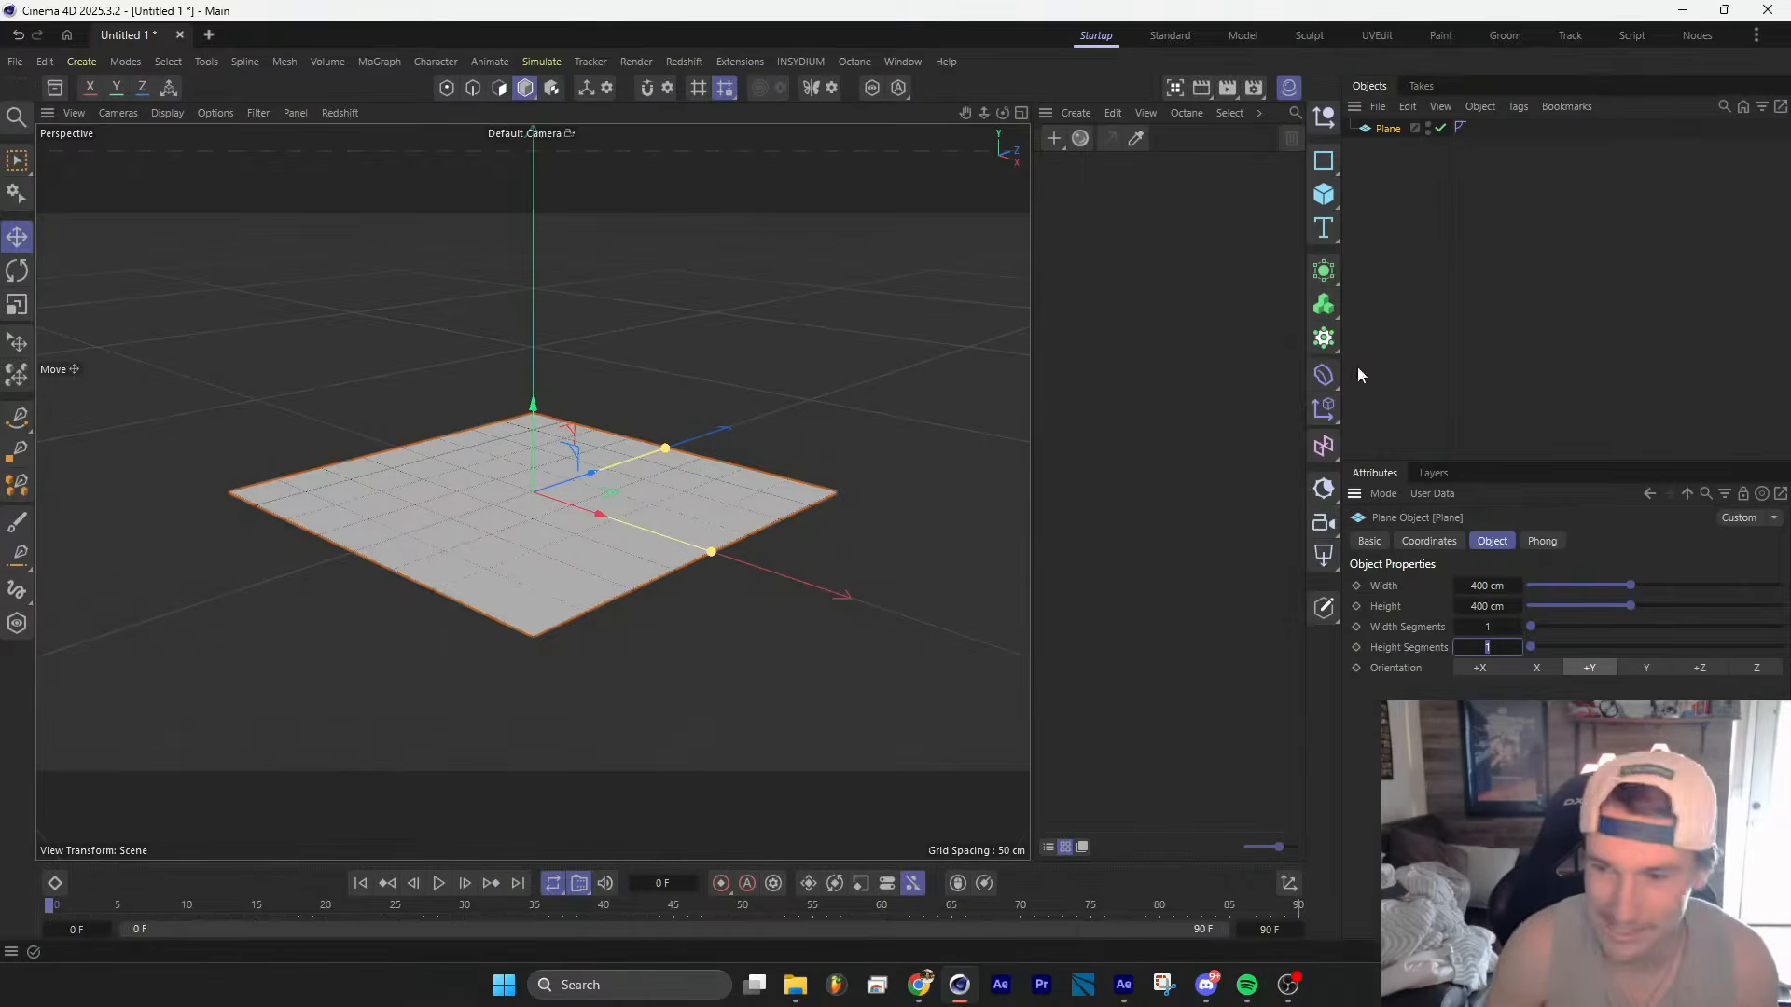
{"action": "left_click", "coordinate": [1432, 233]}
{"action": "left_click", "coordinate": [1396, 132]}
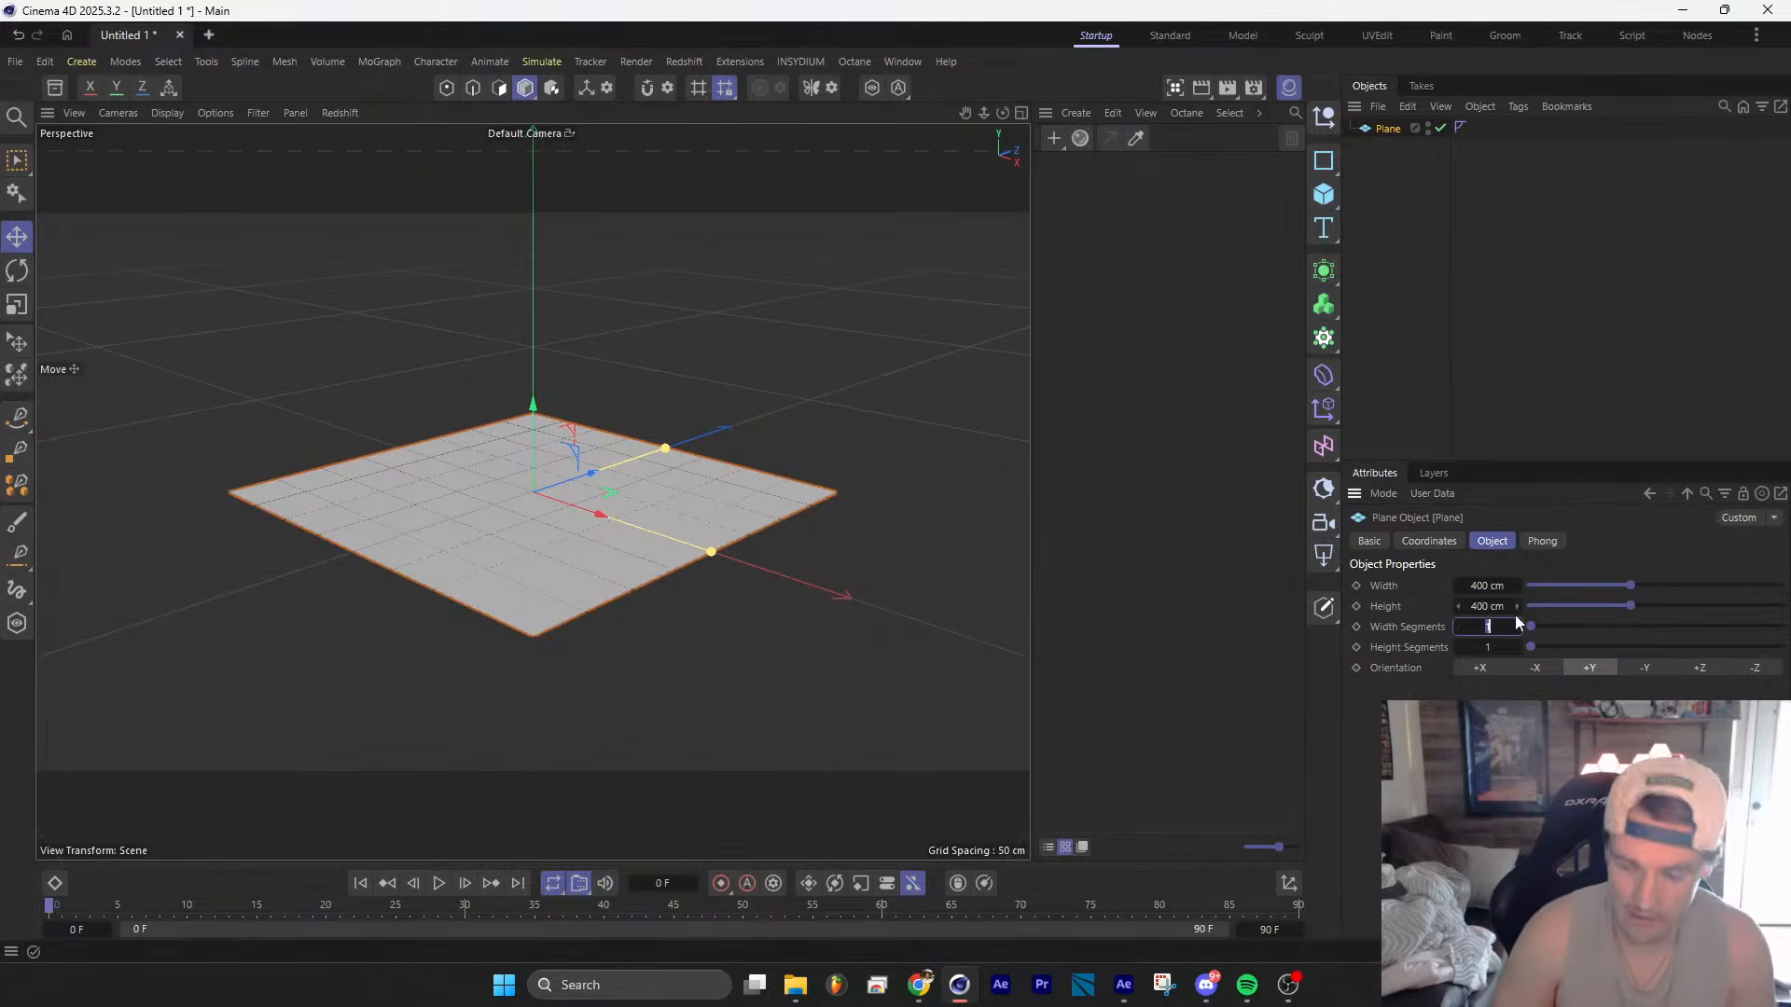
{"action": "type", "text": "10"}
{"action": "key", "text": "Tab"}
{"action": "type", "text": "10"}
{"action": "key", "text": "Return"}
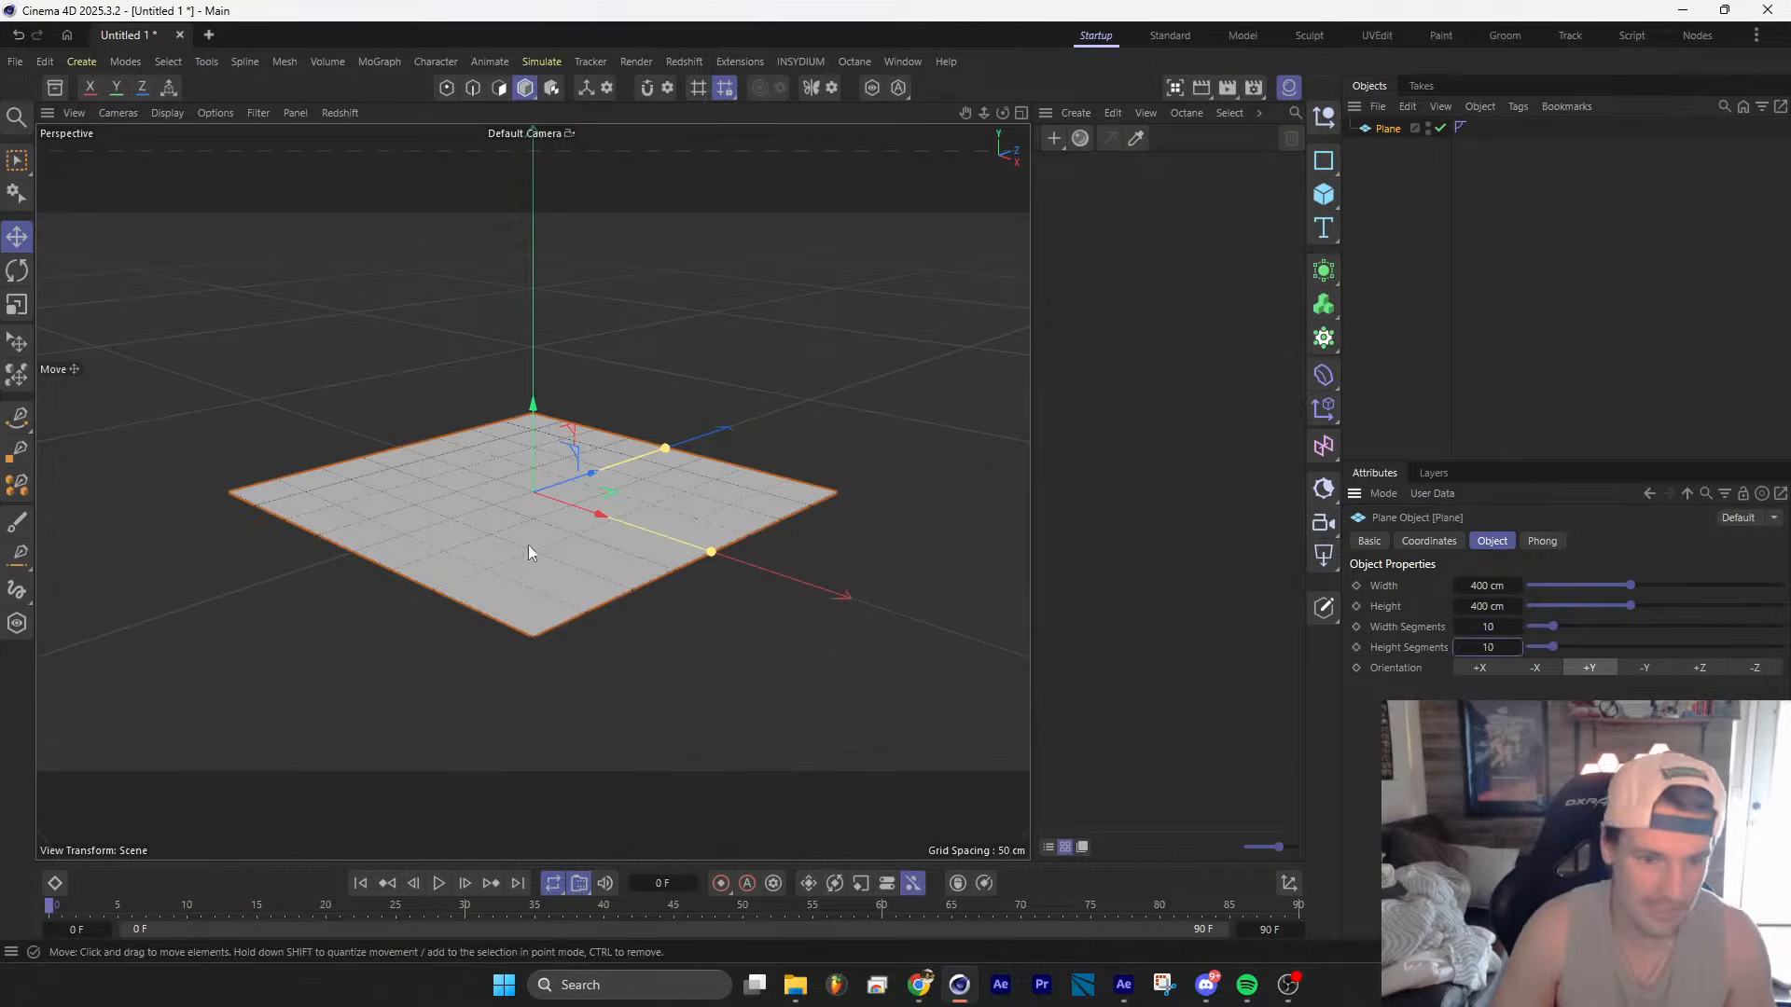
Step: Add a second plane and rotate it about 85° so it stands upright across the first plane
{"action": "scroll", "coordinate": [539, 506], "scroll_direction": "up", "scroll_amount": 4}
{"action": "left_click", "coordinate": [1455, 209]}
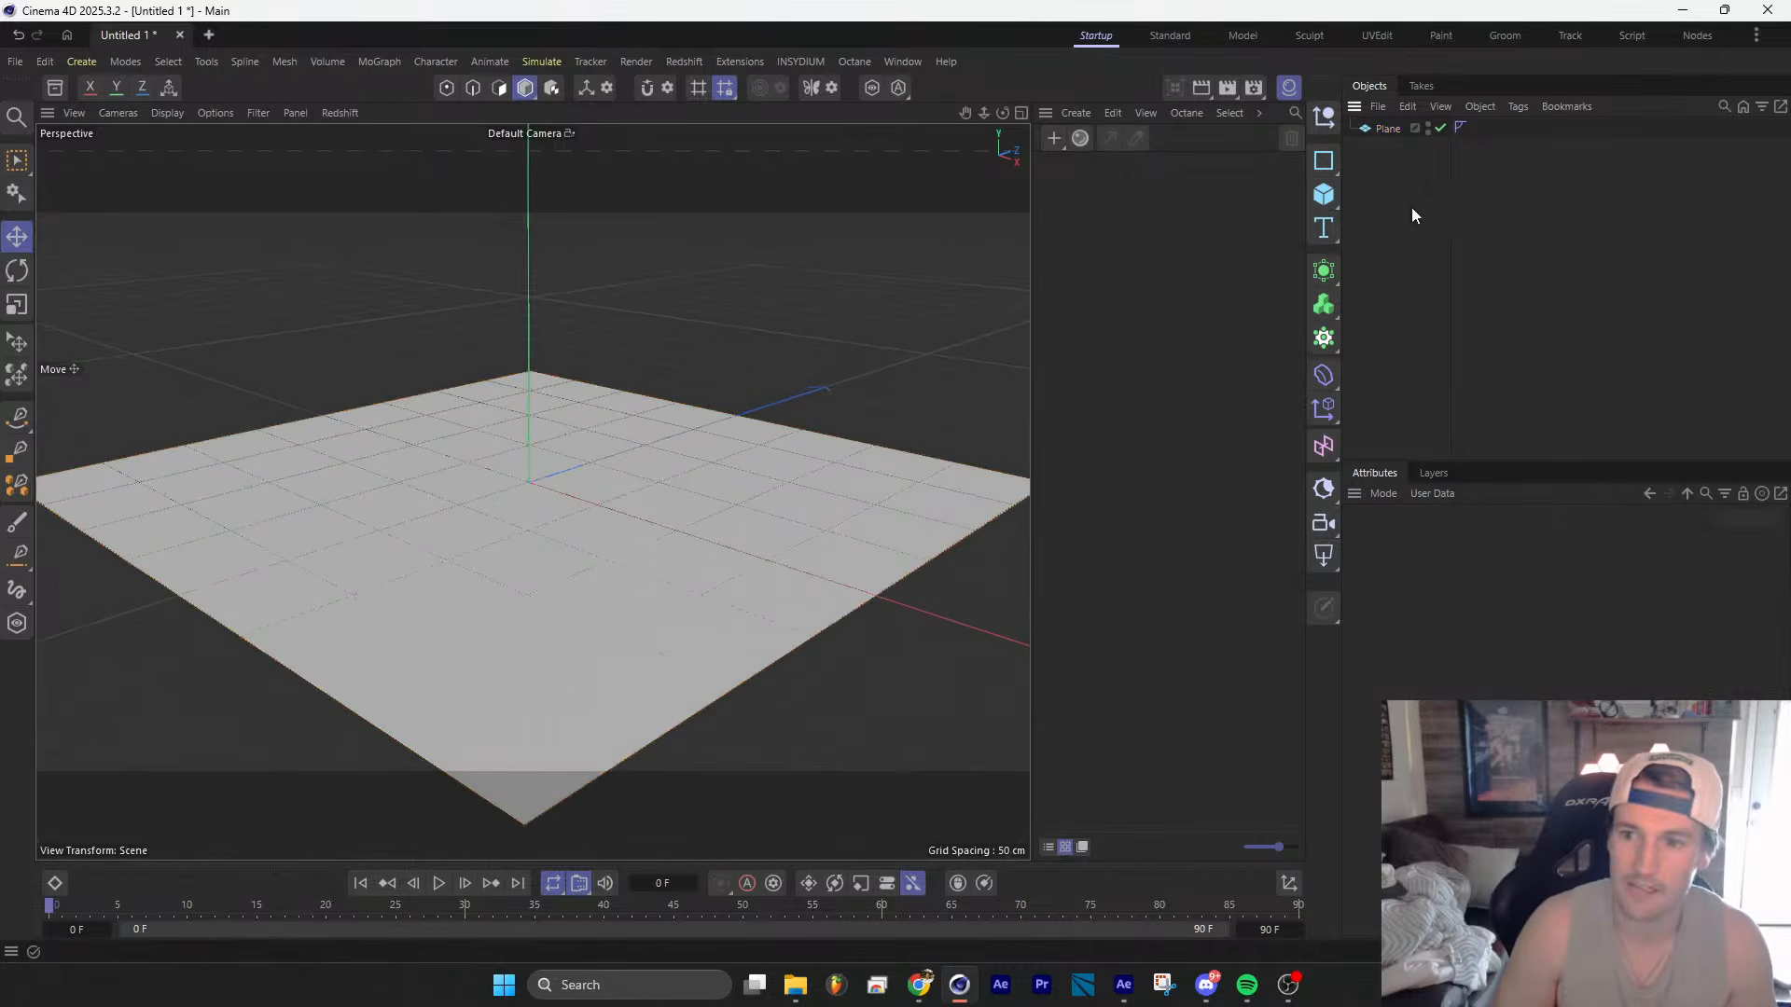
{"action": "left_click_drag", "start_coordinate": [1328, 196], "coordinate": [1401, 260]}
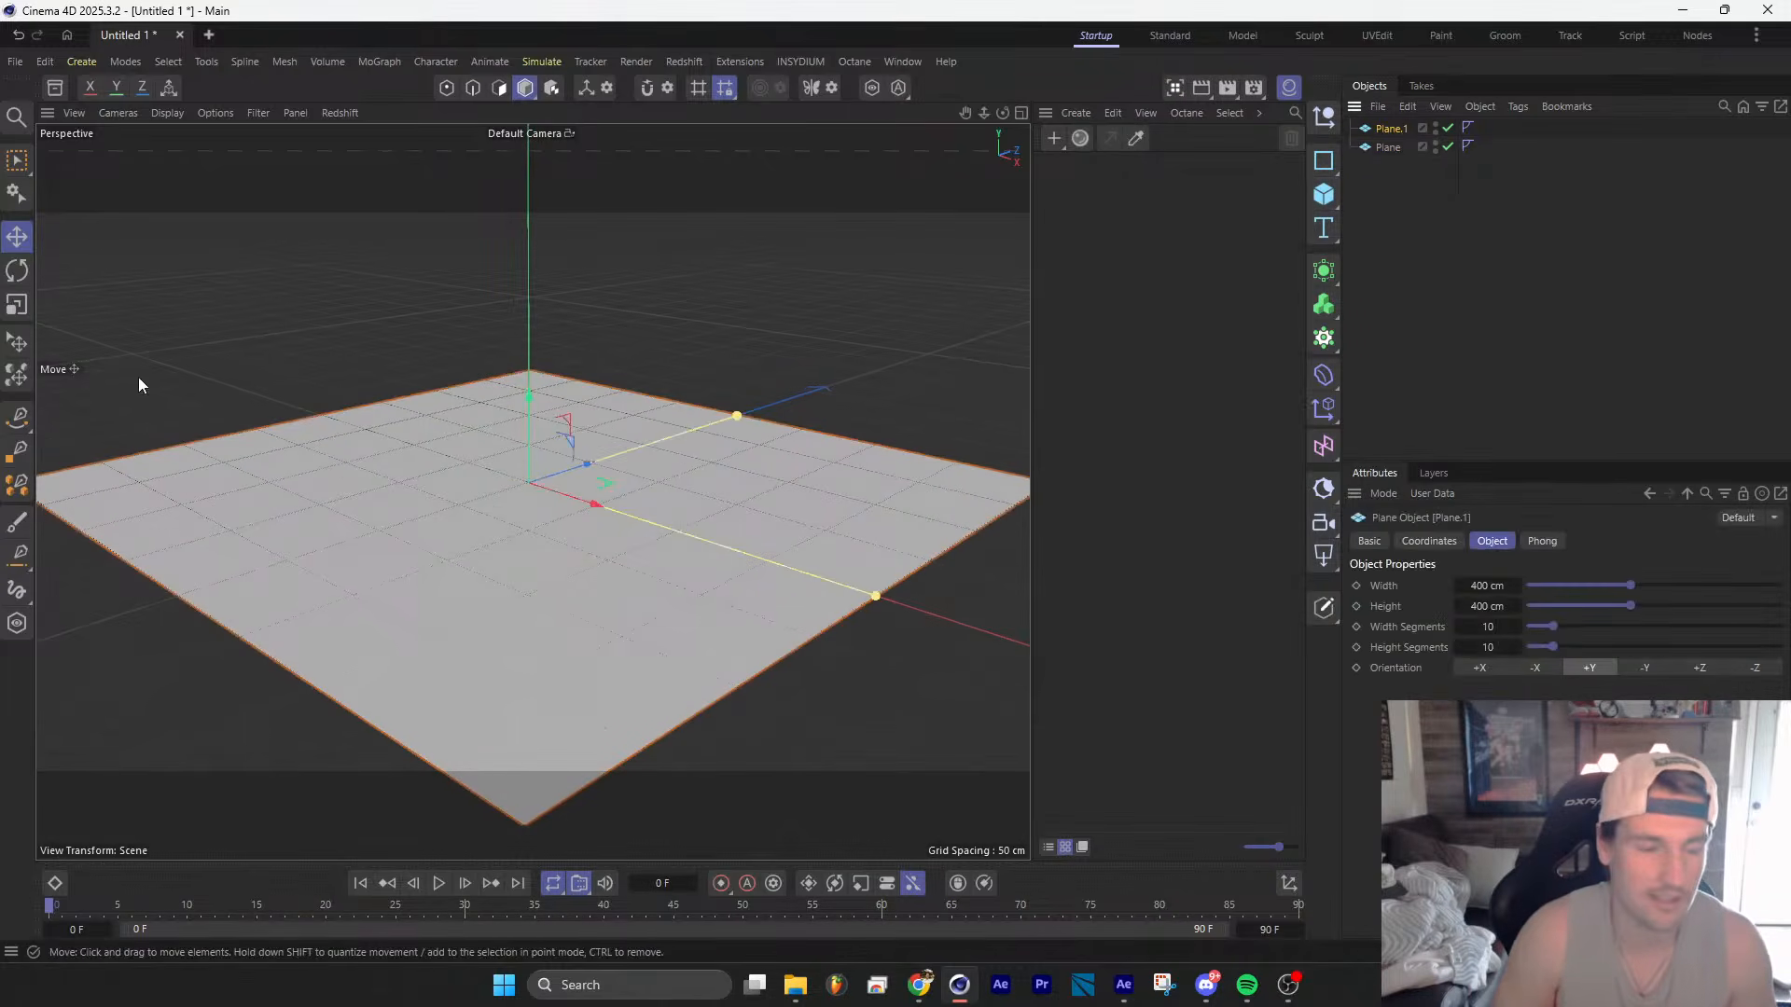
{"action": "left_click", "coordinate": [18, 269]}
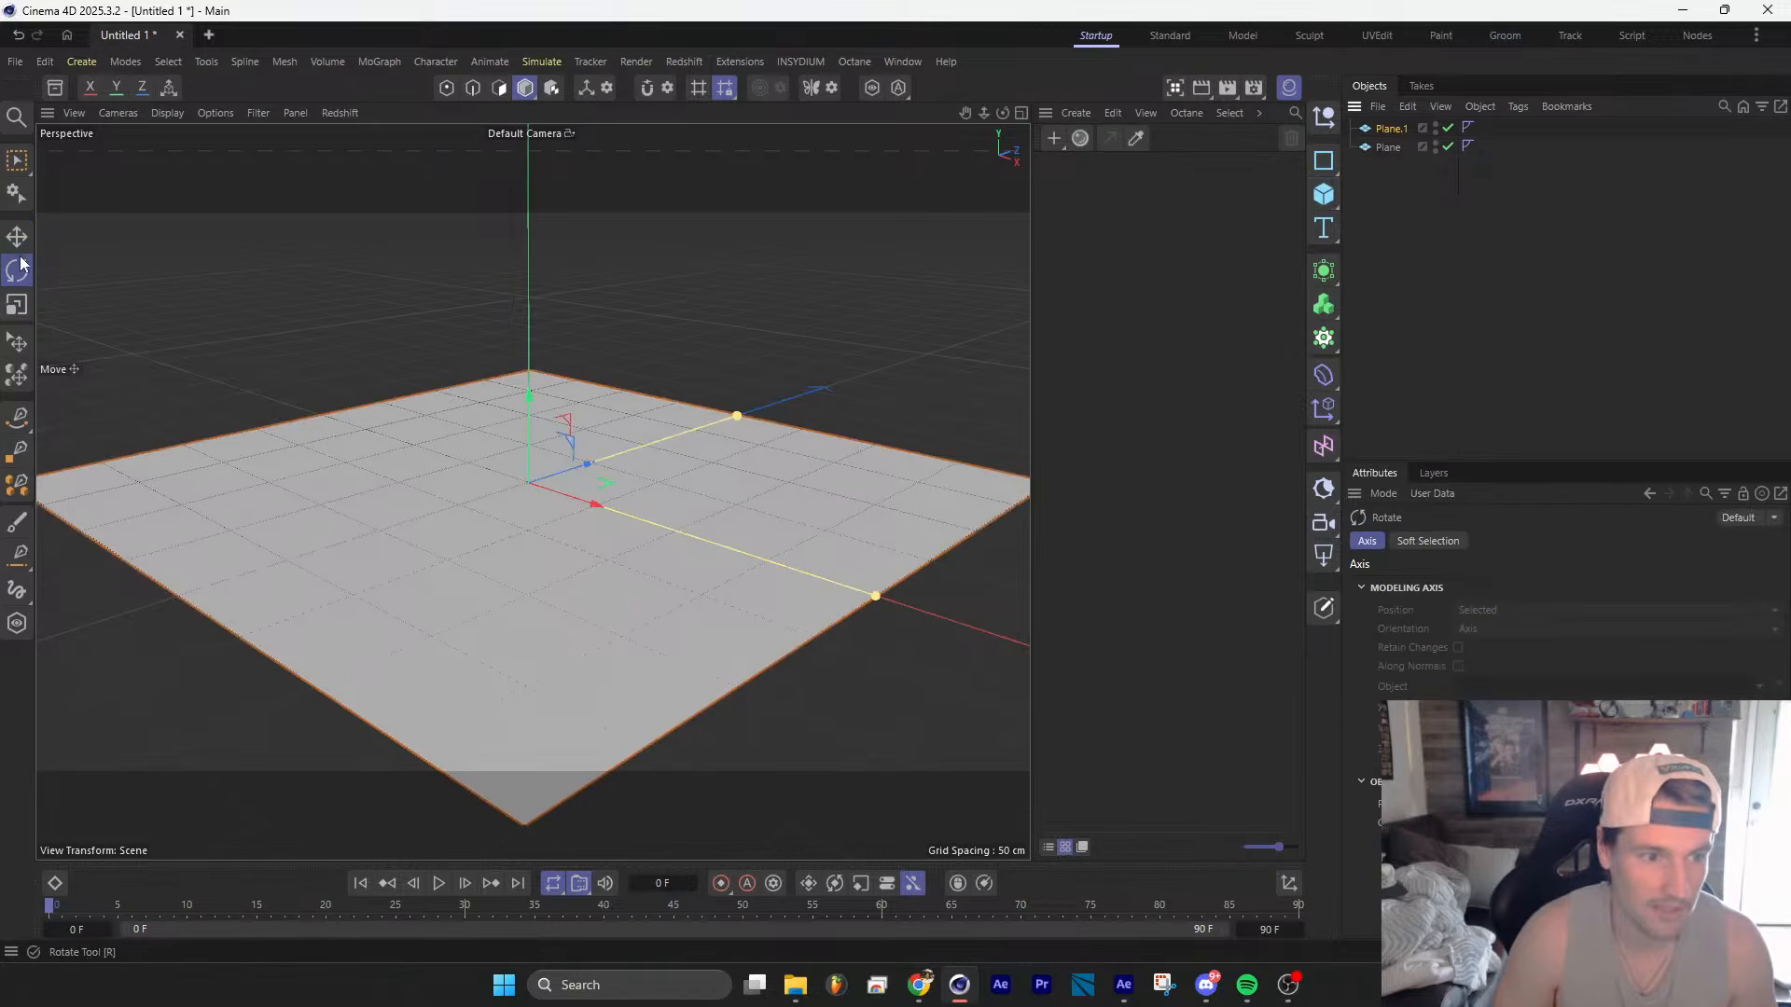
{"action": "left_click_drag", "start_coordinate": [506, 429], "coordinate": [487, 523]}
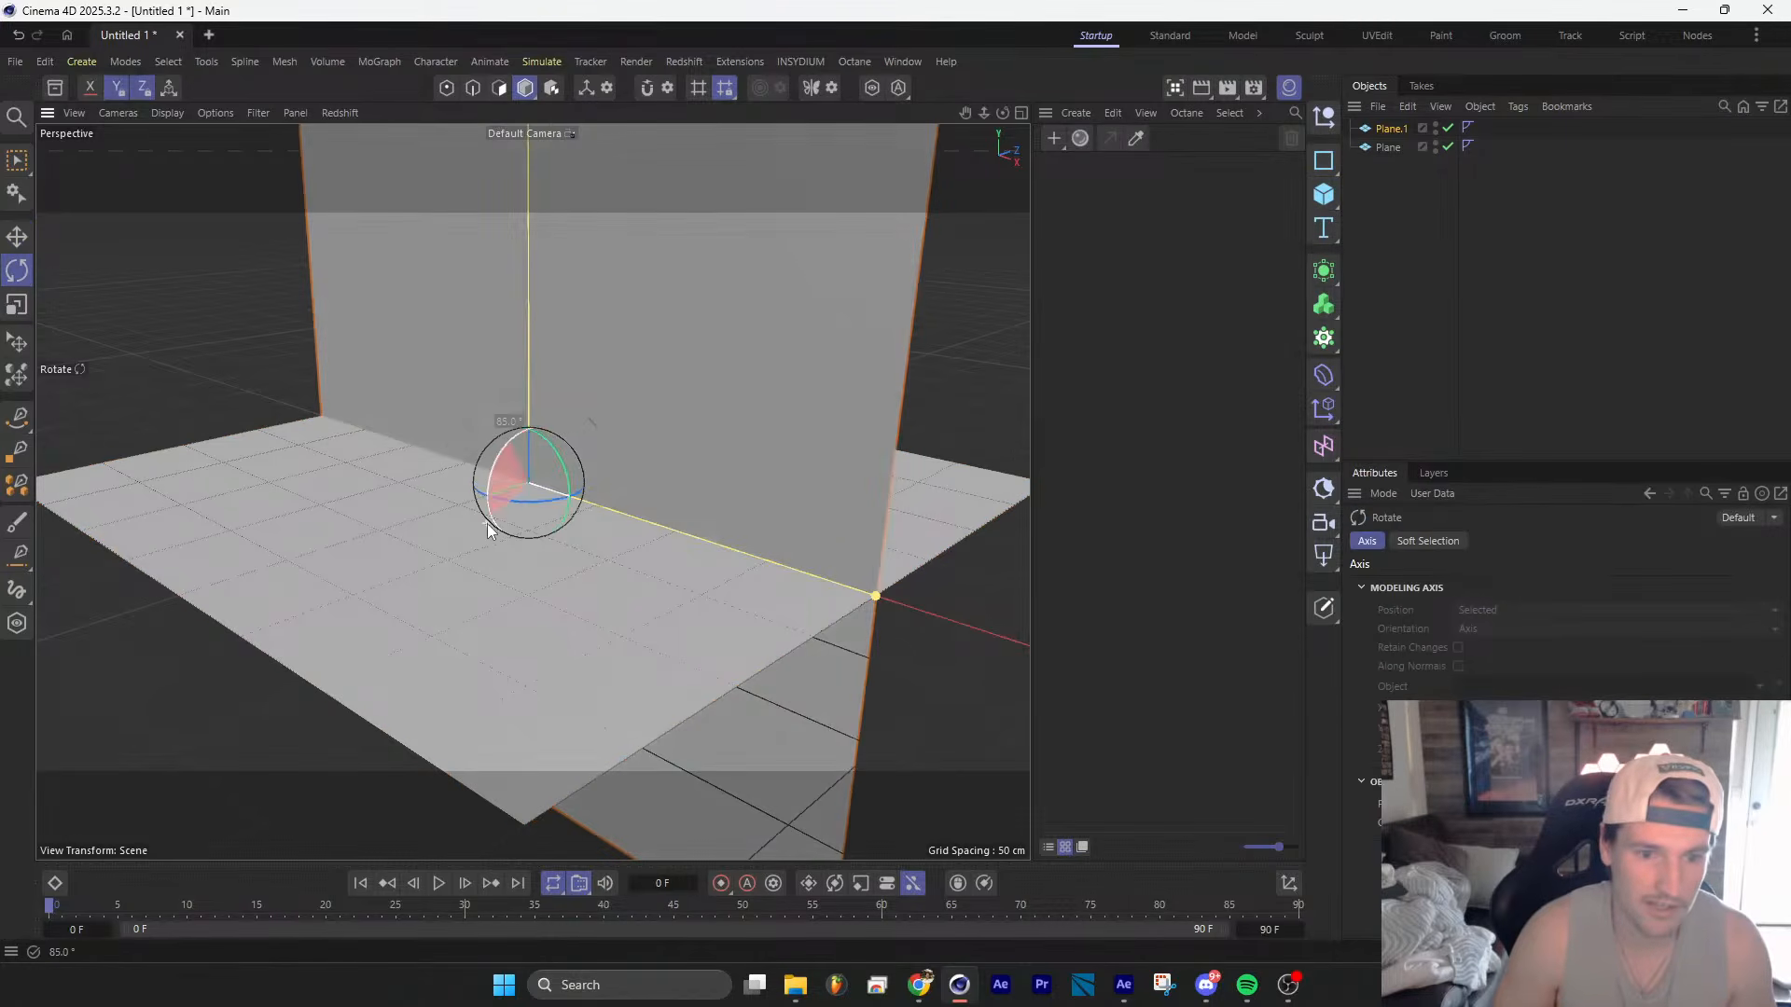
Step: Set the upright plane's width and height segments to 1
{"action": "left_click", "coordinate": [1424, 133]}
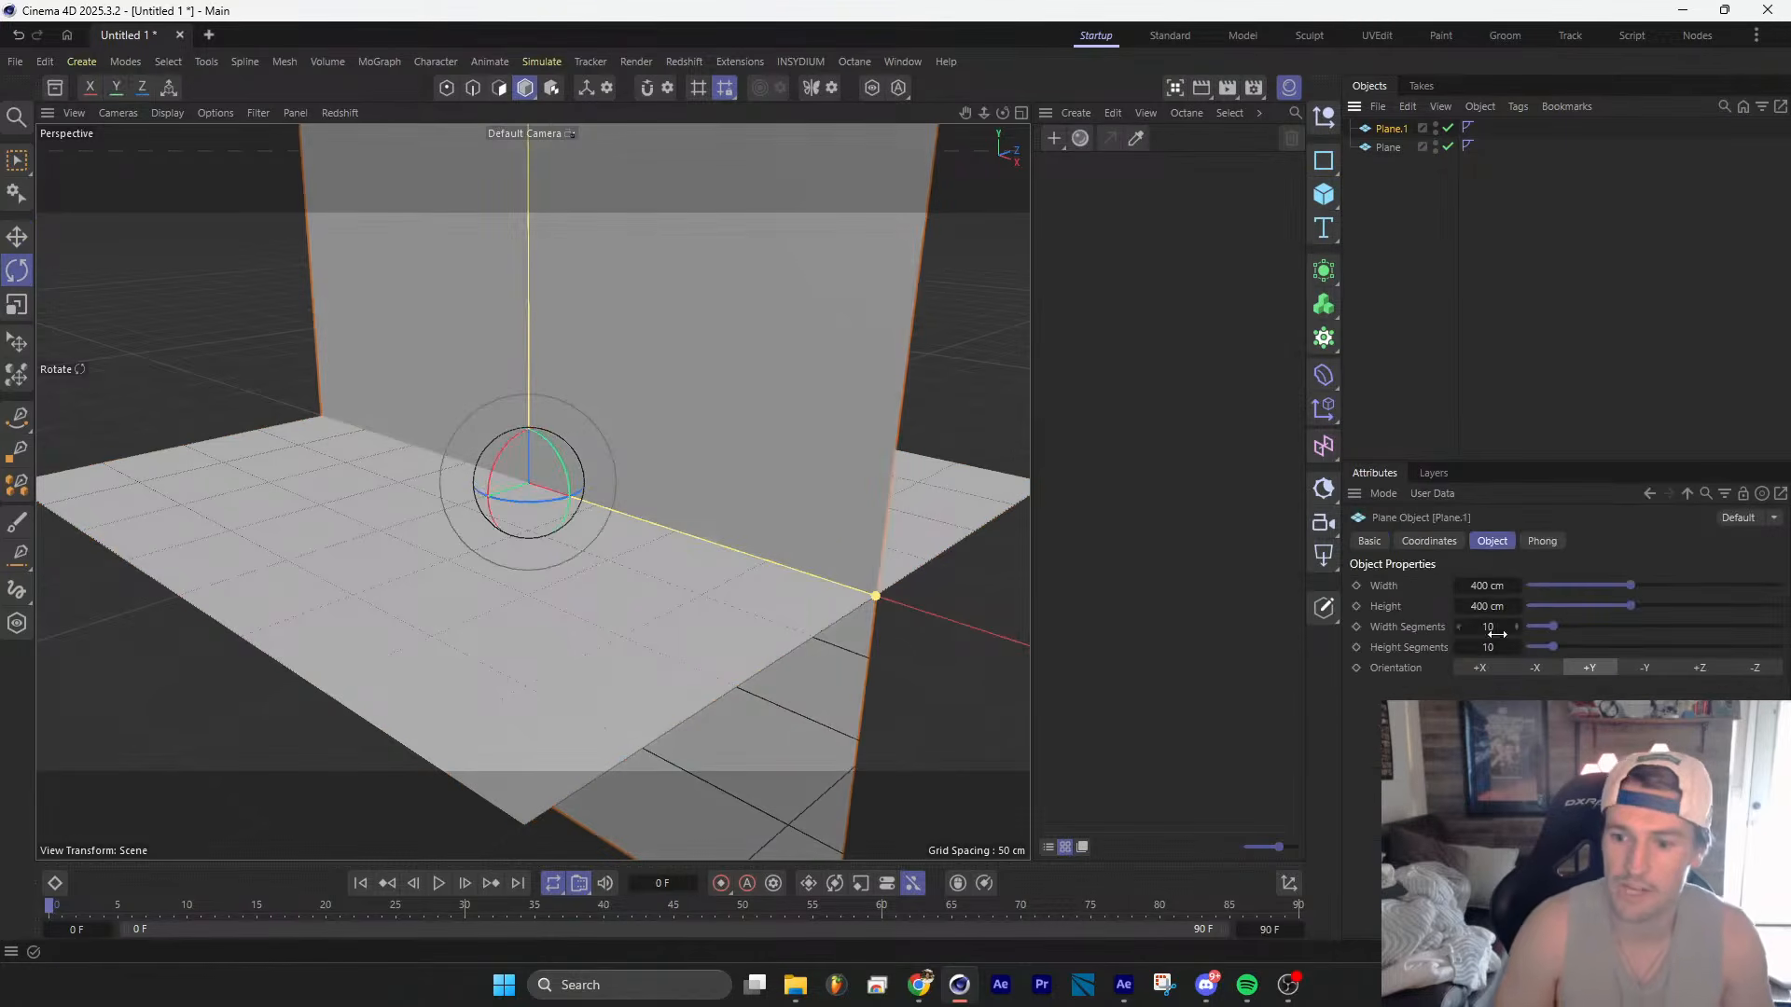
{"action": "type", "text": "1"}
{"action": "key", "text": "Tab"}
{"action": "type", "text": "1"}
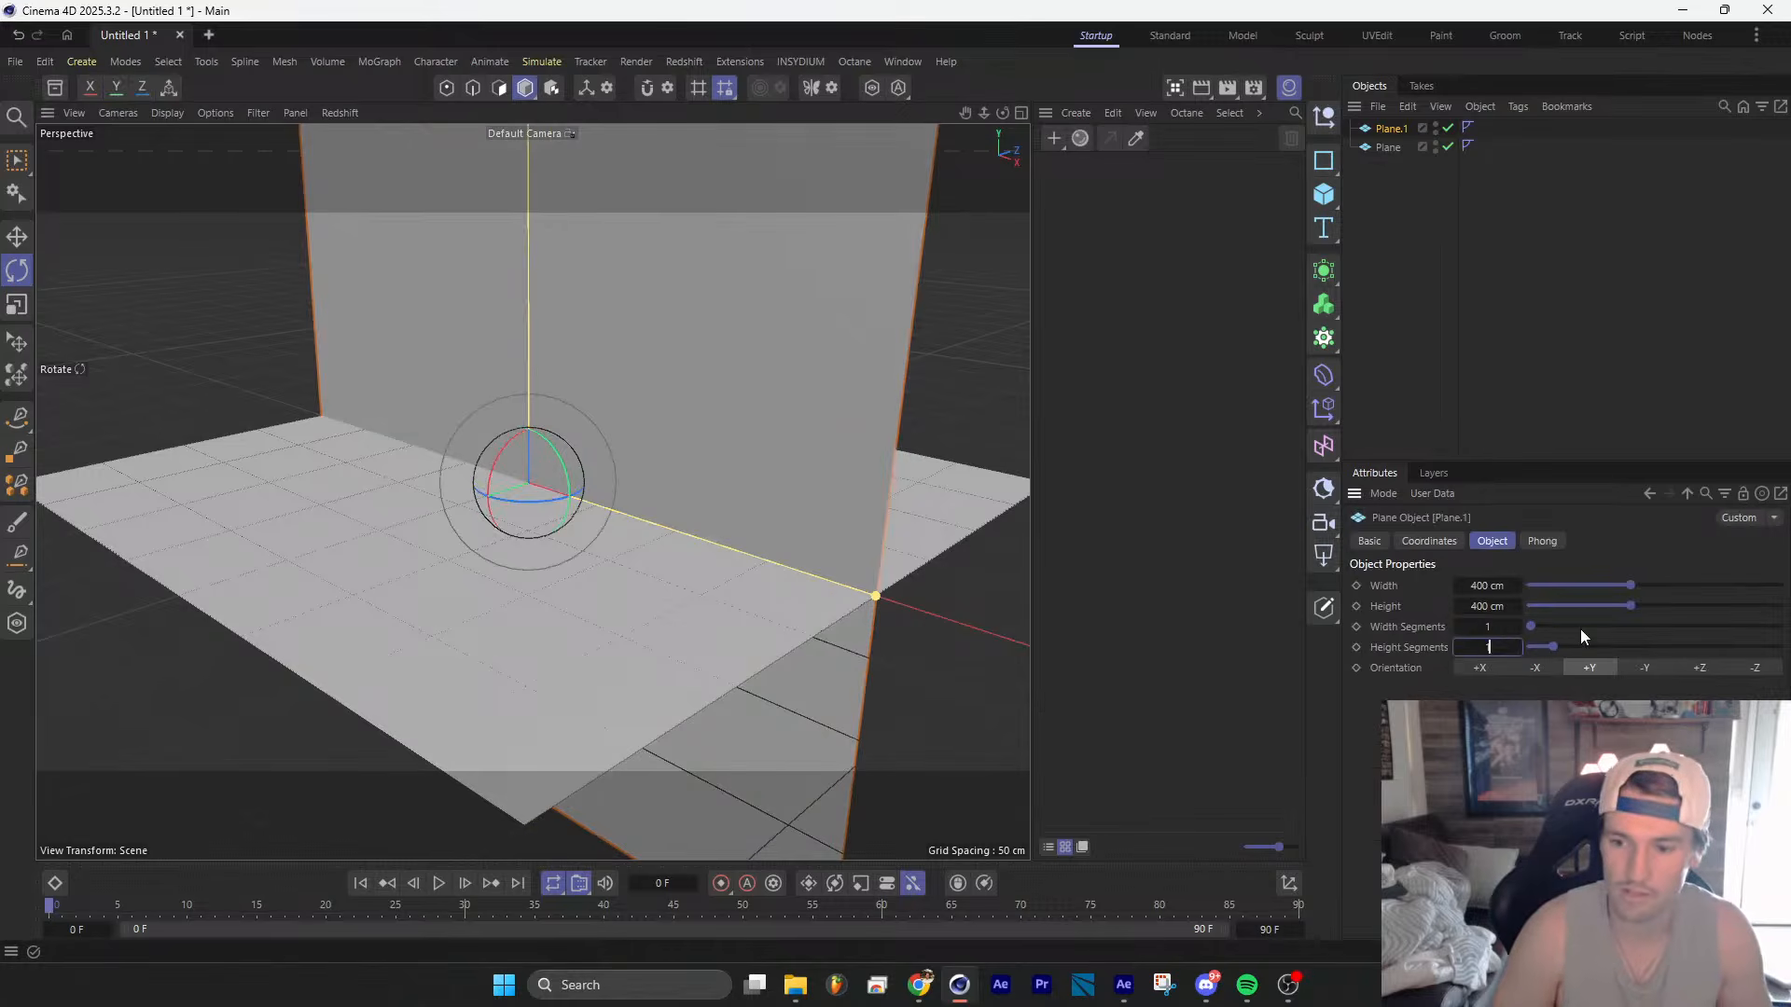
{"action": "key", "text": "Return"}
Step: Convert the upright plane into an editable polygon object
{"action": "left_click_drag", "start_coordinate": [617, 482], "coordinate": [668, 553], "text": "alt"}
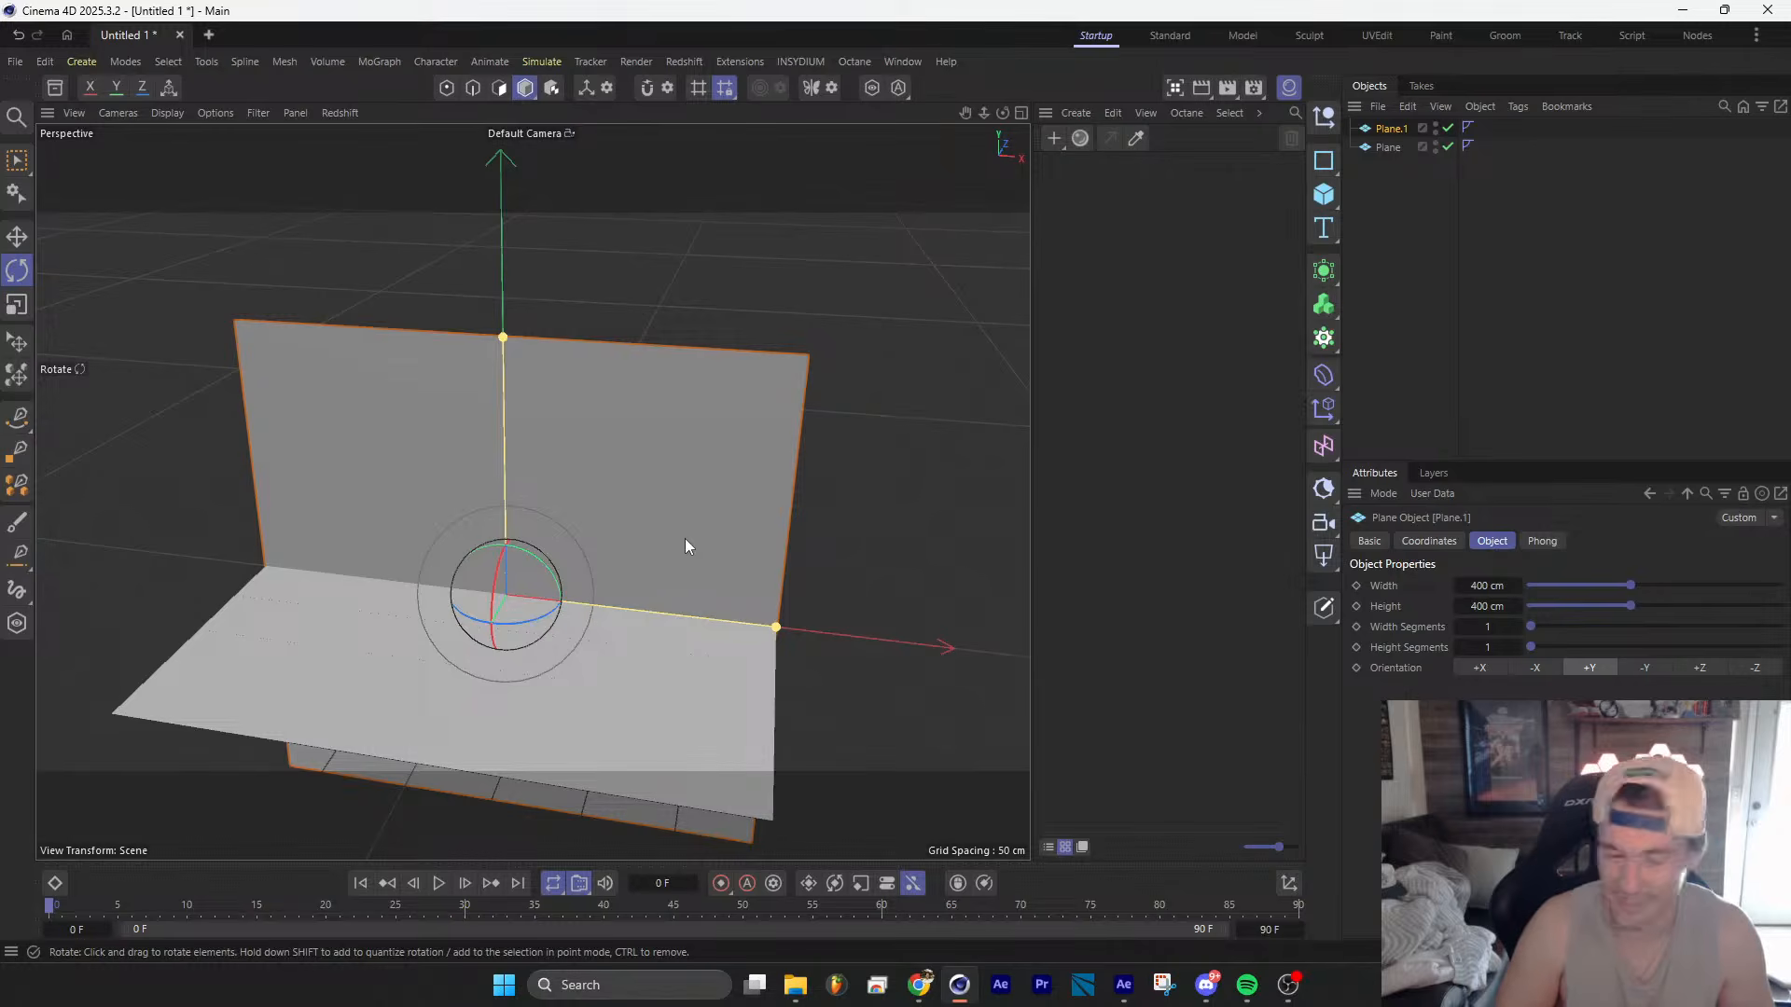
{"action": "left_click_drag", "start_coordinate": [685, 539], "coordinate": [640, 544], "text": "alt"}
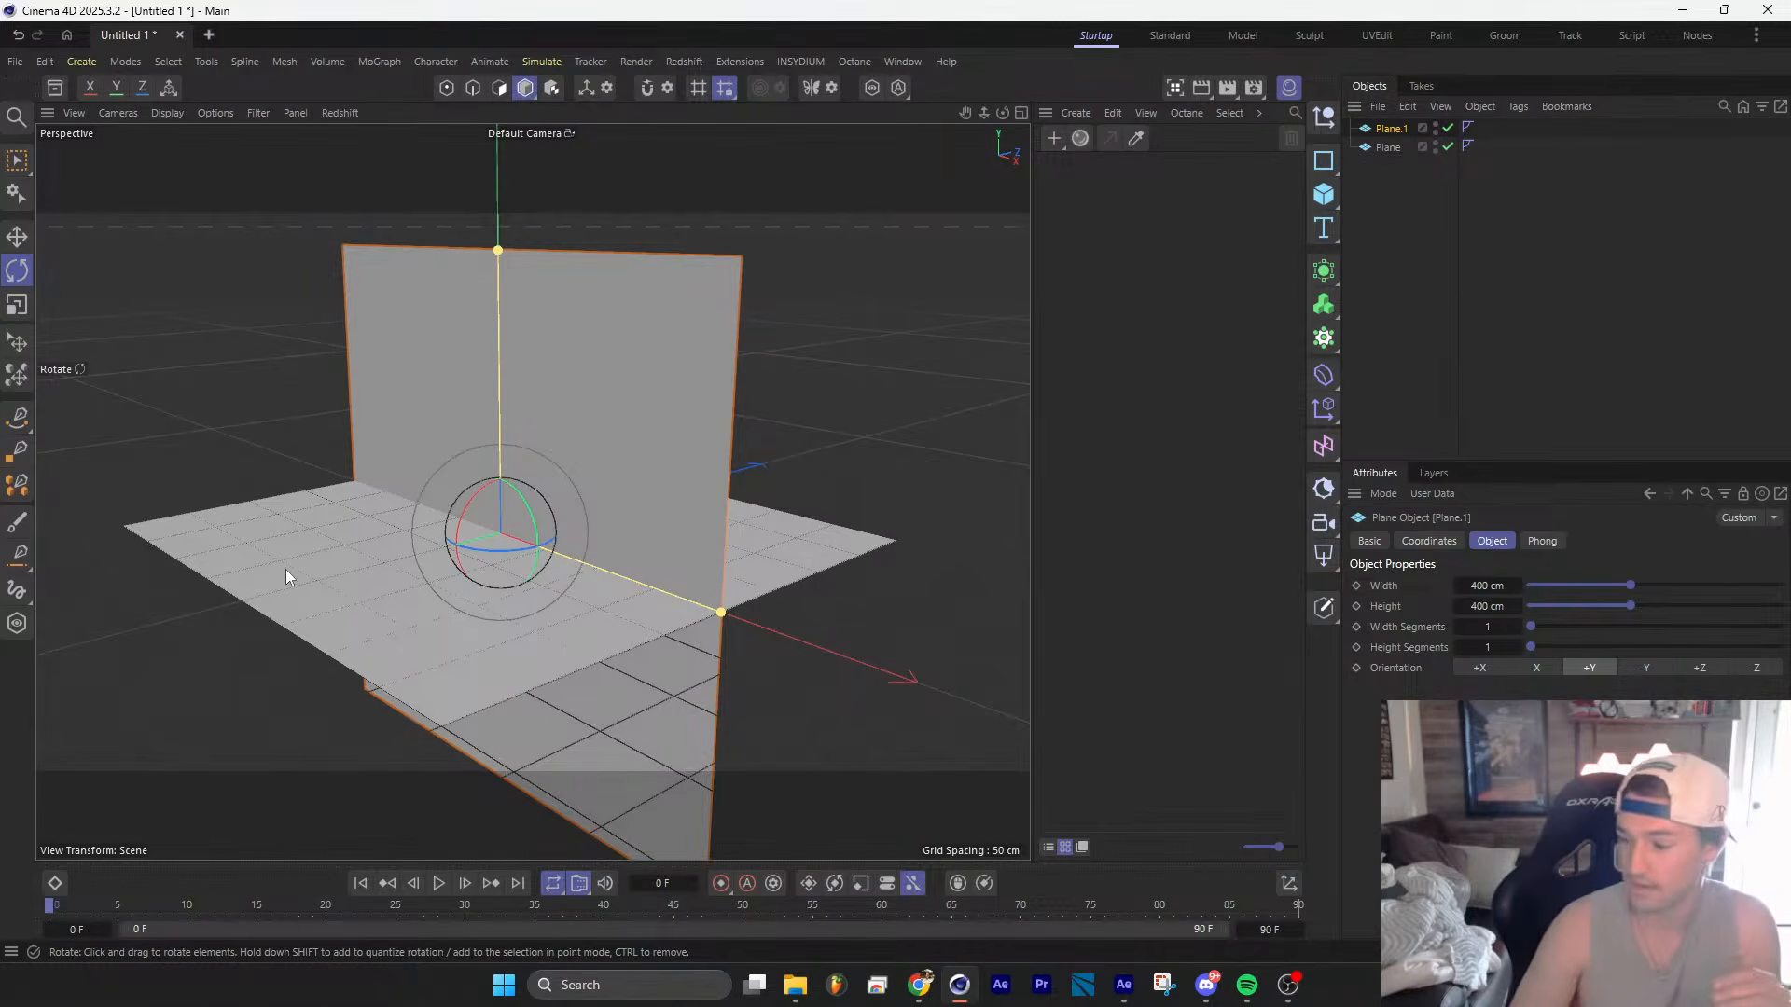
{"action": "left_click", "coordinate": [17, 305]}
{"action": "left_click", "coordinate": [1404, 135]}
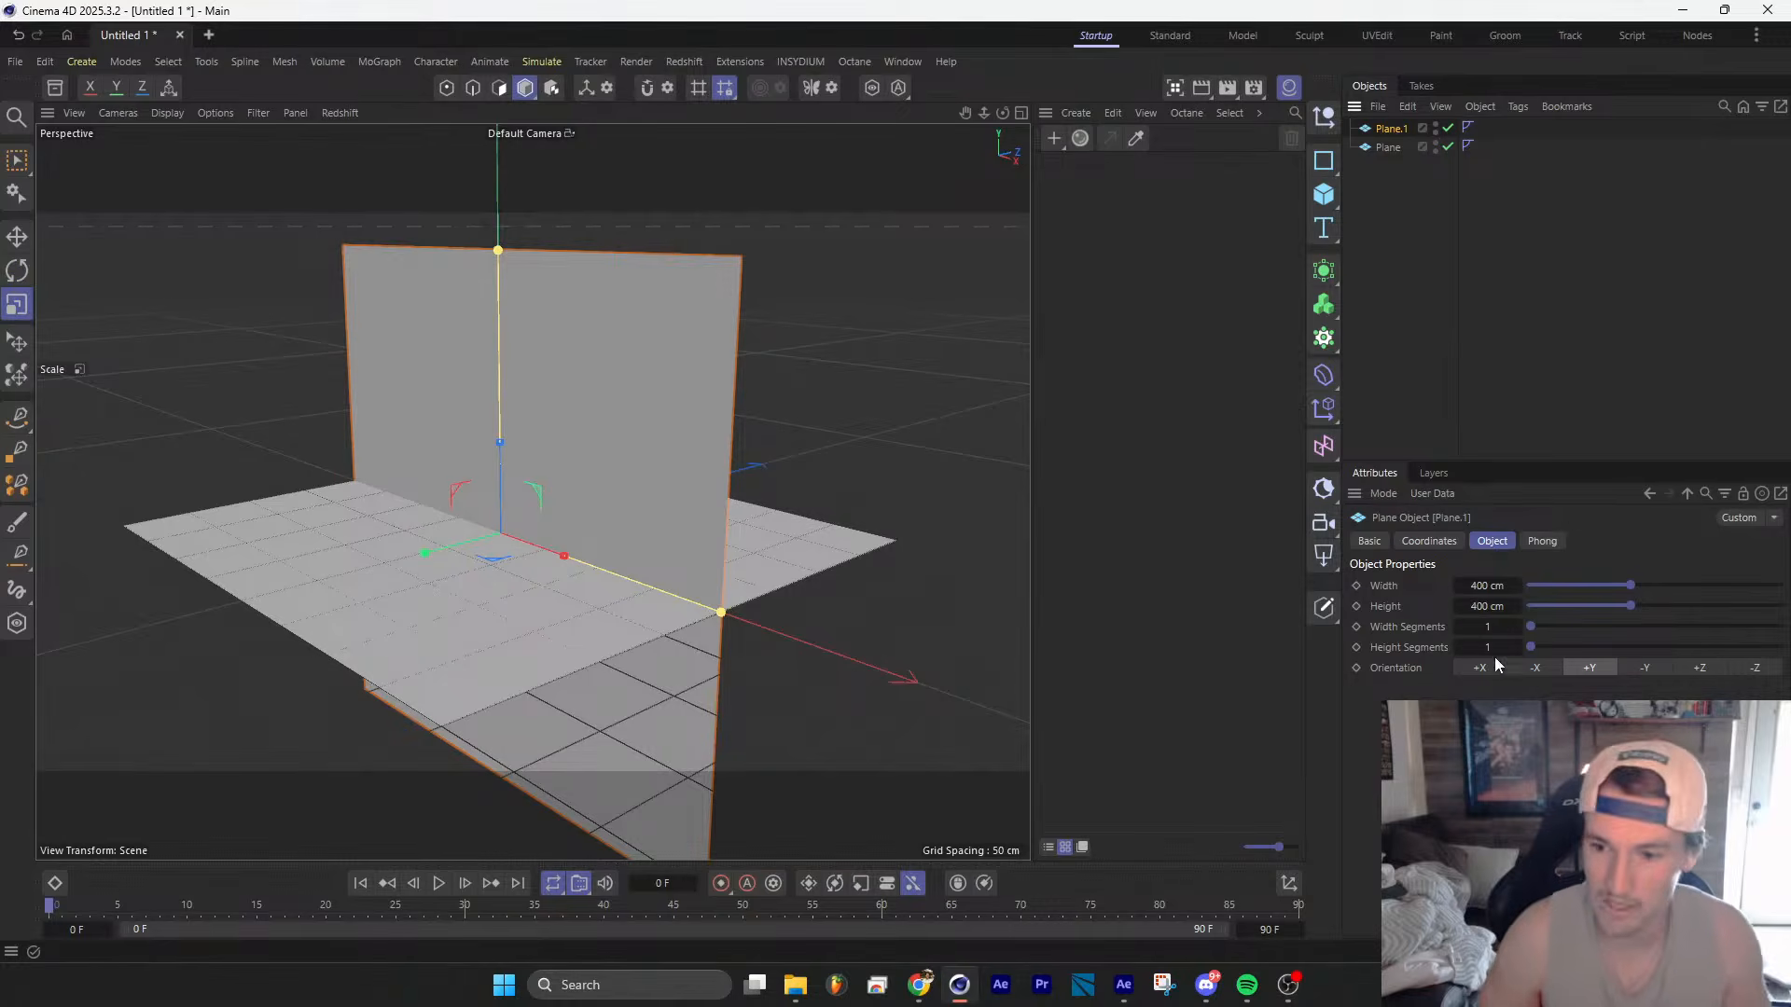
{"action": "key", "text": "c"}
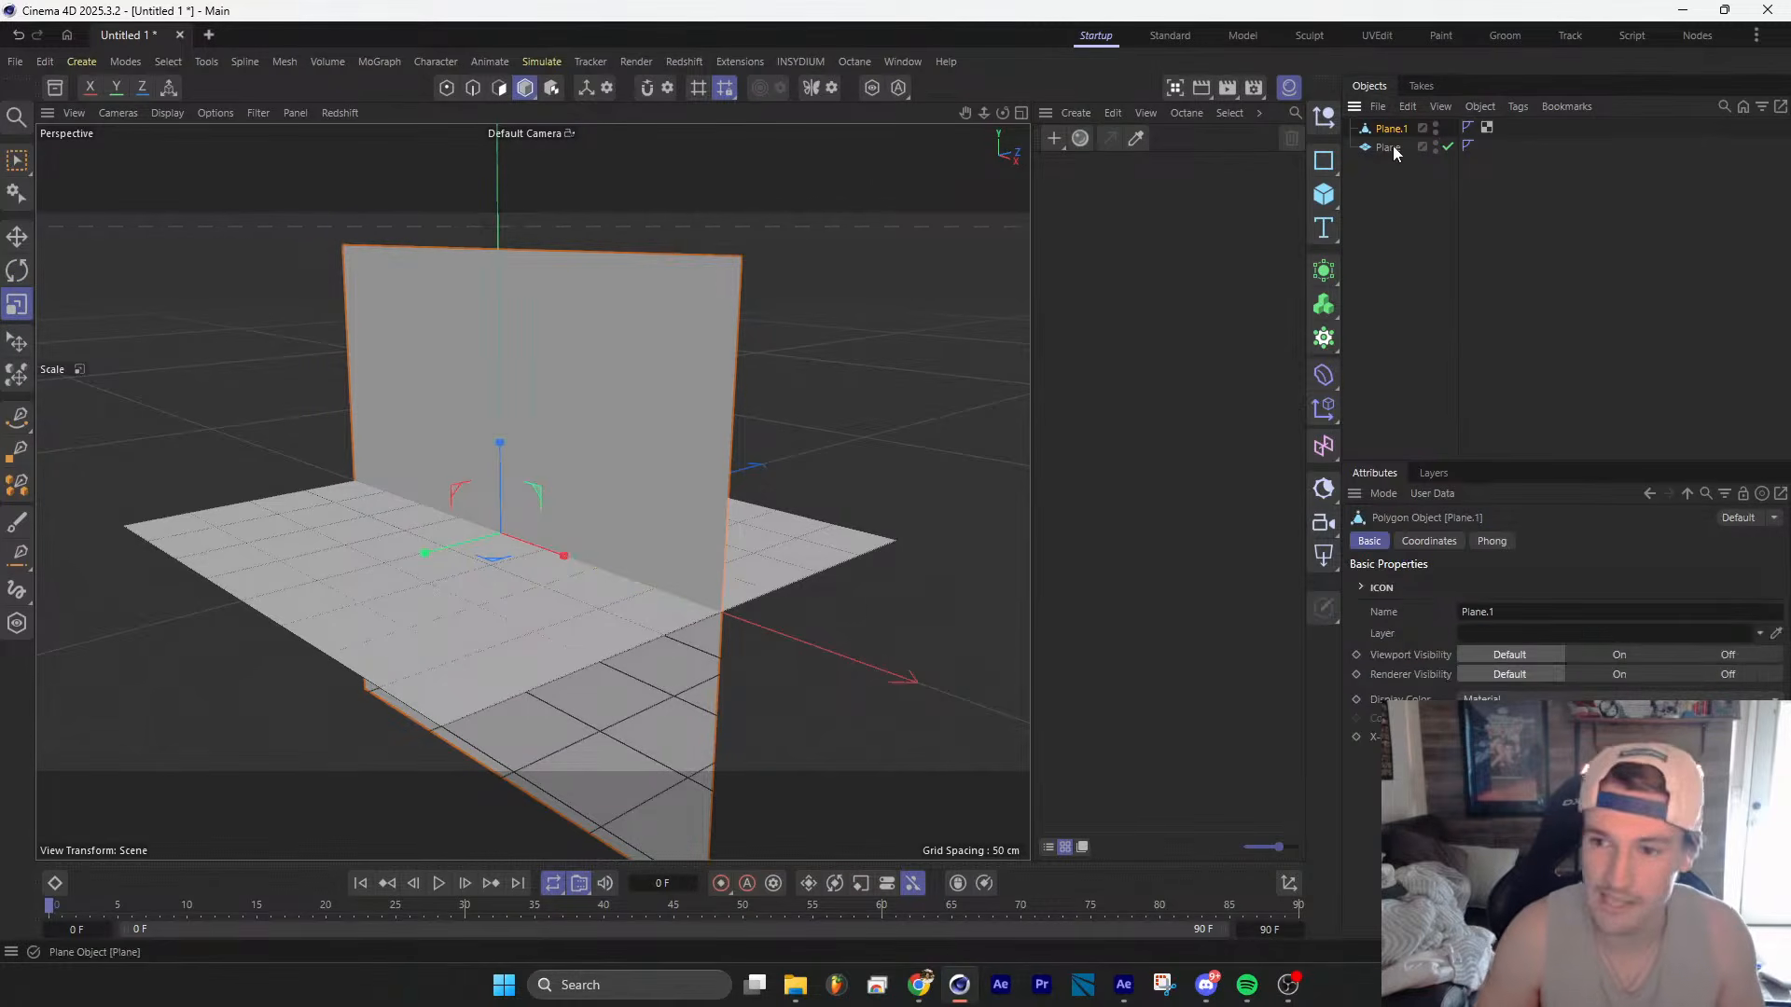
Step: Scale the upright plane down uniformly to a tiny card and raise it so it stands on the ground plane
{"action": "left_click_drag", "start_coordinate": [722, 389], "coordinate": [320, 615]}
{"action": "scroll", "coordinate": [497, 520], "scroll_direction": "up", "scroll_amount": 3}
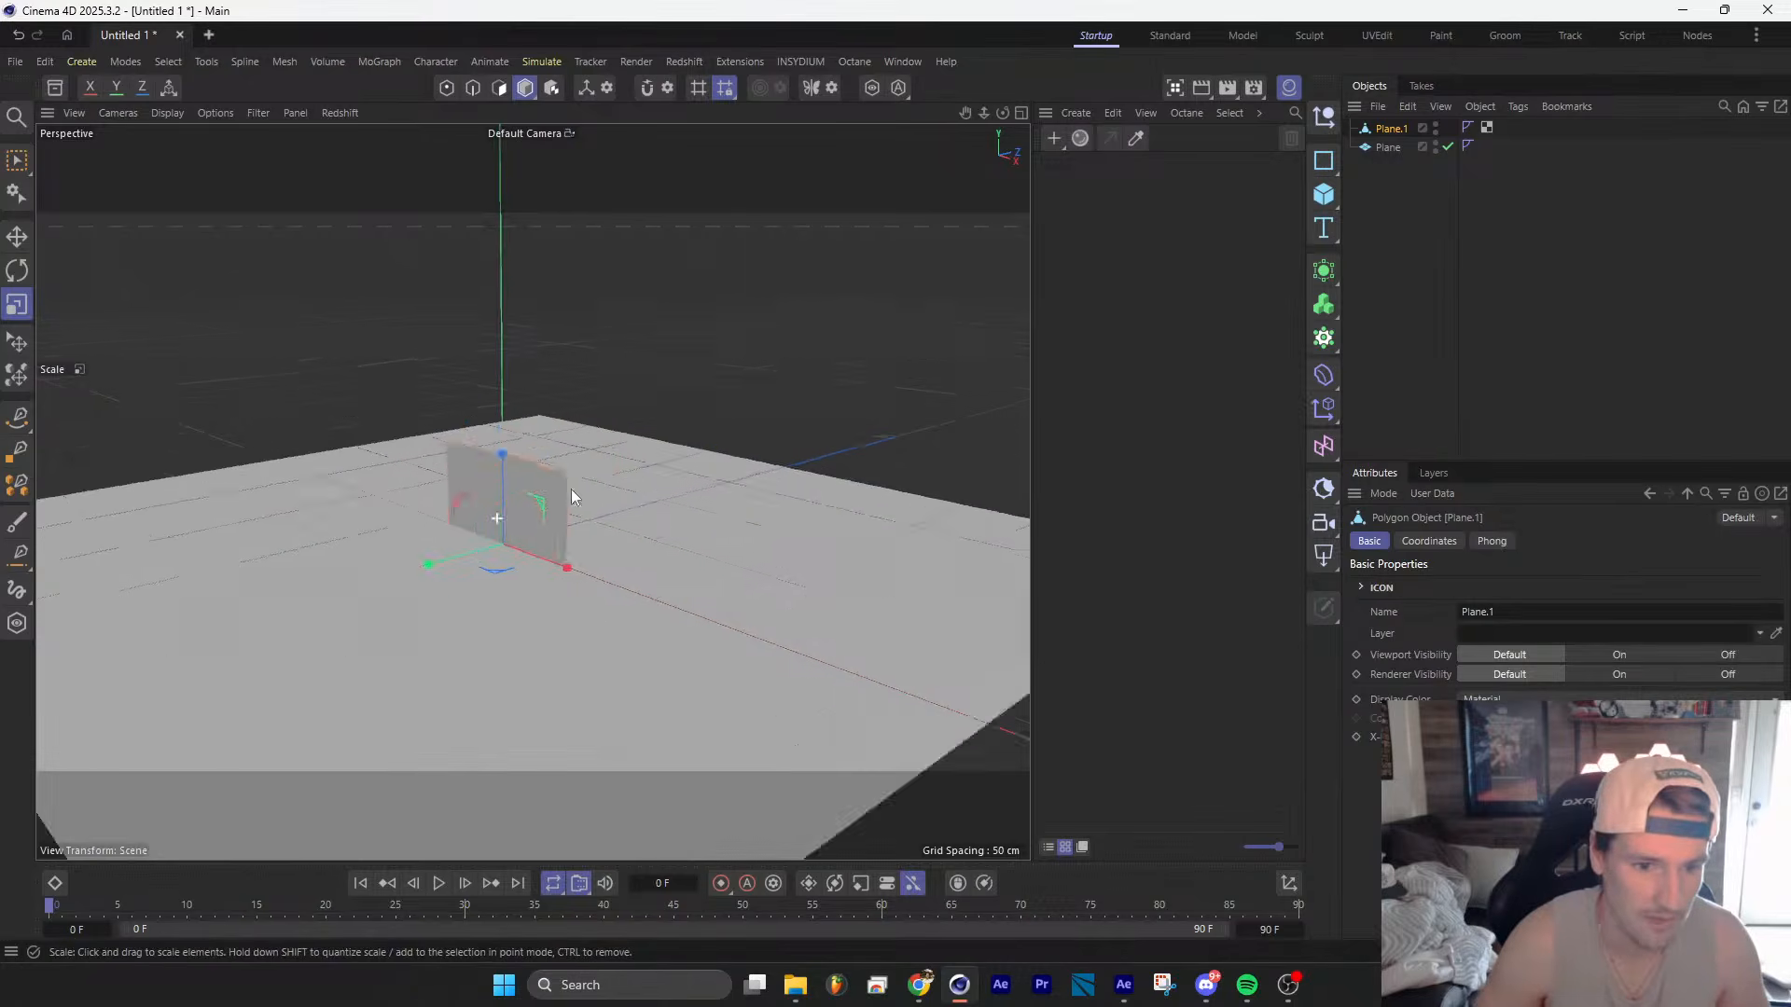
{"action": "left_click_drag", "start_coordinate": [623, 495], "coordinate": [164, 723]}
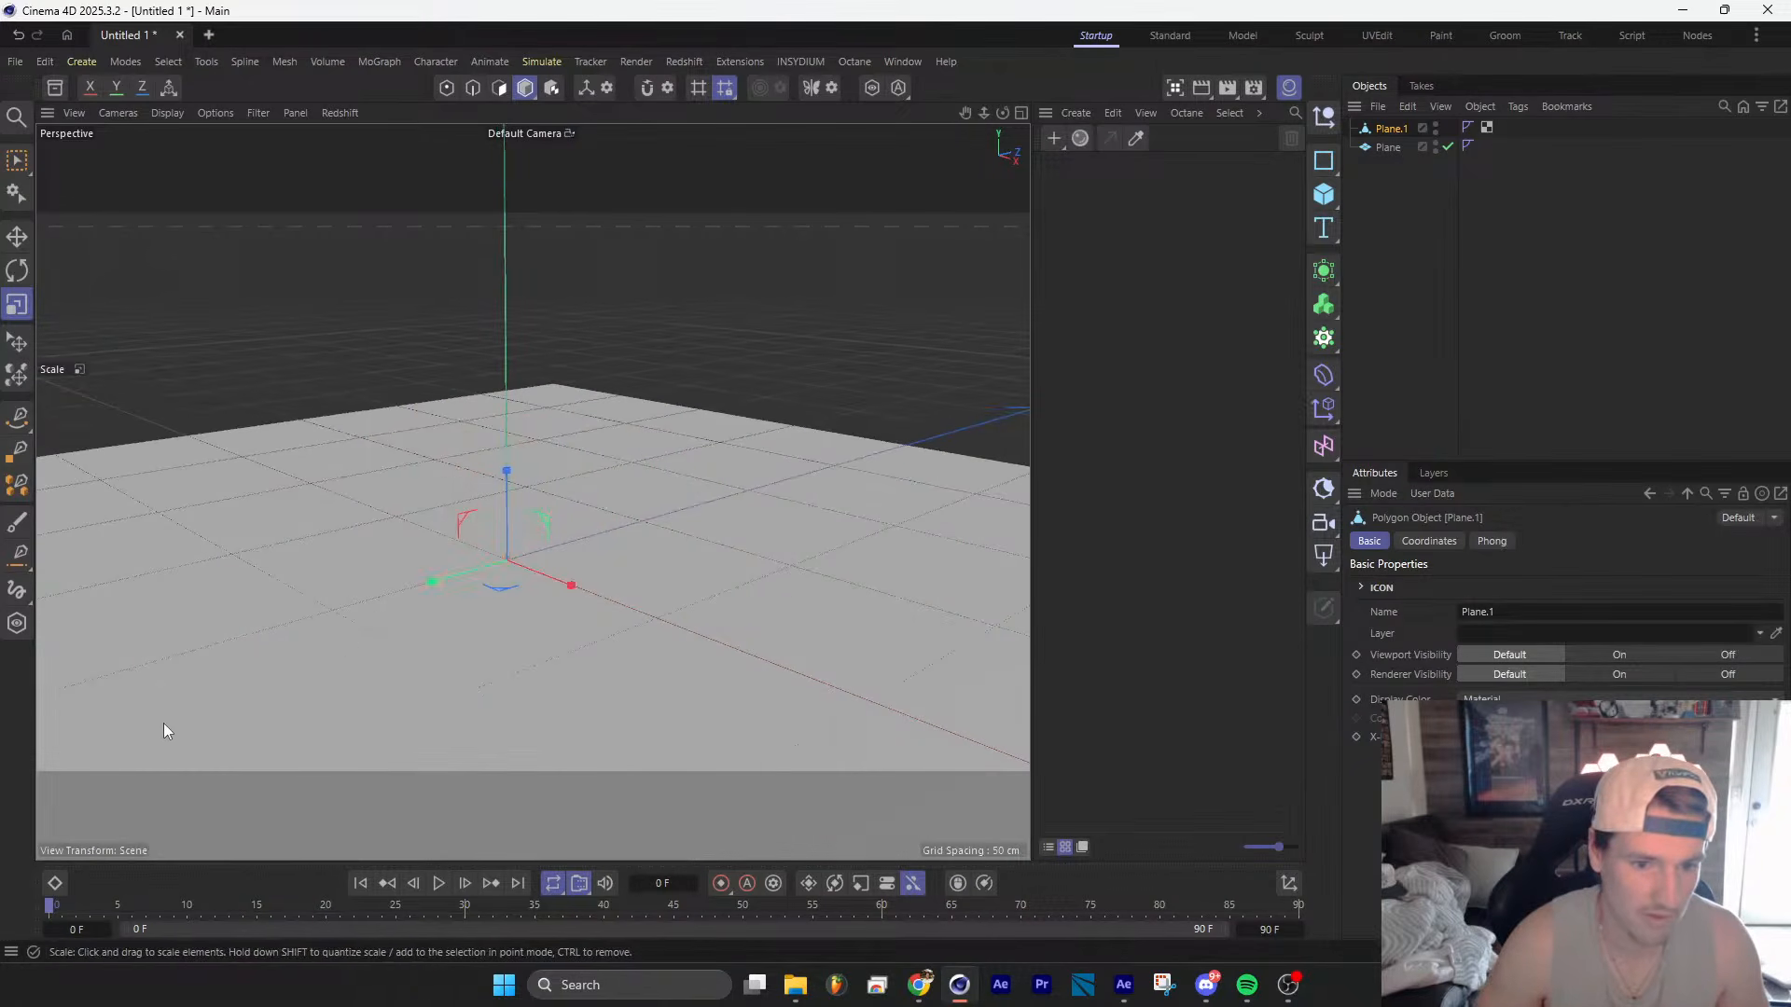
{"action": "key", "text": "e"}
{"action": "scroll", "coordinate": [532, 545], "scroll_direction": "up", "scroll_amount": 2}
{"action": "scroll", "coordinate": [532, 544], "scroll_direction": "up", "scroll_amount": 5}
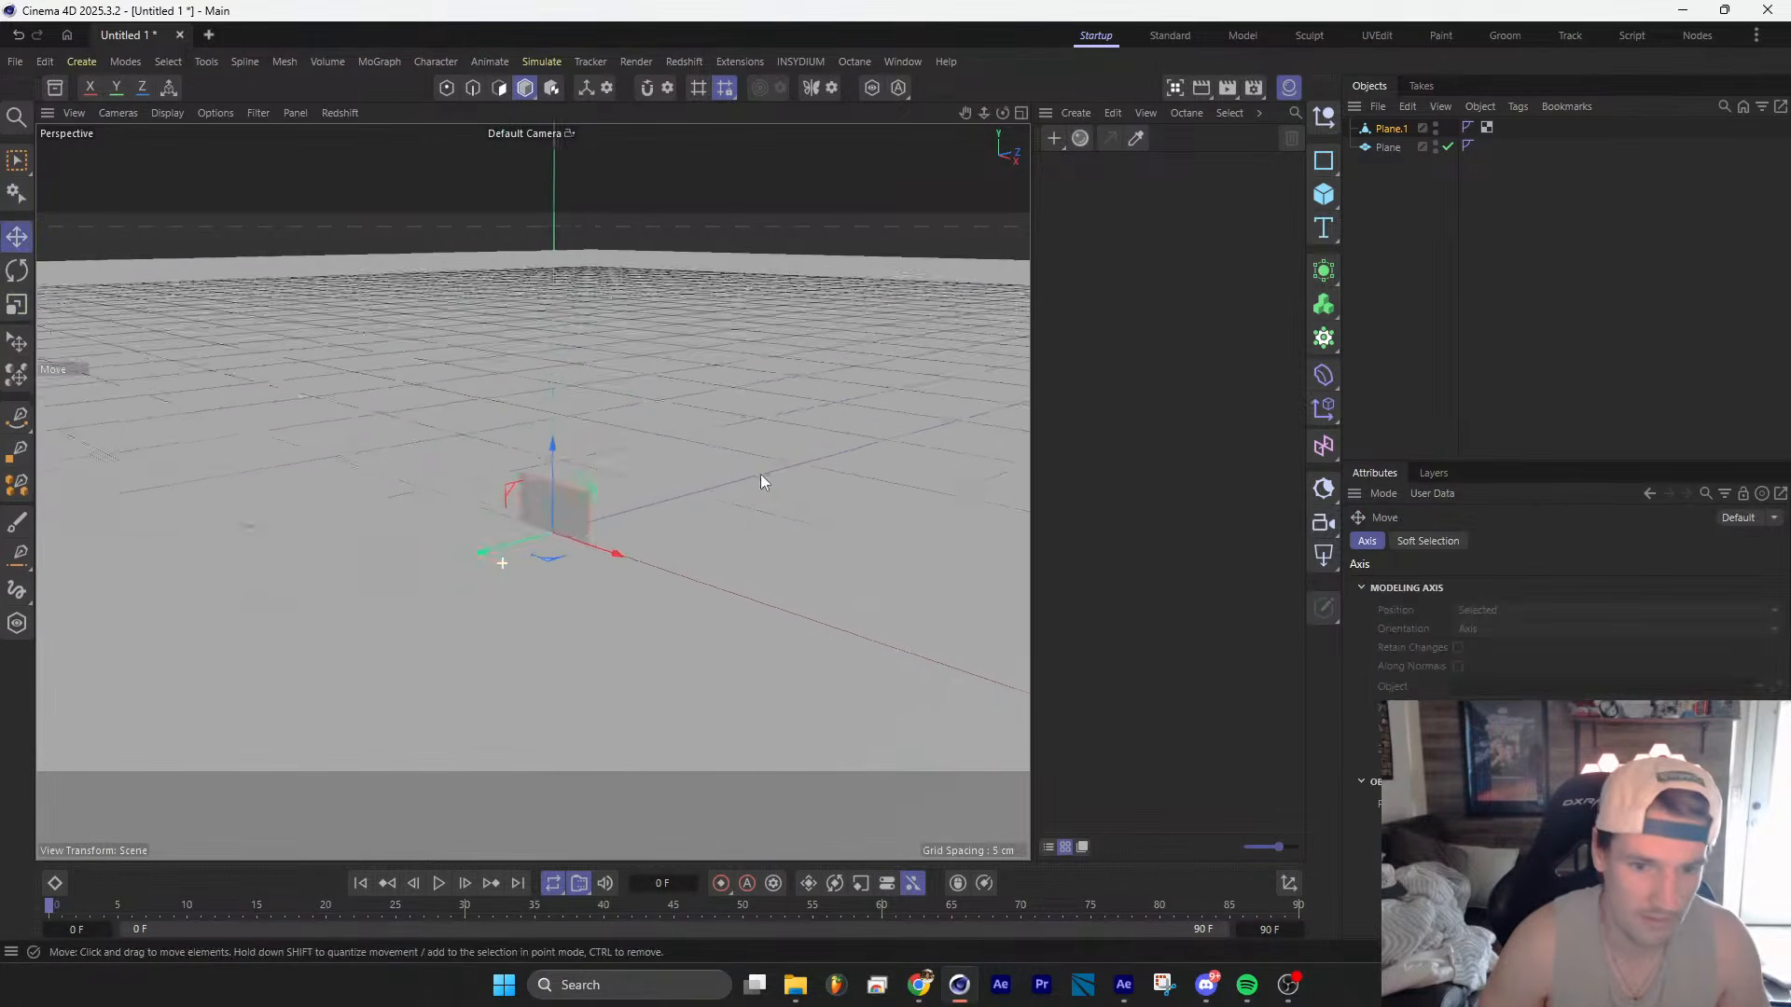
{"action": "left_click_drag", "start_coordinate": [631, 283], "coordinate": [638, 372]}
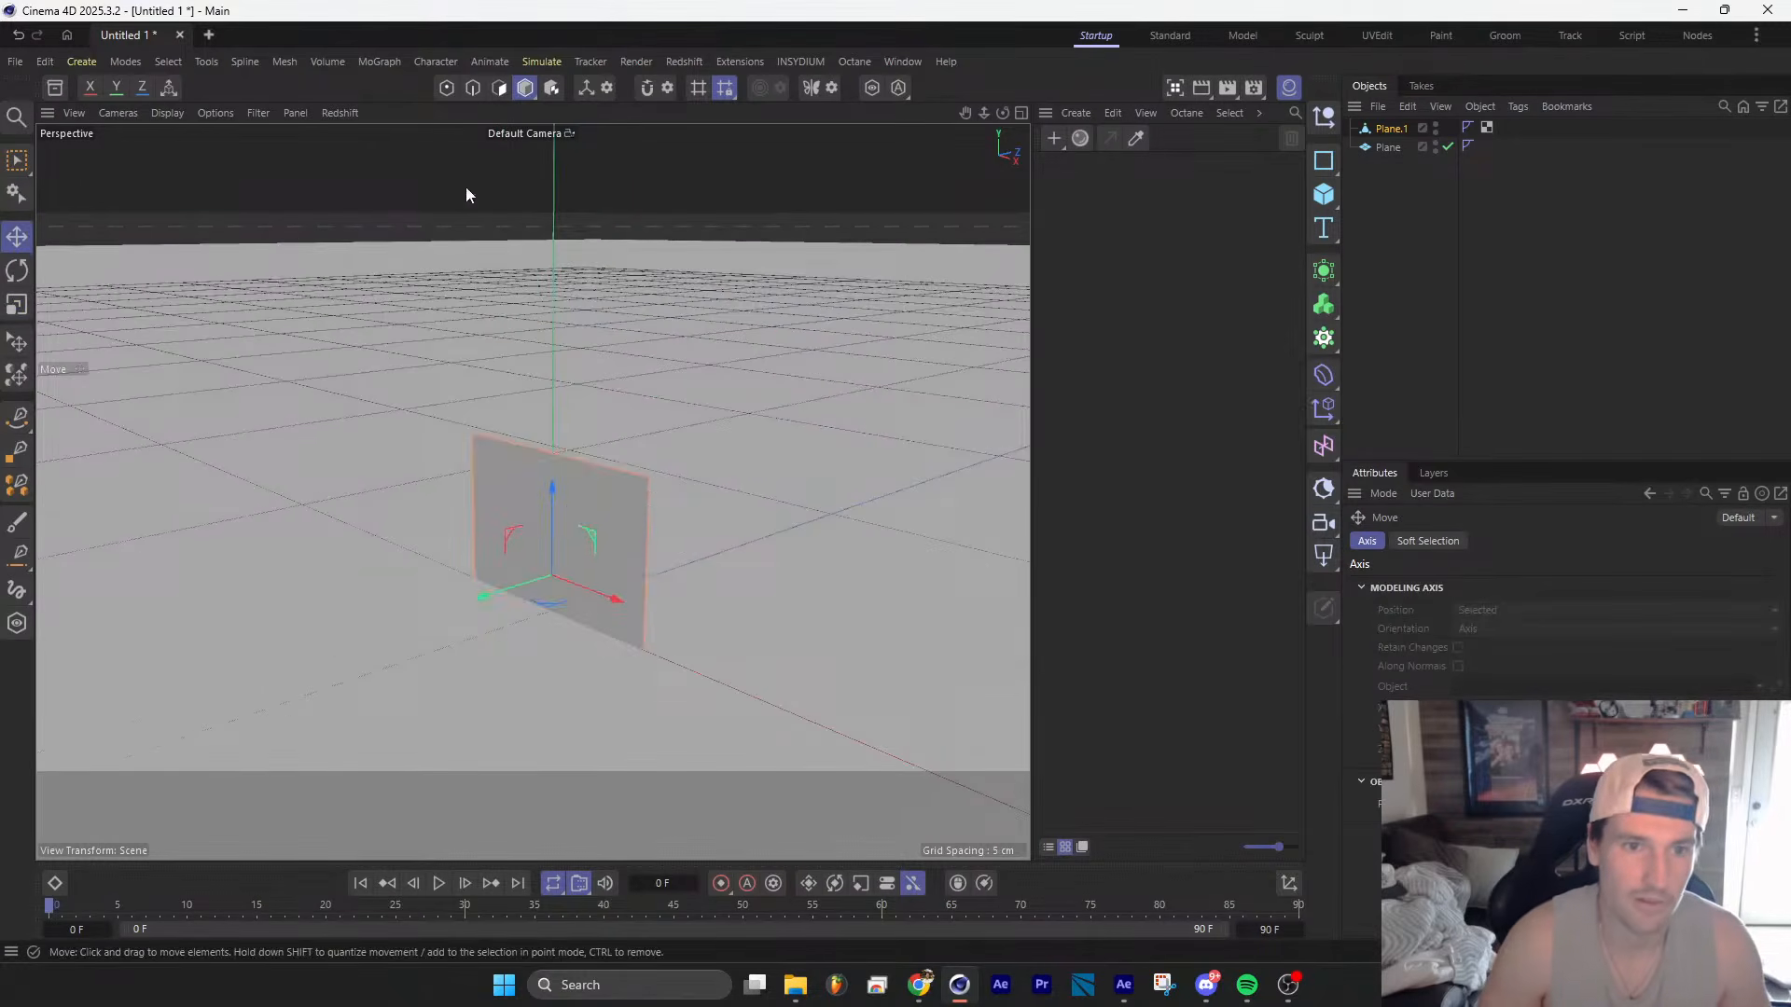
Step: Pull the small plane's top edge upward and scale it down to a narrow tip, forming a tall grass blade
{"action": "left_click", "coordinate": [473, 87]}
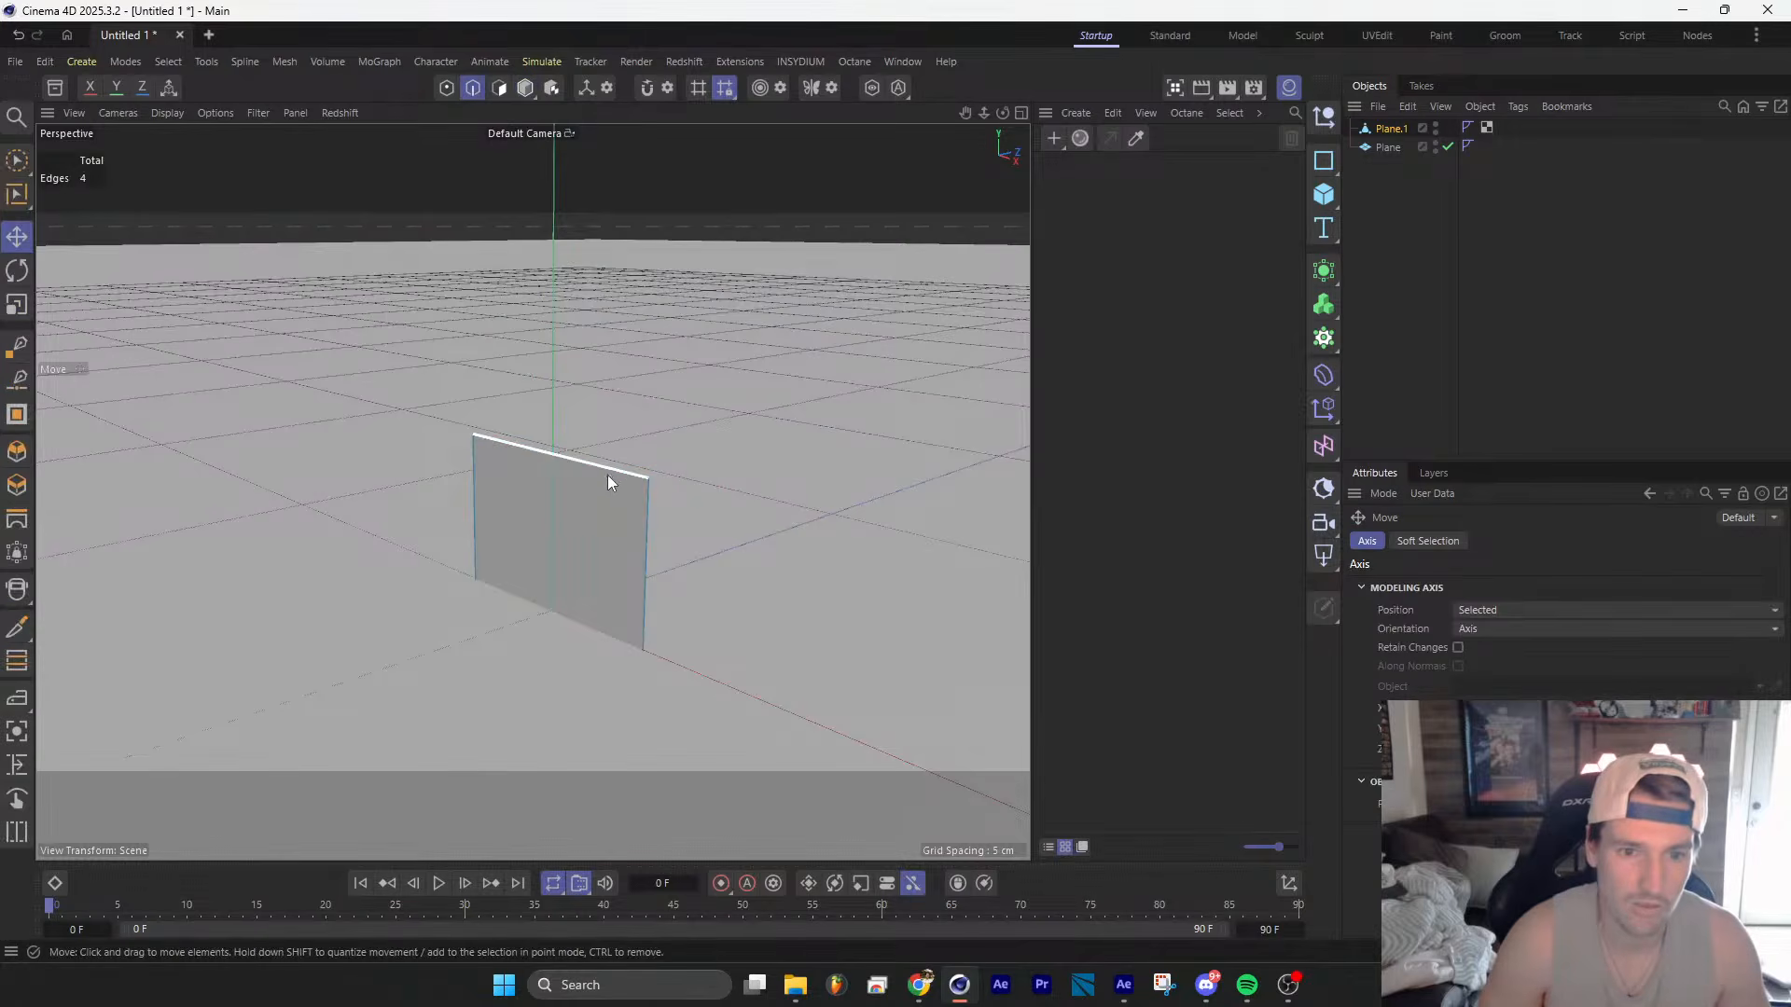
{"action": "left_click", "coordinate": [619, 474]}
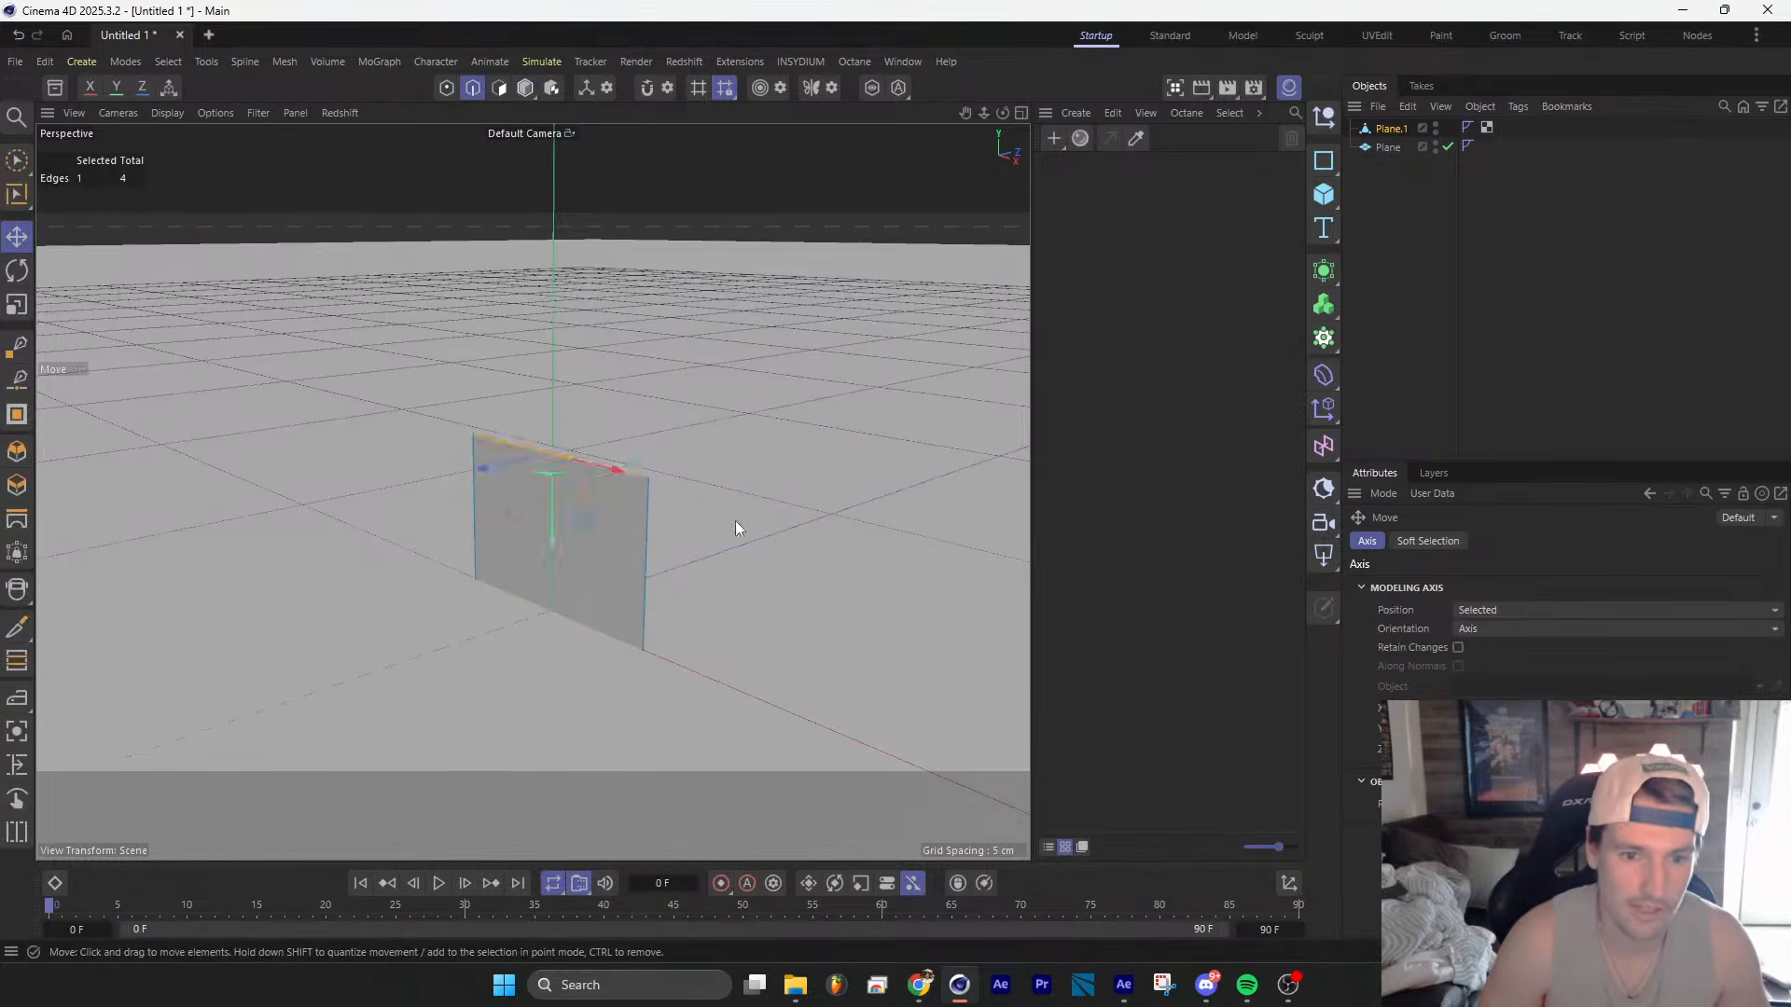
{"action": "right_click_drag", "start_coordinate": [692, 412], "coordinate": [585, 570], "text": "alt"}
{"action": "middle_click_drag", "start_coordinate": [656, 436], "coordinate": [580, 555], "text": "alt"}
{"action": "left_click_drag", "start_coordinate": [602, 610], "coordinate": [635, 388]}
{"action": "key", "text": "t"}
{"action": "right_click_drag", "start_coordinate": [618, 282], "coordinate": [657, 427], "text": "alt"}
{"action": "left_click_drag", "start_coordinate": [657, 406], "coordinate": [597, 401]}
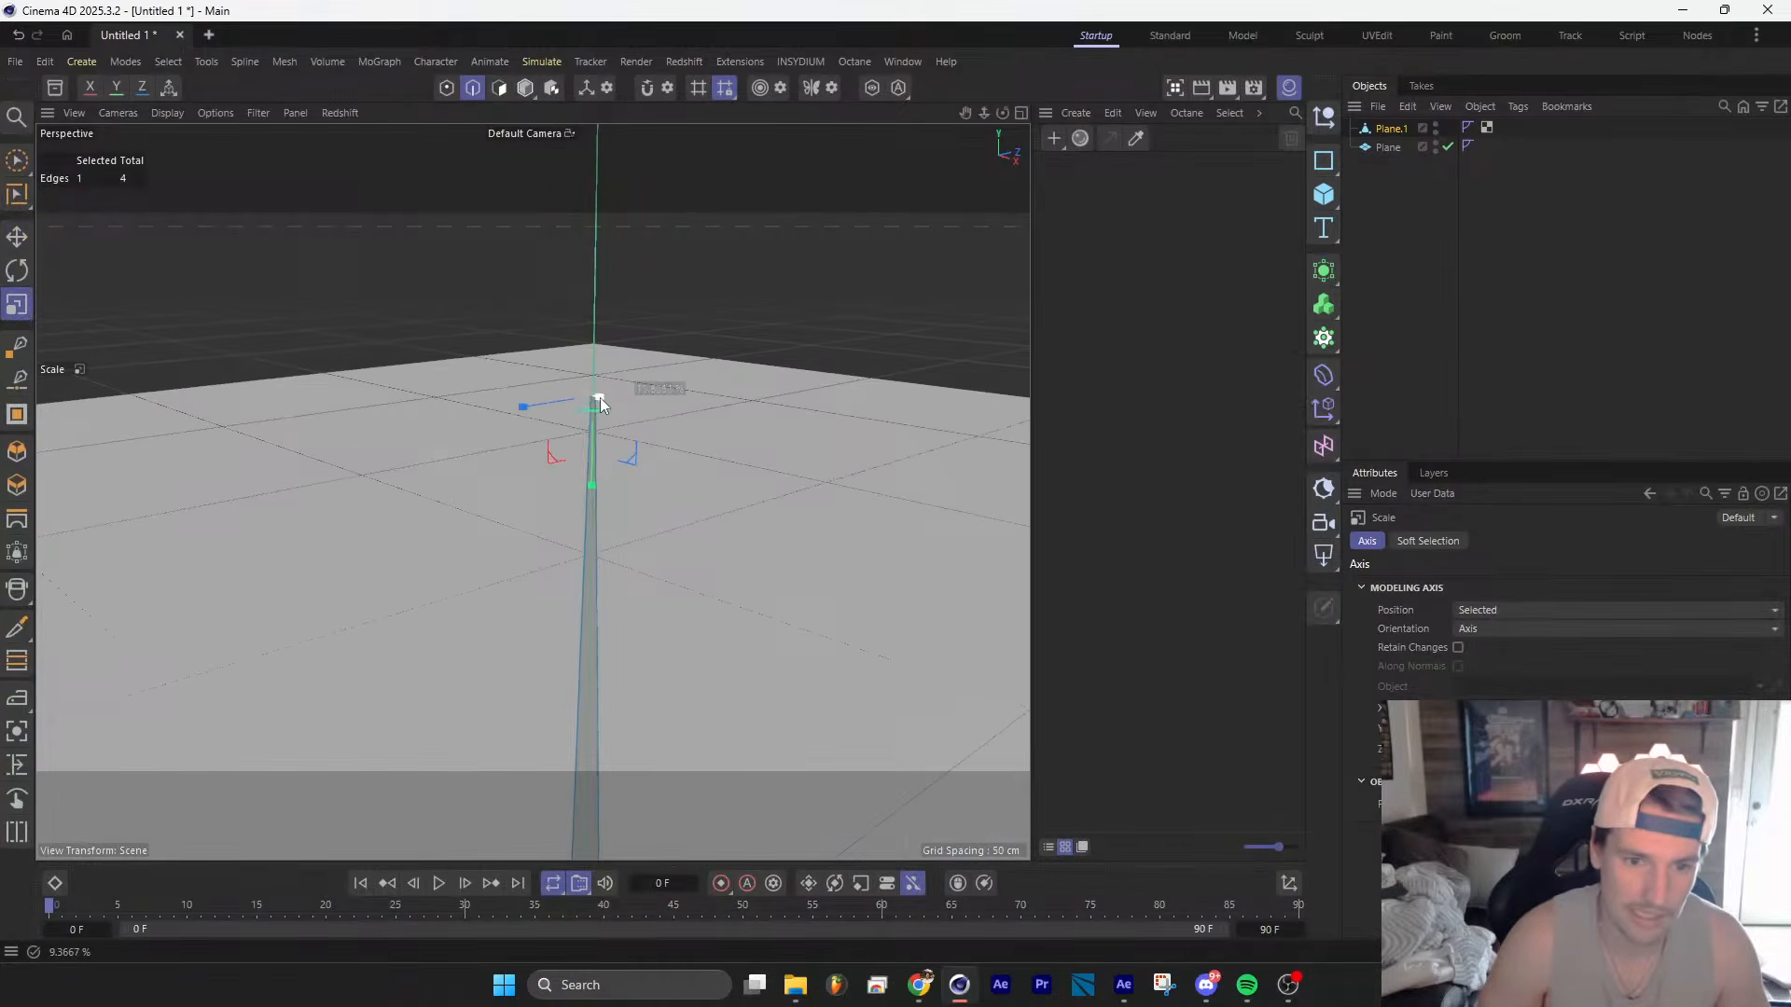
{"action": "key", "text": "e"}
{"action": "left_click_drag", "start_coordinate": [248, 340], "coordinate": [623, 512], "text": "alt"}
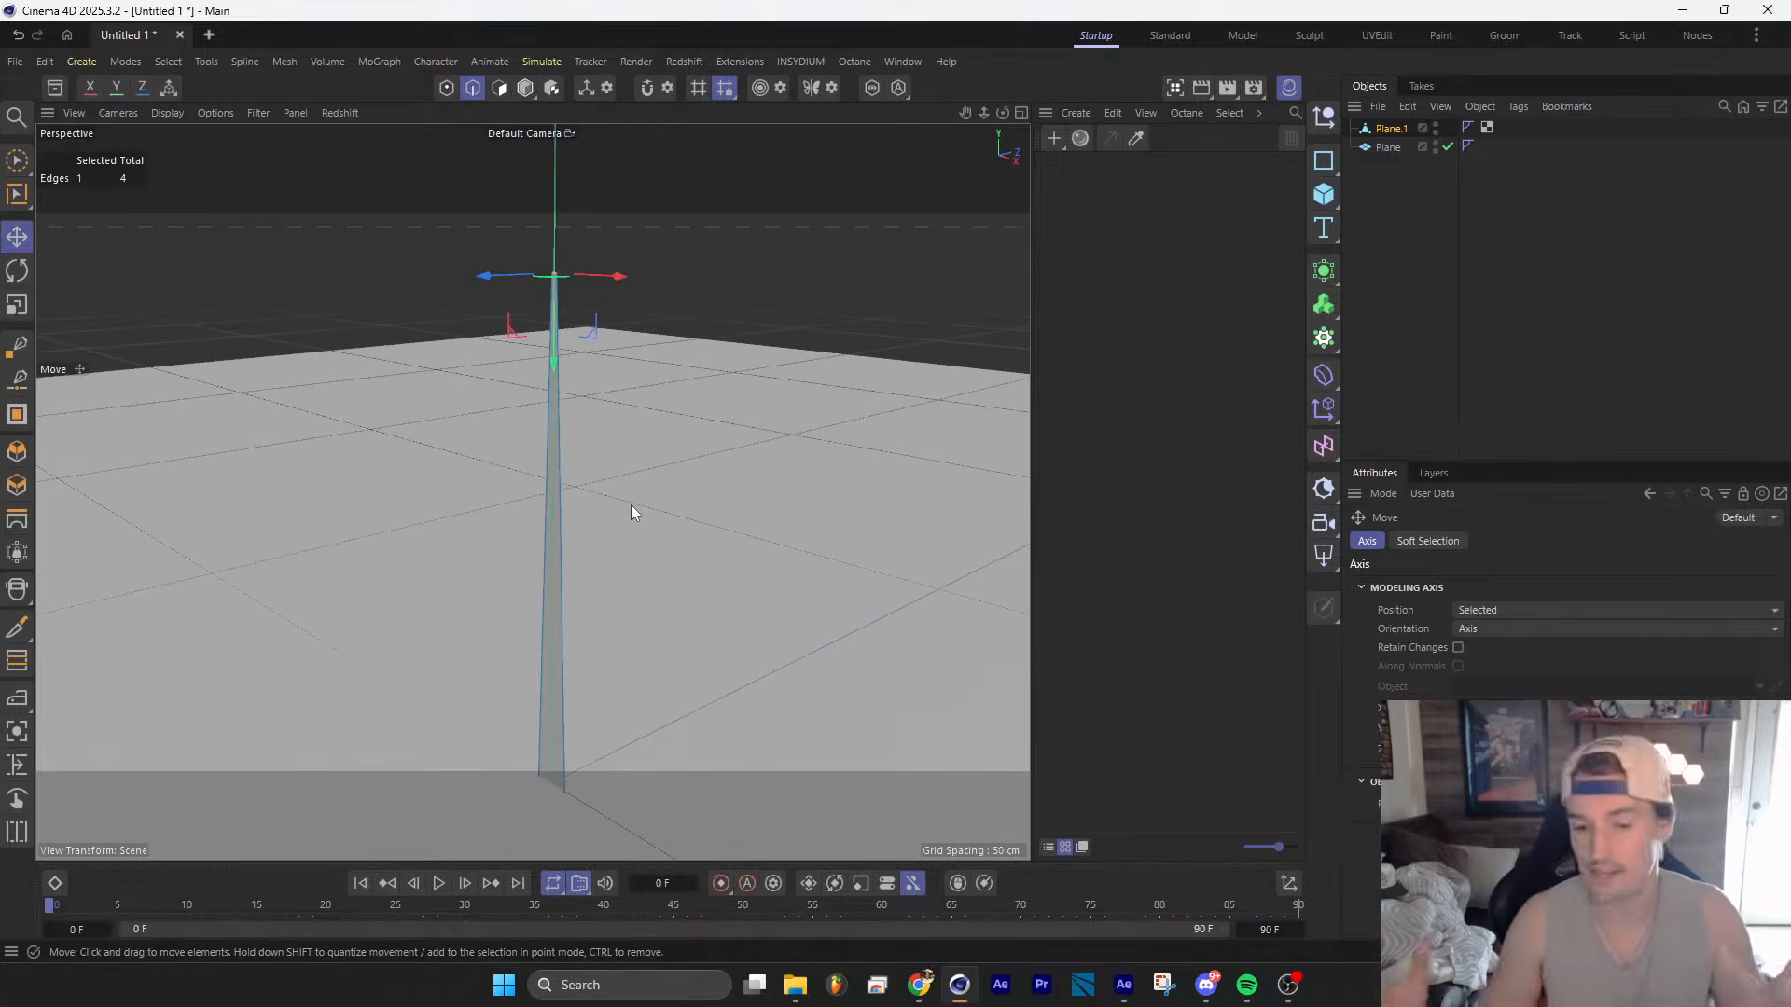
Step: Add four evenly spaced loop cuts across the height of the grass blade
{"action": "right_click", "coordinate": [565, 500]}
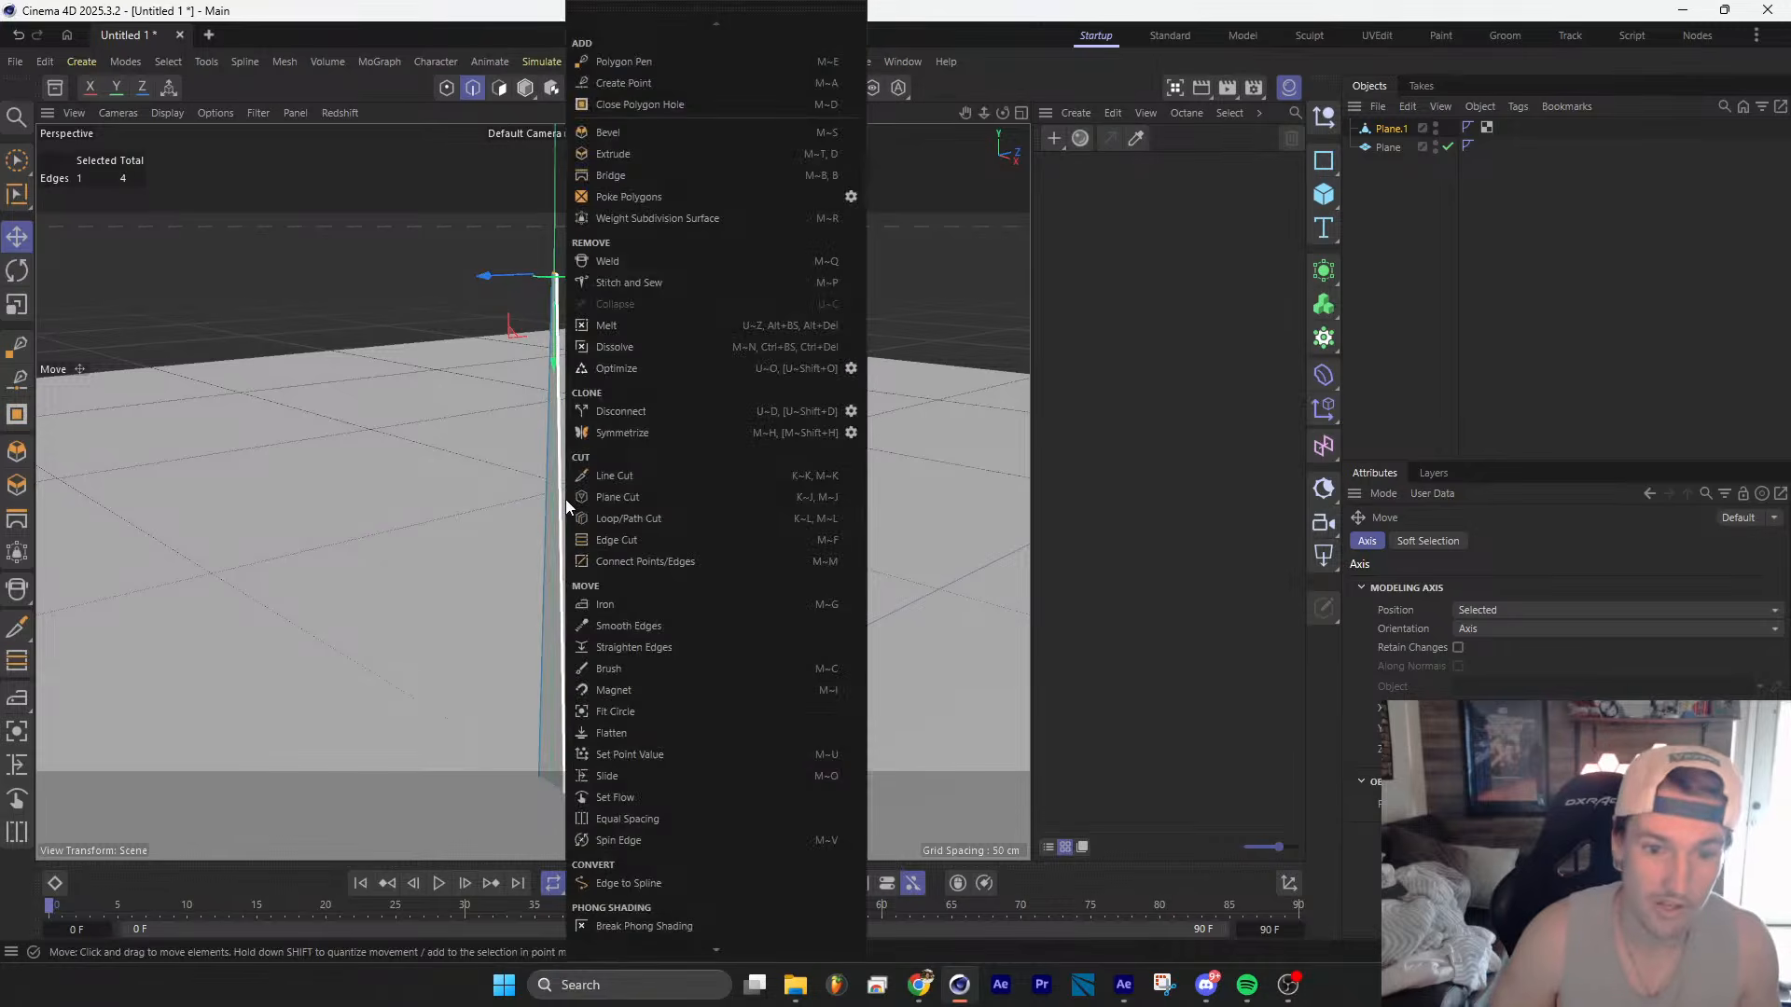
{"action": "left_click", "coordinate": [628, 519]}
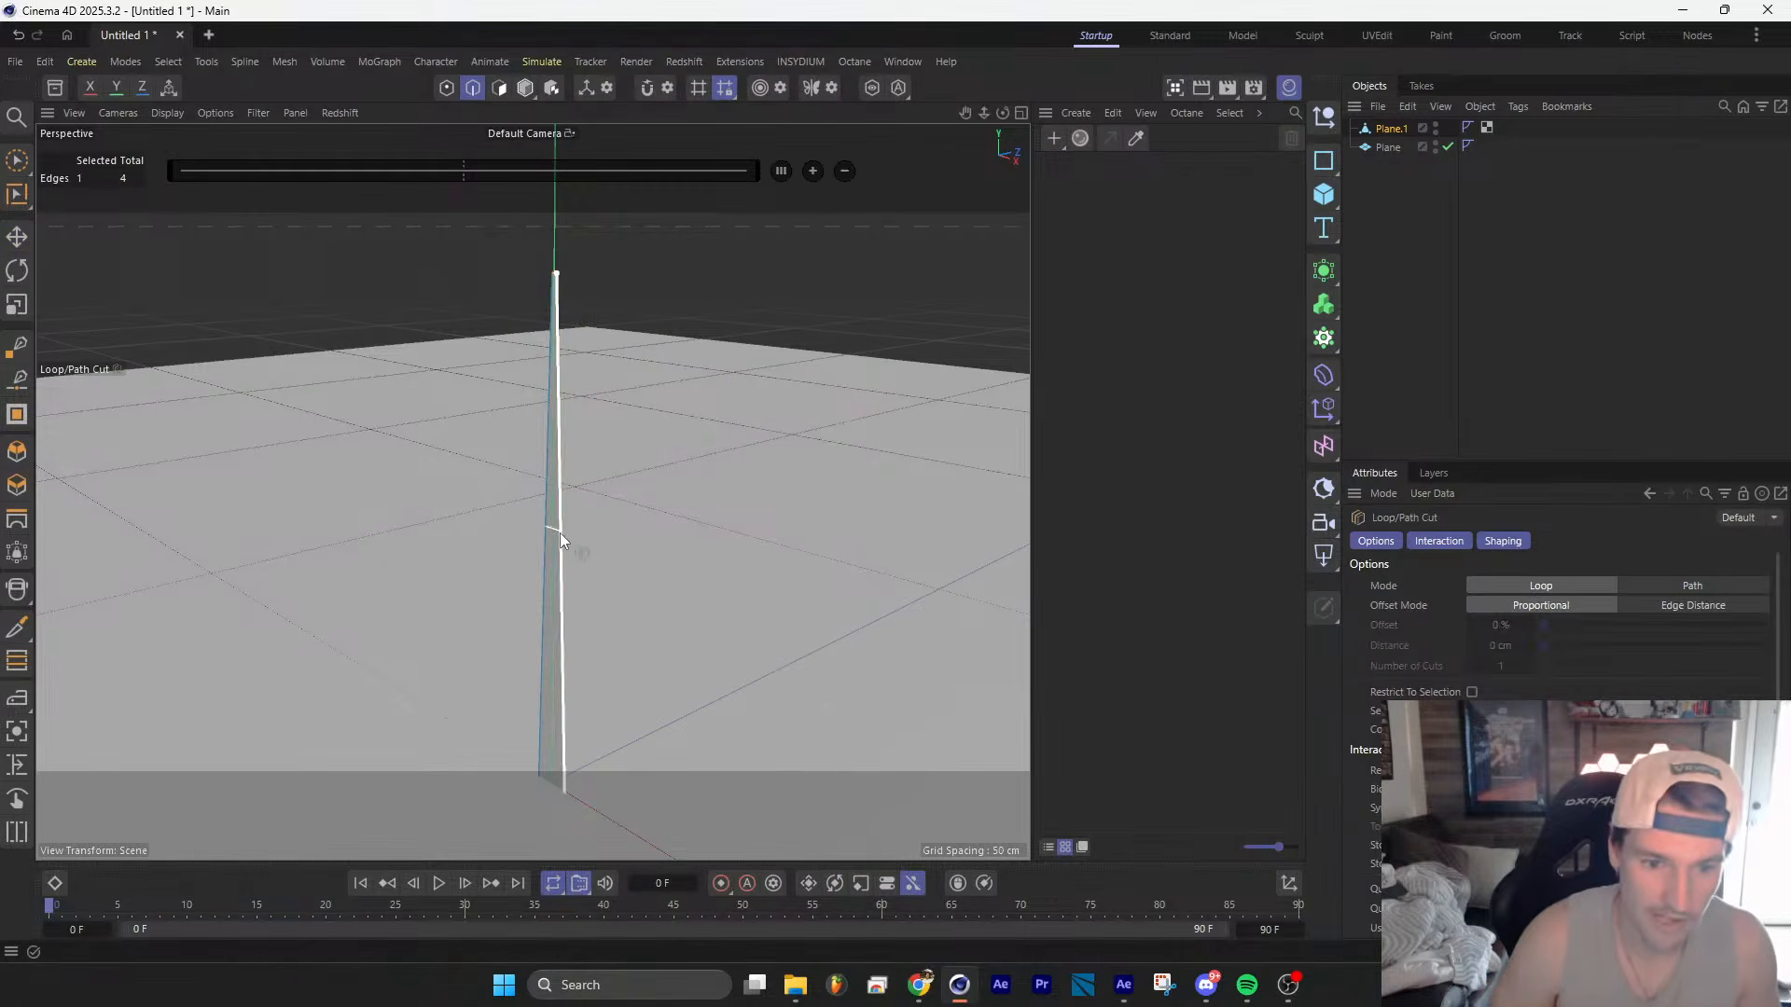
{"action": "left_click", "coordinate": [559, 534]}
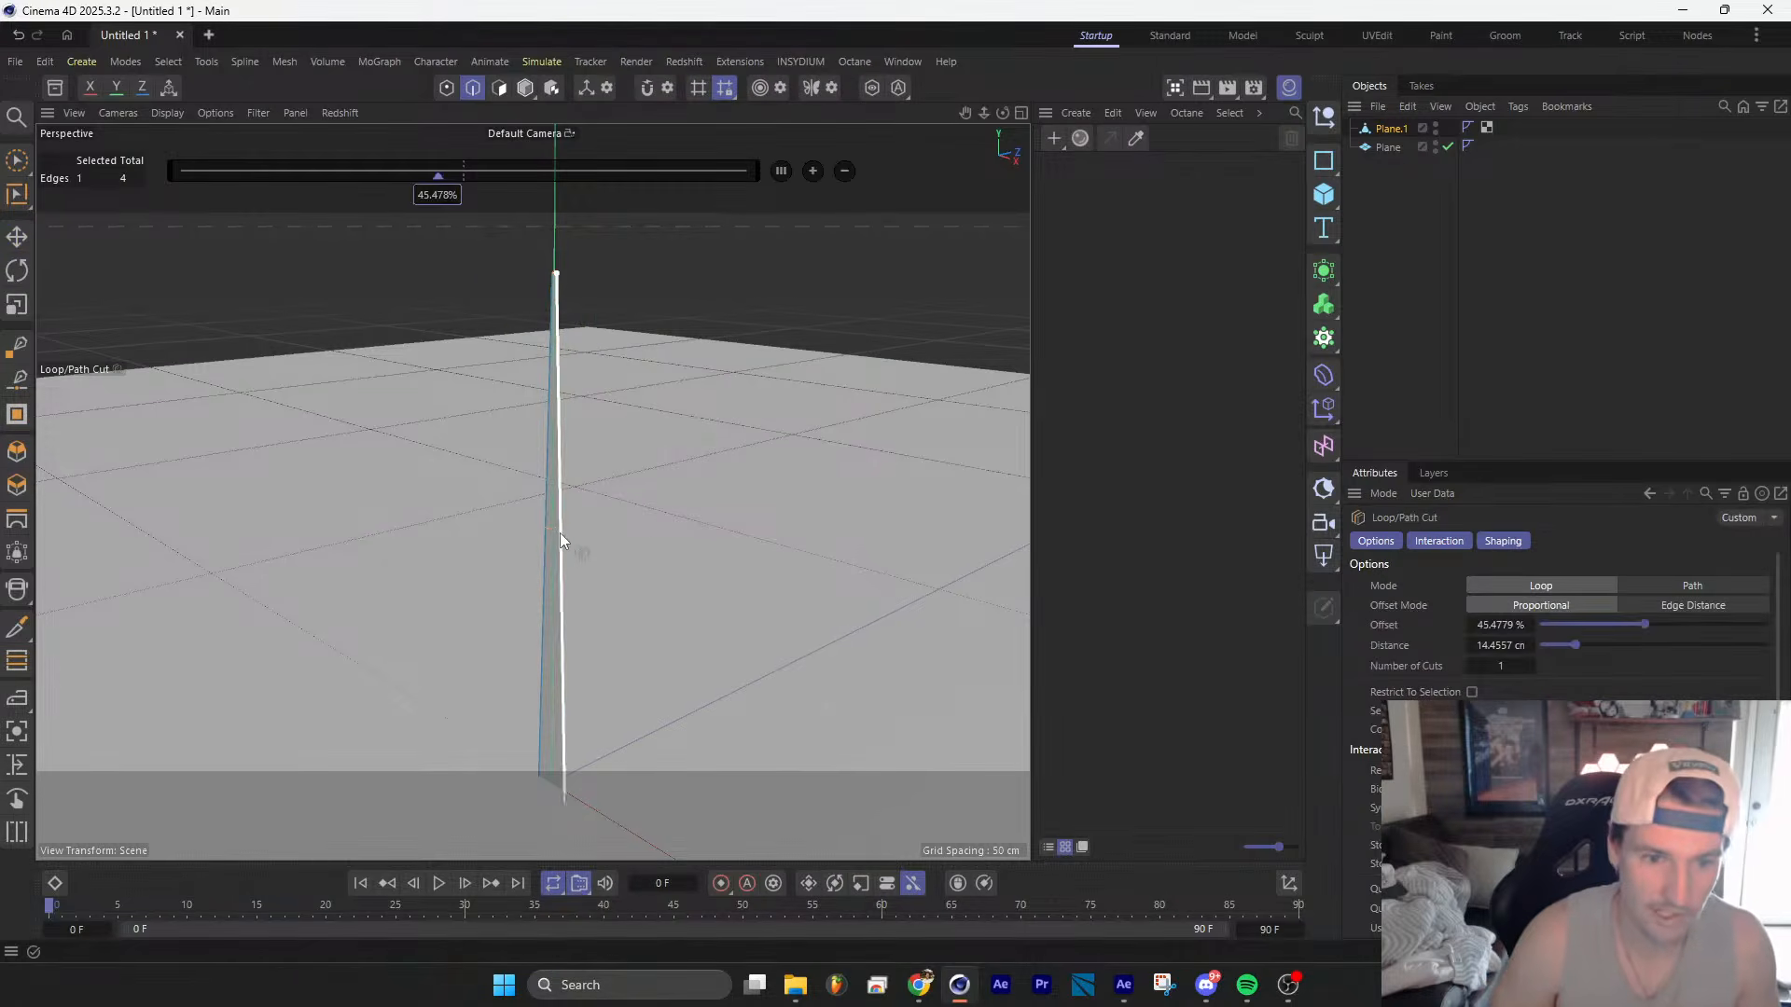
{"action": "left_click", "coordinate": [814, 170]}
{"action": "left_click", "coordinate": [813, 170]}
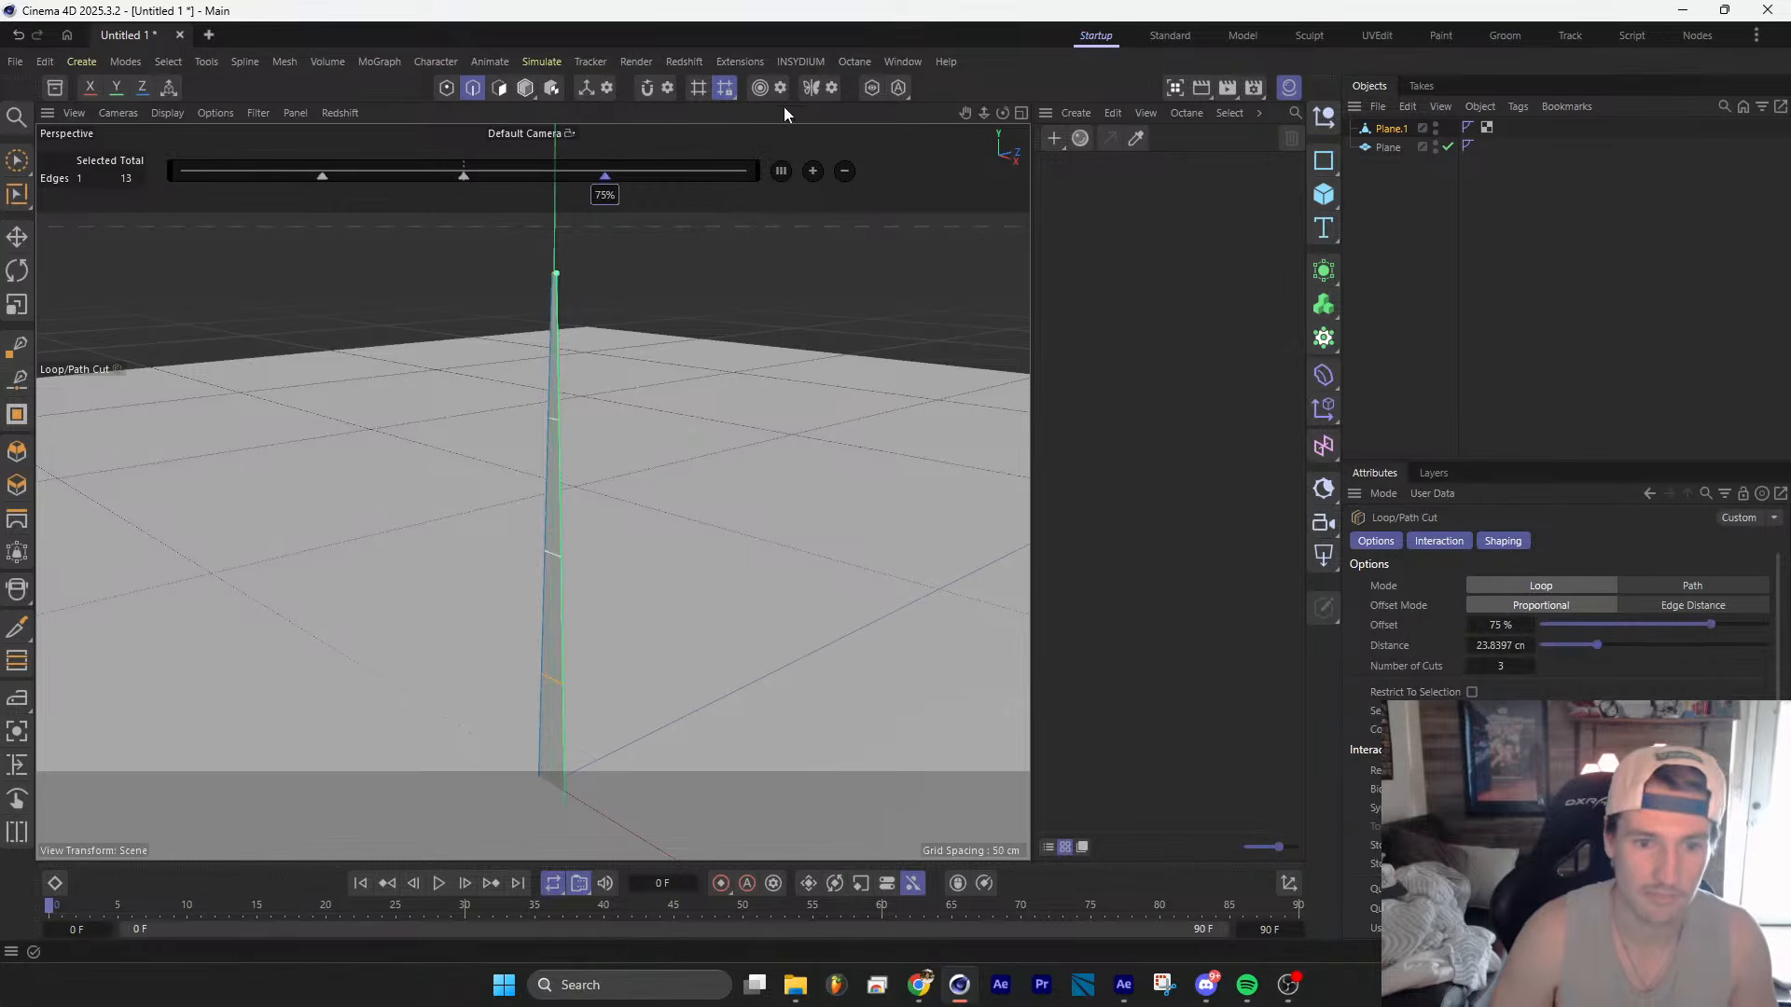
{"action": "key", "text": "e"}
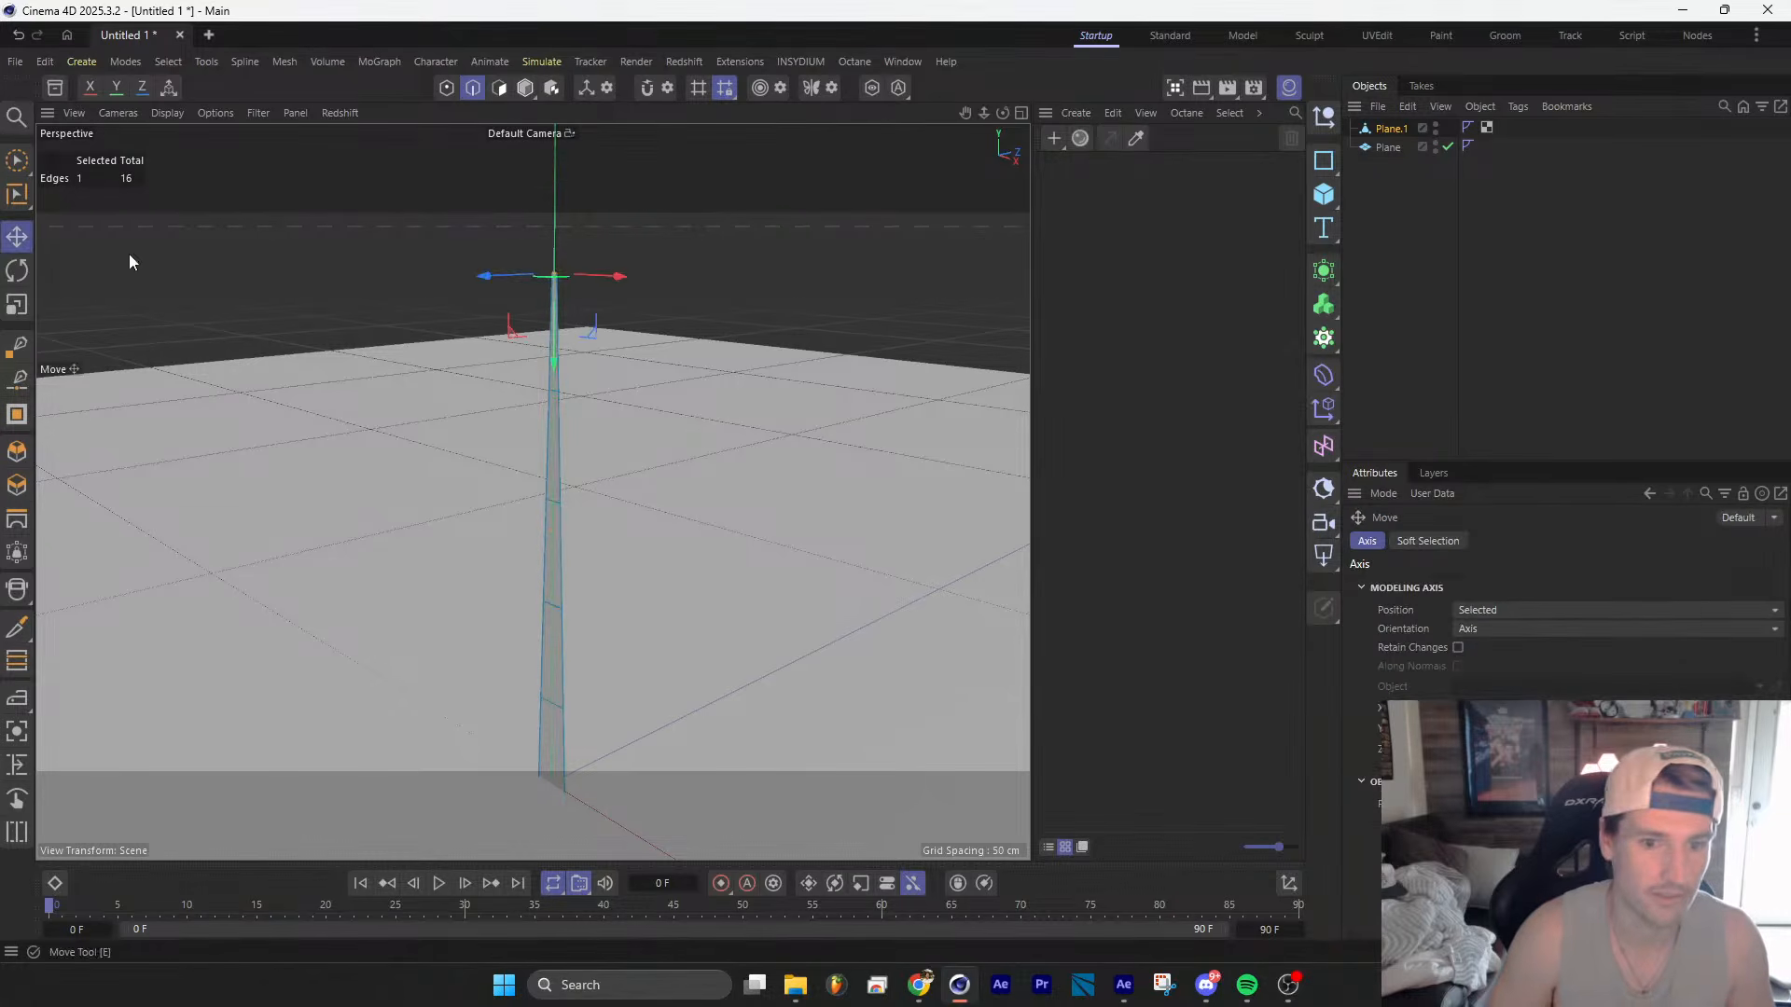
{"action": "left_click_drag", "start_coordinate": [568, 643], "coordinate": [606, 559], "text": "alt"}
Step: Add a Cloner in model mode and nest the grass blade inside it
{"action": "left_click", "coordinate": [526, 88]}
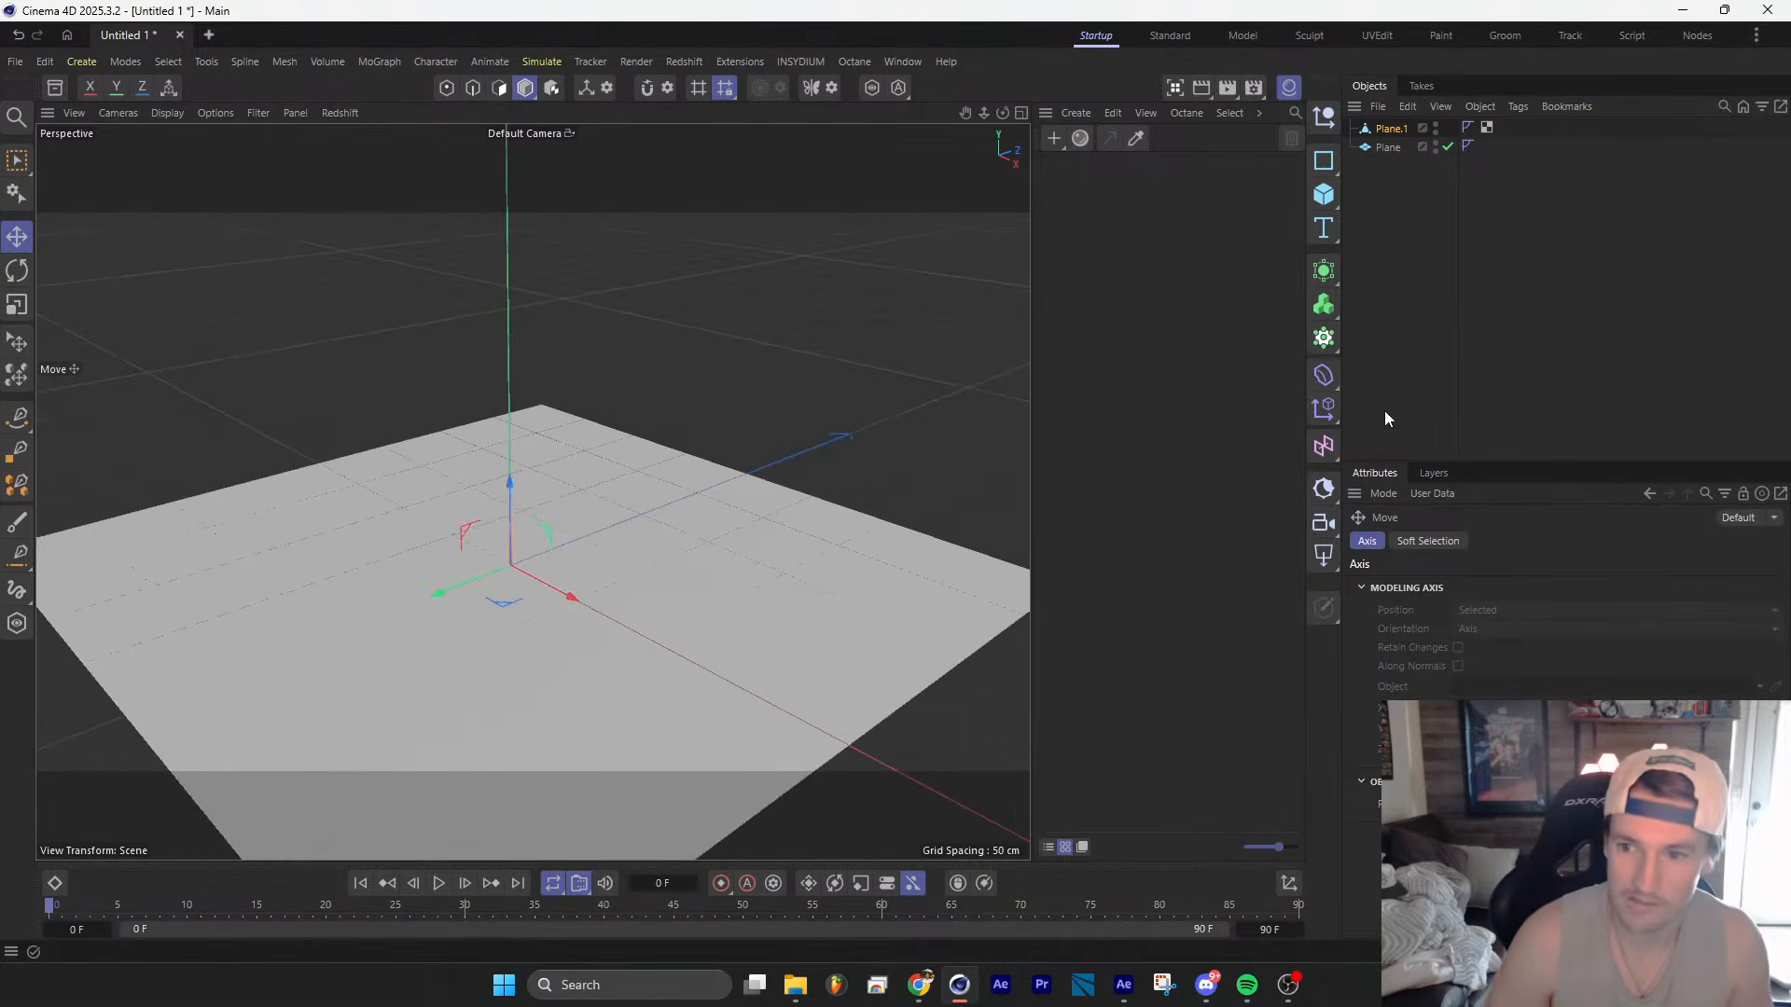
{"action": "left_click", "coordinate": [1332, 344]}
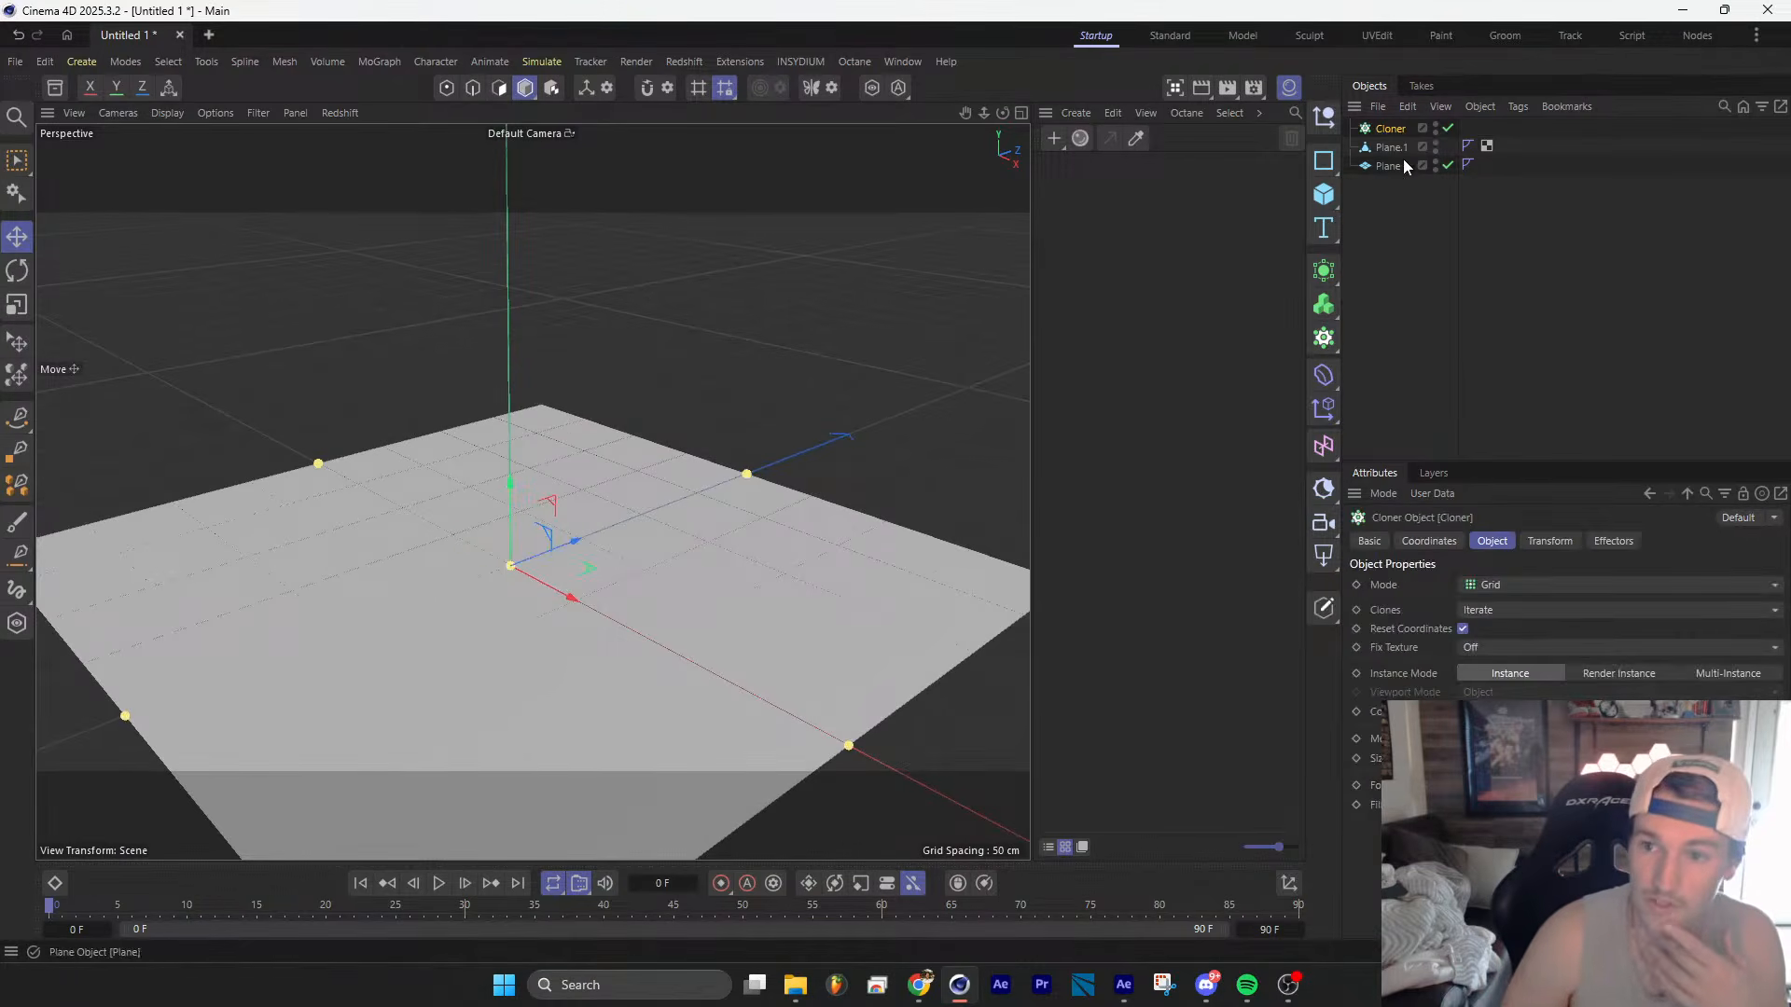
{"action": "left_click_drag", "start_coordinate": [1399, 152], "coordinate": [1390, 128]}
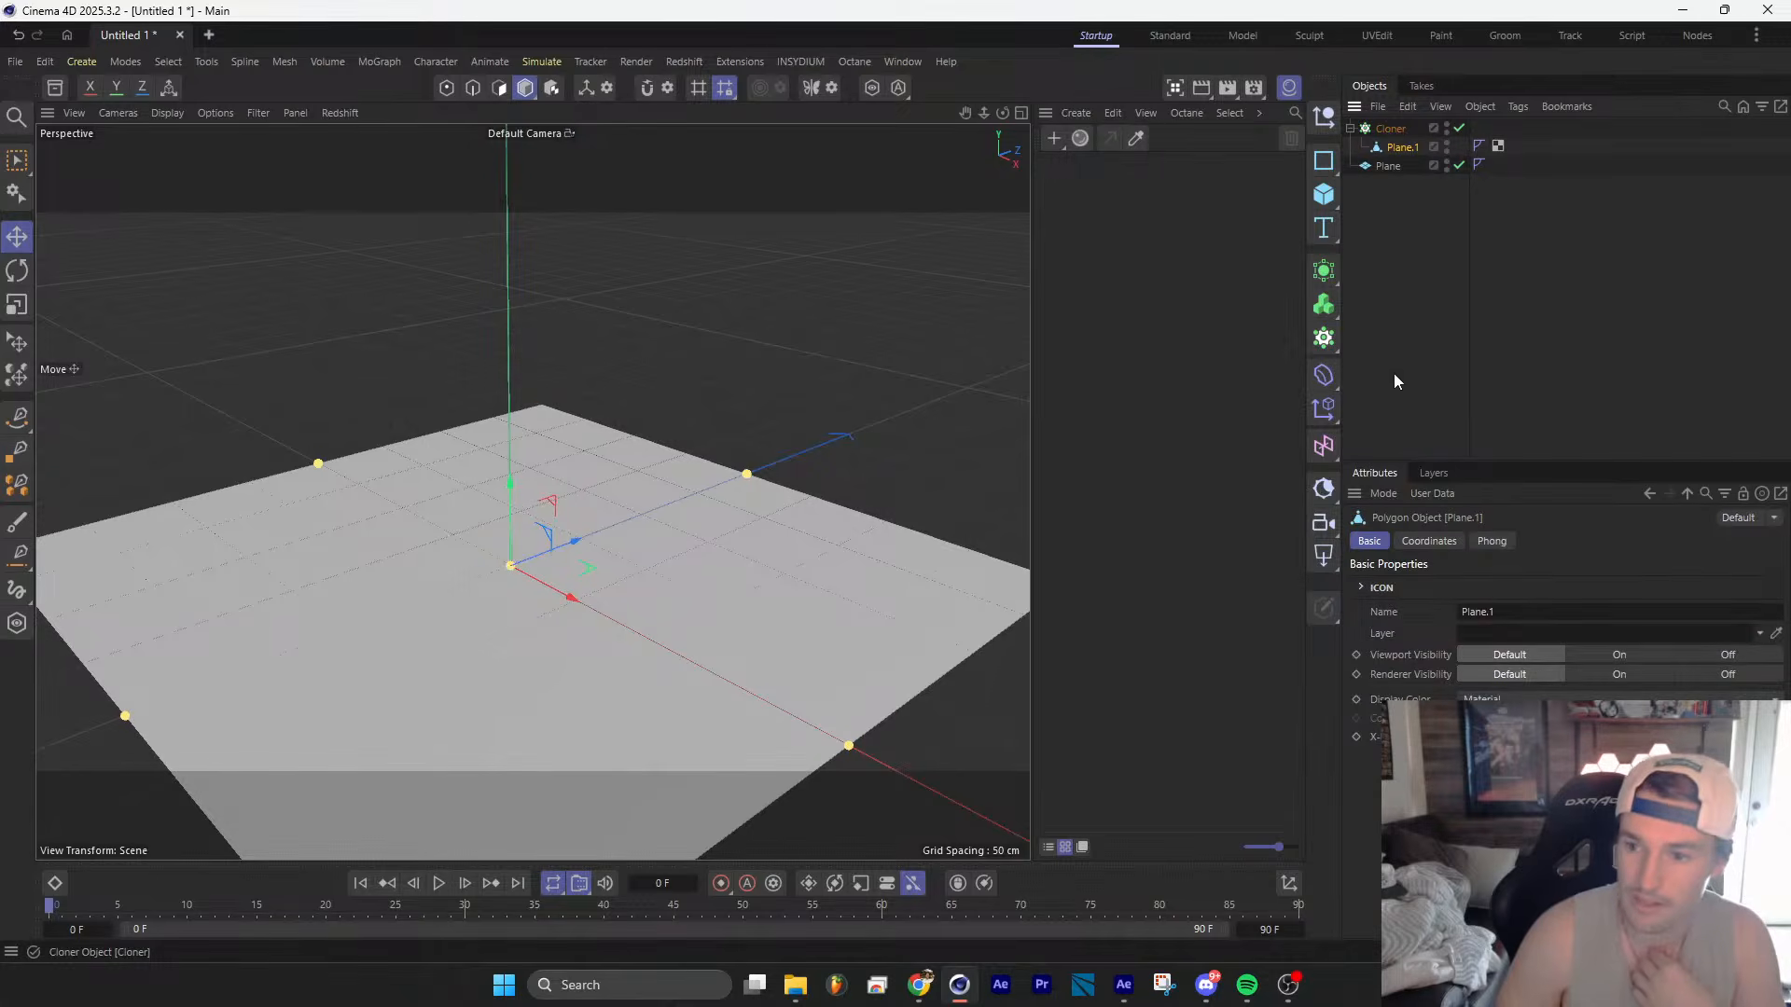
Step: Set the Cloner's mode to Object and assign the ground plane as the surface for distributing the blades
{"action": "left_click", "coordinate": [1389, 128]}
{"action": "left_click", "coordinate": [1490, 585]}
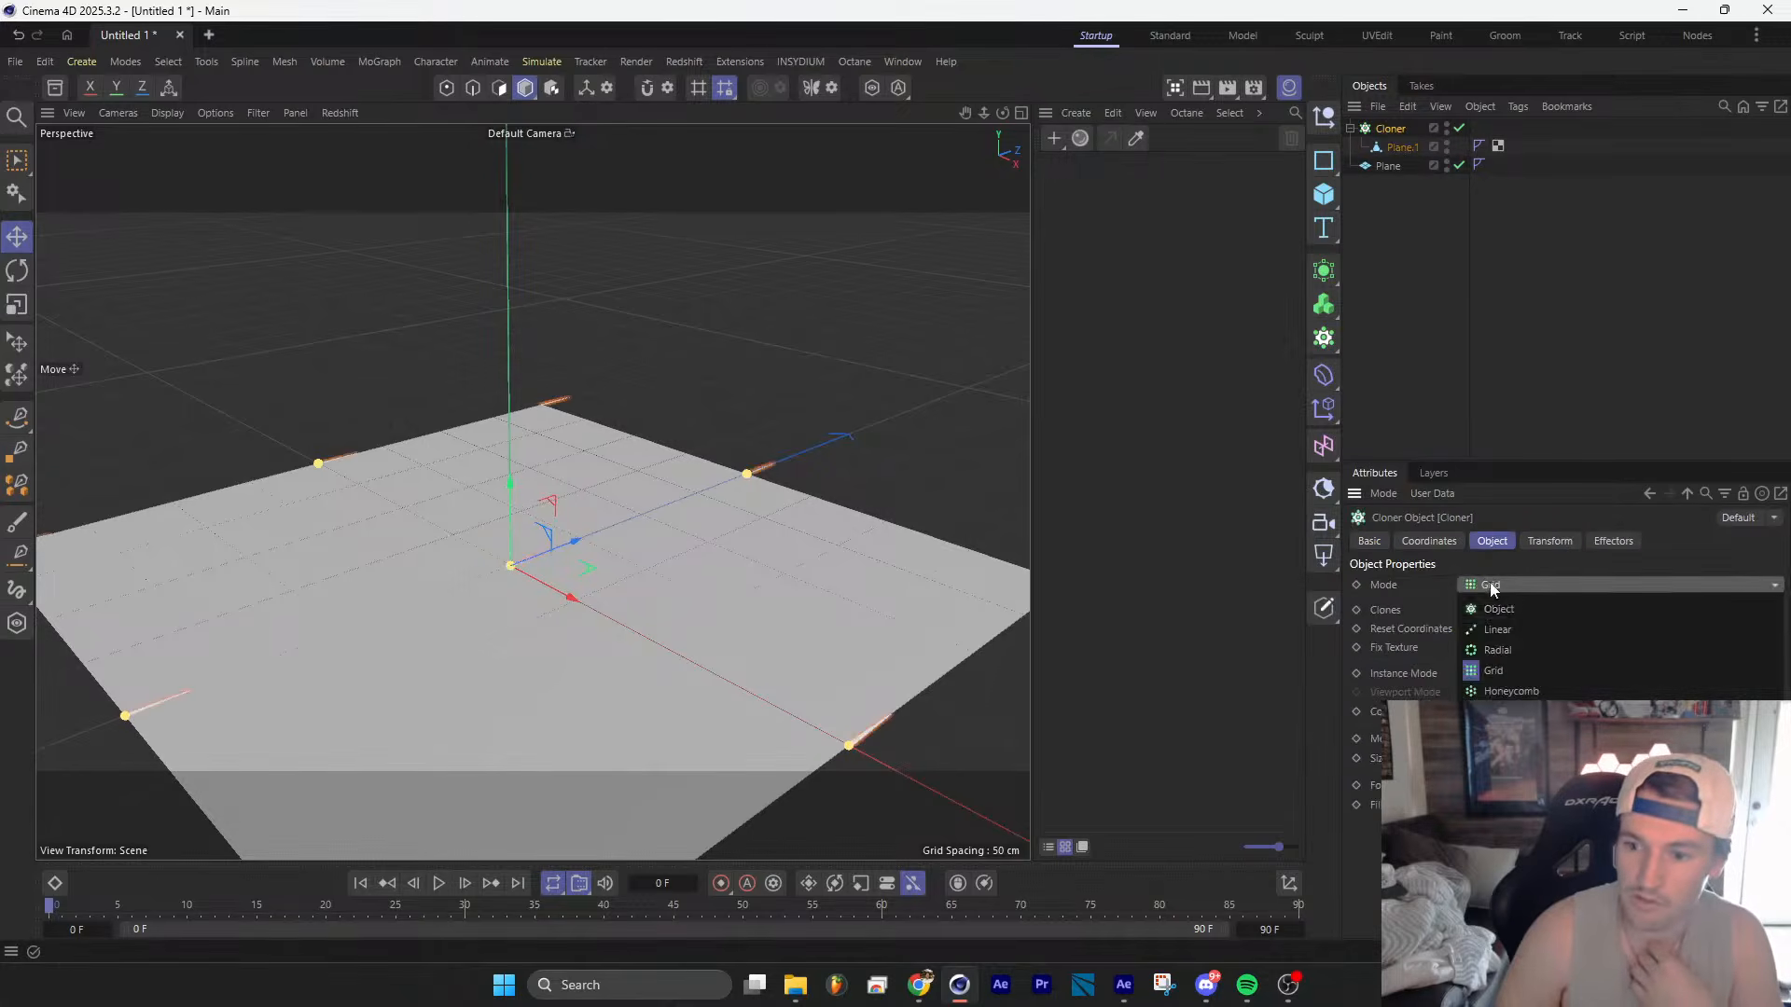
{"action": "left_click", "coordinate": [1523, 612]}
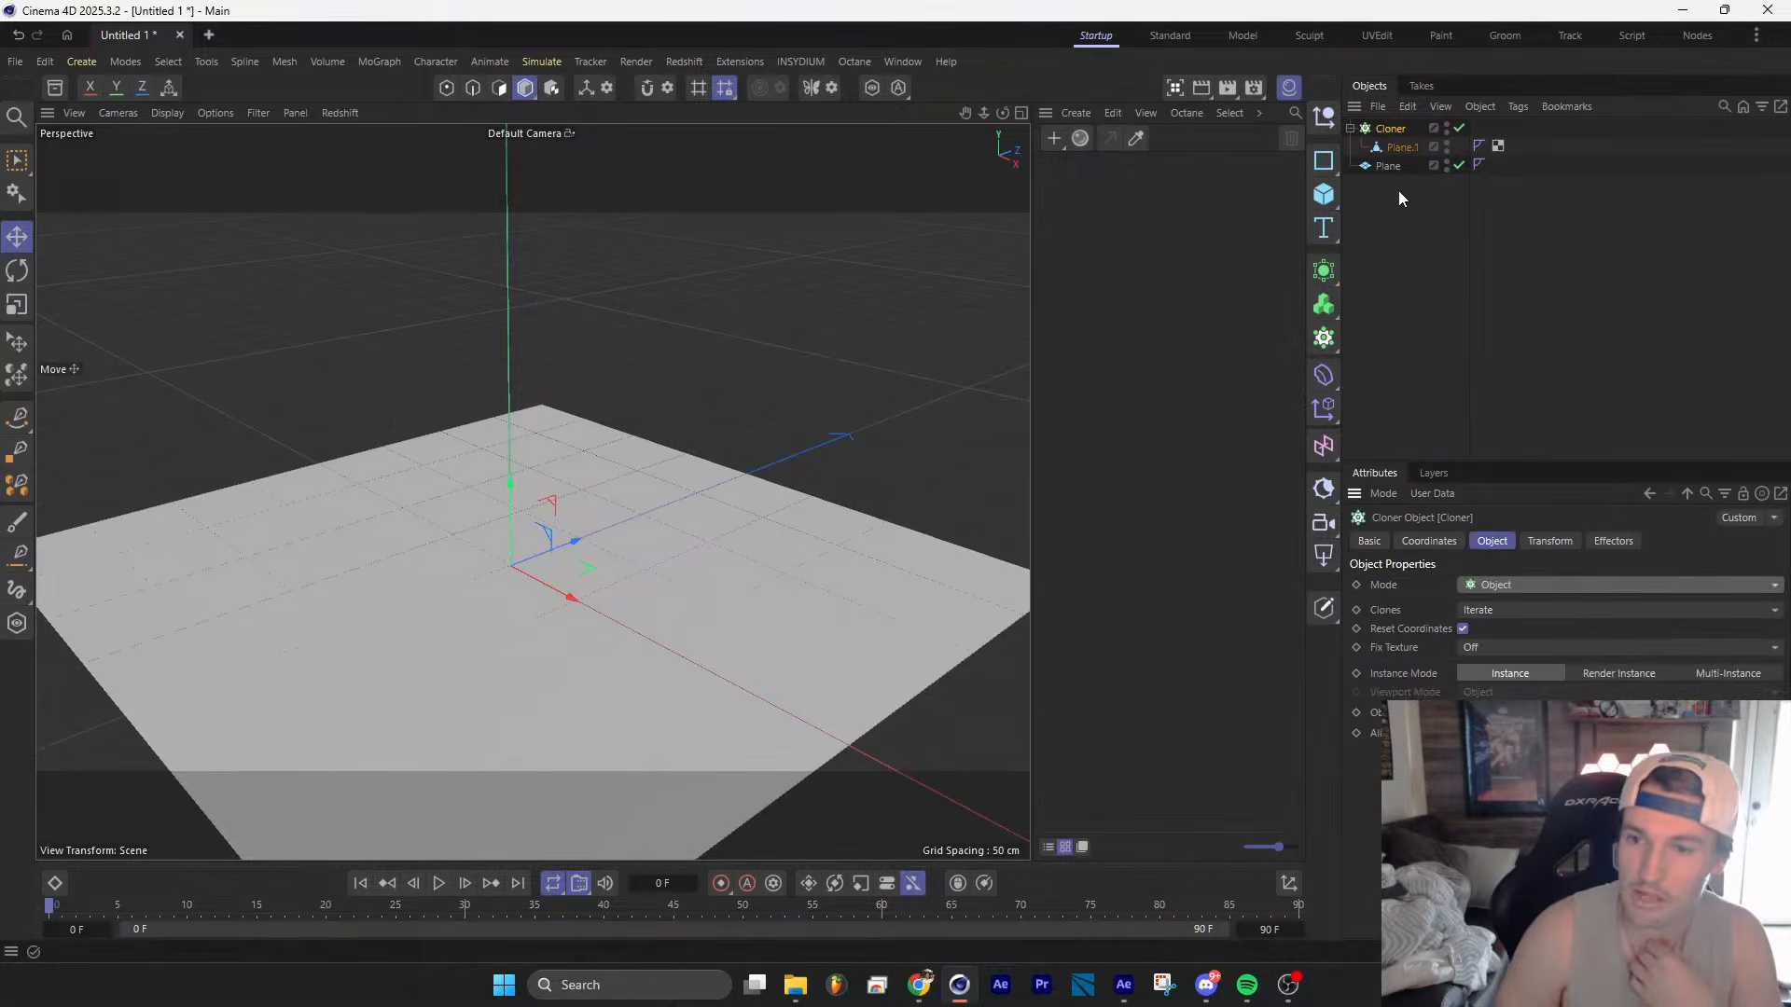
{"action": "left_click", "coordinate": [1389, 166]}
{"action": "left_click_drag", "start_coordinate": [1389, 166], "coordinate": [1529, 712]}
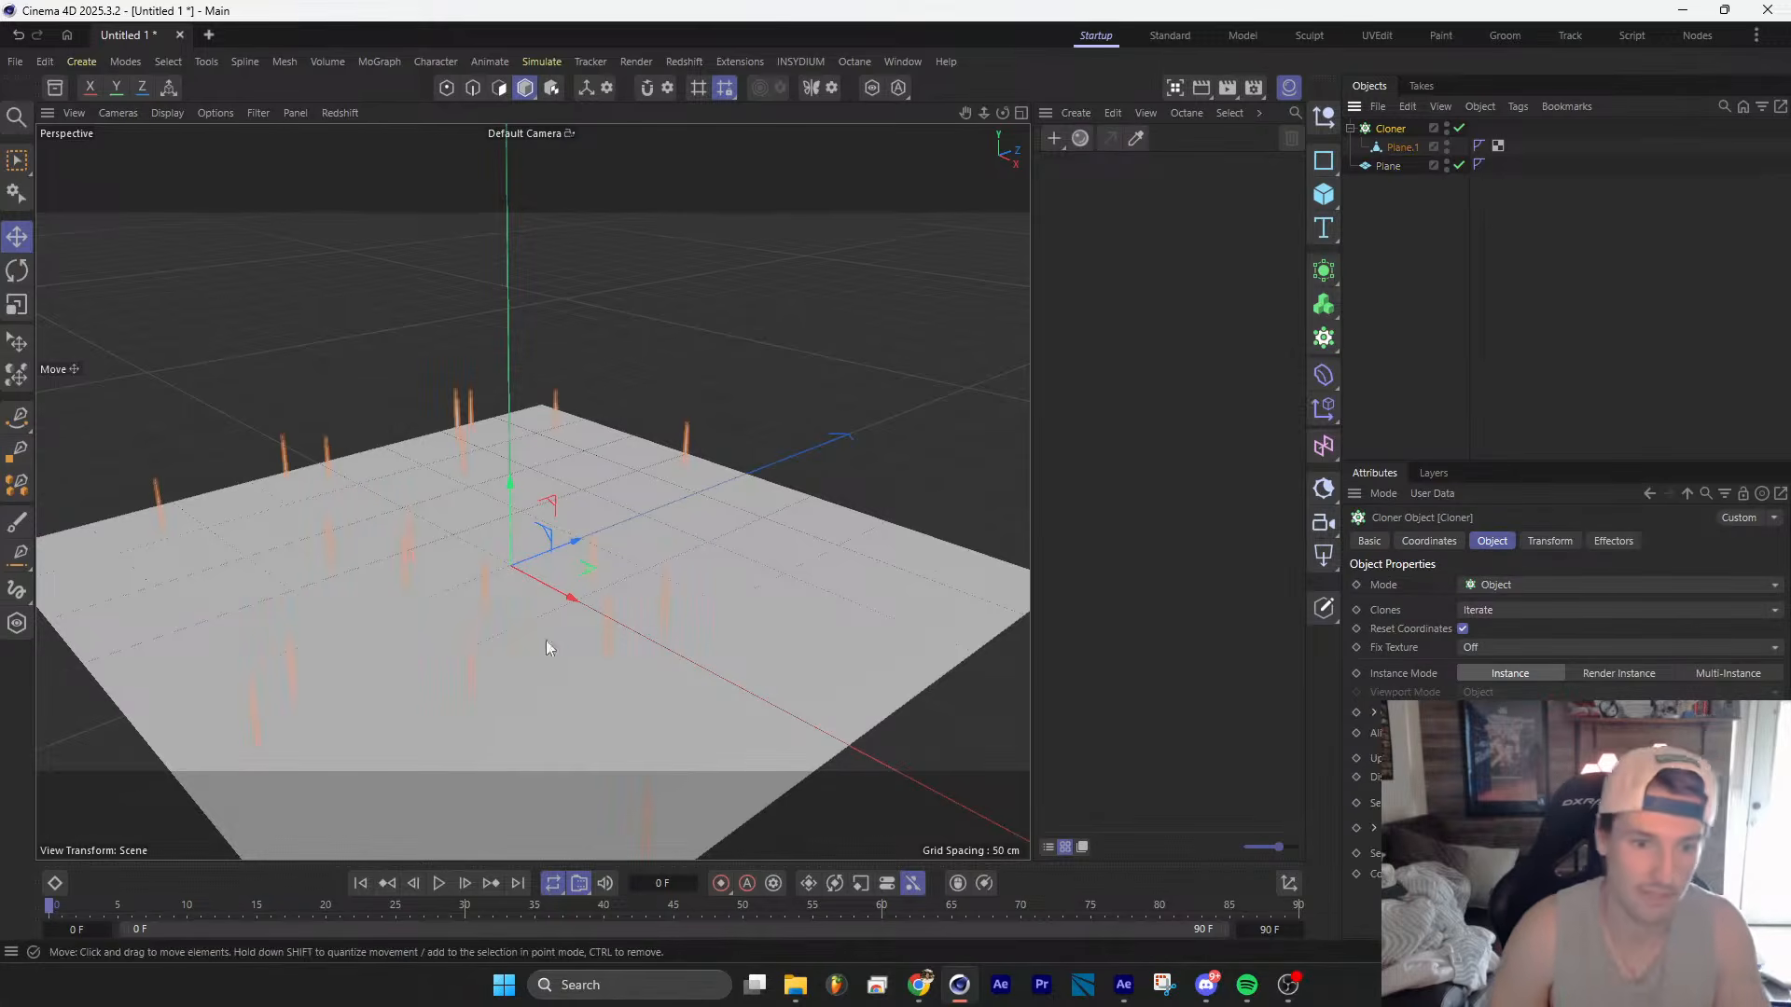
Step: Increase the Cloner's clone count so the blades densely cover the ground plane
{"action": "mouse_move", "coordinate": [533, 645]}
{"action": "left_mouse_down", "text": "alt"}
{"action": "mouse_move", "coordinate": [501, 609]}
{"action": "mouse_move", "coordinate": [557, 596]}
{"action": "mouse_move", "coordinate": [556, 646]}
{"action": "mouse_move", "coordinate": [522, 556]}
{"action": "mouse_move", "coordinate": [537, 545]}
{"action": "left_mouse_up", "text": "alt"}
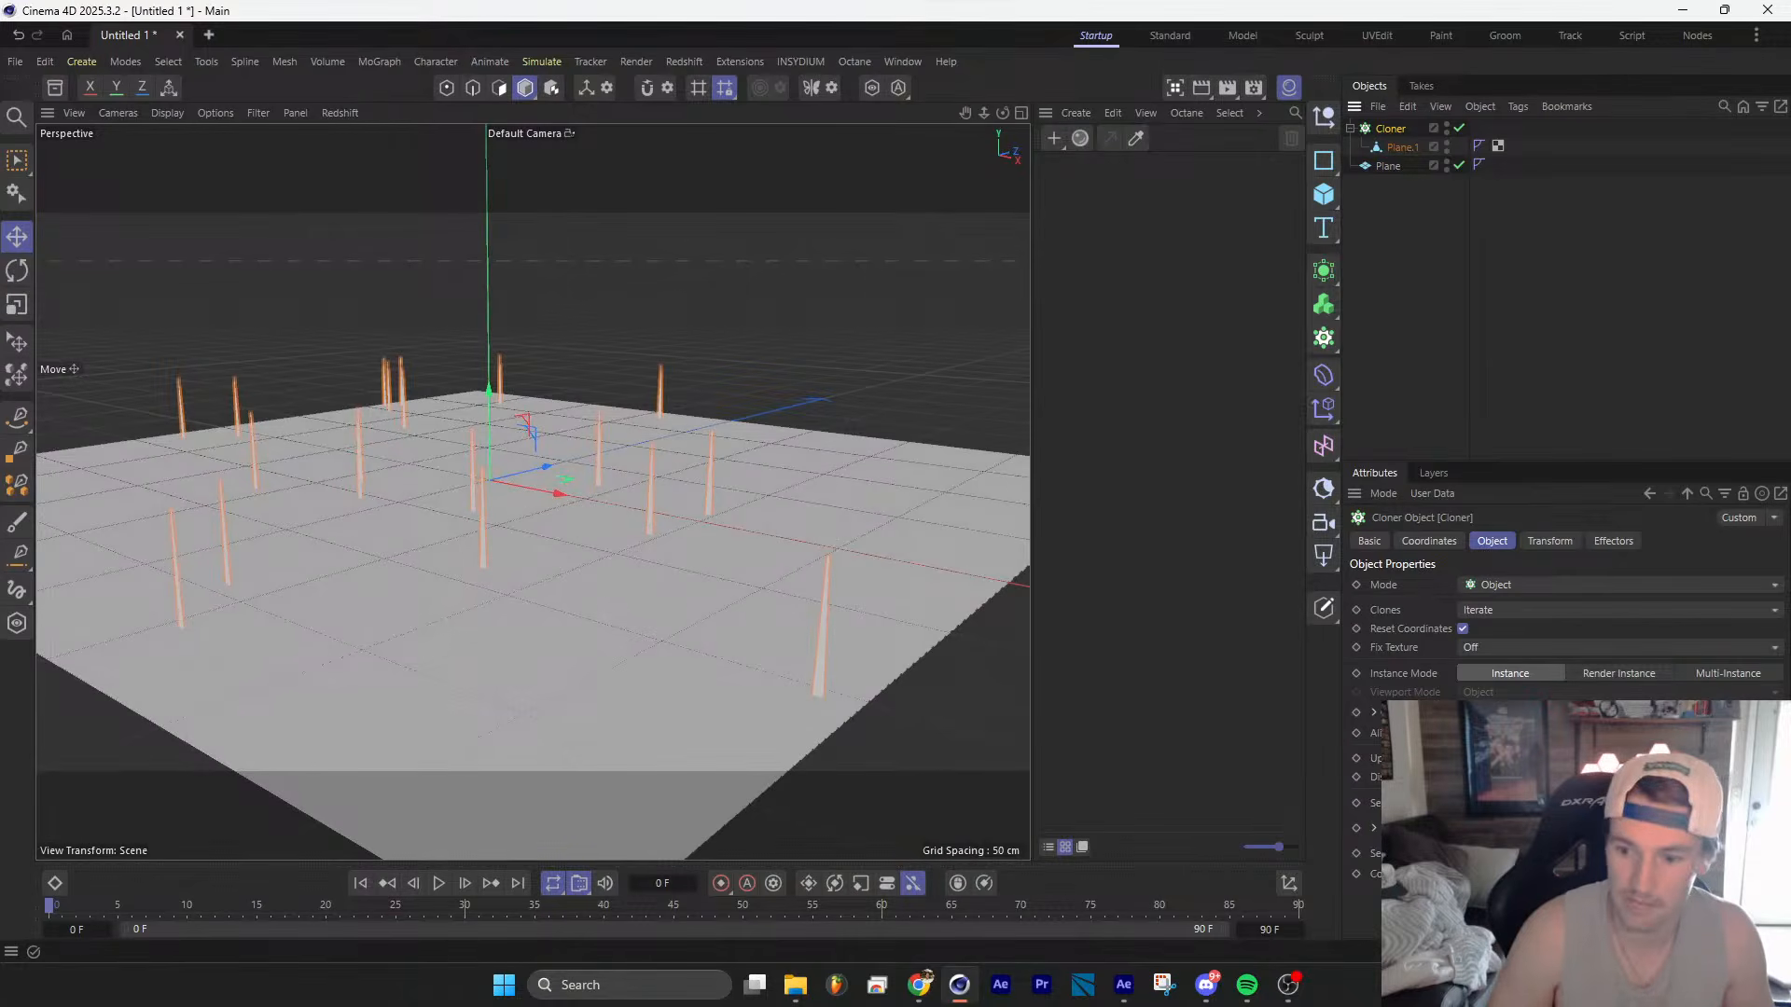
{"action": "key", "text": "Return"}
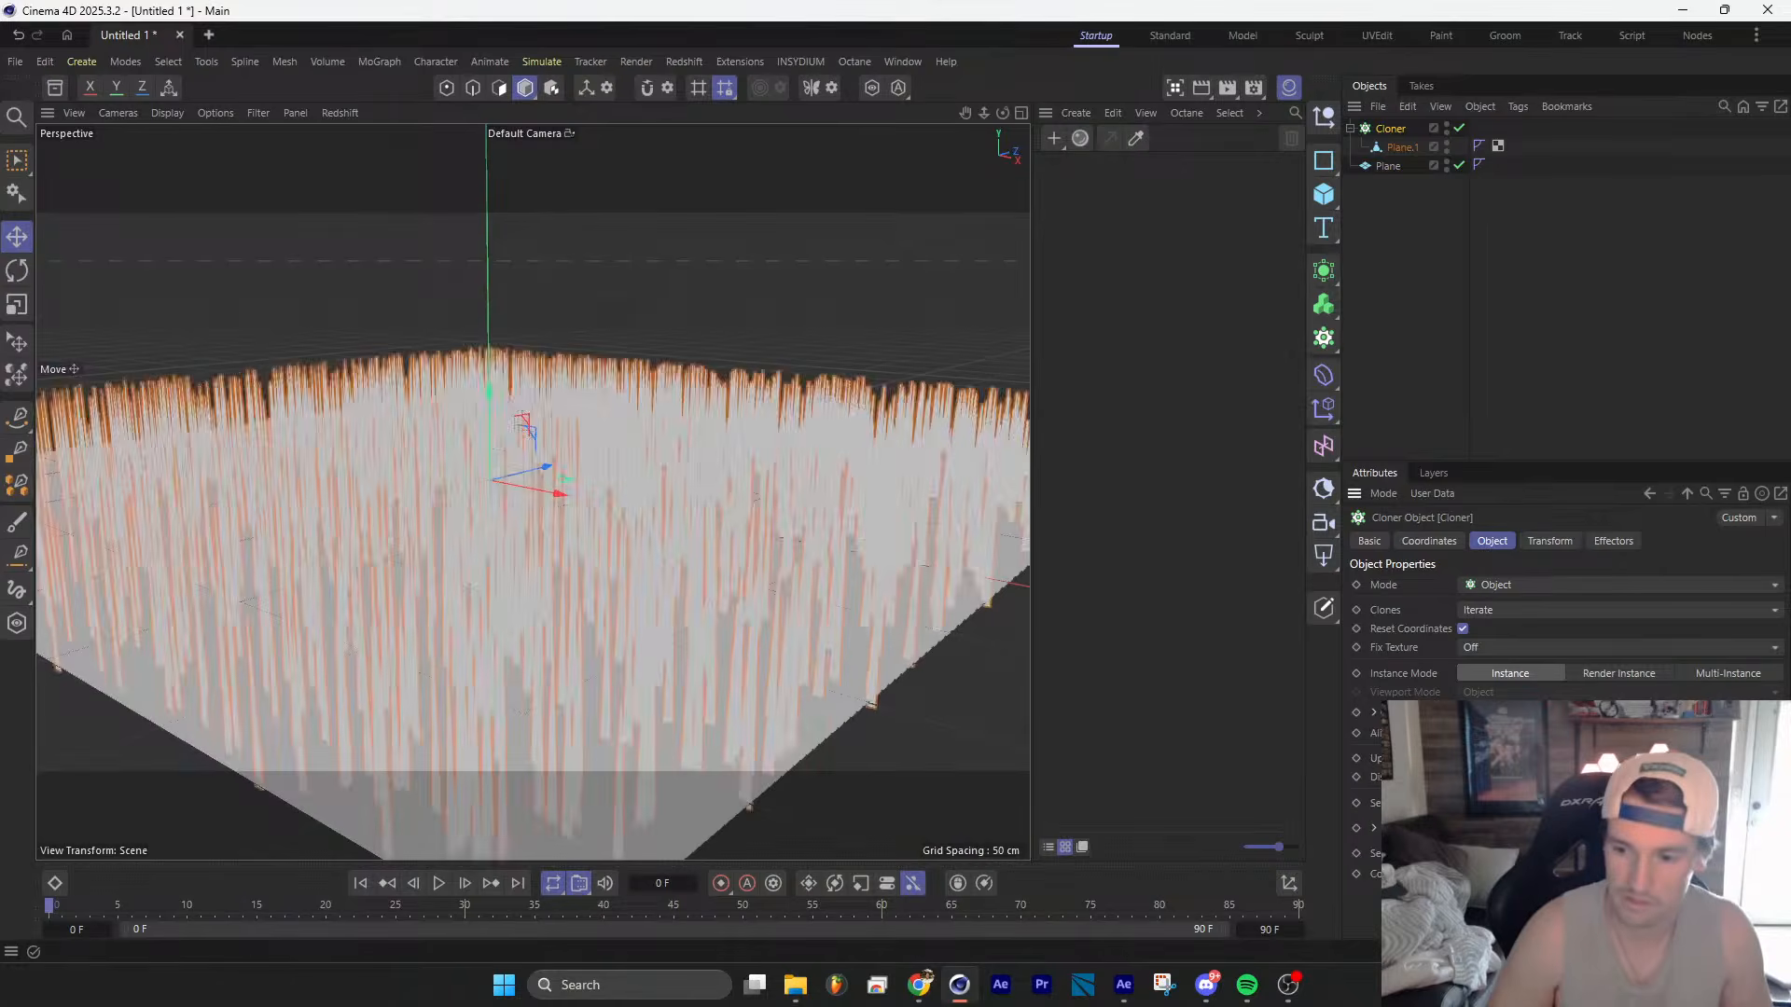
{"action": "left_click_drag", "start_coordinate": [818, 590], "coordinate": [751, 562], "text": "alt"}
{"action": "right_click_drag", "start_coordinate": [788, 533], "coordinate": [725, 574], "text": "alt"}
{"action": "mouse_move", "coordinate": [726, 579]}
{"action": "left_mouse_down", "text": "alt"}
{"action": "mouse_move", "coordinate": [766, 552]}
{"action": "mouse_move", "coordinate": [677, 618]}
{"action": "left_mouse_up", "text": "alt"}
Step: Set the Cloner's transform color to dark green
{"action": "left_click", "coordinate": [1549, 541]}
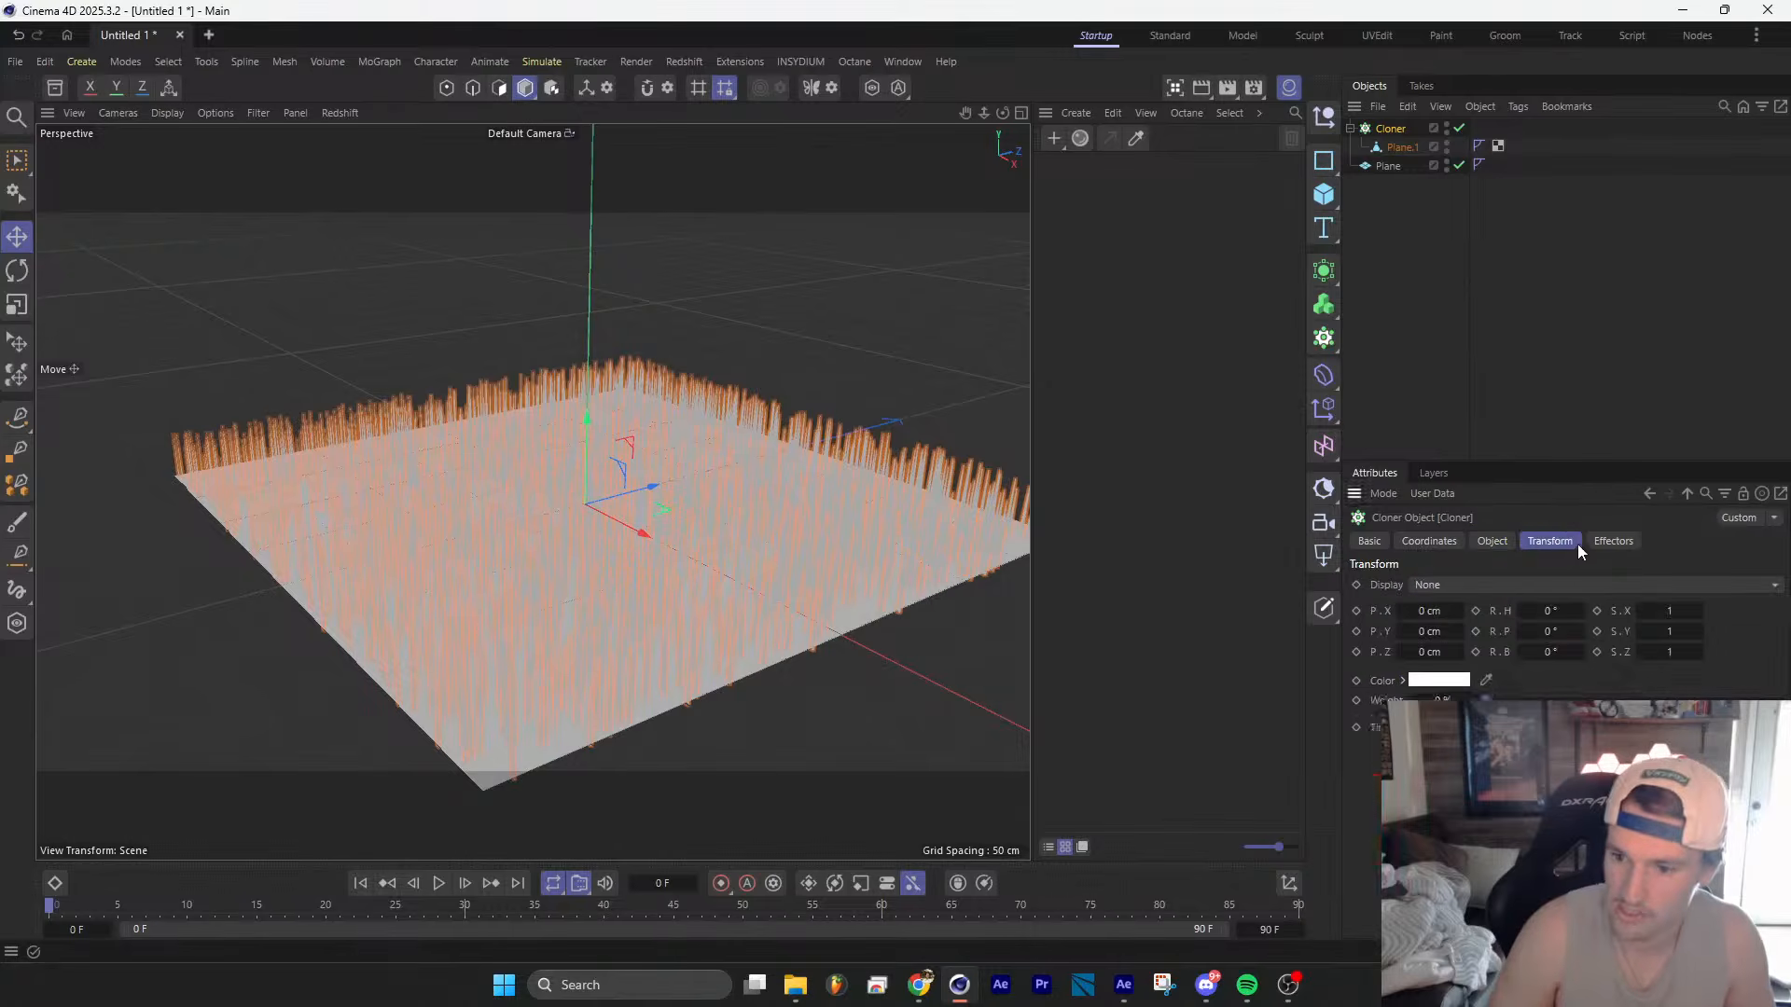
{"action": "left_click", "coordinate": [1439, 680]}
{"action": "left_click_drag", "start_coordinate": [1364, 860], "coordinate": [1363, 878]}
{"action": "left_click", "coordinate": [1445, 383]}
{"action": "mouse_move", "coordinate": [675, 566]}
{"action": "left_mouse_down", "text": "alt"}
{"action": "mouse_move", "coordinate": [831, 524]}
{"action": "mouse_move", "coordinate": [690, 559]}
{"action": "mouse_move", "coordinate": [771, 435]}
{"action": "mouse_move", "coordinate": [802, 418]}
{"action": "left_mouse_up", "text": "alt"}
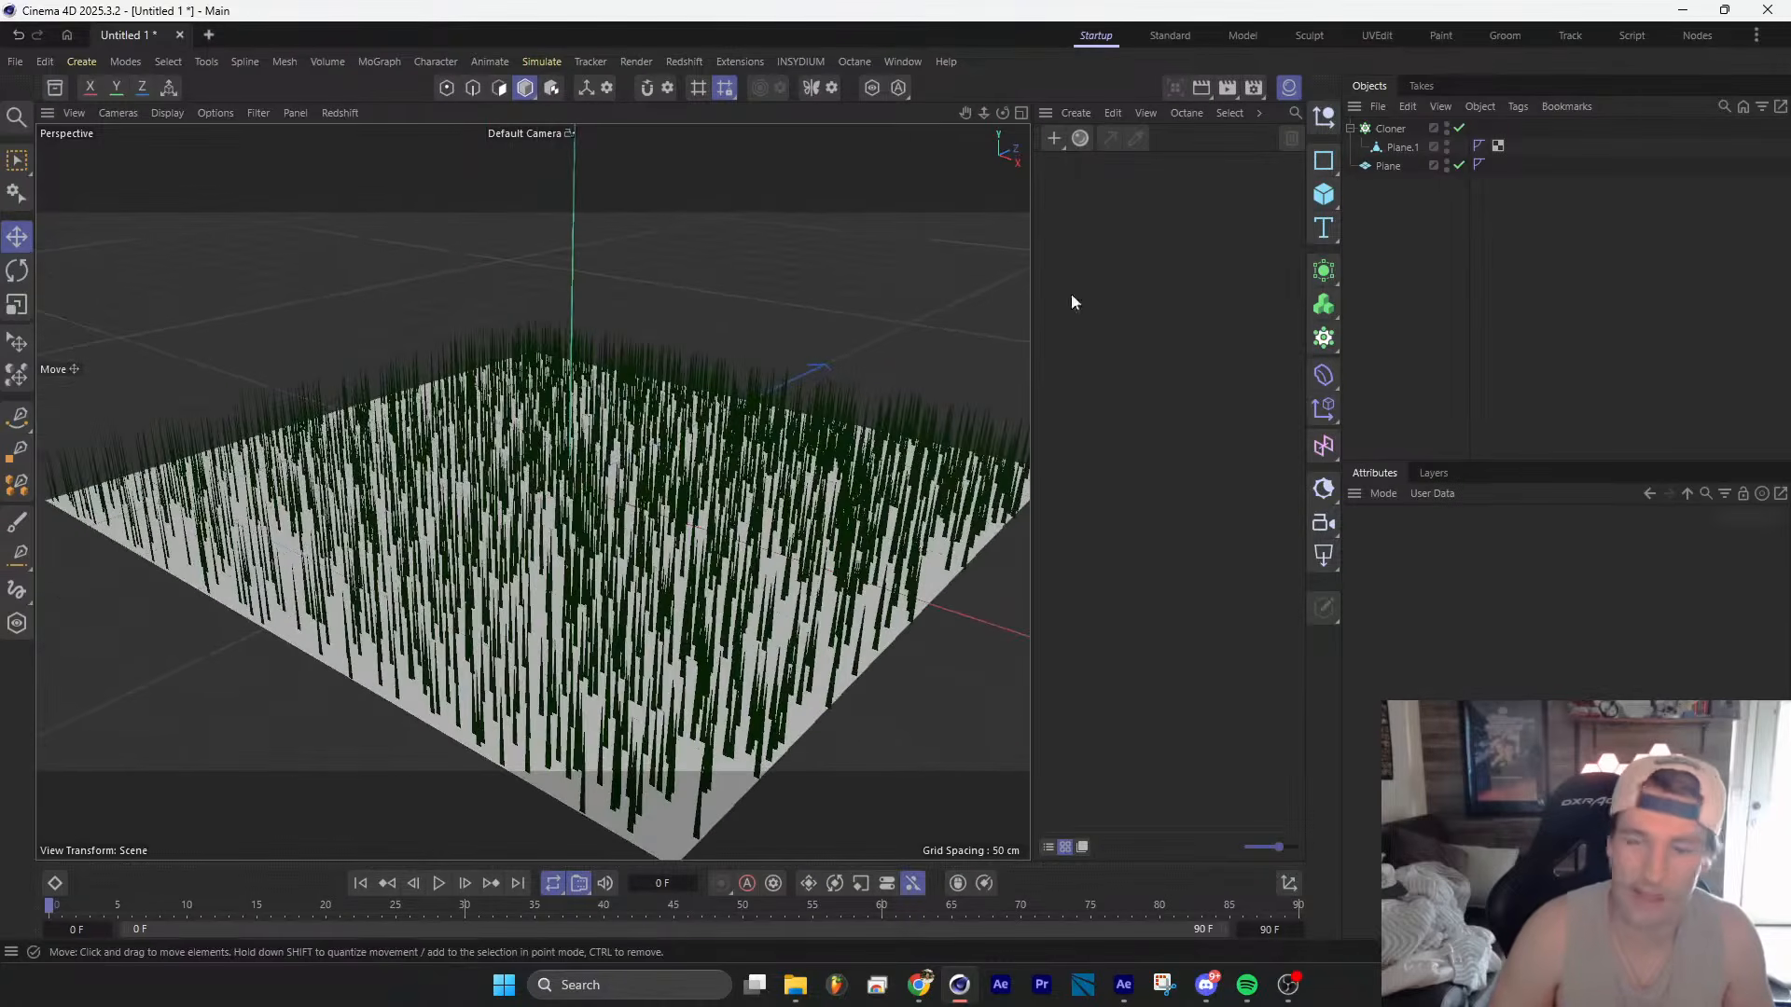
Step: Add a Random effector to the Cloner and disable its position variation
{"action": "left_click", "coordinate": [1389, 130]}
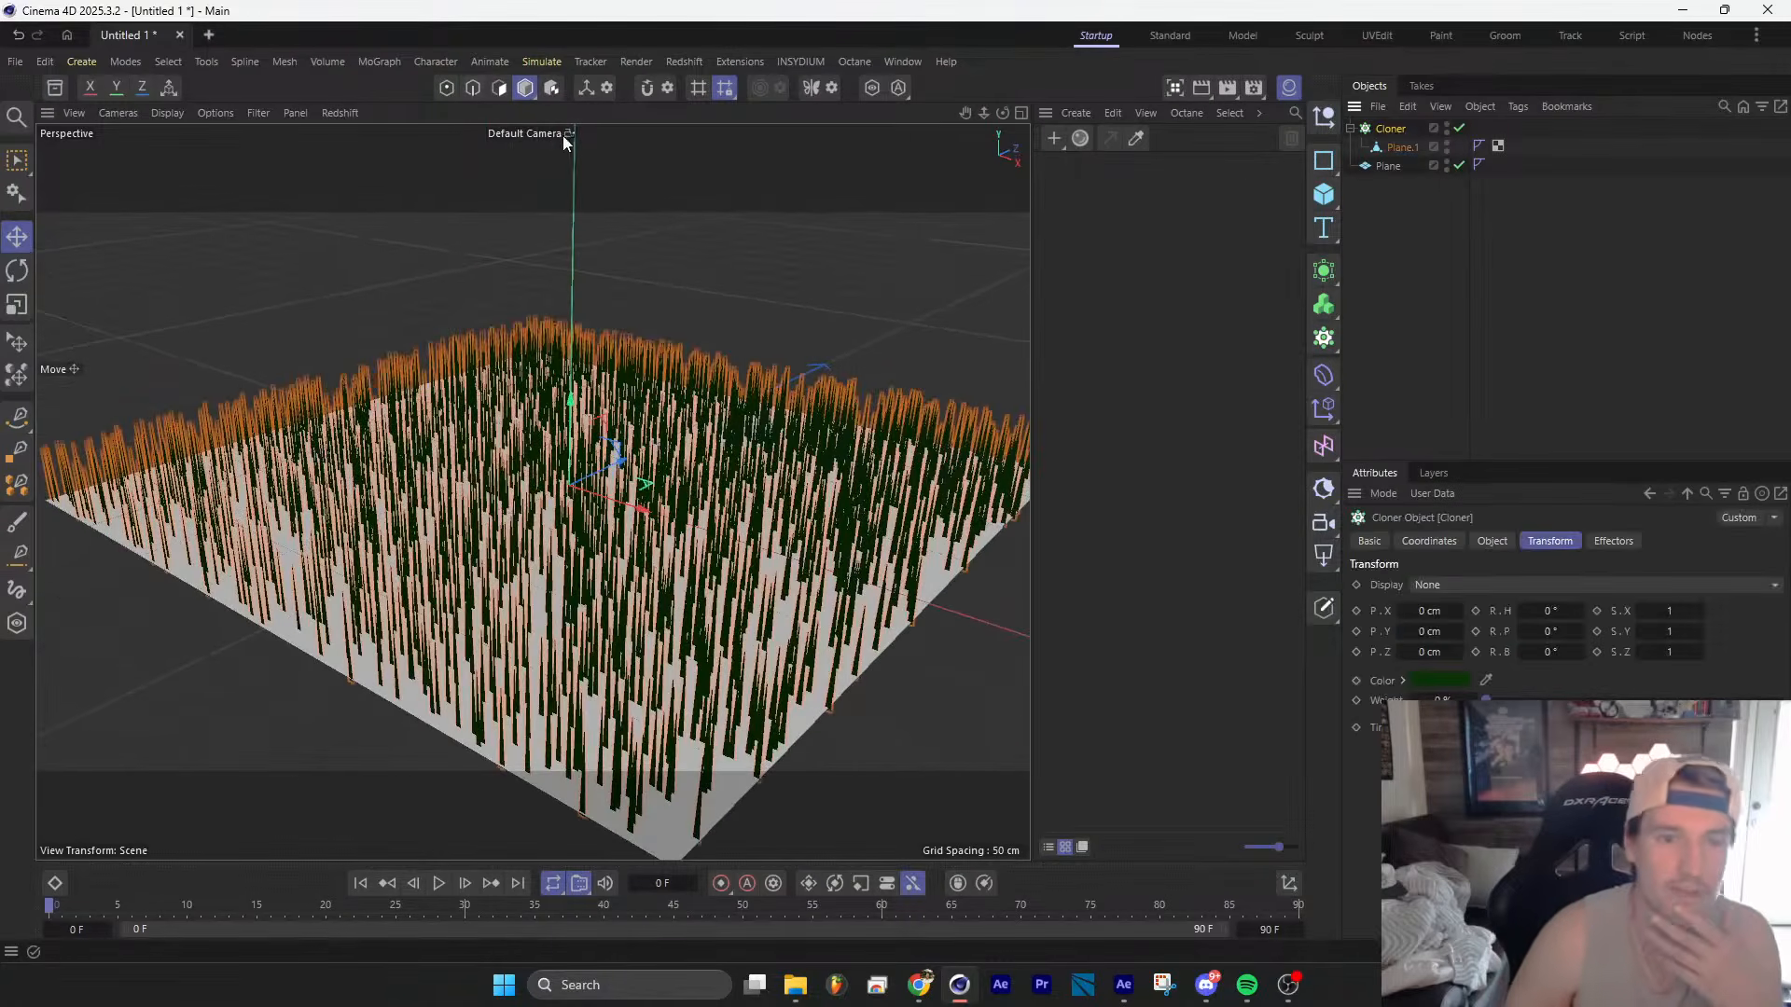
{"action": "left_click", "coordinate": [397, 61]}
{"action": "mouse_move", "coordinate": [412, 96]}
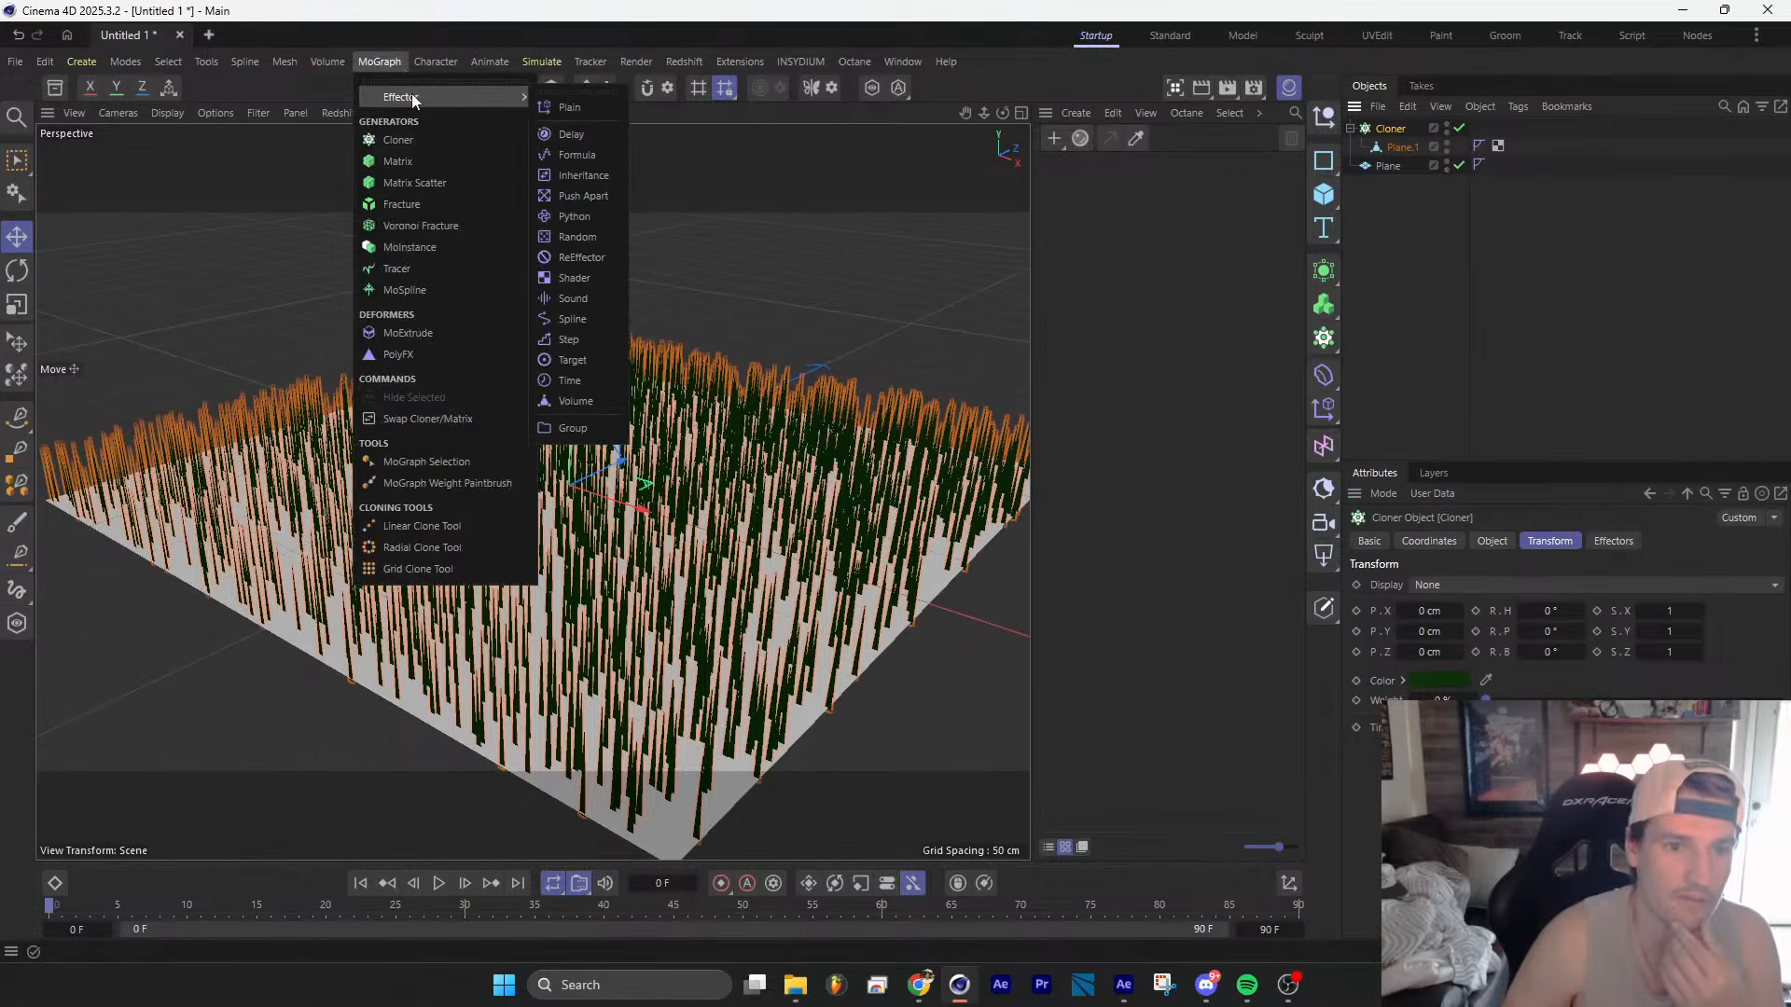
{"action": "left_click", "coordinate": [595, 238]}
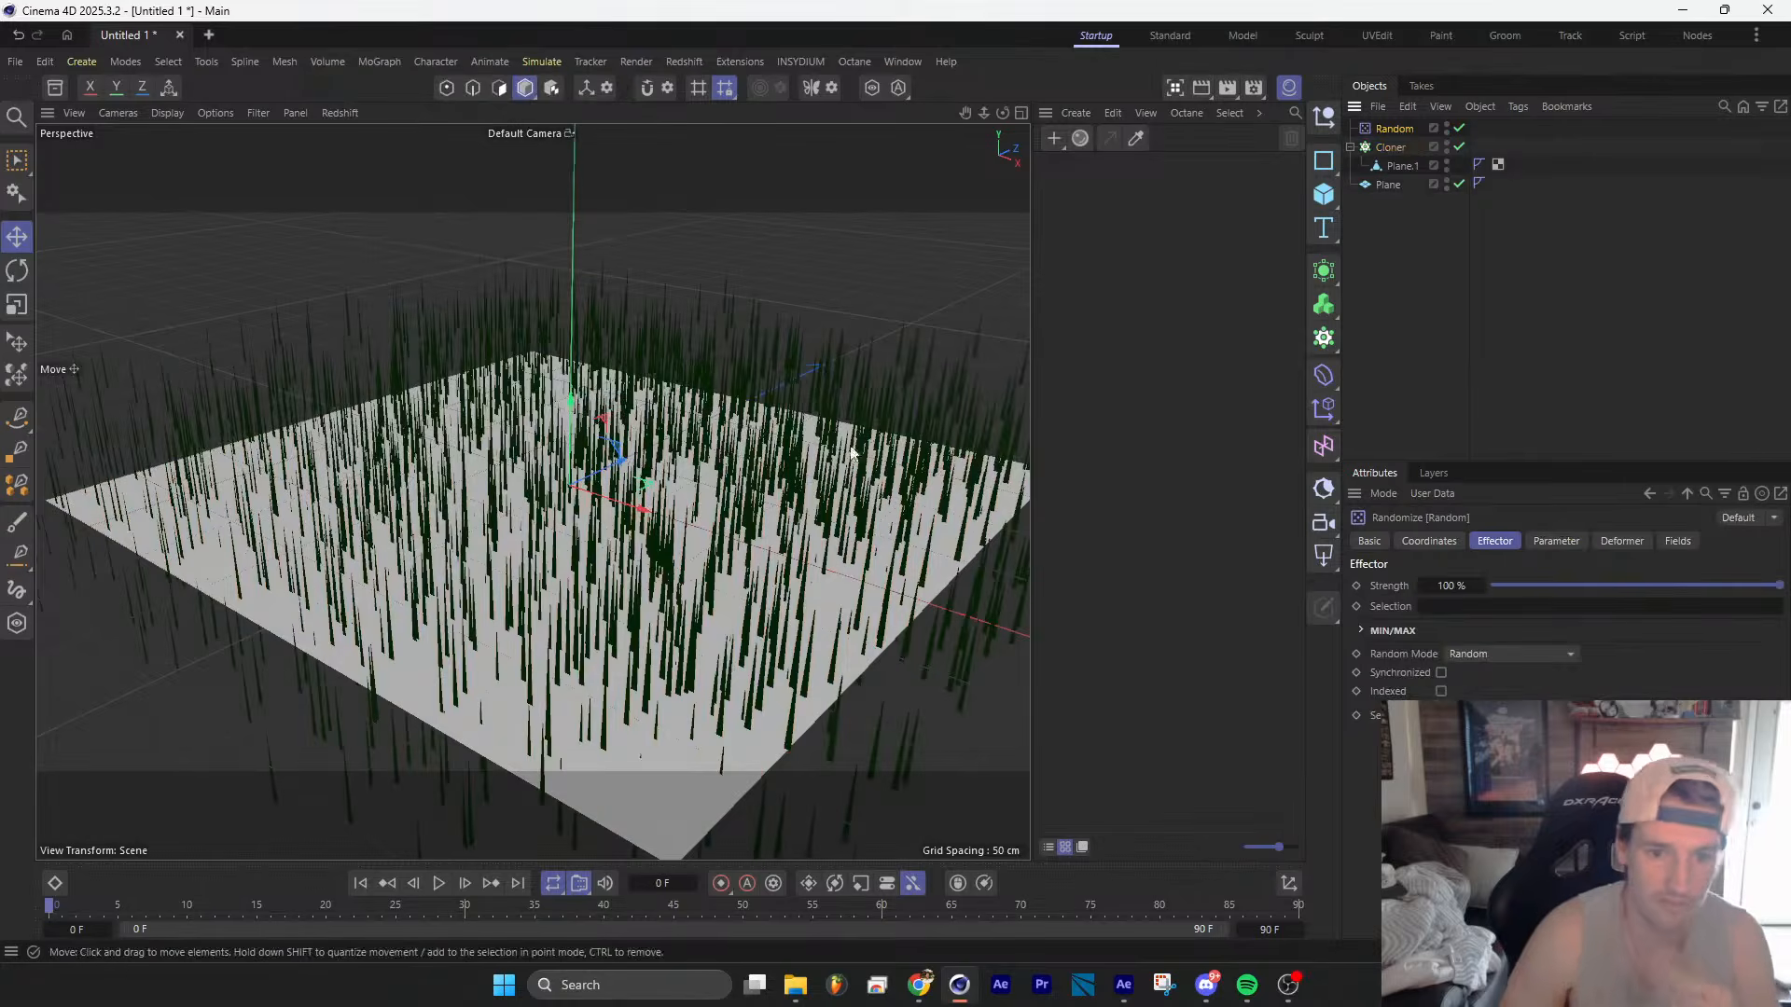
{"action": "left_click", "coordinate": [1568, 549]}
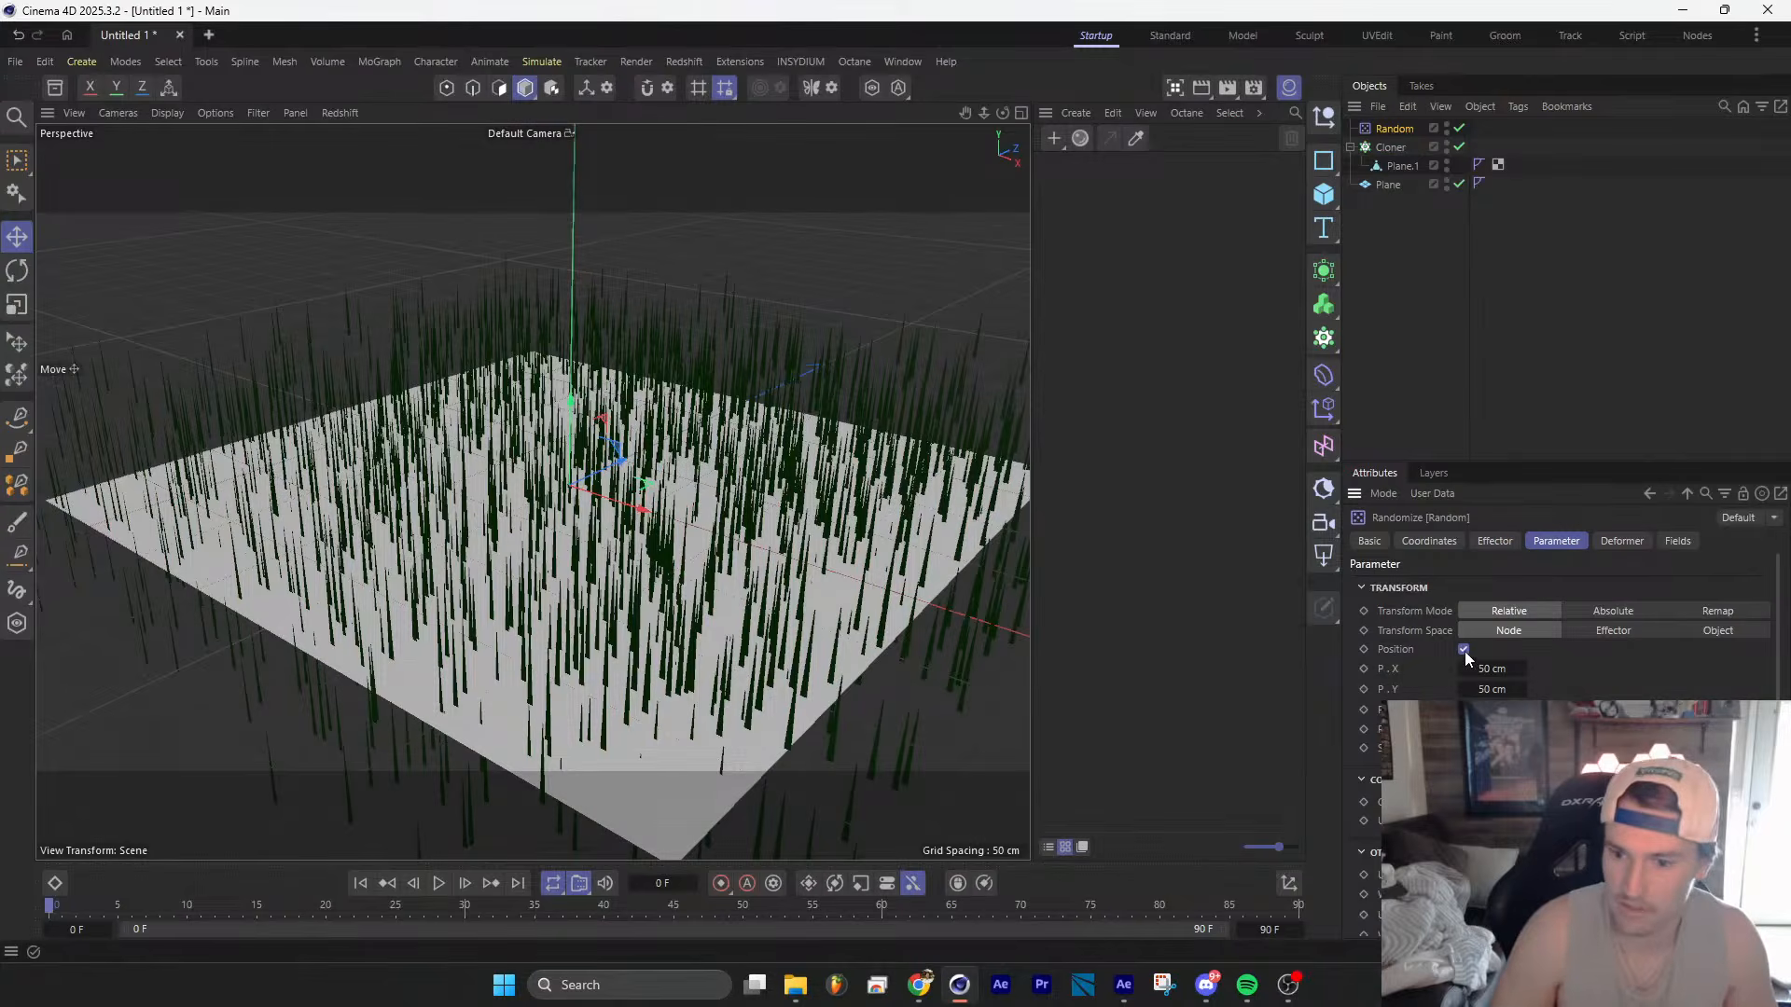
{"action": "left_click", "coordinate": [1463, 650]}
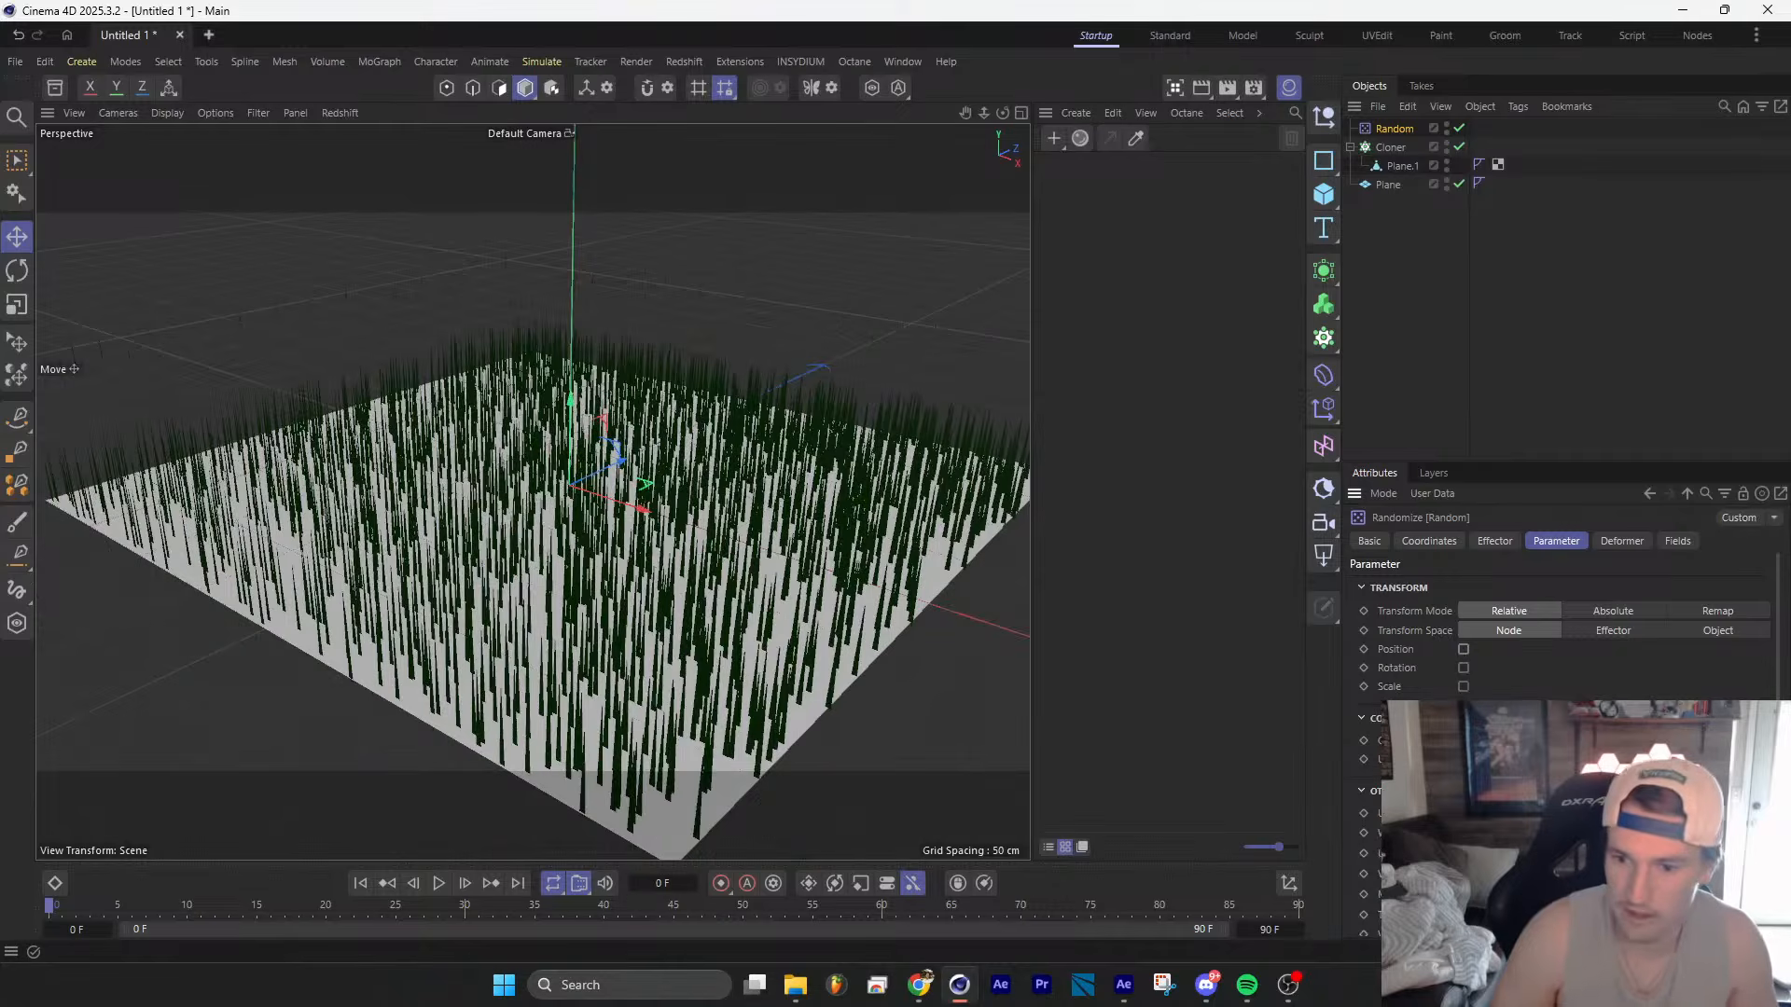
Step: Enable the Random effector's rotation variation with 10° heading, 11° pitch and 124° bank
{"action": "left_click", "coordinate": [1464, 668]}
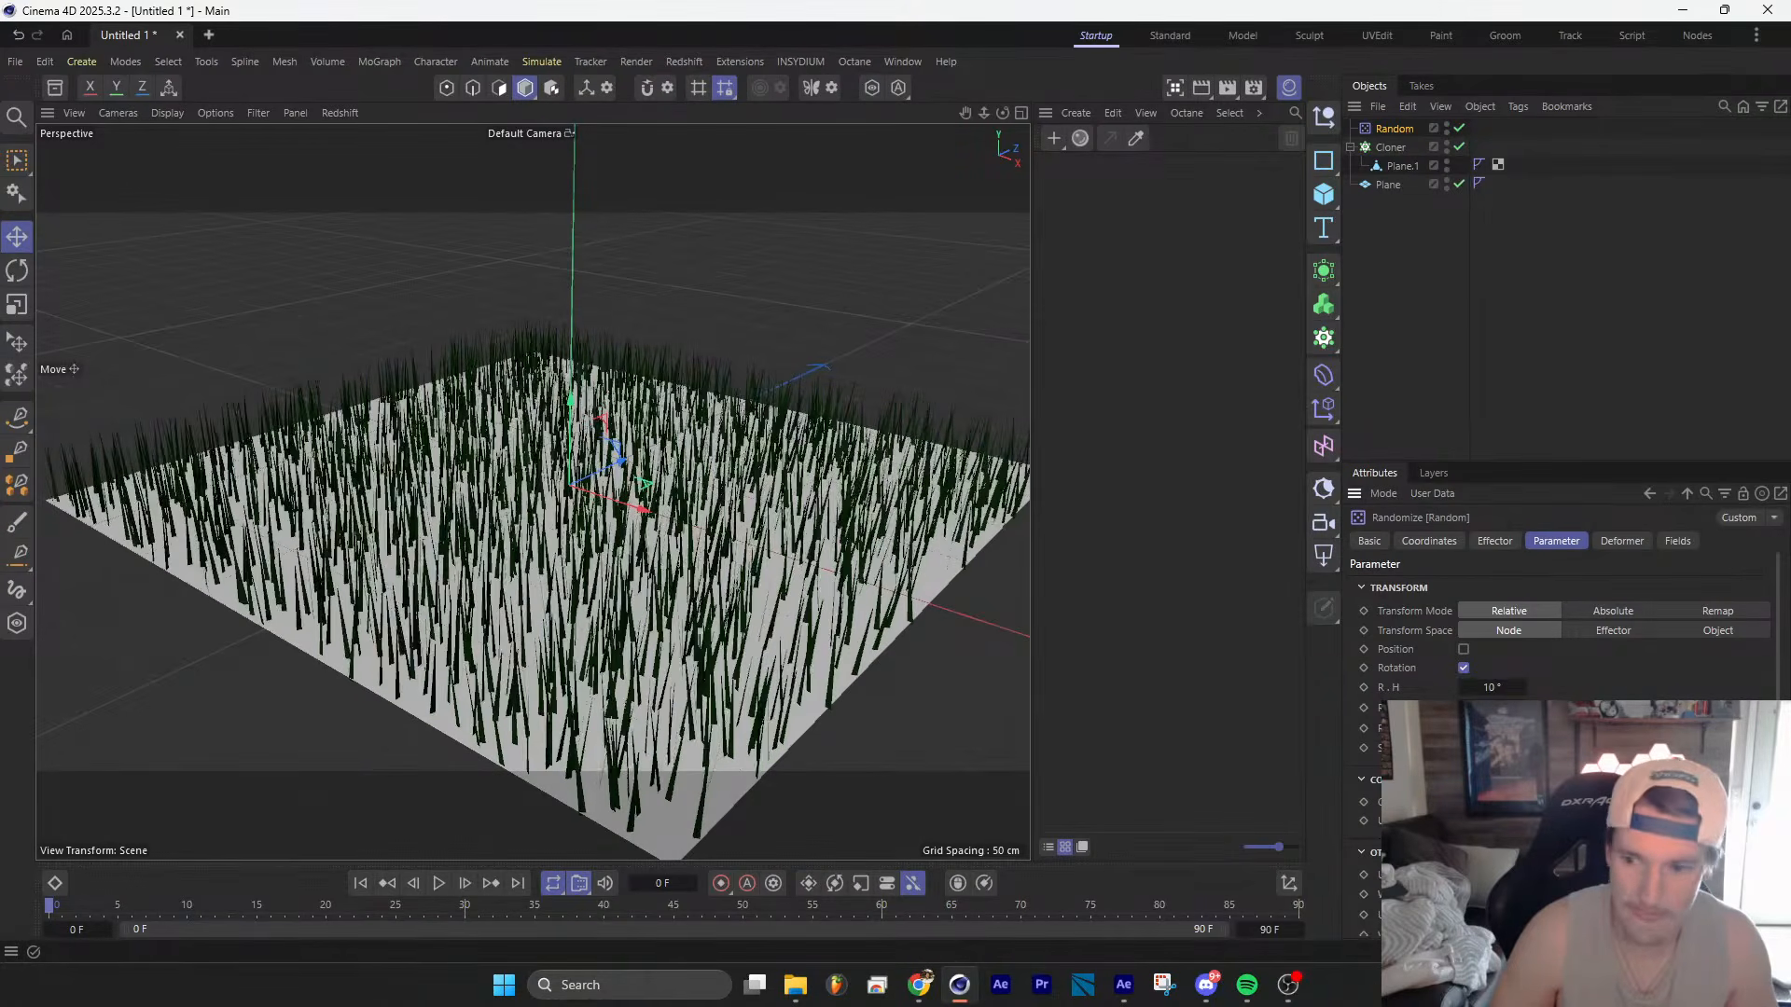
{"action": "left_click_drag", "start_coordinate": [1493, 708], "coordinate": [1513, 708]}
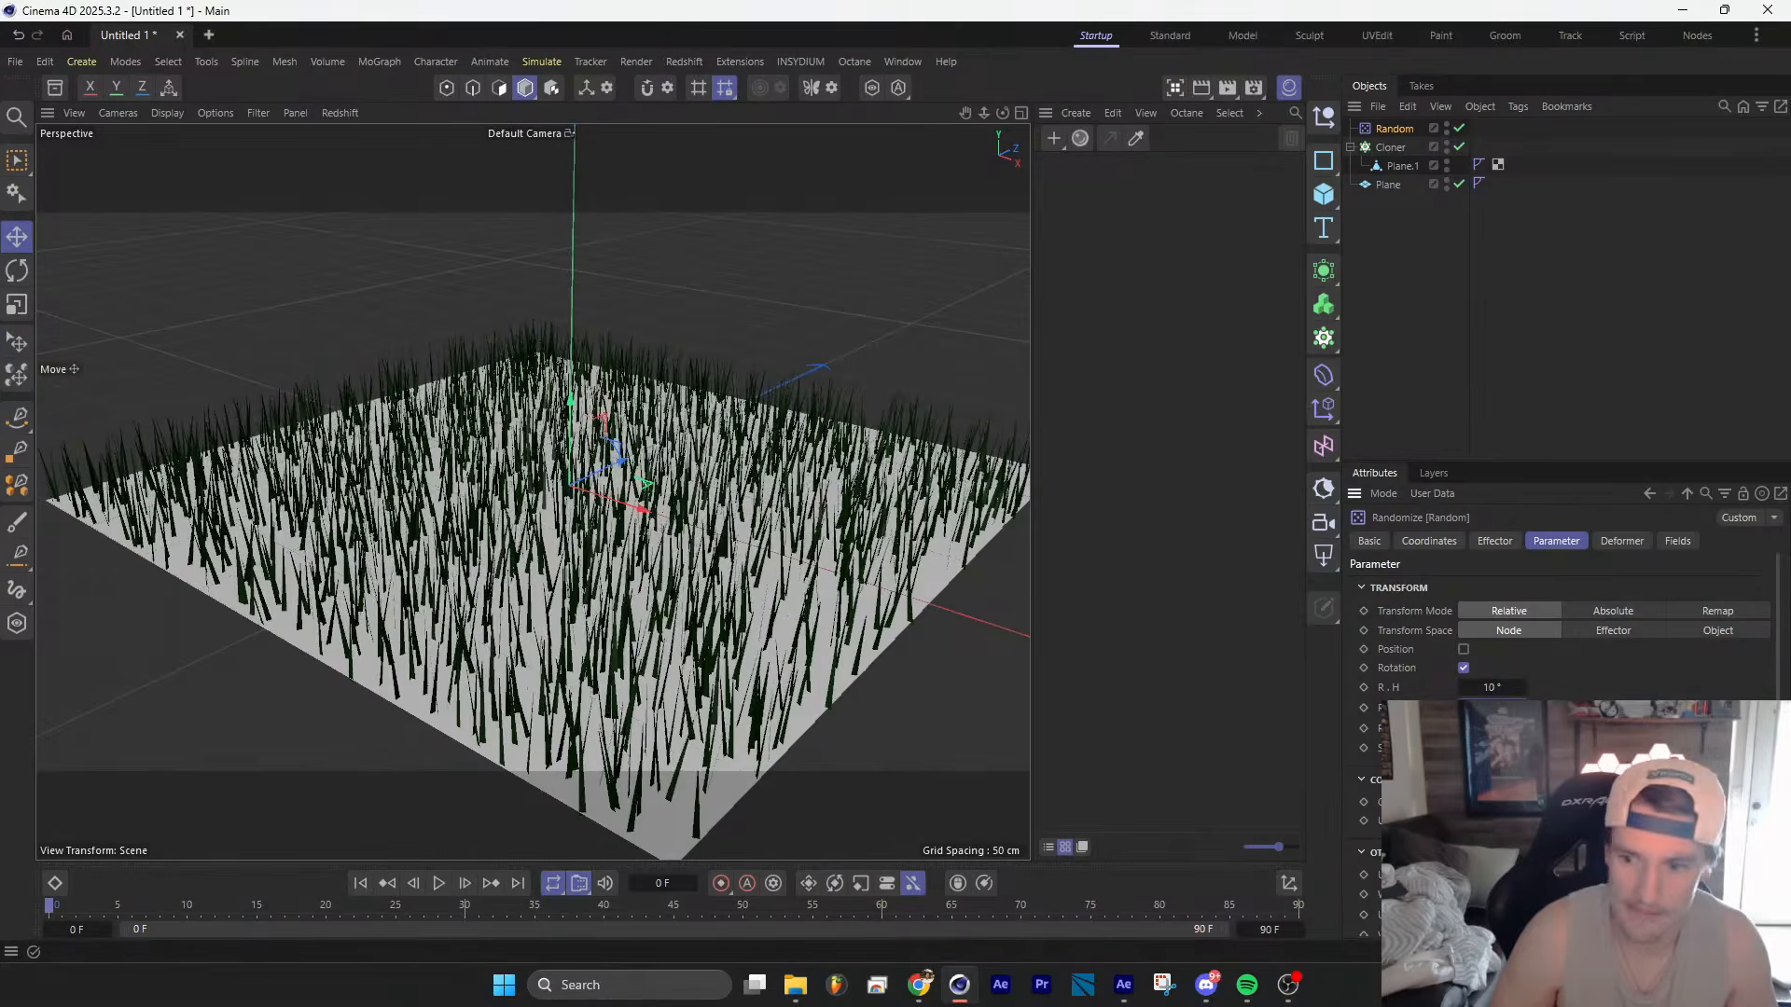
Step: Enable the Random effector's scale variation and adjust the Y scale to vary the height of the grass blades
{"action": "left_click", "coordinate": [1463, 748]}
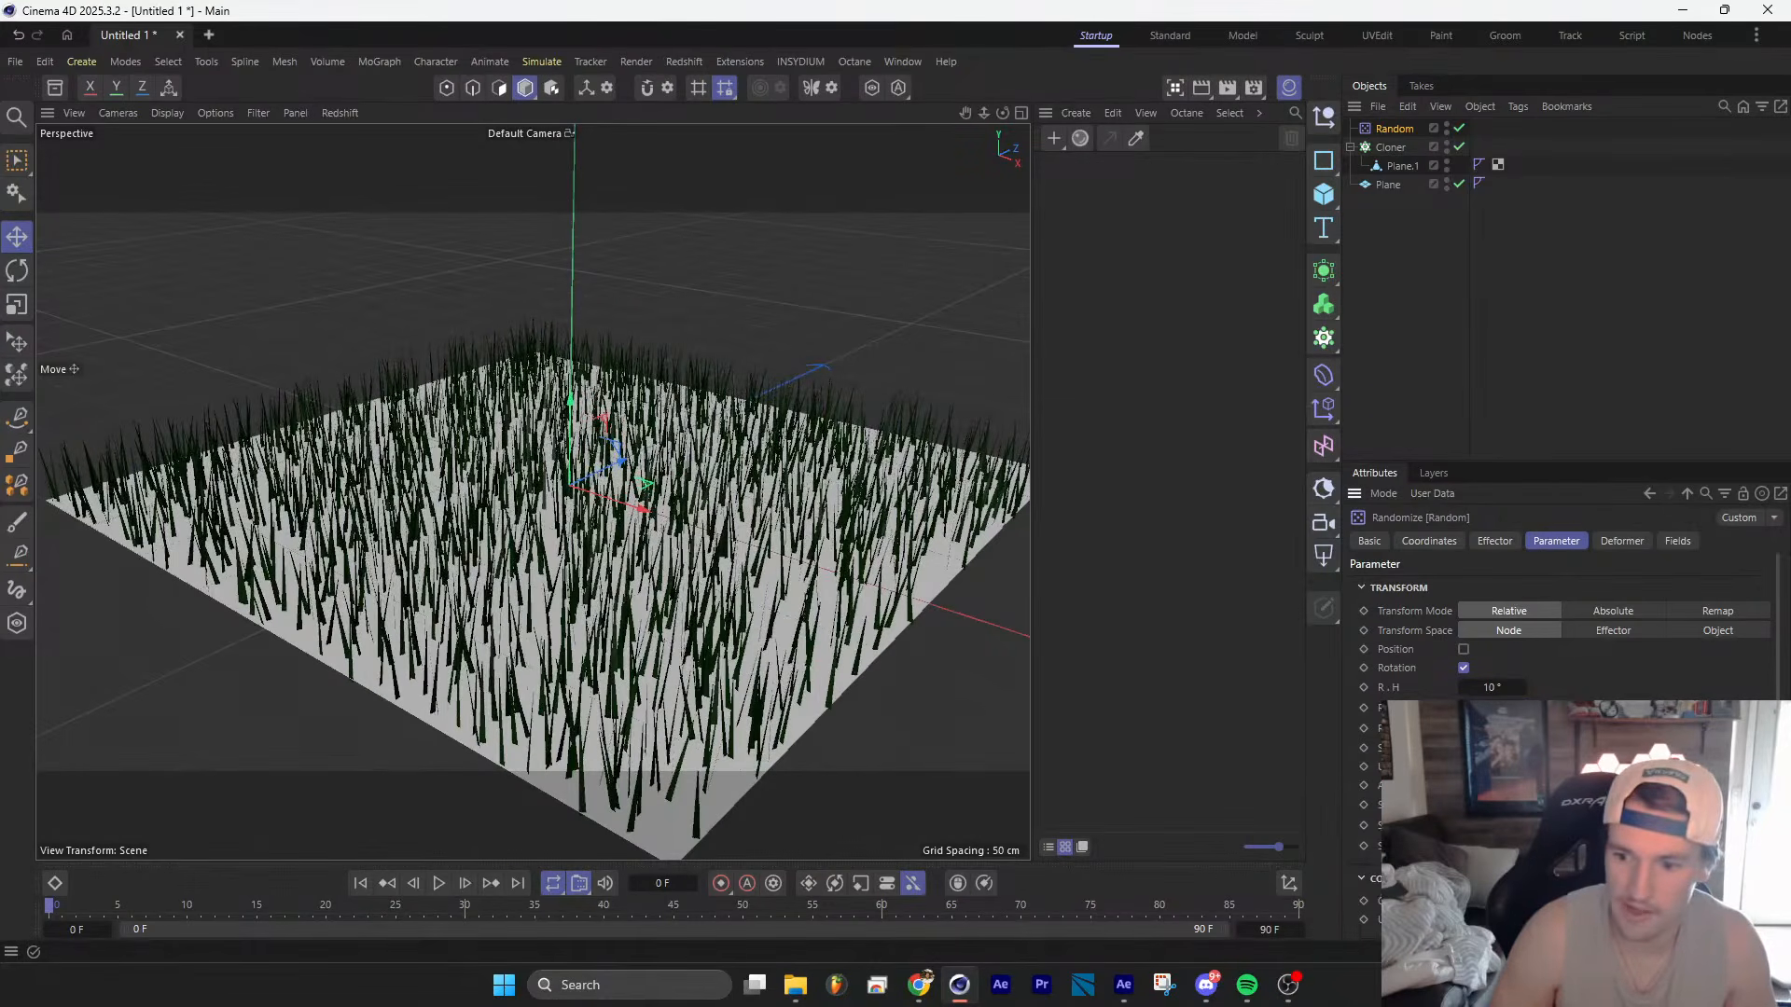
{"action": "scroll", "coordinate": [1566, 652], "scroll_direction": "down", "scroll_amount": 3}
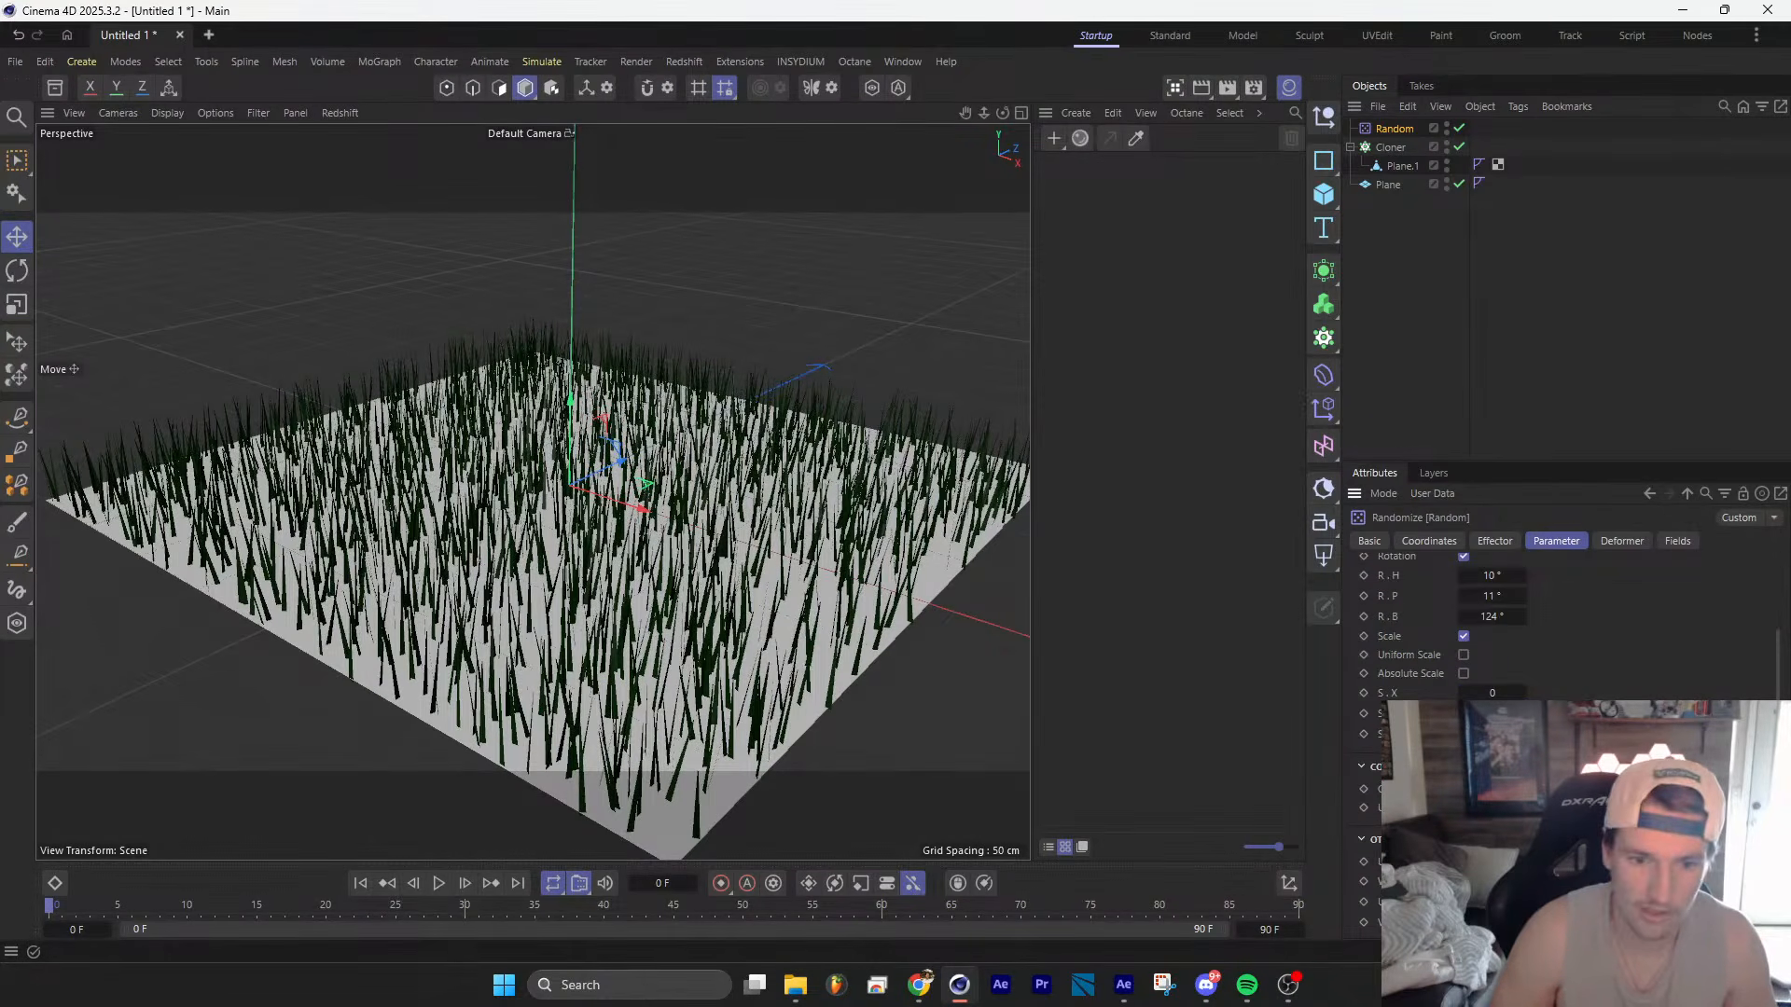
{"action": "left_click_drag", "start_coordinate": [1492, 714], "coordinate": [1515, 713]}
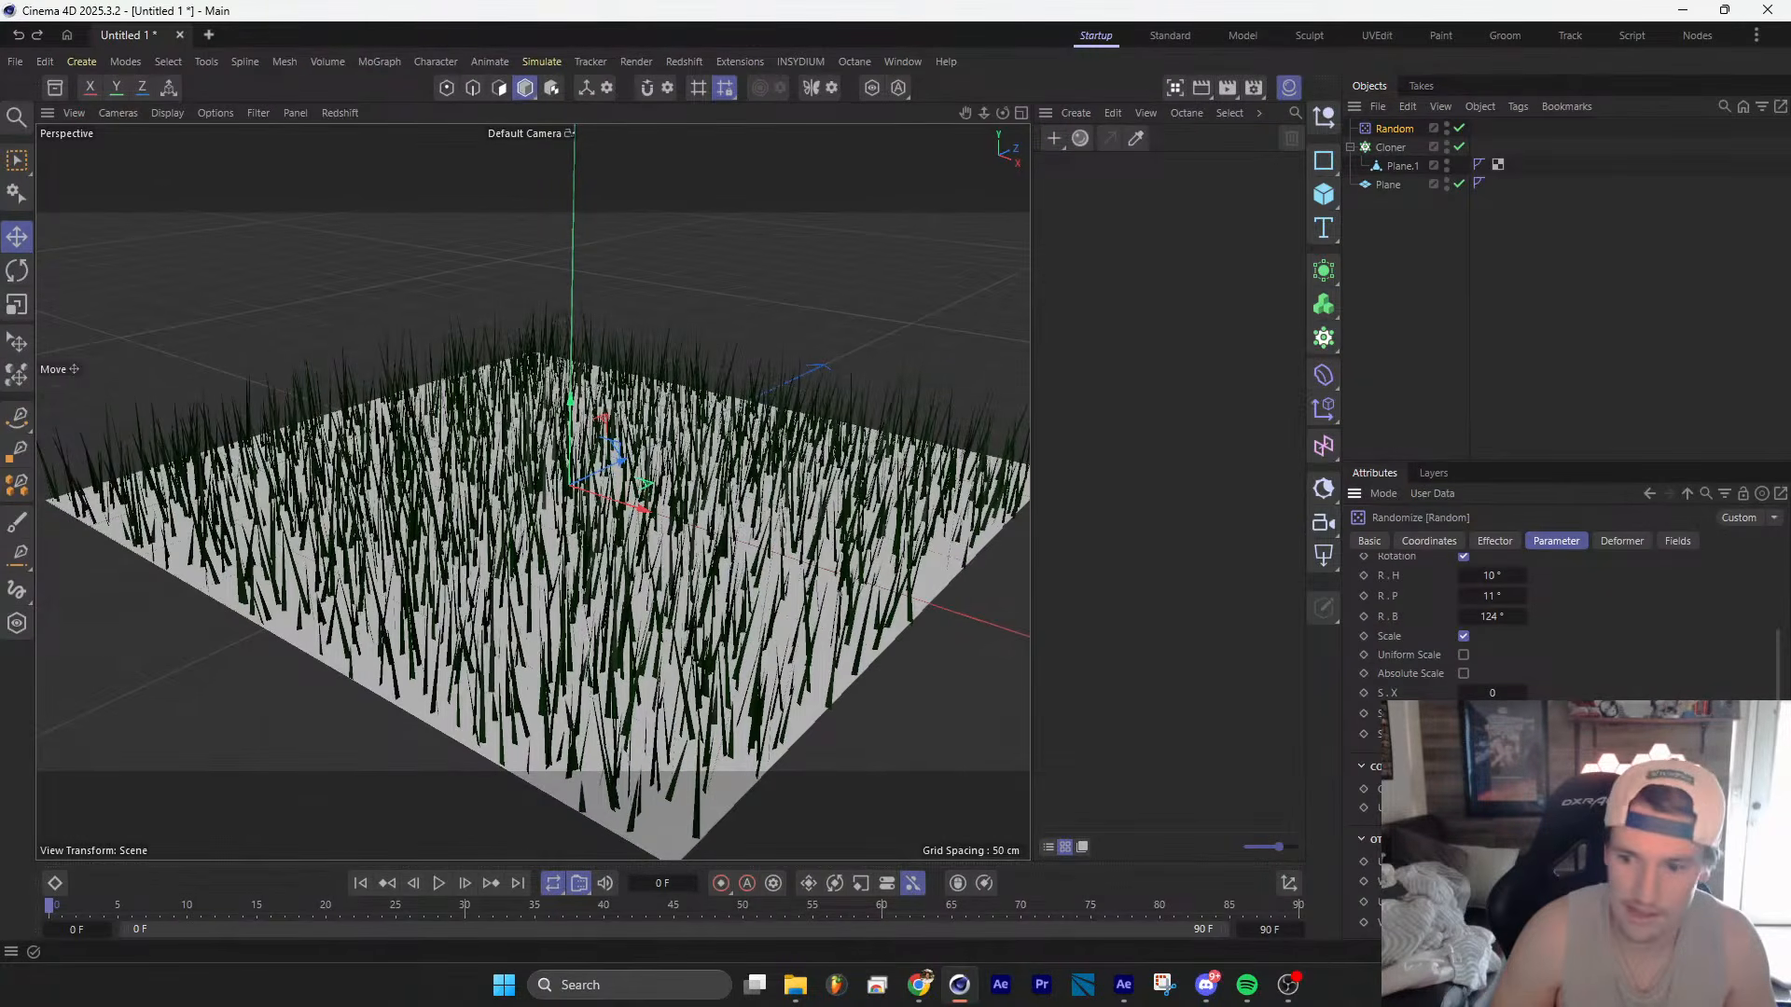
{"action": "left_click_drag", "start_coordinate": [671, 573], "coordinate": [590, 489], "text": "alt"}
{"action": "right_click_drag", "start_coordinate": [572, 575], "coordinate": [653, 561], "text": "alt"}
{"action": "left_click_drag", "start_coordinate": [1492, 713], "coordinate": [1468, 714]}
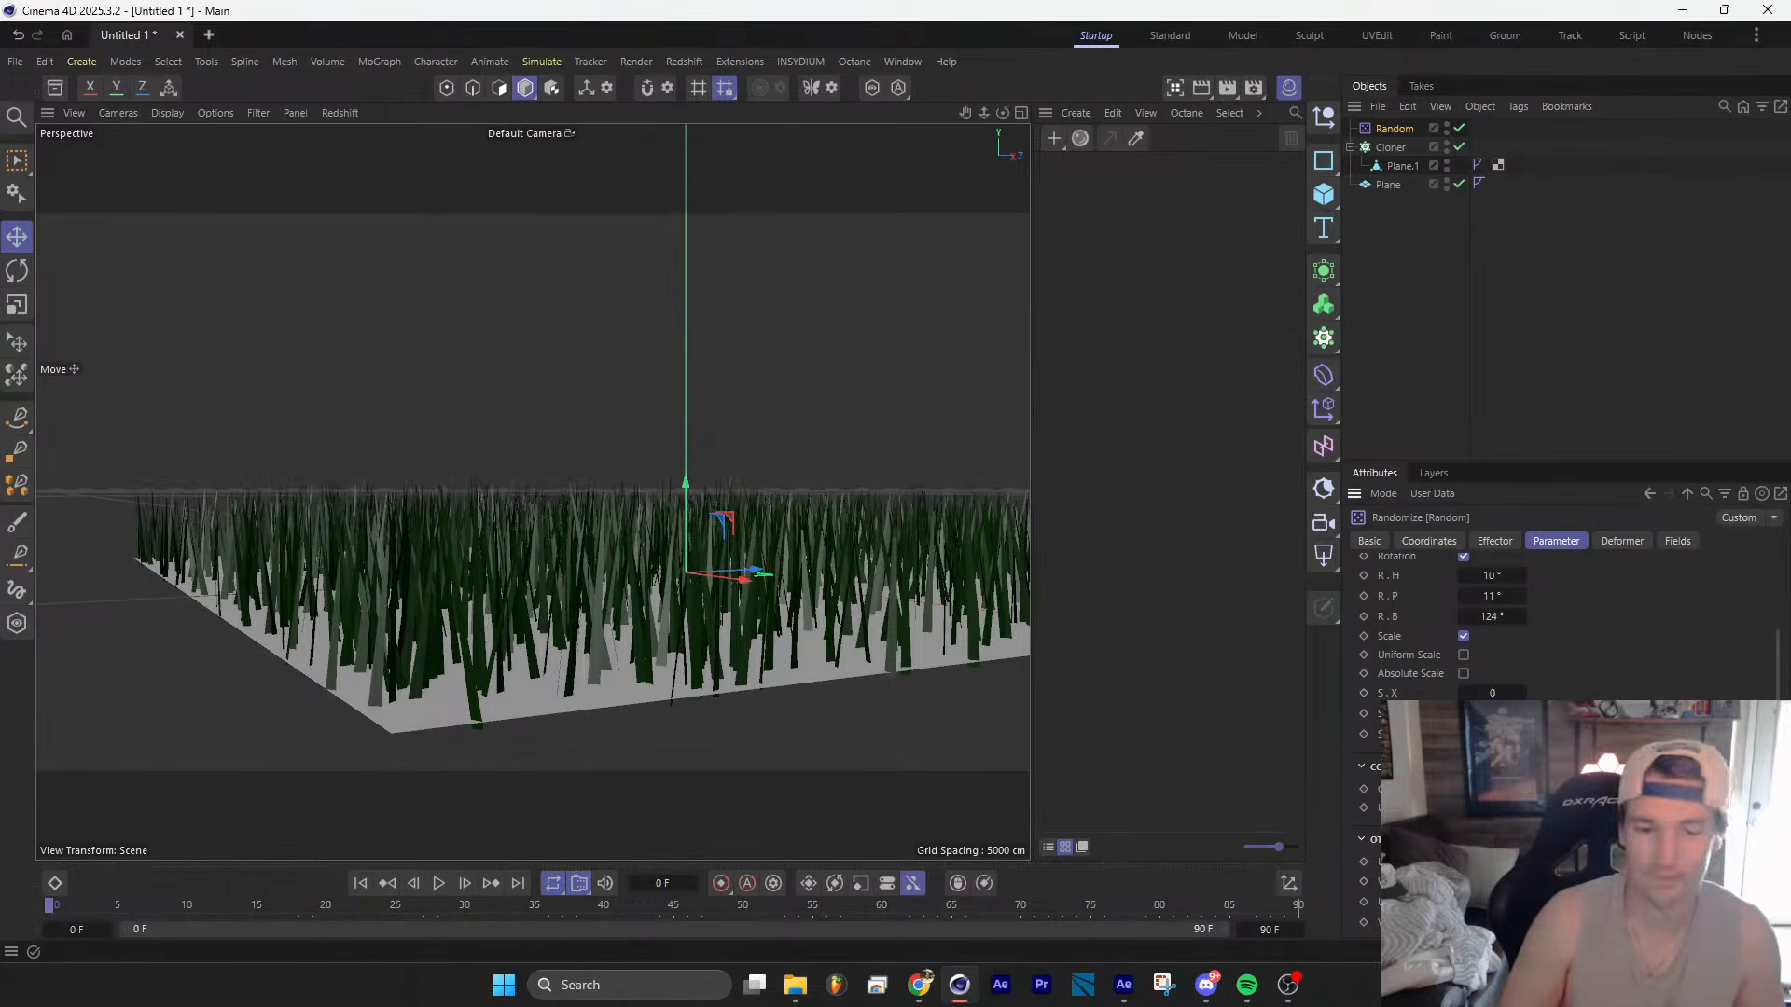
{"action": "key", "text": "Return"}
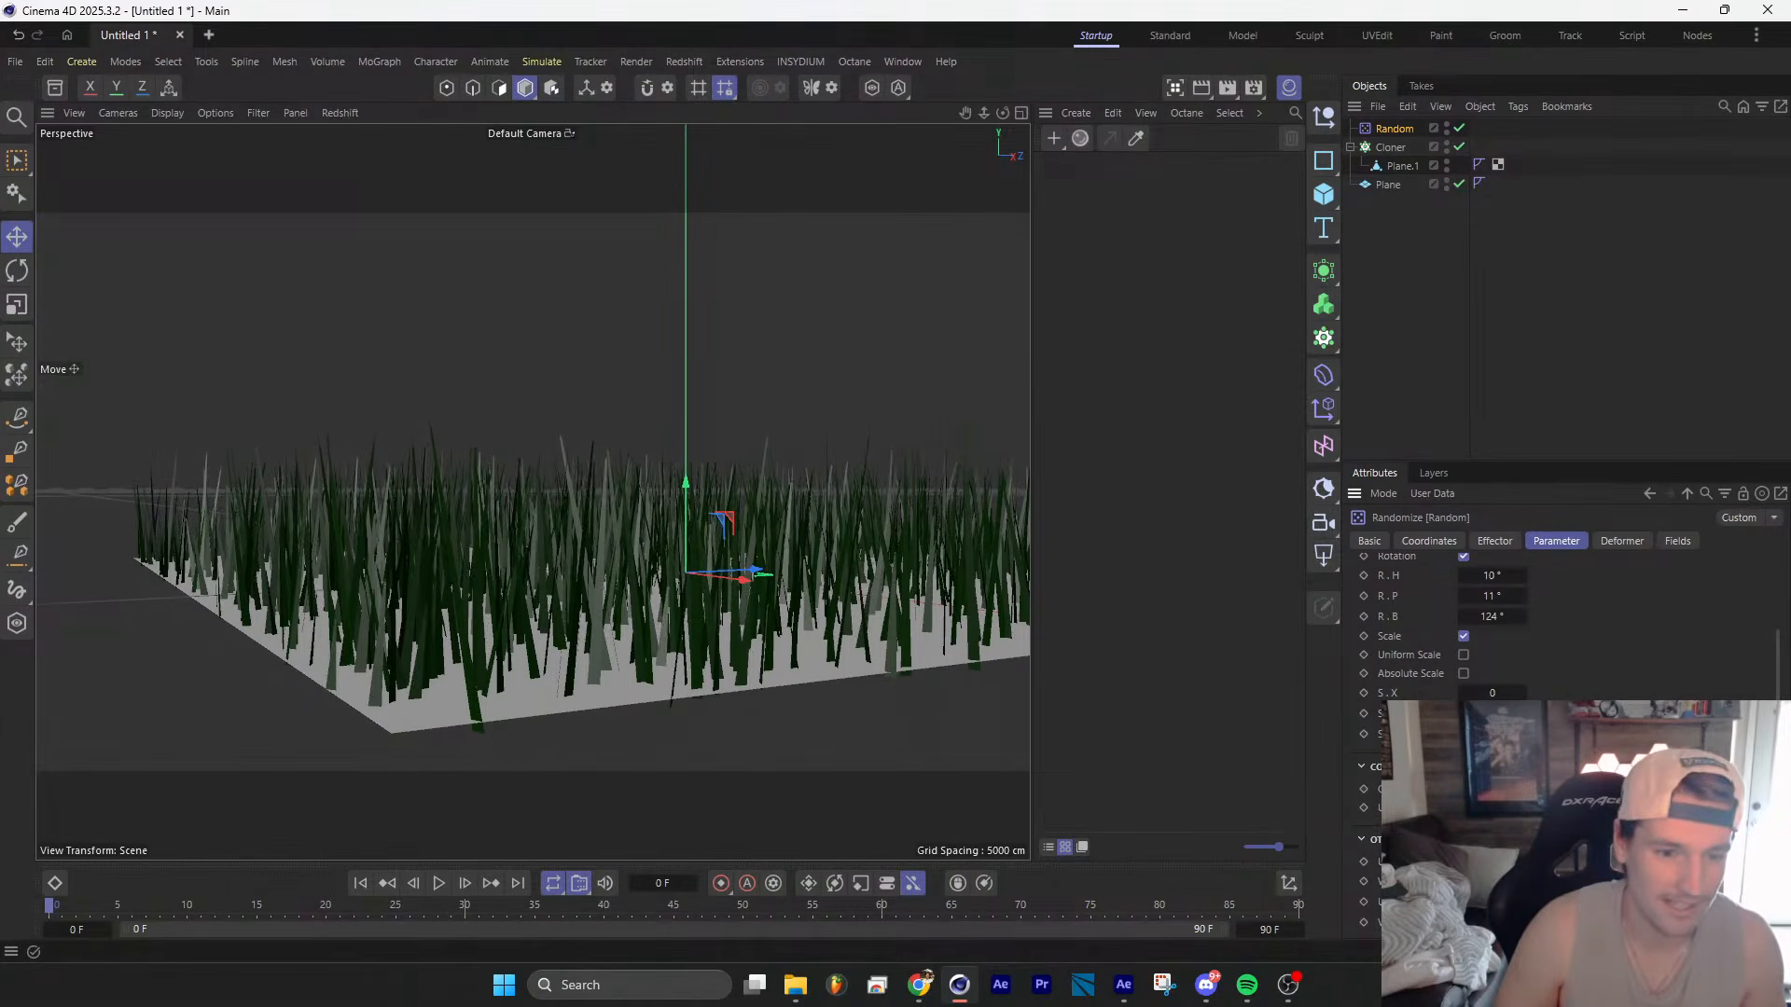
{"action": "left_click_drag", "start_coordinate": [799, 560], "coordinate": [825, 635], "text": "alt"}
{"action": "scroll", "coordinate": [708, 597], "scroll_direction": "down", "scroll_amount": 4}
{"action": "left_click_drag", "start_coordinate": [533, 683], "coordinate": [527, 597], "text": "alt"}
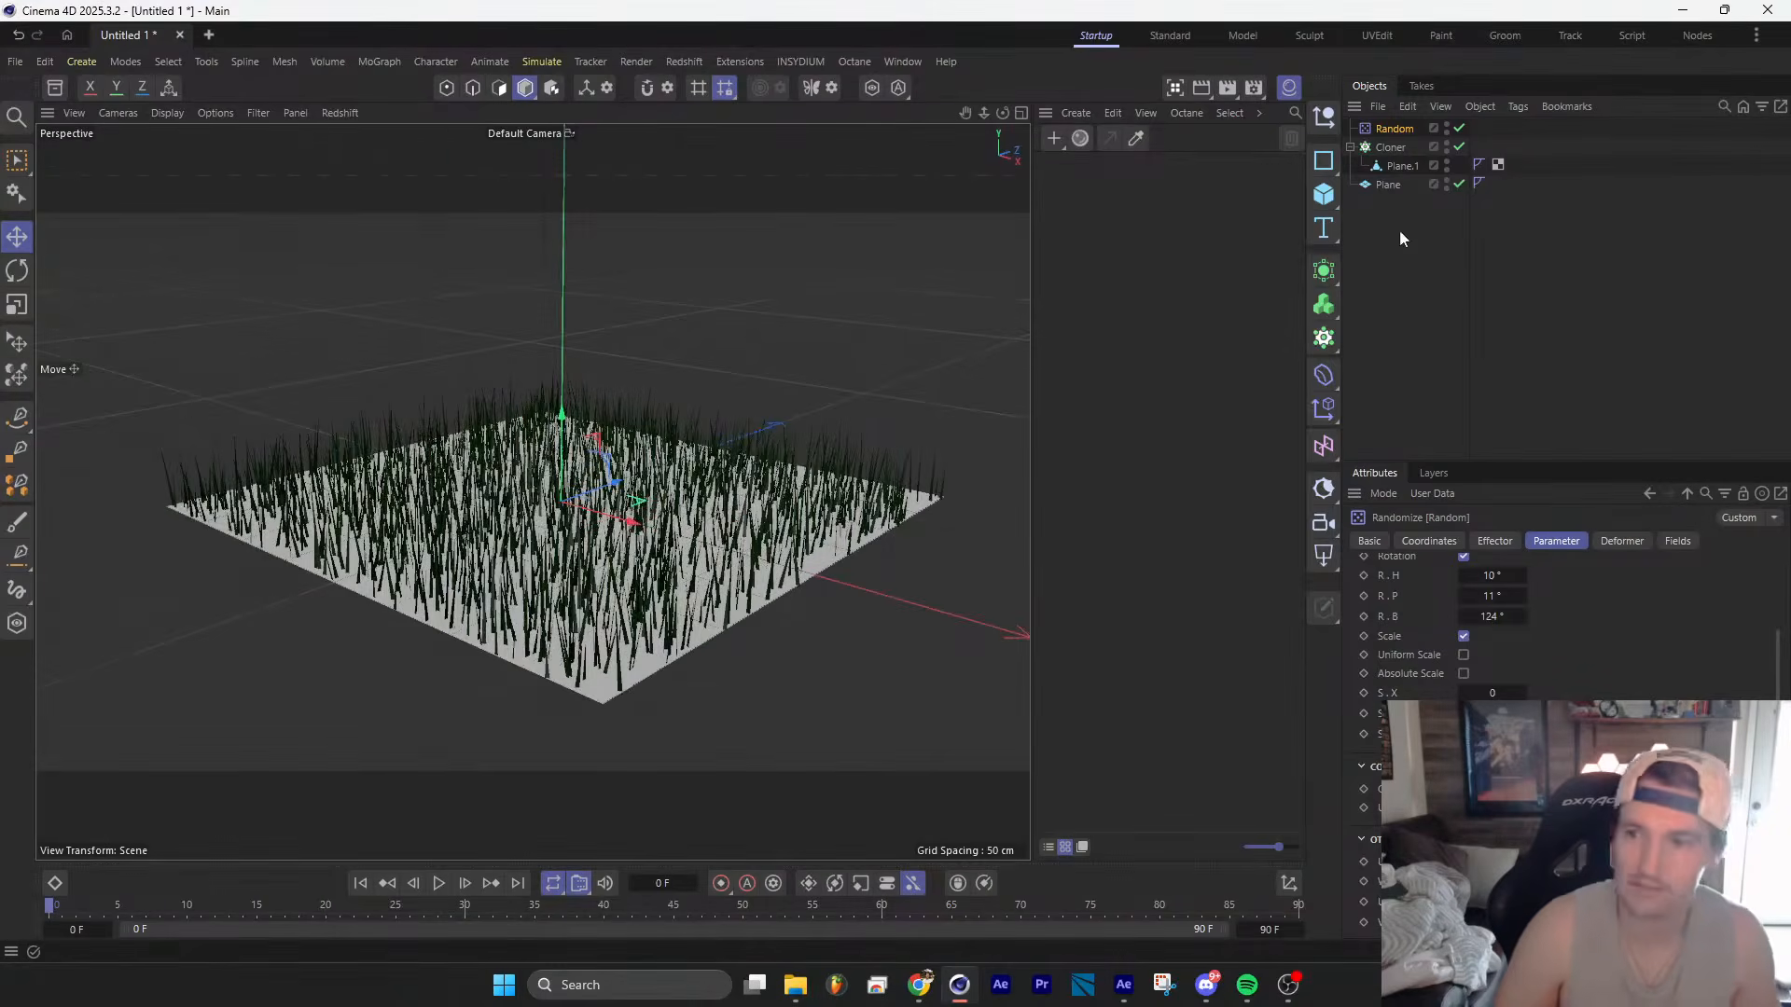
Step: Try to convert the Cloner's current state into separate blade objects and delete the original Cloner and Random effector
{"action": "left_click", "coordinate": [1391, 149]}
{"action": "right_click", "coordinate": [1390, 148]}
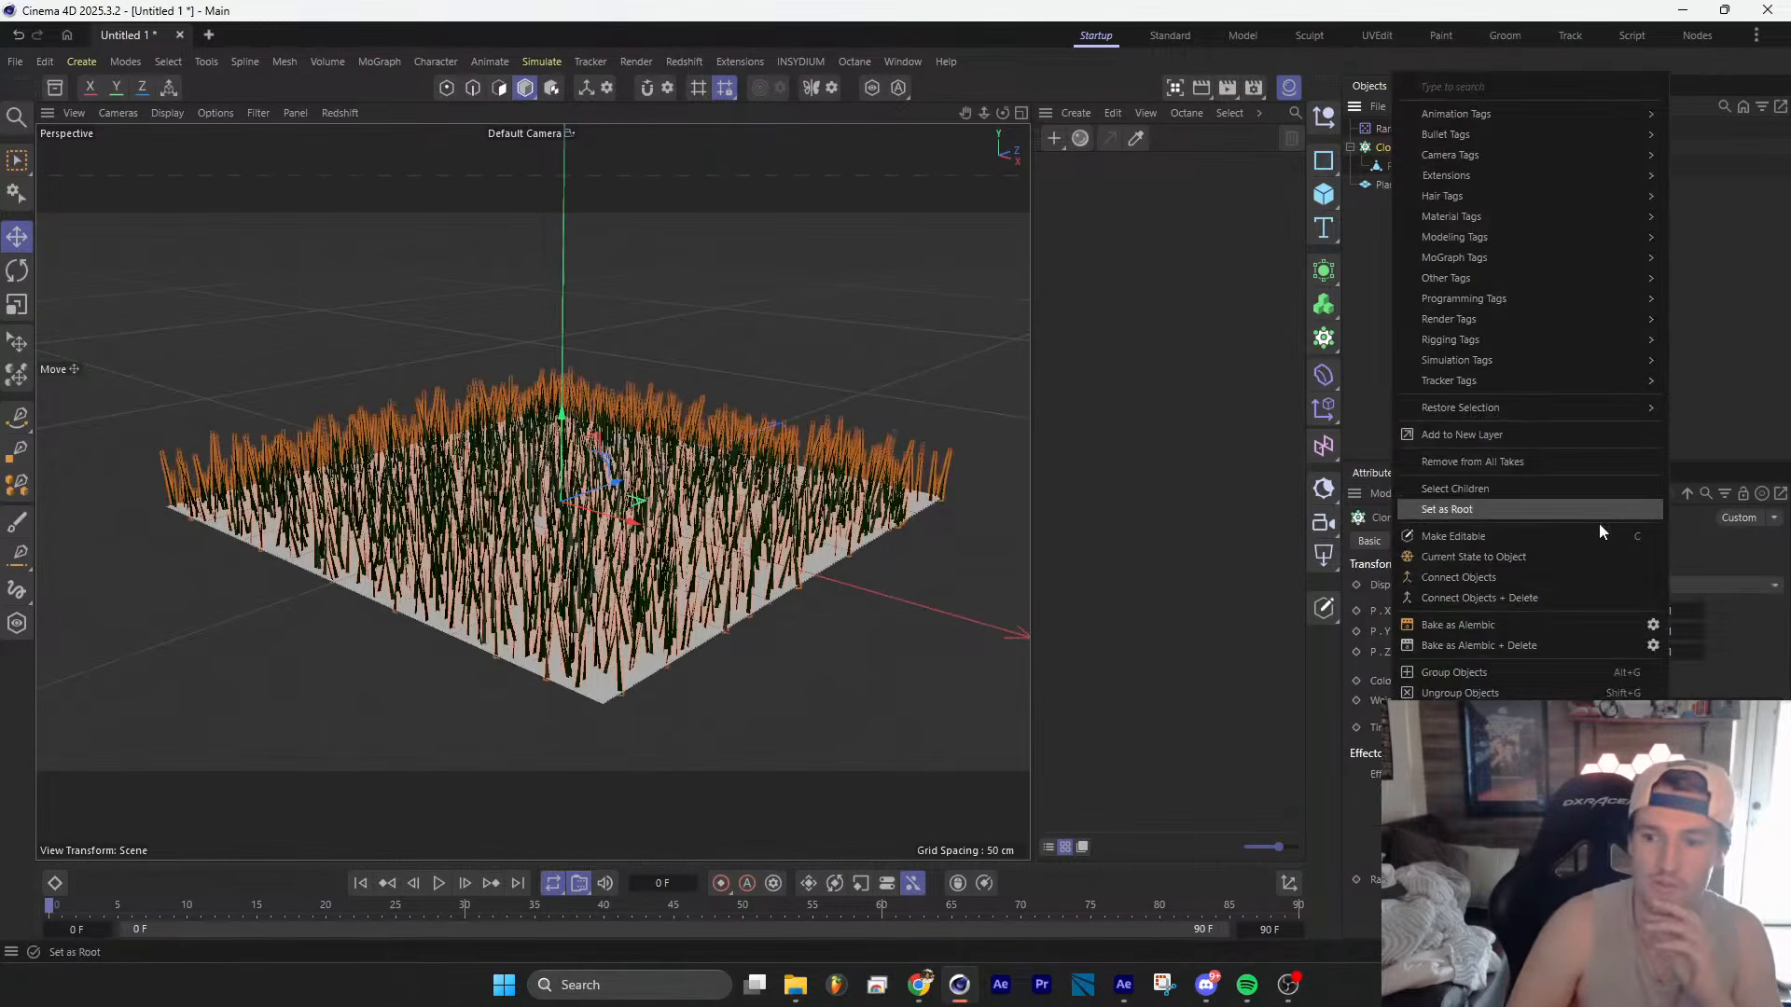
{"action": "left_click", "coordinate": [1542, 556]}
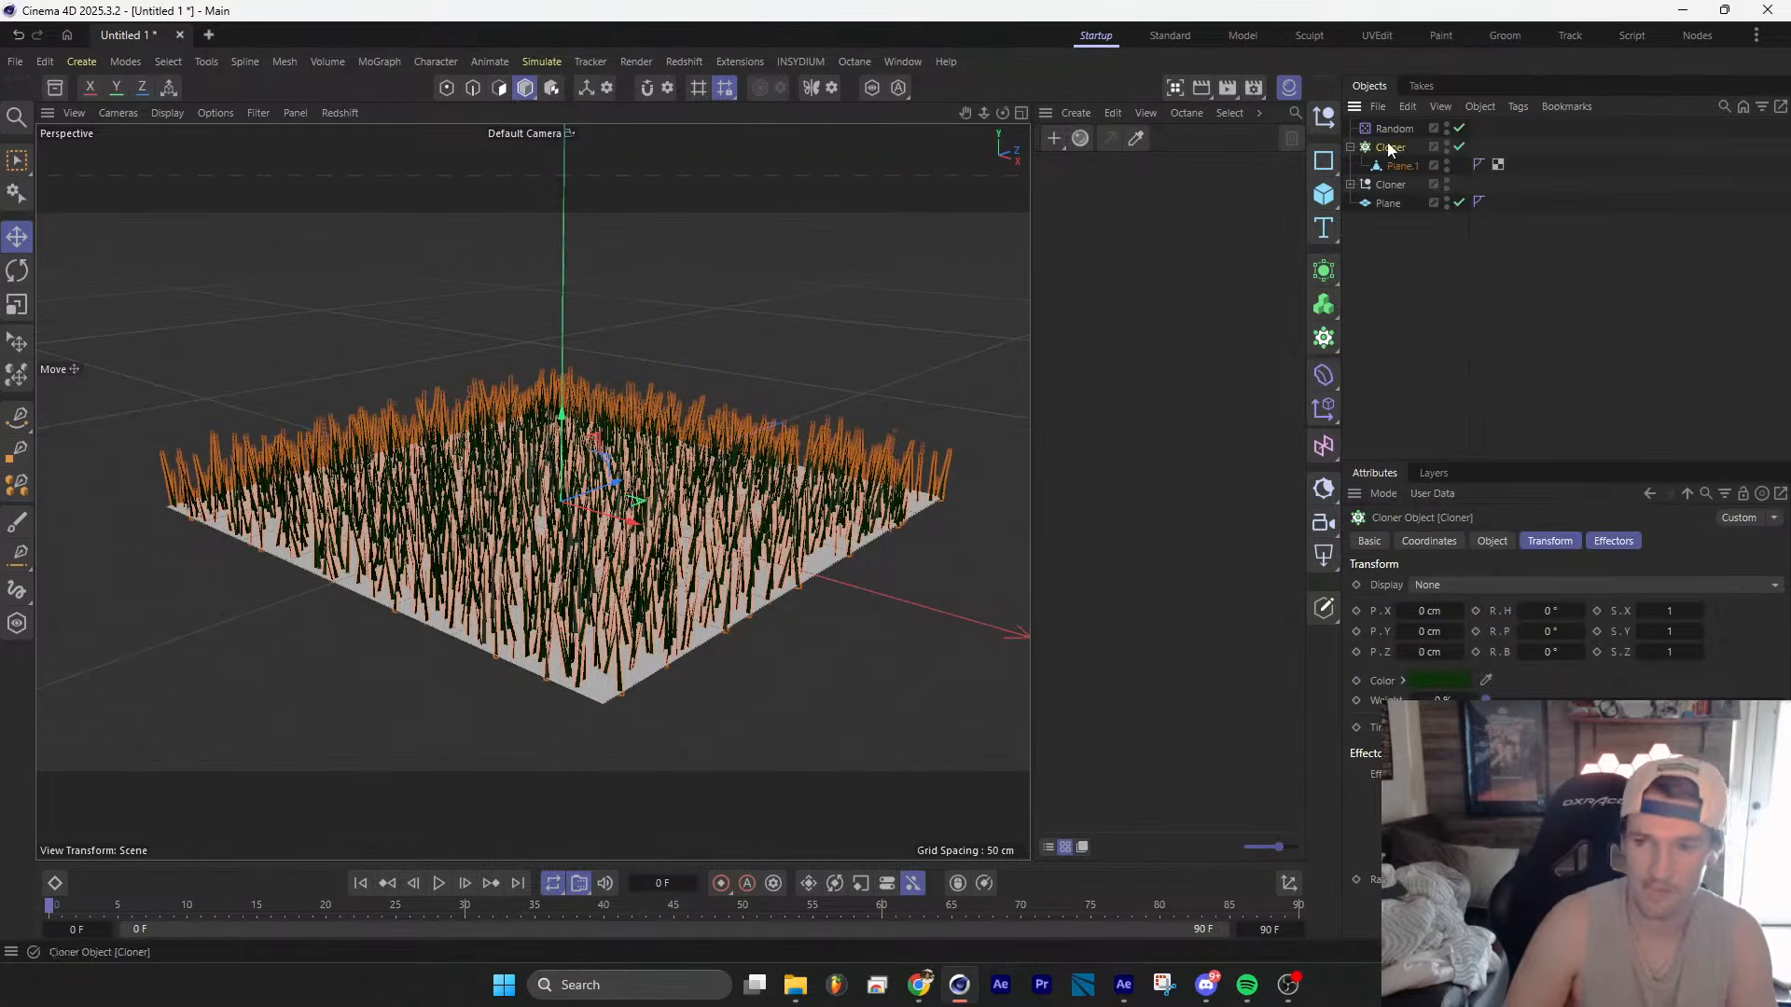
{"action": "key", "text": "Delete"}
{"action": "left_click", "coordinate": [1350, 128]}
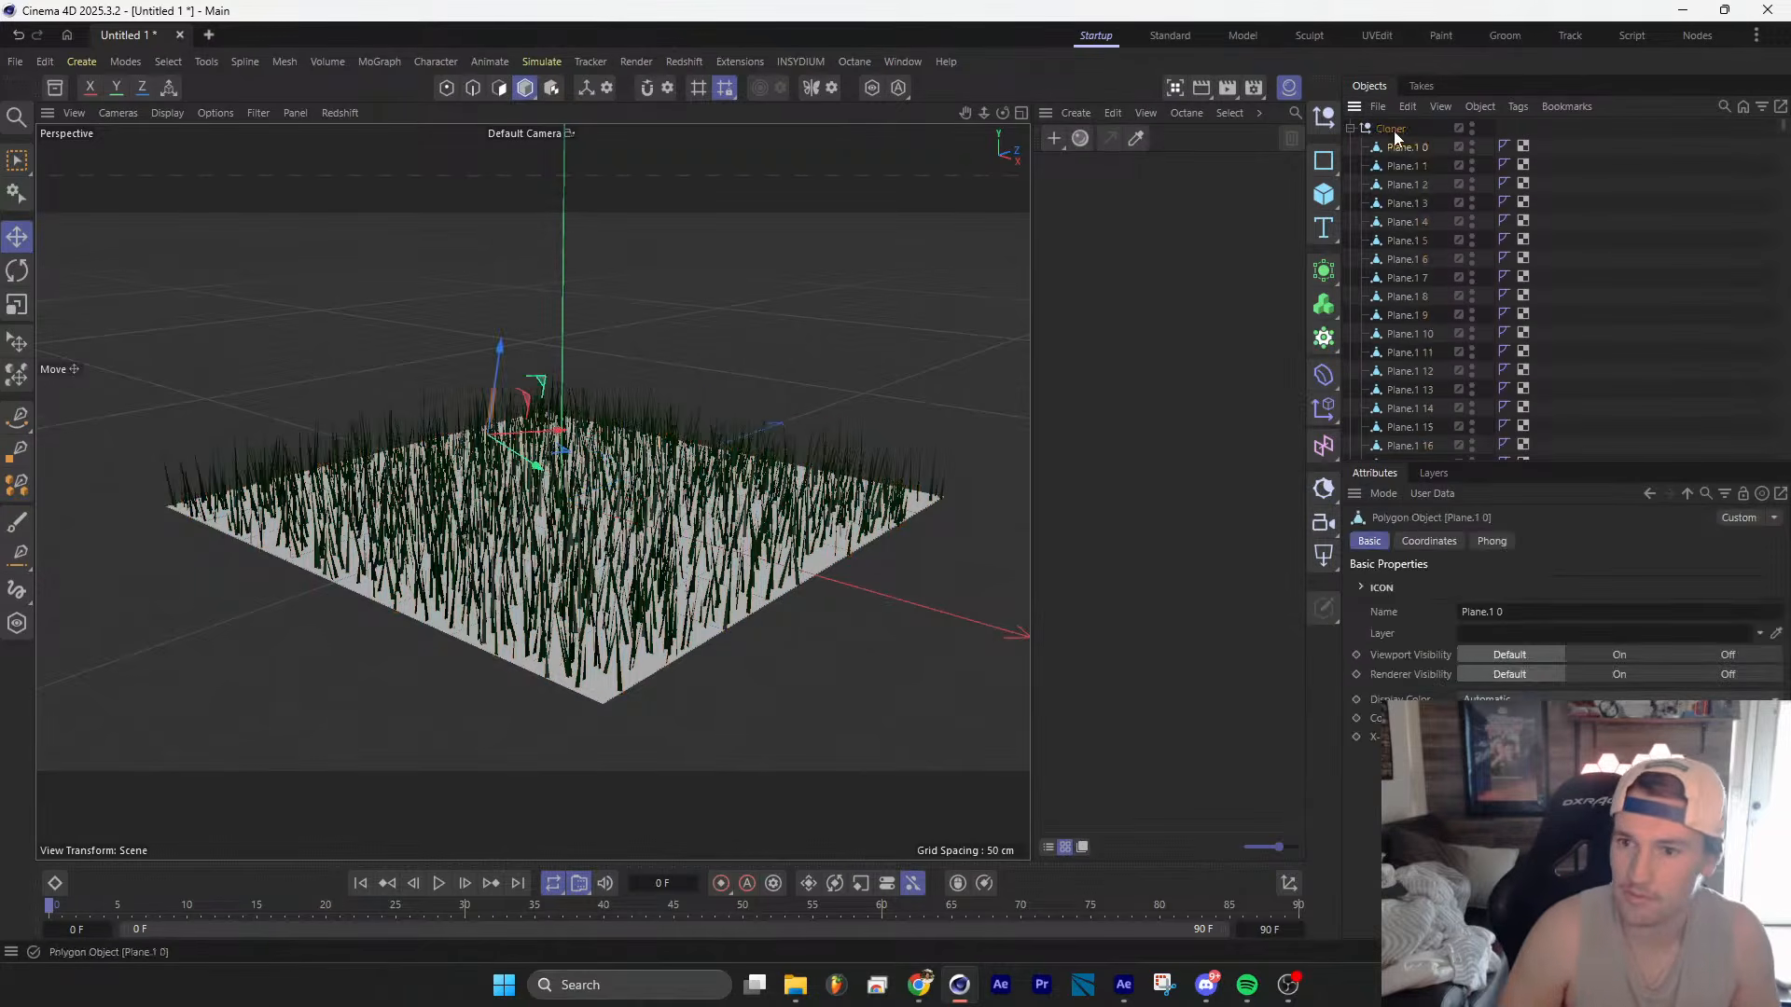
Step: Try to merge all the separate blade objects into one mesh with Connect Objects + Delete
{"action": "left_click", "coordinate": [1389, 131]}
{"action": "right_click", "coordinate": [1390, 135]}
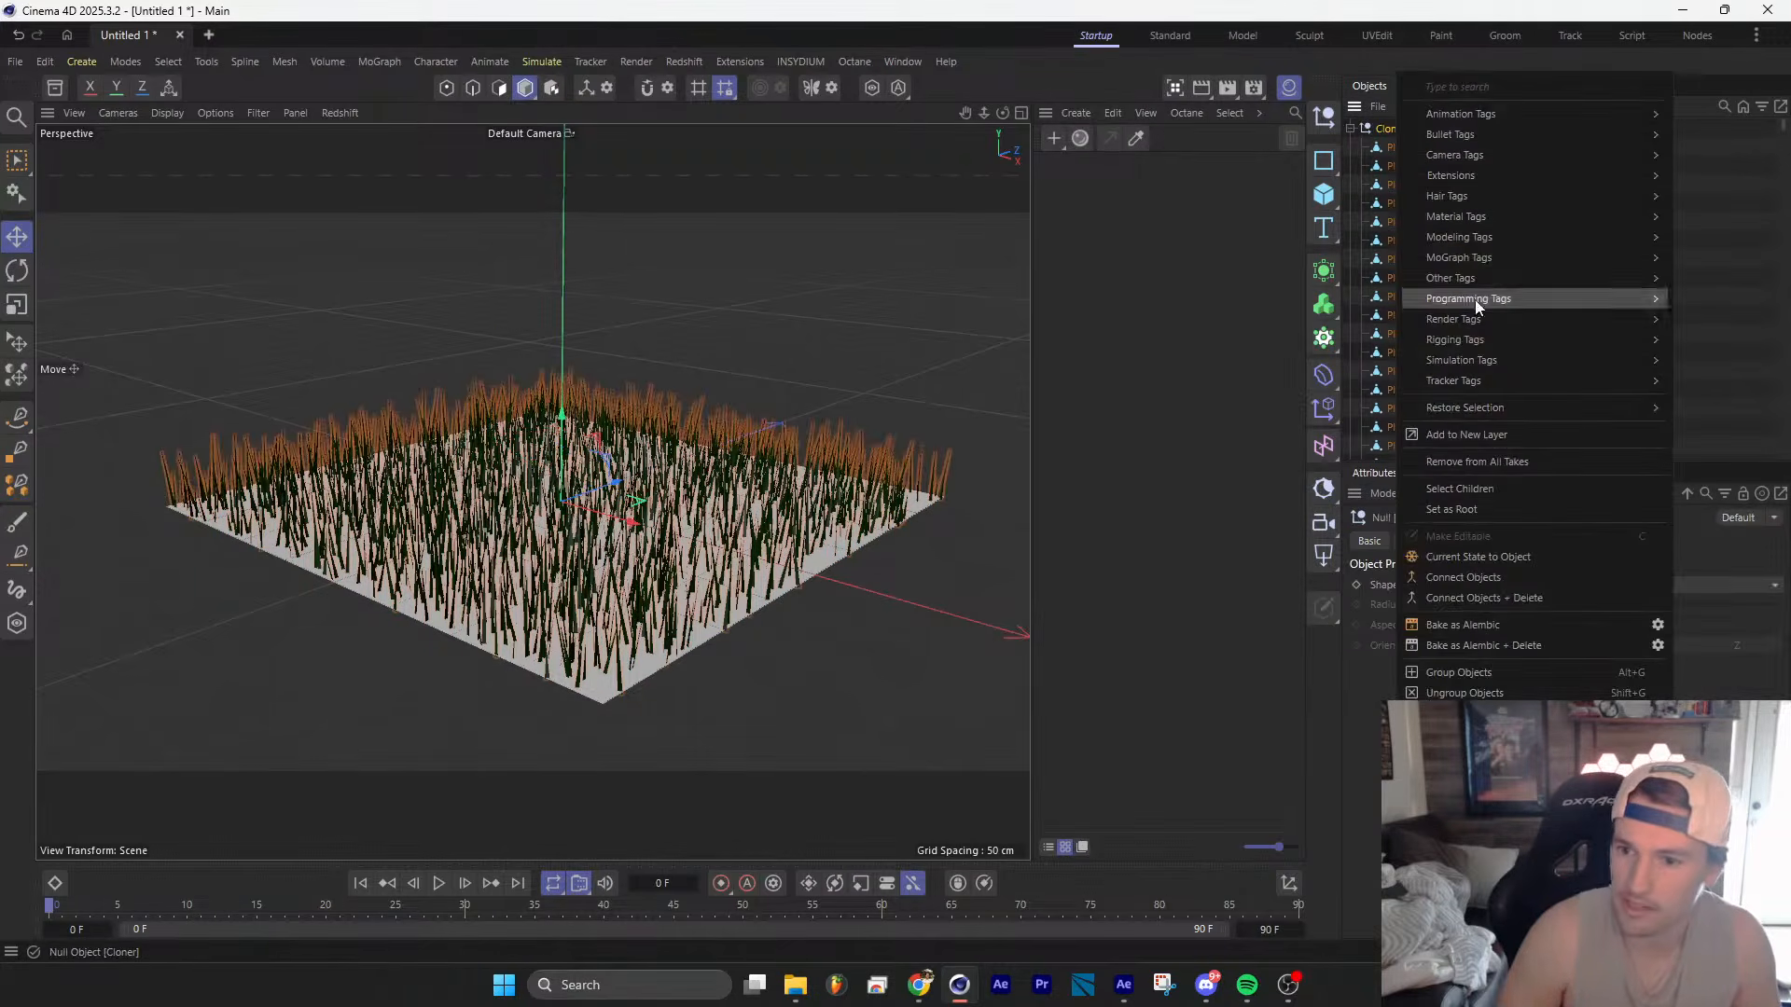
{"action": "left_click", "coordinate": [1511, 556]}
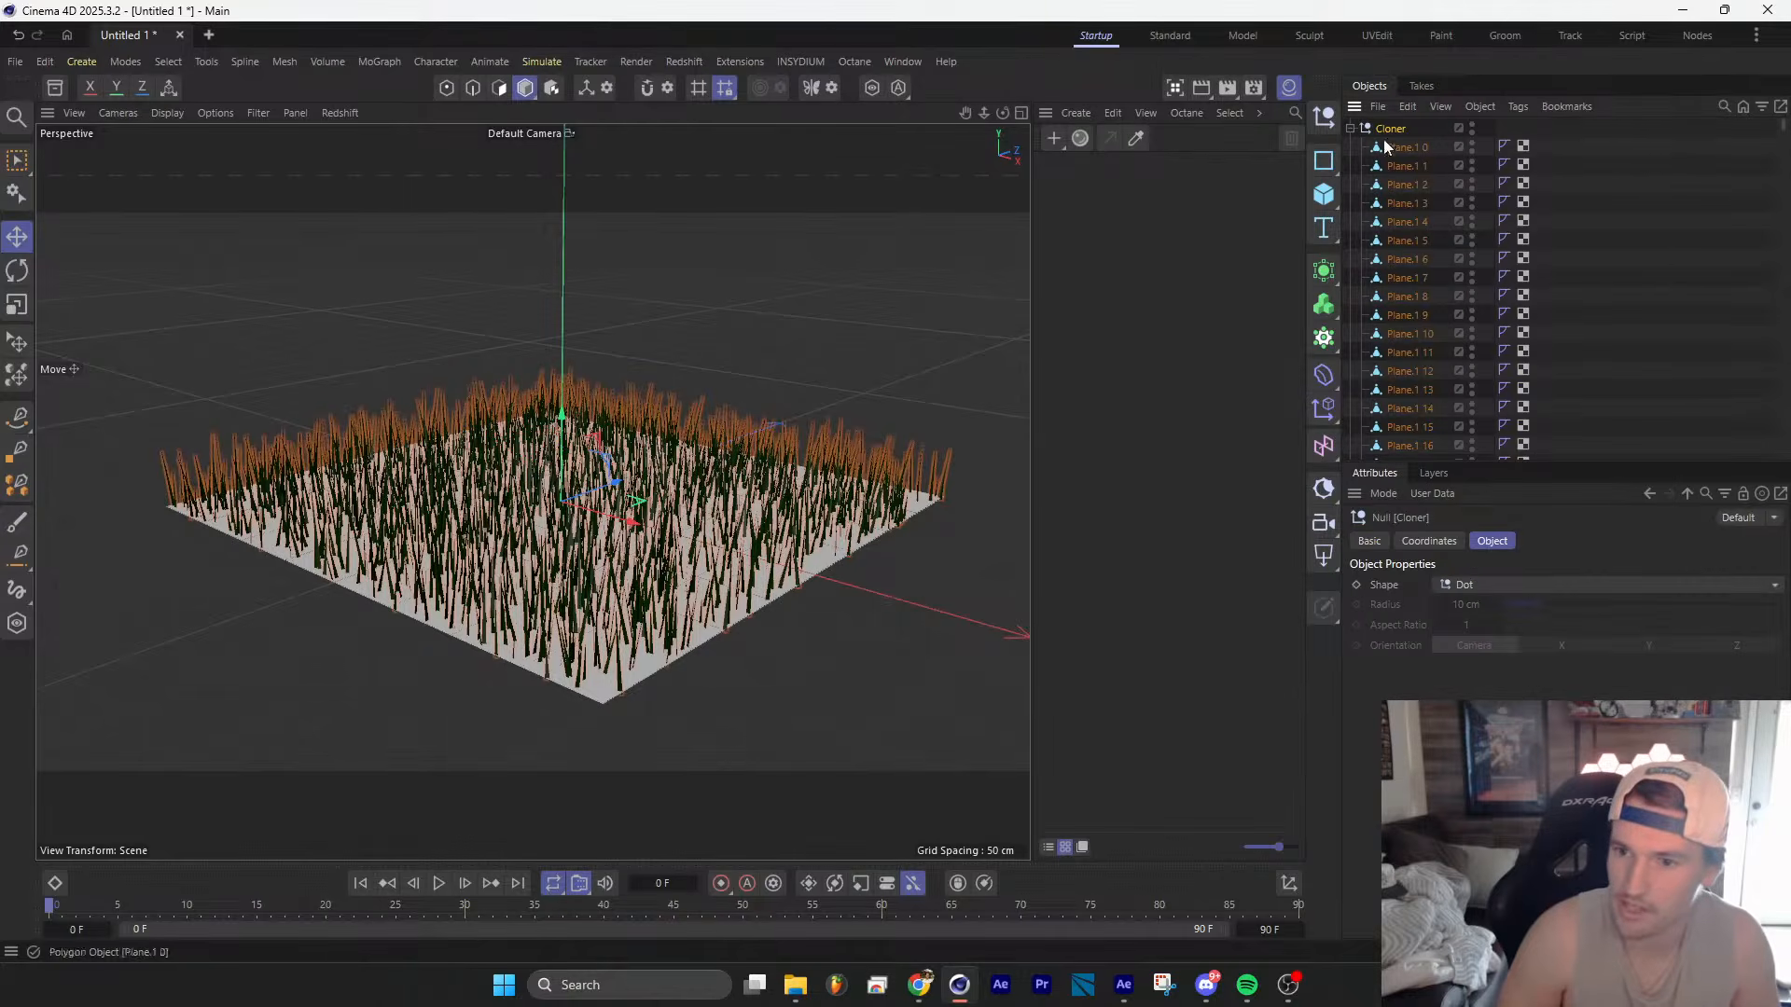
{"action": "left_click_drag", "start_coordinate": [1783, 124], "coordinate": [1783, 457]}
{"action": "left_click", "coordinate": [1414, 431], "text": "shift"}
{"action": "right_click", "coordinate": [1429, 438]}
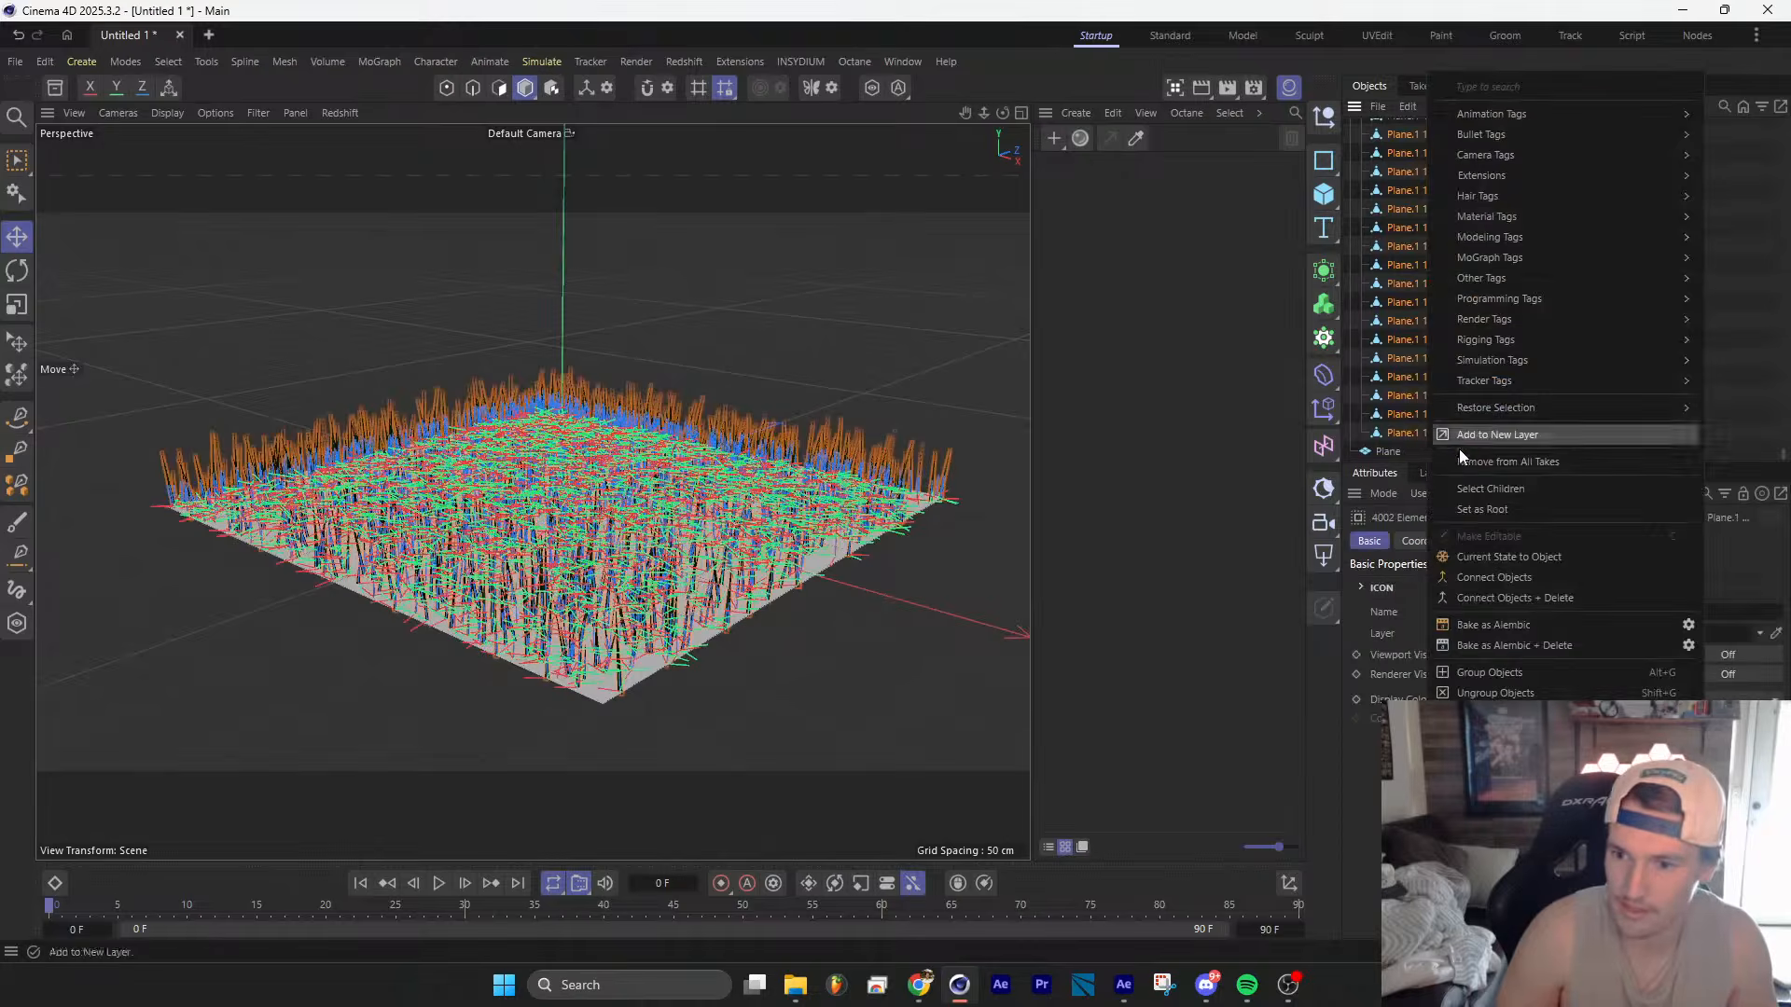
{"action": "left_click", "coordinate": [1509, 599]}
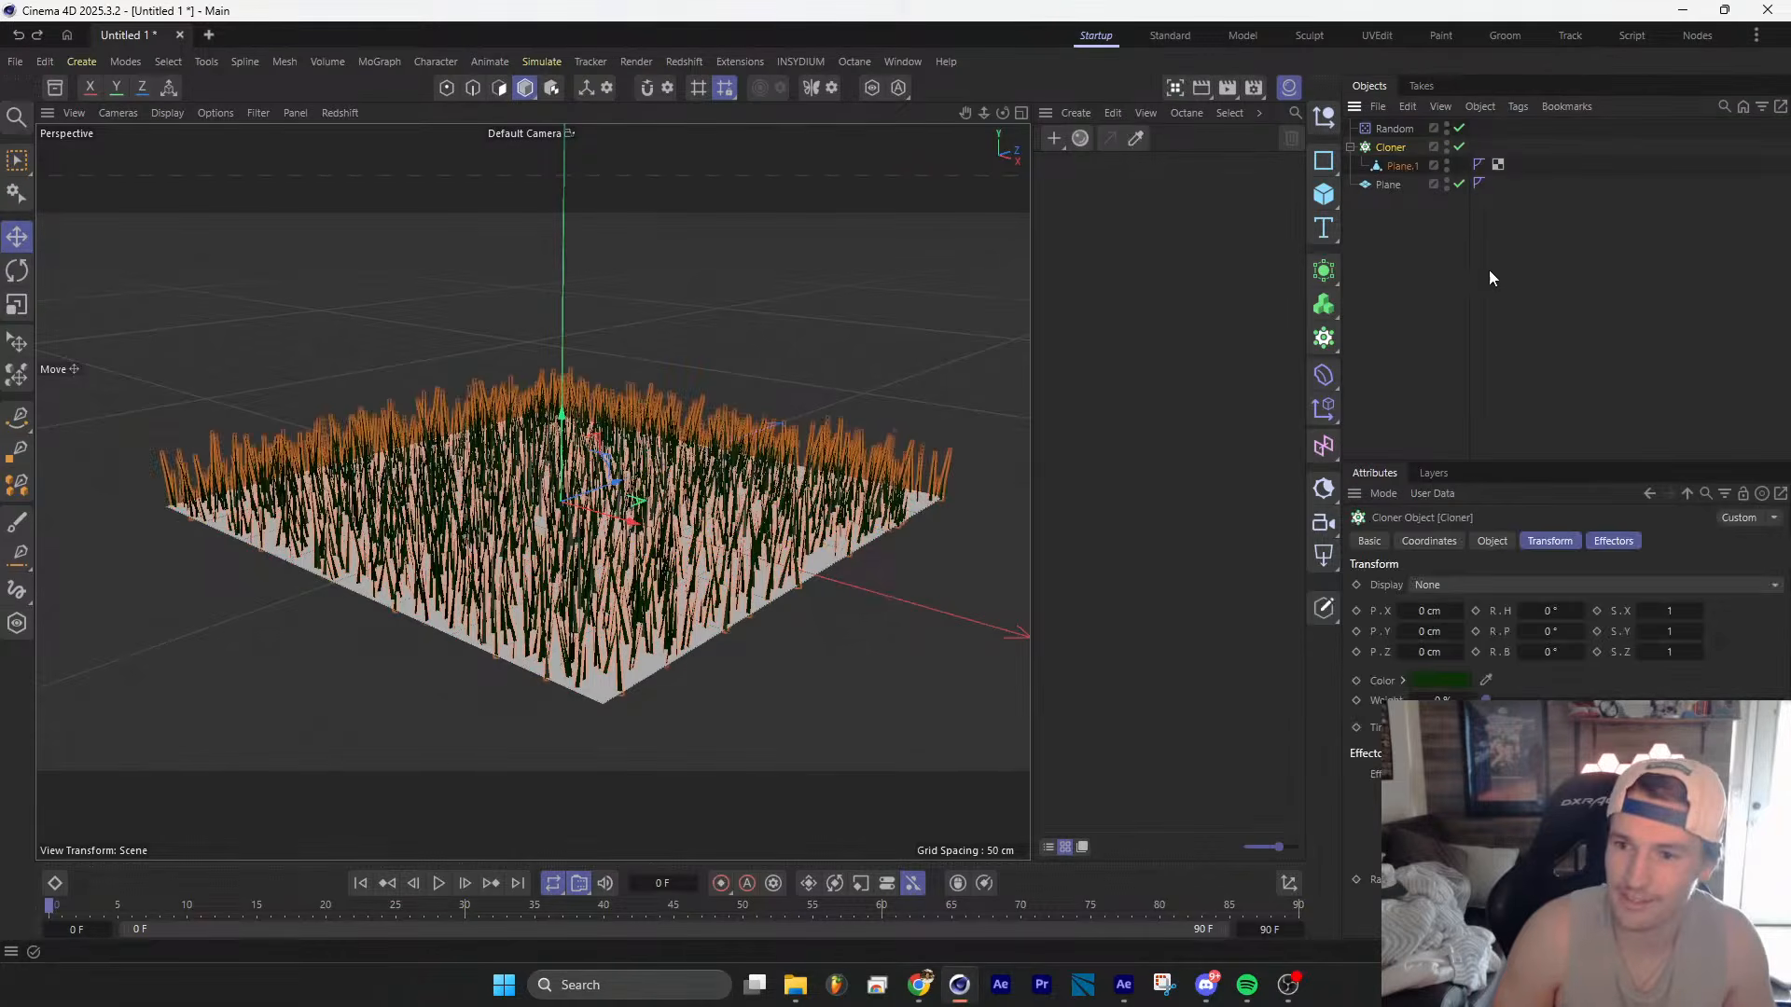
Step: Collapse the original Cloner into a single polygon mesh with Connect Objects + Delete
{"action": "left_click", "coordinate": [1391, 147]}
{"action": "right_click", "coordinate": [1396, 148]}
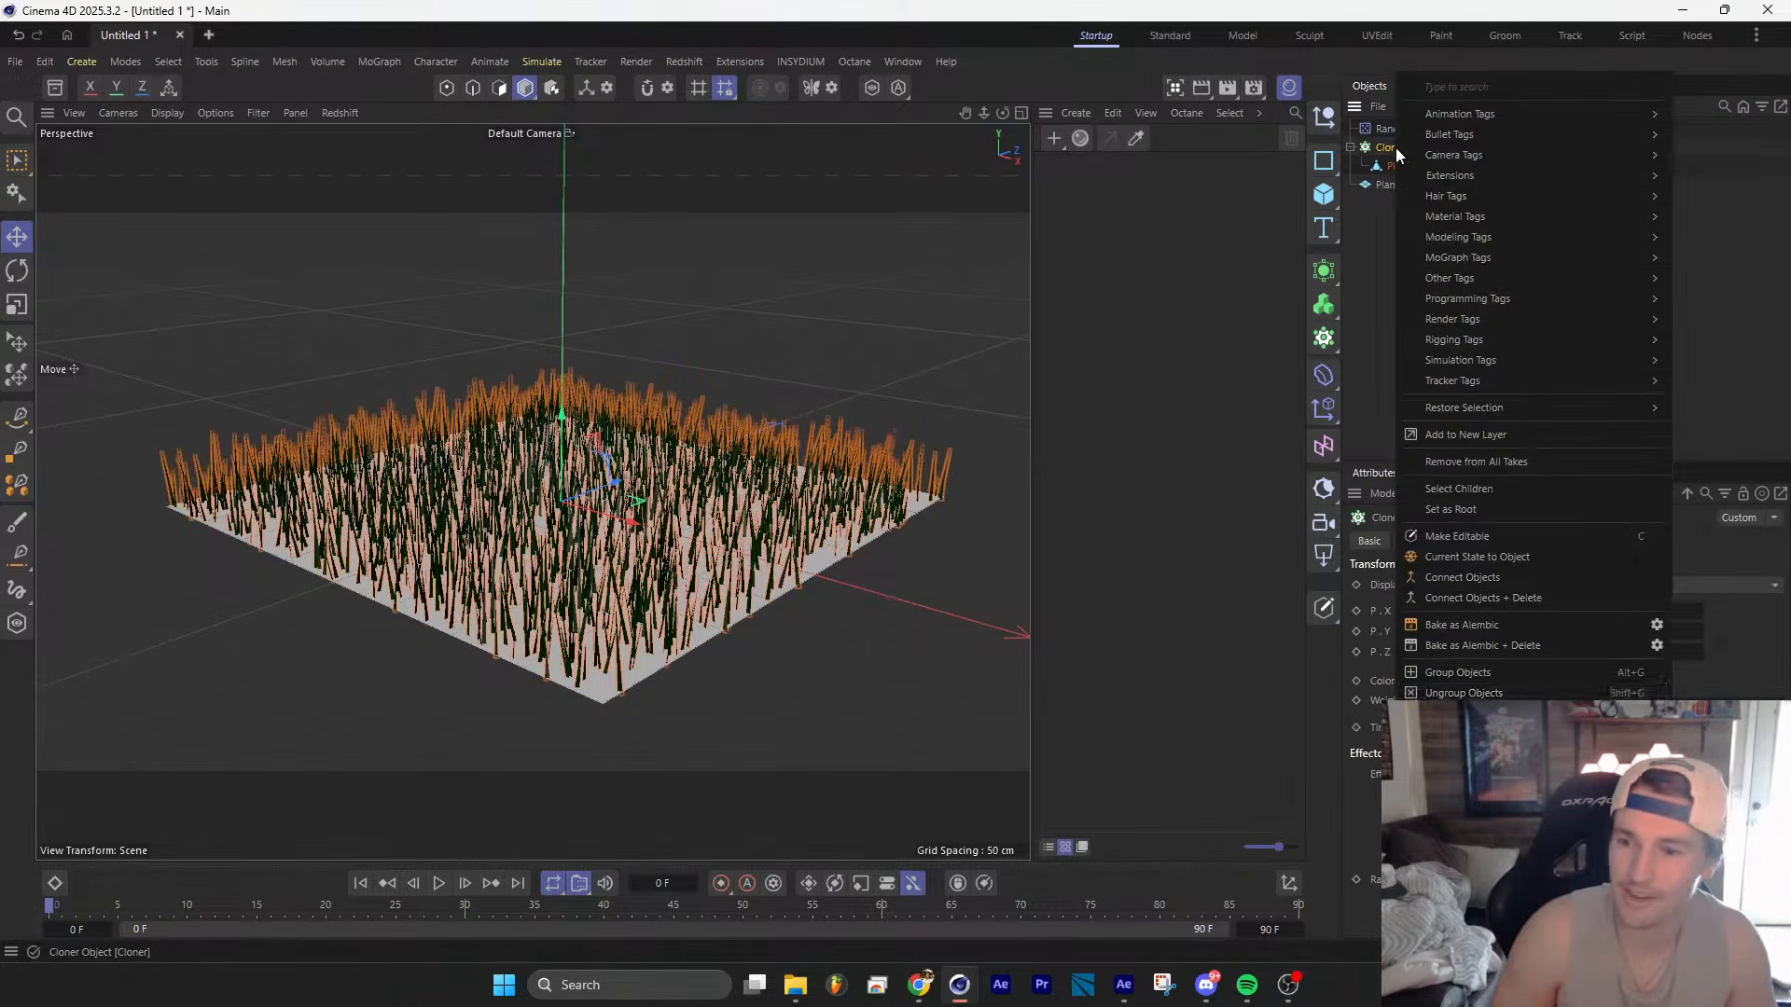
{"action": "left_click", "coordinate": [1519, 598]}
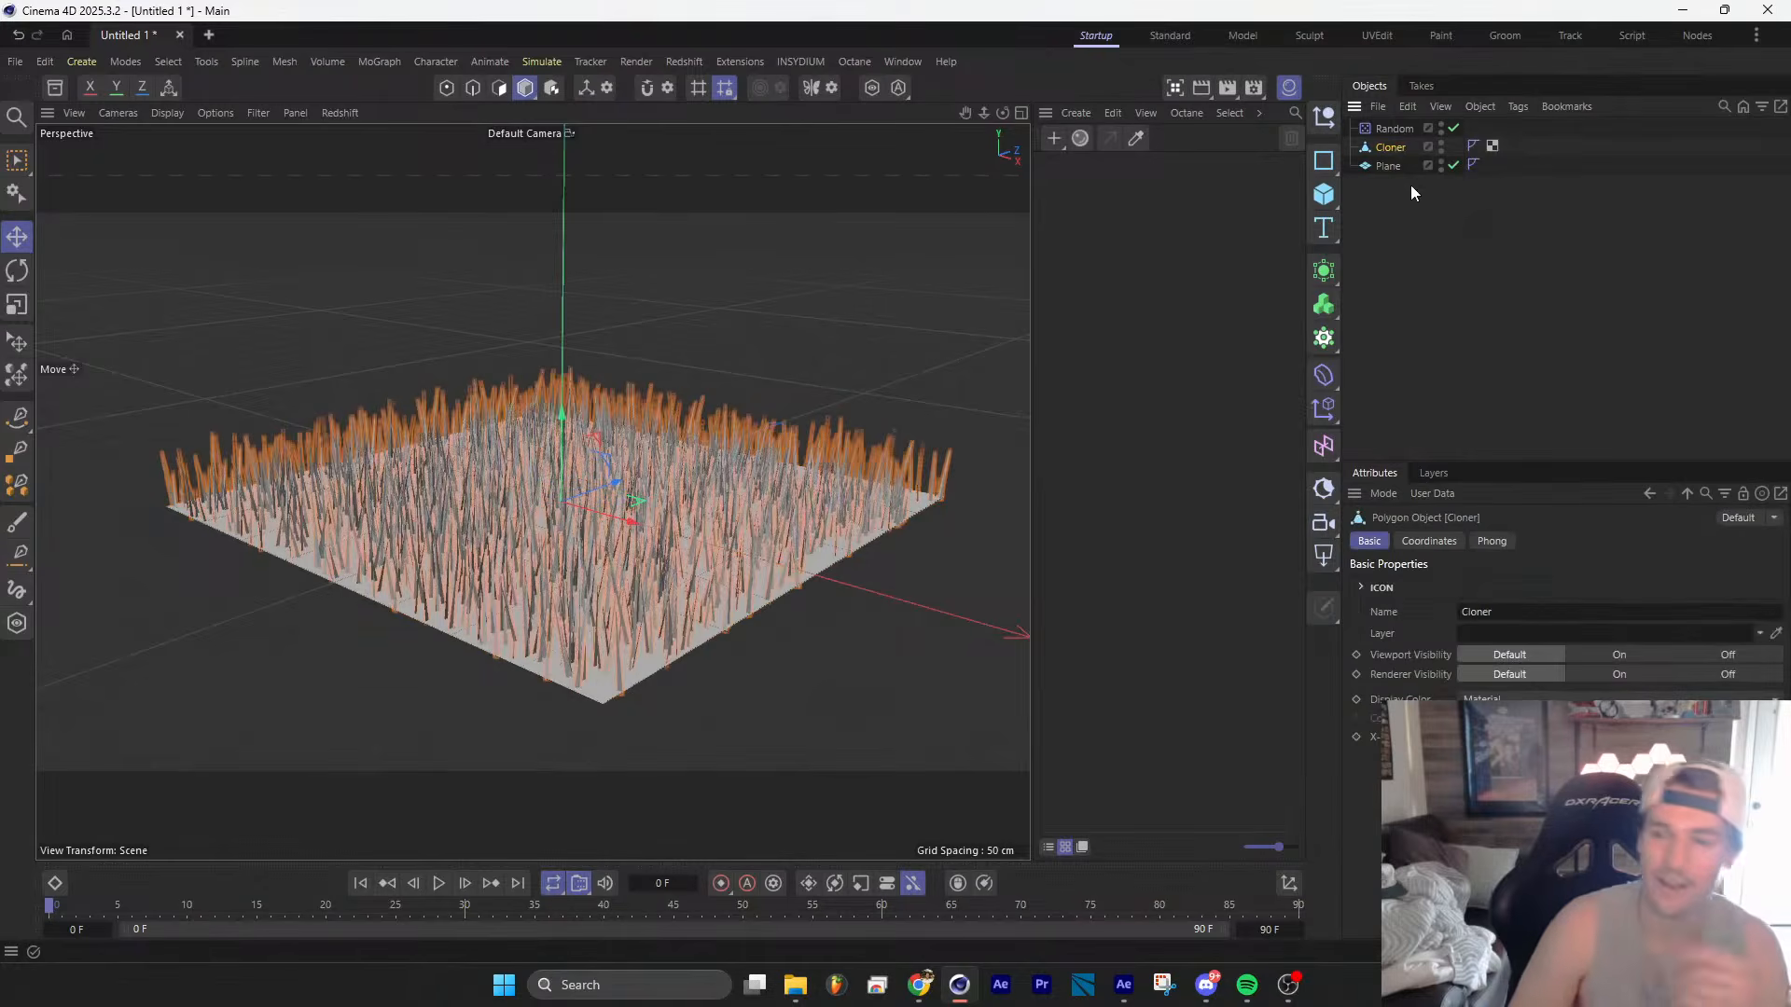
{"action": "left_click", "coordinate": [1389, 166]}
{"action": "left_click", "coordinate": [1390, 147]}
{"action": "left_click_drag", "start_coordinate": [483, 558], "coordinate": [638, 546], "text": "alt"}
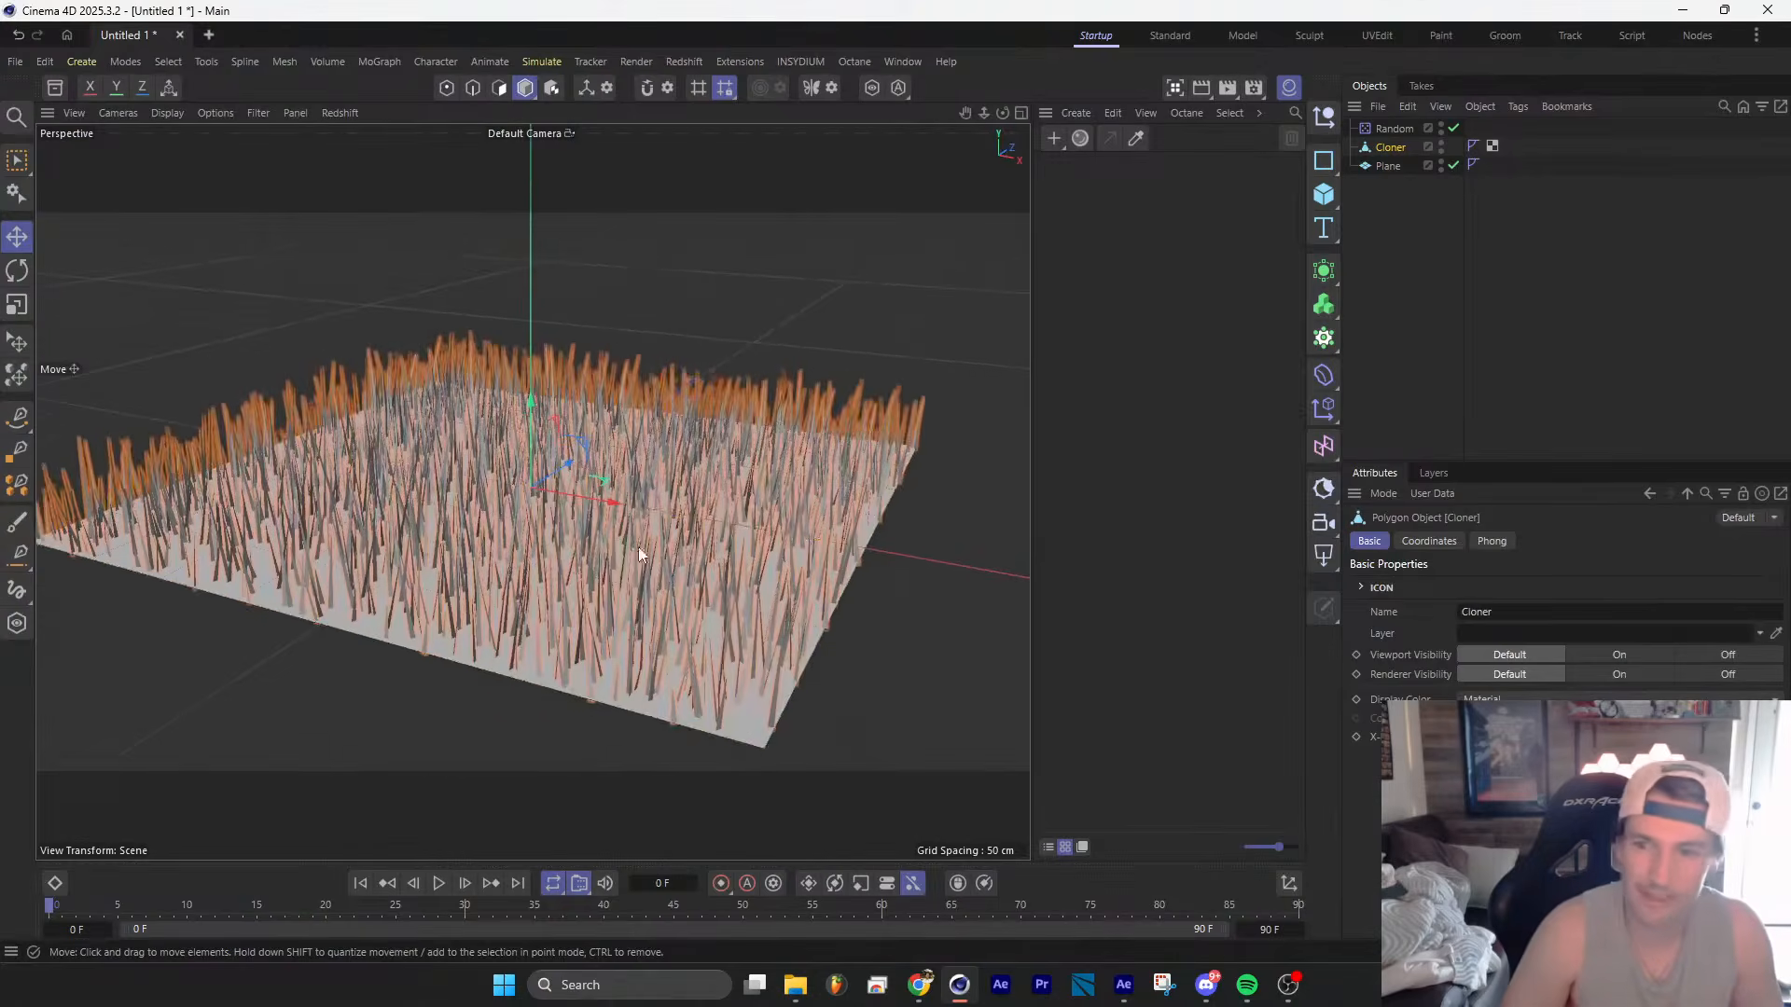
Step: Give the ground plane a custom display color of very dark gray
{"action": "left_click", "coordinate": [1387, 166]}
{"action": "left_click", "coordinate": [1369, 541]}
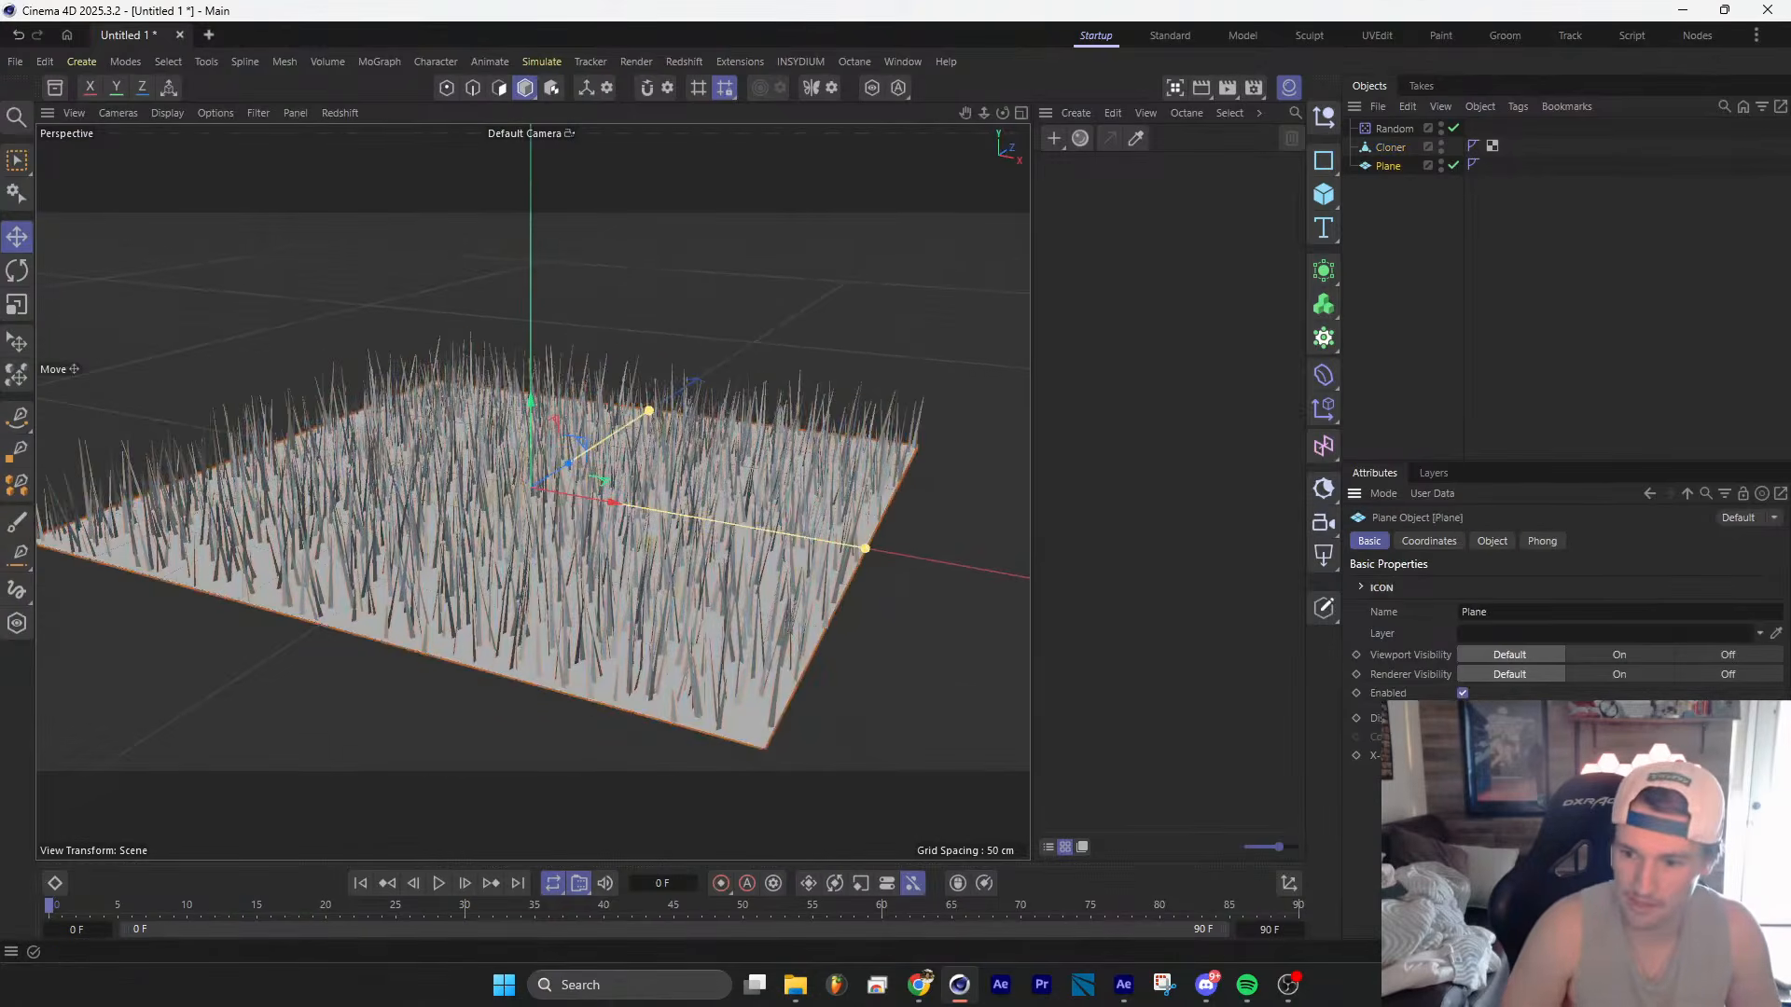
{"action": "left_click", "coordinate": [1492, 757]}
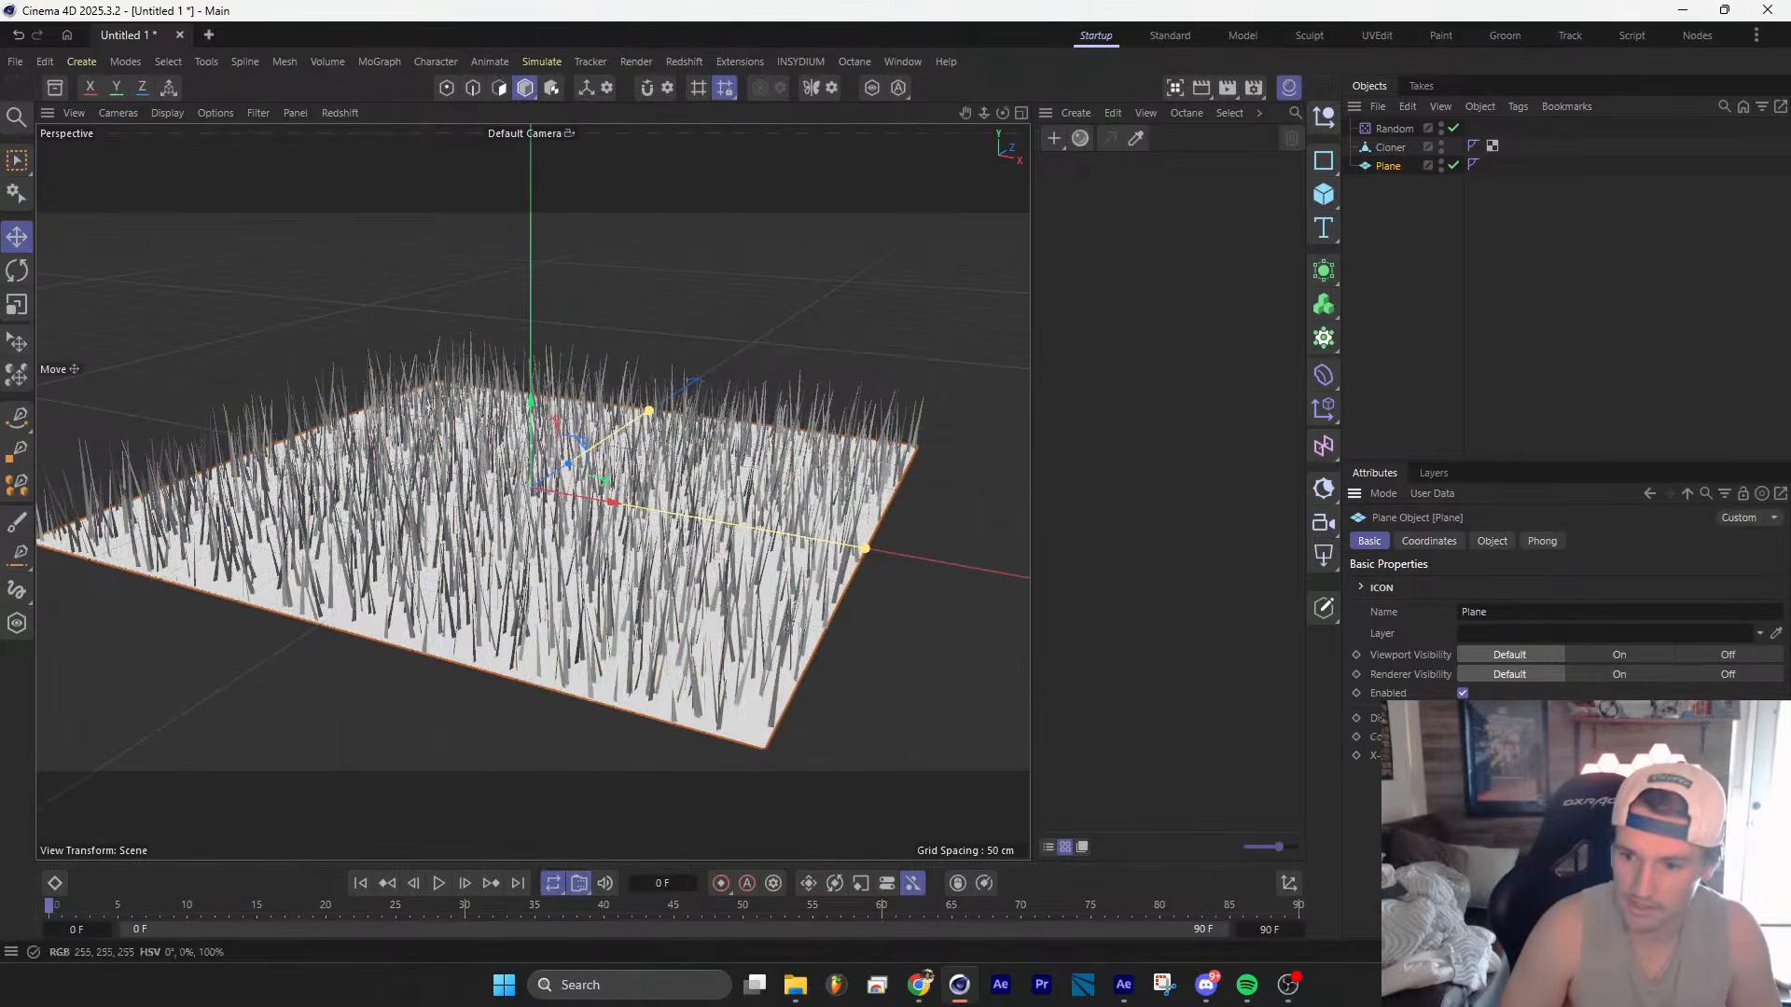
{"action": "left_click", "coordinate": [1483, 737]}
{"action": "left_click_drag", "start_coordinate": [1329, 894], "coordinate": [1303, 923]}
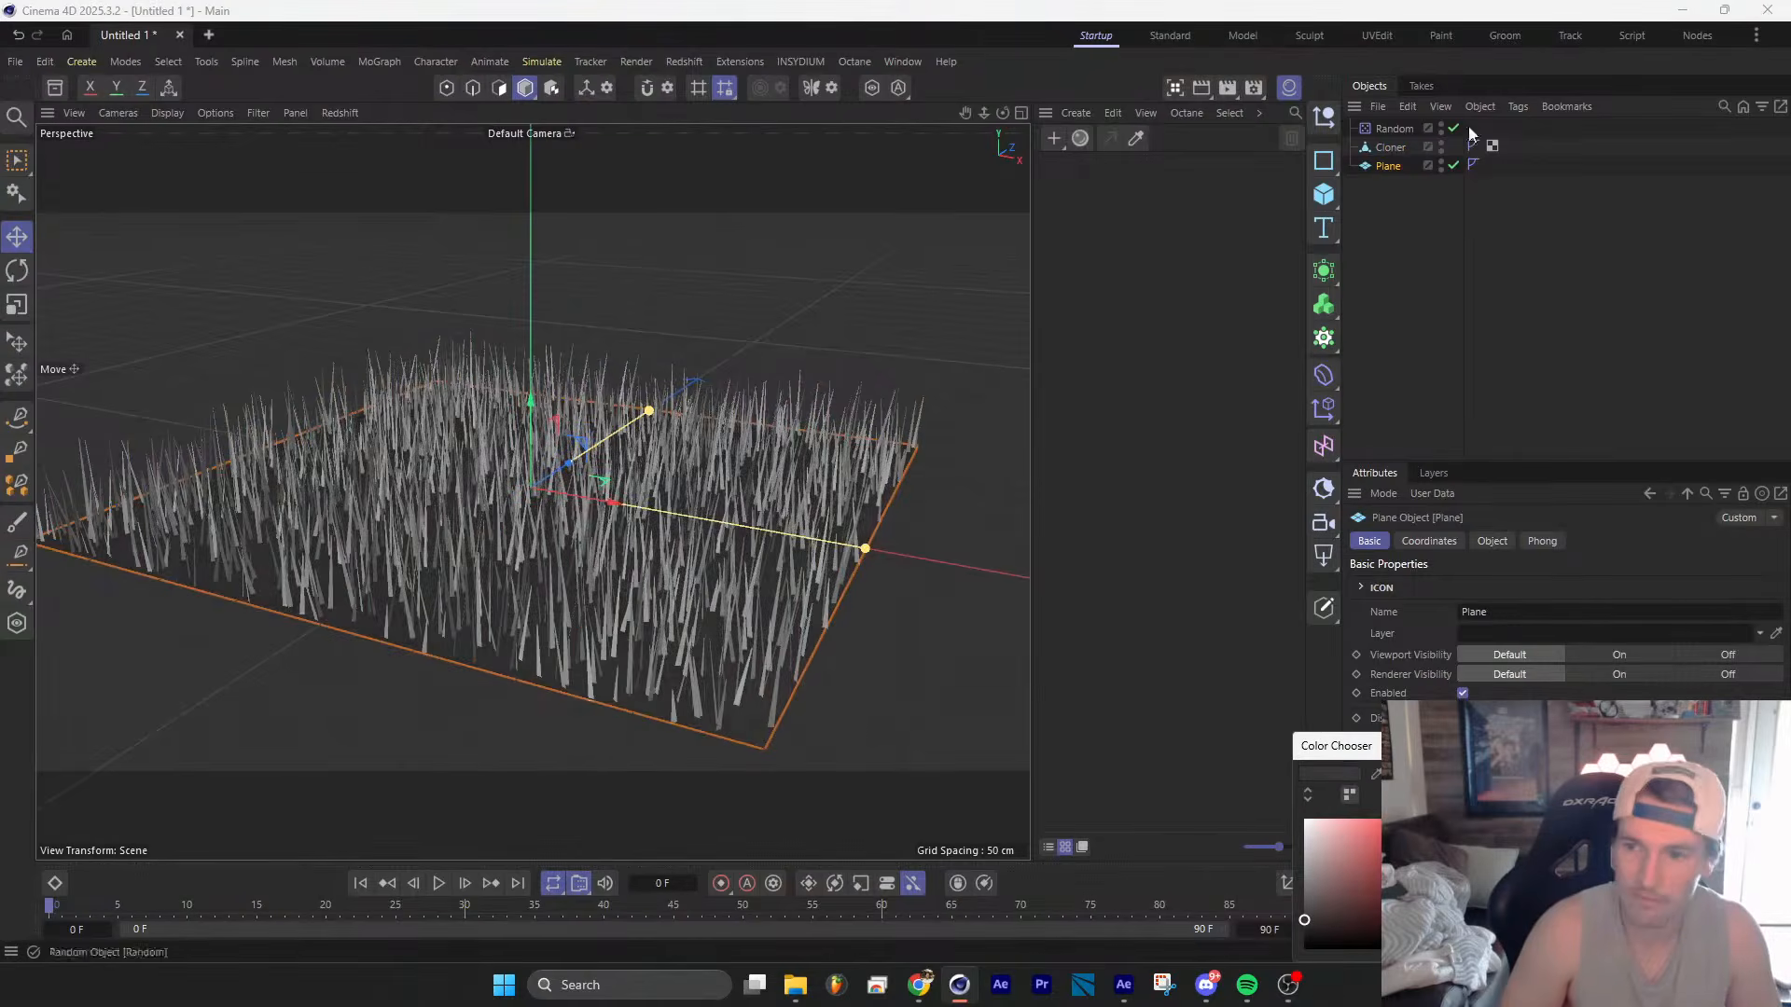
Step: Give the merged blade mesh a custom display color of dark green
{"action": "left_click", "coordinate": [1391, 148]}
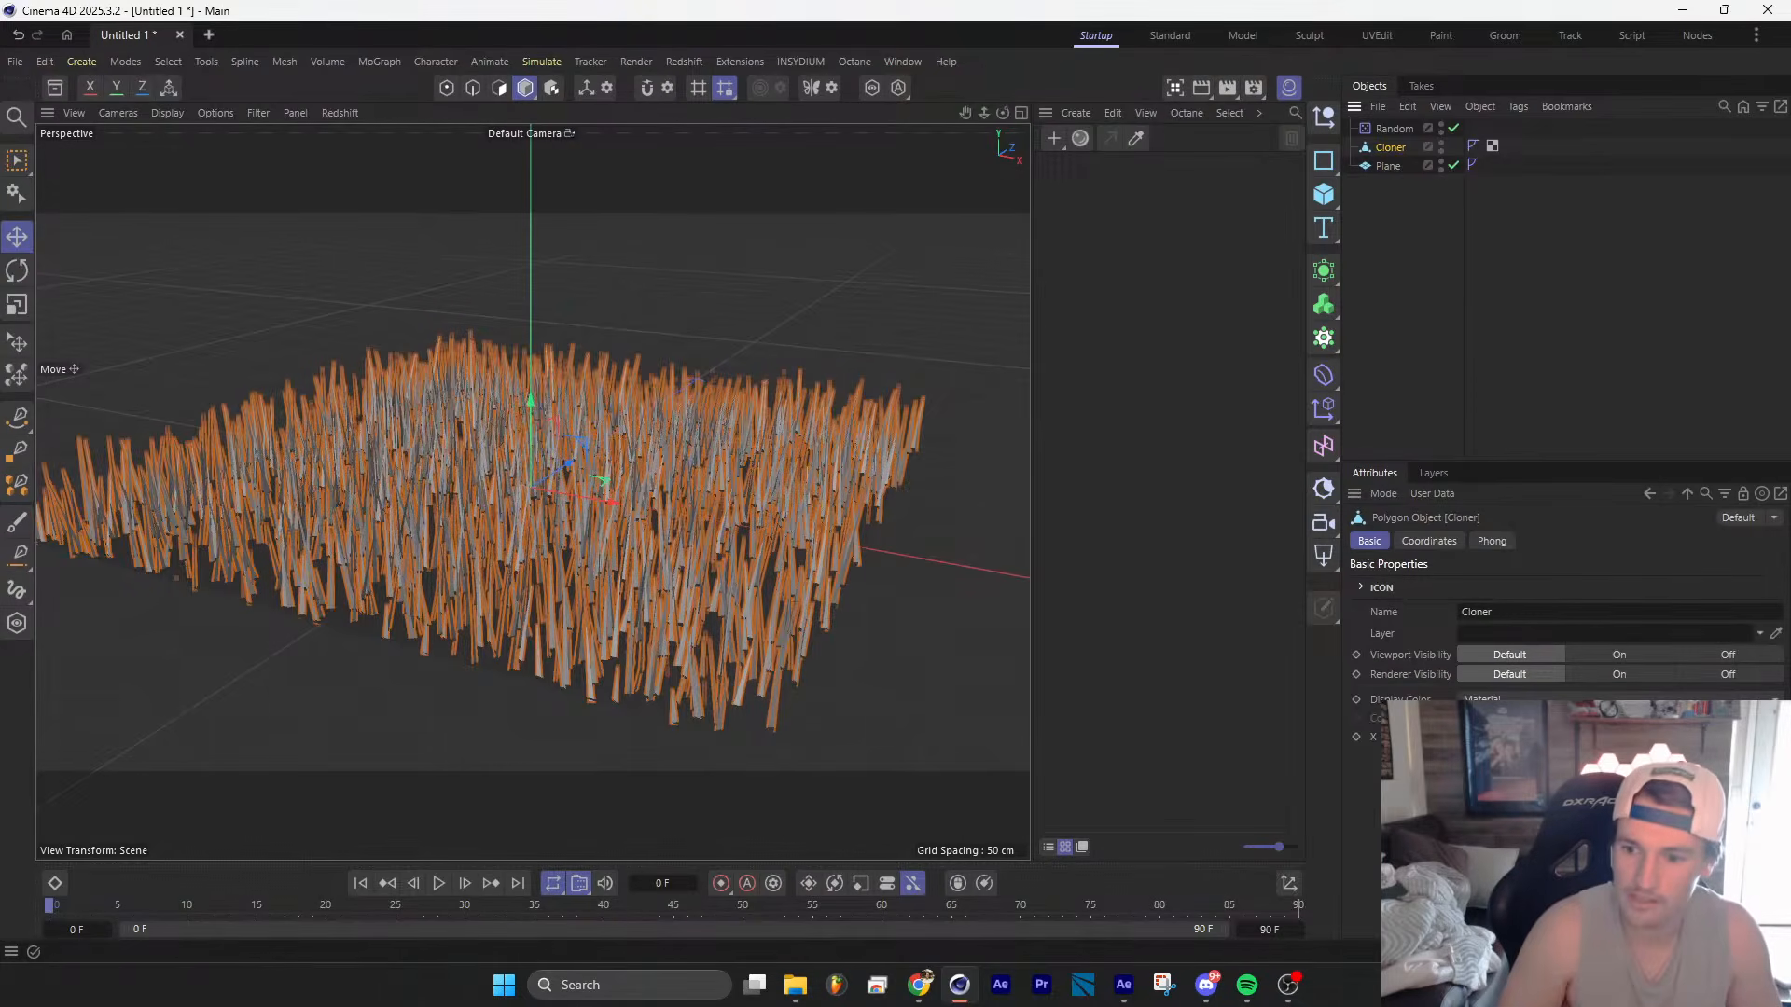
{"action": "left_click", "coordinate": [1493, 739]}
{"action": "left_click", "coordinate": [1483, 718]}
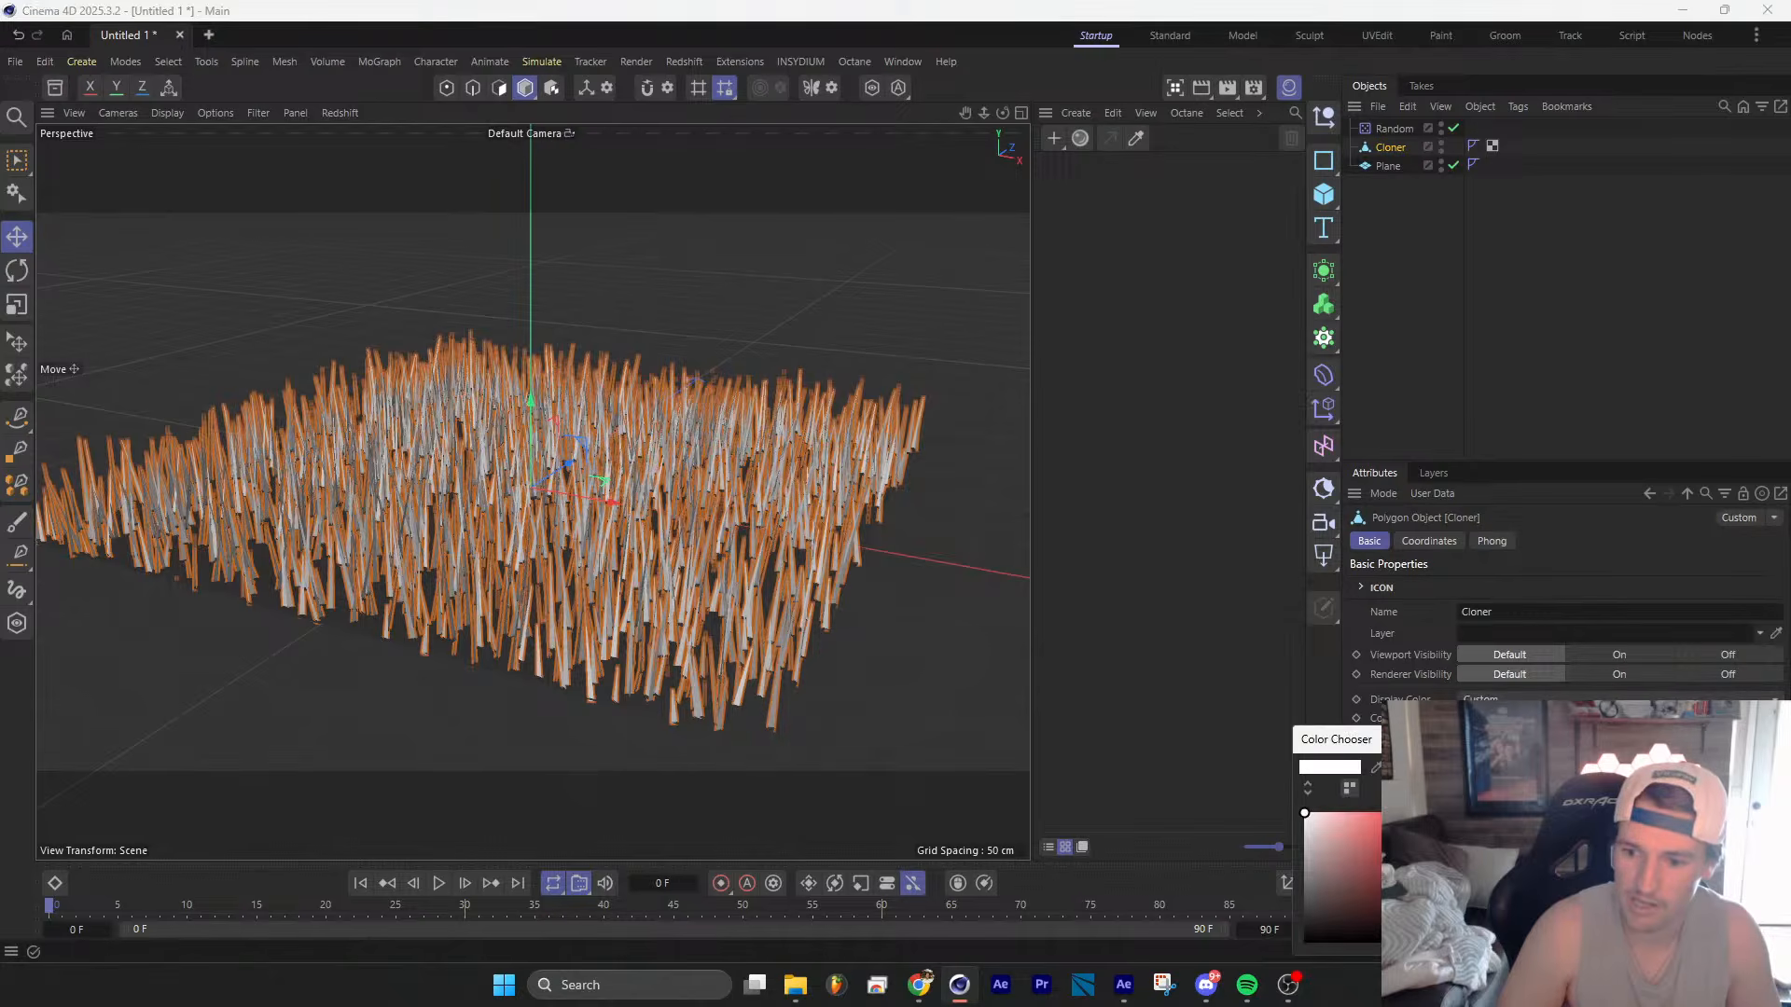
{"action": "mouse_move", "coordinate": [1304, 814]}
{"action": "left_mouse_down"}
{"action": "mouse_move", "coordinate": [1376, 923]}
{"action": "mouse_move", "coordinate": [1377, 895]}
{"action": "left_mouse_up"}
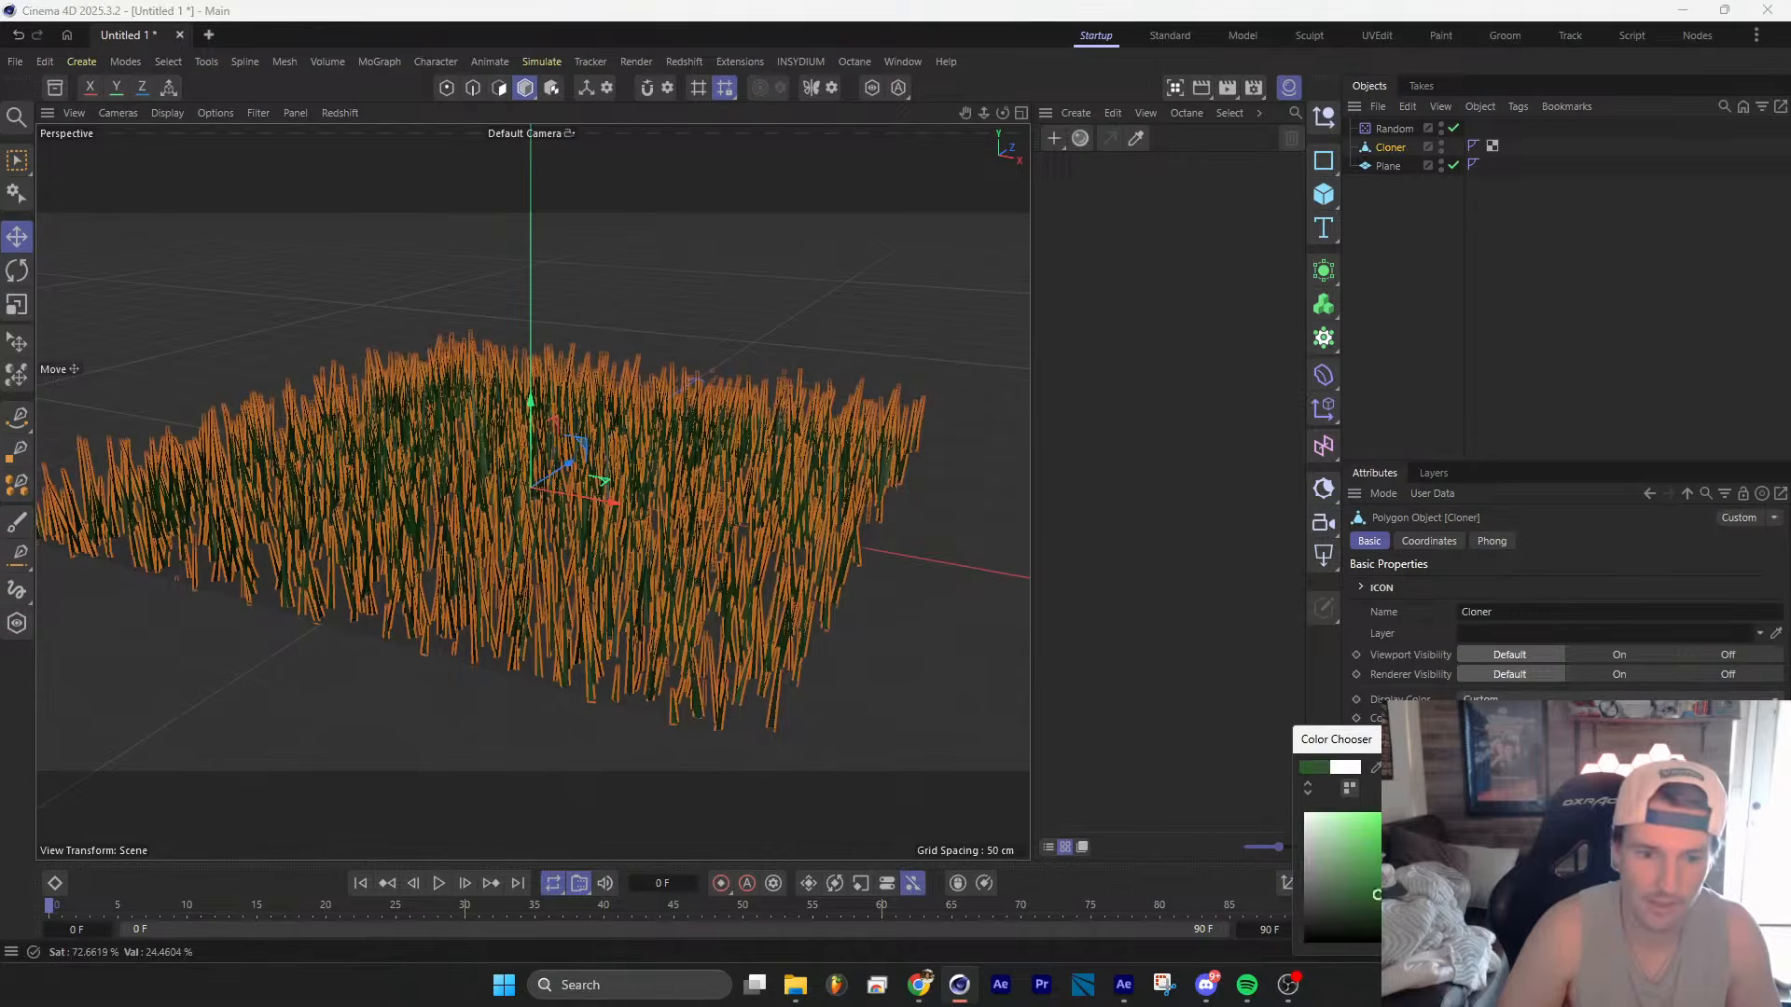
{"action": "left_click", "coordinate": [919, 536]}
{"action": "left_click_drag", "start_coordinate": [551, 483], "coordinate": [569, 546], "text": "alt"}
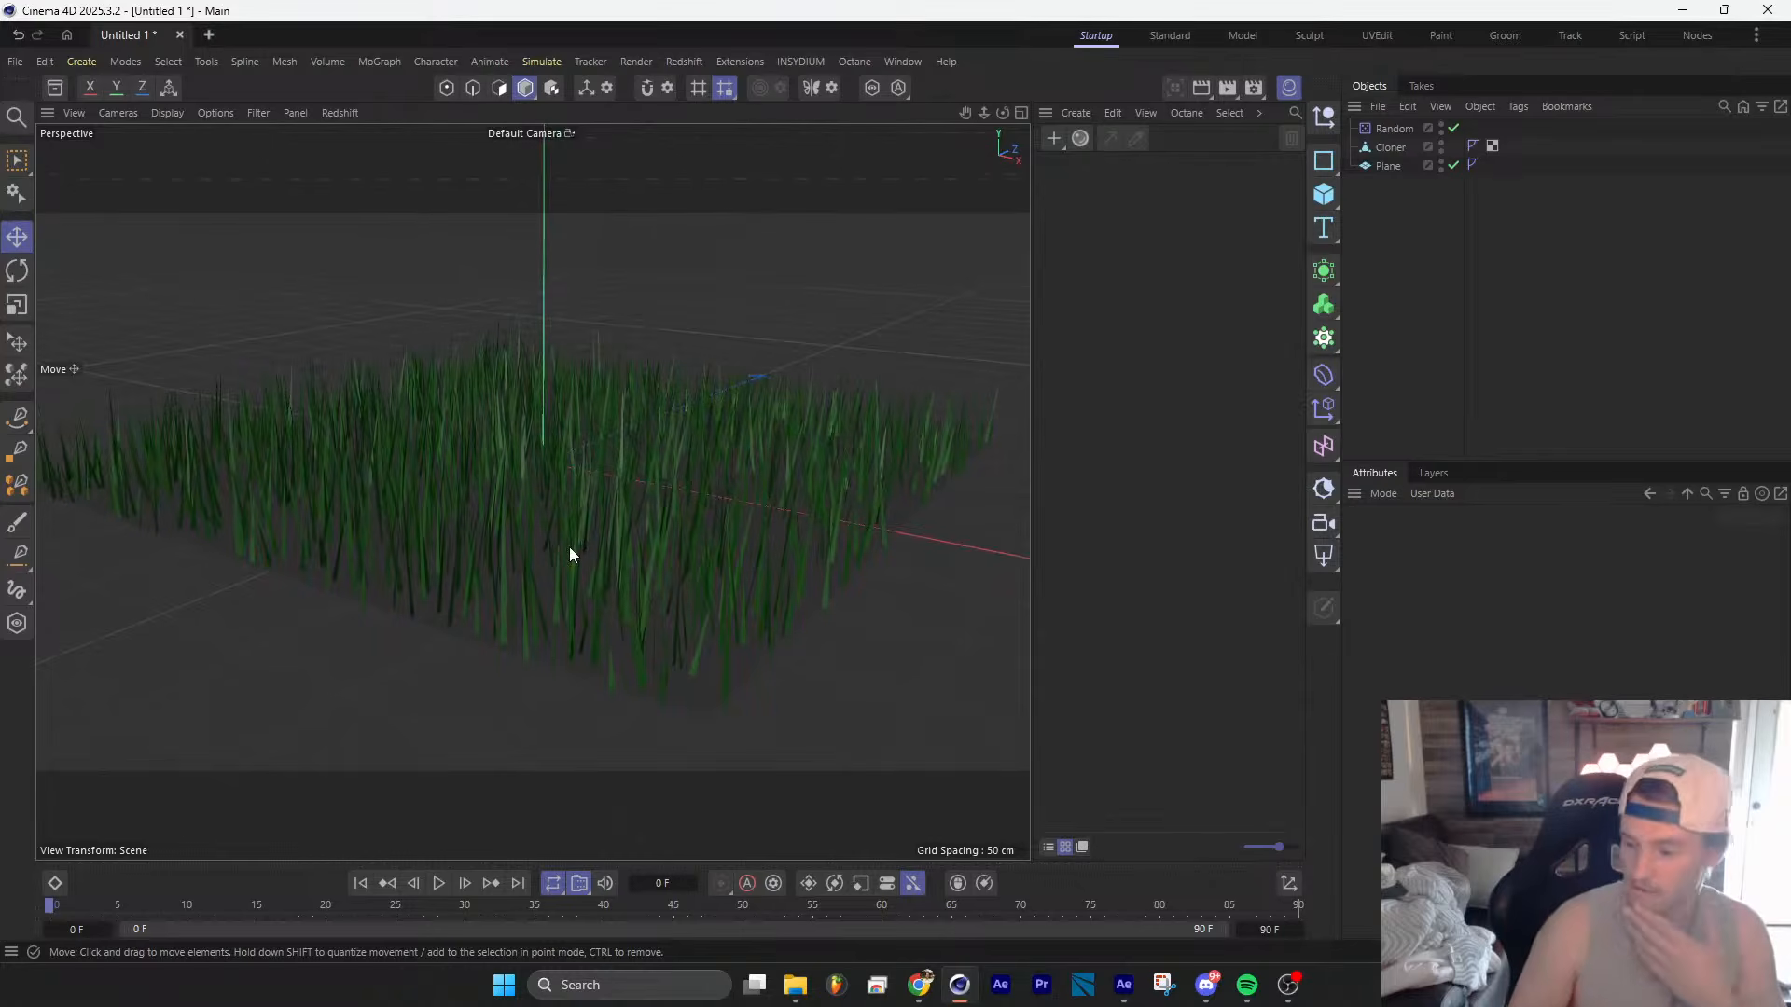
Step: Rename the merged blade mesh to Grass
{"action": "double_click", "coordinate": [1395, 149]}
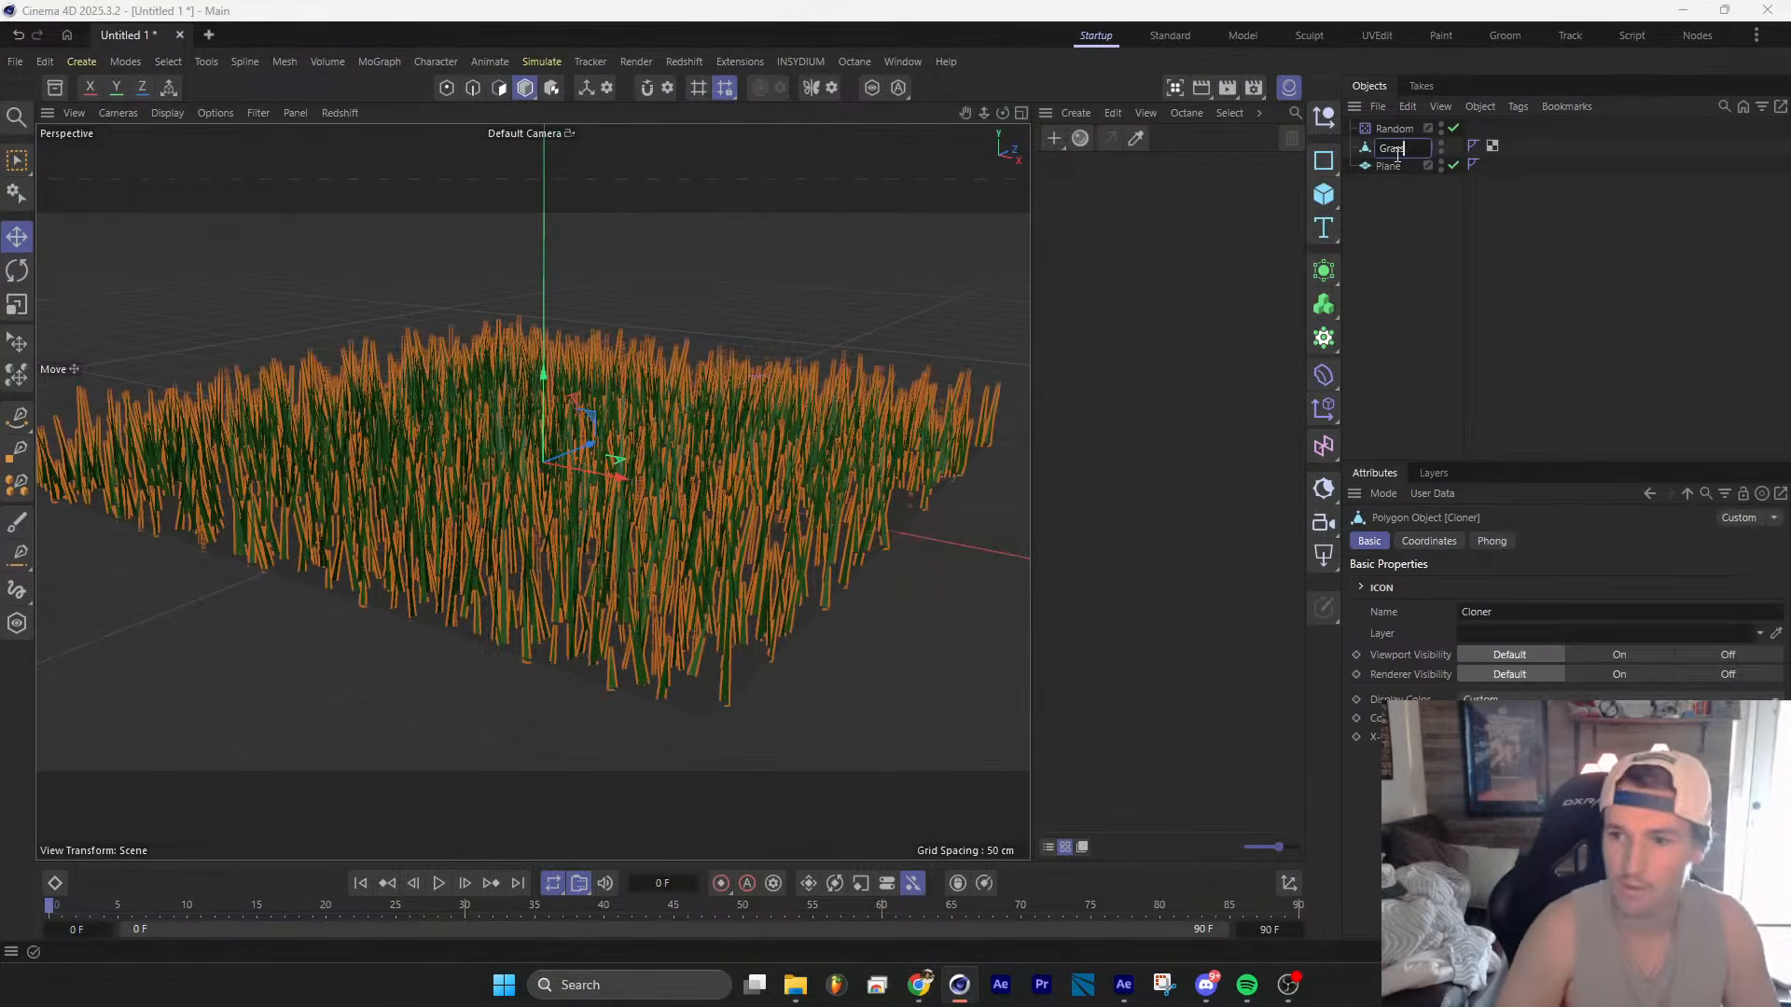
{"action": "left_click", "coordinate": [1356, 334]}
Step: Add a Displacer deformer to the scene and delete the unused Random effector
{"action": "left_click", "coordinate": [1337, 381]}
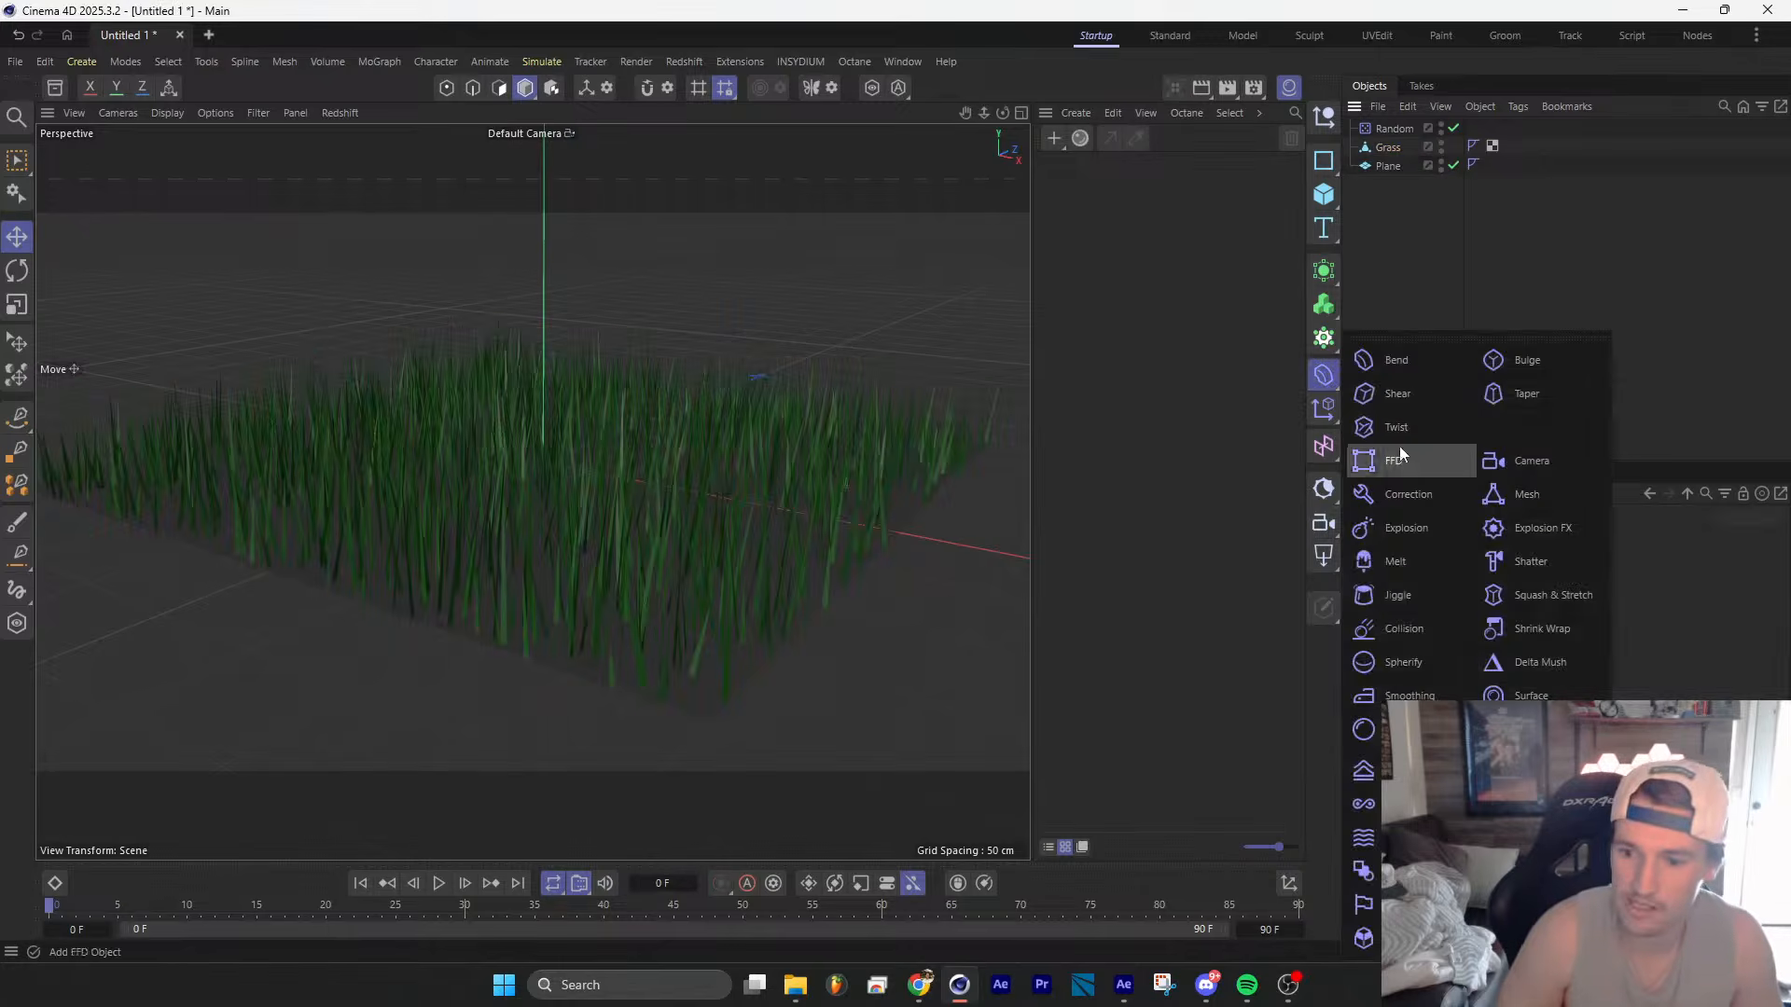
{"action": "left_click", "coordinate": [1363, 836]}
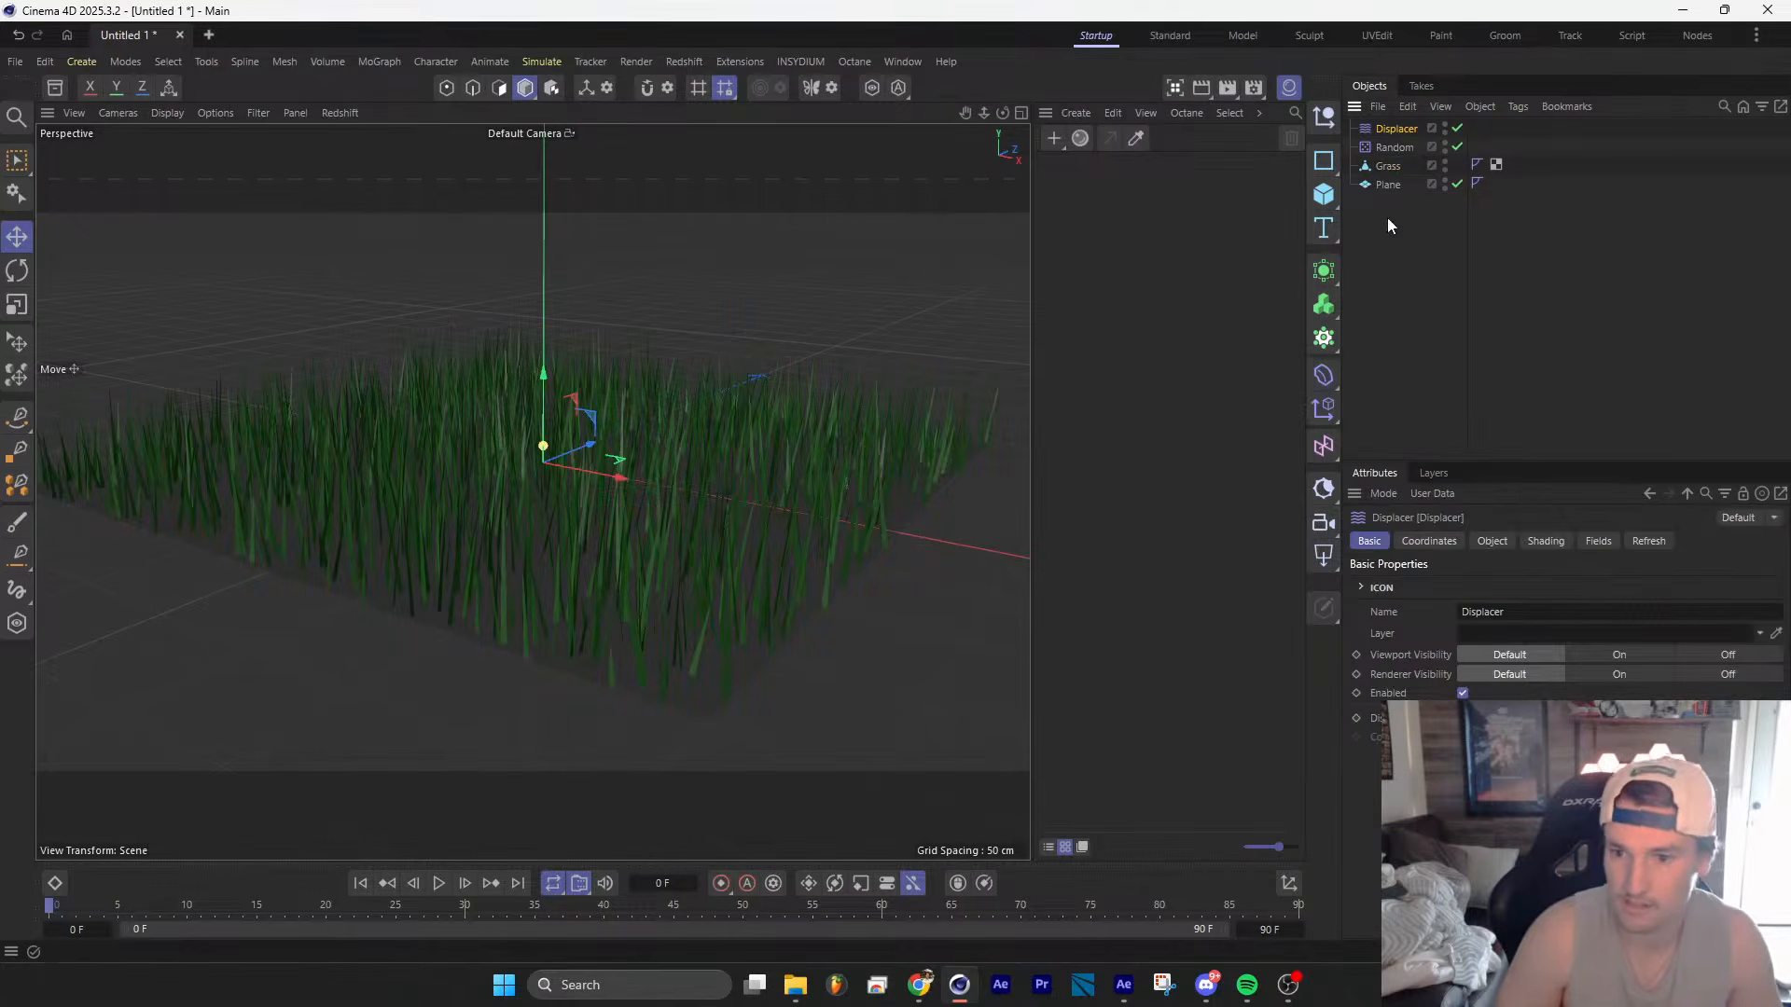
{"action": "left_click", "coordinate": [1399, 147]}
{"action": "key", "text": "Delete"}
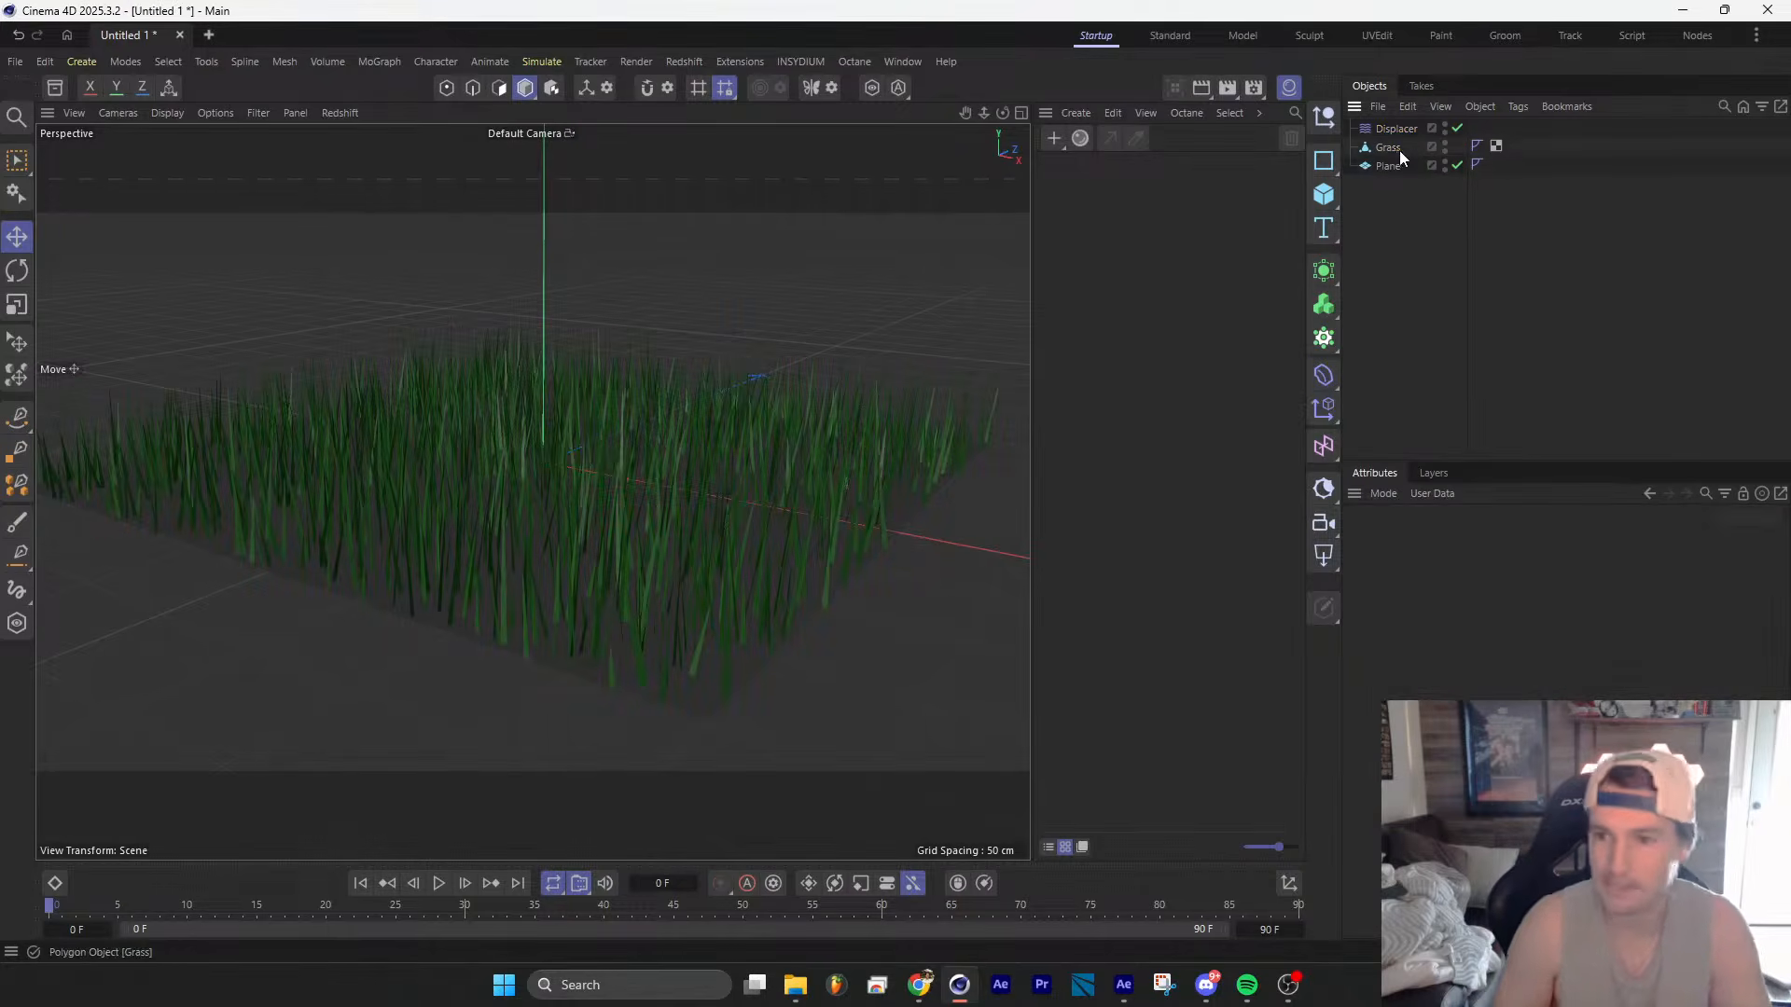
Step: Create a Null and parent both the Displacer and the Grass mesh under it
{"action": "left_click", "coordinate": [1403, 130]}
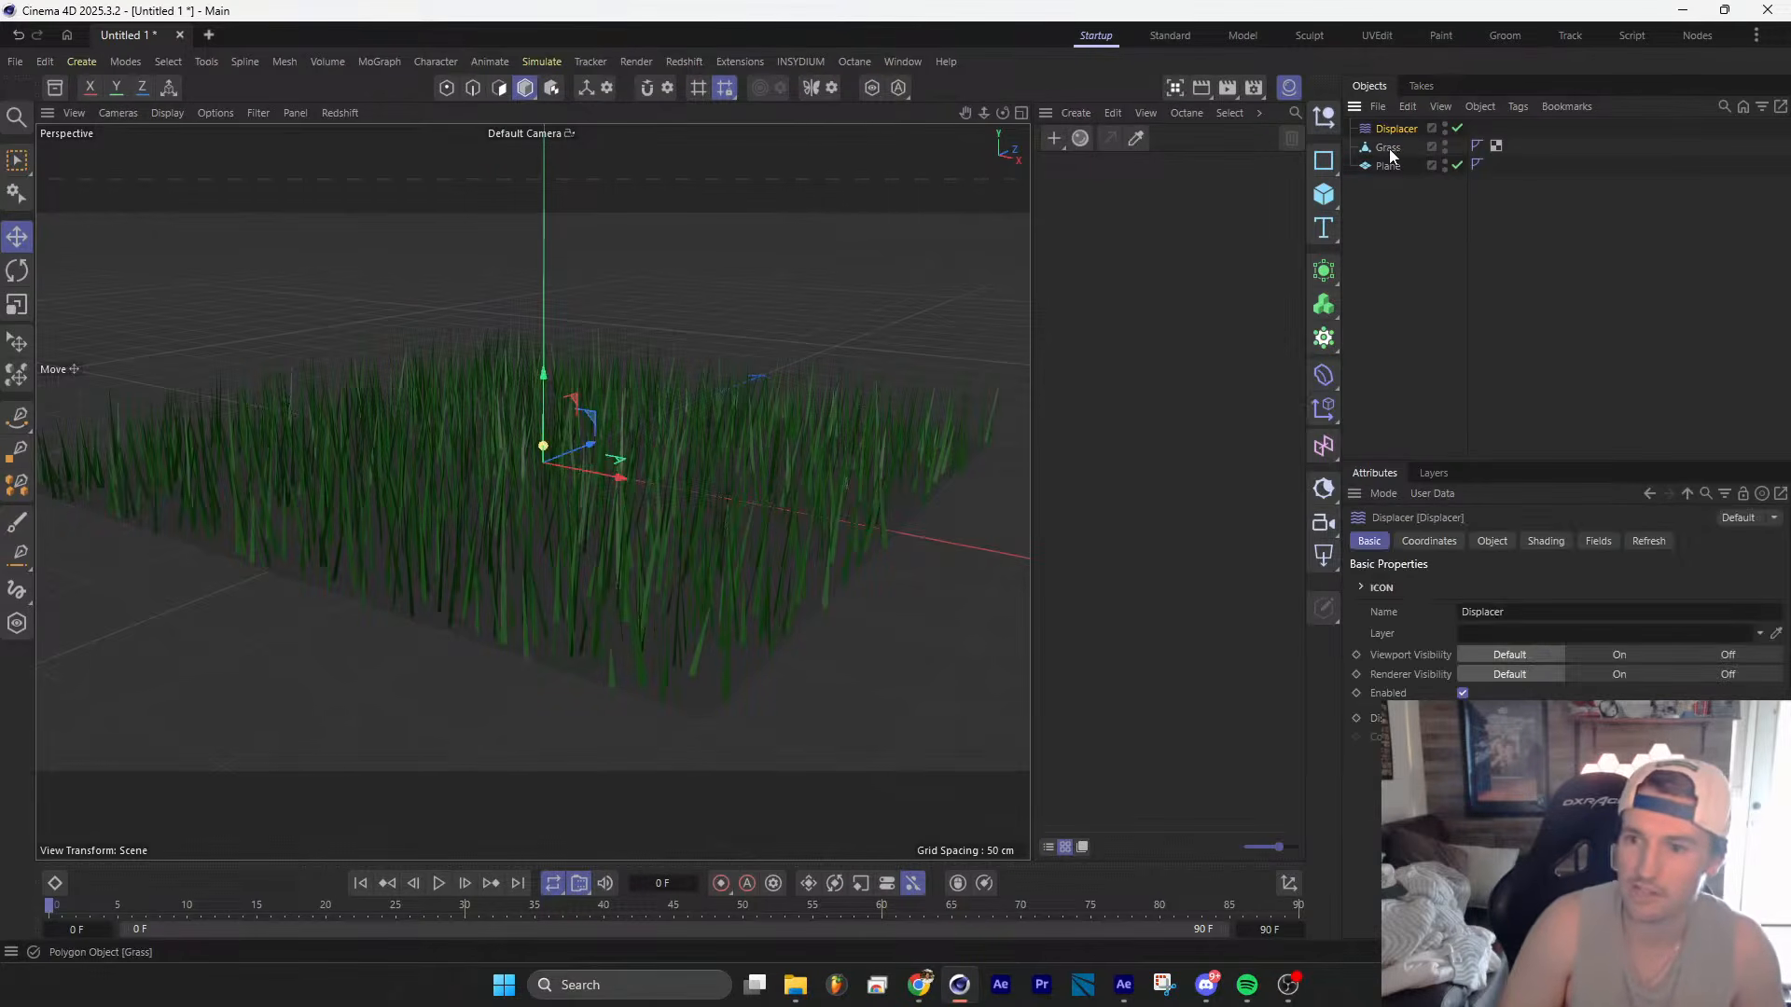
{"action": "left_click", "coordinate": [1324, 119]}
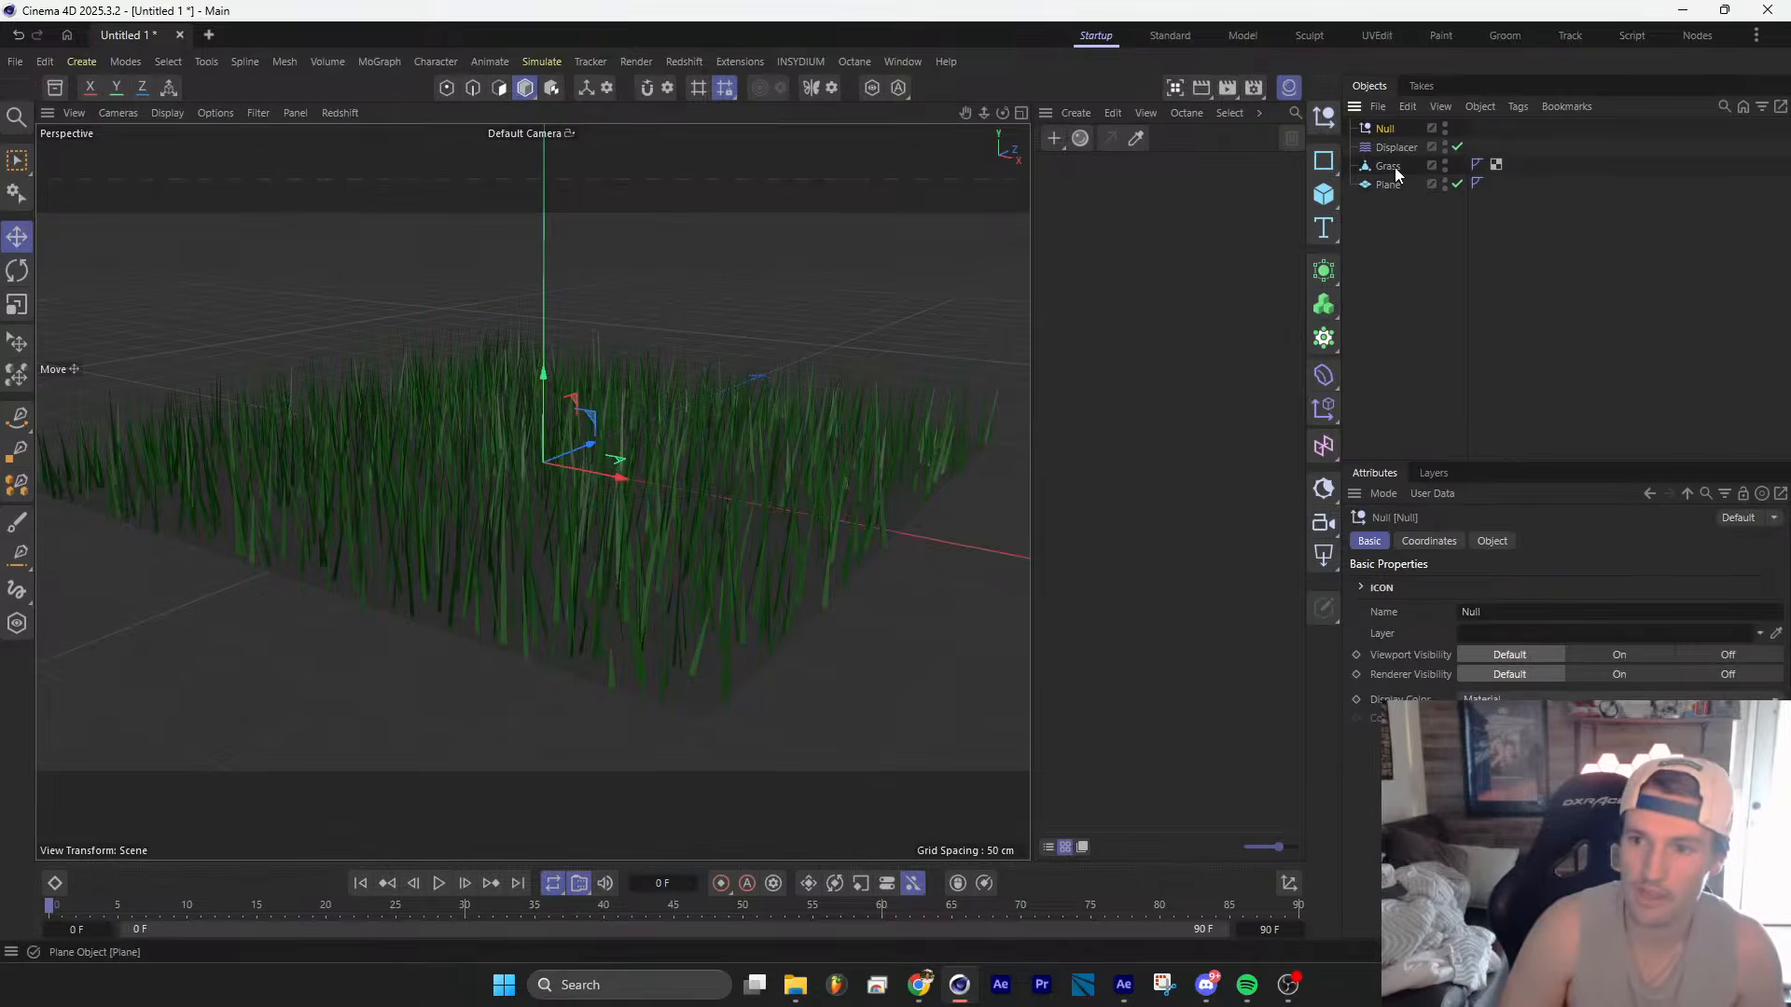
{"action": "left_click", "coordinate": [1397, 167]}
{"action": "left_click_drag", "start_coordinate": [1388, 140], "coordinate": [1388, 132]}
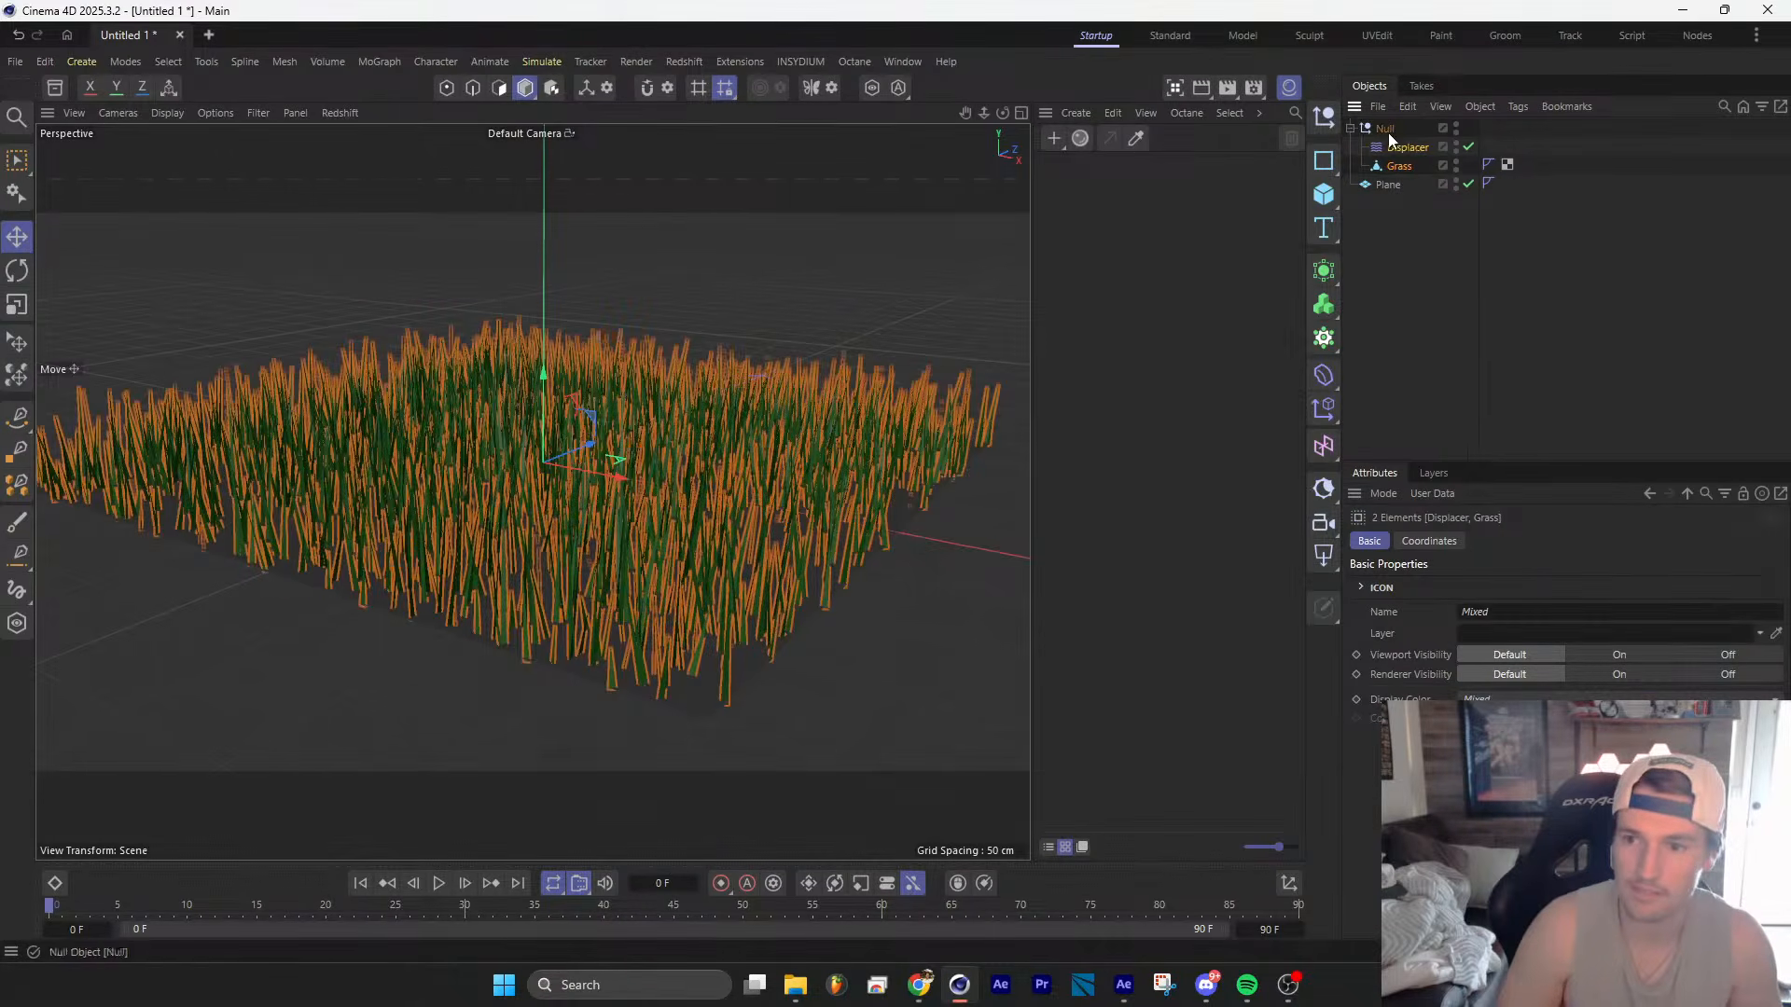
{"action": "left_click", "coordinate": [1402, 149]}
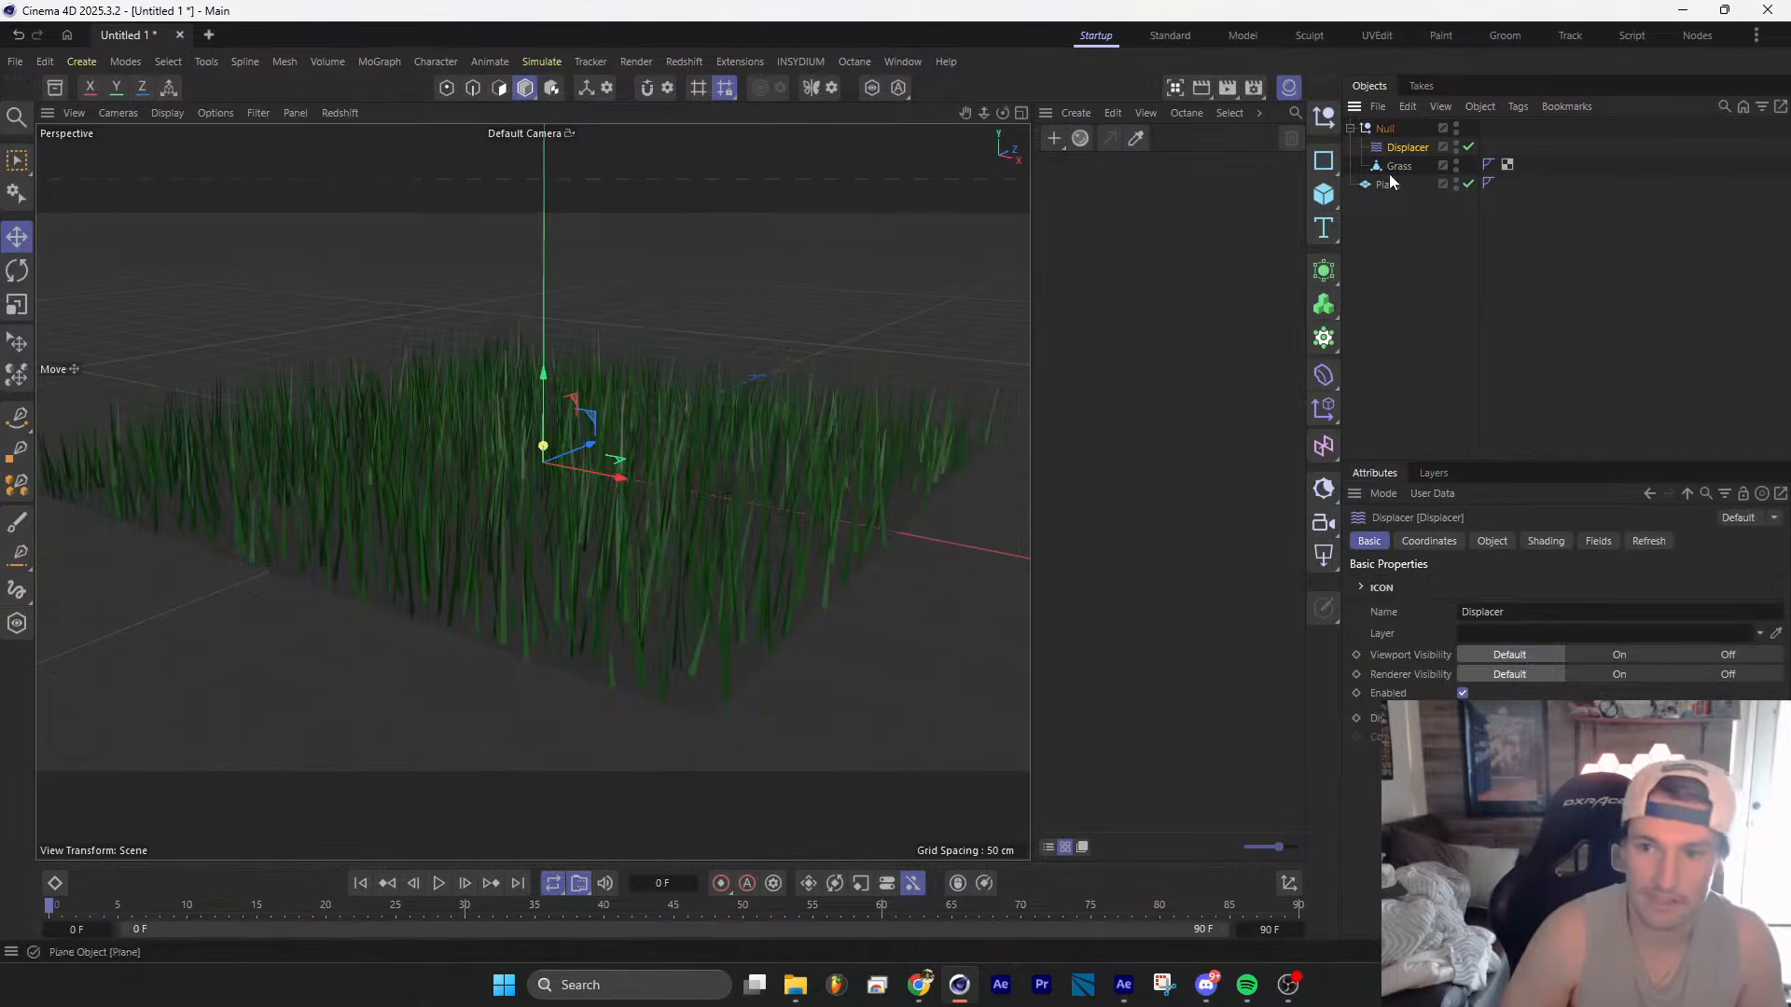
{"action": "left_click", "coordinate": [1400, 170]}
{"action": "scroll", "coordinate": [653, 471], "scroll_direction": "down", "scroll_amount": 4}
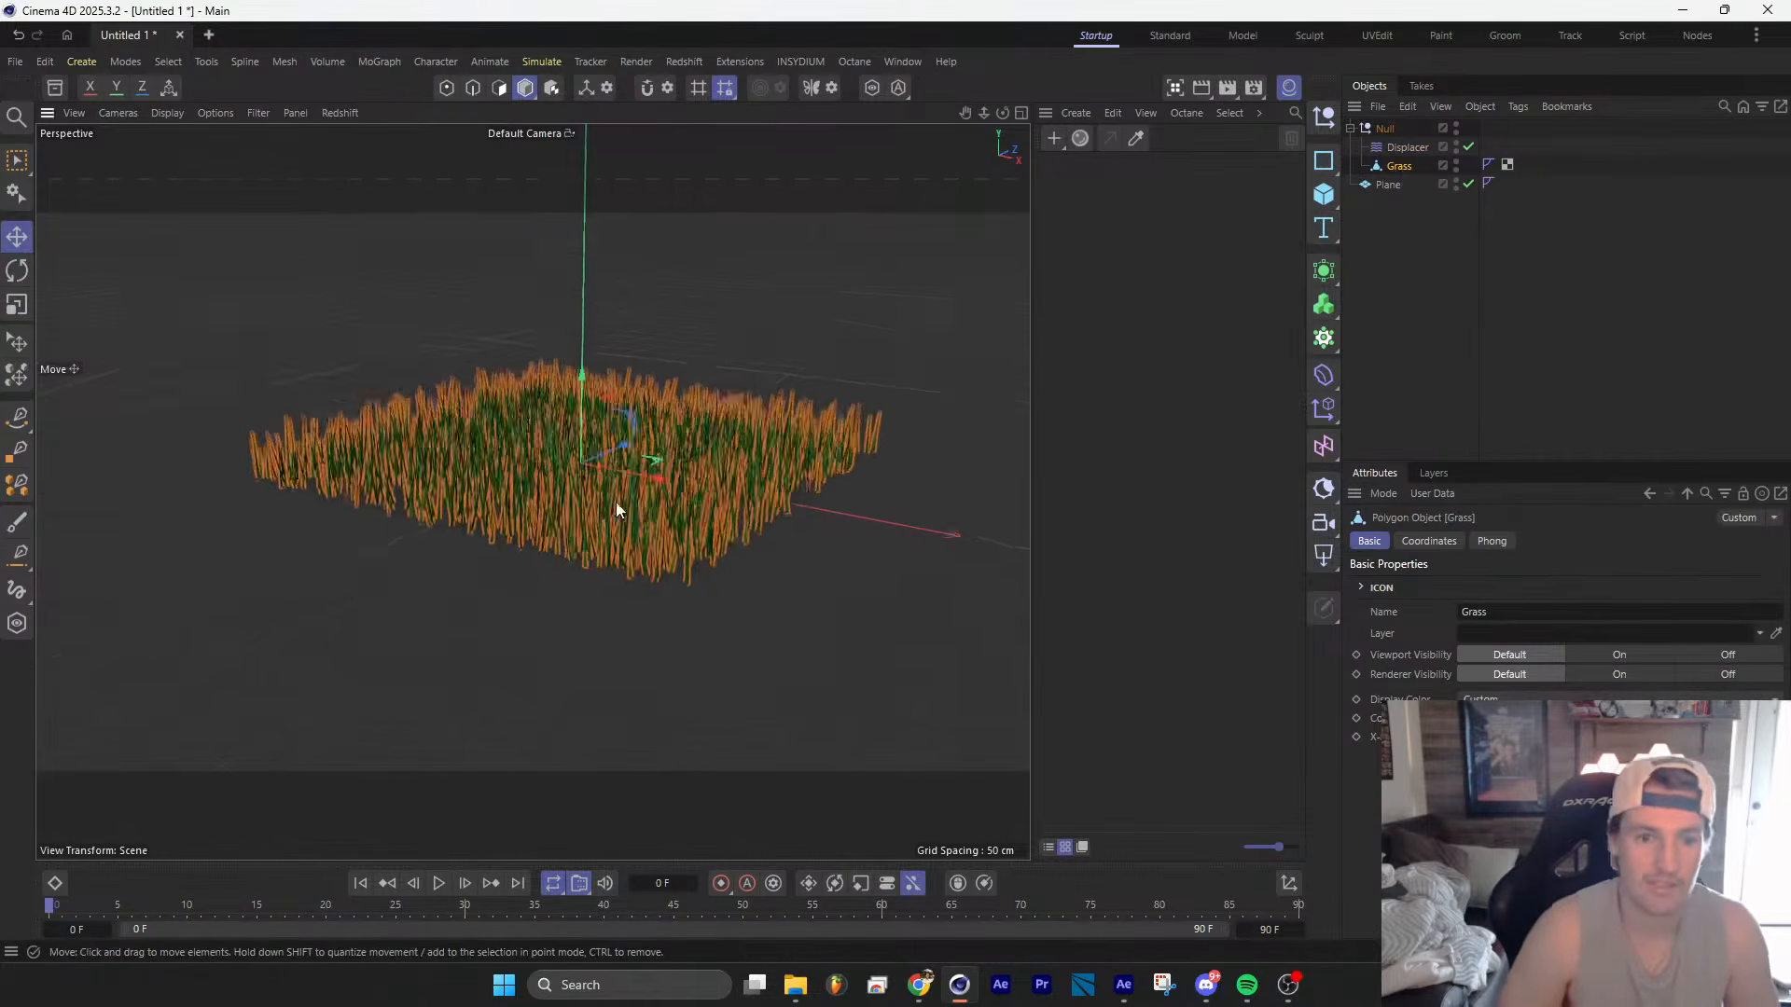
{"action": "left_click_drag", "start_coordinate": [615, 502], "coordinate": [640, 467], "text": "alt"}
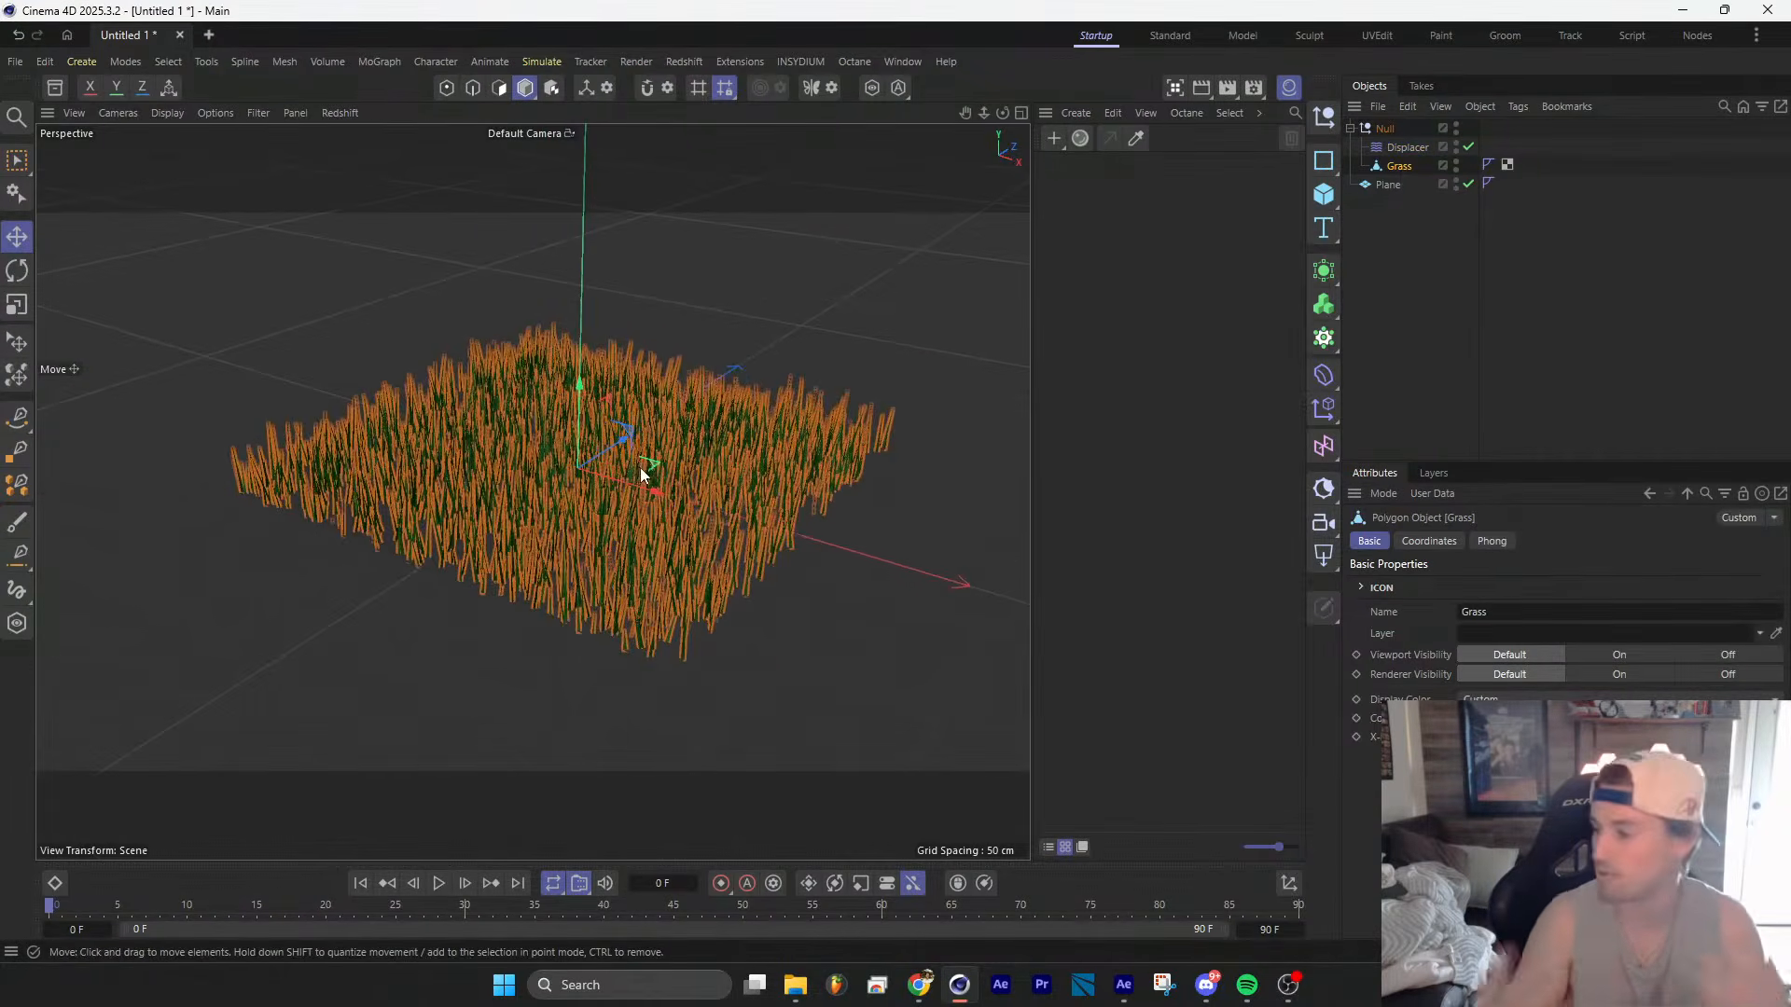
Step: Assign a Noise shader to the Displacer's shading and compare the grass with the deformer switched off and on
{"action": "left_click", "coordinate": [1410, 147]}
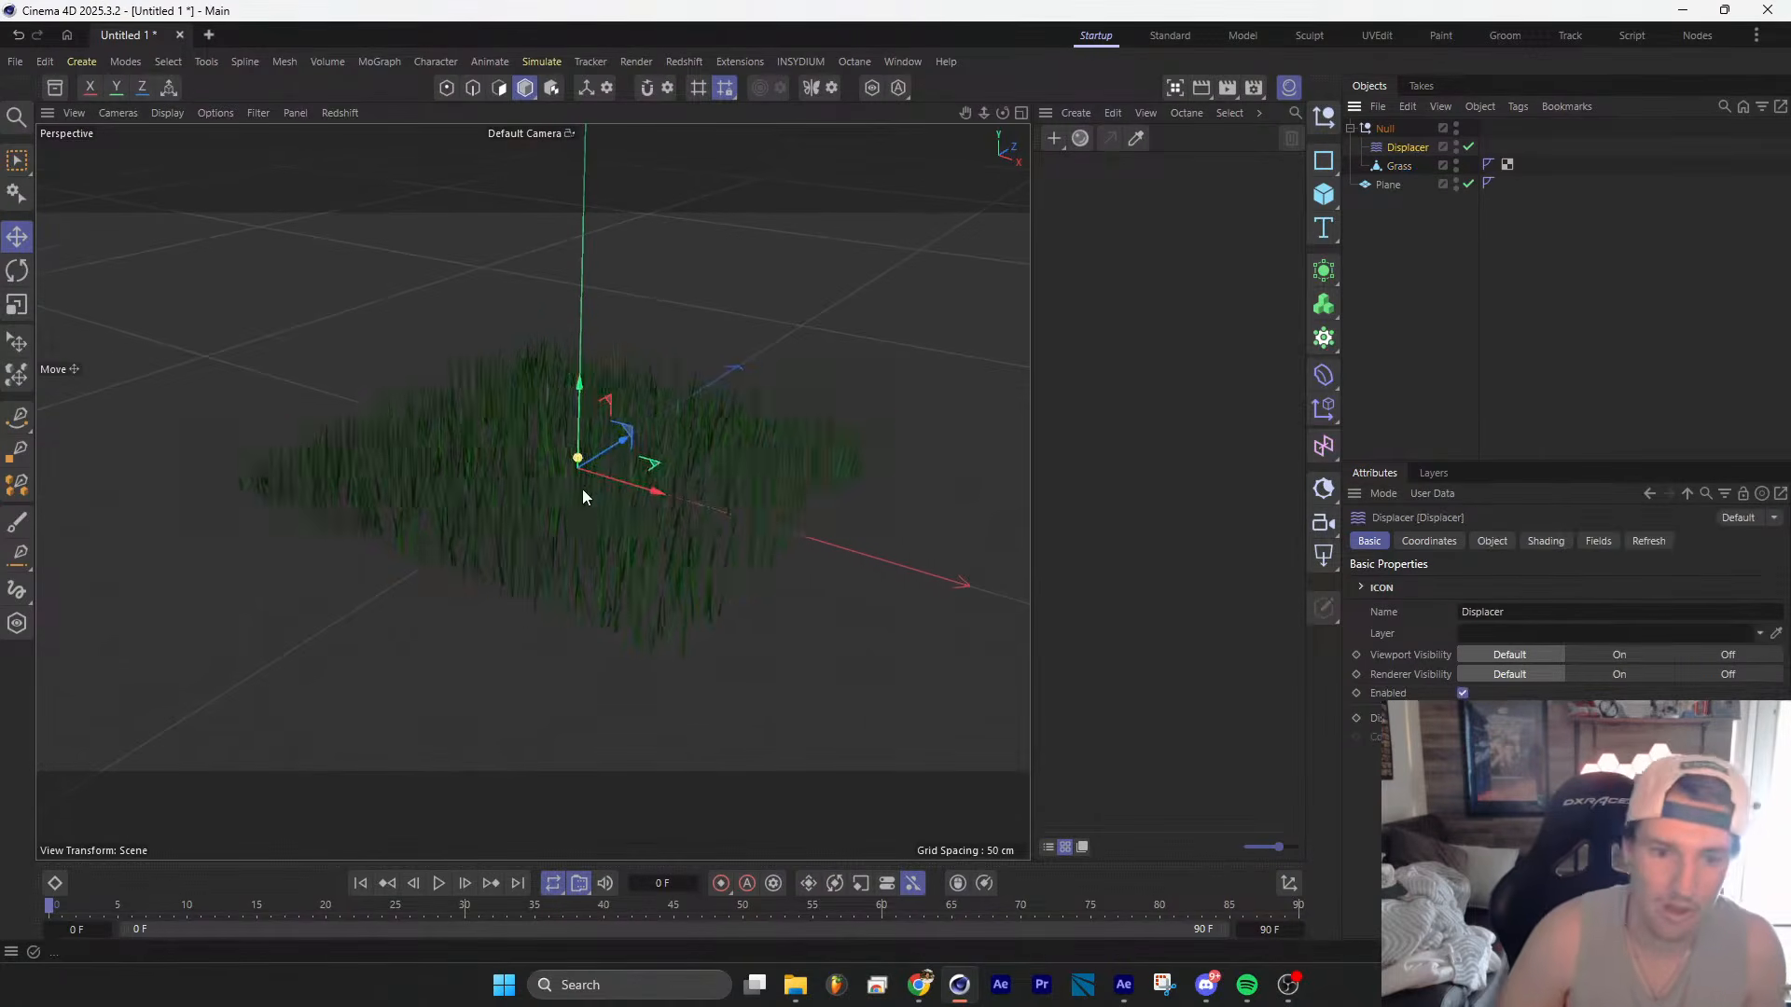
{"action": "left_click", "coordinate": [1548, 542]}
{"action": "left_click", "coordinate": [1421, 609]}
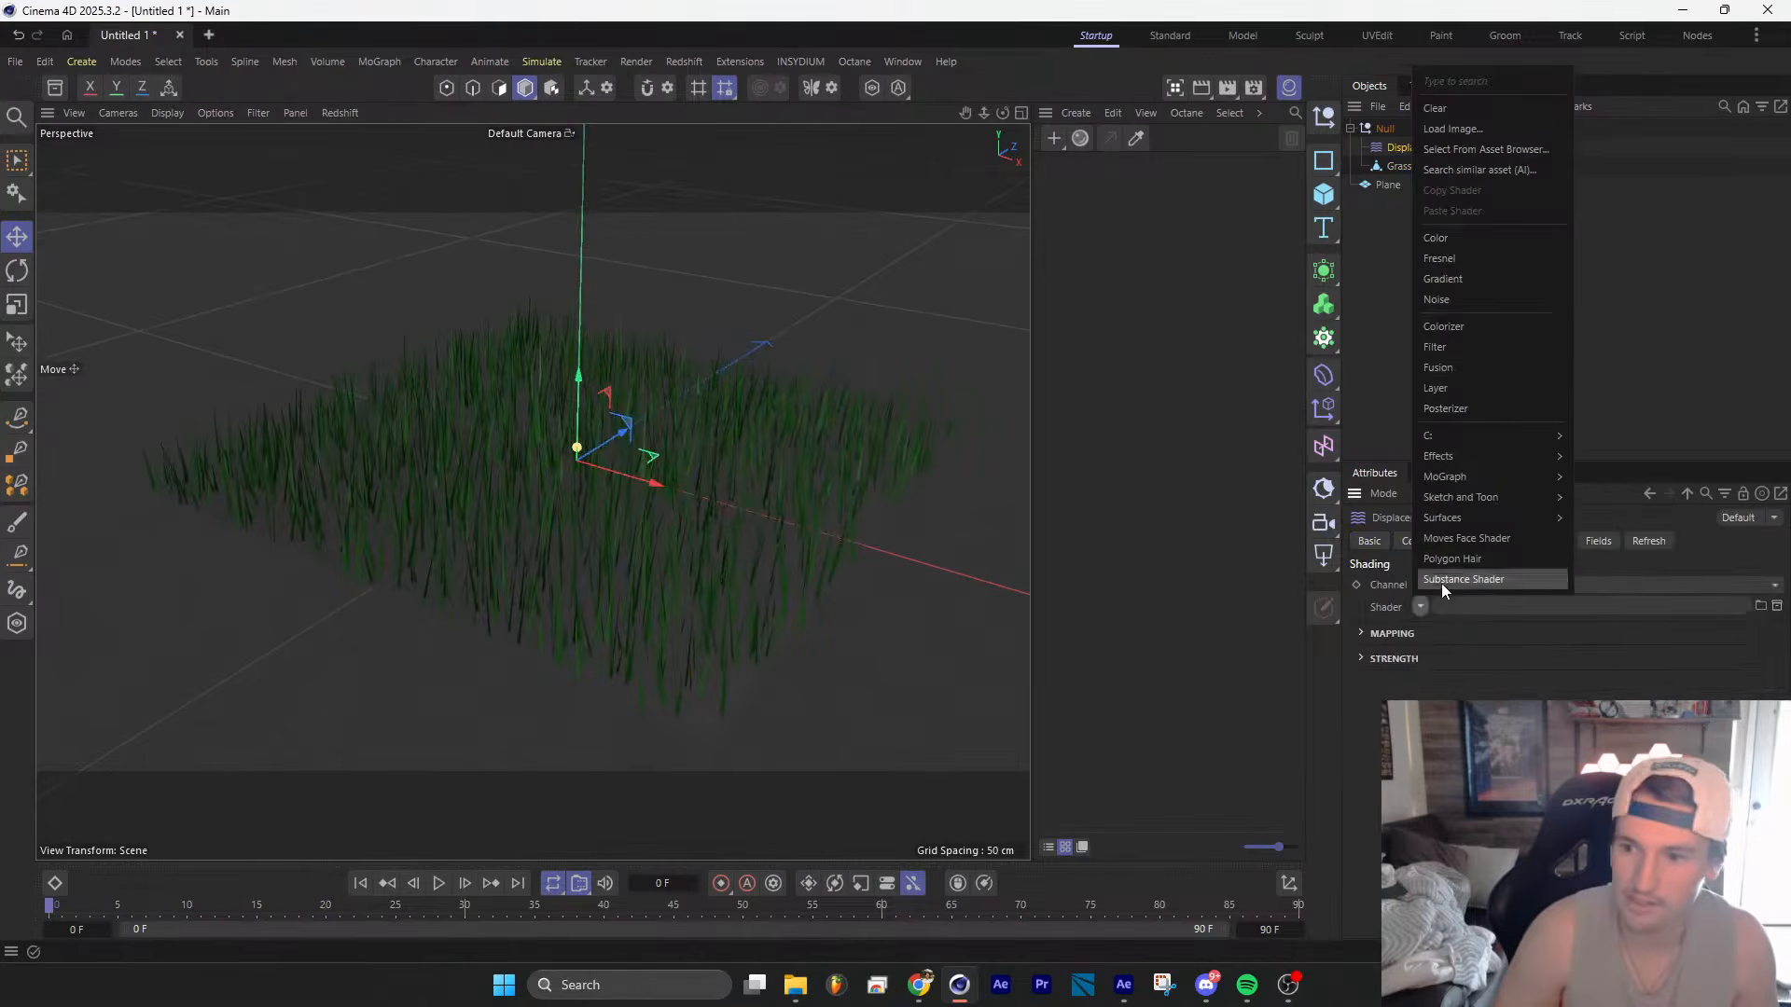
{"action": "left_click", "coordinate": [1480, 302]}
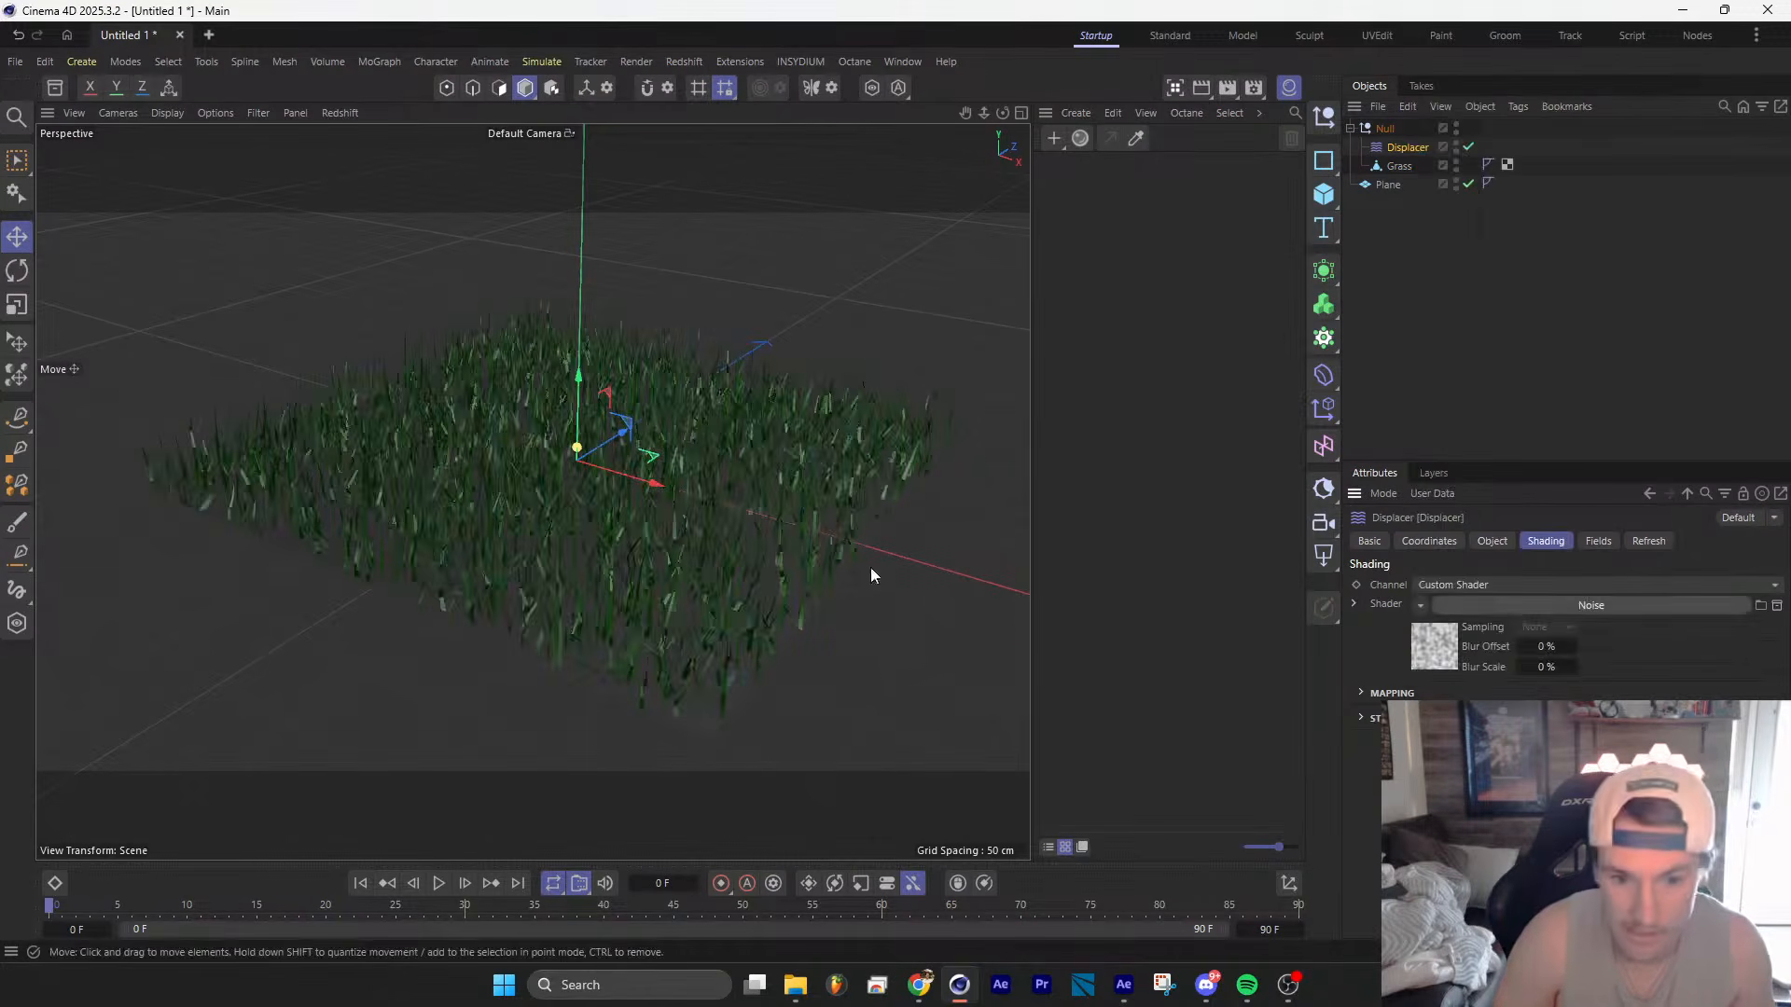
{"action": "left_click_drag", "start_coordinate": [695, 550], "coordinate": [670, 485], "text": "alt"}
{"action": "scroll", "coordinate": [658, 533], "scroll_direction": "up", "scroll_amount": 3}
{"action": "scroll", "coordinate": [675, 519], "scroll_direction": "up", "scroll_amount": 1}
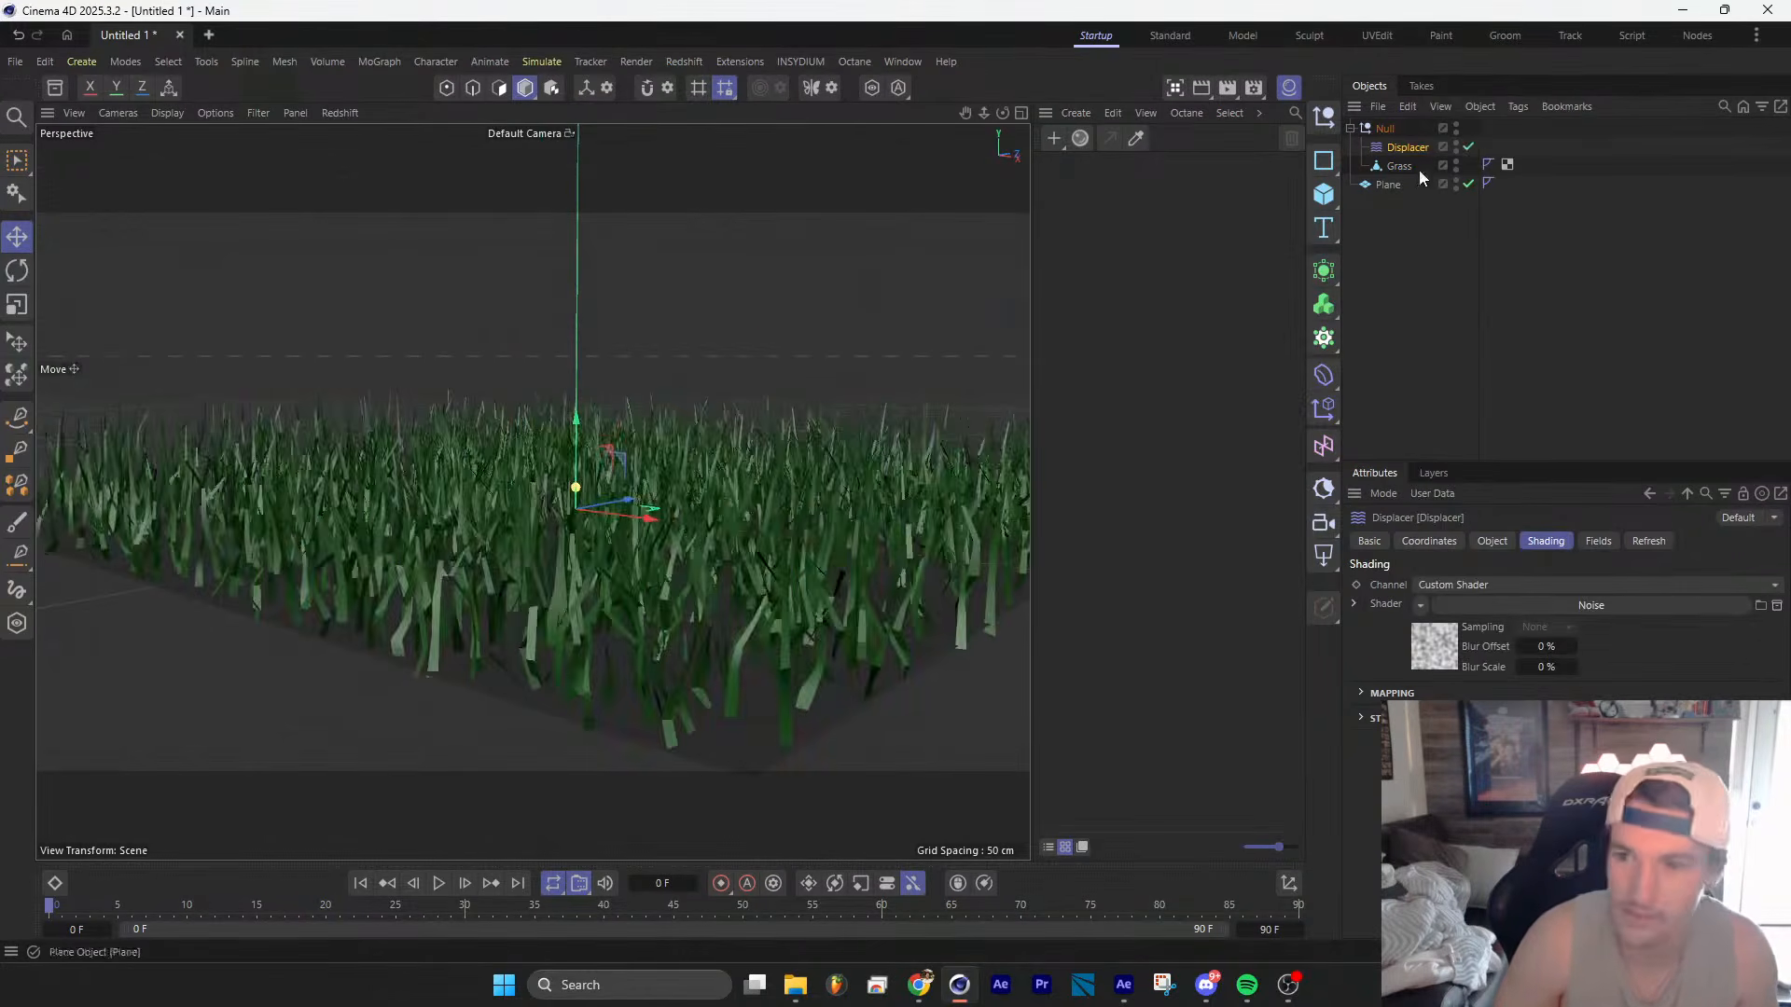
{"action": "left_click", "coordinate": [1467, 148]}
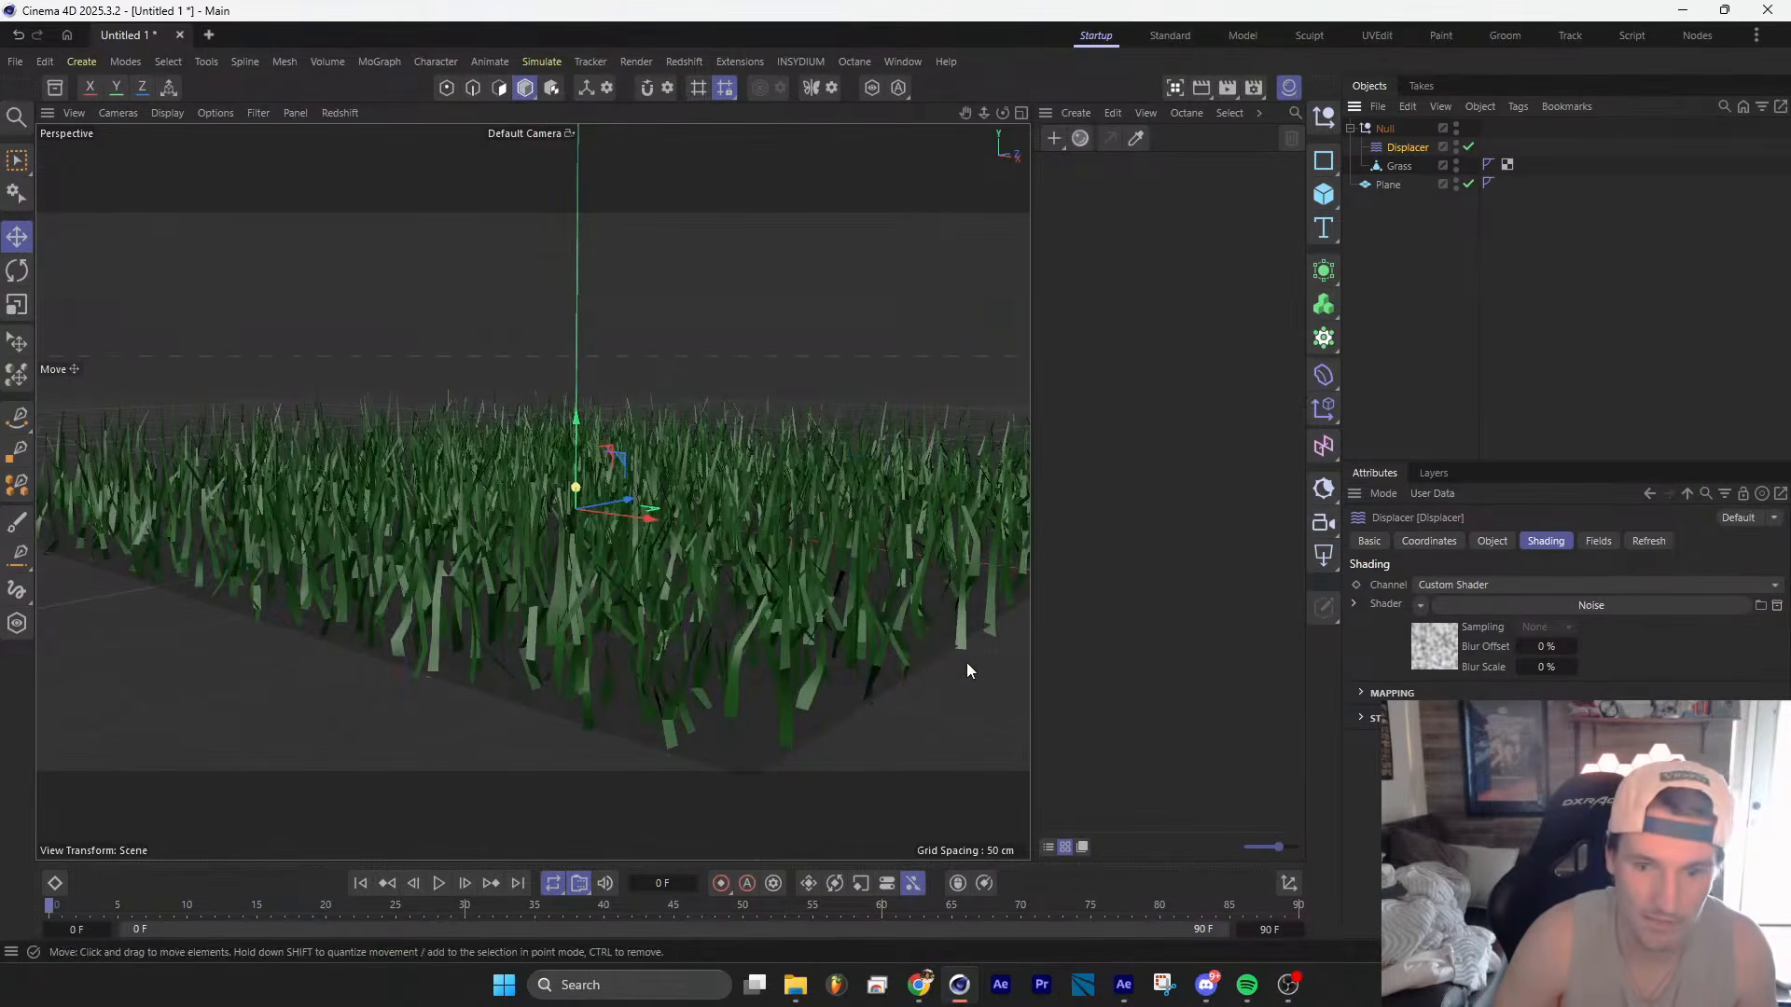
Step: Set the Displacer noise shader's Space to World and enlarge the noise pattern
{"action": "left_click", "coordinate": [1606, 604]}
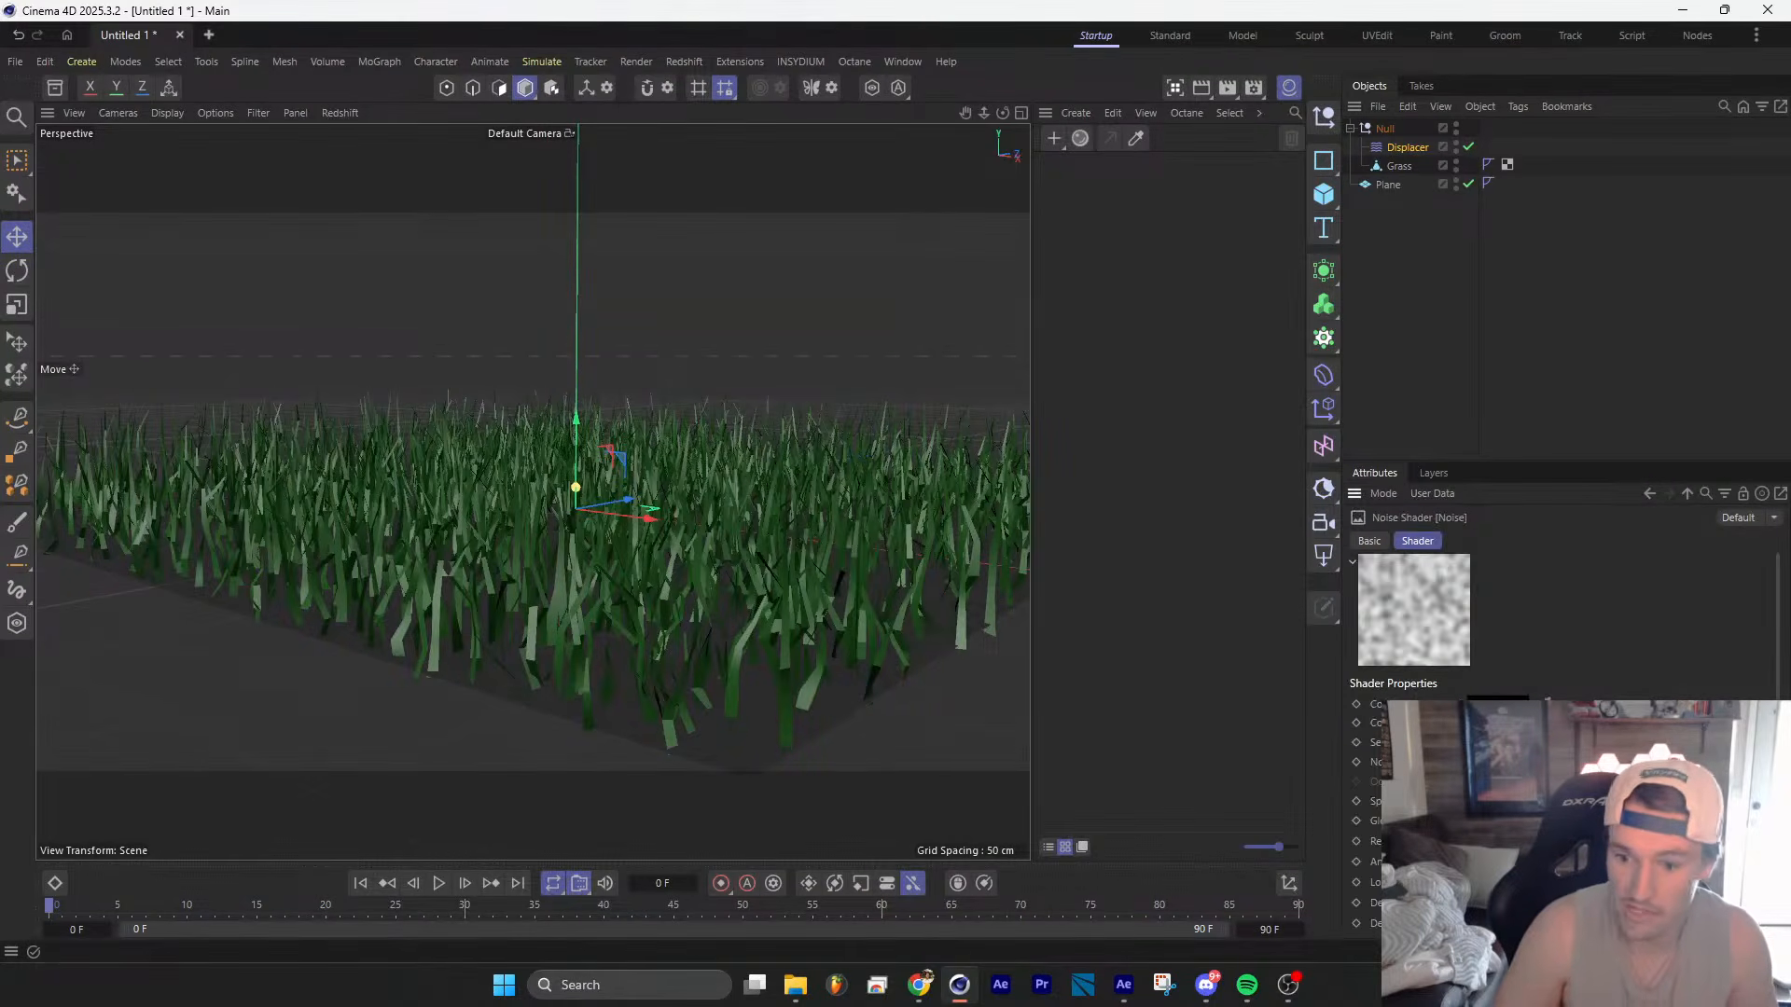
{"action": "left_click", "coordinate": [1617, 801]}
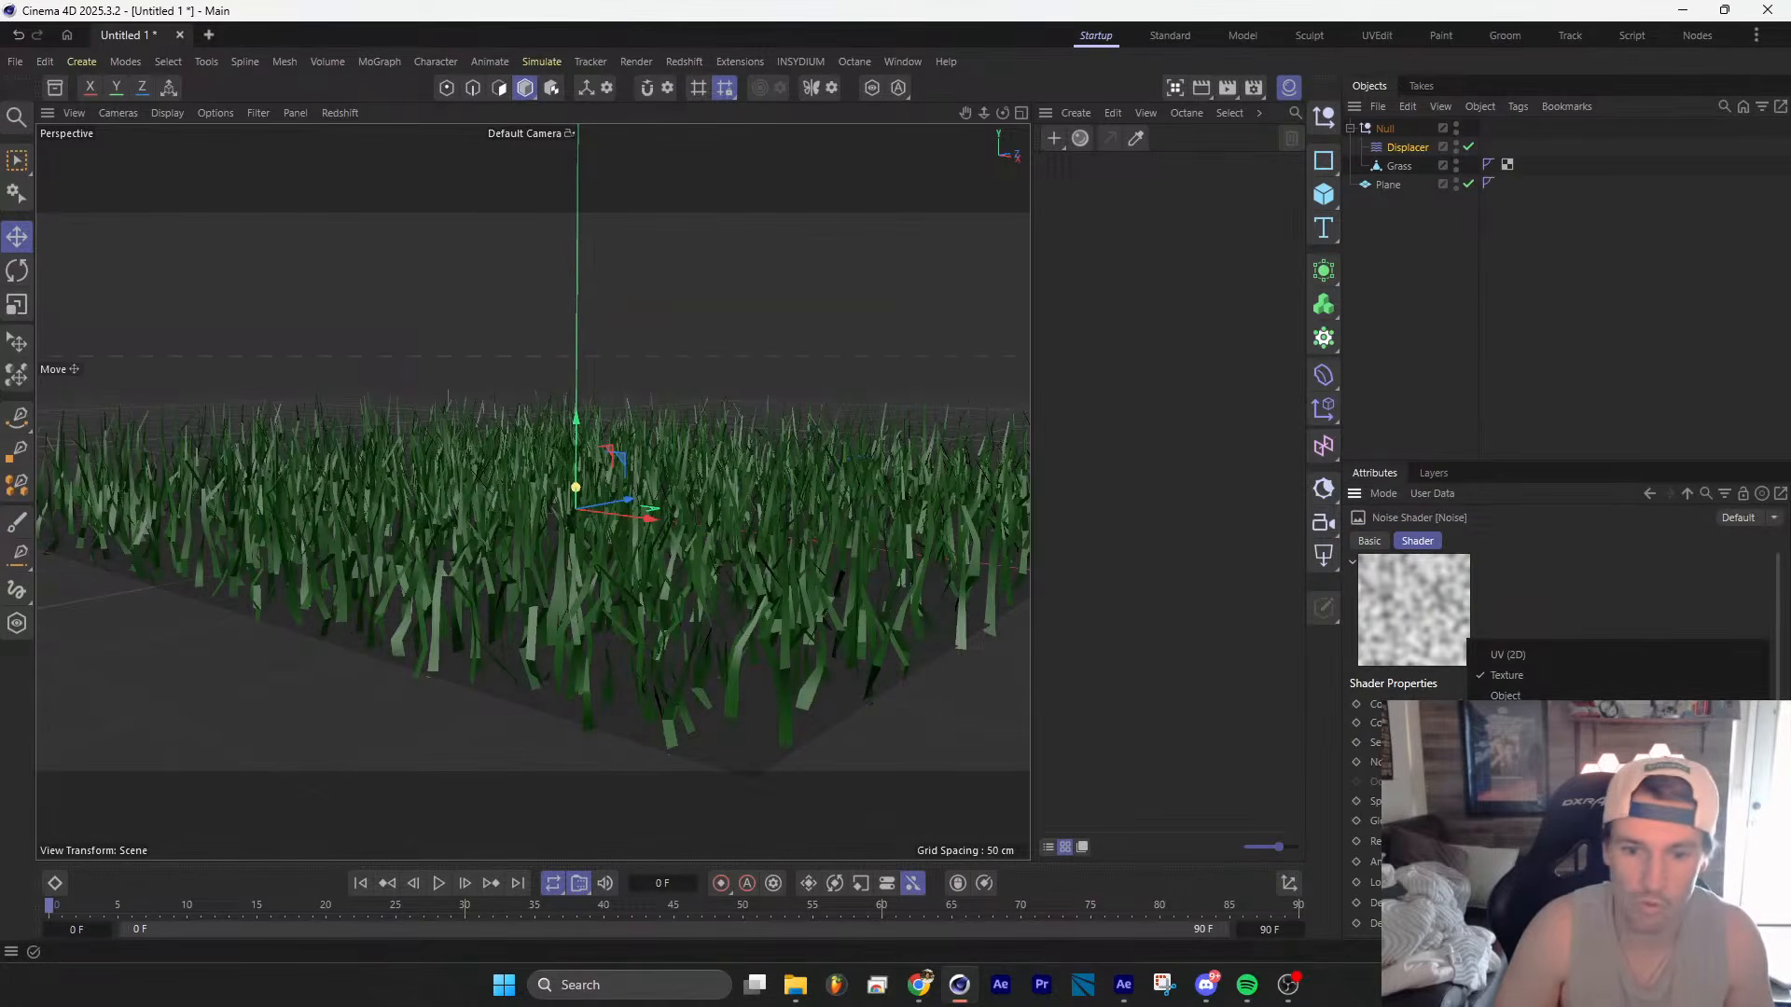
{"action": "left_click", "coordinate": [1507, 717]}
{"action": "left_click_drag", "start_coordinate": [939, 726], "coordinate": [685, 631], "text": "alt"}
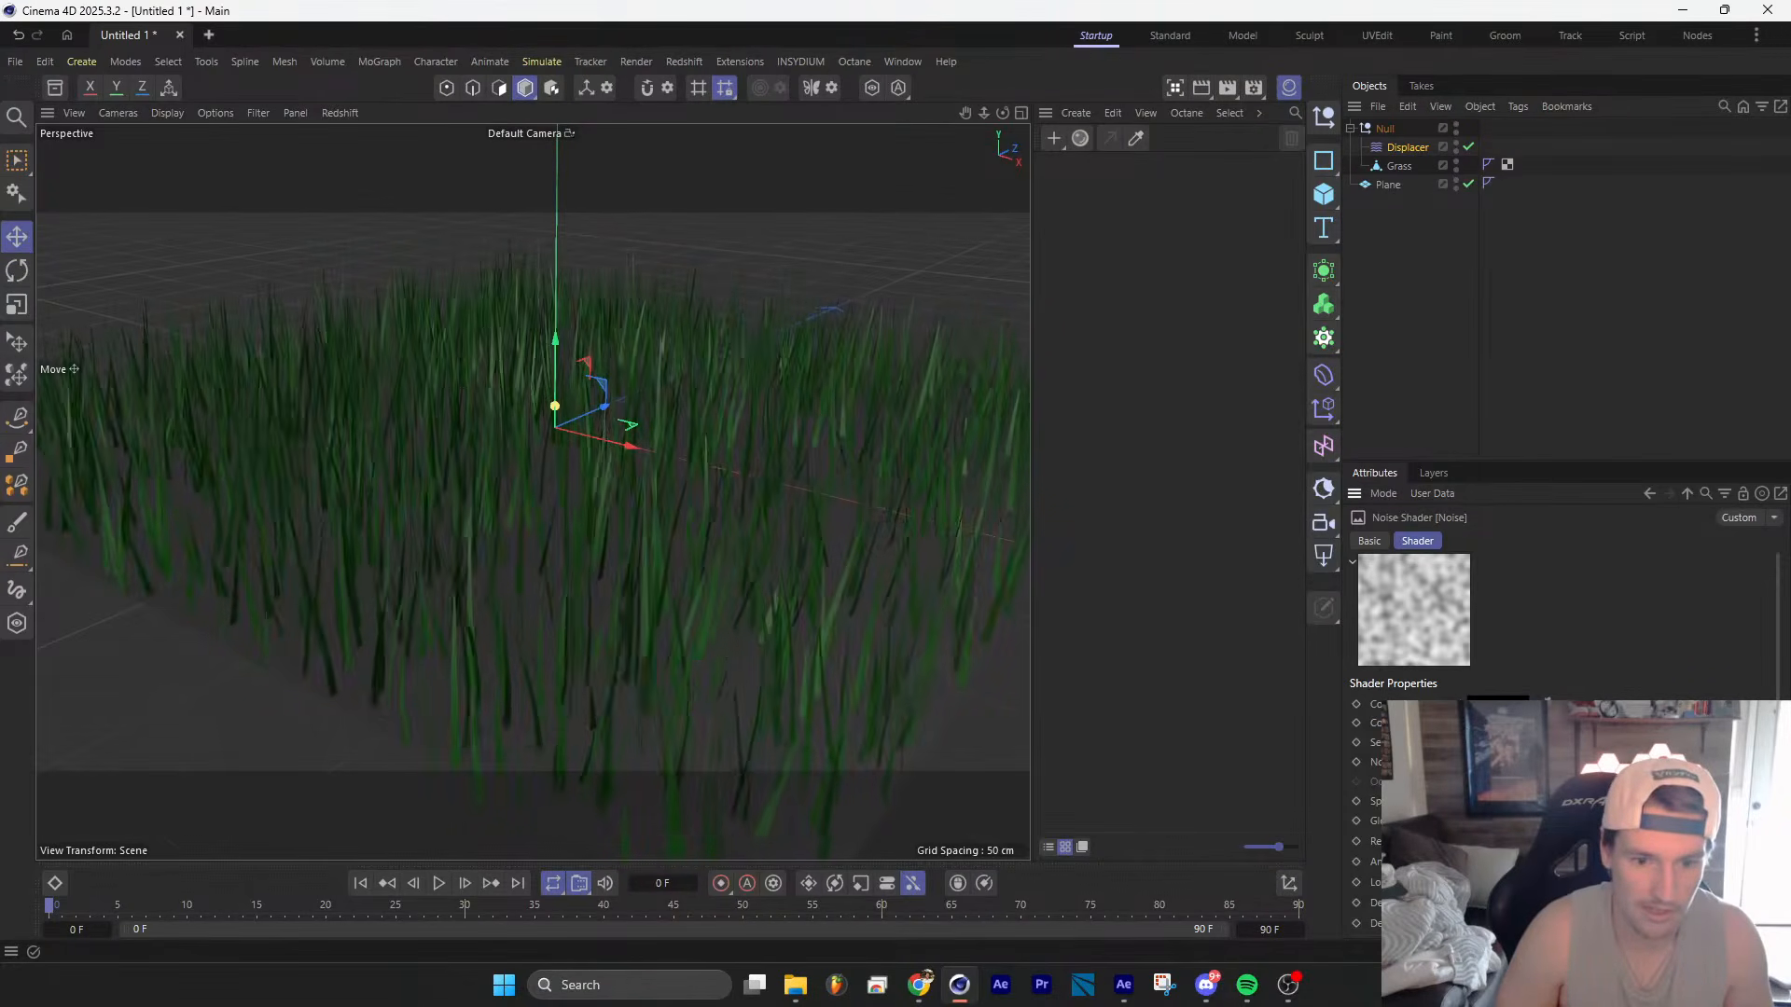
{"action": "left_click_drag", "start_coordinate": [724, 640], "coordinate": [643, 694], "text": "alt"}
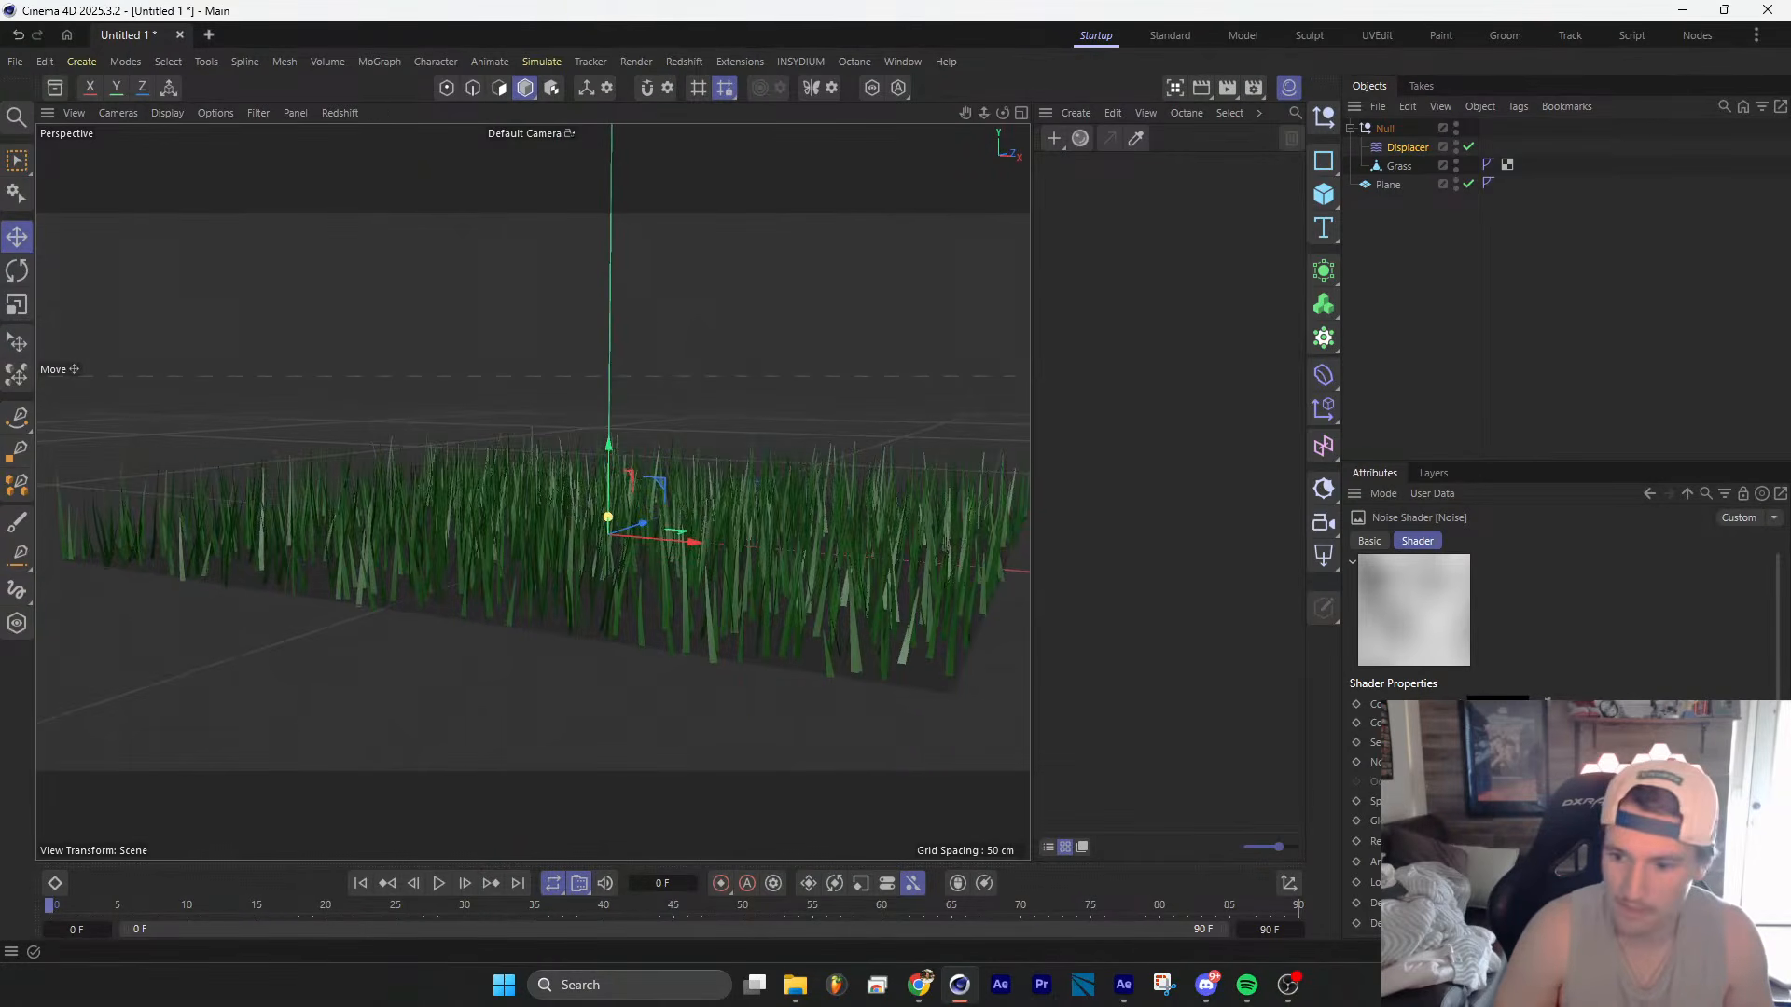
{"action": "scroll", "coordinate": [1567, 742], "scroll_direction": "down", "scroll_amount": 2}
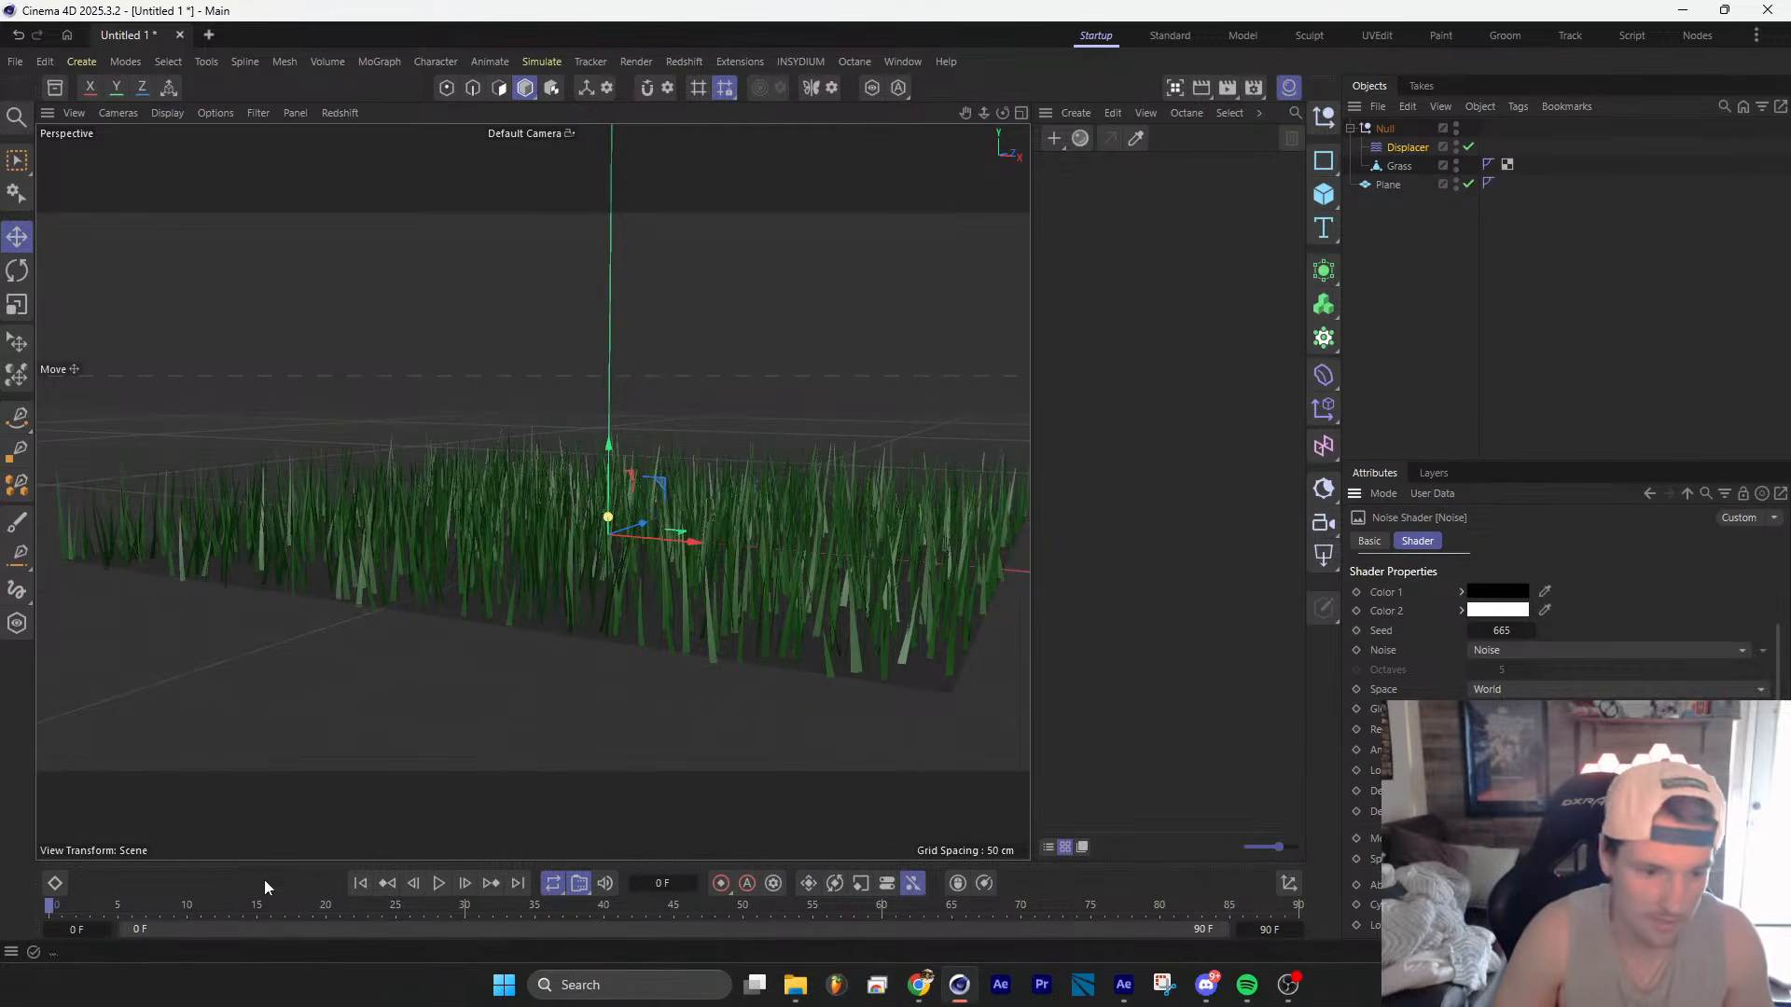
Step: Play the grass animation and extend the timeline to 250 frames
{"action": "left_click", "coordinate": [436, 884]}
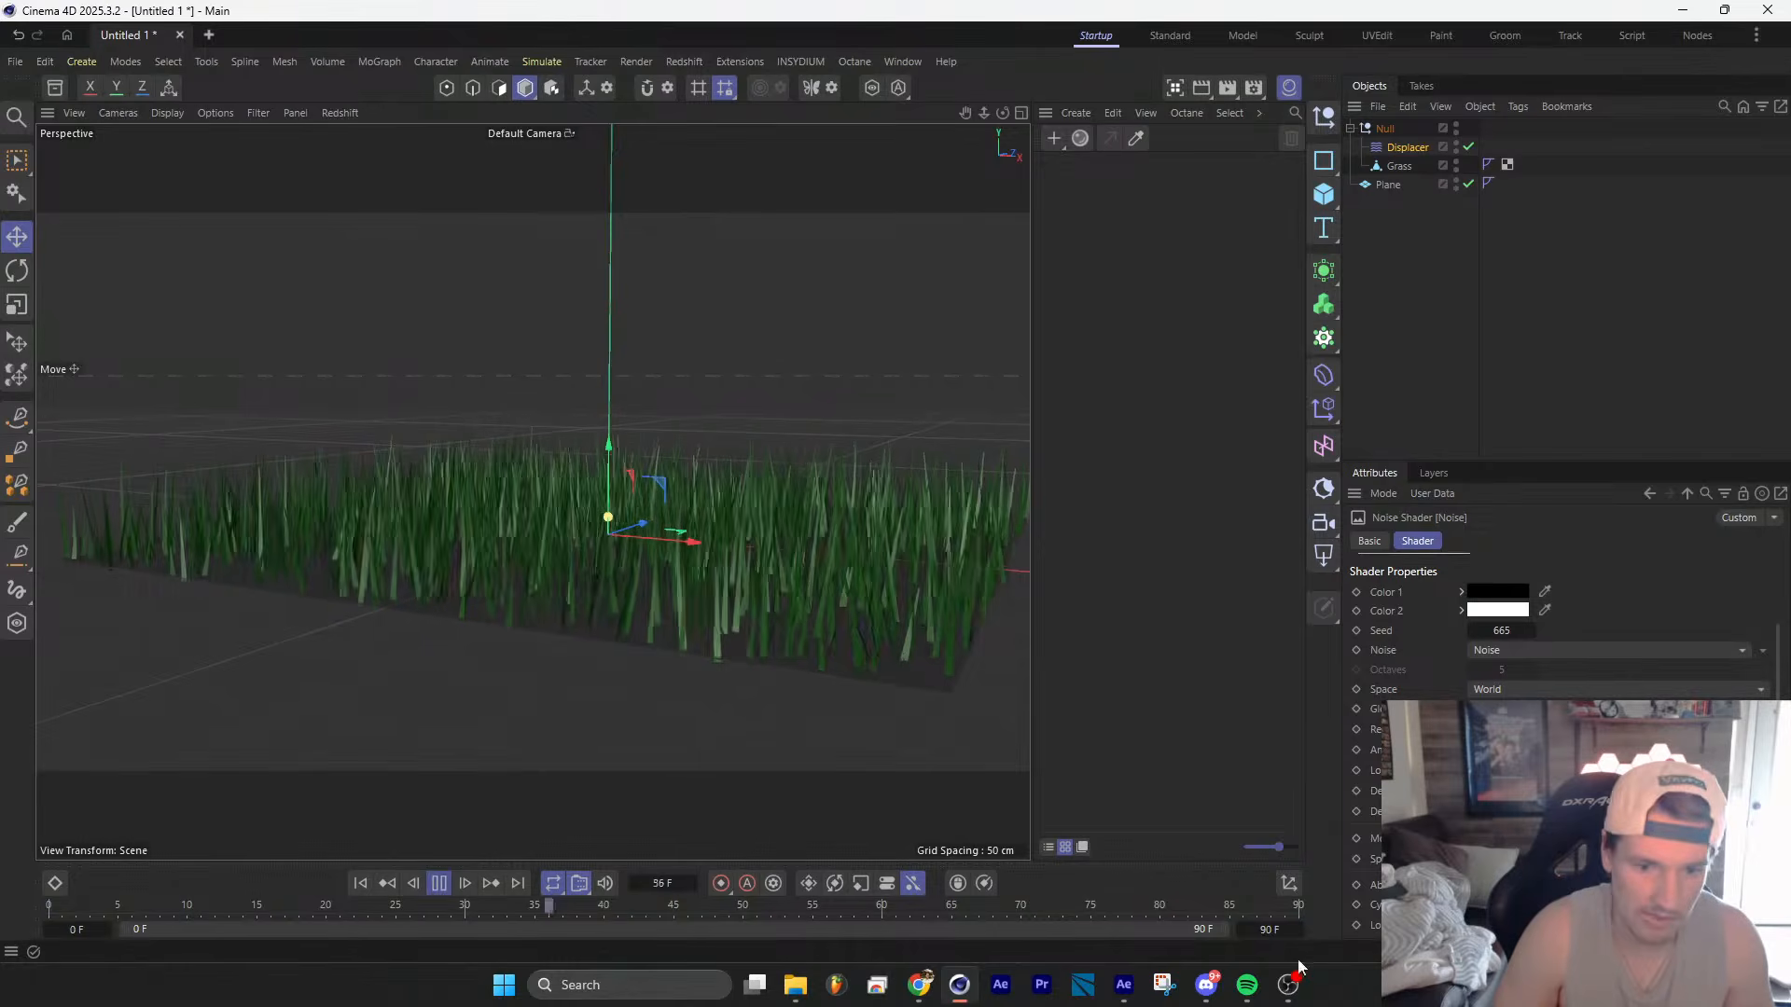
{"action": "double_click", "coordinate": [1278, 934]}
{"action": "type", "text": "250"}
{"action": "key", "text": "Return"}
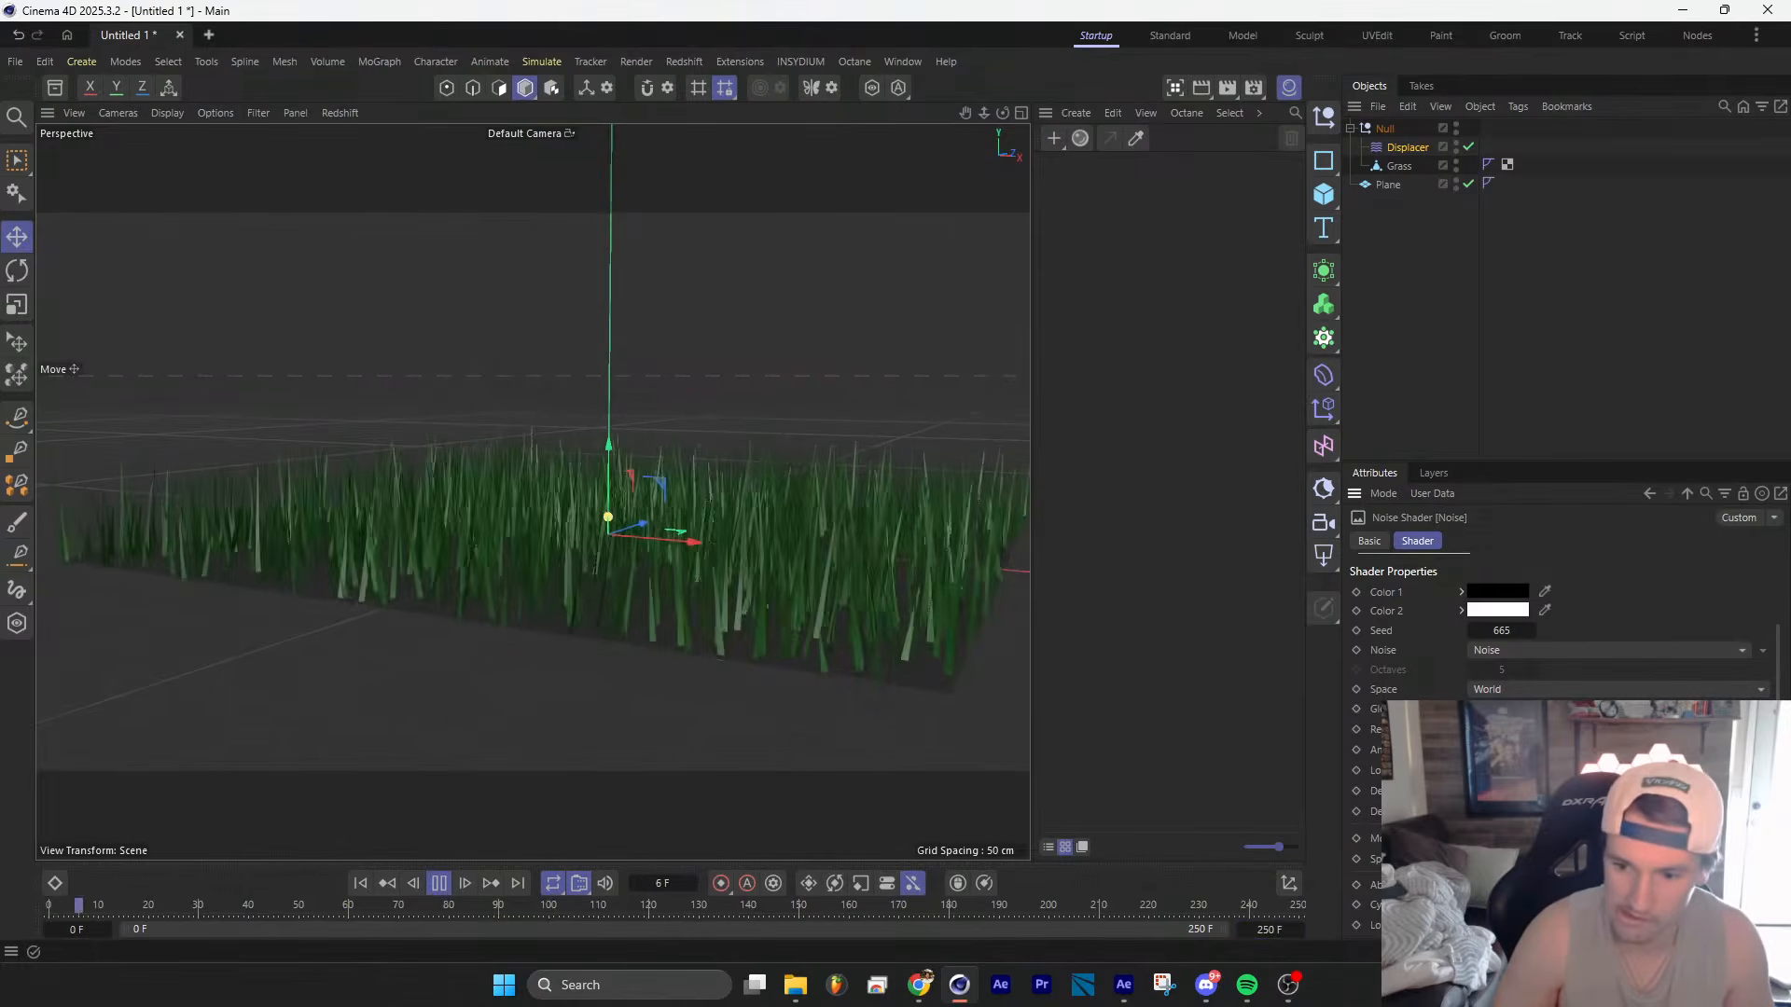
{"action": "left_click_drag", "start_coordinate": [796, 591], "coordinate": [637, 599], "text": "alt"}
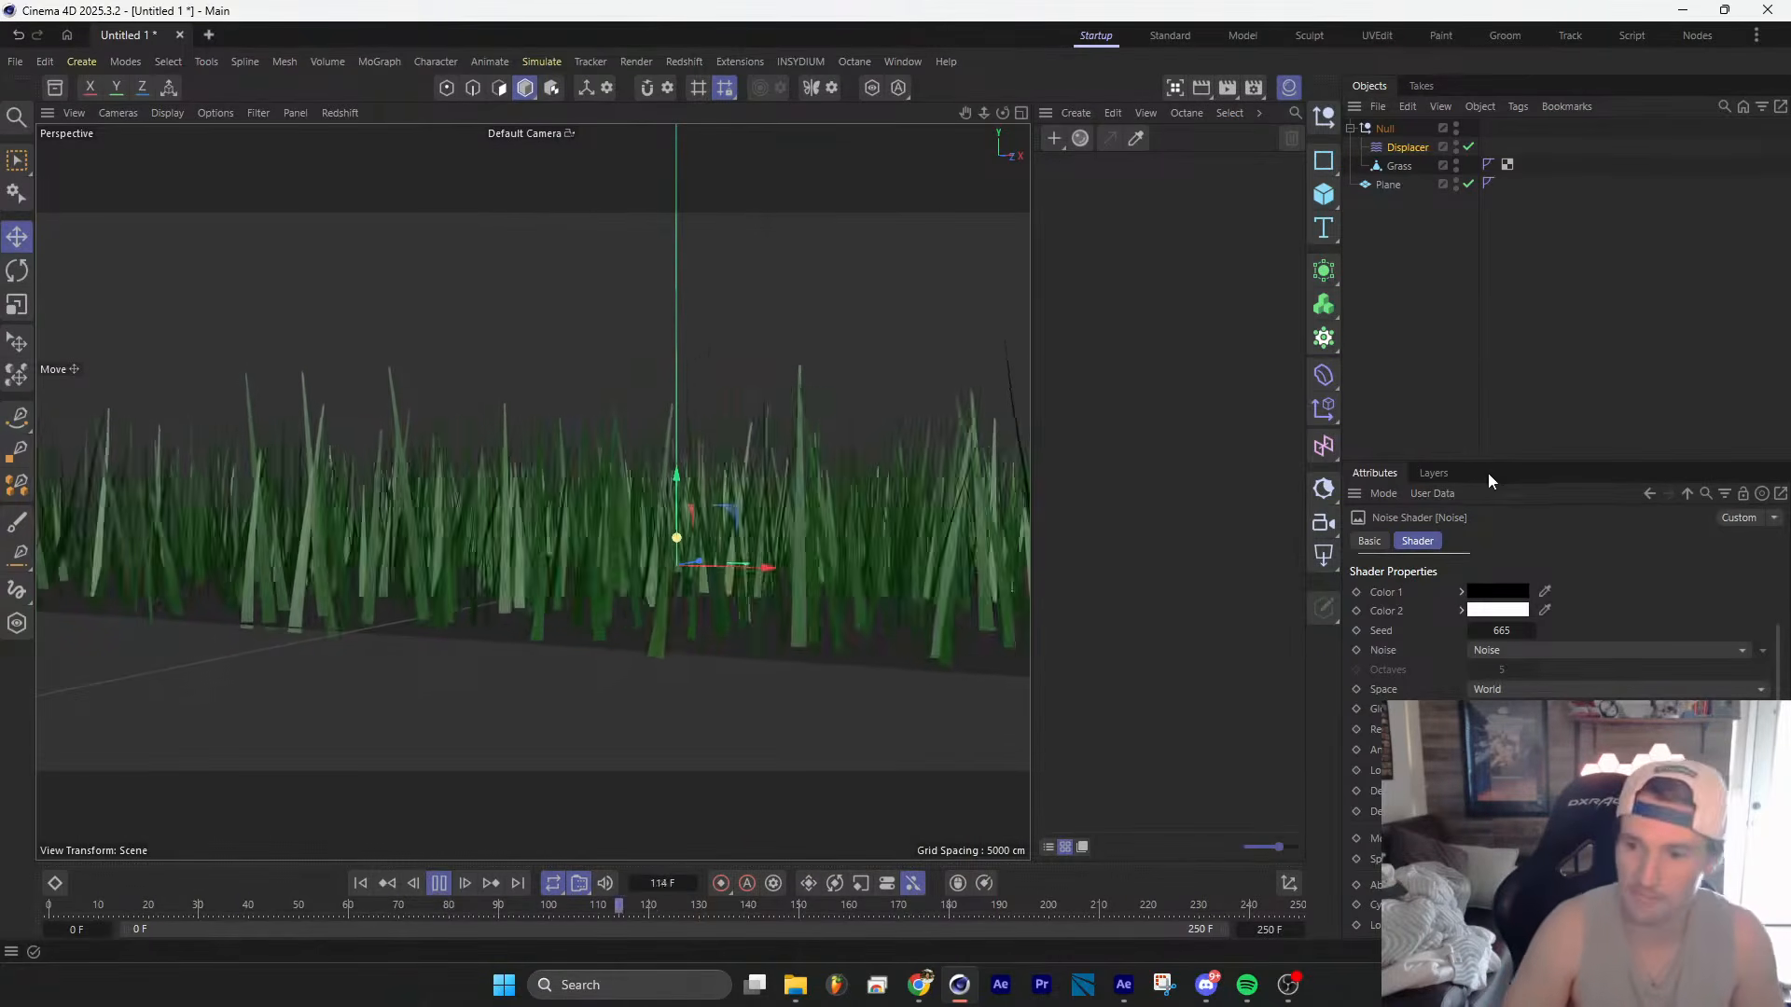
Step: Add a Linear Field to the Displacer's fields to control where the blades are displaced
{"action": "left_click", "coordinate": [1413, 148]}
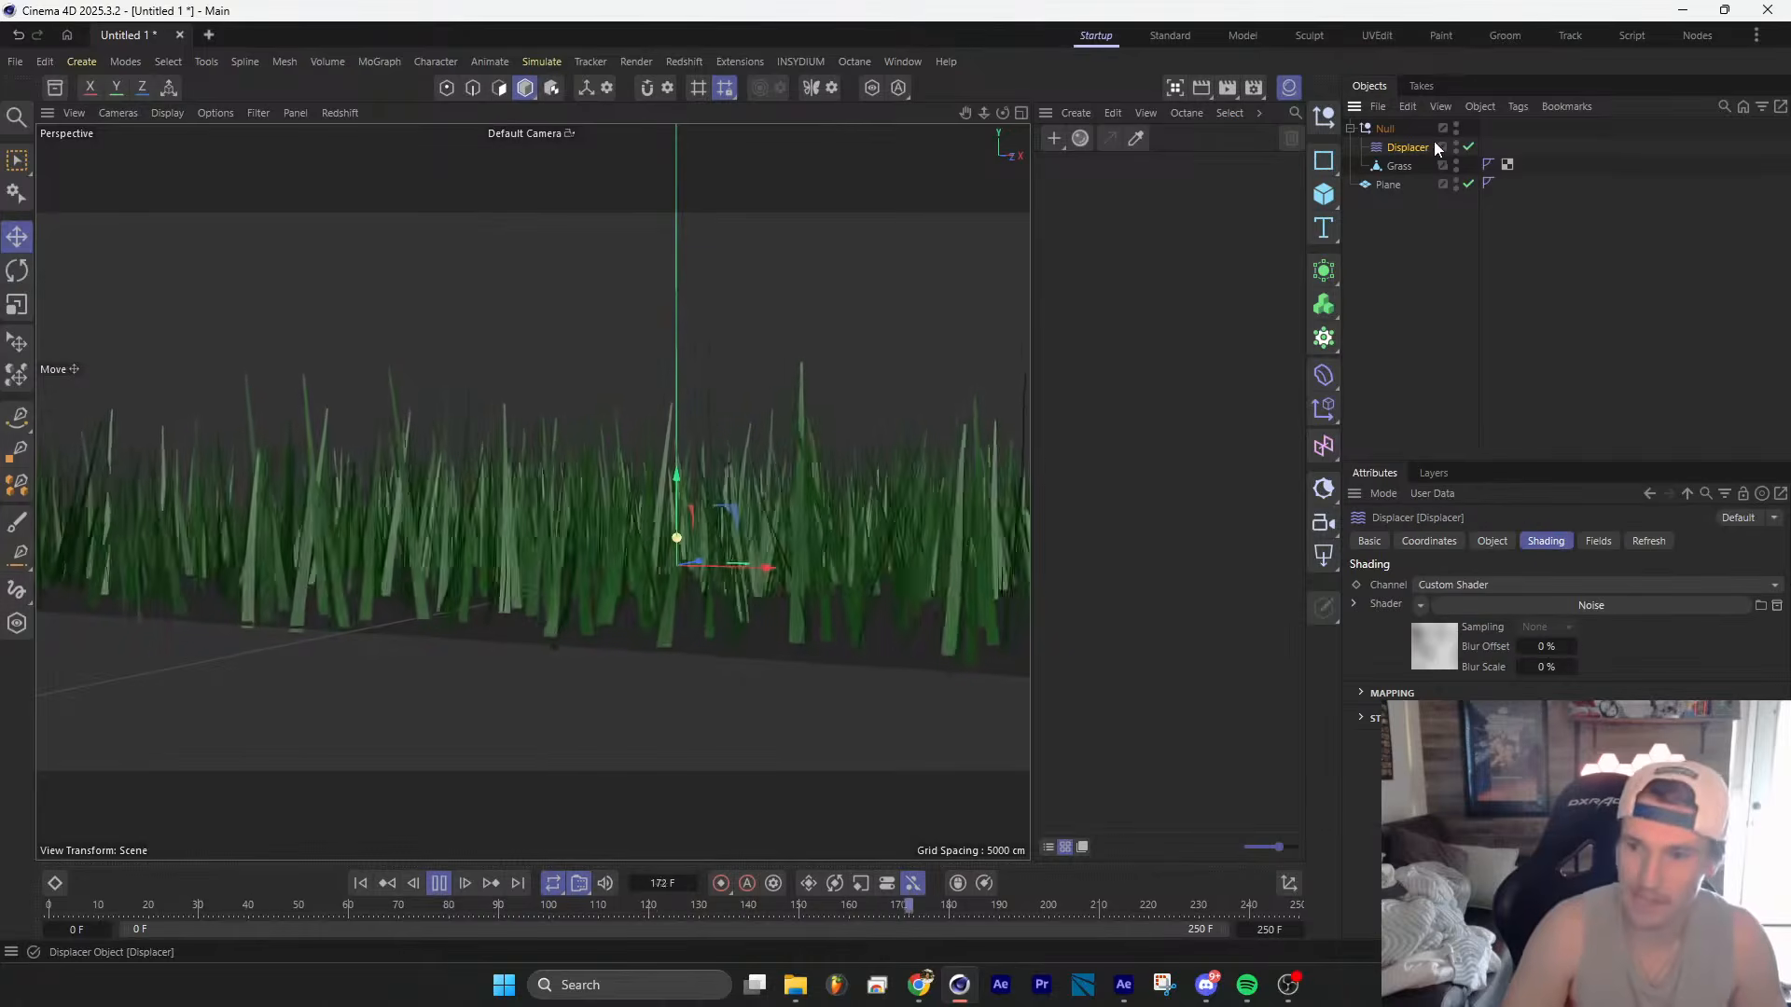
{"action": "left_click", "coordinate": [1597, 541]}
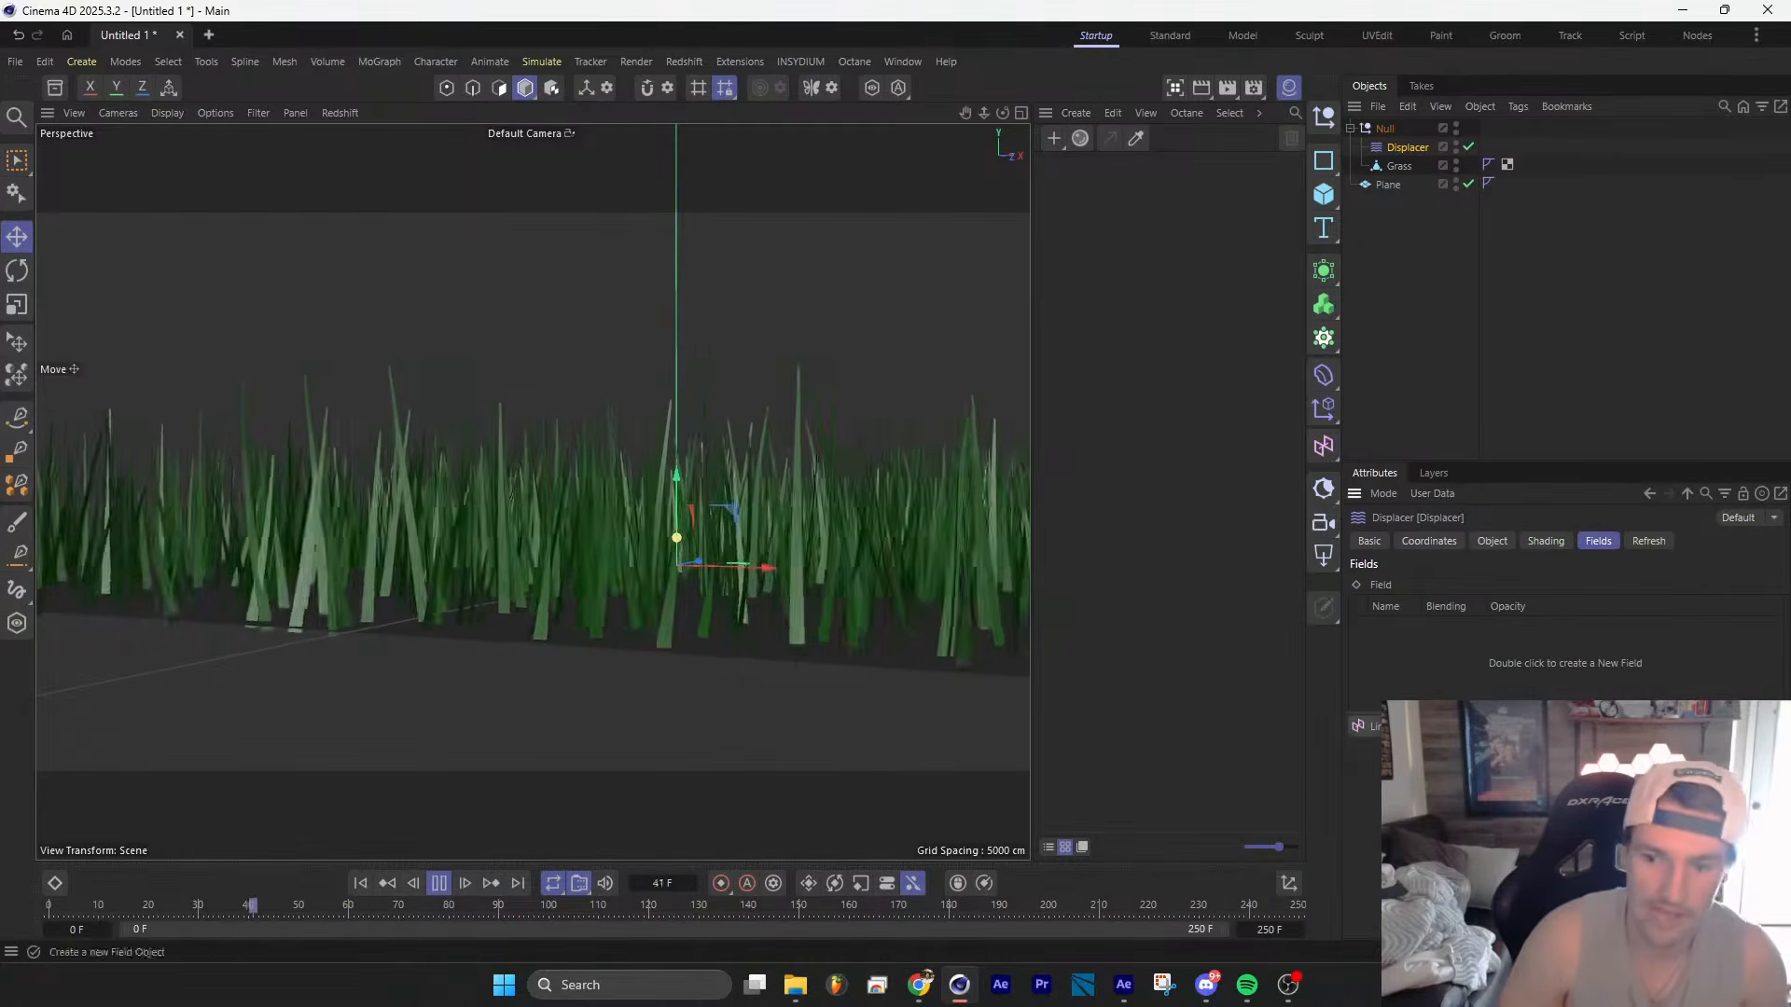
{"action": "double_click", "coordinate": [1574, 618]}
{"action": "scroll", "coordinate": [688, 565], "scroll_direction": "down", "scroll_amount": 5}
{"action": "left_click_drag", "start_coordinate": [670, 584], "coordinate": [726, 517], "text": "alt"}
{"action": "scroll", "coordinate": [775, 615], "scroll_direction": "up", "scroll_amount": 3}
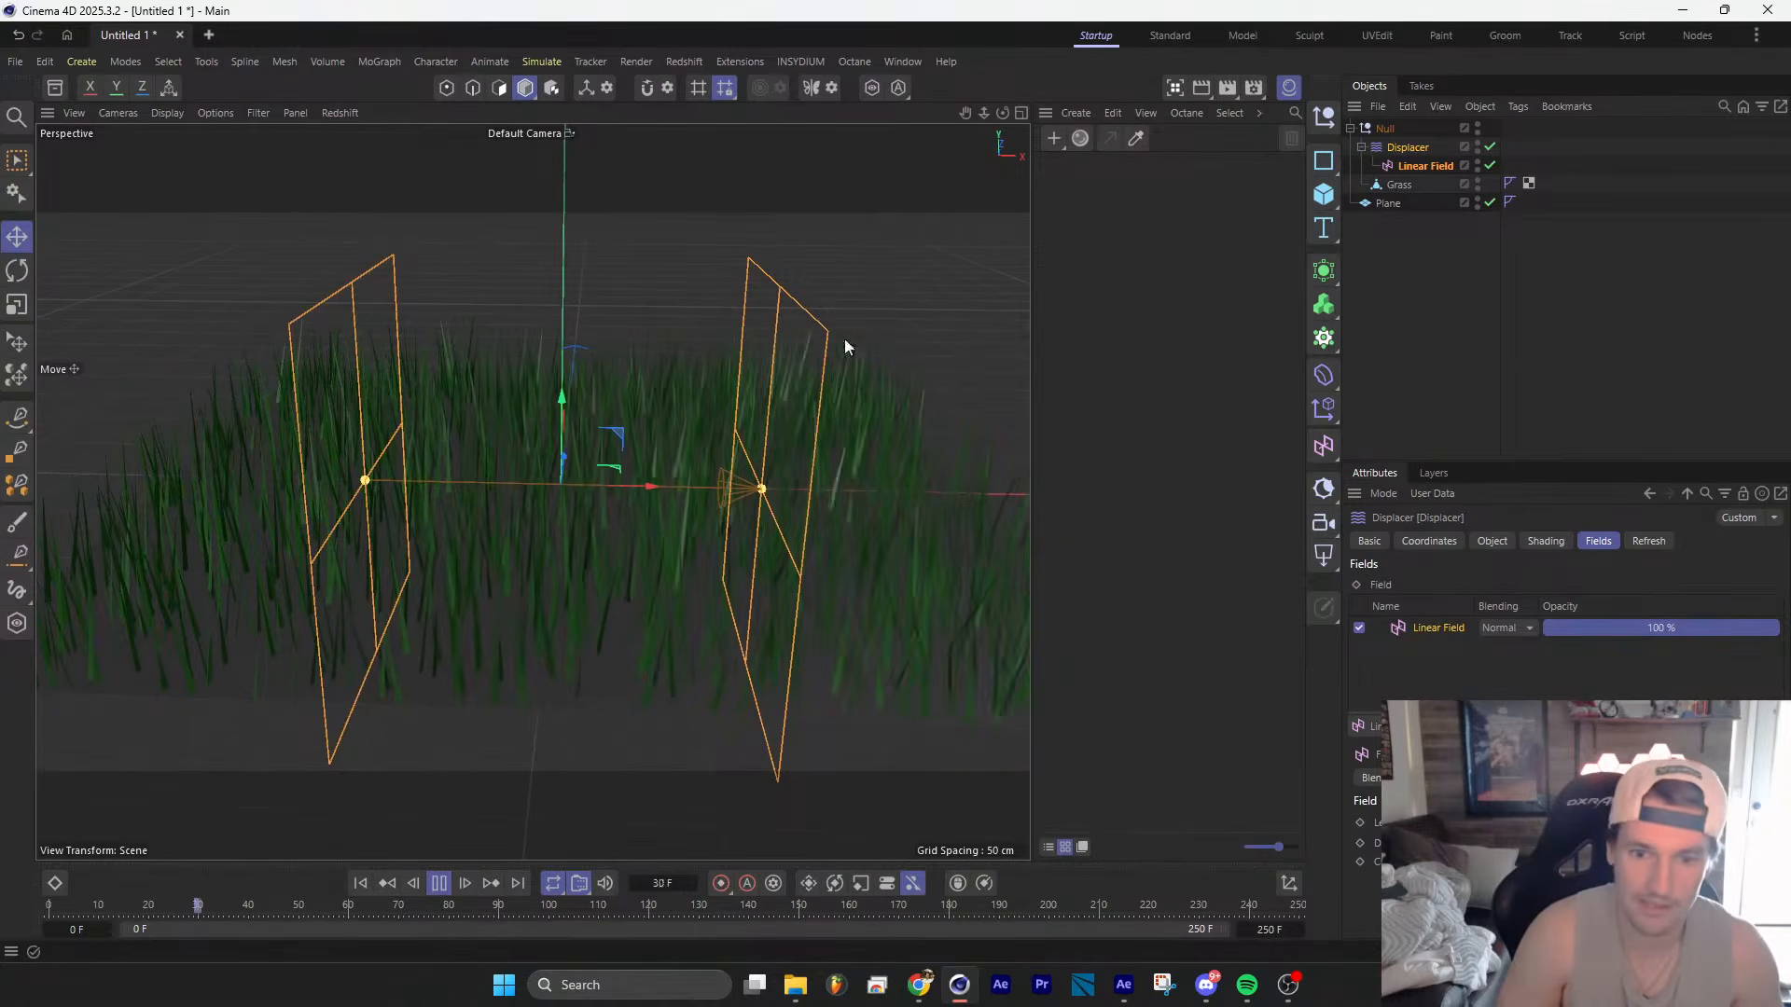
Step: Rotate the Linear Field to point straight up and shorten its range to a thin slab near the ground
{"action": "left_click", "coordinate": [18, 277]}
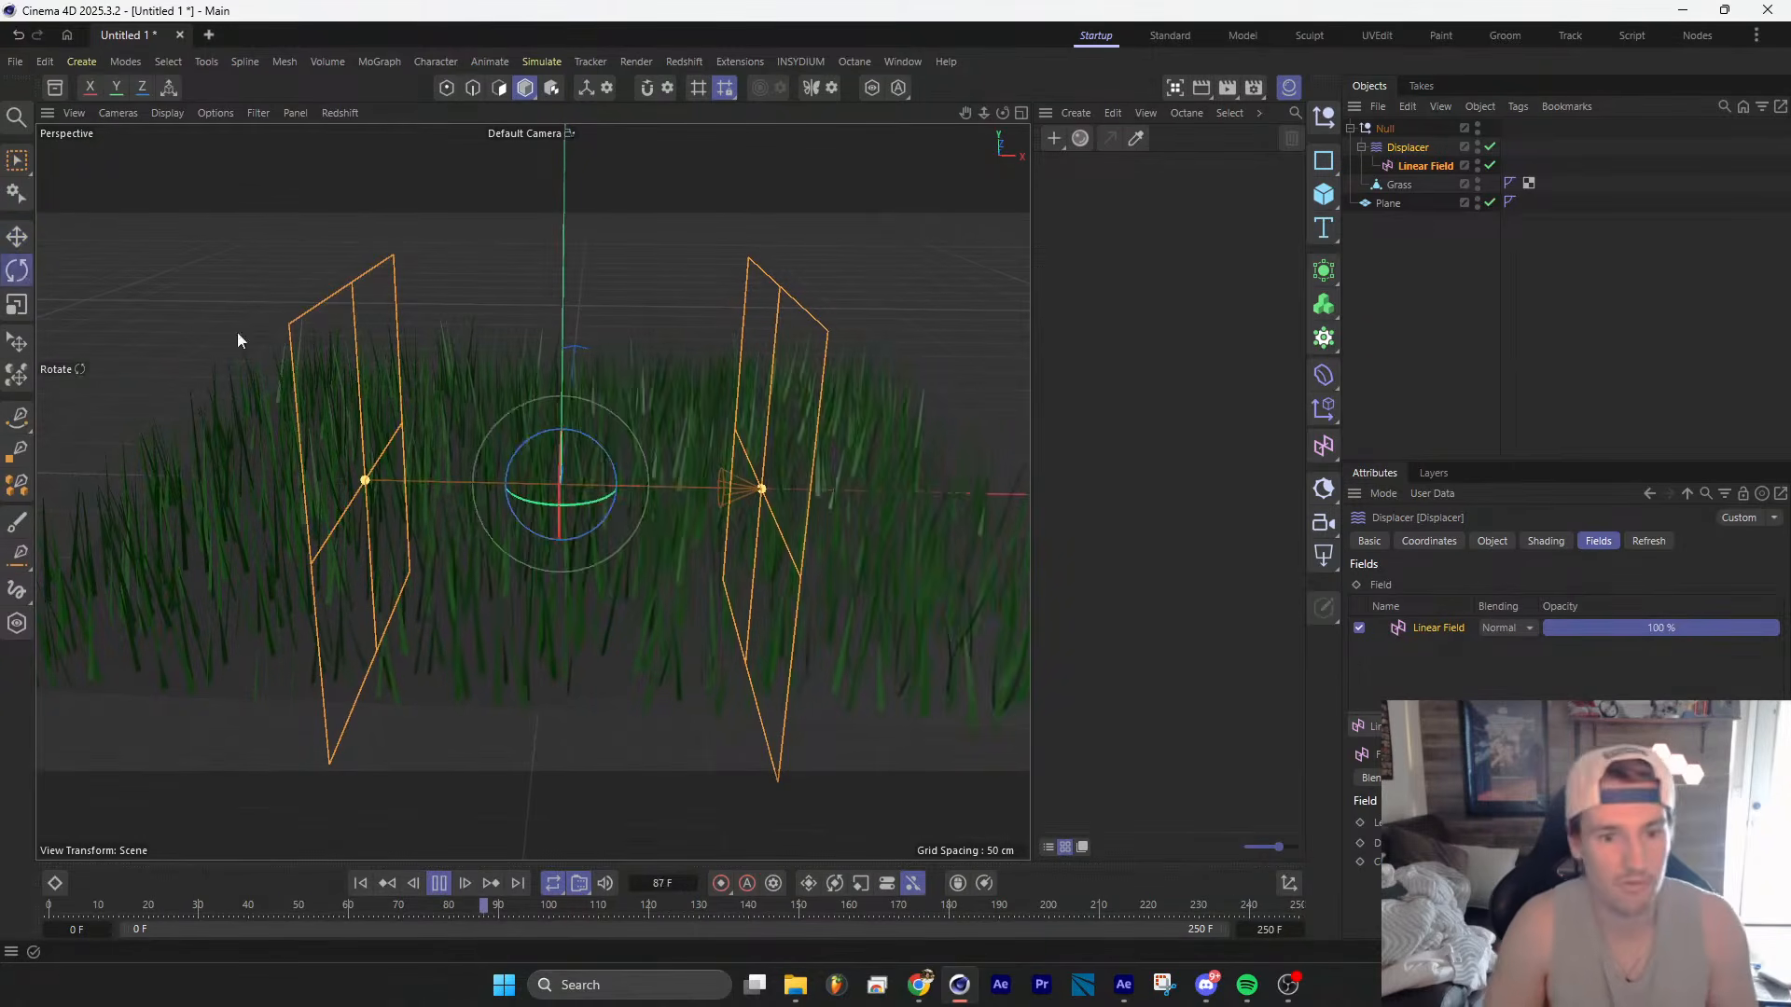
{"action": "left_click_drag", "start_coordinate": [604, 457], "coordinate": [504, 438]}
{"action": "key", "text": "e"}
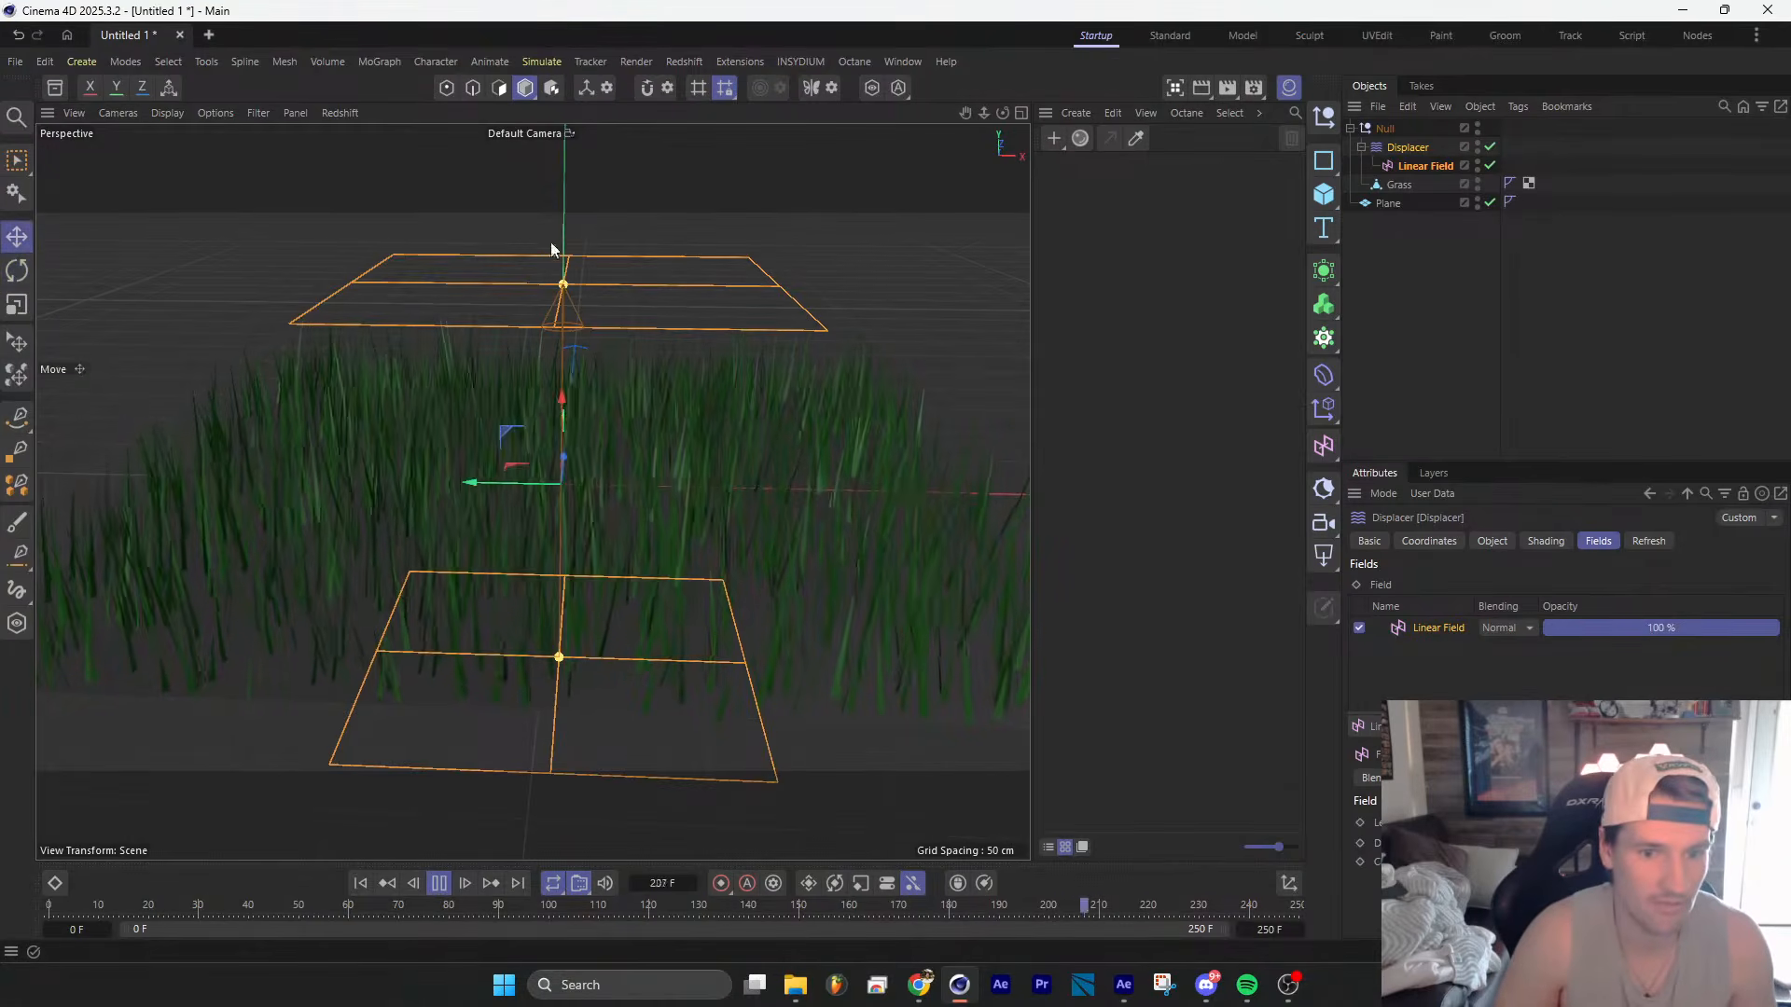
{"action": "left_click_drag", "start_coordinate": [564, 289], "coordinate": [701, 450]}
Step: Deselect the Linear Field and hide it in both the viewport and the render
{"action": "left_click", "coordinate": [1453, 276]}
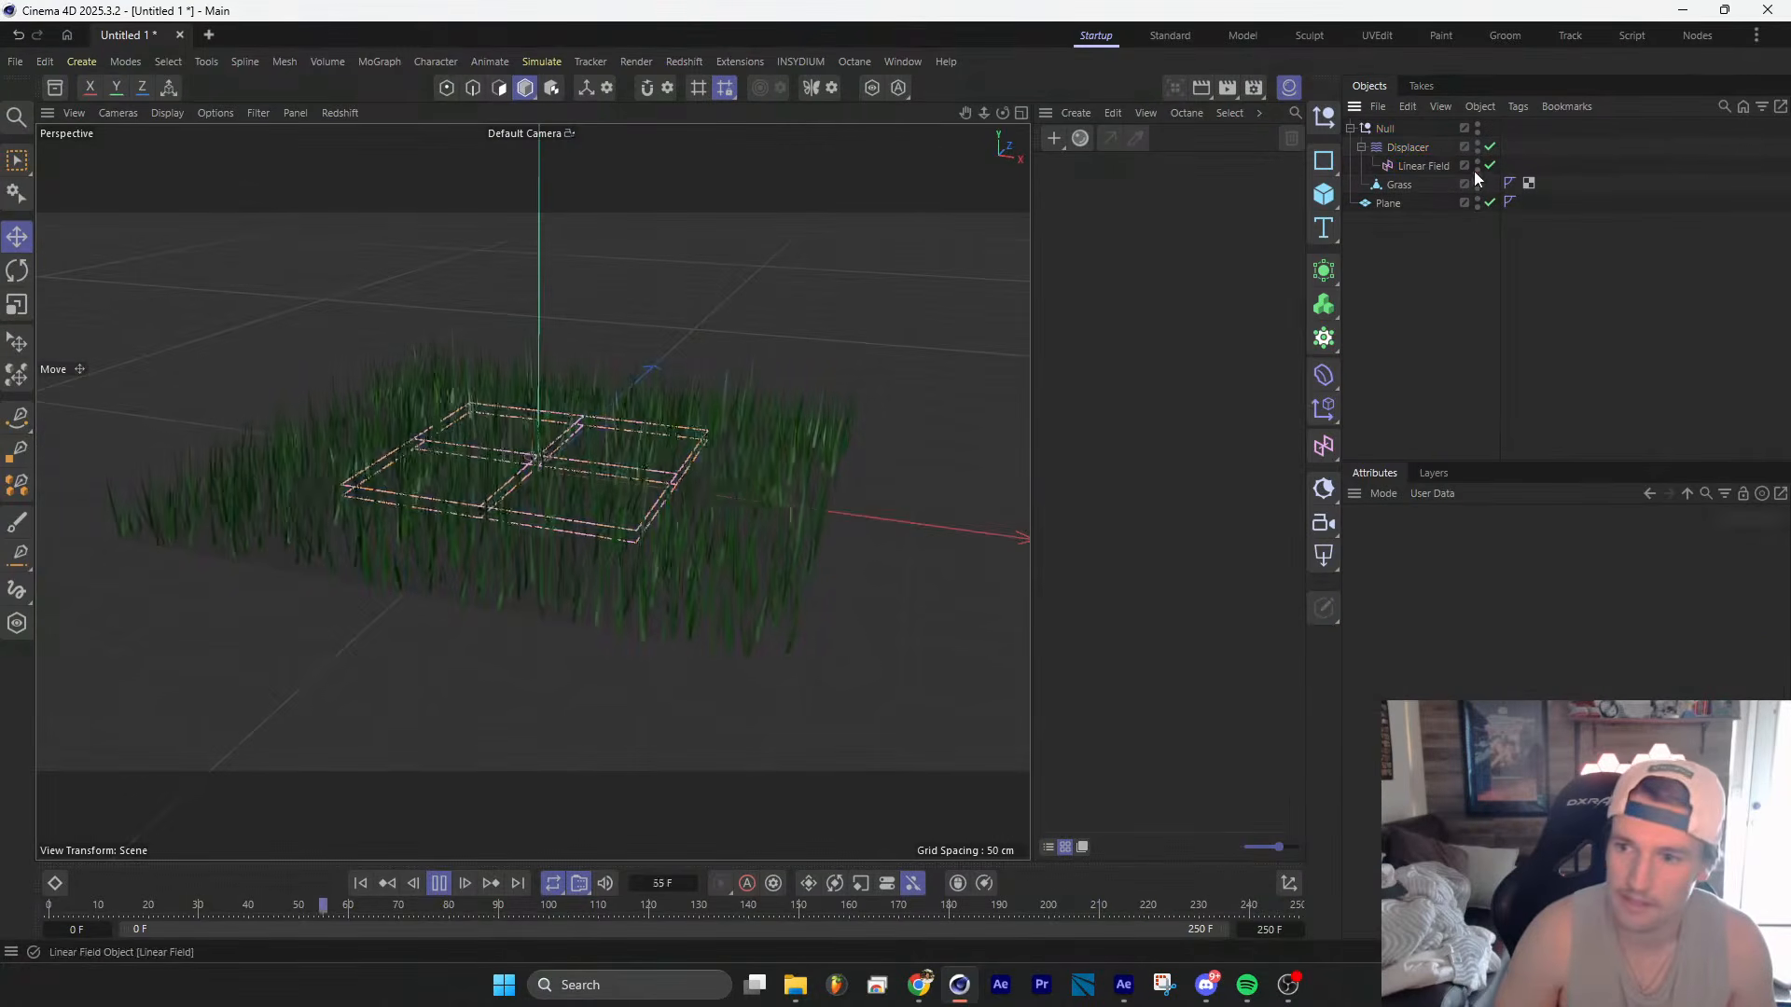
{"action": "scroll", "coordinate": [573, 489], "scroll_direction": "up", "scroll_amount": 5}
{"action": "mouse_move", "coordinate": [604, 491]}
{"action": "left_mouse_down", "text": "alt"}
{"action": "mouse_move", "coordinate": [531, 520]}
{"action": "mouse_move", "coordinate": [574, 476]}
{"action": "mouse_move", "coordinate": [741, 478]}
{"action": "mouse_move", "coordinate": [560, 512]}
{"action": "mouse_move", "coordinate": [616, 515]}
{"action": "left_mouse_up", "text": "alt"}
{"action": "scroll", "coordinate": [587, 484], "scroll_direction": "down", "scroll_amount": 5}
Step: Add a Cloner inside the Null and parent the Grass mesh under it
{"action": "left_click", "coordinate": [1401, 184]}
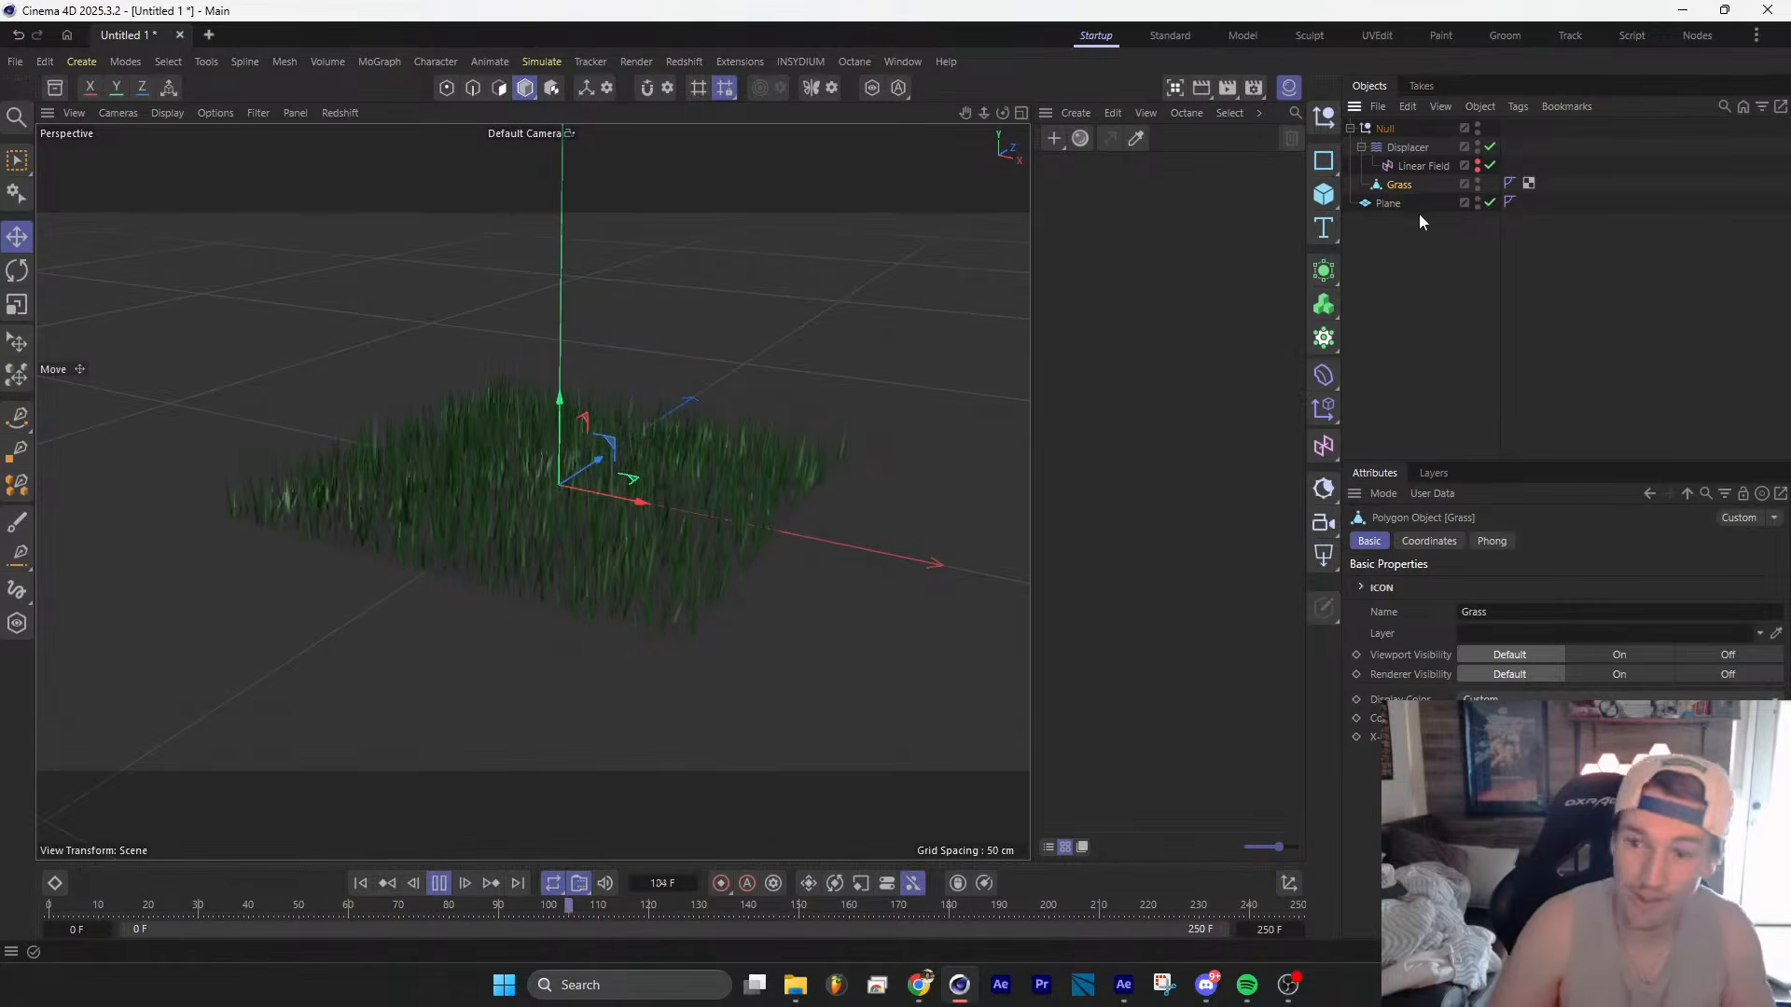
{"action": "left_click", "coordinate": [1331, 338]}
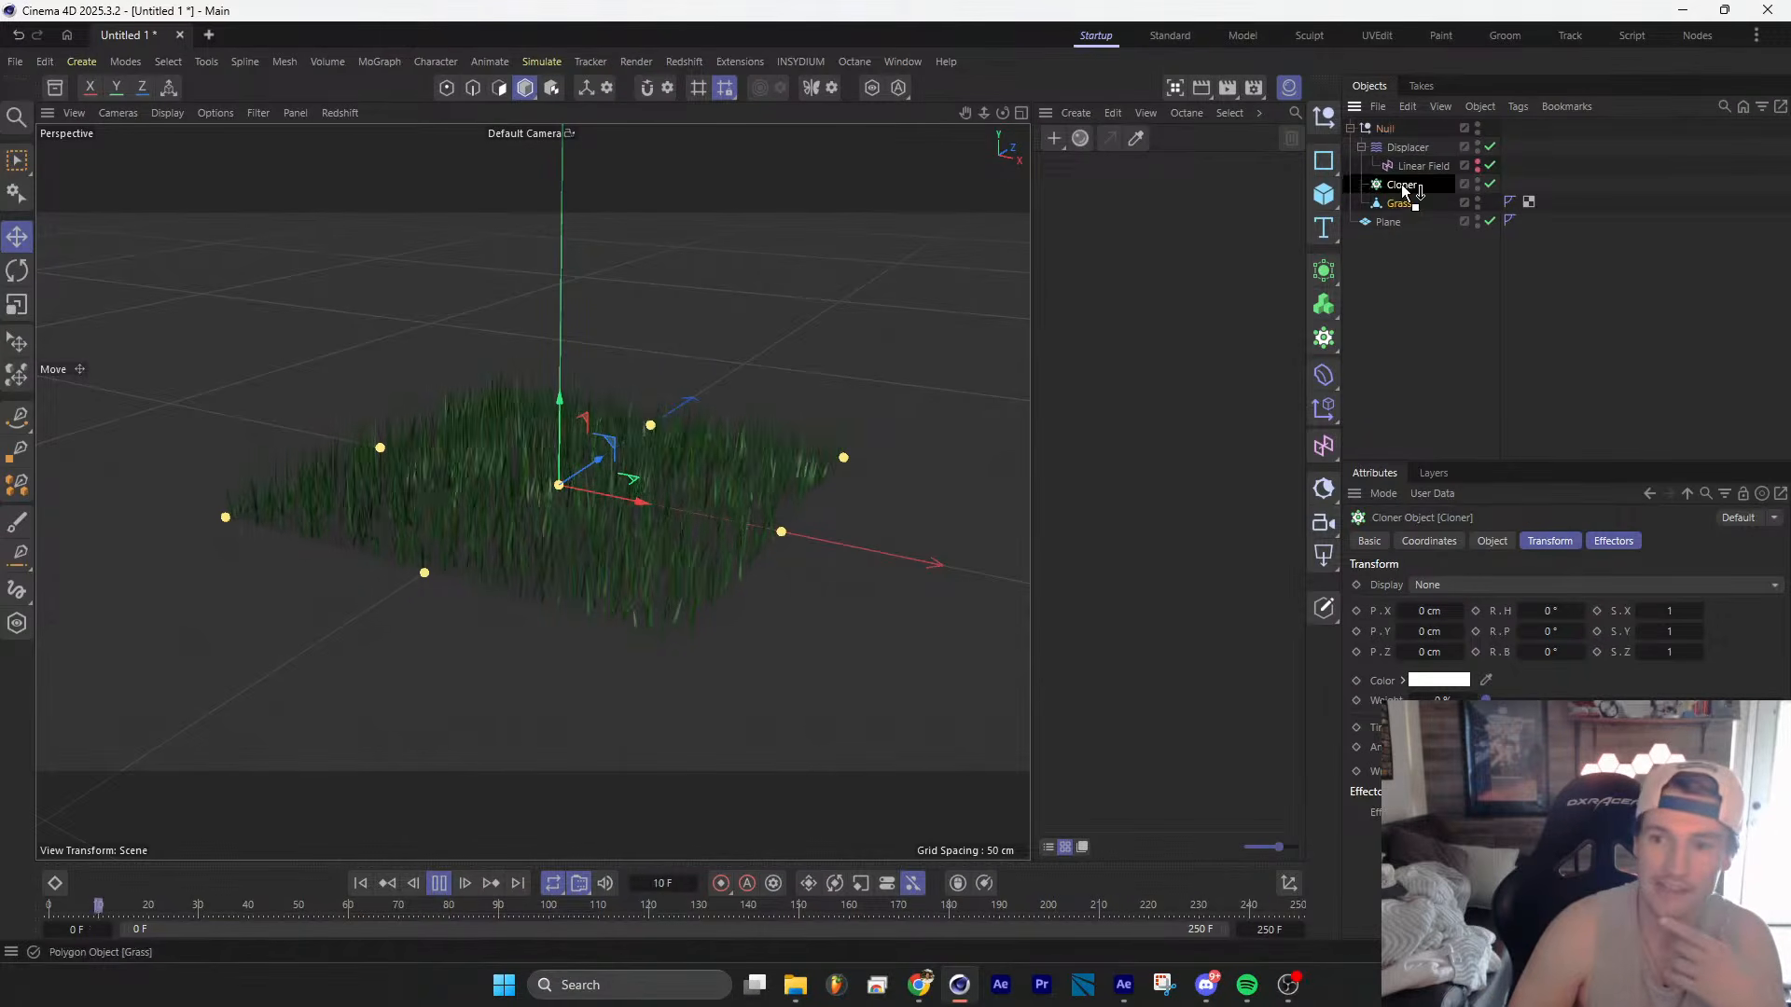
{"action": "left_click_drag", "start_coordinate": [1401, 183], "coordinate": [1402, 185]}
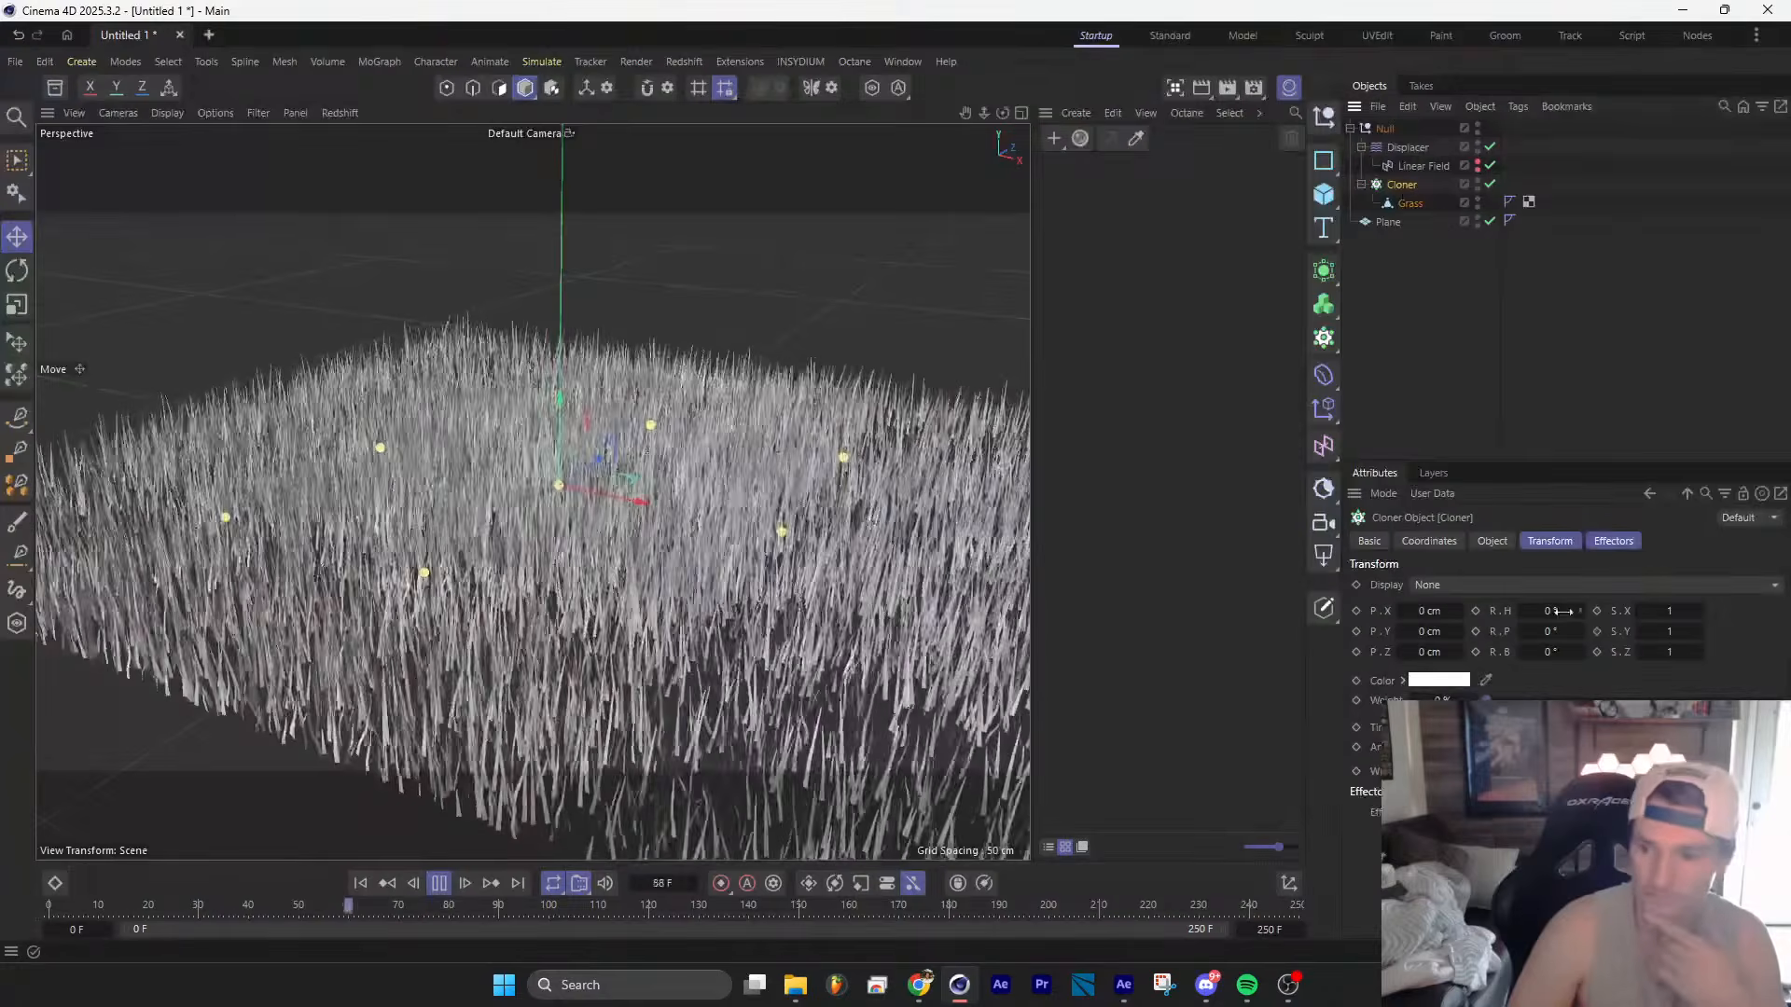
Step: Set the Cloner's transform color to dark green
{"action": "left_click", "coordinate": [1614, 542]}
{"action": "left_click", "coordinate": [1497, 542]}
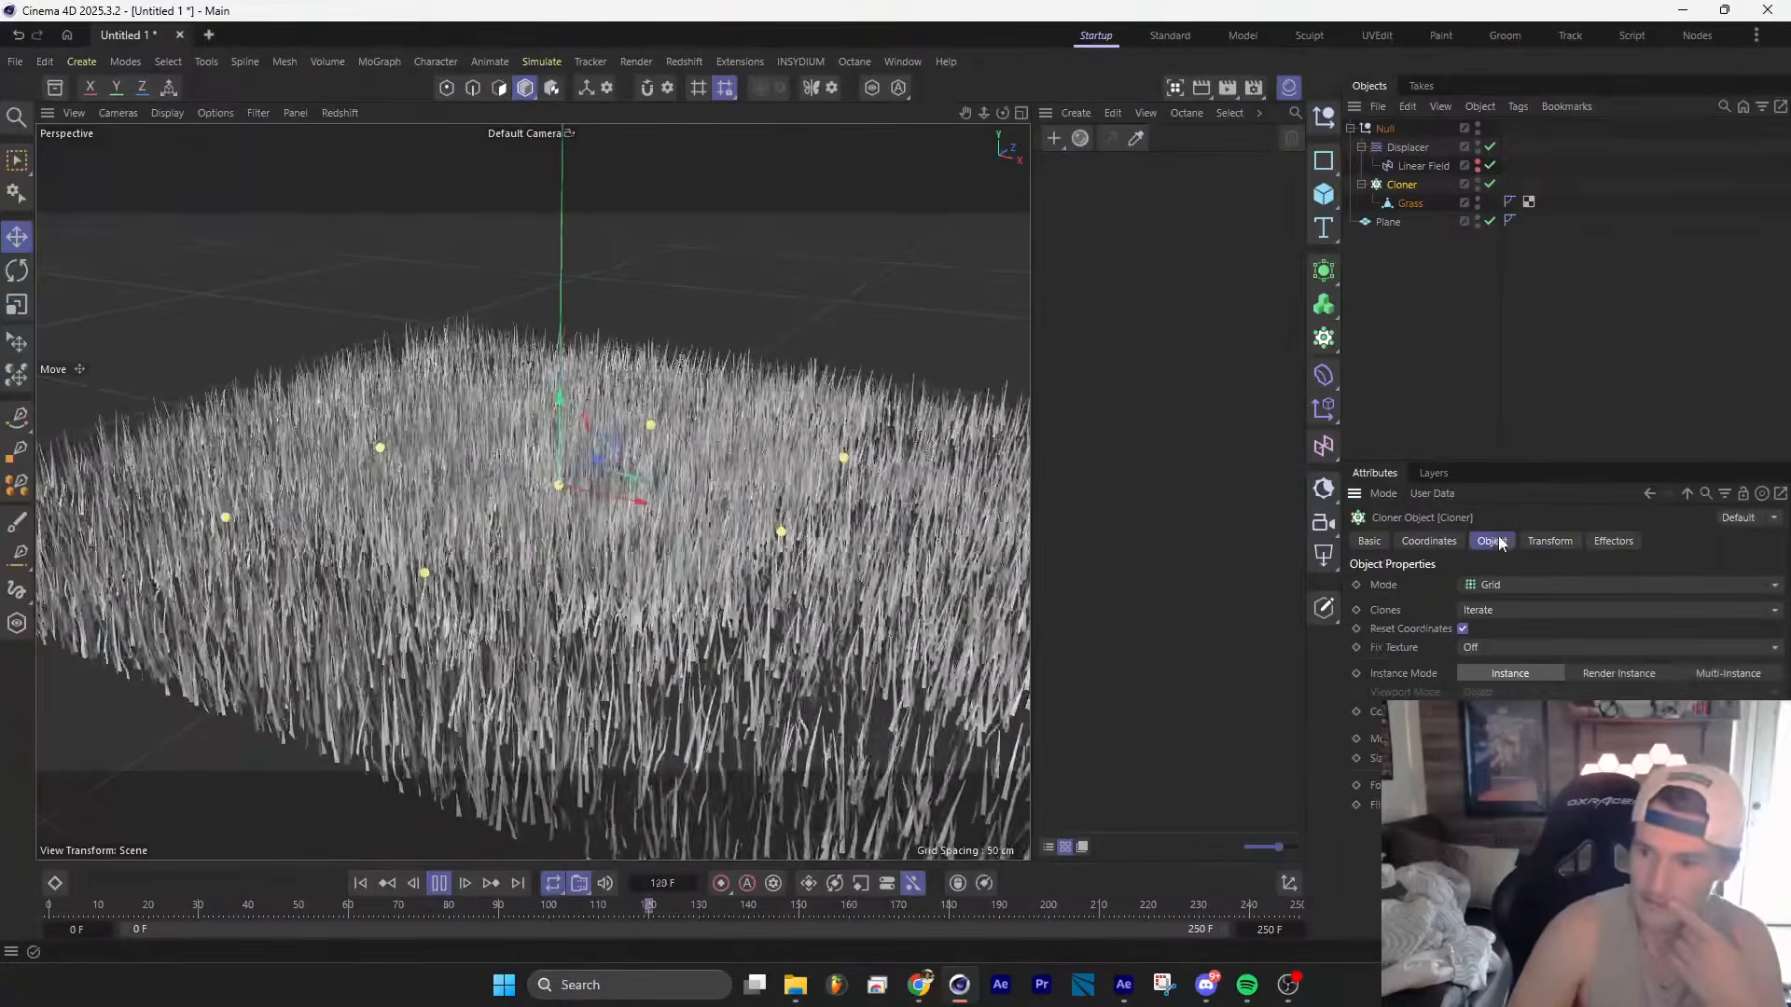
{"action": "left_click", "coordinate": [1553, 541]}
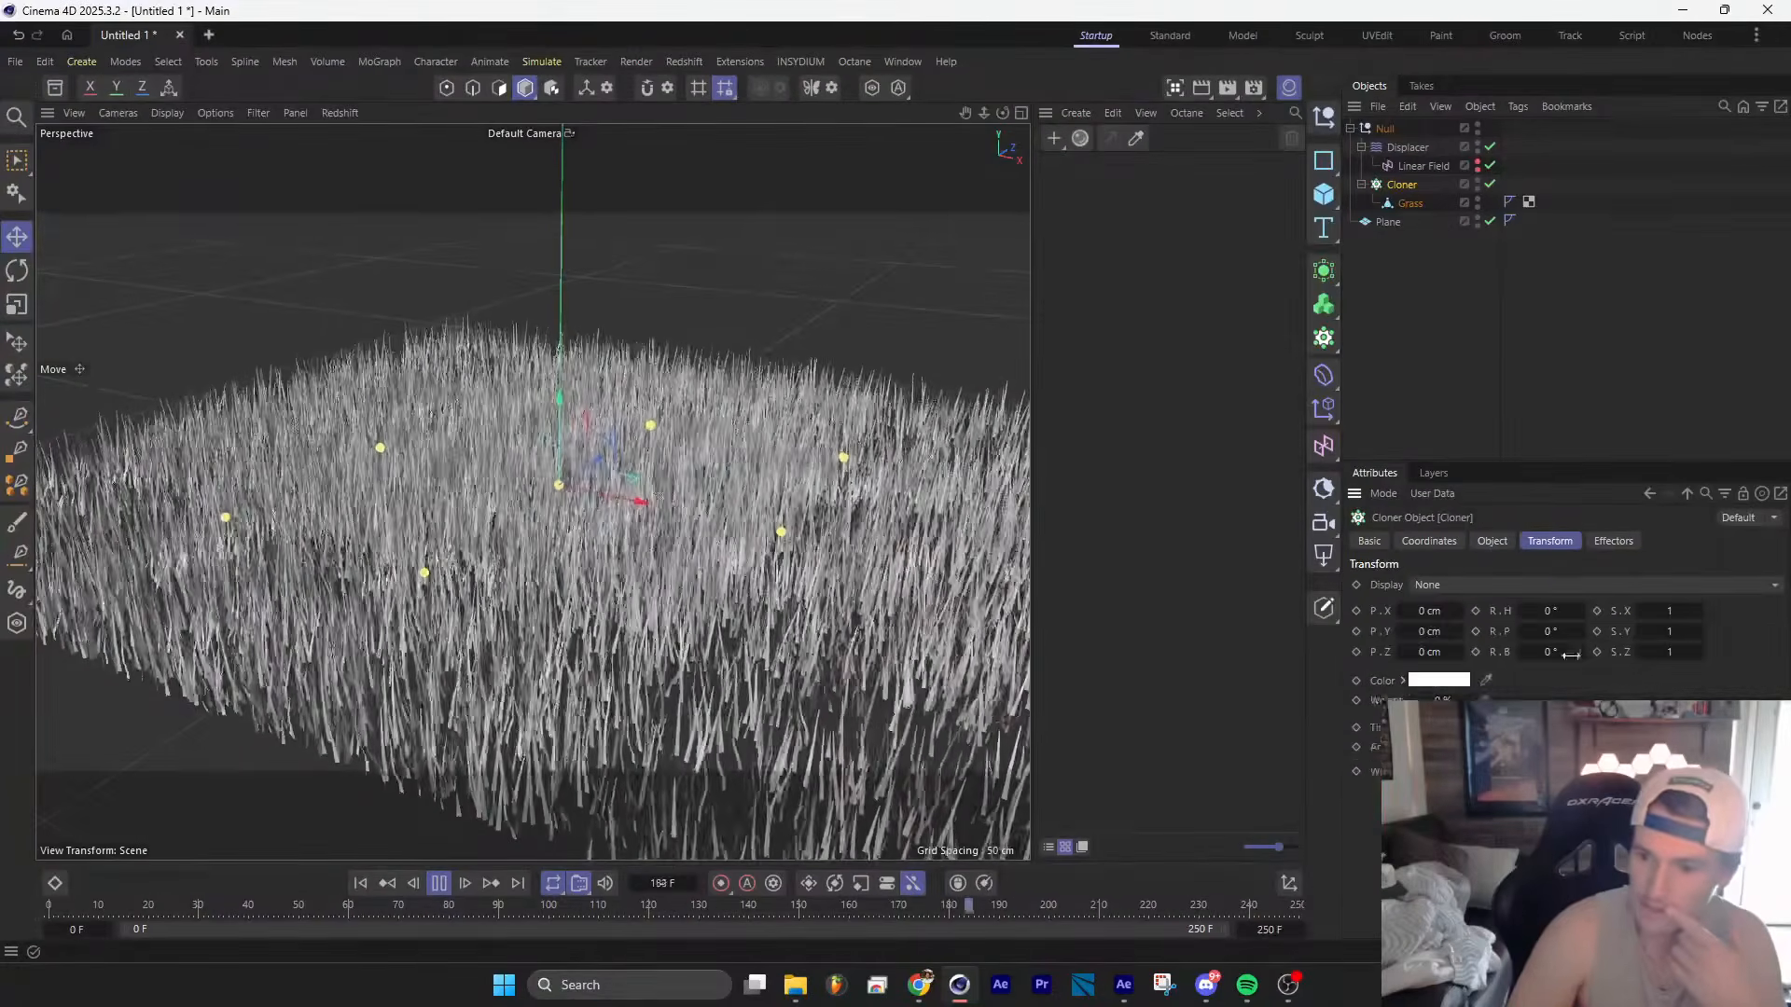
{"action": "left_click", "coordinate": [1439, 680]}
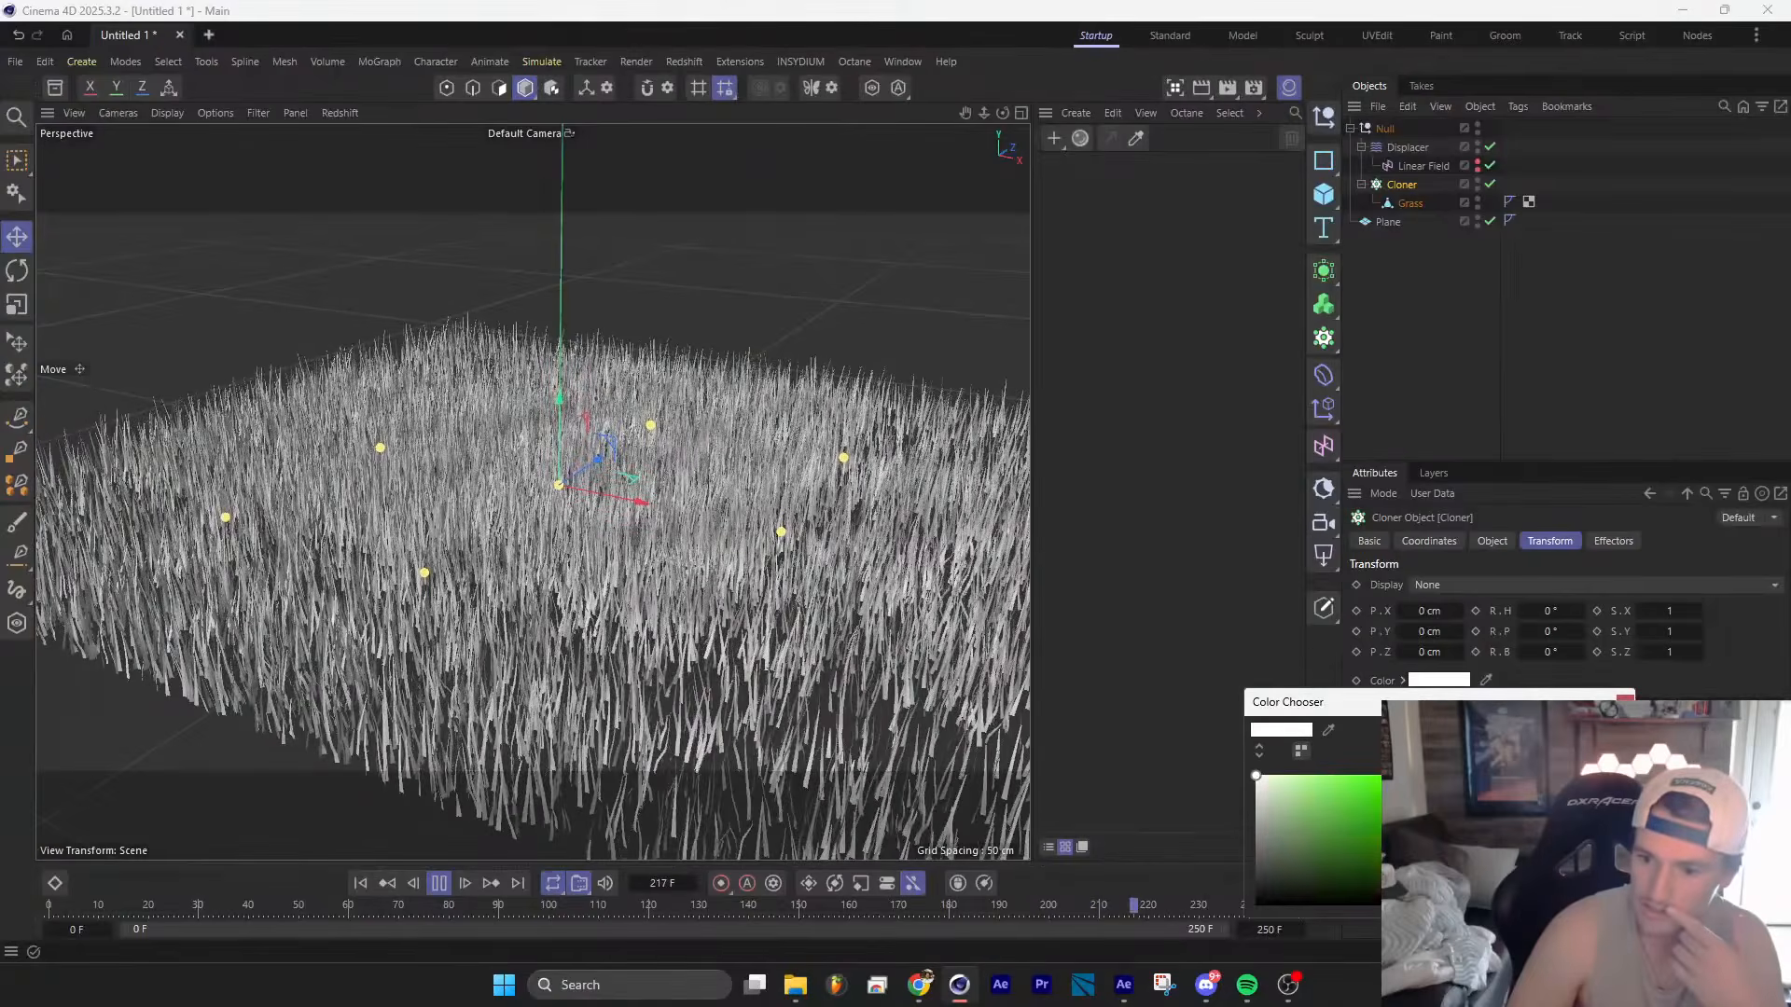
{"action": "left_click", "coordinate": [1376, 869]}
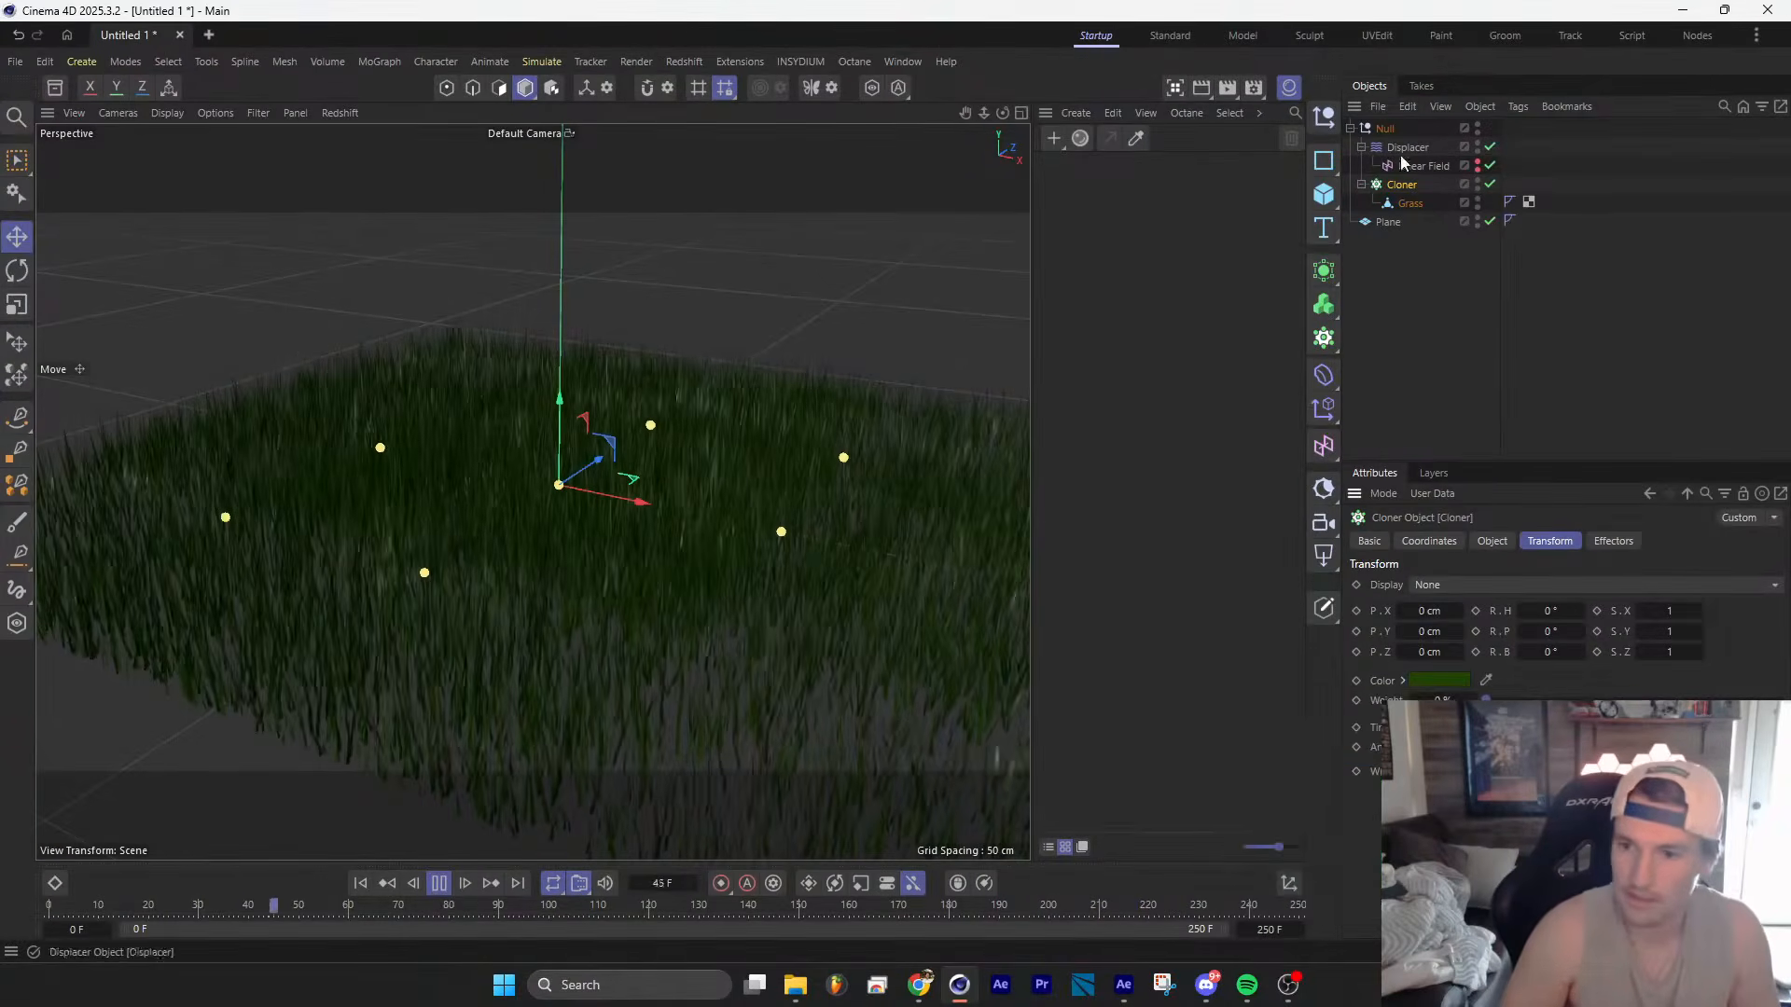
Step: Widen the Cloner's grid so the grass patches cover a larger area, and inspect the field from several angles
{"action": "left_click", "coordinate": [1492, 541]}
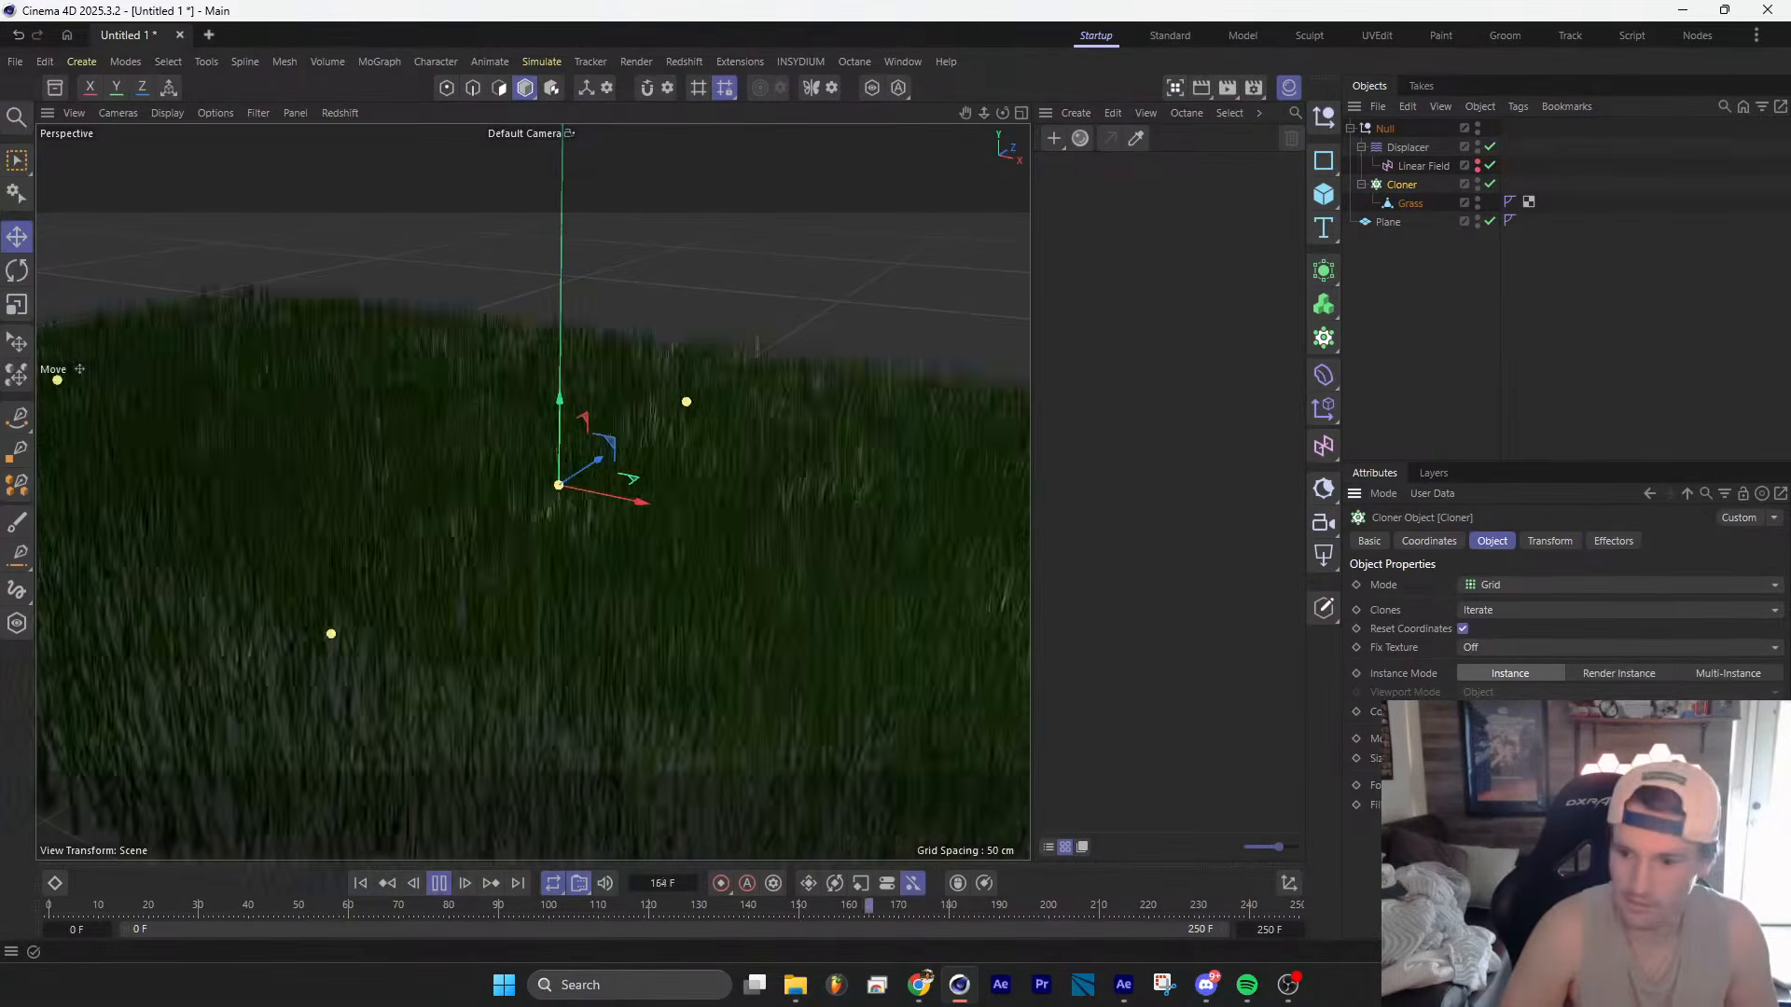
{"action": "left_click_drag", "start_coordinate": [722, 589], "coordinate": [613, 618], "text": "alt"}
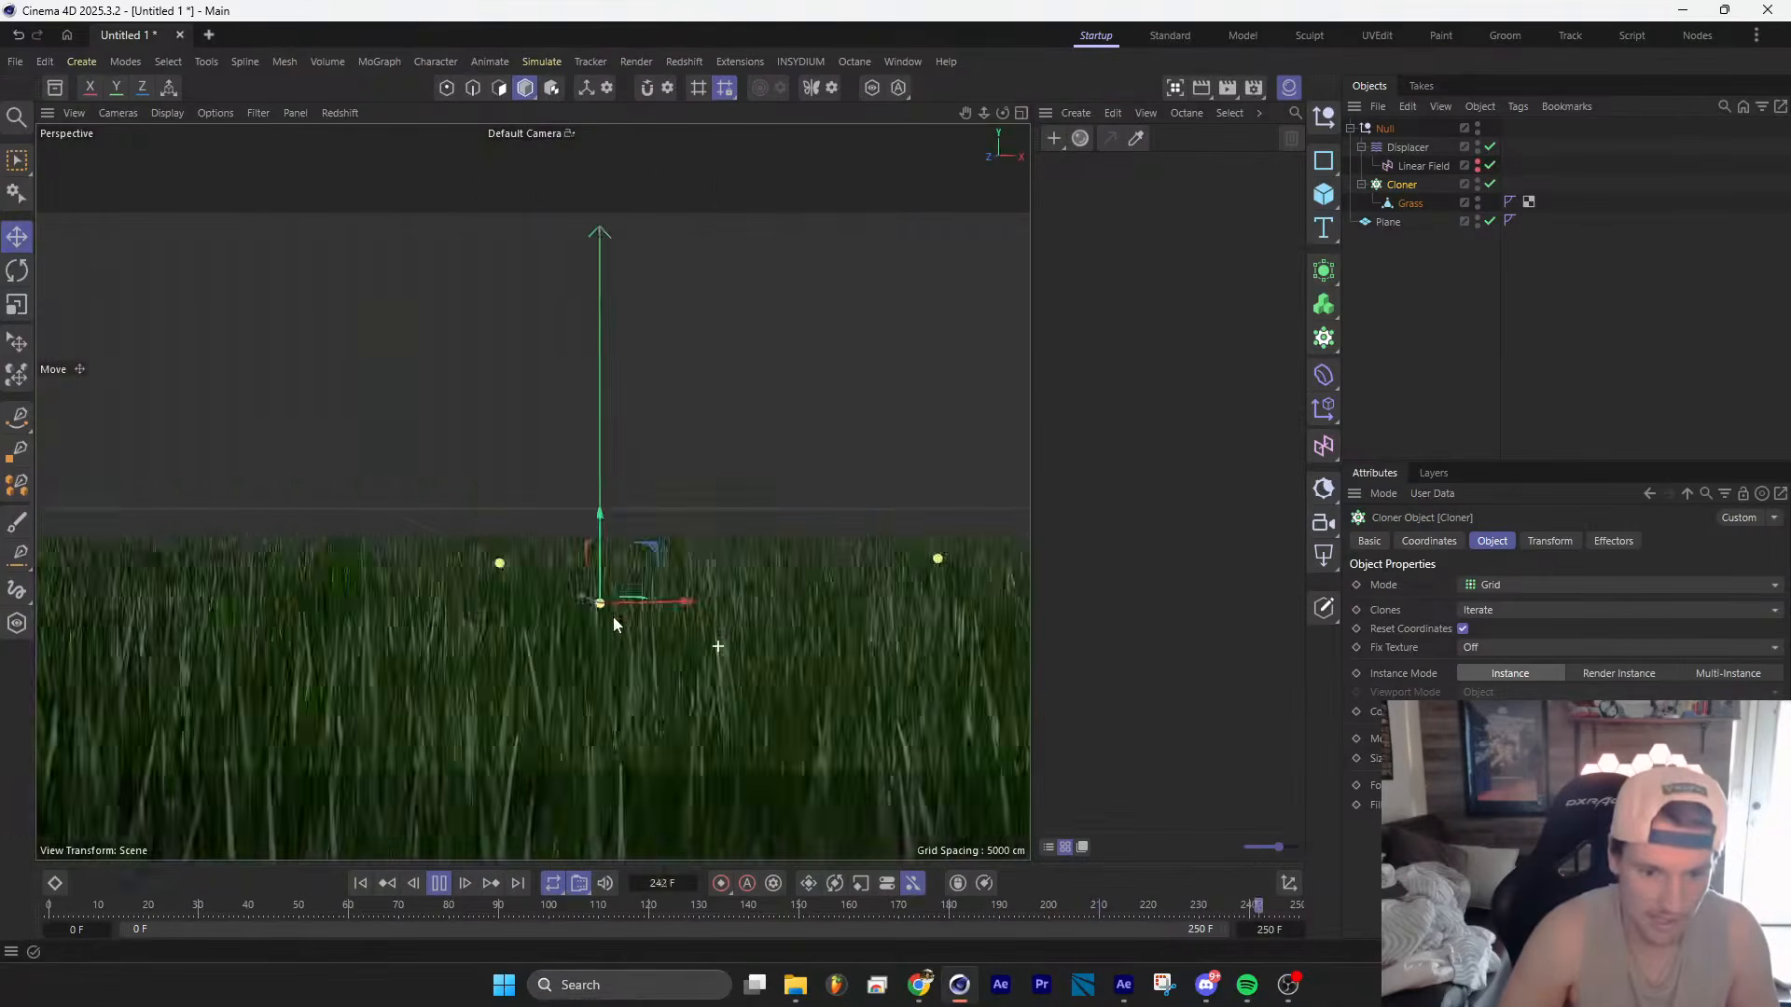
{"action": "middle_click_drag", "start_coordinate": [623, 662], "coordinate": [646, 613], "text": "alt"}
{"action": "left_click_drag", "start_coordinate": [647, 613], "coordinate": [528, 604], "text": "alt"}
{"action": "right_click_drag", "start_coordinate": [716, 625], "coordinate": [787, 608], "text": "alt"}
{"action": "left_click_drag", "start_coordinate": [800, 607], "coordinate": [845, 595], "text": "alt"}
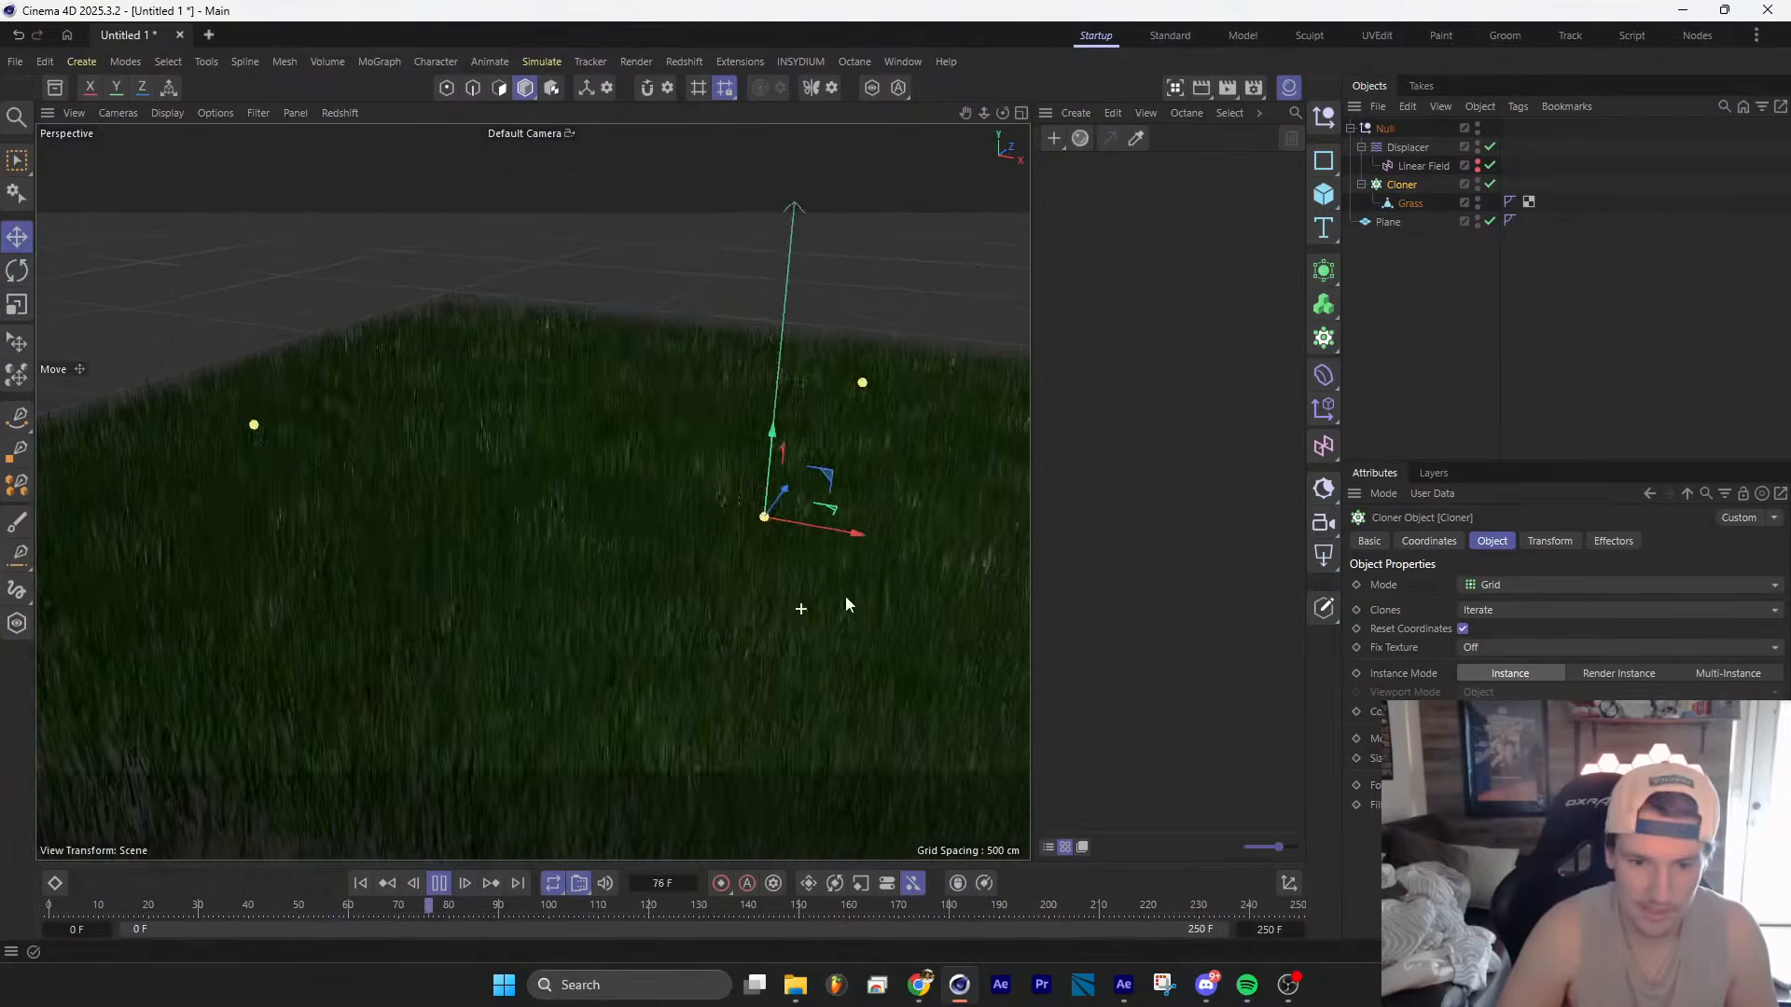
{"action": "middle_click_drag", "start_coordinate": [833, 573], "coordinate": [774, 487], "text": "alt"}
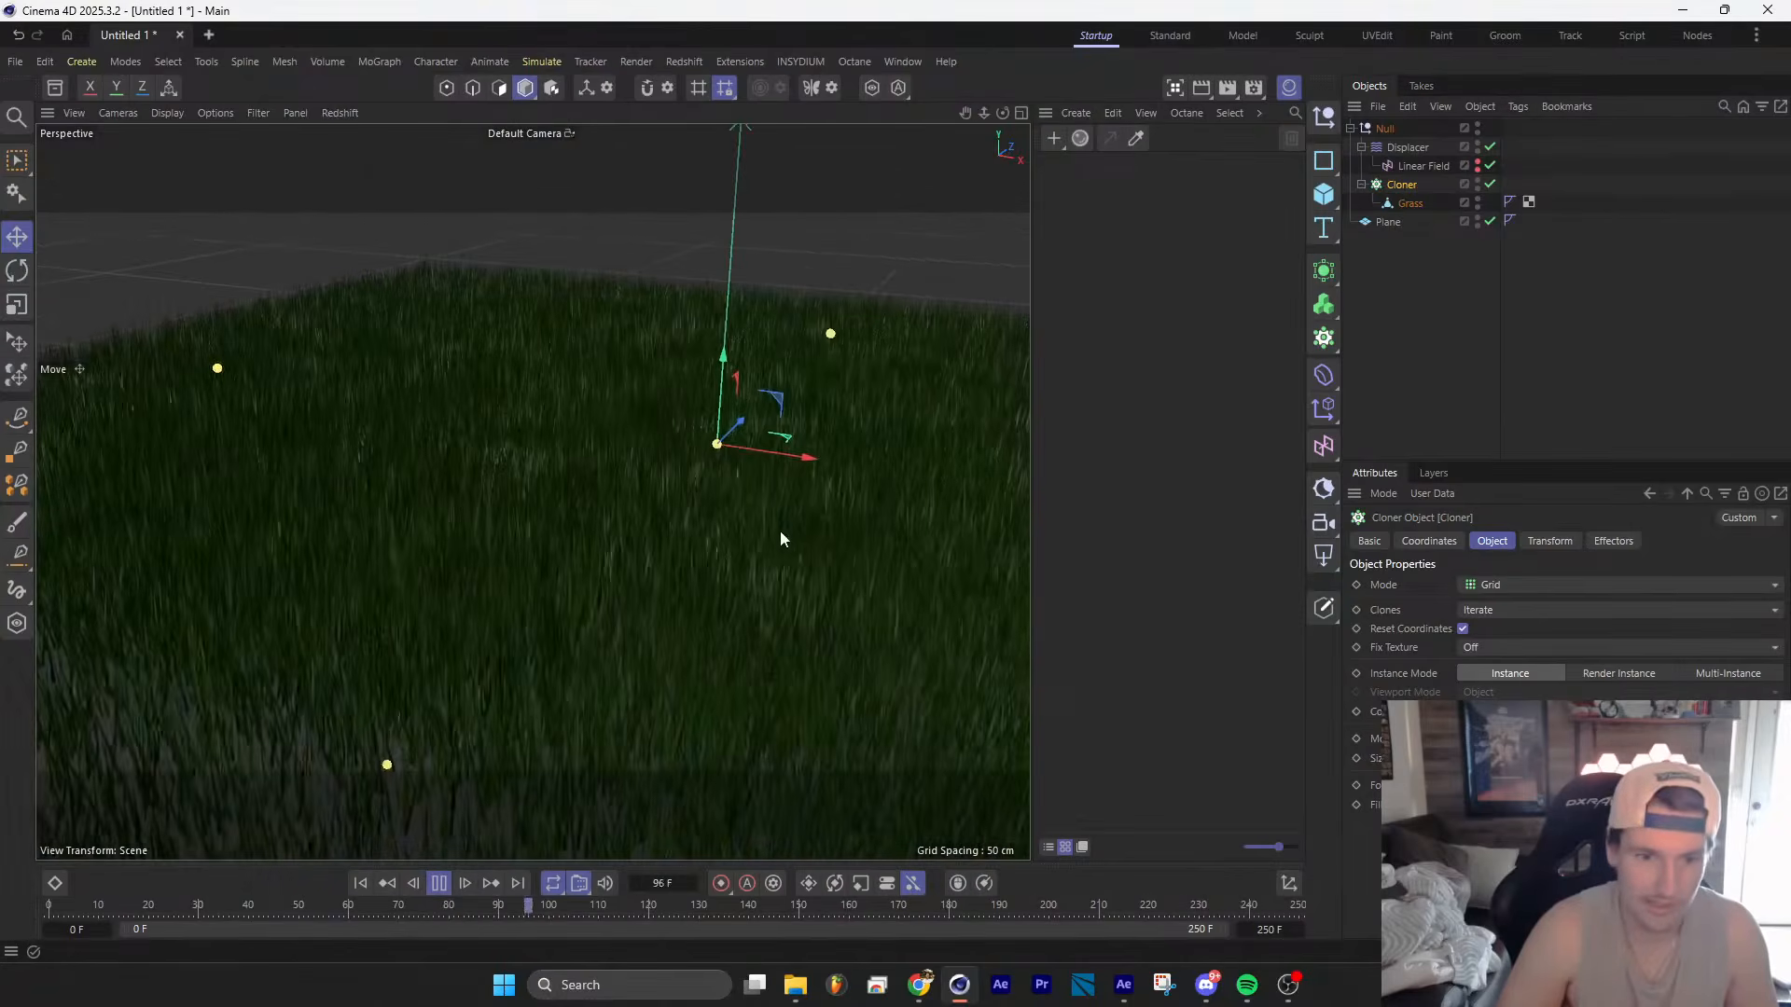
Step: Open the Displacer's noise shader settings and examine the animated movement across the cloned grass field
{"action": "left_click", "coordinate": [1418, 150]}
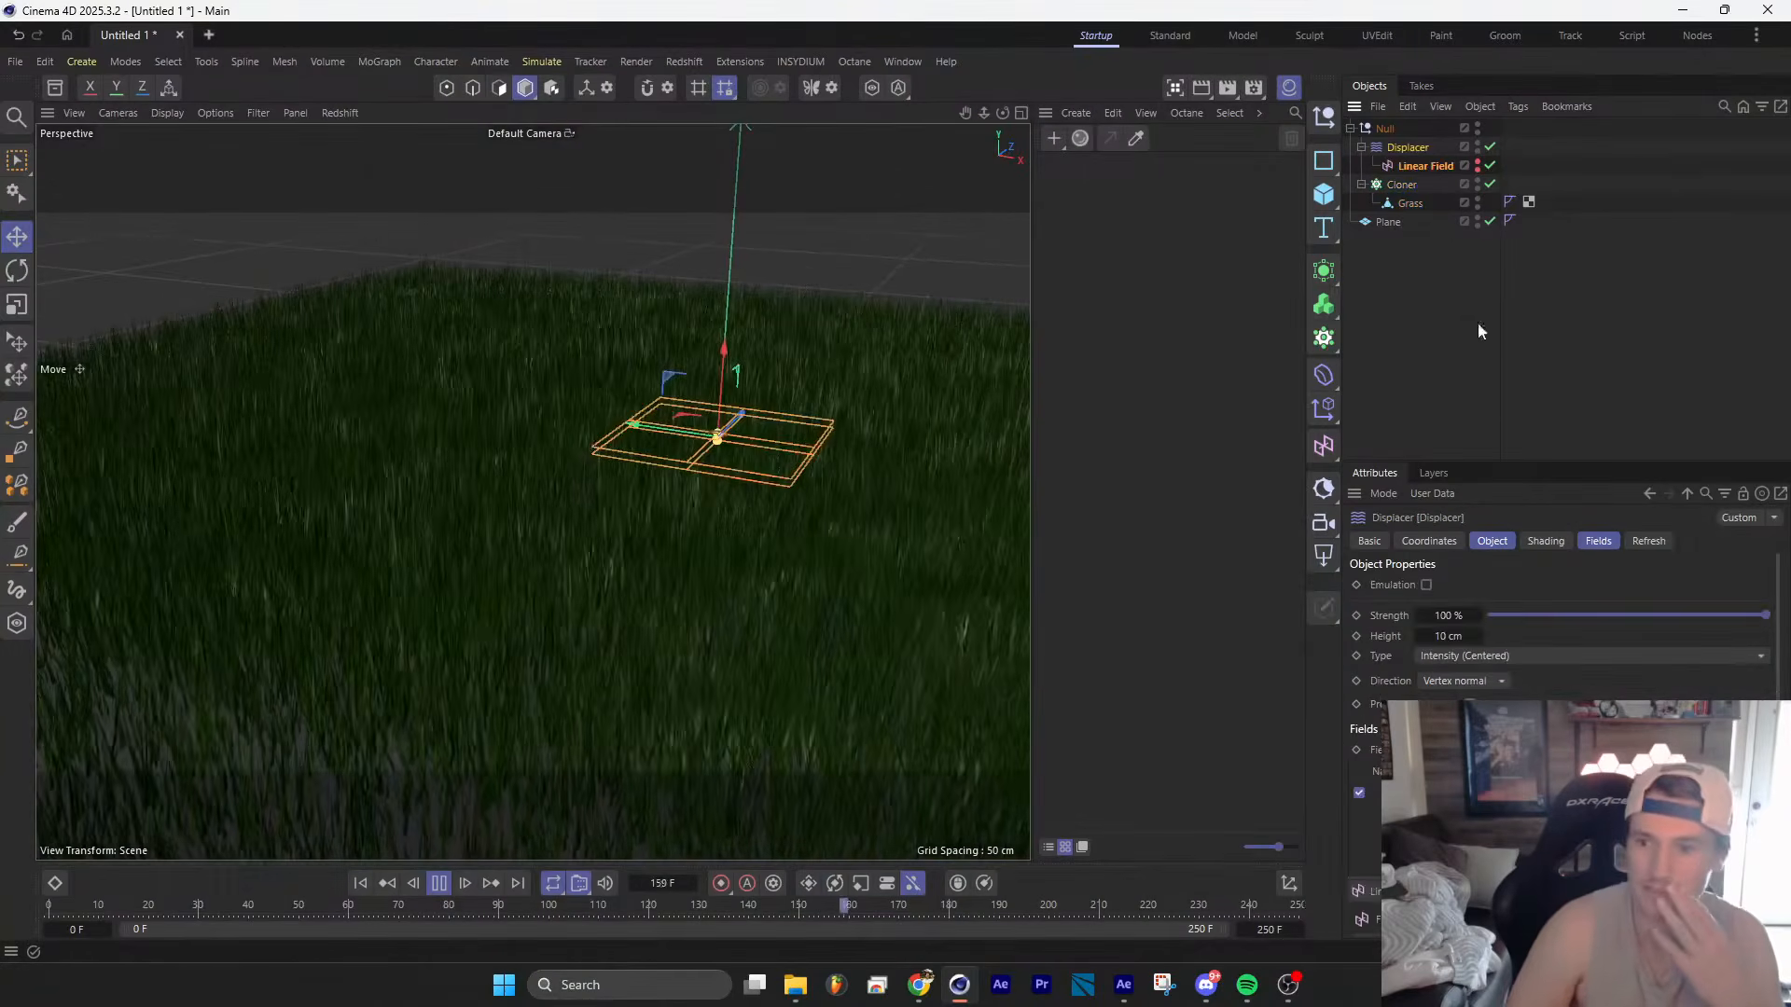
{"action": "left_click", "coordinate": [1545, 541]}
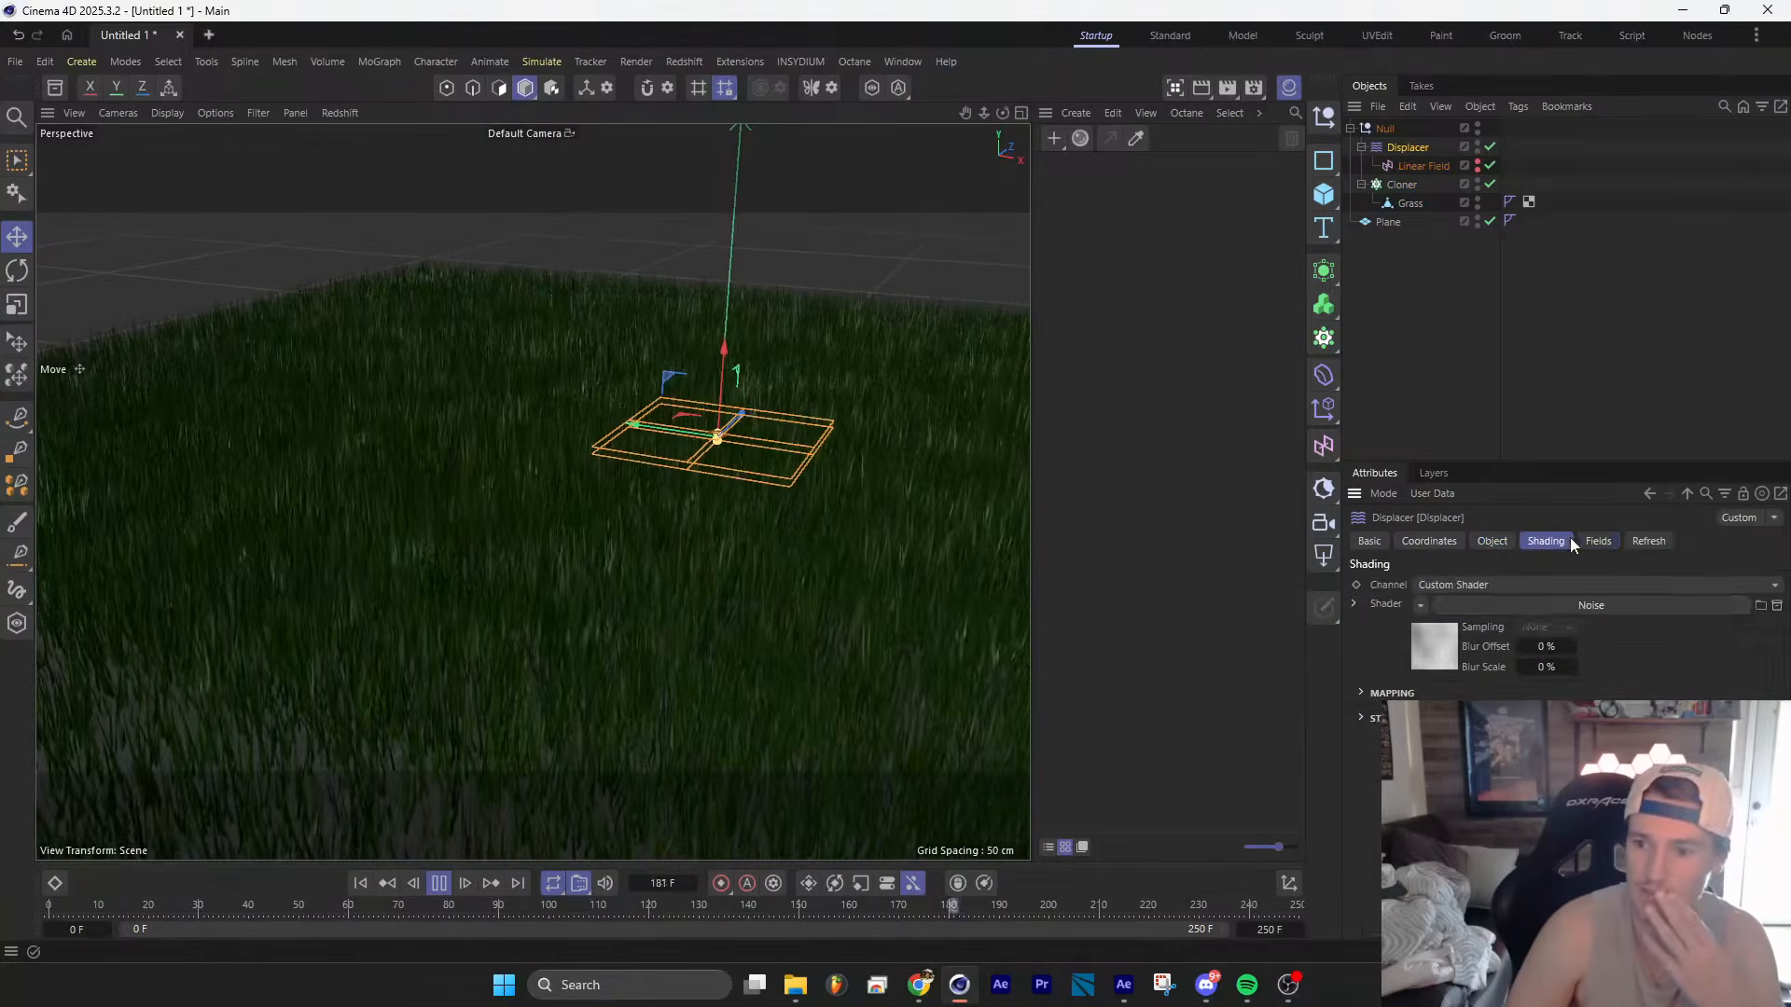
{"action": "left_click", "coordinate": [1548, 608]}
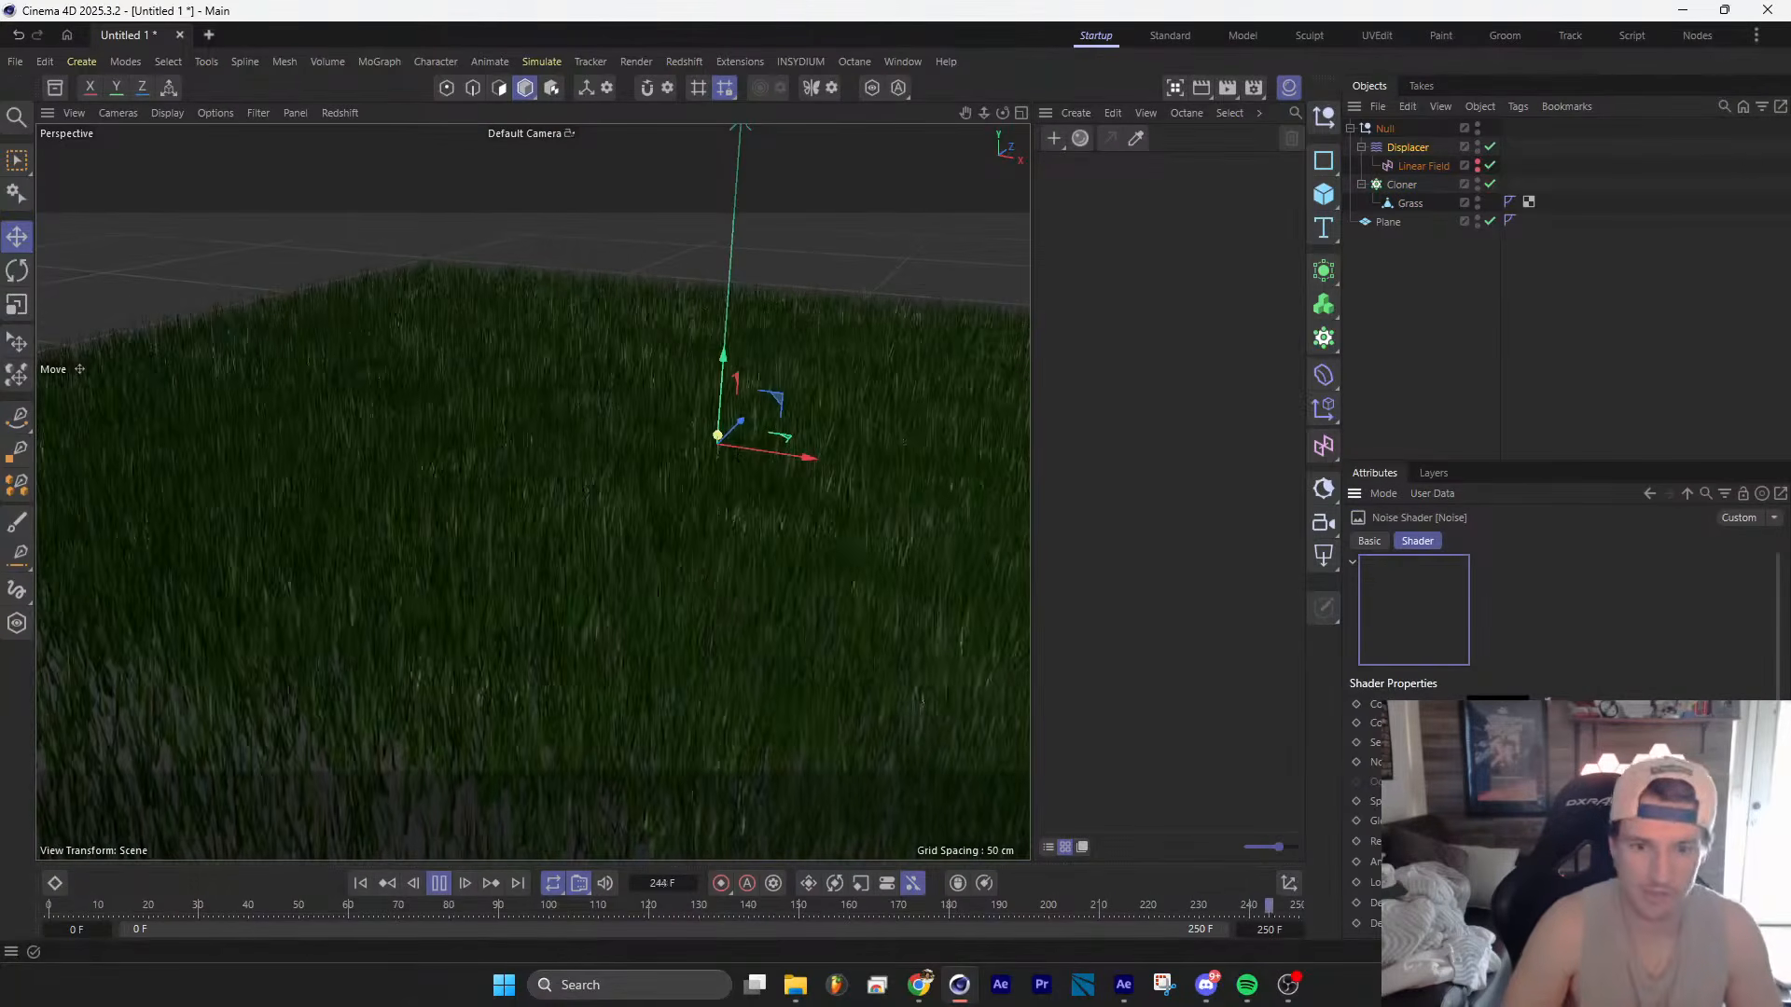
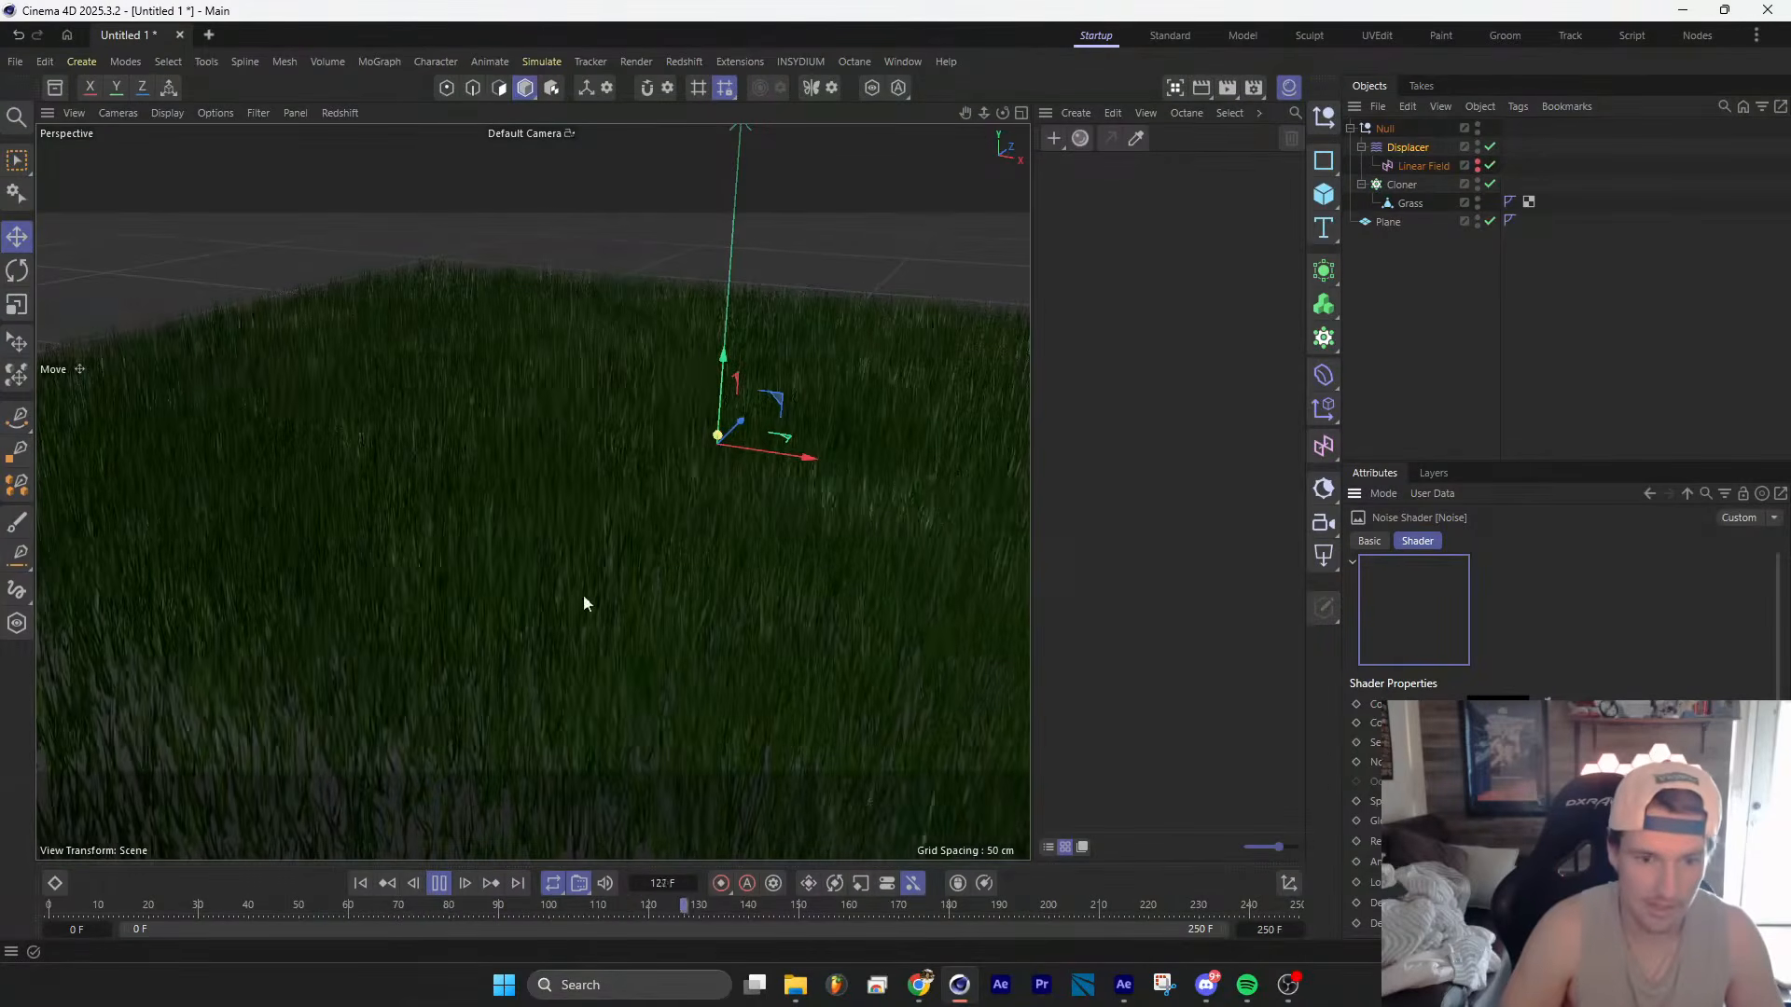
{"action": "left_click_drag", "start_coordinate": [557, 567], "coordinate": [680, 529], "text": "alt"}
{"action": "scroll", "coordinate": [612, 579], "scroll_direction": "down", "scroll_amount": 2}
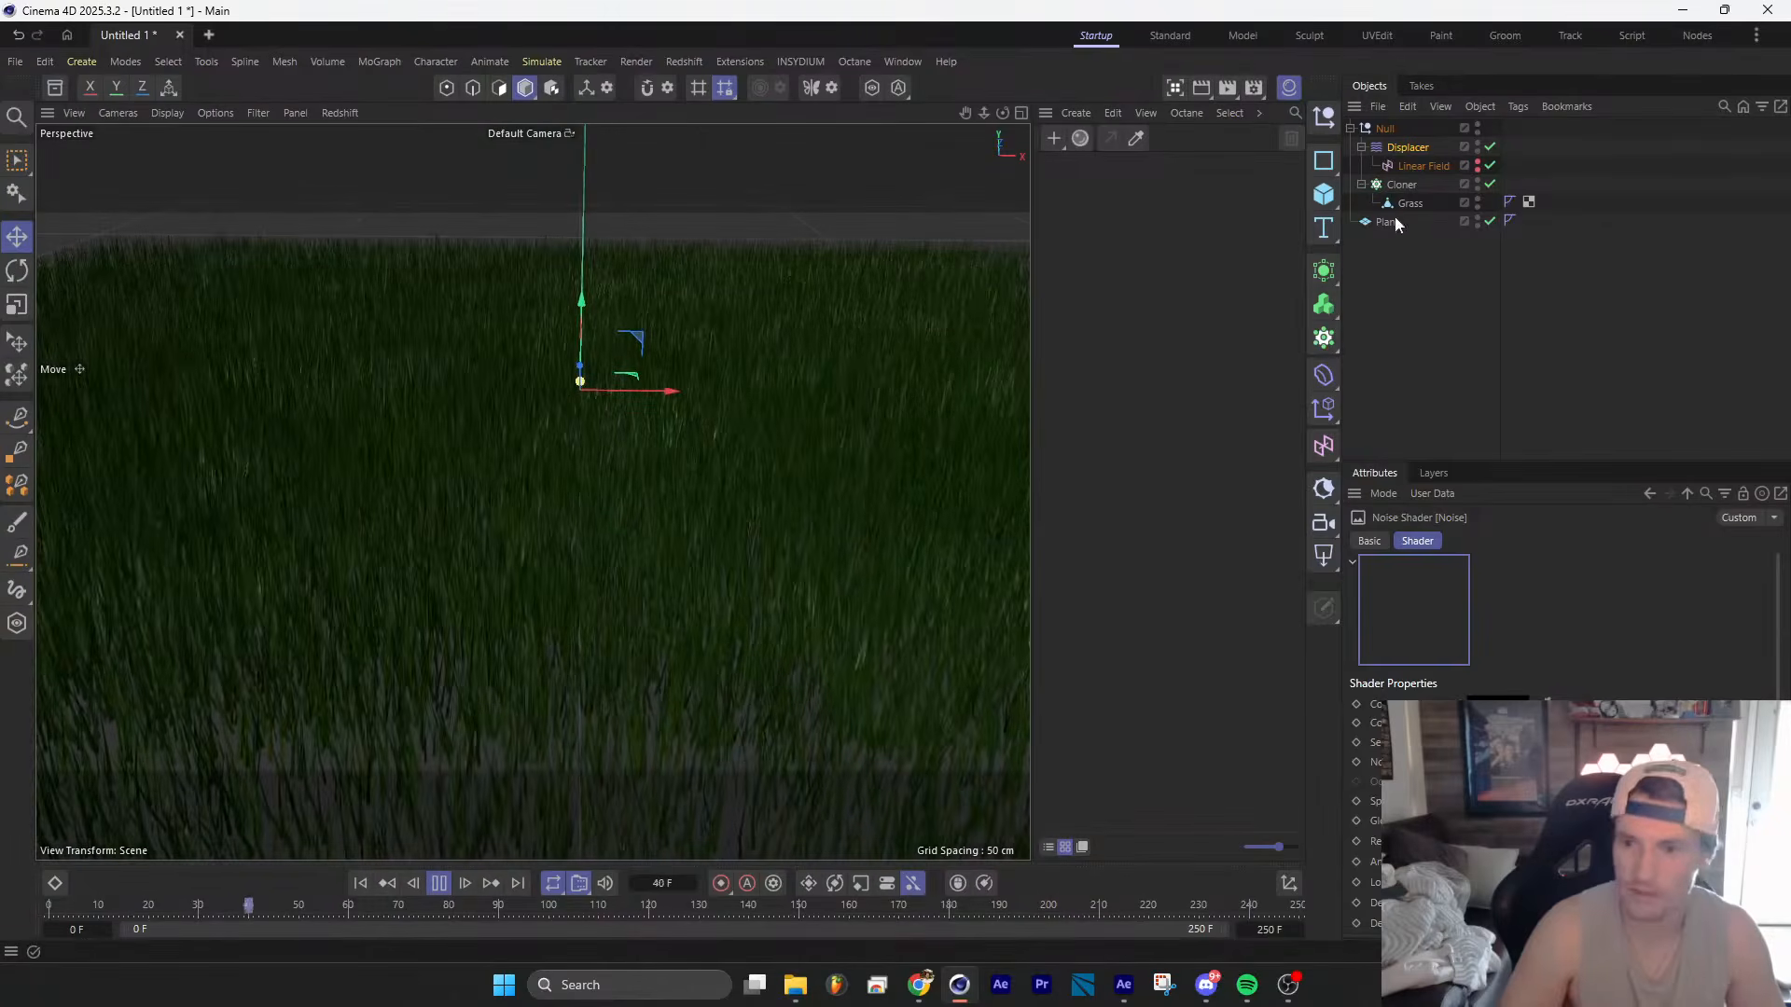
Step: Set the Displacer's height to 46 cm and inspect the stronger grass displacement from several angles
{"action": "scroll", "coordinate": [1558, 634], "scroll_direction": "down", "scroll_amount": 4}
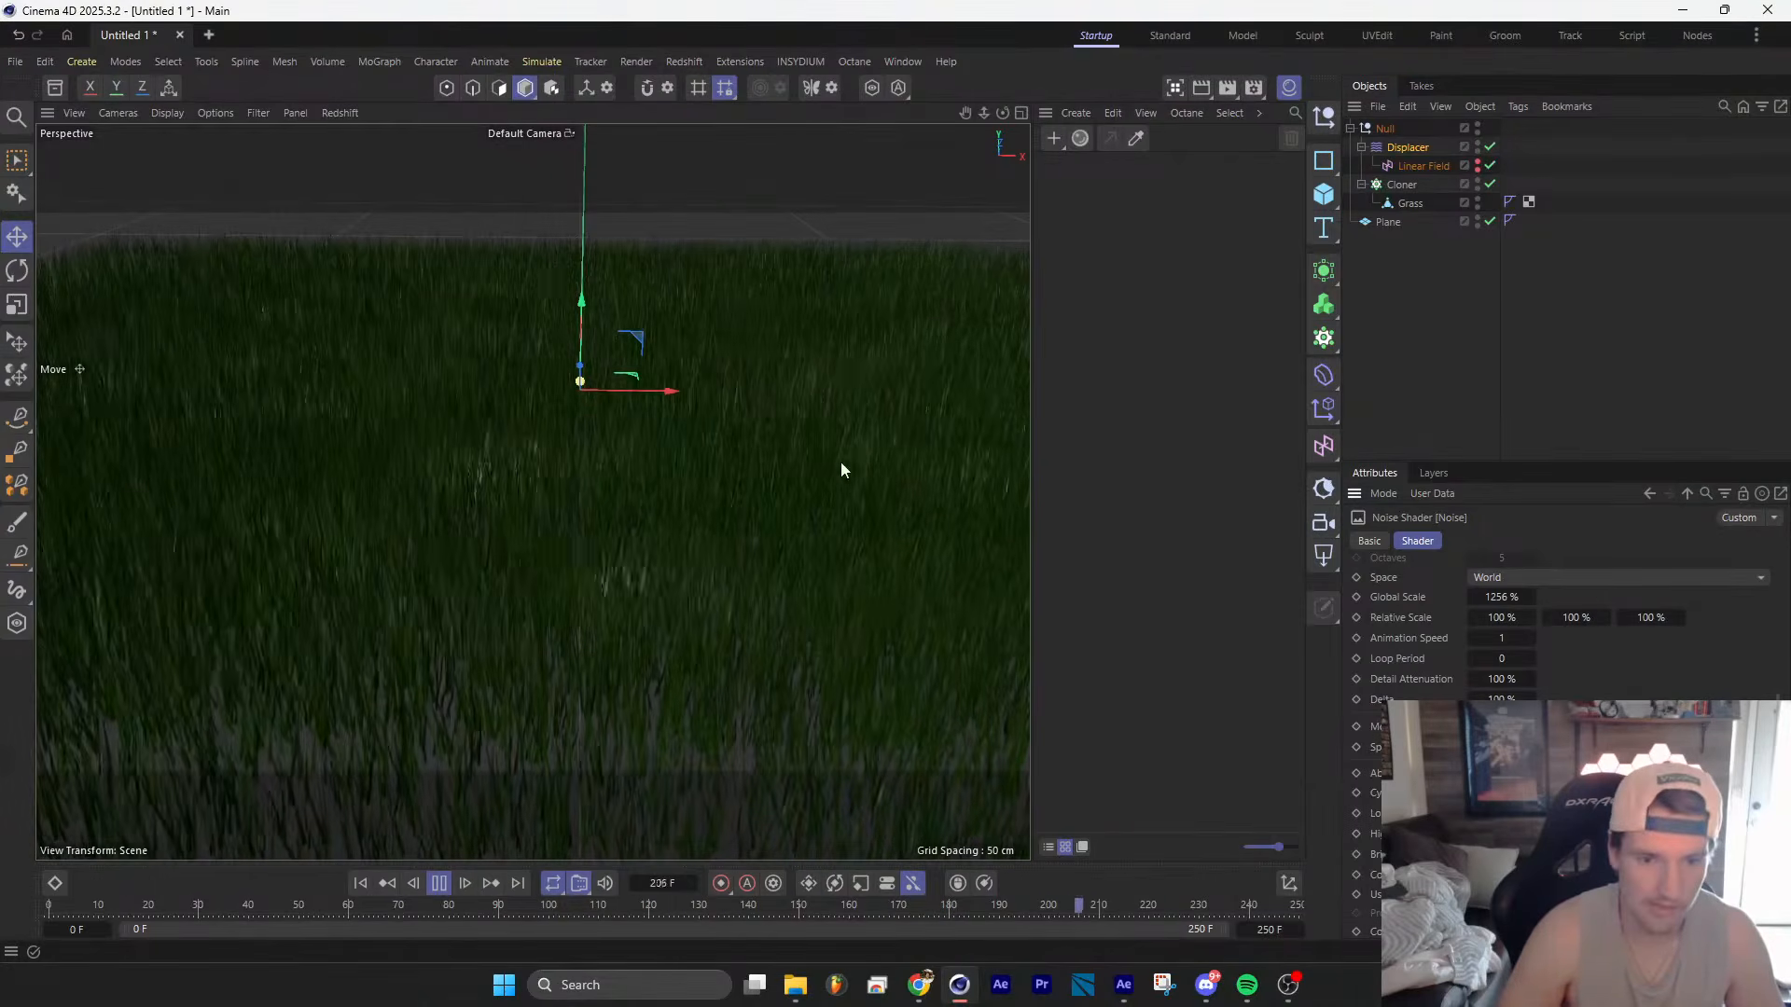
{"action": "left_click_drag", "start_coordinate": [841, 462], "coordinate": [720, 464], "text": "alt"}
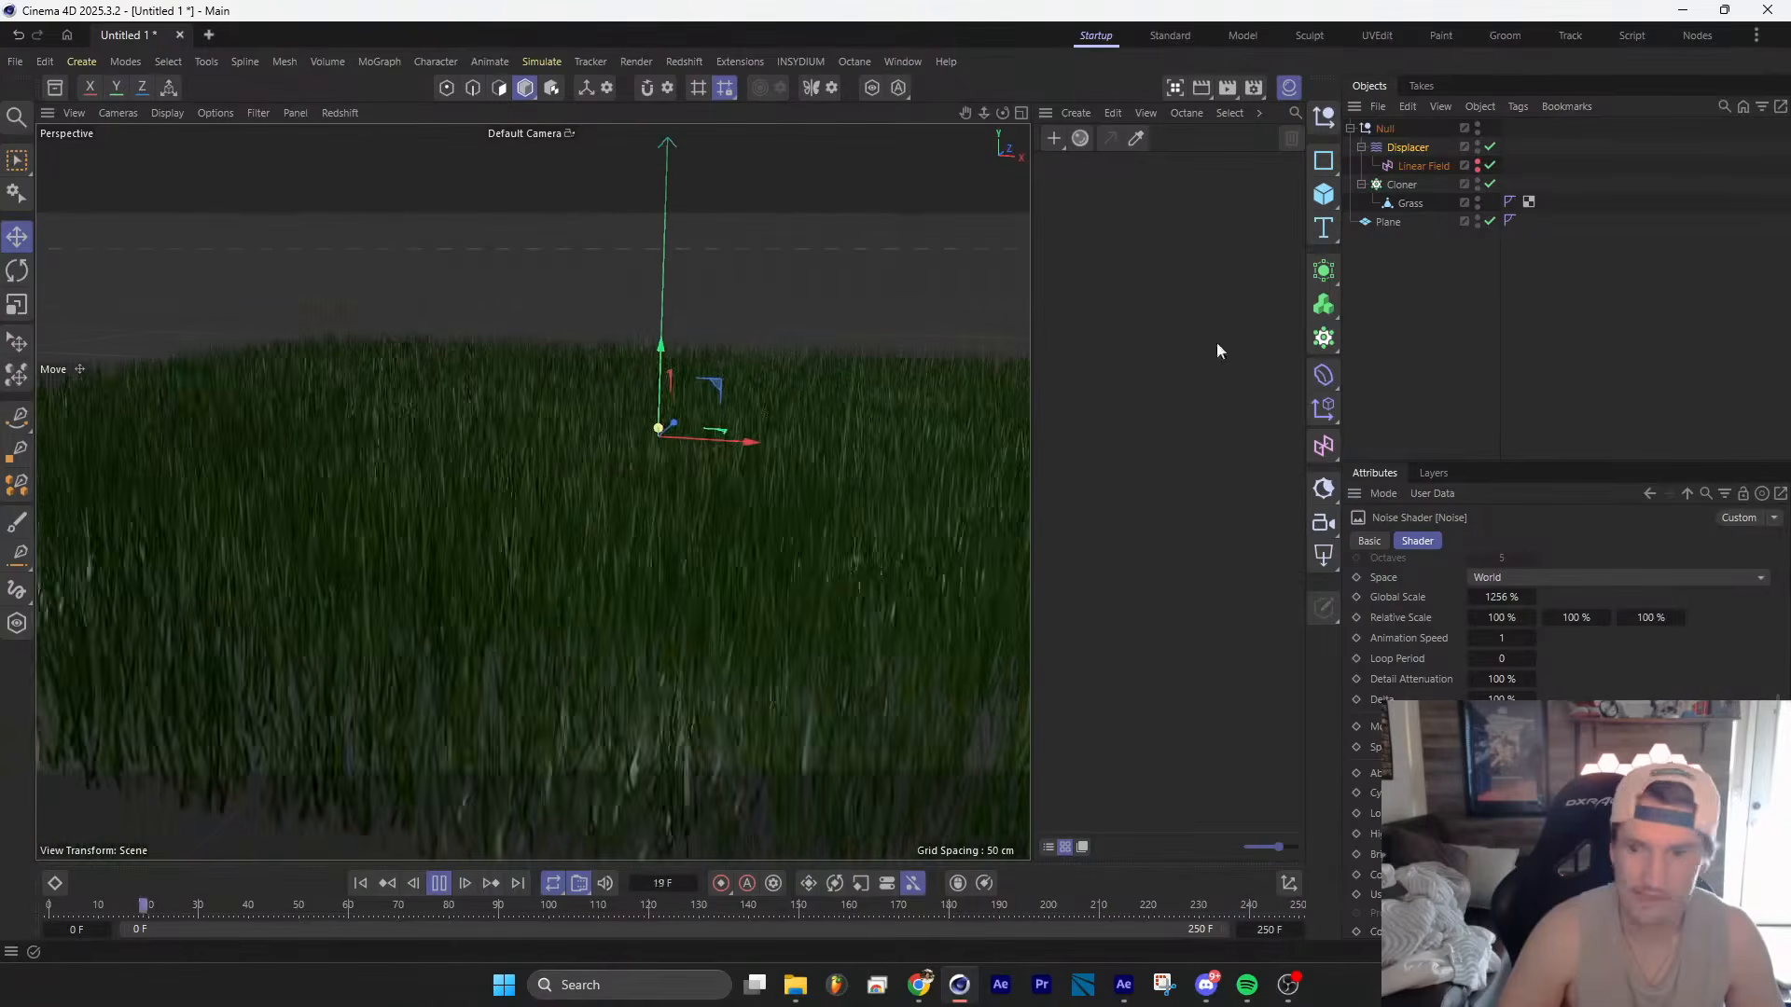
{"action": "left_click", "coordinate": [1408, 147]}
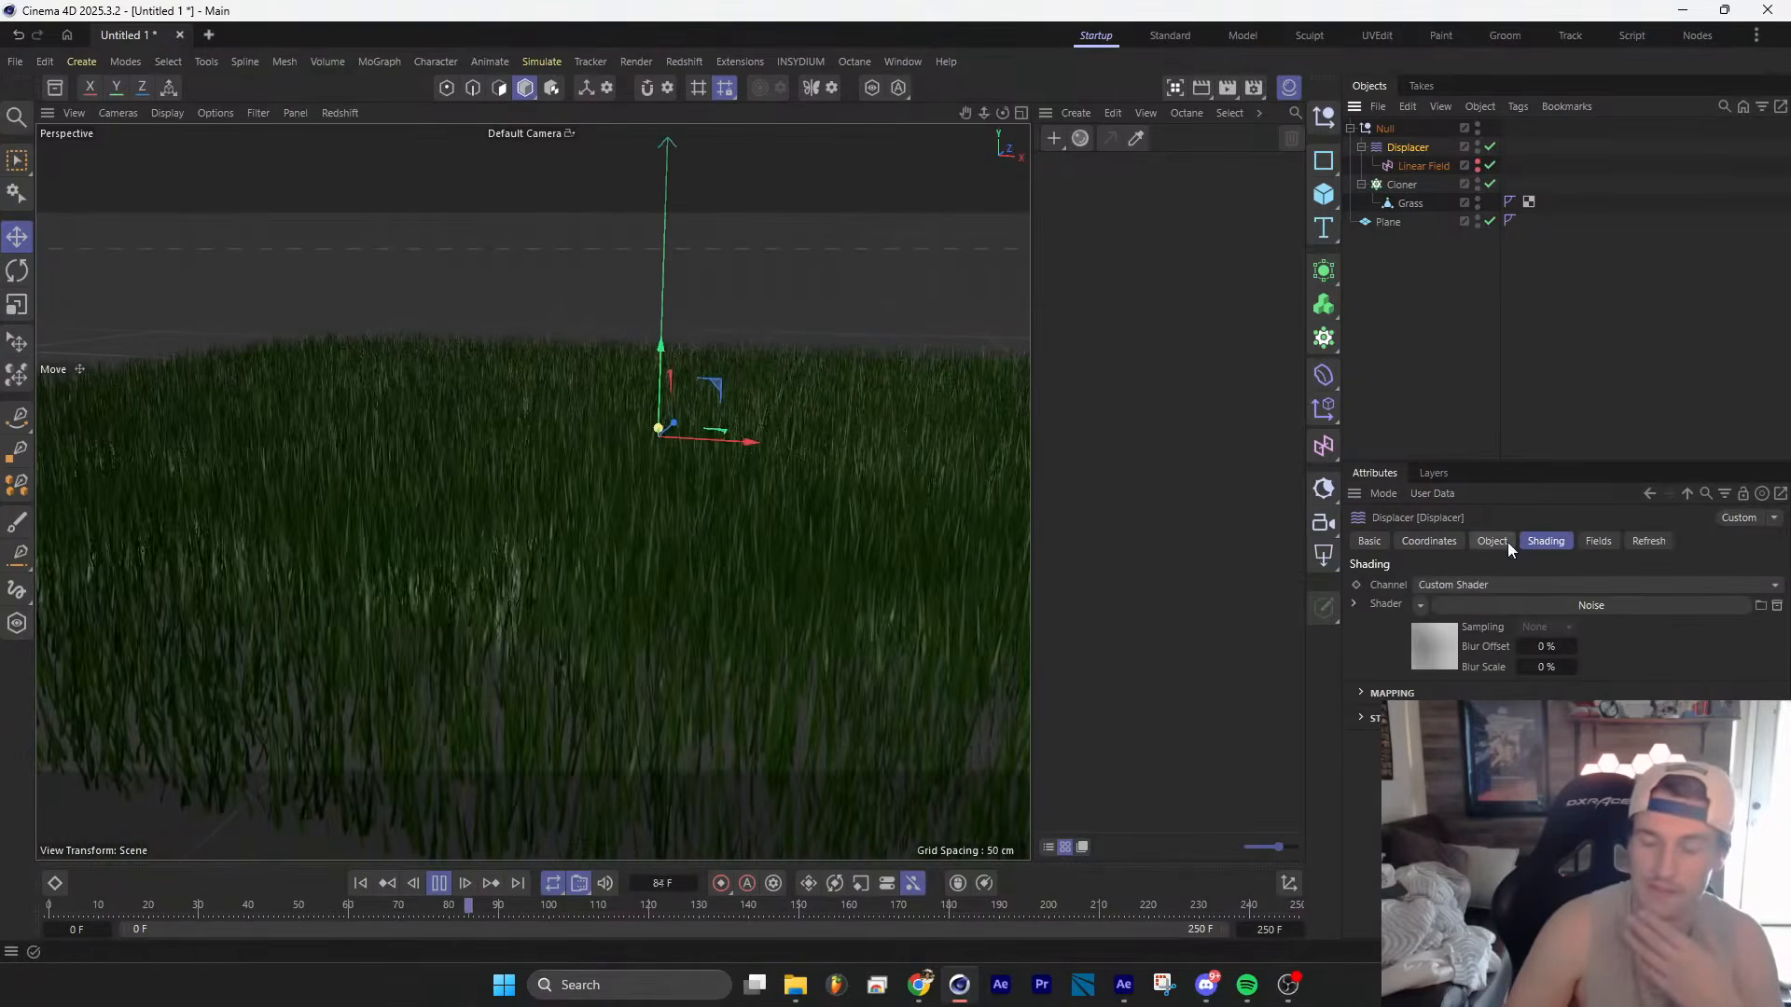
{"action": "left_click", "coordinate": [1504, 543]}
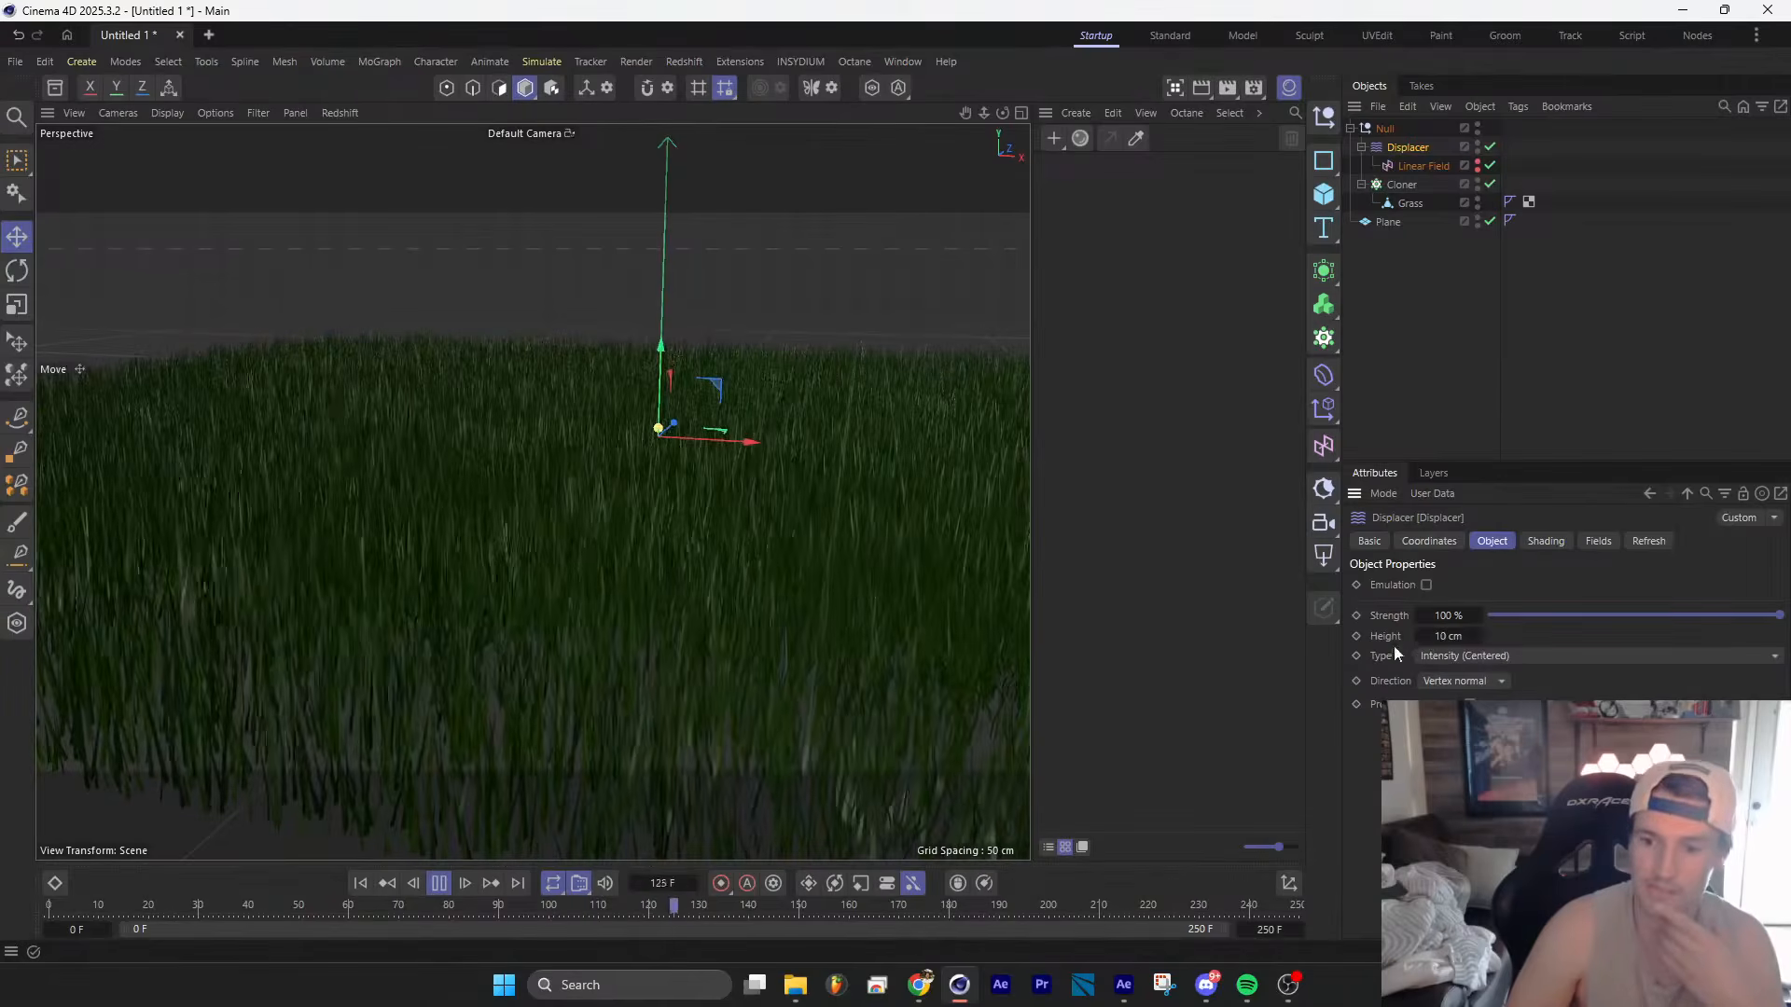
{"action": "mouse_move", "coordinate": [1433, 638]}
{"action": "left_mouse_down"}
{"action": "mouse_move", "coordinate": [1522, 638]}
{"action": "mouse_move", "coordinate": [1467, 638]}
{"action": "left_mouse_up"}
{"action": "left_click_drag", "start_coordinate": [632, 544], "coordinate": [919, 506], "text": "alt"}
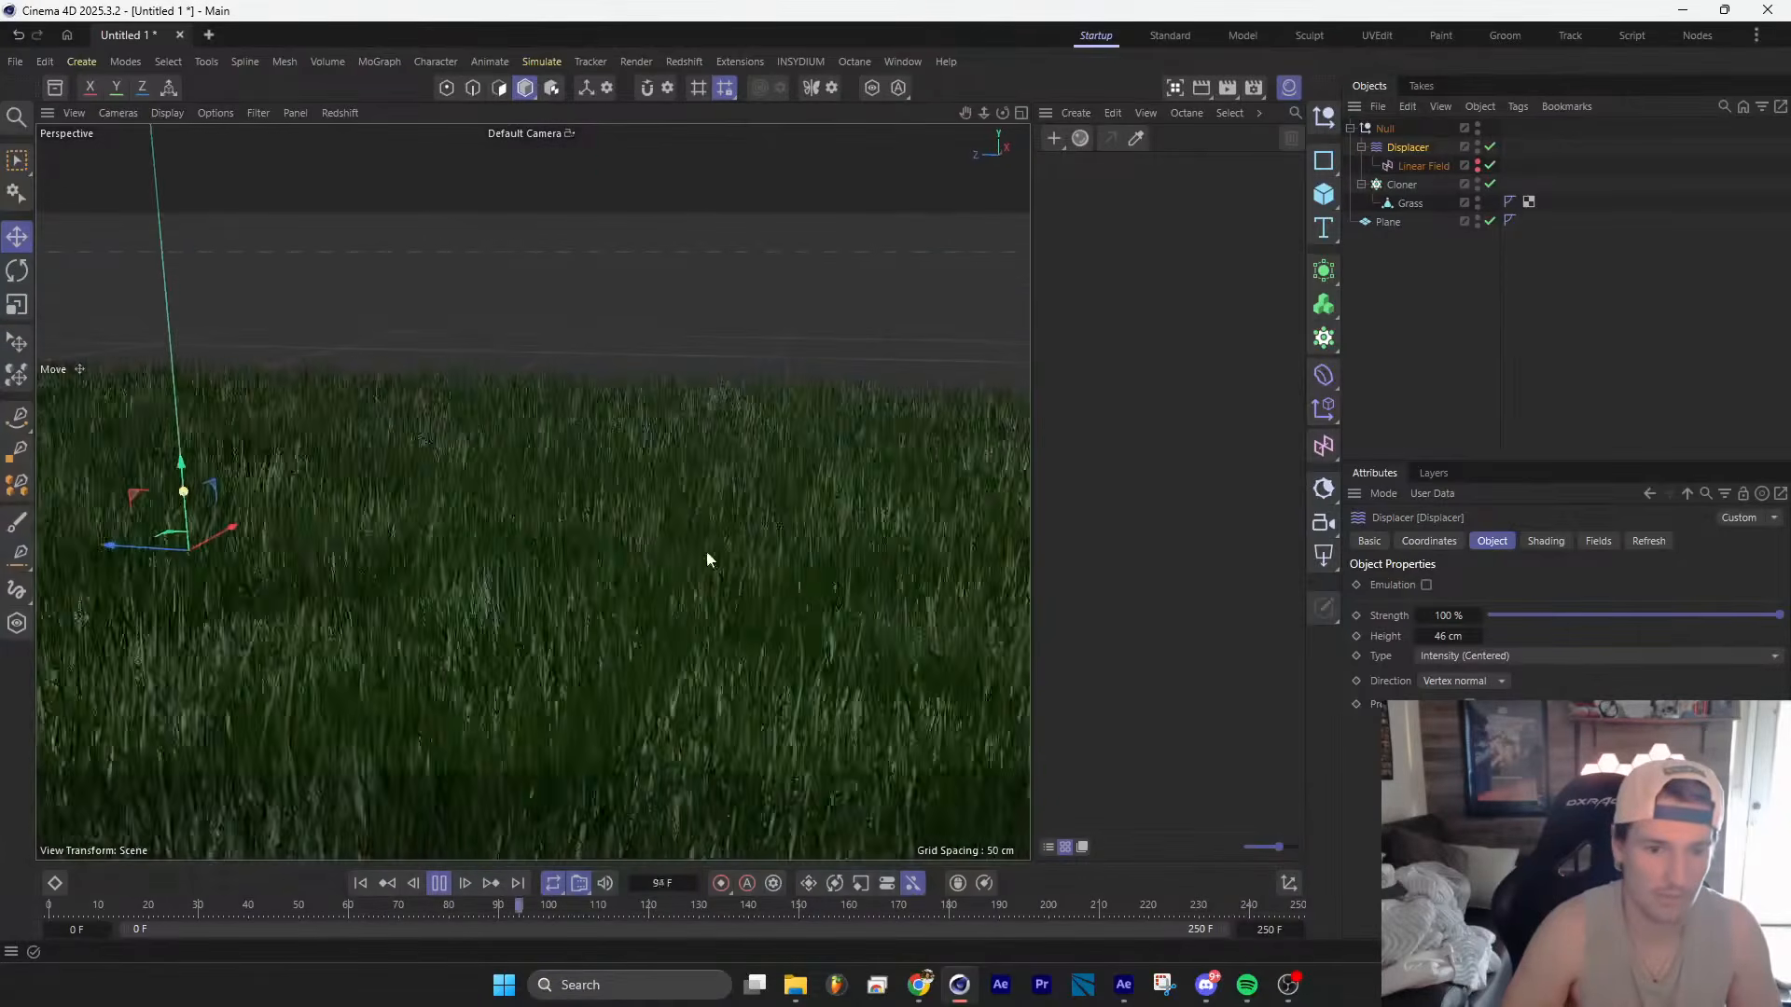
{"action": "left_click_drag", "start_coordinate": [707, 556], "coordinate": [598, 554], "text": "alt"}
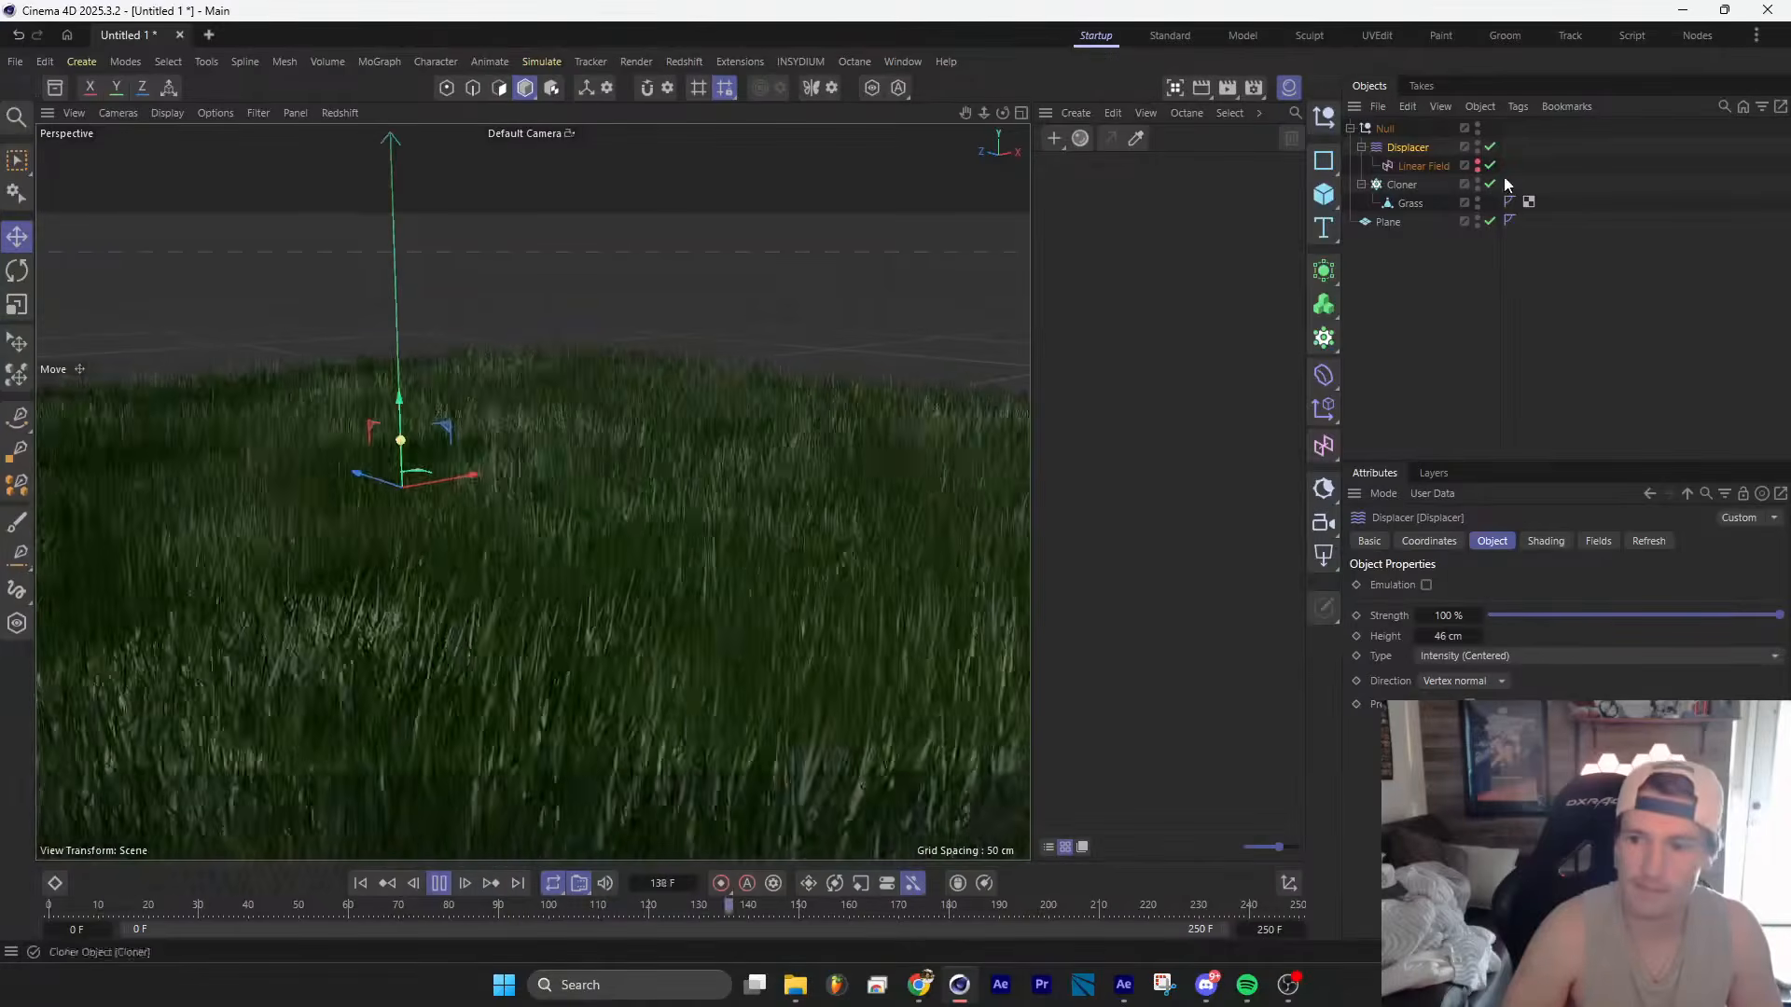
Step: Open the Displacer's noise shader settings and stop the animation playback
{"action": "left_click", "coordinate": [1546, 542]}
{"action": "left_click", "coordinate": [1585, 606]}
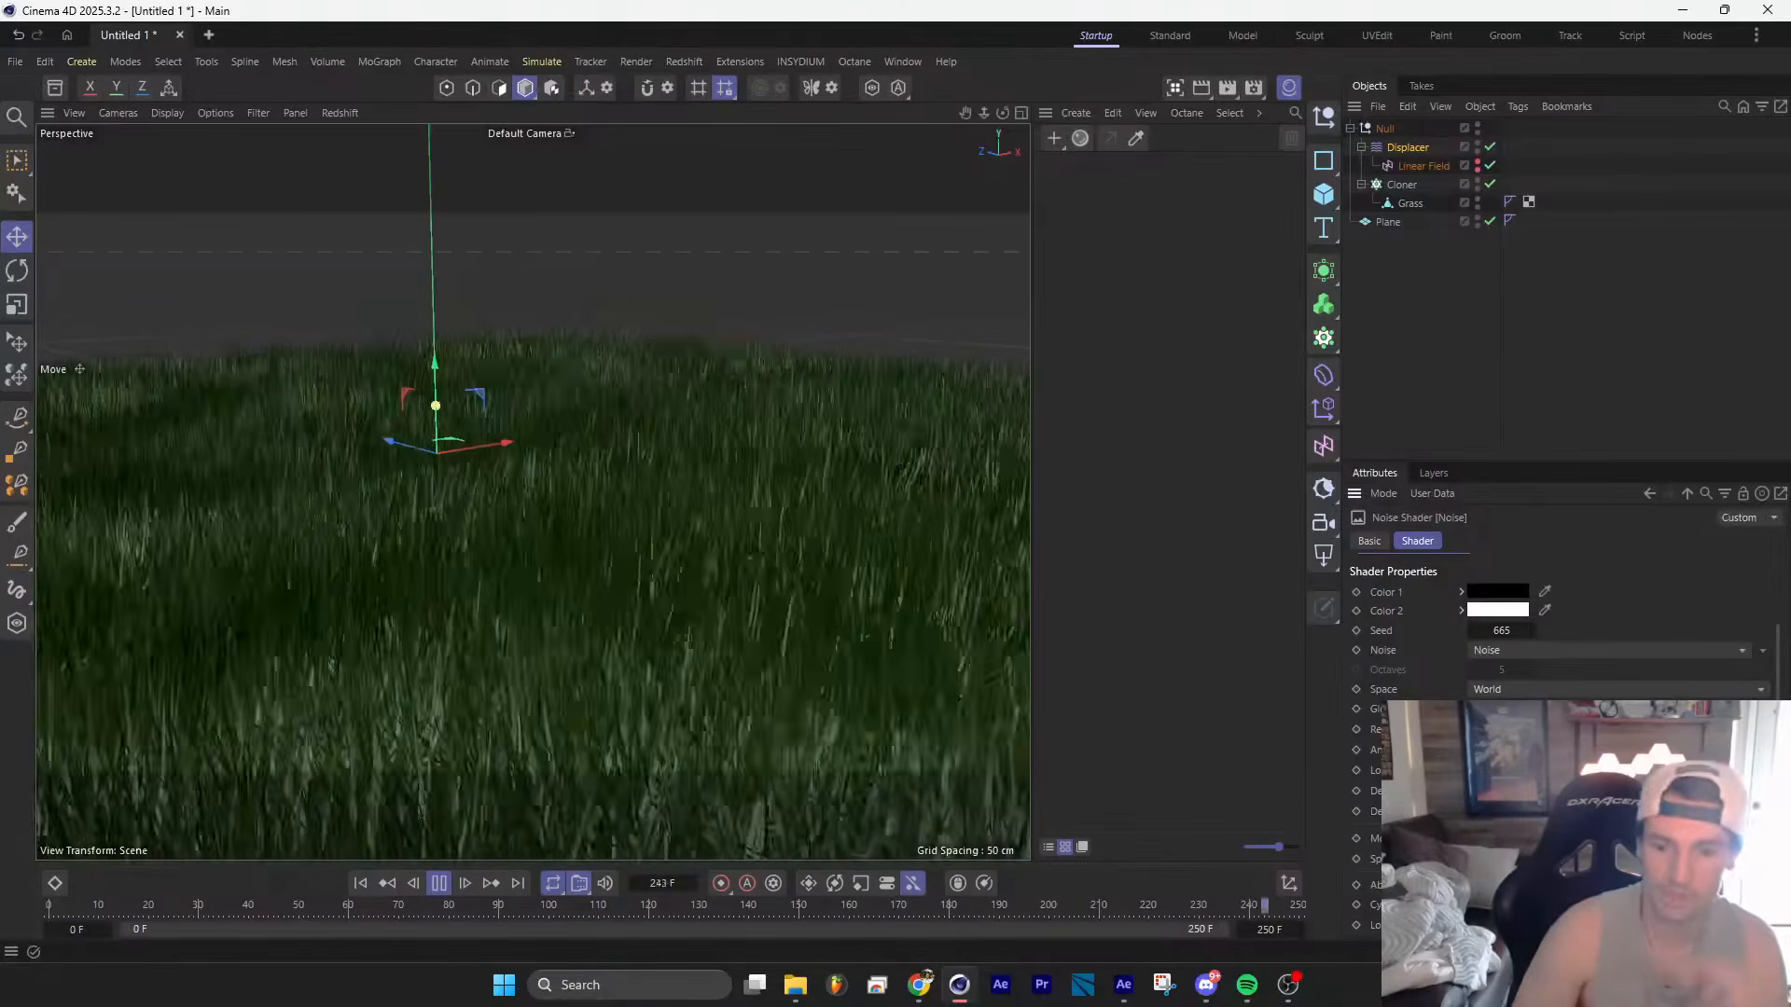
{"action": "key", "text": "F8"}
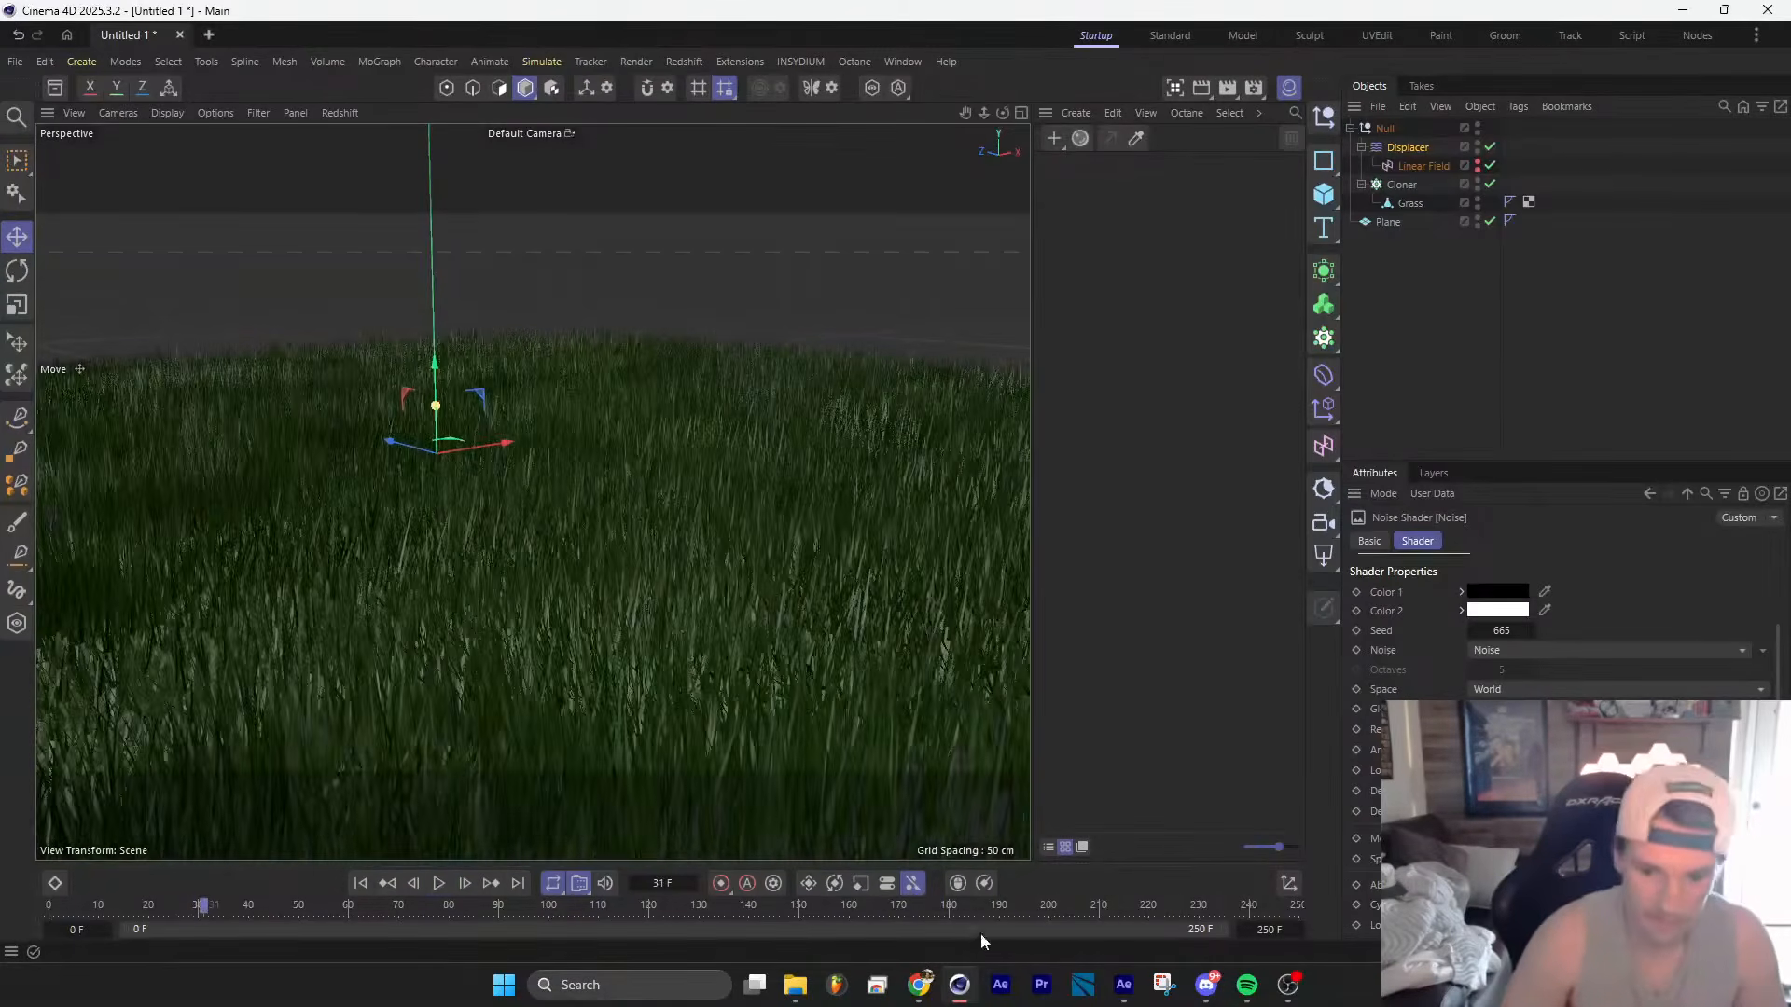
Step: Switch to After Effects and create a 2048 x 2048 px composition containing a full-size black solid
{"action": "left_click", "coordinate": [1114, 990]}
{"action": "key", "text": "ctrl+n"}
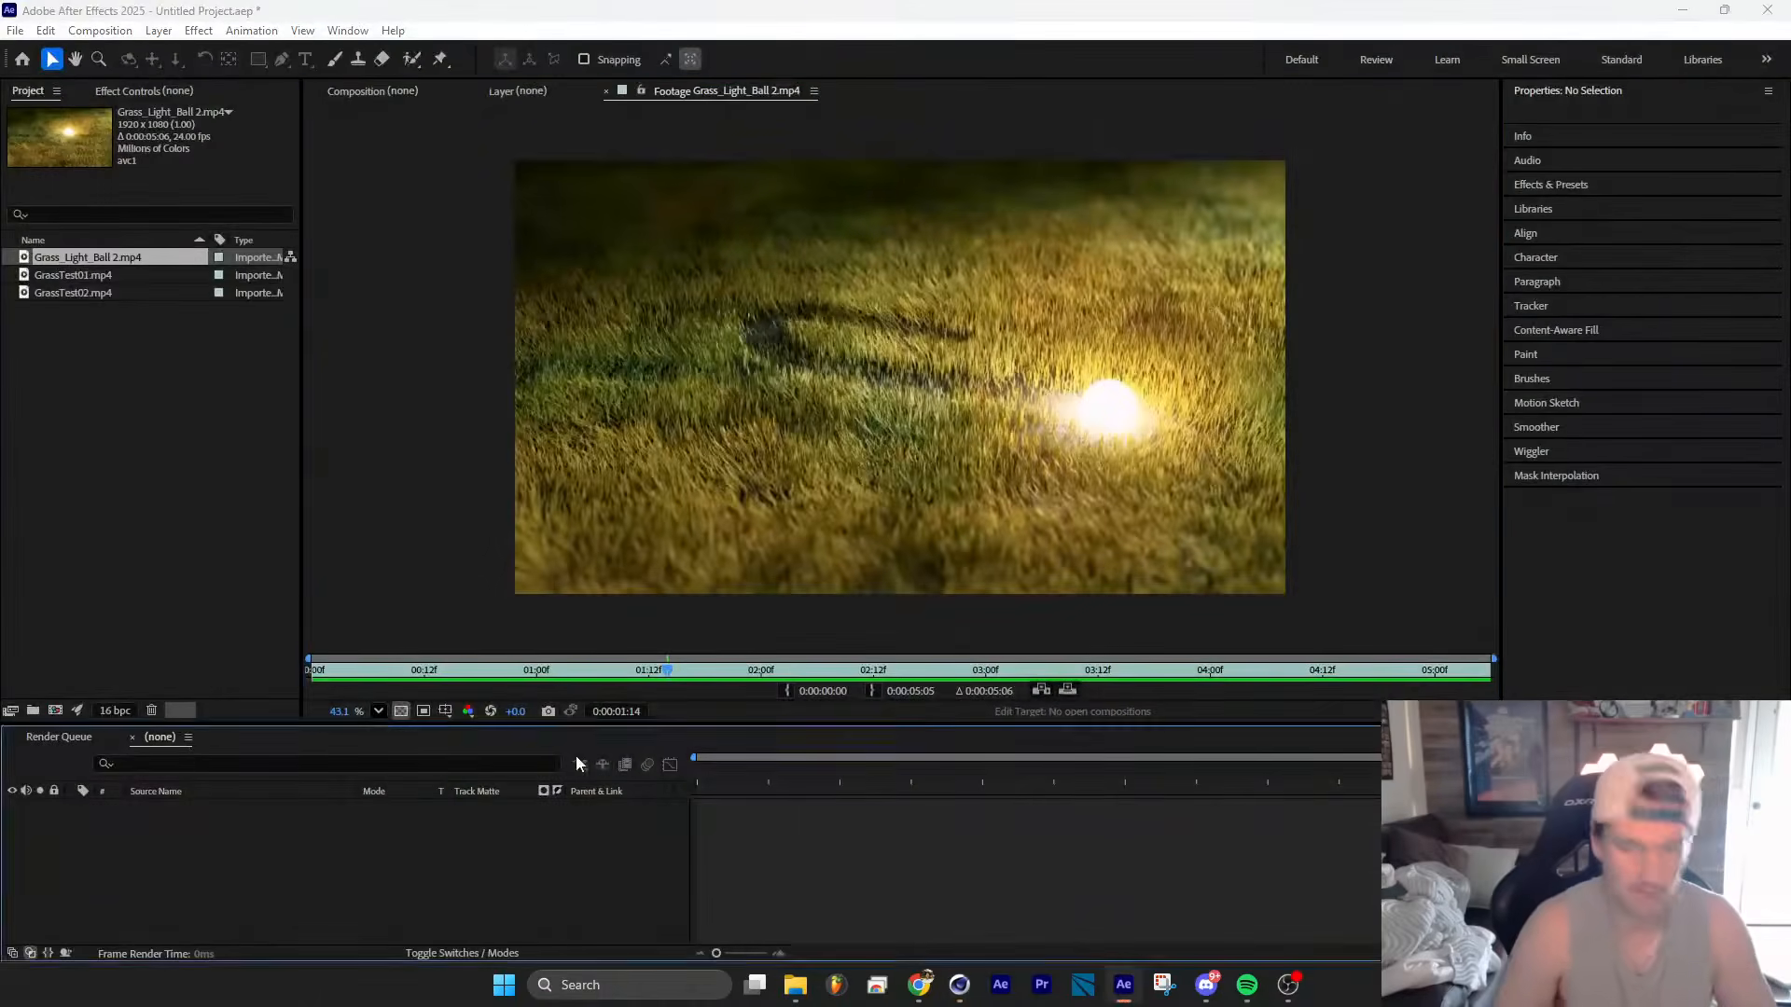
{"action": "left_click", "coordinate": [1065, 712]}
{"action": "key", "text": "ctrl+y"}
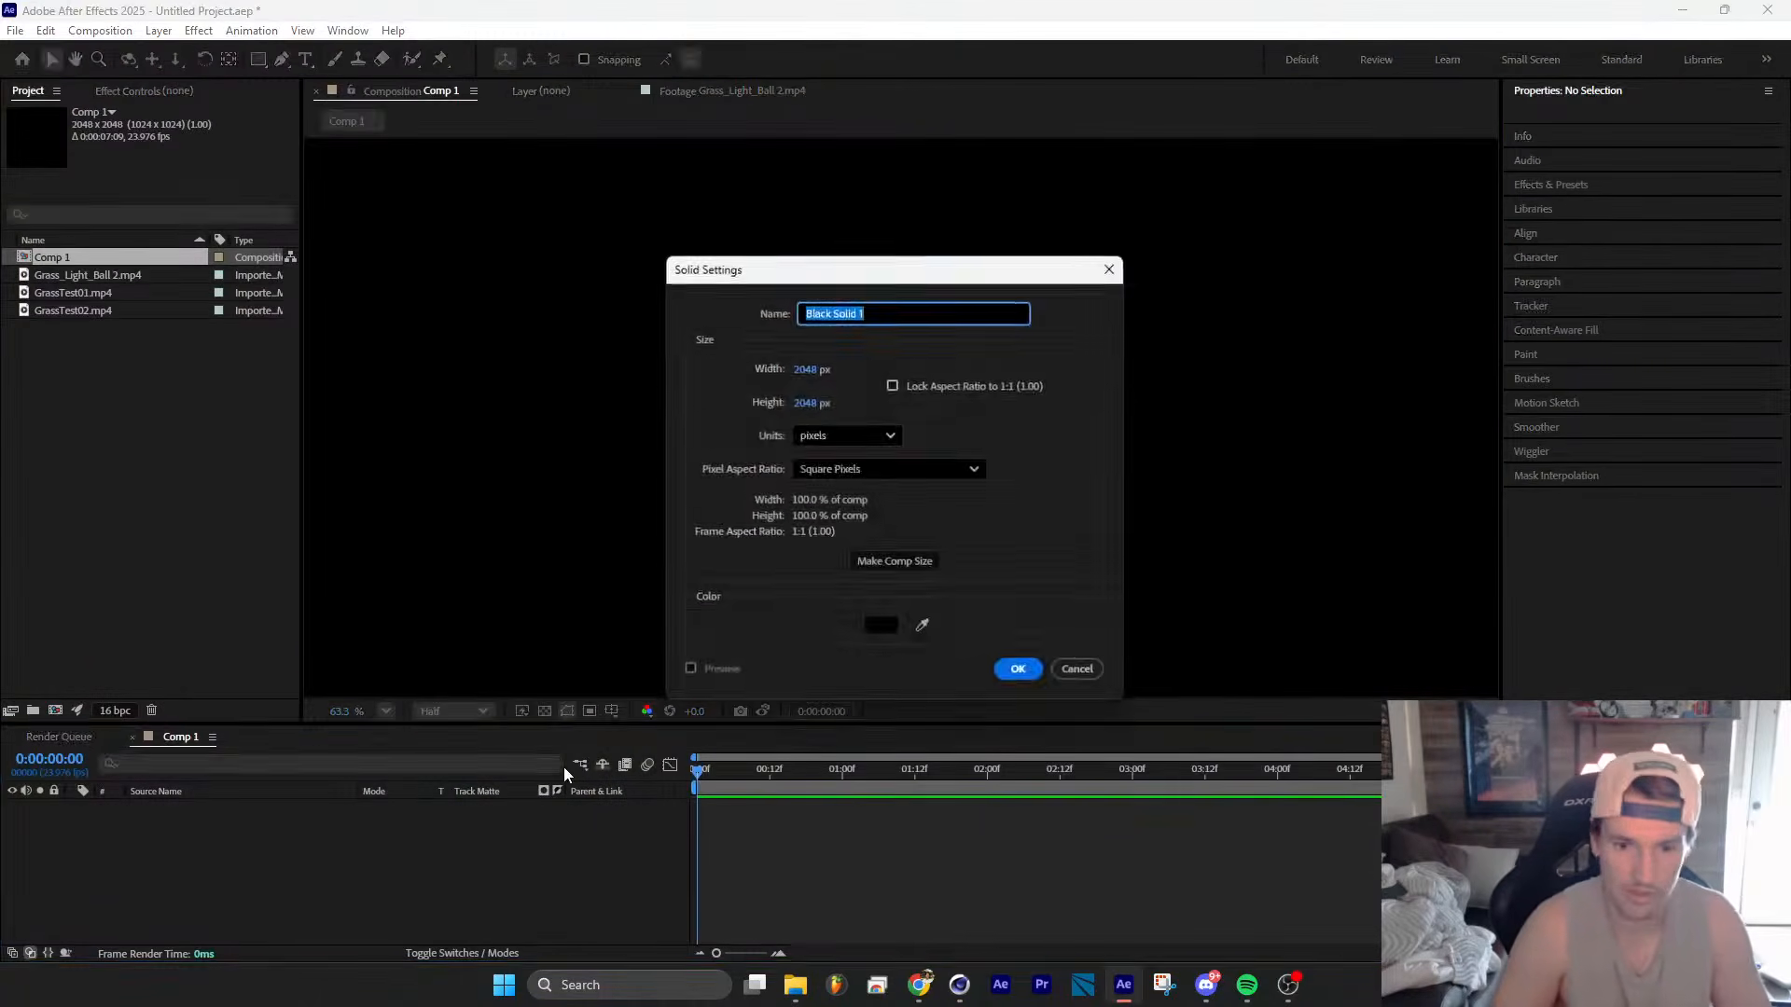
{"action": "key", "text": "Return"}
Step: Apply the Fractal Noise effect to the black solid and fit the composition in the viewer
{"action": "key", "text": "comma"}
{"action": "key", "text": "comma"}
{"action": "key", "text": "ctrl+space"}
{"action": "type", "text": "frac"}
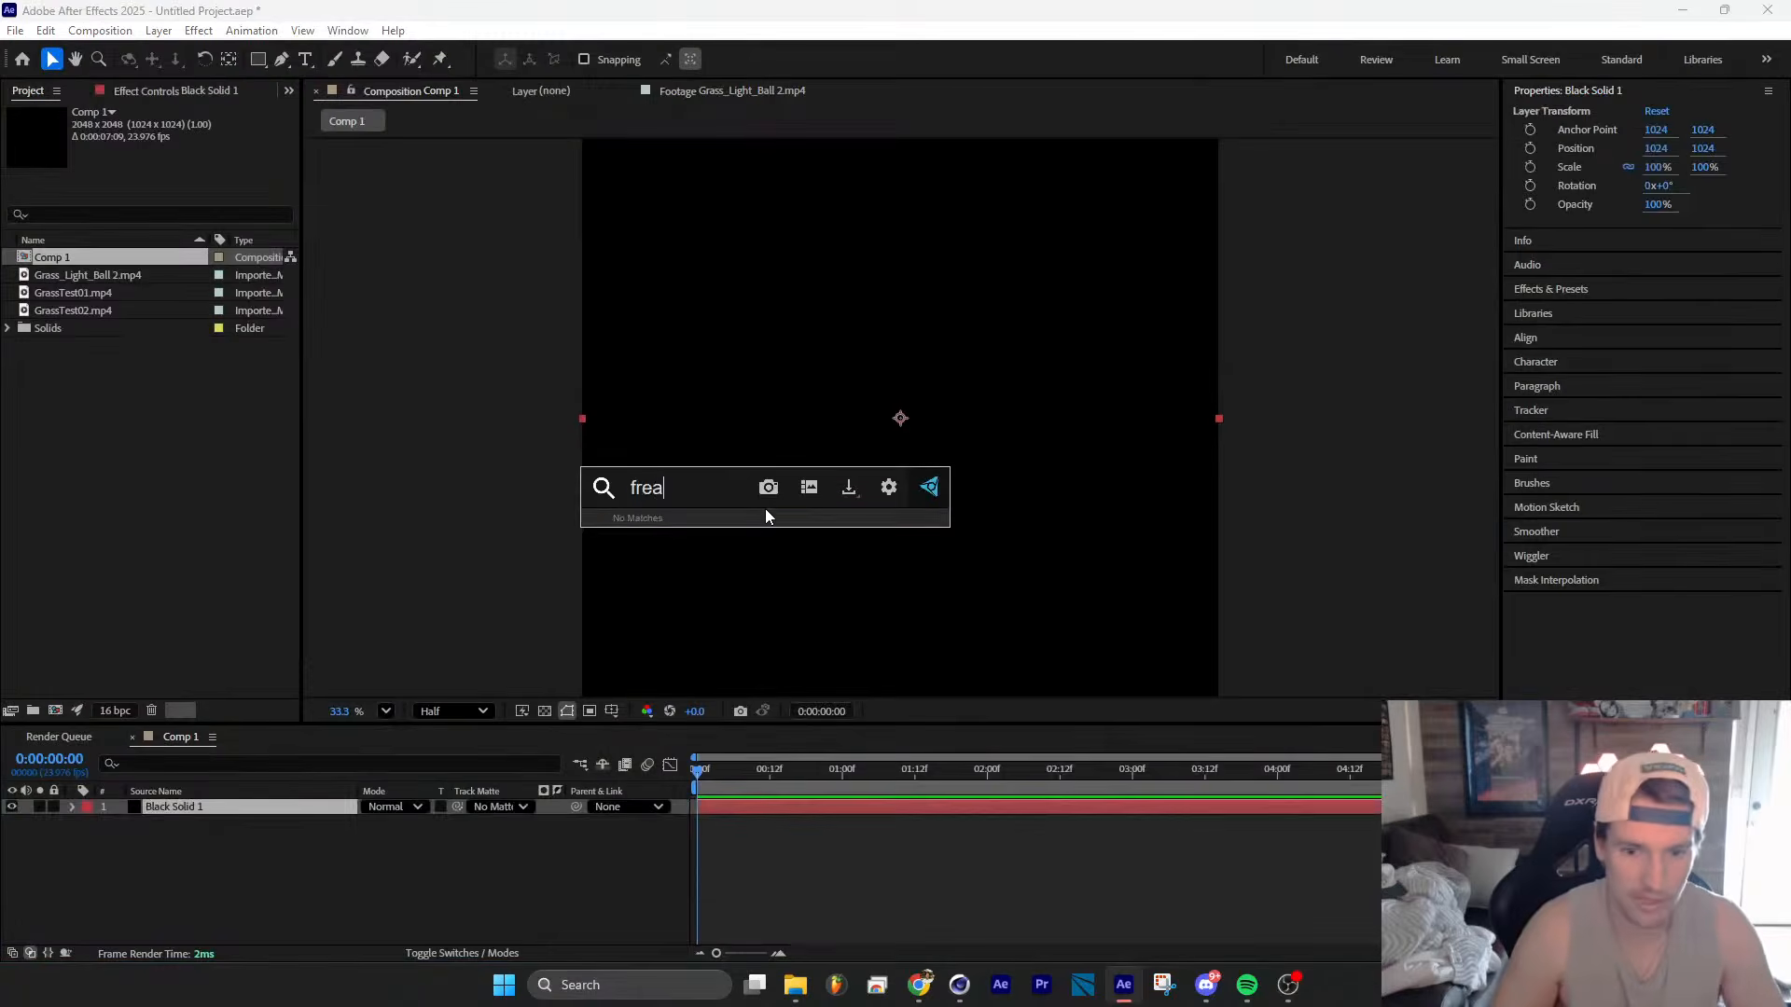
{"action": "left_click", "coordinate": [714, 576]}
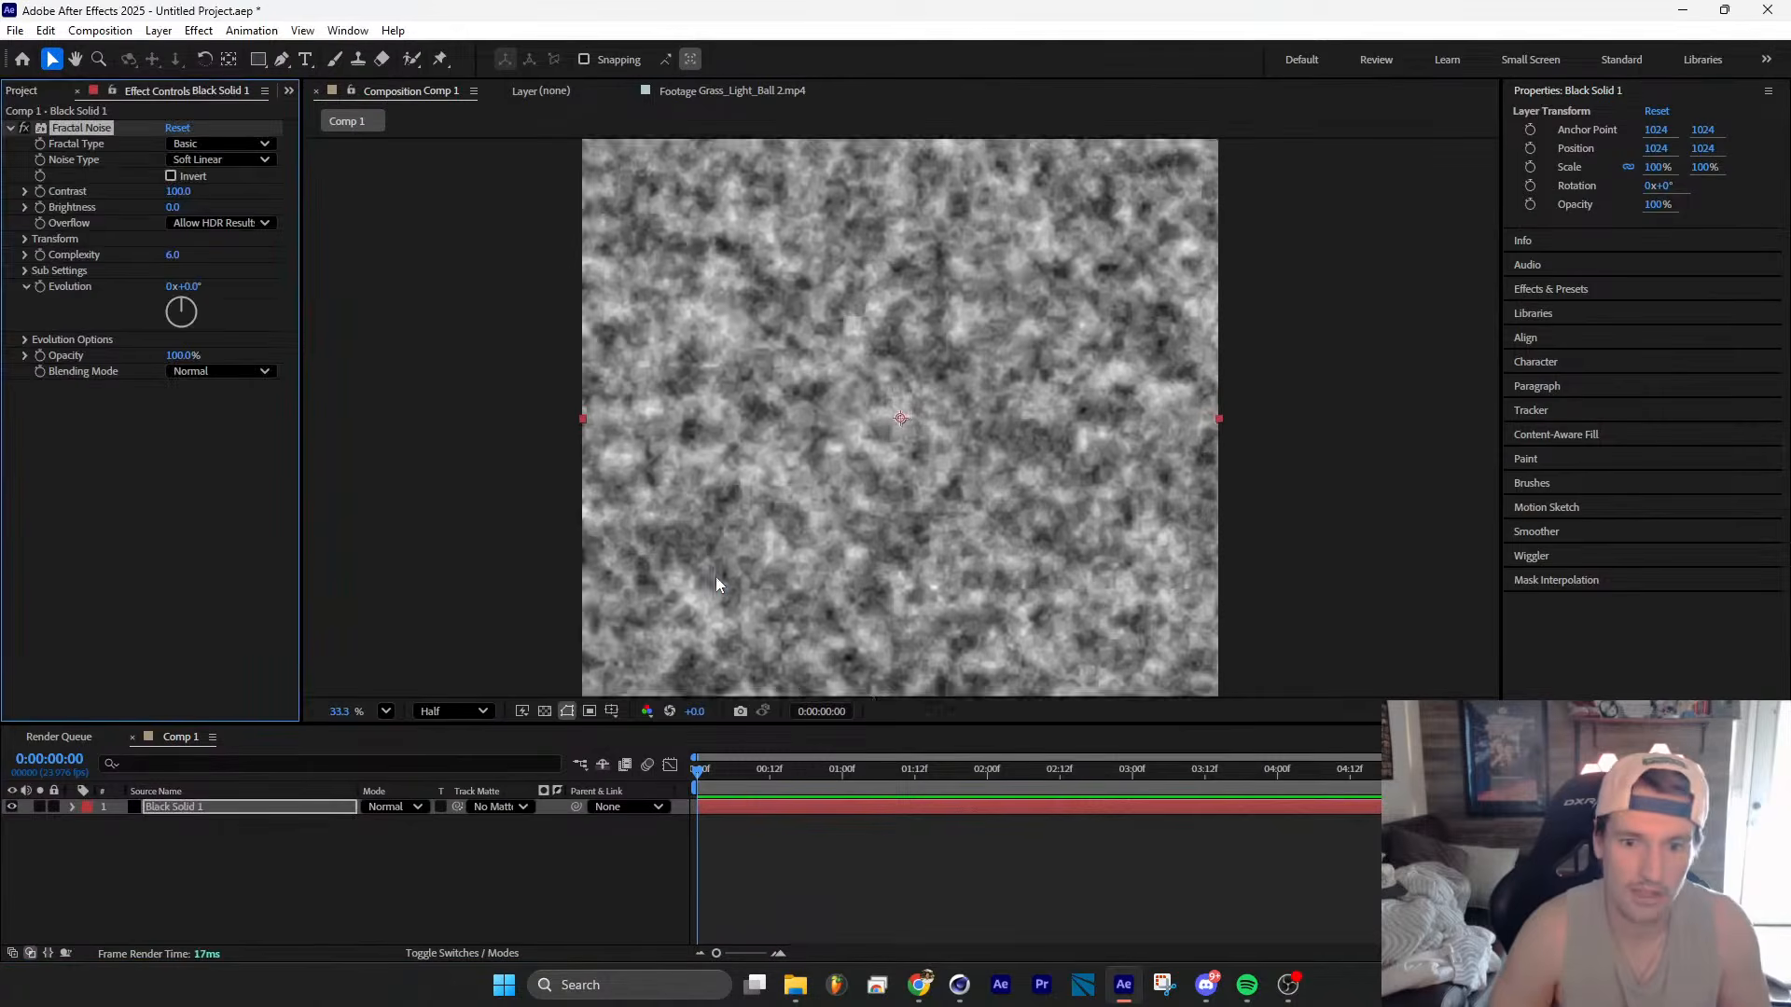
{"action": "key", "text": "shift+slash"}
Step: Look at Fractal Noise's transform settings, and play the Cinema 4D grass animation for comparison
{"action": "left_click", "coordinate": [25, 239]}
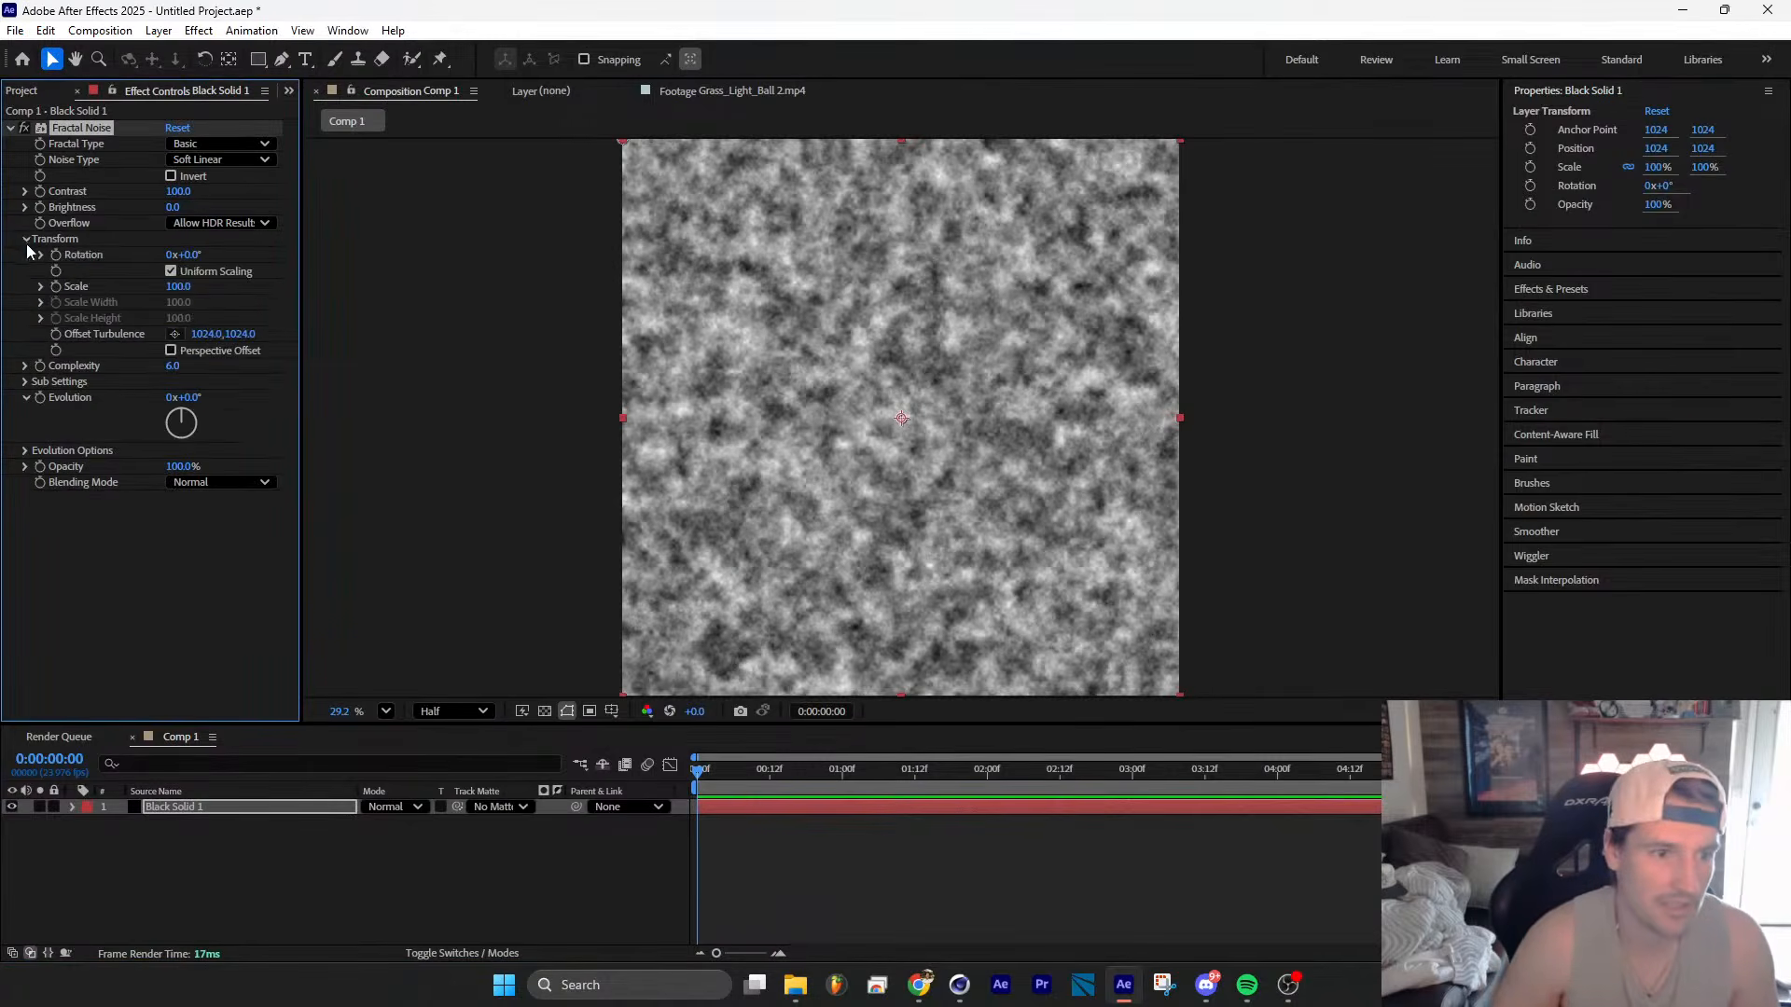
{"action": "left_click_drag", "start_coordinate": [215, 337], "coordinate": [1138, 884]}
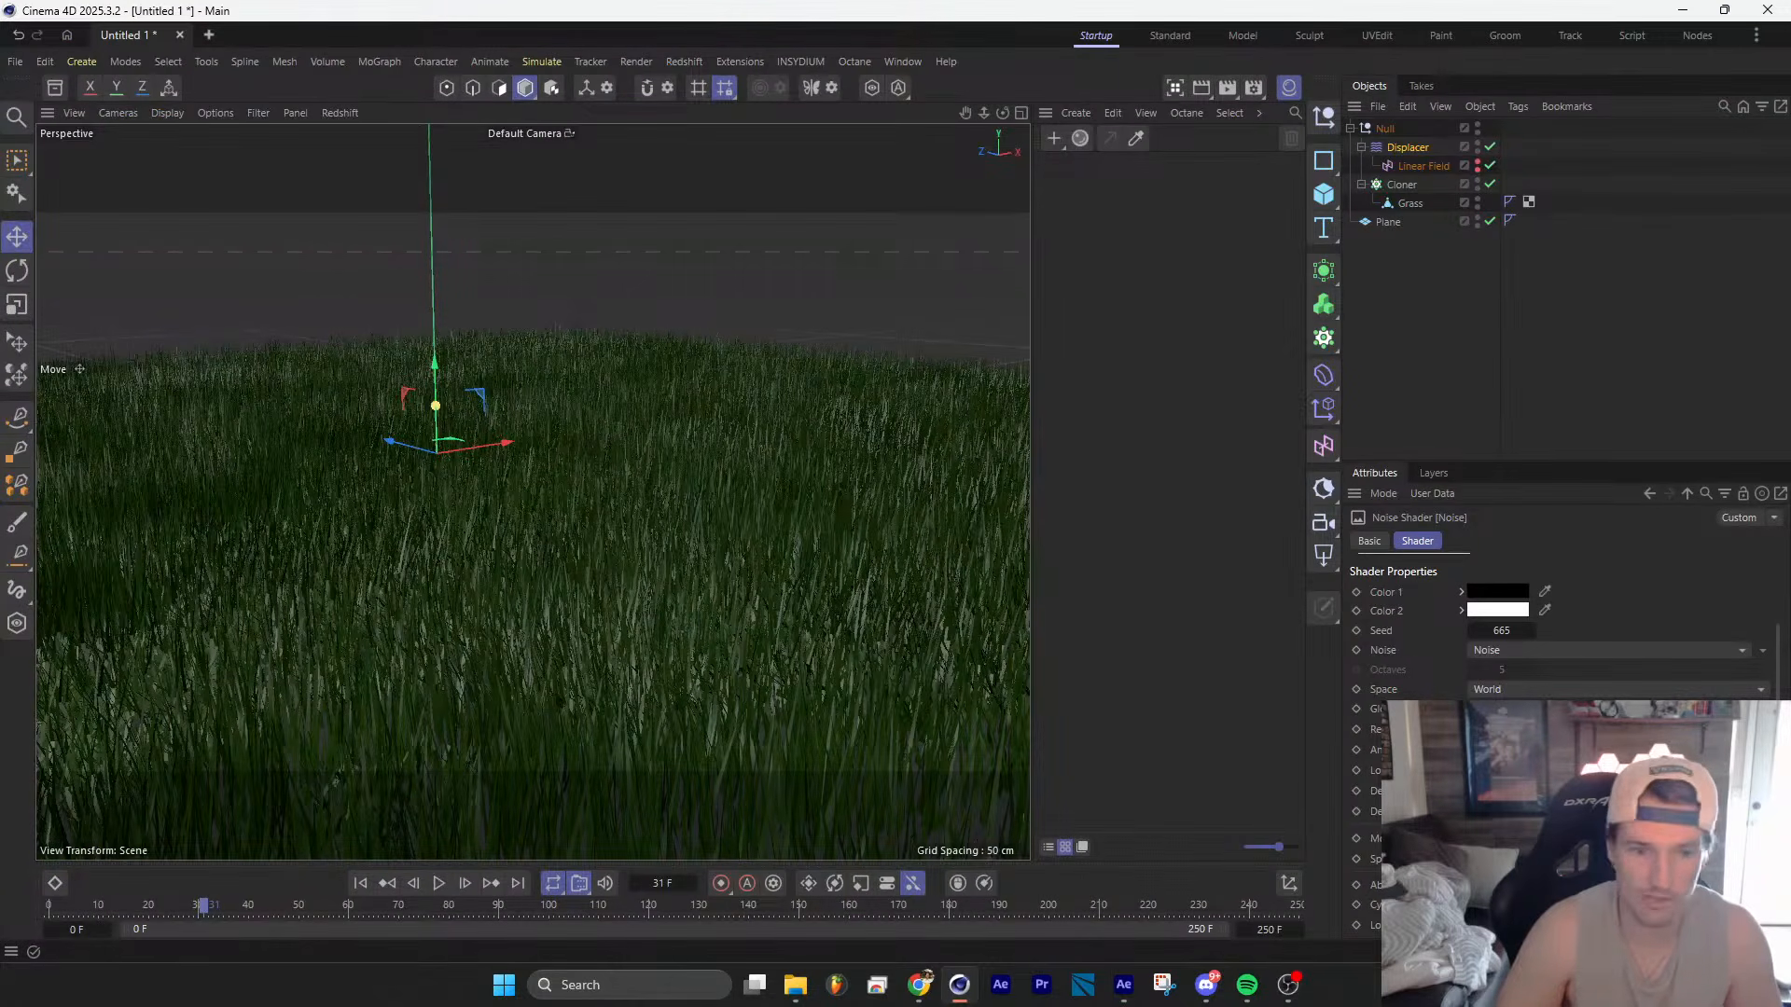
{"action": "left_click", "coordinate": [439, 883]}
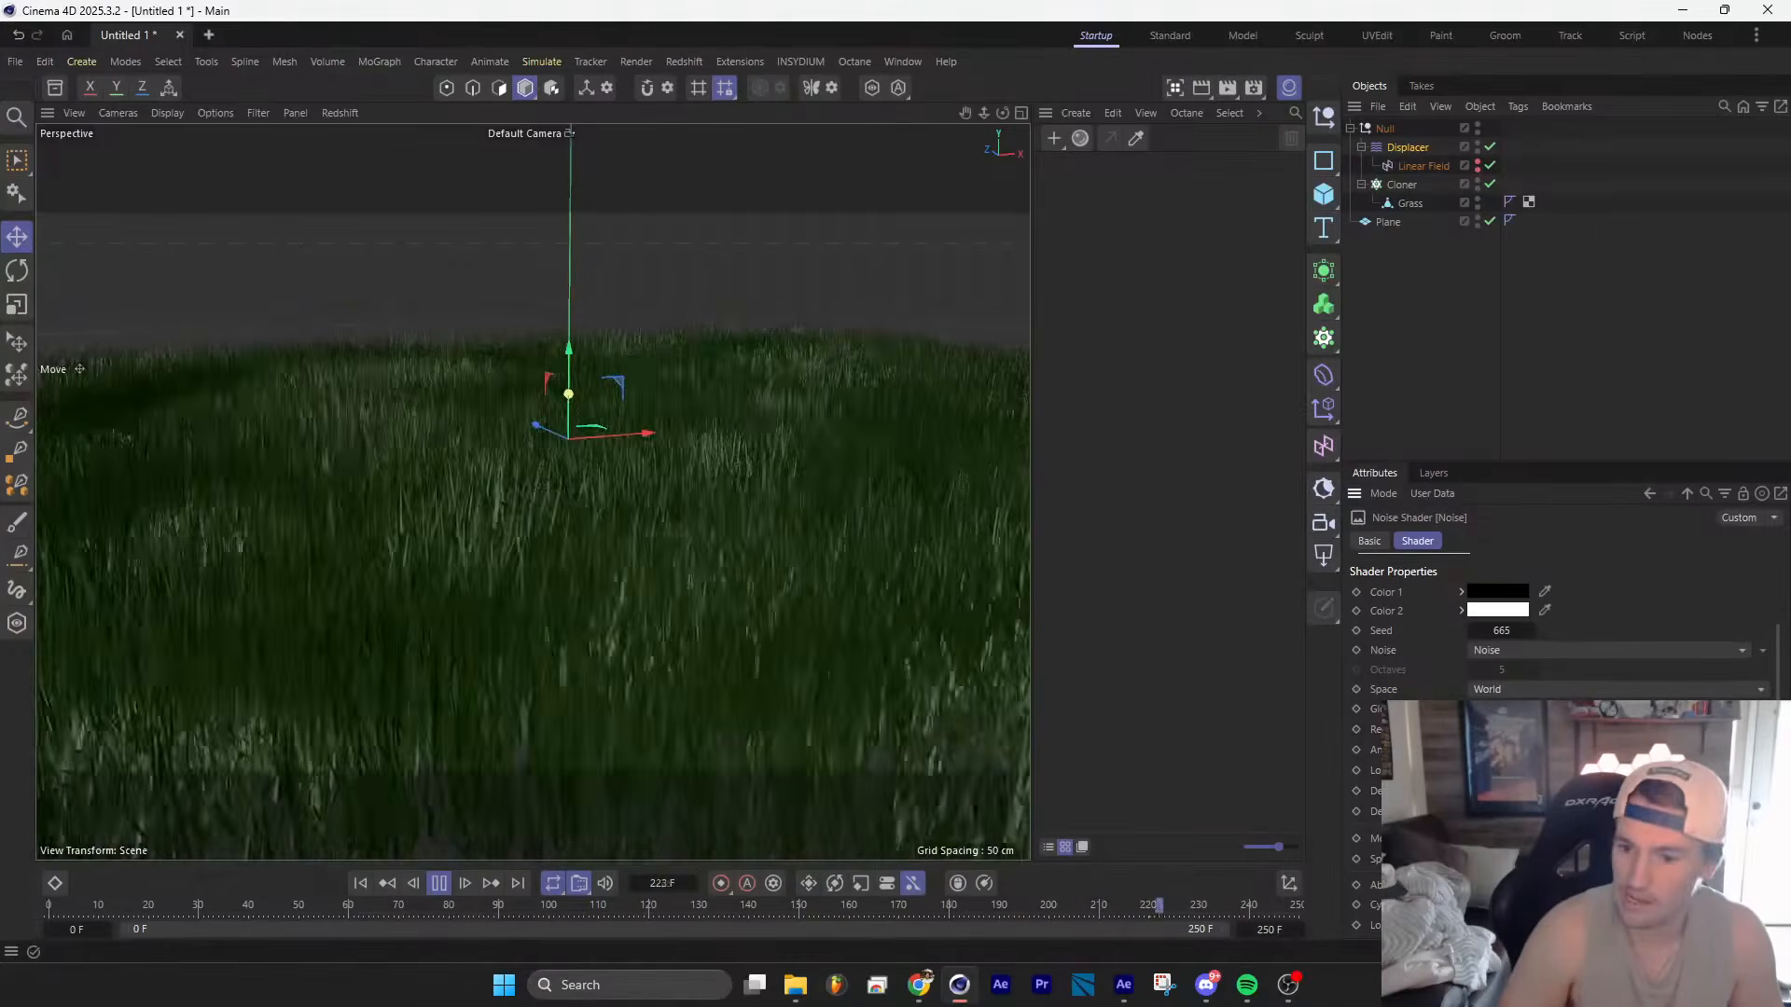
{"action": "left_click", "coordinate": [439, 883]}
Step: Switch to After Effects, set the Fractal Noise evolution to 1x+95° and scrub the composition's timeline
{"action": "left_click", "coordinate": [1126, 987]}
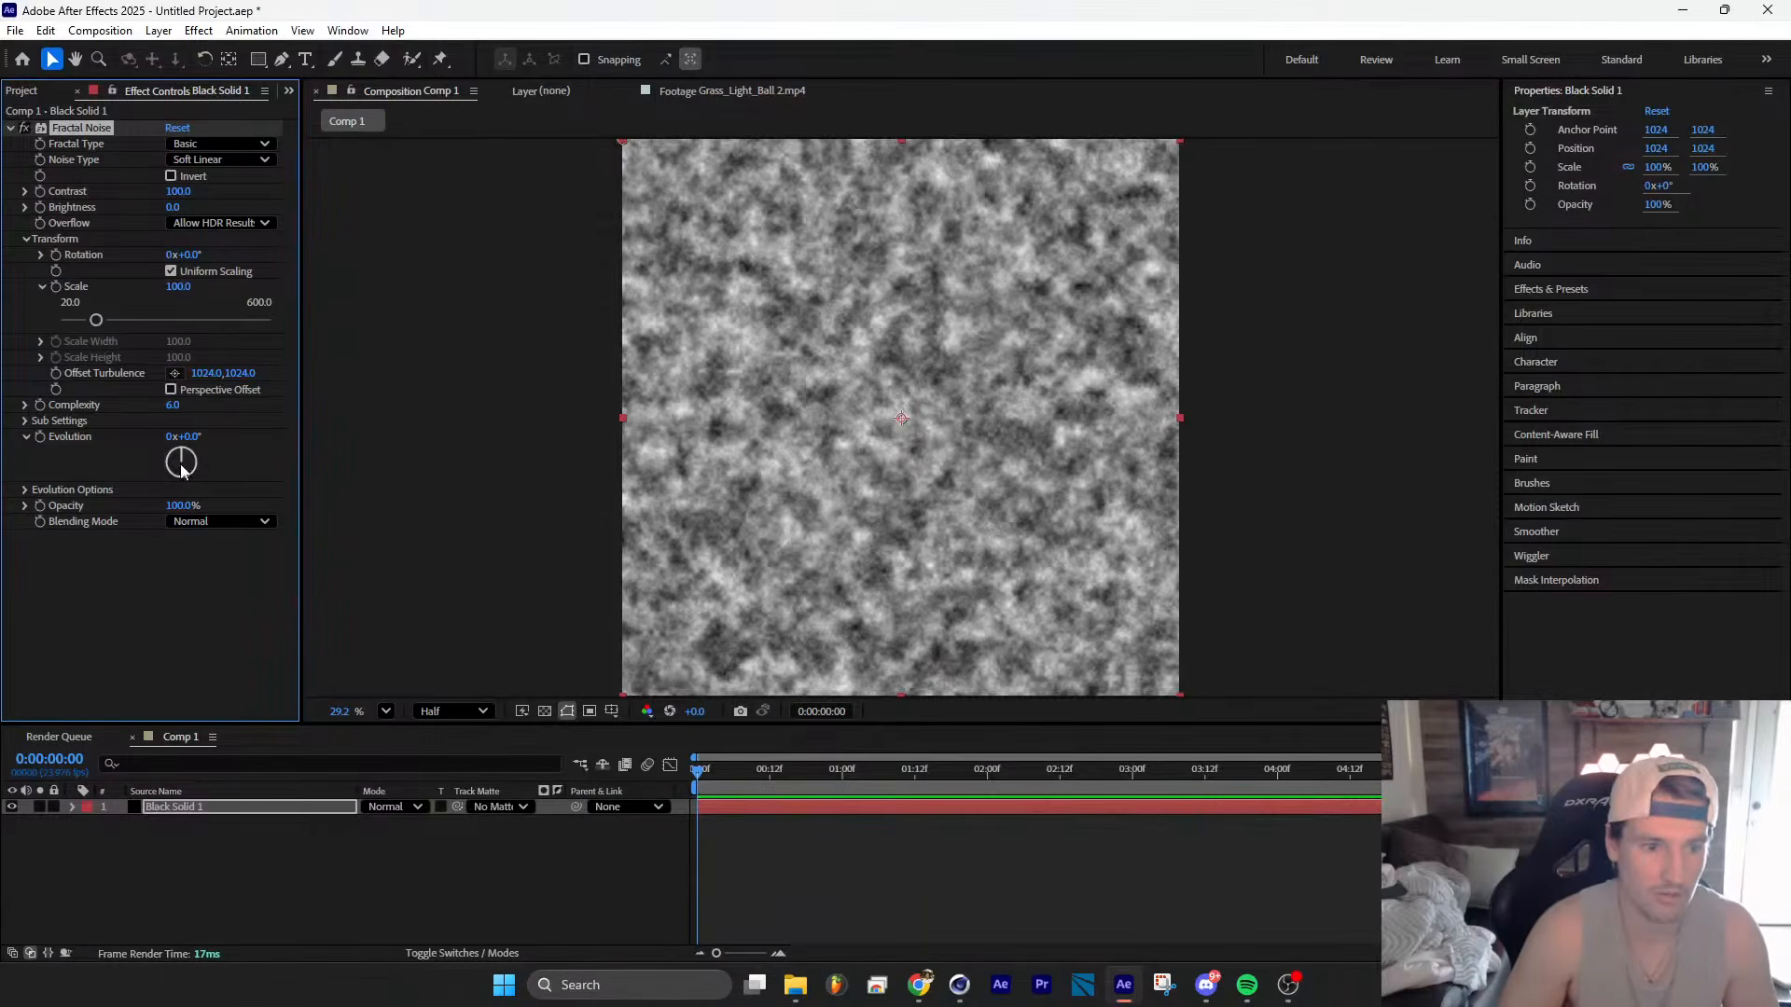
{"action": "left_click_drag", "start_coordinate": [194, 442], "coordinate": [578, 435]}
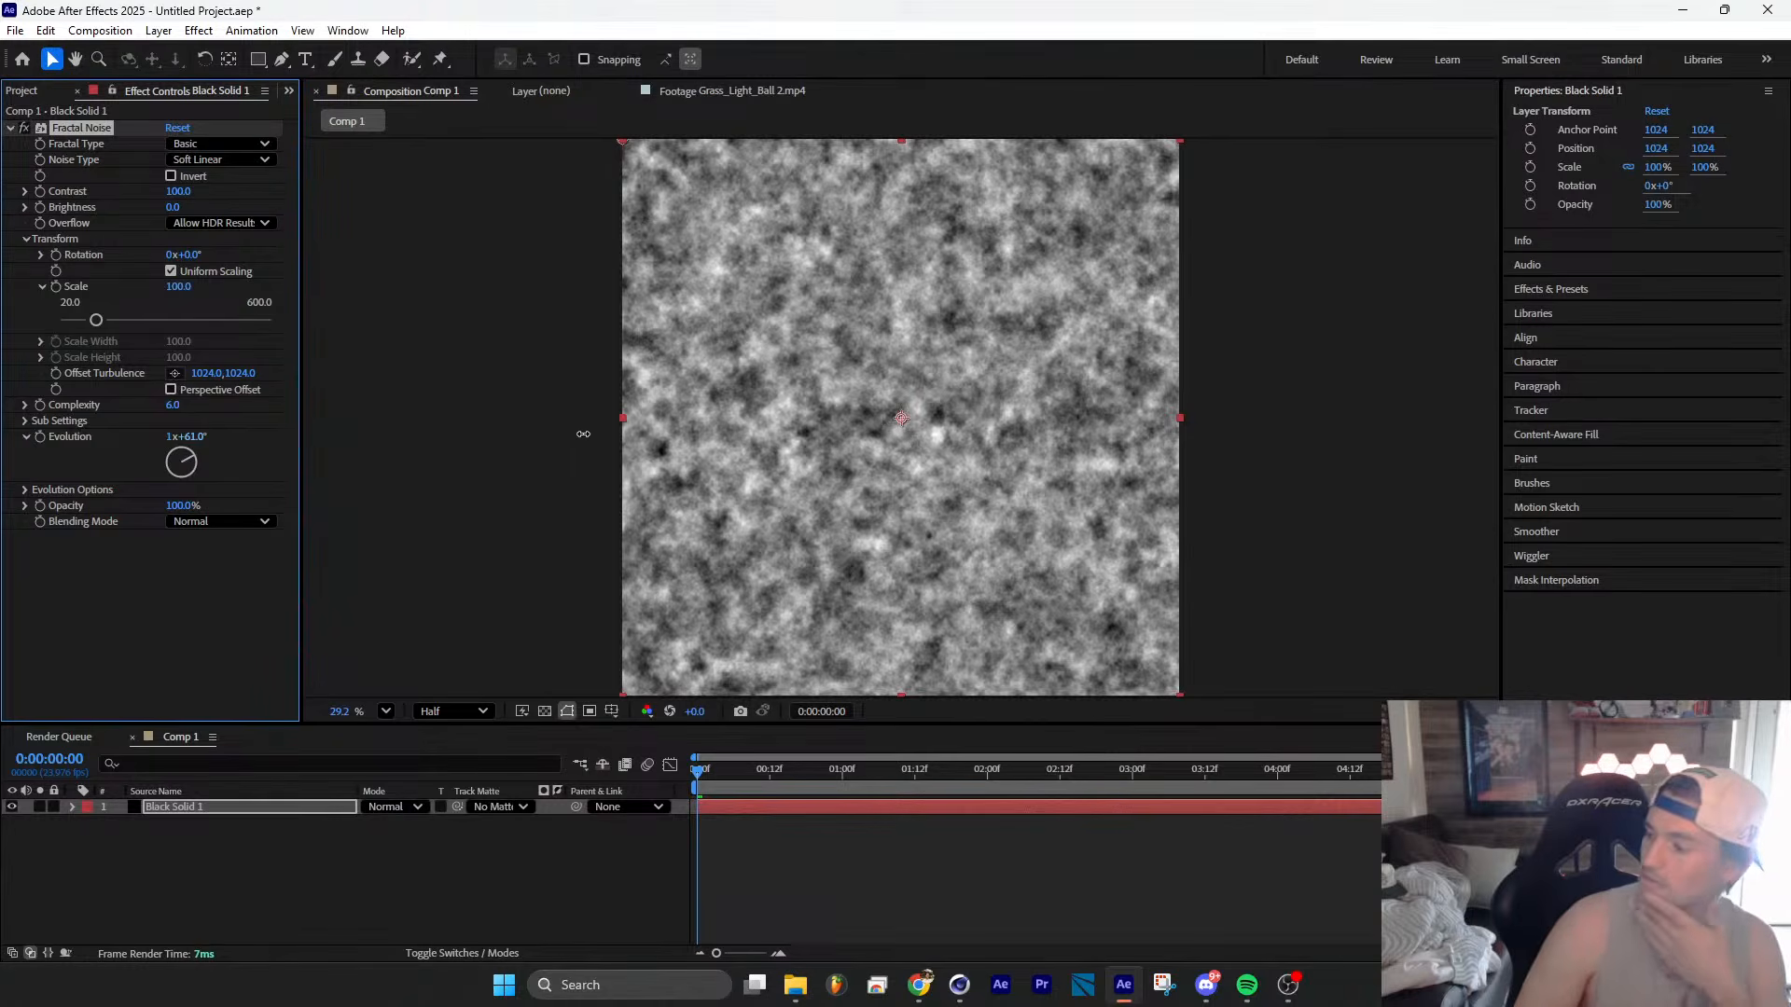
{"action": "left_click_drag", "start_coordinate": [589, 433], "coordinate": [709, 401]}
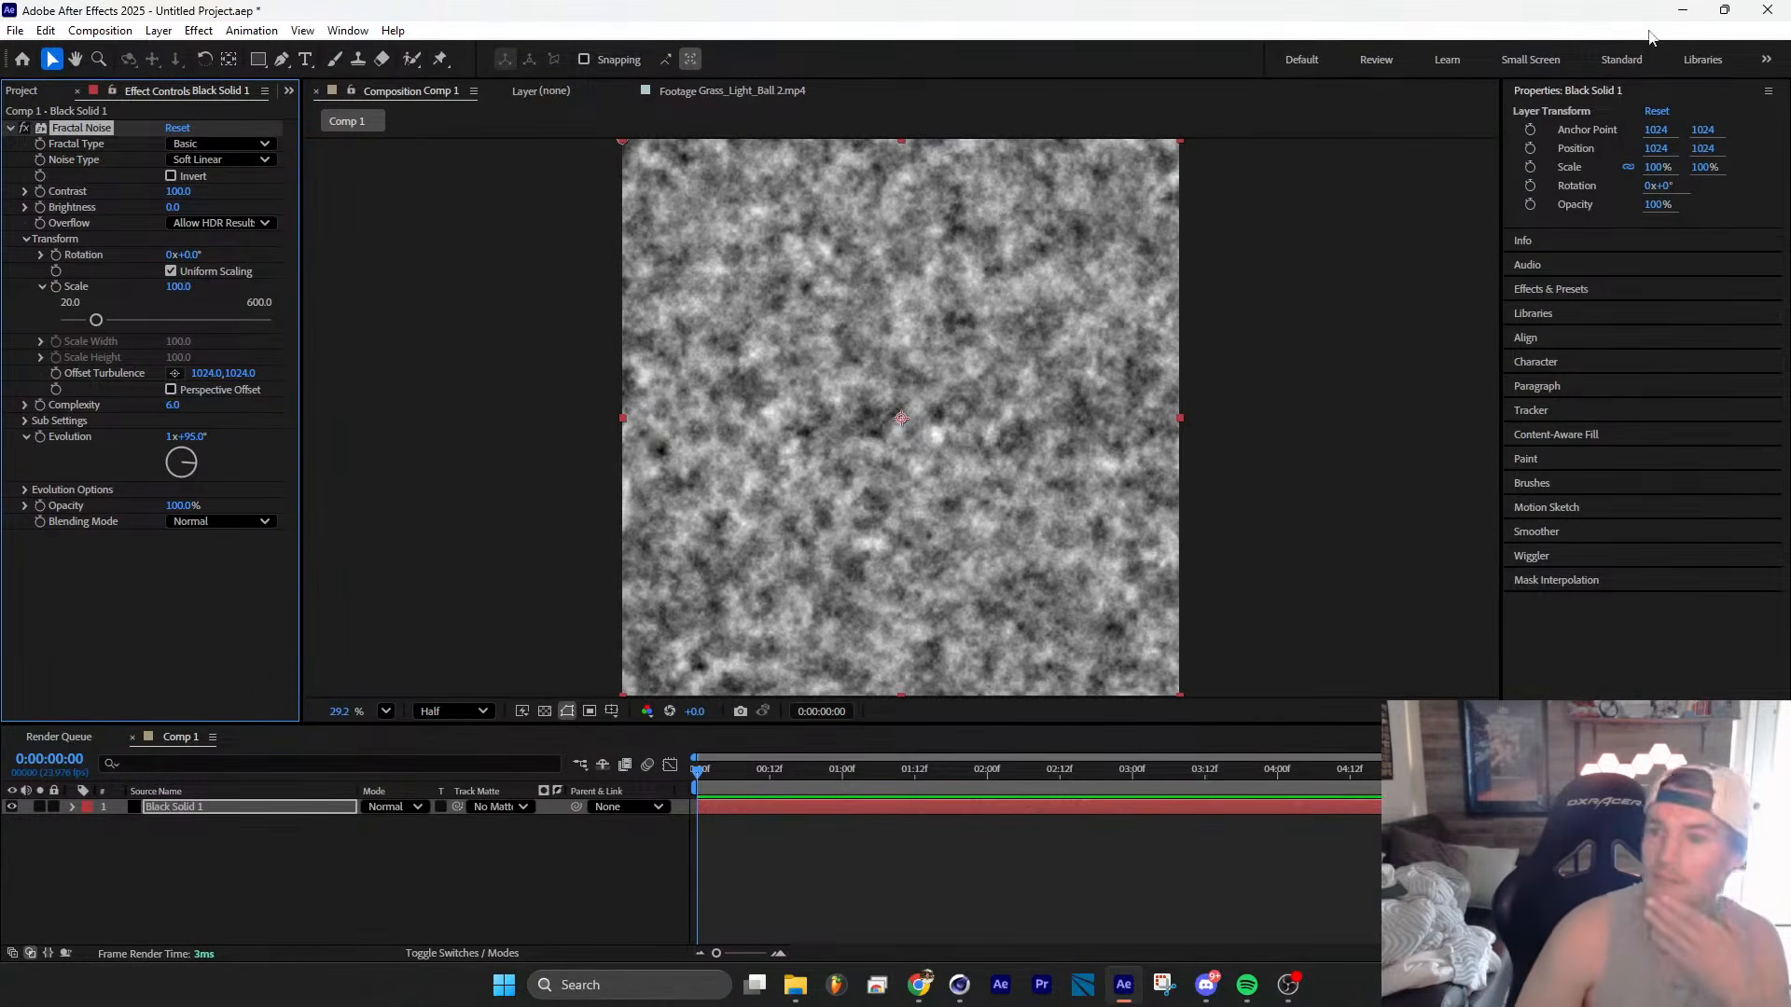
{"action": "left_click_drag", "start_coordinate": [783, 778], "coordinate": [739, 792]}
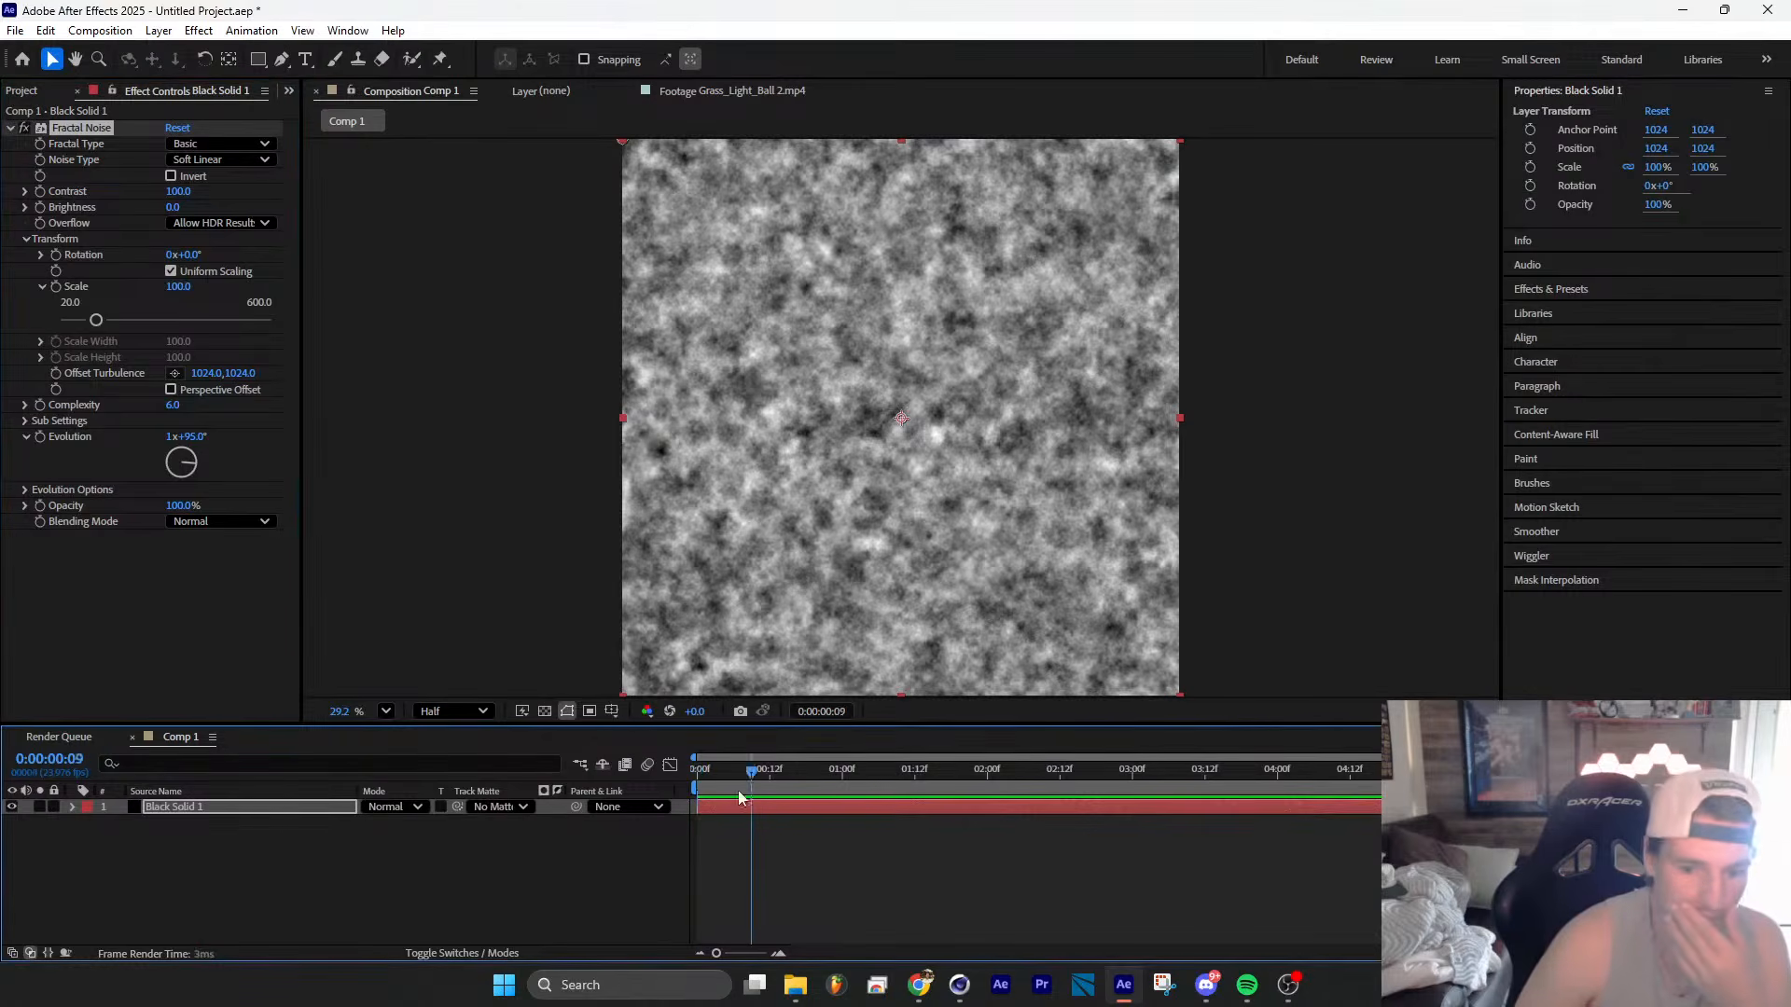
Step: Return to Cinema 4D, play the animation and examine how the noise moves across the whole grass field
{"action": "left_click", "coordinate": [1682, 11]}
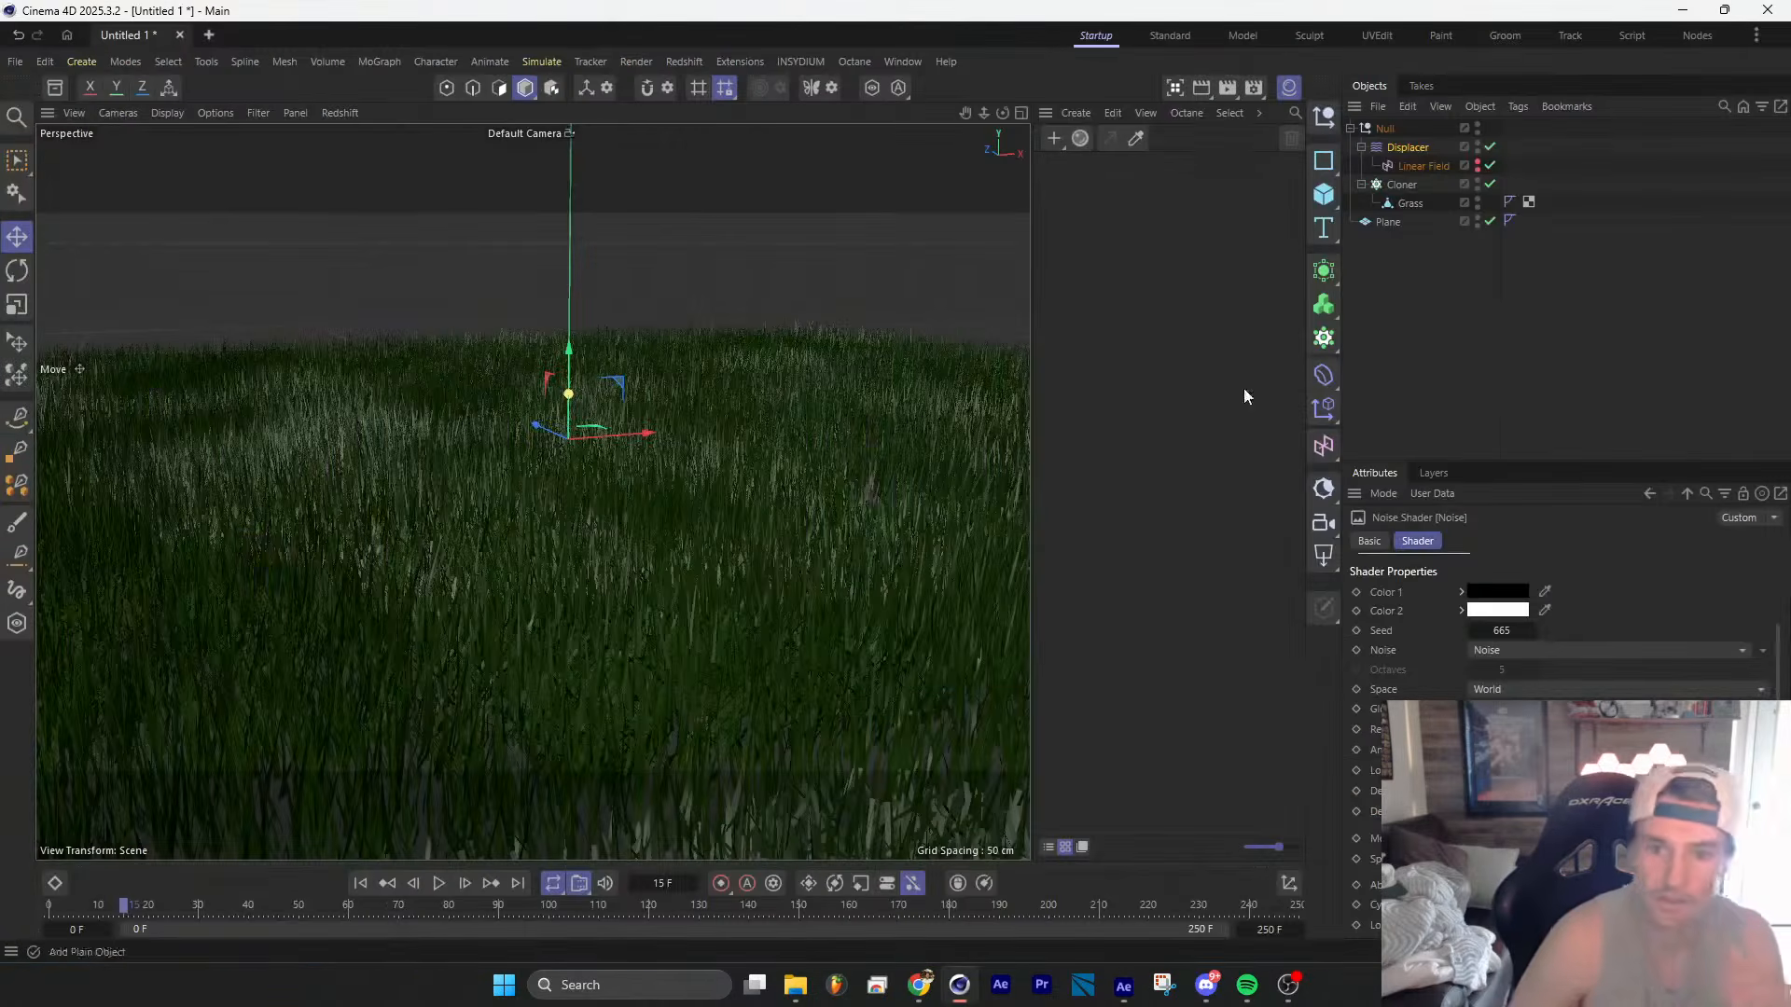
{"action": "left_click", "coordinate": [358, 882]}
{"action": "left_click", "coordinate": [434, 886]}
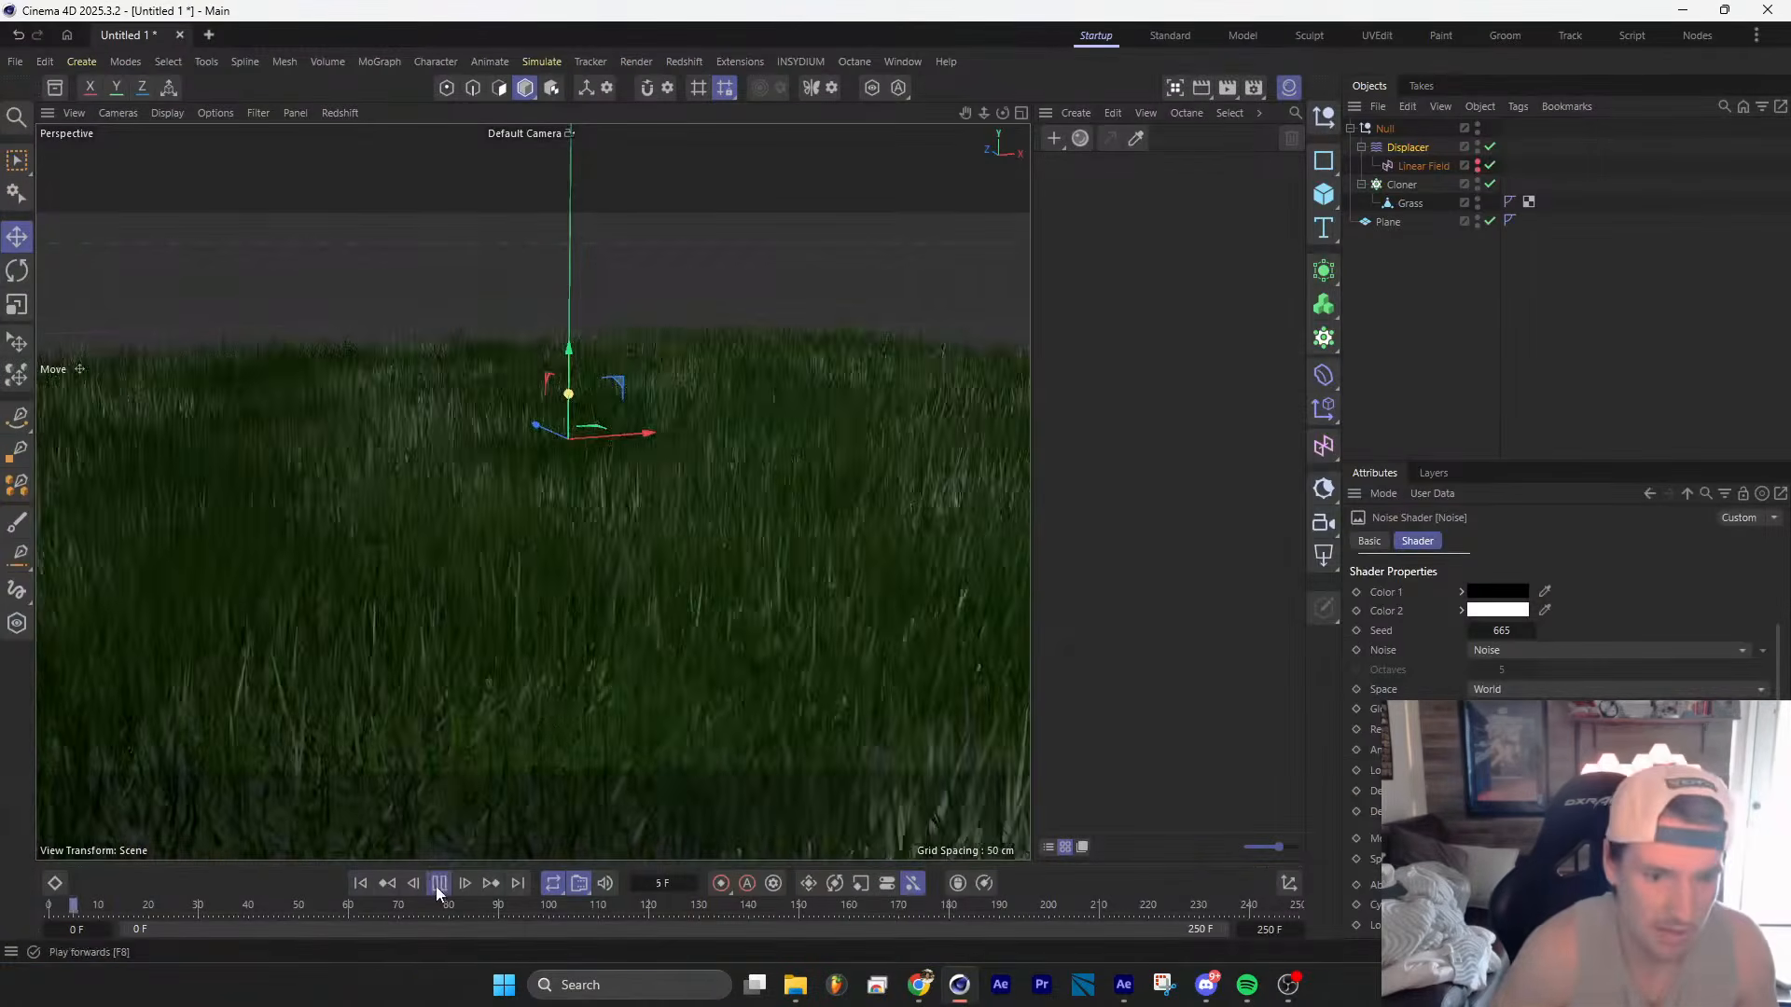
{"action": "left_click", "coordinate": [434, 886]}
{"action": "left_click_drag", "start_coordinate": [610, 437], "coordinate": [568, 479], "text": "alt"}
{"action": "right_click_drag", "start_coordinate": [679, 467], "coordinate": [571, 563], "text": "alt"}
{"action": "left_click_drag", "start_coordinate": [532, 491], "coordinate": [668, 529], "text": "alt"}
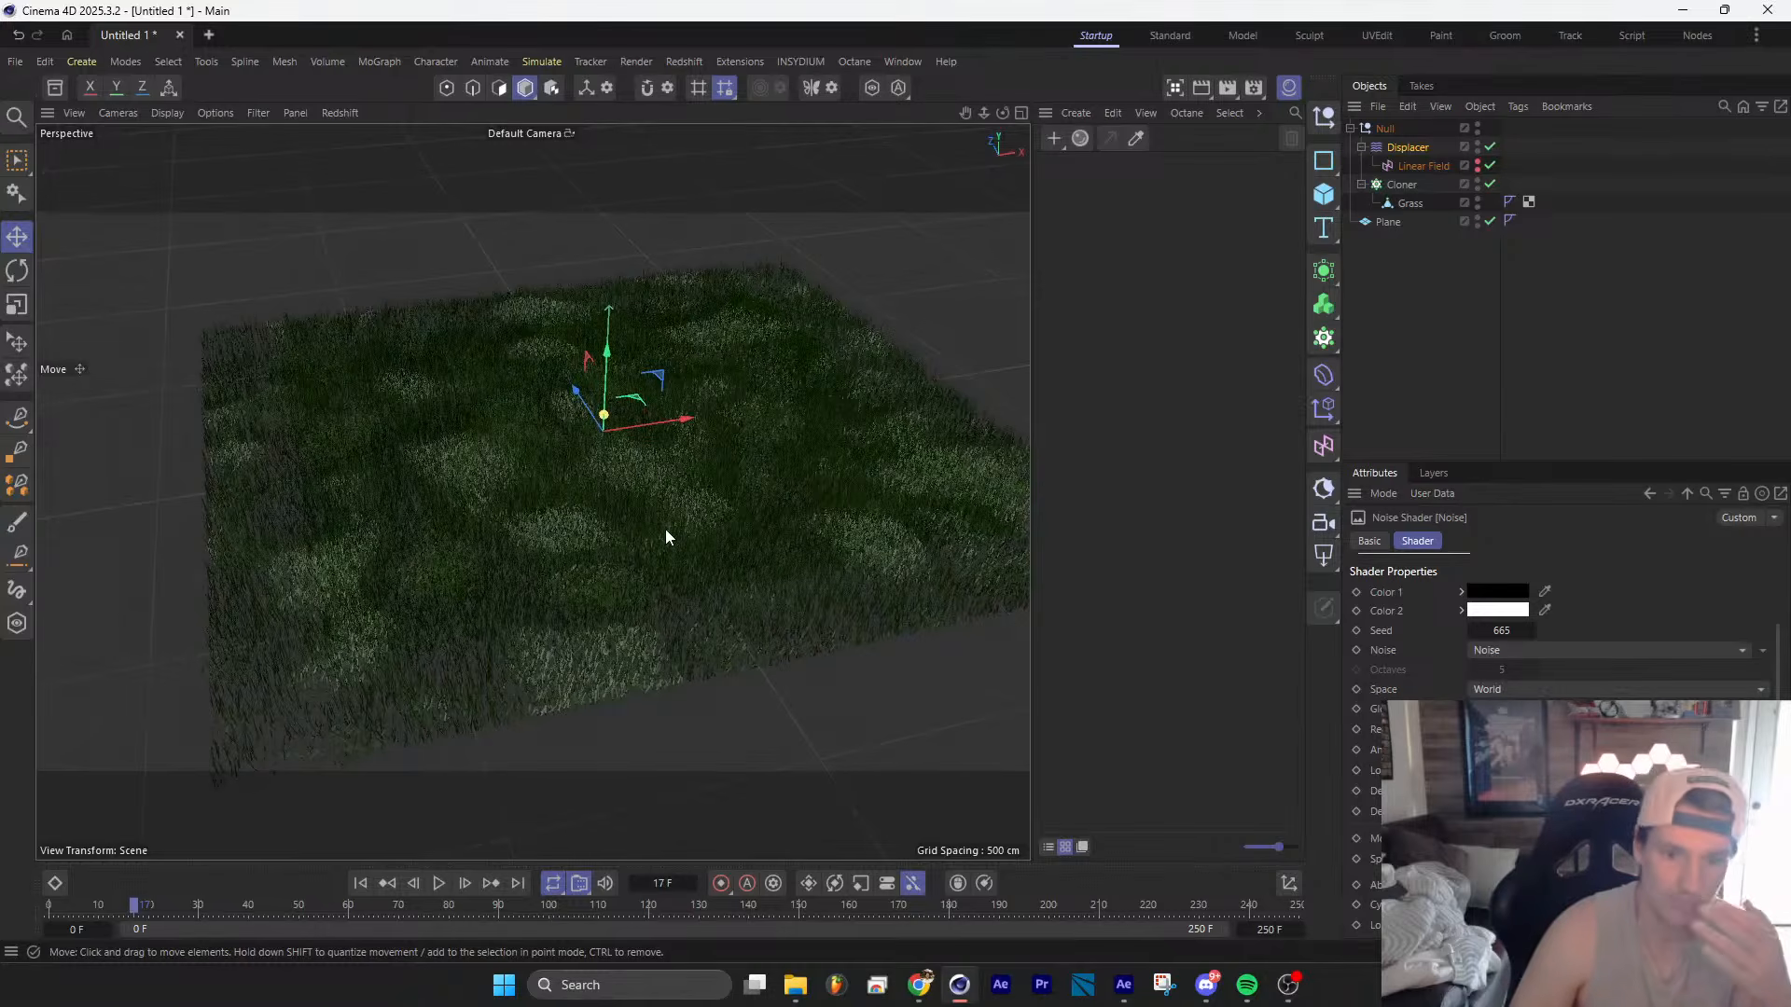
{"action": "left_click", "coordinate": [442, 888]}
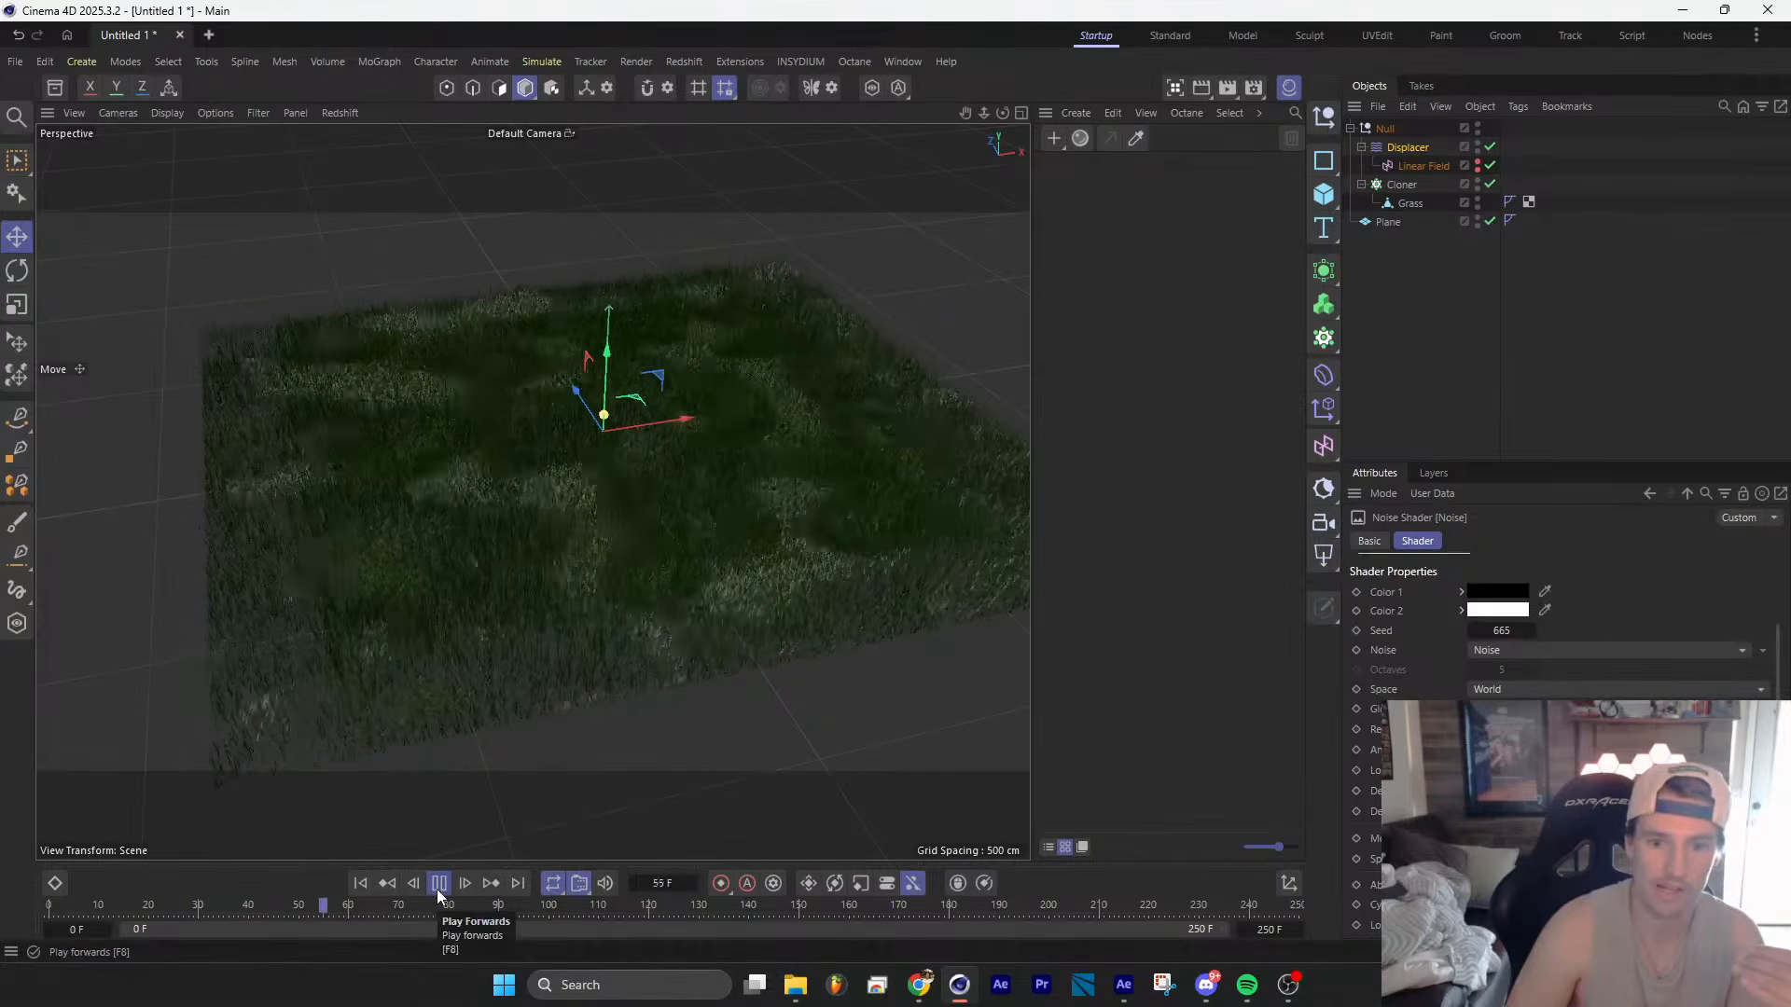
{"action": "left_click", "coordinate": [438, 883]}
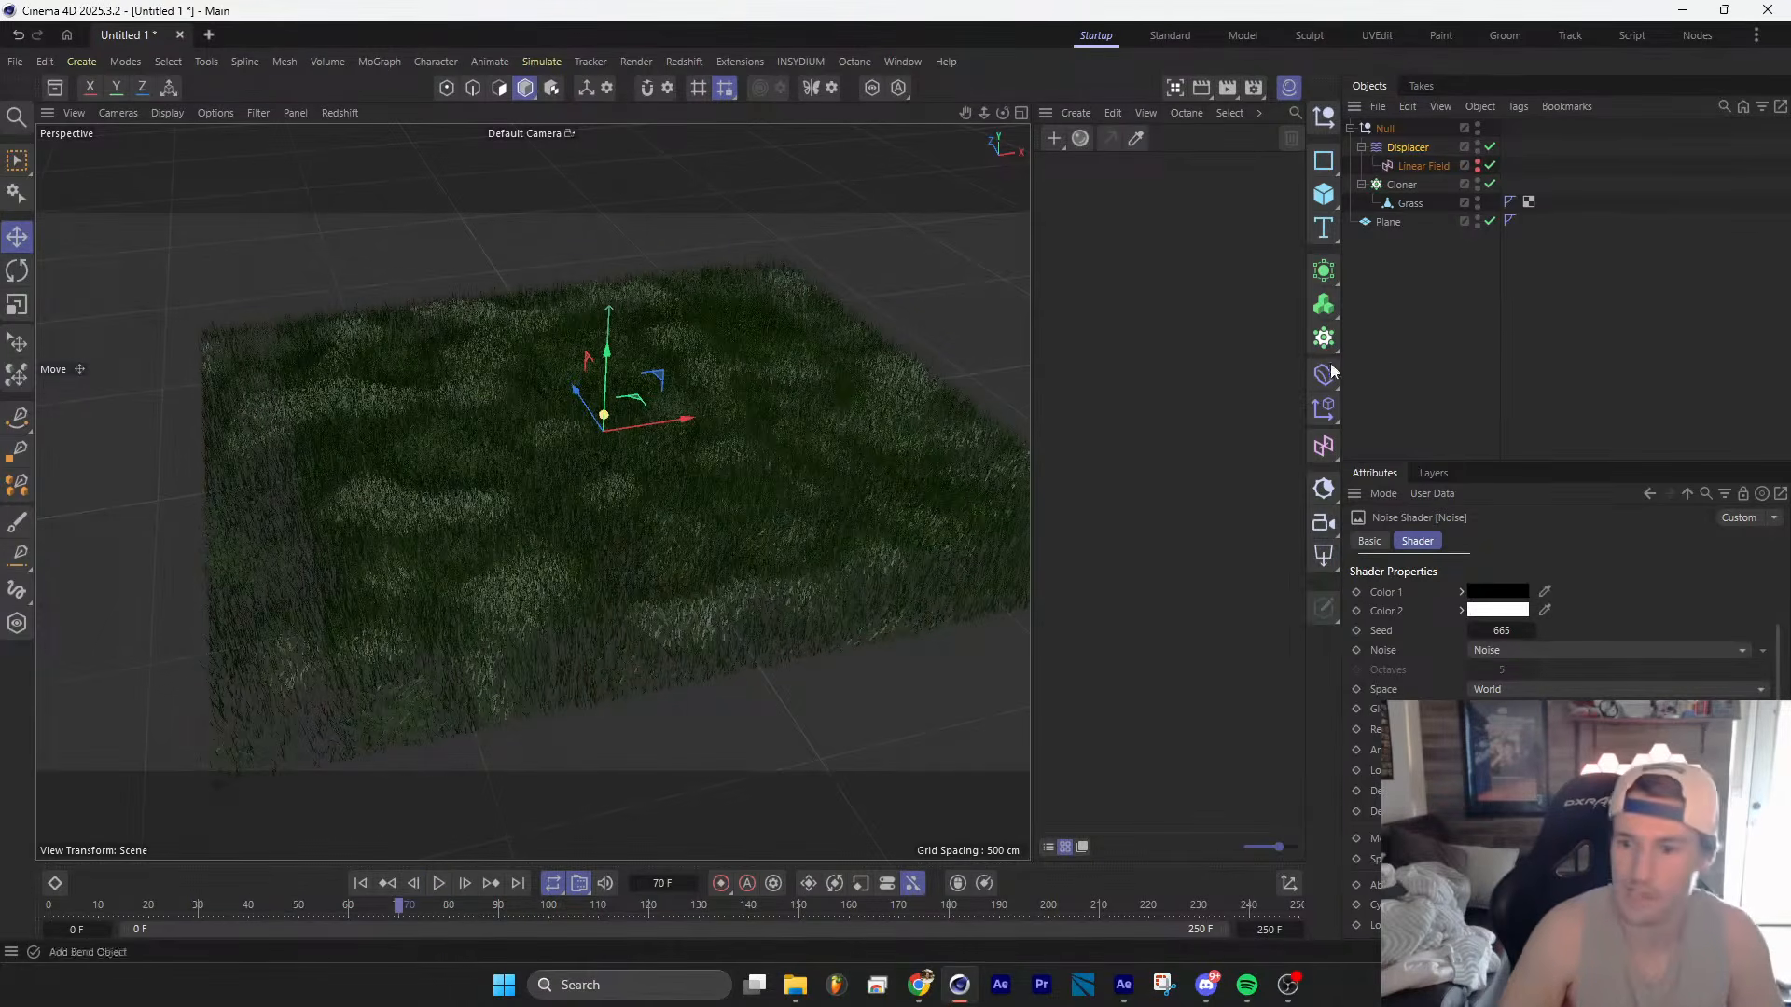
Step: Add a Landscape object and scale it to about 1916 x 319 x 1916 cm so it covers the grass field
{"action": "left_click", "coordinate": [1326, 200]}
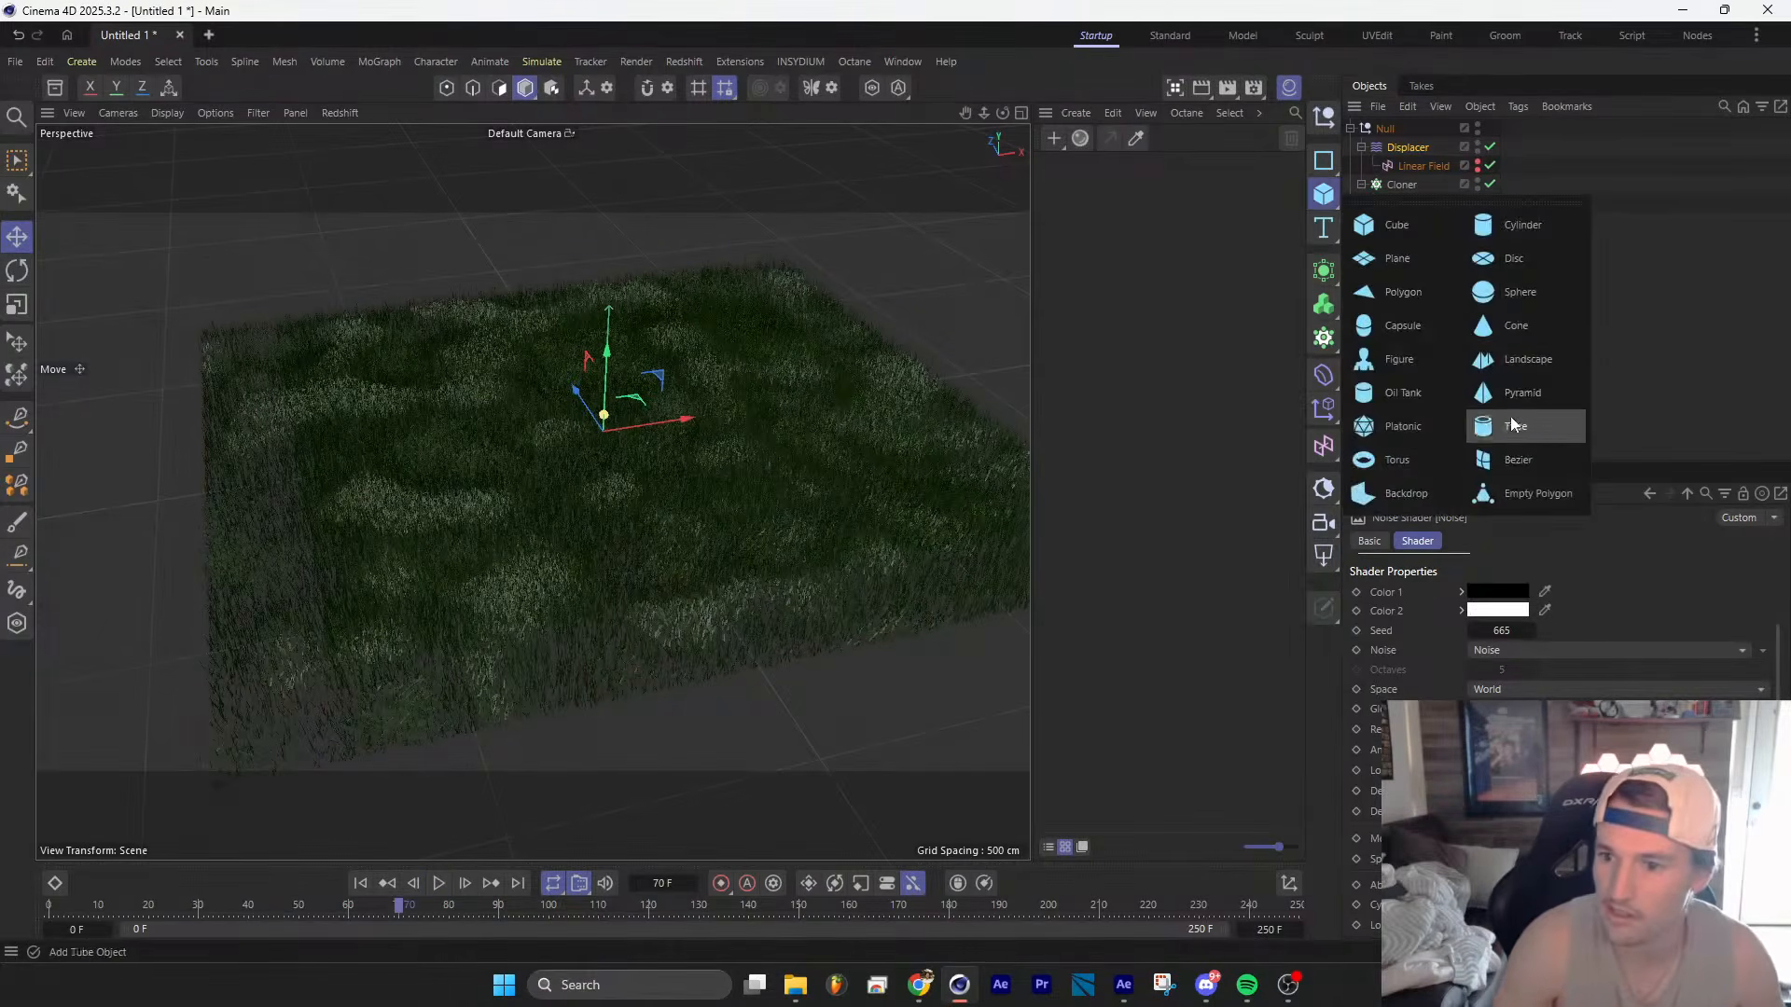
{"action": "left_click", "coordinate": [1530, 360]}
{"action": "left_click", "coordinate": [17, 304]}
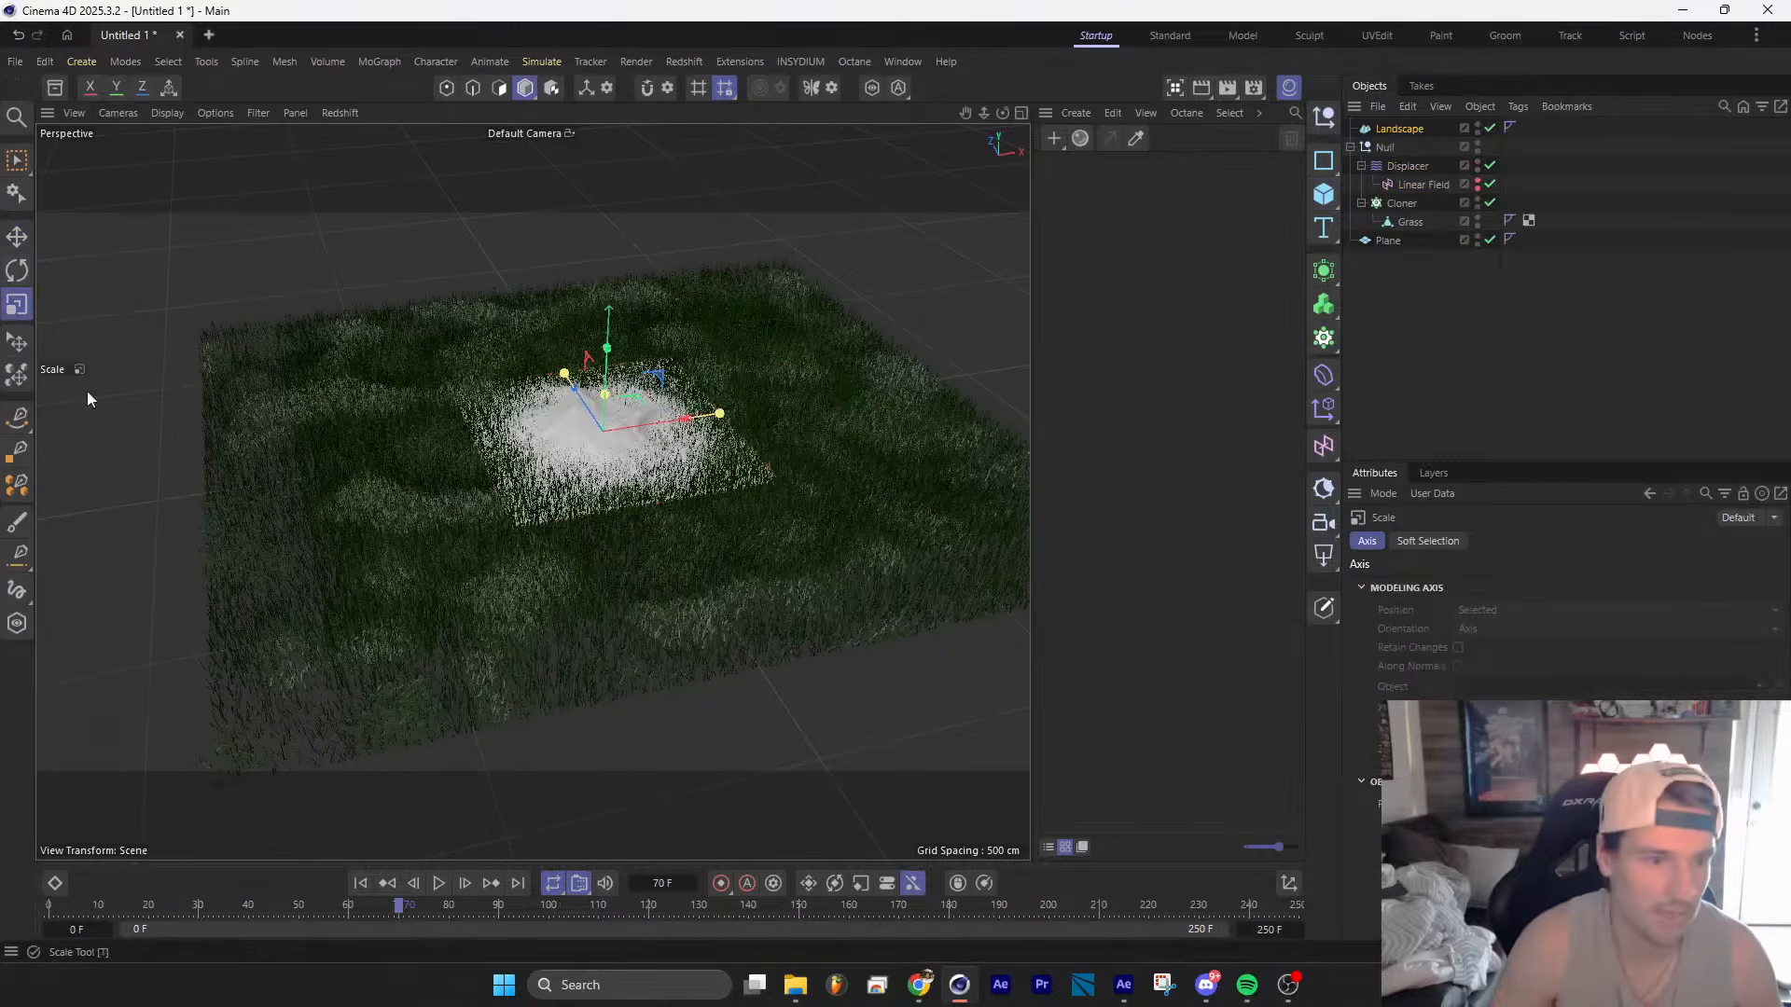
{"action": "left_click_drag", "start_coordinate": [87, 391], "coordinate": [526, 625]}
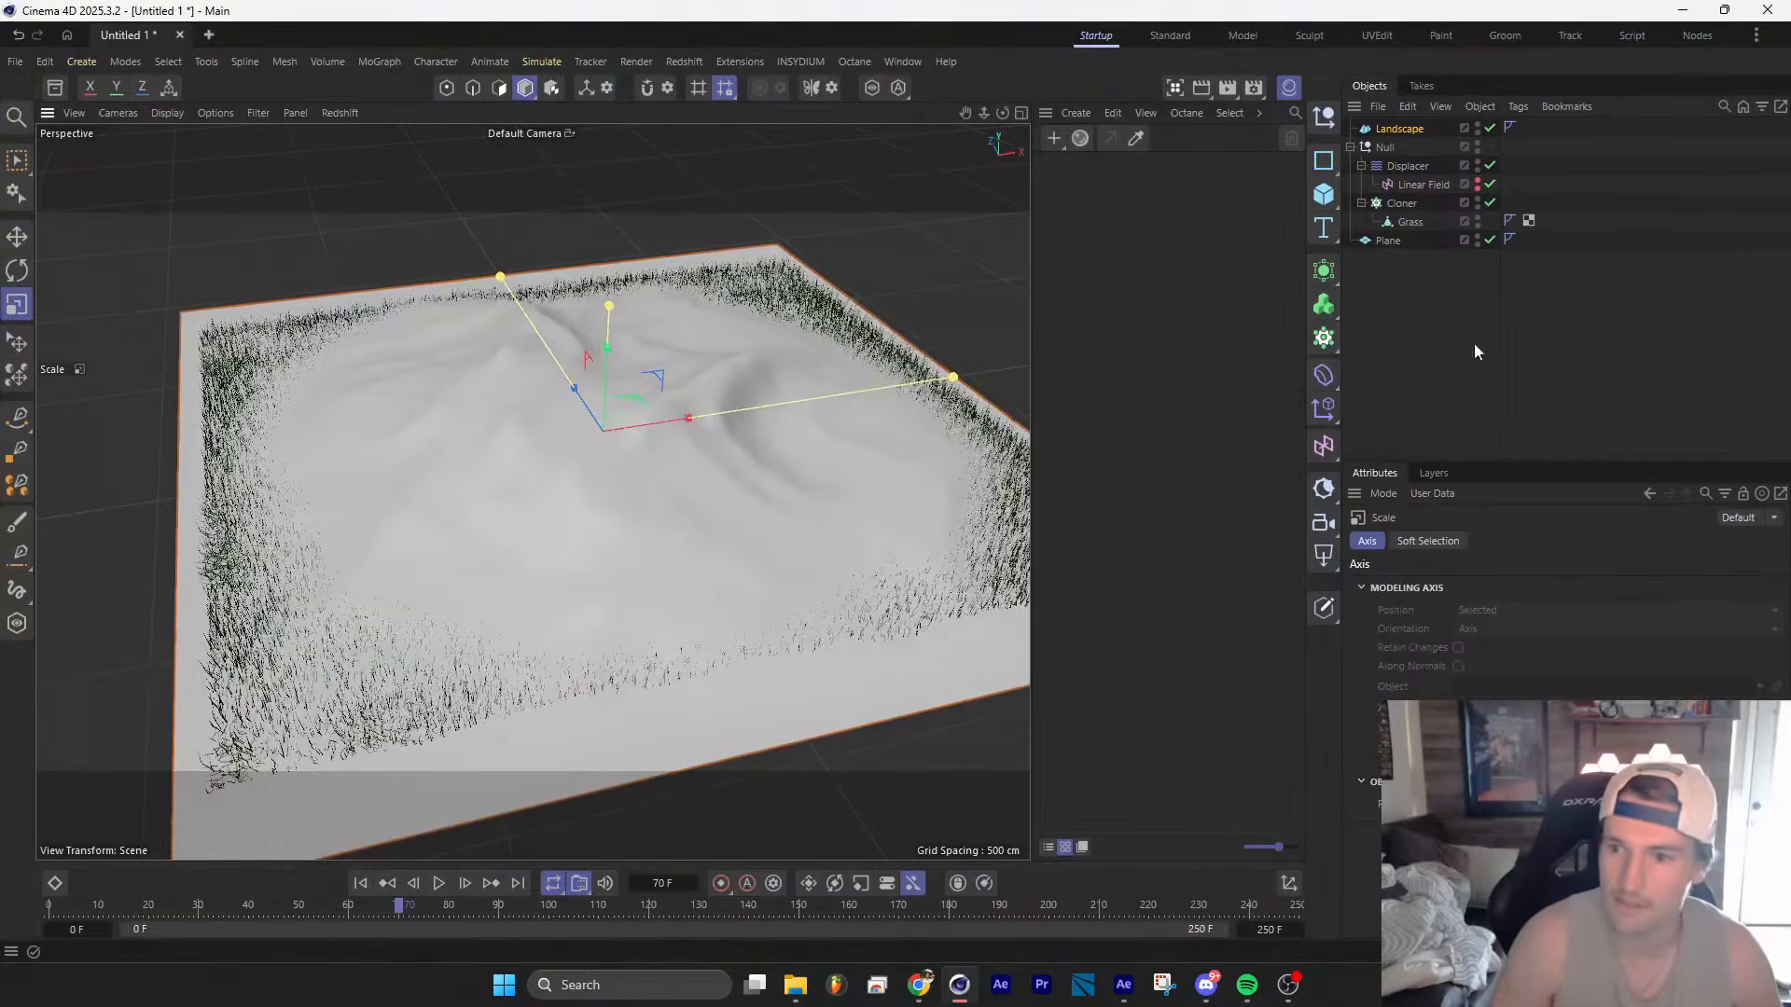
{"action": "left_click", "coordinate": [1446, 314]}
{"action": "left_click_drag", "start_coordinate": [620, 560], "coordinate": [658, 540], "text": "alt"}
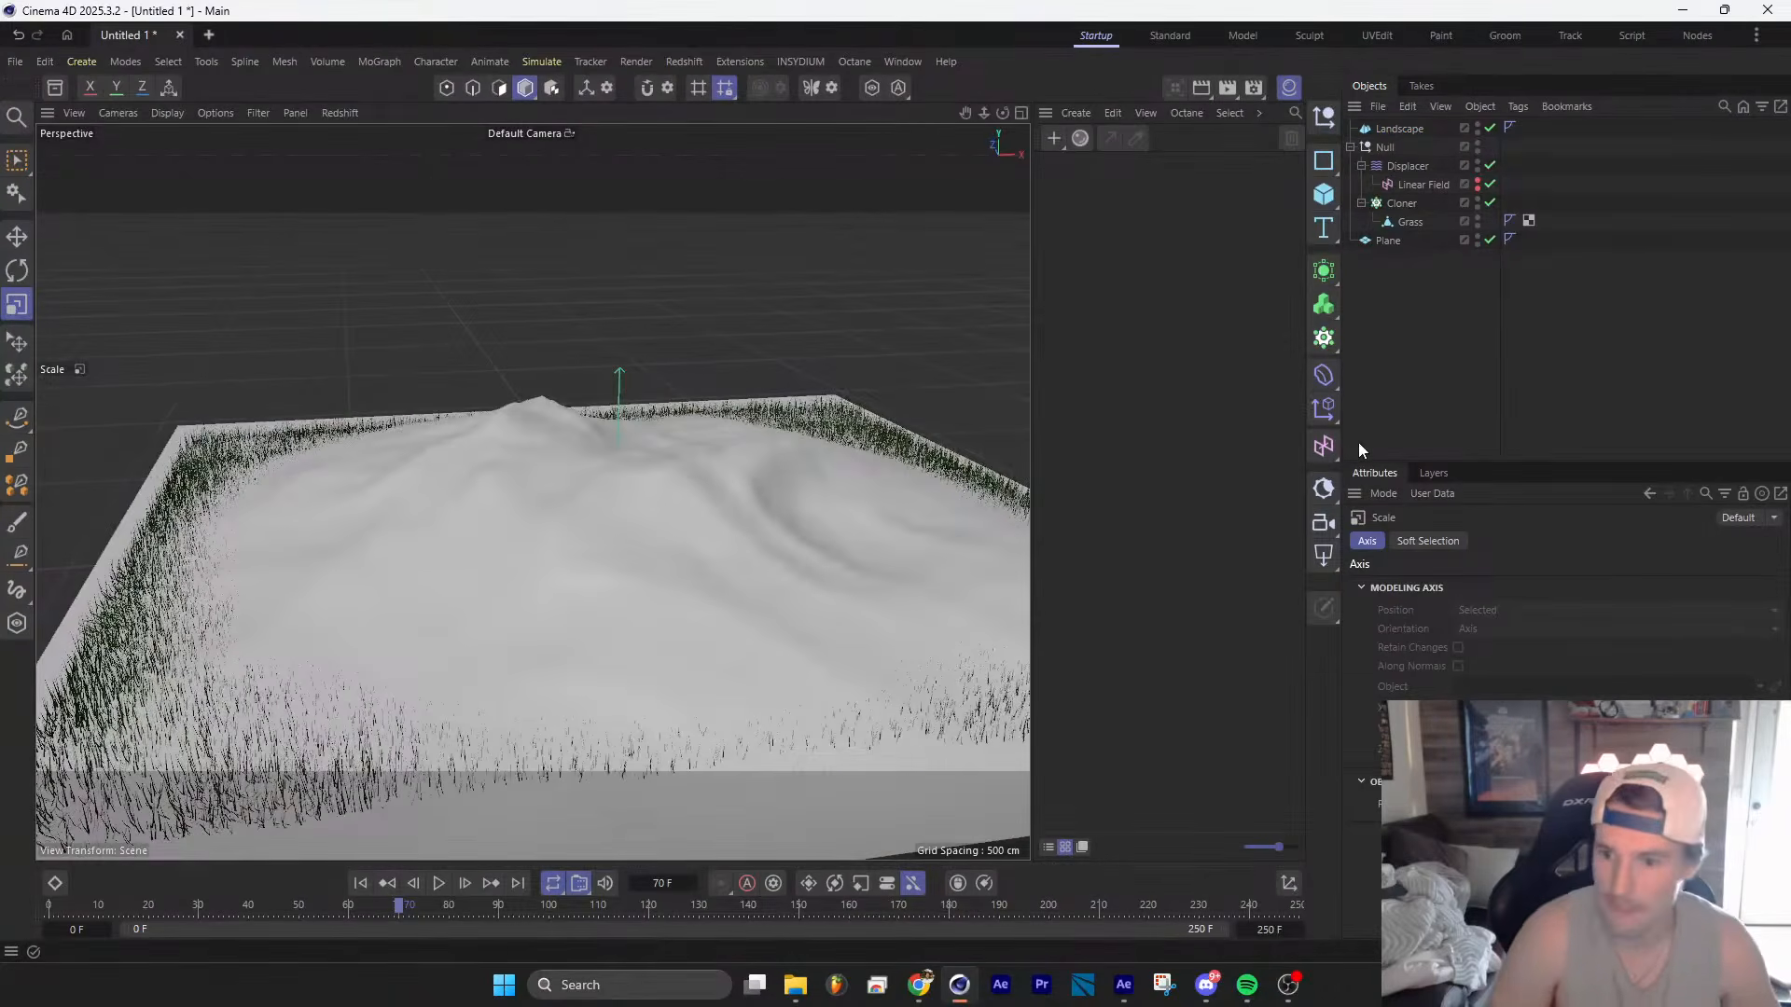
{"action": "left_click", "coordinate": [1414, 128]}
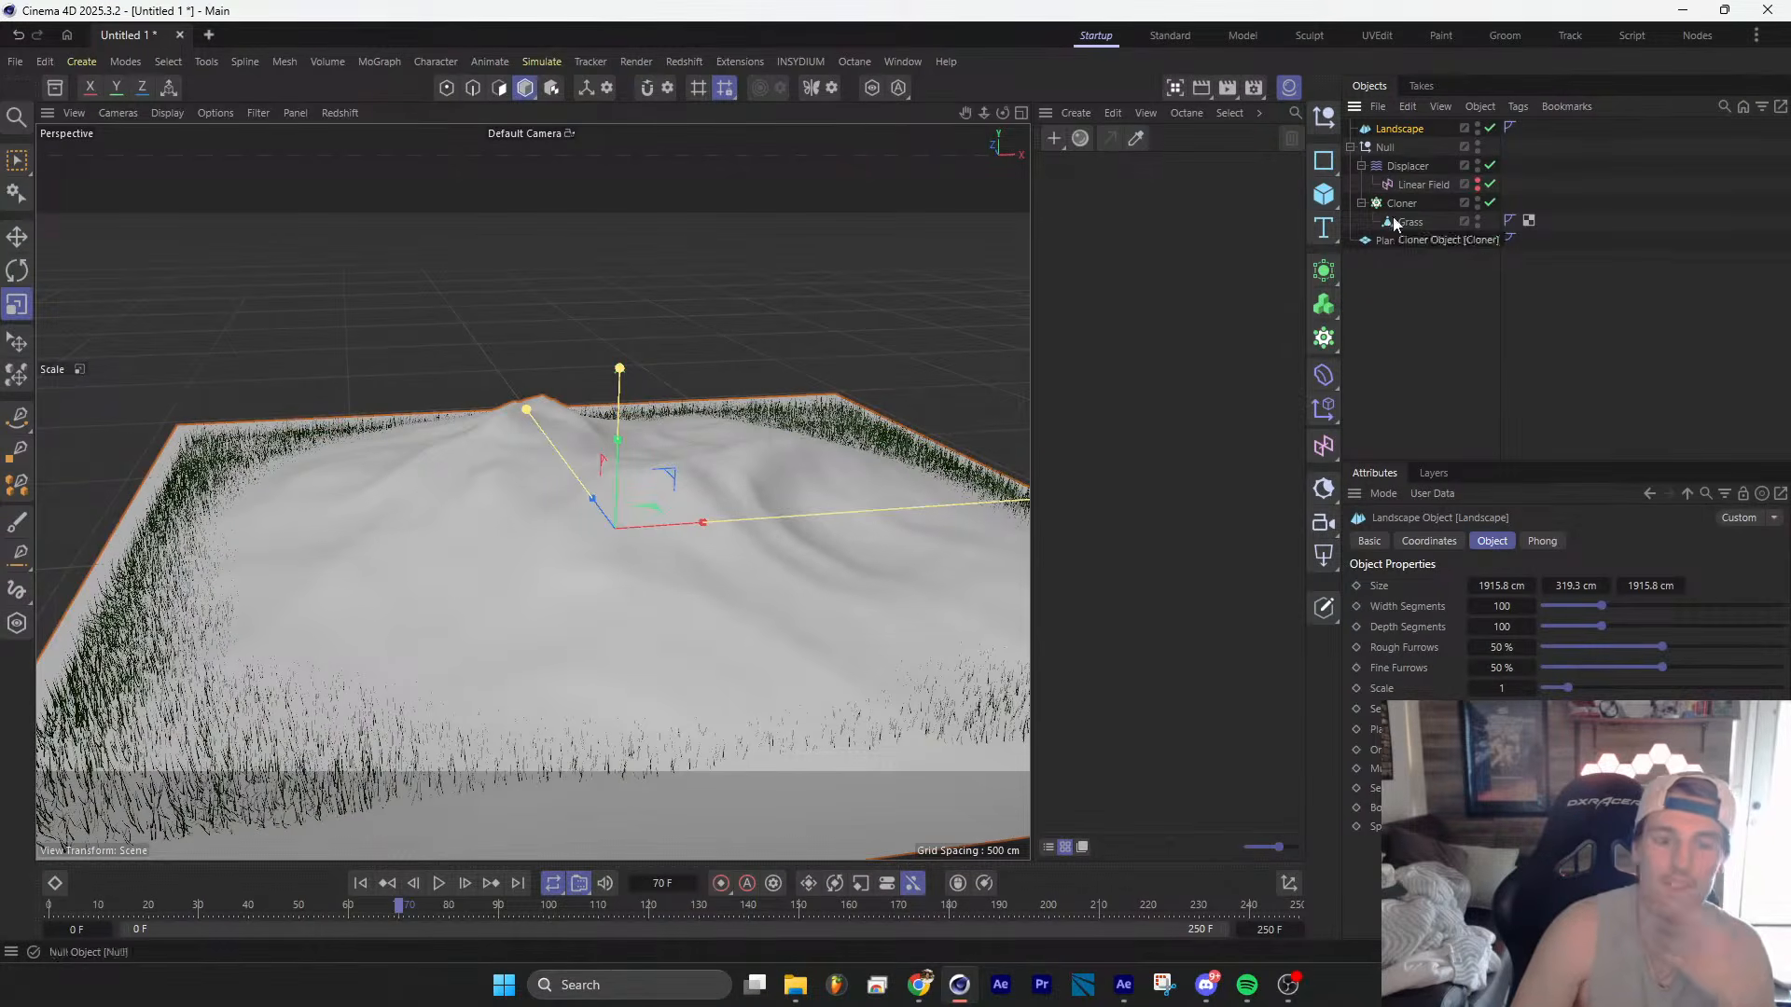
Step: Add a plane above the landscape, rotated 90° upright and turned nearly edge-on to the view
{"action": "left_click", "coordinate": [1323, 194]}
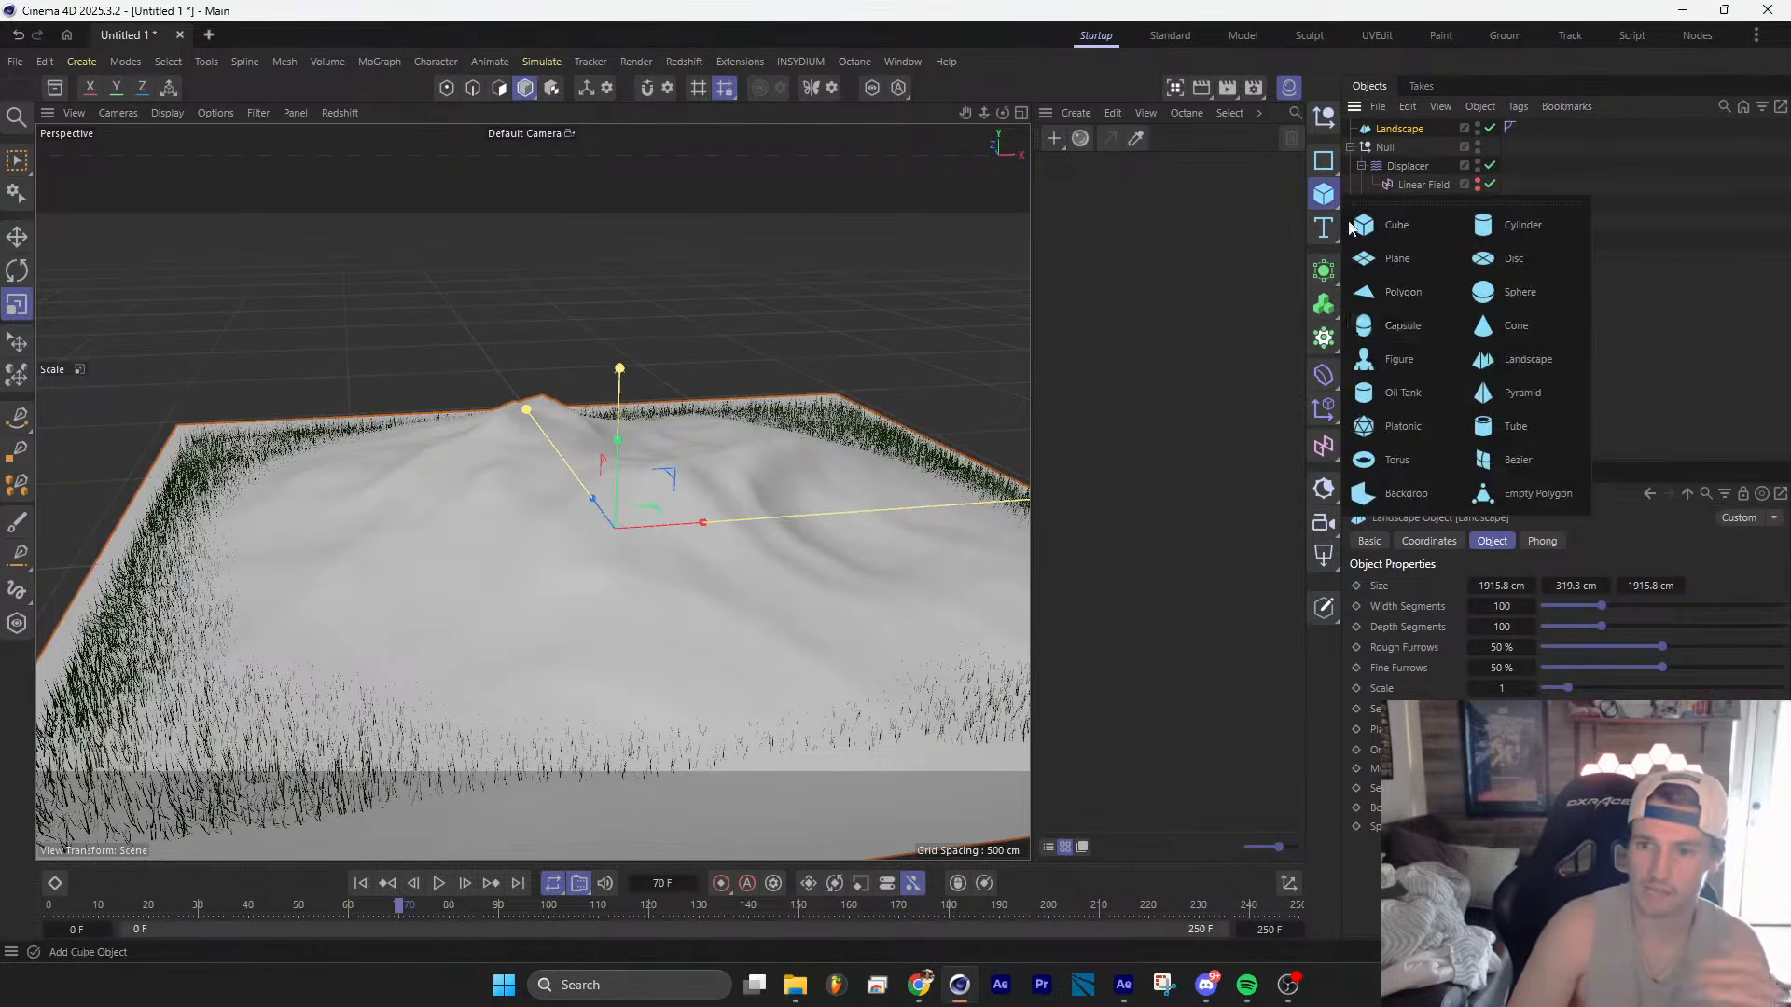
{"action": "left_click", "coordinate": [1399, 258]}
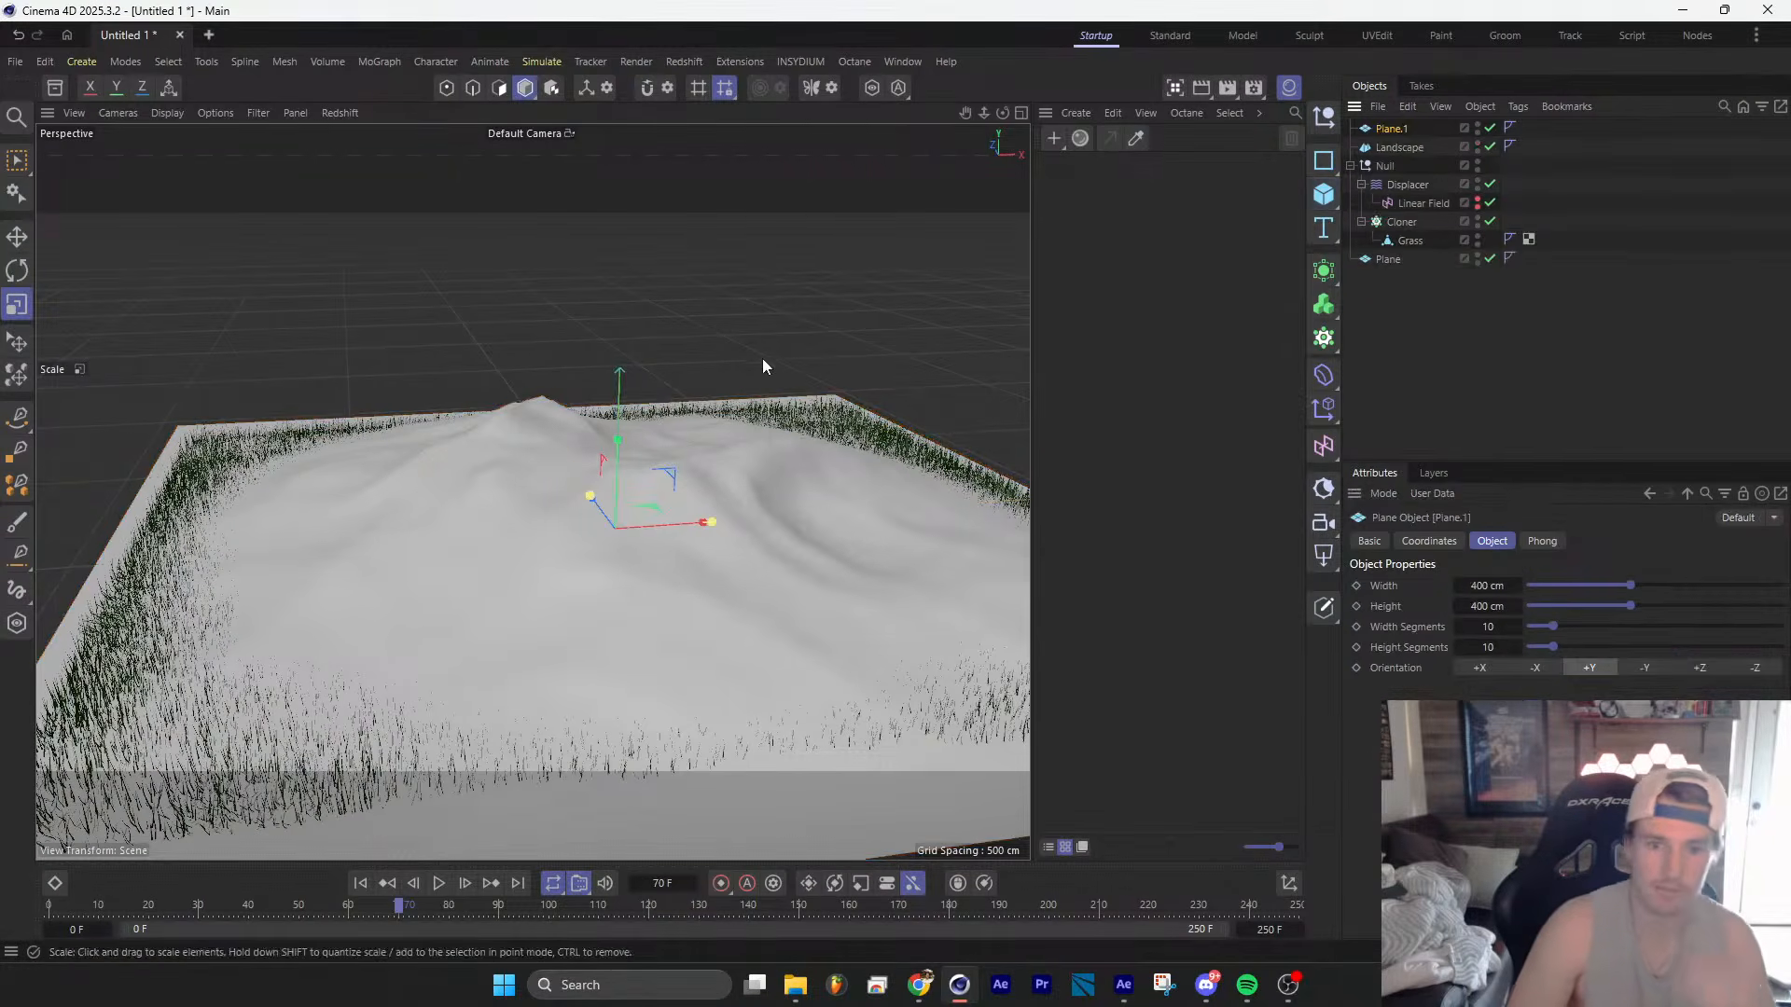
{"action": "left_click", "coordinate": [16, 268]}
{"action": "left_click_drag", "start_coordinate": [618, 464], "coordinate": [647, 421]}
{"action": "key", "text": "r"}
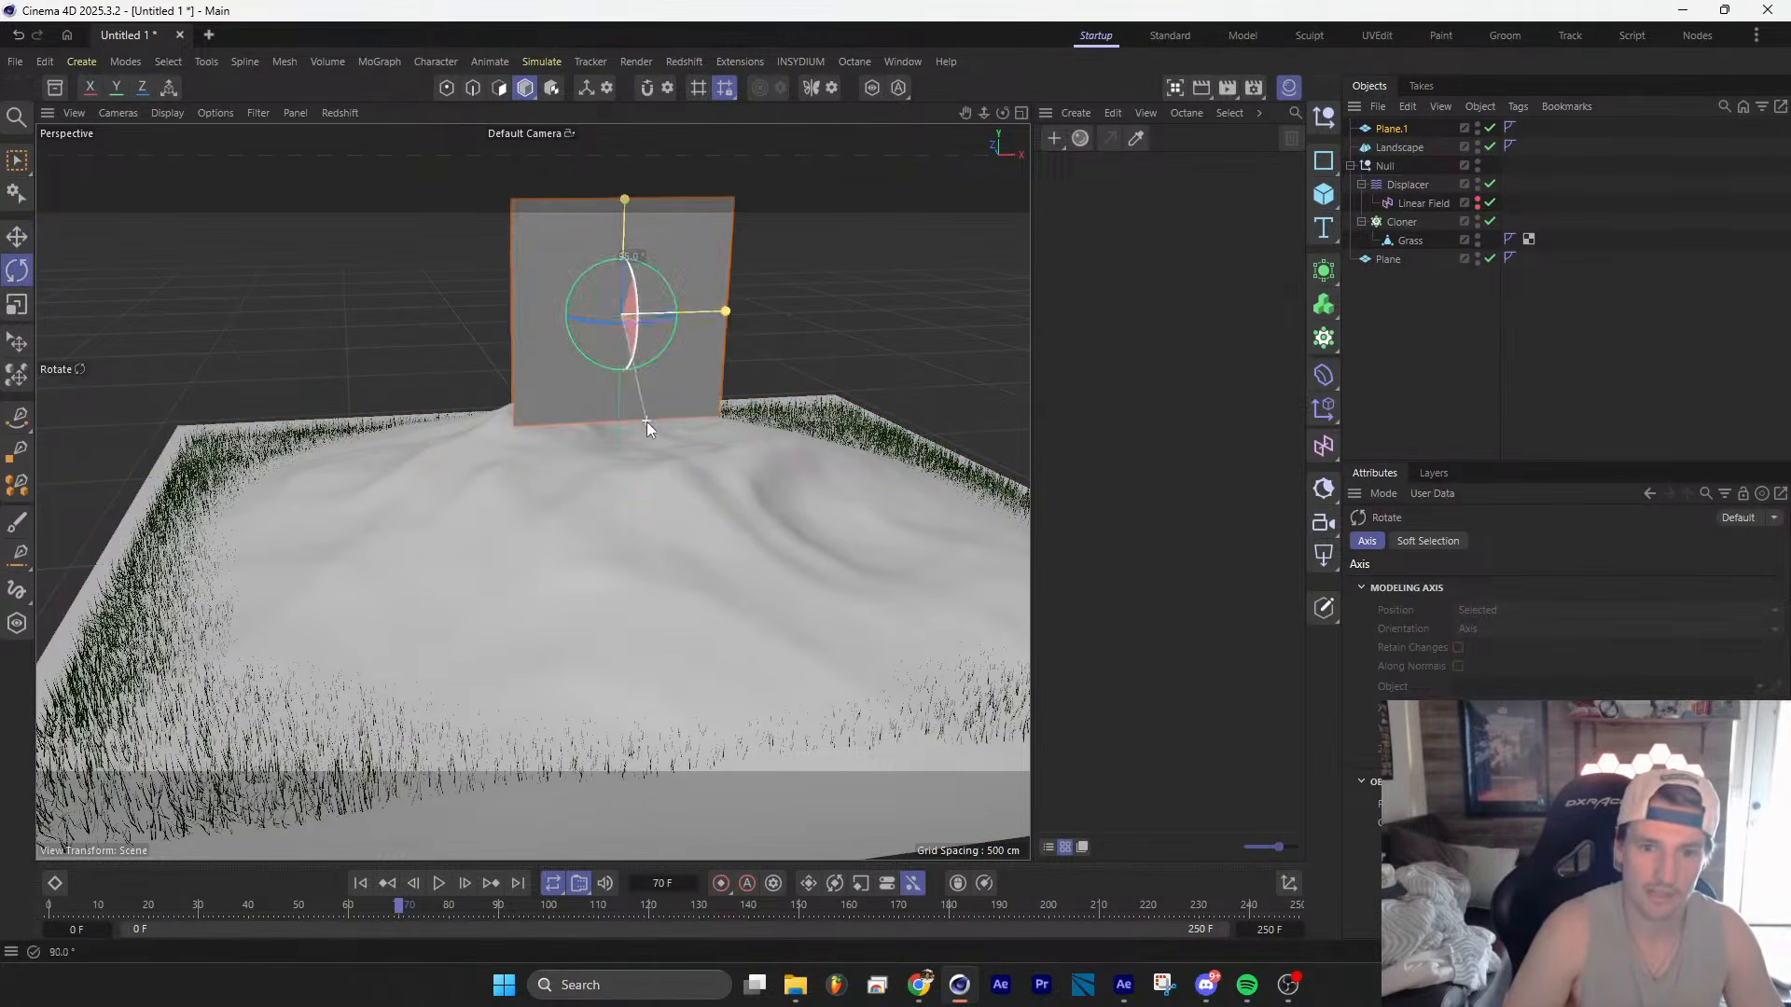
{"action": "left_click_drag", "start_coordinate": [671, 322], "coordinate": [631, 320]}
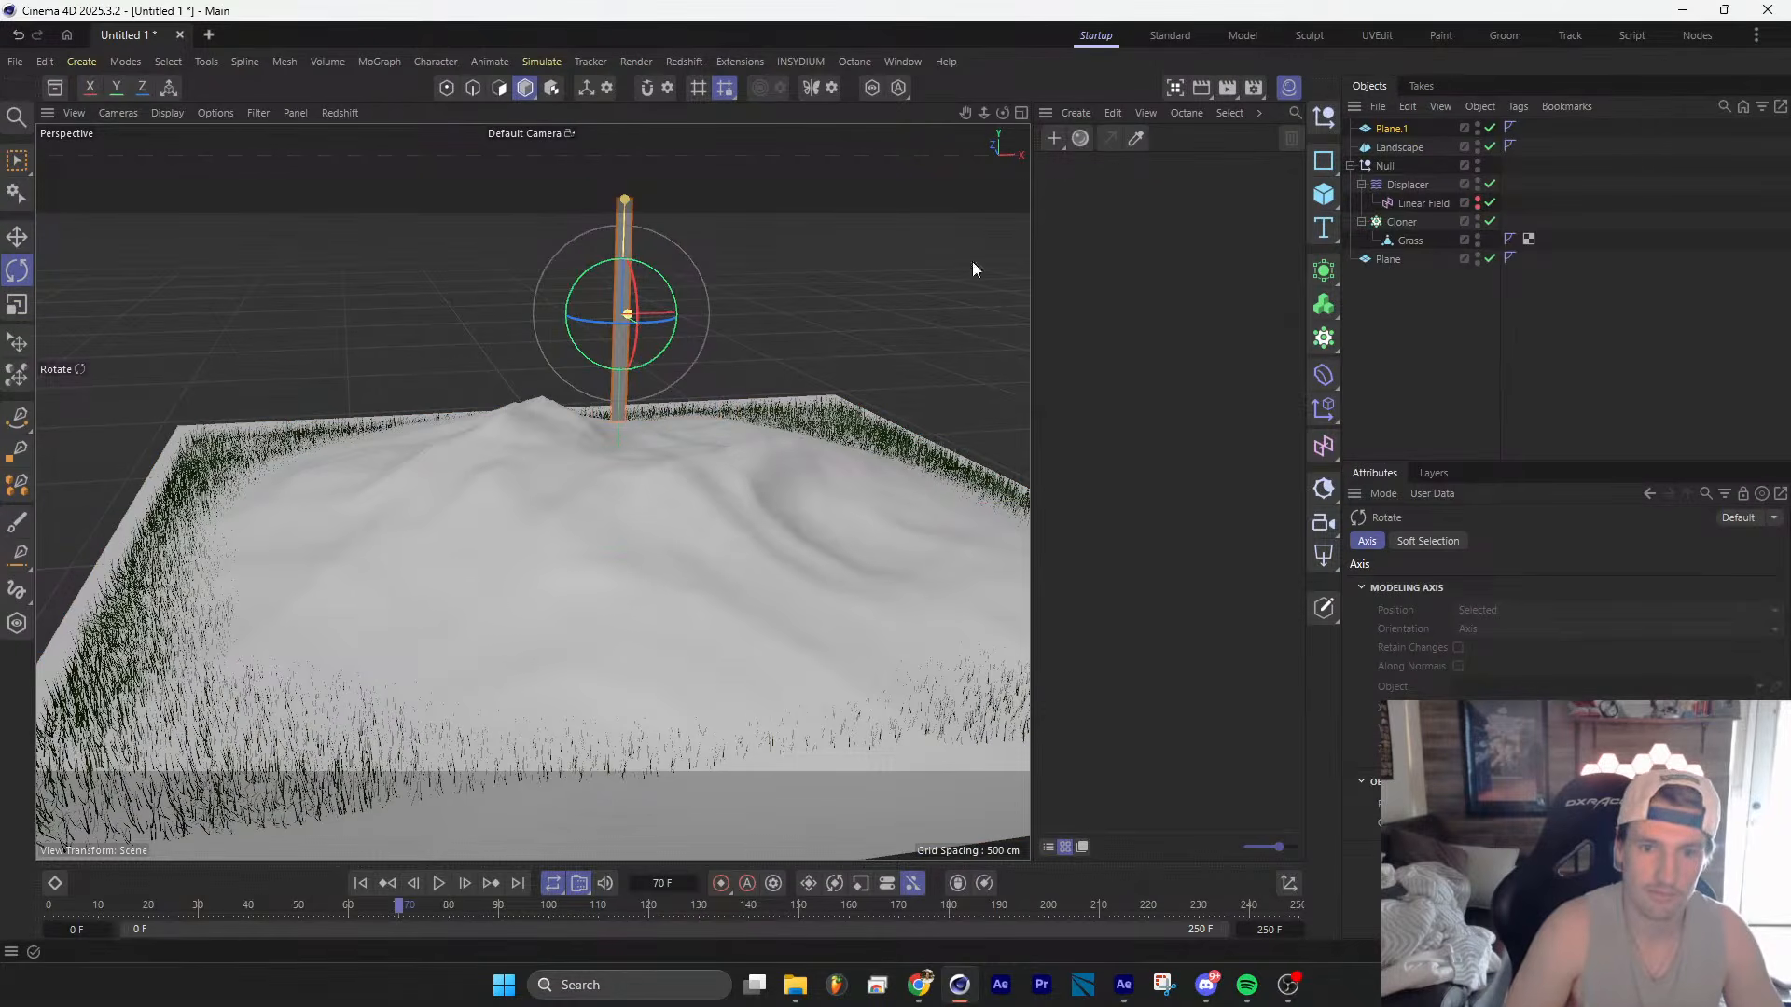
Step: Add a Cloner with the upright plane as its child and set its mode to Object
{"action": "left_click", "coordinate": [1324, 338]}
{"action": "left_click_drag", "start_coordinate": [1397, 128], "coordinate": [1394, 128]}
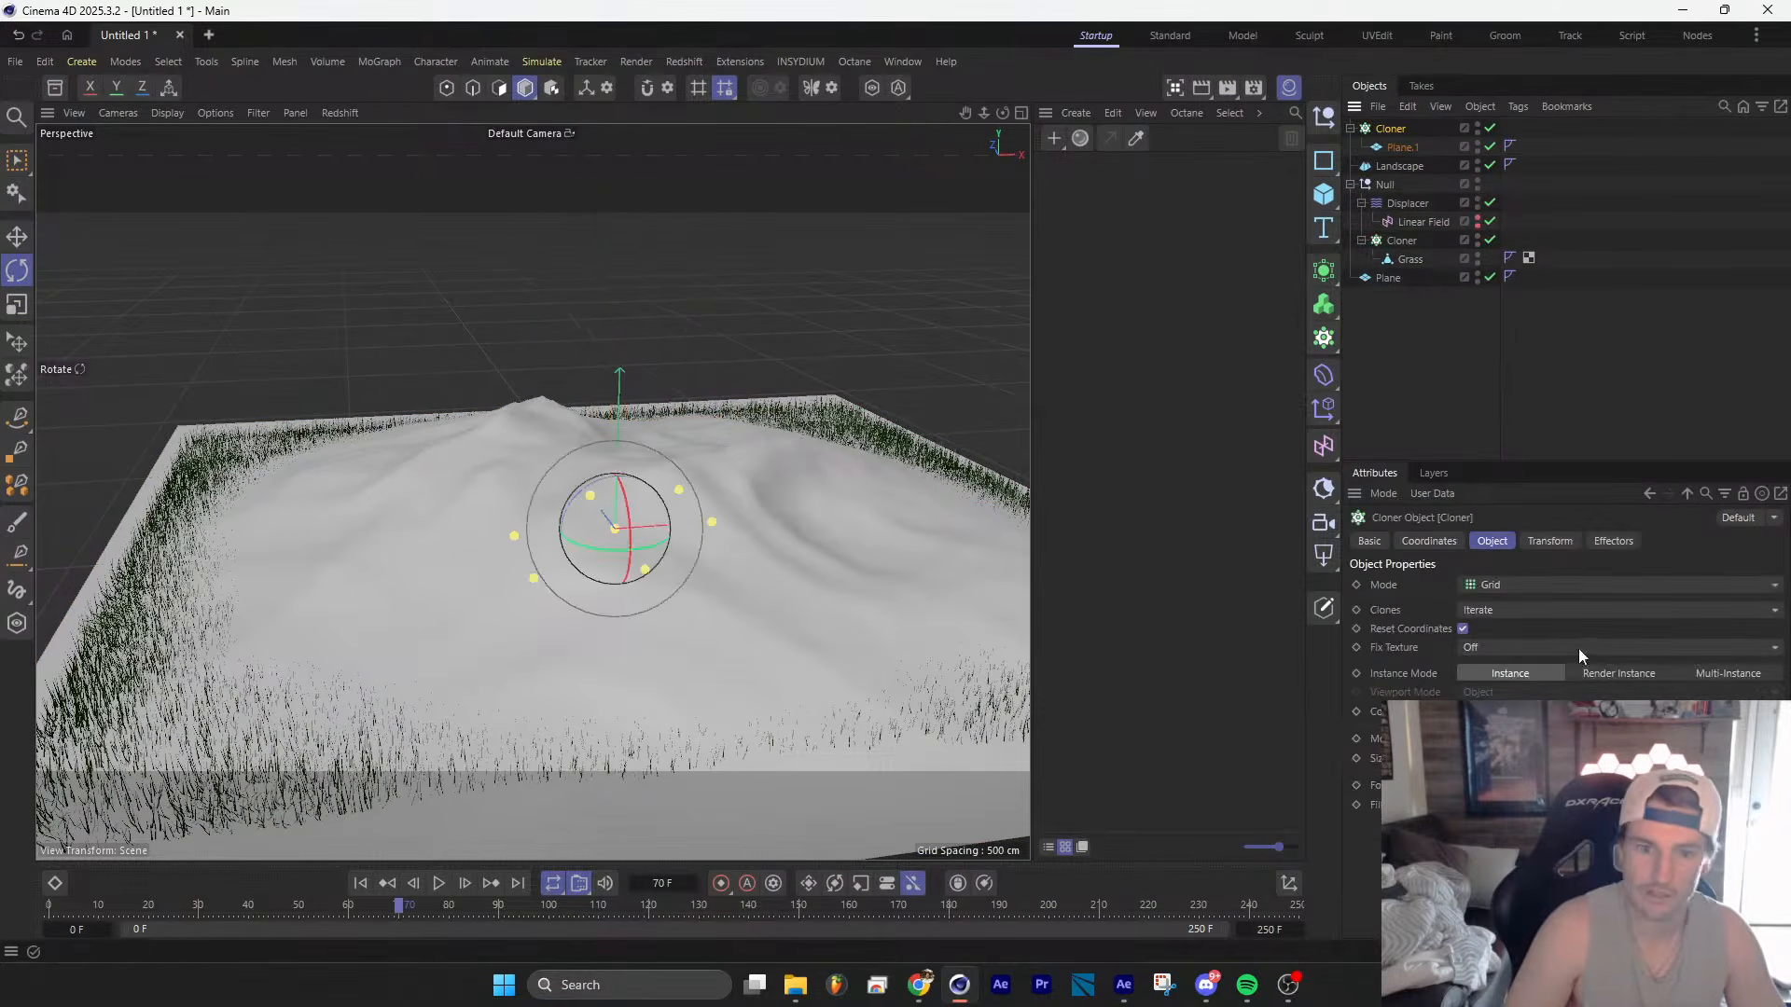
{"action": "left_click", "coordinate": [1502, 581]}
{"action": "left_click", "coordinate": [1501, 610]}
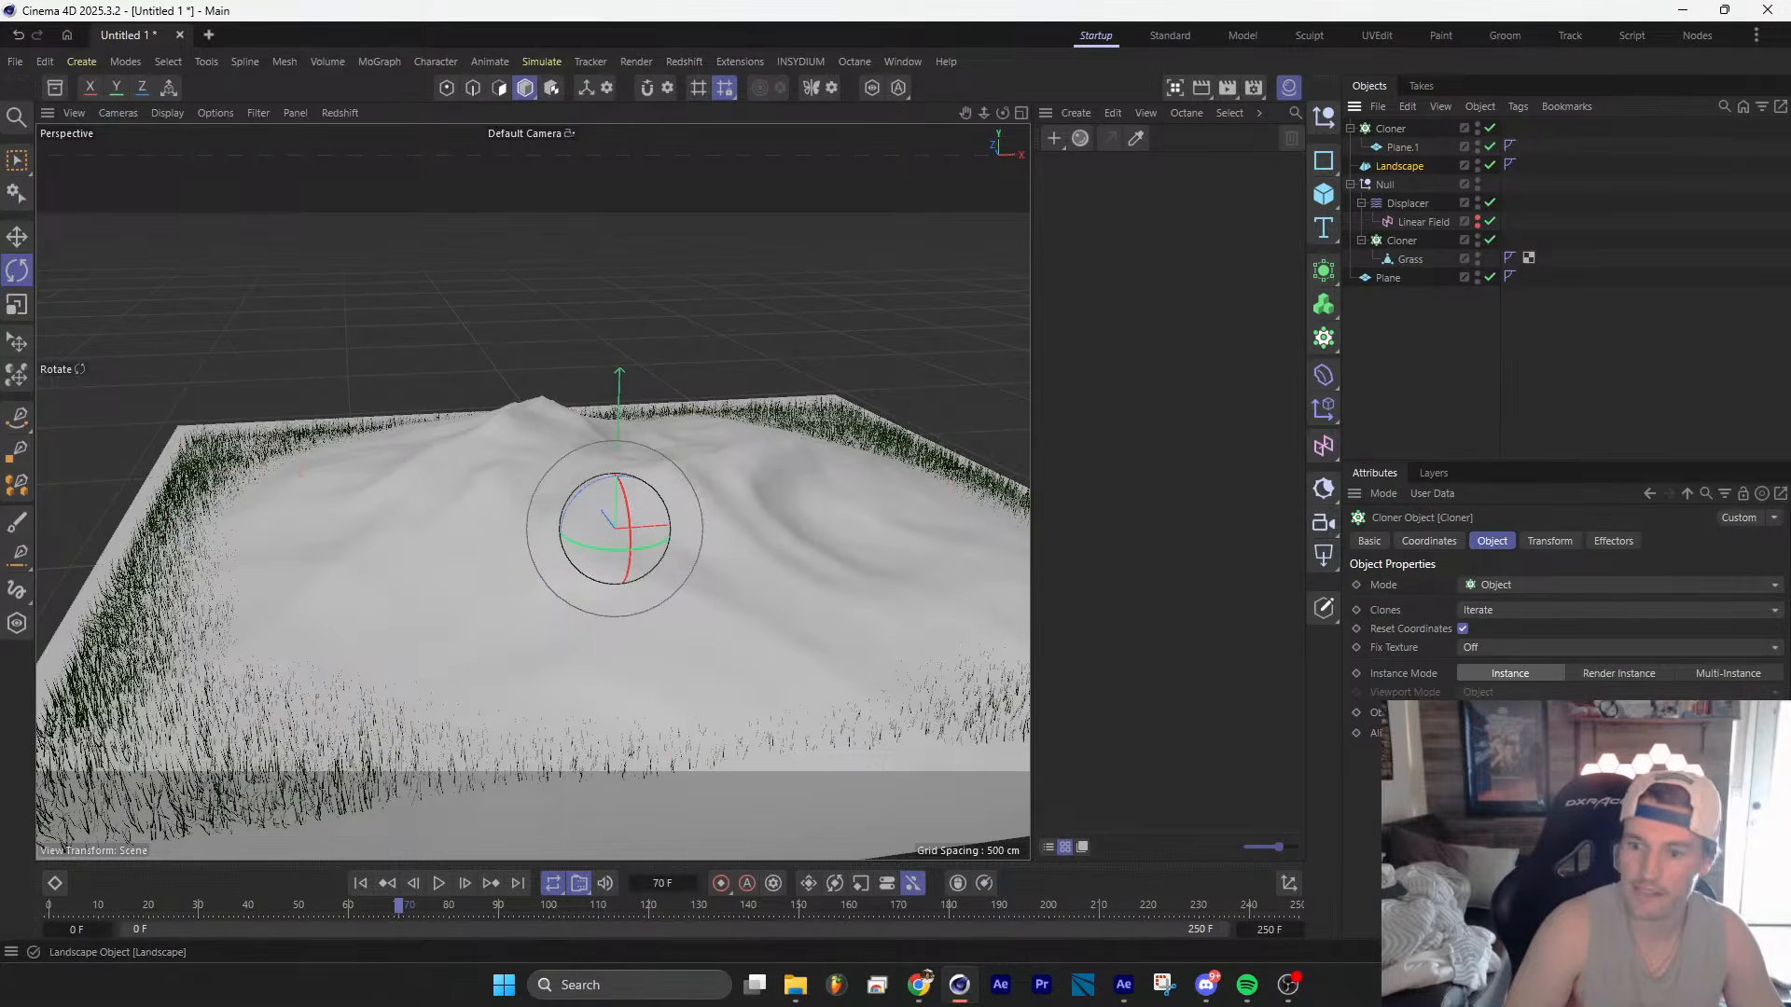
Step: Distribute the cloned upright planes over the Landscape object and raise the clone count until they densely cover the terrain
{"action": "left_click_drag", "start_coordinate": [1399, 166], "coordinate": [1530, 713]}
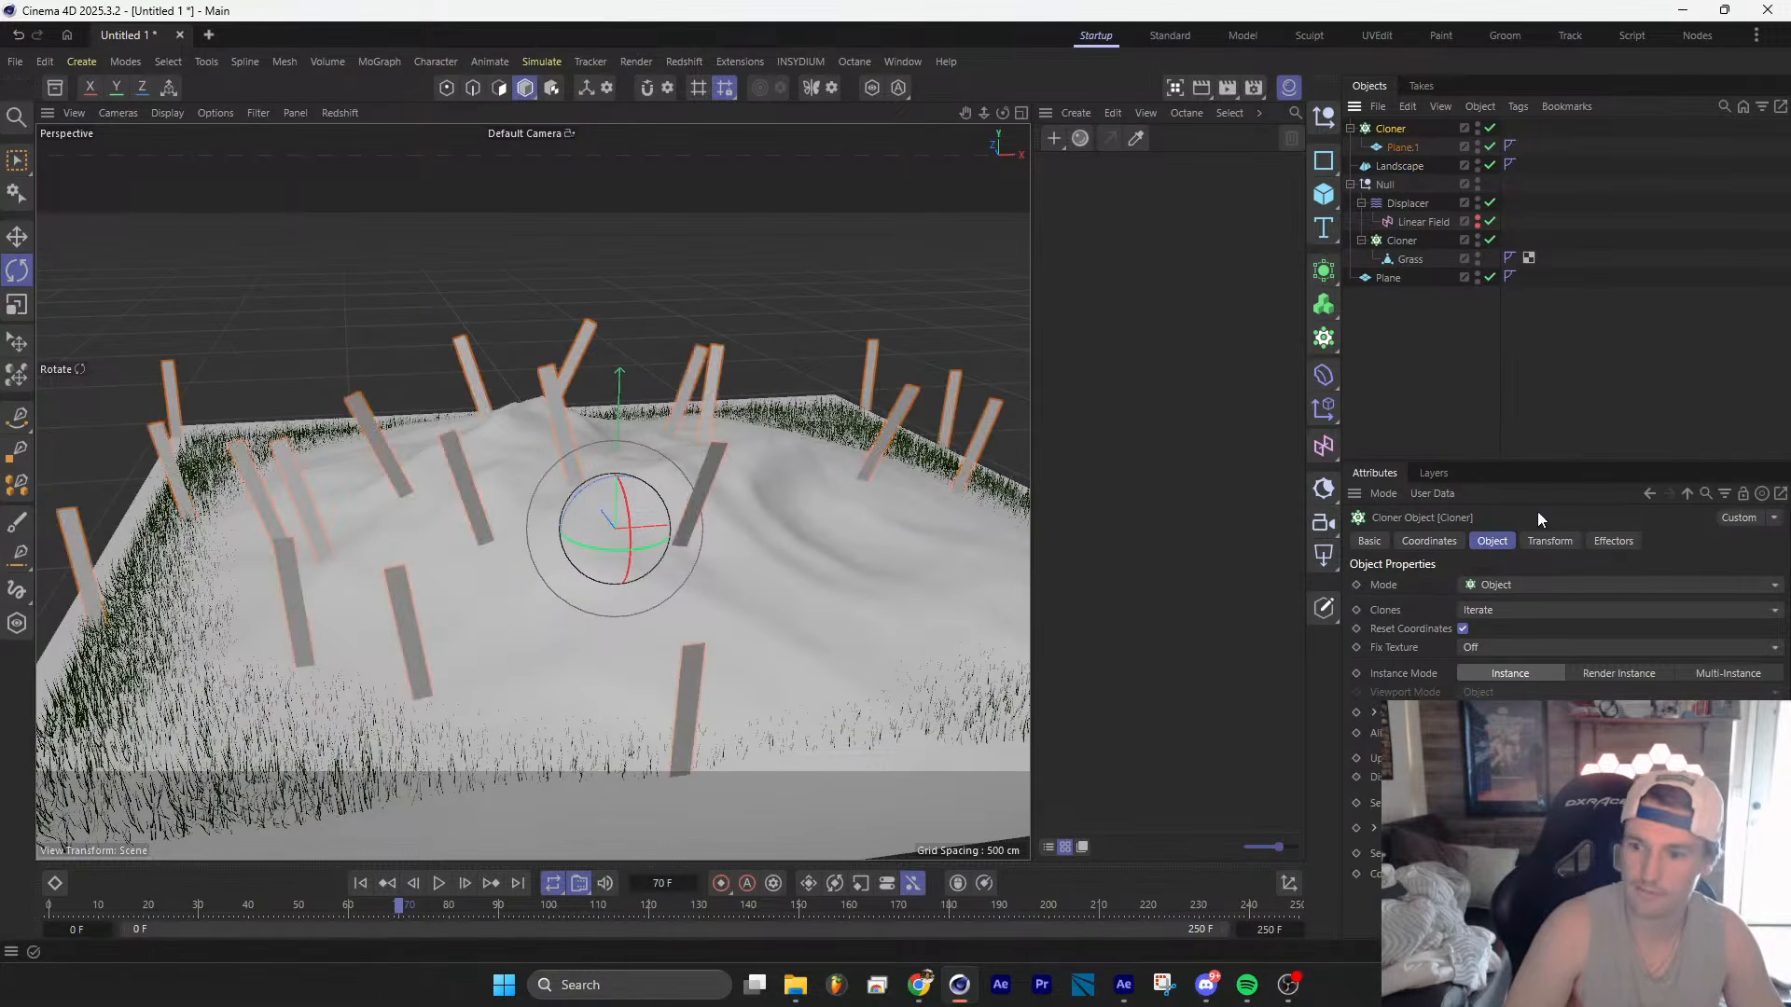
{"action": "key", "text": "Return"}
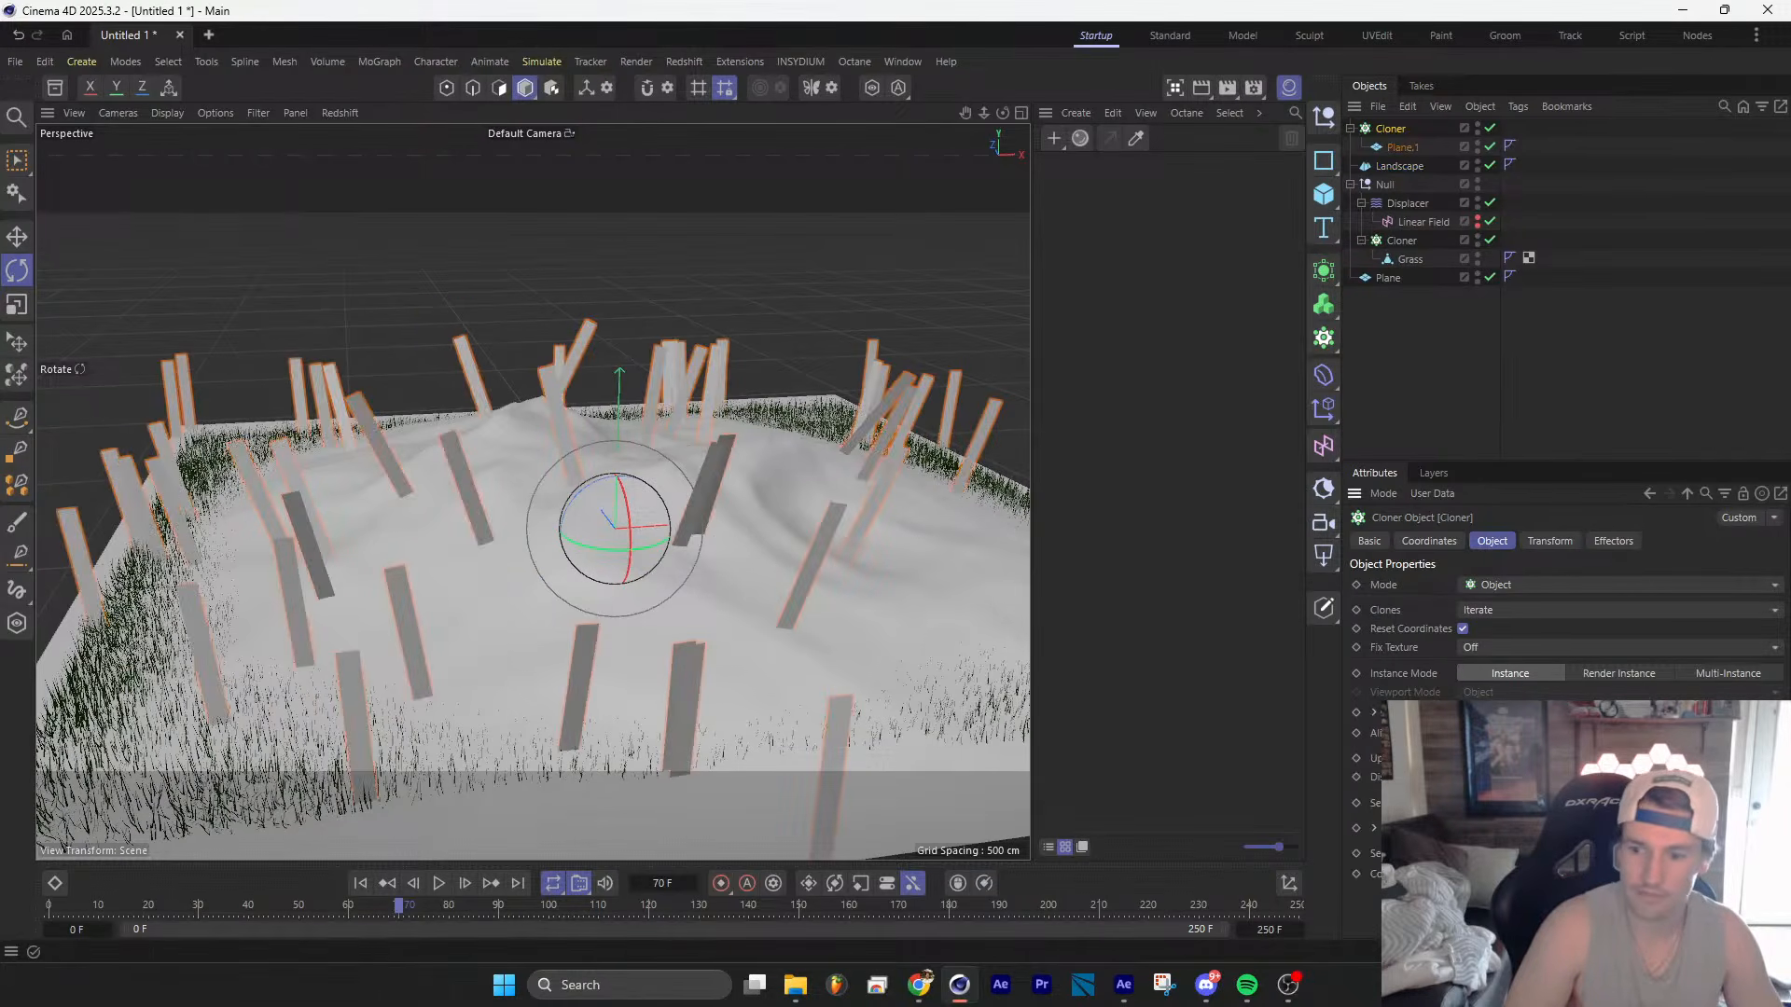
{"action": "left_click_drag", "start_coordinate": [1545, 874], "coordinate": [1544, 774]}
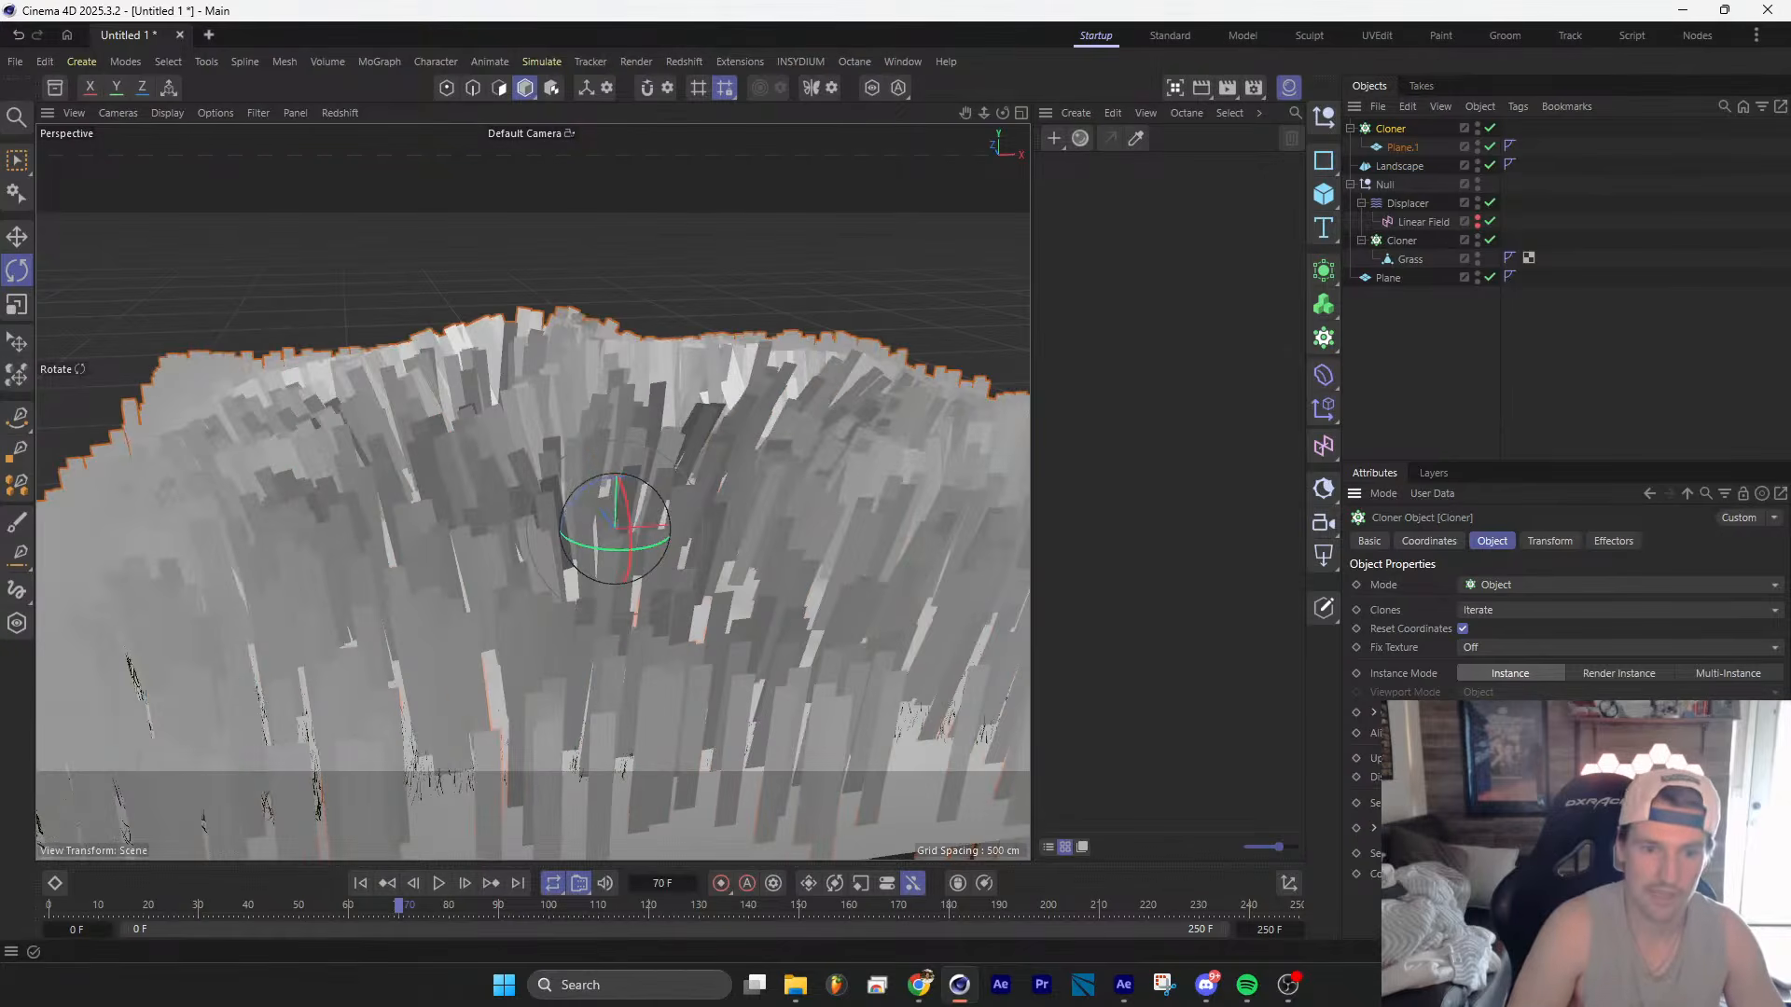
{"action": "left_click_drag", "start_coordinate": [261, 524], "coordinate": [431, 566], "text": "alt"}
{"action": "left_click_drag", "start_coordinate": [541, 583], "coordinate": [686, 596], "text": "alt"}
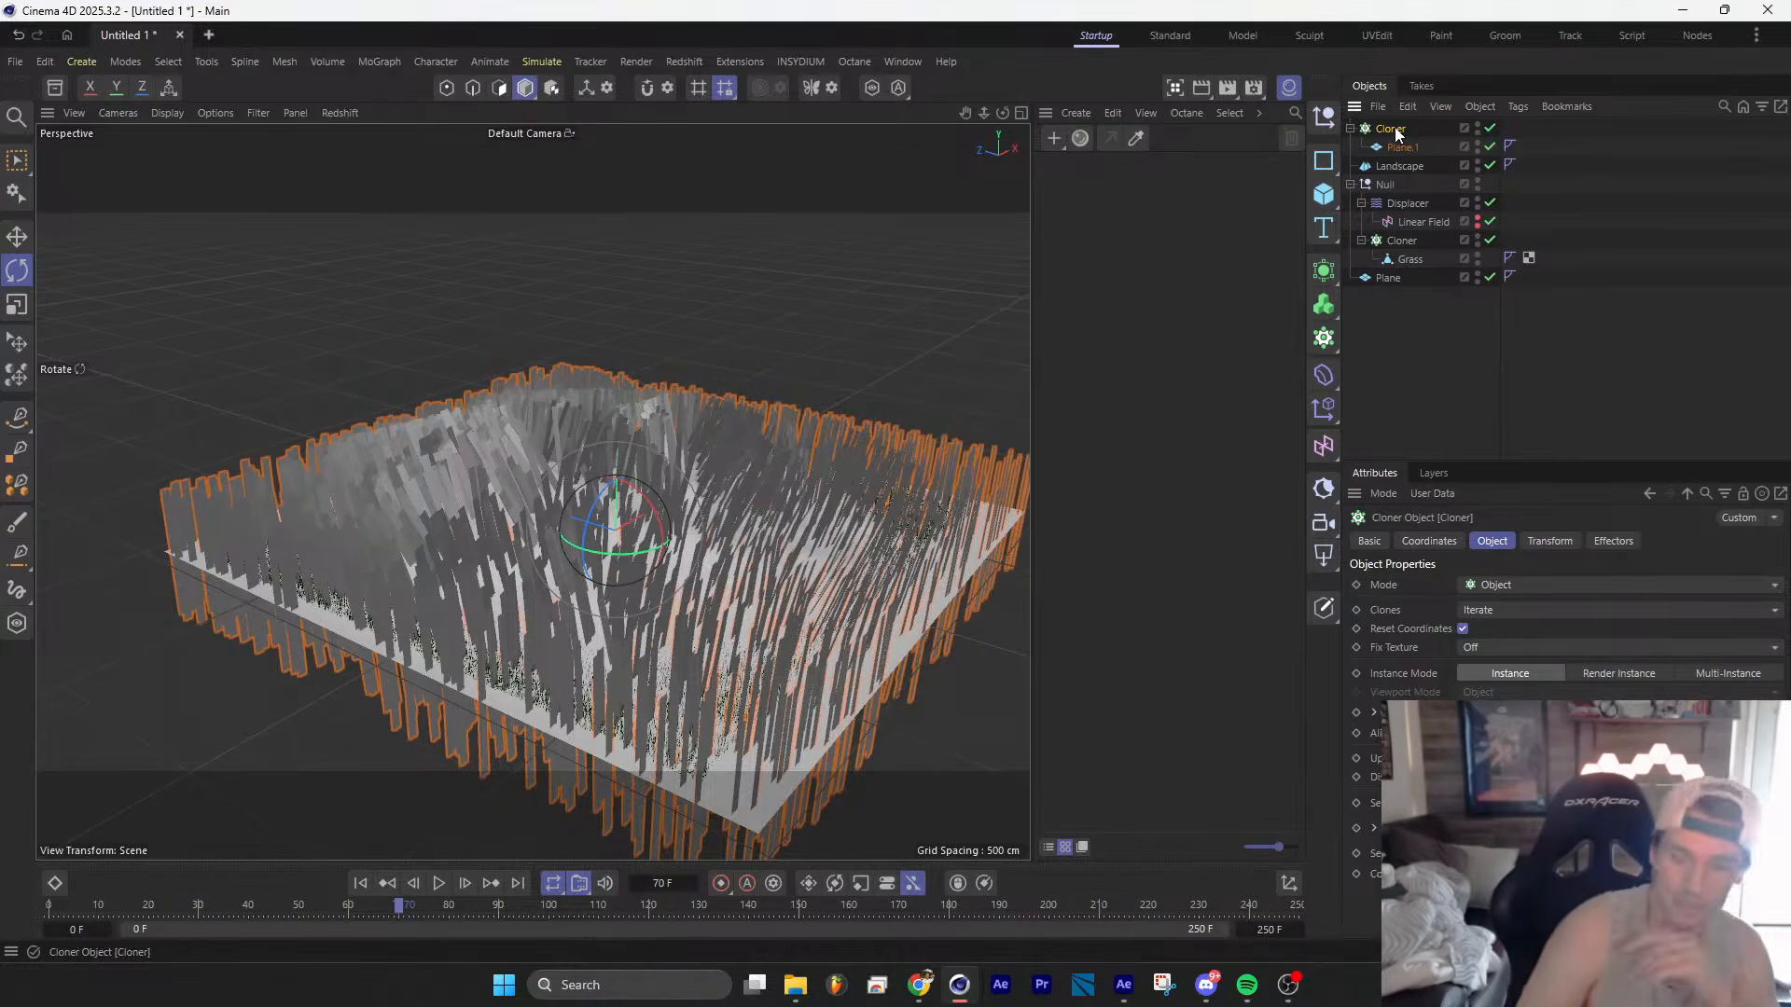
Step: Delete the plane Cloner and the Landscape object so only the grass setup and its base plane remain
{"action": "key", "text": "Delete"}
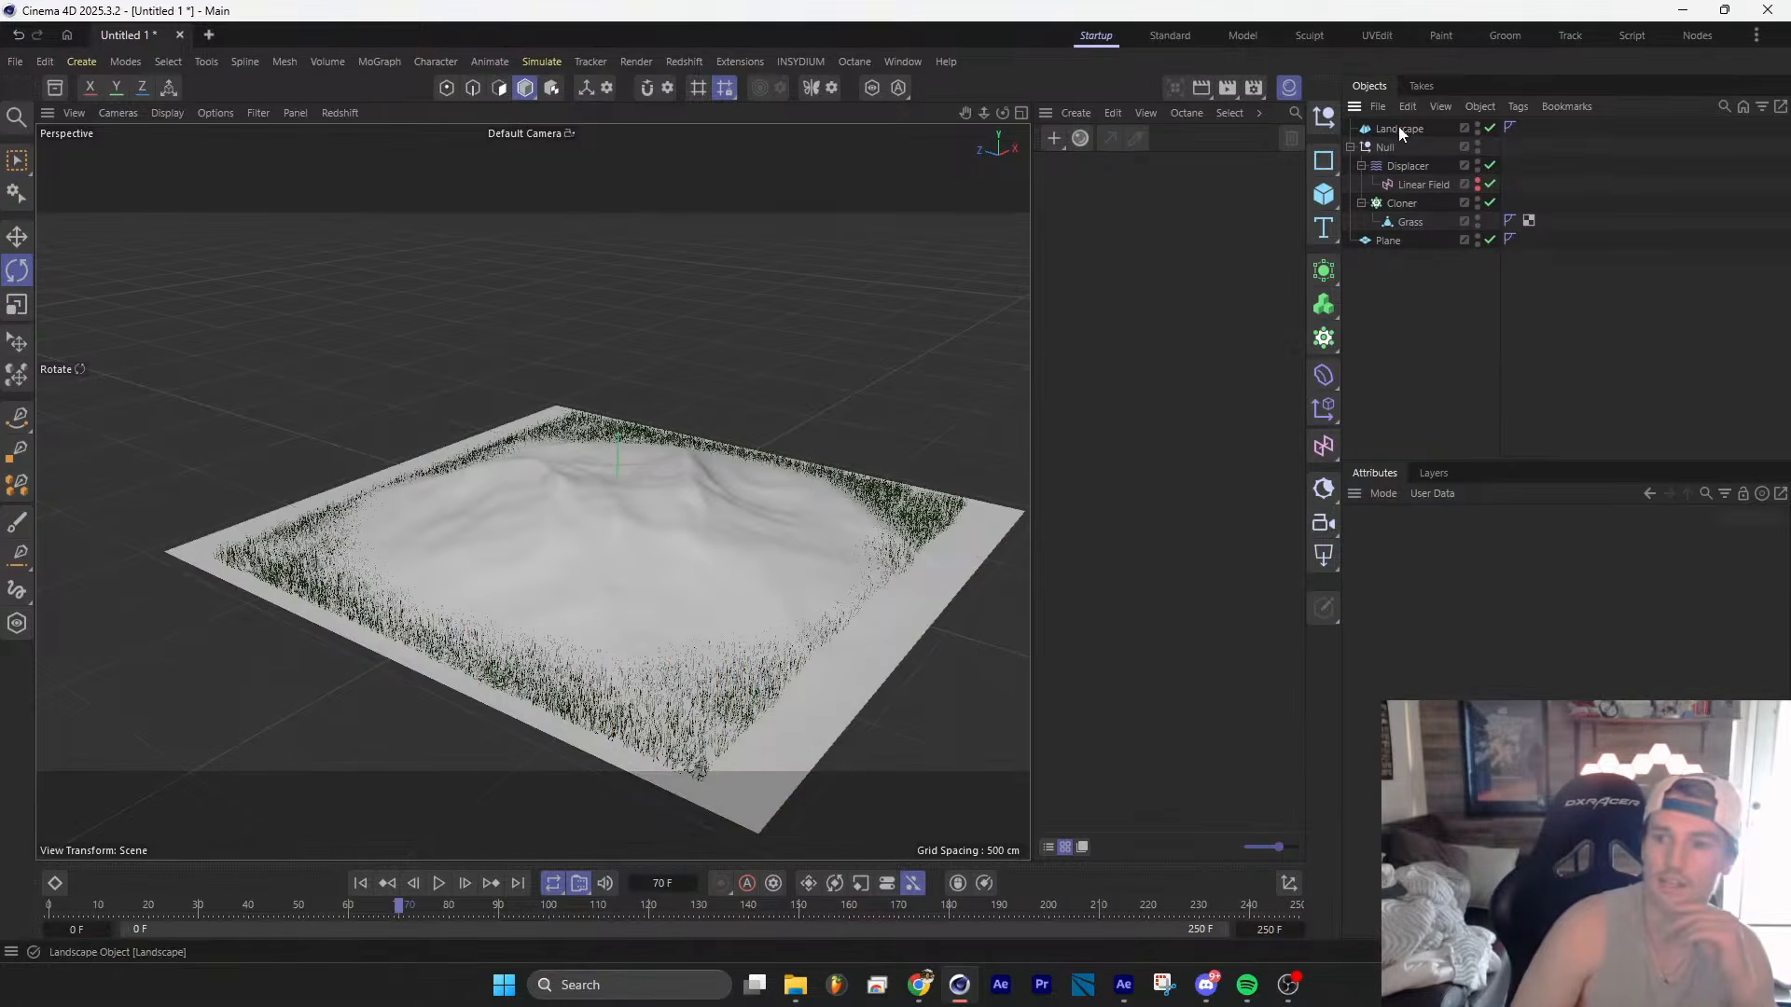
{"action": "left_click", "coordinate": [1399, 131]}
{"action": "key", "text": "Delete"}
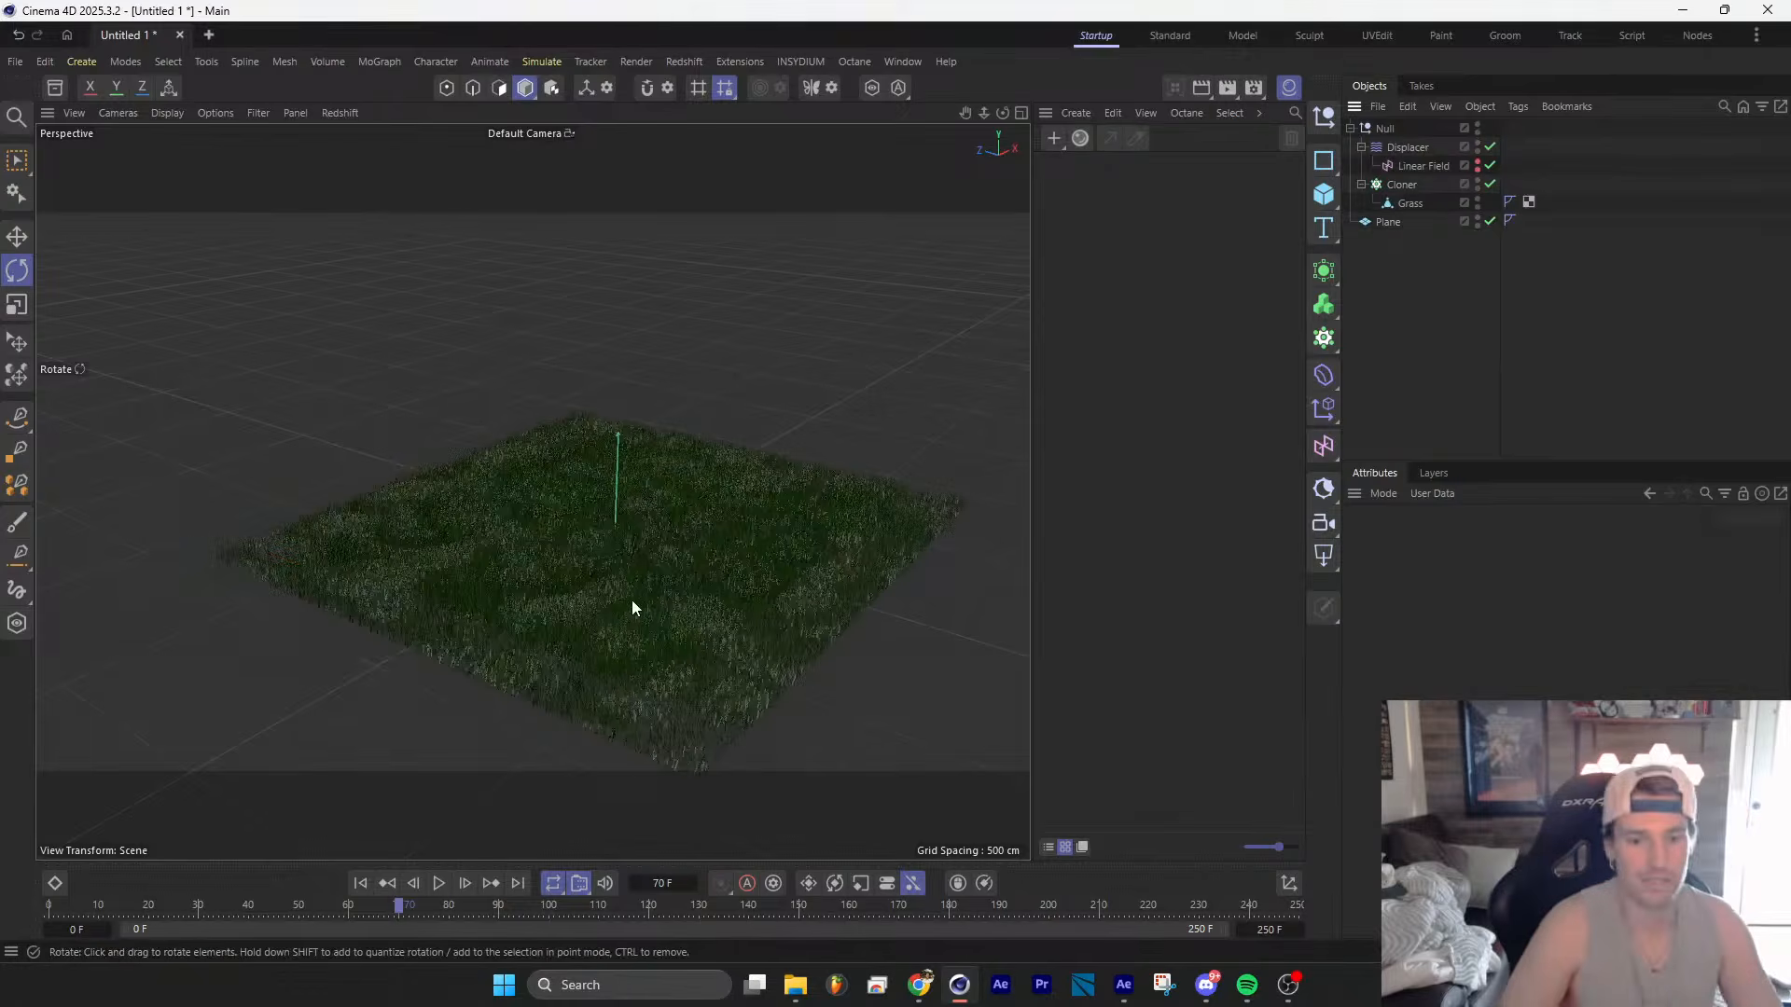
Step: Add a new null and rename the existing null that holds the grass setup as GrassSystem
{"action": "mouse_move", "coordinate": [631, 607]}
{"action": "left_mouse_down", "text": "alt"}
{"action": "mouse_move", "coordinate": [792, 551]}
{"action": "mouse_move", "coordinate": [680, 504]}
{"action": "mouse_move", "coordinate": [608, 512]}
{"action": "mouse_move", "coordinate": [659, 588]}
{"action": "mouse_move", "coordinate": [616, 576]}
{"action": "mouse_move", "coordinate": [606, 606]}
{"action": "left_mouse_up", "text": "alt"}
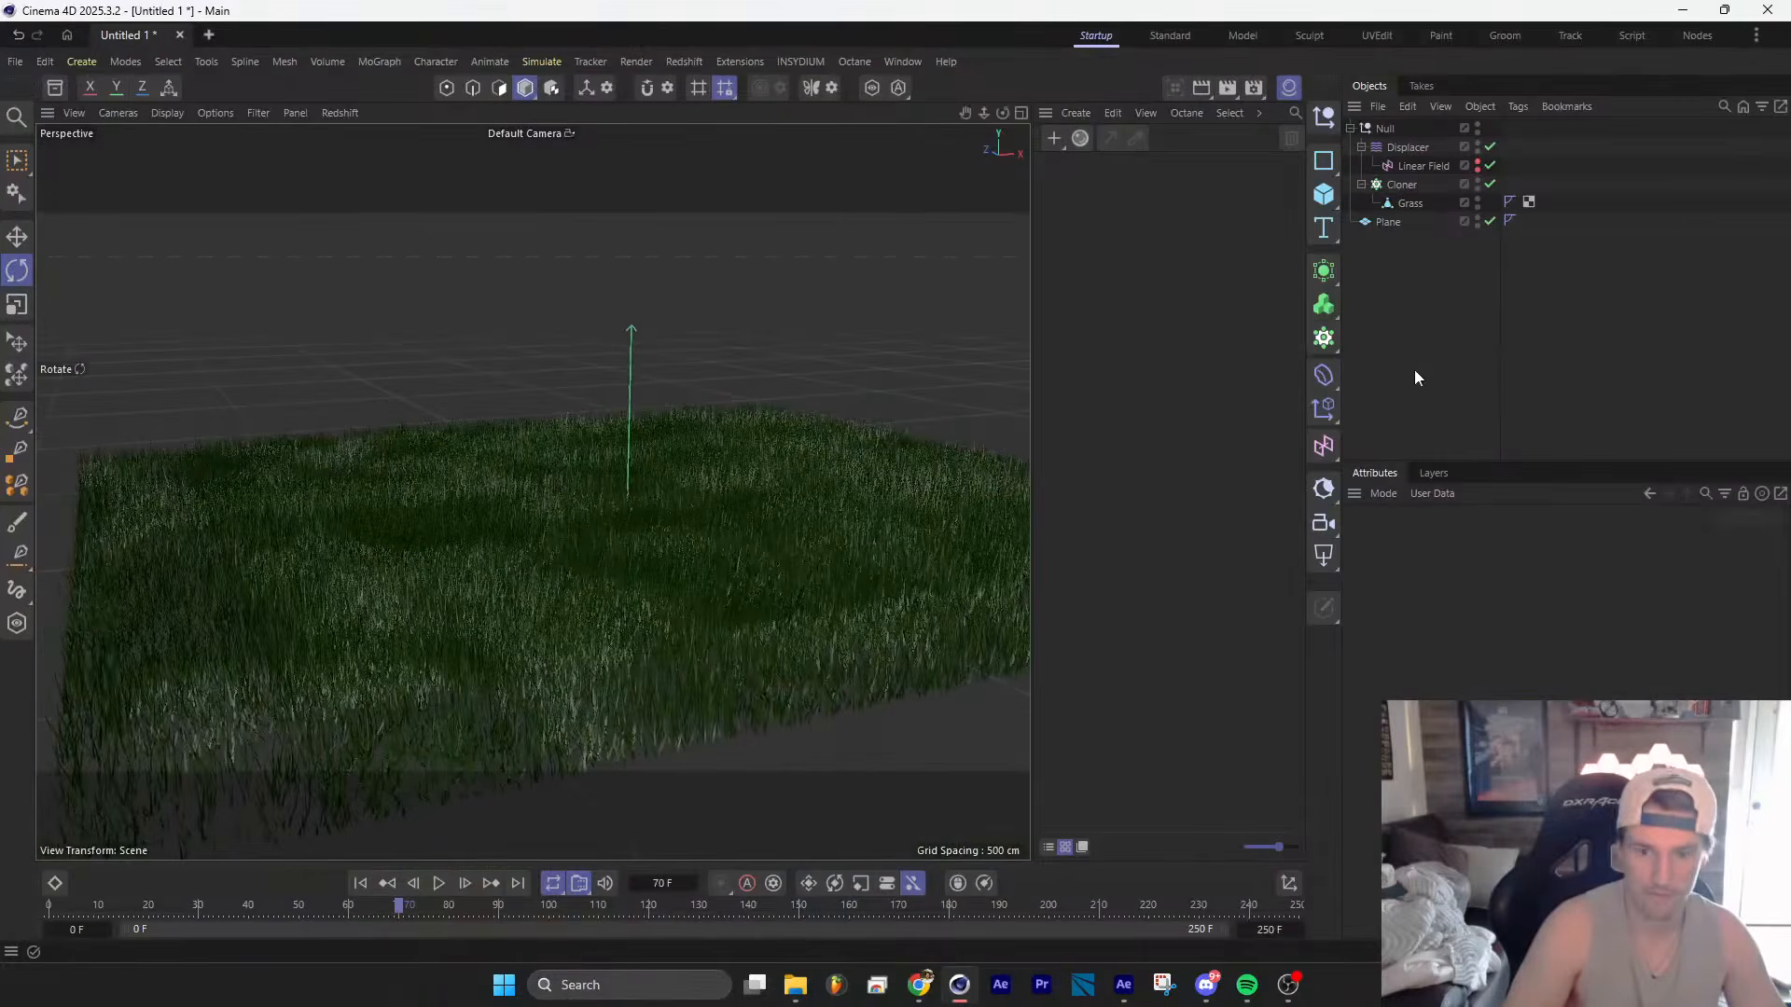
{"action": "left_click", "coordinate": [1330, 117]}
{"action": "left_click", "coordinate": [1349, 147]}
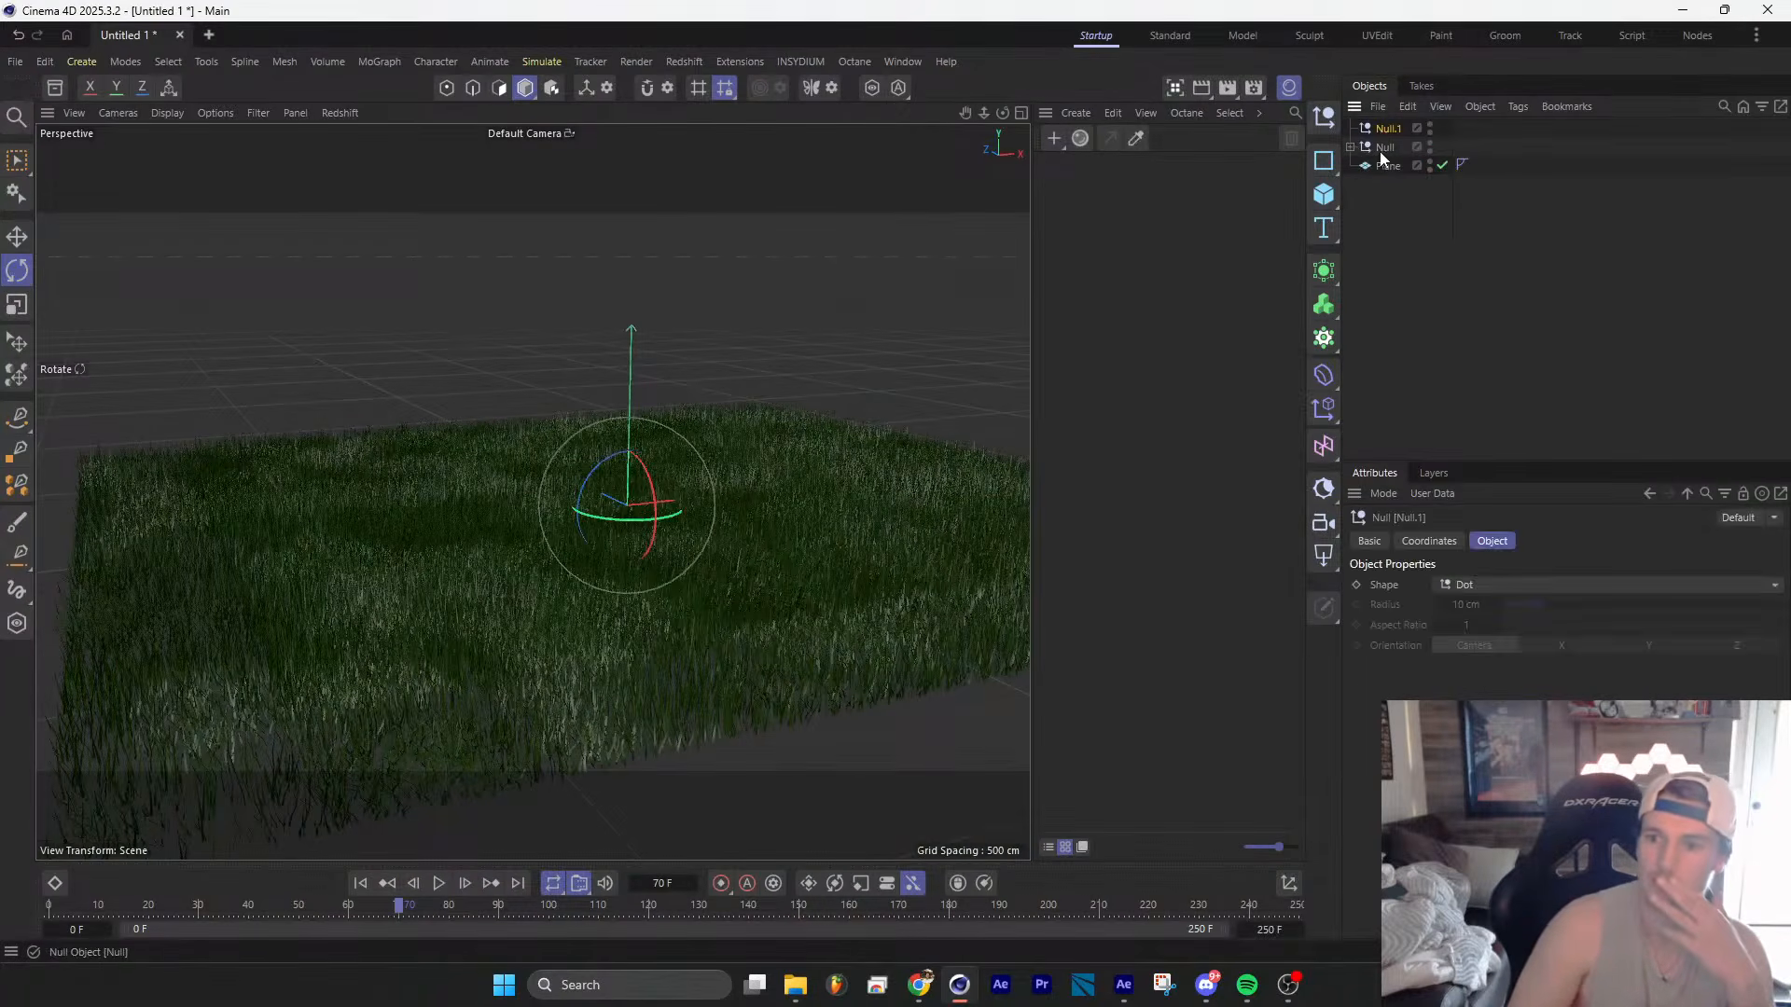
{"action": "double_click", "coordinate": [1385, 148]}
{"action": "type", "text": "Grass"}
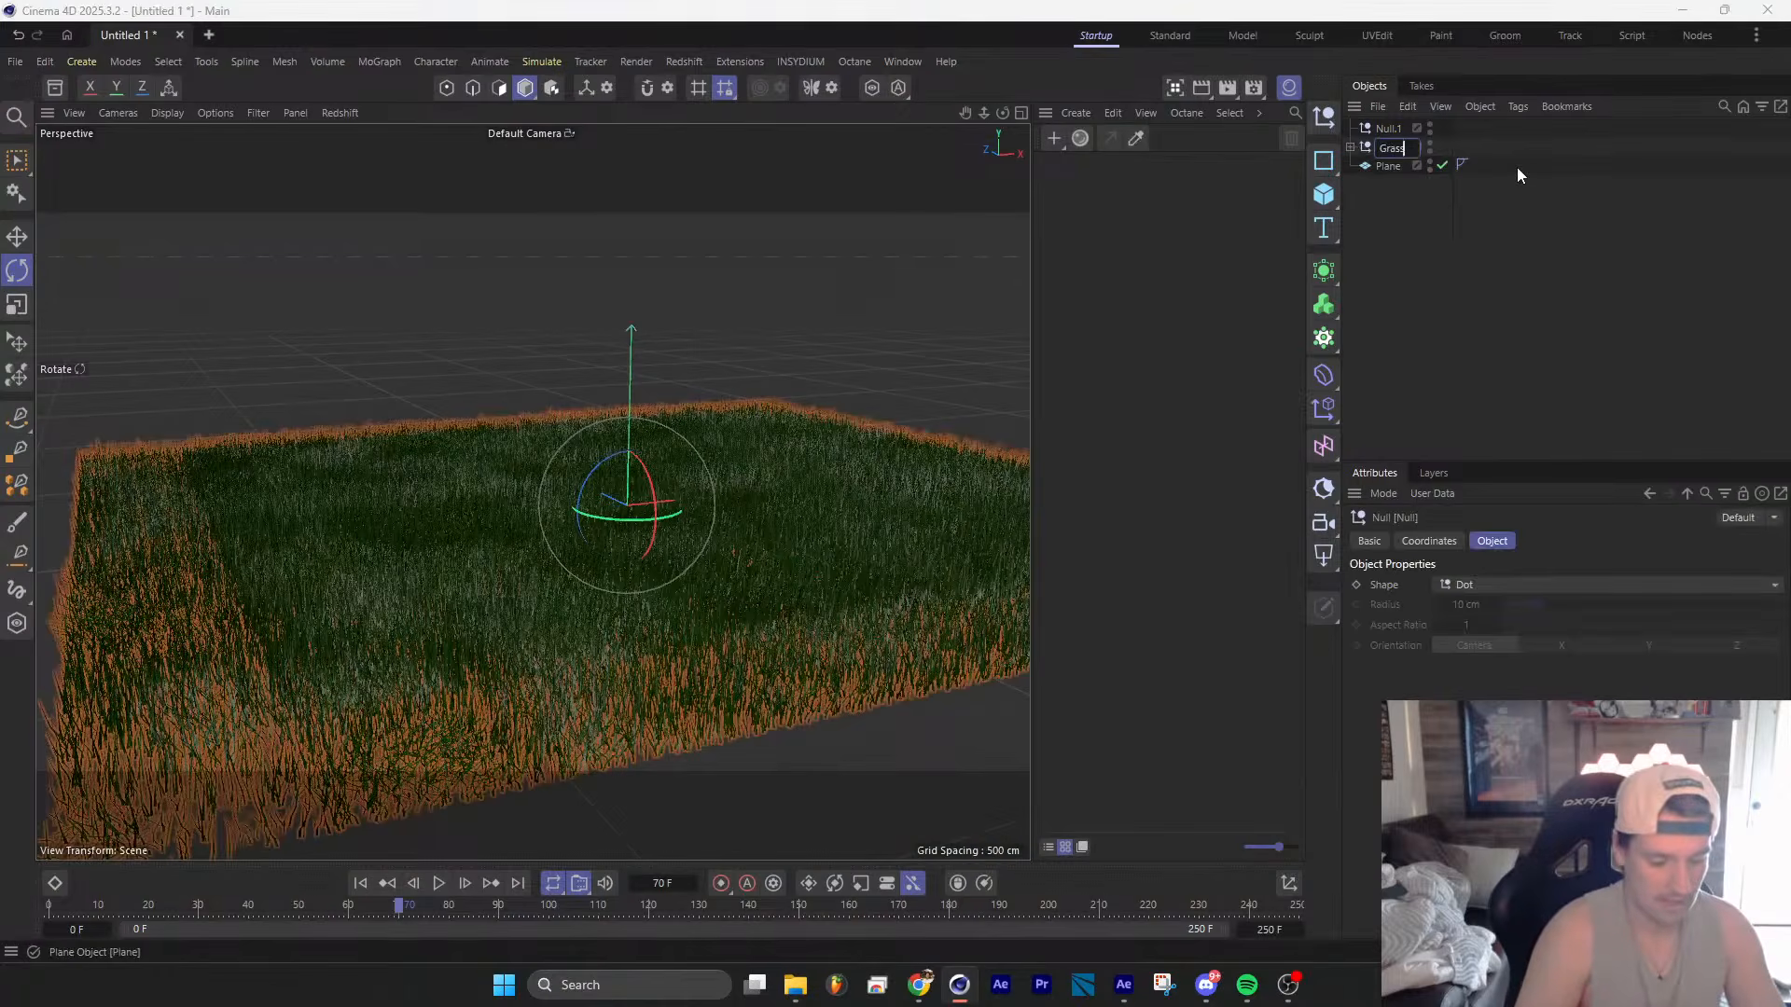
{"action": "type", "text": "System"}
{"action": "key", "text": "Return"}
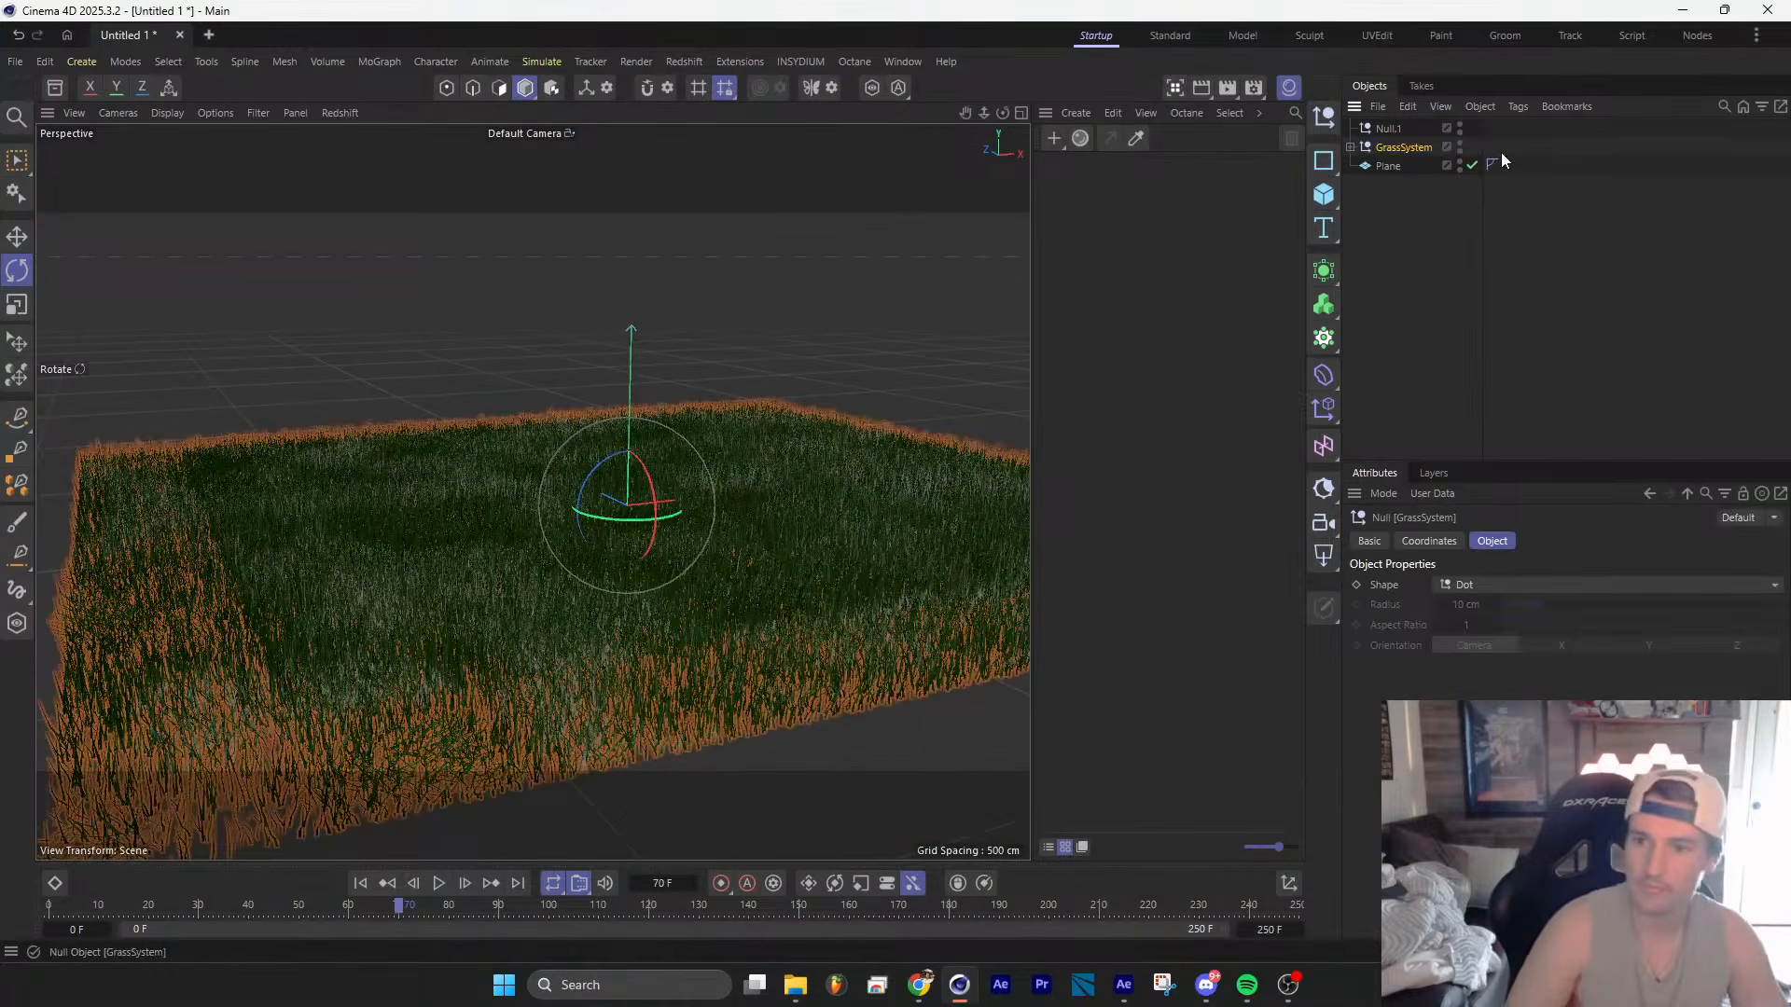
Step: Make the GrassSystem null a child of the new null and clear the selection
{"action": "left_click", "coordinate": [1401, 128]}
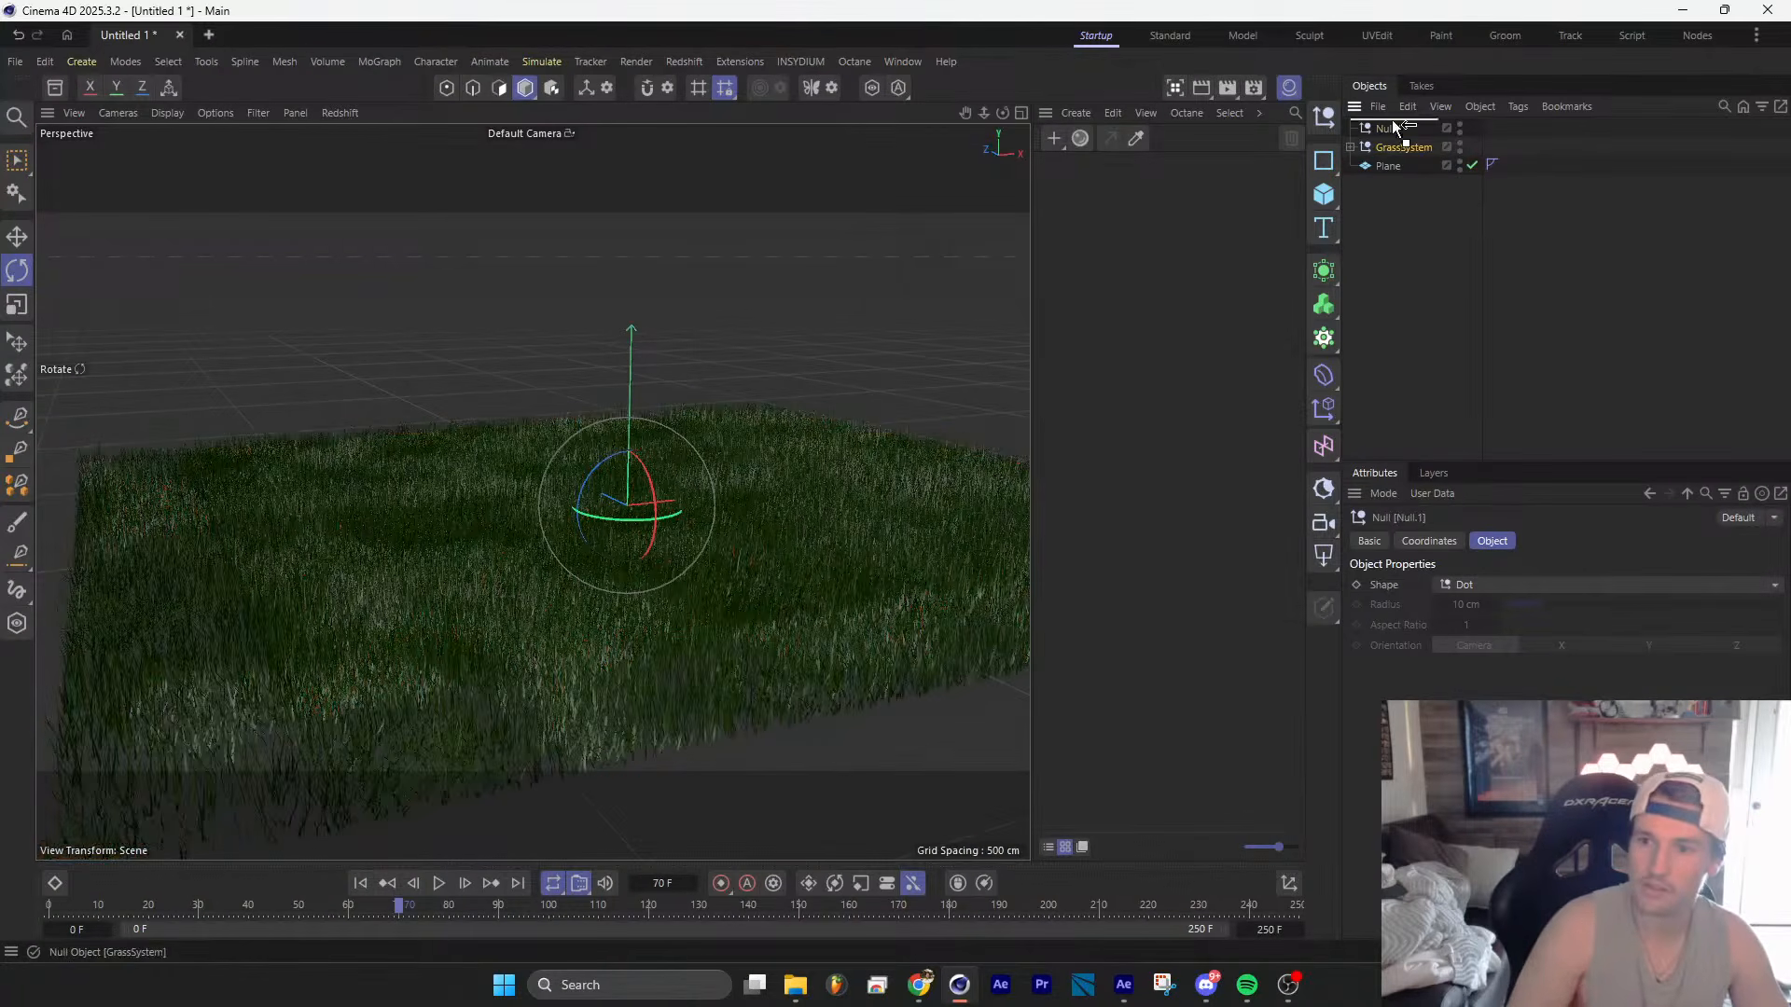
{"action": "left_click_drag", "start_coordinate": [1392, 125], "coordinate": [1392, 128]}
{"action": "left_click", "coordinate": [1347, 408]}
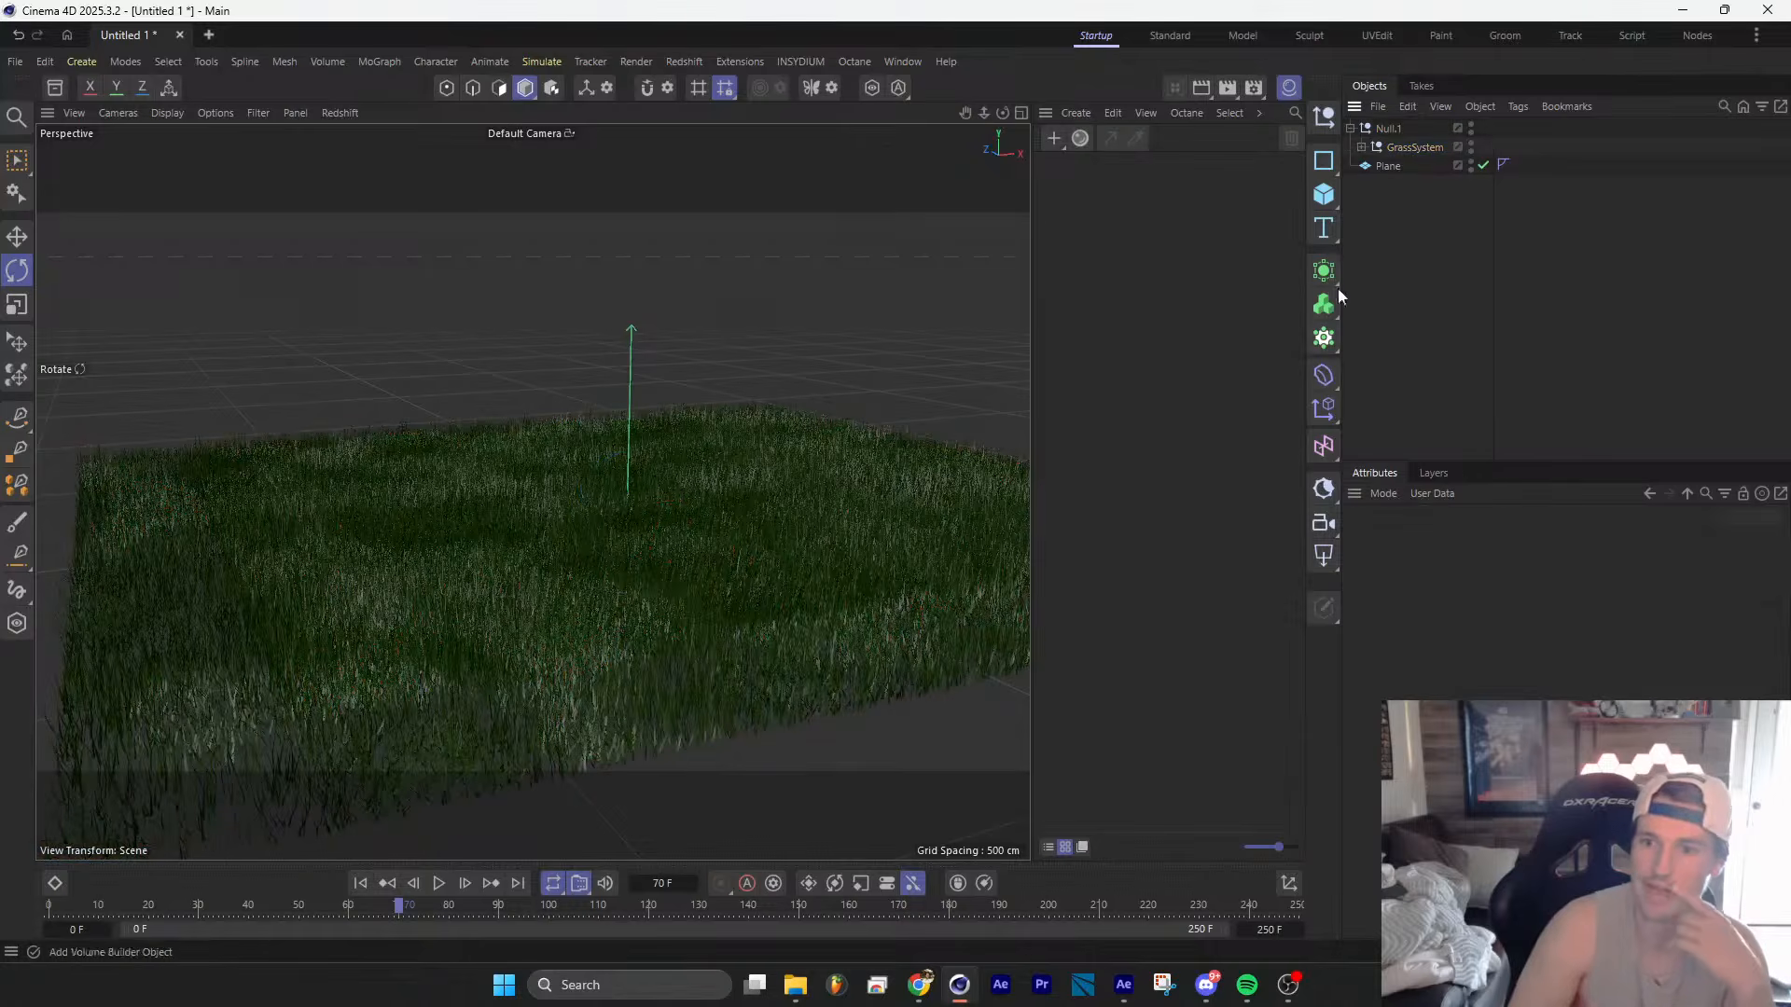
Step: Add a Displacer deformer and place it inside the new parent null, above GrassSystem
{"action": "left_click", "coordinate": [1334, 378]}
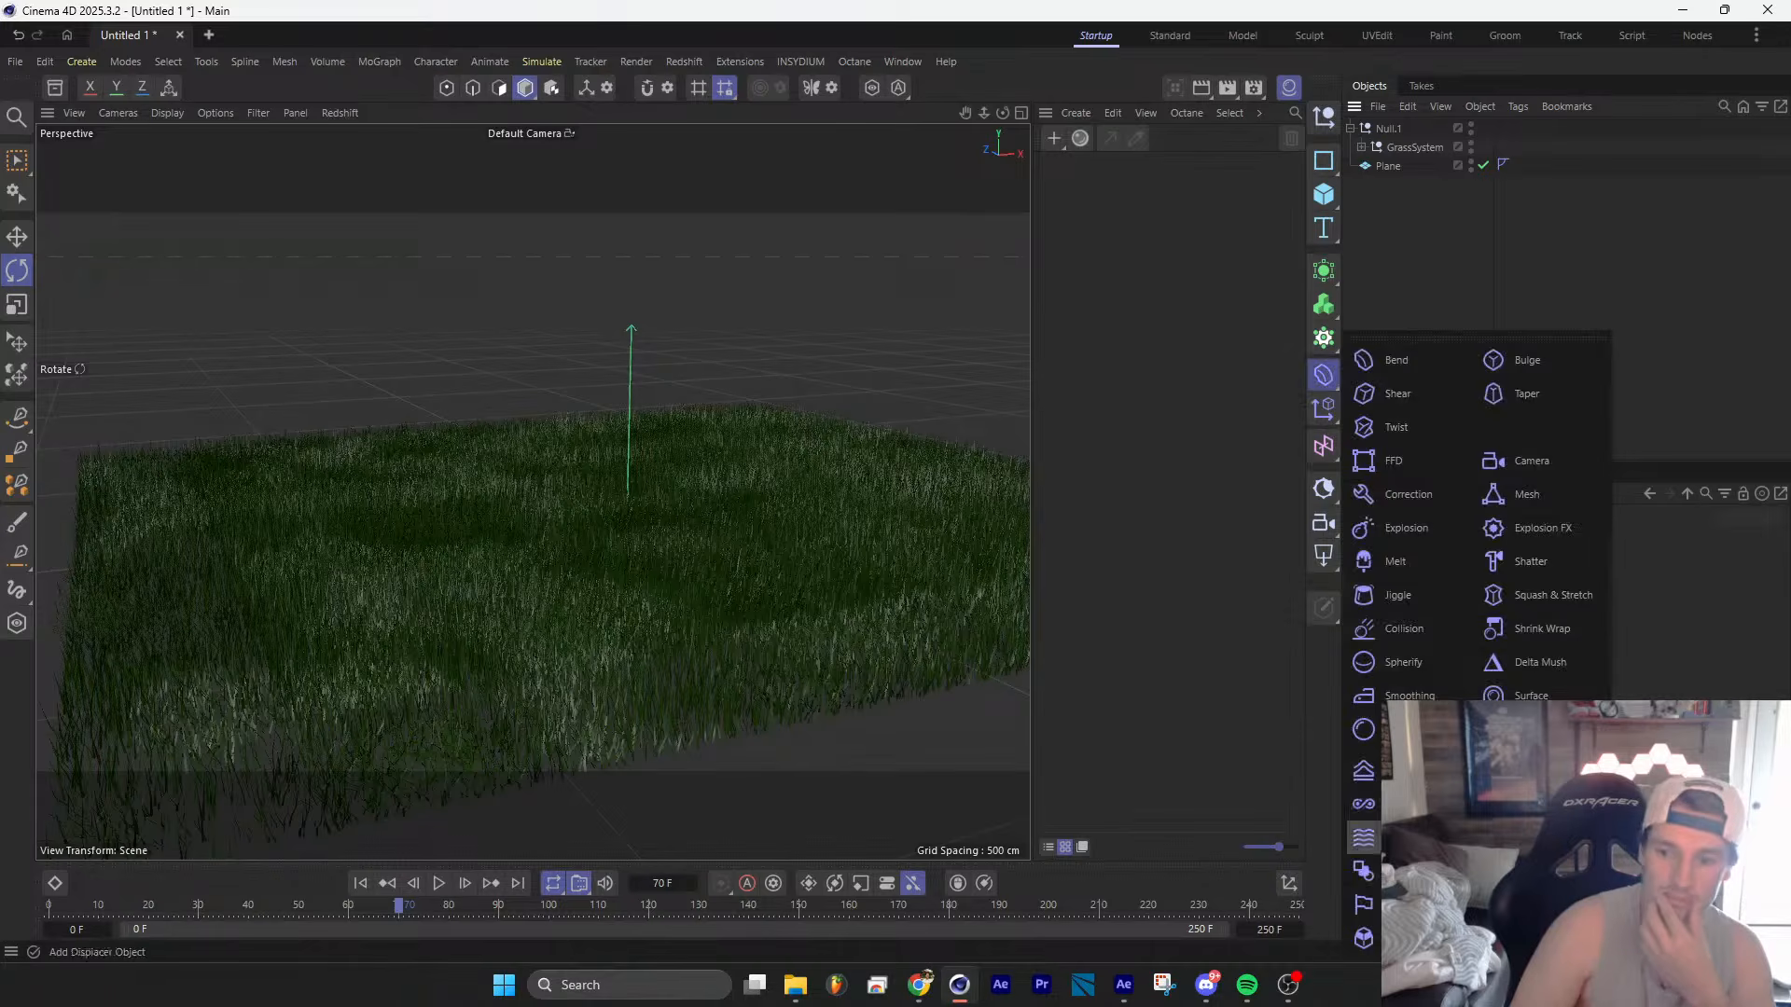
{"action": "left_click", "coordinate": [1364, 836]}
{"action": "left_click_drag", "start_coordinate": [1403, 133], "coordinate": [1402, 149]}
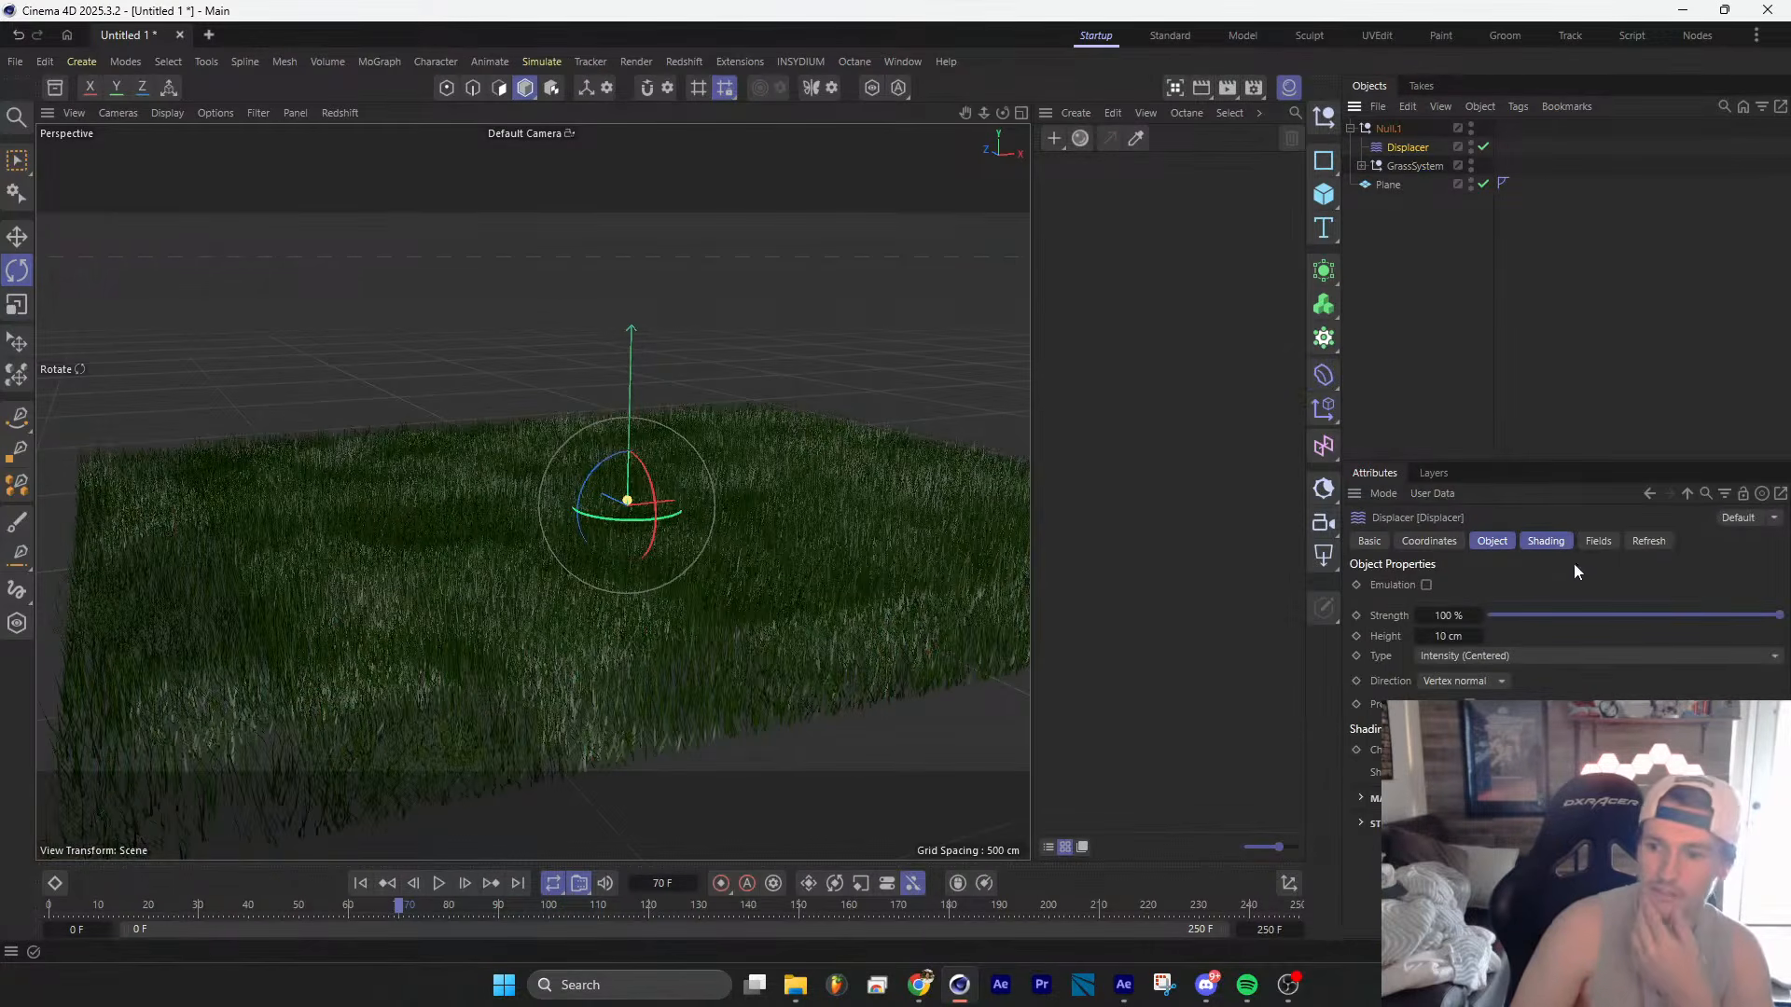
Step: Assign a Noise shader to the Displacer's shading and open the shader's settings
{"action": "left_click", "coordinate": [1545, 541]}
{"action": "left_click", "coordinate": [1420, 606]}
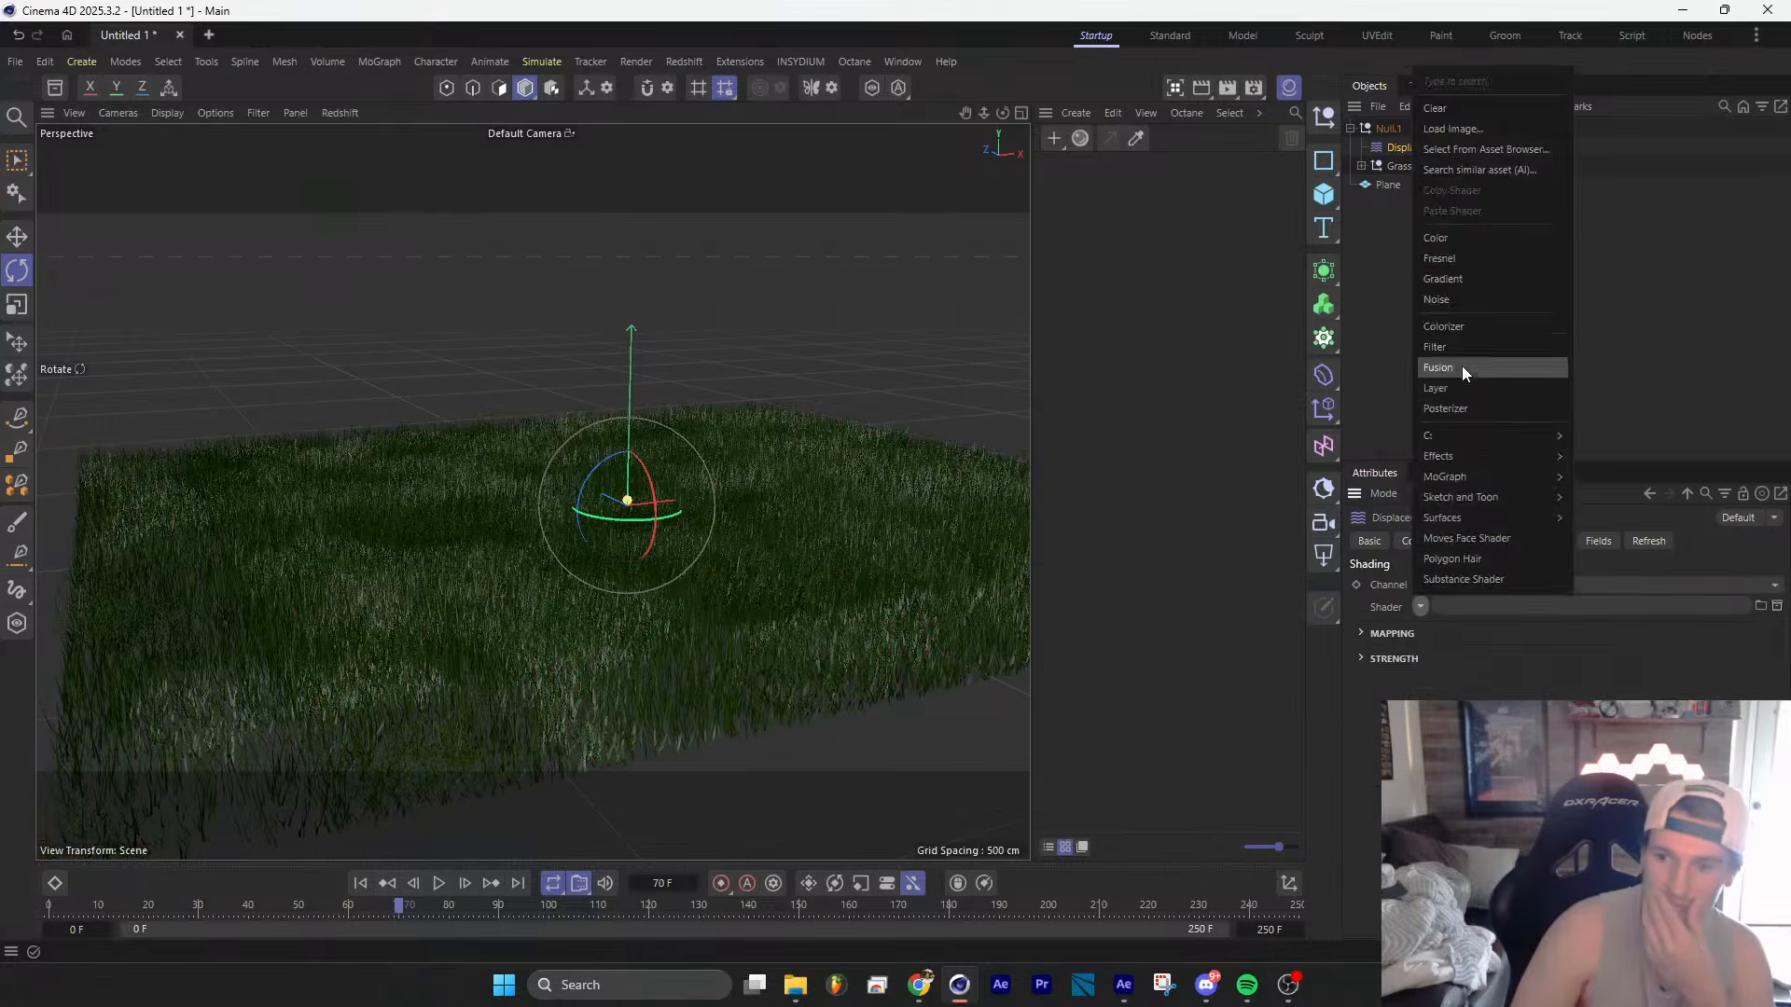
{"action": "left_click", "coordinate": [1463, 297]}
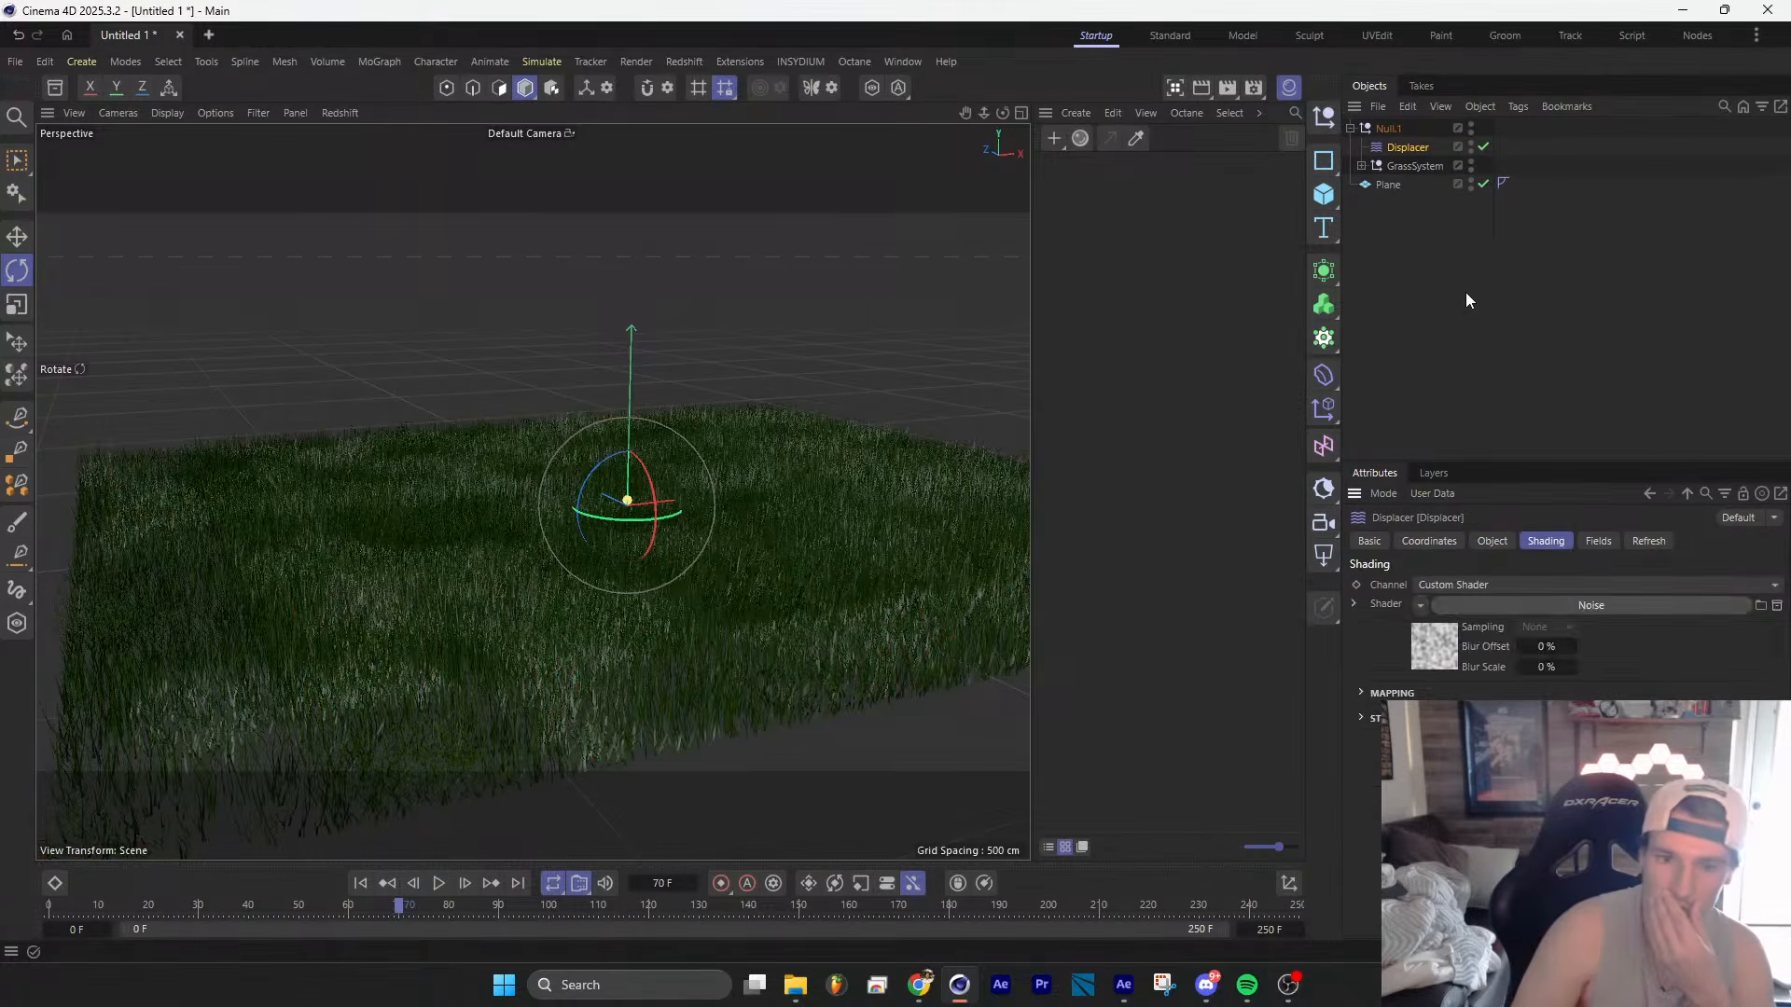
{"action": "left_click", "coordinate": [1537, 607]}
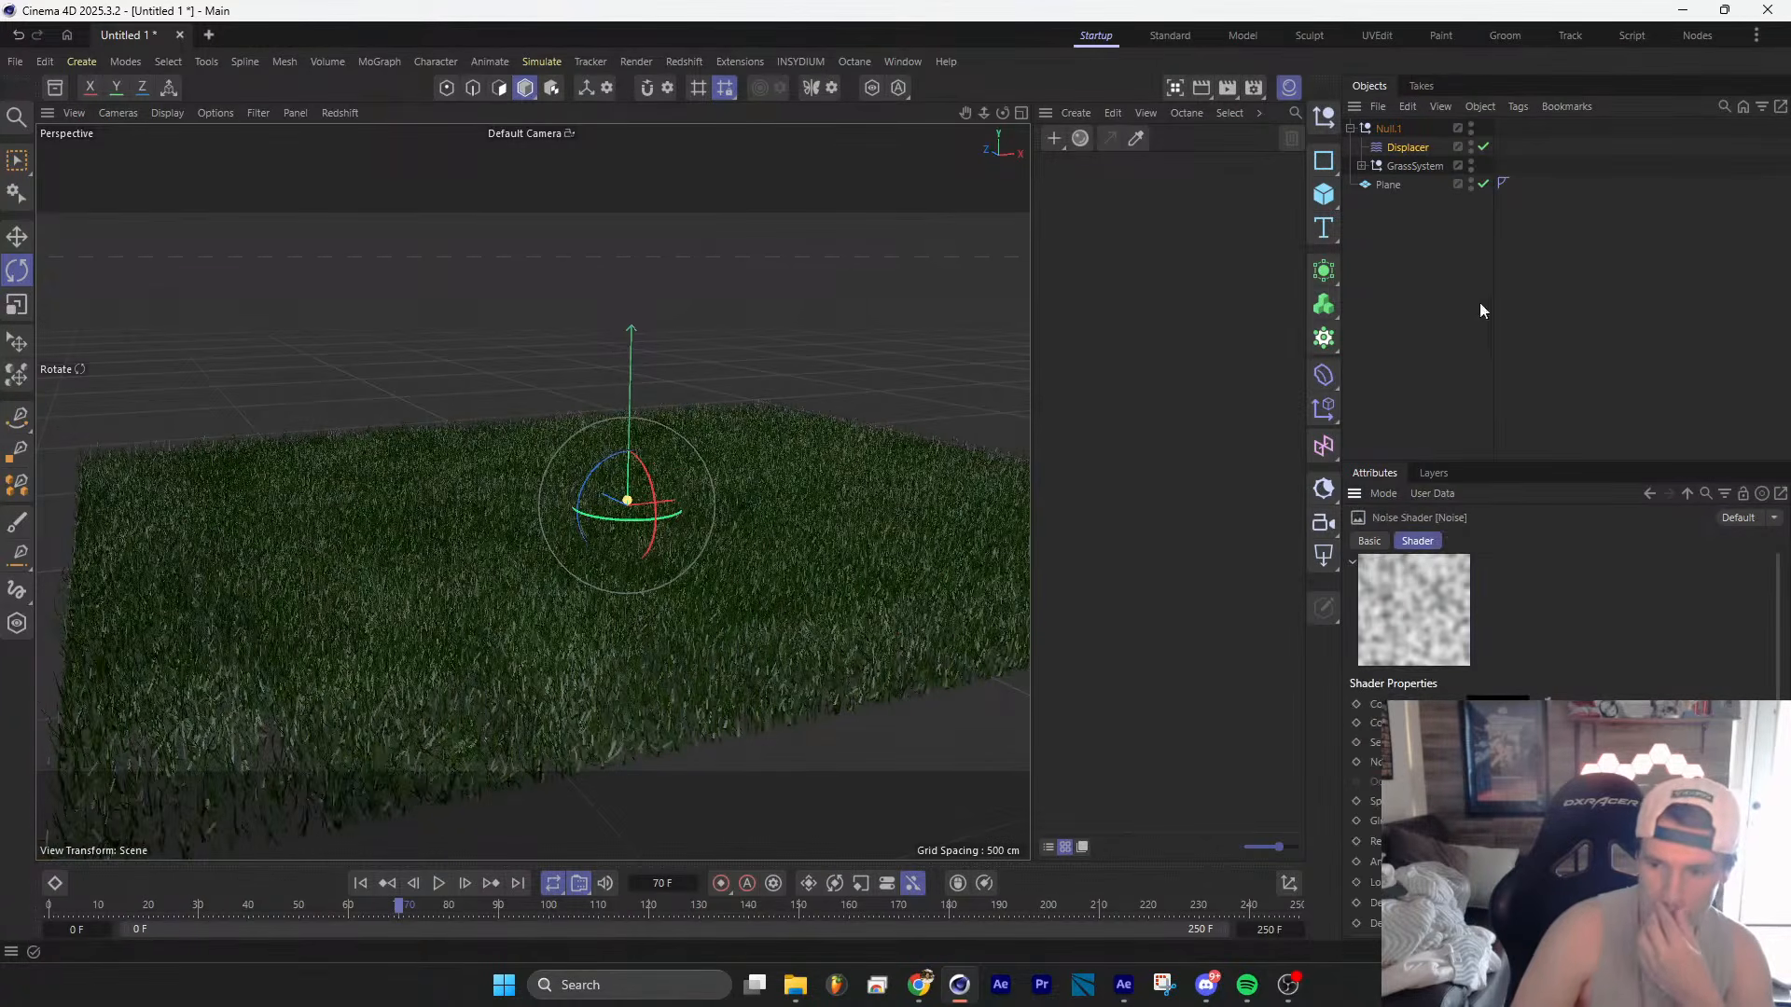
Step: Set the Displacer's height to 16 cm in its object properties
{"action": "left_click", "coordinate": [1404, 149]}
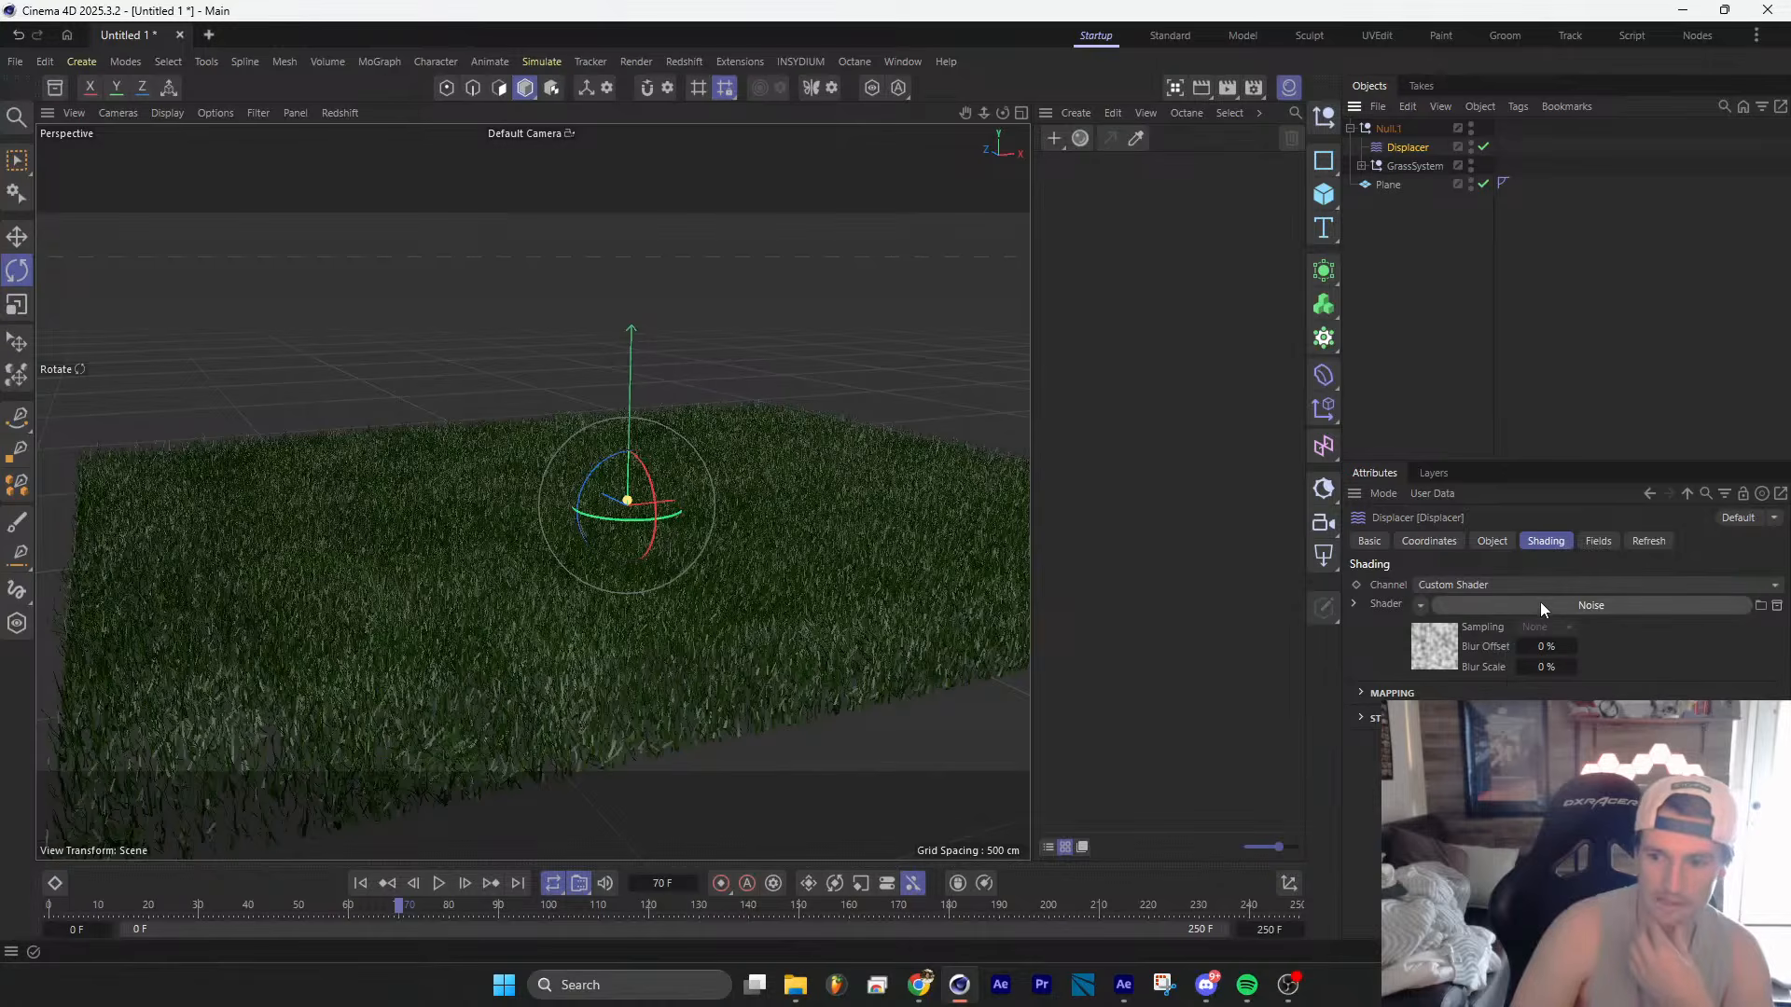
{"action": "left_click", "coordinate": [1498, 542]}
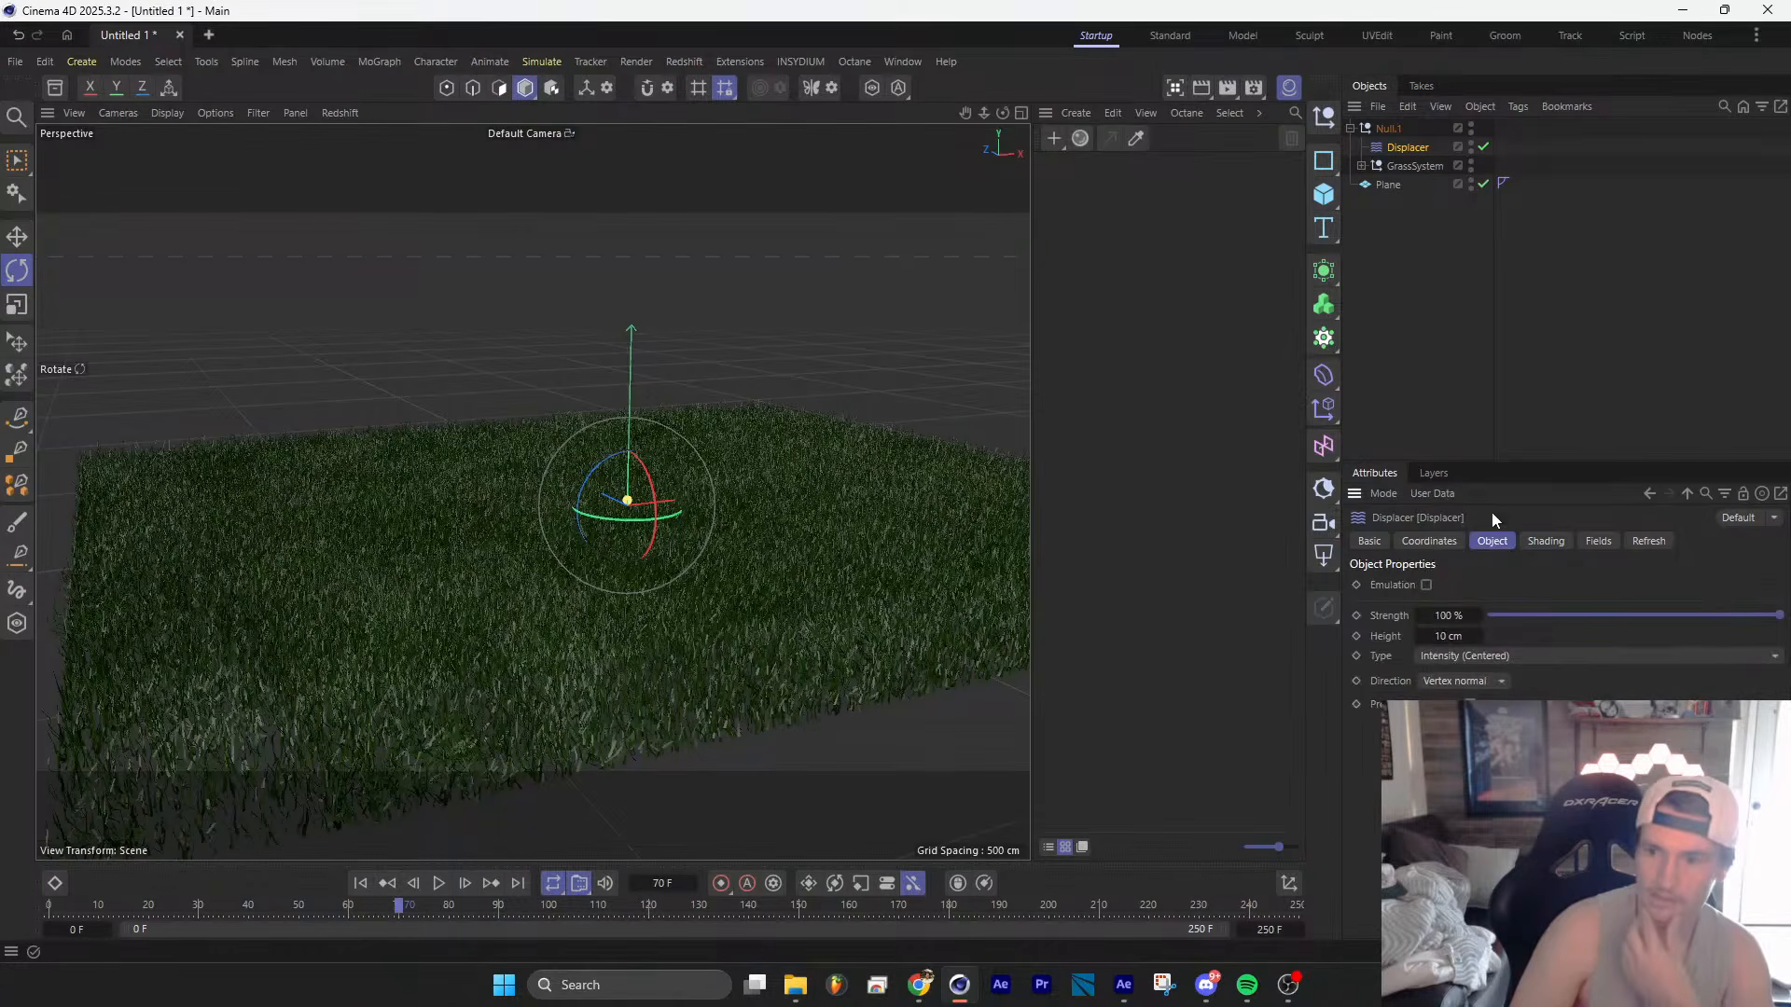
{"action": "left_click", "coordinate": [1544, 544]}
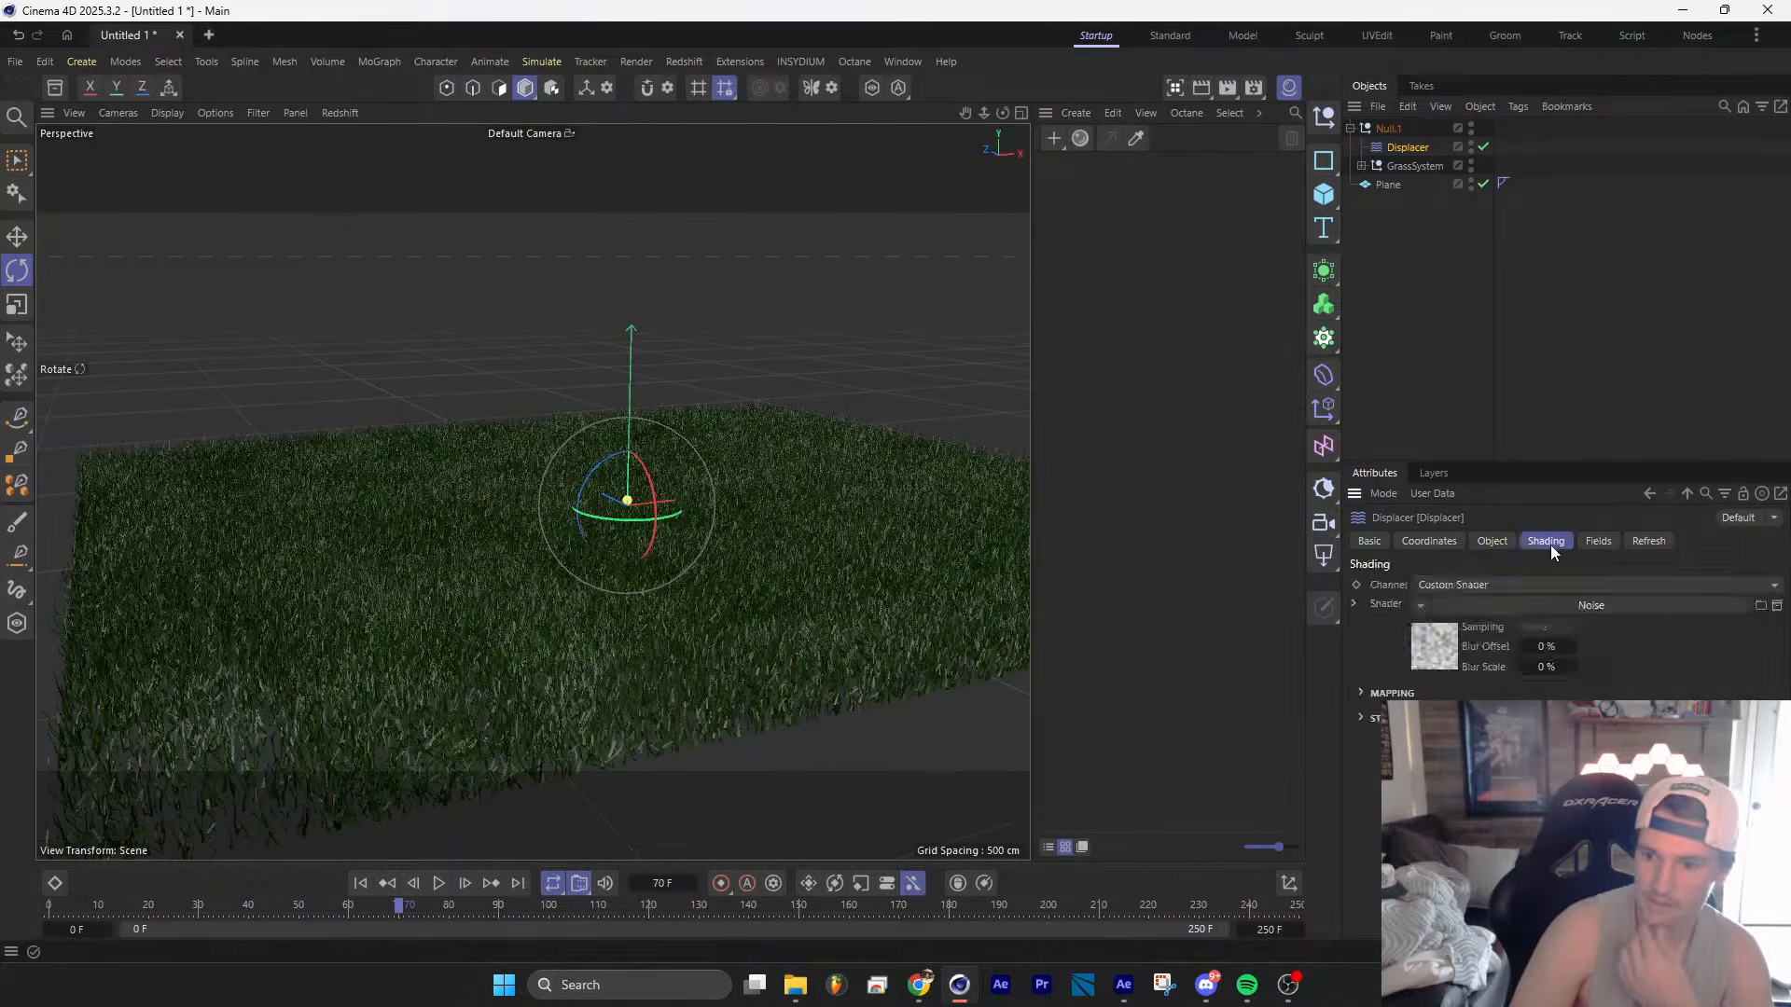
{"action": "left_click", "coordinate": [1503, 548]}
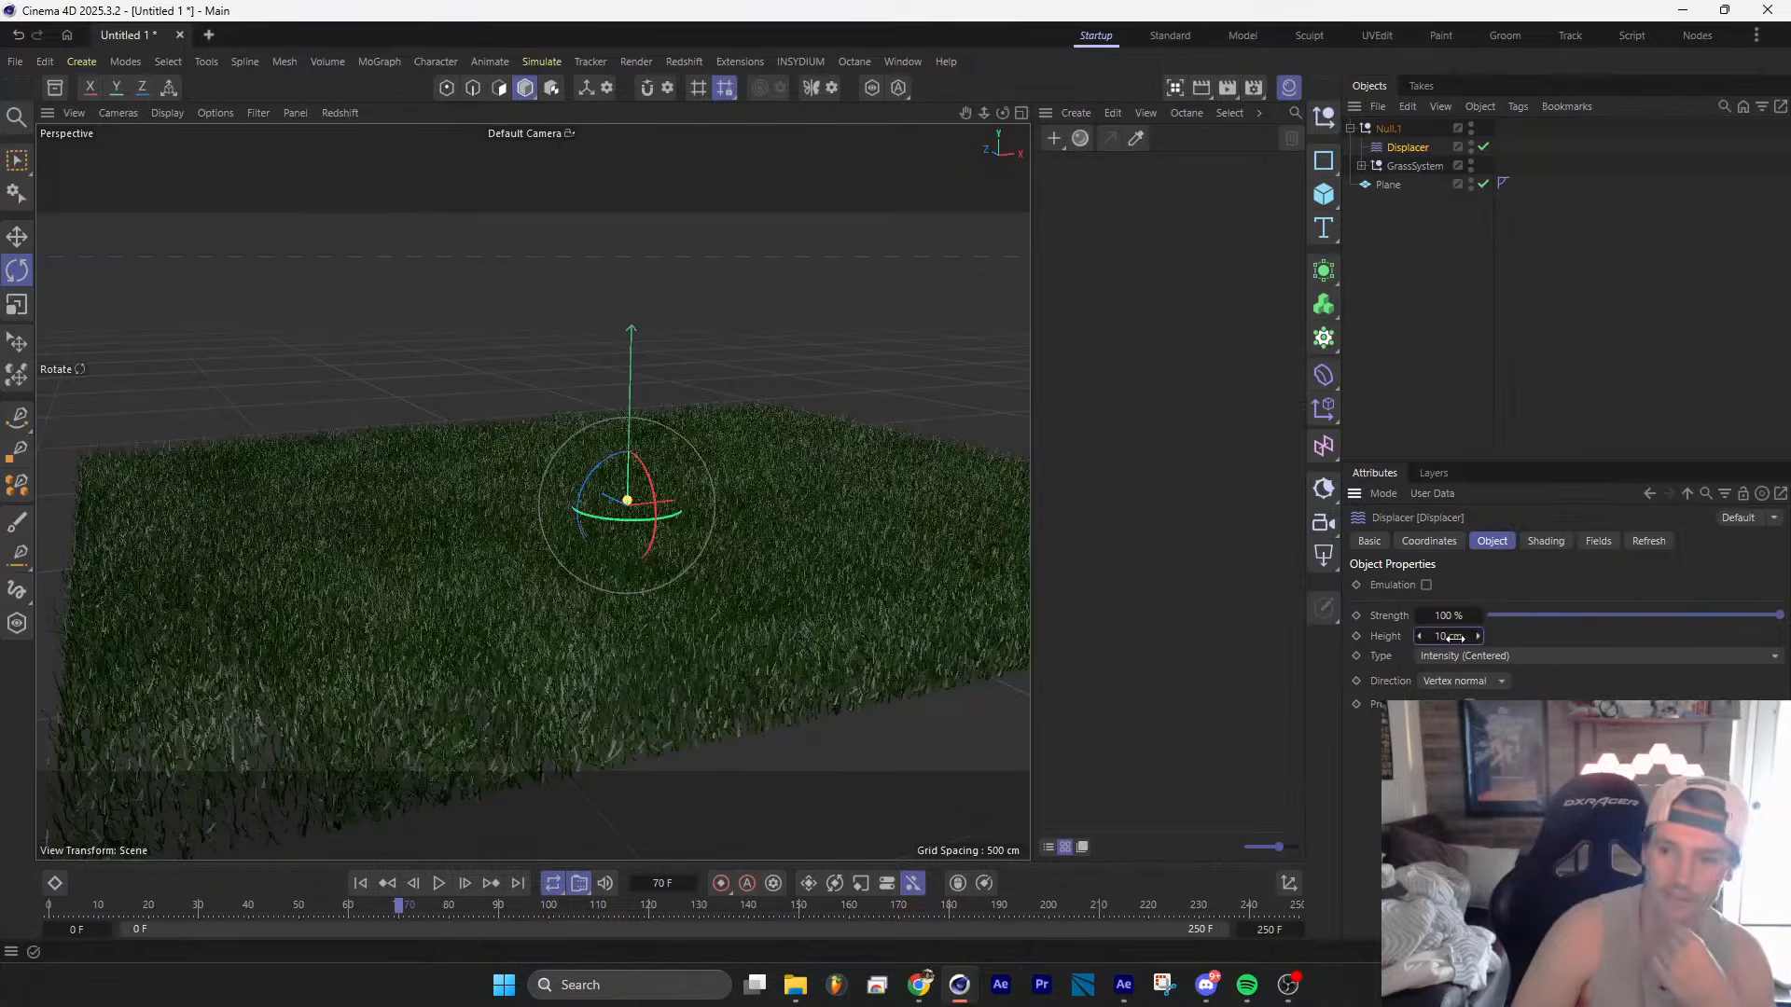
{"action": "mouse_move", "coordinate": [1459, 636]}
{"action": "left_mouse_down"}
{"action": "mouse_move", "coordinate": [1483, 636]}
{"action": "mouse_move", "coordinate": [1451, 636]}
{"action": "mouse_move", "coordinate": [1465, 636]}
{"action": "left_mouse_up"}
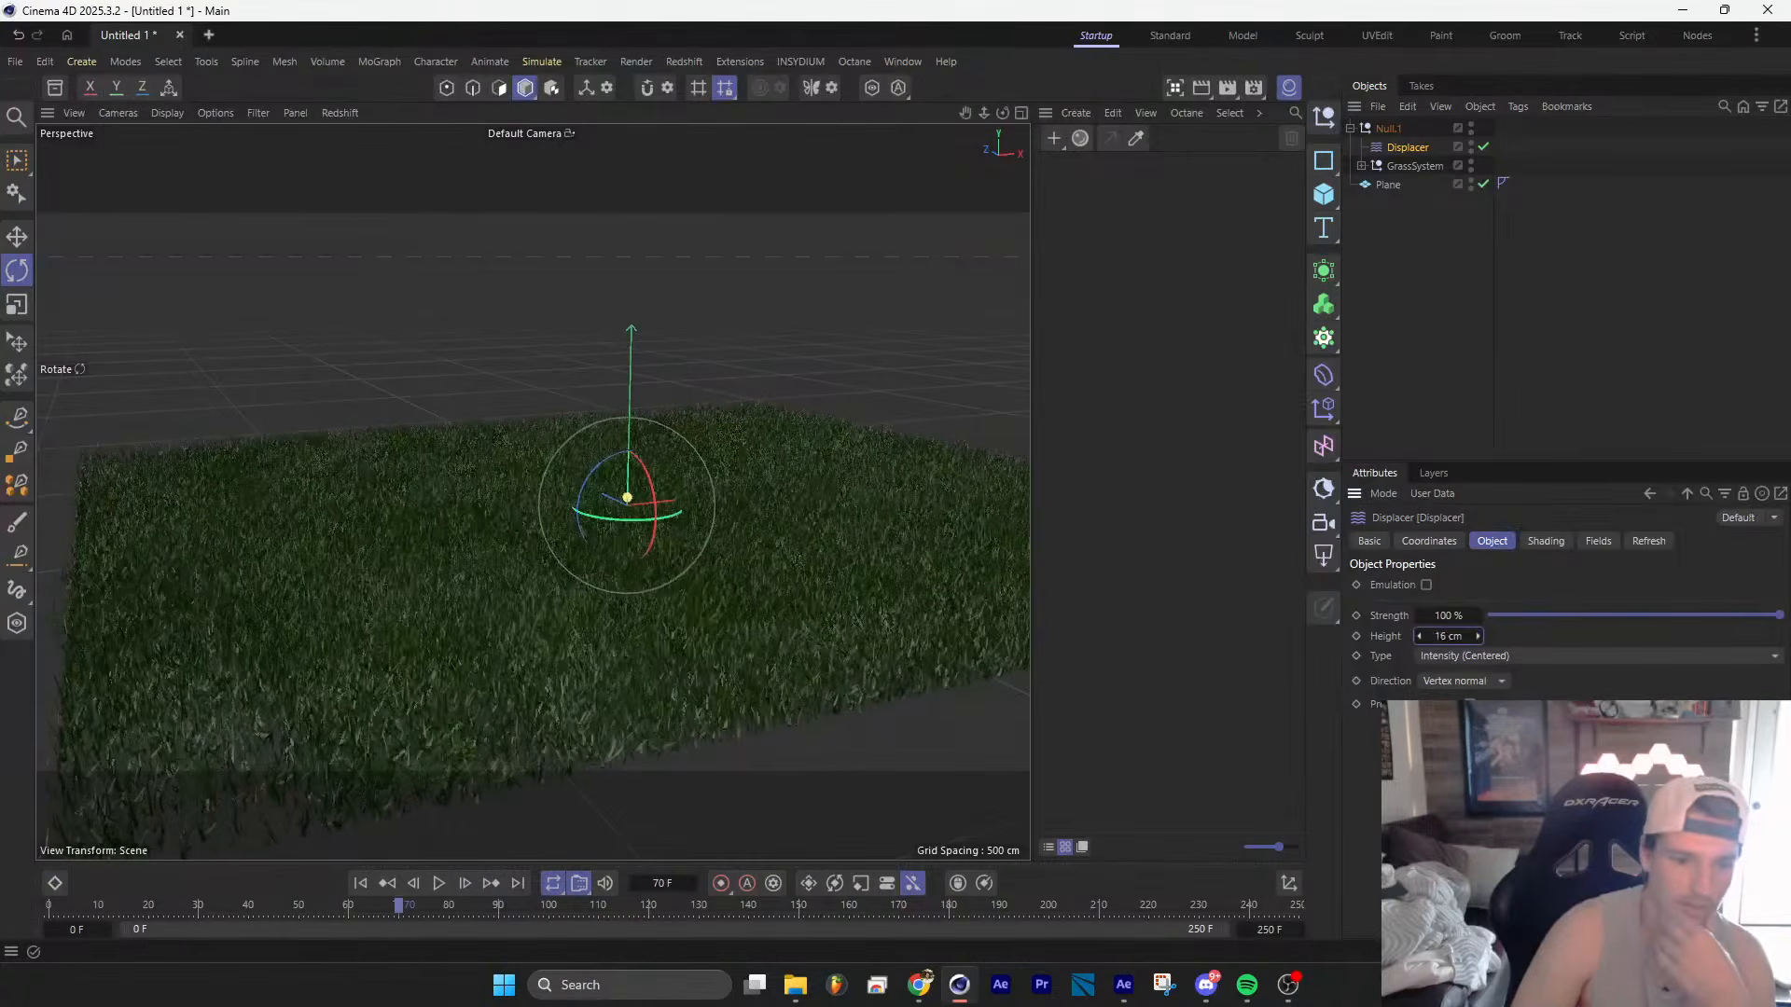
Step: Play the animation briefly from the first frame to check the displaced grass
{"action": "left_click", "coordinate": [360, 883]}
{"action": "left_click", "coordinate": [440, 883]}
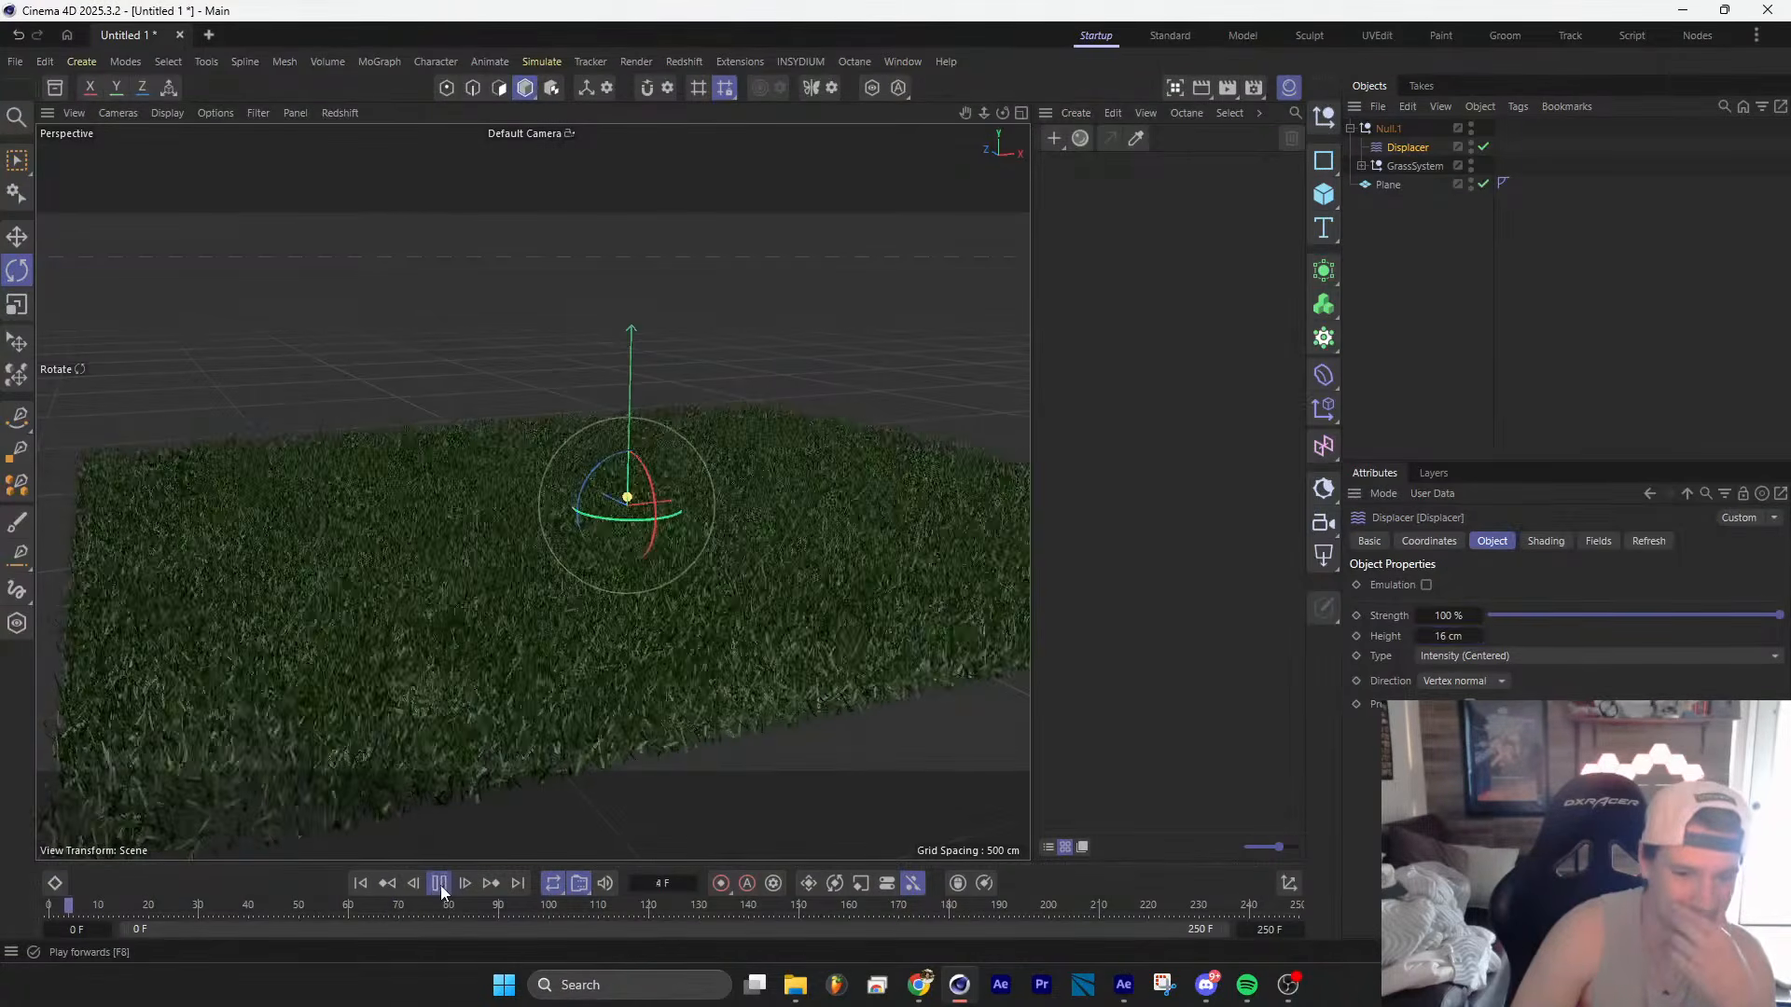
{"action": "left_click", "coordinate": [441, 884]}
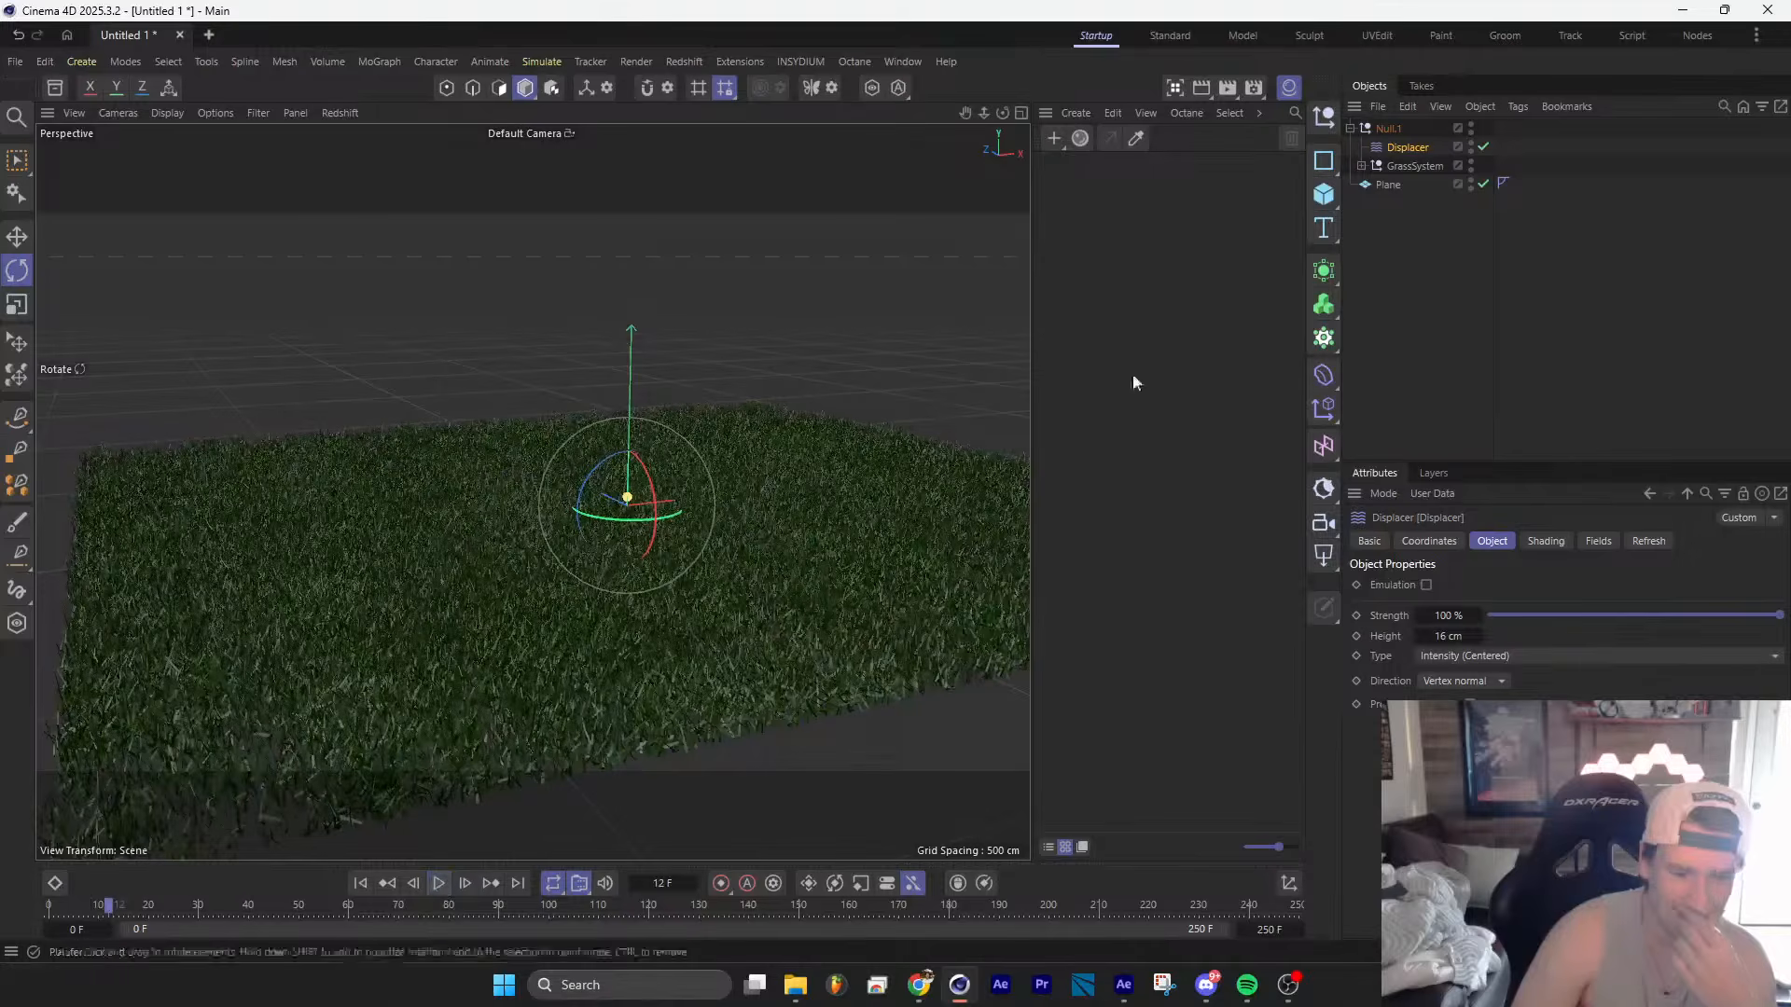
Step: Set the Space of the Displacer's Noise shader to World
{"action": "left_click", "coordinate": [1598, 541]}
{"action": "left_click", "coordinate": [1542, 541]}
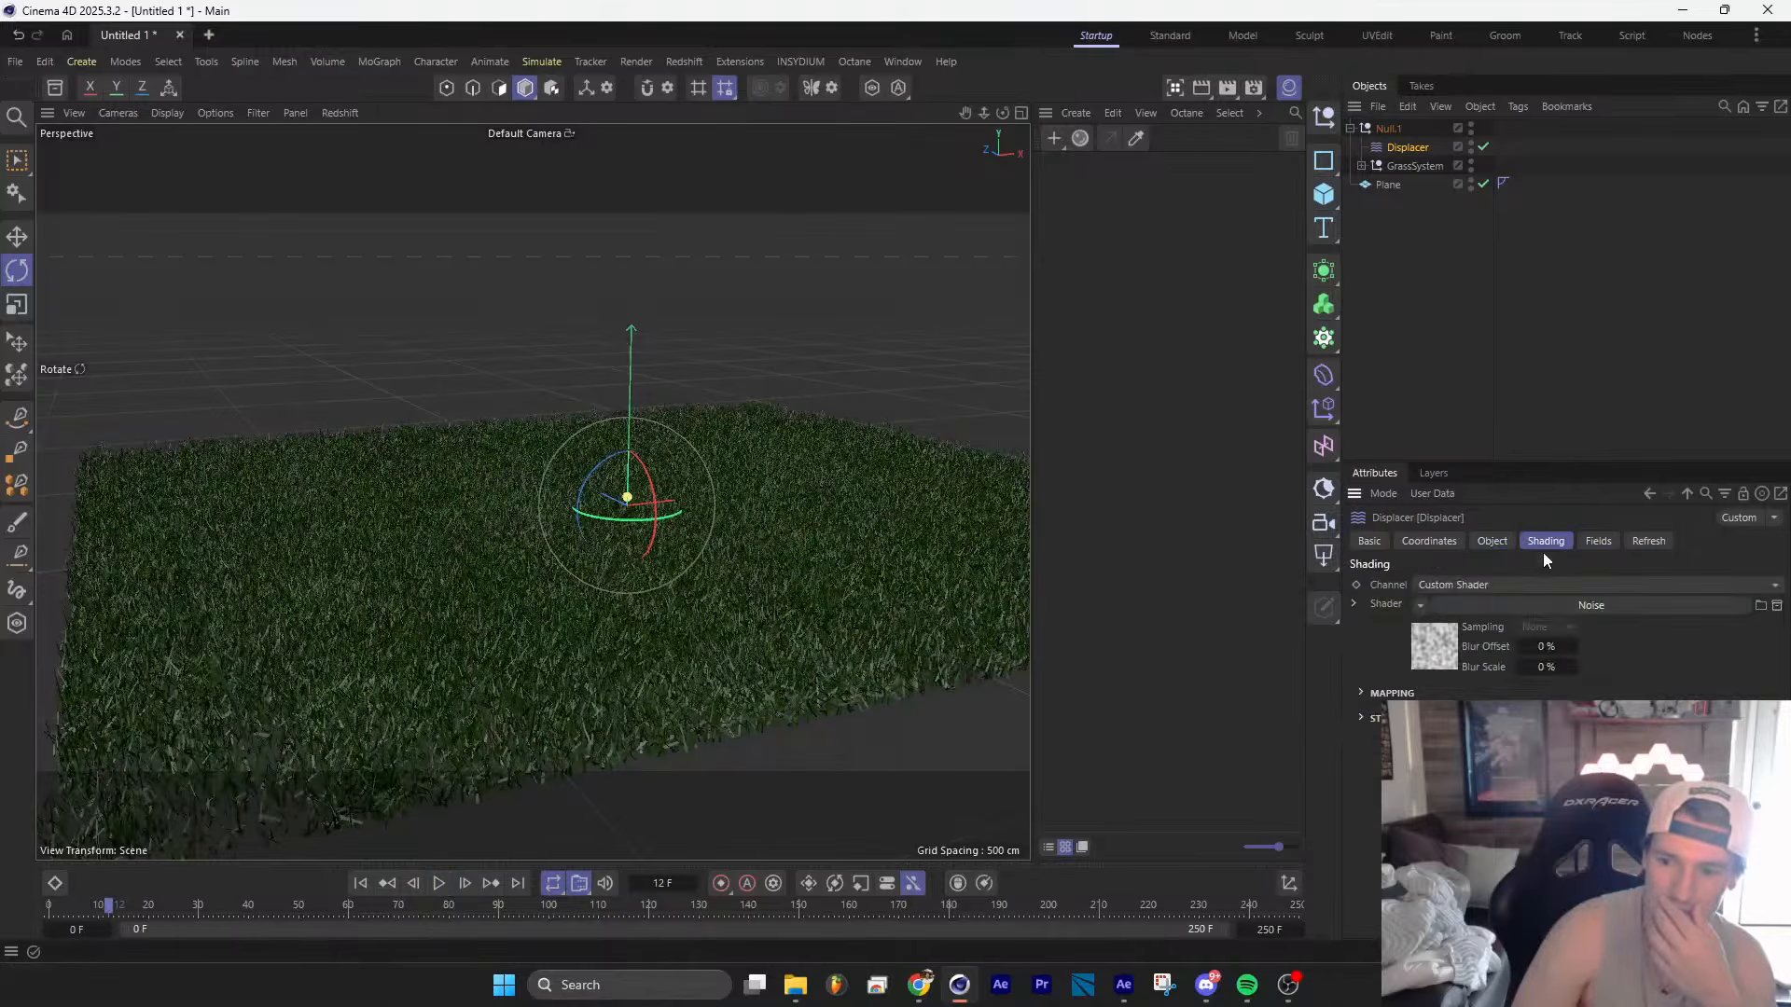
{"action": "left_click", "coordinate": [1558, 601]}
{"action": "left_click", "coordinate": [1567, 801]}
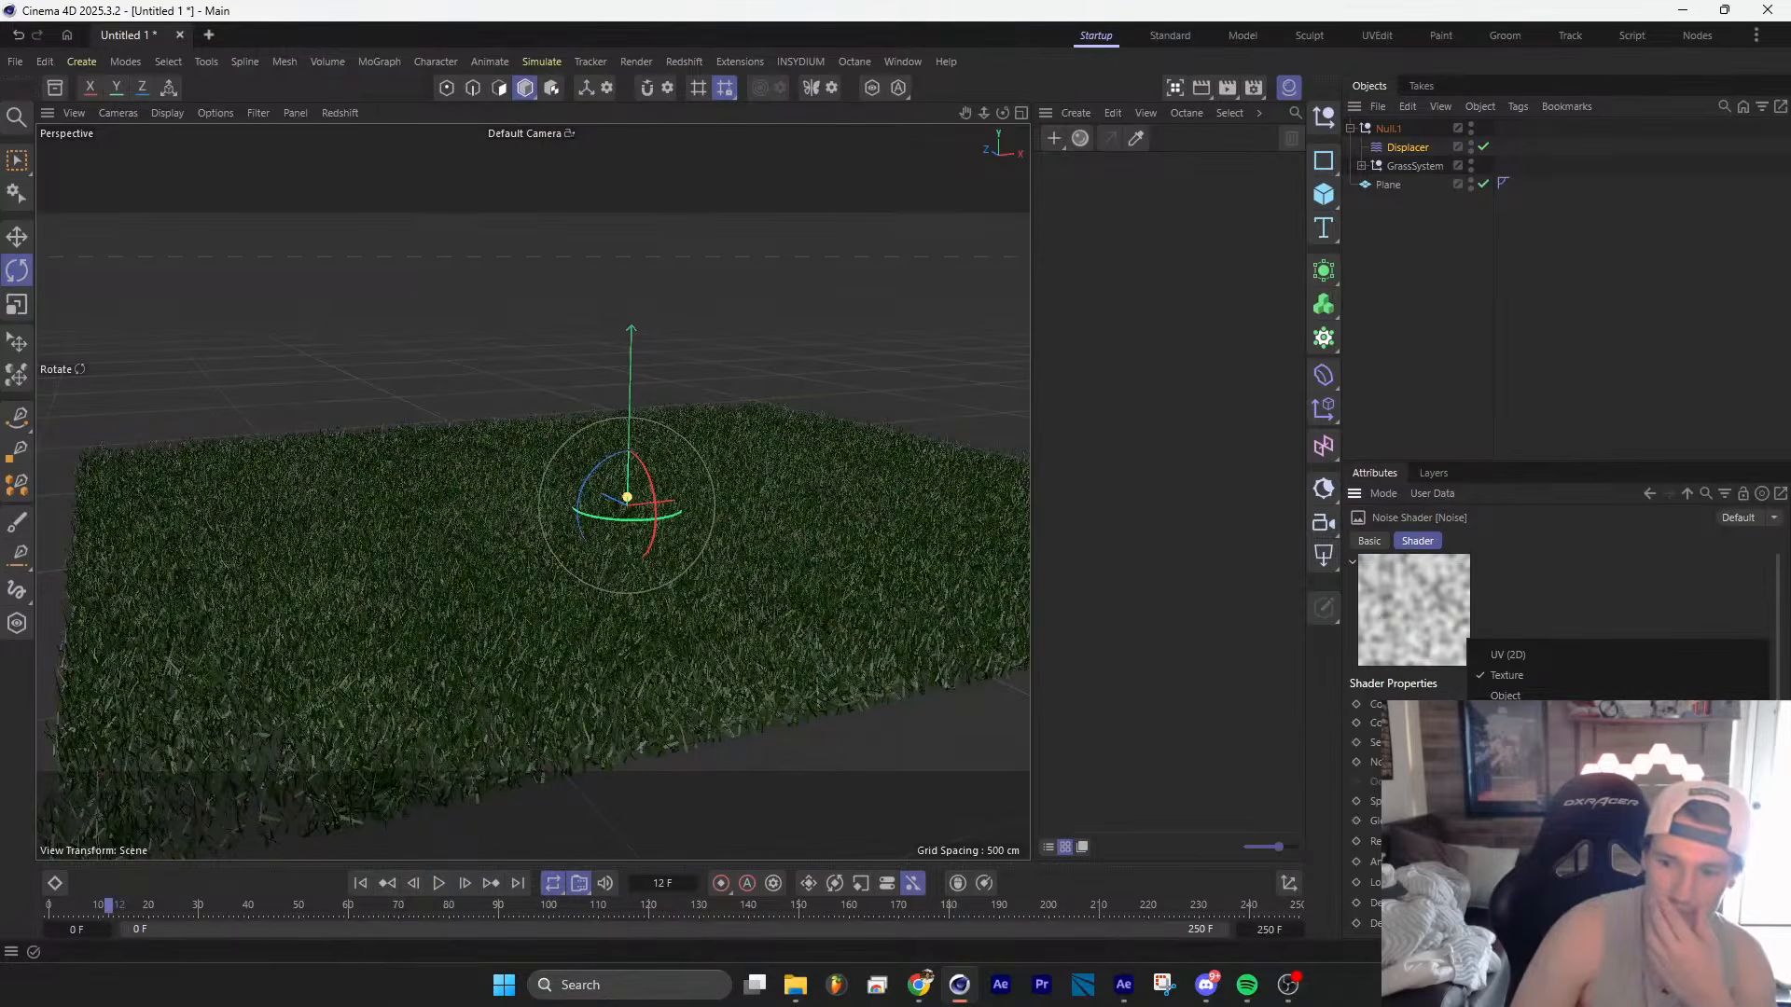
{"action": "left_click", "coordinate": [1510, 717]}
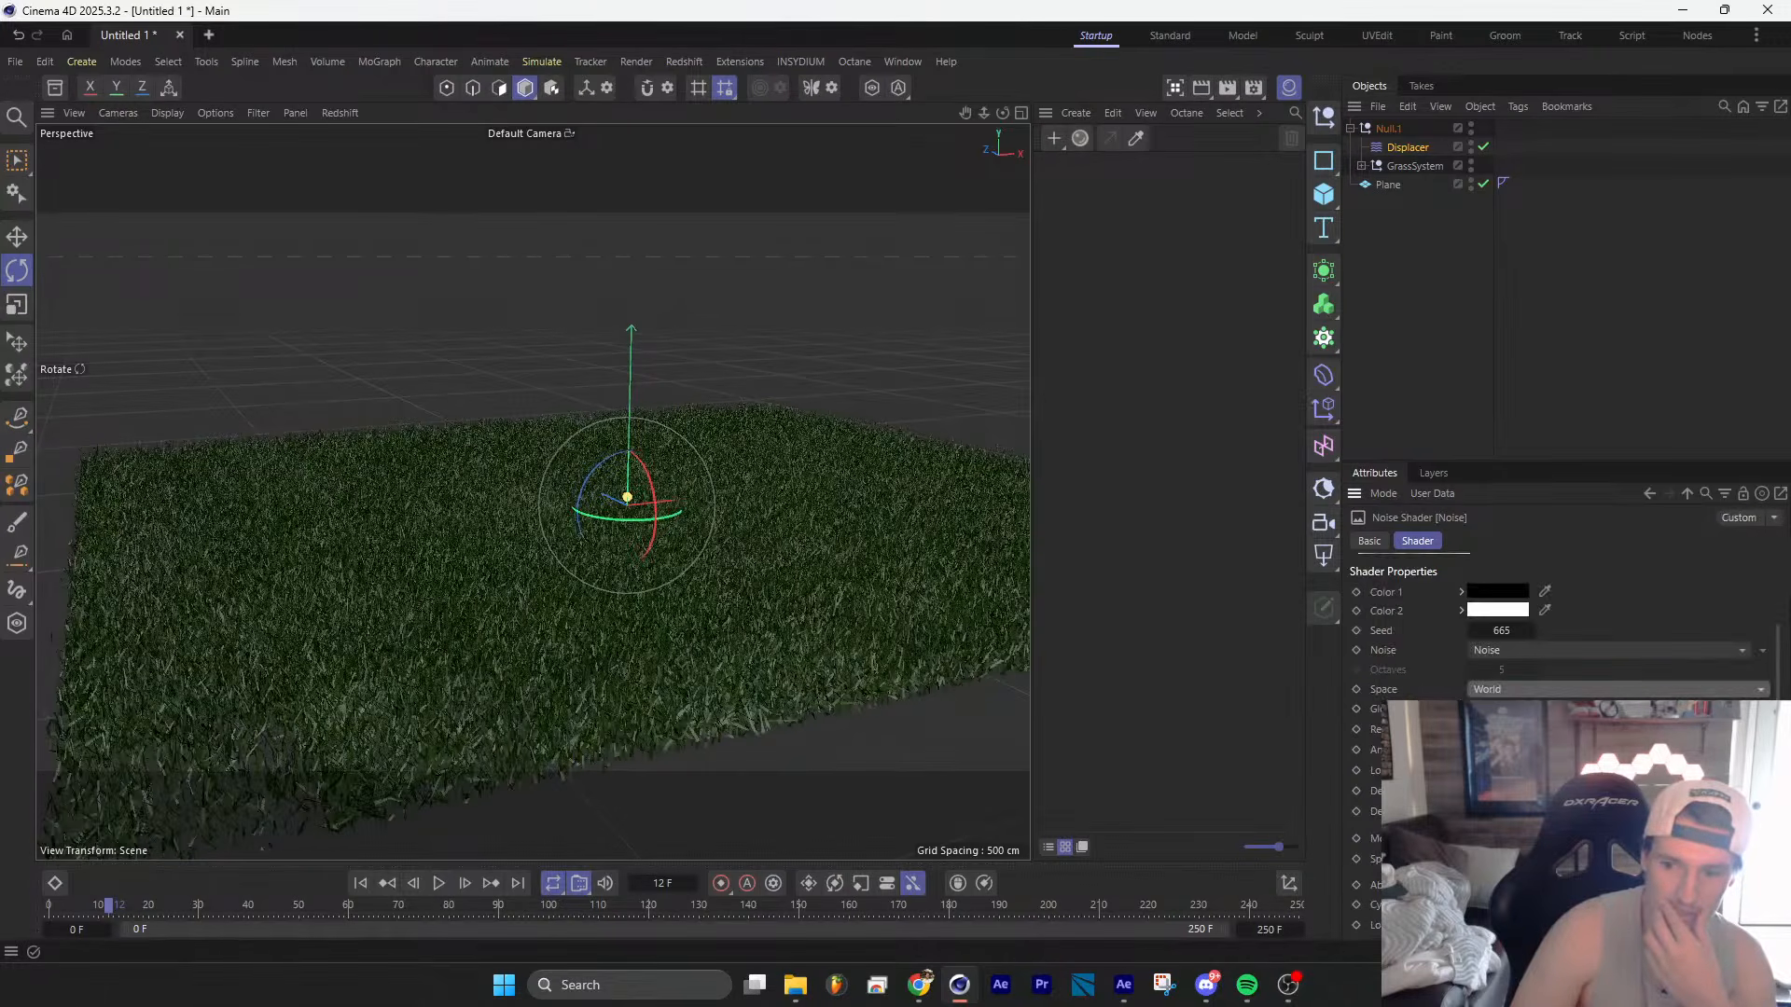
Step: Delete the Displacer and put a Projection deformer in its place inside Null.1, above GrassSystem
{"action": "left_click", "coordinate": [1410, 148]}
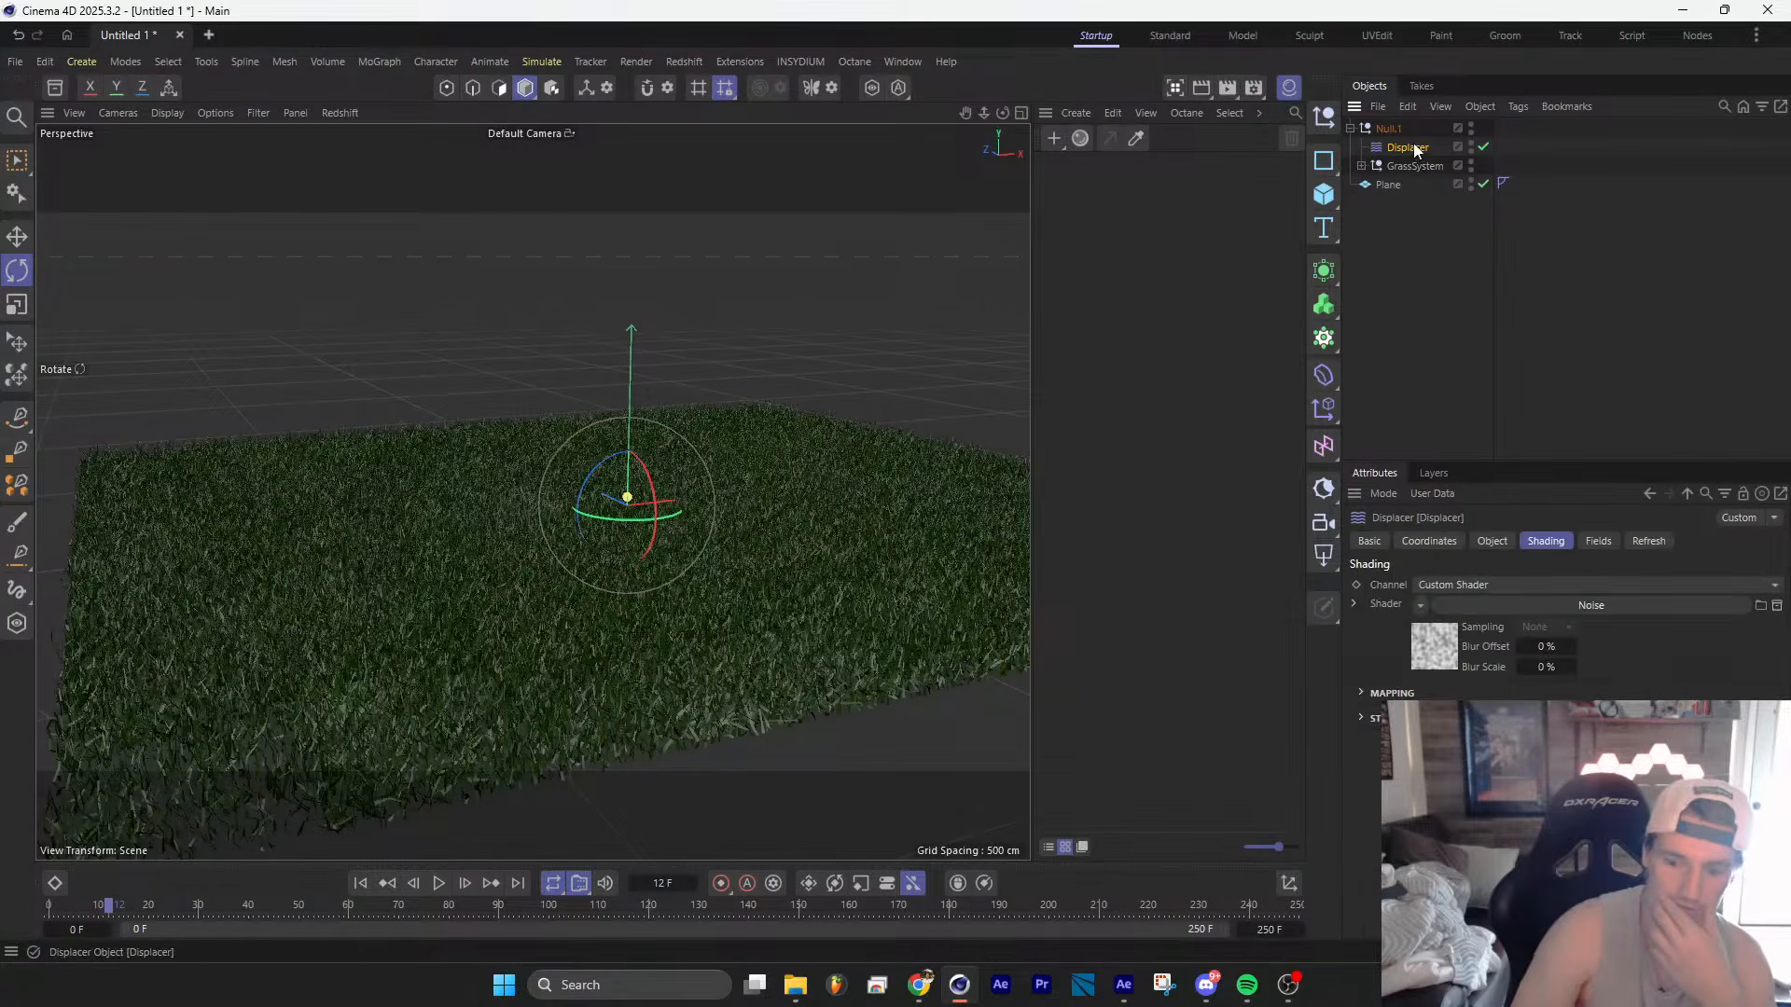
{"action": "key", "text": "Delete"}
{"action": "left_click", "coordinate": [1324, 376]}
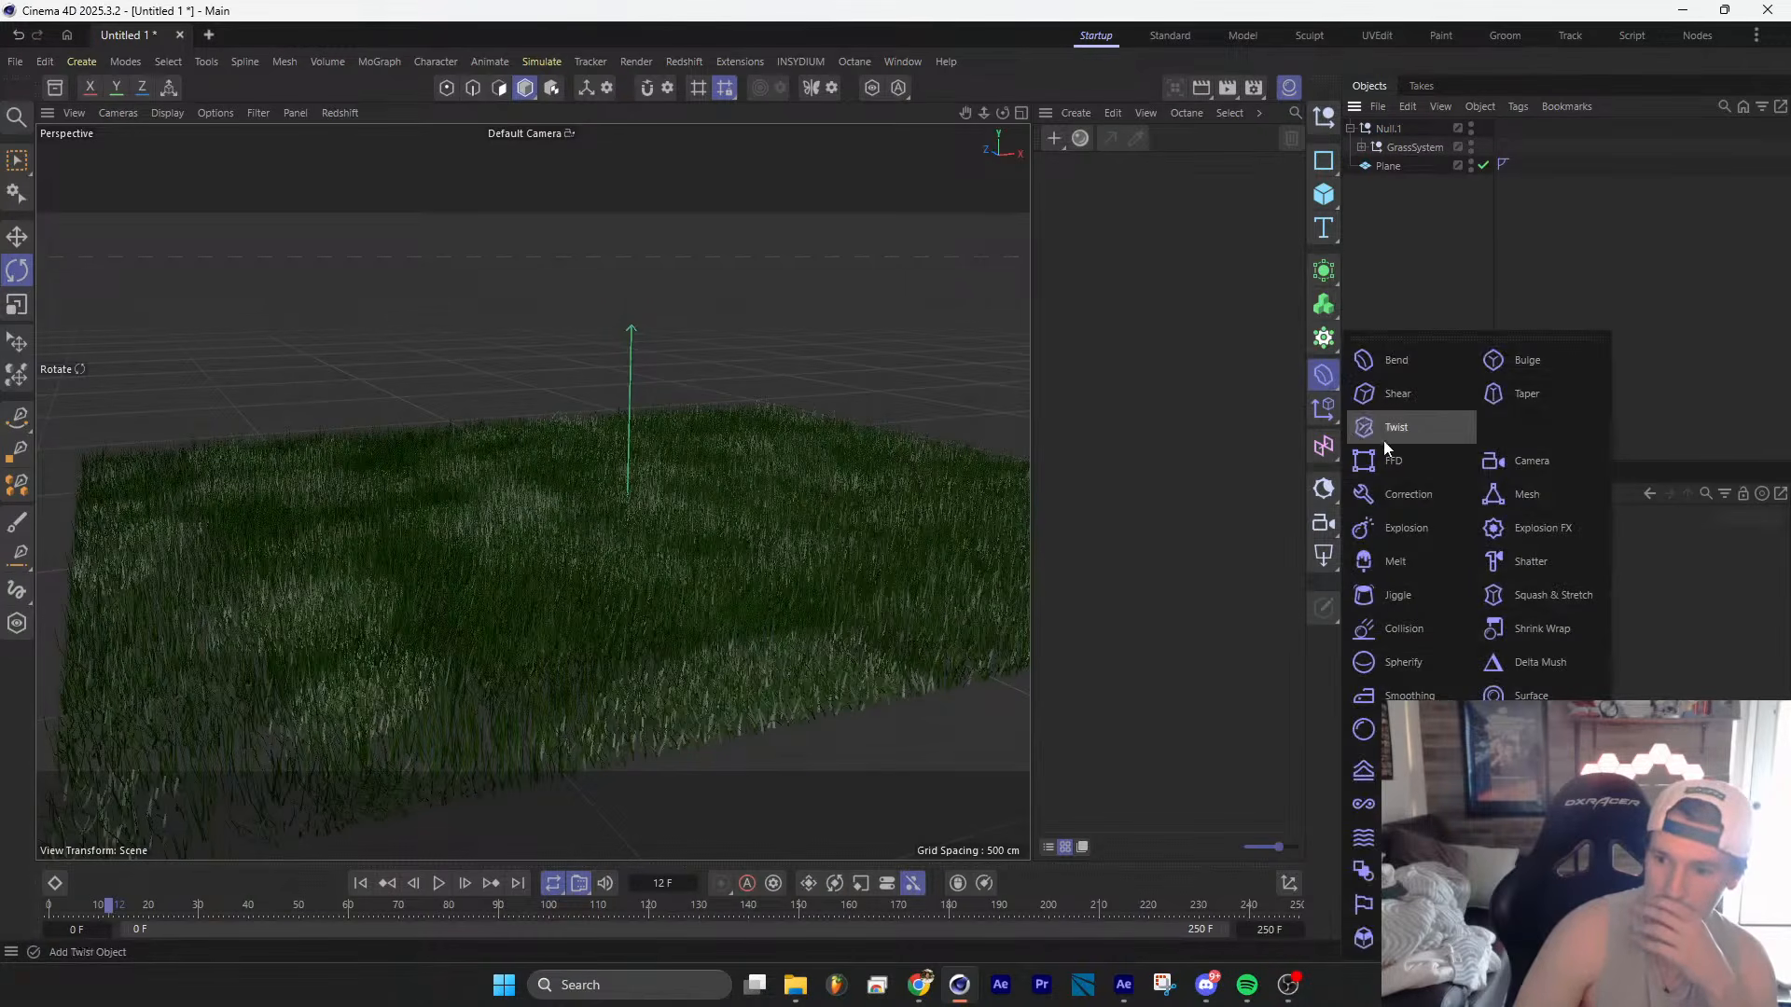
{"action": "left_click", "coordinate": [1502, 566]}
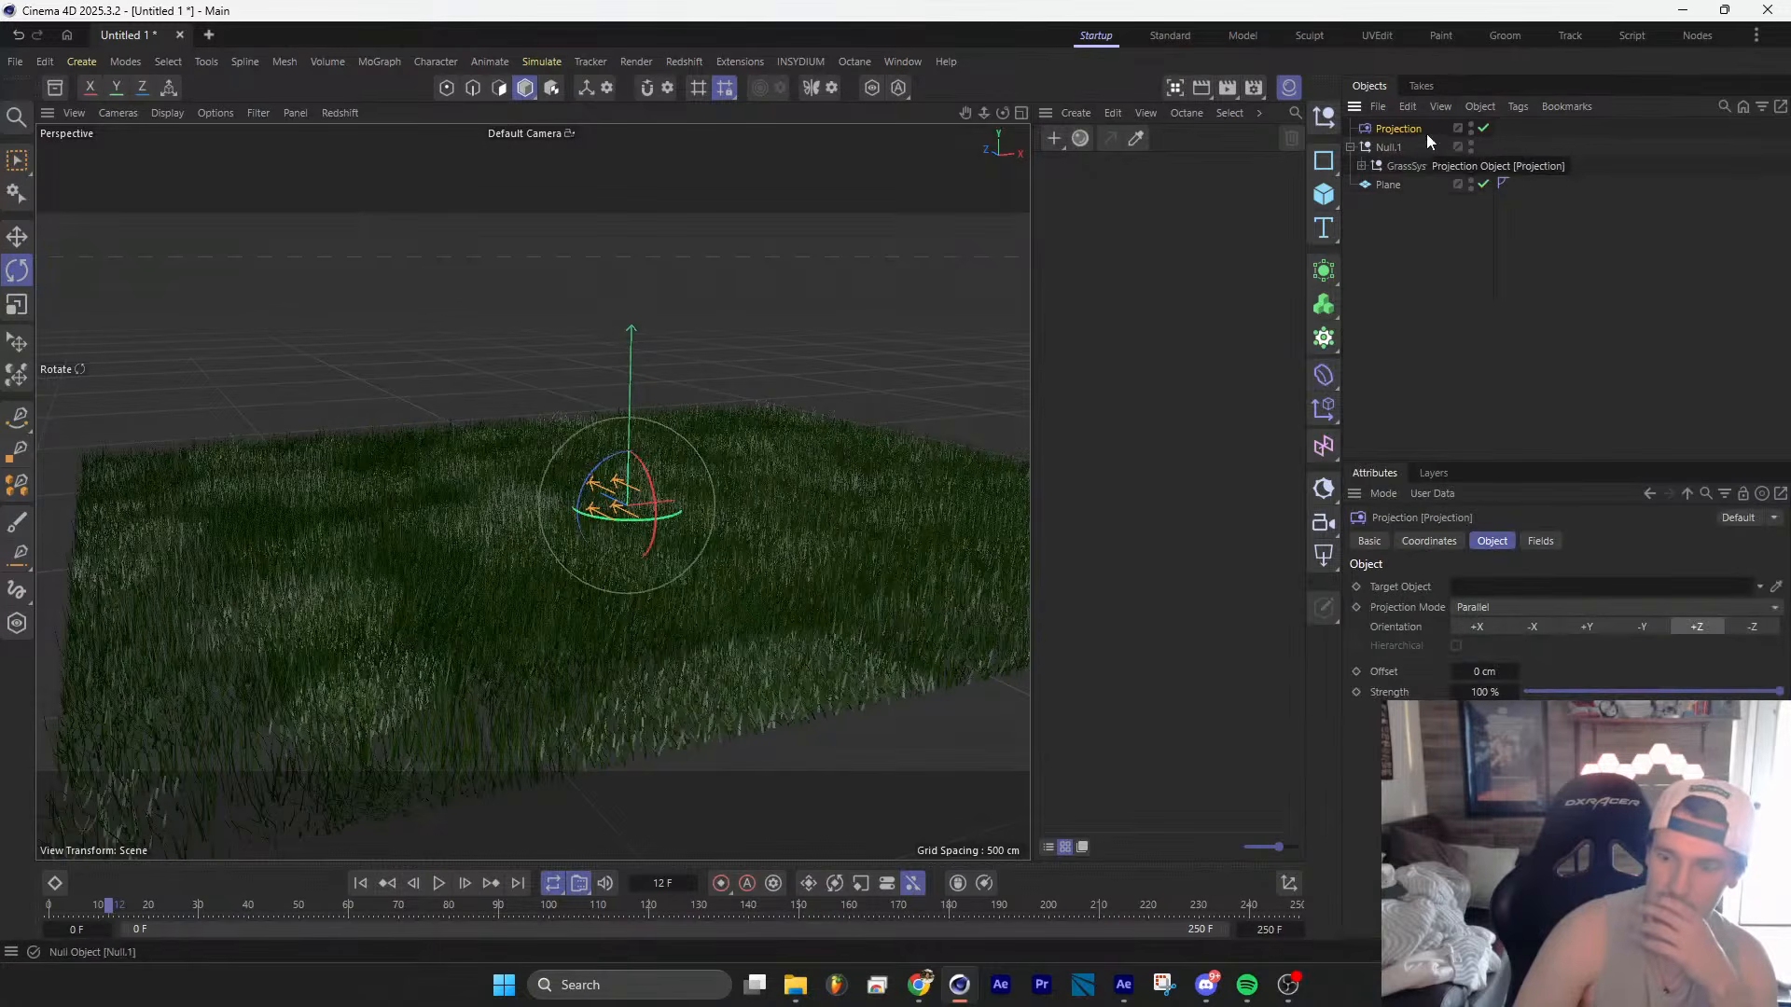
{"action": "left_click_drag", "start_coordinate": [1402, 127], "coordinate": [1396, 147]}
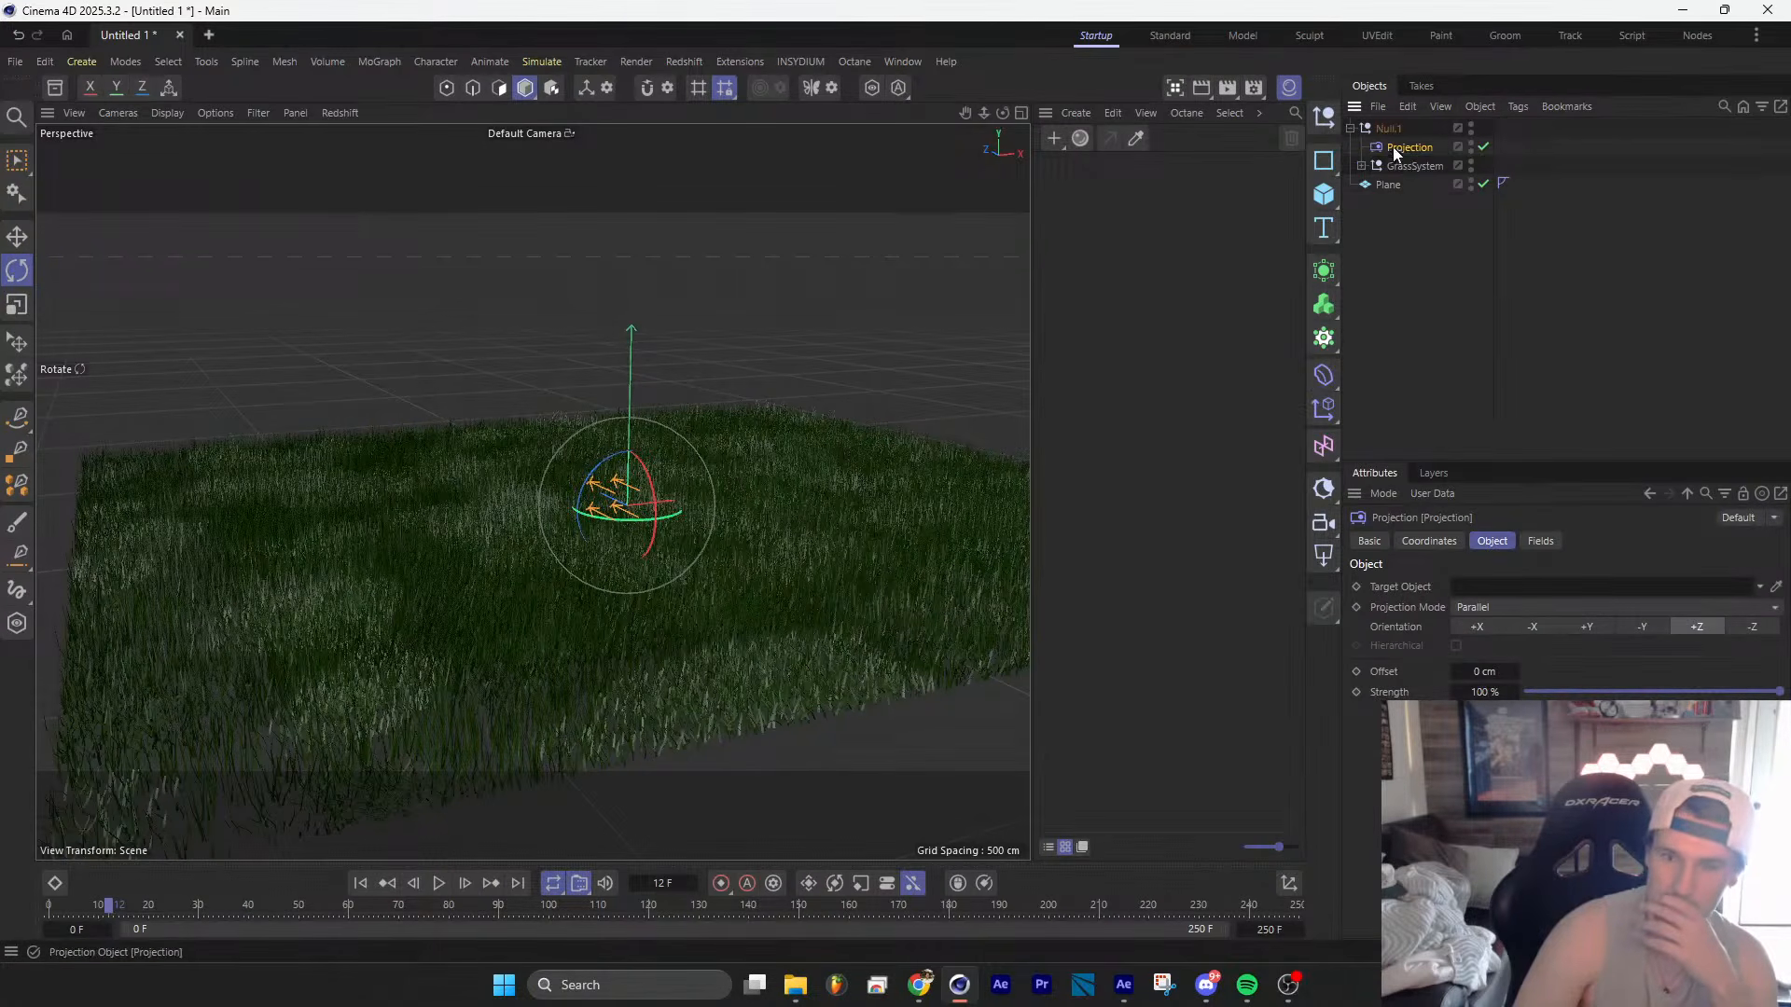
Step: Rotate the Projection deformer so its arrows point straight down and raise it above the grass
{"action": "left_click_drag", "start_coordinate": [634, 457], "coordinate": [573, 356]}
{"action": "key", "text": "e"}
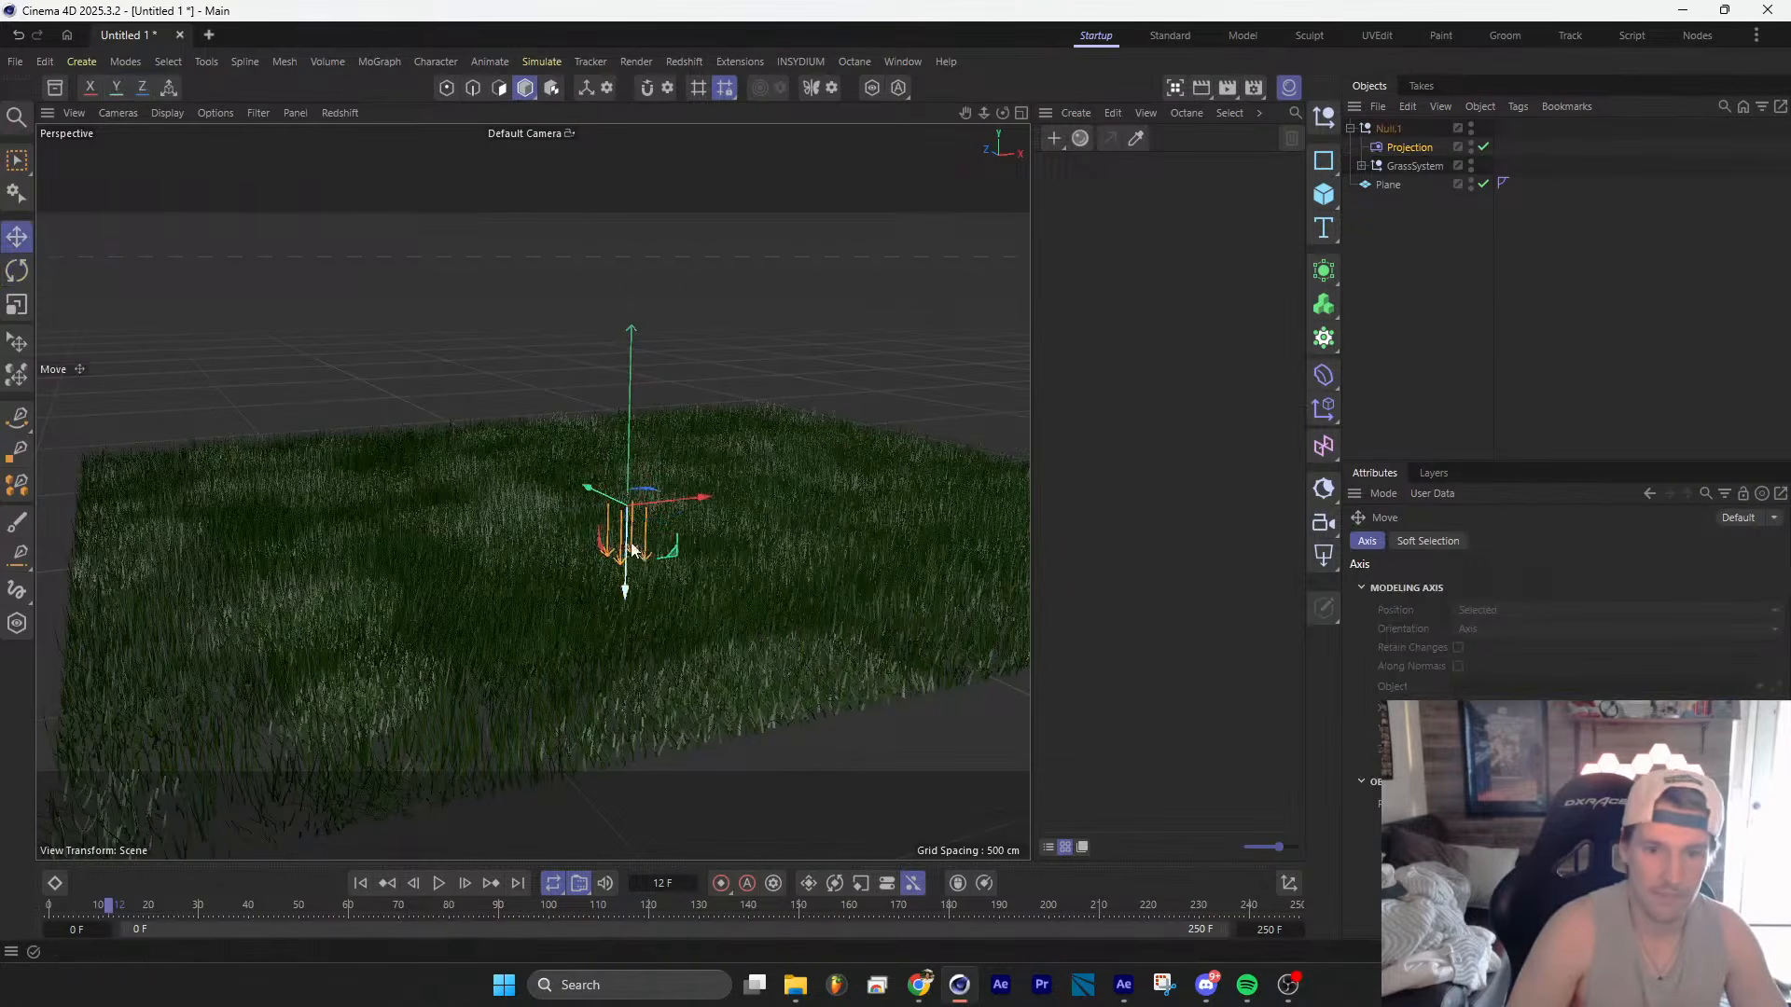
{"action": "left_click_drag", "start_coordinate": [632, 551], "coordinate": [630, 404]}
{"action": "left_click", "coordinate": [1324, 193]}
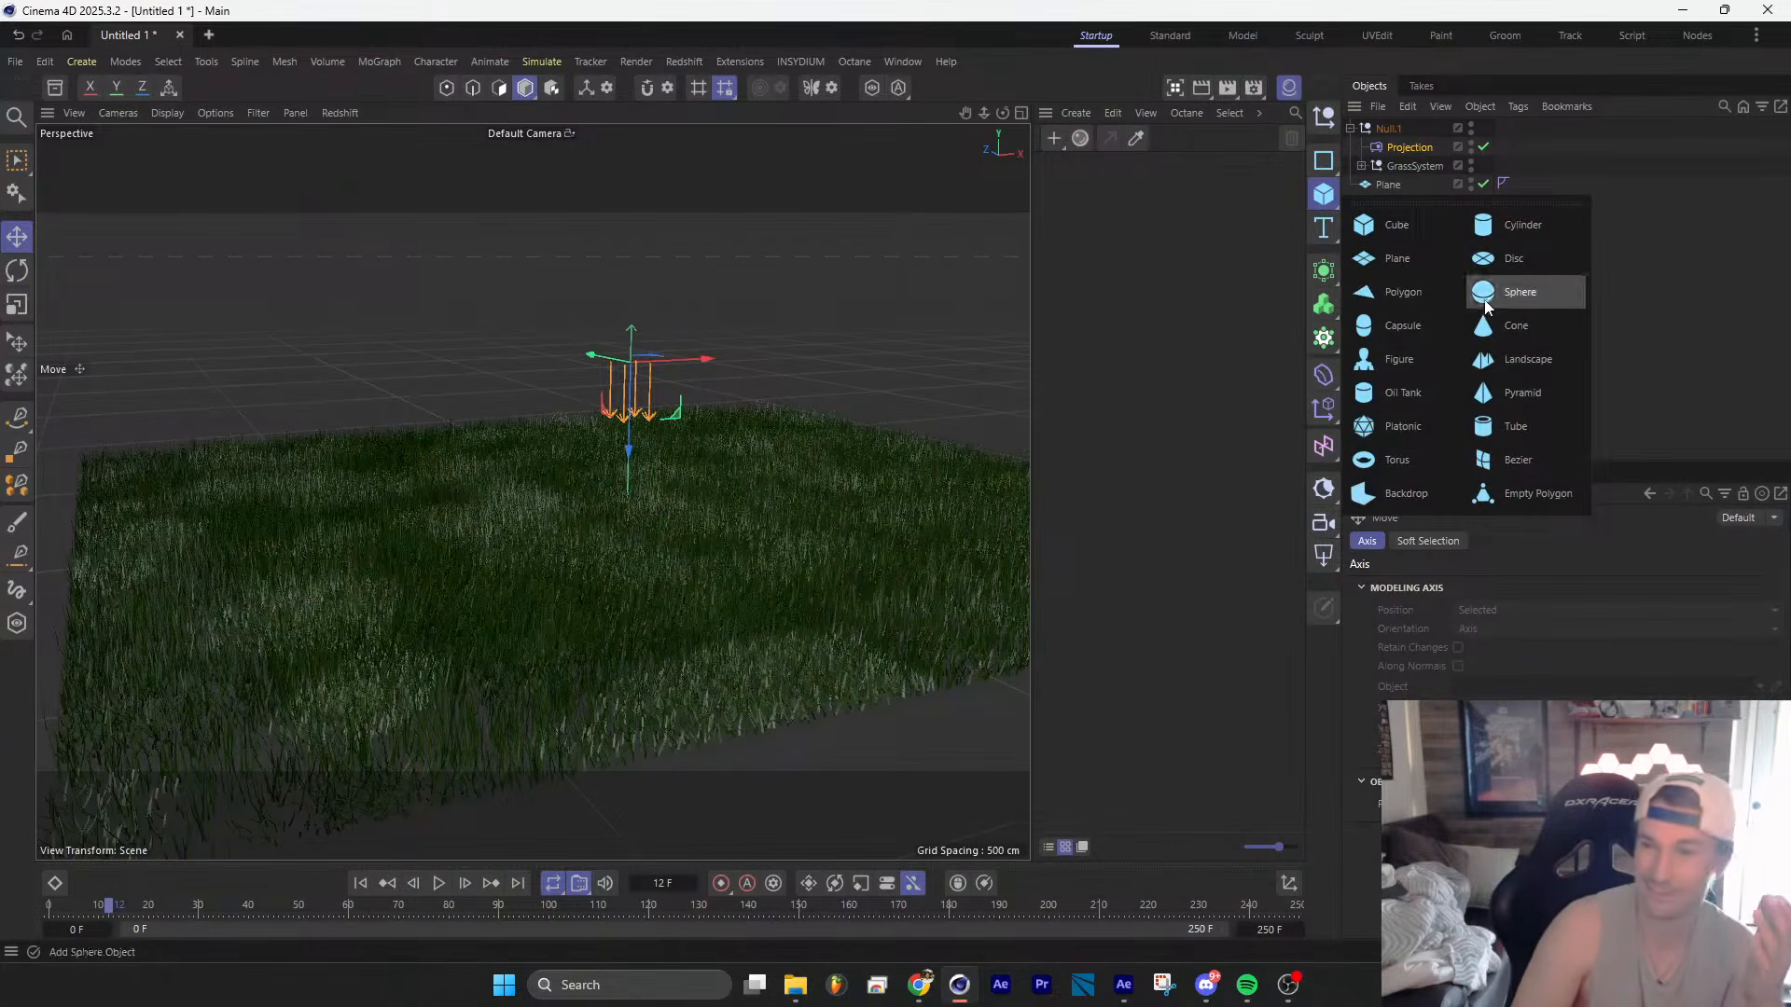
{"action": "left_click", "coordinate": [1410, 259]}
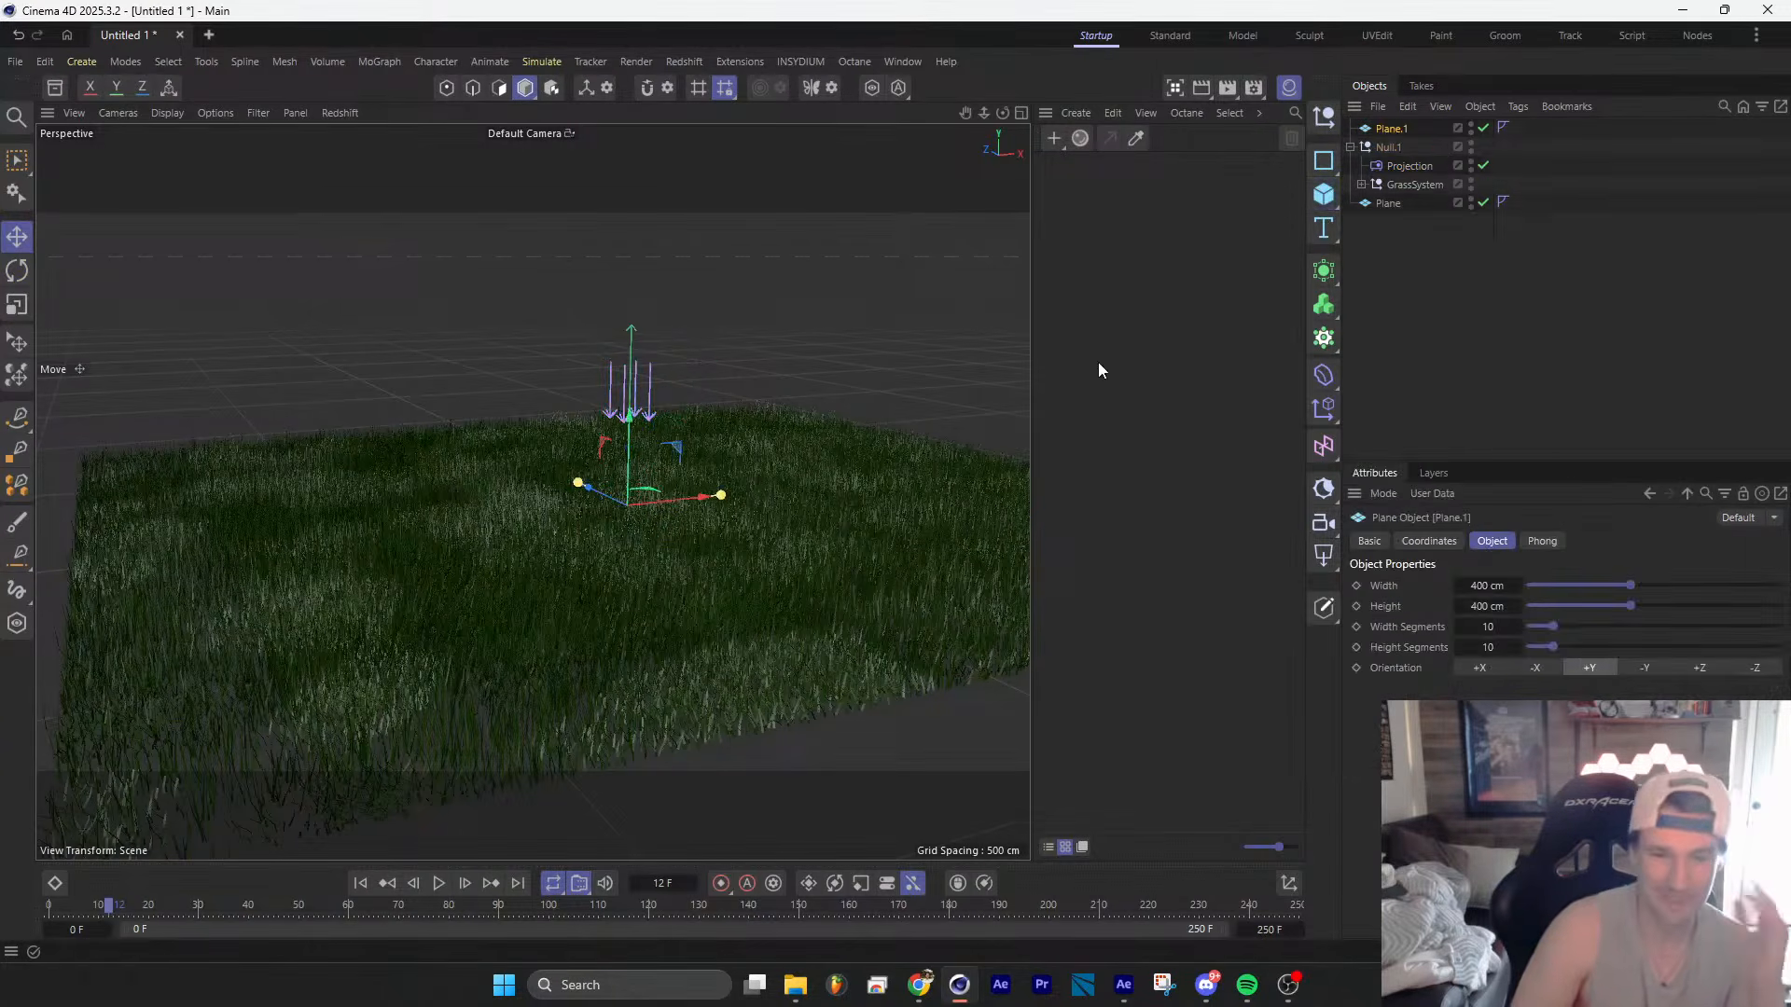
{"action": "key", "text": "ctrl+z"}
Step: Add a Landscape object and scale it up uniformly to about 1914 cm wide and deep
{"action": "left_click", "coordinate": [1328, 204]}
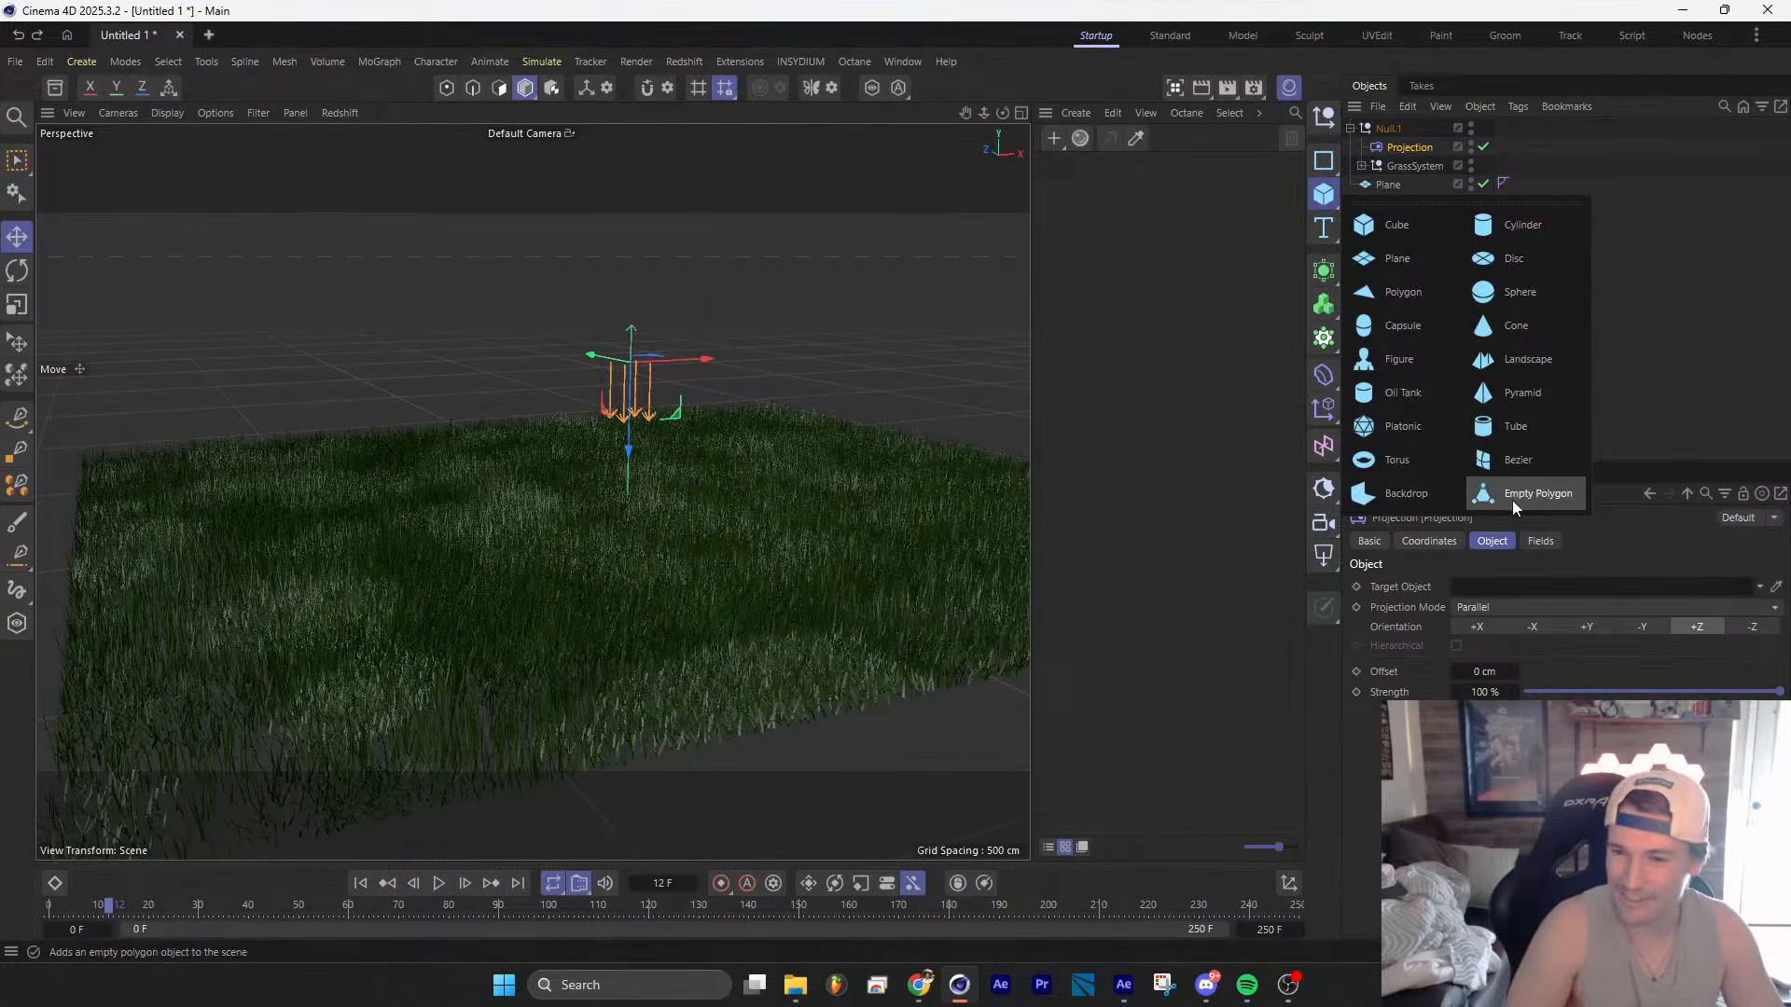
{"action": "left_click", "coordinate": [1528, 360]}
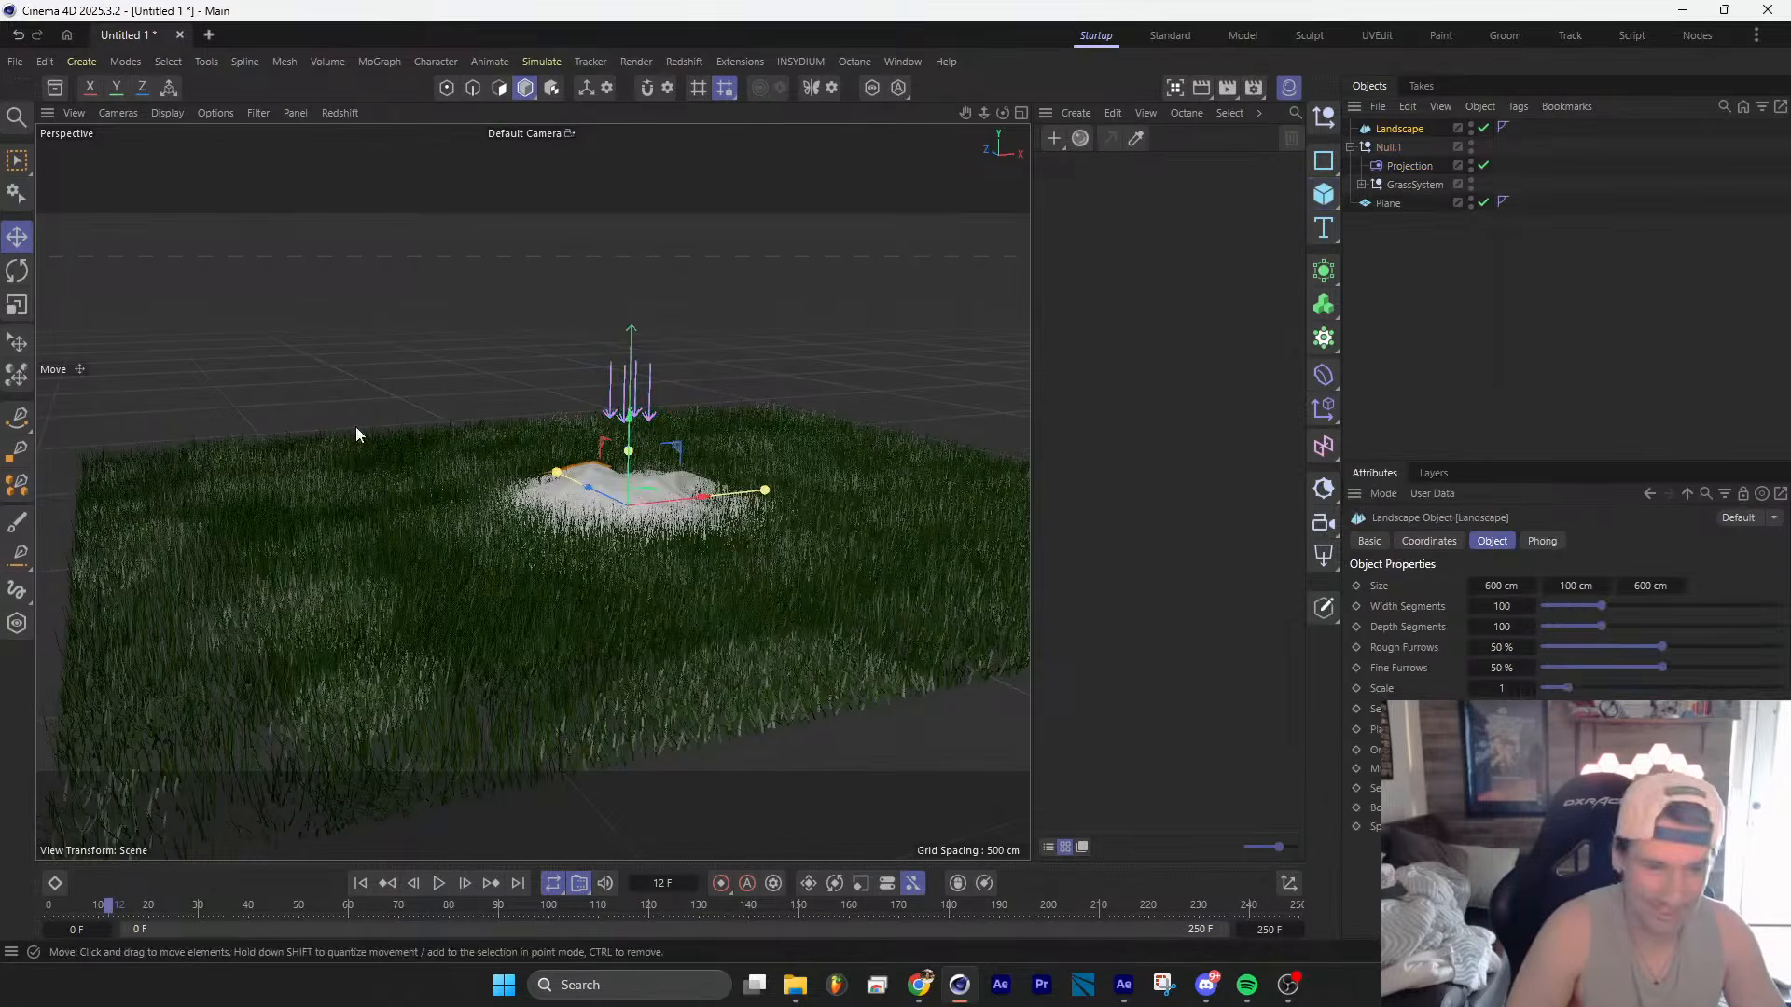
{"action": "key", "text": "t"}
{"action": "left_click_drag", "start_coordinate": [588, 583], "coordinate": [895, 569]}
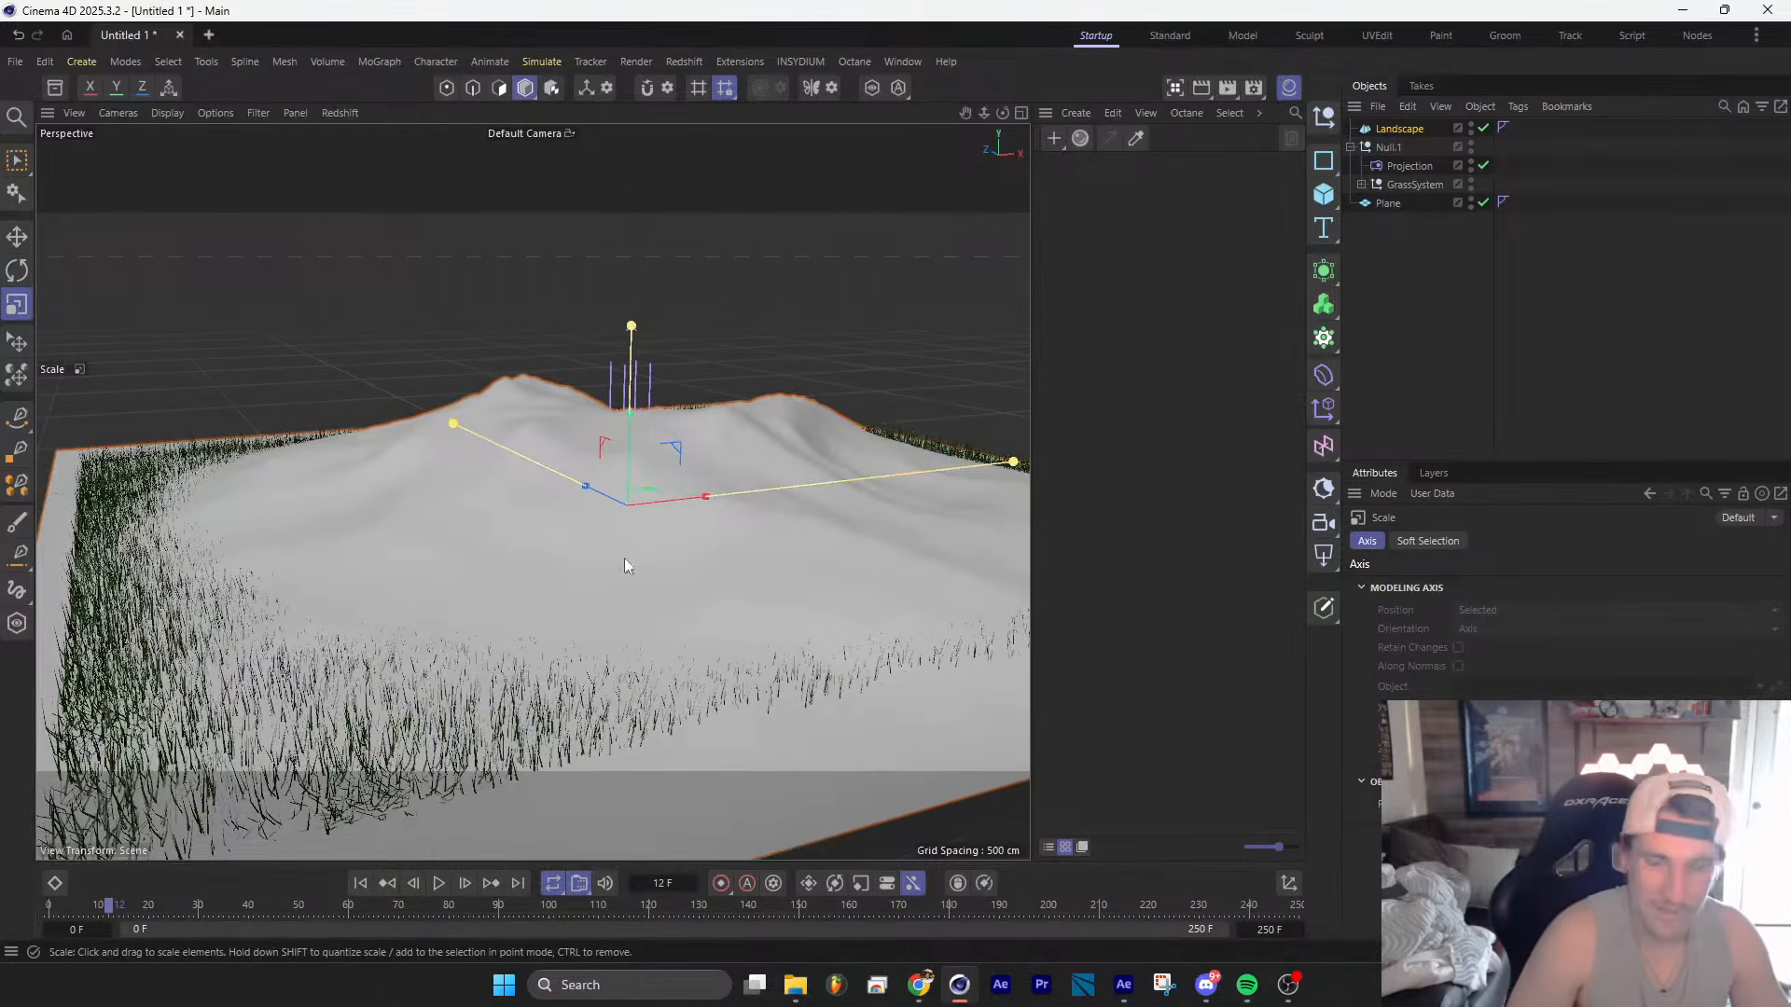
Step: Move the Landscape vertically so that it lies below the grass field
{"action": "key", "text": "e"}
{"action": "left_click_drag", "start_coordinate": [630, 421], "coordinate": [686, 321]}
{"action": "scroll", "coordinate": [718, 559], "scroll_direction": "down", "scroll_amount": 2}
{"action": "left_click_drag", "start_coordinate": [601, 365], "coordinate": [621, 443], "text": "alt"}
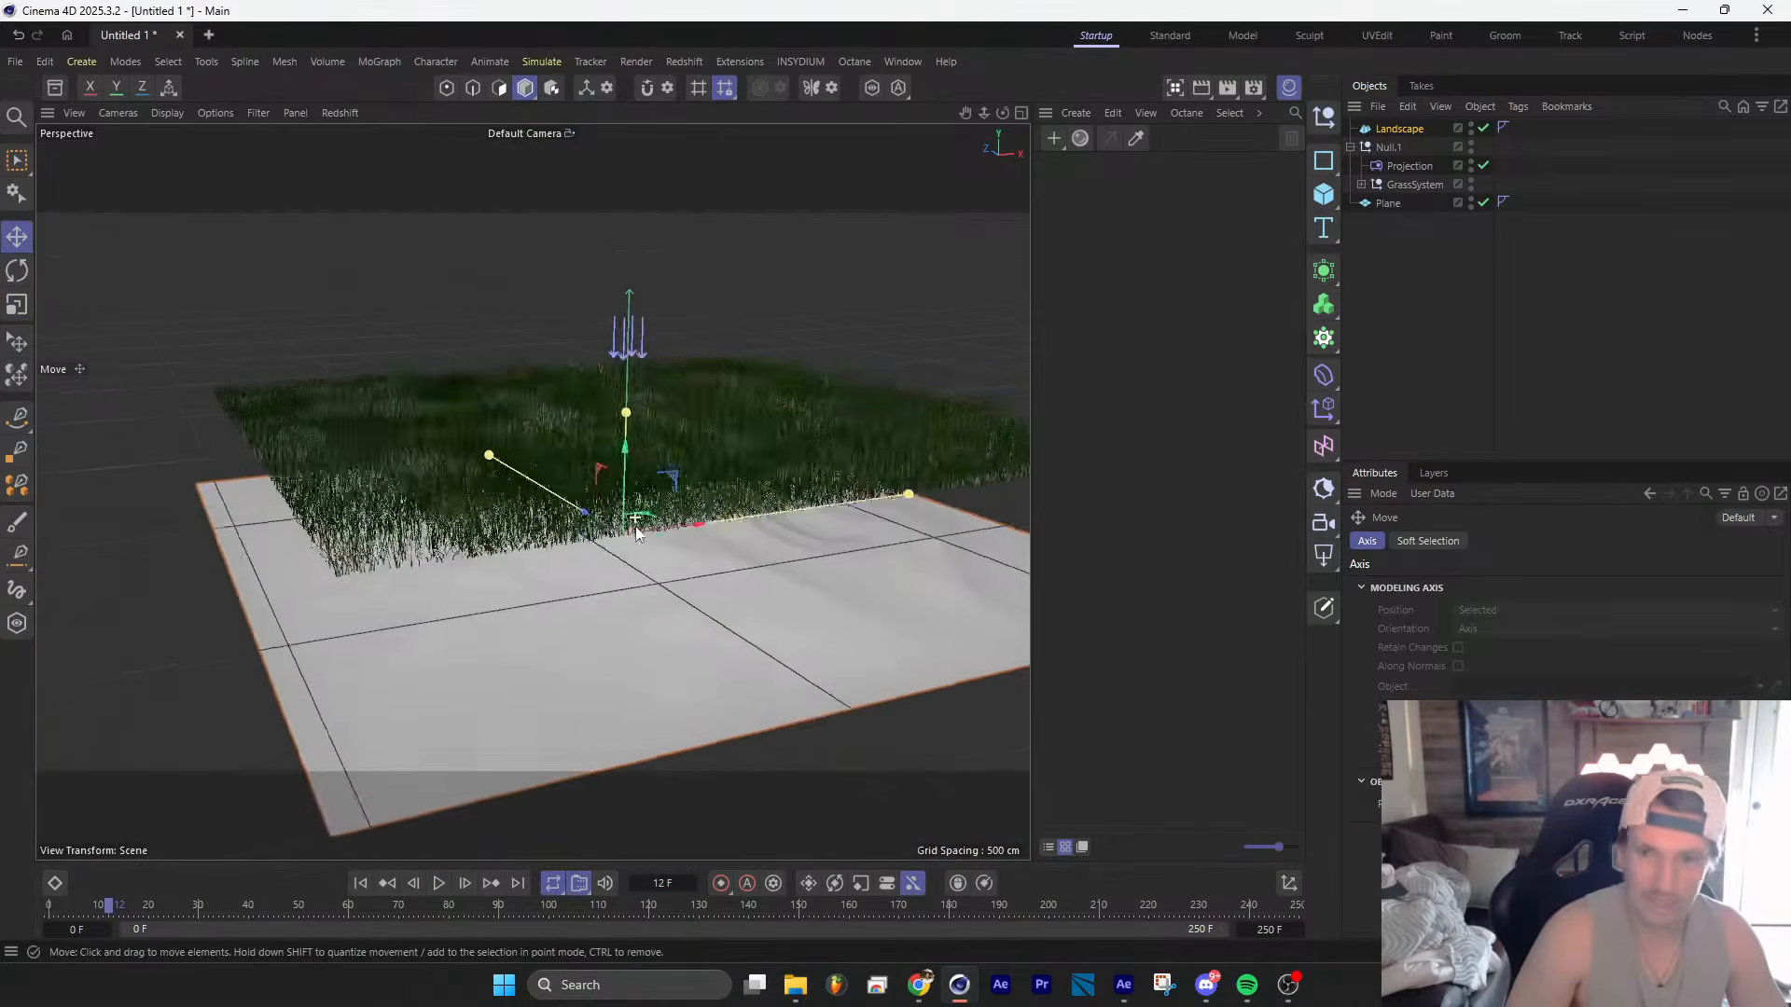
Step: Set the Landscape as the Projection deformer's target object and stretch the Landscape's height to about 335 cm
{"action": "left_click", "coordinate": [1409, 166]}
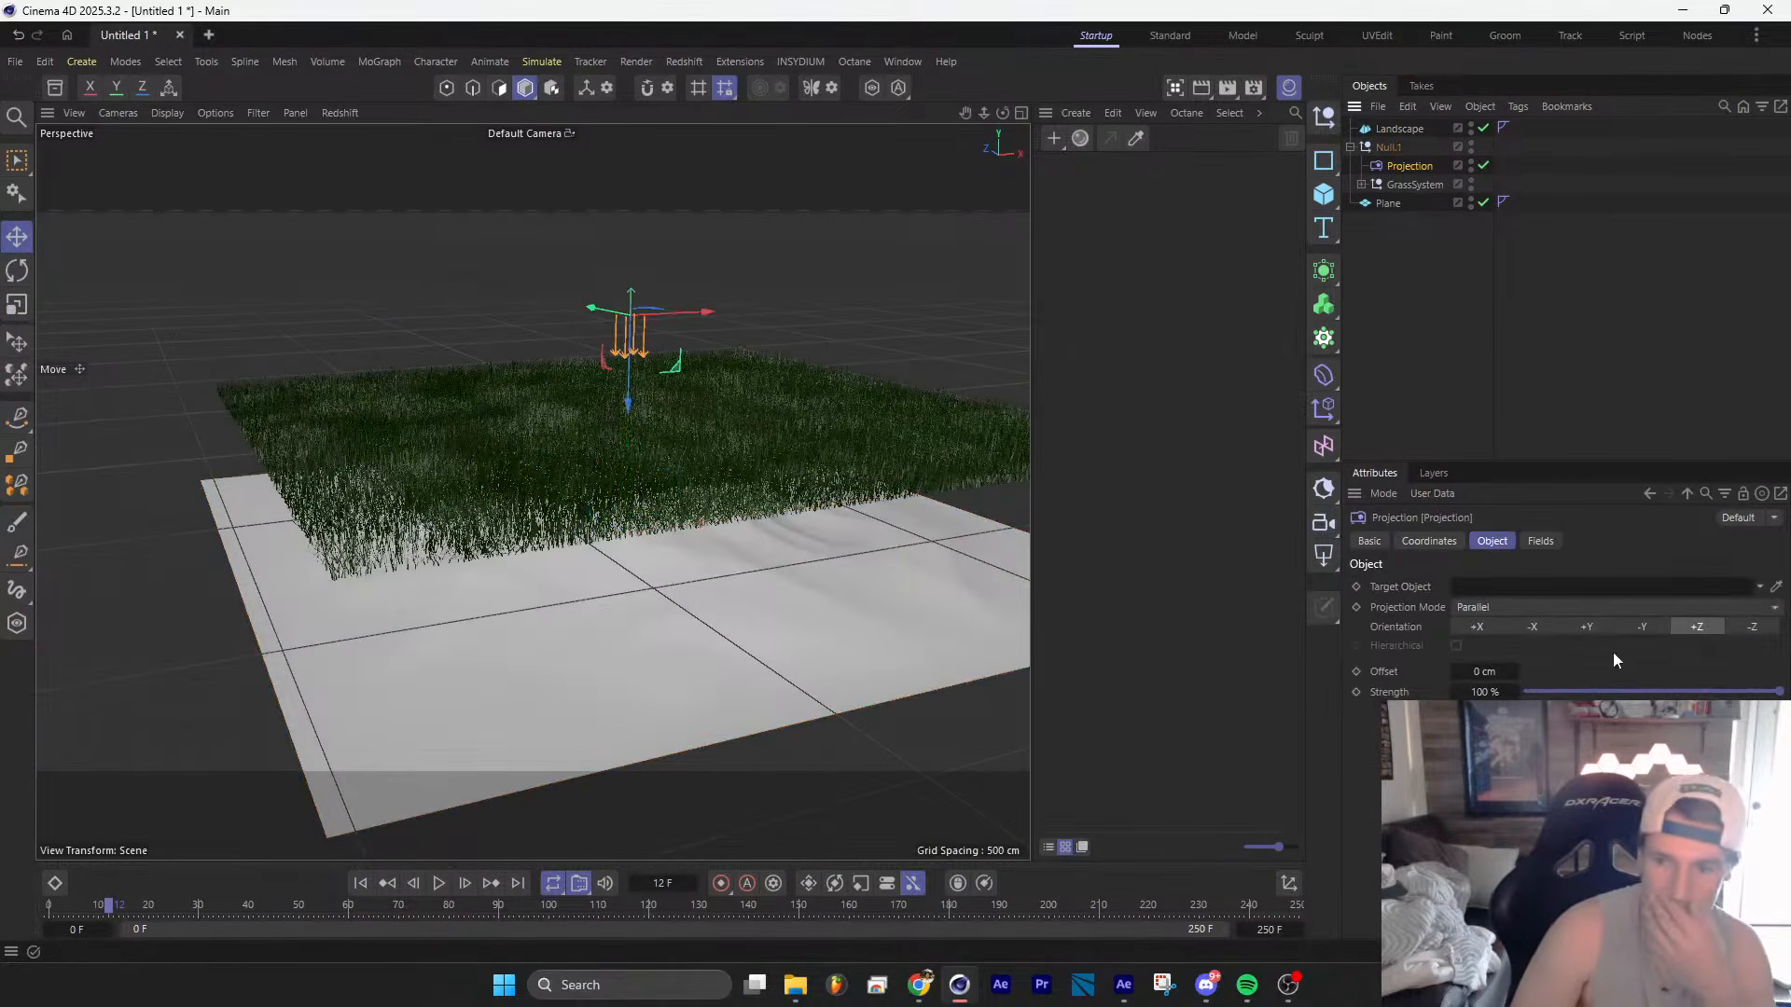
{"action": "left_click_drag", "start_coordinate": [1399, 128], "coordinate": [1499, 588]}
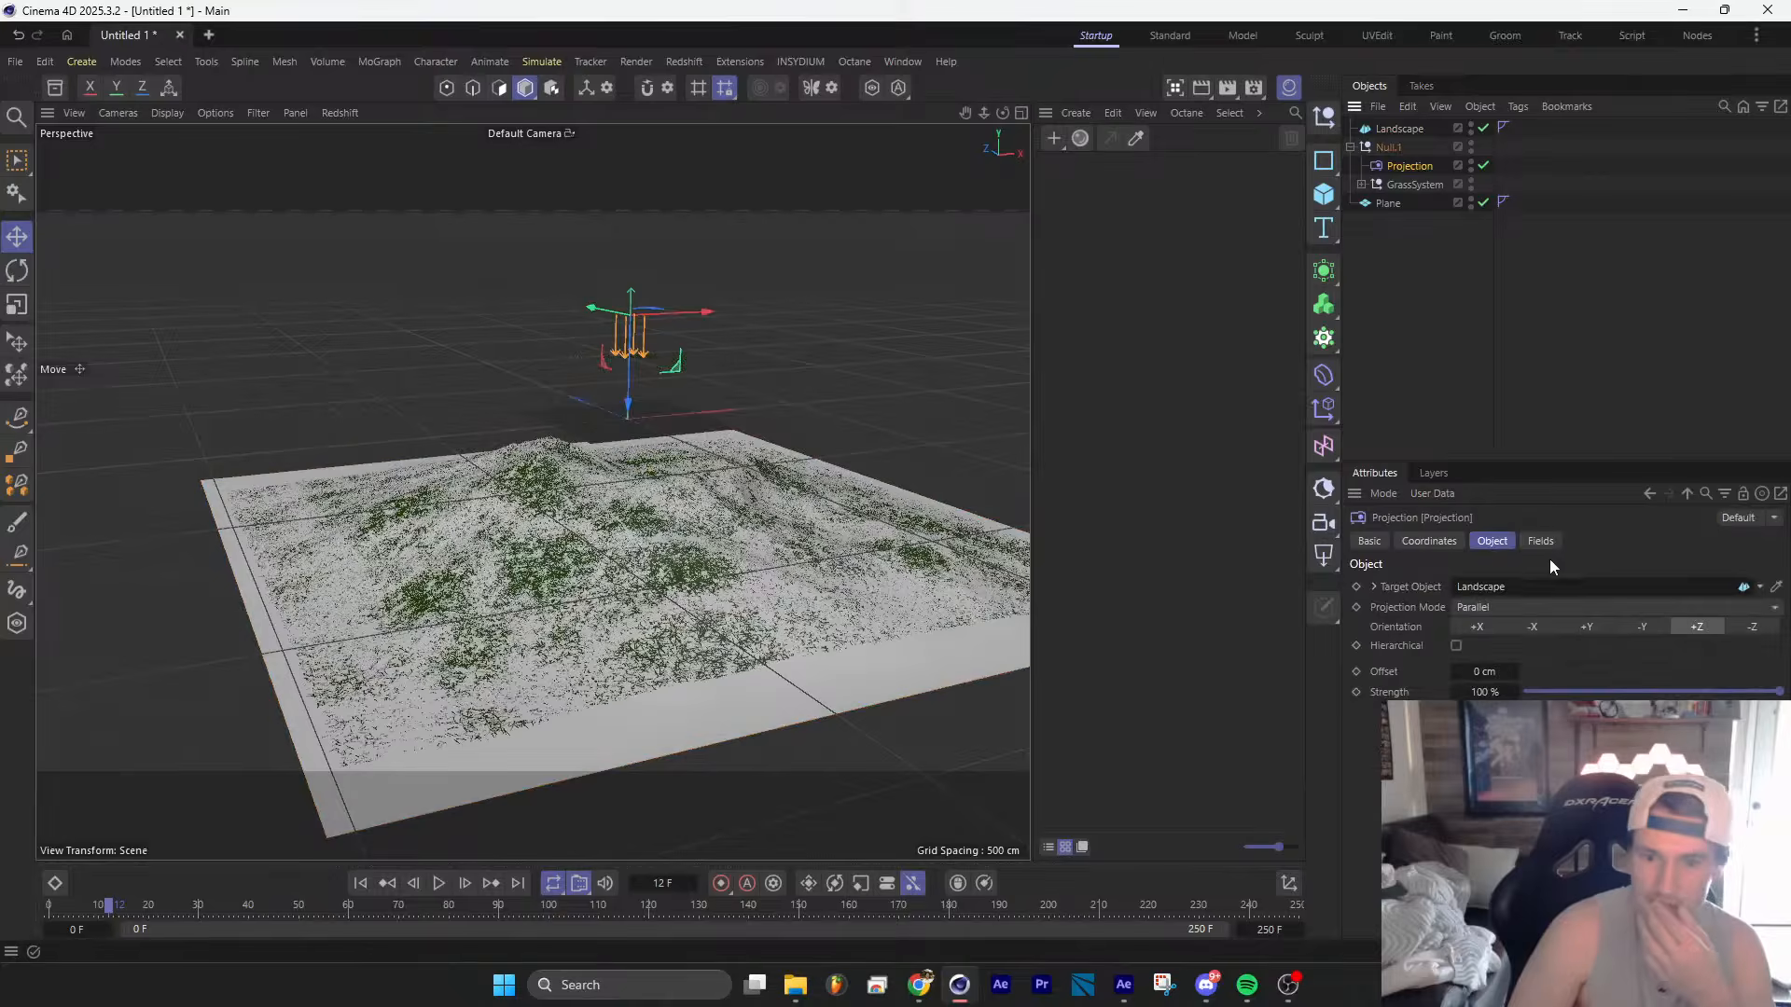
{"action": "scroll", "coordinate": [772, 589], "scroll_direction": "up", "scroll_amount": 5}
{"action": "left_click_drag", "start_coordinate": [772, 588], "coordinate": [835, 480], "text": "alt"}
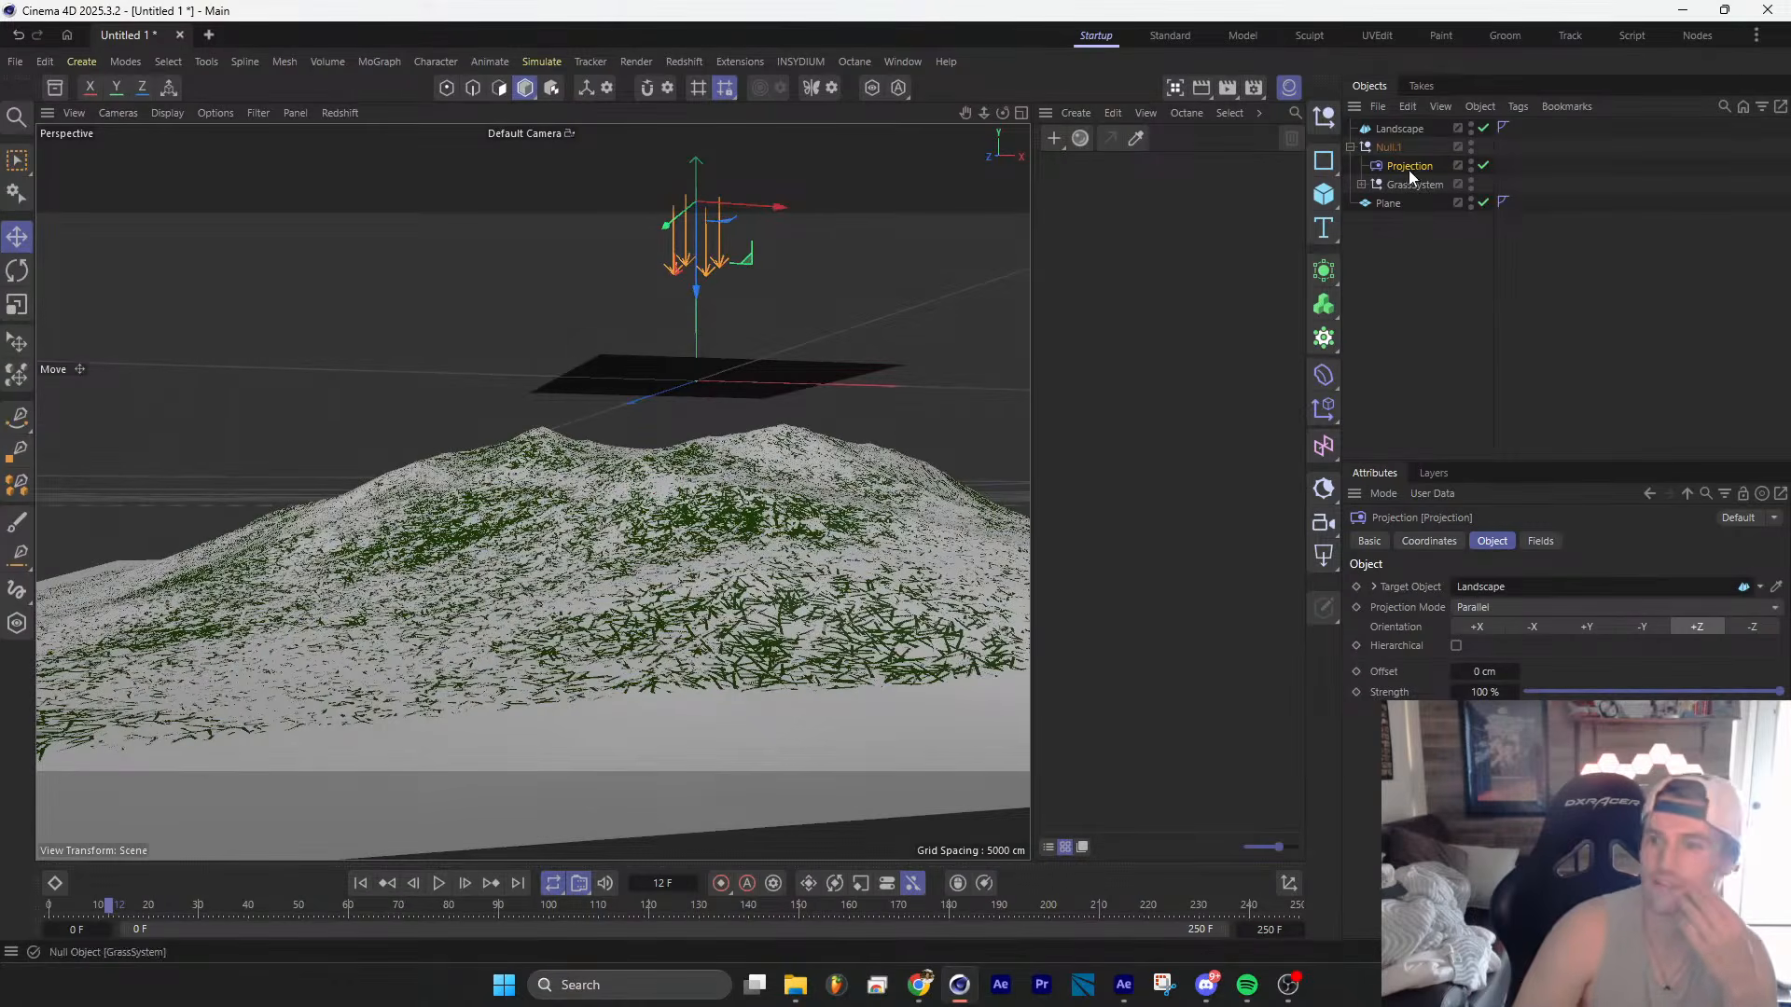
{"action": "left_click", "coordinate": [1396, 130]}
{"action": "mouse_move", "coordinate": [698, 370]}
{"action": "left_mouse_down"}
{"action": "mouse_move", "coordinate": [707, 427]}
{"action": "mouse_move", "coordinate": [707, 355]}
{"action": "left_mouse_up"}
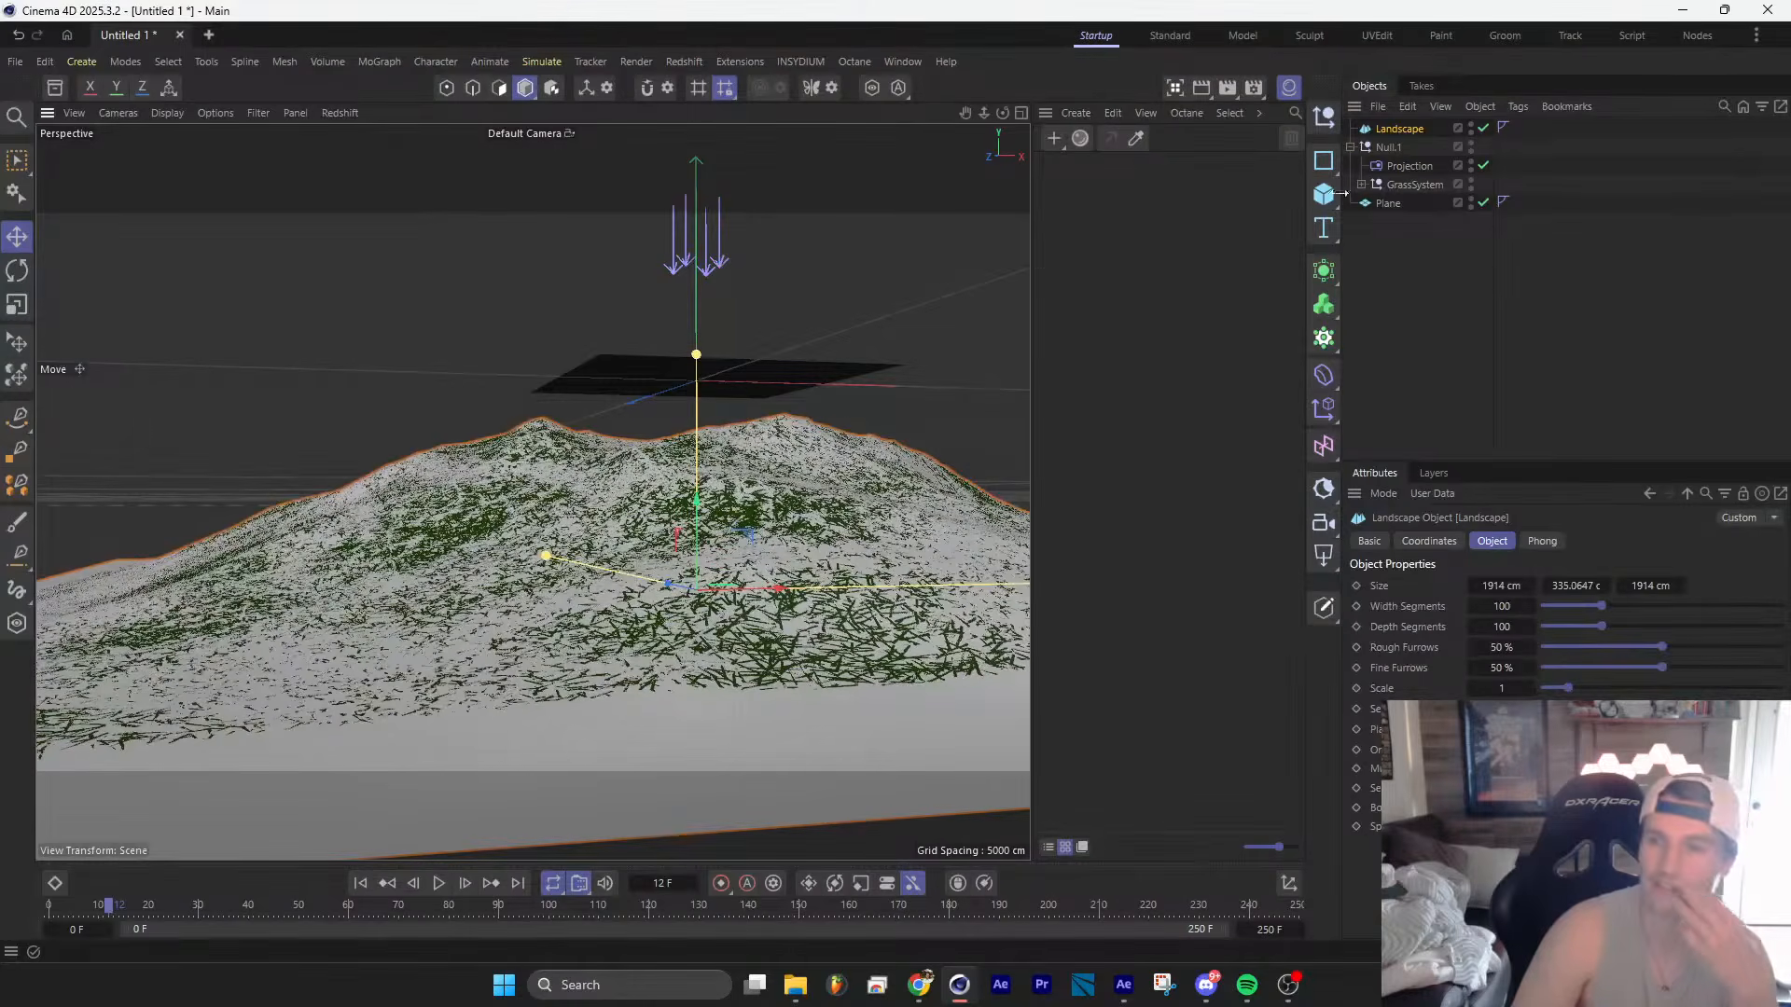
Step: Reduce the Projection deformer's strength to 88 %, comparing how the grass sits on the Landscape
{"action": "left_click", "coordinate": [1409, 166]}
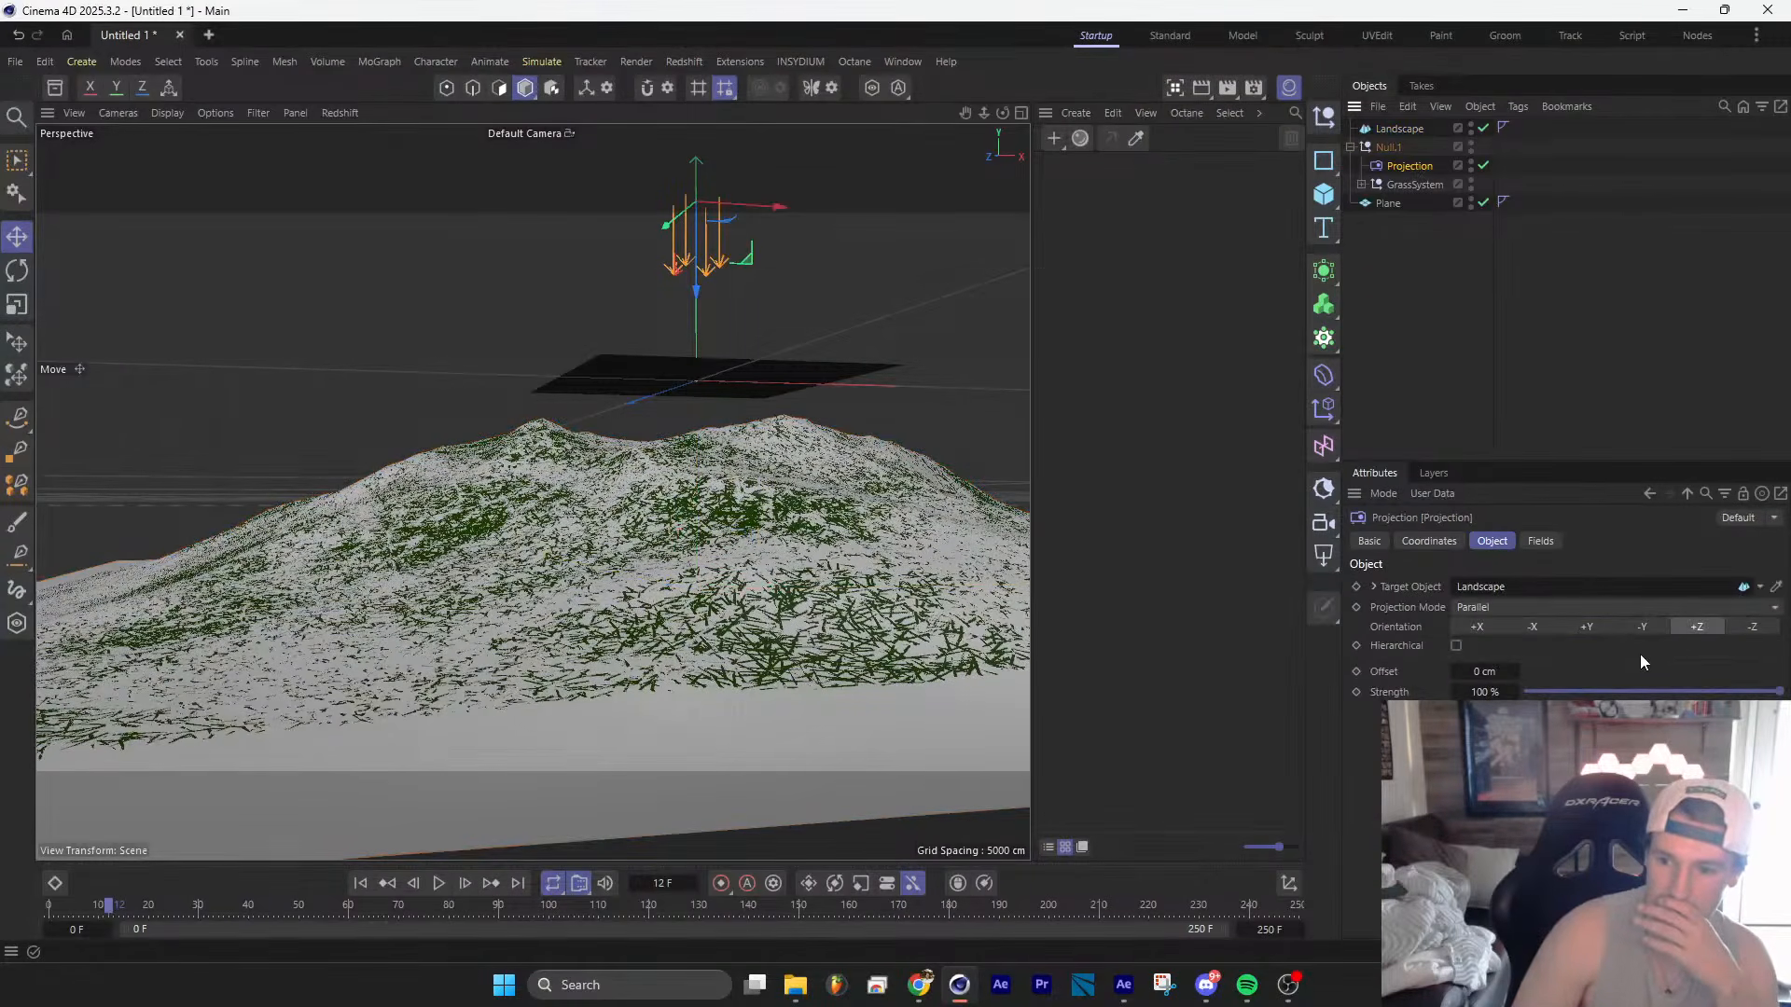
{"action": "left_click", "coordinate": [1666, 691]}
{"action": "mouse_move", "coordinate": [1665, 690]}
{"action": "left_mouse_down"}
{"action": "mouse_move", "coordinate": [1729, 678]}
{"action": "mouse_move", "coordinate": [1688, 675]}
{"action": "left_mouse_up"}
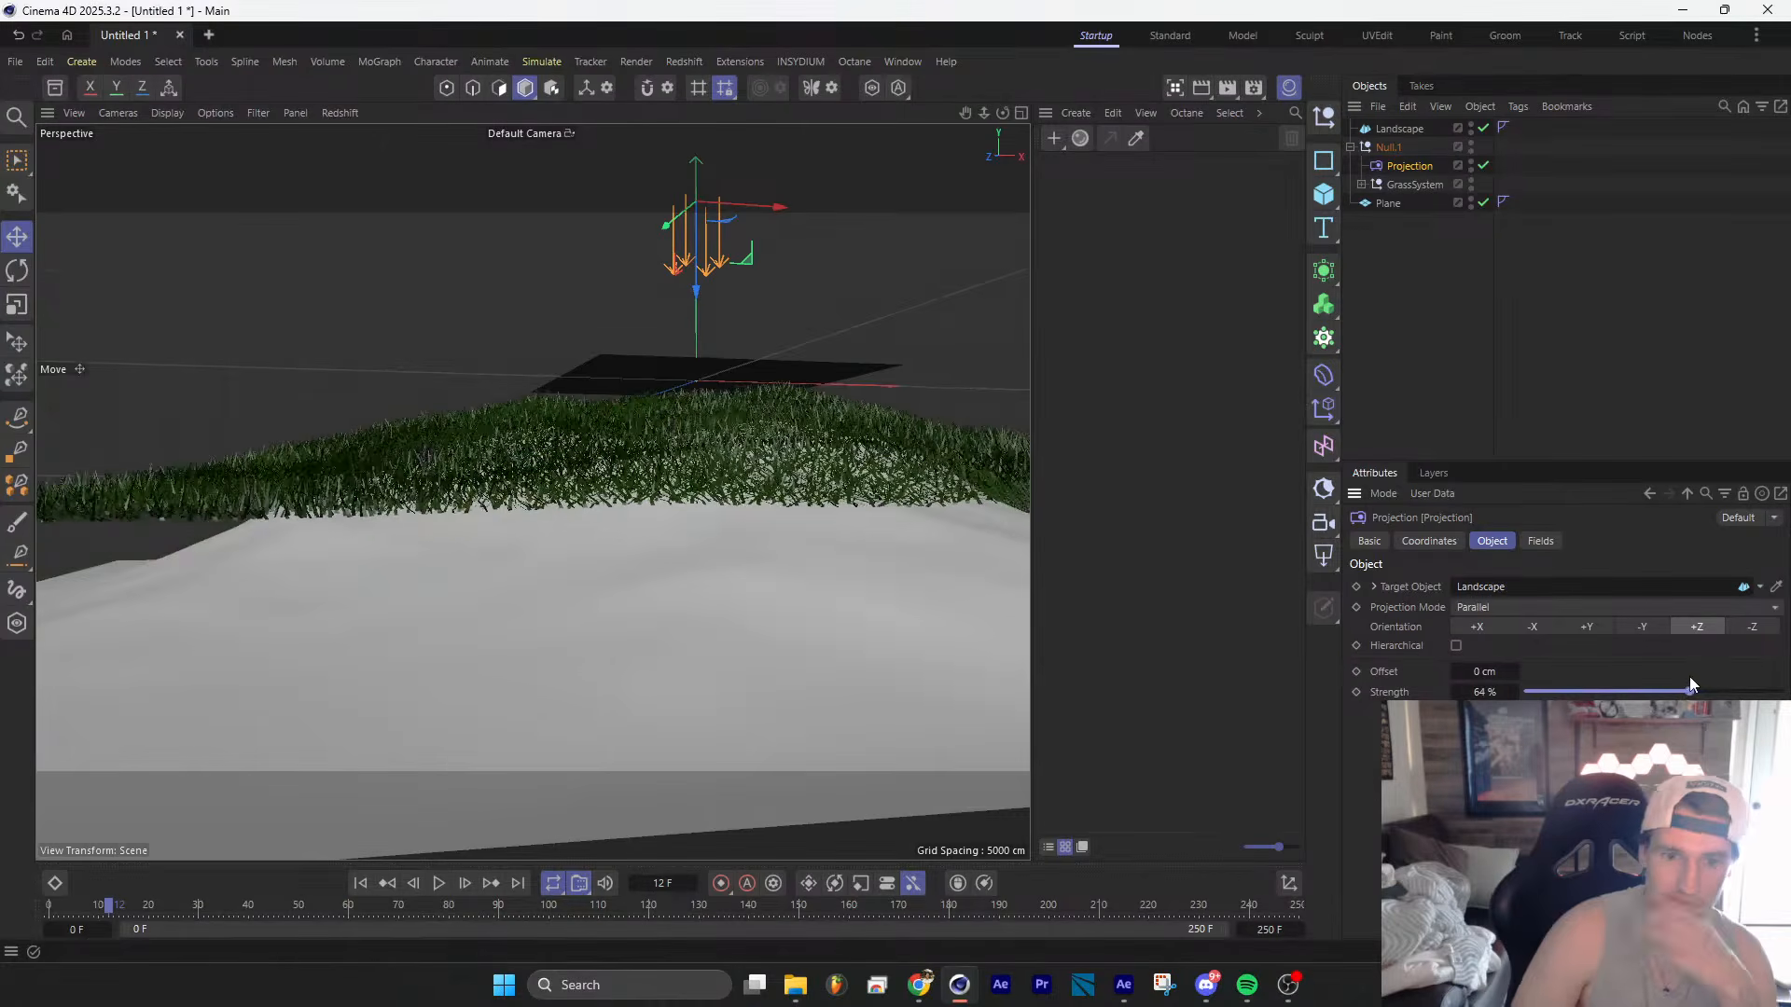
{"action": "scroll", "coordinate": [752, 451], "scroll_direction": "up", "scroll_amount": 5}
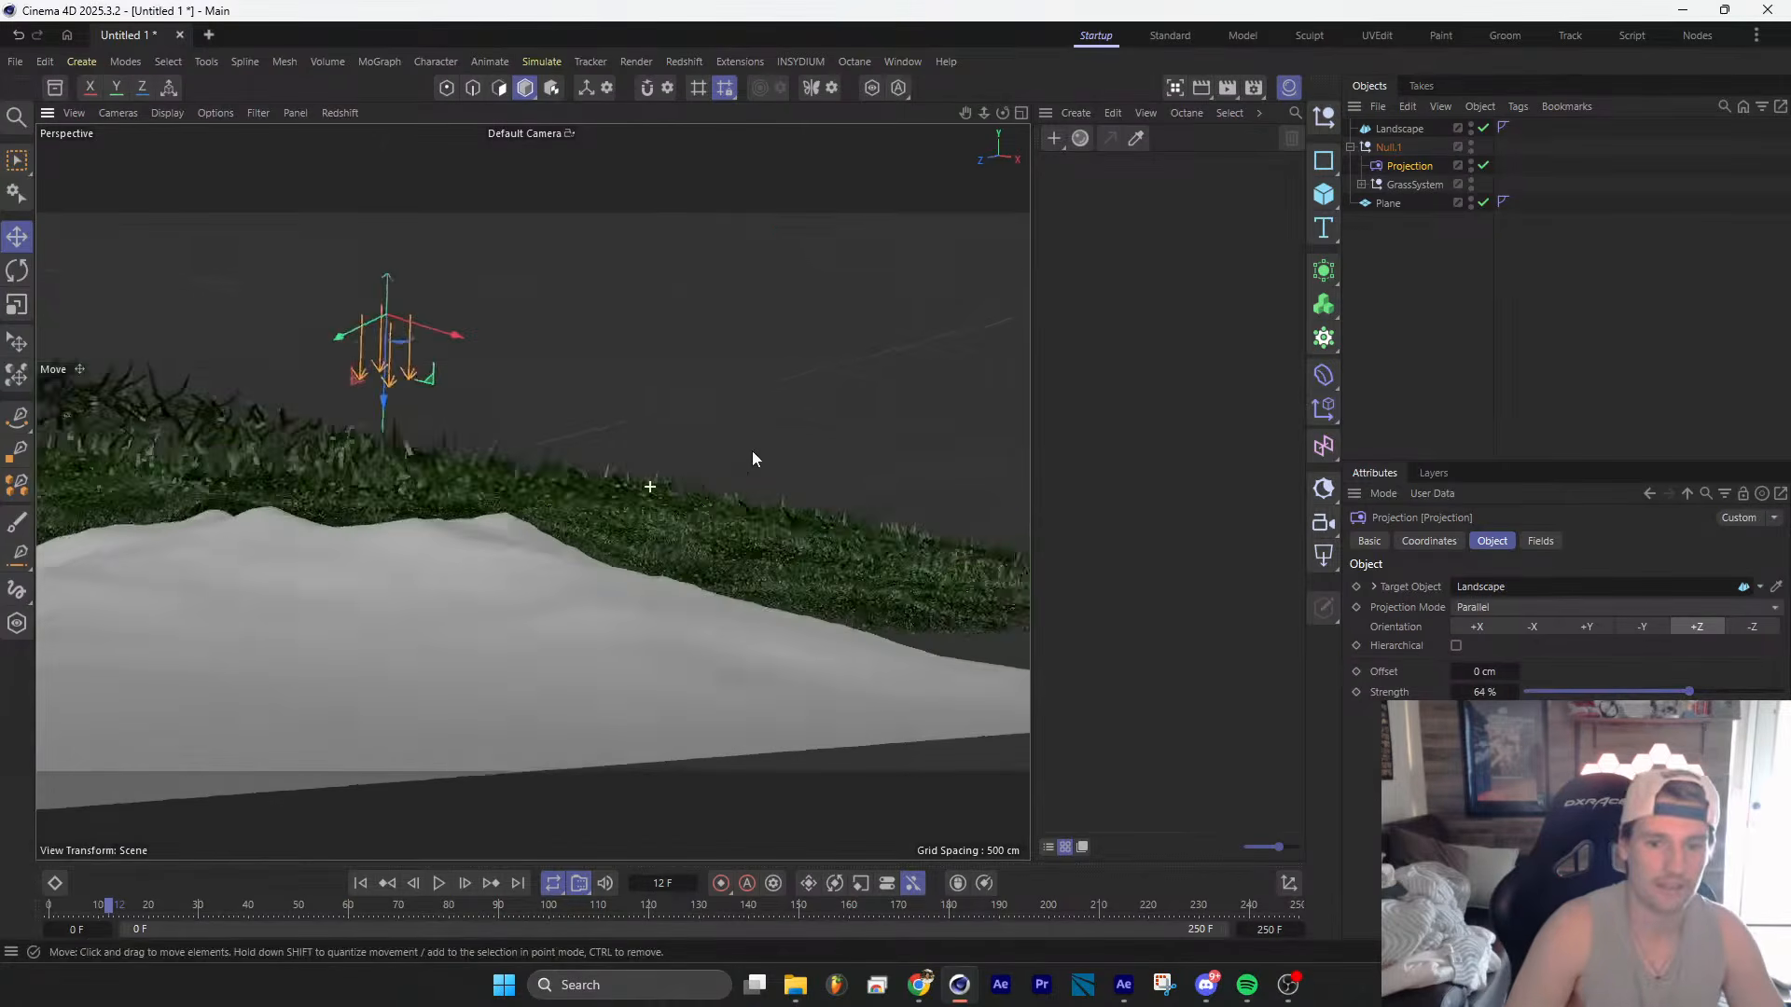
{"action": "left_click_drag", "start_coordinate": [752, 453], "coordinate": [809, 502], "text": "alt"}
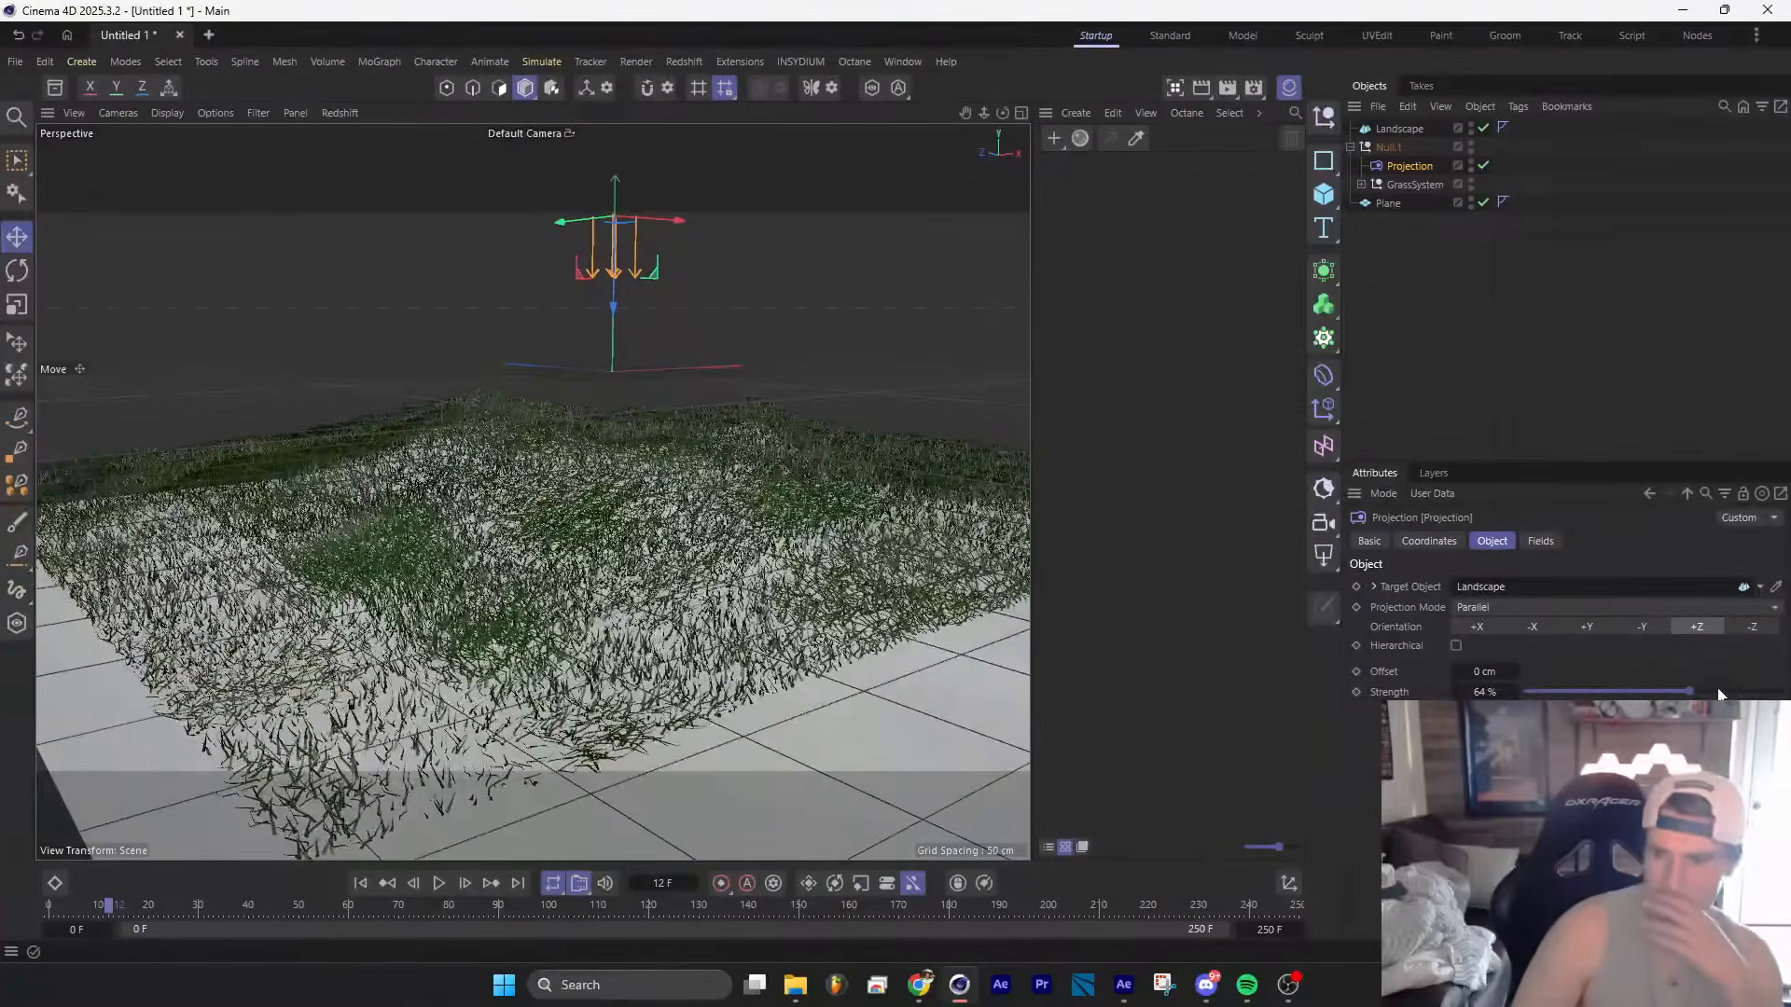
{"action": "left_click_drag", "start_coordinate": [1690, 692], "coordinate": [1750, 693]}
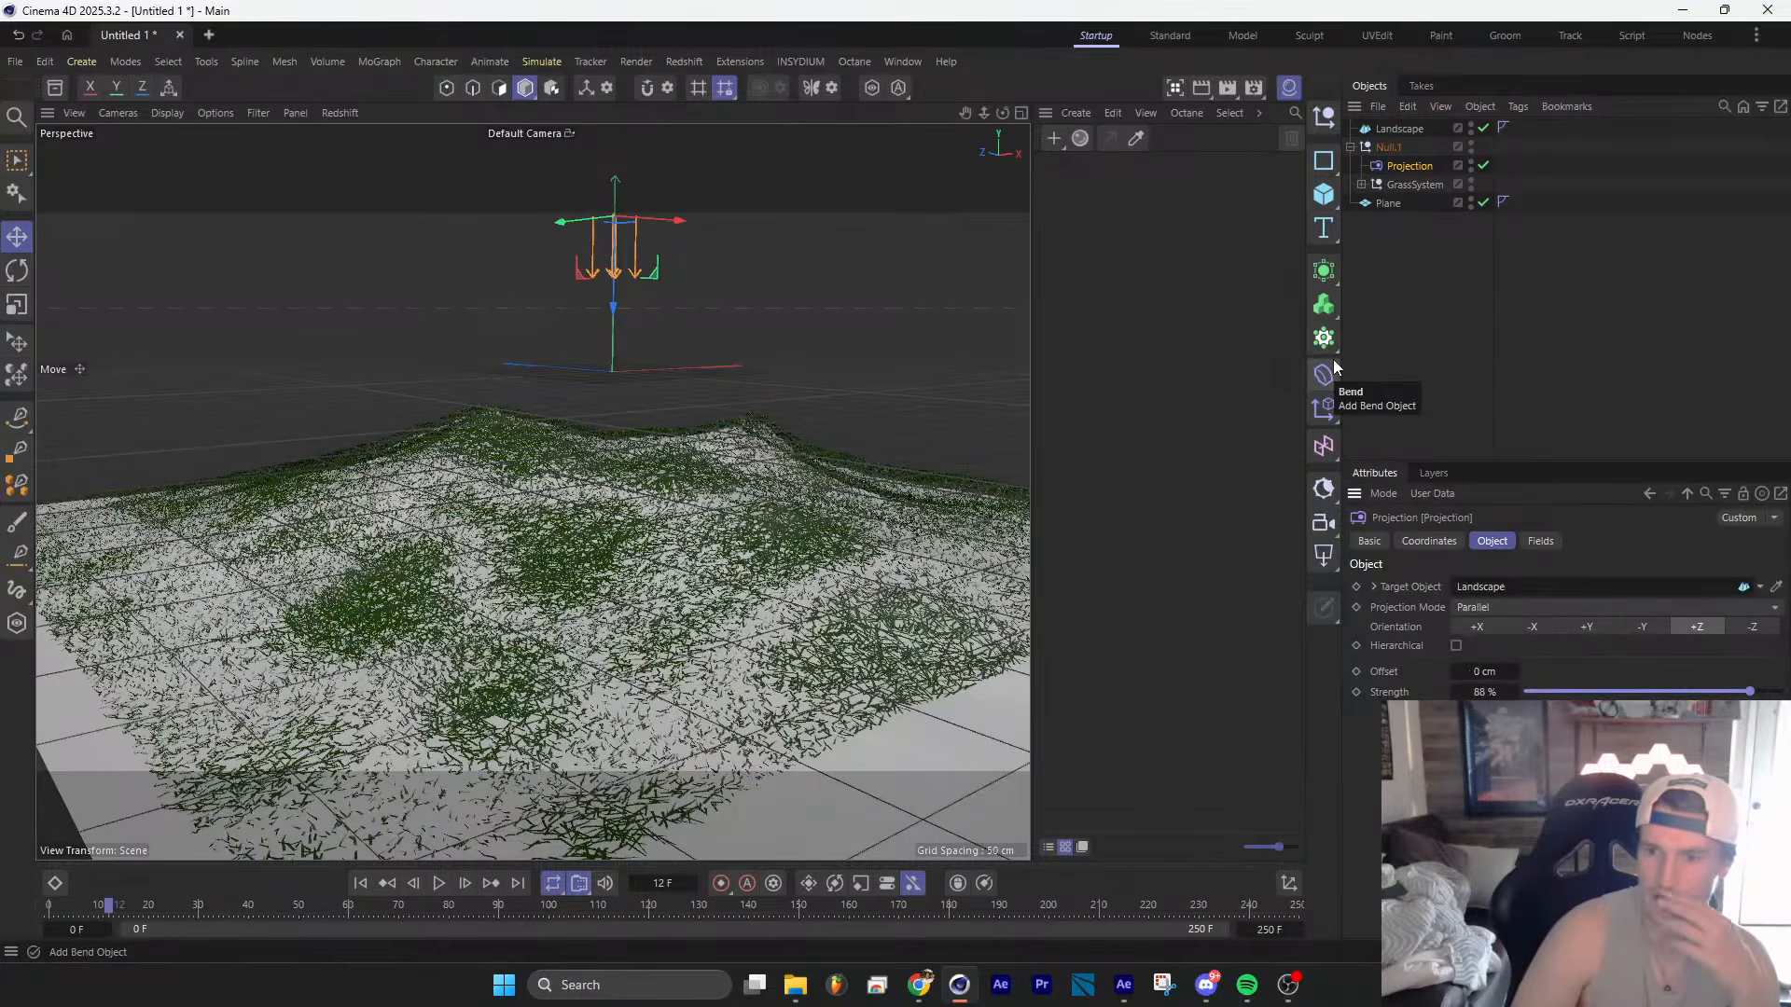
{"action": "left_click", "coordinate": [1325, 311]}
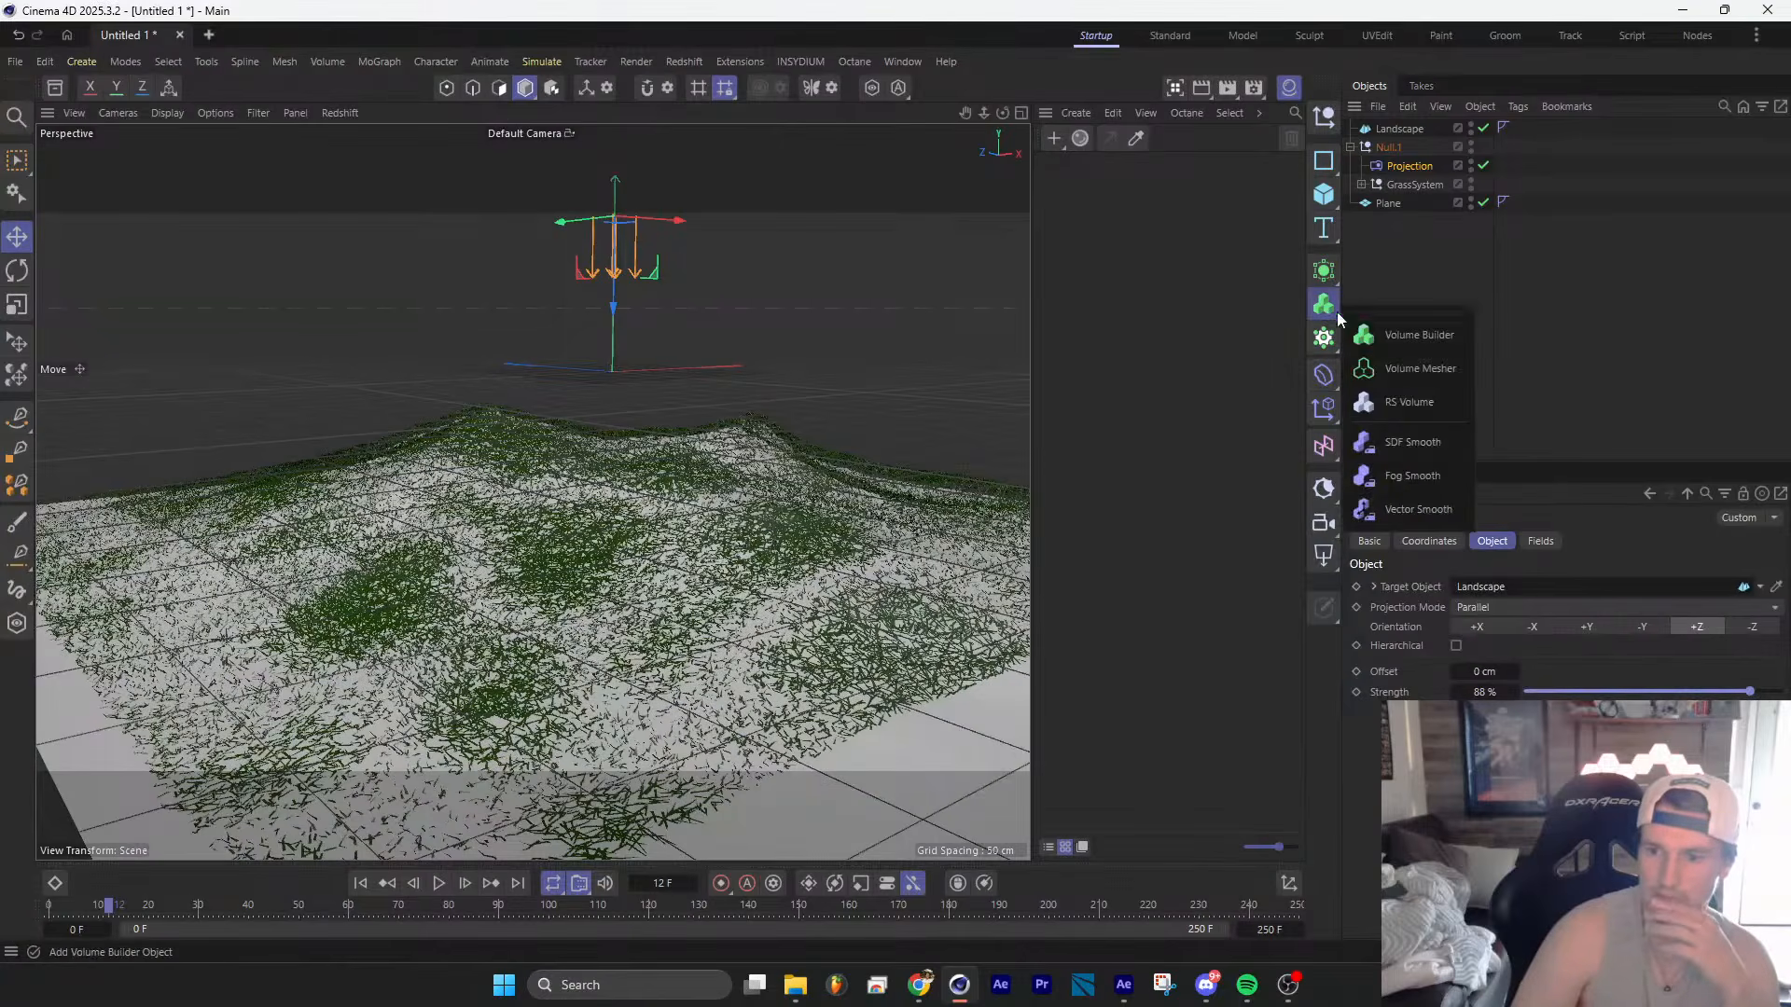
{"action": "left_click", "coordinate": [1447, 289]}
{"action": "left_click", "coordinate": [1427, 165]}
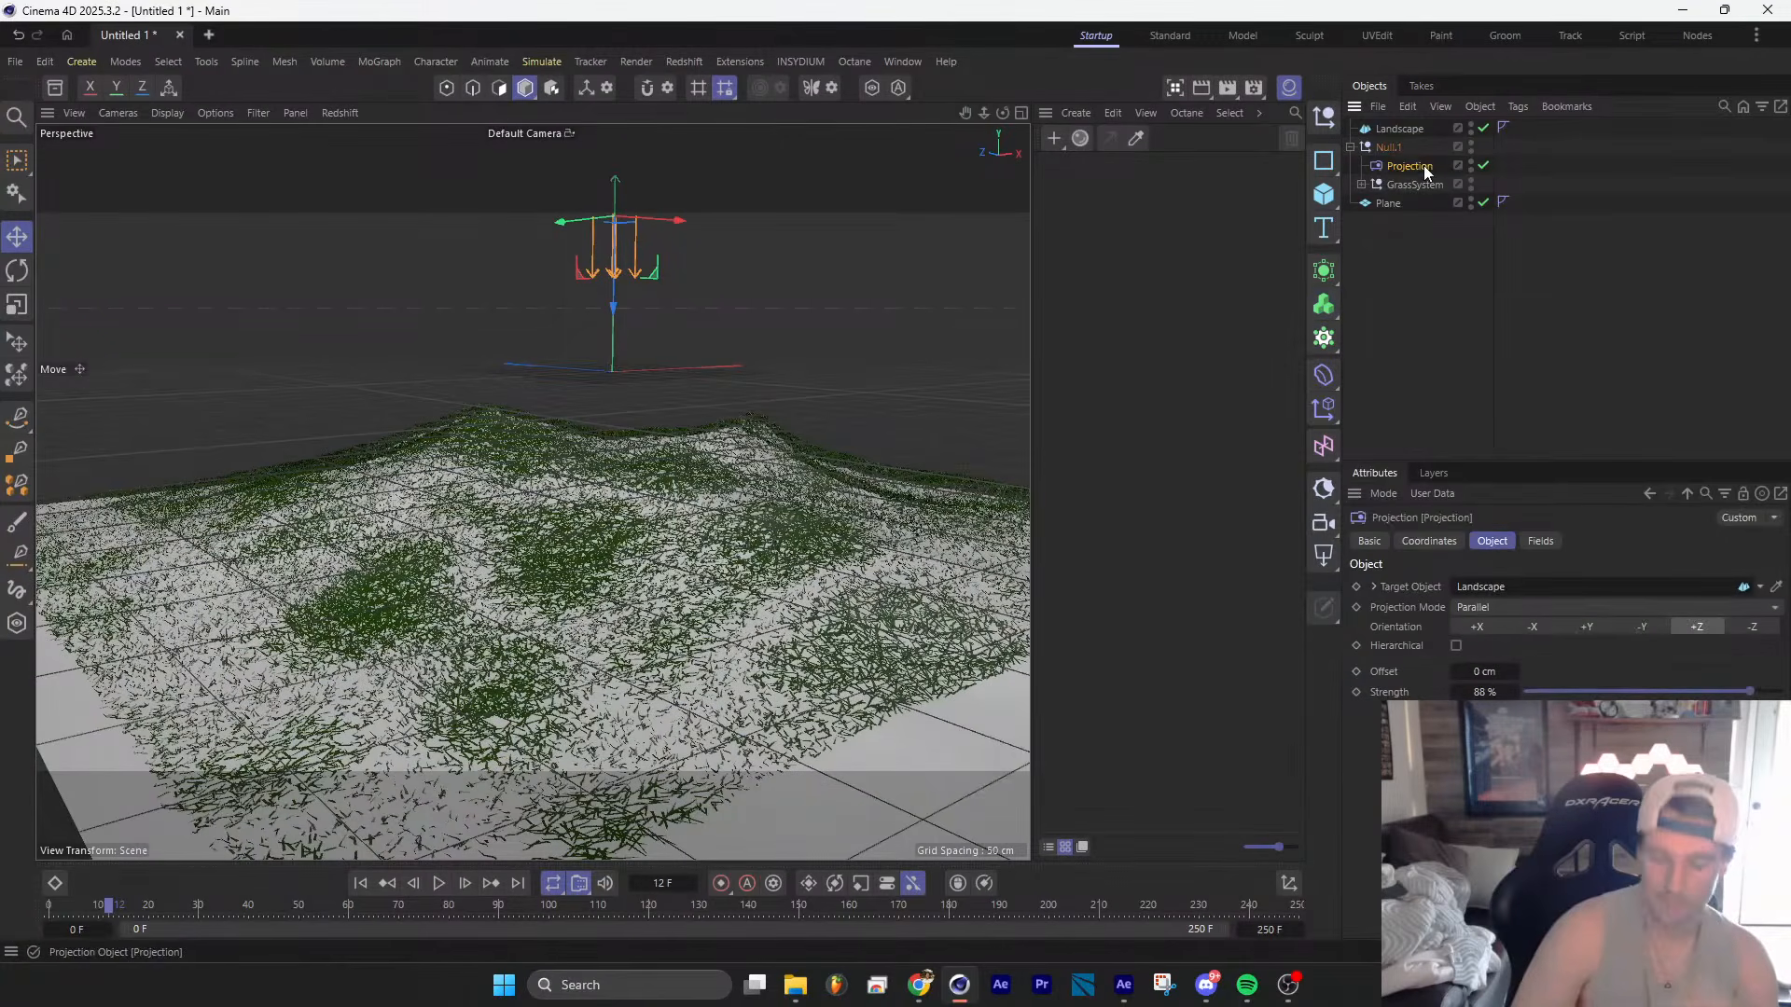
Step: Delete the Projection deformer and the Landscape object, leaving only the flat grass field
{"action": "key", "text": "Delete"}
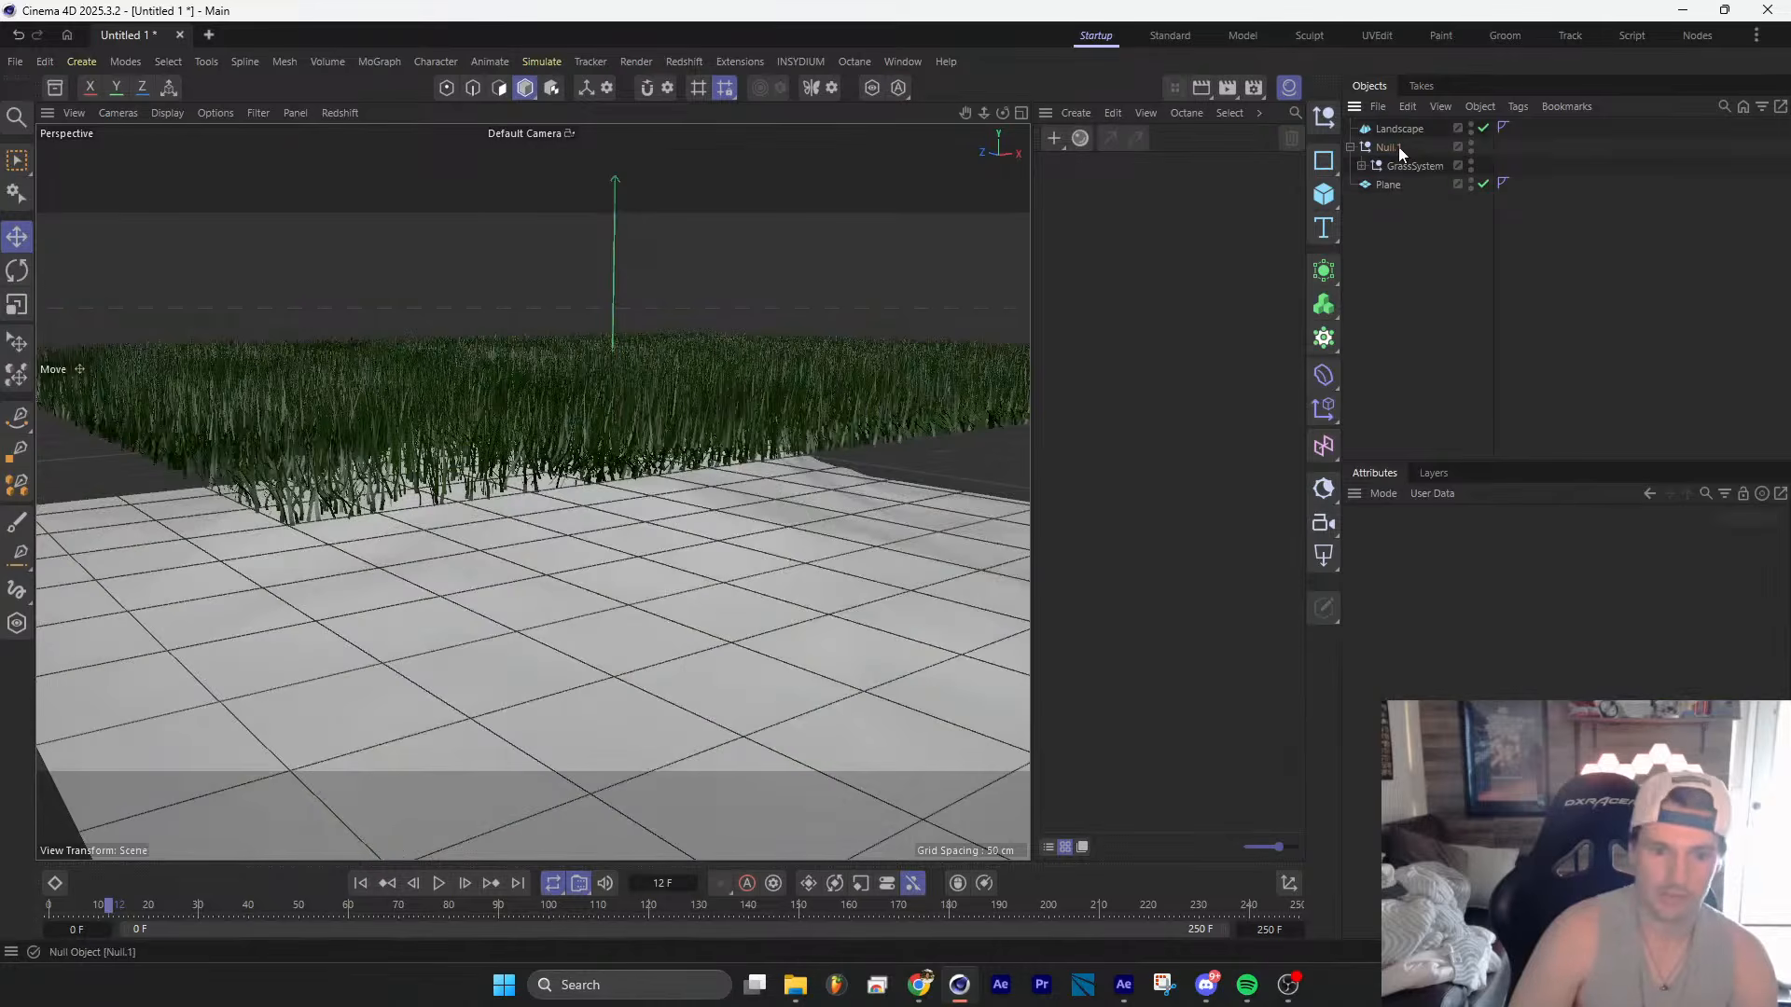
{"action": "left_click", "coordinate": [1404, 129]}
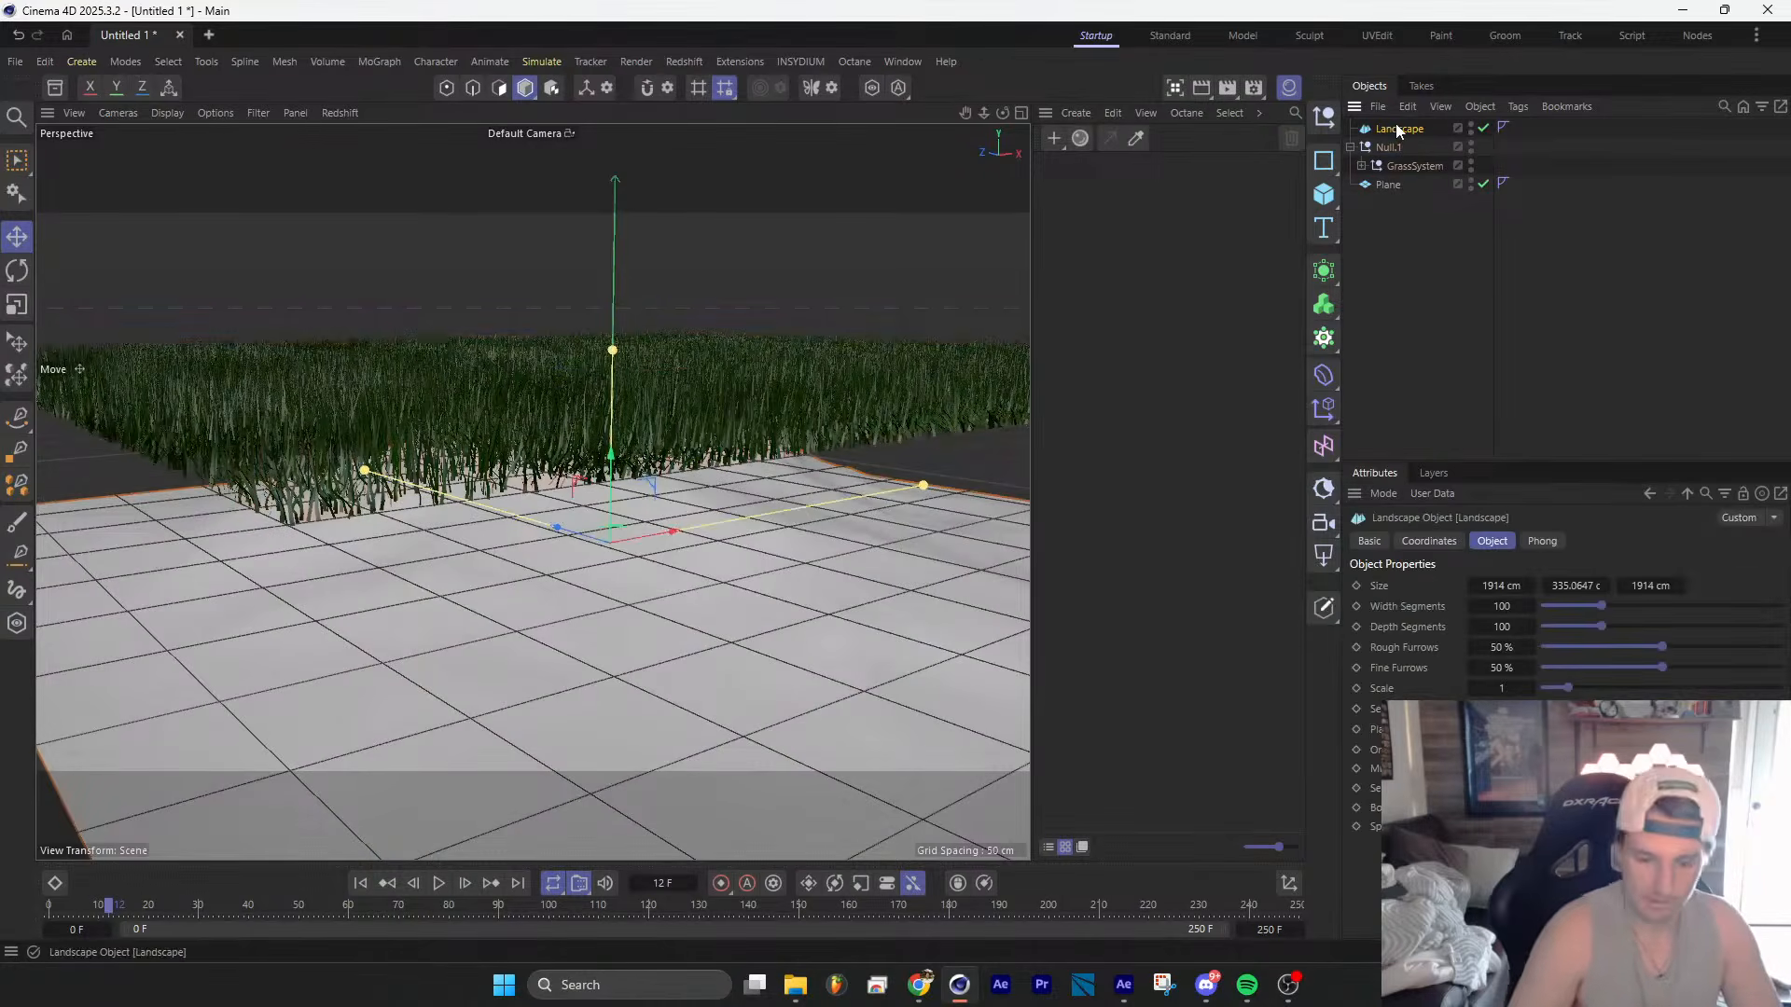
{"action": "key", "text": "Delete"}
{"action": "left_click_drag", "start_coordinate": [623, 409], "coordinate": [560, 535], "text": "alt"}
{"action": "scroll", "coordinate": [643, 481], "scroll_direction": "down", "scroll_amount": 4}
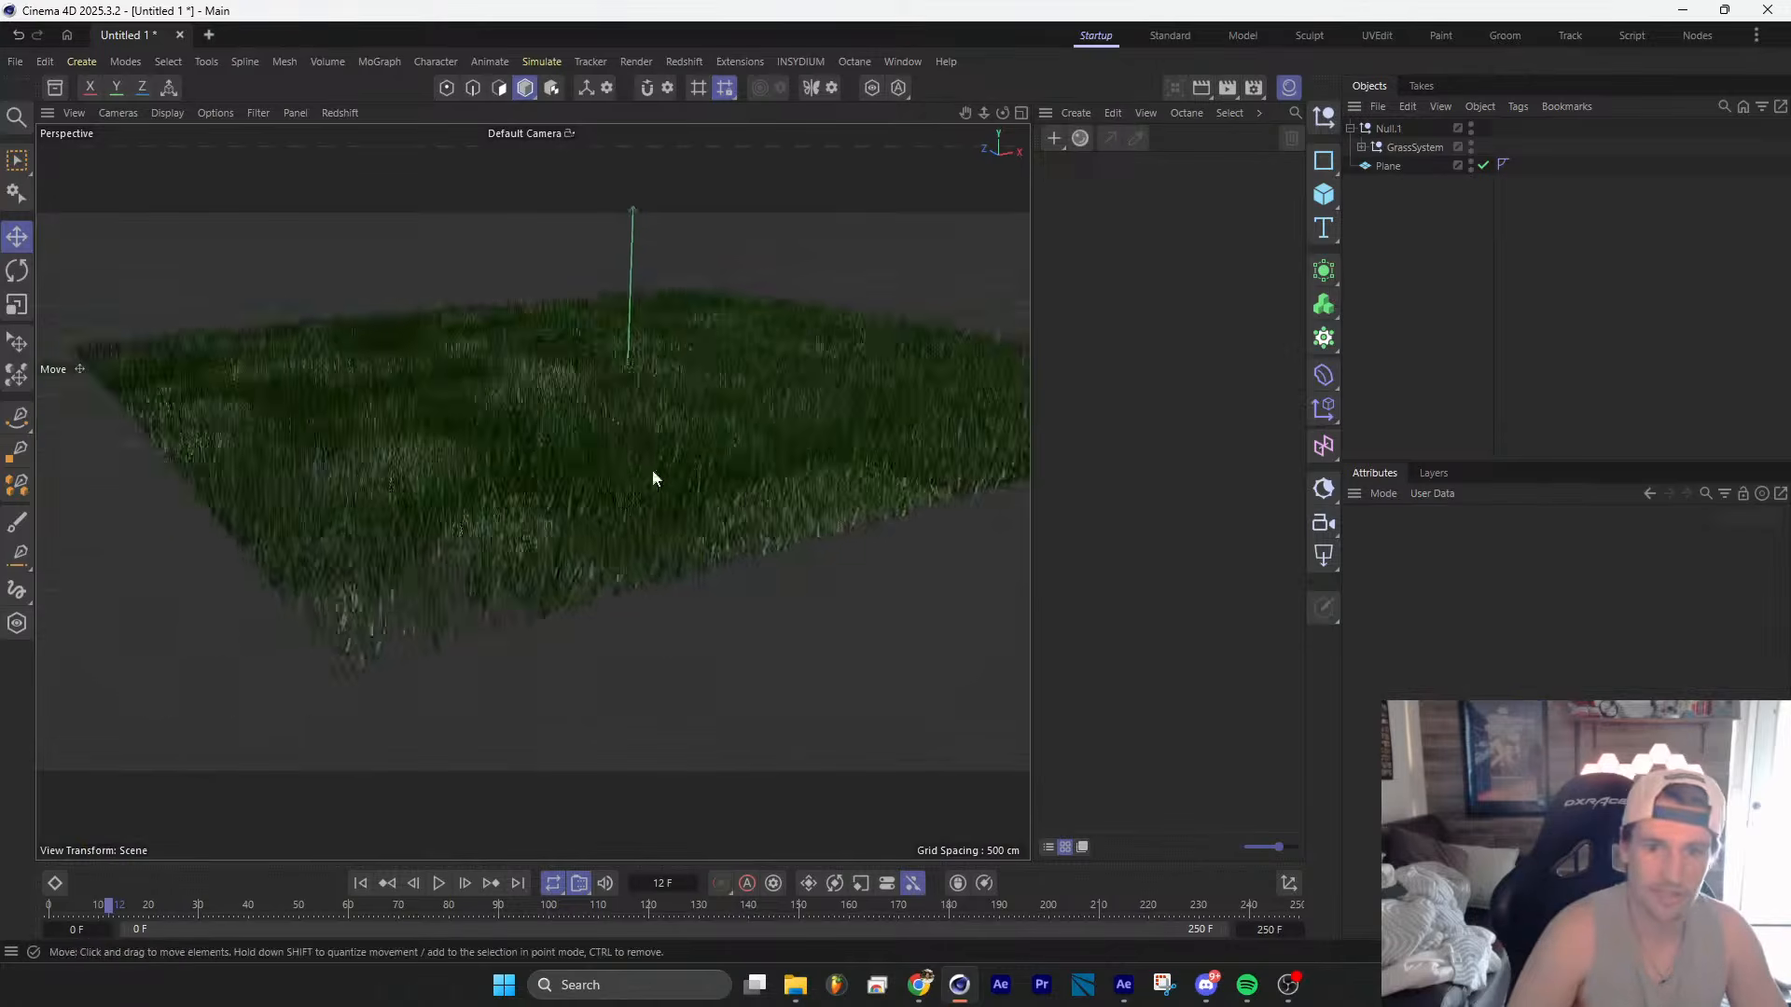
{"action": "middle_click_drag", "start_coordinate": [652, 476], "coordinate": [587, 555], "text": "alt"}
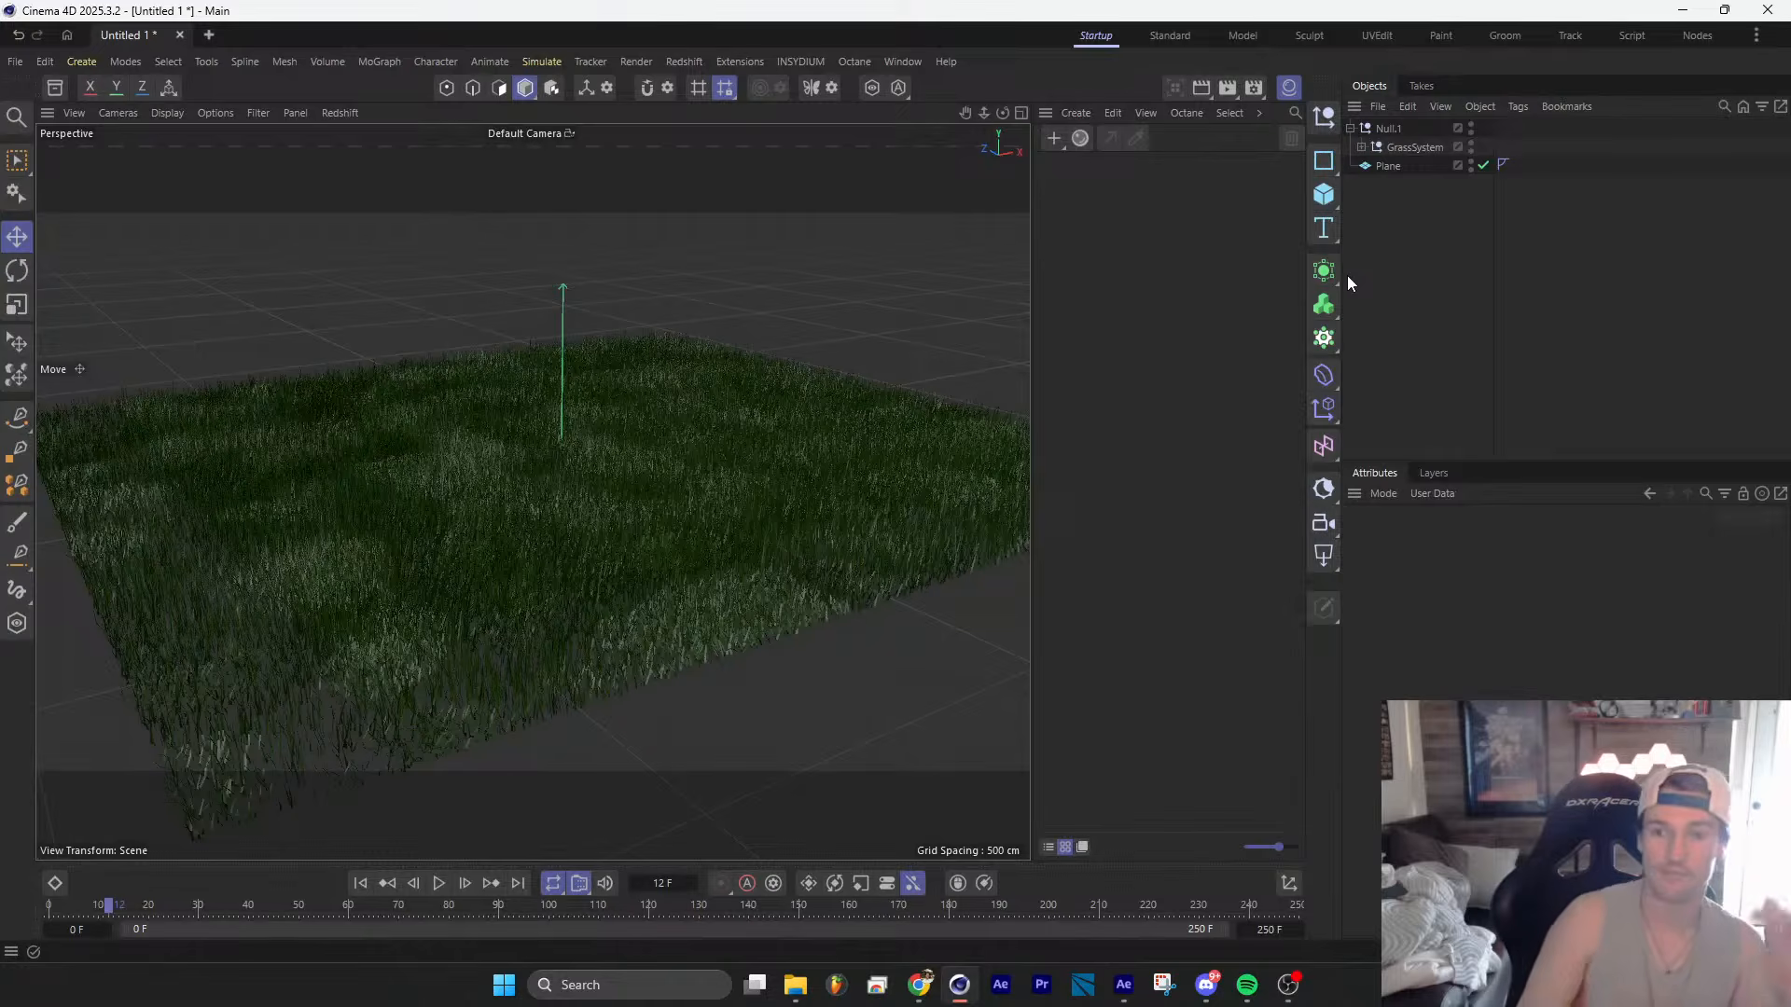
Step: Hide the null containing the grass system in both the viewport and the render
{"action": "left_click", "coordinate": [1313, 201]}
{"action": "left_click", "coordinate": [1733, 212]}
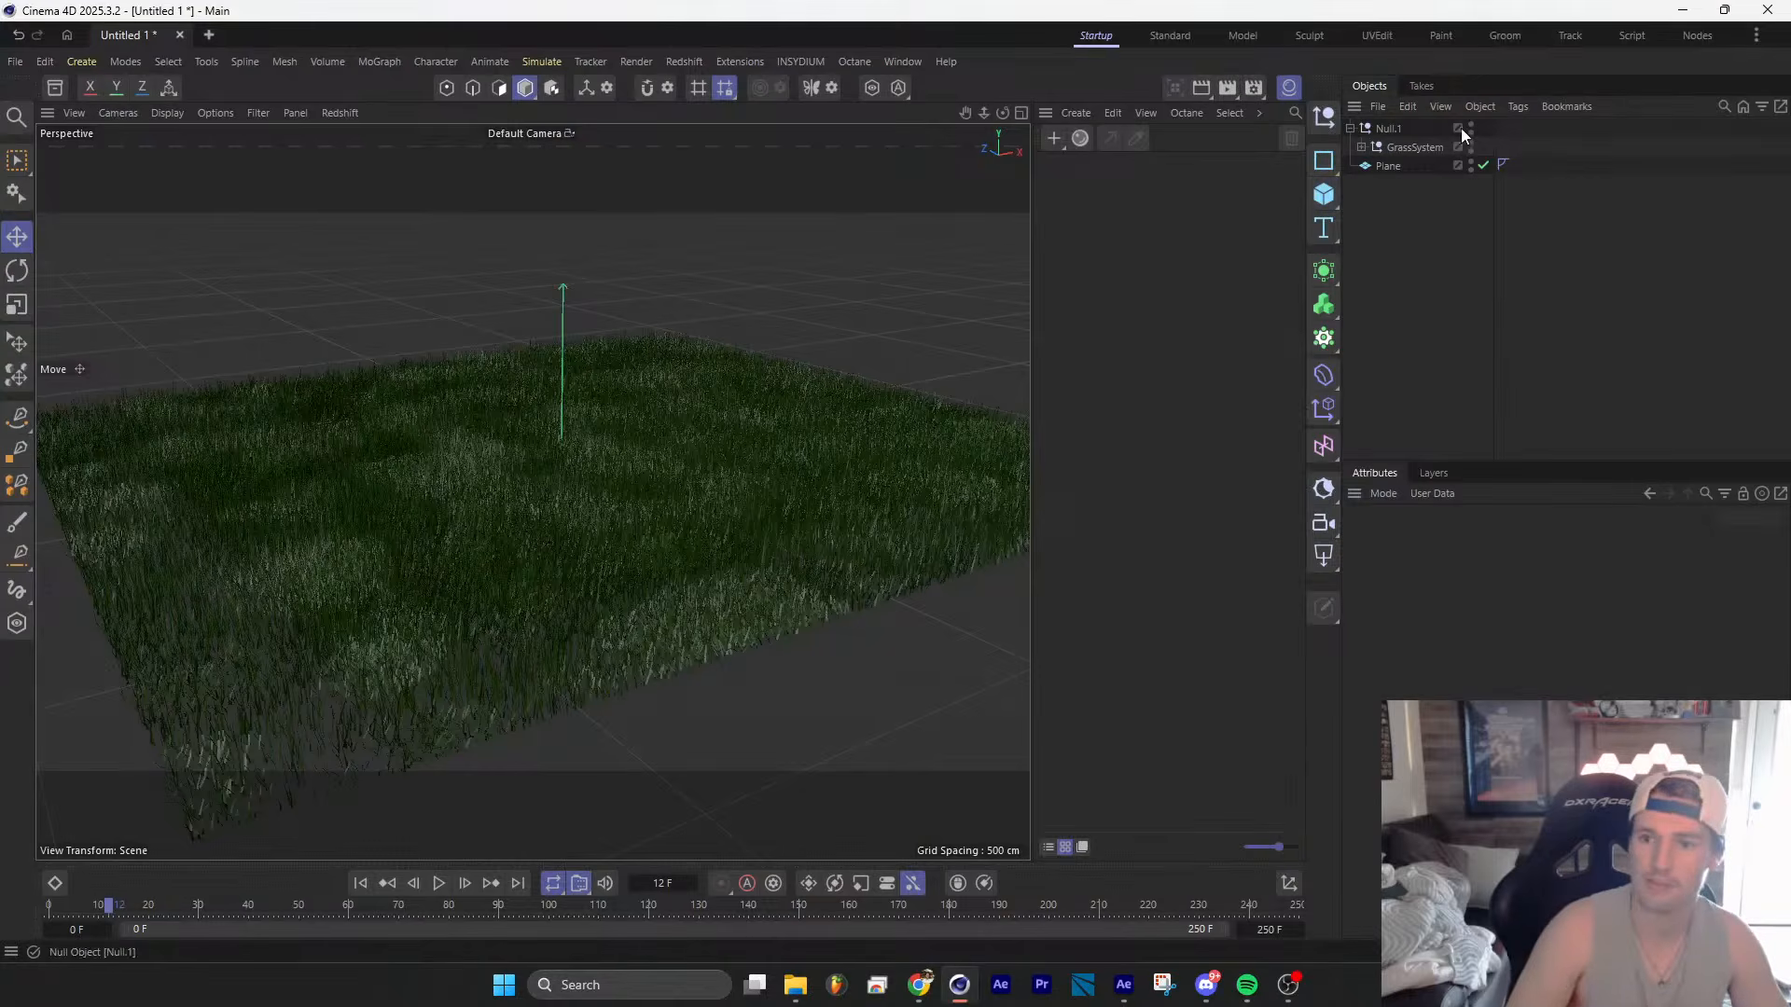
{"action": "double_click", "coordinate": [1472, 129], "text": "alt"}
Step: Add a Landscape object and scale it up uniformly to about 2218 cm wide and deep and 633 cm high
{"action": "left_click", "coordinate": [1324, 194]}
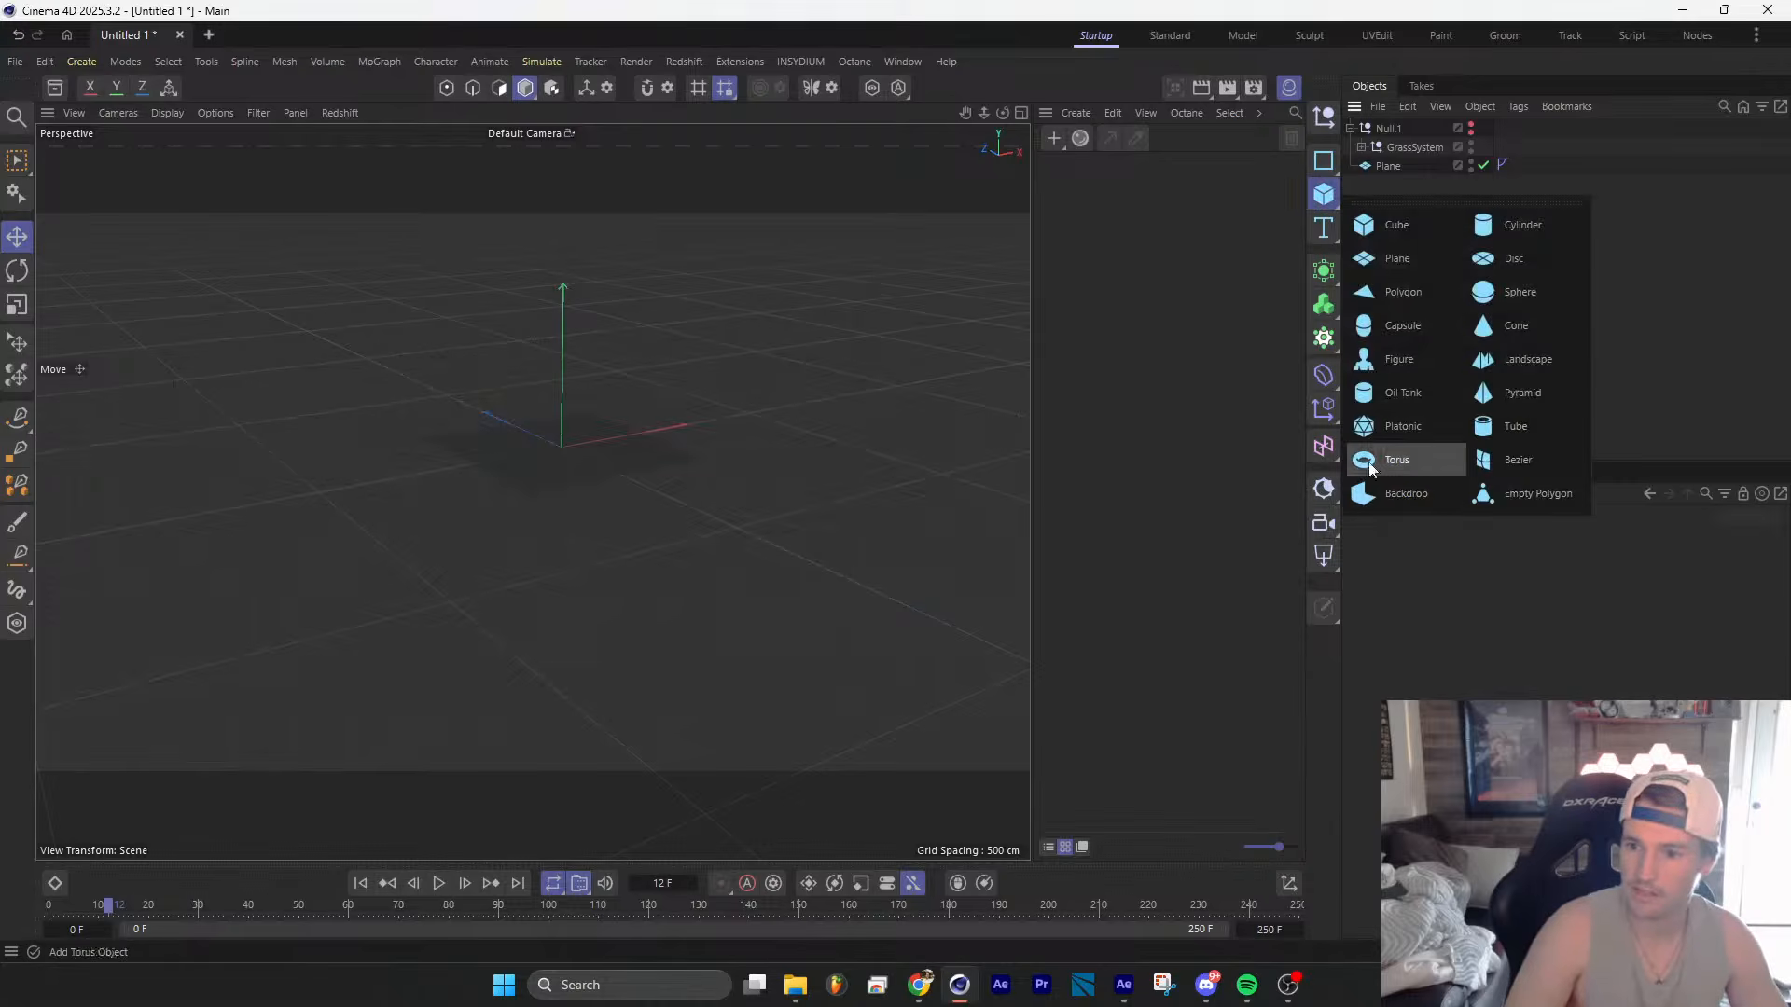
{"action": "left_click", "coordinate": [1524, 360]}
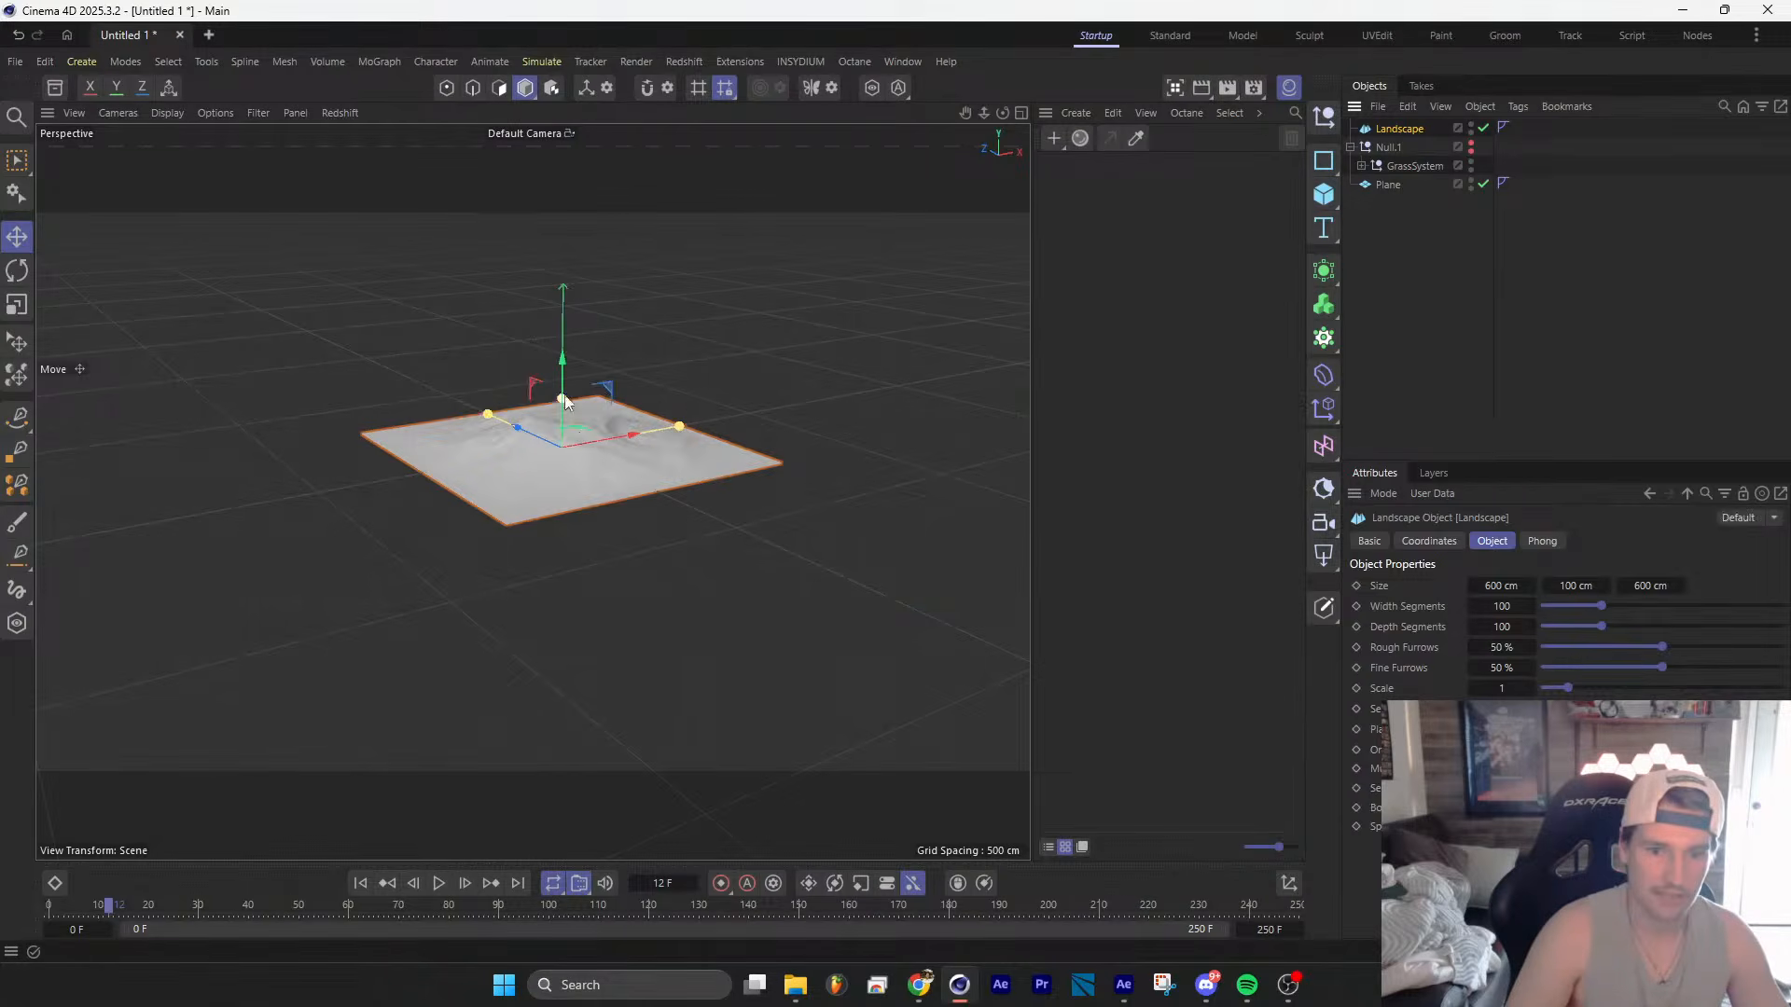
{"action": "key", "text": "t"}
{"action": "left_click_drag", "start_coordinate": [504, 512], "coordinate": [411, 626]}
{"action": "key", "text": "ctrl+z"}
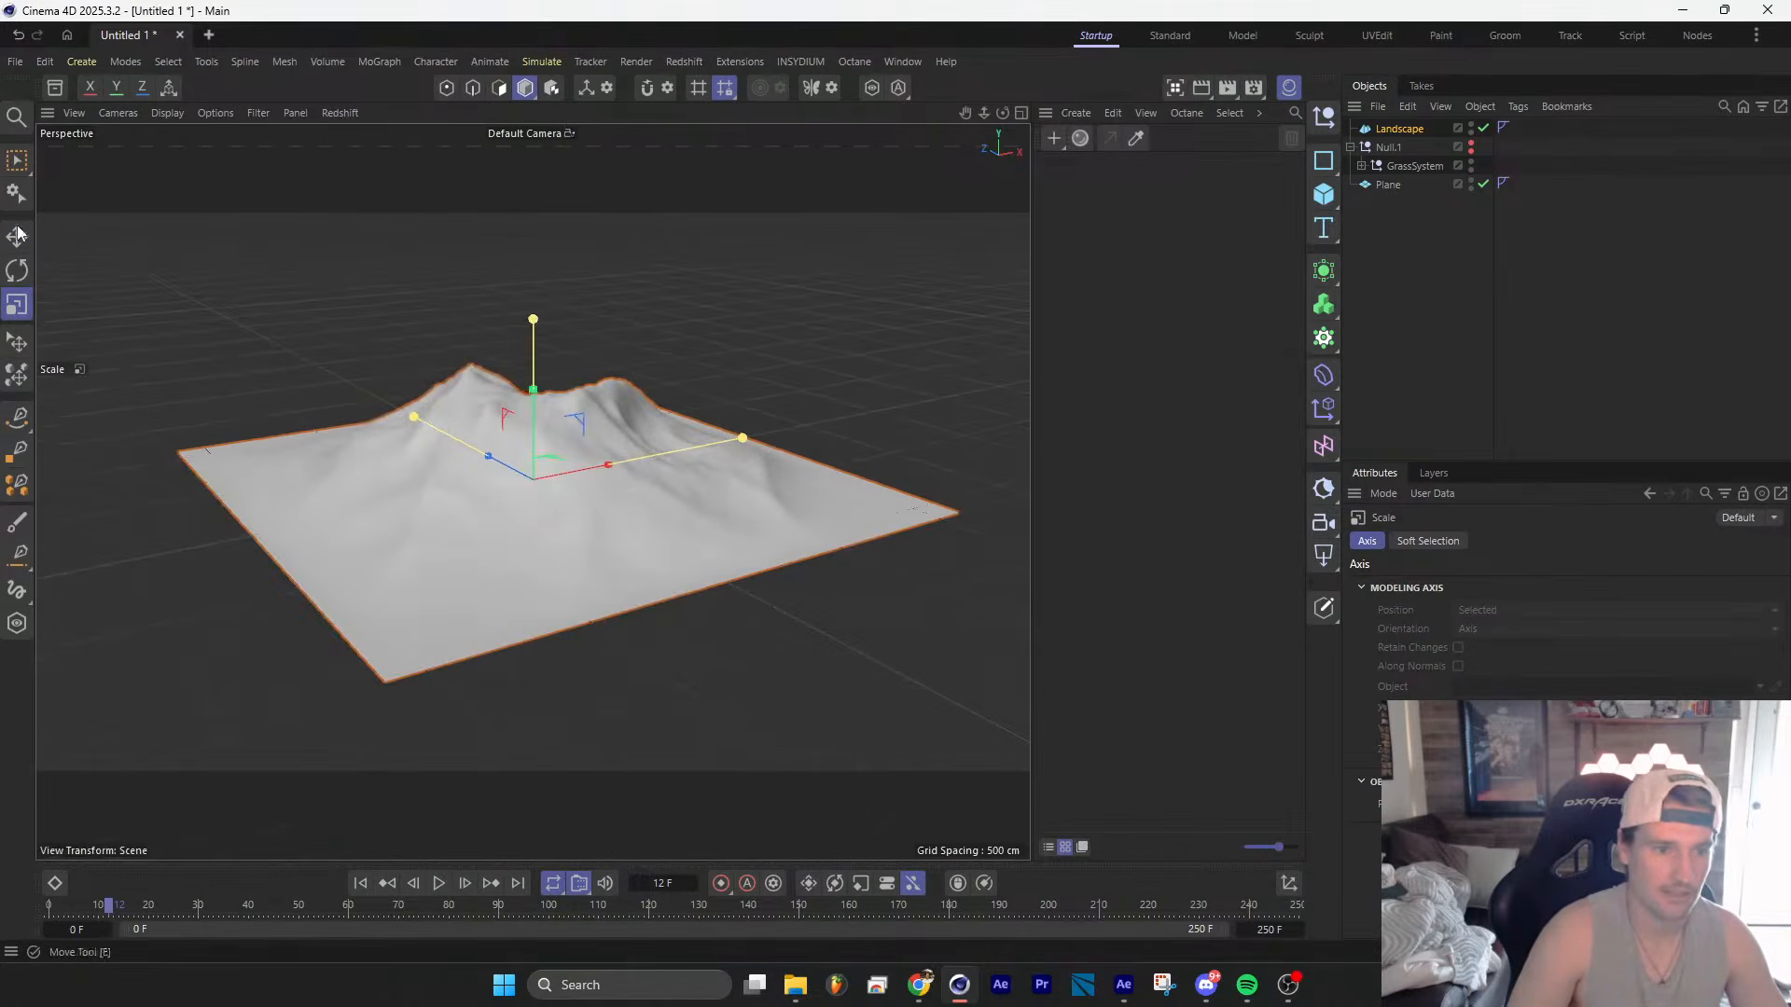
Step: Duplicate the Landscape into four offset, overlapping copies to build a larger hilly terrain
{"action": "key", "text": "e"}
{"action": "left_click_drag", "start_coordinate": [597, 457], "coordinate": [343, 401], "text": "ctrl"}
{"action": "left_click_drag", "start_coordinate": [572, 371], "coordinate": [267, 569], "text": "ctrl"}
{"action": "middle_click_drag", "start_coordinate": [533, 491], "coordinate": [602, 474], "text": "alt"}
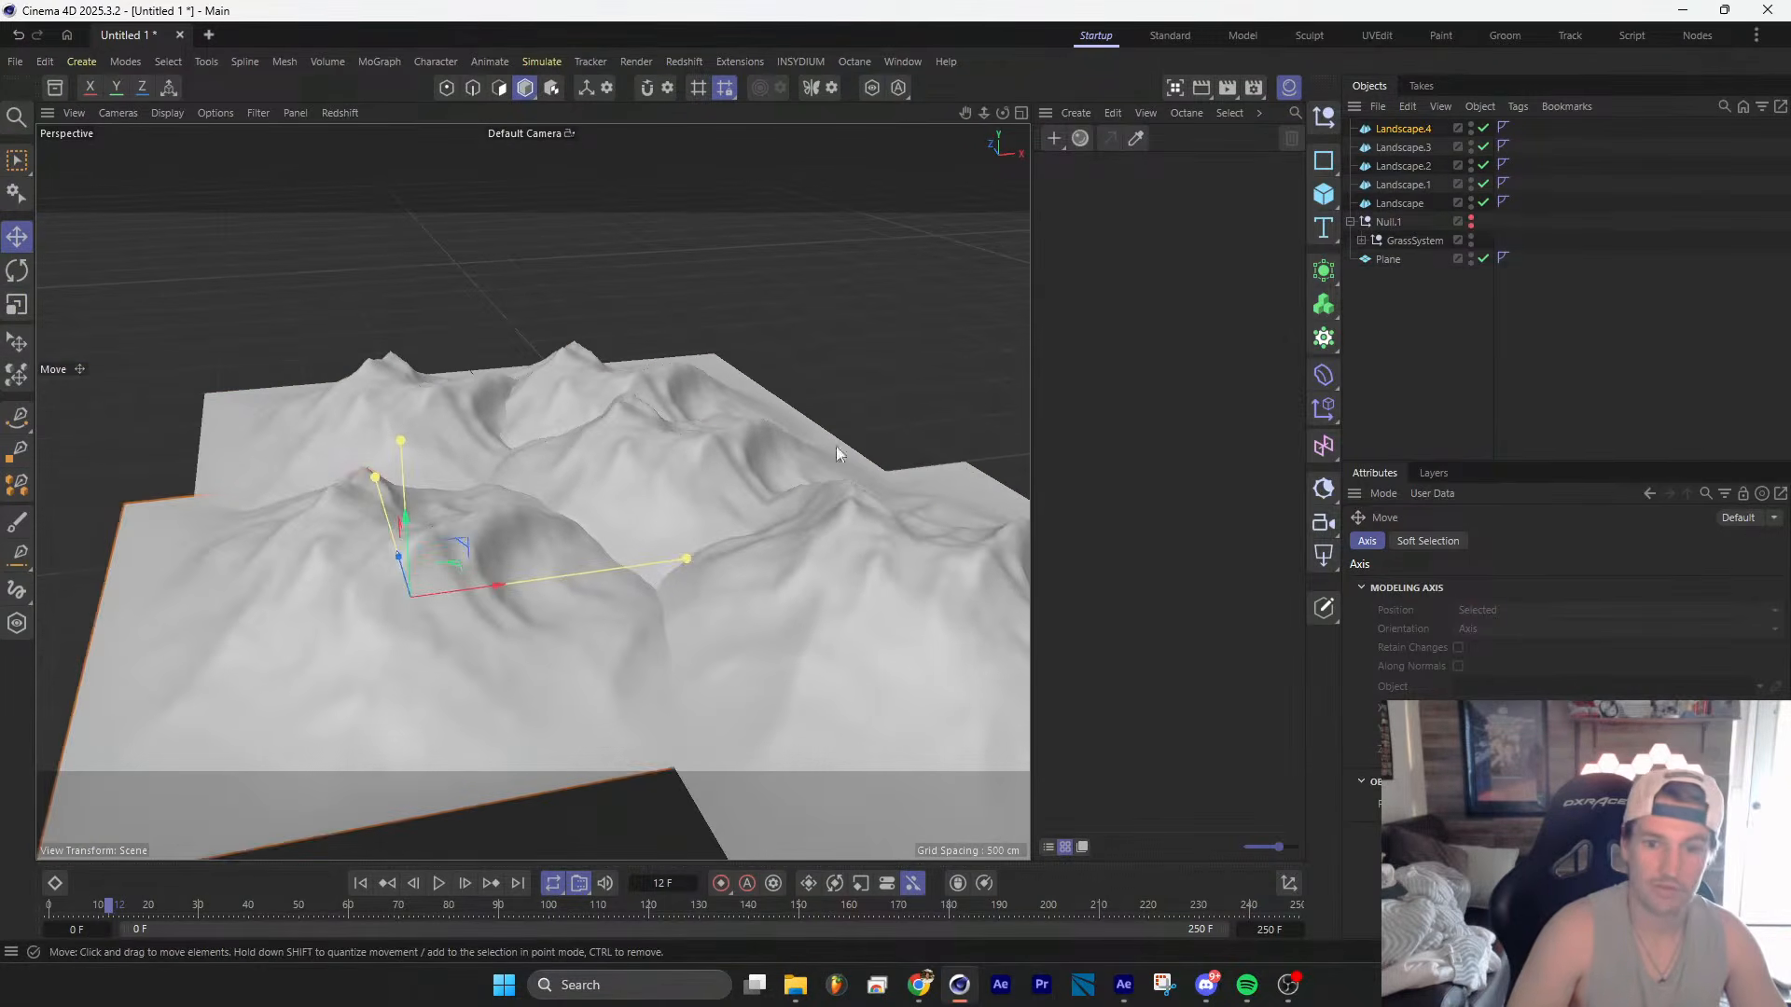
Step: Add a plane above the hills, turn it upright, and narrow it to a blade about 16 cm wide
{"action": "left_click", "coordinate": [1412, 323]}
{"action": "left_click_drag", "start_coordinate": [1332, 196], "coordinate": [1392, 259]}
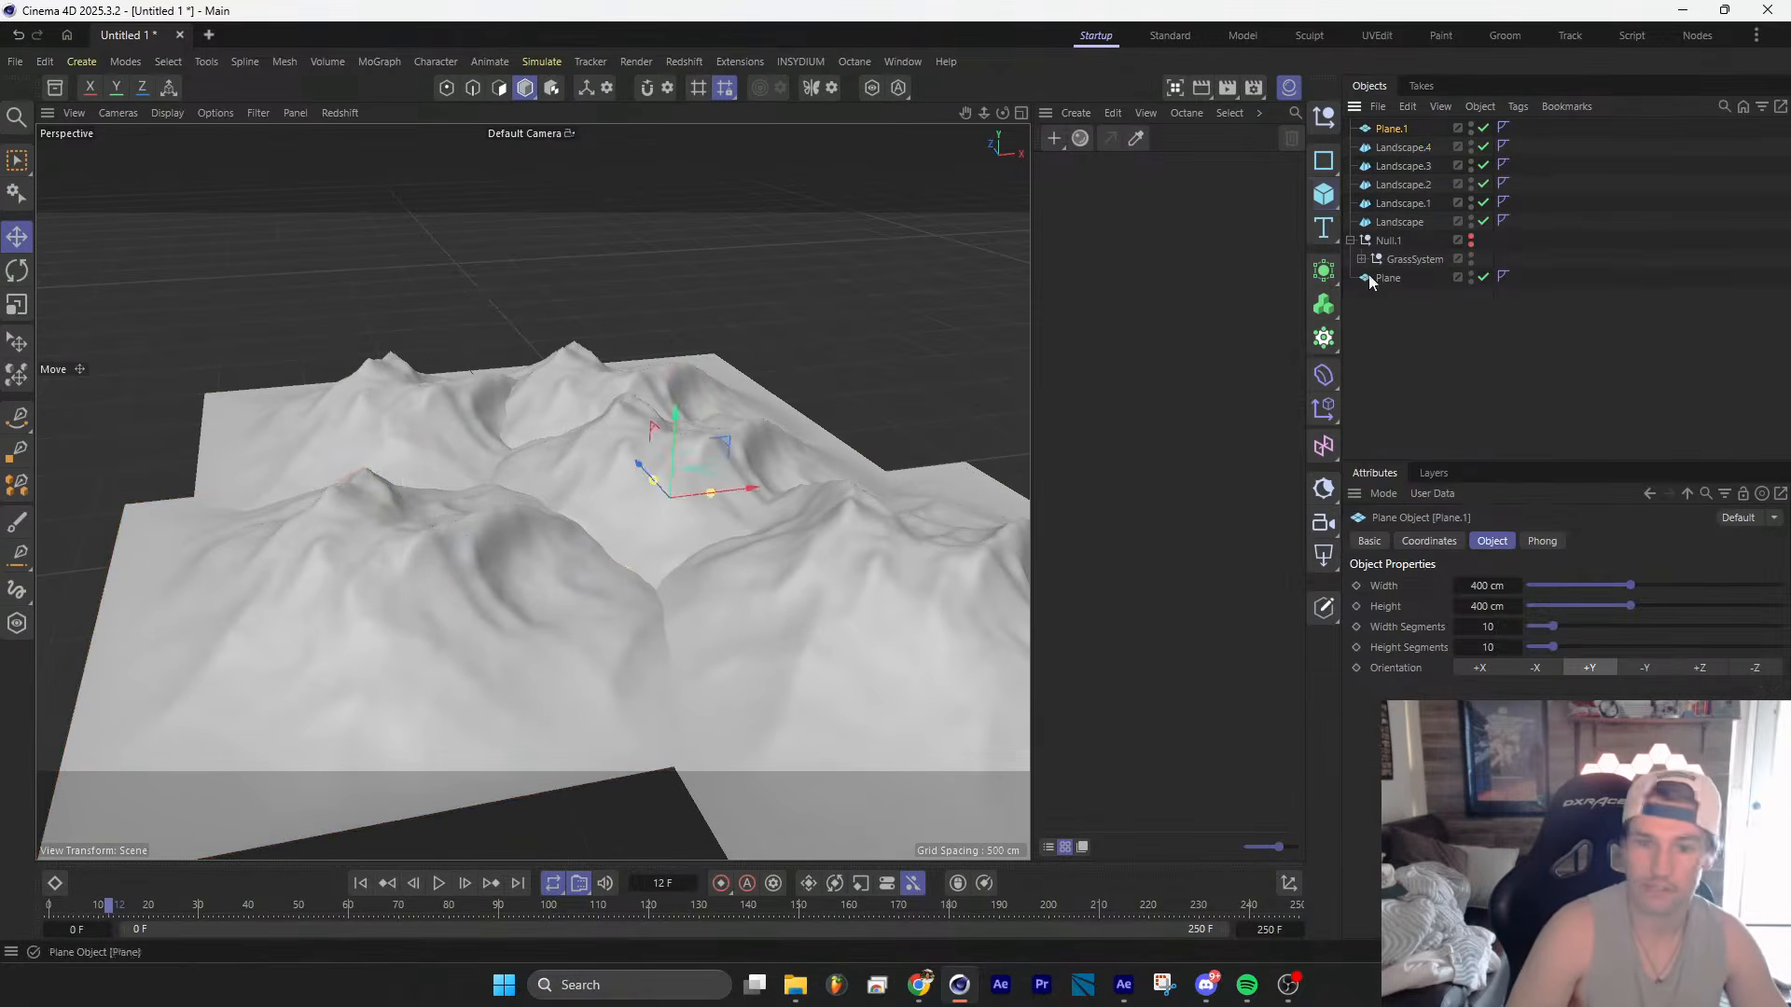
{"action": "left_click", "coordinate": [13, 270]}
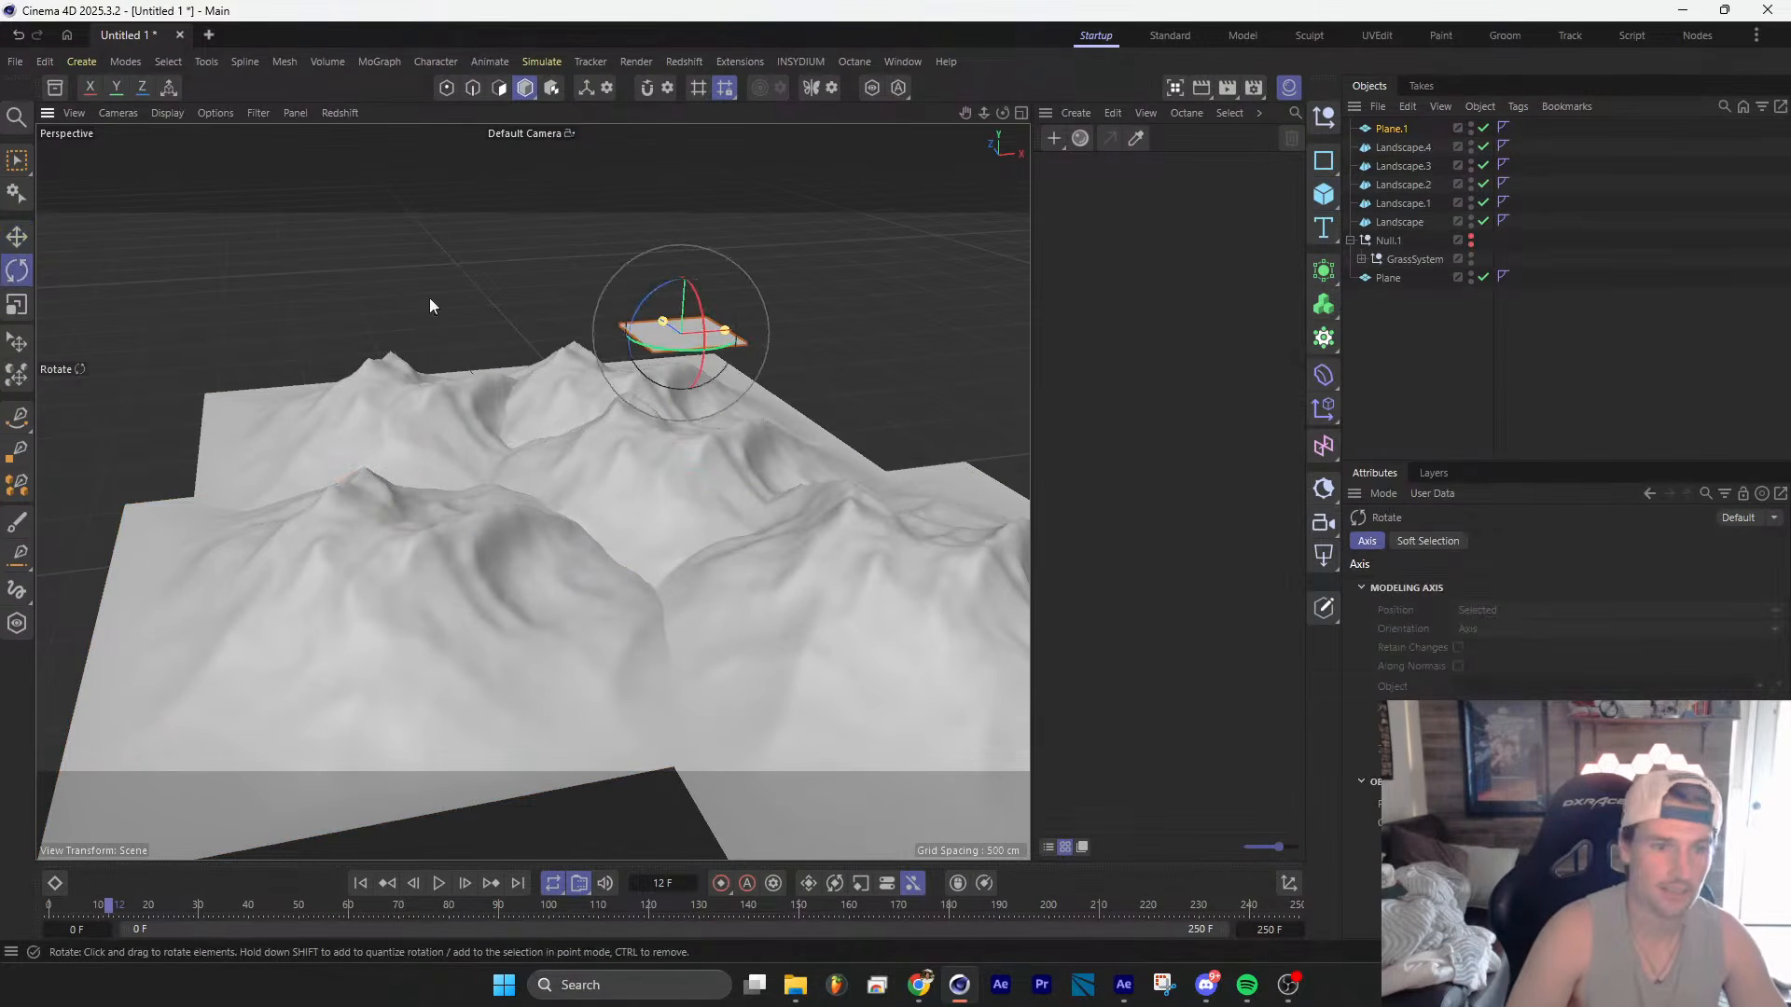
{"action": "mouse_move", "coordinate": [707, 311]}
{"action": "left_mouse_down"}
{"action": "mouse_move", "coordinate": [712, 445]}
{"action": "mouse_move", "coordinate": [717, 332]}
{"action": "mouse_move", "coordinate": [685, 334]}
{"action": "left_mouse_up"}
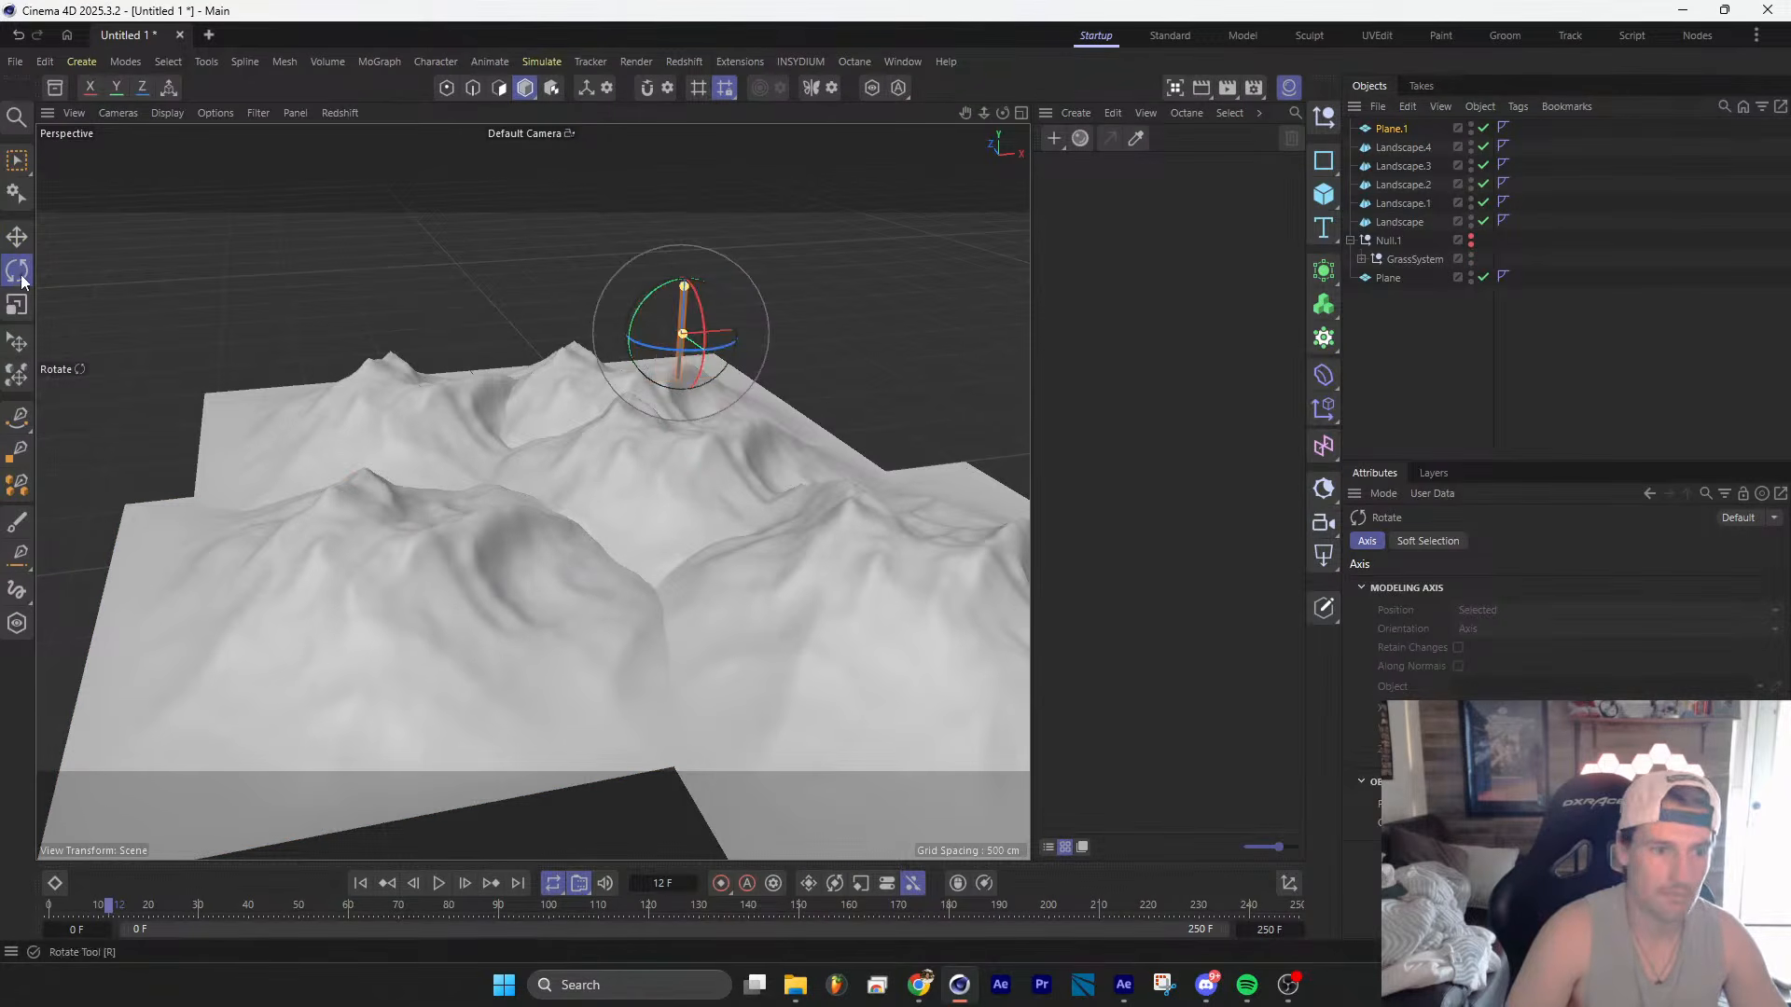
{"action": "left_click", "coordinate": [1387, 132]}
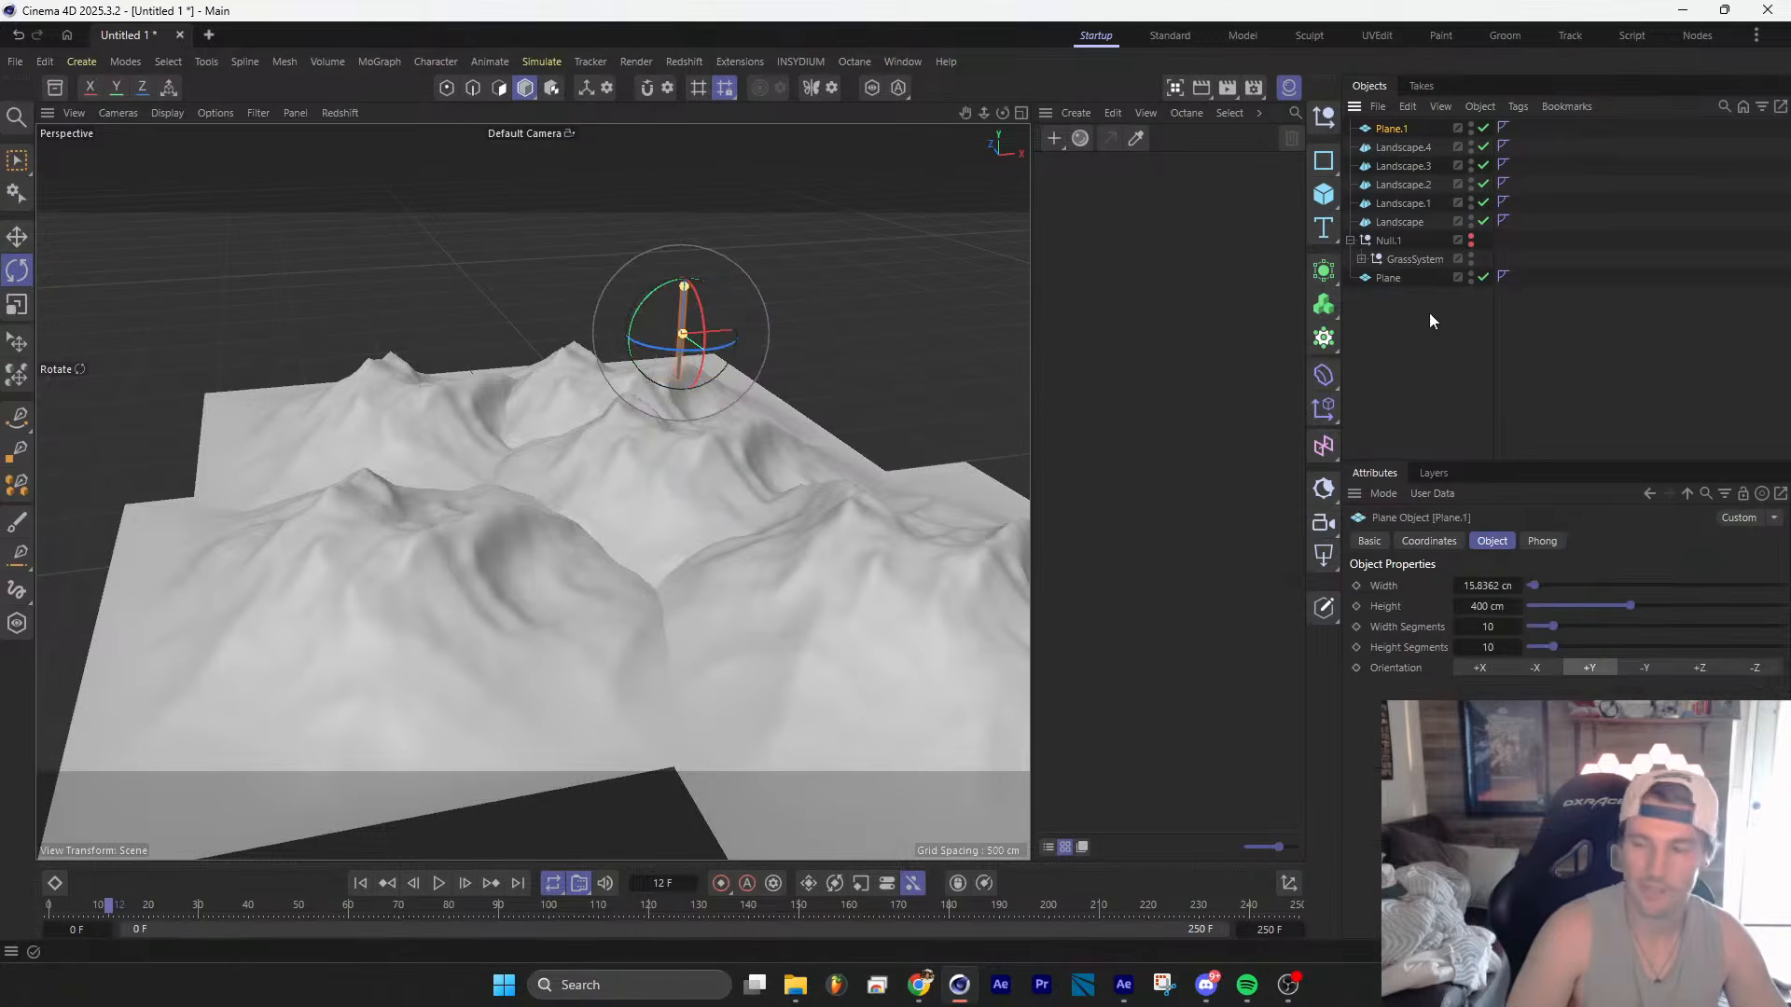
Step: Add a Cloner, nest the upright blade plane inside it, and set the cloning mode to Object
{"action": "left_click", "coordinate": [1404, 224]}
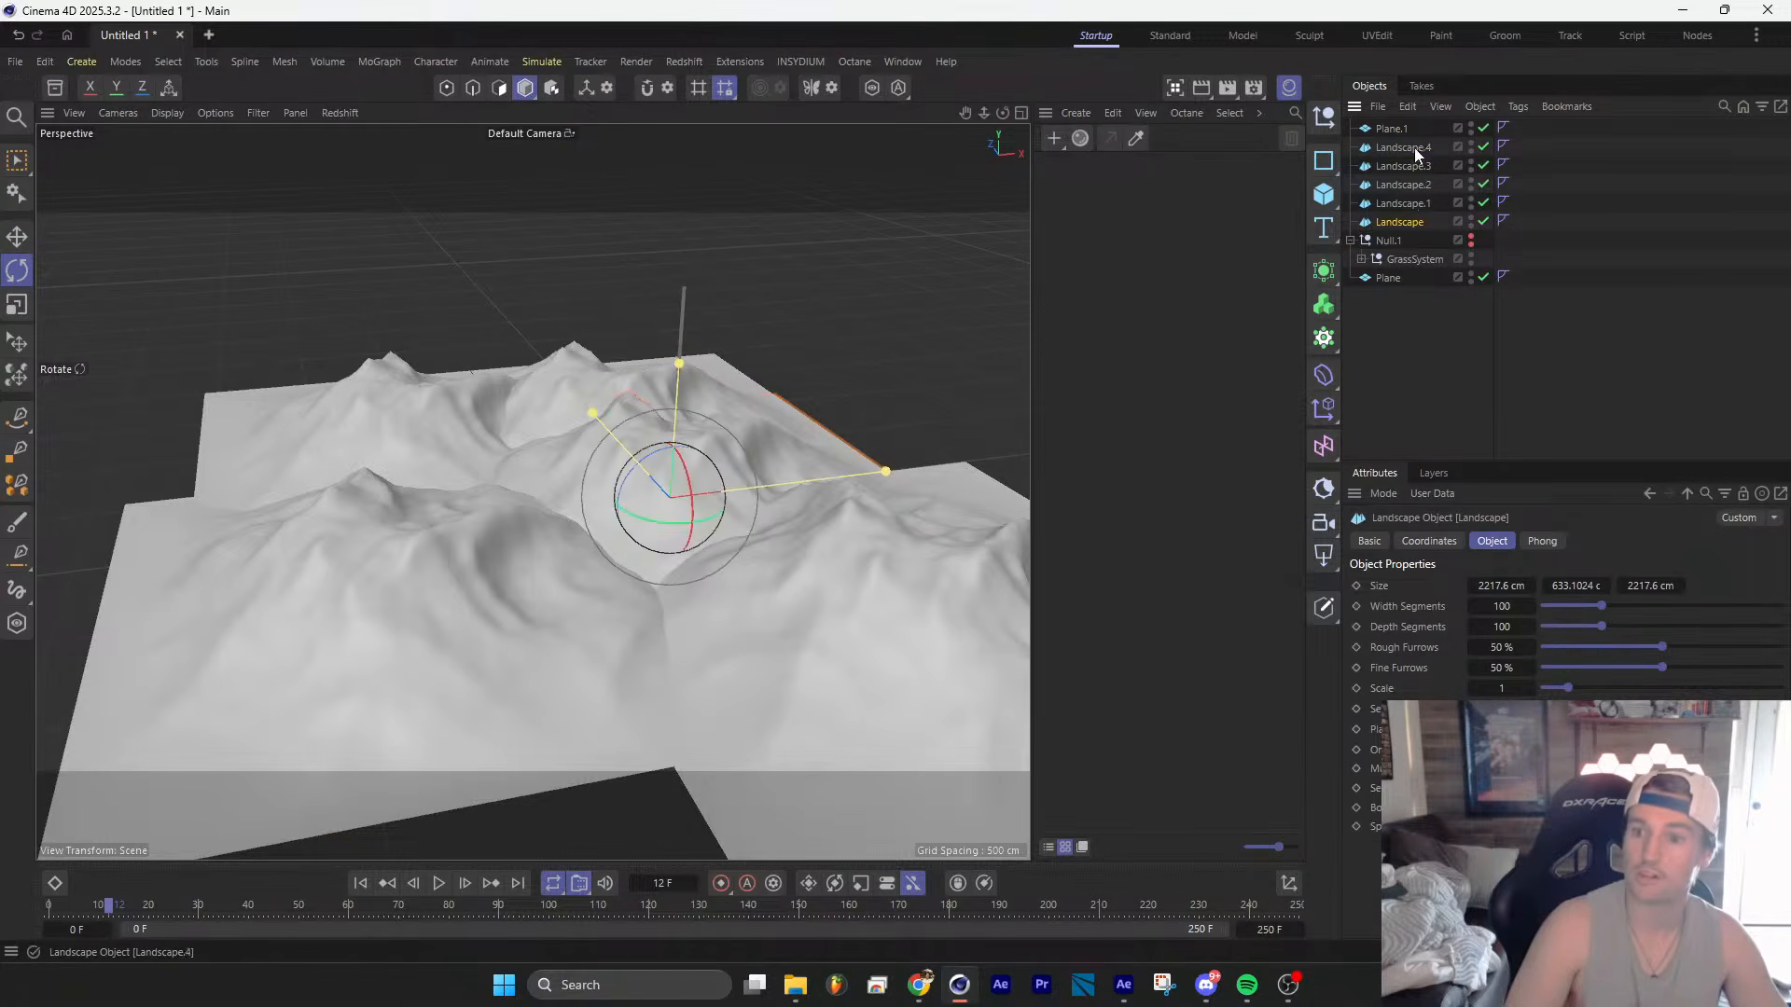
{"action": "left_click", "coordinate": [1410, 402]}
{"action": "left_click", "coordinate": [1324, 338]}
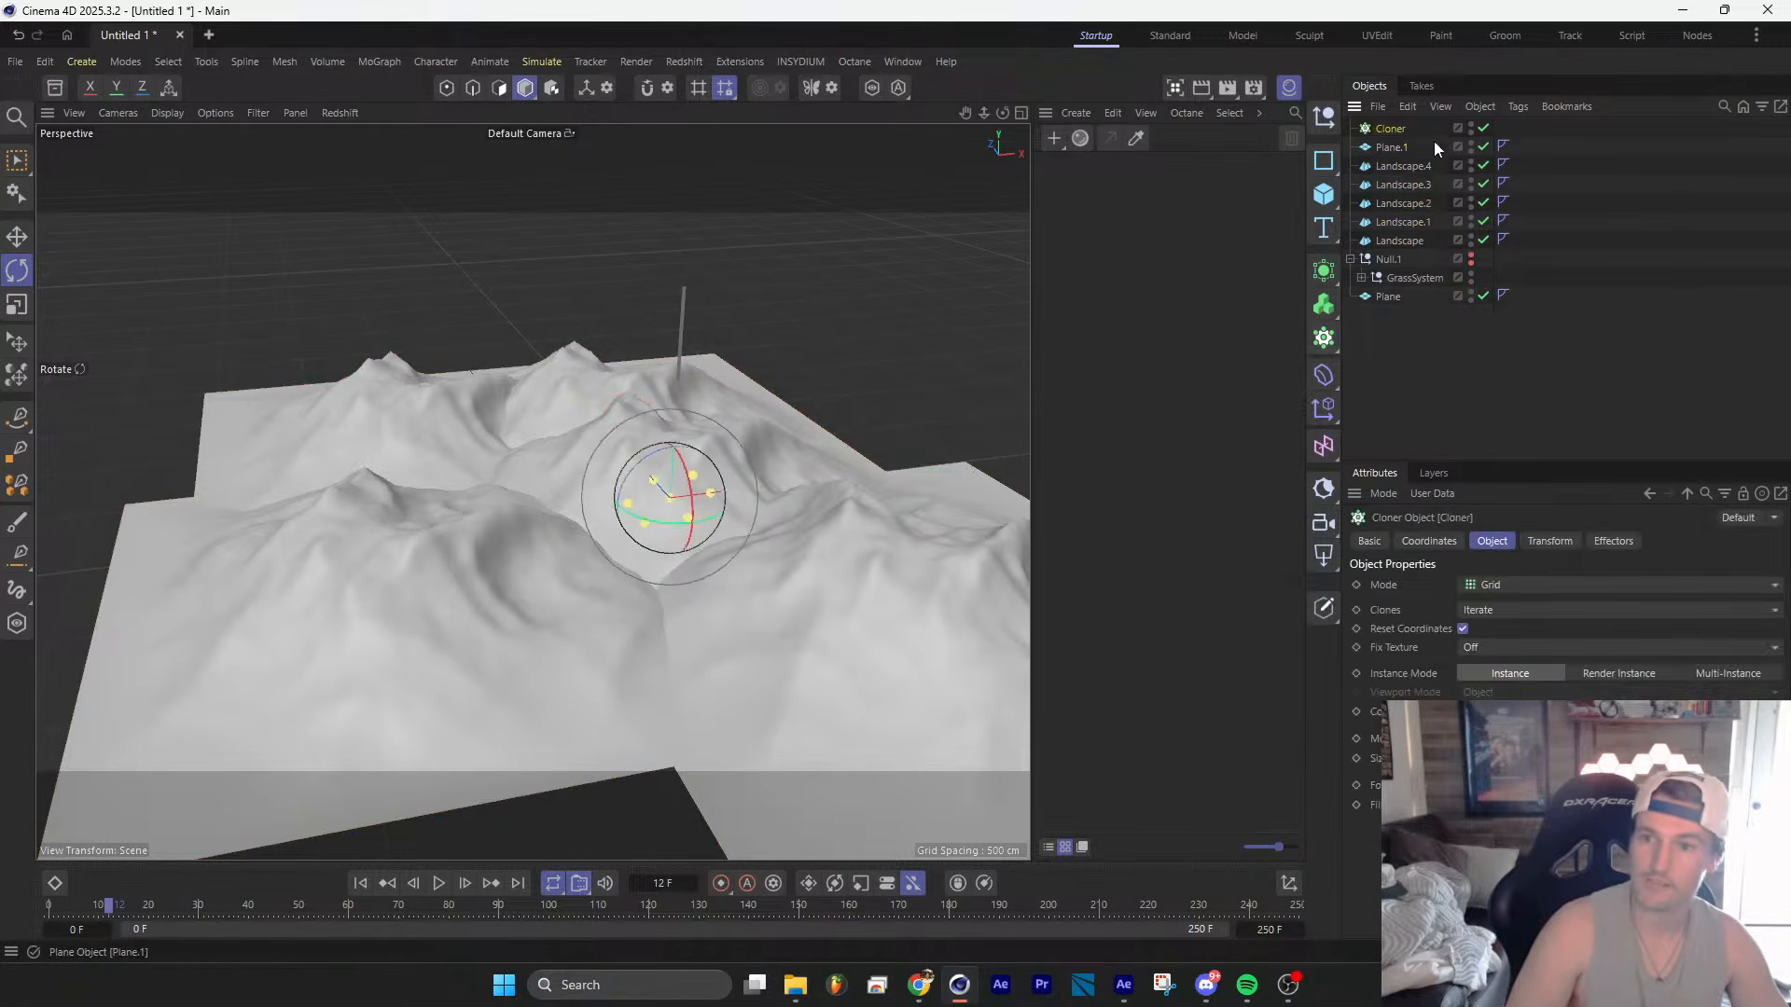
{"action": "left_click_drag", "start_coordinate": [1402, 128], "coordinate": [1403, 130]}
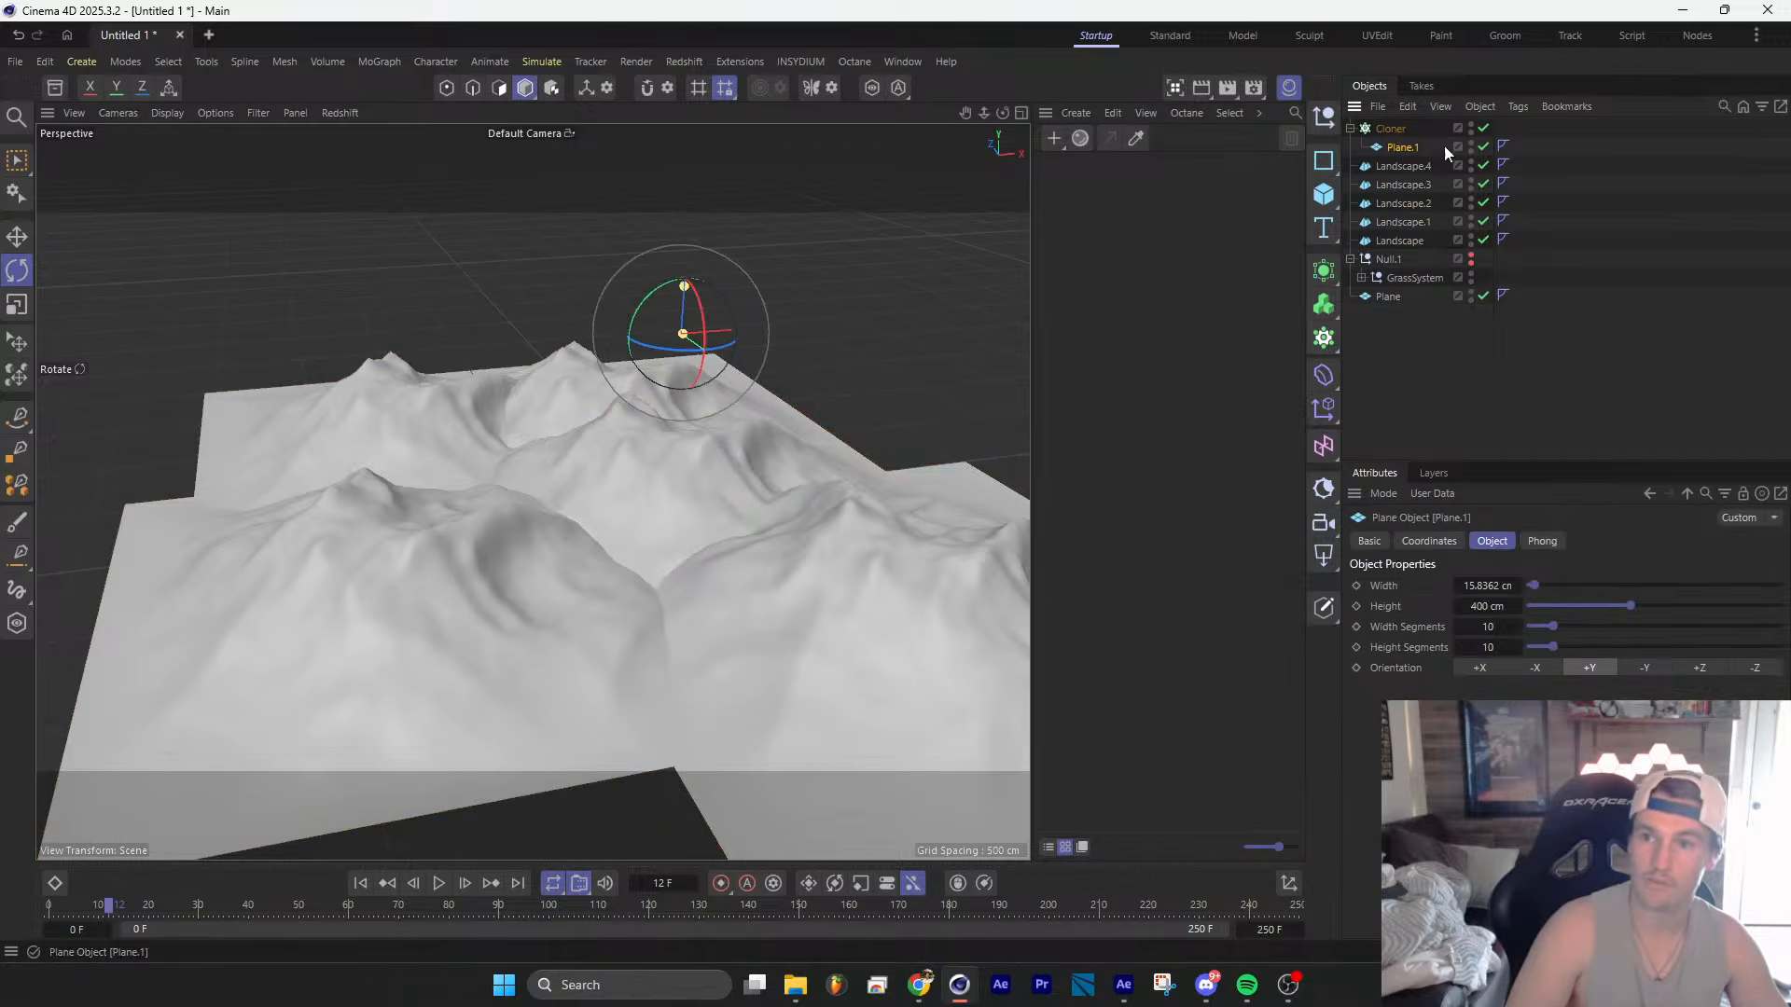
{"action": "left_click", "coordinate": [1391, 130]}
{"action": "left_click", "coordinate": [1515, 585]}
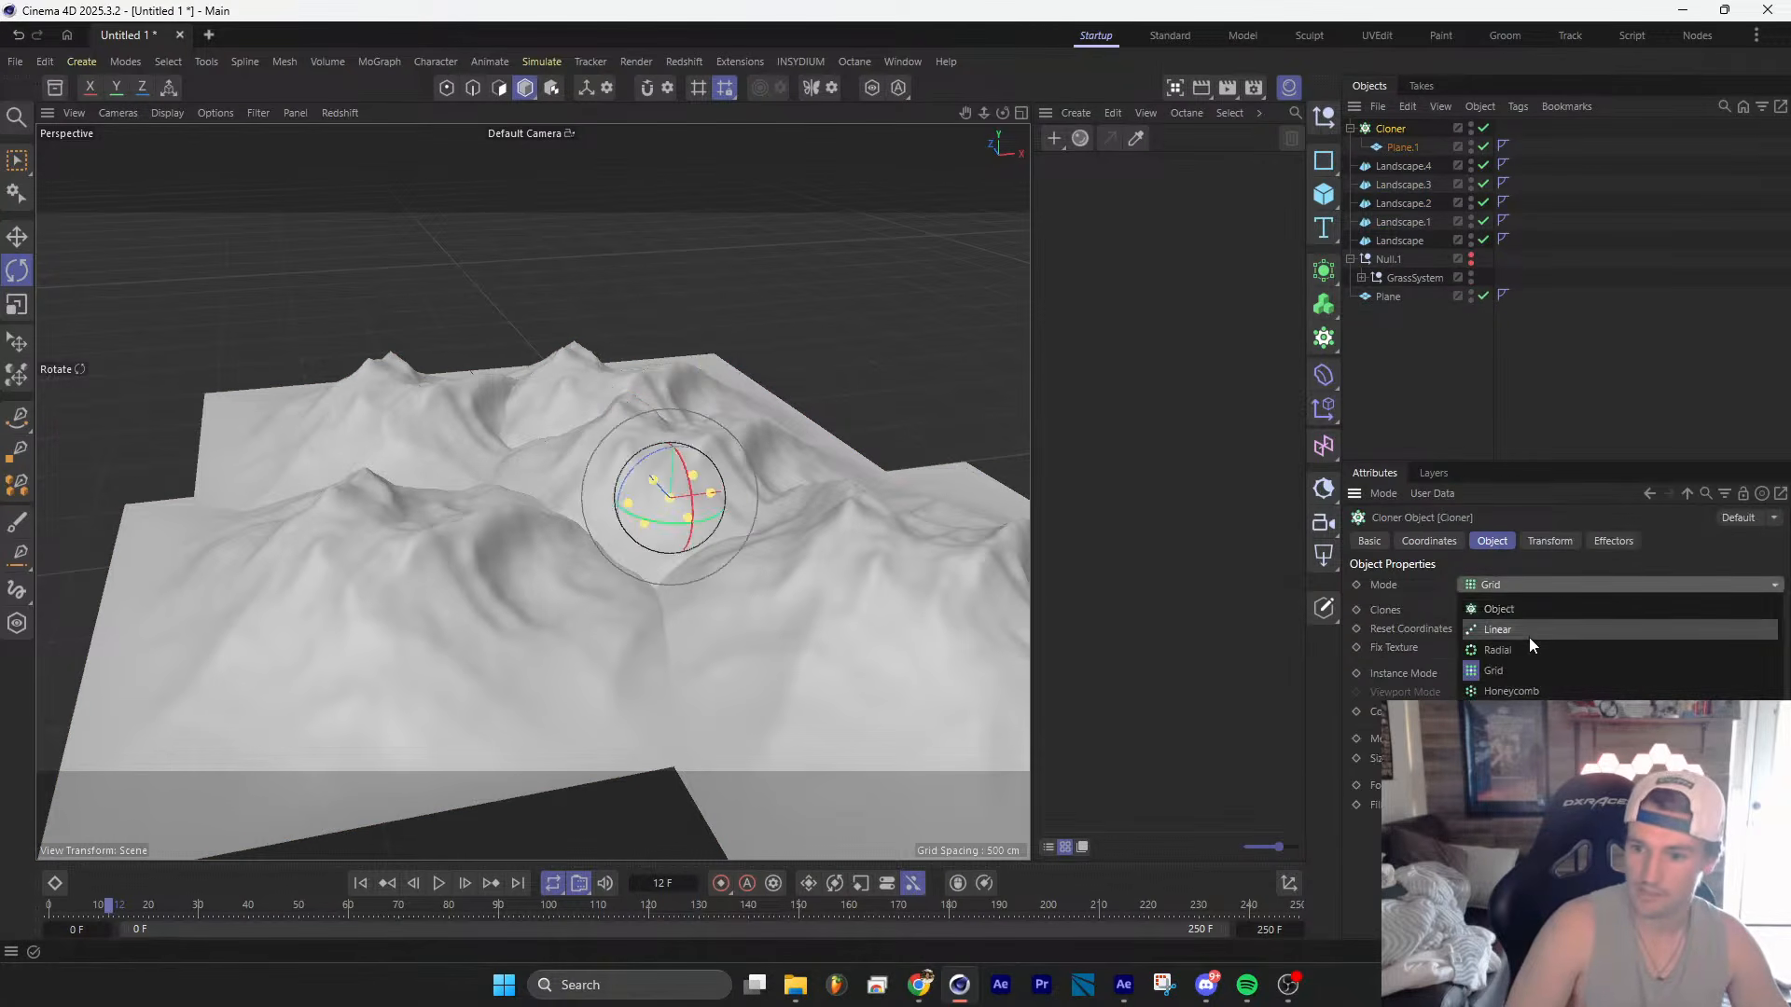
{"action": "left_click", "coordinate": [1531, 614]}
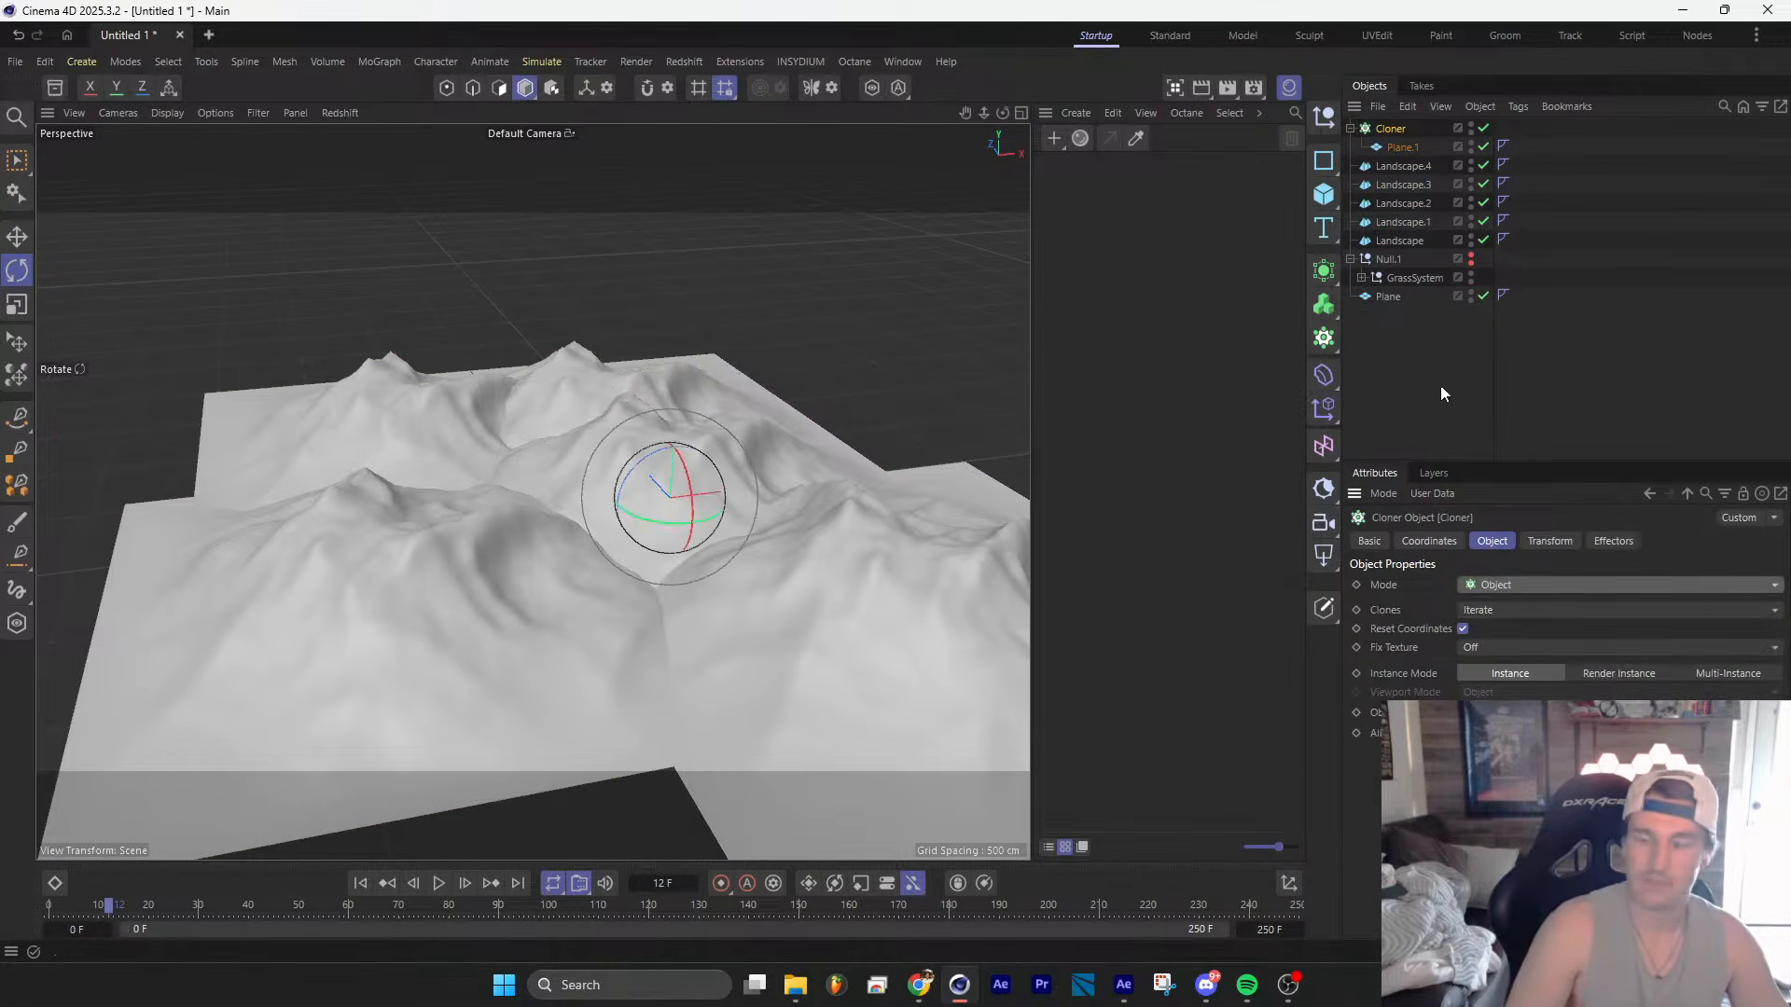
Step: Try distributing the blade clones over a single Landscape copy and undo it
{"action": "left_click", "coordinate": [1404, 221]}
{"action": "left_click_drag", "start_coordinate": [1404, 221], "coordinate": [1585, 713]}
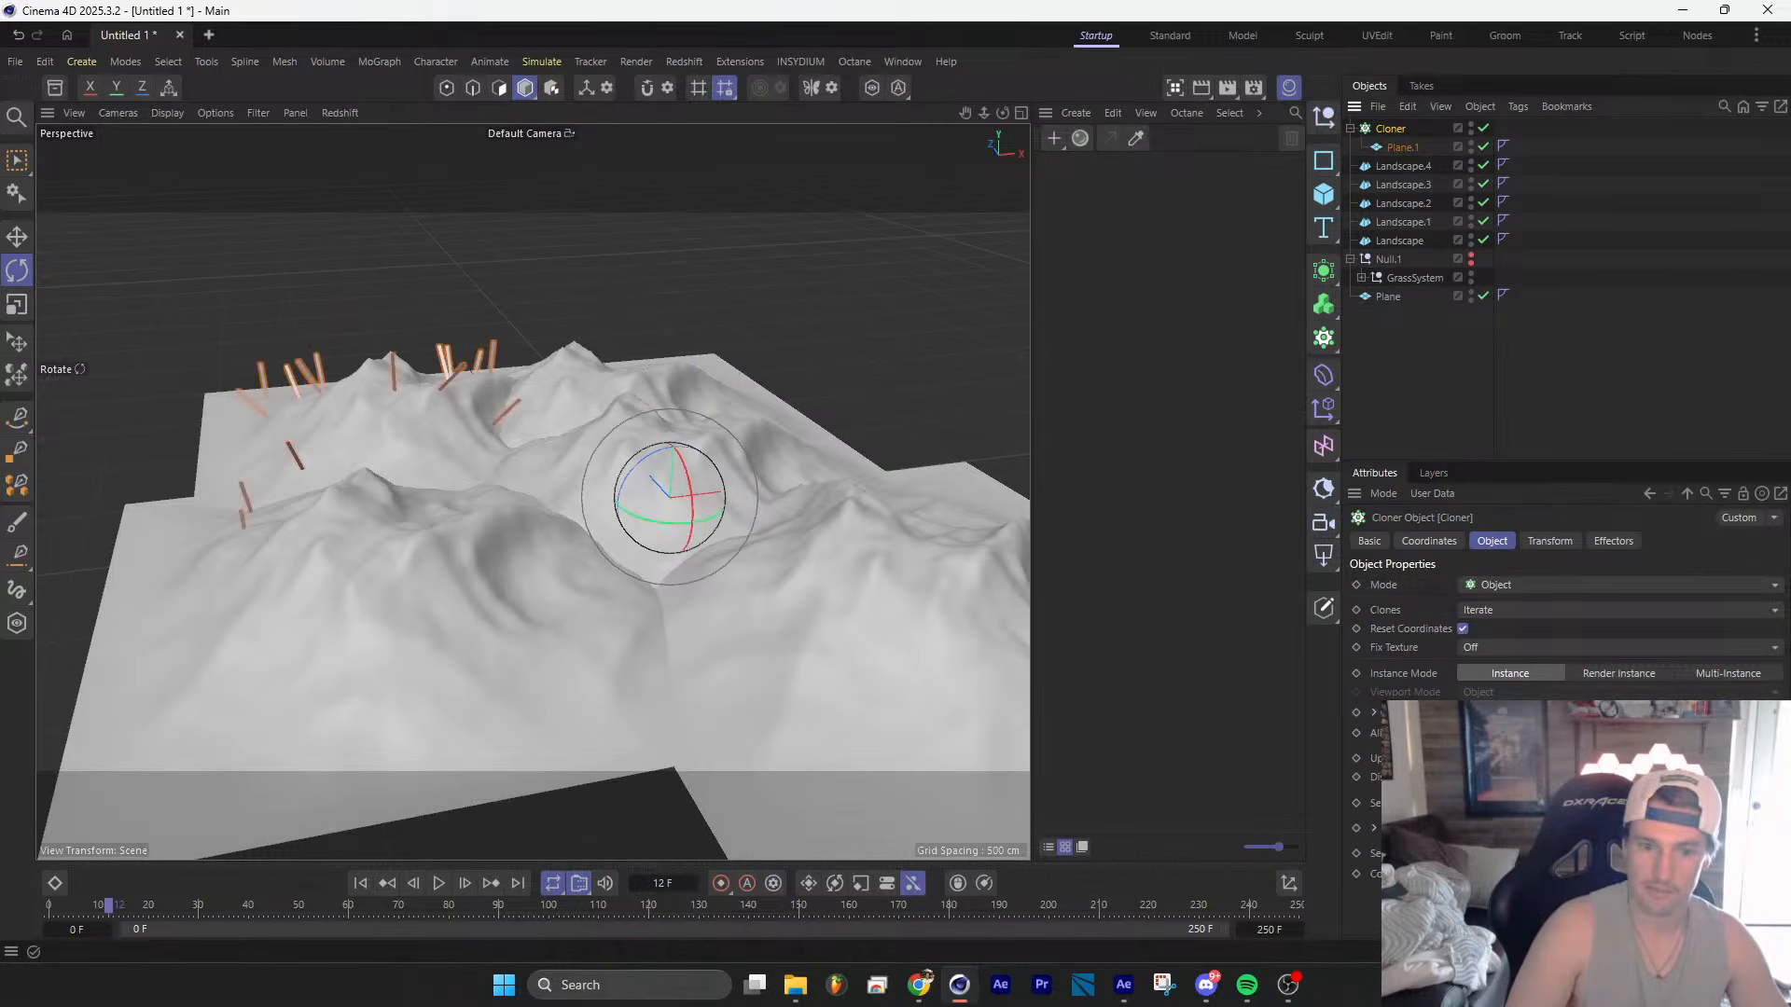
{"action": "key", "text": "ctrl+z"}
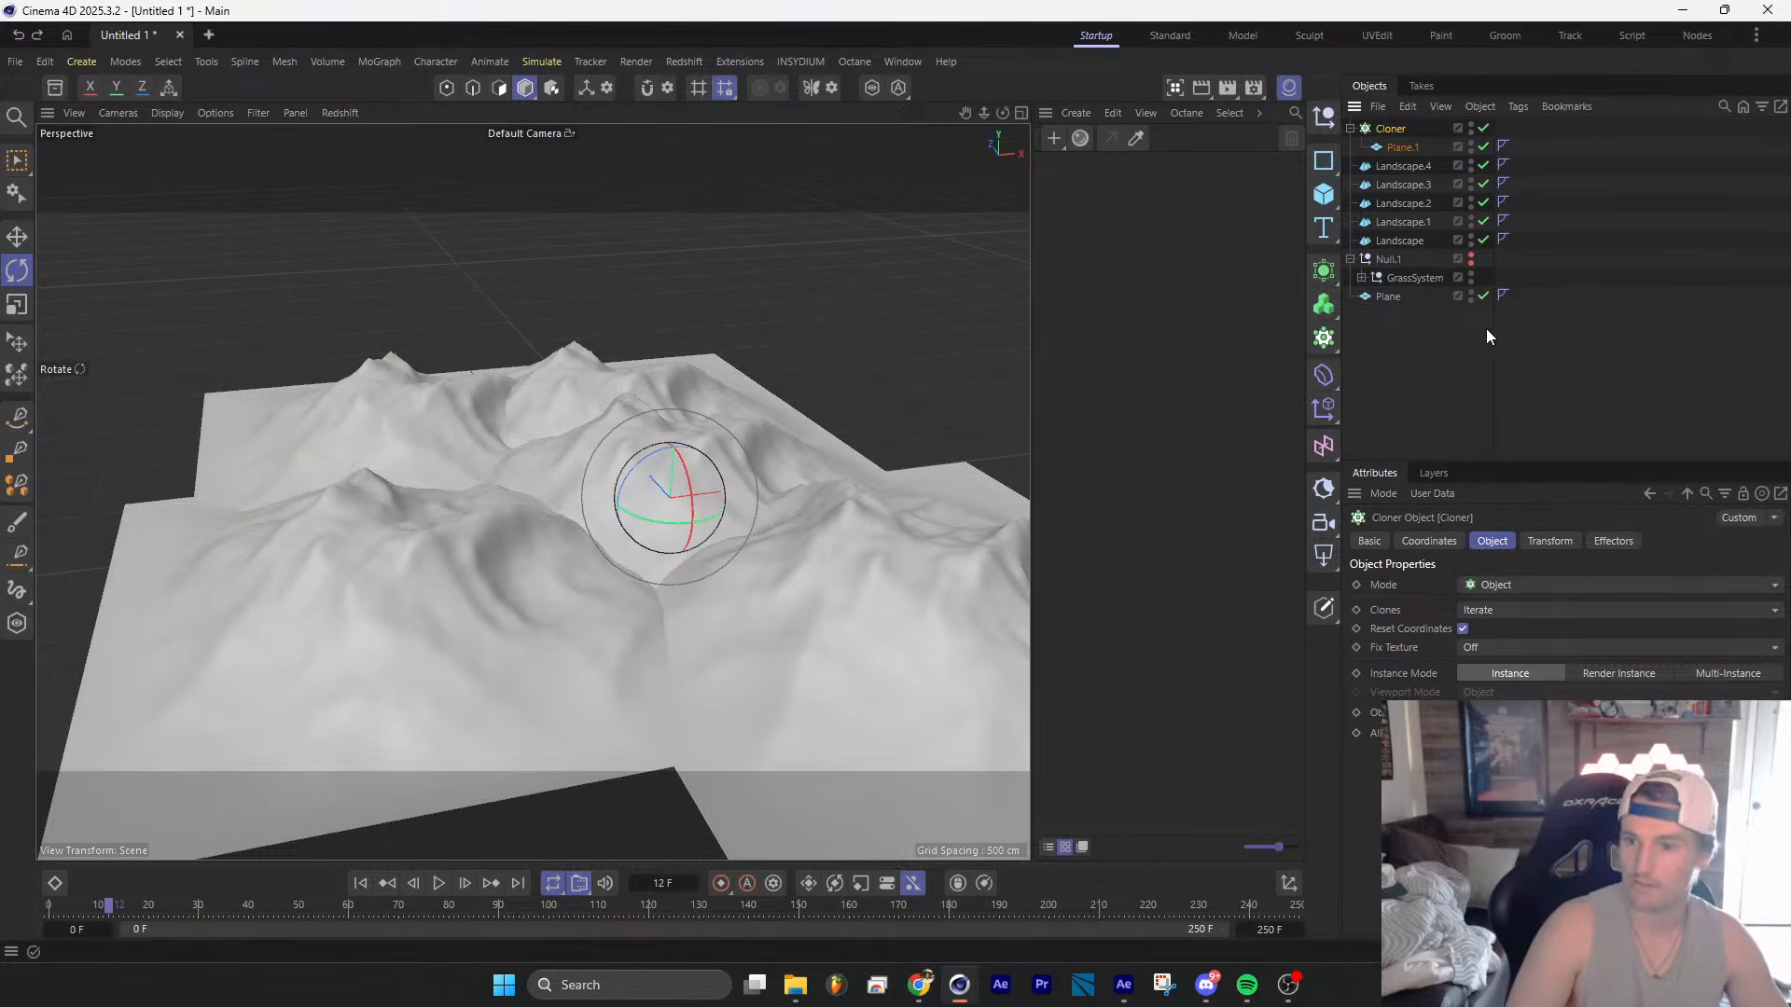
Step: Add a Connect object and nest all five Landscape objects inside it
{"action": "left_click", "coordinate": [1325, 274]}
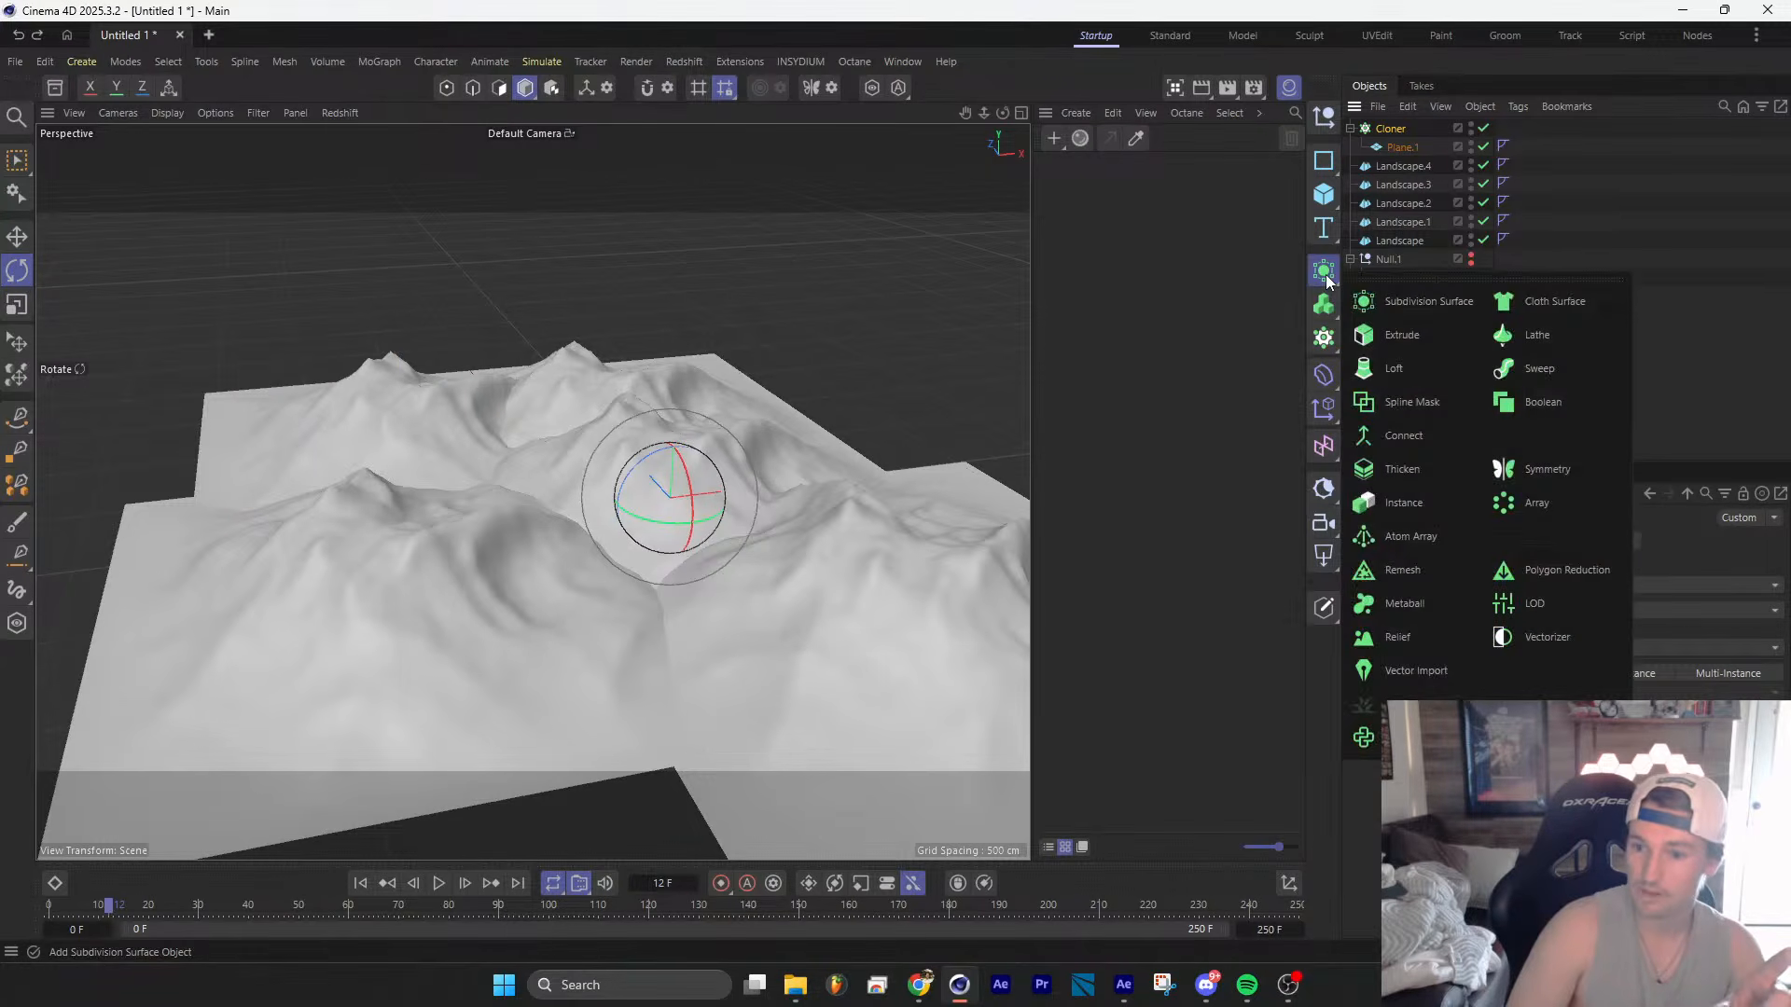
{"action": "left_click", "coordinate": [1413, 436]}
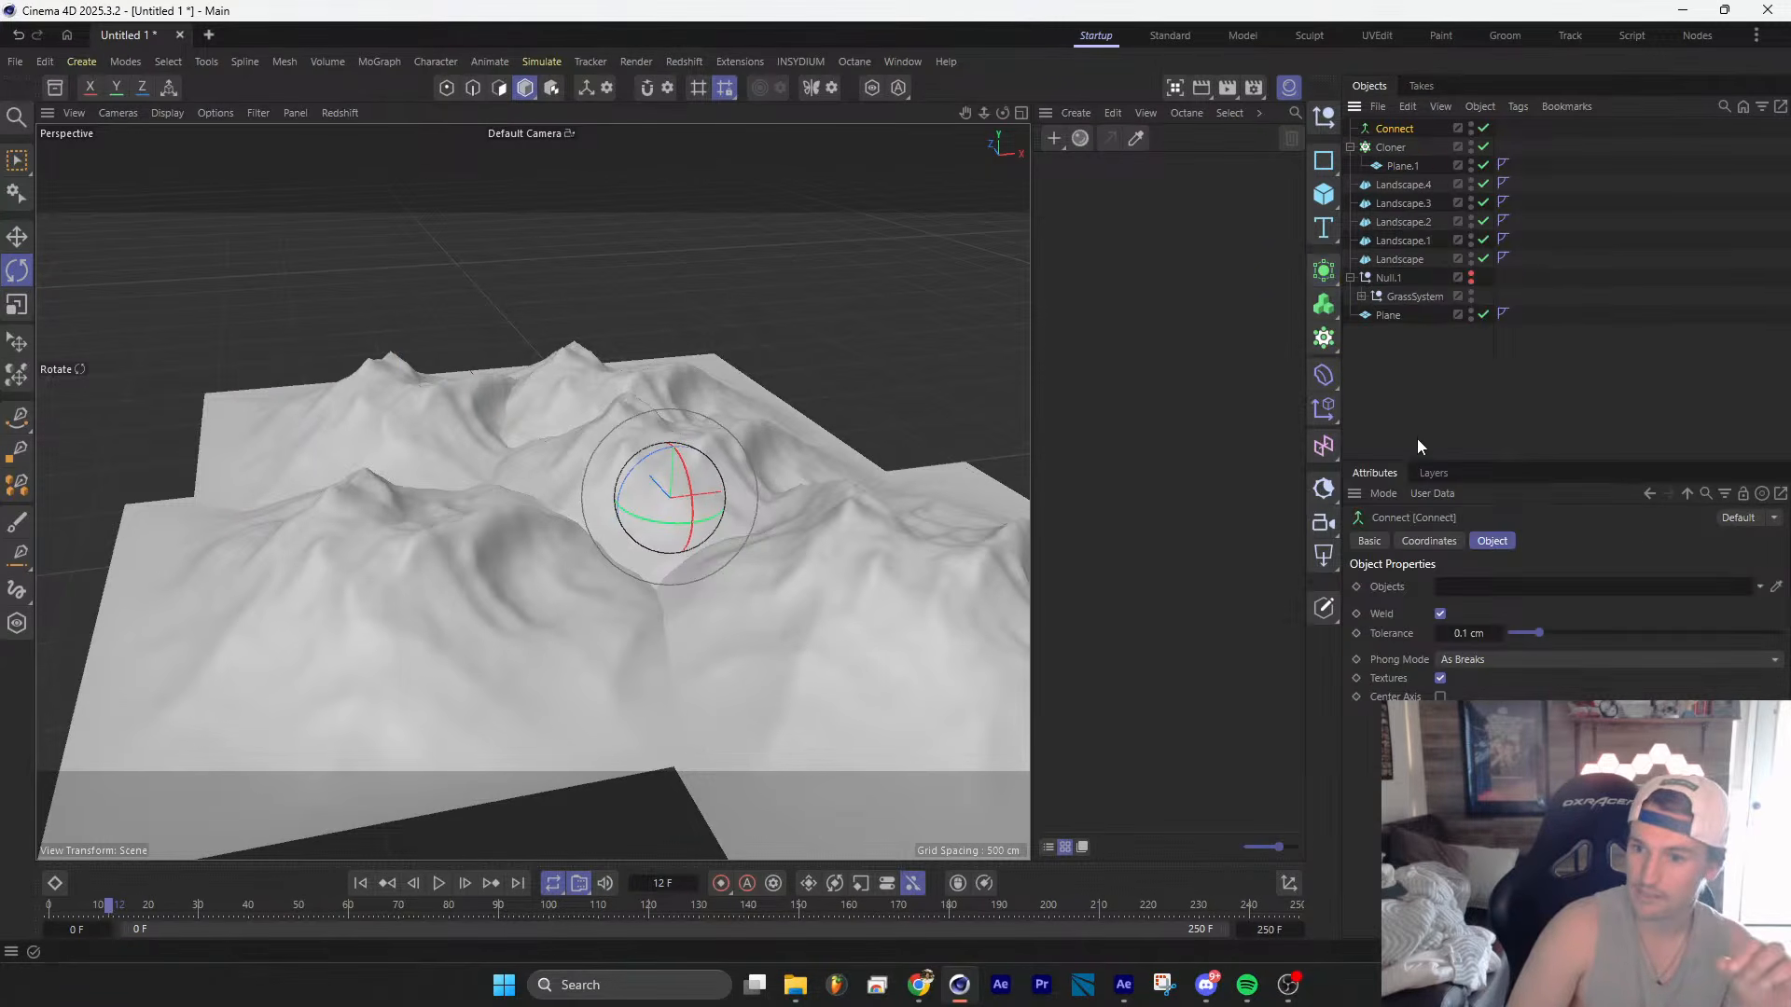
{"action": "left_click", "coordinate": [1403, 257]}
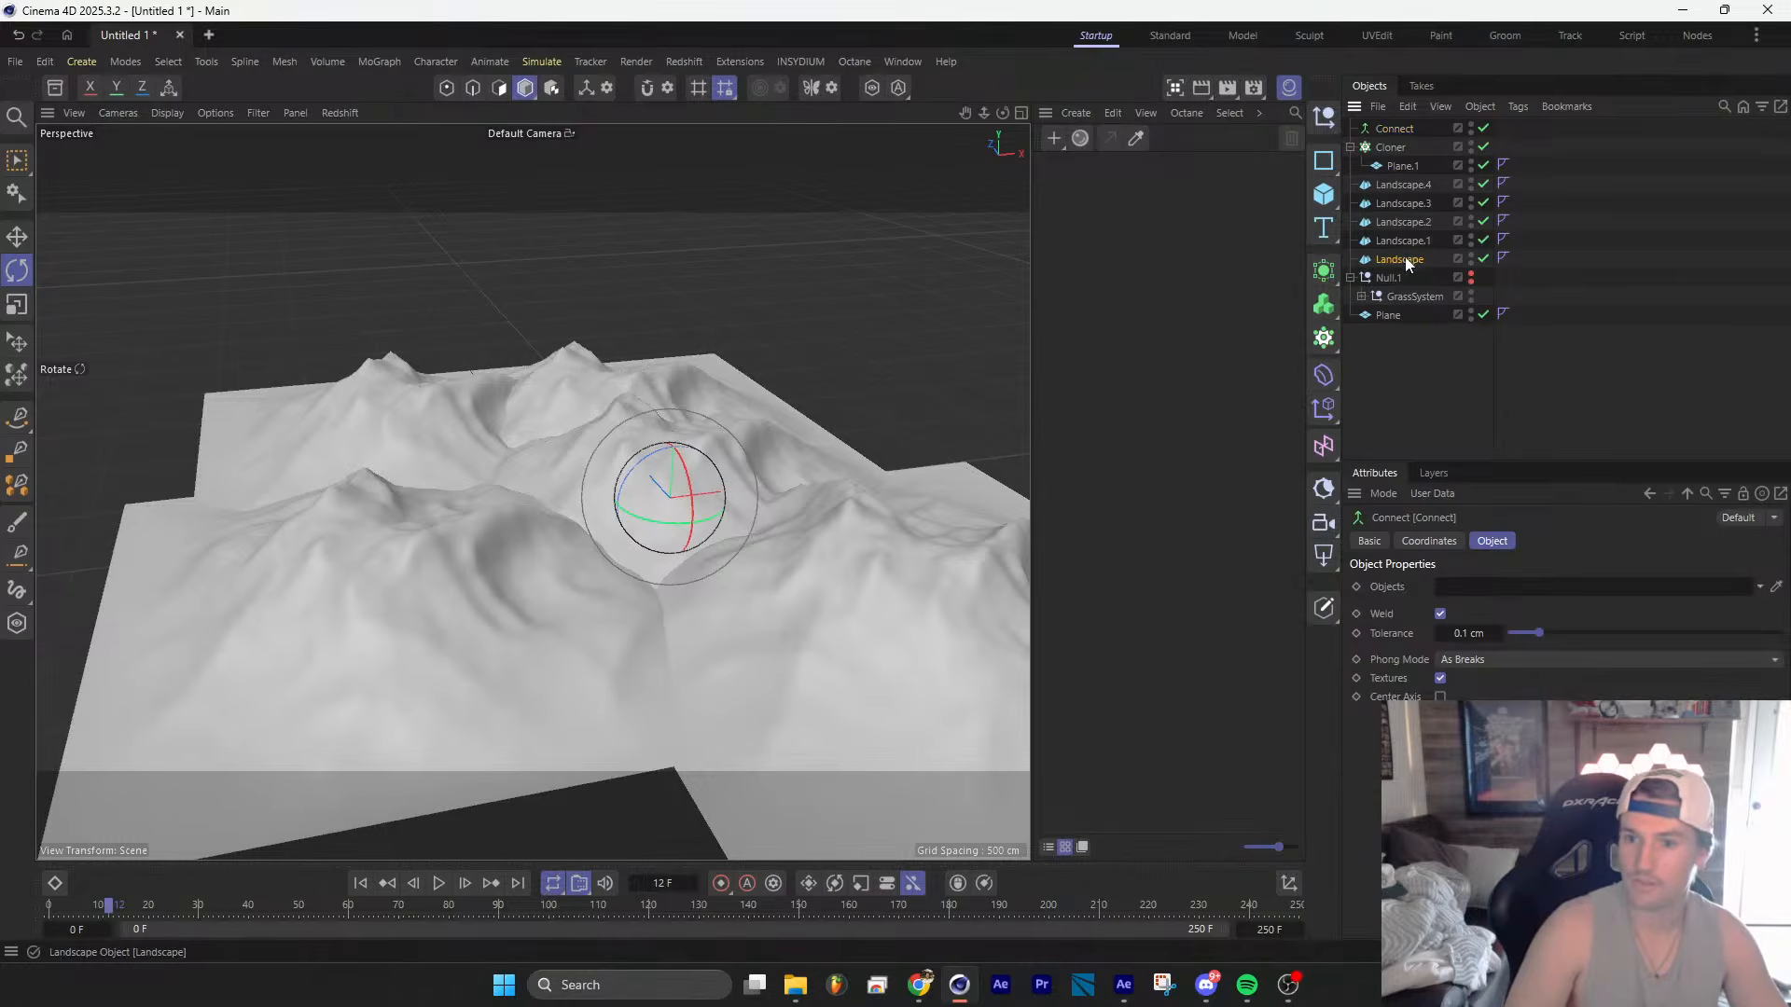
{"action": "left_click", "coordinate": [1389, 186], "text": "shift"}
{"action": "left_click_drag", "start_coordinate": [1390, 195], "coordinate": [1394, 129]}
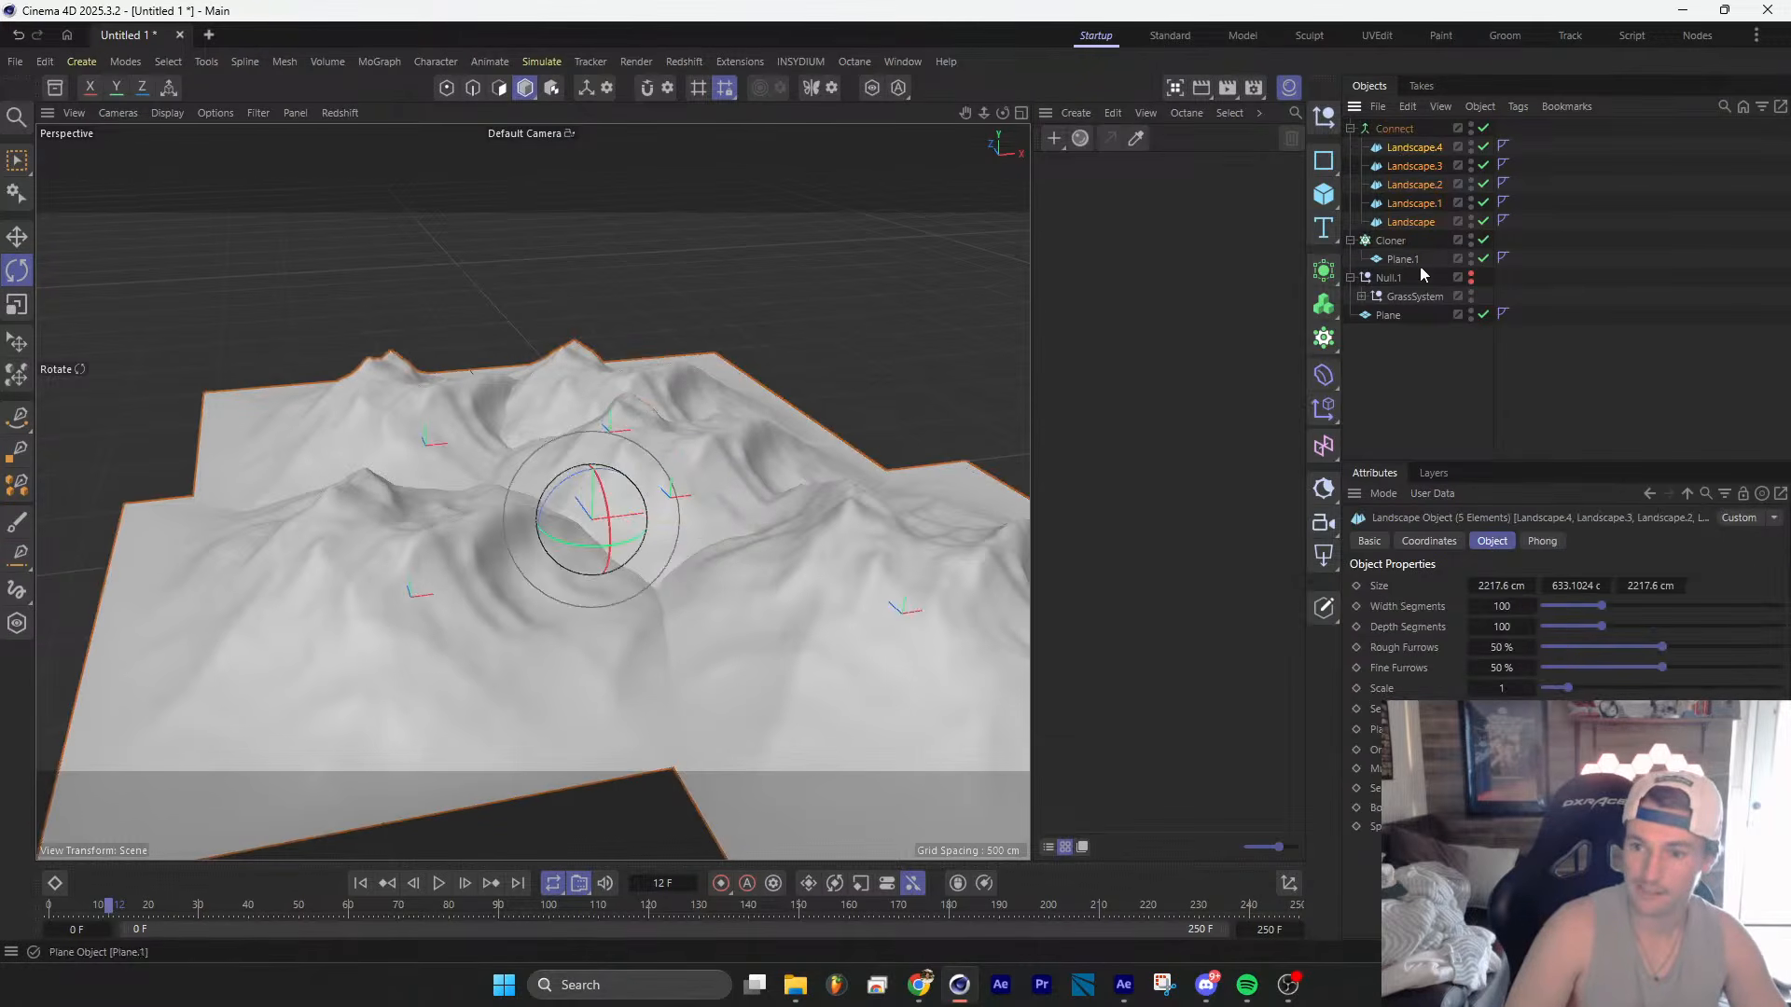
Step: Set the Connect object as the Cloner's distribution object and raise the clone count until blades densely cover the terrain
{"action": "left_click", "coordinate": [1389, 245]}
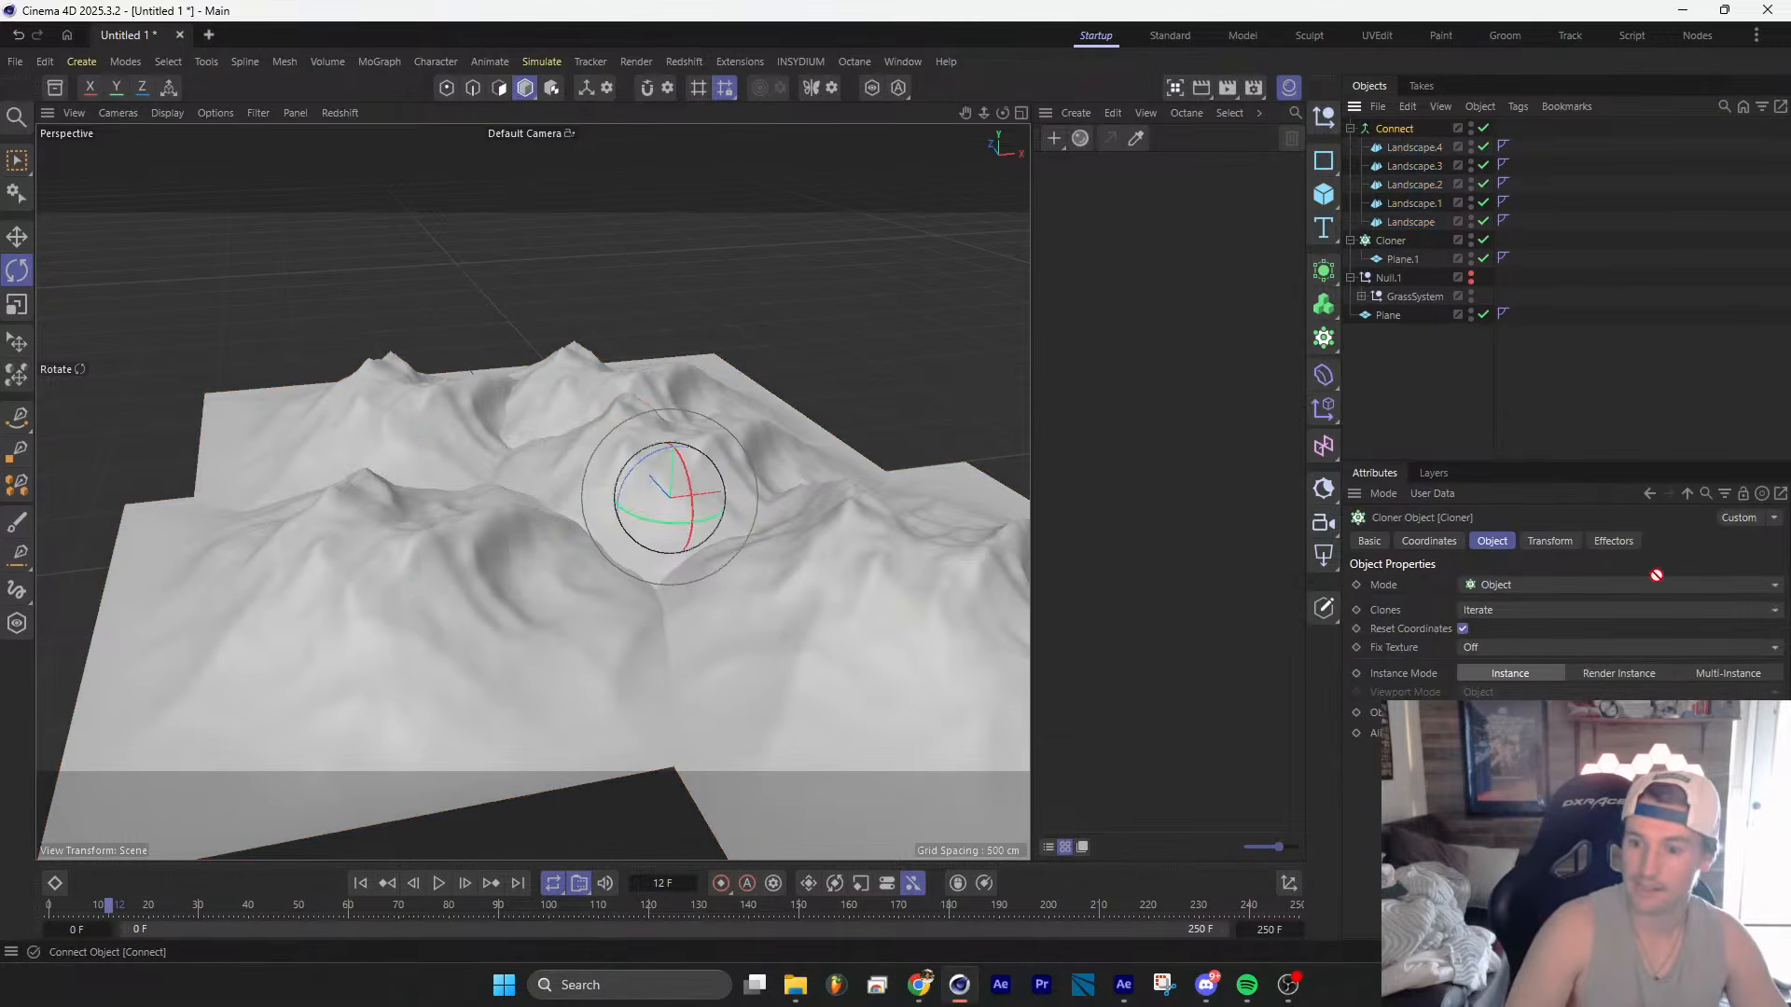
{"action": "left_click_drag", "start_coordinate": [1394, 129], "coordinate": [1529, 713]}
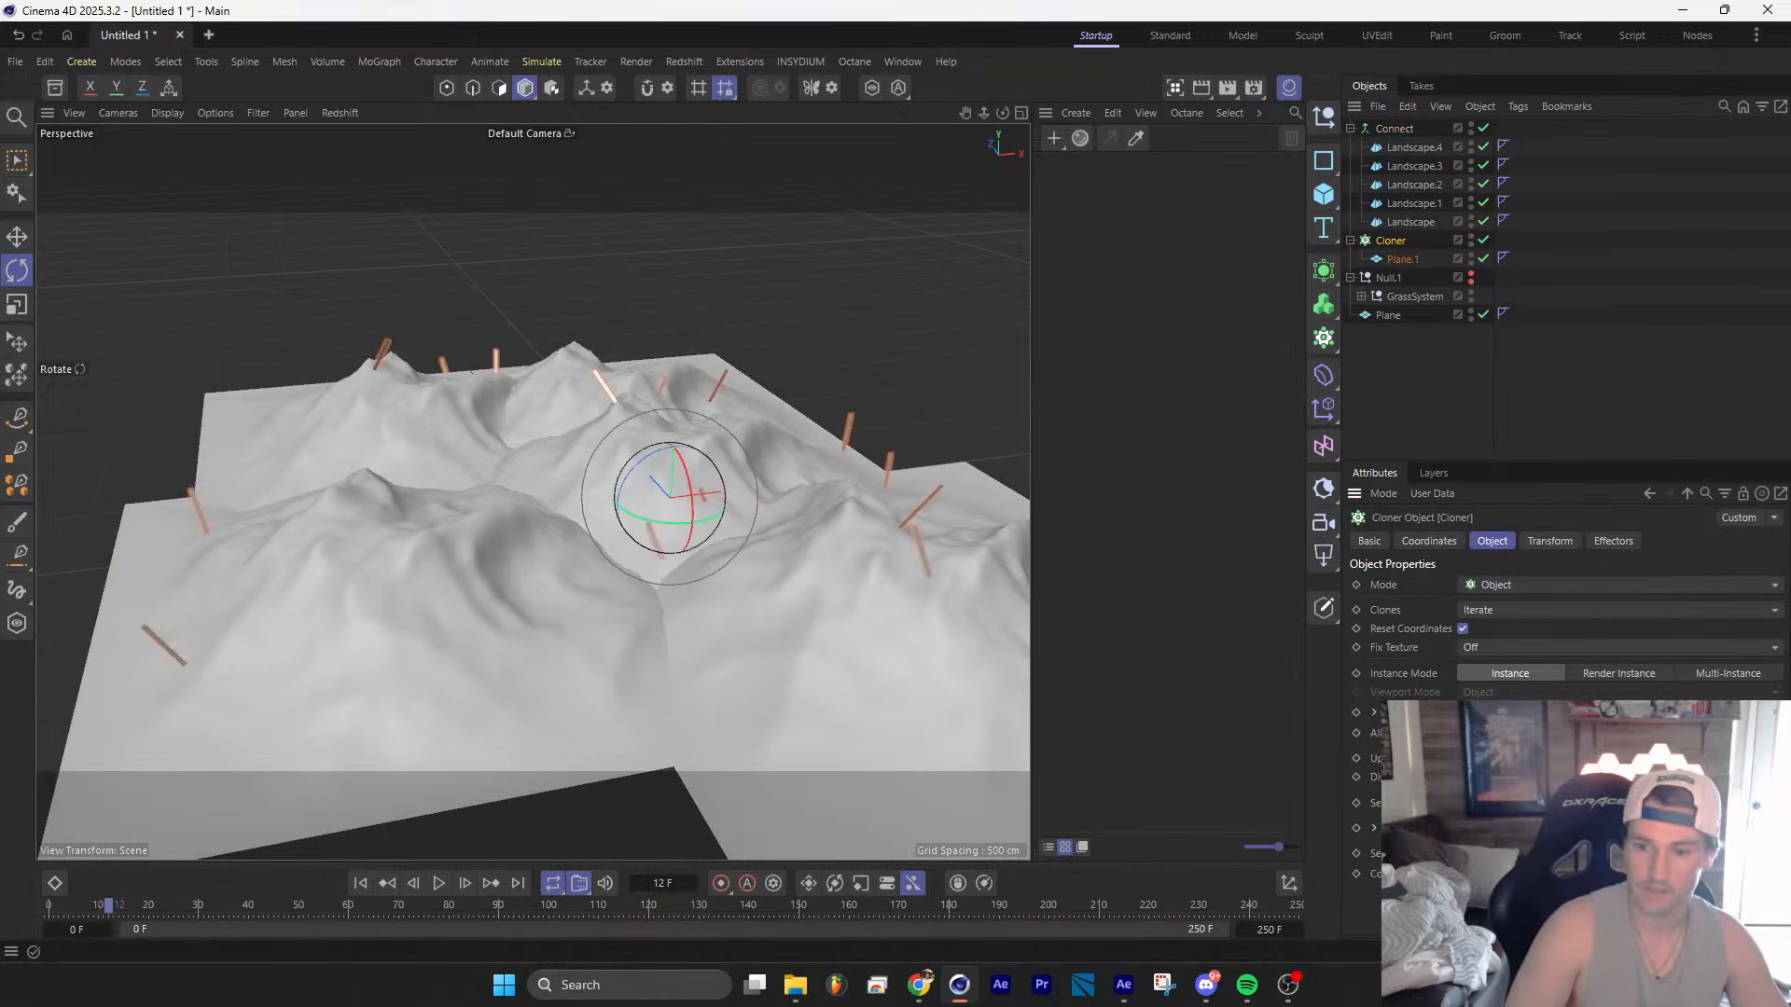
{"action": "left_click_drag", "start_coordinate": [1529, 828], "coordinate": [1529, 741]}
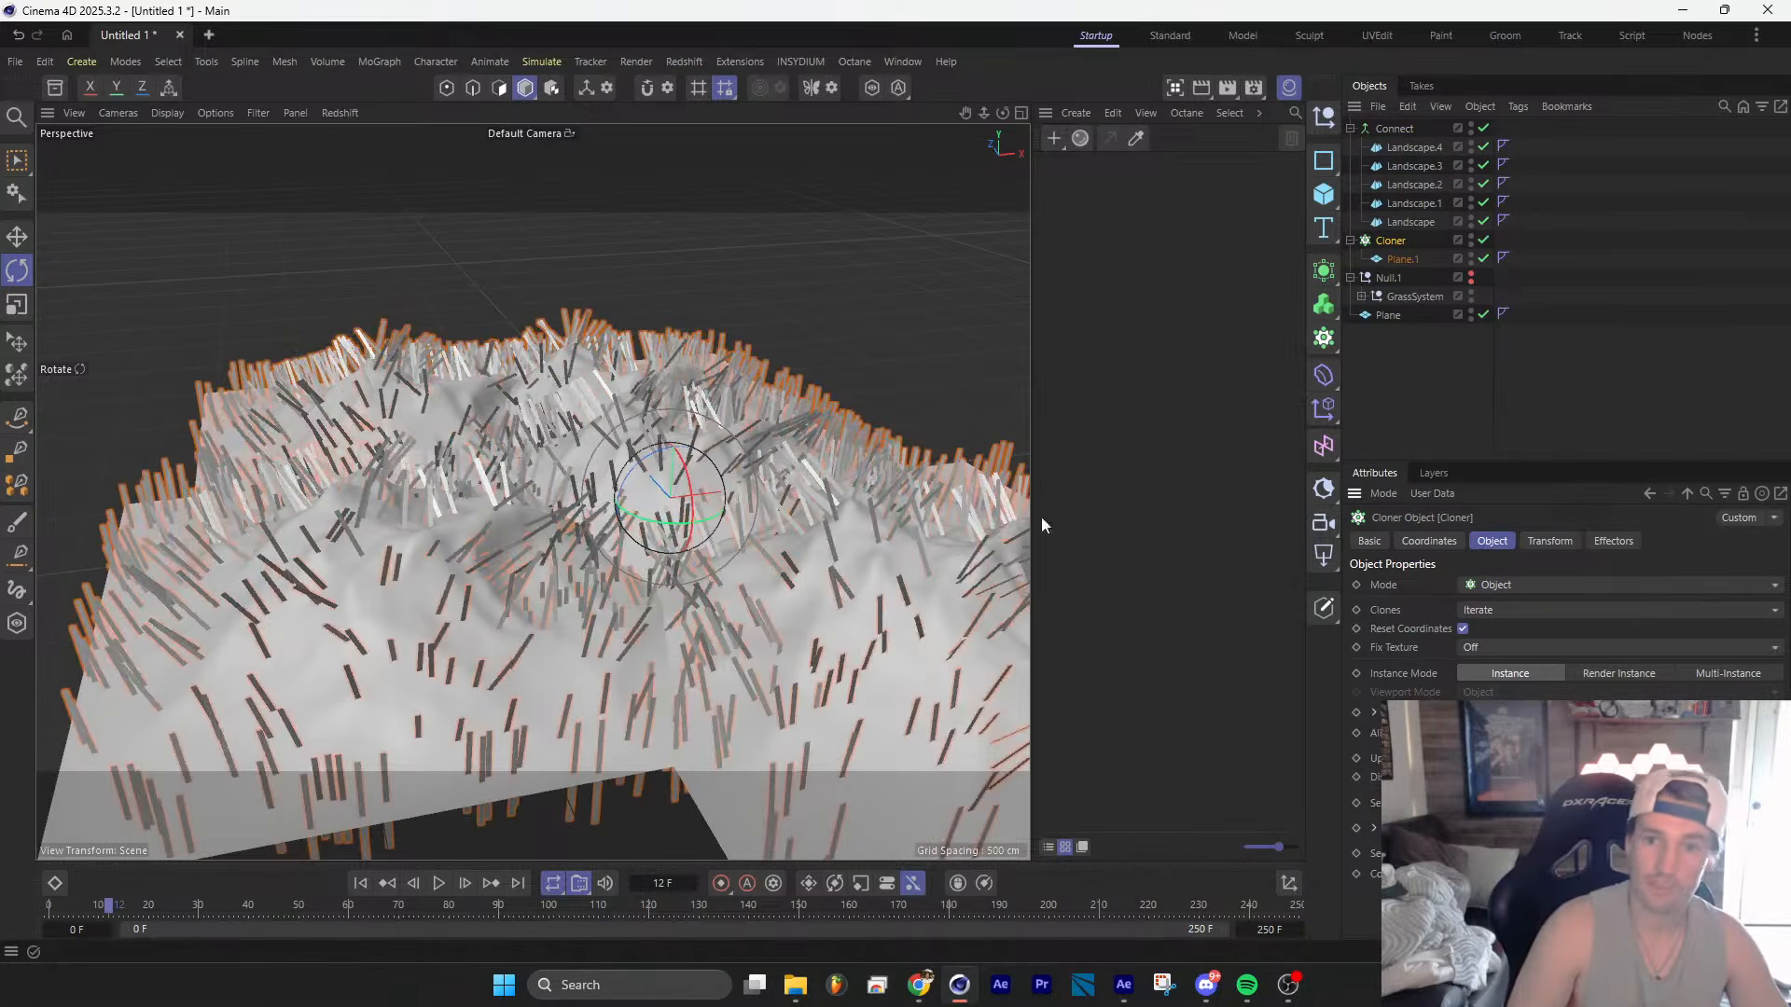
{"action": "left_click", "coordinate": [1412, 148]}
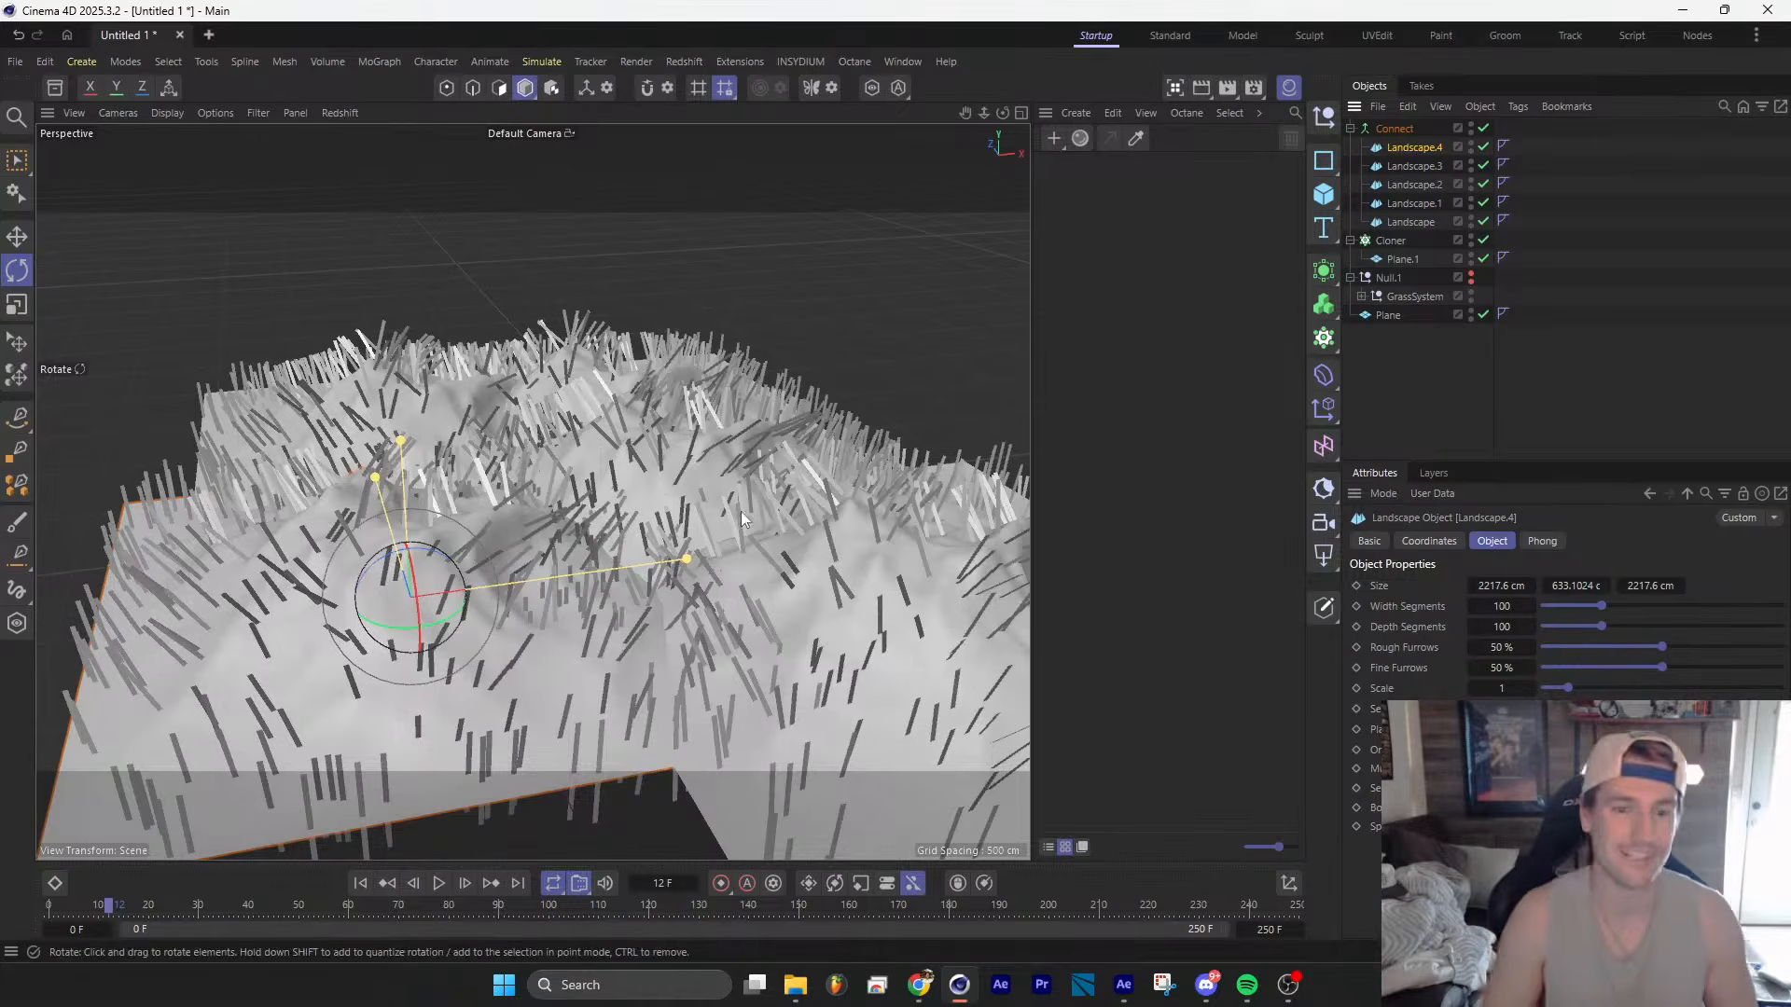
{"action": "left_click_drag", "start_coordinate": [448, 637], "coordinate": [556, 563], "text": "alt"}
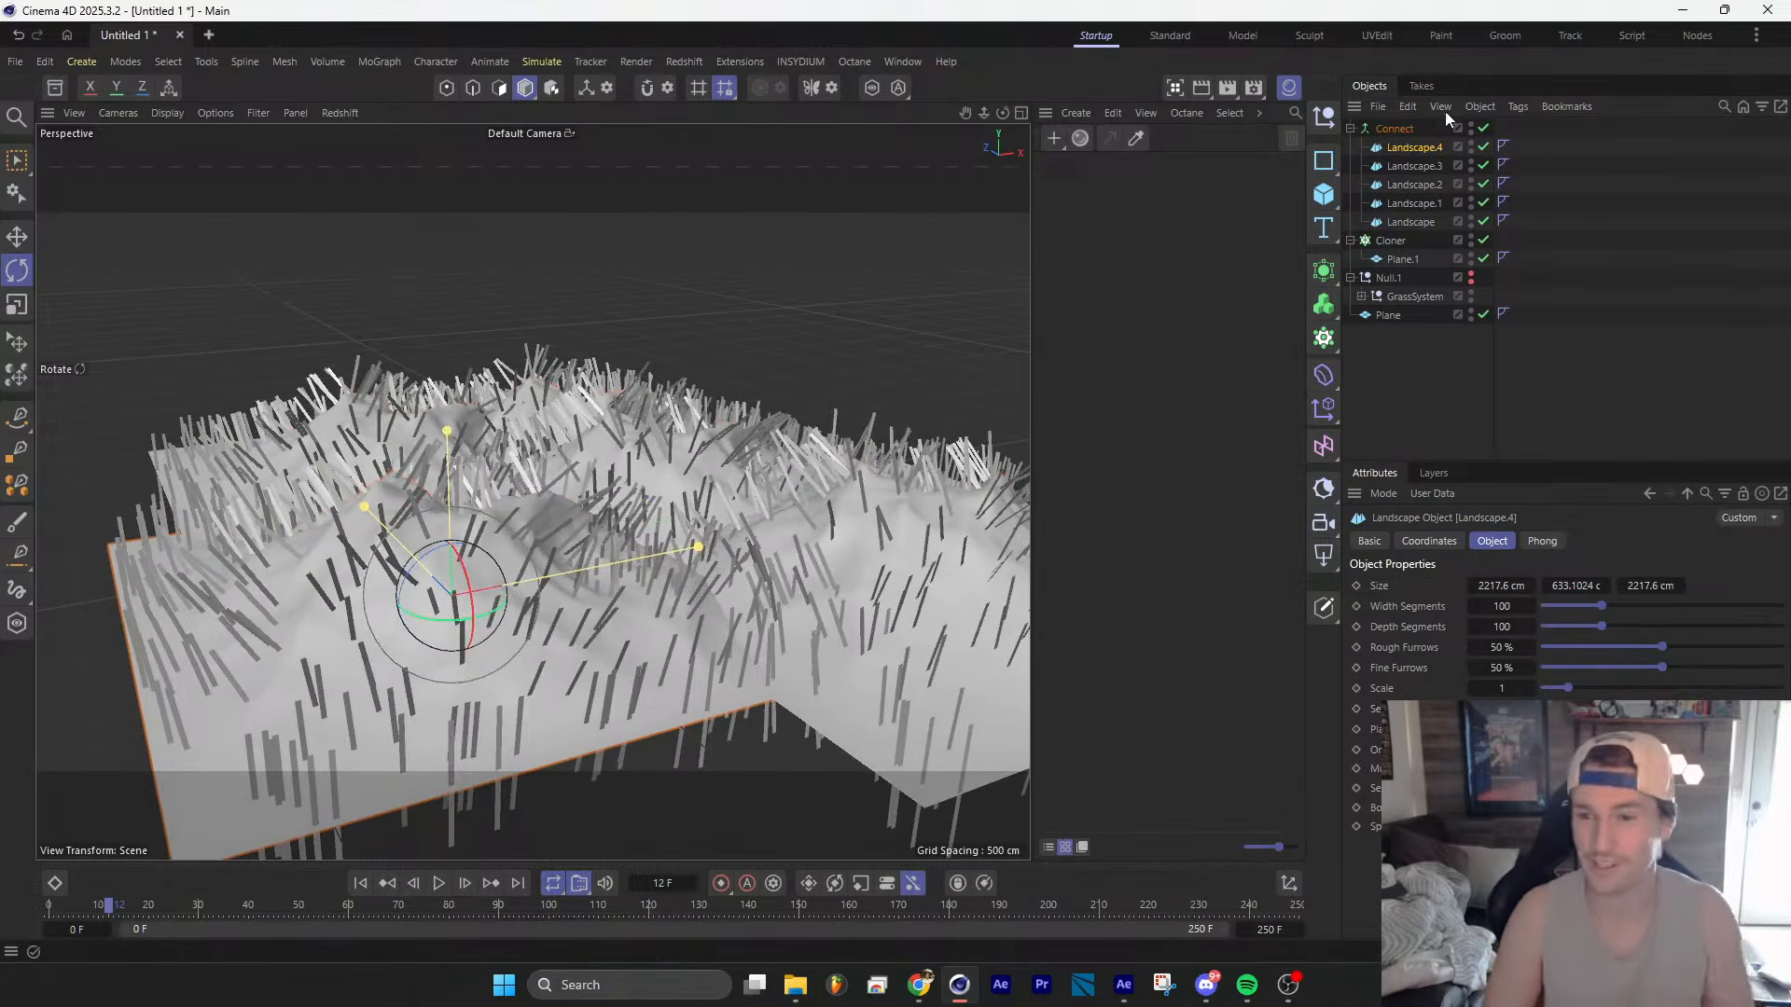
{"action": "left_click_drag", "start_coordinate": [485, 635], "coordinate": [524, 644], "text": "alt"}
{"action": "left_click", "coordinate": [18, 239]}
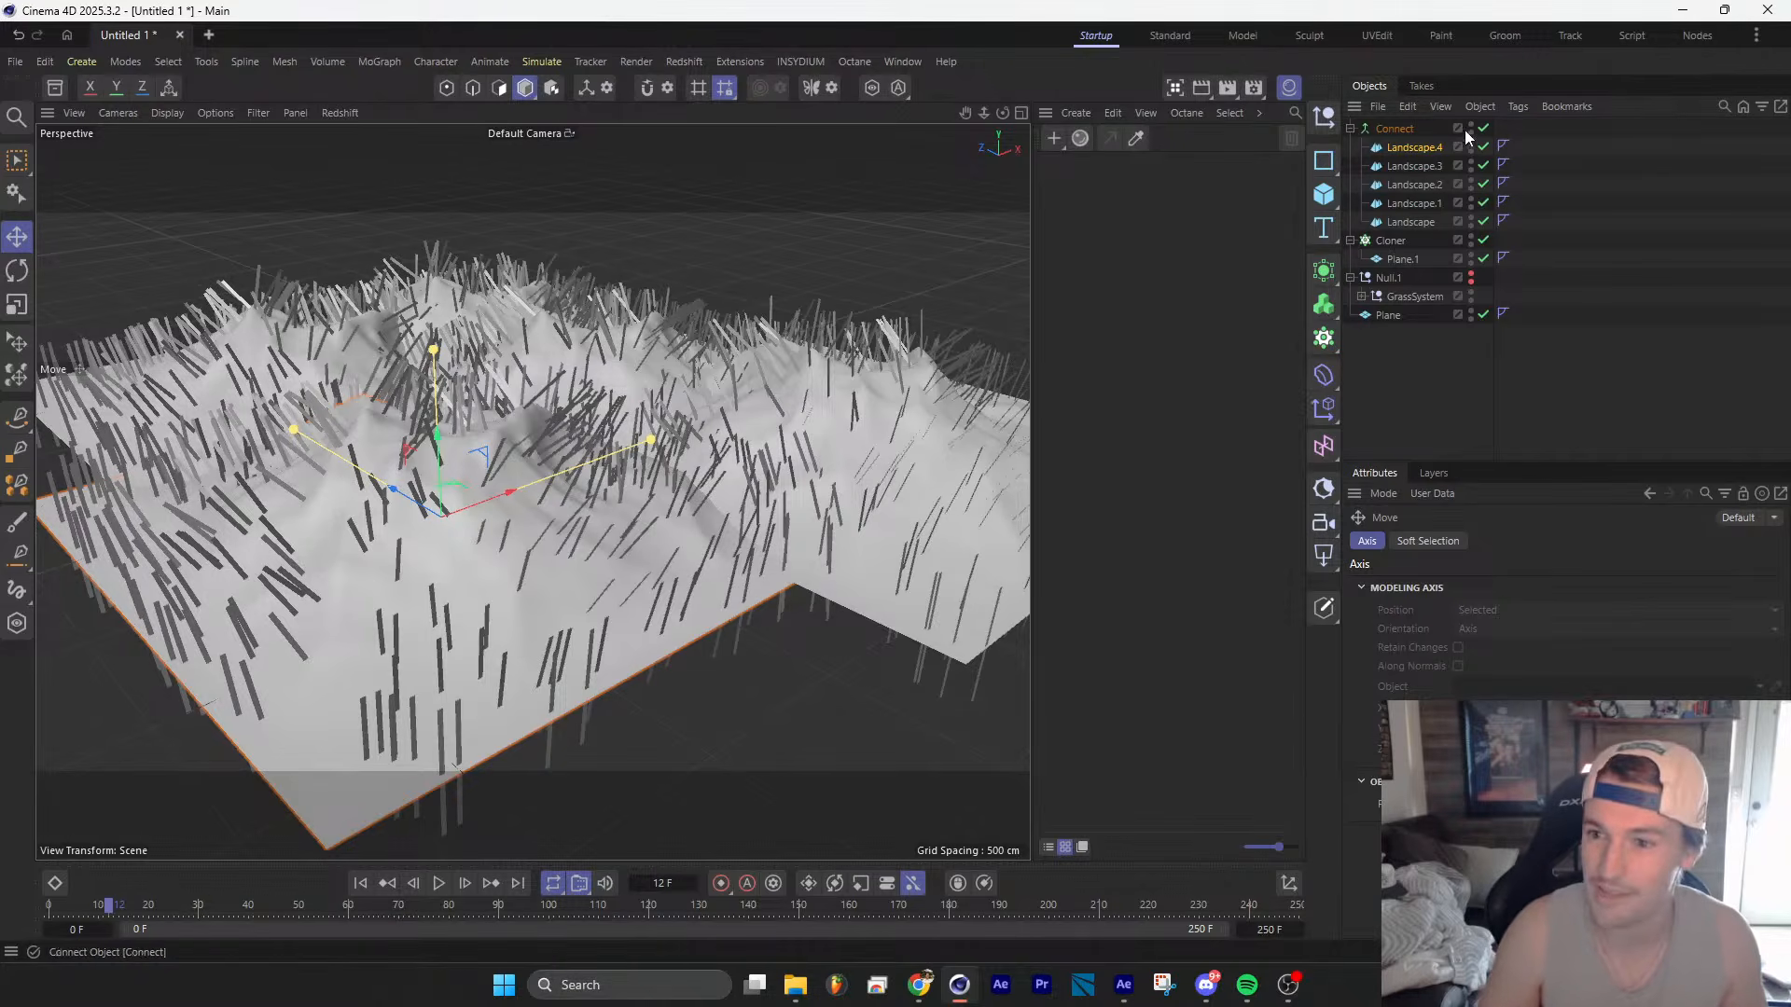
Step: Disable the Cloner and set the blade plane's width and height segments to 1
{"action": "left_click", "coordinate": [1483, 240]}
{"action": "left_click", "coordinate": [1404, 259]}
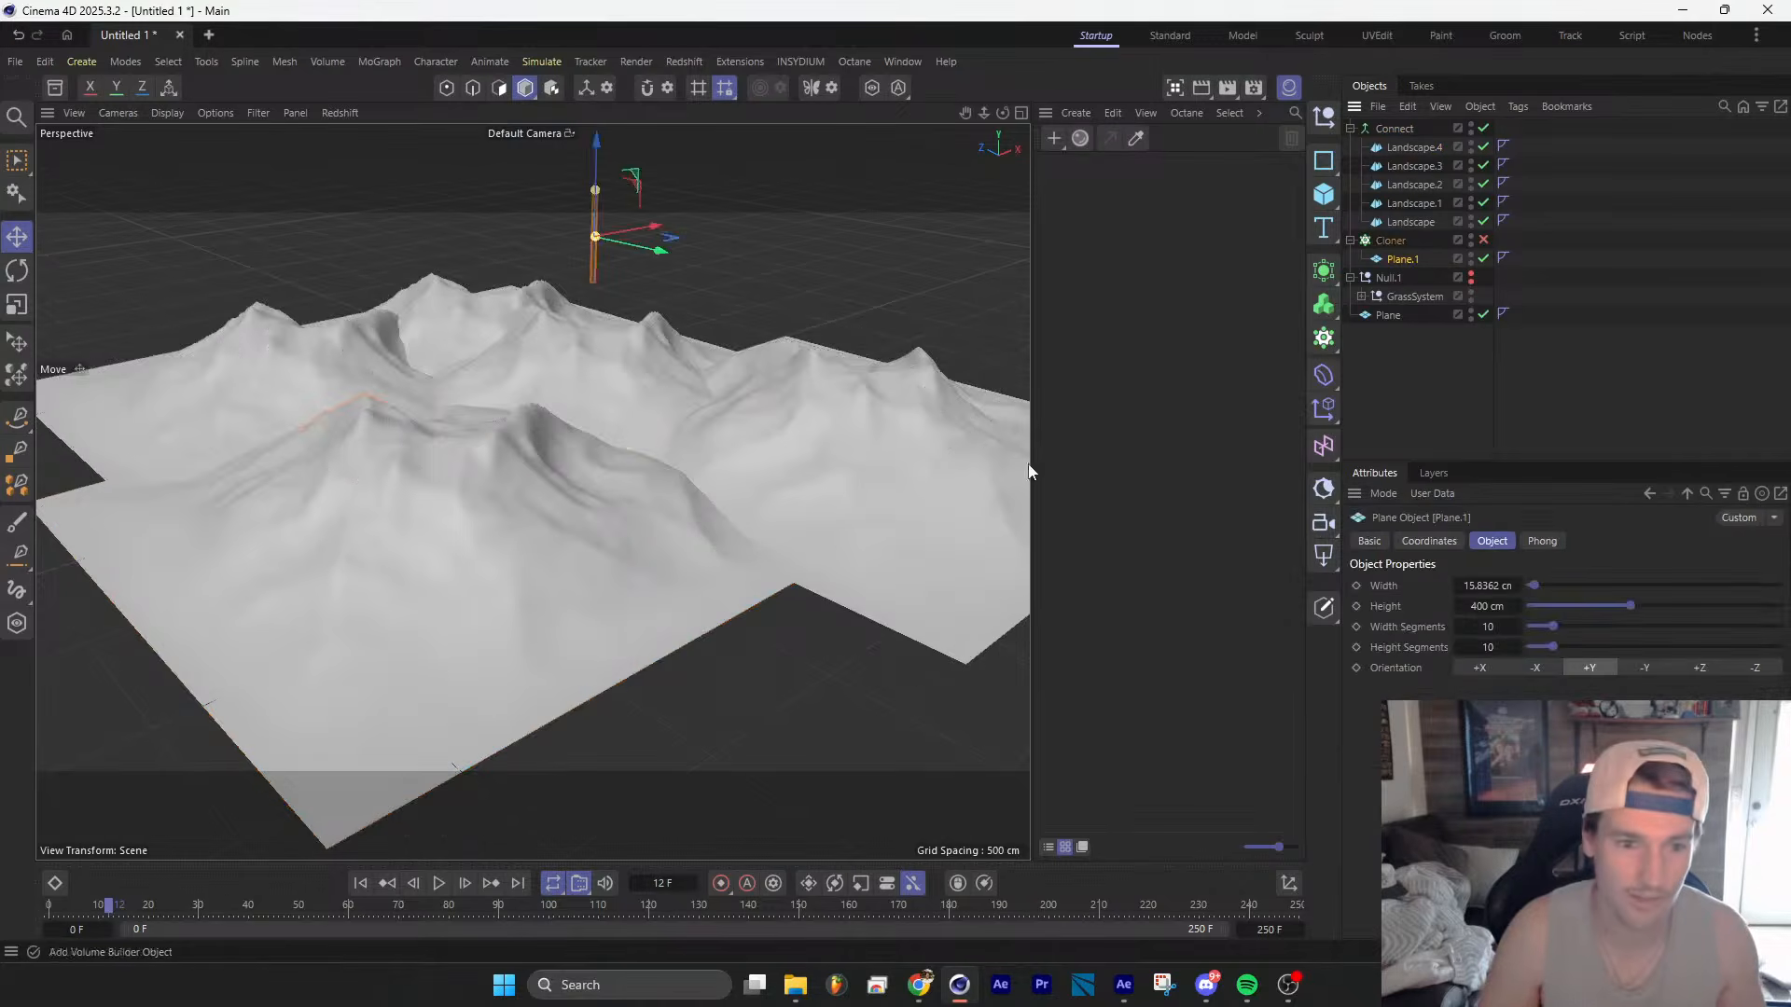
{"action": "middle_click_drag", "start_coordinate": [606, 254], "coordinate": [592, 270], "text": "alt"}
{"action": "right_click_drag", "start_coordinate": [588, 272], "coordinate": [653, 238], "text": "alt"}
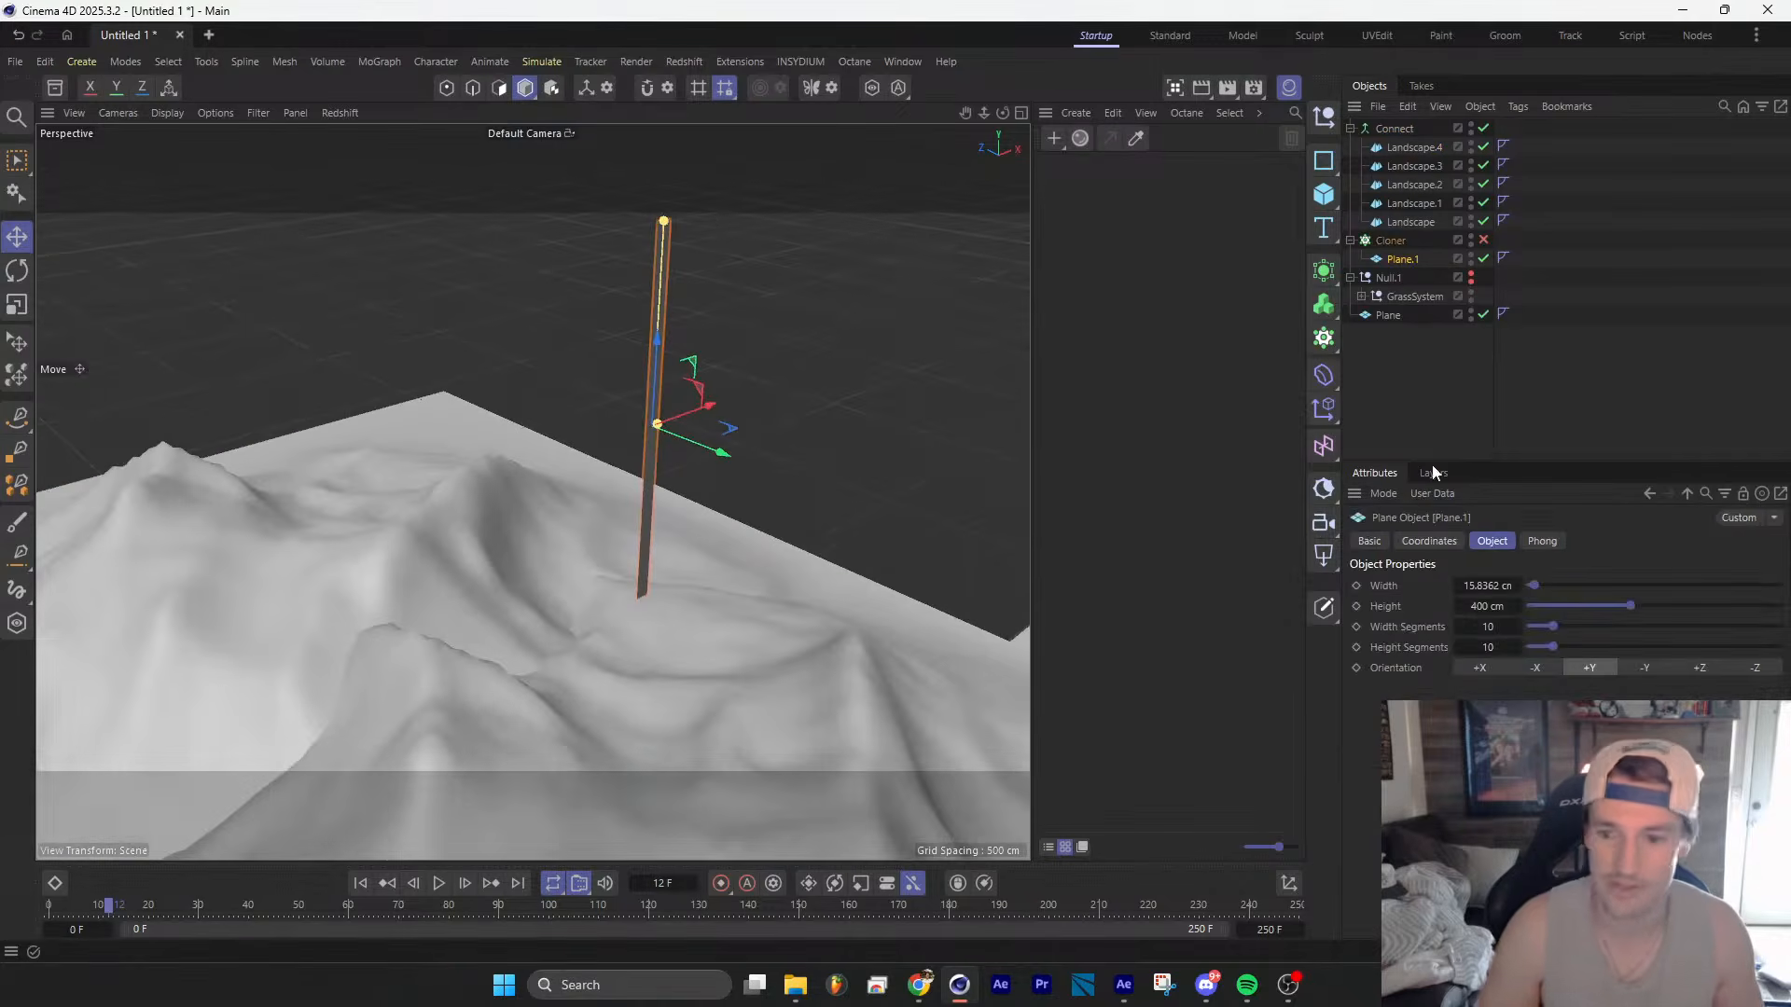
{"action": "left_click_drag", "start_coordinate": [1479, 628], "coordinate": [1753, 623]}
{"action": "type", "text": "1"}
{"action": "key", "text": "Return"}
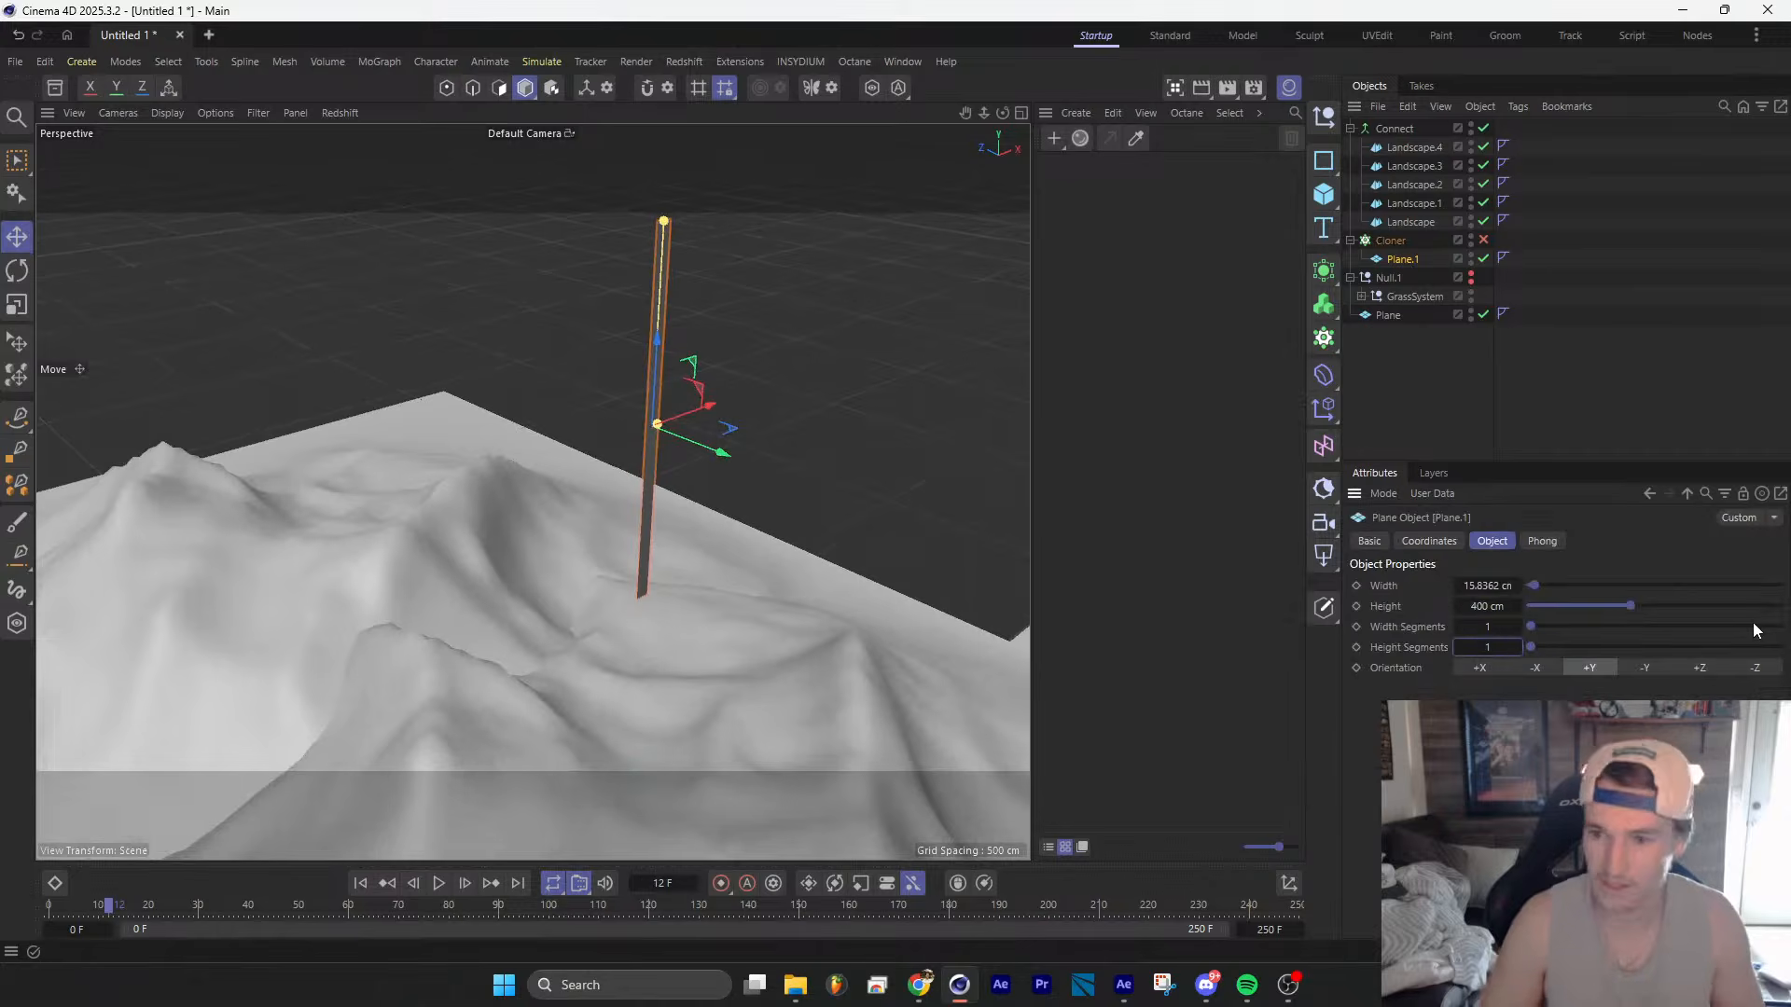
Step: Make the blade plane editable and scale its top edge narrower so the blade tapers toward the tip
{"action": "key", "text": "c"}
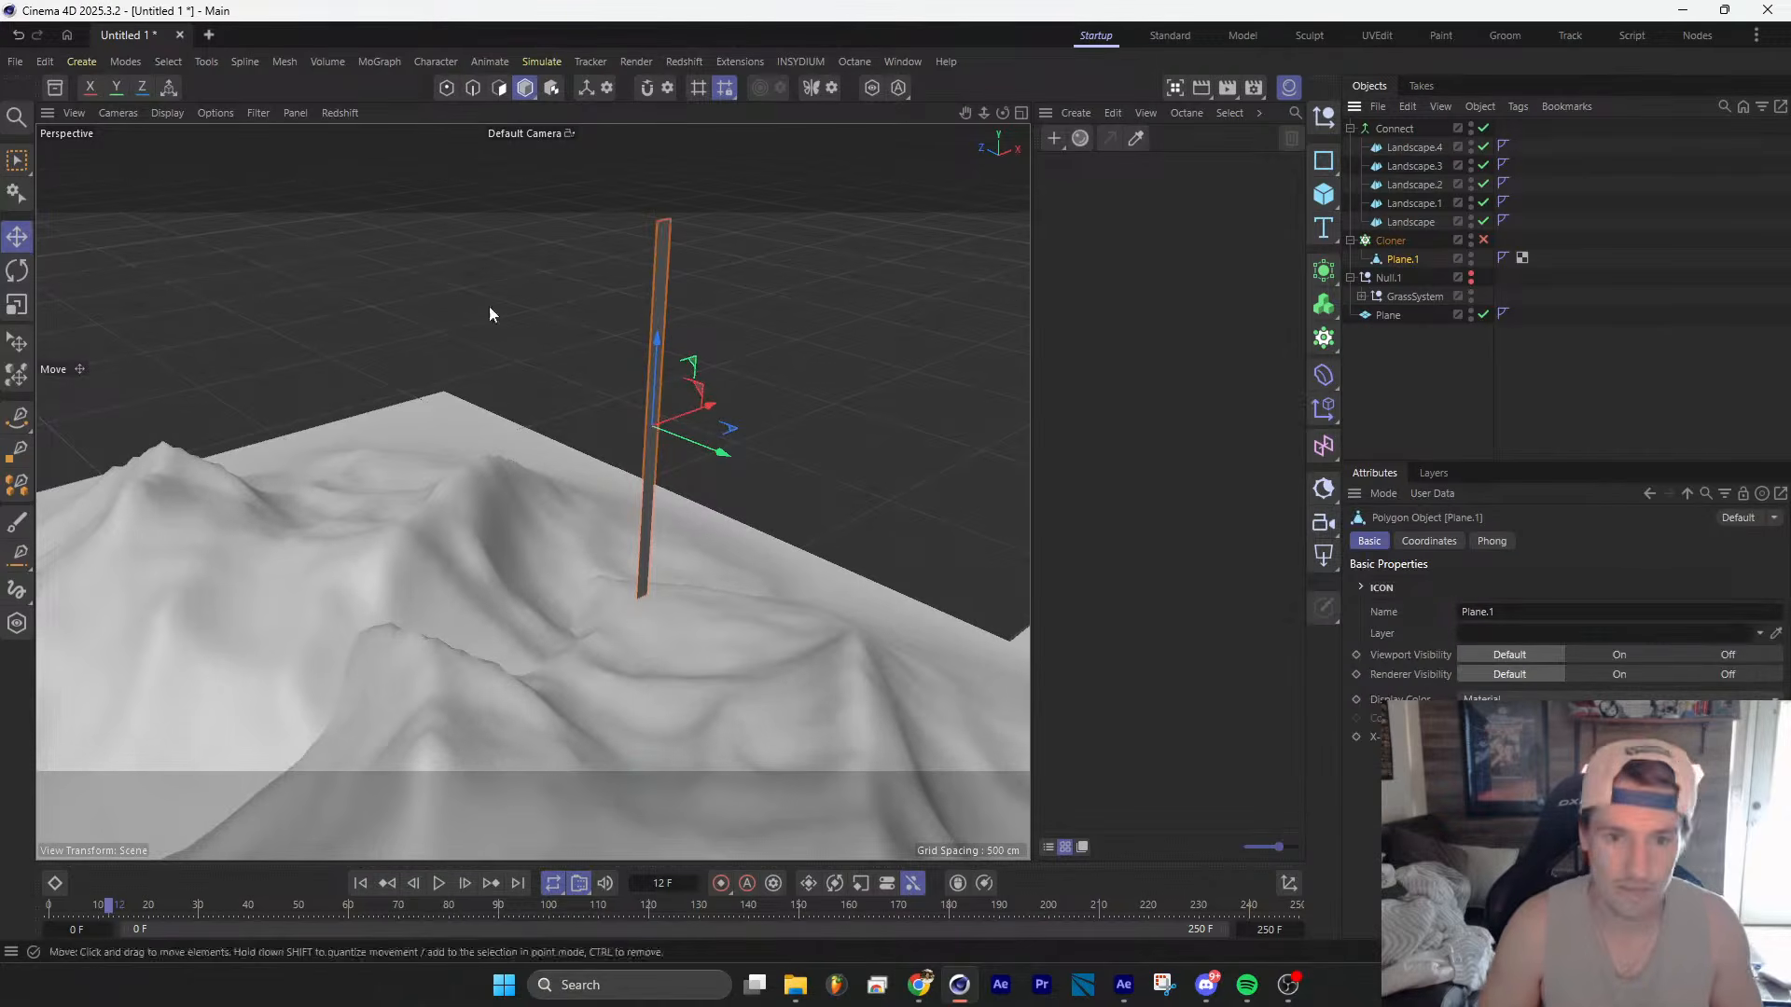
{"action": "left_click", "coordinate": [473, 87]}
{"action": "left_click", "coordinate": [663, 222]}
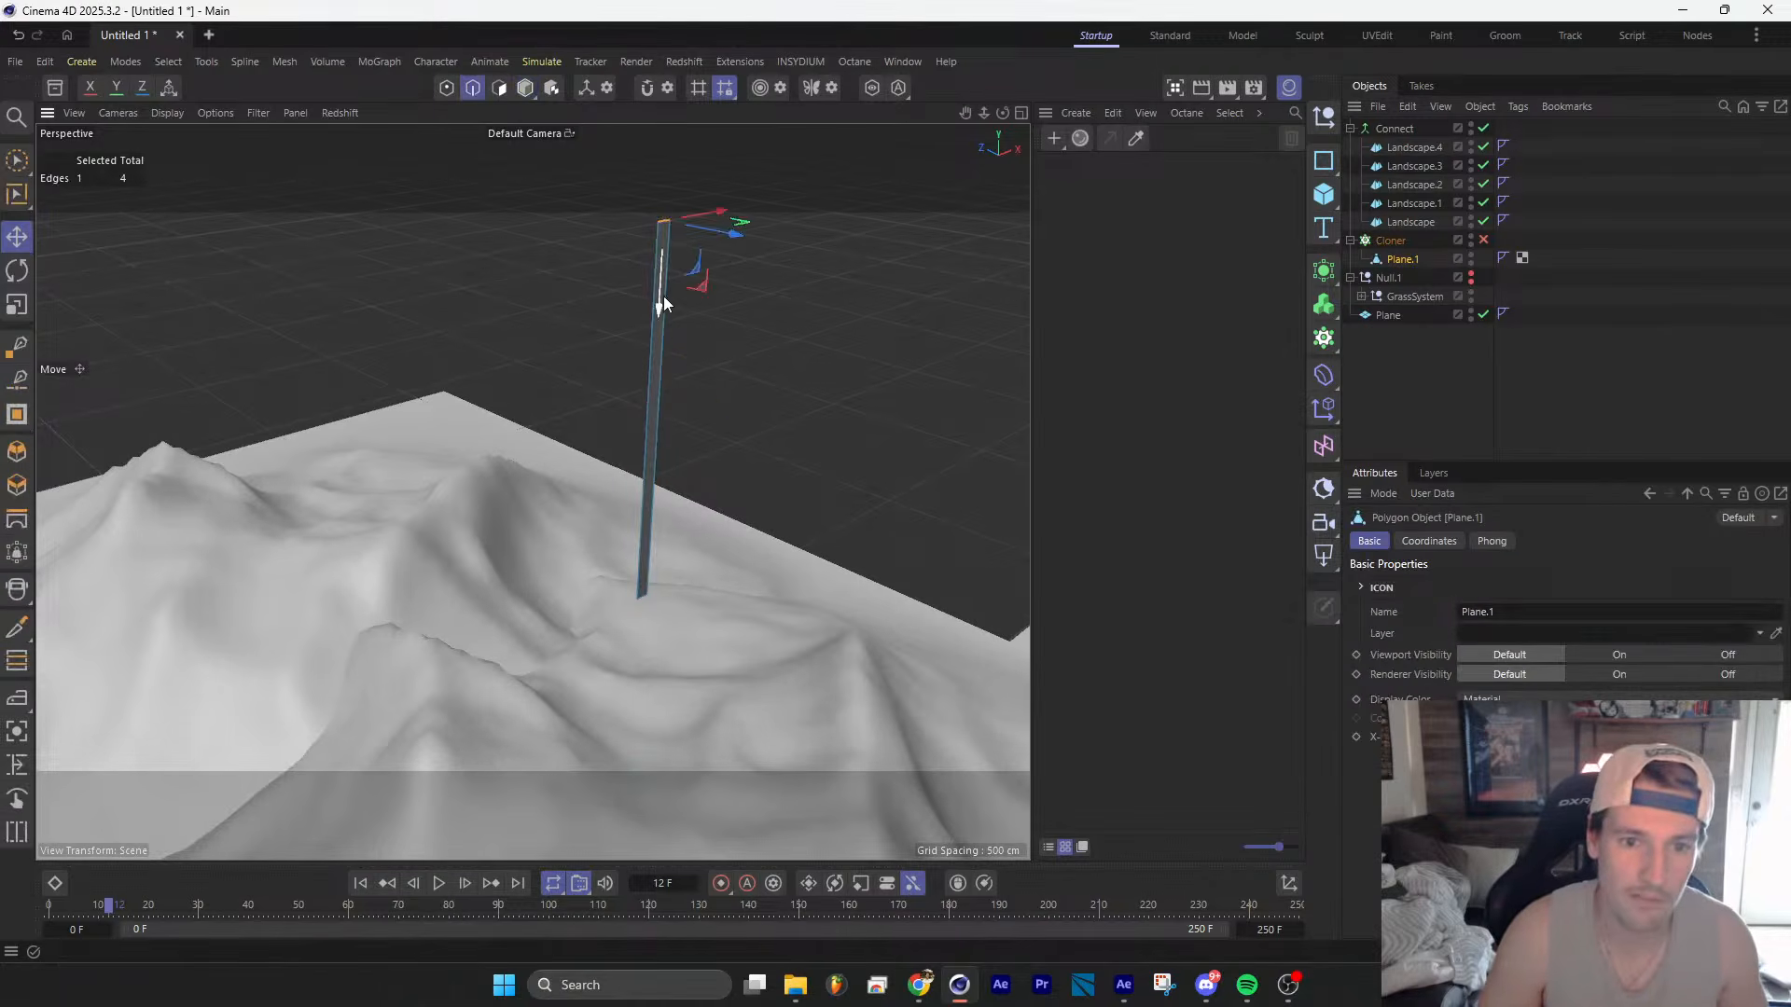
{"action": "left_click_drag", "start_coordinate": [663, 294], "coordinate": [707, 490]}
{"action": "key", "text": "ctrl+z"}
{"action": "left_click", "coordinate": [17, 304]}
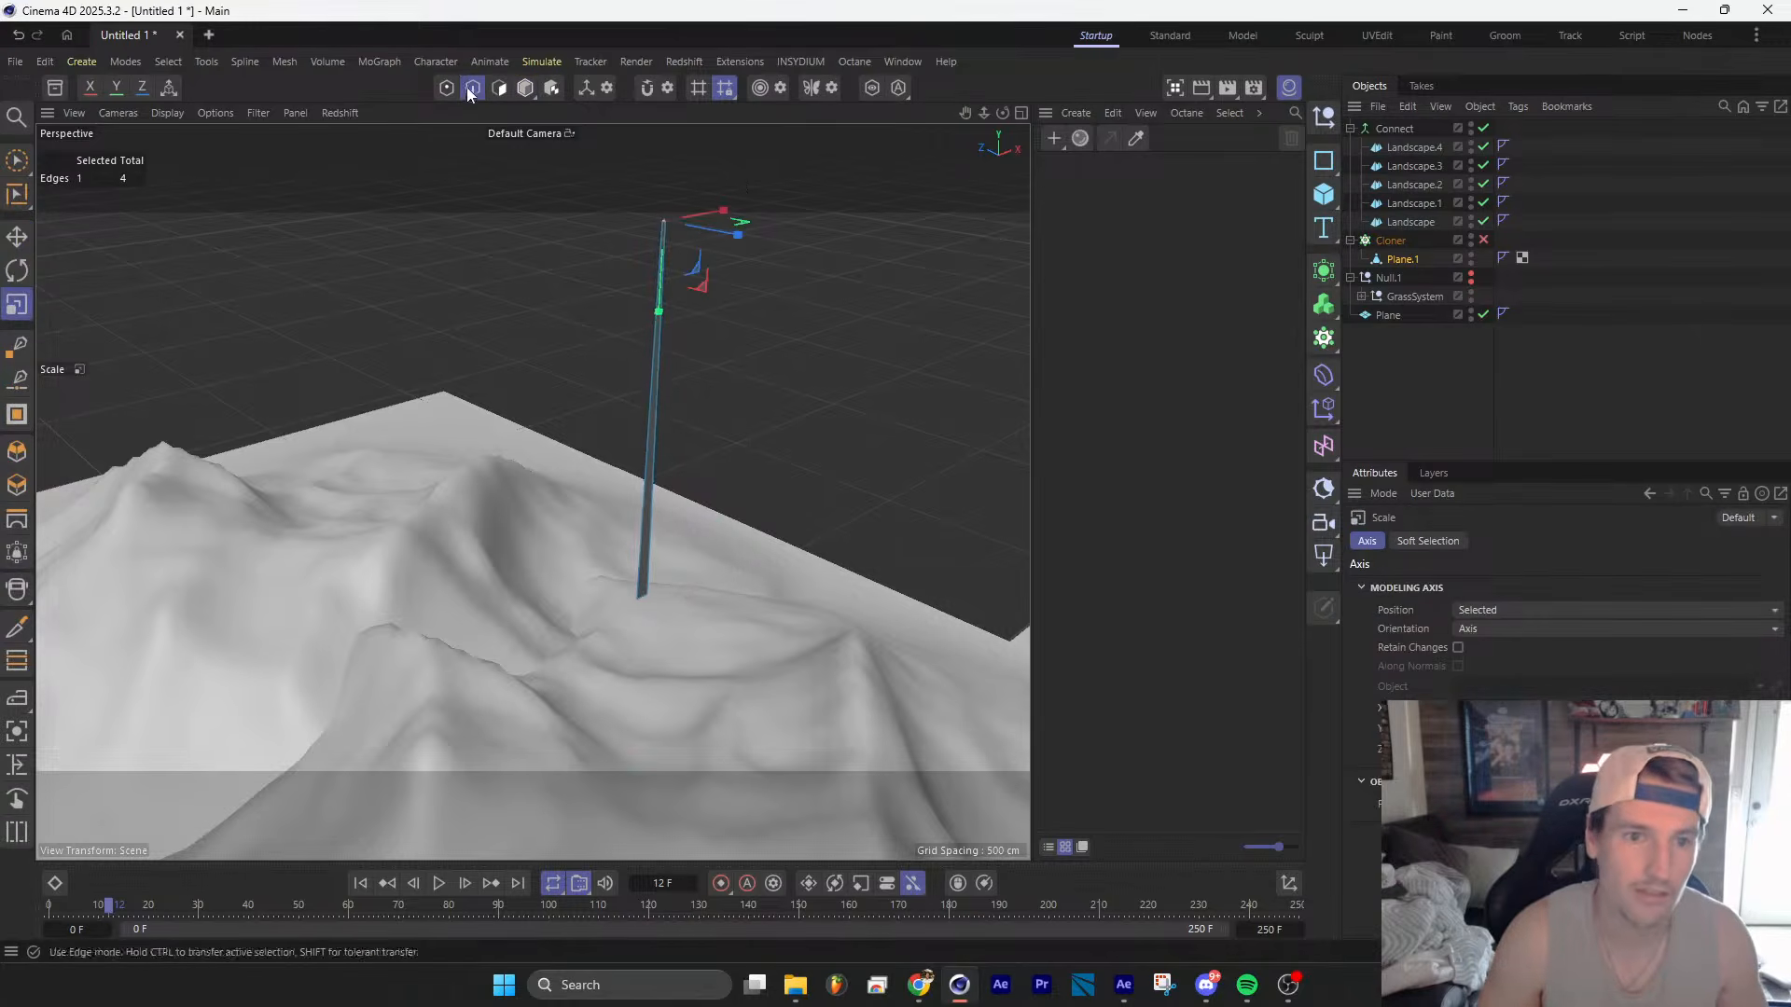
Step: Add four evenly spaced loop cuts along the blade's length with Loop/Path Cut and return to model mode
{"action": "right_click", "coordinate": [652, 377]}
{"action": "left_click", "coordinate": [746, 518]}
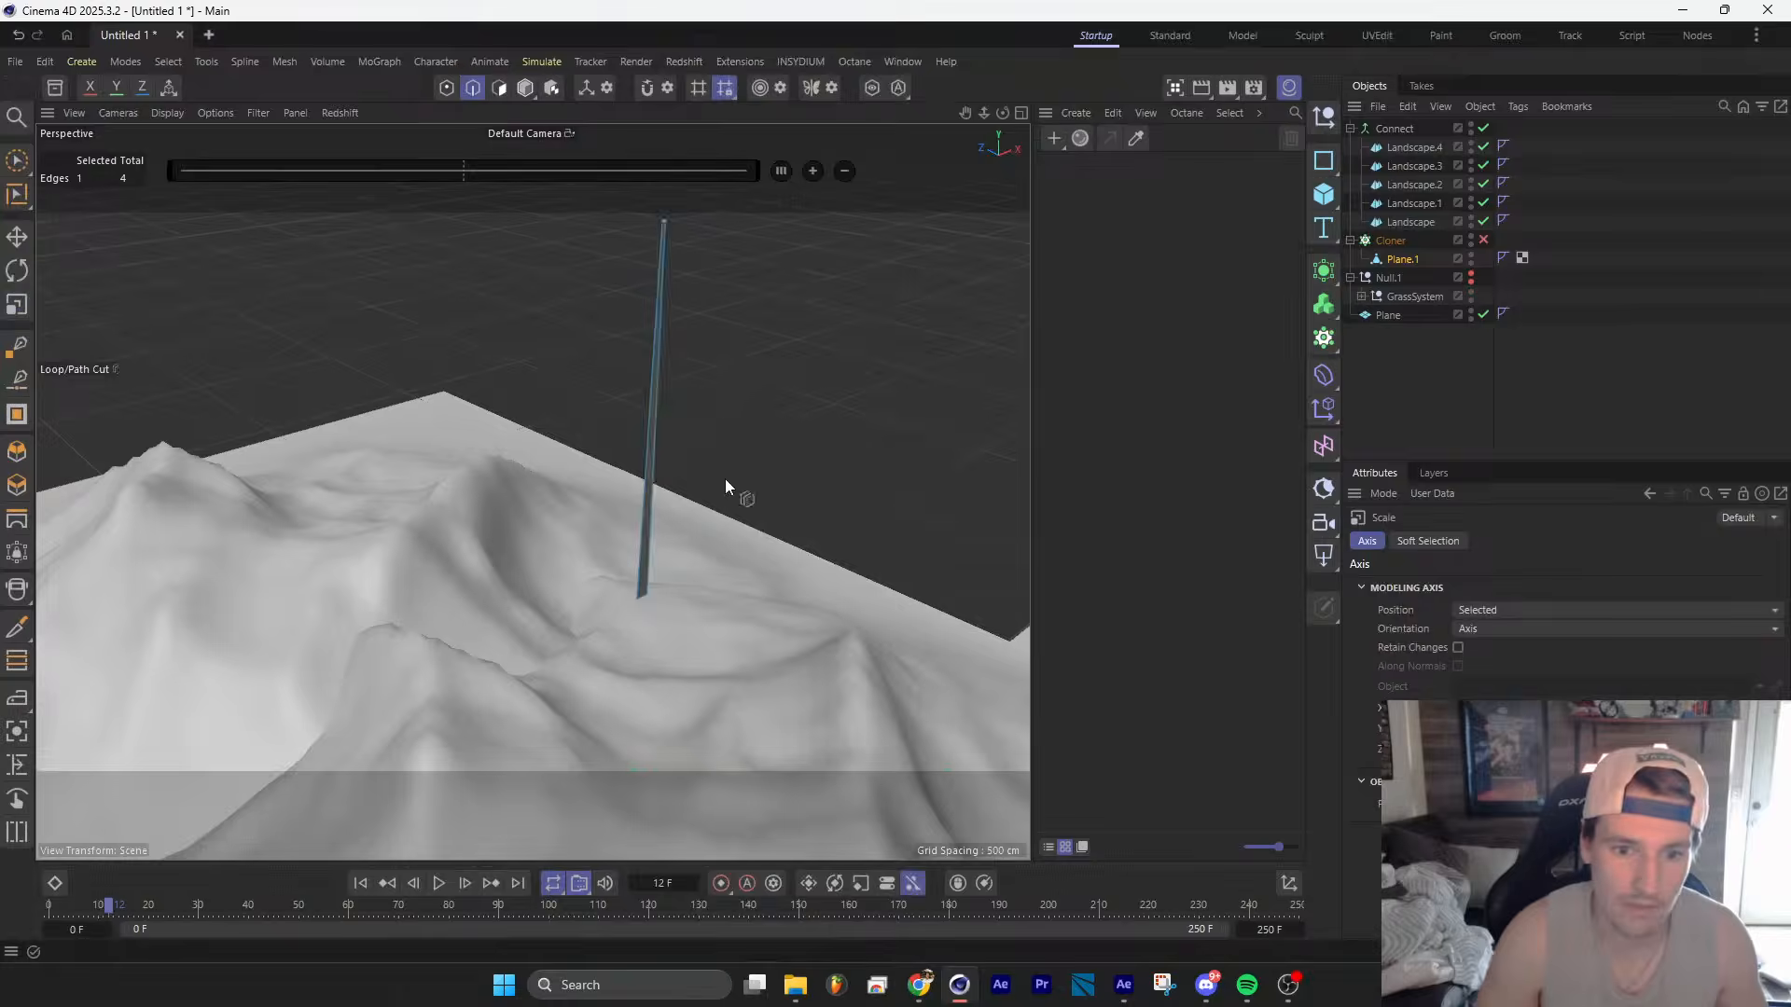
{"action": "left_click", "coordinate": [658, 391]}
{"action": "left_click", "coordinate": [812, 170]}
{"action": "left_click", "coordinate": [812, 170]}
{"action": "left_click", "coordinate": [812, 171]}
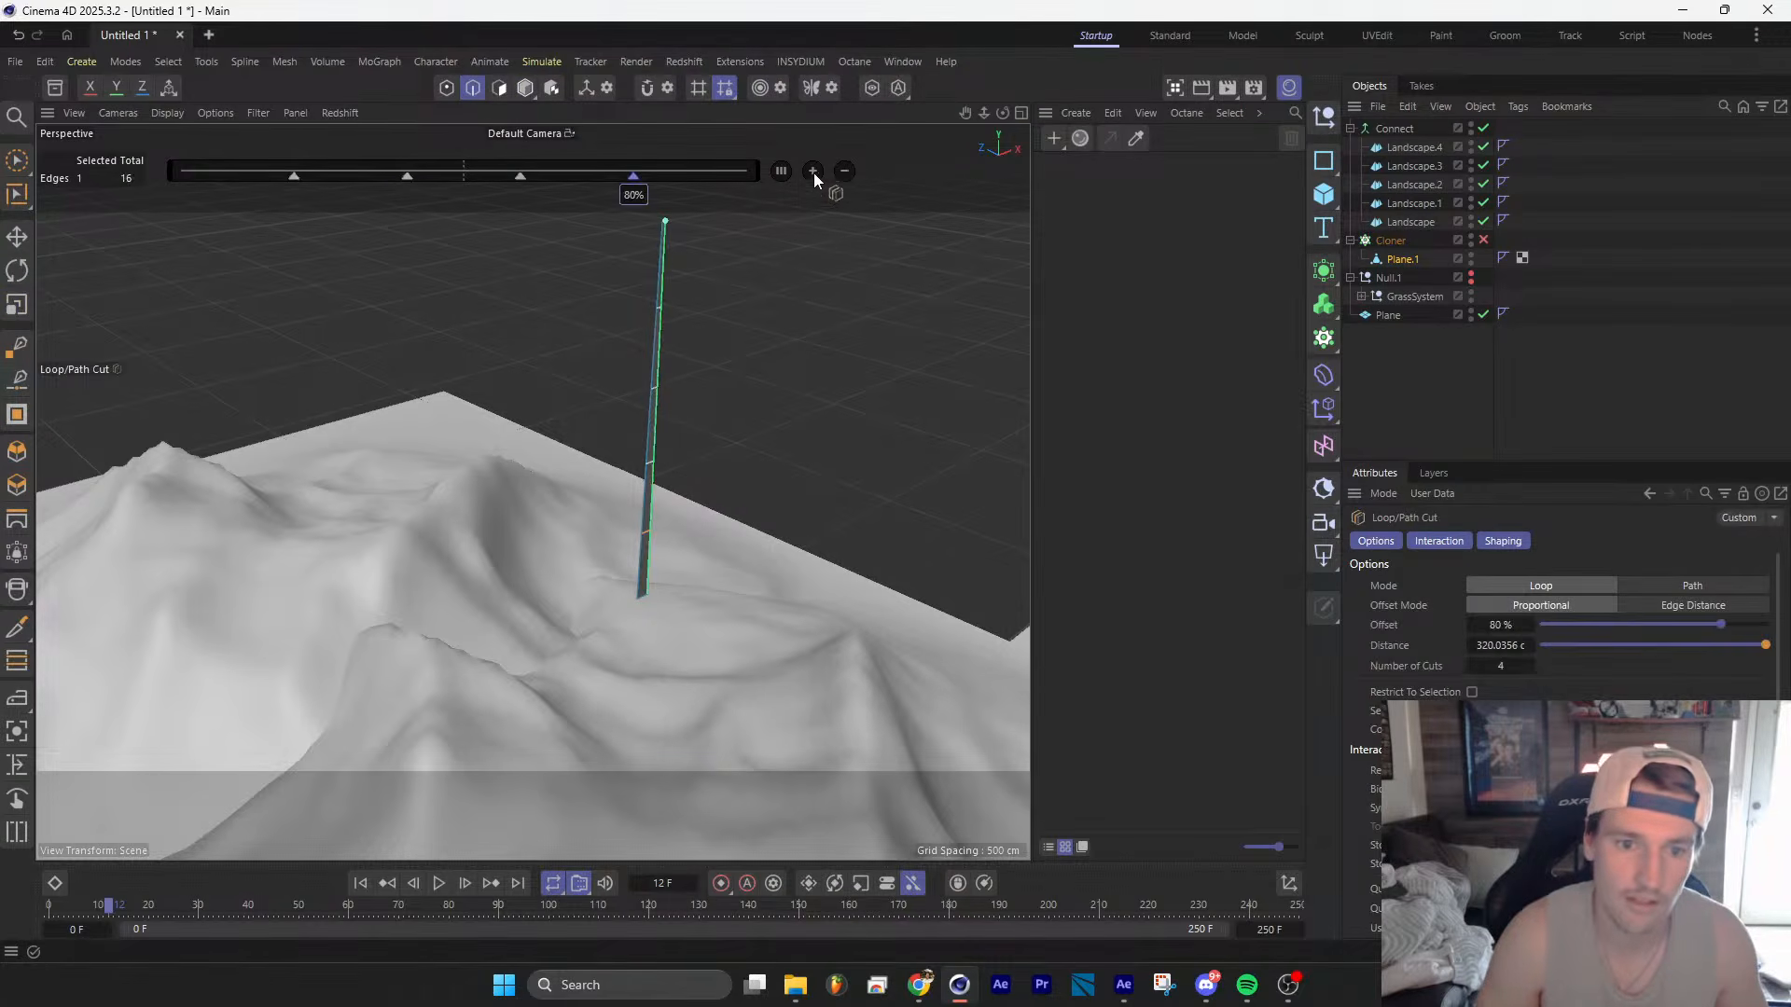
{"action": "left_click", "coordinate": [525, 87]}
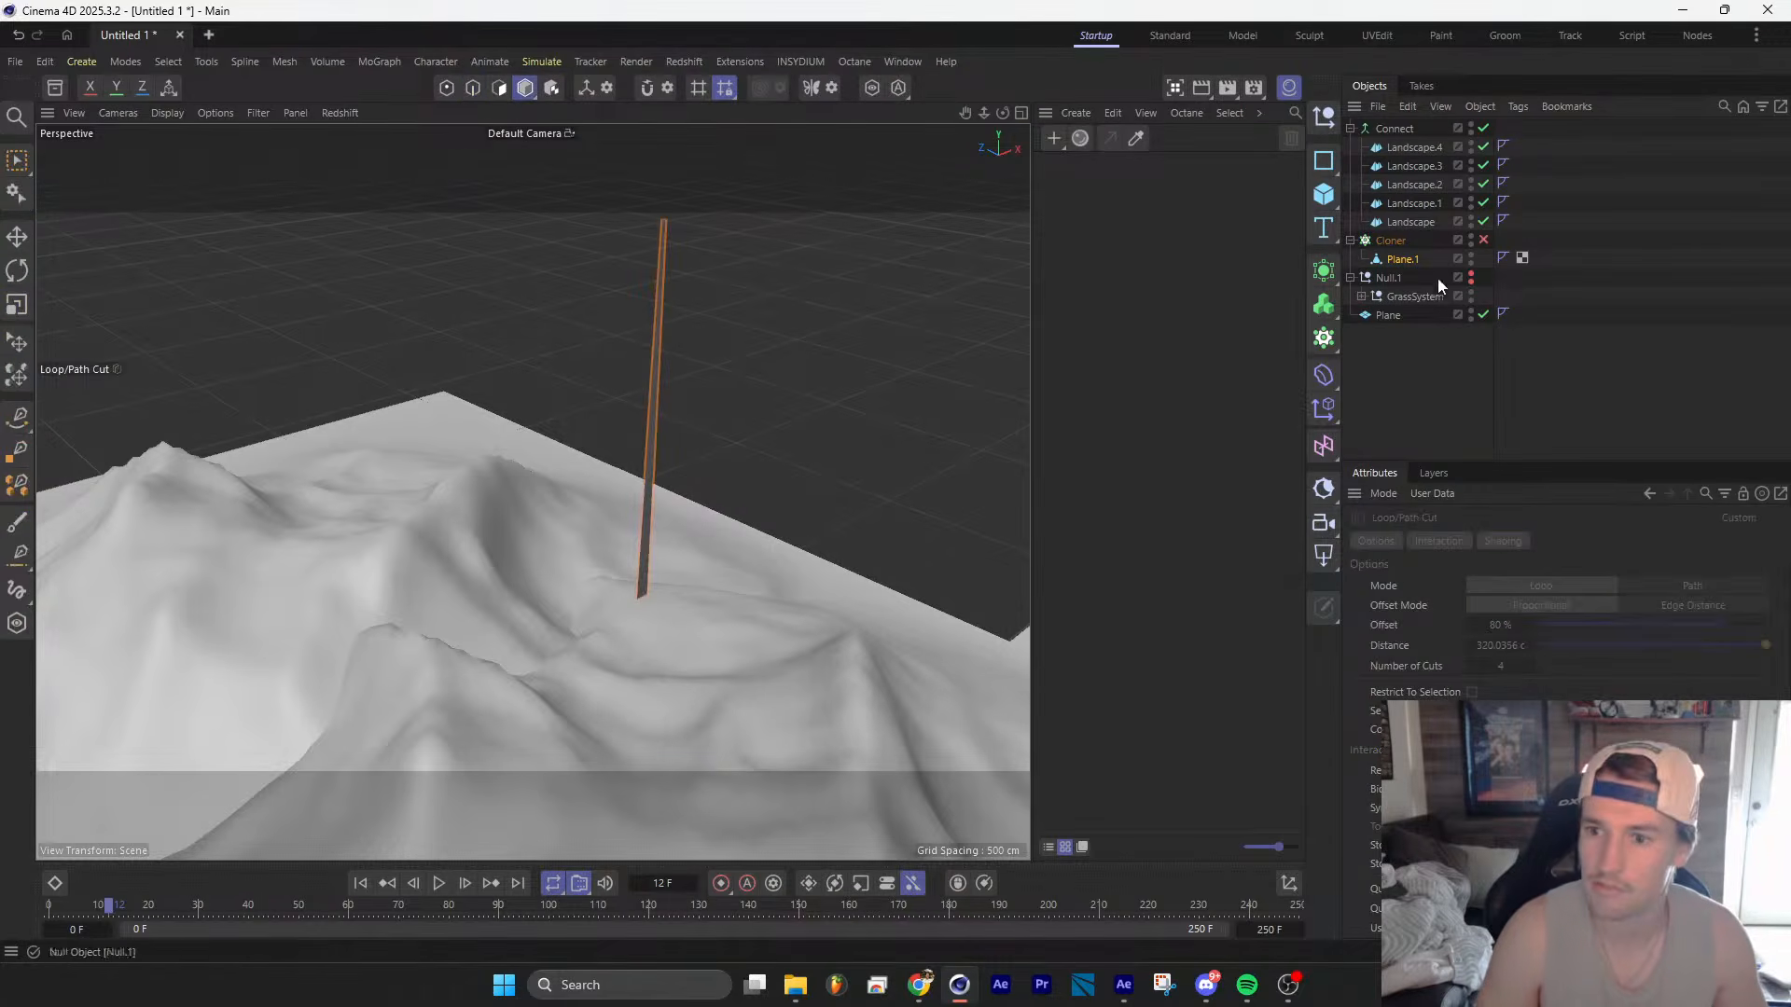
Step: Re-enable the Cloner and raise its clone count so the tapered blades cover the terrain more densely
{"action": "left_click", "coordinate": [1483, 240]}
{"action": "left_click", "coordinate": [1390, 240]}
{"action": "left_click_drag", "start_coordinate": [525, 728], "coordinate": [681, 495], "text": "alt"}
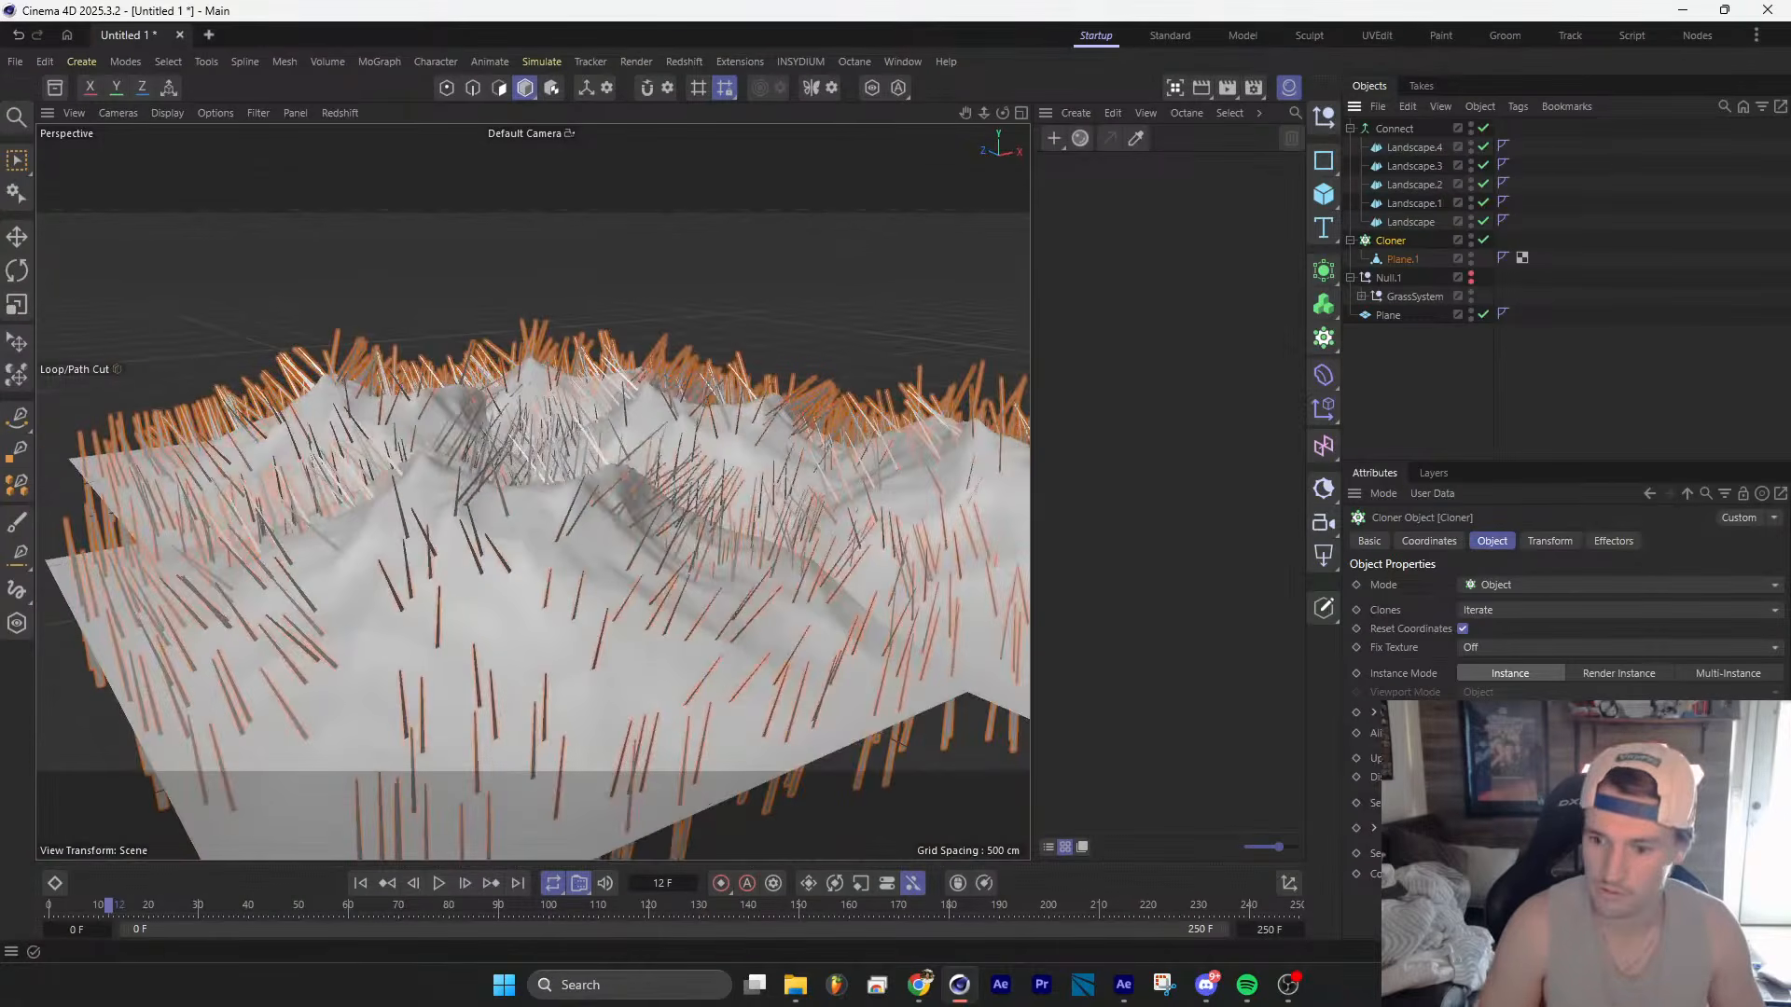
{"action": "key", "text": "Return"}
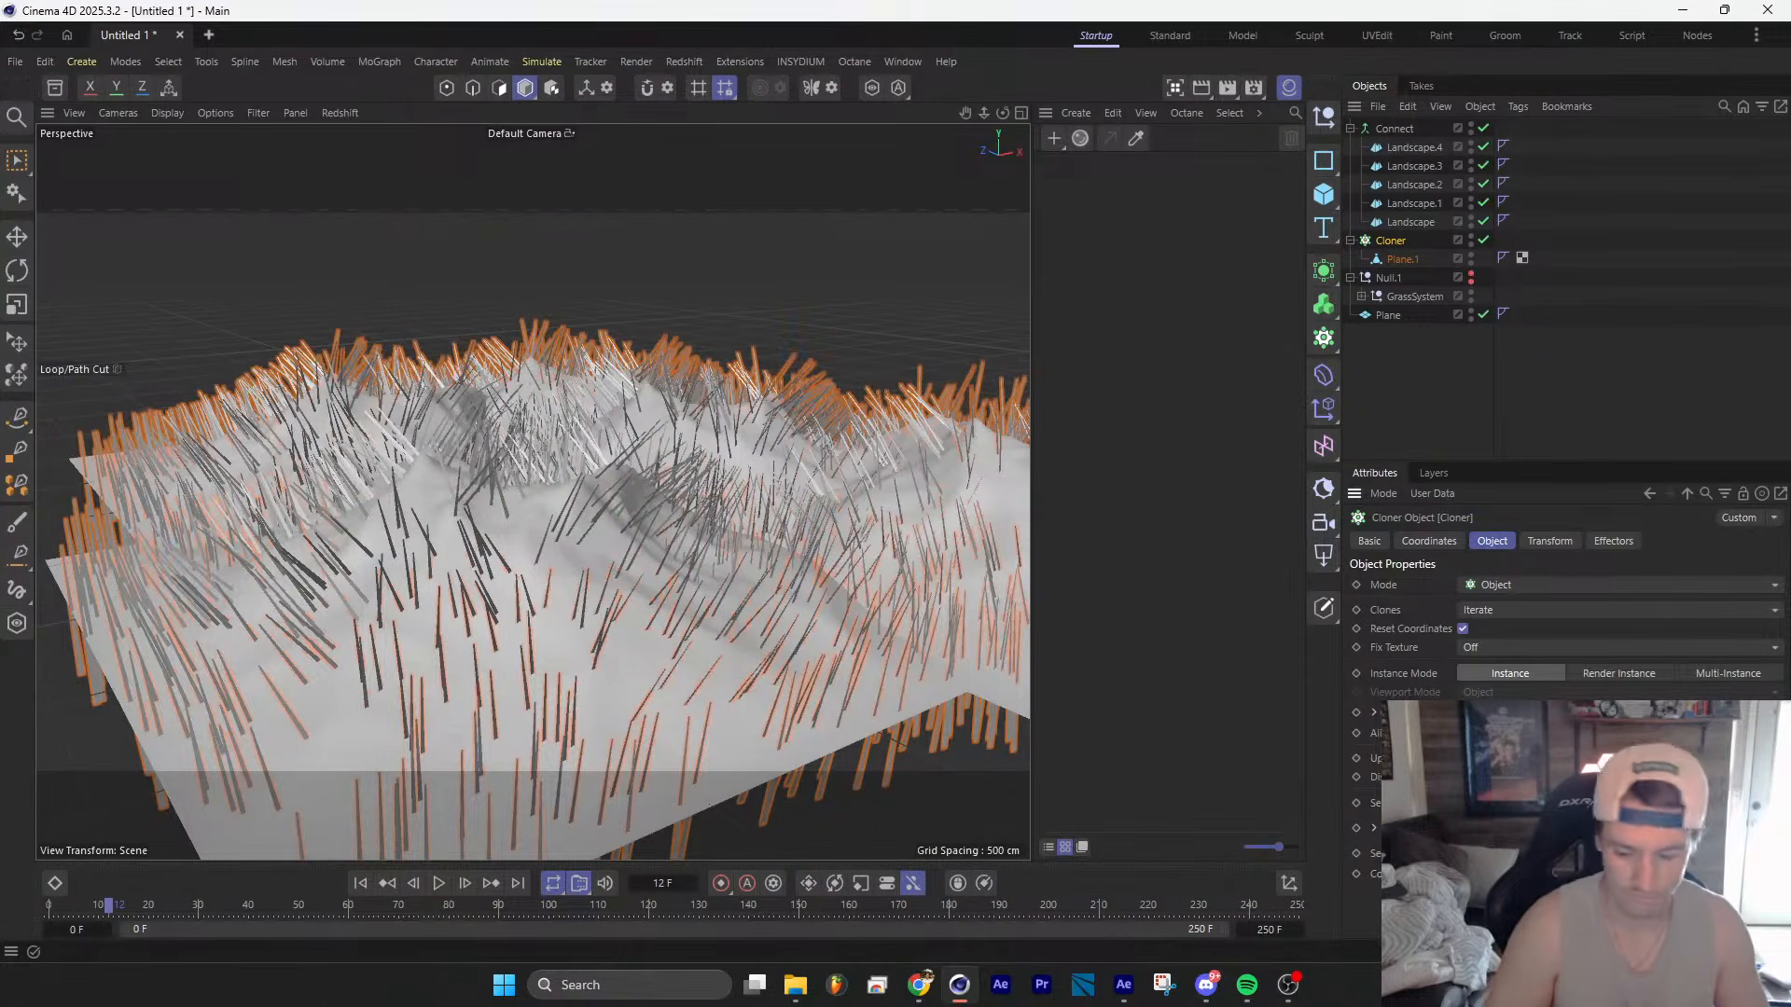
{"action": "key", "text": "Return"}
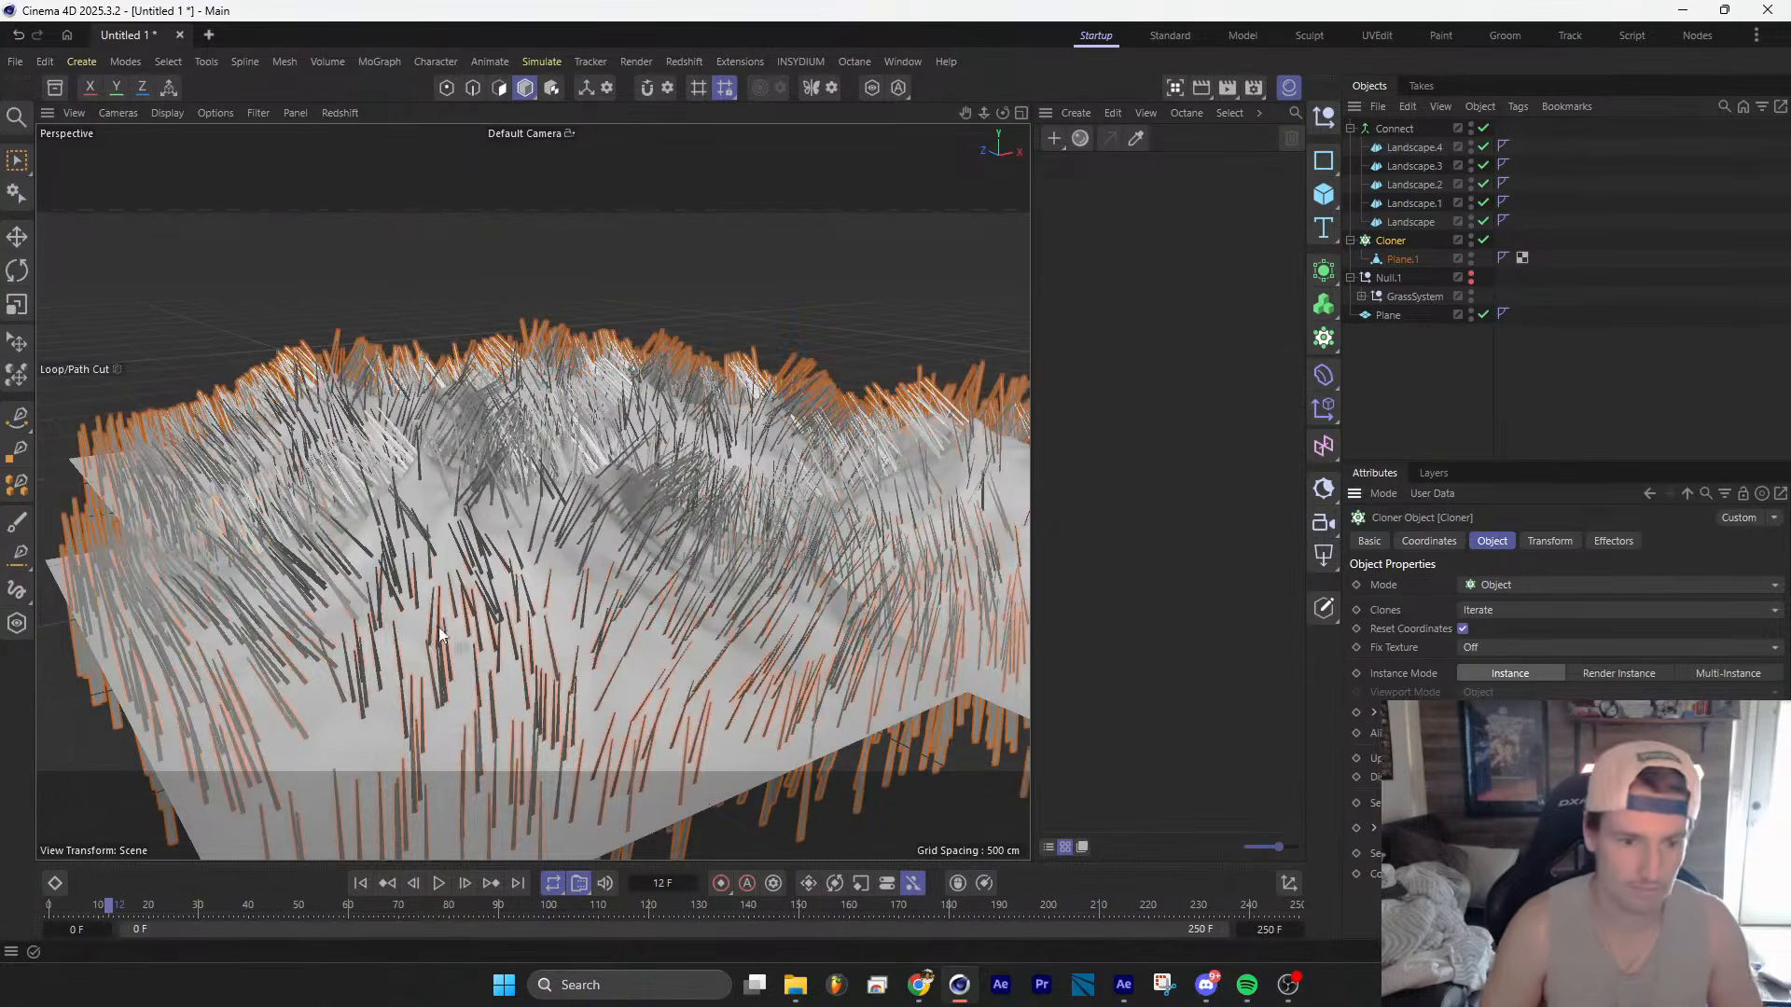
{"action": "left_click_drag", "start_coordinate": [441, 634], "coordinate": [813, 569], "text": "alt"}
Step: Add a new plane and scale it up into a large ground surface extending beyond the terrain
{"action": "left_click_drag", "start_coordinate": [1318, 200], "coordinate": [1416, 265]}
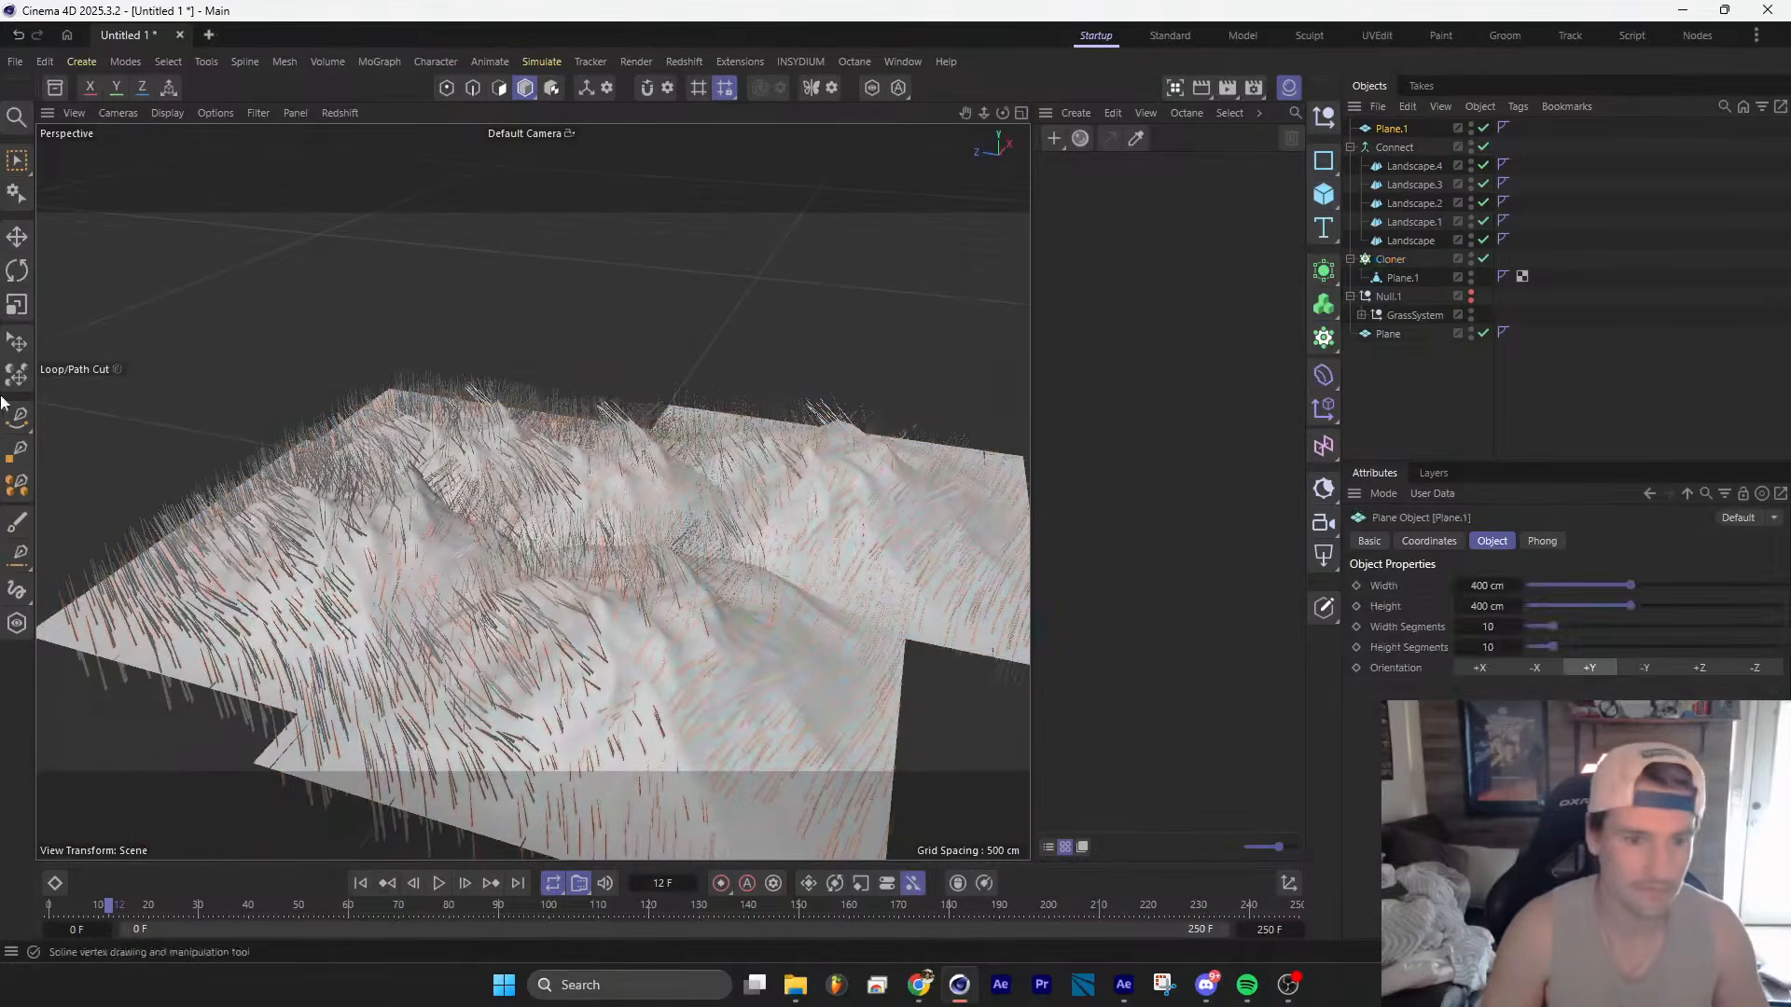
{"action": "left_click", "coordinate": [17, 304]}
{"action": "left_click_drag", "start_coordinate": [711, 717], "coordinate": [849, 686]}
{"action": "left_click_drag", "start_coordinate": [679, 615], "coordinate": [811, 605]}
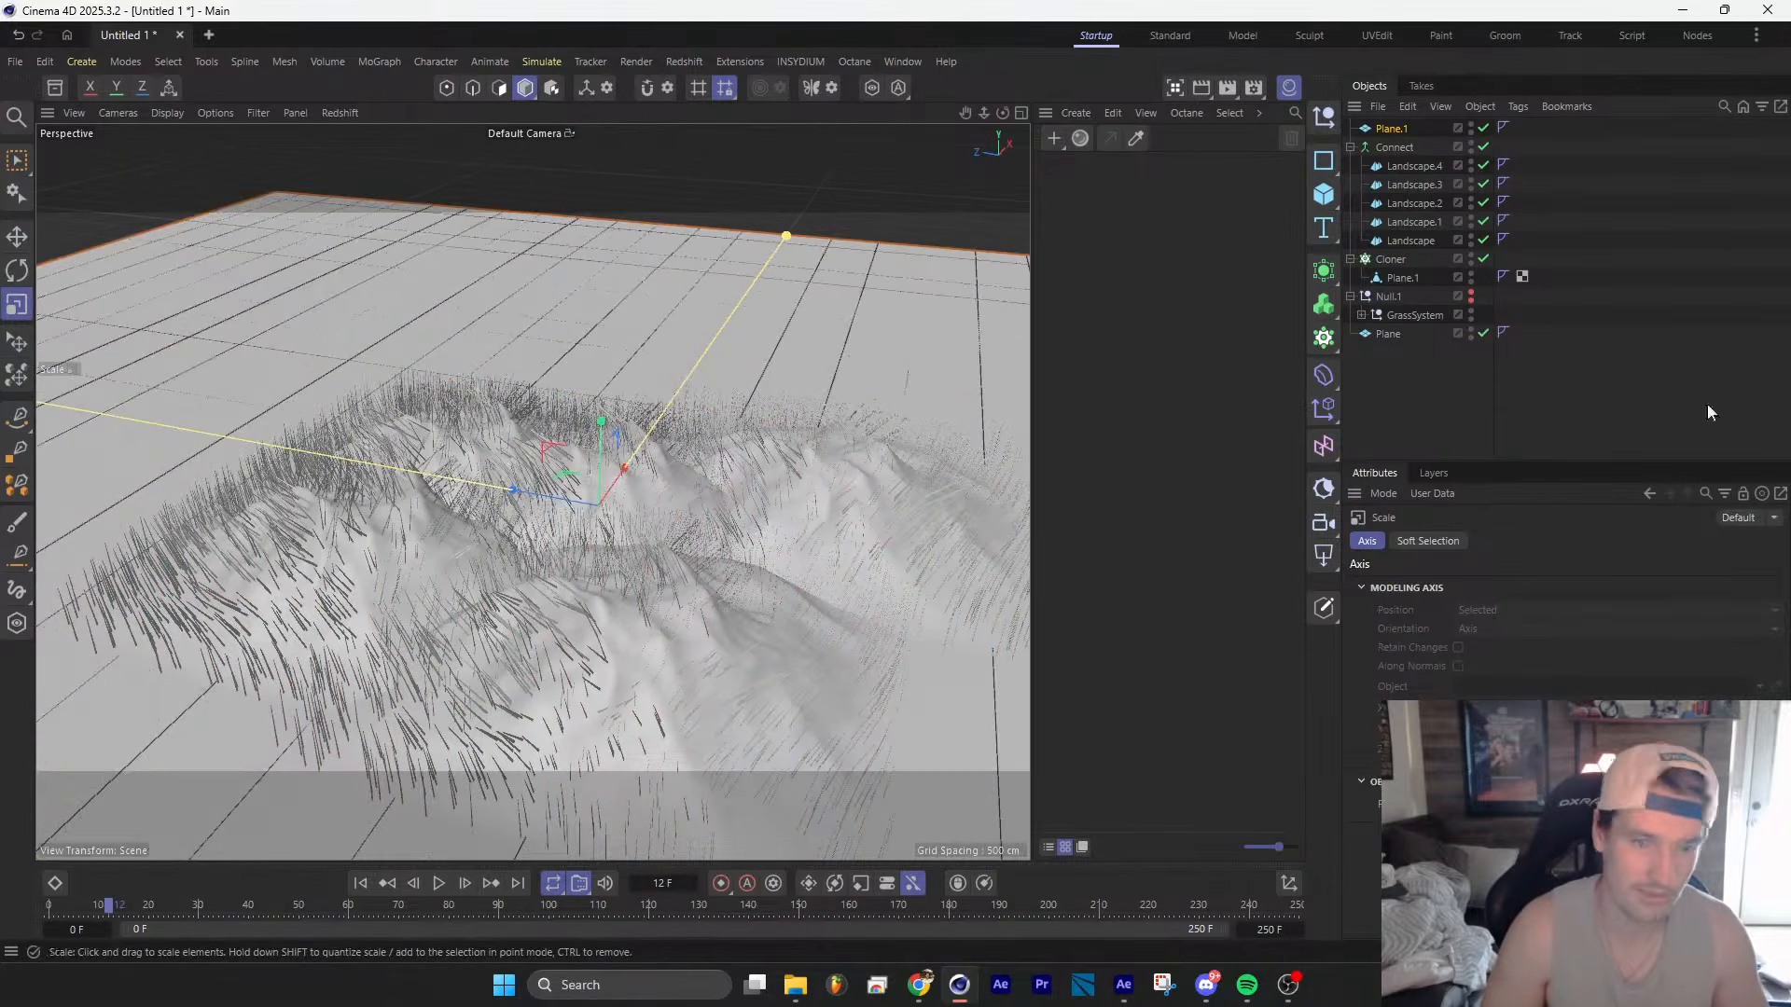
Step: Give the large ground plane a custom dark display color
{"action": "left_click", "coordinate": [1394, 131]}
{"action": "left_click", "coordinate": [1370, 542]}
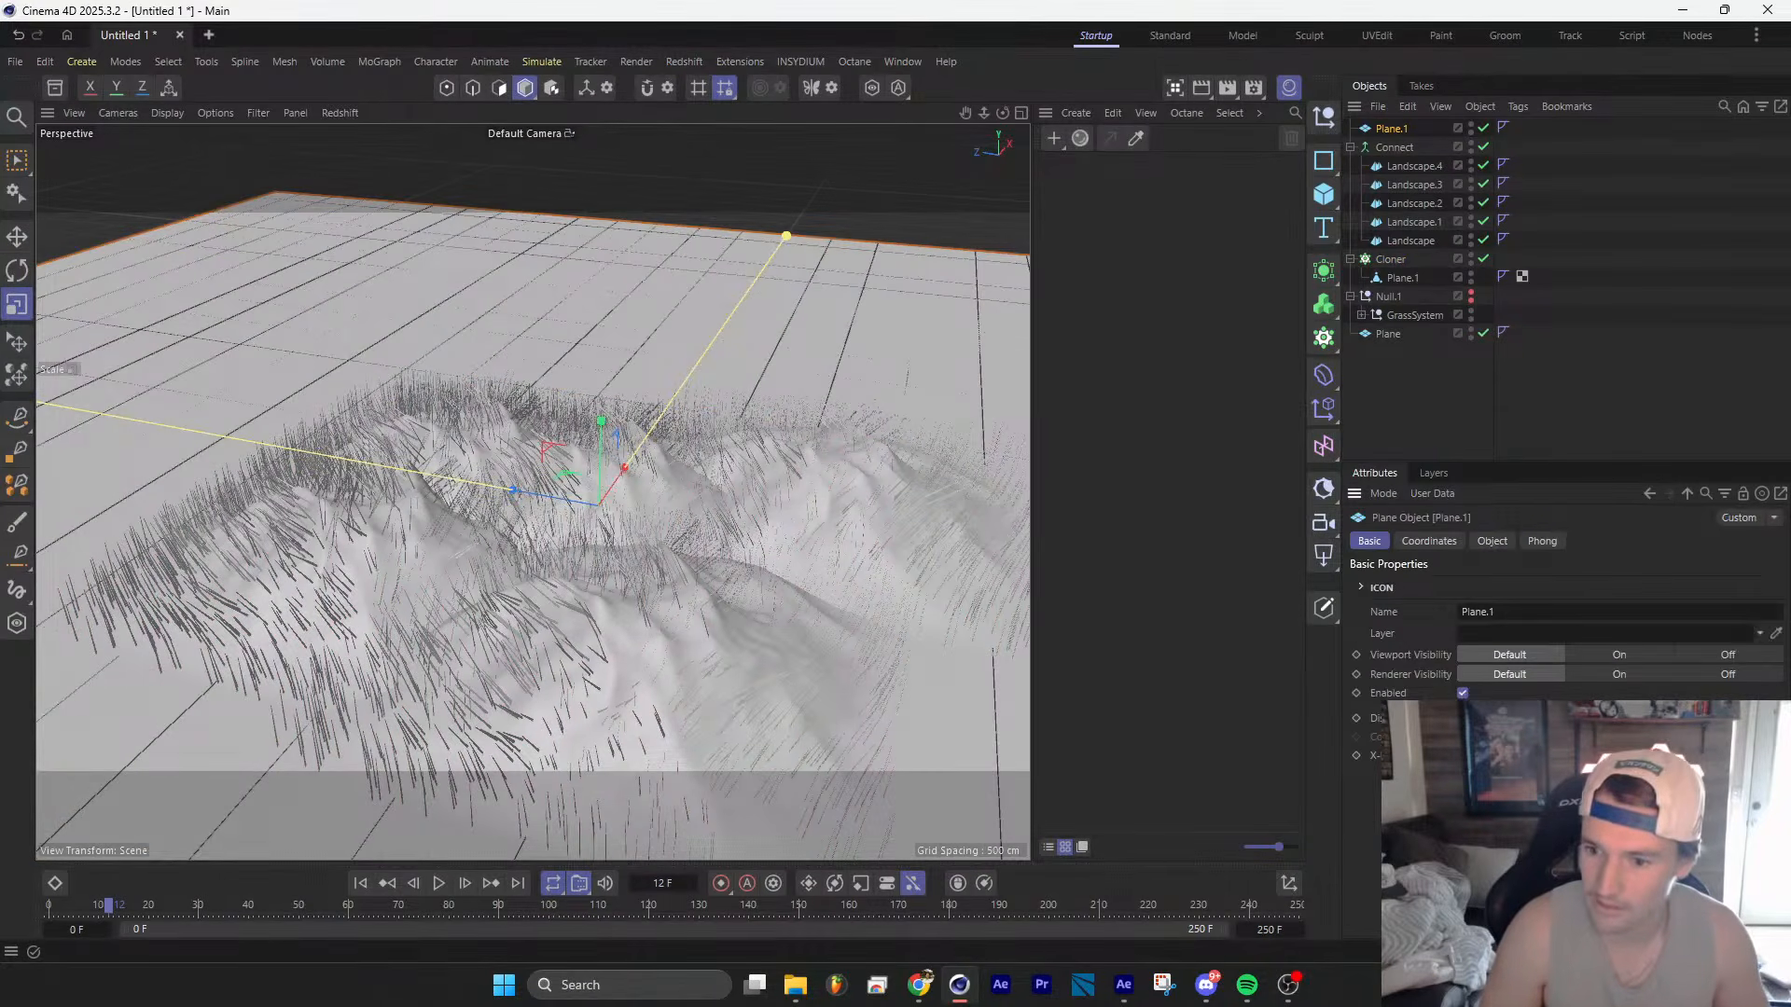
{"action": "left_click", "coordinate": [1492, 756]}
{"action": "left_click", "coordinate": [1492, 737]}
{"action": "left_click_drag", "start_coordinate": [1354, 906], "coordinate": [1303, 922]}
{"action": "left_click_drag", "start_coordinate": [731, 645], "coordinate": [618, 494], "text": "alt"}
Step: Duplicate Landscape.4 inside the Connect object and offset the copy along the X axis to extend the grassy terrain
{"action": "key", "text": "e"}
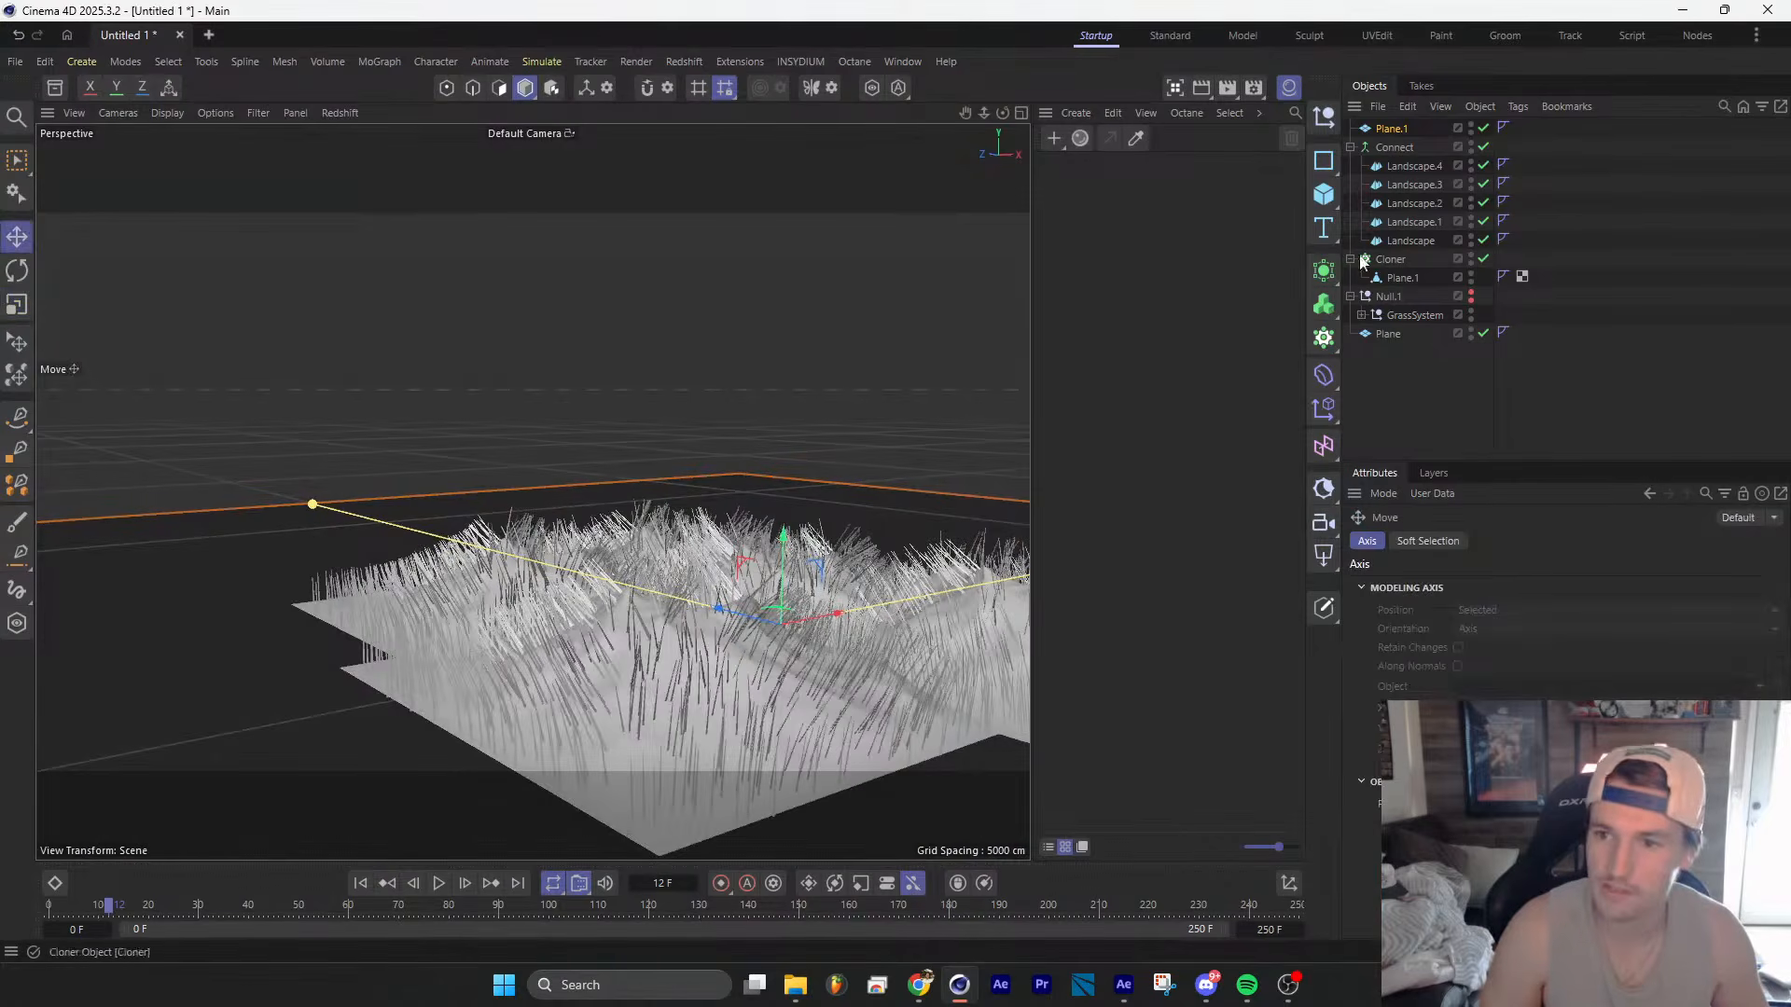
{"action": "left_click", "coordinate": [1425, 171]}
{"action": "left_click_drag", "start_coordinate": [536, 485], "coordinate": [522, 551], "text": "alt"}
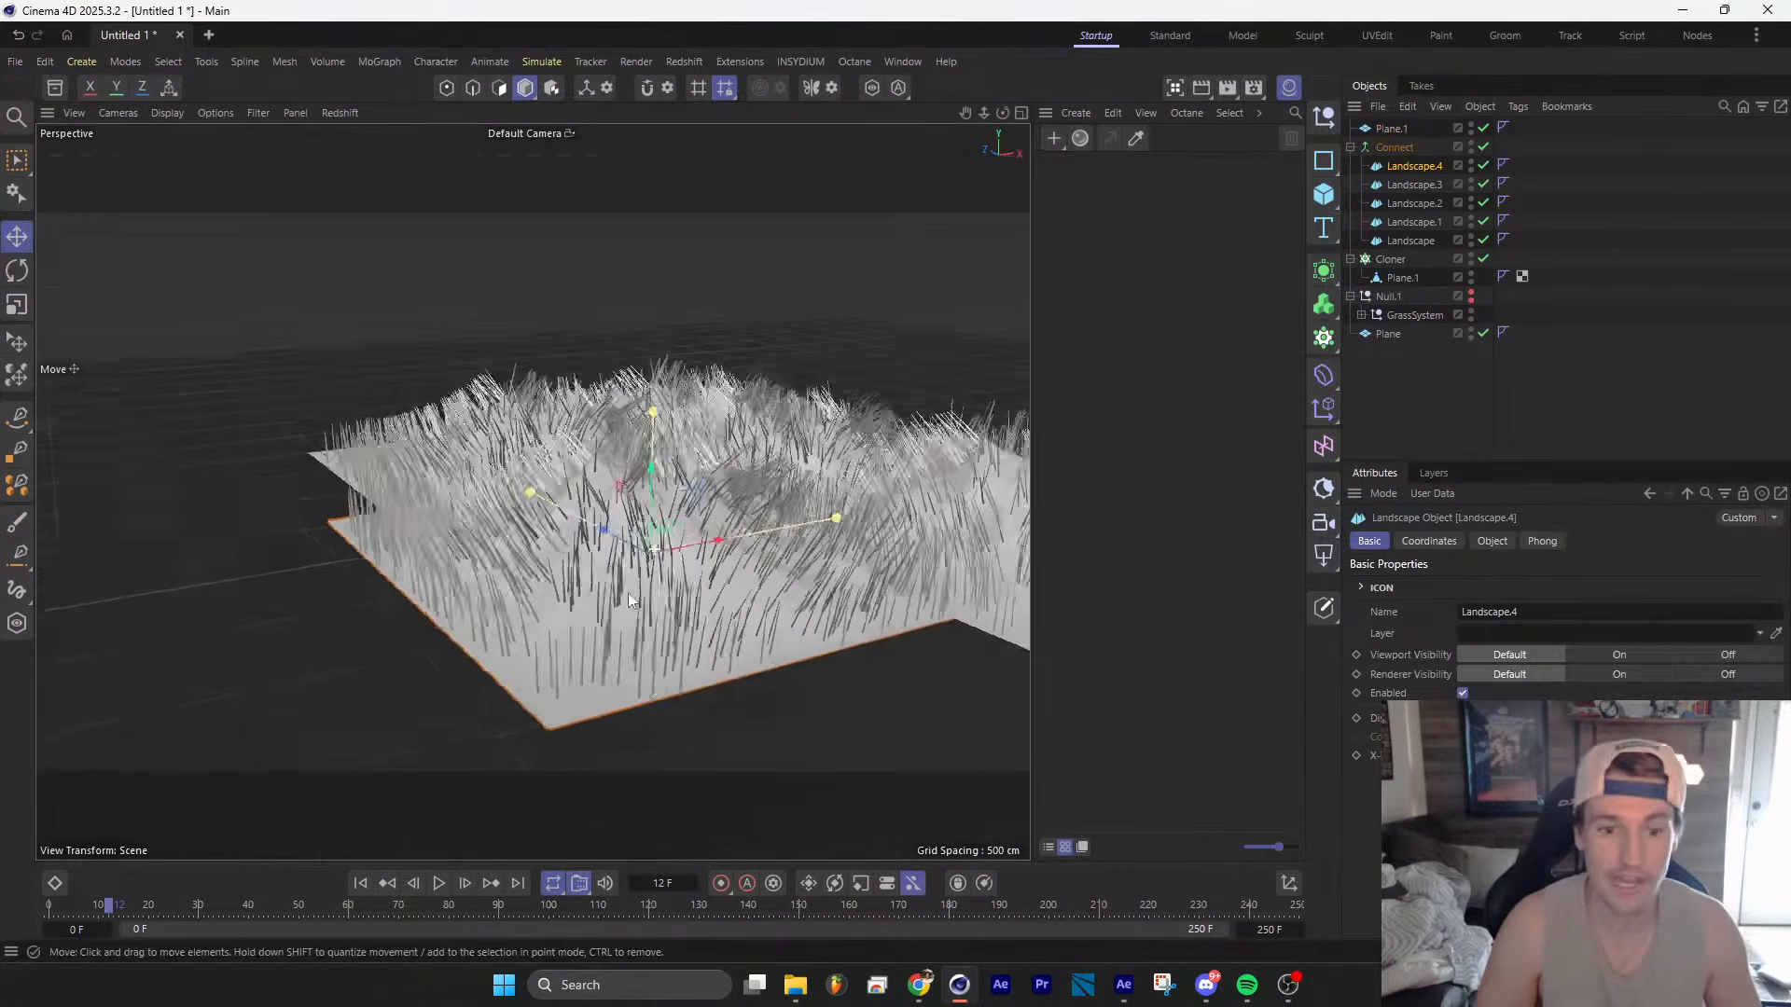
{"action": "left_click_drag", "start_coordinate": [724, 537], "coordinate": [733, 537], "text": "alt"}
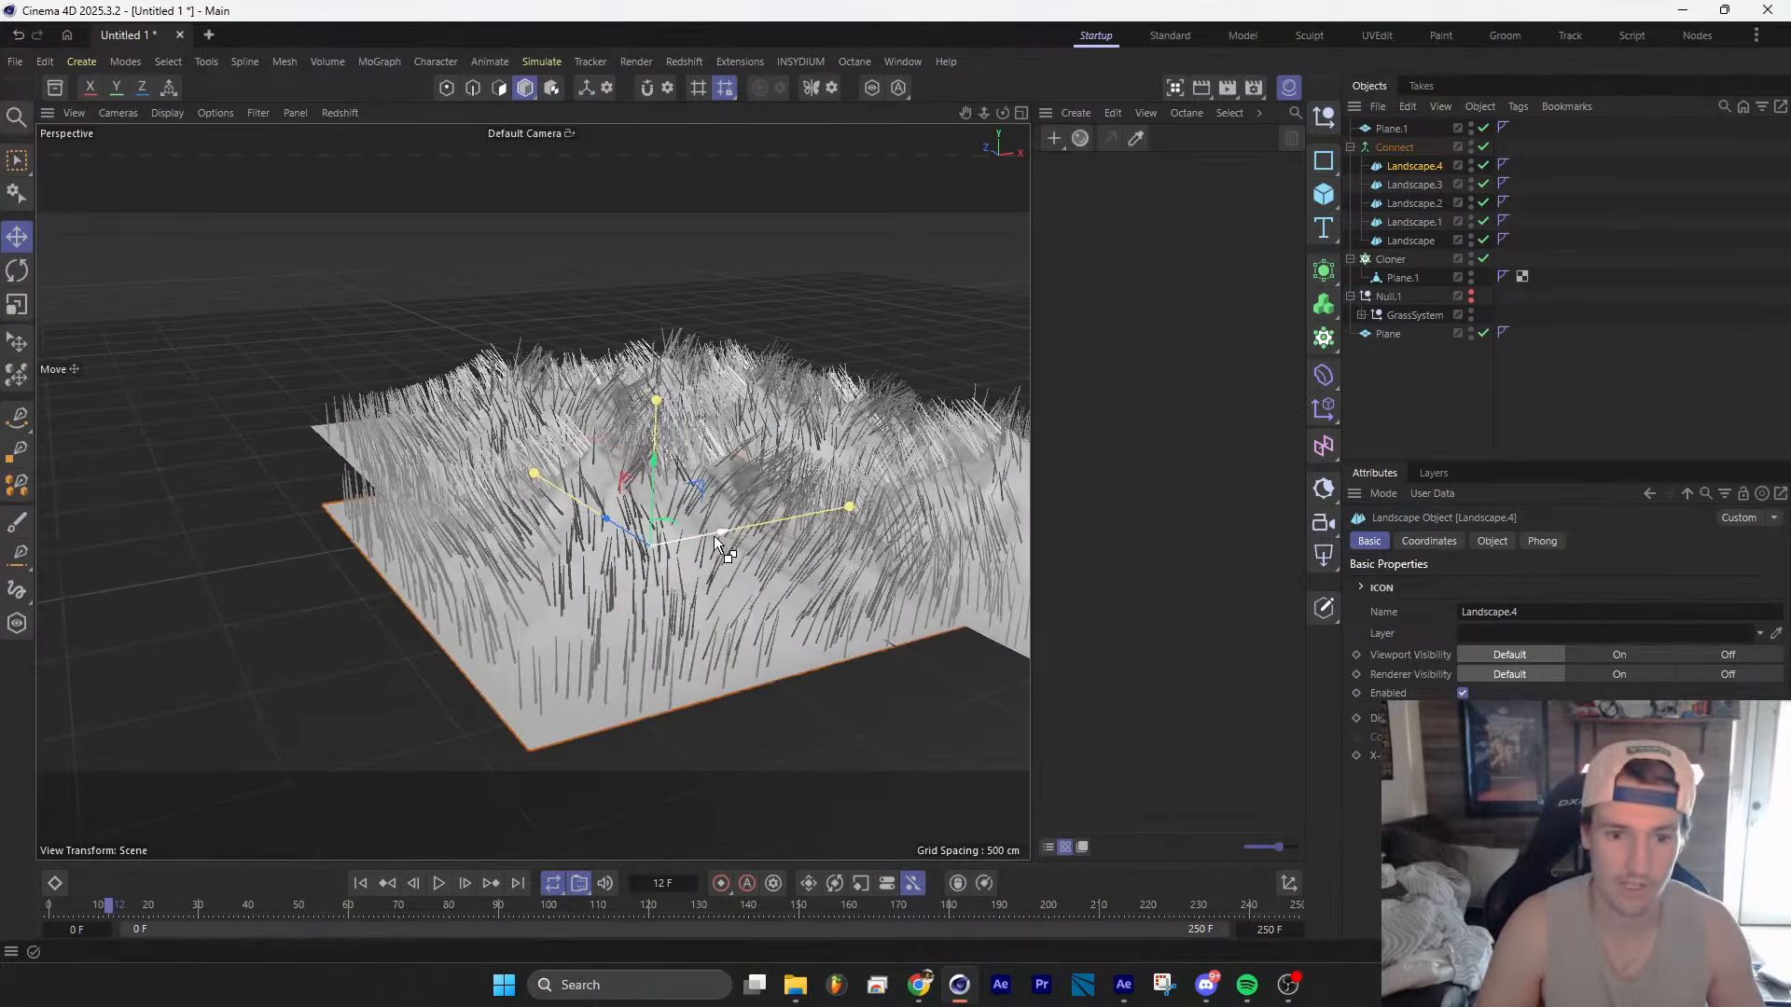
{"action": "left_click_drag", "start_coordinate": [706, 535], "coordinate": [810, 620], "text": "ctrl"}
Step: Add a Figure primitive and scale it up until it stands well above the grass
{"action": "left_click", "coordinate": [1324, 193]}
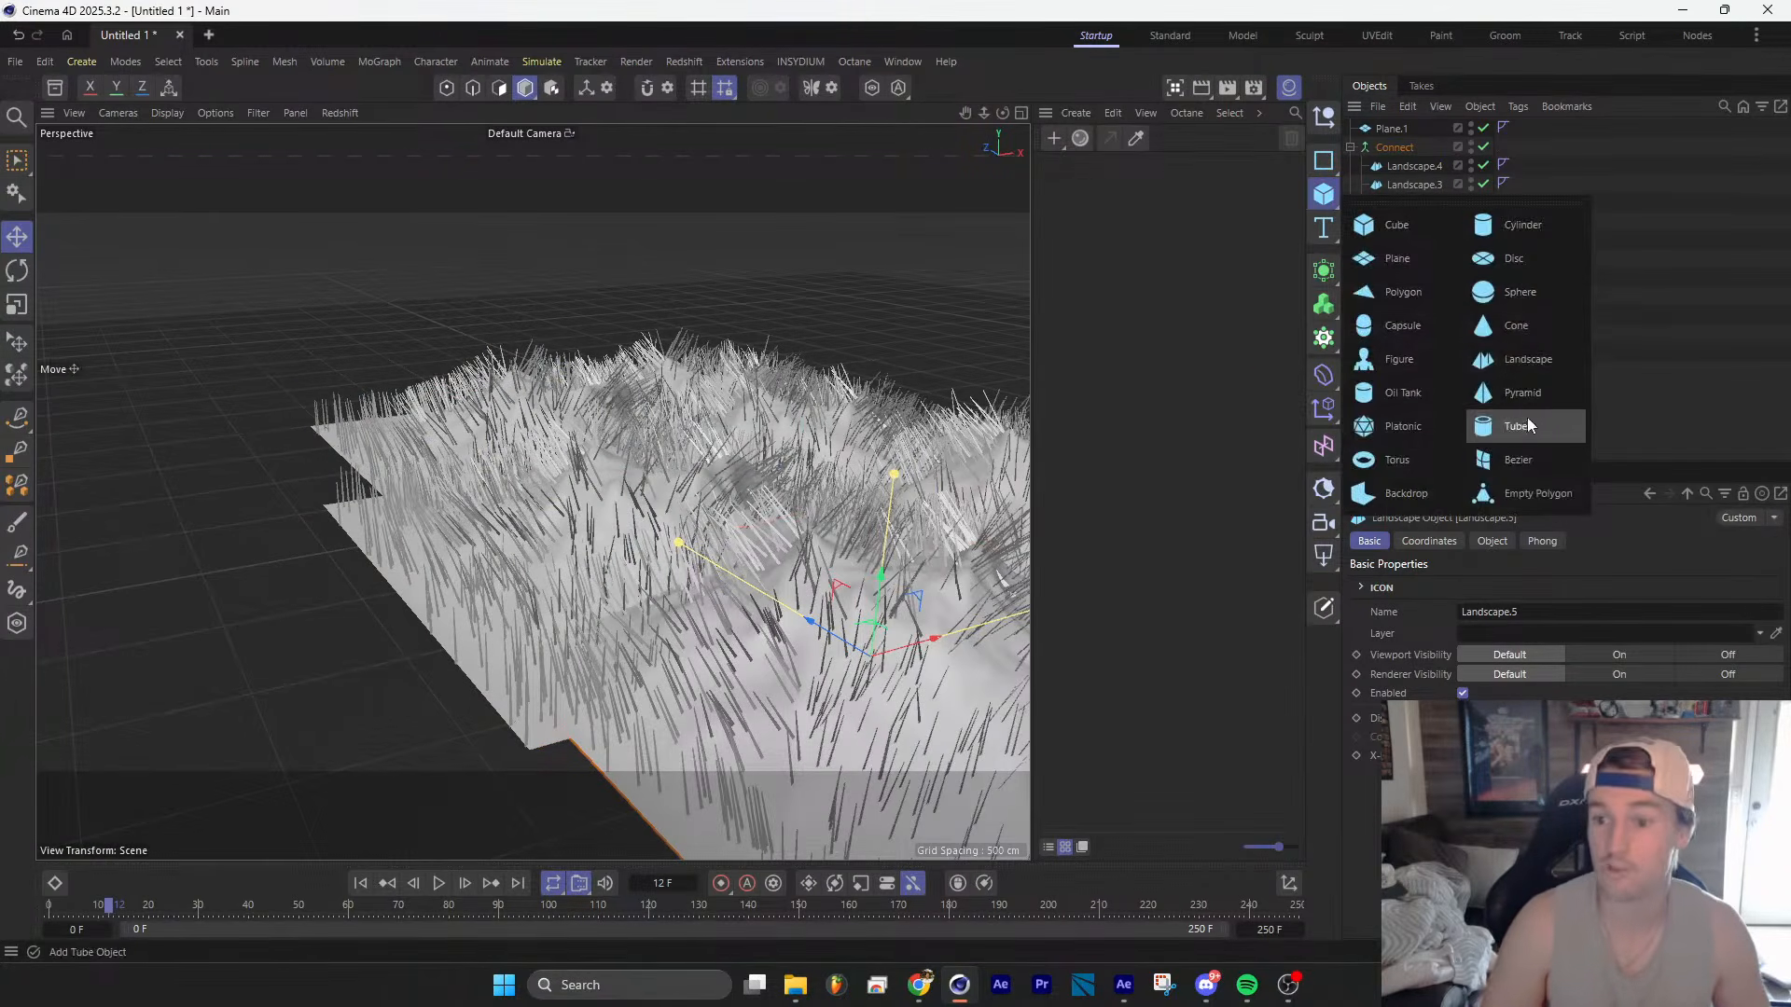
{"action": "left_click", "coordinate": [1418, 359]}
{"action": "left_click", "coordinate": [16, 305]}
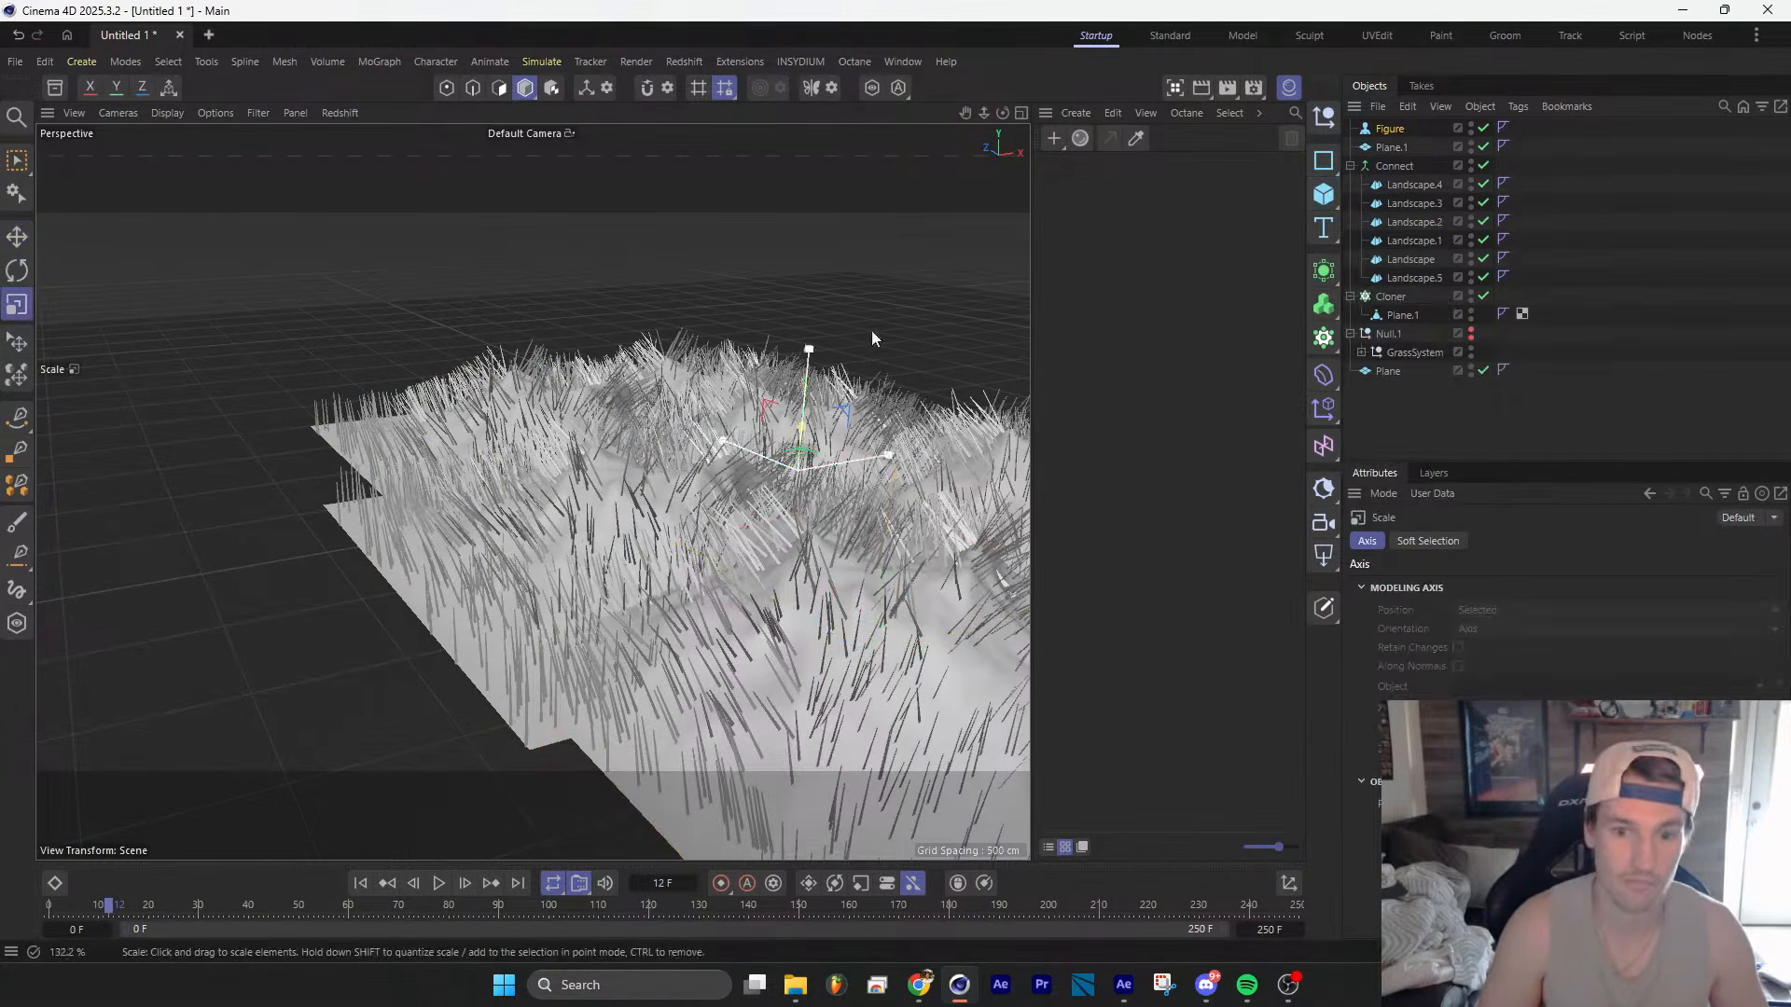
{"action": "left_click_drag", "start_coordinate": [871, 339], "coordinate": [1089, 416]}
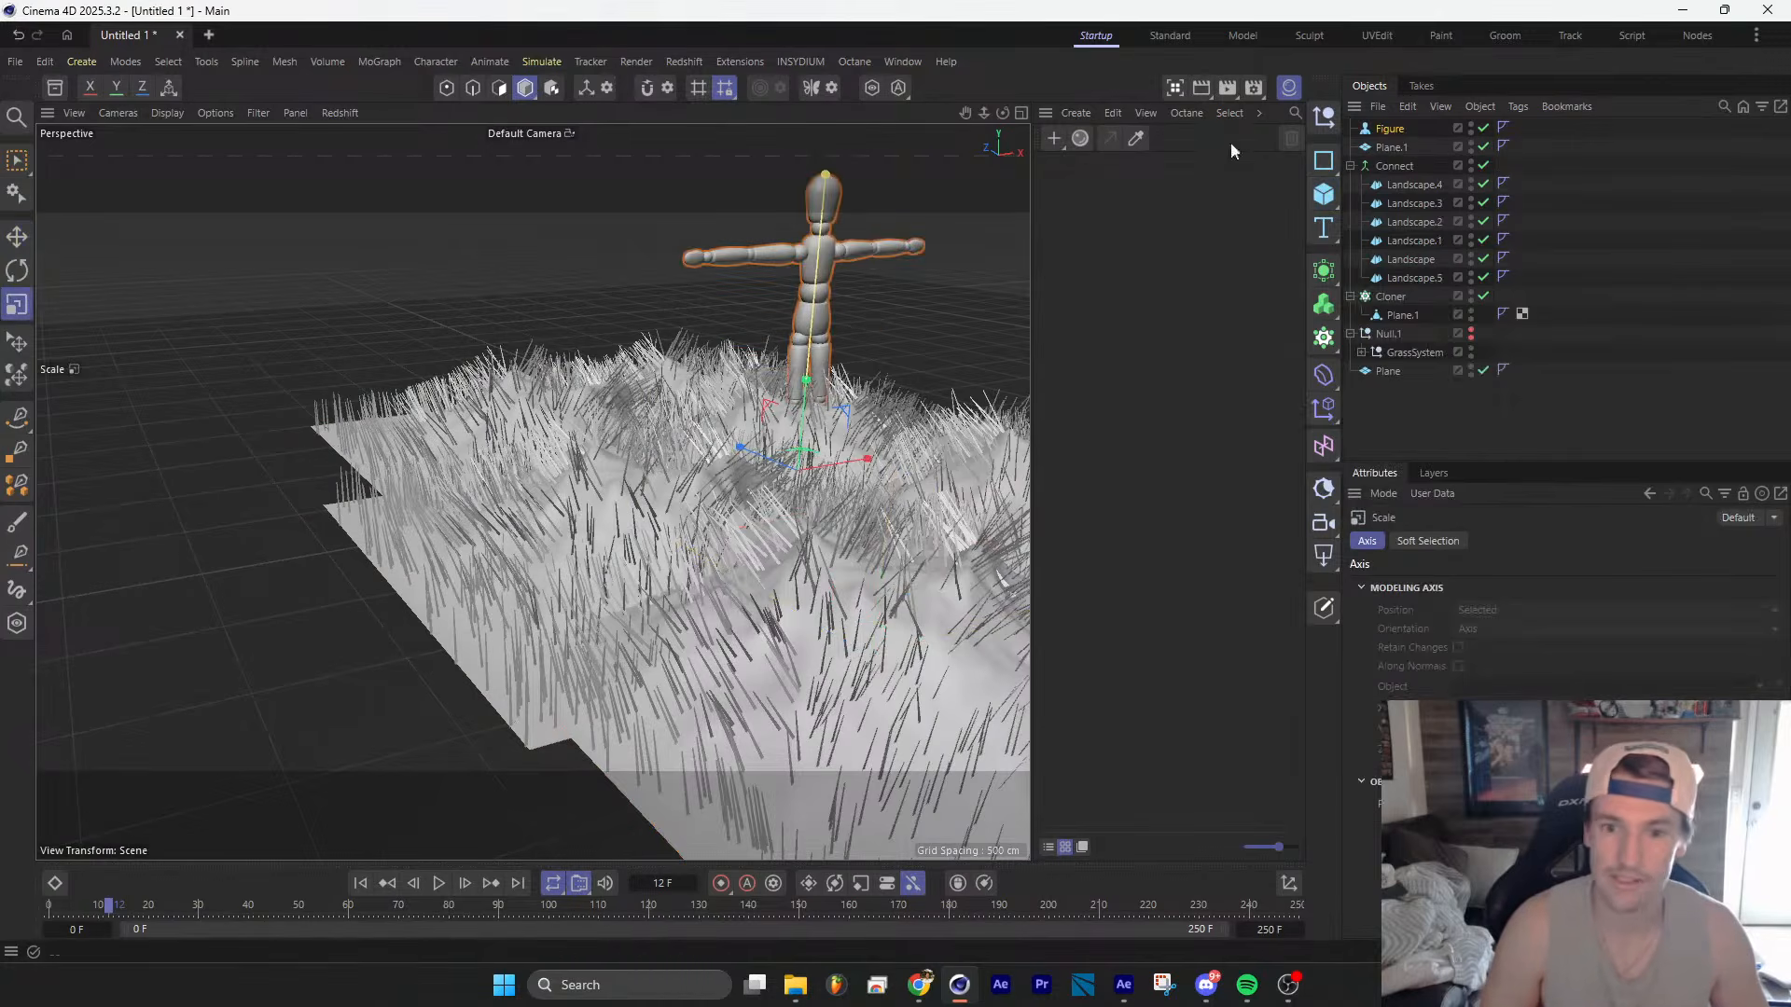
Step: Try nesting the Figure inside the Connect object to clone blades over its body, and delete the Figure
{"action": "left_click_drag", "start_coordinate": [1393, 177], "coordinate": [1394, 178]}
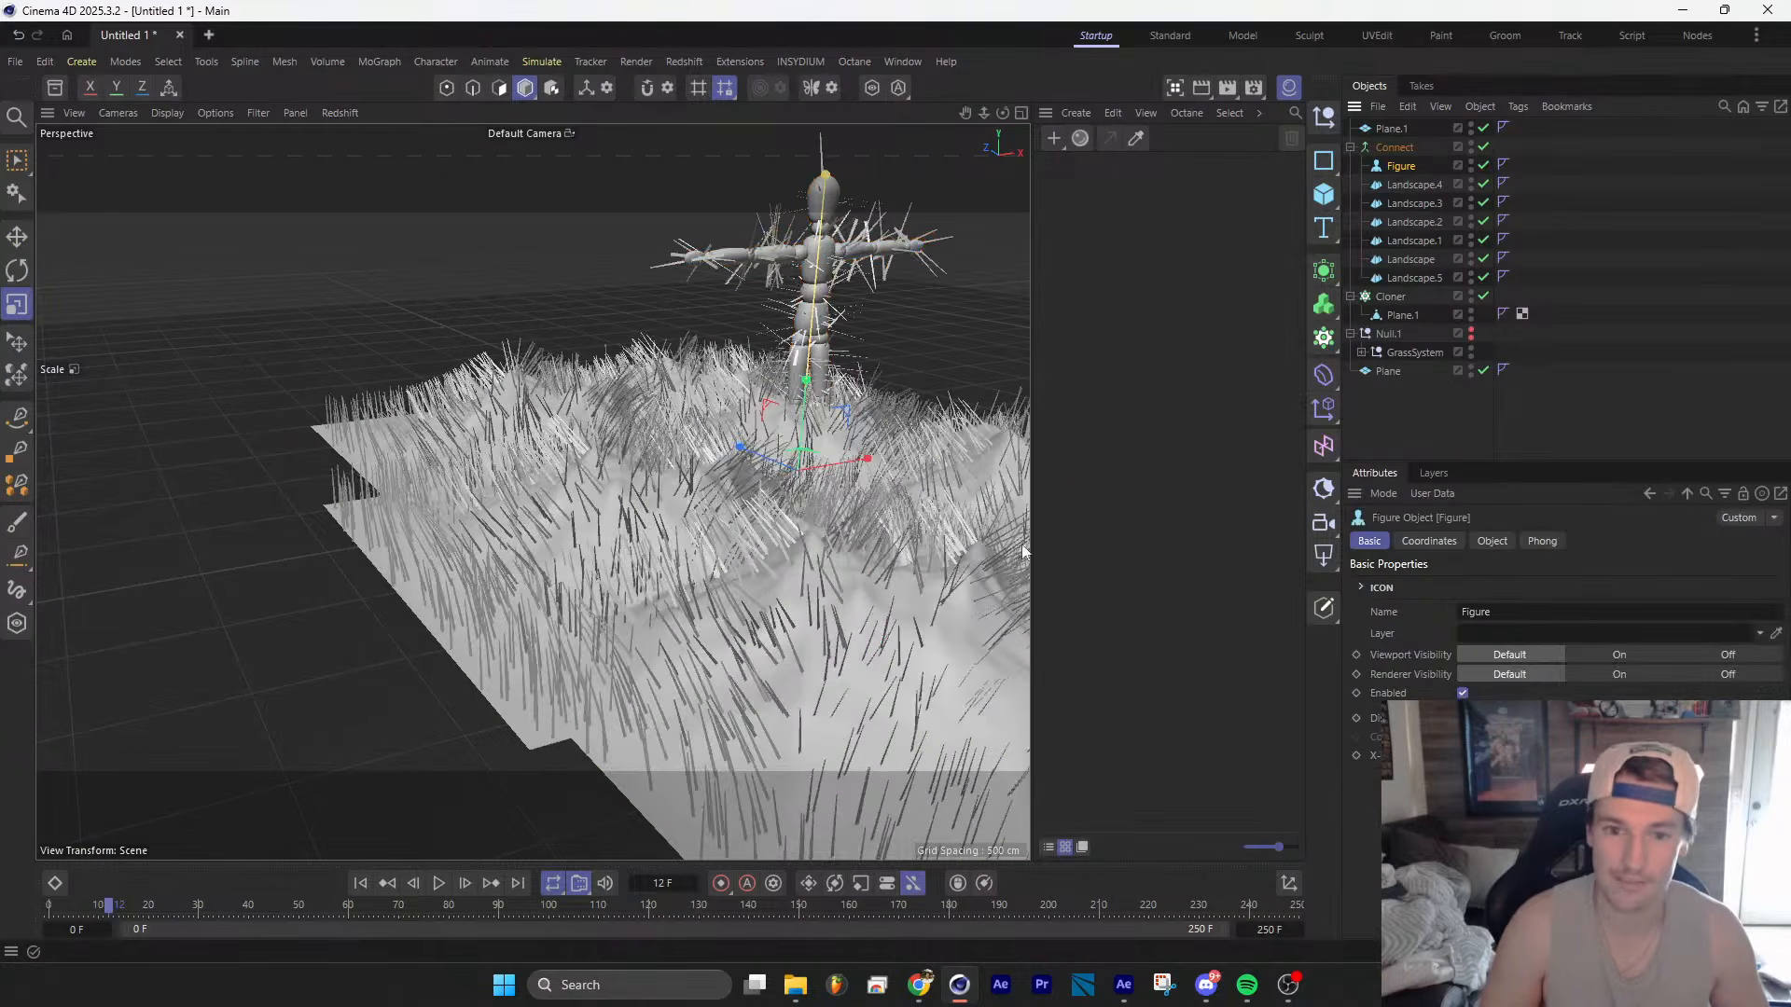
{"action": "scroll", "coordinate": [829, 276], "scroll_direction": "up", "scroll_amount": 2}
{"action": "left_click_drag", "start_coordinate": [829, 276], "coordinate": [494, 438], "text": "alt"}
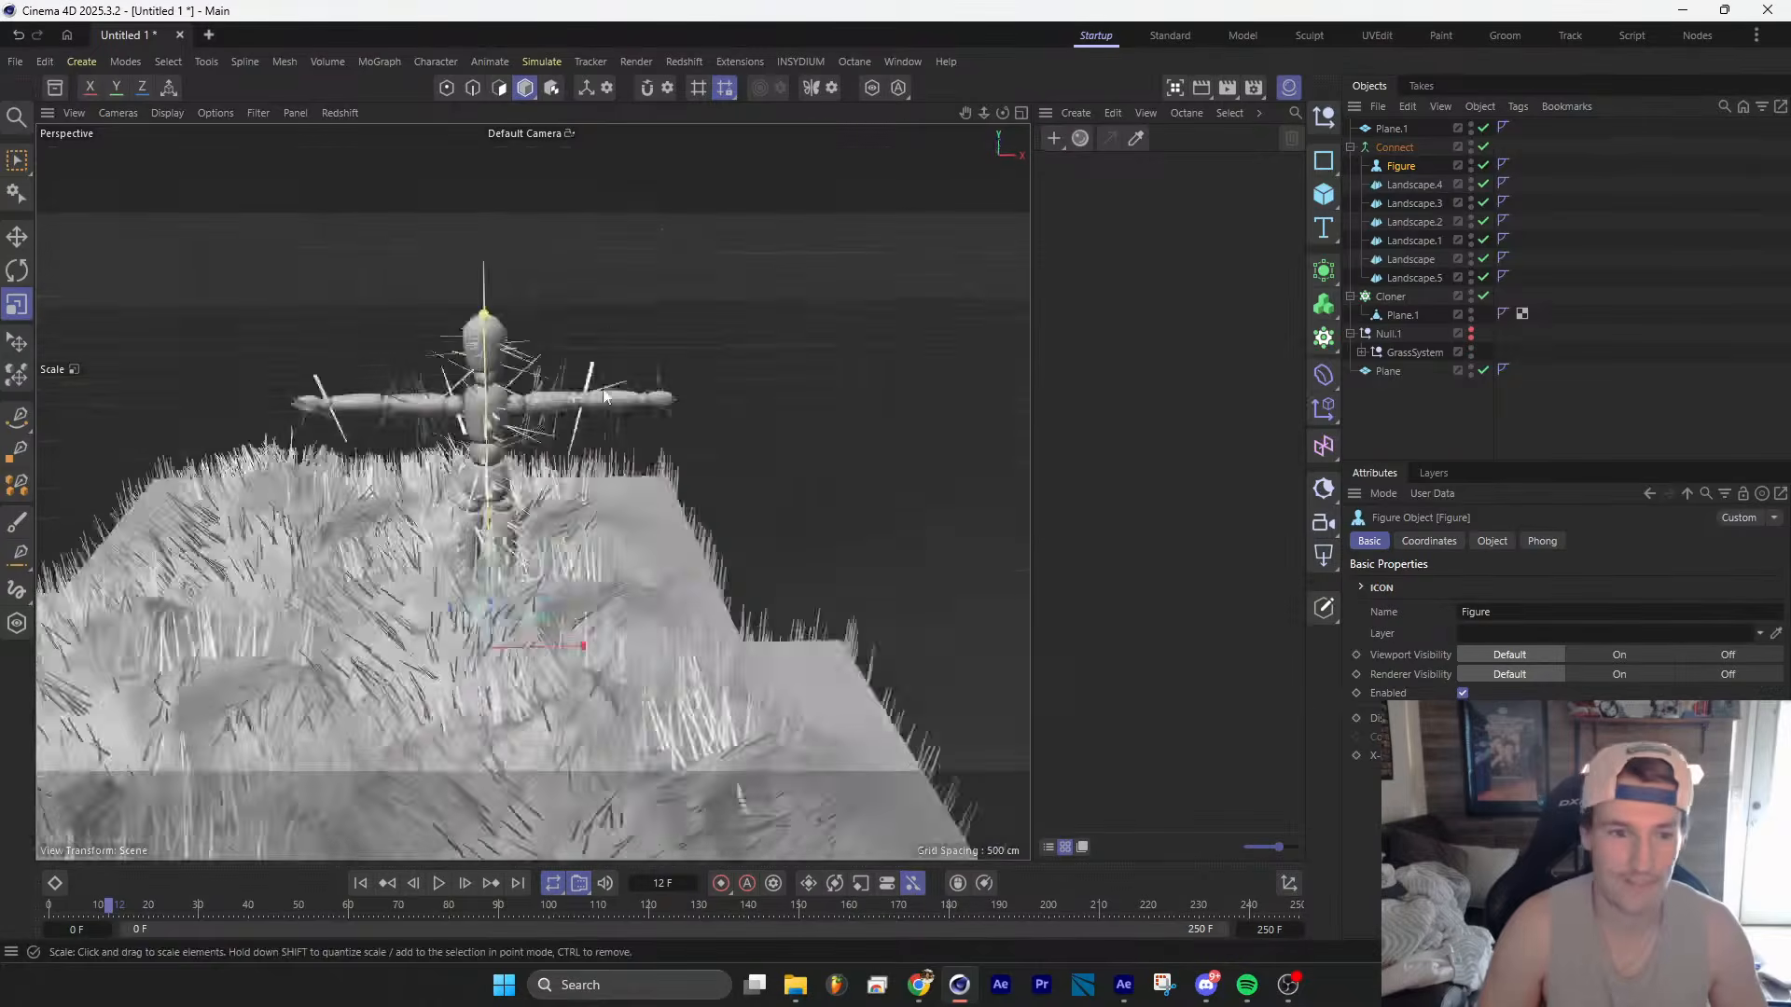
{"action": "middle_click_drag", "start_coordinate": [494, 438], "coordinate": [620, 383], "text": "alt"}
{"action": "key", "text": "Delete"}
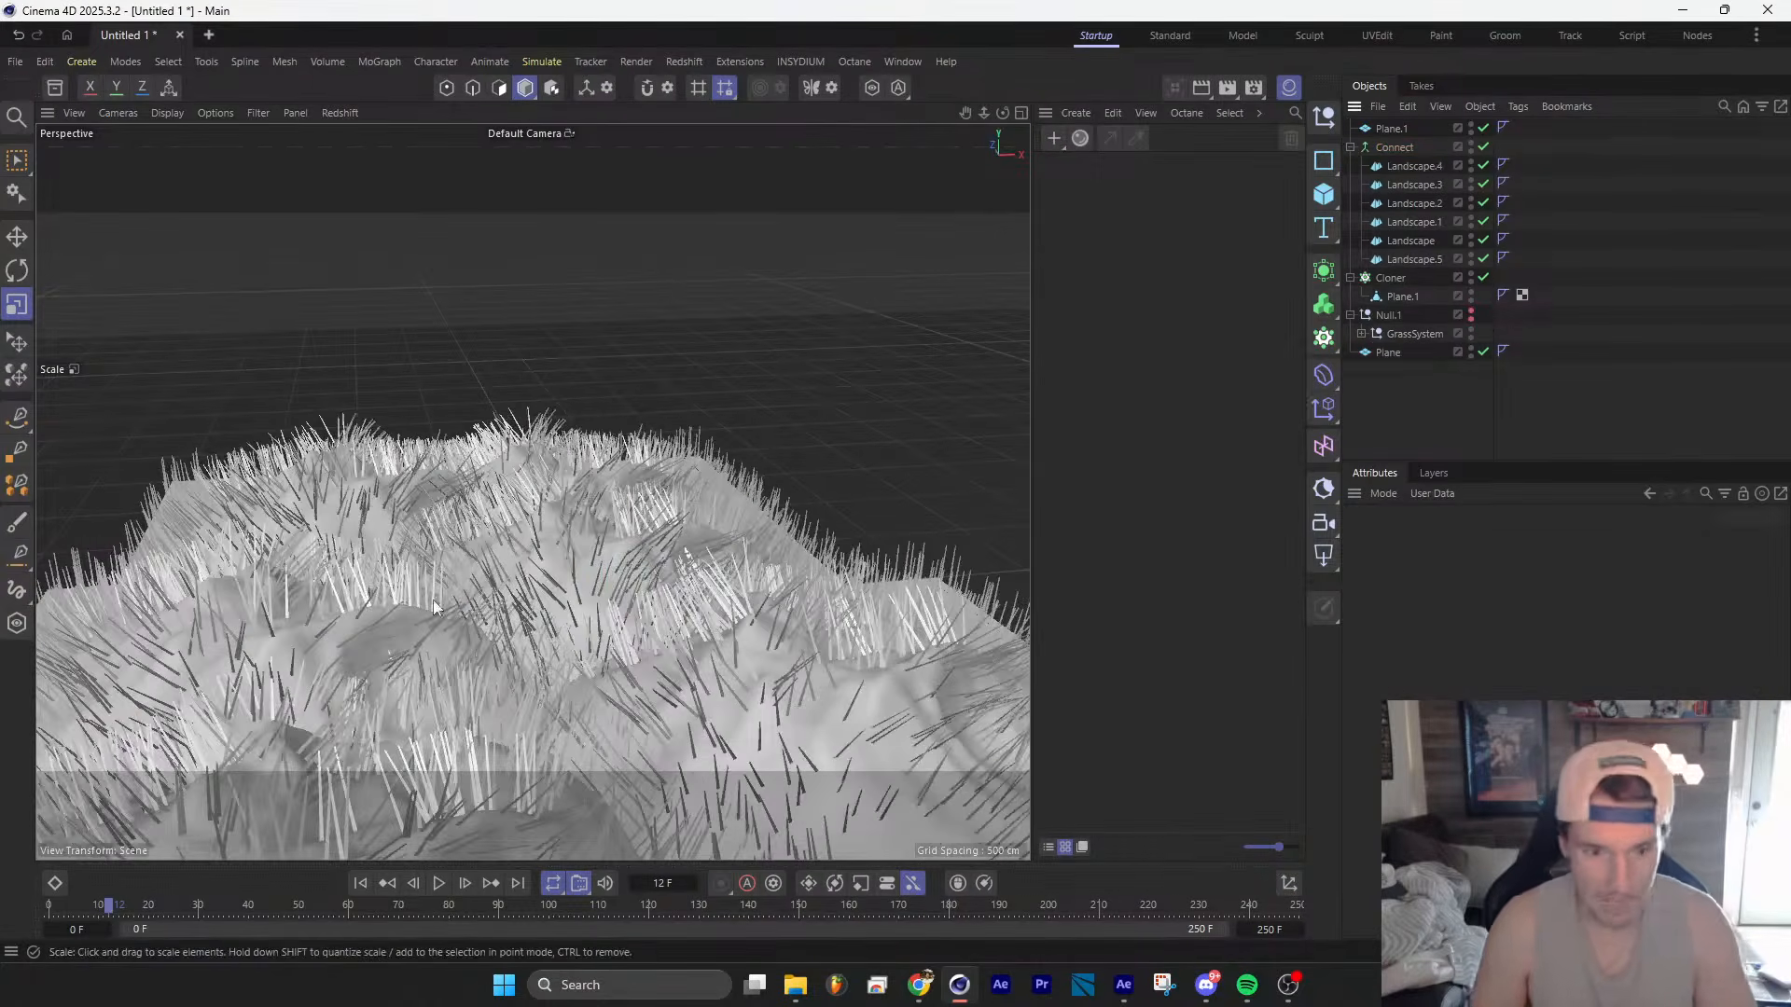
Step: Collapse the Cloner and the Connect object each into a single polygon mesh with Connect Objects + Delete
{"action": "scroll", "coordinate": [718, 560], "scroll_direction": "up", "scroll_amount": 2}
{"action": "mouse_move", "coordinate": [718, 559]}
{"action": "left_mouse_down", "text": "alt"}
{"action": "mouse_move", "coordinate": [721, 527]}
{"action": "mouse_move", "coordinate": [702, 565]}
{"action": "left_mouse_up", "text": "alt"}
{"action": "scroll", "coordinate": [721, 528], "scroll_direction": "down", "scroll_amount": 3}
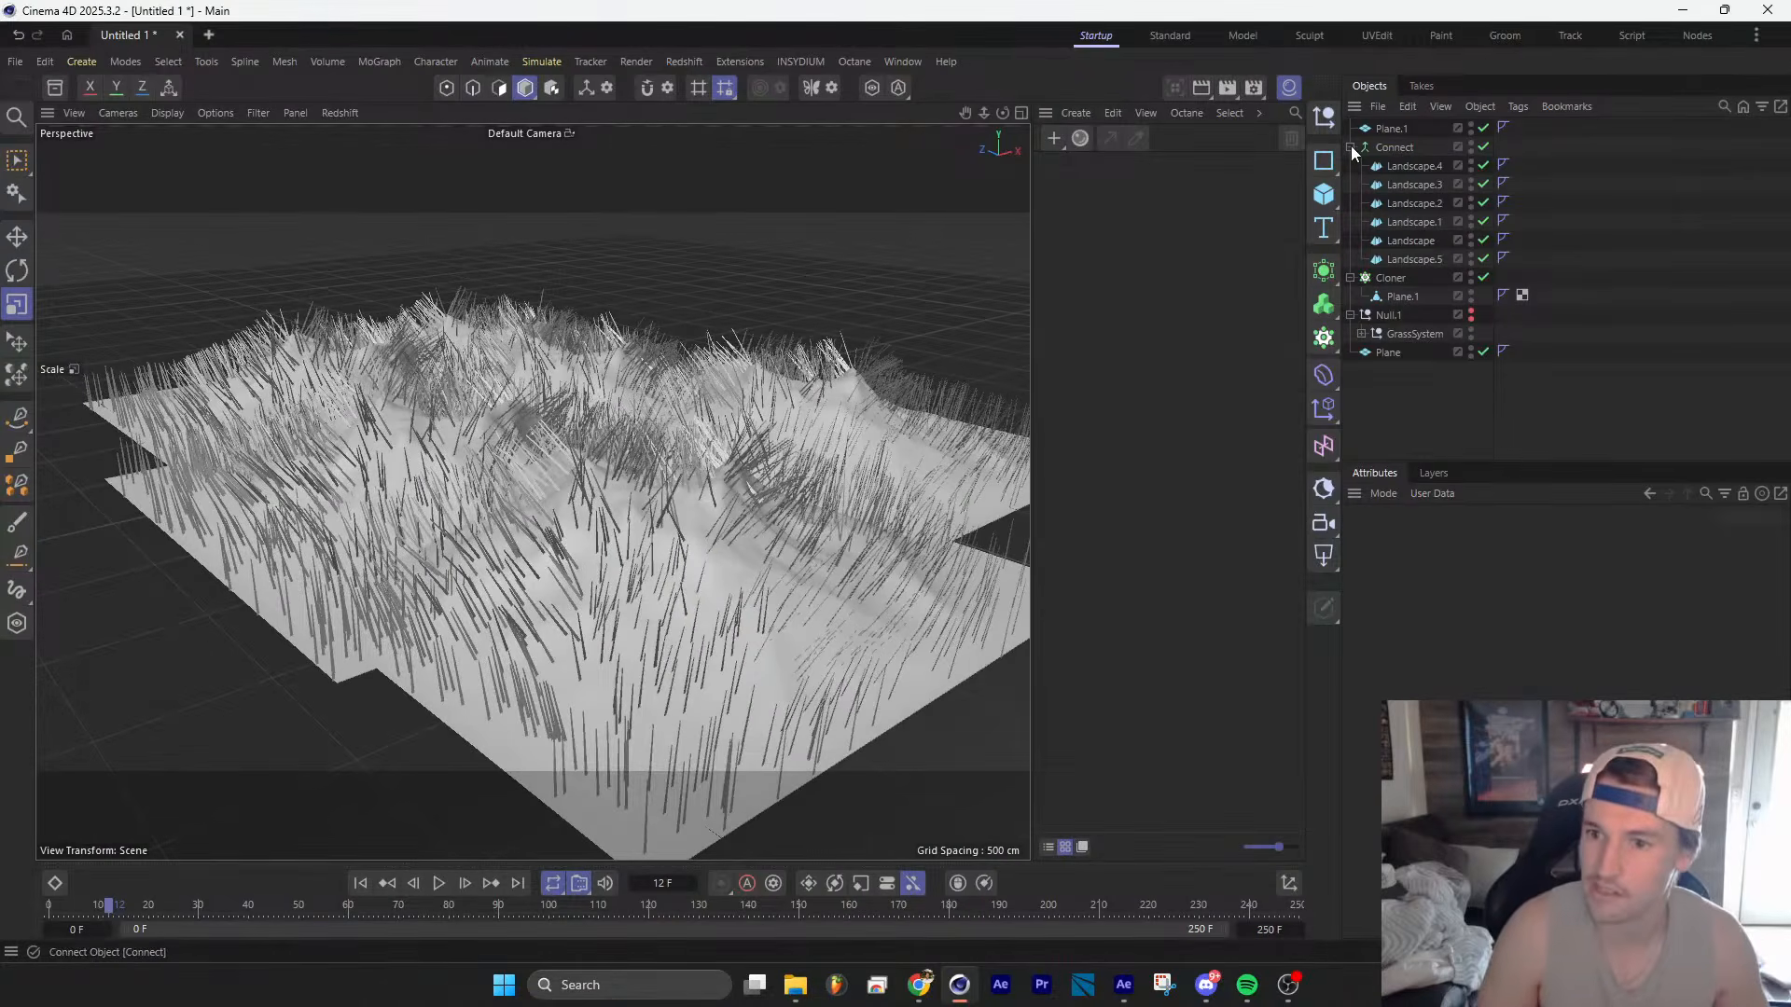
{"action": "left_click", "coordinate": [1392, 277]}
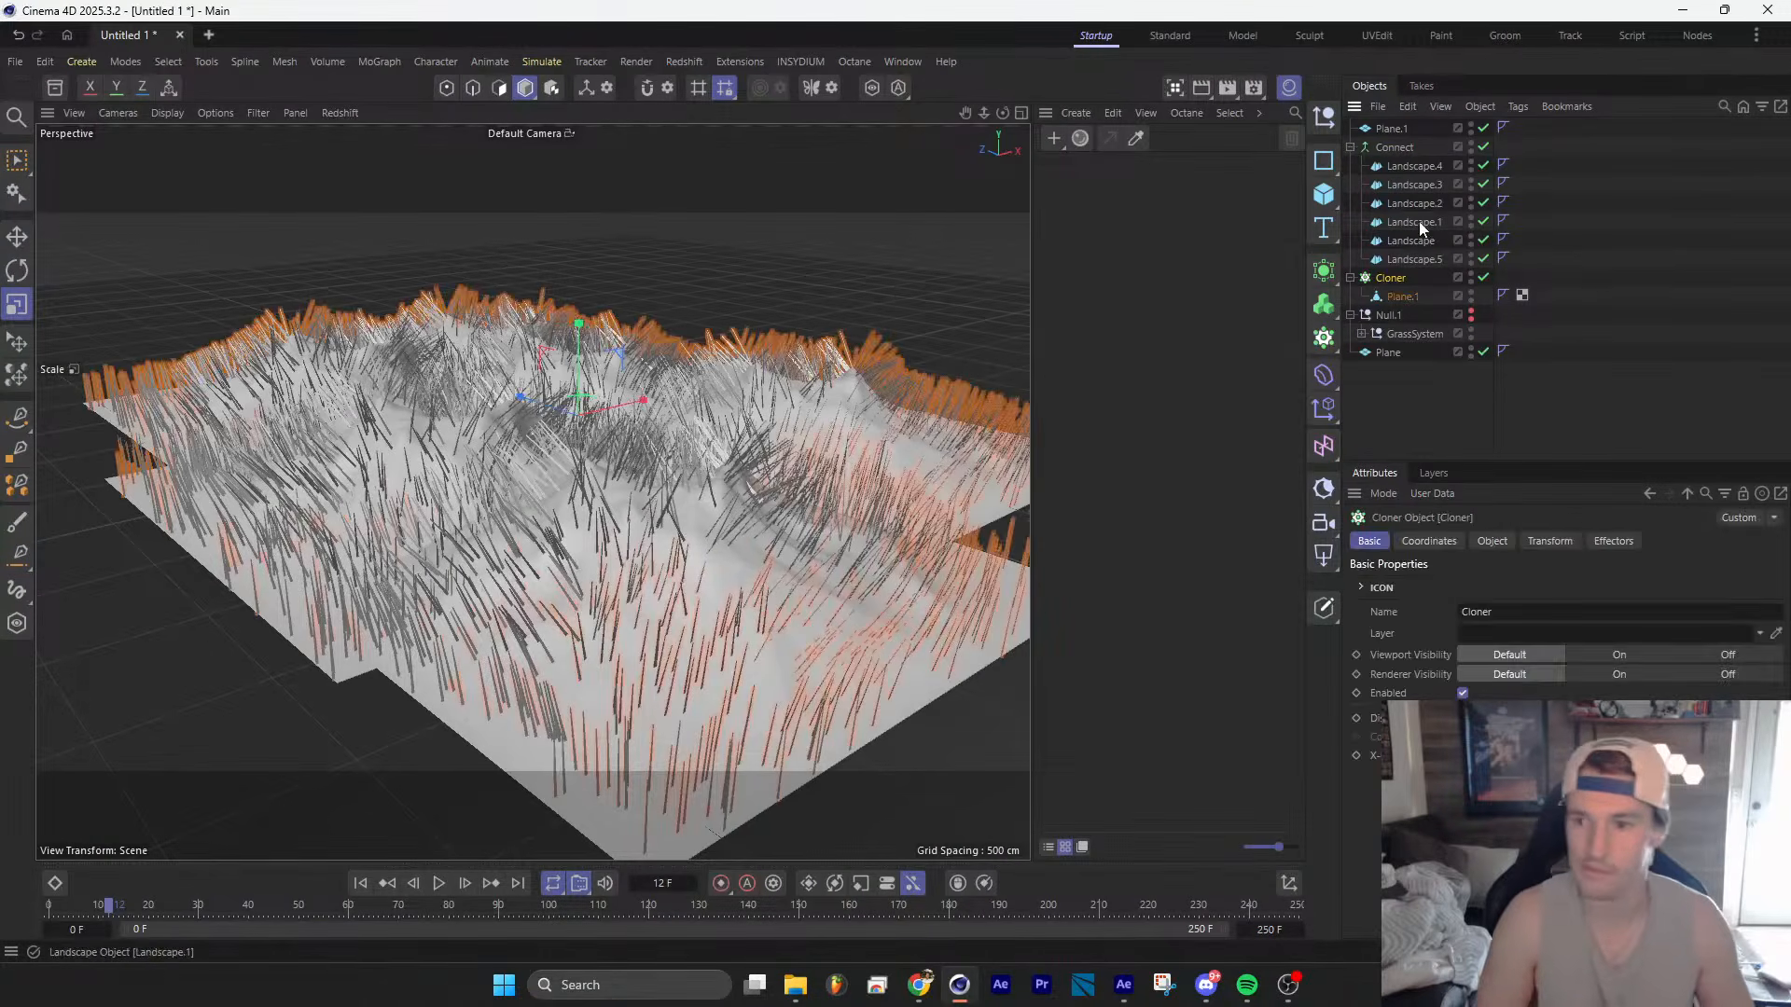
{"action": "right_click", "coordinate": [1394, 281]}
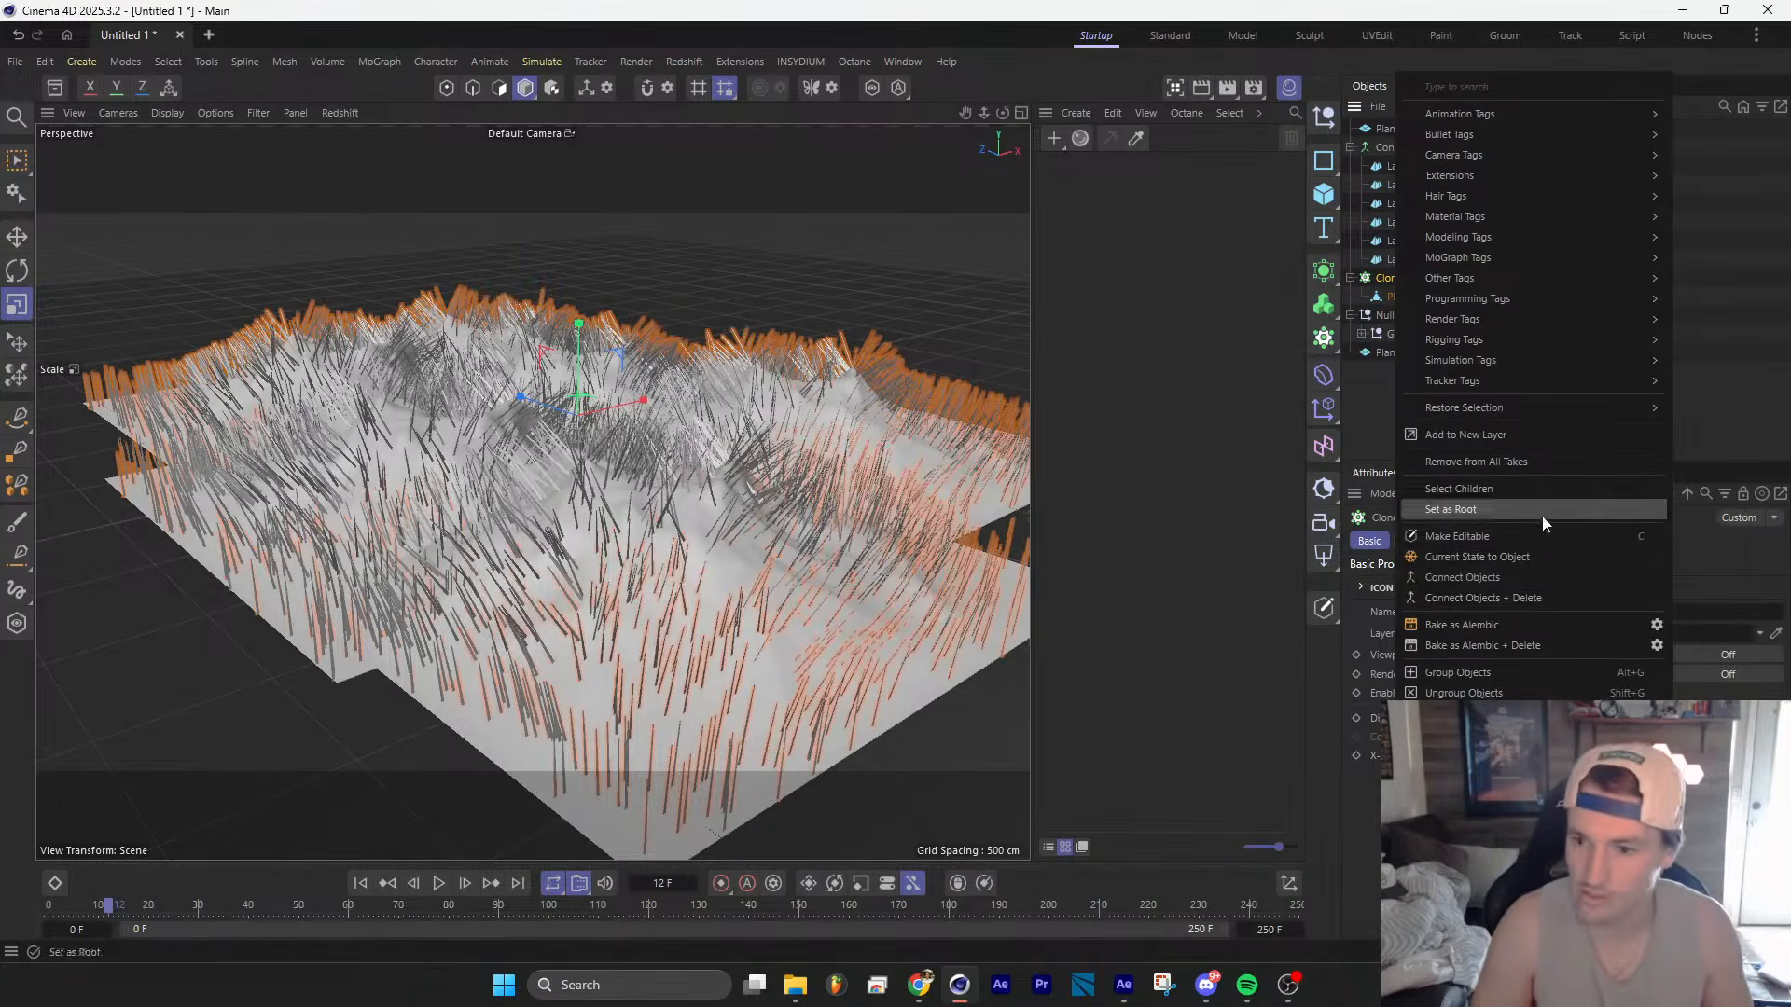
{"action": "left_click", "coordinate": [1468, 599]}
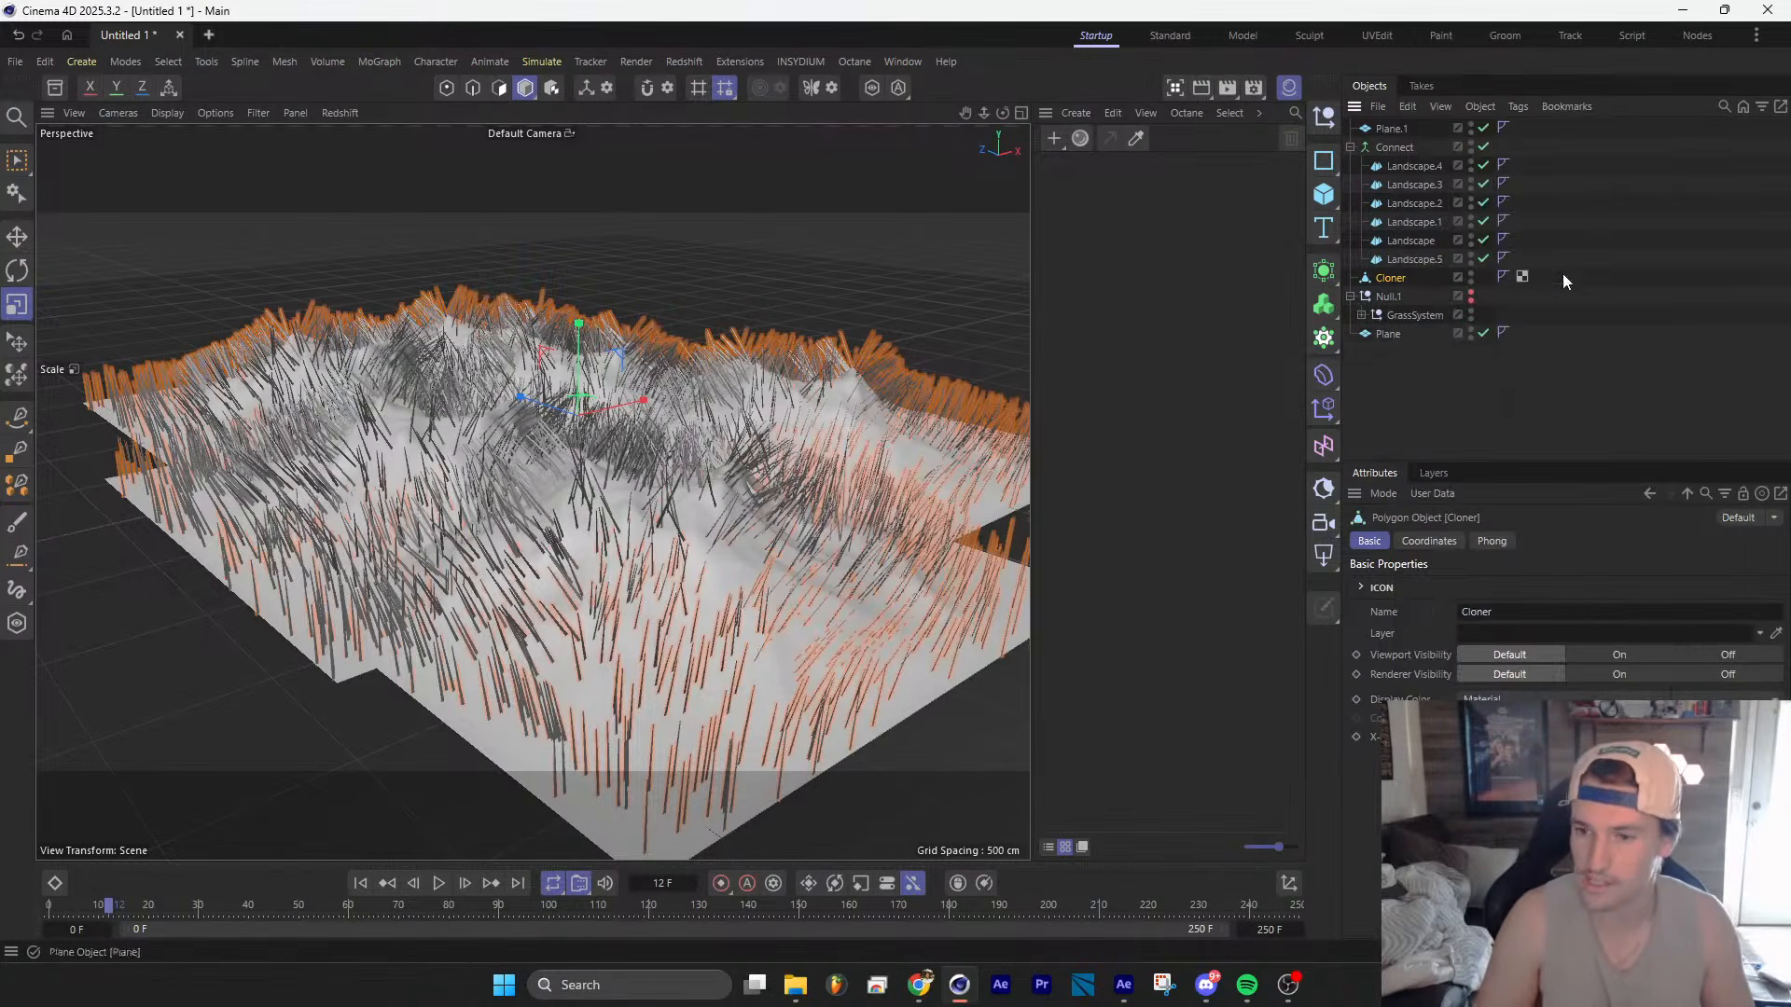
{"action": "left_click", "coordinate": [1395, 149]}
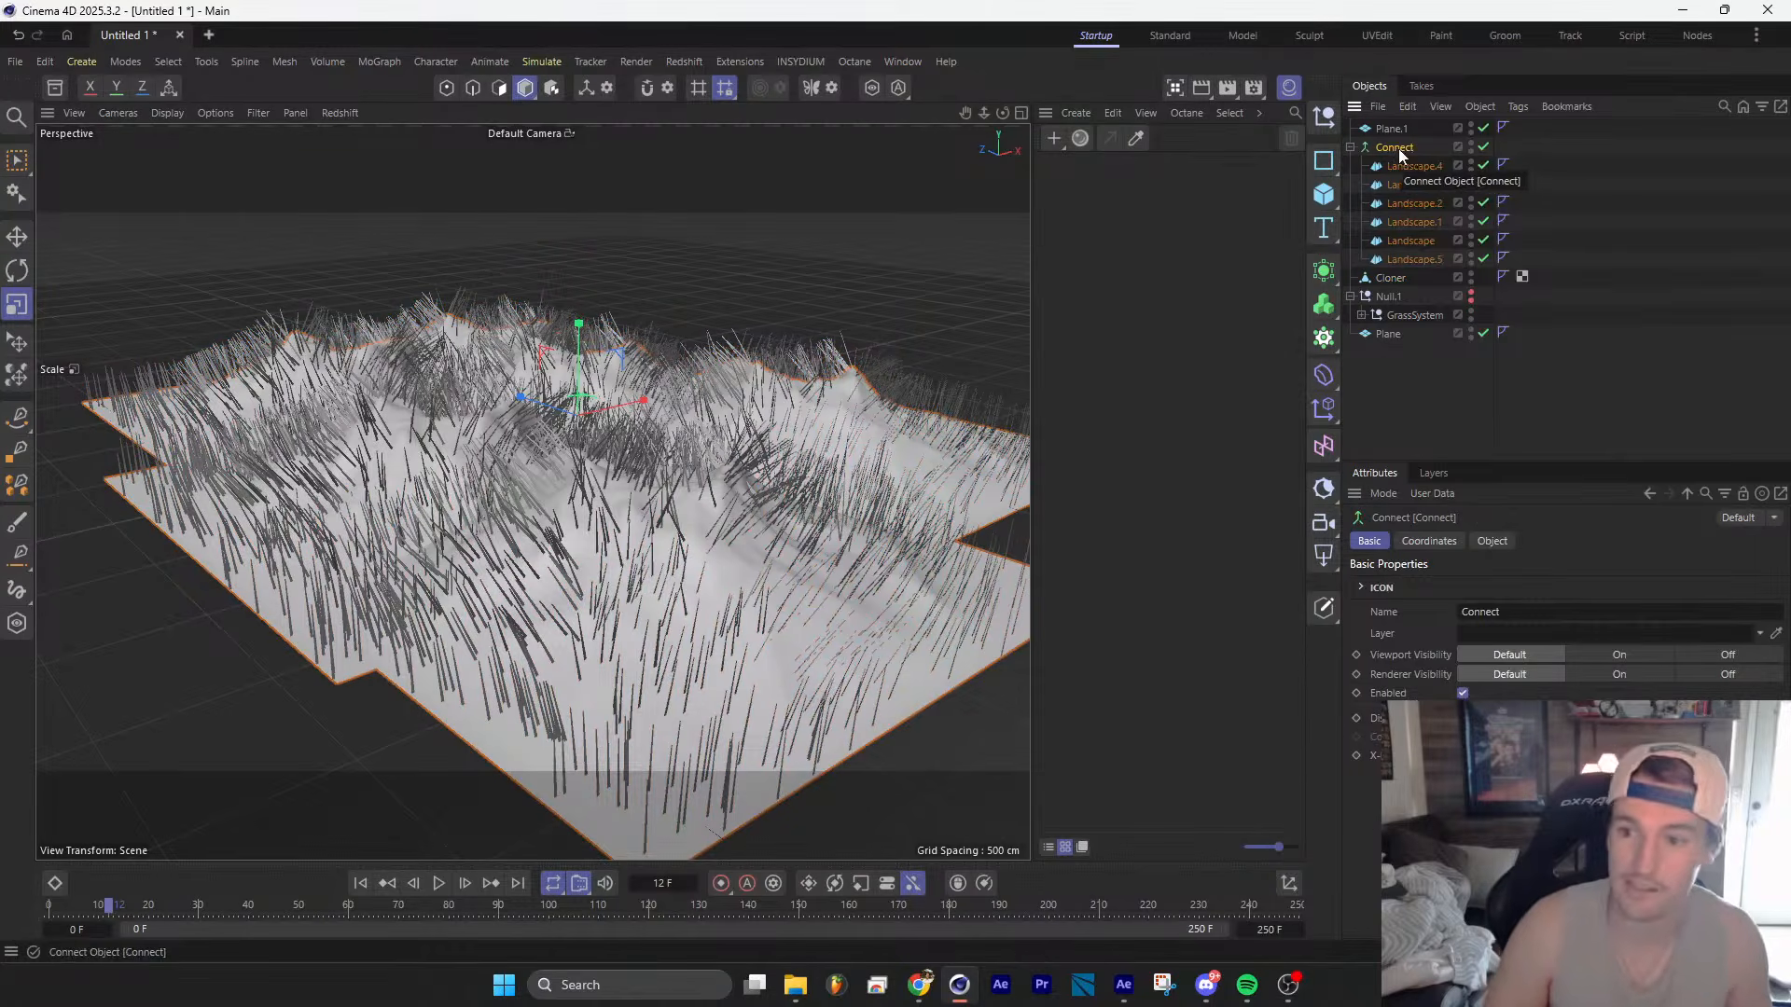
{"action": "right_click", "coordinate": [1399, 152]}
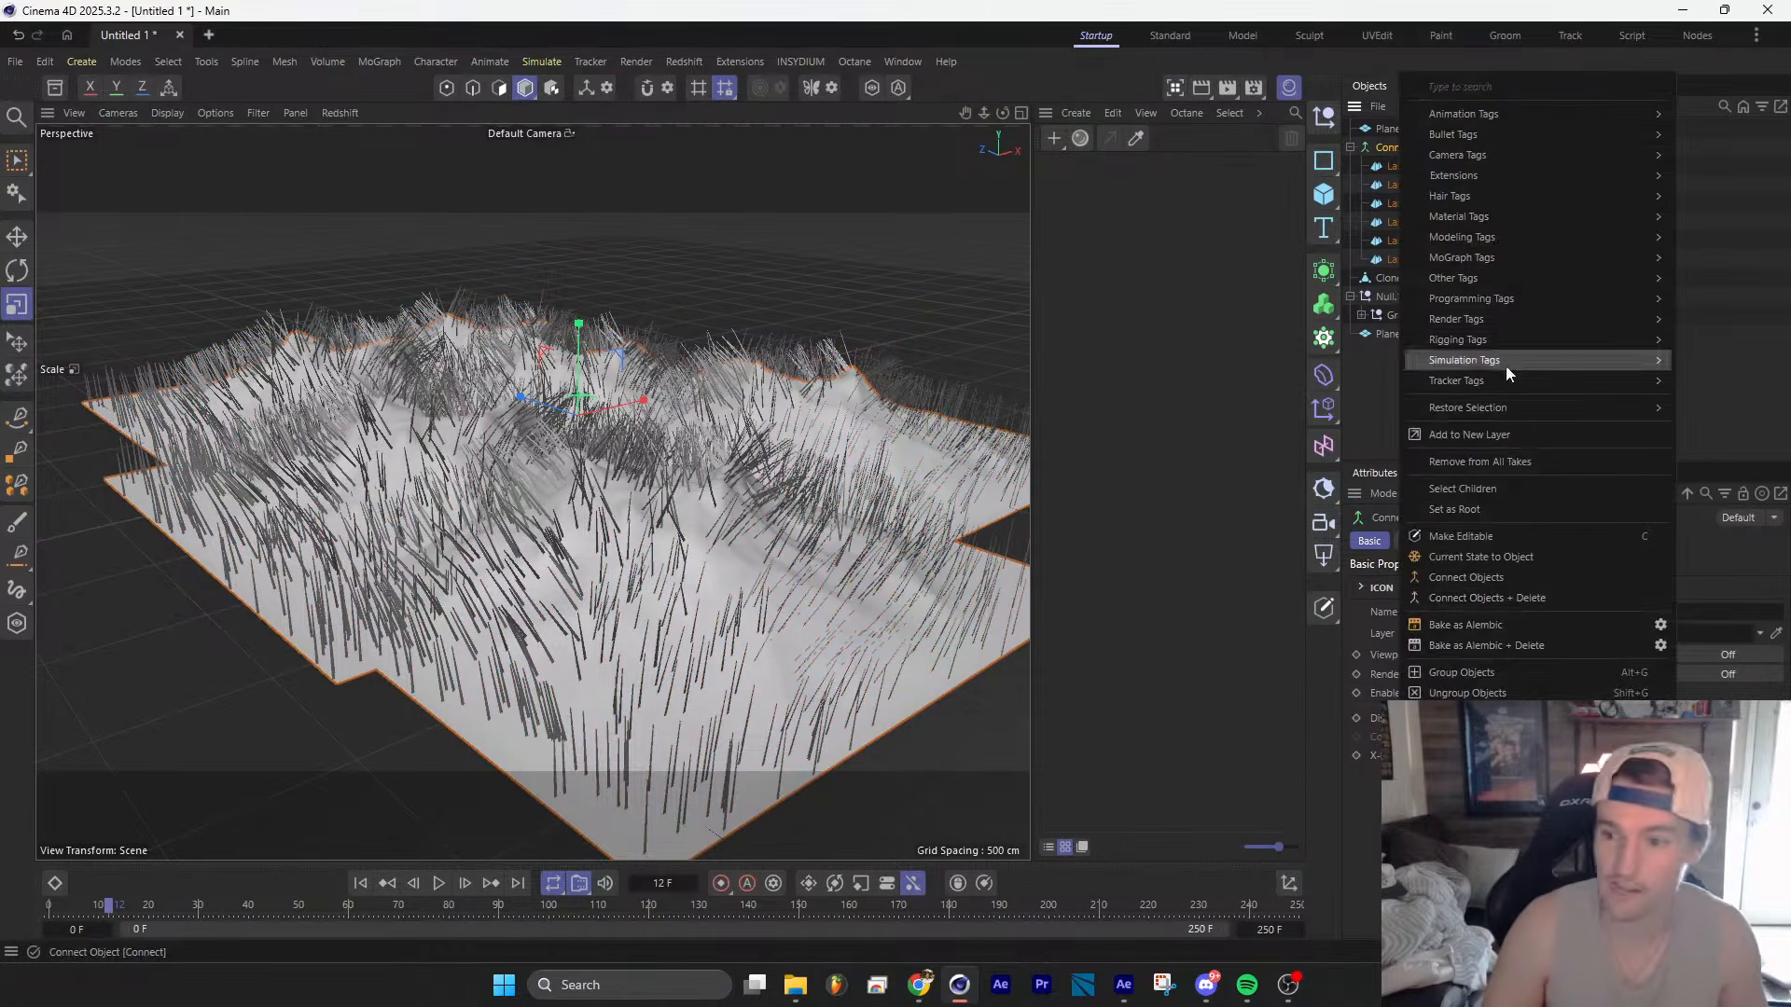
{"action": "left_click", "coordinate": [1531, 598]}
Step: Rename the merged landscape mesh to Terrain and the merged blade mesh to Grass
{"action": "double_click", "coordinate": [1397, 149]}
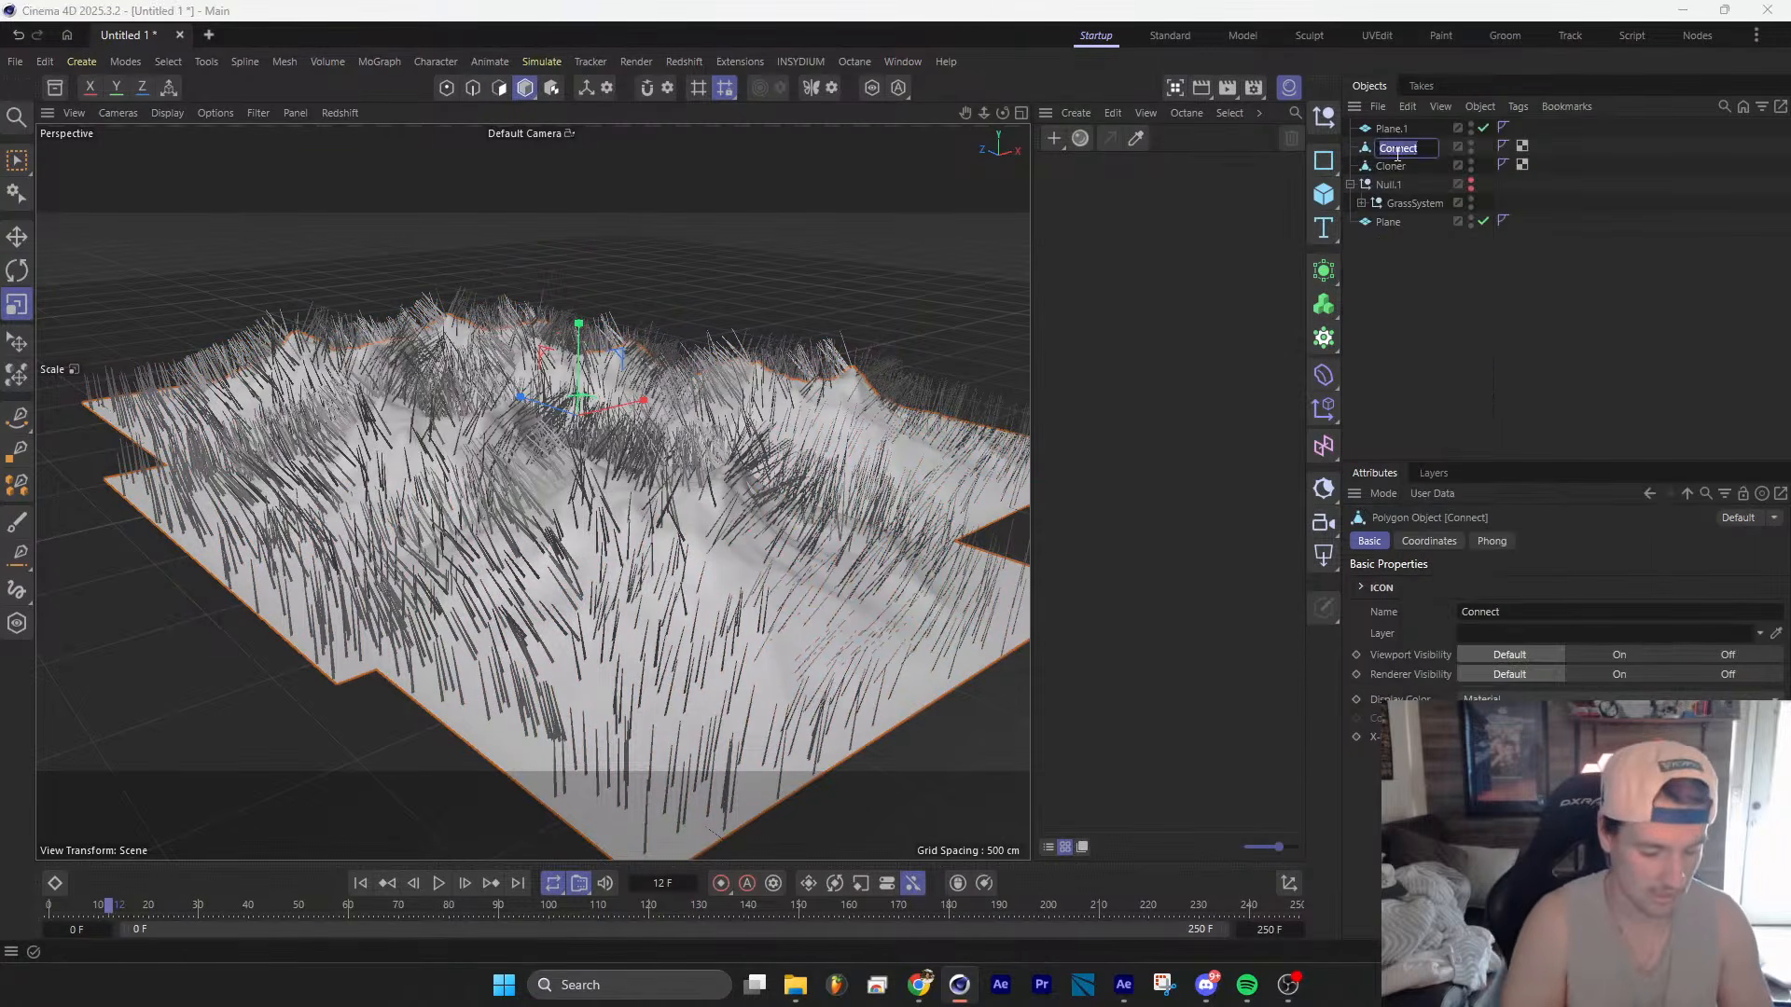
{"action": "type", "text": "Terrain"}
{"action": "key", "text": "Return"}
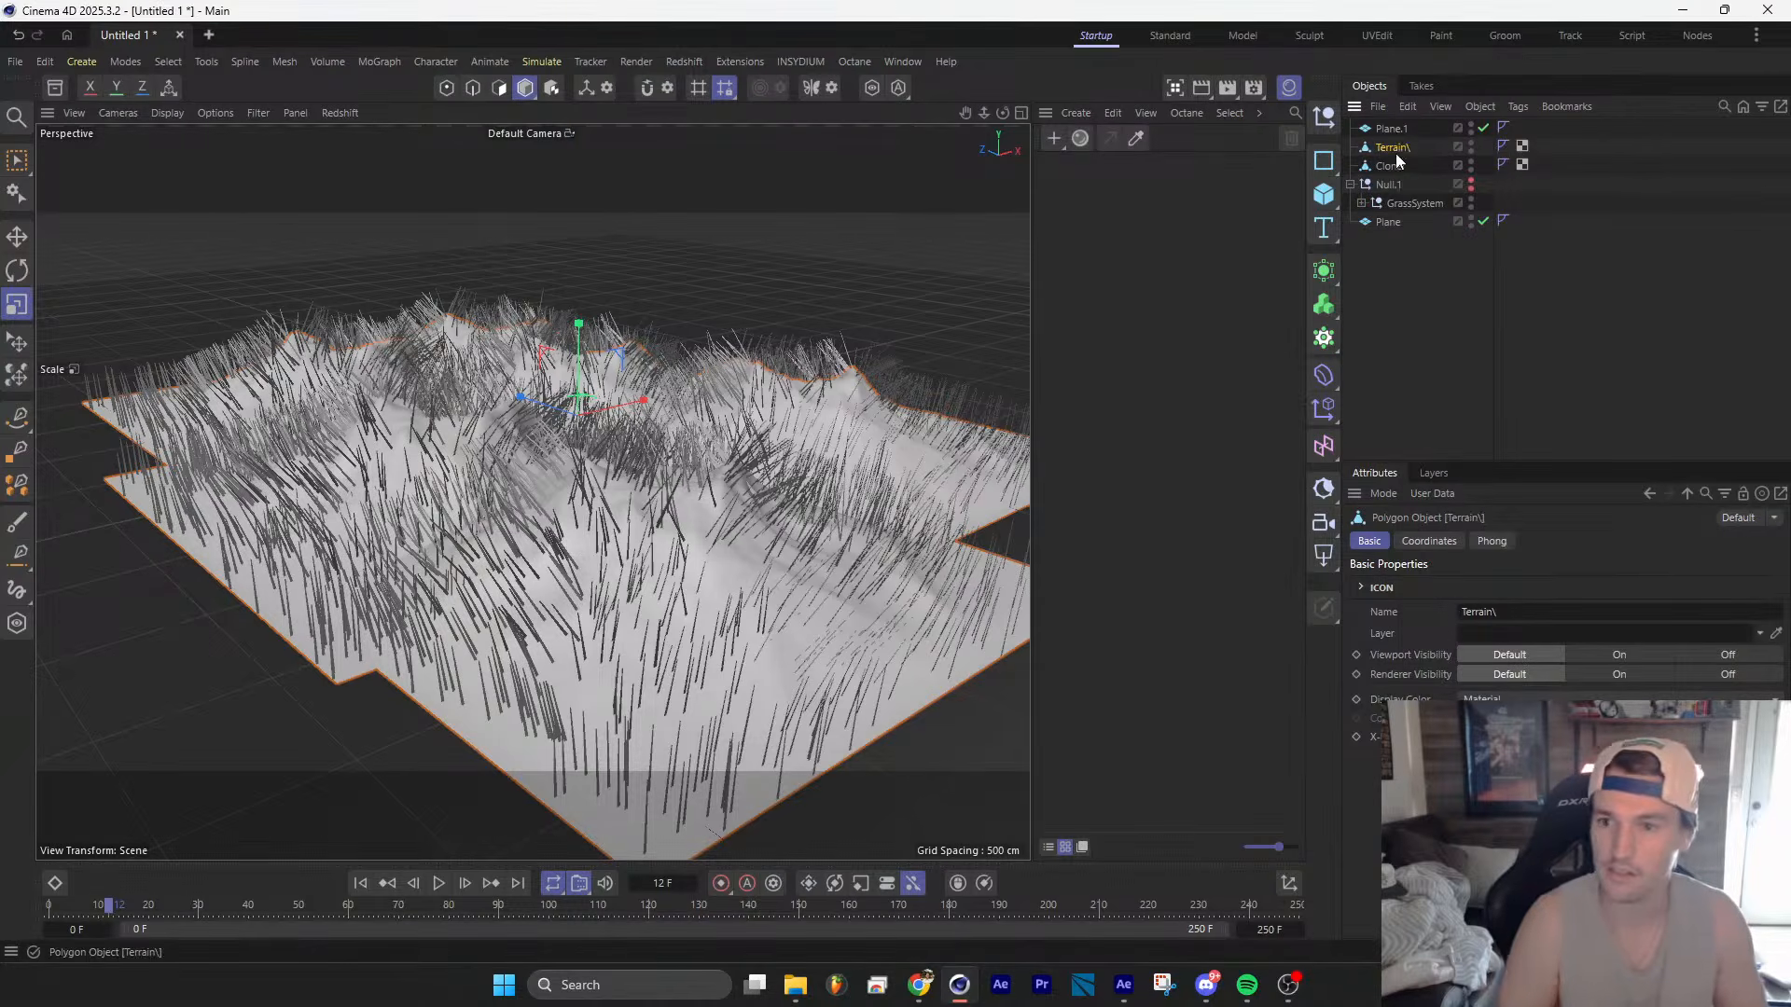
{"action": "left_click", "coordinate": [1408, 145]}
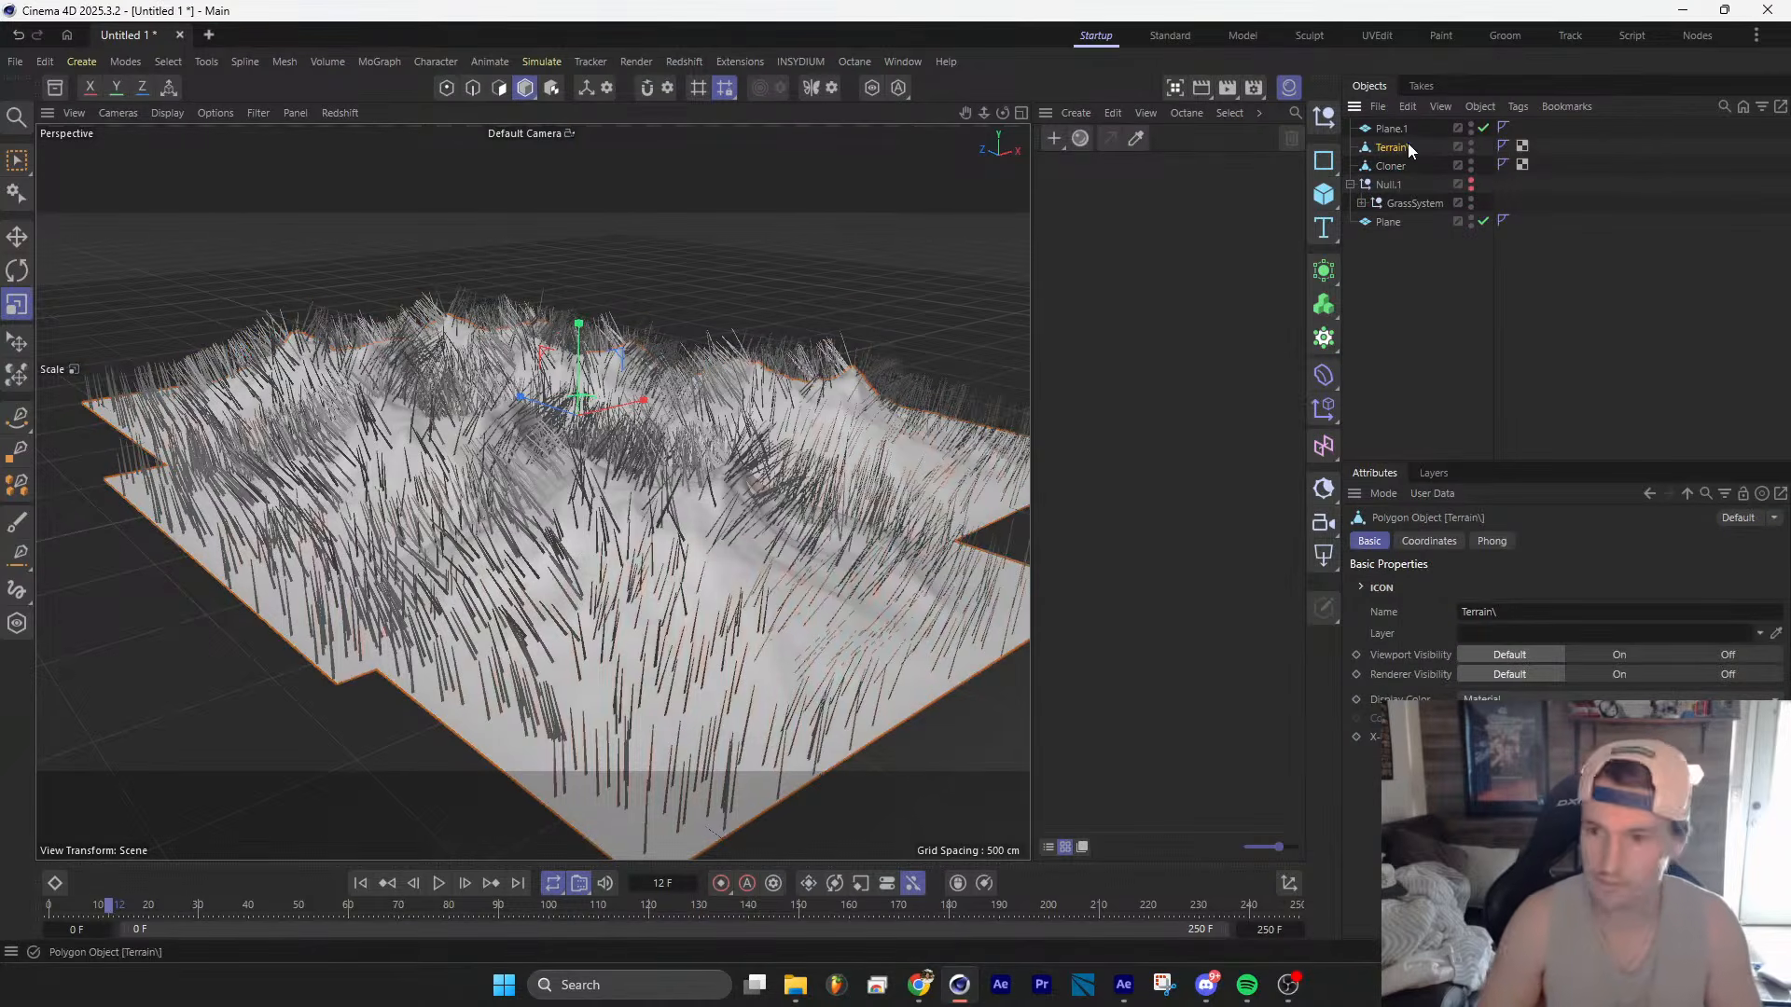
{"action": "double_click", "coordinate": [1401, 166]}
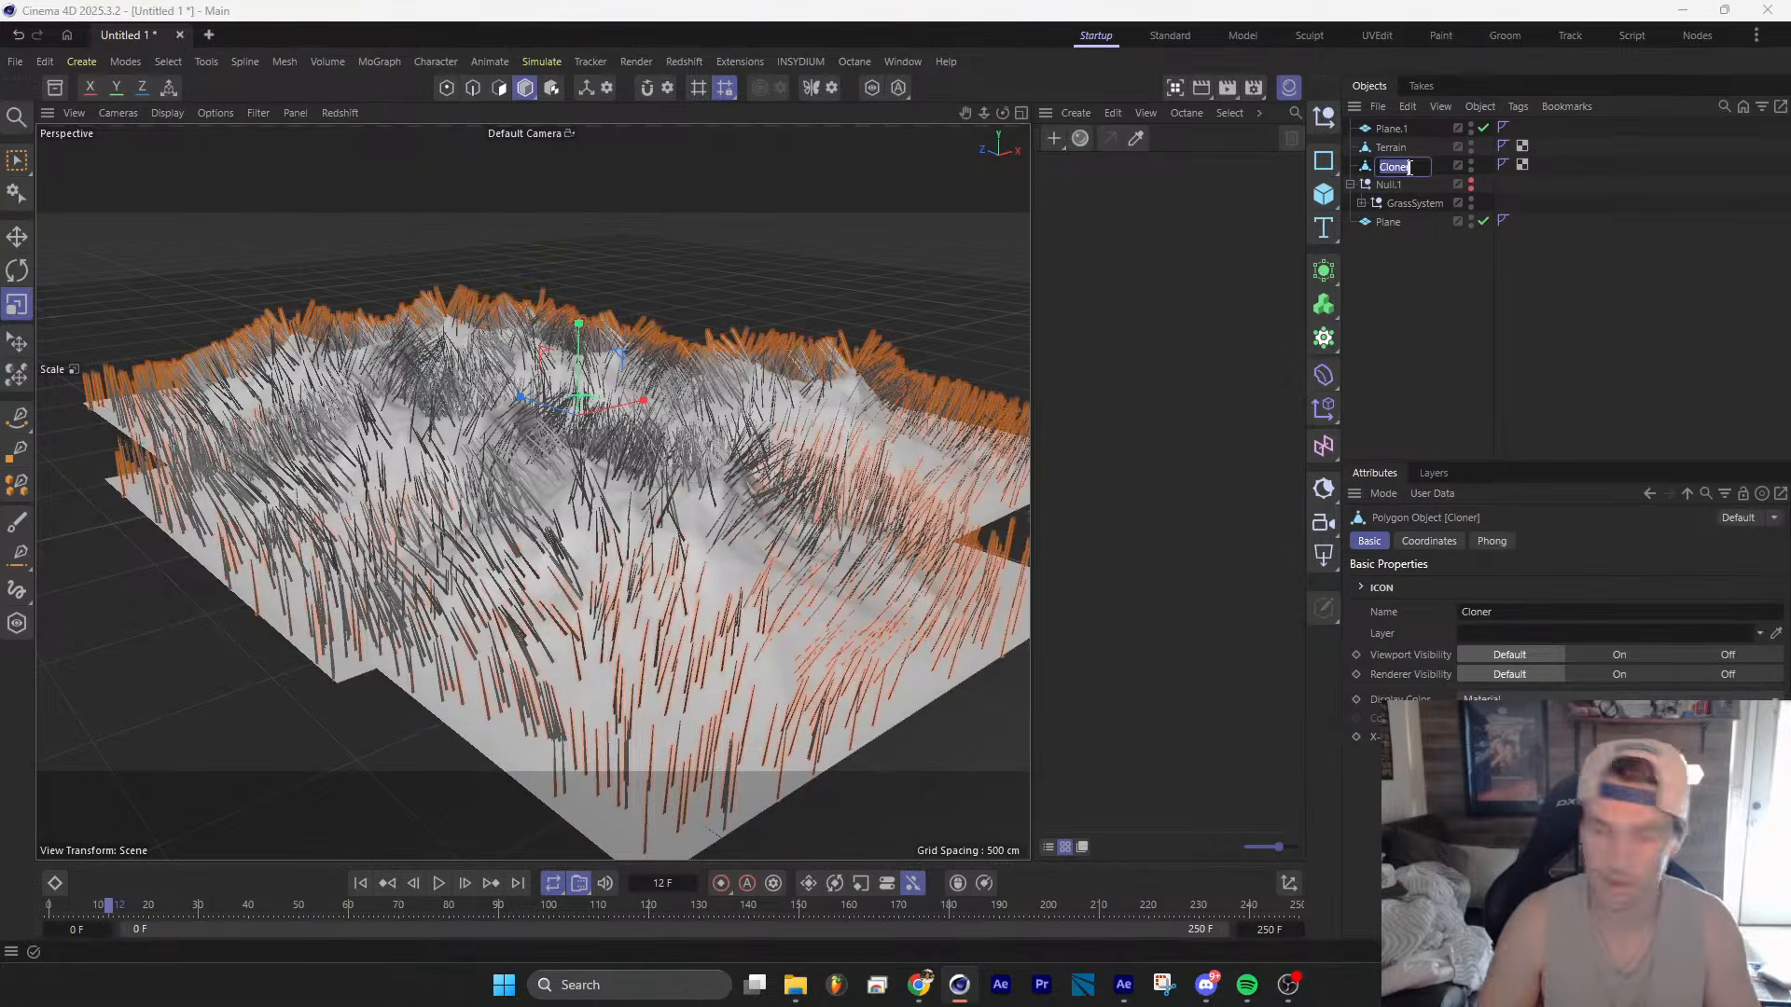
{"action": "type", "text": "Grass"}
{"action": "key", "text": "Return"}
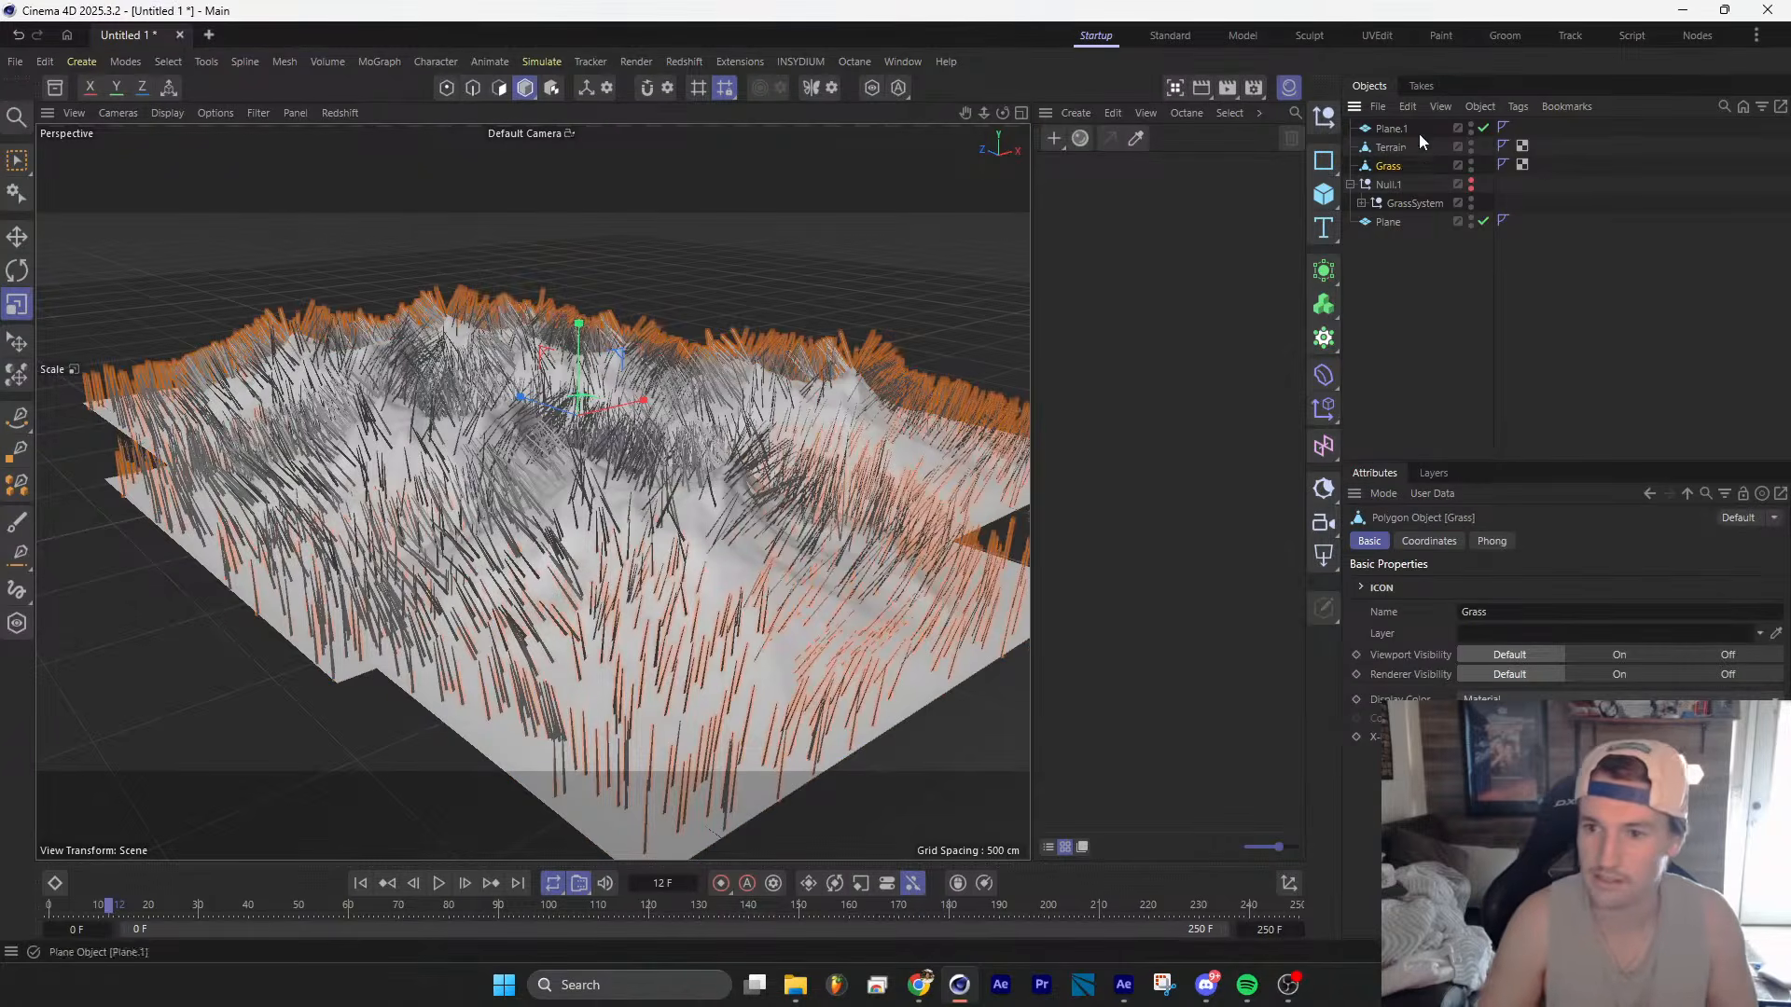
Step: Set the Grass object's display color to Custom and pick a dark green
{"action": "left_click", "coordinate": [1480, 699]}
{"action": "left_click", "coordinate": [1486, 736]}
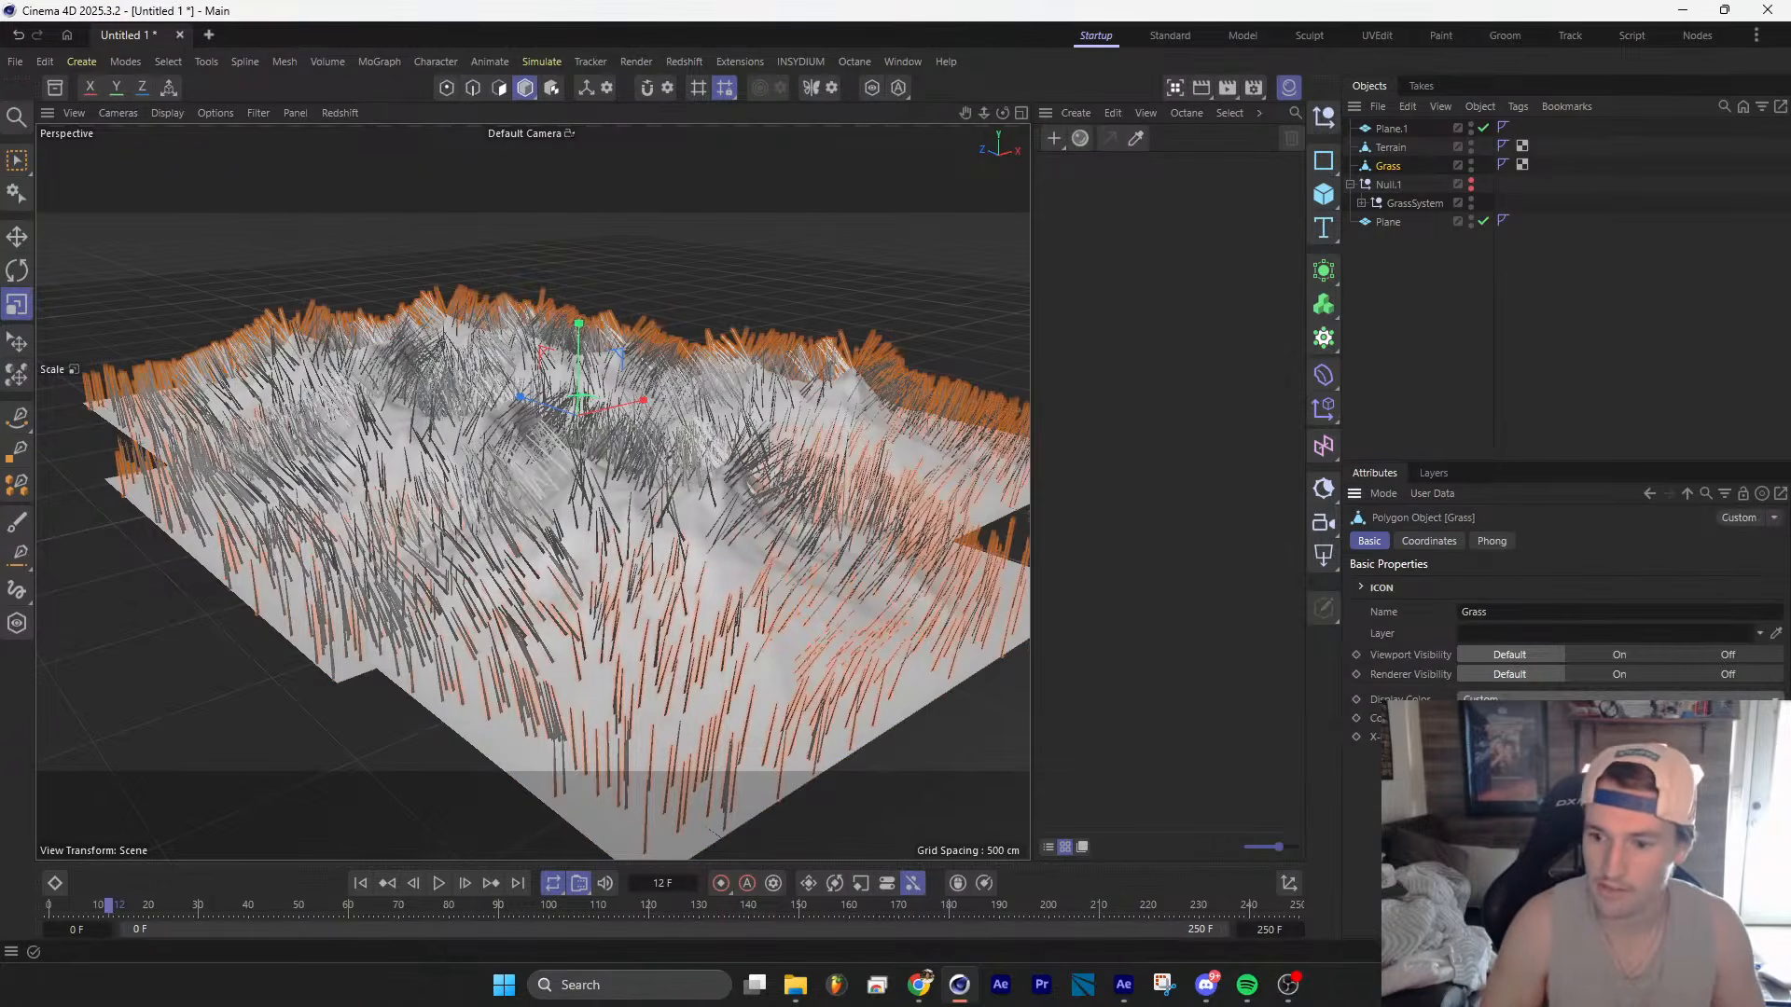
{"action": "left_click", "coordinate": [1488, 719]}
{"action": "left_click", "coordinate": [1662, 847]}
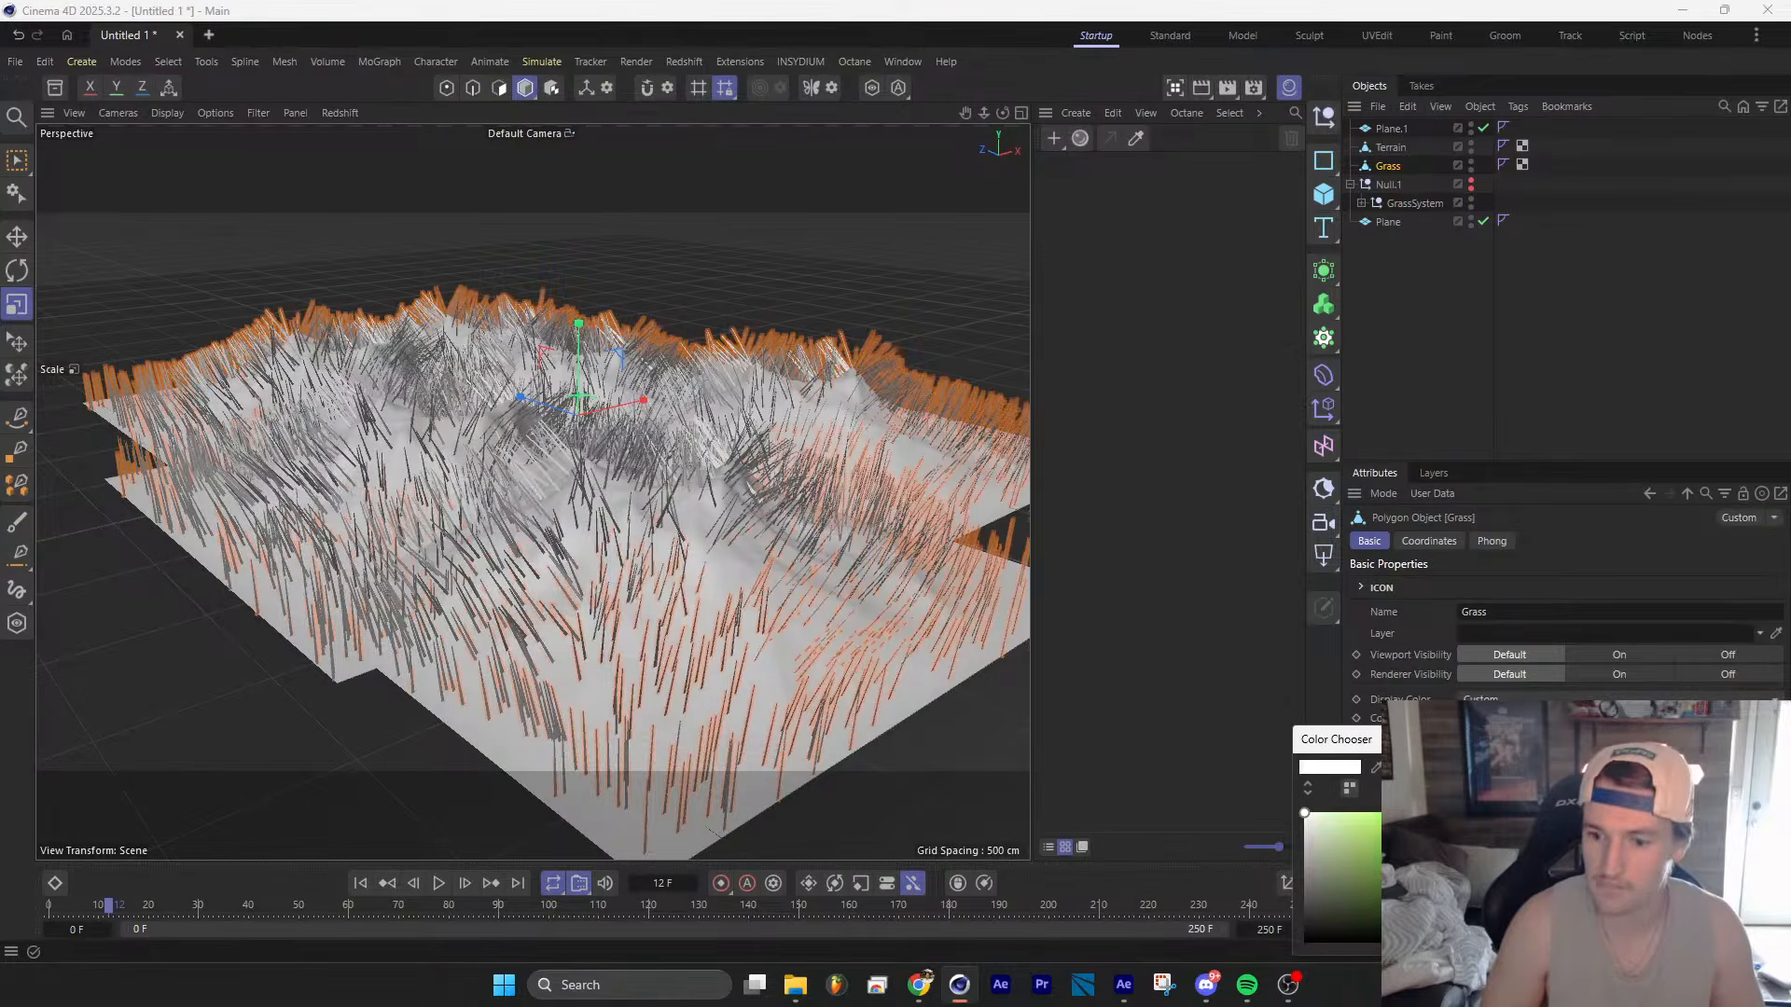
{"action": "left_click", "coordinate": [1414, 922]}
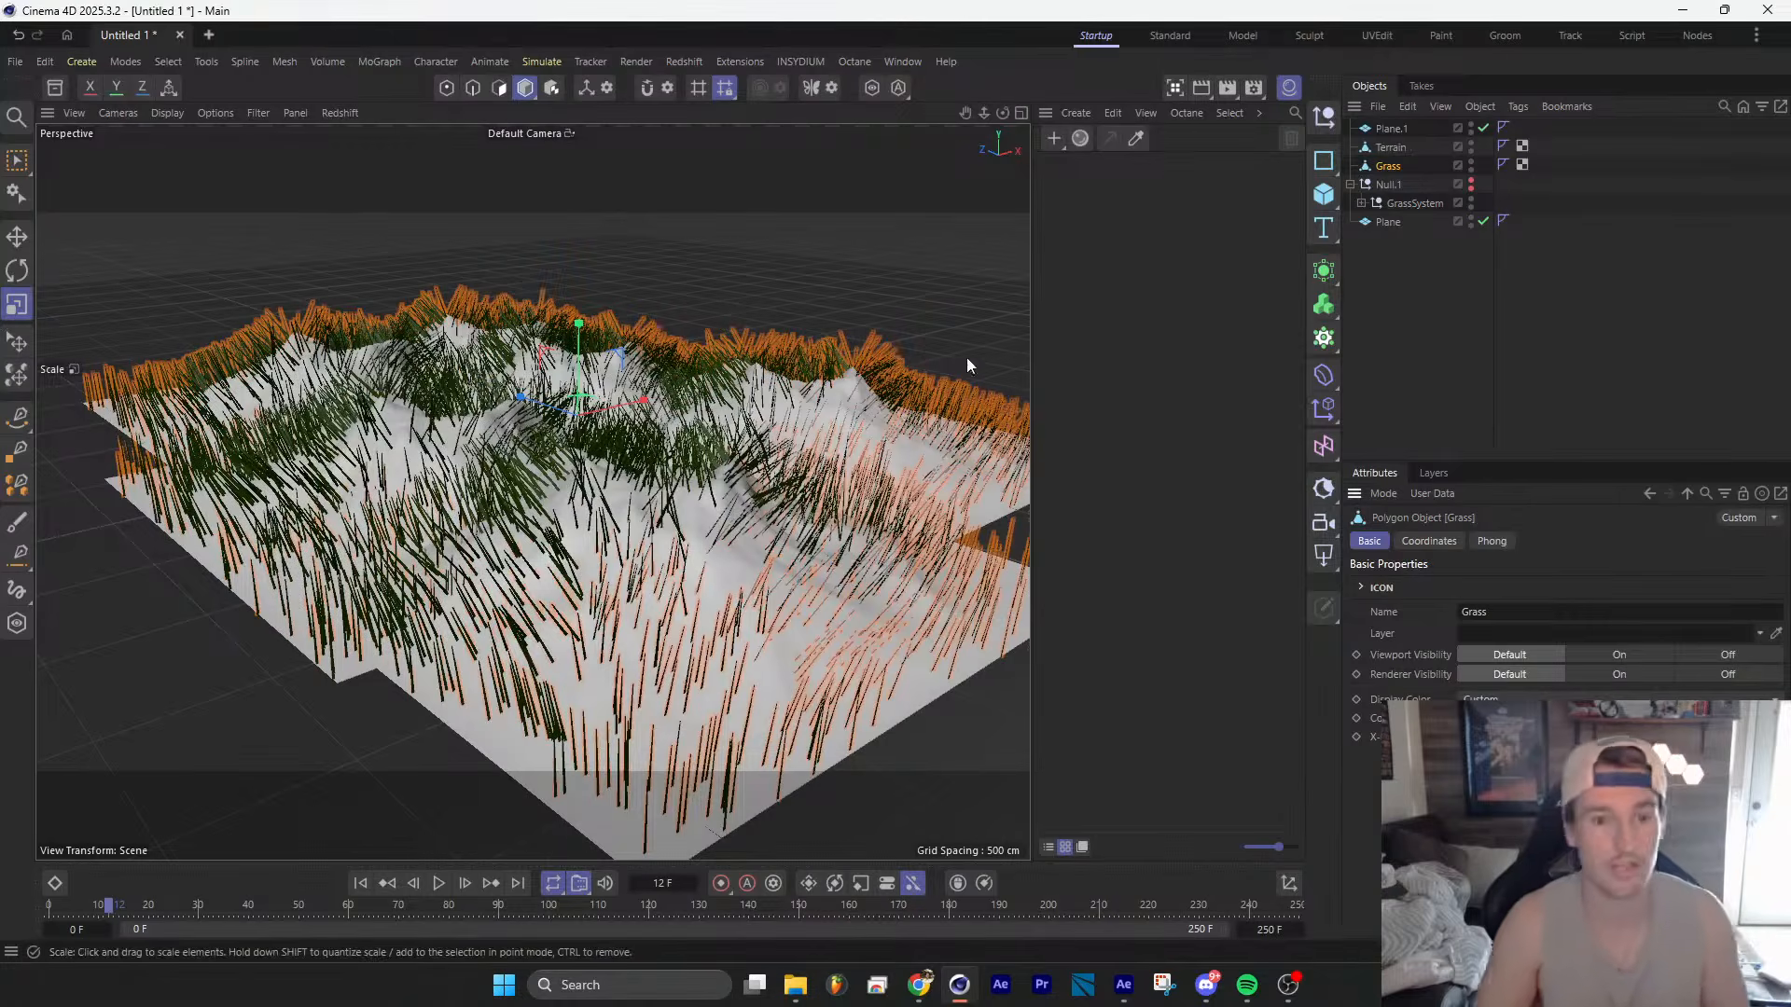
Step: Try moving the merged Grass mesh into the GrassSystem group, and delete the group's old Cloner
{"action": "left_click_drag", "start_coordinate": [606, 541], "coordinate": [420, 560], "text": "alt"}
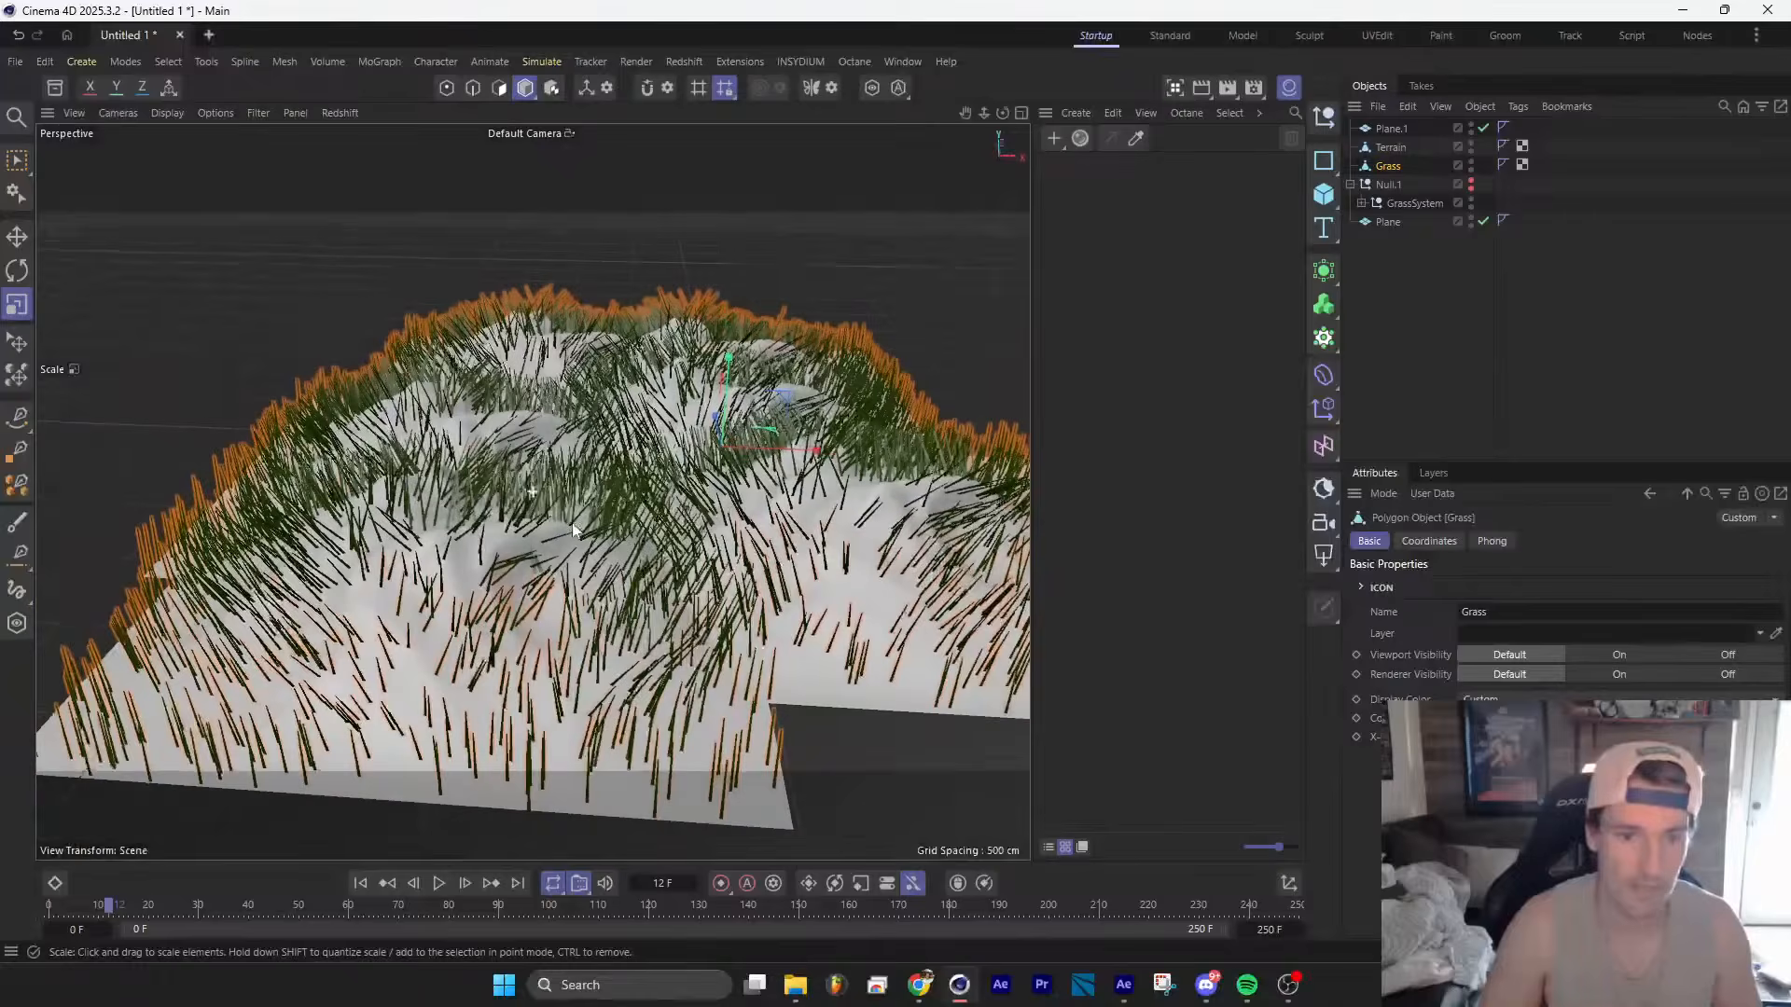
{"action": "left_click", "coordinate": [1434, 278]}
{"action": "left_click", "coordinate": [1389, 165]}
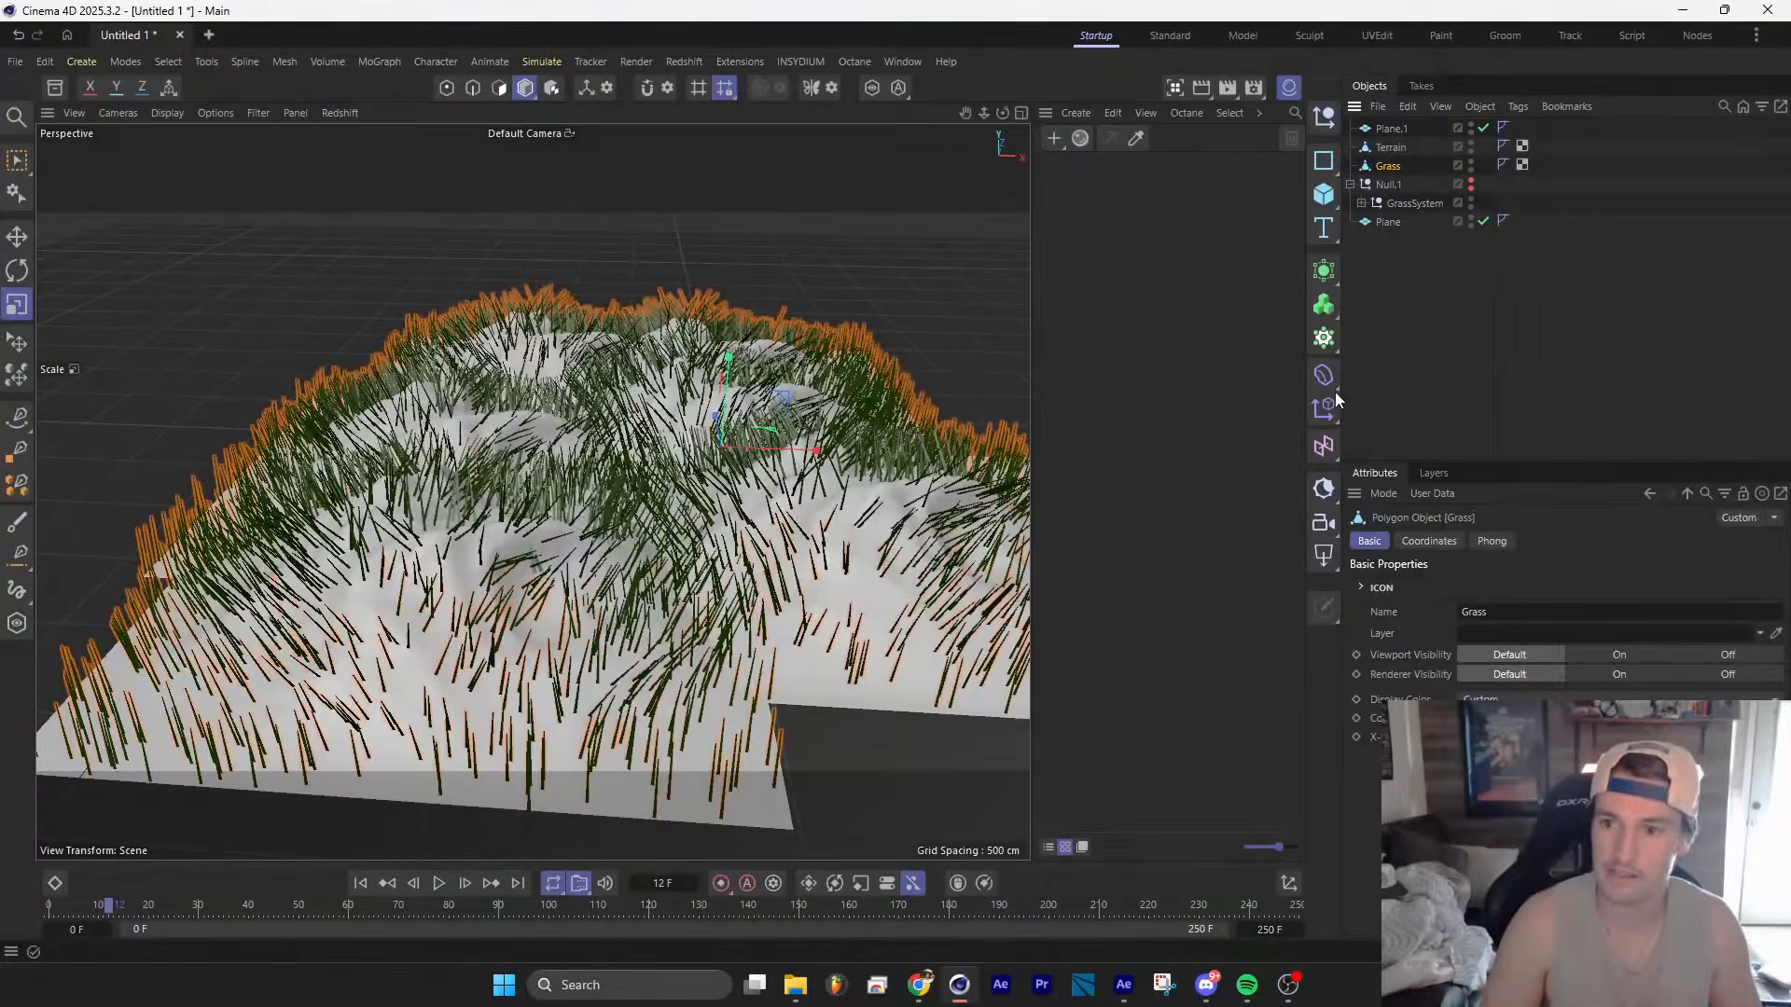
{"action": "left_click", "coordinate": [1362, 204]}
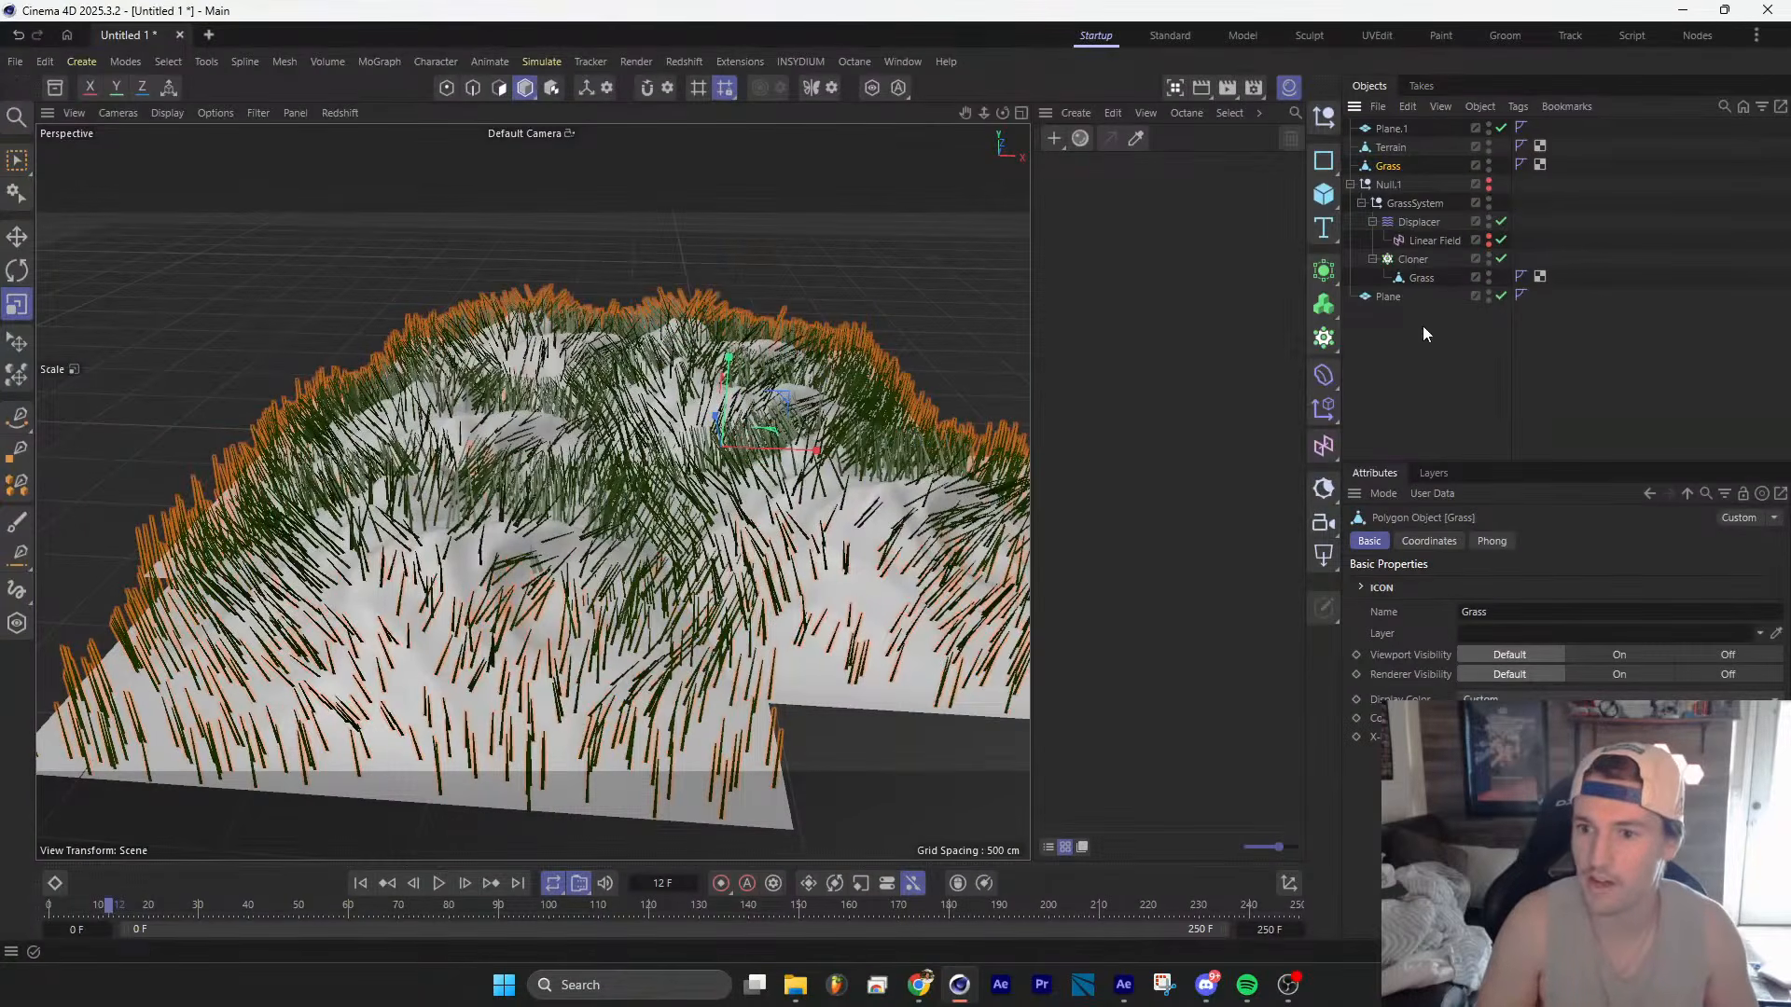
{"action": "left_click_drag", "start_coordinate": [1391, 172], "coordinate": [1423, 254]}
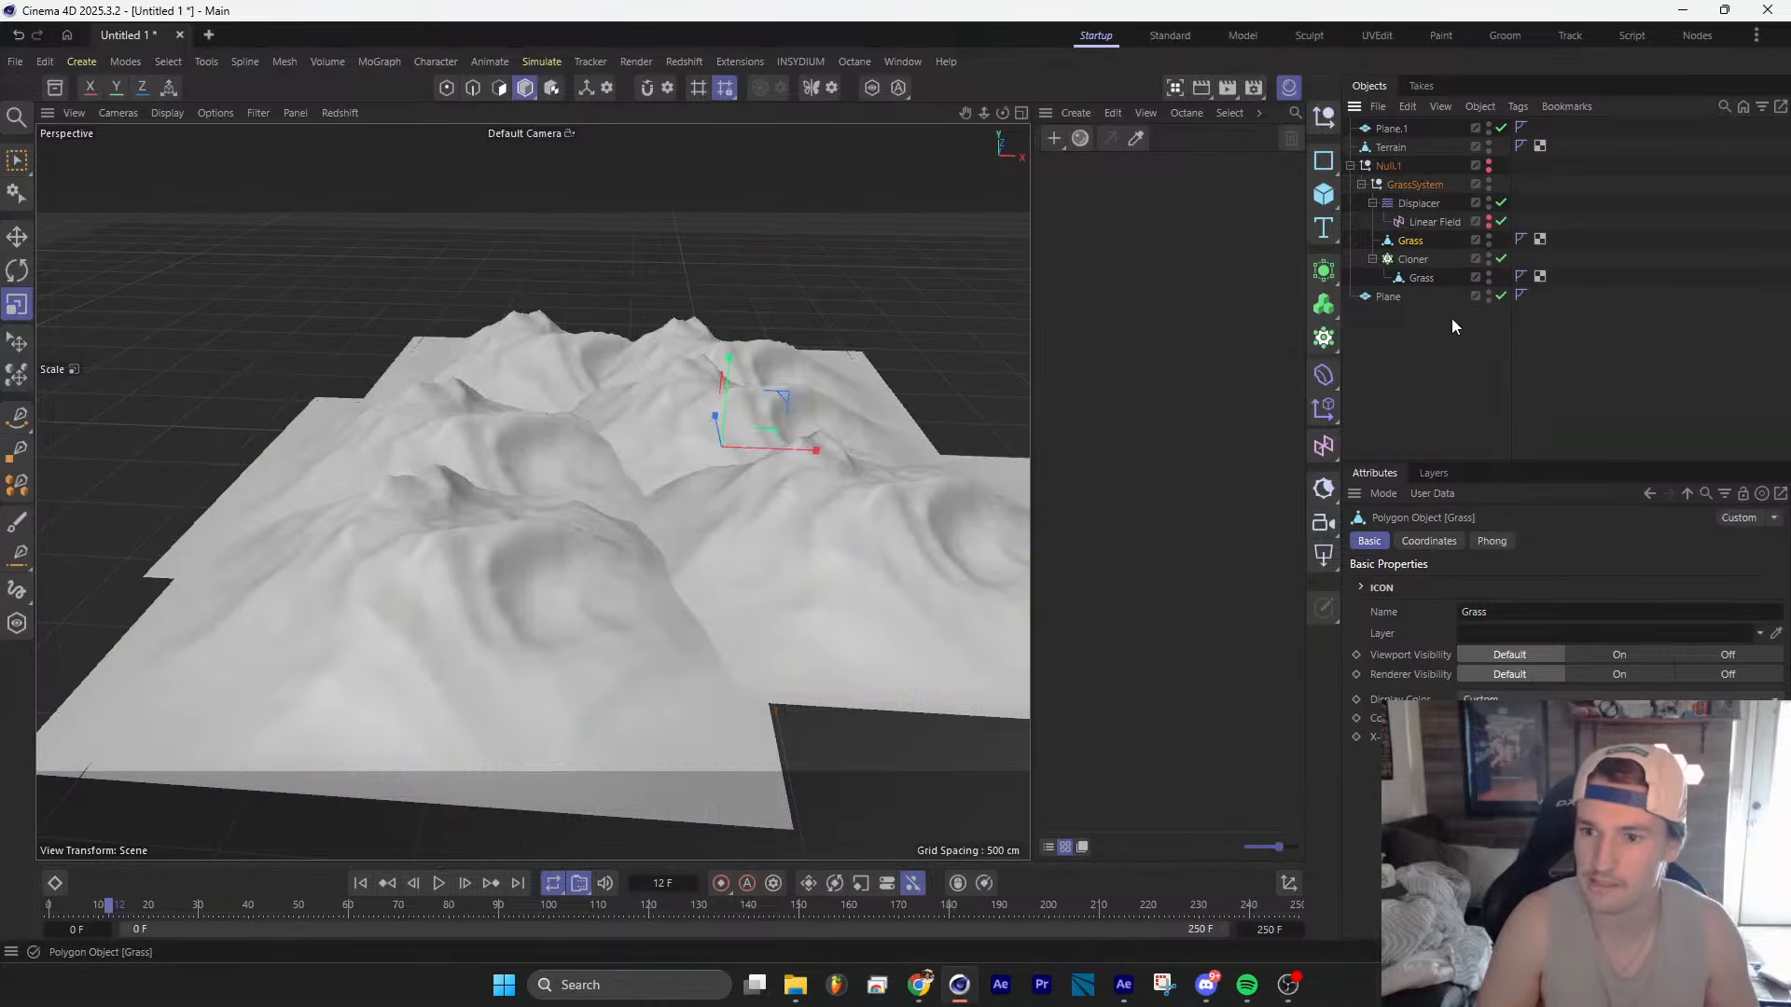
{"action": "left_click", "coordinate": [1416, 261]}
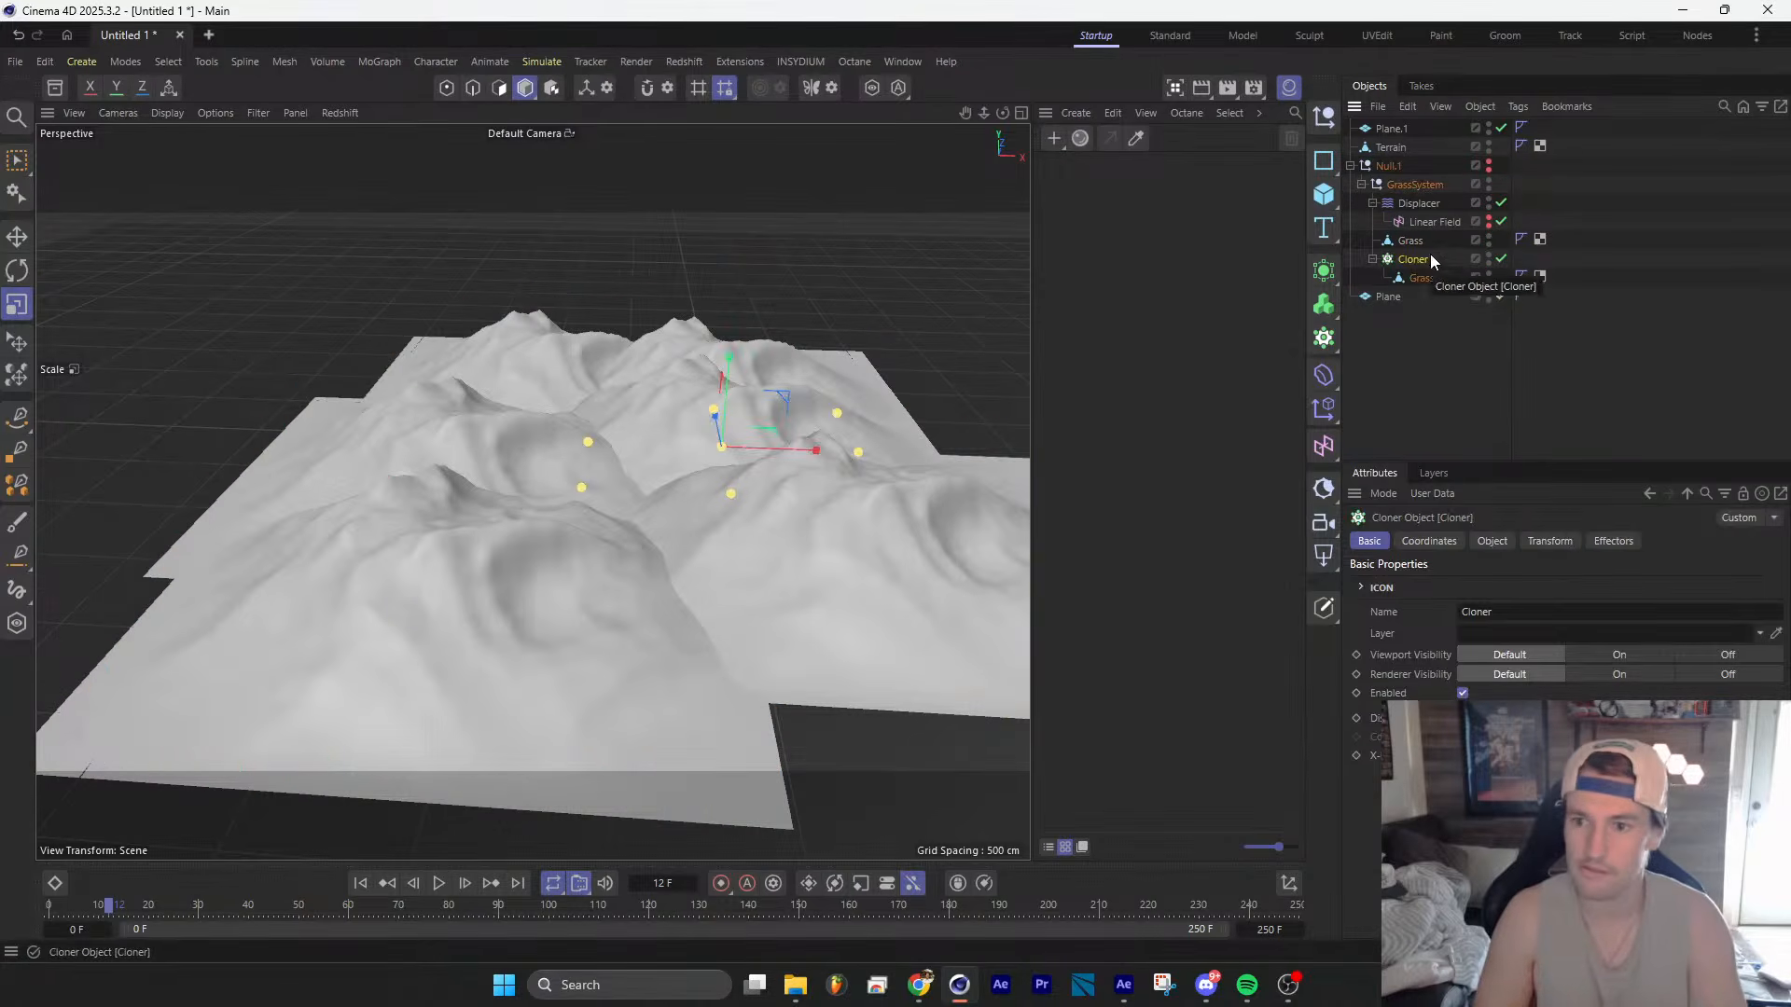
{"action": "key", "text": "Delete"}
Step: Move the Grass mesh out of the GrassSystem group to the top level and add a Displacer deformer as its child
{"action": "left_click", "coordinate": [1408, 240]}
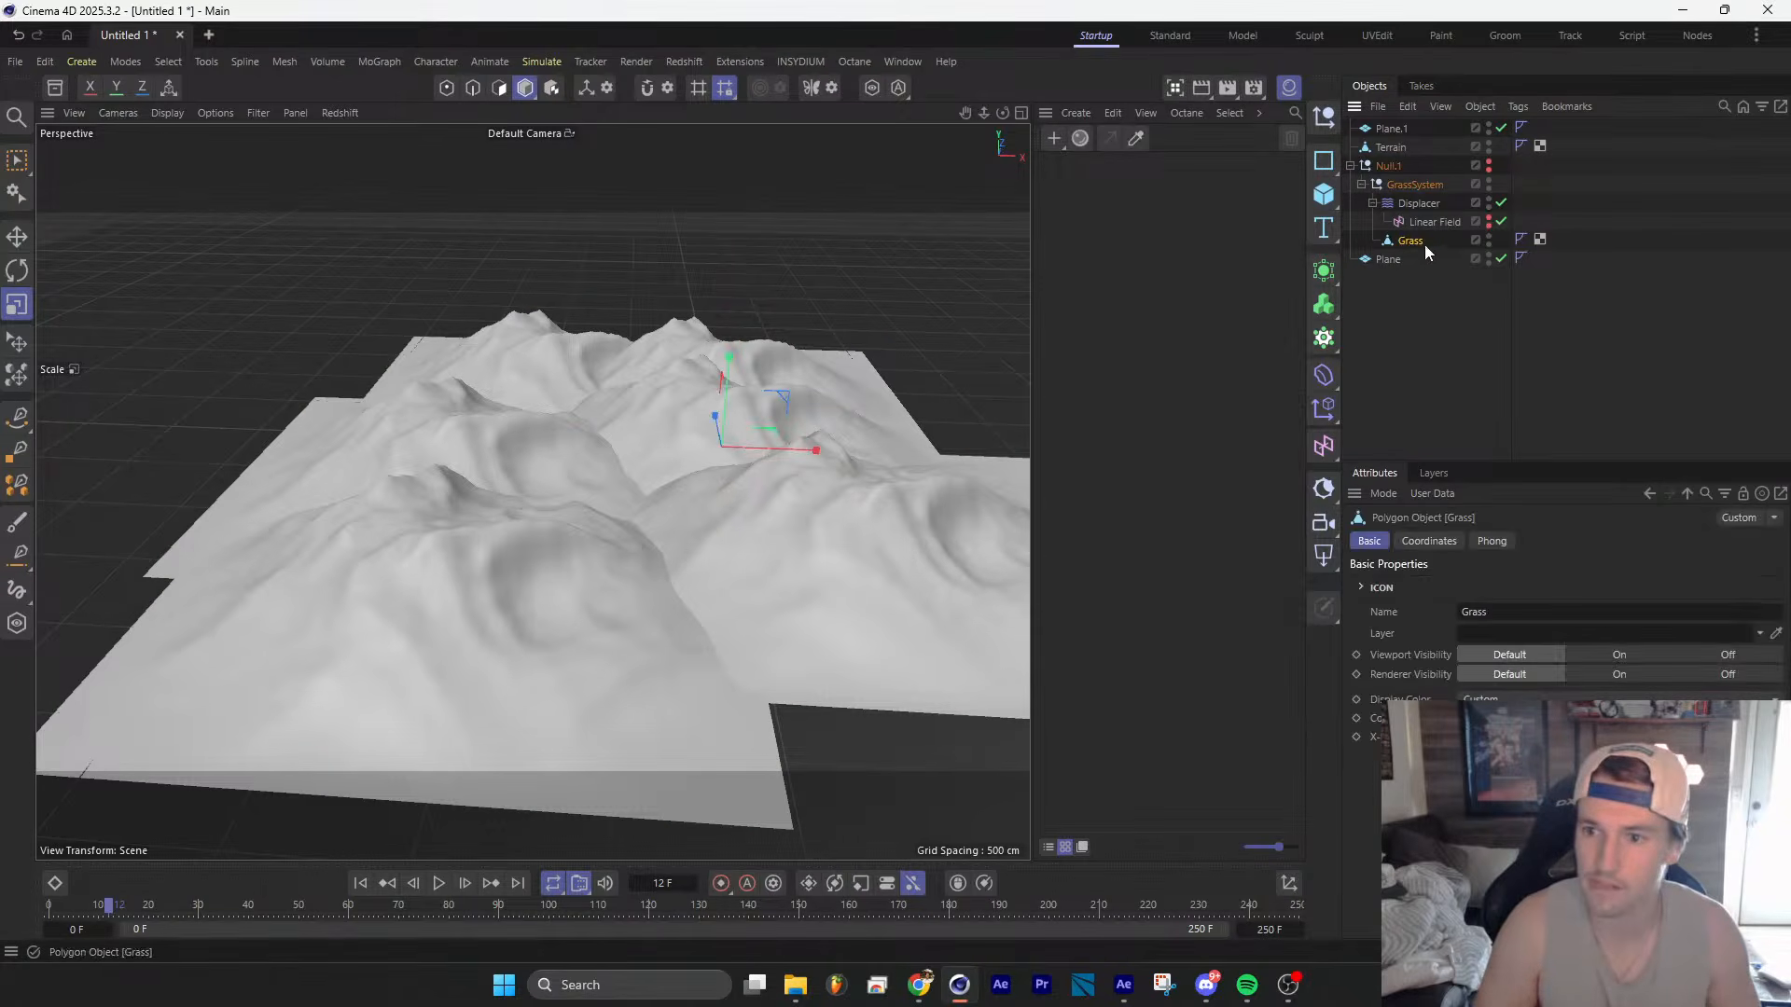
{"action": "left_click_drag", "start_coordinate": [1406, 248], "coordinate": [1423, 332]}
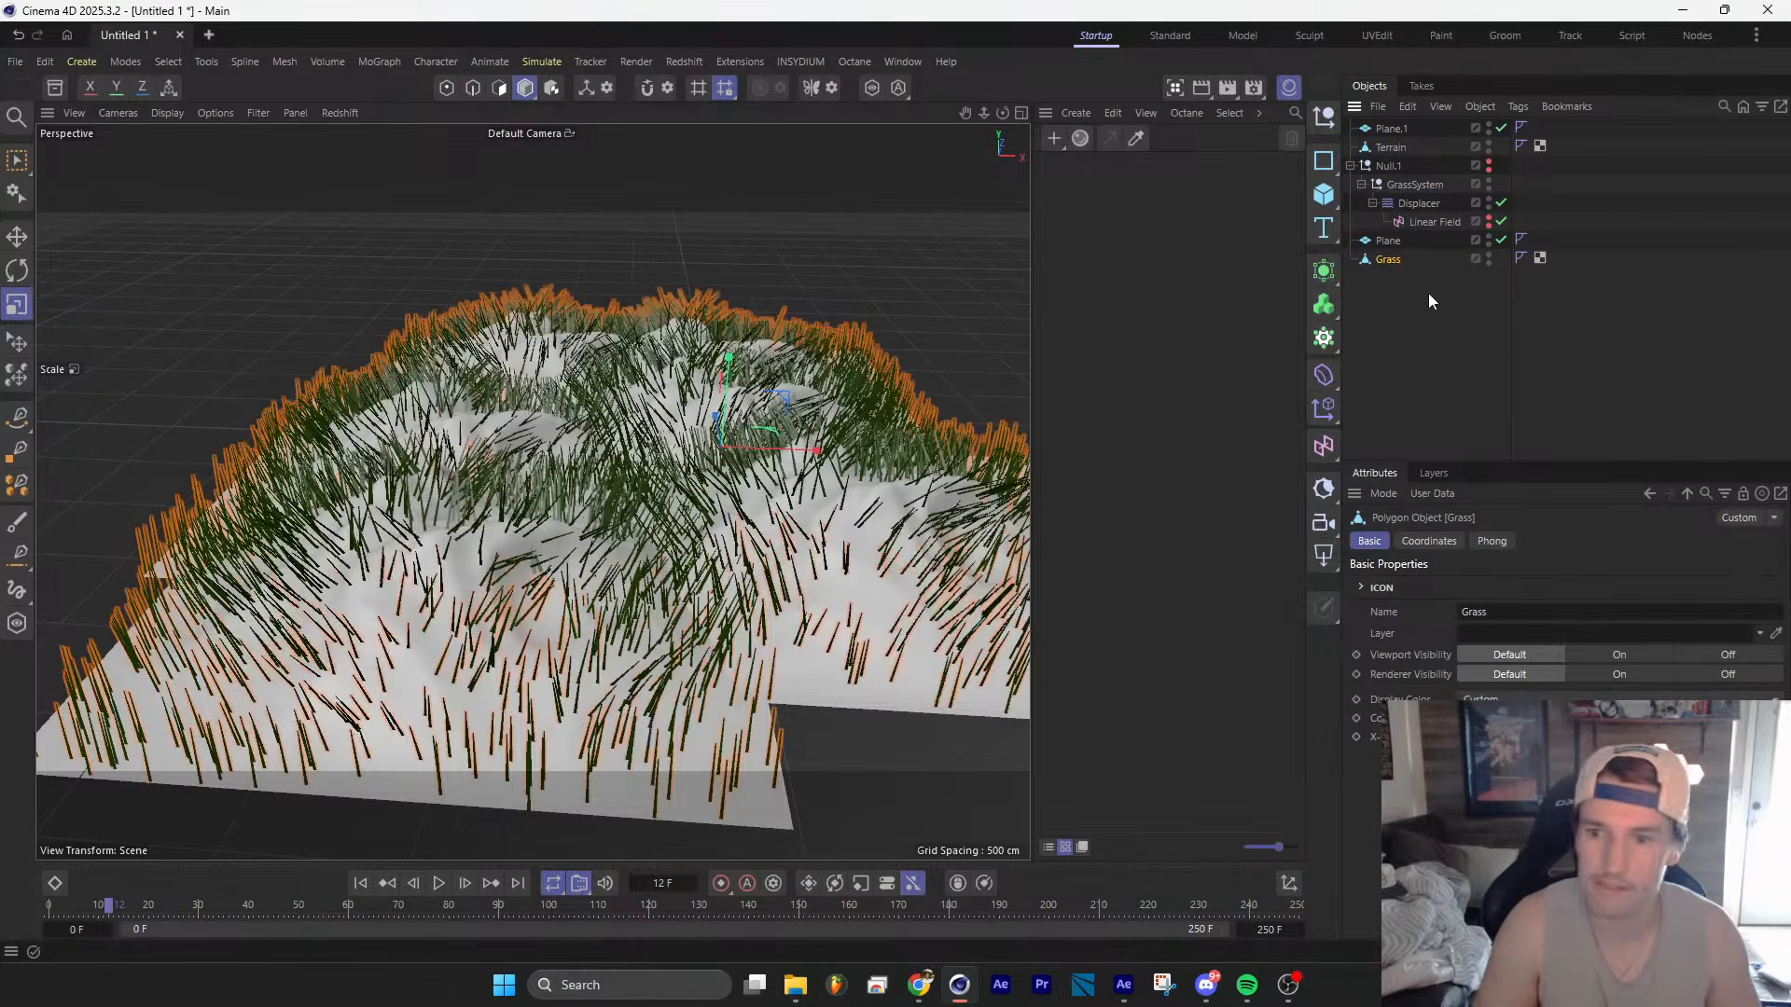
{"action": "left_click", "coordinate": [1323, 374]}
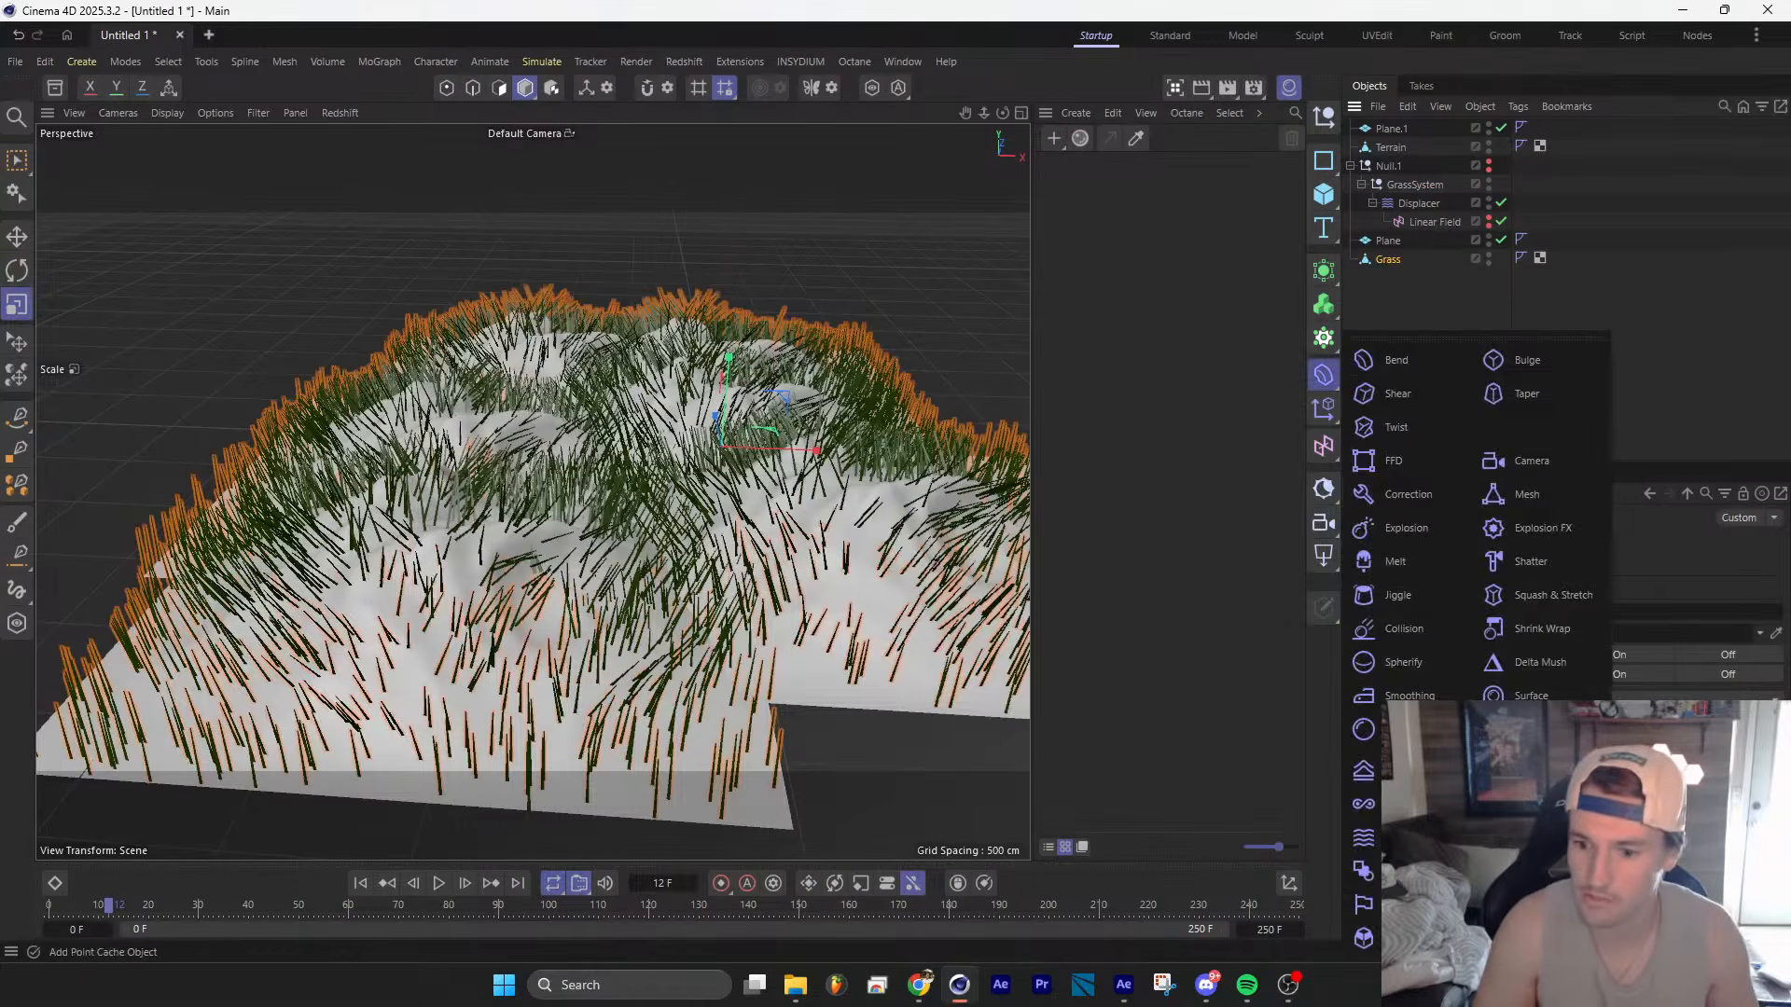
{"action": "left_click", "coordinate": [1363, 836]}
{"action": "left_click_drag", "start_coordinate": [1442, 259], "coordinate": [1404, 291]}
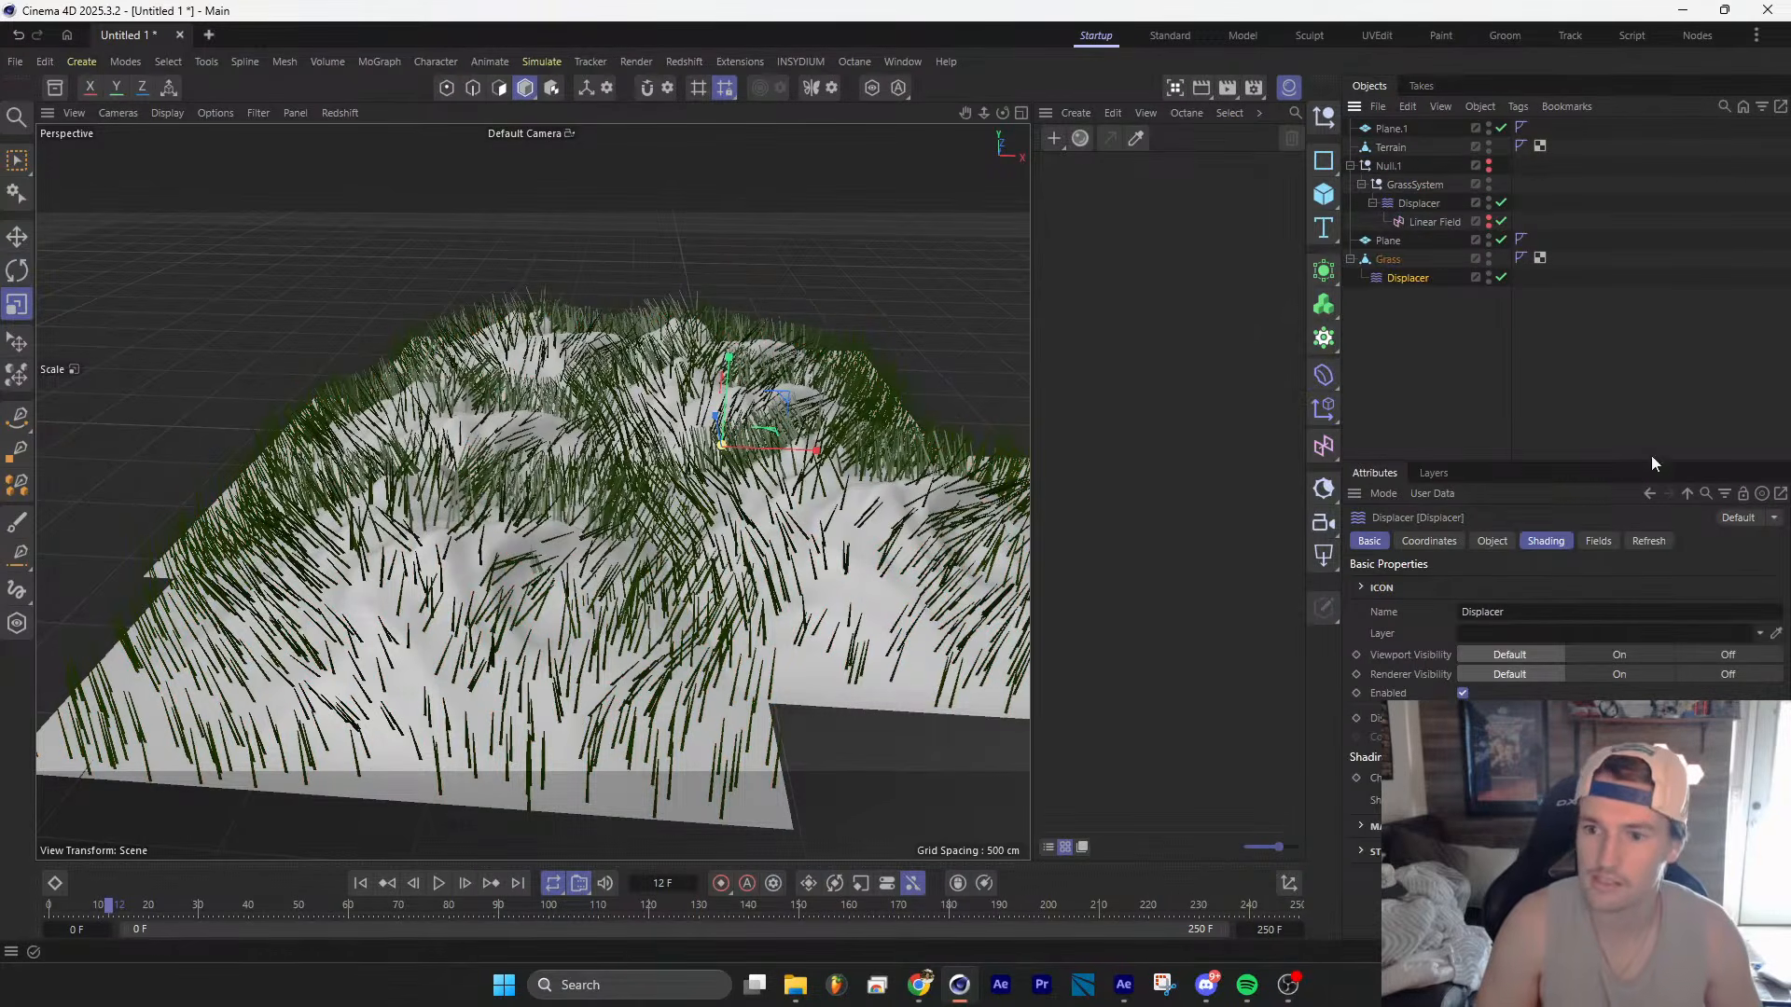
Step: Load a Noise shader into the new Displacer's shading
{"action": "left_click", "coordinate": [1597, 540]}
{"action": "left_click", "coordinate": [1544, 541]}
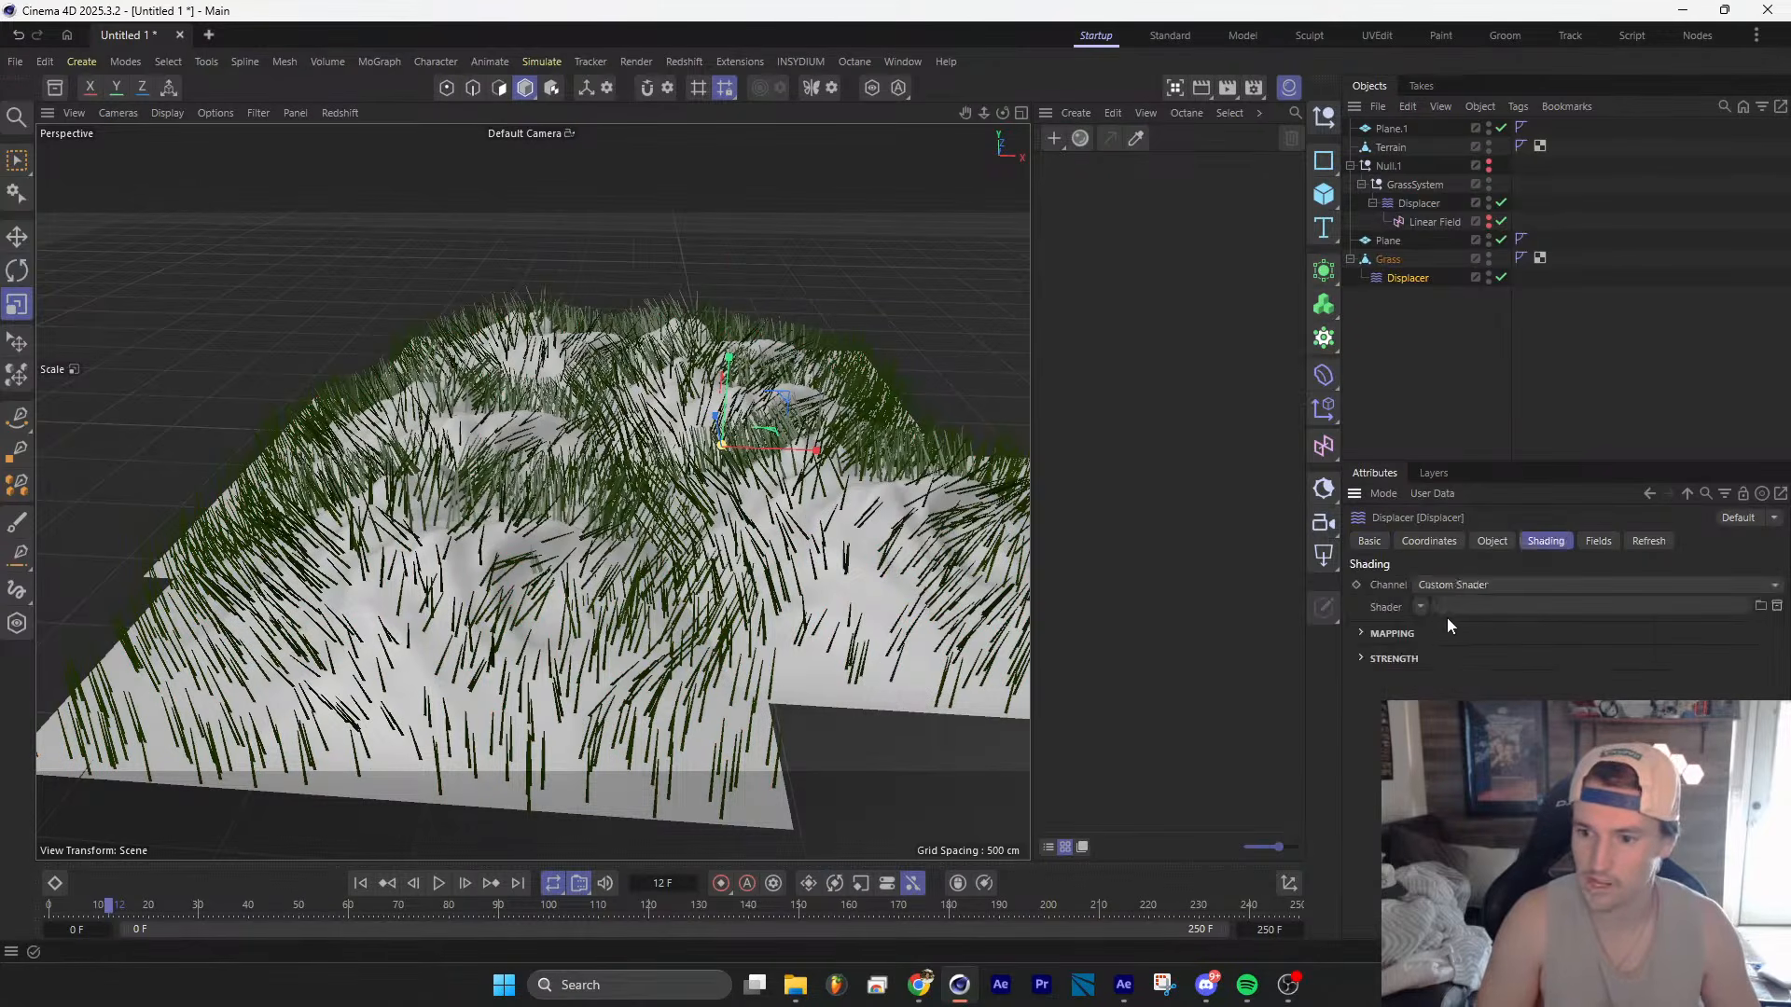
{"action": "left_click", "coordinate": [1419, 607]}
{"action": "left_click", "coordinate": [1447, 300]}
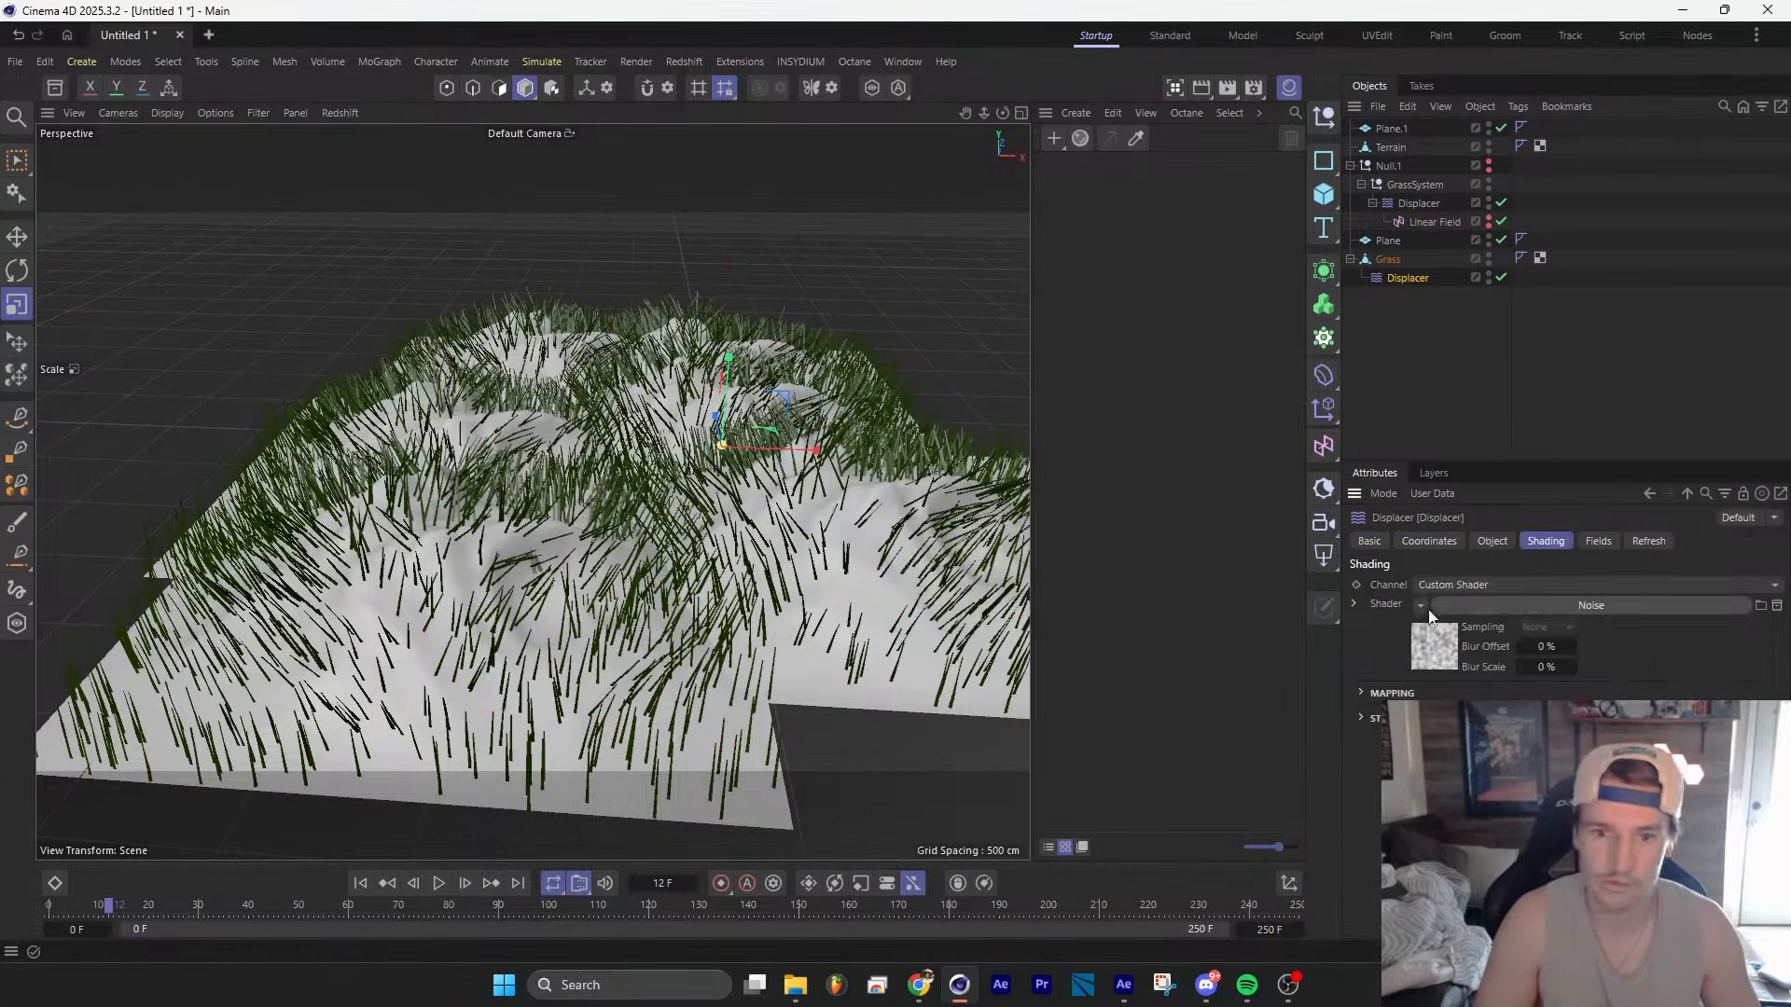
Step: Set the Displacer's noise to World space with an animation speed of 2, and play the animation
{"action": "left_click", "coordinate": [1534, 607]}
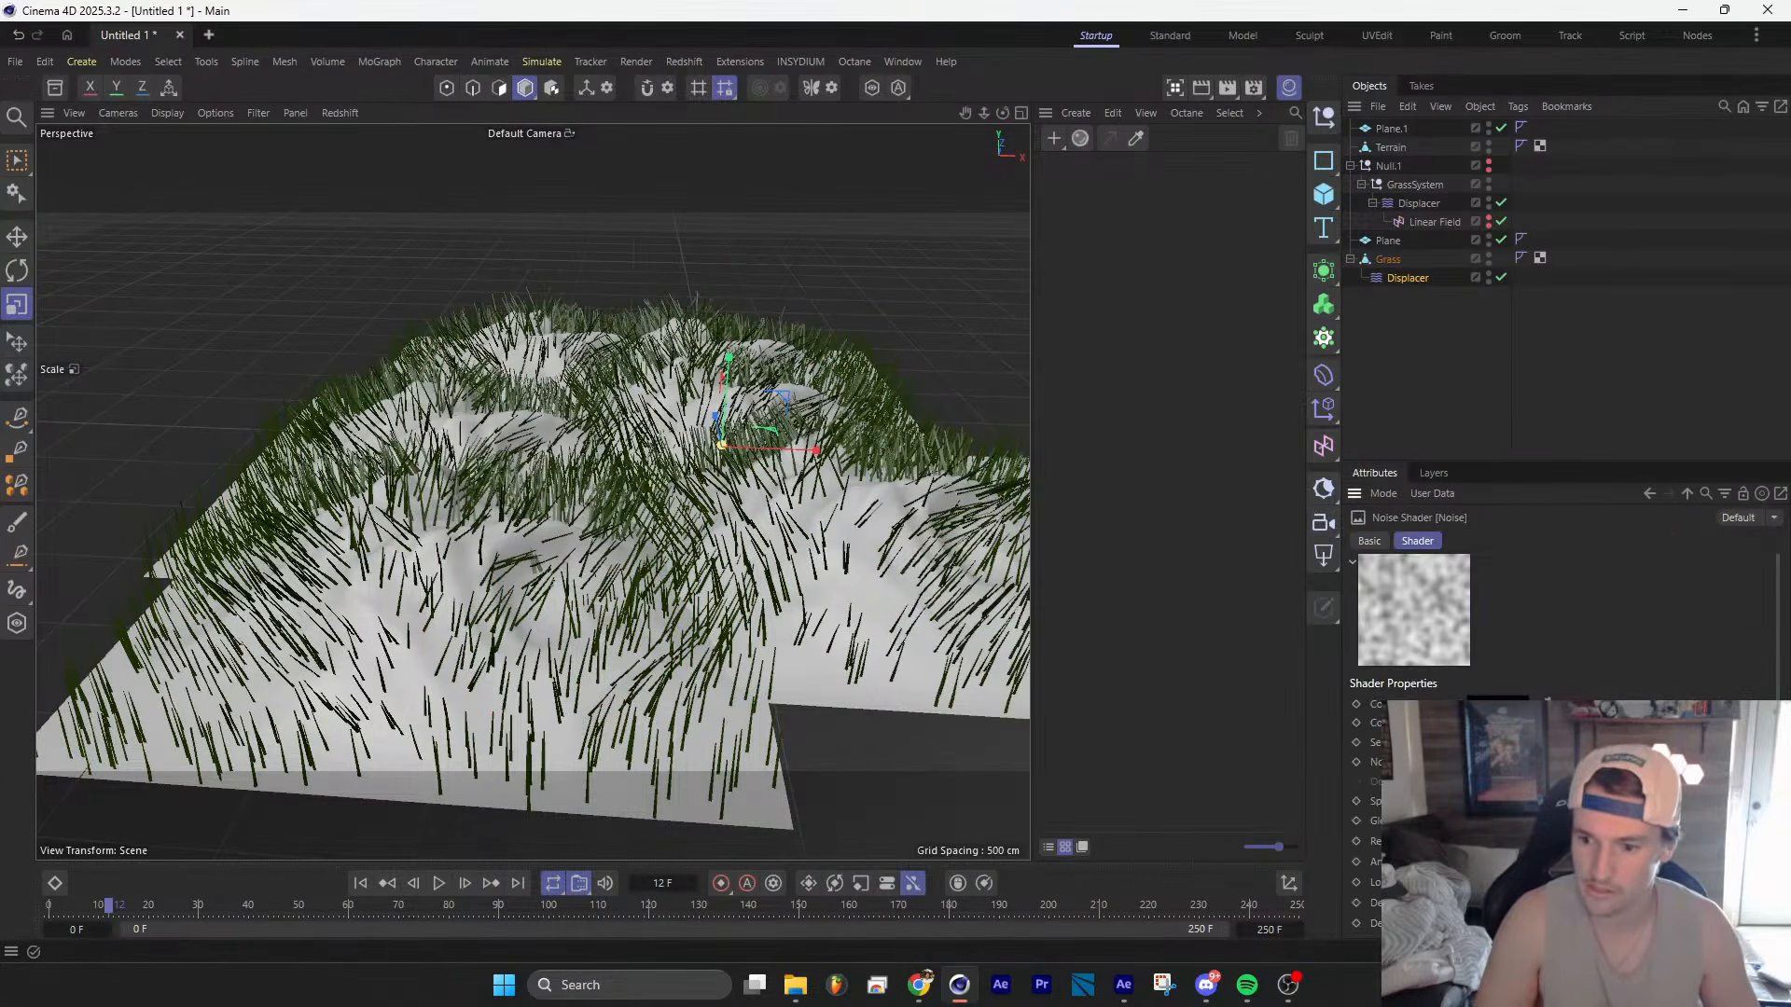
{"action": "left_click", "coordinate": [1548, 762]}
{"action": "left_click", "coordinate": [1548, 801]}
{"action": "left_click", "coordinate": [1548, 699]}
{"action": "scroll", "coordinate": [1547, 700], "scroll_direction": "down", "scroll_amount": 3}
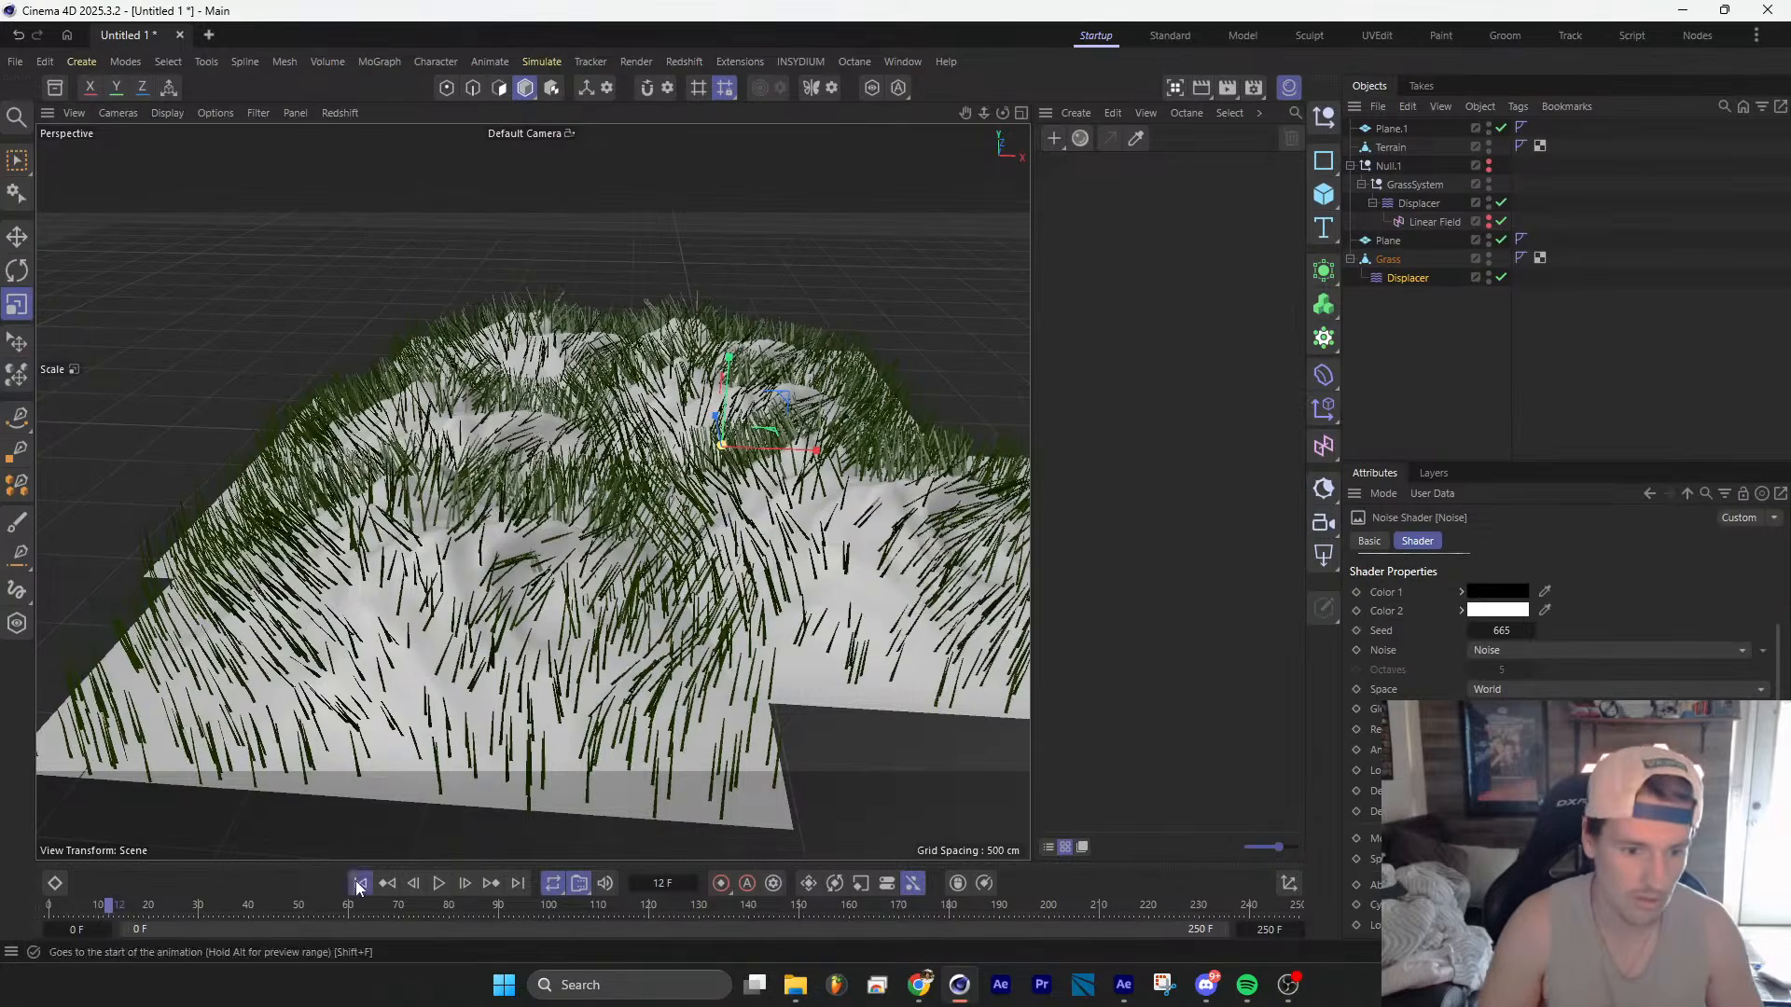
{"action": "left_click", "coordinate": [438, 884]}
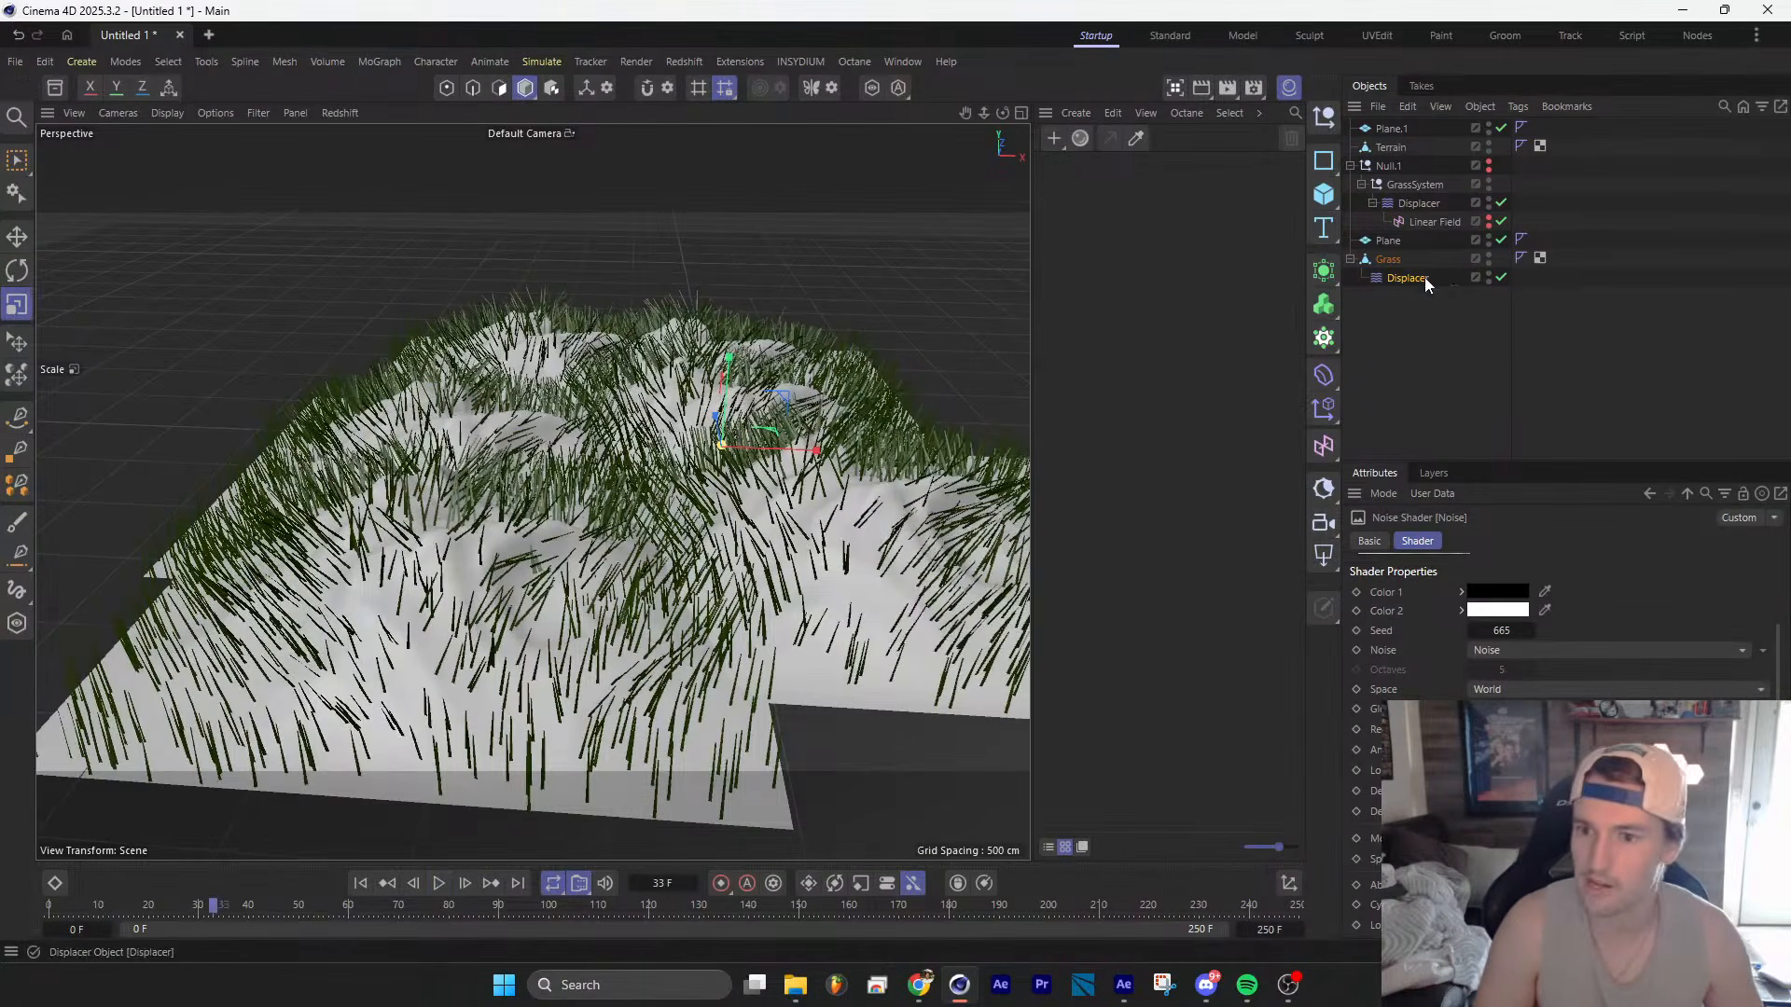
Step: Create a null and nest the Displacer and the Grass mesh inside it as siblings, with the Displacer above Grass
{"action": "left_click", "coordinate": [1323, 117]}
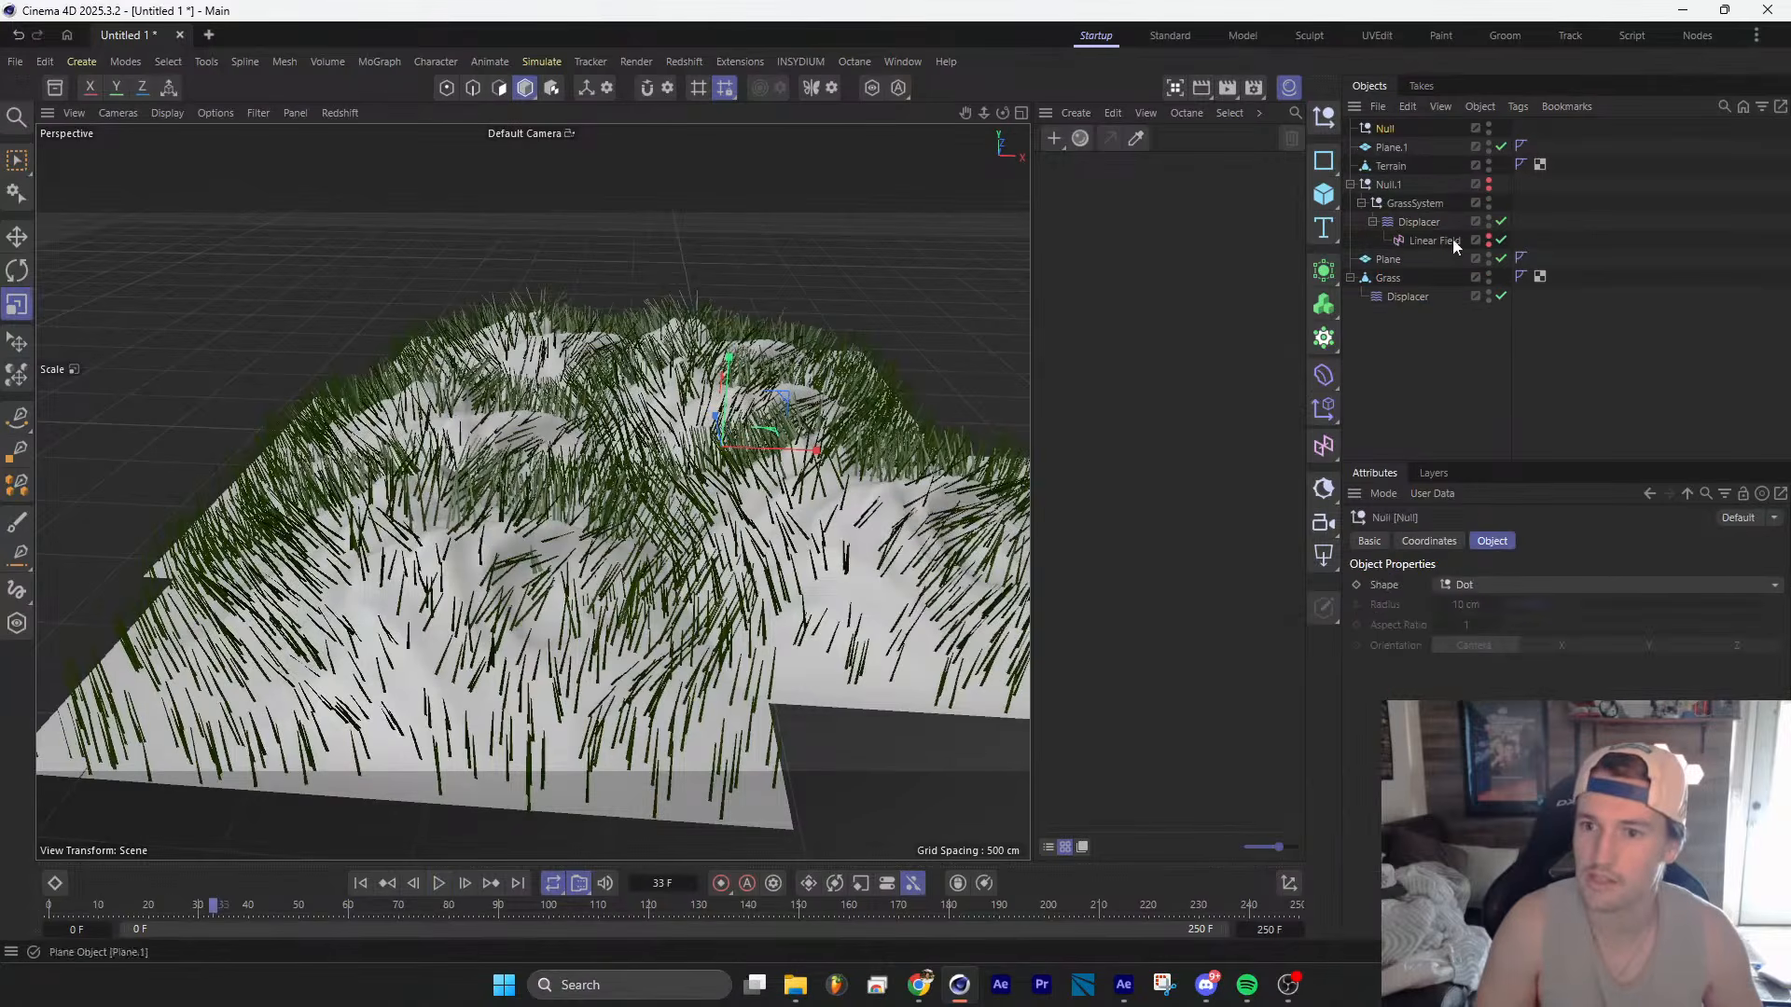
{"action": "left_click", "coordinate": [1406, 297]}
{"action": "left_click", "coordinate": [1388, 280], "text": "ctrl"}
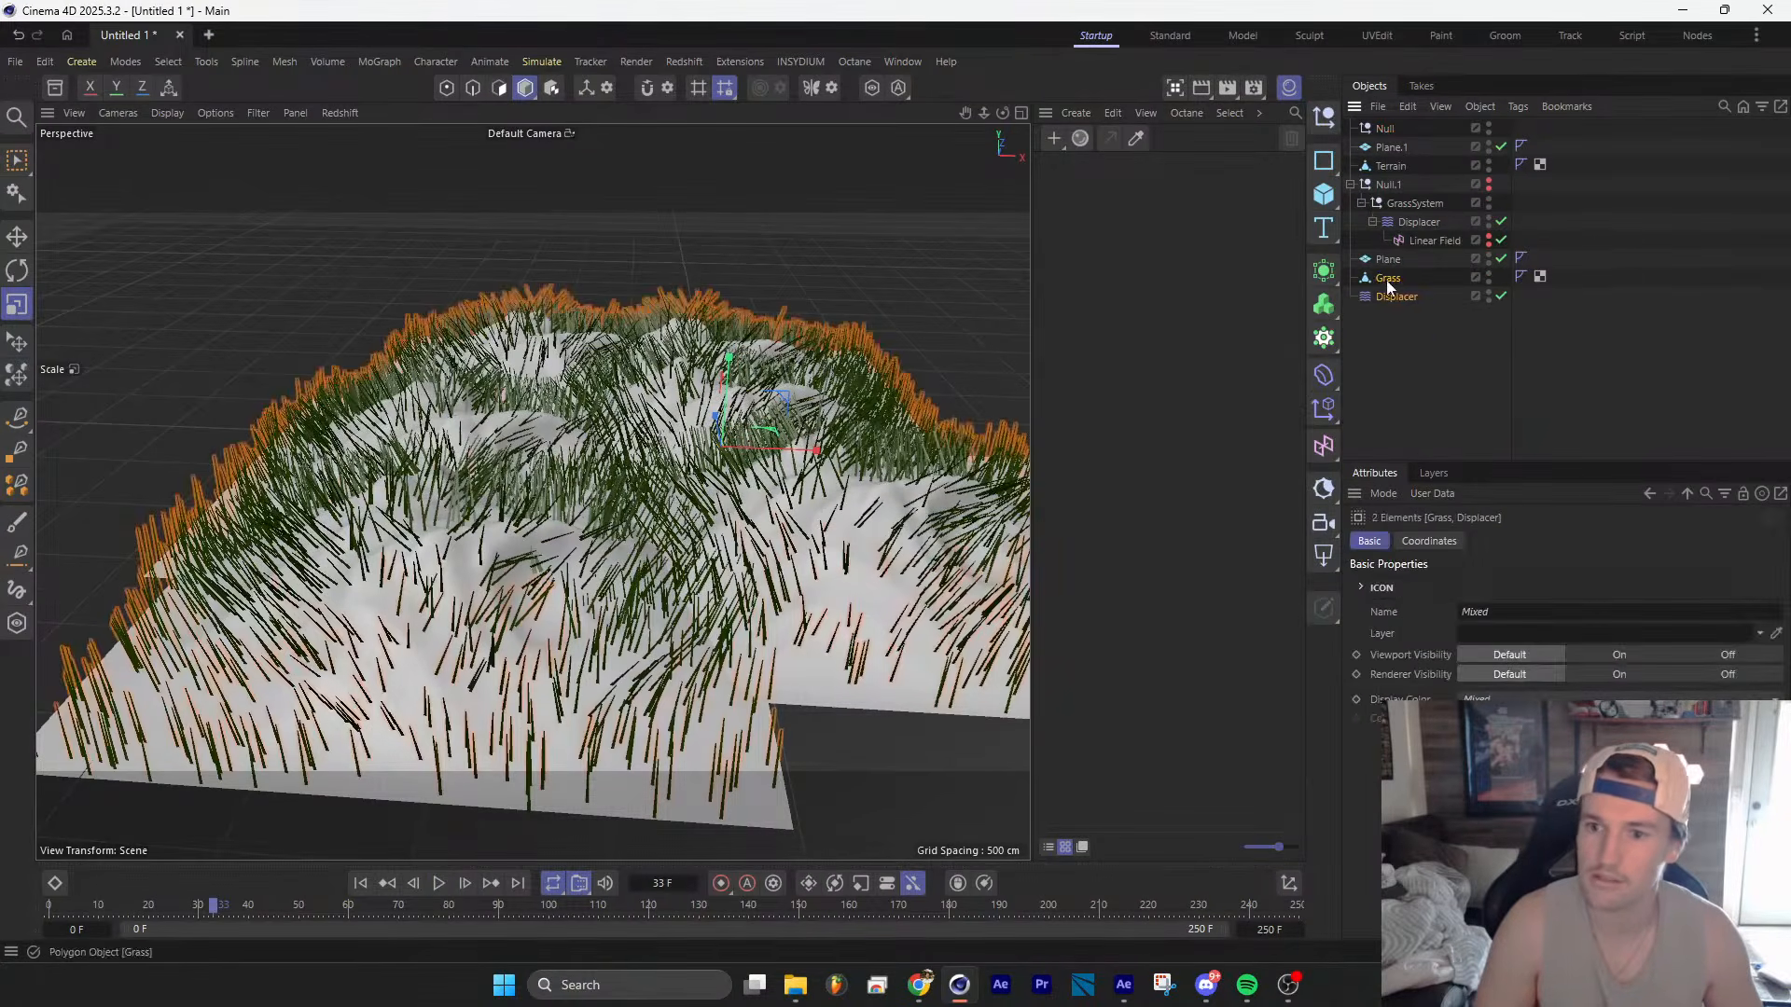
{"action": "left_click_drag", "start_coordinate": [1402, 127], "coordinate": [1405, 140]}
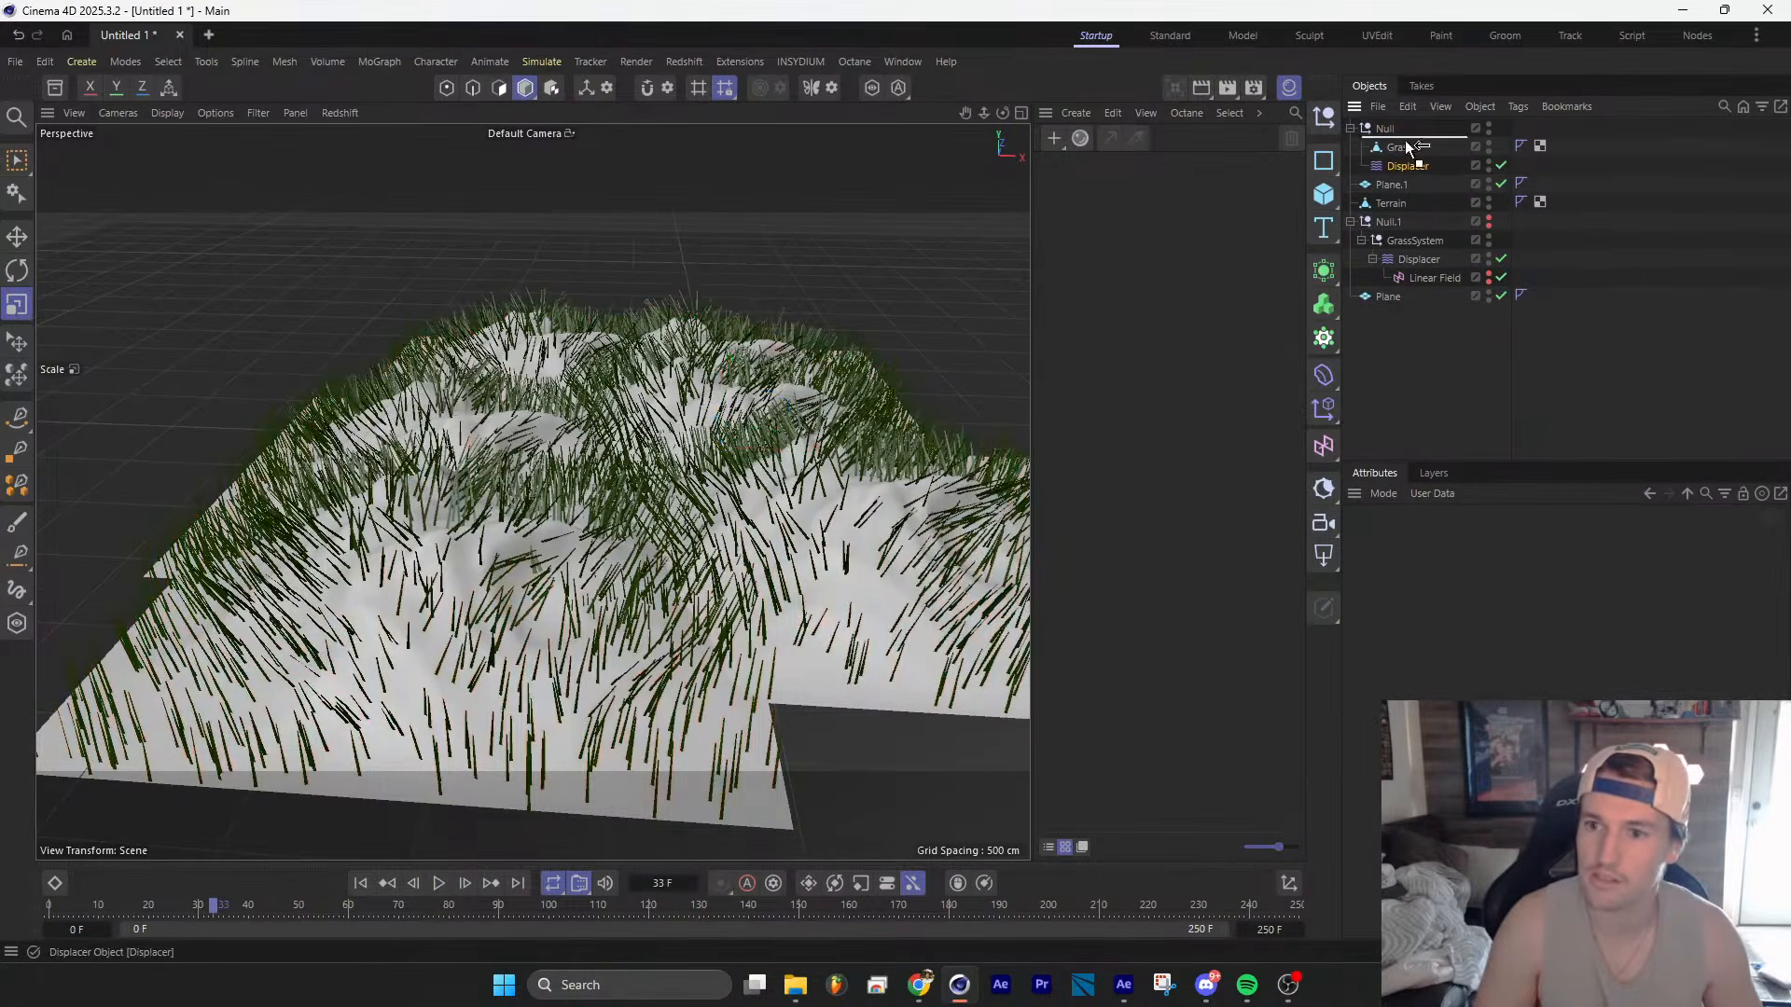
Step: Delete the old Null.1 hierarchy that holds the GrassSystem group
{"action": "left_click", "coordinate": [1350, 222]}
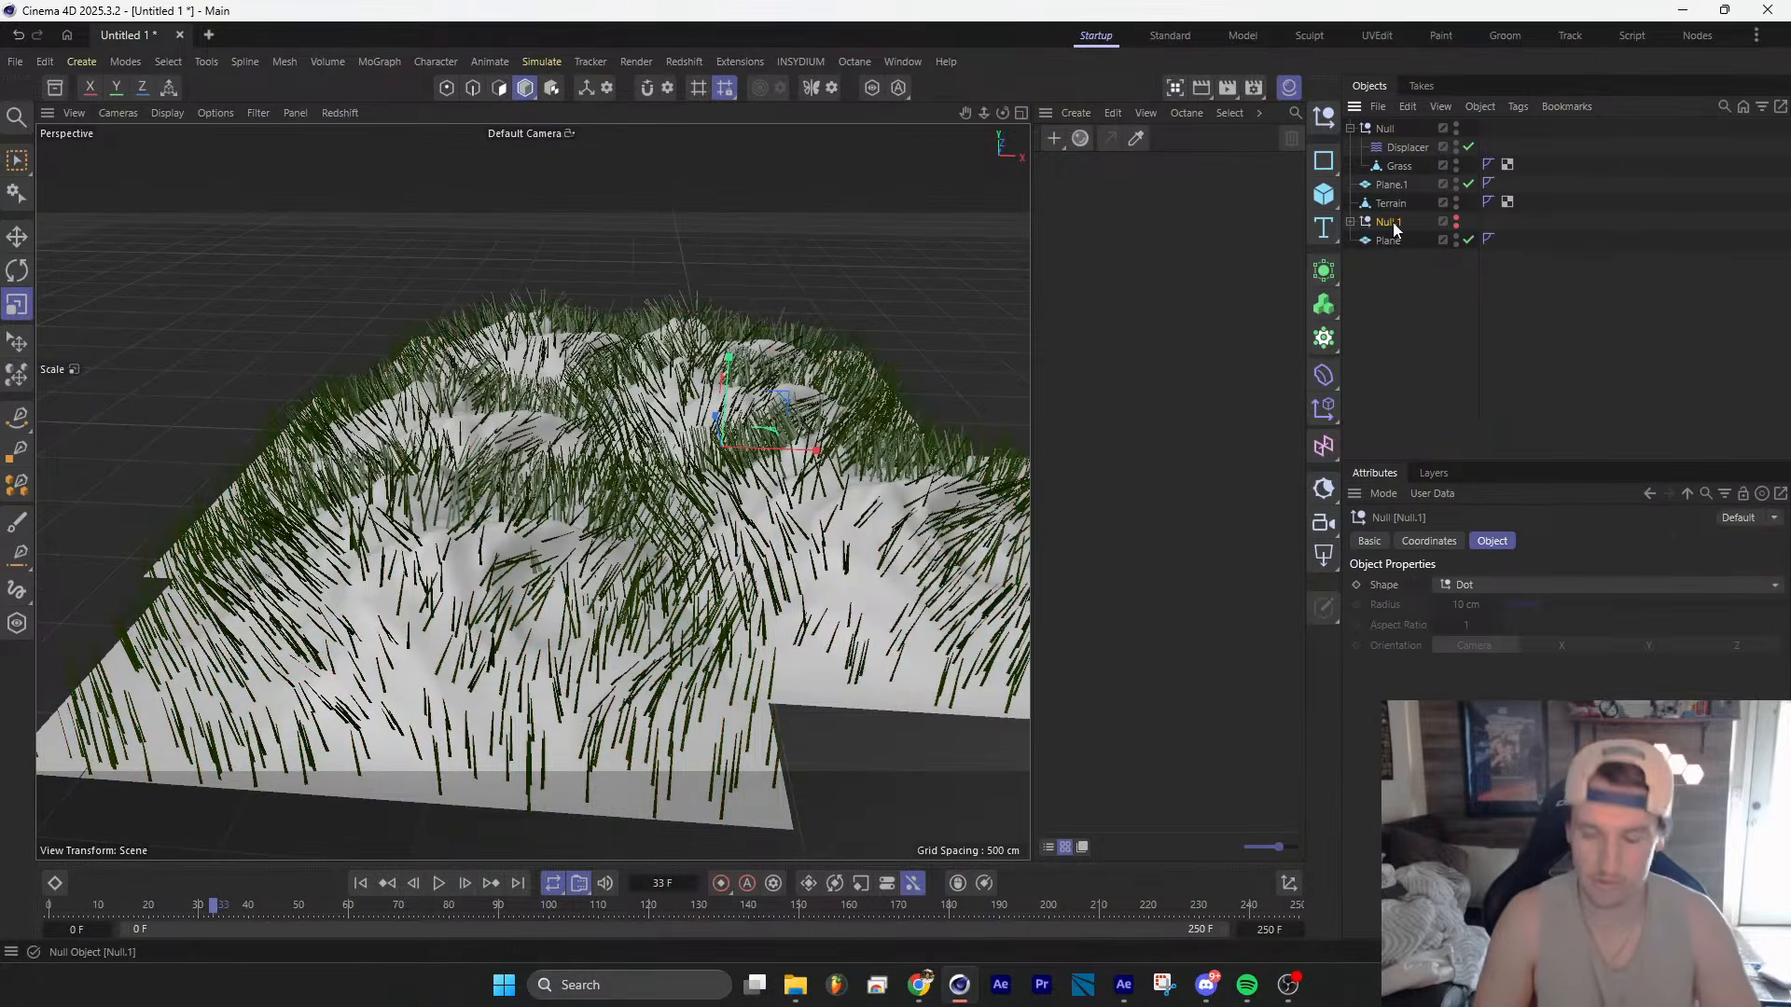
{"action": "key", "text": "Delete"}
{"action": "left_click", "coordinate": [1396, 127]}
{"action": "left_click", "coordinate": [1407, 147]}
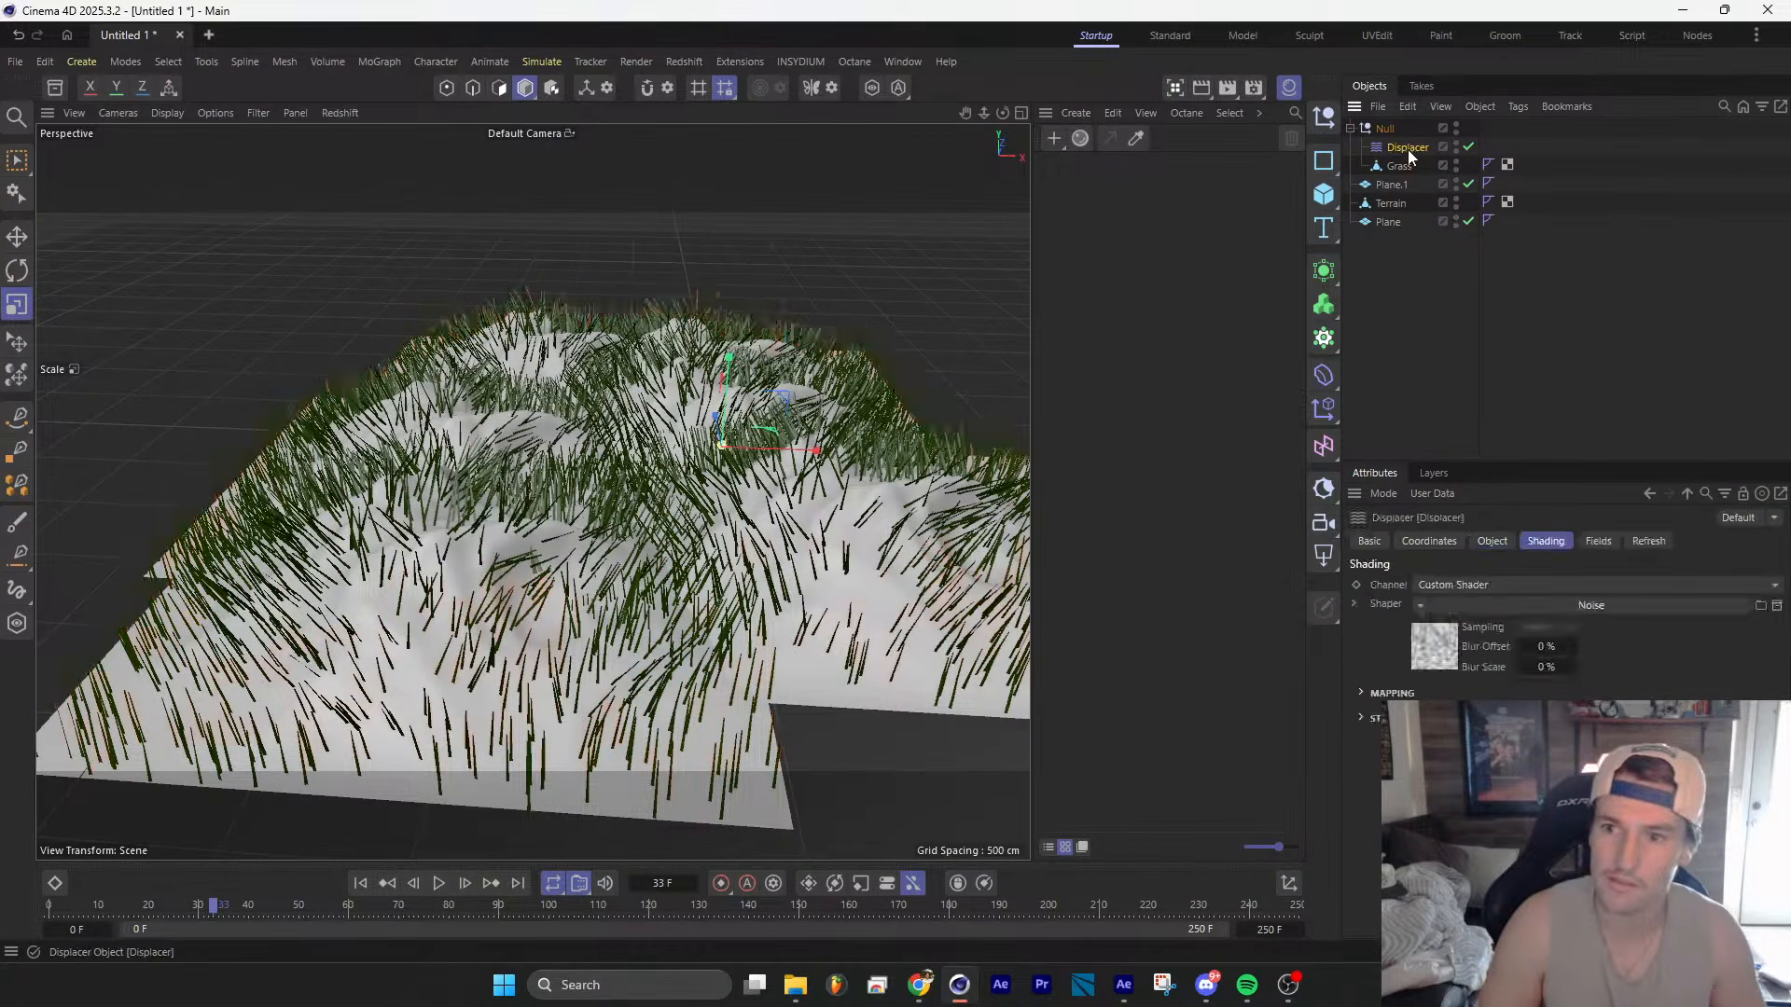
{"action": "left_click", "coordinate": [1402, 166]}
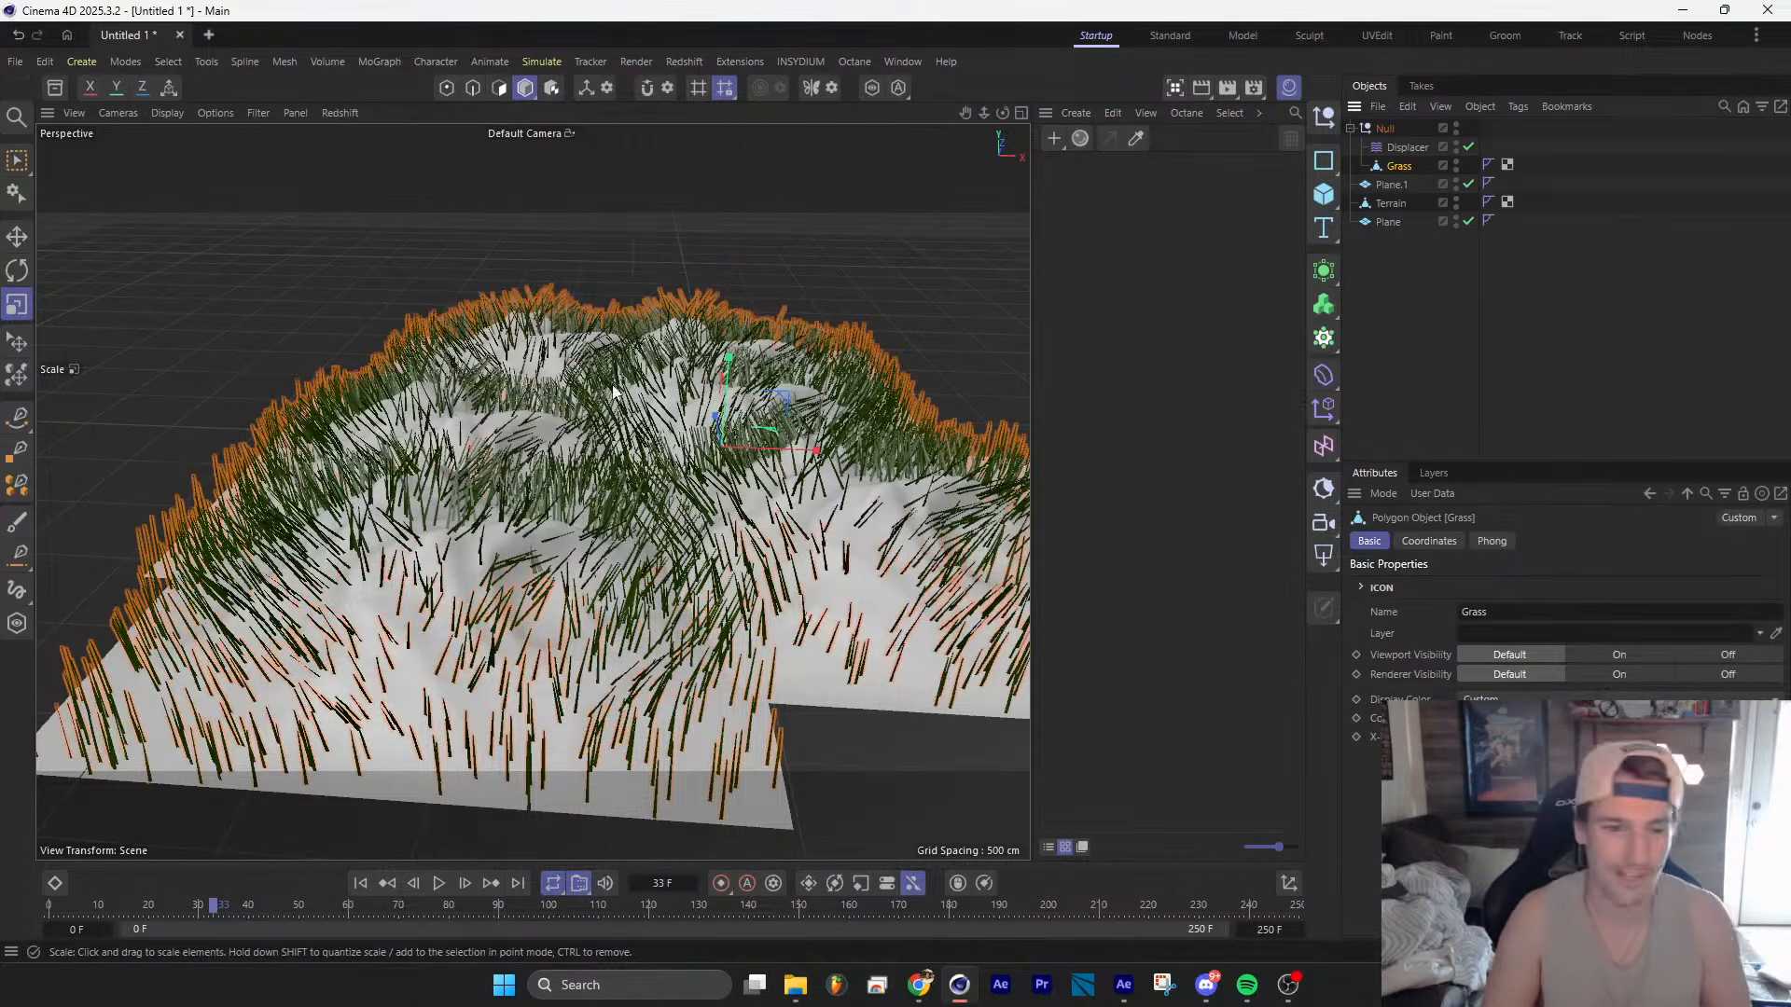
{"action": "left_click_drag", "start_coordinate": [753, 529], "coordinate": [783, 387], "text": "alt"}
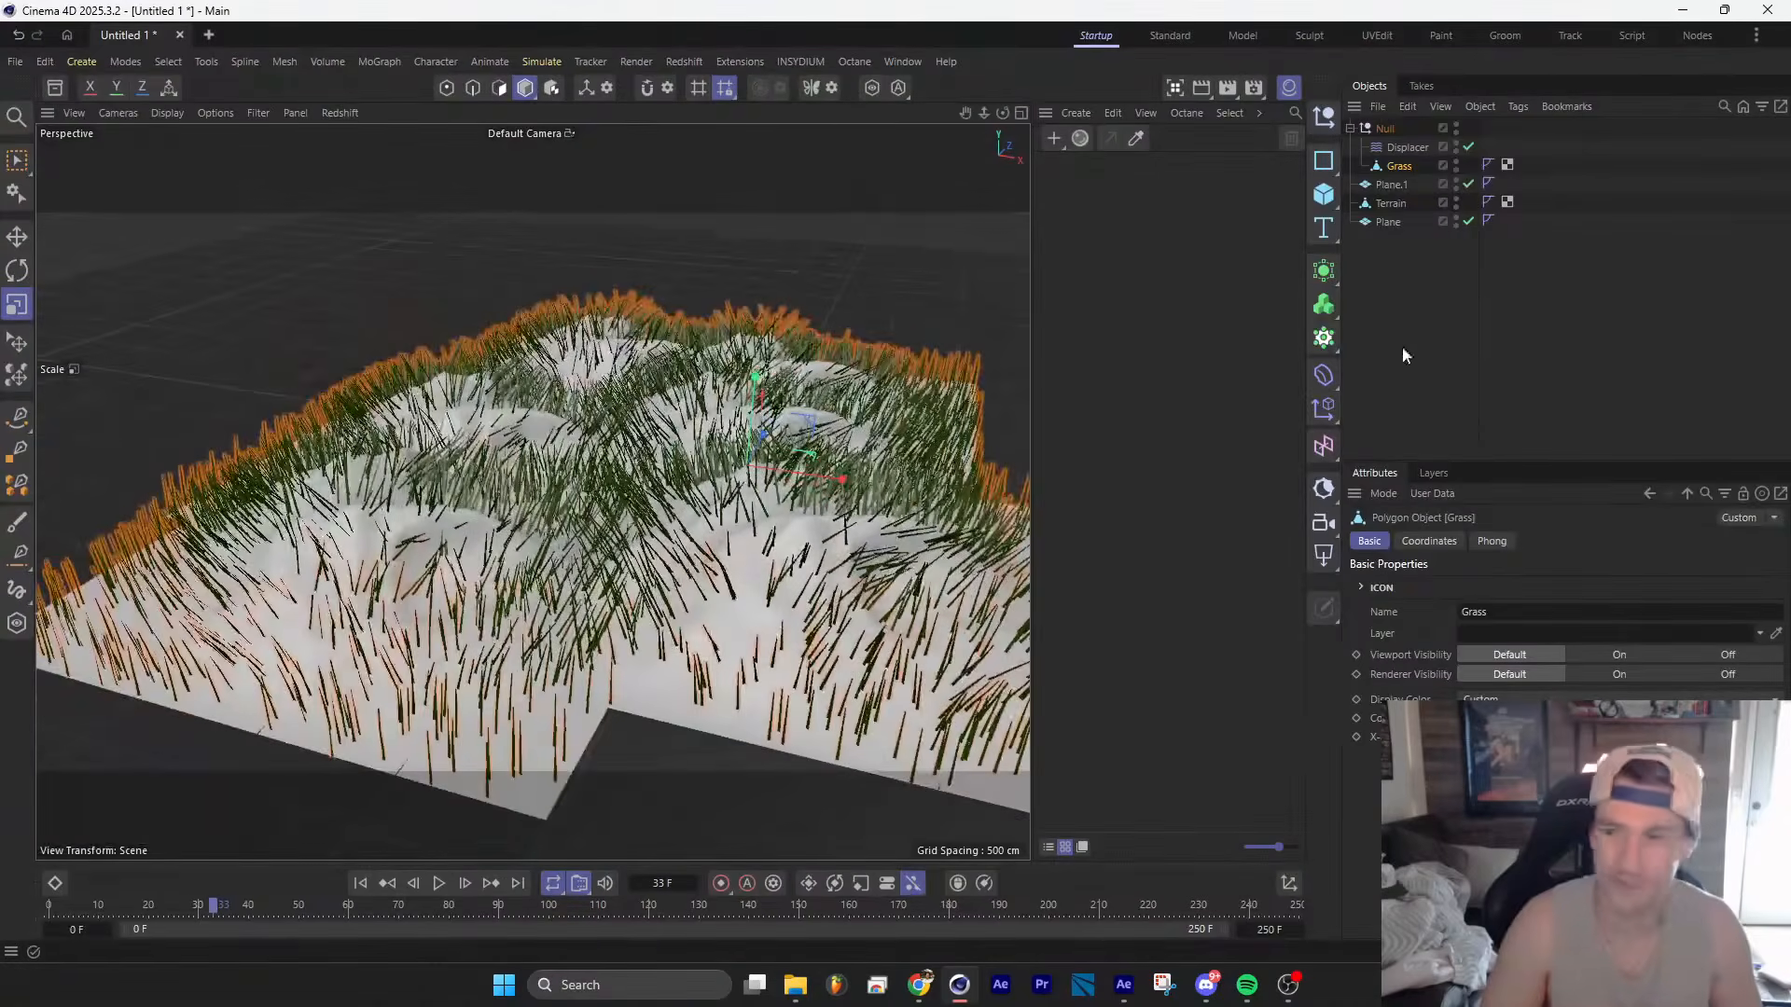
Step: Set the Terrain mesh's display color to Custom and pick a dark gray
{"action": "left_click", "coordinate": [1388, 203]}
{"action": "left_click", "coordinate": [1511, 698]}
{"action": "left_click", "coordinate": [1506, 735]}
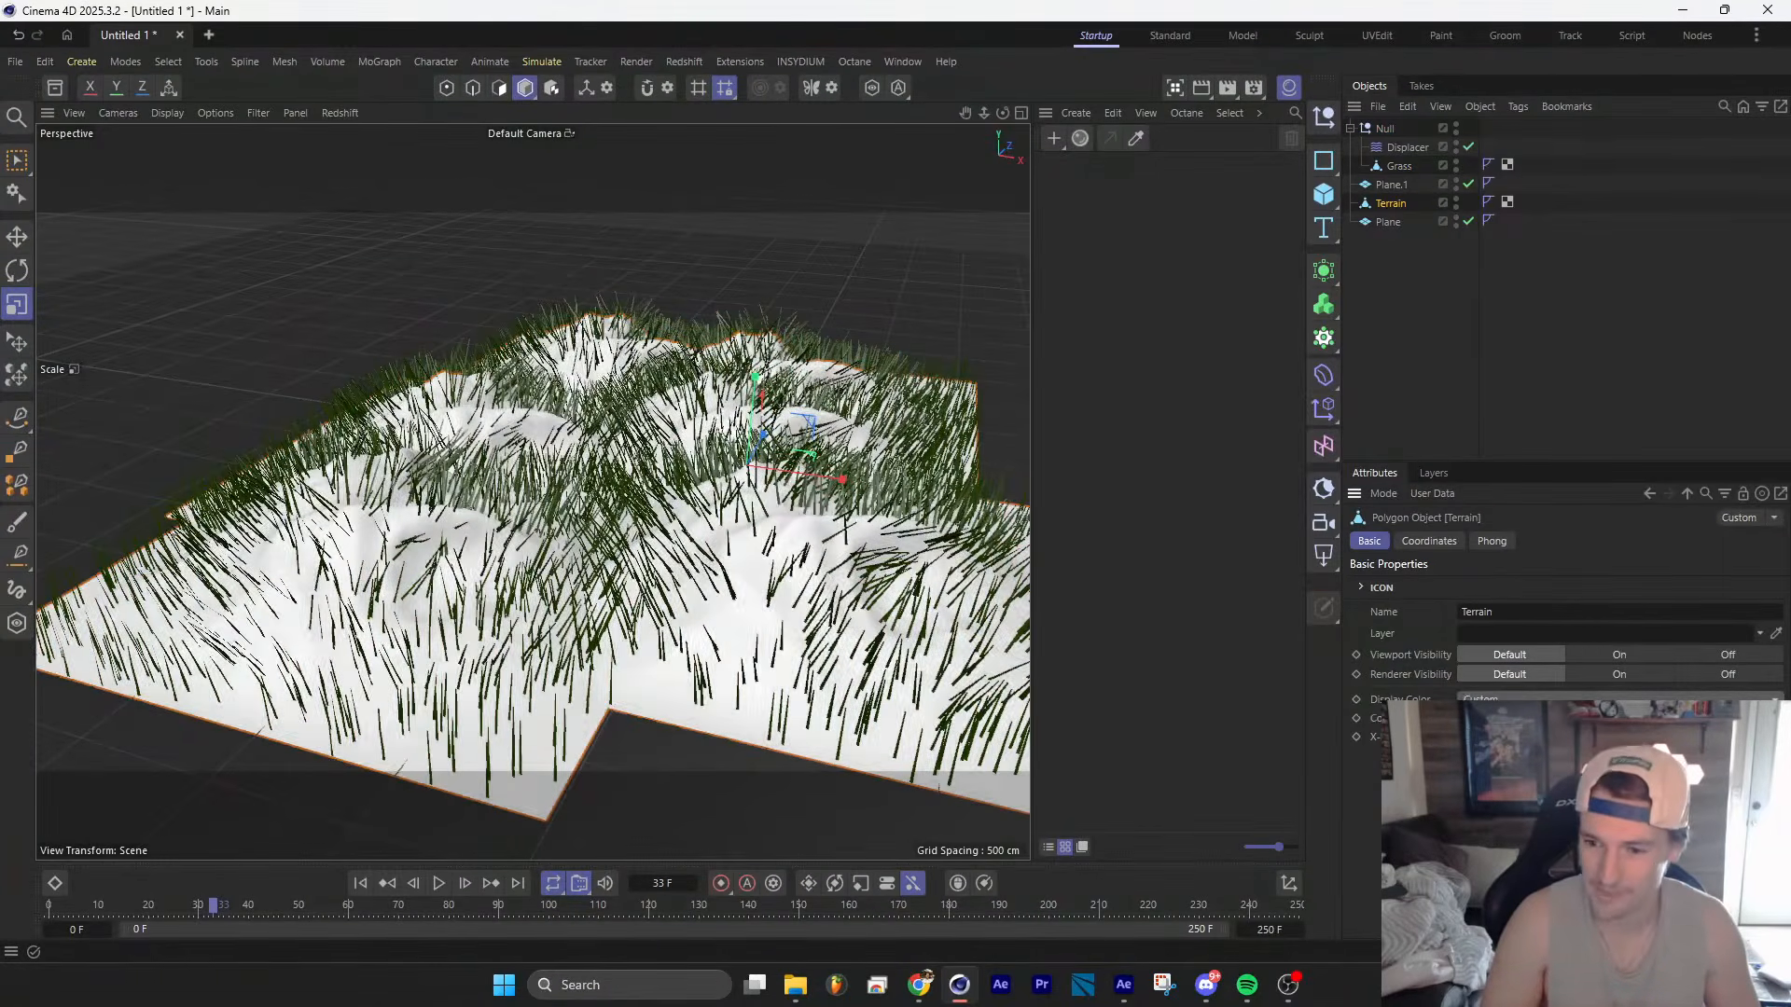
{"action": "left_click", "coordinate": [1502, 718]}
{"action": "mouse_move", "coordinate": [1342, 874]}
{"action": "left_mouse_down"}
{"action": "mouse_move", "coordinate": [1303, 897]}
{"action": "mouse_move", "coordinate": [1304, 921]}
{"action": "left_mouse_up"}
{"action": "left_click", "coordinate": [875, 625]}
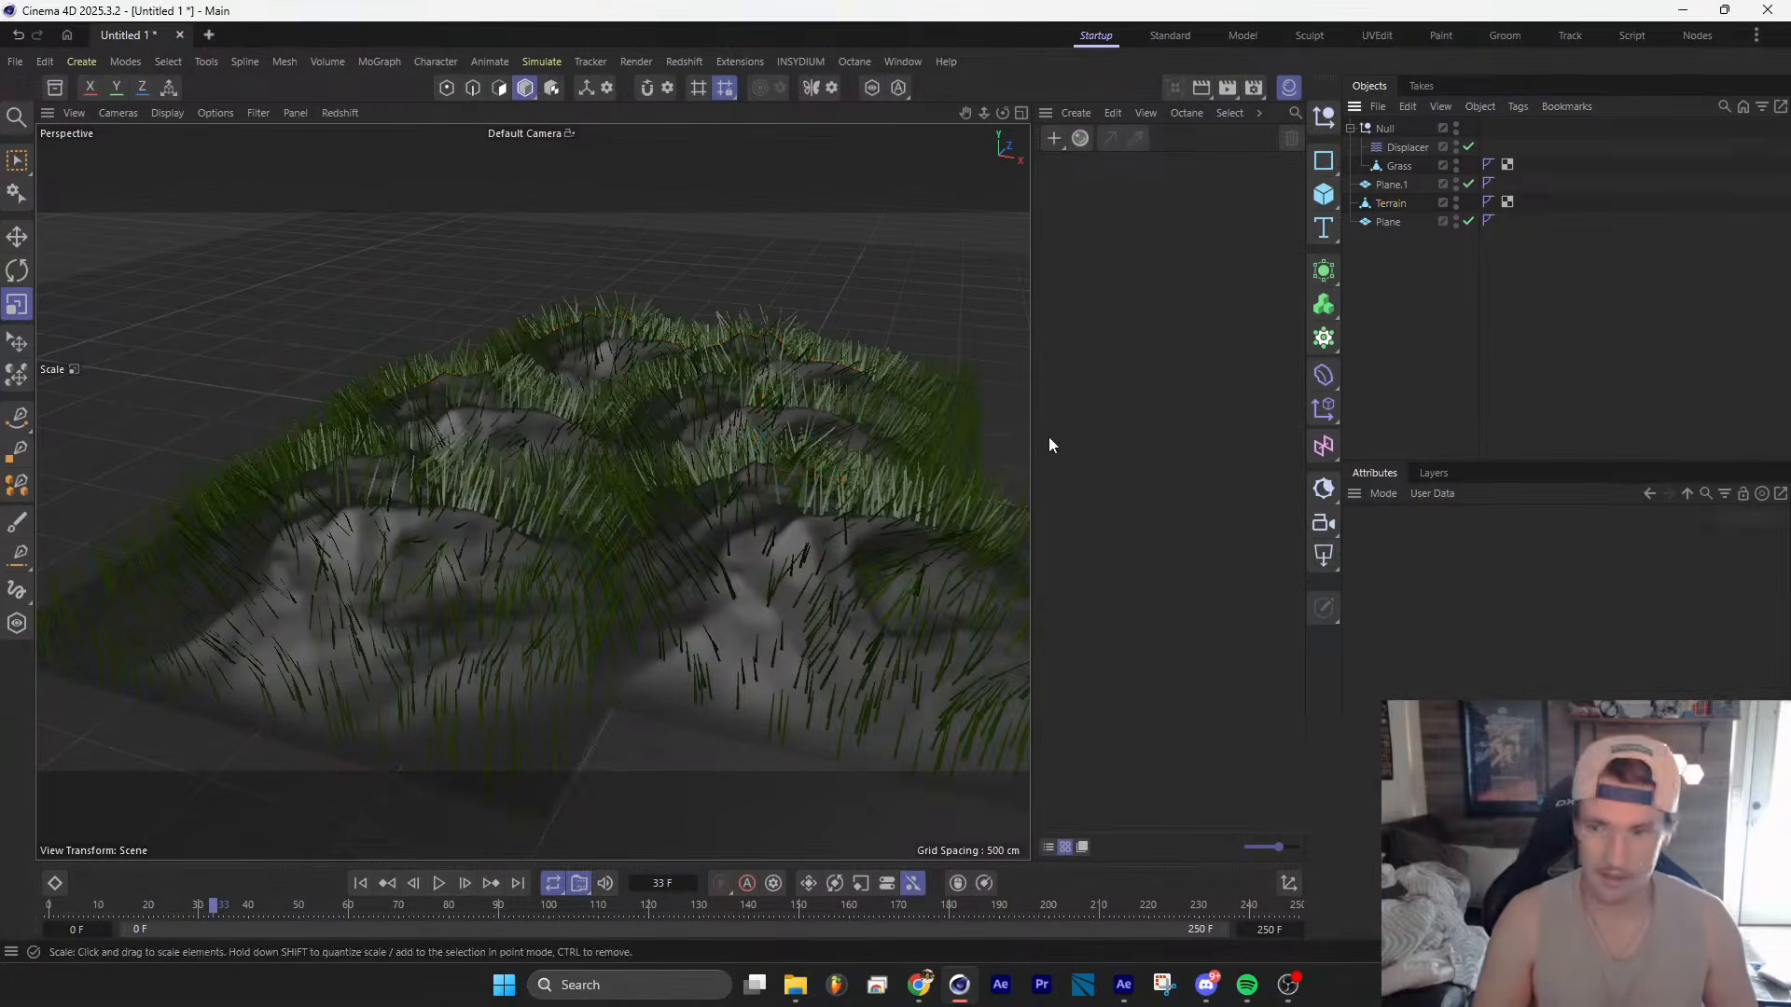
Step: Bring up the Displacer's noise settings and play the animation from the first frame, examining the grass motion overall and close up
{"action": "left_click", "coordinate": [1401, 146]}
{"action": "left_click", "coordinate": [1539, 605]}
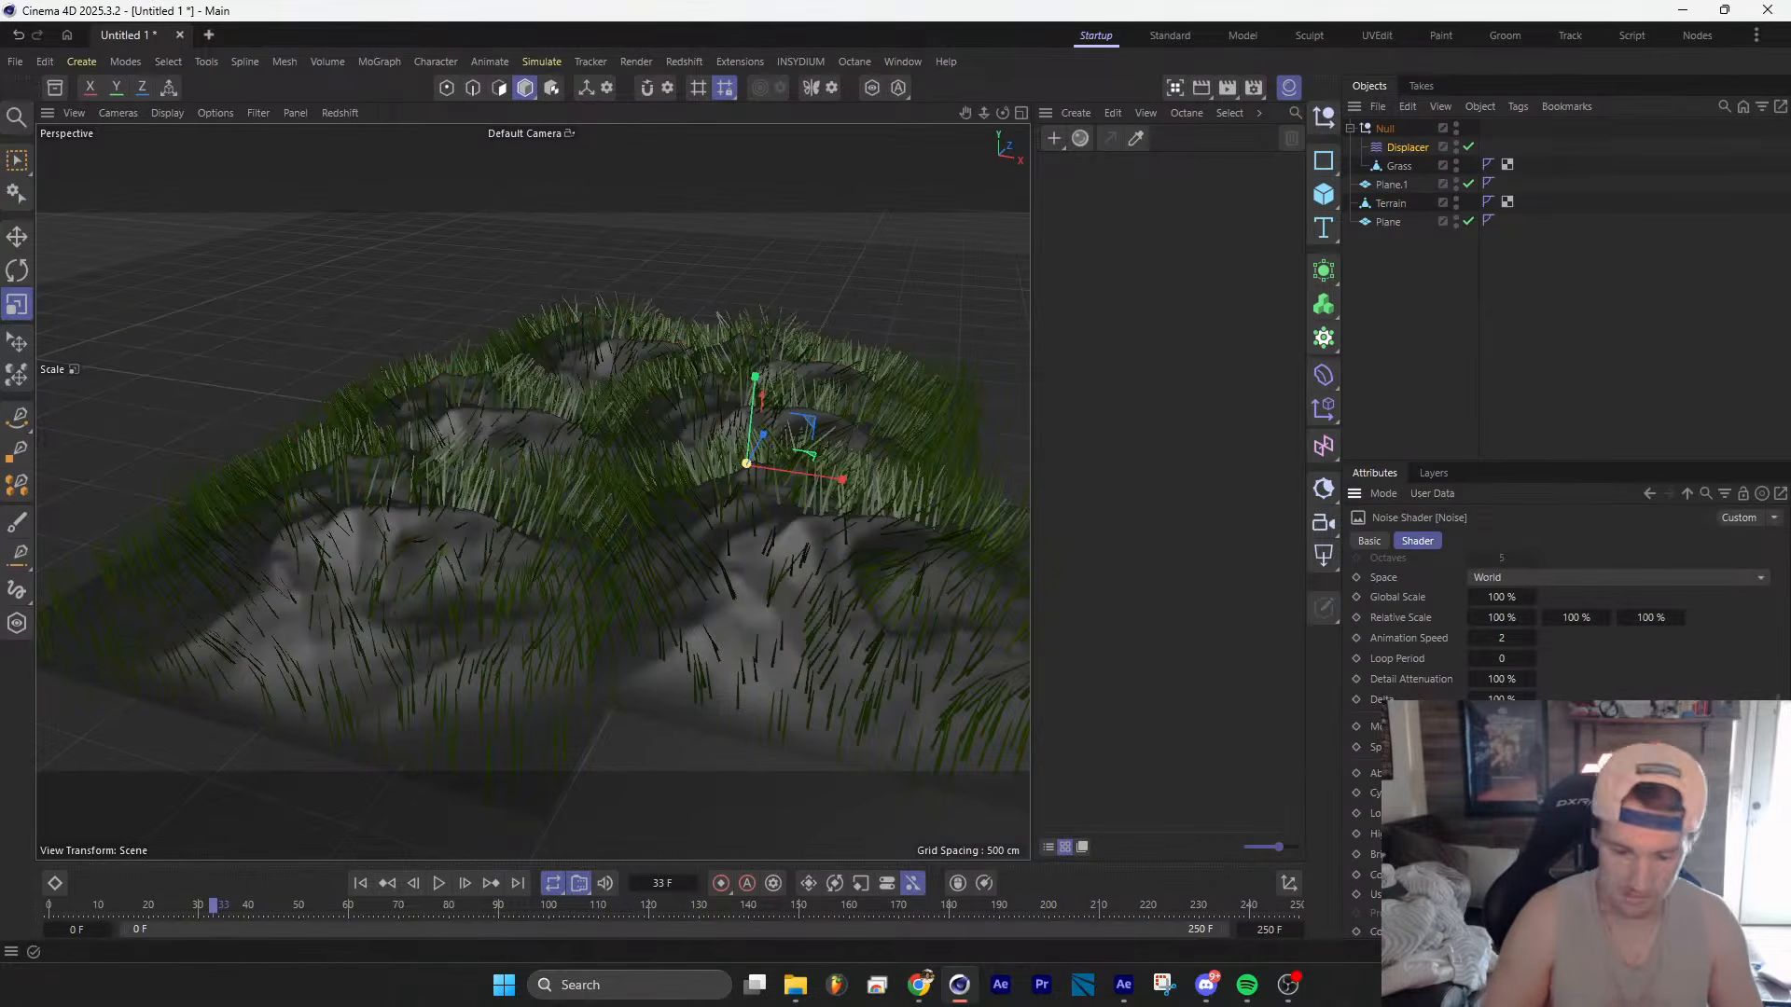
{"action": "left_click", "coordinate": [361, 883]}
{"action": "left_click", "coordinate": [437, 883]}
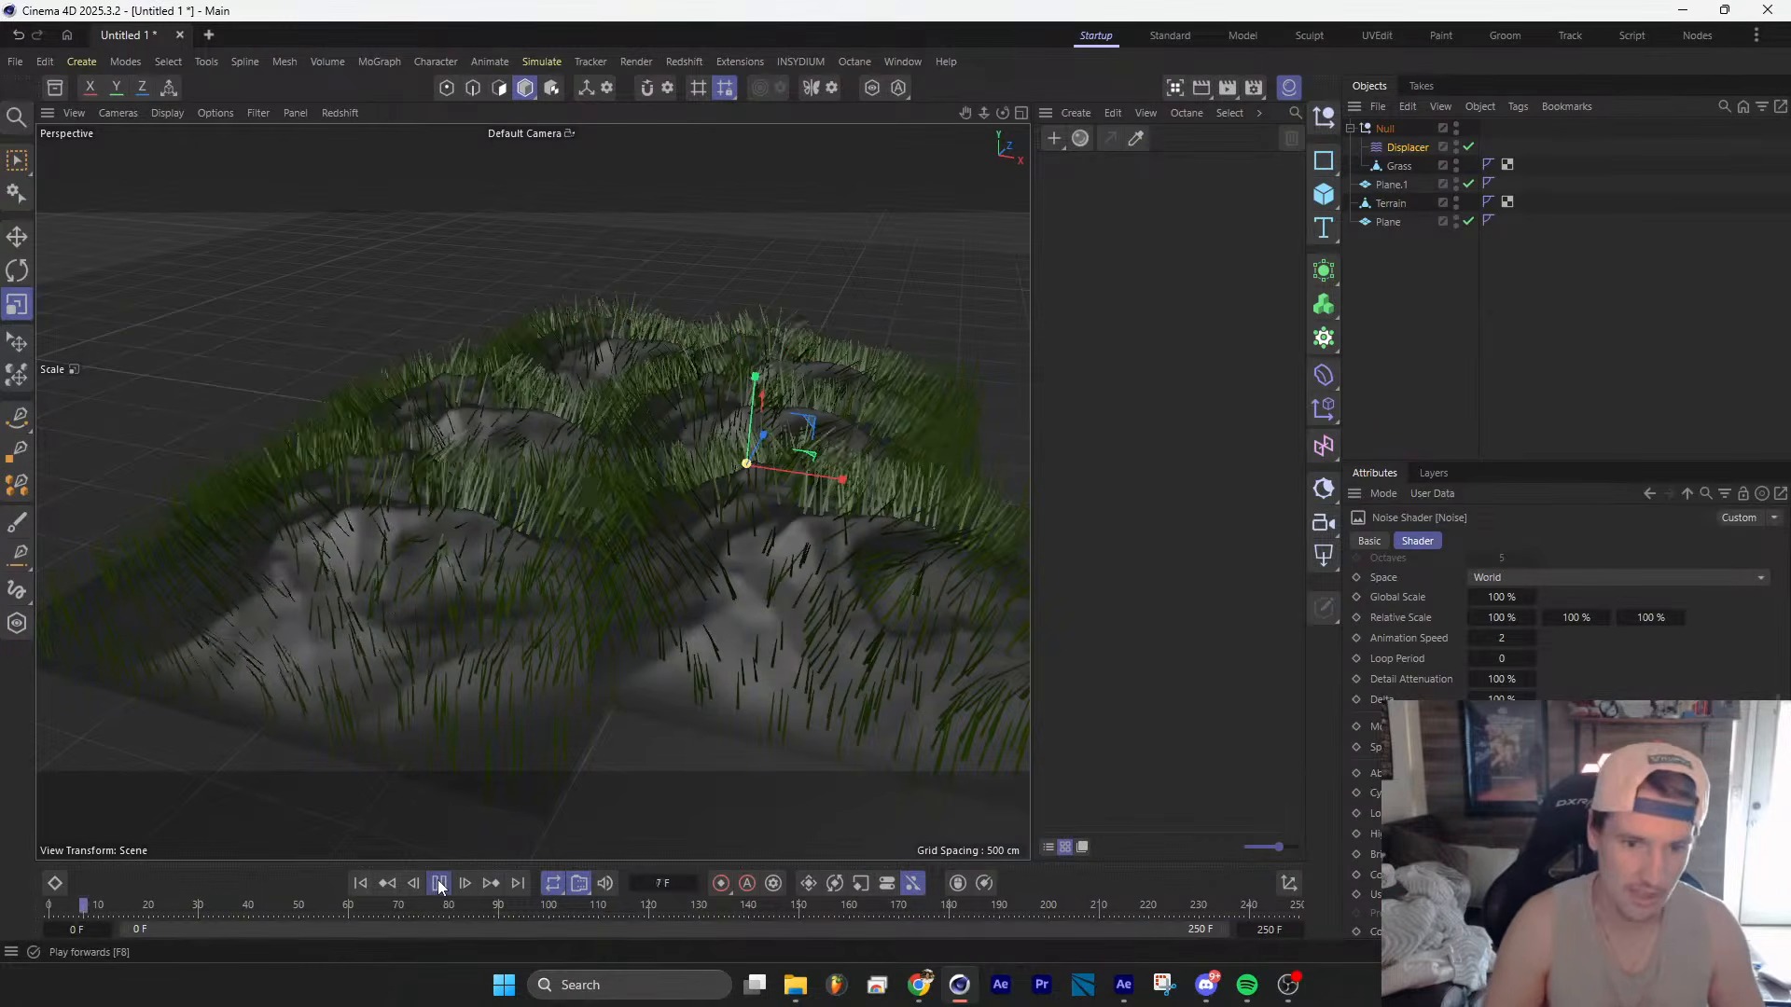
{"action": "left_click", "coordinate": [438, 883]}
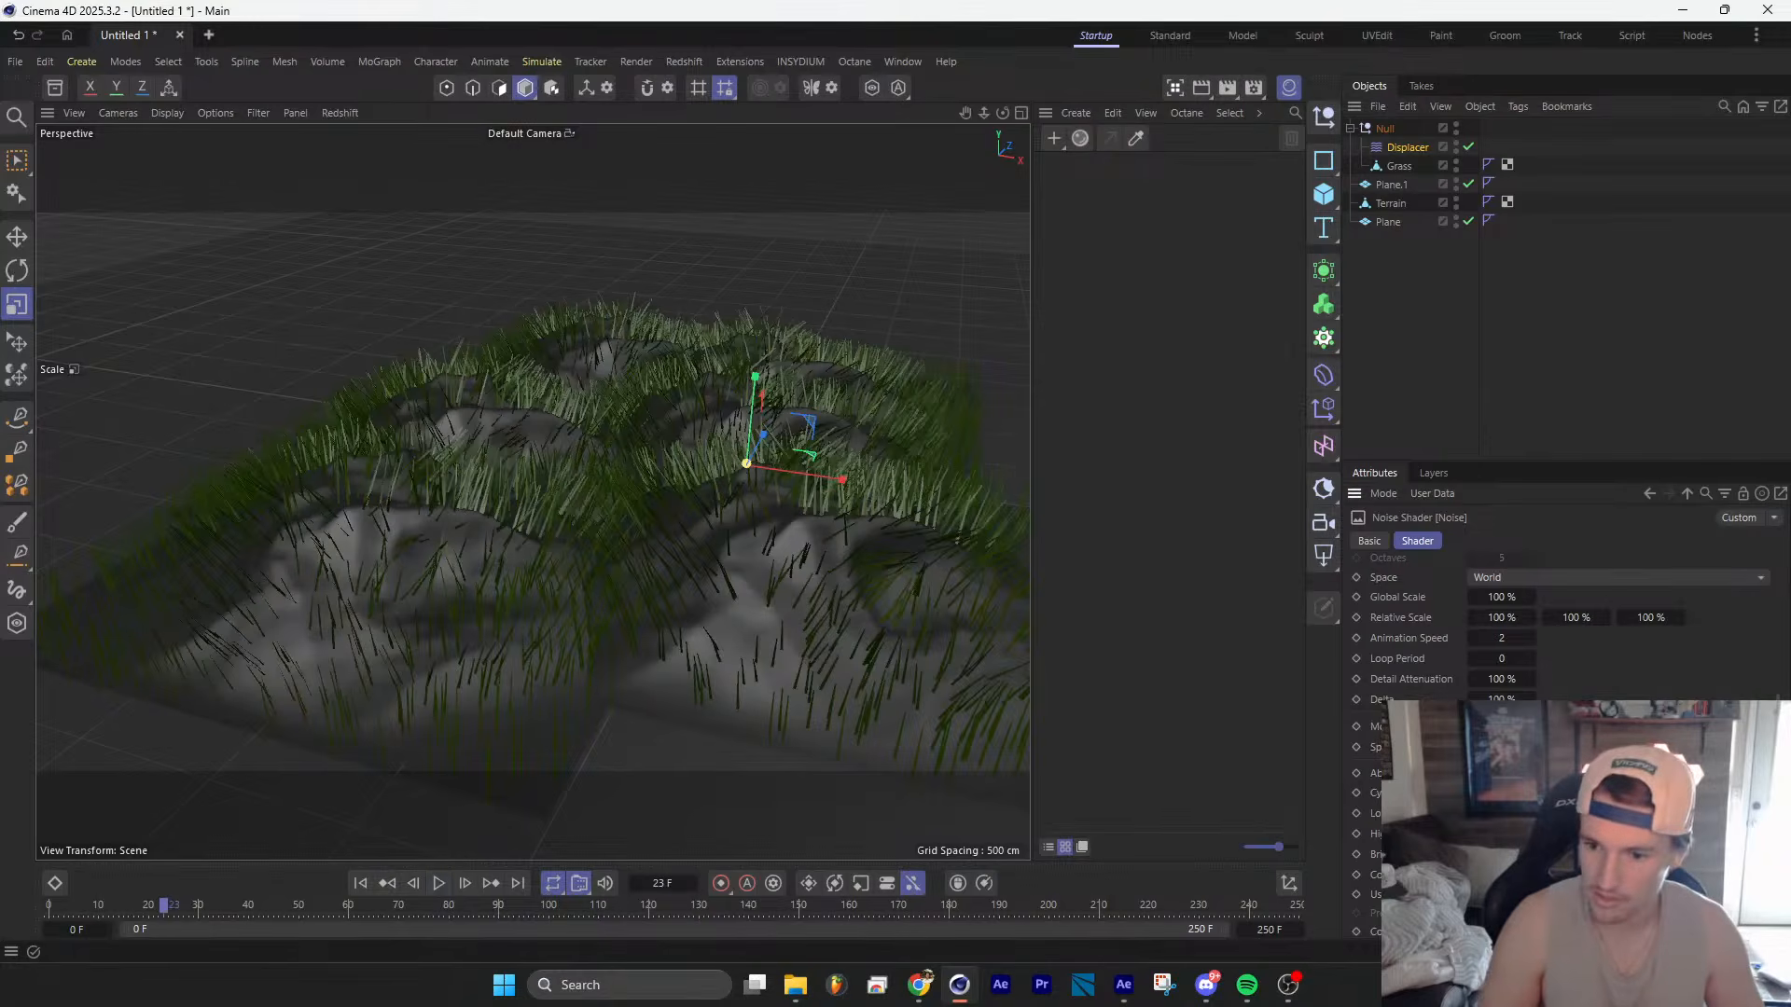
{"action": "left_click", "coordinate": [361, 883]}
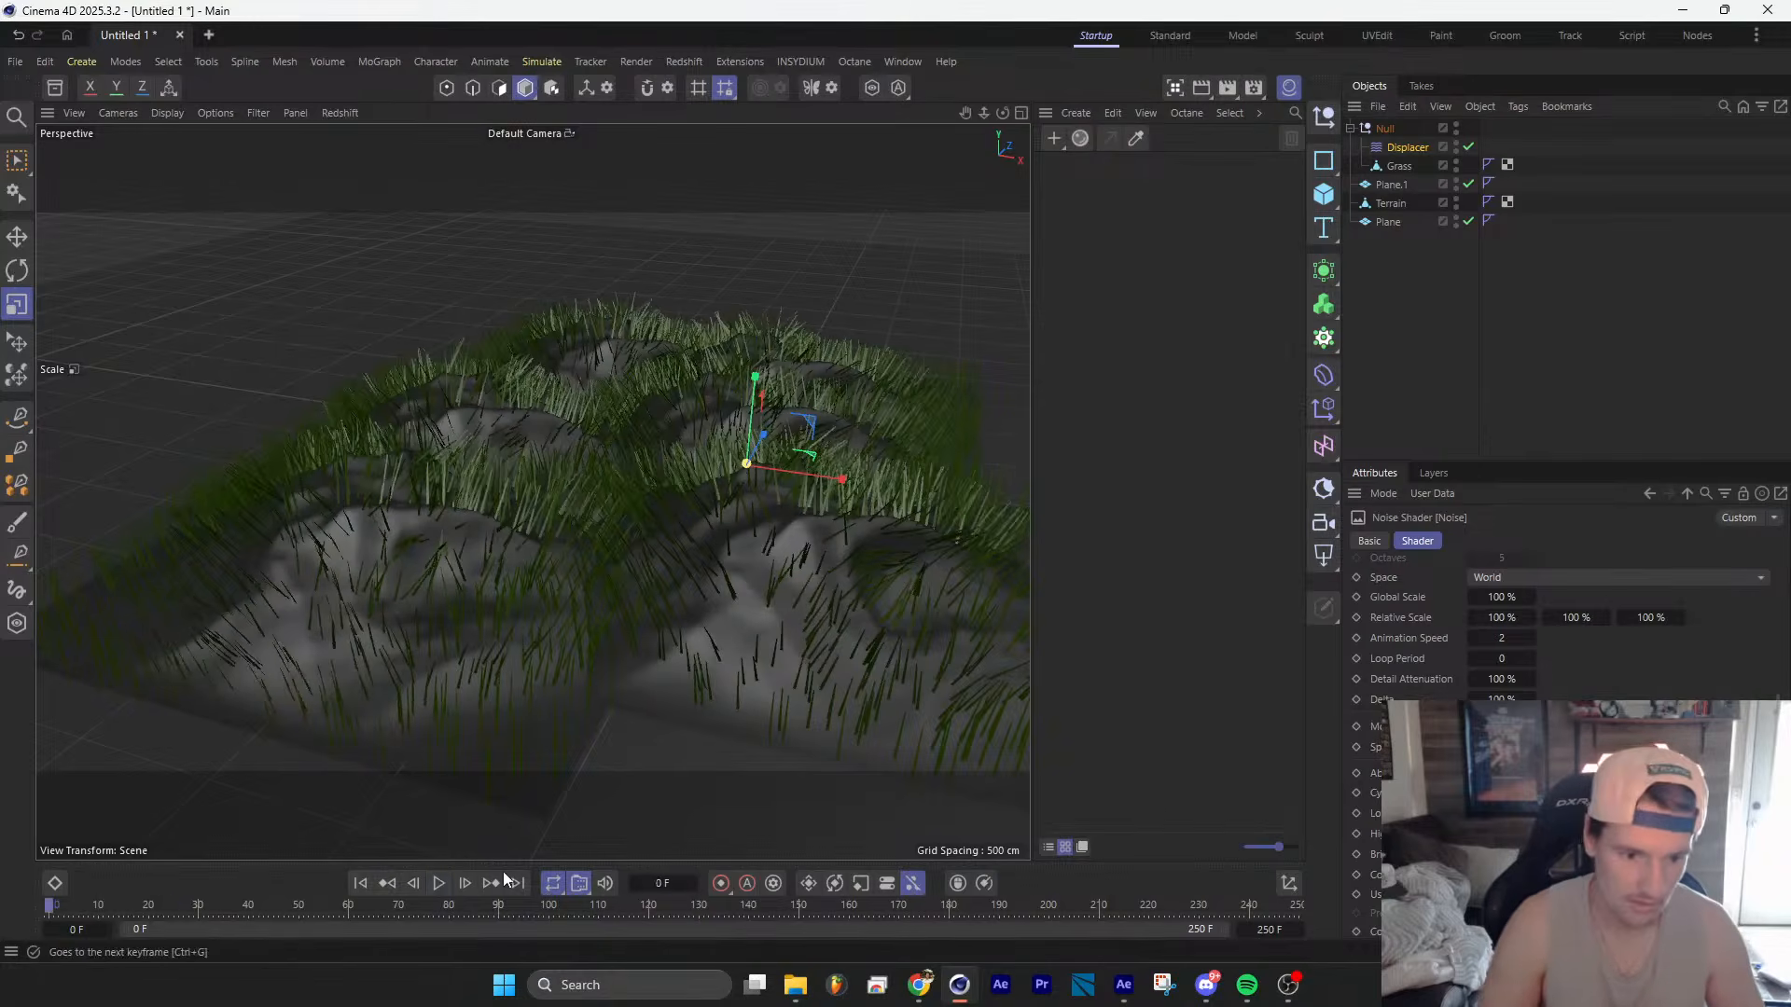
{"action": "left_click", "coordinate": [444, 883]}
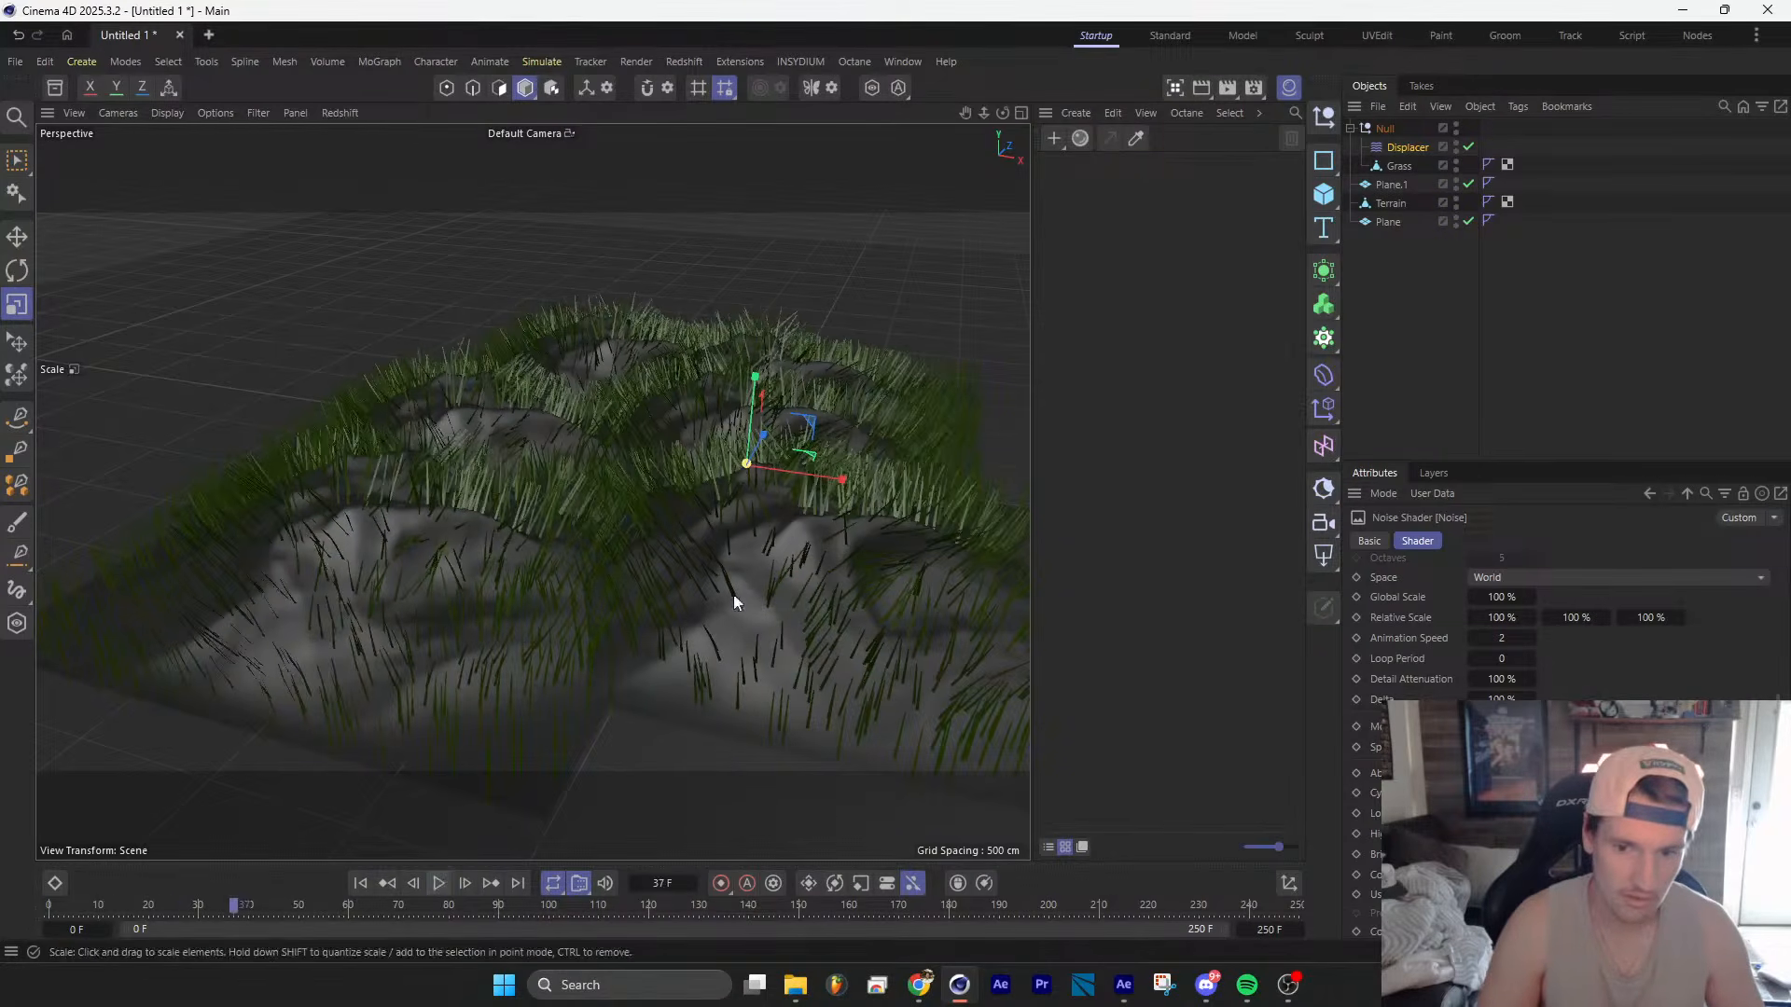
{"action": "scroll", "coordinate": [803, 533], "scroll_direction": "up", "scroll_amount": 4}
{"action": "left_click_drag", "start_coordinate": [803, 539], "coordinate": [801, 472], "text": "alt"}
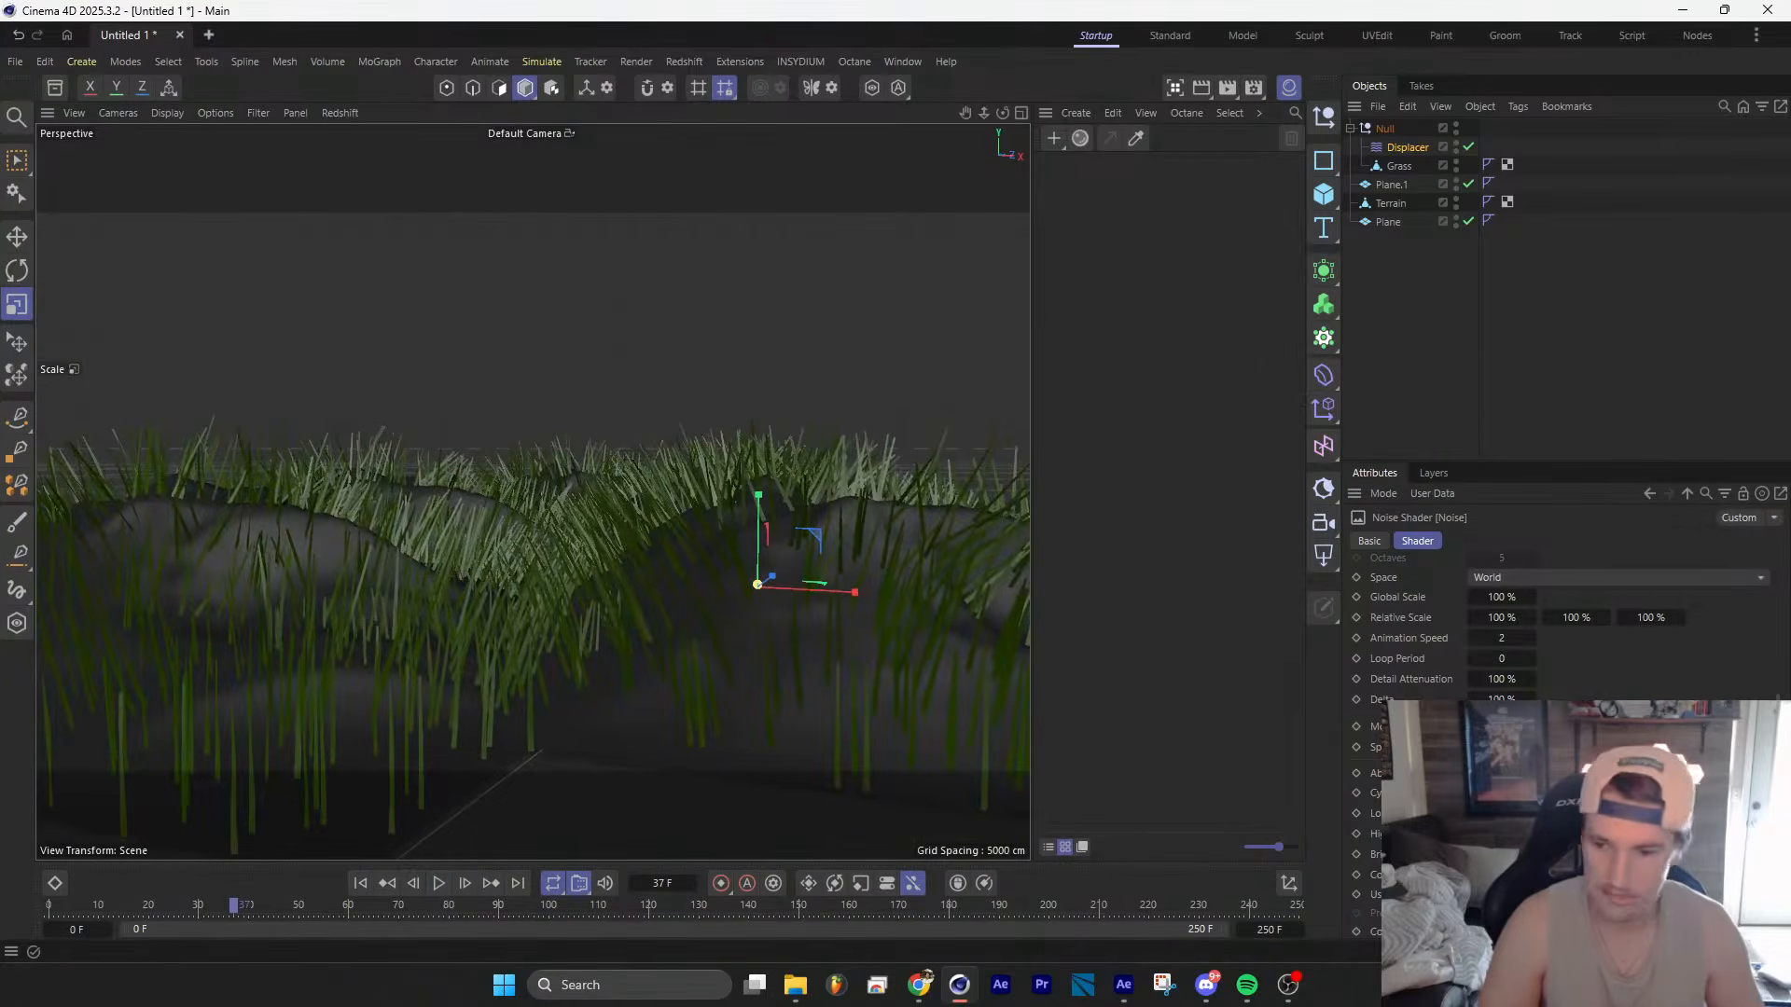
{"action": "left_click", "coordinate": [442, 884]}
{"action": "left_click", "coordinate": [442, 884]}
Step: Set the noise shader's global scale to 6446 % and replay the animation from the first frame
{"action": "scroll", "coordinate": [1530, 746], "scroll_direction": "up", "scroll_amount": 4}
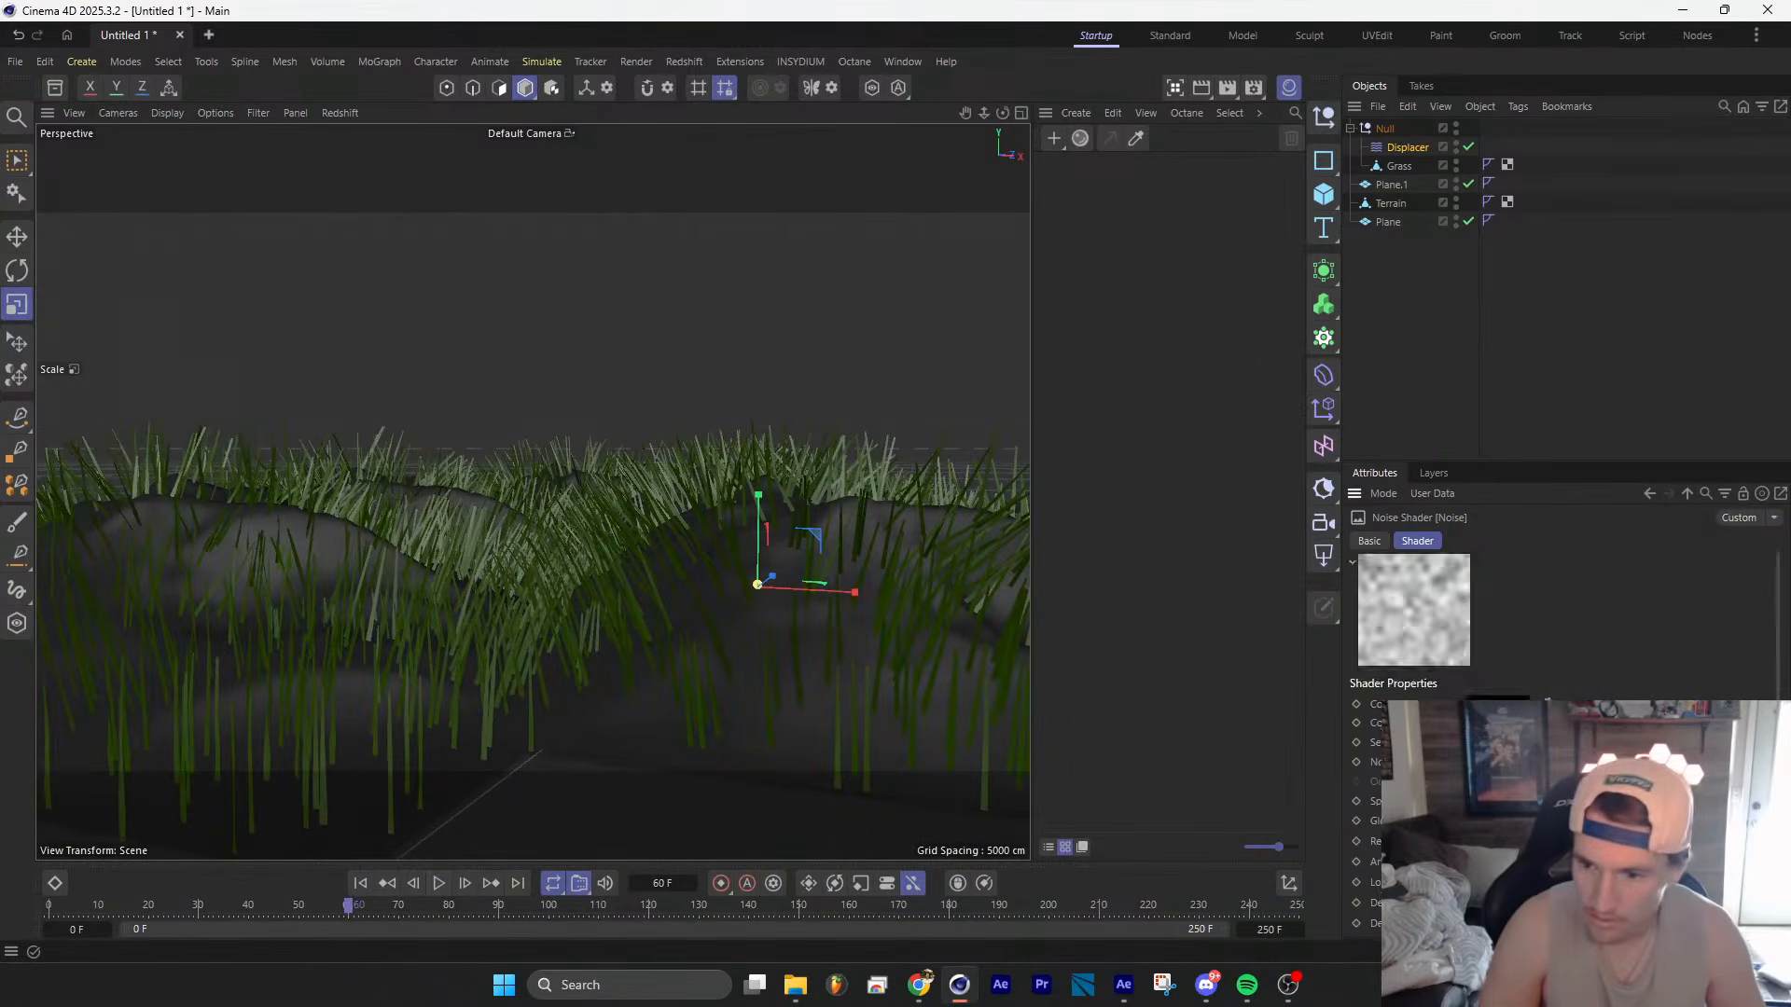
{"action": "scroll", "coordinate": [1530, 746], "scroll_direction": "down", "scroll_amount": 3}
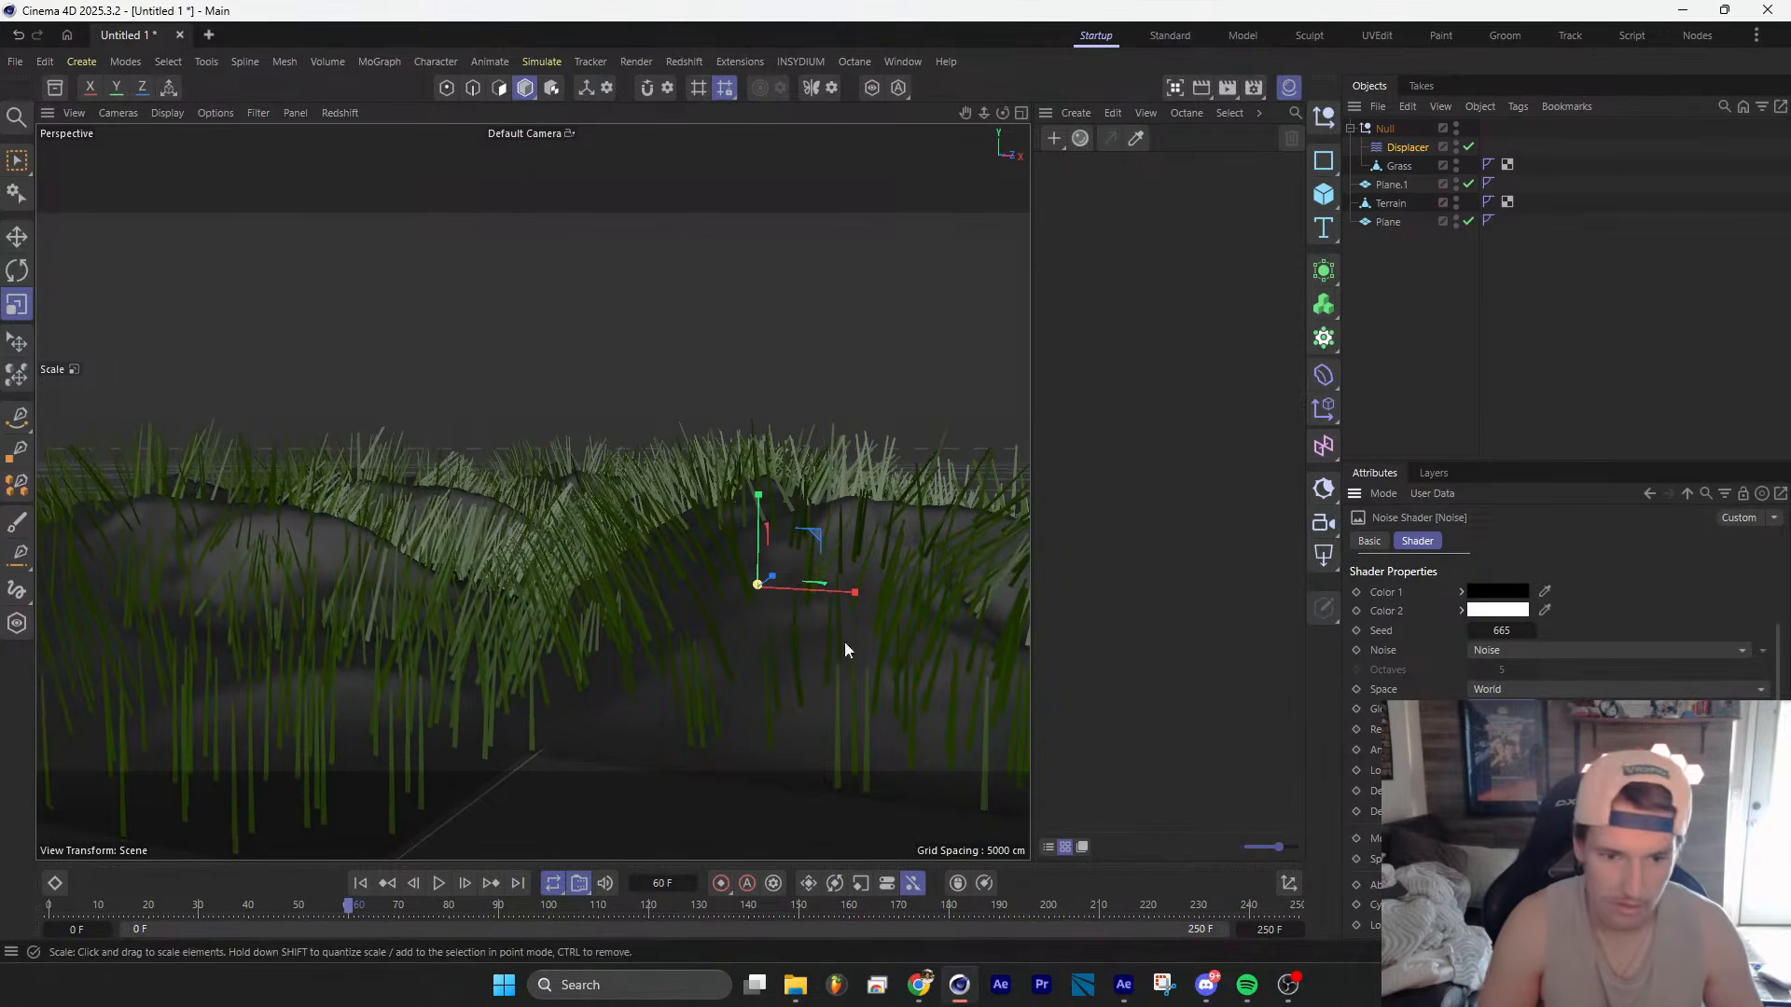
{"action": "left_click_drag", "start_coordinate": [843, 643], "coordinate": [520, 588], "text": "alt"}
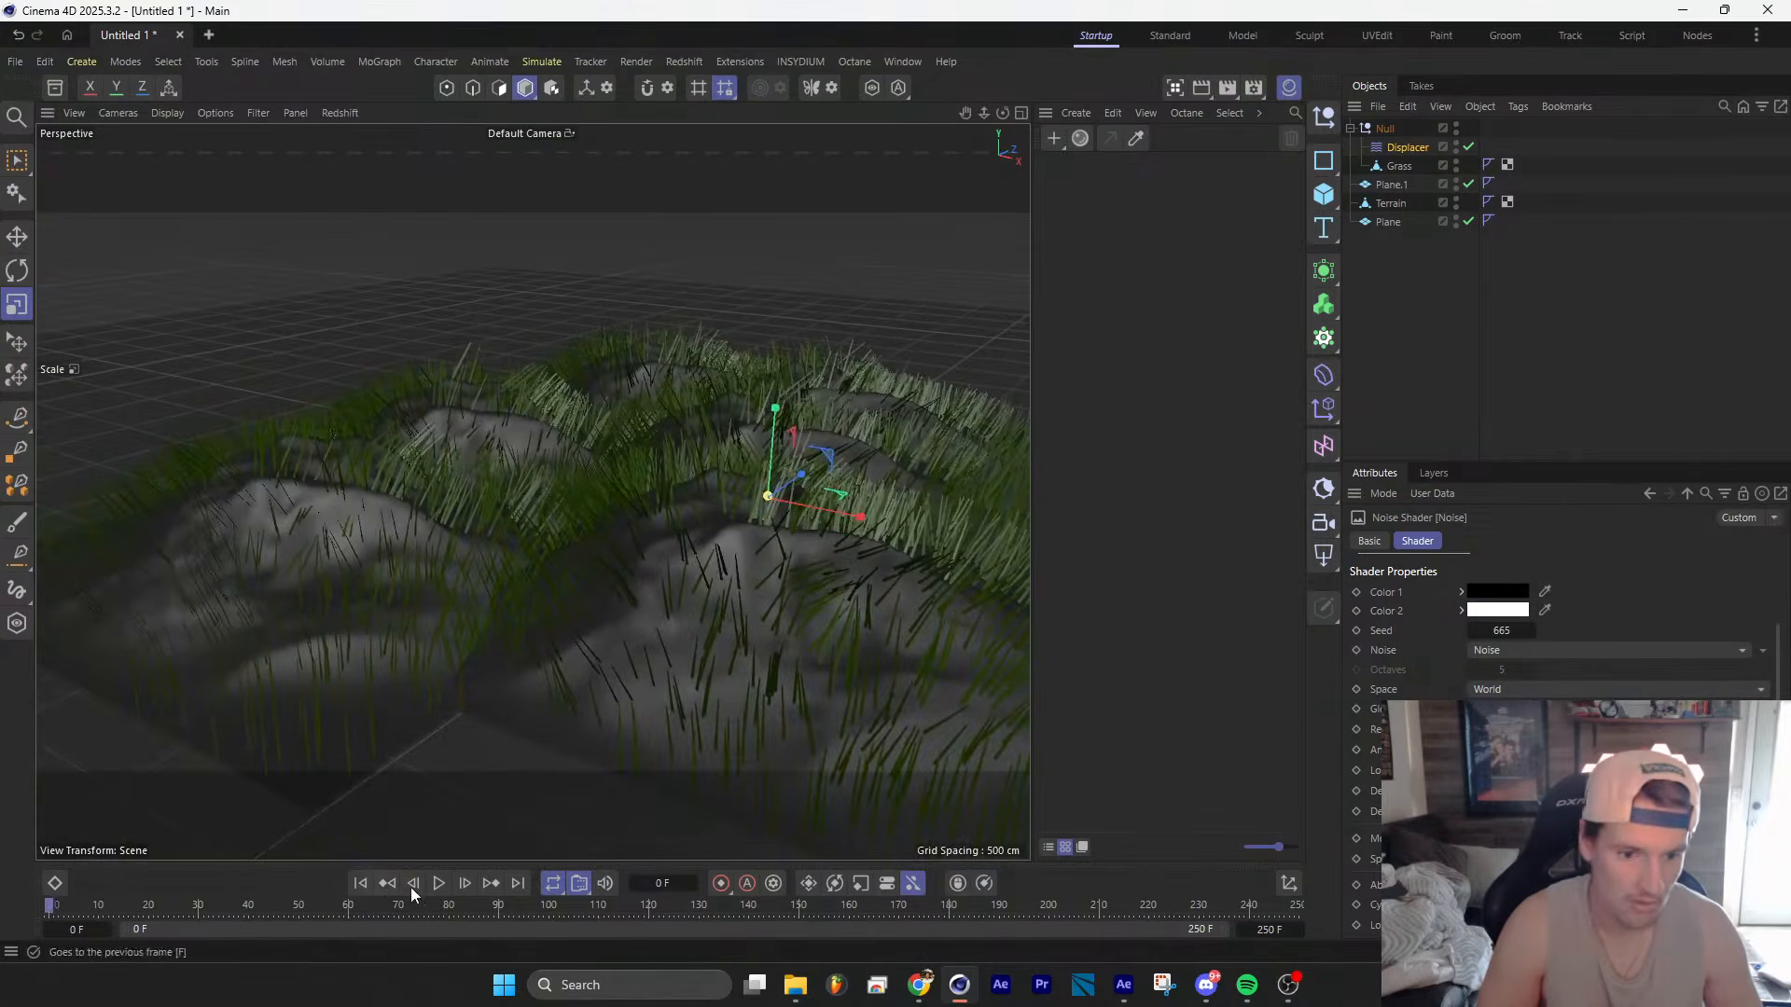
{"action": "left_click", "coordinate": [437, 884]}
{"action": "left_click", "coordinate": [437, 883]}
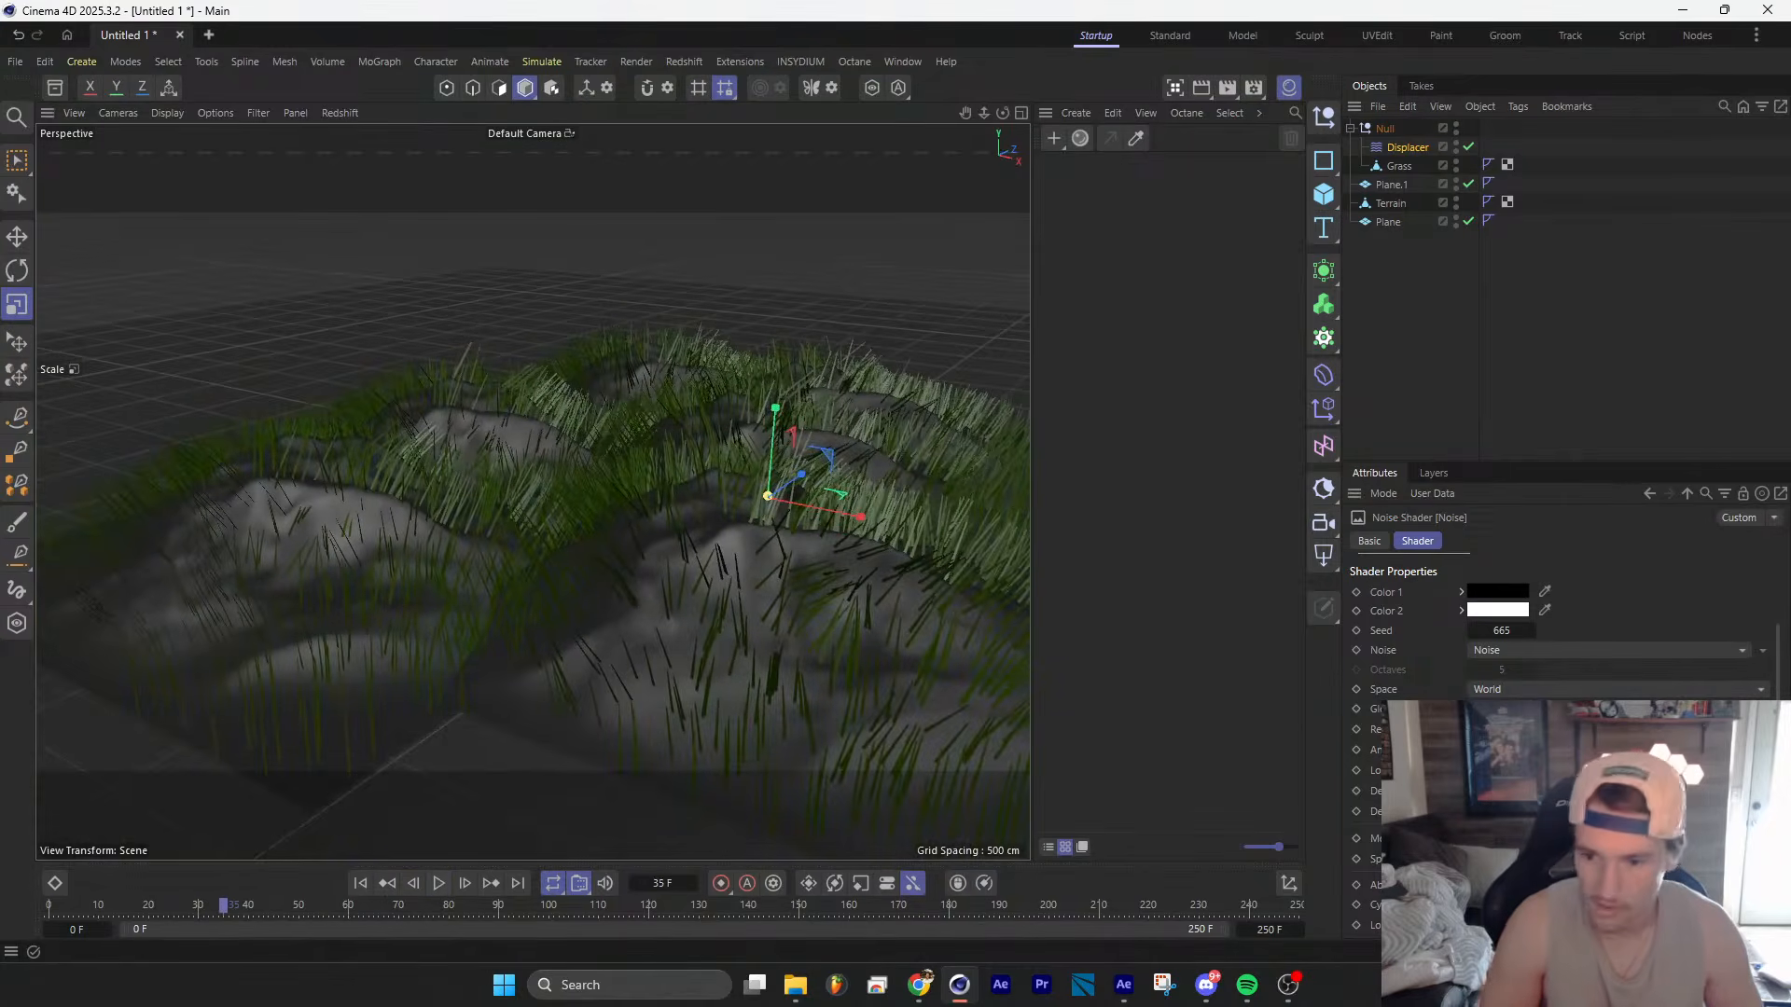
{"action": "scroll", "coordinate": [1562, 634], "scroll_direction": "down", "scroll_amount": 3}
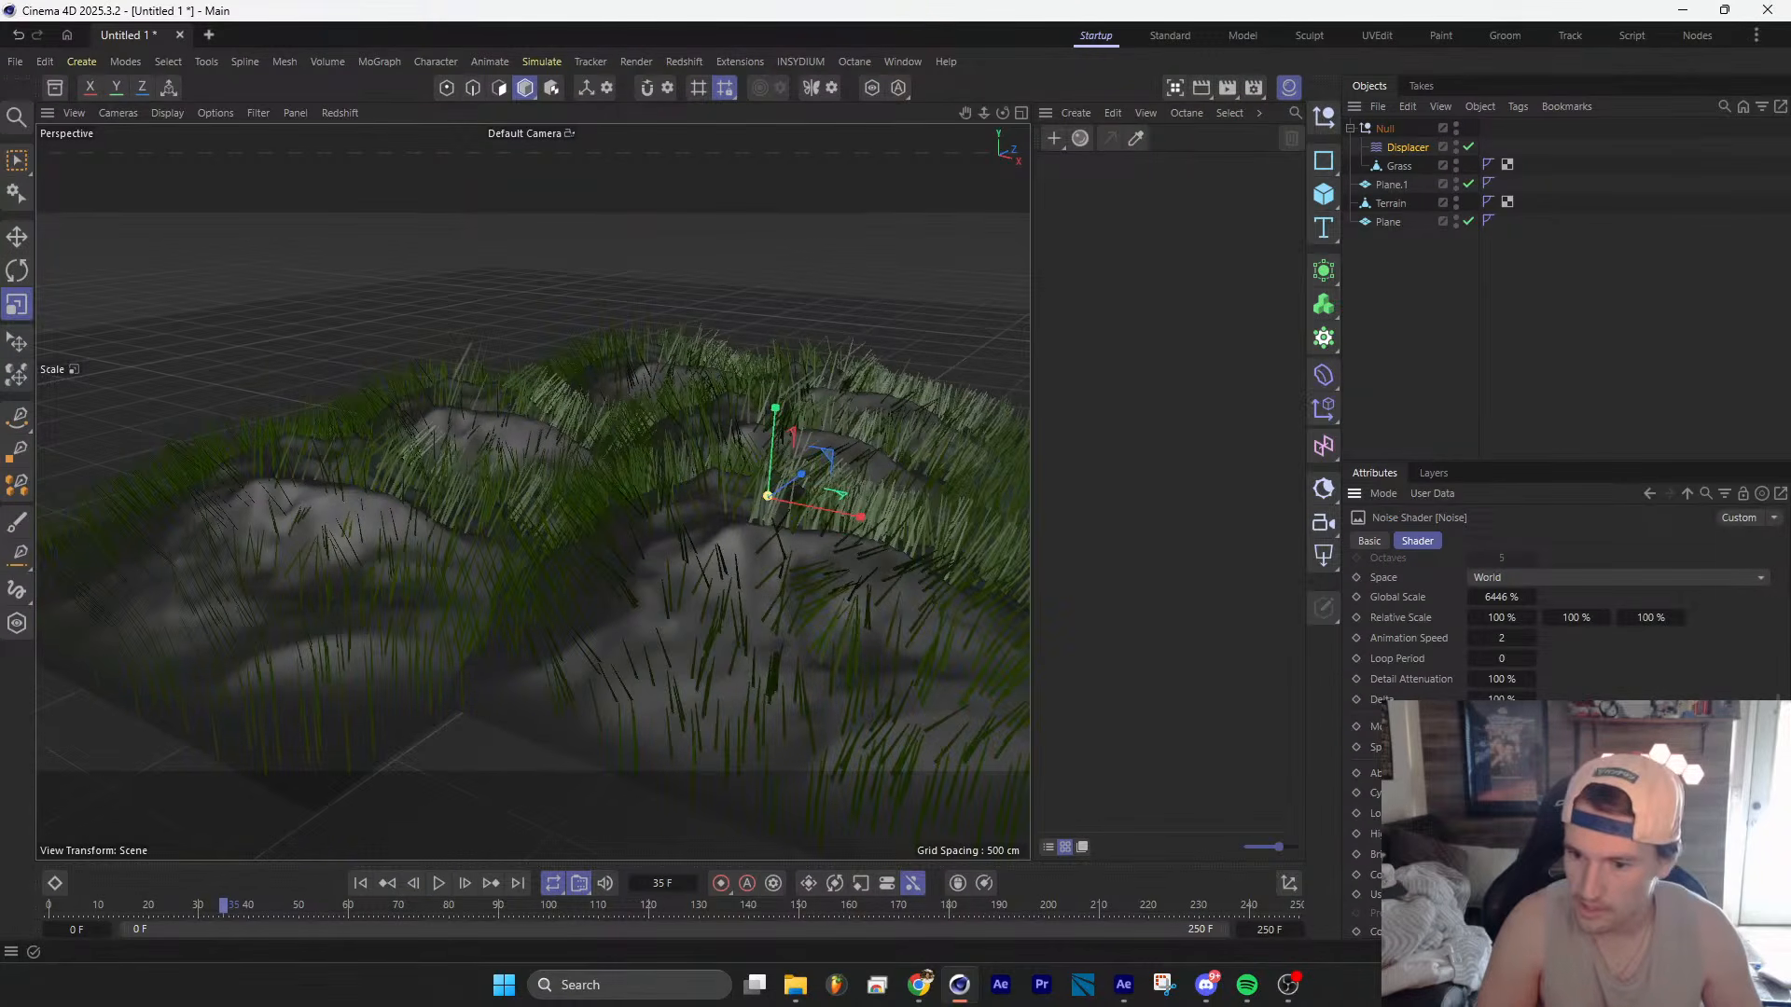
Step: Set the Displacer's height to 233 cm and play the animation to check the stronger grass displacement
{"action": "left_click", "coordinate": [1398, 148]}
{"action": "left_click", "coordinate": [1490, 541]}
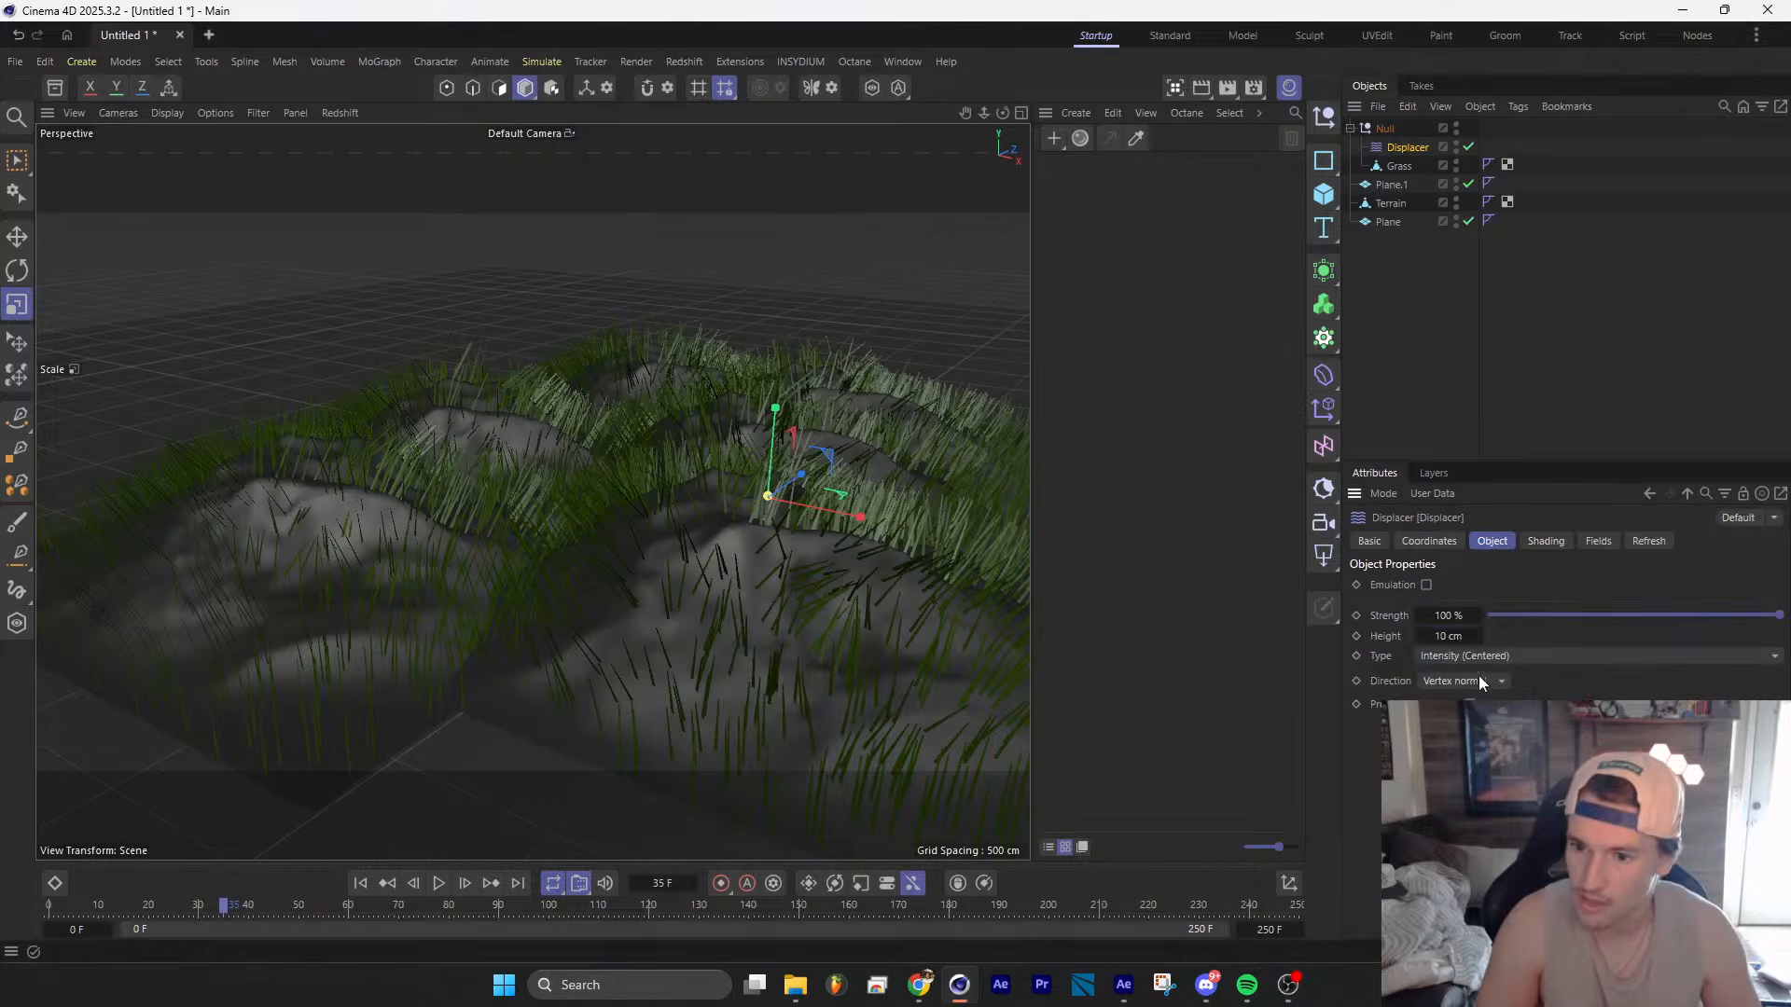
{"action": "left_click_drag", "start_coordinate": [1442, 636], "coordinate": [1446, 636]}
{"action": "left_click", "coordinate": [437, 883]}
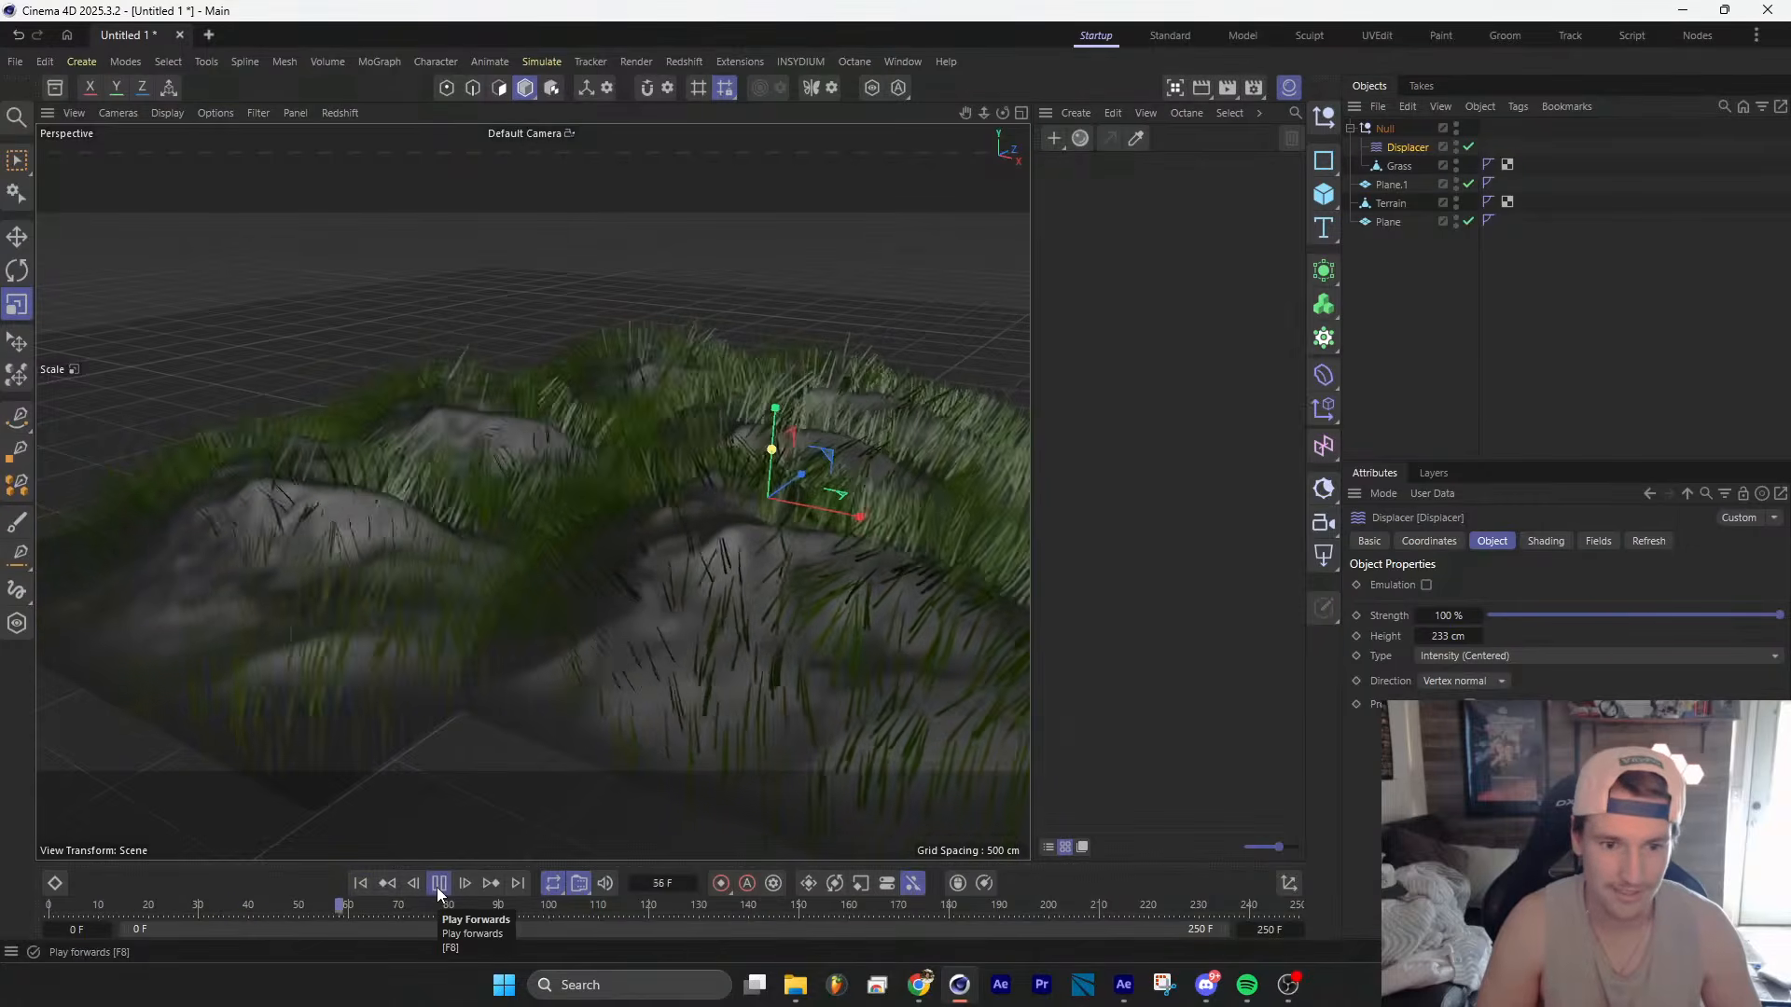
{"action": "left_click", "coordinate": [437, 883]}
Step: Play the animation from a low viewpoint and examine how the blades move against the hills
{"action": "left_click_drag", "start_coordinate": [770, 589], "coordinate": [718, 522], "text": "alt"}
{"action": "left_click", "coordinate": [440, 883]}
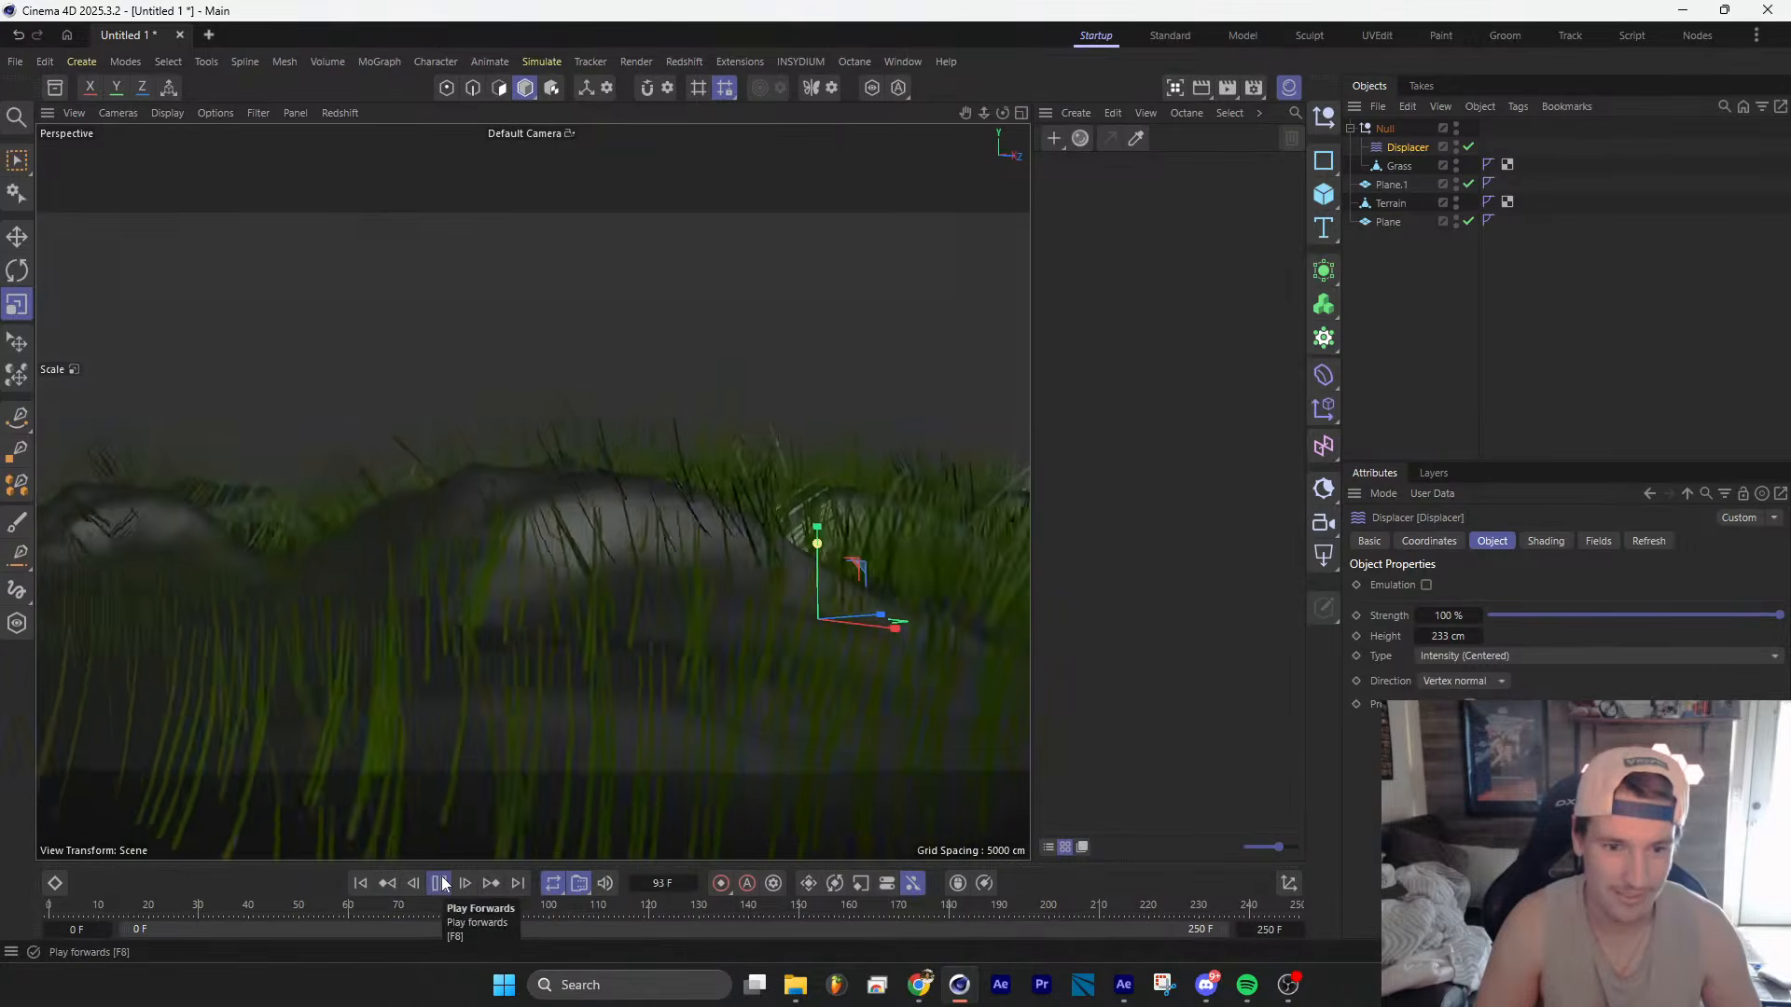
{"action": "left_click", "coordinate": [442, 880]}
{"action": "left_click_drag", "start_coordinate": [557, 526], "coordinate": [607, 613], "text": "alt"}
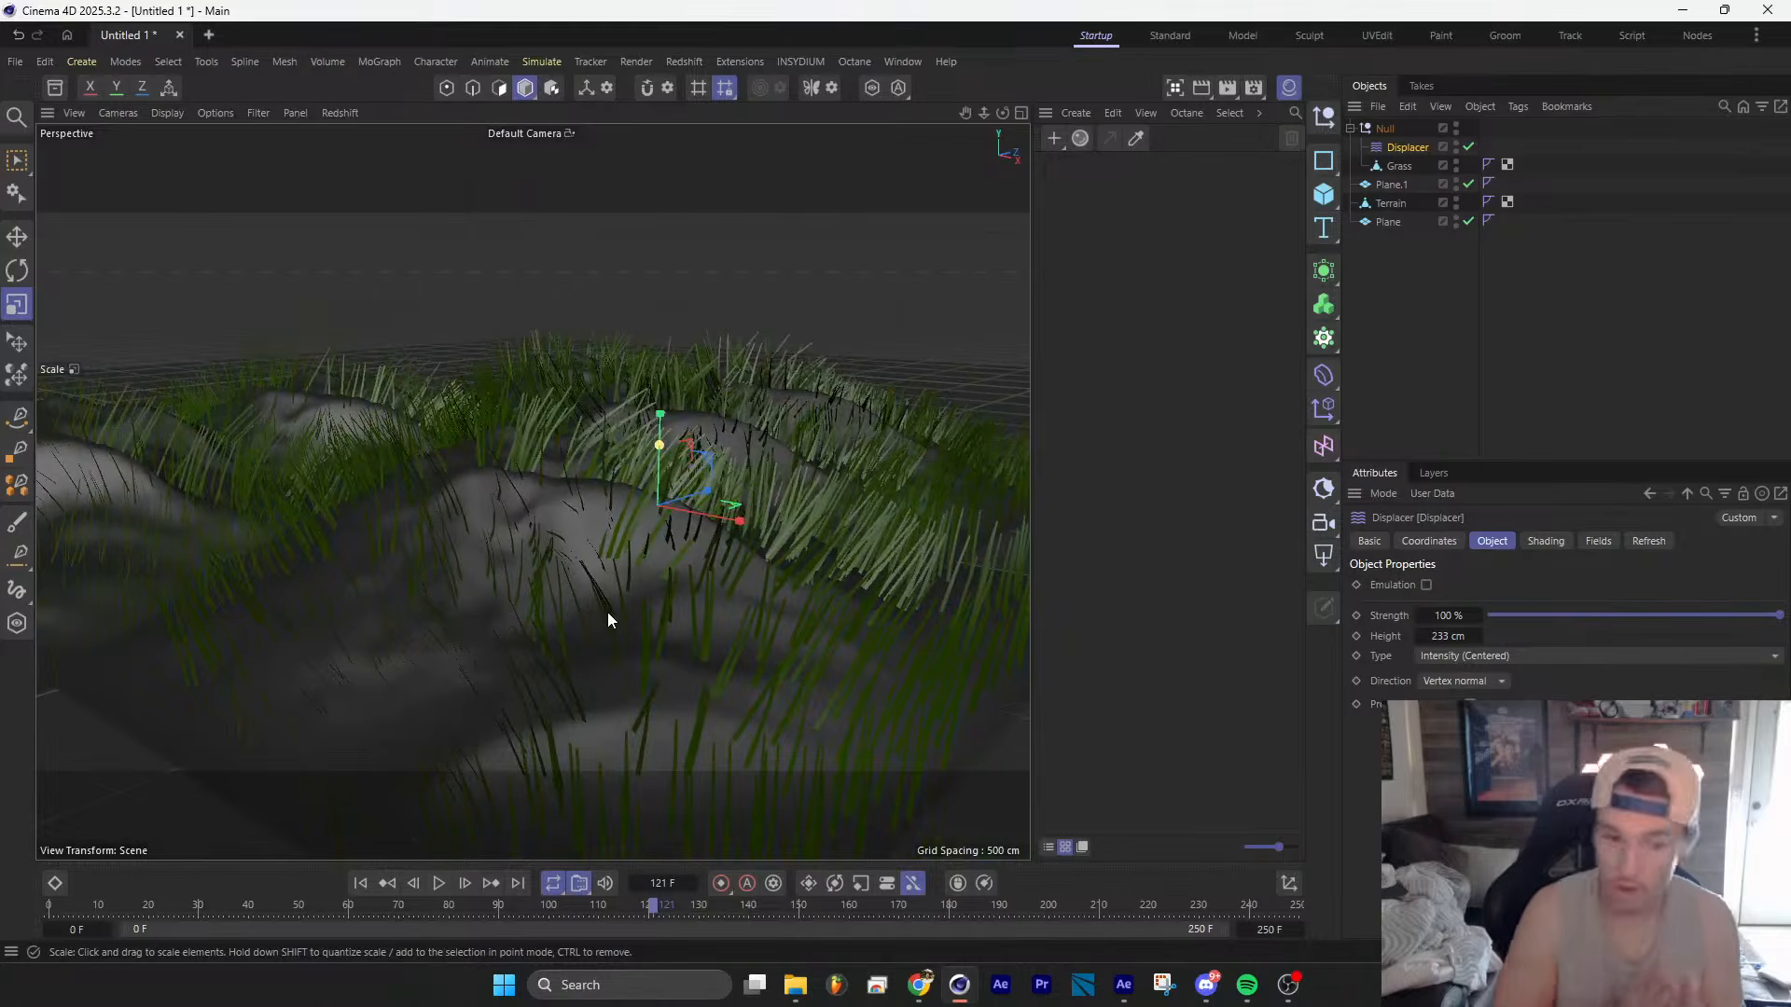
Step: Duplicate the Terrain mesh and rename the copy Terrain.Field
{"action": "left_click", "coordinate": [1388, 204]}
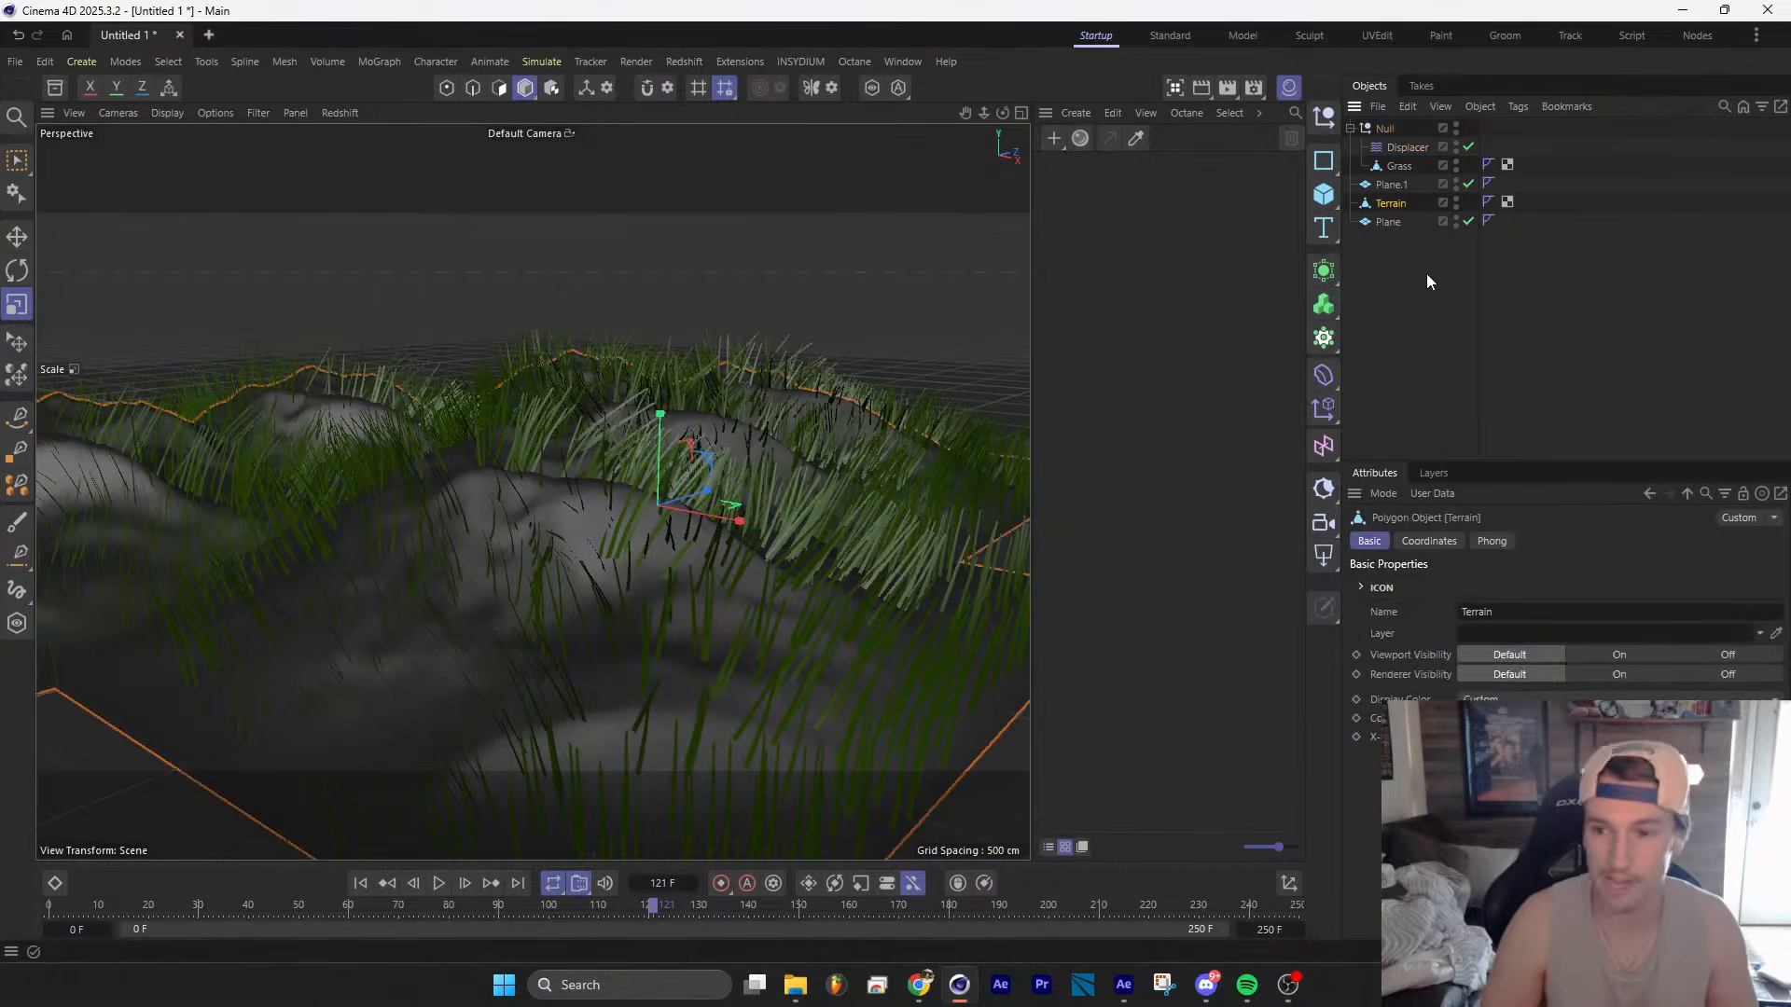
{"action": "left_click_drag", "start_coordinate": [1392, 210], "coordinate": [1404, 222], "text": "ctrl"}
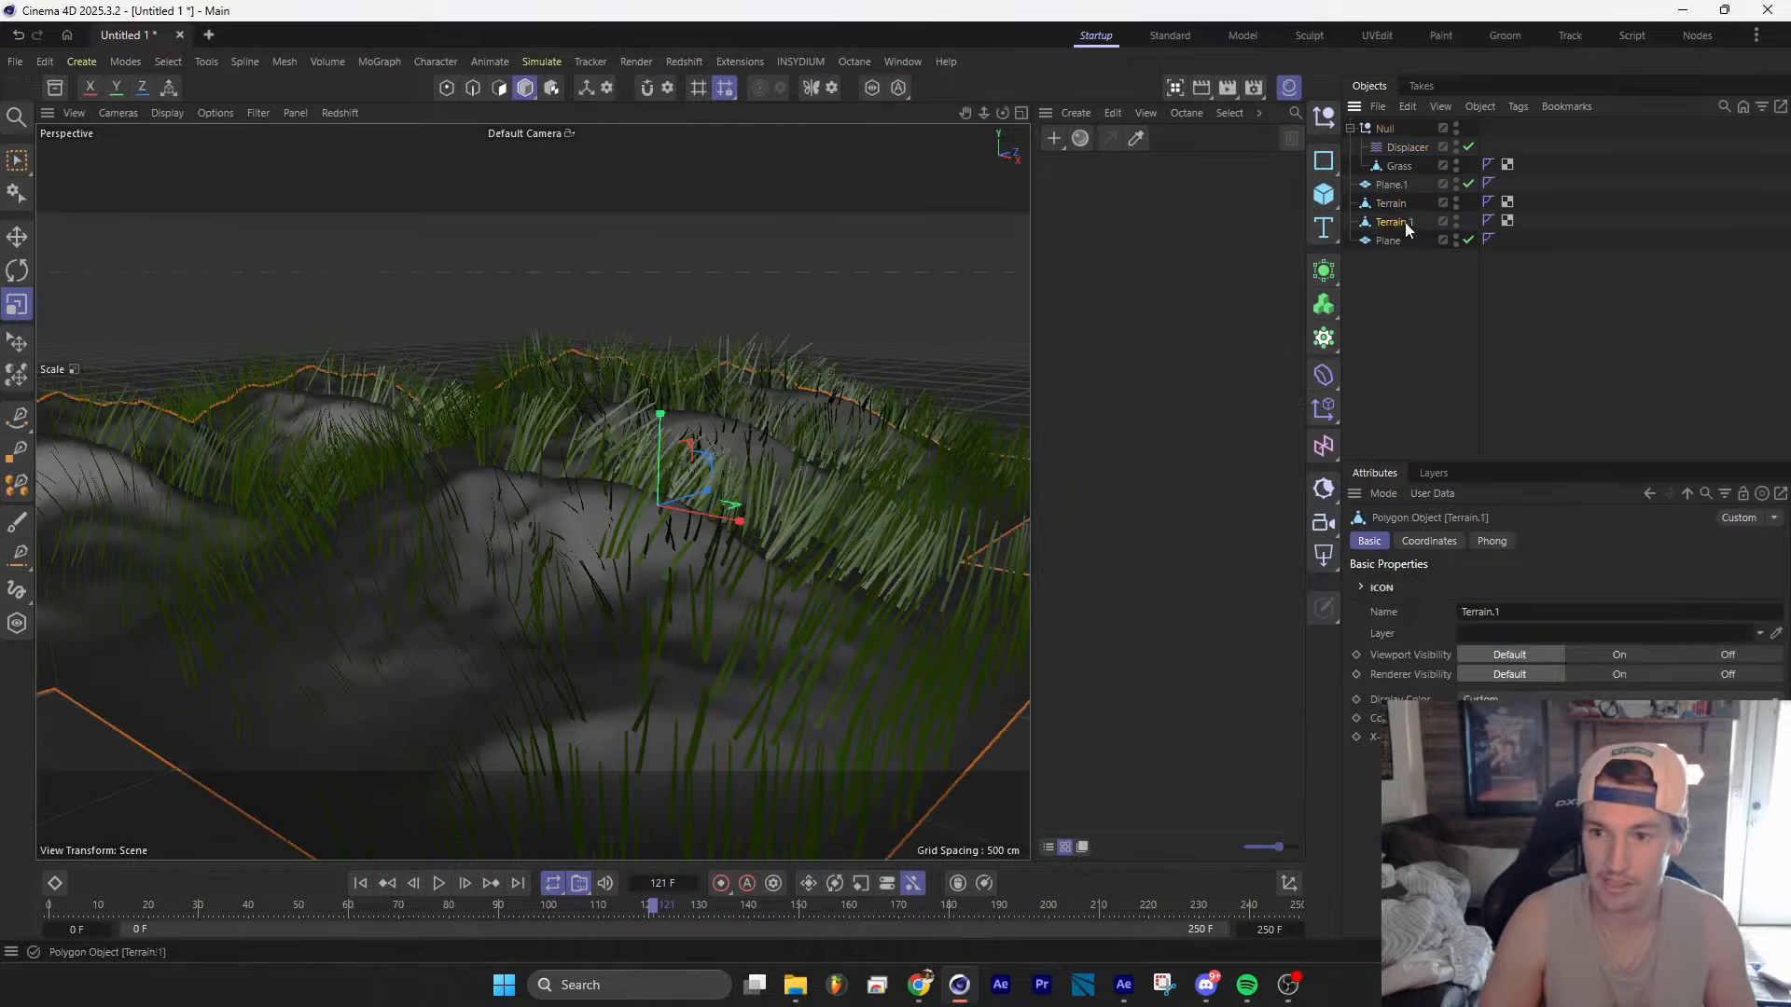
{"action": "double_click", "coordinate": [1404, 222]}
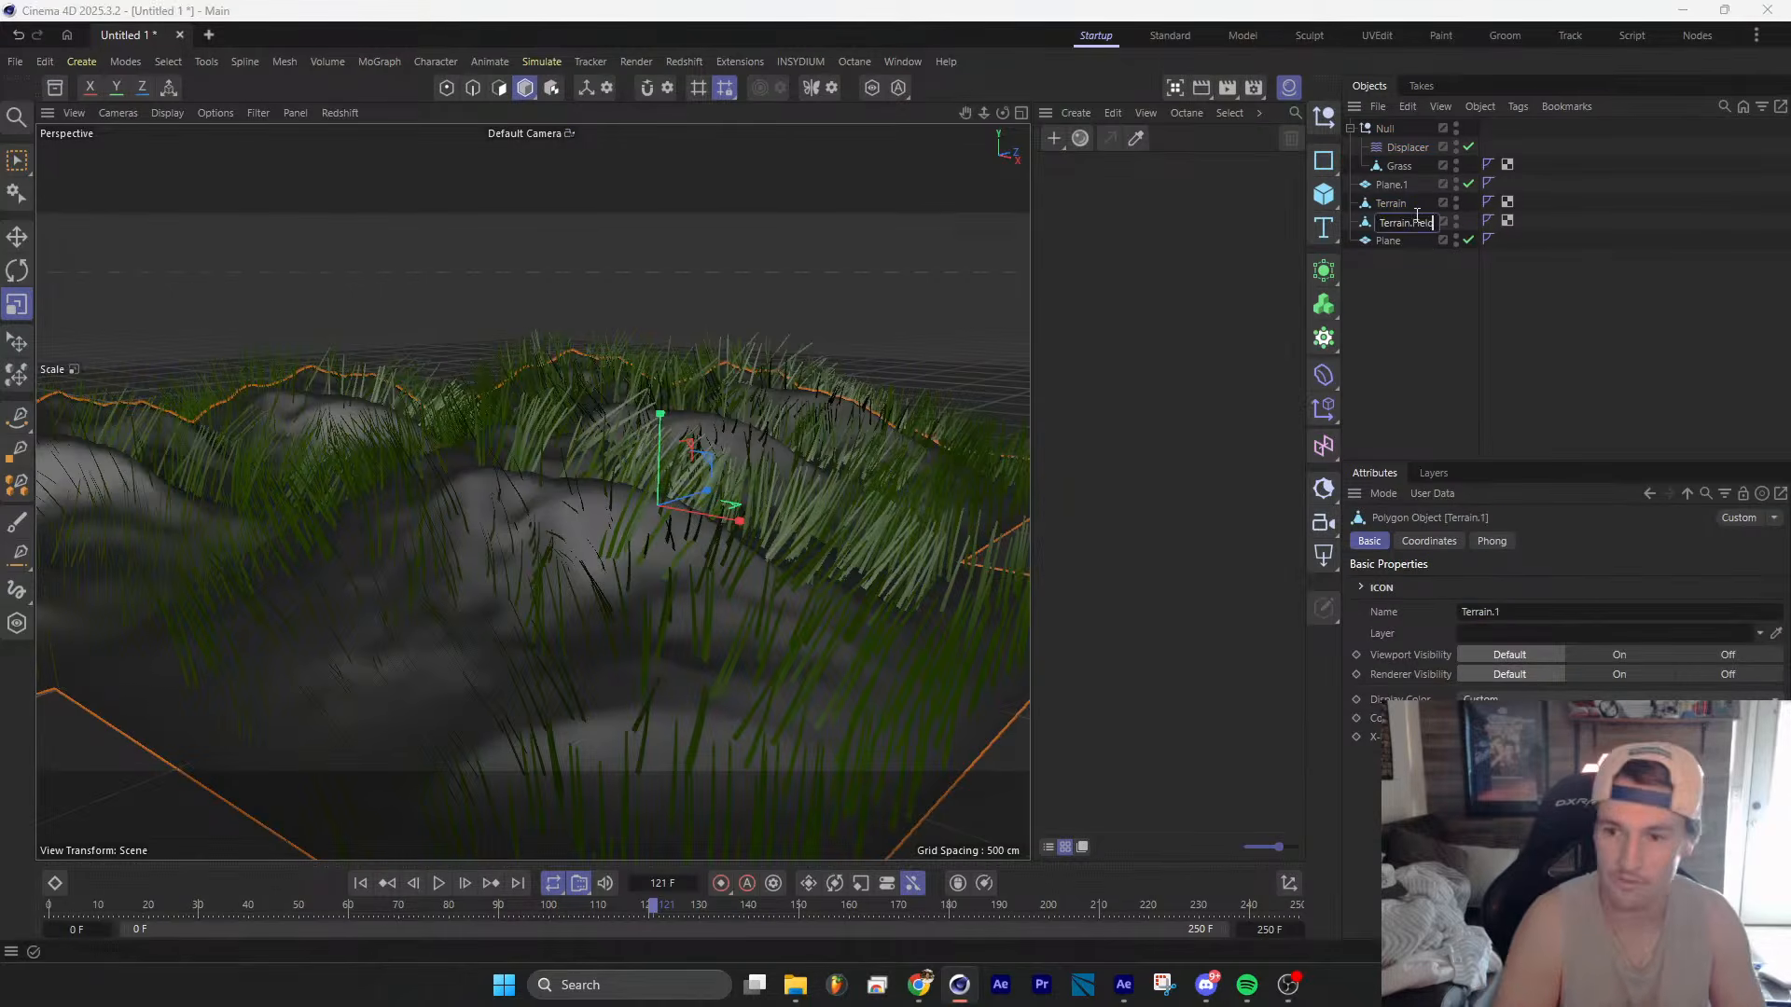
{"action": "type", "text": "Field"}
{"action": "key", "text": "Return"}
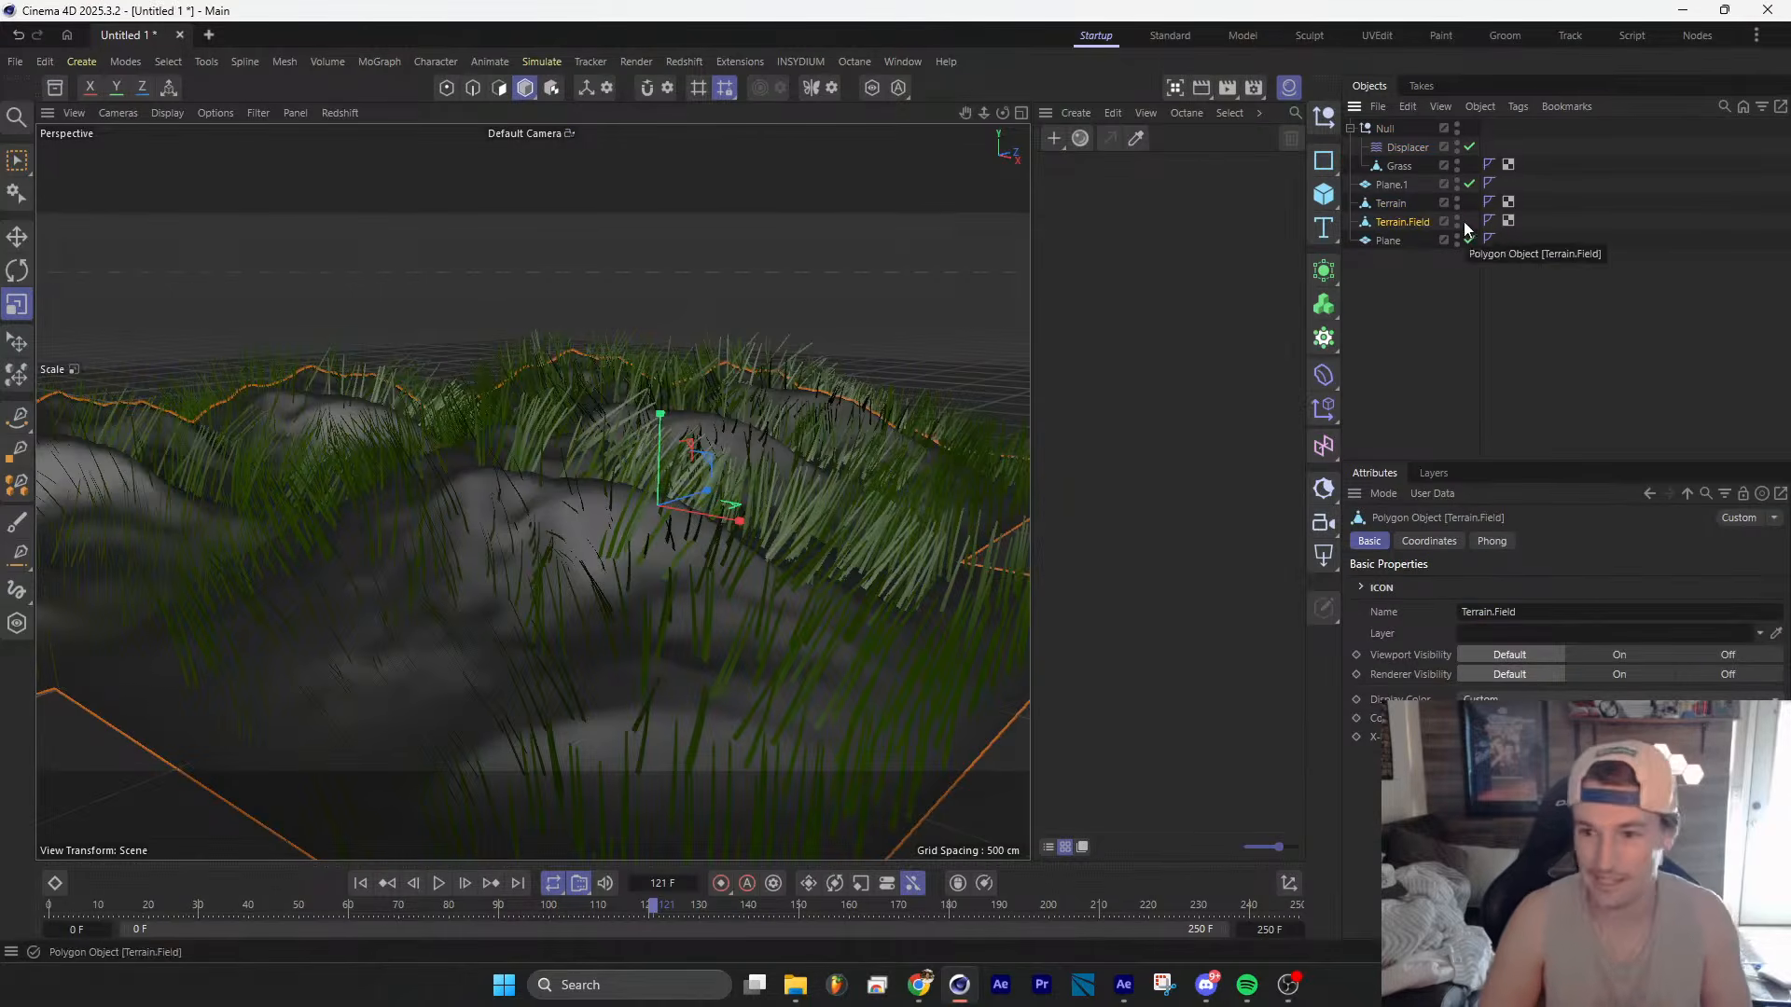
Step: Try Terrain.Field as a field layer on the Displacer and play the animation from the first frame
{"action": "left_click", "coordinate": [1409, 147]}
{"action": "left_click", "coordinate": [1599, 542]}
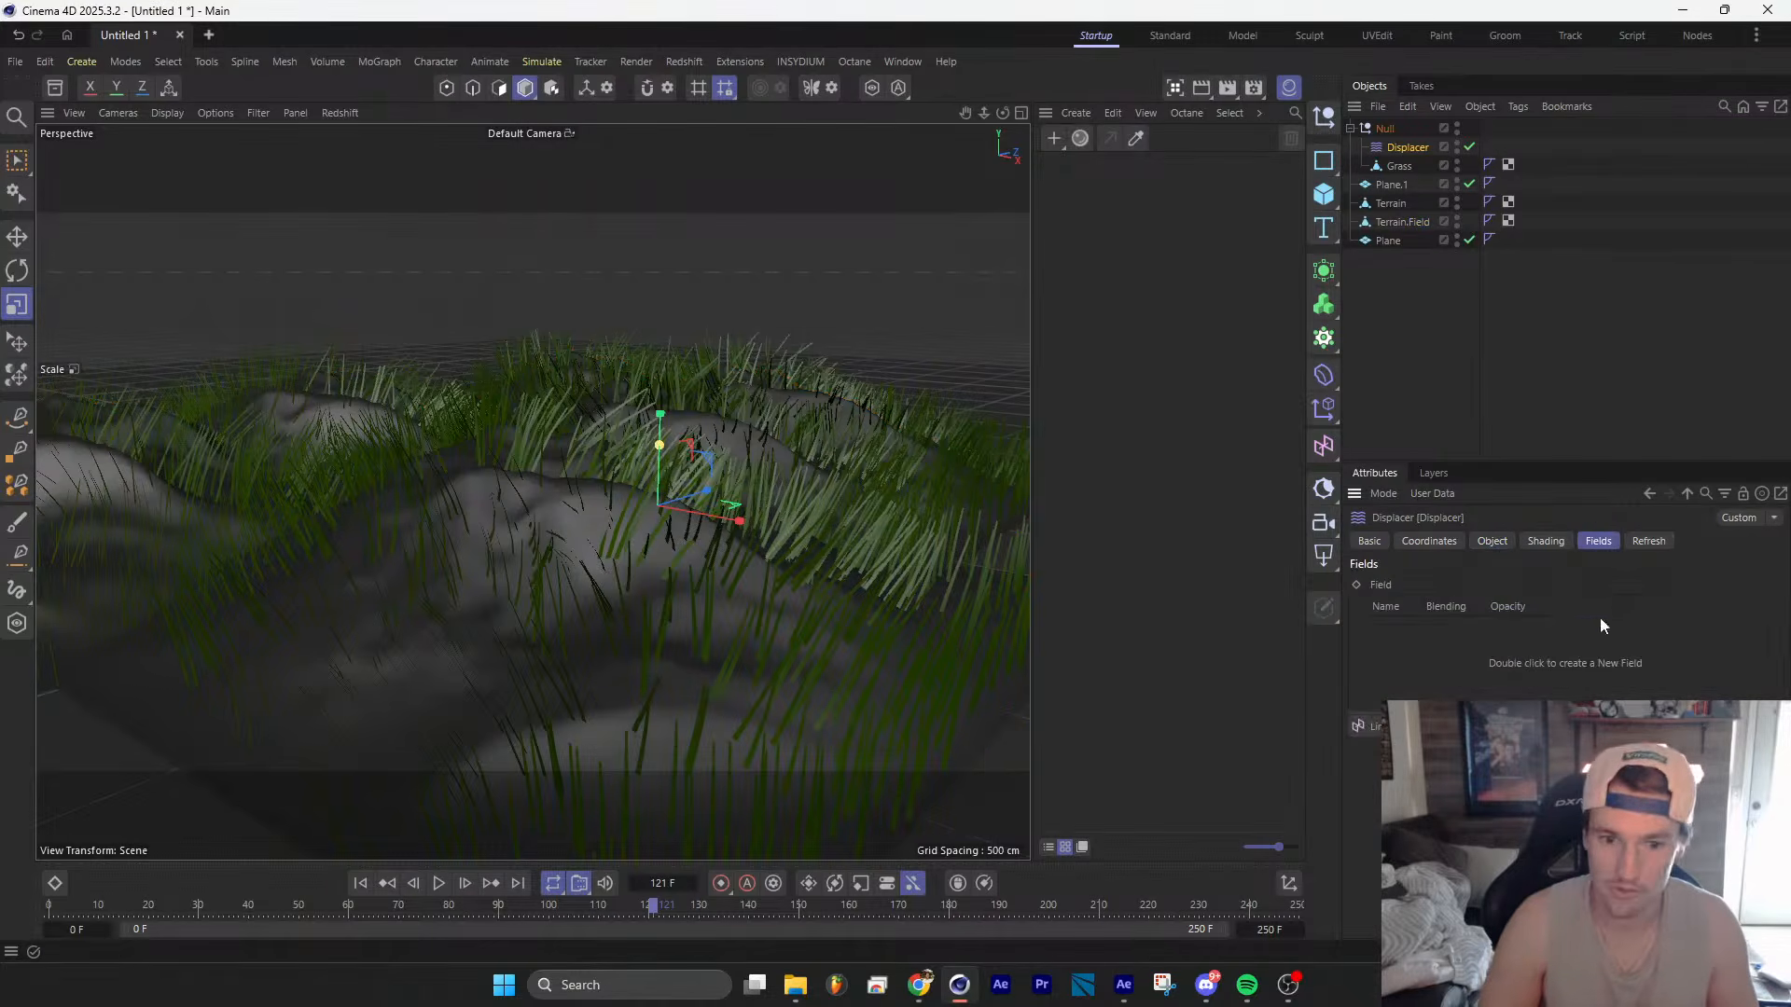
{"action": "left_click_drag", "start_coordinate": [1400, 221], "coordinate": [1441, 646]}
{"action": "left_click", "coordinate": [1424, 630]}
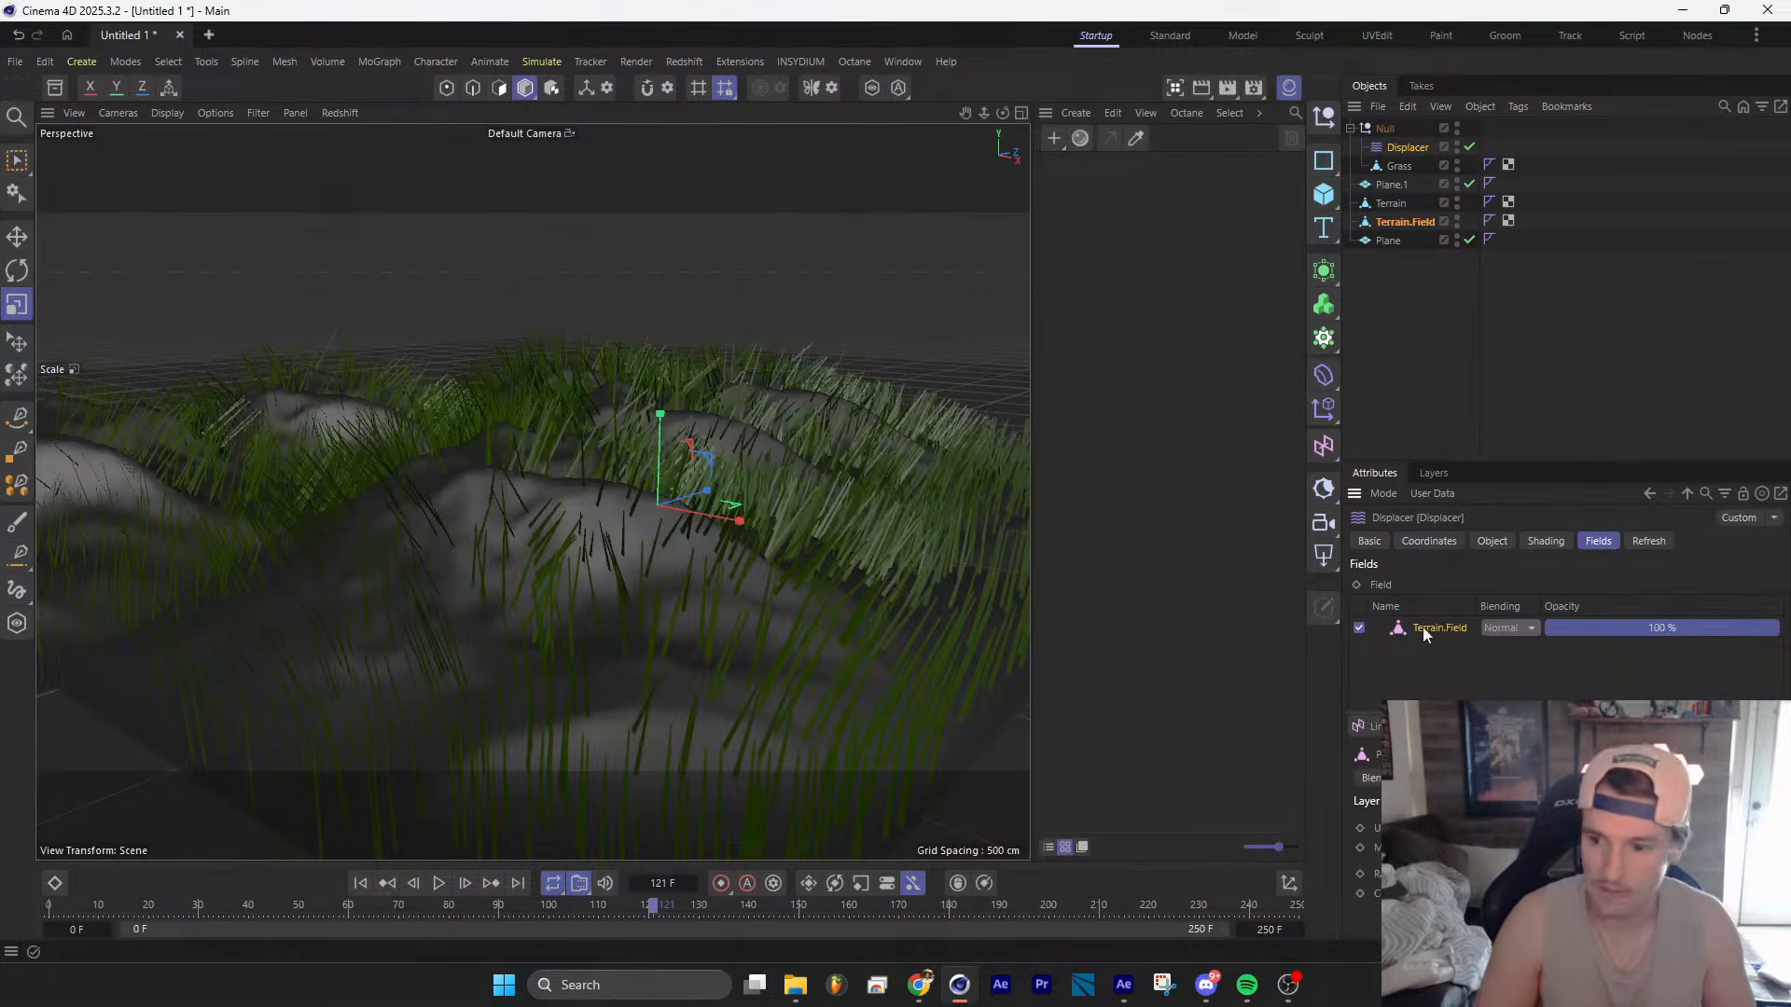
{"action": "left_click", "coordinate": [360, 883]}
{"action": "left_click", "coordinate": [436, 882]}
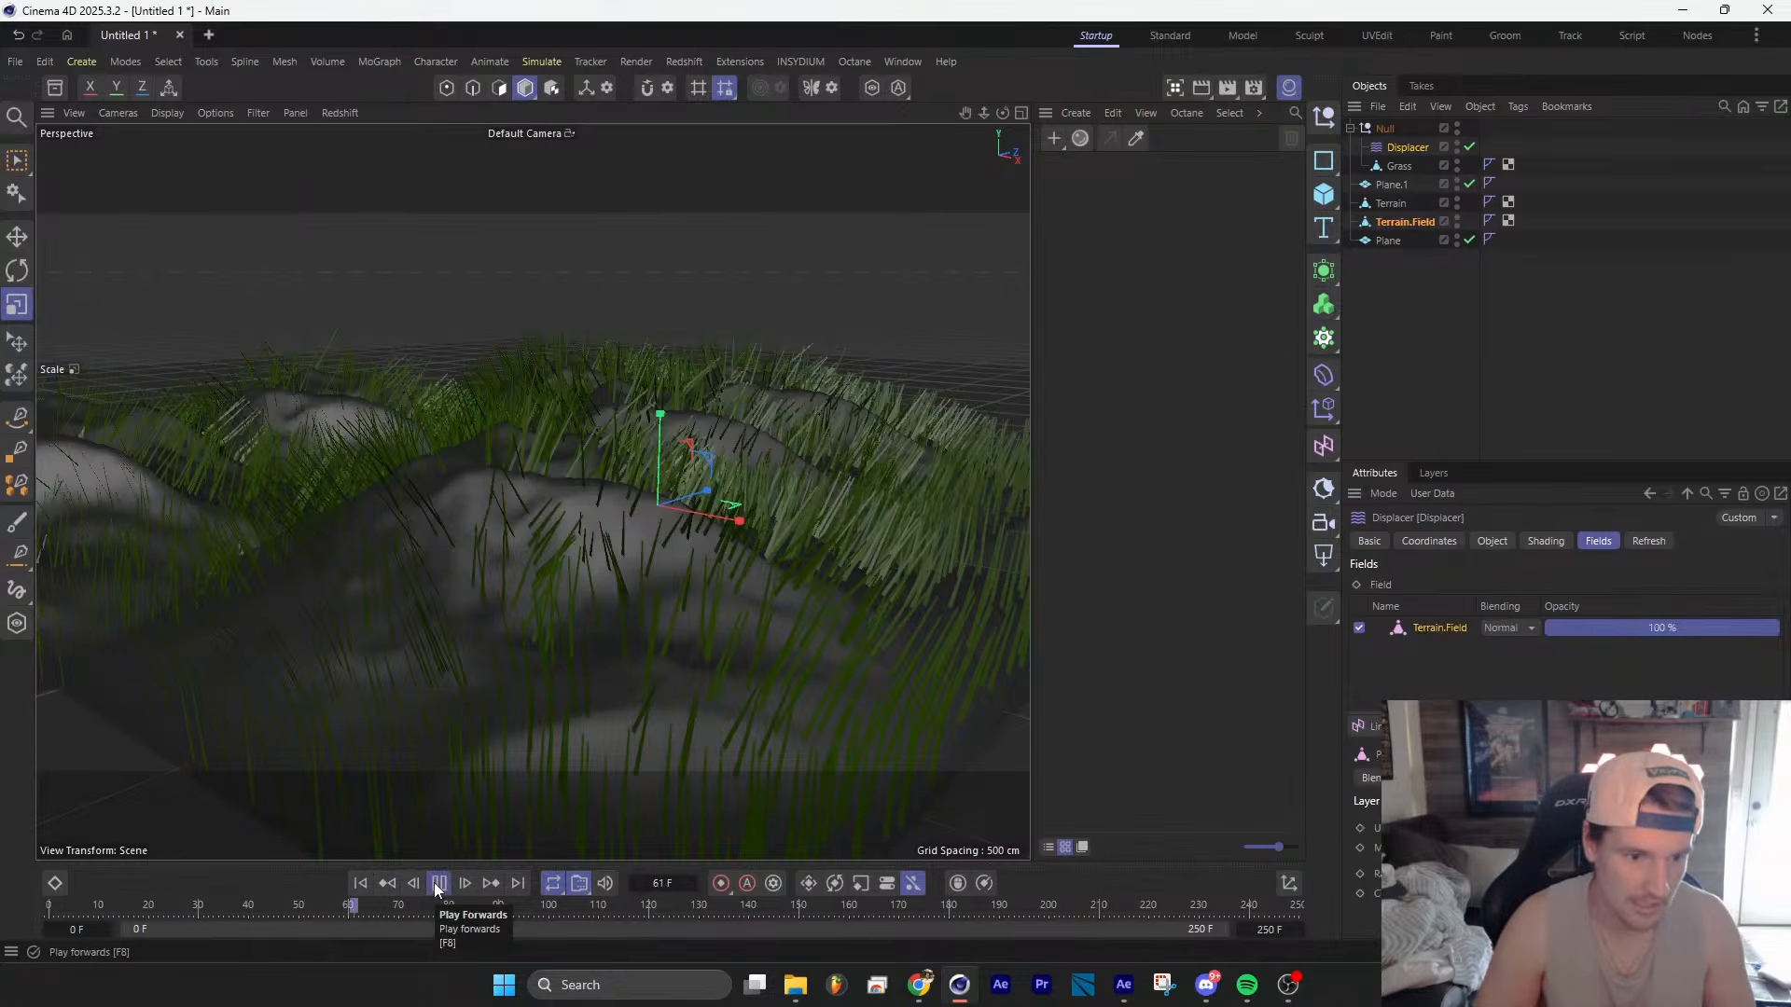
Step: Examine the field-limited grass from different viewpoints, replaying the animation from the first frame
{"action": "left_click_drag", "start_coordinate": [532, 492], "coordinate": [824, 581], "text": "alt"}
{"action": "scroll", "coordinate": [875, 322], "scroll_direction": "up", "scroll_amount": 3}
{"action": "scroll", "coordinate": [875, 322], "scroll_direction": "down", "scroll_amount": 3}
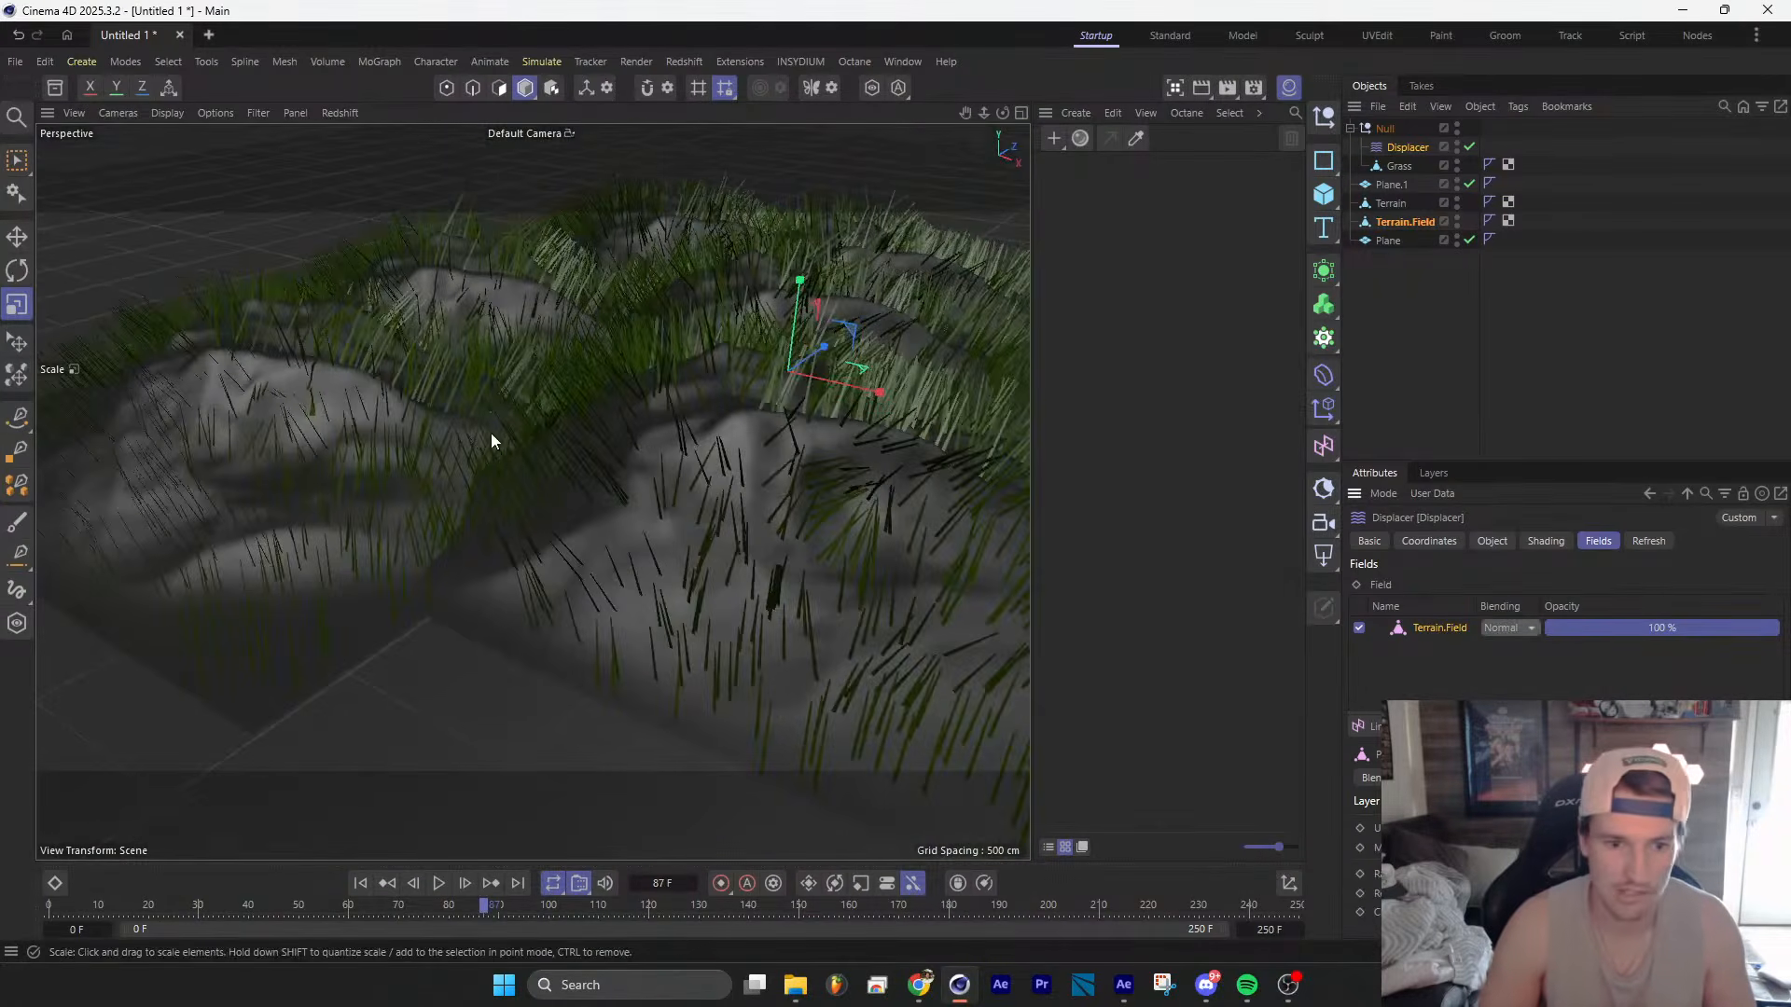
{"action": "left_click_drag", "start_coordinate": [491, 433], "coordinate": [487, 502], "text": "alt"}
{"action": "left_click", "coordinate": [360, 883]}
{"action": "left_click", "coordinate": [438, 883]}
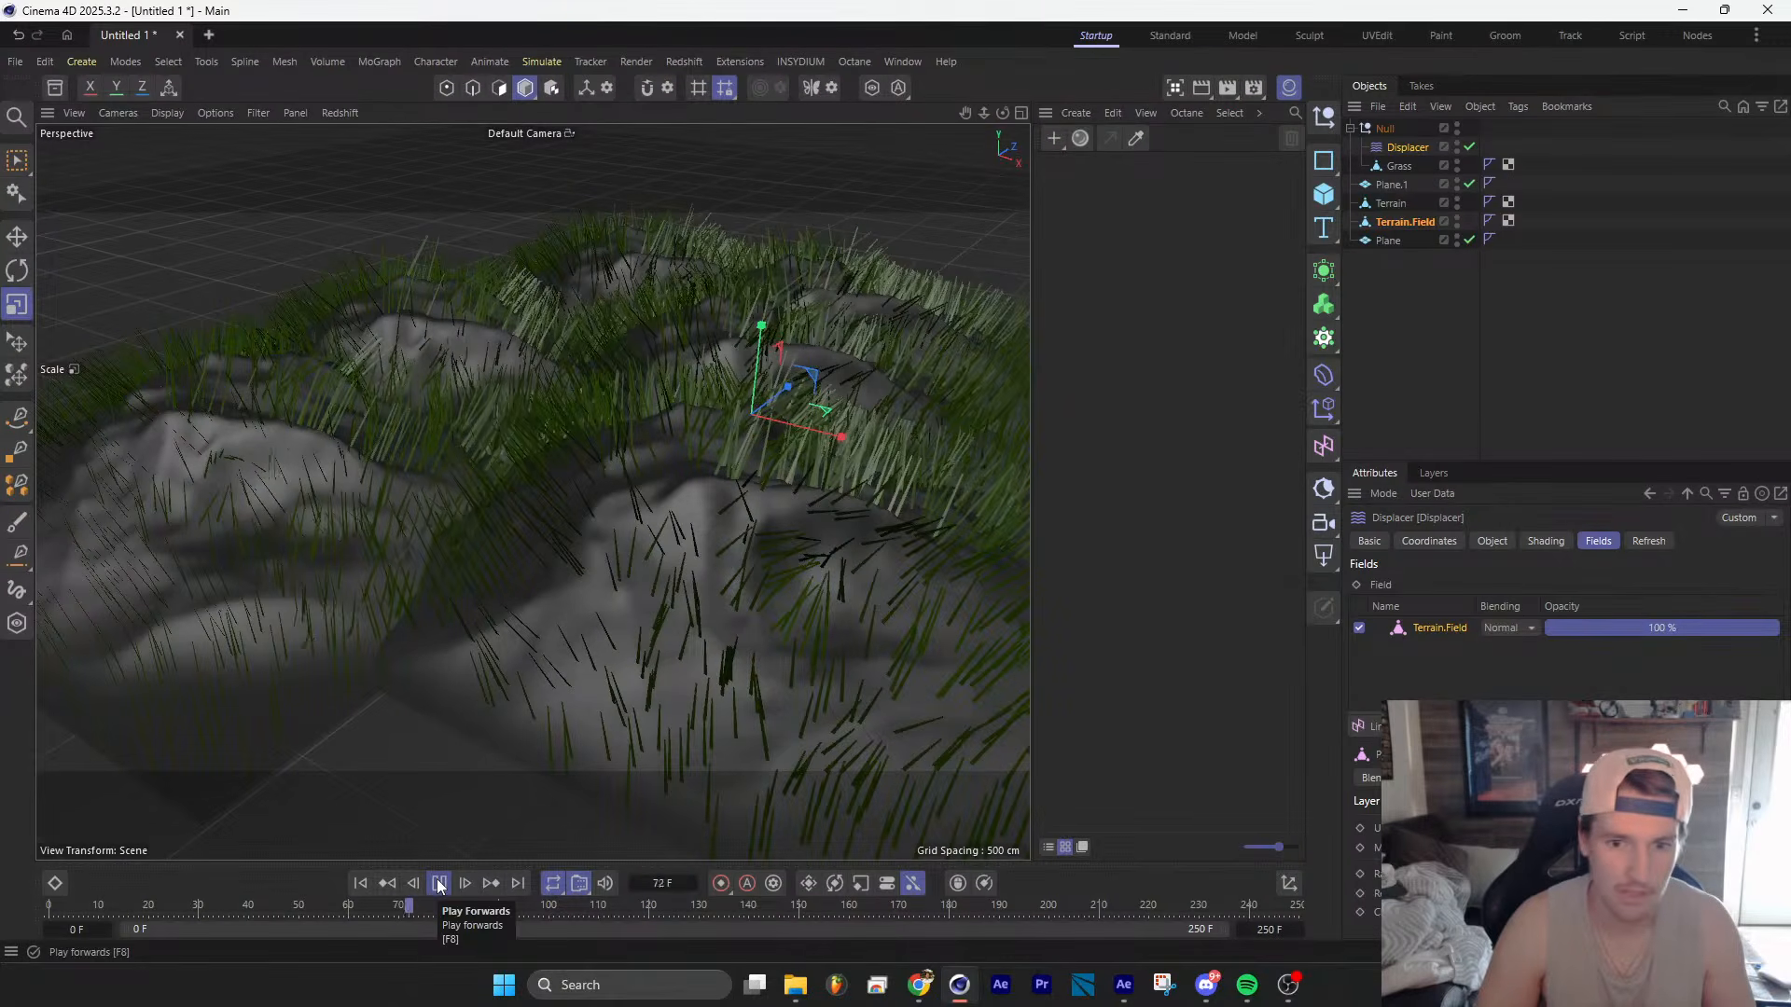
{"action": "left_click", "coordinate": [439, 883]}
{"action": "left_click_drag", "start_coordinate": [703, 439], "coordinate": [685, 597], "text": "alt"}
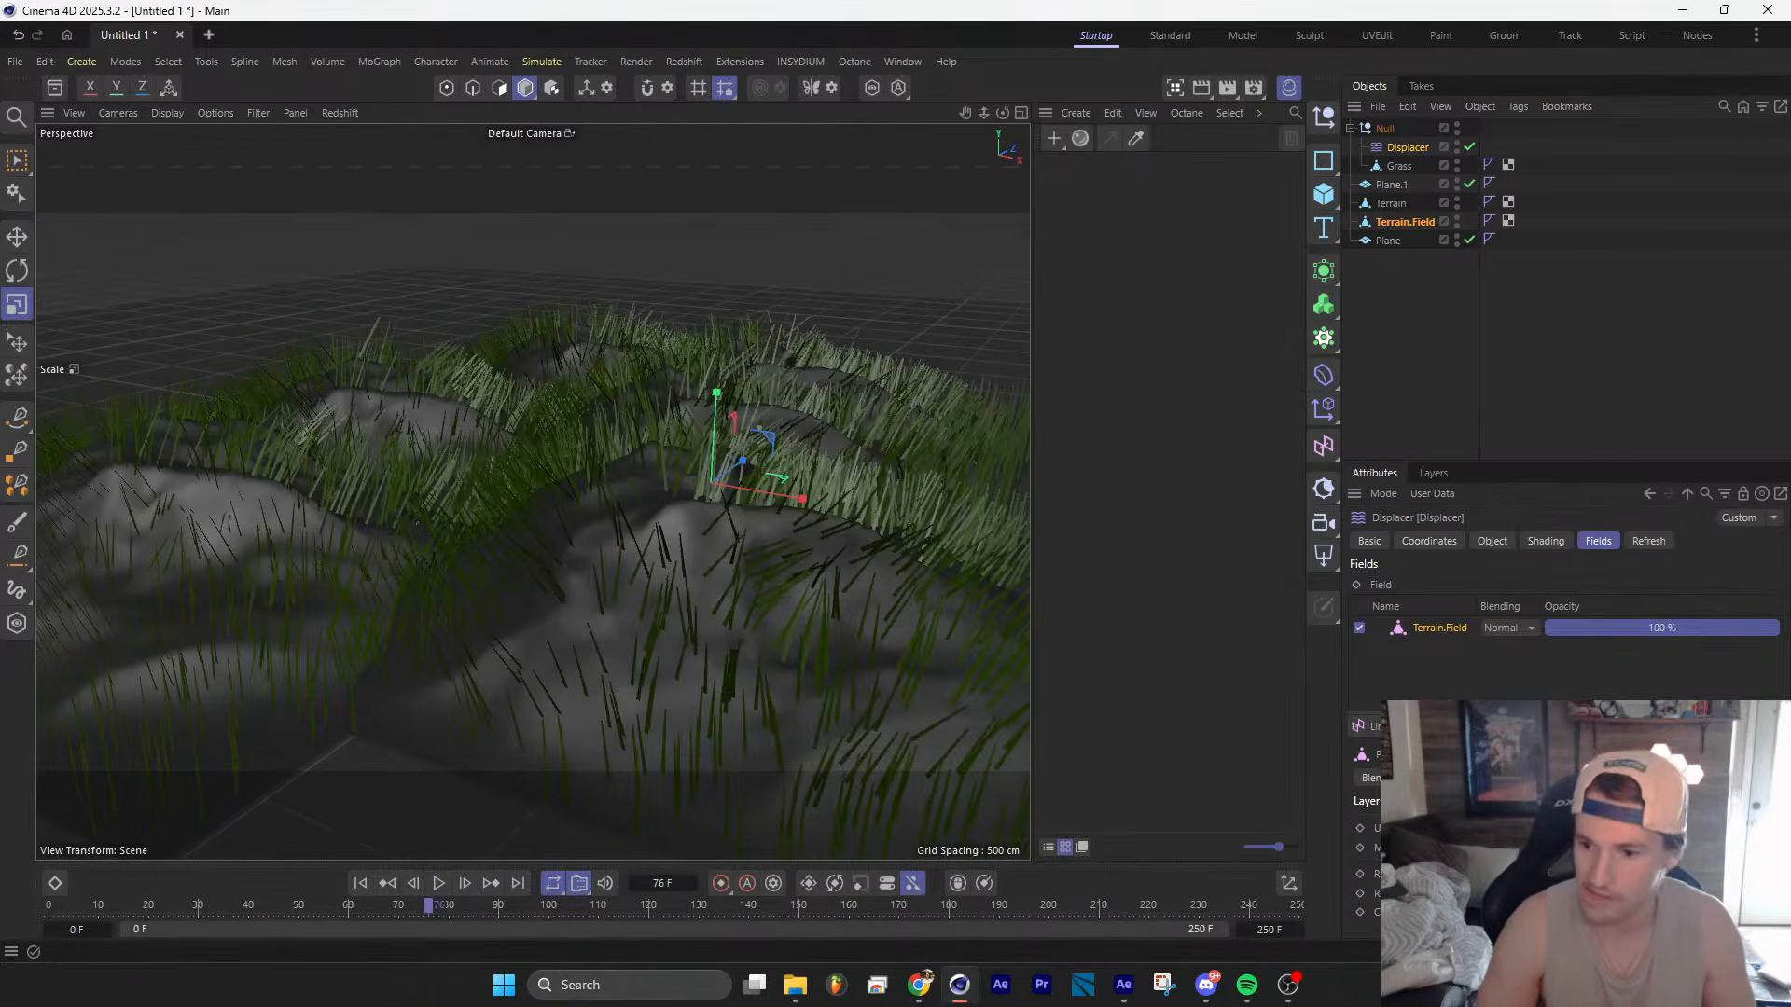
Step: Try Subtract blending for the Displacer's Terrain.Field layer, replay the animation, and return the blending to Normal
{"action": "left_click", "coordinate": [1532, 628]}
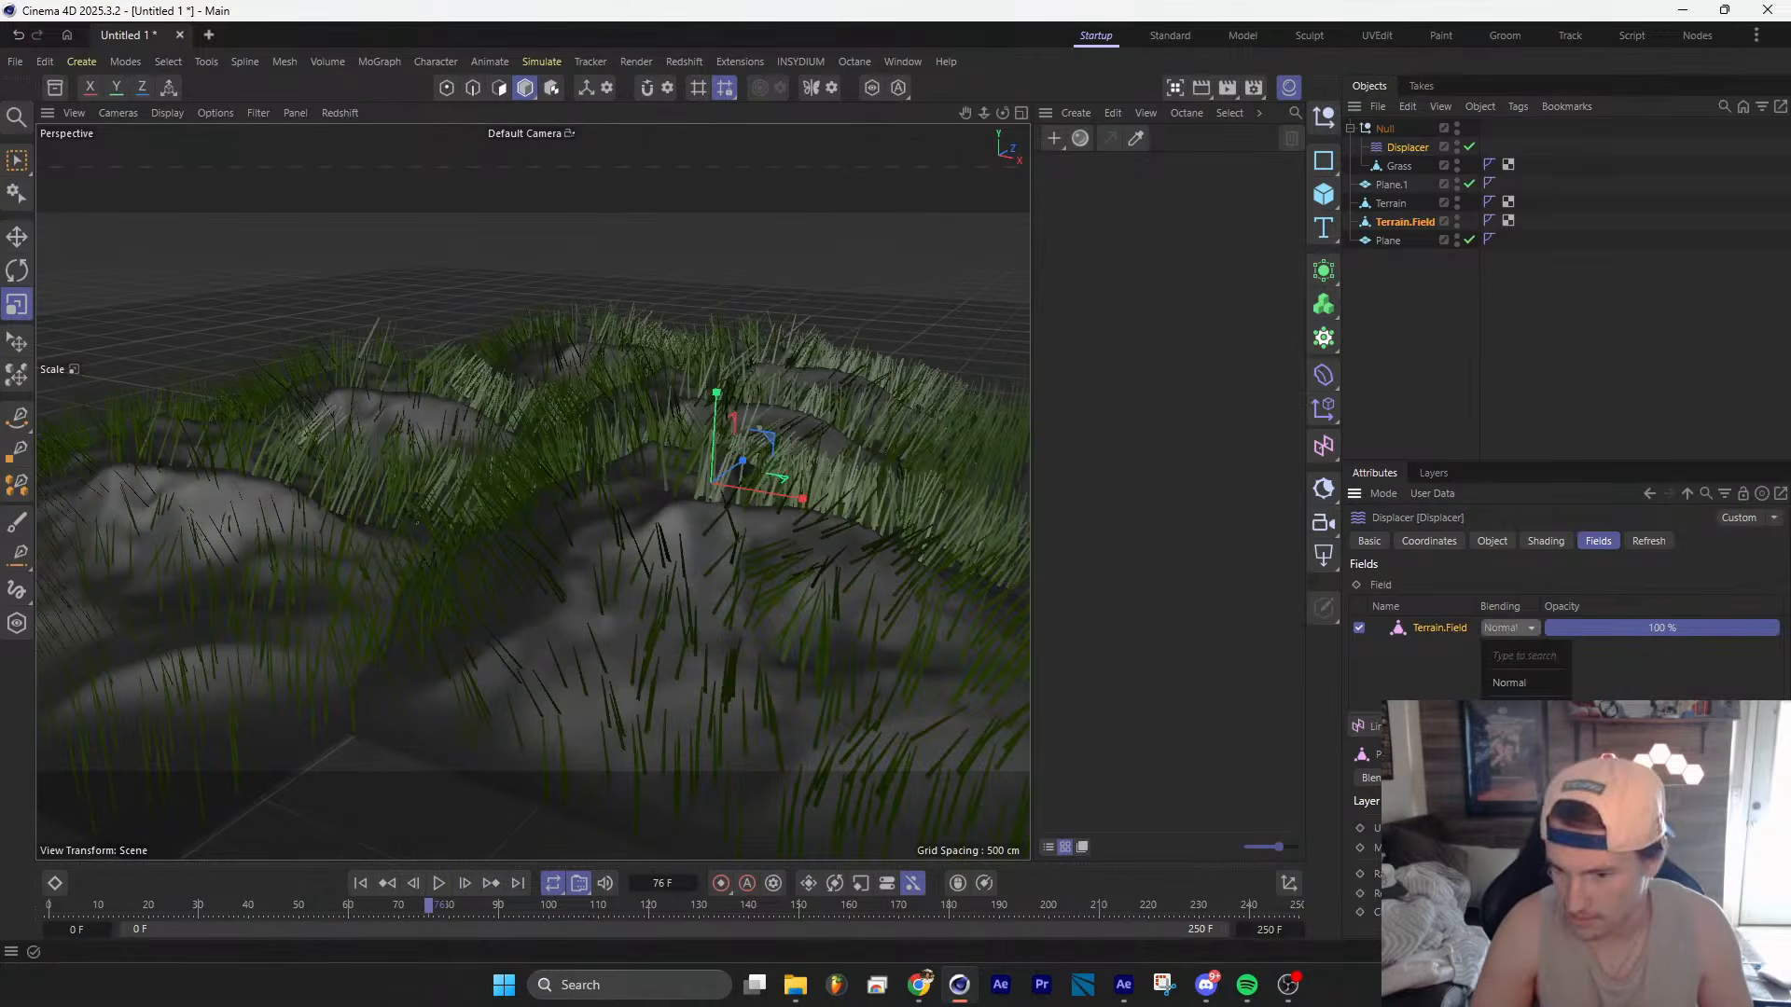
{"action": "left_click", "coordinate": [1512, 730]}
{"action": "left_click", "coordinate": [360, 883]}
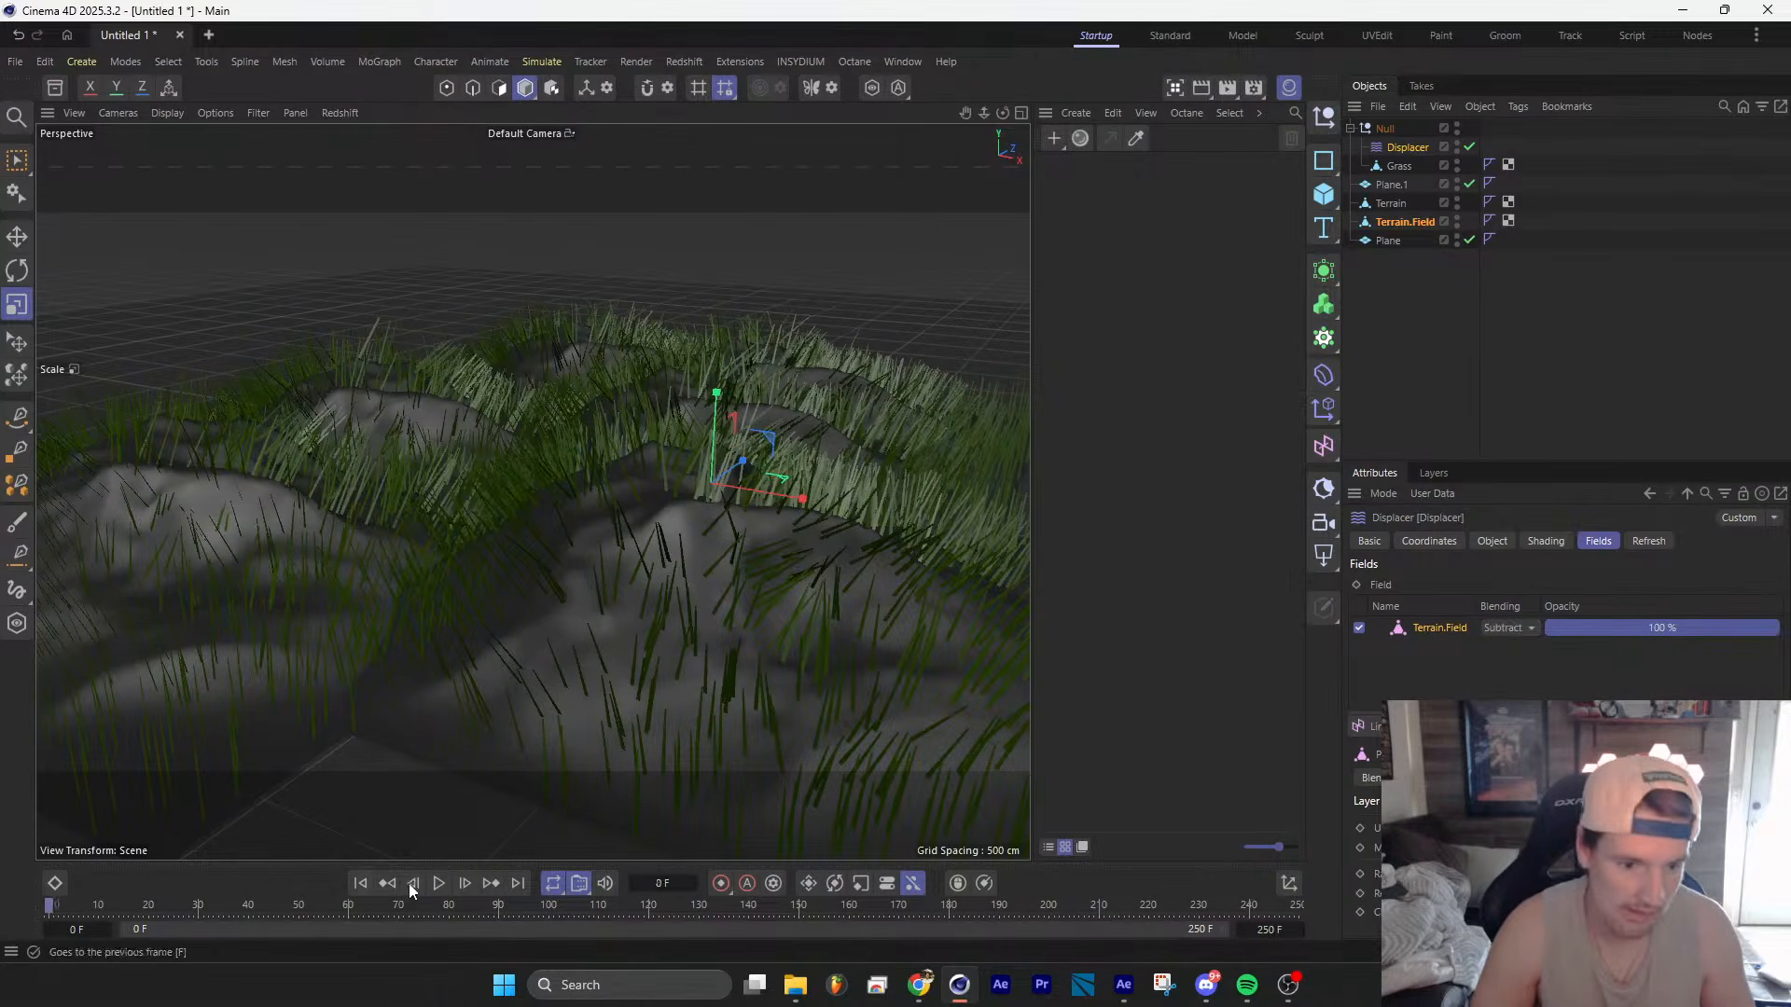
{"action": "left_click", "coordinate": [438, 883]}
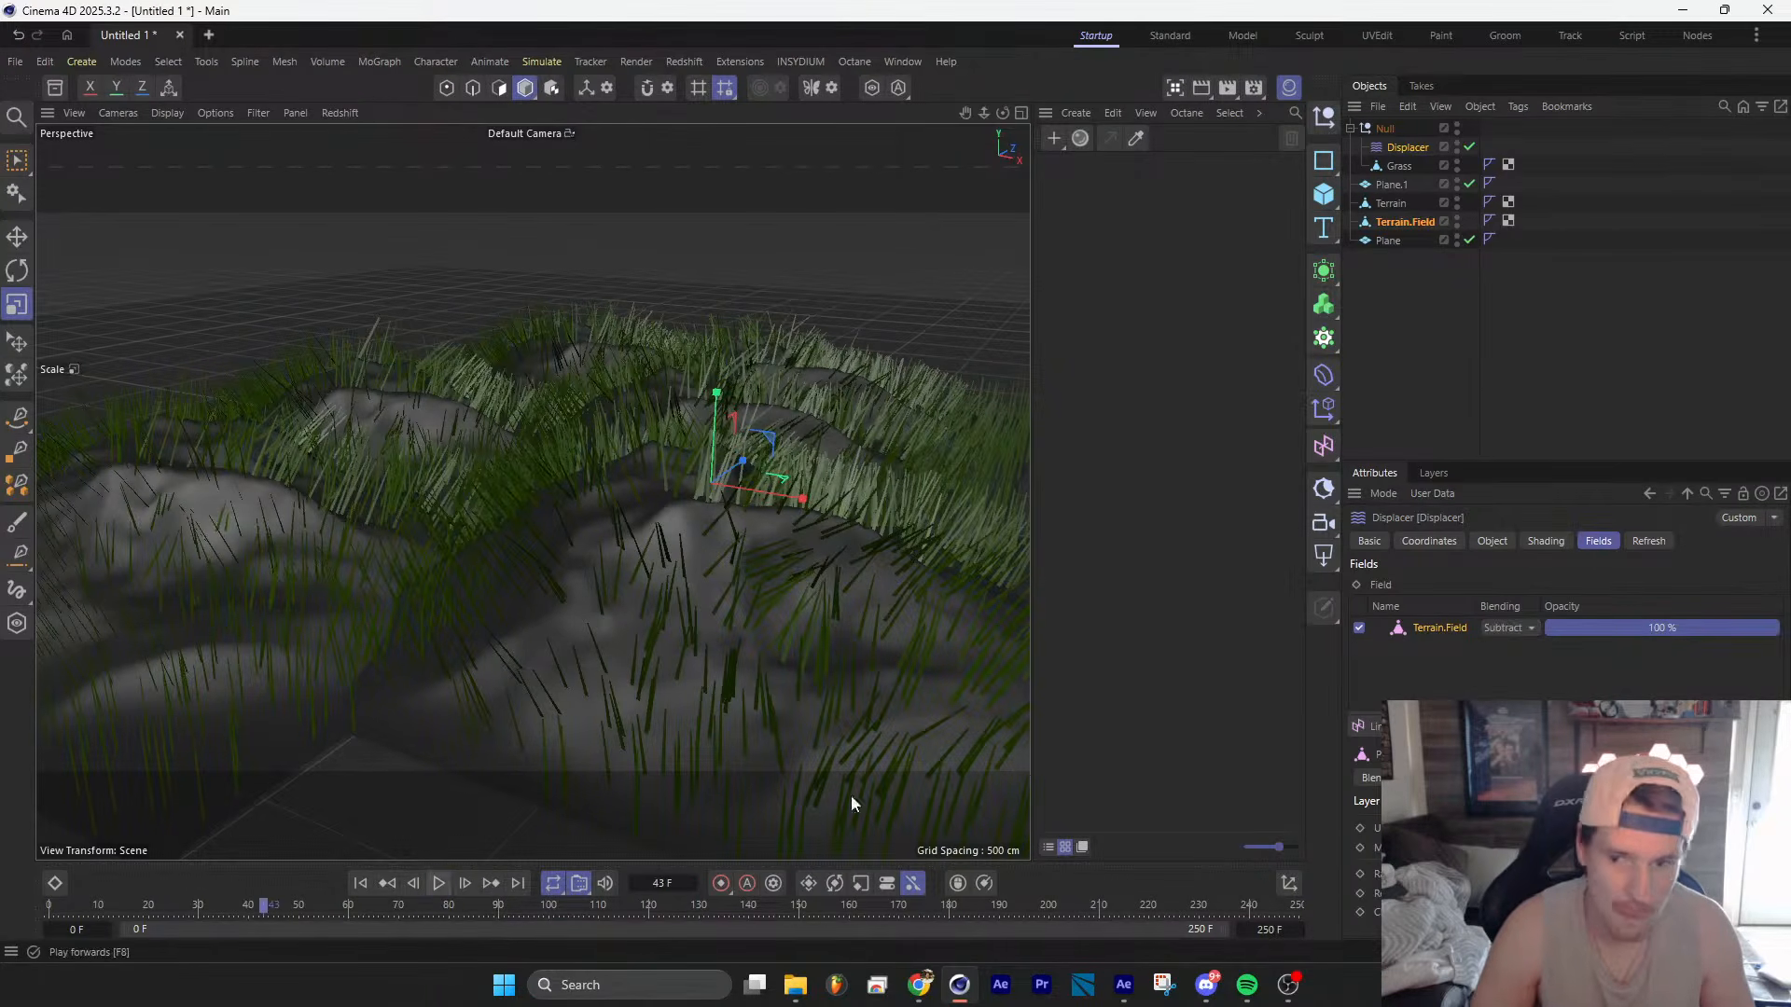
{"action": "left_click", "coordinate": [1508, 627]}
{"action": "left_click", "coordinate": [1528, 682]}
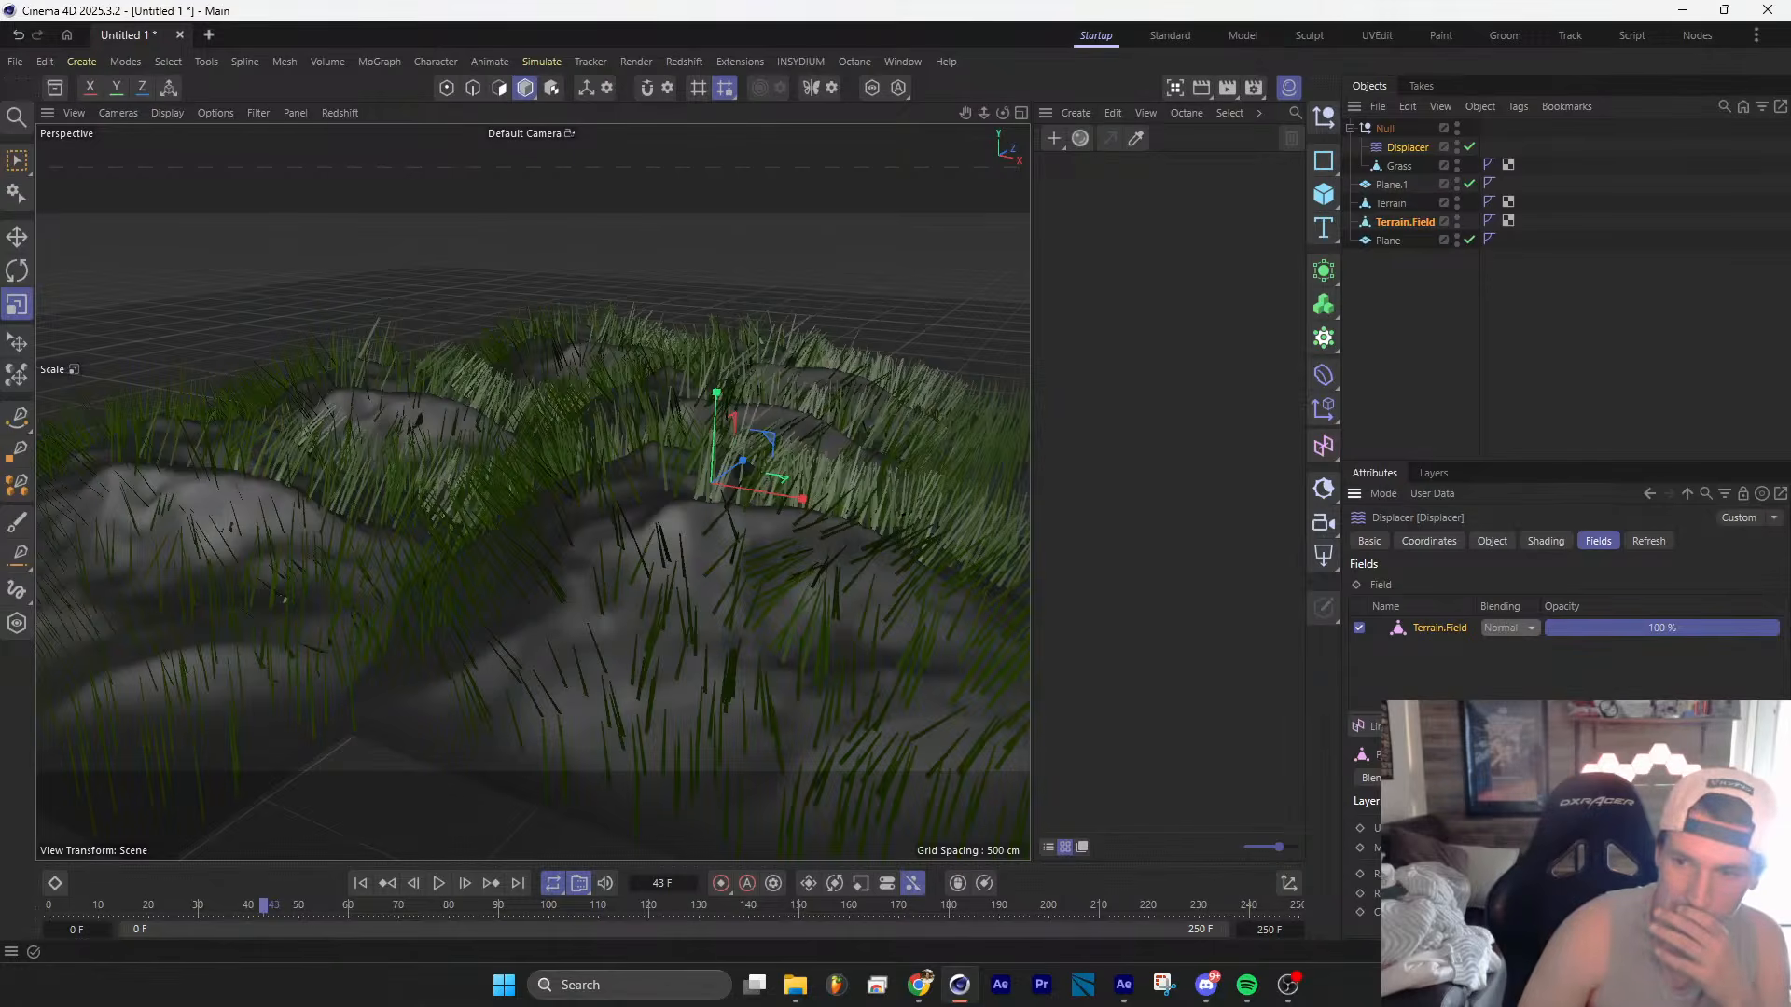
Step: Remove the Terrain.Field layer from the Displacer's fields
{"action": "left_click", "coordinate": [1401, 279]}
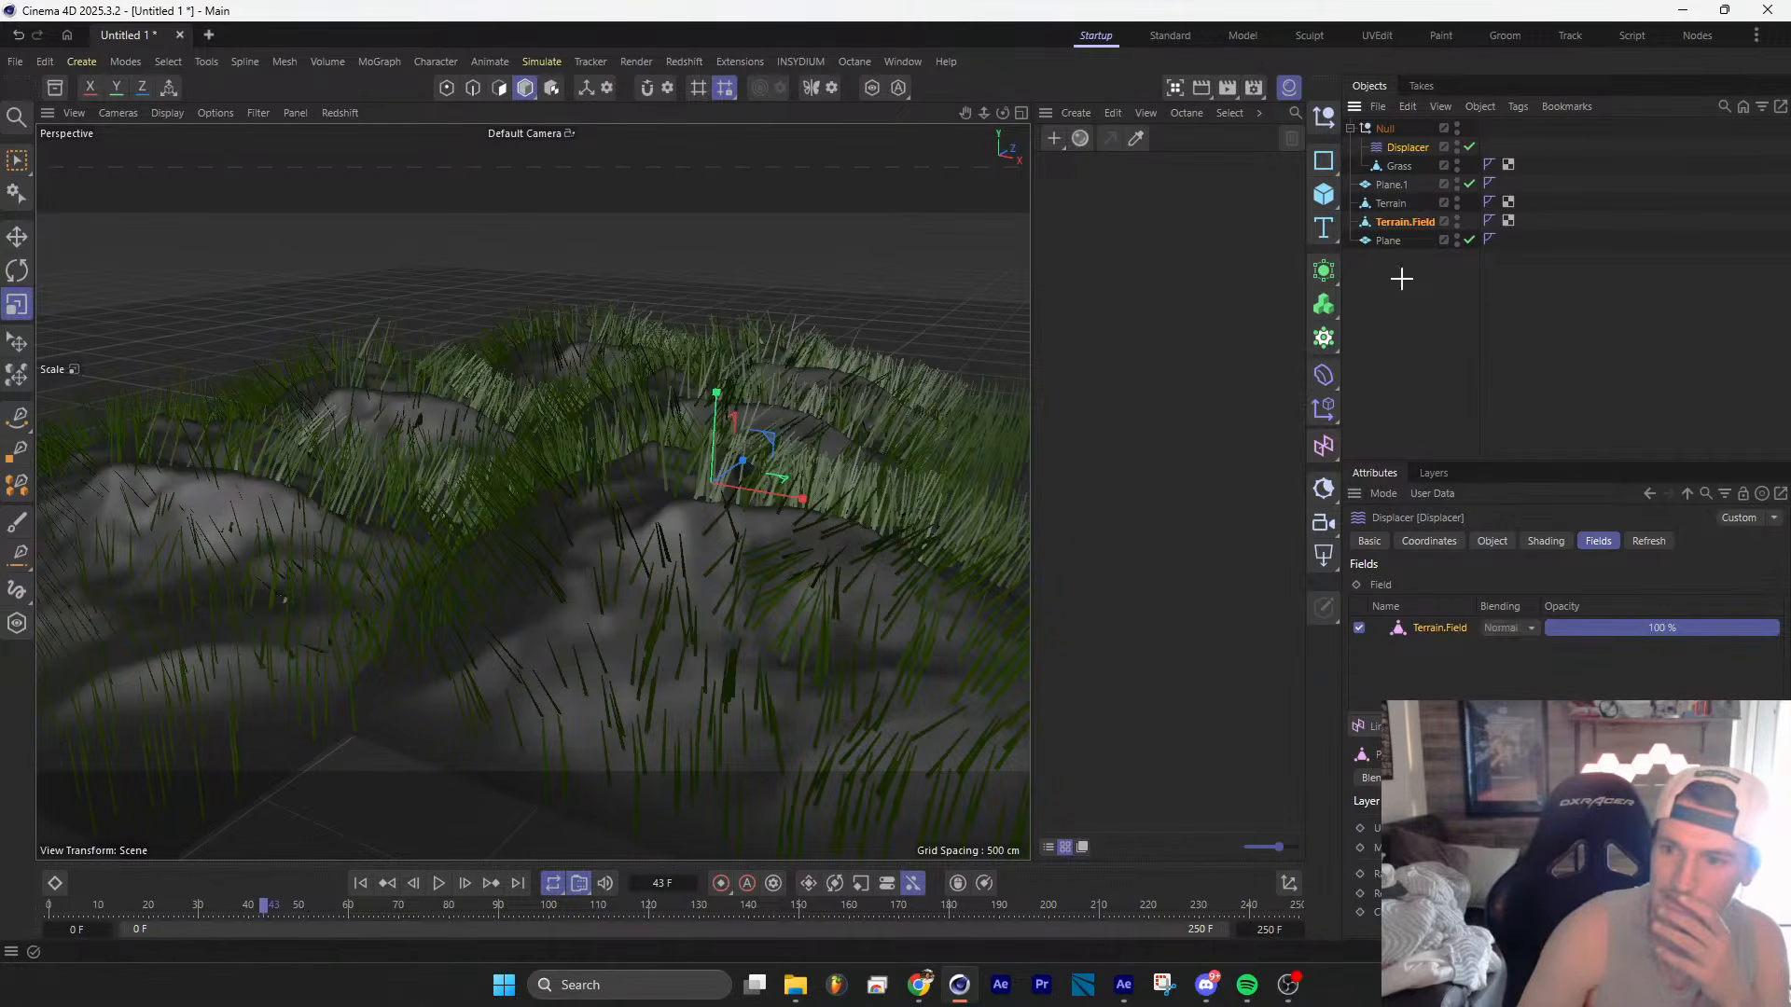
{"action": "left_click", "coordinate": [1403, 150]}
{"action": "key", "text": "Delete"}
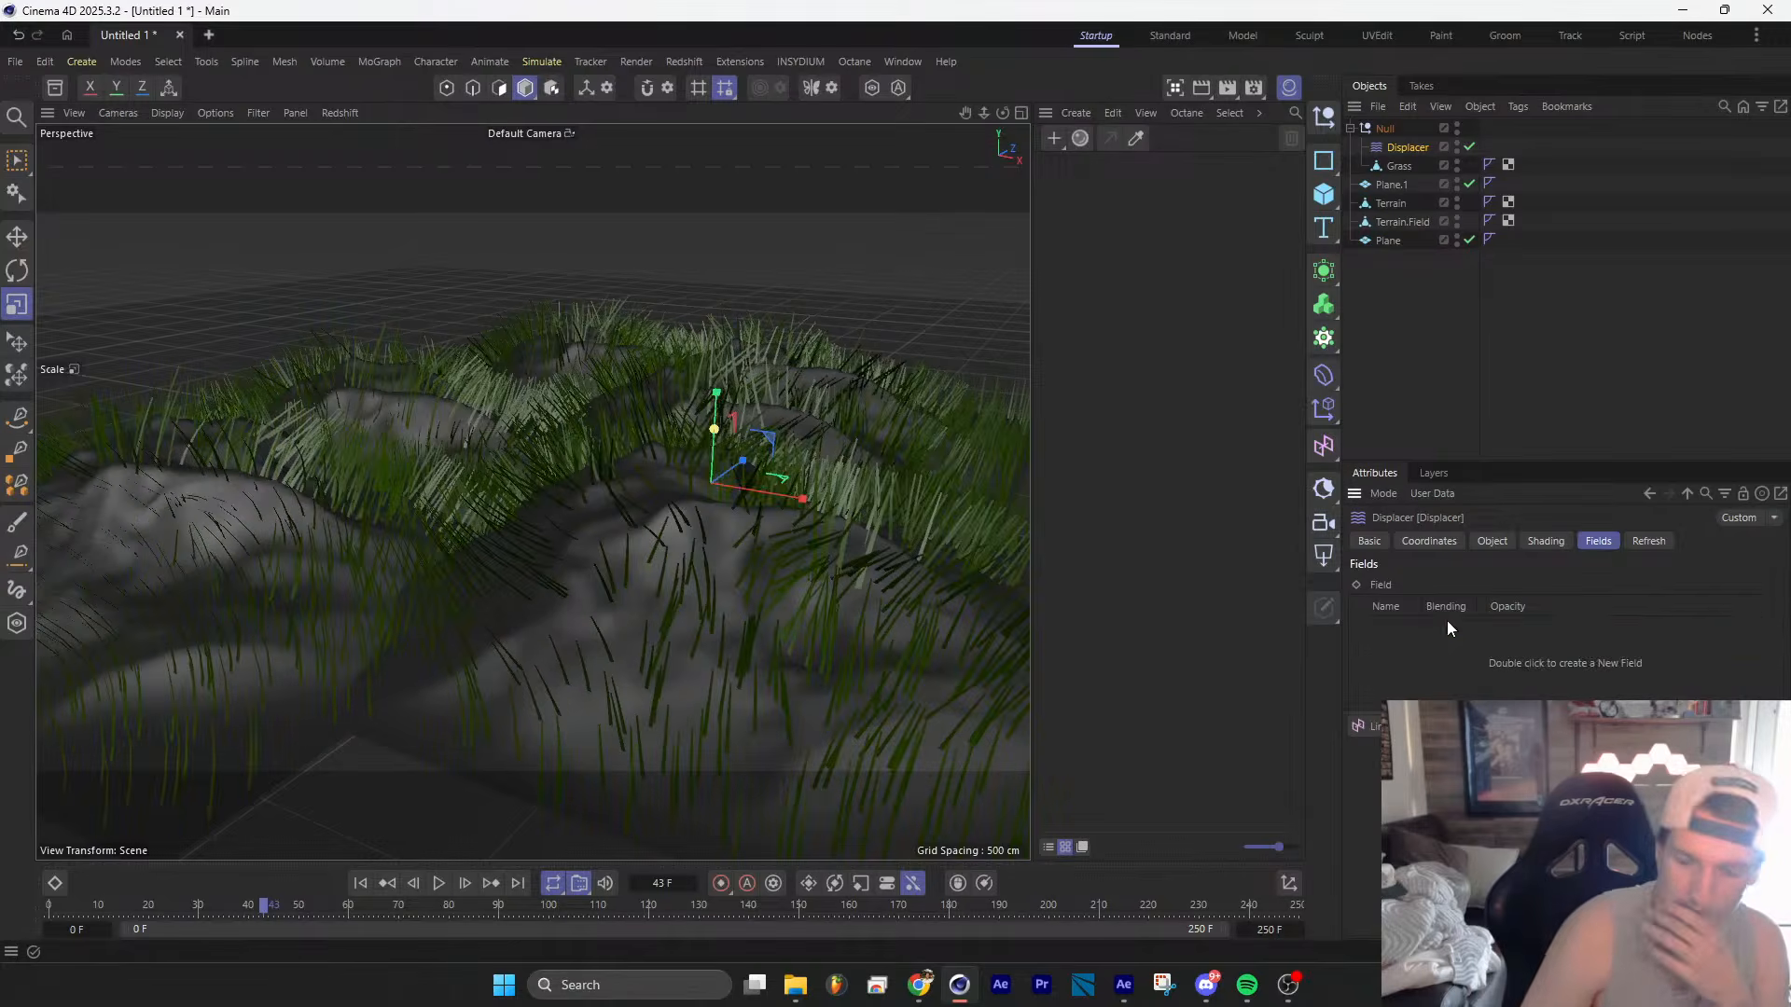
{"action": "left_click", "coordinate": [1403, 280]}
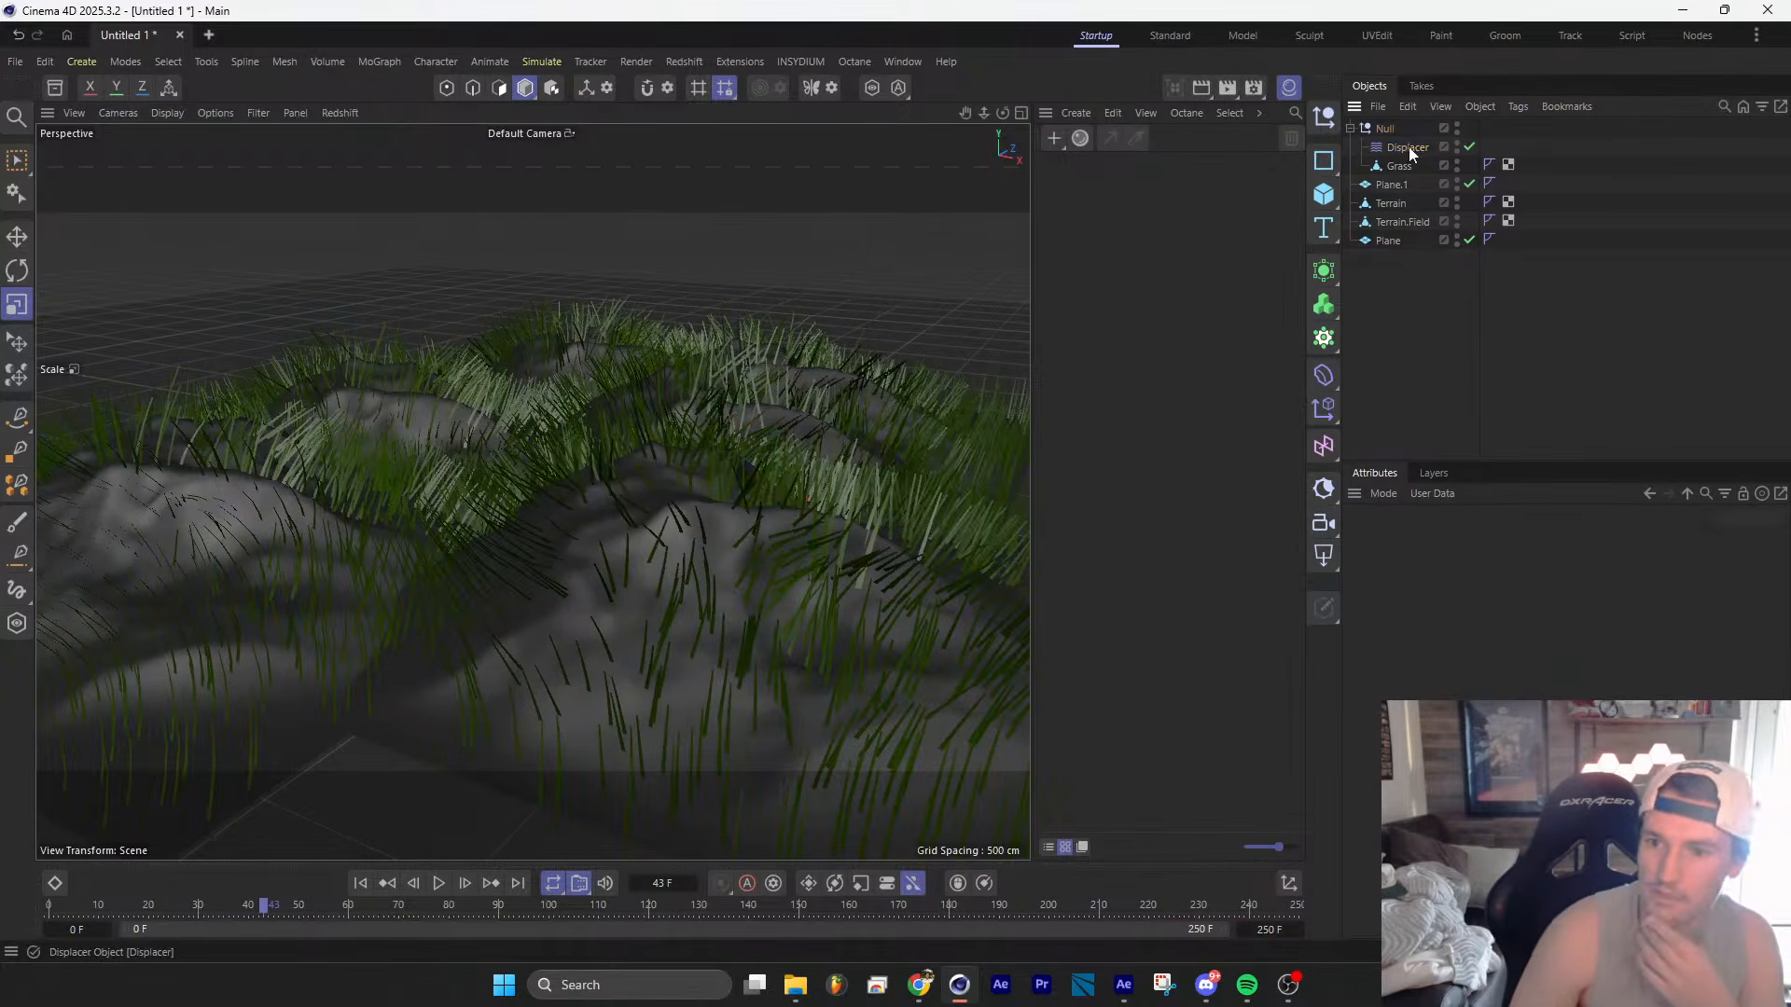
{"action": "left_click", "coordinate": [1408, 147]}
Step: Select all polygons of the Grass mesh and set their vertex weight to 100 %
{"action": "left_click", "coordinate": [1399, 224]}
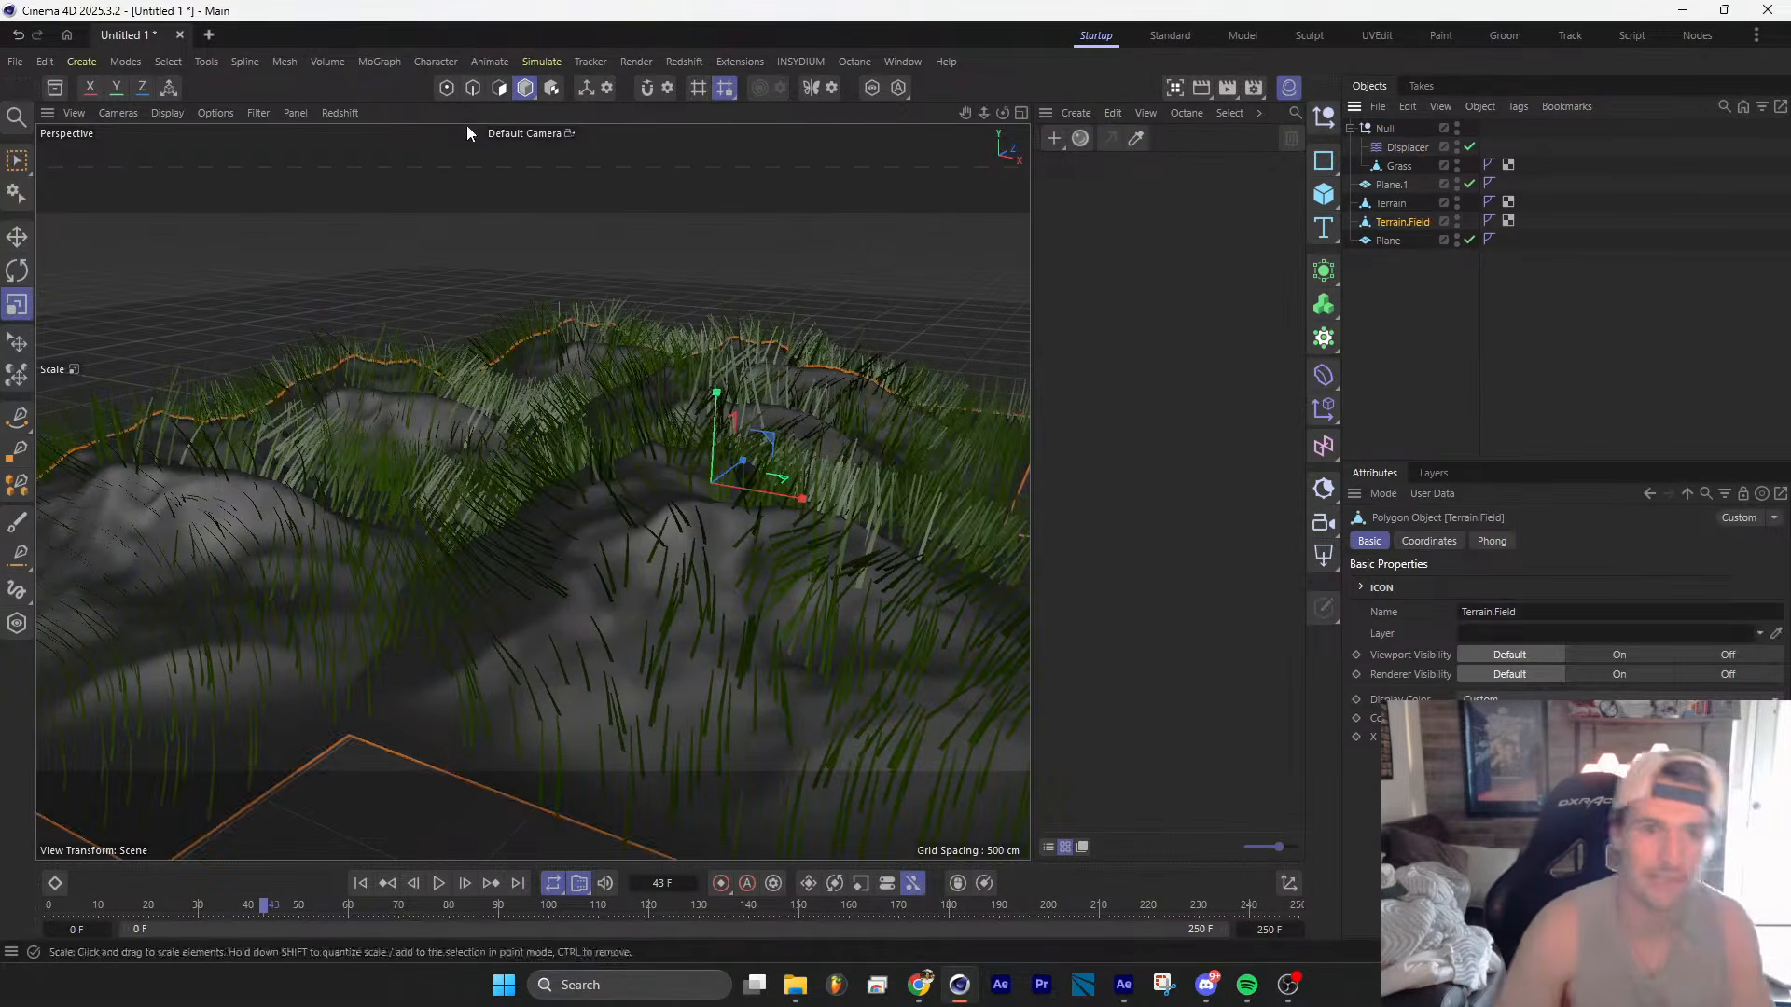
{"action": "left_click", "coordinate": [499, 89]}
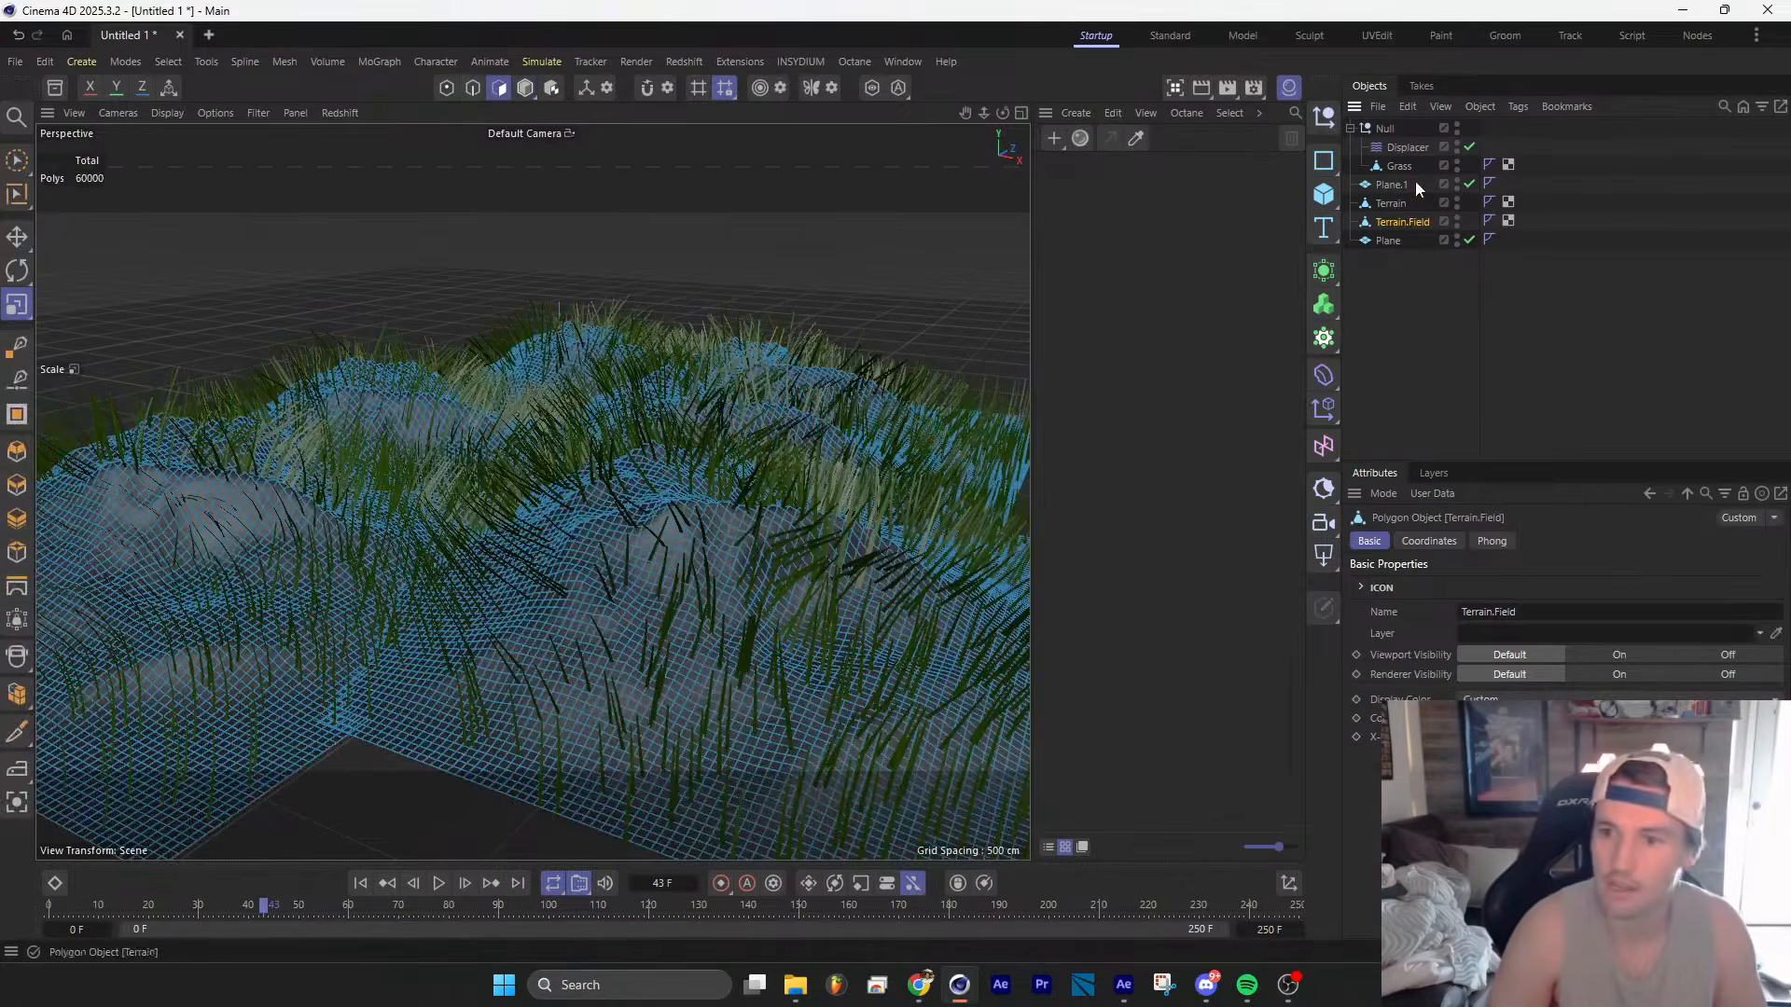
{"action": "left_click", "coordinate": [557, 597]}
{"action": "key", "text": "ctrl+a"}
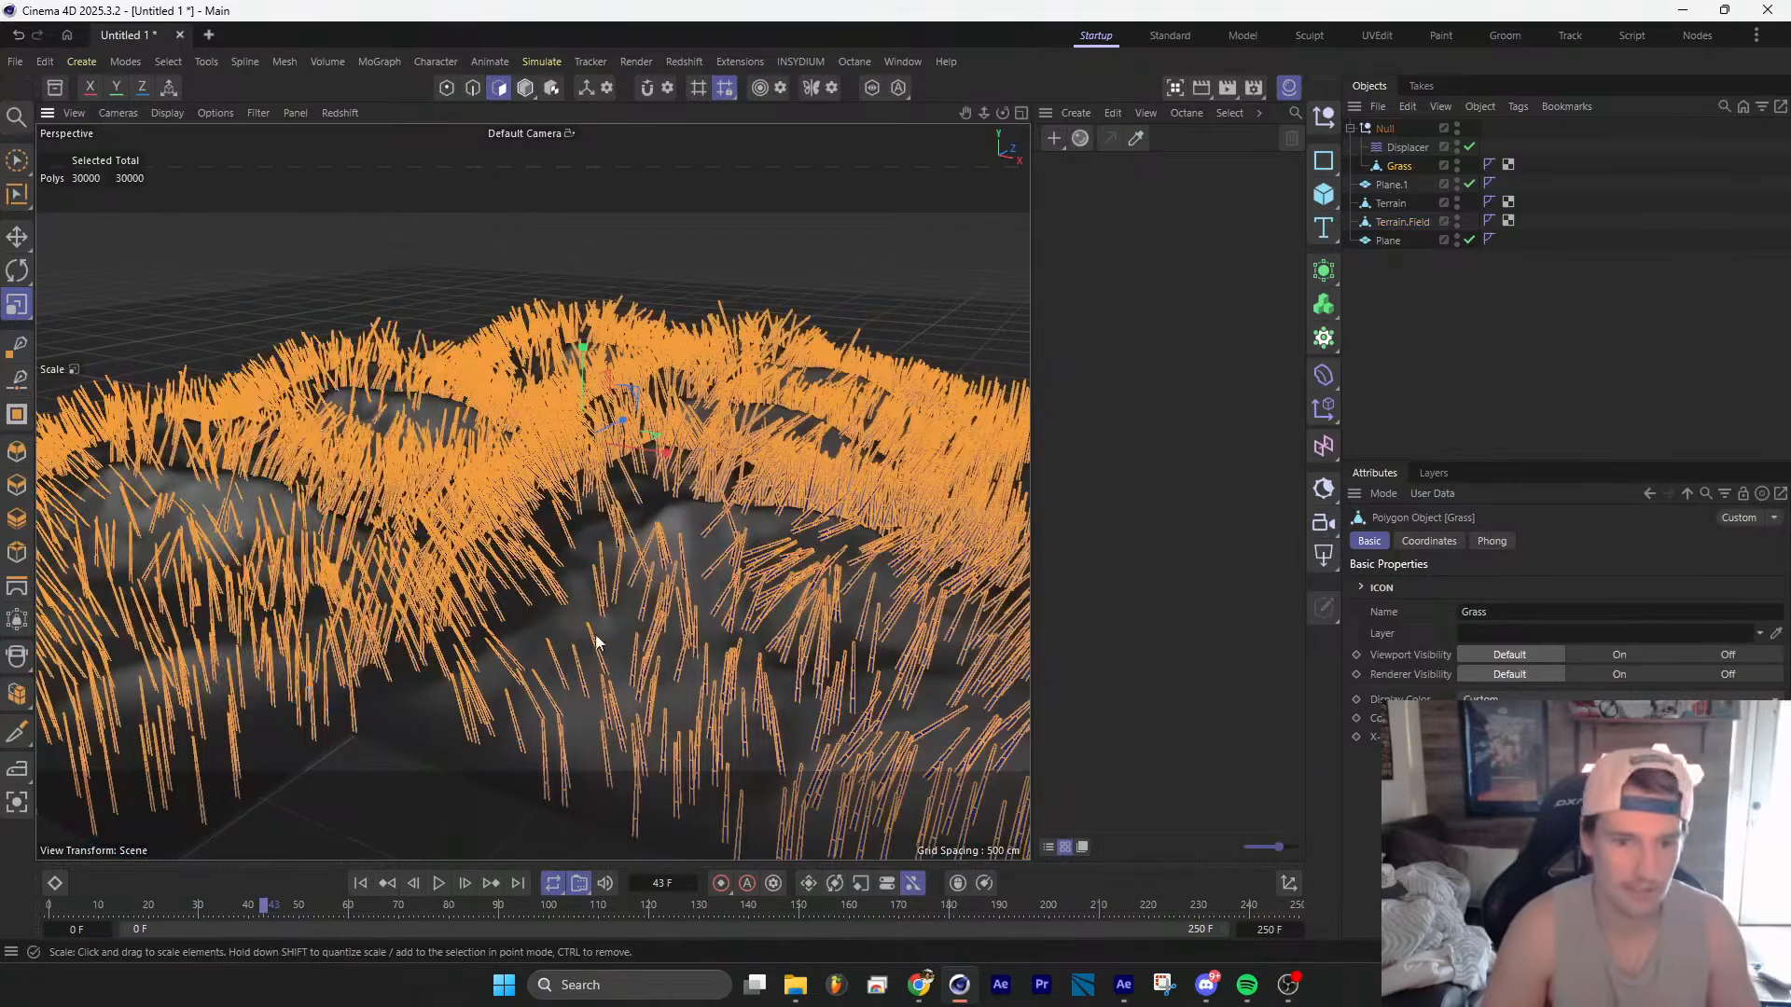
{"action": "left_click", "coordinate": [206, 61]}
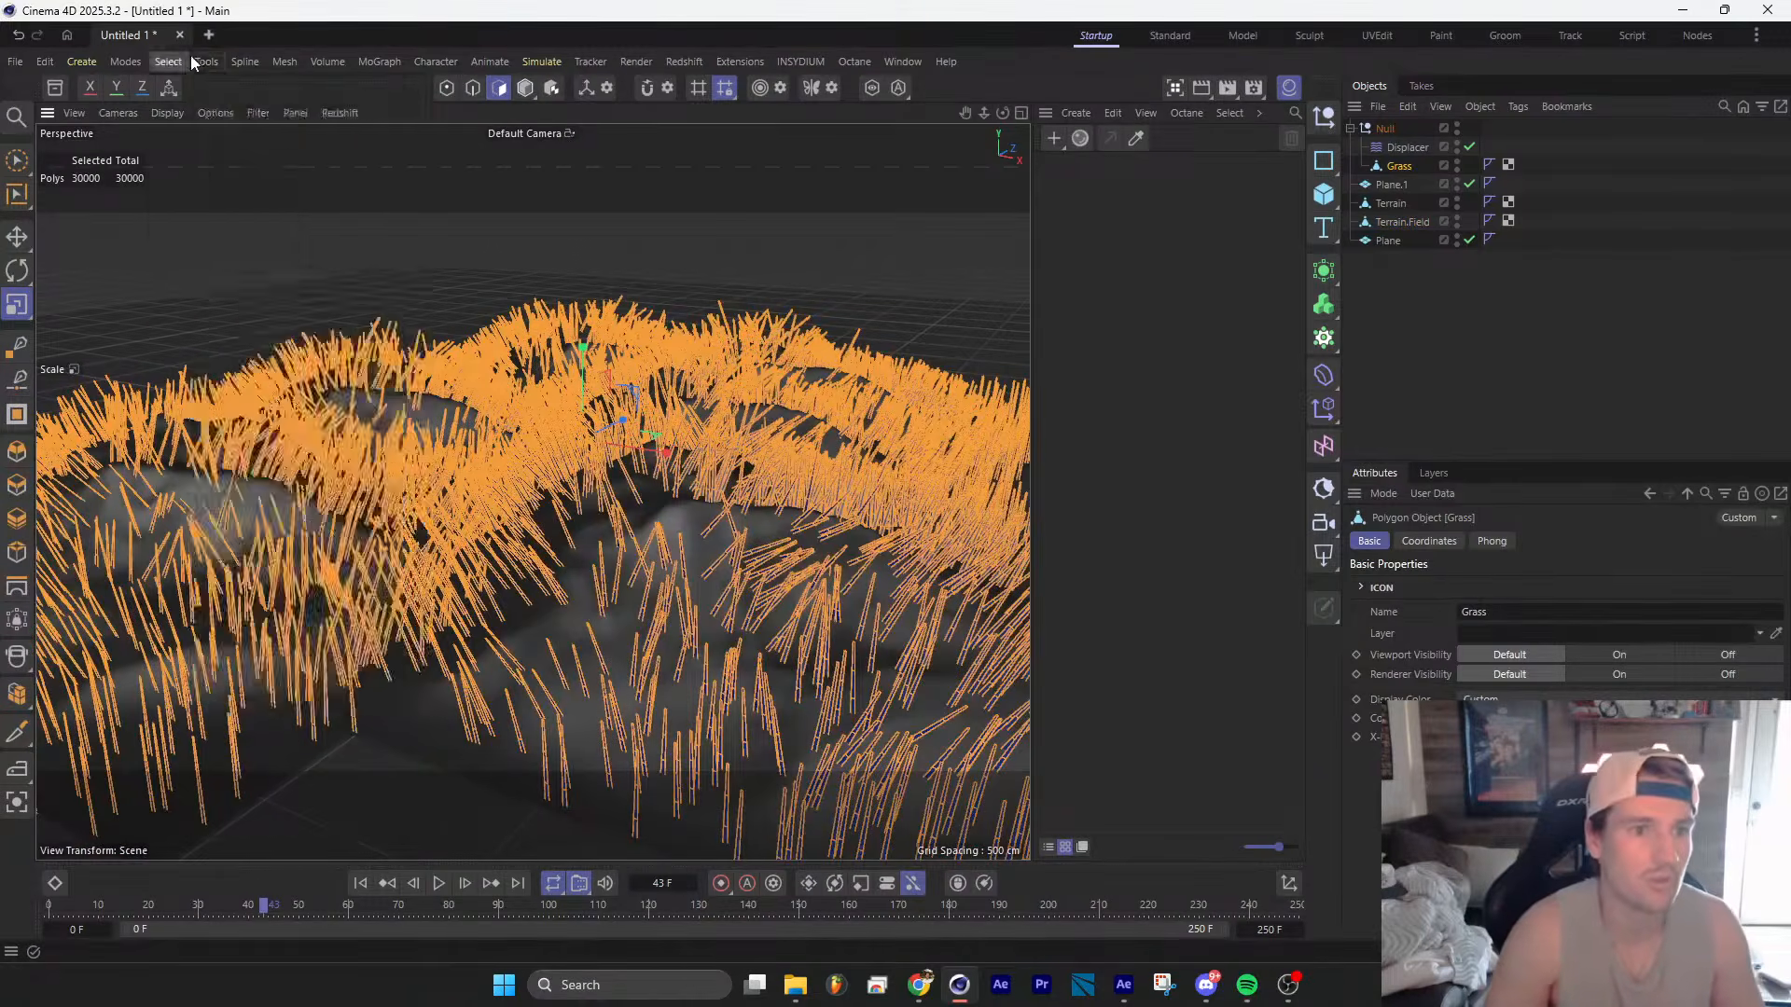
{"action": "mouse_move", "coordinate": [147, 70]}
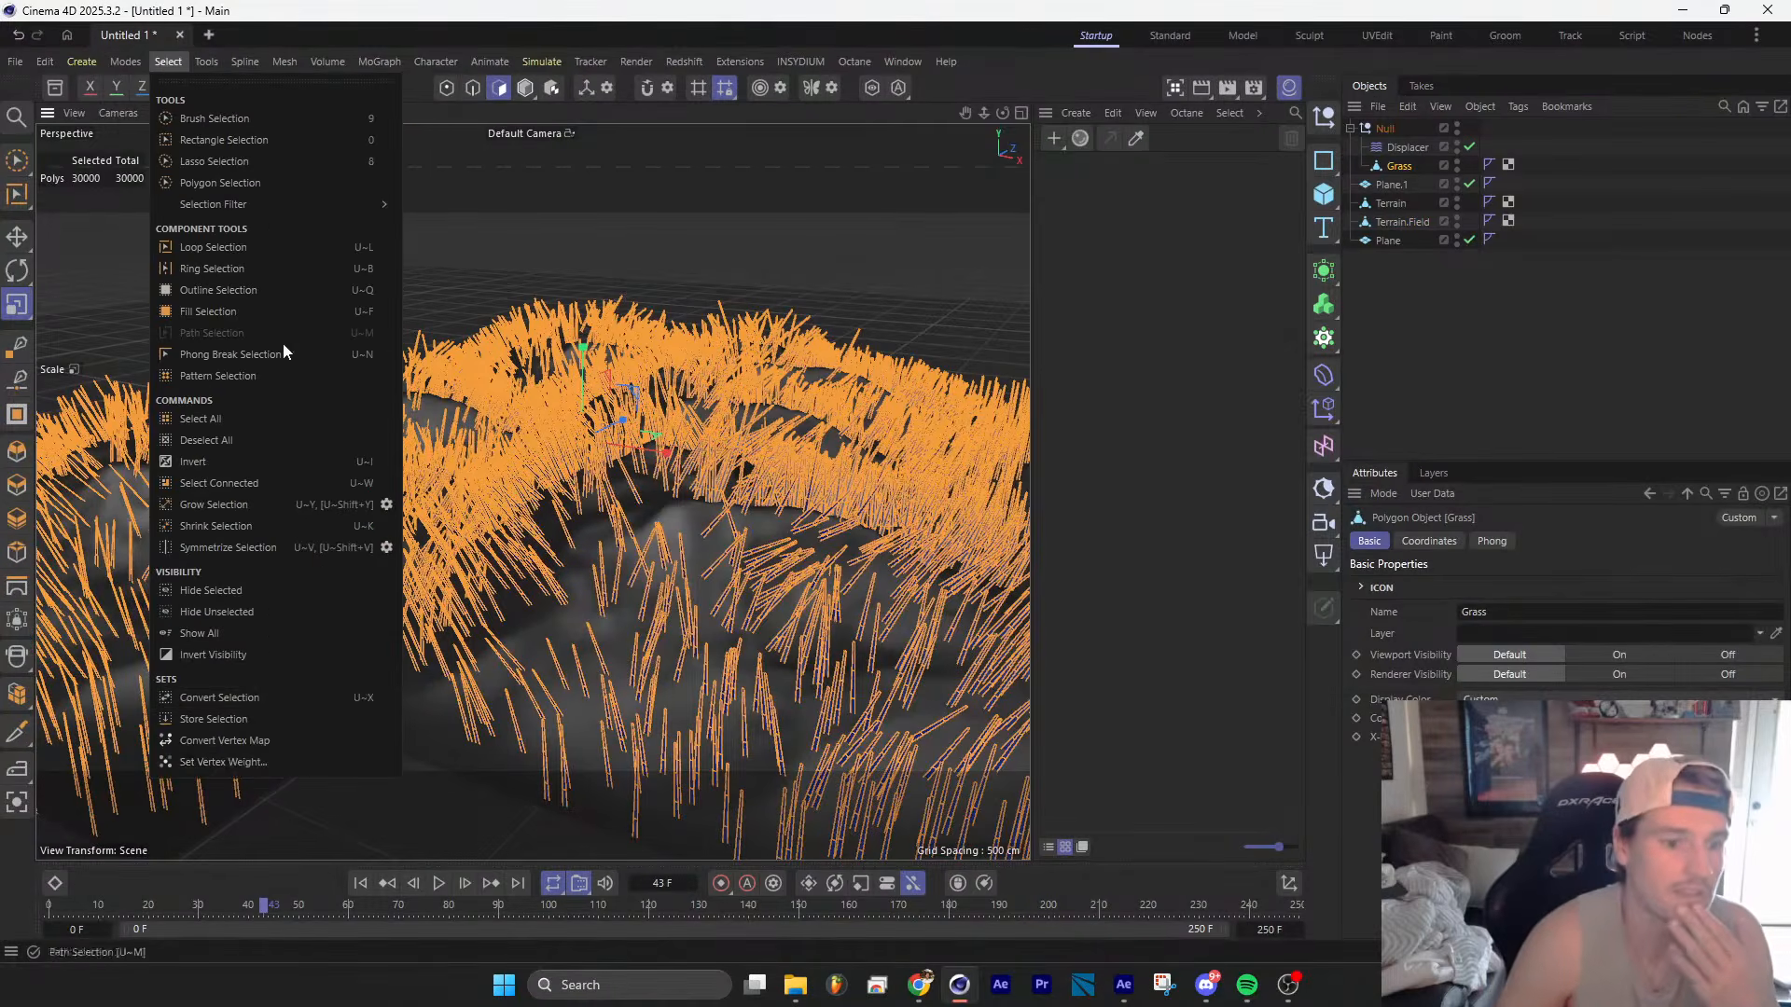
{"action": "left_click", "coordinate": [268, 761]}
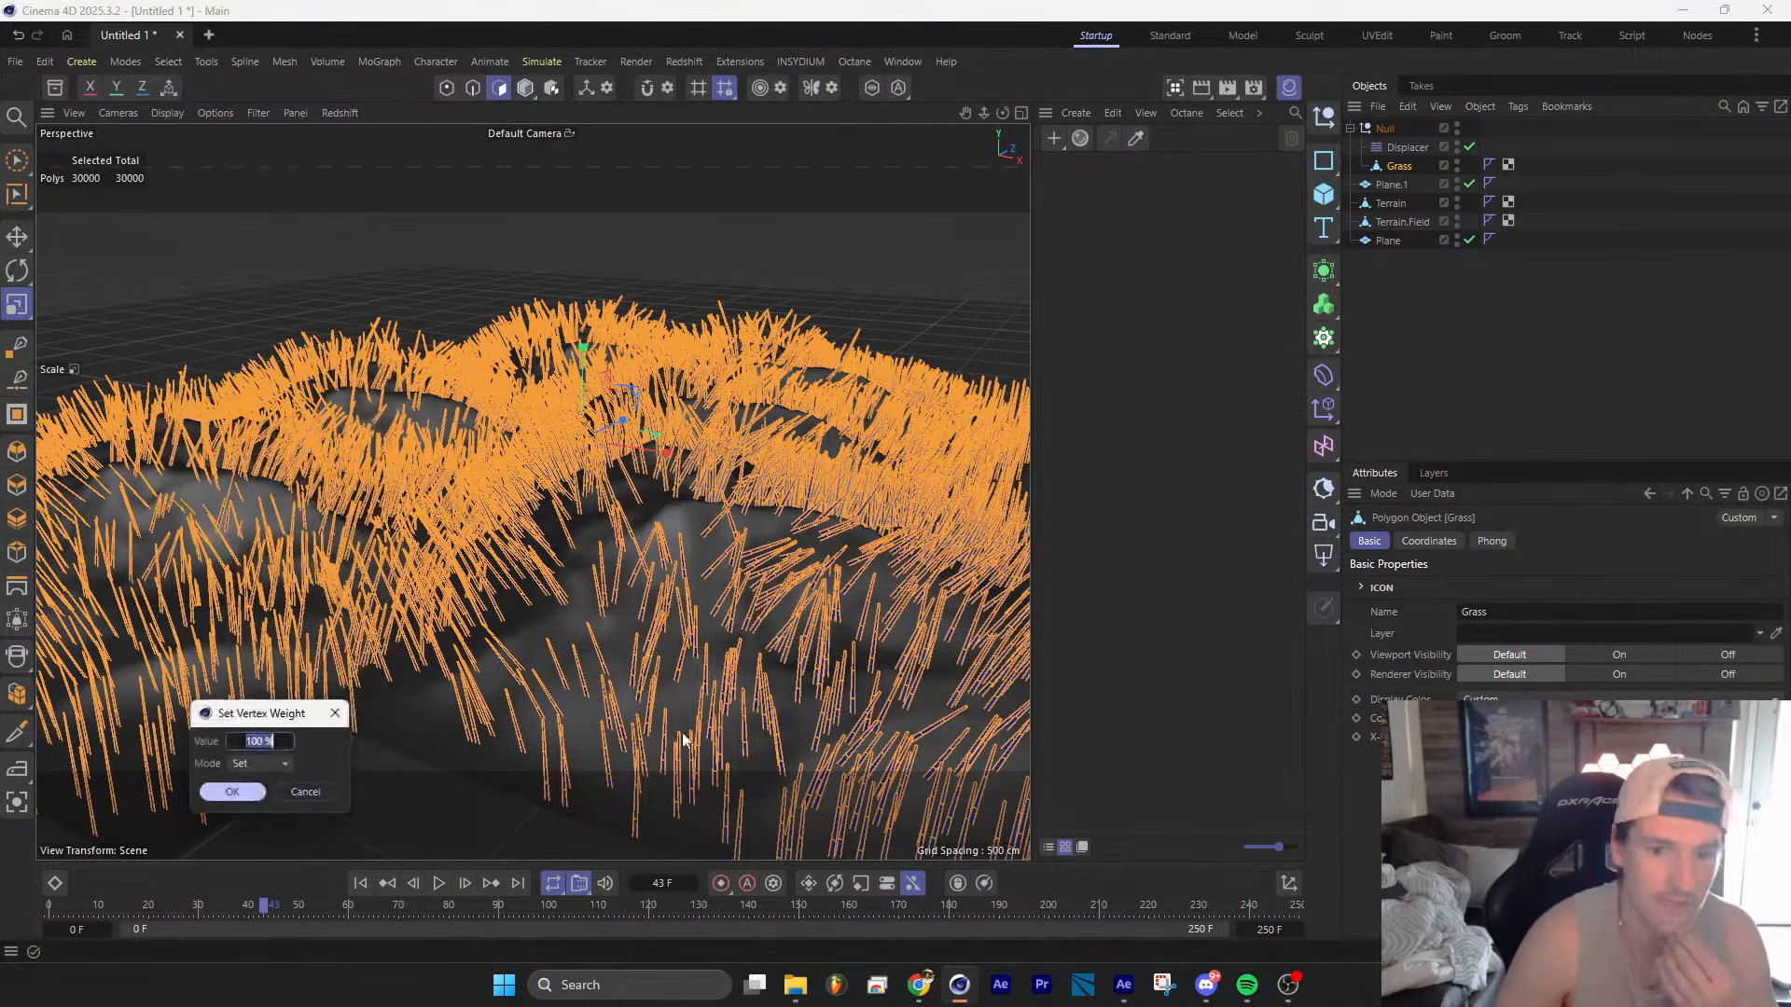
{"action": "left_click", "coordinate": [235, 797]}
Step: Set the Grass vertex map's transfer mode to Fields and delete its Freeze layer
{"action": "left_click", "coordinate": [1489, 164]}
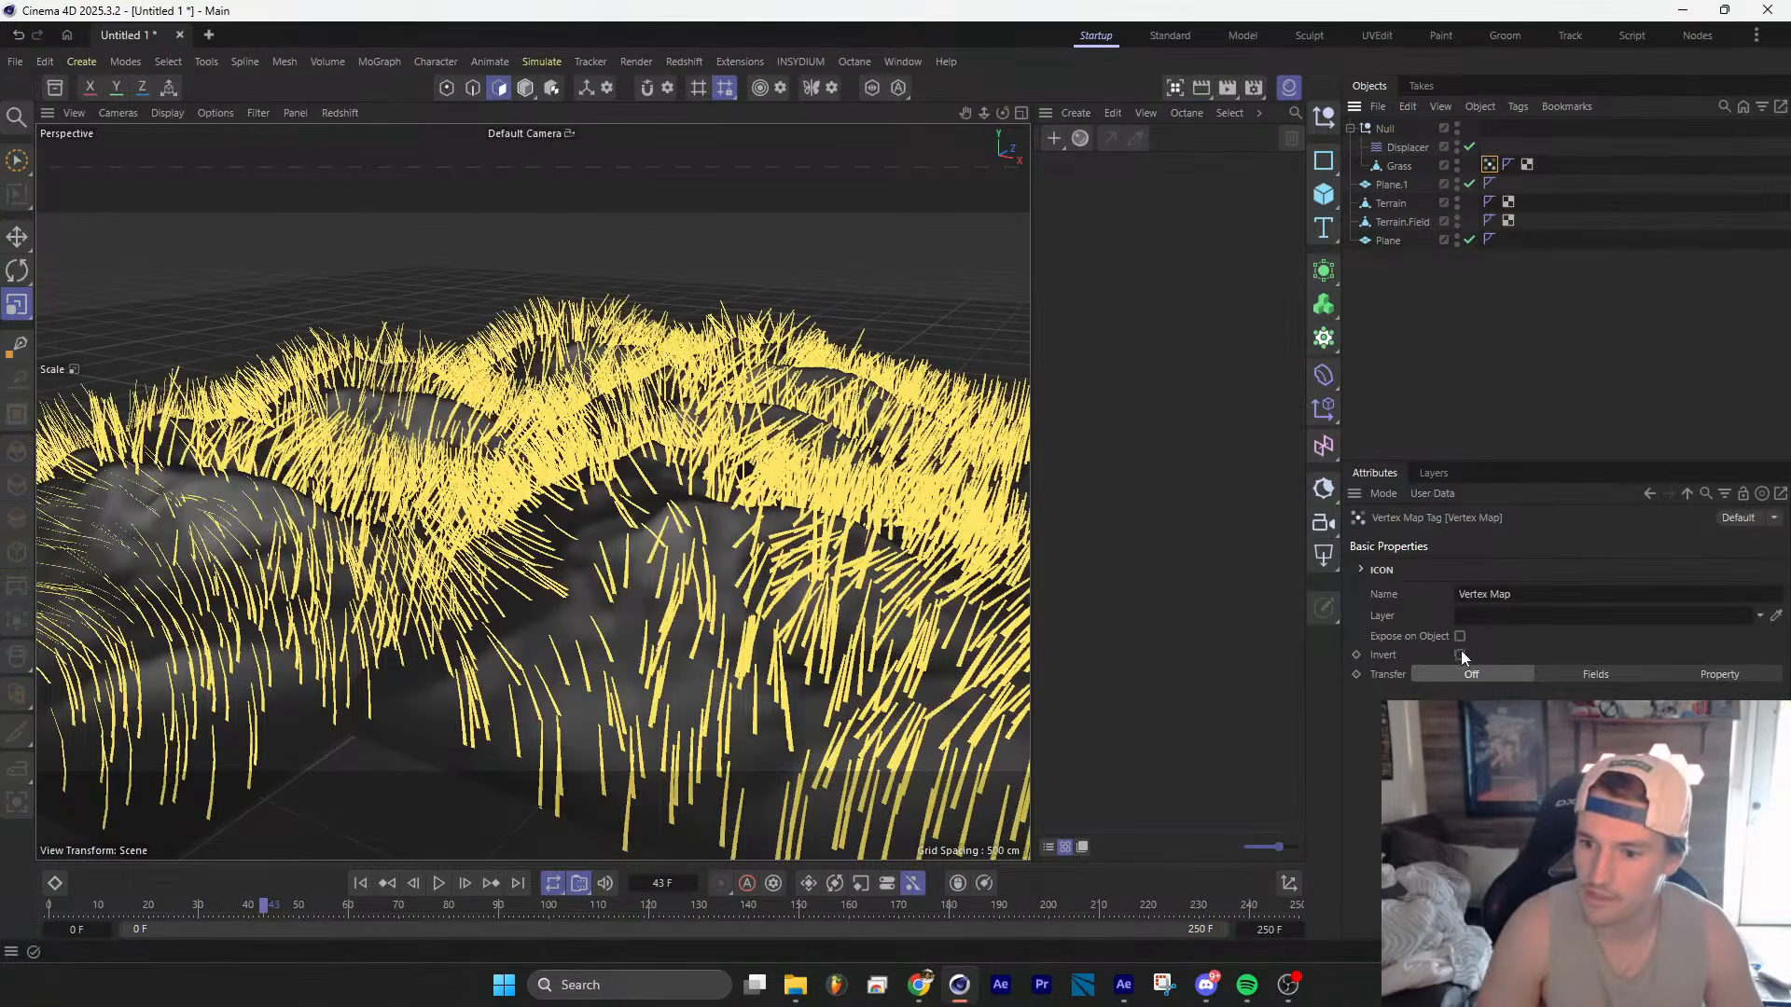
{"action": "left_click", "coordinate": [1597, 674]}
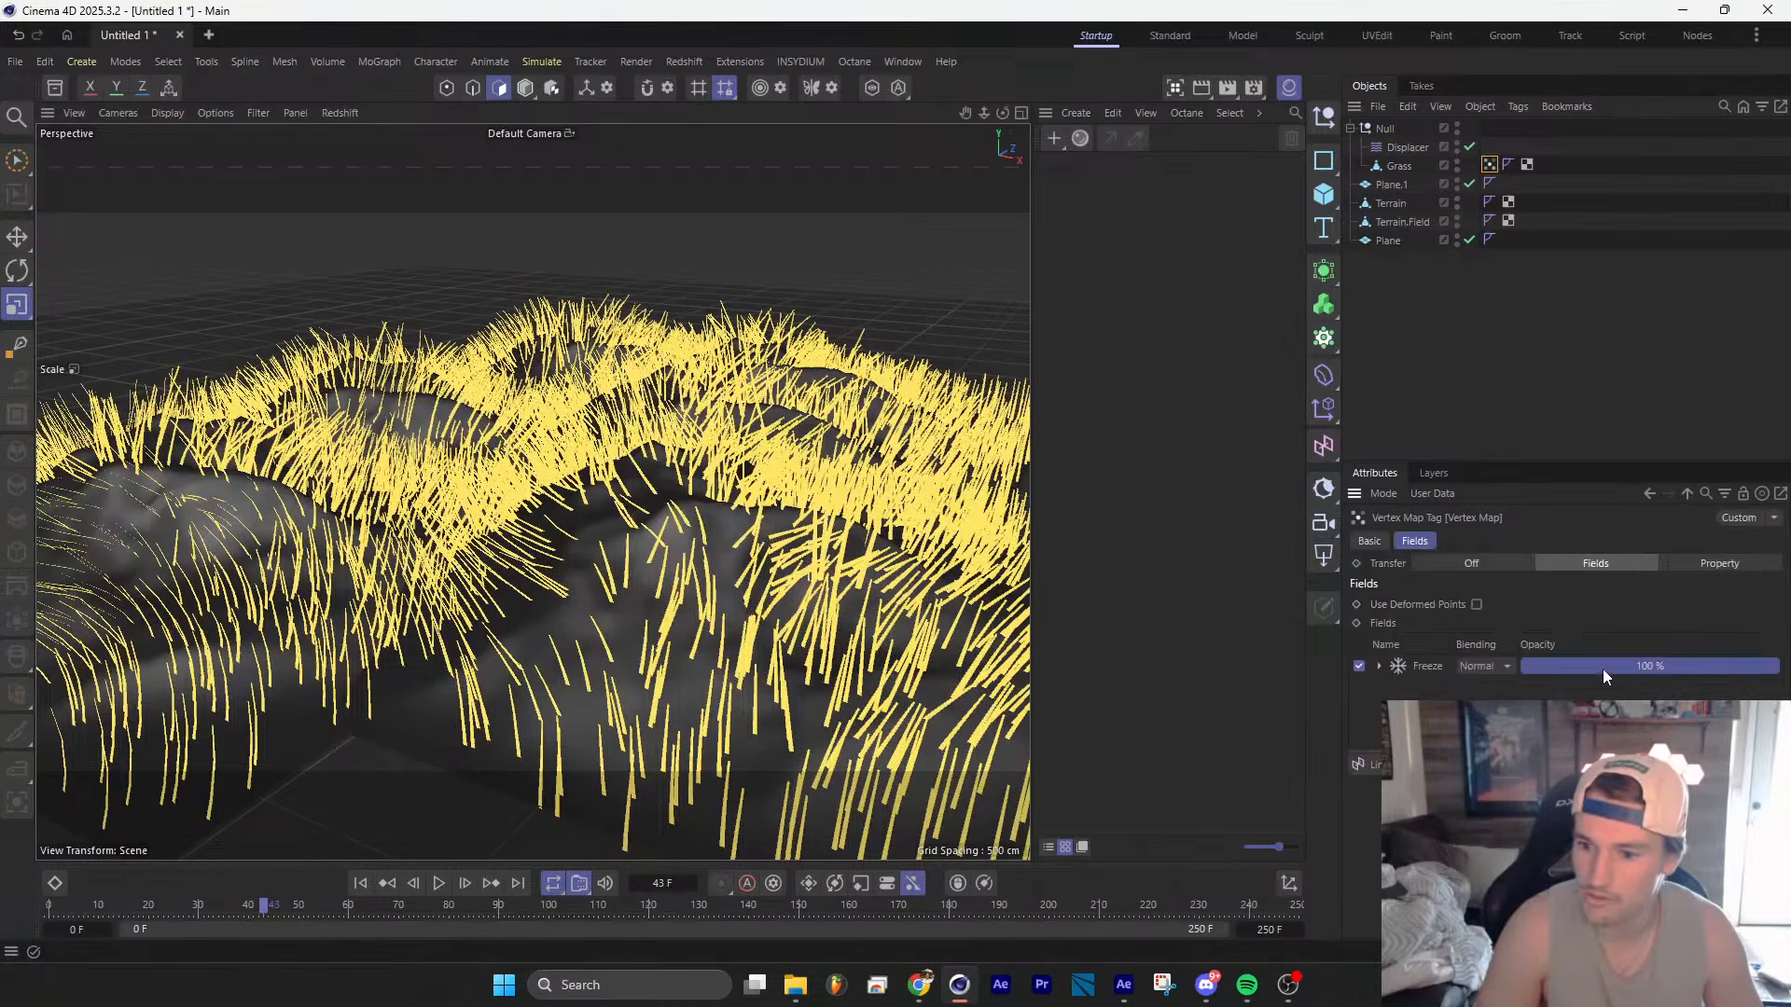
{"action": "left_click", "coordinate": [1412, 665]}
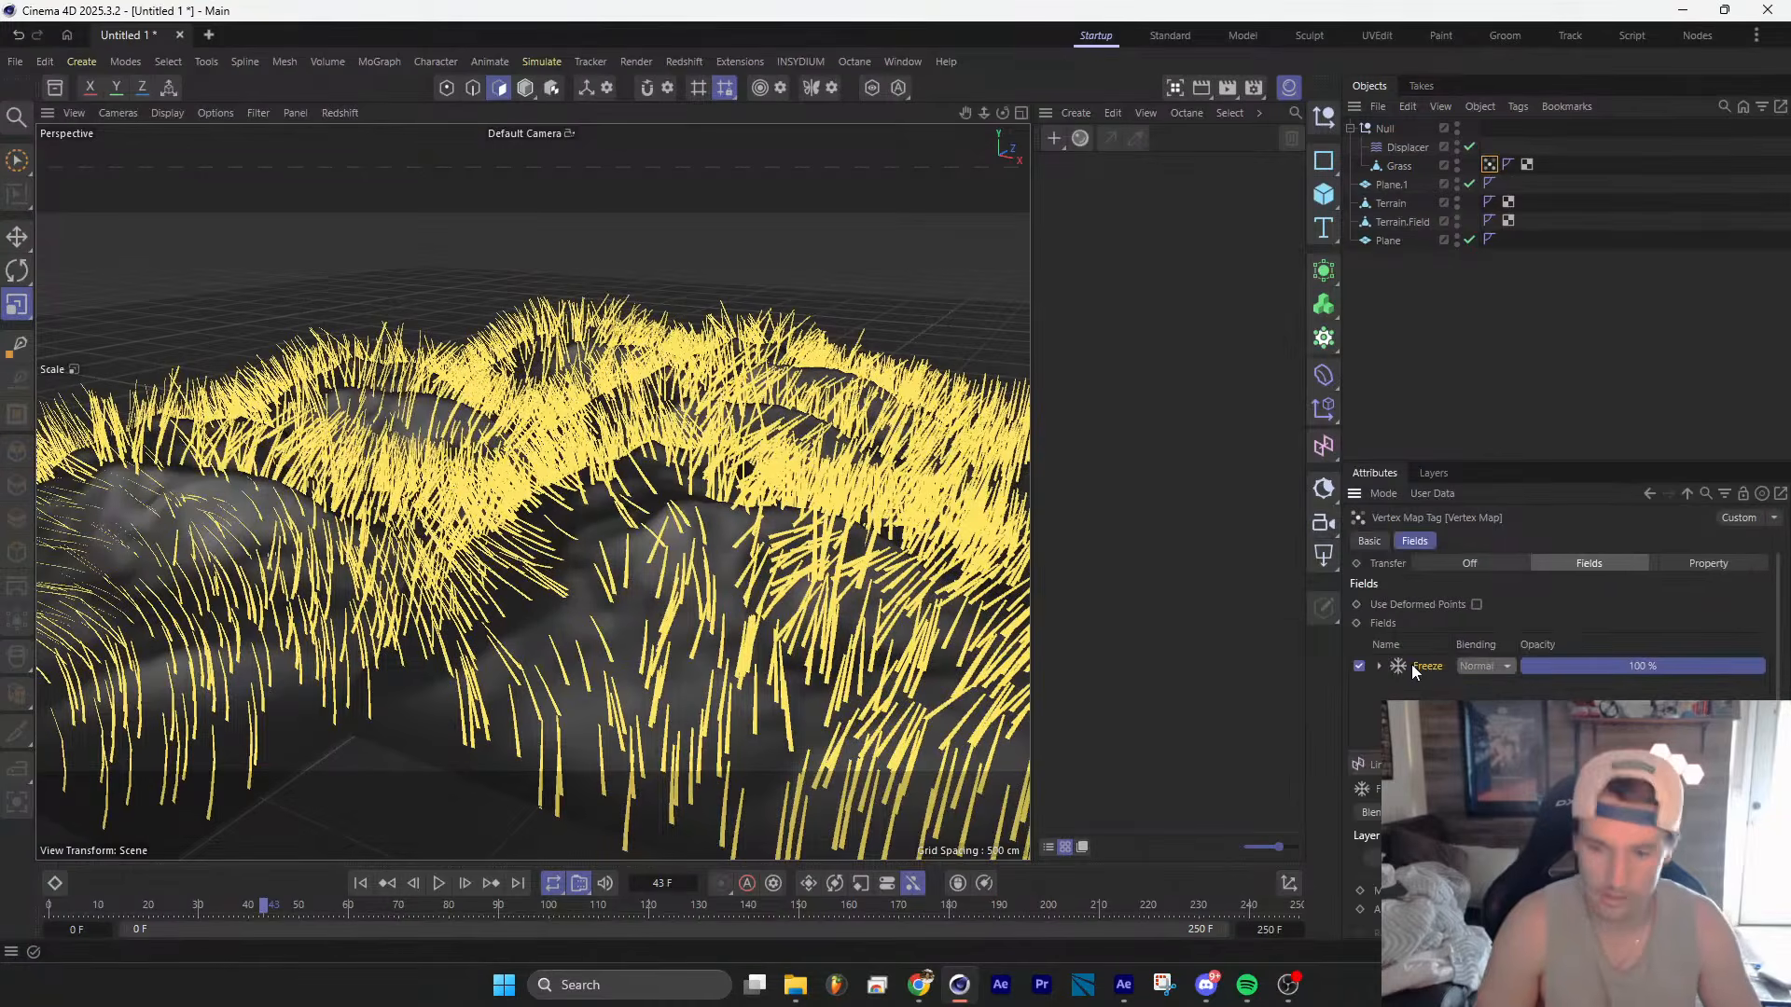
{"action": "key", "text": "Delete"}
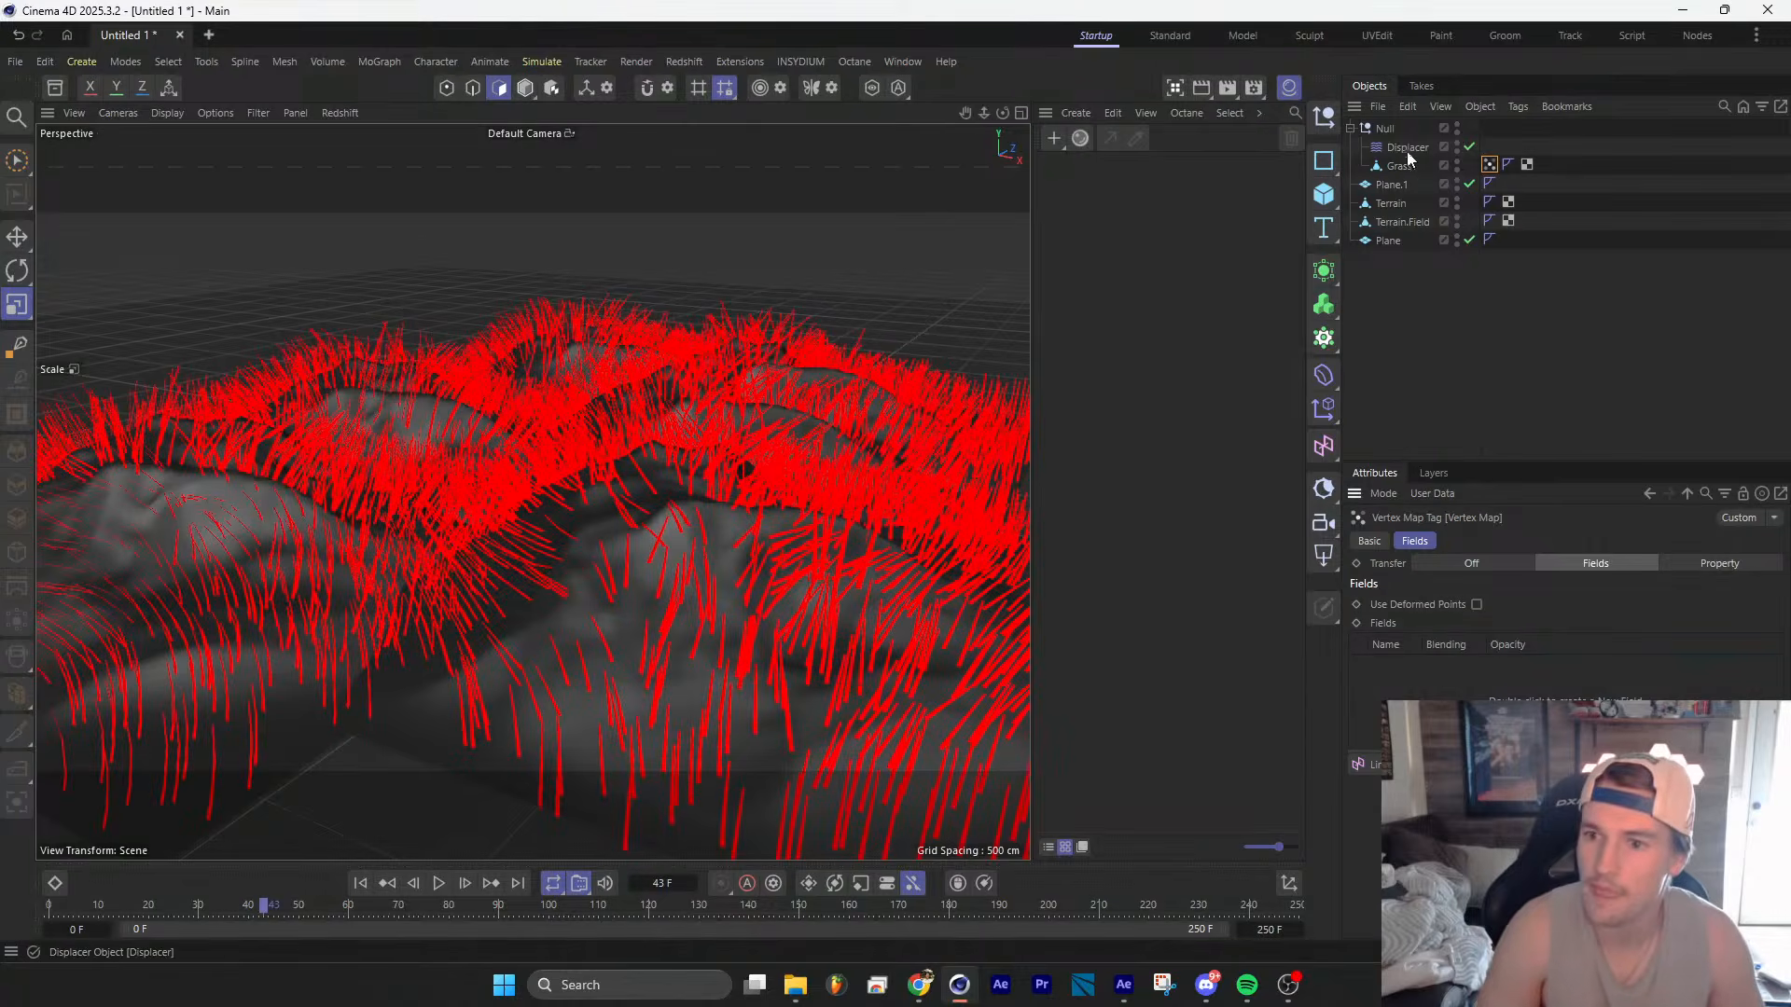
Step: Add Terrain.Field to the Grass vertex map's fields and inspect the resulting weights on the blades up close
{"action": "left_click_drag", "start_coordinate": [1415, 224], "coordinate": [1432, 679]}
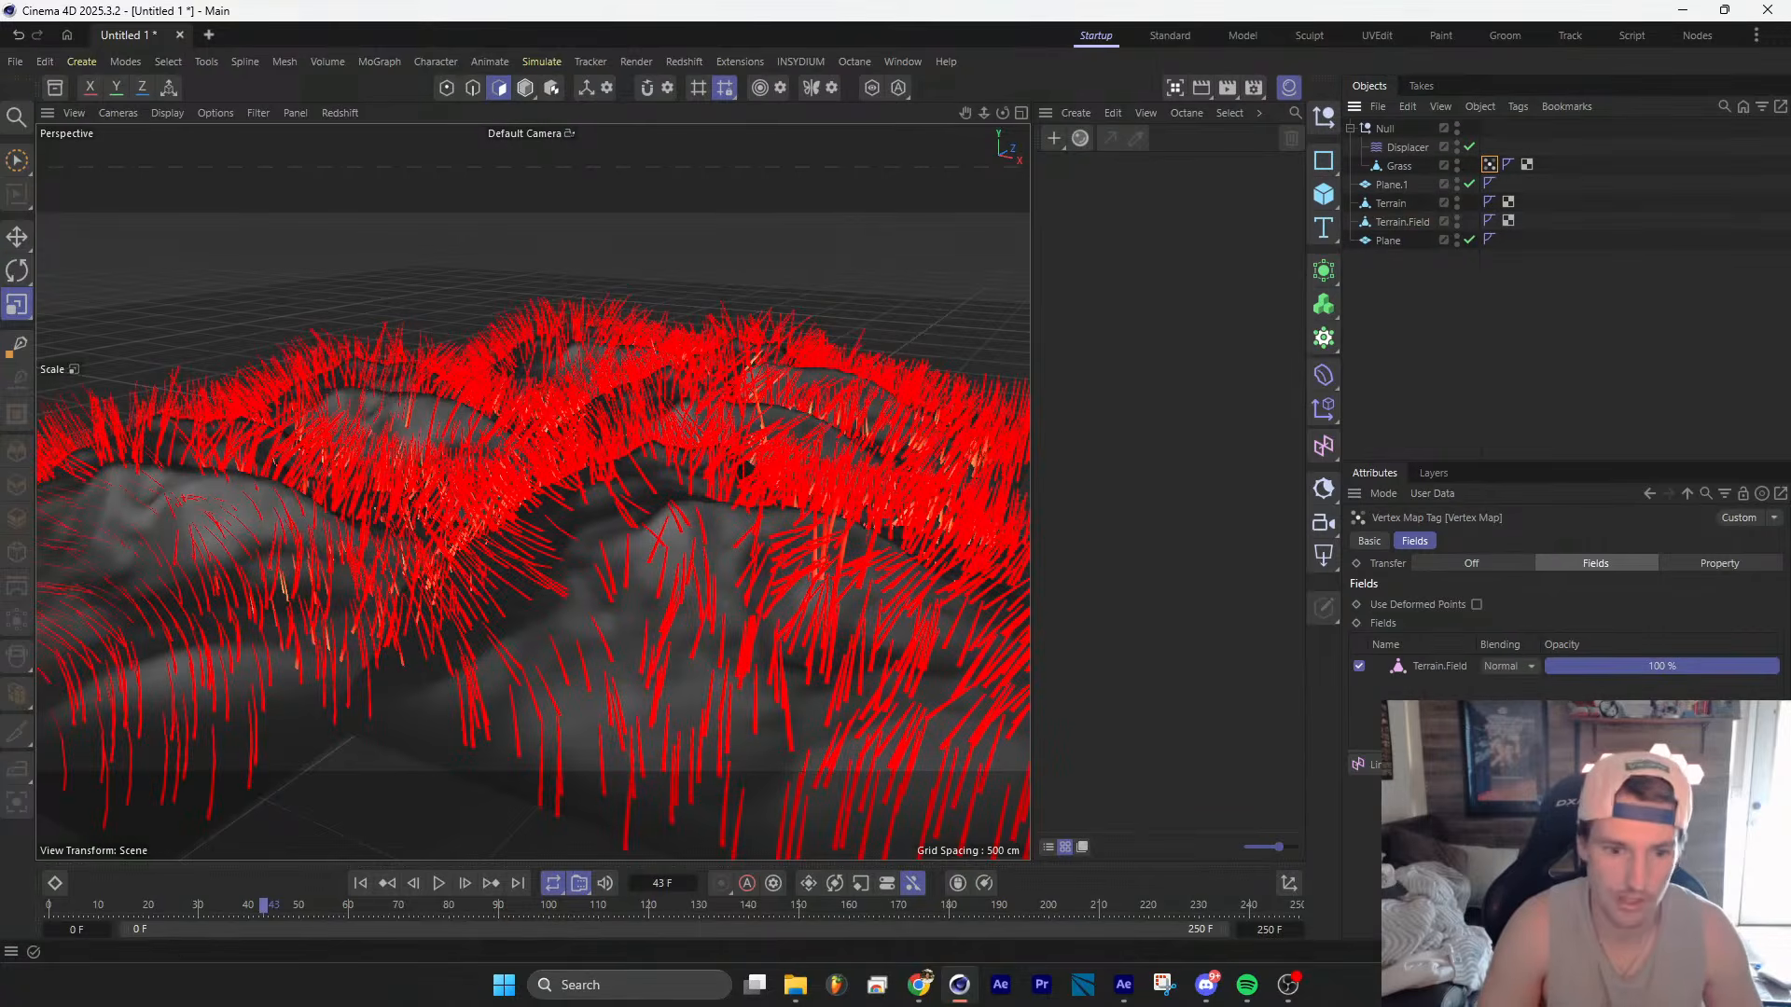
{"action": "left_click", "coordinate": [1438, 668]}
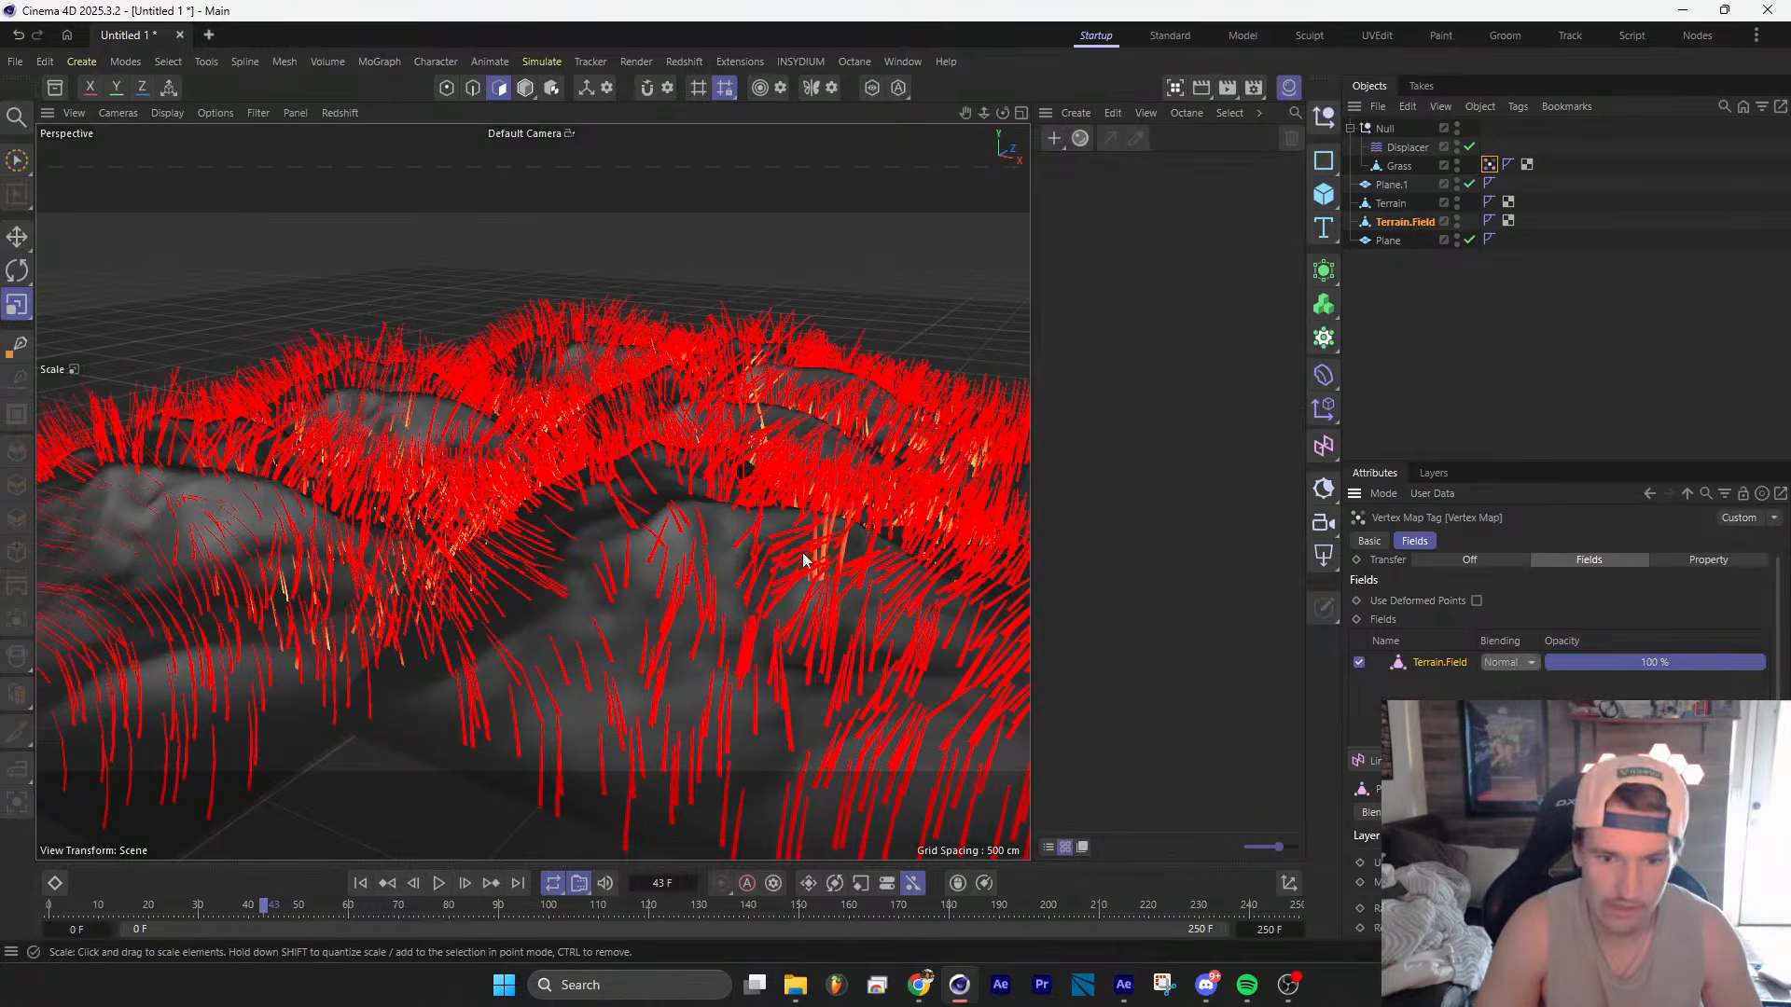
{"action": "scroll", "coordinate": [802, 559], "scroll_direction": "up", "scroll_amount": 10}
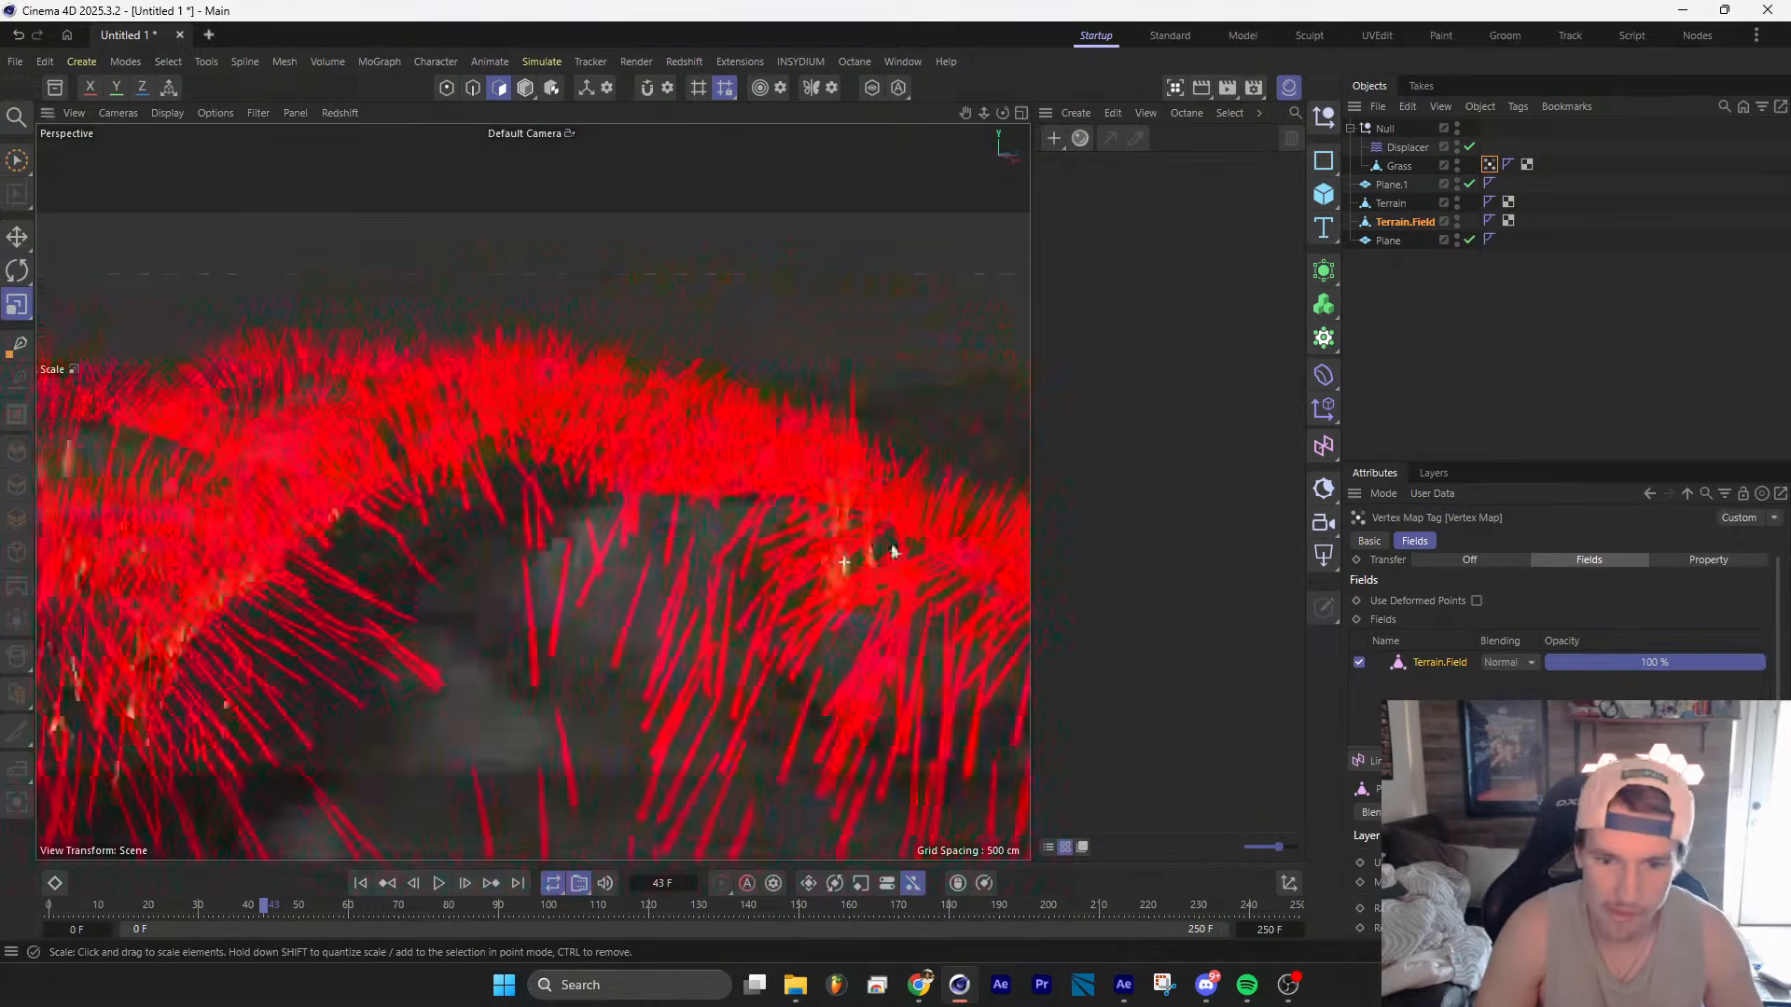
{"action": "scroll", "coordinate": [840, 536], "scroll_direction": "down", "scroll_amount": 10}
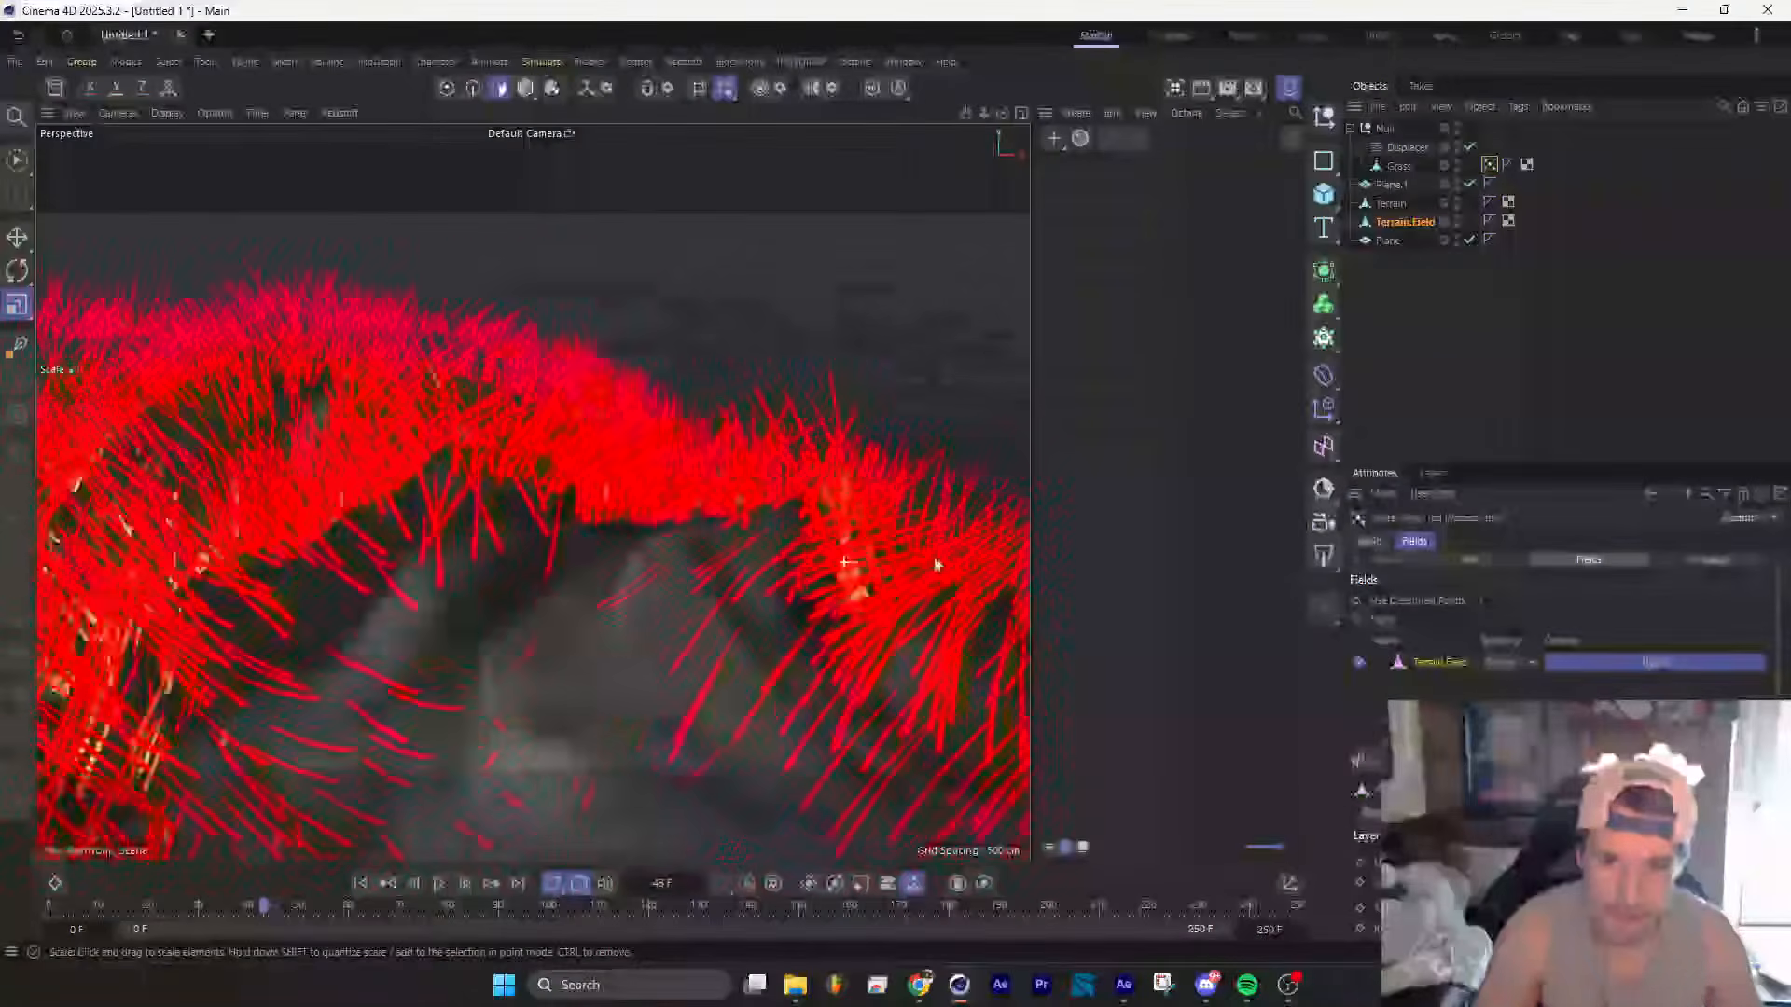
Step: Raise the Terrain.Field object slightly so it overlaps the lower ends of the grass blades
{"action": "scroll", "coordinate": [773, 516], "scroll_direction": "up", "scroll_amount": 10}
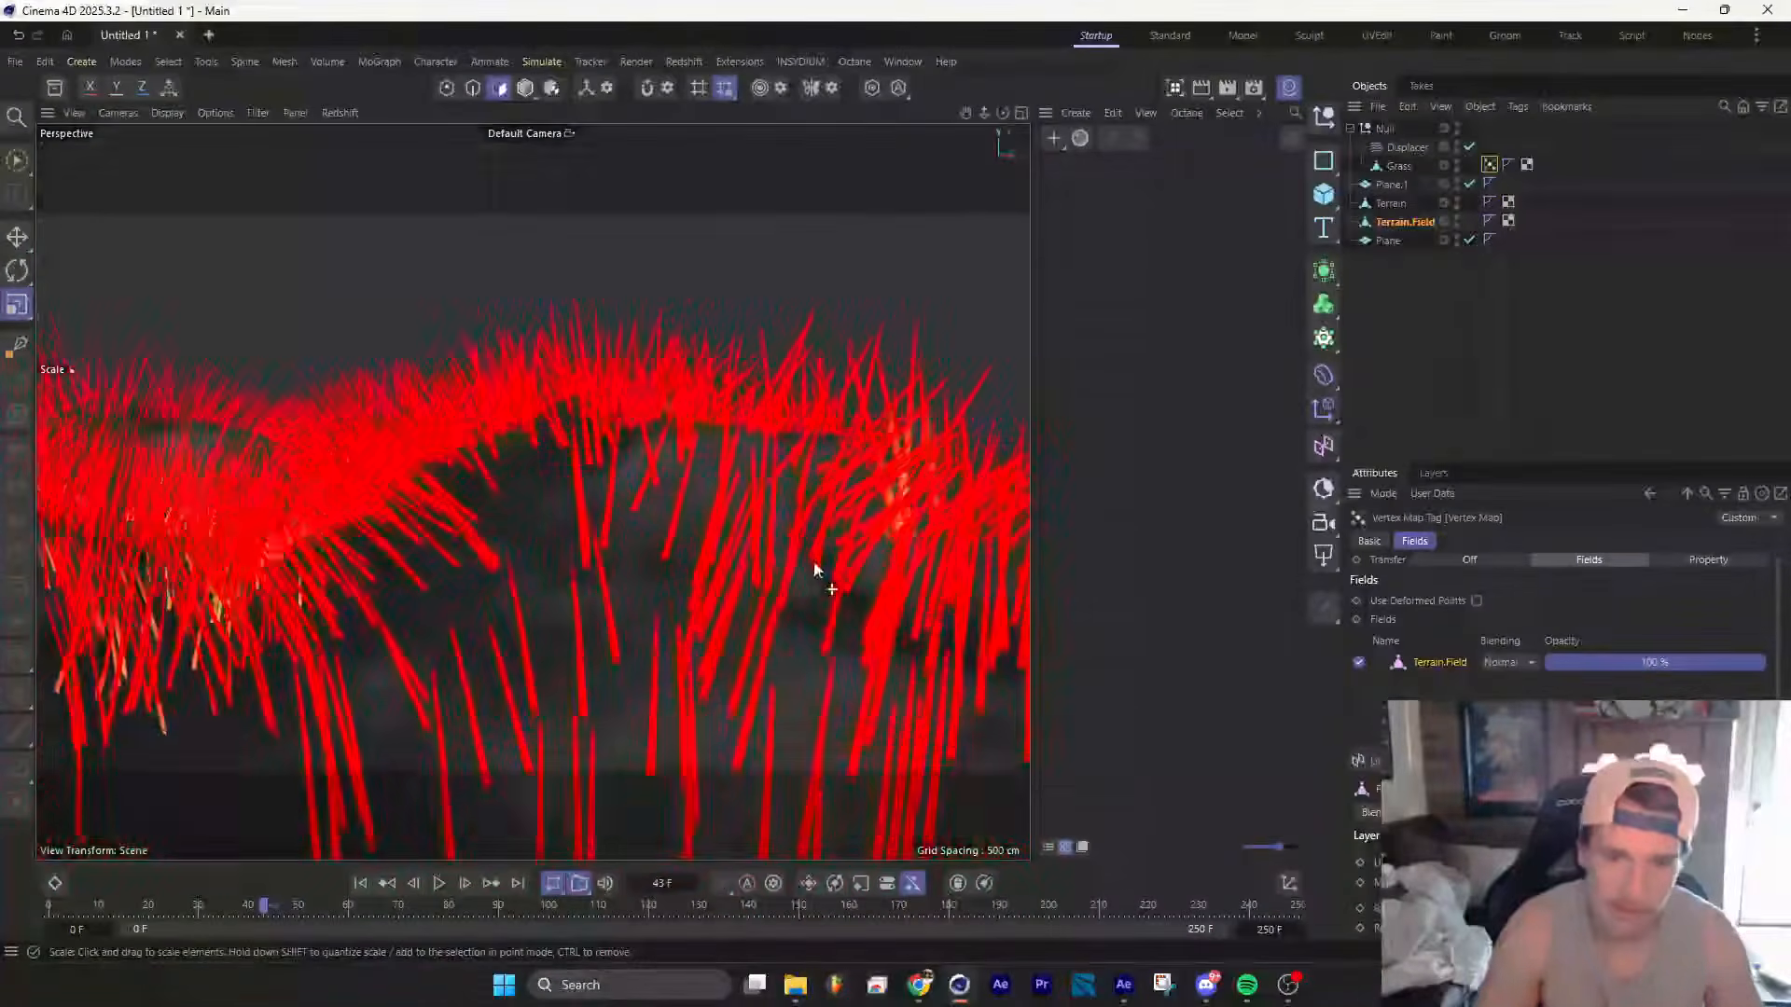
{"action": "scroll", "coordinate": [539, 572], "scroll_direction": "up", "scroll_amount": 10}
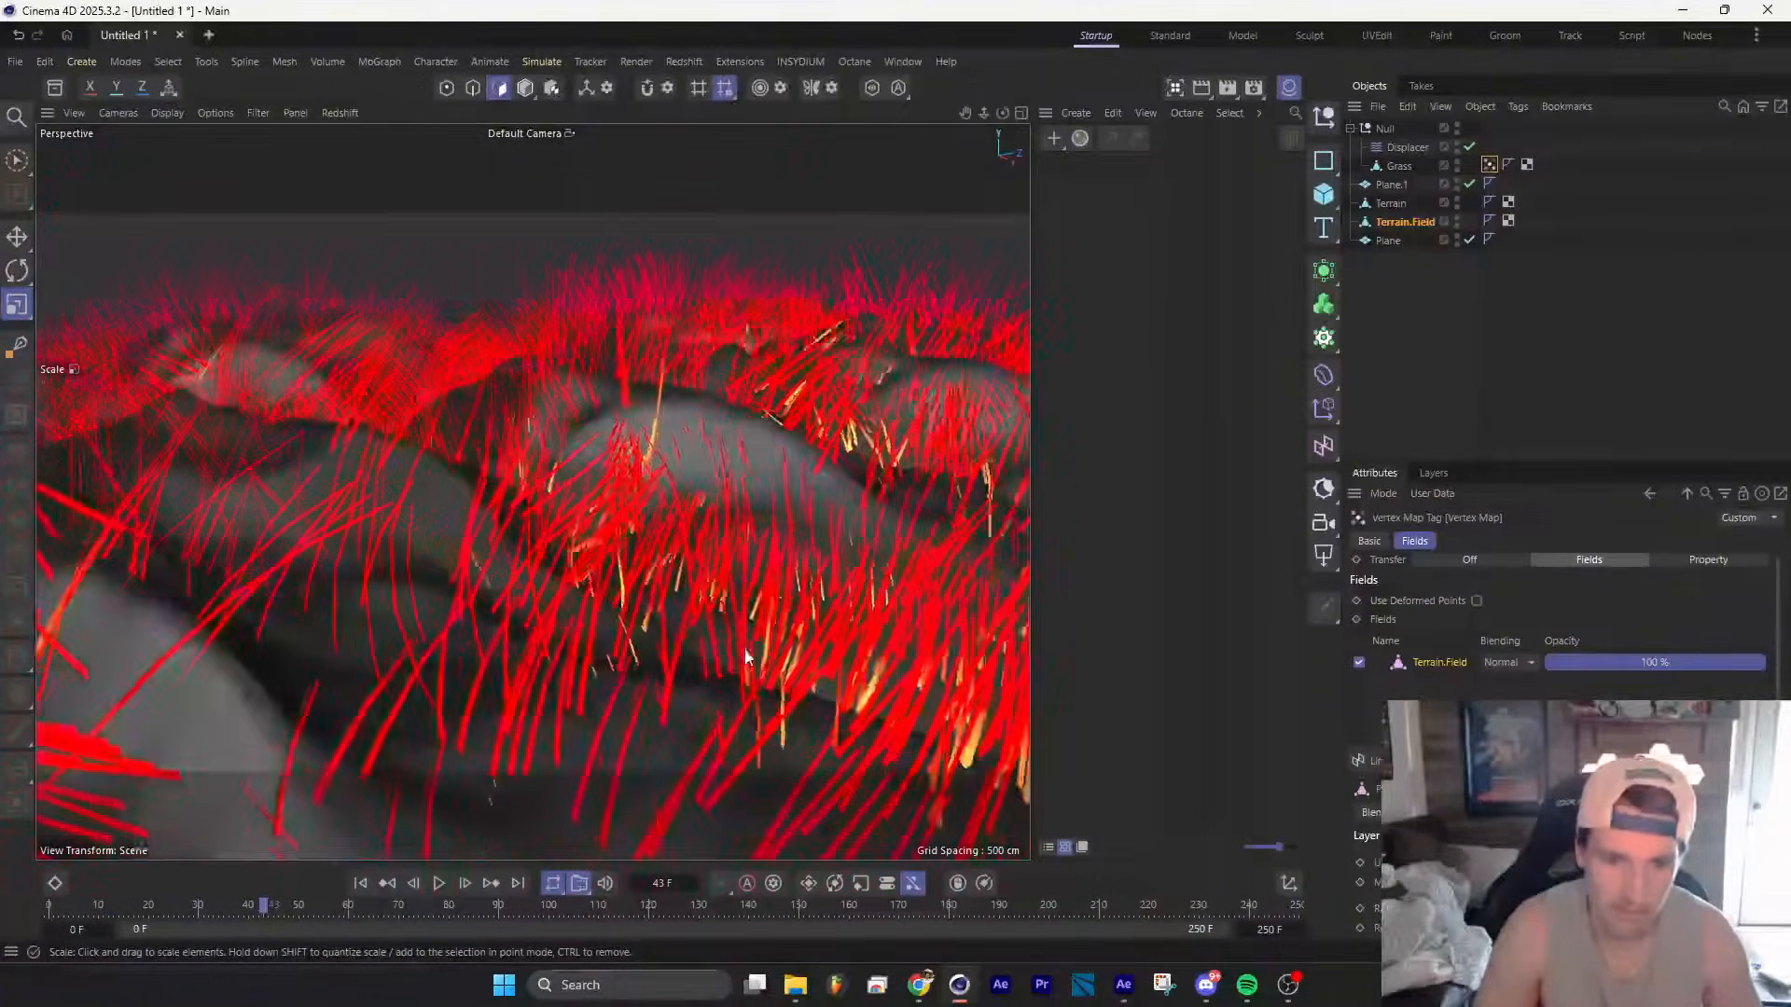
{"action": "left_click_drag", "start_coordinate": [457, 580], "coordinate": [508, 561], "text": "alt"}
{"action": "scroll", "coordinate": [653, 513], "scroll_direction": "down", "scroll_amount": 4}
{"action": "left_click_drag", "start_coordinate": [839, 476], "coordinate": [991, 431], "text": "alt"}
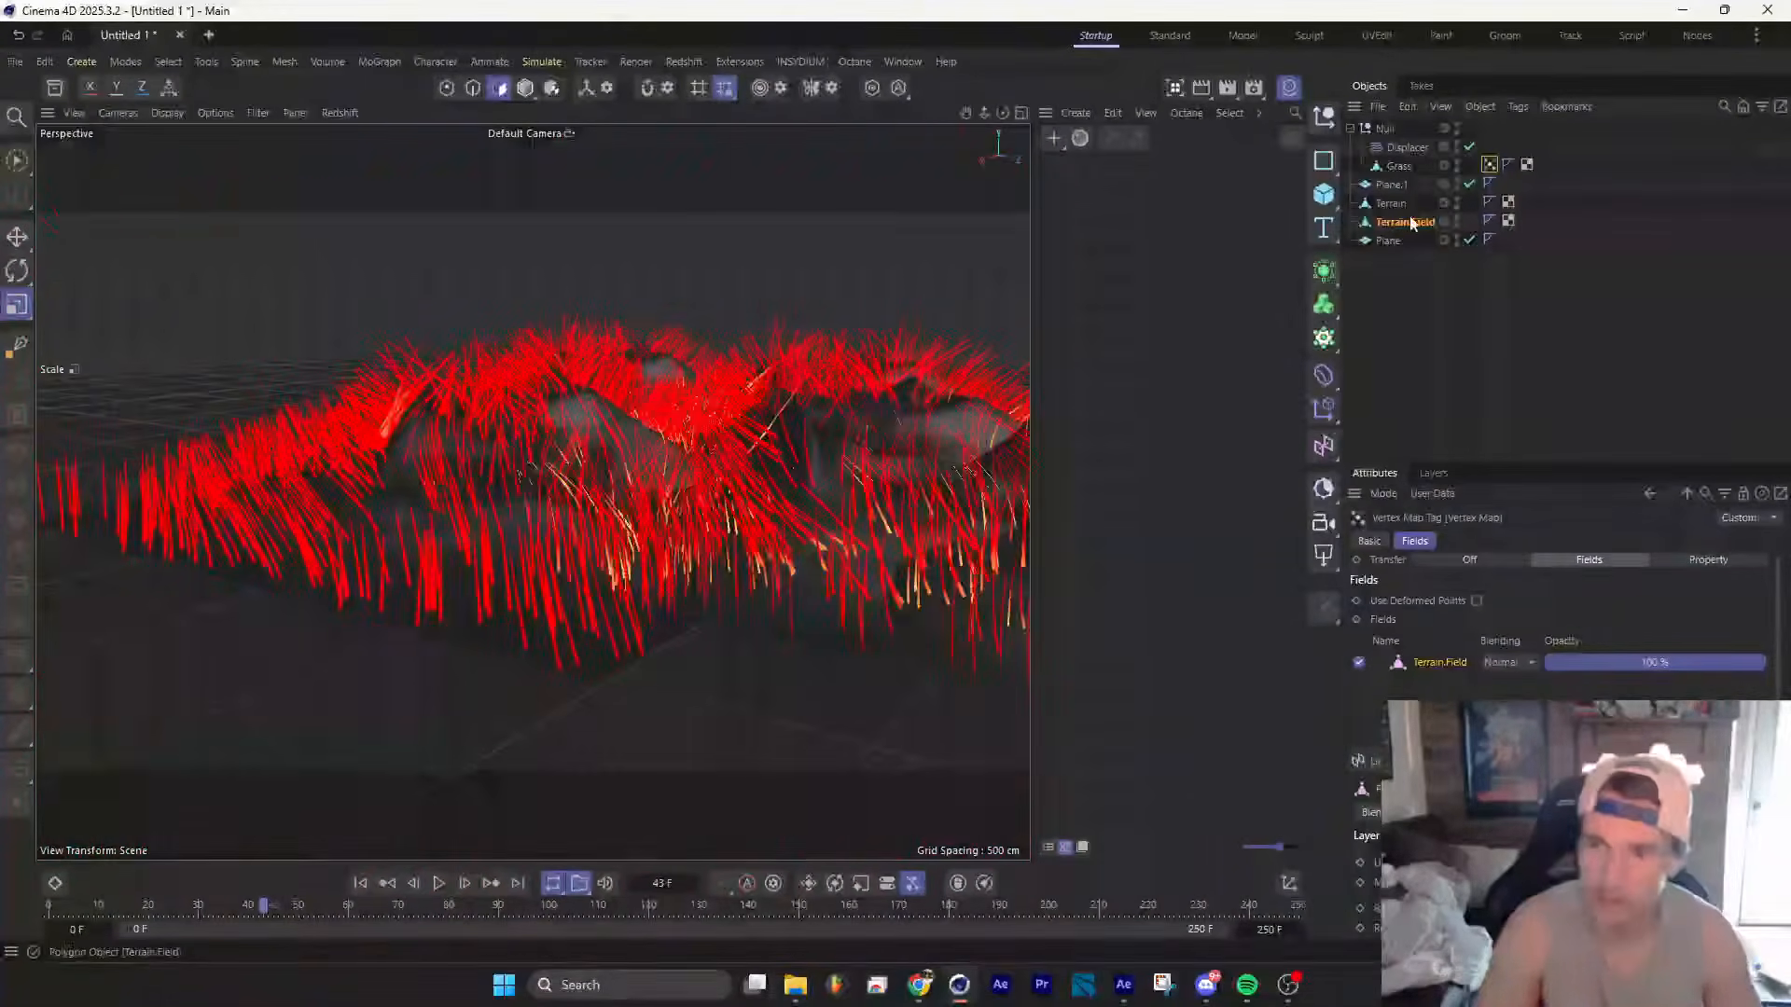
{"action": "left_click", "coordinate": [1408, 222]}
{"action": "left_click", "coordinate": [17, 239]}
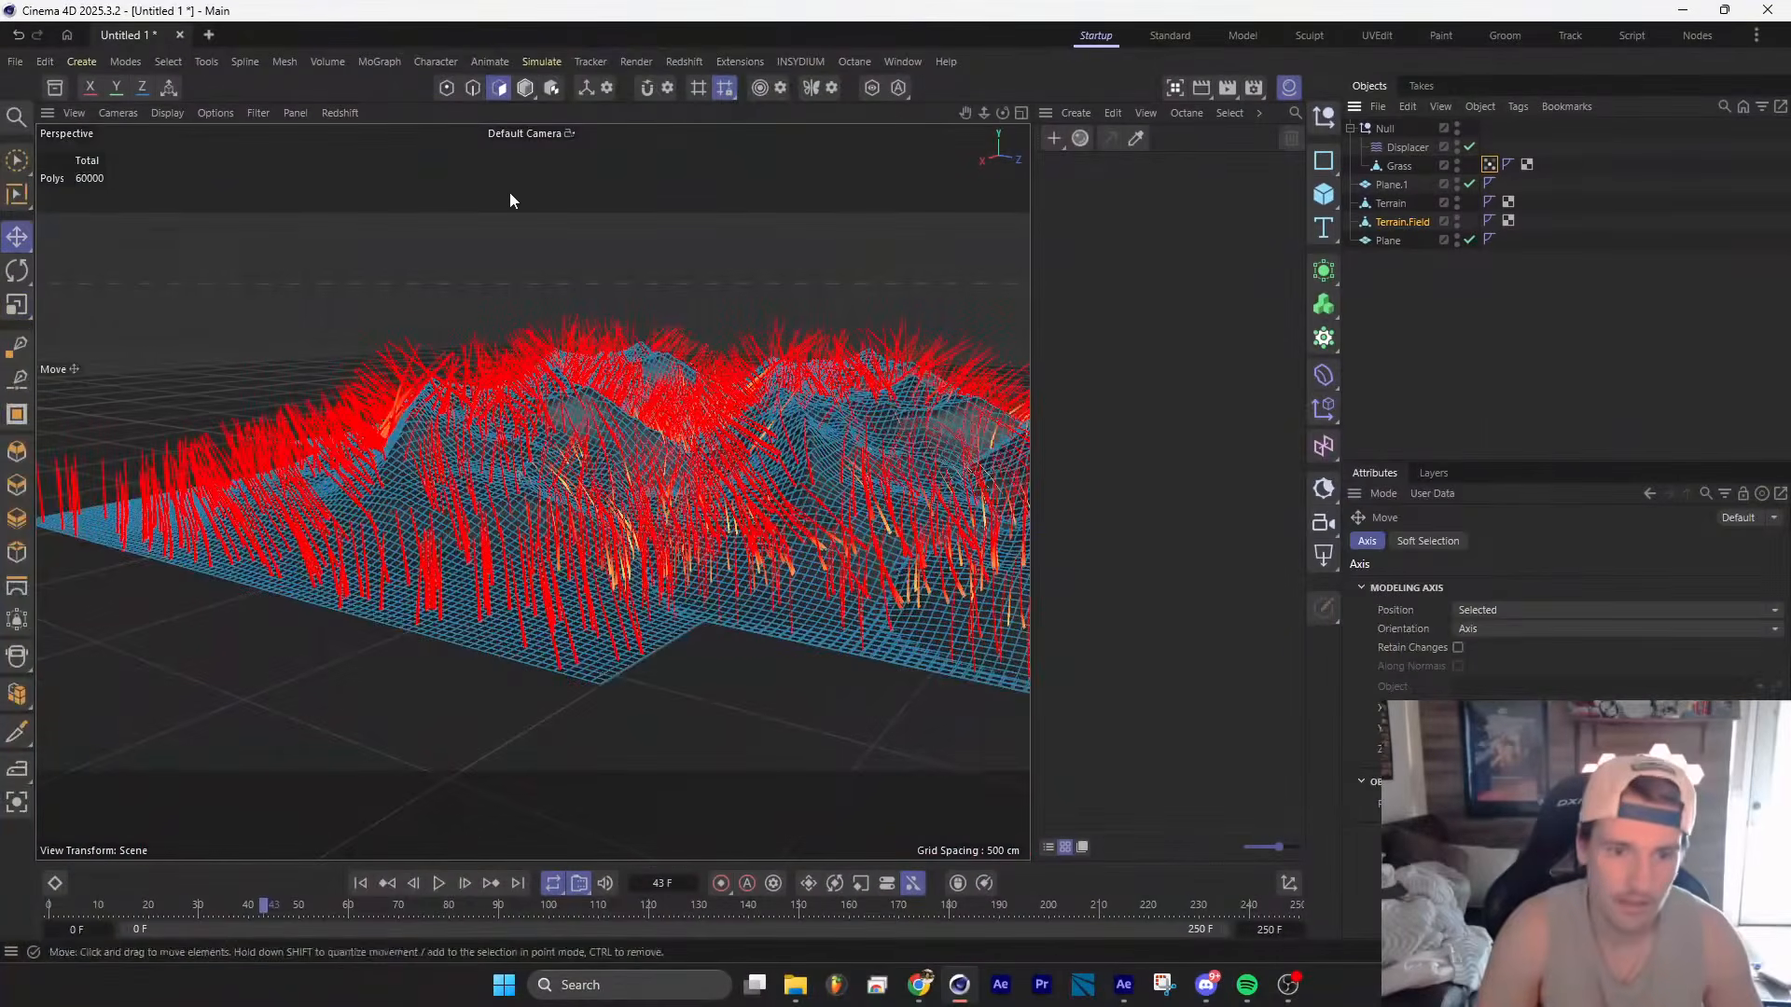
{"action": "left_click", "coordinate": [525, 87]}
{"action": "middle_click_drag", "start_coordinate": [685, 349], "coordinate": [619, 412], "text": "alt"}
{"action": "left_click_drag", "start_coordinate": [772, 576], "coordinate": [775, 563]}
Step: Try different layer settings for Terrain.Field in the Grass vertex map and compare the resulting blade weights
{"action": "left_click", "coordinate": [1489, 165]}
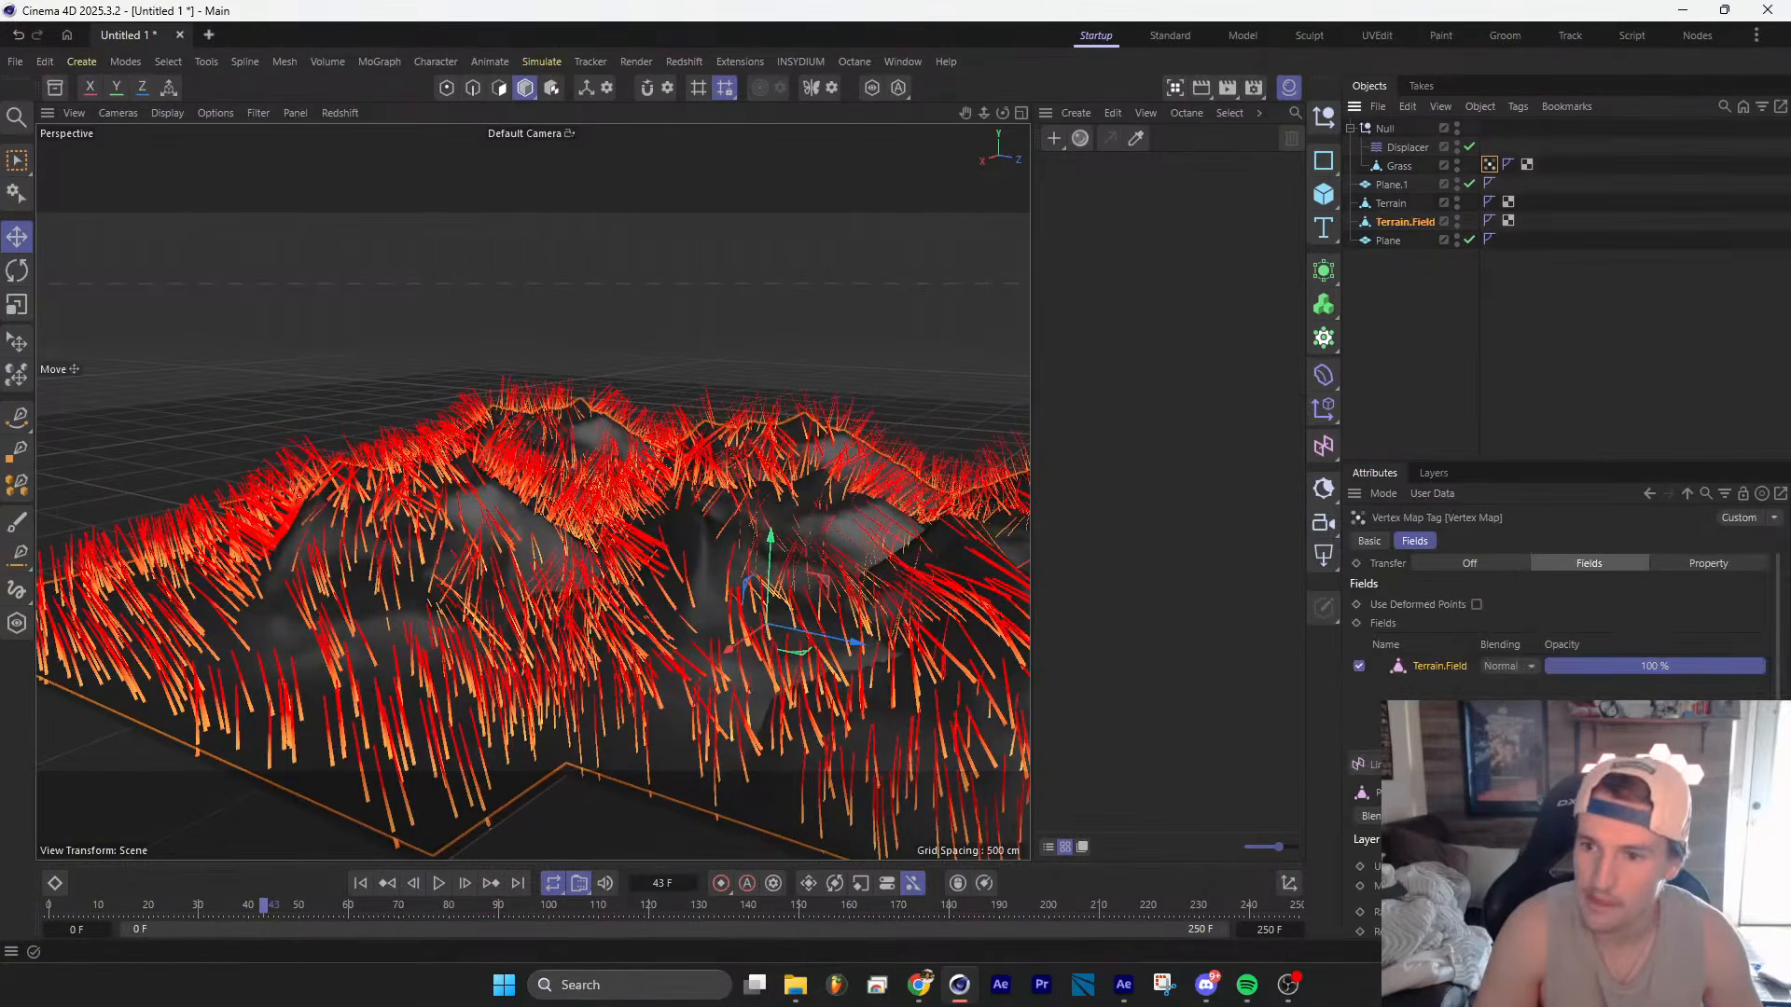
{"action": "scroll", "coordinate": [1562, 709], "scroll_direction": "down", "scroll_amount": 1}
{"action": "mouse_move", "coordinate": [1515, 890]}
{"action": "left_mouse_down"}
{"action": "mouse_move", "coordinate": [1548, 890]}
{"action": "mouse_move", "coordinate": [1520, 890]}
{"action": "left_mouse_up"}
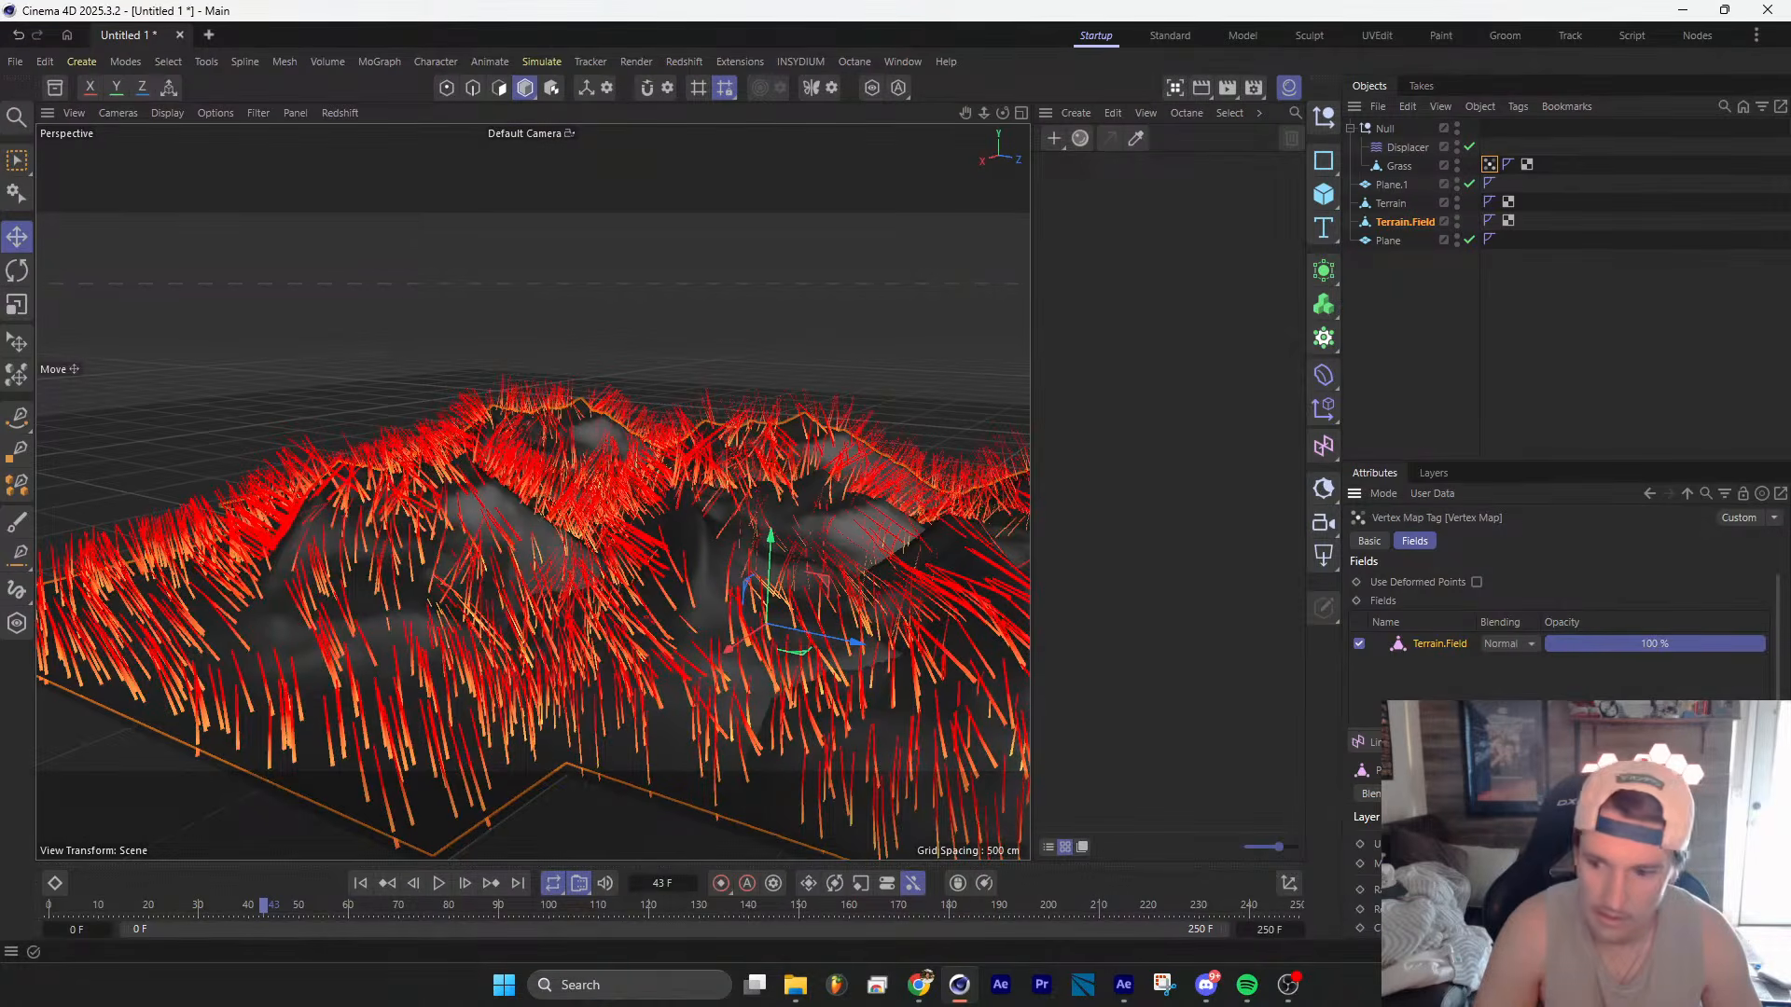
{"action": "left_click", "coordinate": [1529, 900]}
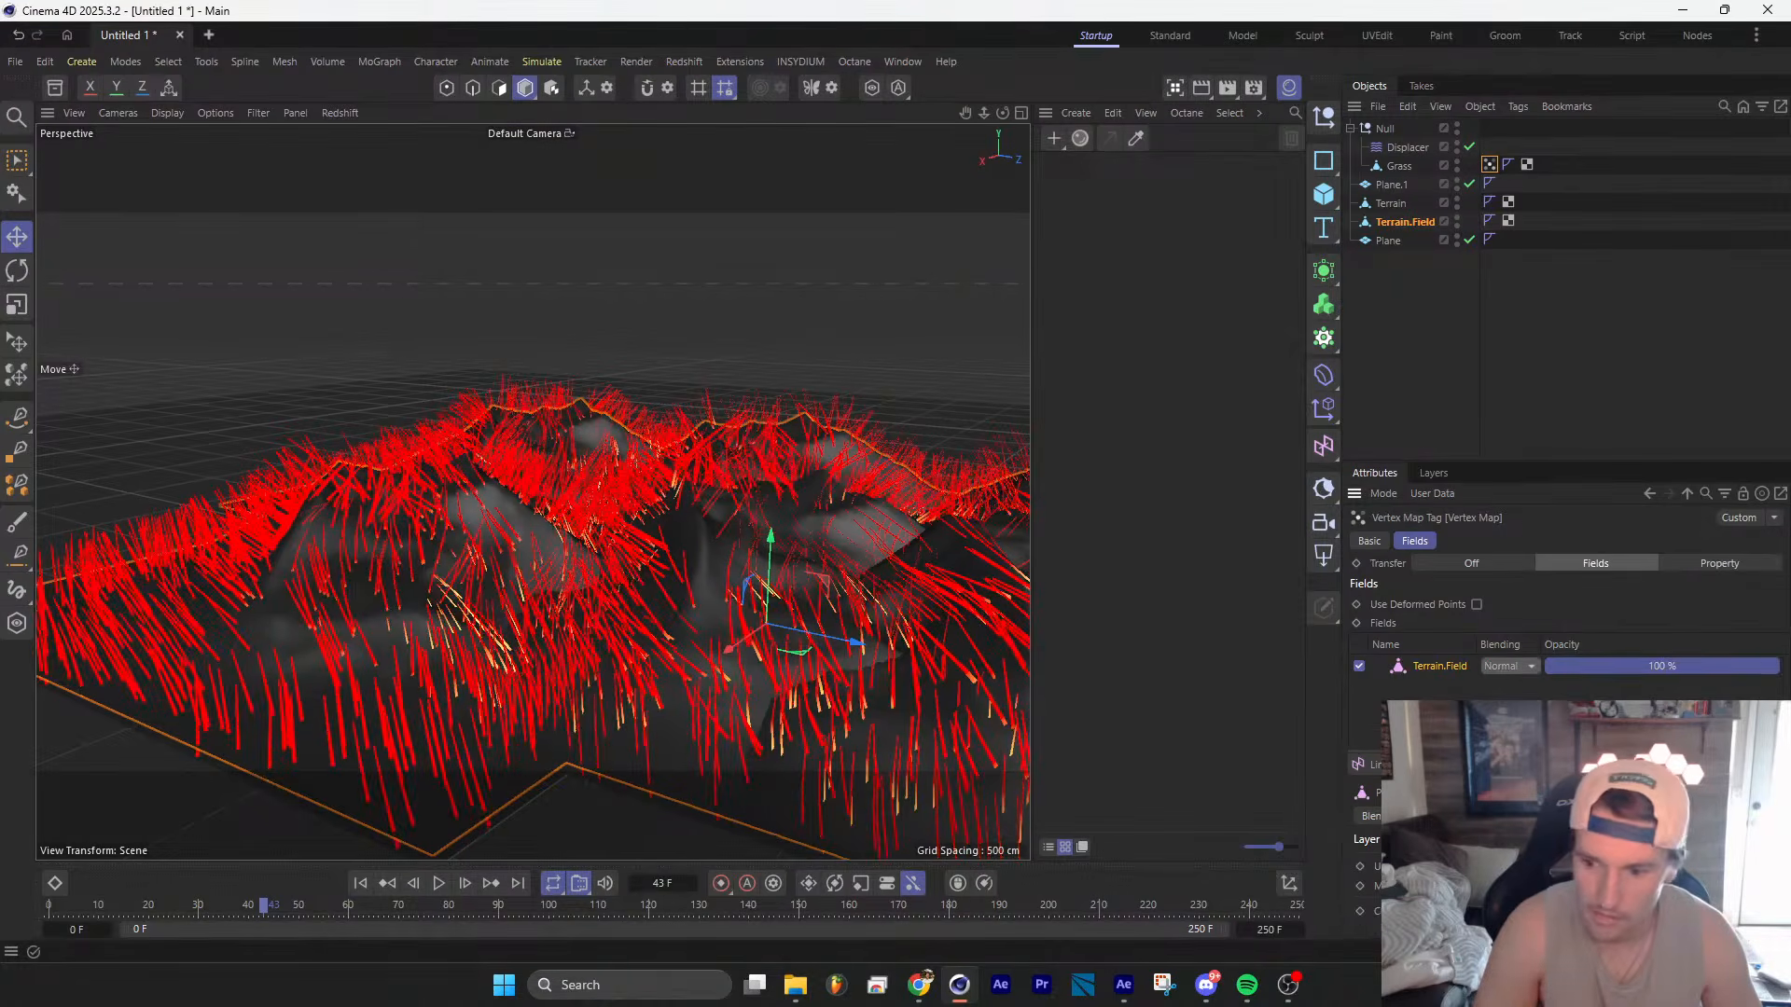
{"action": "left_click", "coordinate": [1529, 895]}
{"action": "left_click_drag", "start_coordinate": [1529, 912], "coordinate": [1535, 912]}
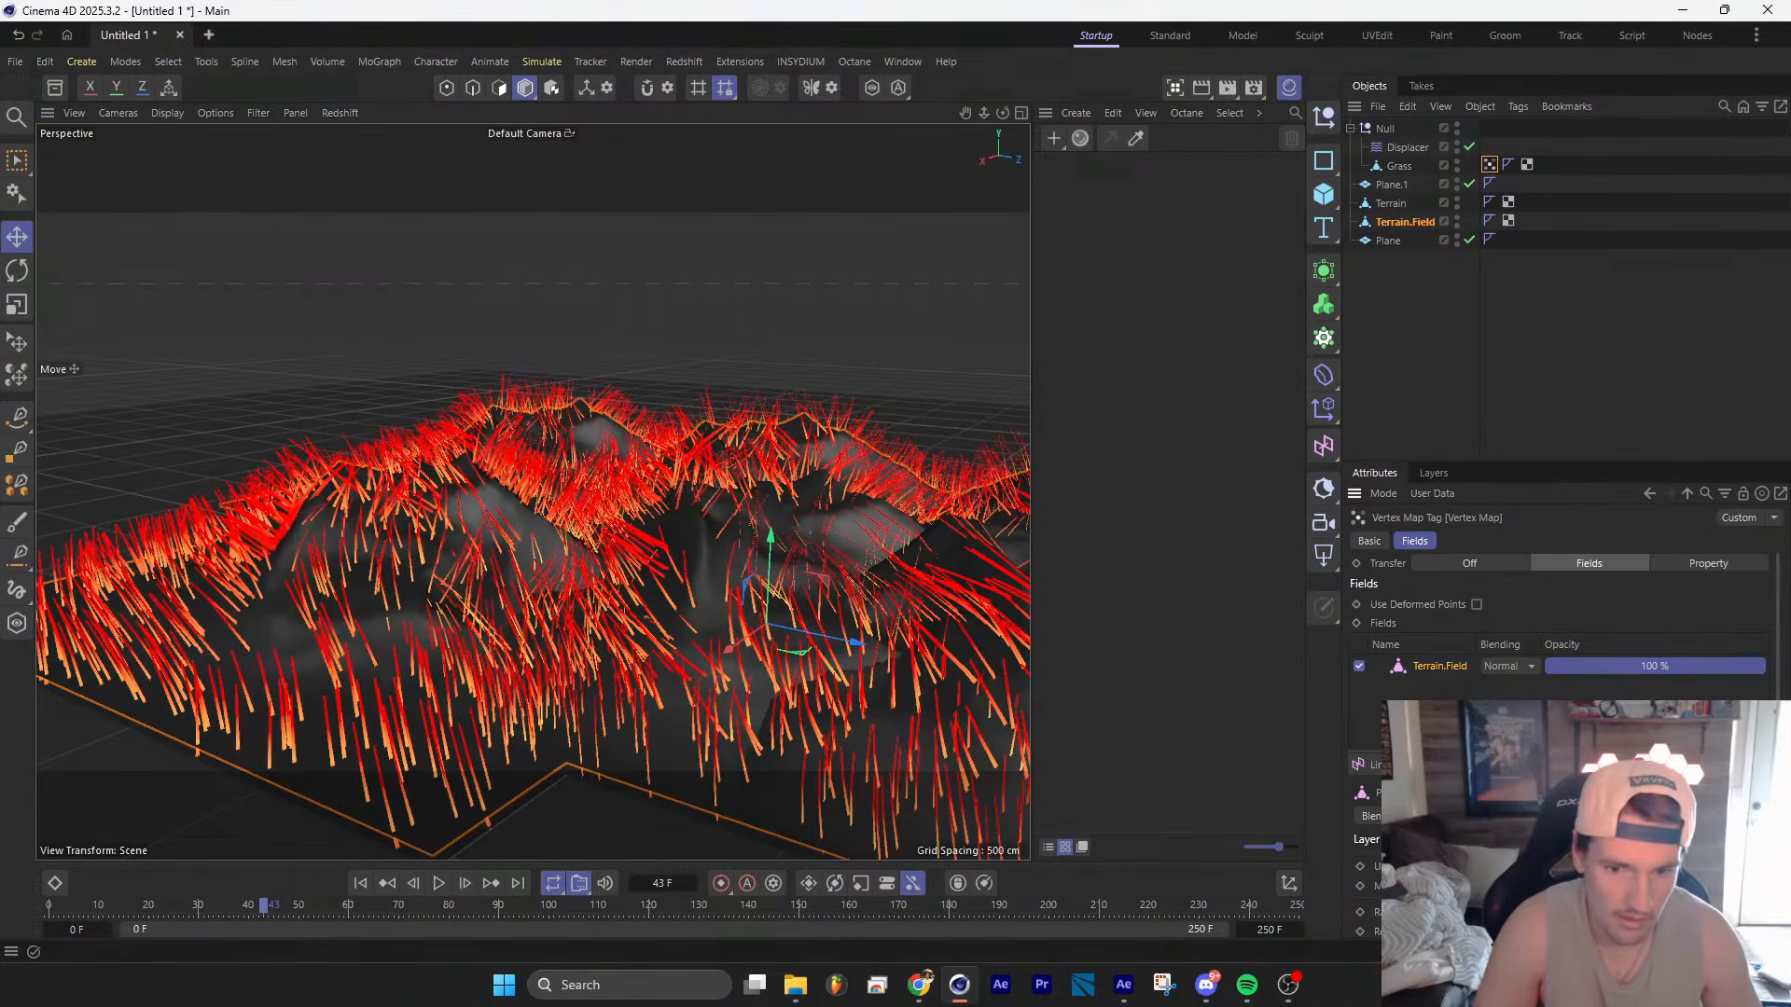
Step: Examine the Grass vertex weights from root to tip across the hills from several angles
{"action": "mouse_move", "coordinate": [734, 550]}
{"action": "left_mouse_down", "text": "alt"}
{"action": "mouse_move", "coordinate": [783, 617]}
{"action": "mouse_move", "coordinate": [708, 551]}
{"action": "mouse_move", "coordinate": [715, 569]}
{"action": "left_mouse_up", "text": "alt"}
{"action": "right_click_drag", "start_coordinate": [716, 569], "coordinate": [606, 560], "text": "alt"}
{"action": "left_click_drag", "start_coordinate": [643, 560], "coordinate": [809, 623], "text": "alt"}
{"action": "right_click_drag", "start_coordinate": [475, 484], "coordinate": [603, 479], "text": "alt"}
{"action": "left_click_drag", "start_coordinate": [603, 478], "coordinate": [844, 482], "text": "alt"}
{"action": "right_click_drag", "start_coordinate": [567, 555], "coordinate": [643, 563], "text": "alt"}
{"action": "left_click_drag", "start_coordinate": [643, 564], "coordinate": [818, 490], "text": "alt"}
{"action": "left_click", "coordinate": [858, 508]}
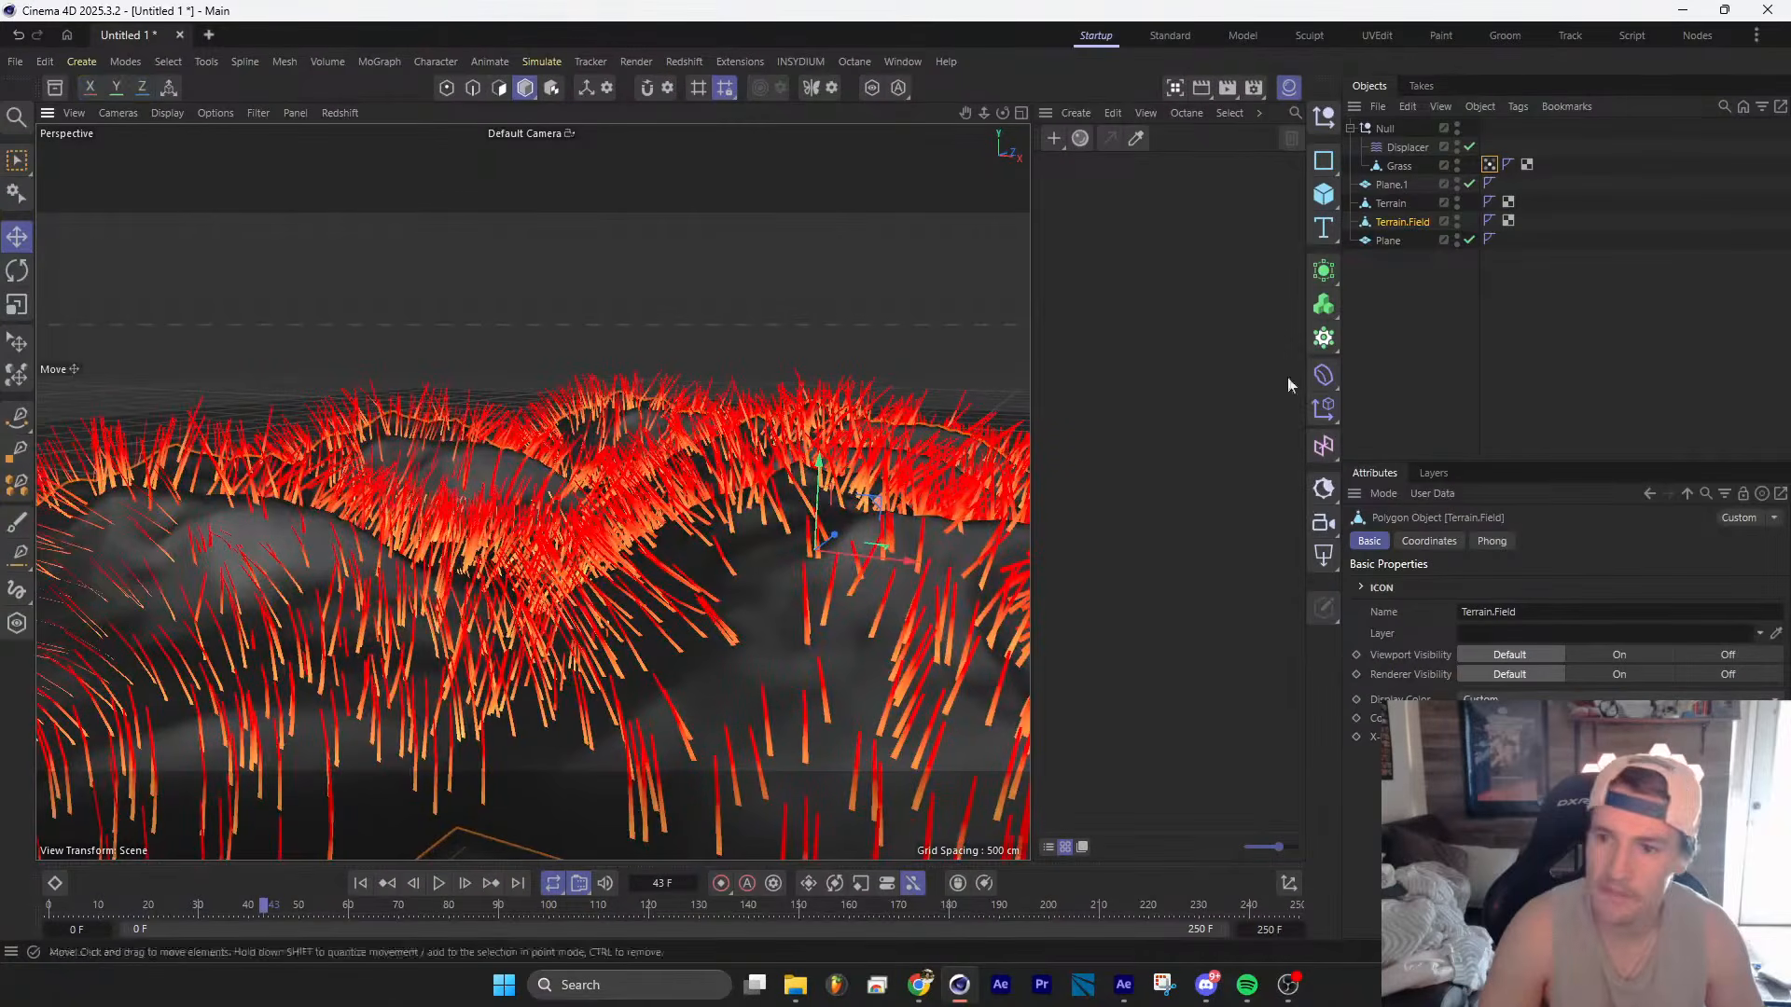
Step: Add the Grass vertex map to the Displacer's fields and play the animation from frame 0 to check the blade motion
{"action": "left_click", "coordinate": [1416, 148]}
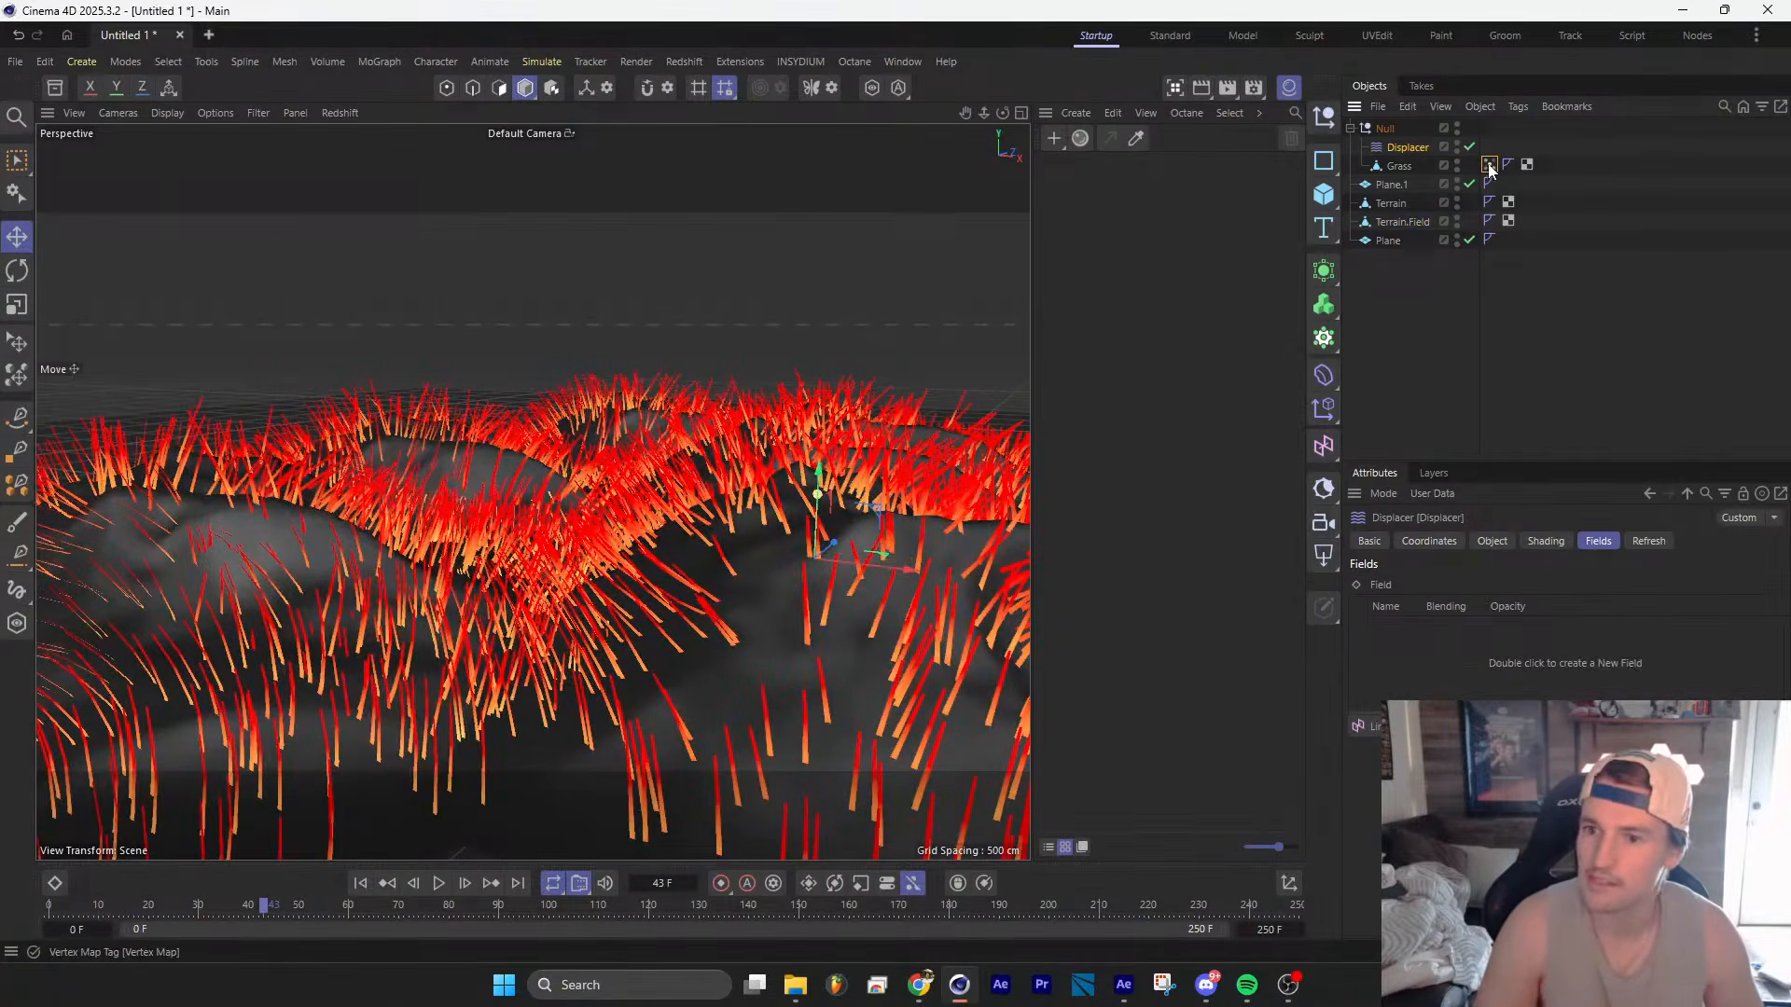
{"action": "left_click_drag", "start_coordinate": [1440, 655], "coordinate": [1444, 660]}
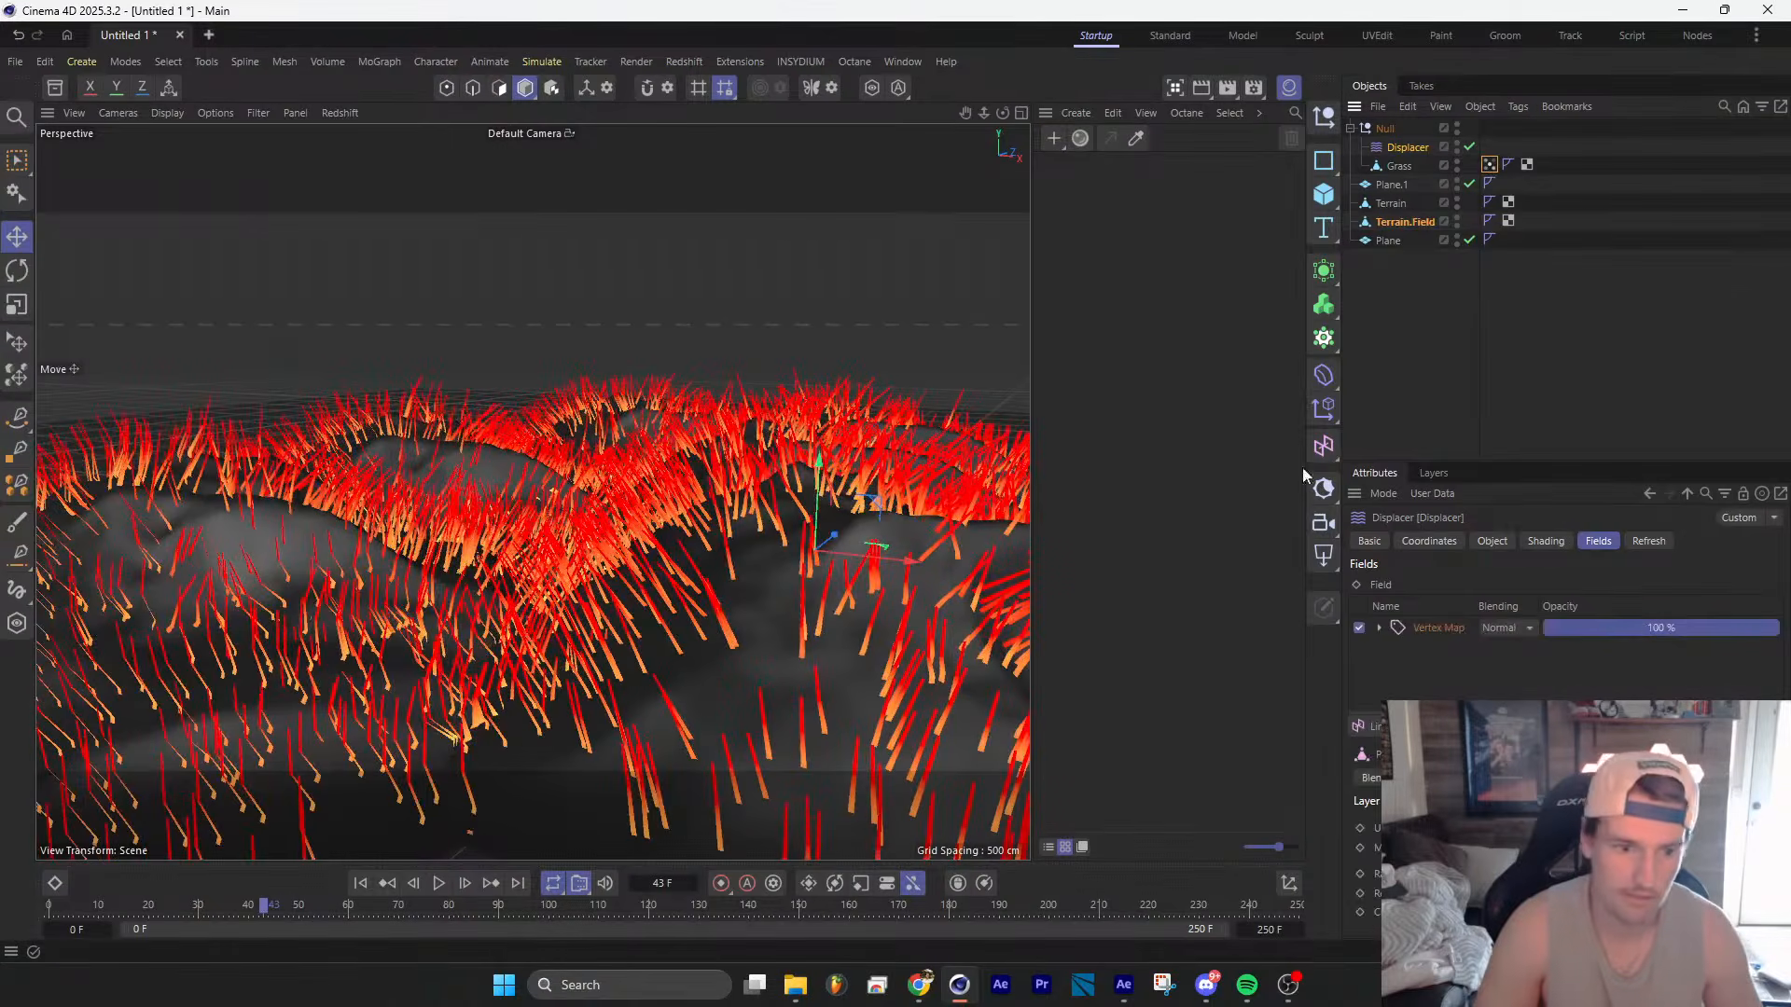
{"action": "left_click", "coordinate": [1420, 366]}
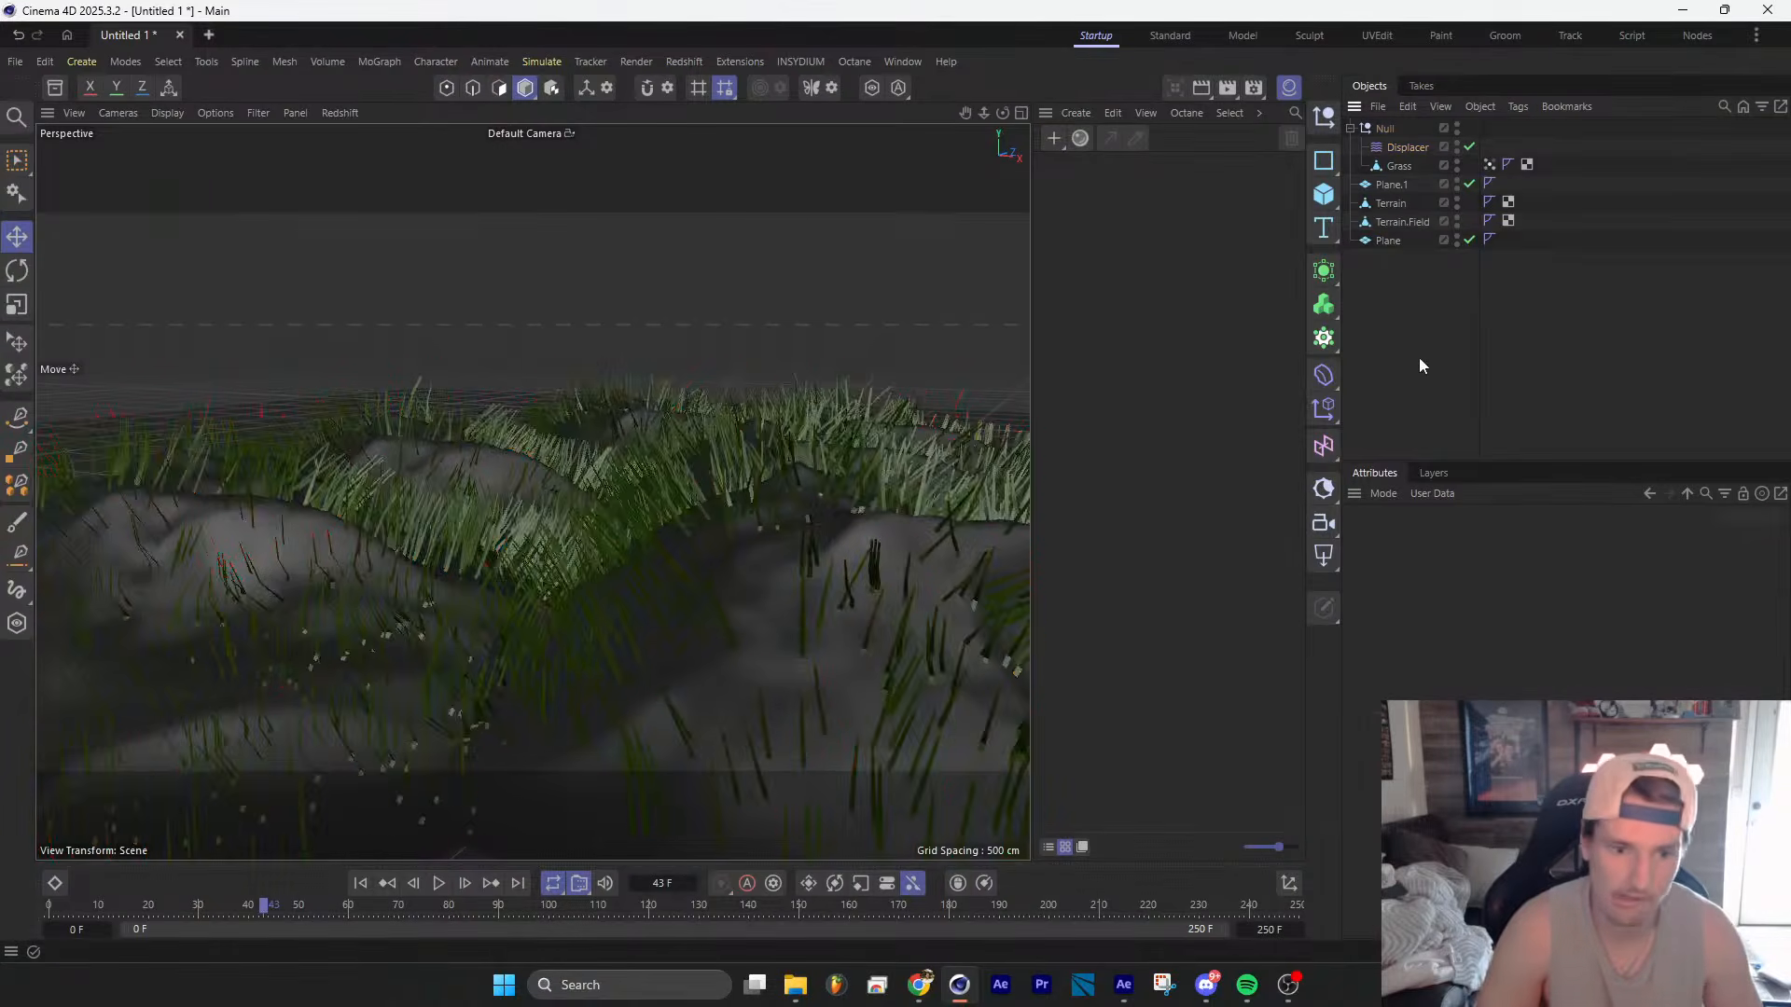
{"action": "left_click", "coordinate": [360, 883]}
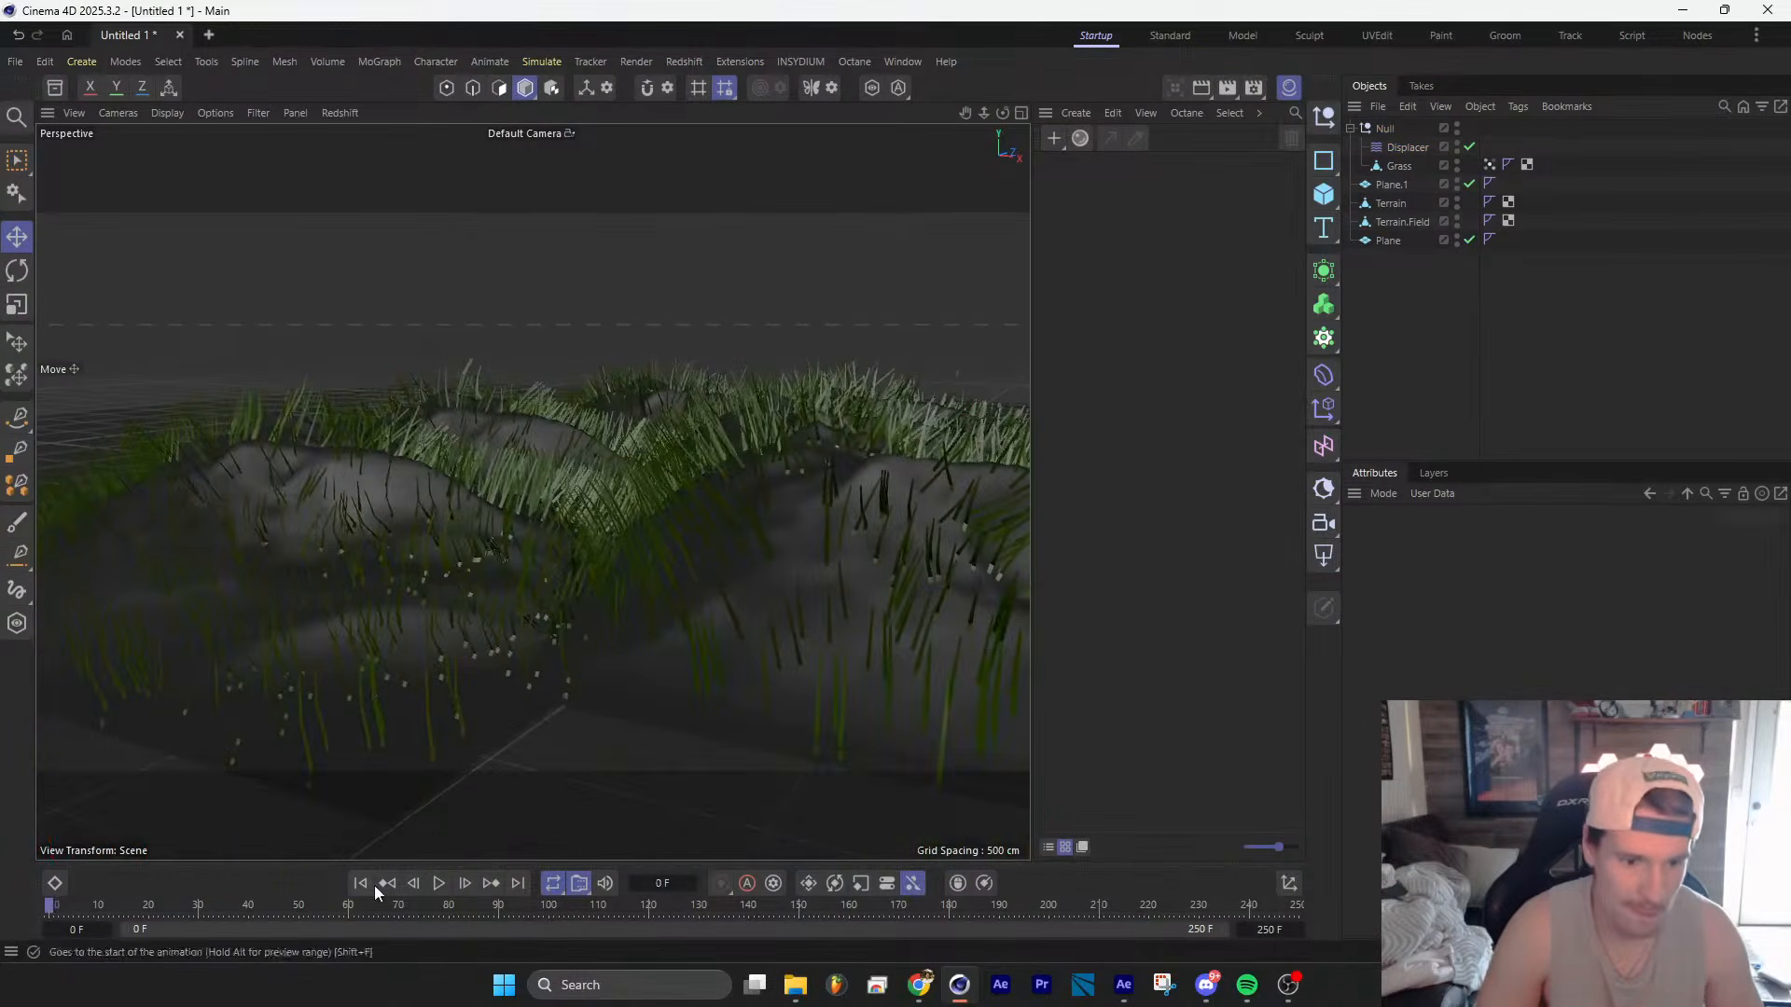
{"action": "left_click", "coordinate": [440, 883]}
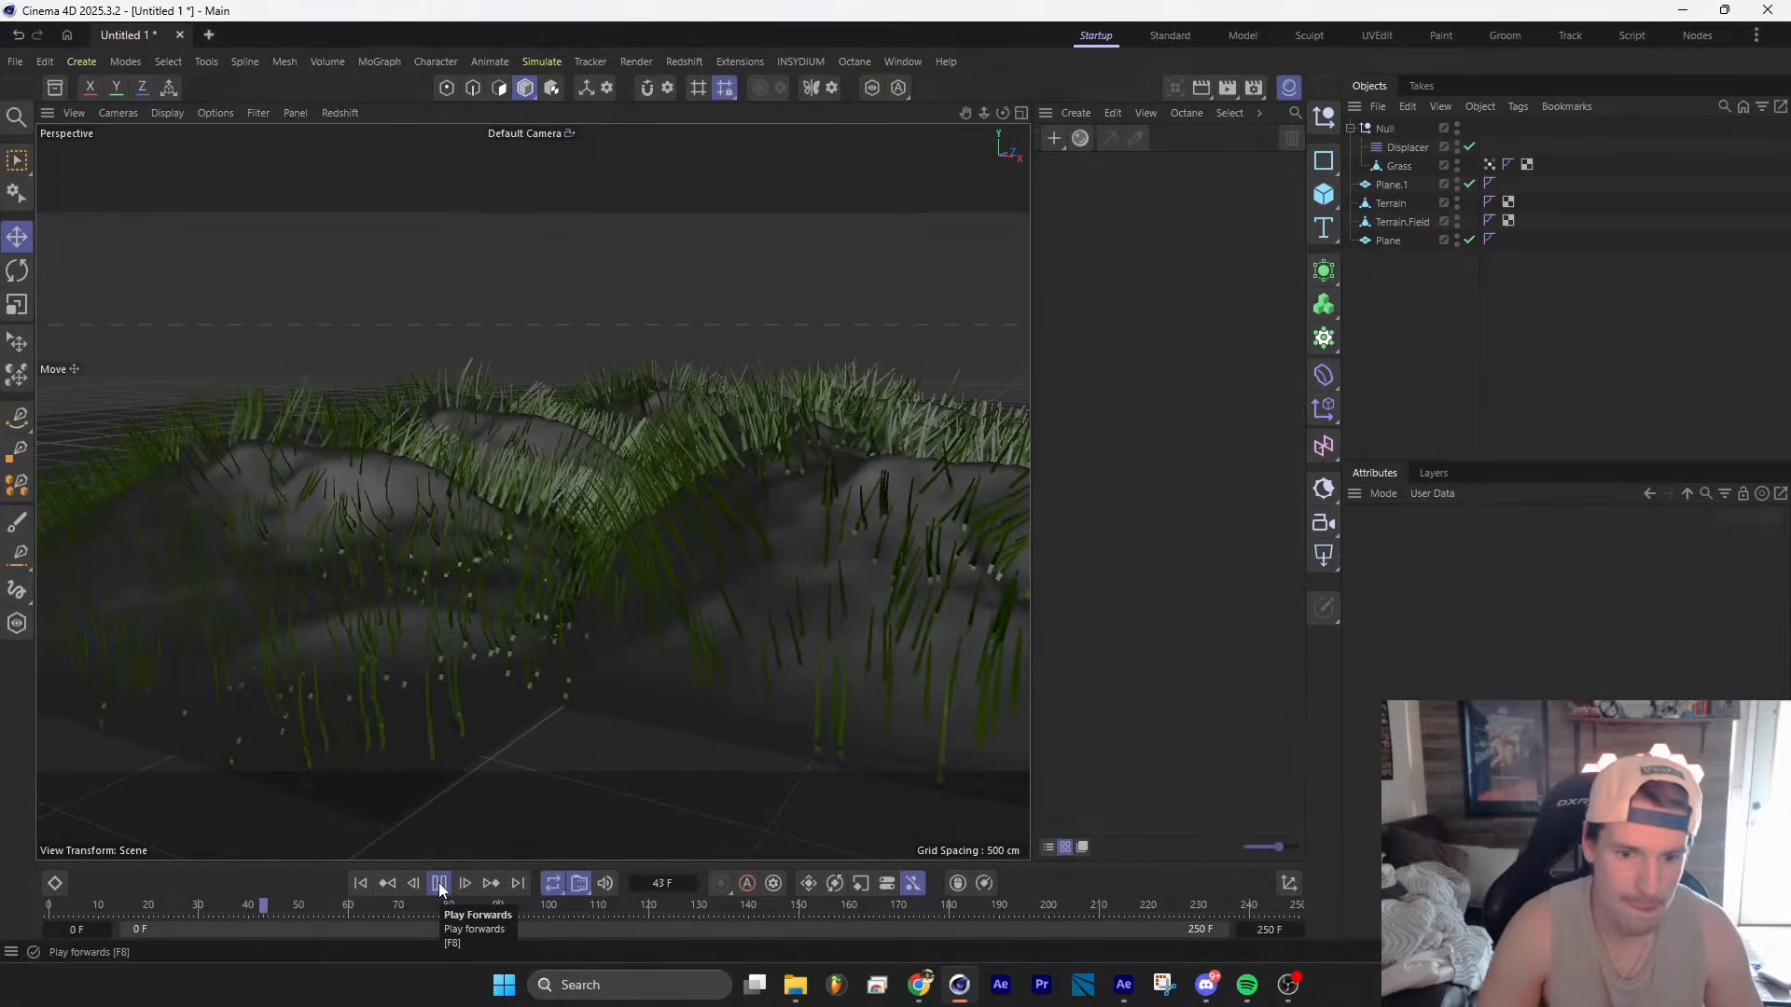
{"action": "left_click", "coordinate": [440, 883]}
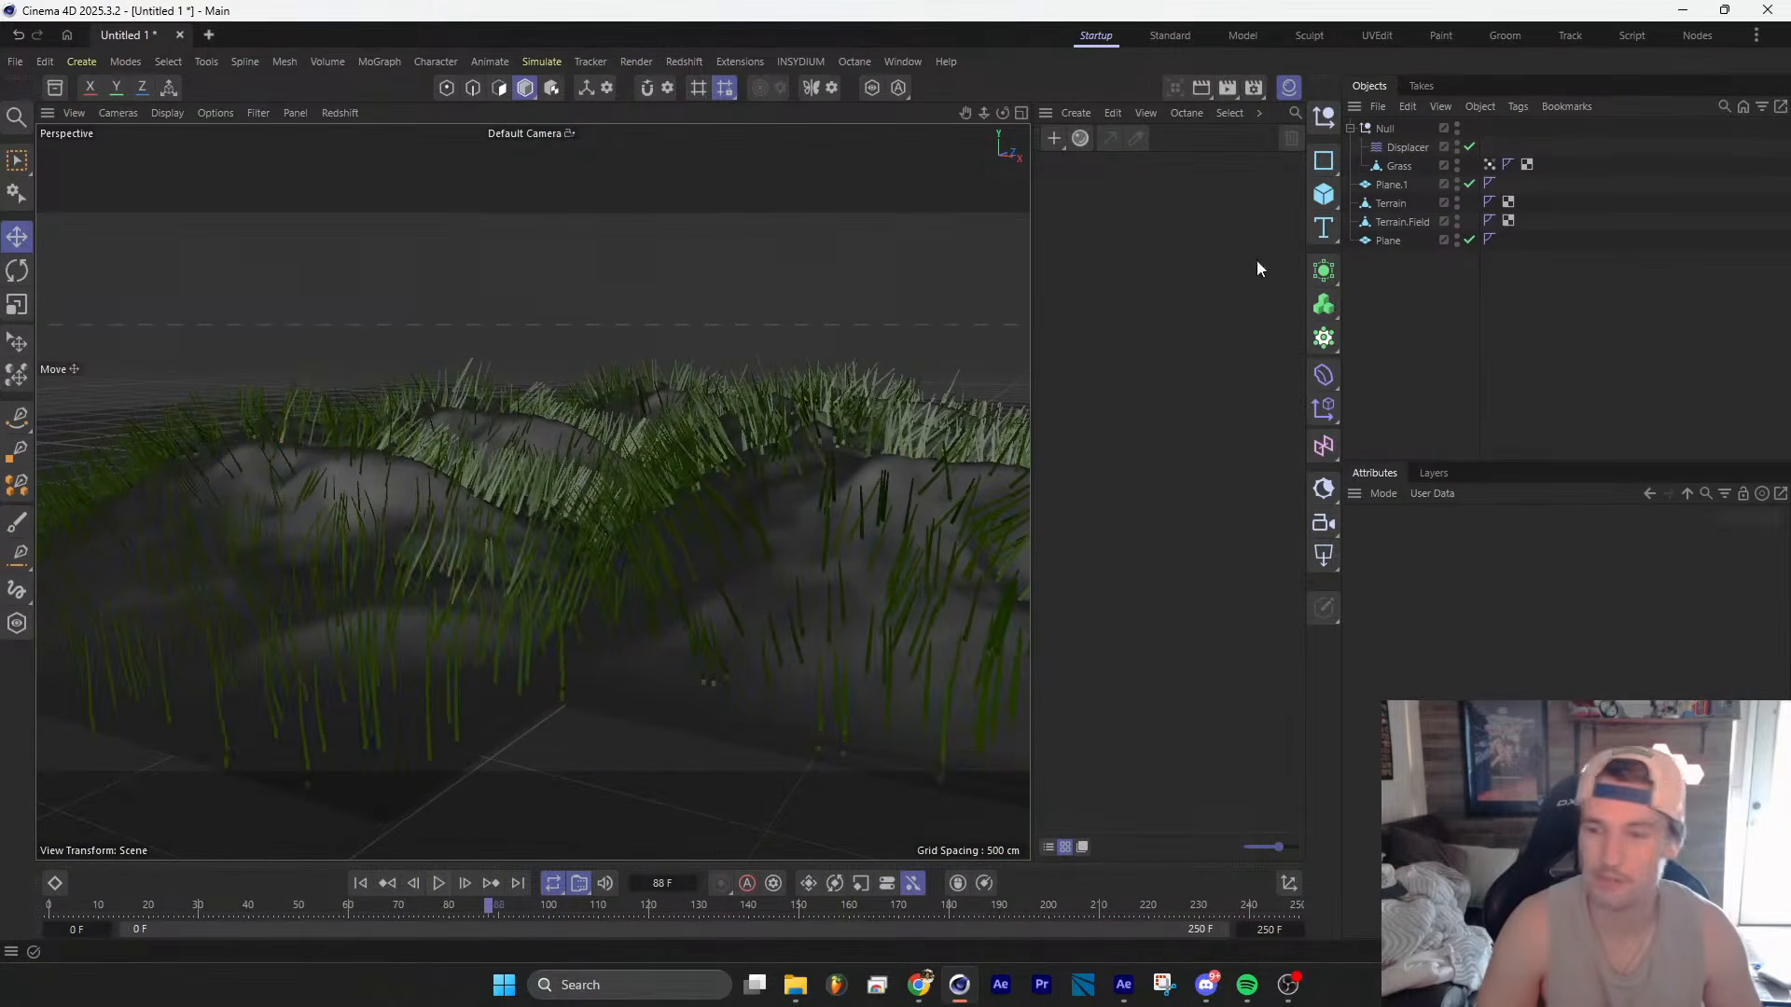
Step: Try an Invert layer above Terrain.Field in the Grass vertex map and play the animation from the start
{"action": "left_click", "coordinate": [1490, 164]}
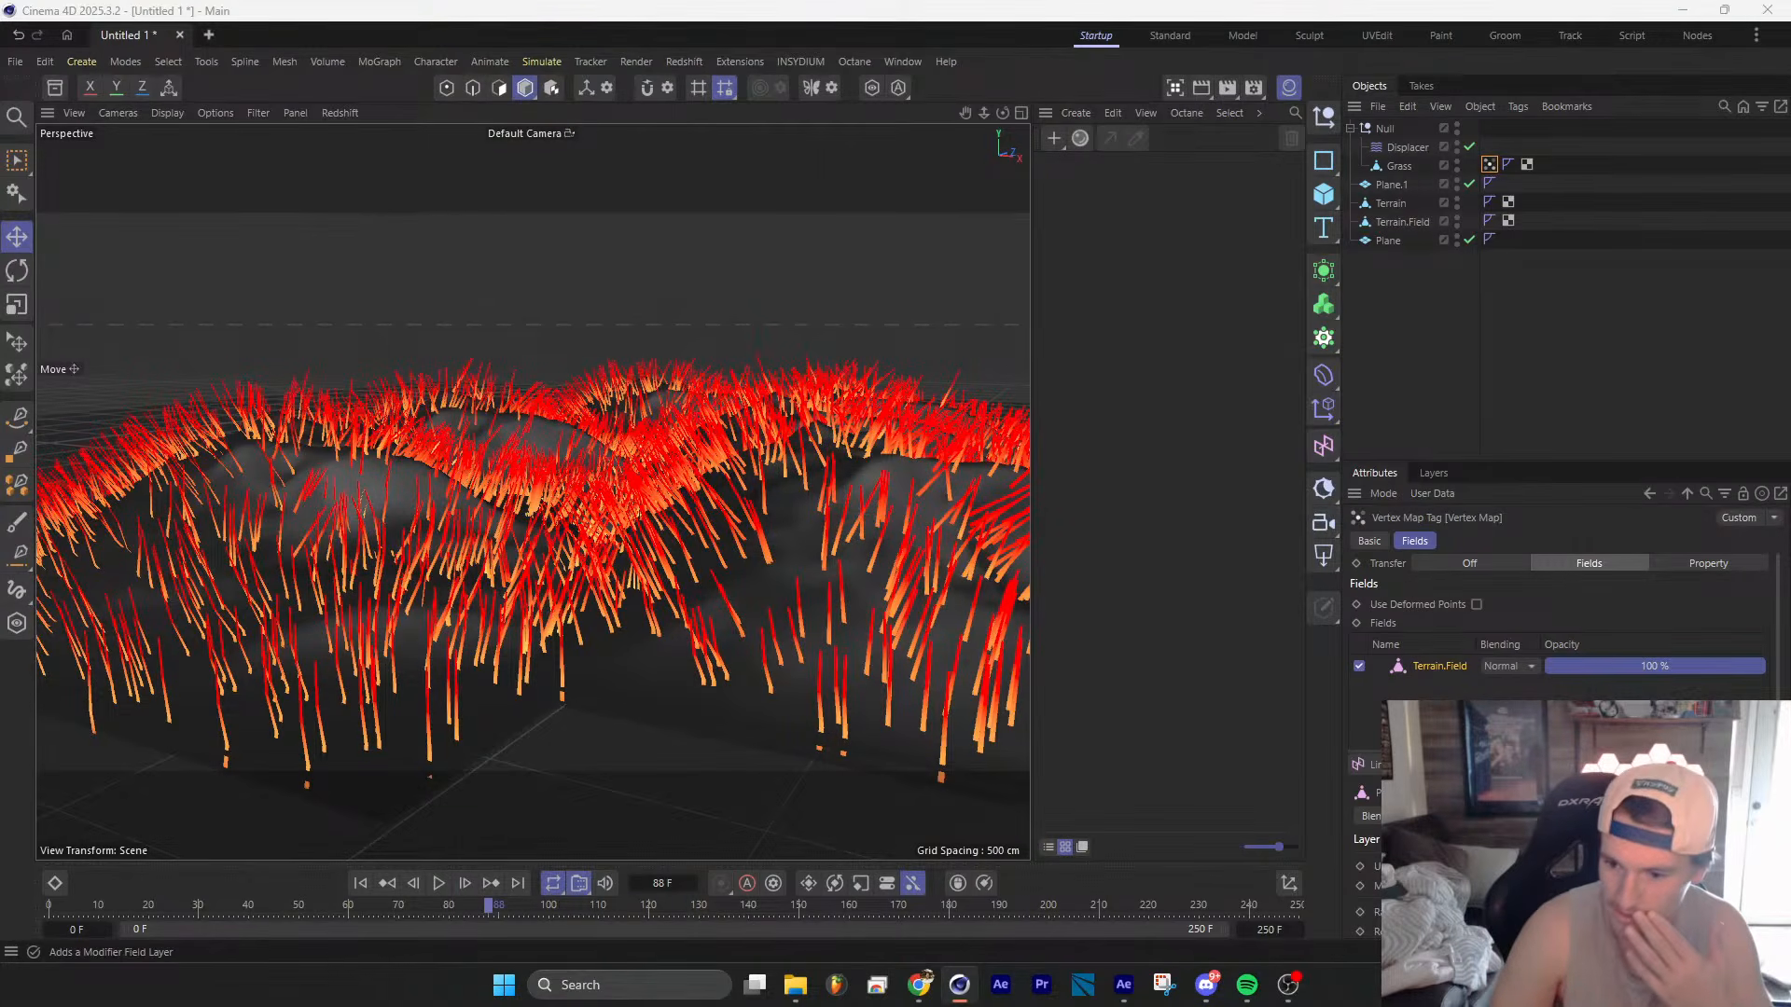
{"action": "left_click", "coordinate": [1530, 839]}
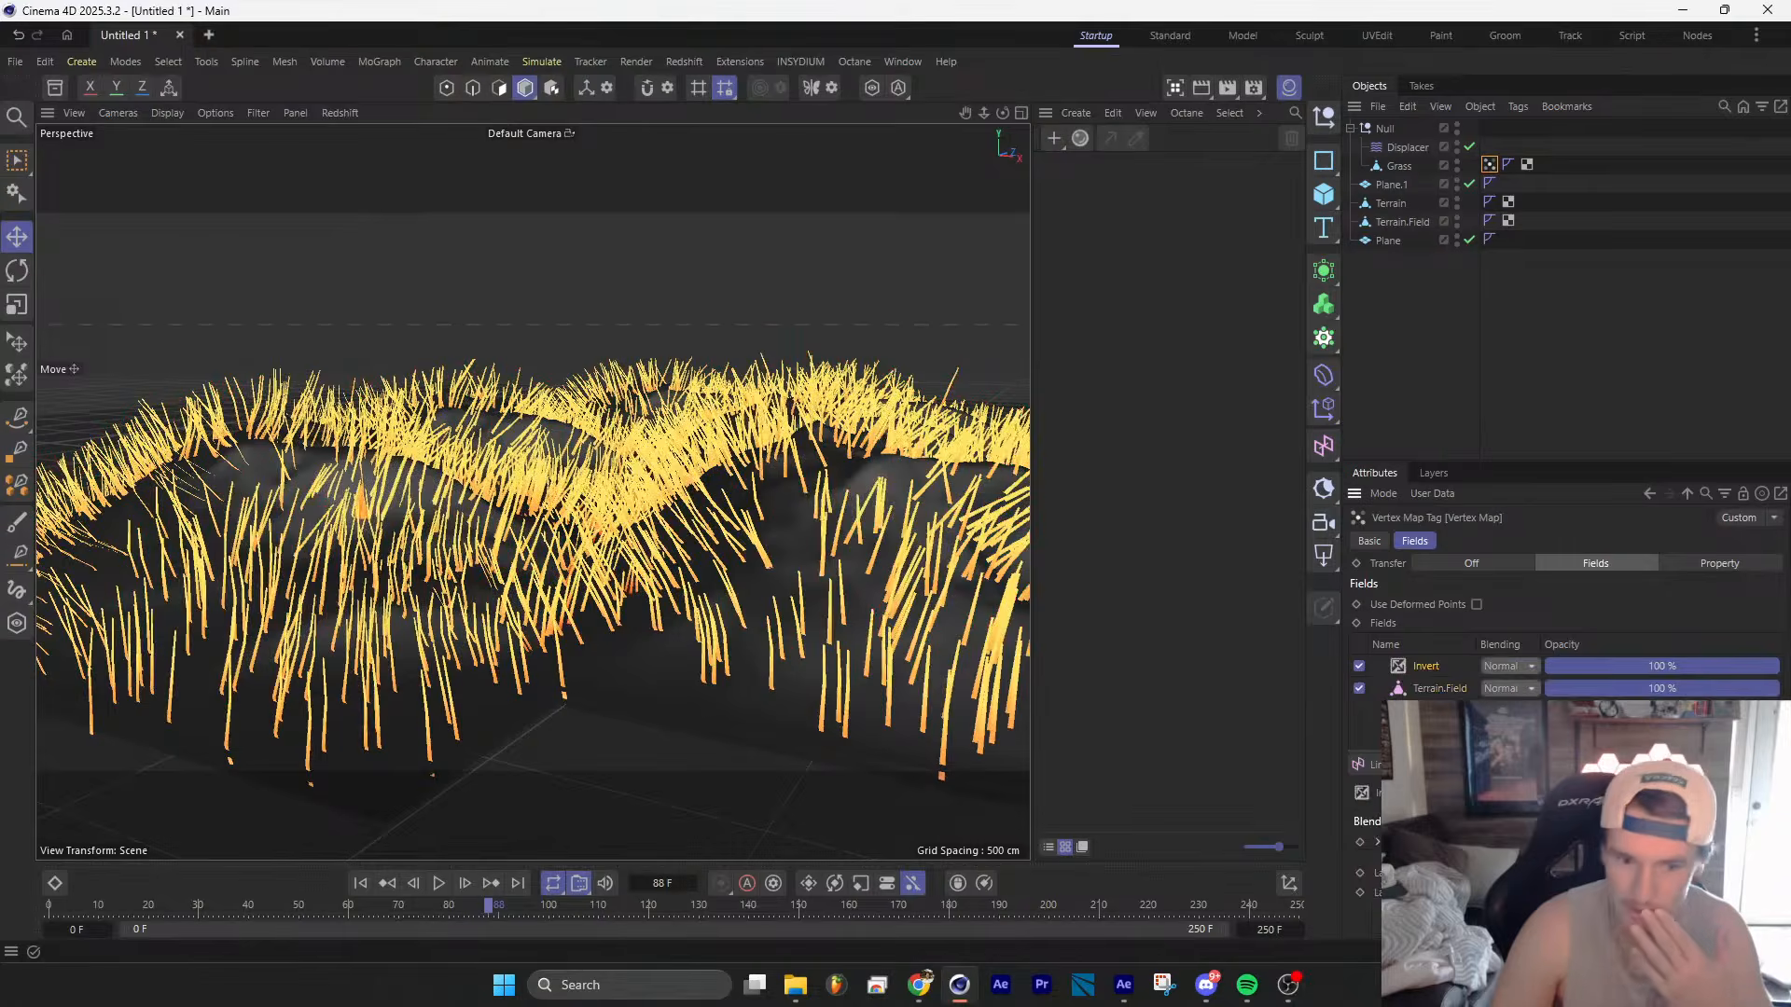
{"action": "left_click", "coordinate": [1424, 317]}
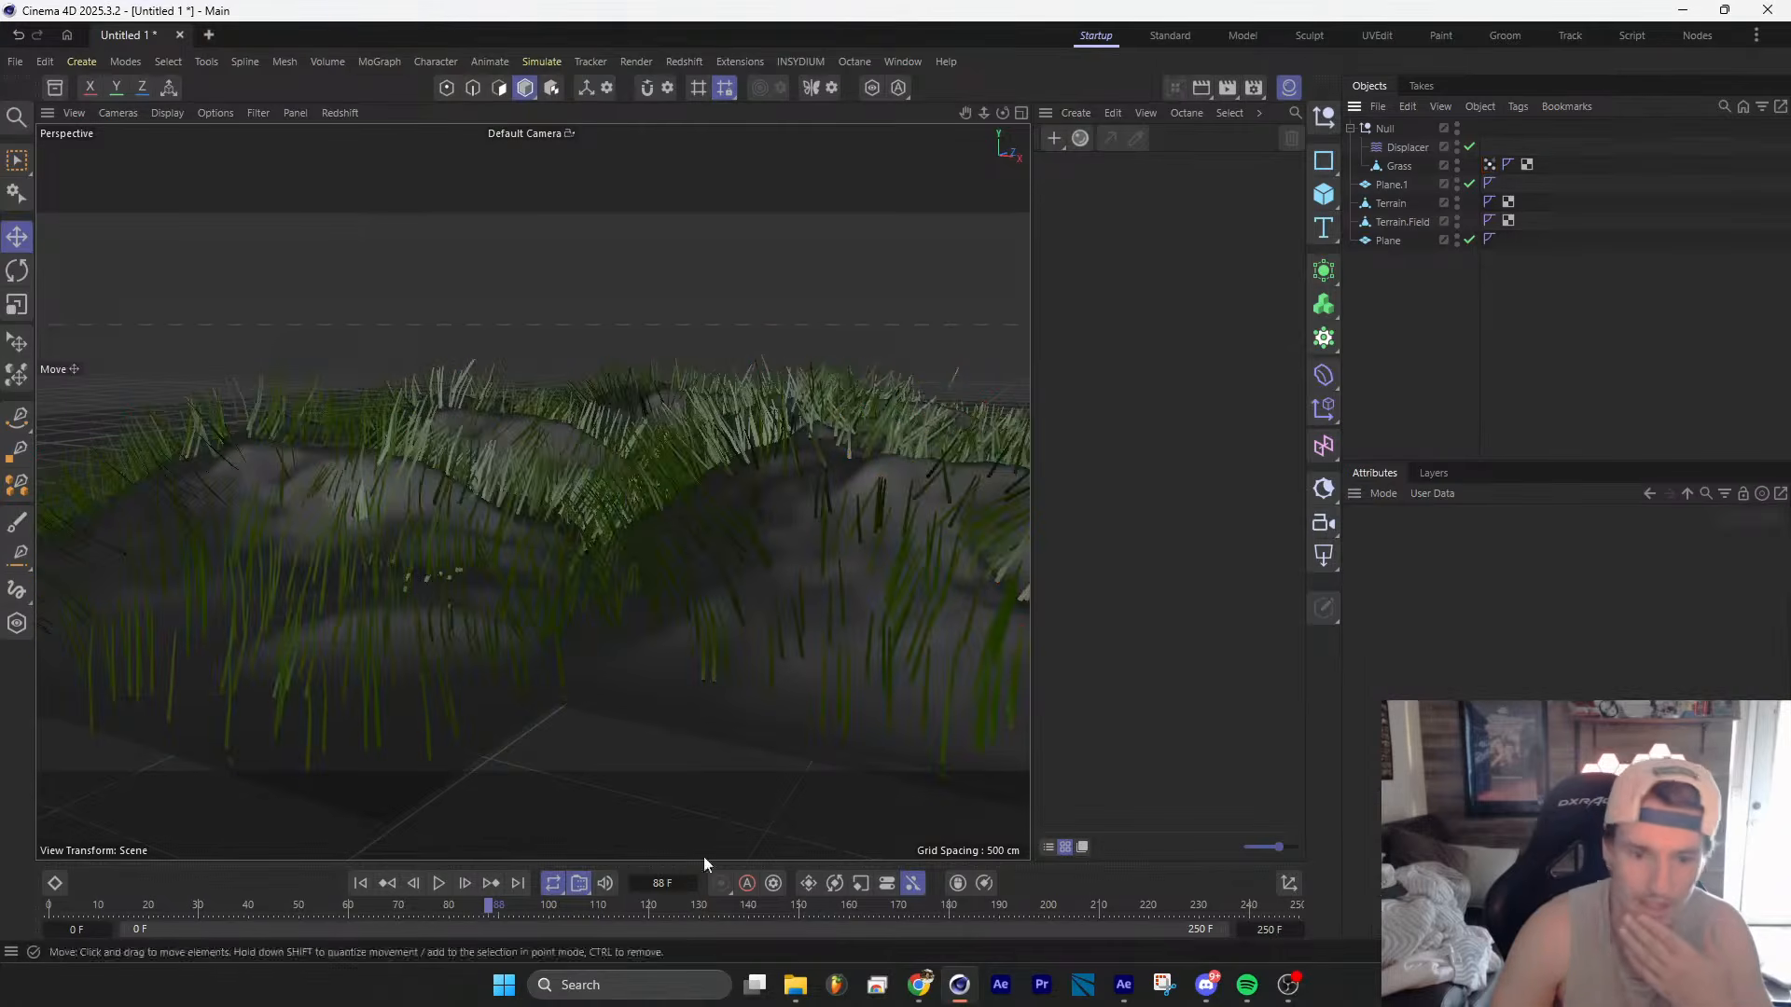
{"action": "left_click", "coordinate": [362, 883]}
{"action": "left_click", "coordinate": [435, 883]}
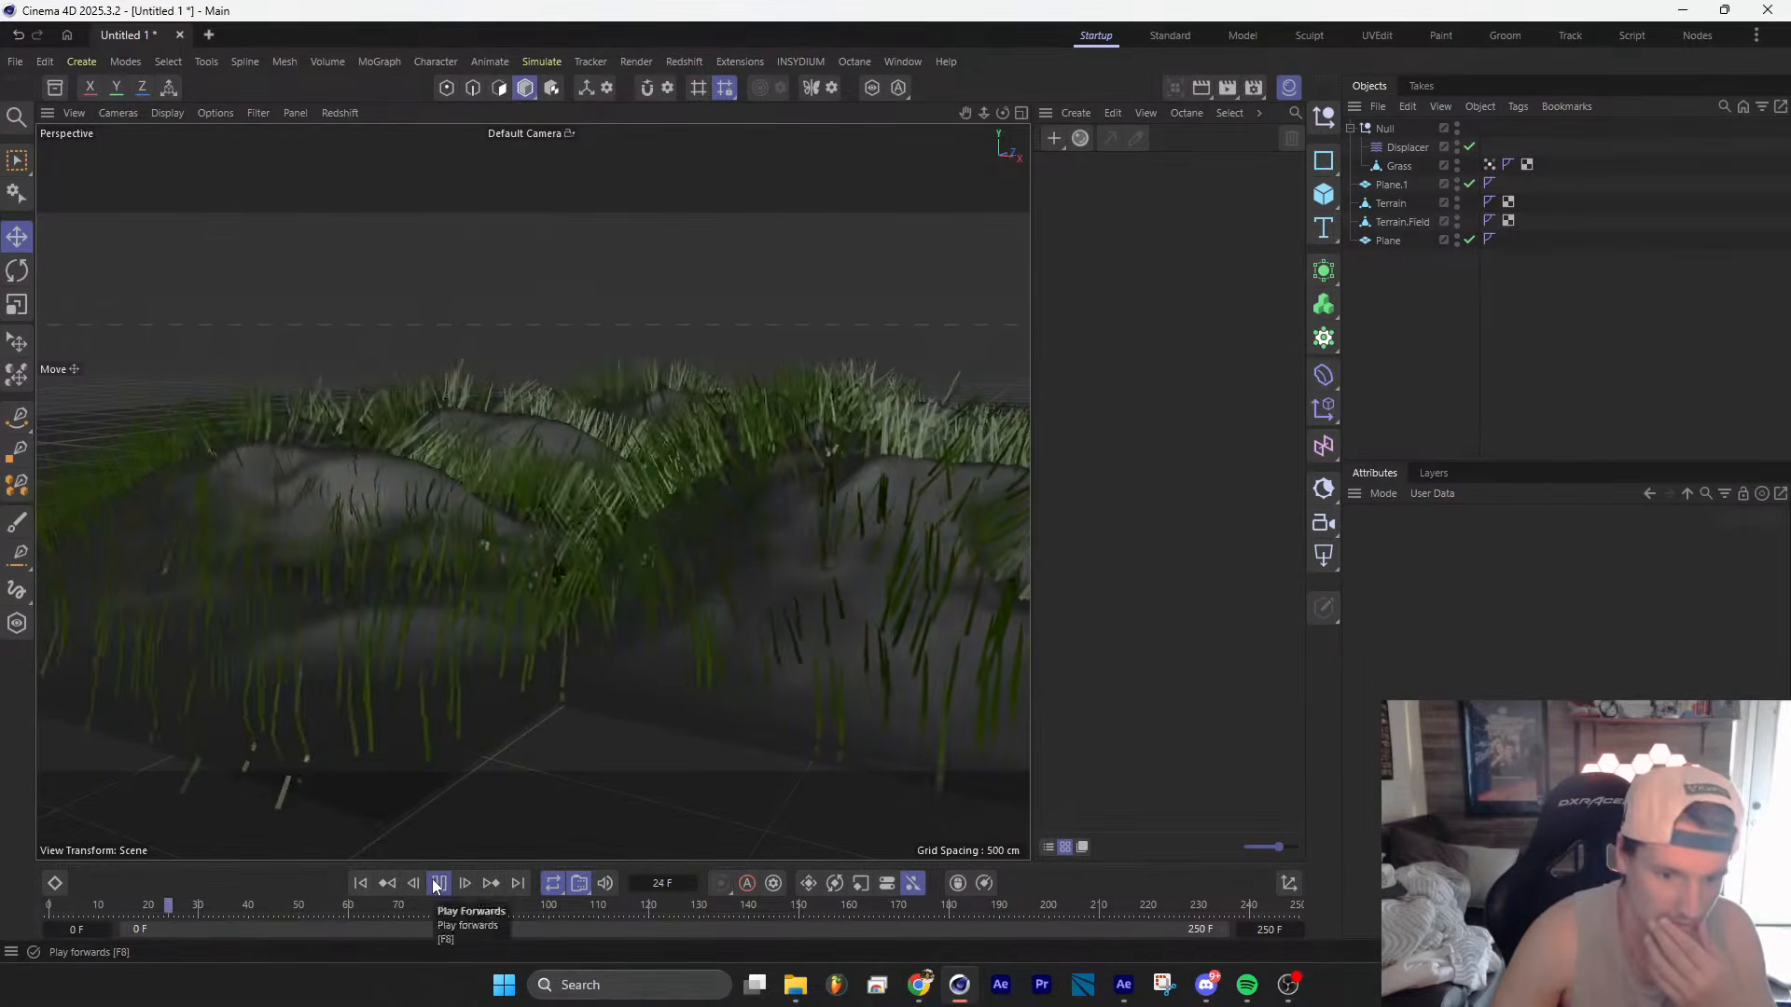
Step: Raise Terrain.Field slightly during playback and replay the grass animation from another angle
{"action": "left_click", "coordinate": [1394, 221]}
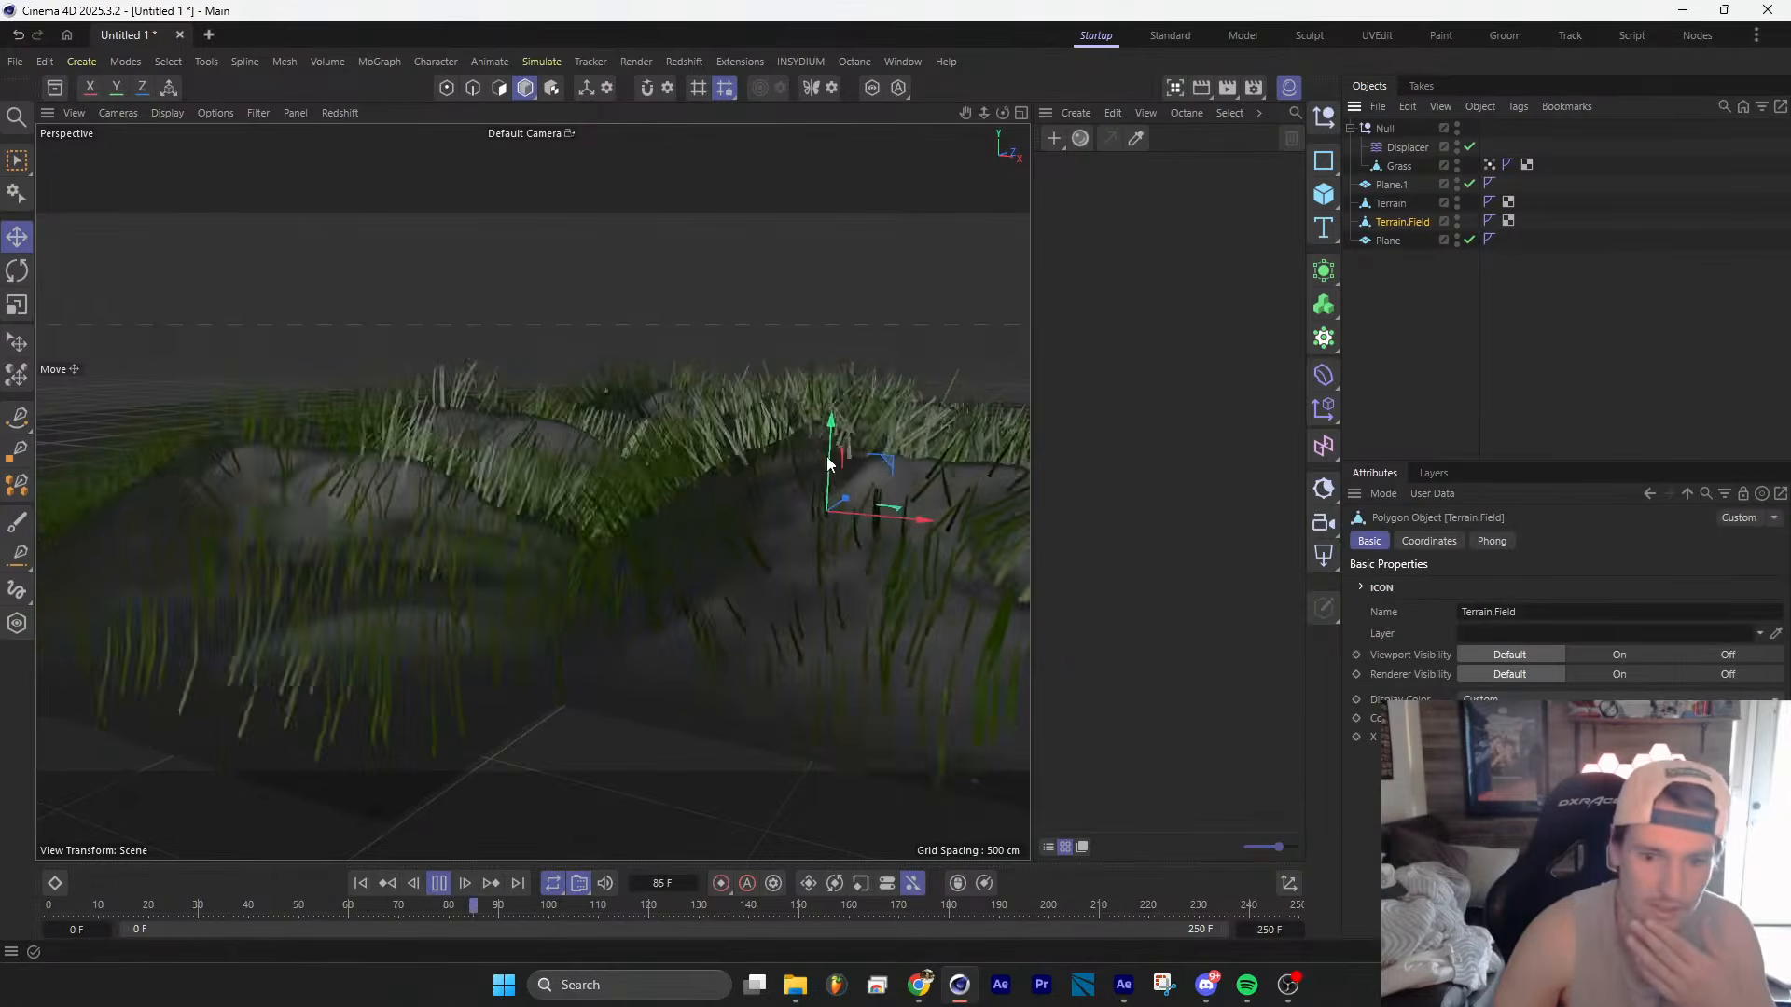
{"action": "left_click_drag", "start_coordinate": [831, 446], "coordinate": [826, 452]}
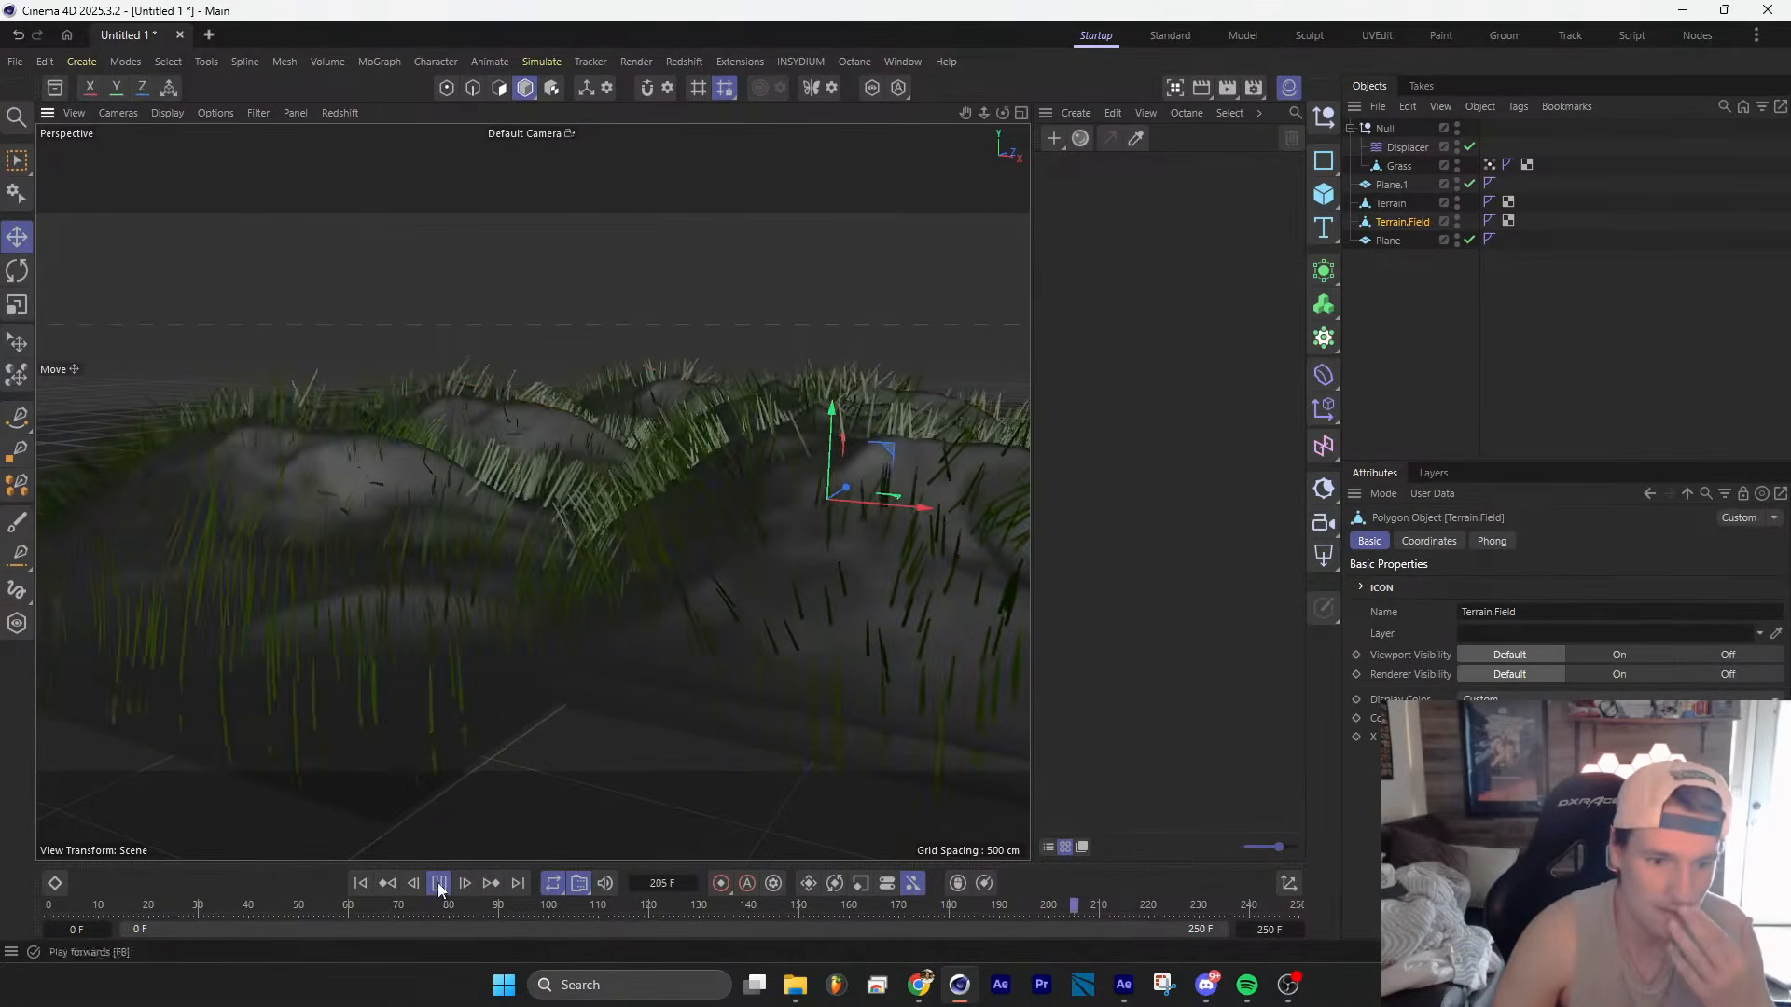
{"action": "left_click", "coordinate": [360, 883]}
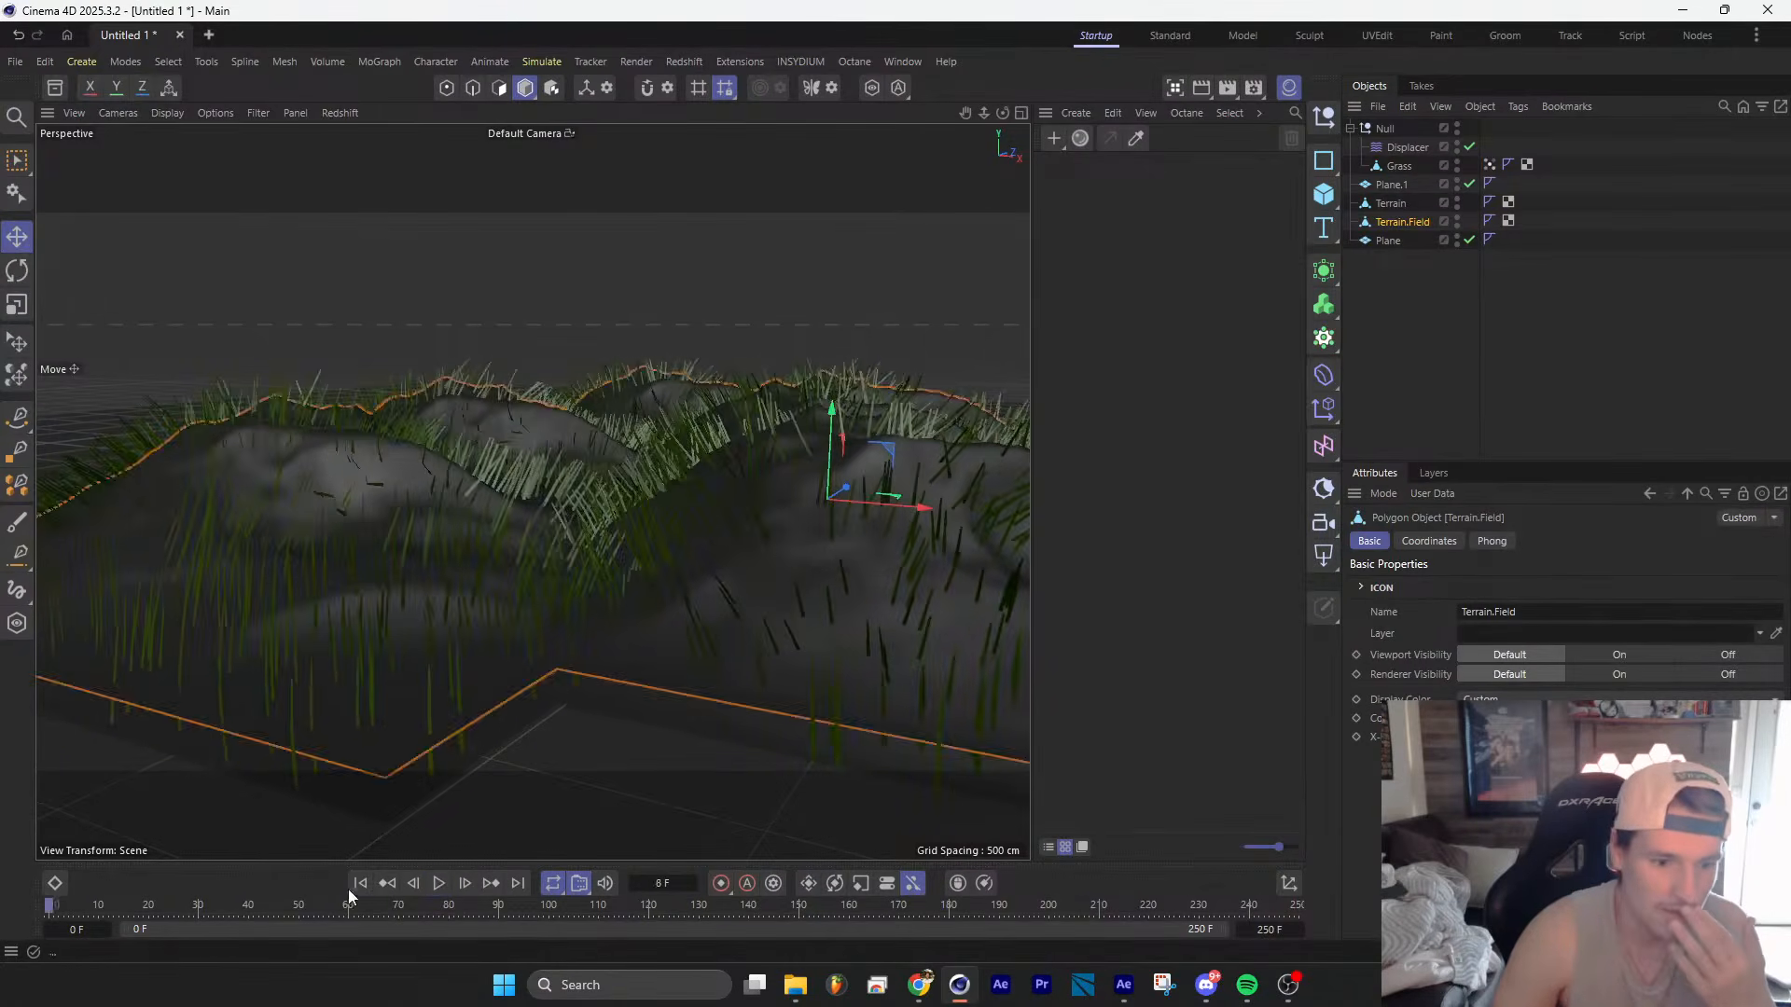
{"action": "left_click", "coordinate": [438, 888]}
{"action": "middle_click_drag", "start_coordinate": [851, 562], "coordinate": [693, 569], "text": "alt"}
{"action": "left_click_drag", "start_coordinate": [694, 574], "coordinate": [640, 565], "text": "alt"}
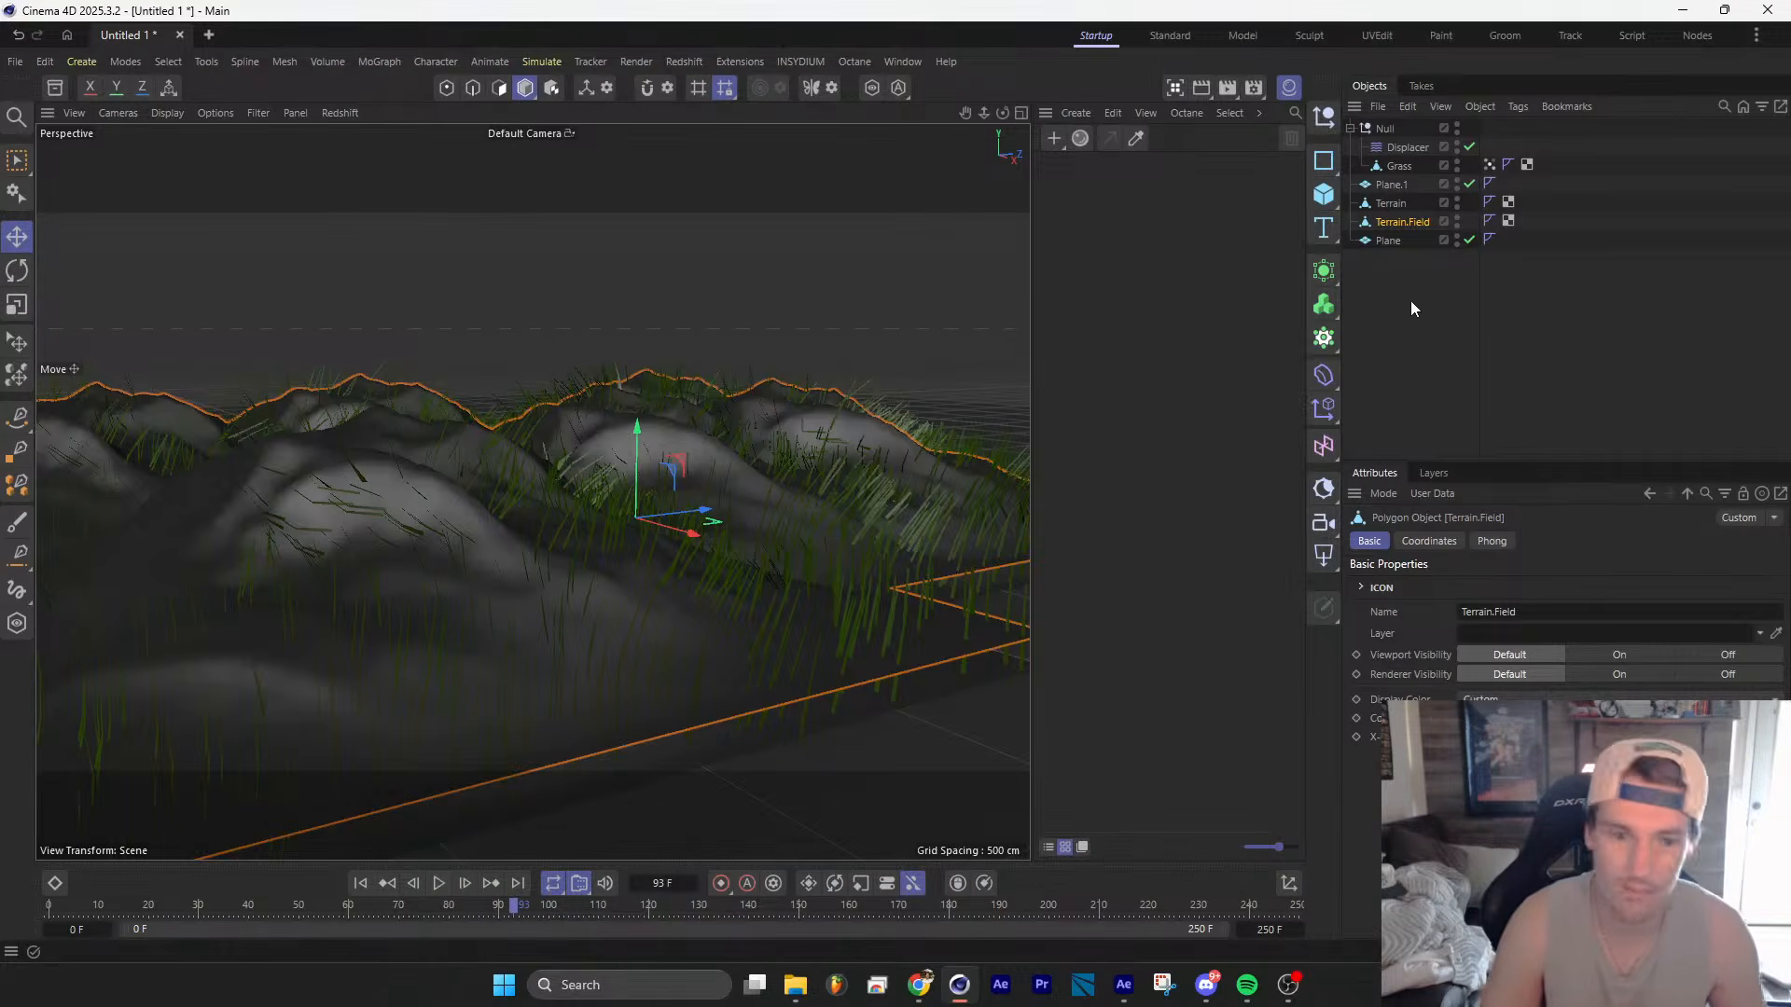
{"action": "left_click_drag", "start_coordinate": [602, 653], "coordinate": [696, 613], "text": "alt"}
{"action": "left_click", "coordinate": [438, 882]}
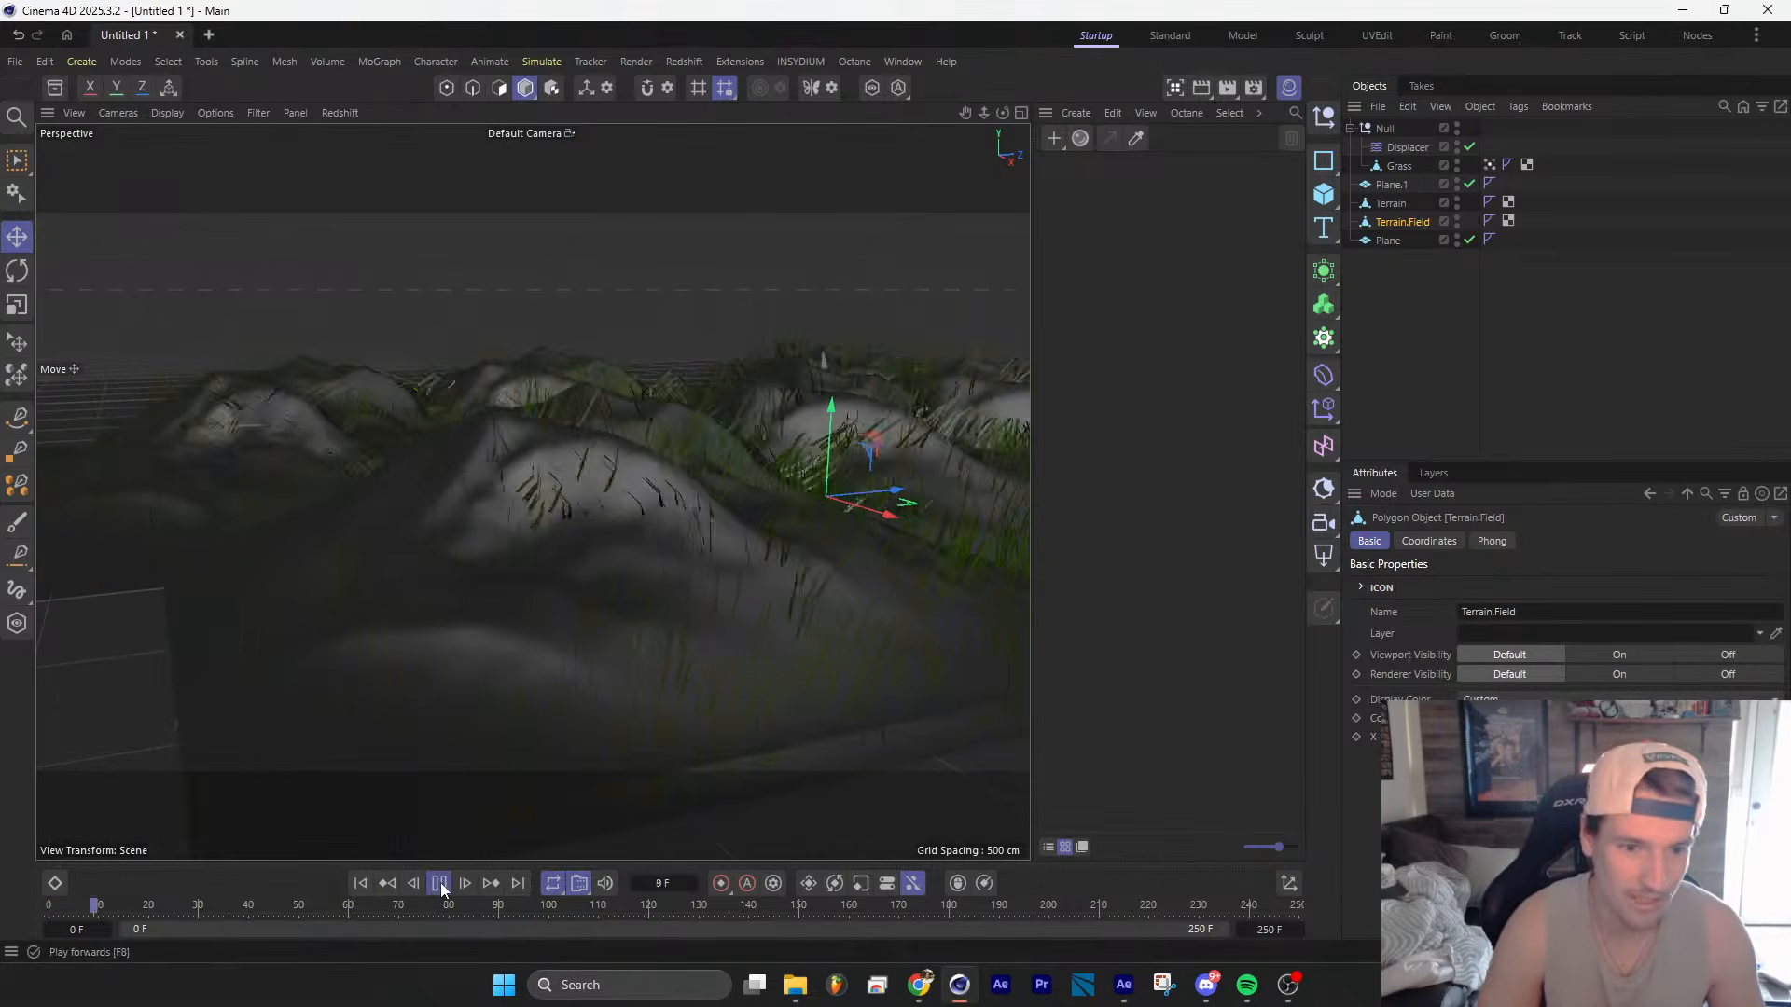
{"action": "left_click", "coordinate": [439, 882]}
Step: Delete the Invert layer from the Grass vertex map and lower Terrain.Field slightly
{"action": "left_click", "coordinate": [1489, 165]}
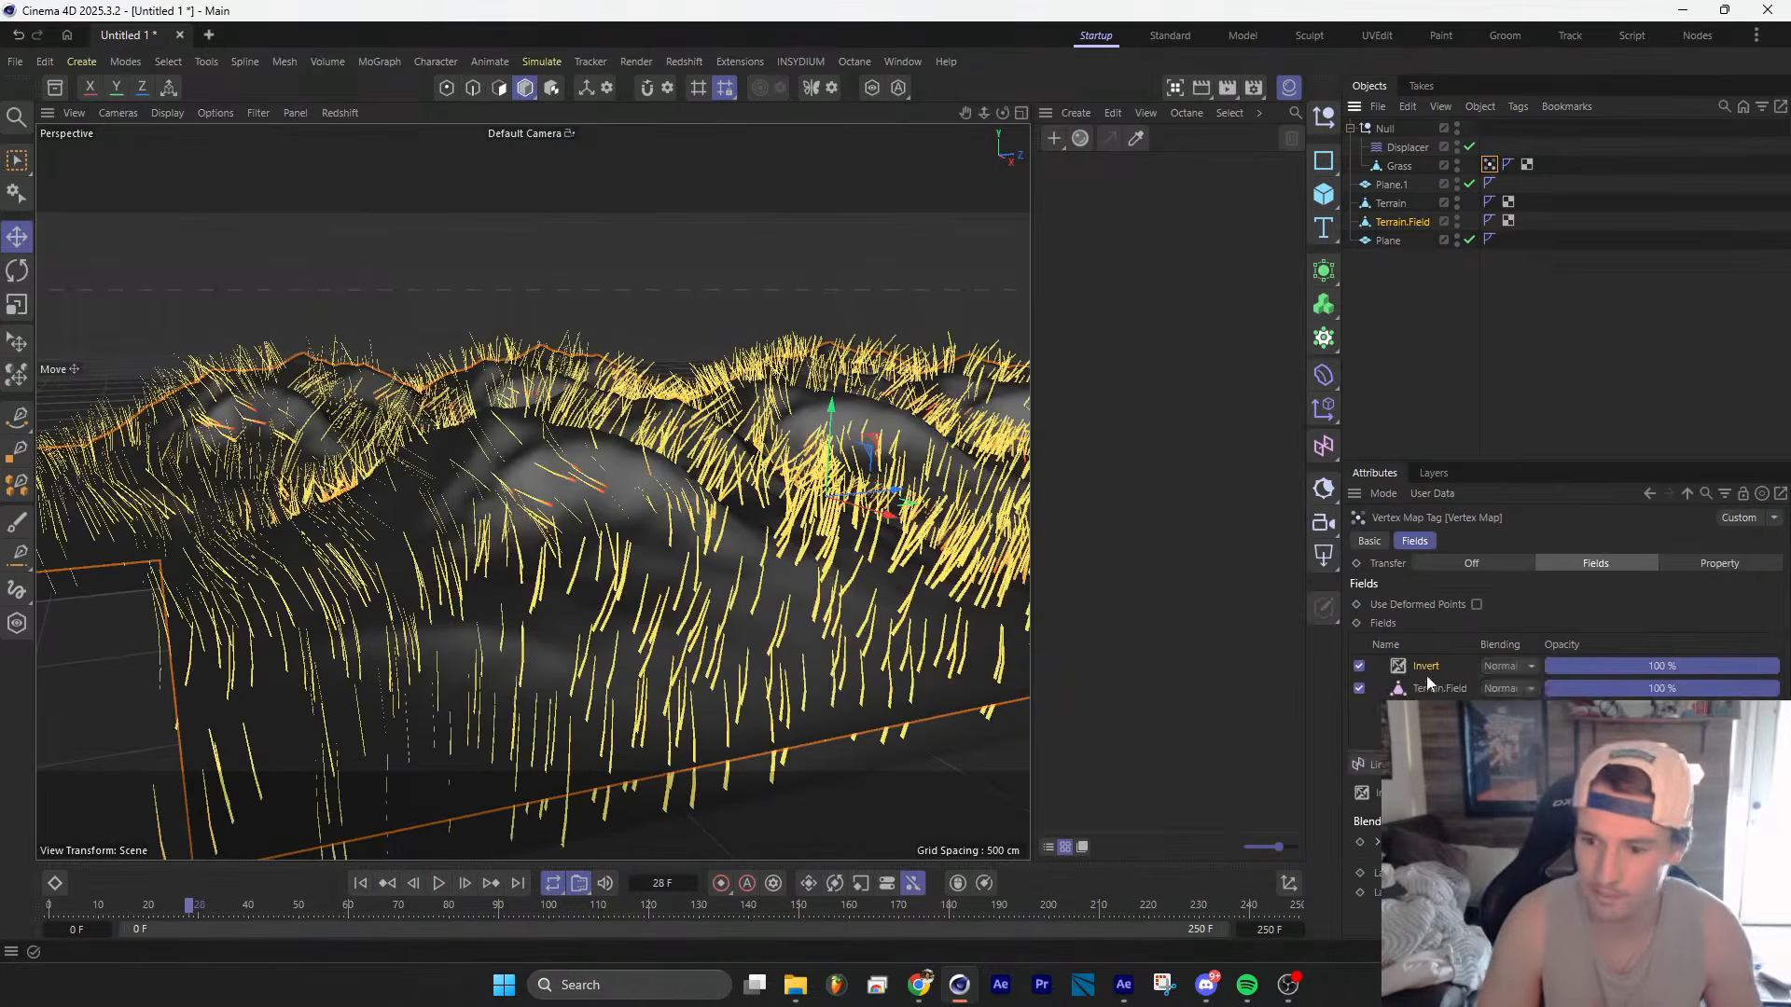
{"action": "key", "text": "Delete"}
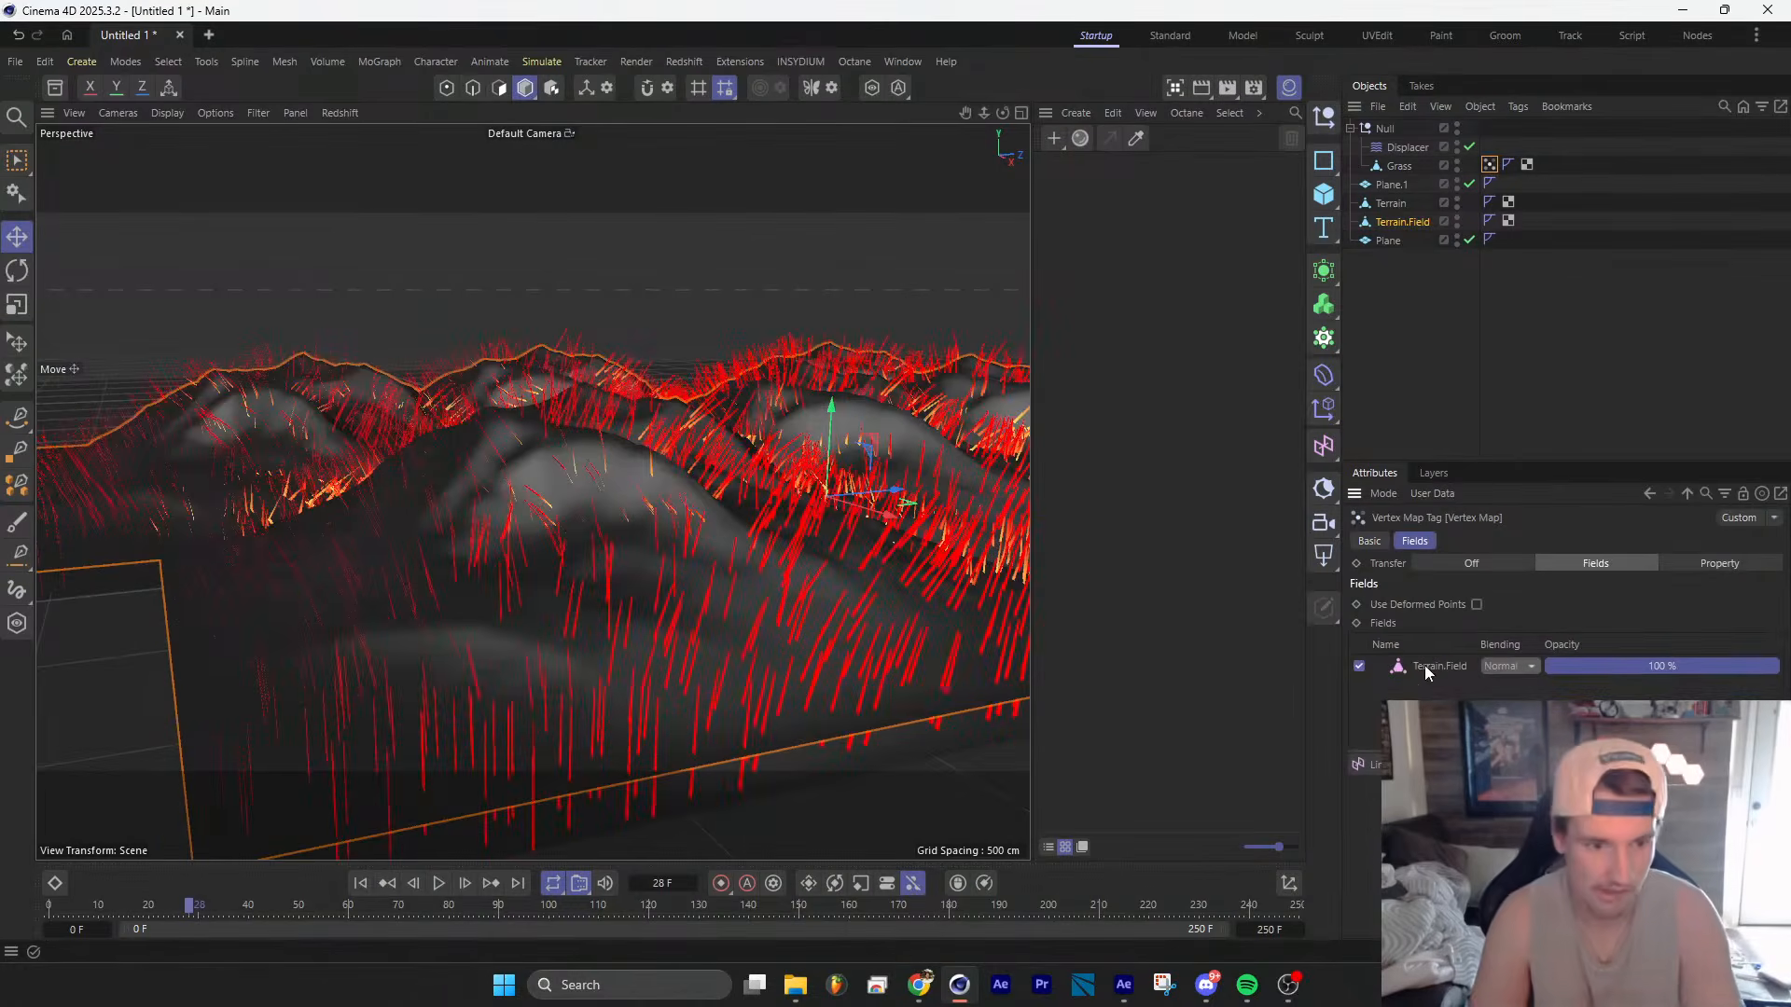
{"action": "left_click", "coordinate": [1402, 222]}
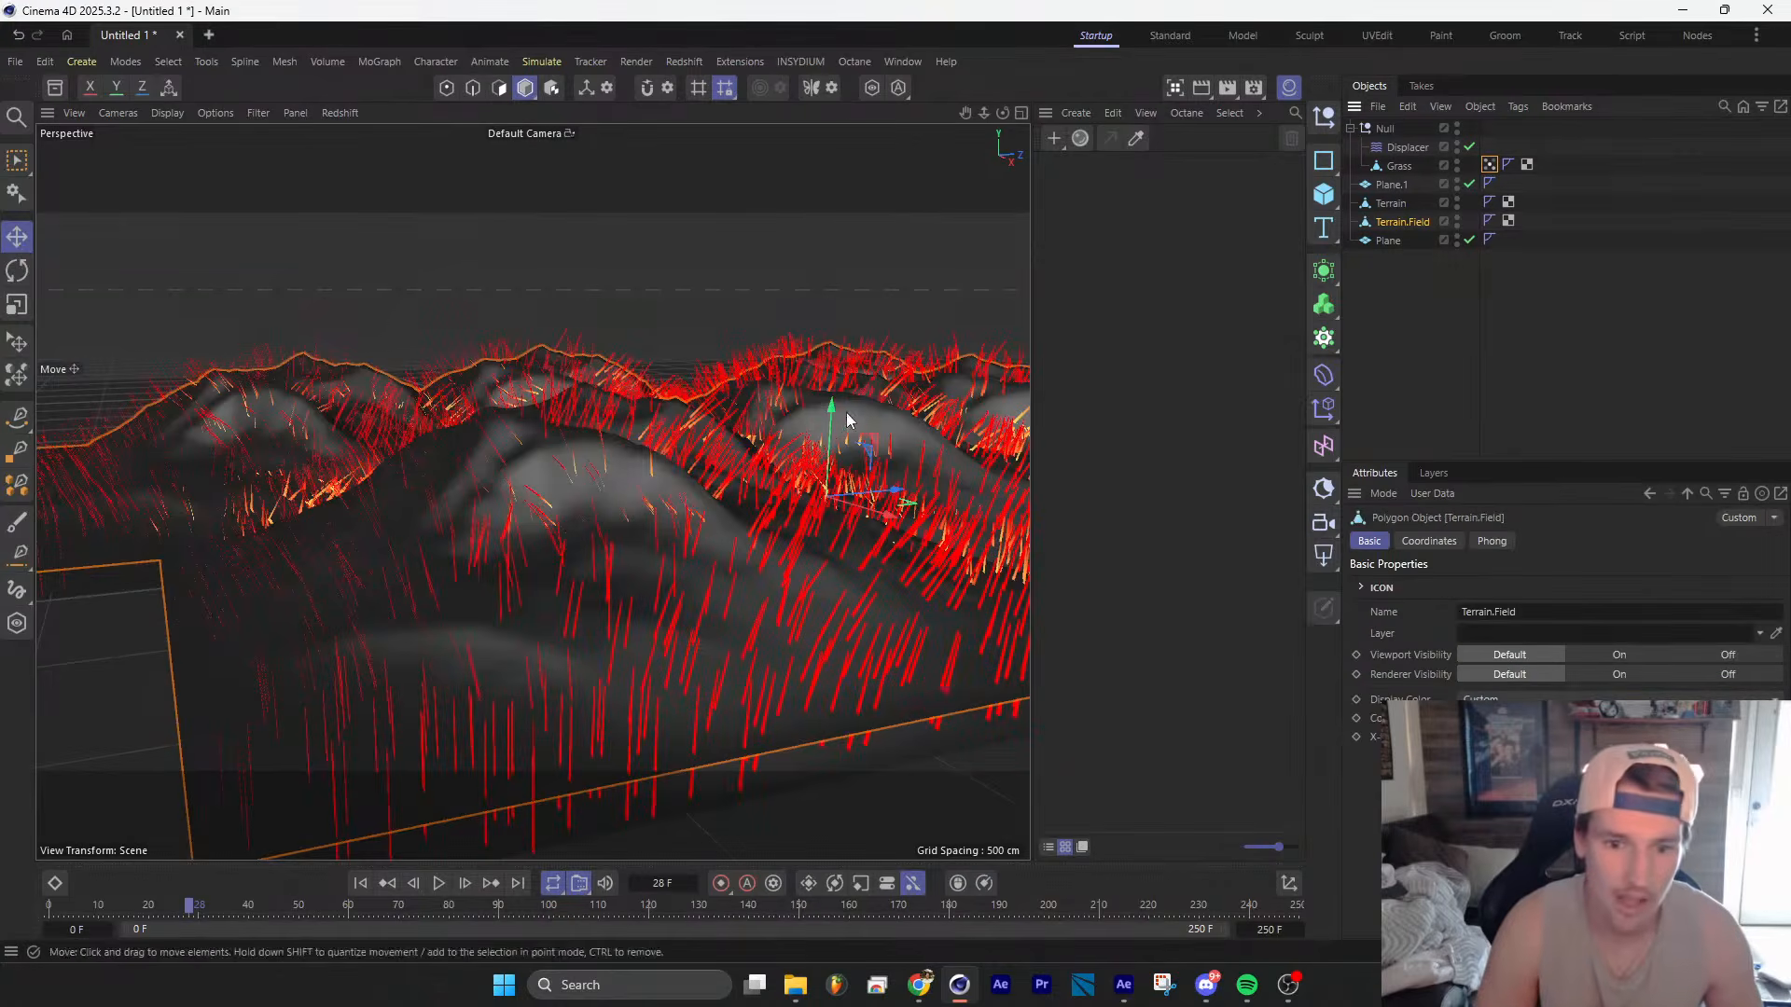
{"action": "left_click_drag", "start_coordinate": [831, 413], "coordinate": [831, 424]}
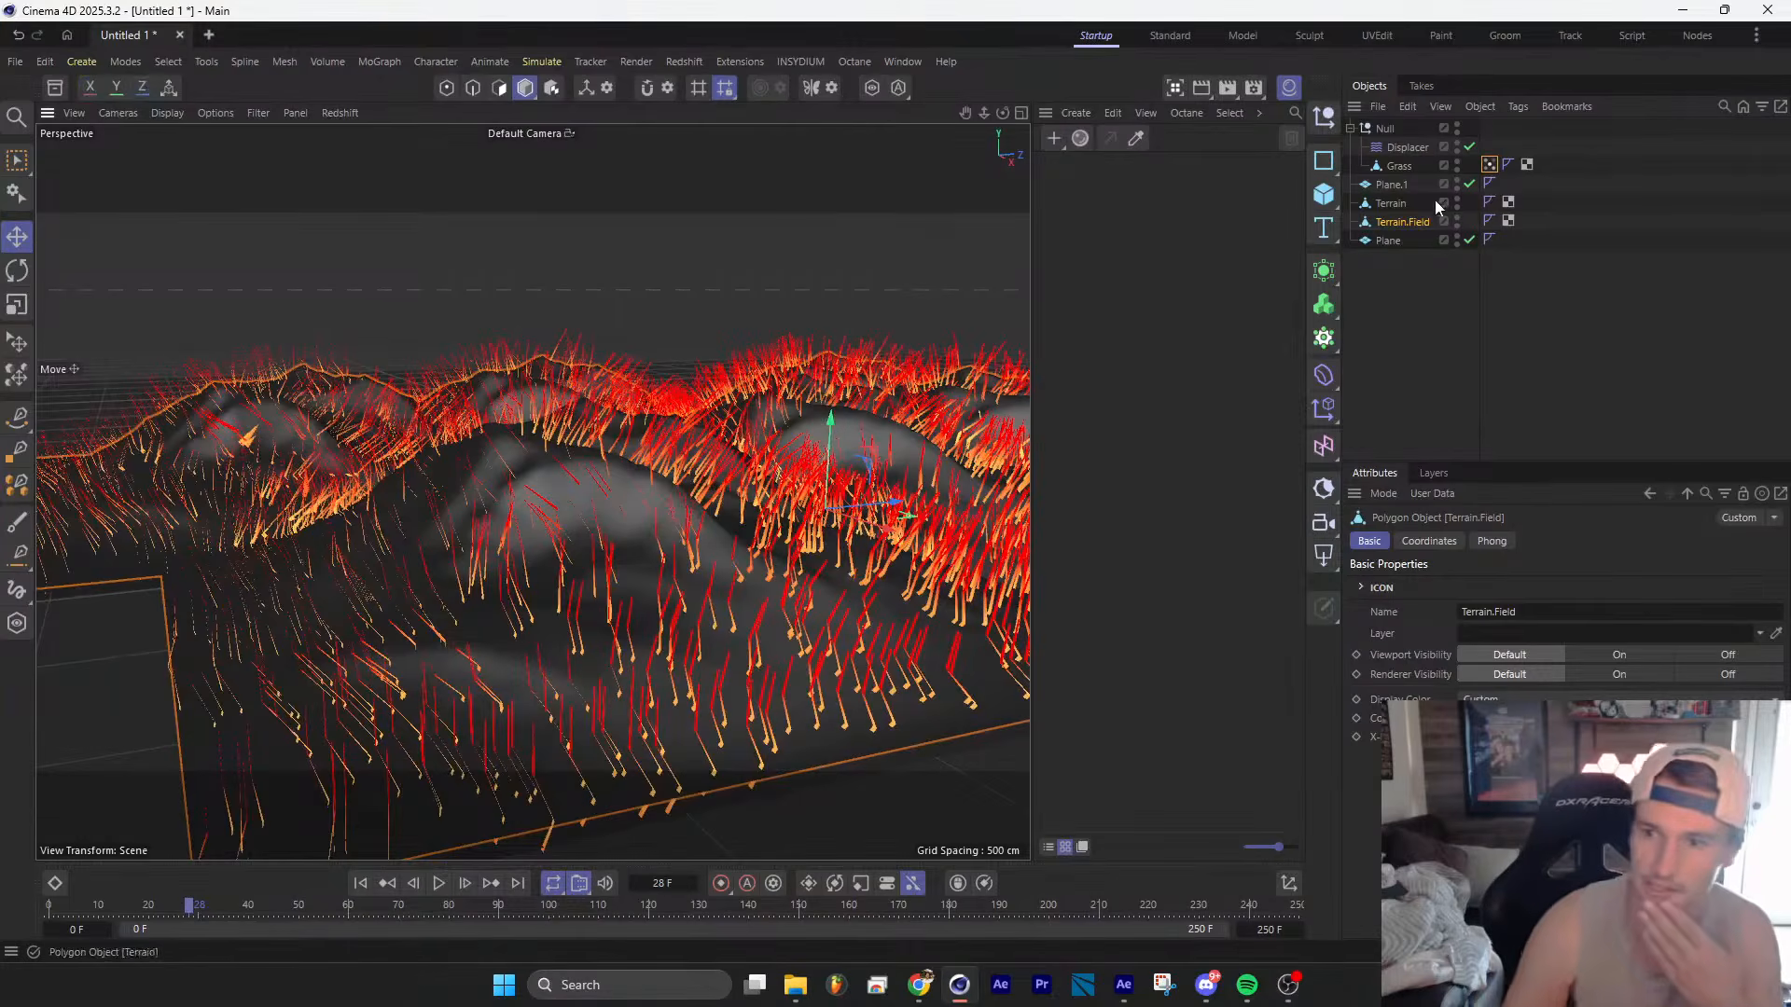
Step: Add a Curve layer above Terrain.Field in the Grass vertex map's fields and reshape its curve
{"action": "left_click", "coordinate": [1408, 147]}
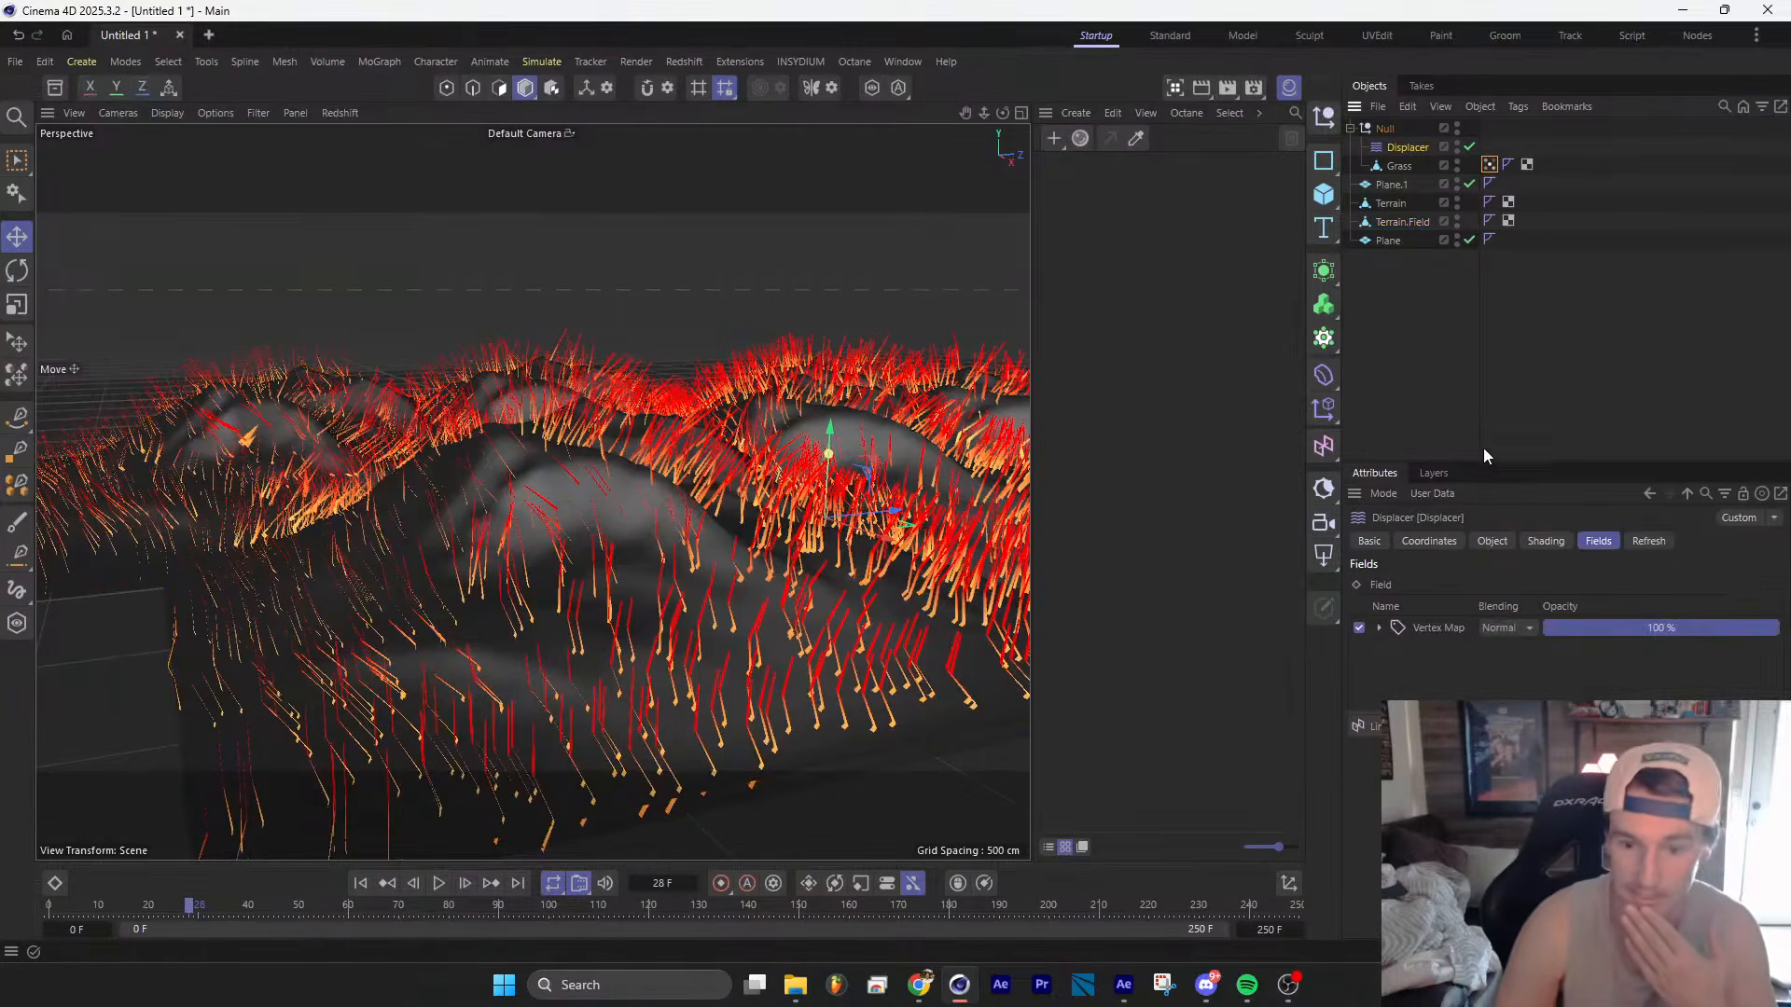
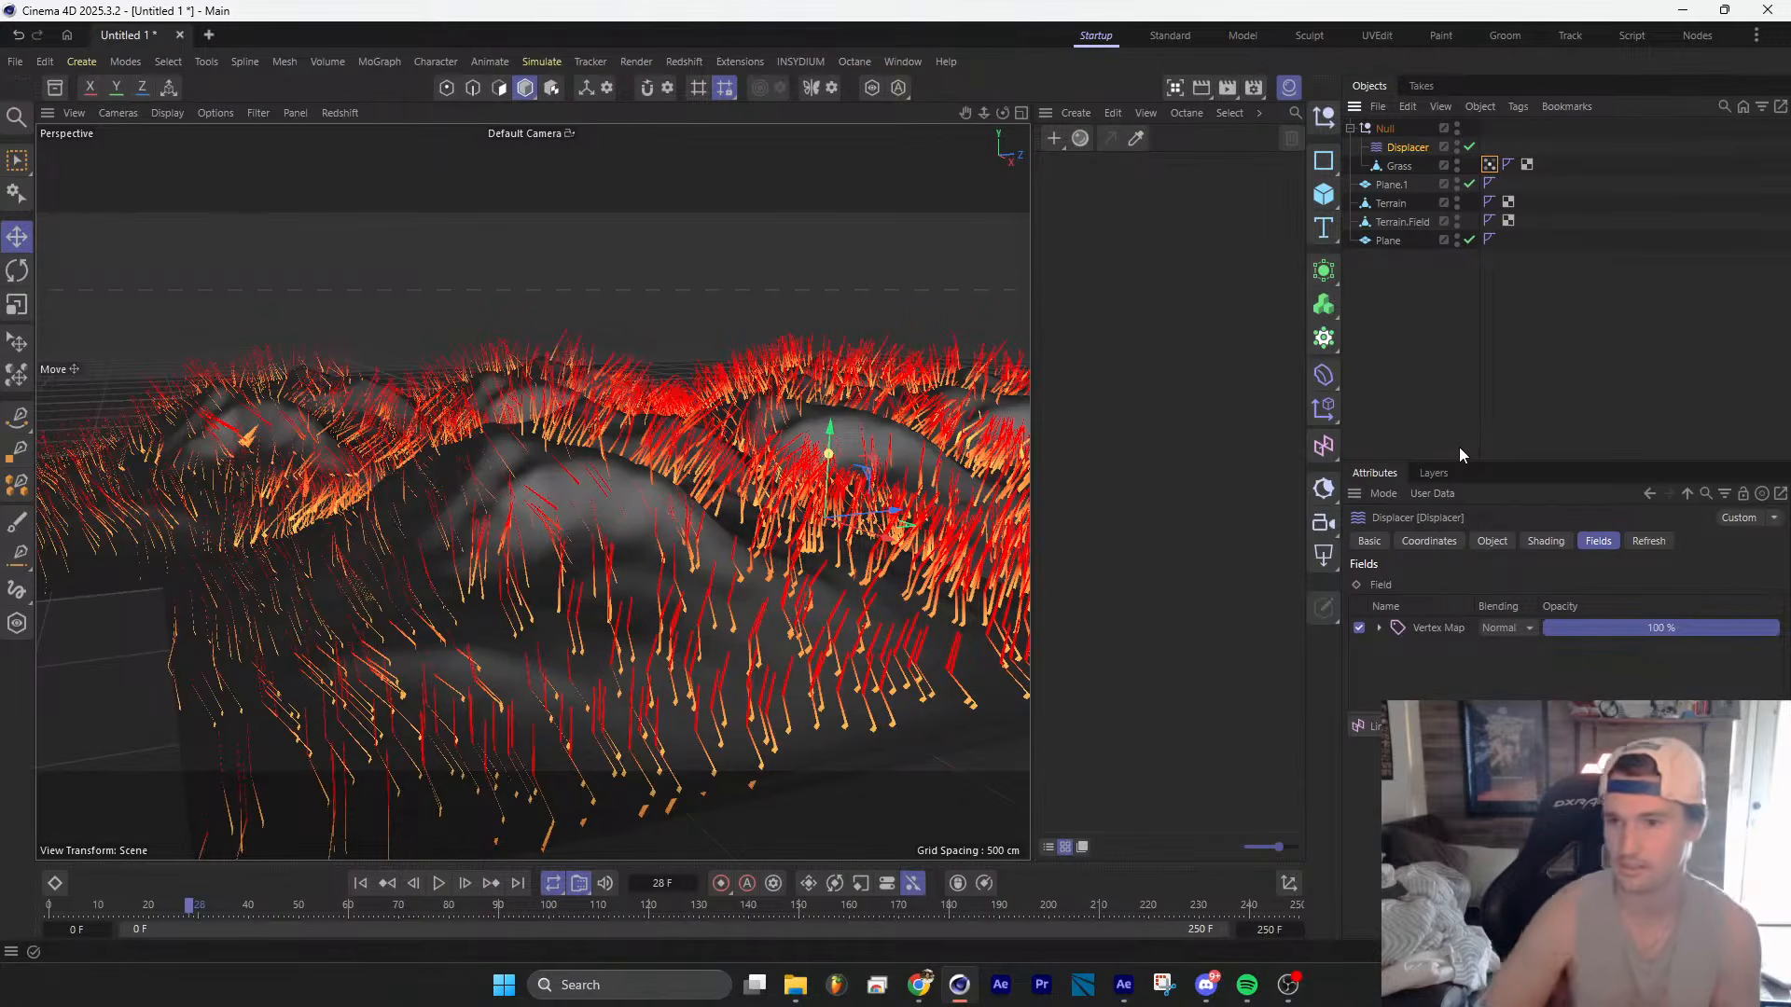
{"action": "left_click", "coordinate": [1490, 164]}
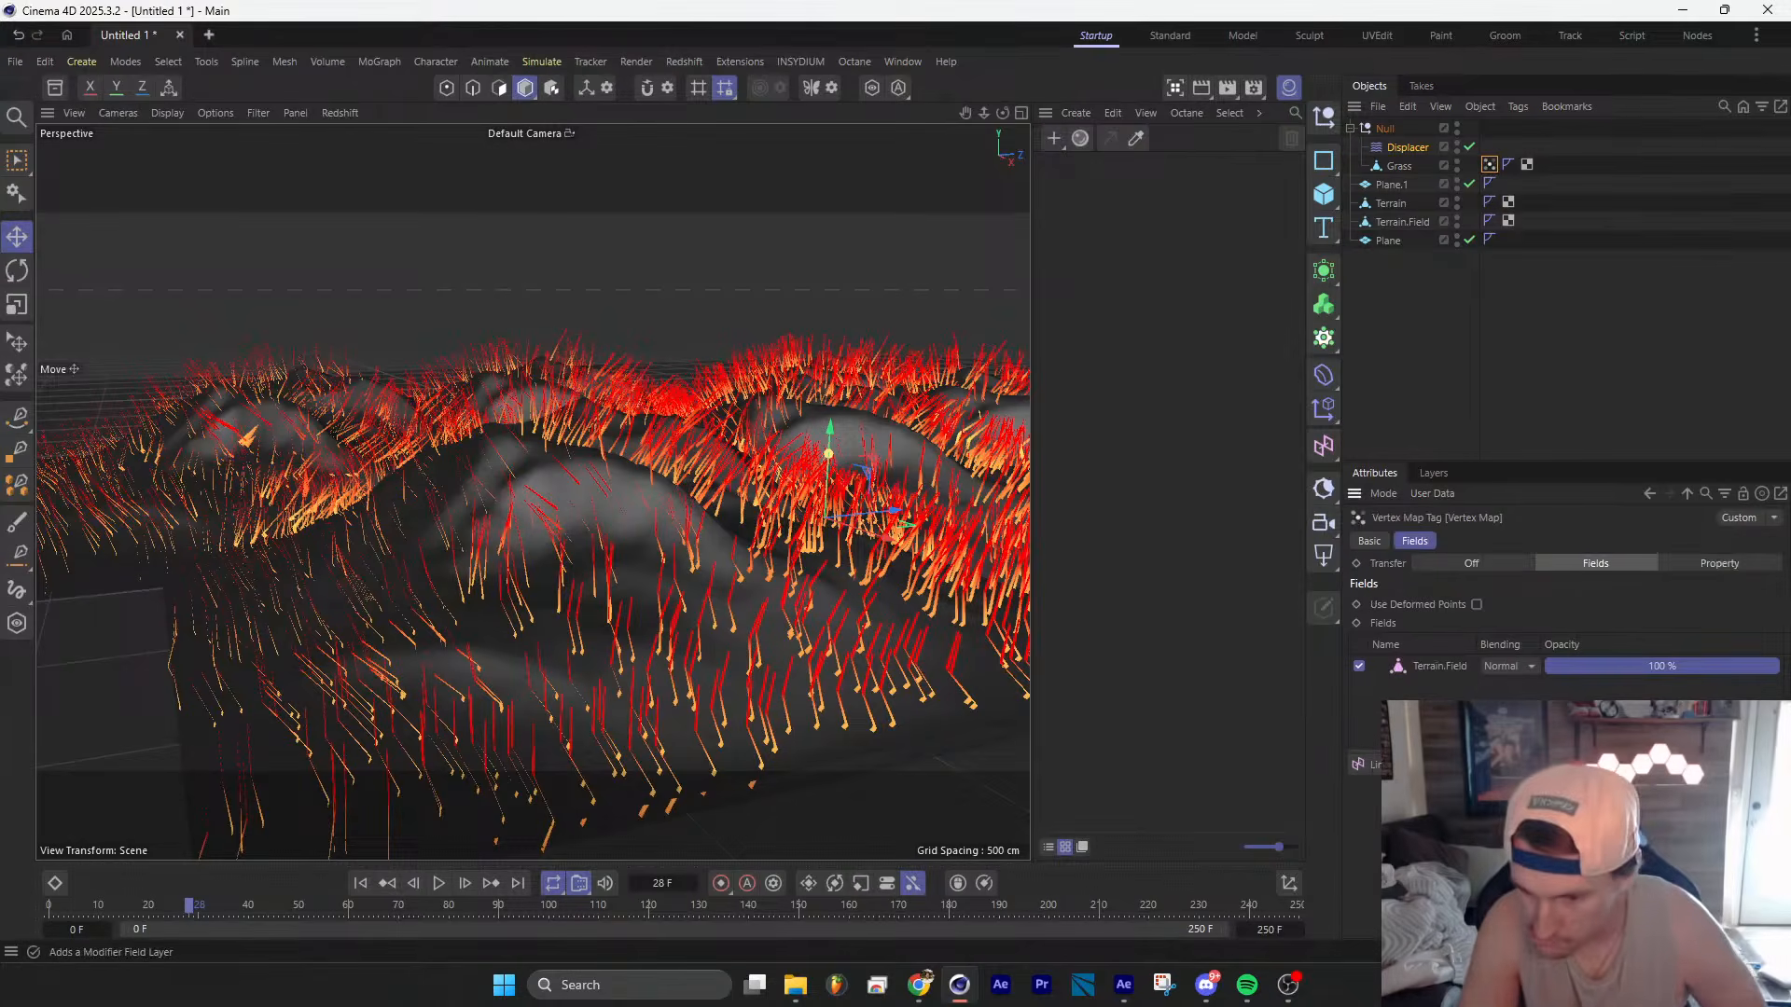
{"action": "left_click", "coordinate": [1509, 764]}
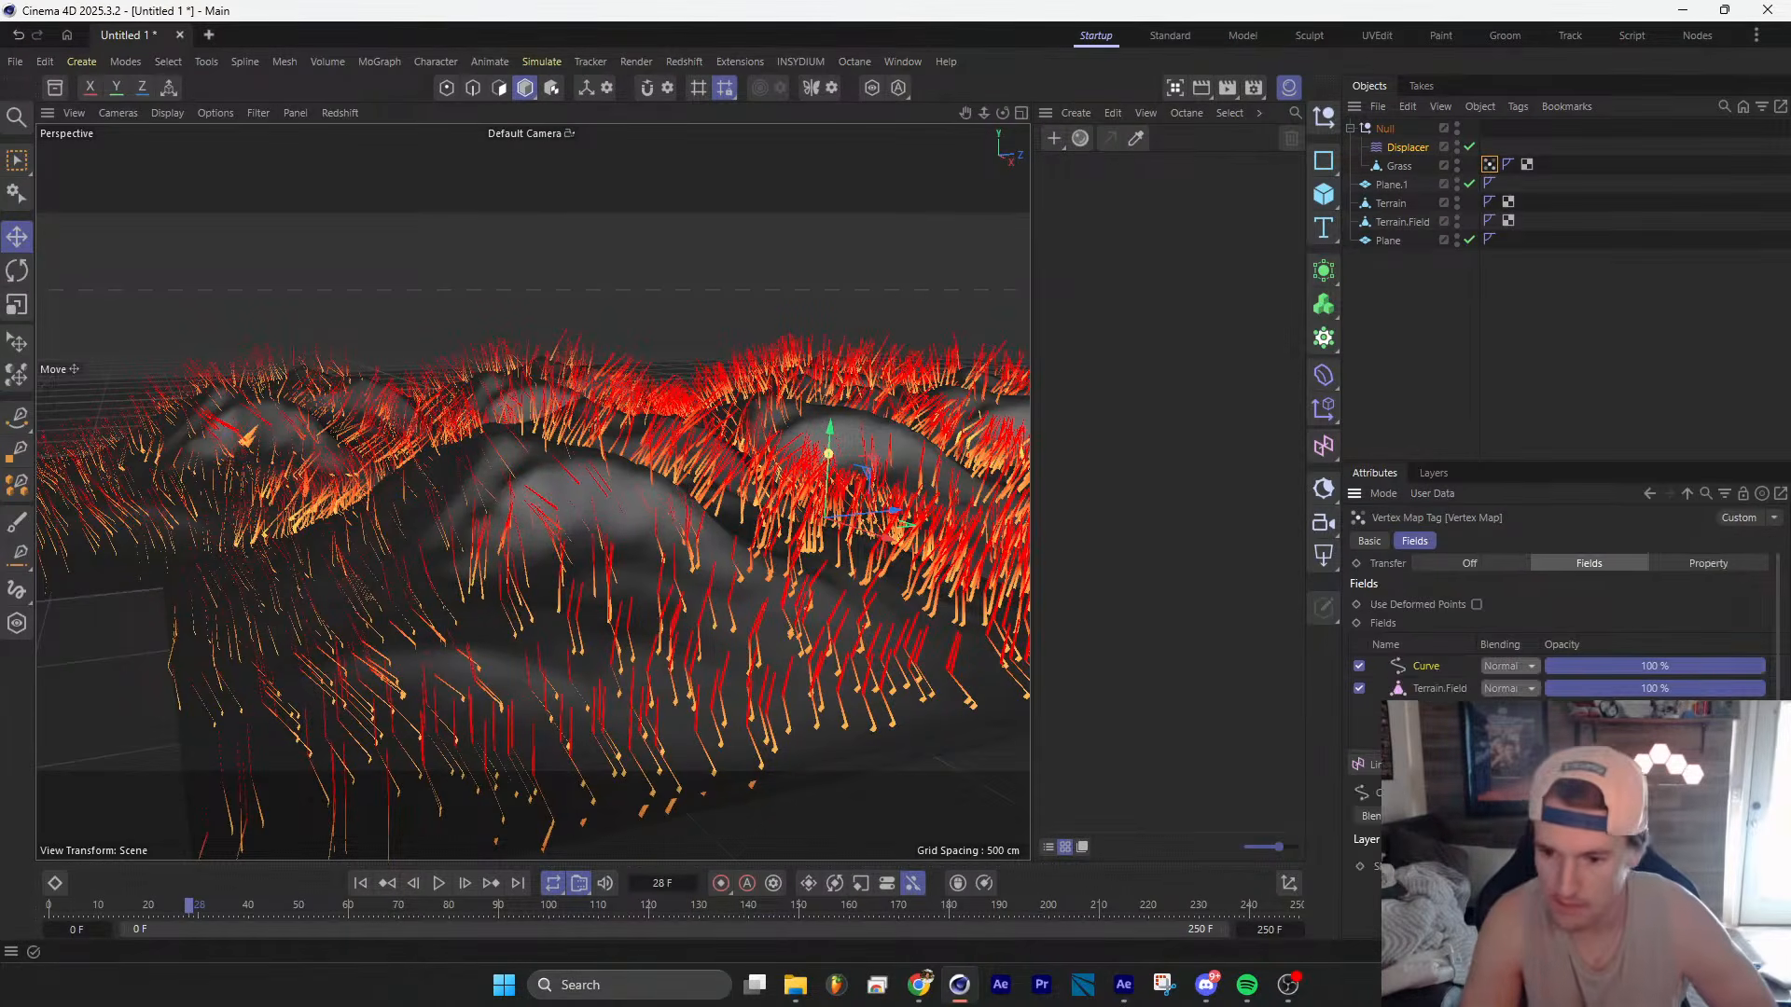
{"action": "scroll", "coordinate": [1460, 714], "scroll_direction": "down", "scroll_amount": 4}
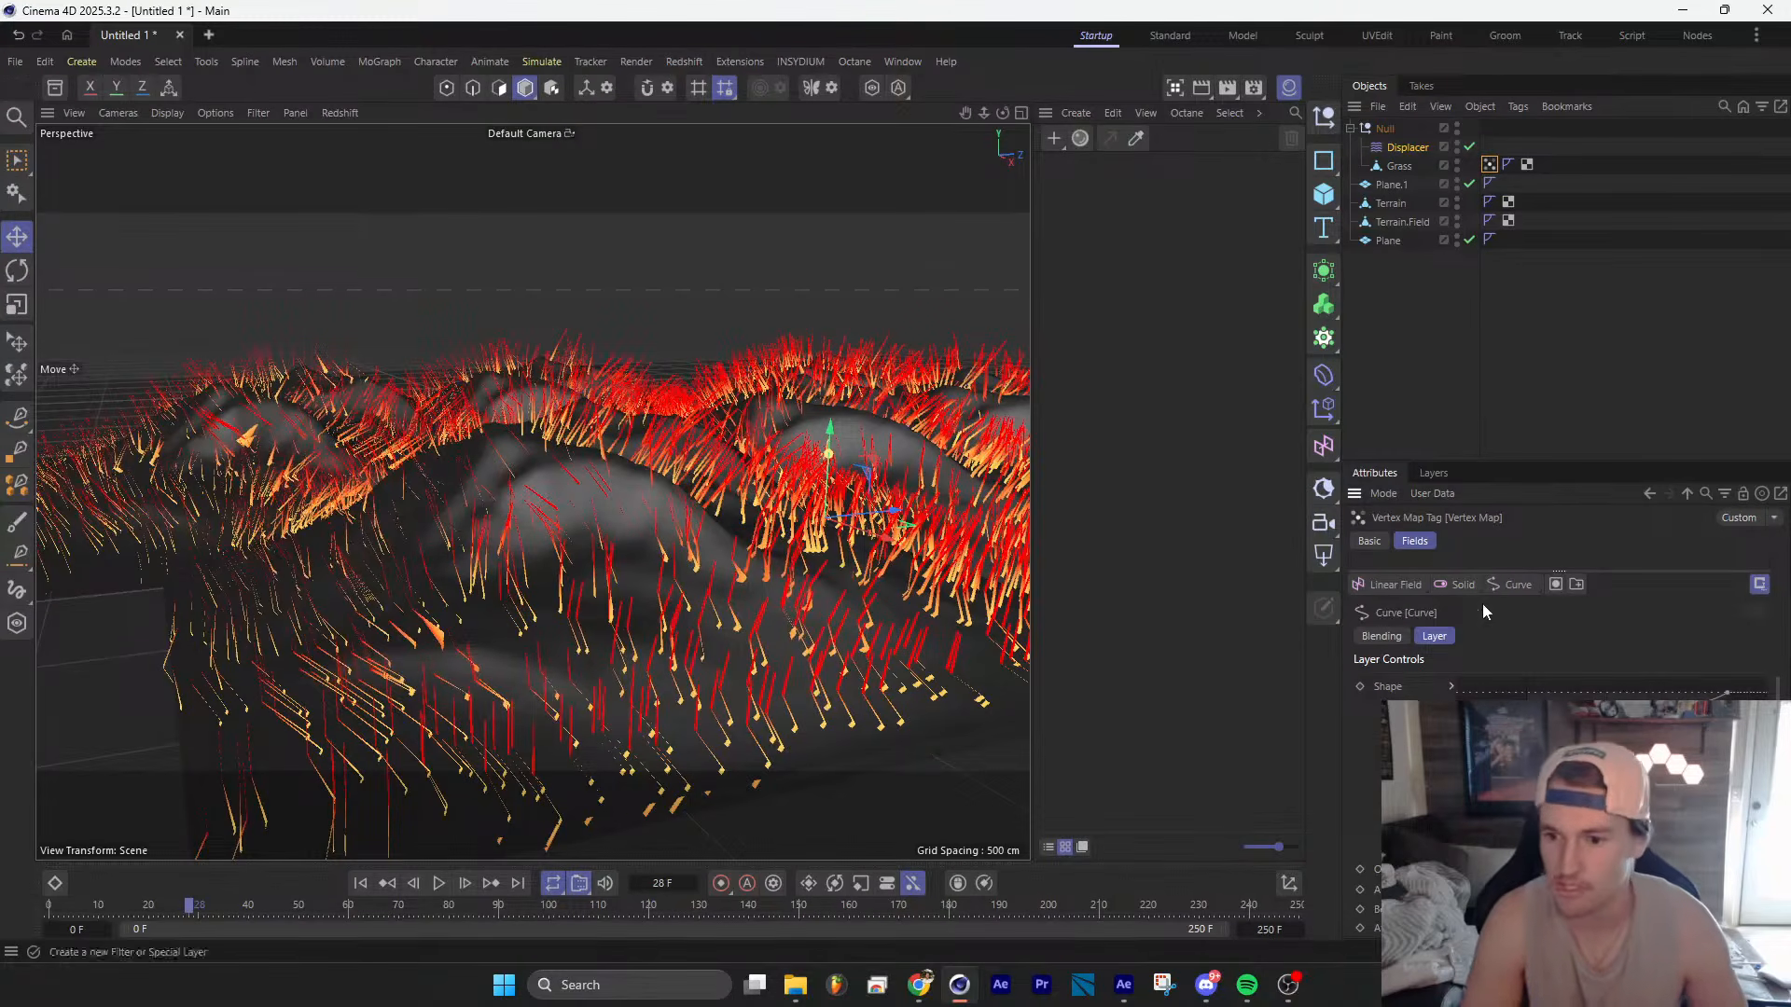
{"action": "left_click", "coordinate": [1398, 585]}
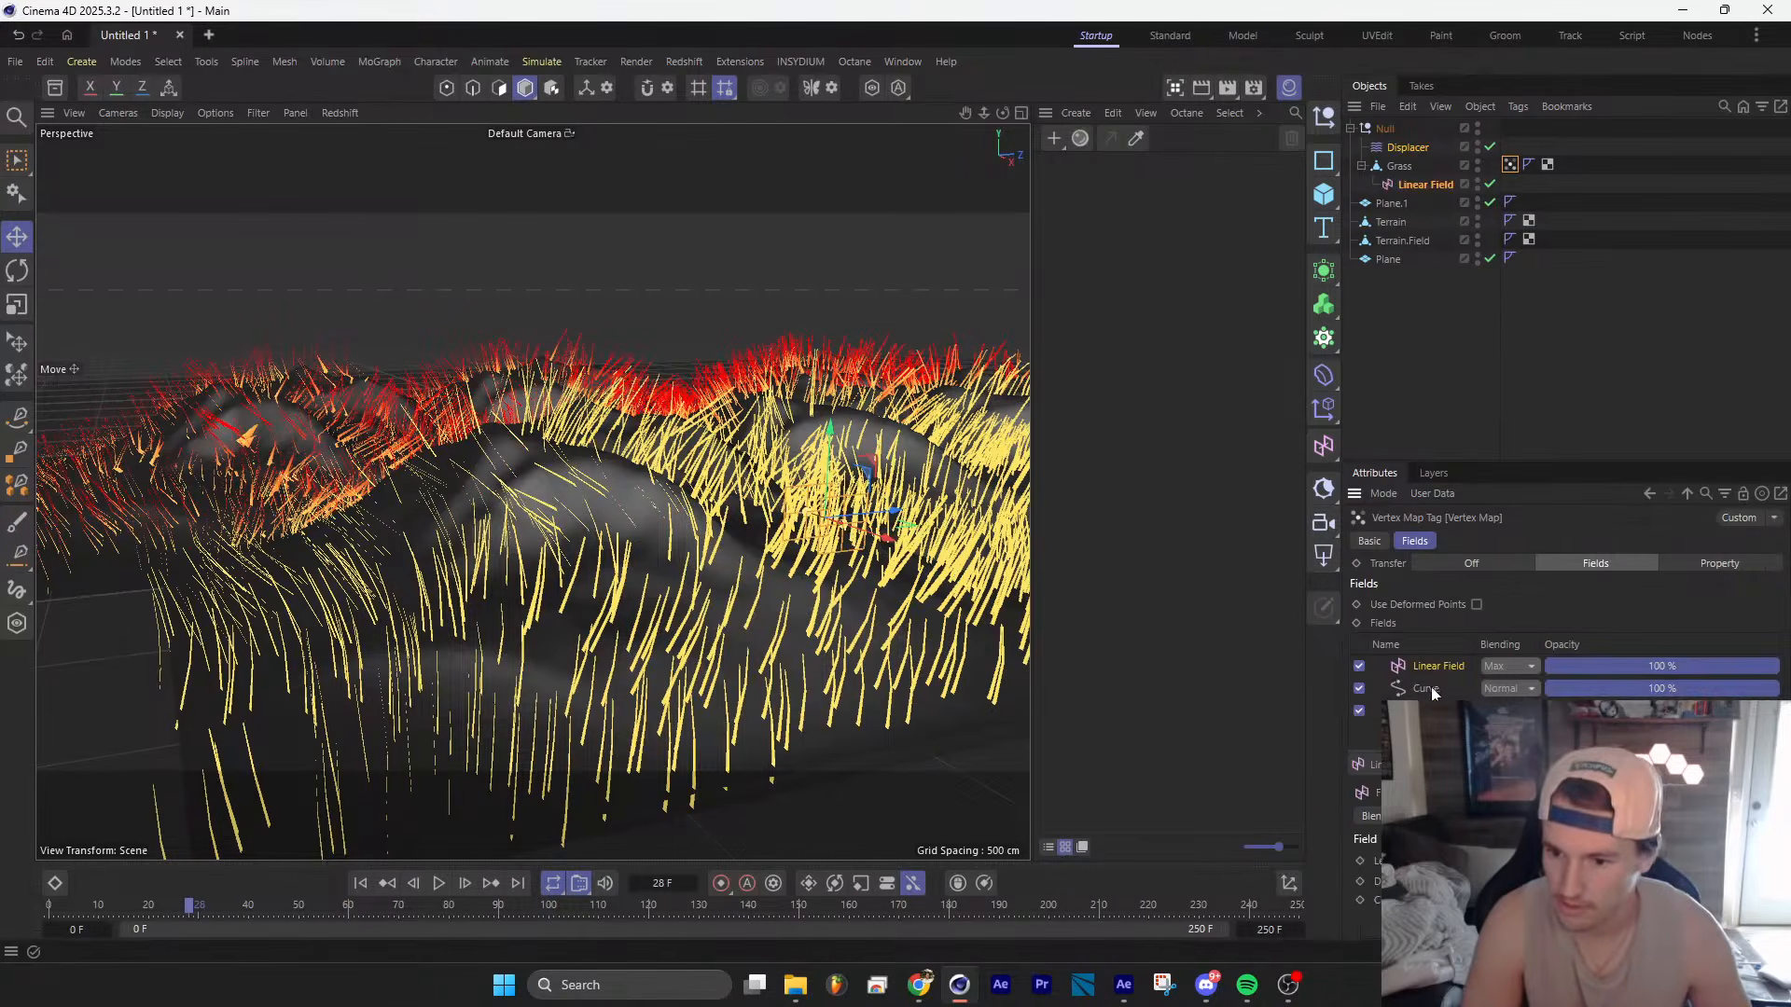
{"action": "left_click", "coordinate": [1437, 666]}
{"action": "key", "text": "Delete"}
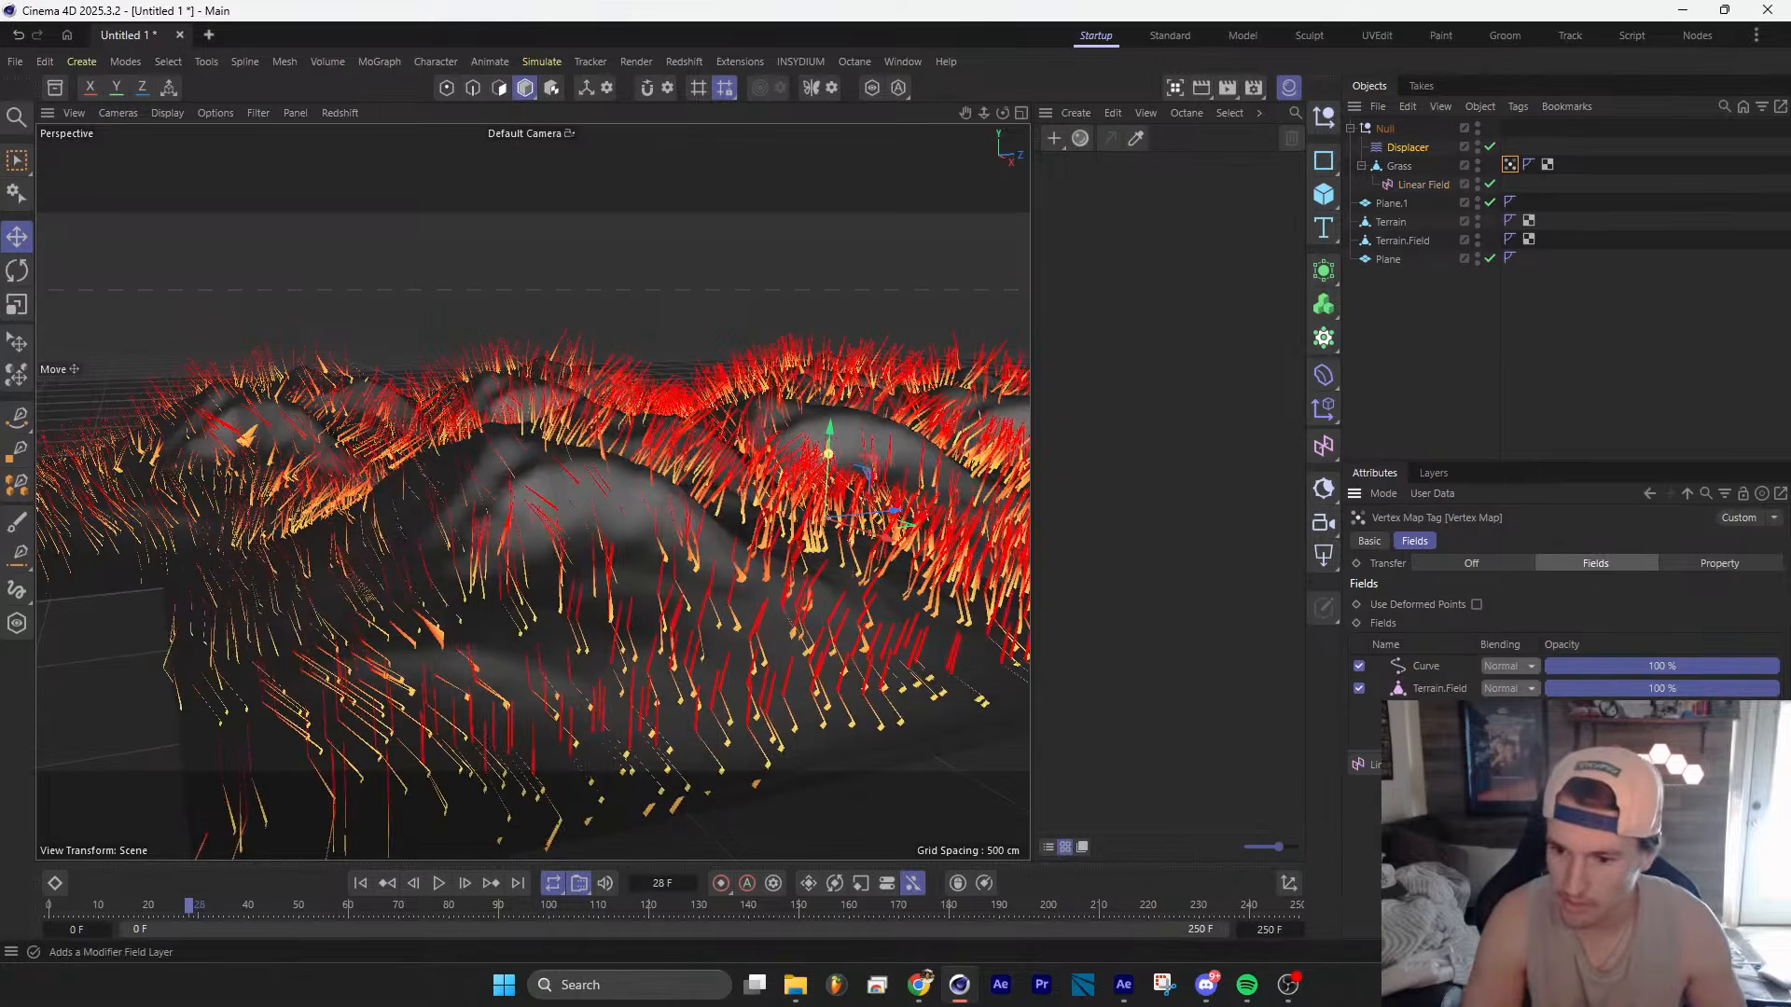
Step: Add an Invert layer to the Grass vertex map, place it between Curve and Terrain.Field, and reshape the Curve layer's curve
{"action": "left_click", "coordinate": [1705, 764]}
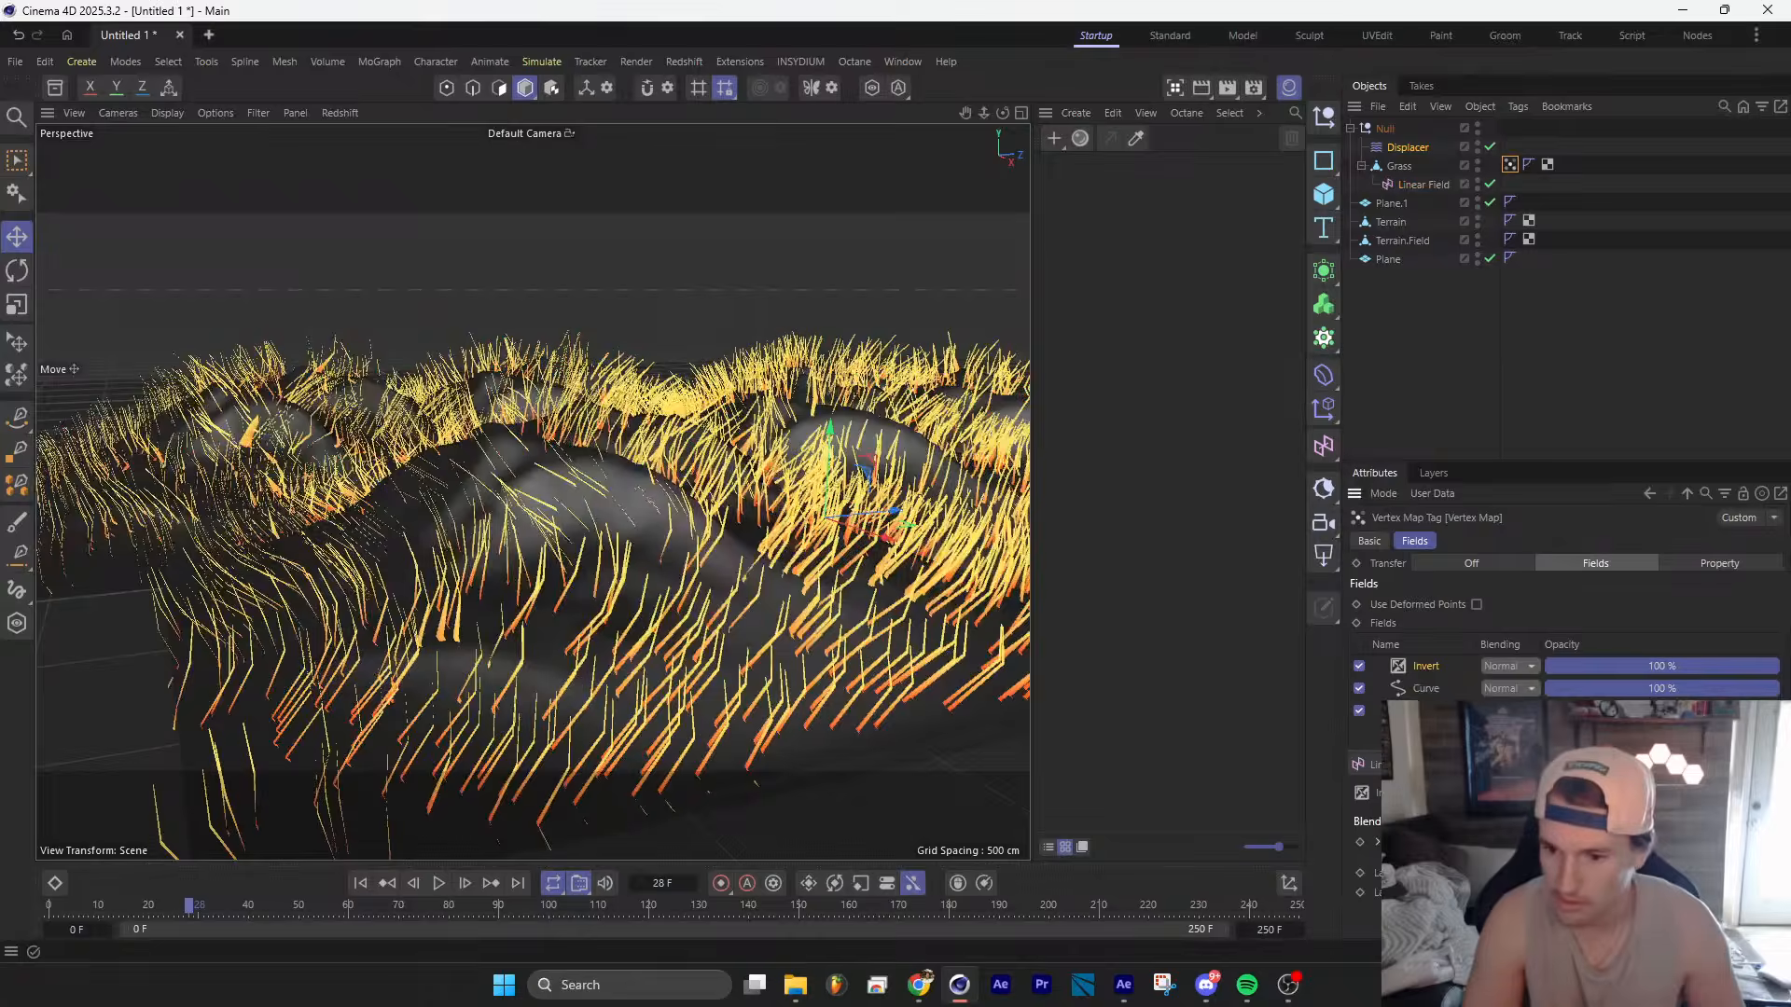
{"action": "left_click_drag", "start_coordinate": [1417, 668], "coordinate": [1423, 699]}
{"action": "left_click", "coordinate": [1442, 669]}
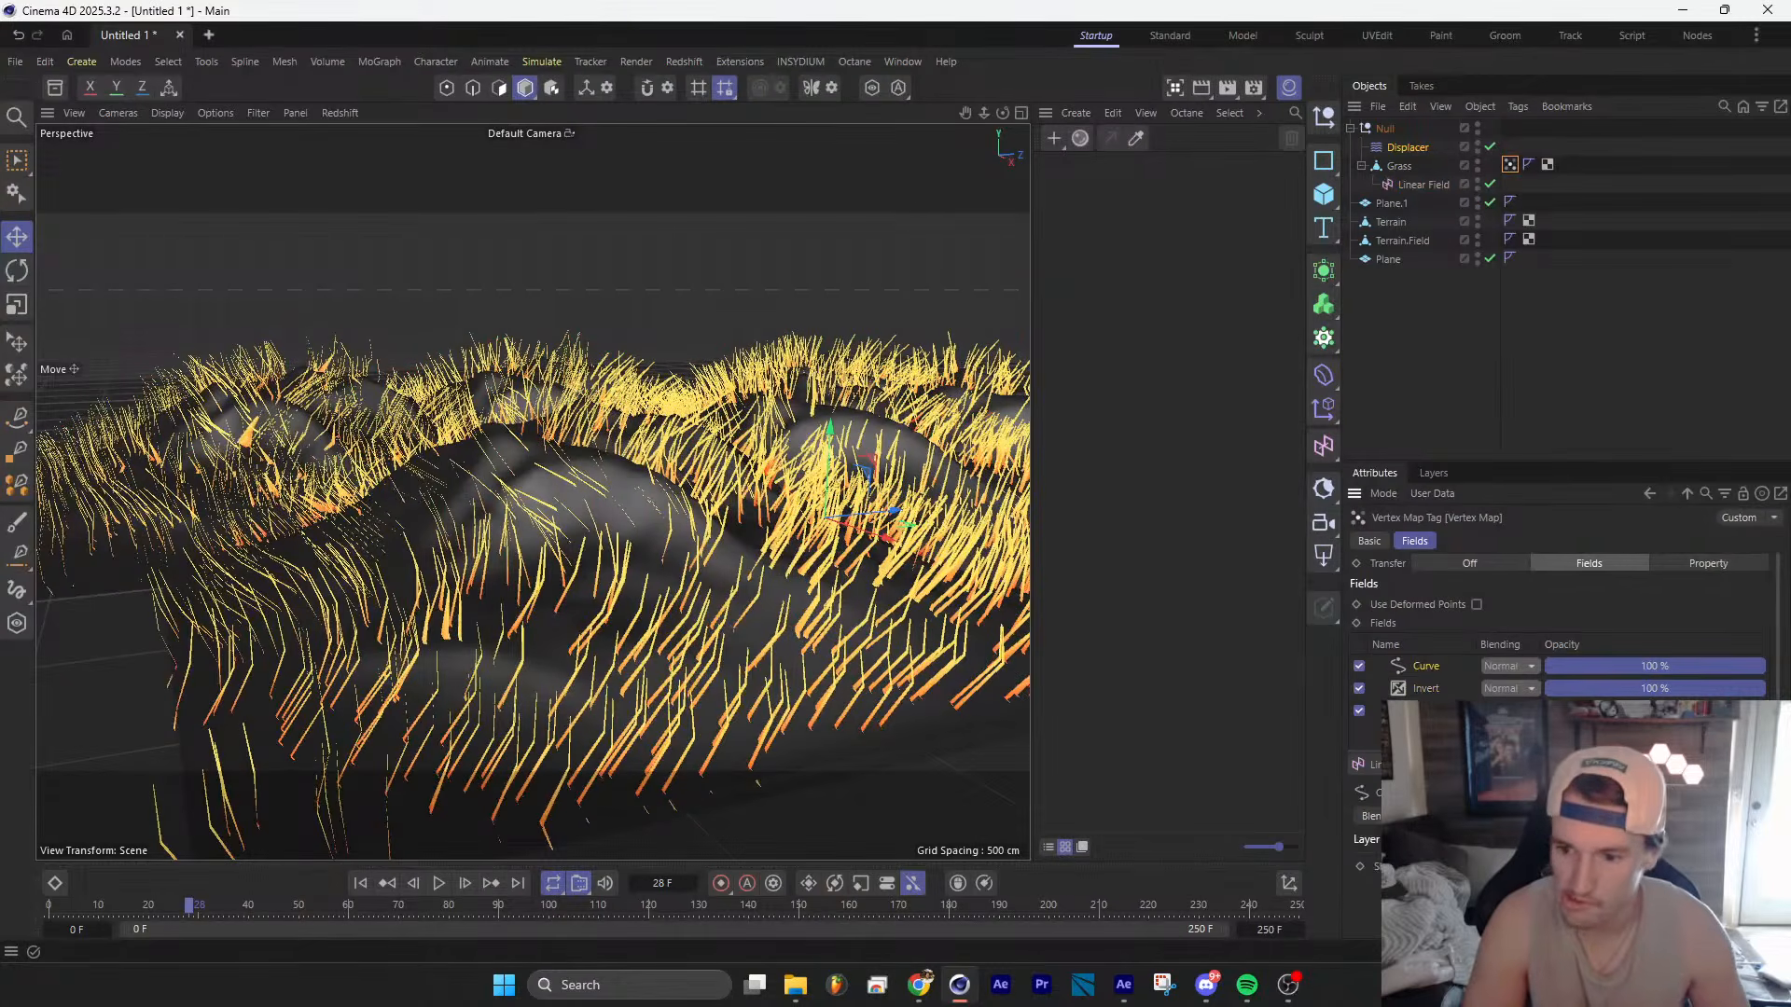
{"action": "scroll", "coordinate": [1538, 792], "scroll_direction": "down", "scroll_amount": 4}
{"action": "mouse_move", "coordinate": [1549, 802]}
{"action": "left_mouse_down"}
{"action": "mouse_move", "coordinate": [1578, 817]}
{"action": "mouse_move", "coordinate": [1630, 692]}
{"action": "mouse_move", "coordinate": [1576, 737]}
{"action": "mouse_move", "coordinate": [1529, 718]}
{"action": "mouse_move", "coordinate": [1613, 798]}
{"action": "left_mouse_up"}
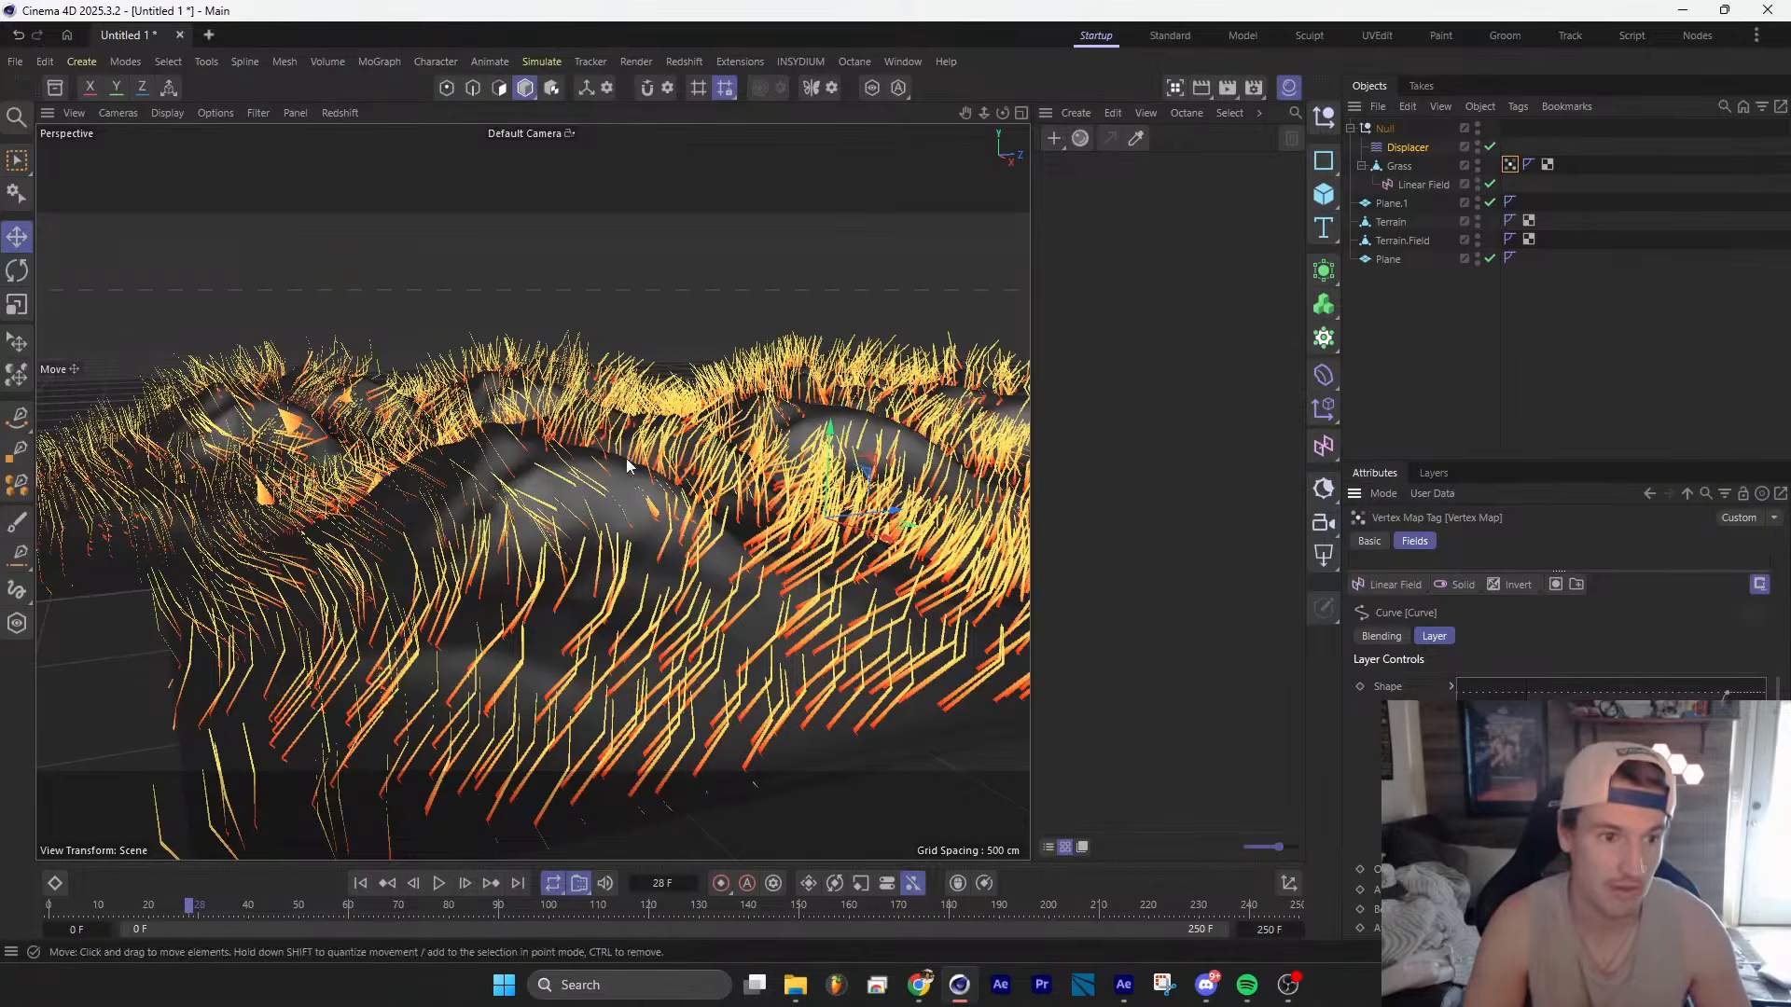
Step: Play the animation and examine the grass motion over the hills close up and from several angles, stopping playback at the end
{"action": "left_click", "coordinate": [1529, 294]}
{"action": "left_click_drag", "start_coordinate": [627, 612], "coordinate": [678, 670], "text": "alt"}
{"action": "left_click", "coordinate": [439, 883]}
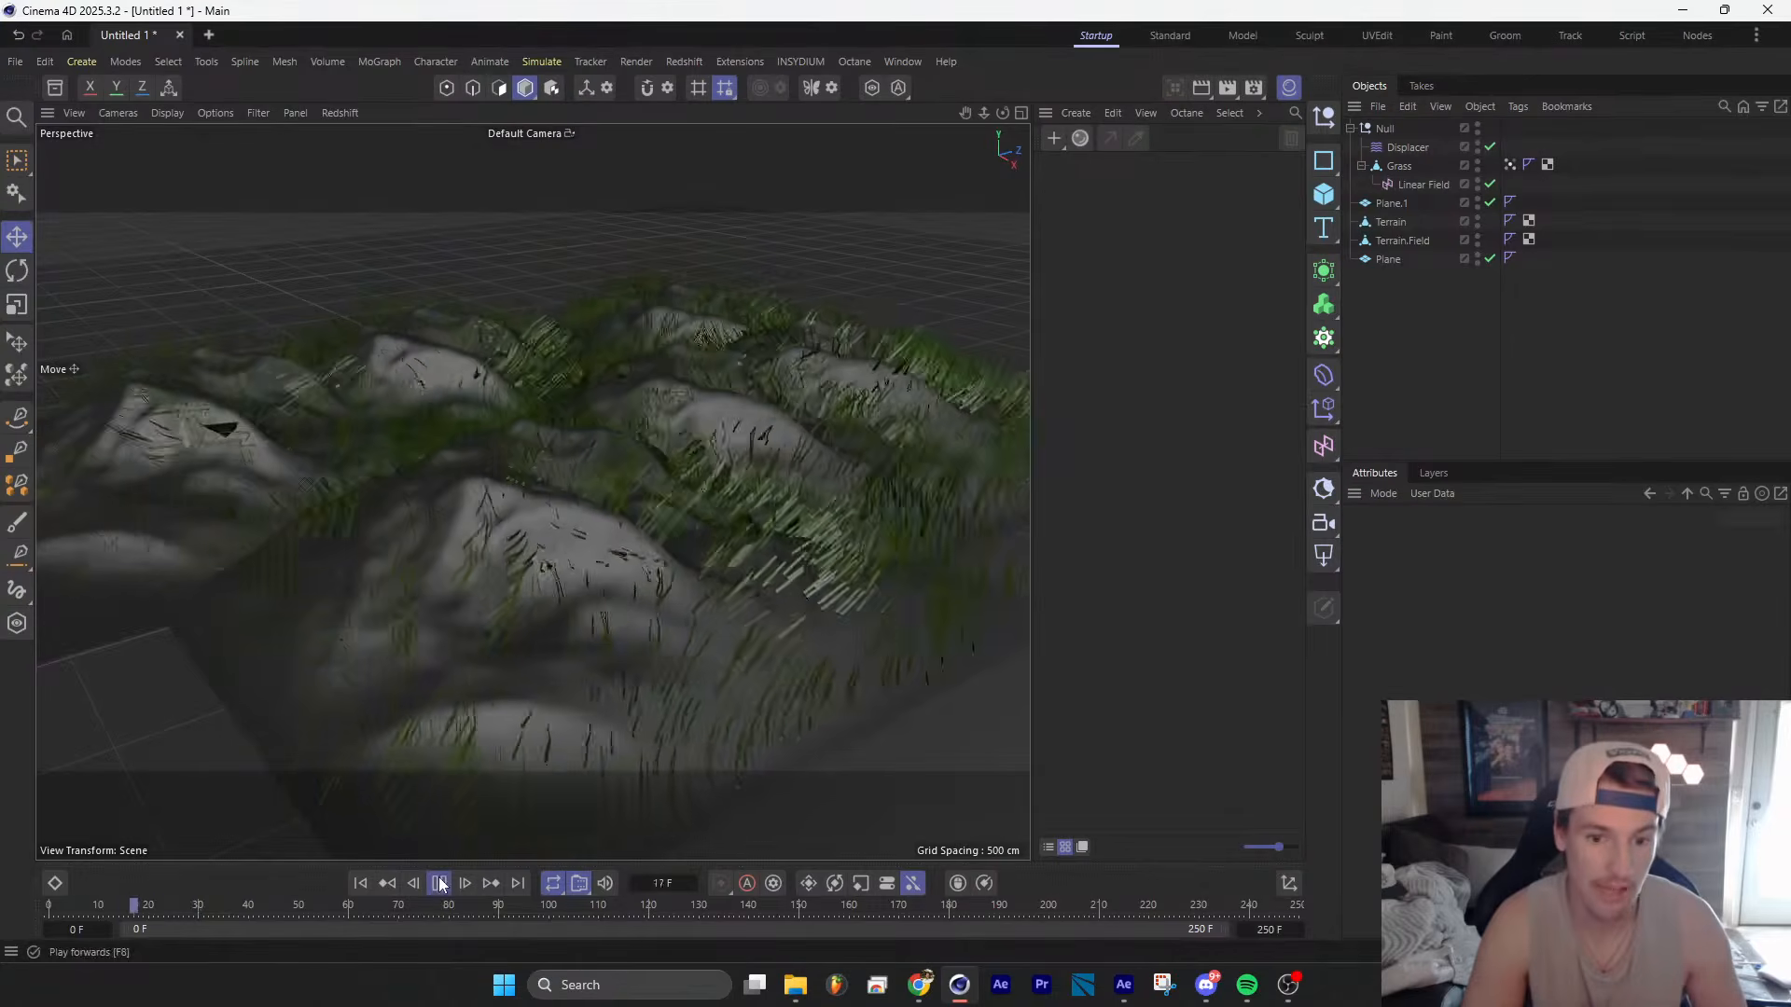
{"action": "scroll", "coordinate": [681, 499], "scroll_direction": "up", "scroll_amount": 5}
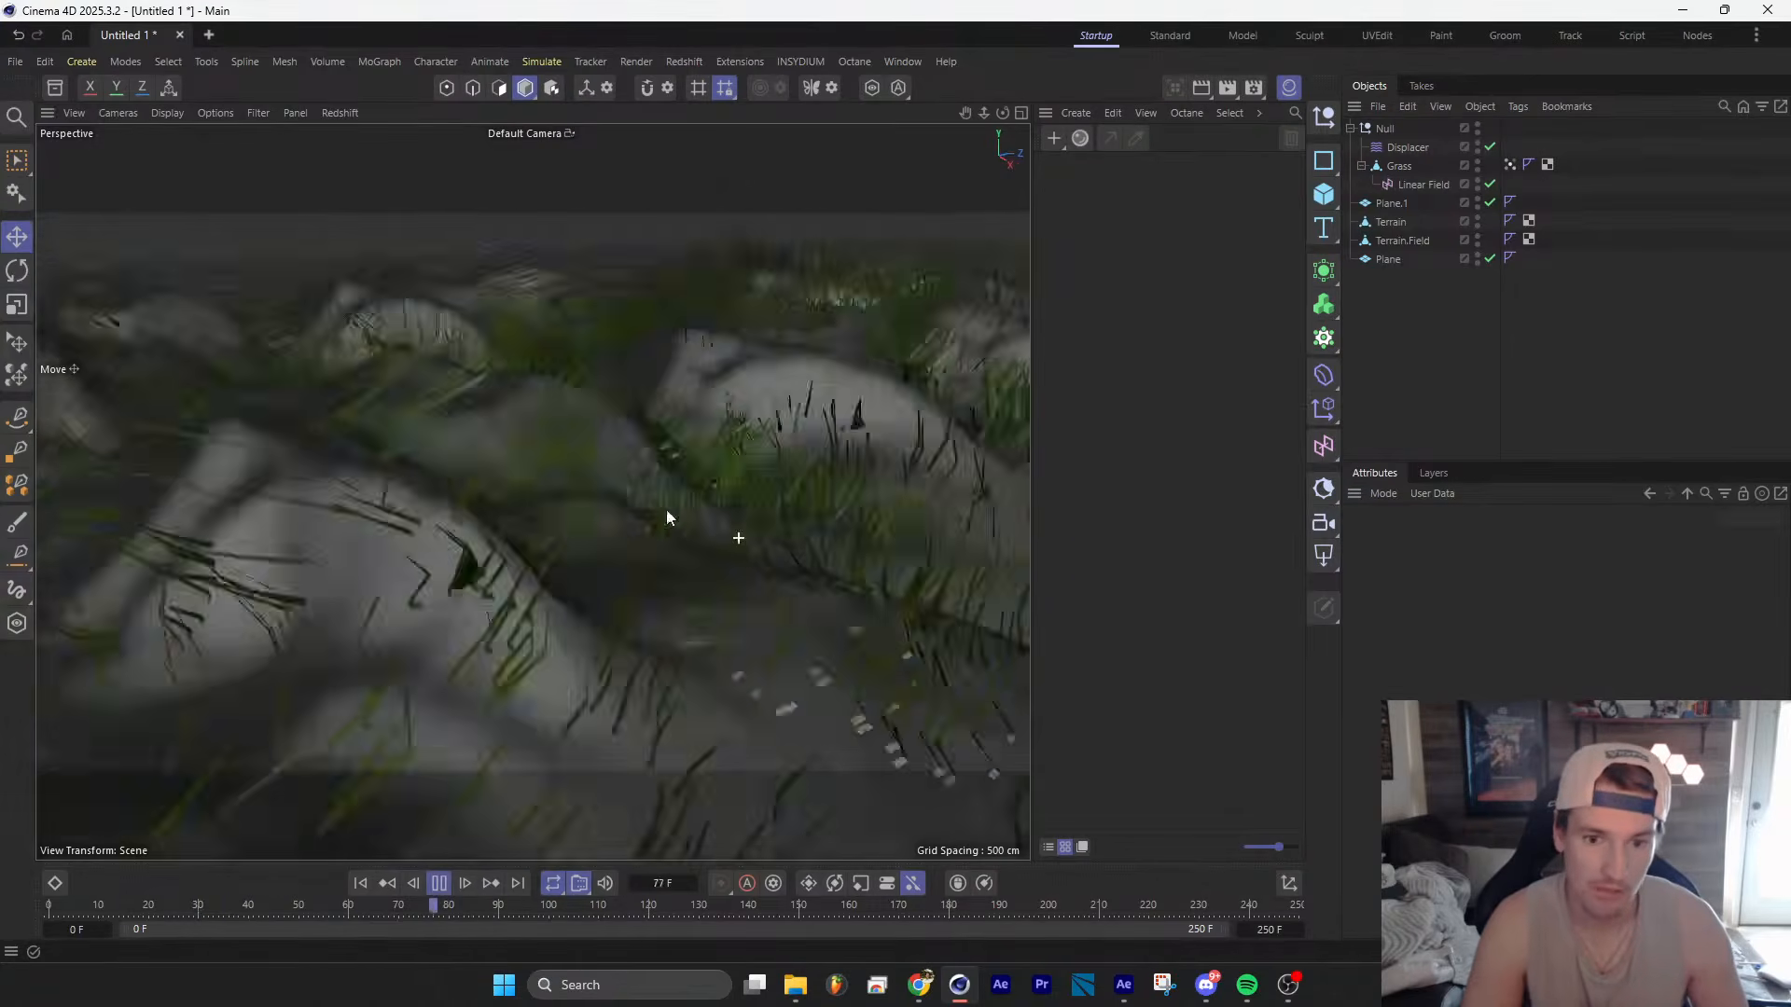
{"action": "left_click_drag", "start_coordinate": [666, 509], "coordinate": [764, 524], "text": "alt"}
{"action": "middle_click_drag", "start_coordinate": [764, 523], "coordinate": [529, 552], "text": "alt"}
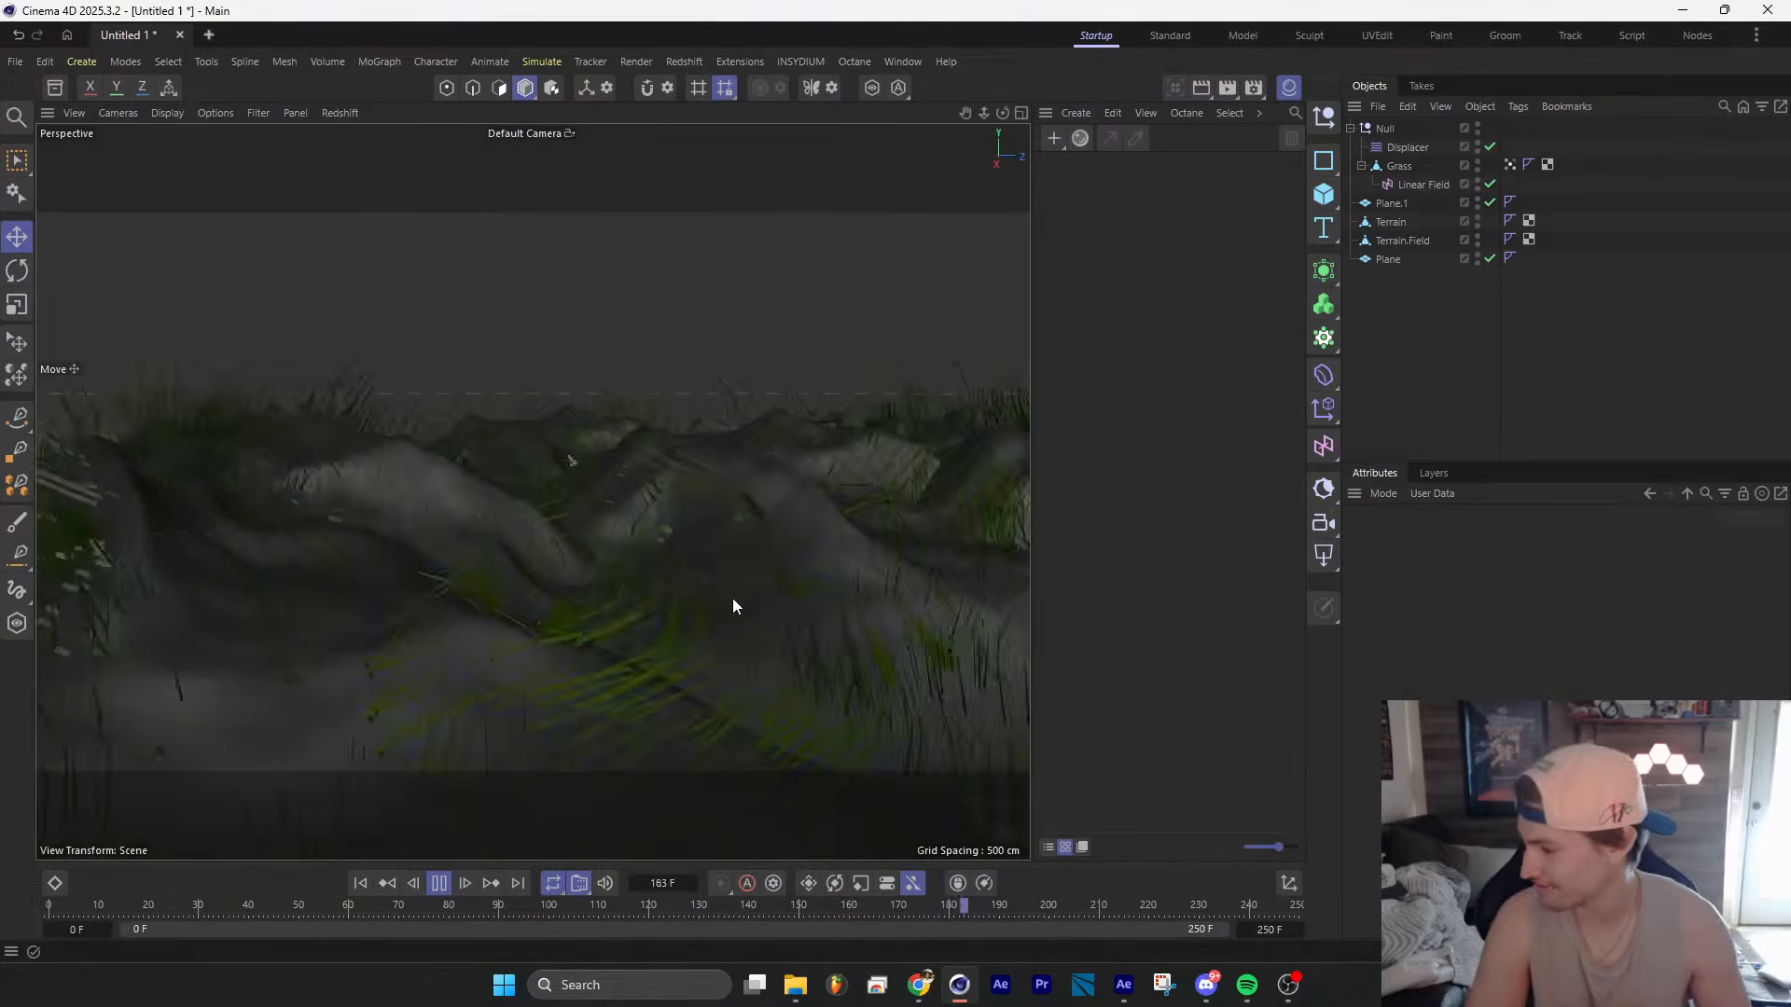
{"action": "right_click_drag", "start_coordinate": [774, 595], "coordinate": [449, 638], "text": "alt"}
{"action": "left_click_drag", "start_coordinate": [453, 635], "coordinate": [267, 658], "text": "alt"}
{"action": "left_click_drag", "start_coordinate": [532, 495], "coordinate": [584, 619], "text": "alt"}
{"action": "right_click_drag", "start_coordinate": [584, 619], "coordinate": [627, 607], "text": "alt"}
{"action": "left_click_drag", "start_coordinate": [628, 608], "coordinate": [675, 674], "text": "alt"}
{"action": "left_click_drag", "start_coordinate": [535, 496], "coordinate": [793, 606], "text": "alt"}
{"action": "right_click_drag", "start_coordinate": [575, 580], "coordinate": [709, 551], "text": "alt"}
{"action": "left_click_drag", "start_coordinate": [547, 583], "coordinate": [645, 584], "text": "alt"}
{"action": "right_click_drag", "start_coordinate": [645, 584], "coordinate": [569, 580], "text": "alt"}
{"action": "left_click_drag", "start_coordinate": [563, 590], "coordinate": [692, 590], "text": "alt"}
{"action": "left_click_drag", "start_coordinate": [532, 493], "coordinate": [932, 623], "text": "alt"}
{"action": "left_click_drag", "start_coordinate": [658, 597], "coordinate": [745, 673], "text": "alt"}
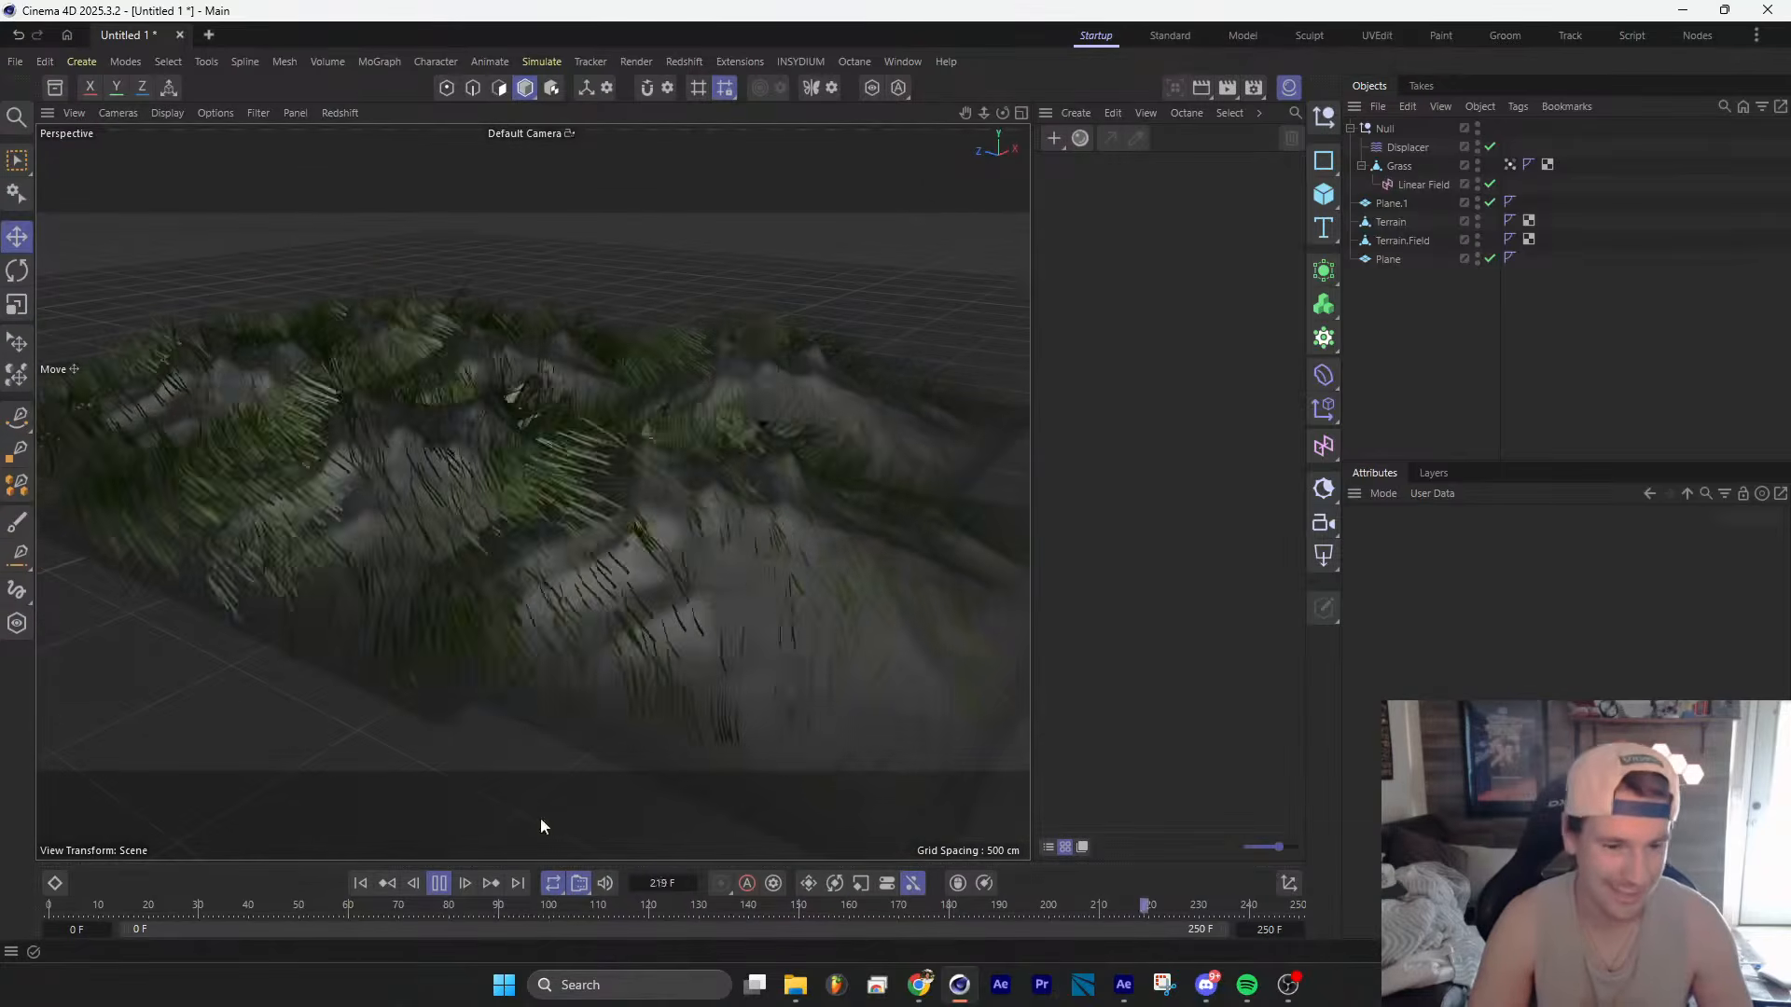
{"action": "left_click", "coordinate": [449, 883]}
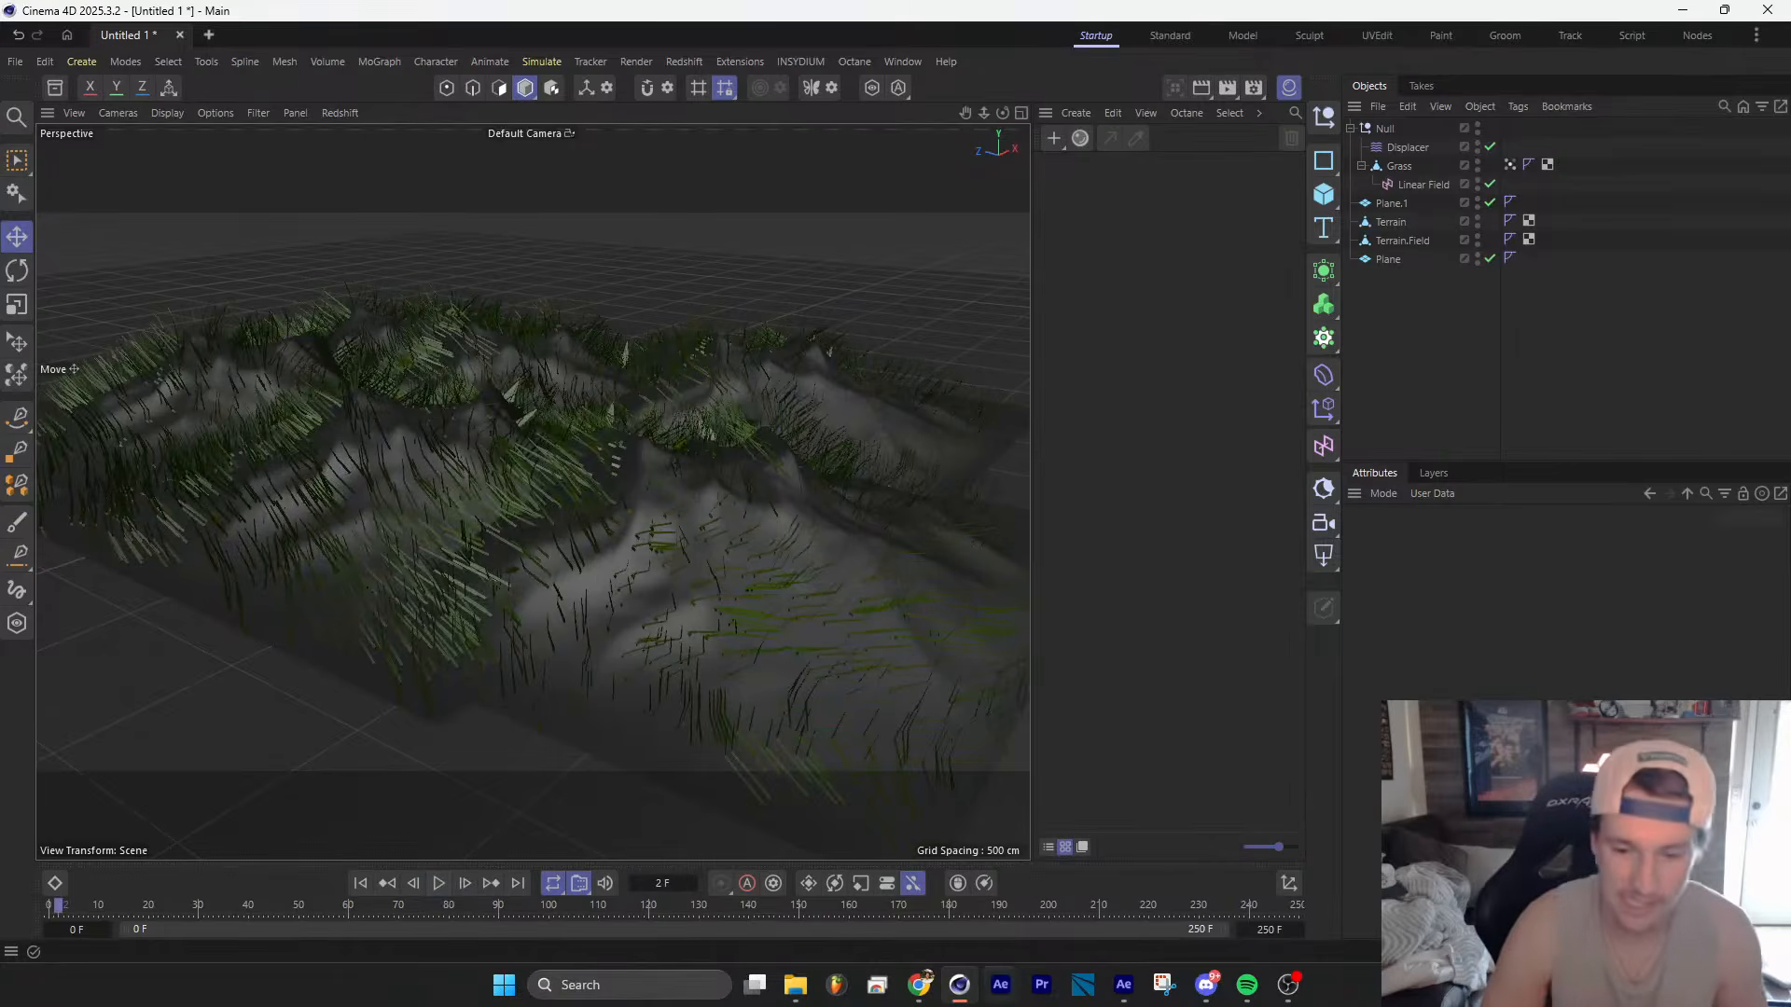
Step: Switch to the Chrome window showing the Ribbon Grass page and search Google for "nfl ai ad"
{"action": "mouse_move", "coordinate": [921, 994]}
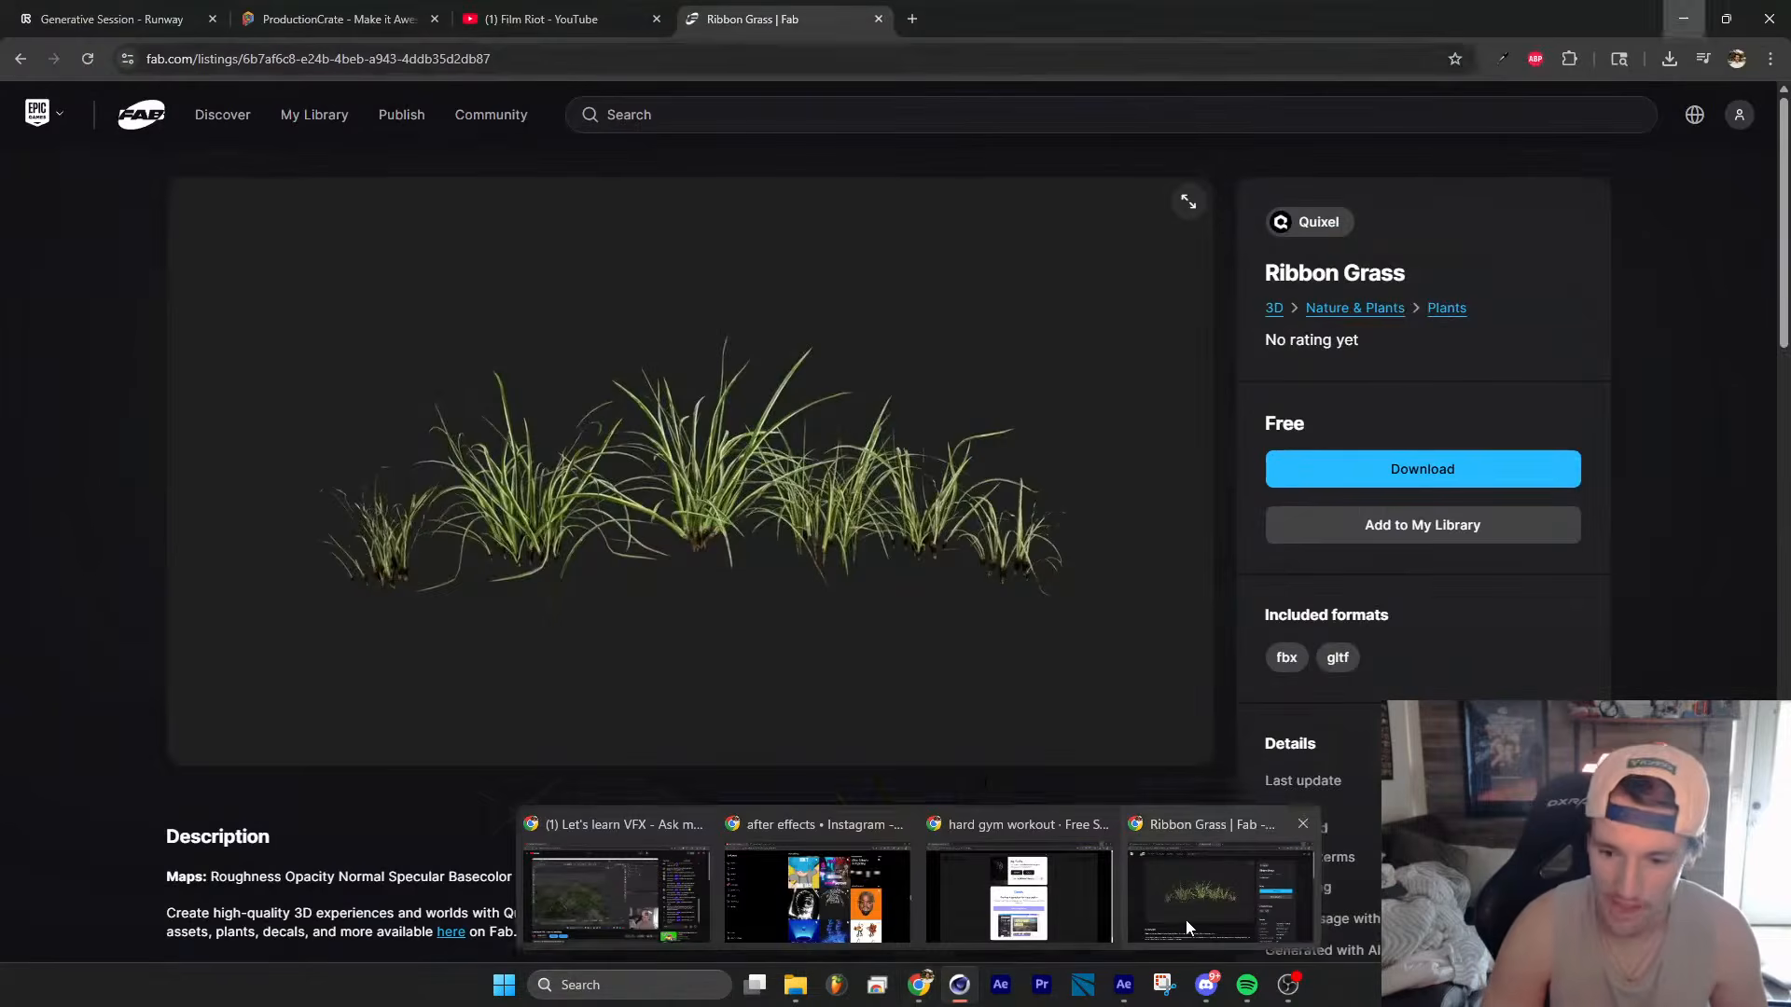
{"action": "left_click", "coordinate": [1185, 920]}
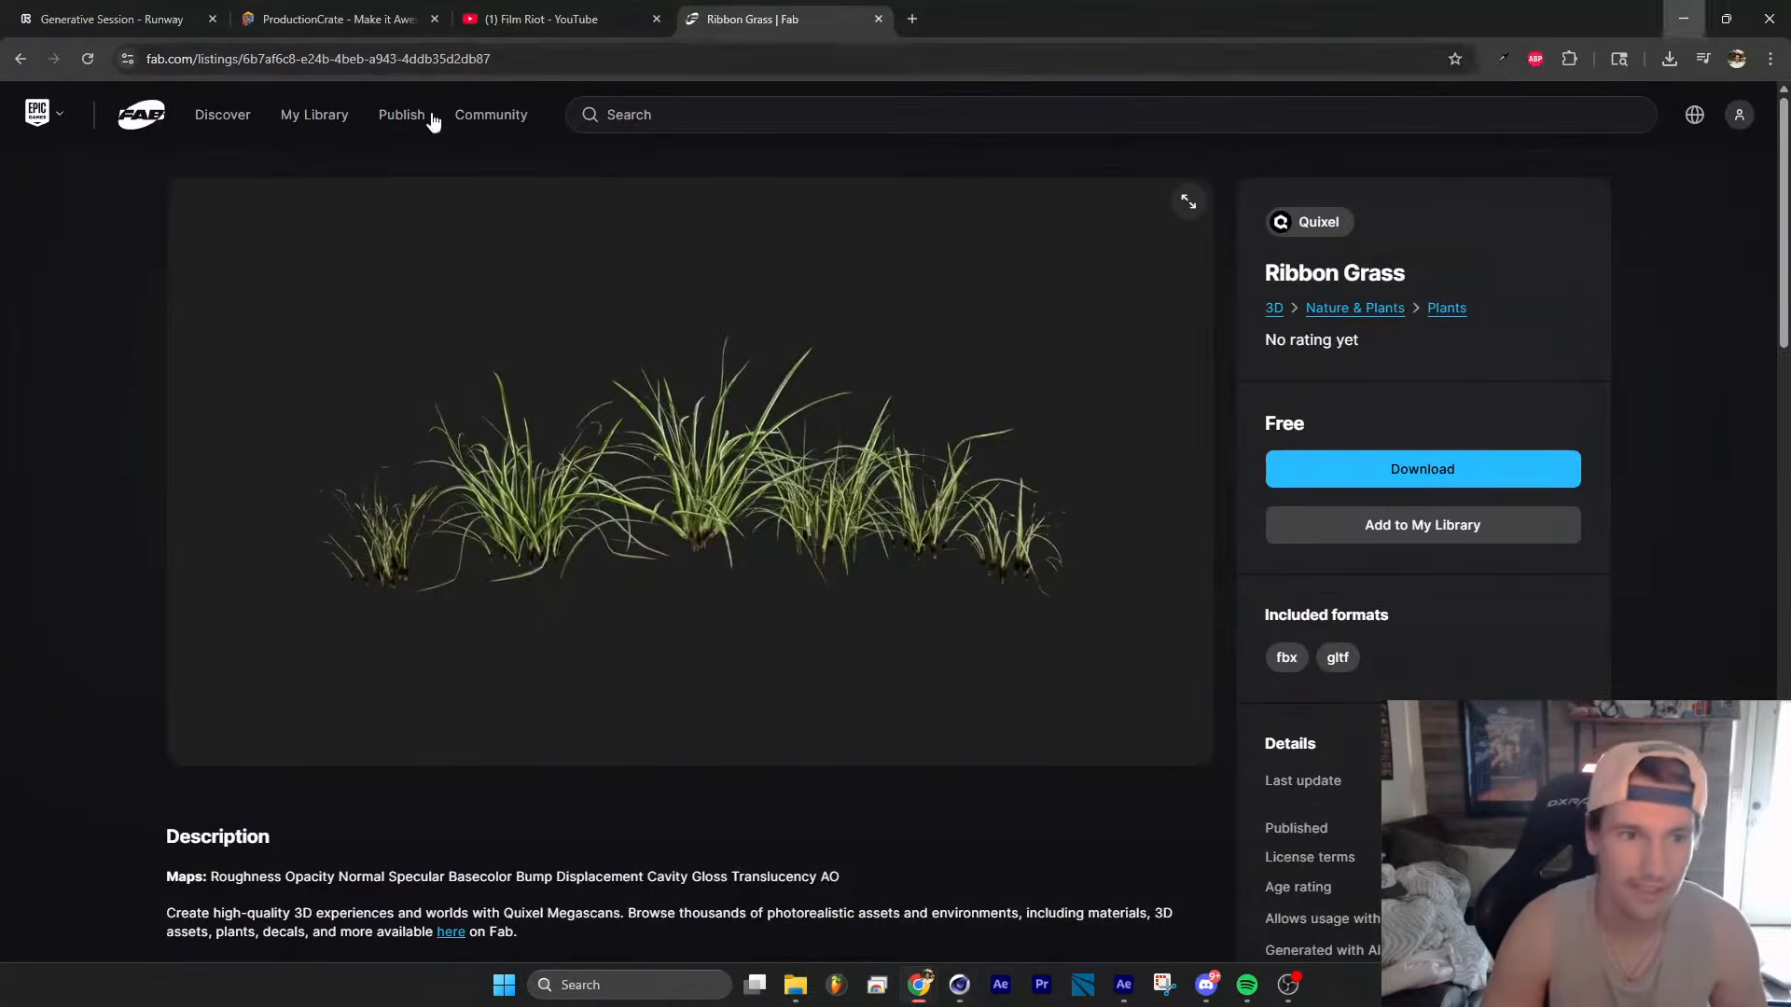
{"action": "left_click", "coordinate": [516, 58]}
{"action": "type", "text": "nfl "}
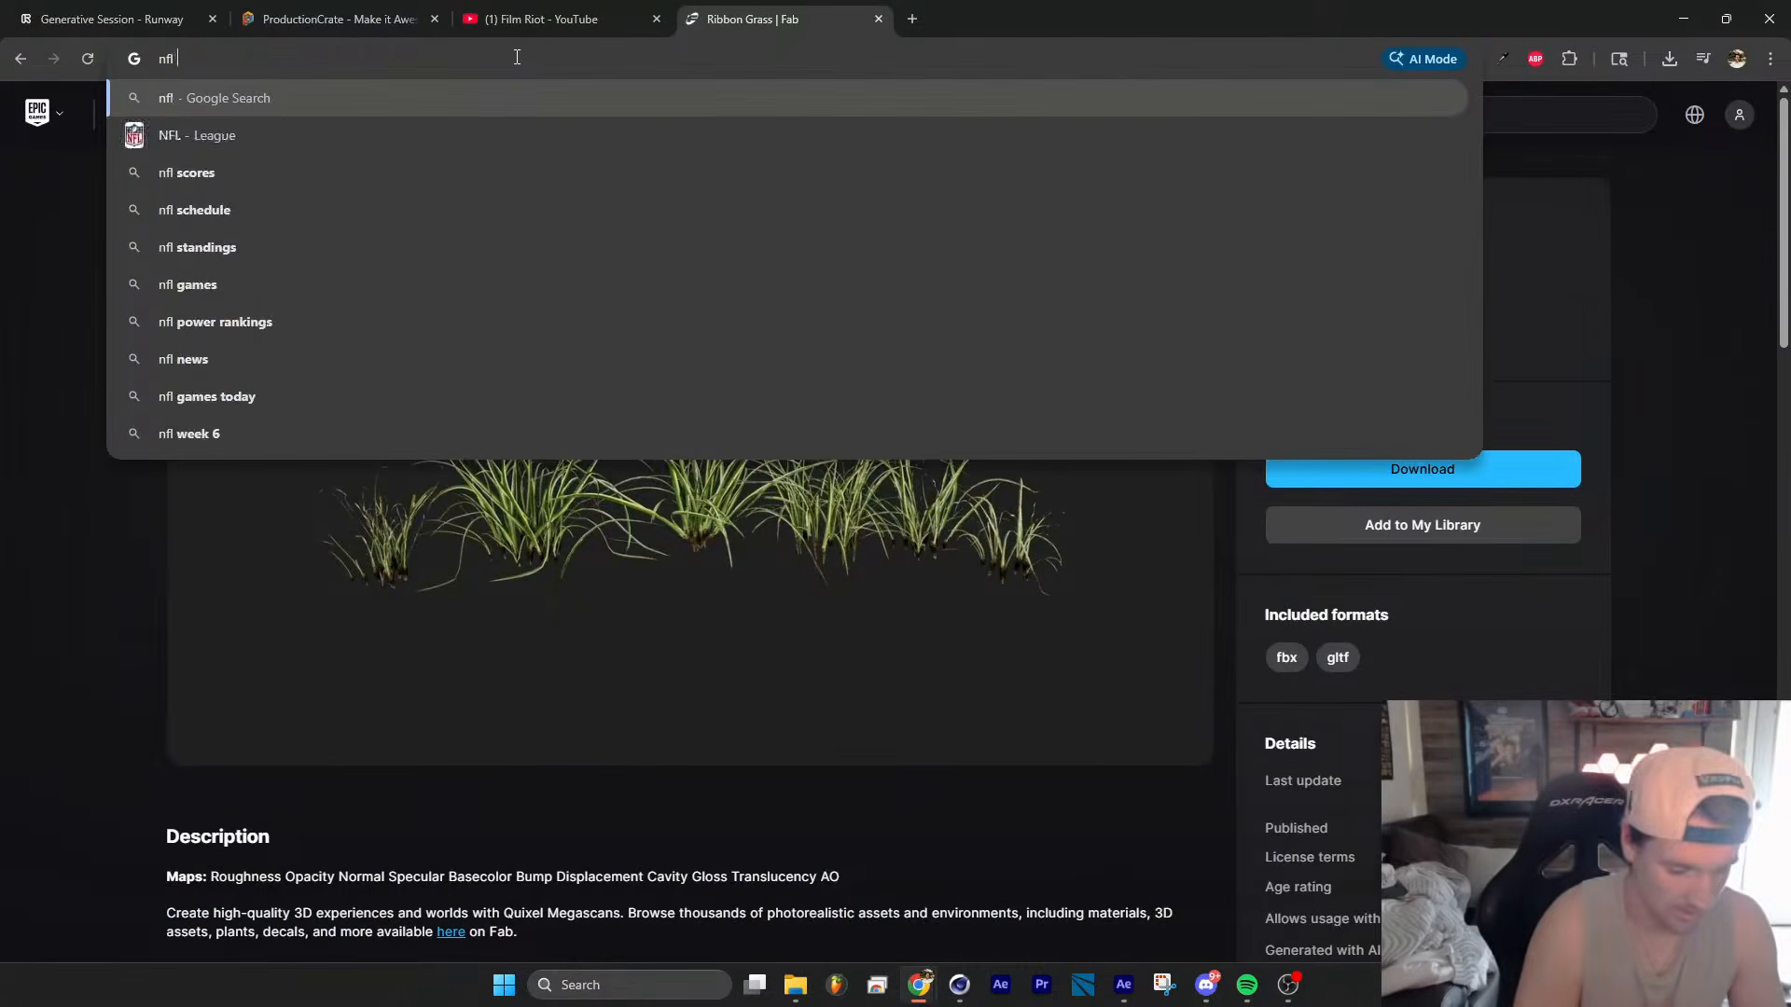
{"action": "type", "text": "aaa"}
{"action": "key", "text": "BackSpace"}
{"action": "key", "text": "BackSpace"}
{"action": "key", "text": "BackSpace"}
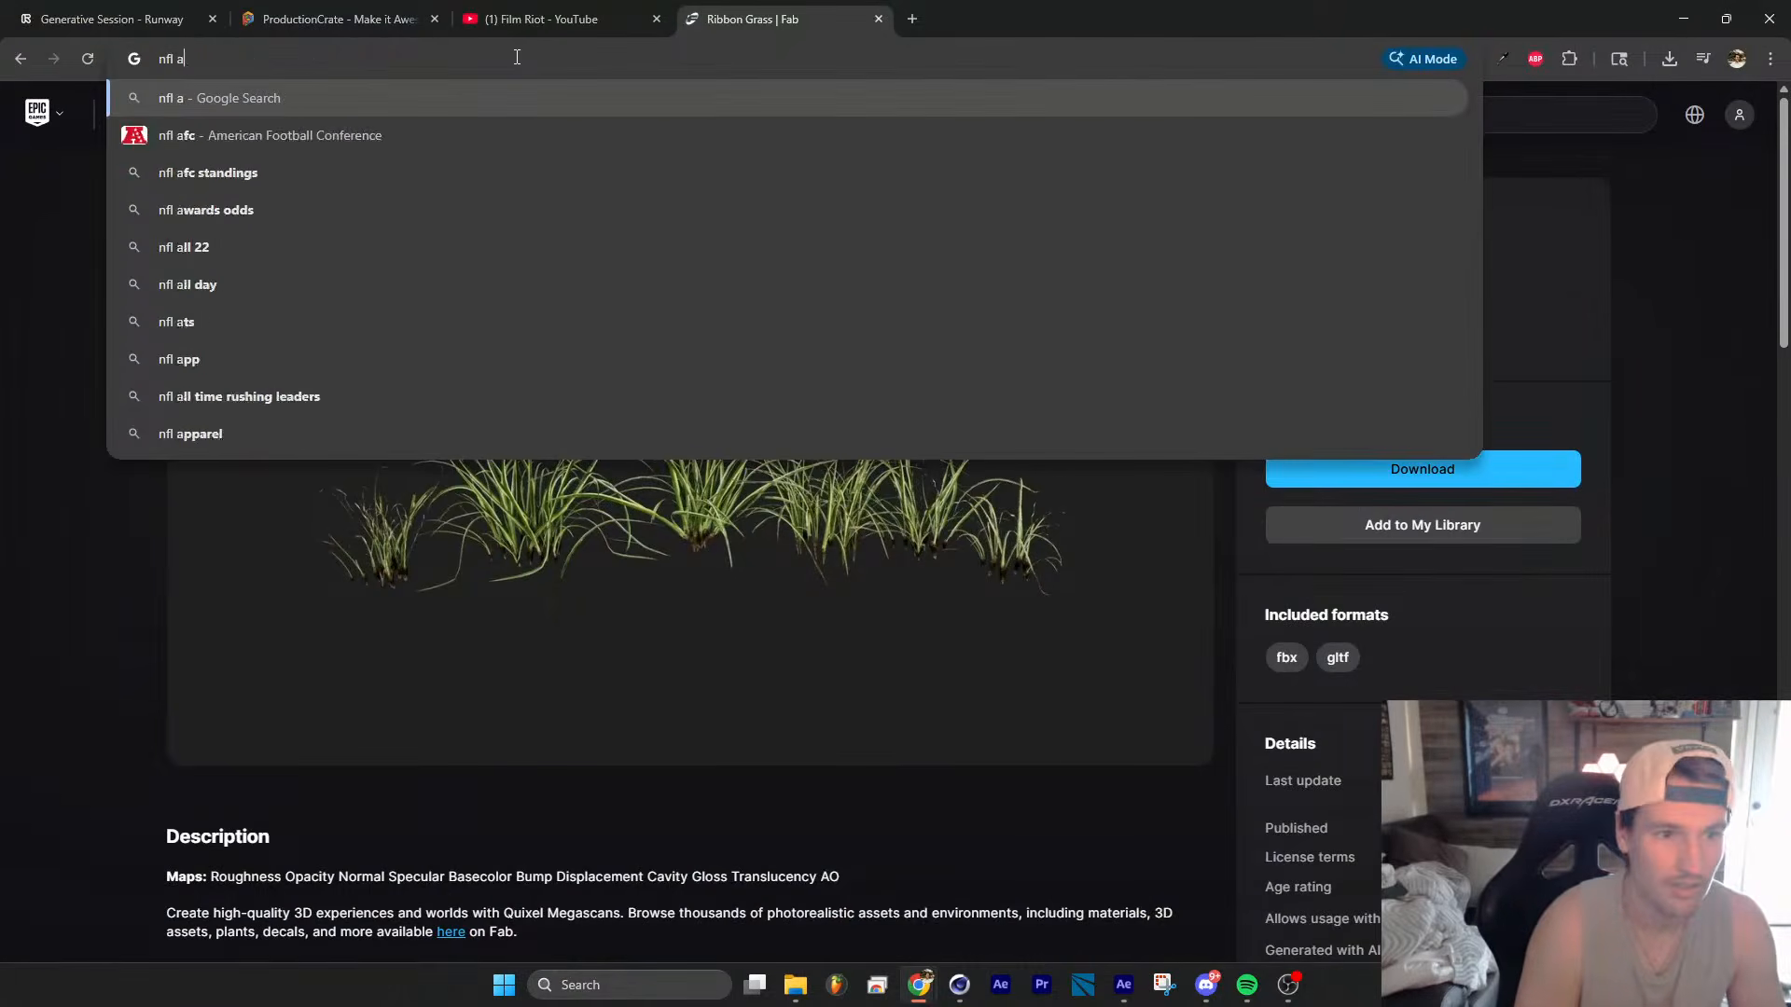
{"action": "type", "text": "ai ad"}
{"action": "key", "text": "Return"}
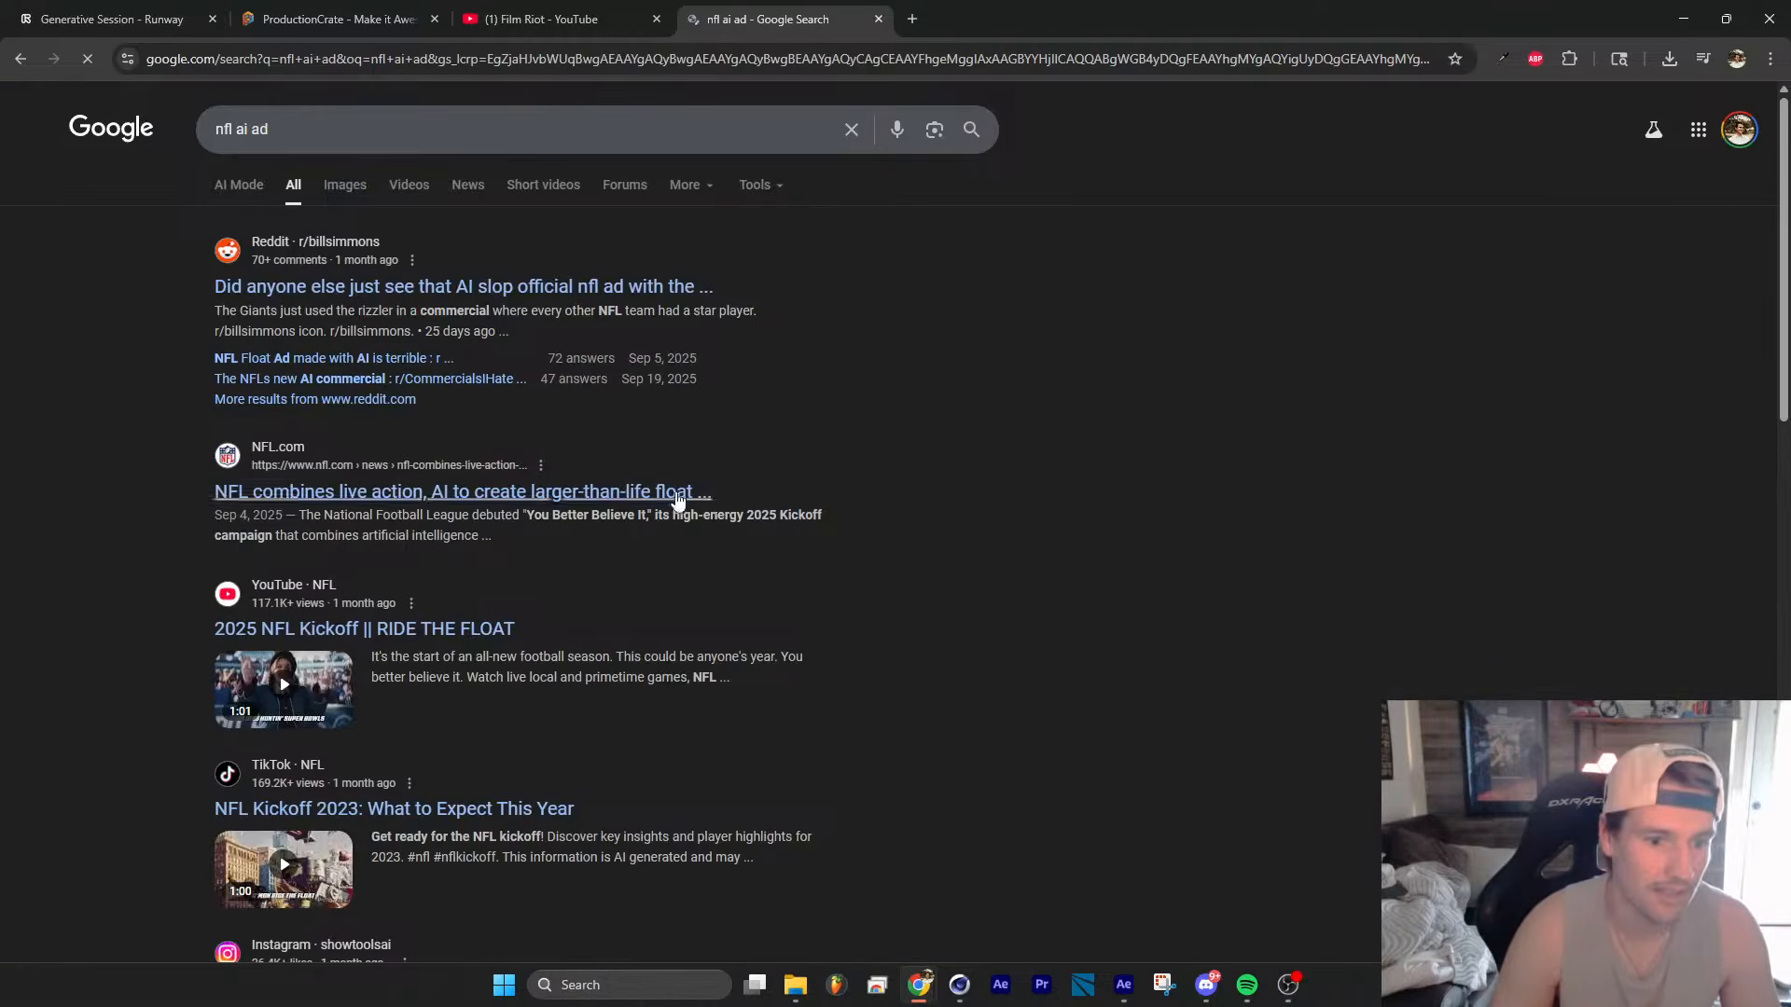
Step: Open the YouTube result "2025 NFL Kickoff || RIDE THE FLOAT" and pause on the Bears float shot at 0:20
{"action": "left_click", "coordinate": [480, 632]}
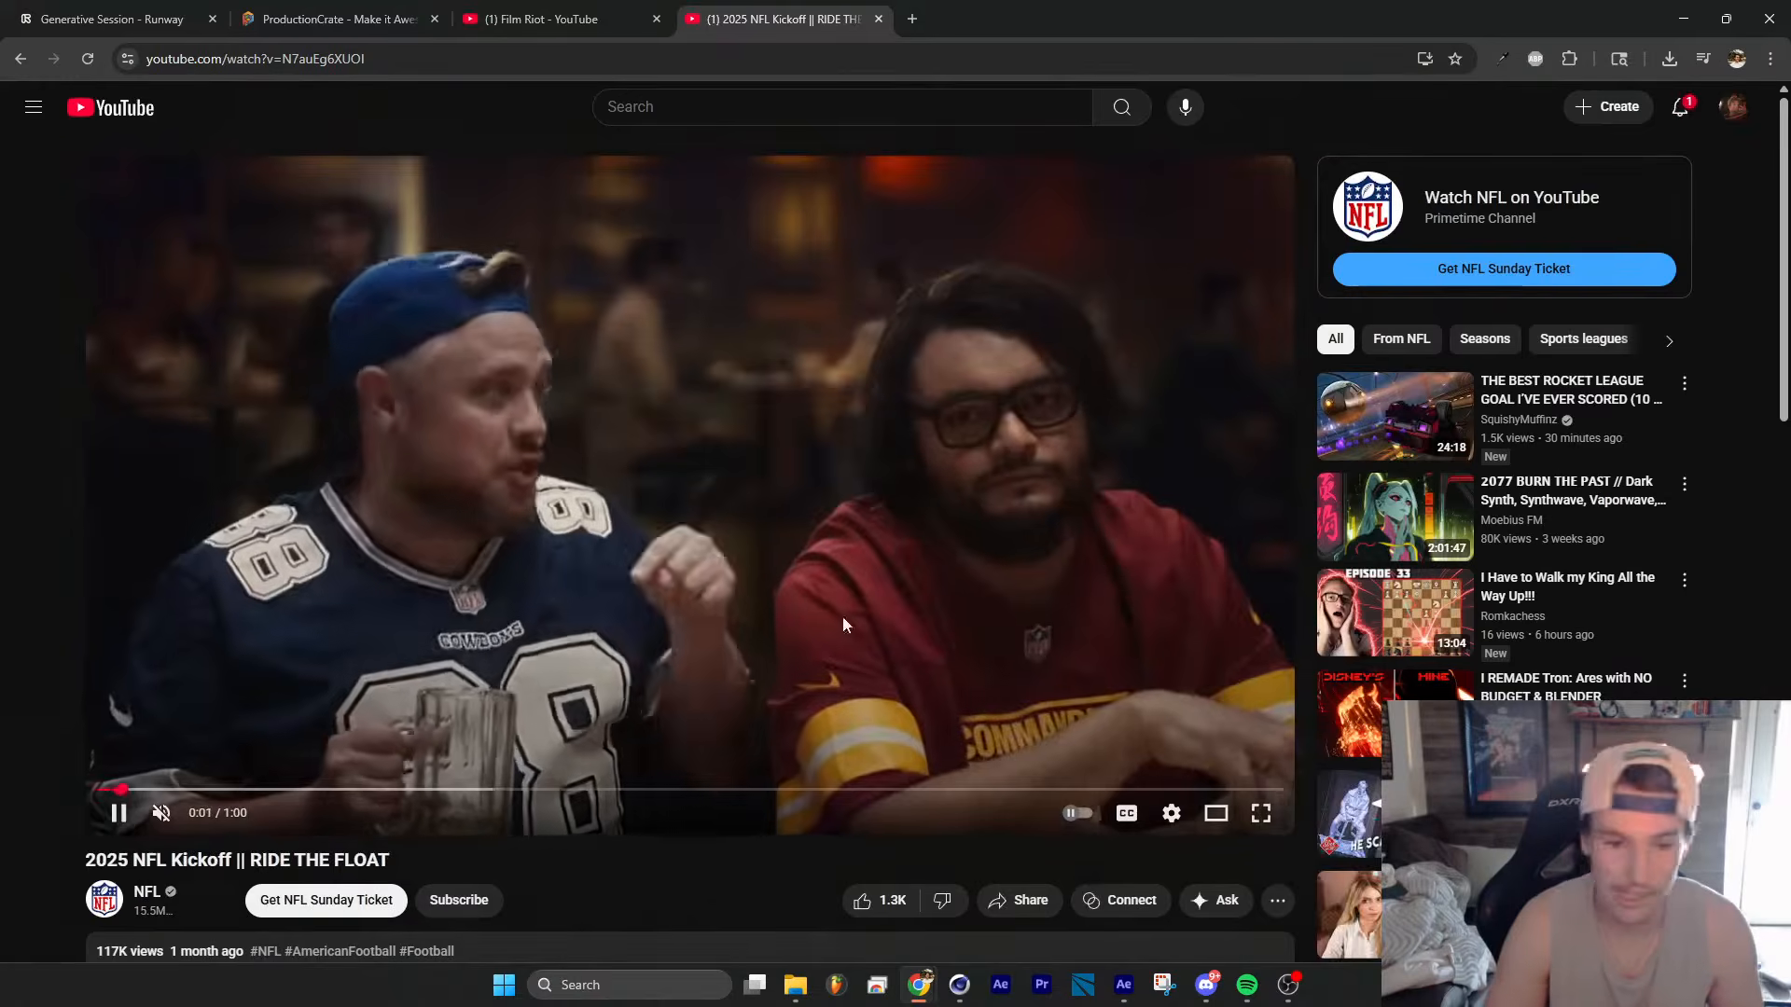
{"action": "left_click", "coordinate": [291, 790]}
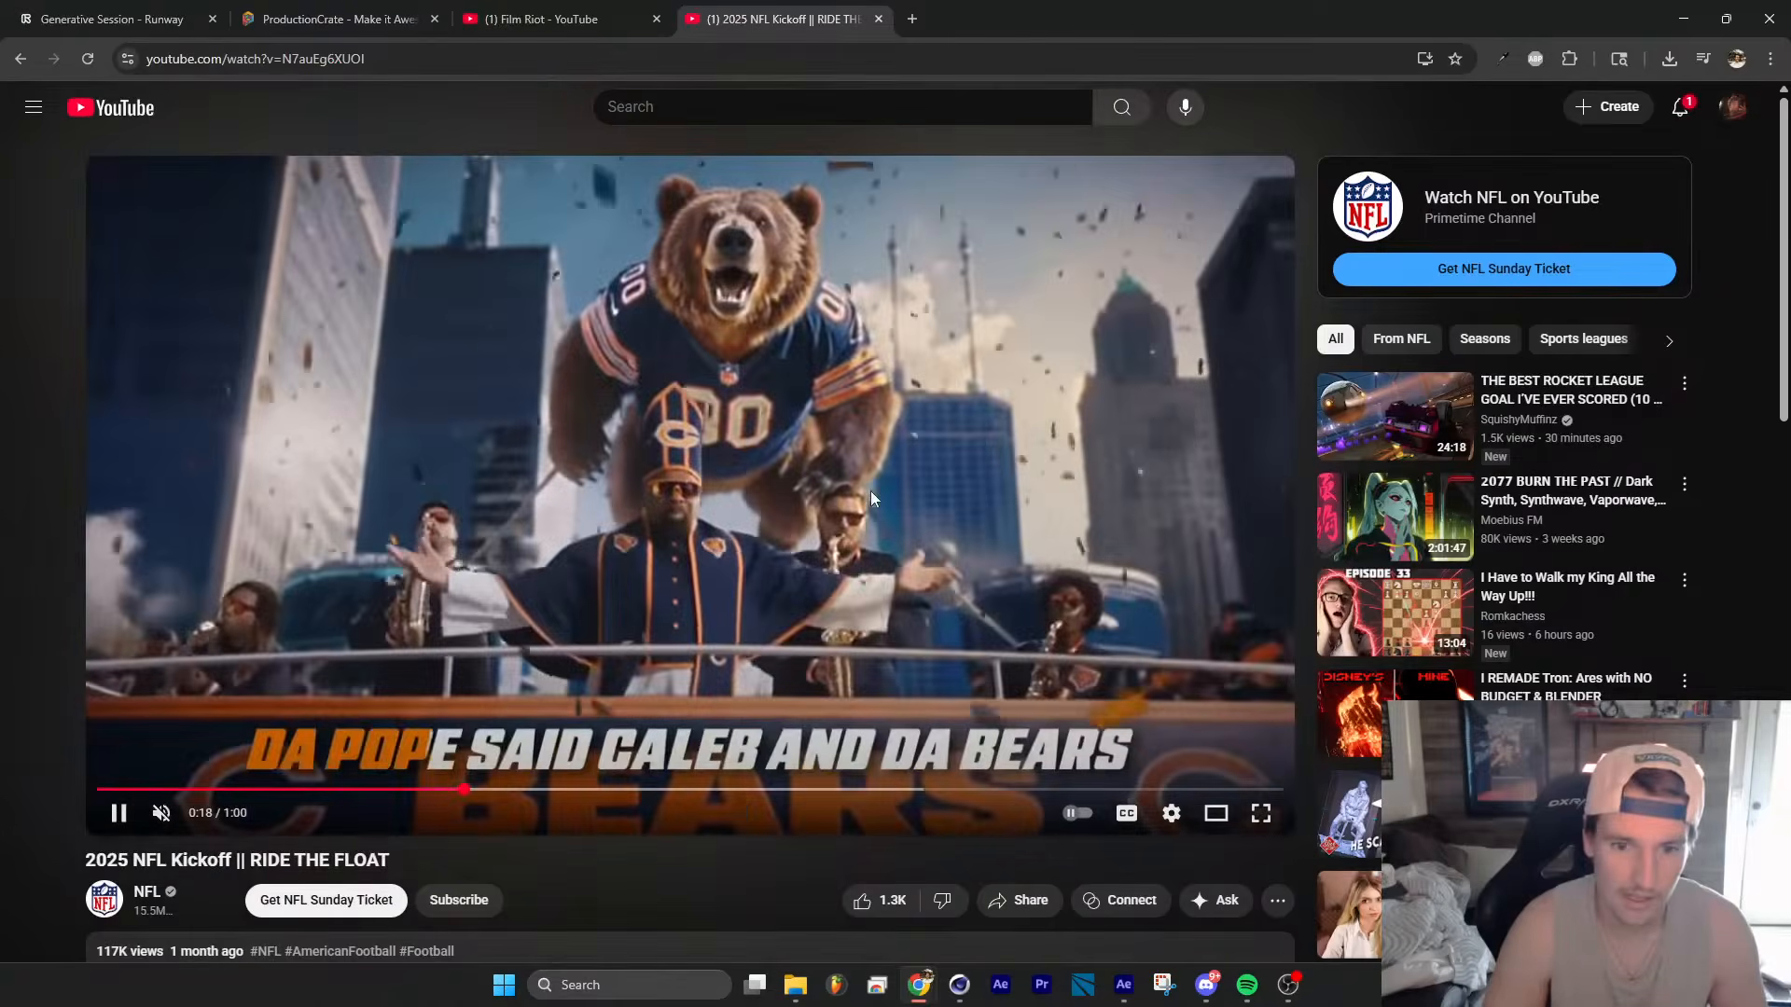
{"action": "left_click", "coordinate": [858, 502]}
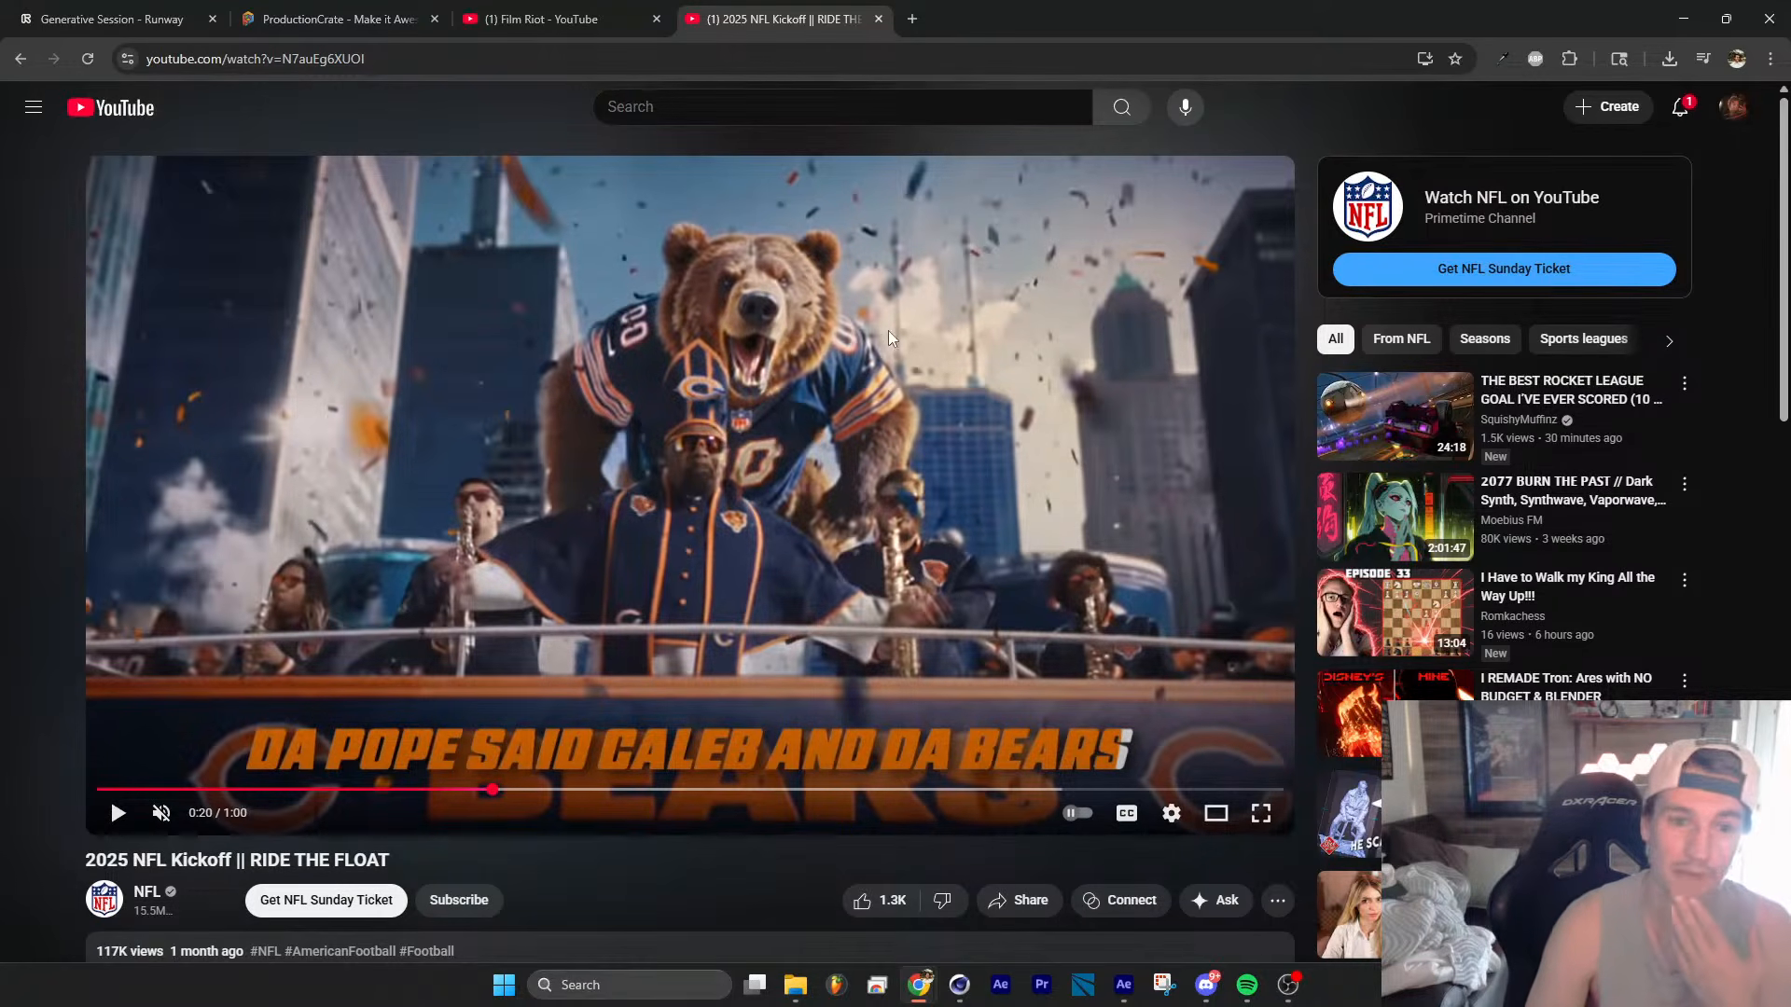
{"action": "left_click", "coordinate": [964, 421]}
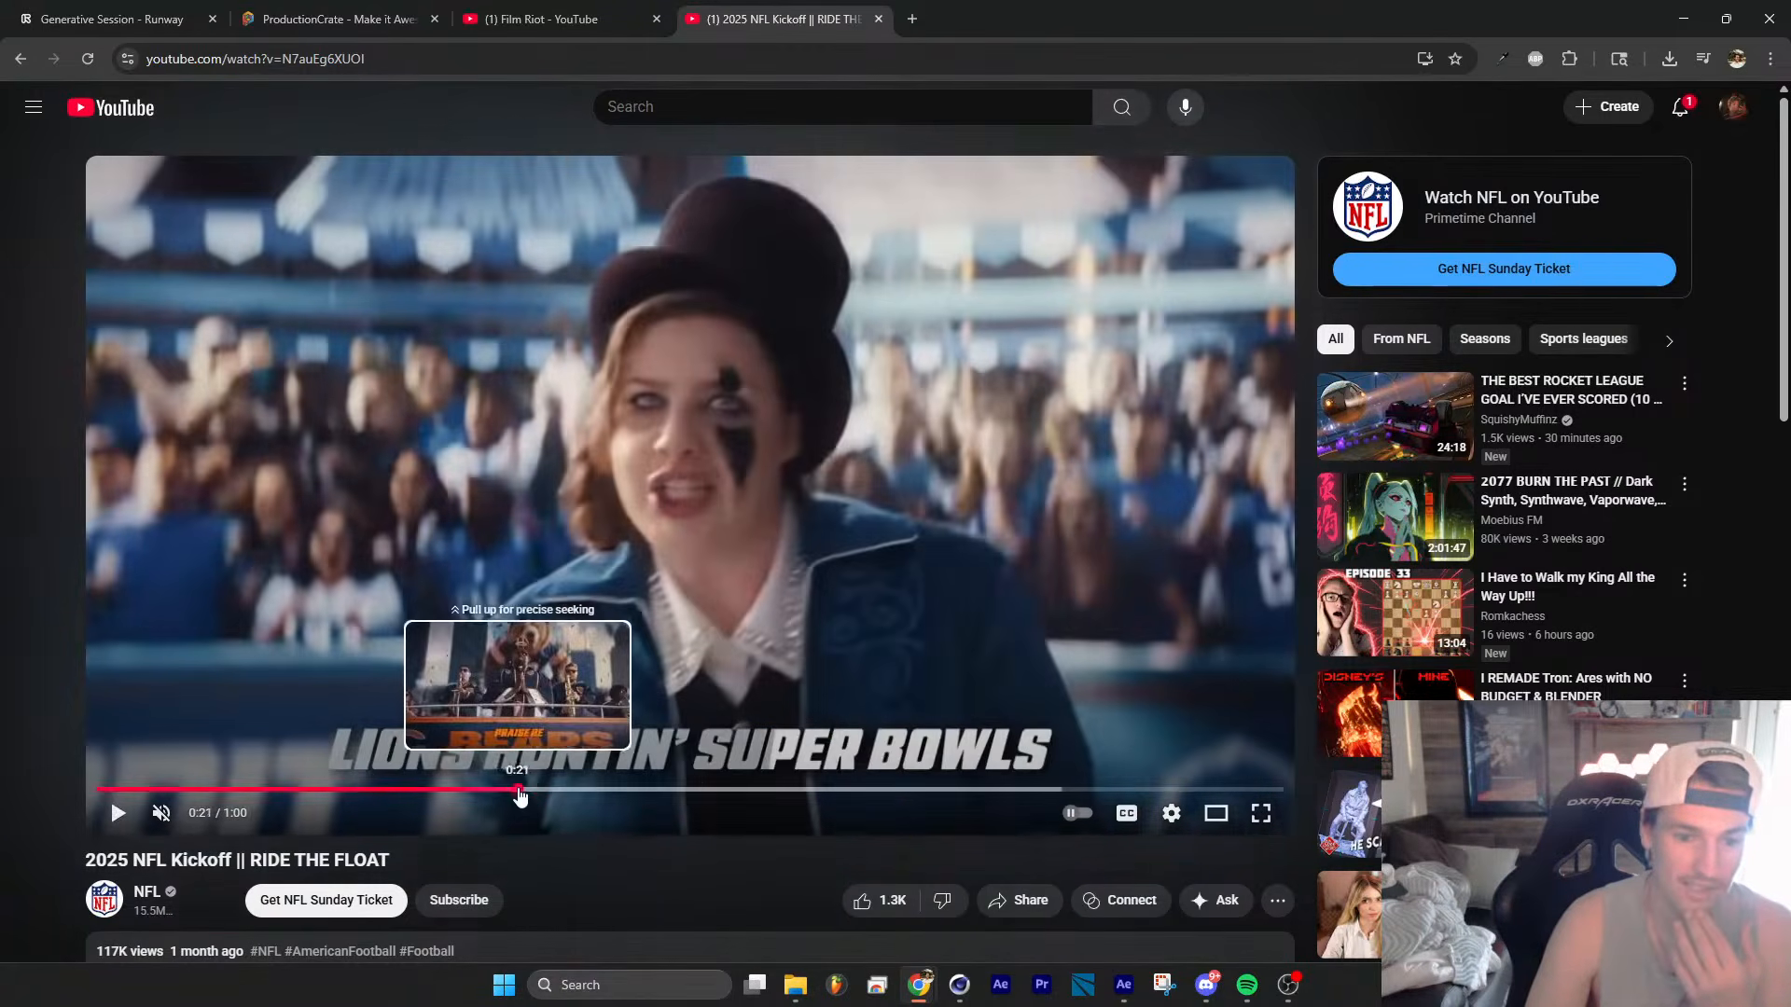
{"action": "left_click", "coordinate": [520, 791]}
{"action": "left_click", "coordinate": [504, 791]}
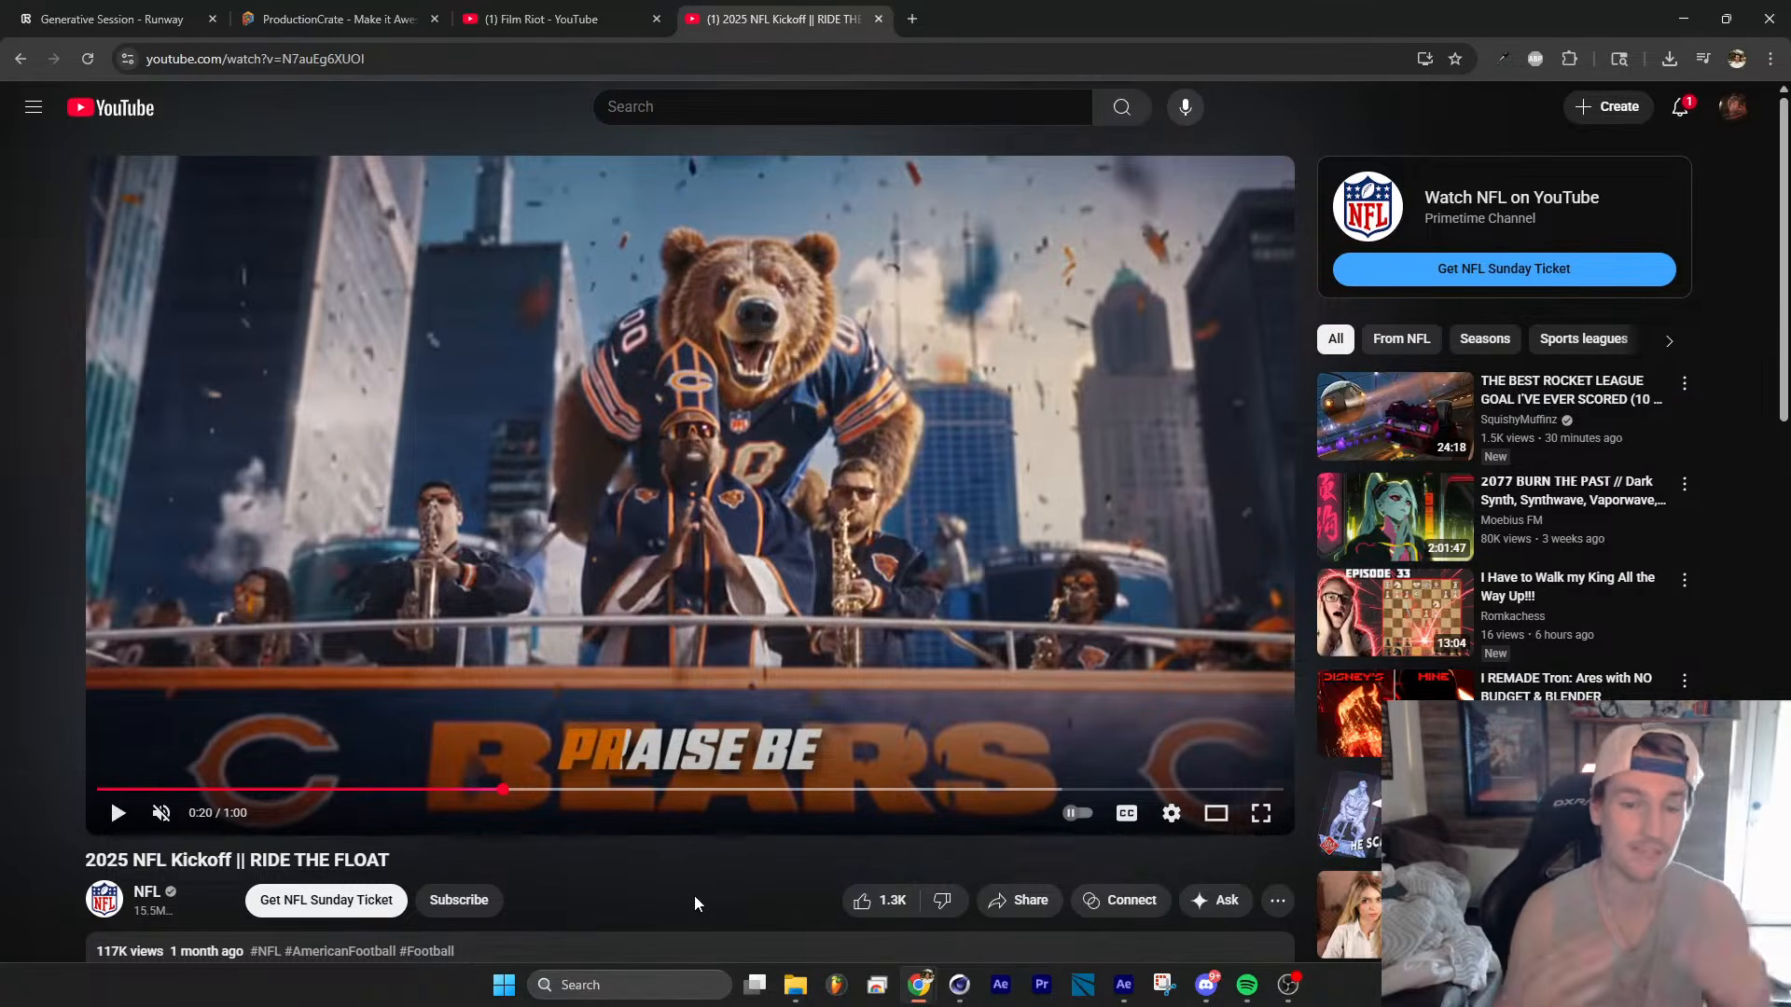
Step: Play on to the Lions circus shot, replay part of it and pause at 0:23
{"action": "left_click", "coordinate": [943, 525]}
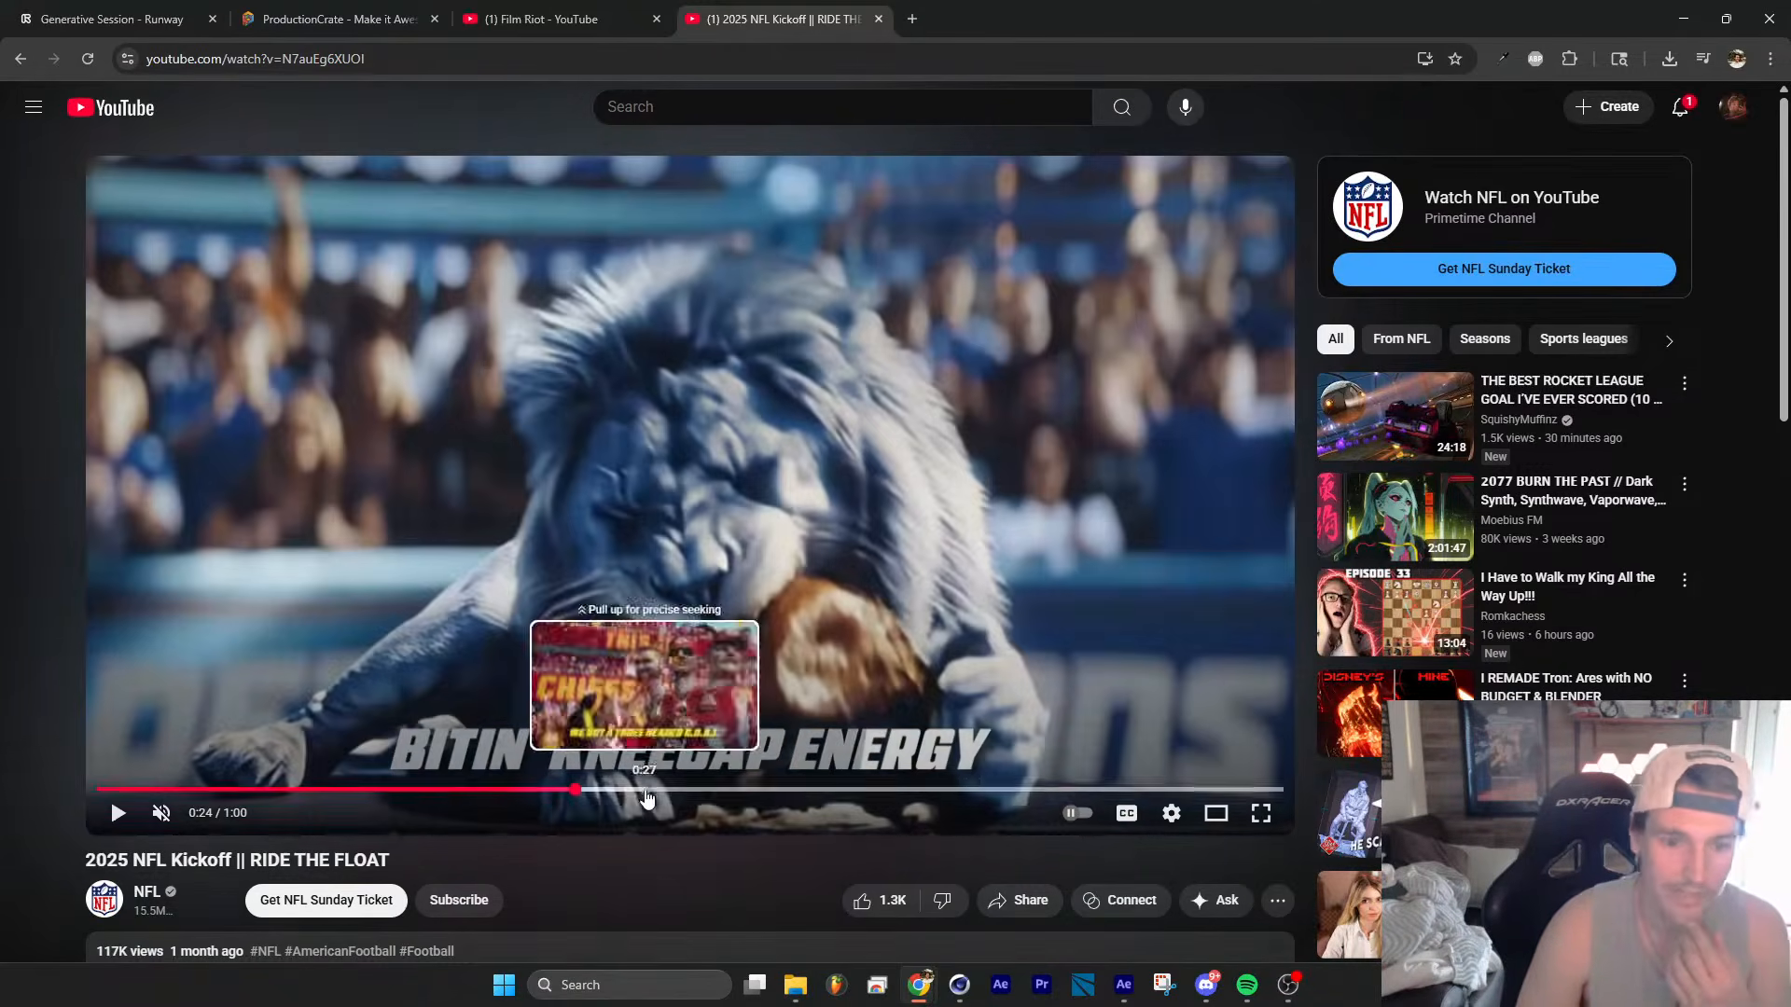
{"action": "key", "text": "Left"}
{"action": "key", "text": "space"}
{"action": "key", "text": "space"}
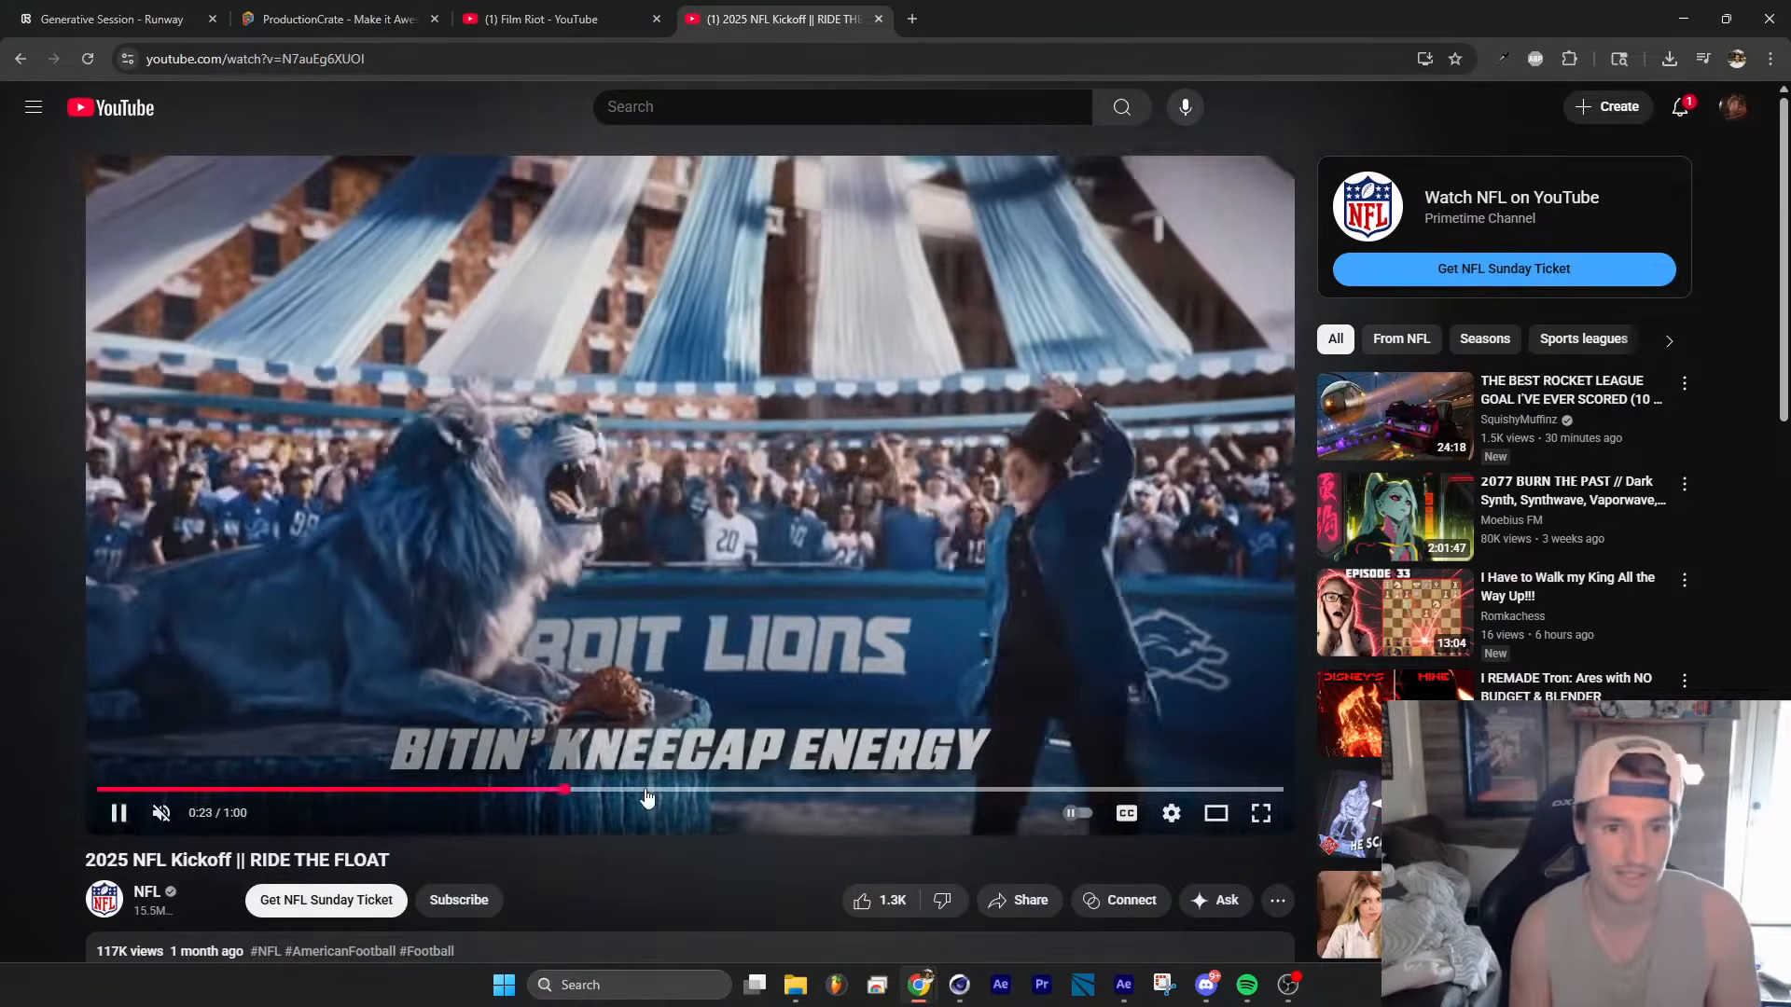
{"action": "key", "text": "space"}
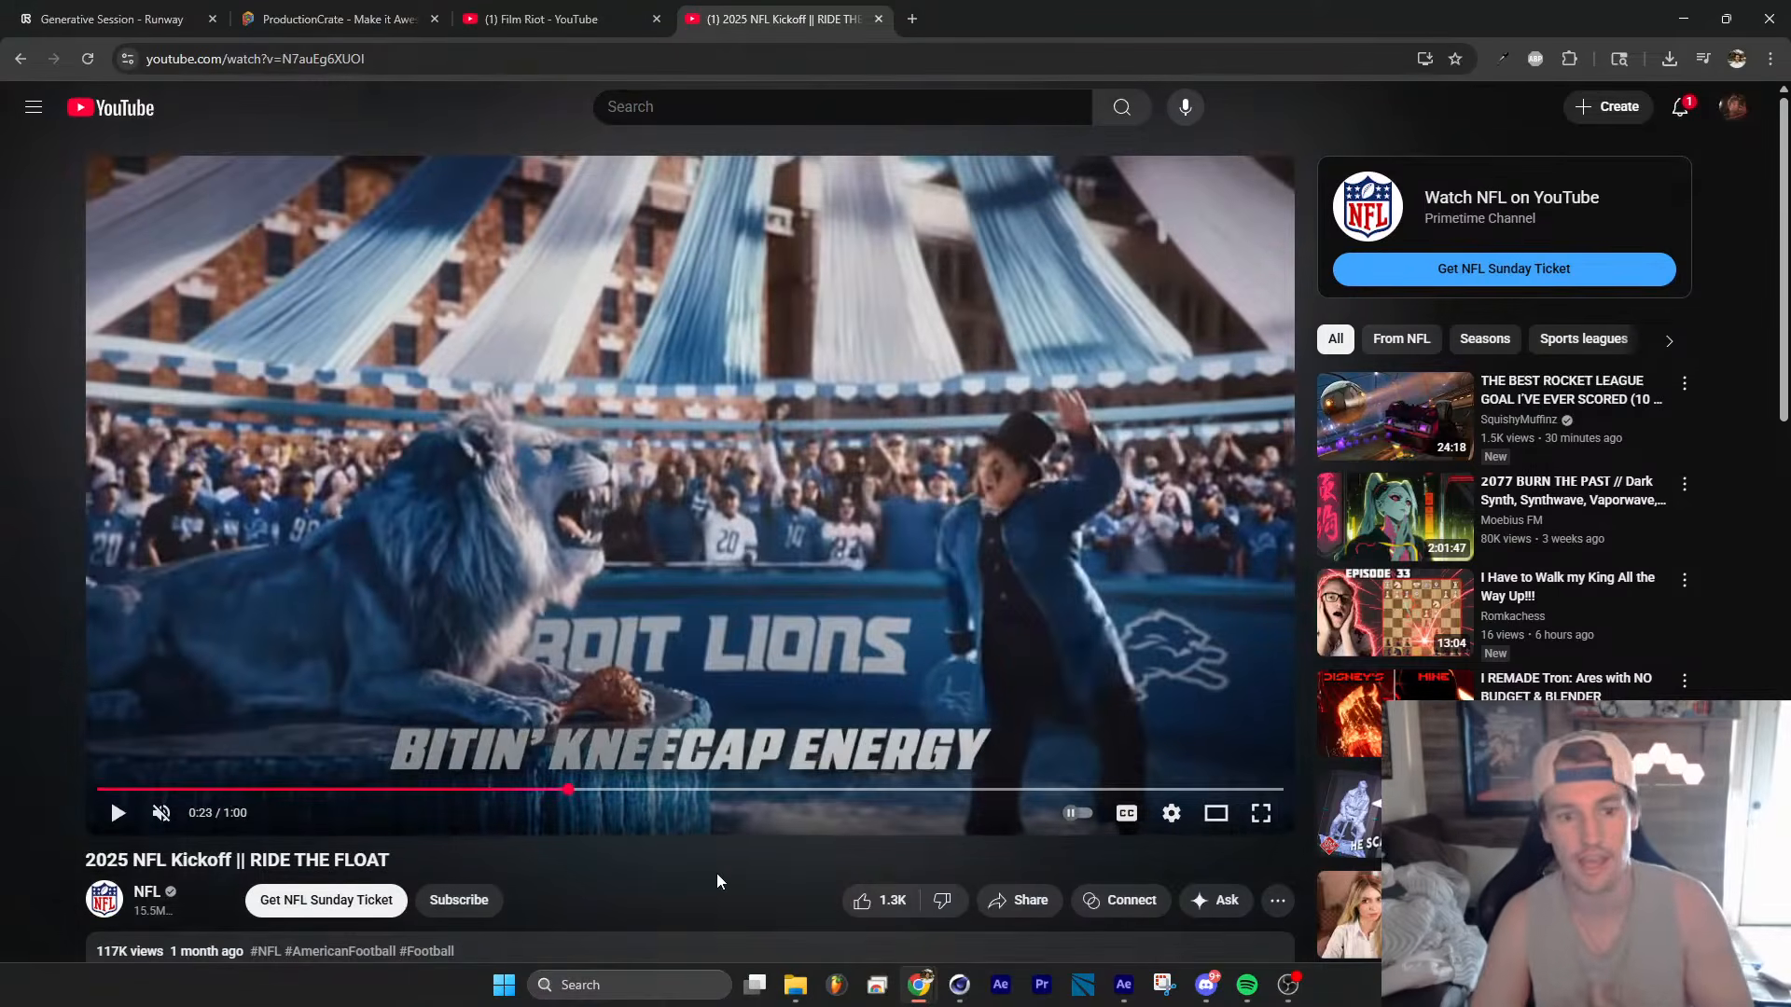
Step: Continue the video, pausing on the green-screen barrel shot at 0:35 and the face-painted baby shot at 0:37
{"action": "left_click", "coordinate": [1020, 593]}
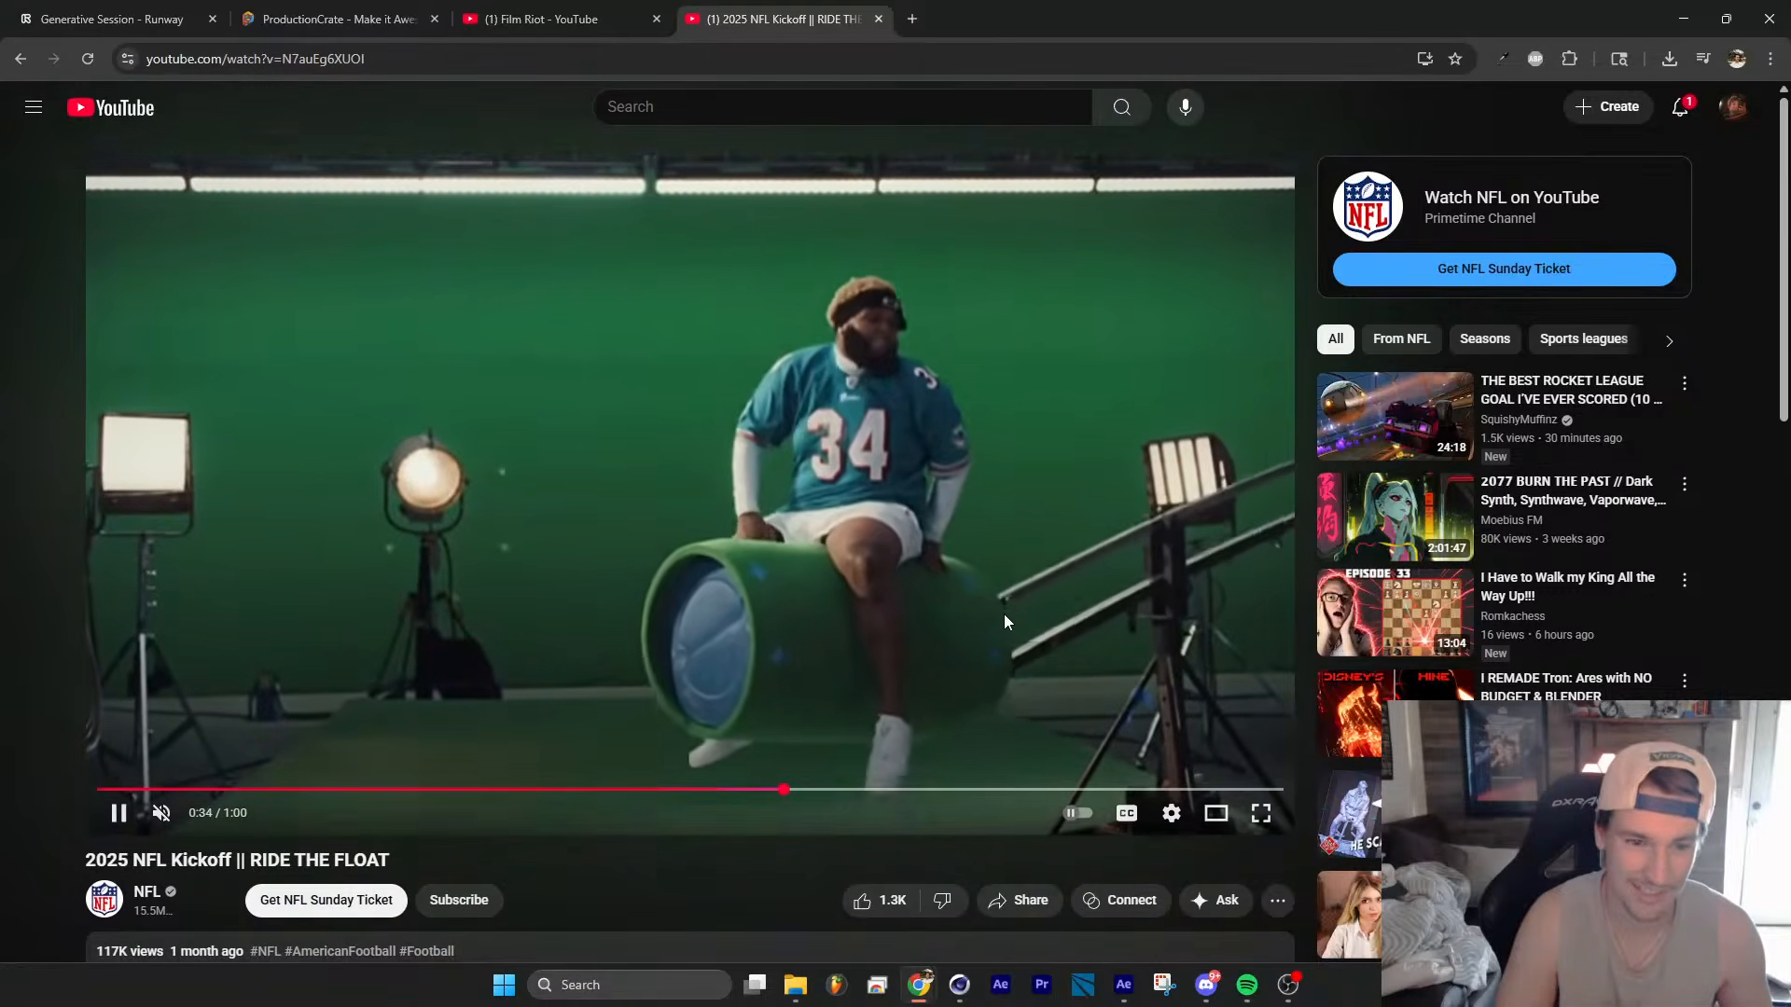
{"action": "left_click", "coordinate": [1004, 615]}
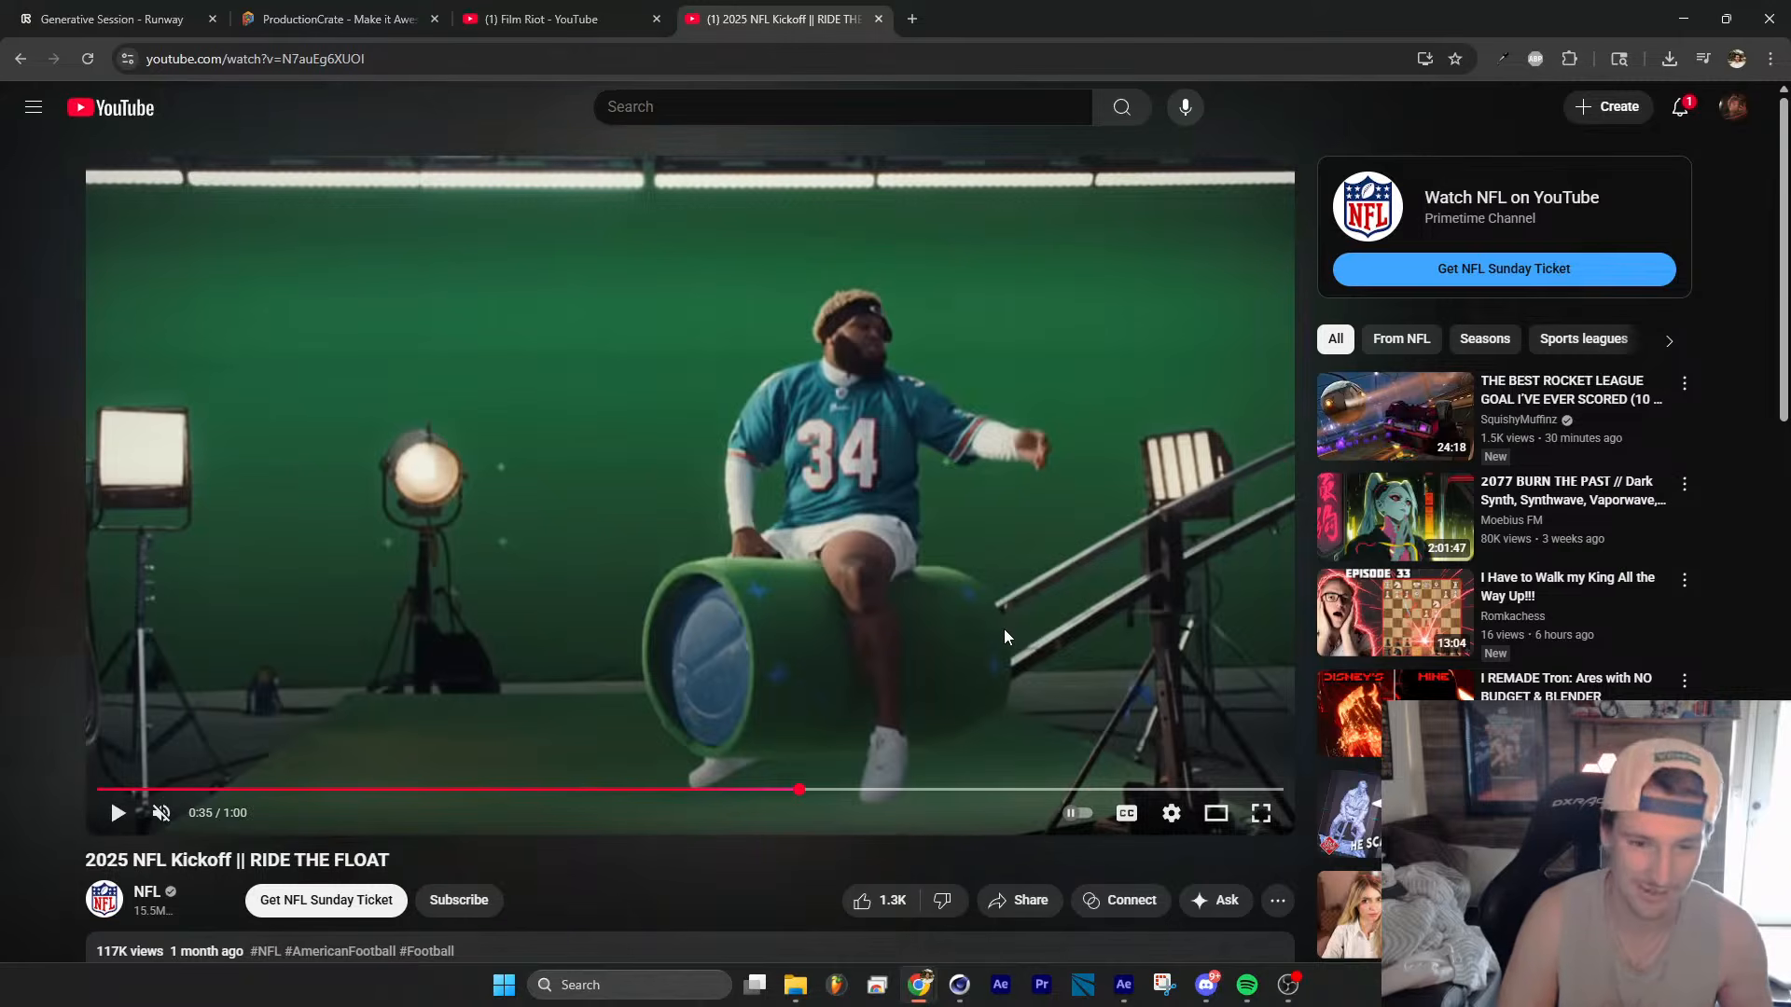
{"action": "left_click", "coordinate": [1002, 636]}
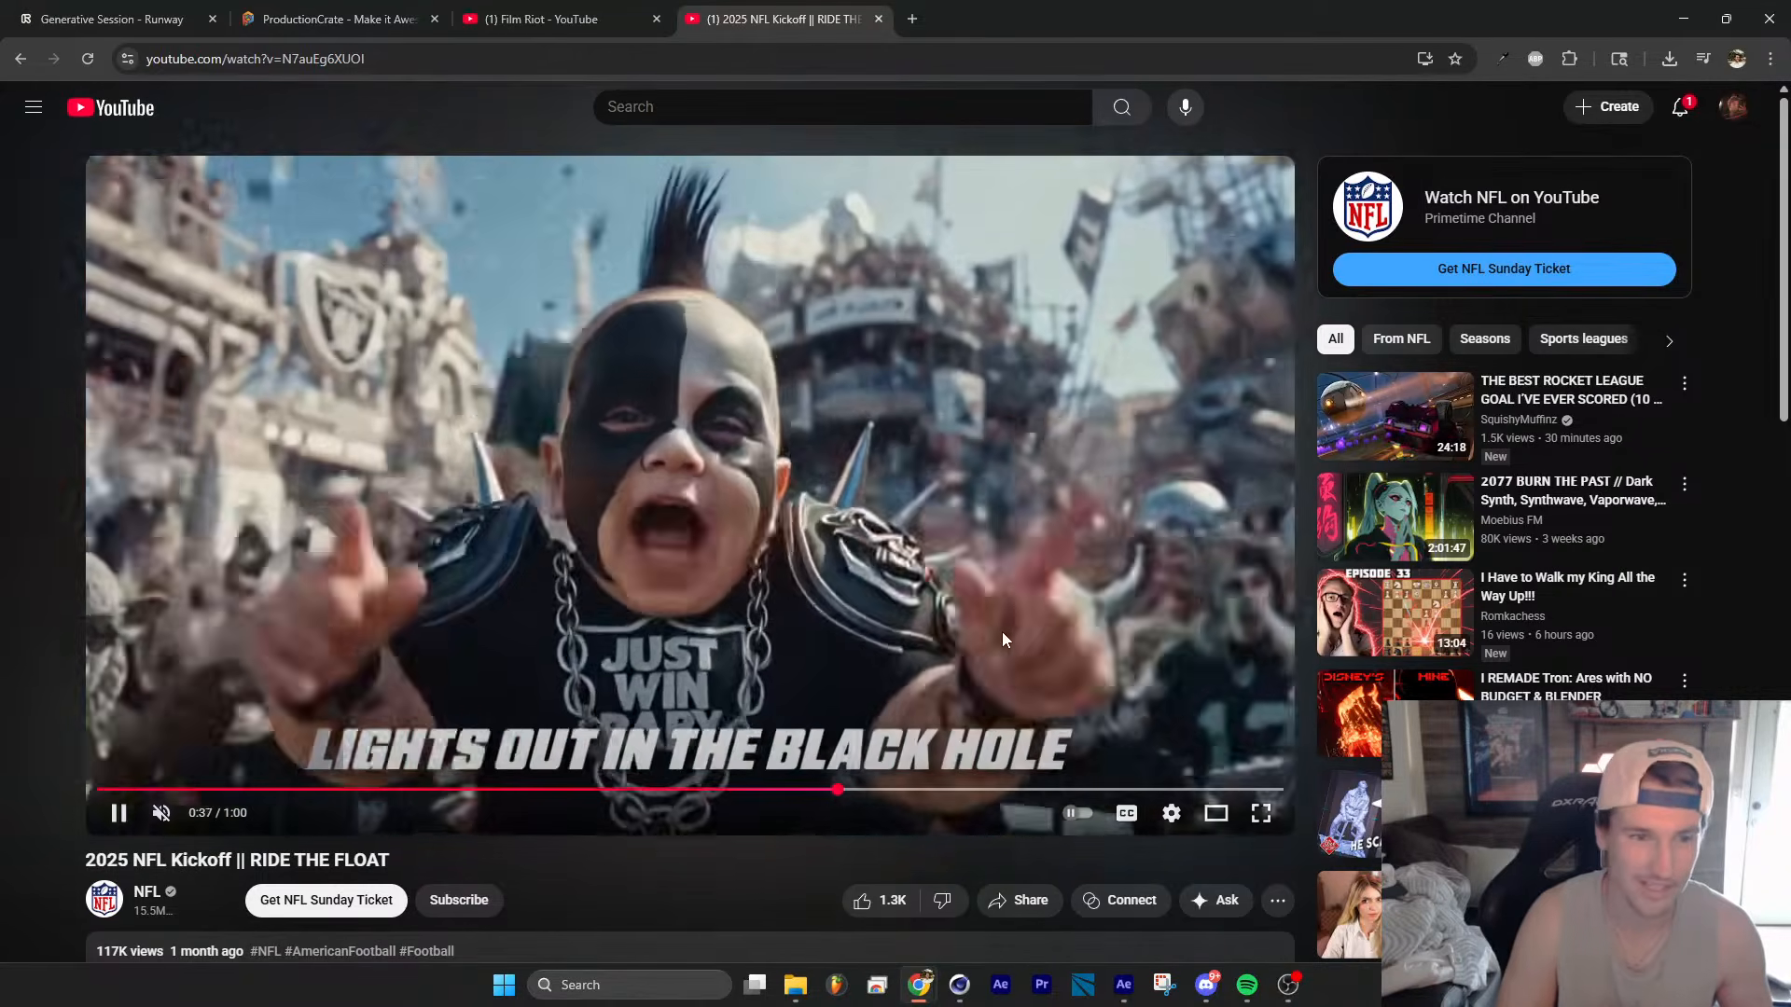
{"action": "left_click", "coordinate": [1002, 640]}
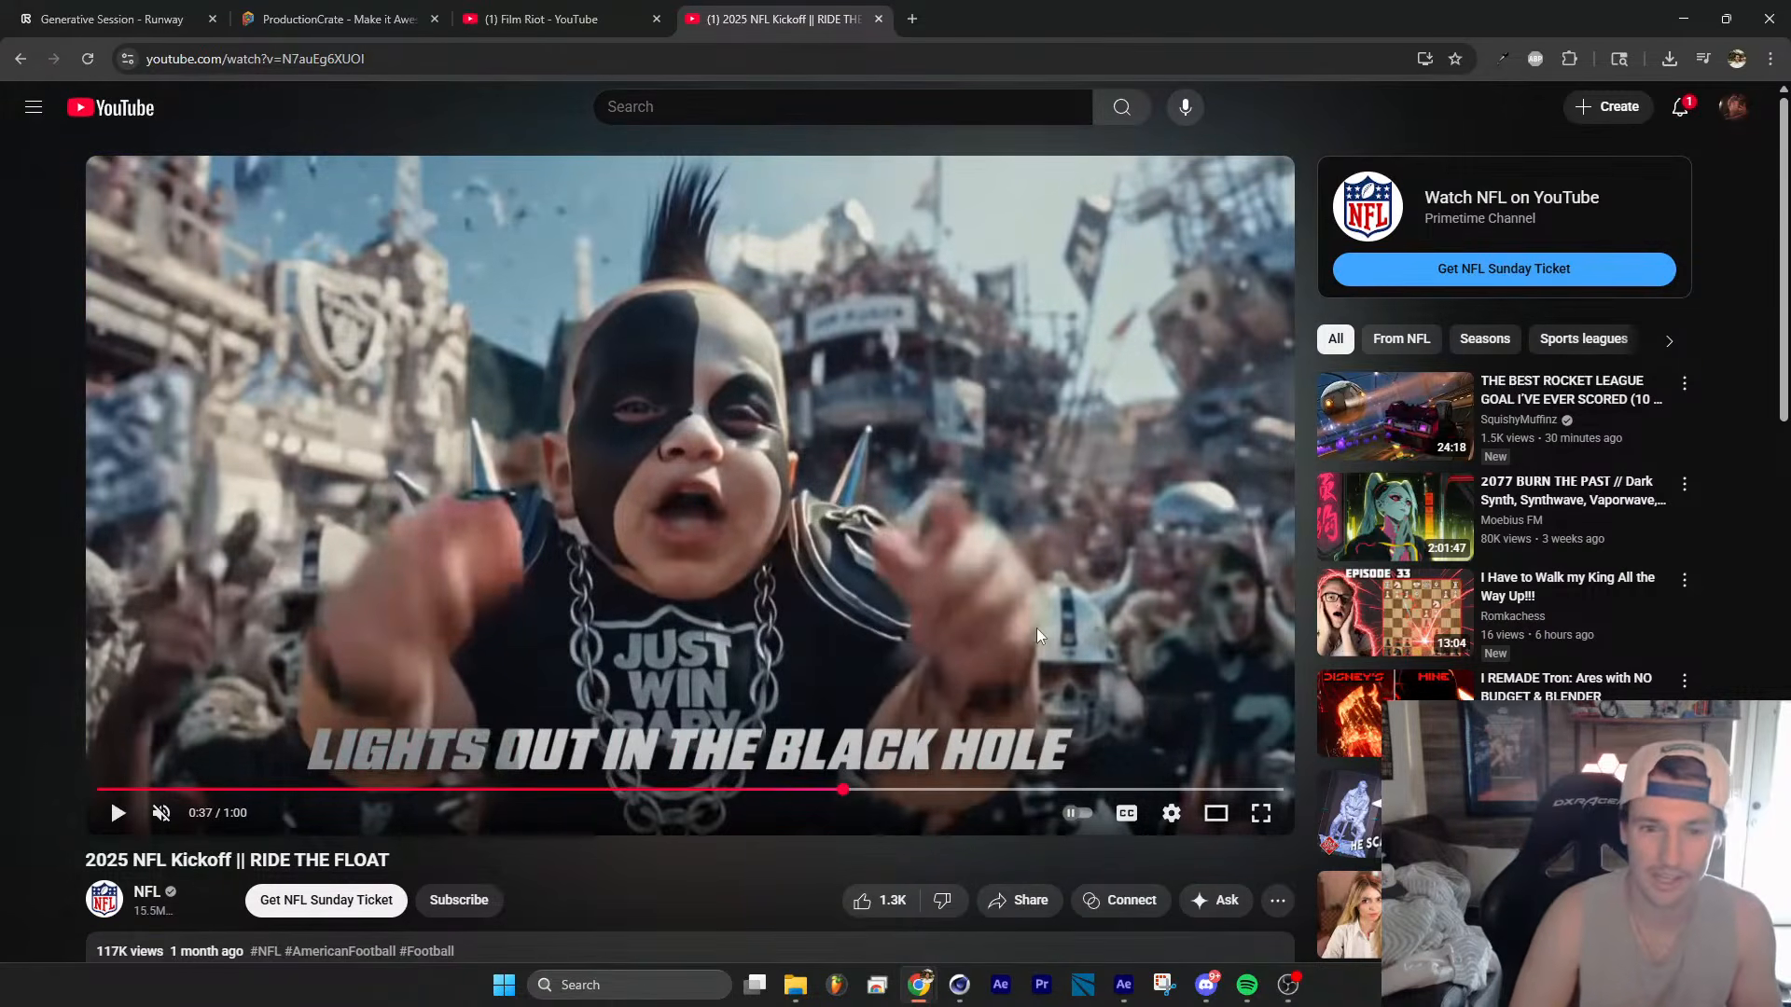
Step: Examine the ice statue shot, return to the baby shot at 0:38 and play into the "JOE COOL" chainsaw shot
{"action": "left_click", "coordinate": [897, 653]}
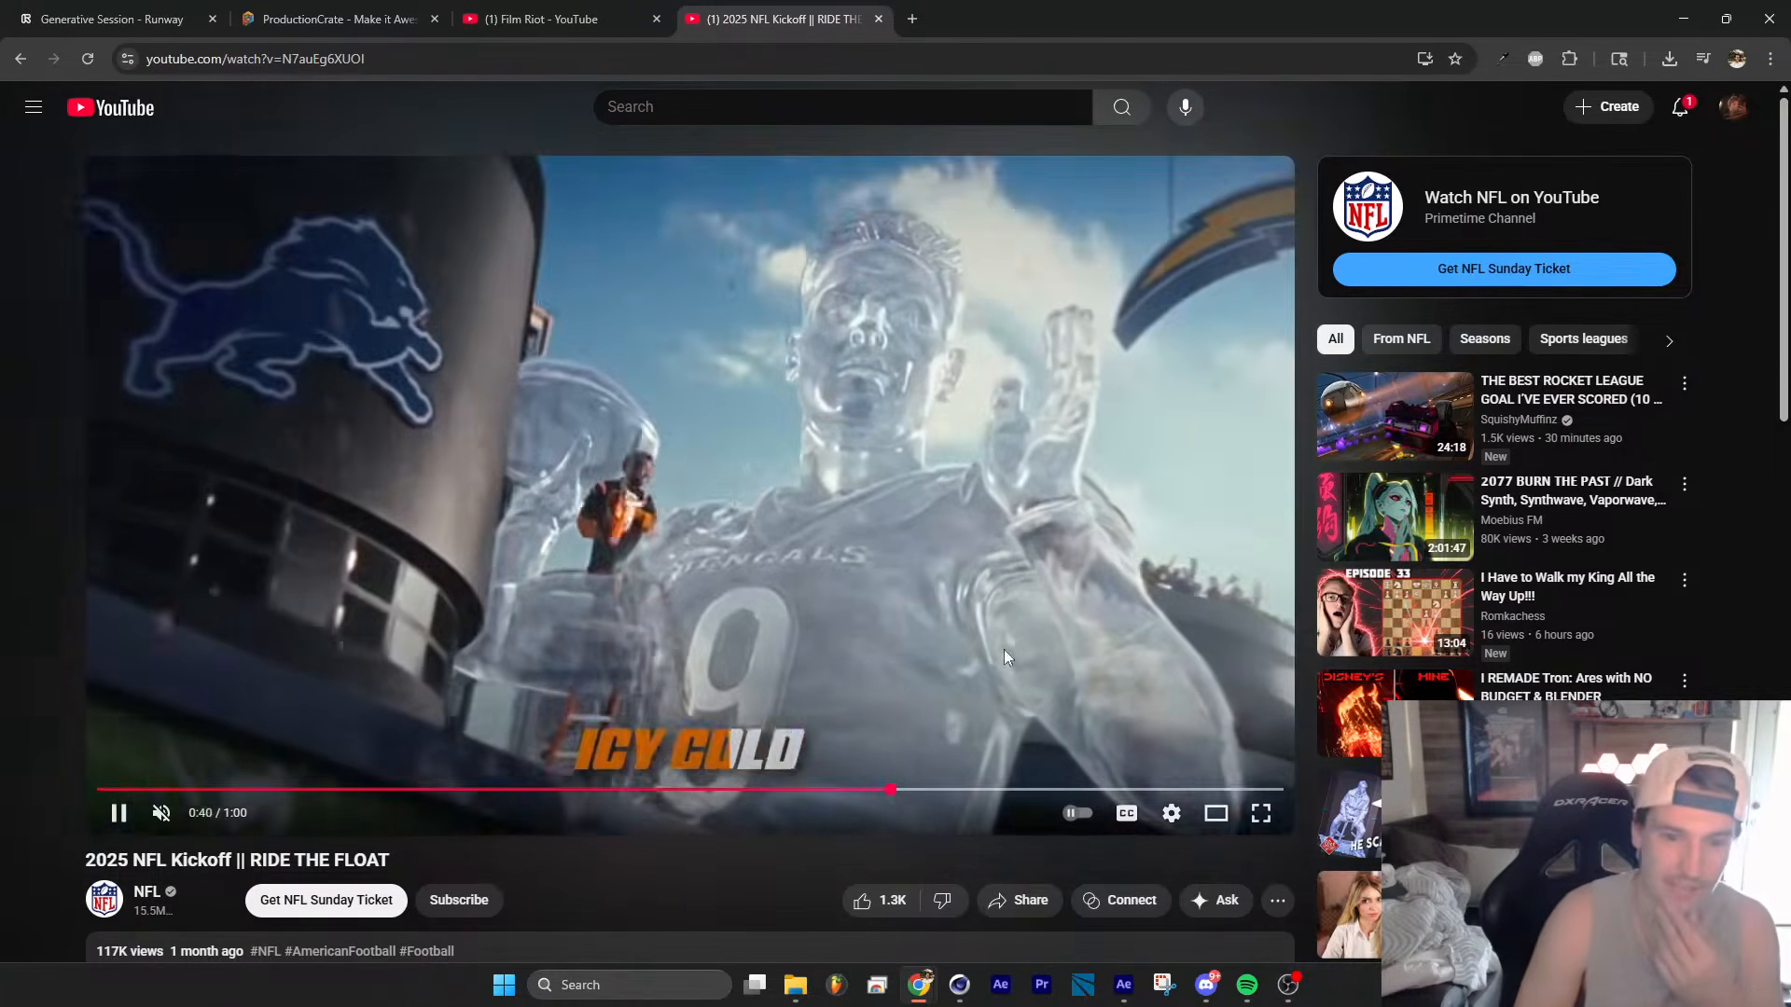
{"action": "left_click", "coordinate": [1003, 650]}
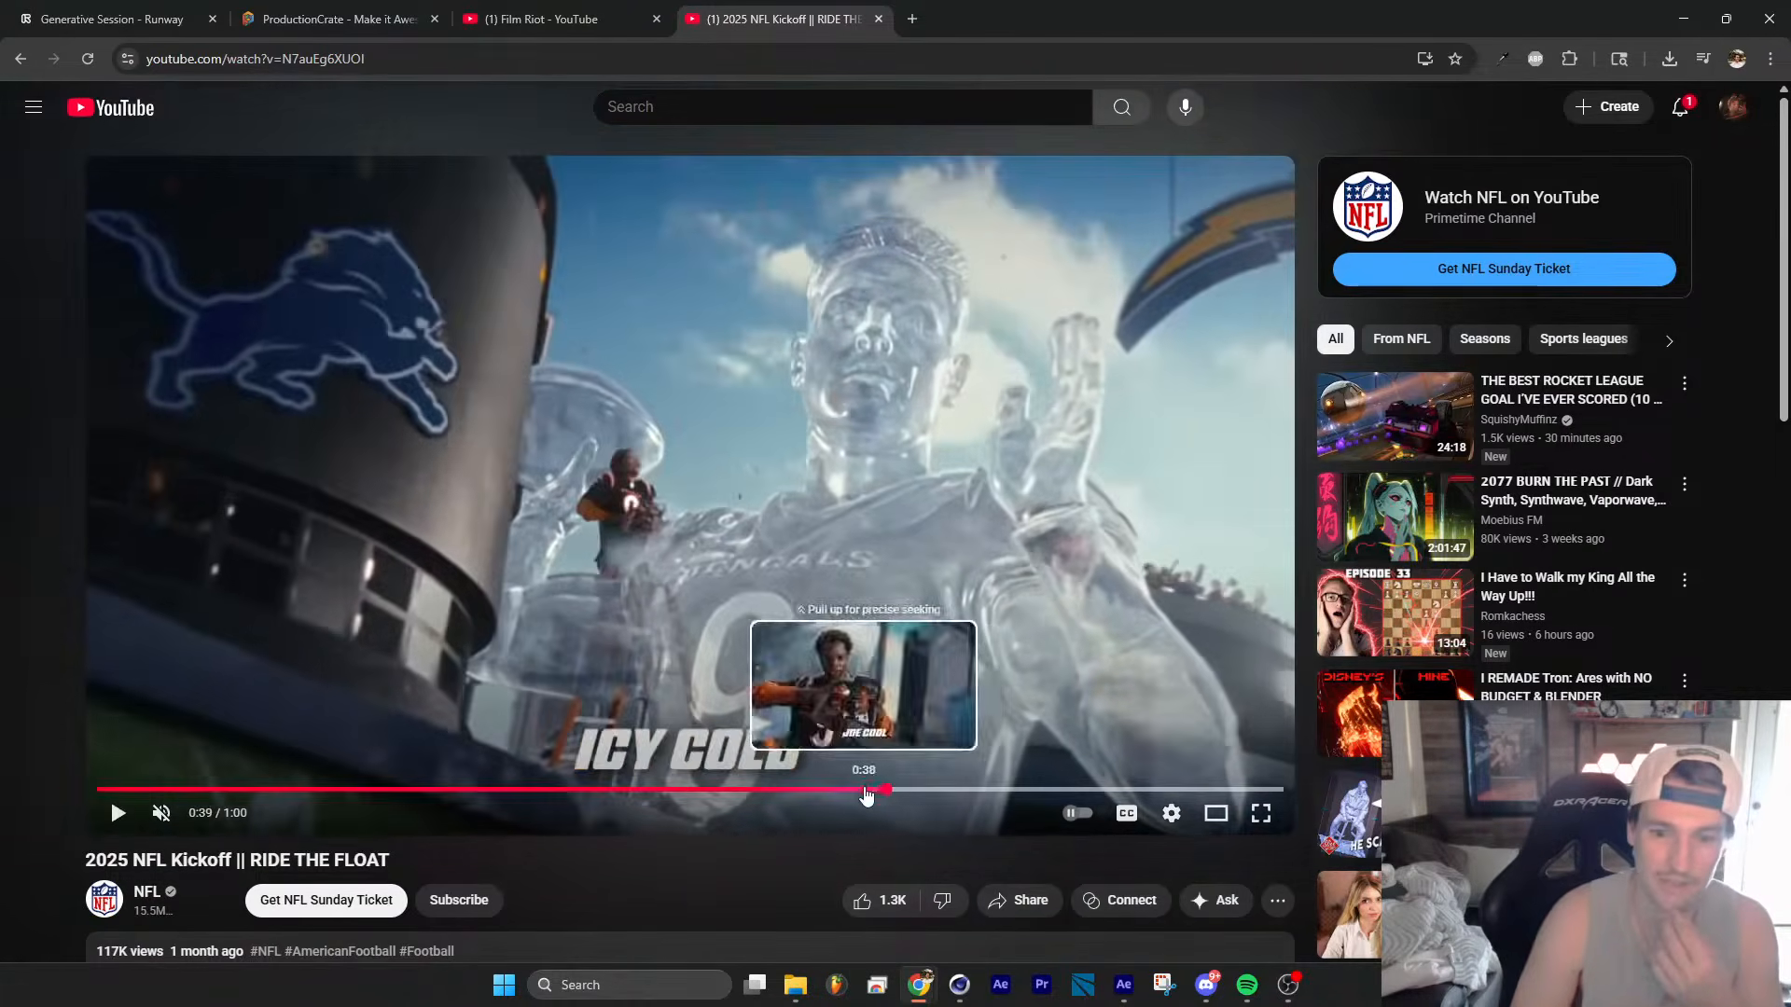
{"action": "left_click", "coordinate": [862, 790]}
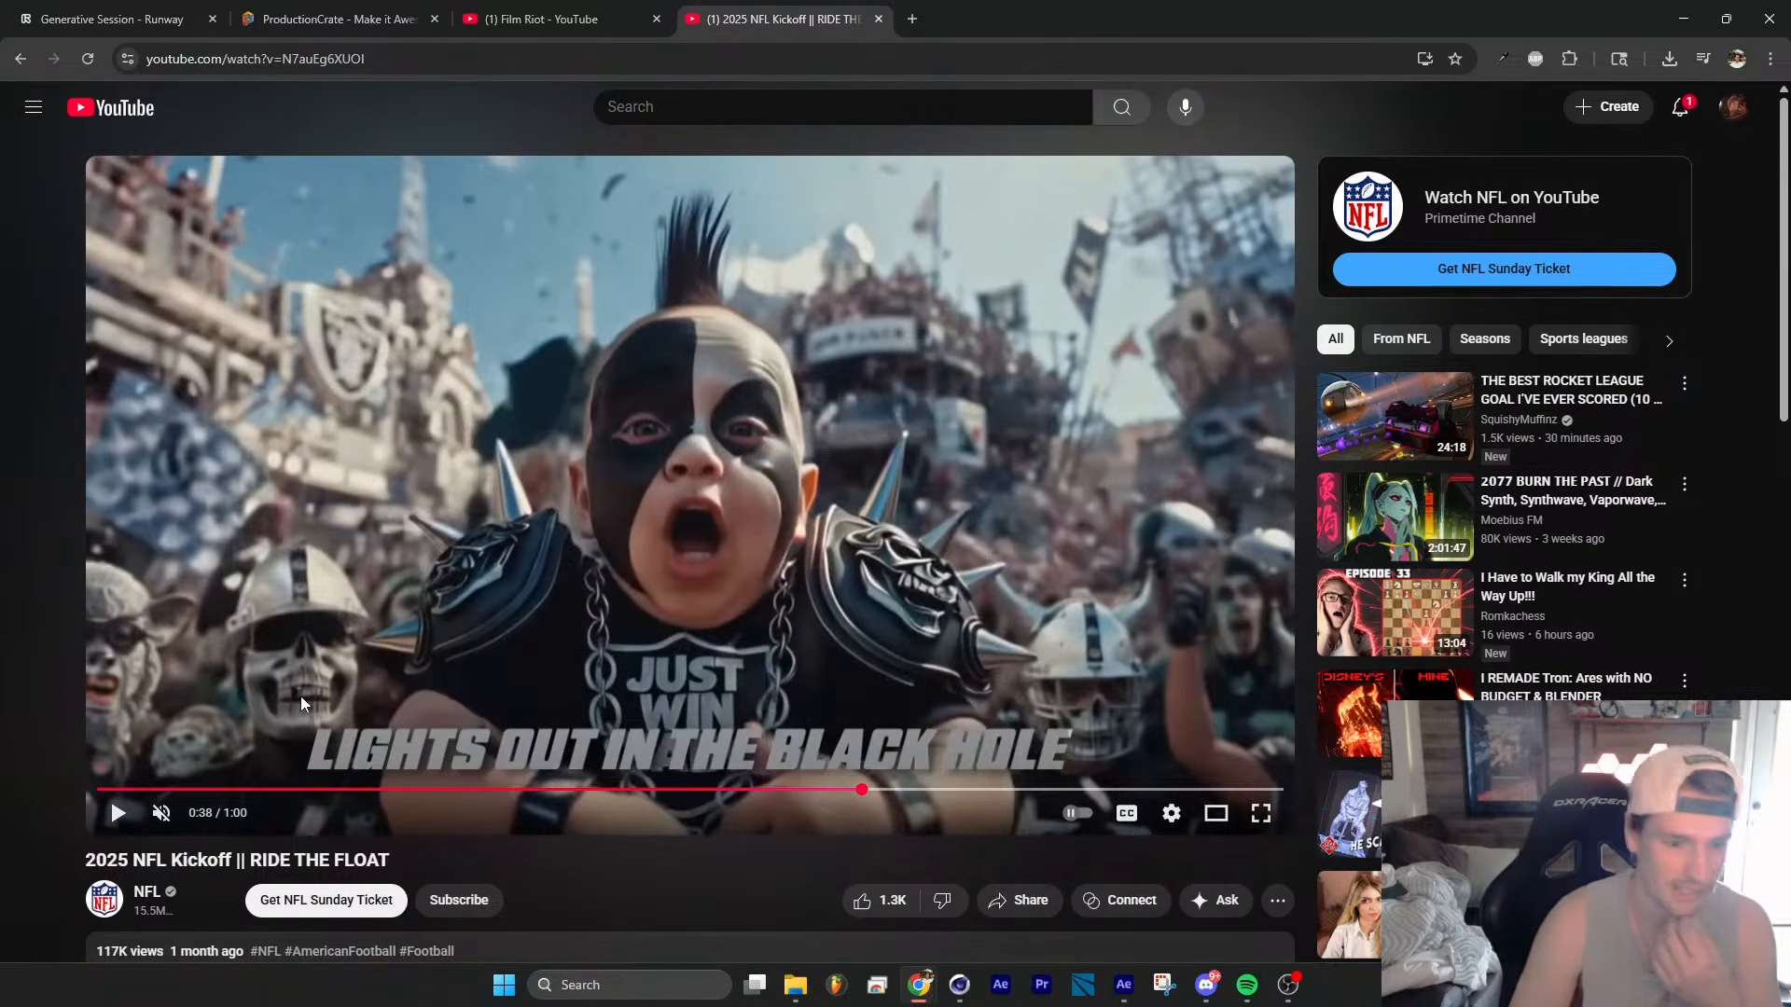
{"action": "left_click", "coordinate": [394, 575]}
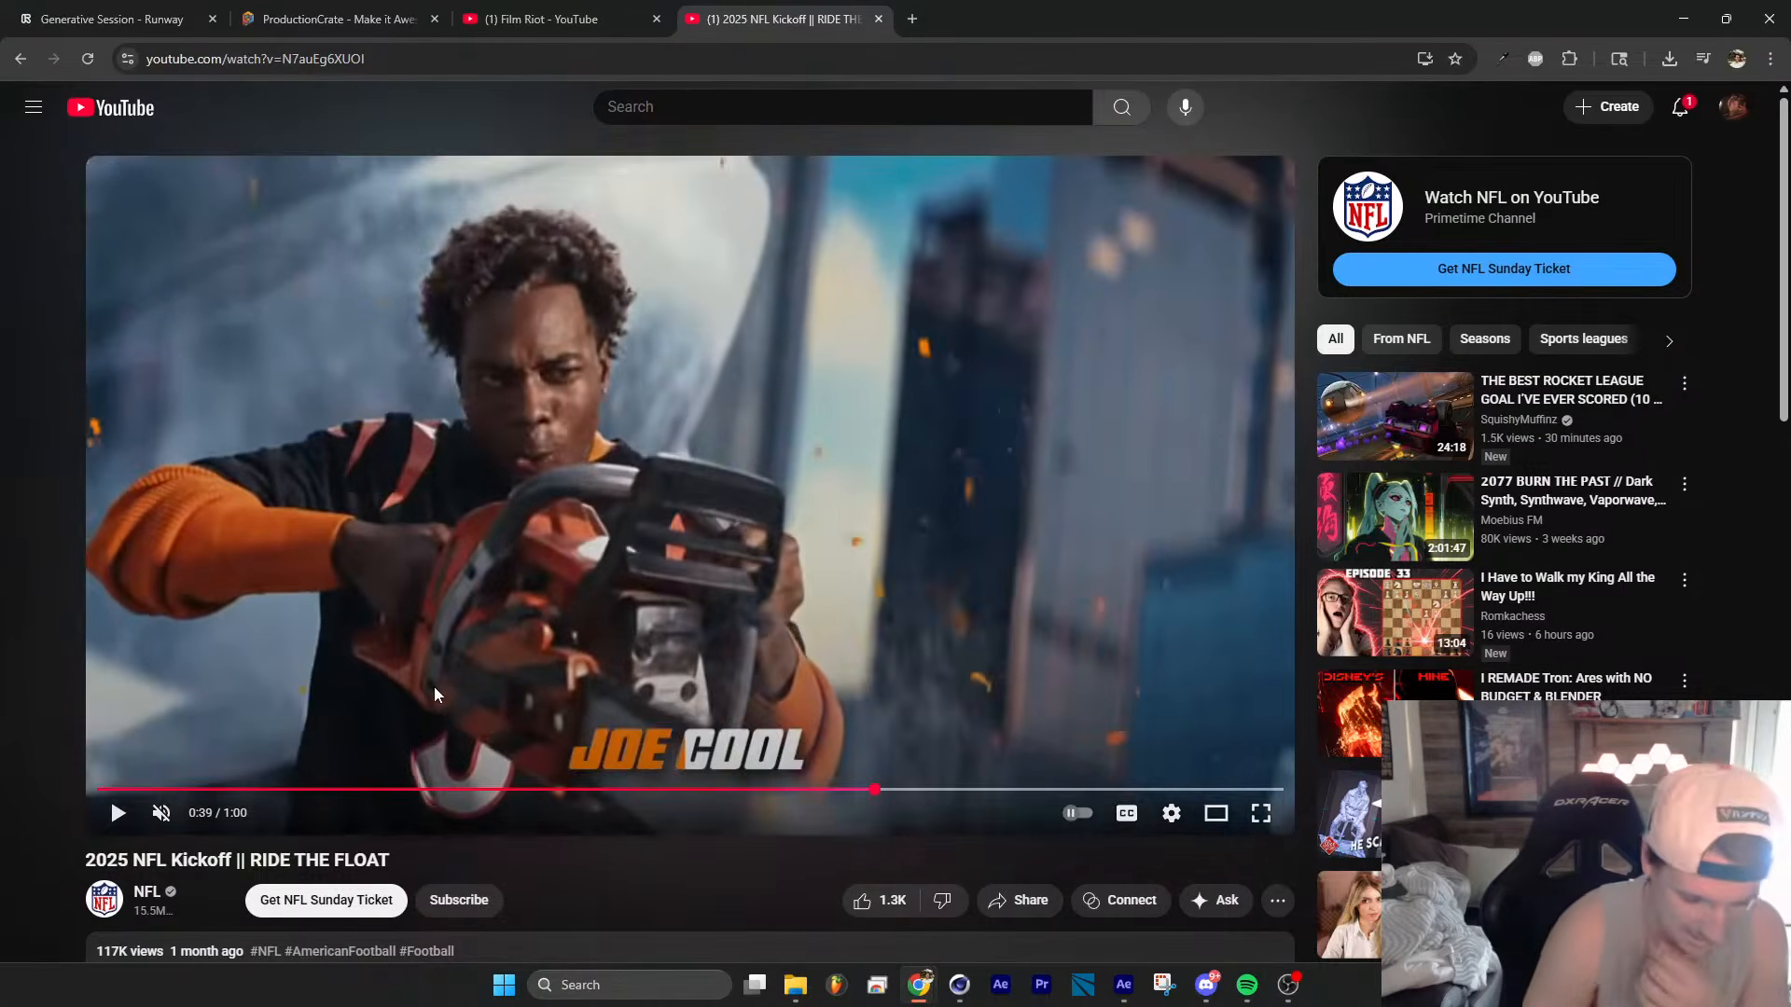
Step: Step back and forth frame by frame through the "LIGHTS OUT IN THE BLACK HOLE" shot, and resume playback
{"action": "key", "text": "Left"}
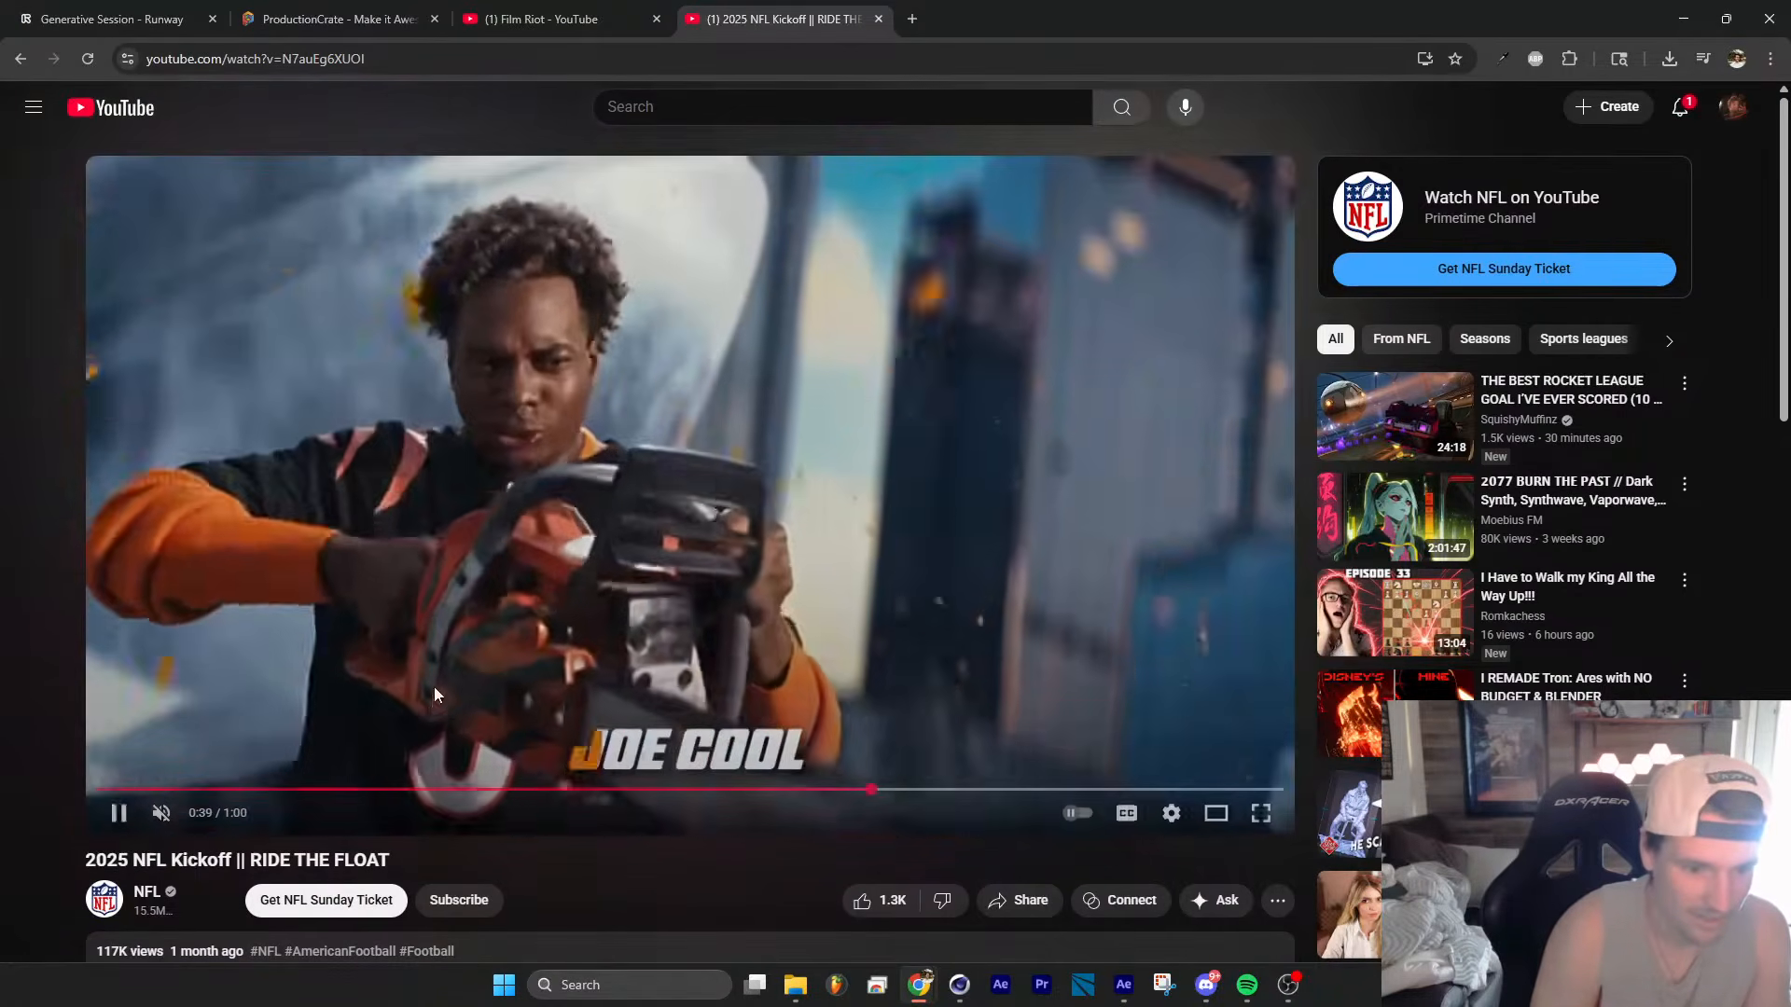
{"action": "left_click", "coordinate": [434, 688]}
{"action": "key", "text": "comma"}
{"action": "key", "text": "comma"}
{"action": "key", "text": "comma"}
{"action": "key", "text": "comma"}
{"action": "key", "text": "comma"}
{"action": "key", "text": "comma"}
{"action": "key", "text": "comma"}
{"action": "key", "text": "comma"}
{"action": "key", "text": "comma"}
{"action": "key", "text": "comma"}
{"action": "key", "text": "comma"}
{"action": "key", "text": "comma"}
{"action": "key", "text": "comma"}
{"action": "key", "text": "comma"}
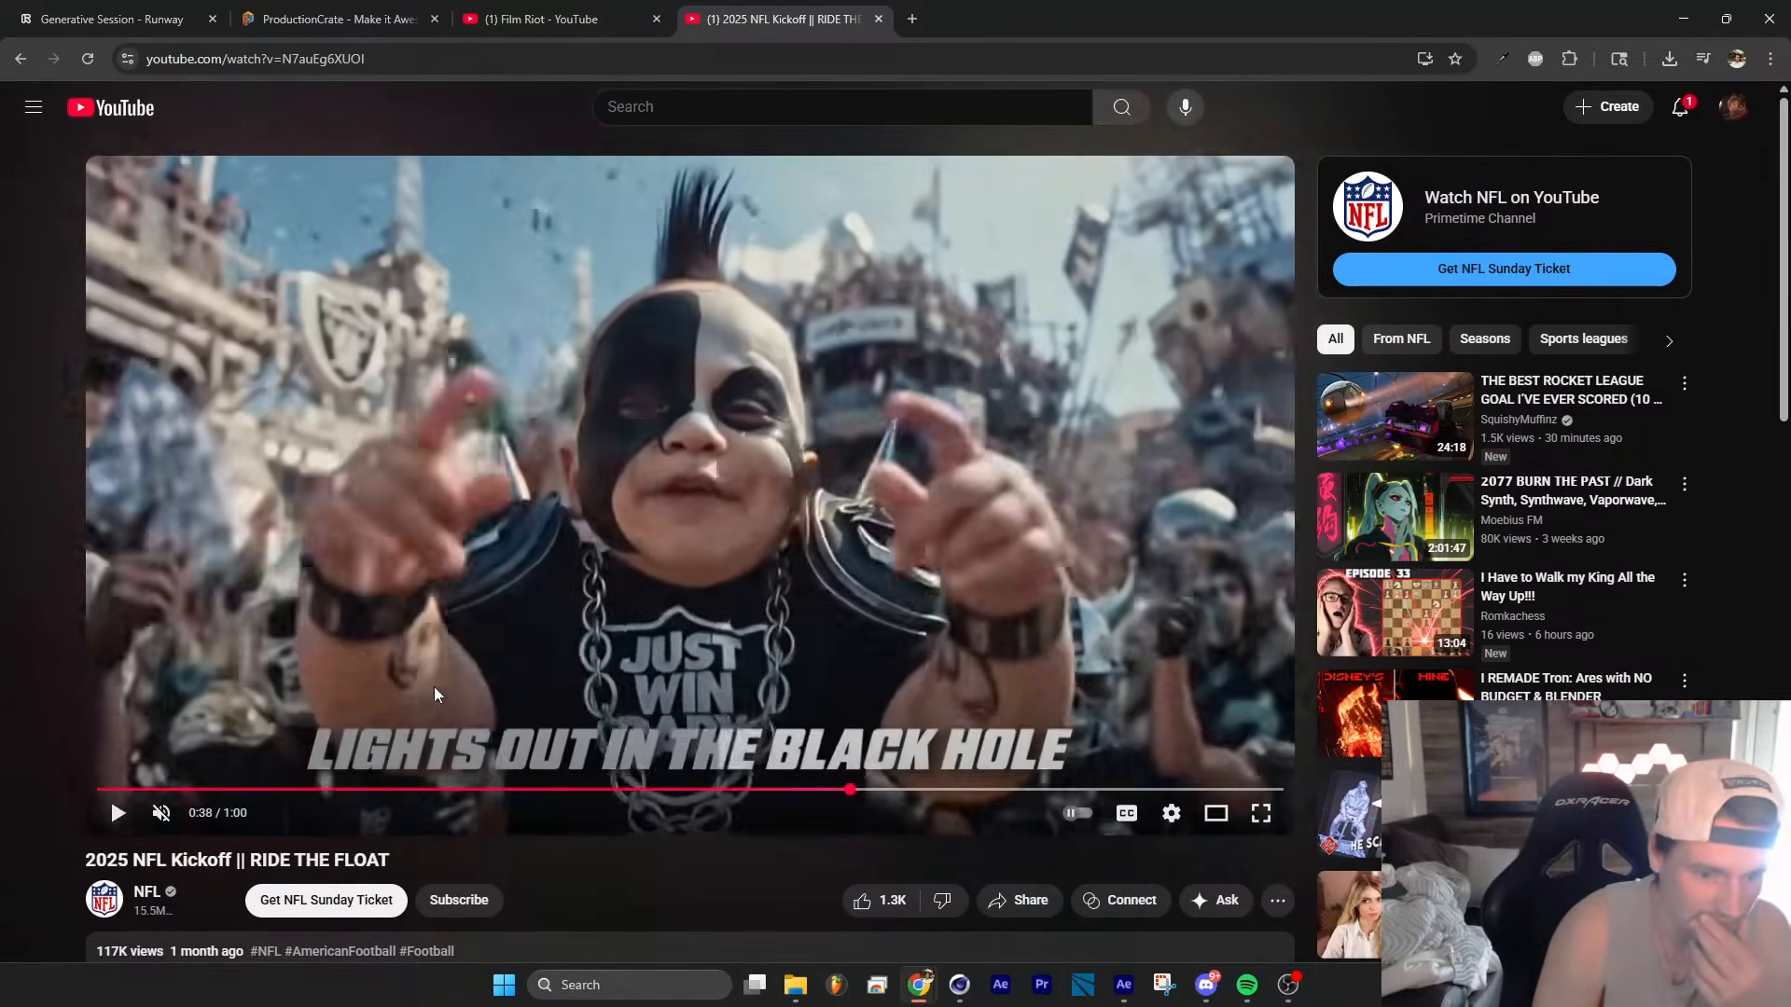
{"action": "key", "text": "period"}
{"action": "key", "text": "period"}
{"action": "key", "text": "period"}
{"action": "key", "text": "period"}
{"action": "key", "text": "period"}
{"action": "key", "text": "period"}
{"action": "key", "text": "period"}
{"action": "key", "text": "period"}
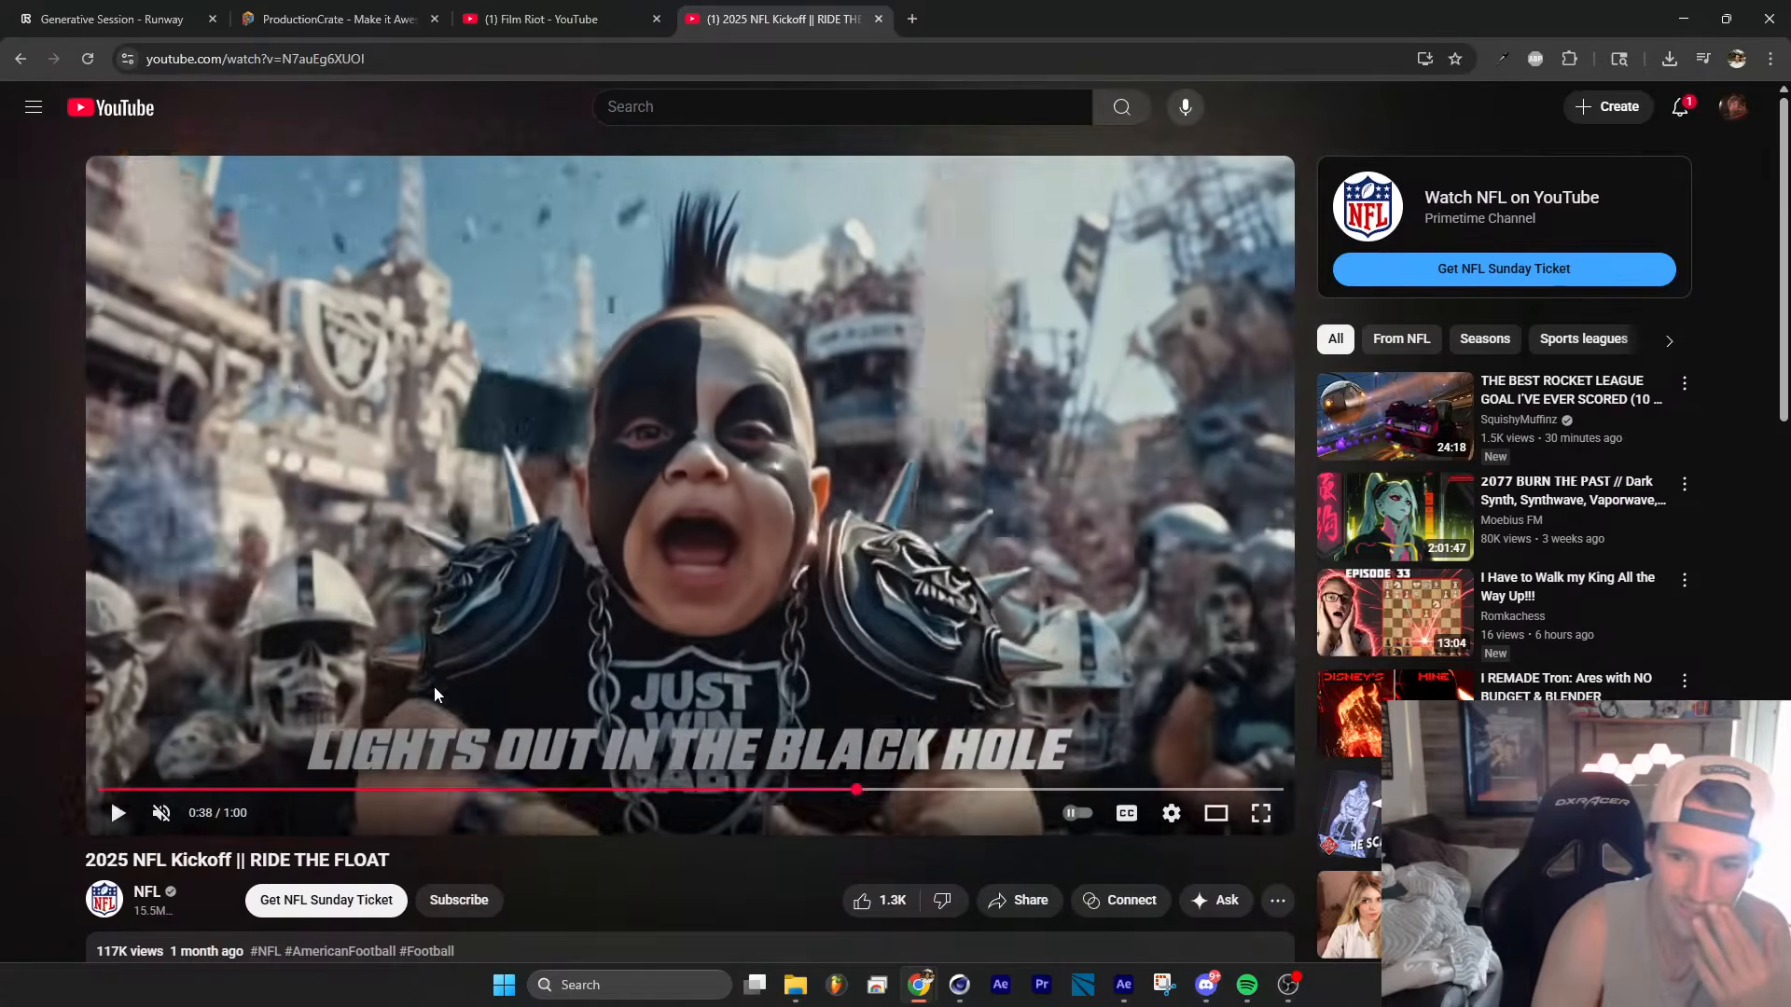
{"action": "key", "text": "period"}
{"action": "key", "text": "period"}
{"action": "key", "text": "period"}
{"action": "key", "text": "period"}
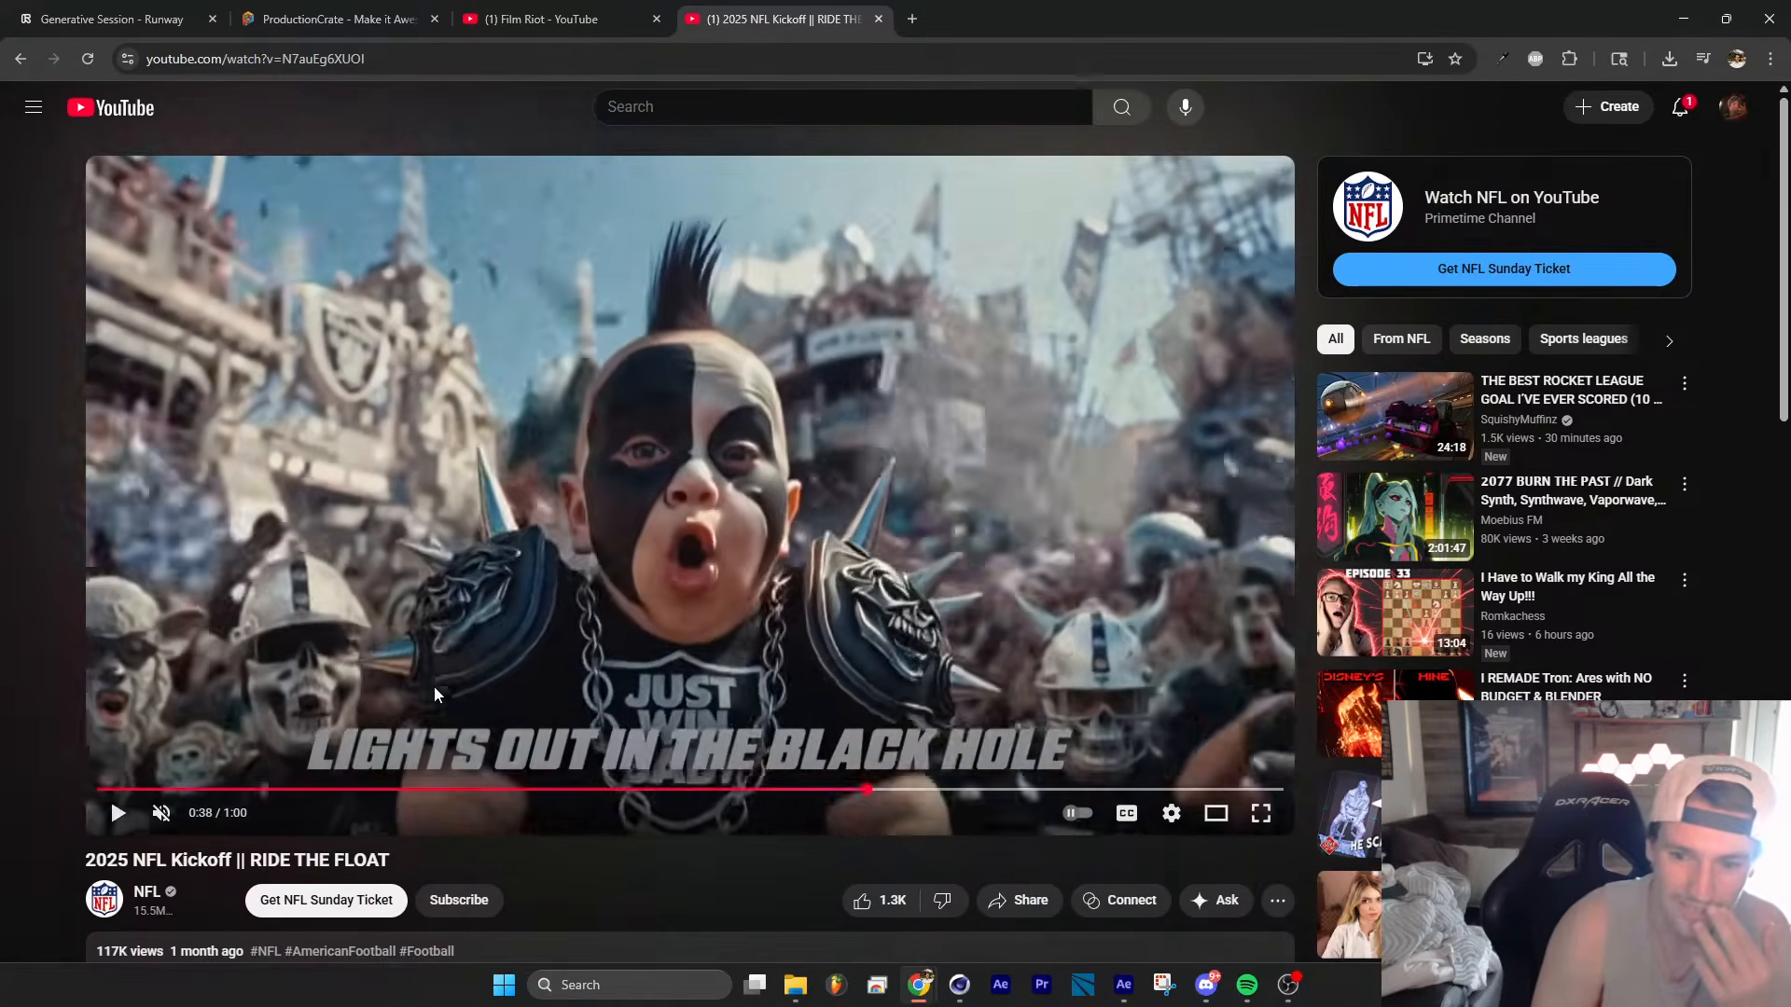
{"action": "key", "text": "comma"}
{"action": "key", "text": "comma"}
{"action": "key", "text": "comma"}
{"action": "key", "text": "comma"}
{"action": "key", "text": "comma"}
{"action": "key", "text": "comma"}
{"action": "key", "text": "comma"}
{"action": "key", "text": "comma"}
{"action": "key", "text": "comma"}
{"action": "key", "text": "comma"}
{"action": "key", "text": "comma"}
{"action": "key", "text": "comma"}
{"action": "key", "text": "comma"}
{"action": "key", "text": "comma"}
{"action": "key", "text": "comma"}
{"action": "key", "text": "comma"}
{"action": "key", "text": "comma"}
{"action": "key", "text": "comma"}
{"action": "key", "text": "comma"}
{"action": "key", "text": "comma"}
{"action": "key", "text": "comma"}
{"action": "key", "text": "comma"}
{"action": "key", "text": "comma"}
{"action": "key", "text": "comma"}
{"action": "key", "text": "comma"}
{"action": "key", "text": "comma"}
{"action": "key", "text": "comma"}
{"action": "key", "text": "comma"}
{"action": "key", "text": "comma"}
{"action": "key", "text": "comma"}
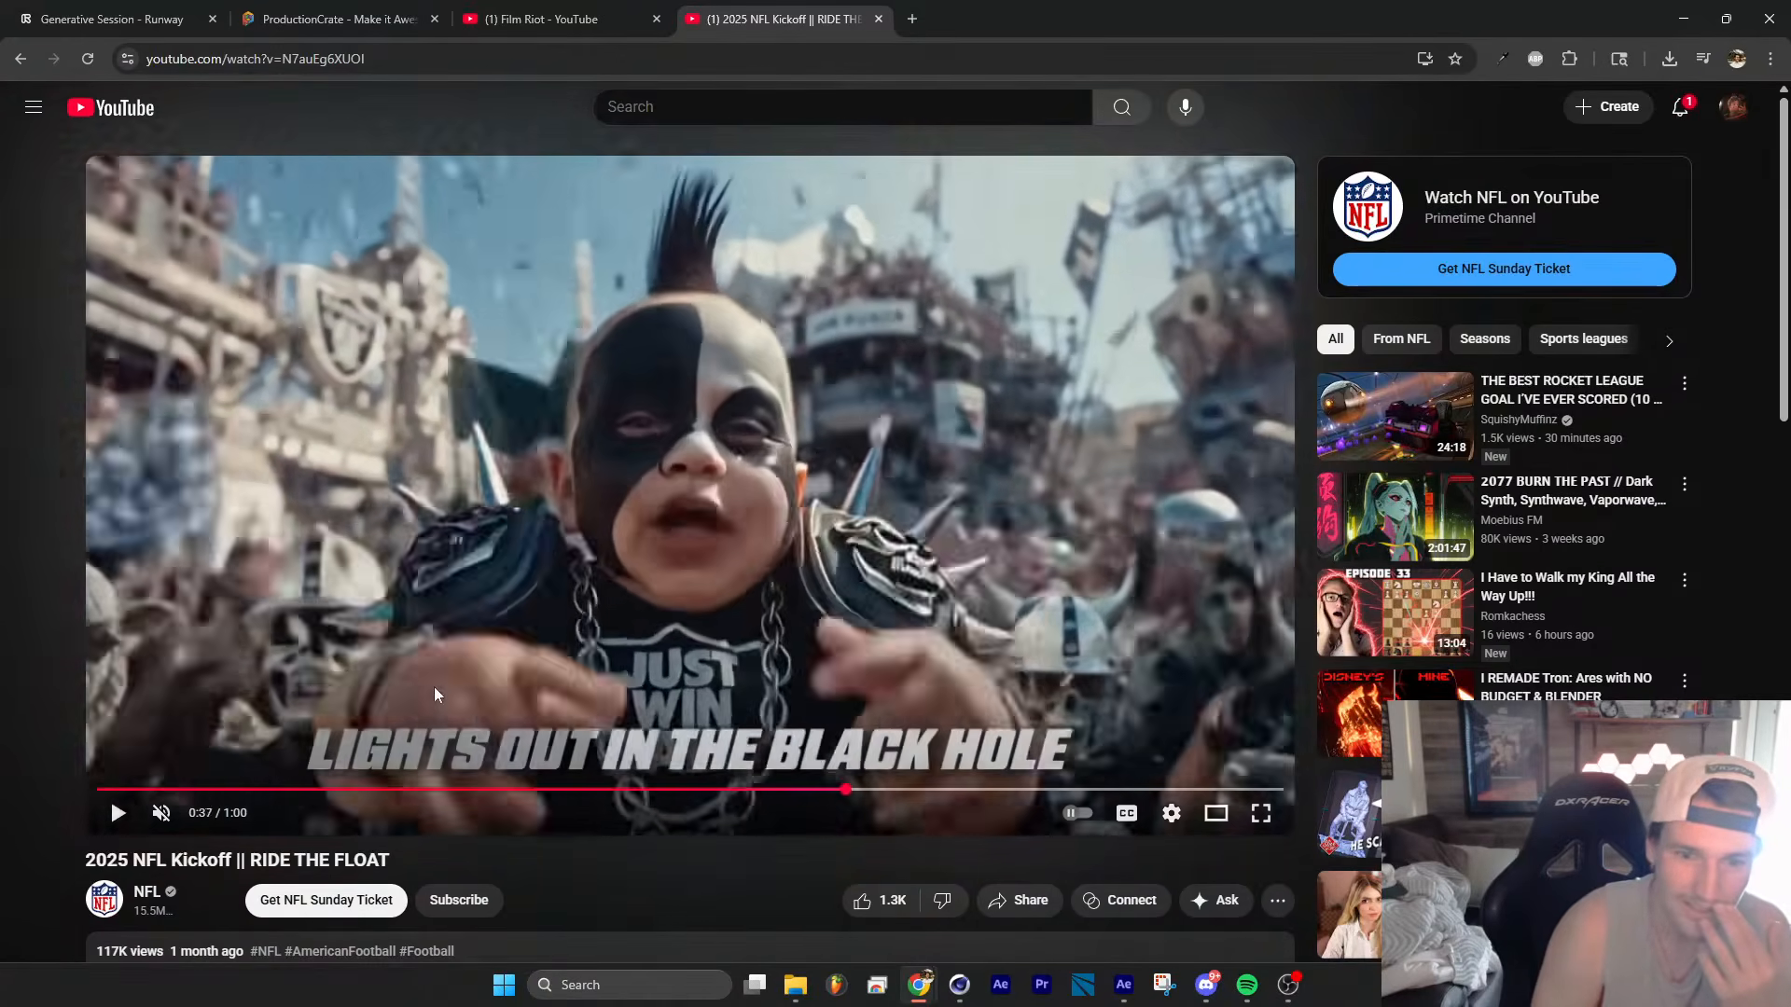
{"action": "key", "text": "period"}
{"action": "key", "text": "space"}
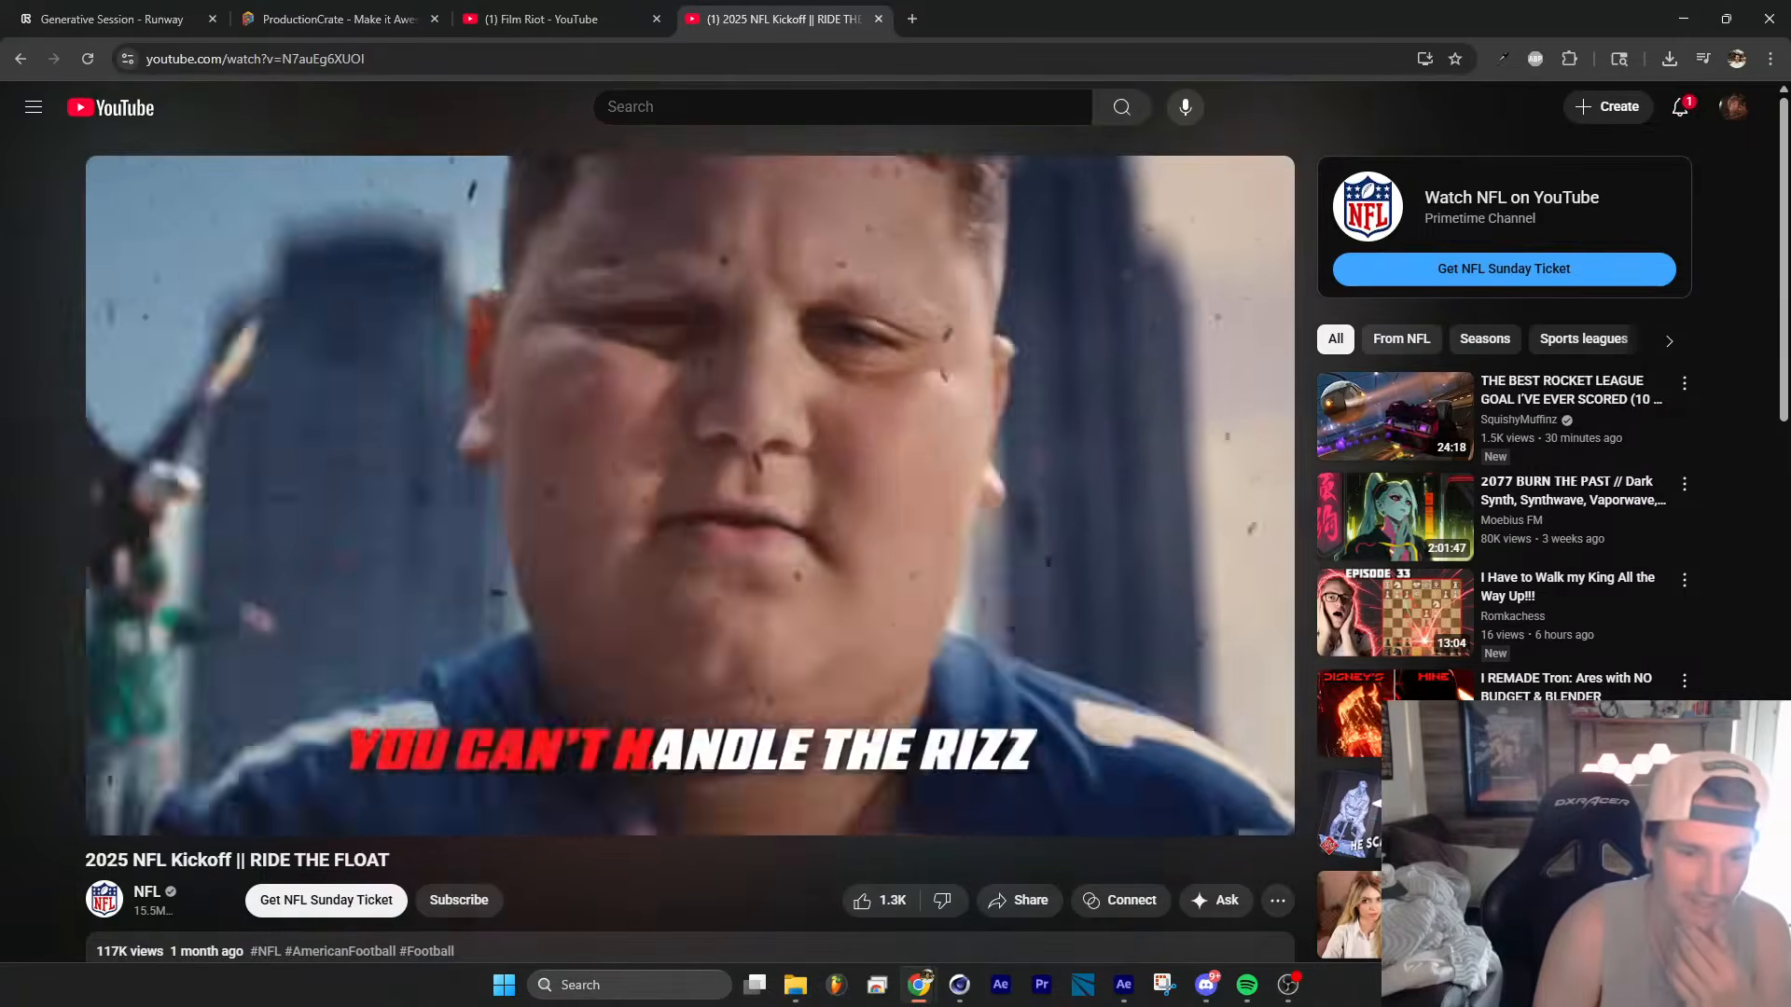
Step: Pause the video on the "YOU CAN'T HANDLE THE RIZZ" shot, the champs crowd shot at 0:47 and the pirate ship shot at 0:51
{"action": "left_click", "coordinate": [433, 688]}
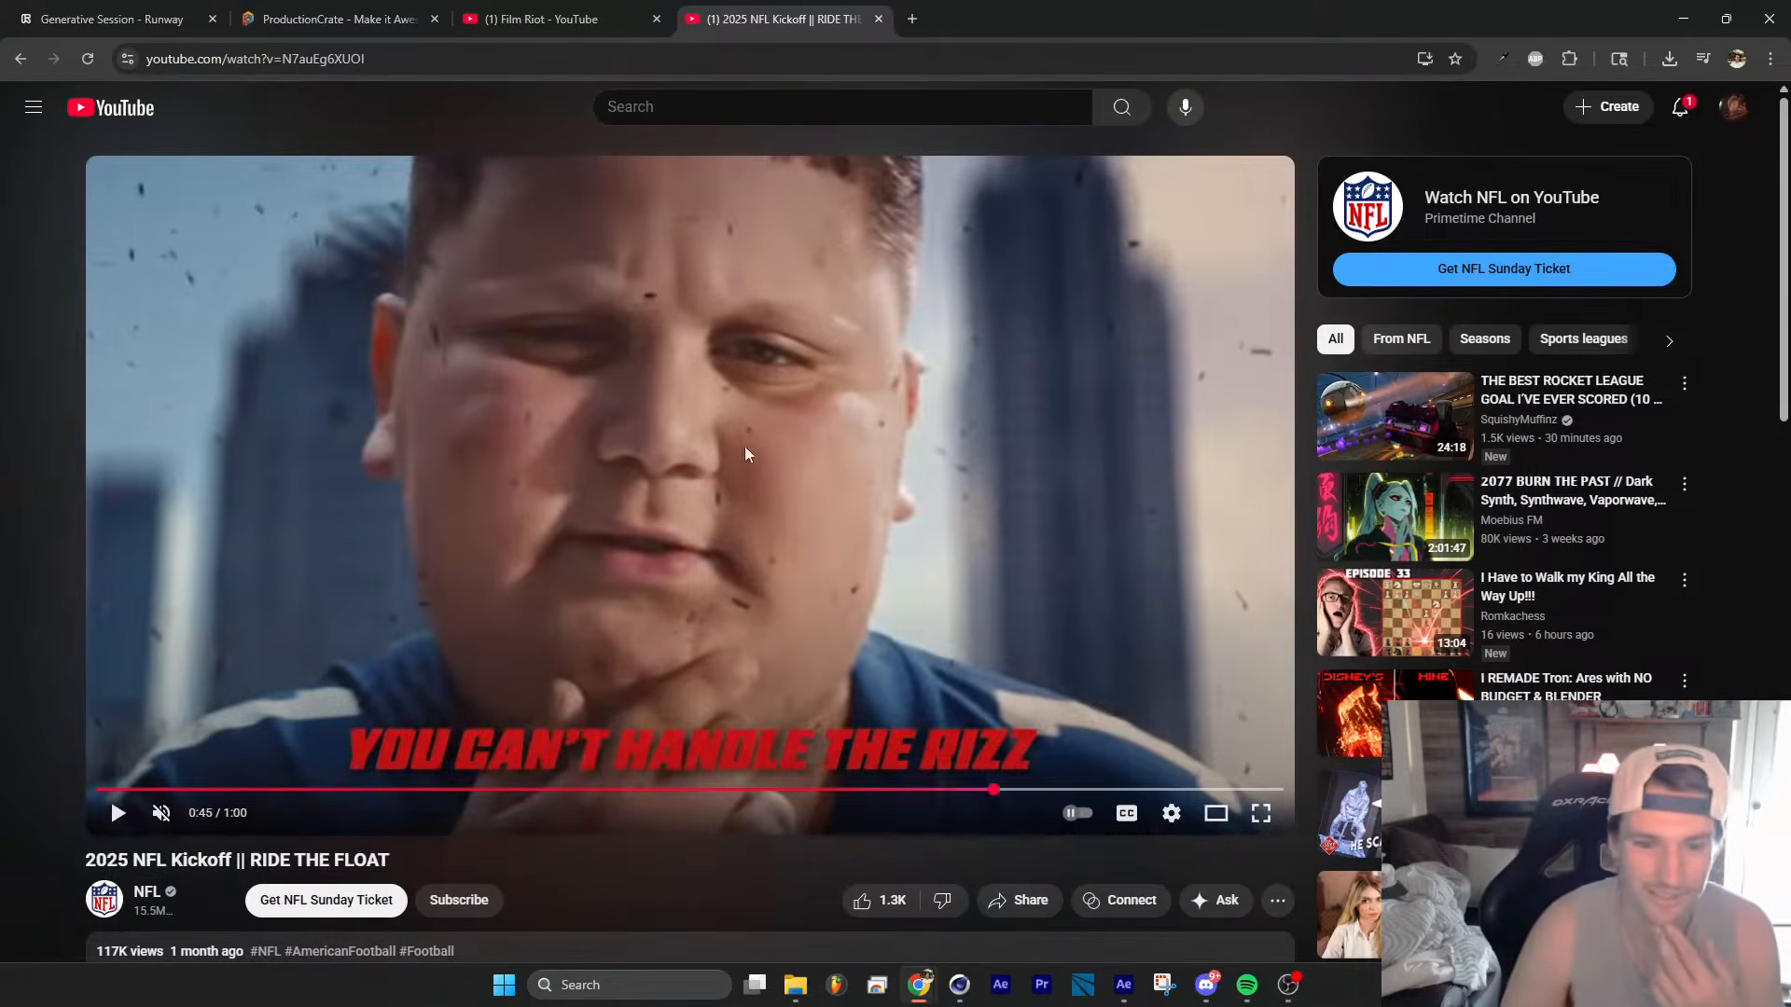
{"action": "left_click", "coordinate": [1026, 790]}
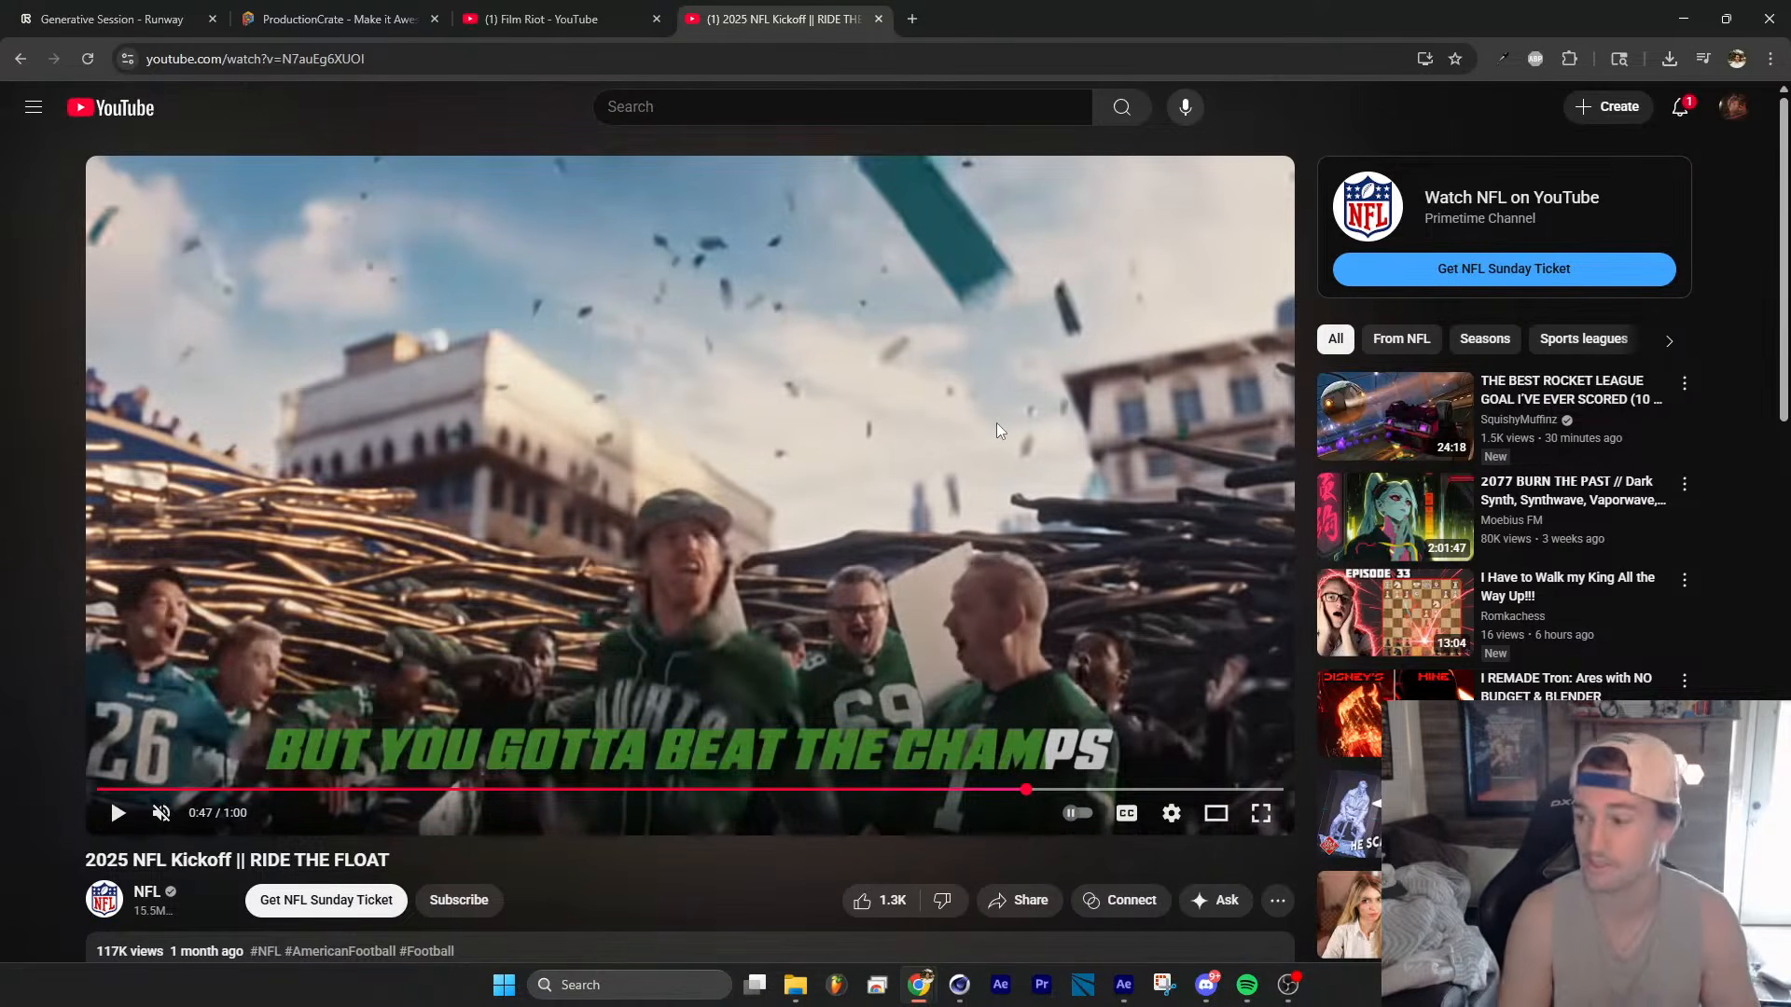
{"action": "left_click", "coordinate": [1020, 493]}
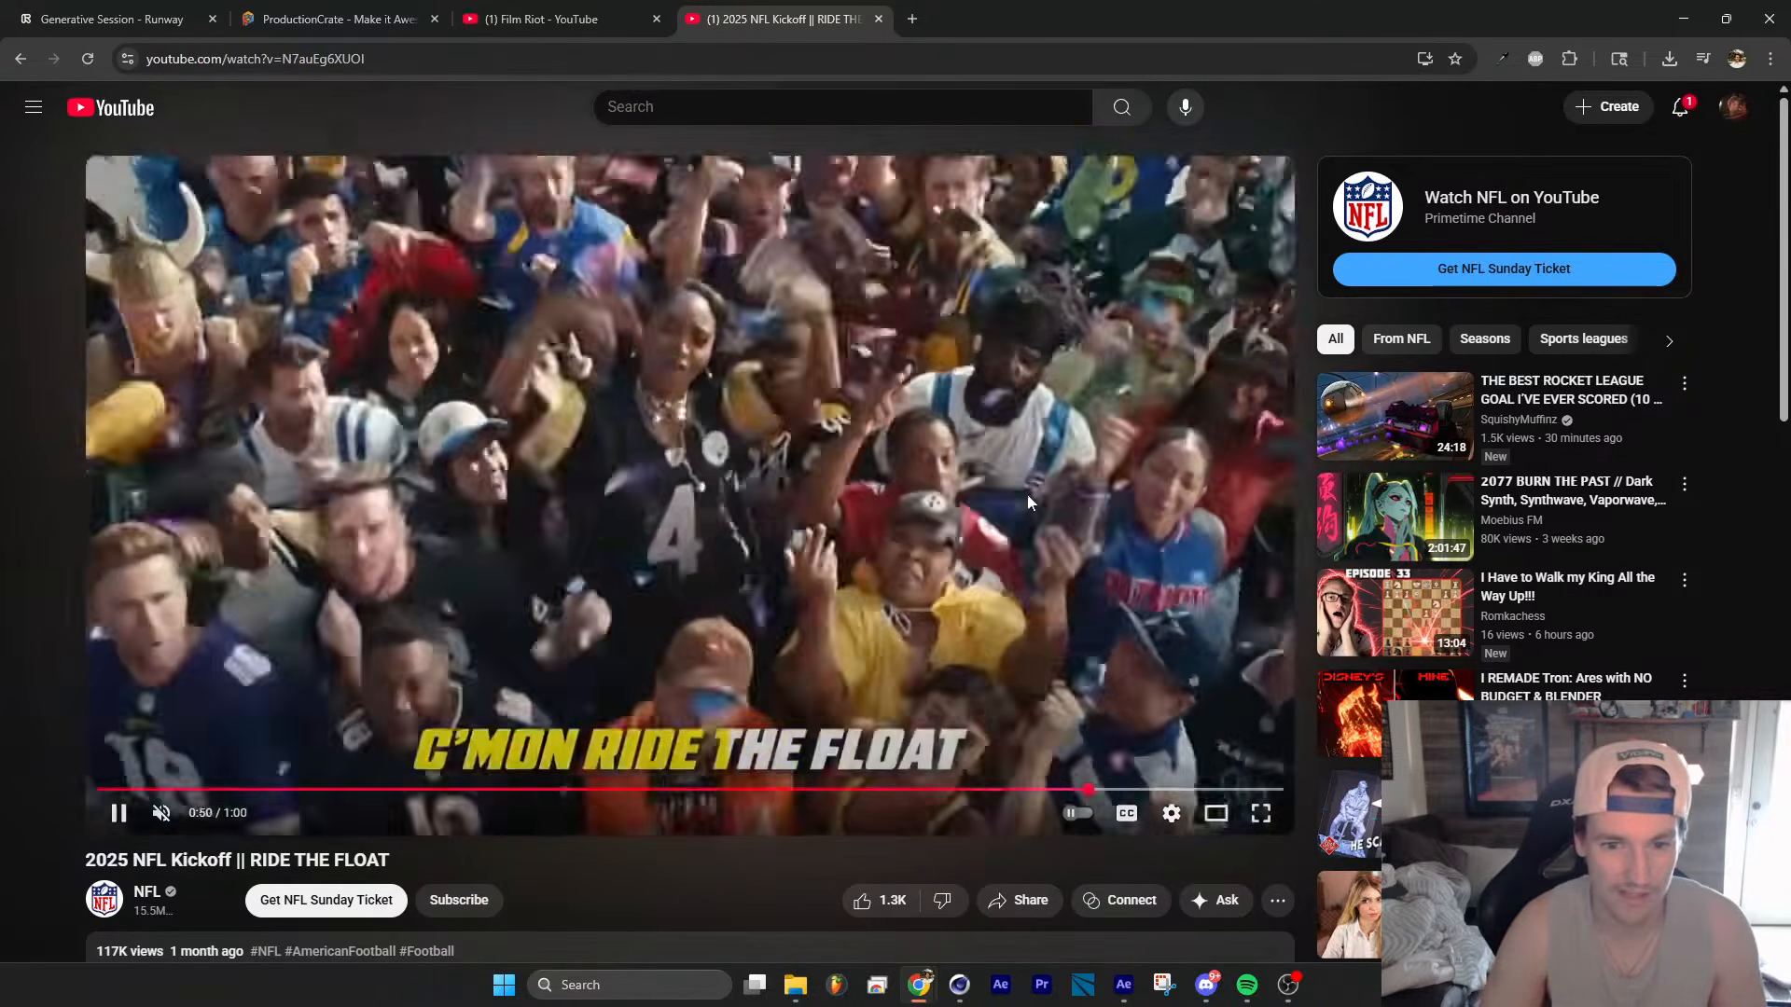
{"action": "left_click", "coordinate": [1026, 494]}
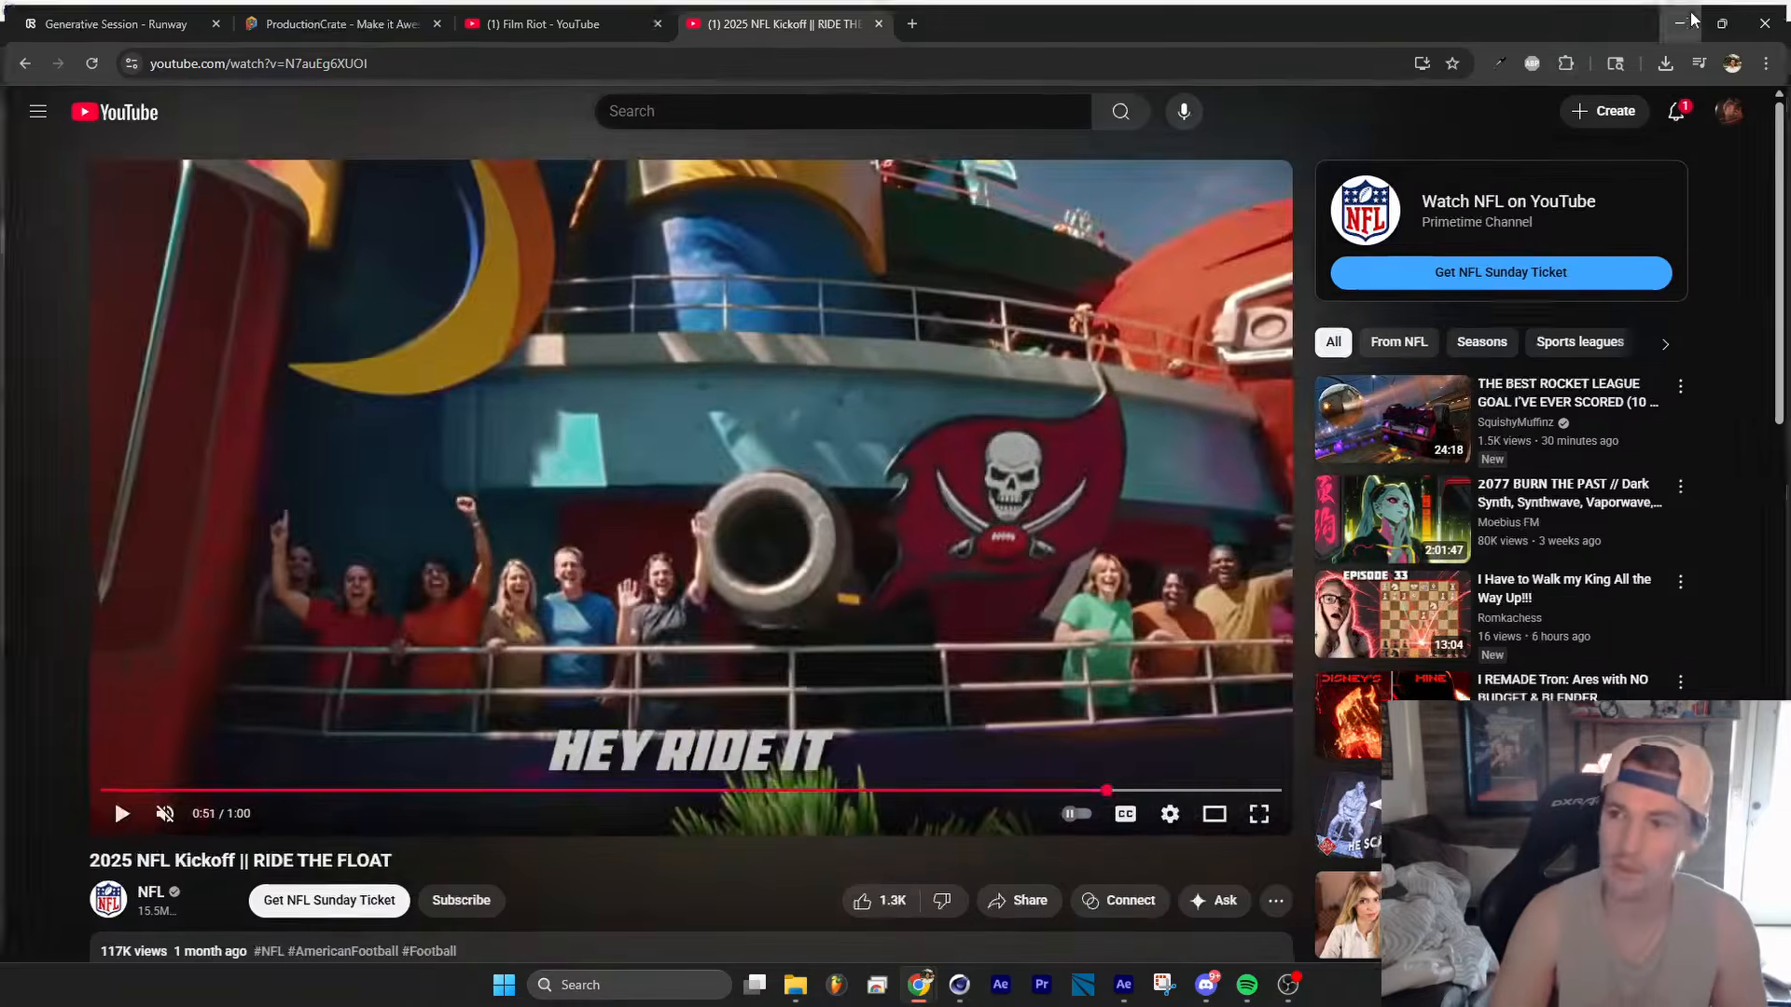
Step: Switch to Cinema 4D and scrub the grass animation to frame 150, viewing the terrain from a new angle
{"action": "left_click", "coordinate": [1679, 22]}
{"action": "left_click_drag", "start_coordinate": [477, 910], "coordinate": [791, 890]}
{"action": "left_click_drag", "start_coordinate": [556, 466], "coordinate": [651, 629], "text": "alt"}
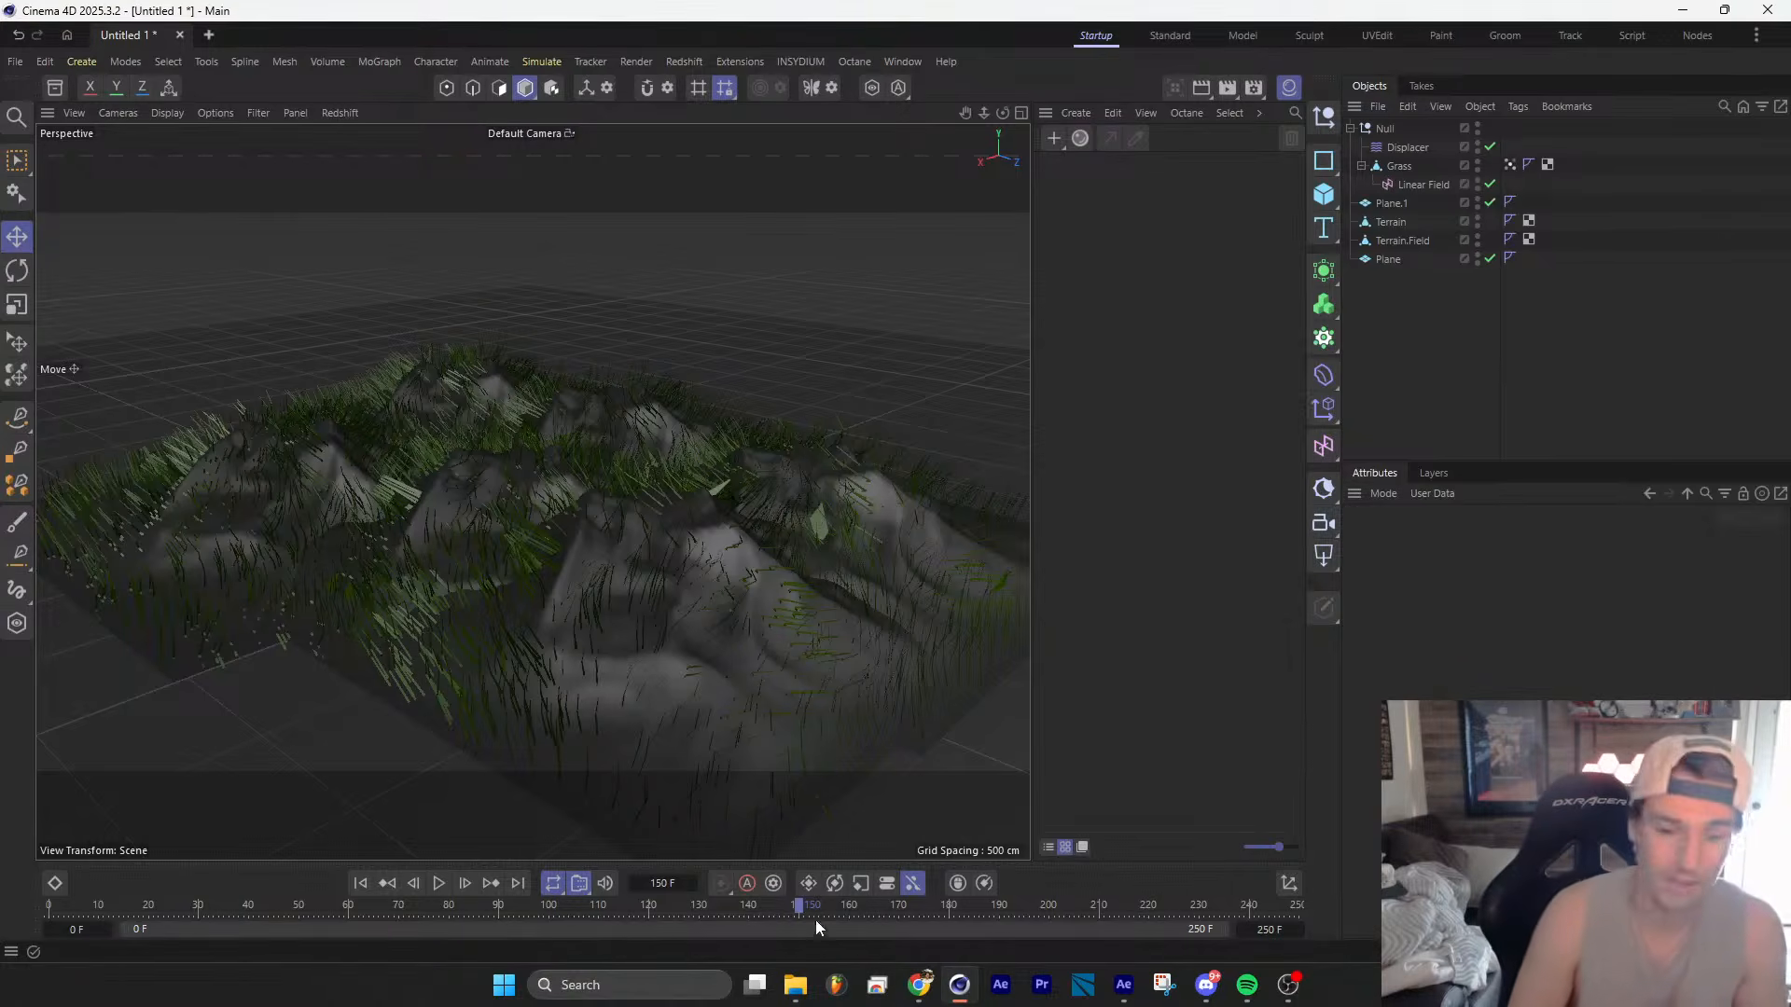
Step: Return to YouTube in the browser and search for "corridor crew"
{"action": "left_click", "coordinate": [919, 997]}
{"action": "left_click", "coordinate": [1153, 914]}
{"action": "left_click", "coordinate": [718, 106]}
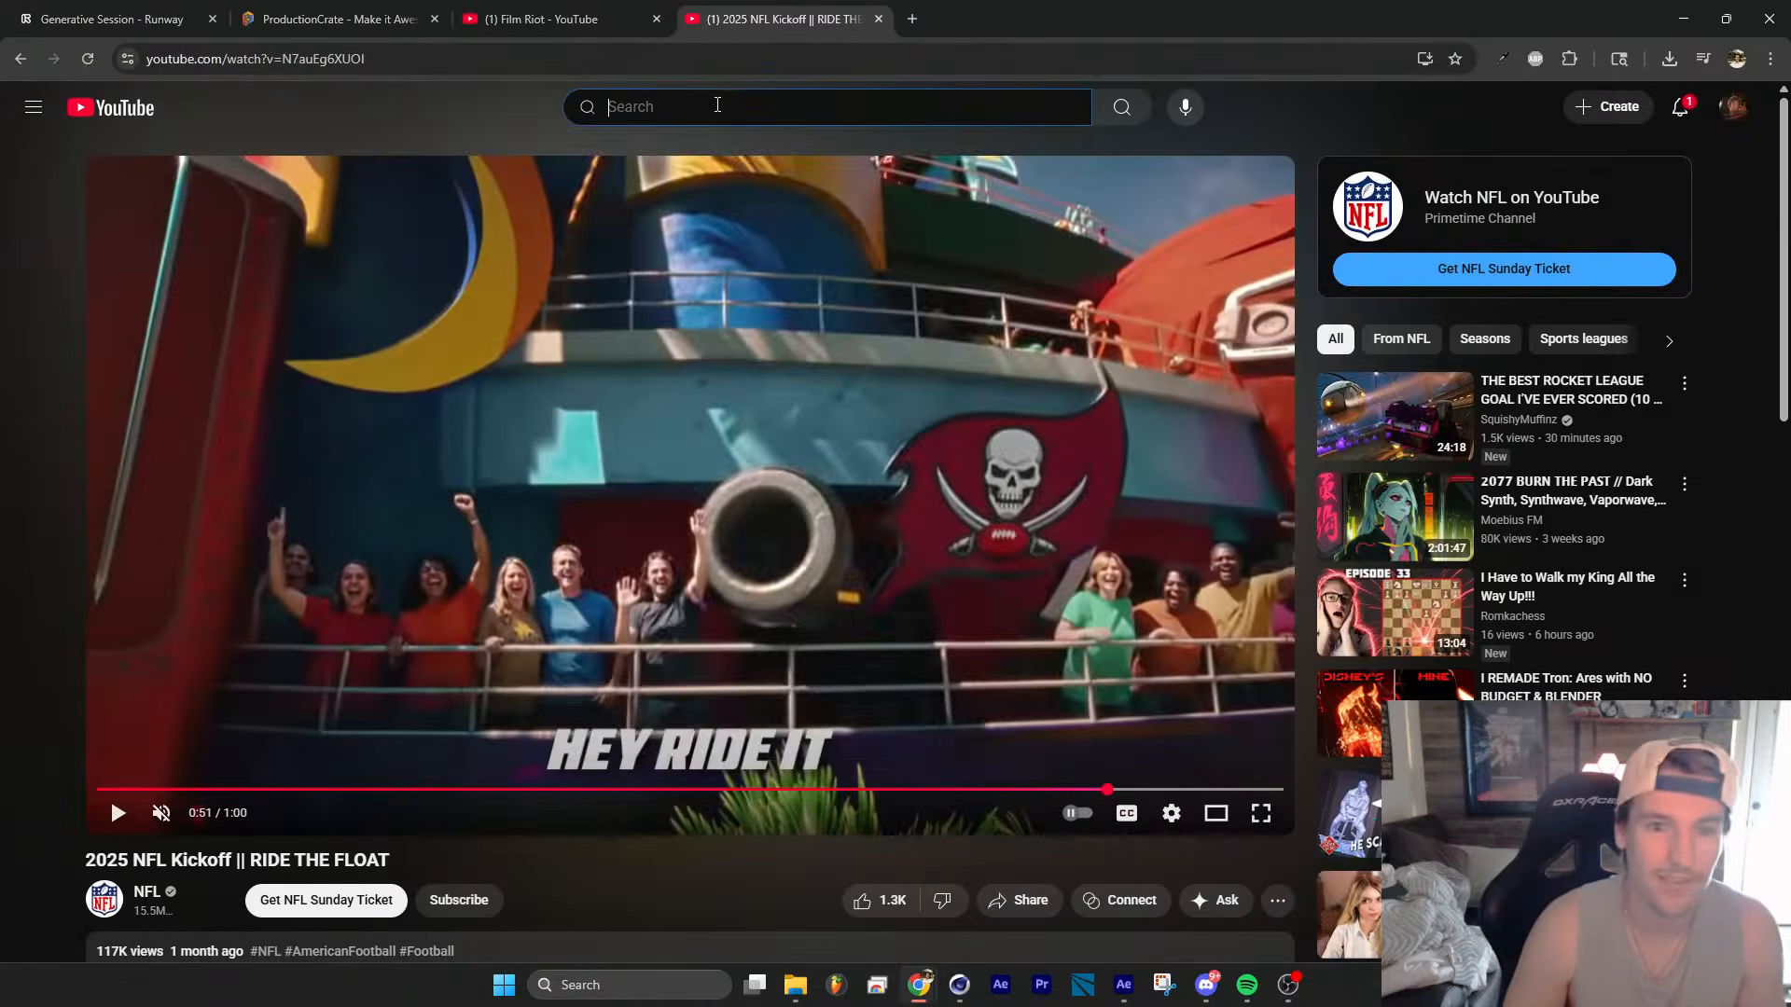
{"action": "type", "text": "corridor crew"}
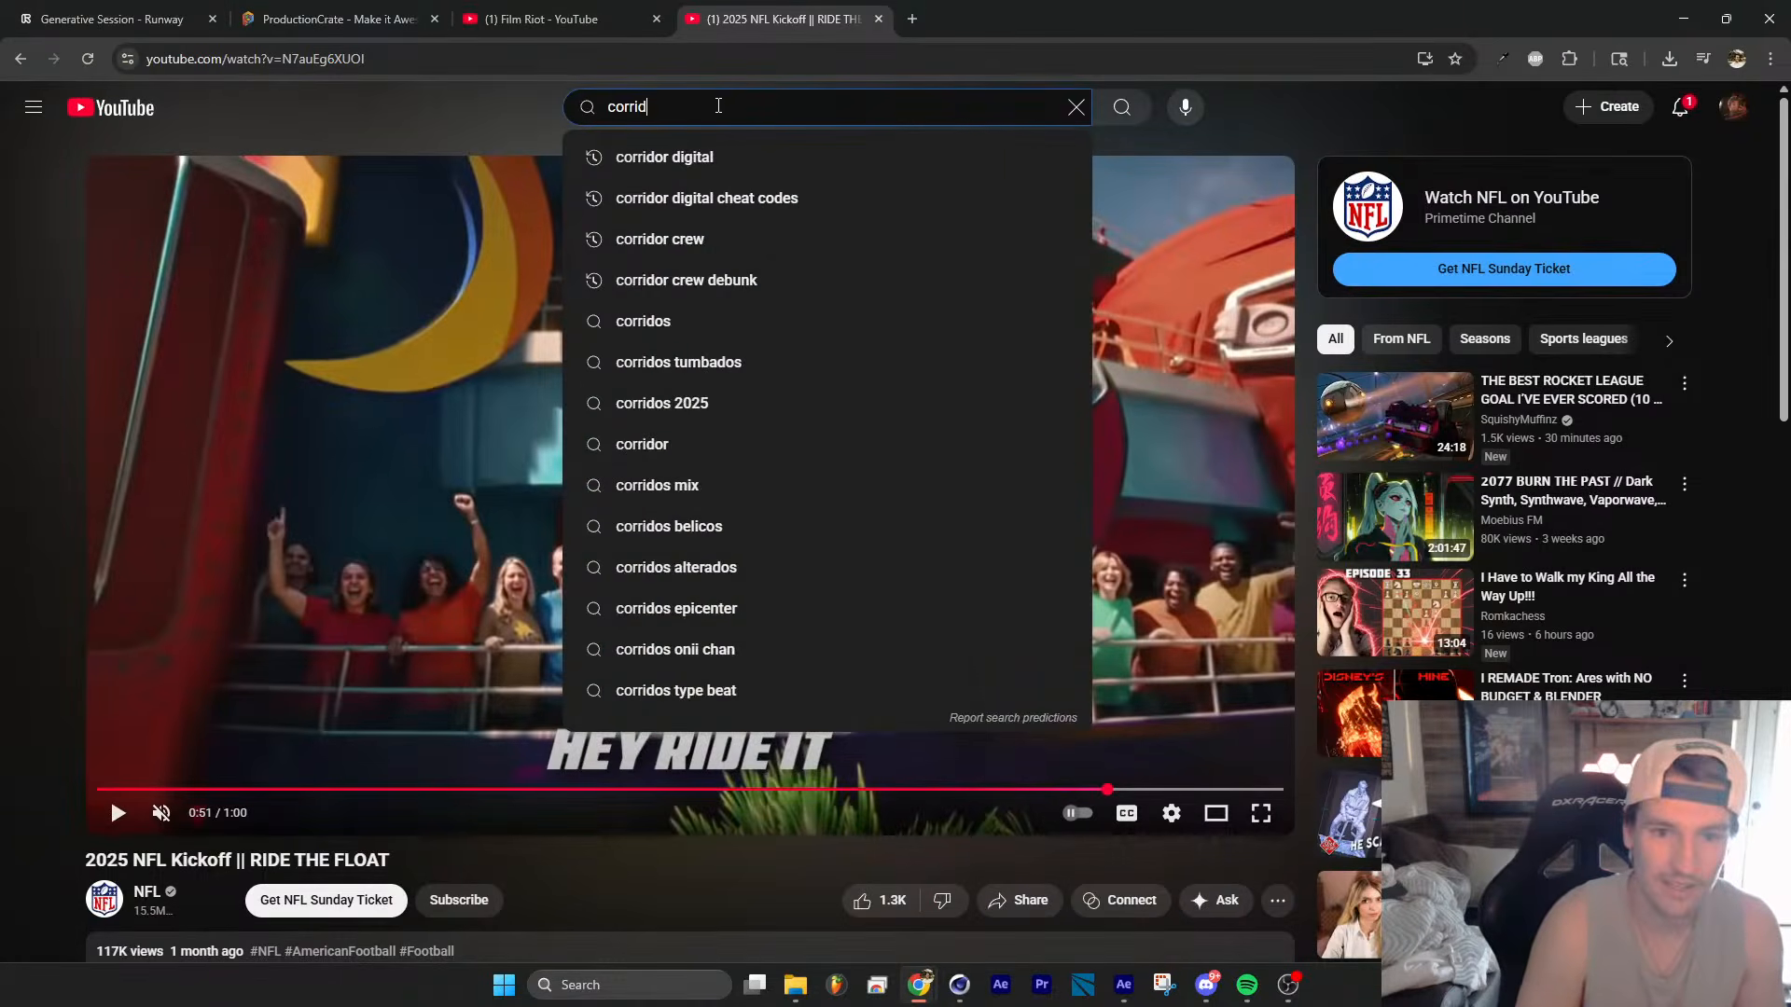
{"action": "key", "text": "Return"}
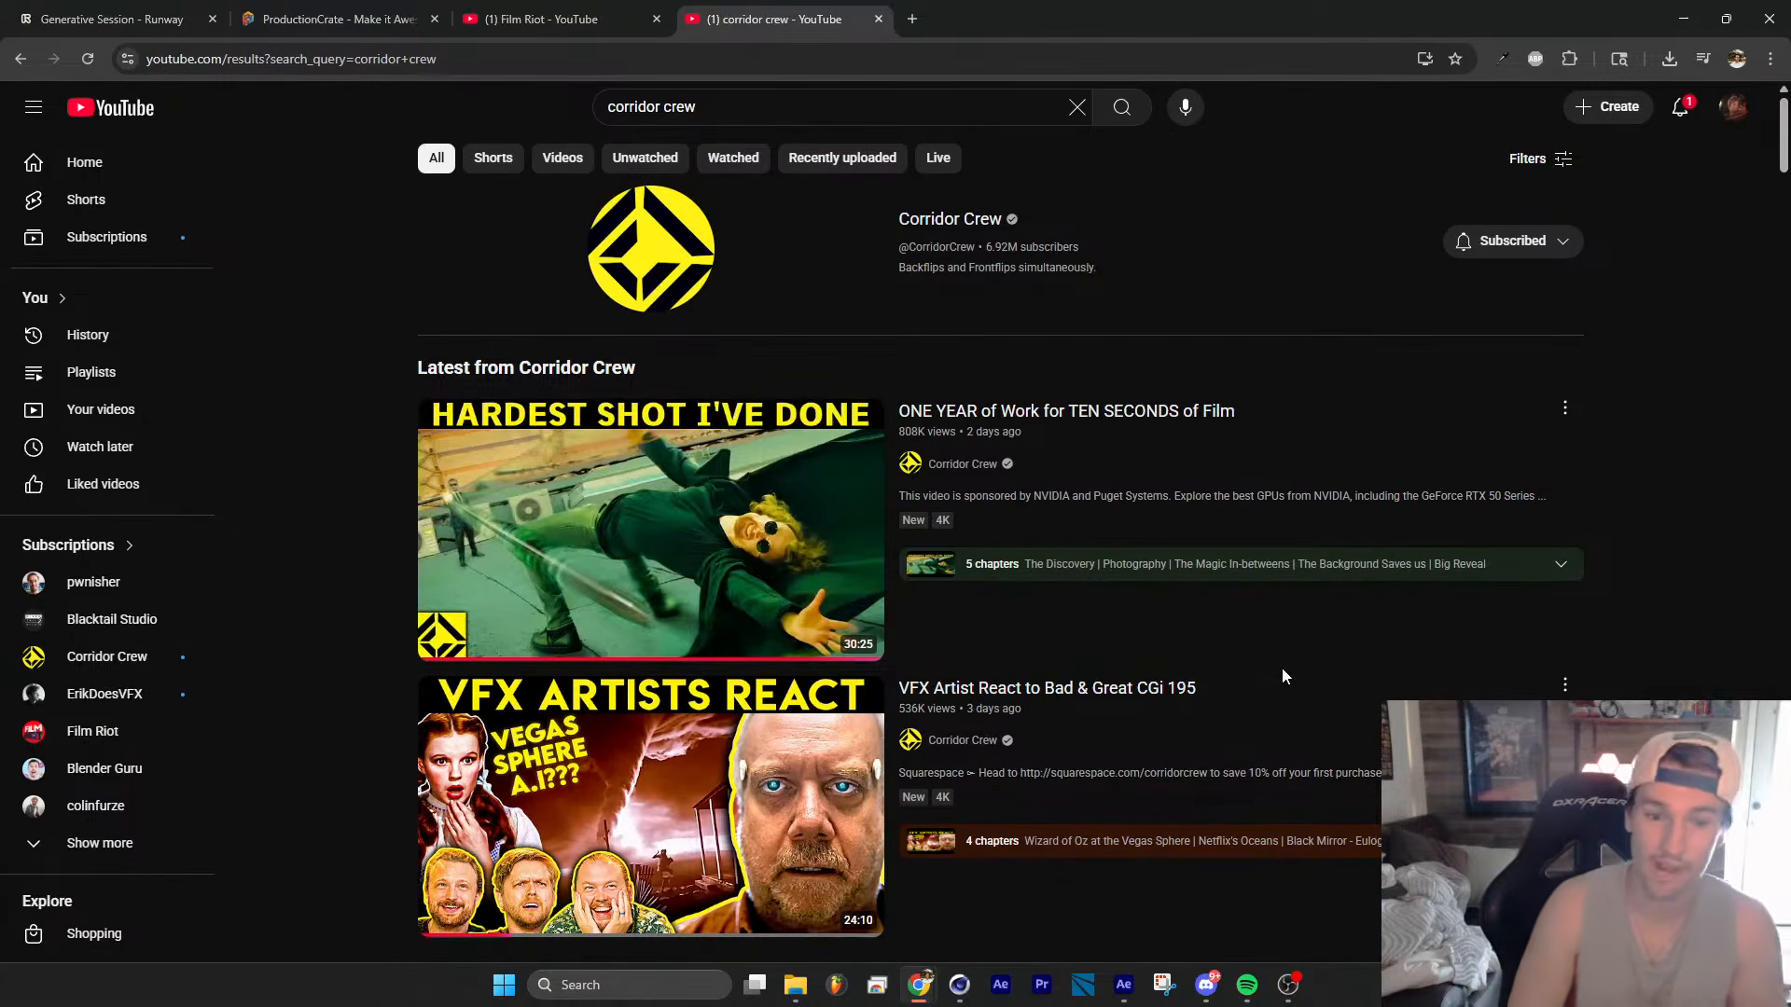
{"action": "mouse_move", "coordinate": [728, 541]}
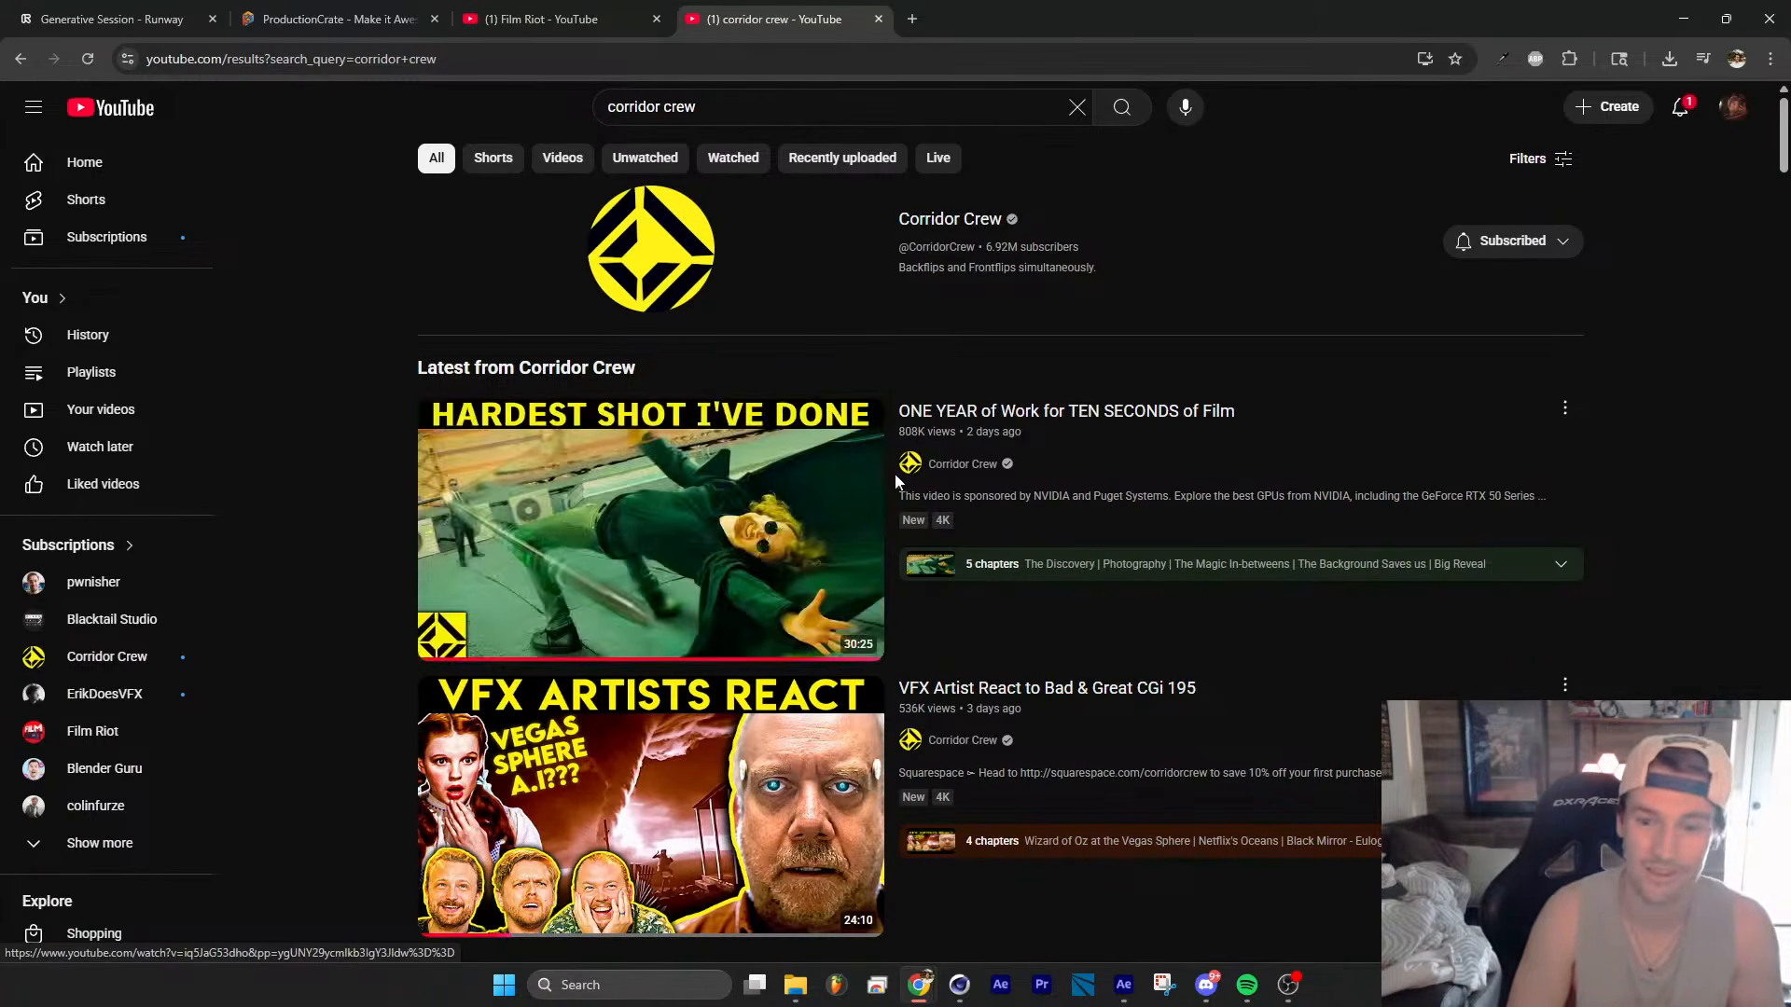
Step: Switch to After Effects, scrub the Fractal Noise composition and start a new project without saving the current one
{"action": "left_click", "coordinate": [1684, 19]}
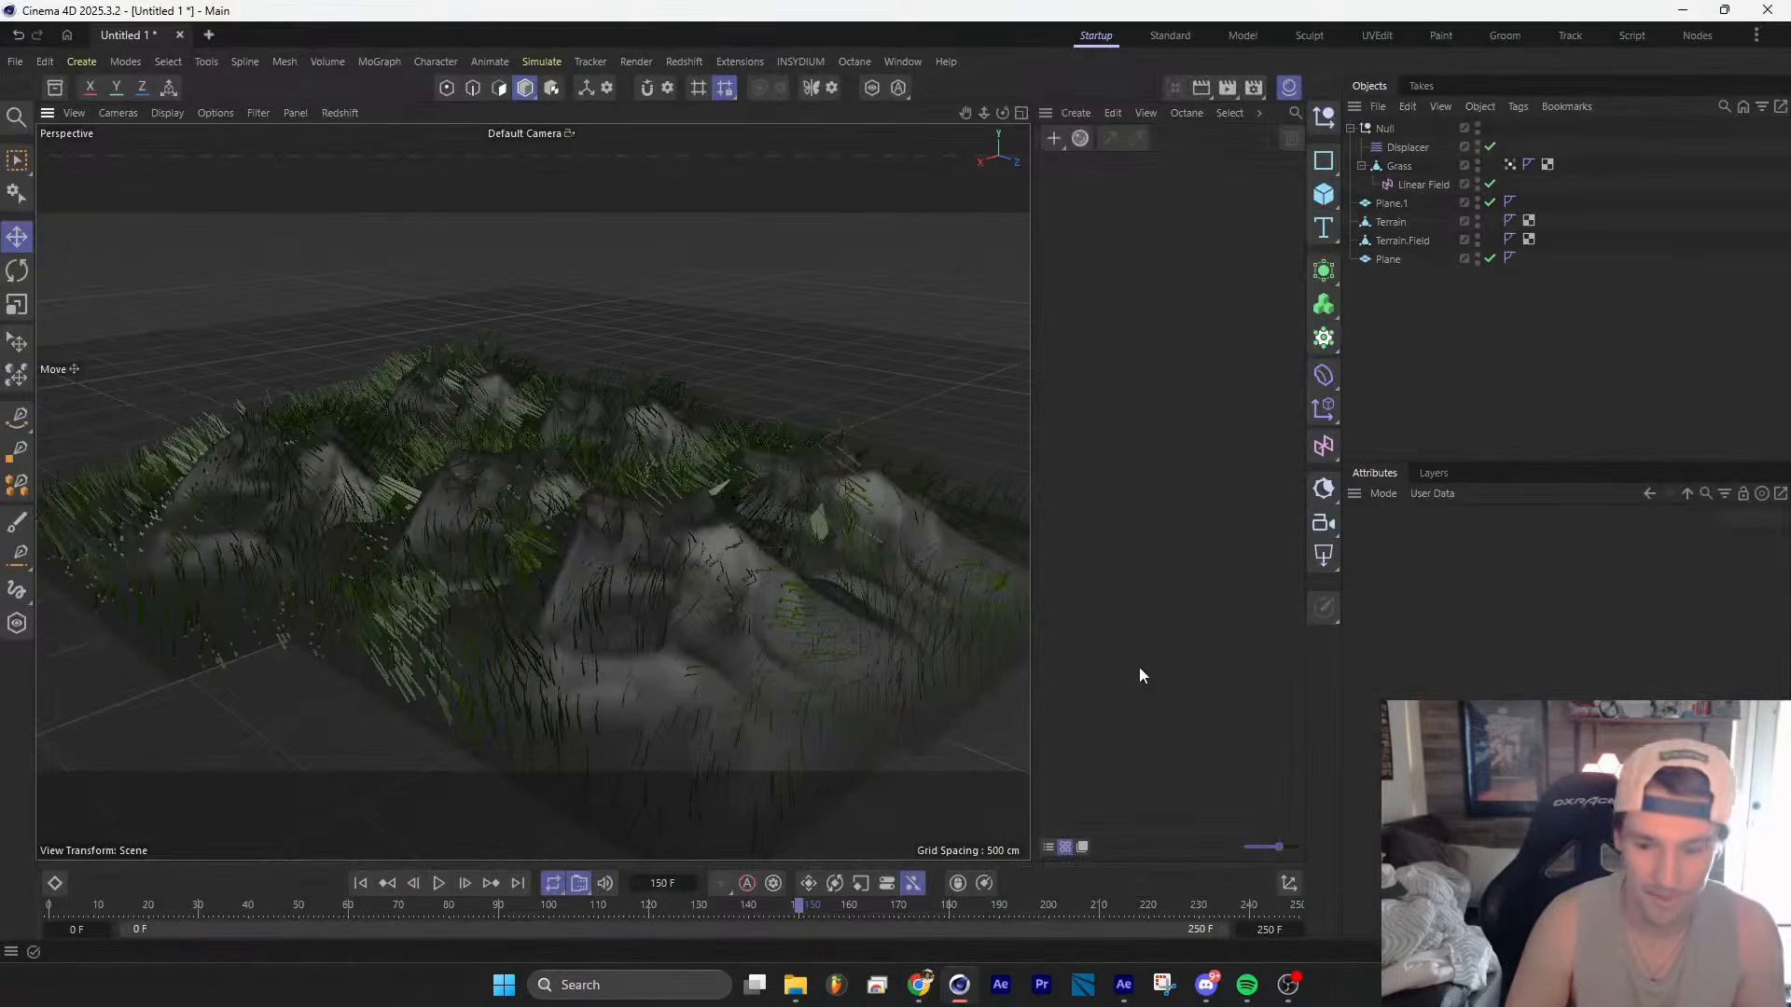
{"action": "left_click", "coordinate": [1123, 985]}
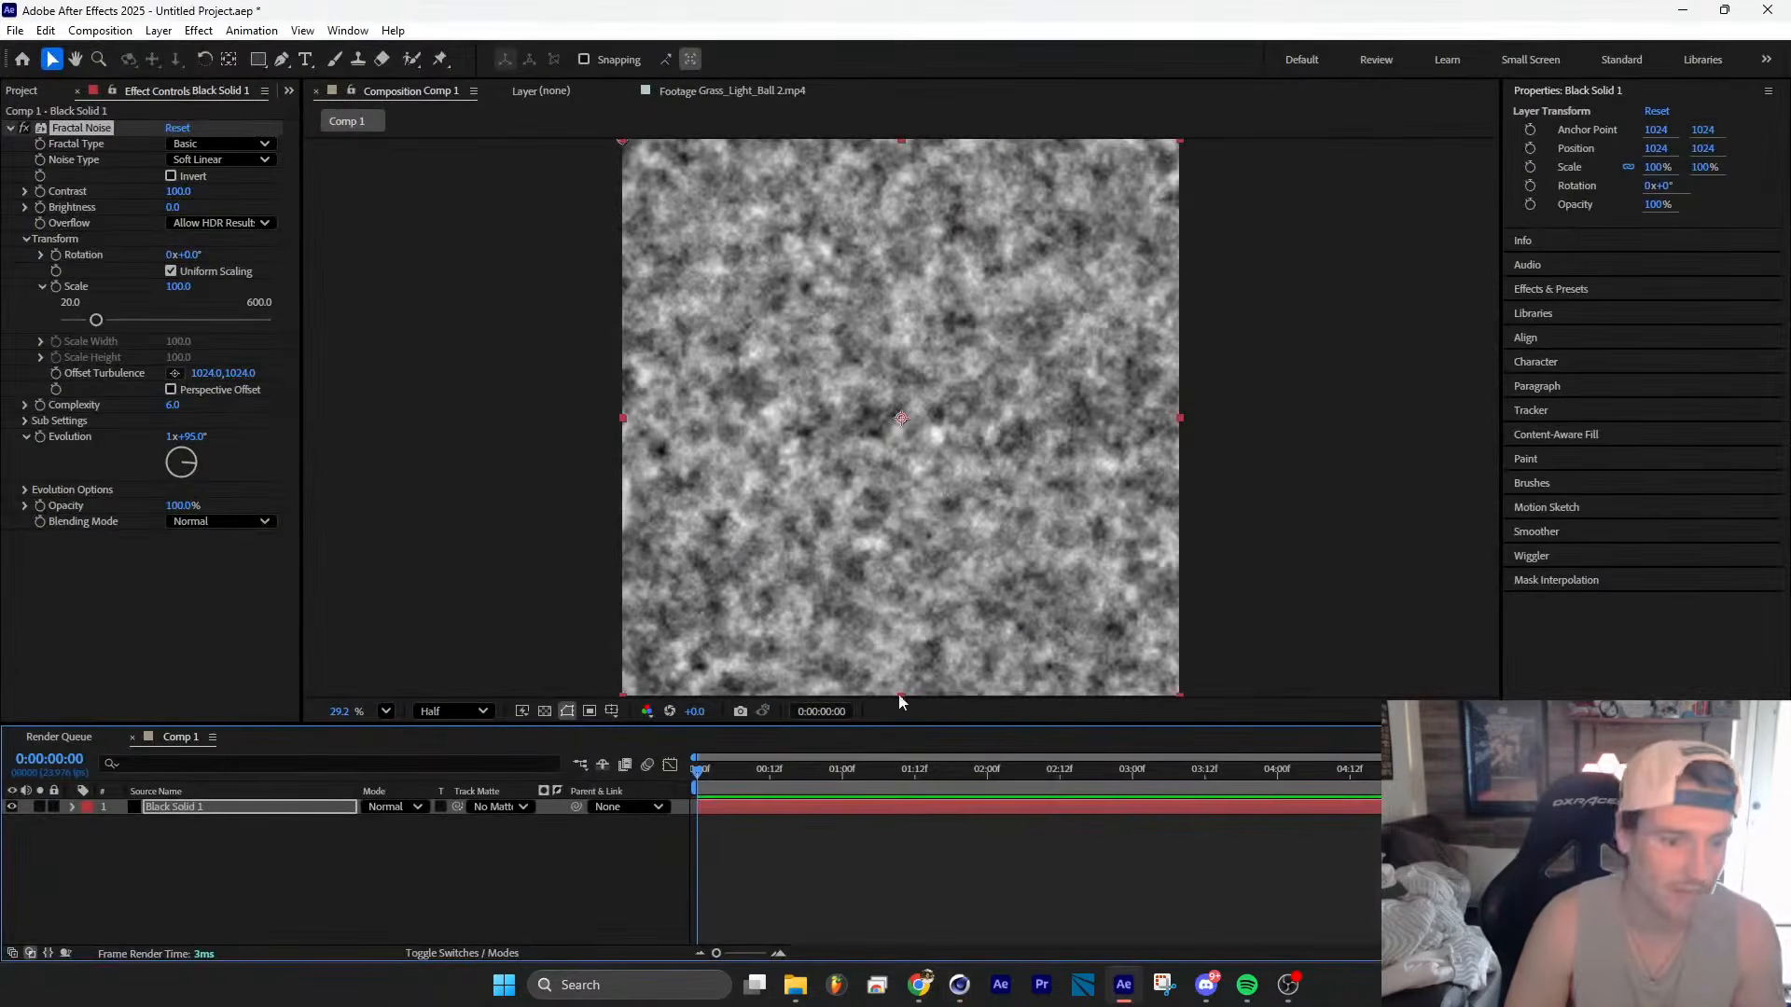
{"action": "left_click", "coordinate": [775, 769]}
{"action": "left_click_drag", "start_coordinate": [798, 770], "coordinate": [697, 771]}
{"action": "left_click", "coordinate": [15, 30]}
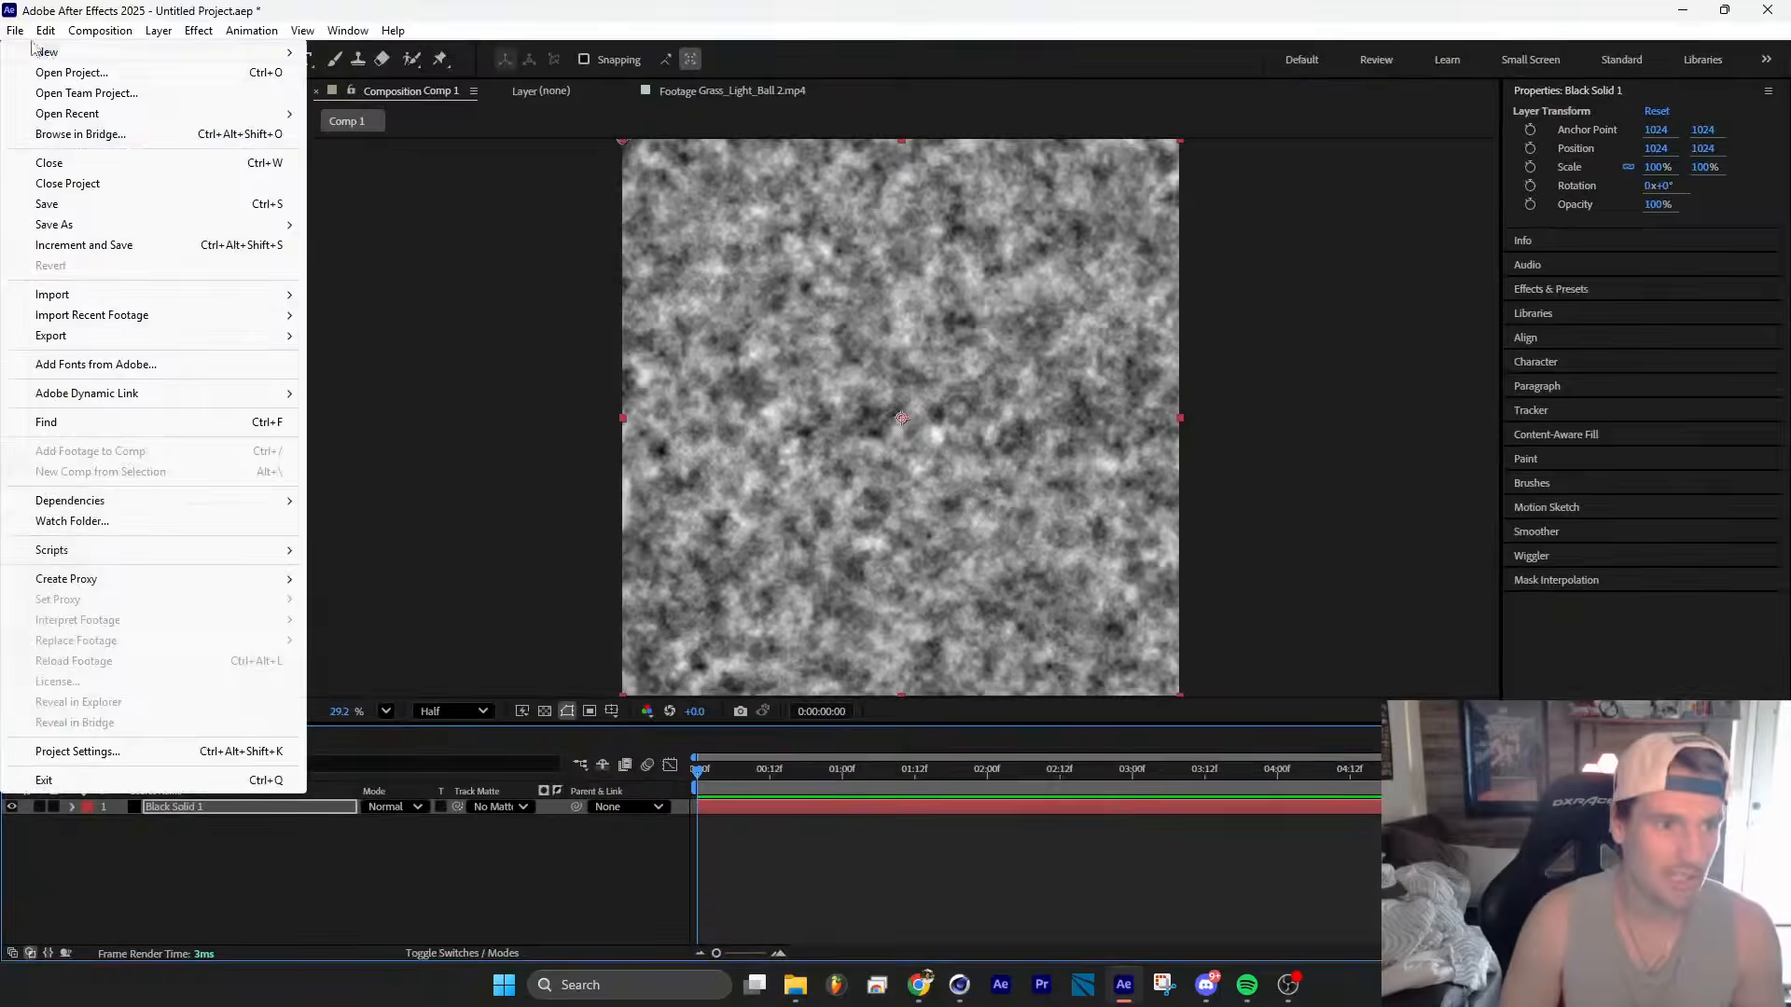
{"action": "mouse_move", "coordinate": [56, 52]}
{"action": "left_click", "coordinate": [365, 54]}
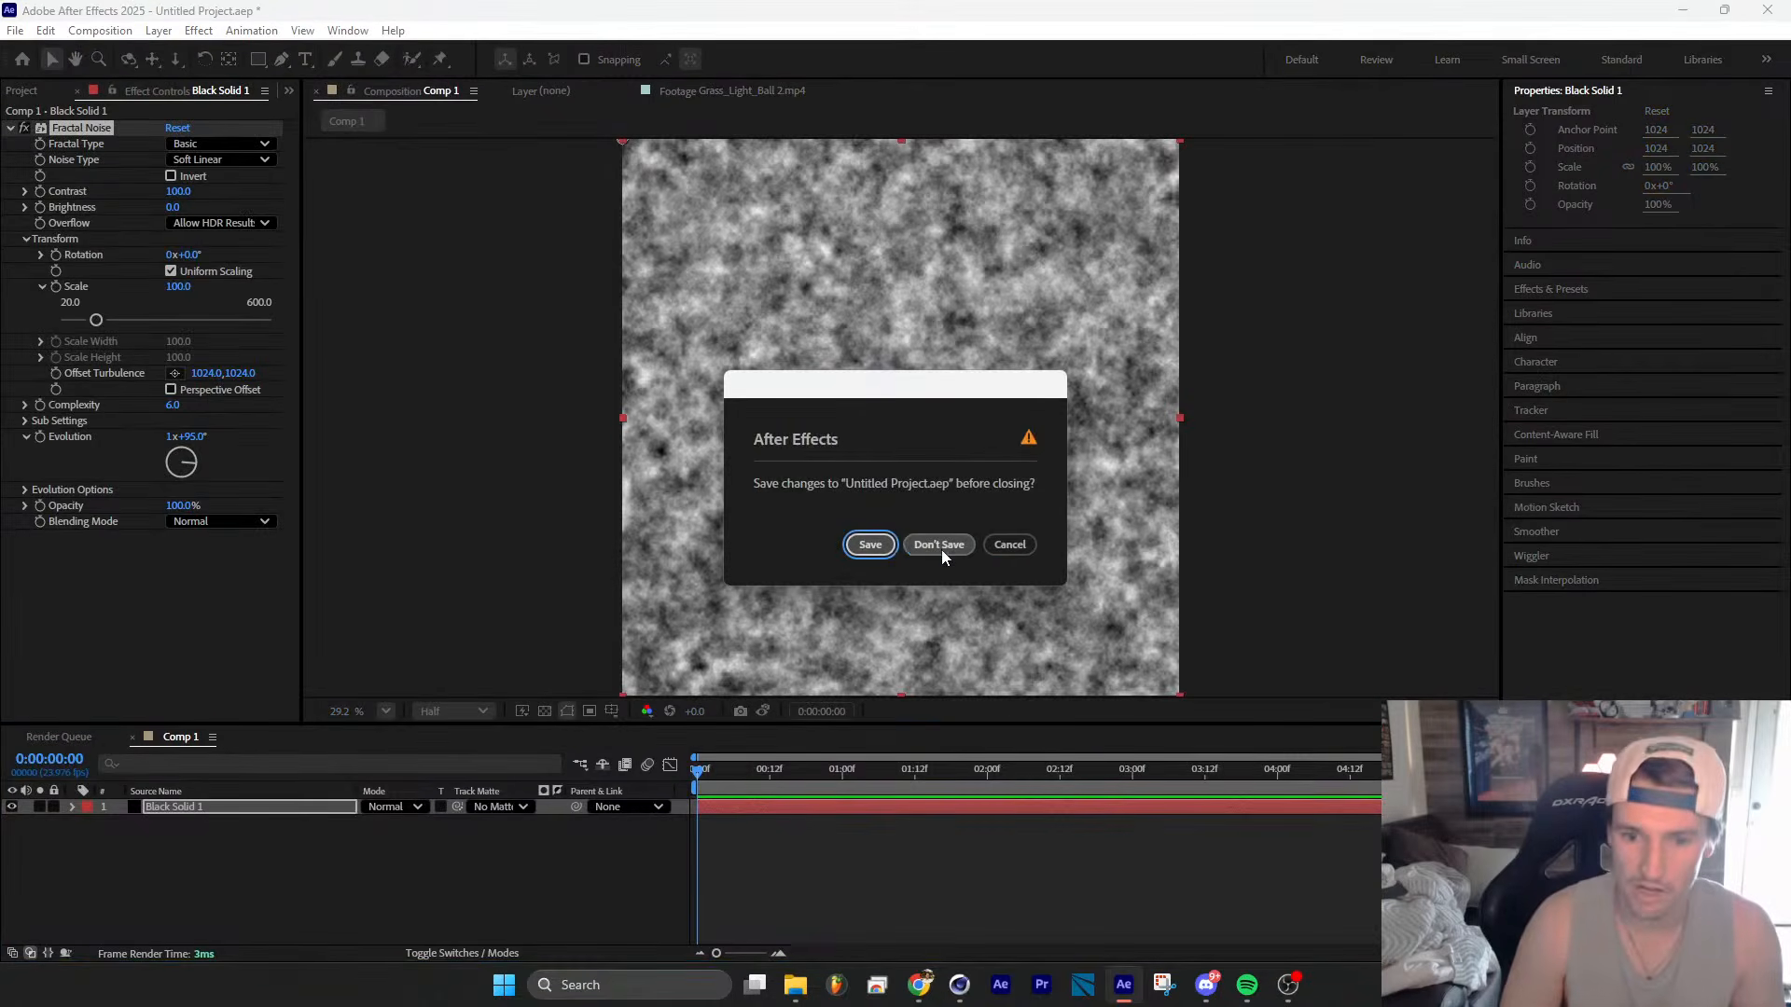
{"action": "left_click", "coordinate": [942, 550]}
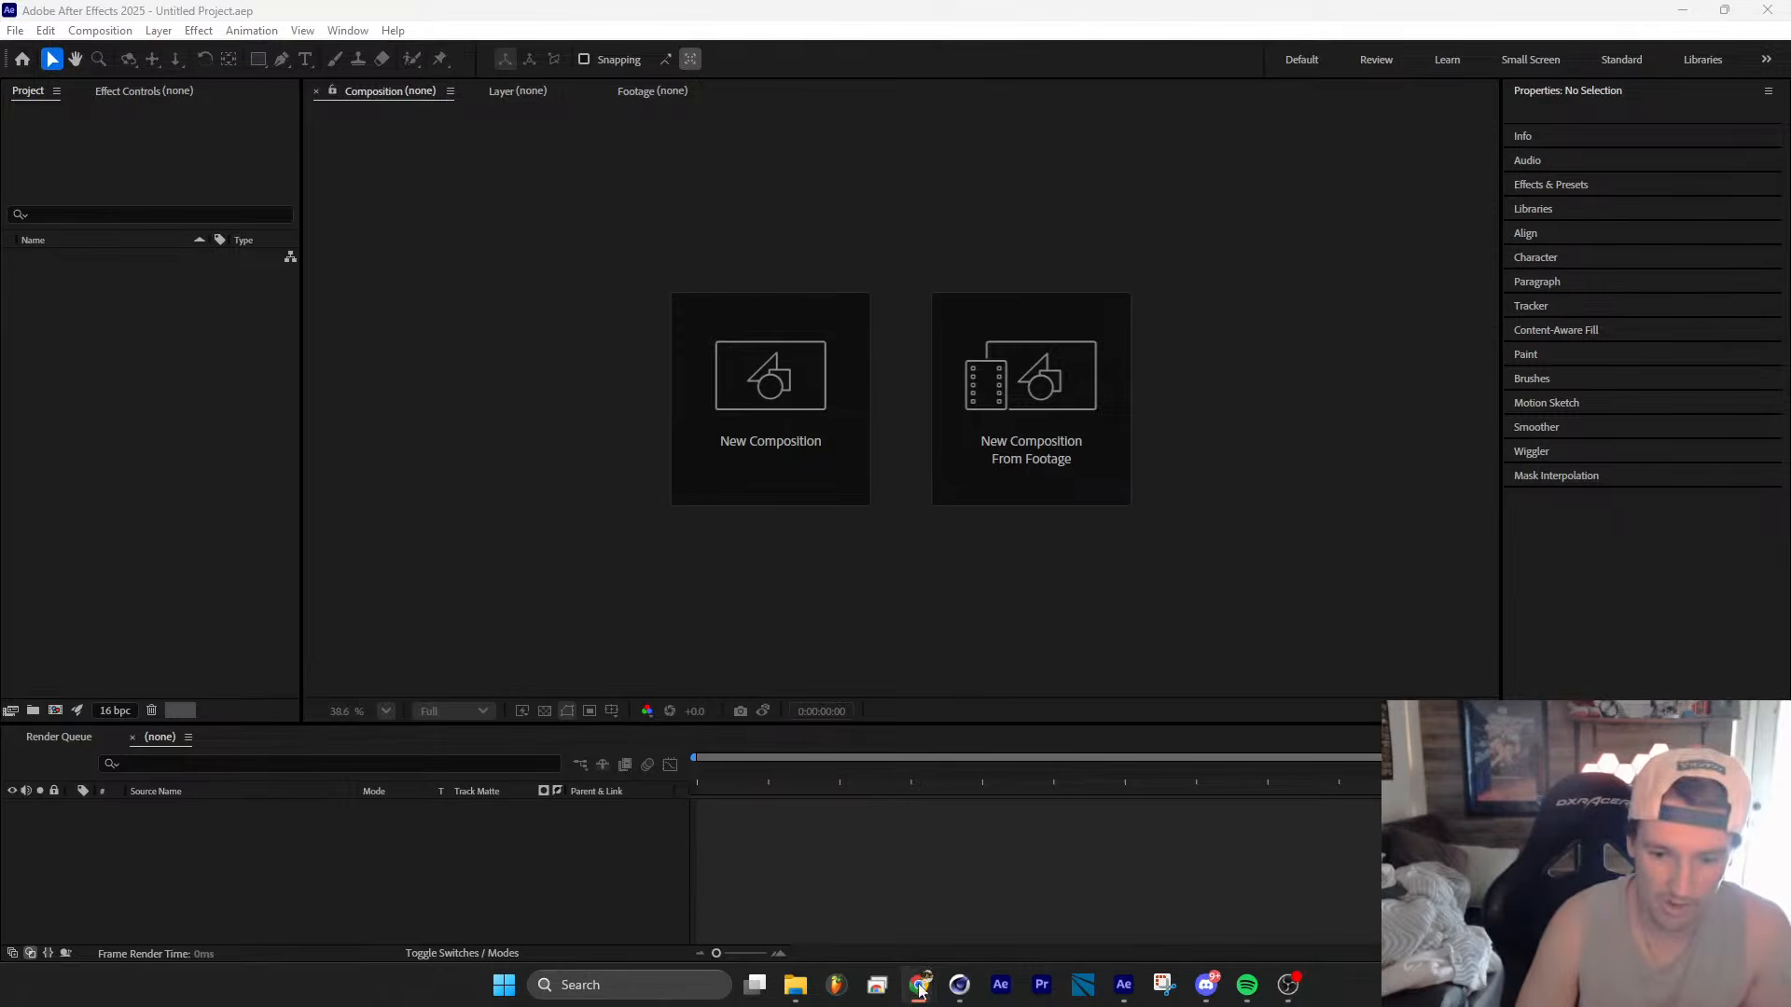
Step: Browse the Instagram "after effects" search results in the browser and open the halftone letter S post
{"action": "mouse_move", "coordinate": [920, 984]}
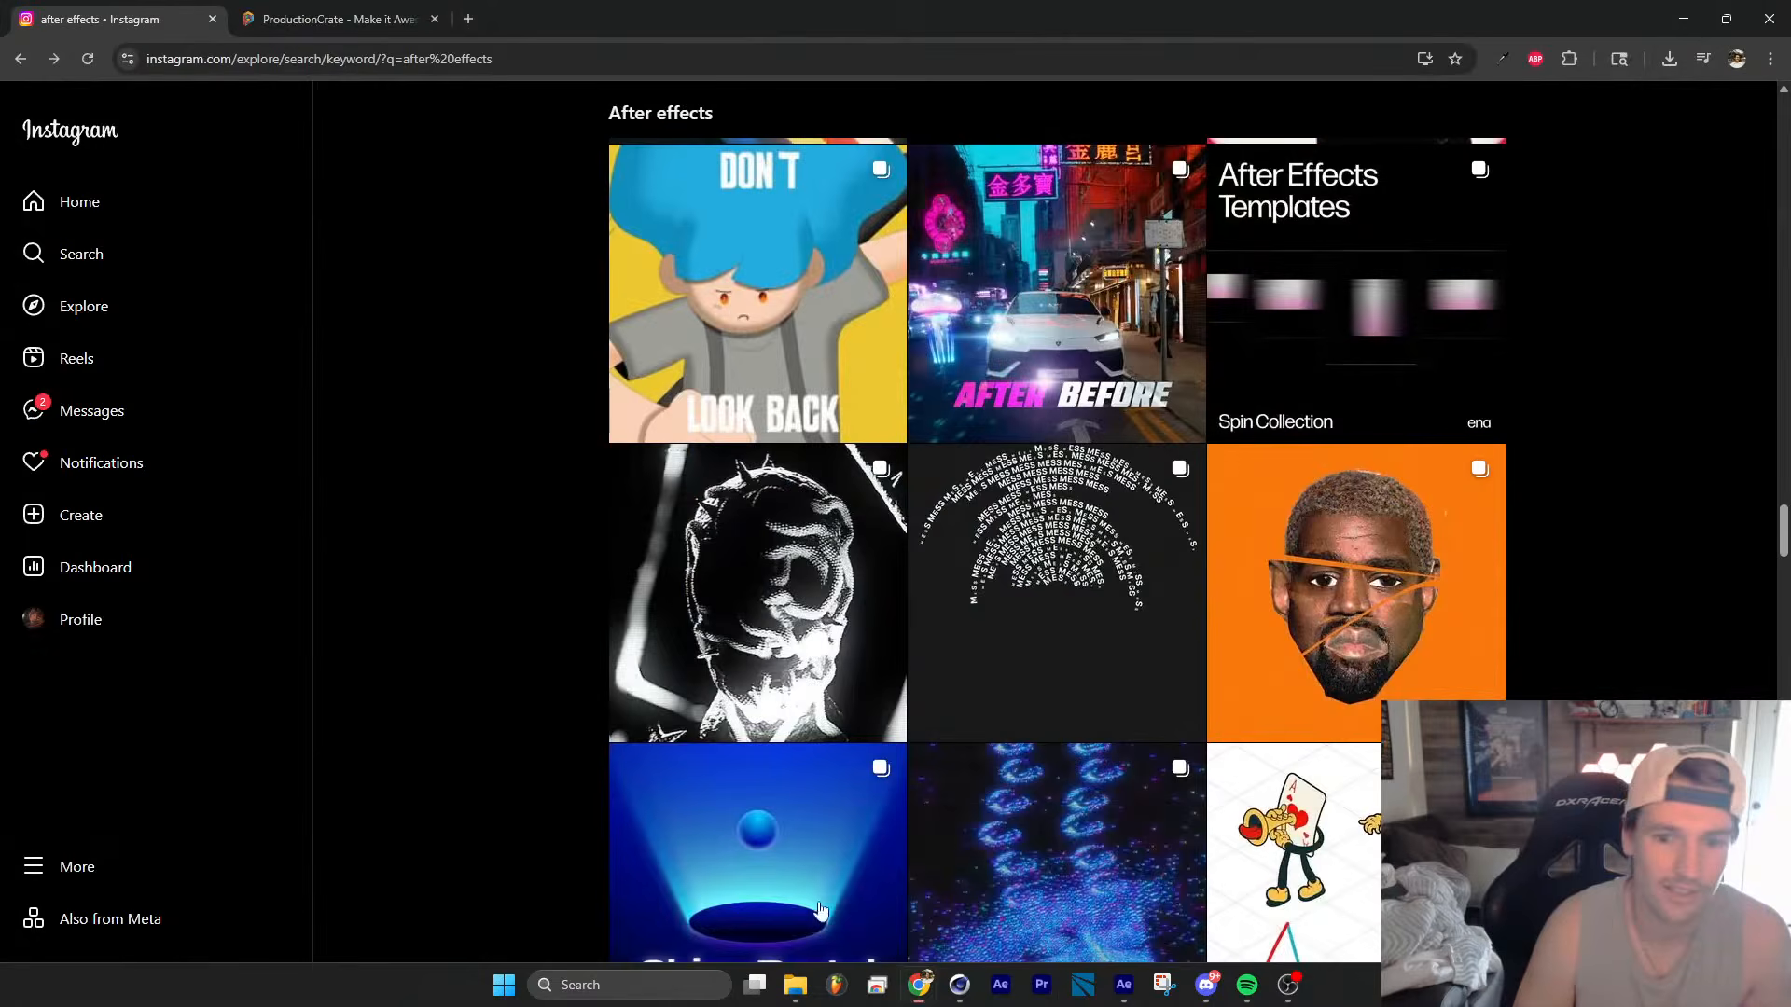
{"action": "left_click", "coordinate": [817, 893]}
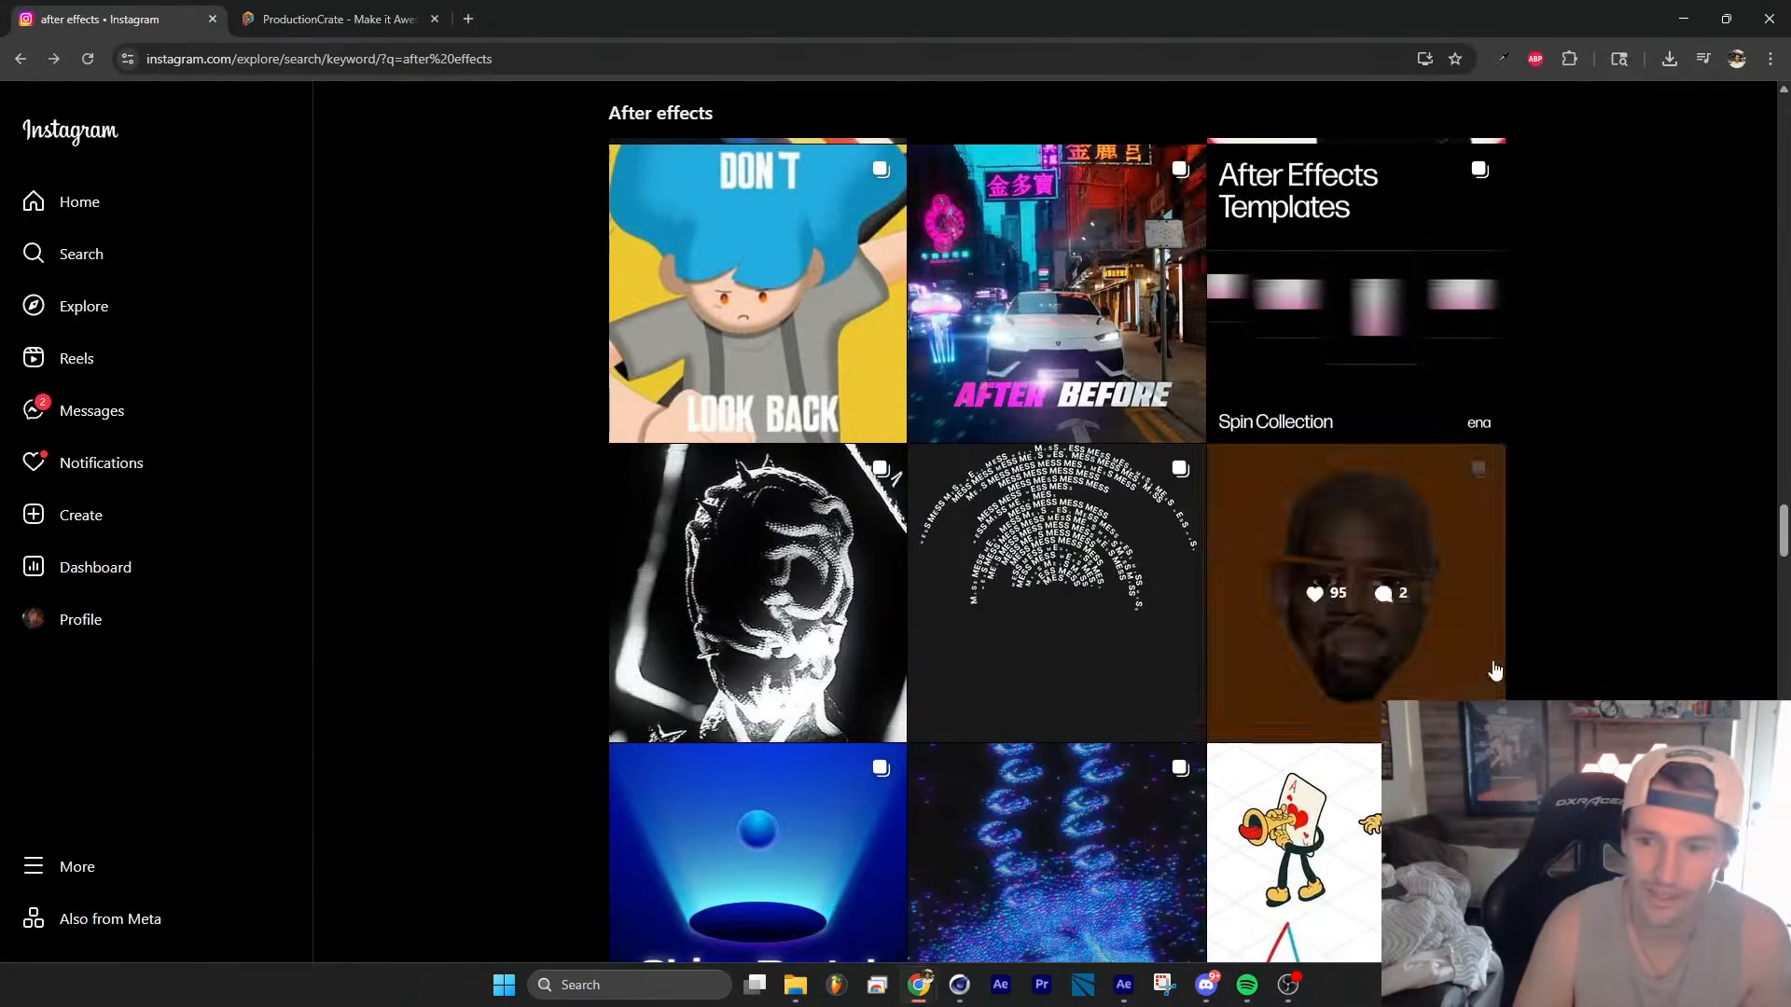
{"action": "scroll", "coordinate": [1647, 624], "scroll_direction": "down", "scroll_amount": 2}
{"action": "scroll", "coordinate": [1647, 626], "scroll_direction": "down", "scroll_amount": 8}
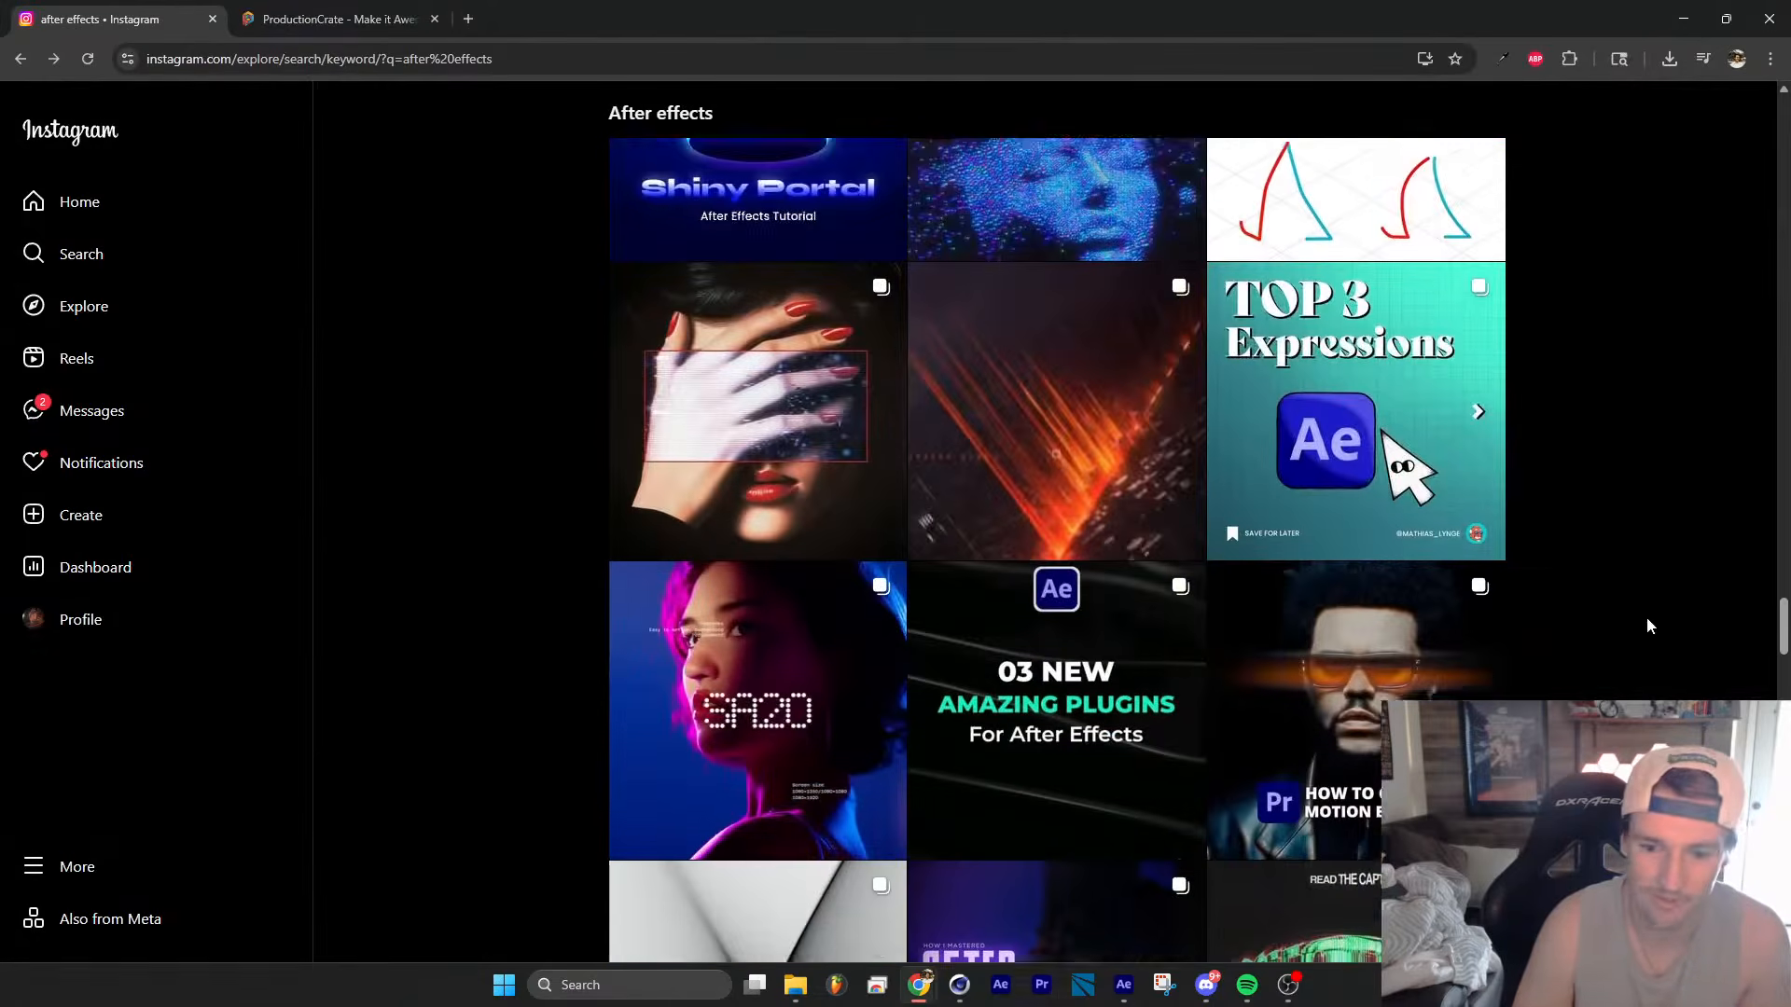
{"action": "scroll", "coordinate": [1647, 624], "scroll_direction": "down", "scroll_amount": 10}
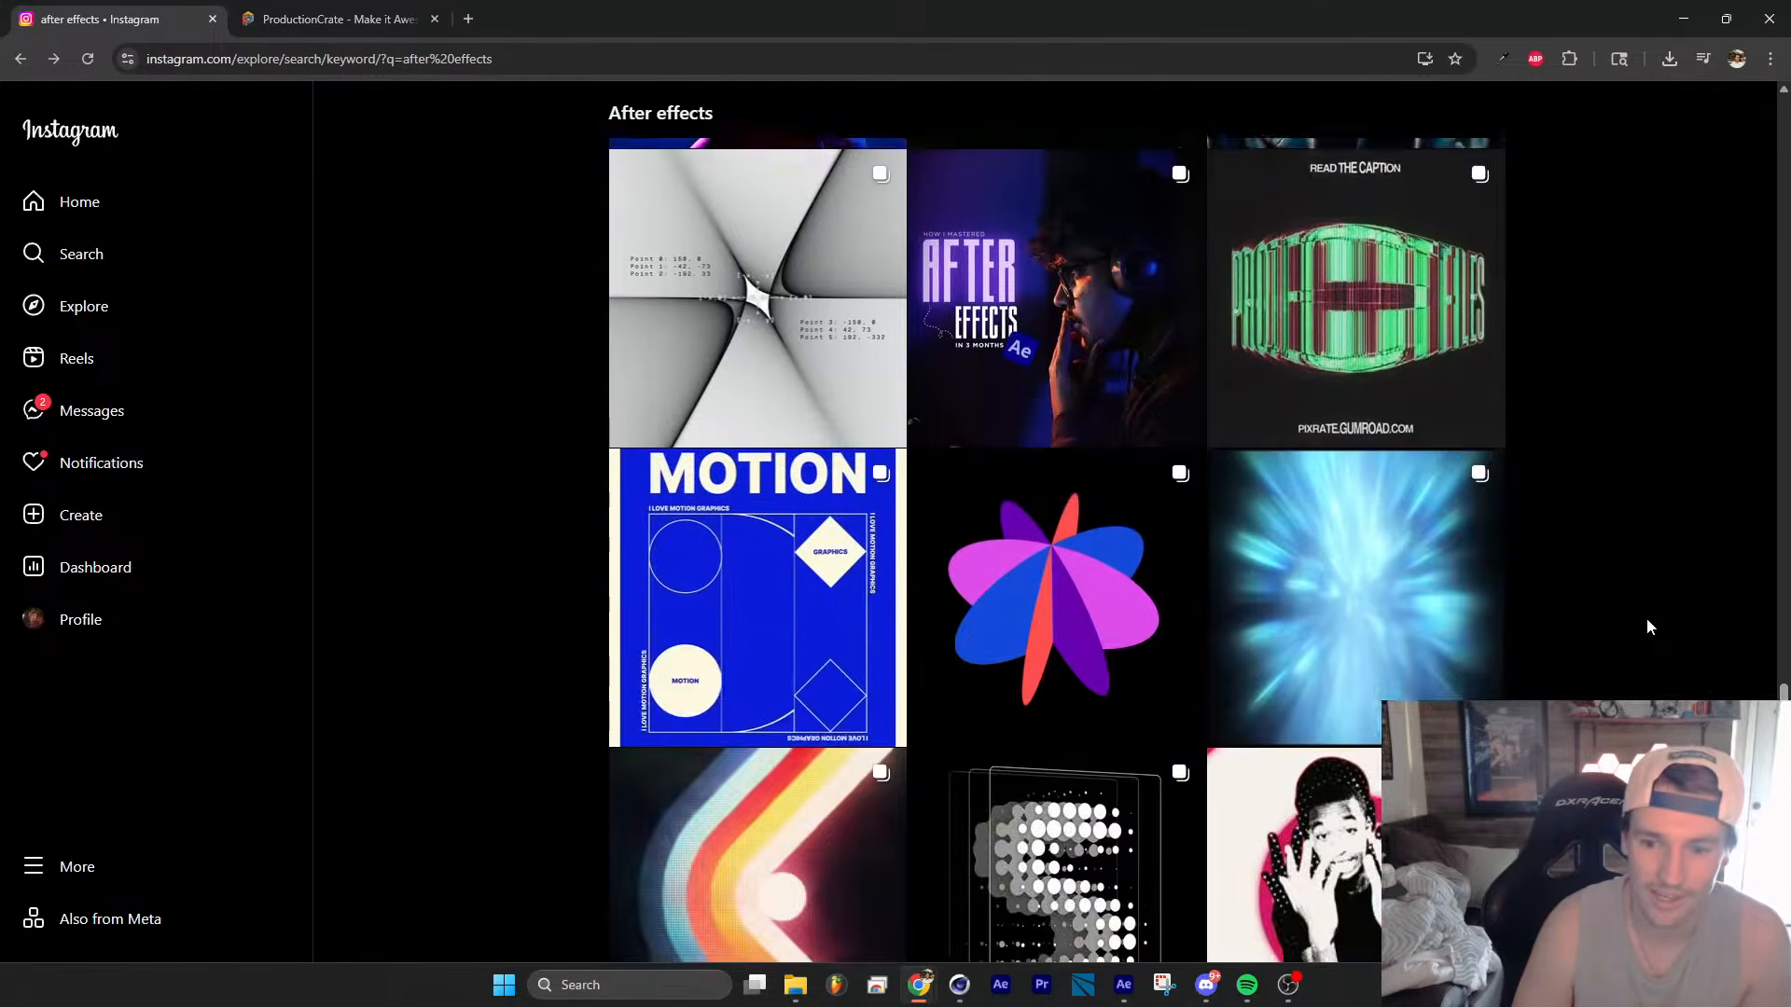
{"action": "scroll", "coordinate": [1647, 627], "scroll_direction": "down", "scroll_amount": 12}
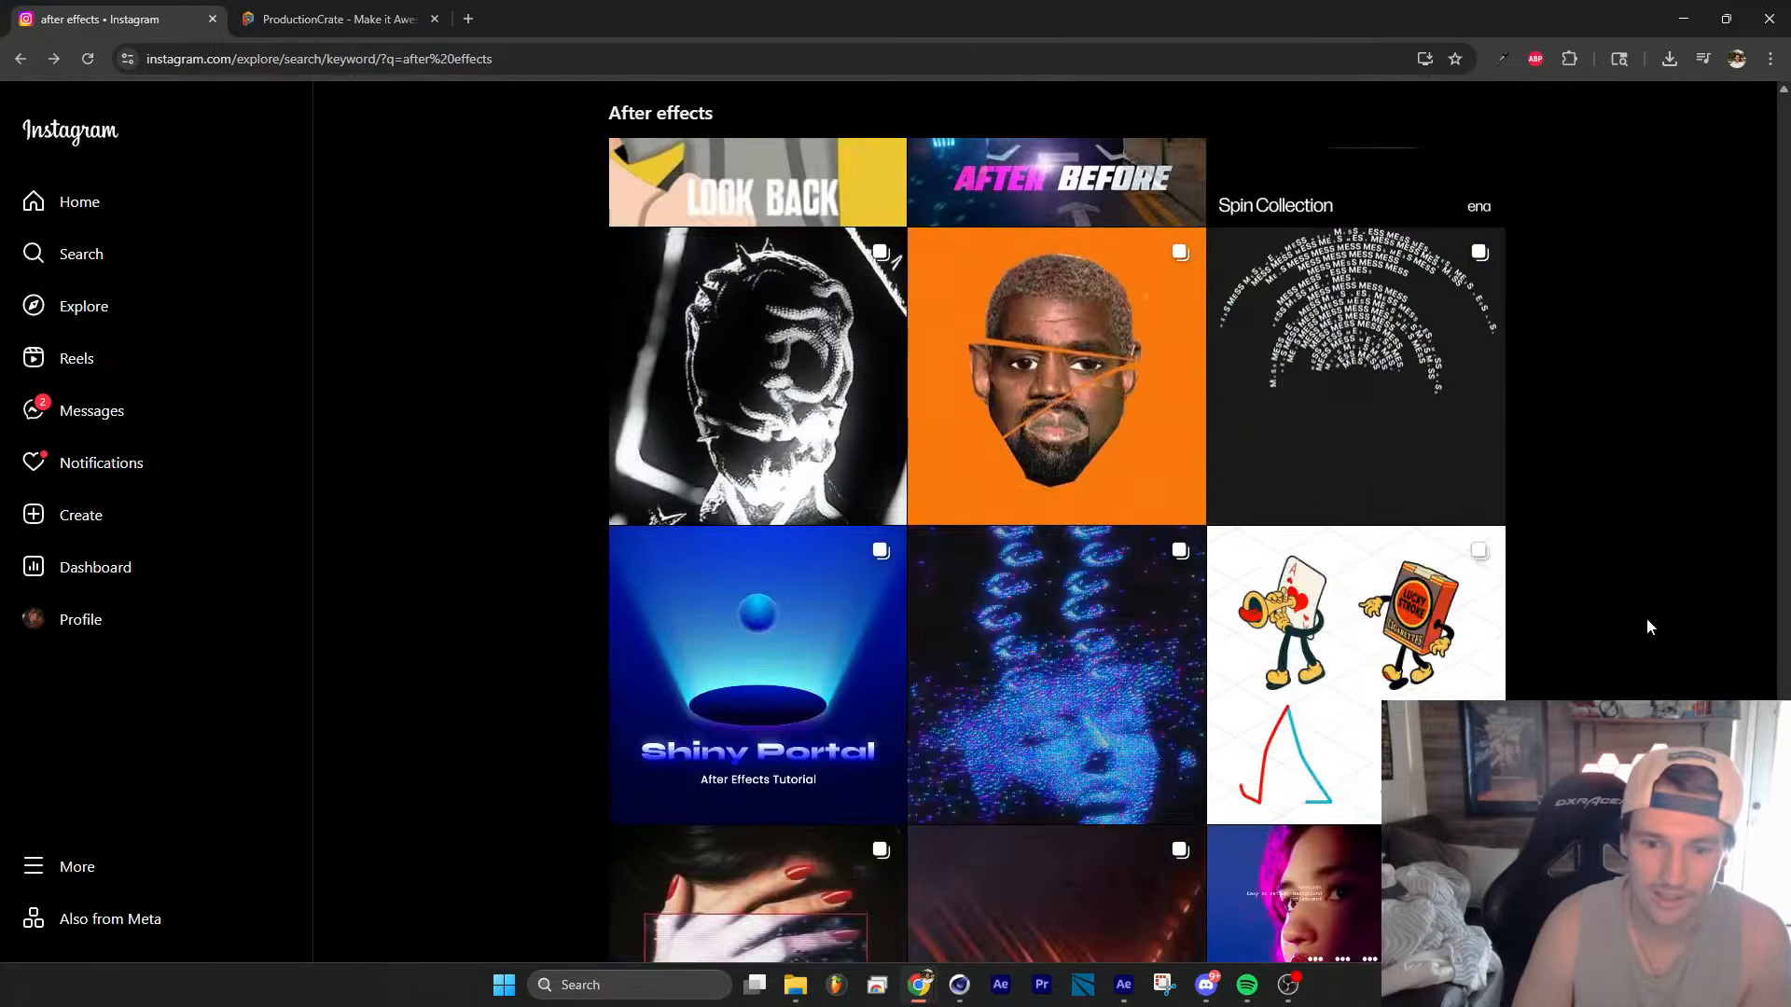
{"action": "scroll", "coordinate": [1647, 627], "scroll_direction": "down", "scroll_amount": 9}
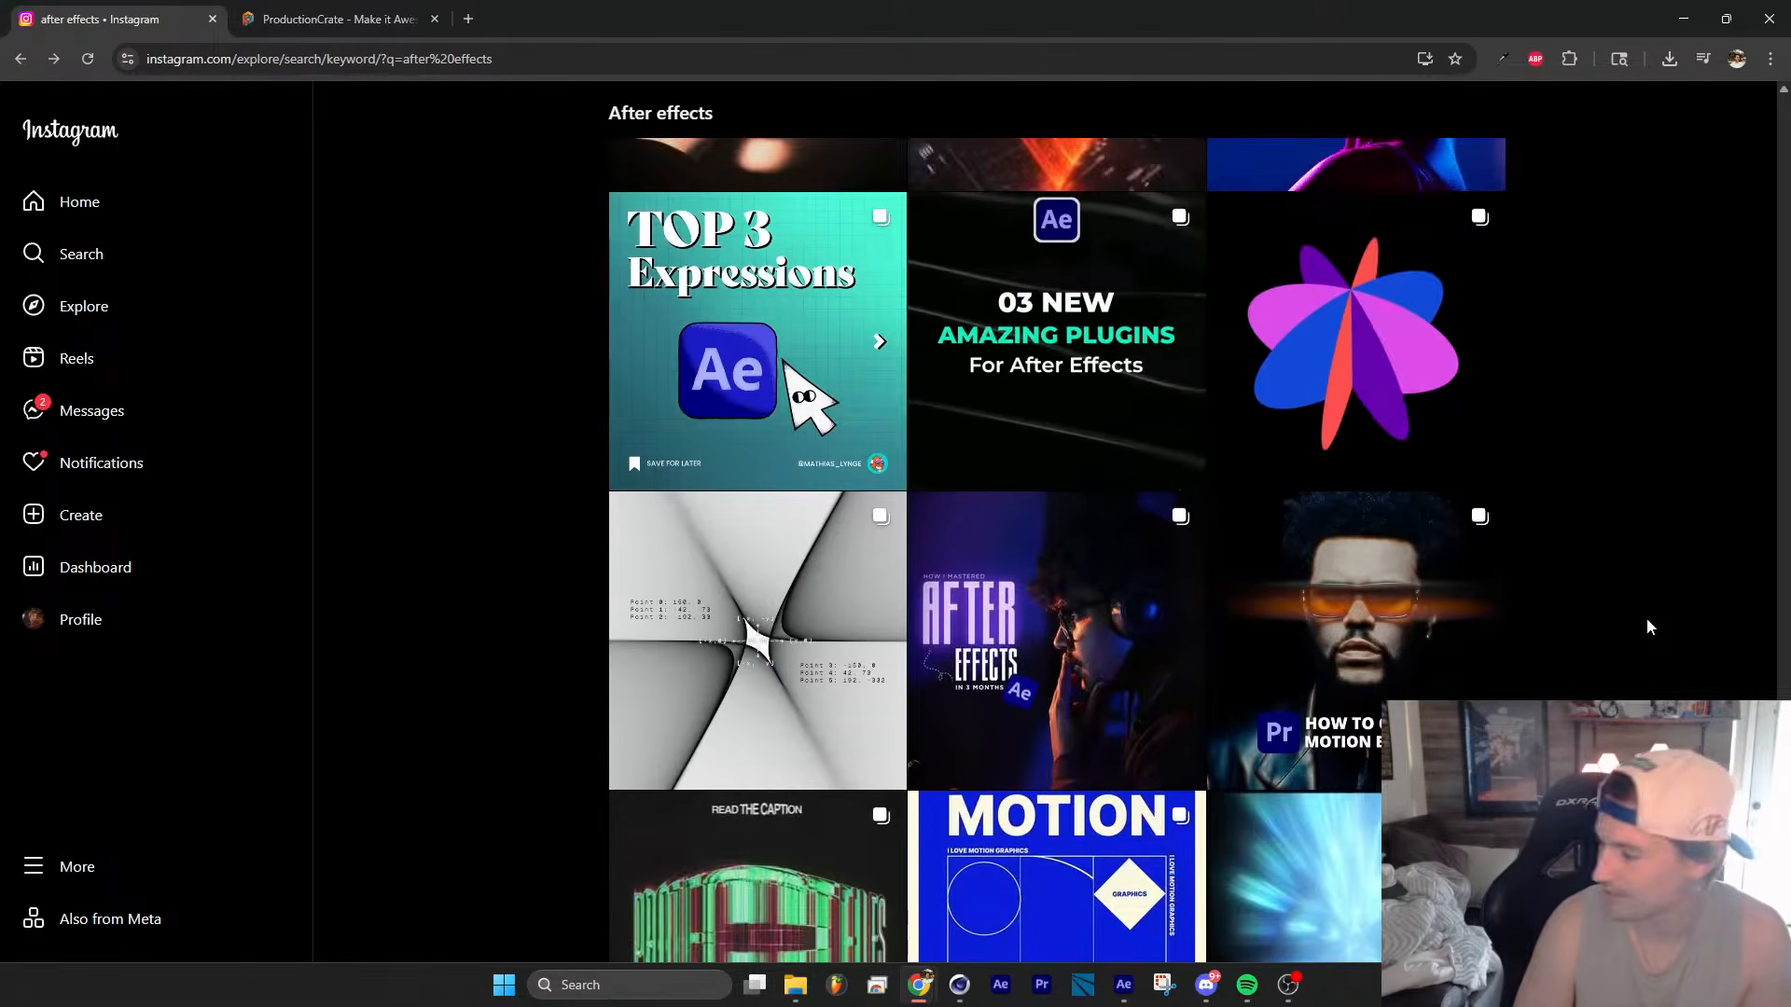
{"action": "scroll", "coordinate": [1647, 627], "scroll_direction": "down", "scroll_amount": 2}
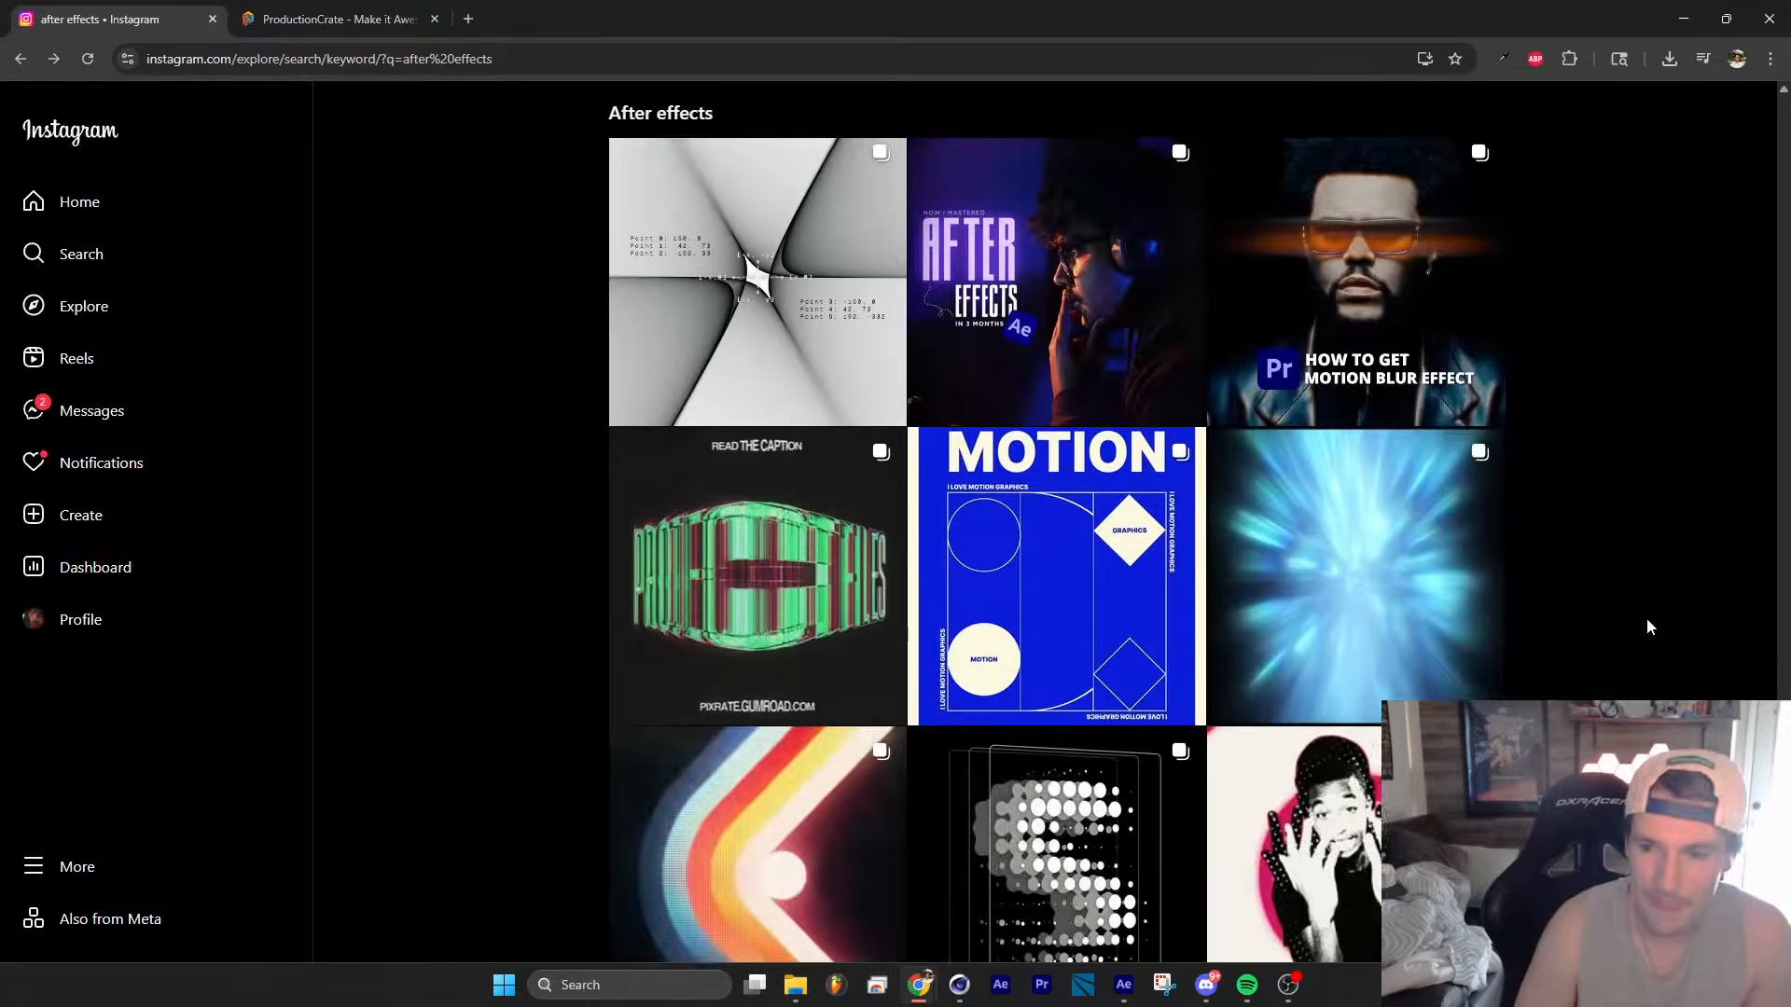
{"action": "scroll", "coordinate": [1642, 627], "scroll_direction": "down", "scroll_amount": 6}
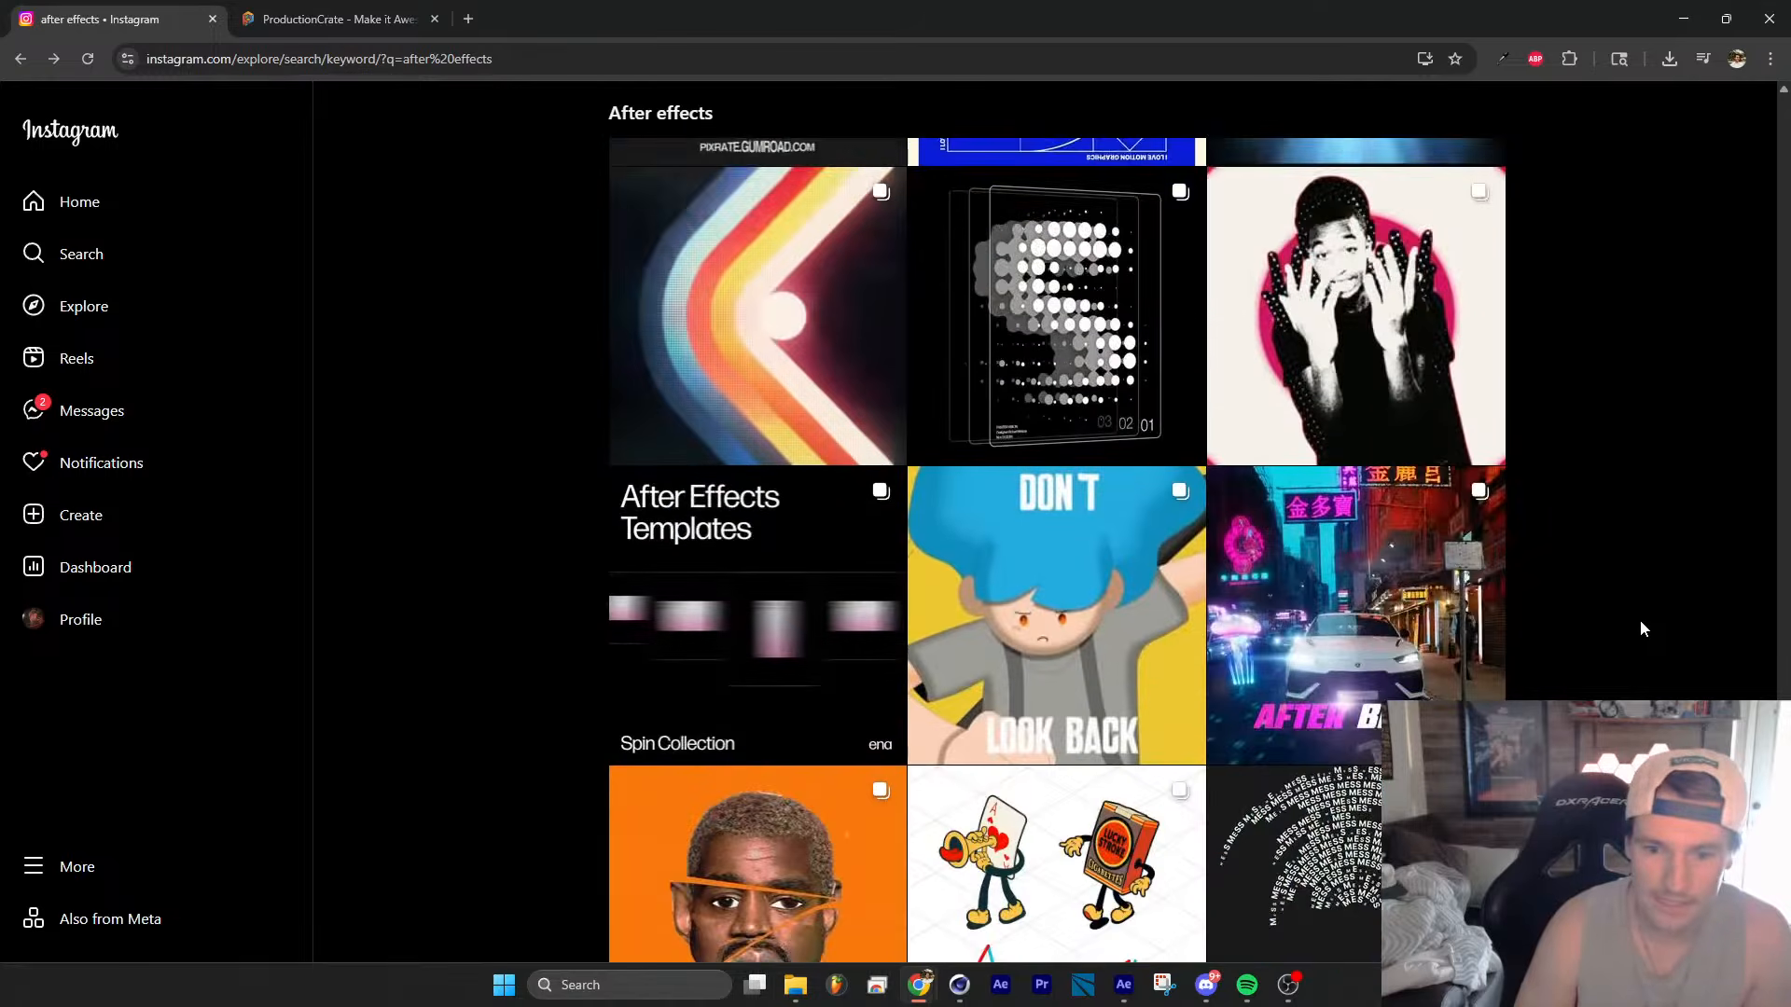
{"action": "scroll", "coordinate": [1641, 627], "scroll_direction": "down", "scroll_amount": 2}
{"action": "scroll", "coordinate": [1641, 627], "scroll_direction": "down", "scroll_amount": 3}
{"action": "scroll", "coordinate": [1641, 626], "scroll_direction": "down", "scroll_amount": 4}
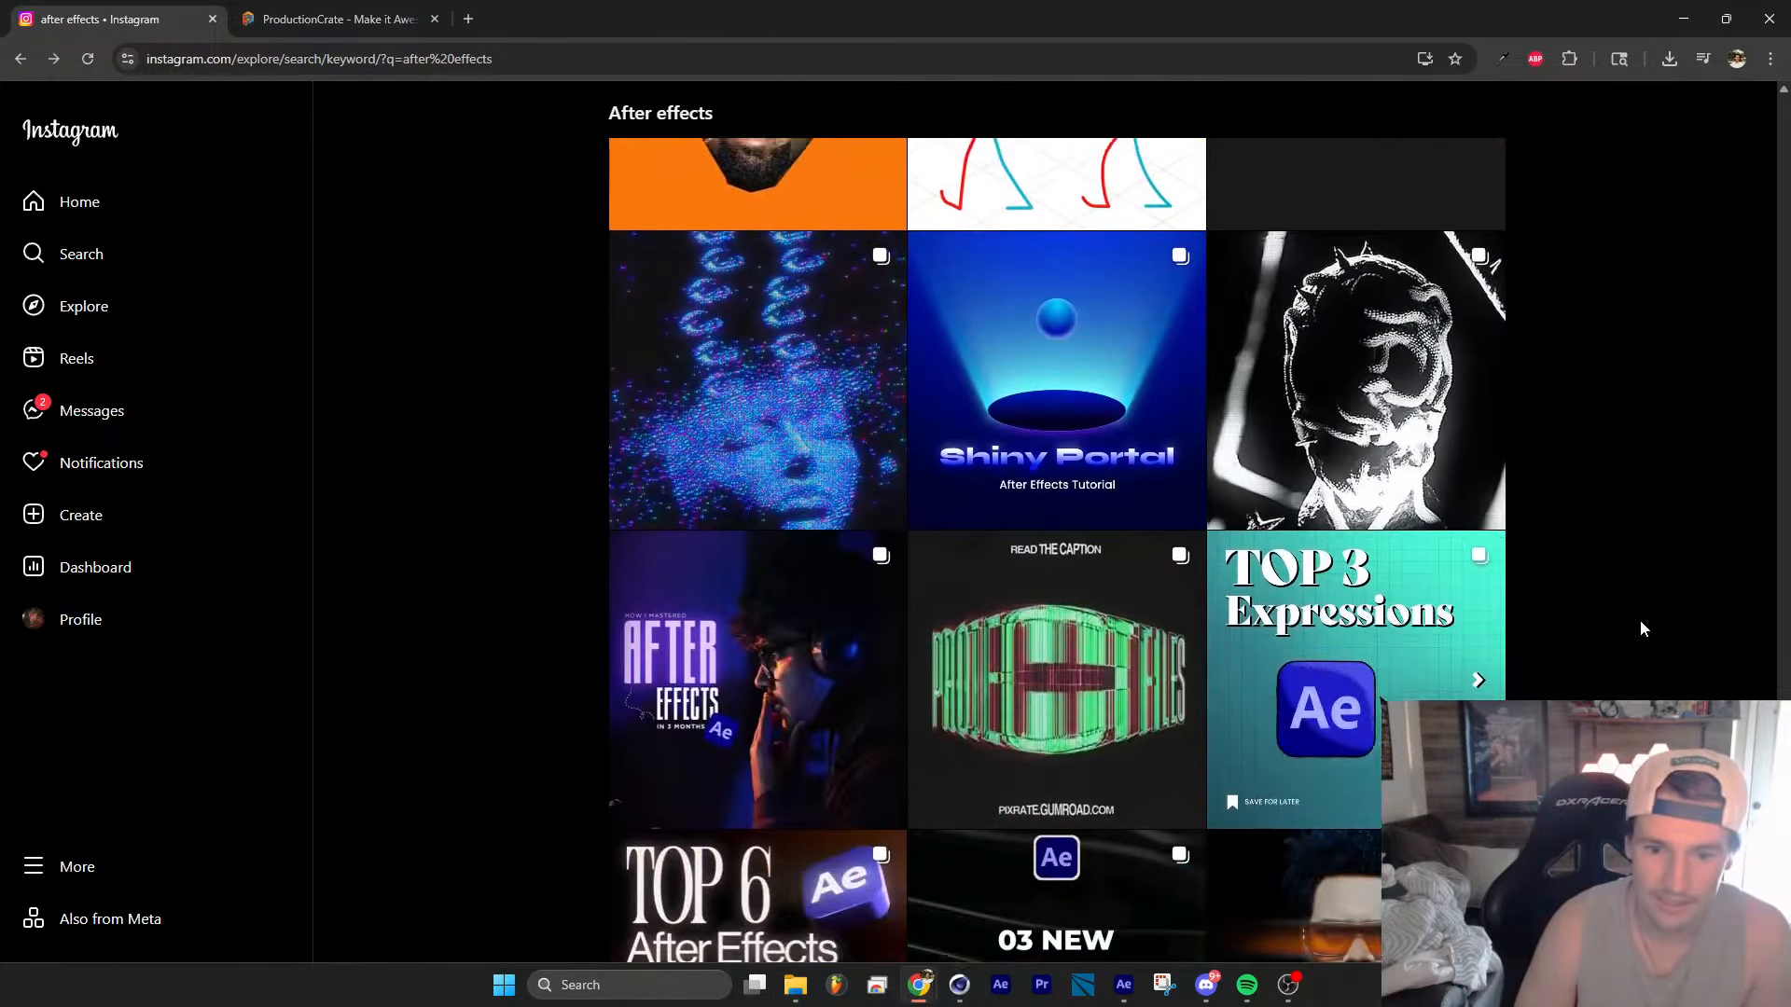
{"action": "scroll", "coordinate": [805, 395], "scroll_direction": "down", "scroll_amount": 2}
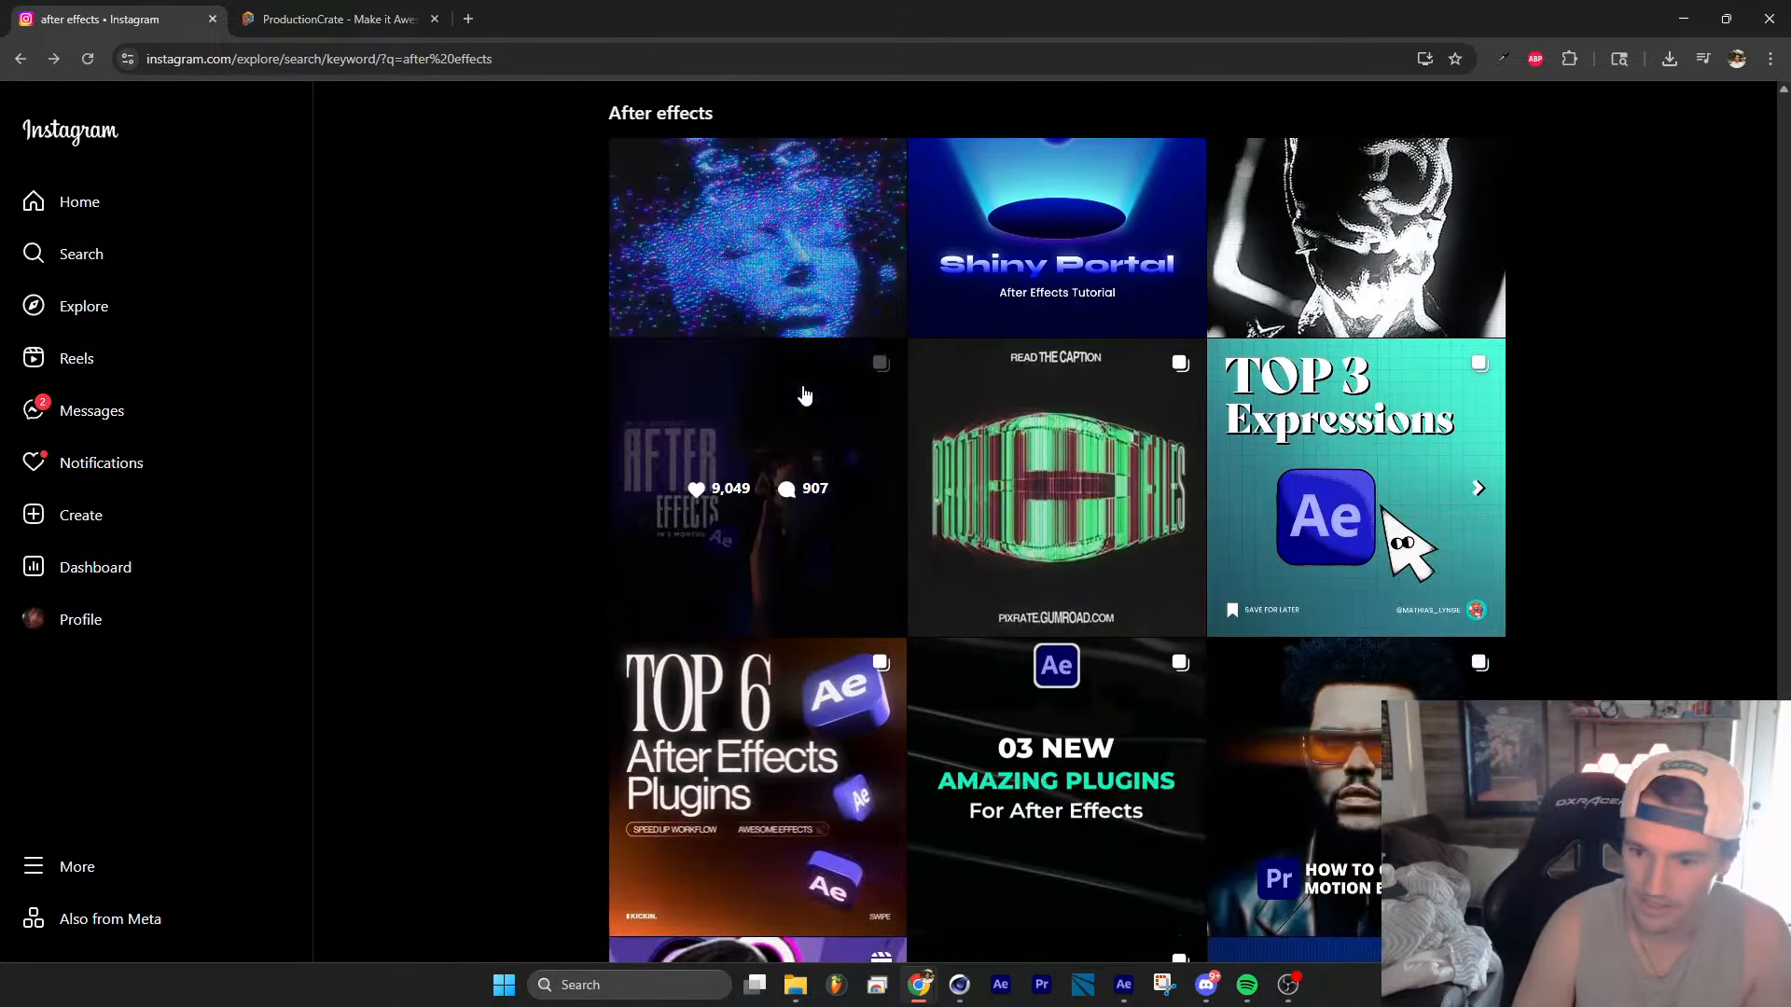
{"action": "scroll", "coordinate": [820, 632], "scroll_direction": "down", "scroll_amount": 6}
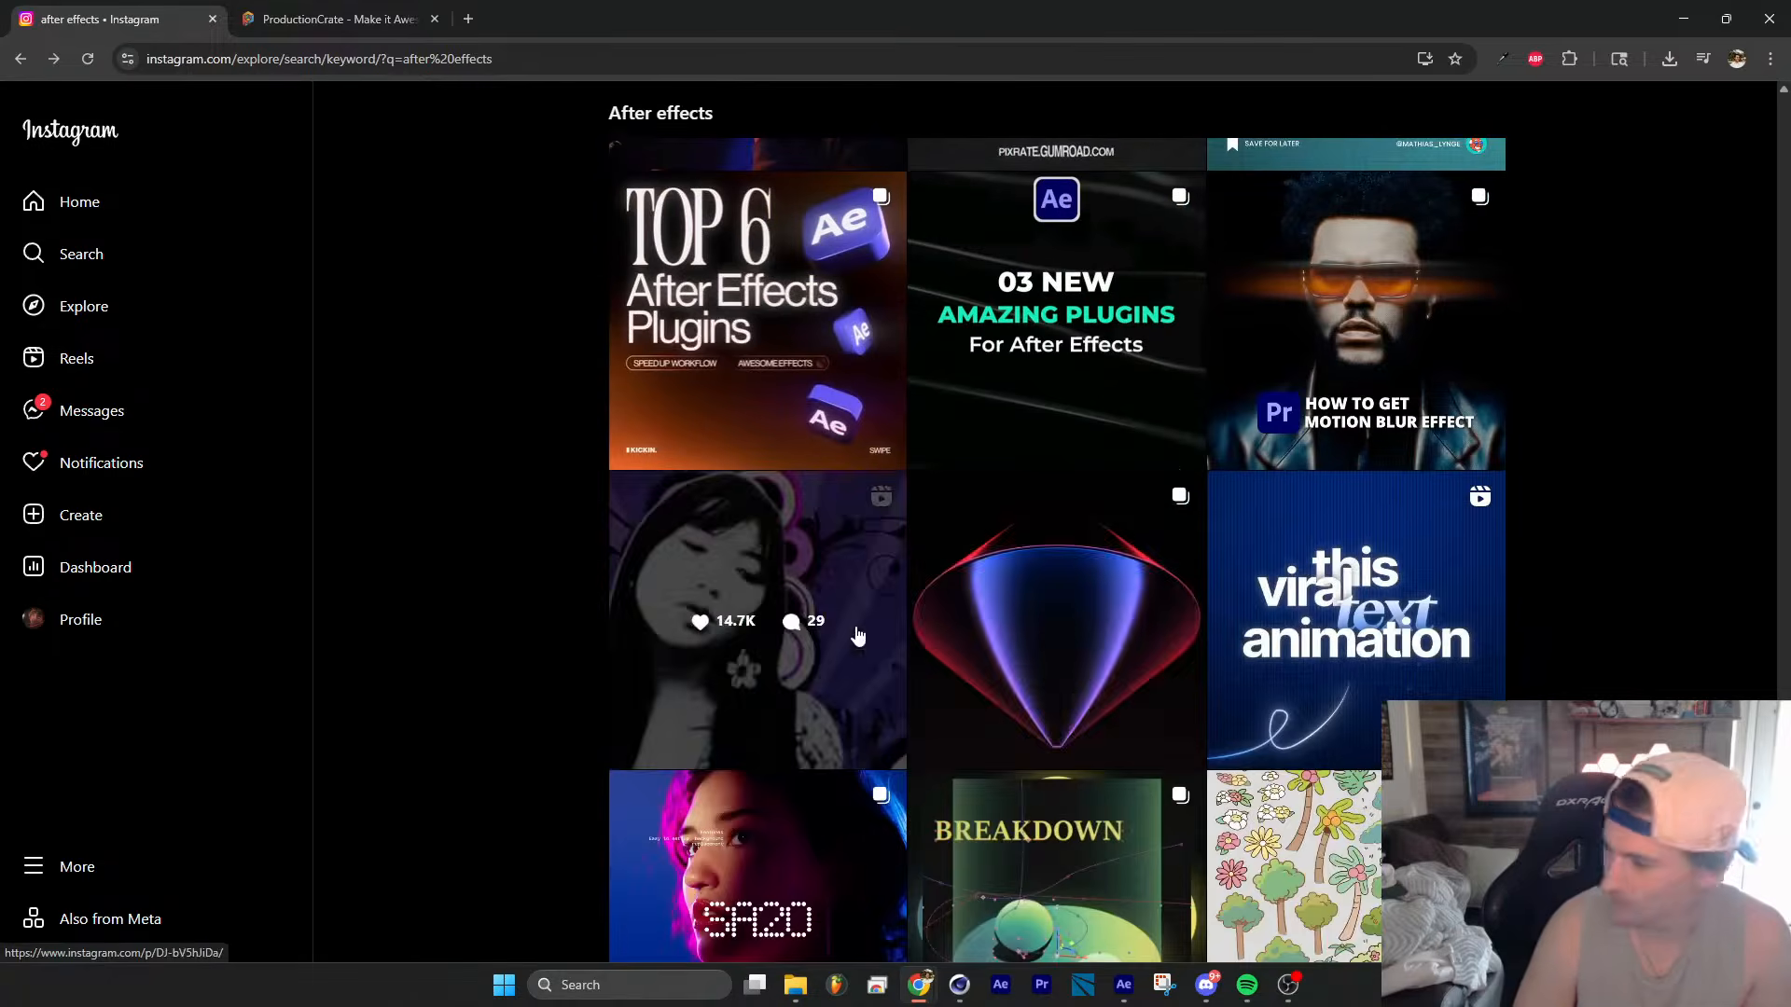
{"action": "scroll", "coordinate": [1110, 587], "scroll_direction": "down", "scroll_amount": 4}
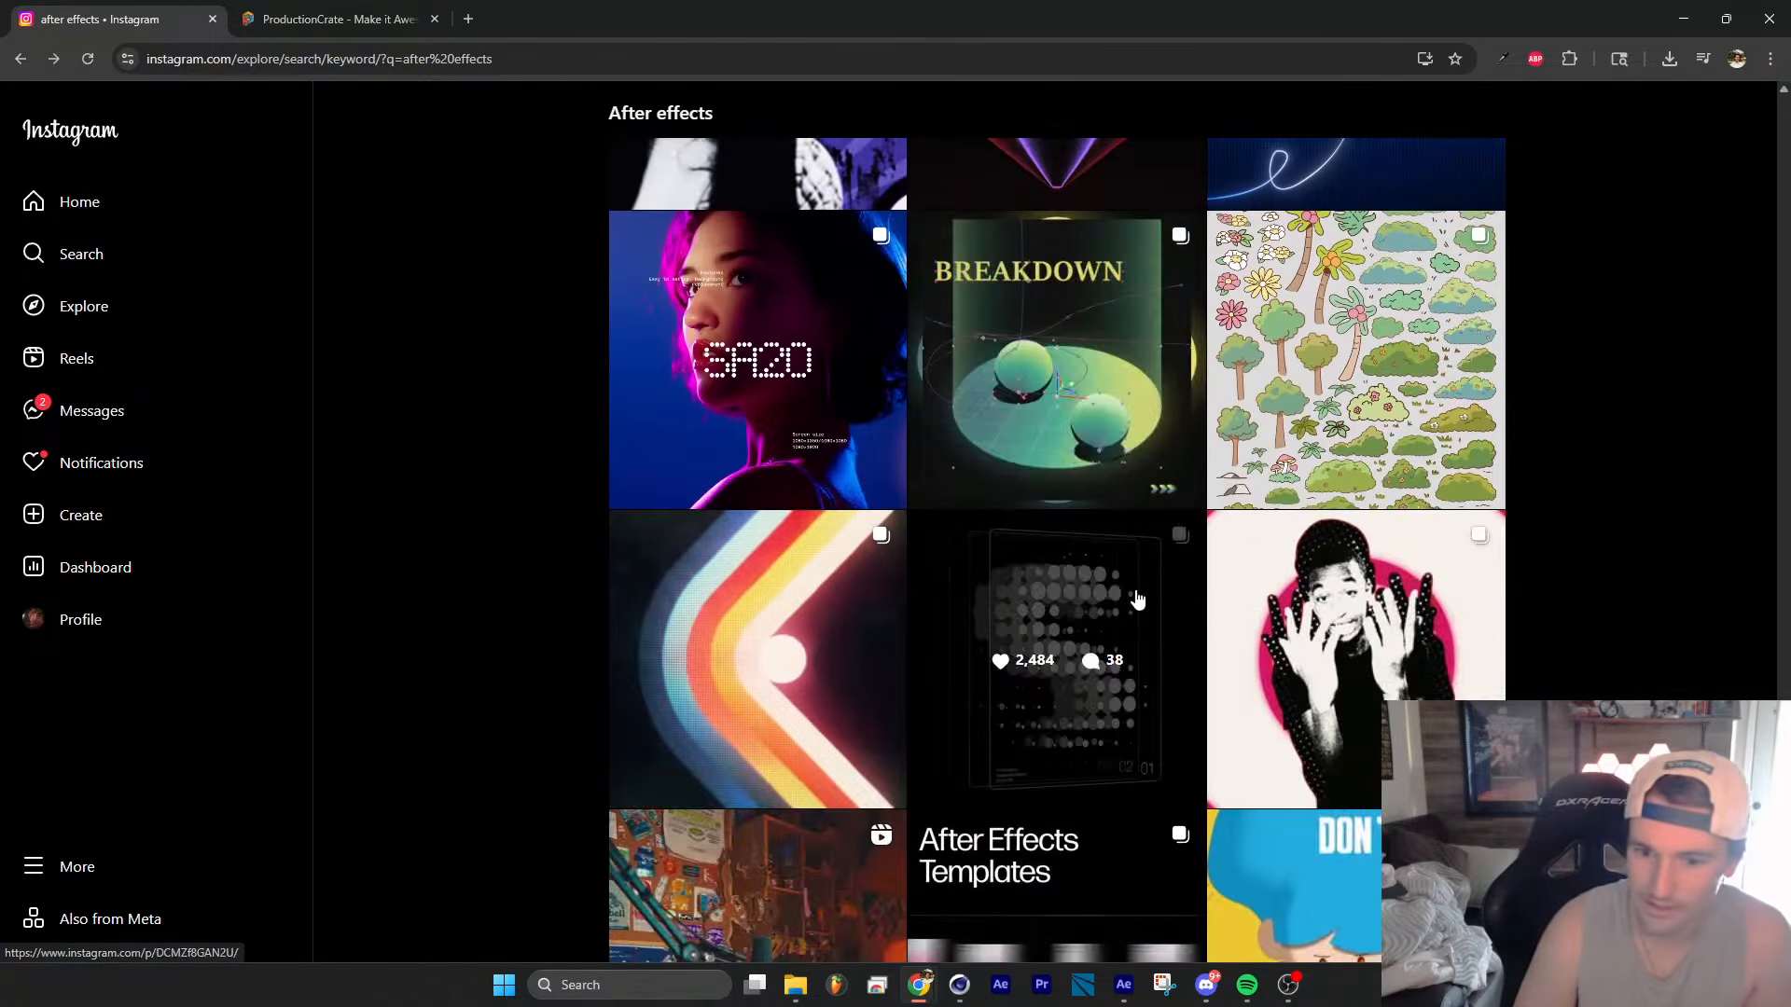
{"action": "scroll", "coordinate": [1119, 616], "scroll_direction": "down", "scroll_amount": 2}
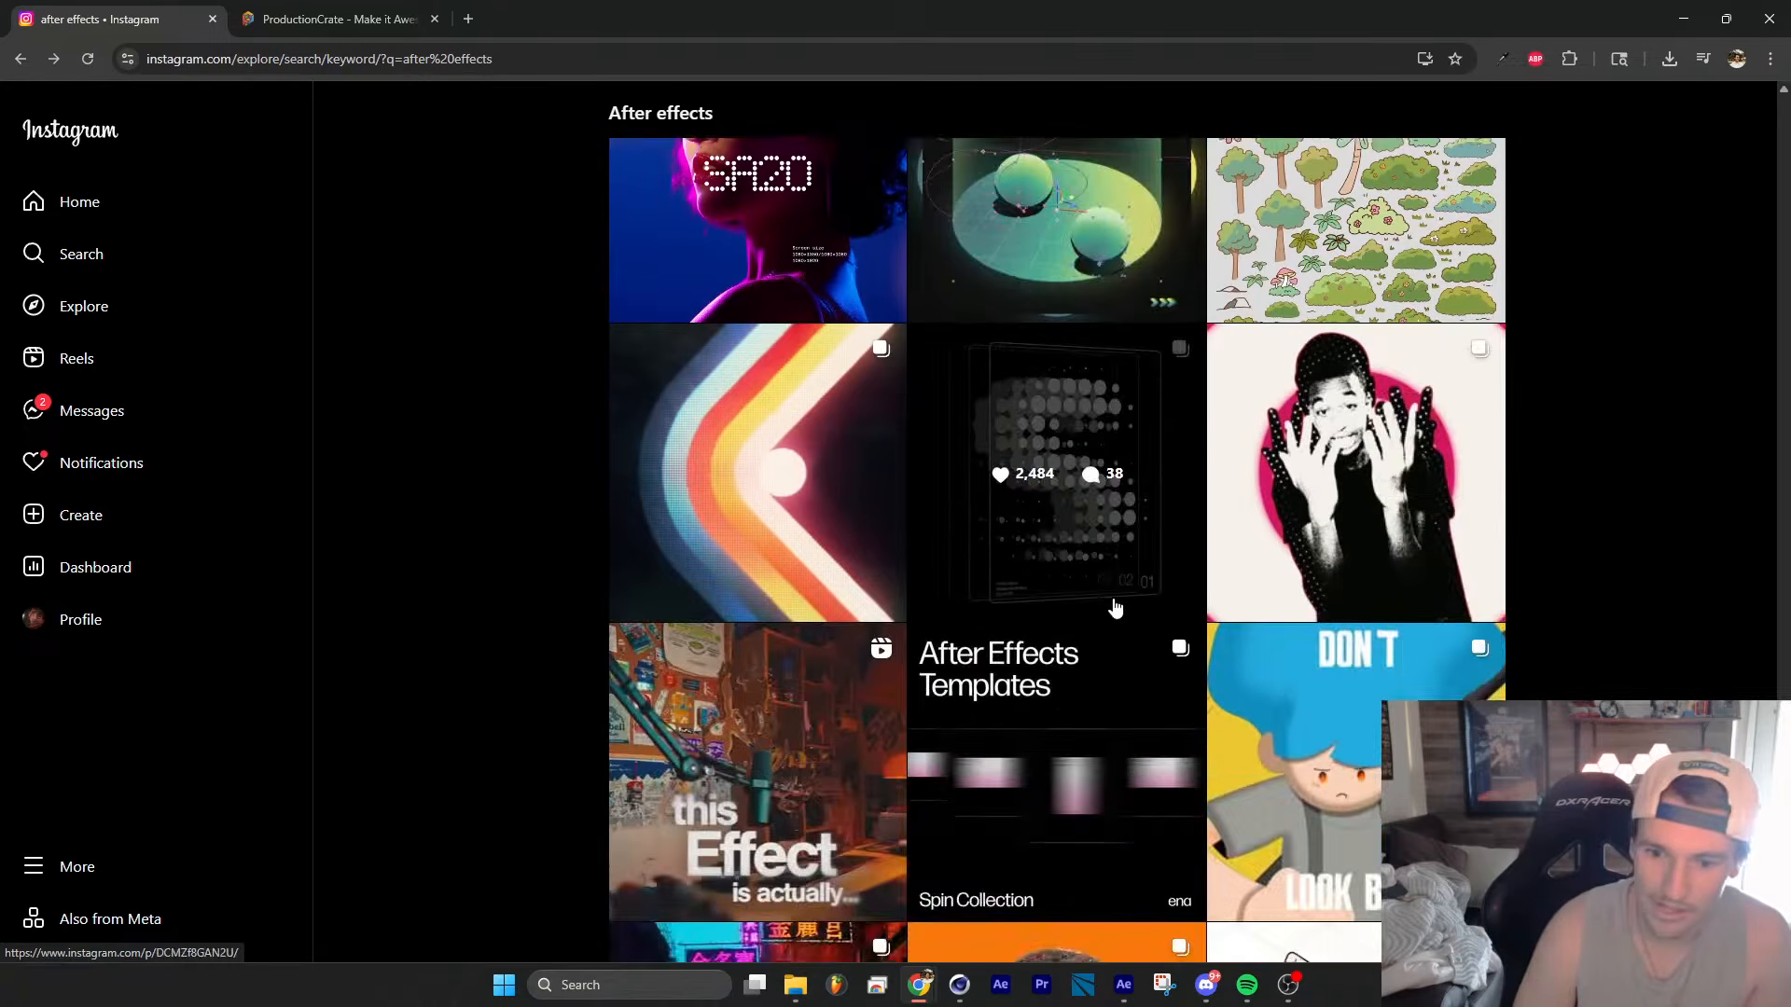
{"action": "left_click", "coordinate": [1114, 607]}
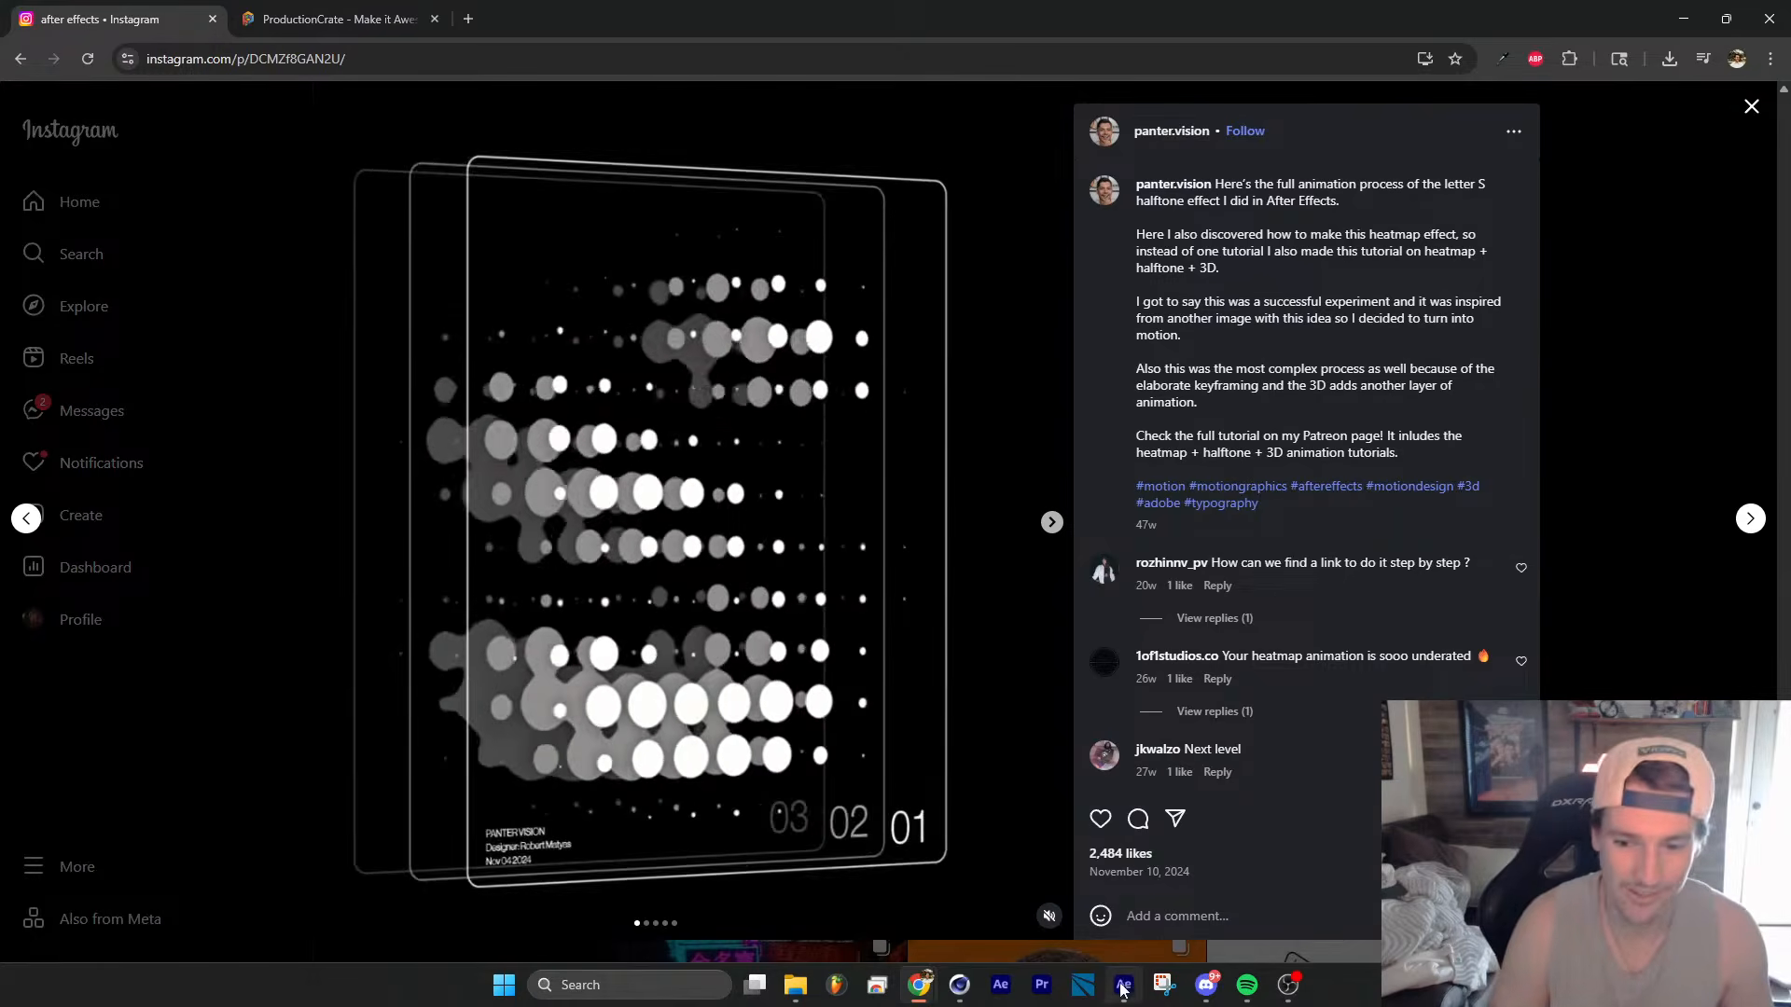
Step: Switch back to After Effects and create a new 1024 x 1024 px composition
{"action": "key", "text": "alt+Tab"}
{"action": "key", "text": "ctrl+n"}
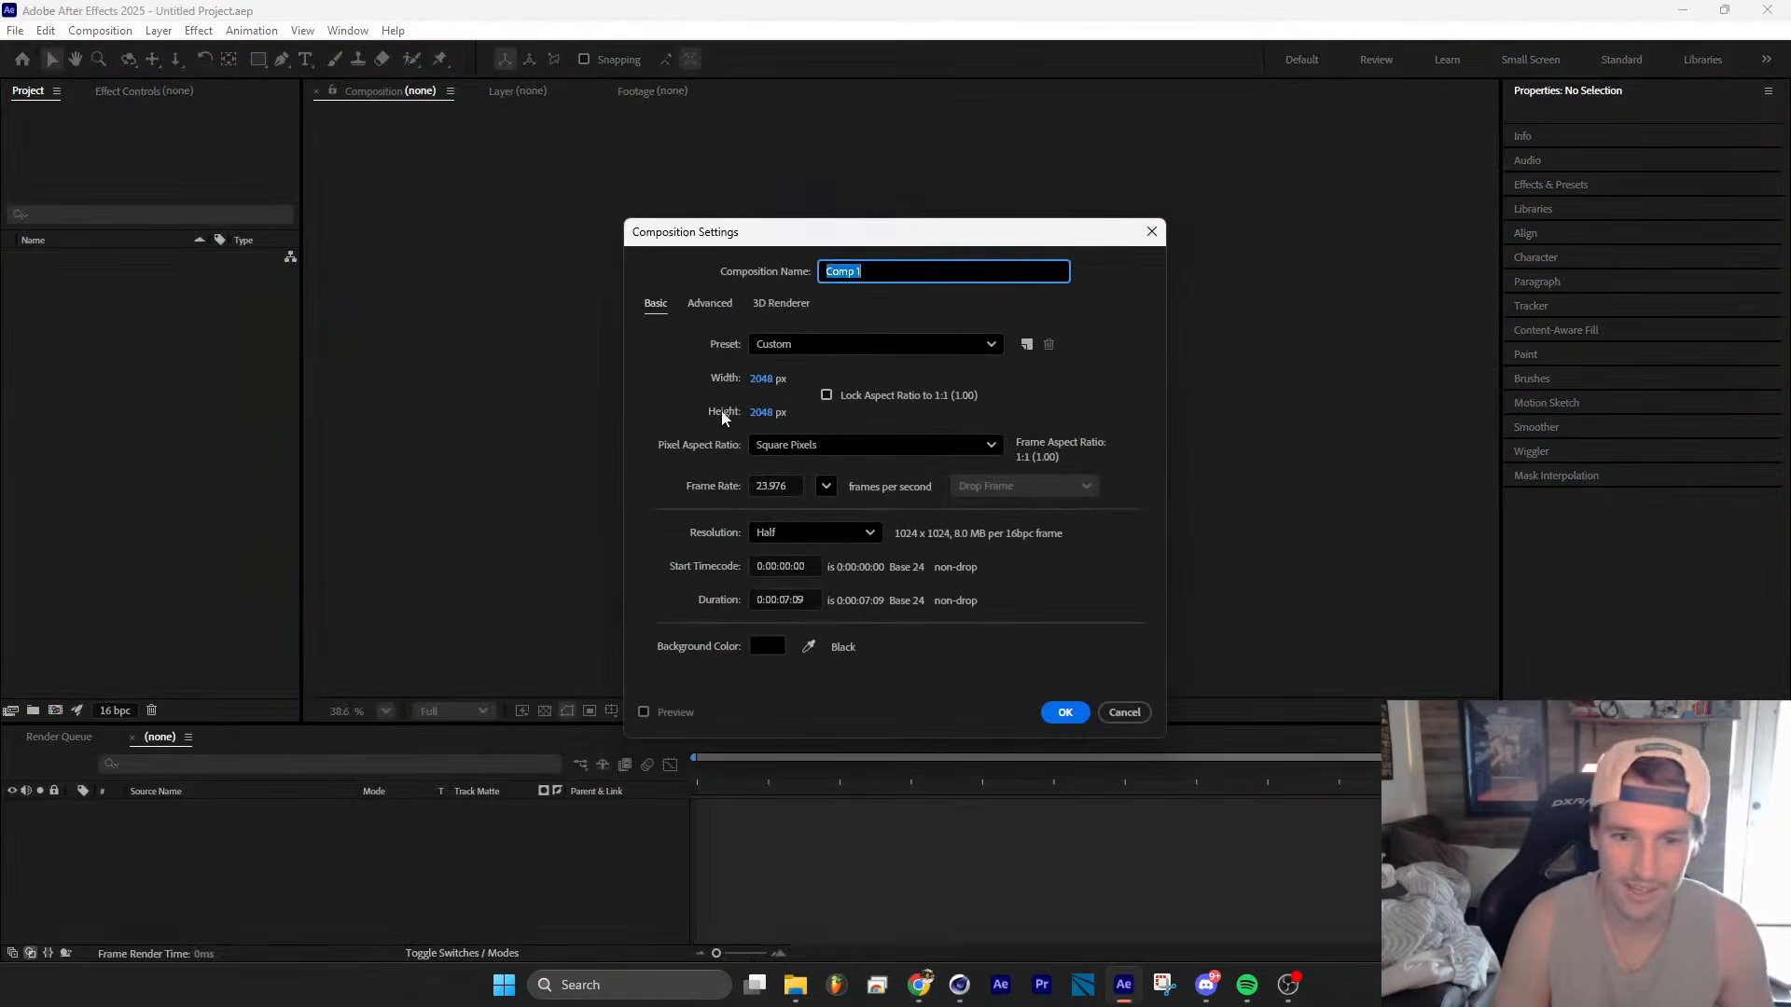
{"action": "left_click", "coordinate": [755, 379]}
{"action": "type", "text": "1024"}
{"action": "key", "text": "Tab"}
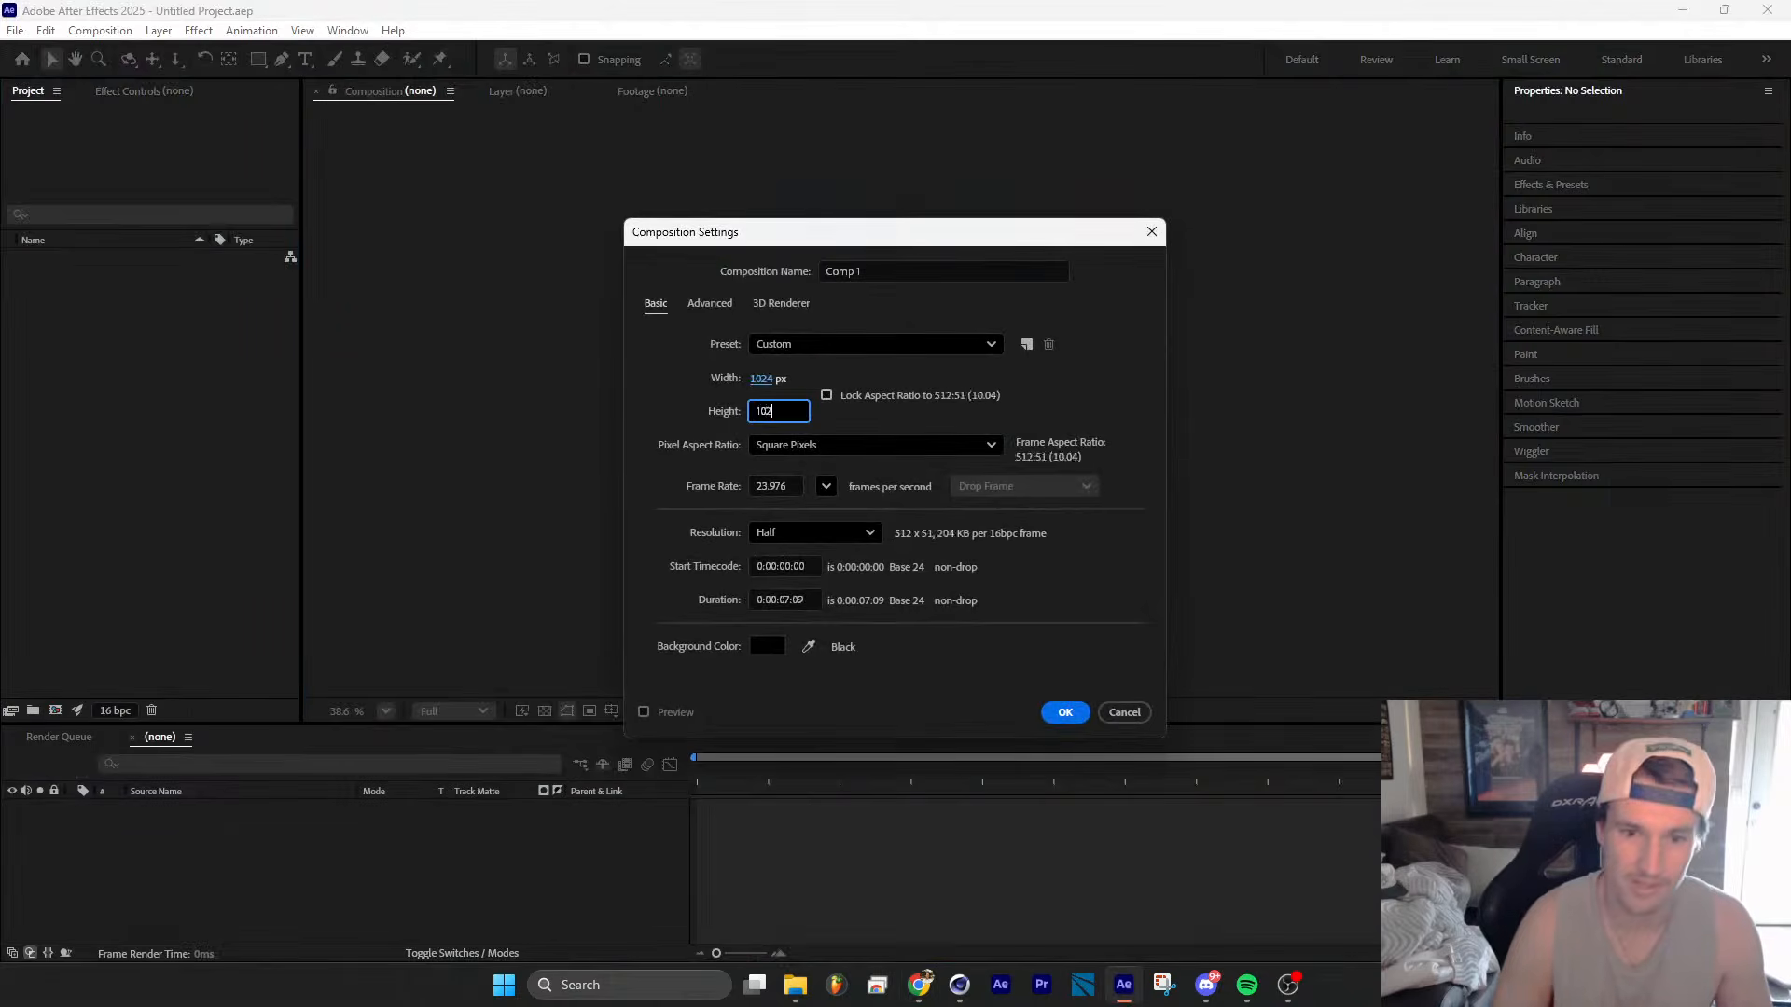
{"action": "type", "text": "1024"}
{"action": "key", "text": "Return"}
Step: Add a black solid at composition size and apply the CC Ball Action effect to it
{"action": "key", "text": "ctrl+y"}
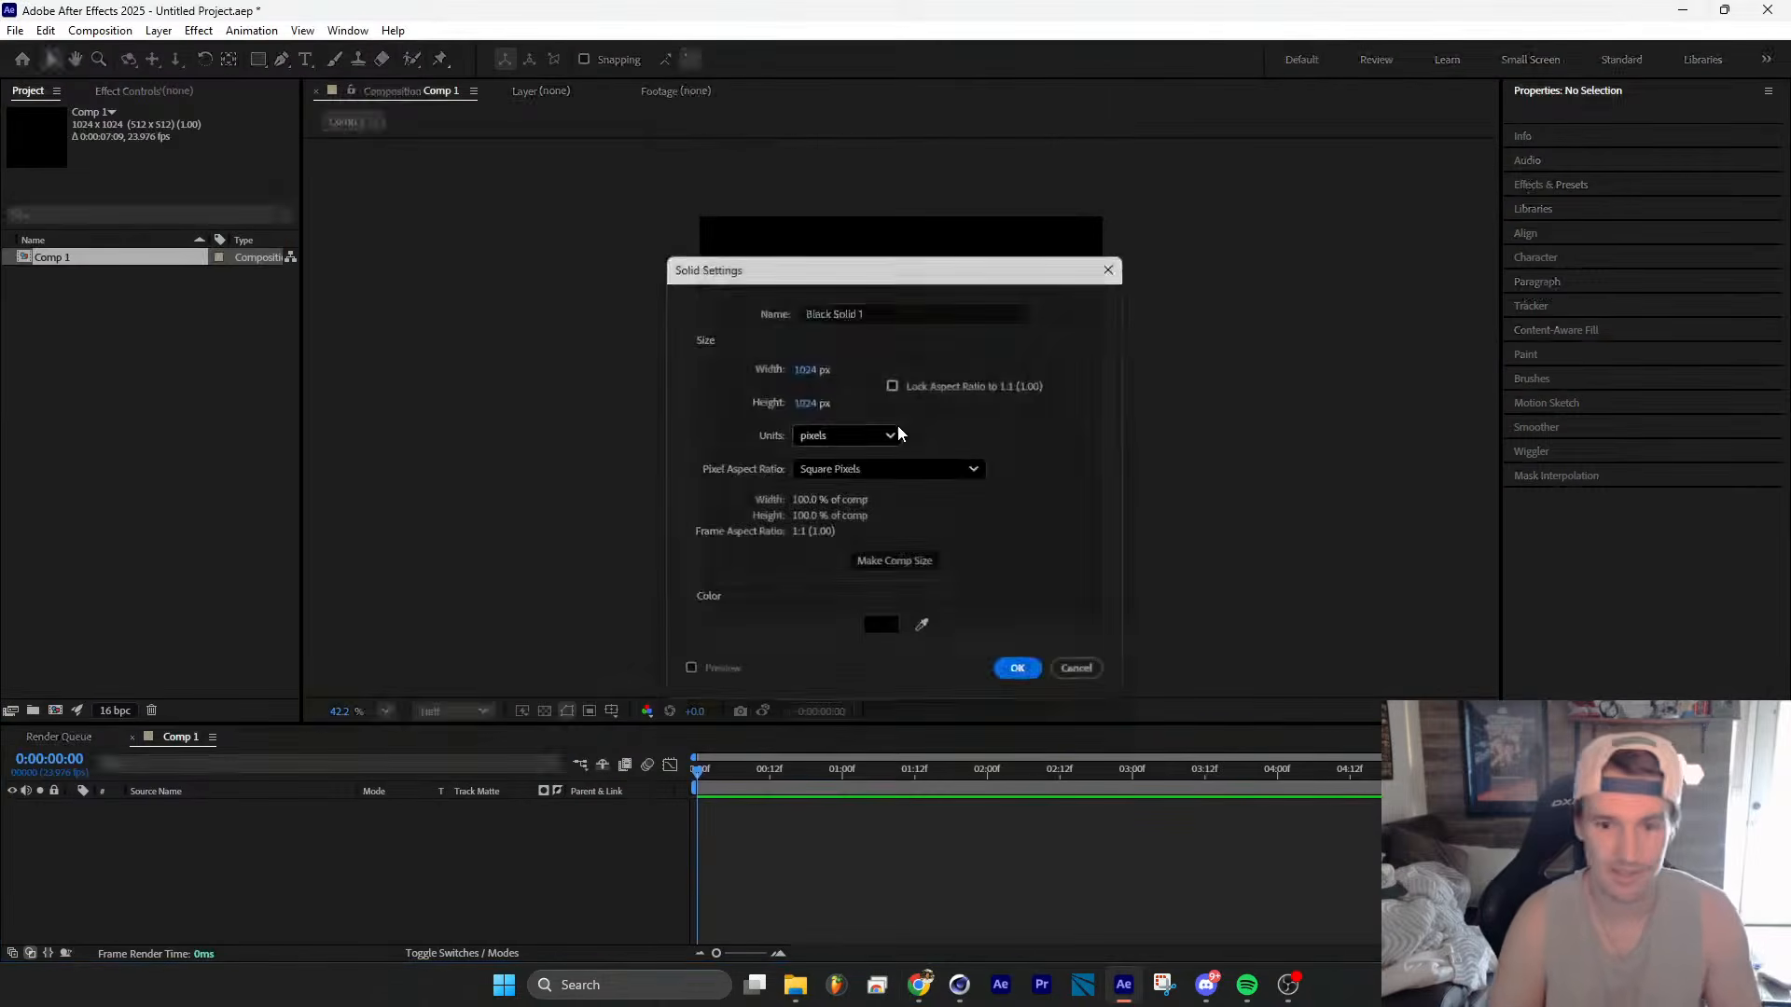
{"action": "key", "text": "Return"}
{"action": "key", "text": "ctrl+space"}
{"action": "type", "text": "cc bal"}
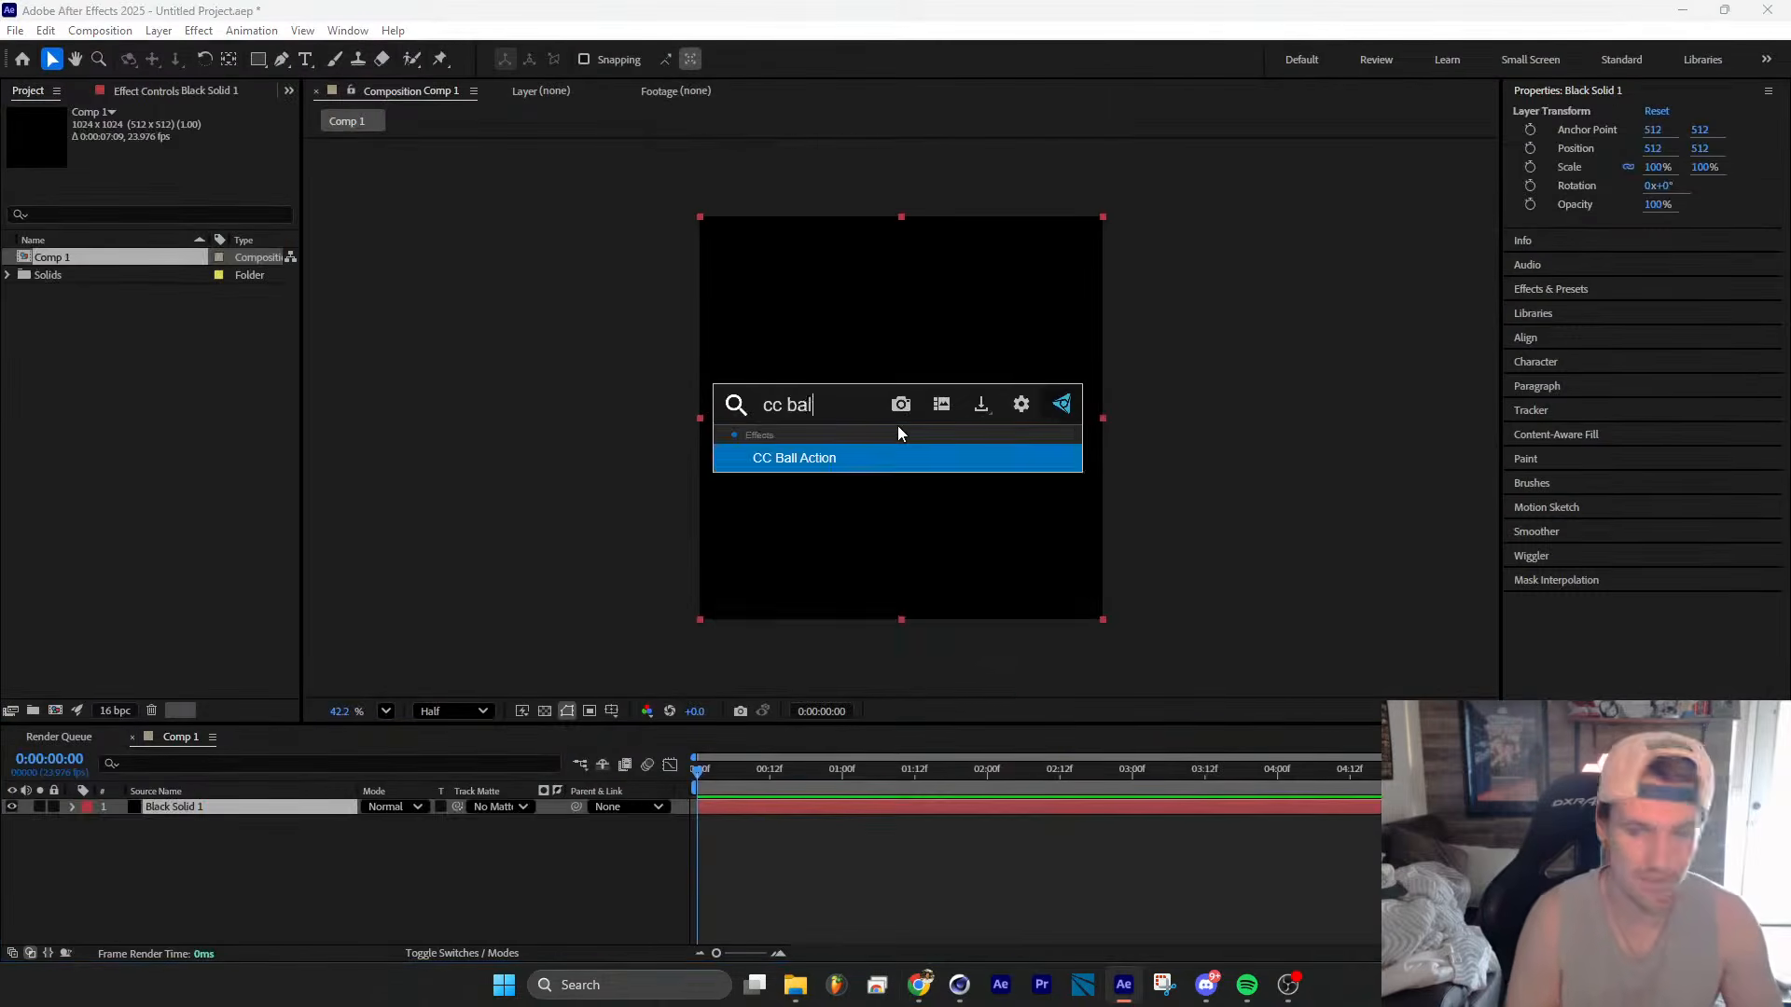
{"action": "key", "text": "Return"}
Step: Show the transparency grid and set CC Ball Action's Grid Spacing to 38 and Ball Size to 42.3
{"action": "left_click", "coordinate": [546, 713]}
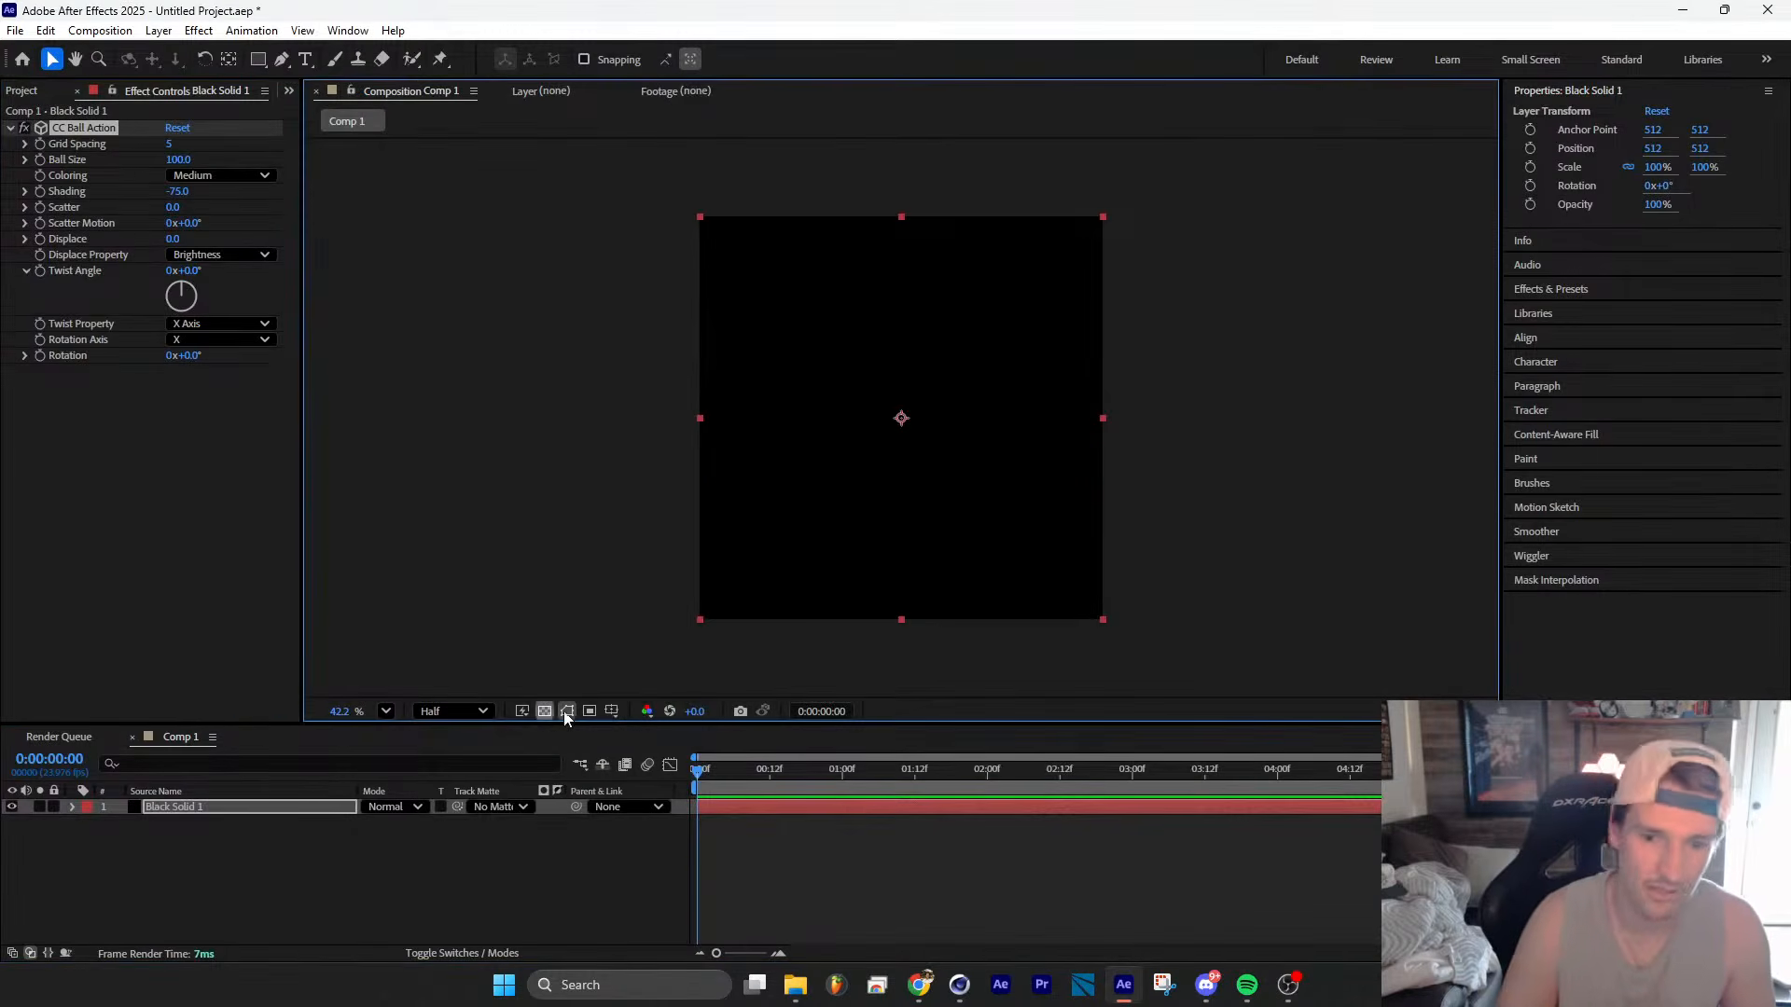
{"action": "scroll", "coordinate": [563, 330], "scroll_direction": "up", "scroll_amount": 1}
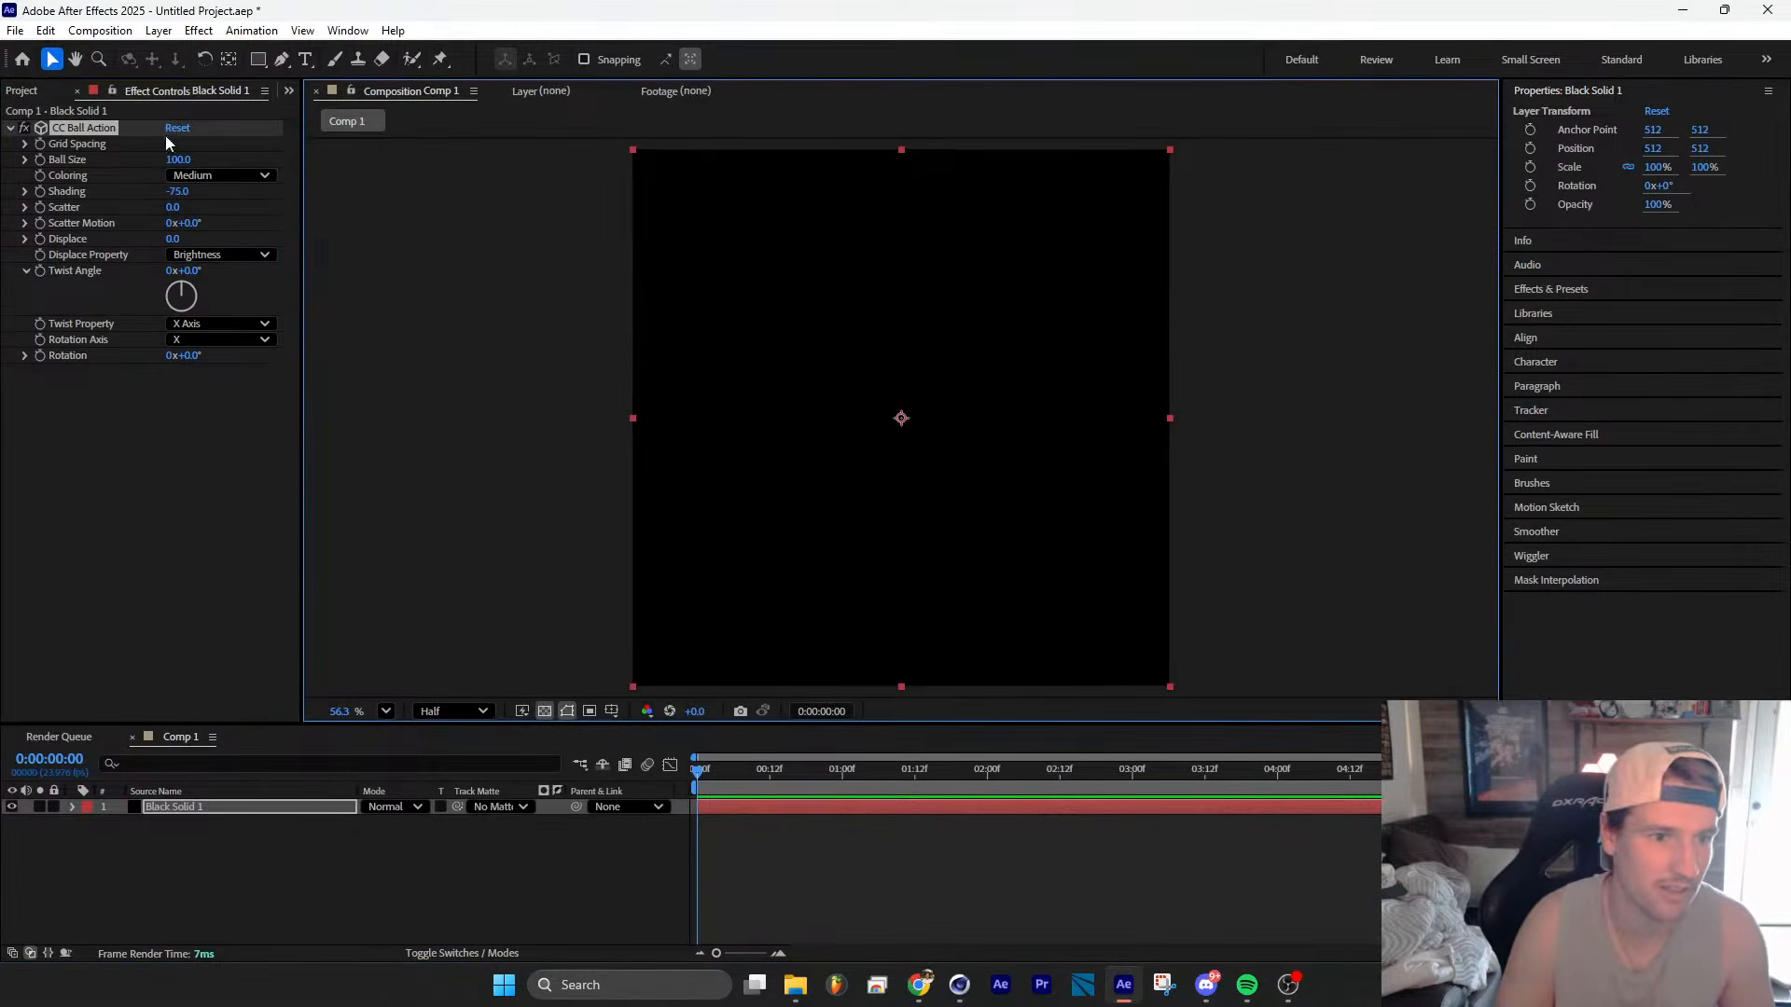
{"action": "left_click_drag", "start_coordinate": [170, 145], "coordinate": [56, 176]}
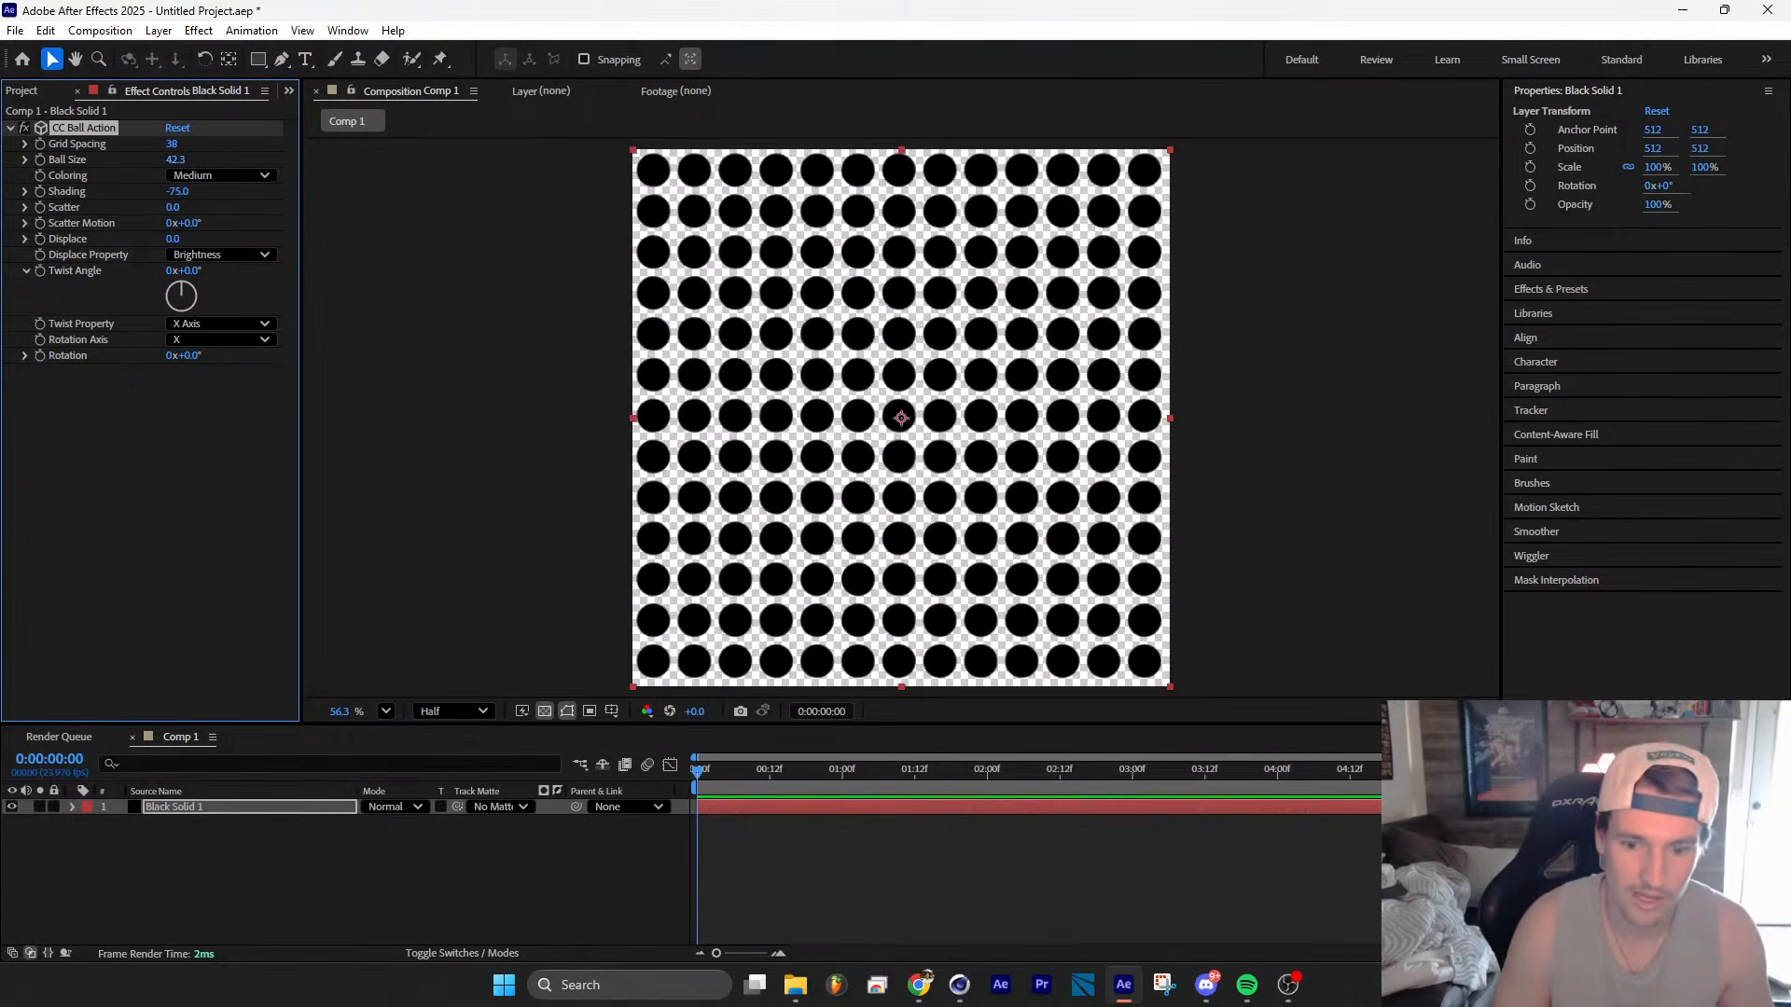
Step: Switch to the browser to review the halftone letter S post and its comments, and return to After Effects
{"action": "left_click", "coordinate": [919, 985]}
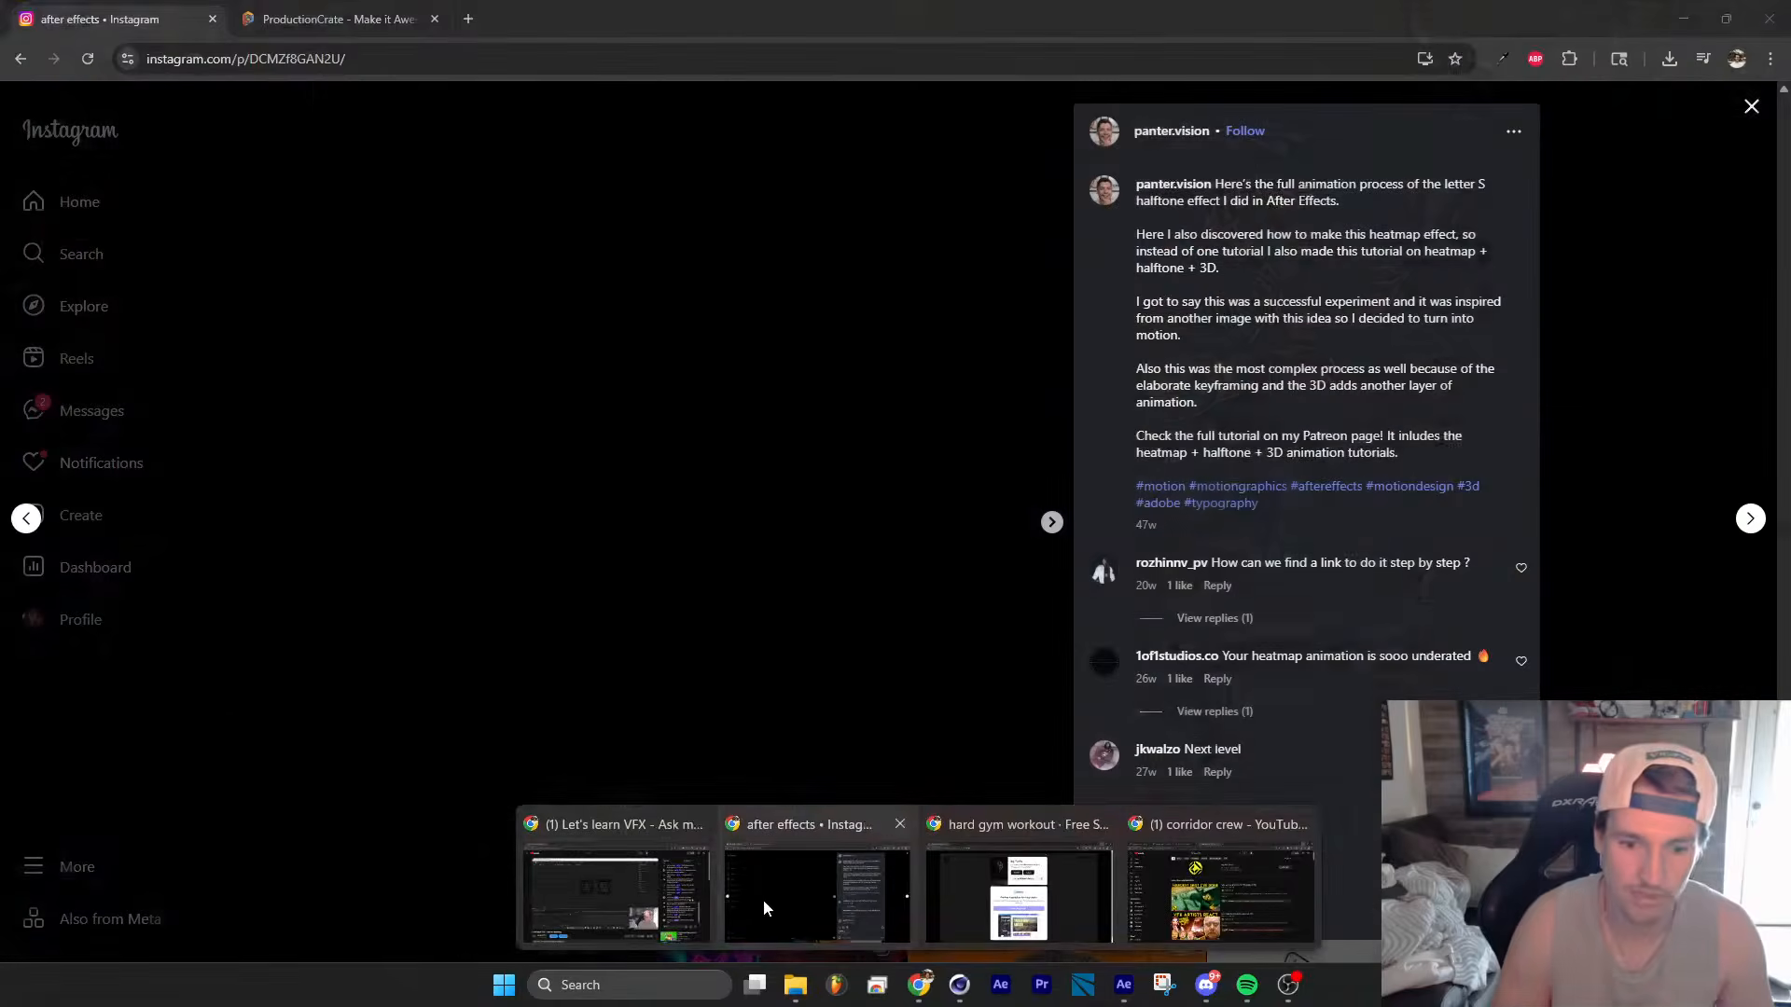
{"action": "left_click", "coordinate": [767, 899]}
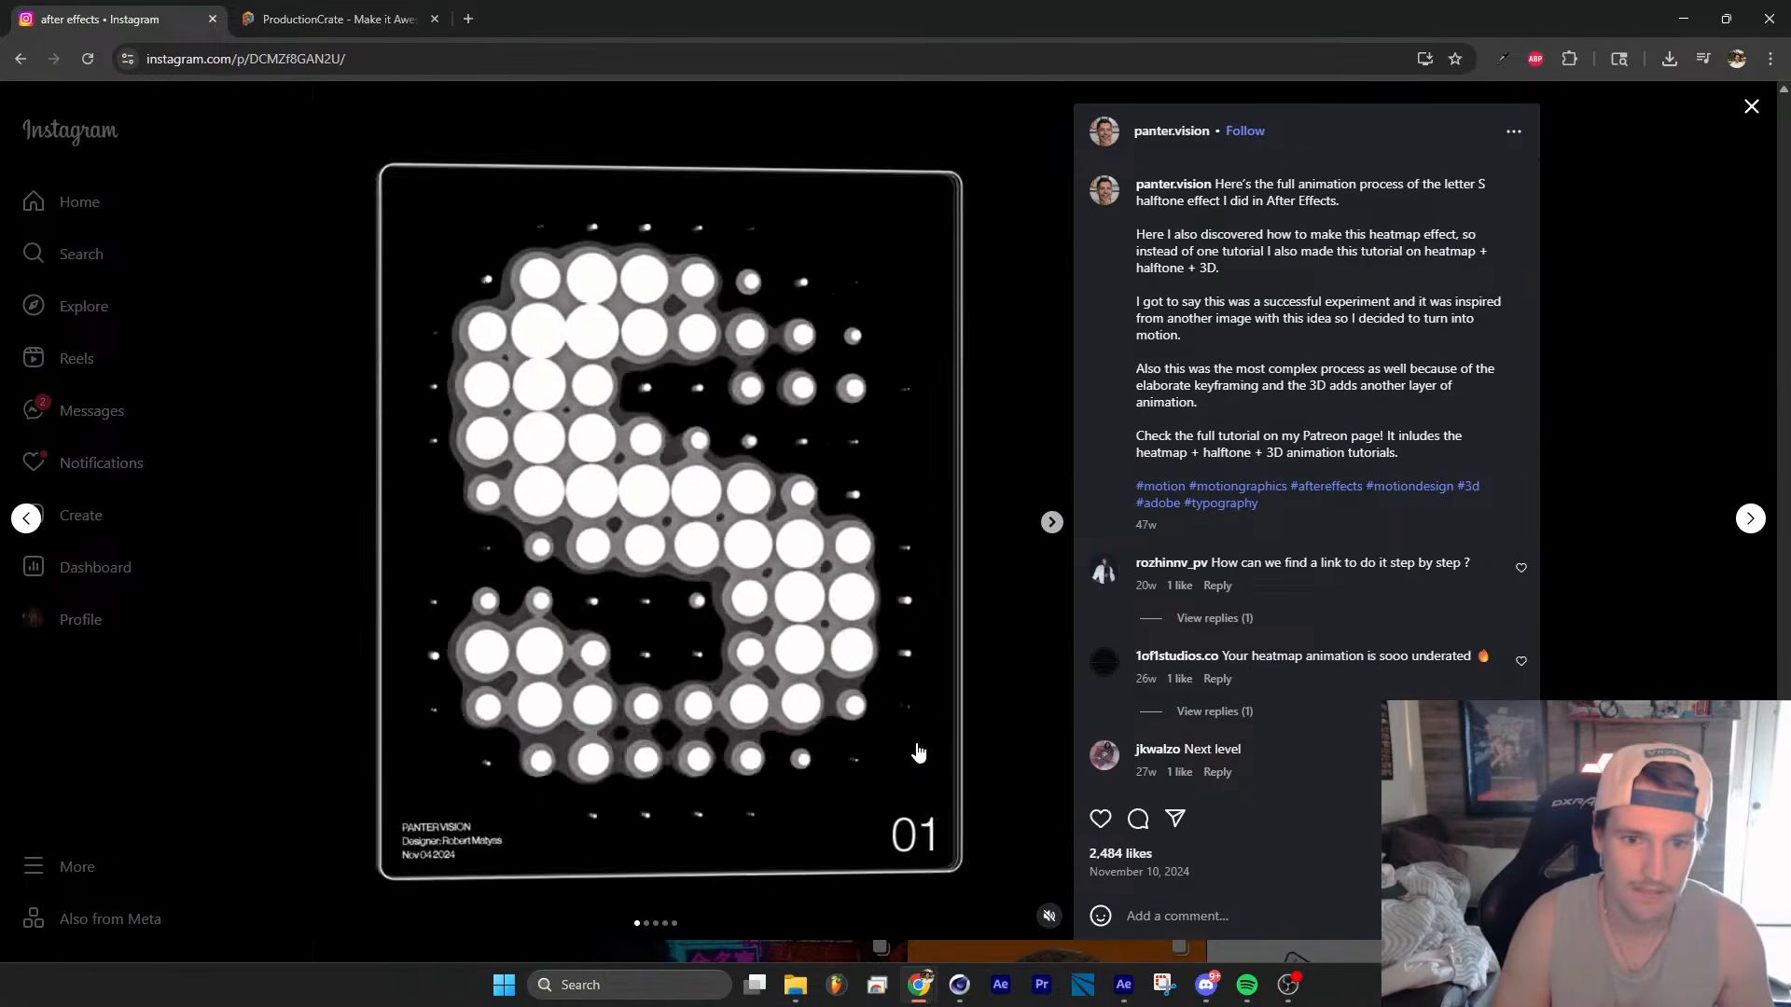
{"action": "scroll", "coordinate": [868, 740], "scroll_direction": "down", "scroll_amount": 6}
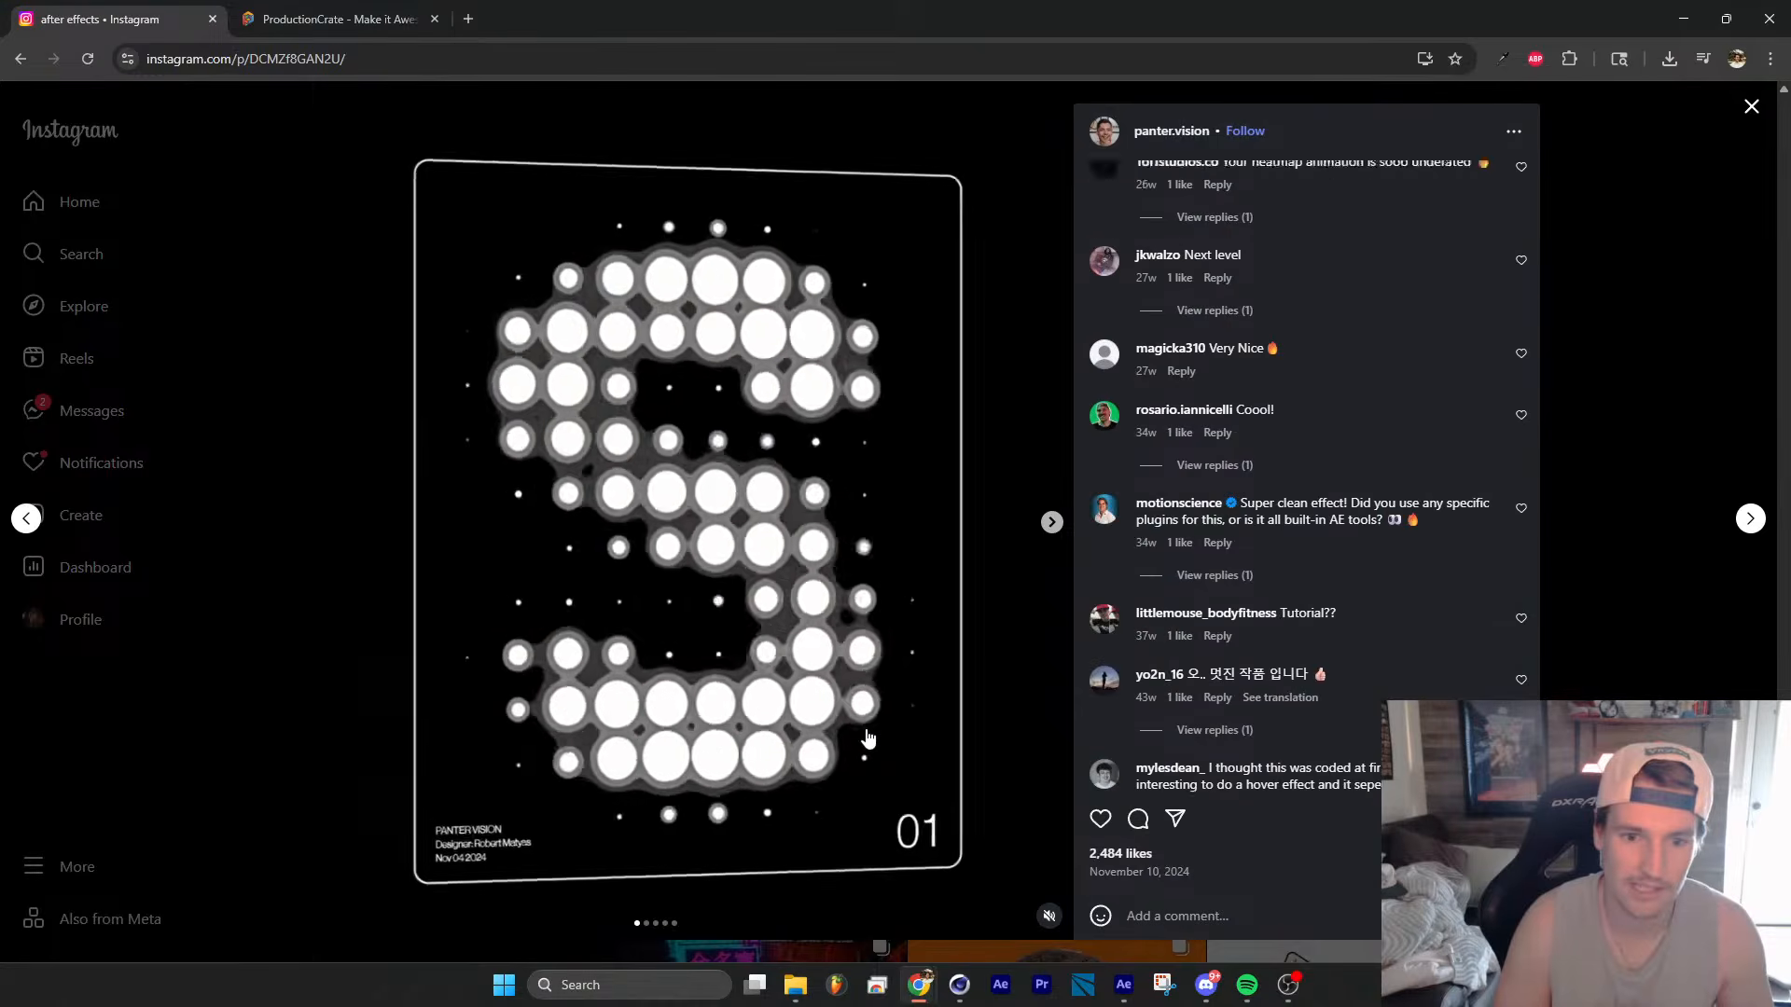
{"action": "left_click", "coordinate": [1684, 18]}
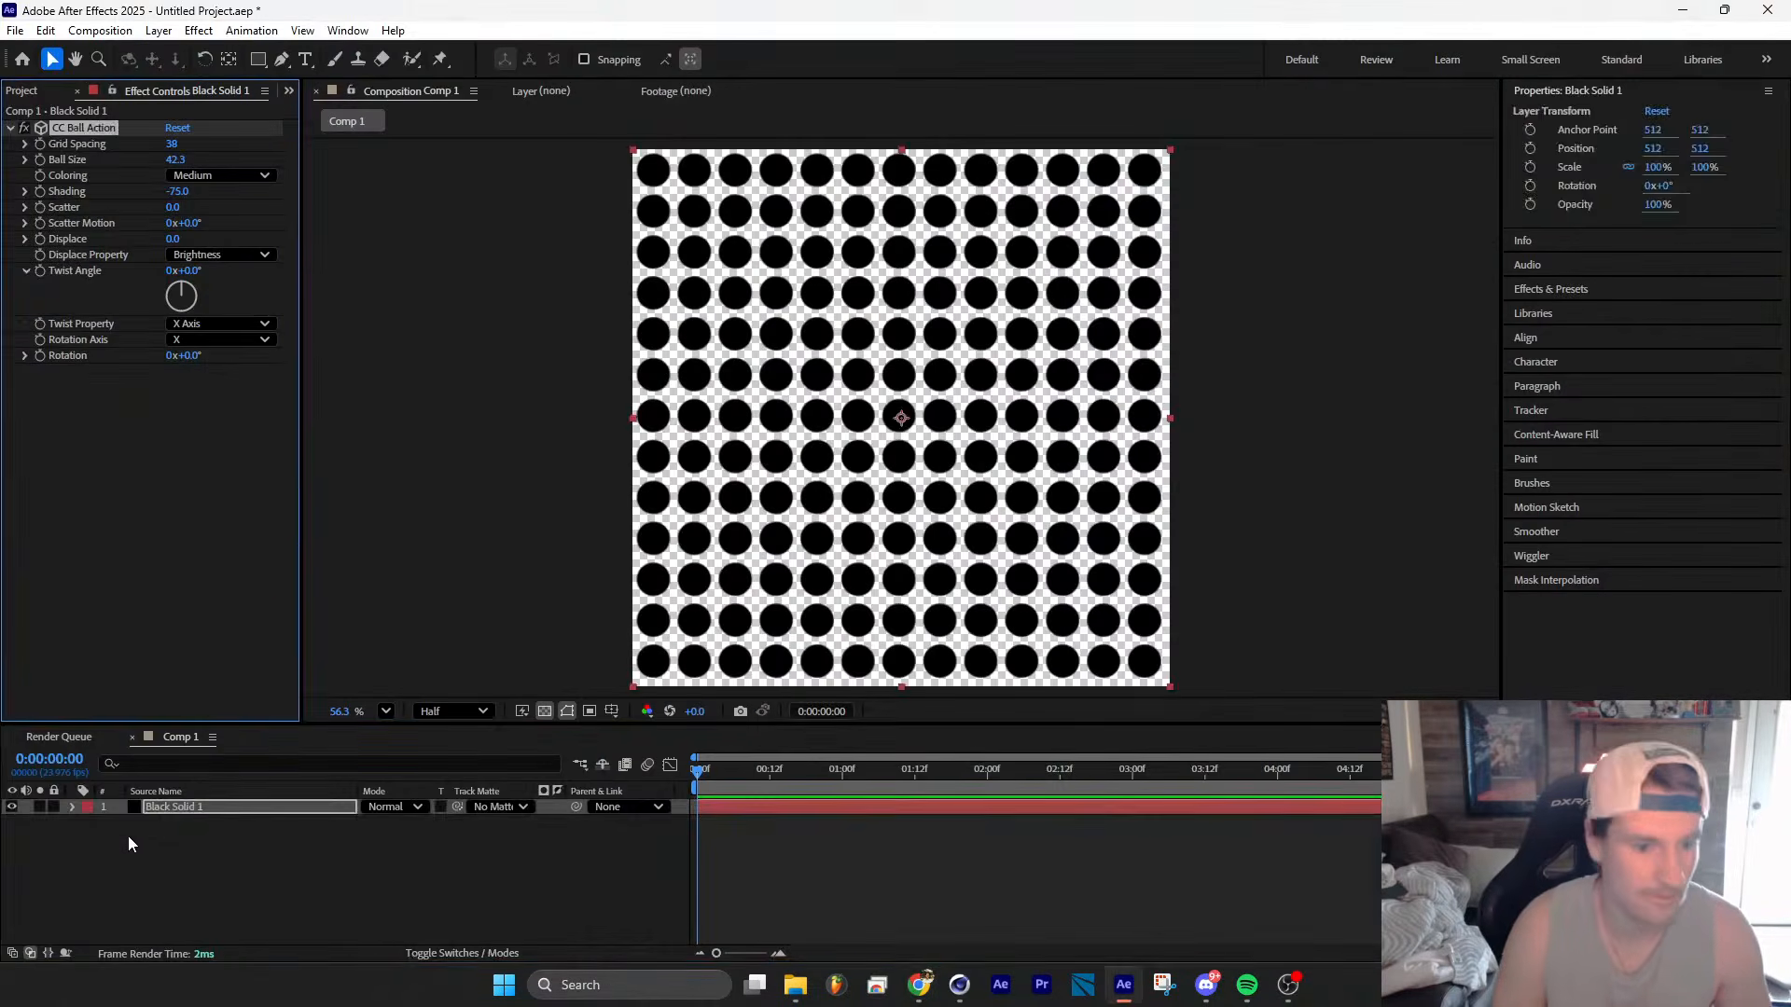
Step: Pre-compose the black solid as TEXT, leaving all attributes in Comp 1
{"action": "left_click", "coordinate": [127, 836]}
{"action": "left_click", "coordinate": [207, 815]}
{"action": "key", "text": "ctrl+shift+c"}
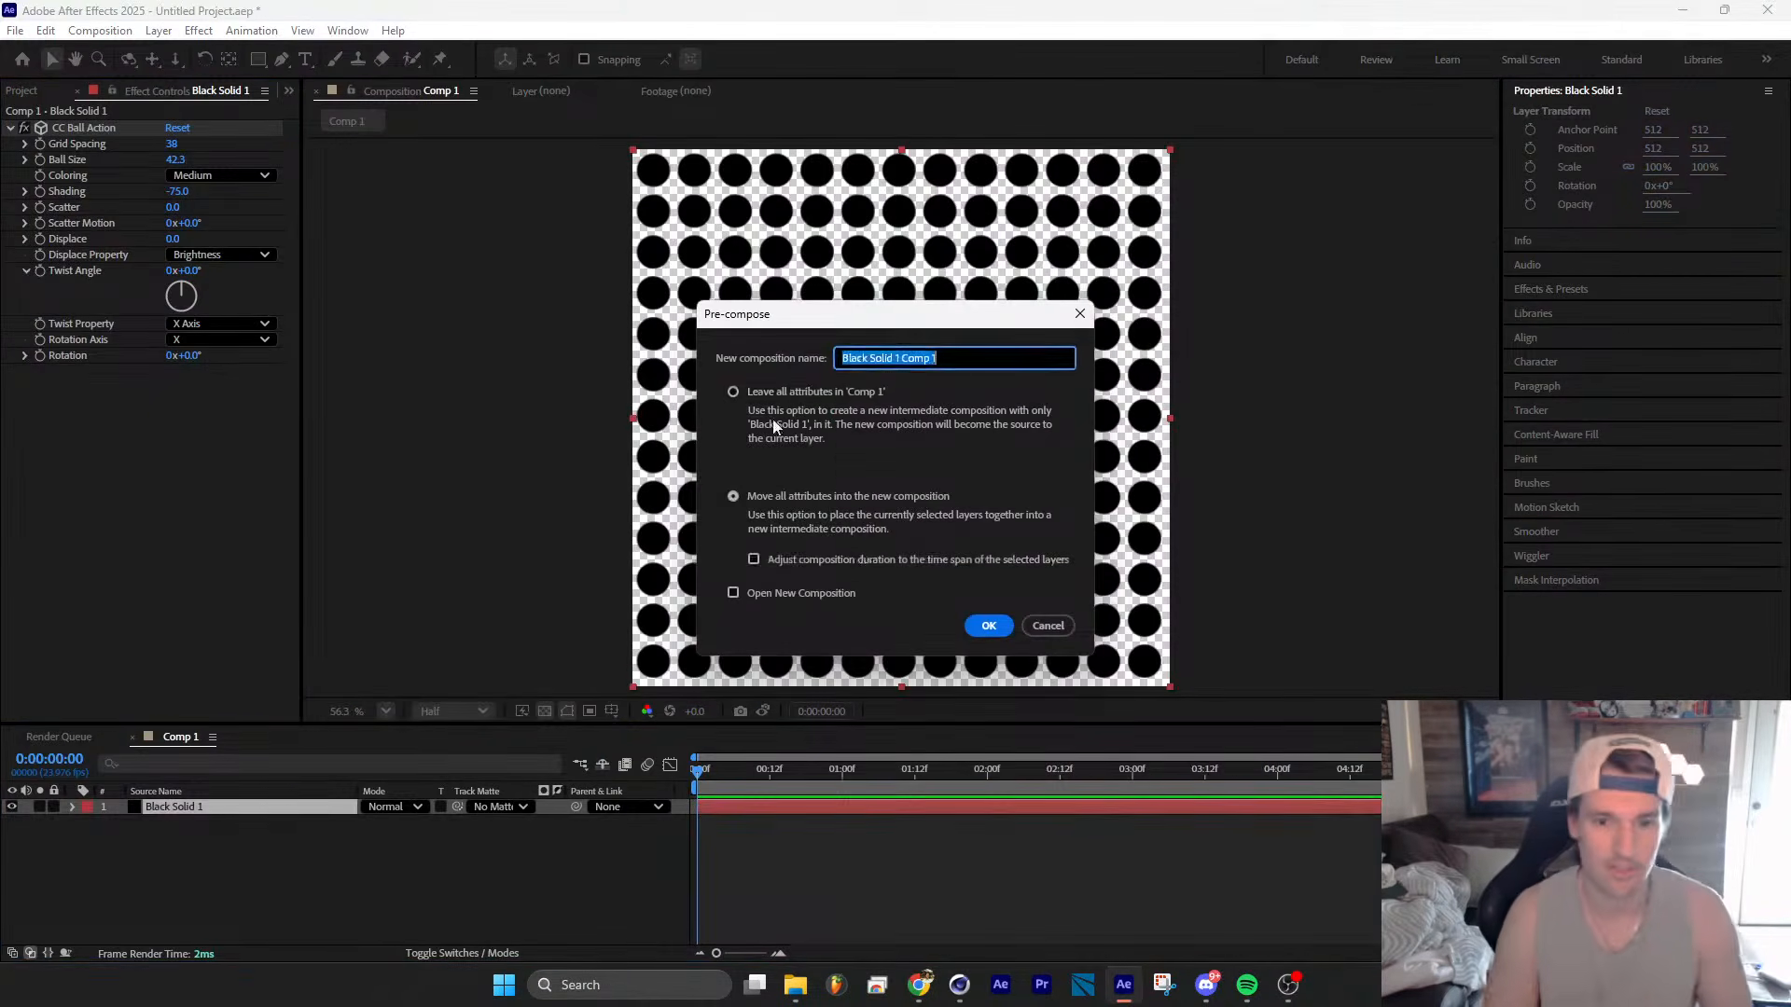
{"action": "left_click", "coordinate": [1011, 355]}
{"action": "left_click_drag", "start_coordinate": [1011, 355], "coordinate": [681, 424]}
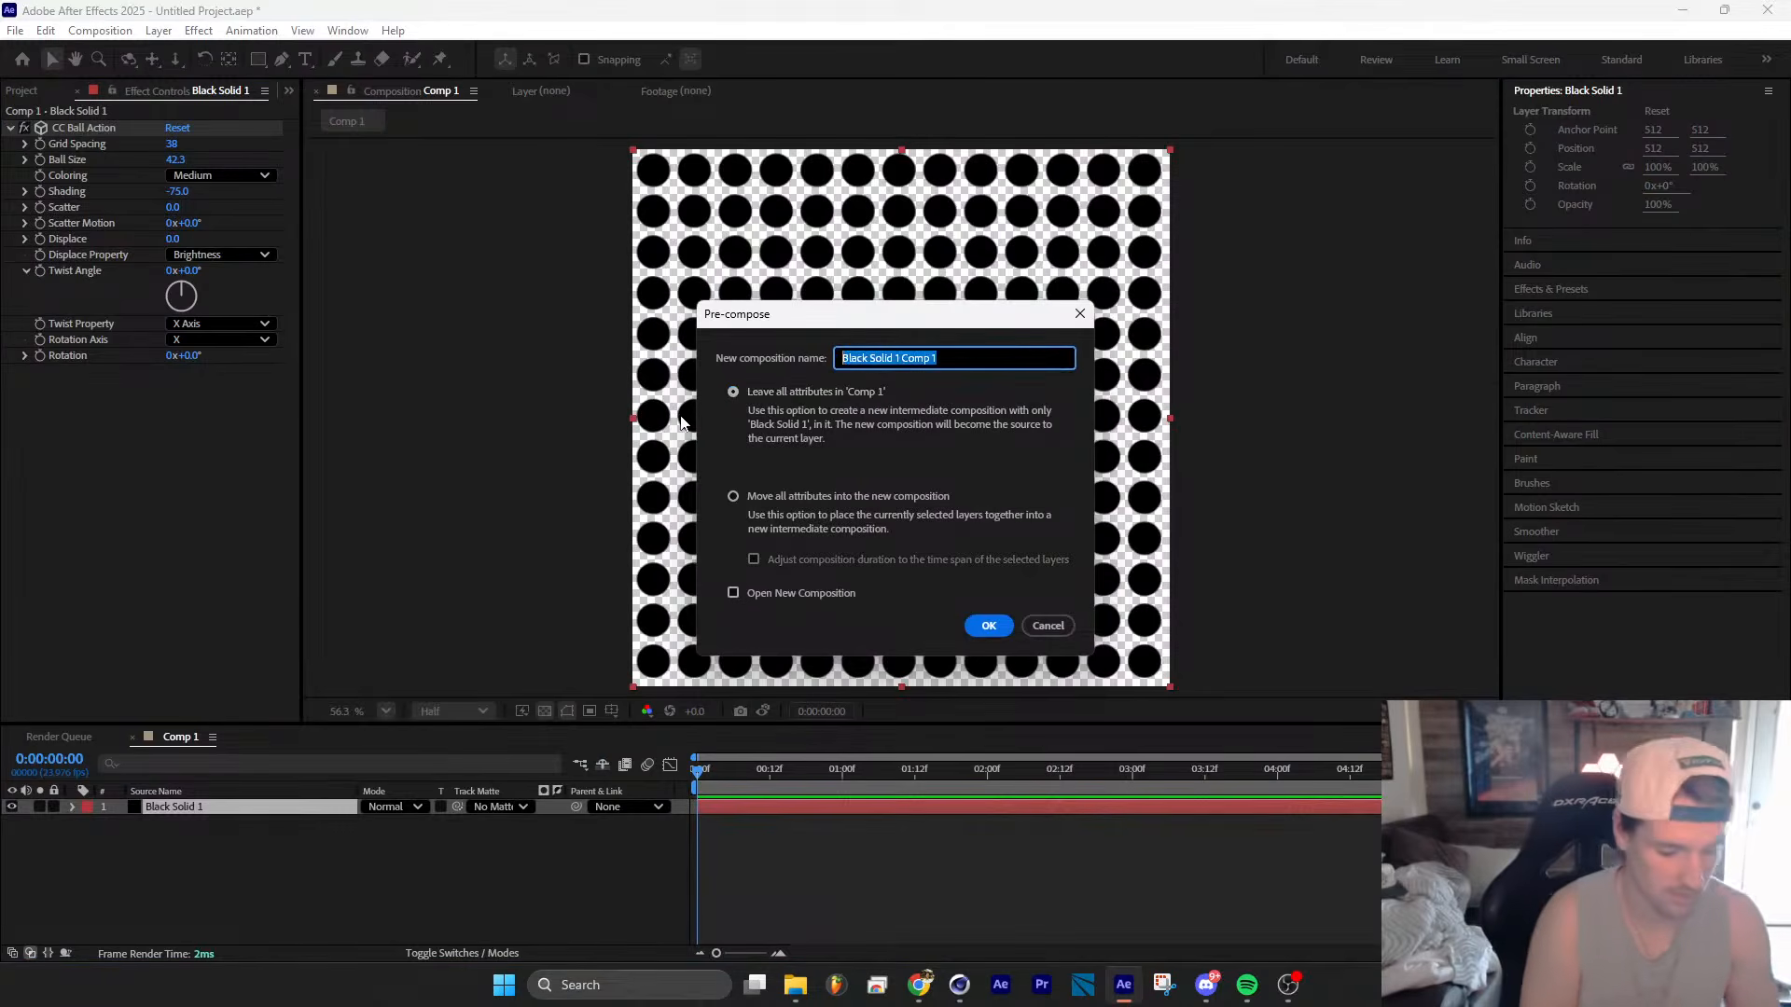
{"action": "type", "text": "TEXT"}
{"action": "key", "text": "Return"}
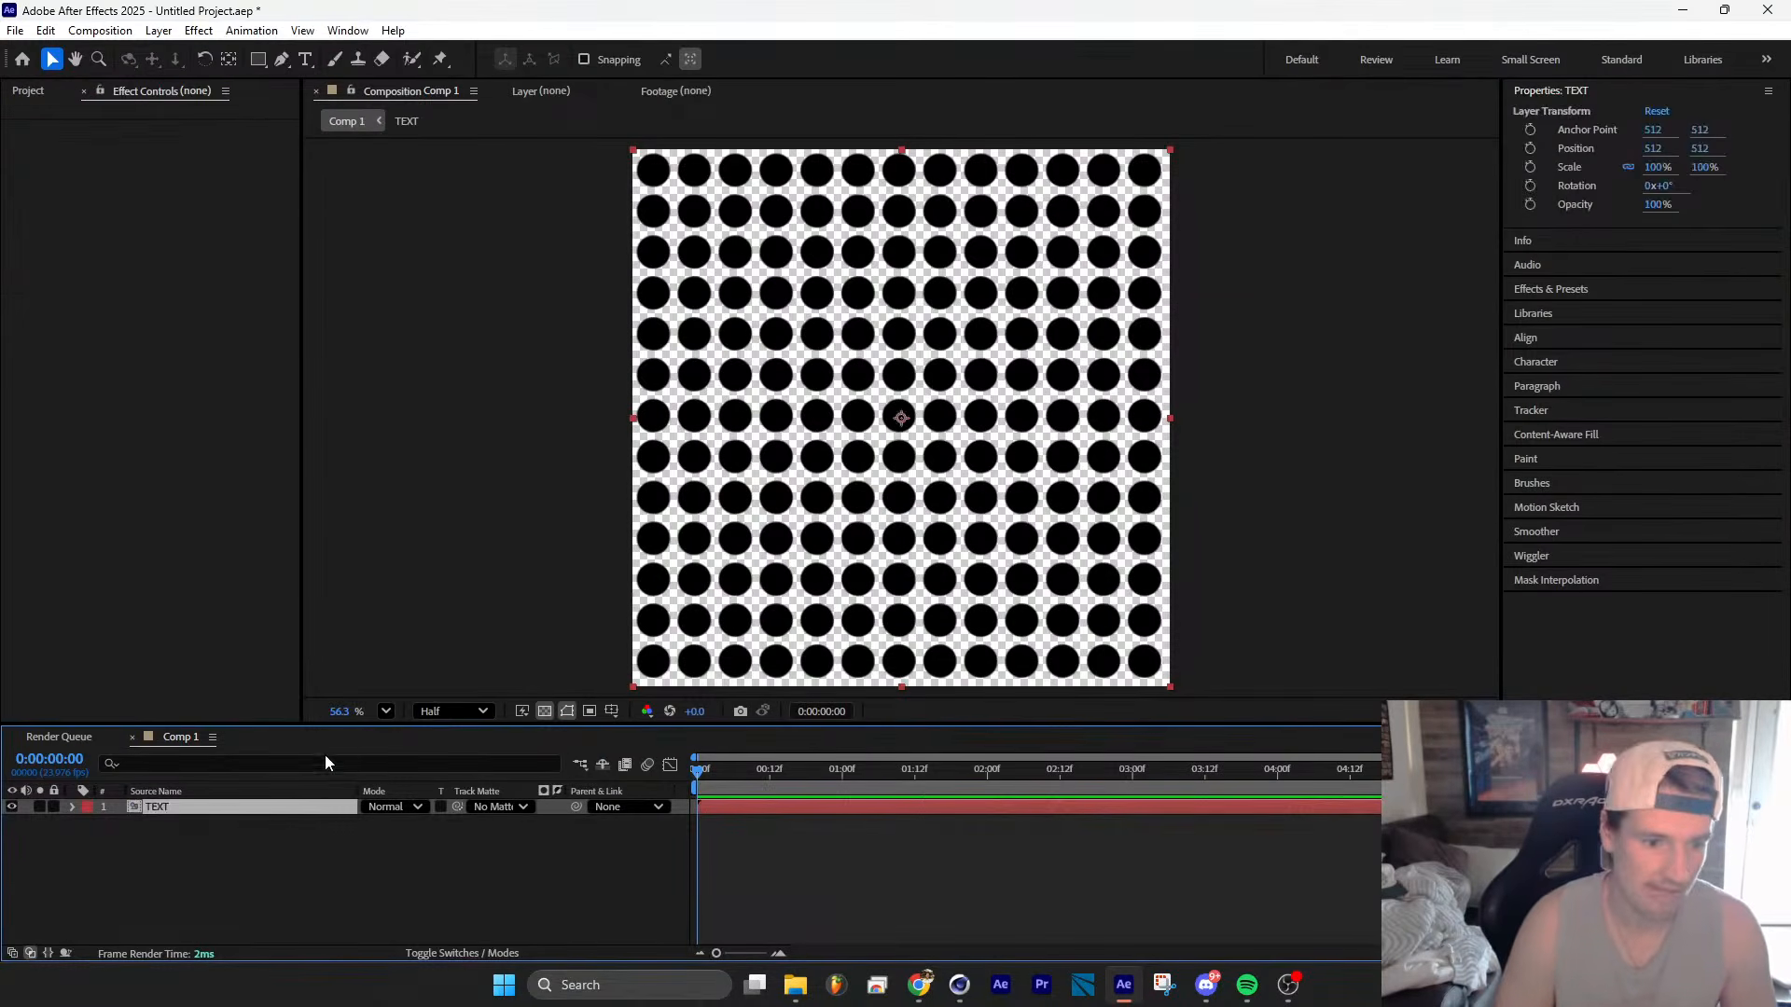
Step: In the TEXT composition, hide the black solid and add a text layer reading 30
{"action": "left_click", "coordinate": [222, 808]}
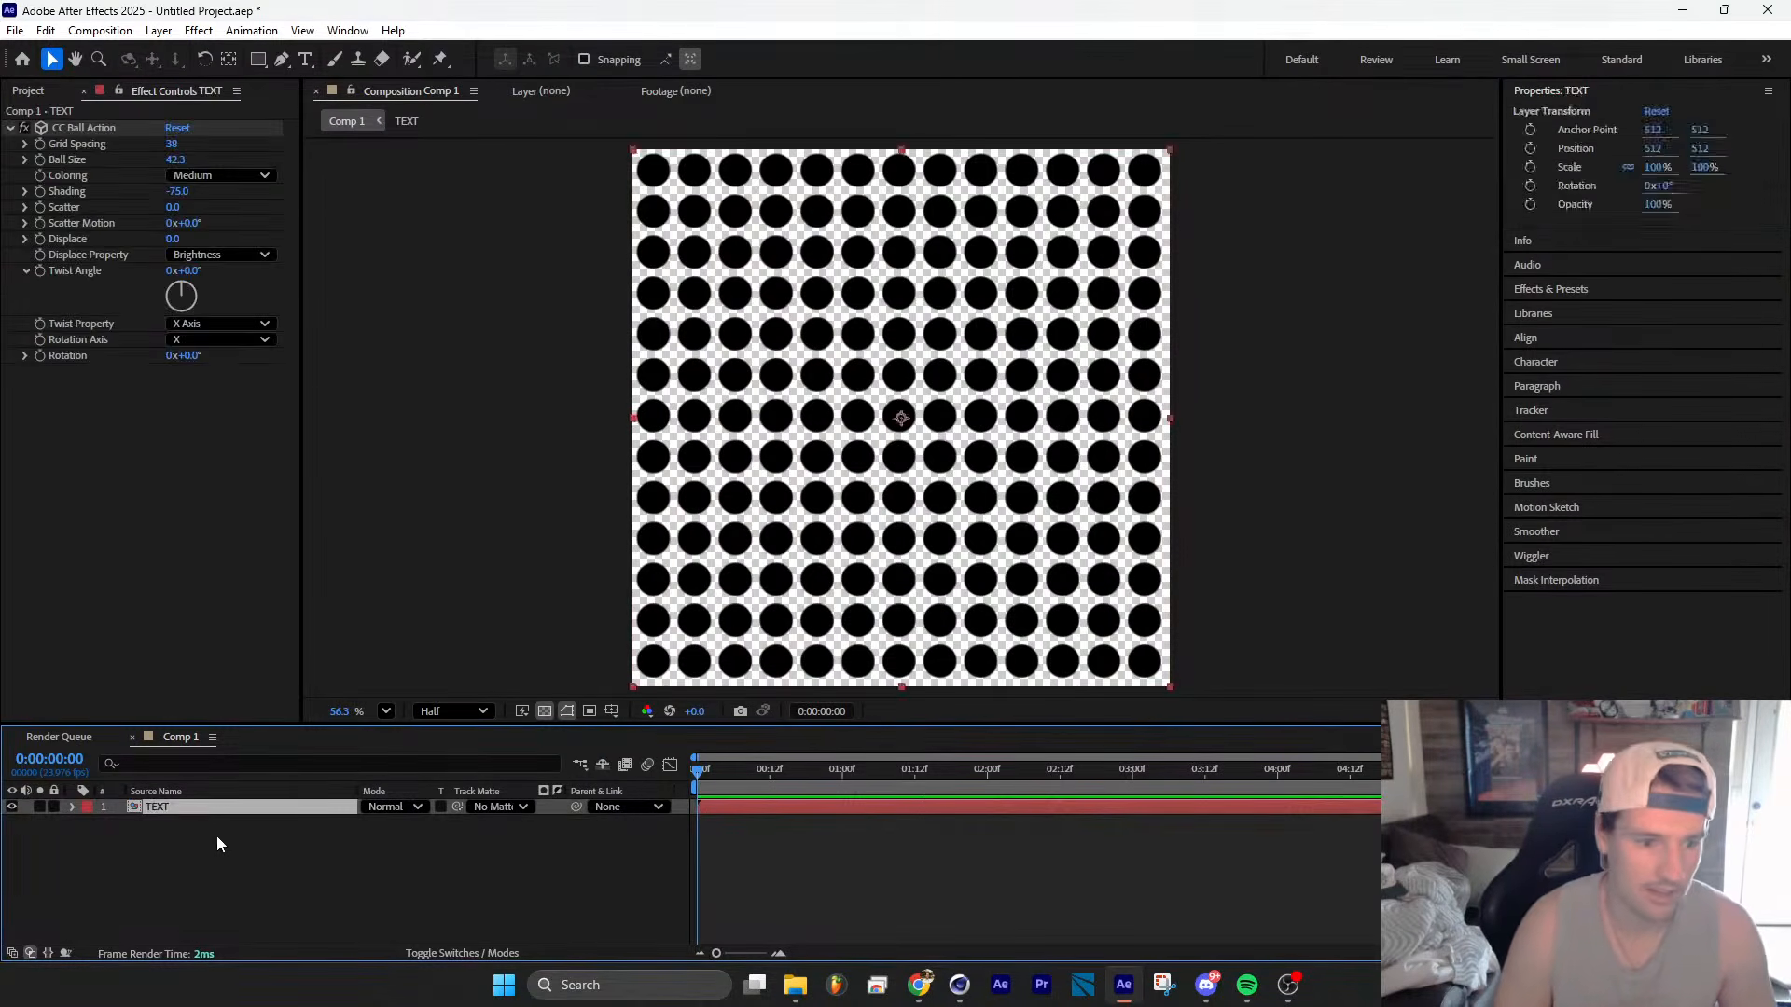
{"action": "double_click", "coordinate": [199, 808]}
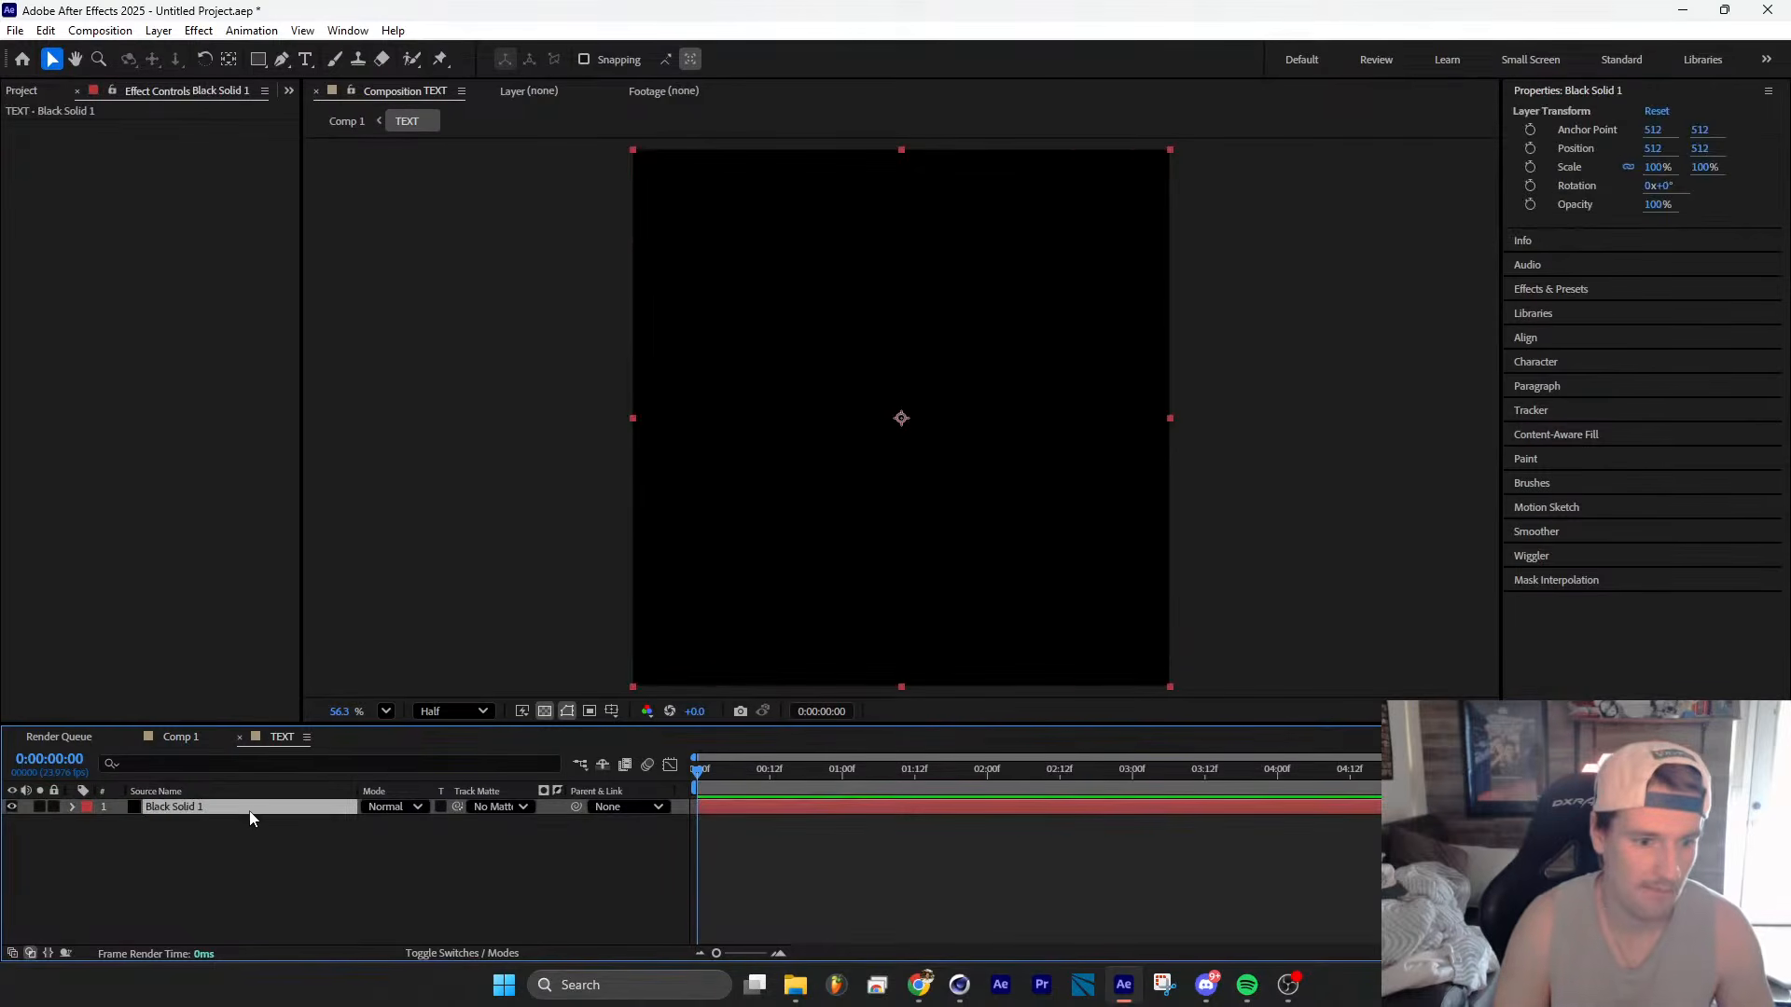
{"action": "left_click", "coordinate": [12, 807]}
{"action": "left_click", "coordinate": [305, 58]}
{"action": "left_click", "coordinate": [791, 454]}
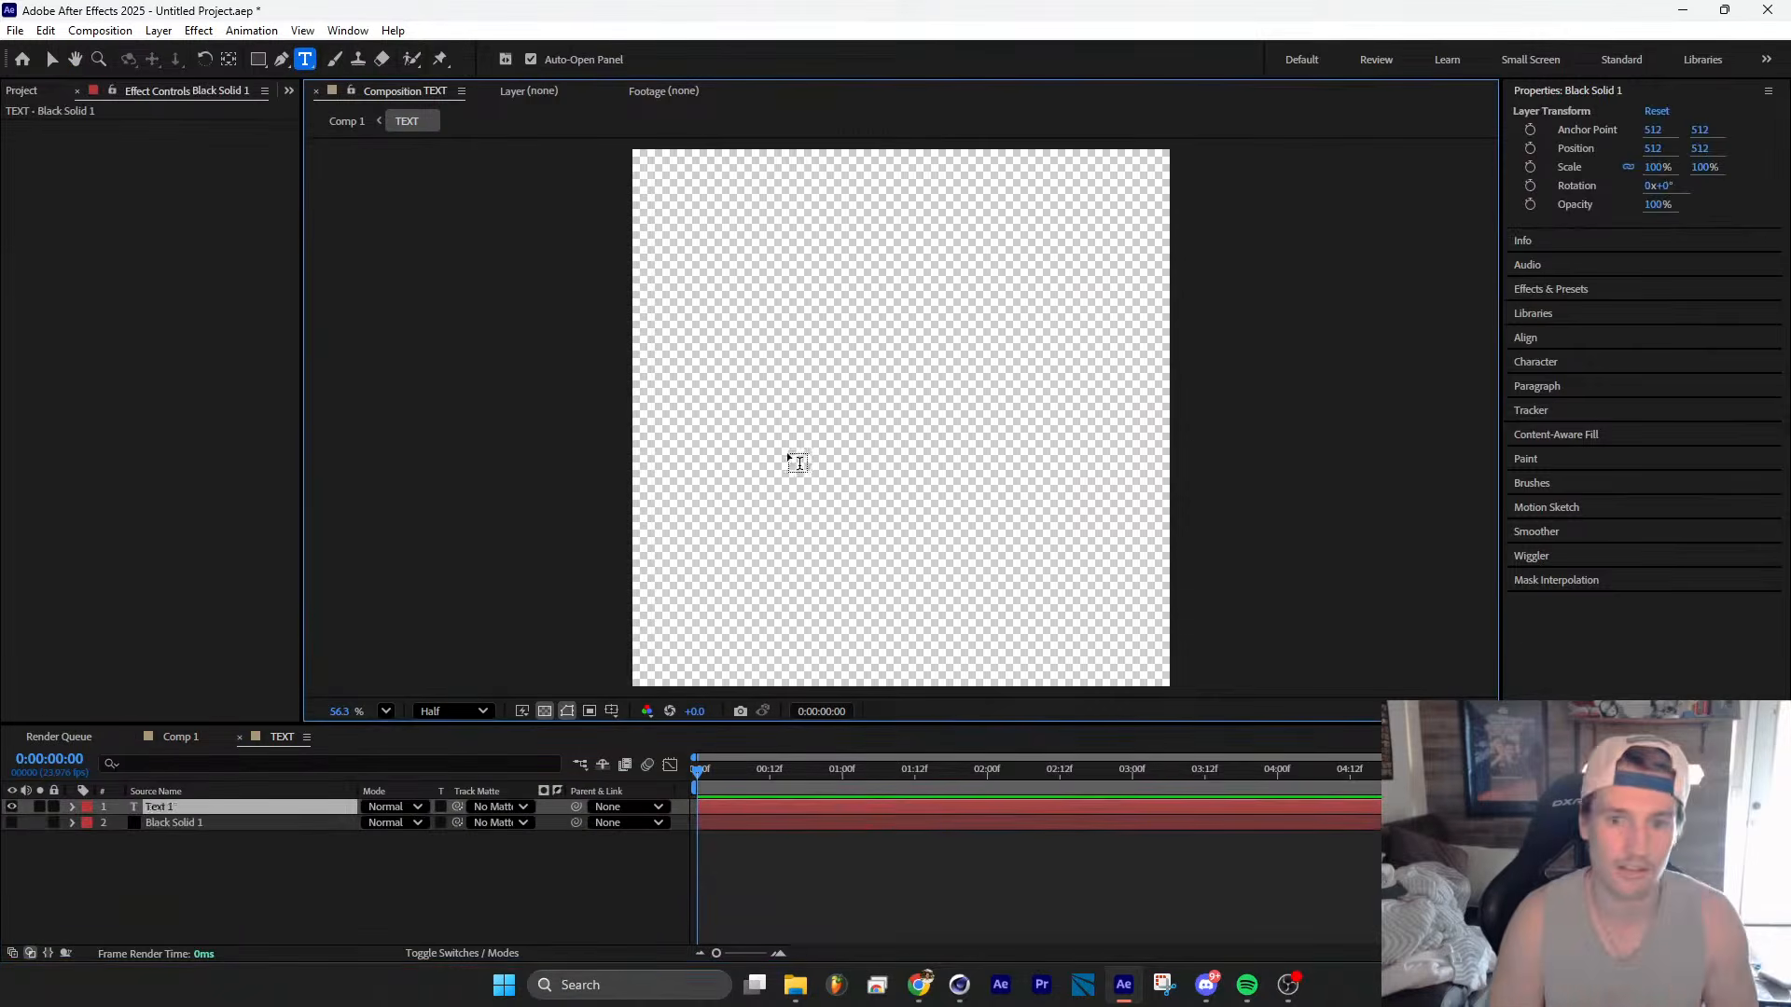
{"action": "left_click", "coordinate": [878, 428]}
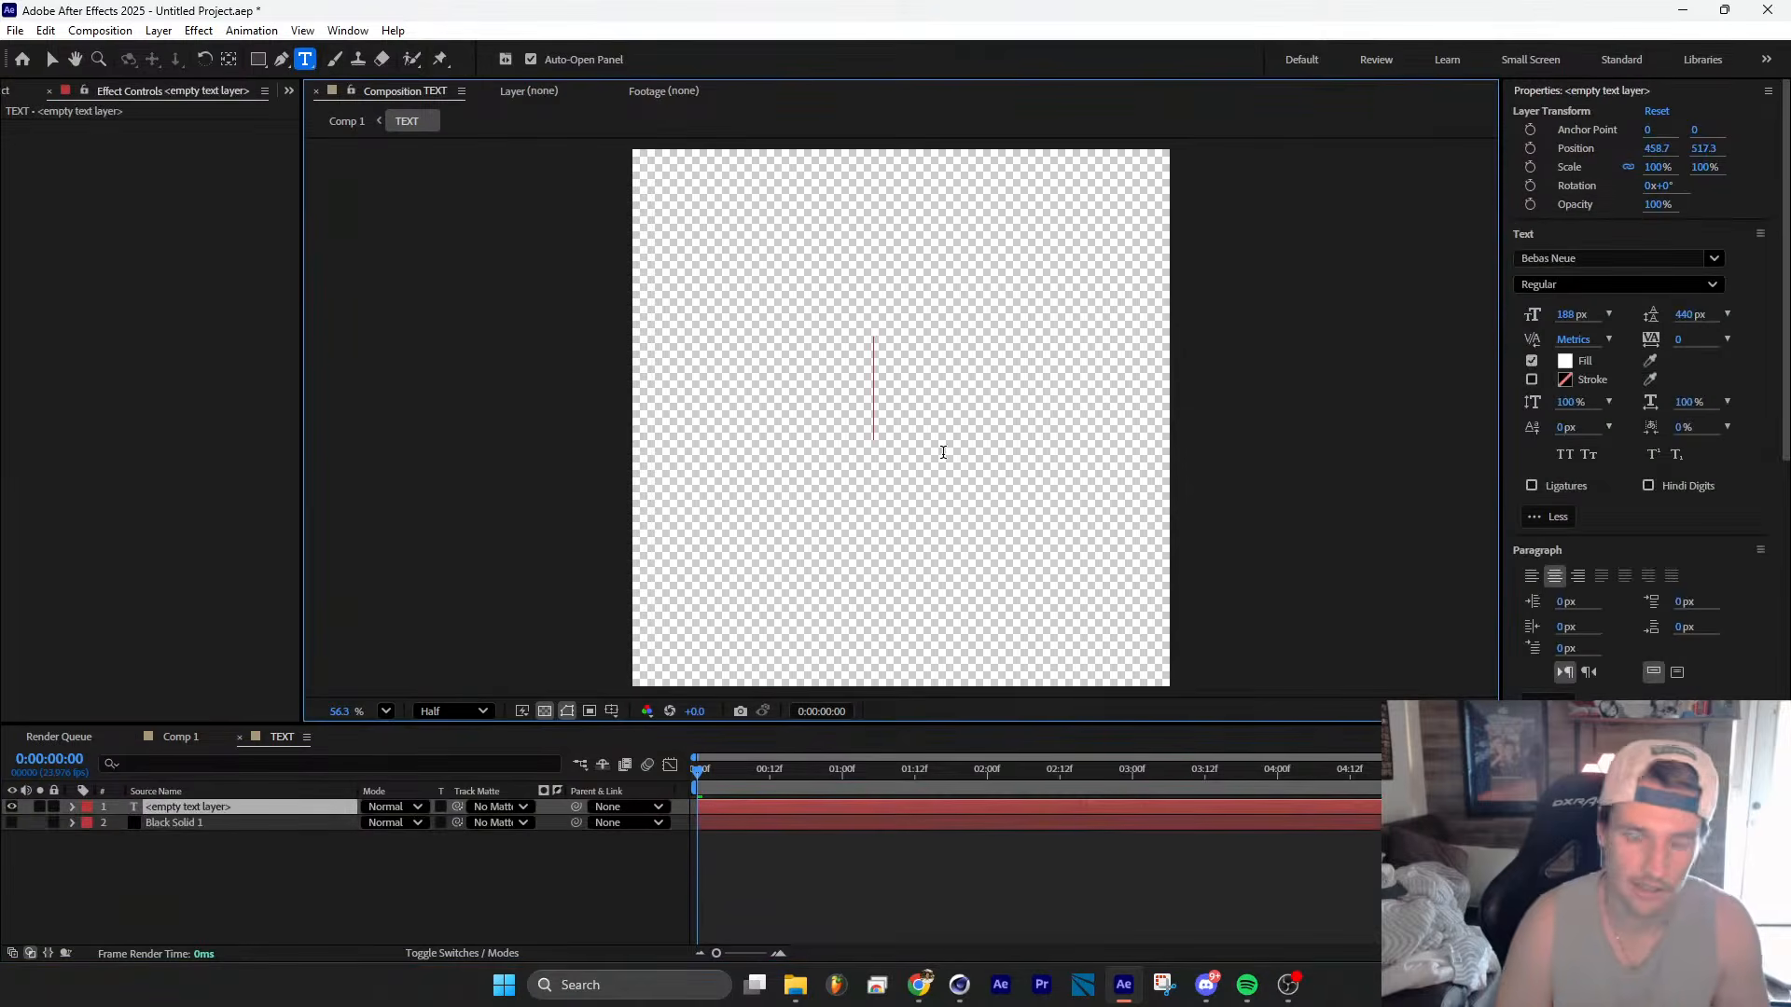
{"action": "type", "text": "5"}
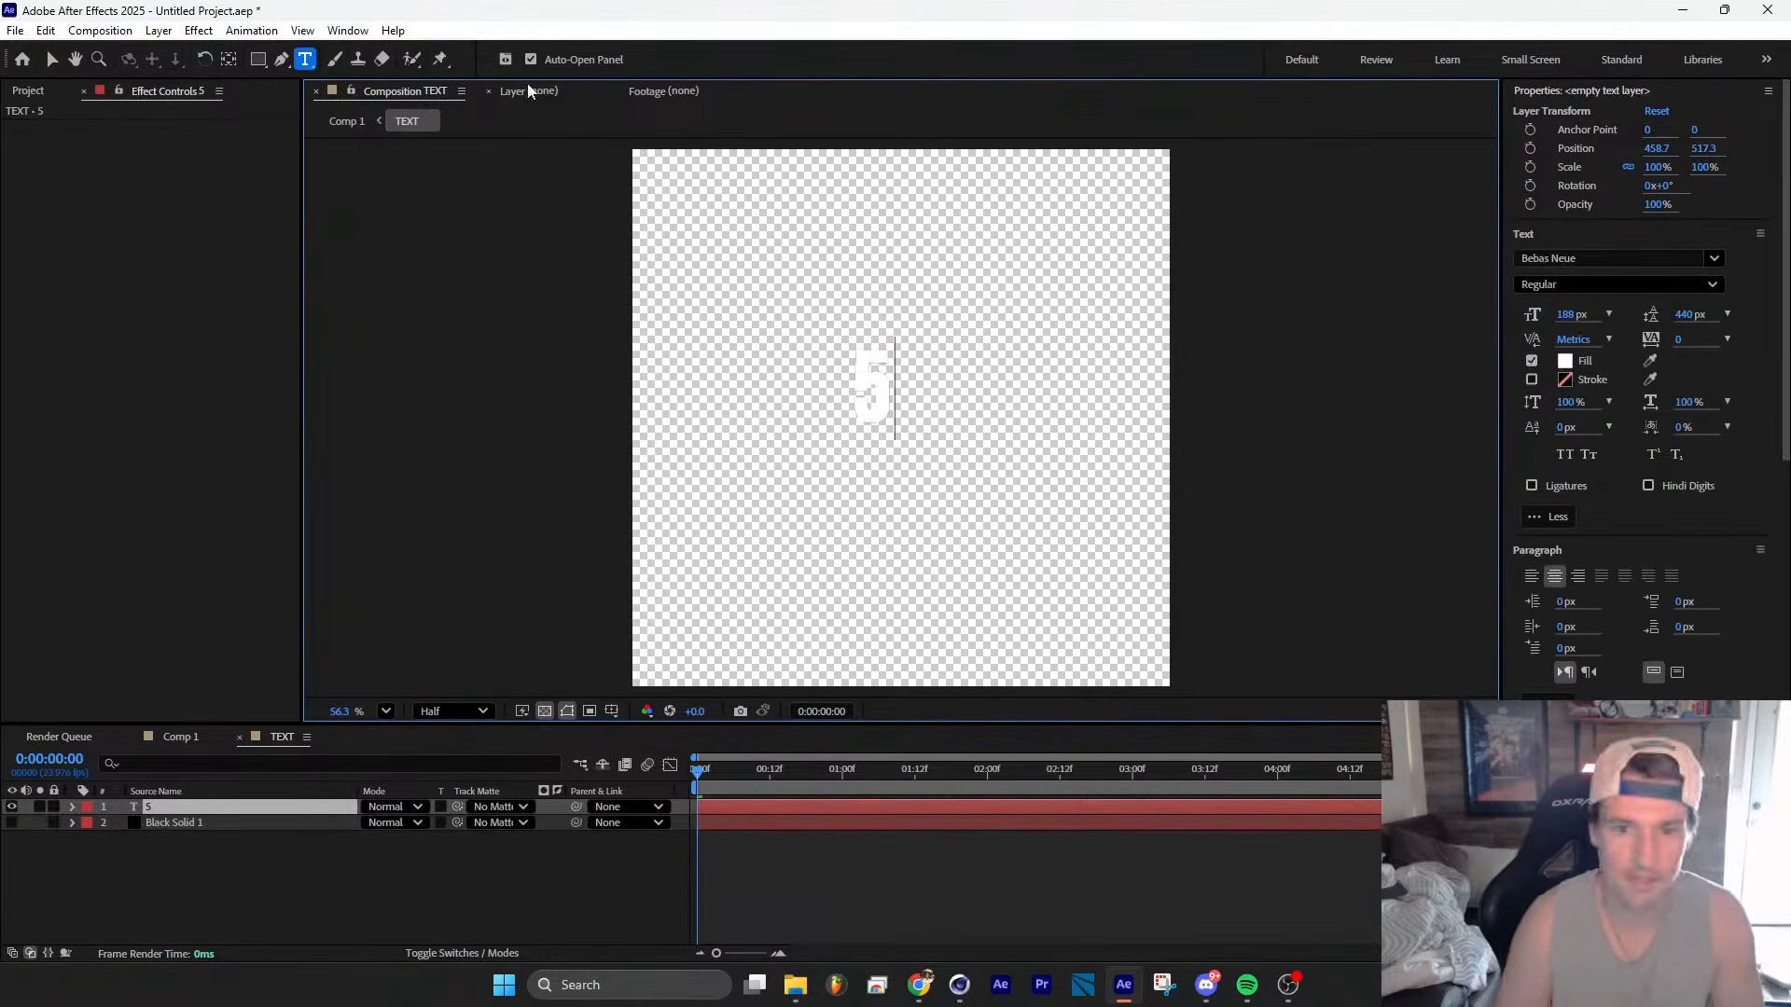
{"action": "key", "text": "BackSpace"}
{"action": "type", "text": "30"}
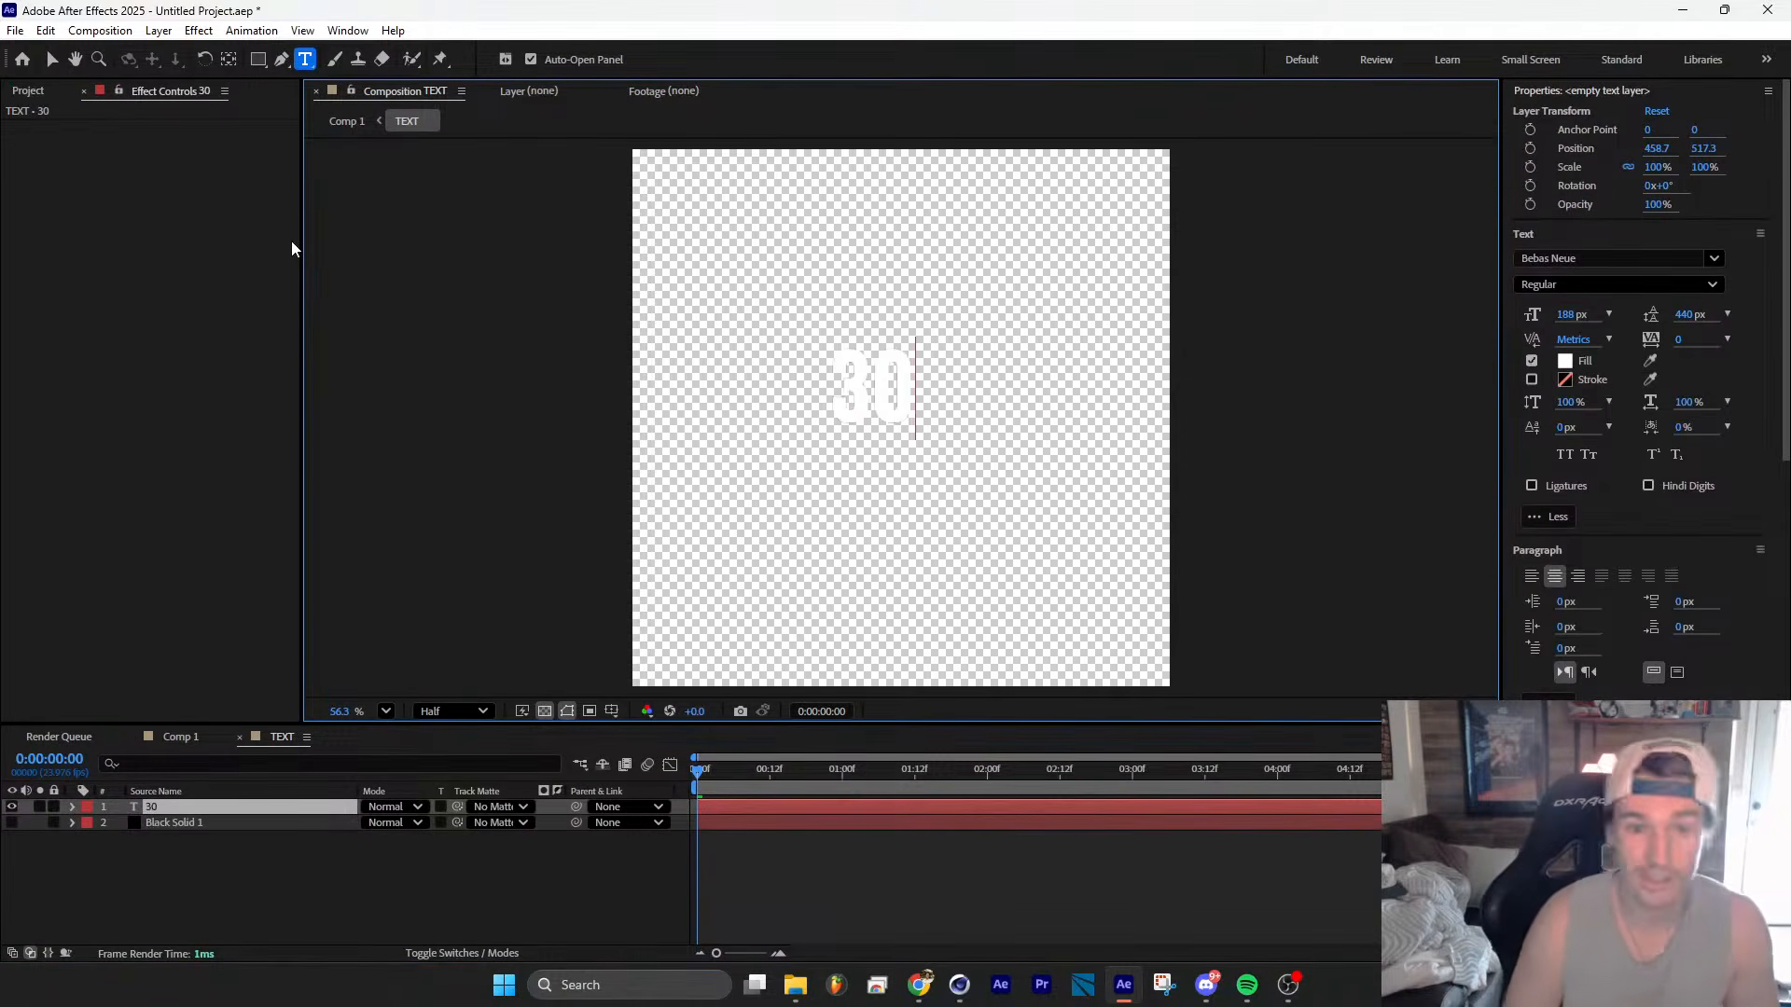
Step: Scale the 30 text proportionally to about 392%, centre it in the frame, and return to Comp 1
{"action": "left_click", "coordinate": [54, 63]}
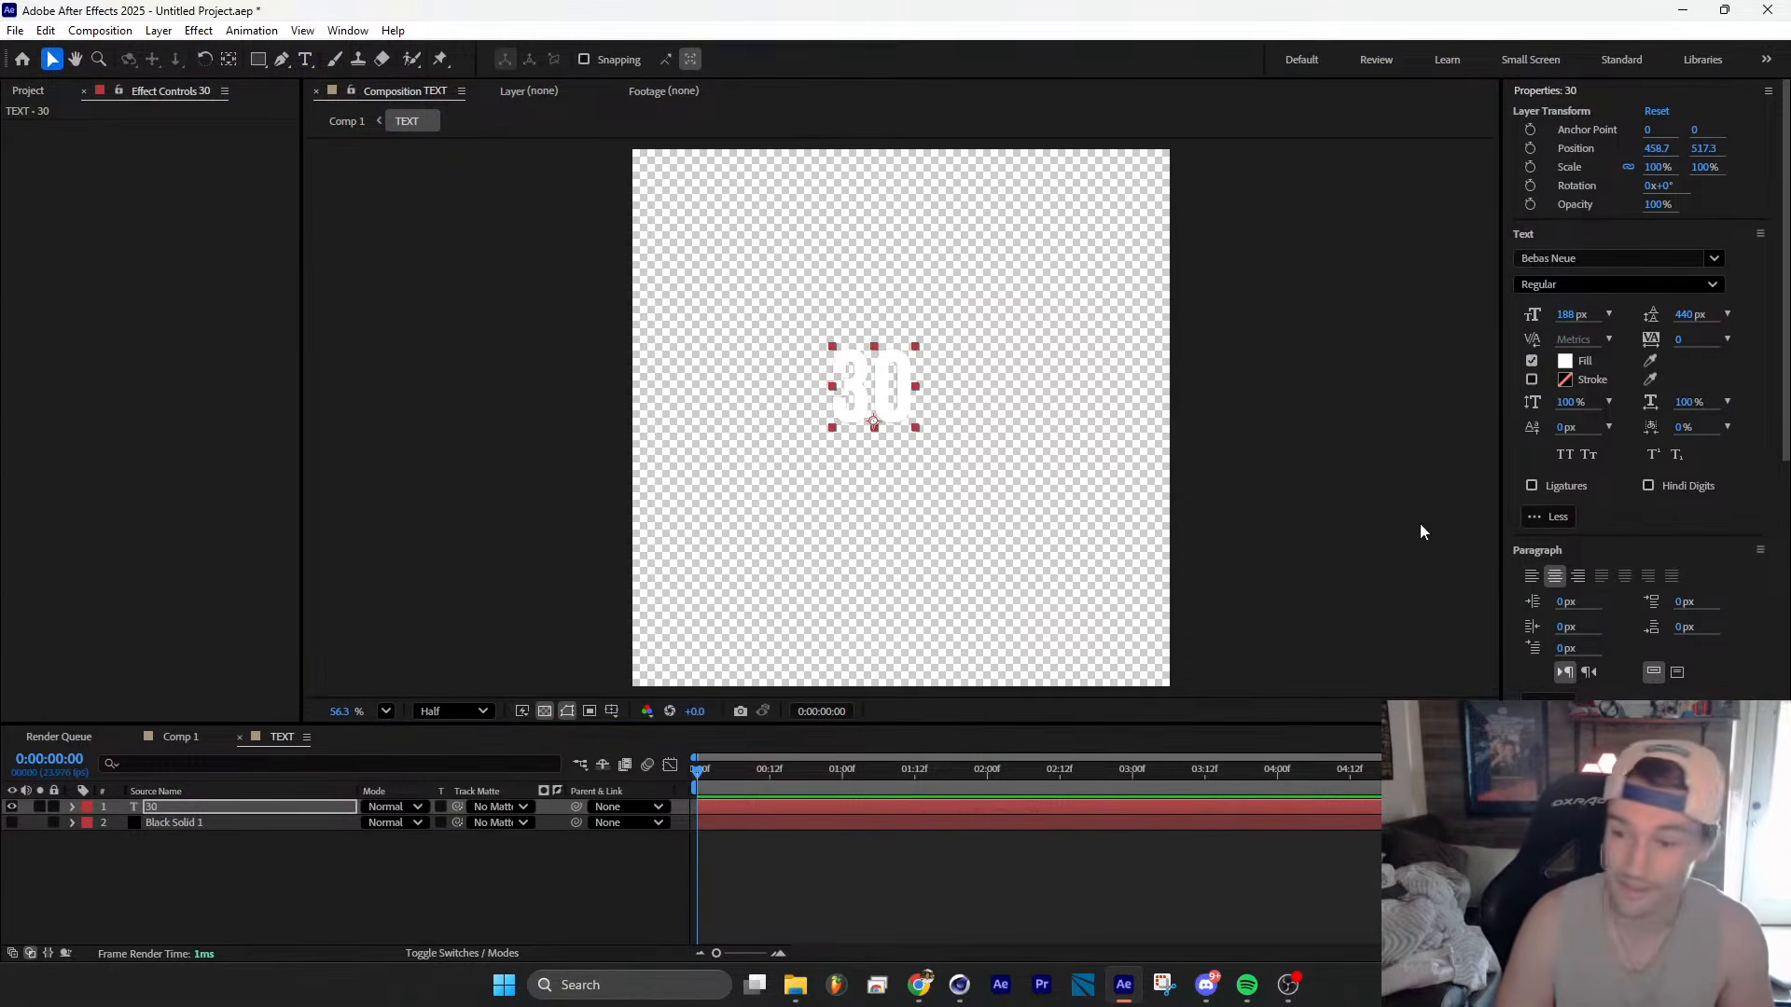
{"action": "left_click_drag", "start_coordinate": [916, 346], "coordinate": [992, 466], "text": "shift"}
{"action": "key", "text": "Tab"}
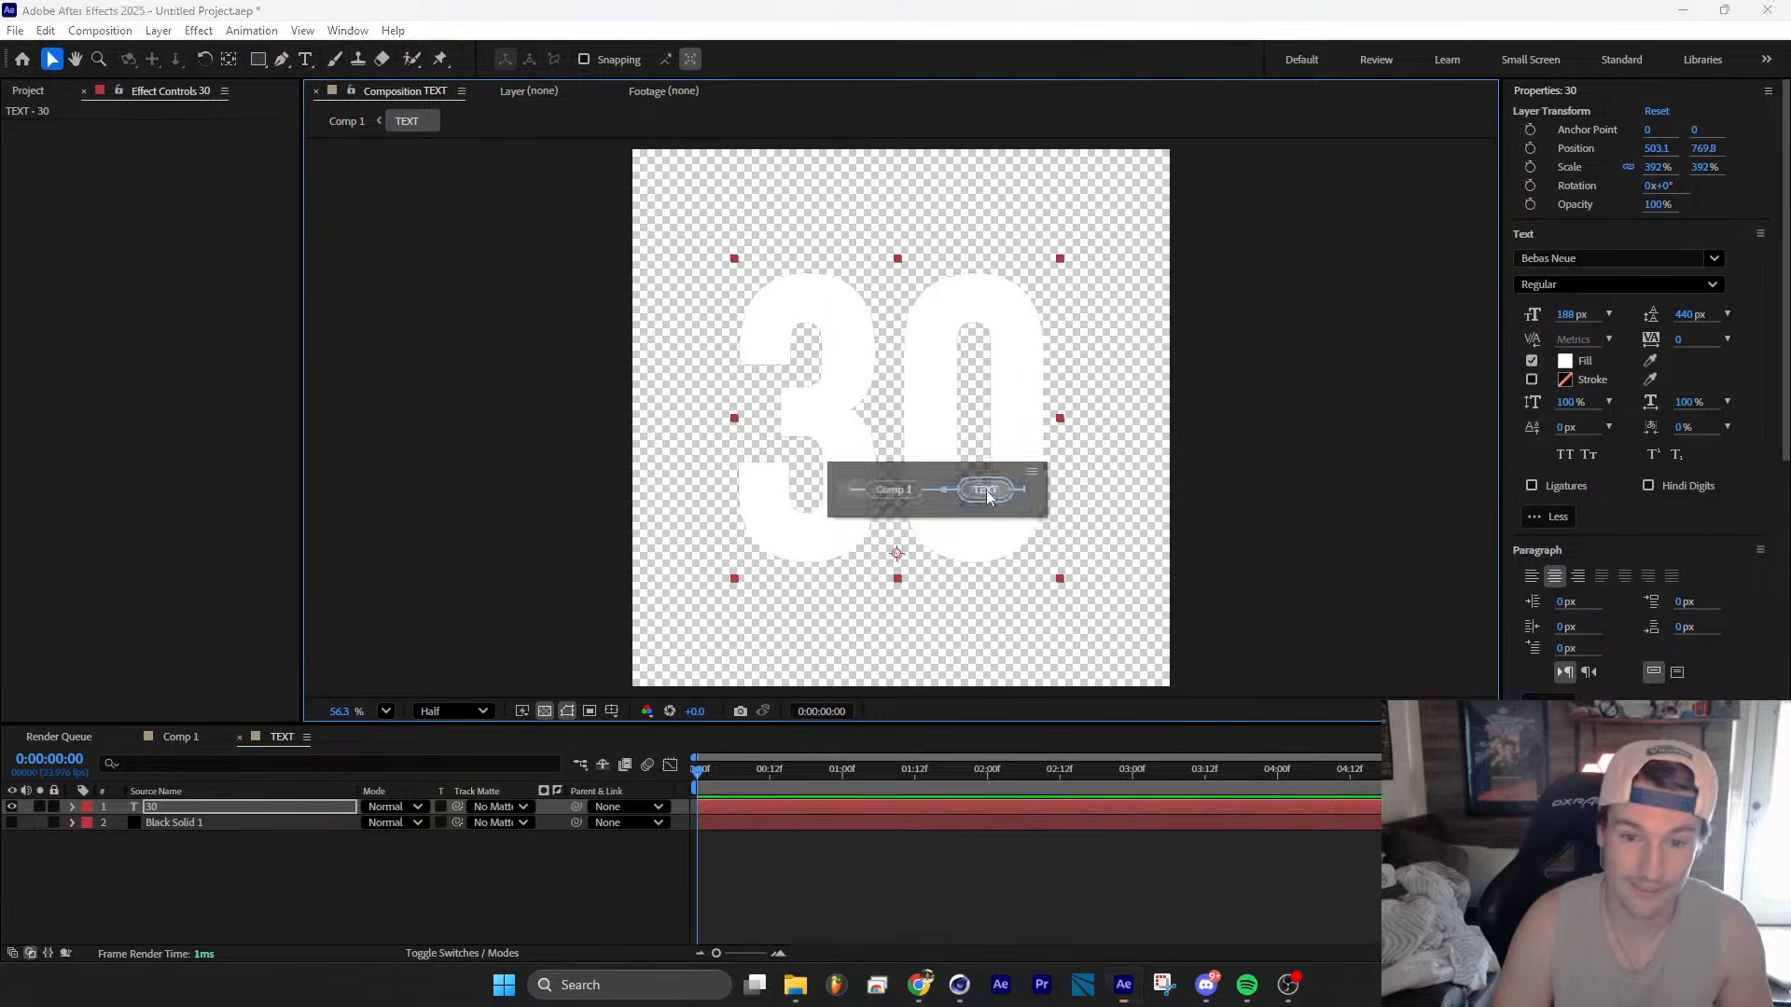
{"action": "left_click", "coordinate": [895, 488]}
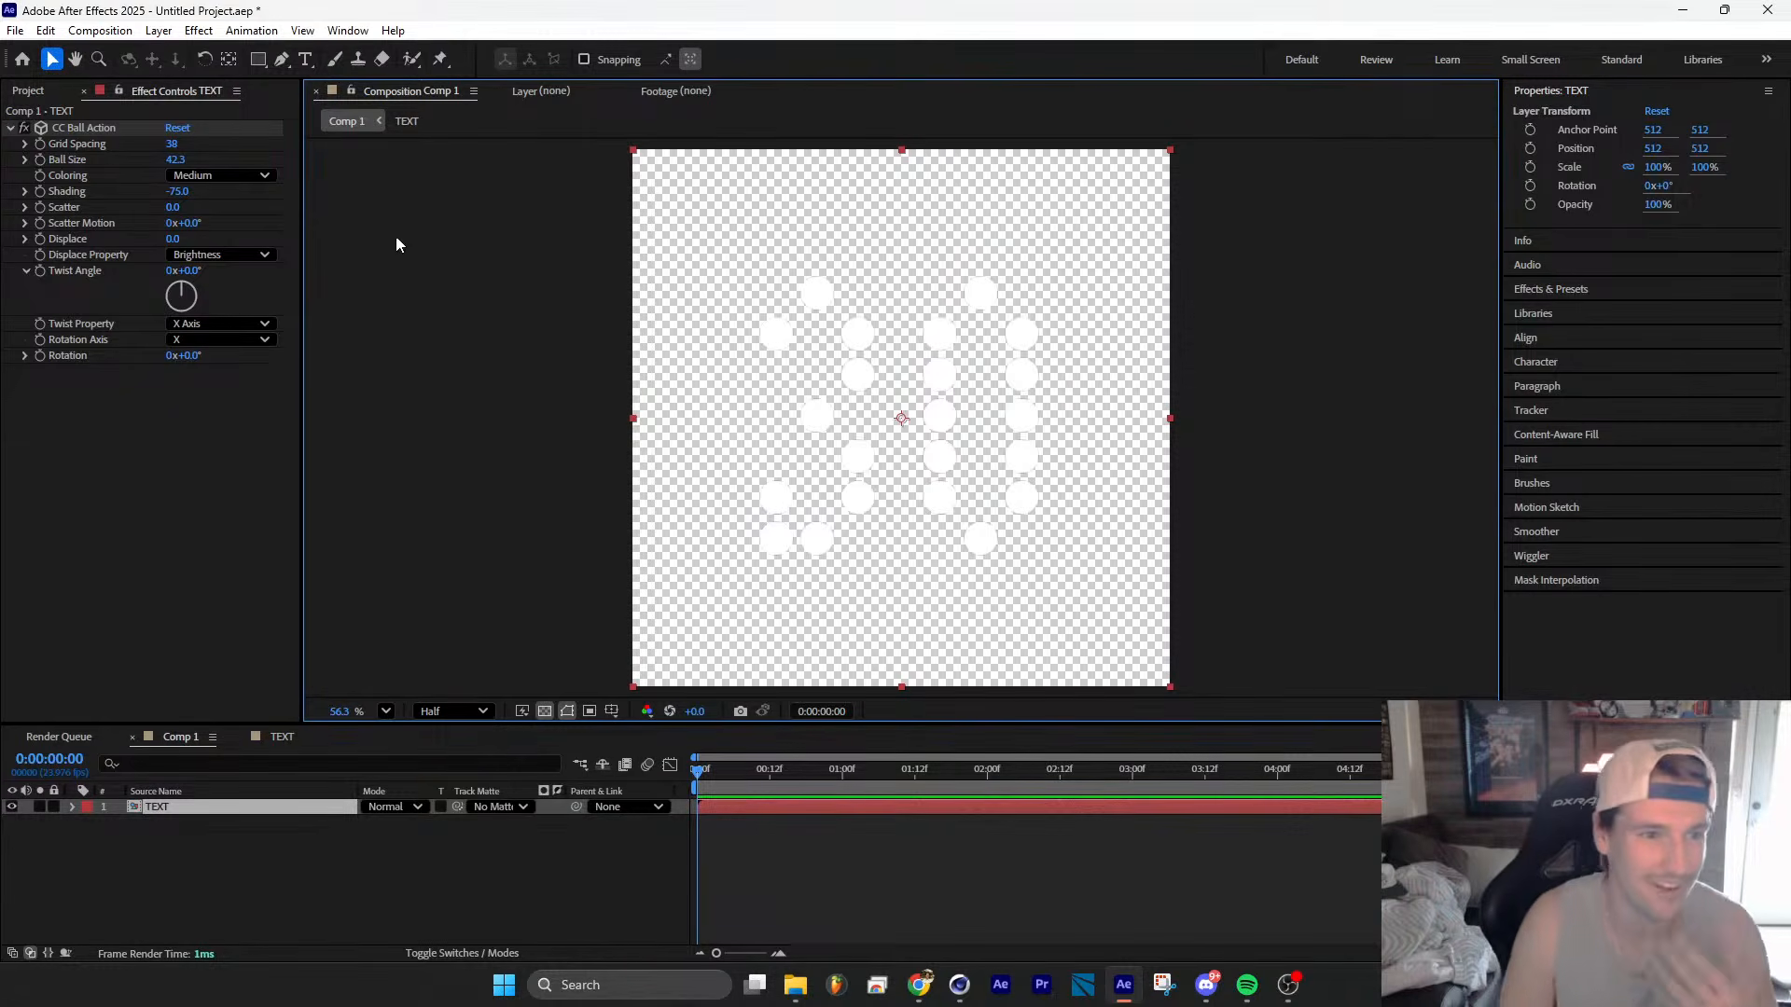
Step: Turn off the transparency grid and set CC Ball Action's Ball Size to 45.3 and Grid Spacing to 25
{"action": "left_click", "coordinate": [109, 134]}
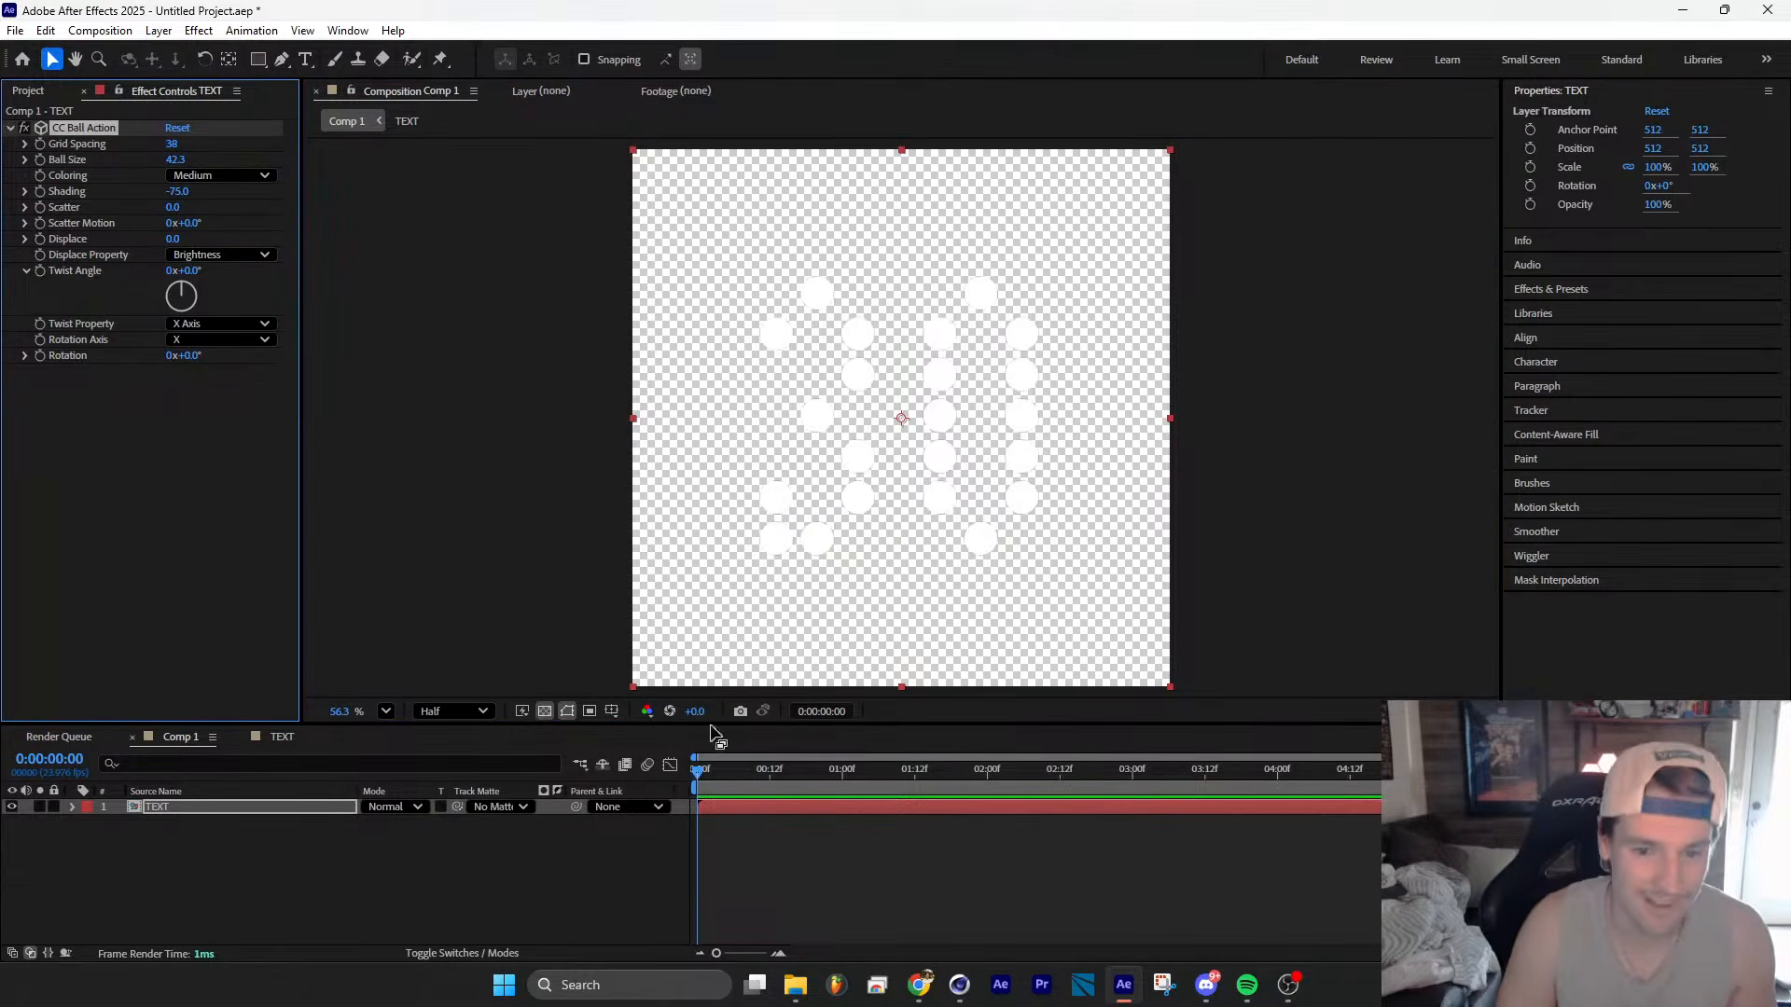
{"action": "left_click", "coordinate": [545, 711]}
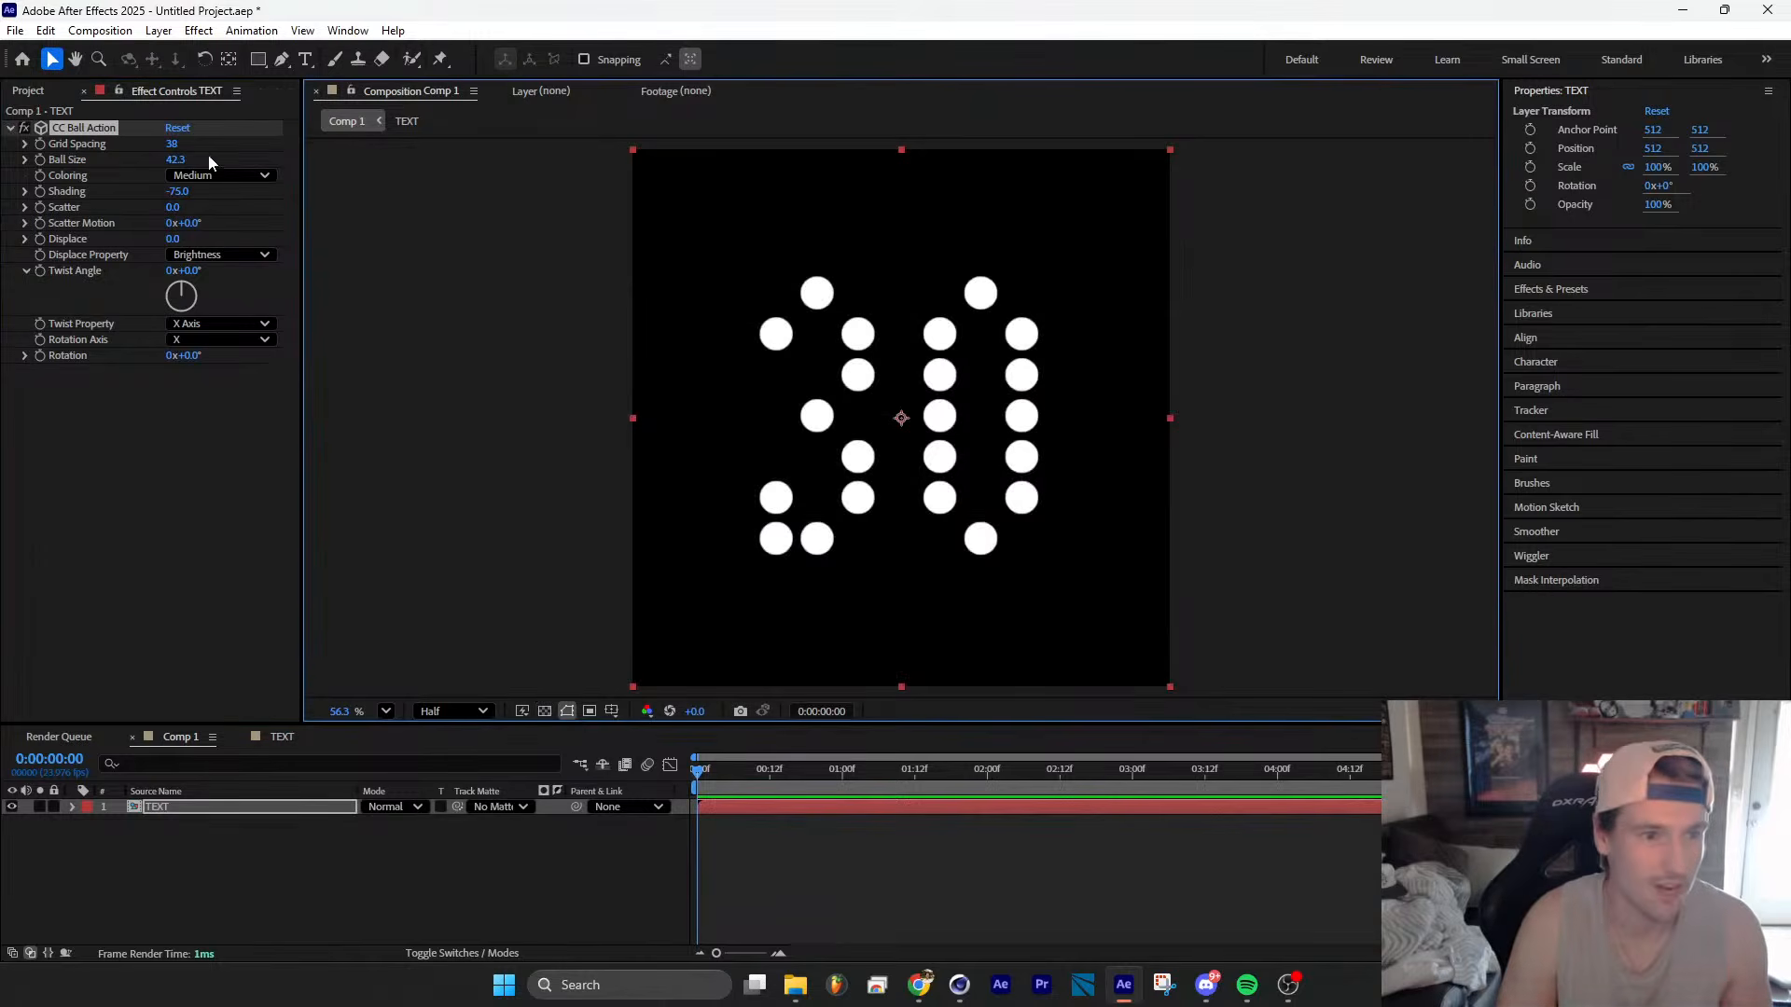
{"action": "mouse_move", "coordinate": [174, 159]}
{"action": "left_mouse_down"}
{"action": "mouse_move", "coordinate": [224, 157]}
{"action": "mouse_move", "coordinate": [169, 145]}
{"action": "mouse_move", "coordinate": [175, 163]}
{"action": "left_mouse_up"}
{"action": "left_click", "coordinate": [172, 149]}
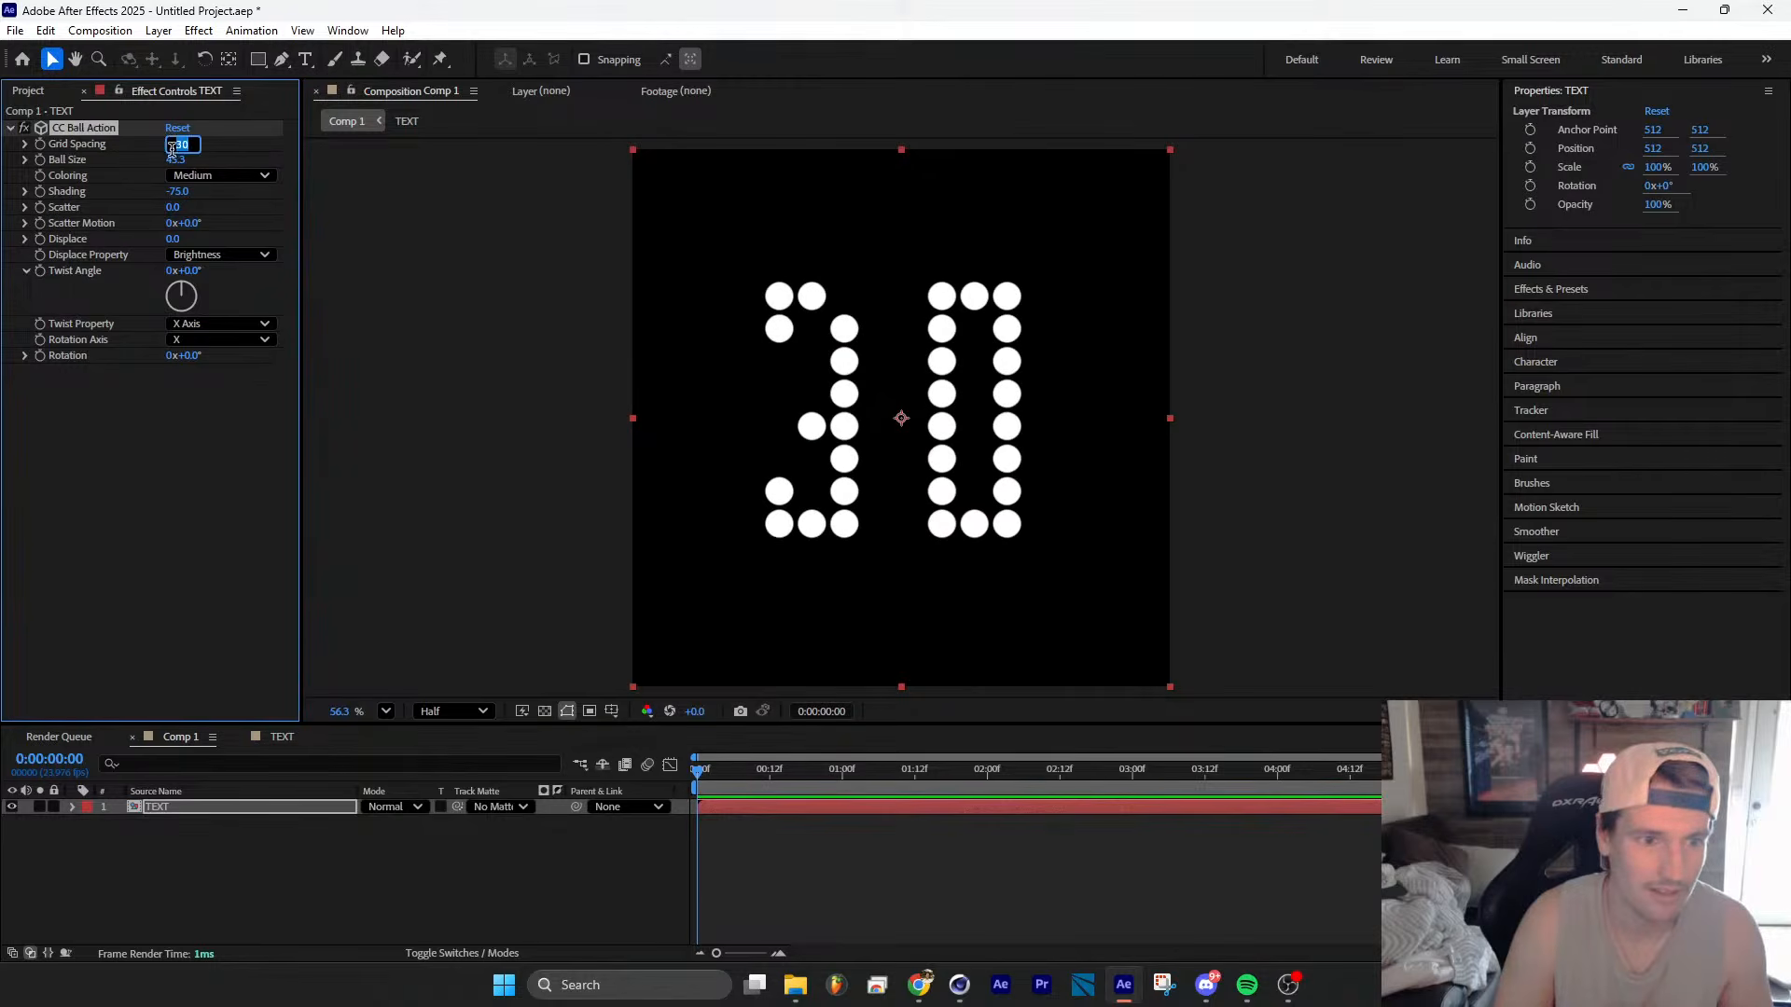
{"action": "type", "text": "25"}
{"action": "key", "text": "Return"}
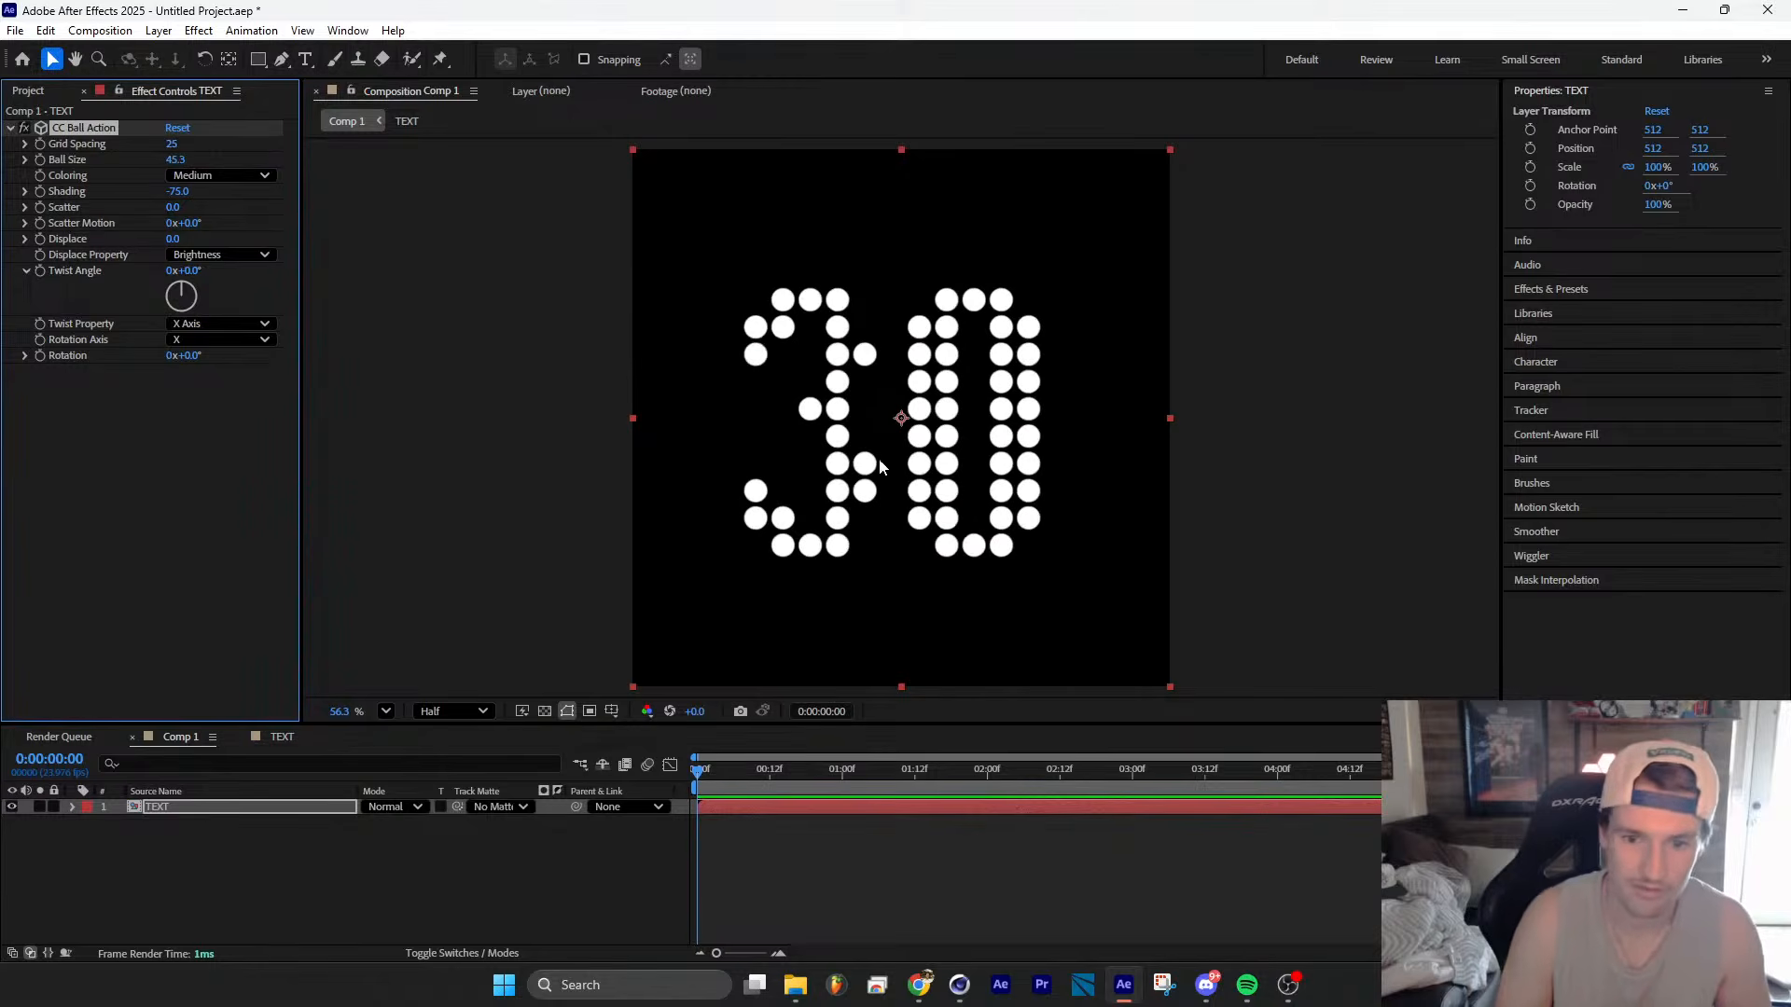
Step: Compare the dots with the source text in TEXT and set CC Ball Action's Ball Size to 34.3 in Comp 1
{"action": "scroll", "coordinate": [994, 432], "scroll_direction": "up", "scroll_amount": 1}
{"action": "left_click", "coordinate": [280, 736]}
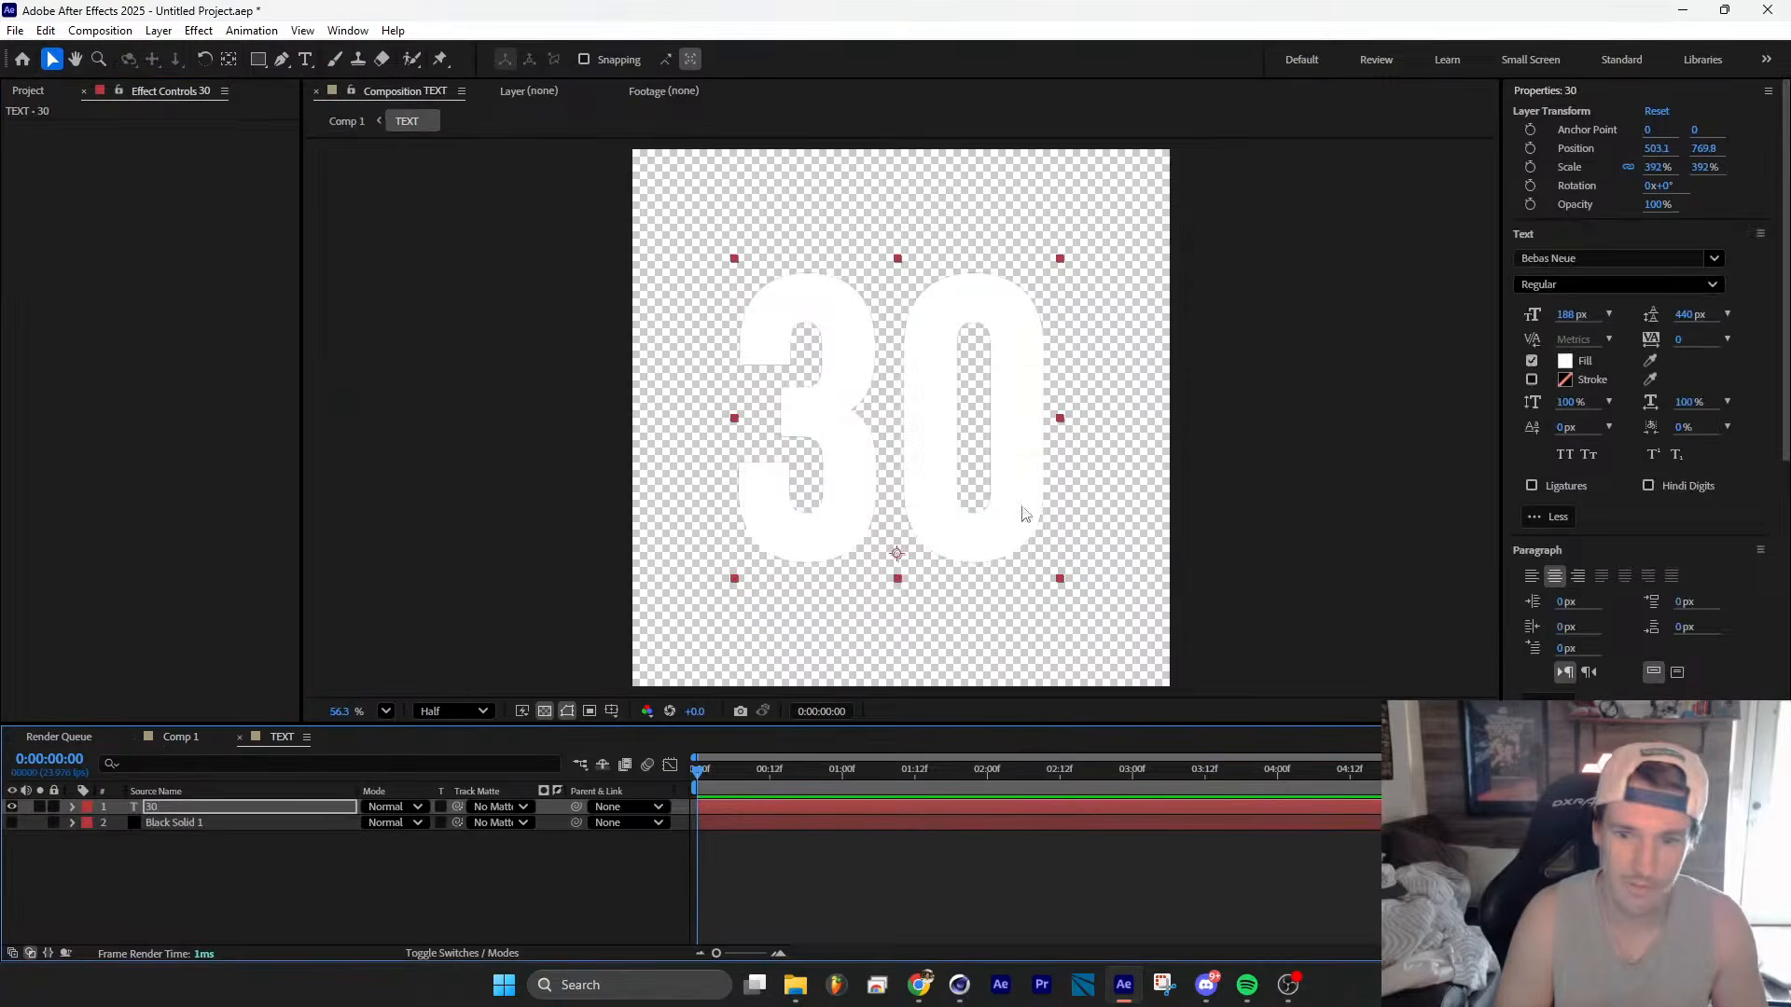
{"action": "left_click", "coordinate": [198, 742]}
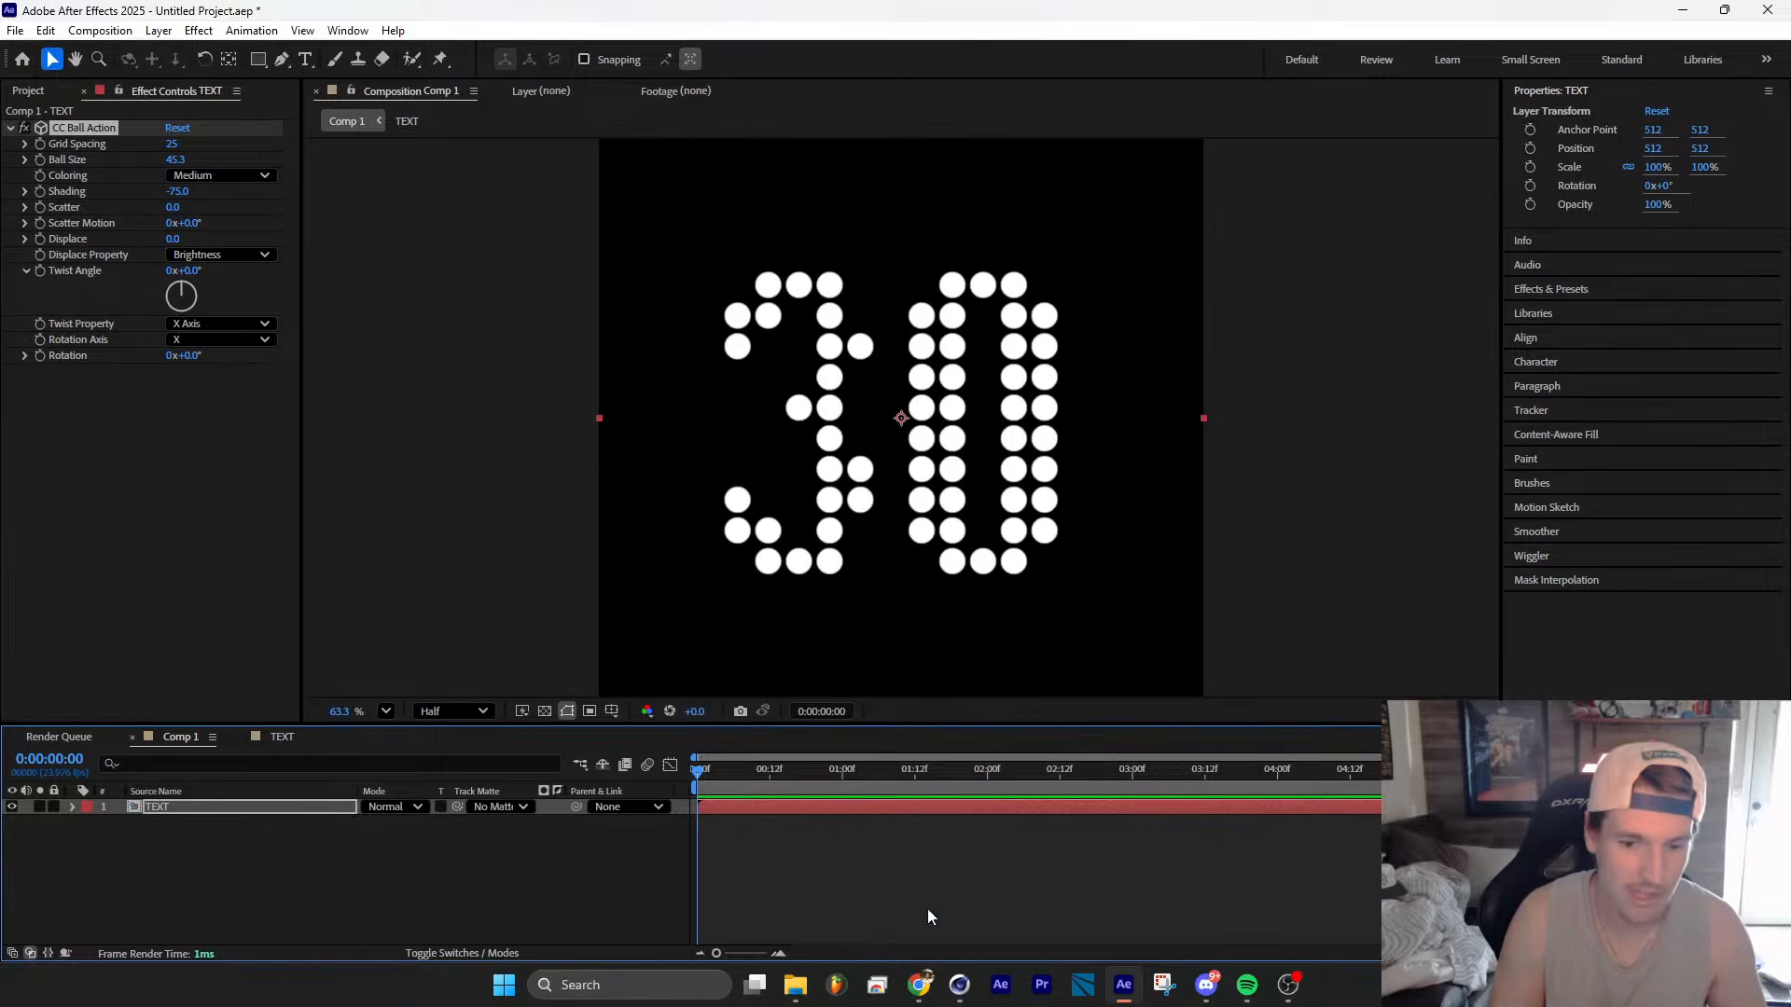
{"action": "mouse_move", "coordinate": [919, 984]}
{"action": "left_click", "coordinate": [881, 920]}
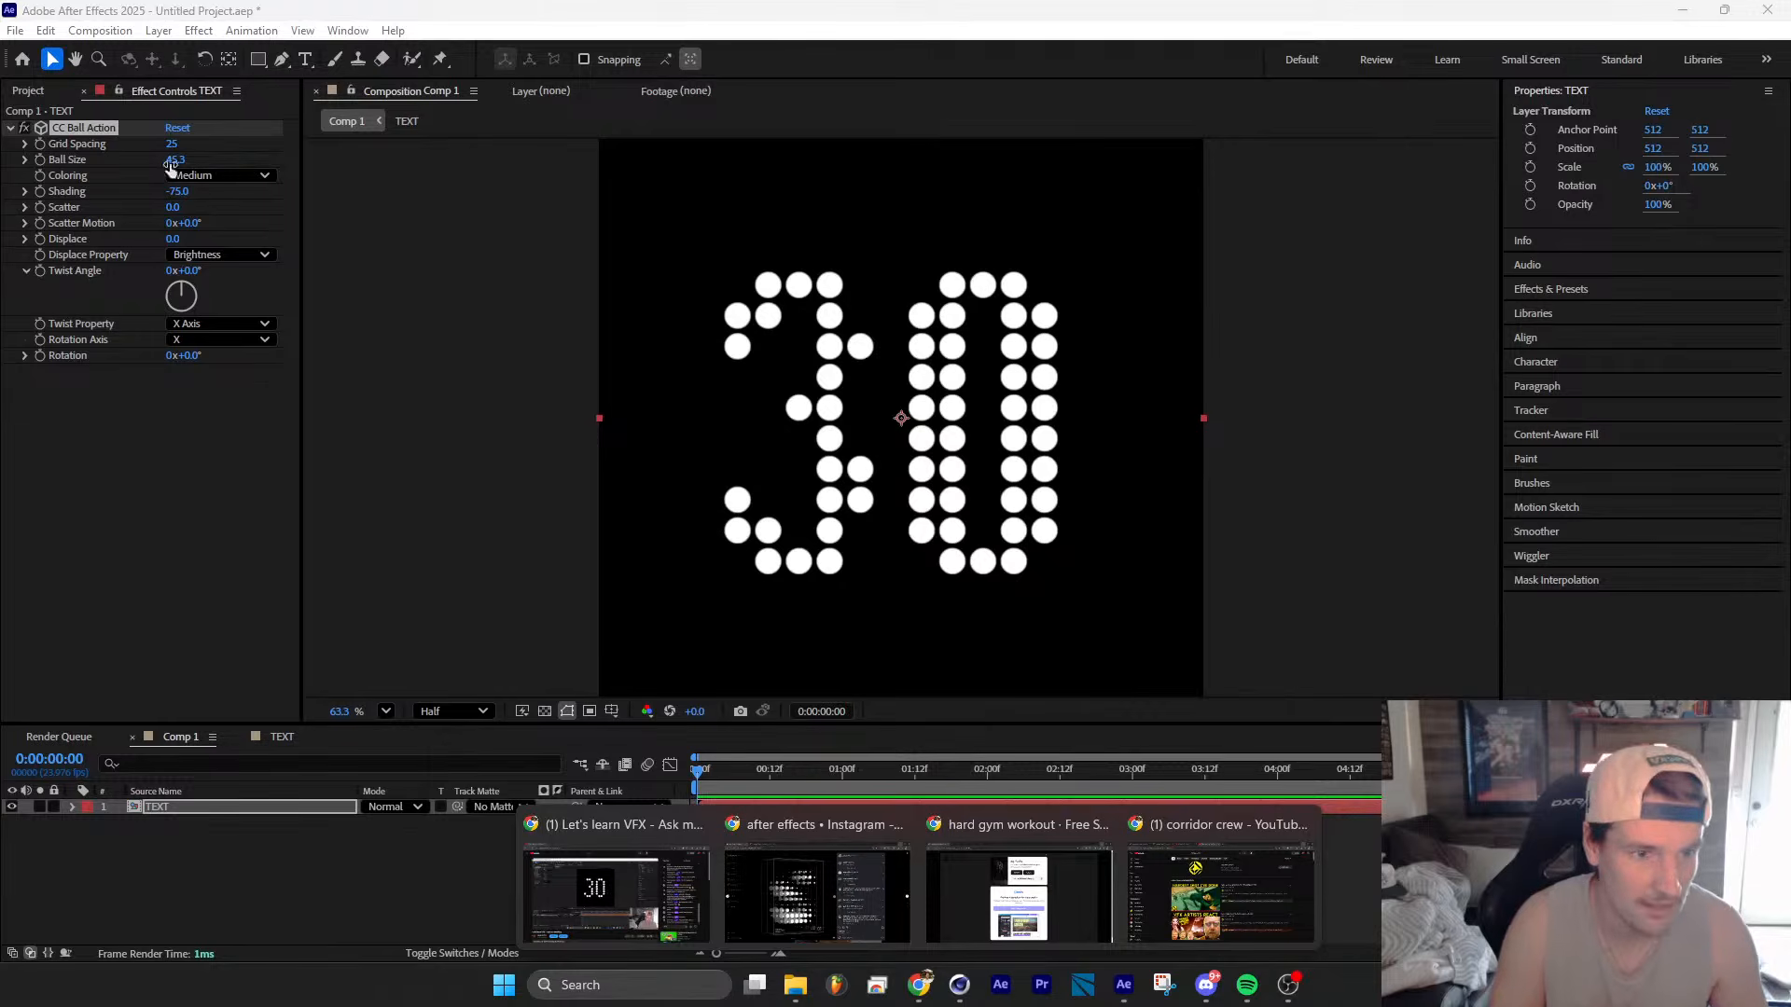
{"action": "left_click_drag", "start_coordinate": [174, 159], "coordinate": [163, 160]}
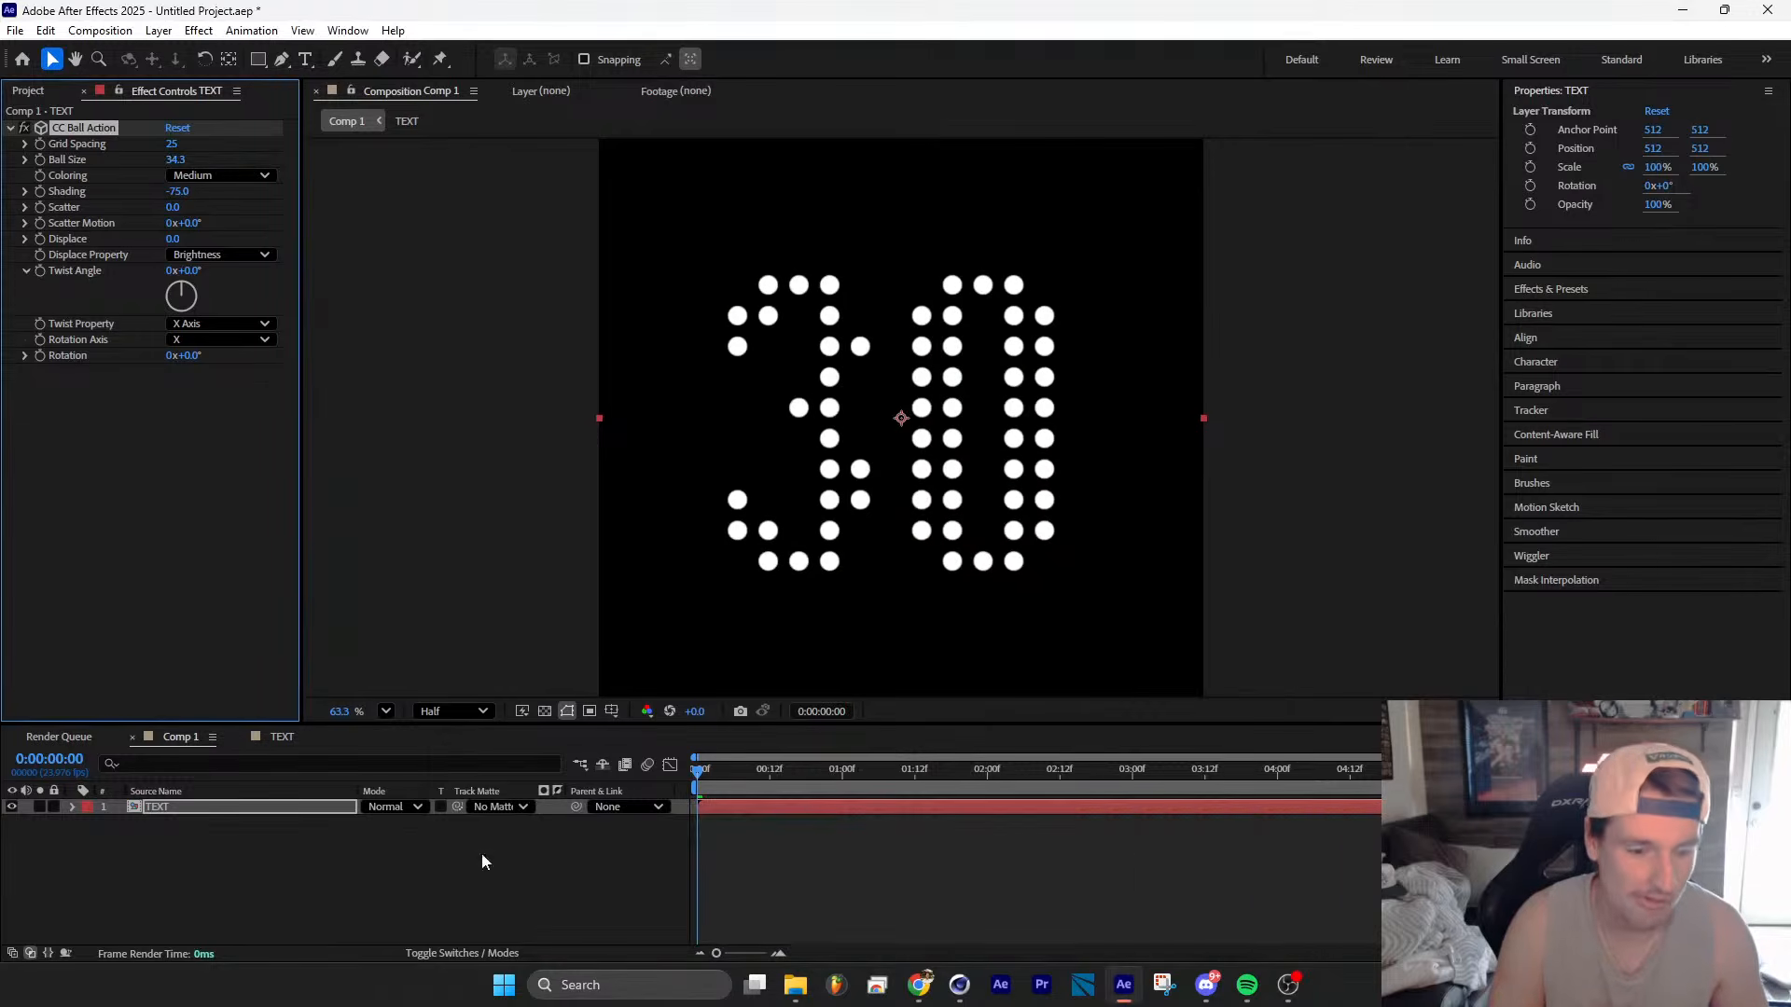
Step: Add an adjustment layer above the 30 text in the TEXT composition
{"action": "left_click", "coordinate": [282, 737]}
{"action": "key", "text": "ctrl+alt+y"}
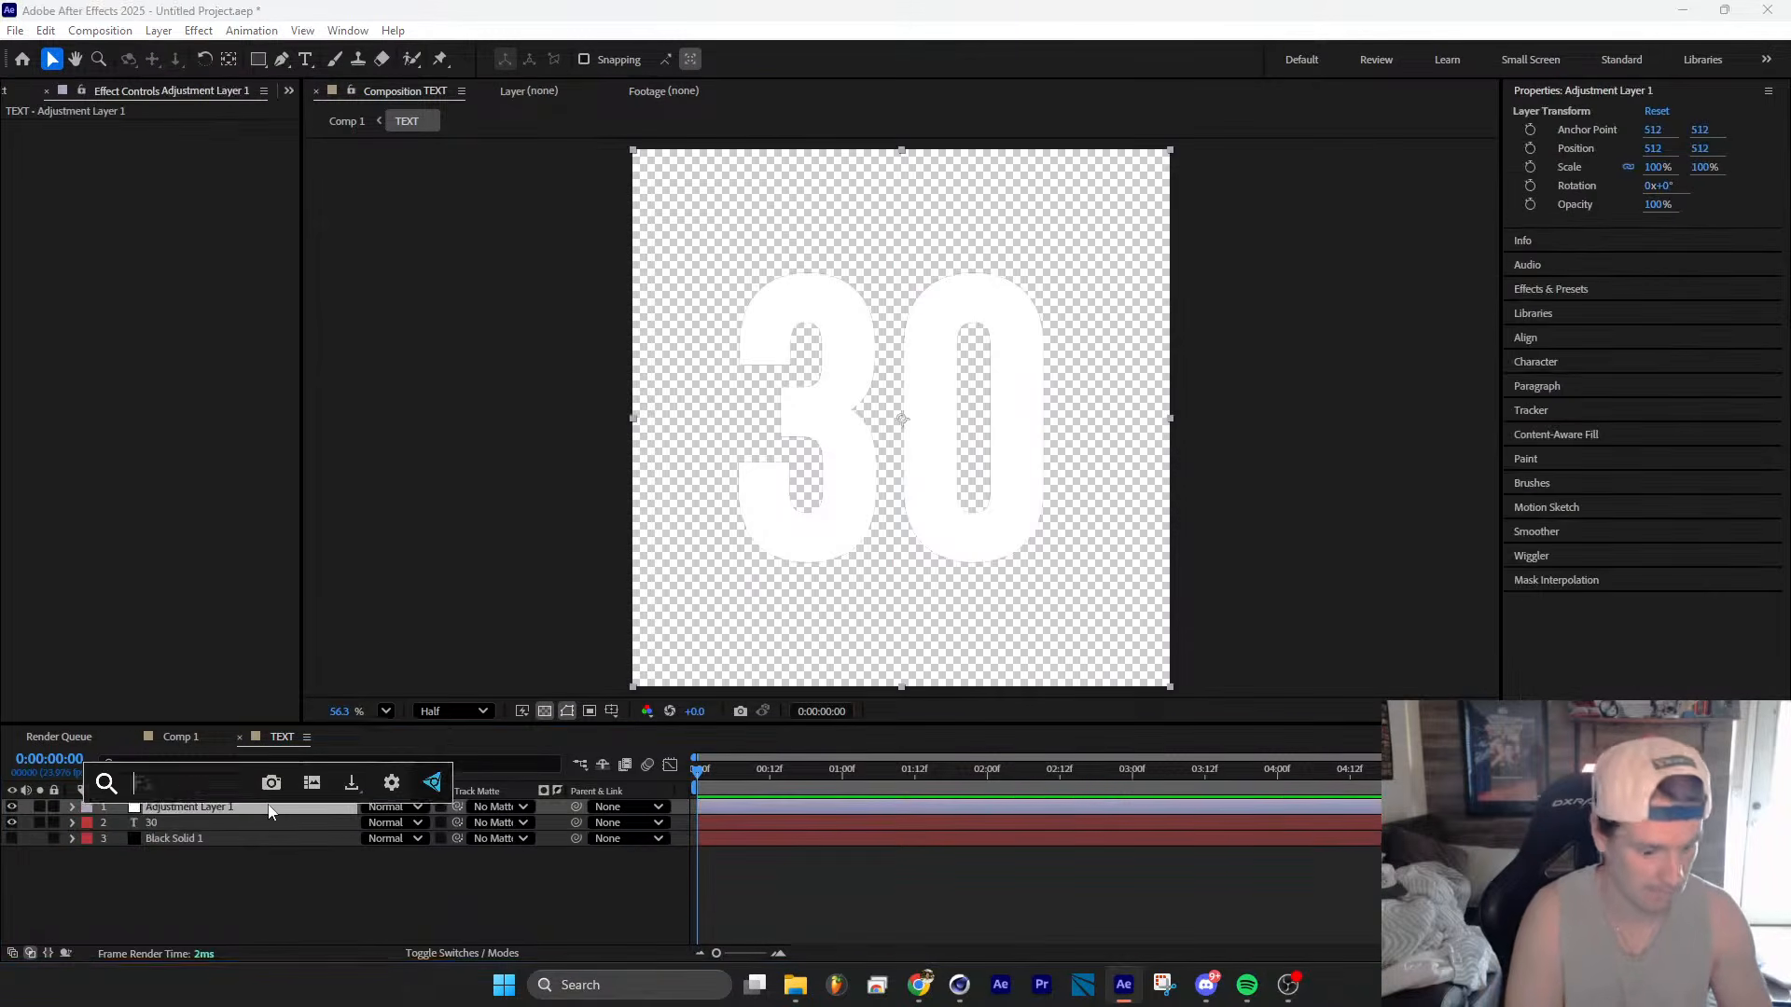
Step: Try Fast Box Blur on the adjustment layer with a Blur Radius of 12.0 and then 0.0, checking the dots in Comp 1
{"action": "type", "text": "fast"}
{"action": "key", "text": "Return"}
{"action": "left_click_drag", "start_coordinate": [176, 146], "coordinate": [144, 162]}
{"action": "left_click", "coordinate": [181, 736]}
{"action": "left_click", "coordinate": [281, 737]}
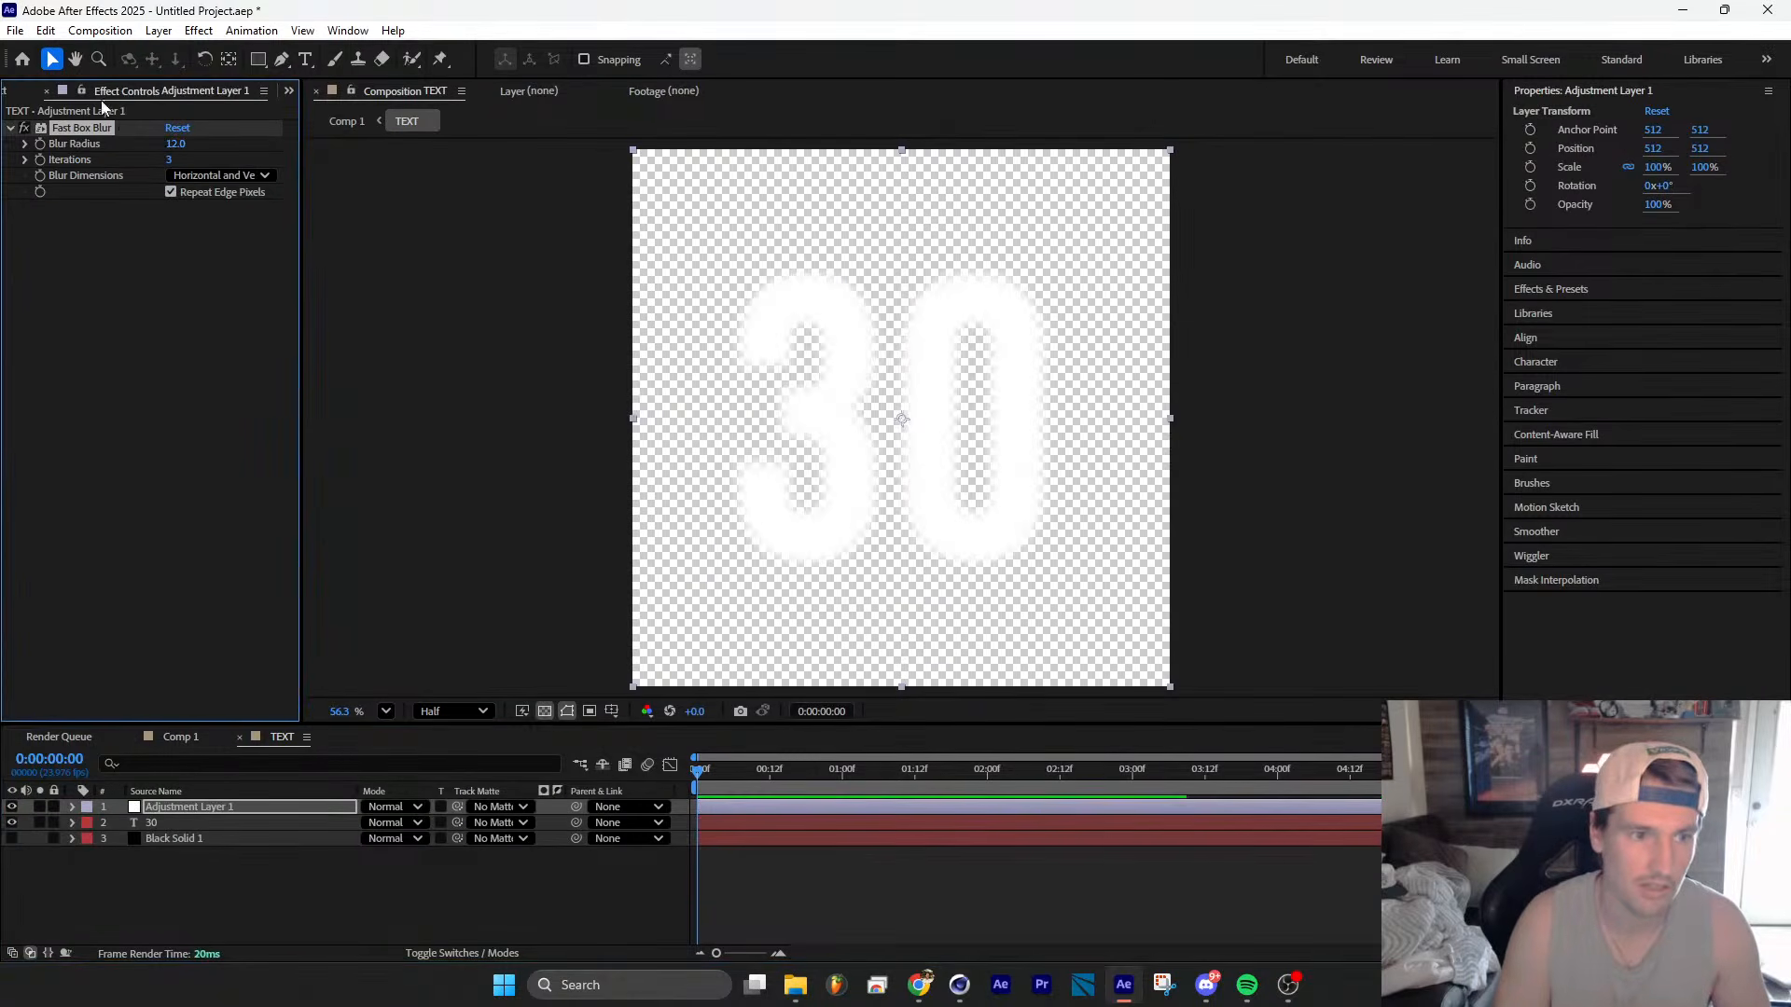
{"action": "left_click", "coordinate": [183, 737]}
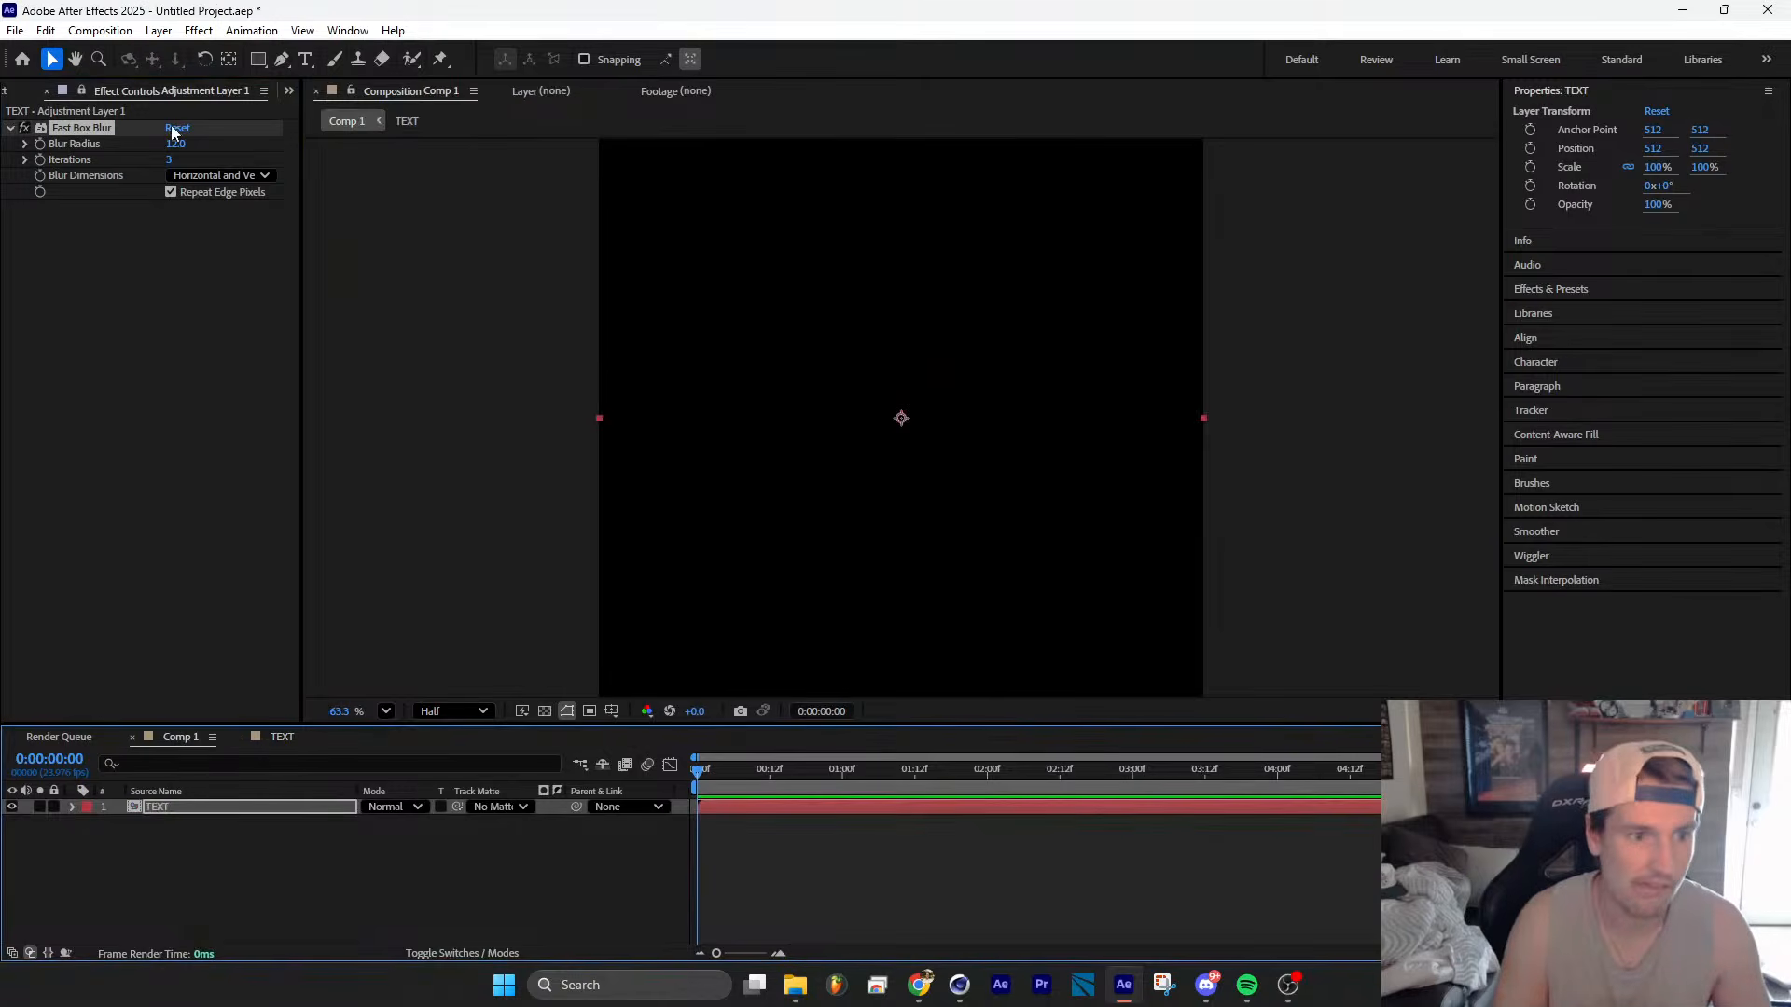
{"action": "left_click_drag", "start_coordinate": [179, 144], "coordinate": [149, 149]}
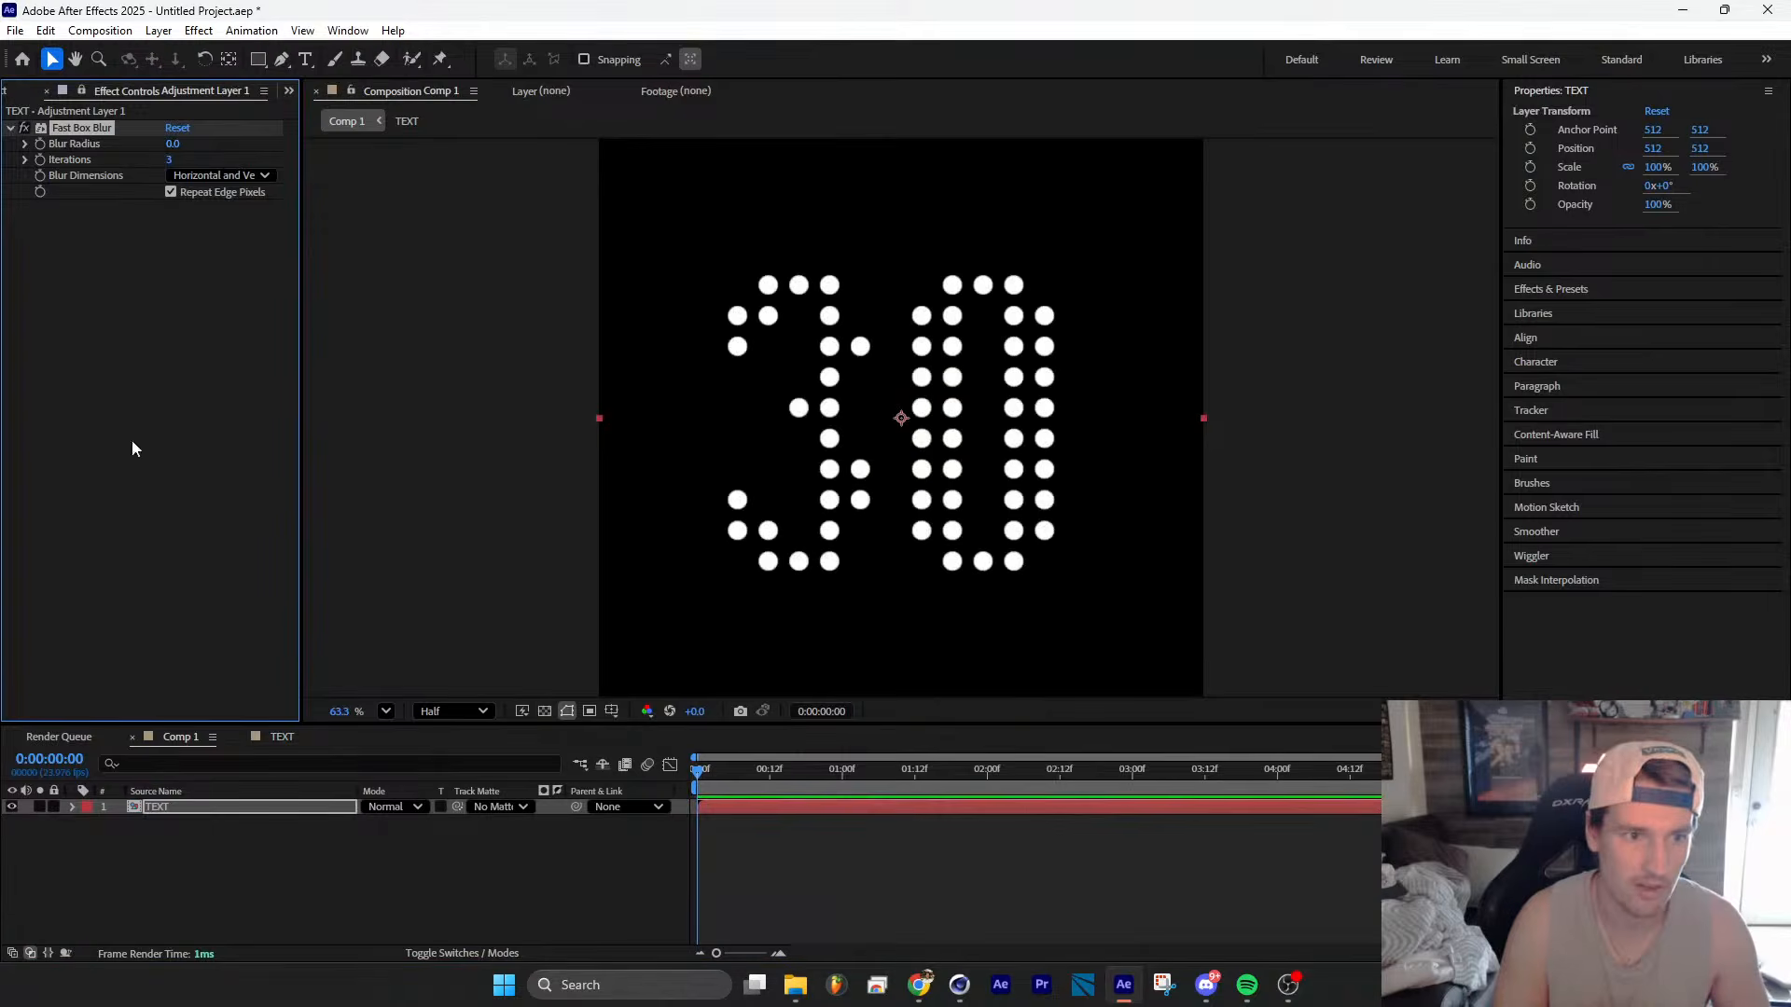
Step: Delete the Fast Box Blur effect from the adjustment layer in the TEXT composition
{"action": "left_click", "coordinate": [278, 740]}
{"action": "left_click", "coordinate": [136, 224]}
{"action": "left_click", "coordinate": [103, 131]}
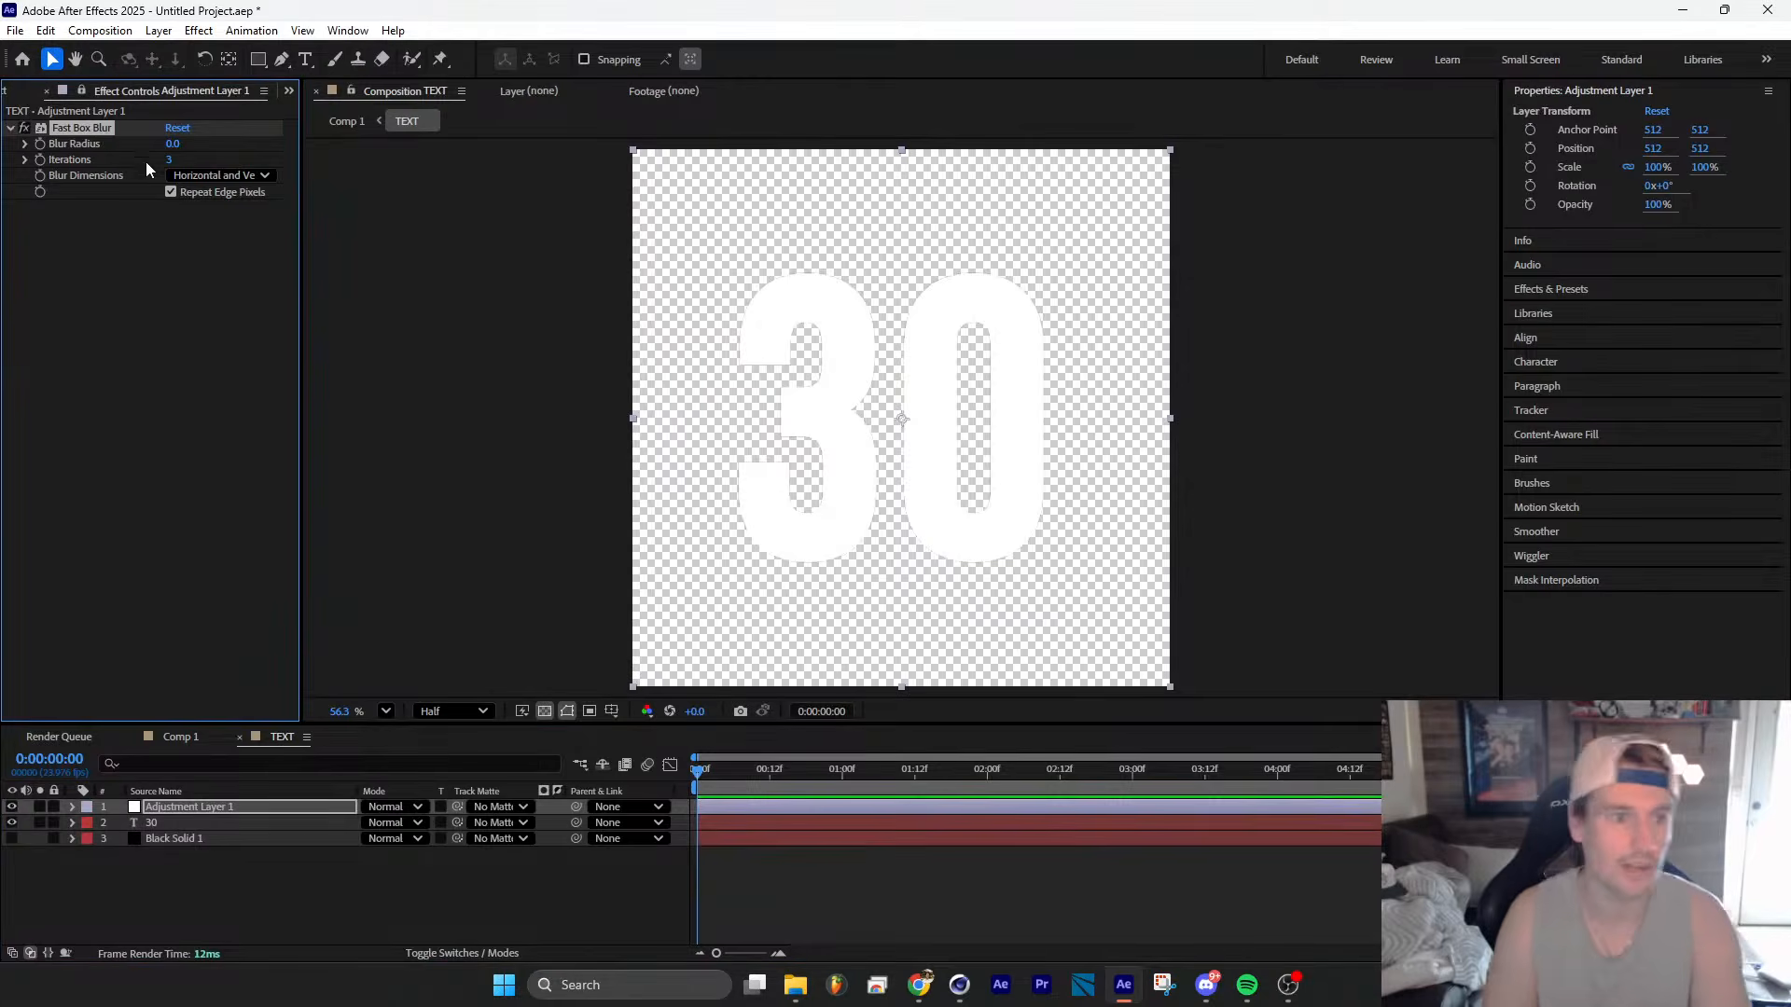
{"action": "left_click", "coordinate": [298, 851]}
{"action": "left_click", "coordinate": [108, 127]}
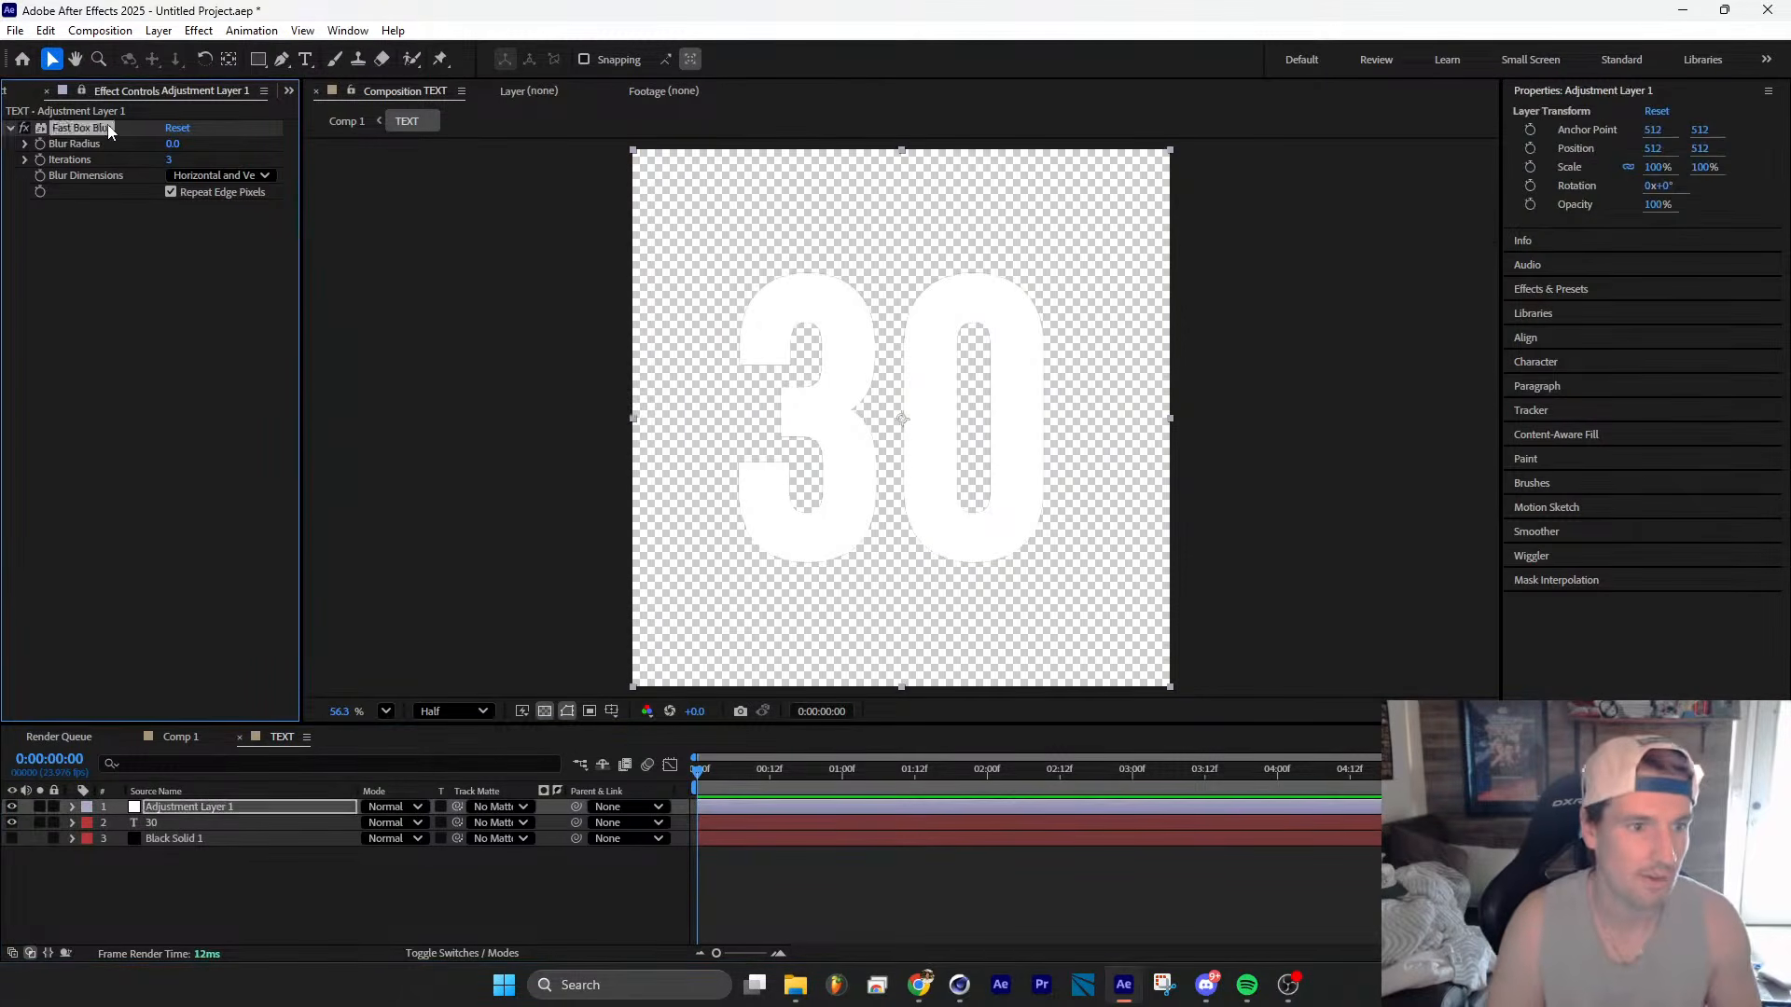
{"action": "key", "text": "Delete"}
Step: Apply Solid Composite to the adjustment layer and set its color to 000000
{"action": "key", "text": "ctrl+space"}
{"action": "type", "text": "sol"}
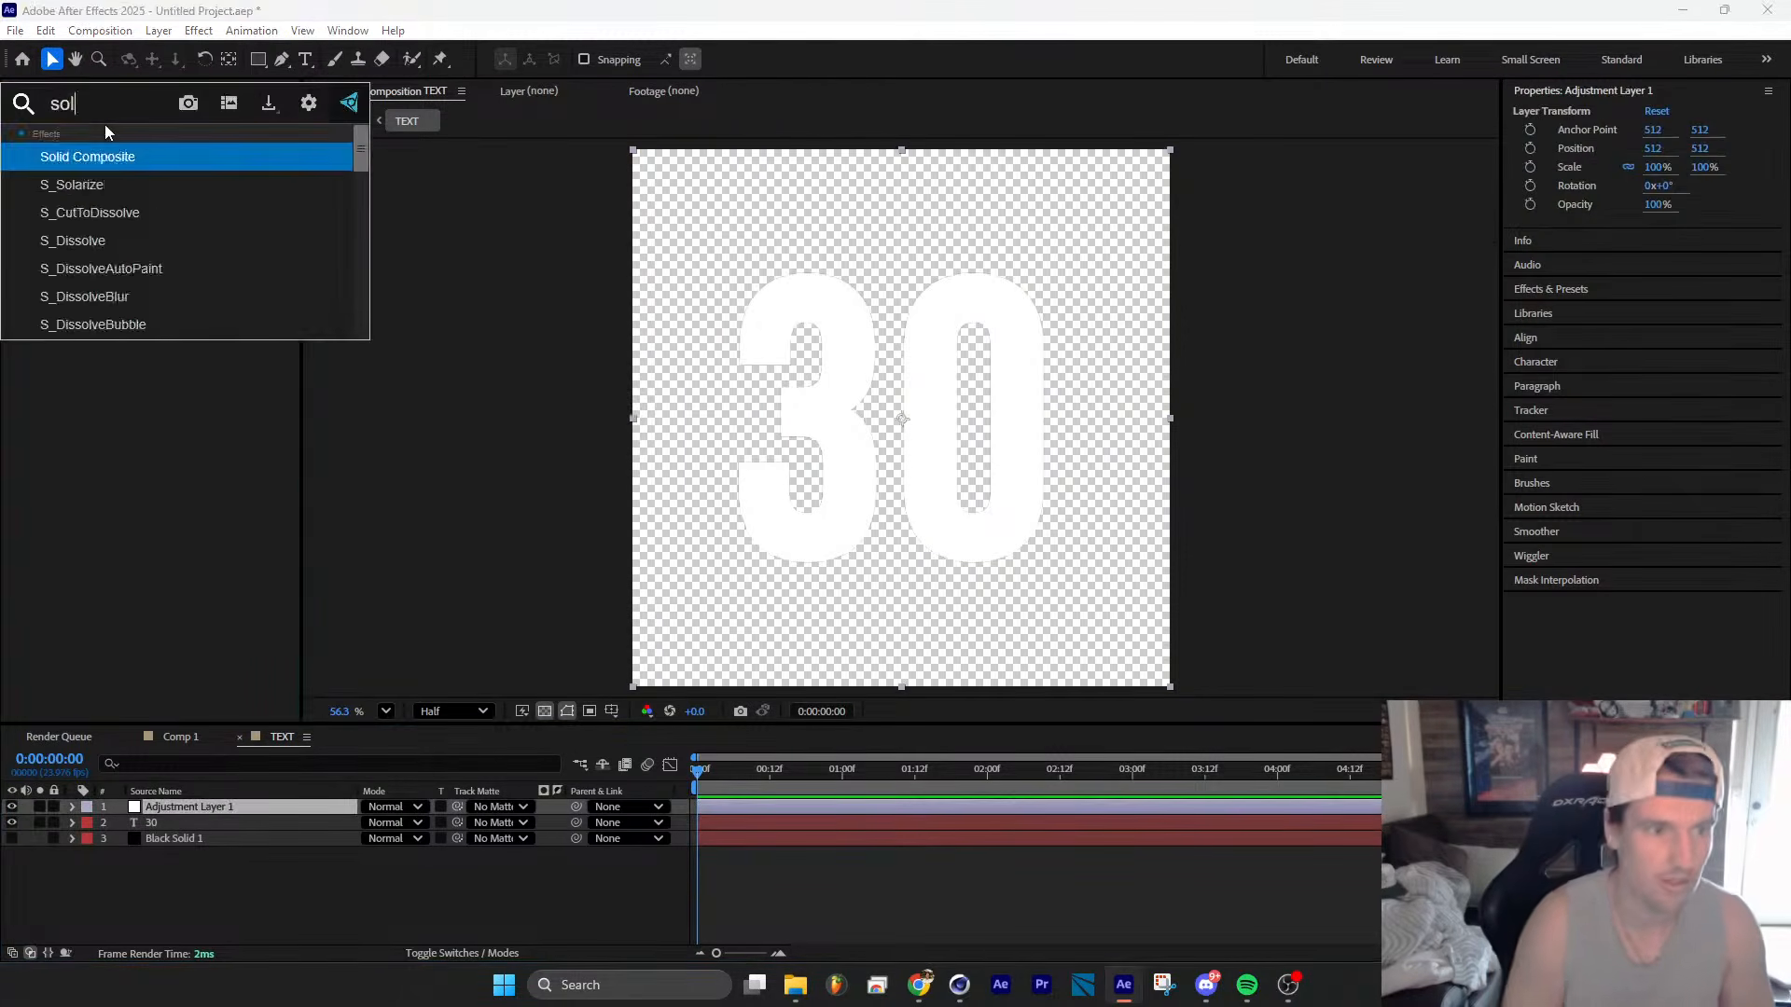
{"action": "key", "text": "Return"}
{"action": "left_click", "coordinate": [174, 160]}
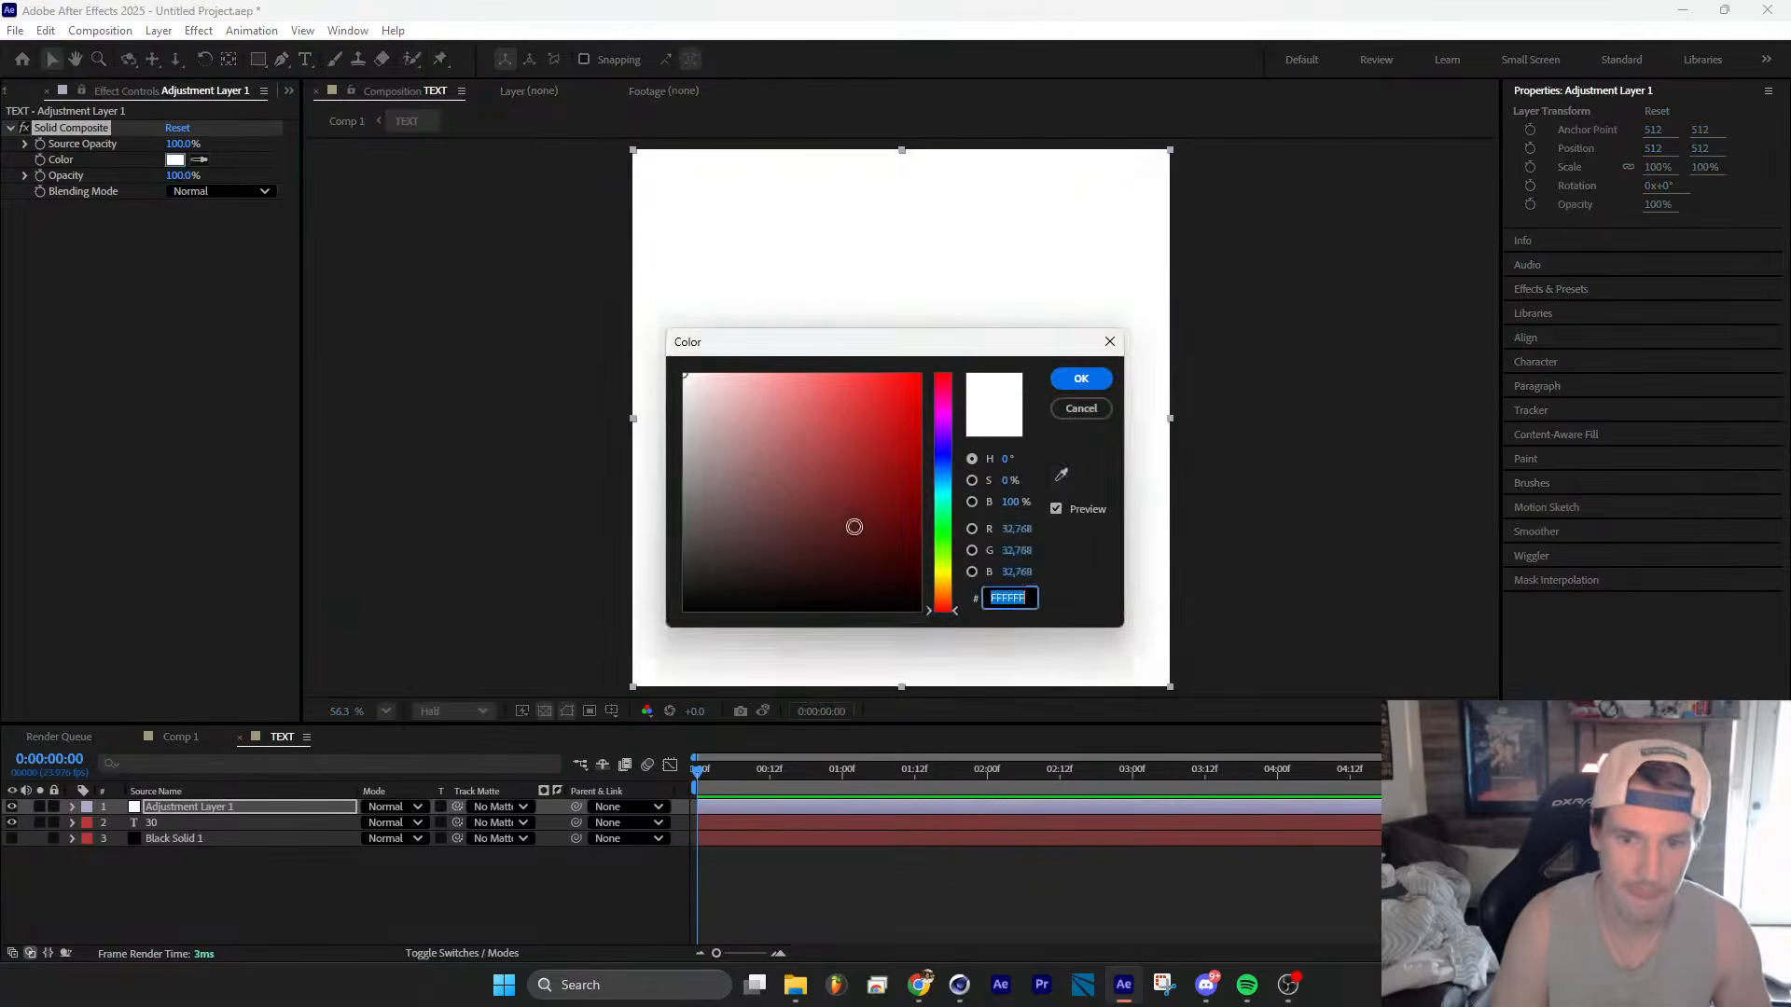
{"action": "type", "text": "000000"}
{"action": "key", "text": "Return"}
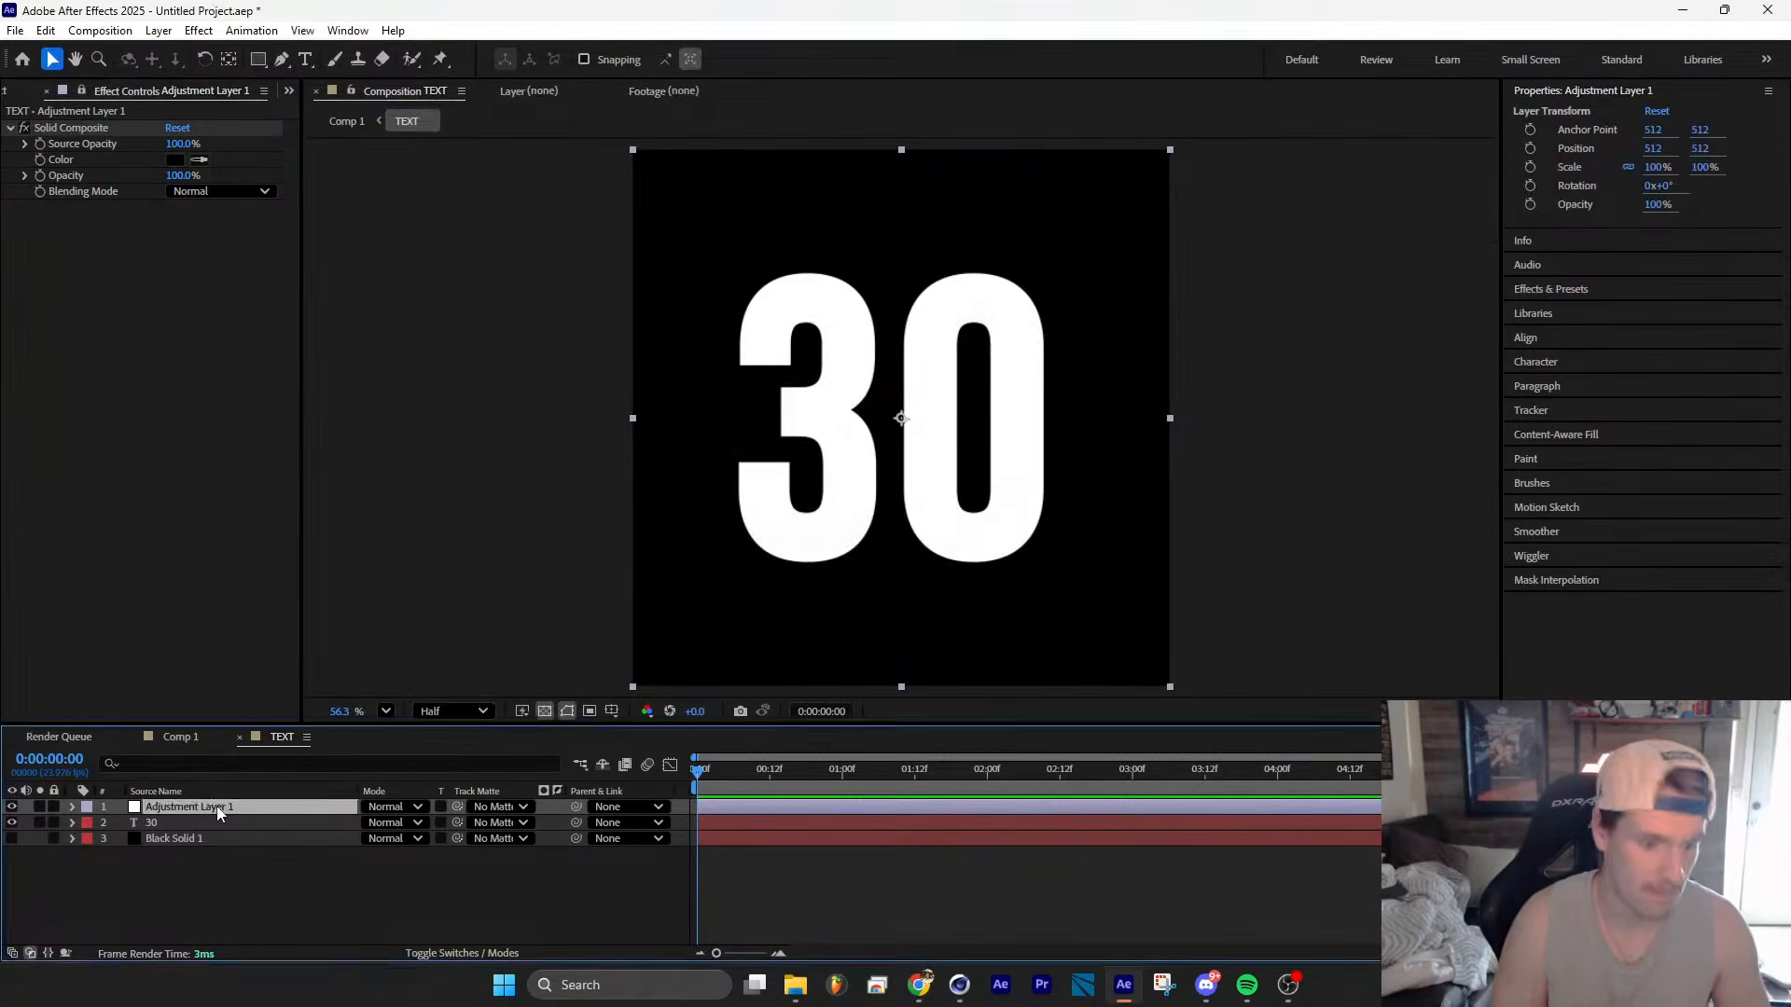
Step: Add Fast Box Blur below Solid Composite on the adjustment layer and set its Blur Radius to 9.0
{"action": "key", "text": "ctrl+space"}
{"action": "type", "text": "box"}
{"action": "key", "text": "Return"}
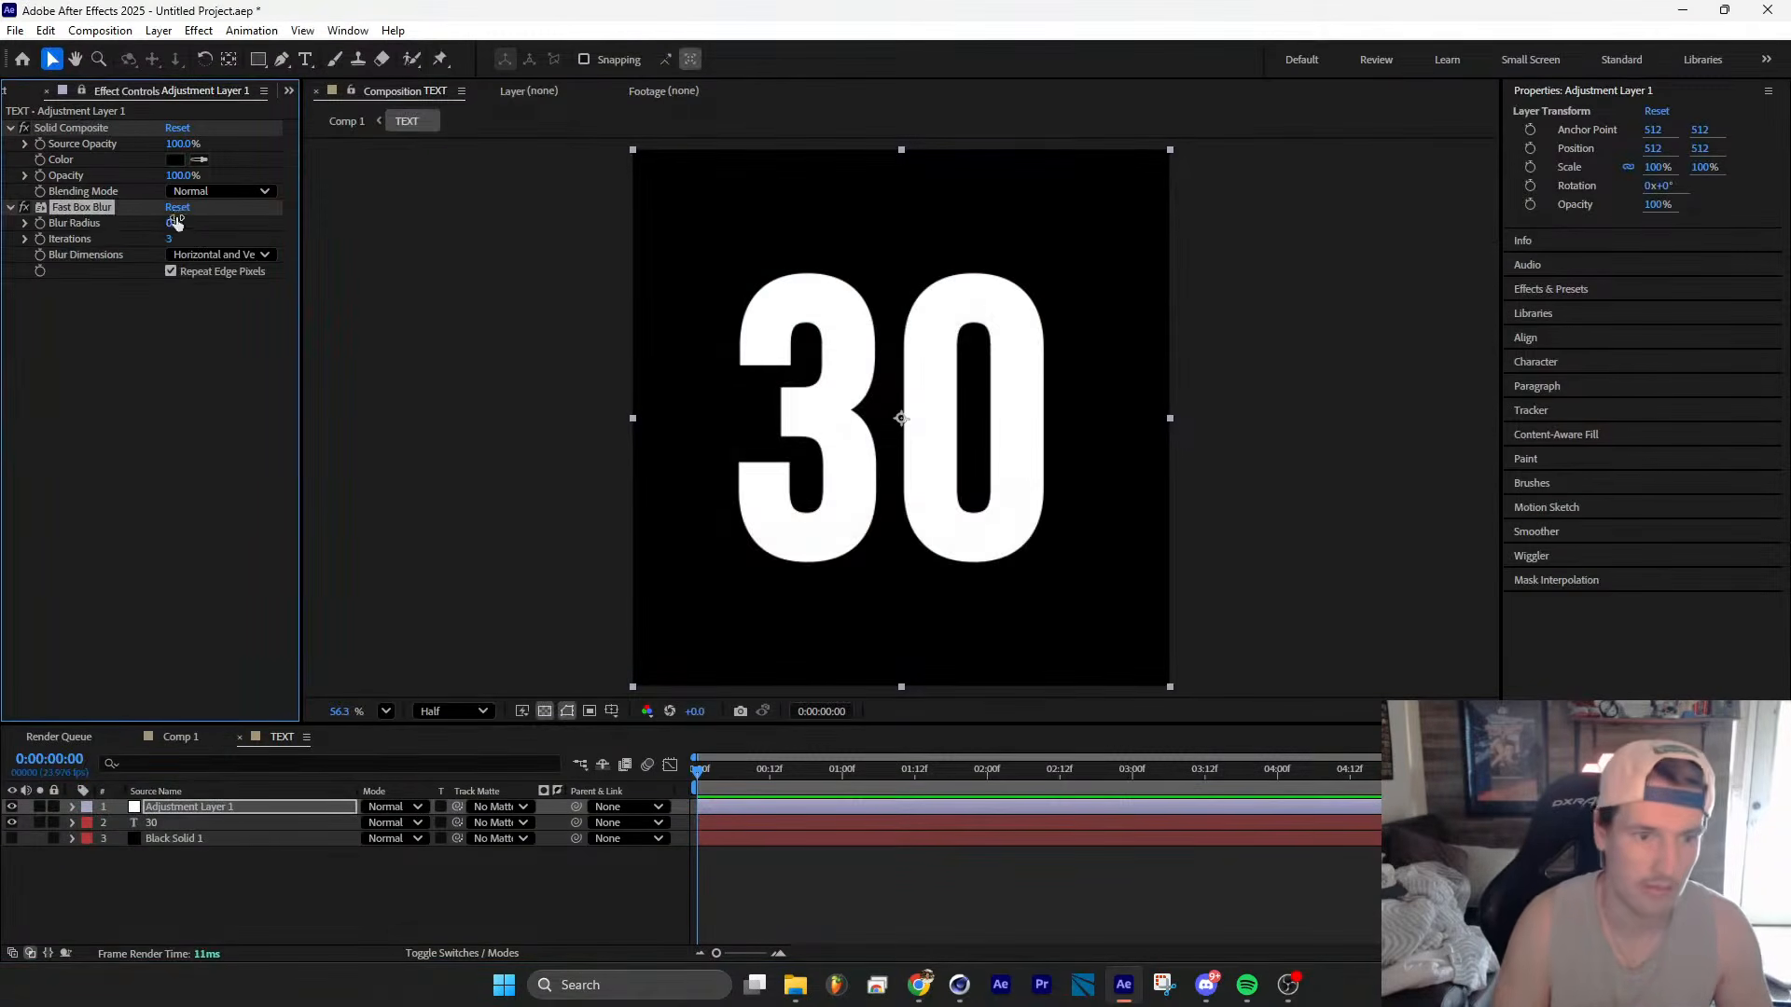
{"action": "left_click_drag", "start_coordinate": [175, 222], "coordinate": [248, 217]}
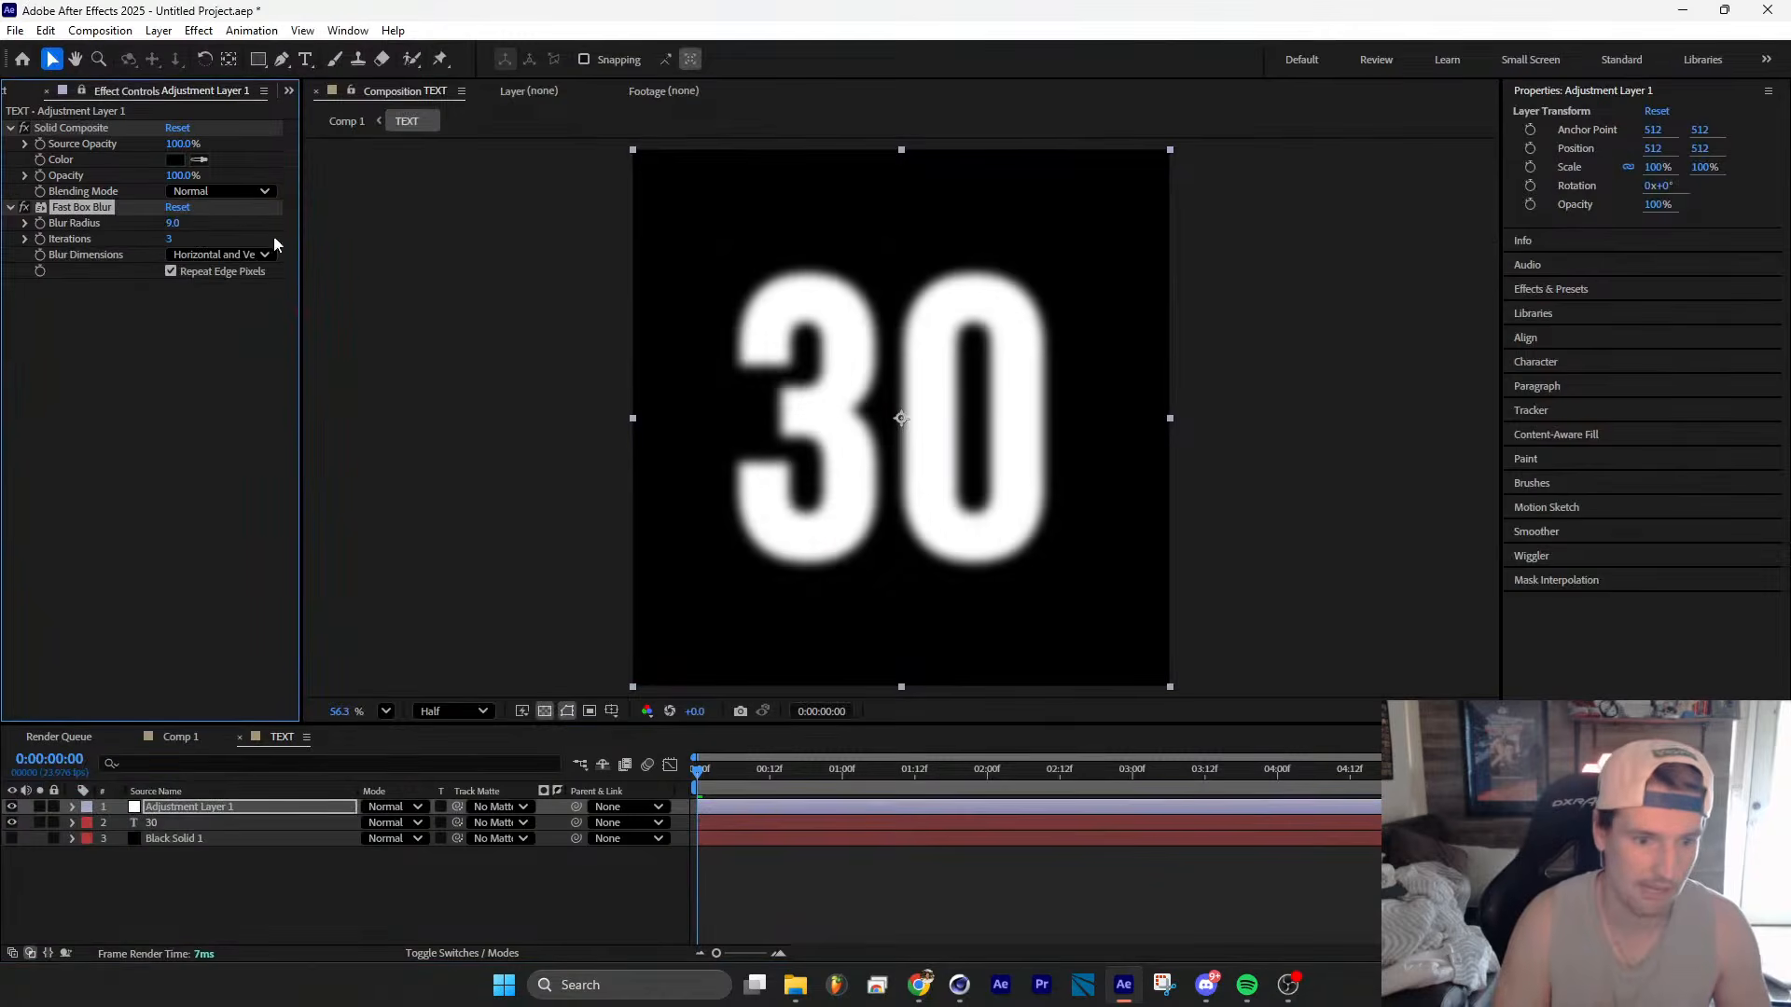
Step: Add a new adjustment layer above the TEXT layer in Comp 1 and apply the Levels effect to it
{"action": "left_click", "coordinate": [175, 738]}
{"action": "scroll", "coordinate": [835, 287], "scroll_direction": "up", "scroll_amount": 3}
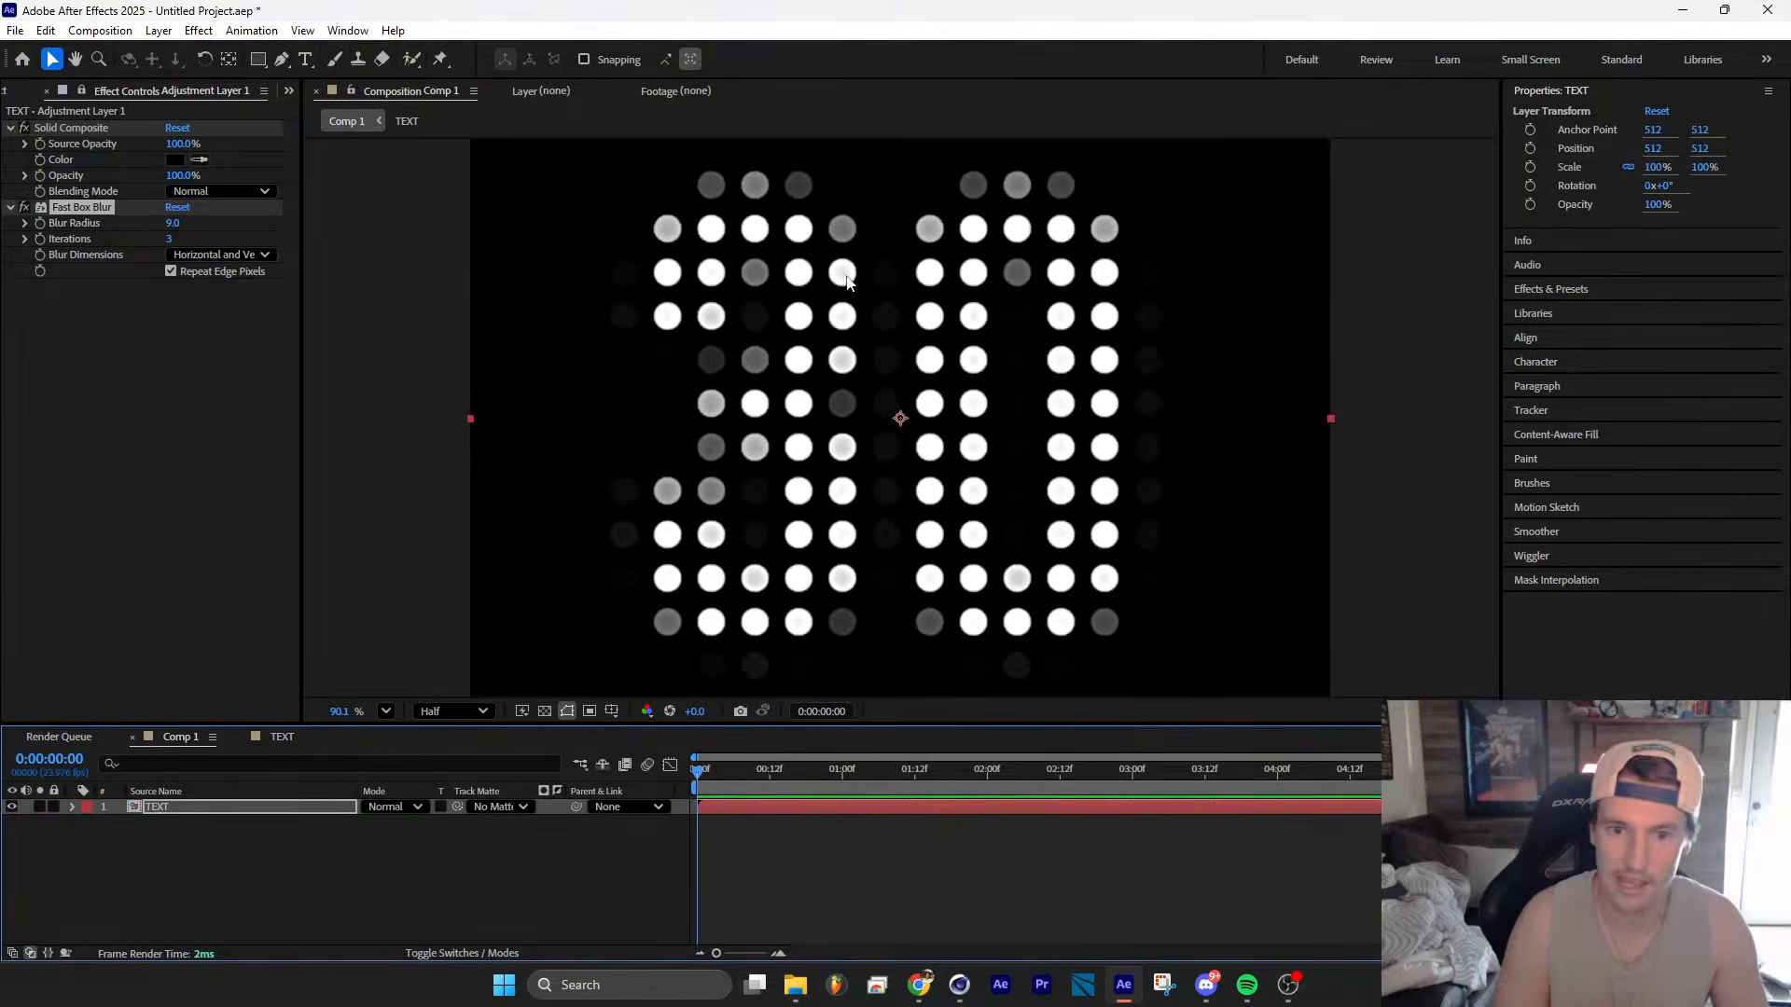
{"action": "scroll", "coordinate": [955, 355], "scroll_direction": "down", "scroll_amount": 1}
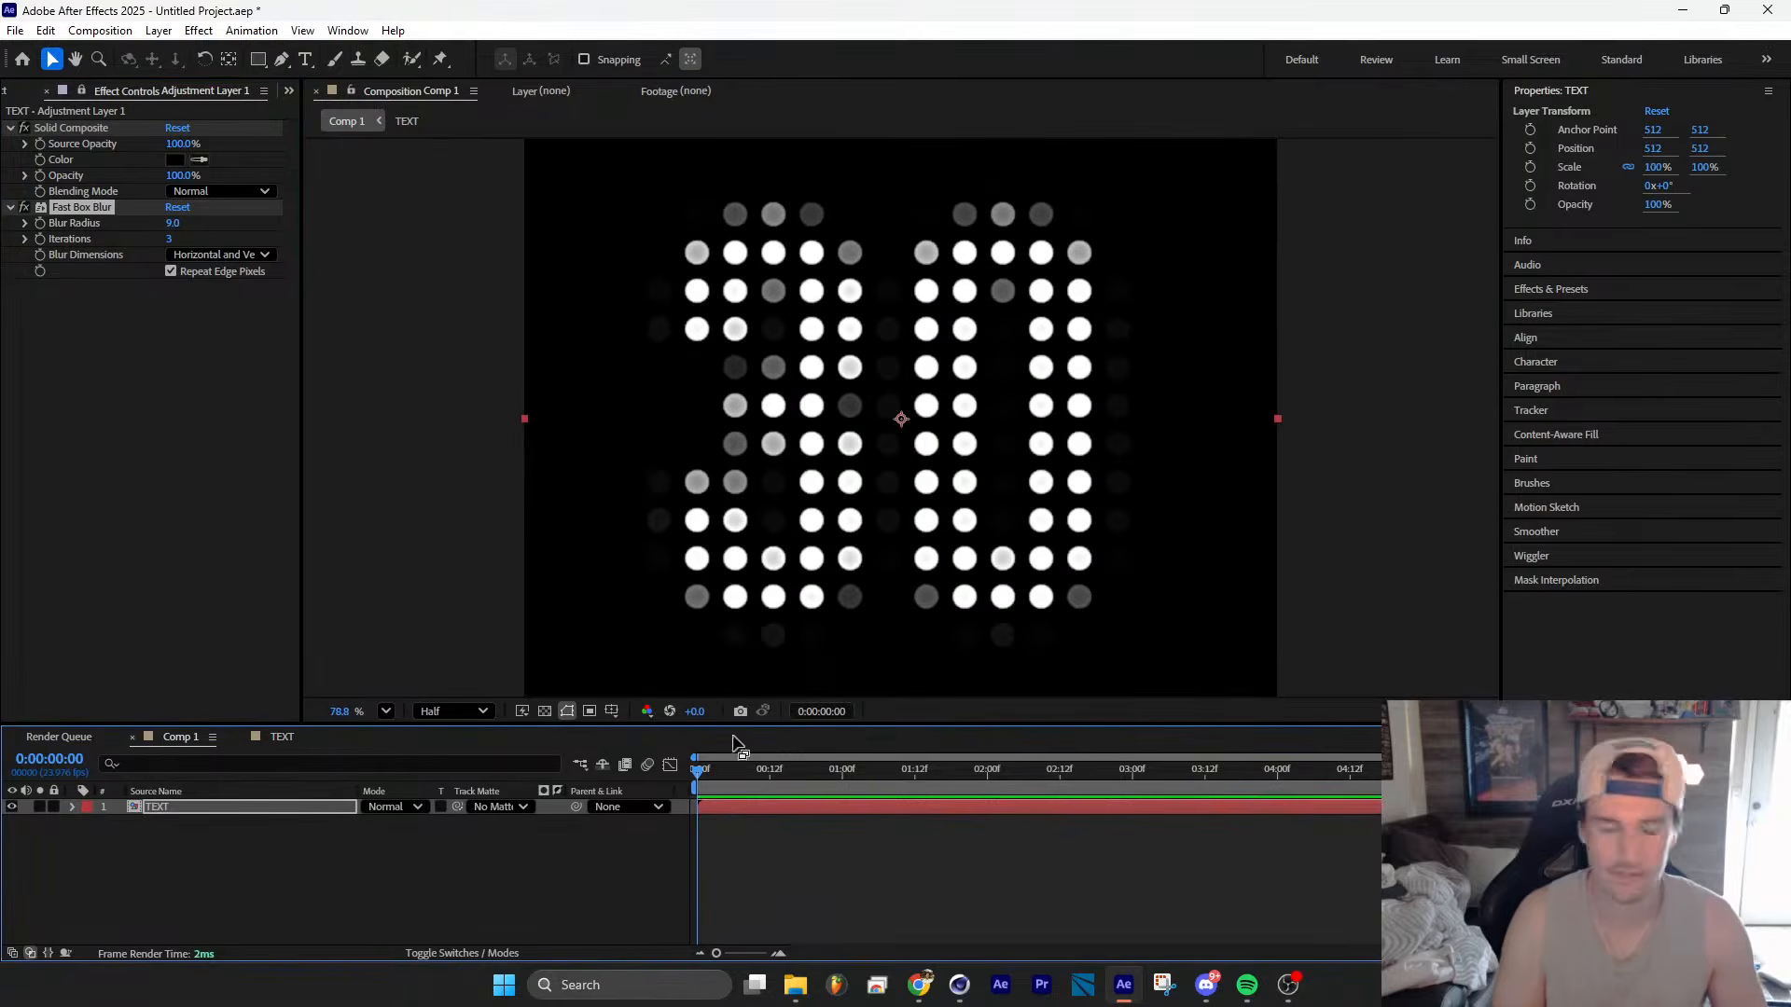
{"action": "left_click", "coordinate": [207, 810]}
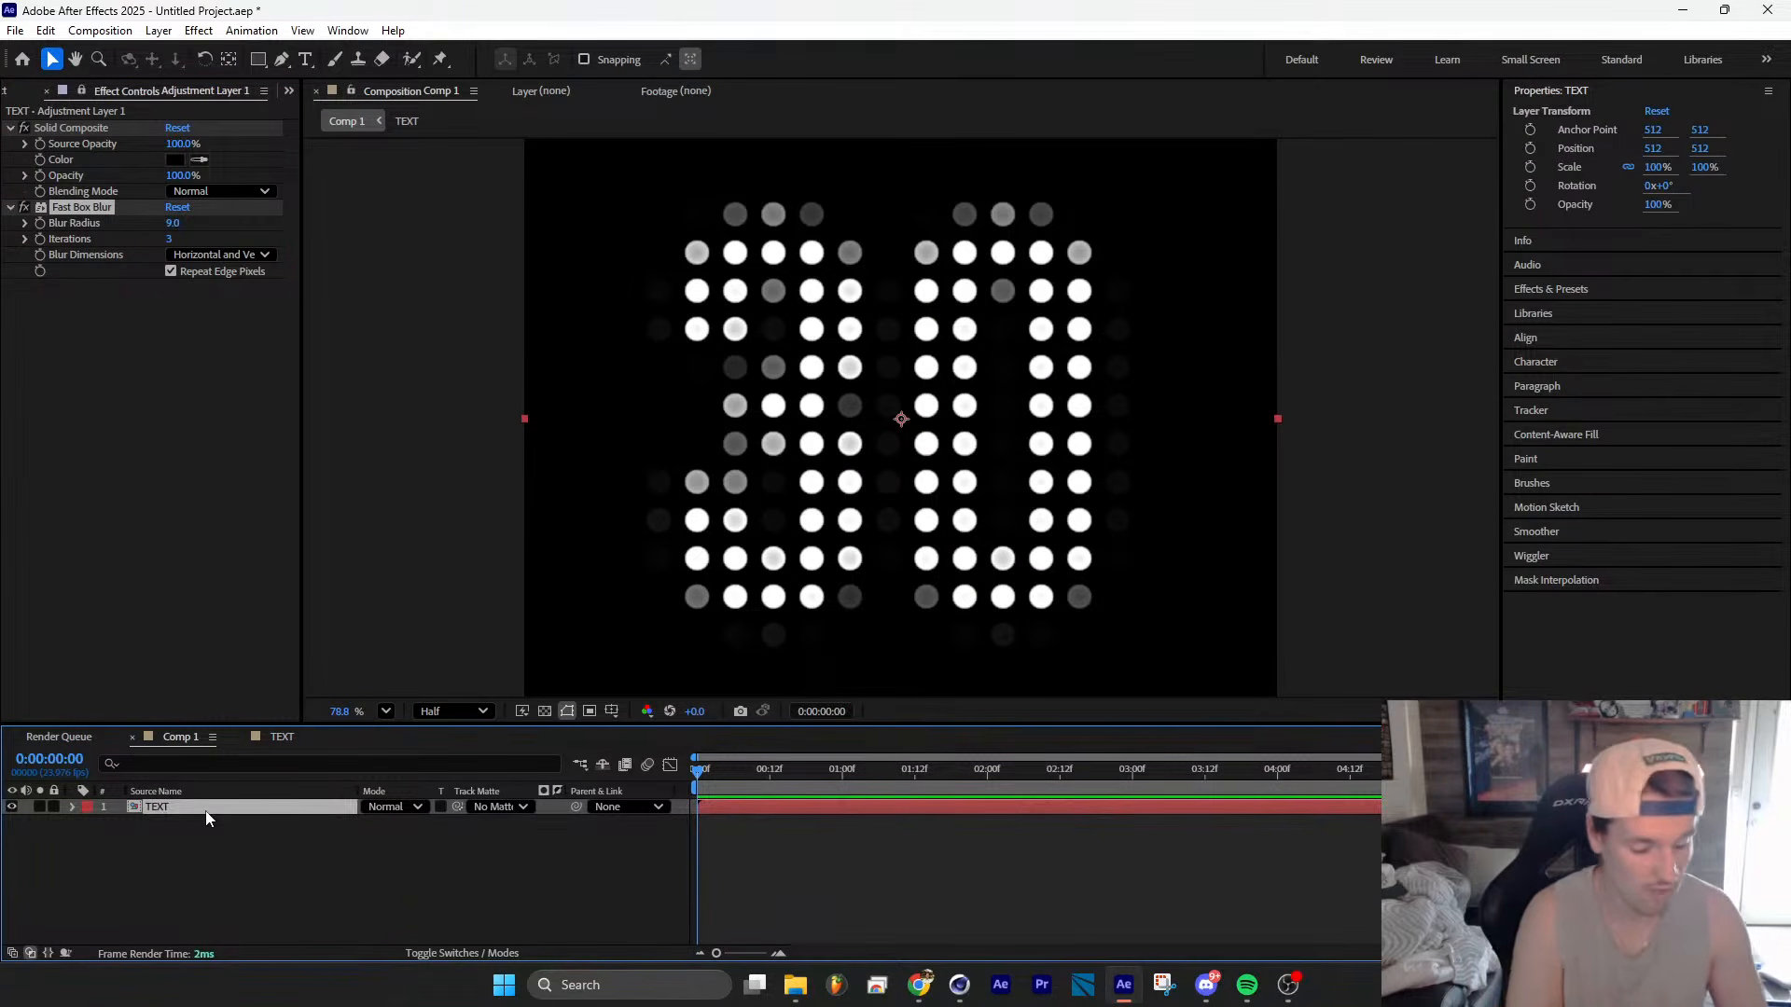
{"action": "key", "text": "ctrl+alt+y"}
{"action": "key", "text": "ctrl+space"}
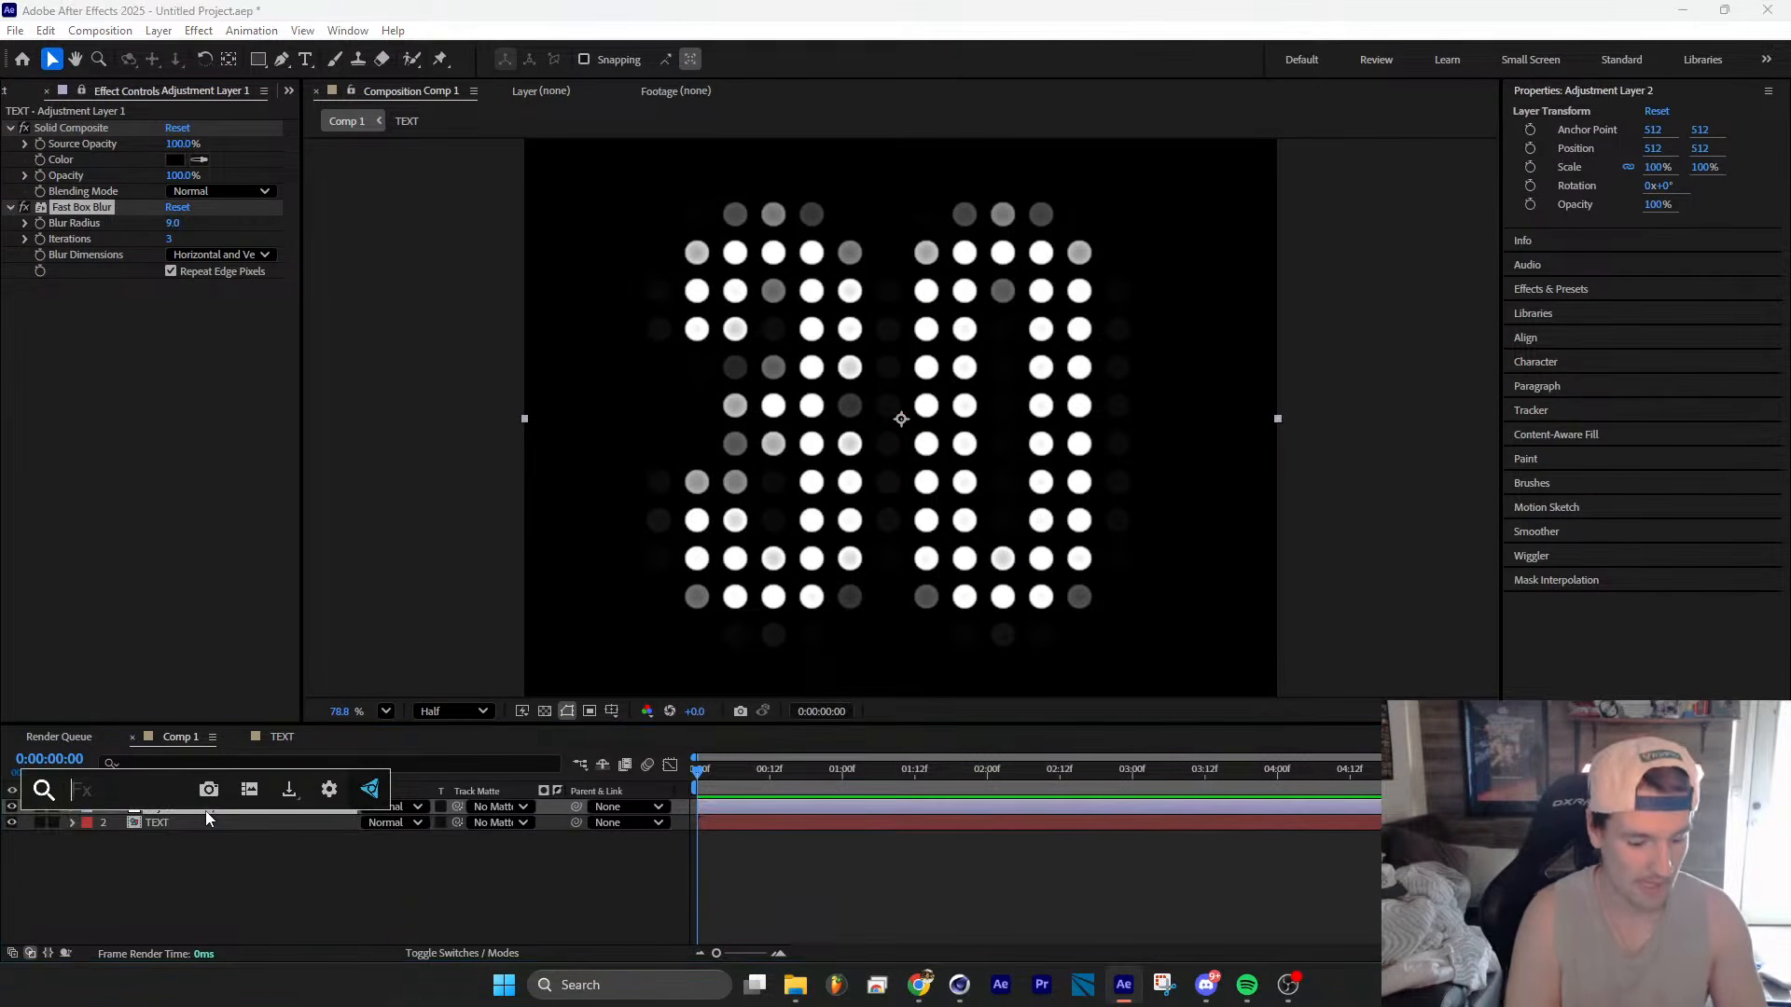
{"action": "type", "text": "level"}
{"action": "key", "text": "Return"}
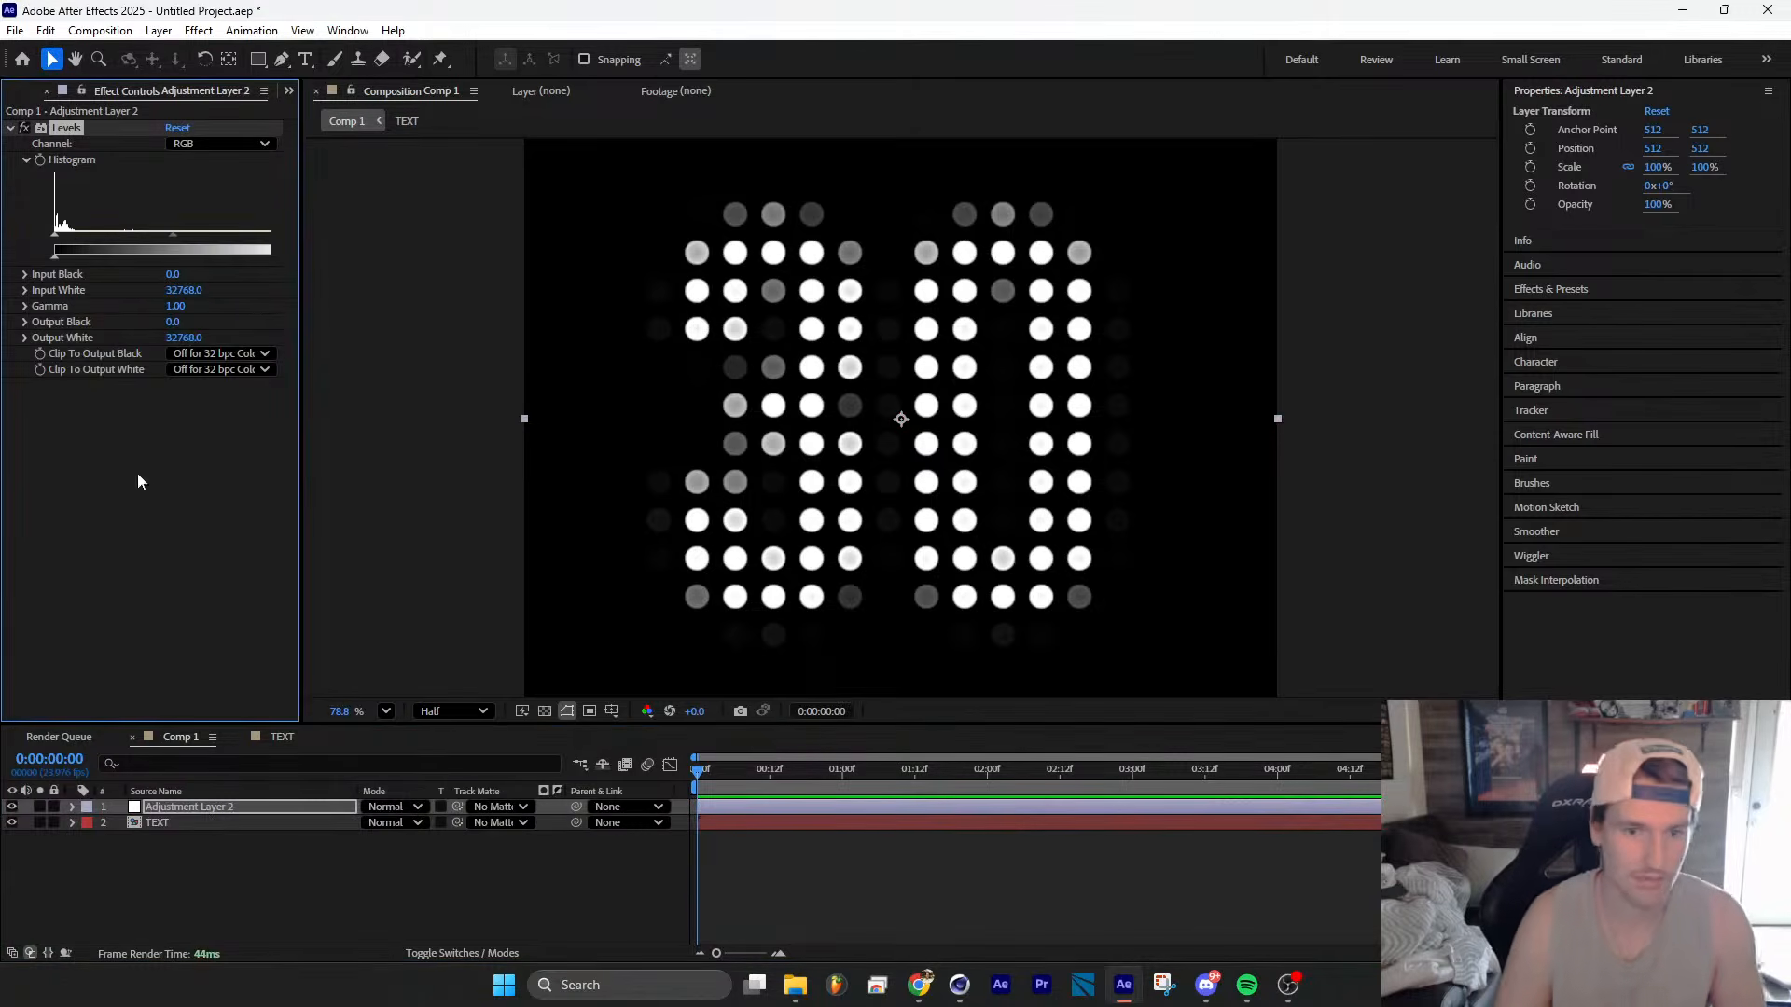
{"action": "left_click_drag", "start_coordinate": [300, 254], "coordinate": [337, 254]}
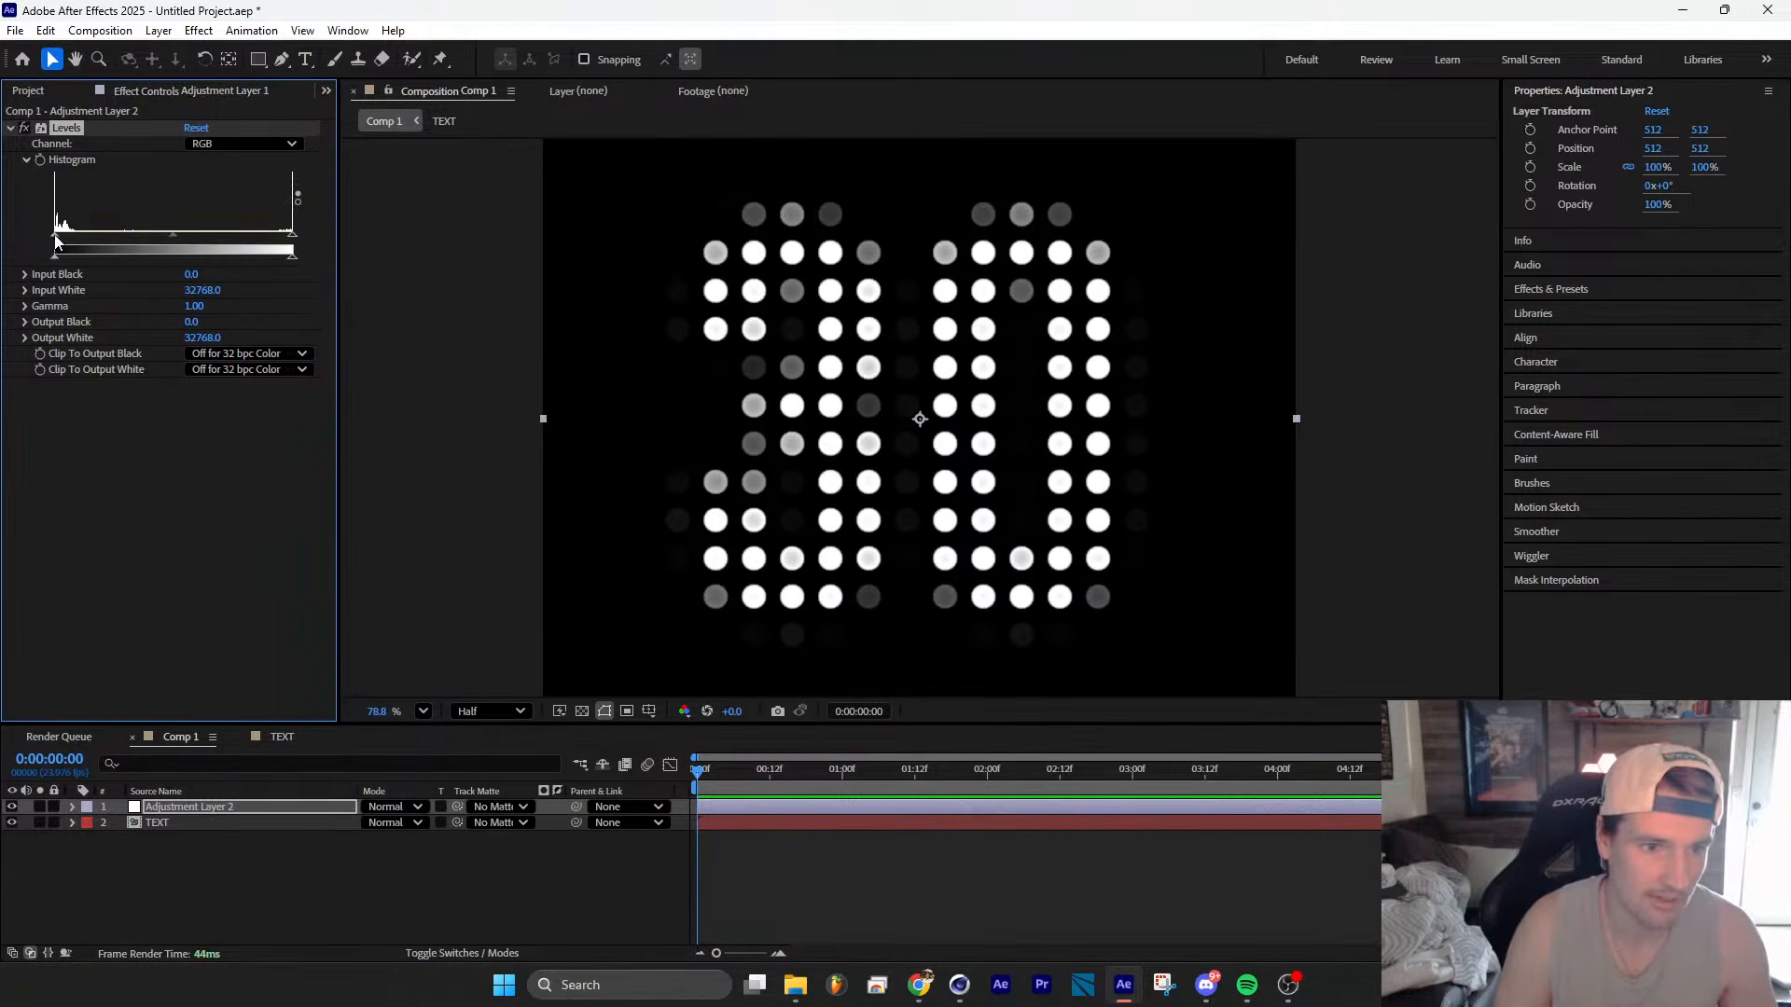
Step: Add Fast Box Blur above Levels on the Comp 1 adjustment layer and set its Blur Radius to 6.0
{"action": "left_click", "coordinate": [218, 810]}
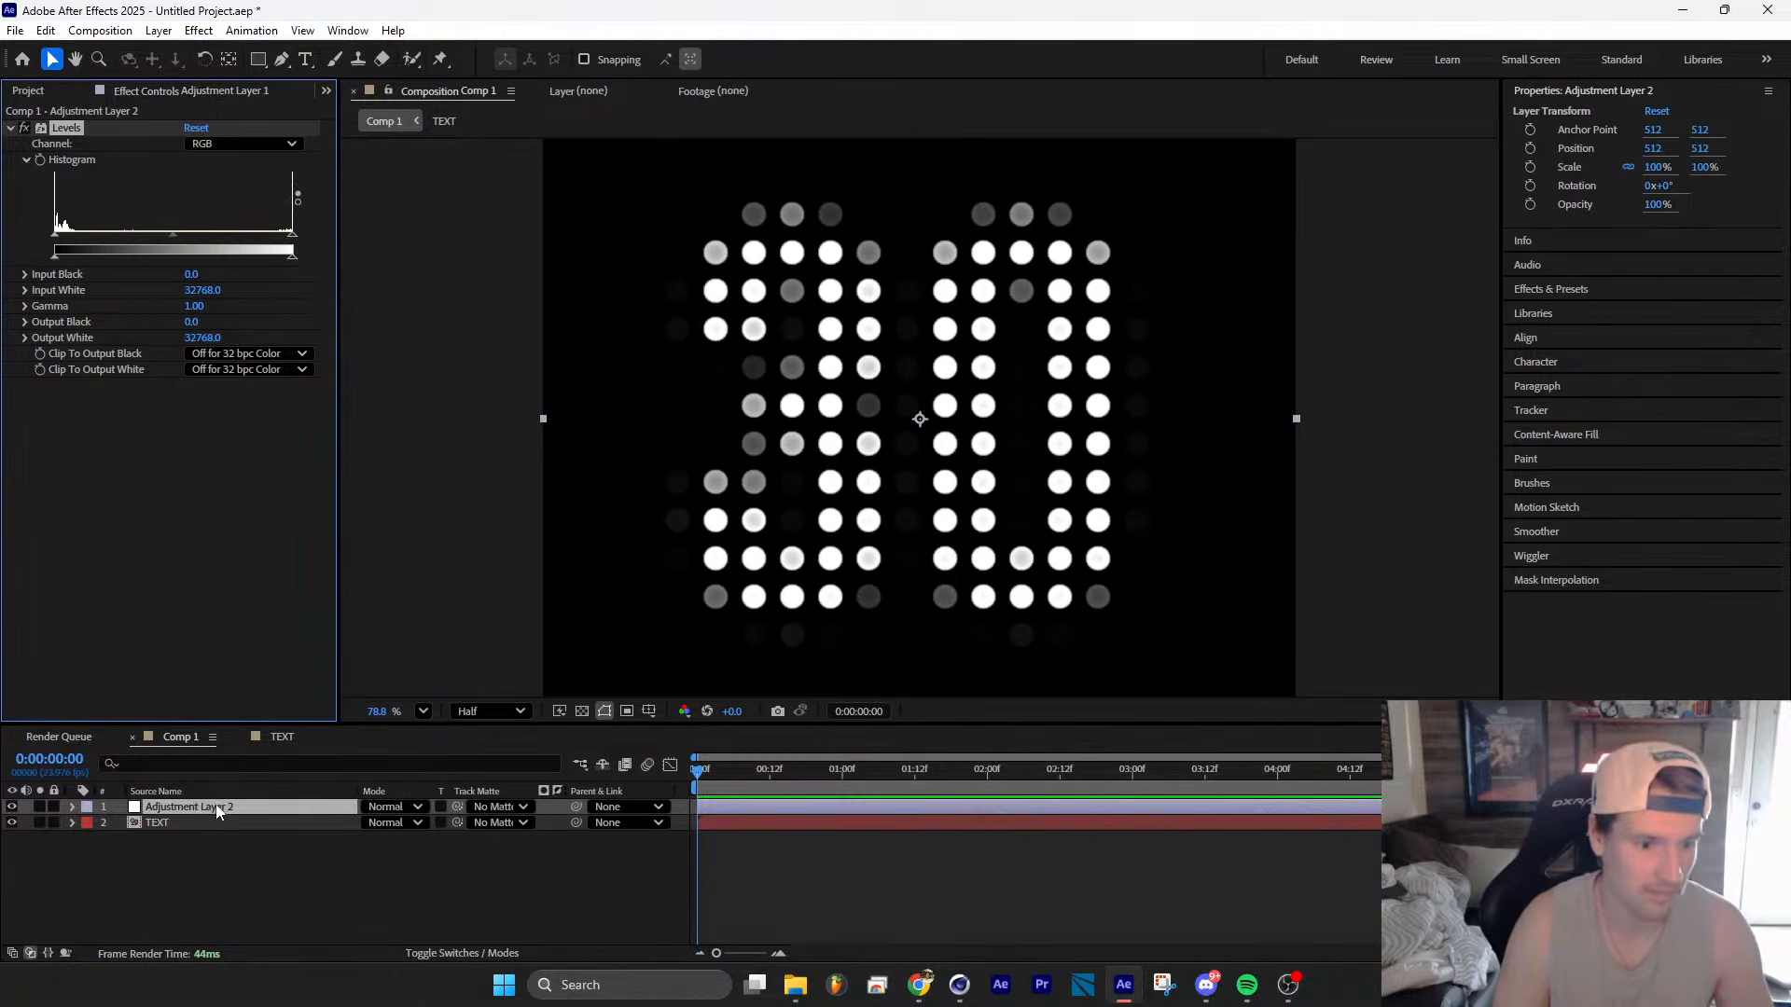
{"action": "key", "text": "ctrl+space"}
{"action": "type", "text": "fast"}
{"action": "key", "text": "Return"}
{"action": "left_click_drag", "start_coordinate": [62, 127], "coordinate": [70, 457]}
{"action": "left_click_drag", "start_coordinate": [191, 141], "coordinate": [197, 143]}
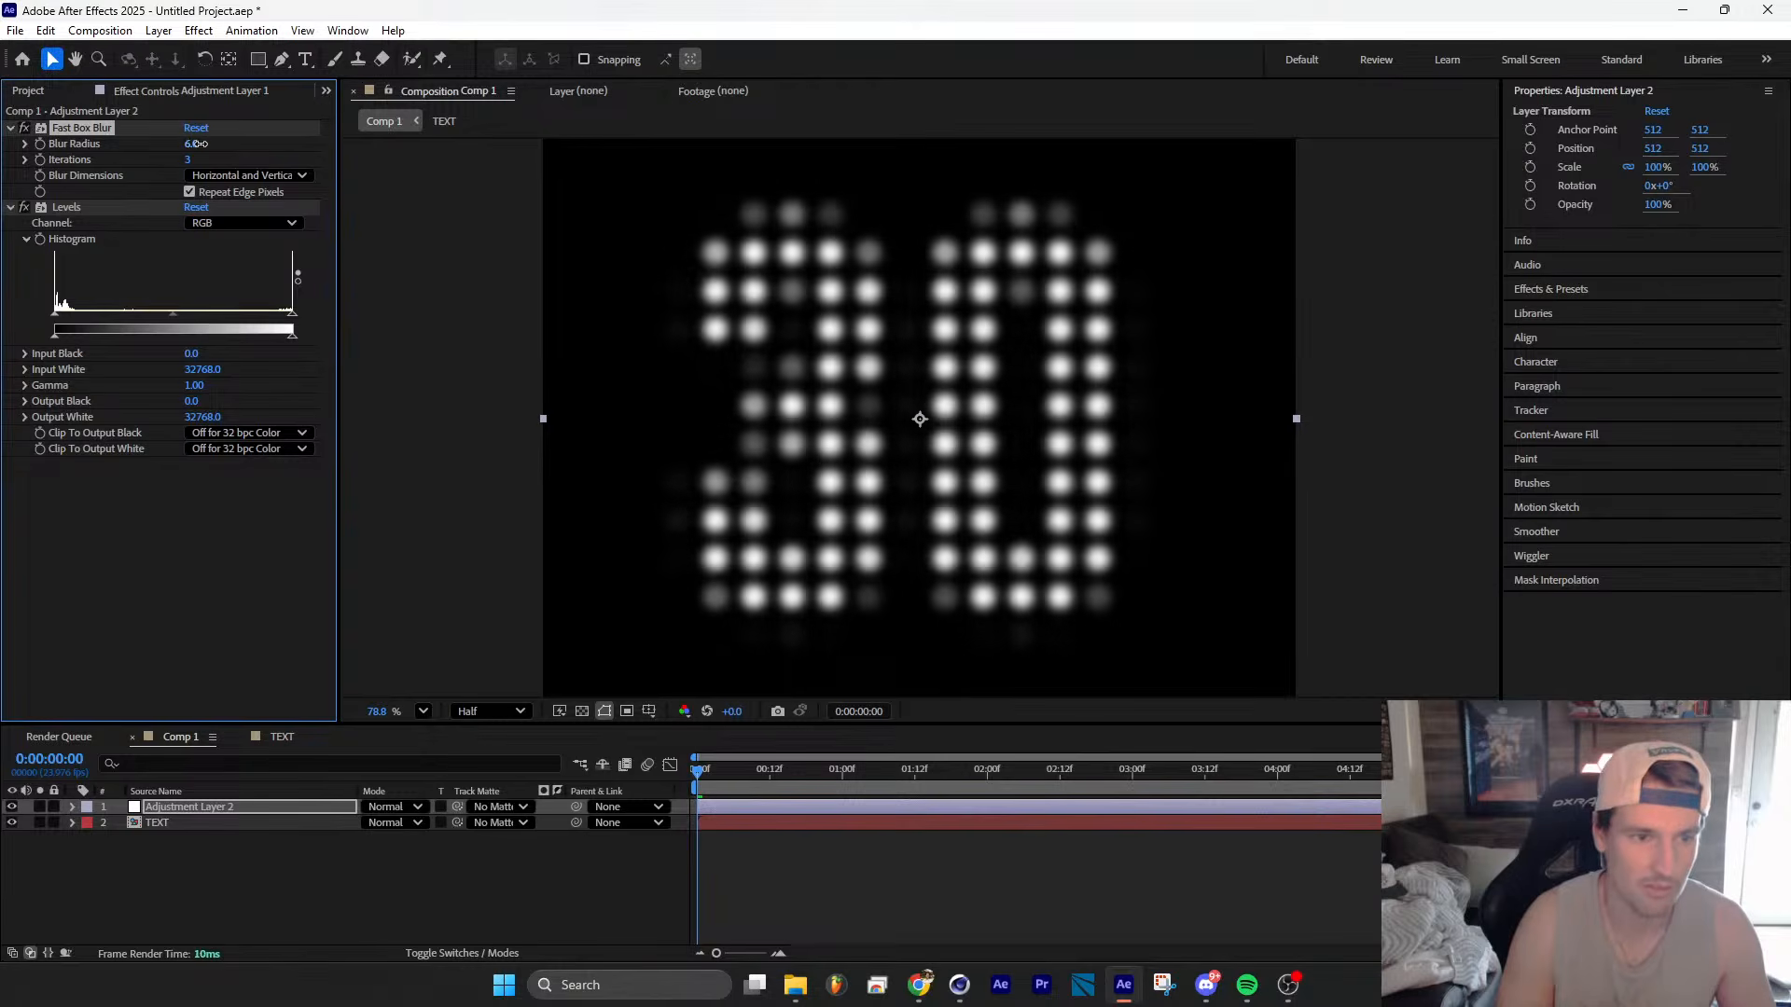
Step: Adjust Levels on the Comp 1 adjustment layer to an Input White of 18889.8 and a Gamma of 1.47
{"action": "left_click_drag", "start_coordinate": [212, 326], "coordinate": [192, 326]}
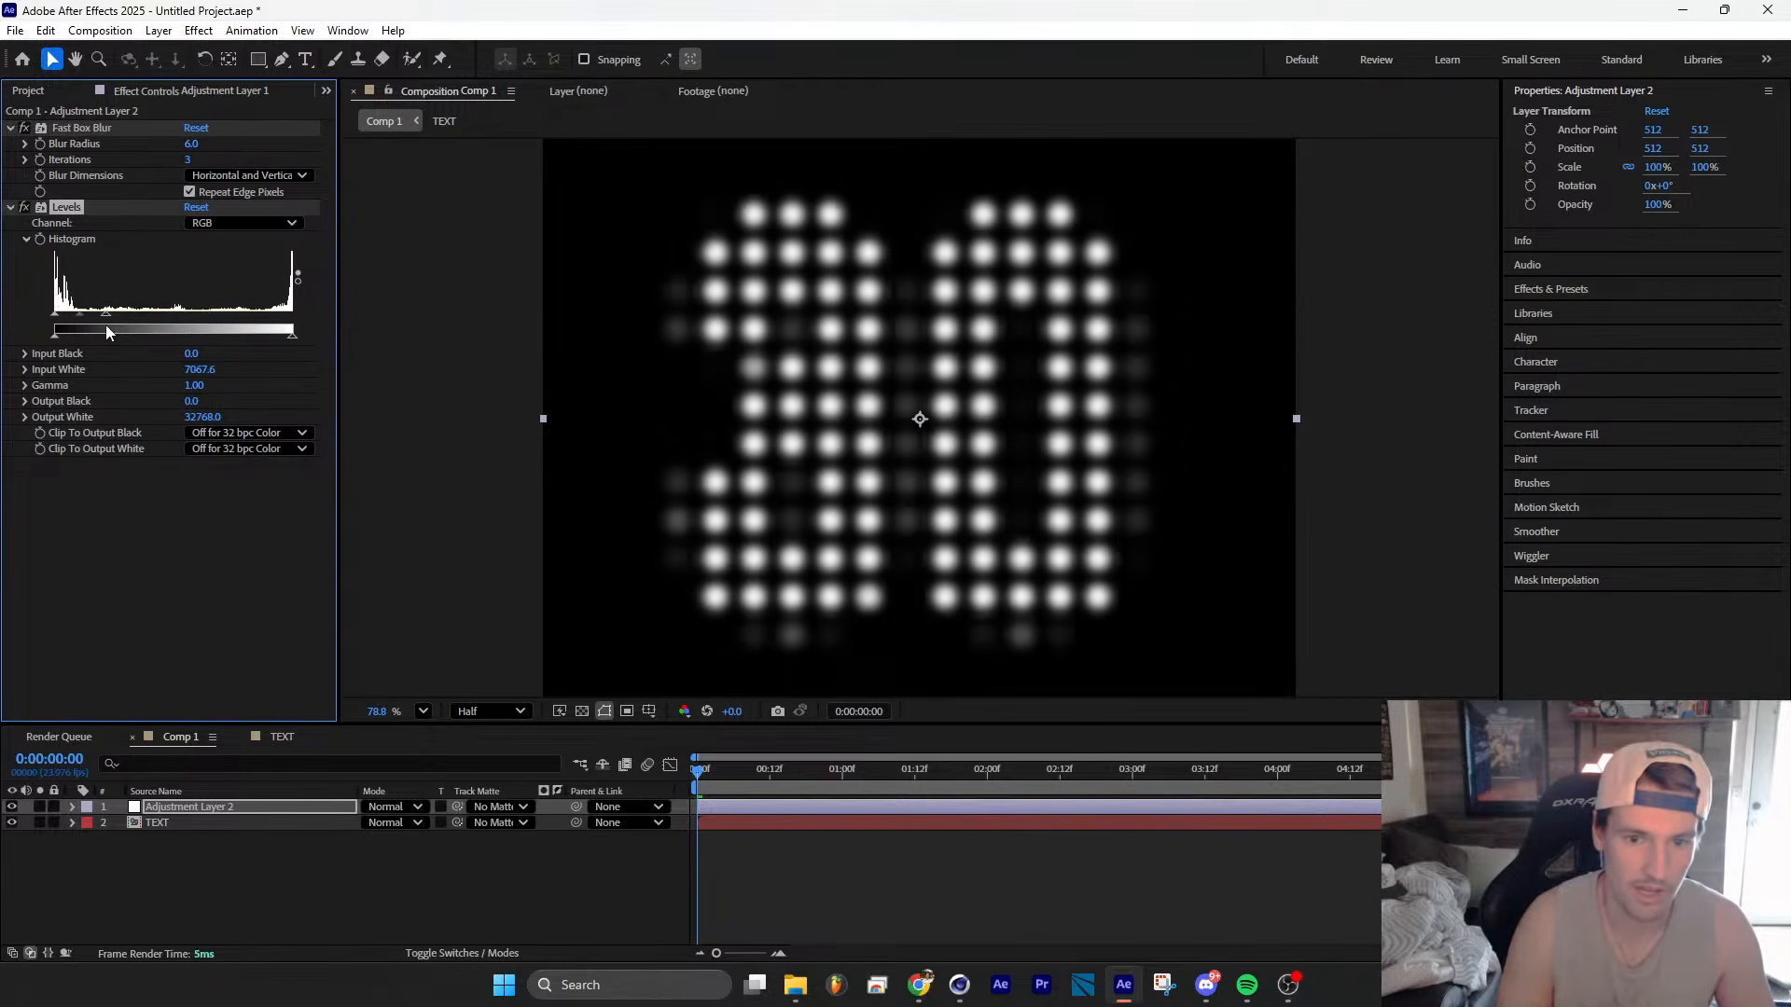
{"action": "left_click_drag", "start_coordinate": [54, 315], "coordinate": [100, 317]}
{"action": "key", "text": "ctrl+z"}
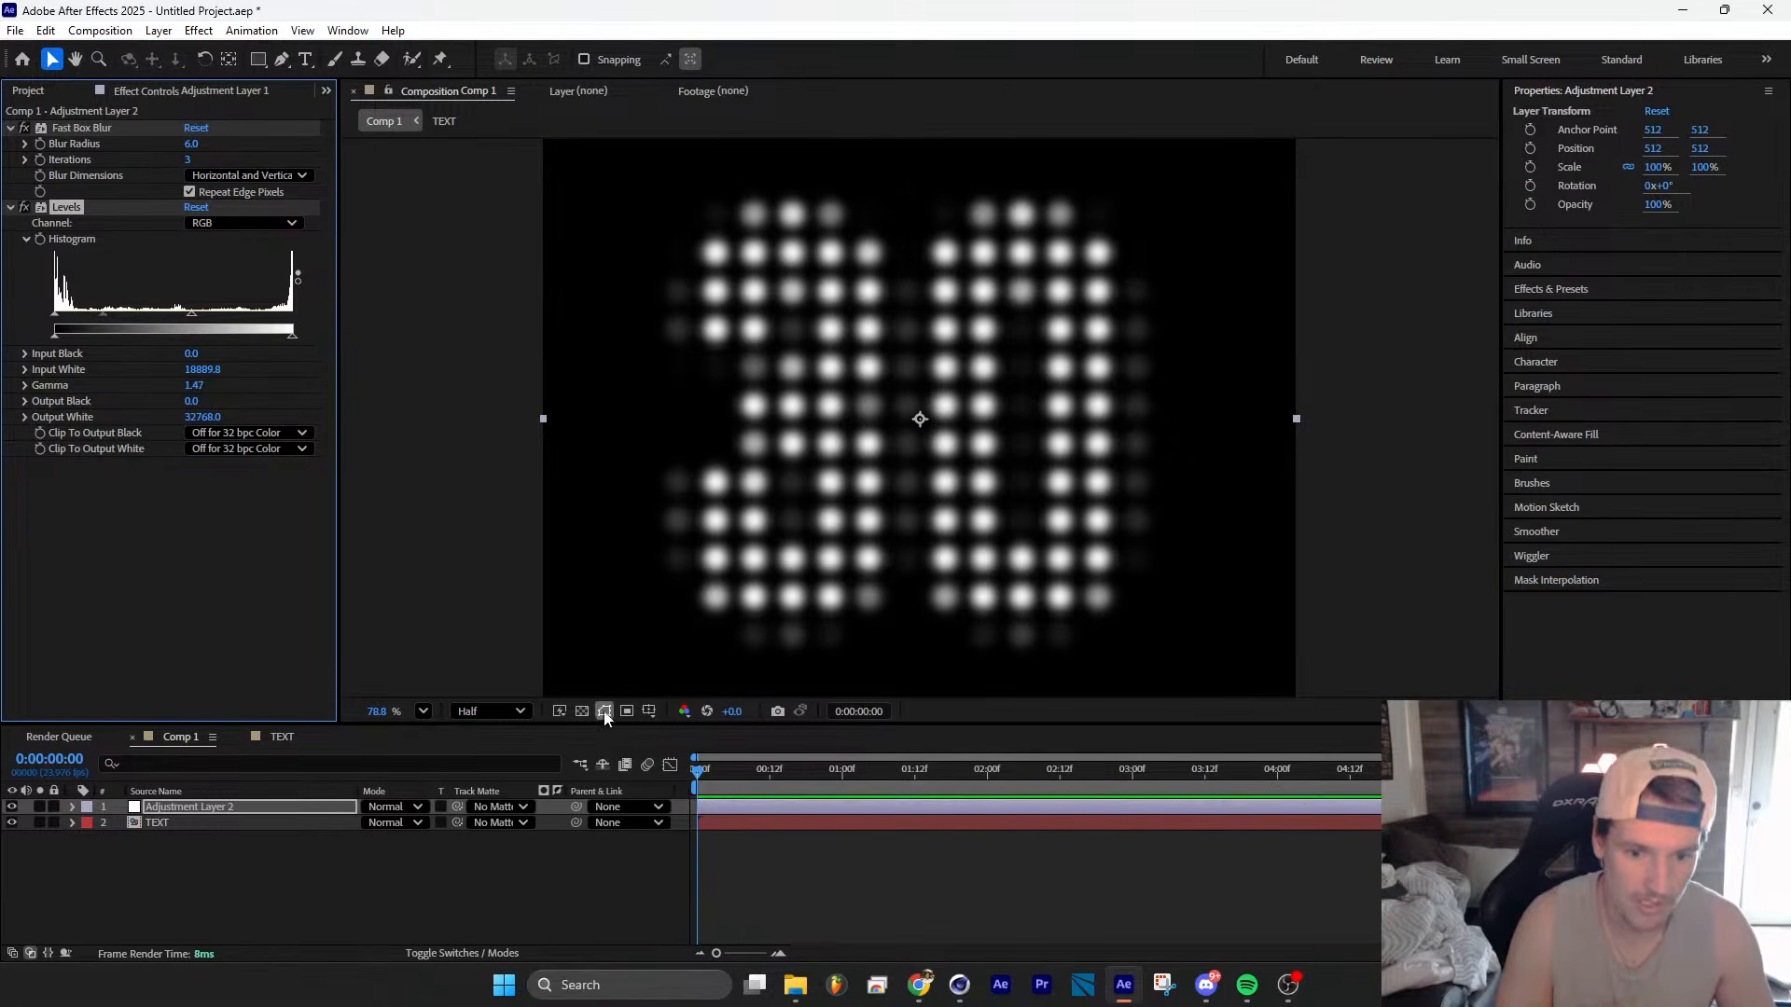
{"action": "left_click", "coordinate": [604, 712]}
{"action": "left_click", "coordinate": [605, 711]}
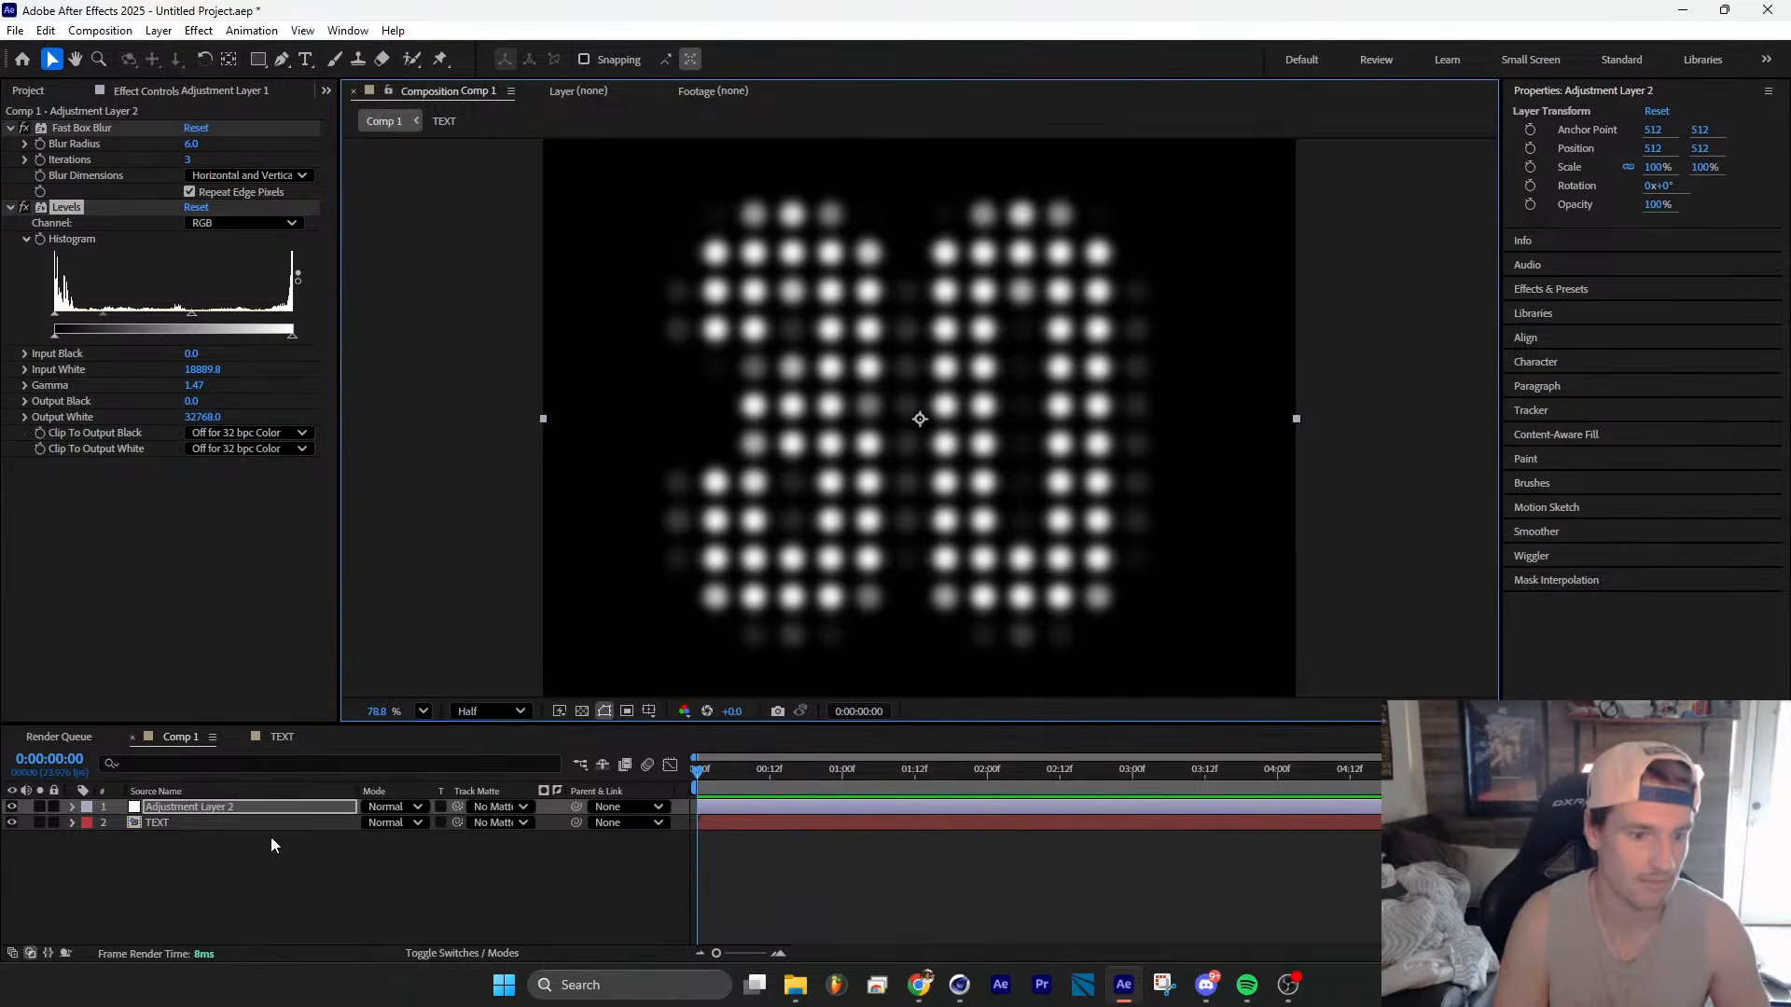
Step: Adjust the Levels alpha channel on Adjustment Layer 2 to Alpha Input Black 3084.0 and Alpha Input White 18247.3
{"action": "left_click", "coordinate": [268, 811]}
{"action": "key", "text": "ctrl+space"}
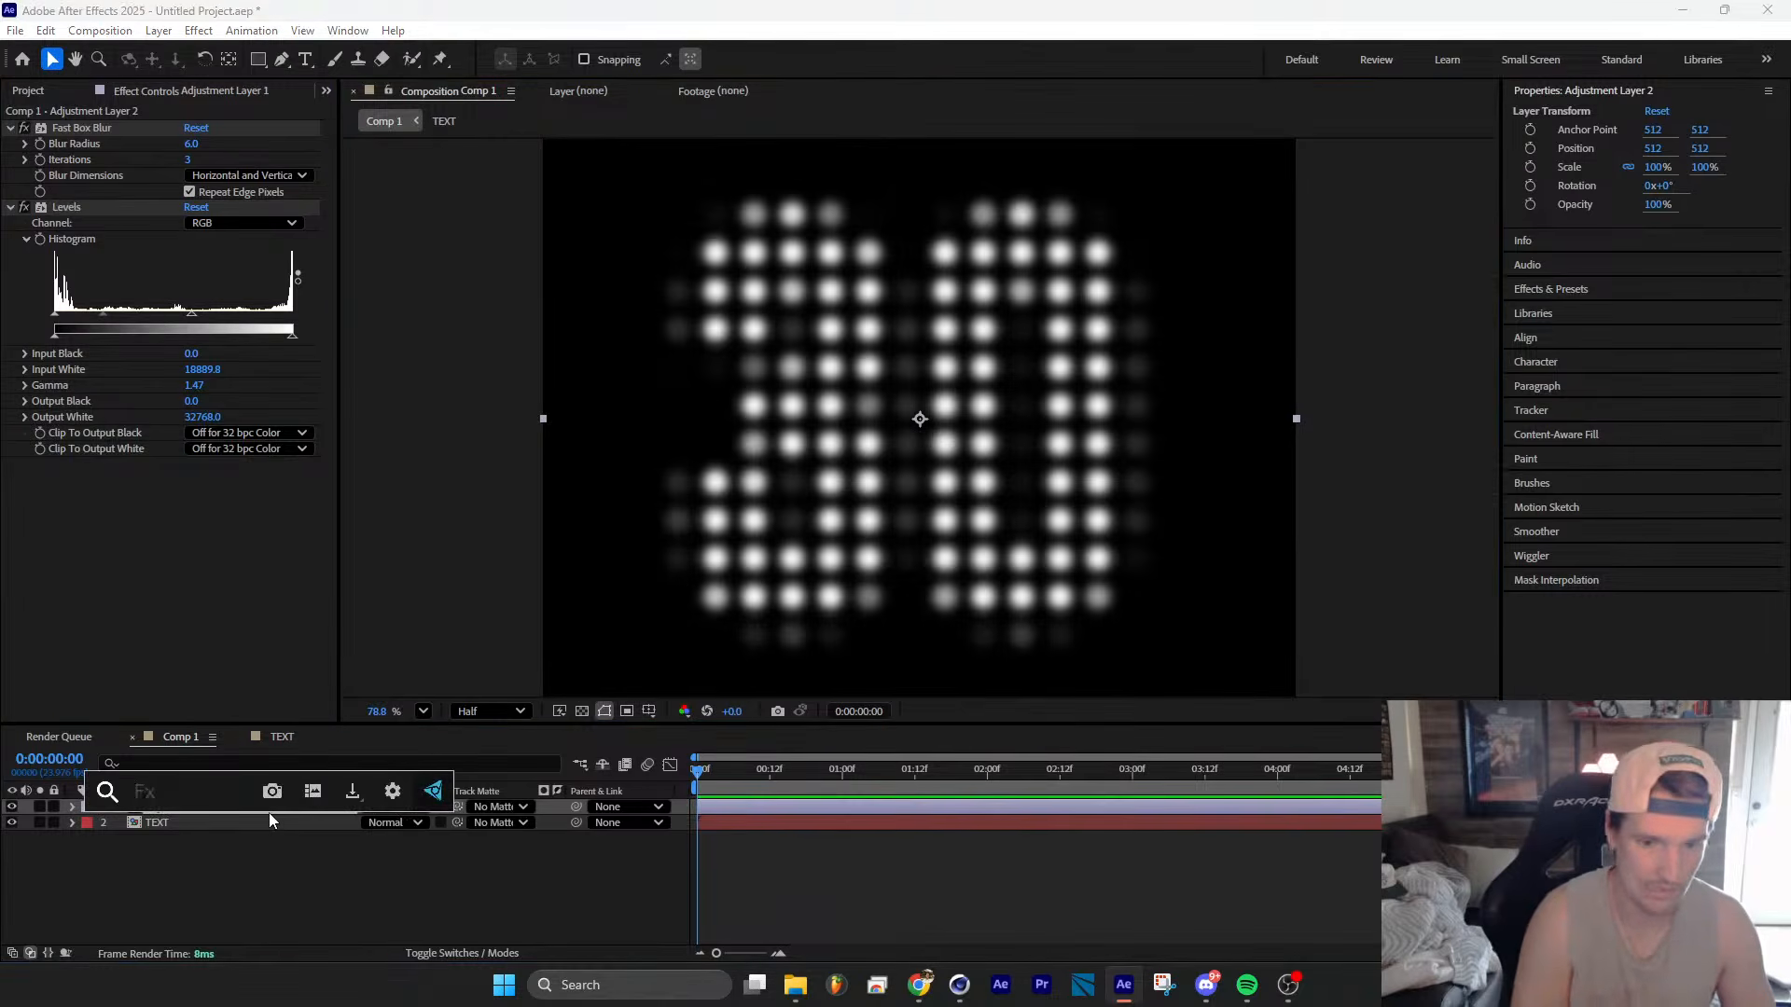
{"action": "left_click", "coordinate": [243, 223]}
{"action": "left_click", "coordinate": [240, 329]}
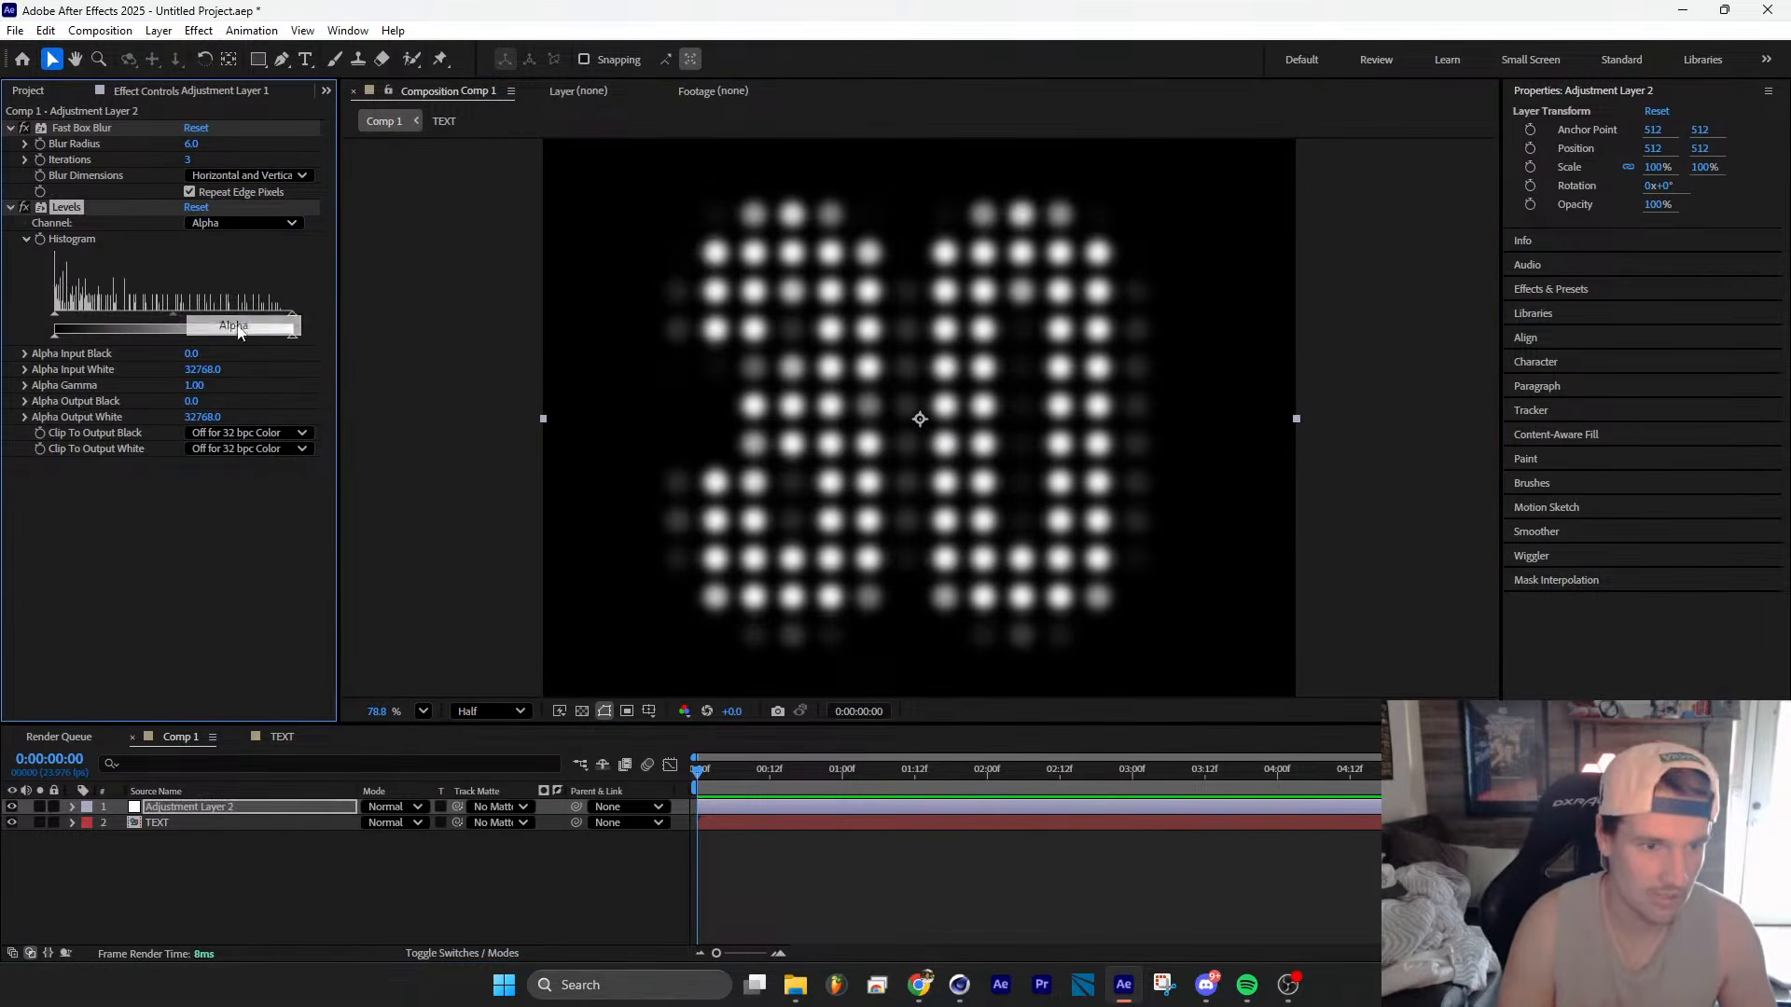
{"action": "left_click_drag", "start_coordinate": [292, 313], "coordinate": [195, 313]}
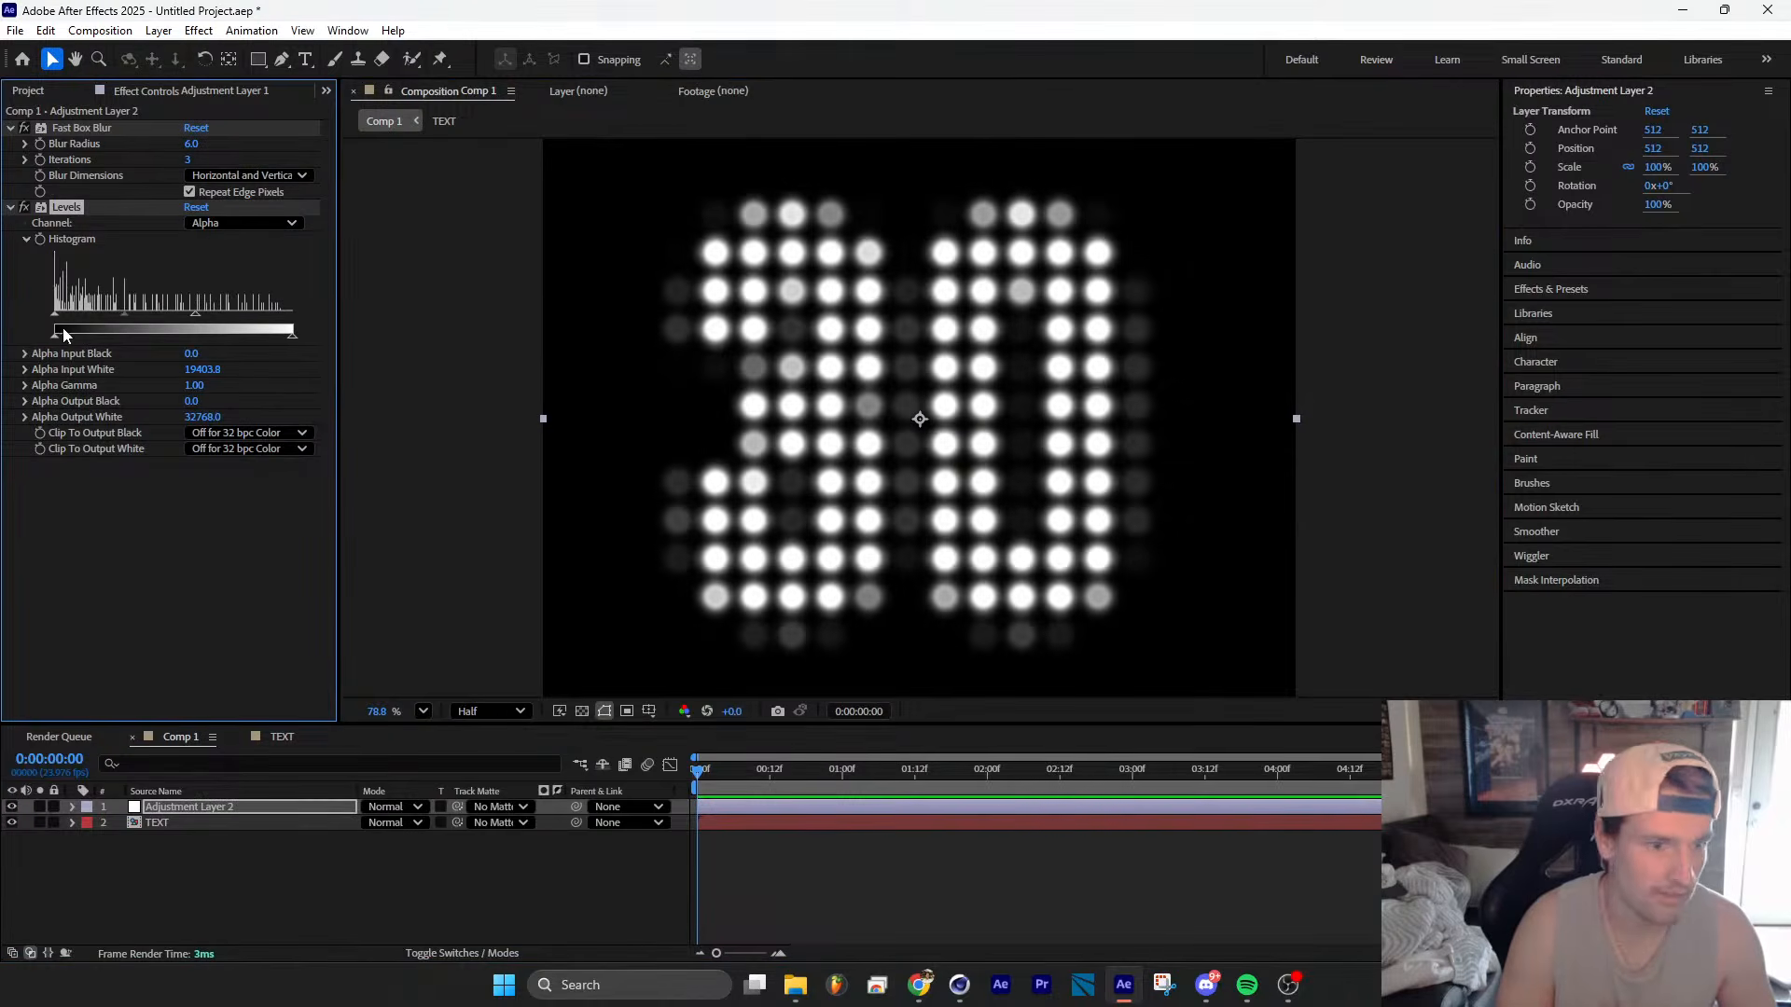
{"action": "mouse_move", "coordinate": [58, 317]}
{"action": "left_mouse_down"}
{"action": "mouse_move", "coordinate": [207, 317]}
{"action": "mouse_move", "coordinate": [75, 334]}
{"action": "left_mouse_up"}
Step: Replace the Fast Box Blur with a Gaussian Blur placed above Levels, with Blurriness 14.3
{"action": "left_click", "coordinate": [91, 132]}
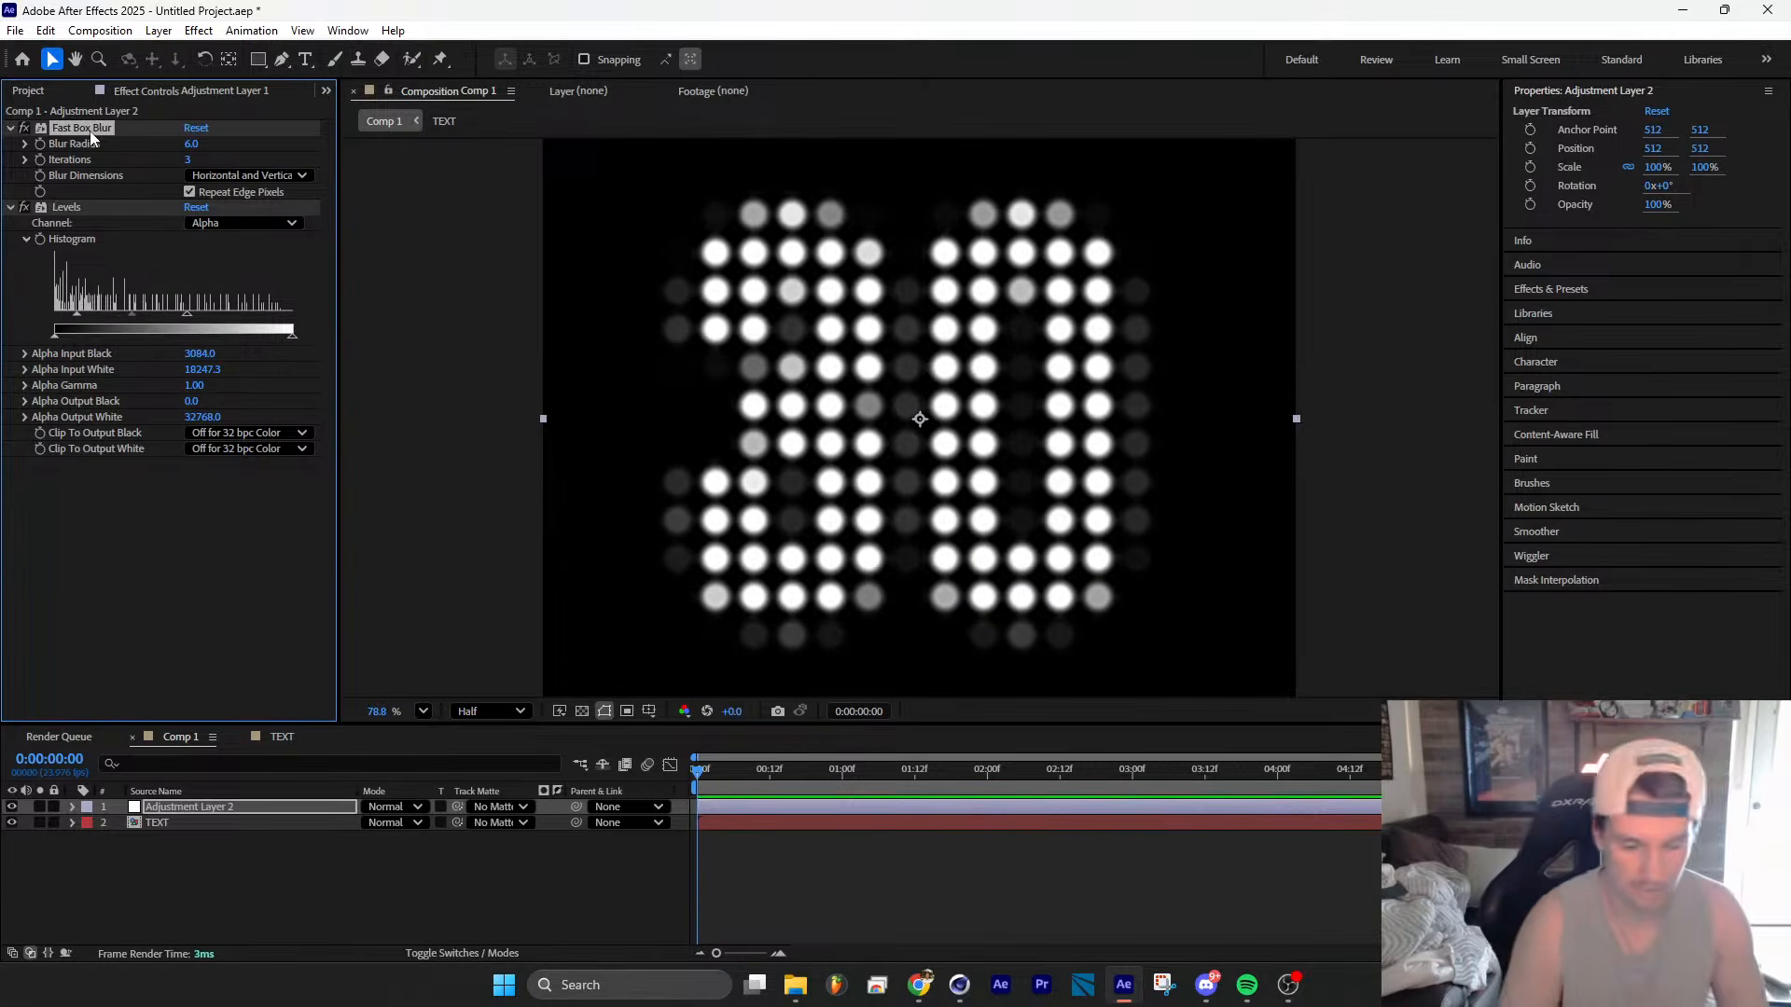
{"action": "key", "text": "Delete"}
{"action": "key", "text": "ctrl+space"}
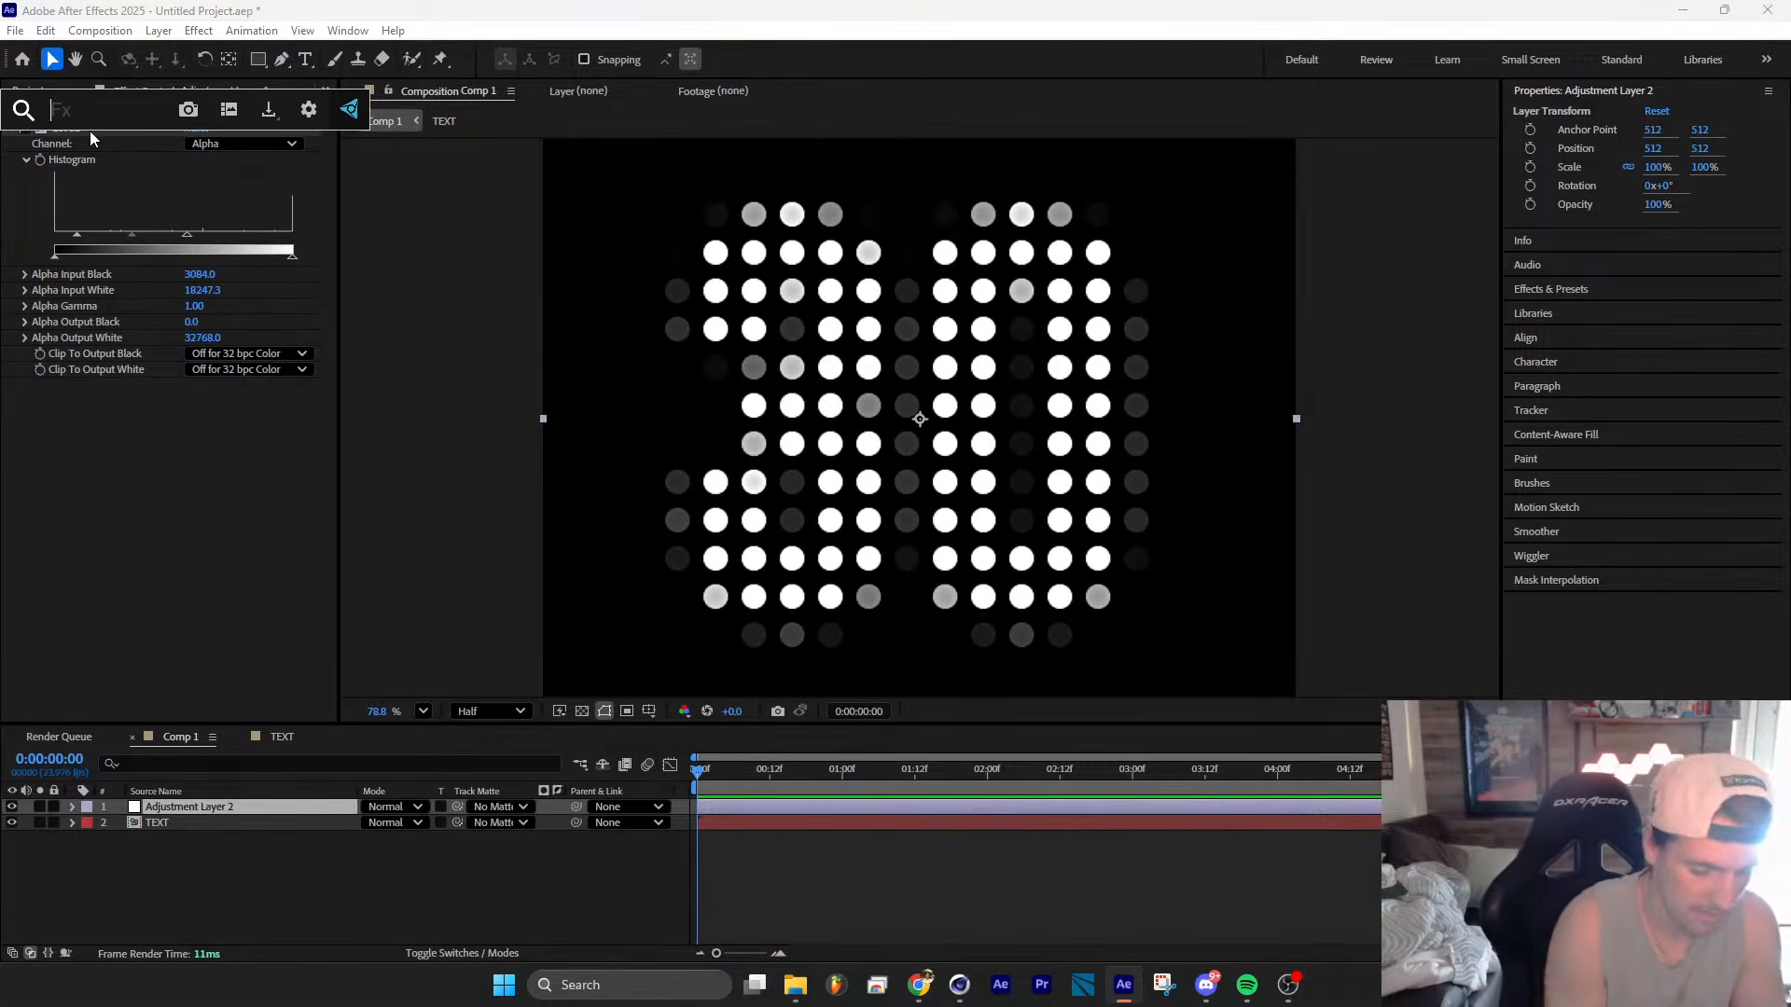
{"action": "type", "text": "ga"}
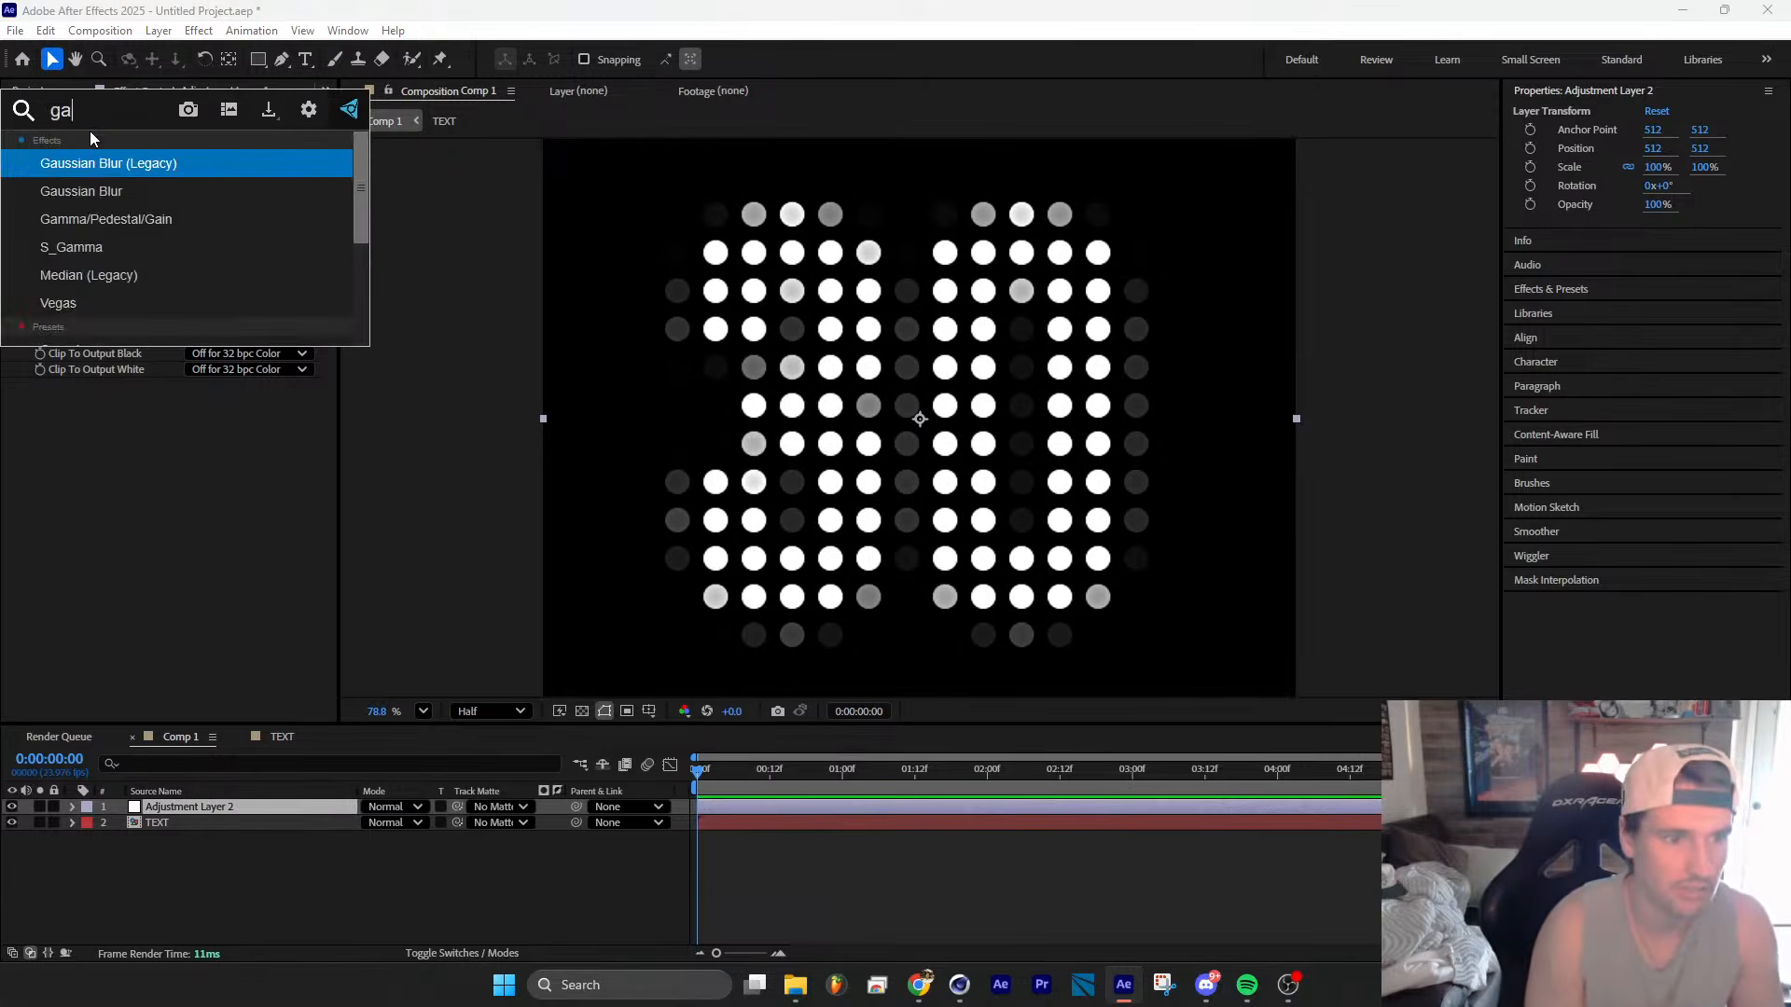
{"action": "left_click", "coordinate": [114, 189]}
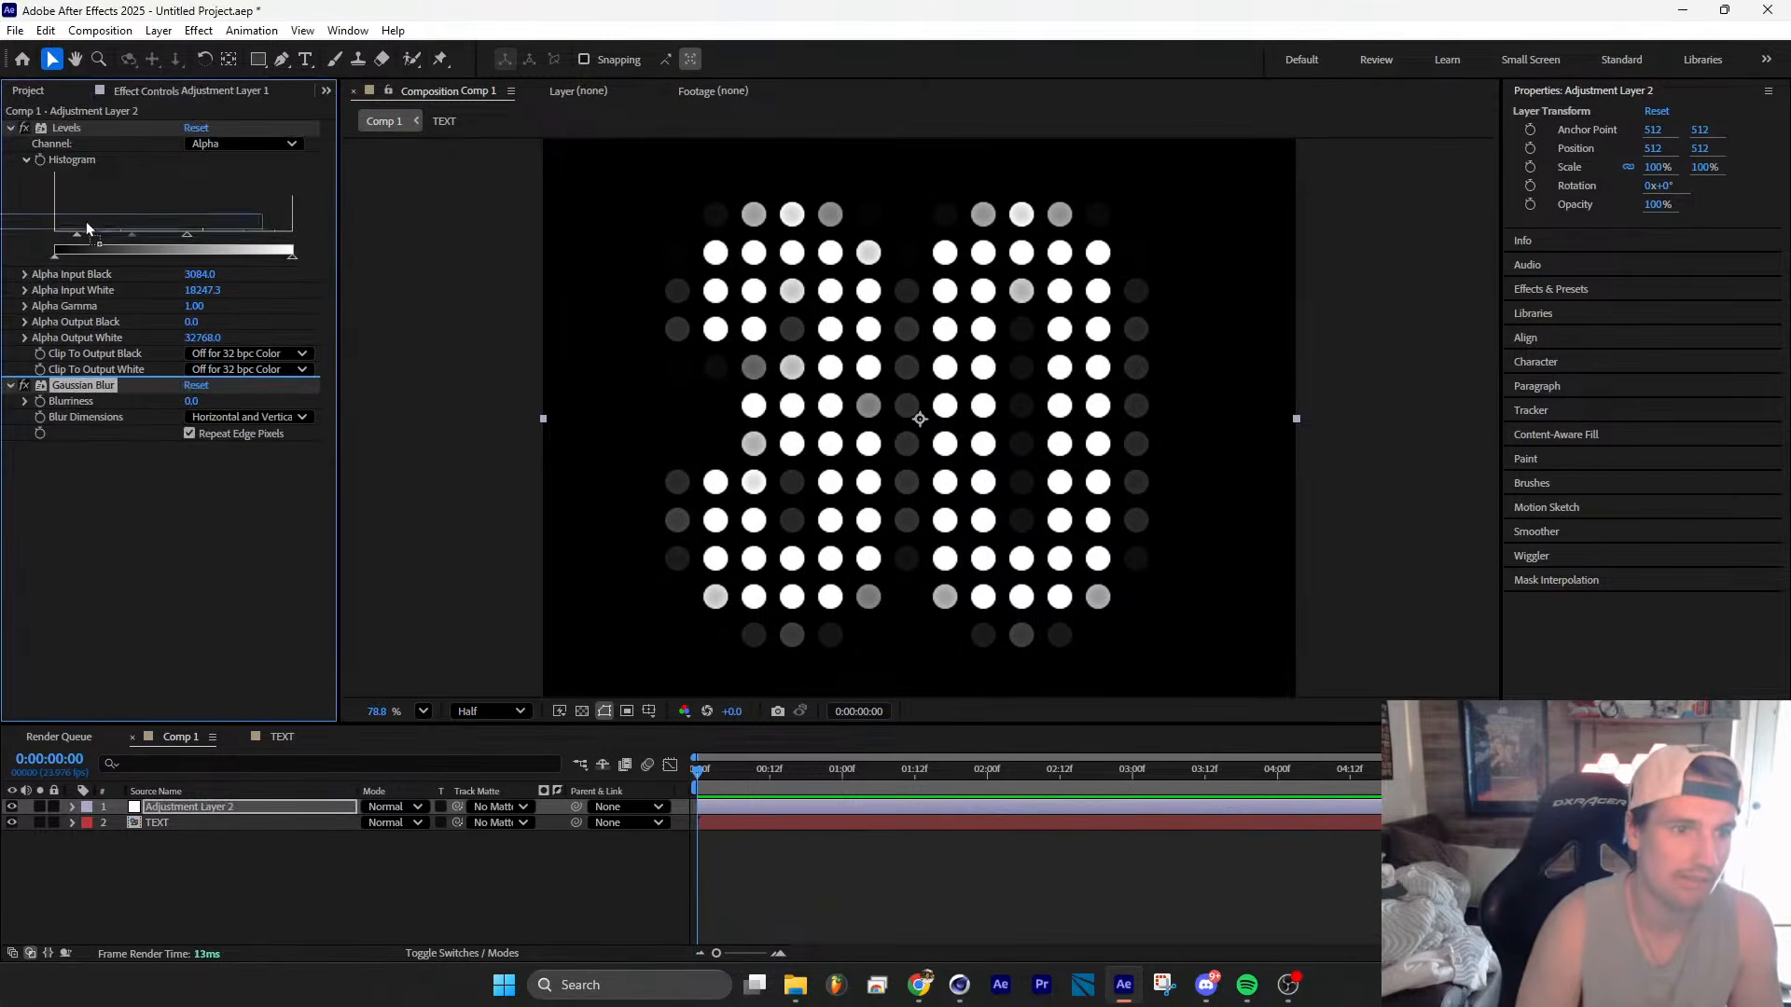
{"action": "left_click_drag", "start_coordinate": [108, 125], "coordinate": [433, 169]}
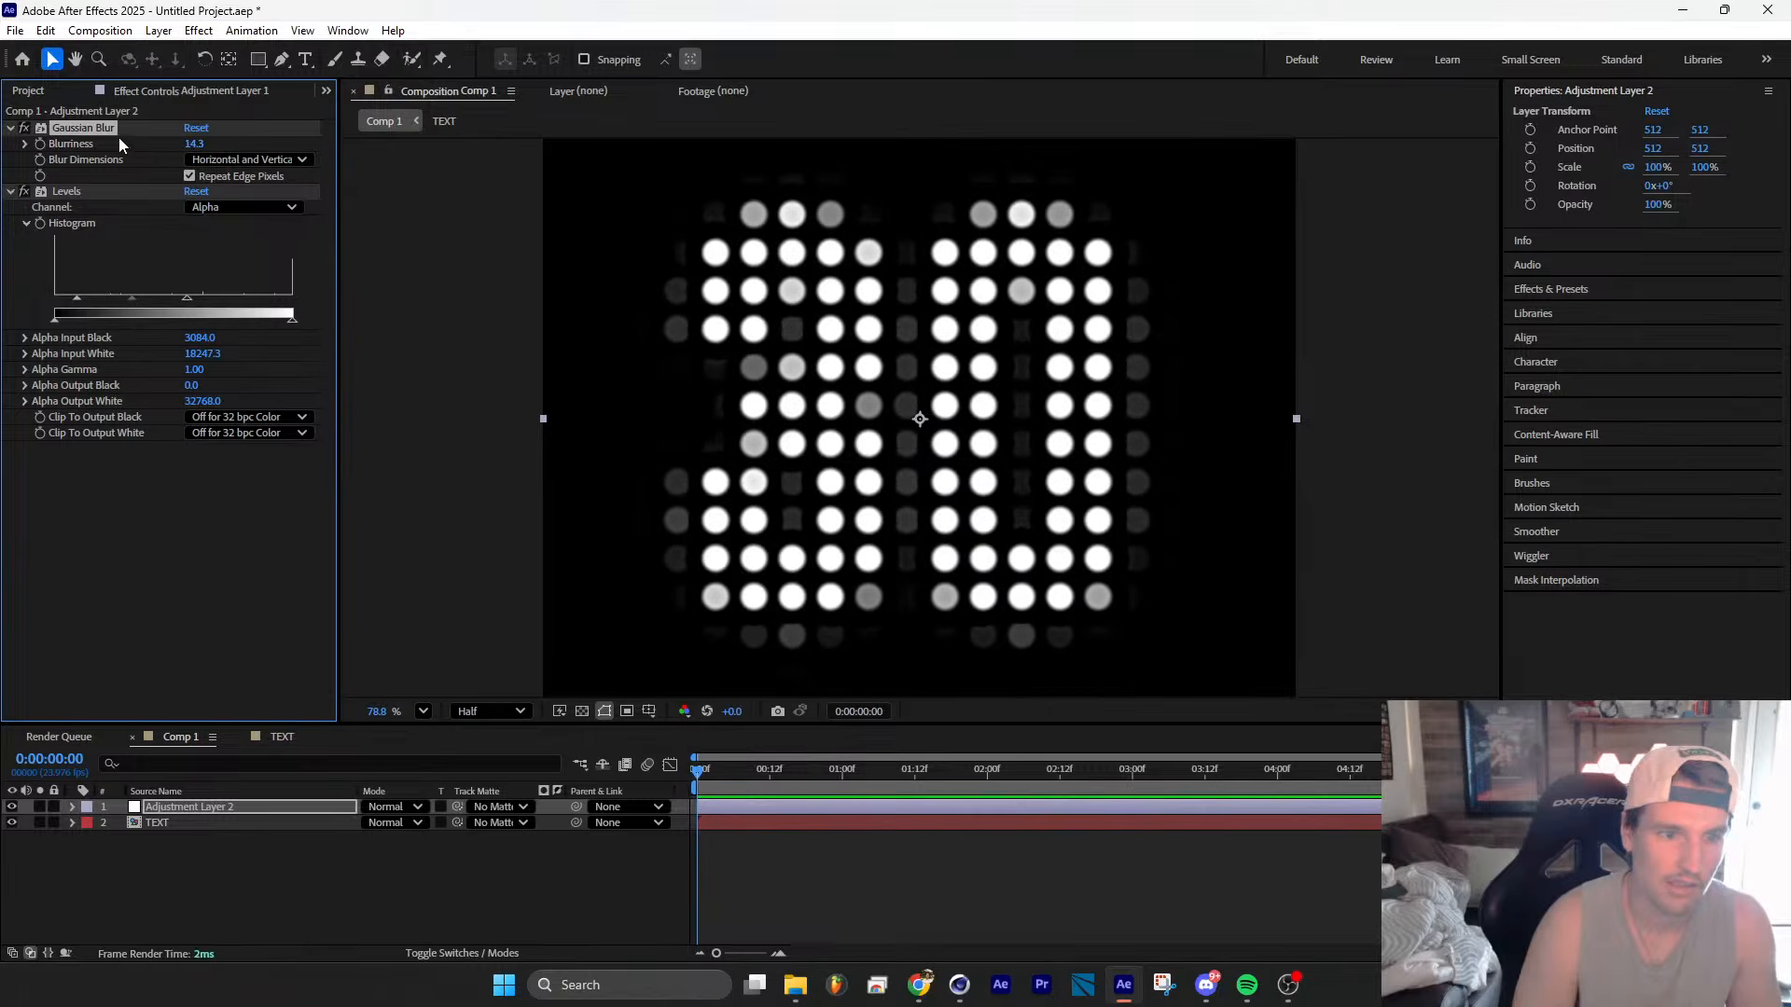
Step: Reset Levels on Adjustment Layer 2 and set its RGB Input Black to 3726.6
{"action": "left_click", "coordinate": [197, 192]}
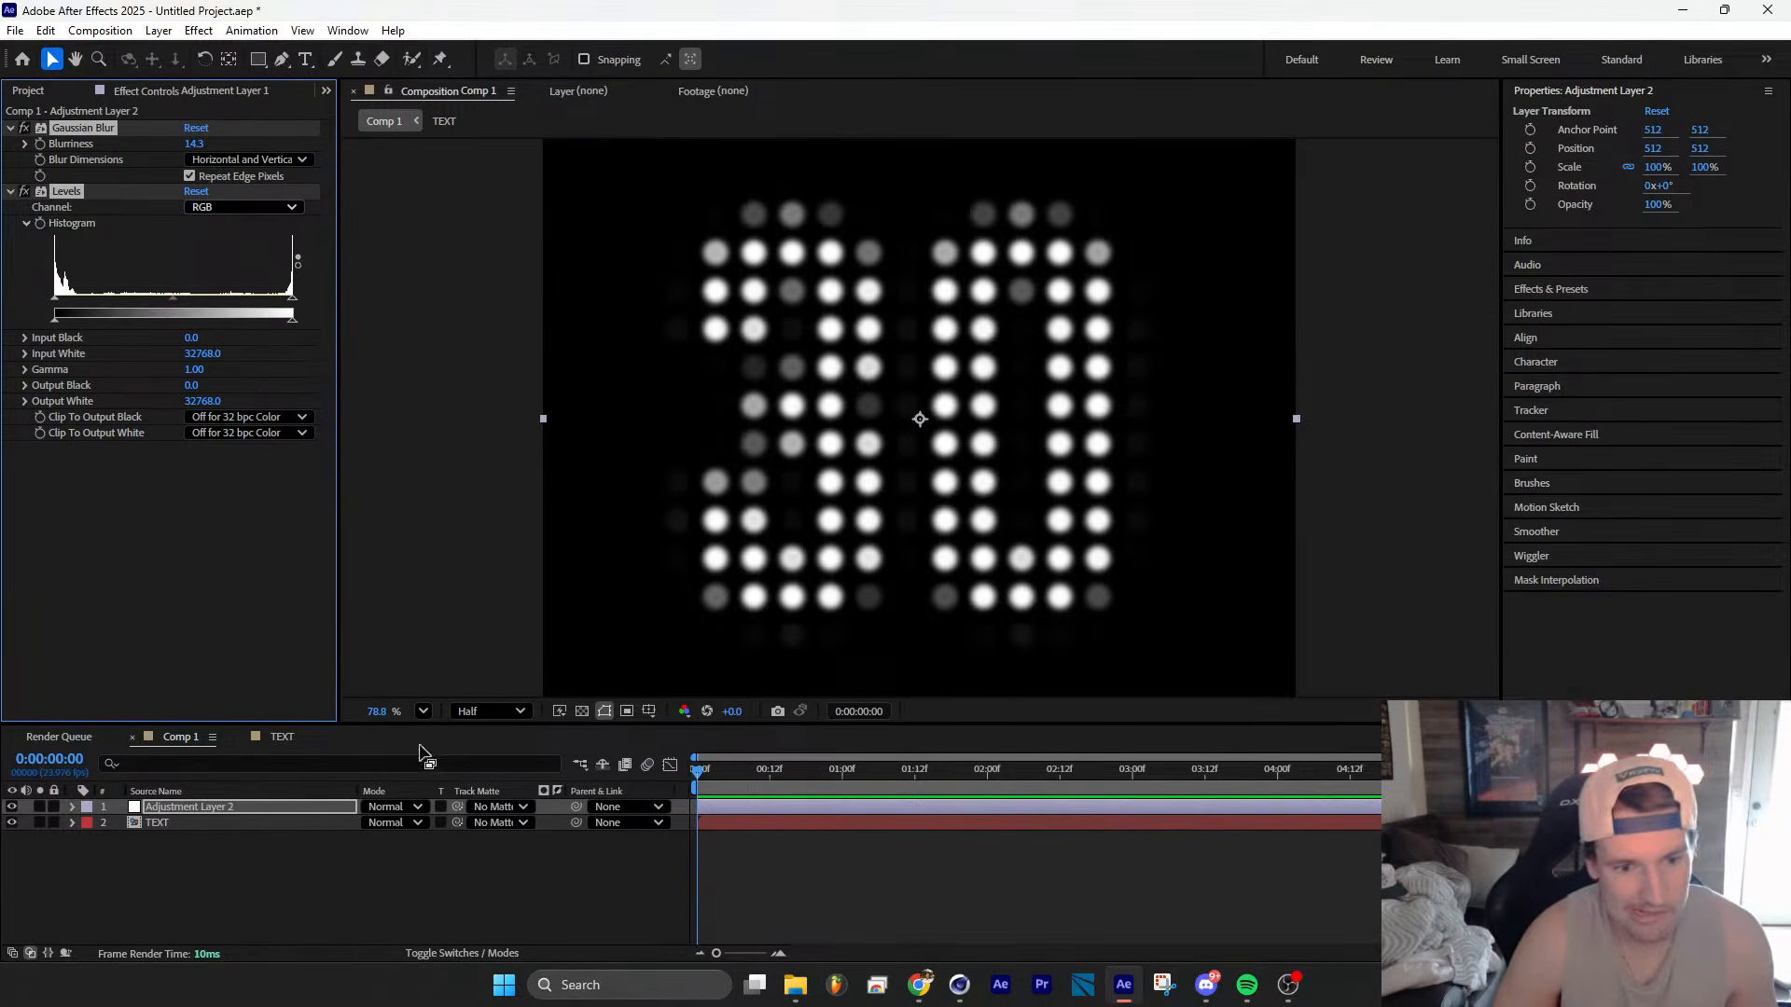
{"action": "key", "text": "Return"}
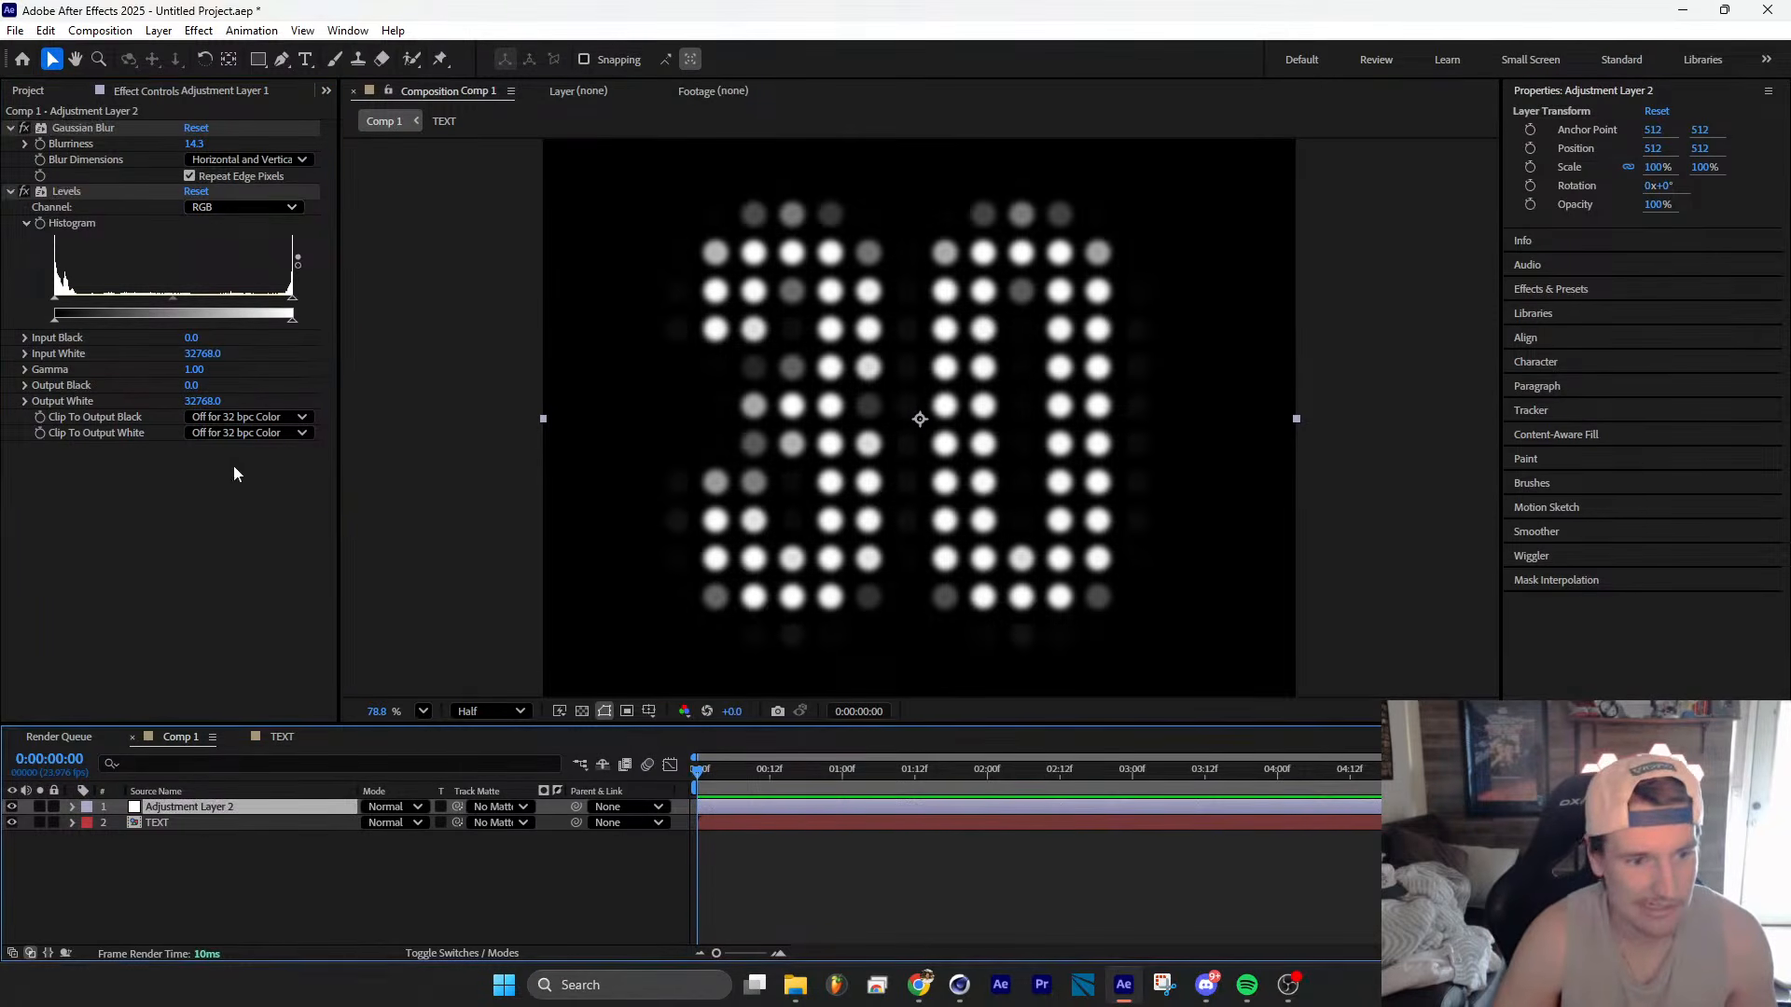
{"action": "left_click_drag", "start_coordinate": [57, 299], "coordinate": [82, 299]}
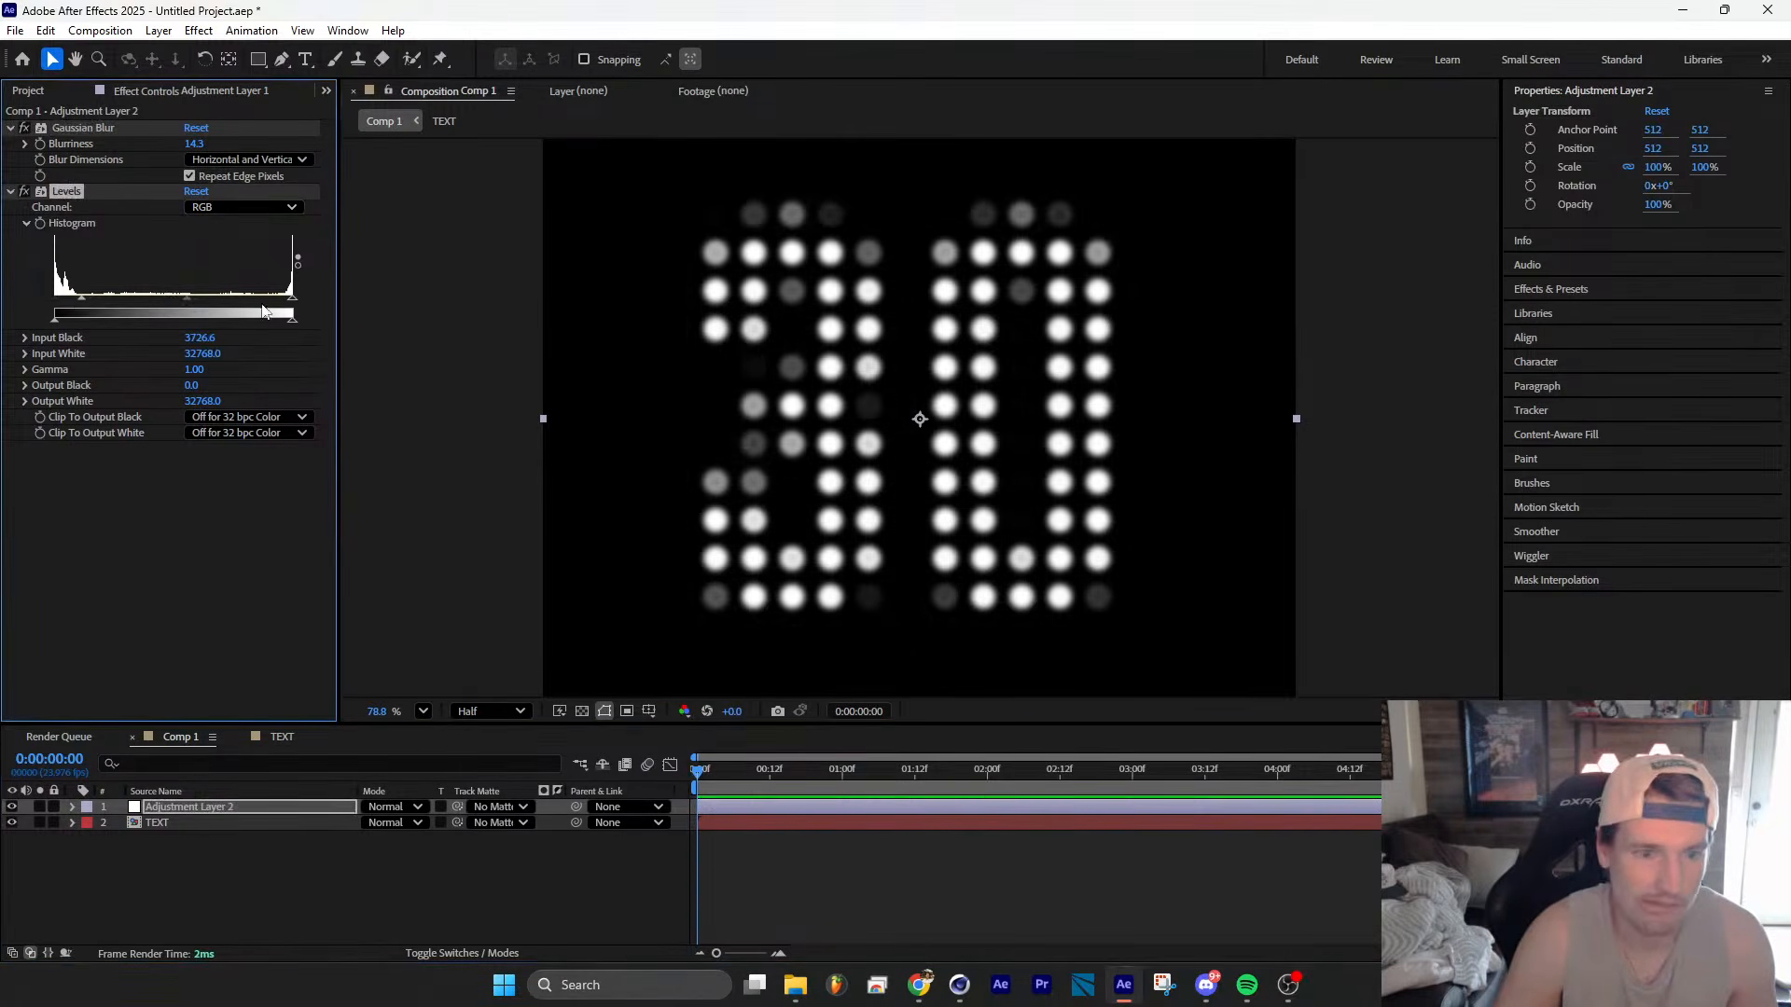
{"action": "mouse_move", "coordinate": [289, 311]}
{"action": "left_mouse_down"}
{"action": "mouse_move", "coordinate": [104, 315]}
{"action": "mouse_move", "coordinate": [299, 307]}
{"action": "left_mouse_up"}
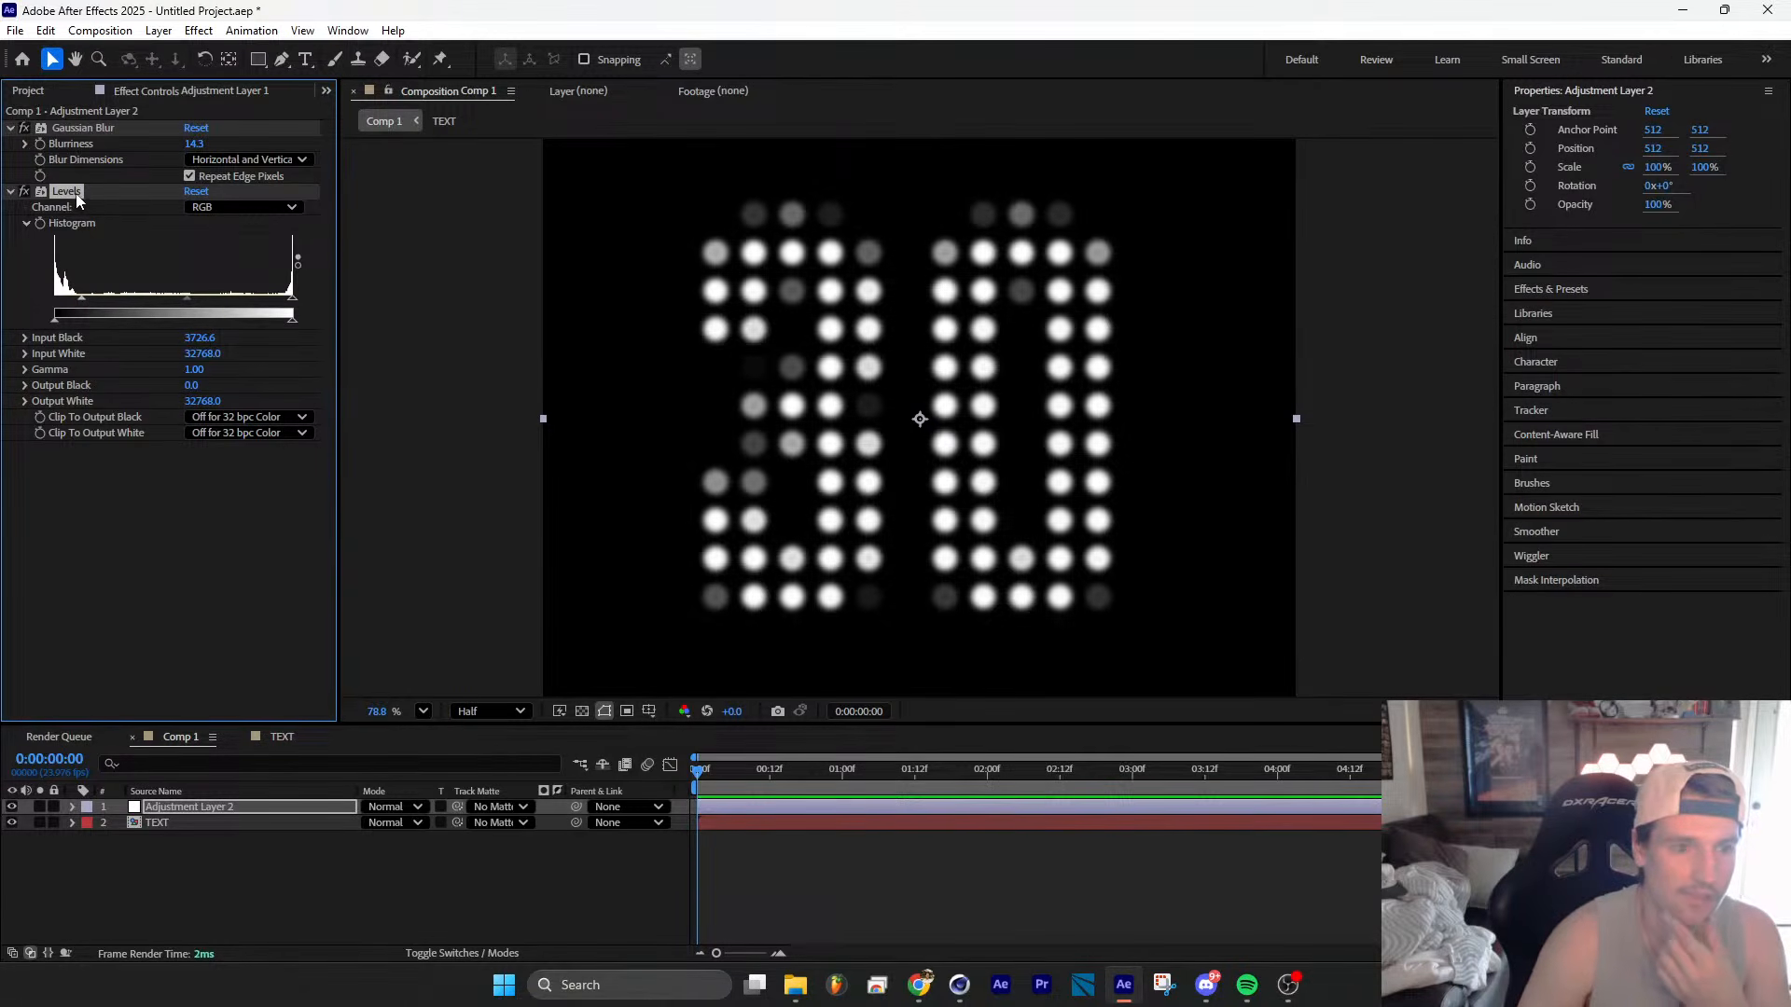
Step: Set the CC Ball Action coloring on the TEXT layer to Smooth, and undo a trial change to its Scatter
{"action": "left_click", "coordinate": [198, 823]}
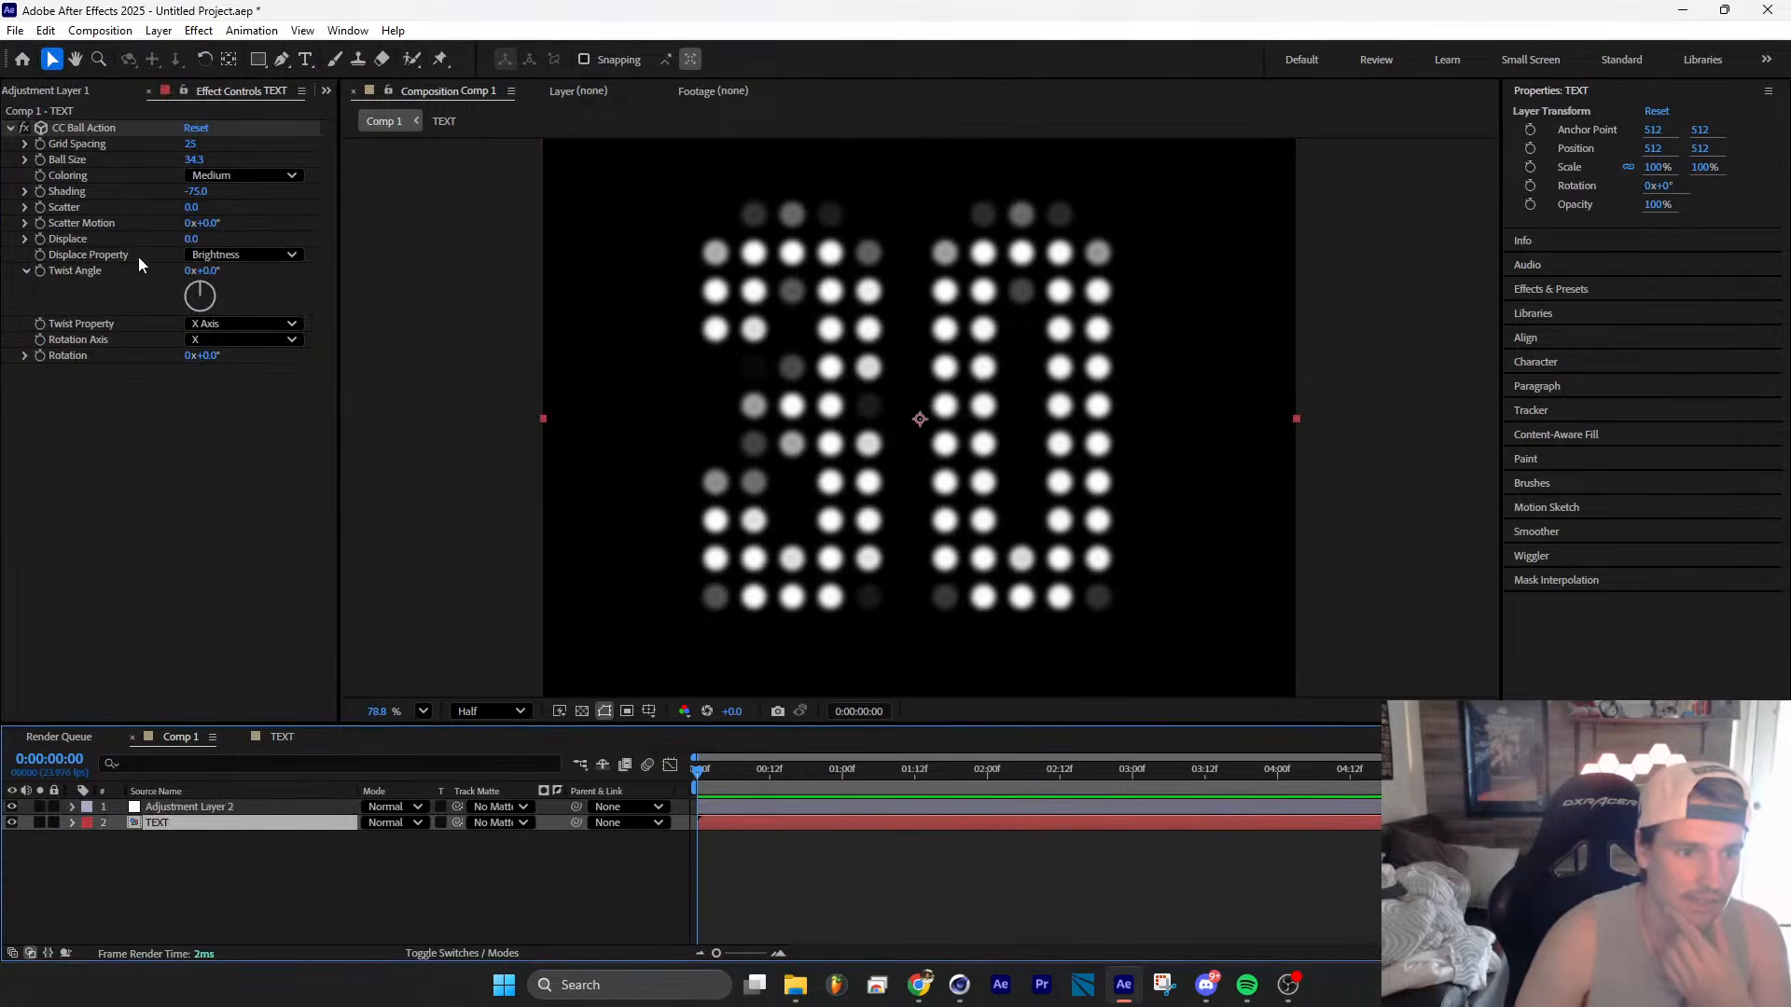
{"action": "left_click", "coordinate": [213, 257]}
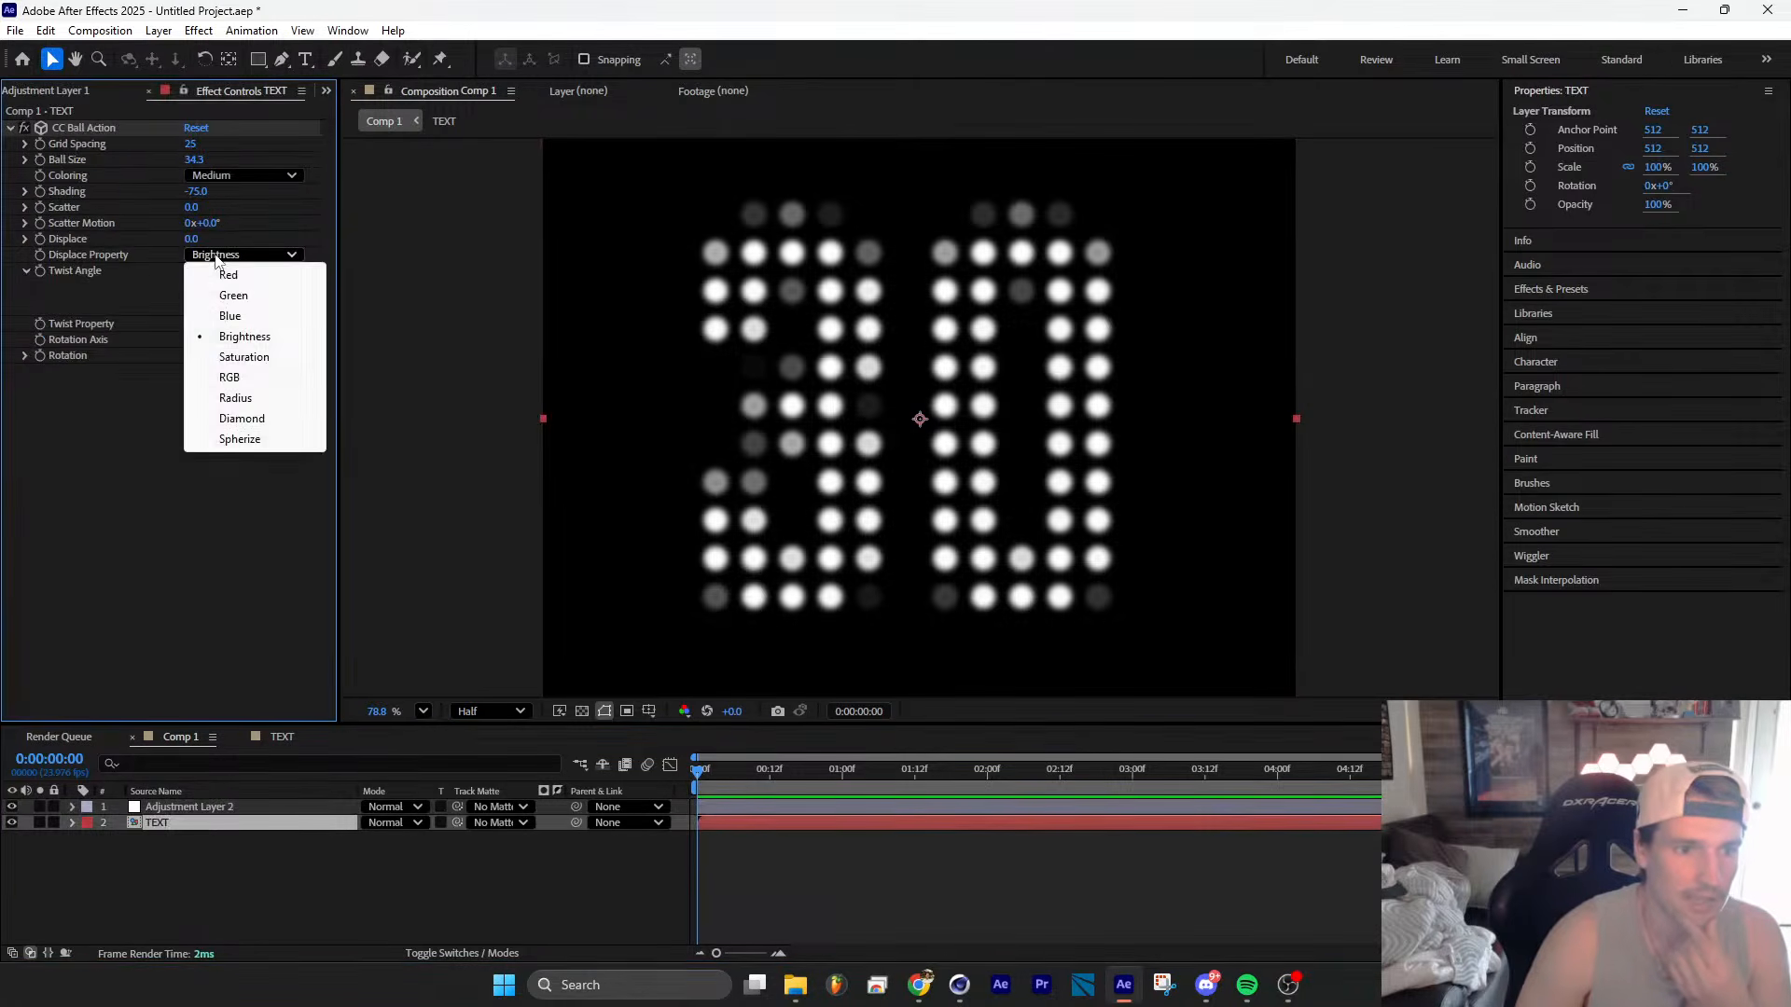
{"action": "left_click", "coordinate": [119, 256]}
{"action": "left_click", "coordinate": [223, 177]}
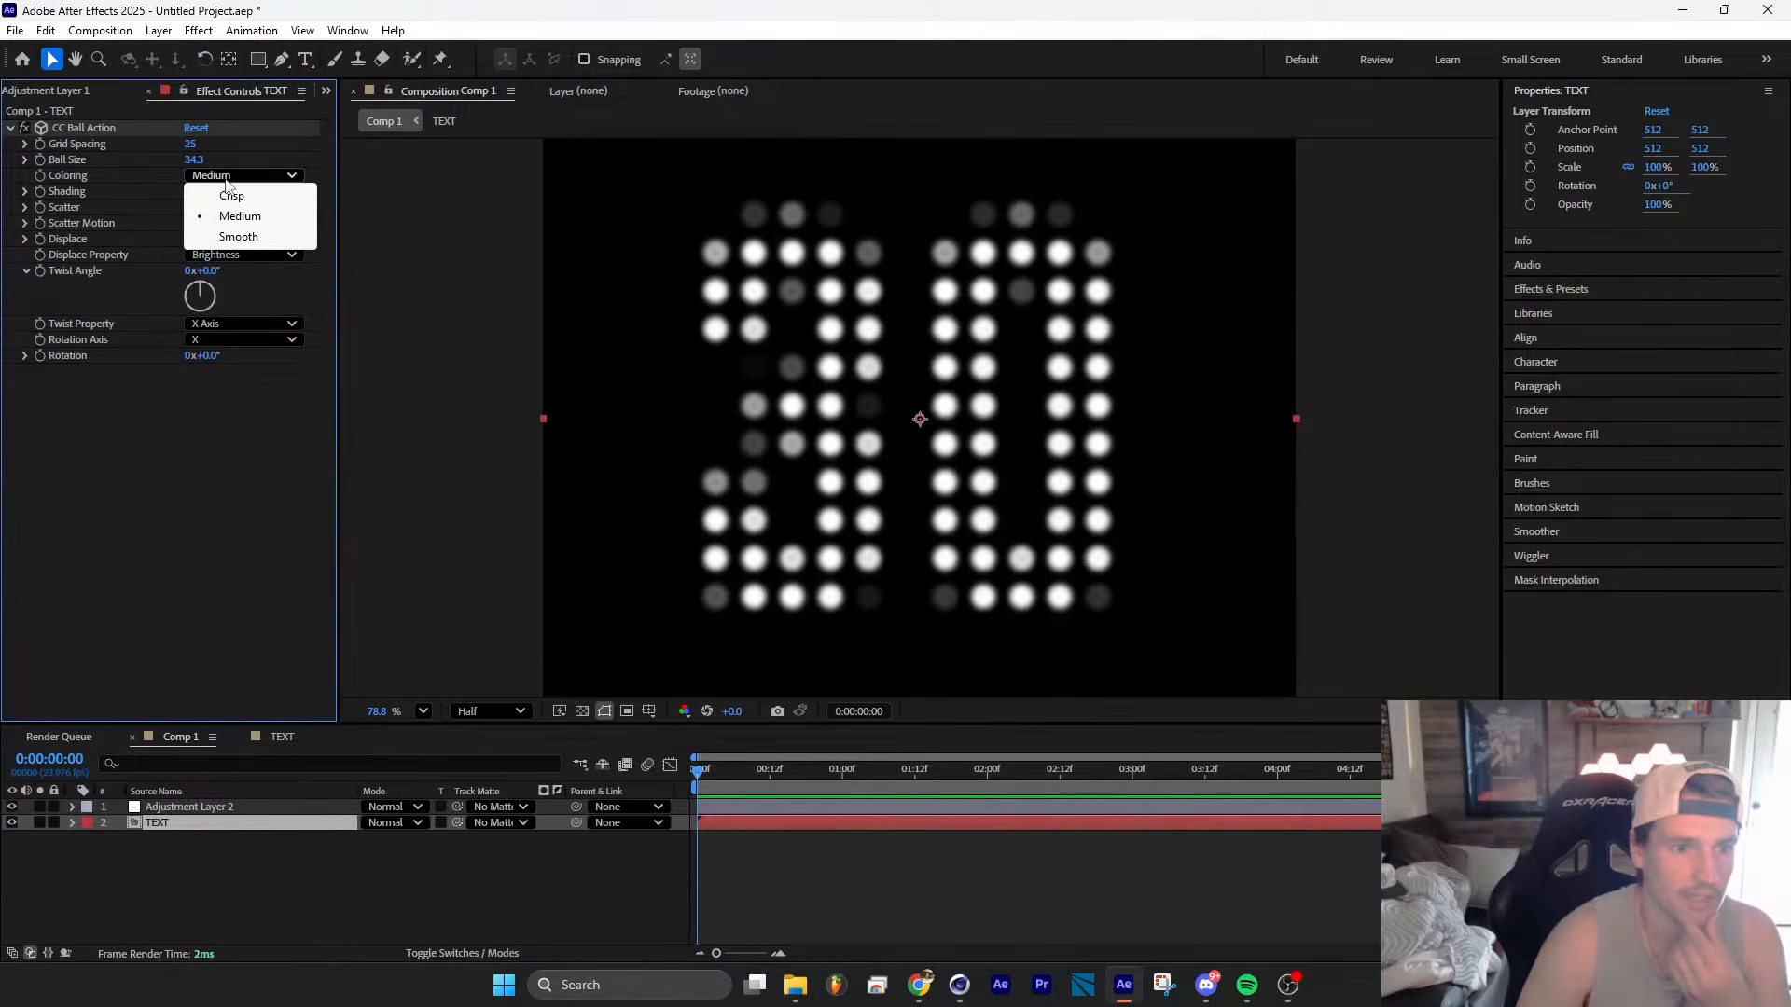
{"action": "left_click", "coordinate": [237, 234]}
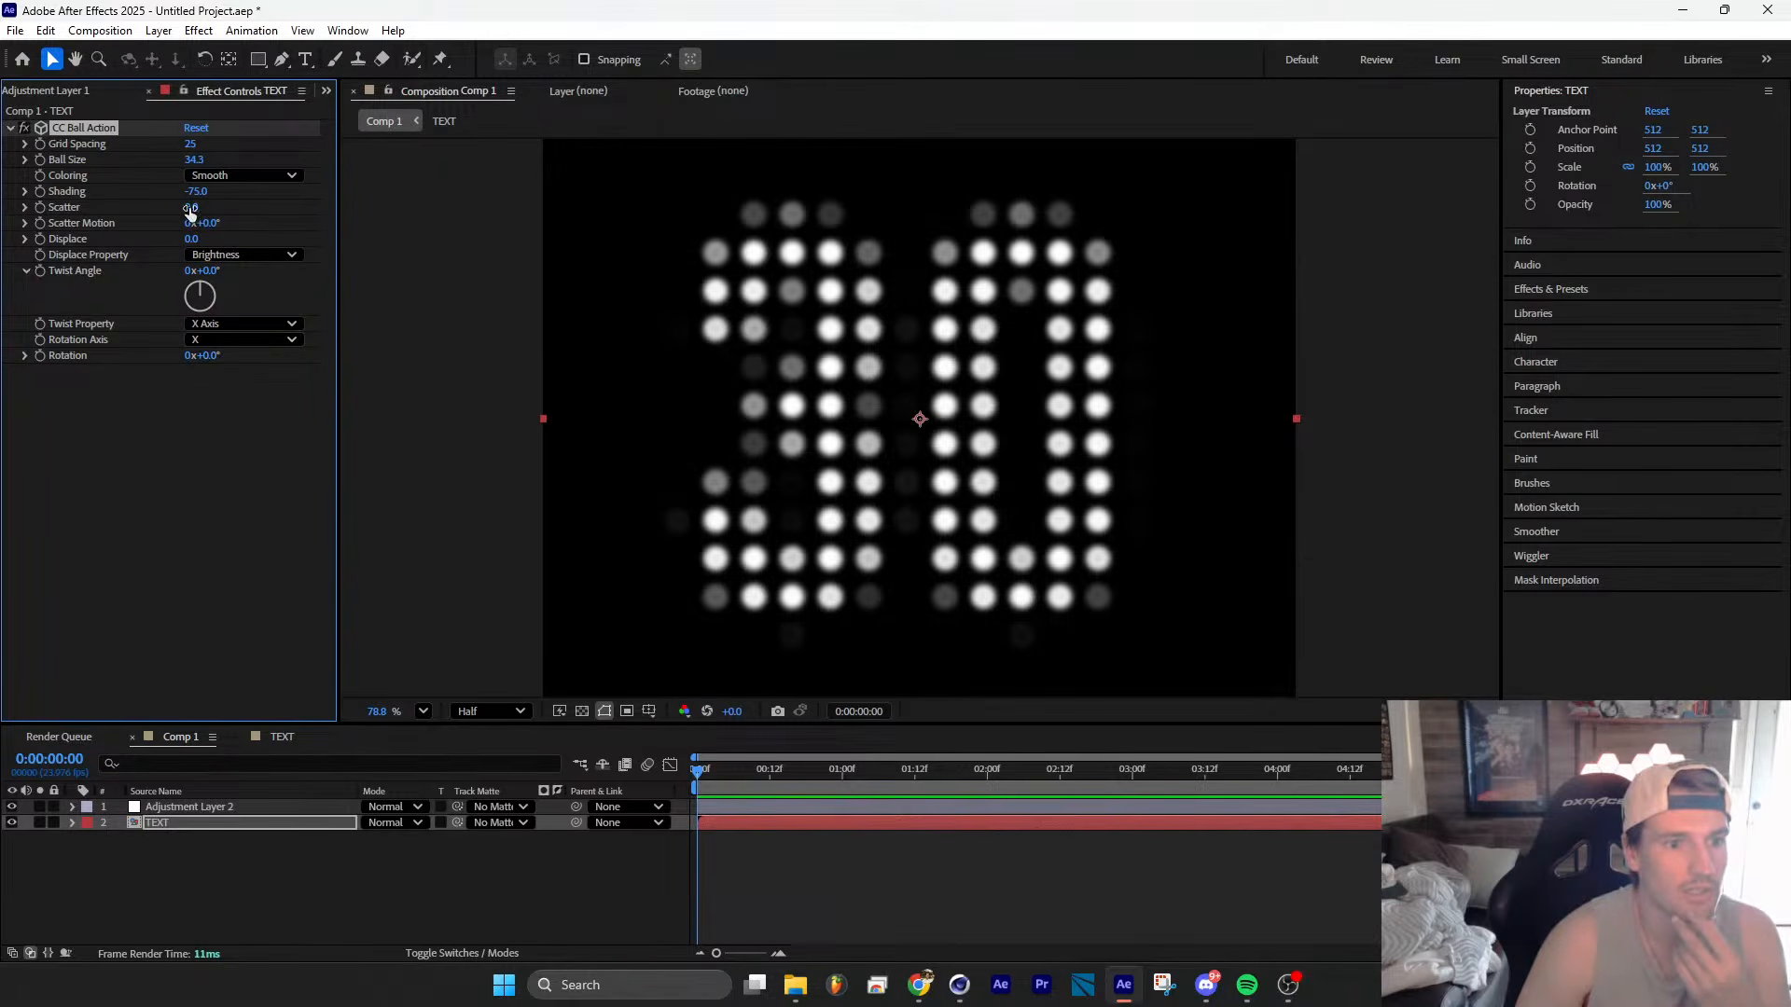
{"action": "left_click_drag", "start_coordinate": [191, 207], "coordinate": [201, 207]}
{"action": "key", "text": "ctrl+z"}
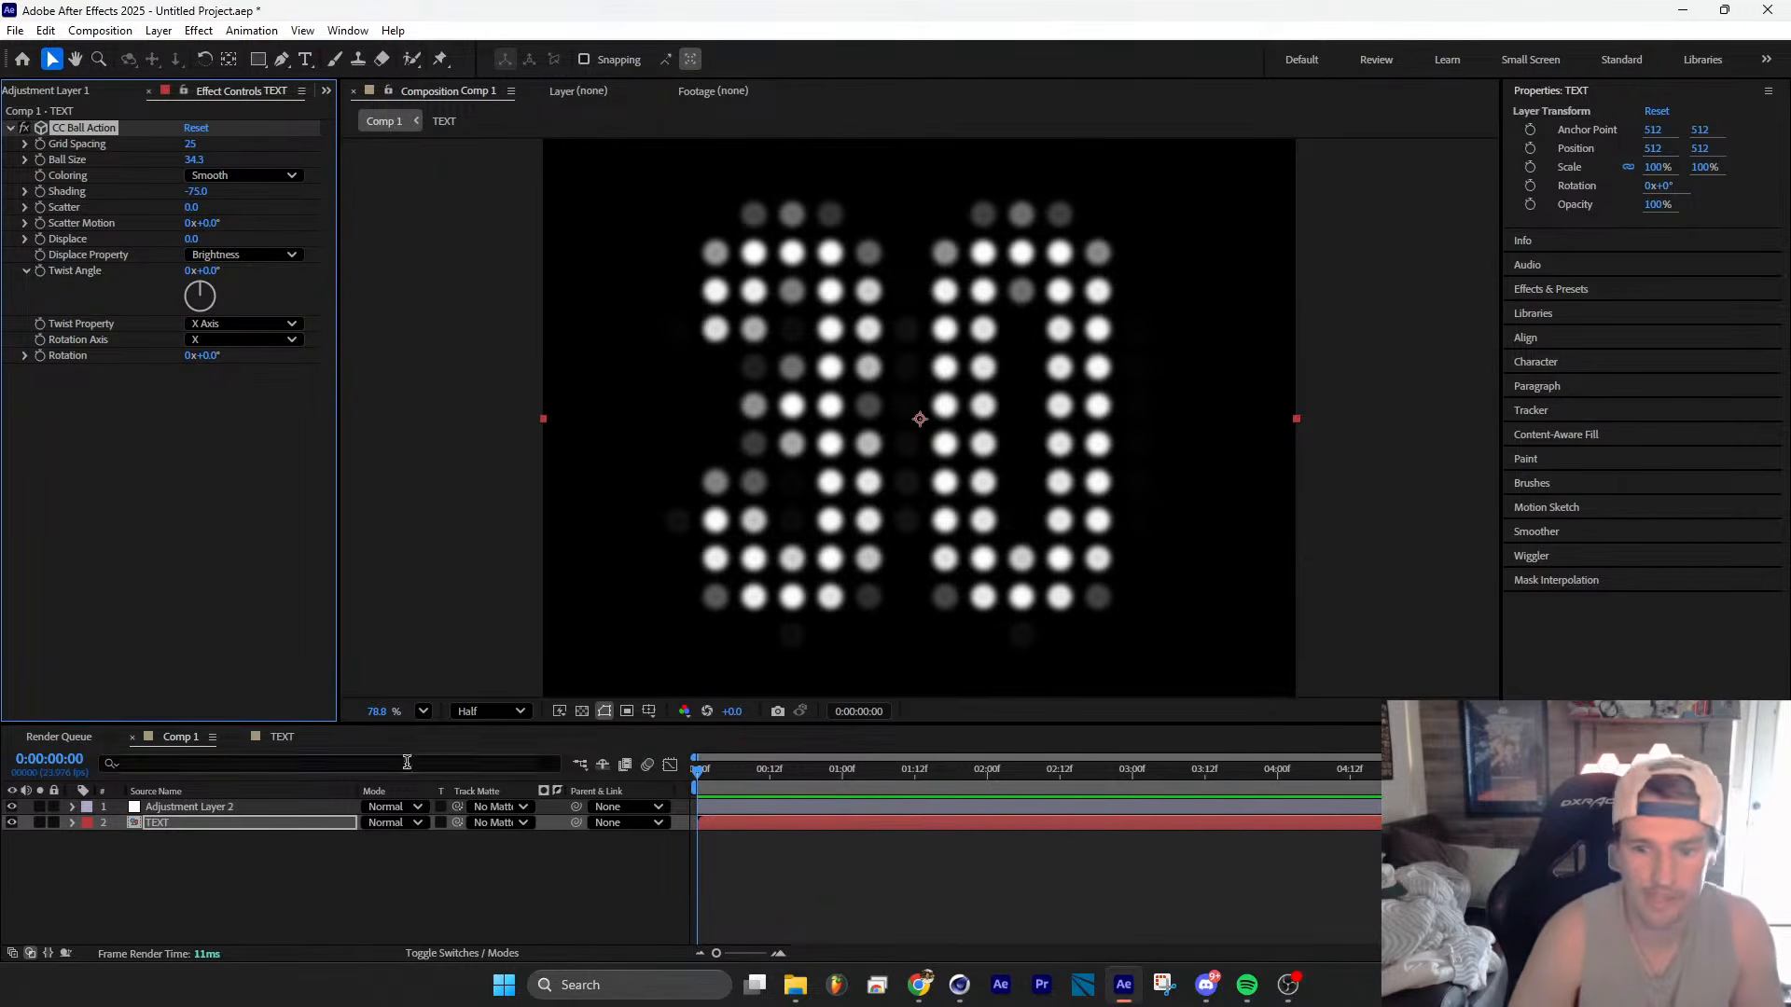
Step: Apply a Solid Composite effect to the TEXT layer with its color set to black (000000)
{"action": "left_click", "coordinate": [190, 822]}
{"action": "key", "text": "ctrl+space"}
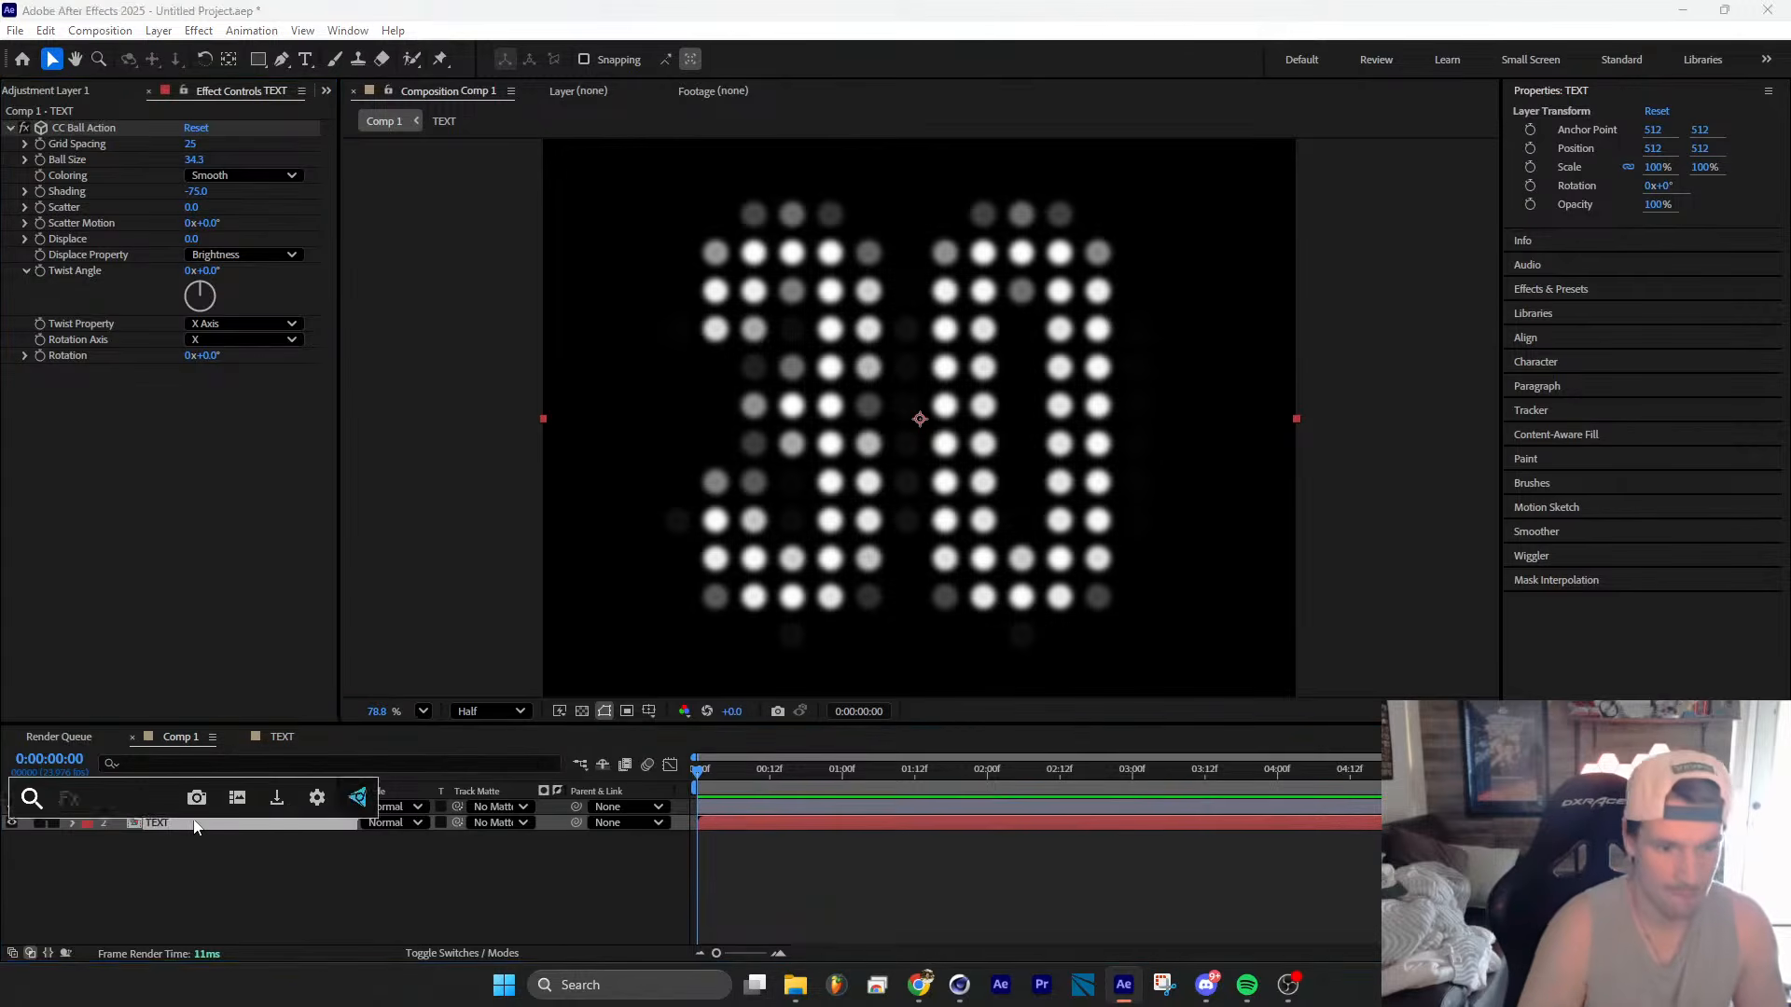
{"action": "type", "text": "sol"}
{"action": "key", "text": "Return"}
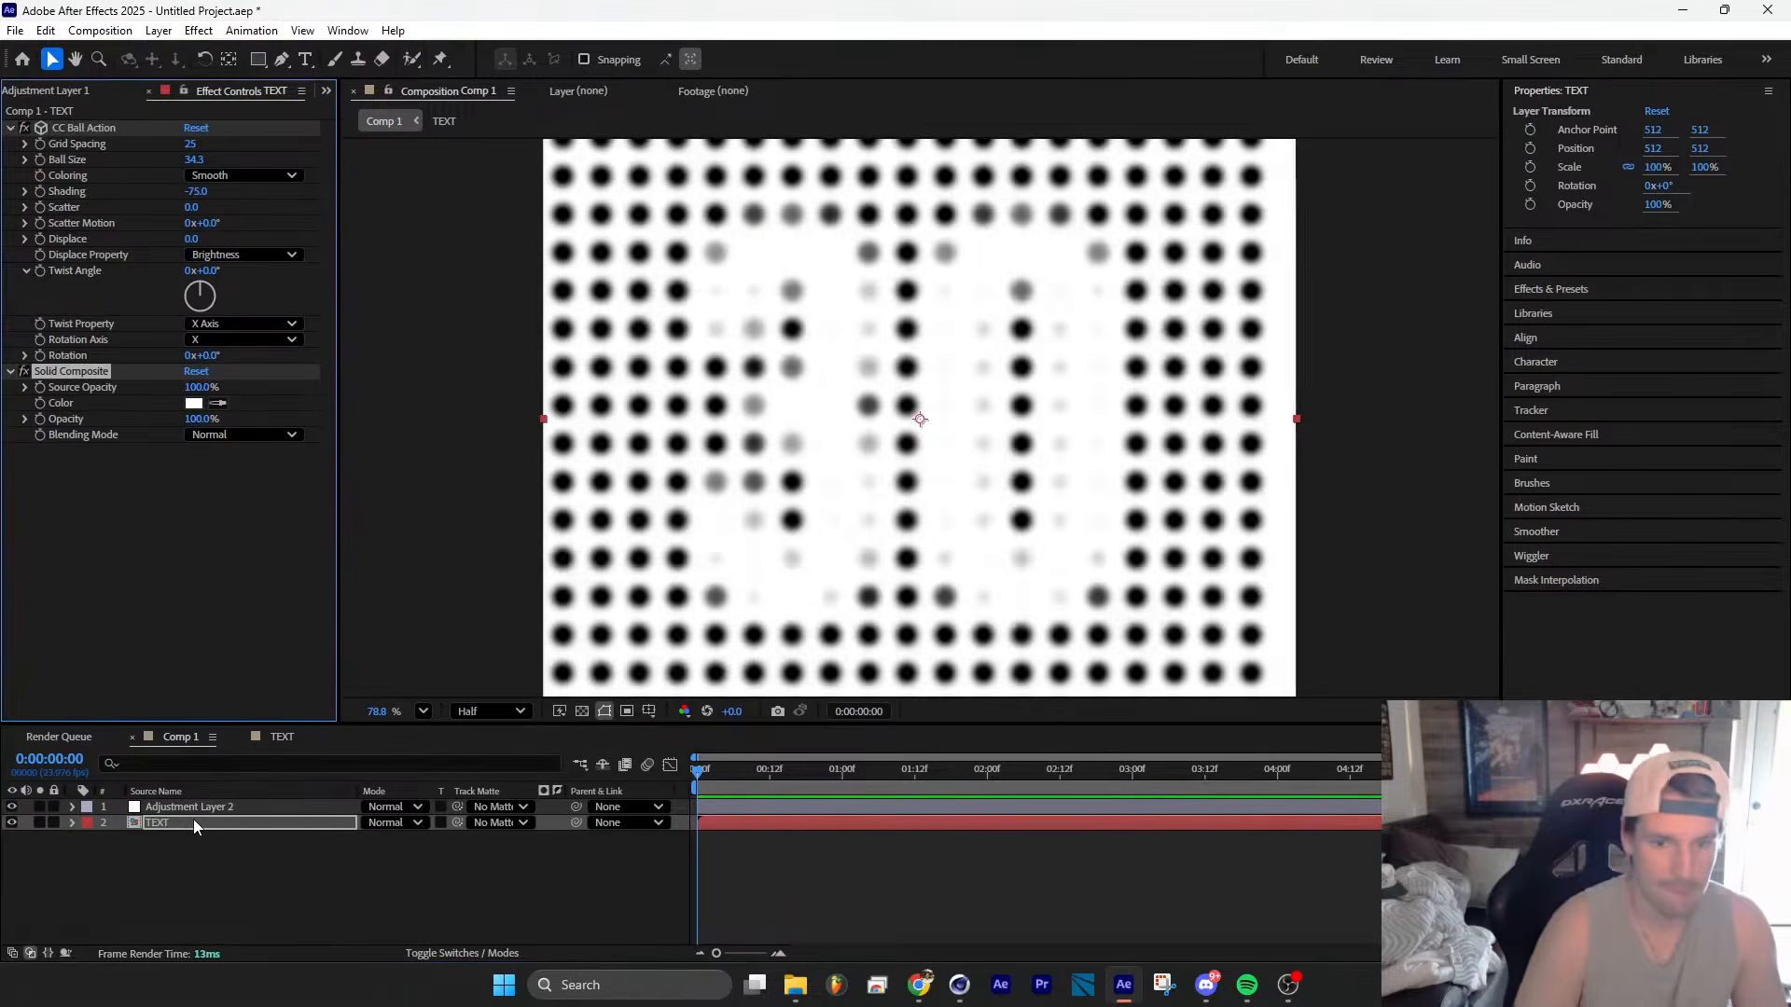
{"action": "left_click", "coordinate": [193, 403]}
{"action": "type", "text": "000000"}
{"action": "left_click", "coordinate": [1081, 377]}
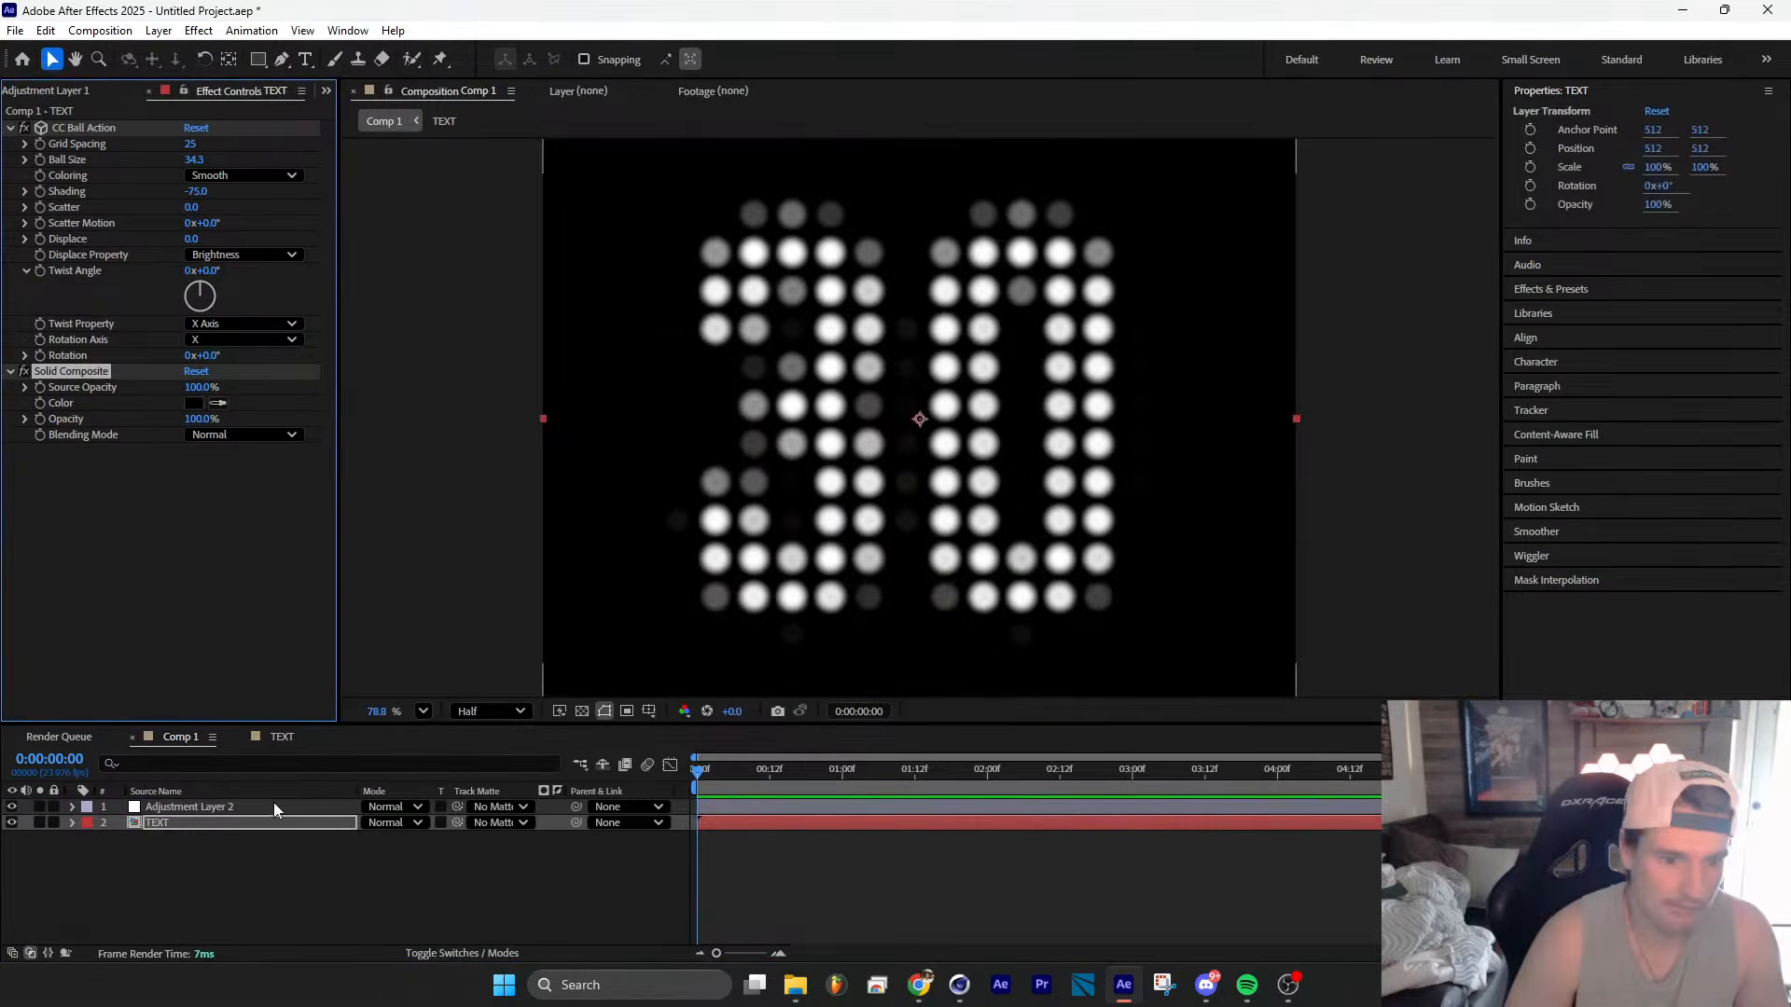
Step: On Adjustment Layer 2, set Gaussian Blur Blurriness to 20.6 and reset Levels, giving it Input Black 899.5 and Input White 7324.6
{"action": "left_click", "coordinate": [272, 806]}
{"action": "left_click_drag", "start_coordinate": [194, 141], "coordinate": [271, 150]}
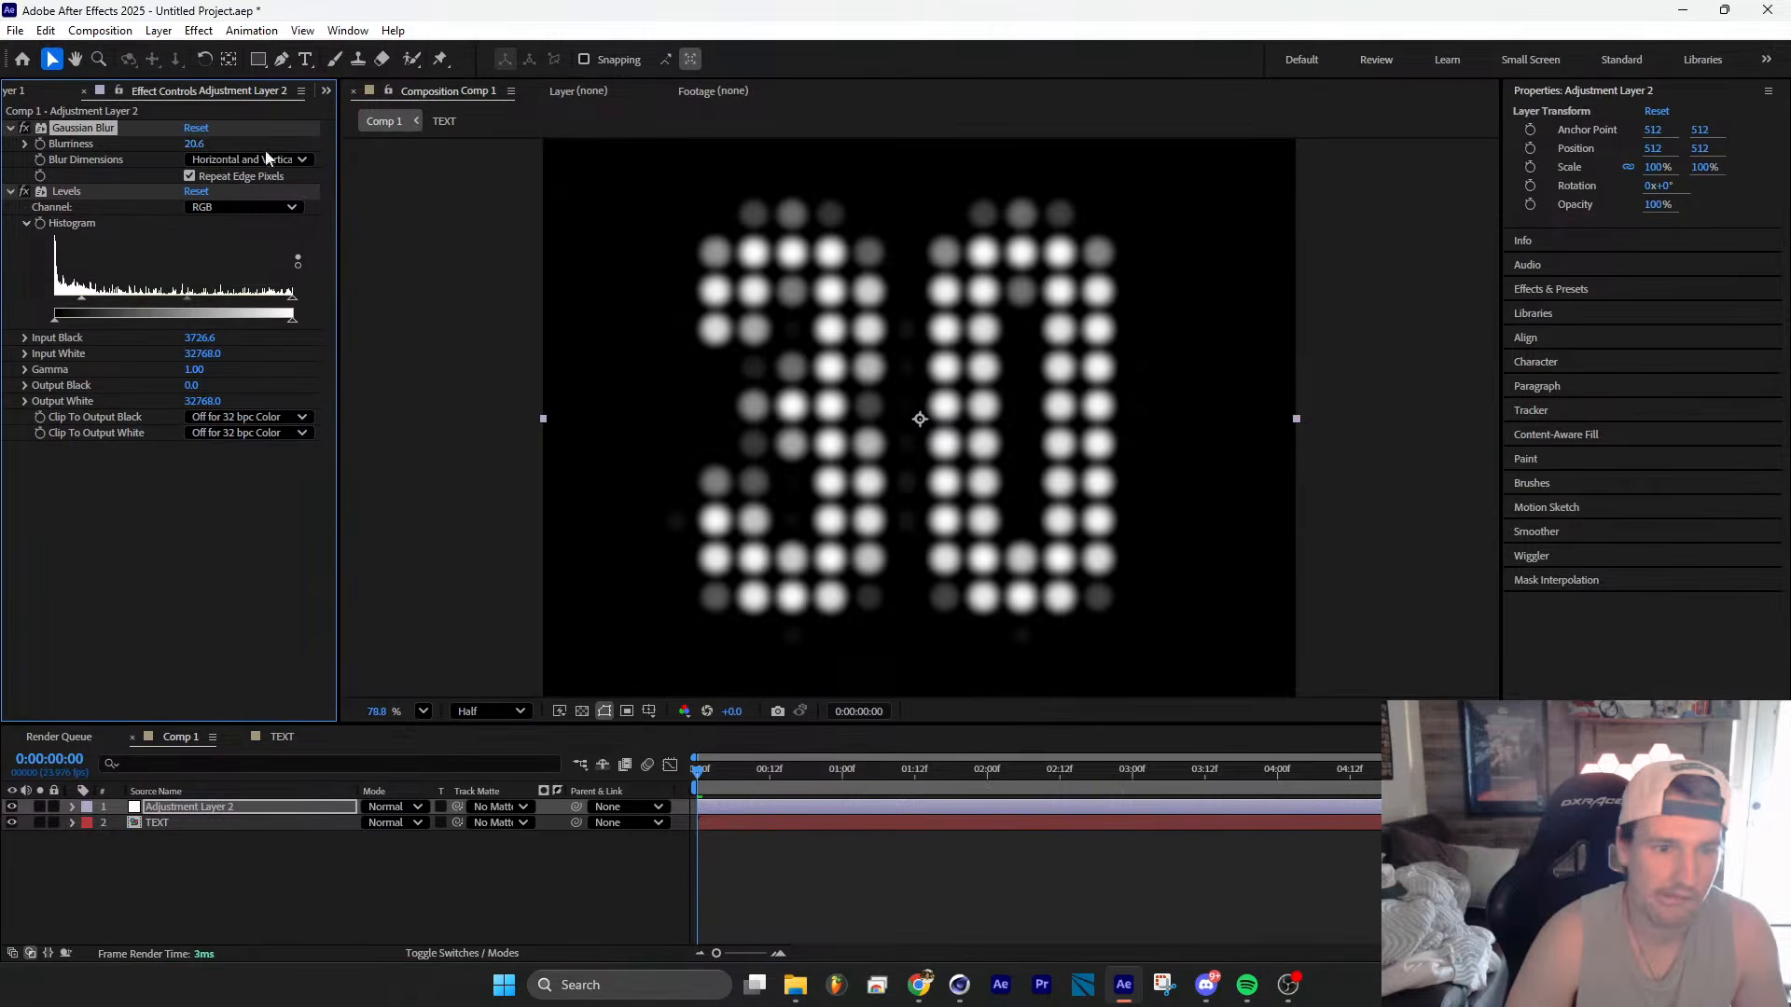
{"action": "left_click", "coordinate": [291, 265]}
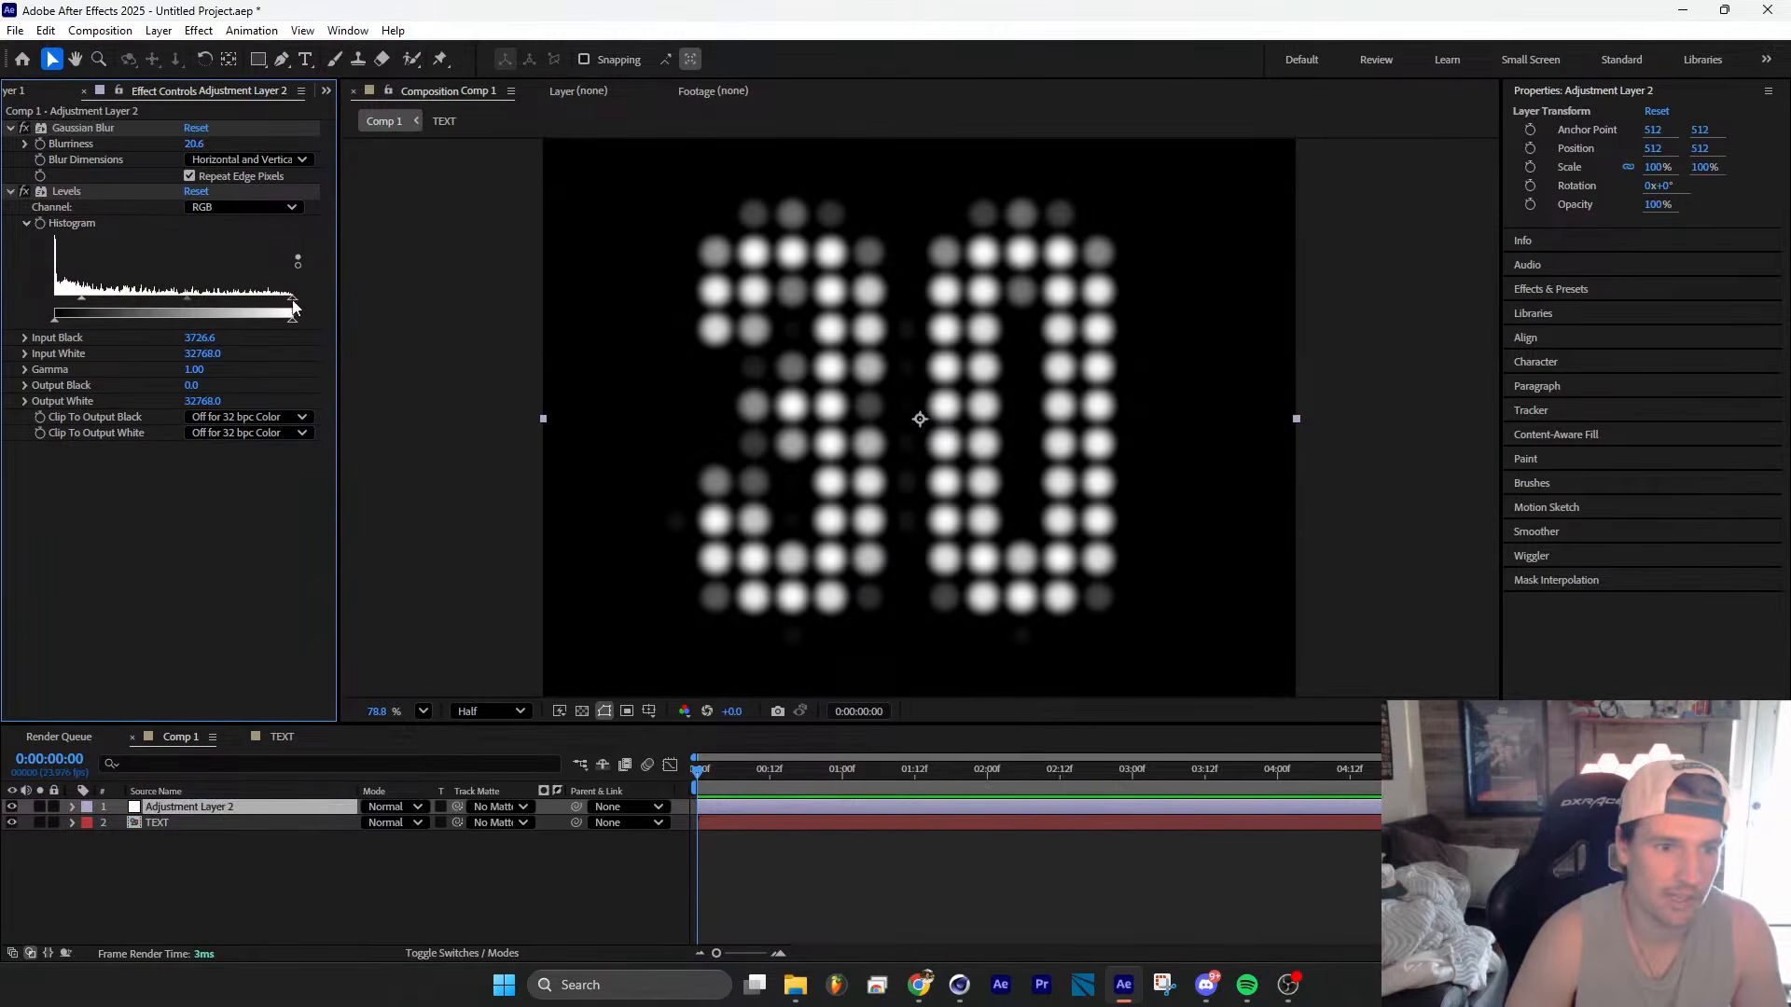
{"action": "left_click", "coordinate": [200, 191]}
{"action": "left_click_drag", "start_coordinate": [293, 308], "coordinate": [60, 298]}
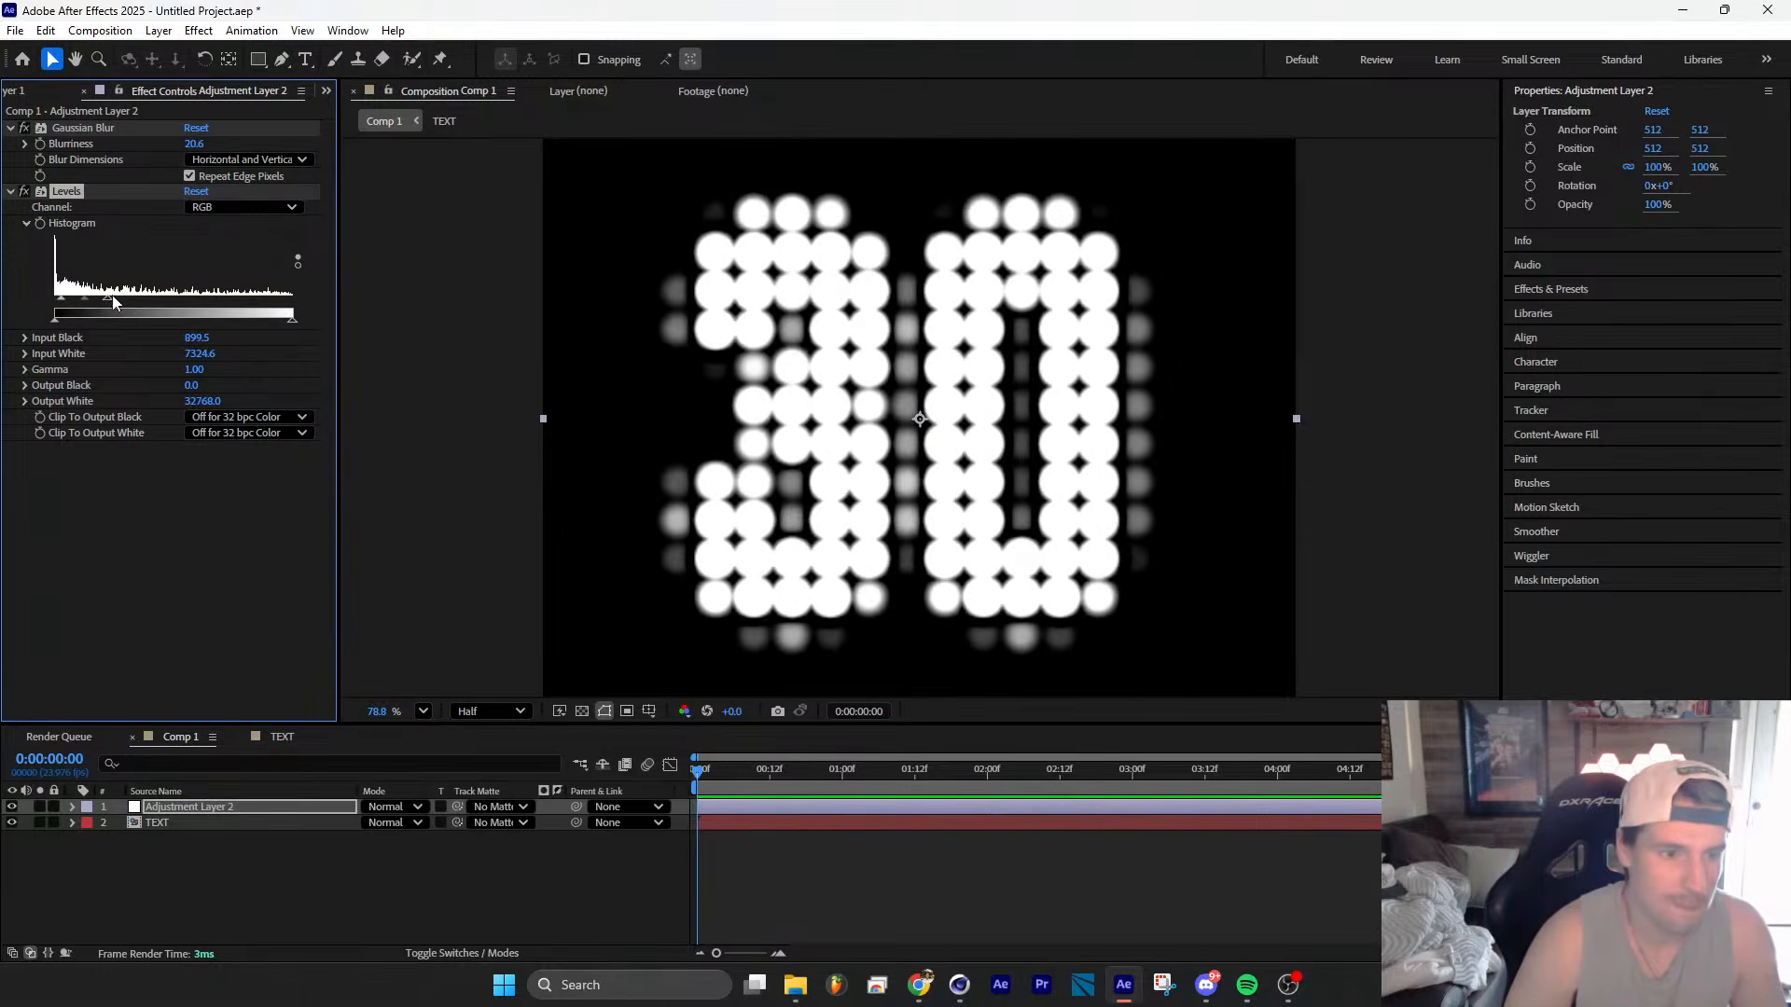
Step: Add a Fast Box Blur with radius 8.0 above Levels on Adjustment Layer 2, and disable the Gaussian Blur
{"action": "left_click", "coordinate": [278, 808]}
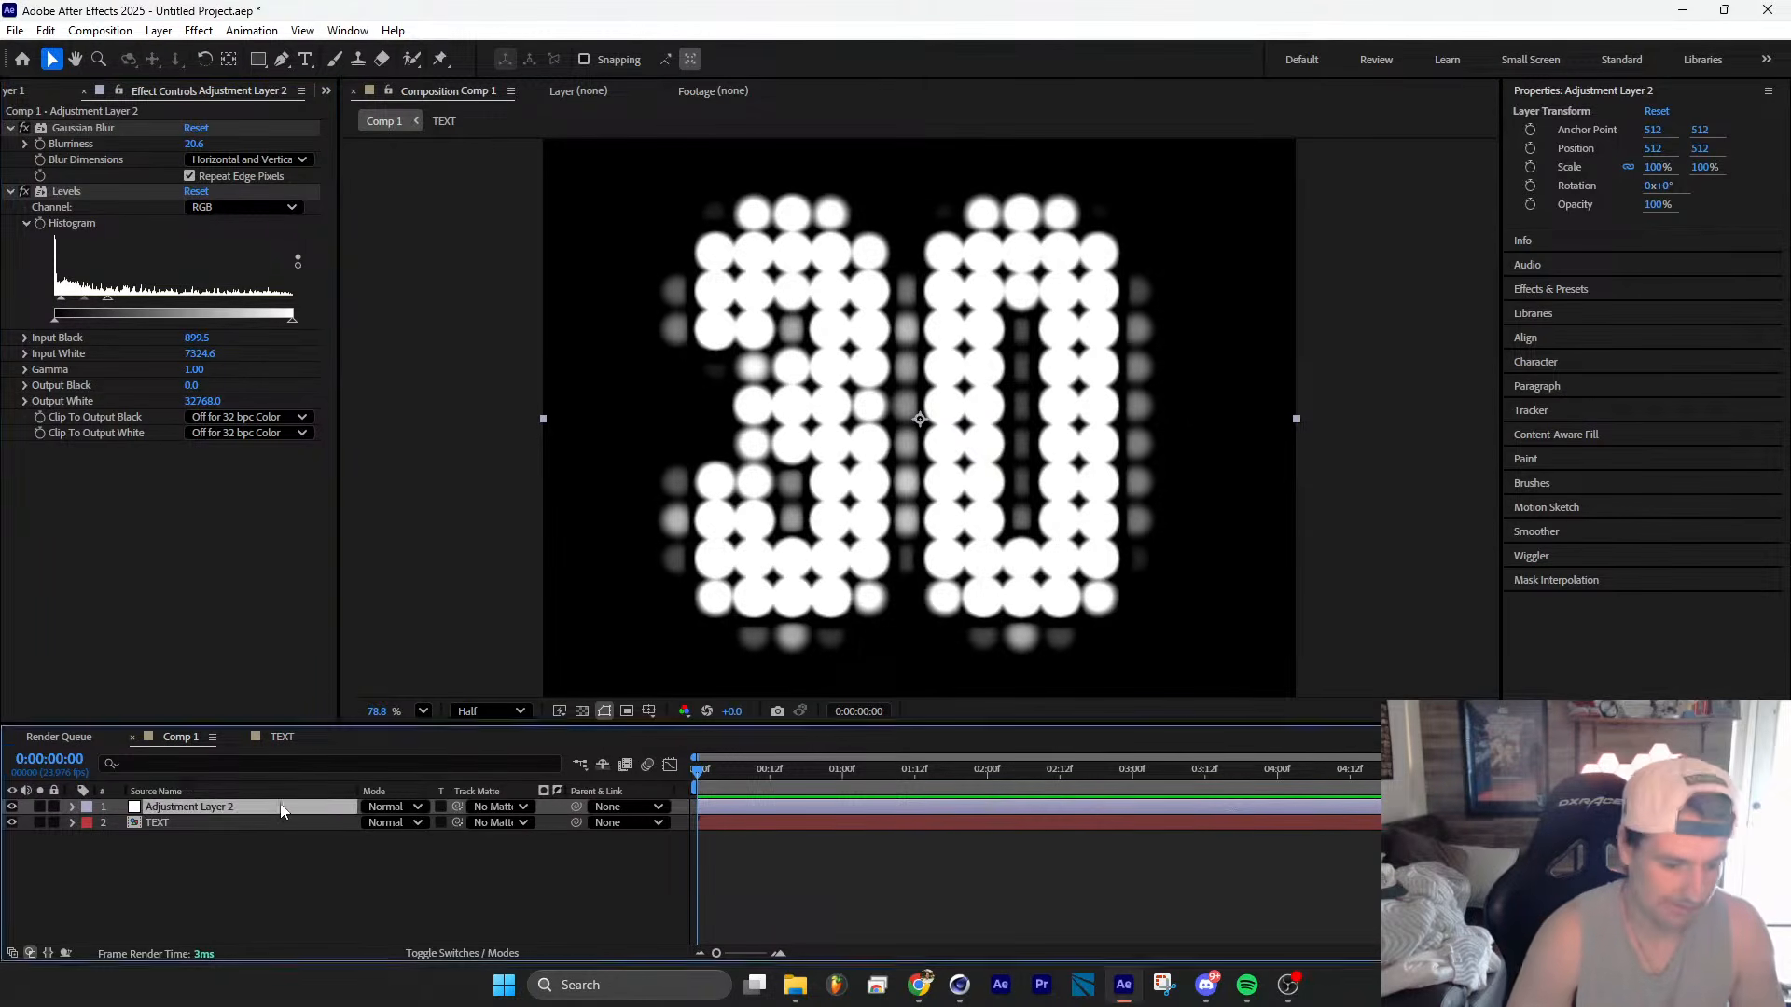
{"action": "key", "text": "ctrl+space"}
{"action": "type", "text": "box"}
{"action": "key", "text": "Return"}
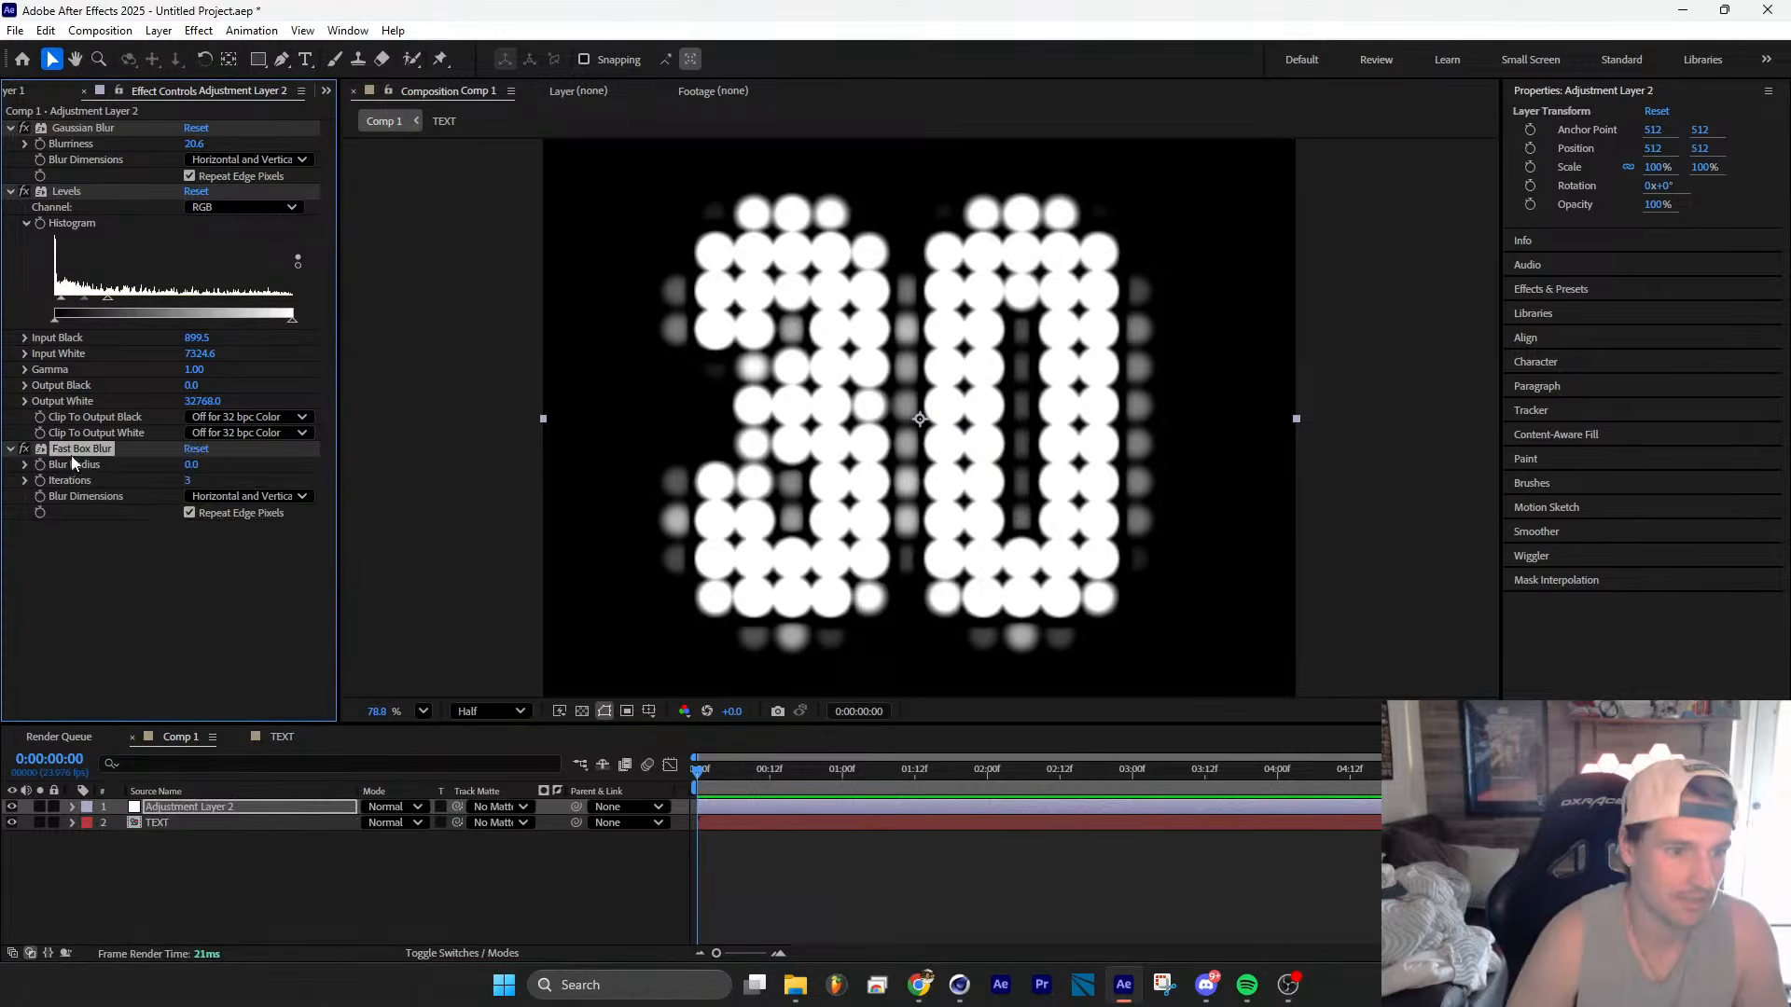
{"action": "left_click_drag", "start_coordinate": [80, 449], "coordinate": [200, 208]}
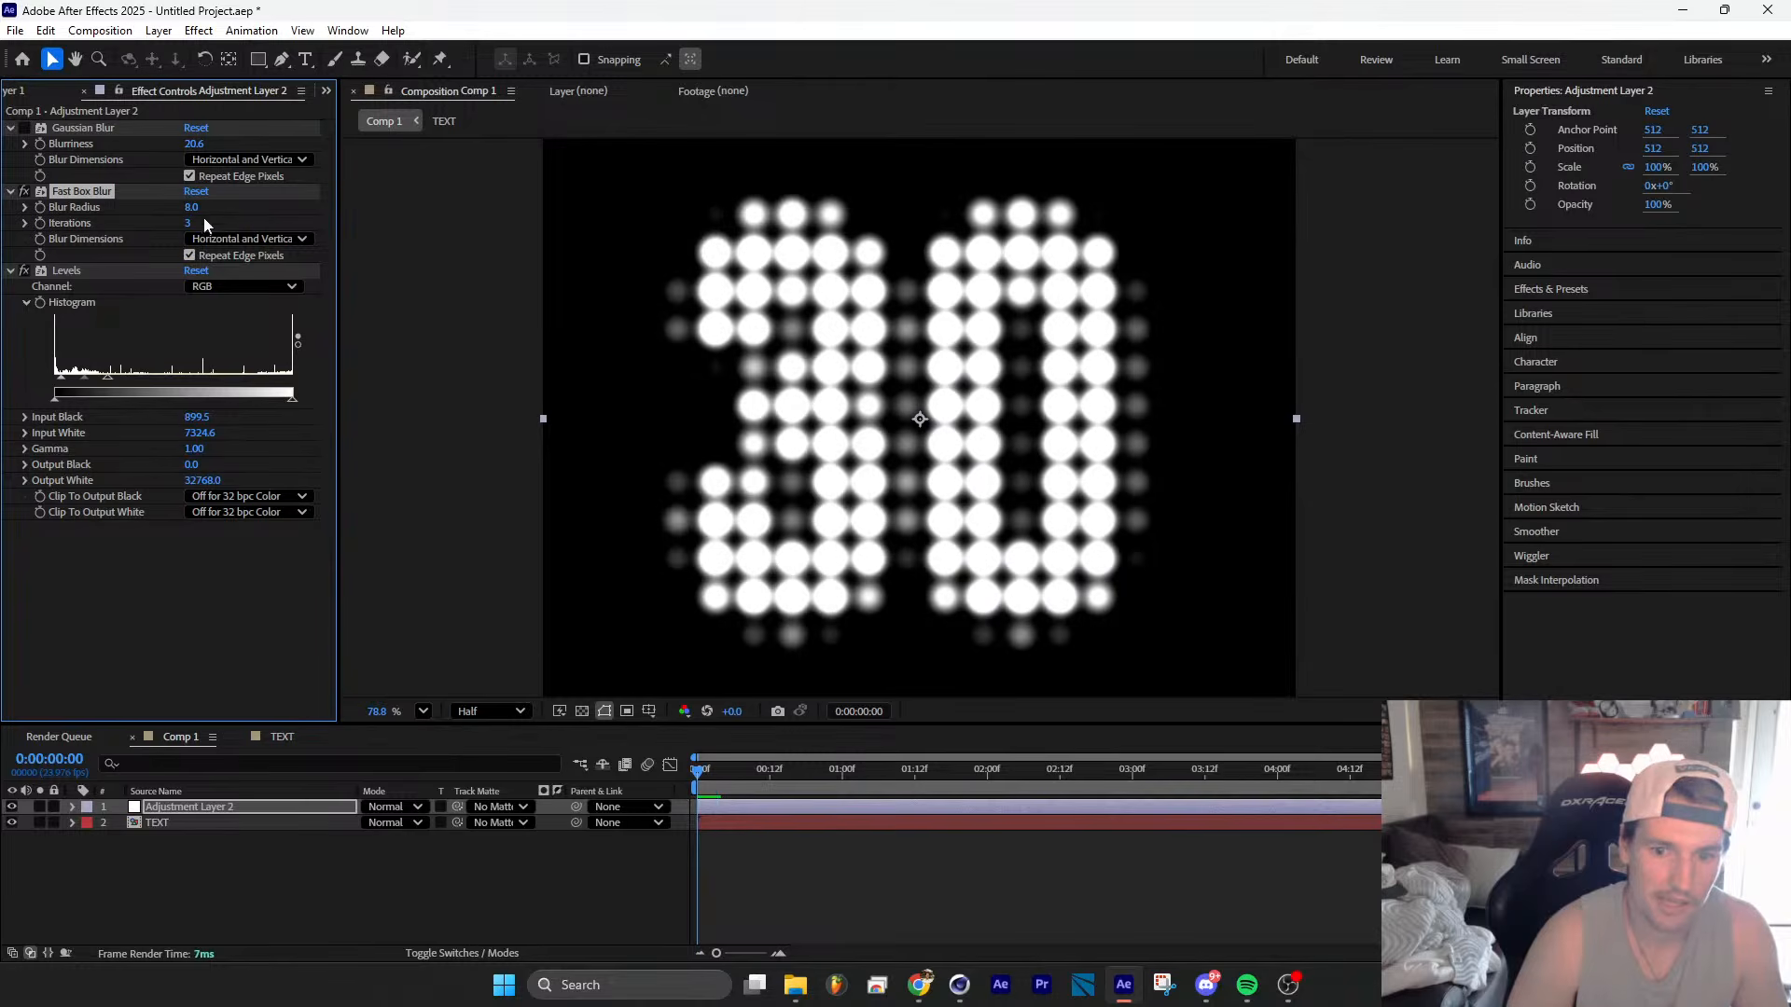
Step: Tighten Levels on Adjustment Layer 2 to Input Black 3341.1, Input White 6553.6 and Gamma 0.79
{"action": "mouse_move", "coordinate": [108, 376]}
{"action": "left_mouse_down"}
{"action": "mouse_move", "coordinate": [67, 386]}
{"action": "mouse_move", "coordinate": [147, 383]}
{"action": "mouse_move", "coordinate": [88, 385]}
{"action": "mouse_move", "coordinate": [108, 381]}
{"action": "left_mouse_up"}
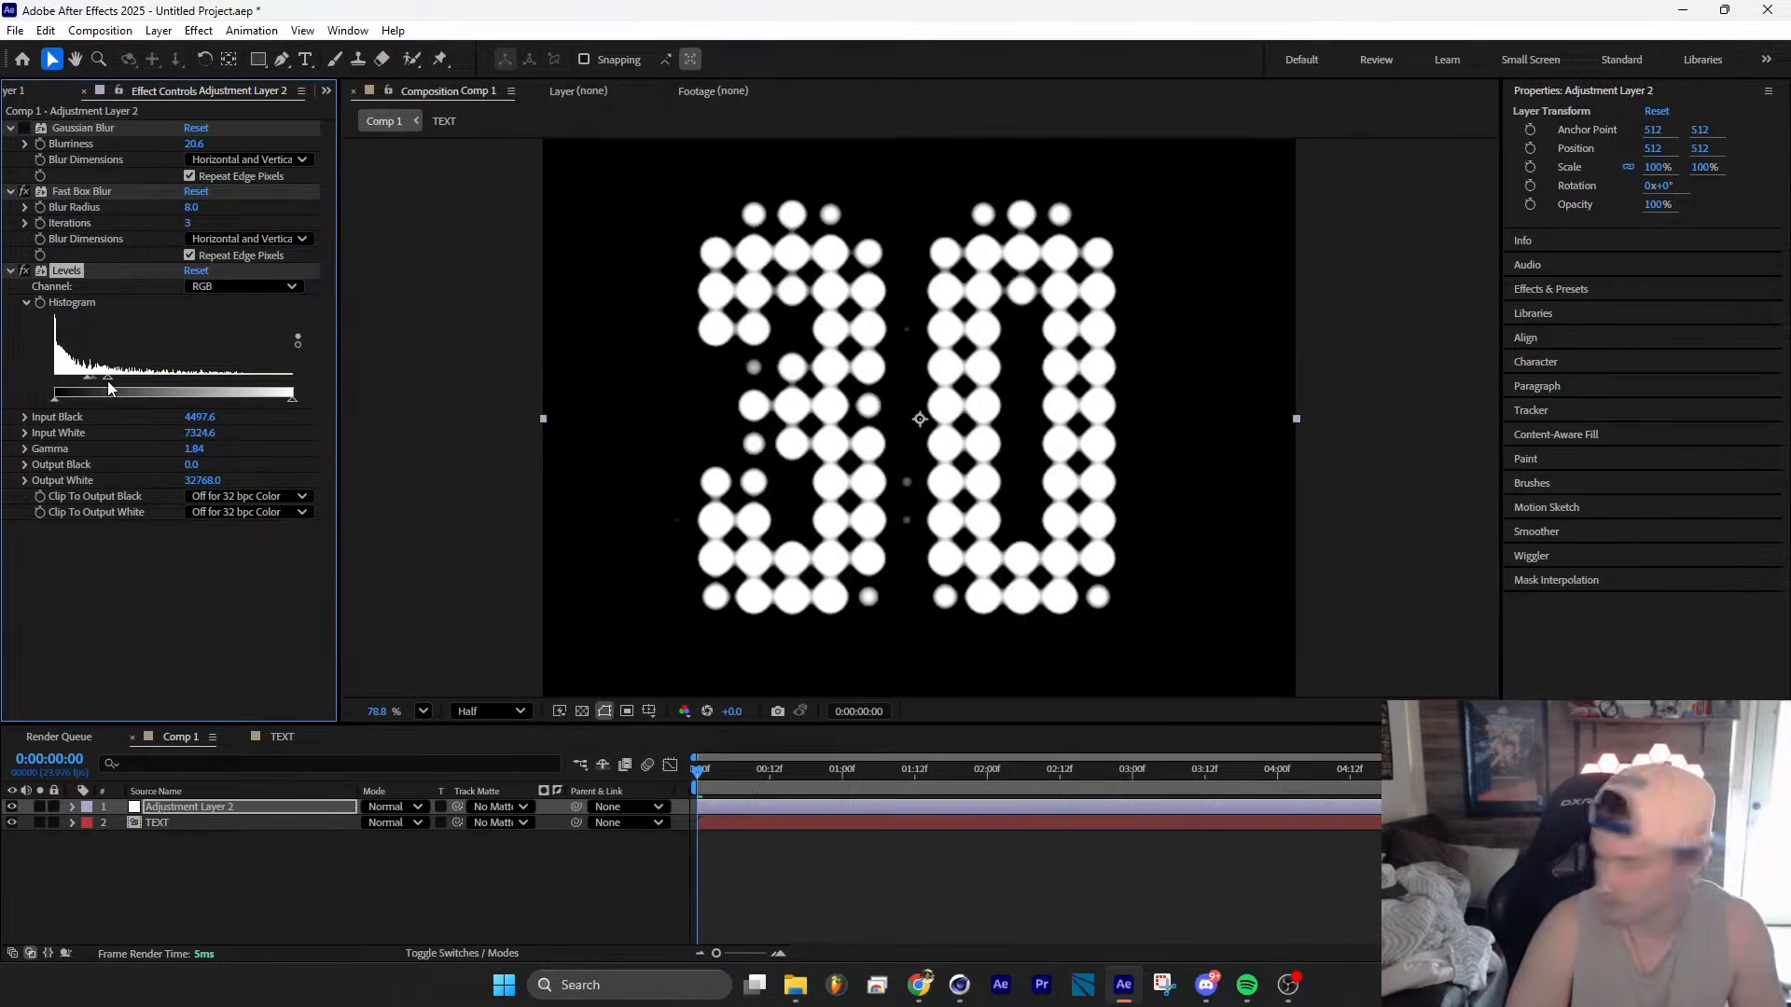
{"action": "left_click_drag", "start_coordinate": [89, 378], "coordinate": [80, 383]}
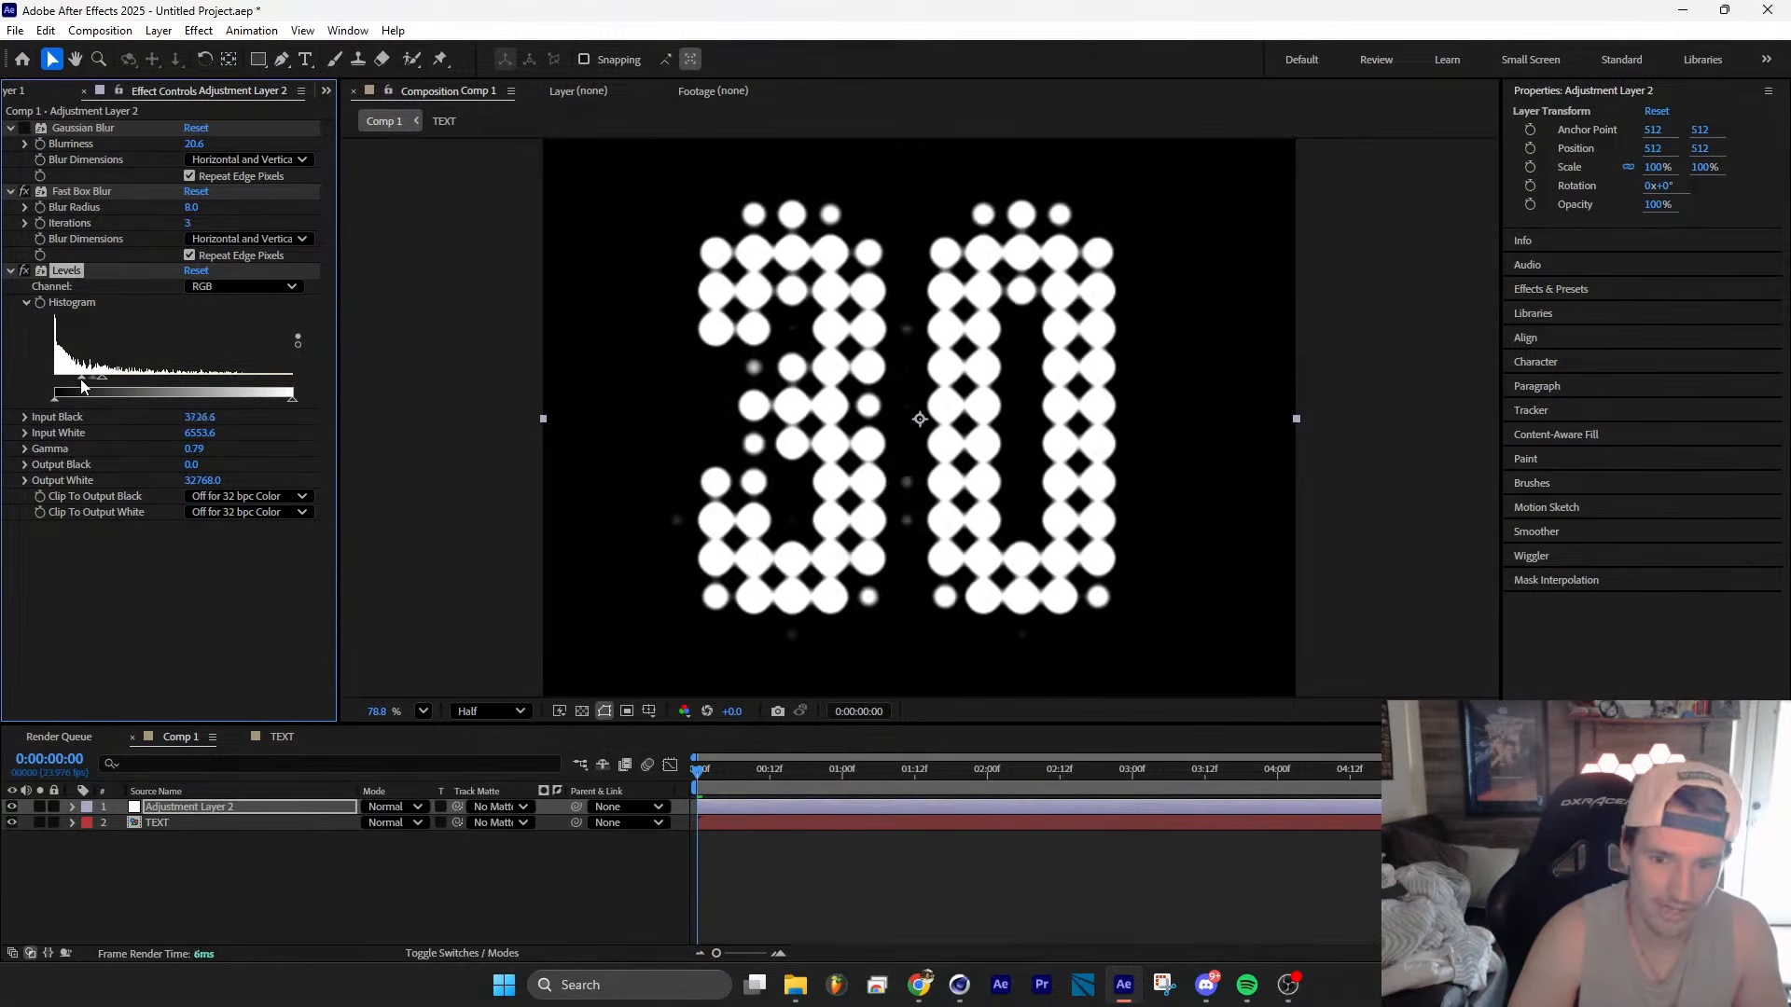
Step: Increase the Fast Box Blur radius on Adjustment Layer 1 in the TEXT composition, and return to Comp 1
{"action": "left_click", "coordinate": [281, 737]}
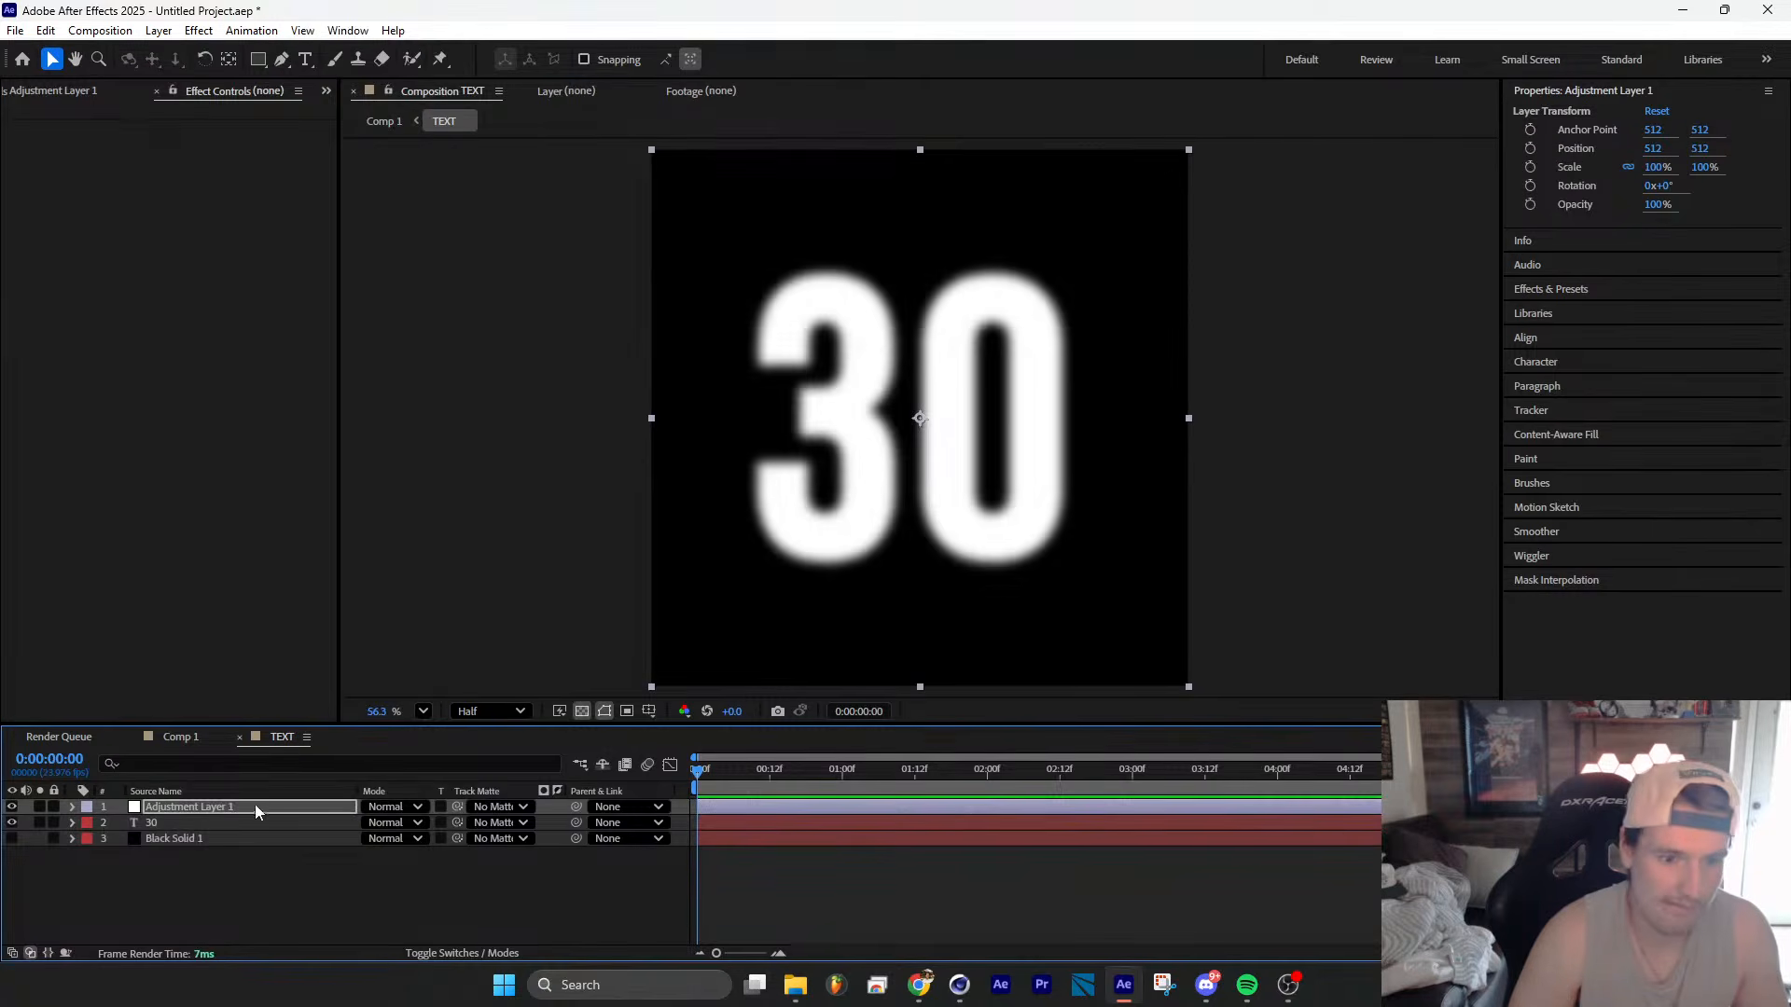
{"action": "left_click", "coordinate": [187, 810]}
{"action": "left_click", "coordinate": [180, 821]}
{"action": "left_click", "coordinate": [192, 806]}
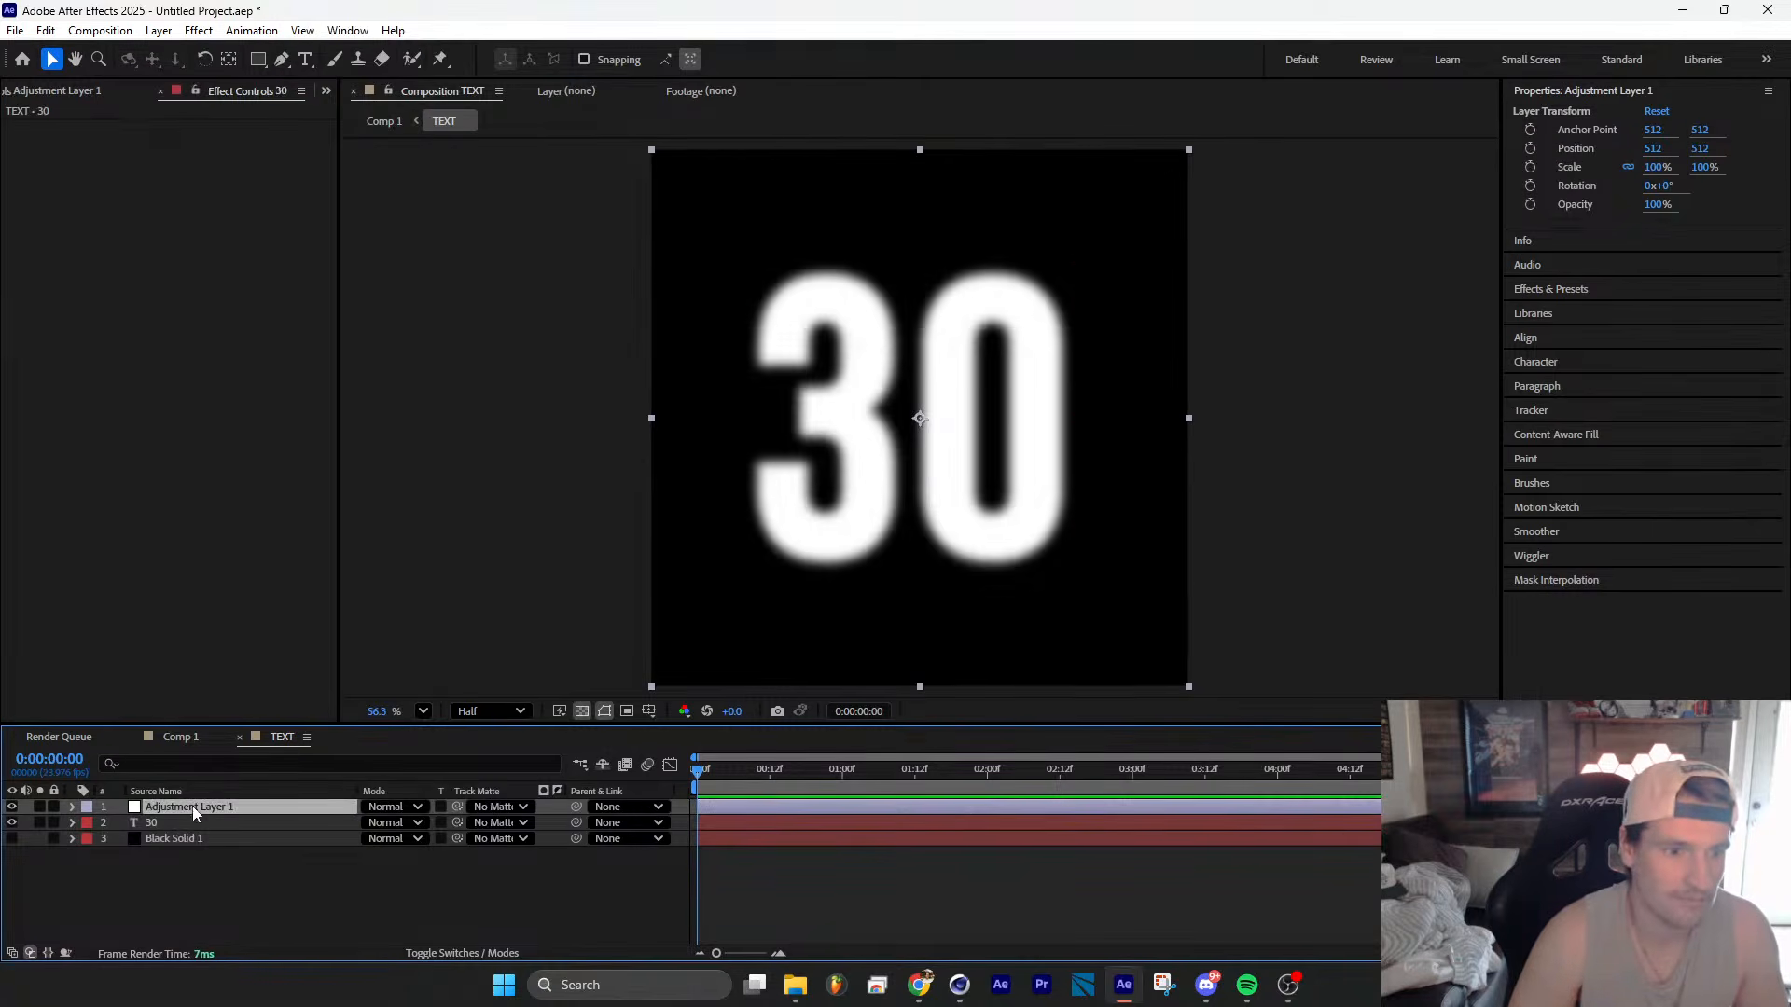
{"action": "left_click", "coordinate": [177, 823]}
{"action": "left_click", "coordinate": [187, 807]}
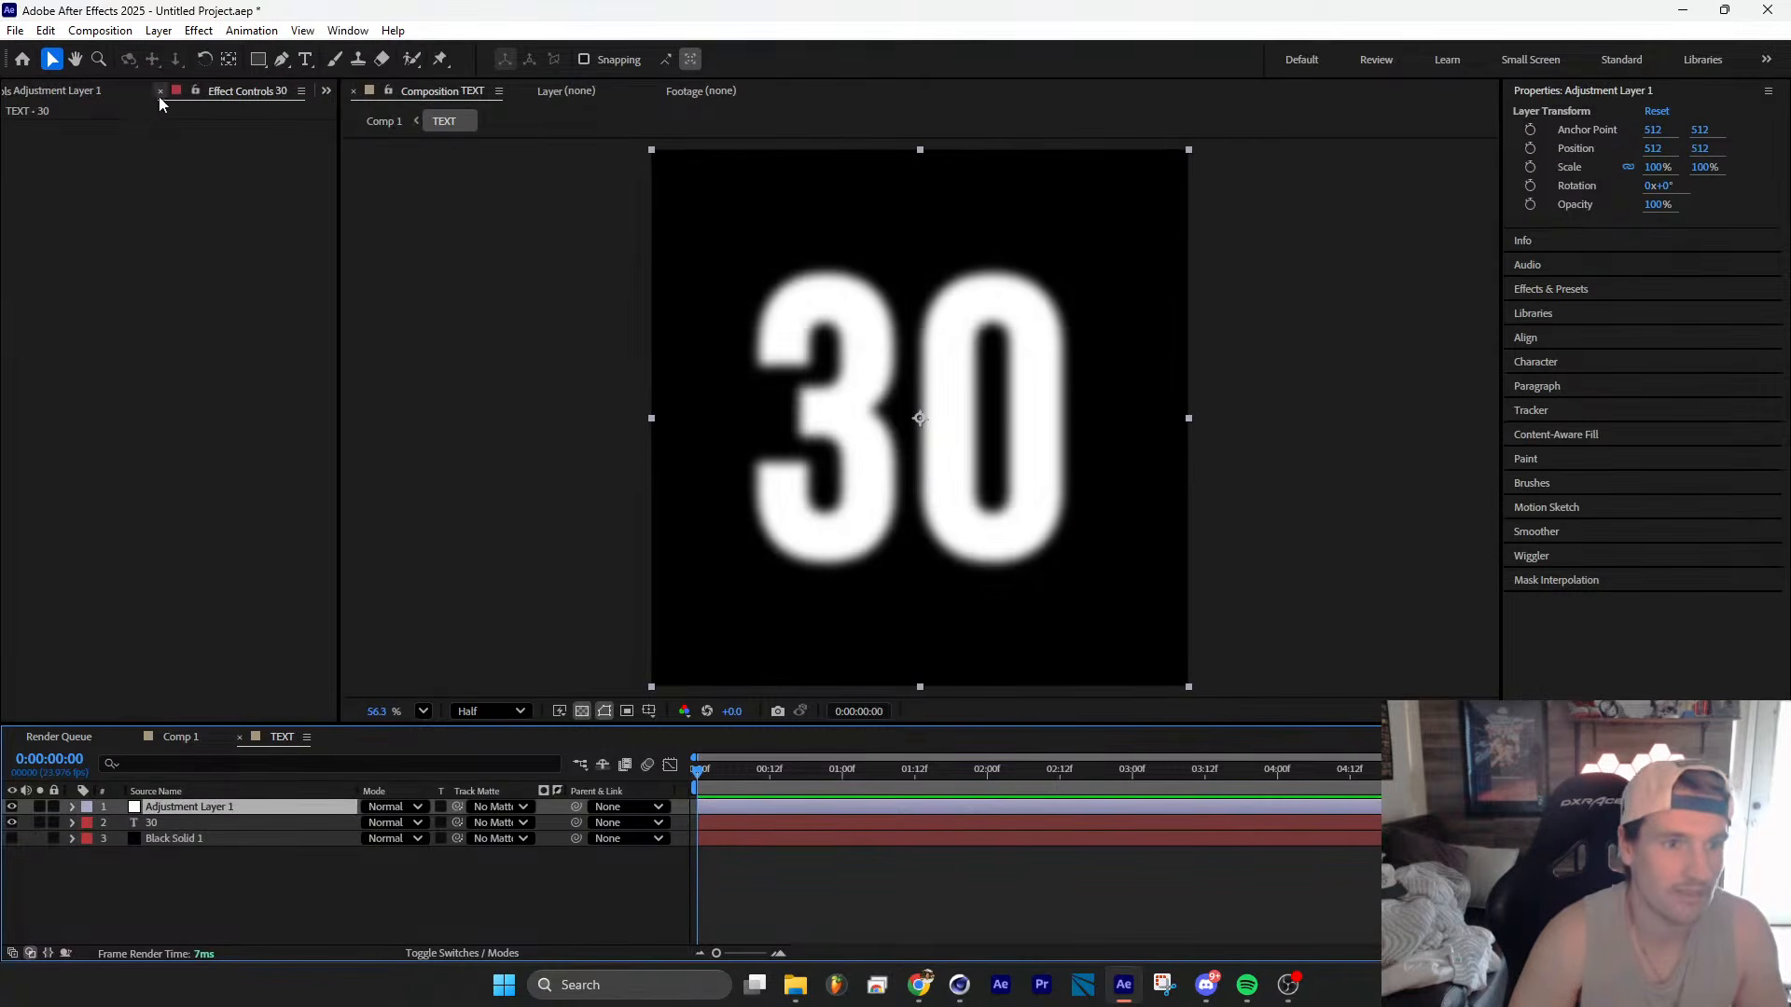
{"action": "left_click", "coordinate": [103, 90]}
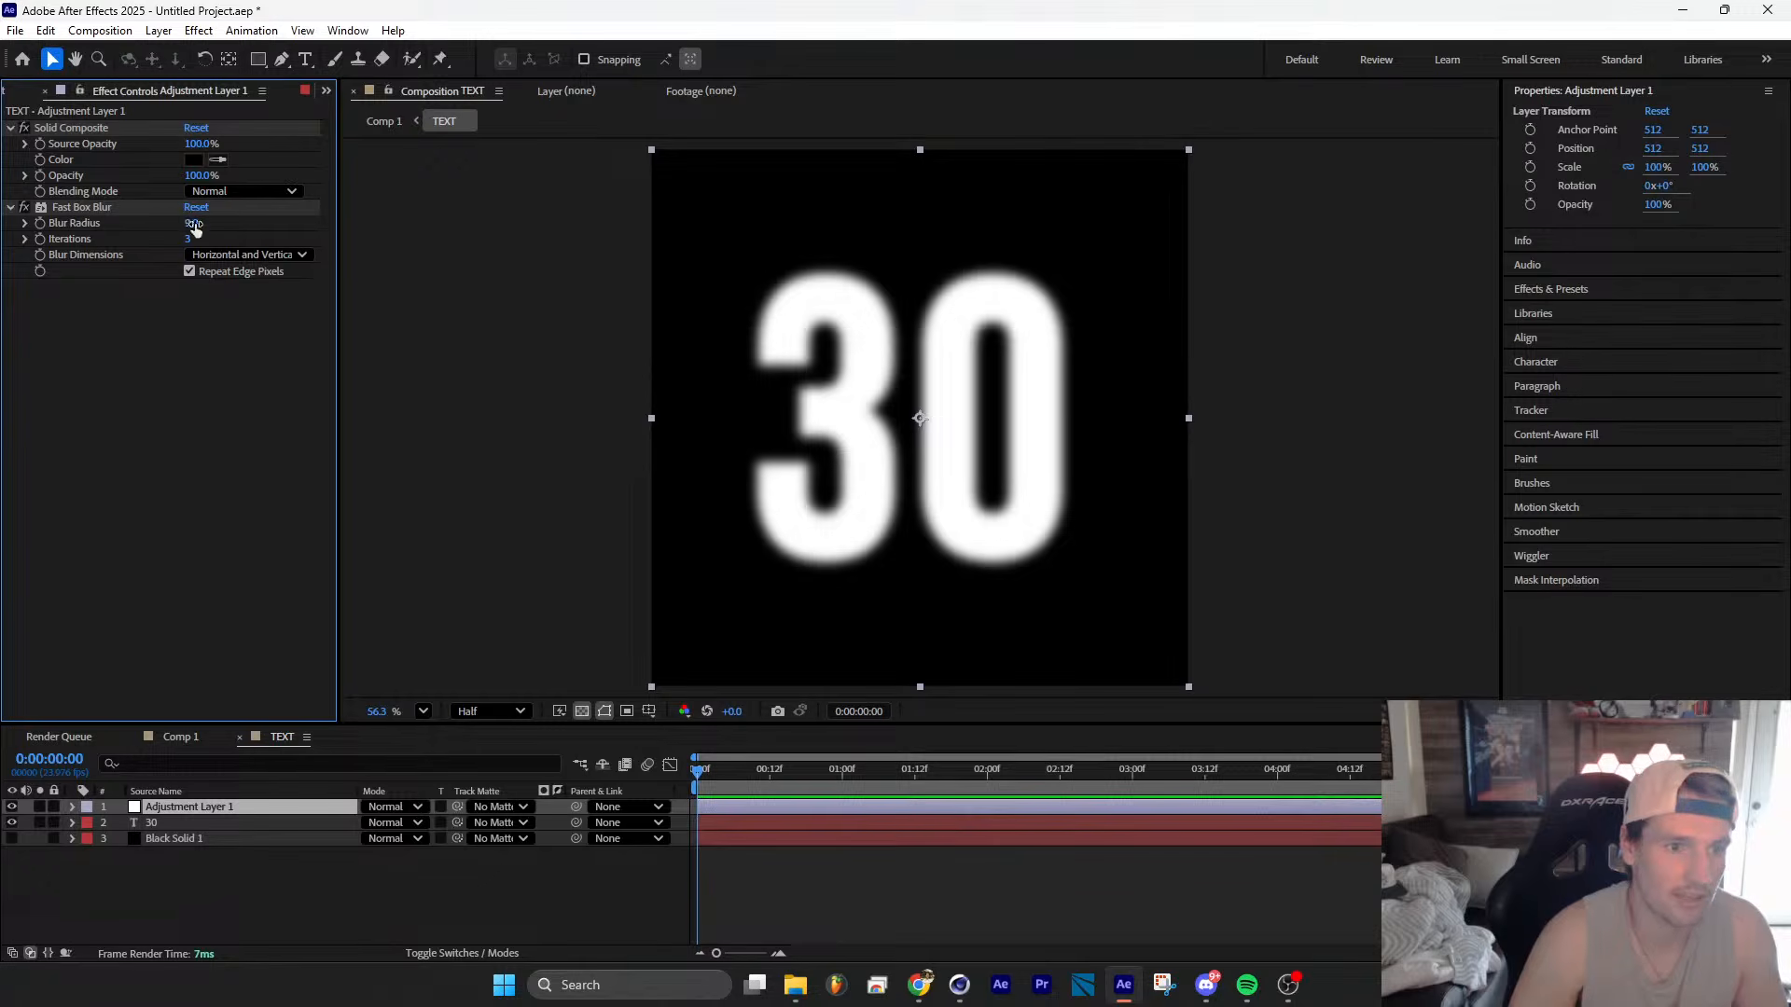
{"action": "left_click_drag", "start_coordinate": [195, 229], "coordinate": [206, 228]}
{"action": "left_click", "coordinate": [193, 743]}
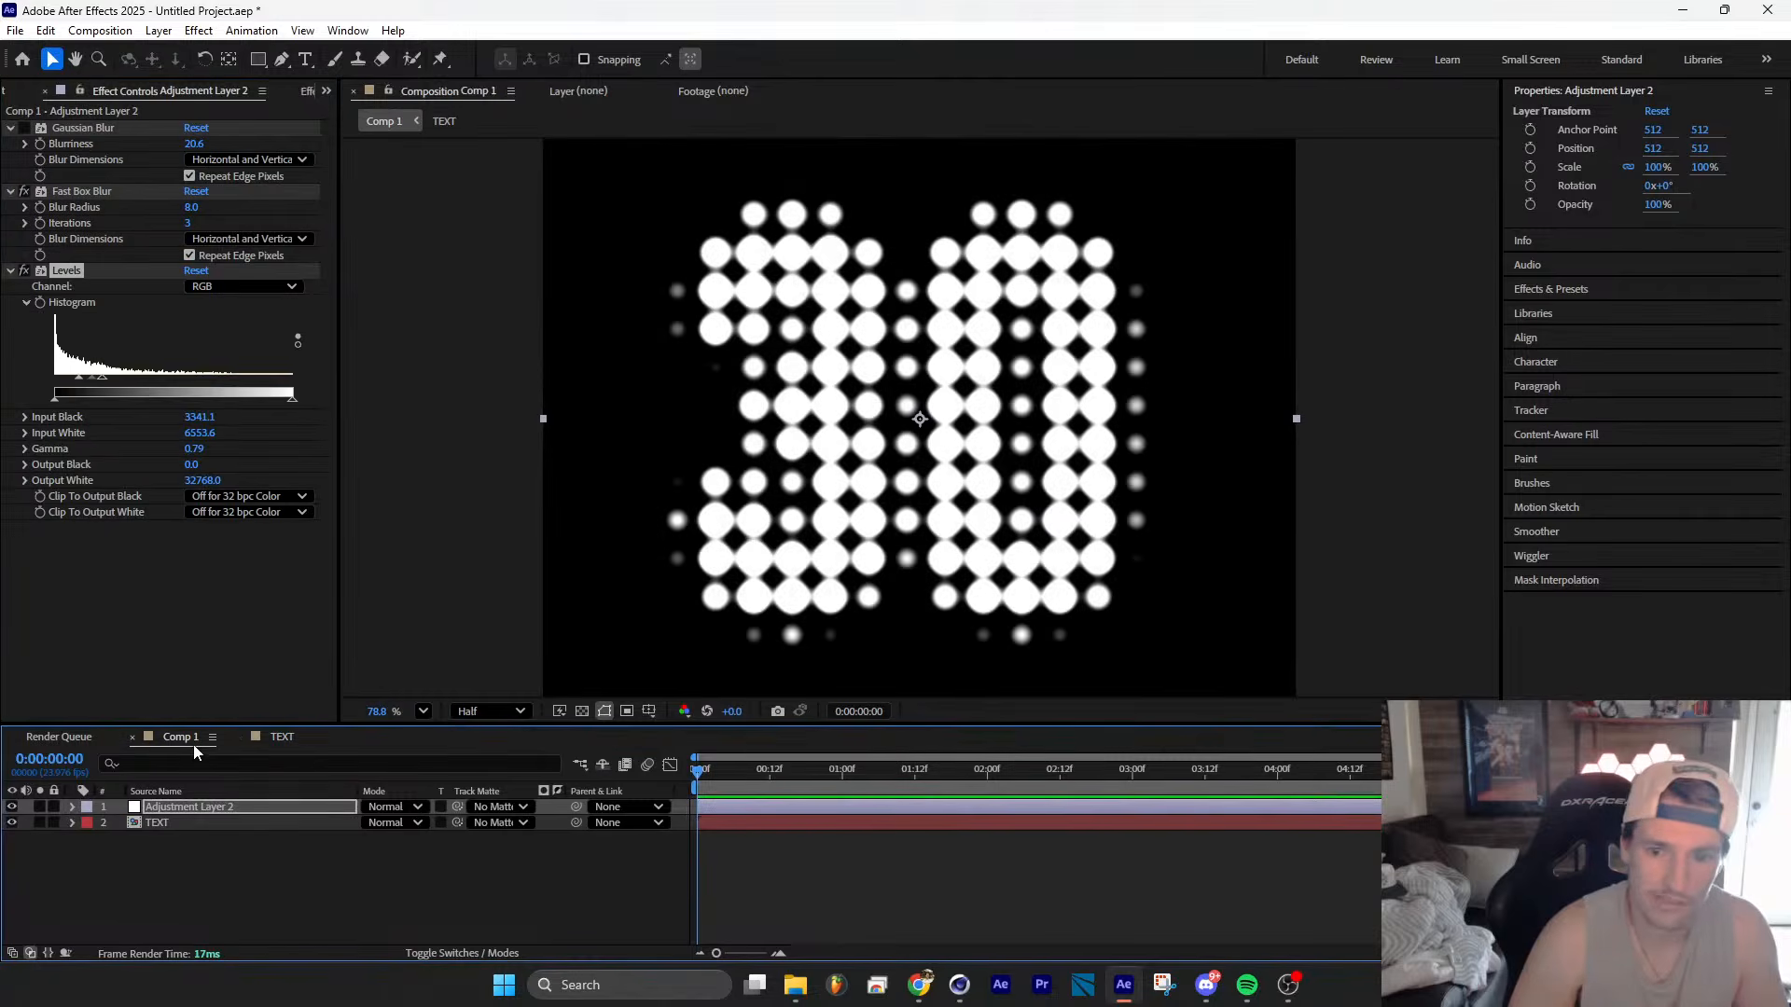
Step: On Adjustment Layer 2, set Levels Input Black to 5268.6 and Input White to 7581.6, and reduce the Fast Box Blur radius to 4.3
{"action": "left_click_drag", "start_coordinate": [105, 388], "coordinate": [108, 377]}
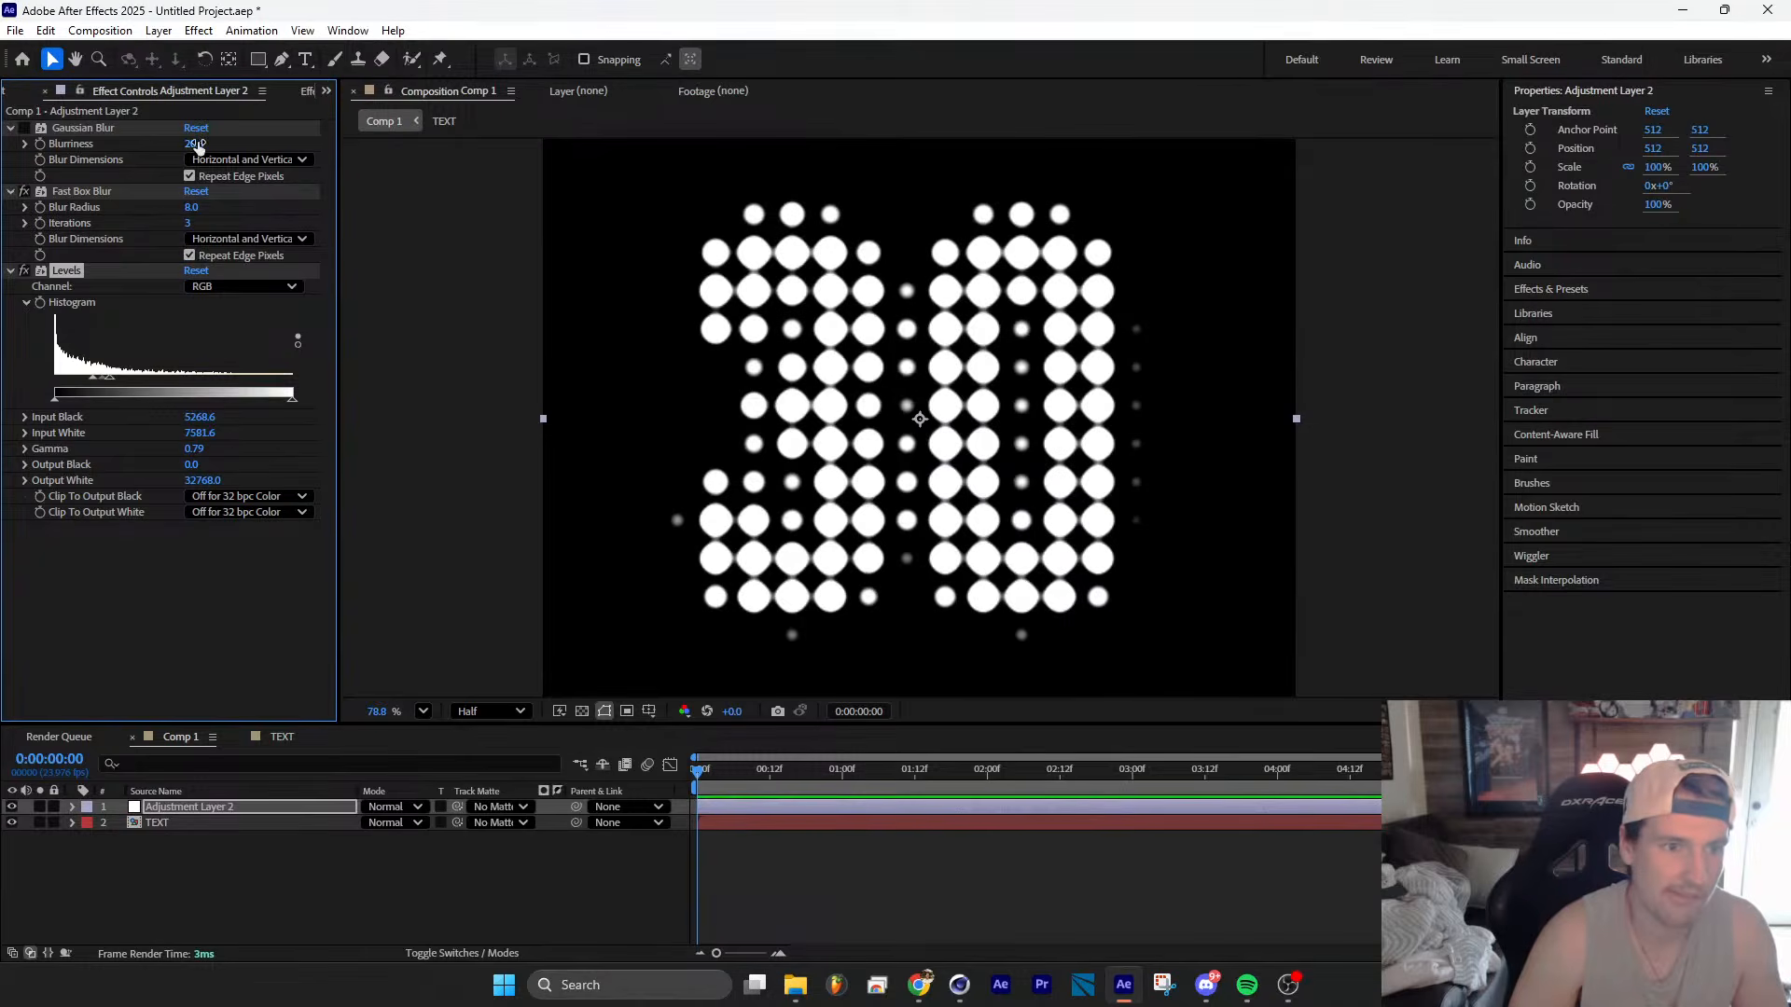
{"action": "mouse_move", "coordinate": [192, 207]}
{"action": "left_mouse_down"}
{"action": "mouse_move", "coordinate": [161, 216]}
{"action": "mouse_move", "coordinate": [182, 229]}
{"action": "left_mouse_up"}
{"action": "left_click", "coordinate": [281, 737]}
{"action": "left_click", "coordinate": [184, 737]}
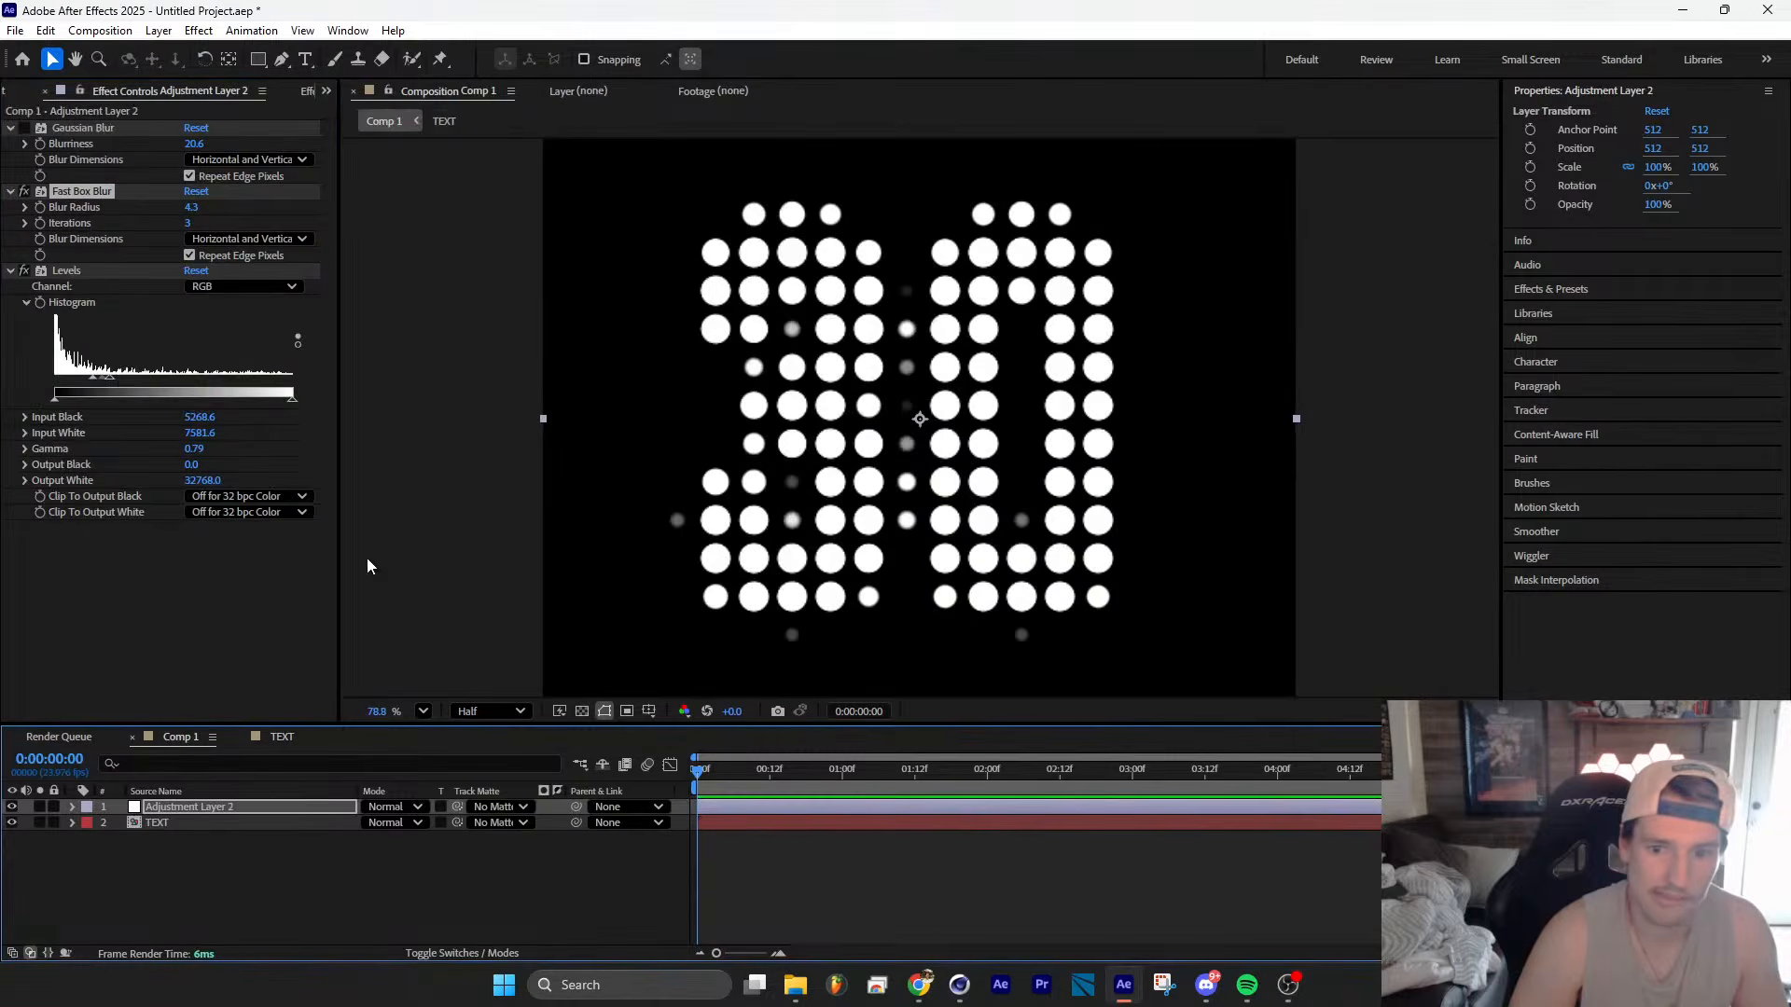
{"action": "left_click", "coordinate": [182, 810]}
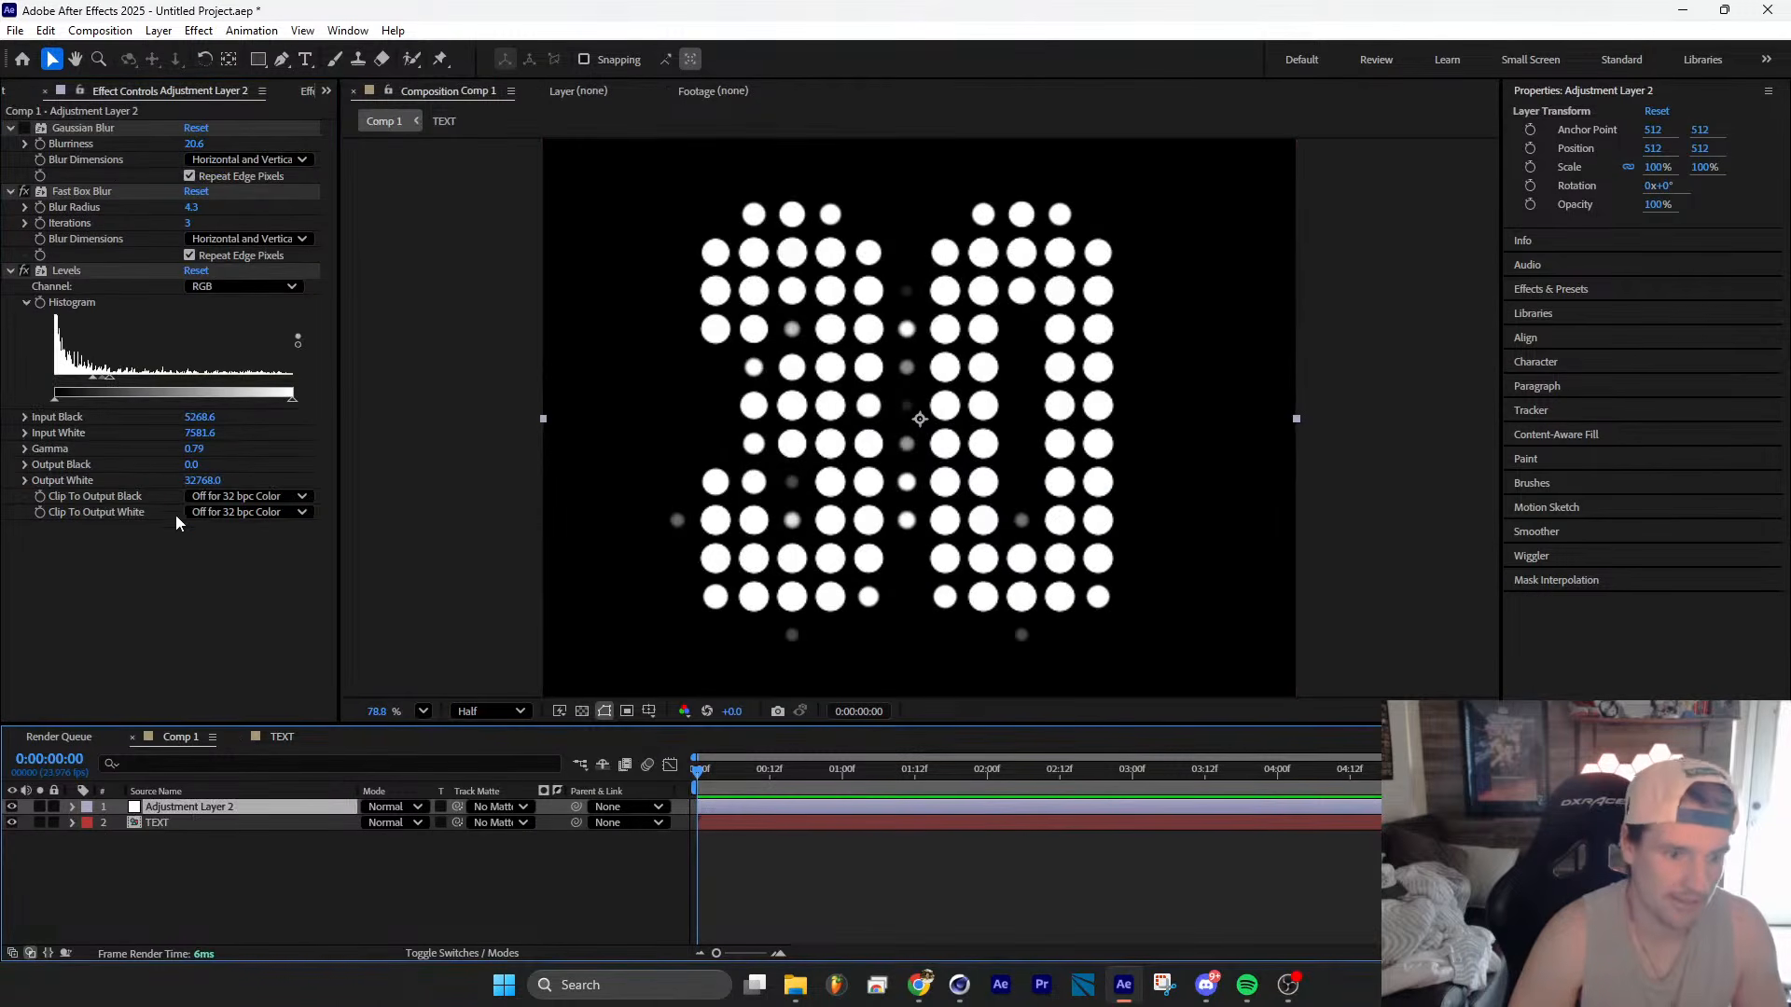
{"action": "key", "text": "ctrl+space"}
{"action": "type", "text": "leve"}
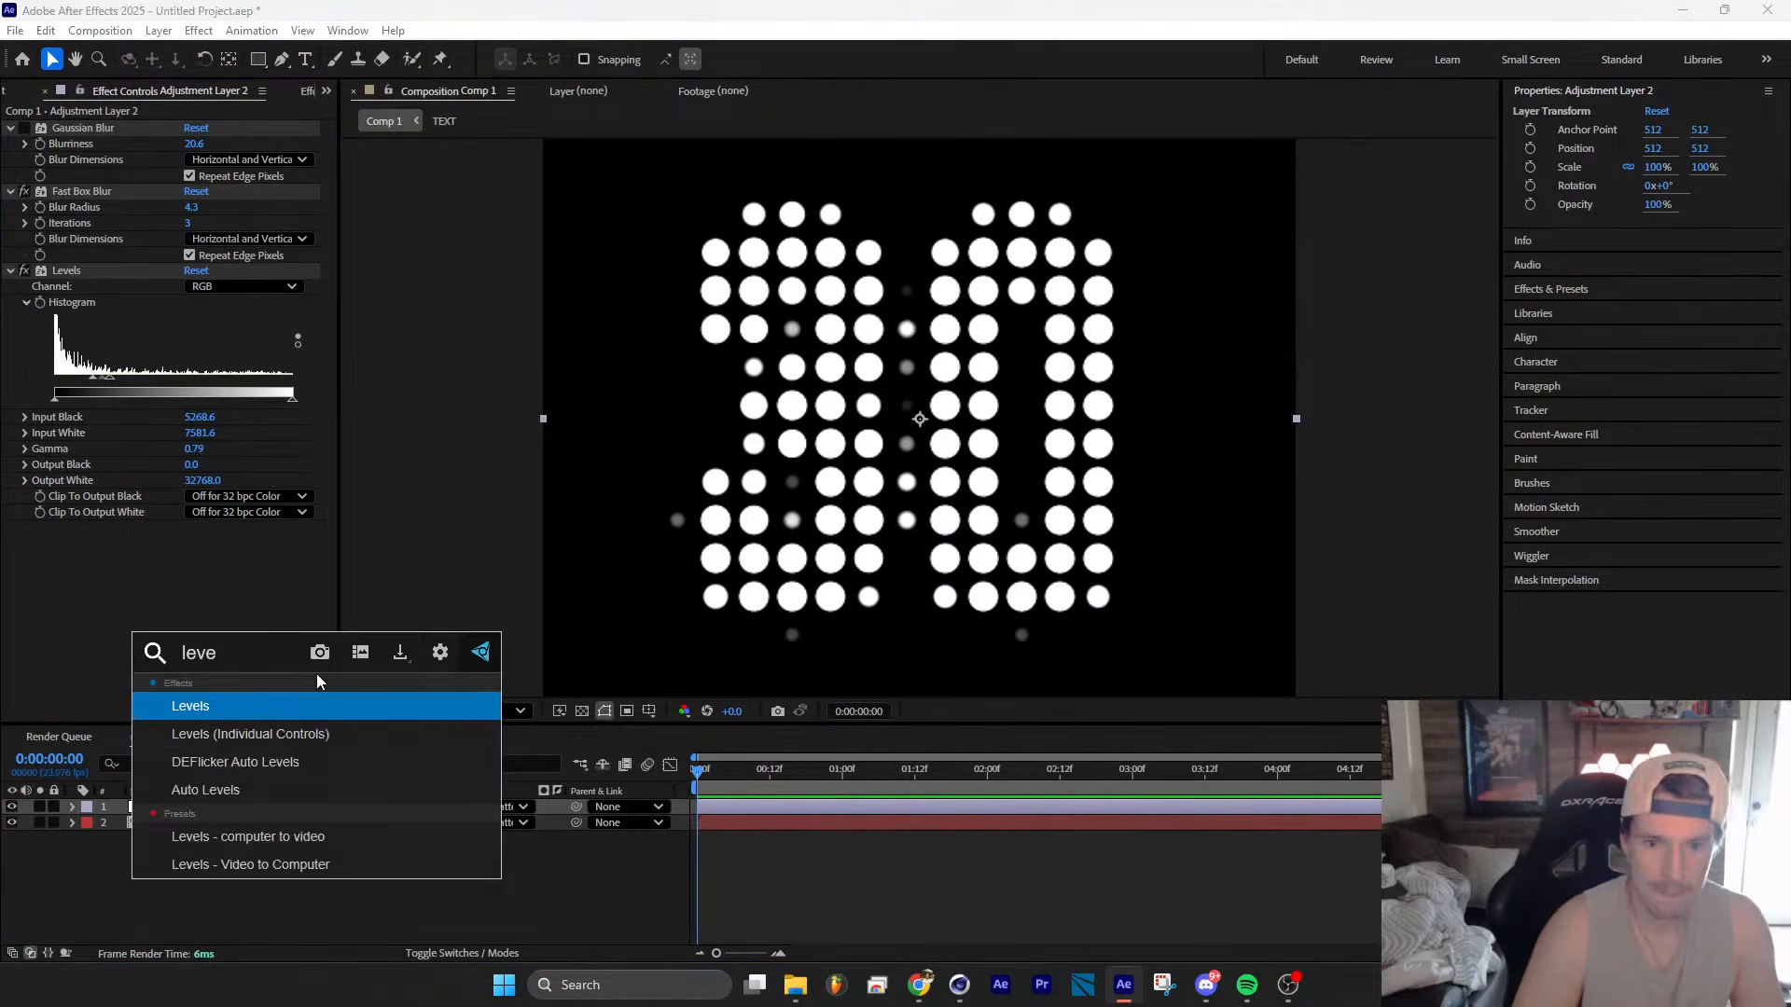
{"action": "key", "text": "Return"}
{"action": "left_click_drag", "start_coordinate": [168, 580], "coordinate": [75, 593]}
{"action": "key", "text": "Delete"}
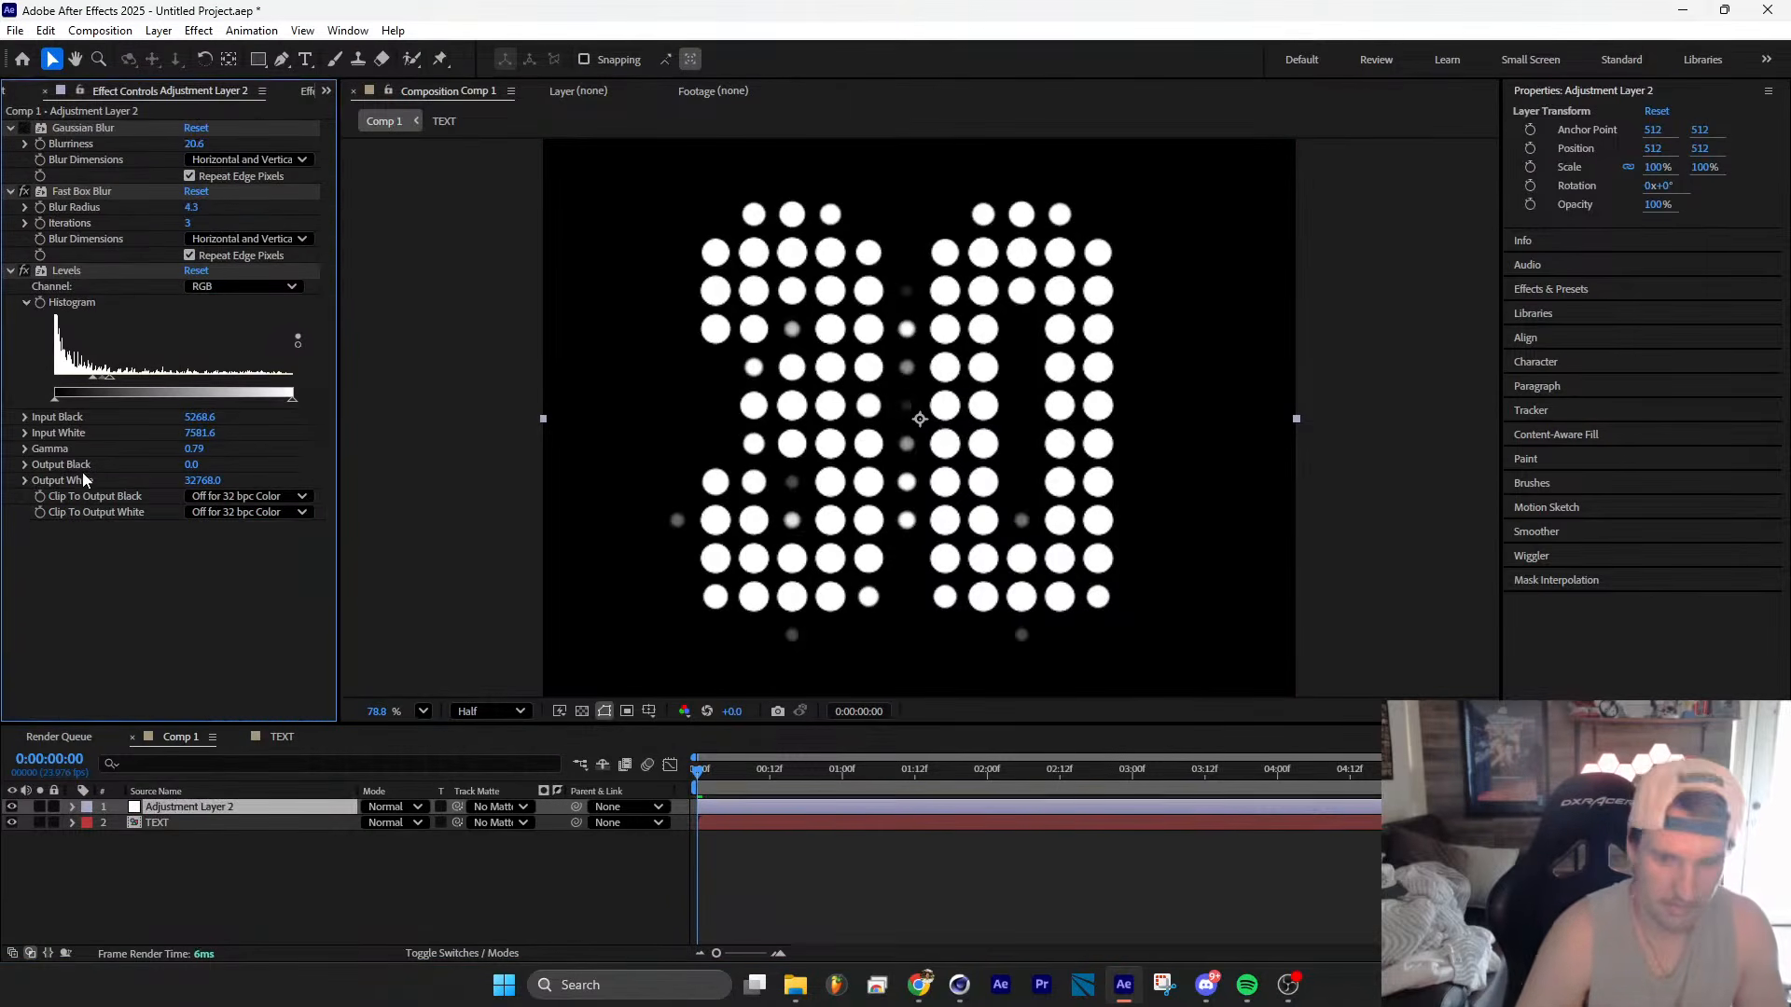
Step: Add an Exposure effect below Levels on Adjustment Layer 2 and raise its master Exposure to 10.26
{"action": "key", "text": "ctrl+space"}
{"action": "type", "text": "expo"}
{"action": "key", "text": "Return"}
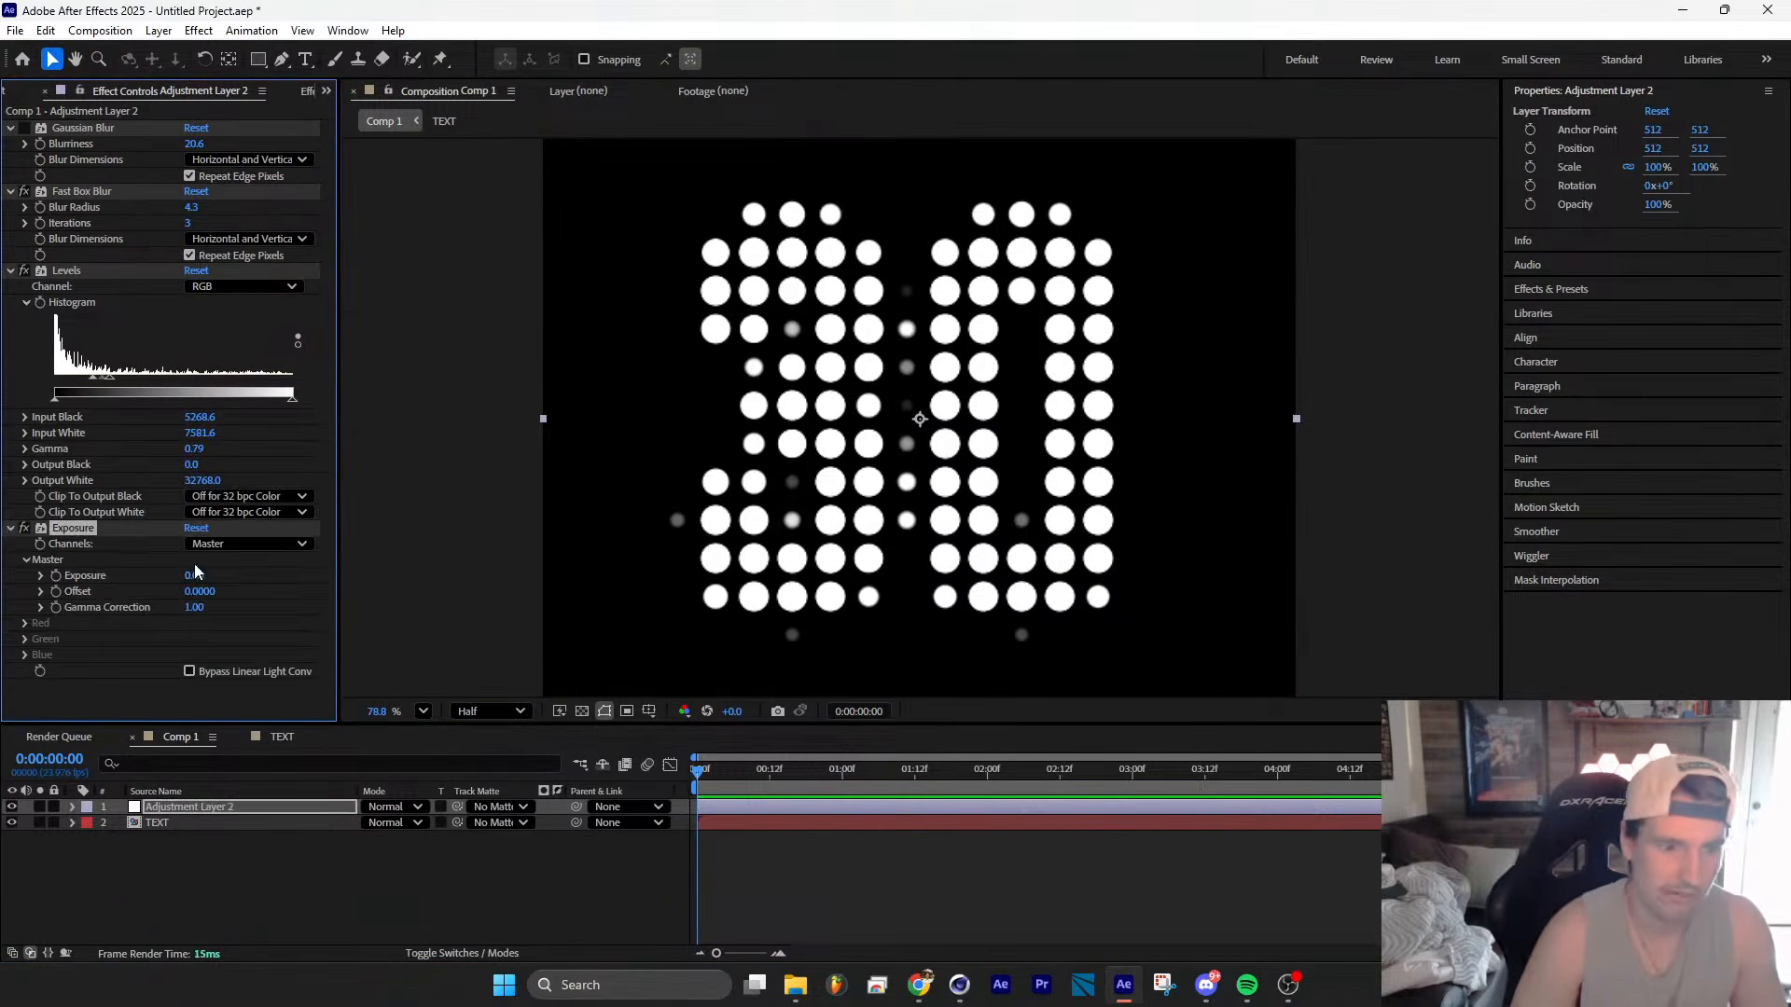
{"action": "left_click_drag", "start_coordinate": [194, 575], "coordinate": [492, 541]}
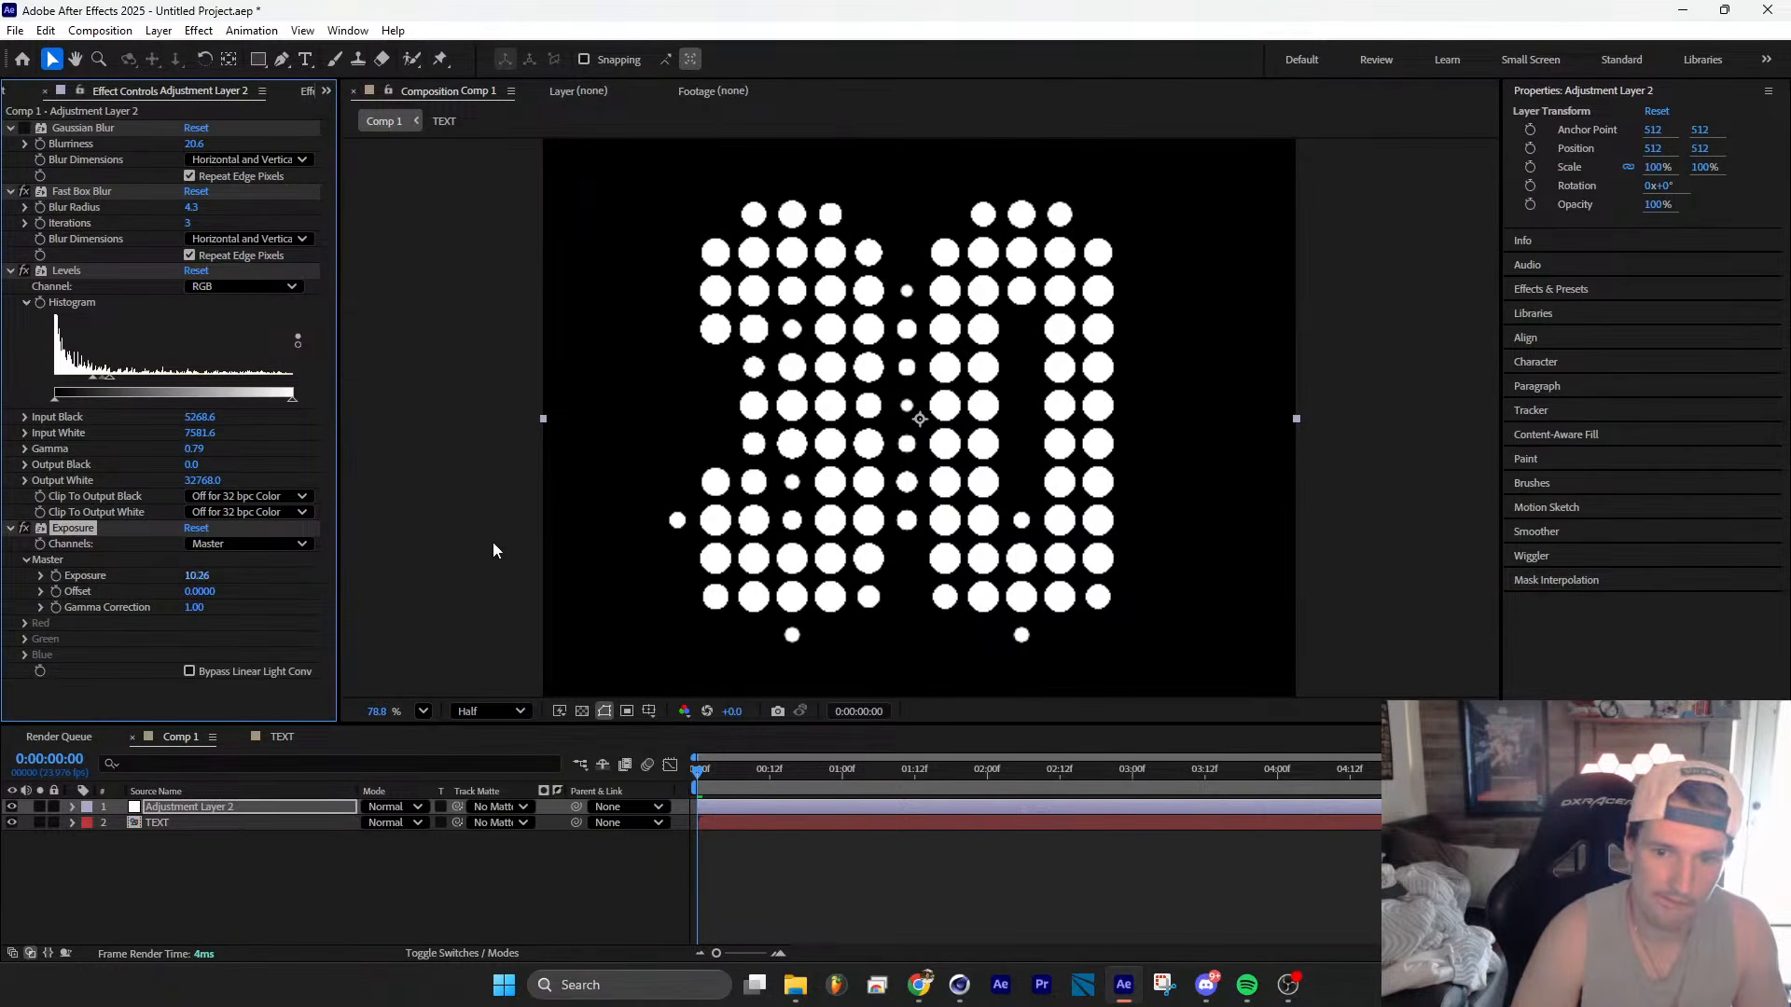
Step: Add a second Fast Box Blur below Exposure on Adjustment Layer 2
{"action": "left_click", "coordinate": [248, 808]}
{"action": "key", "text": "ctrl+space"}
{"action": "type", "text": "box"}
{"action": "key", "text": "Return"}
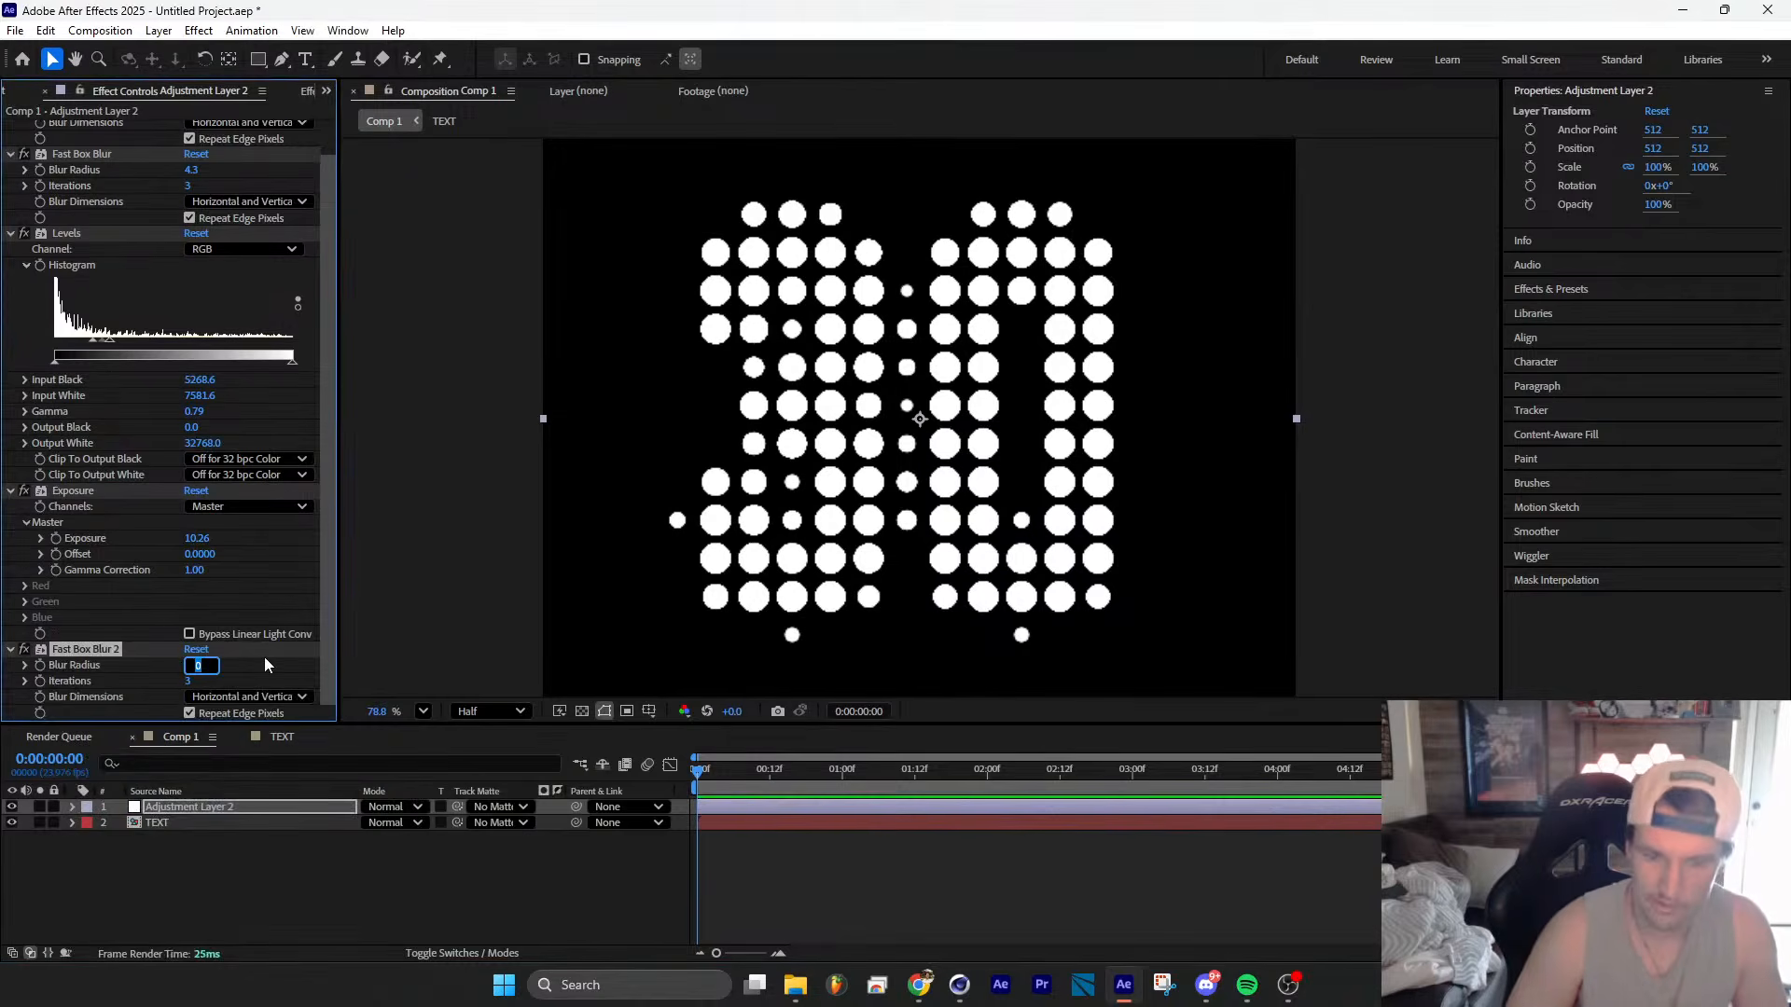
Step: Try blur radii of 5 and 1 on the second Fast Box Blur
{"action": "type", "text": "5"}
{"action": "key", "text": "Return"}
{"action": "key", "text": "ctrl+z"}
{"action": "left_click", "coordinate": [190, 666]}
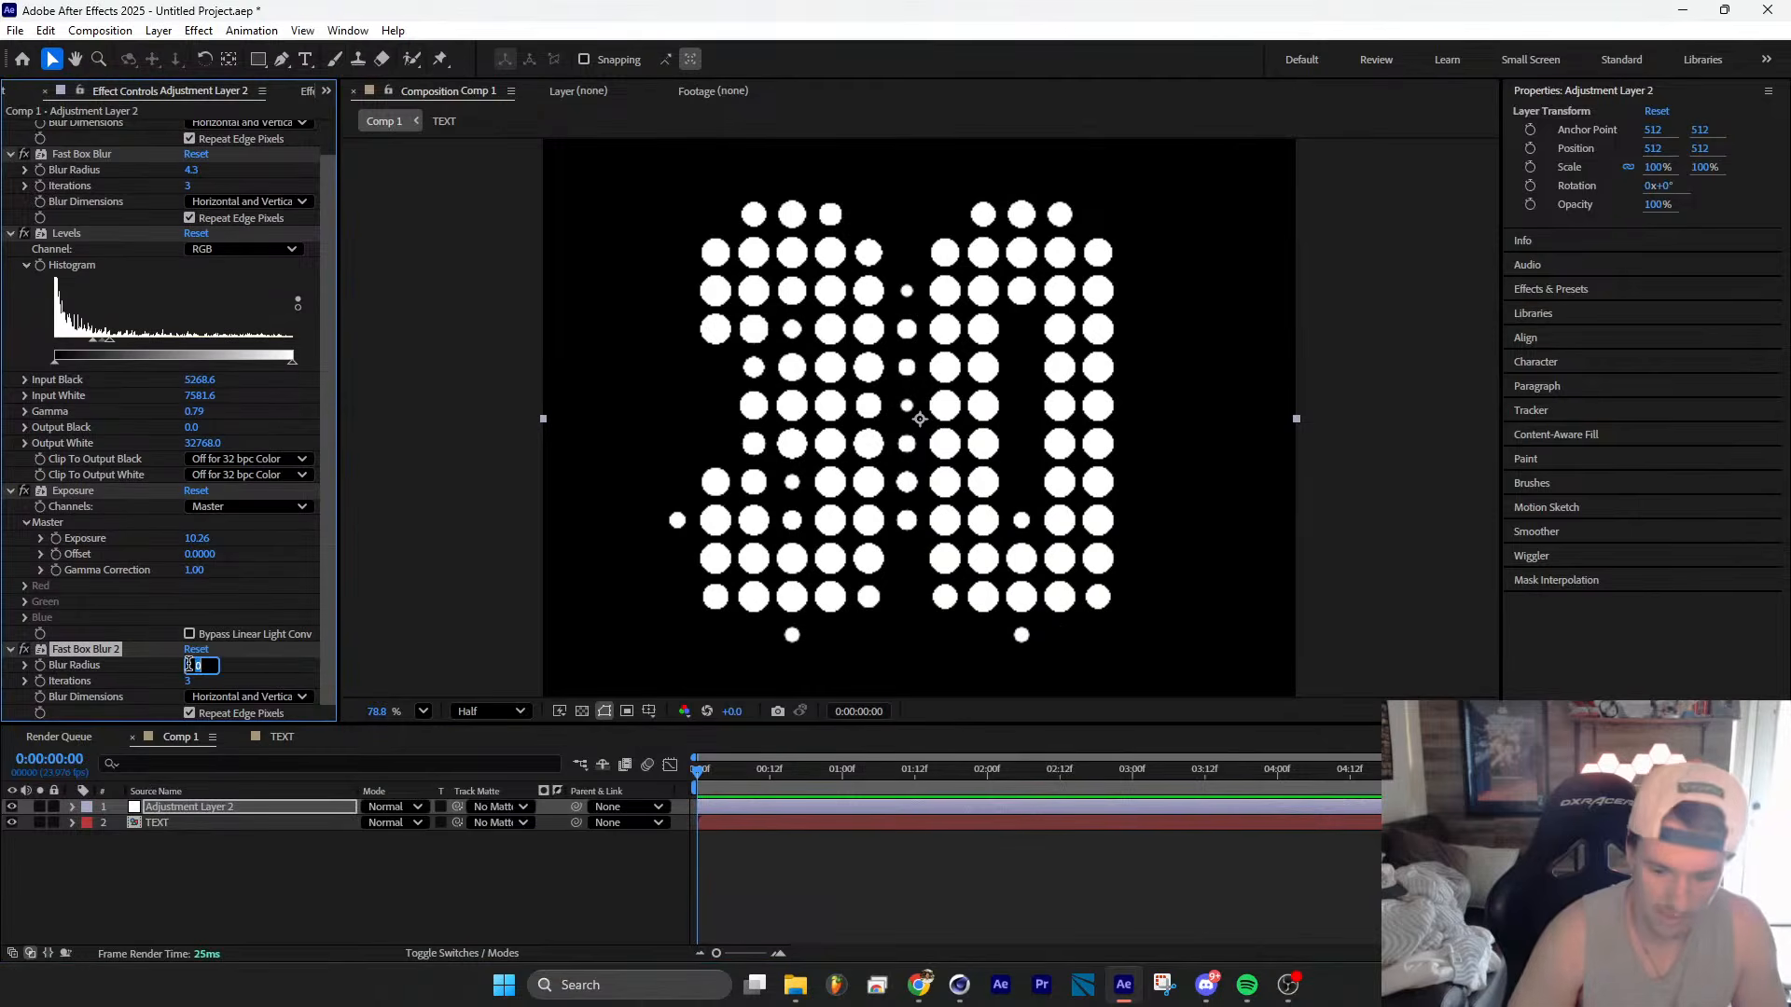
{"action": "type", "text": "1"}
{"action": "key", "text": "Return"}
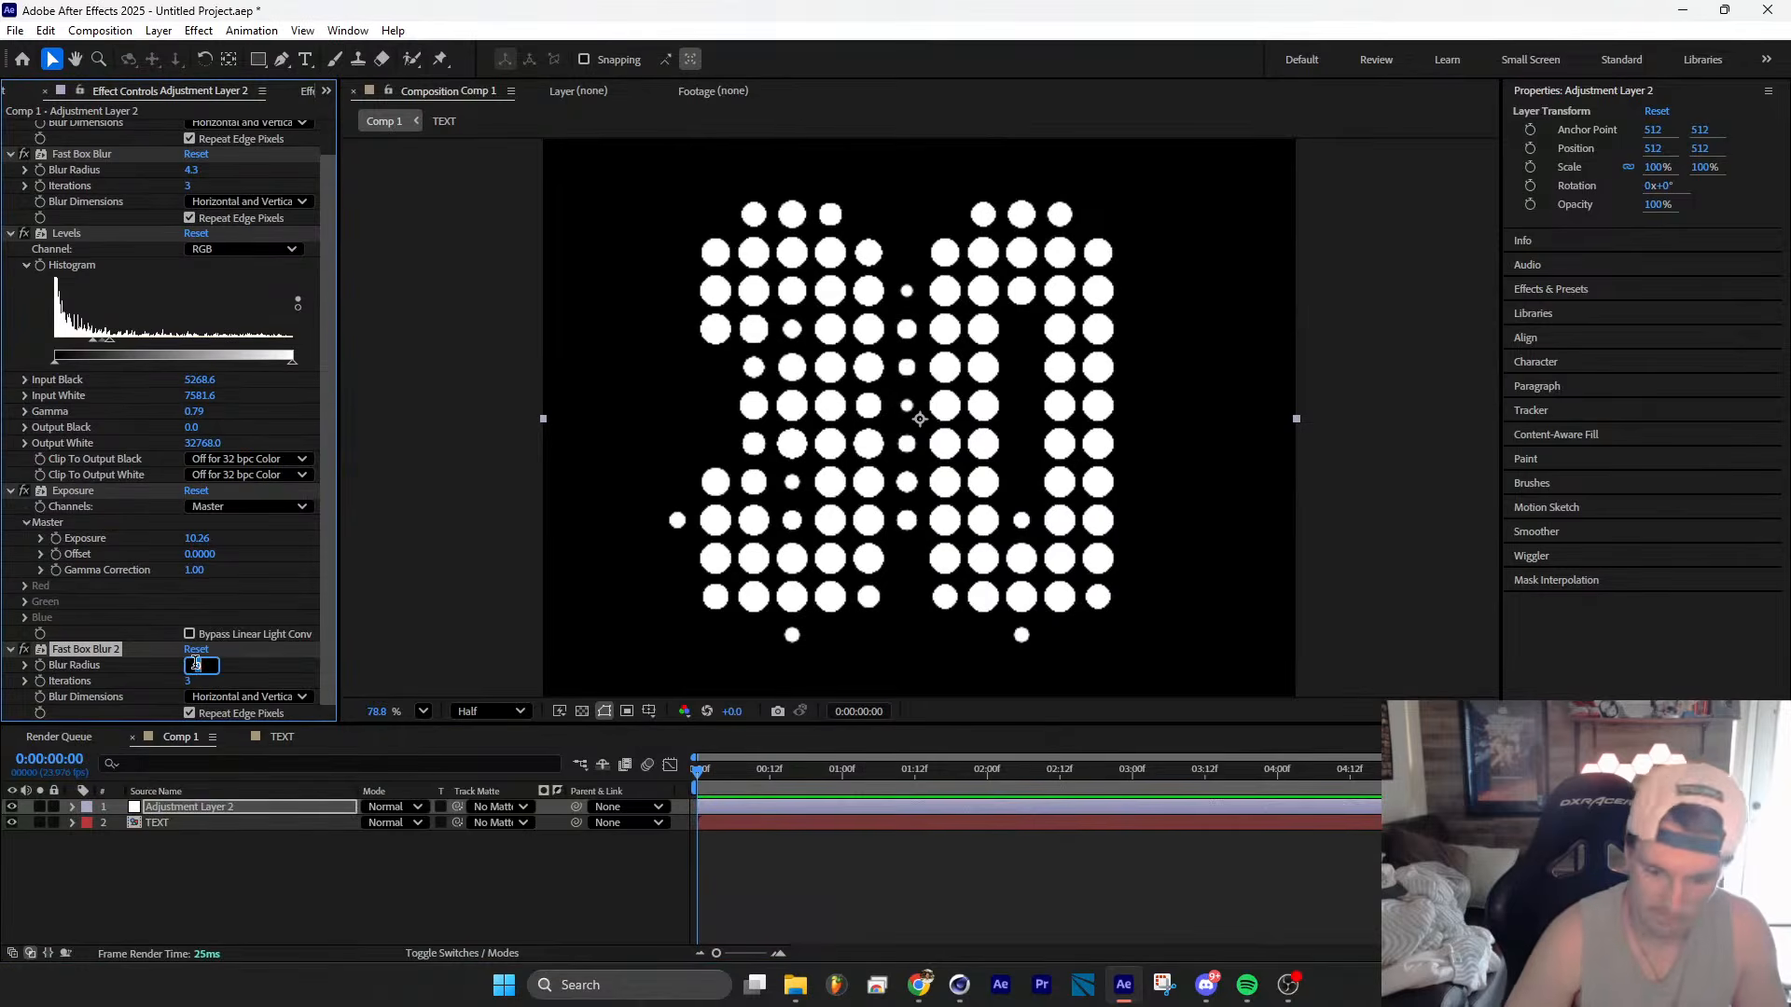
{"action": "key", "text": "Return"}
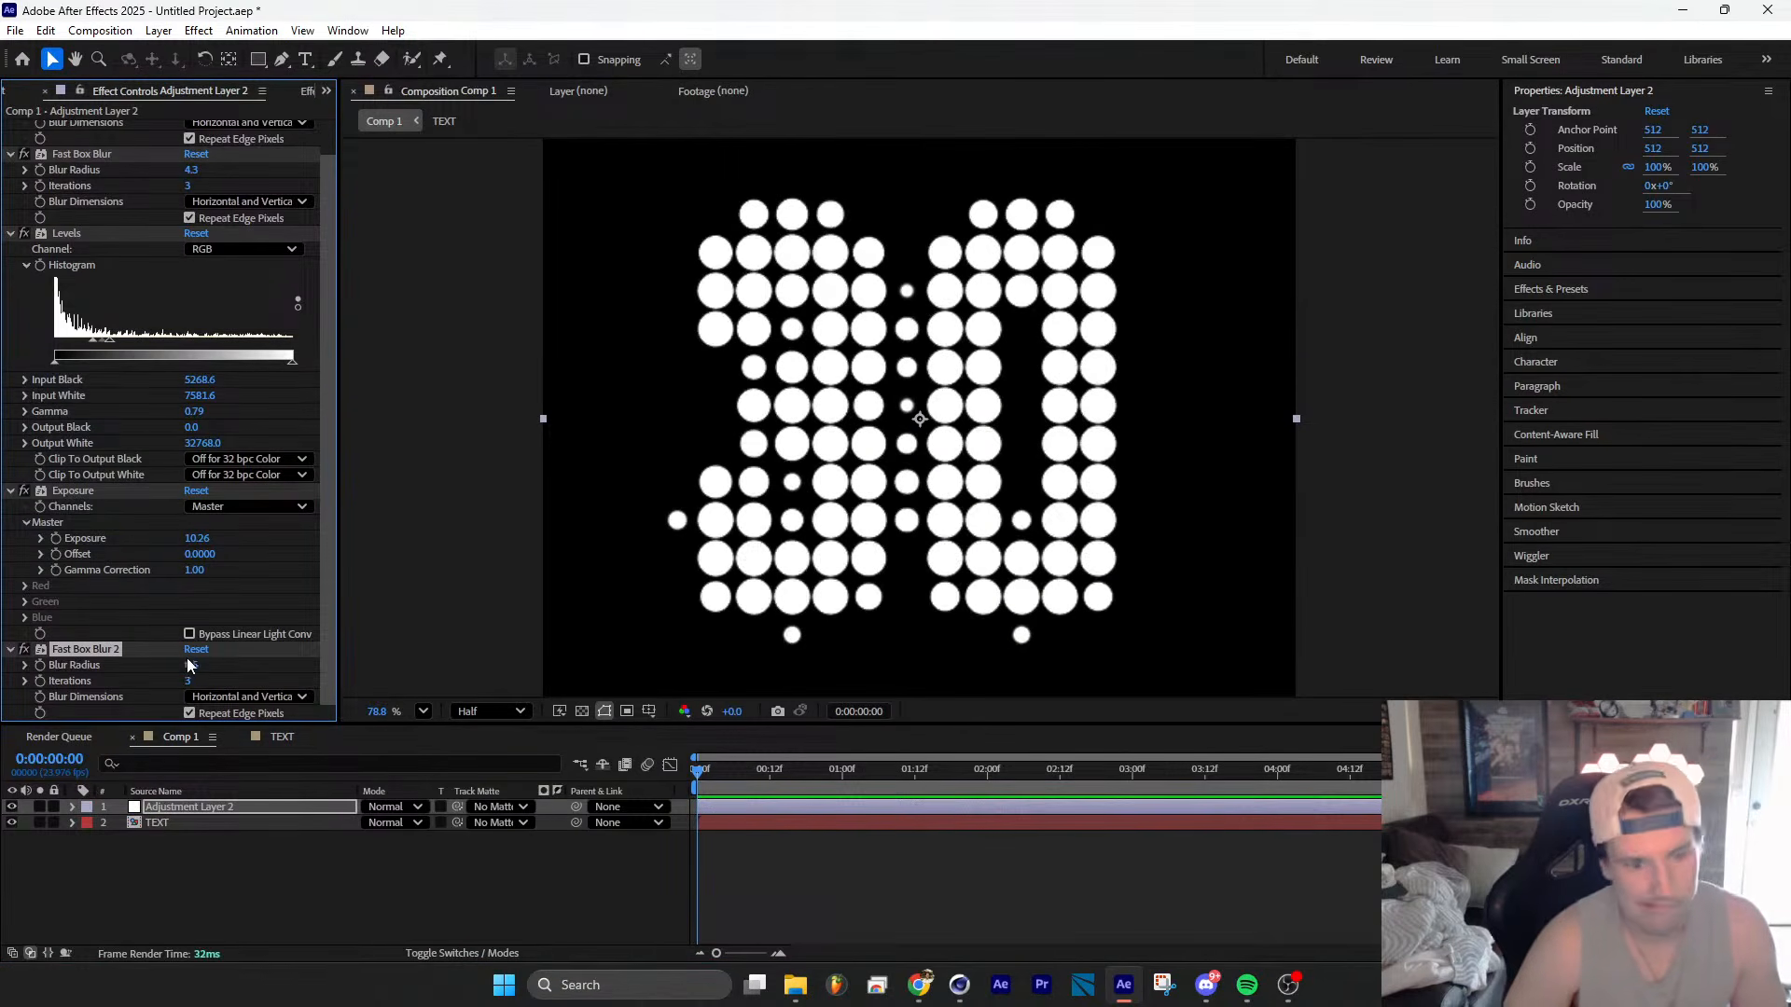
Step: Set the second Fast Box Blur's radius on Adjustment Layer 2 to 0.2
{"action": "left_click", "coordinate": [192, 668]}
{"action": "type", "text": "0.2"}
{"action": "key", "text": "Return"}
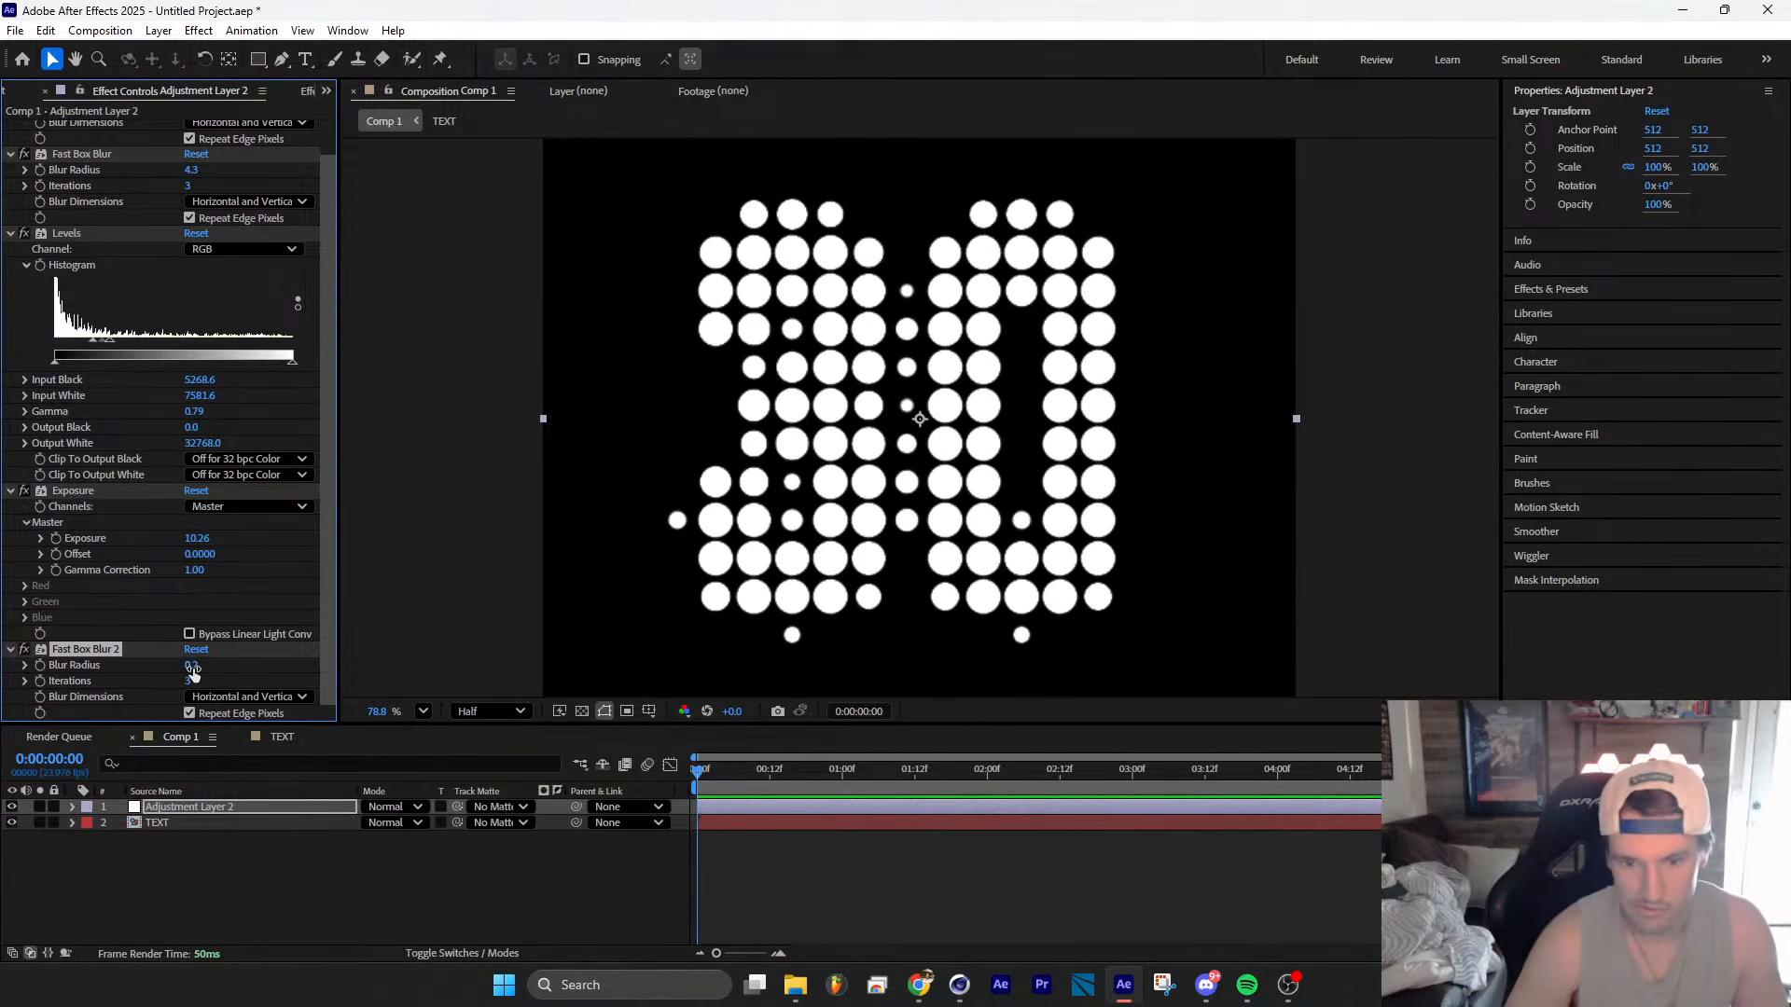
{"action": "left_click", "coordinate": [199, 808]}
{"action": "scroll", "coordinate": [918, 410], "scroll_direction": "down", "scroll_amount": 3}
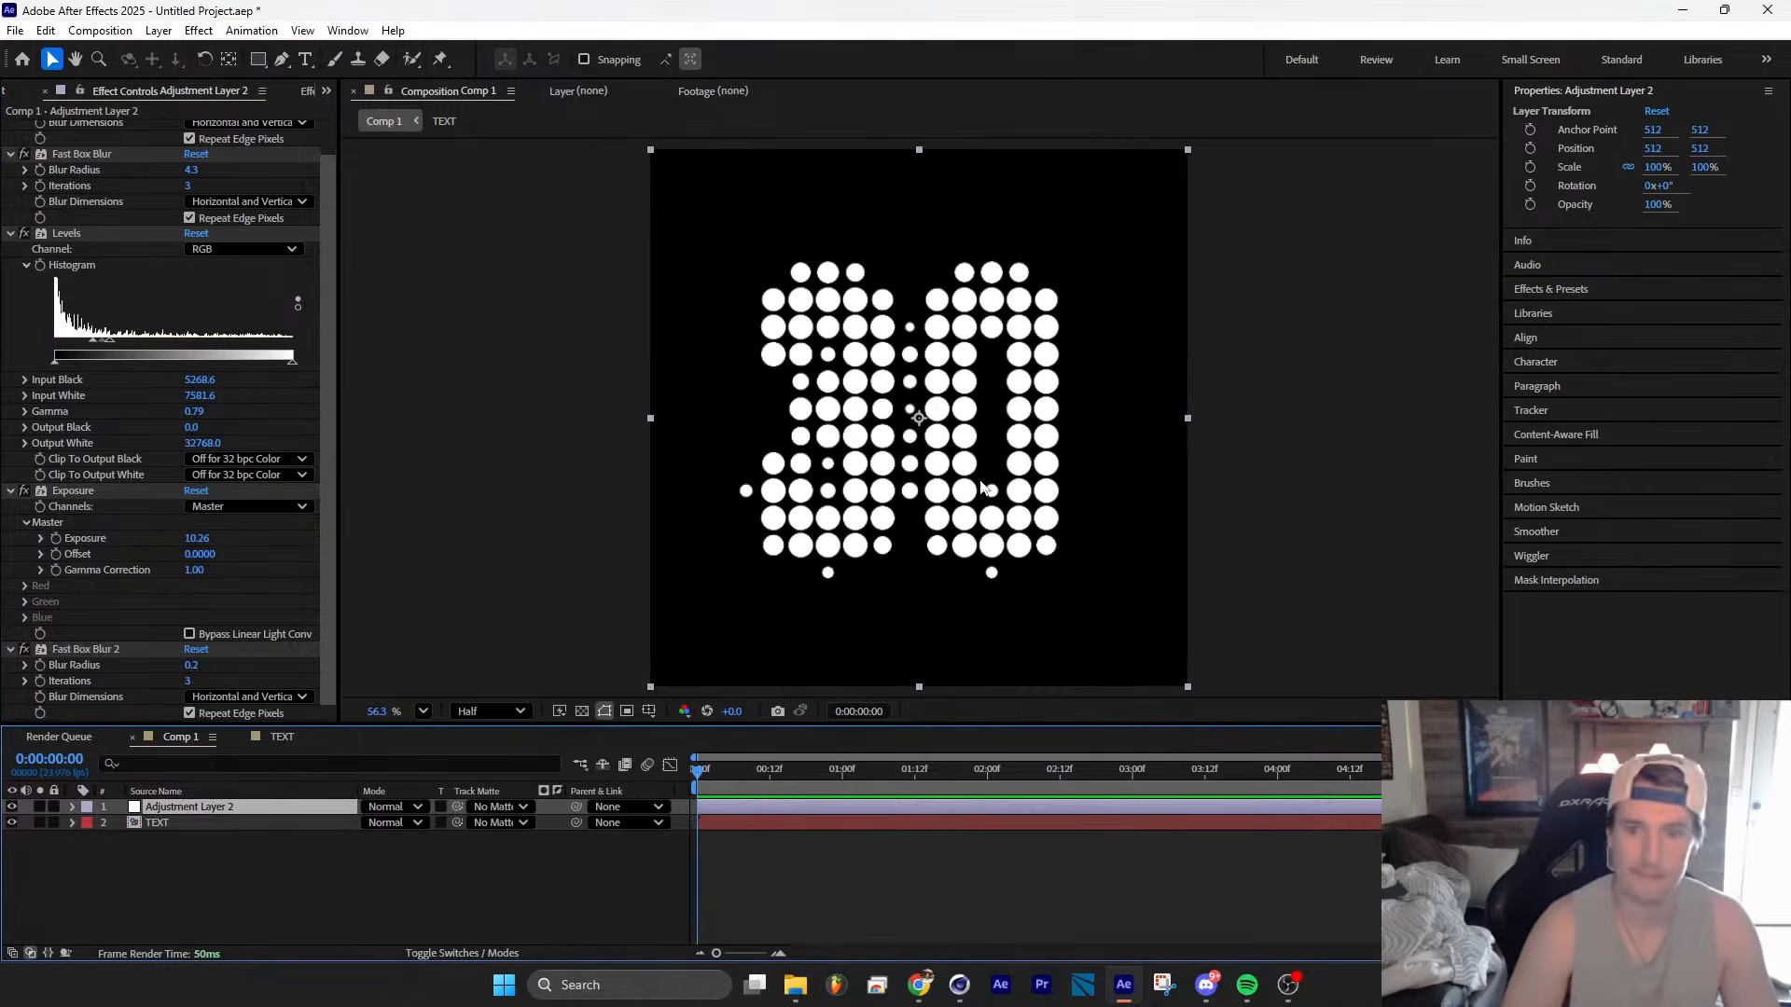
Step: In the TEXT composition, center the 30 layer's anchor point and scale the text to 490.5% at position 523.1, 507.8, and return to Comp 1
{"action": "left_click", "coordinate": [285, 740]}
{"action": "left_click", "coordinate": [220, 823]}
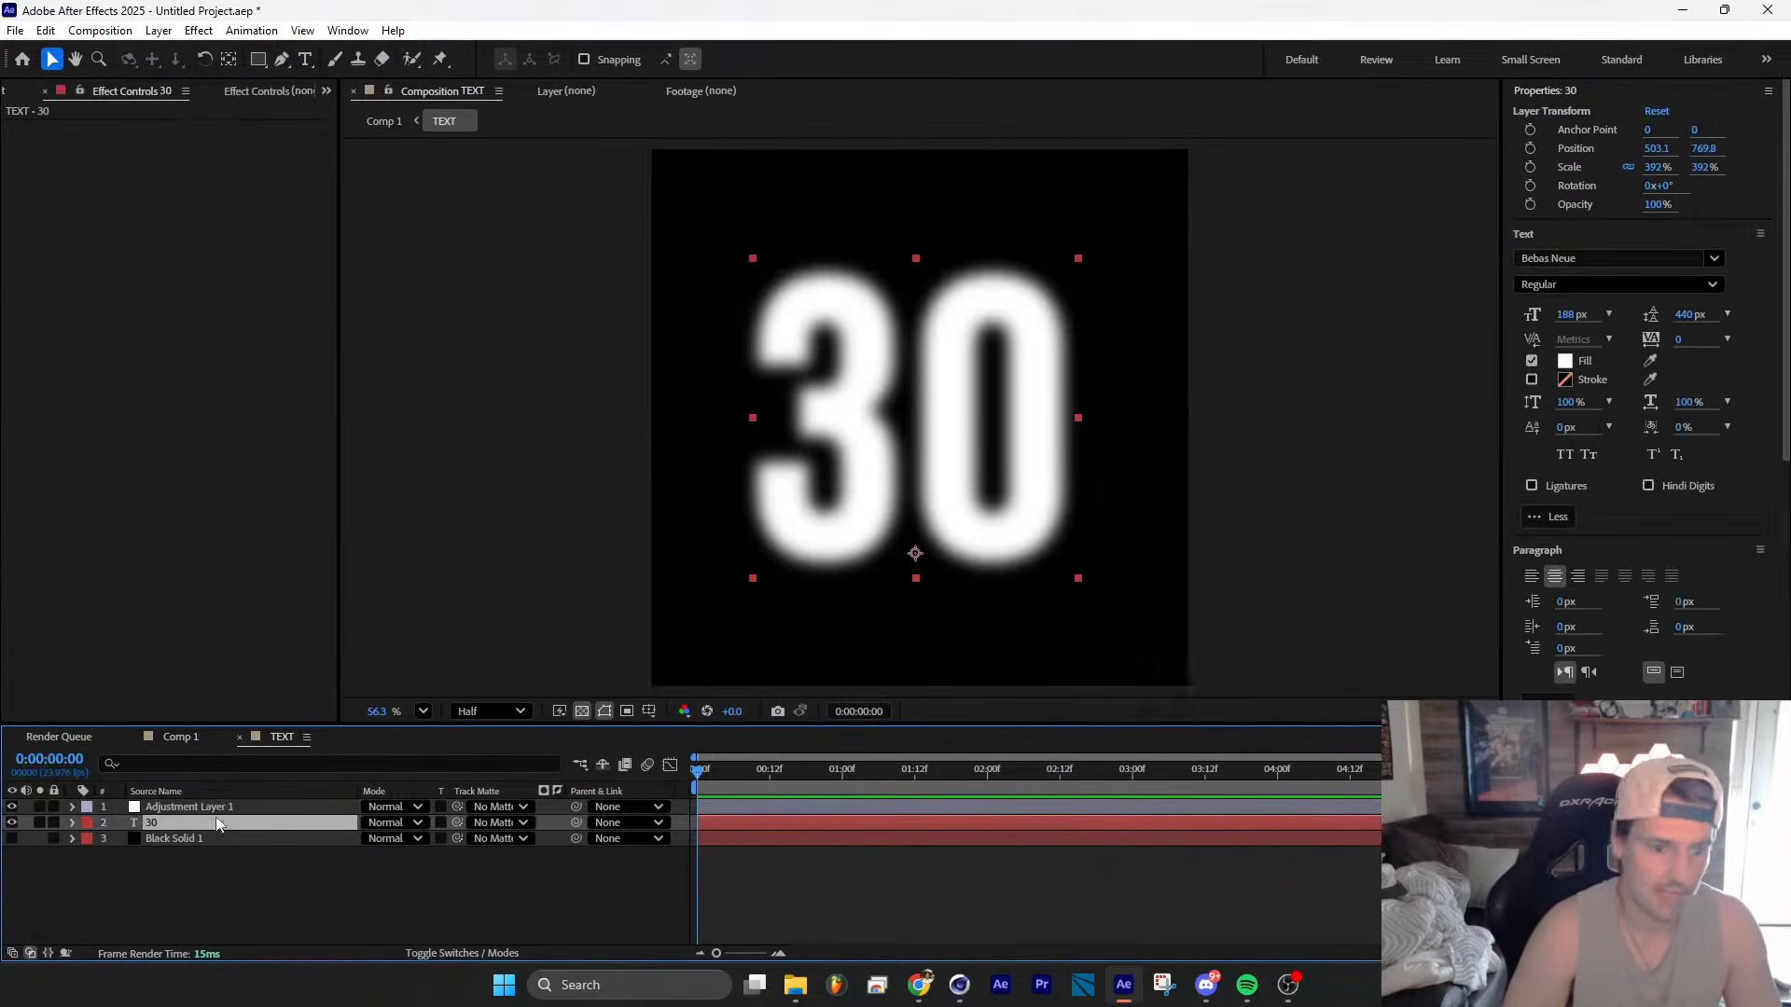
{"action": "scroll", "coordinate": [1059, 508], "scroll_direction": "down", "scroll_amount": 1}
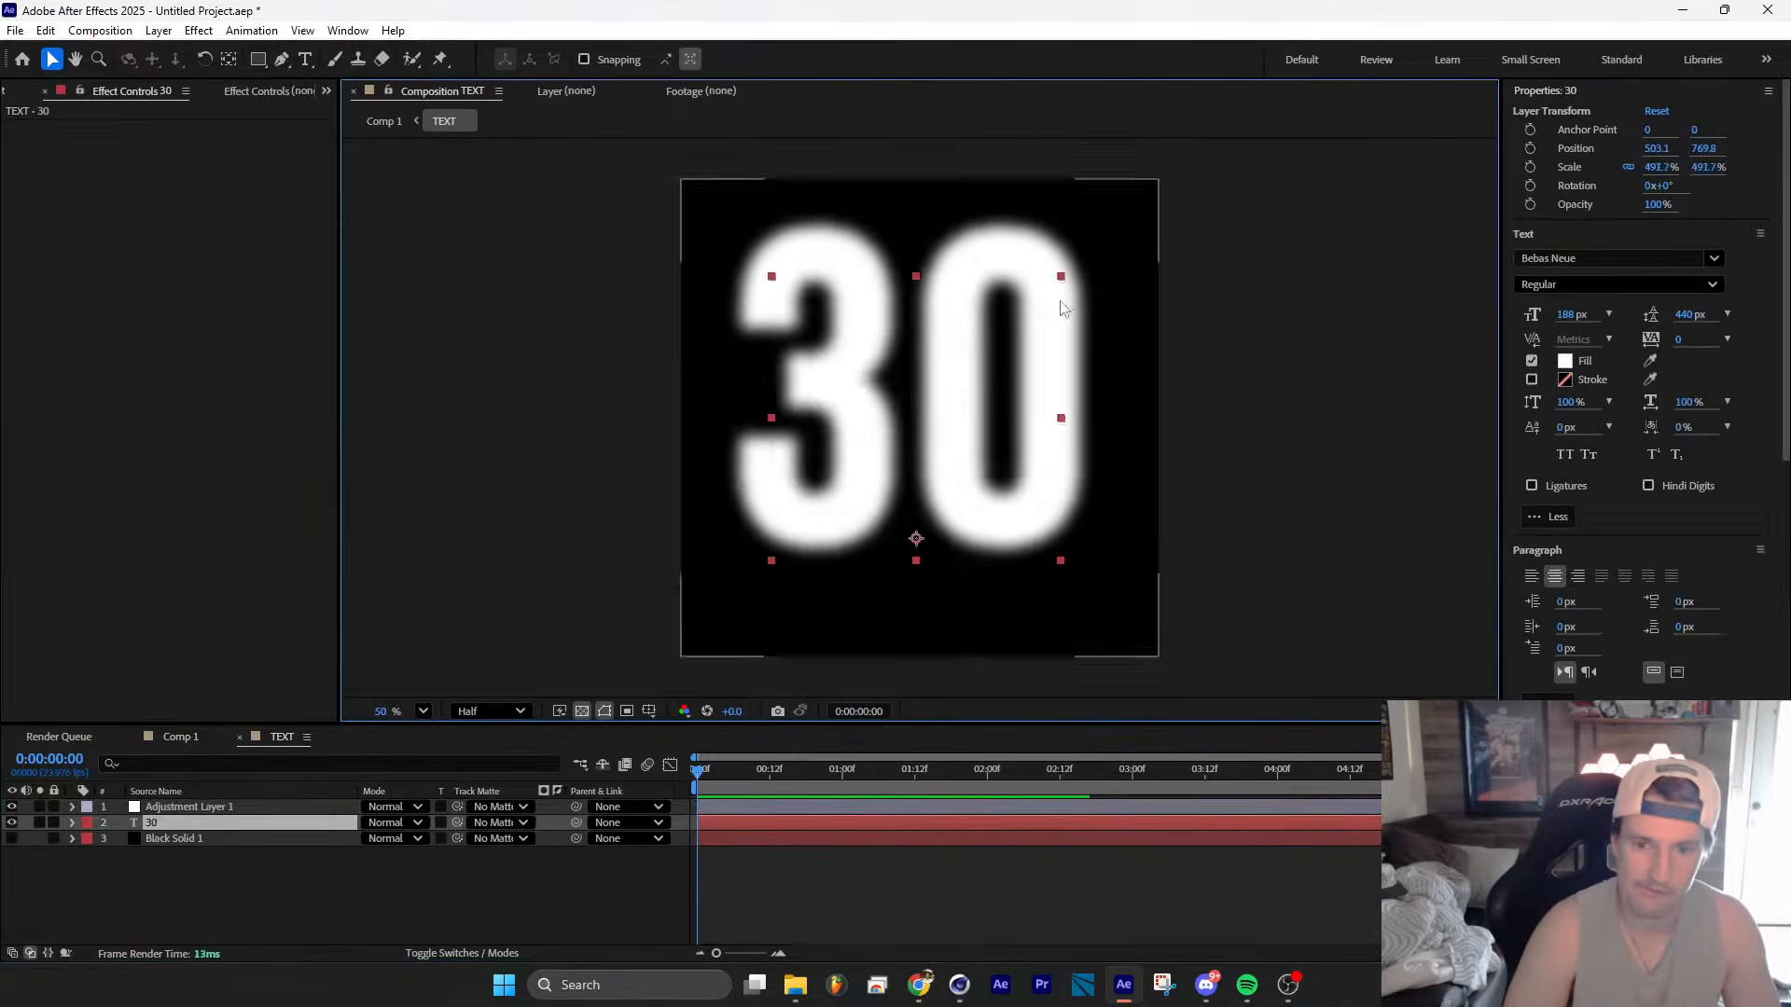
{"action": "left_click", "coordinate": [228, 58]}
{"action": "double_click", "coordinate": [237, 61], "text": "ctrl"}
{"action": "key", "text": "v"}
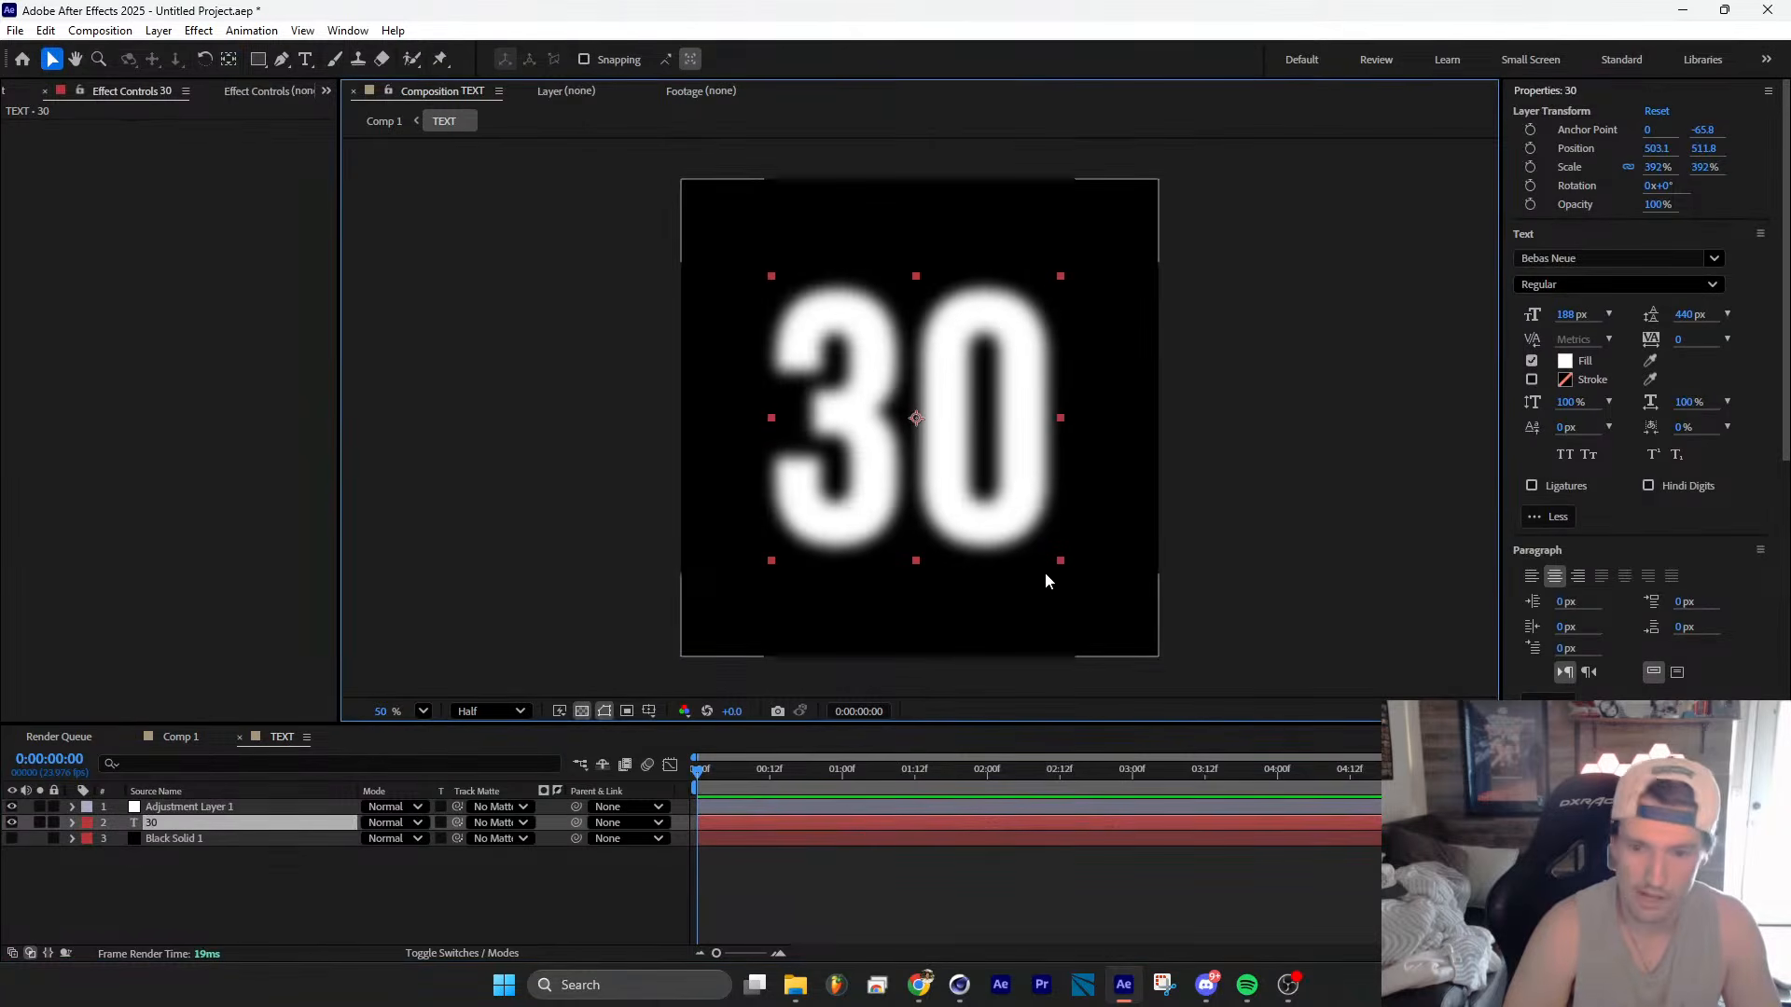
{"action": "left_click_drag", "start_coordinate": [1059, 560], "coordinate": [1096, 579], "text": "shift"}
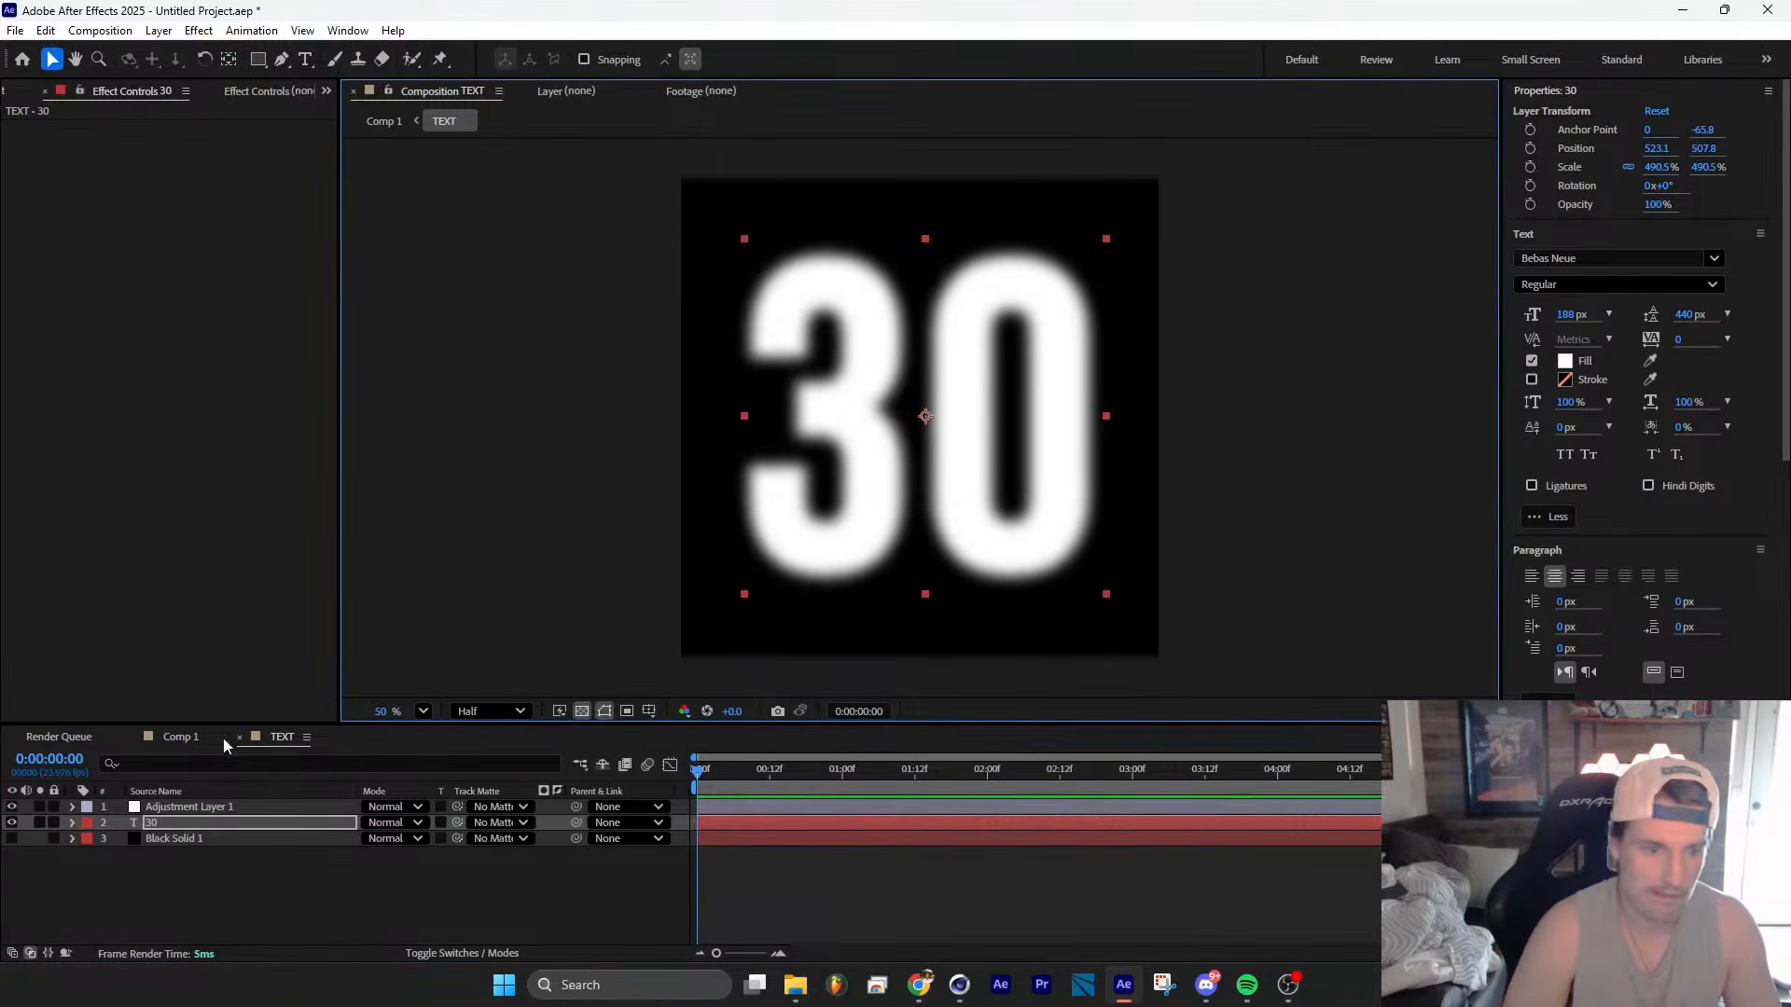
{"action": "left_click", "coordinate": [217, 737]}
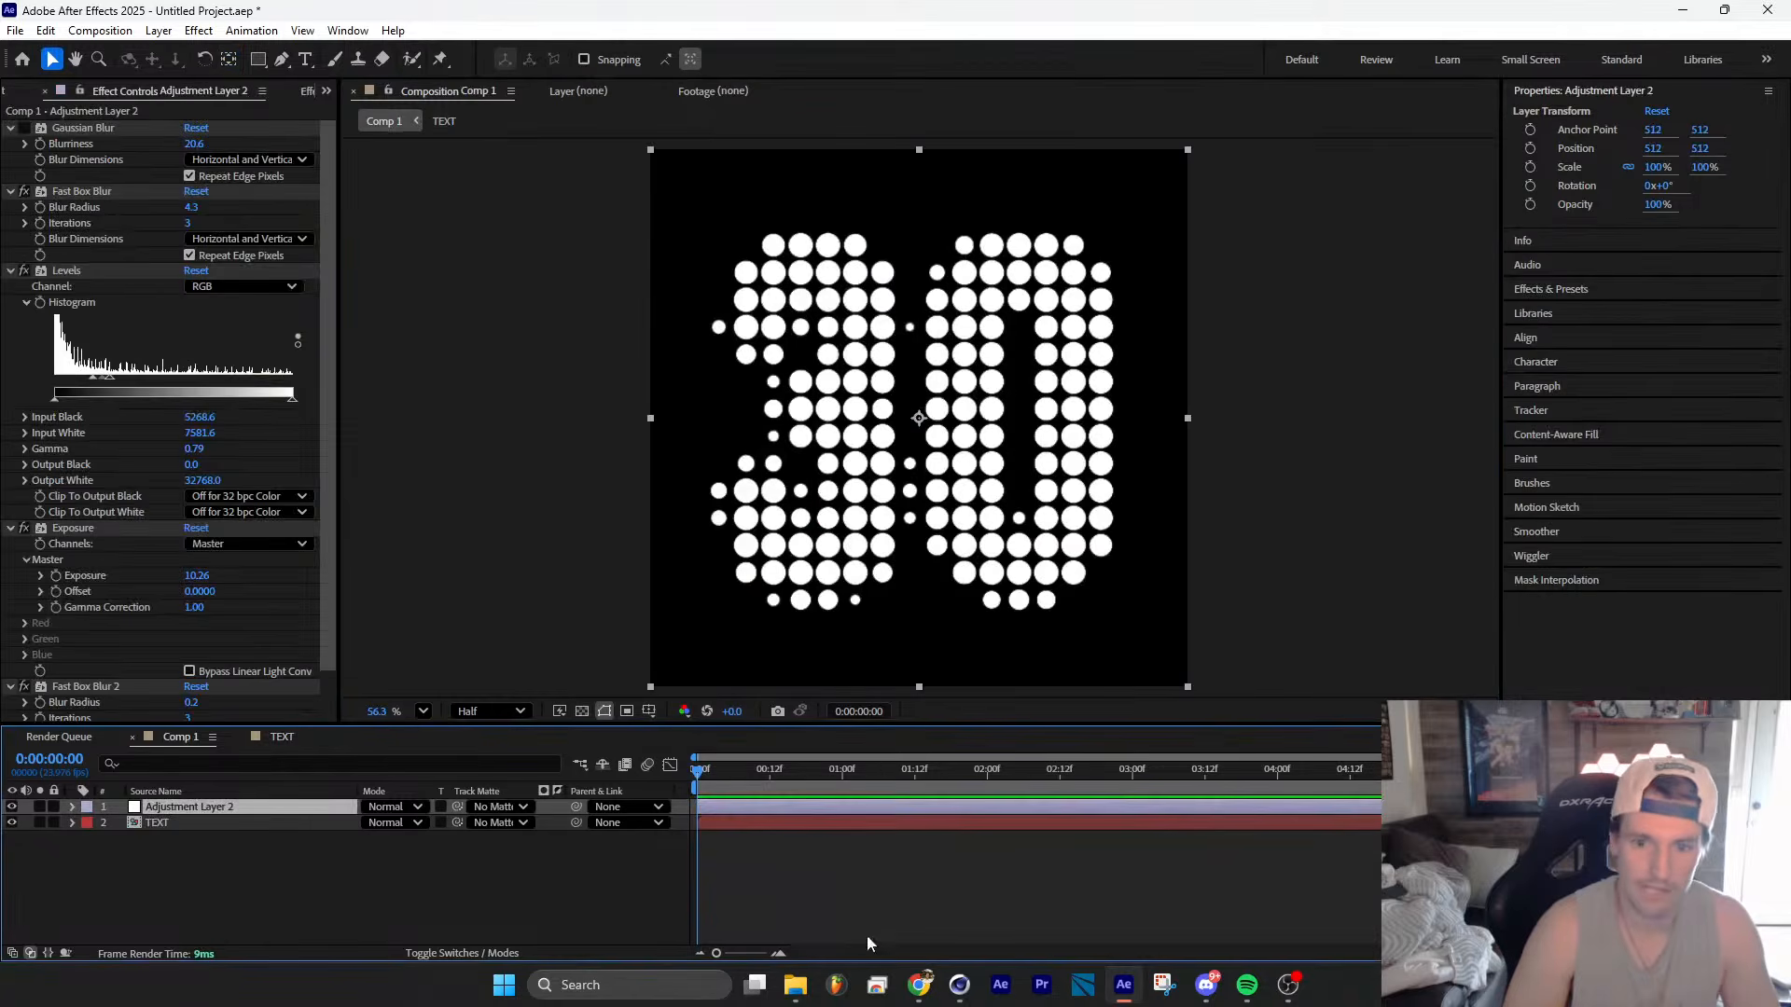
Step: Switch to the Instagram post in Chrome to examine the animated dot-matrix reference, and return to After Effects
{"action": "mouse_move", "coordinate": [918, 984]}
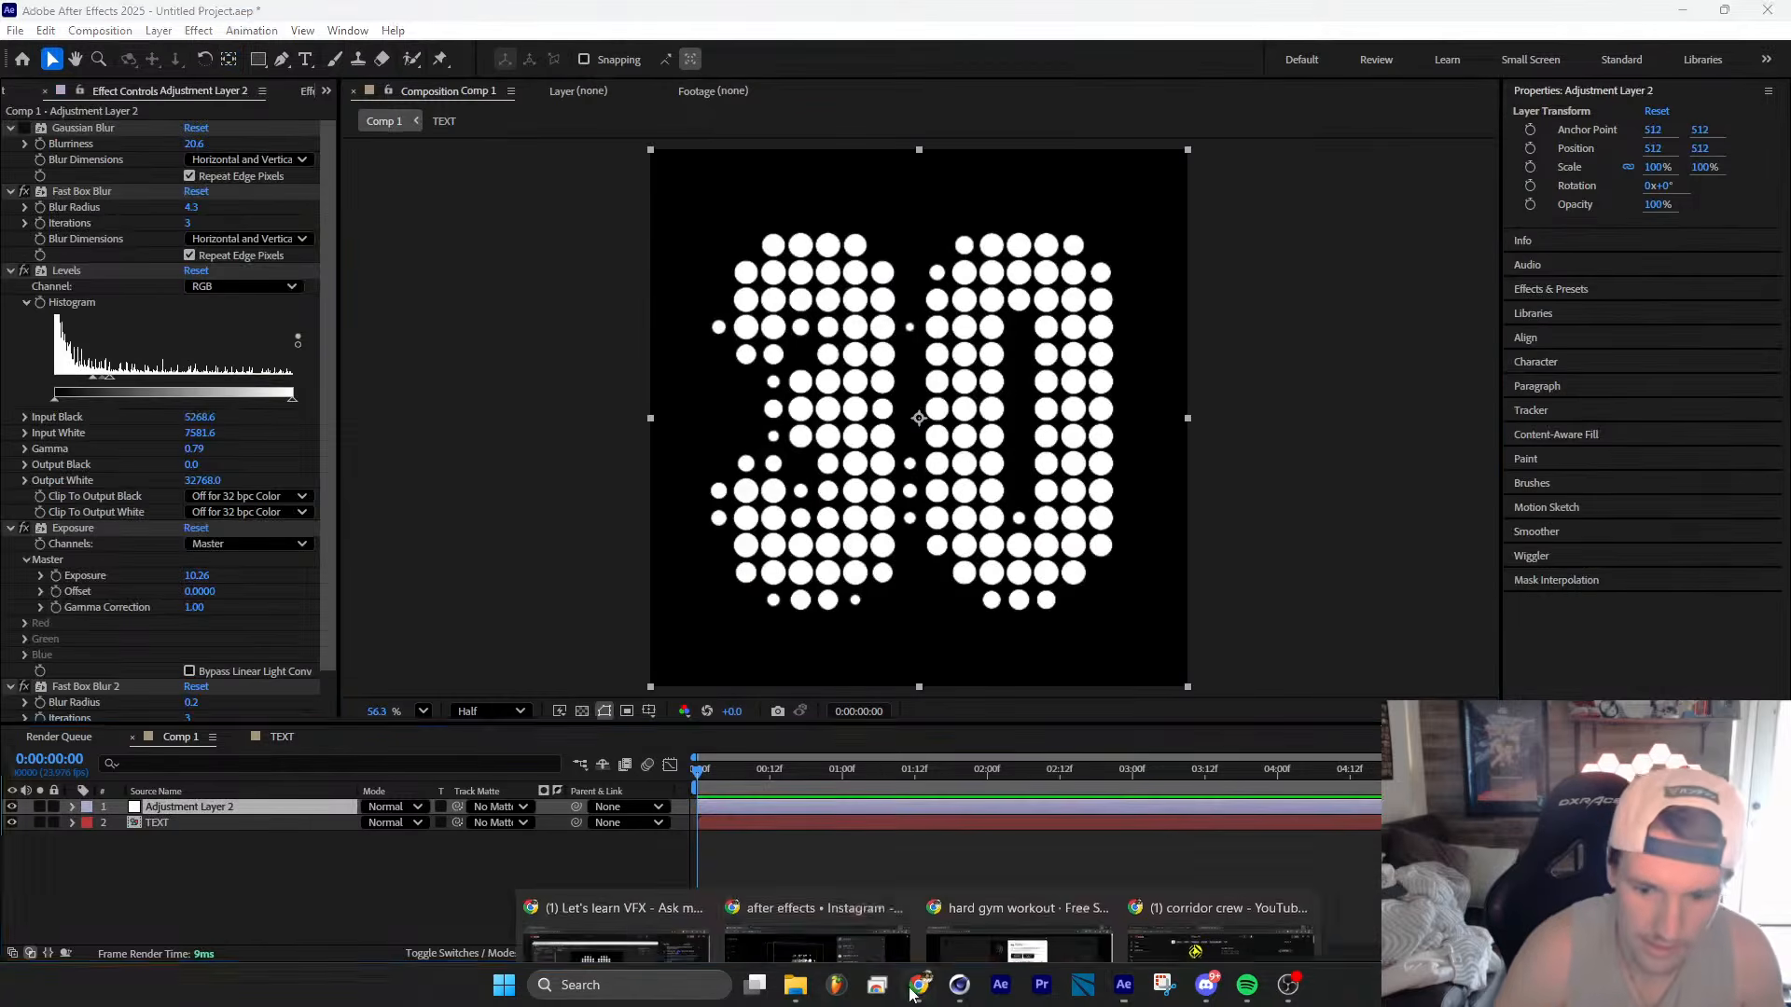
{"action": "left_click", "coordinate": [820, 846]}
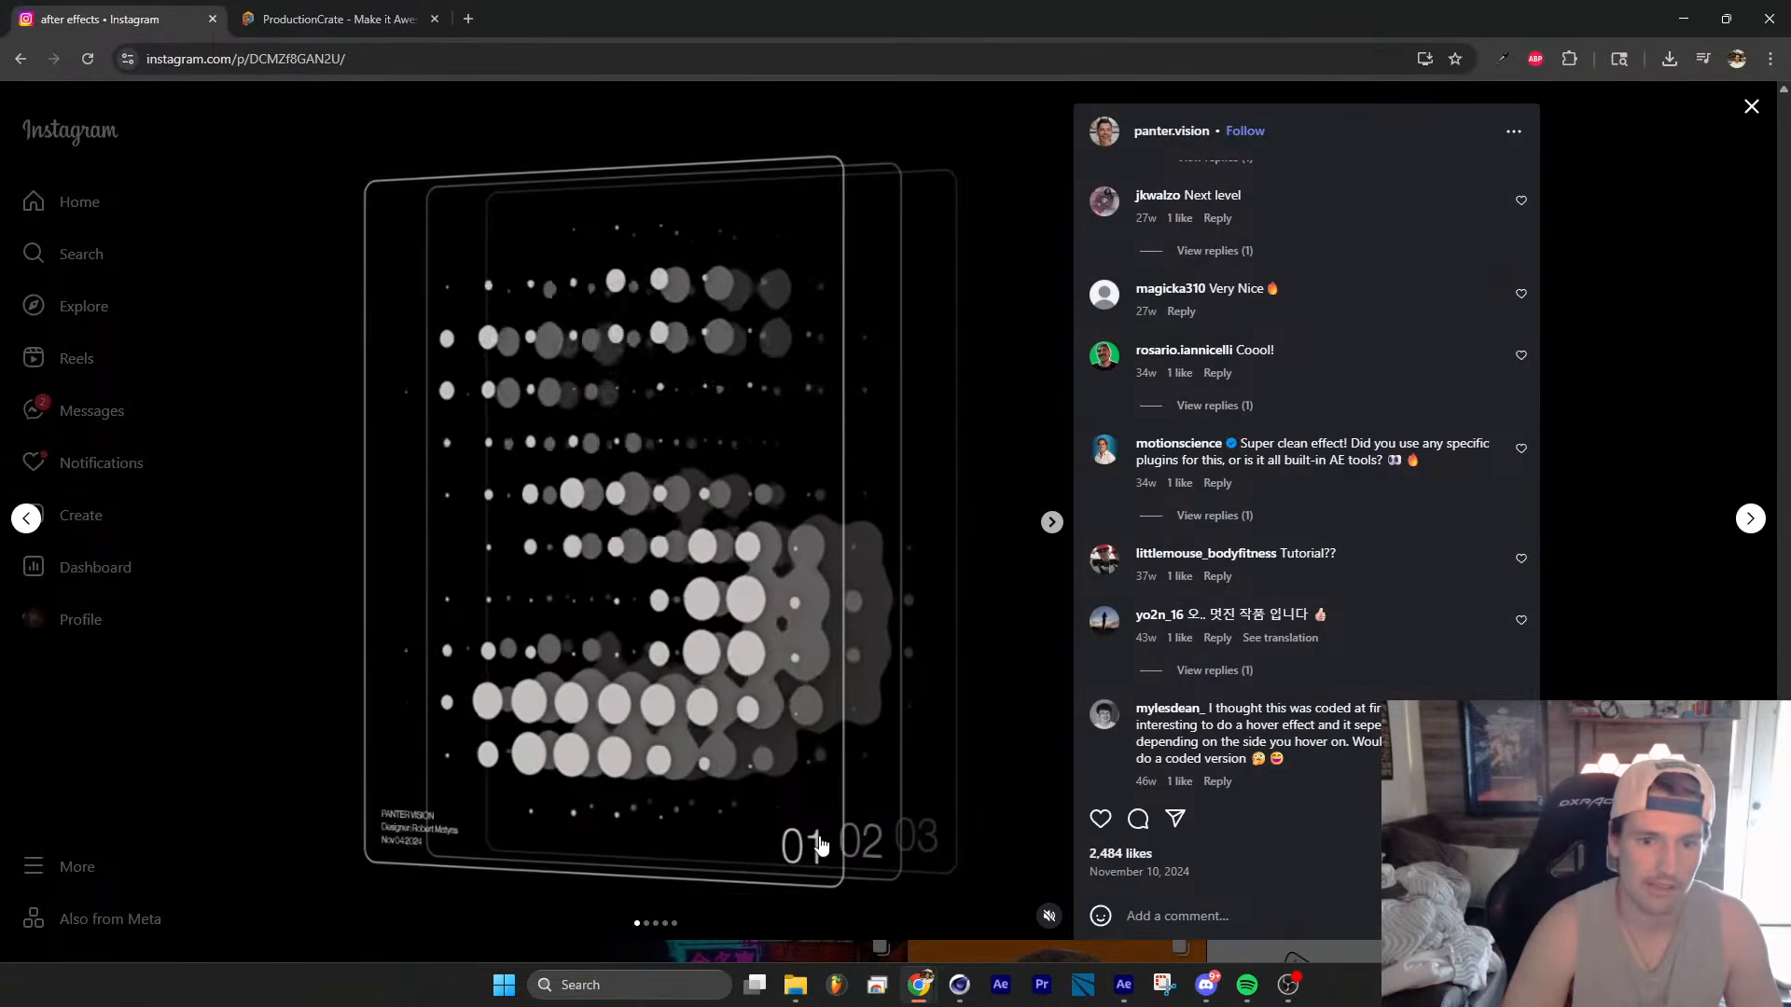
{"action": "scroll", "coordinate": [1349, 373], "scroll_direction": "down", "scroll_amount": 5}
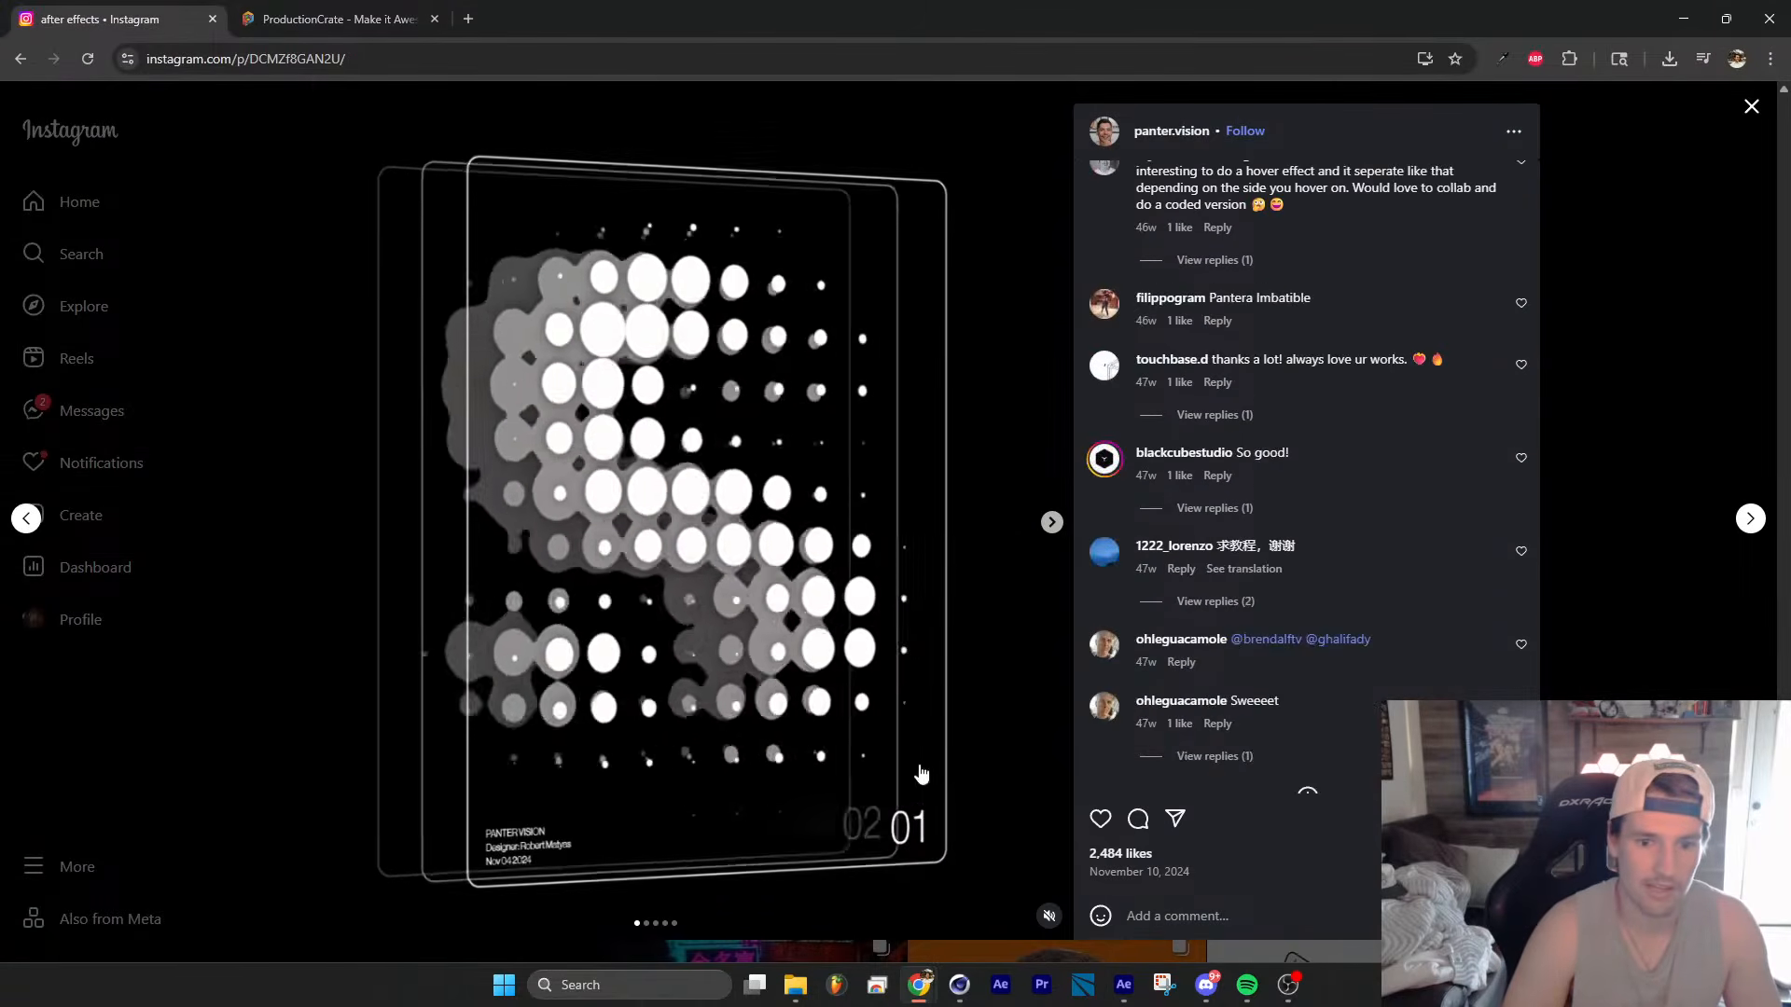
{"action": "left_click", "coordinate": [1682, 19]}
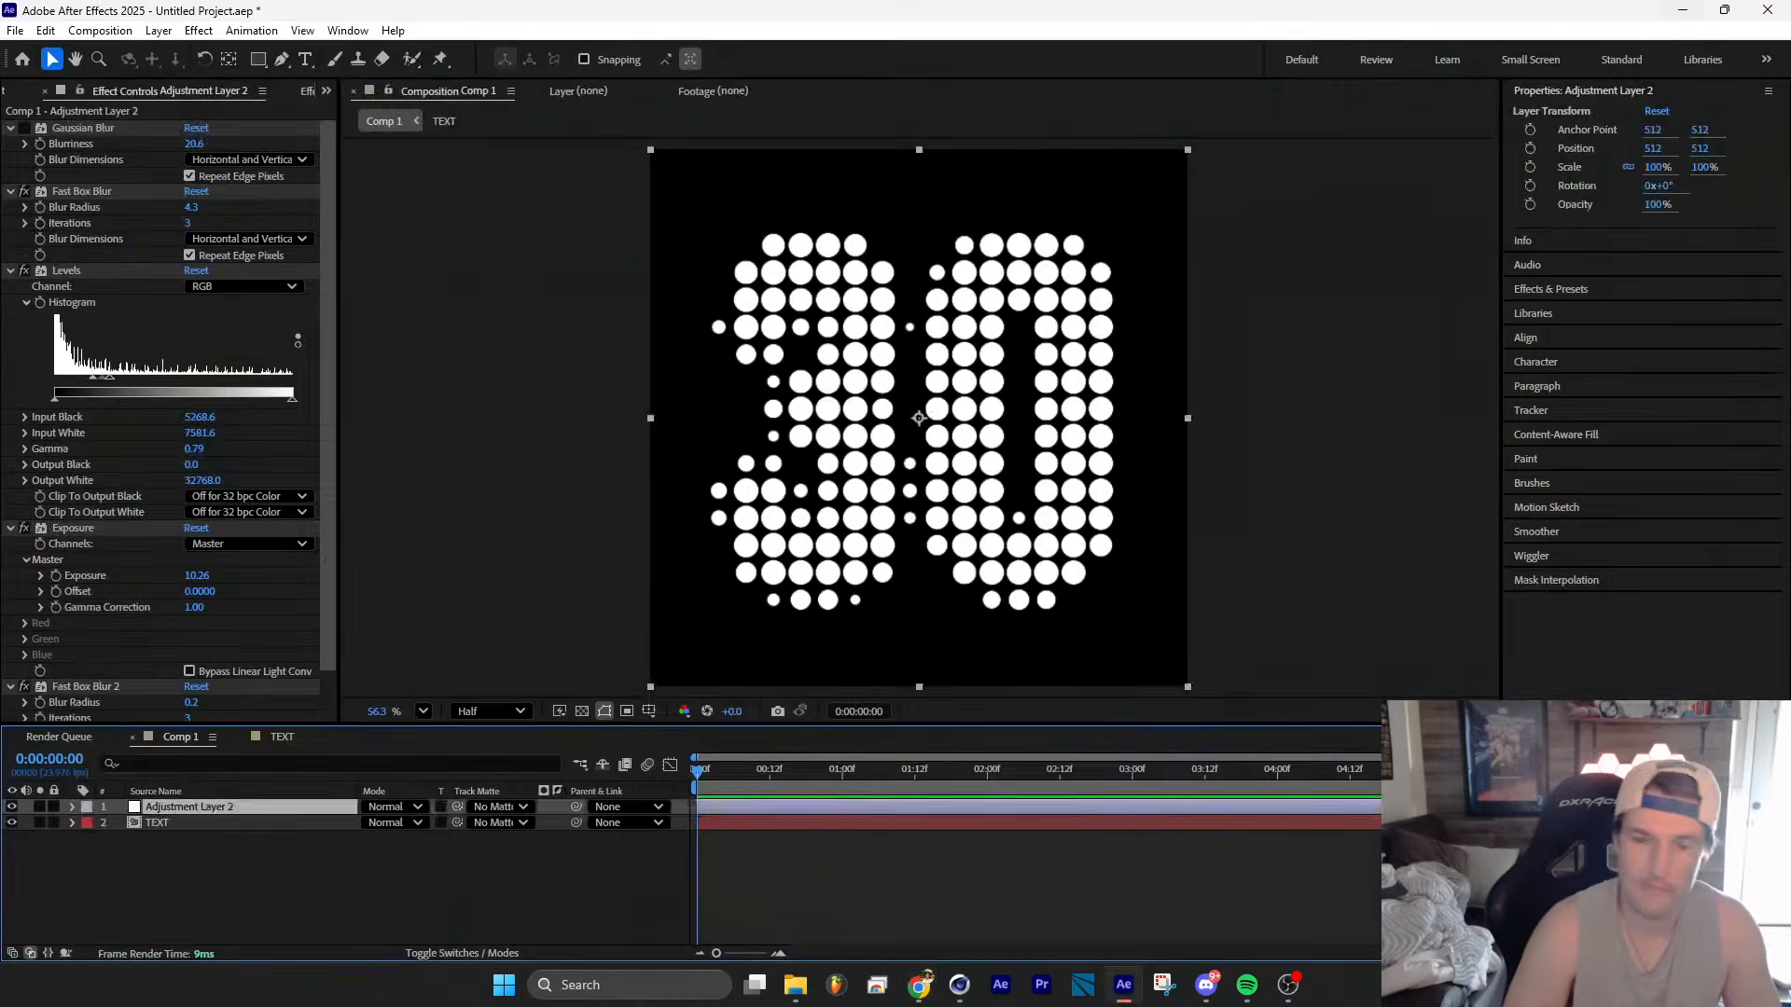
Step: Create a 1024 x 1024 px black solid named fractalnoise in the TEXT composition
{"action": "left_click", "coordinate": [282, 737]}
{"action": "left_click", "coordinate": [360, 897]}
{"action": "key", "text": "ctrl+y"}
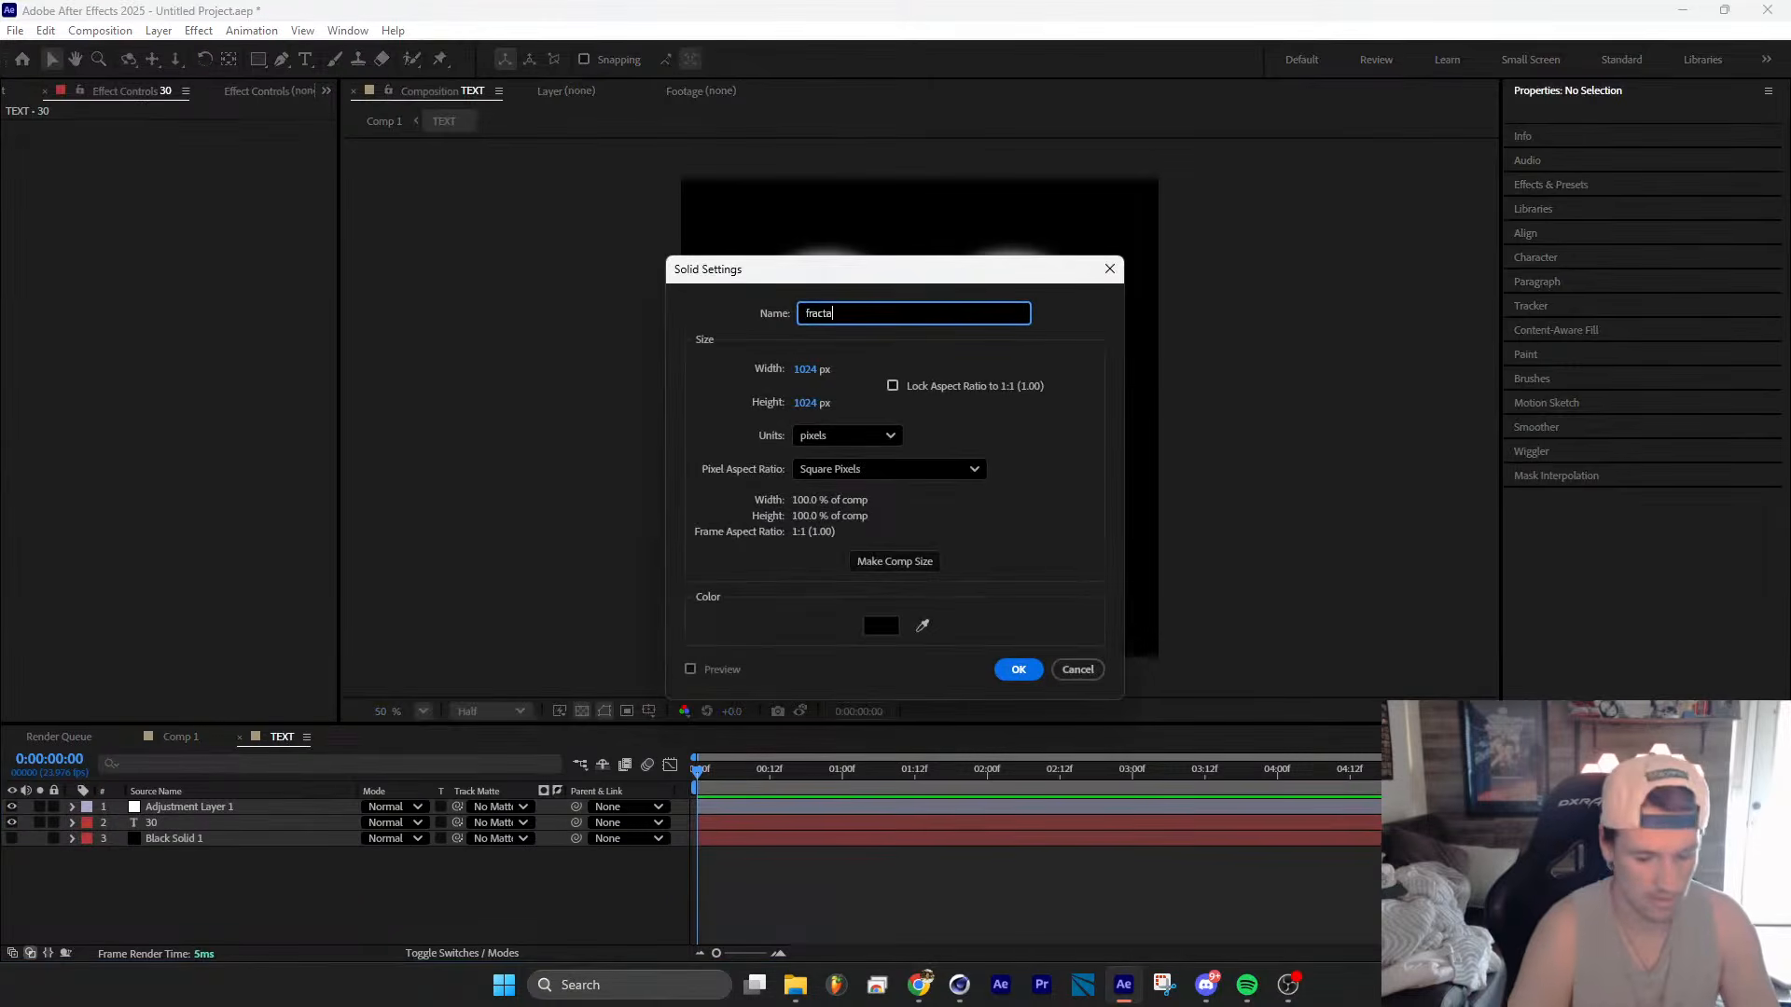
{"action": "type", "text": "fractalnoise"}
{"action": "key", "text": "Return"}
{"action": "key", "text": "ctrl+space"}
{"action": "type", "text": "frac"}
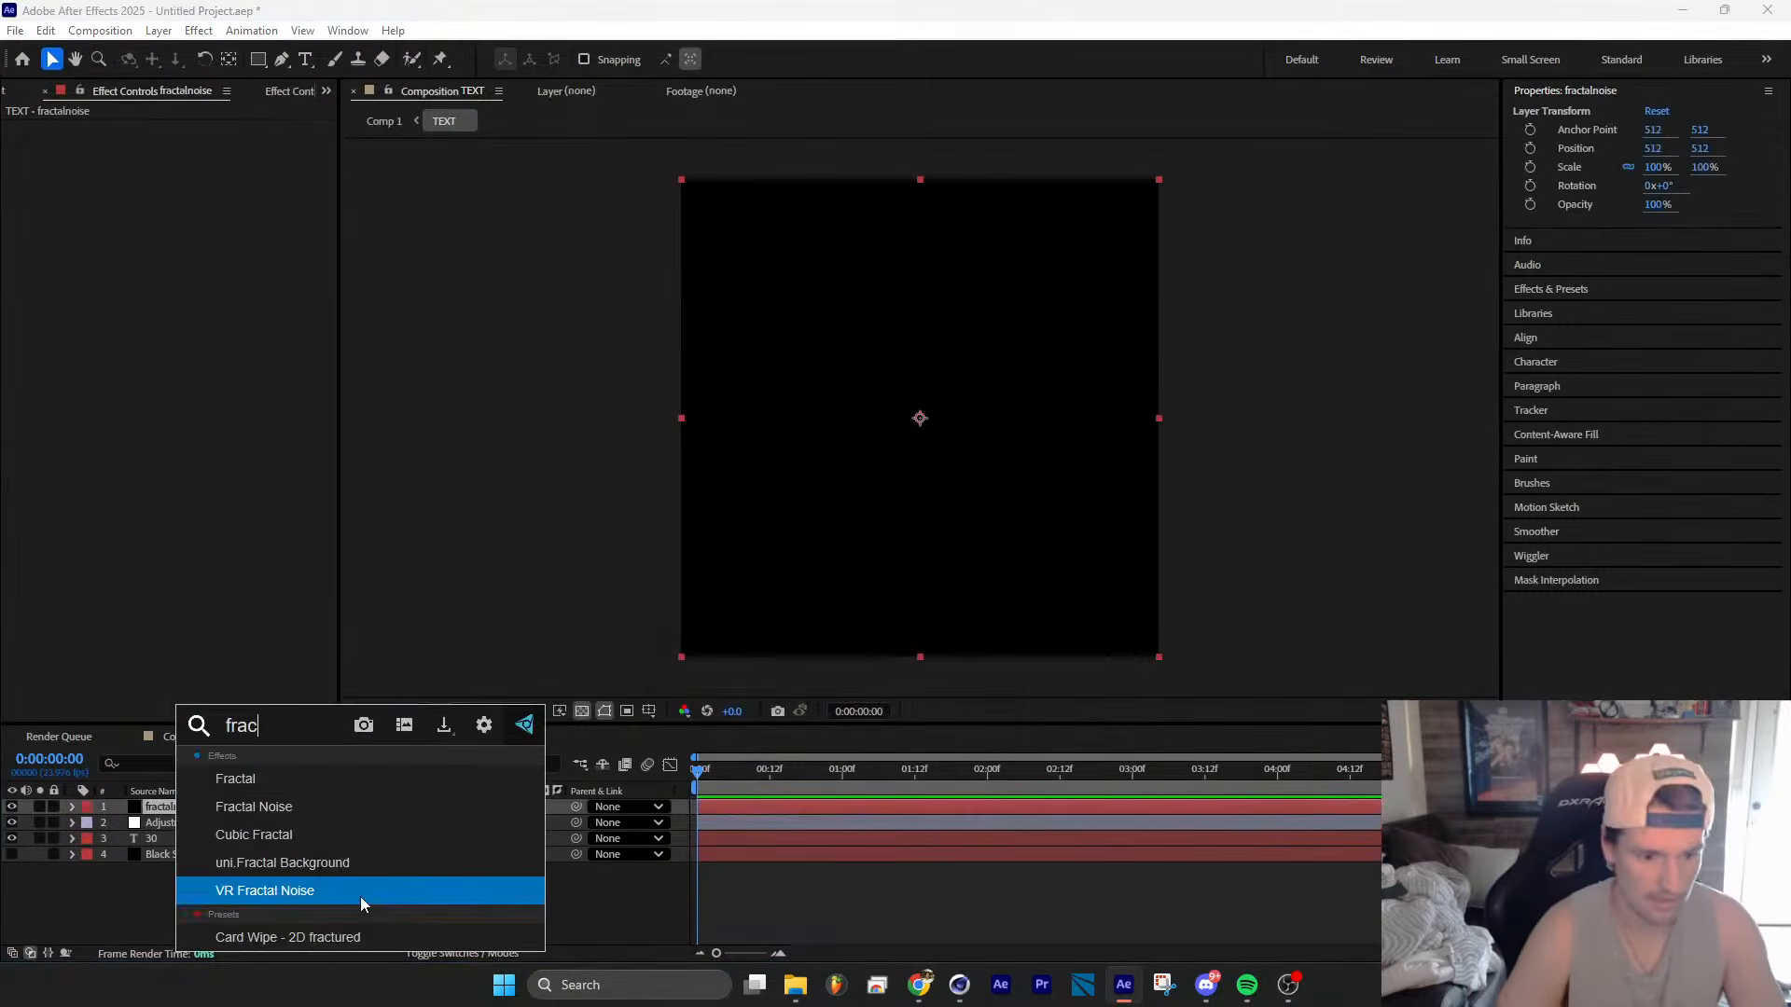
{"action": "left_click", "coordinate": [360, 897]}
{"action": "key", "text": "ctrl+z"}
Step: Apply Fractal Noise to the fractalnoise layer, with Scale 637.0 and Contrast 593.0
{"action": "key", "text": "ctrl+space"}
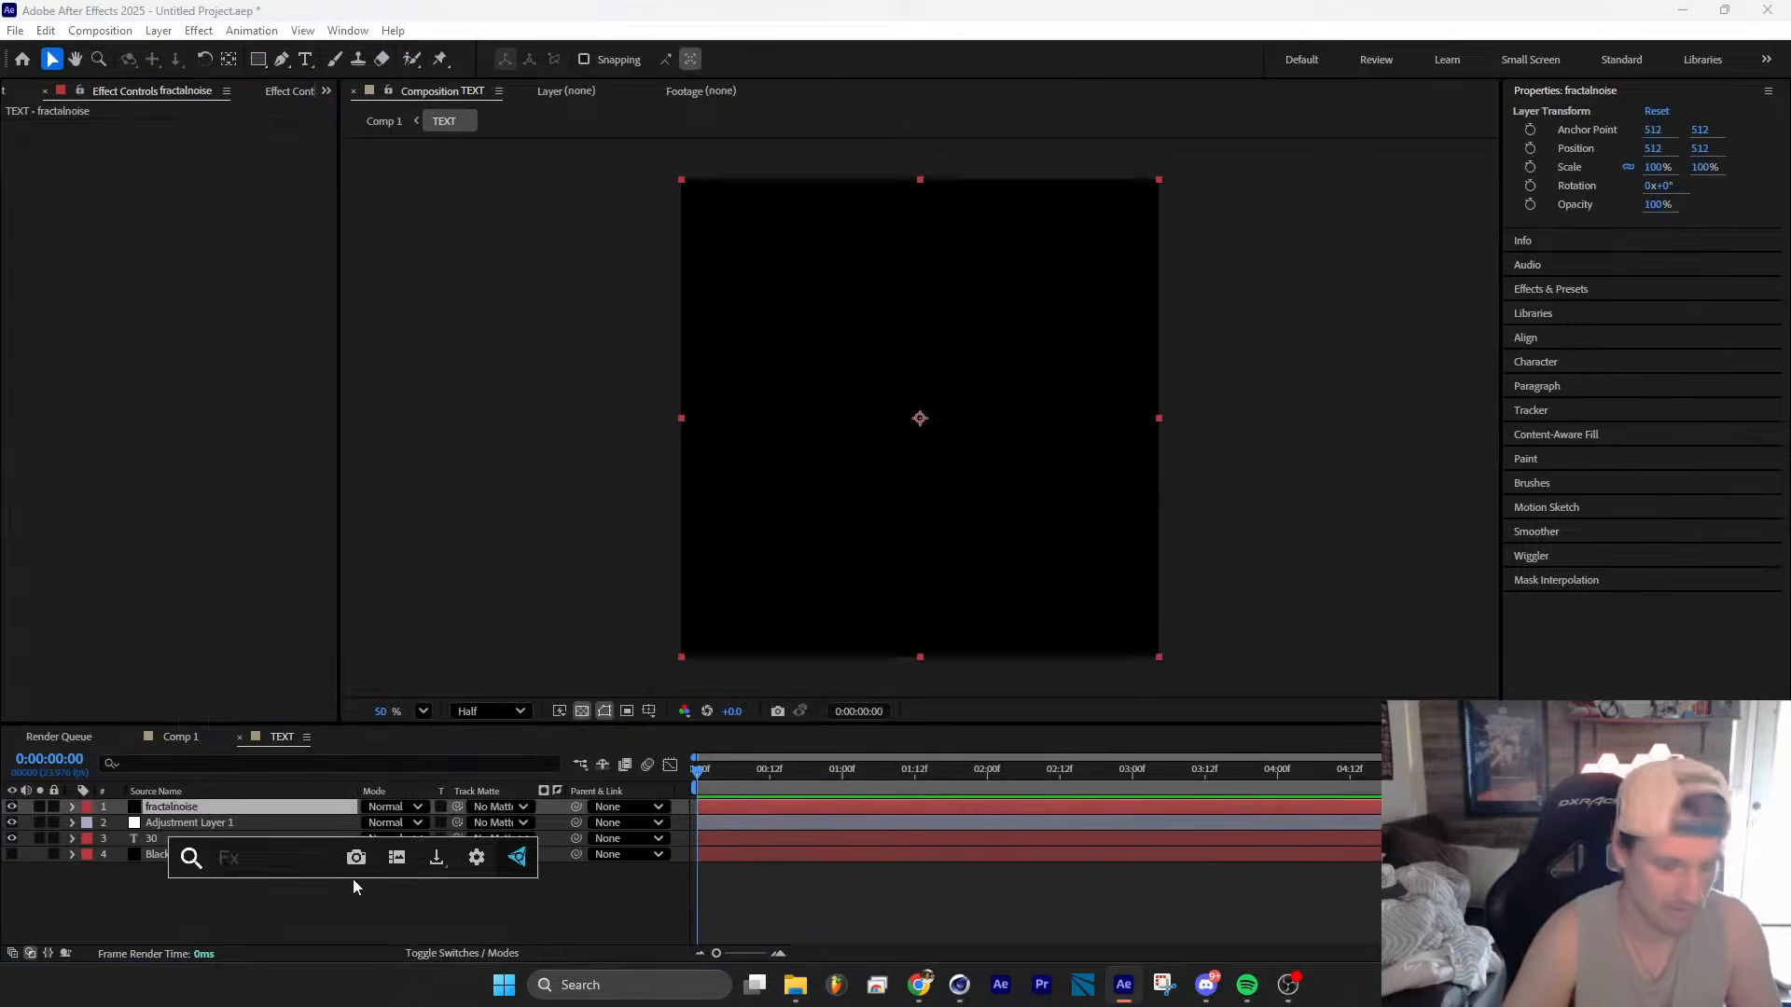
{"action": "type", "text": "frac"}
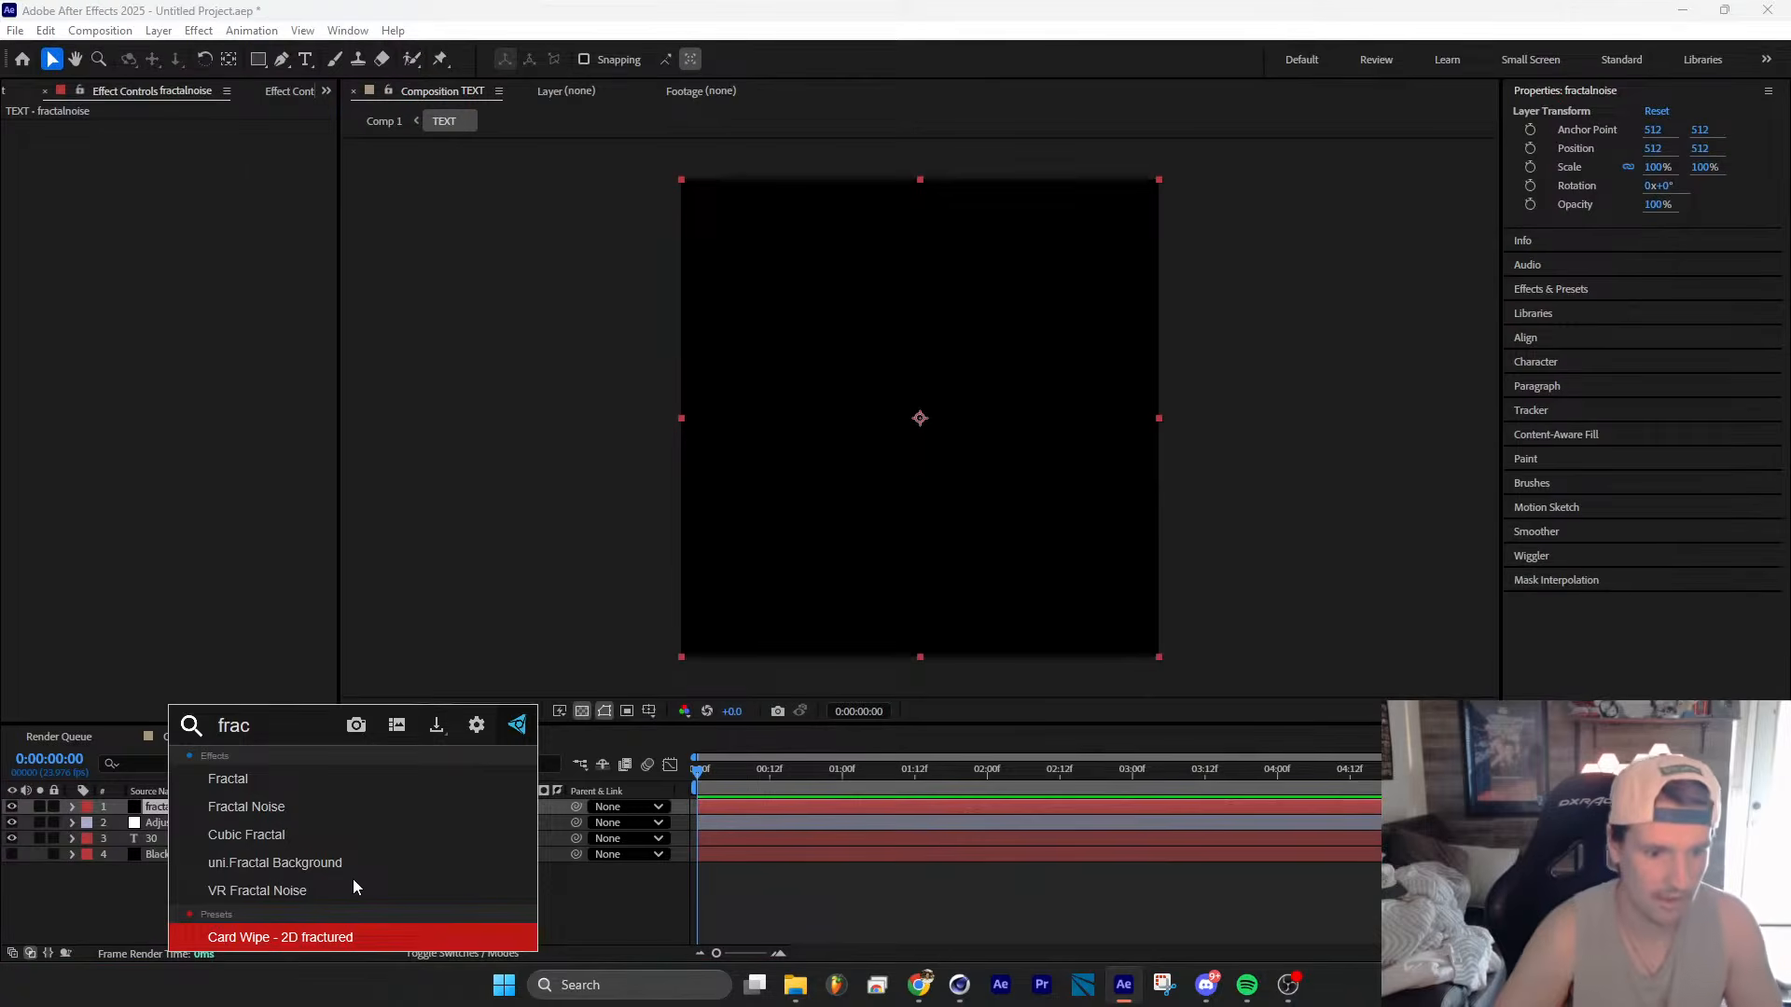
{"action": "left_click", "coordinate": [341, 824]}
{"action": "left_click", "coordinate": [23, 238]}
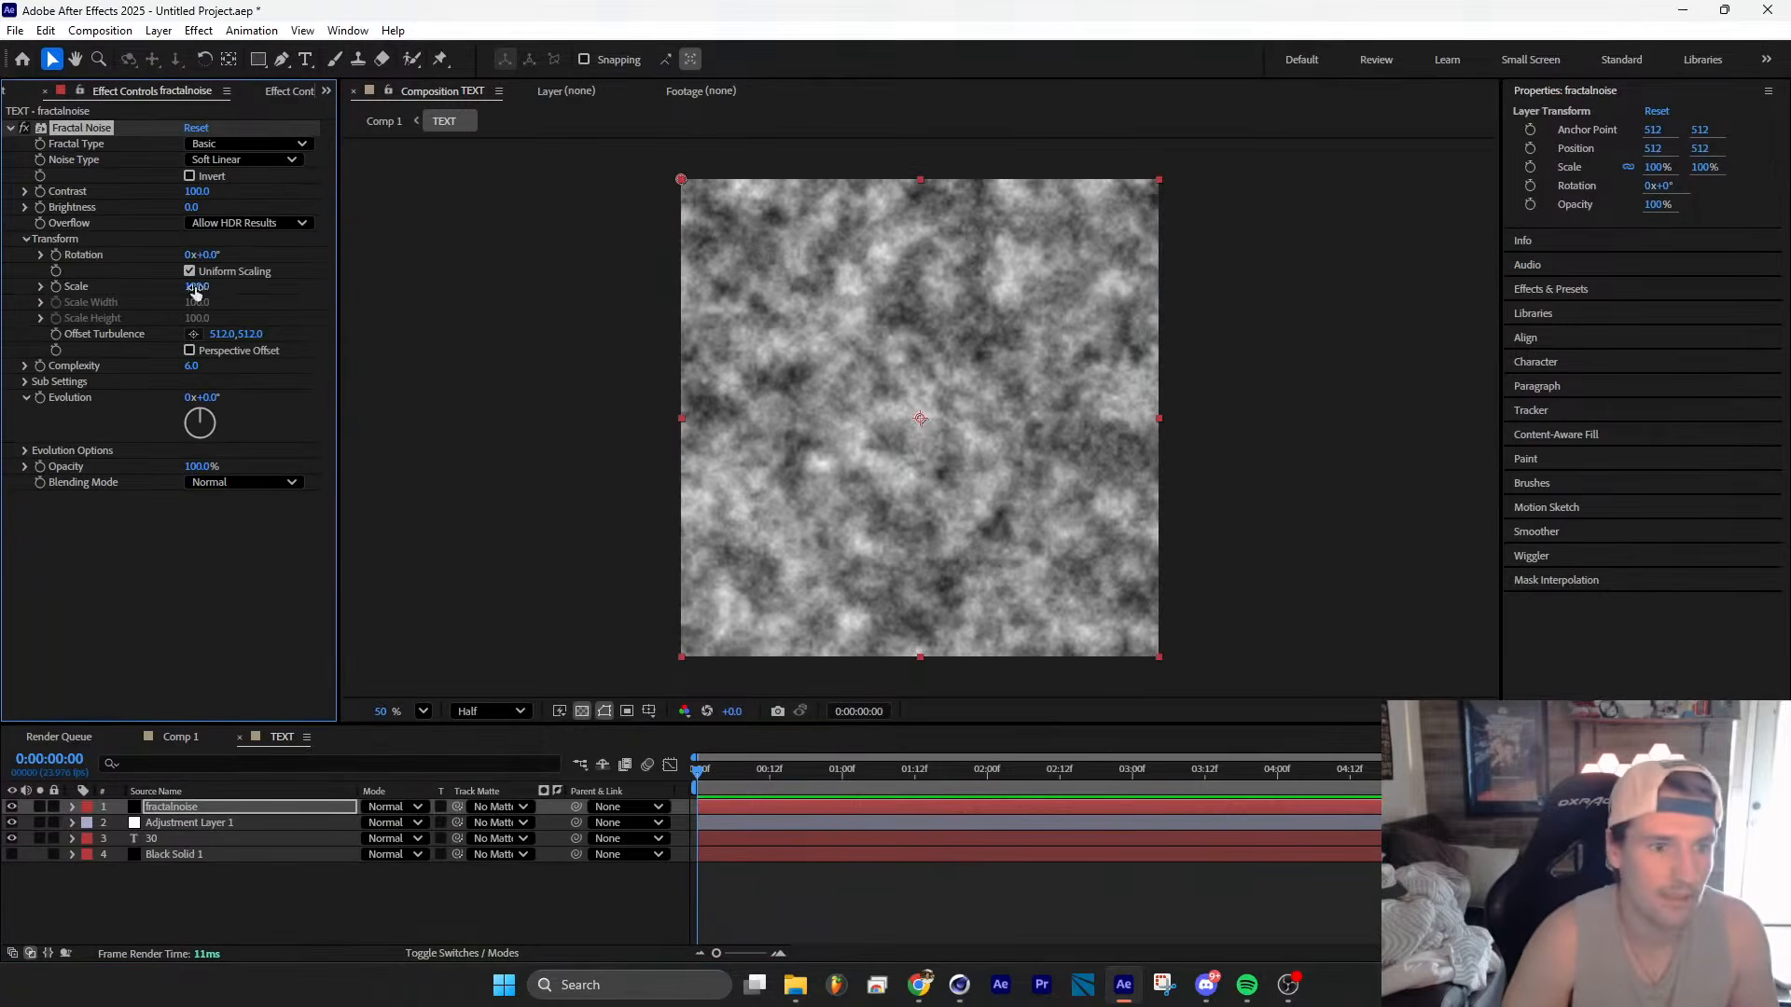
{"action": "left_click_drag", "start_coordinate": [196, 290], "coordinate": [293, 301]}
{"action": "left_click_drag", "start_coordinate": [200, 195], "coordinate": [291, 205], "text": "shift"}
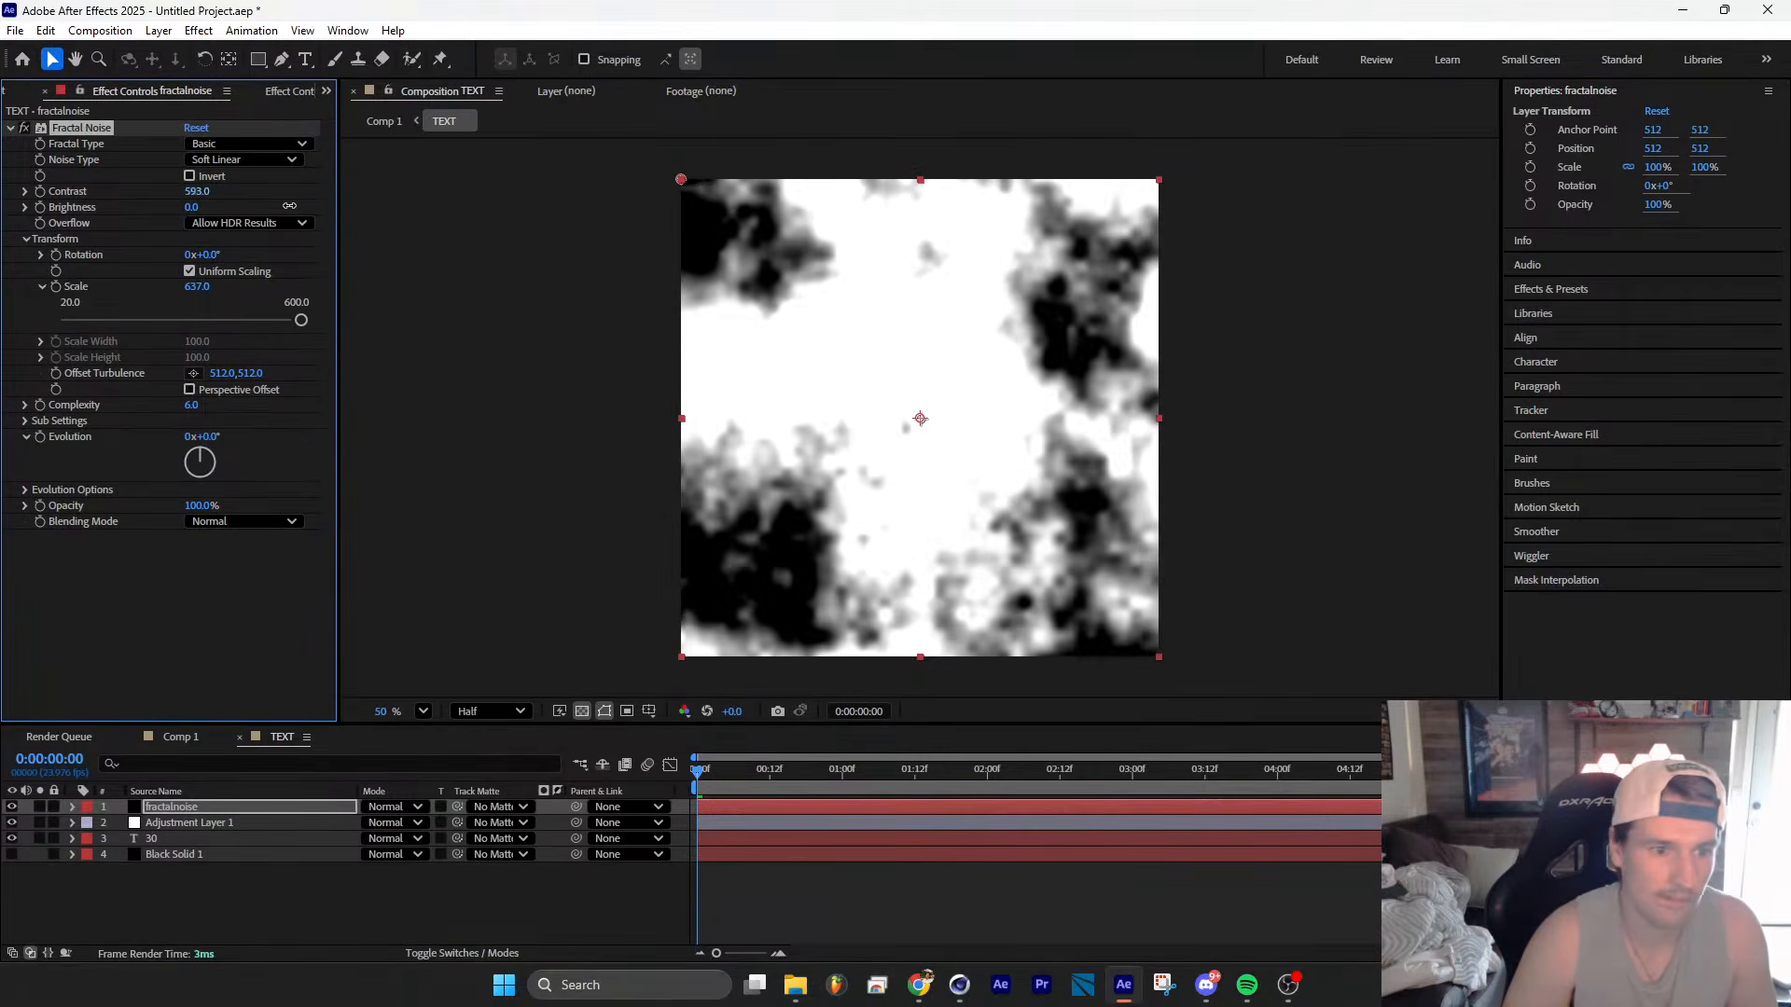
Step: Animate the Fractal Noise Evolution with the expression time*250 and preview the motion
{"action": "left_click", "coordinate": [45, 436], "text": "alt"}
{"action": "type", "text": "ti"}
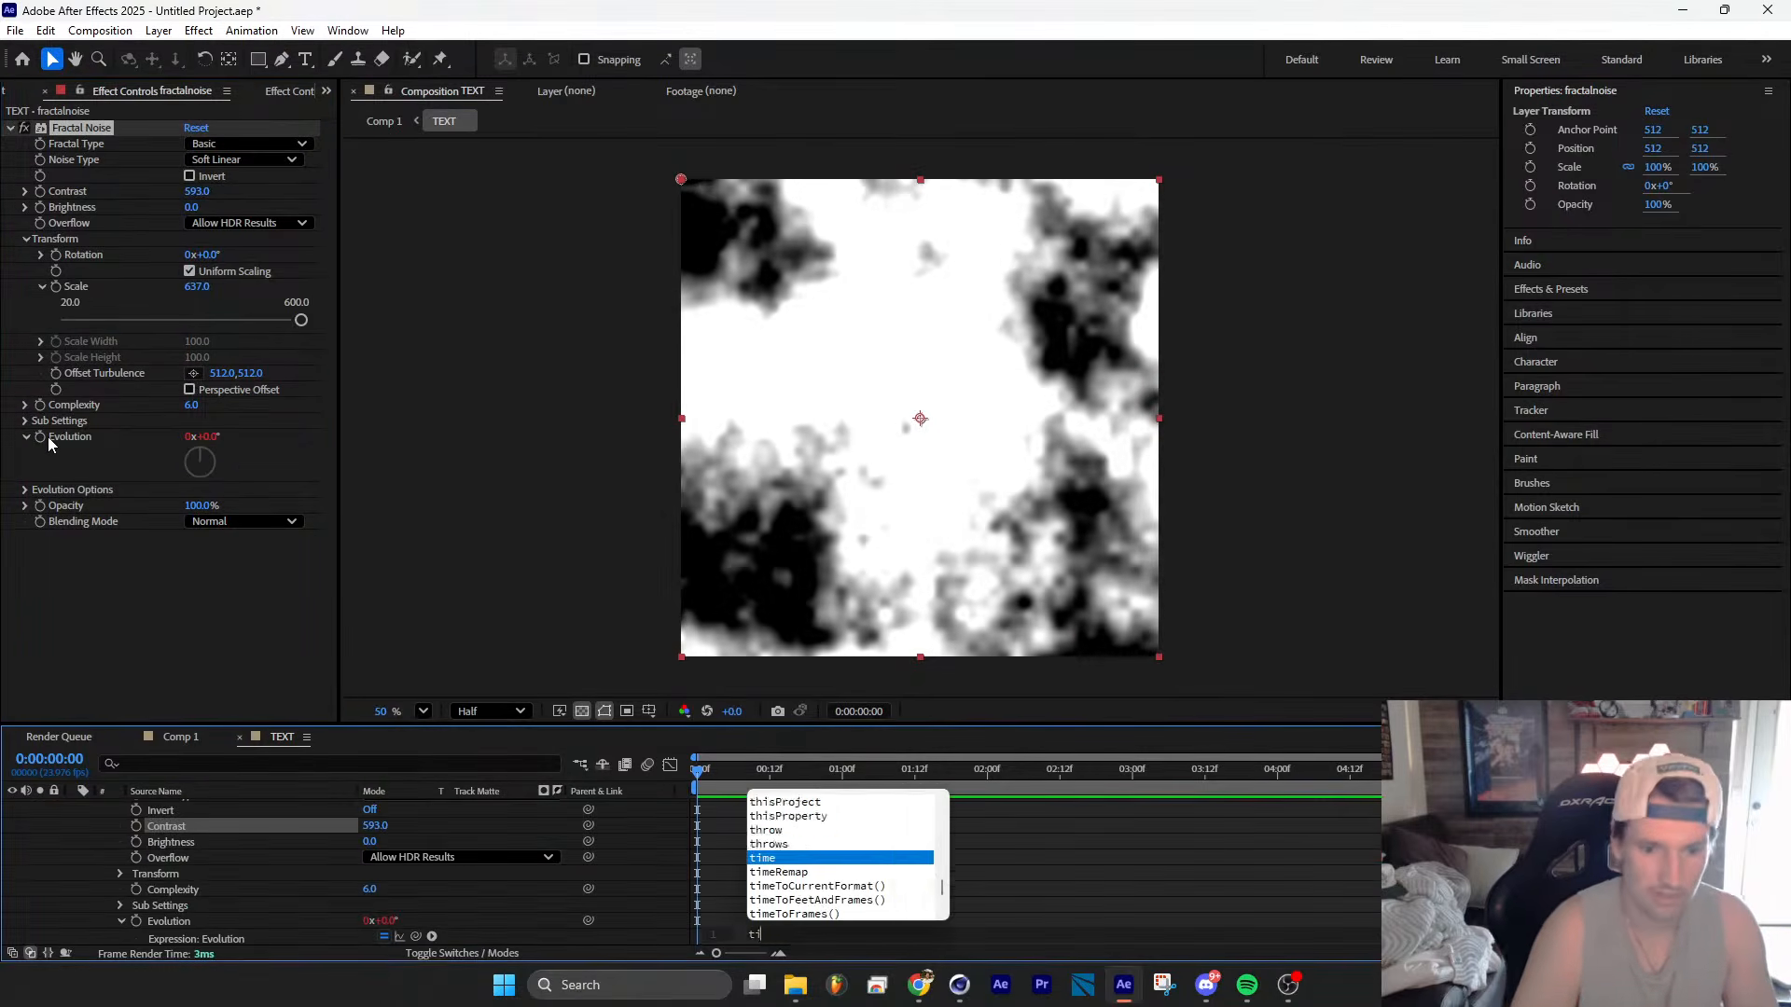
{"action": "type", "text": "me*250"}
{"action": "key", "text": "KP_Enter"}
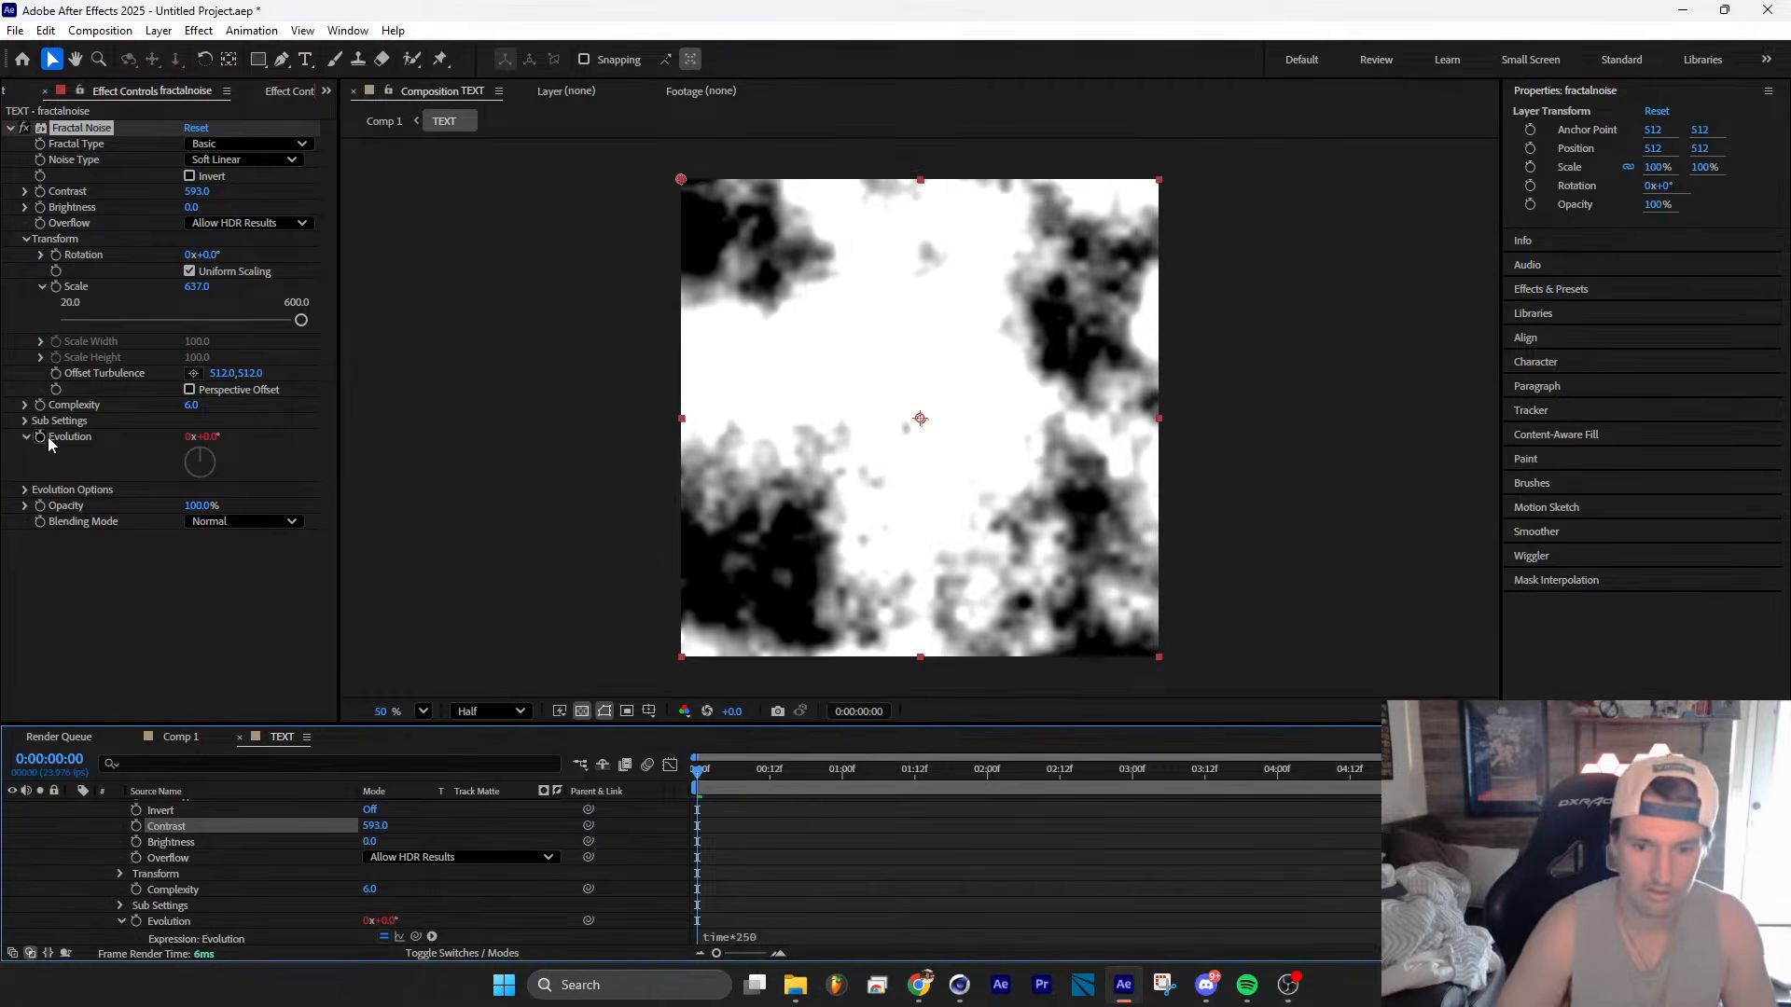
{"action": "key", "text": "space"}
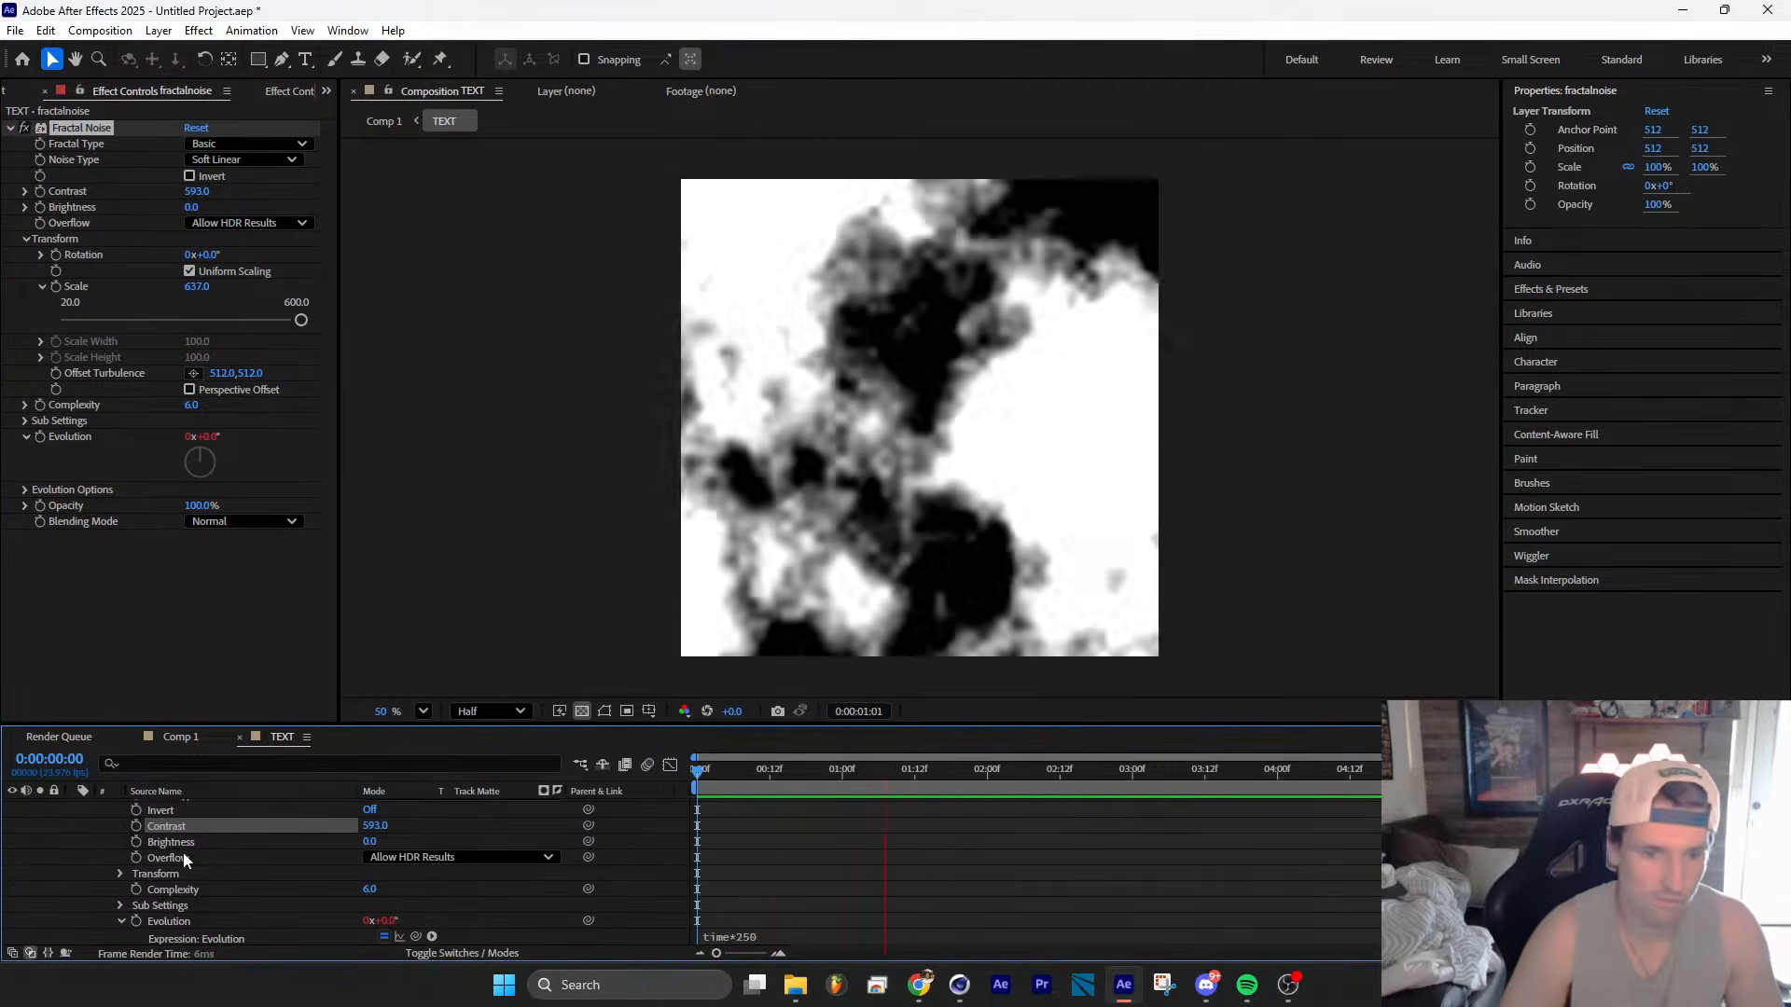
{"action": "key", "text": "space"}
Step: Collapse the fractalnoise layer's properties and set its blending mode to Multiply
{"action": "scroll", "coordinate": [140, 847], "scroll_direction": "up", "scroll_amount": 3}
{"action": "left_click", "coordinate": [72, 806]}
{"action": "left_click", "coordinate": [406, 807]}
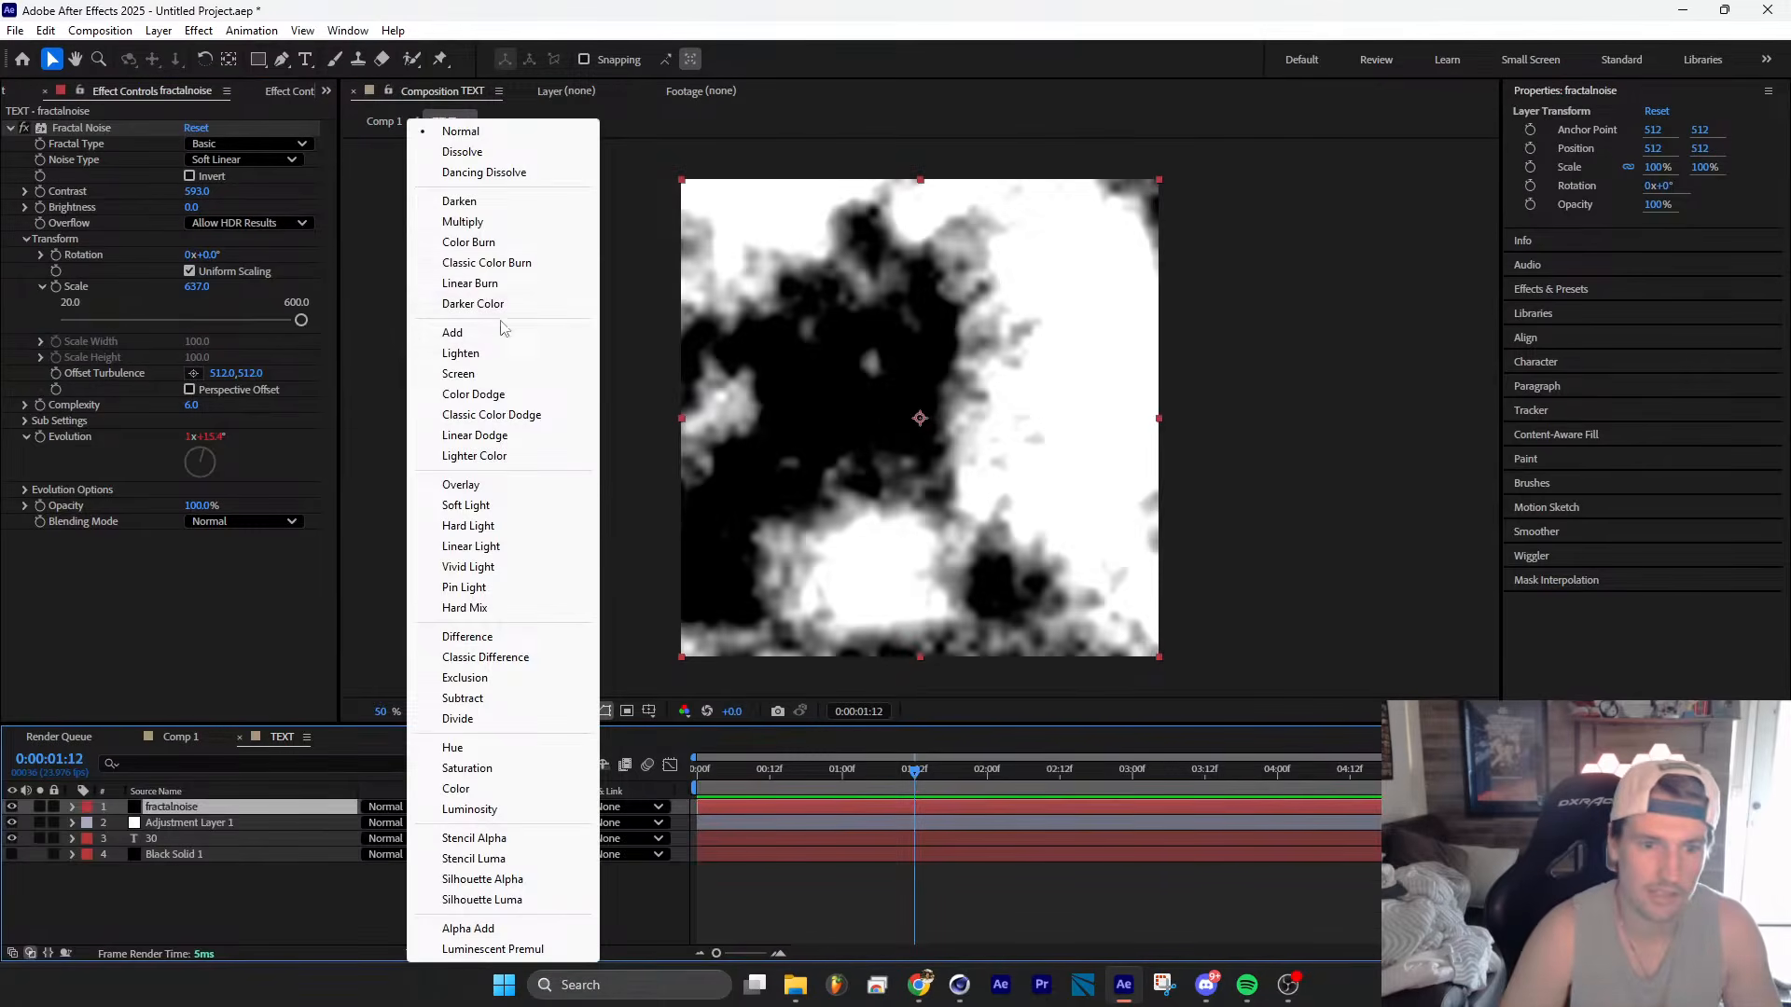
{"action": "left_click", "coordinate": [506, 230]}
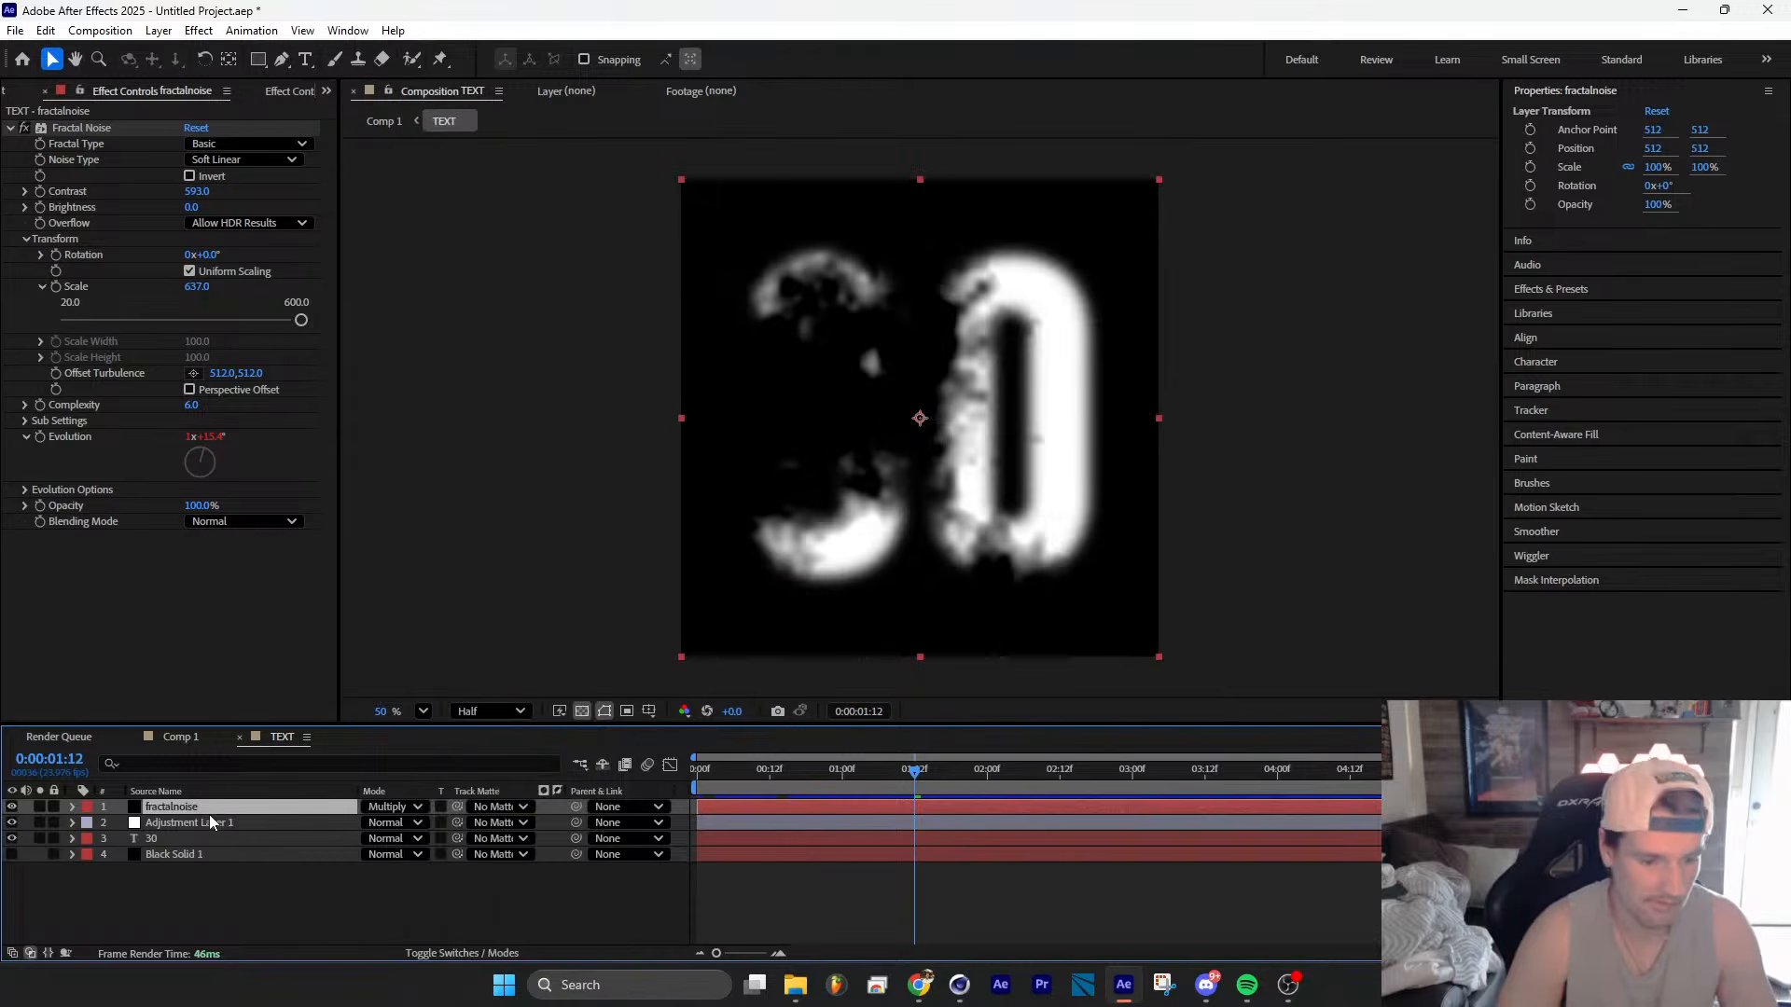
Step: Add a Fast Box Blur with radius 23.0 to the fractalnoise layer, preview the animation, and return to Comp 1
{"action": "key", "text": "ctrl+space"}
{"action": "type", "text": "box"}
{"action": "key", "text": "Return"}
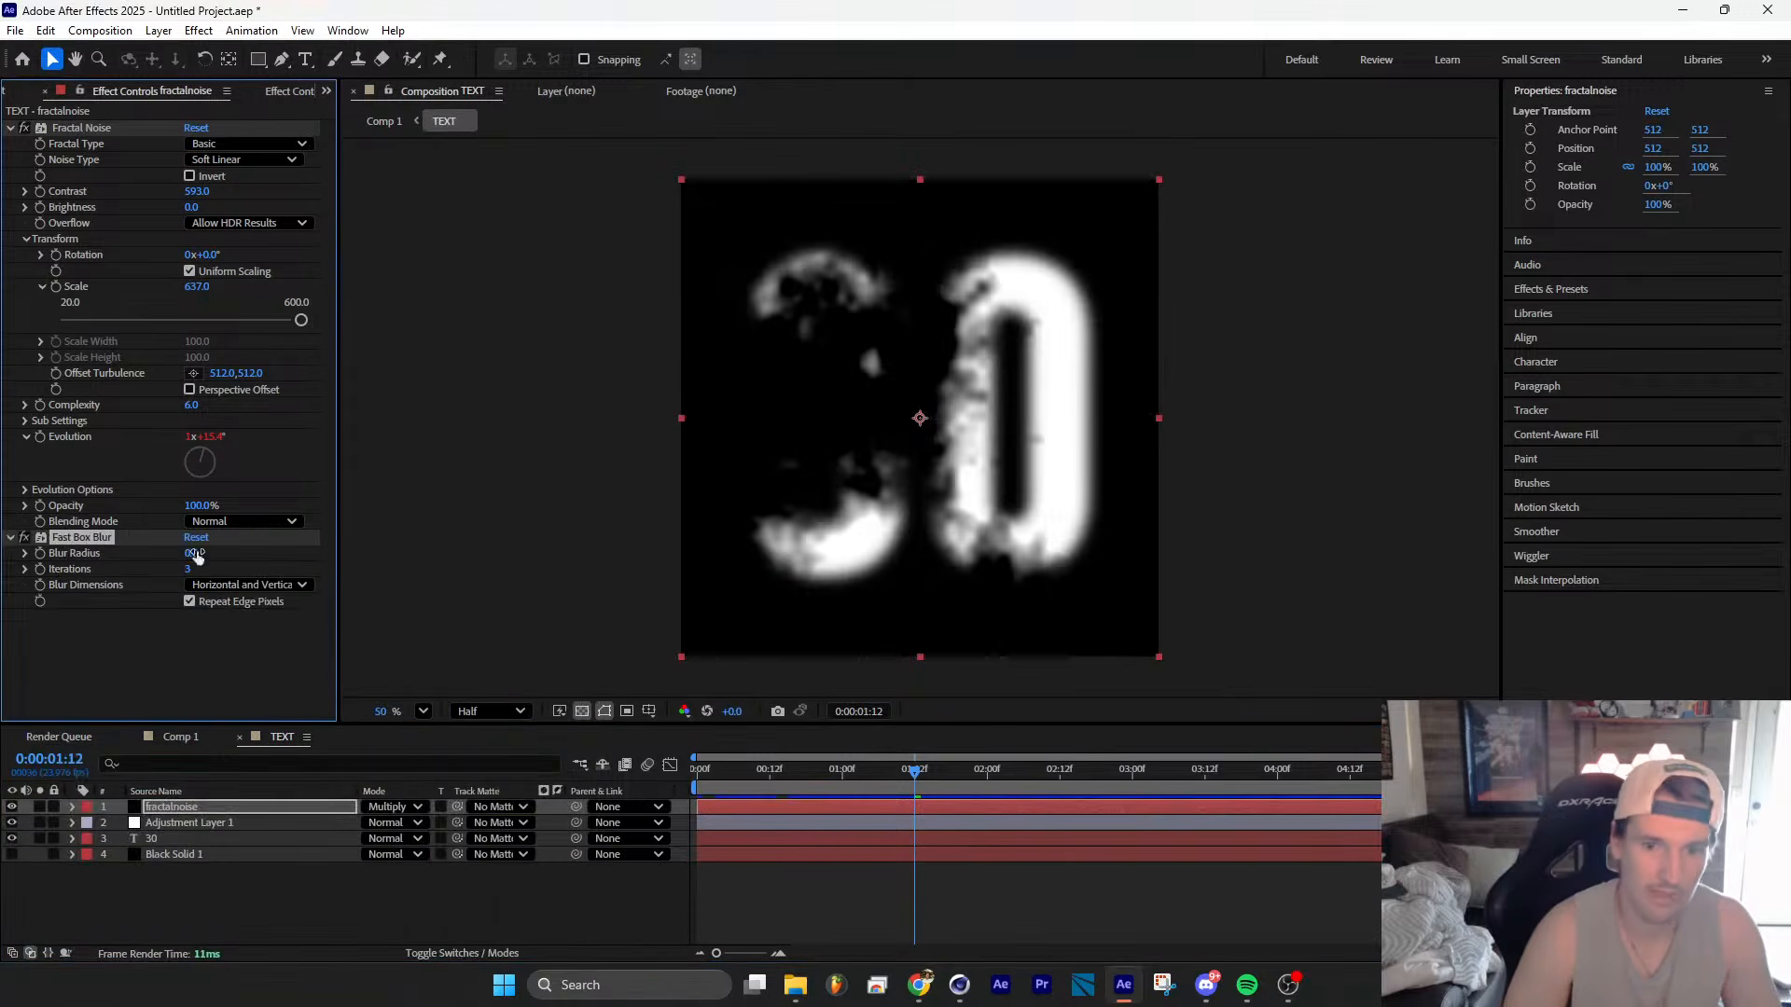
{"action": "left_click_drag", "start_coordinate": [198, 556], "coordinate": [222, 555]}
{"action": "left_click_drag", "start_coordinate": [912, 774], "coordinate": [699, 778]}
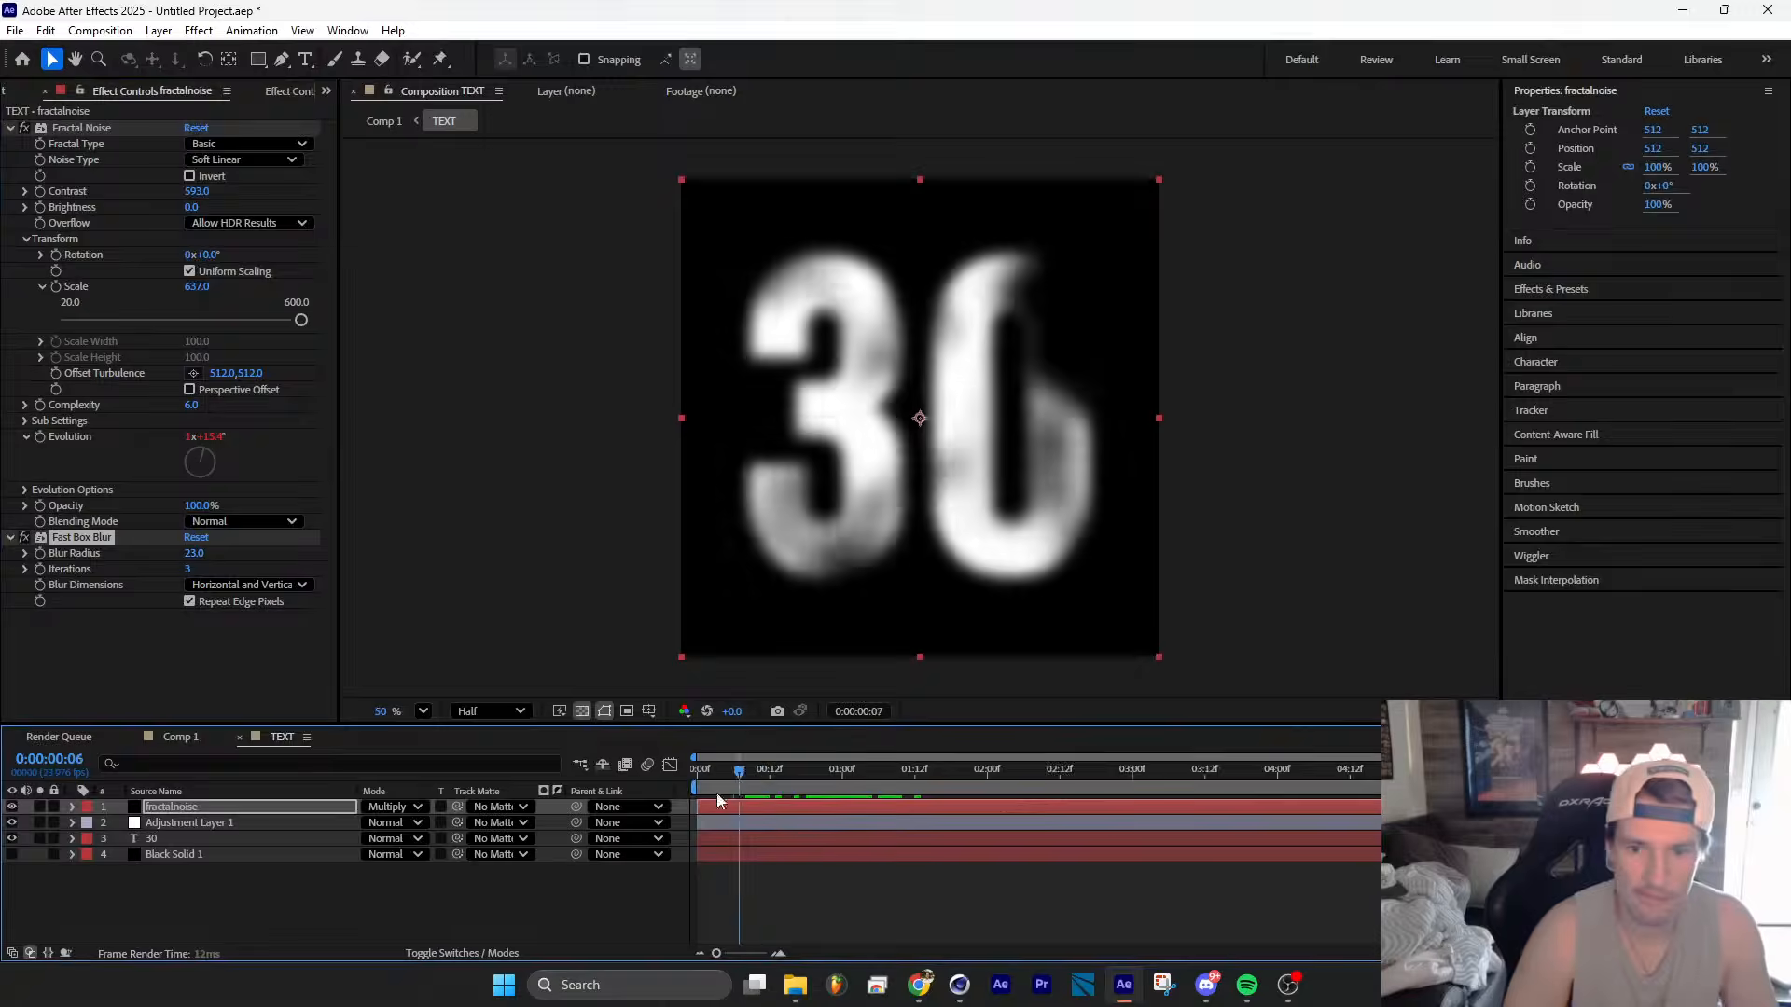
{"action": "key", "text": "space"}
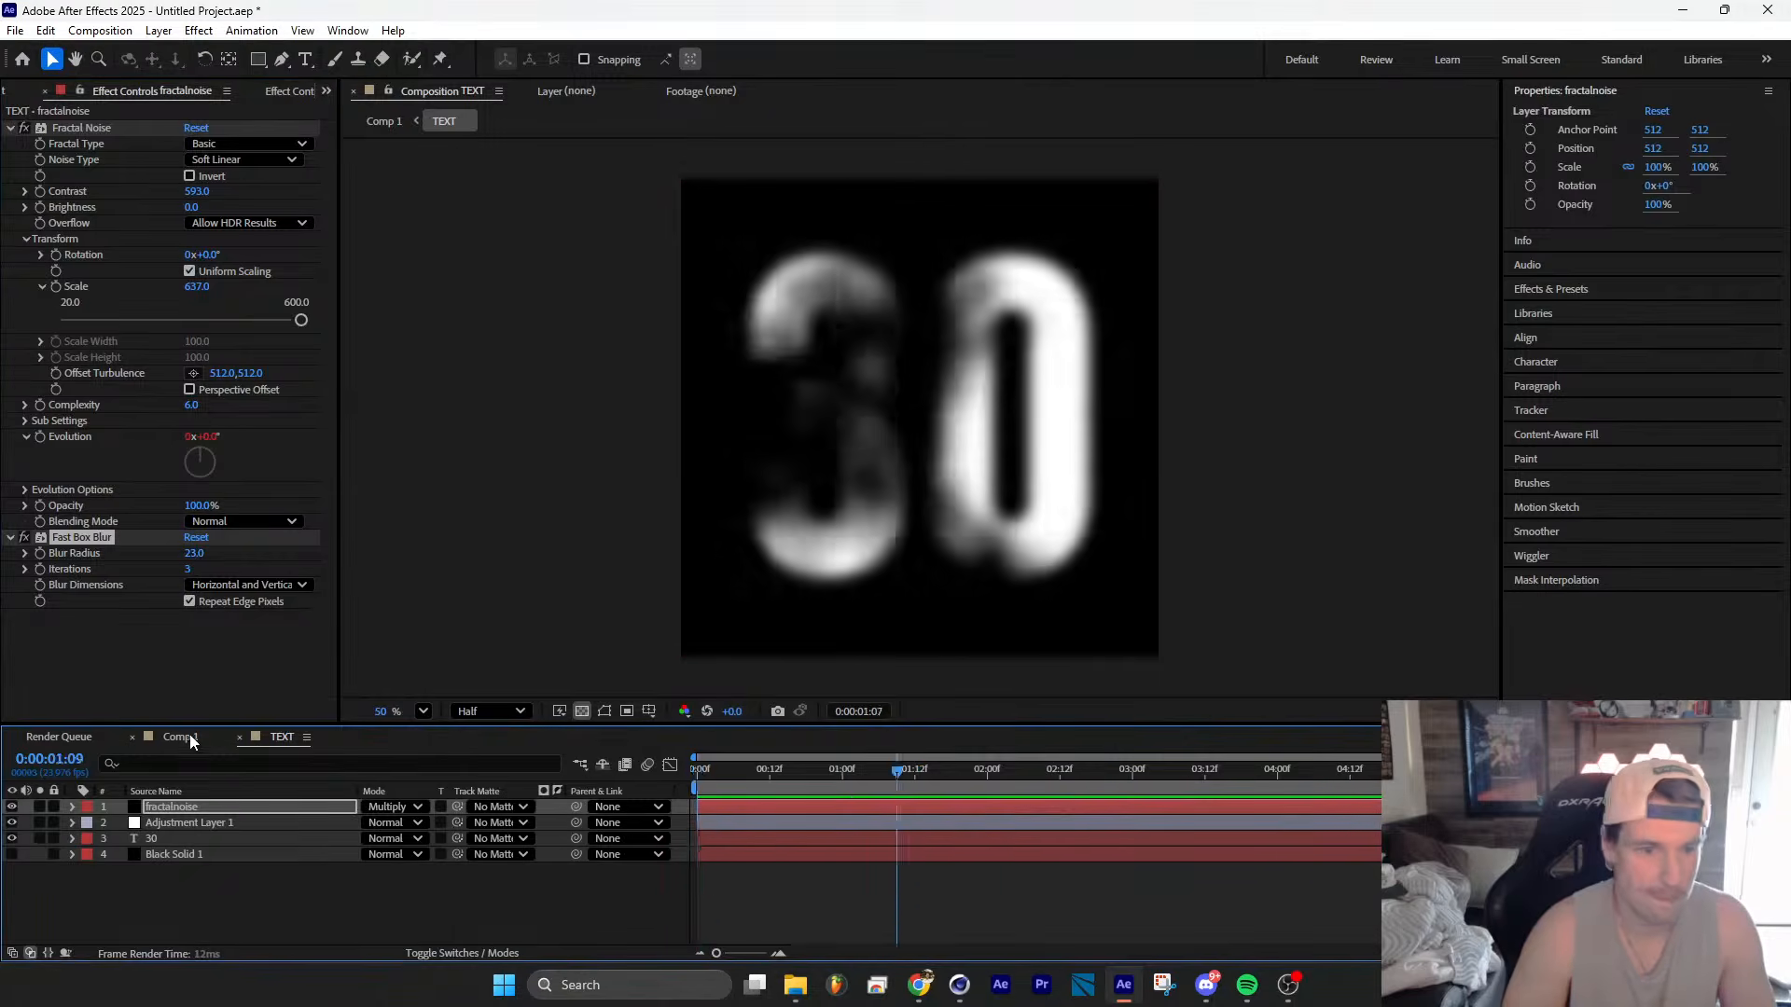
{"action": "left_click", "coordinate": [179, 737]}
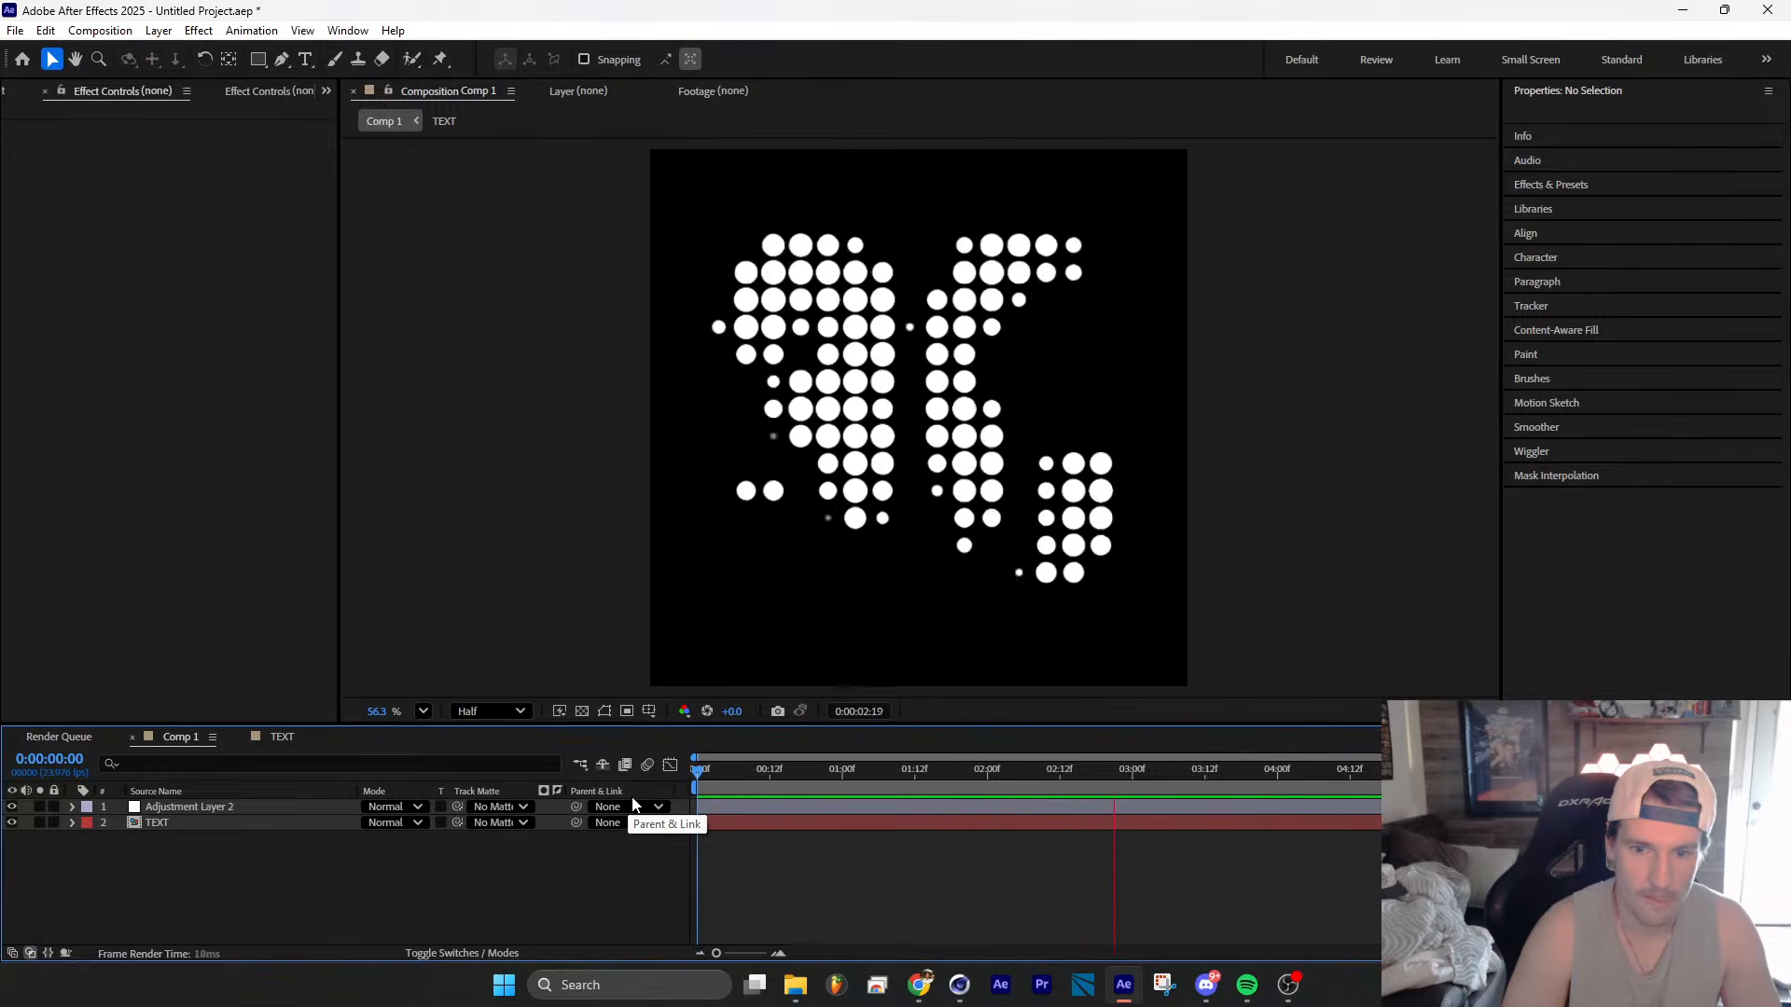
Step: Stop the preview, make the TEXT layer 3D, and rotate it about its vertical axis to a Y orientation of about 328.8°
{"action": "key", "text": "space"}
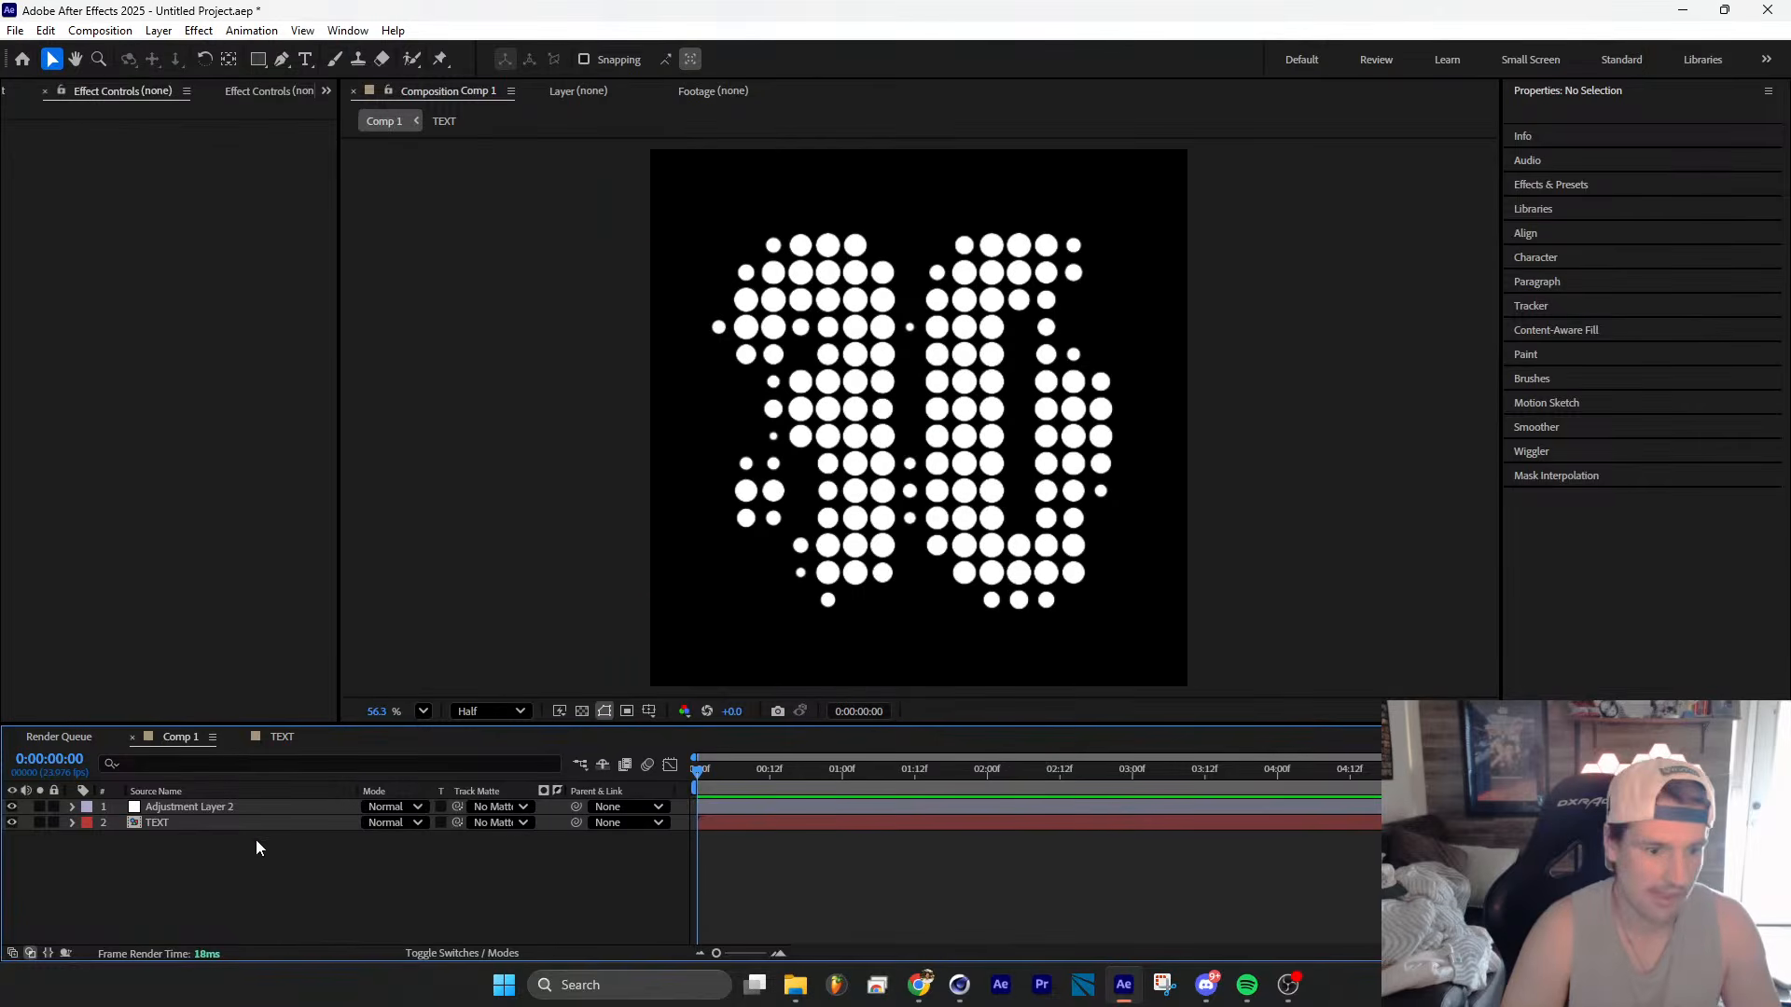
{"action": "left_click", "coordinate": [263, 823]}
{"action": "left_click", "coordinate": [490, 946]}
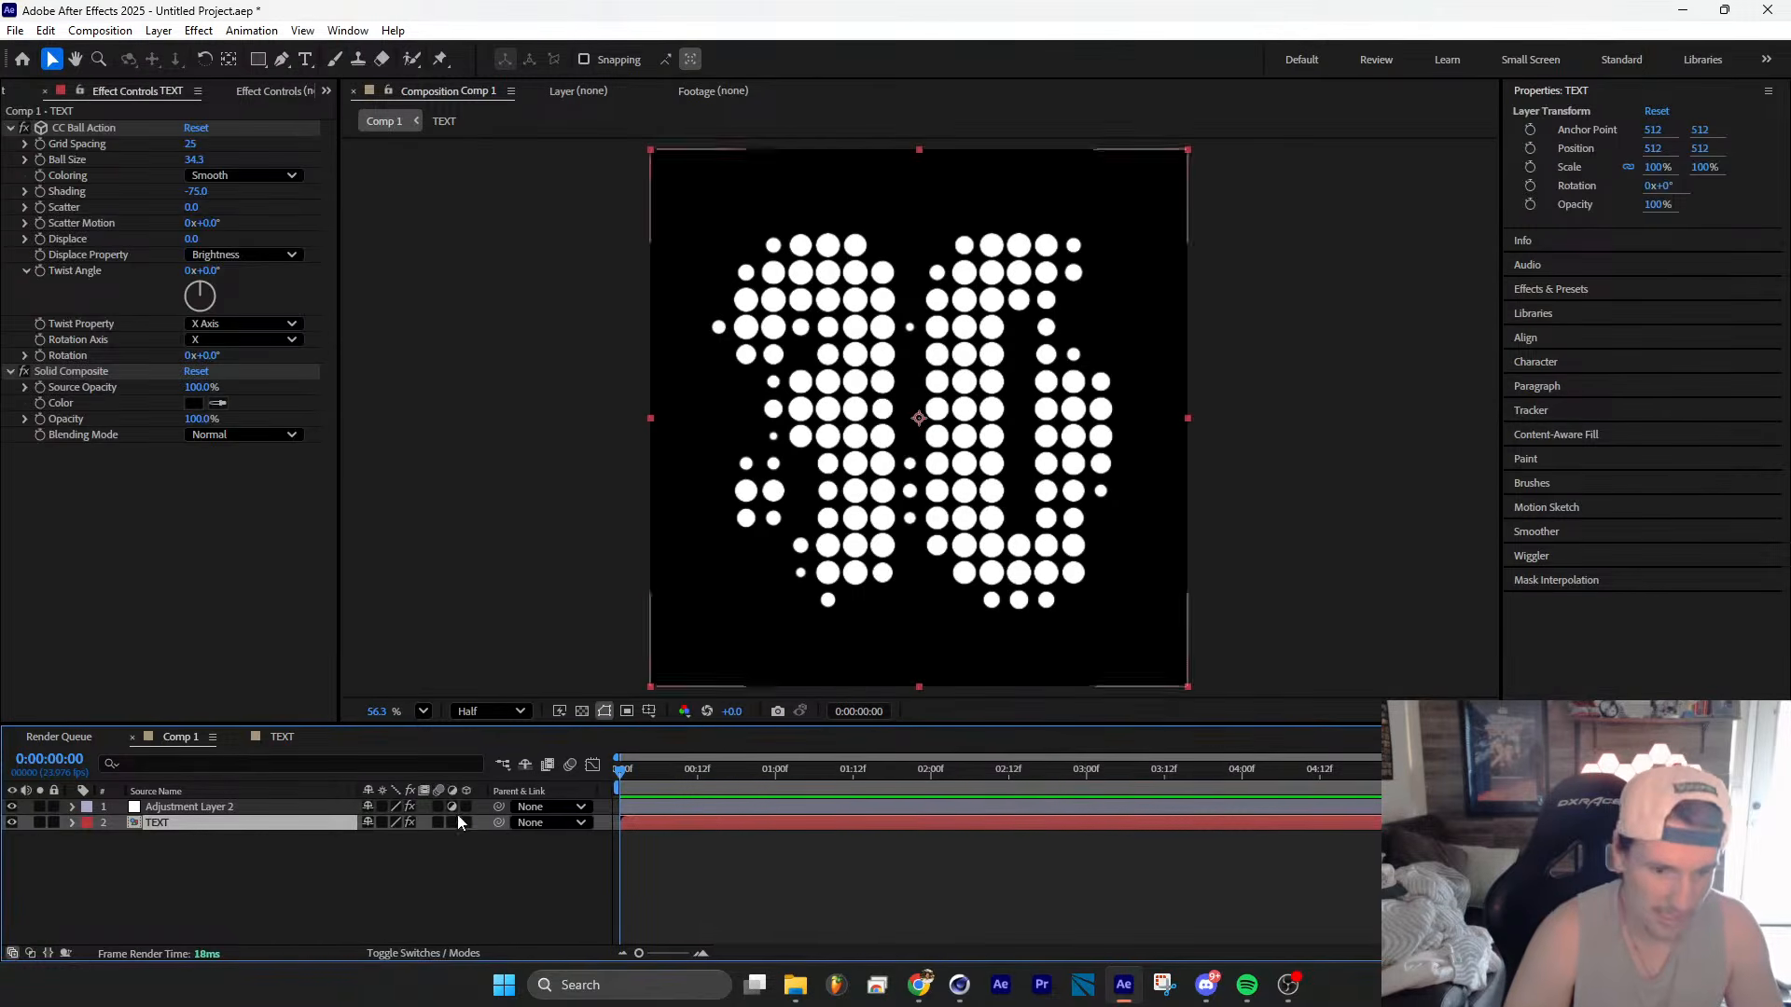
{"action": "left_click", "coordinate": [462, 824]}
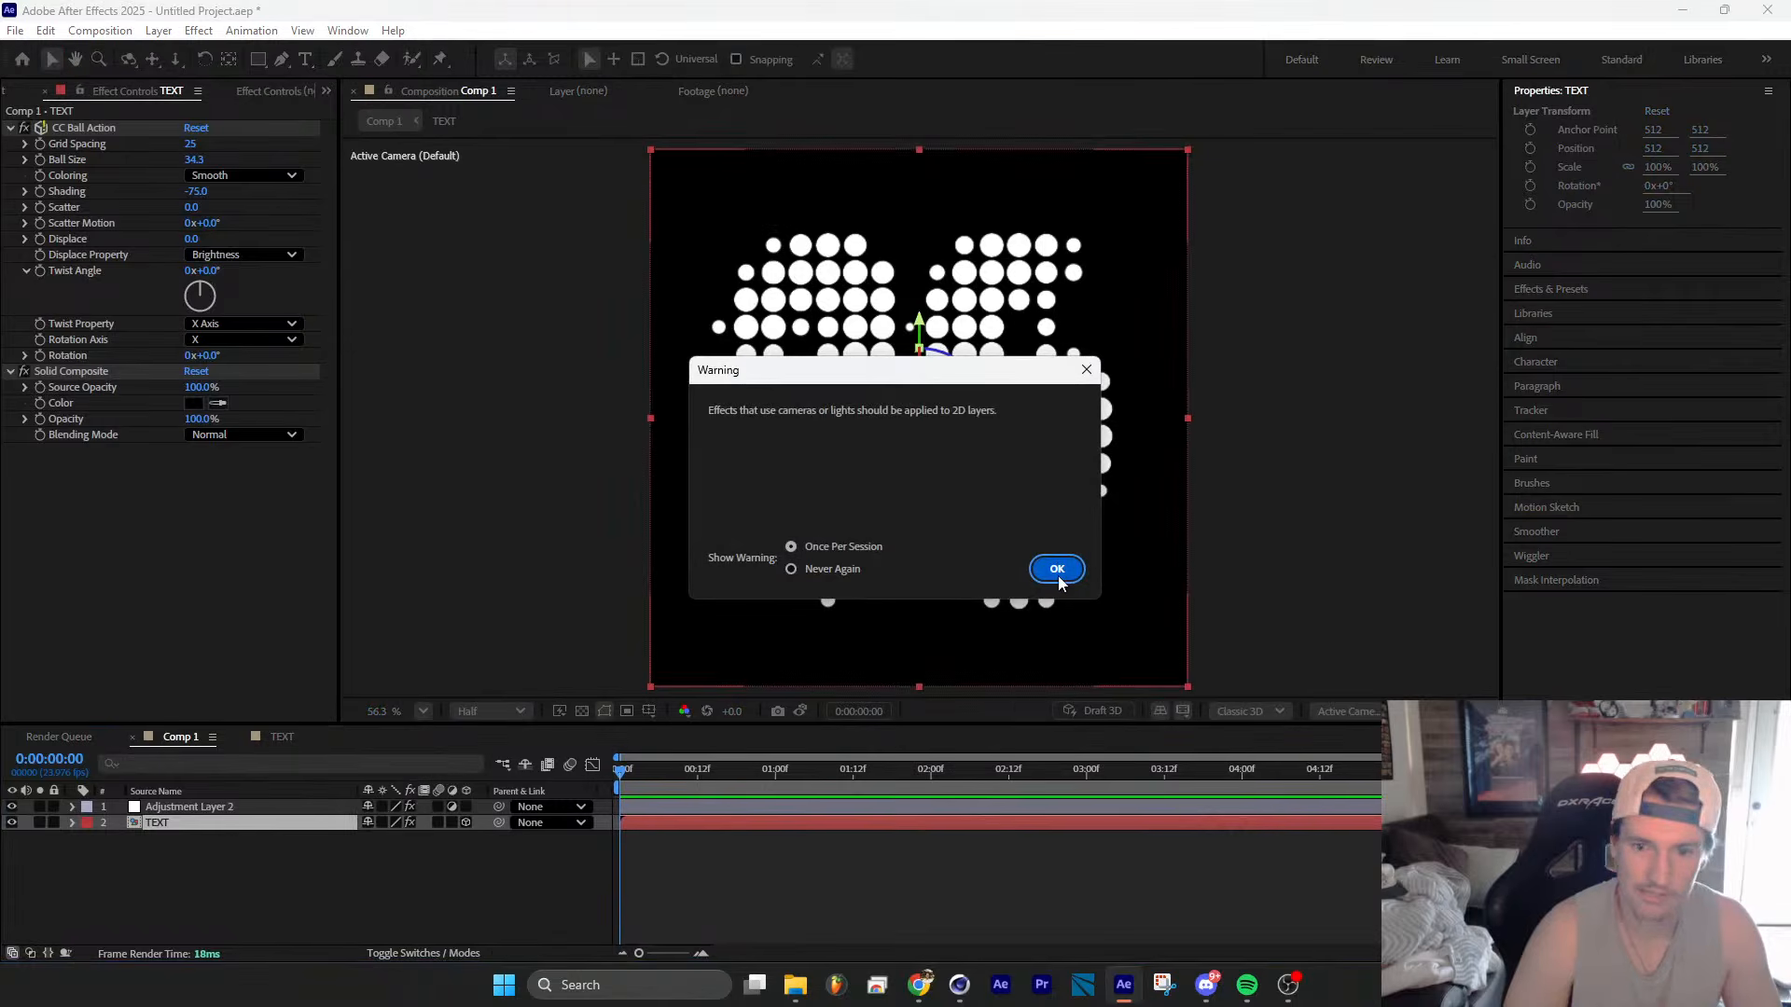
{"action": "left_click", "coordinate": [1056, 570]}
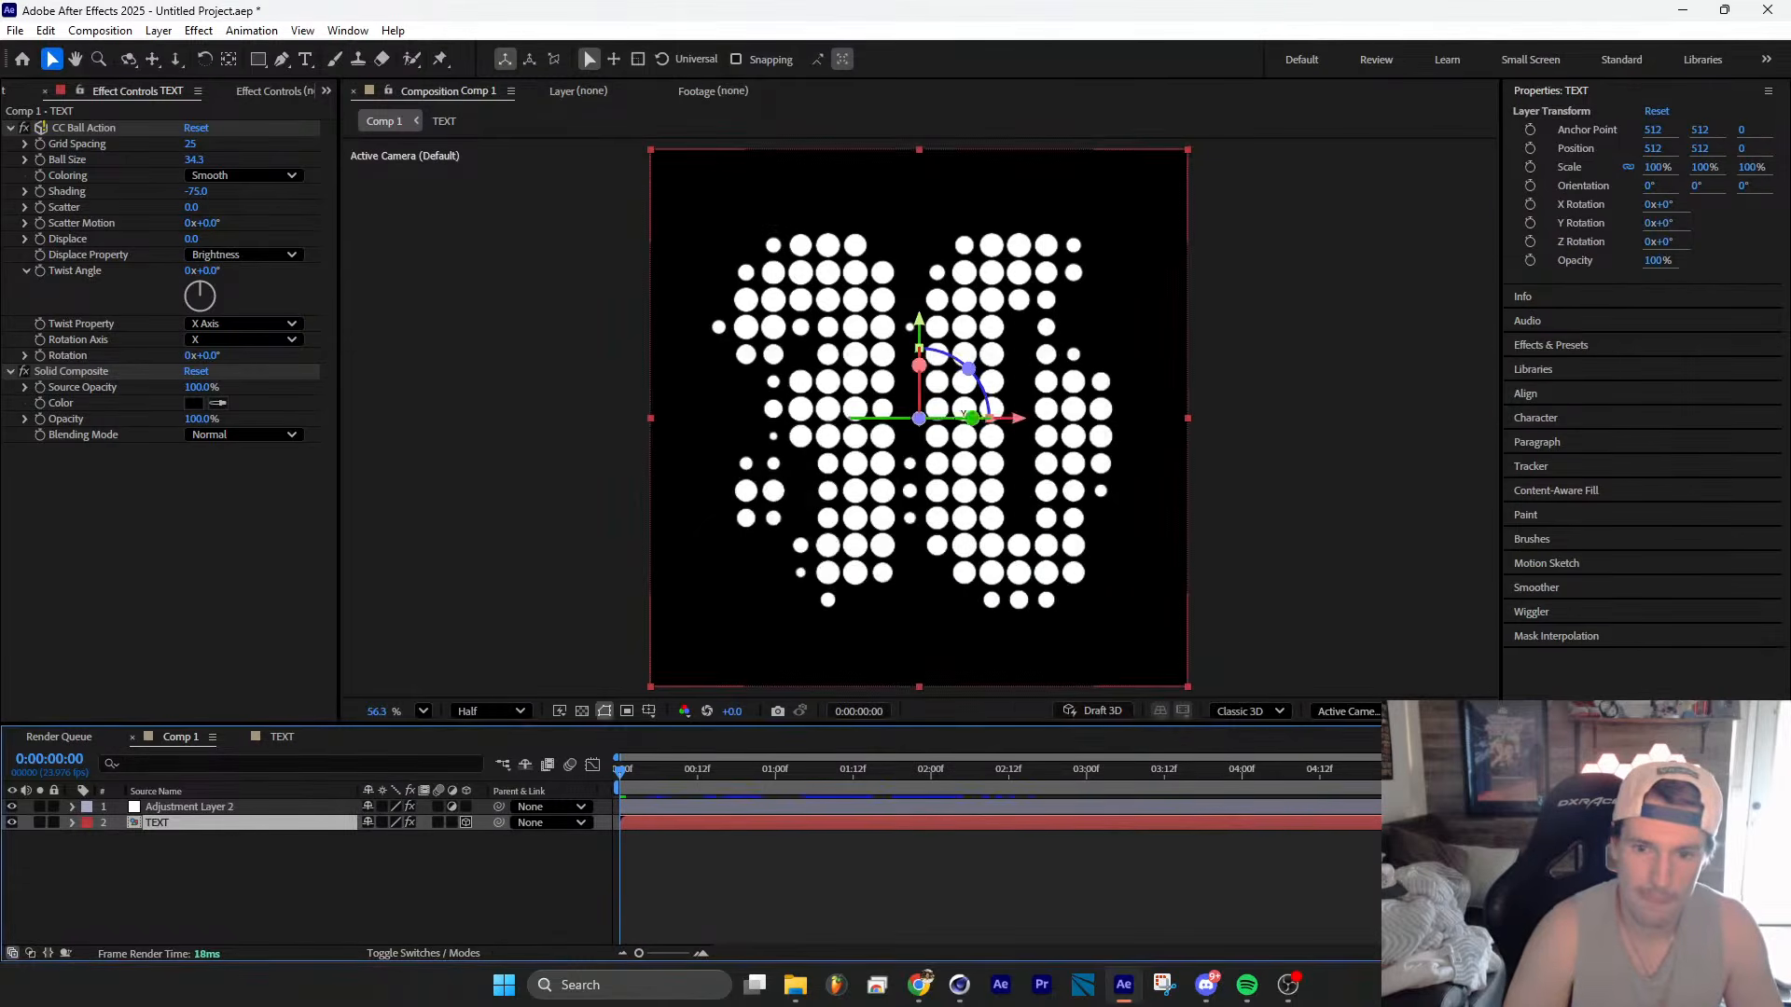
{"action": "left_click_drag", "start_coordinate": [968, 416], "coordinate": [906, 422]}
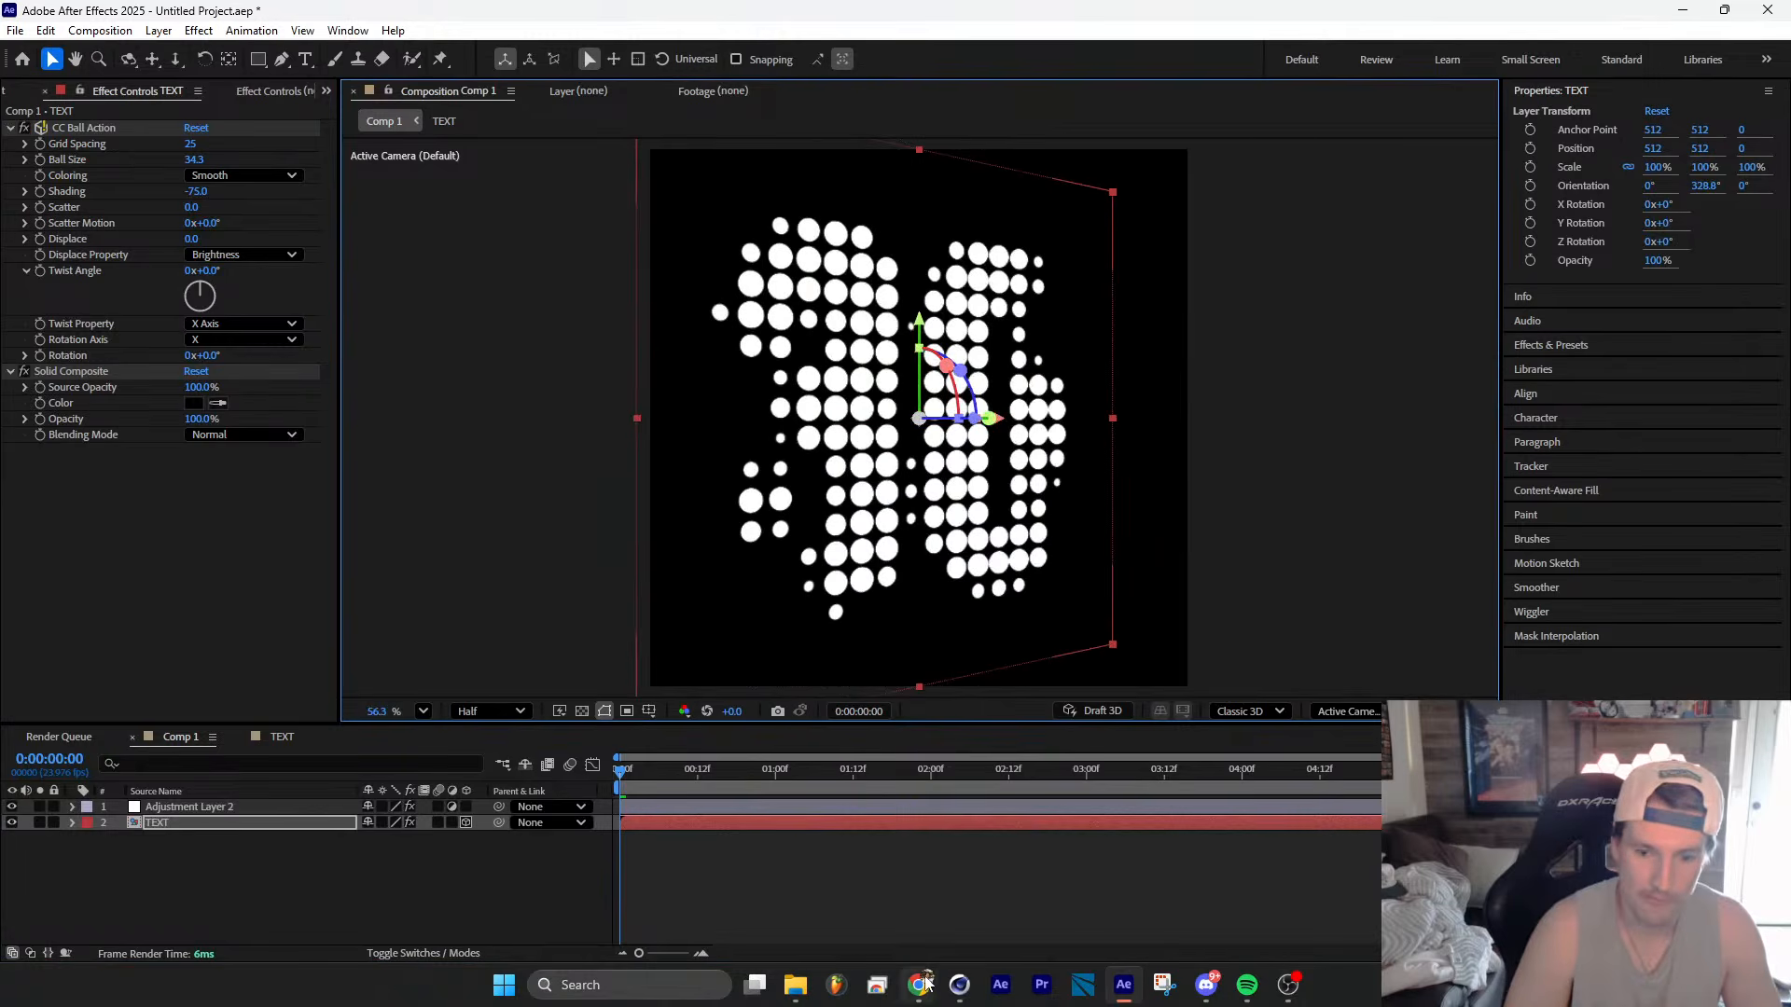
Step: Review the layered dot-matrix reference post on Instagram in Chrome and return to After Effects
{"action": "mouse_move", "coordinate": [924, 981]}
{"action": "left_click", "coordinate": [821, 905]}
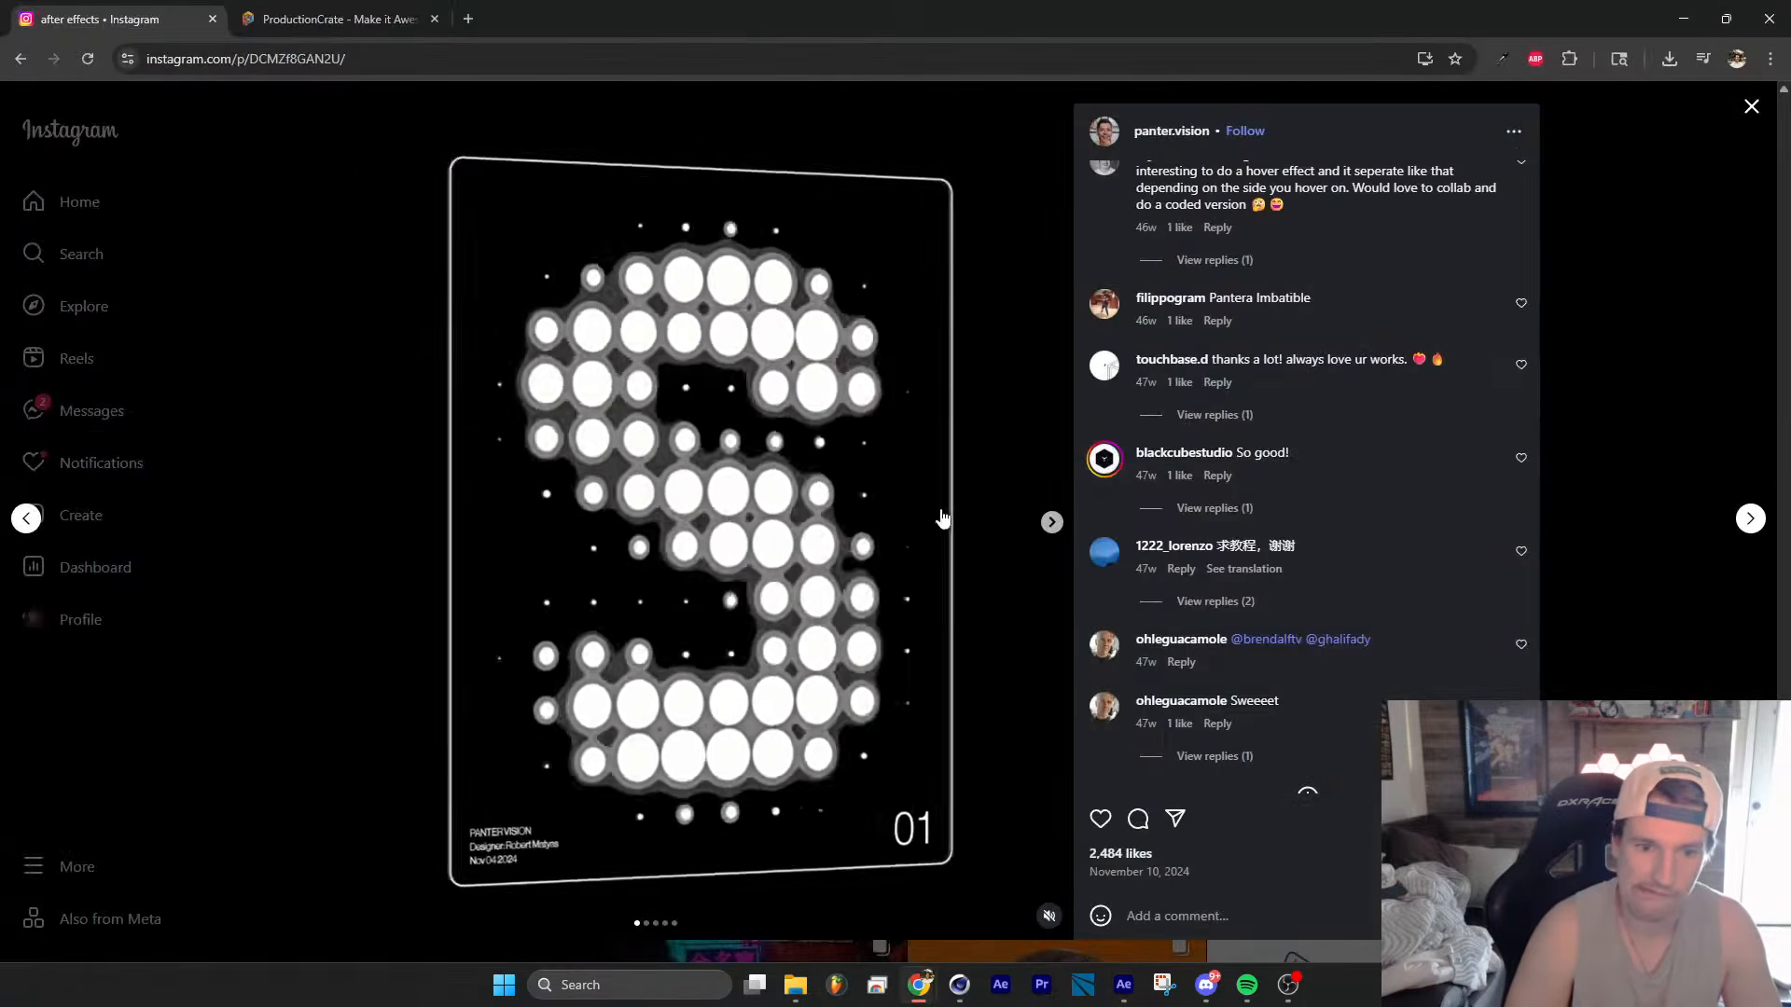
{"action": "mouse_move", "coordinate": [1725, 20]}
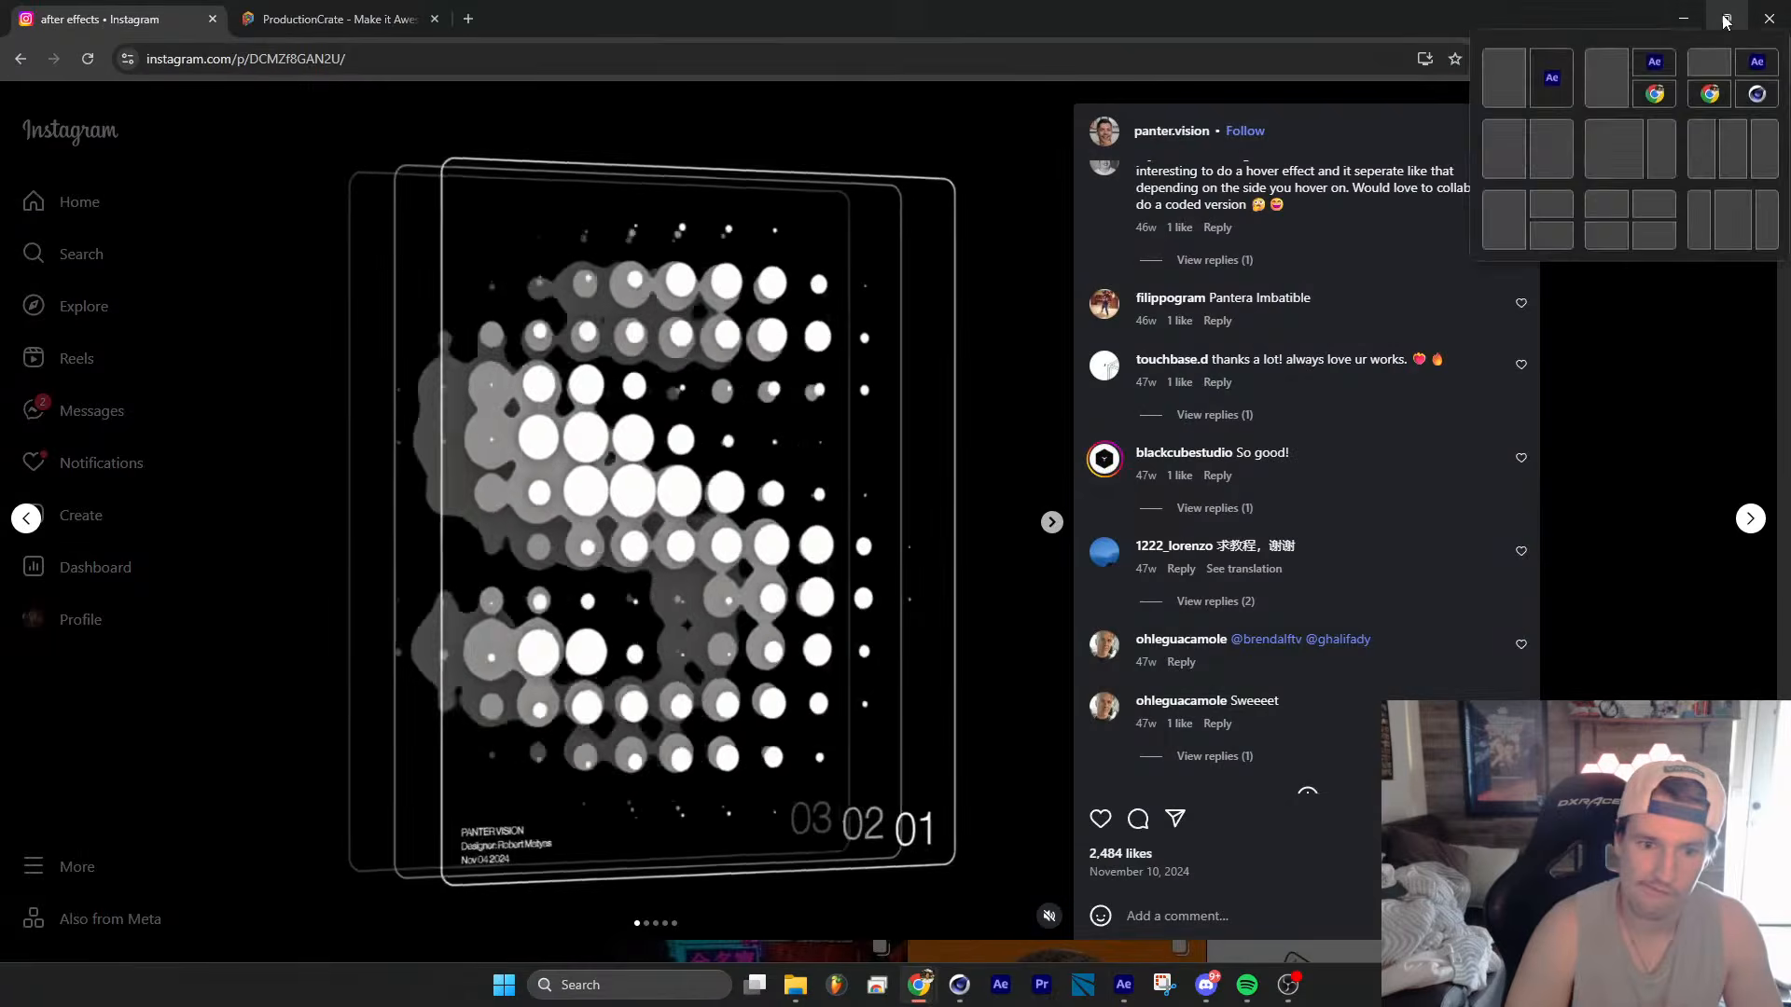
{"action": "key", "text": "alt+Tab"}
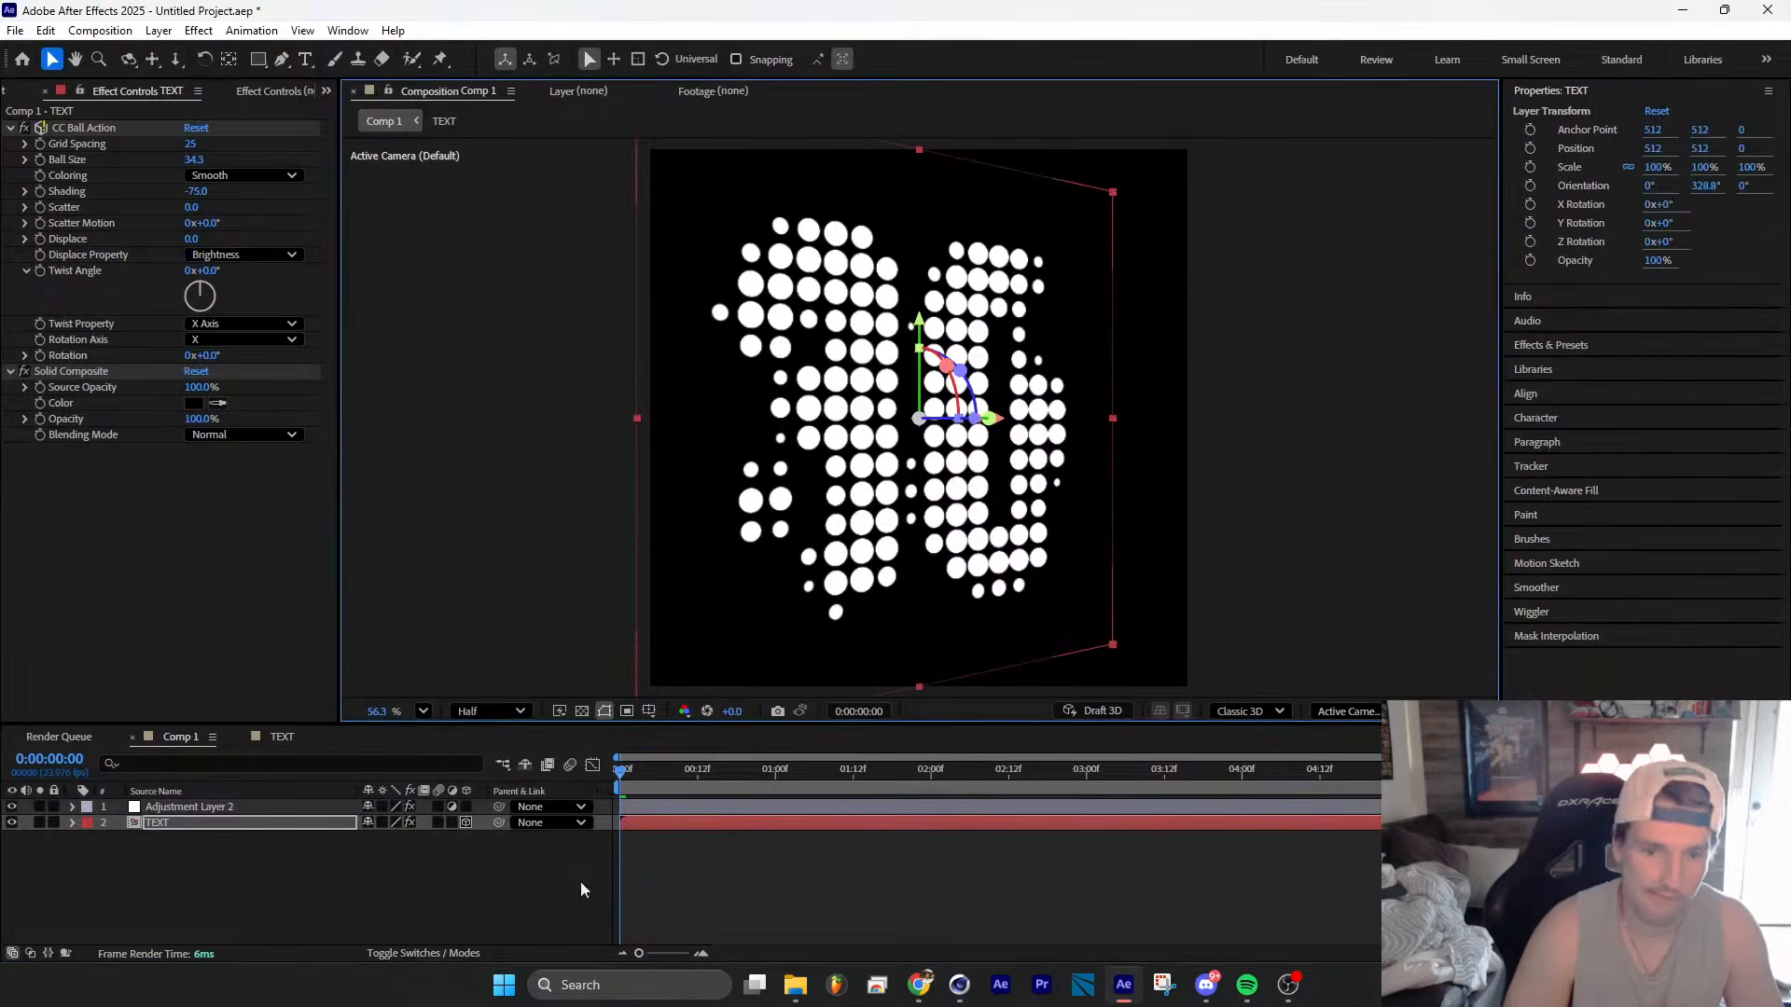
Step: Duplicate the TEXT layer, try shifting the copy in depth, and undo that shift
{"action": "left_click", "coordinate": [198, 836]}
{"action": "left_click", "coordinate": [210, 822]}
{"action": "key", "text": "ctrl+d"}
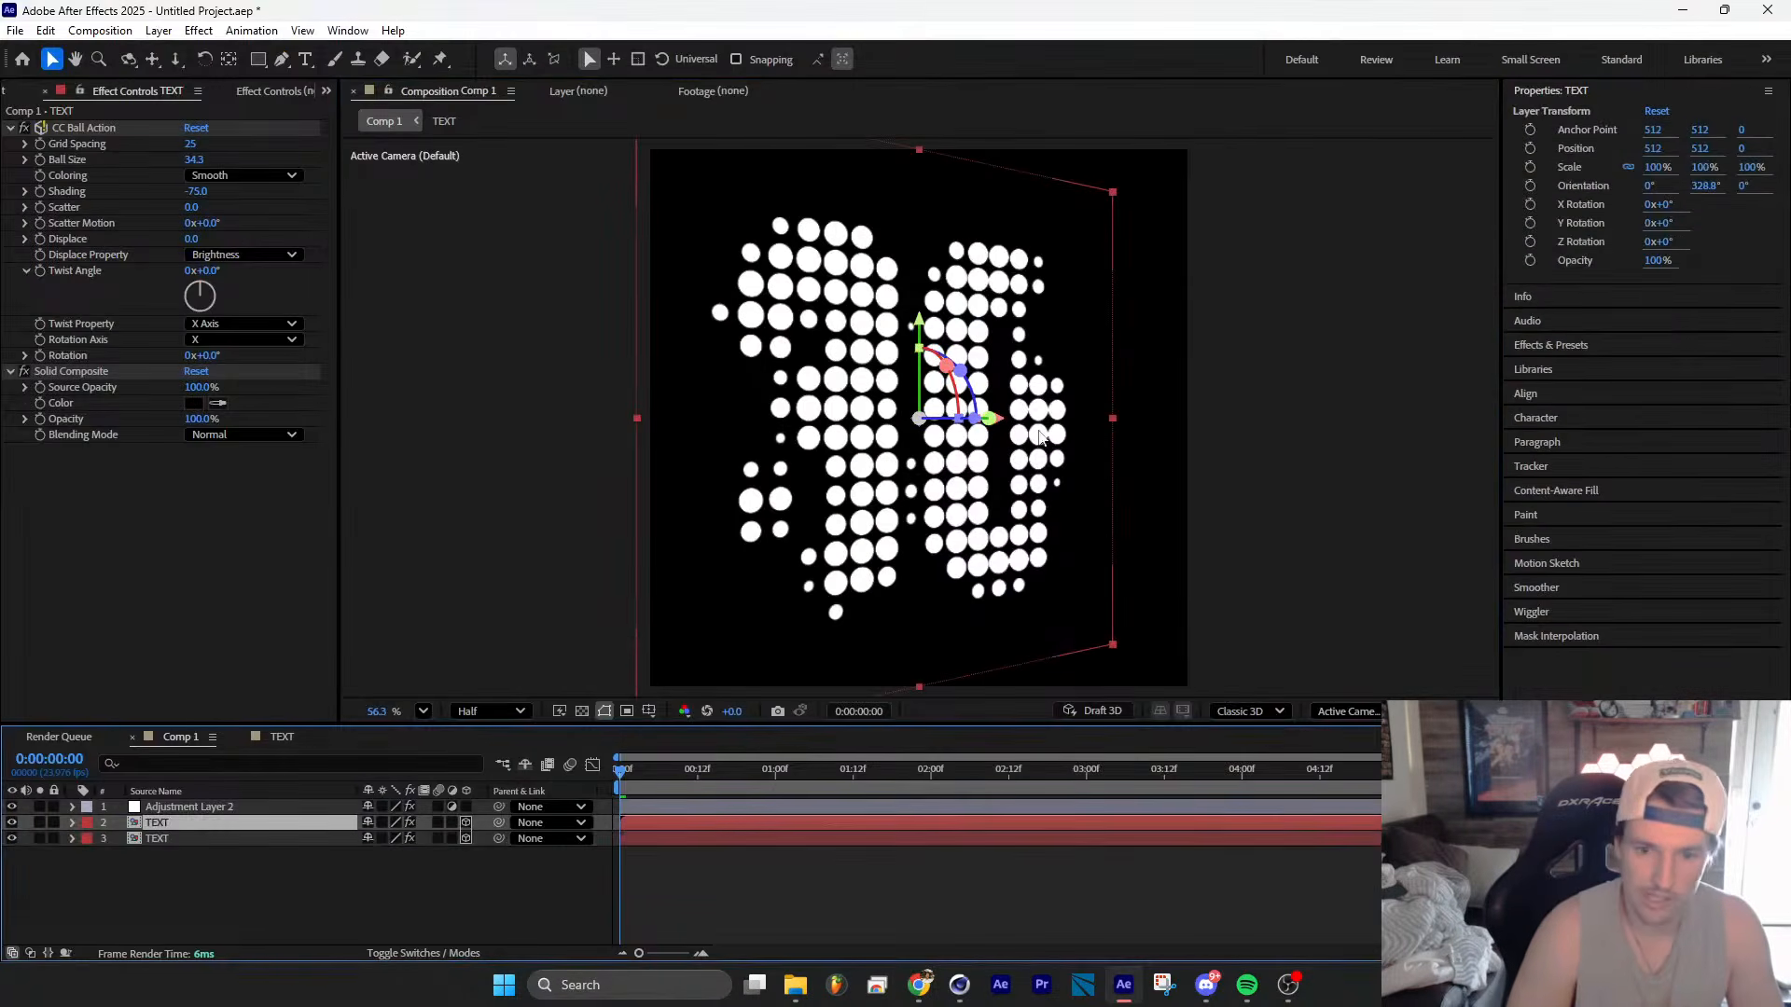
{"action": "left_click_drag", "start_coordinate": [973, 419], "coordinate": [928, 420]}
{"action": "key", "text": "ctrl+z"}
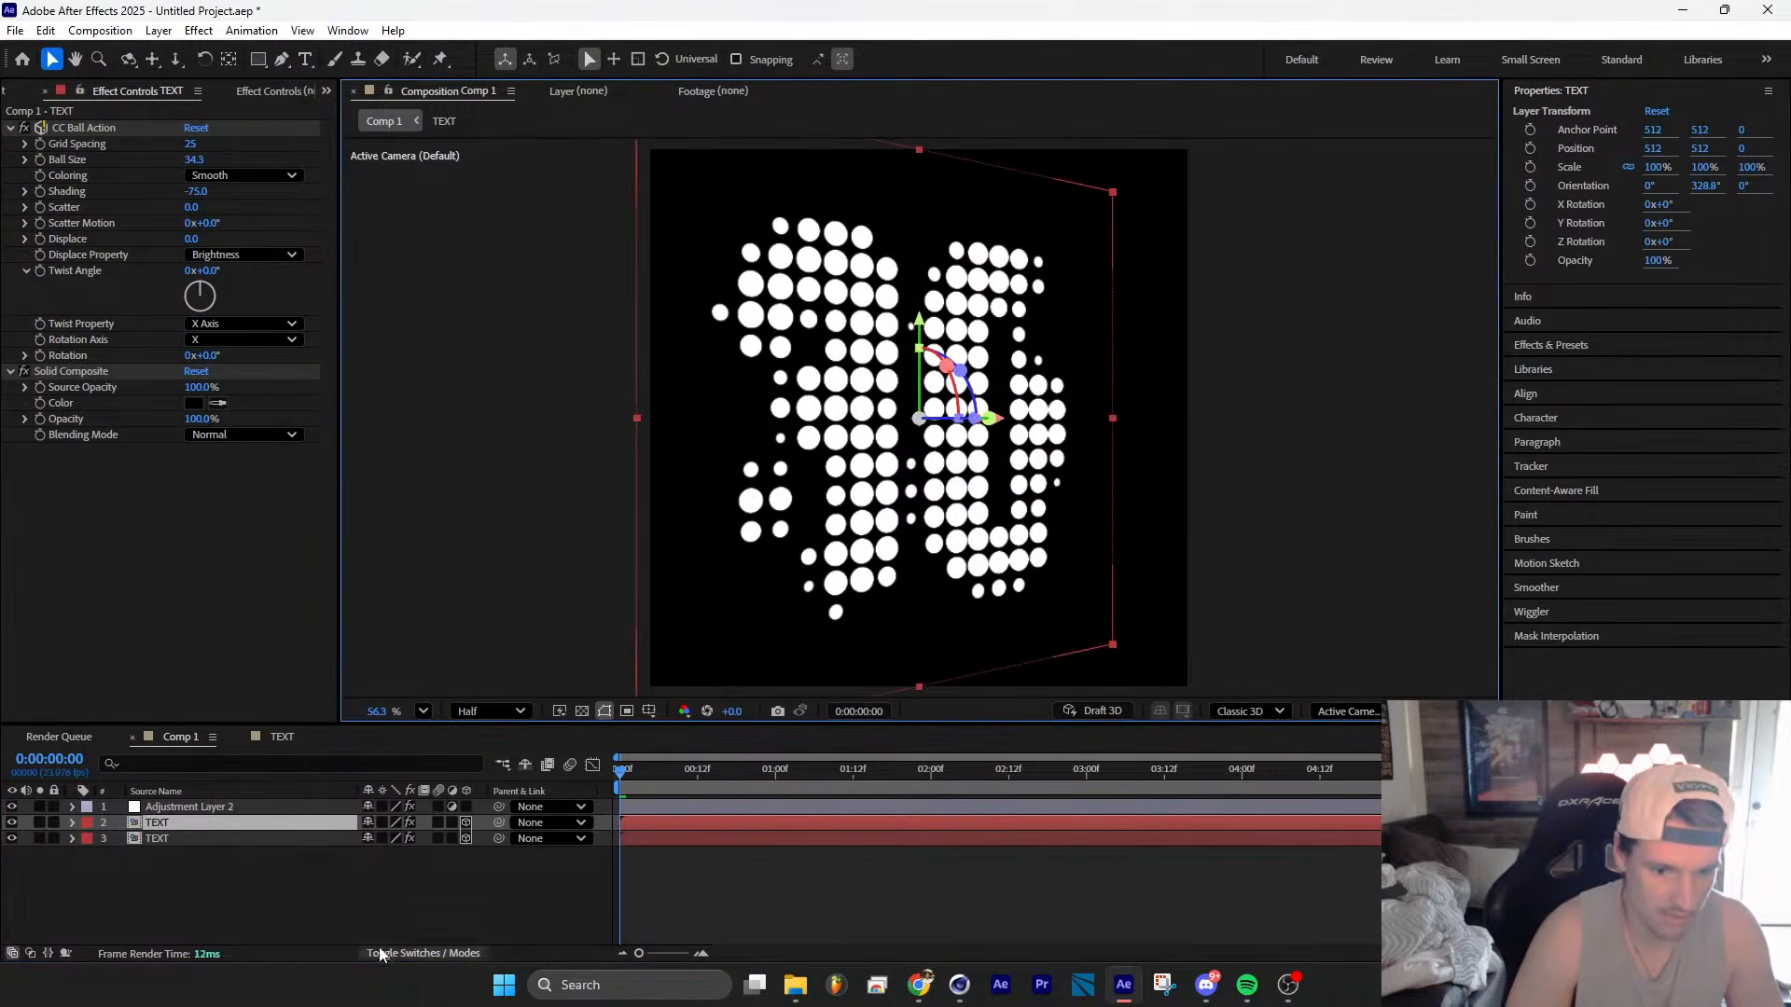
Step: Set the upper TEXT layer's blending mode to Screen
{"action": "left_click", "coordinate": [307, 881]}
{"action": "left_click", "coordinate": [278, 823]}
{"action": "left_click", "coordinate": [390, 953]}
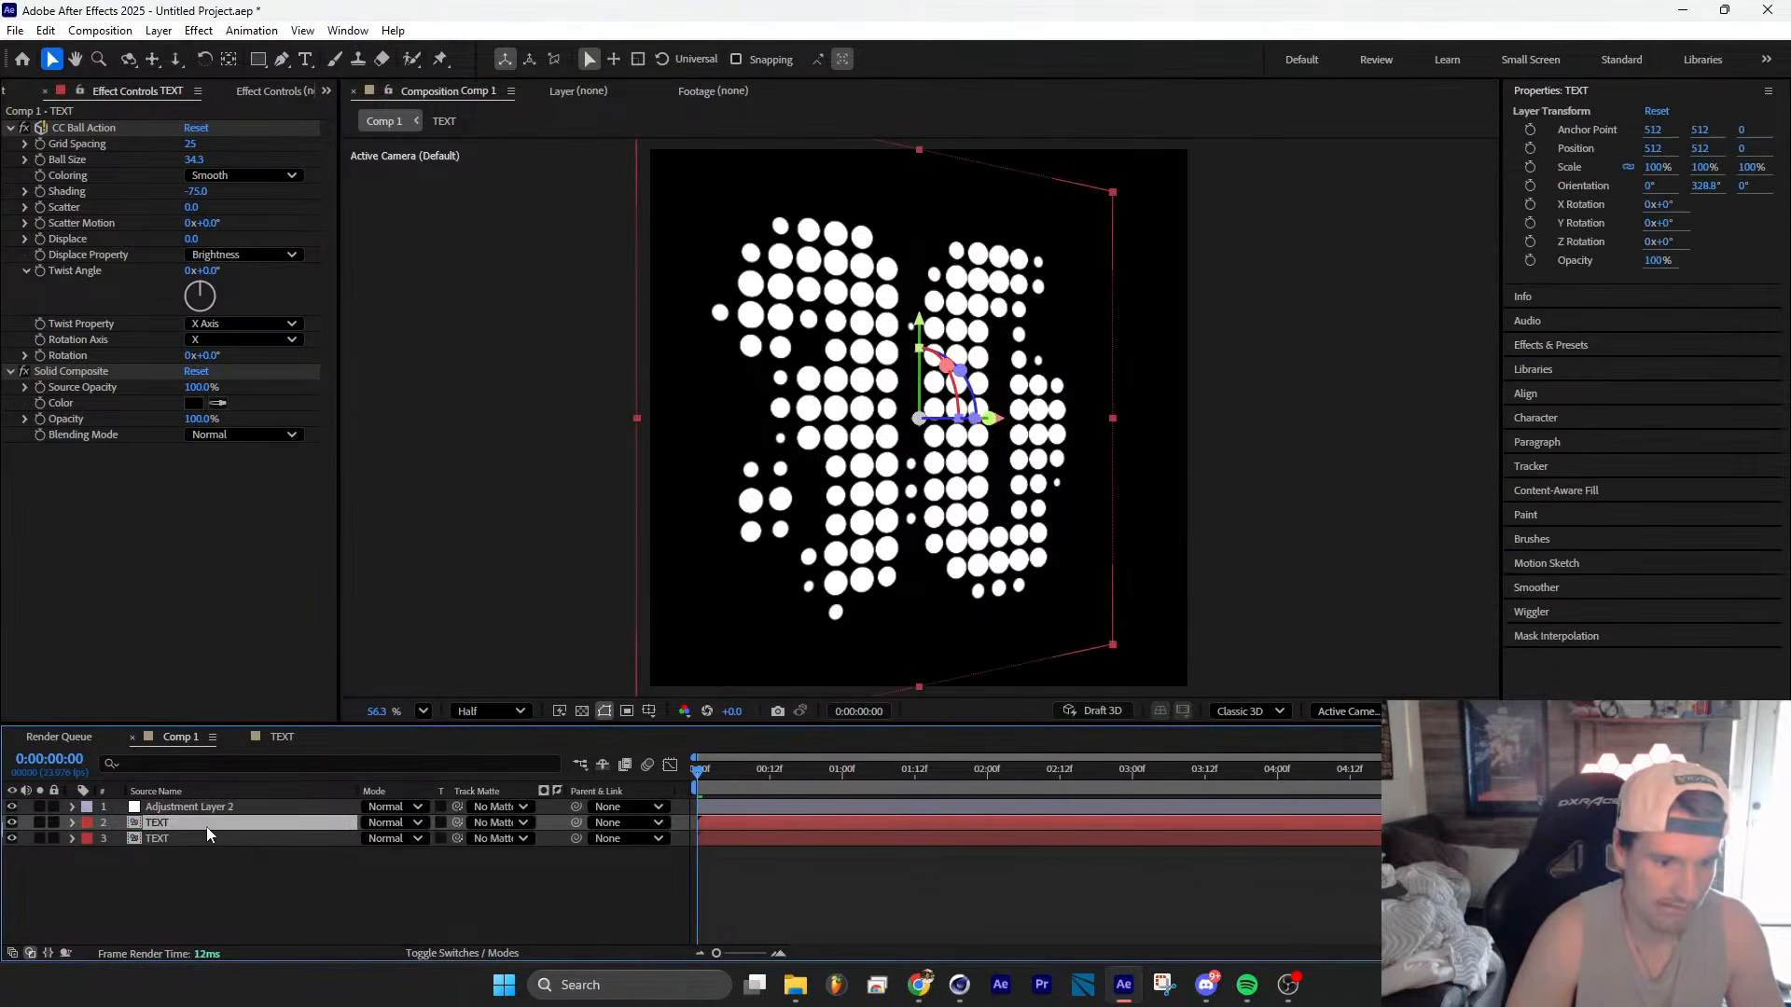
{"action": "left_click", "coordinate": [415, 823]}
{"action": "left_click", "coordinate": [503, 371]}
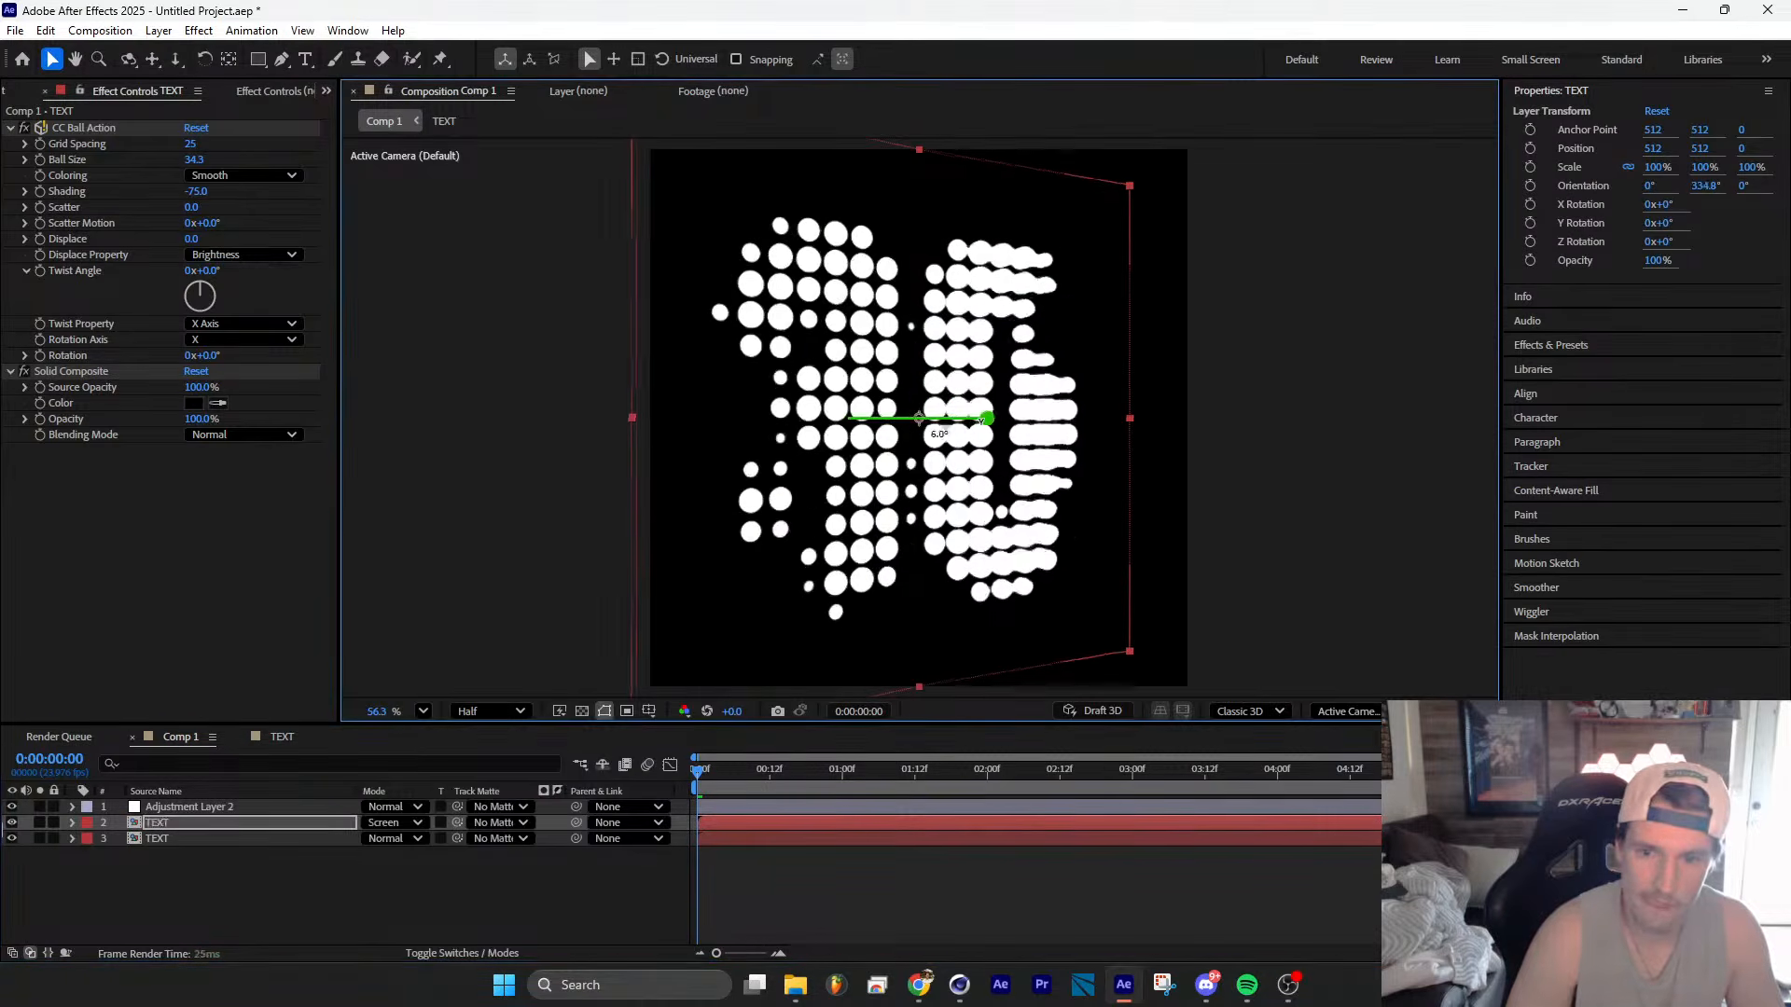
Step: Show the upper TEXT layer's Position and move the layer in depth to about 492.8, 512, 31.8
{"action": "key", "text": "p"}
{"action": "left_click_drag", "start_coordinate": [426, 838], "coordinate": [366, 842]}
{"action": "key", "text": "ctrl+z"}
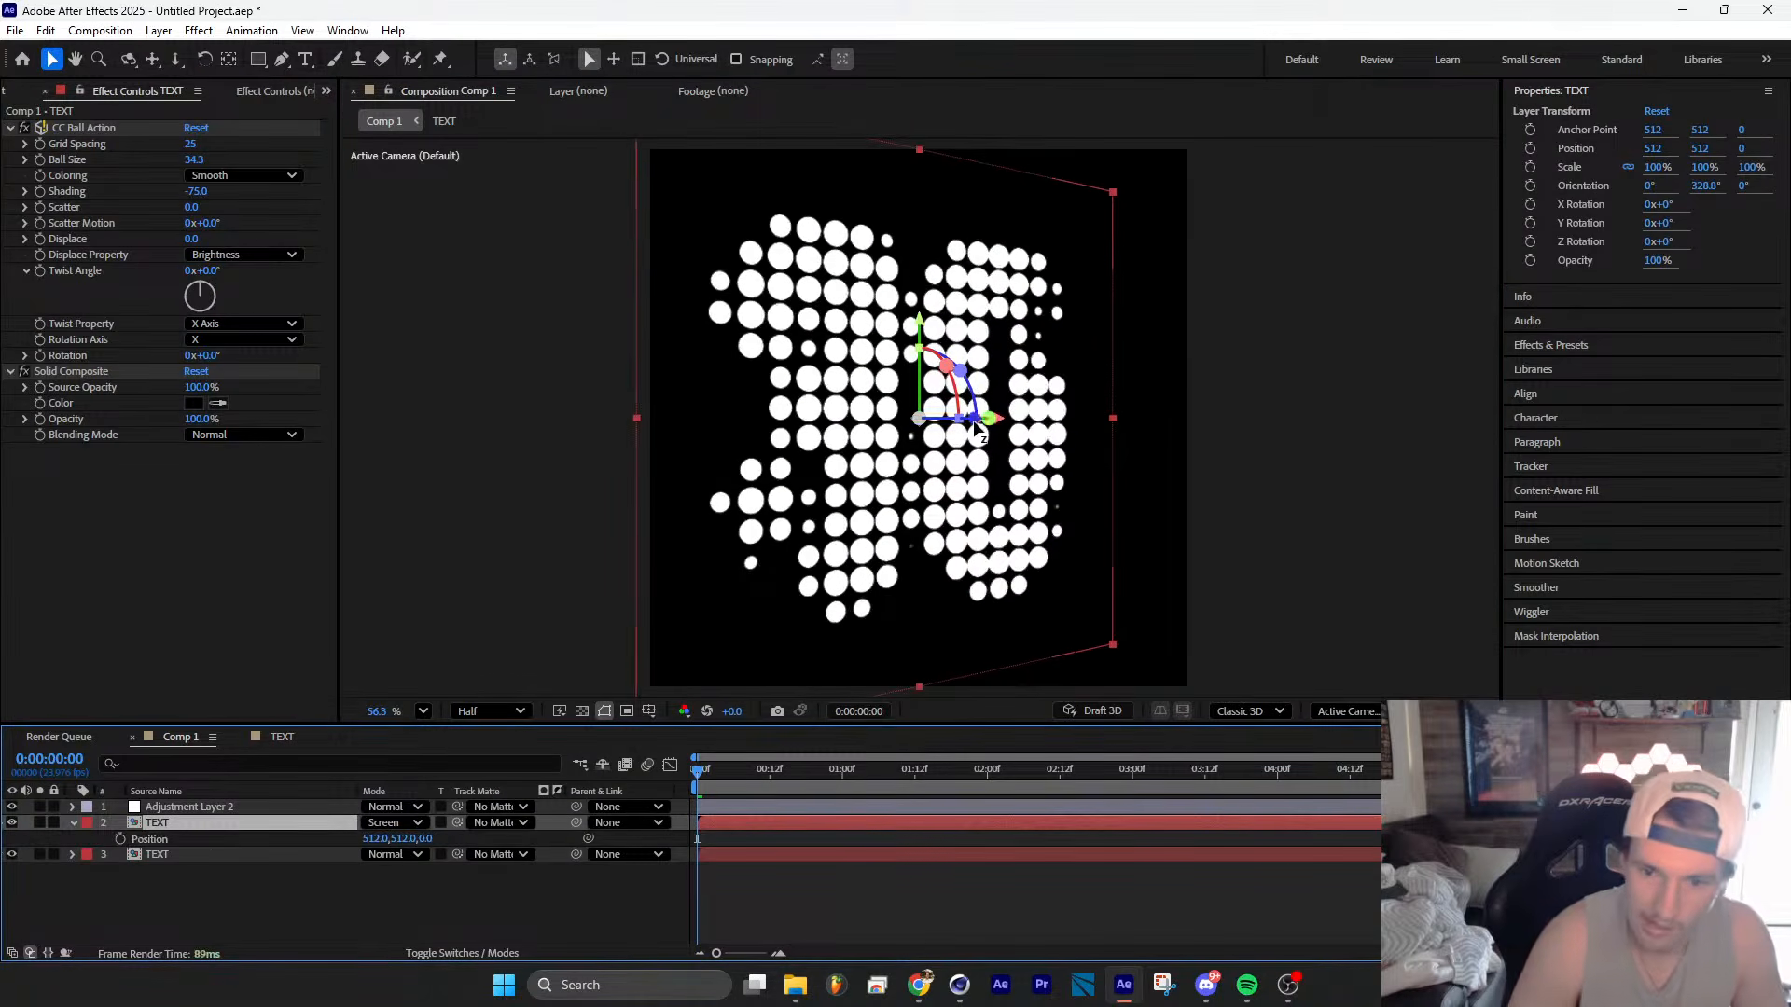
{"action": "left_click_drag", "start_coordinate": [1010, 421], "coordinate": [987, 425]}
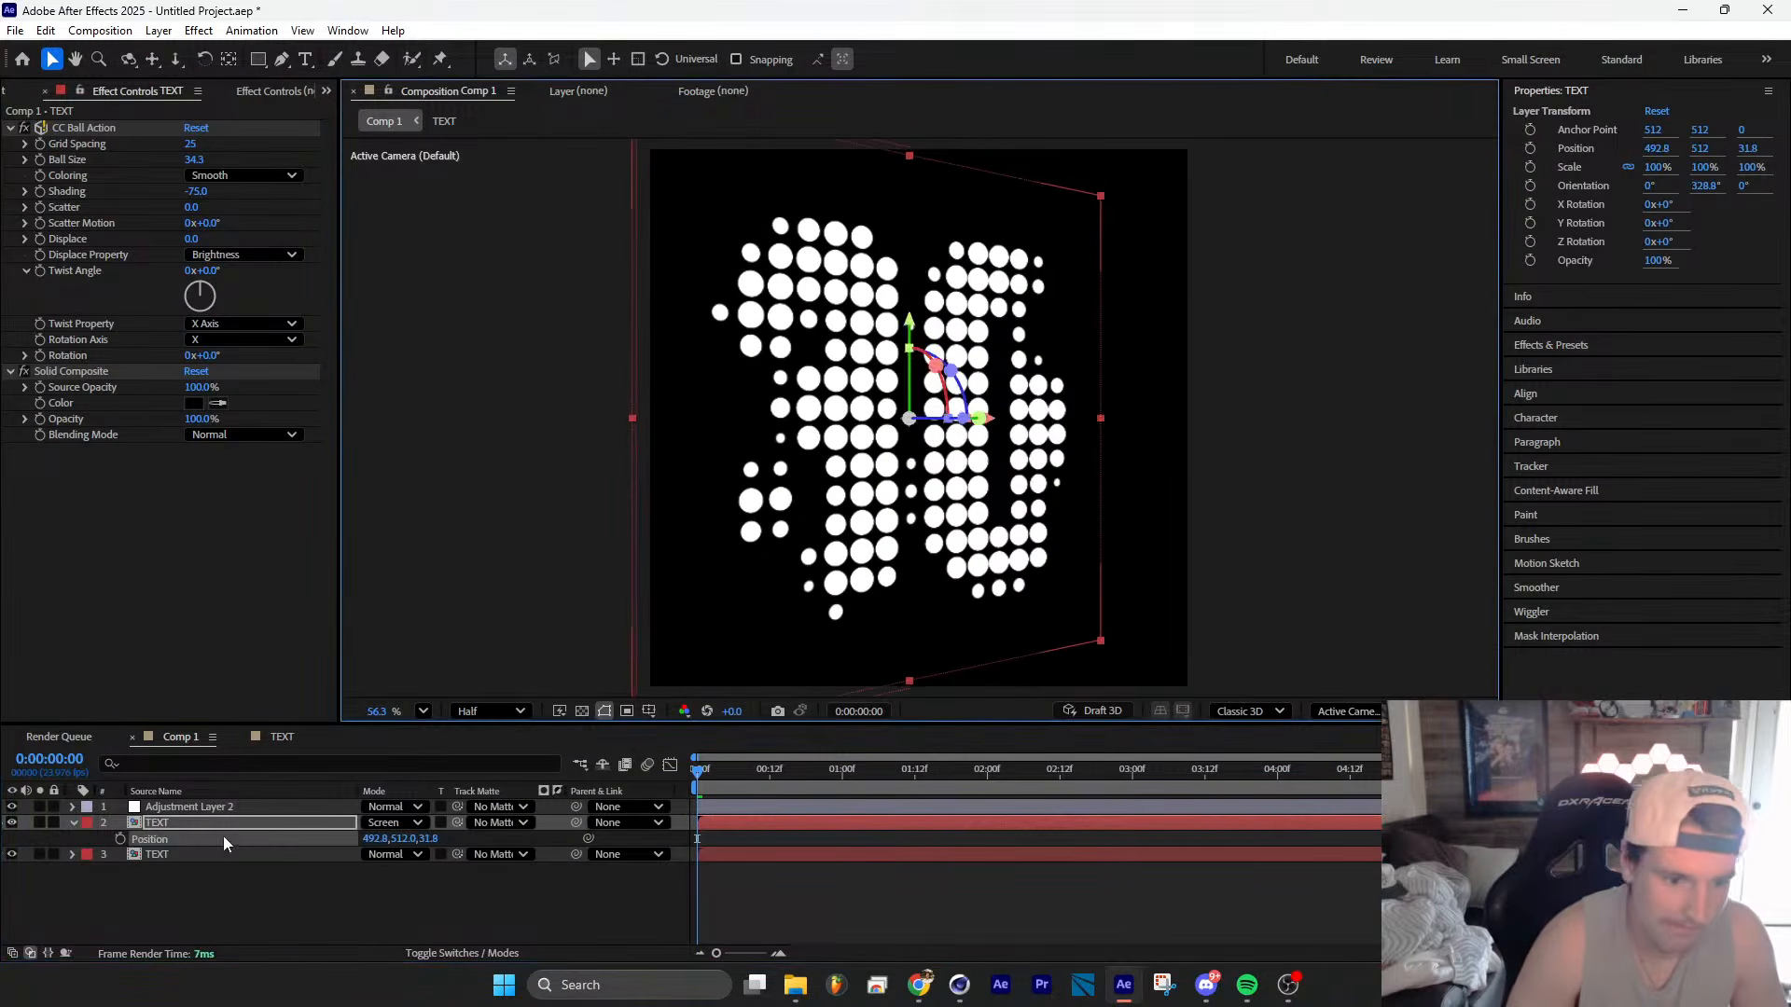
Step: Set the lower TEXT layer's blending mode to Screen and try shifting it in depth
{"action": "left_click", "coordinate": [356, 854]}
{"action": "left_click", "coordinate": [390, 855]}
{"action": "left_click", "coordinate": [442, 265]}
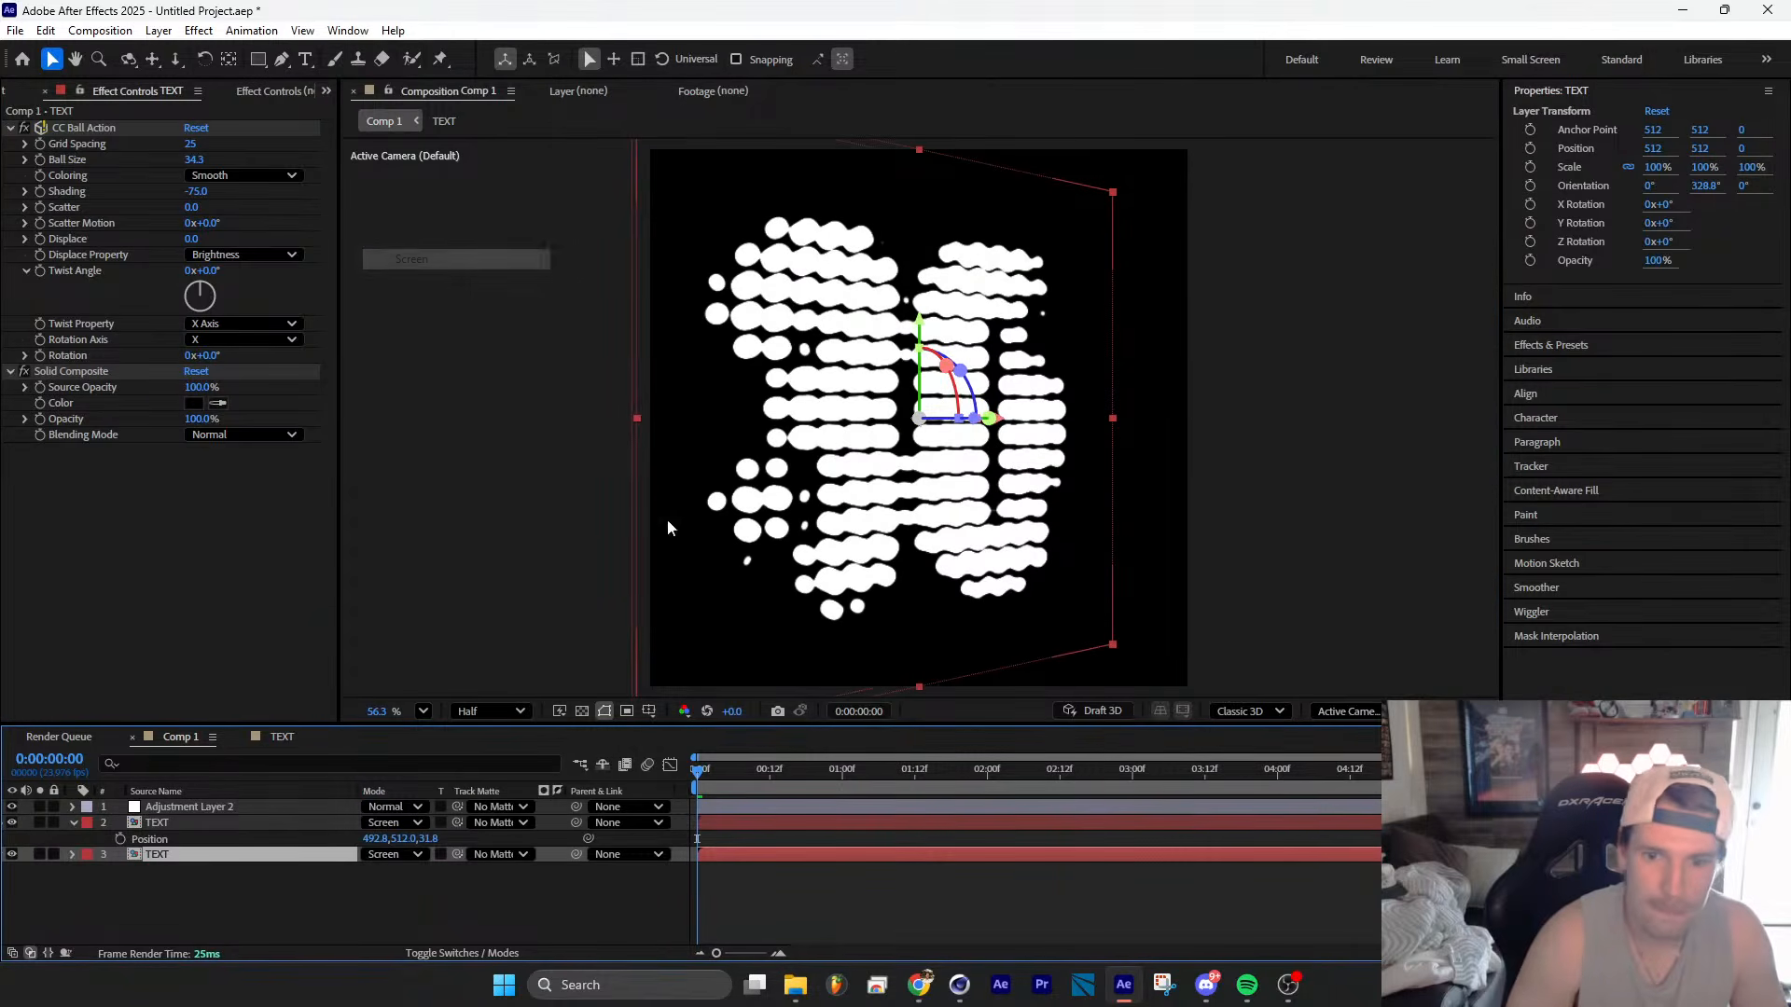
{"action": "mouse_move", "coordinate": [972, 422]}
{"action": "left_mouse_down"}
{"action": "mouse_move", "coordinate": [999, 424]}
{"action": "mouse_move", "coordinate": [926, 425]}
{"action": "mouse_move", "coordinate": [942, 427]}
{"action": "left_mouse_up"}
{"action": "key", "text": "ctrl+z"}
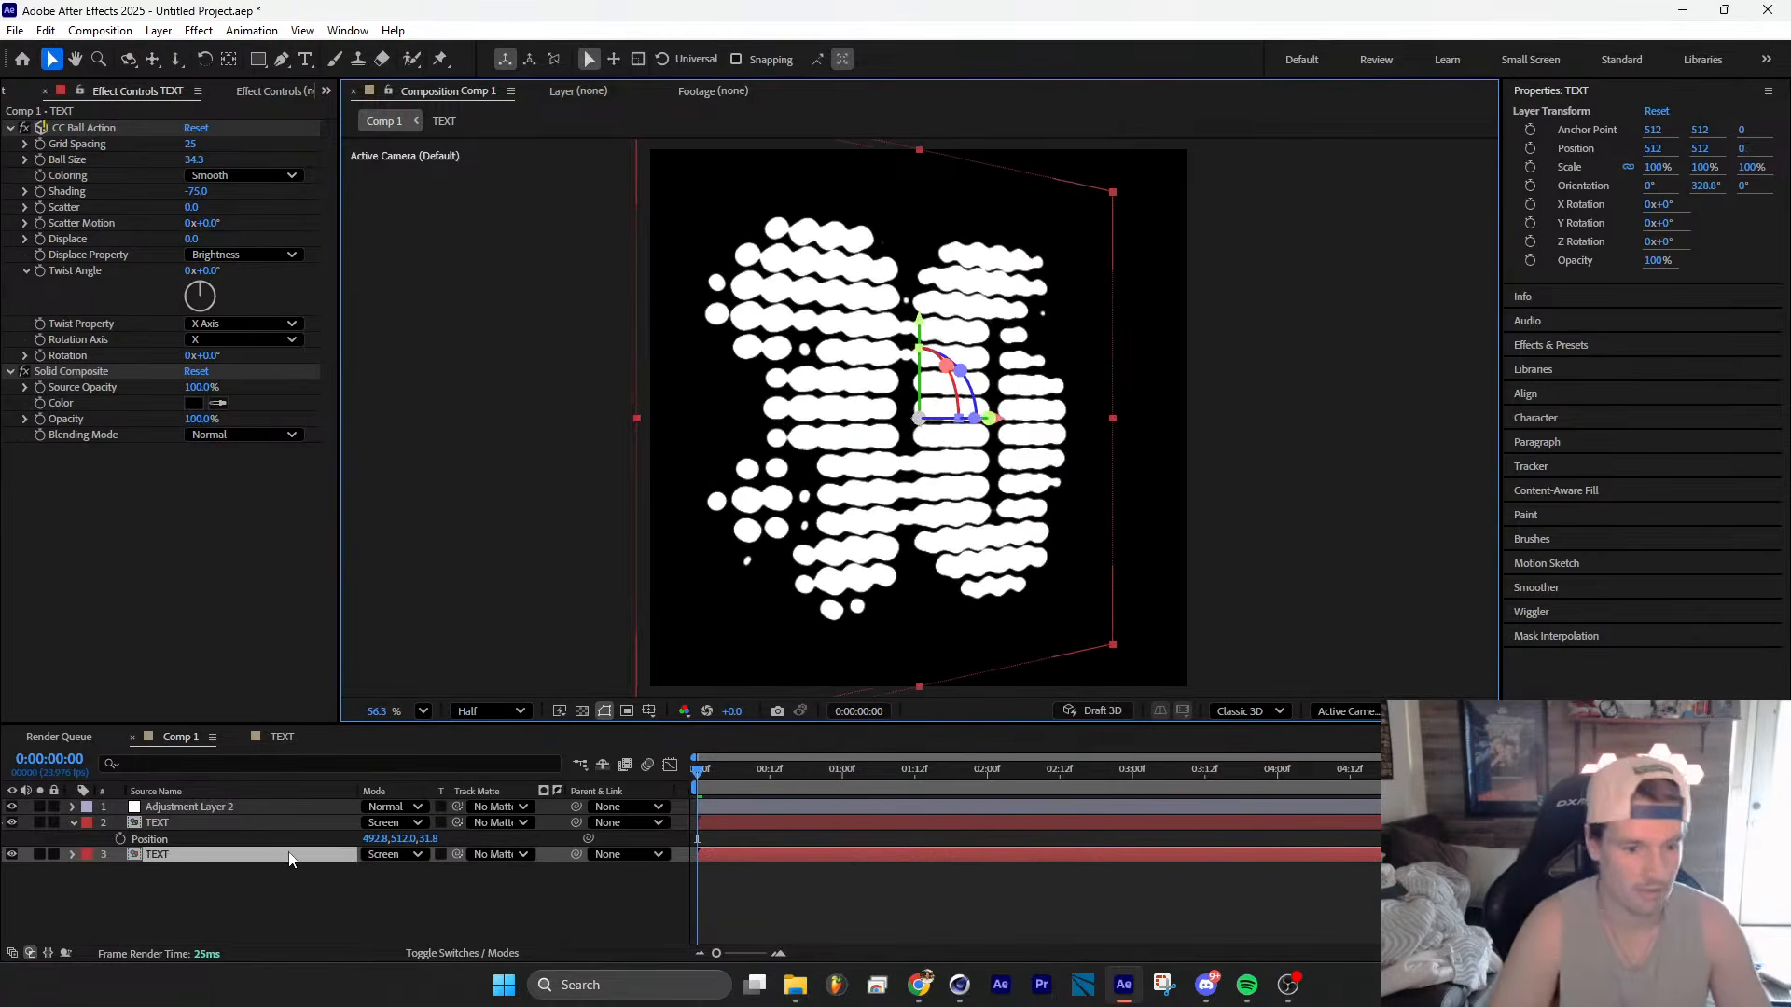
Step: Delete the lower TEXT layer and select the remaining one
{"action": "left_click", "coordinate": [289, 856]}
{"action": "key", "text": "Delete"}
{"action": "left_click", "coordinate": [276, 824]}
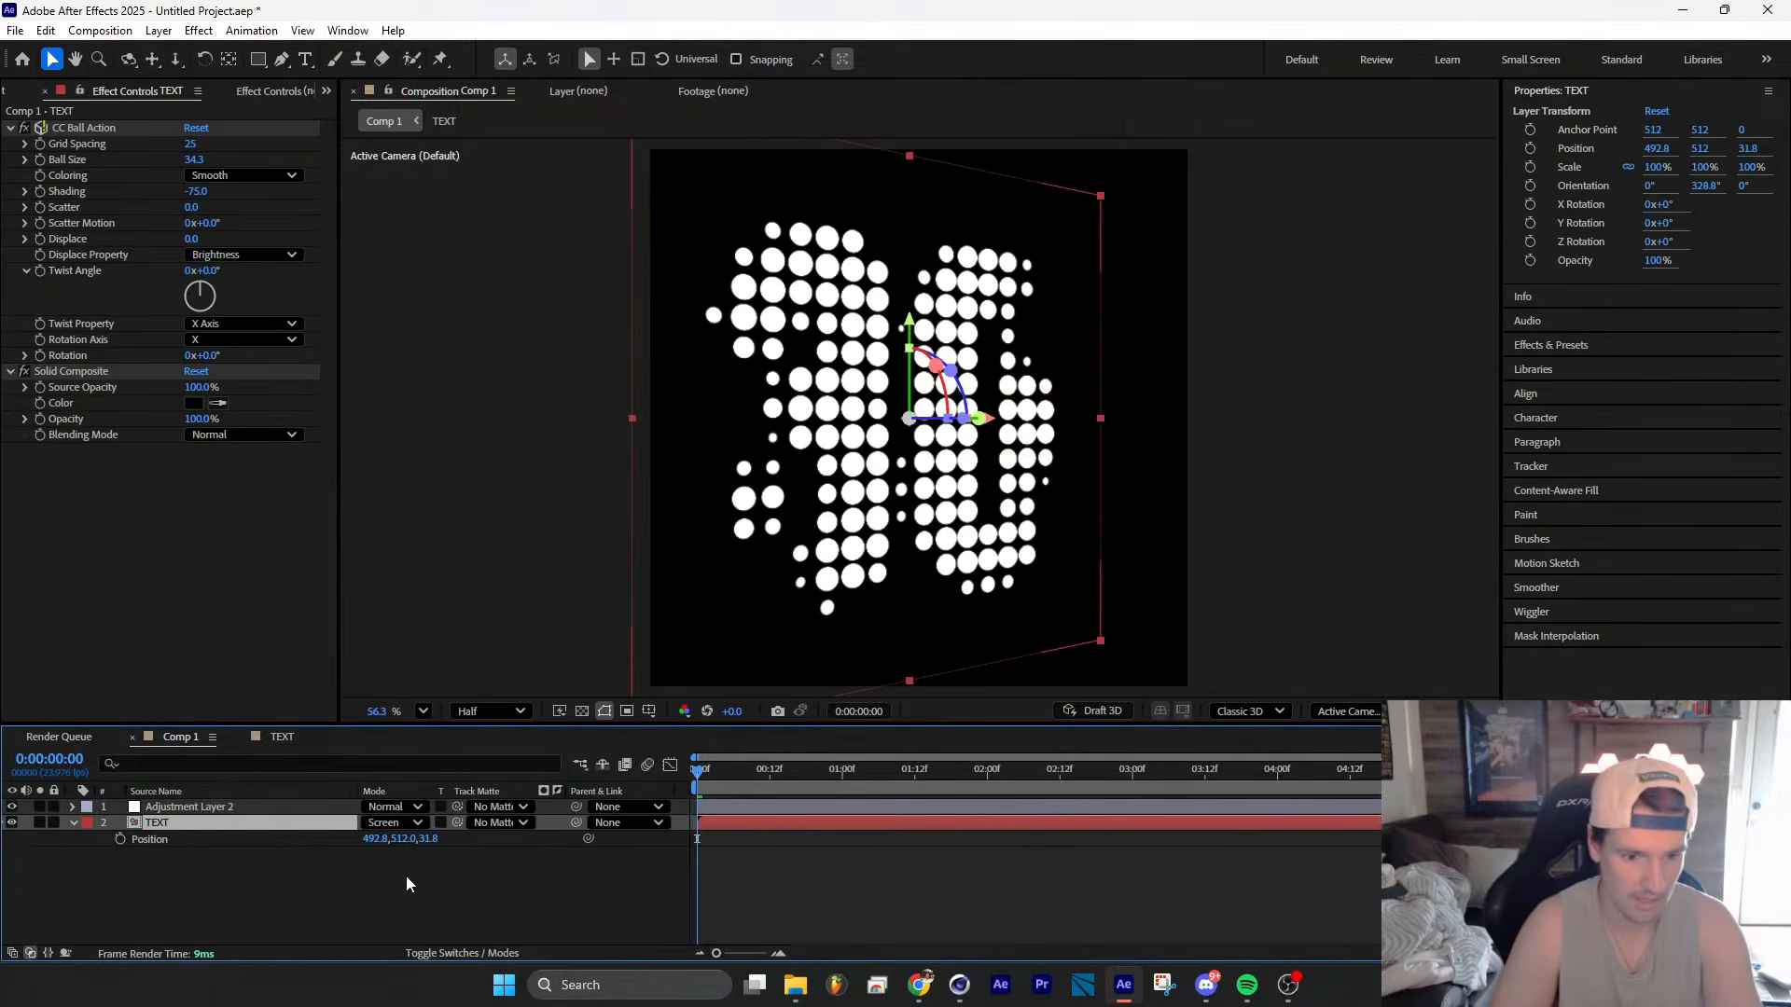
Step: Turn the TEXT layer back into a 2D layer and set its X position to 512
{"action": "left_click", "coordinate": [447, 954]}
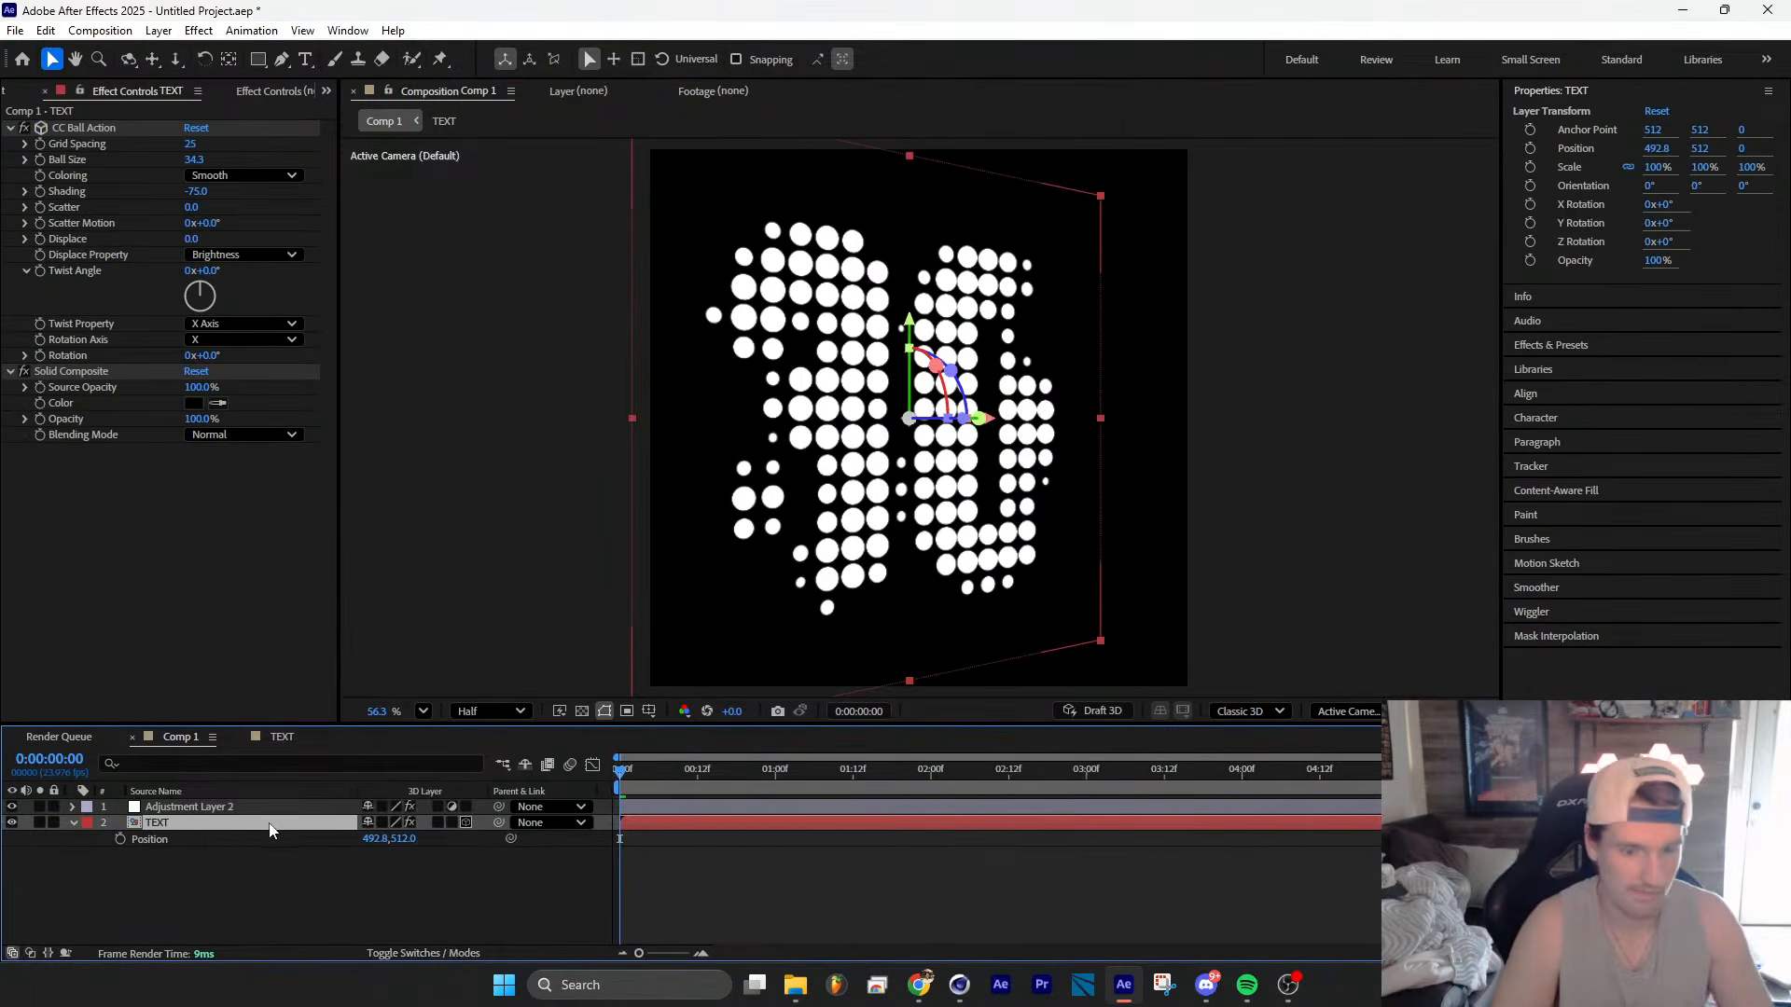
{"action": "left_click", "coordinate": [370, 839]}
{"action": "type", "text": "512"}
{"action": "key", "text": "Return"}
{"action": "key", "text": "ctrl+shift+c"}
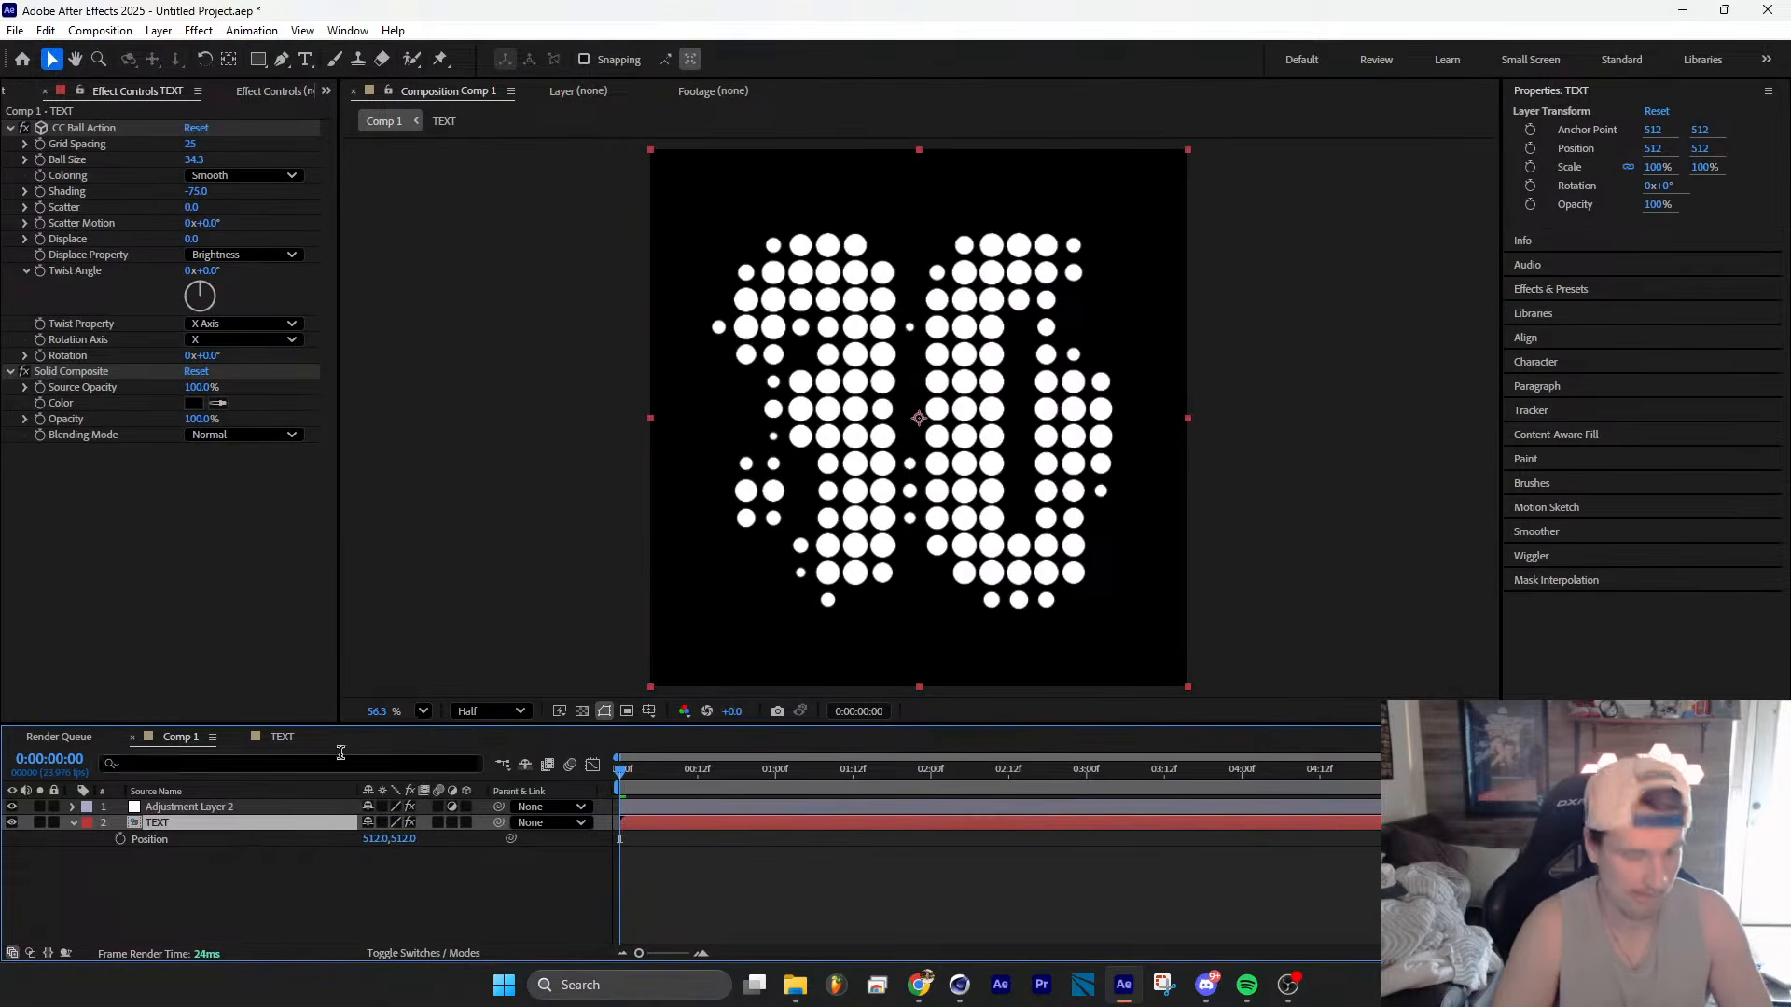
{"action": "left_click", "coordinate": [733, 496]}
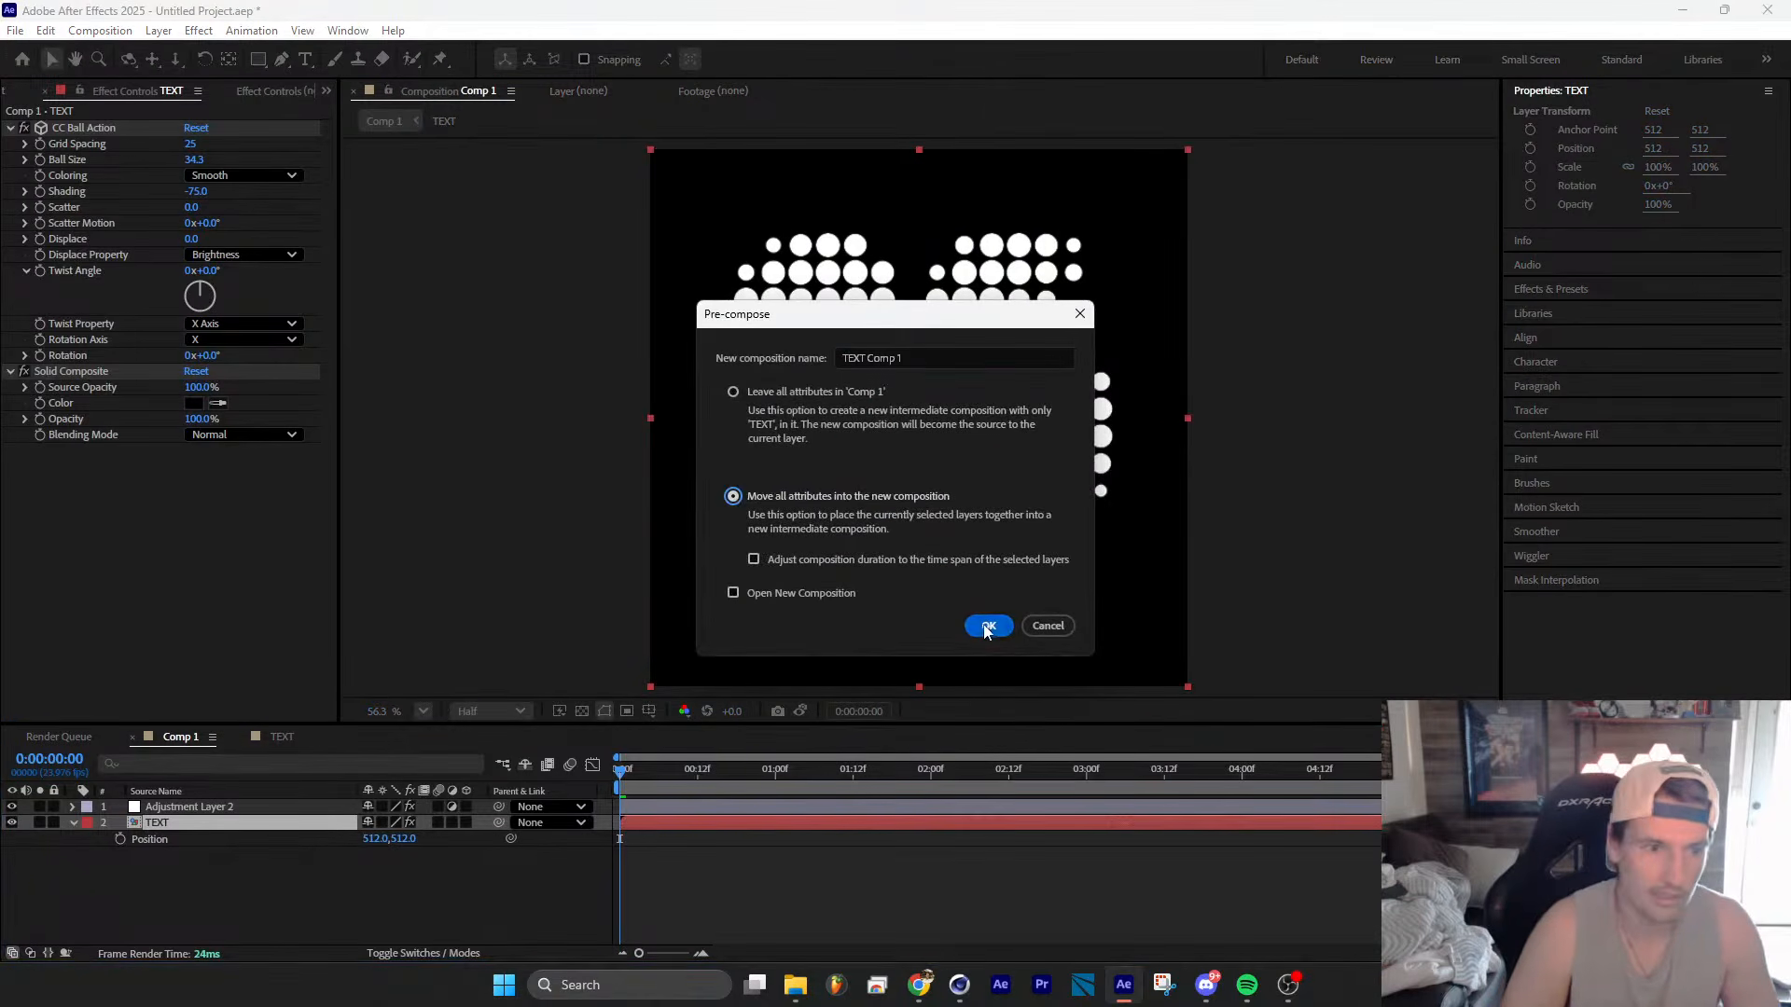
{"action": "left_click", "coordinate": [1048, 626]}
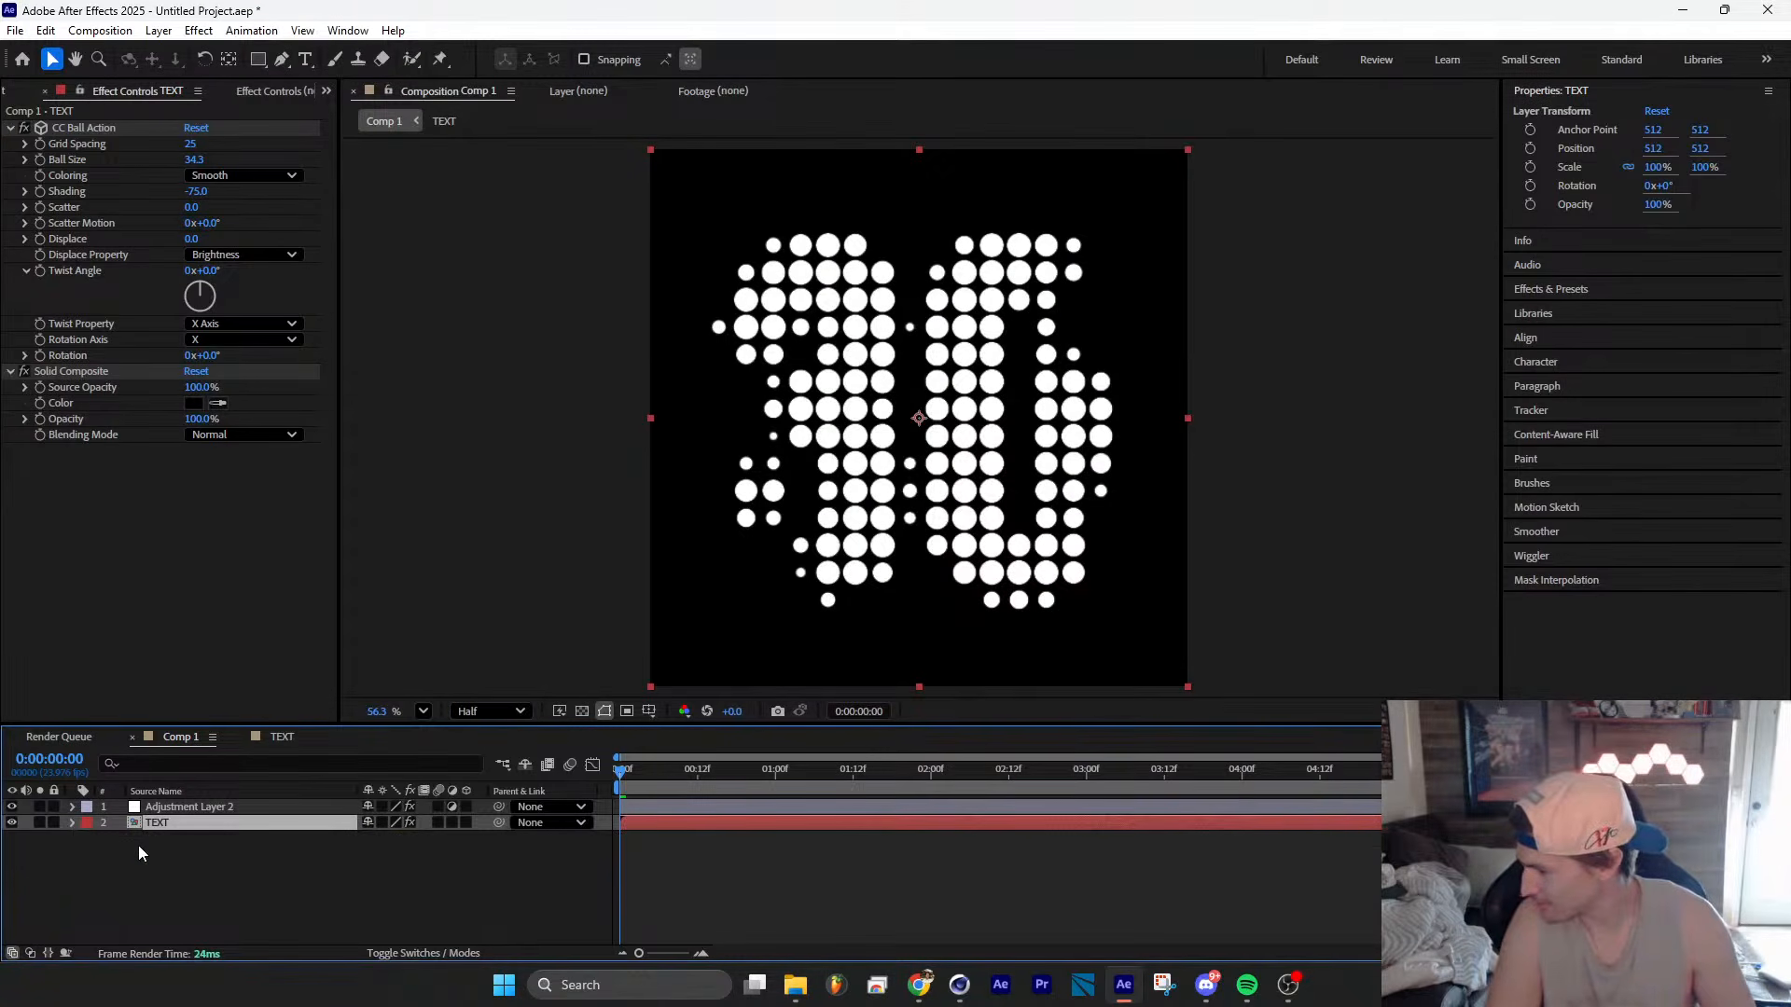
{"action": "left_click", "coordinate": [81, 865]}
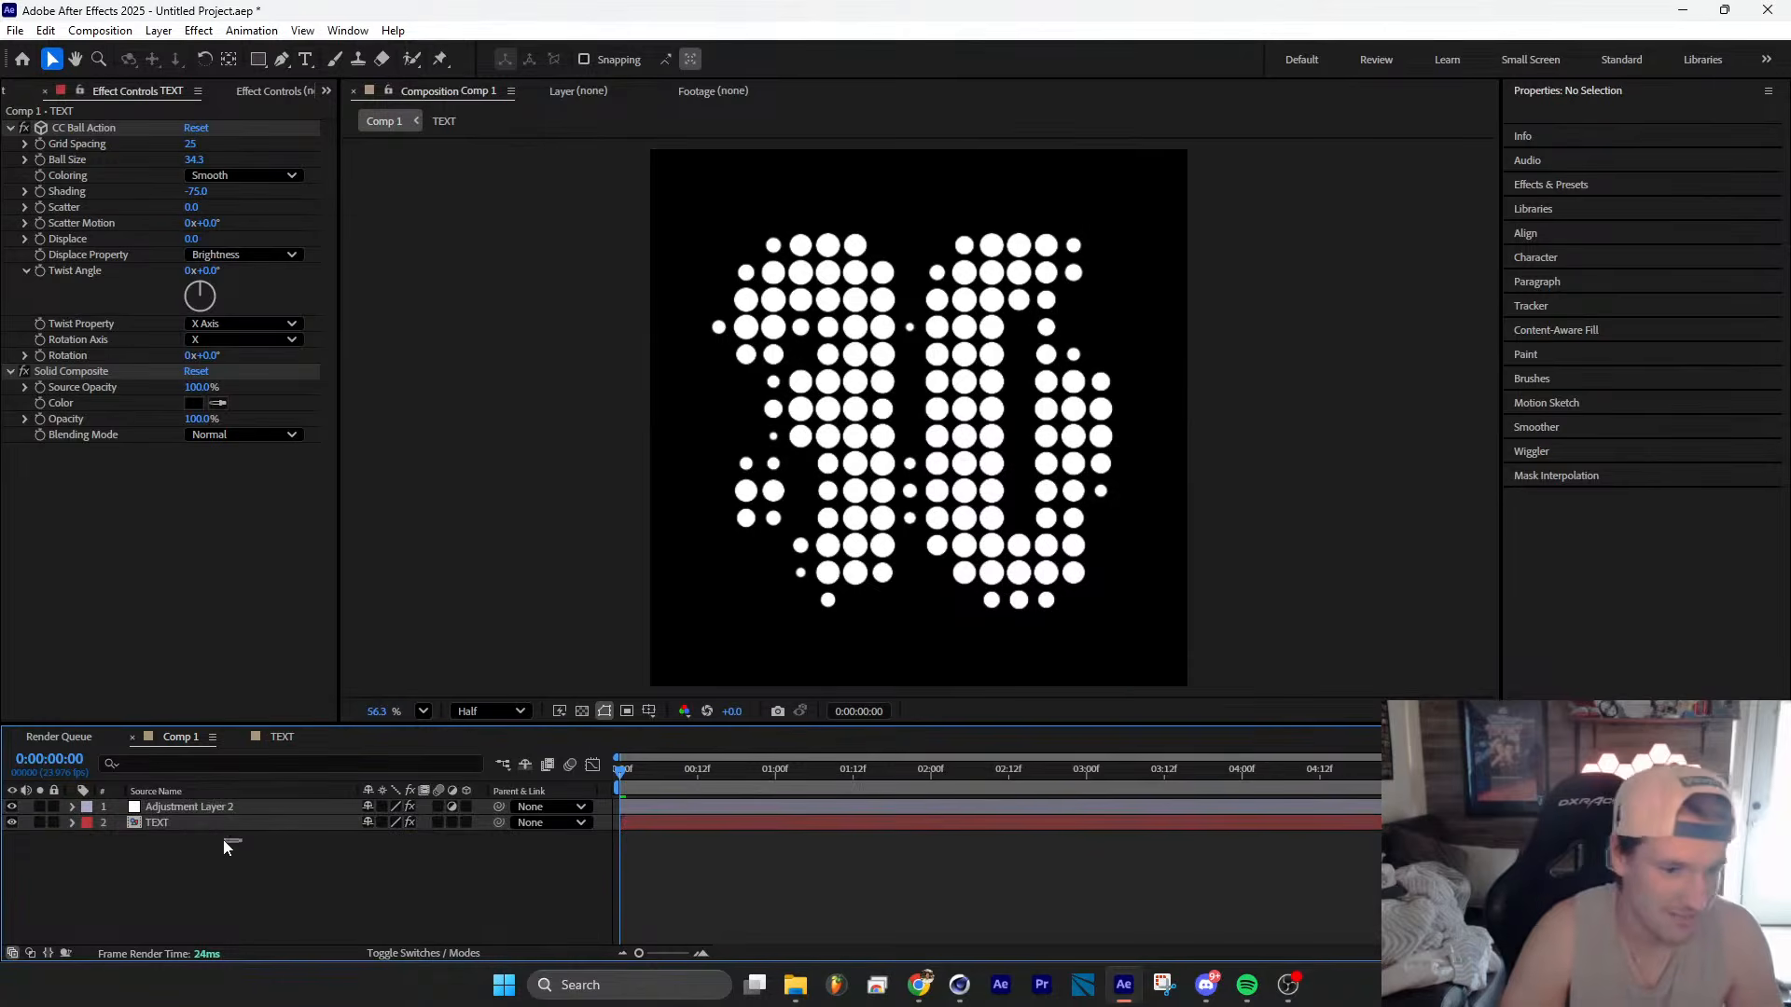
{"action": "left_click", "coordinate": [212, 809]}
{"action": "left_click", "coordinate": [217, 824], "text": "shift"}
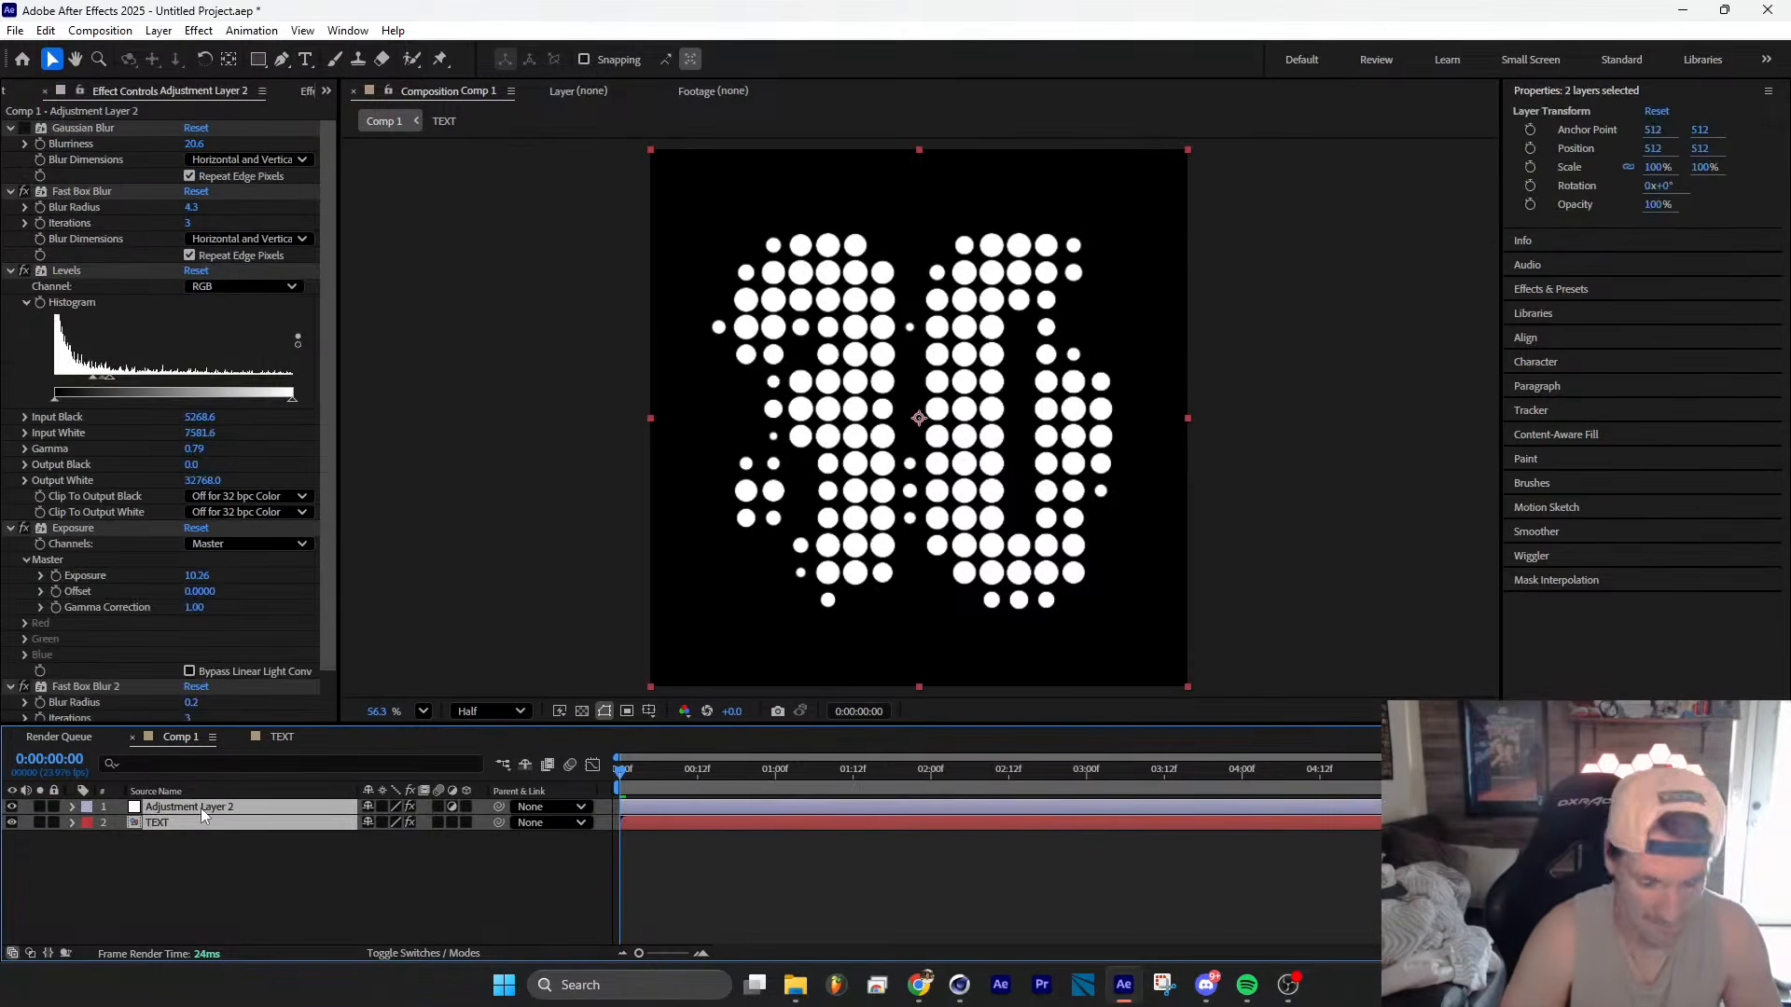
{"action": "left_click", "coordinate": [198, 850]}
{"action": "left_click", "coordinate": [192, 818]}
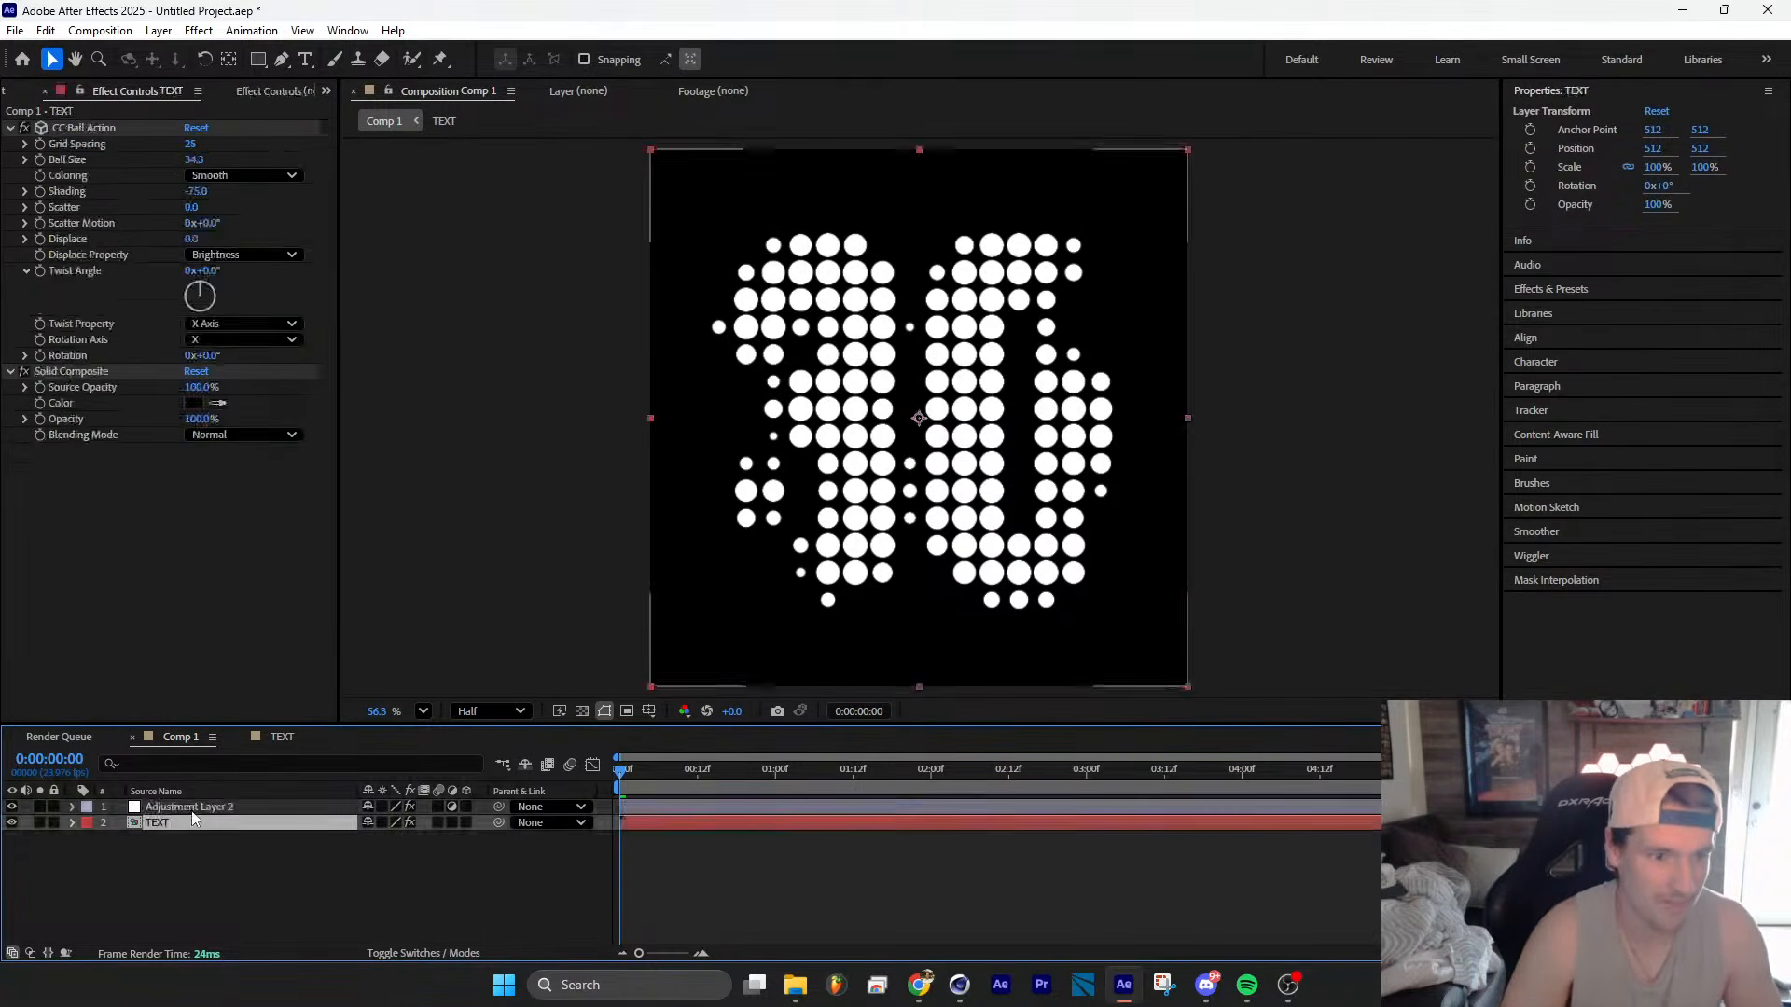
Step: Copy Fast Box Blur, Levels, Exposure and Fast Box Blur 2 from Adjustment Layer 2 onto the TEXT layer, and delete the adjustment layer
{"action": "left_click", "coordinate": [192, 807]}
{"action": "left_click", "coordinate": [85, 193]}
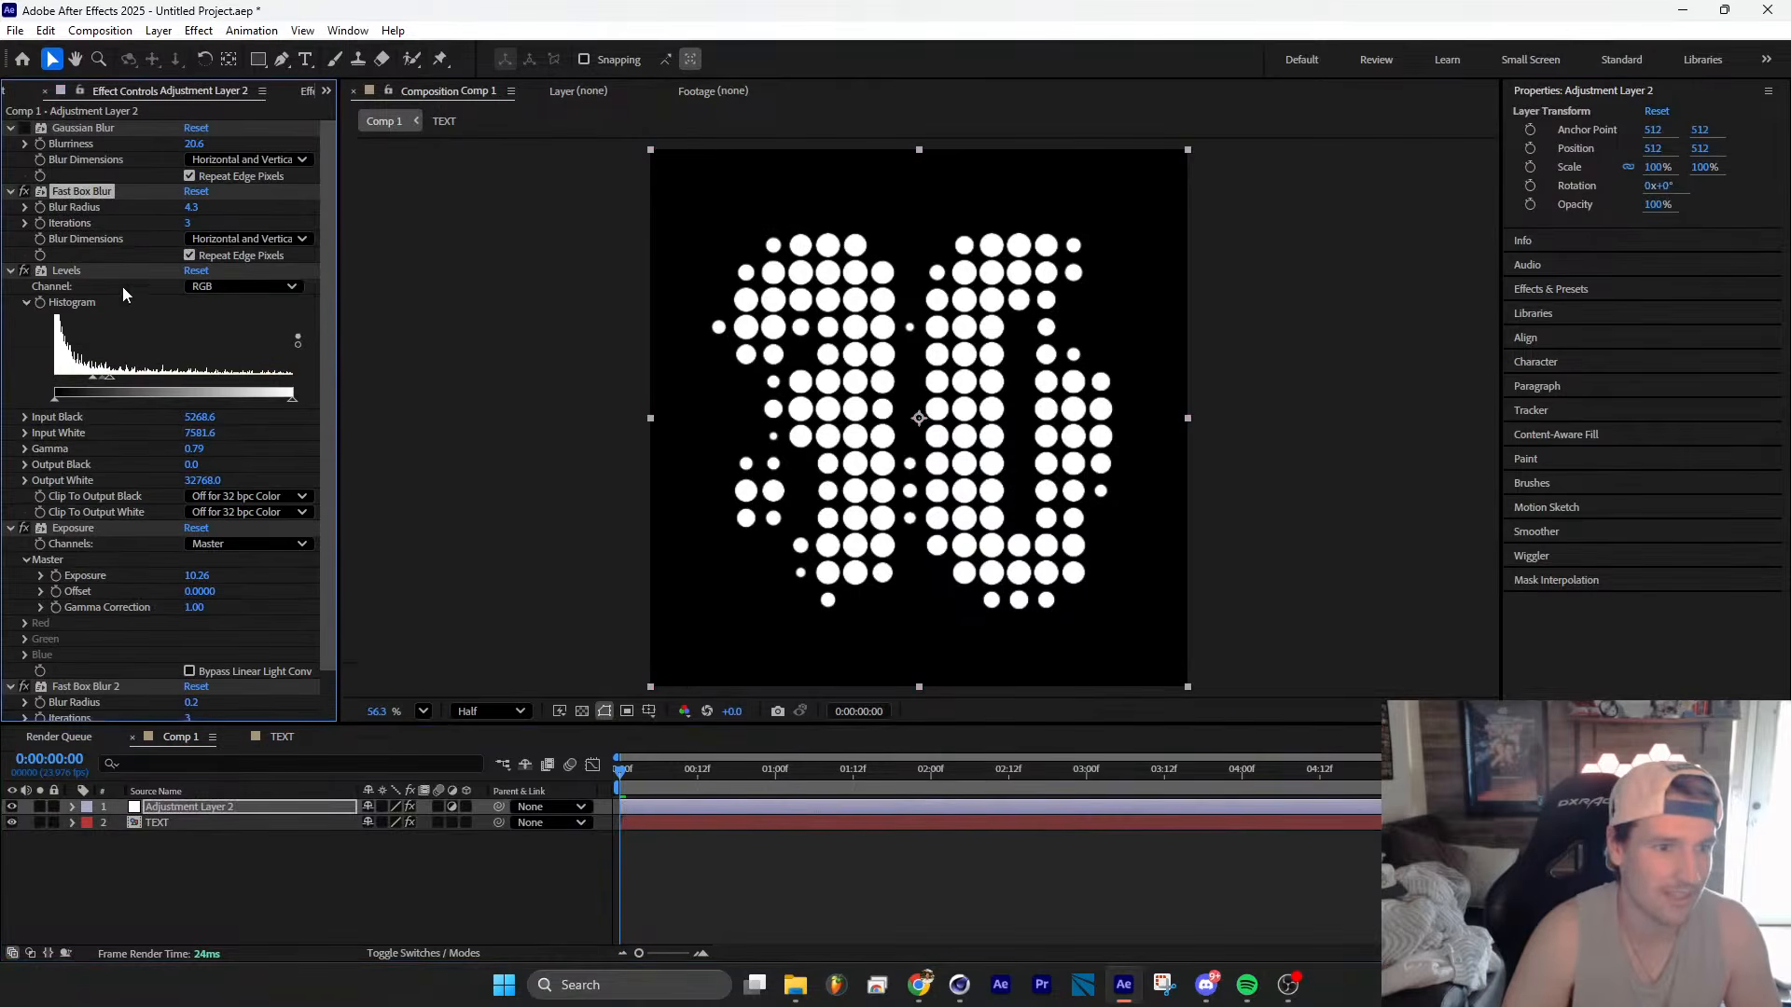
{"action": "scroll", "coordinate": [122, 420], "scroll_direction": "down", "scroll_amount": 1}
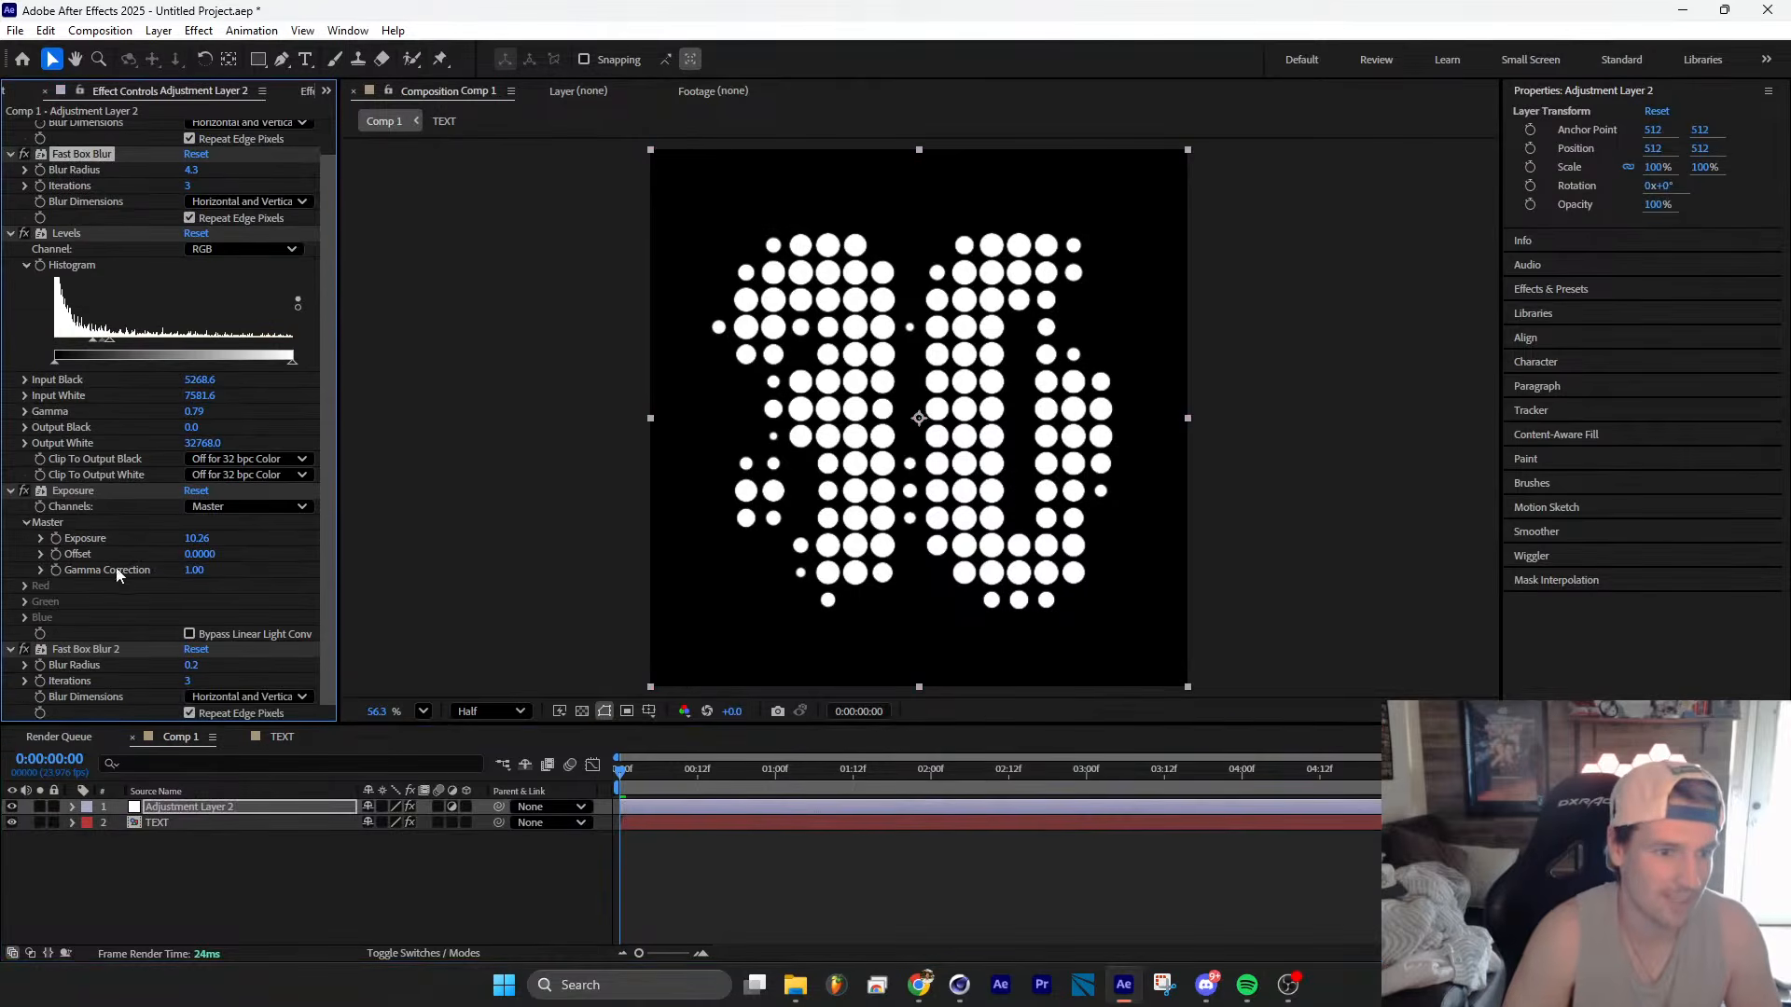
{"action": "left_click", "coordinate": [11, 807]}
{"action": "left_click", "coordinate": [168, 821]}
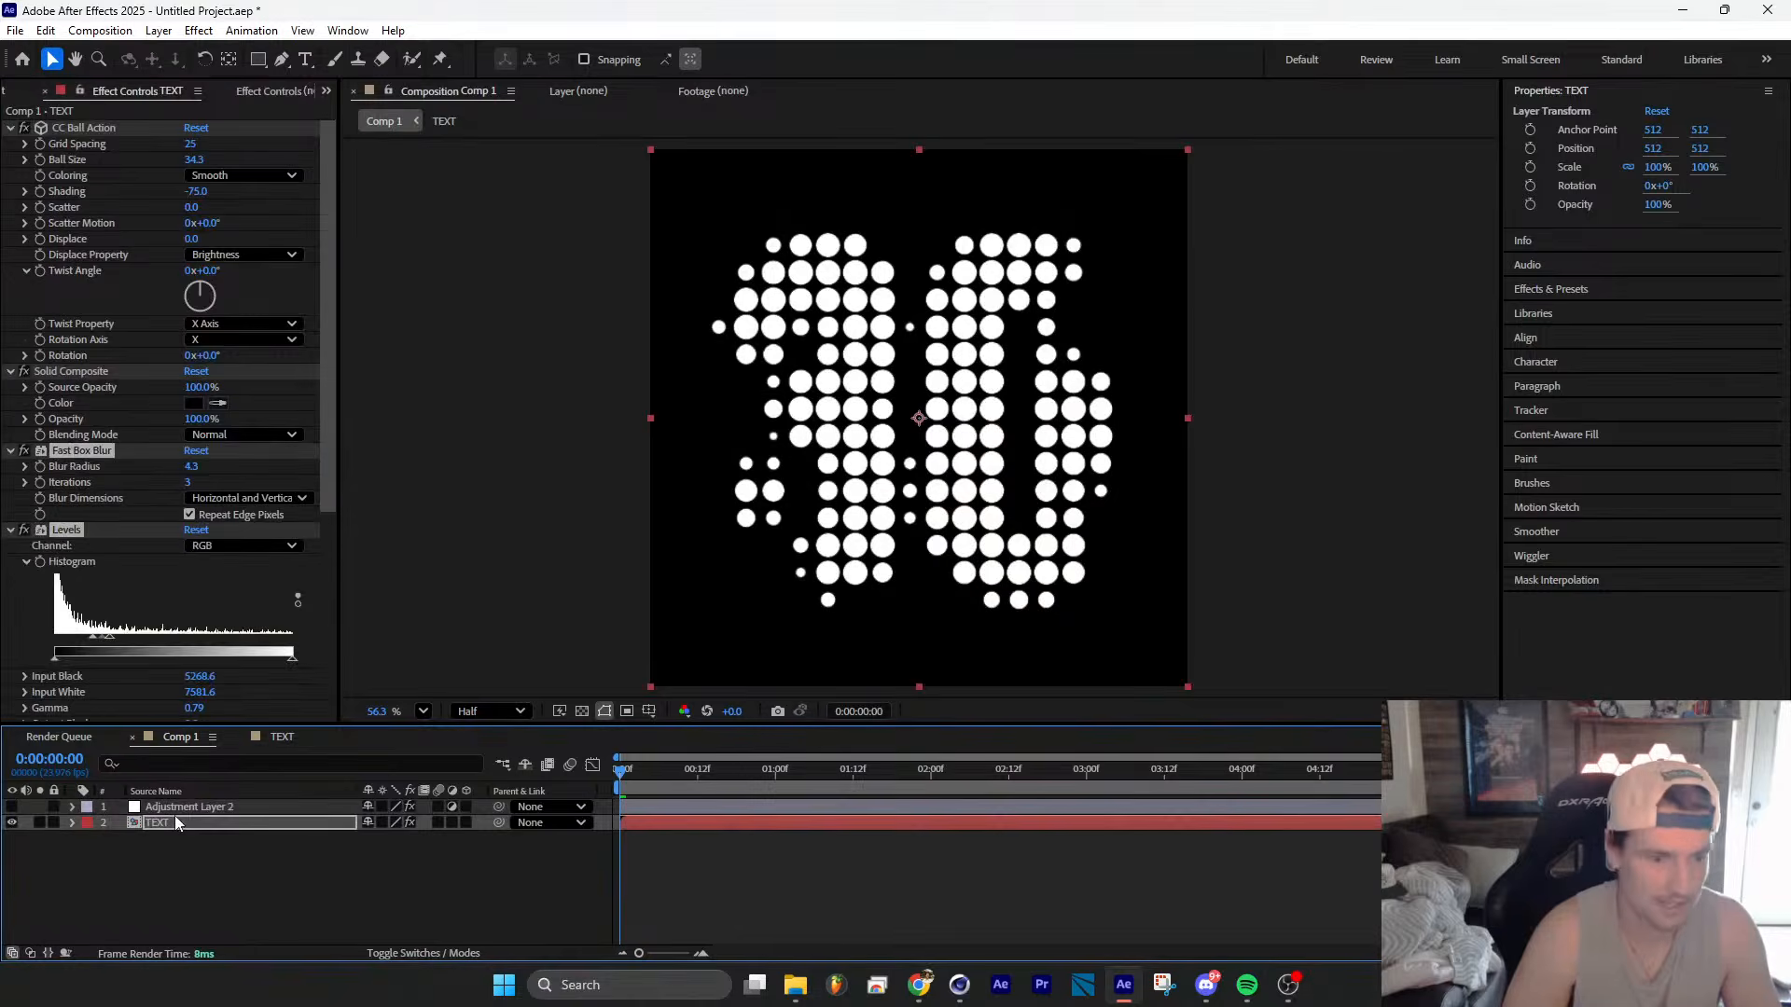
{"action": "scroll", "coordinate": [123, 580], "scroll_direction": "down", "scroll_amount": 7}
{"action": "left_click_drag", "start_coordinate": [653, 774], "coordinate": [616, 775]}
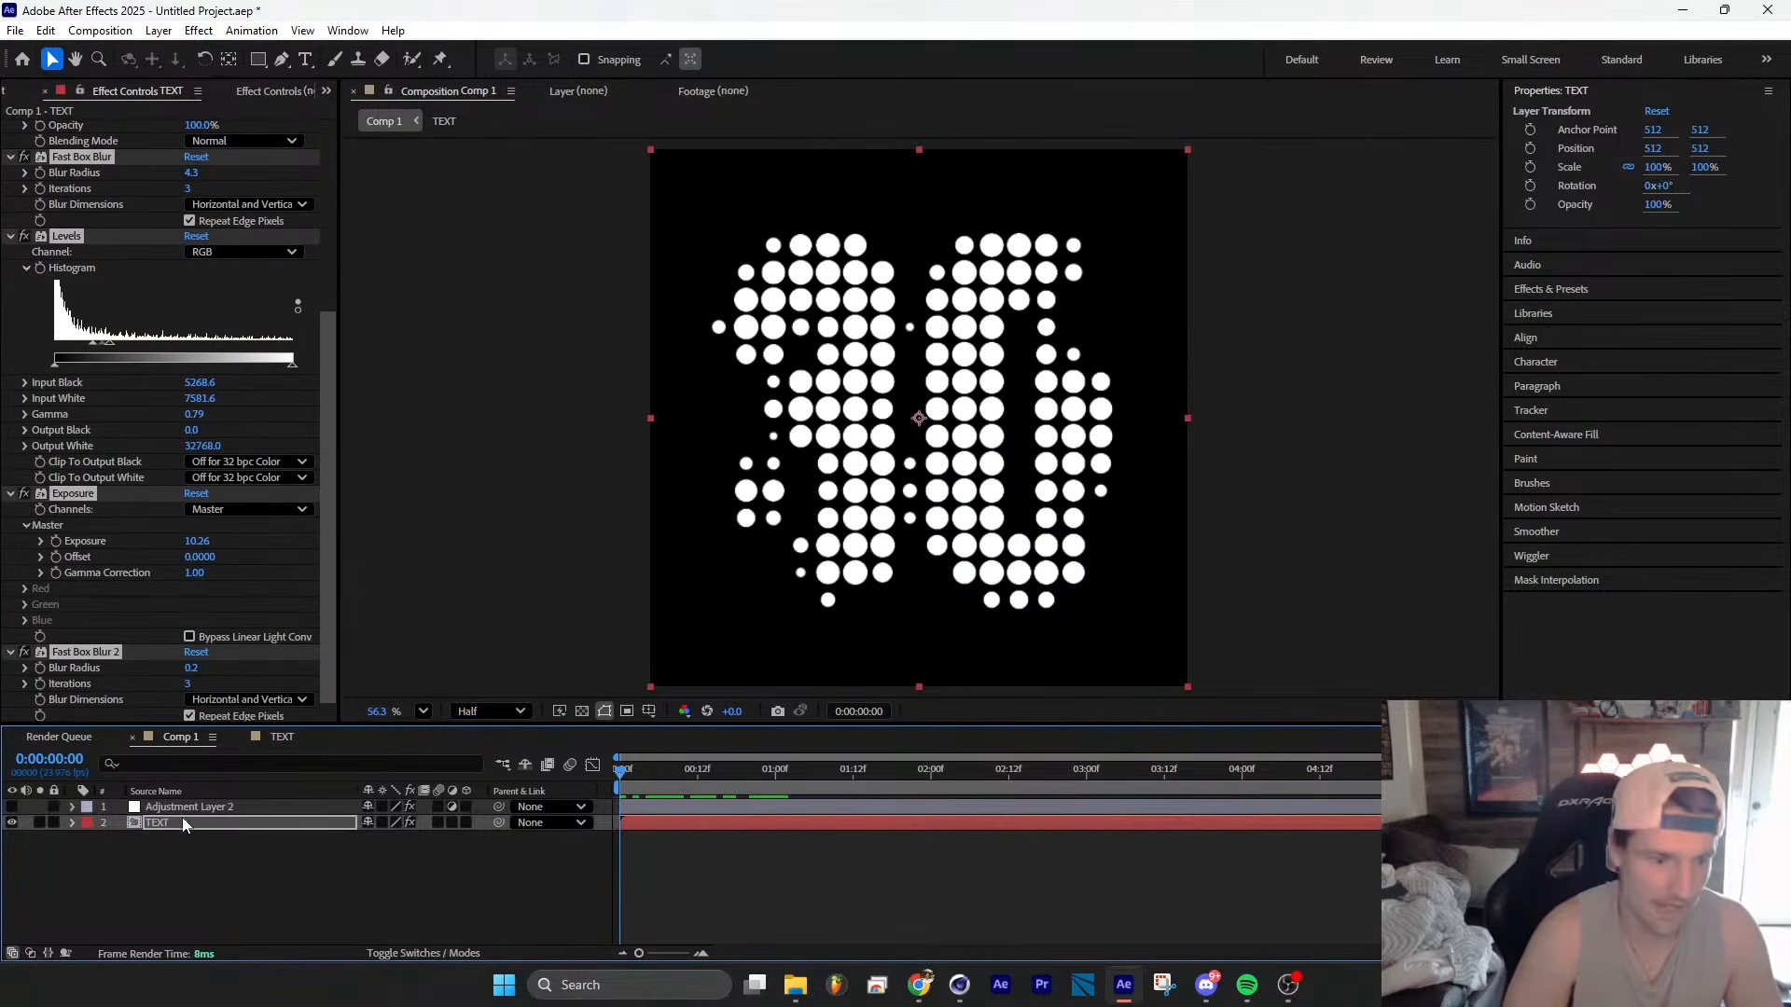
{"action": "left_click", "coordinate": [175, 807]}
{"action": "key", "text": "Delete"}
Step: Make the TEXT layer 3D and rotate it about its vertical axis to a Y orientation of about 325.2°
{"action": "left_click", "coordinate": [174, 808]}
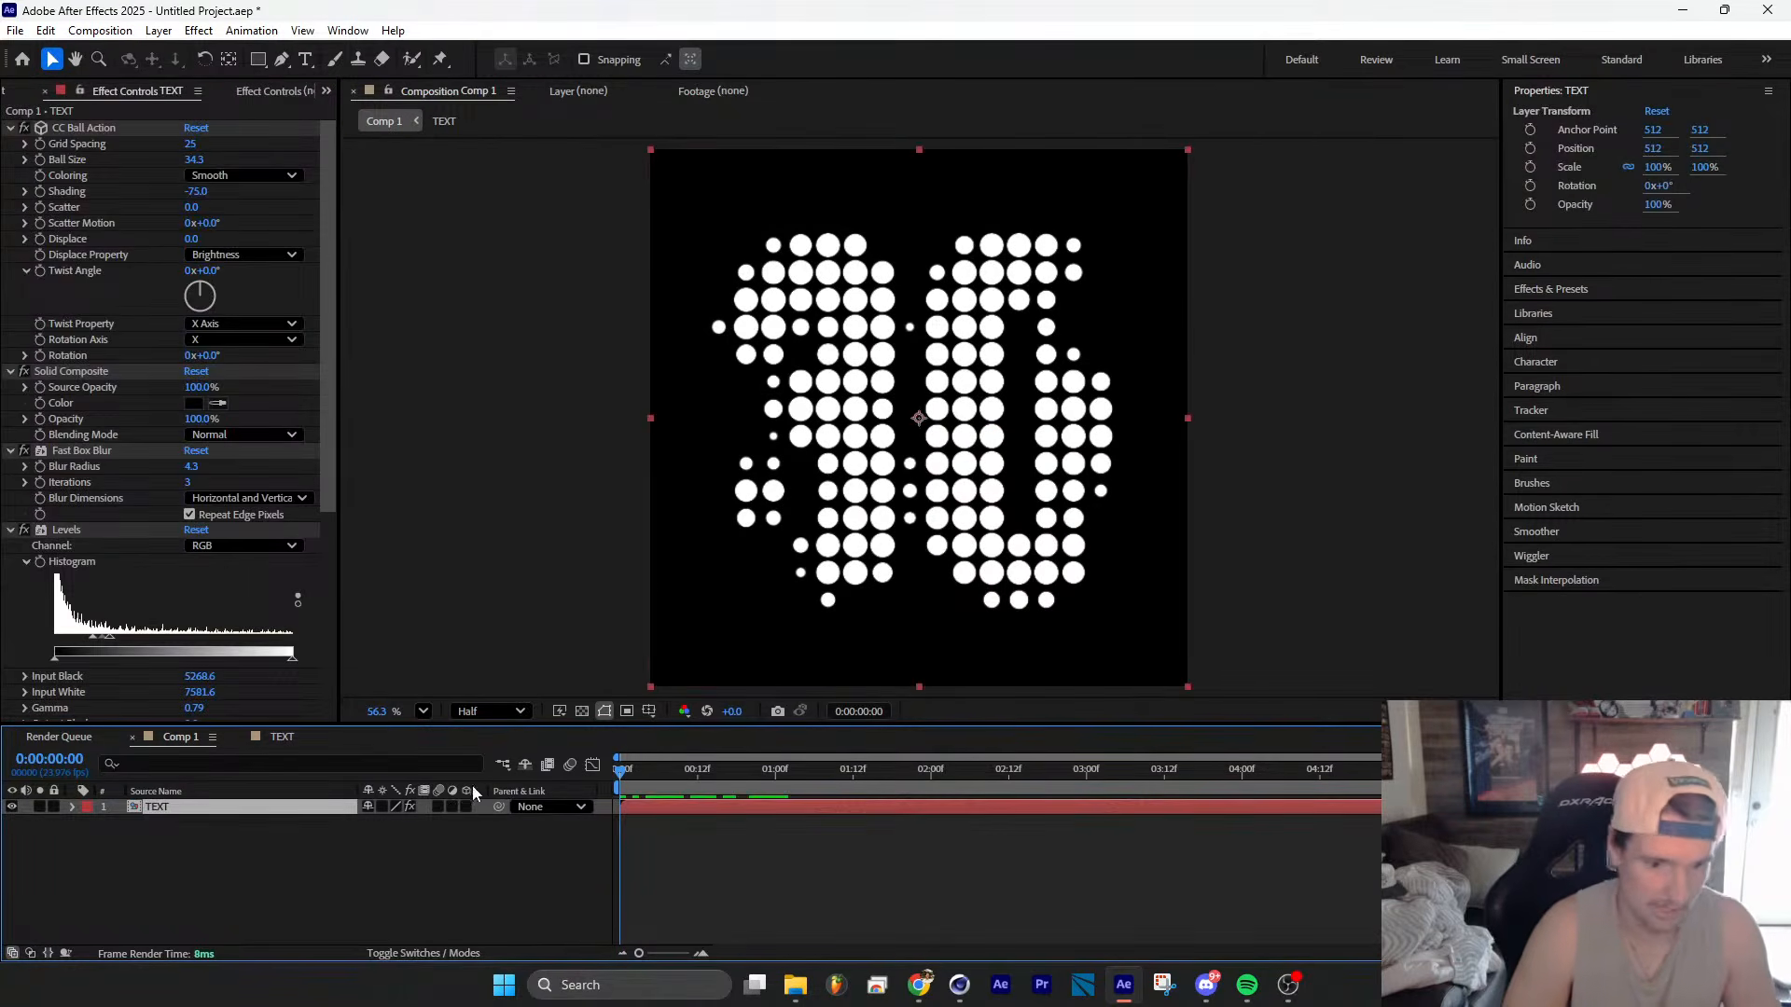
{"action": "left_click", "coordinate": [466, 806]}
{"action": "left_click_drag", "start_coordinate": [972, 418], "coordinate": [919, 418]}
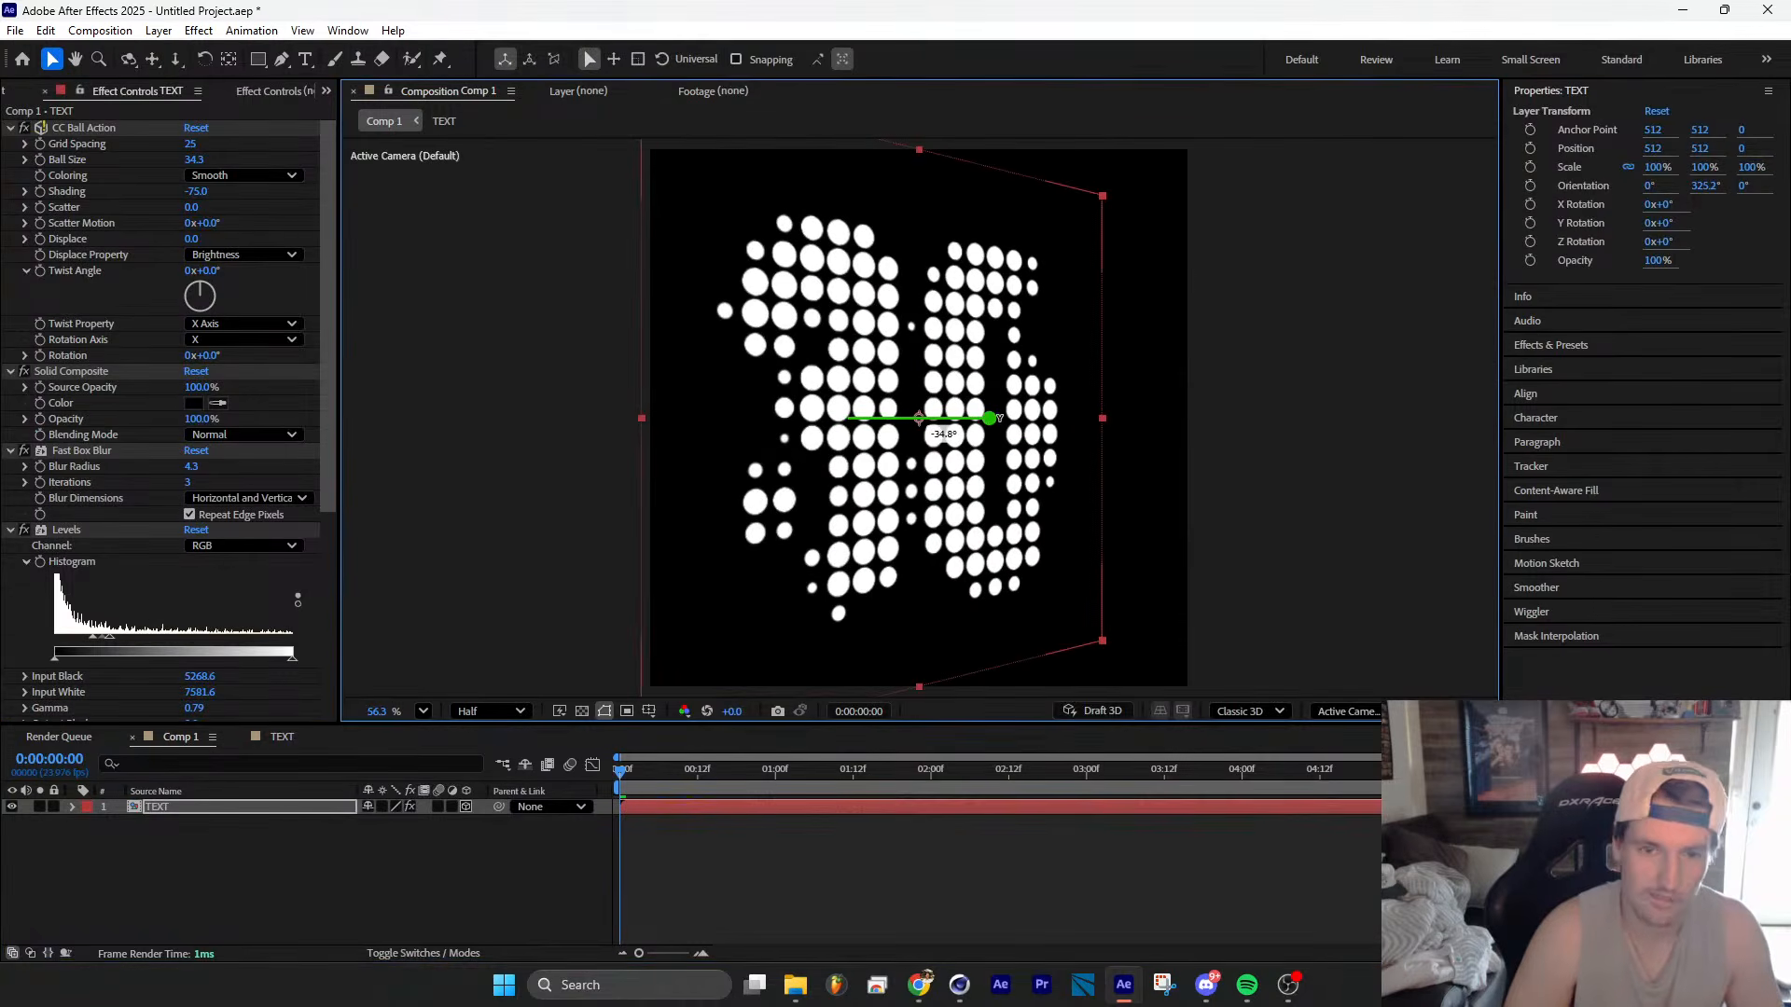
Step: Duplicate the rotated TEXT layer and move the lower copy in depth to about 486.1, 512, 37.3
{"action": "key", "text": "ctrl+d"}
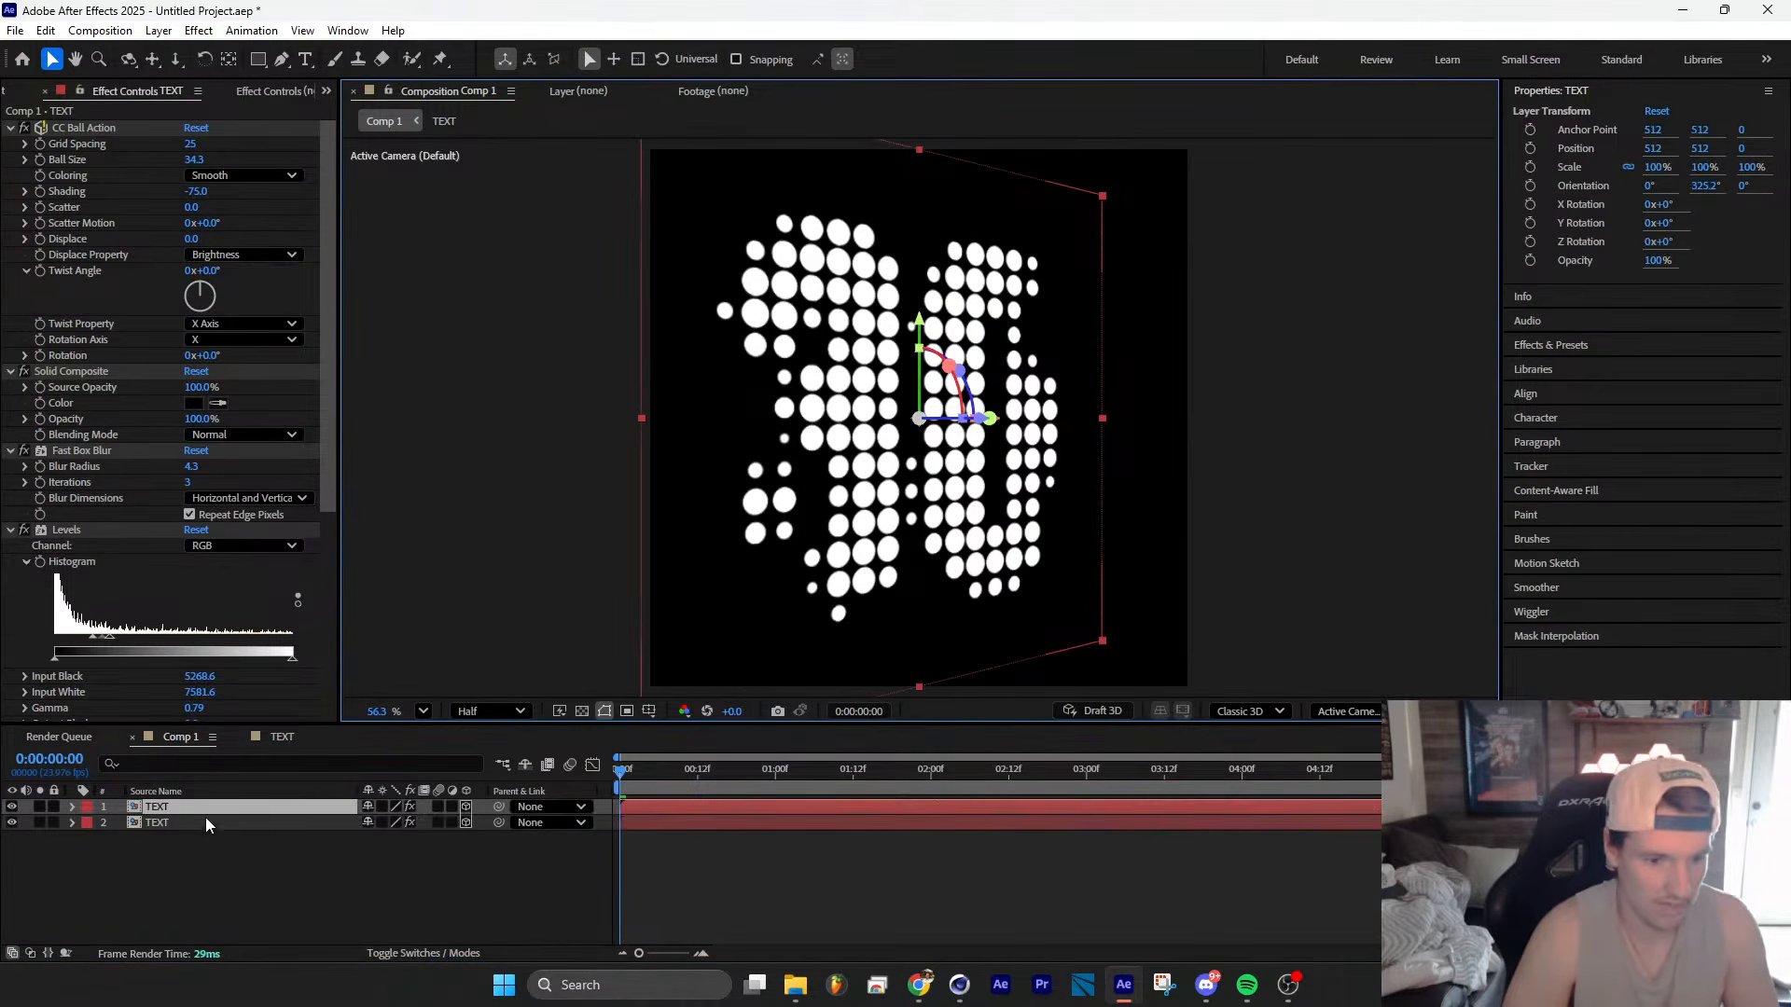
{"action": "left_click", "coordinate": [427, 946]}
{"action": "left_click_drag", "start_coordinate": [294, 906], "coordinate": [411, 806]}
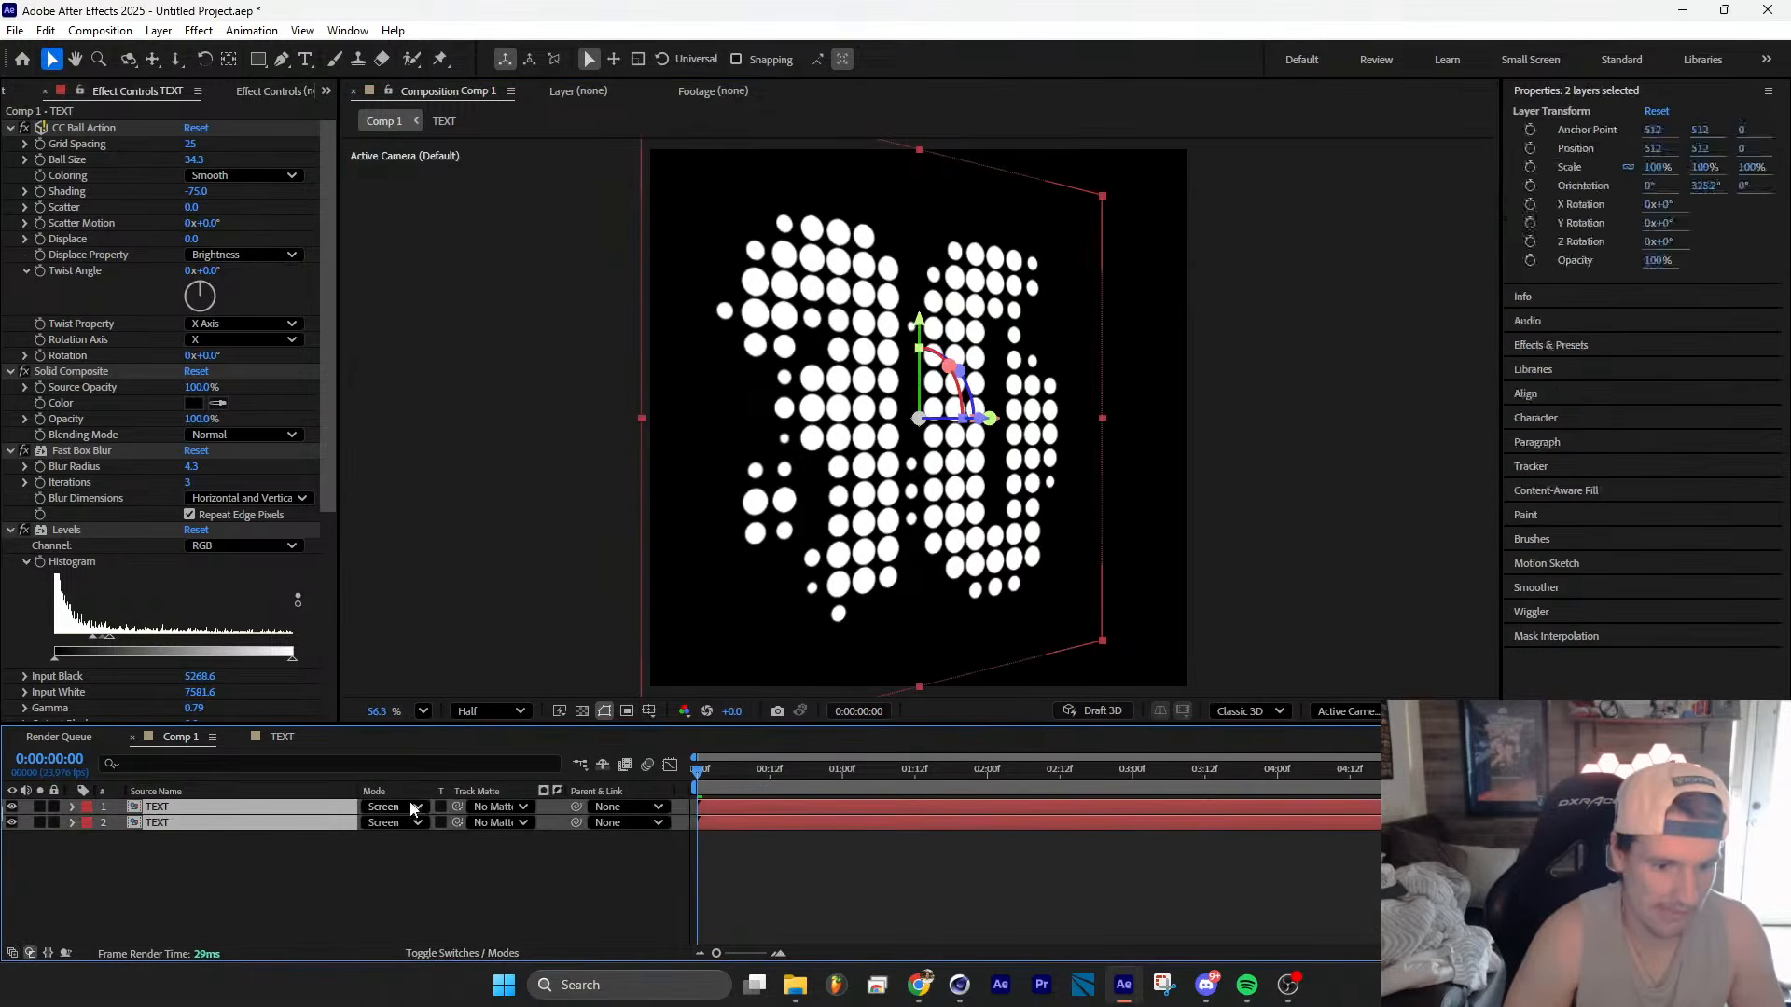
{"action": "left_click", "coordinate": [256, 865]}
{"action": "left_click", "coordinate": [216, 813]}
{"action": "left_click", "coordinate": [215, 821]}
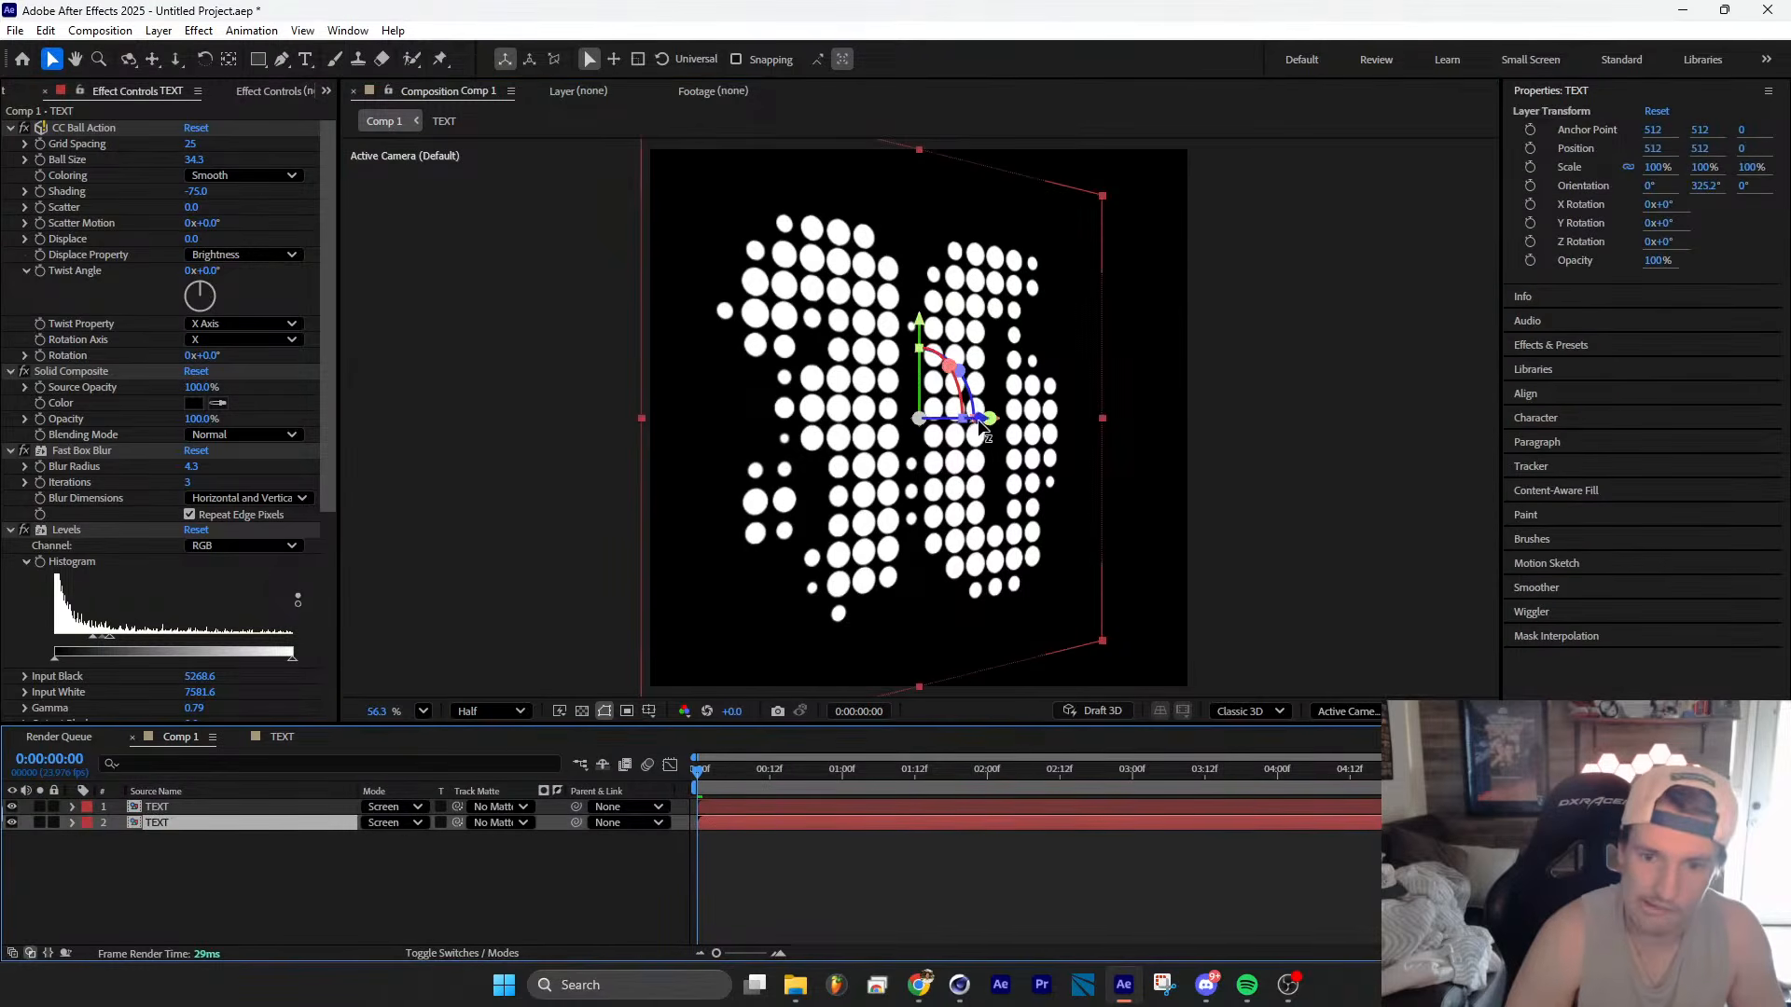
{"action": "left_click_drag", "start_coordinate": [979, 427], "coordinate": [959, 425]}
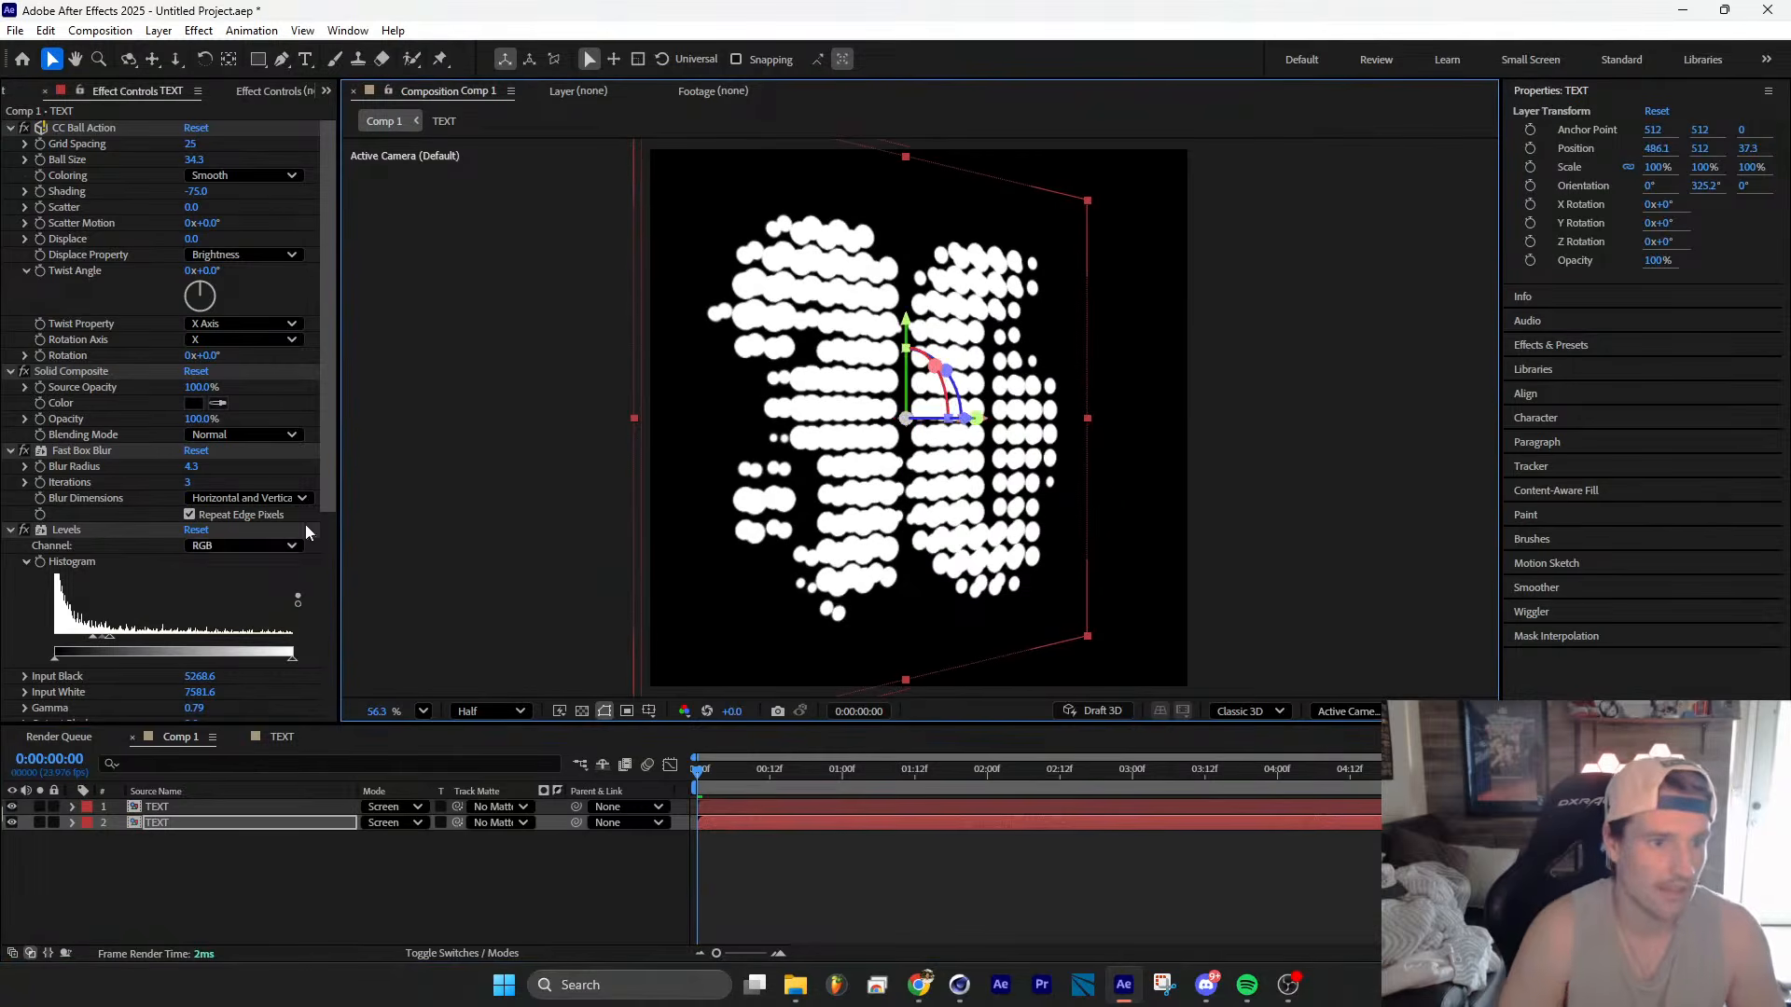
Step: On the lower TEXT layer, set Fast Box Blur radius to 10.3, Levels Input Black to 1542 and Exposure to 14.06
{"action": "left_click_drag", "start_coordinate": [326, 404], "coordinate": [328, 407]}
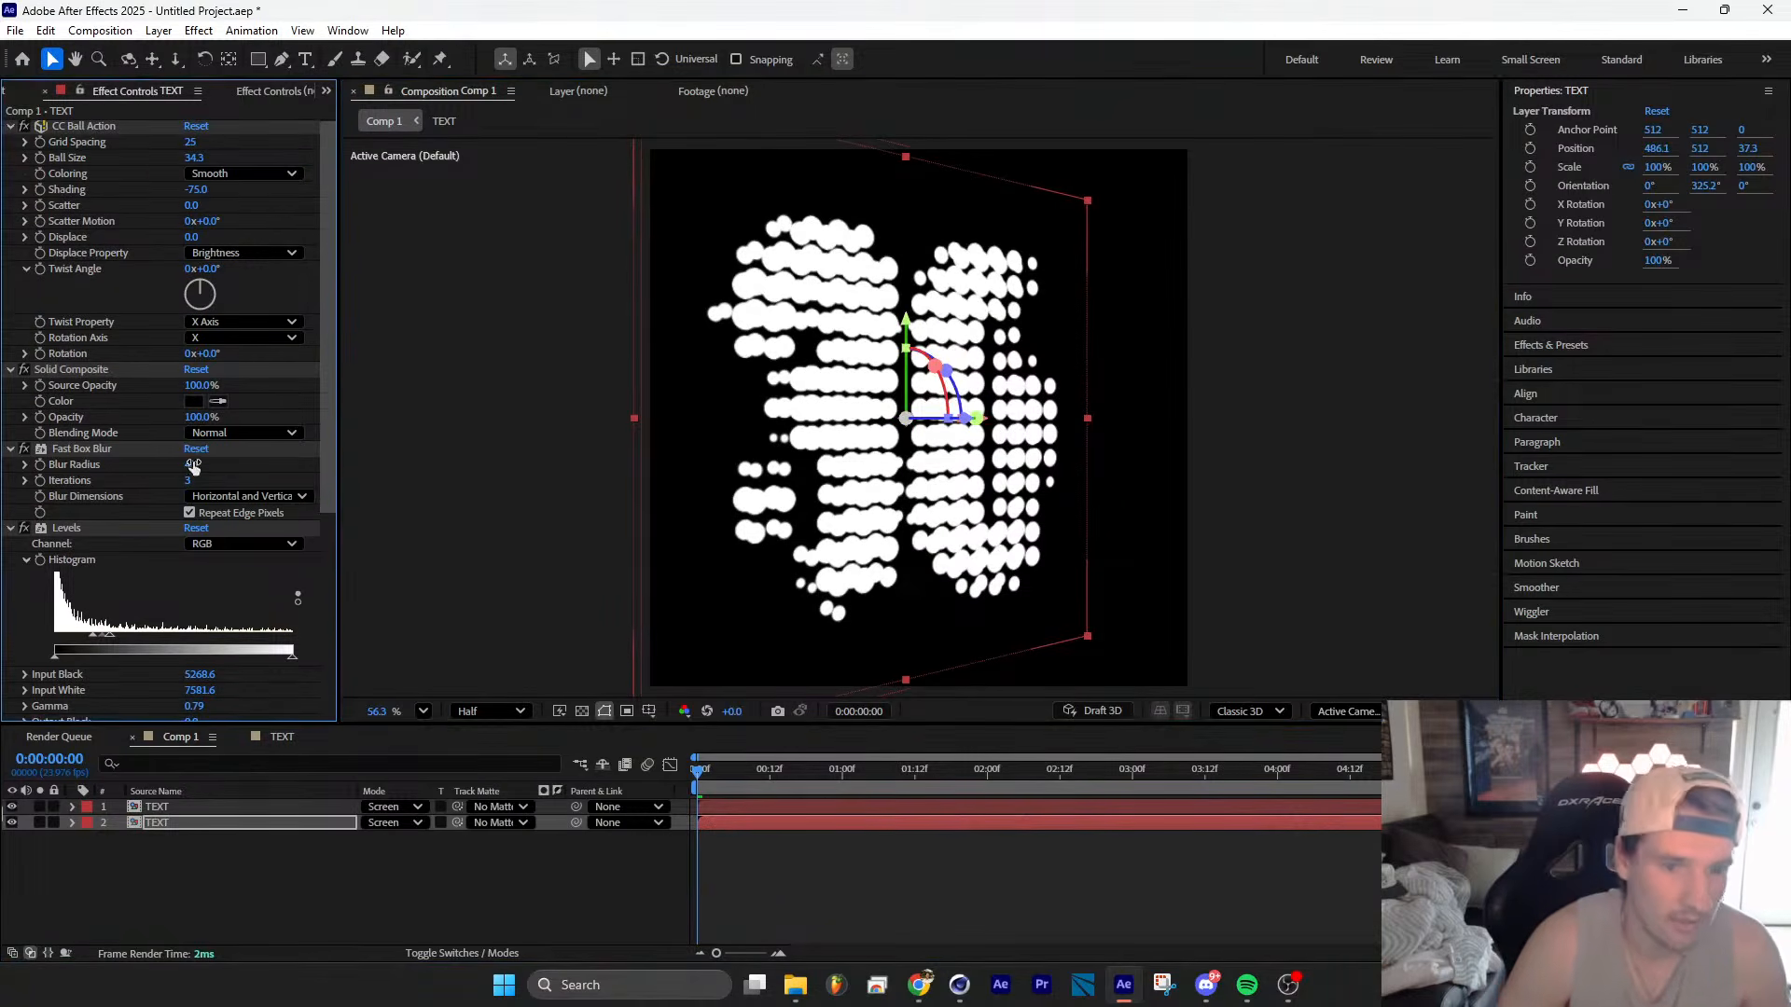
{"action": "left_click_drag", "start_coordinate": [192, 464], "coordinate": [199, 463]}
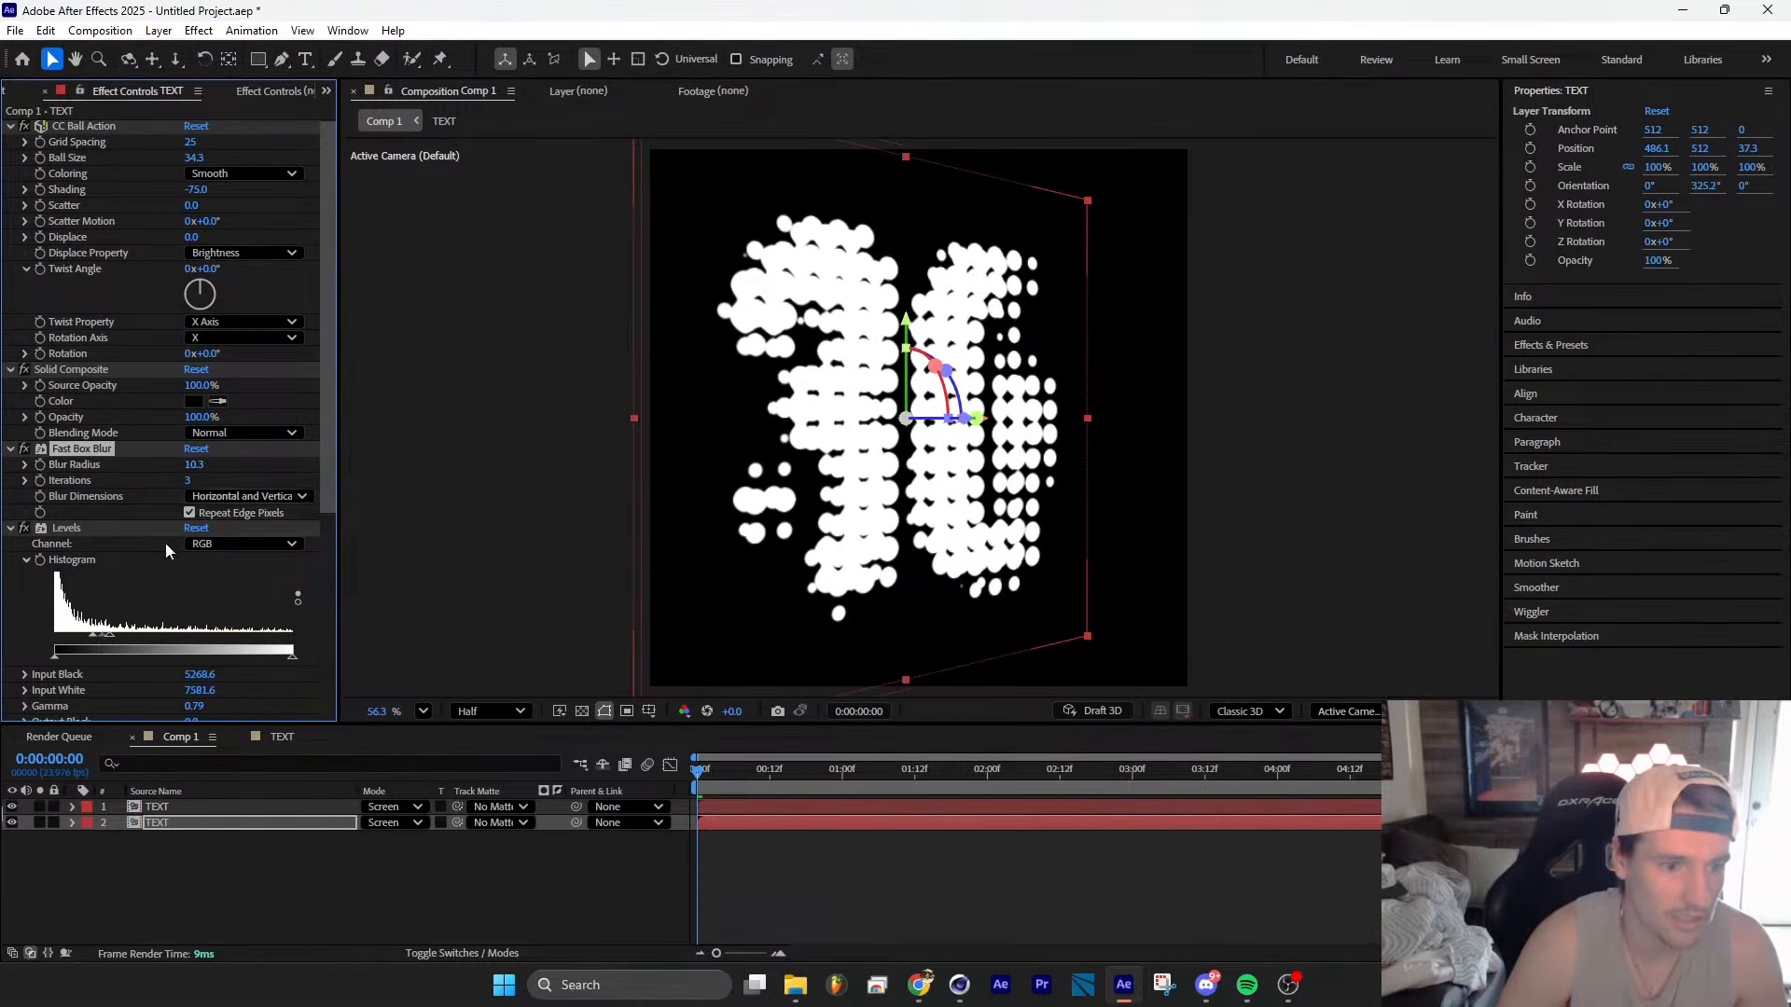
{"action": "left_click_drag", "start_coordinate": [97, 641], "coordinate": [66, 651]}
{"action": "scroll", "coordinate": [170, 593], "scroll_direction": "down", "scroll_amount": 5}
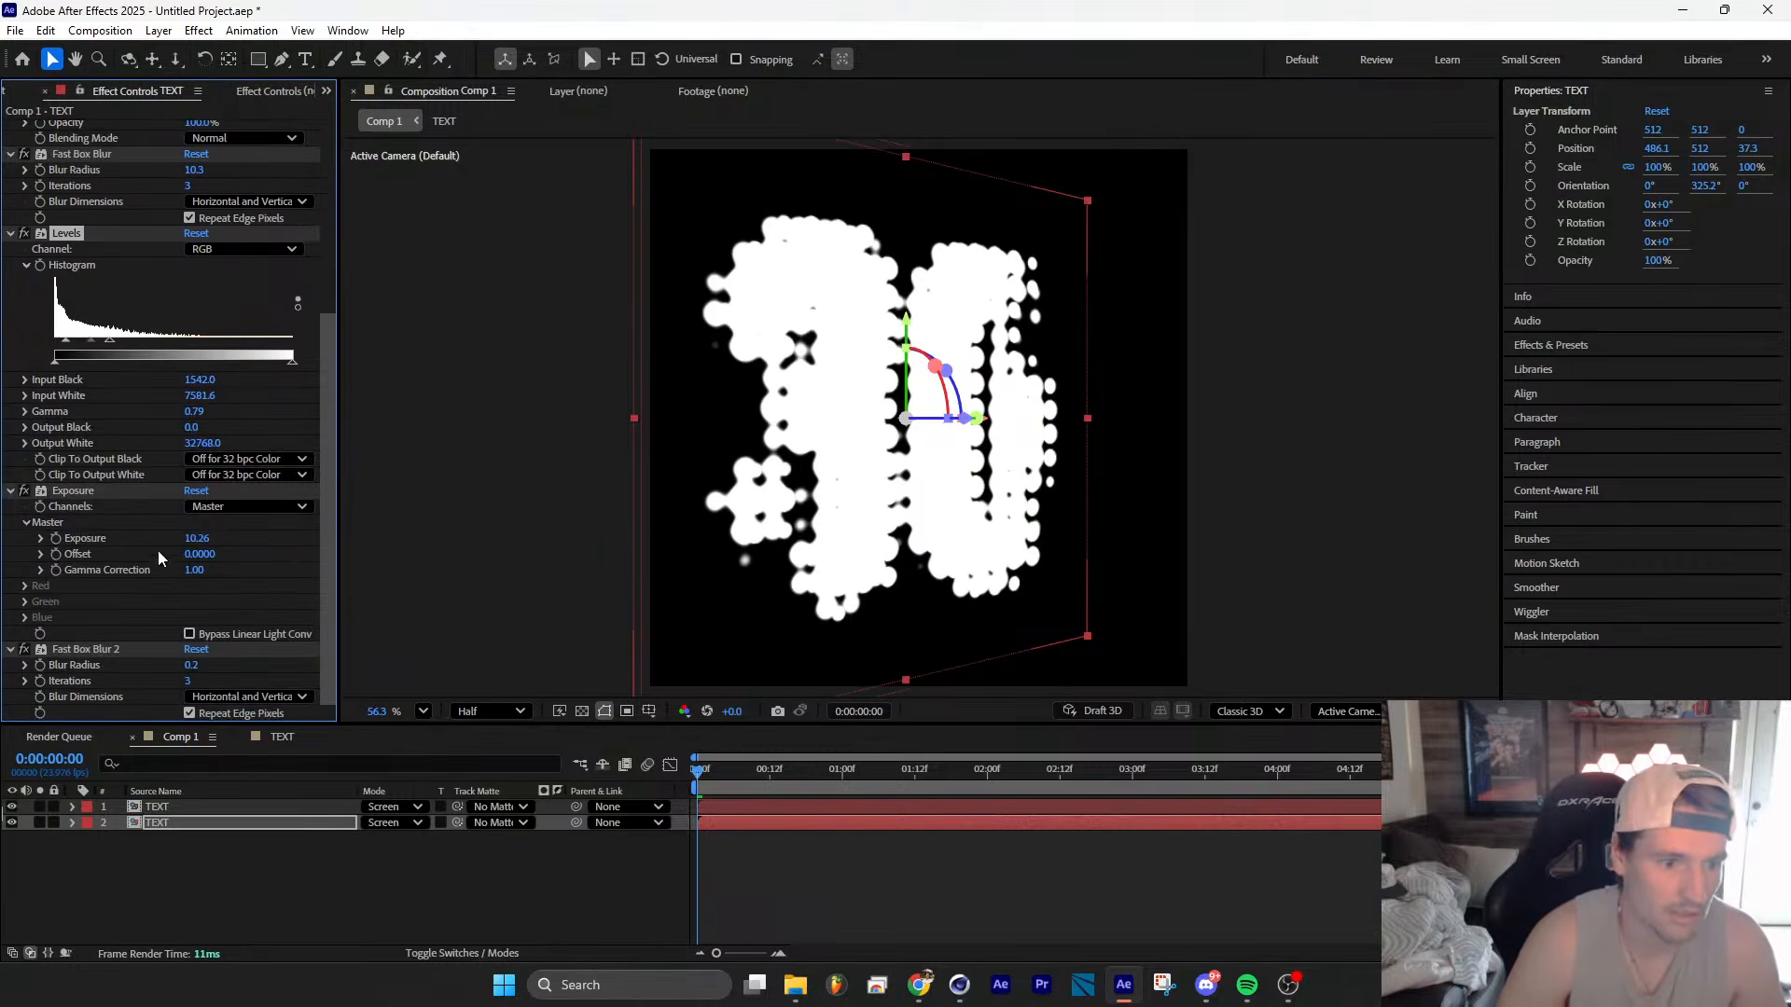
{"action": "left_click_drag", "start_coordinate": [164, 575], "coordinate": [239, 541]}
{"action": "key", "text": "ctrl+z"}
Step: Apply a Tint effect to the lower TEXT layer and map white to mid grey 737373
{"action": "left_click", "coordinate": [211, 821]}
{"action": "key", "text": "ctrl+space"}
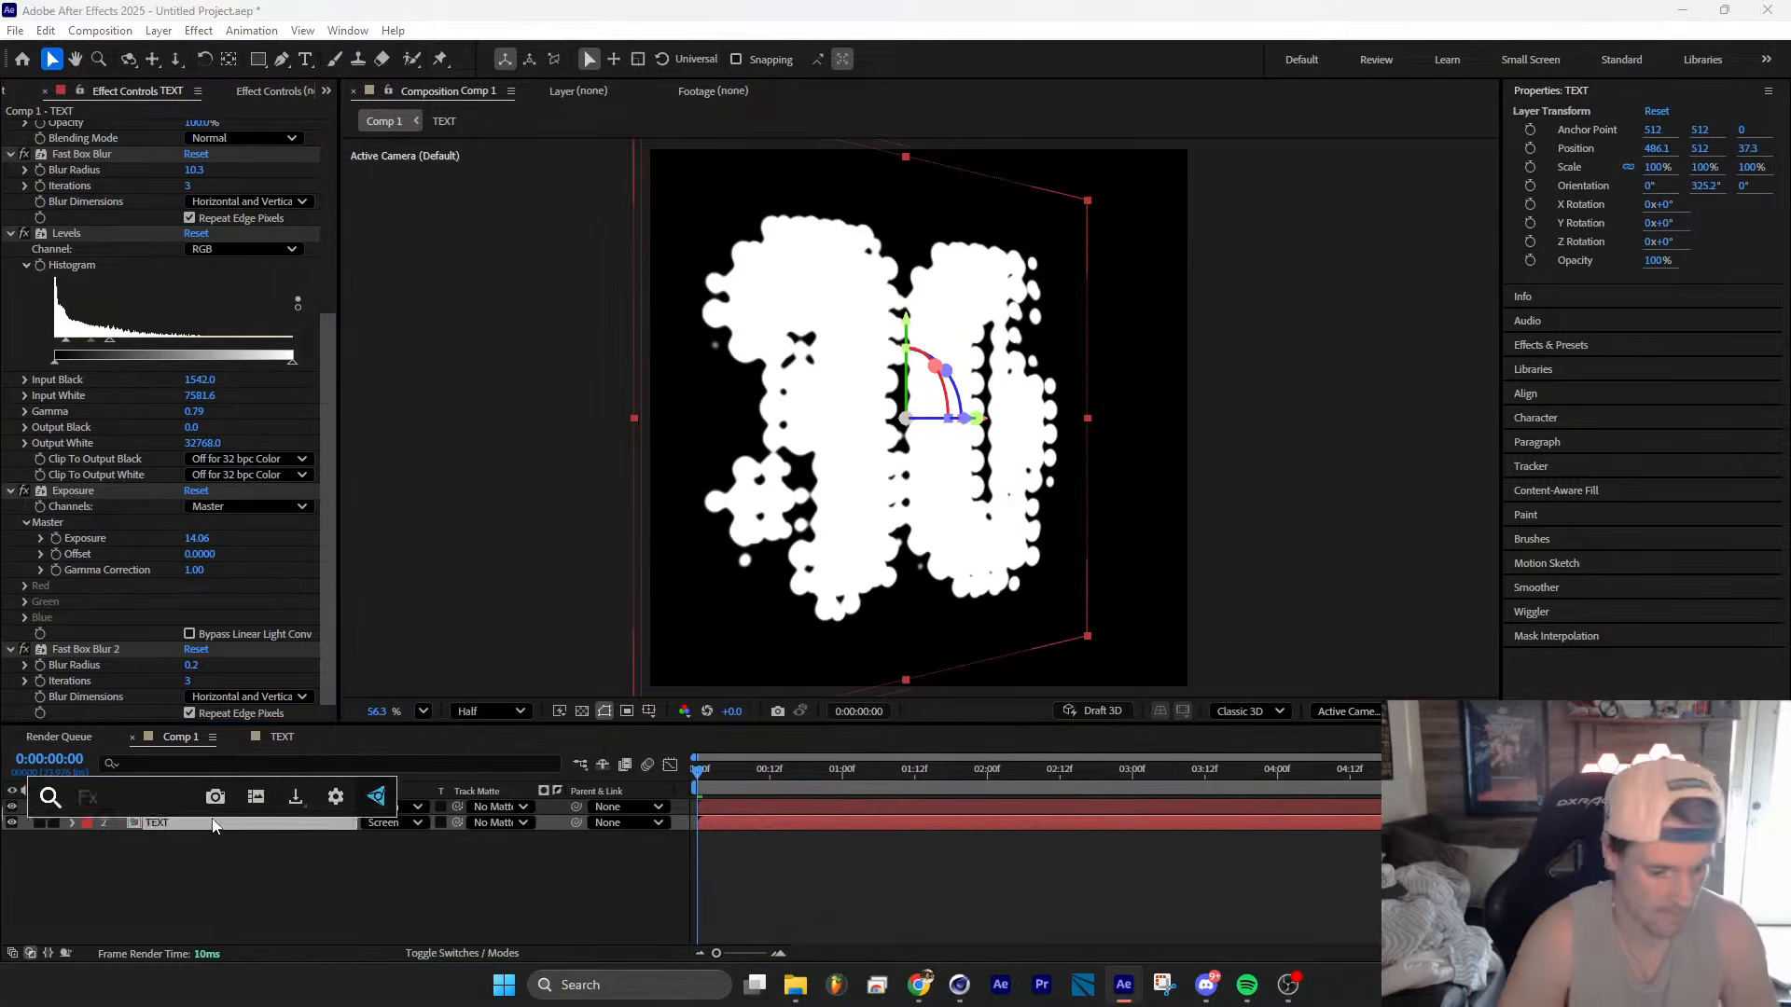
{"action": "type", "text": "tint"}
{"action": "key", "text": "Return"}
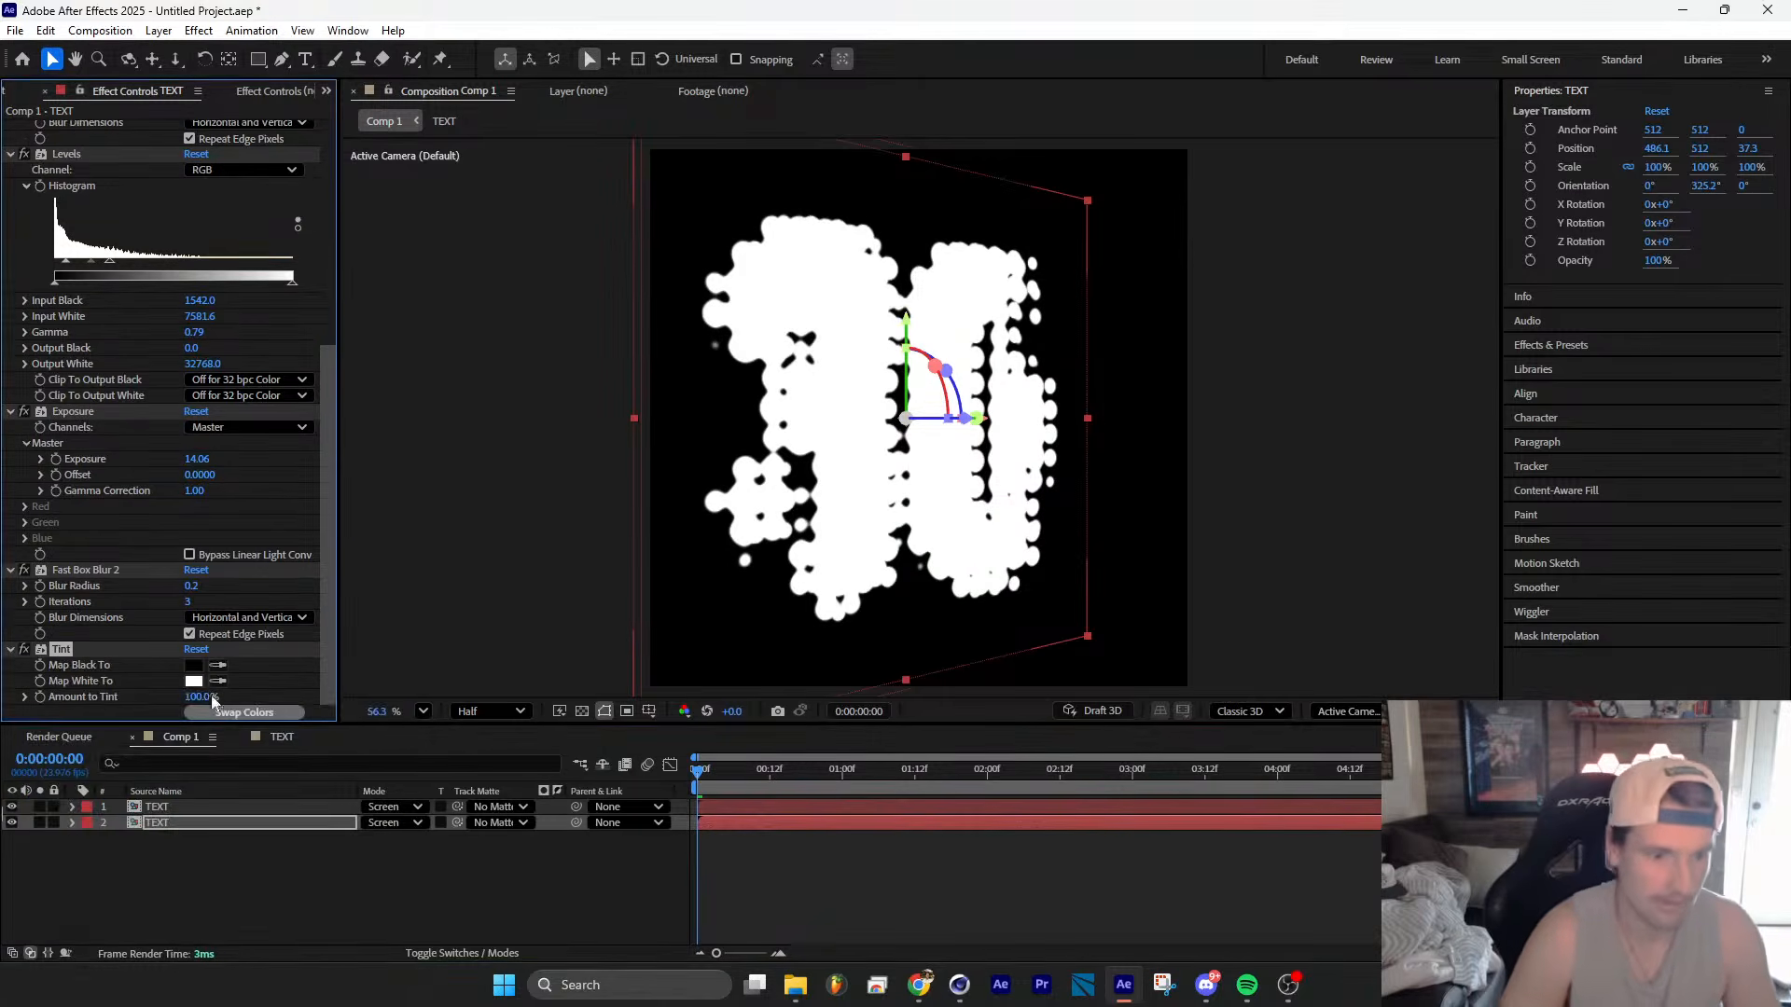
{"action": "left_click", "coordinate": [194, 680]}
{"action": "left_click_drag", "start_coordinate": [648, 489], "coordinate": [639, 504]}
{"action": "left_click", "coordinate": [1088, 377]}
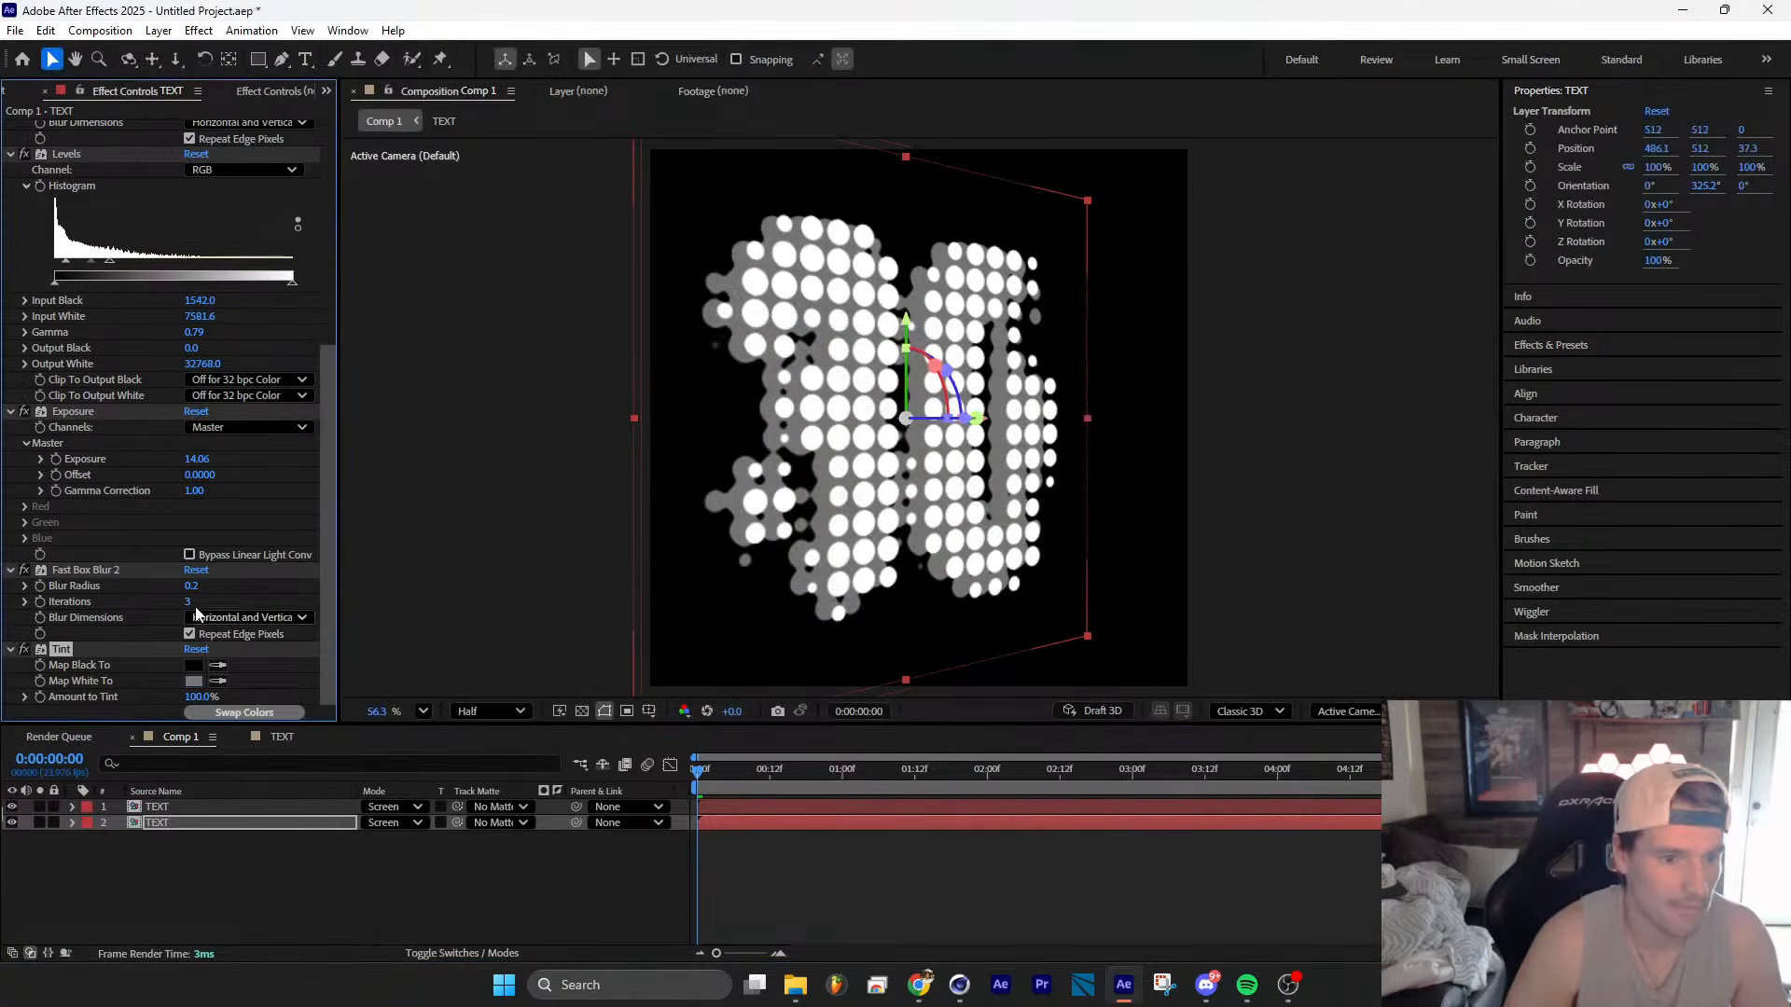
Step: Set the lower layer's first Fast Box Blur radius to 6.7 and move the layer in depth to 473.7, 512, 55.1
{"action": "scroll", "coordinate": [183, 536], "scroll_direction": "up", "scroll_amount": 4}
{"action": "mouse_move", "coordinate": [194, 270]}
{"action": "left_mouse_down"}
{"action": "mouse_move", "coordinate": [154, 272]}
{"action": "mouse_move", "coordinate": [175, 269]}
{"action": "left_mouse_up"}
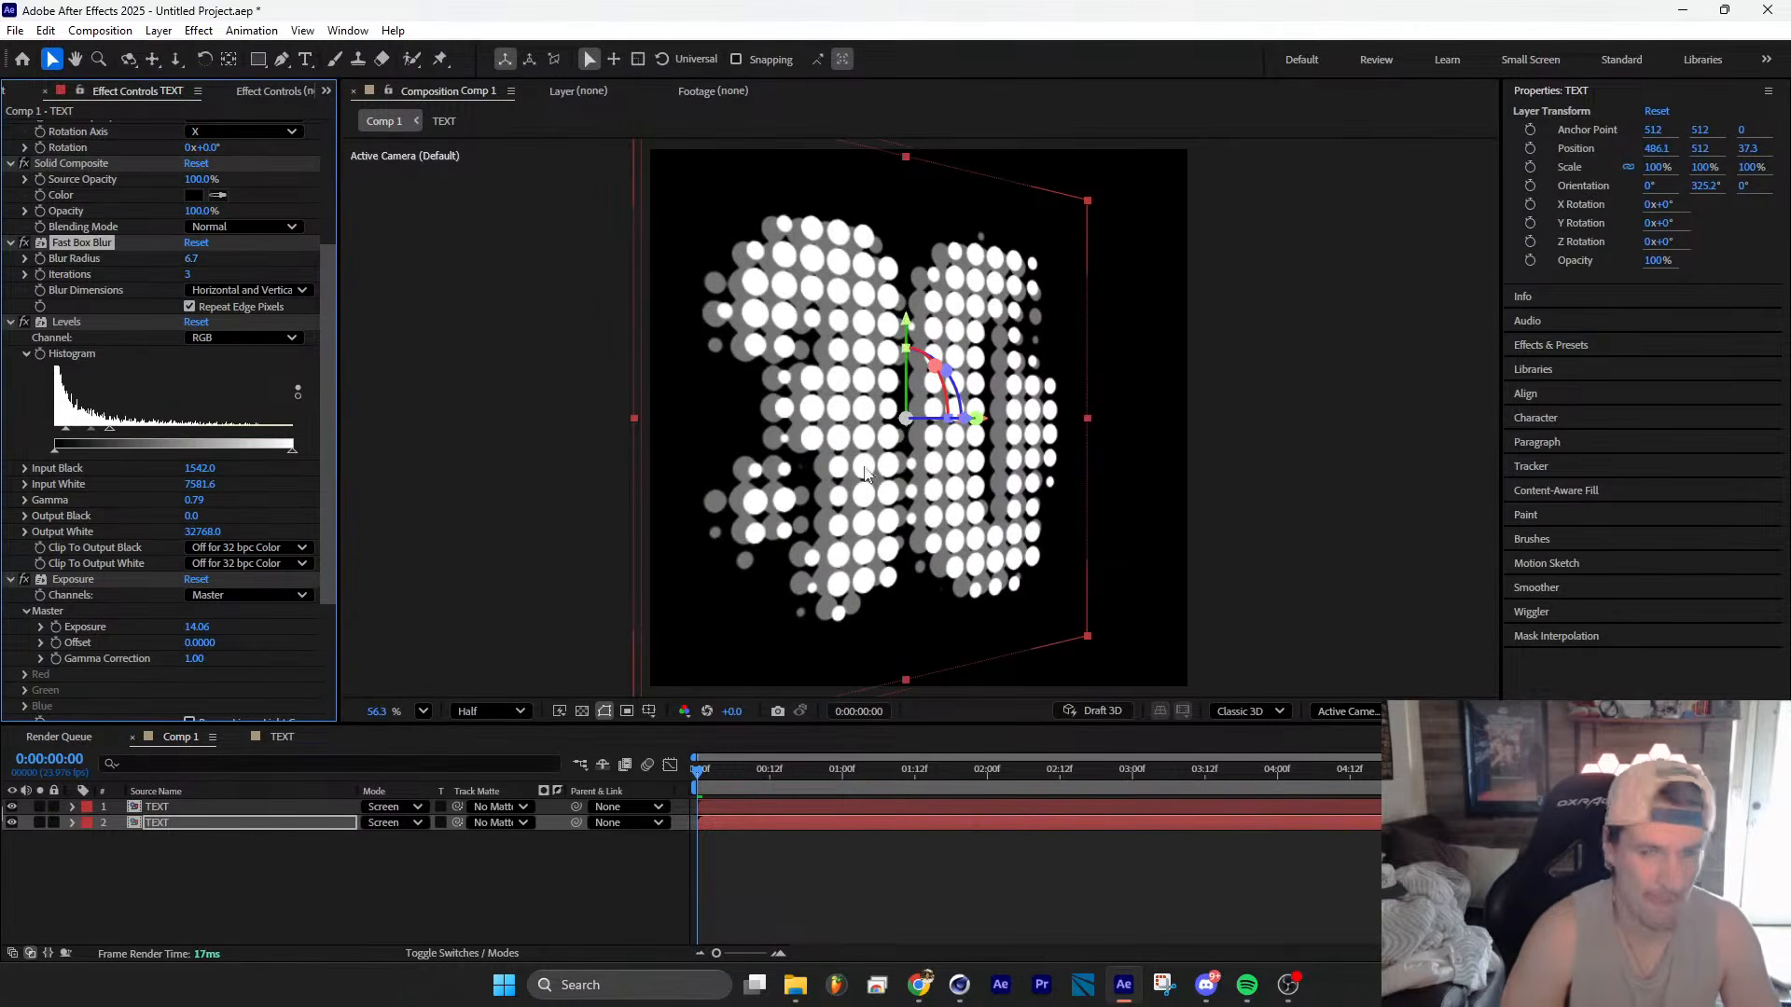
{"action": "left_click_drag", "start_coordinate": [969, 429], "coordinate": [963, 427]}
Step: Darken the lower TEXT layer's Tint by mapping white to 646464
{"action": "scroll", "coordinate": [208, 670], "scroll_direction": "down", "scroll_amount": 3}
{"action": "left_click", "coordinate": [194, 680]}
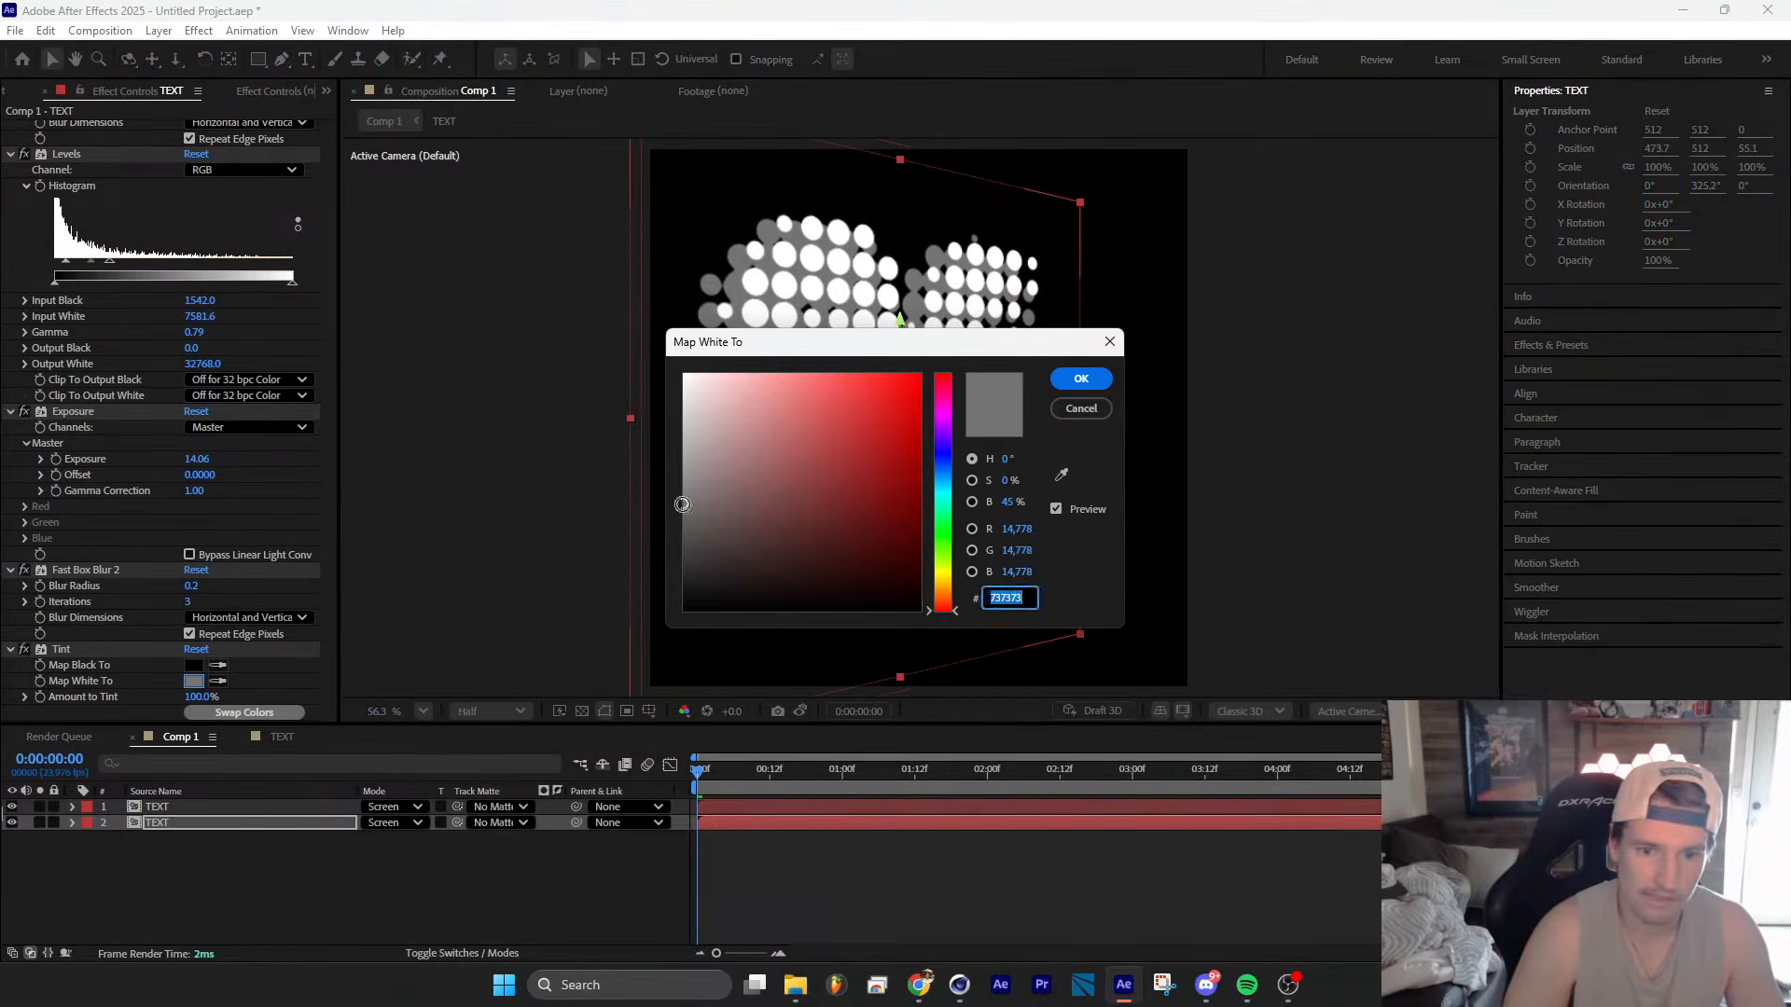
{"action": "left_click_drag", "start_coordinate": [680, 505], "coordinate": [674, 514]}
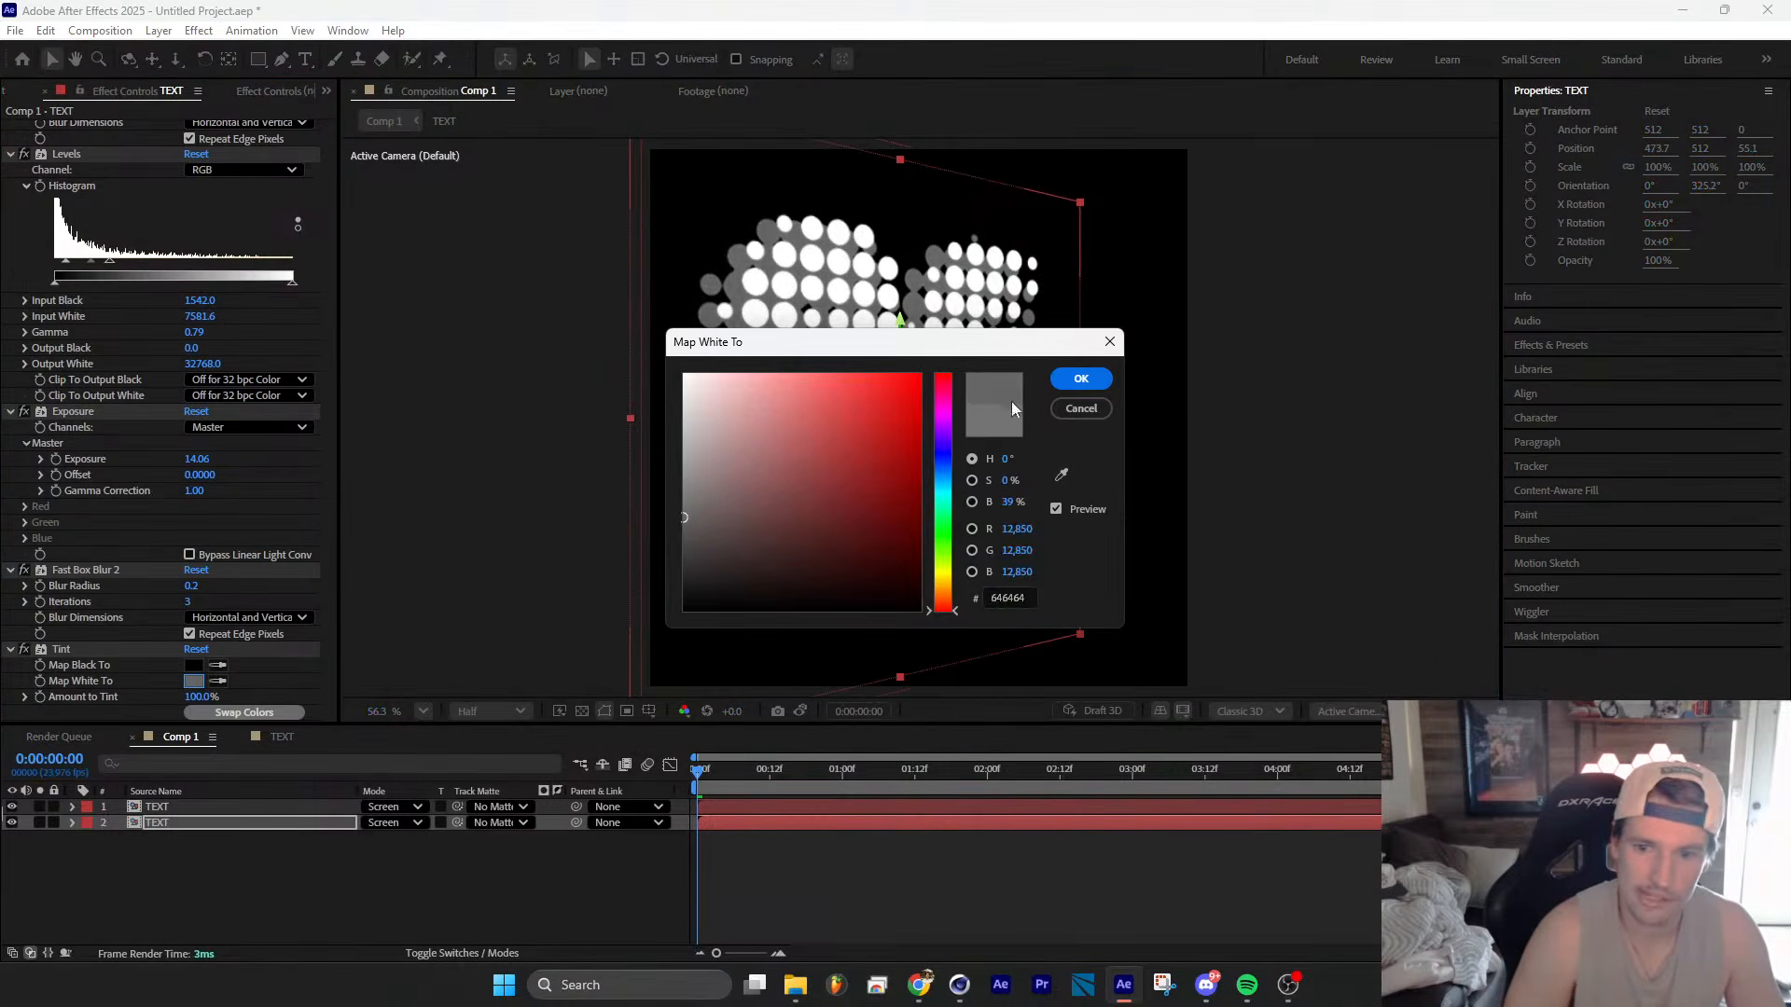
{"action": "left_click", "coordinate": [1081, 378]}
Step: Apply VC Color Vibrance to the lower TEXT layer, place it above Tint and set Matte Alpha to Only
{"action": "left_click", "coordinate": [193, 830]}
{"action": "key", "text": "ctrl+space"}
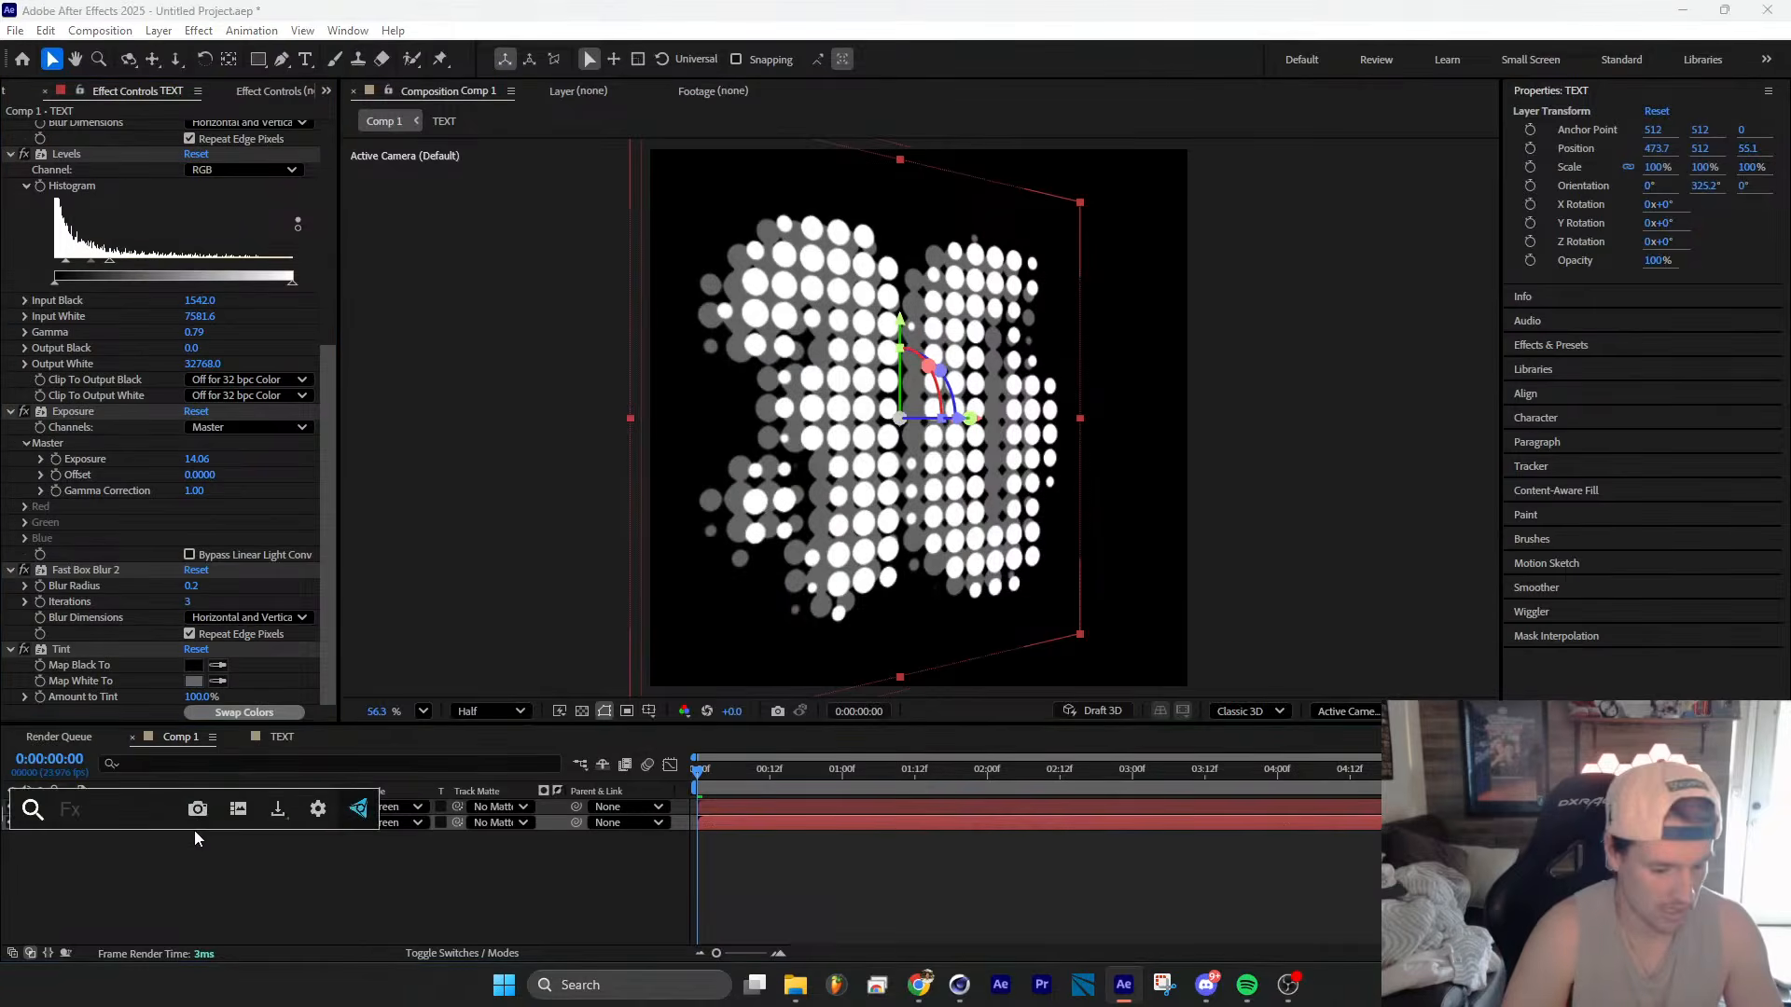
{"action": "type", "text": "vc"}
{"action": "left_click", "coordinate": [217, 812]}
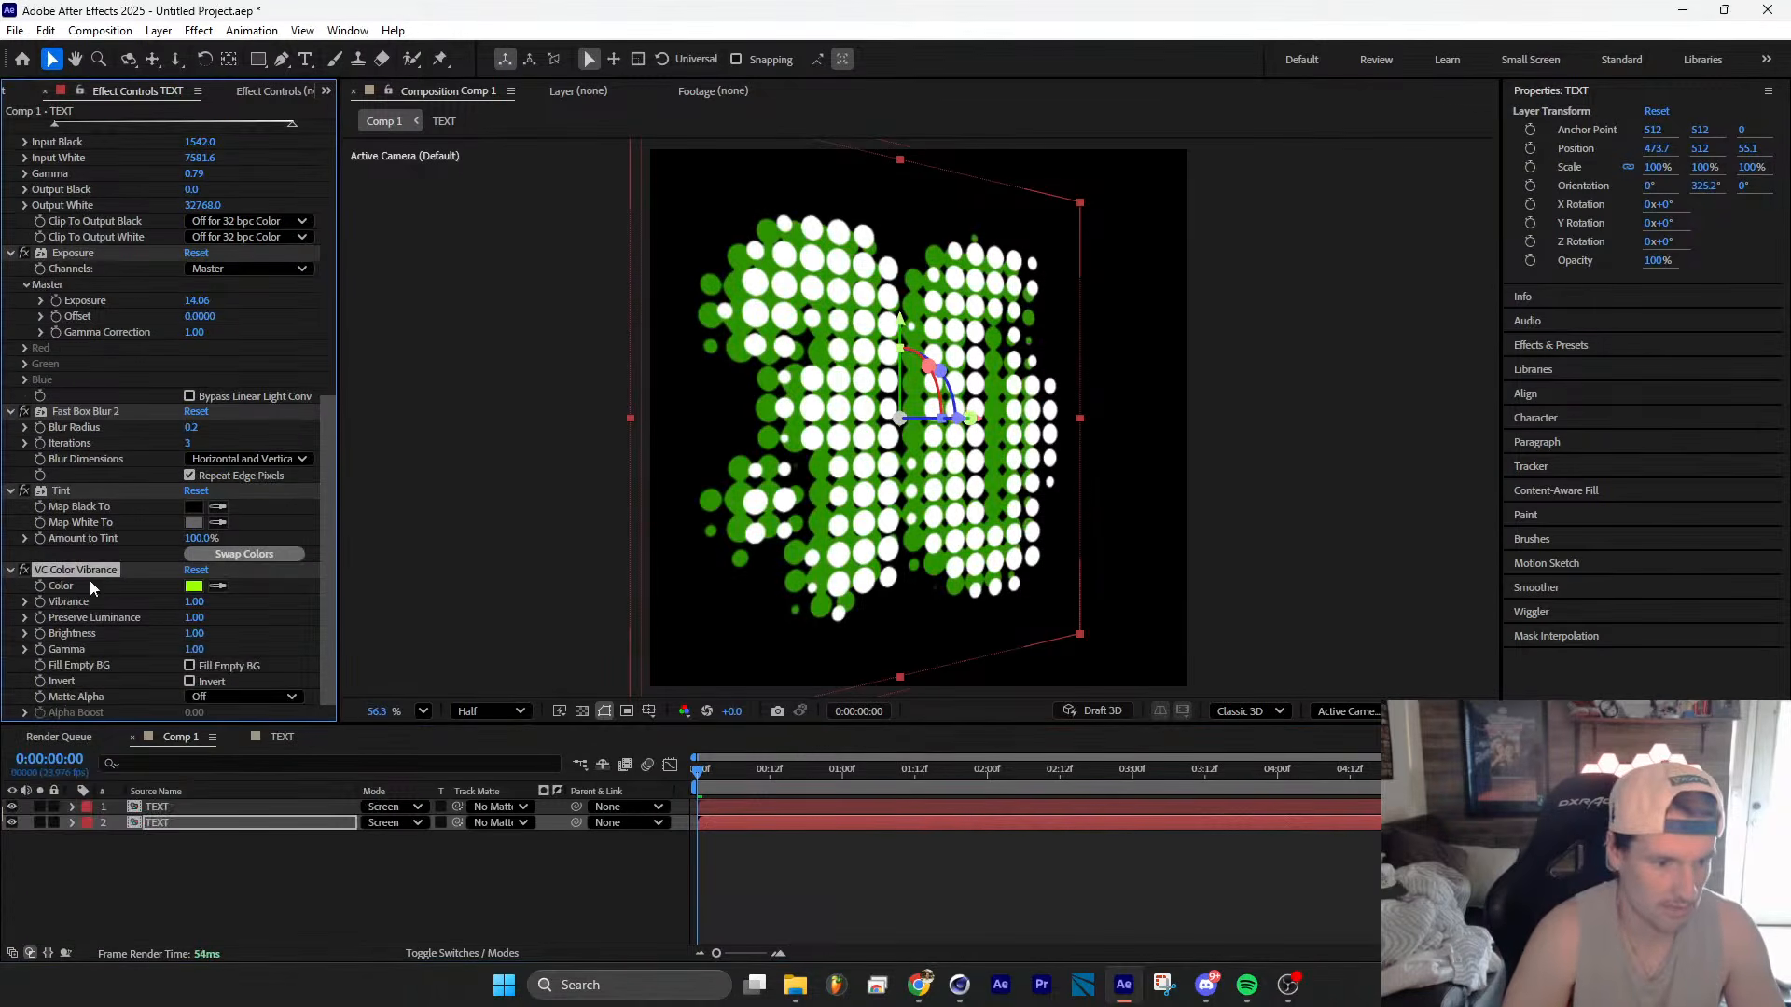
{"action": "left_click_drag", "start_coordinate": [89, 576], "coordinate": [102, 489]}
{"action": "left_click", "coordinate": [257, 616]}
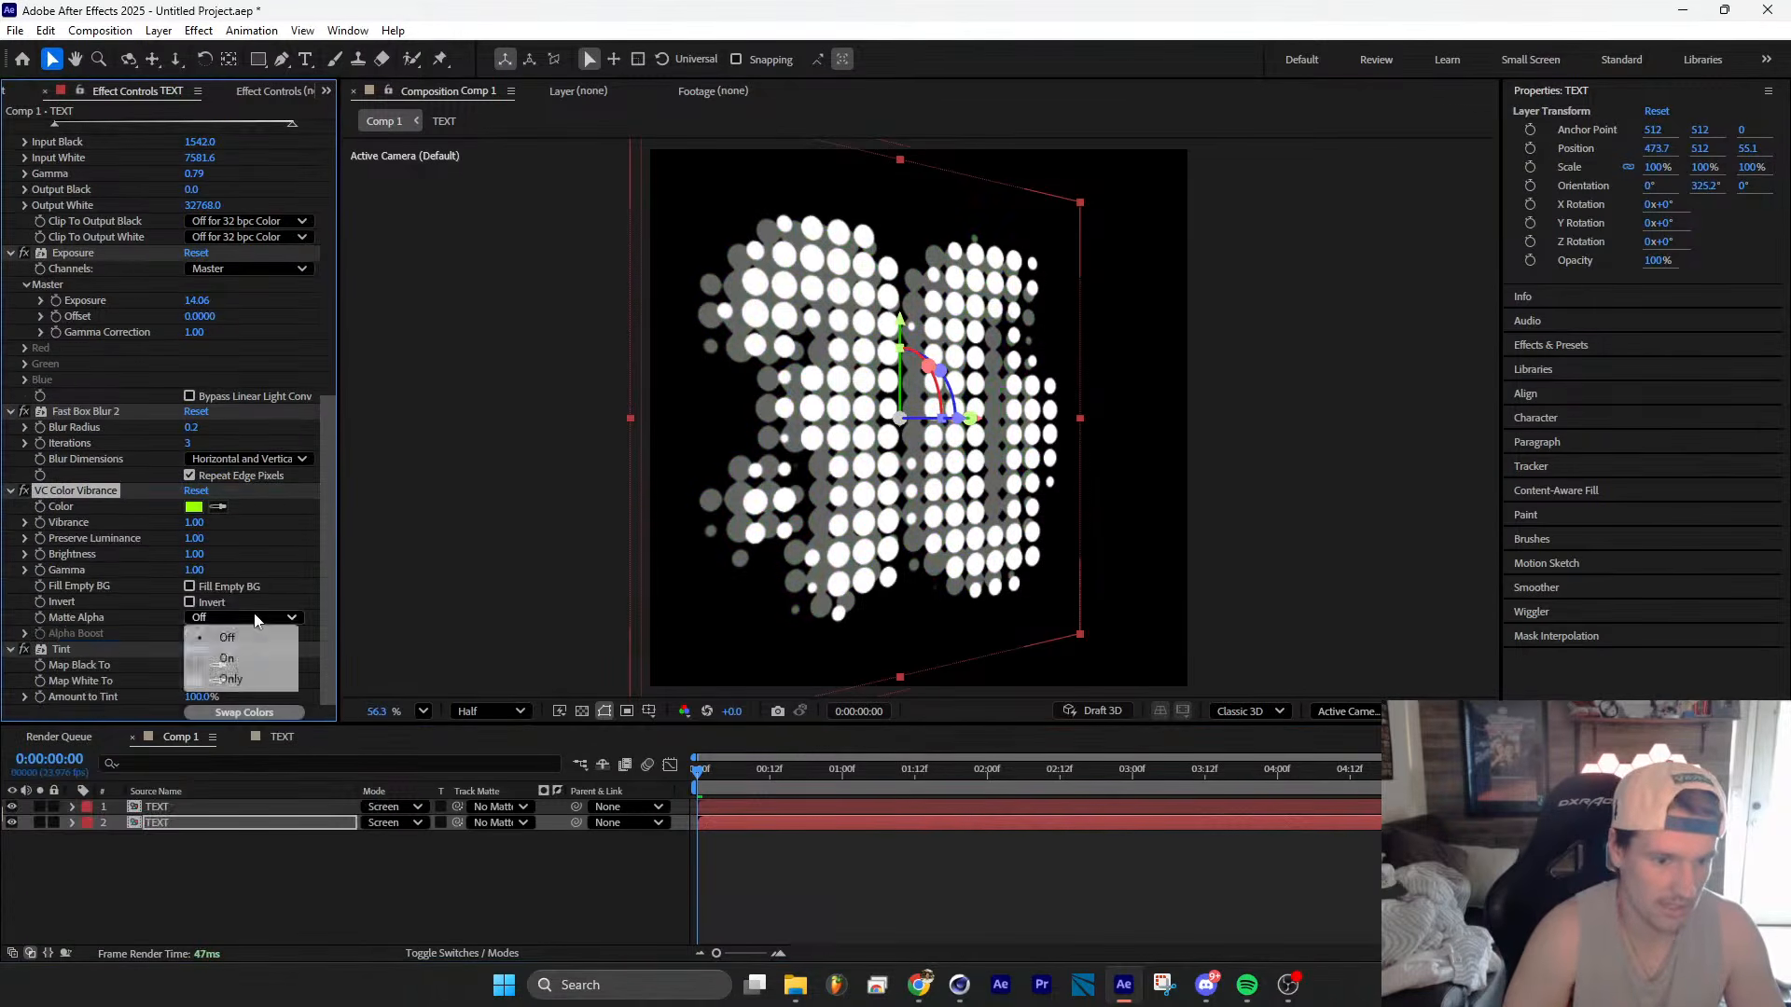
{"action": "left_click", "coordinate": [259, 677]}
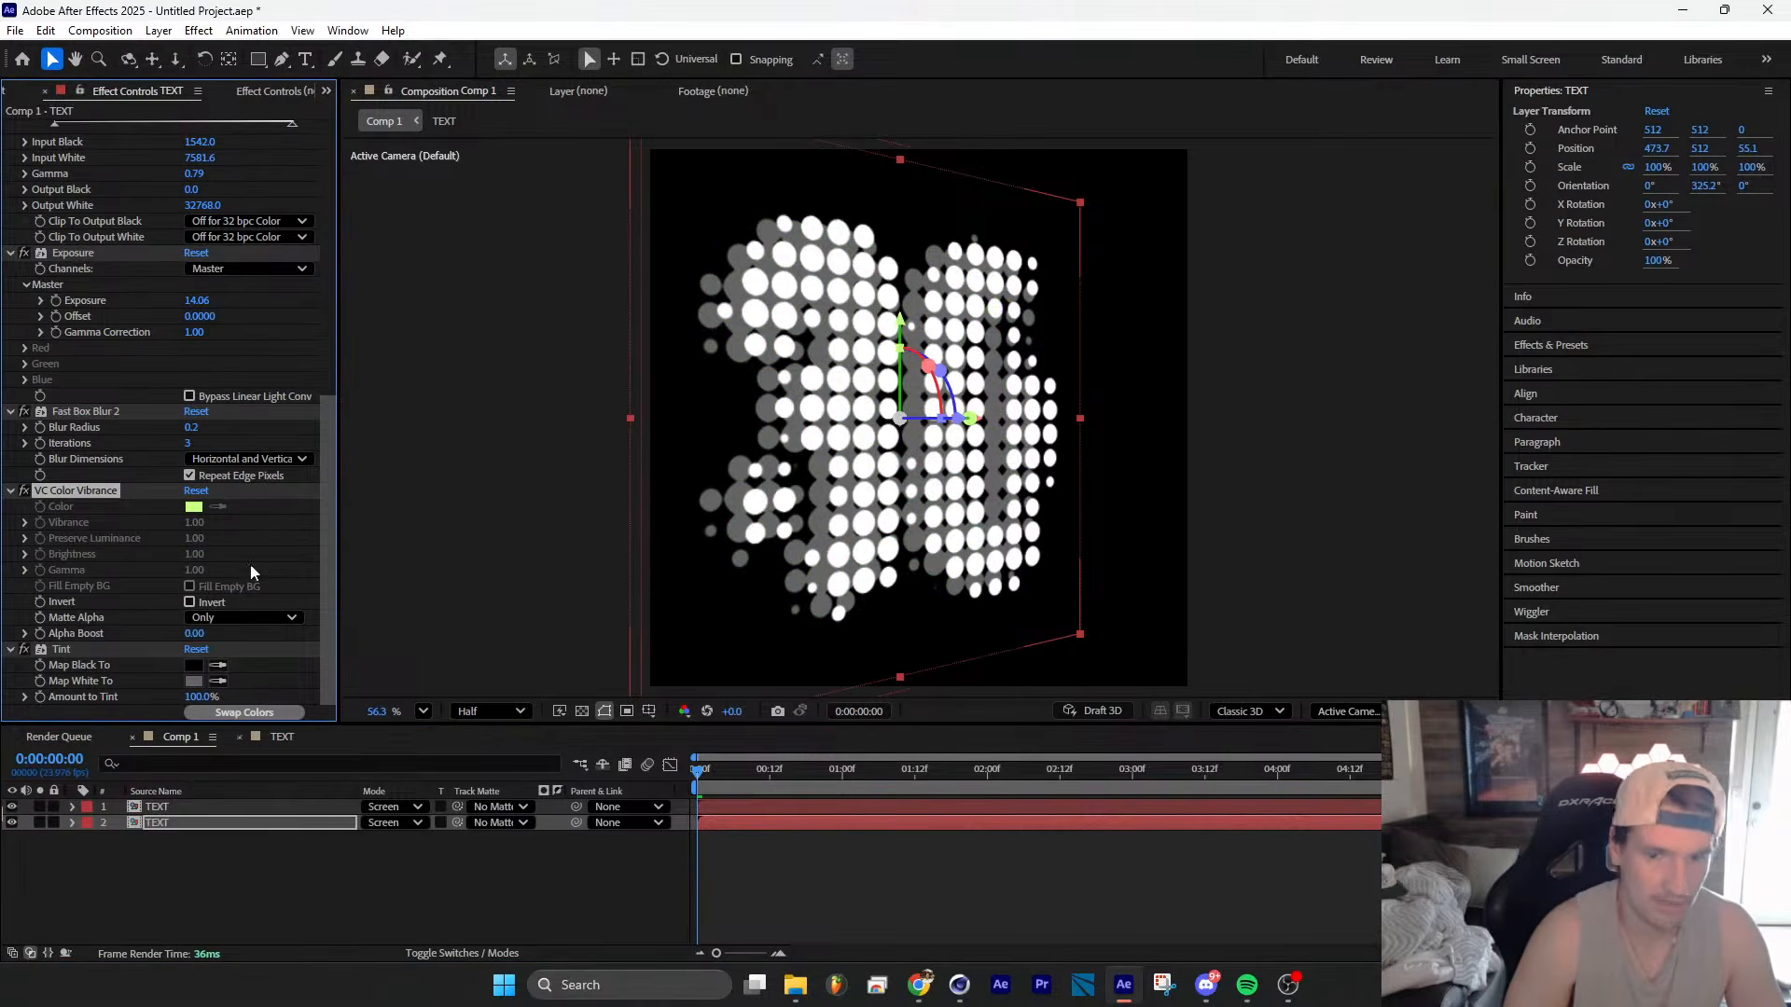
Step: Duplicate the grey TEXT layer and set the blending mode of both grey copies to Normal
{"action": "left_click", "coordinate": [288, 821]}
{"action": "key", "text": "ctrl+d"}
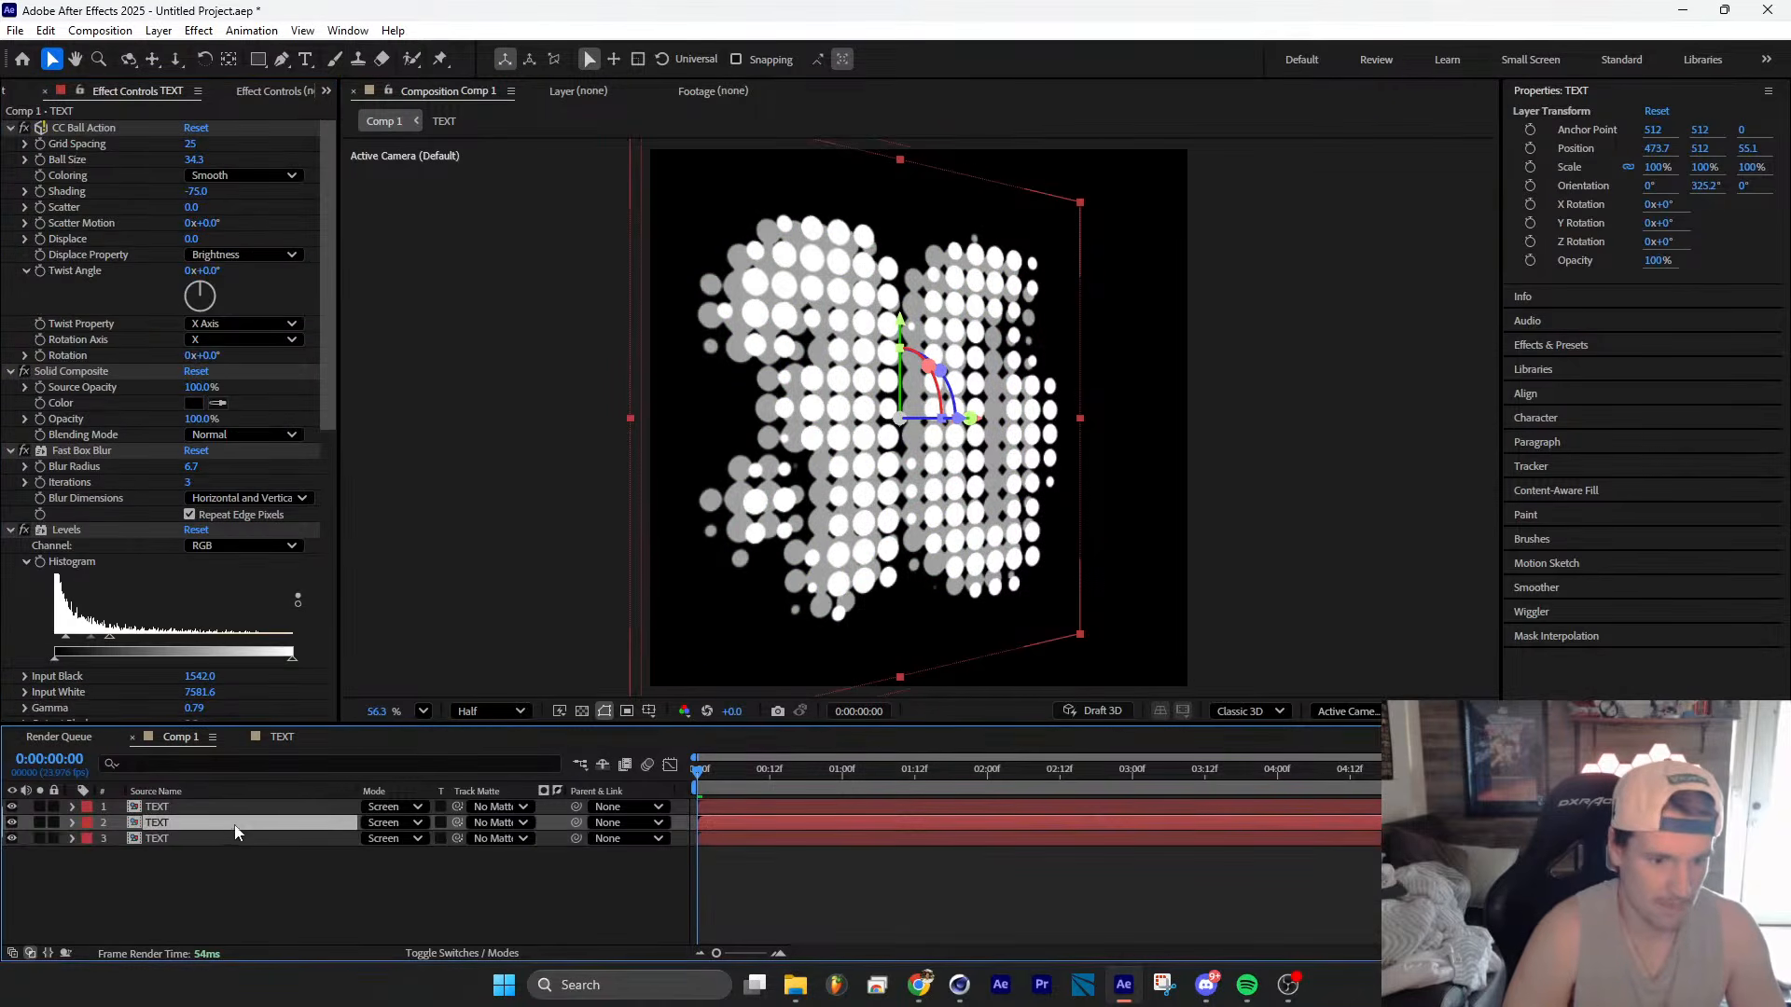
{"action": "left_click", "coordinate": [392, 823]}
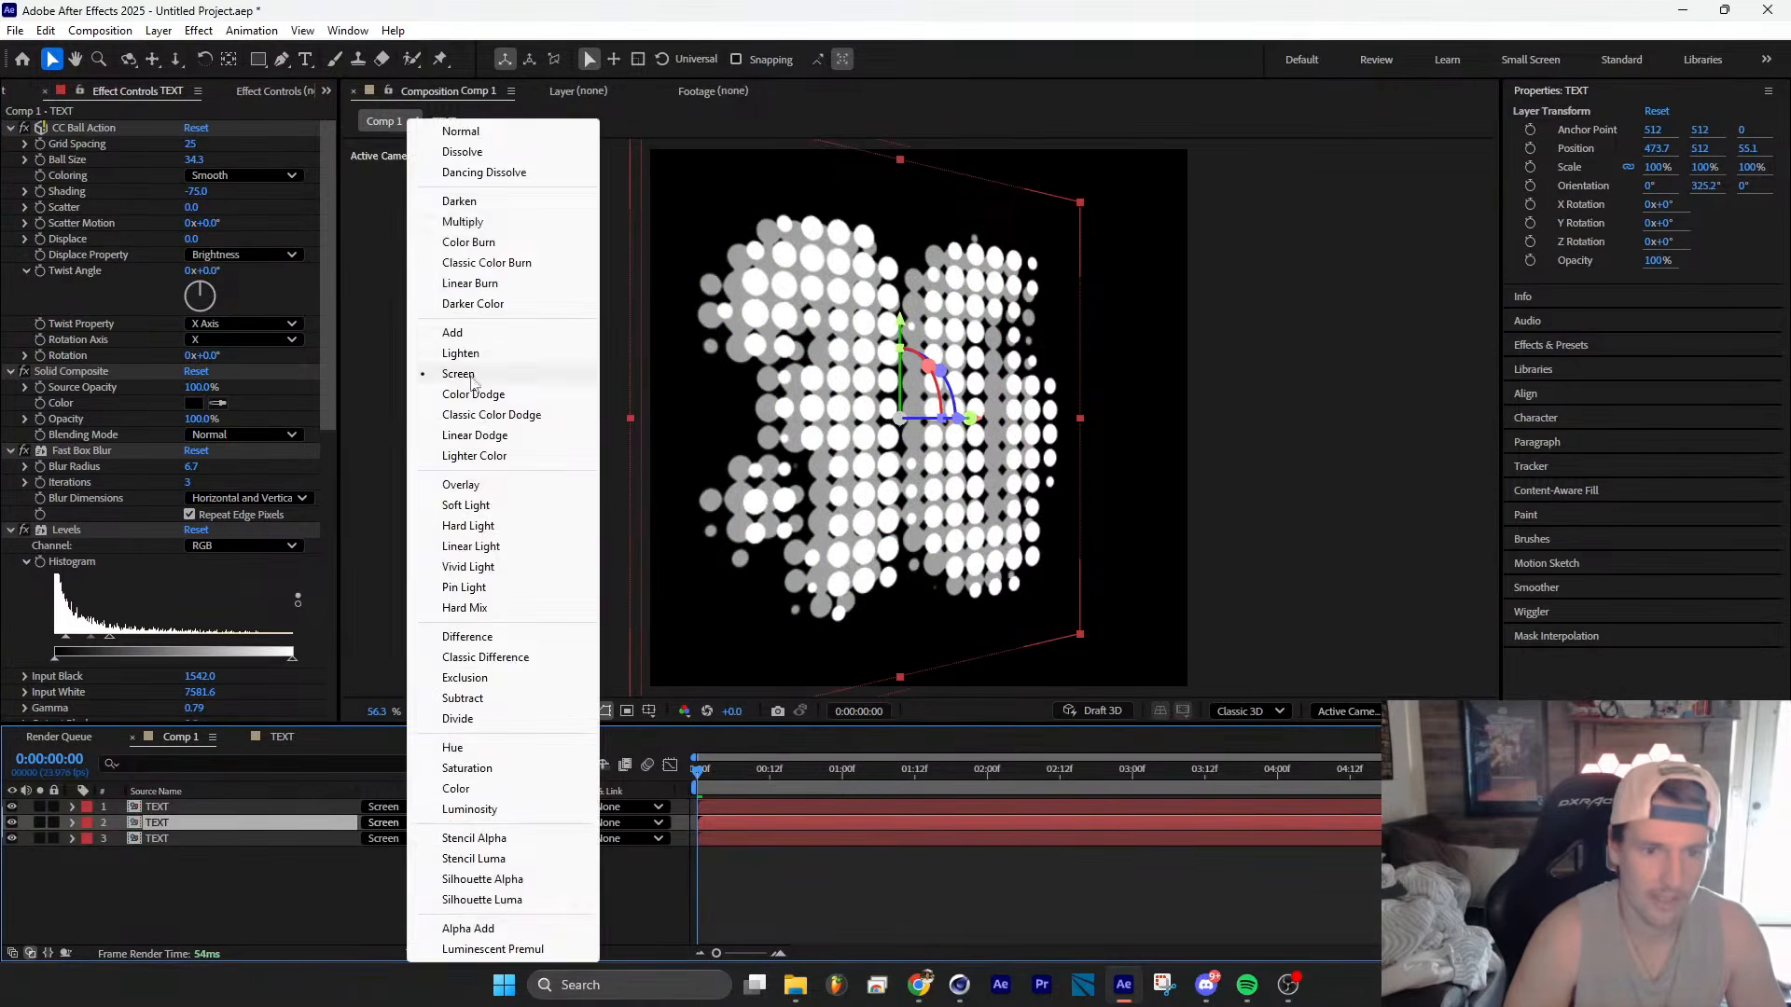
{"action": "left_click", "coordinate": [460, 131]}
{"action": "left_click", "coordinate": [365, 840]}
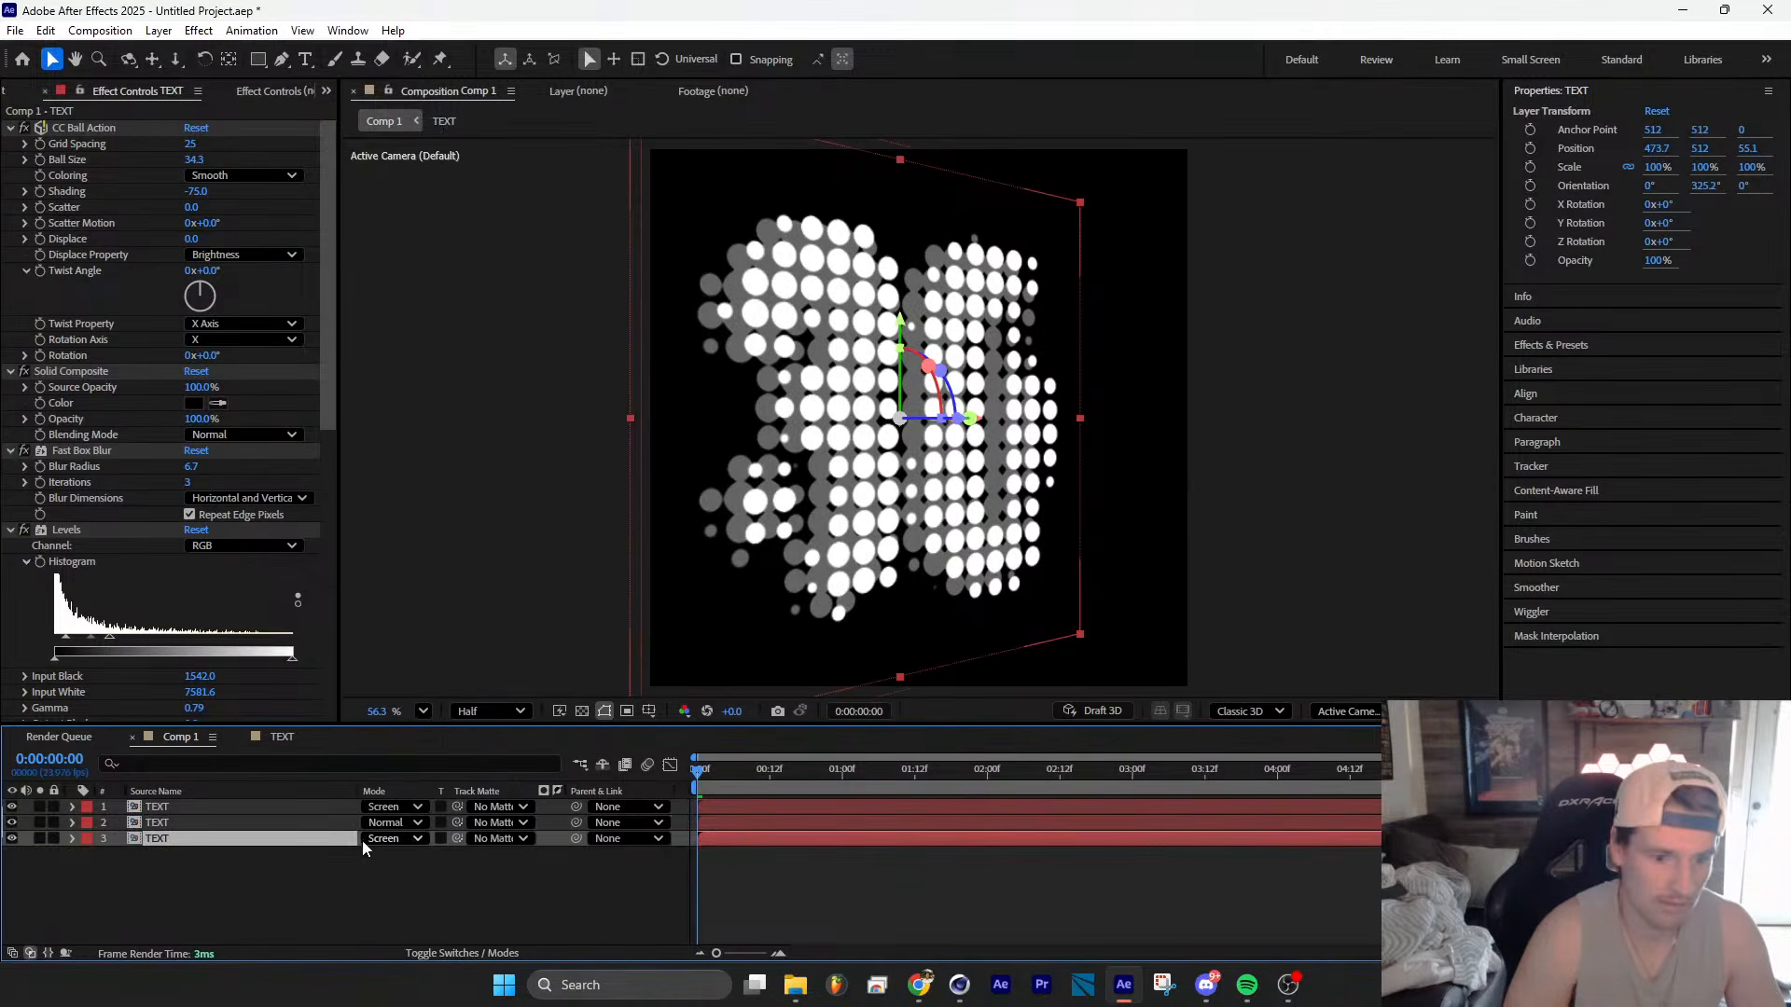
{"action": "left_click", "coordinate": [510, 17]}
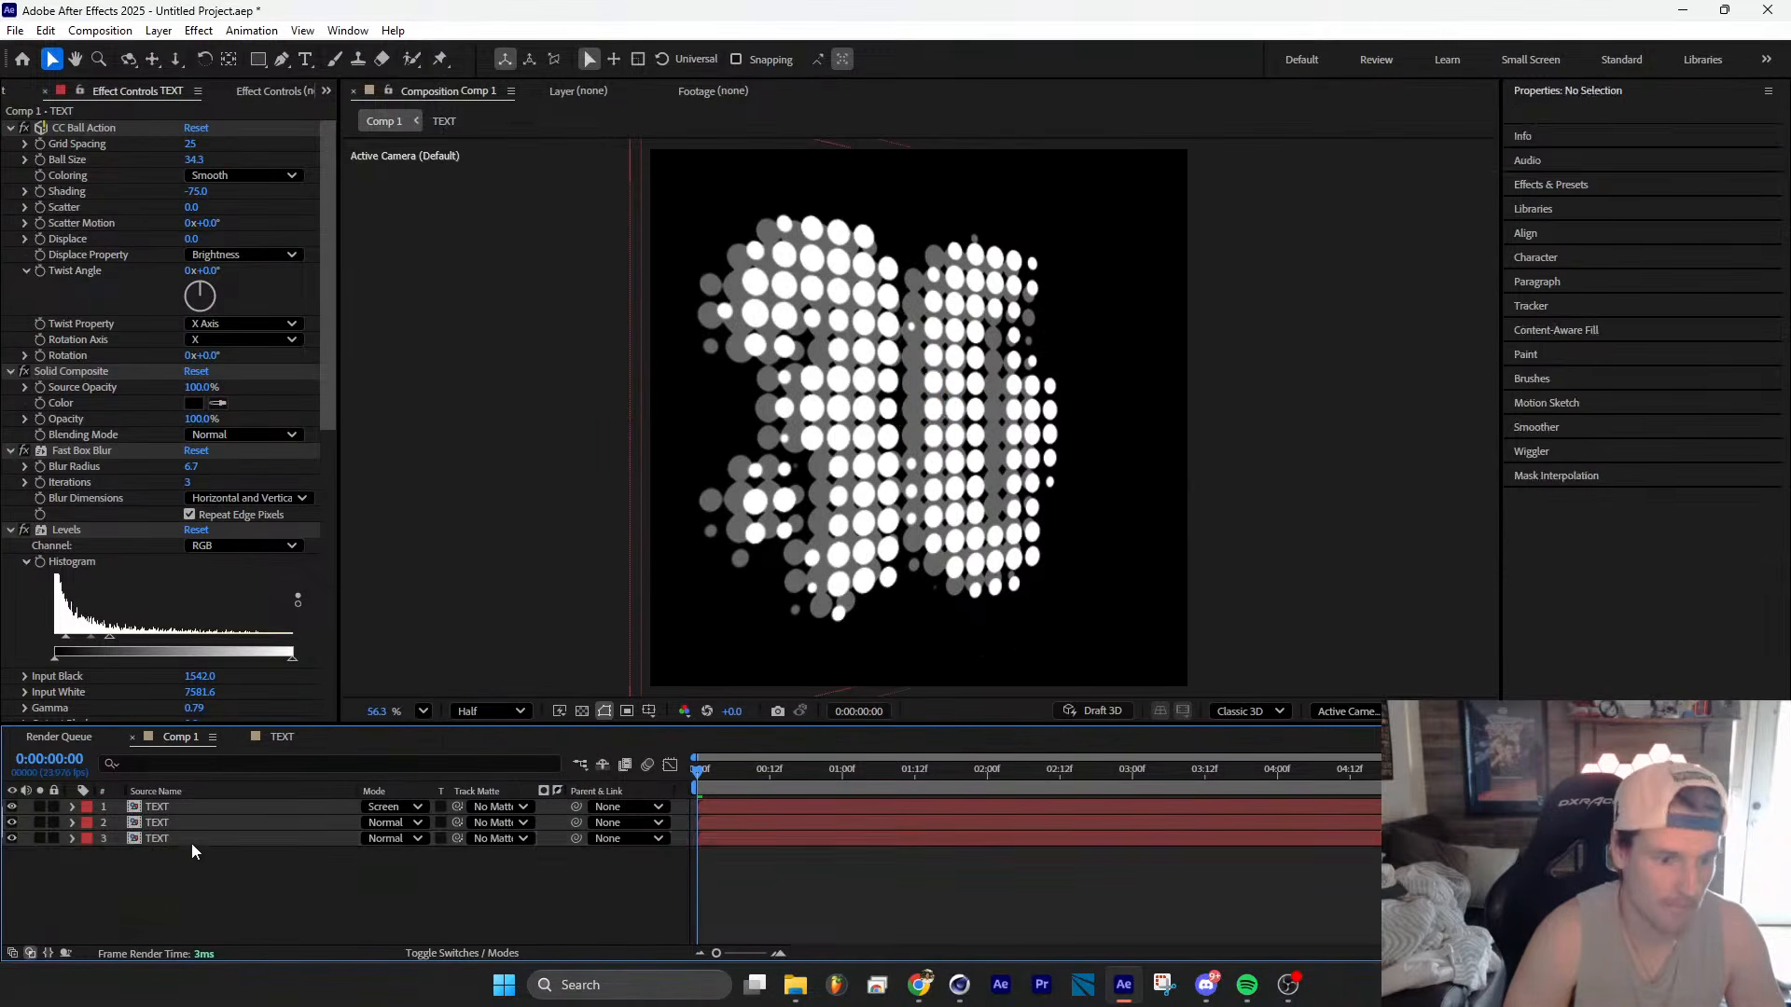
Step: Move the bottom TEXT layer in depth to 434.5, 512, 111.5 and map its Tint white to dark grey 292929
{"action": "left_click_drag", "start_coordinate": [958, 425], "coordinate": [935, 422]}
{"action": "scroll", "coordinate": [172, 632], "scroll_direction": "down", "scroll_amount": 10}
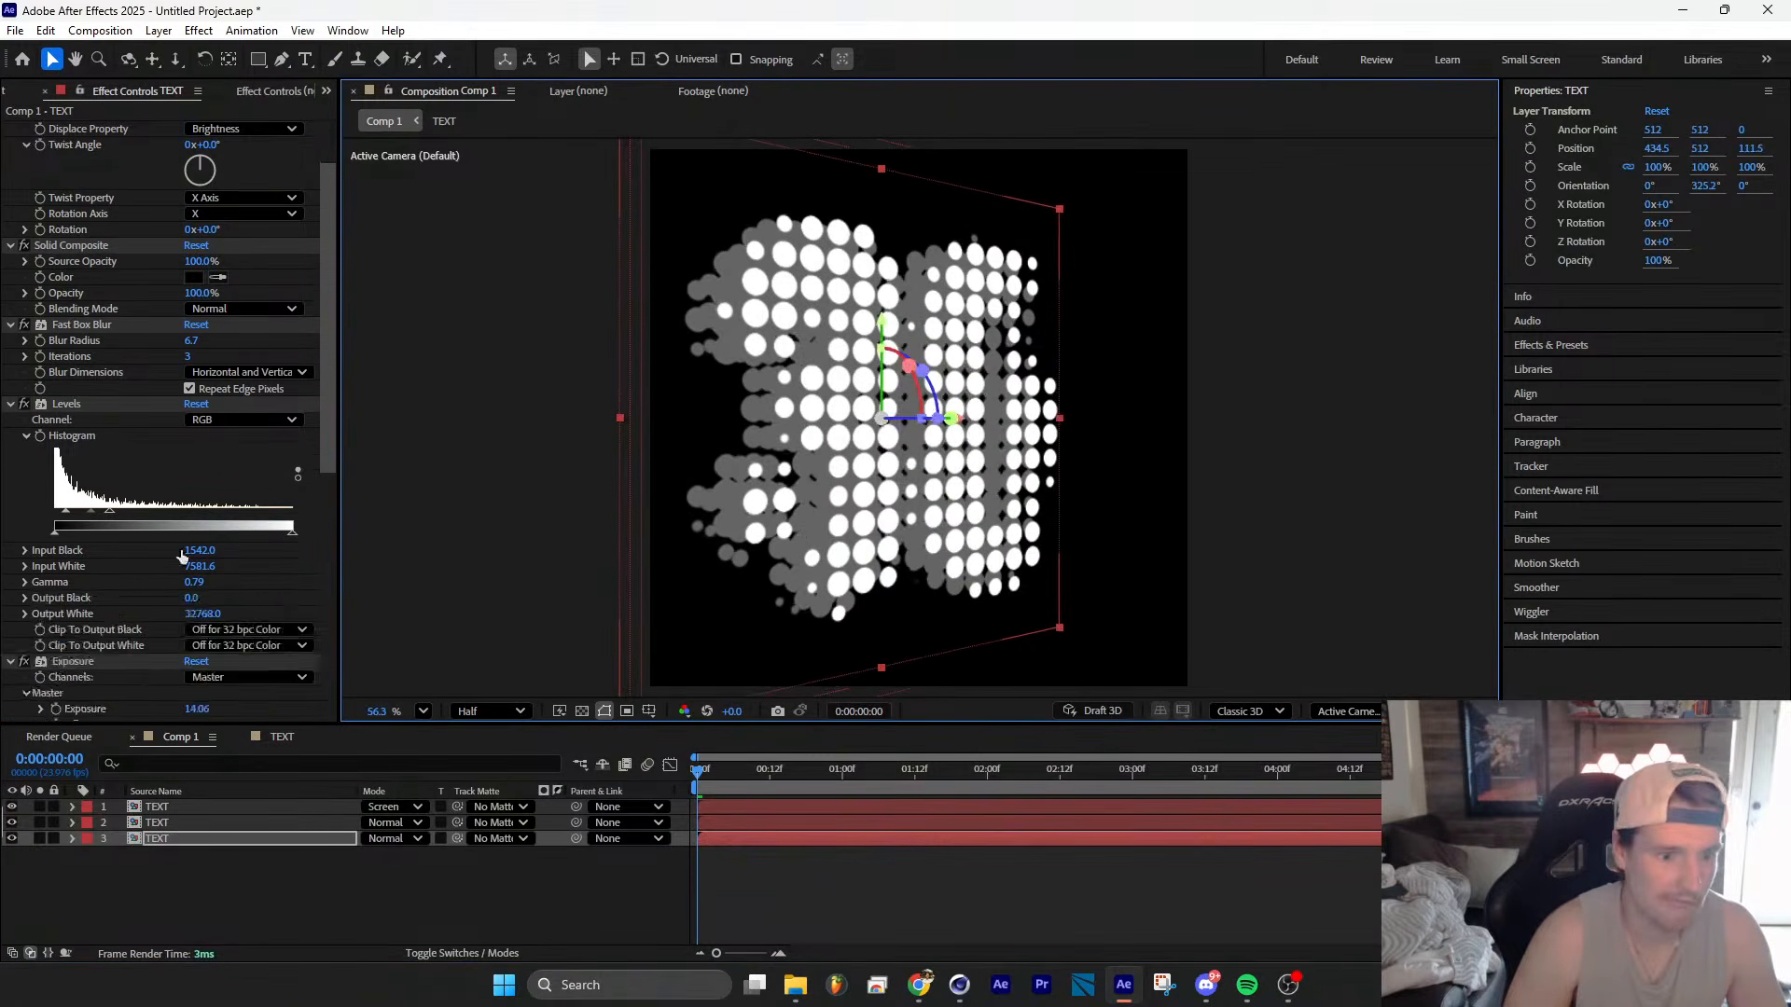
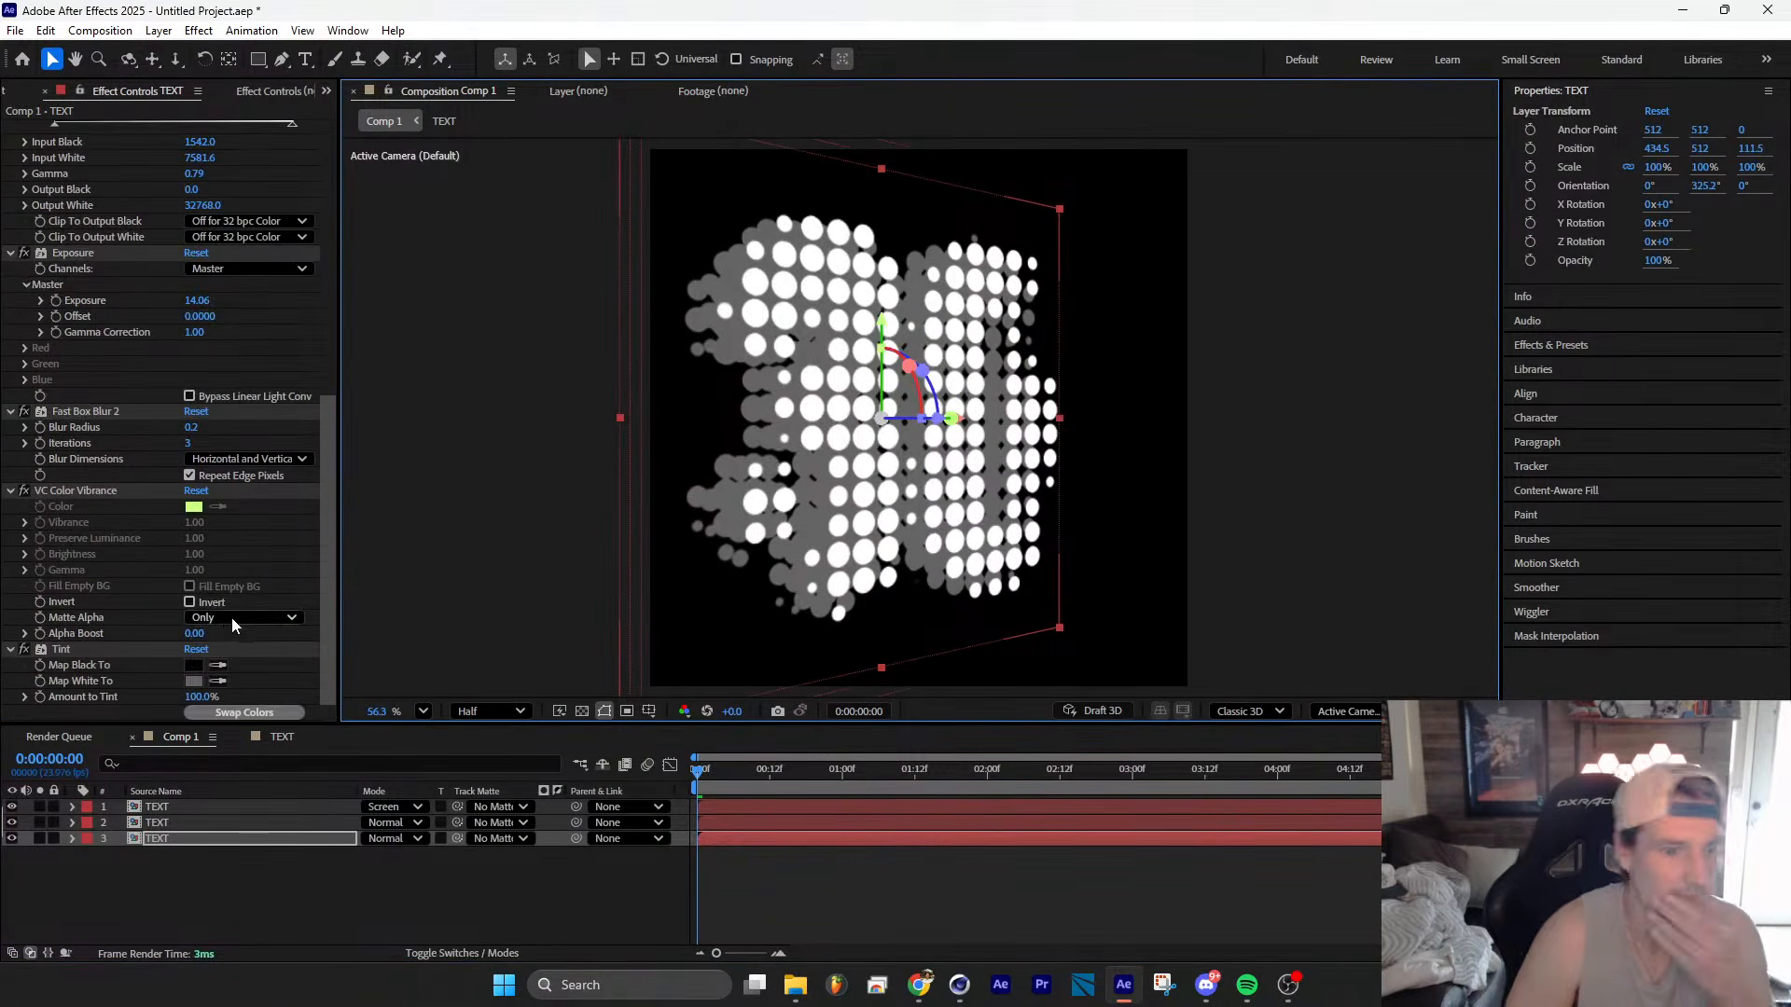
{"action": "left_click", "coordinate": [193, 681]}
{"action": "left_click_drag", "start_coordinate": [681, 535], "coordinate": [662, 573]}
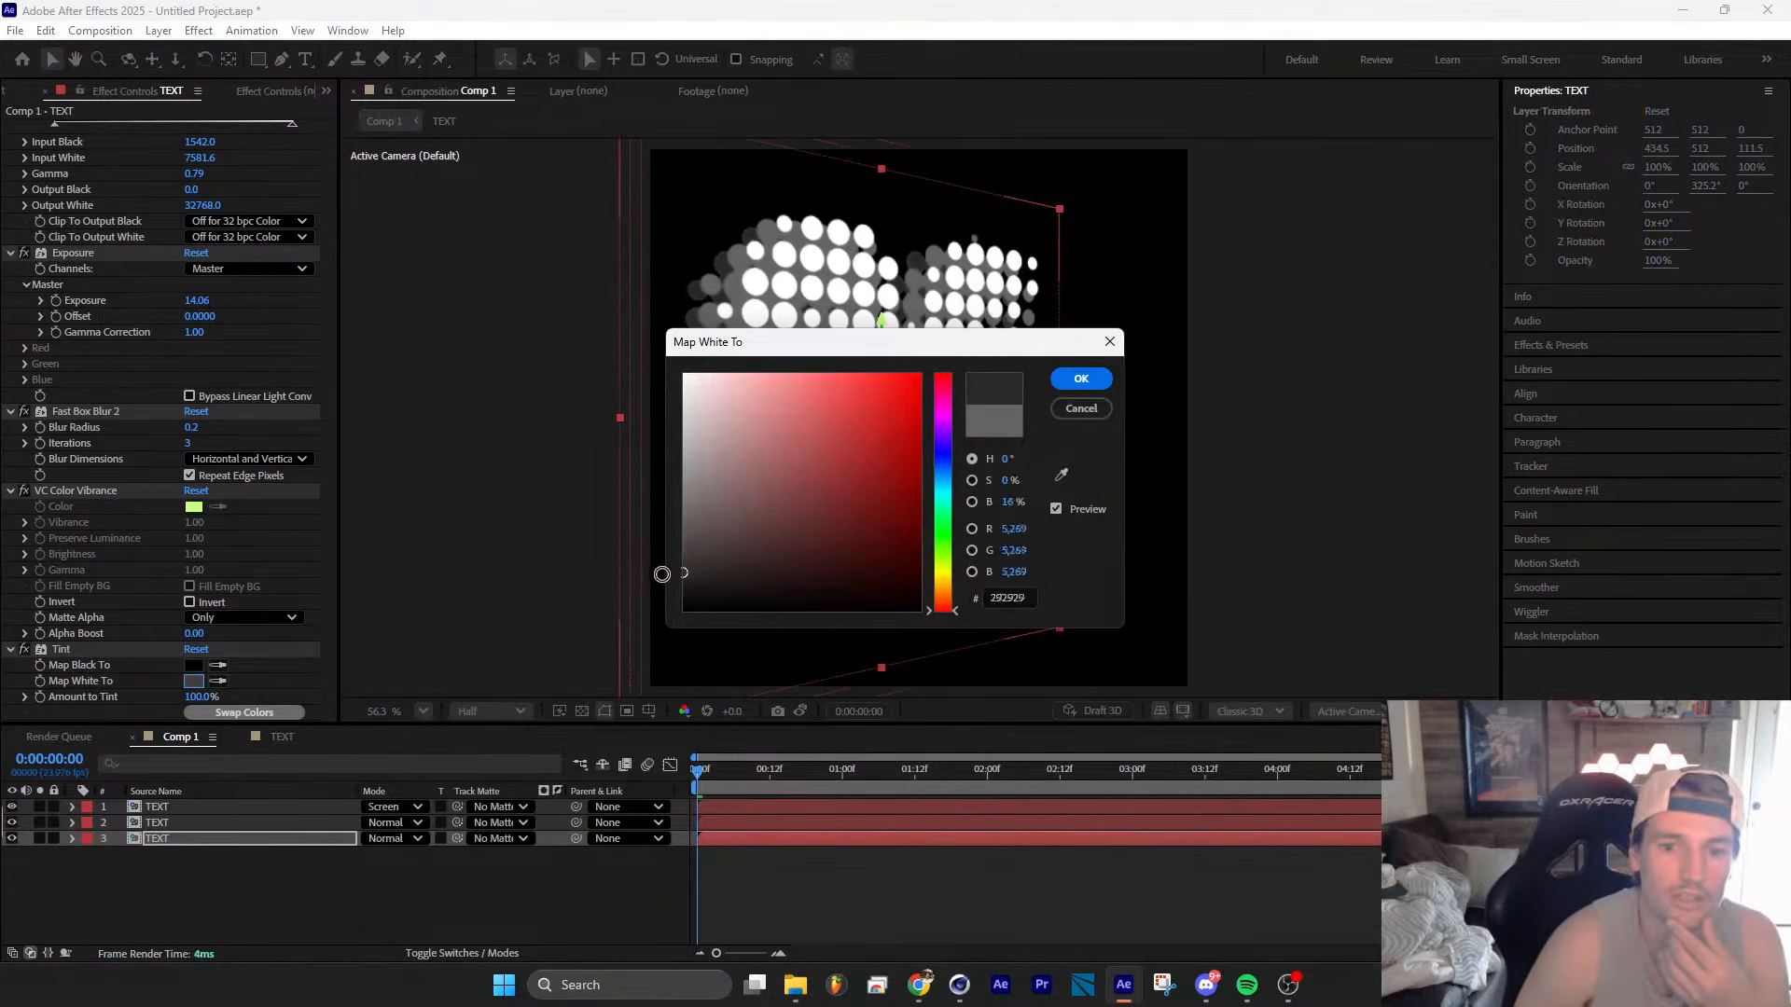
{"action": "left_click", "coordinate": [1078, 374]}
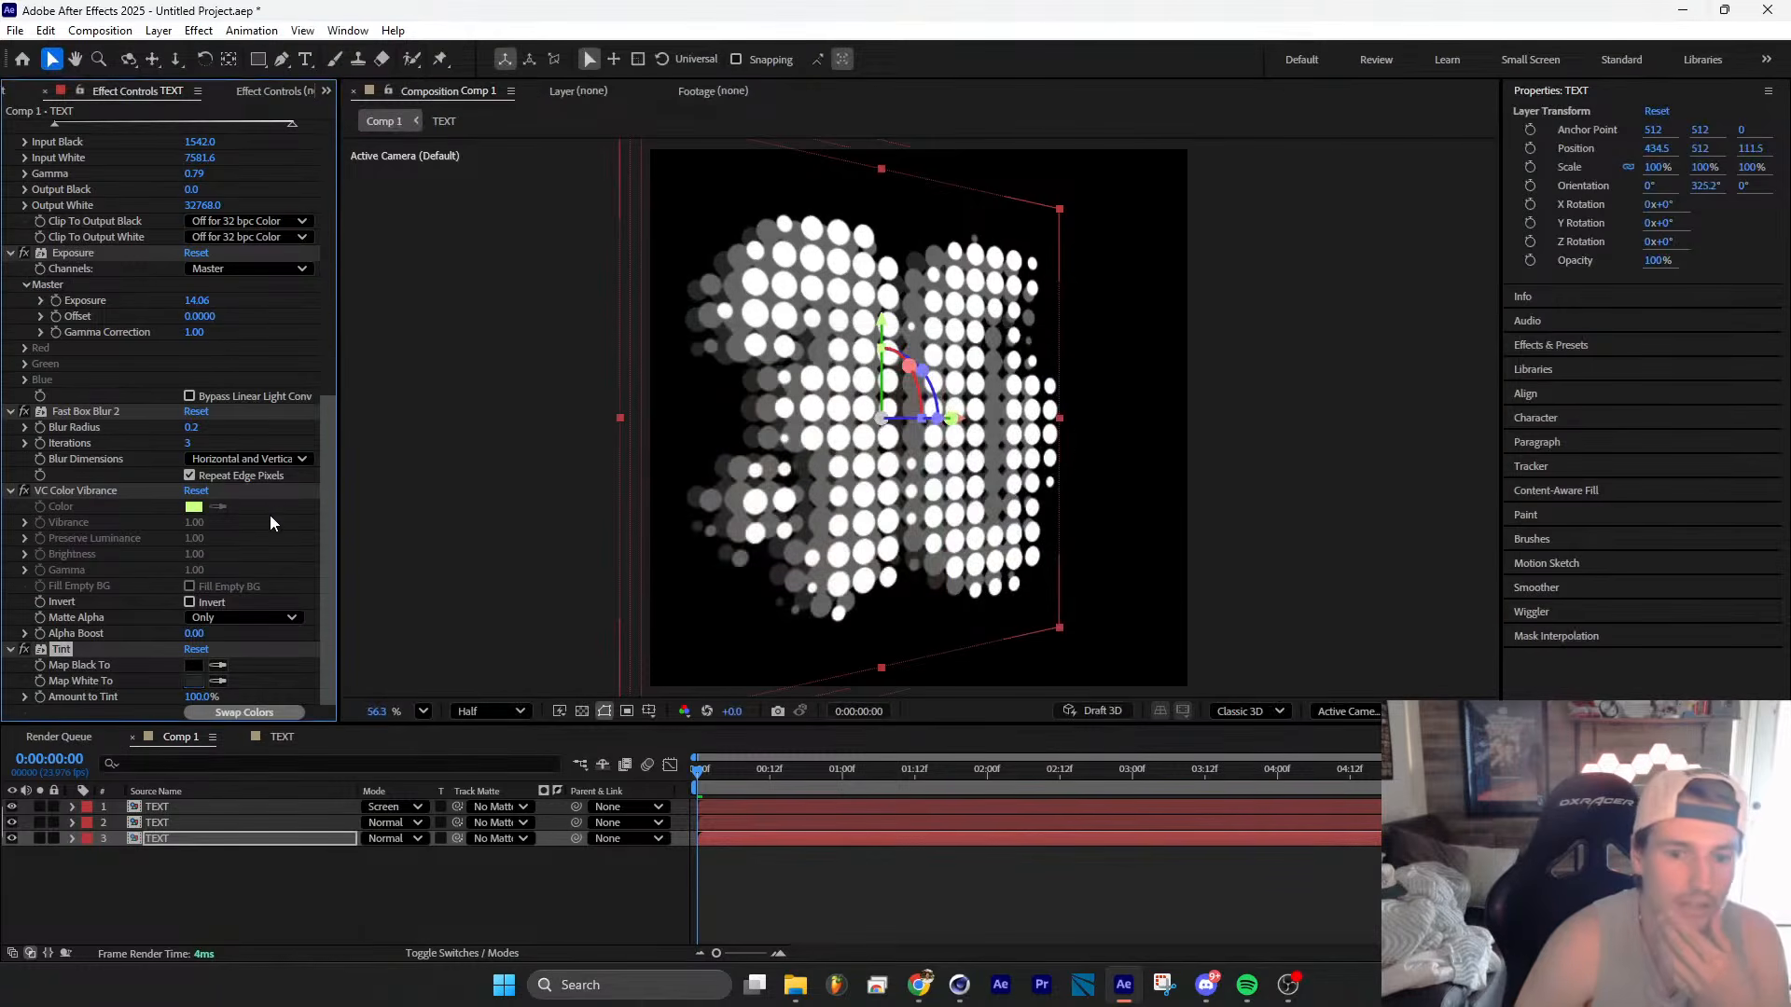
Step: On the bottom TEXT layer, set Fast Box Blur radius to 11.8, Levels Input Black to 1028 and Input White to 4754.6
{"action": "scroll", "coordinate": [272, 485], "scroll_direction": "up", "scroll_amount": 3}
{"action": "scroll", "coordinate": [126, 427], "scroll_direction": "up", "scroll_amount": 3}
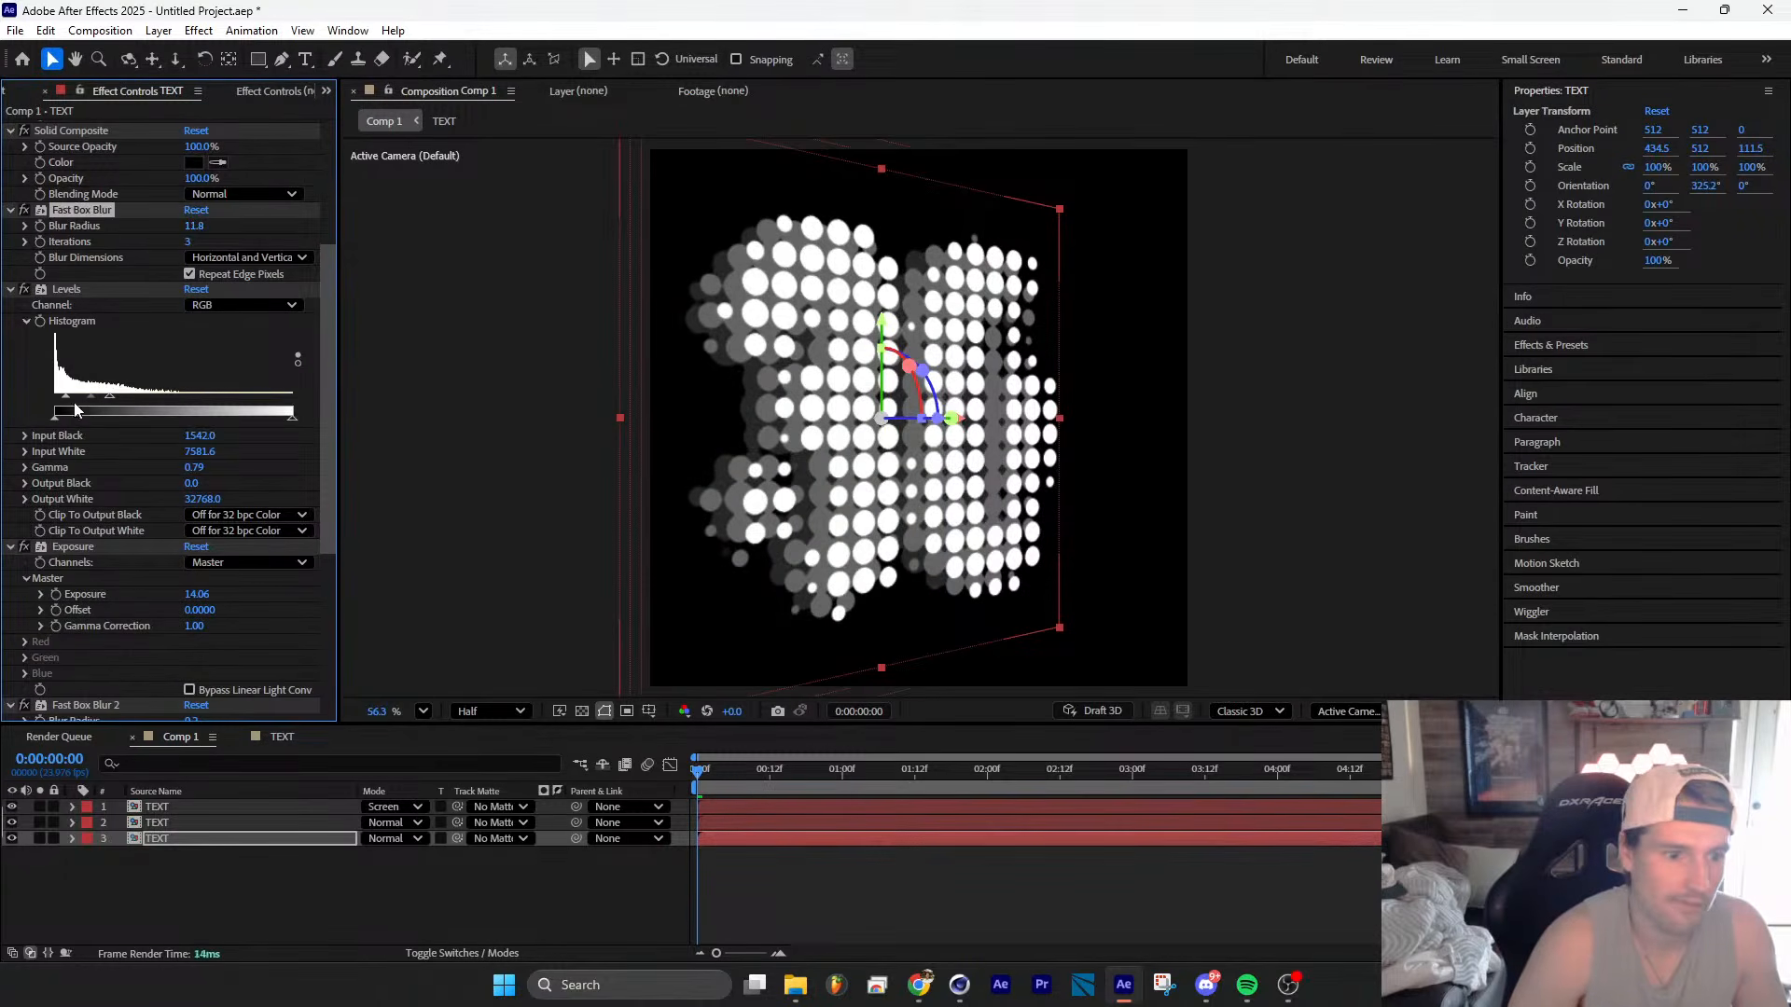
{"action": "left_click_drag", "start_coordinate": [58, 403], "coordinate": [63, 404]}
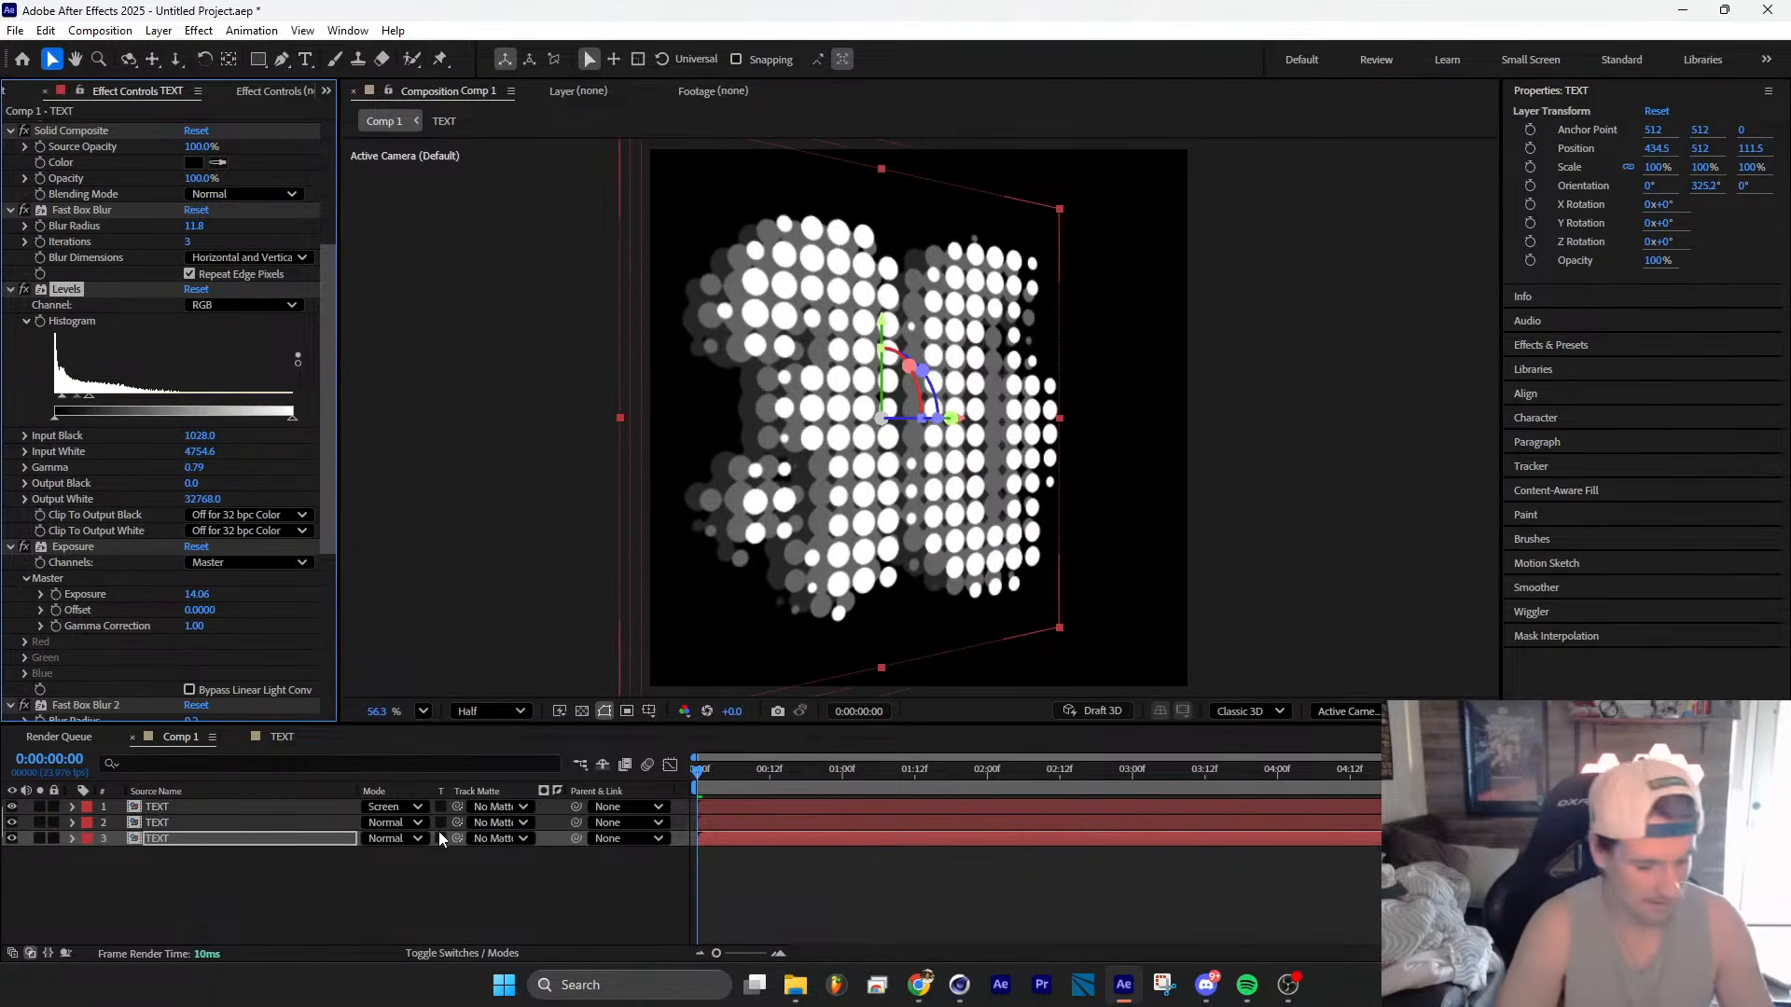
Step: Add a camera to Comp 1 and orbit it slightly around the stacked TEXT layers
{"action": "key", "text": "ctrl+alt+shift+c"}
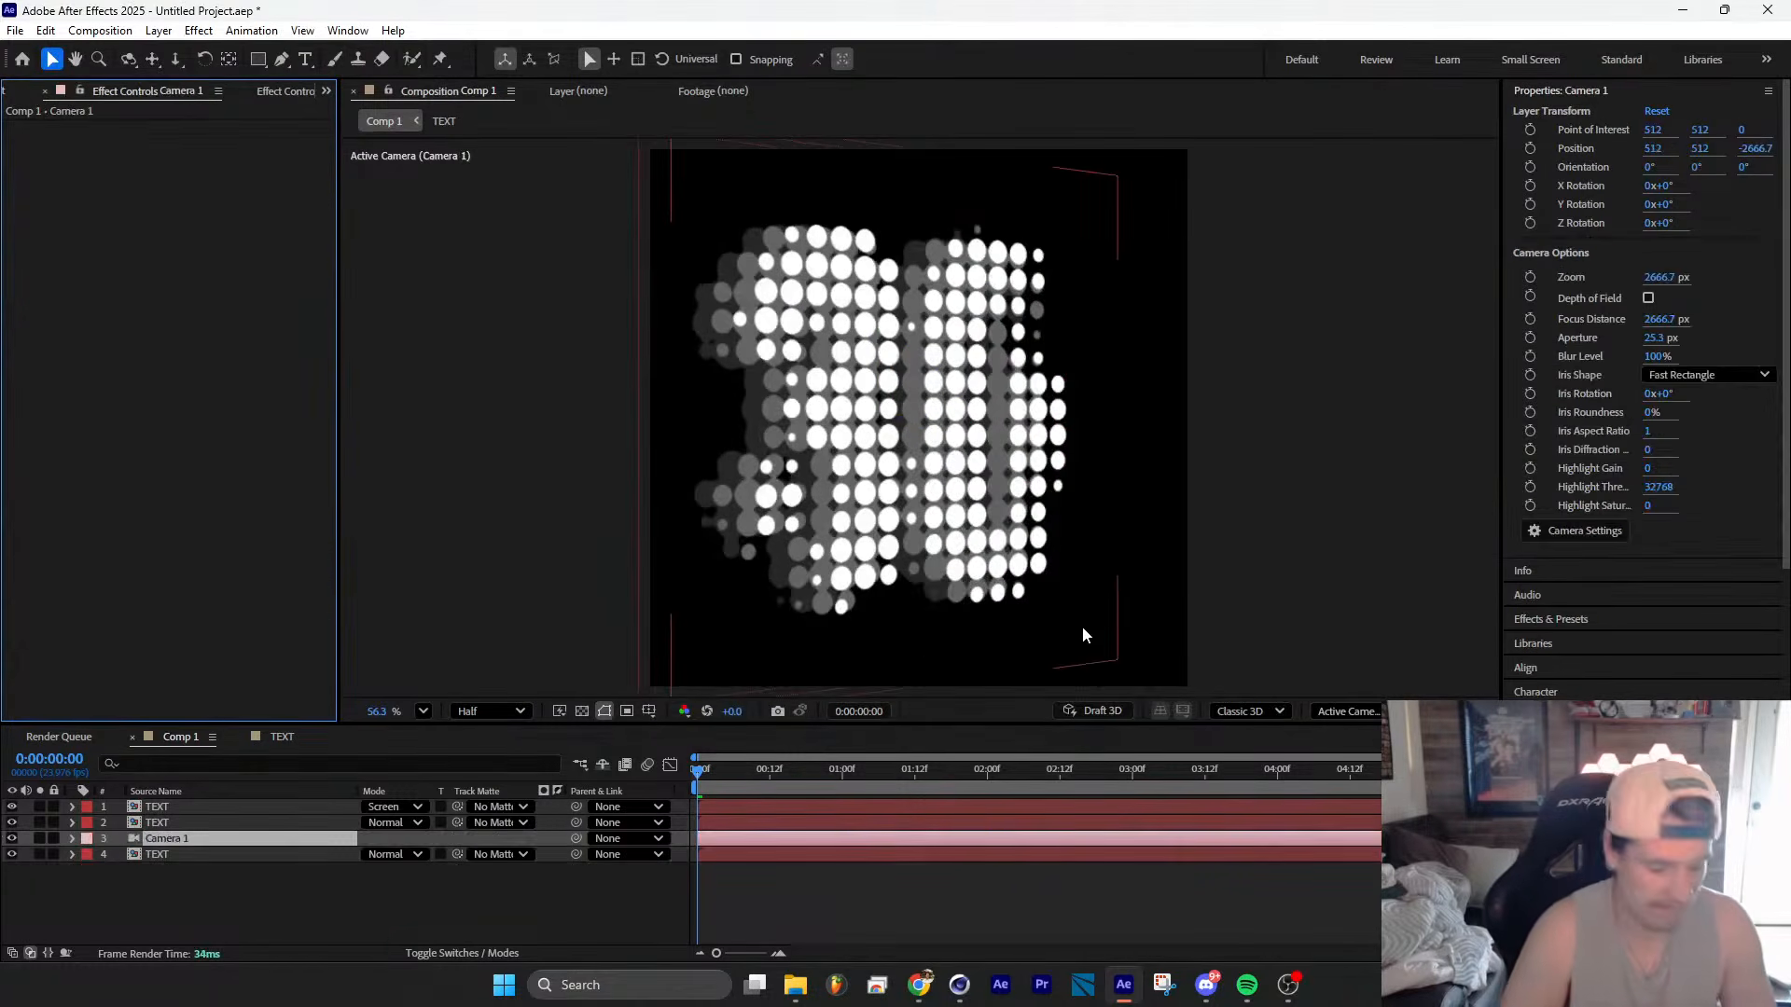
{"action": "mouse_move", "coordinate": [949, 464]}
{"action": "left_mouse_down", "text": "alt"}
{"action": "mouse_move", "coordinate": [878, 534]}
{"action": "mouse_move", "coordinate": [904, 563]}
{"action": "mouse_move", "coordinate": [904, 612]}
{"action": "mouse_move", "coordinate": [882, 504]}
{"action": "mouse_move", "coordinate": [931, 462]}
{"action": "mouse_move", "coordinate": [912, 460]}
{"action": "mouse_move", "coordinate": [960, 471]}
{"action": "mouse_move", "coordinate": [942, 468]}
{"action": "left_mouse_up", "text": "alt"}
Step: Check the layered dot reference post on Instagram in Chrome, and orbit the After Effects camera to compare the depth between layers
{"action": "mouse_move", "coordinate": [918, 984]}
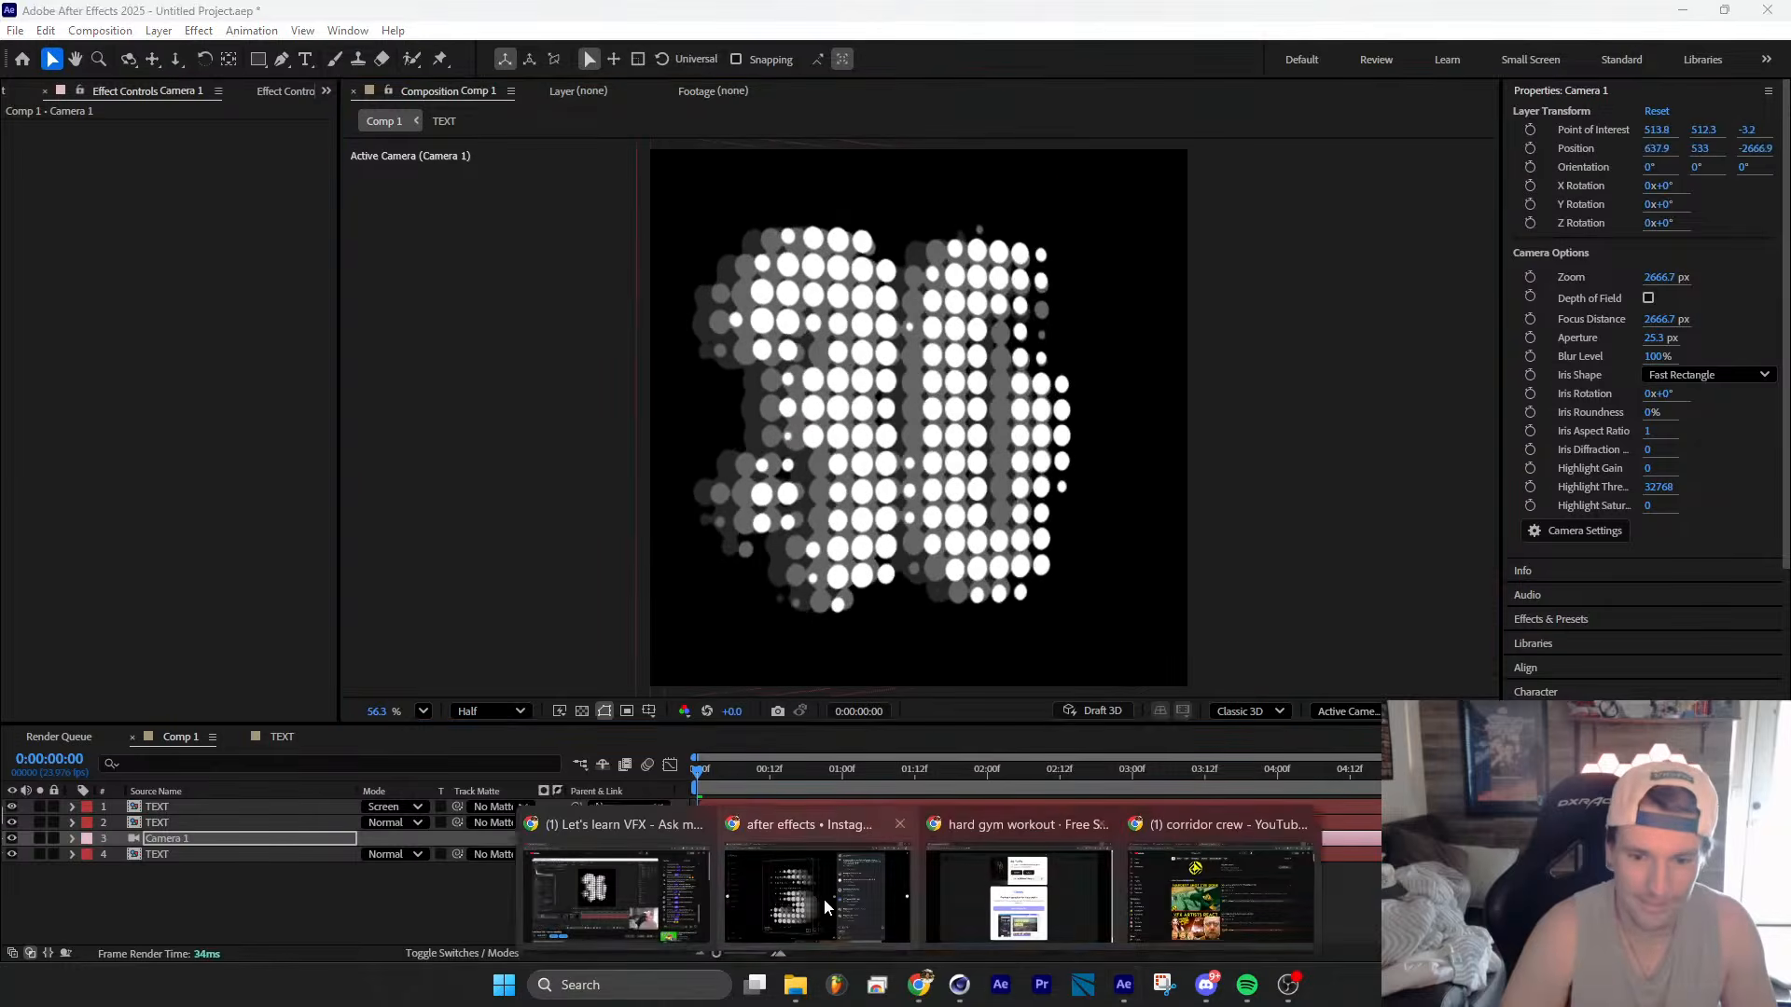
{"action": "left_click", "coordinate": [807, 900]}
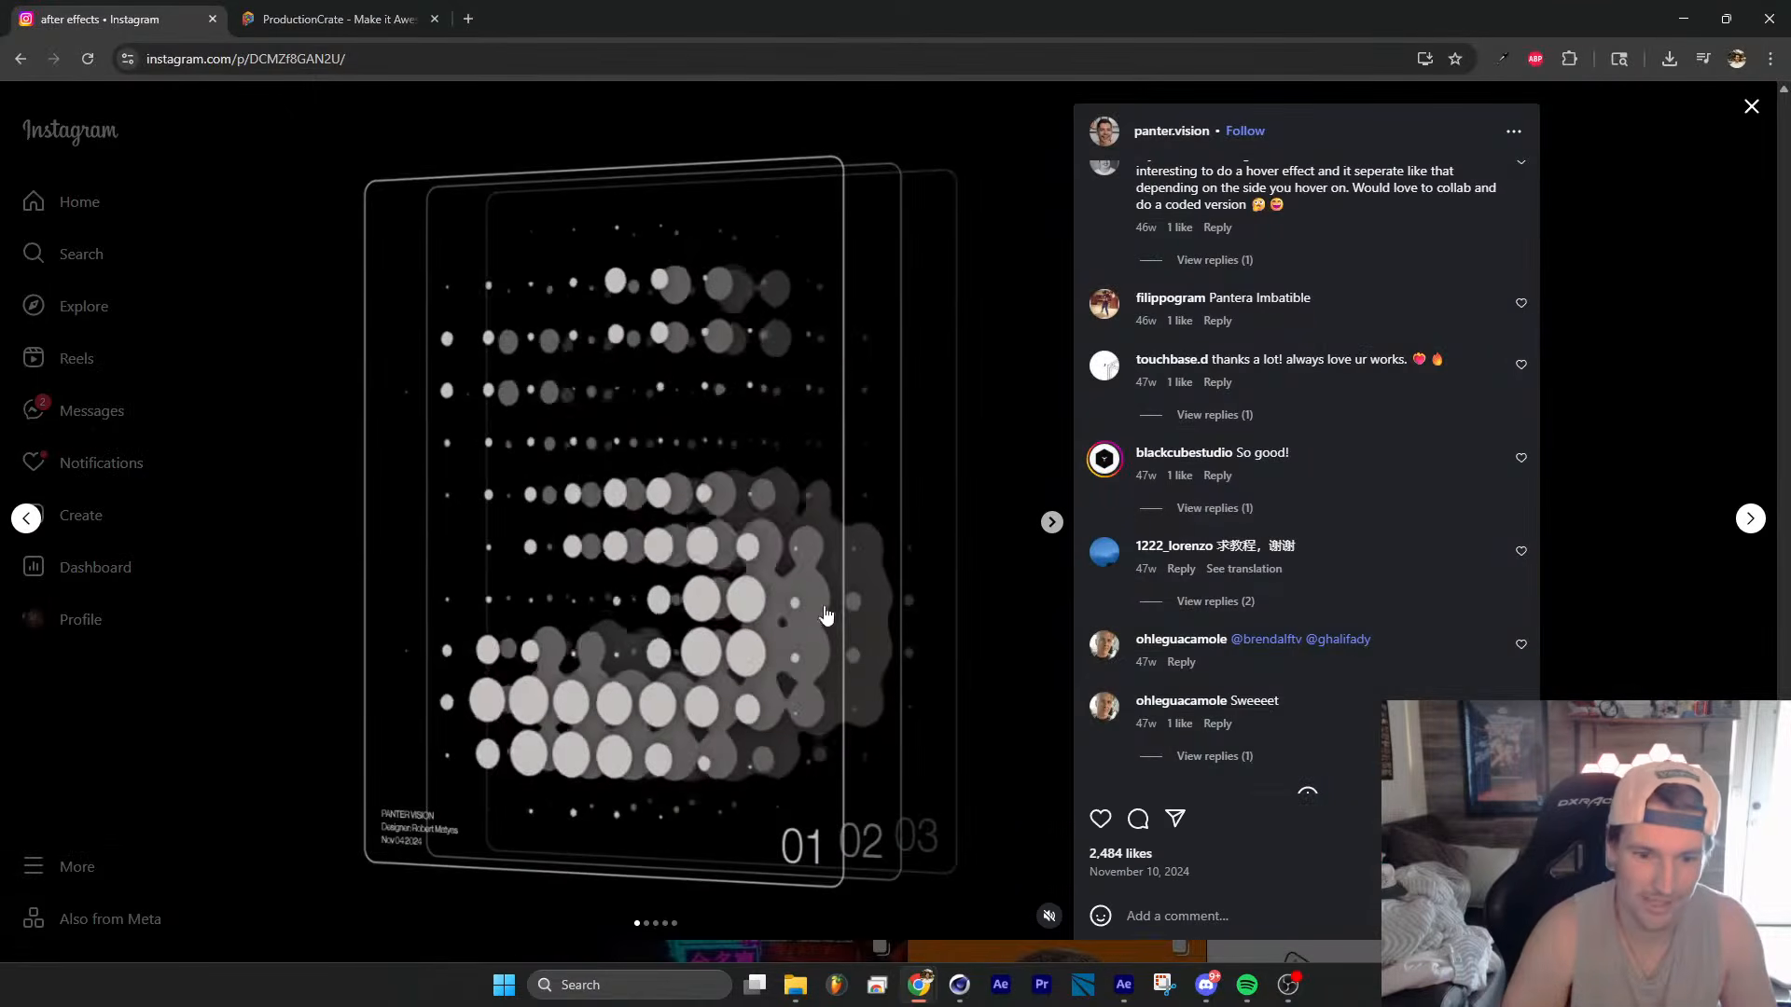
{"action": "left_click", "coordinate": [1684, 19]}
{"action": "left_click_drag", "start_coordinate": [765, 493], "coordinate": [886, 508]}
{"action": "middle_click_drag", "start_coordinate": [887, 509], "coordinate": [922, 449], "text": "alt"}
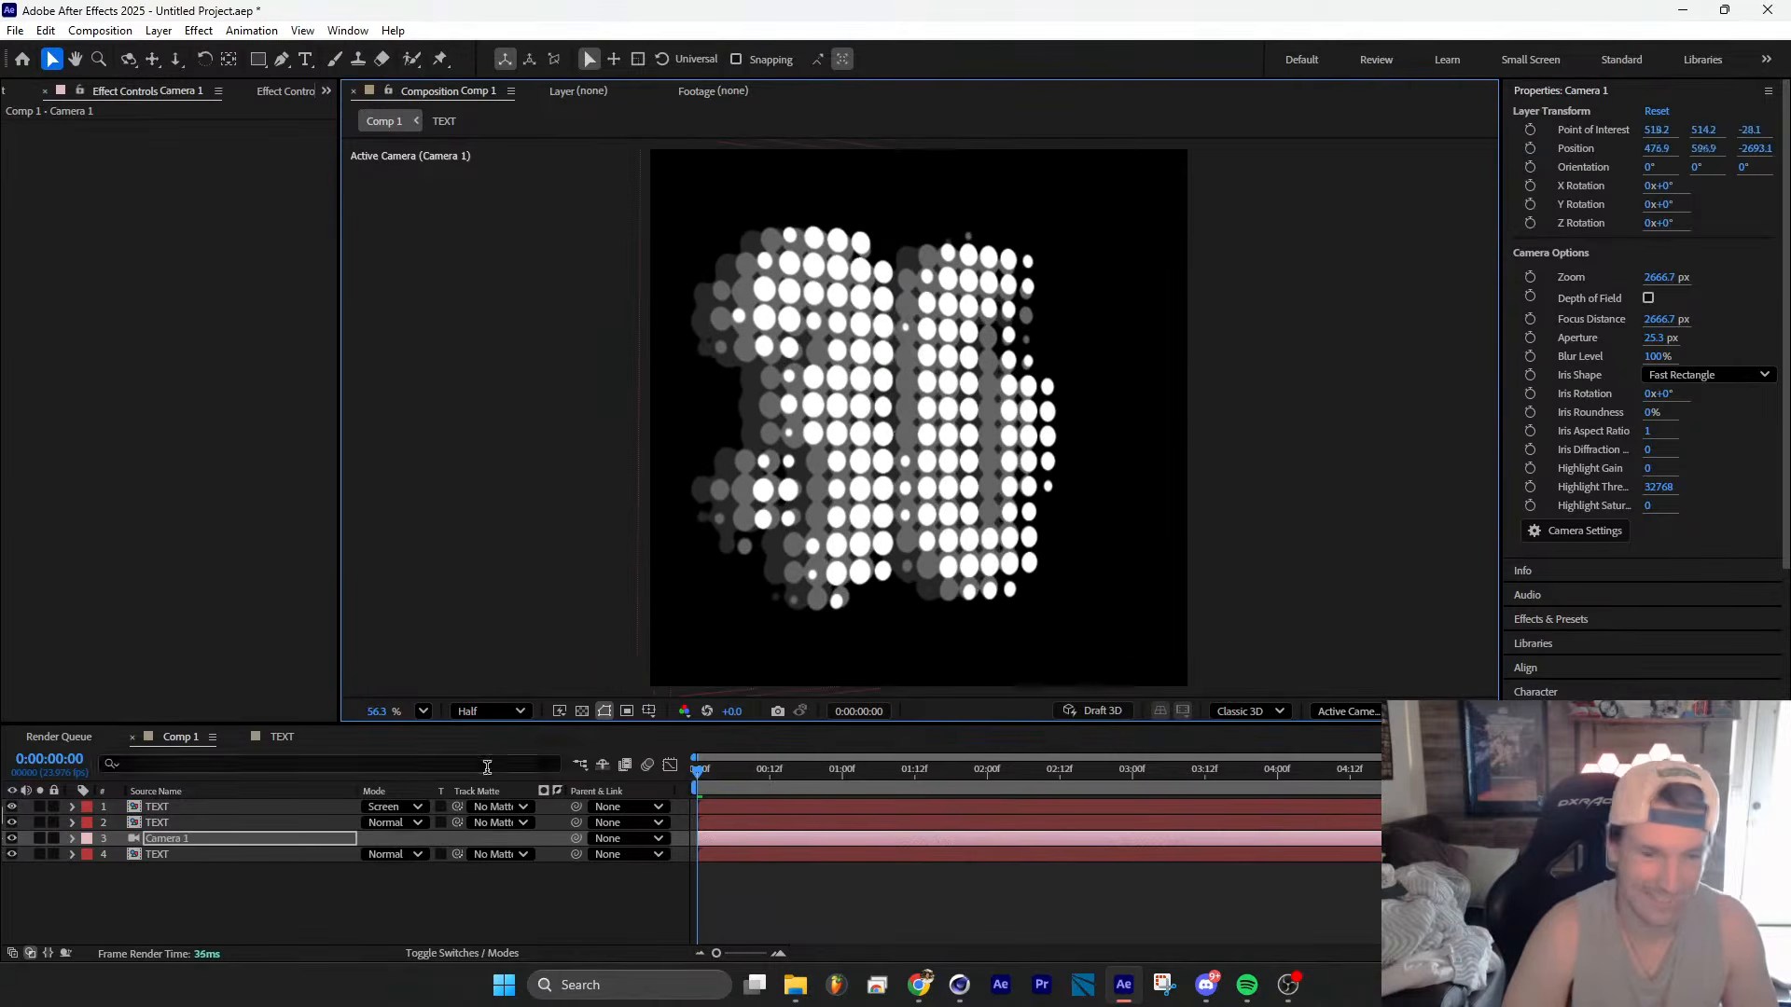
Step: Push the two grey TEXT layers further back in depth, placing the bottom one at 412.1, 512, 143.8
{"action": "left_click", "coordinate": [187, 824]}
{"action": "left_click_drag", "start_coordinate": [960, 422], "coordinate": [919, 424]}
{"action": "left_click", "coordinate": [218, 854]}
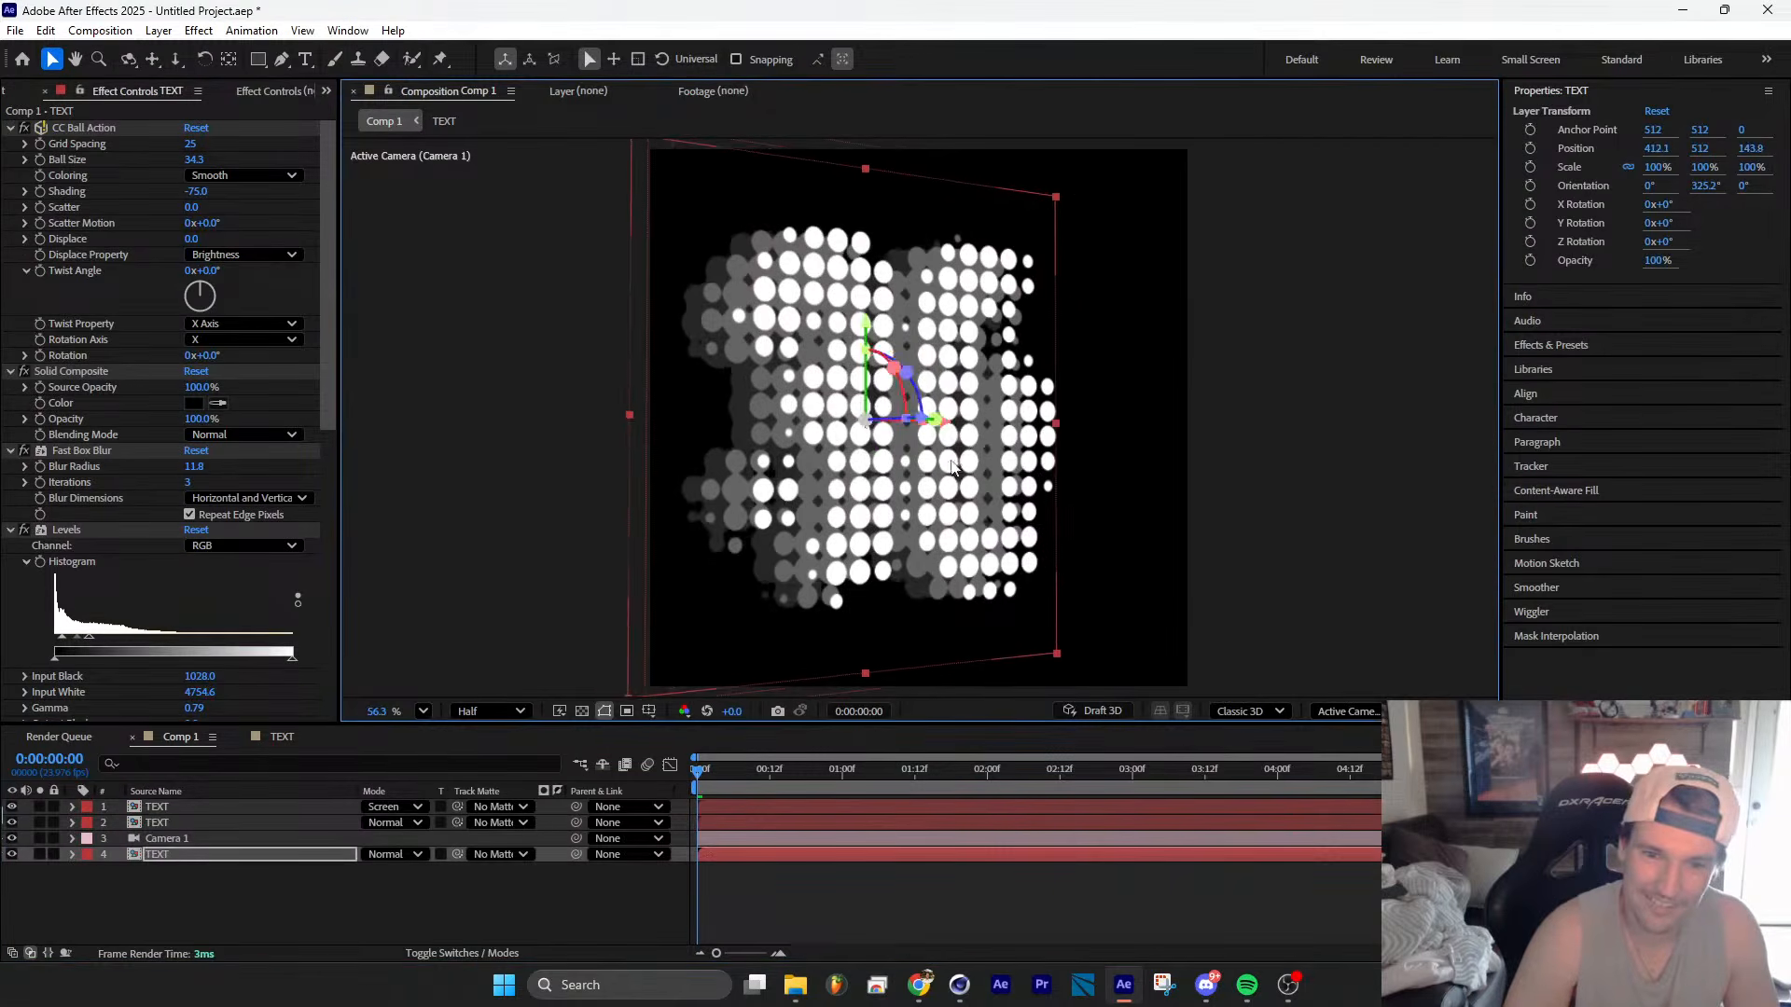
Step: Orbit the camera around the layered number and play the animation to check the depth from different angles
{"action": "left_click_drag", "start_coordinate": [944, 521], "coordinate": [899, 536], "text": "alt"}
{"action": "left_click_drag", "start_coordinate": [720, 767], "coordinate": [697, 767]}
{"action": "key", "text": "space"}
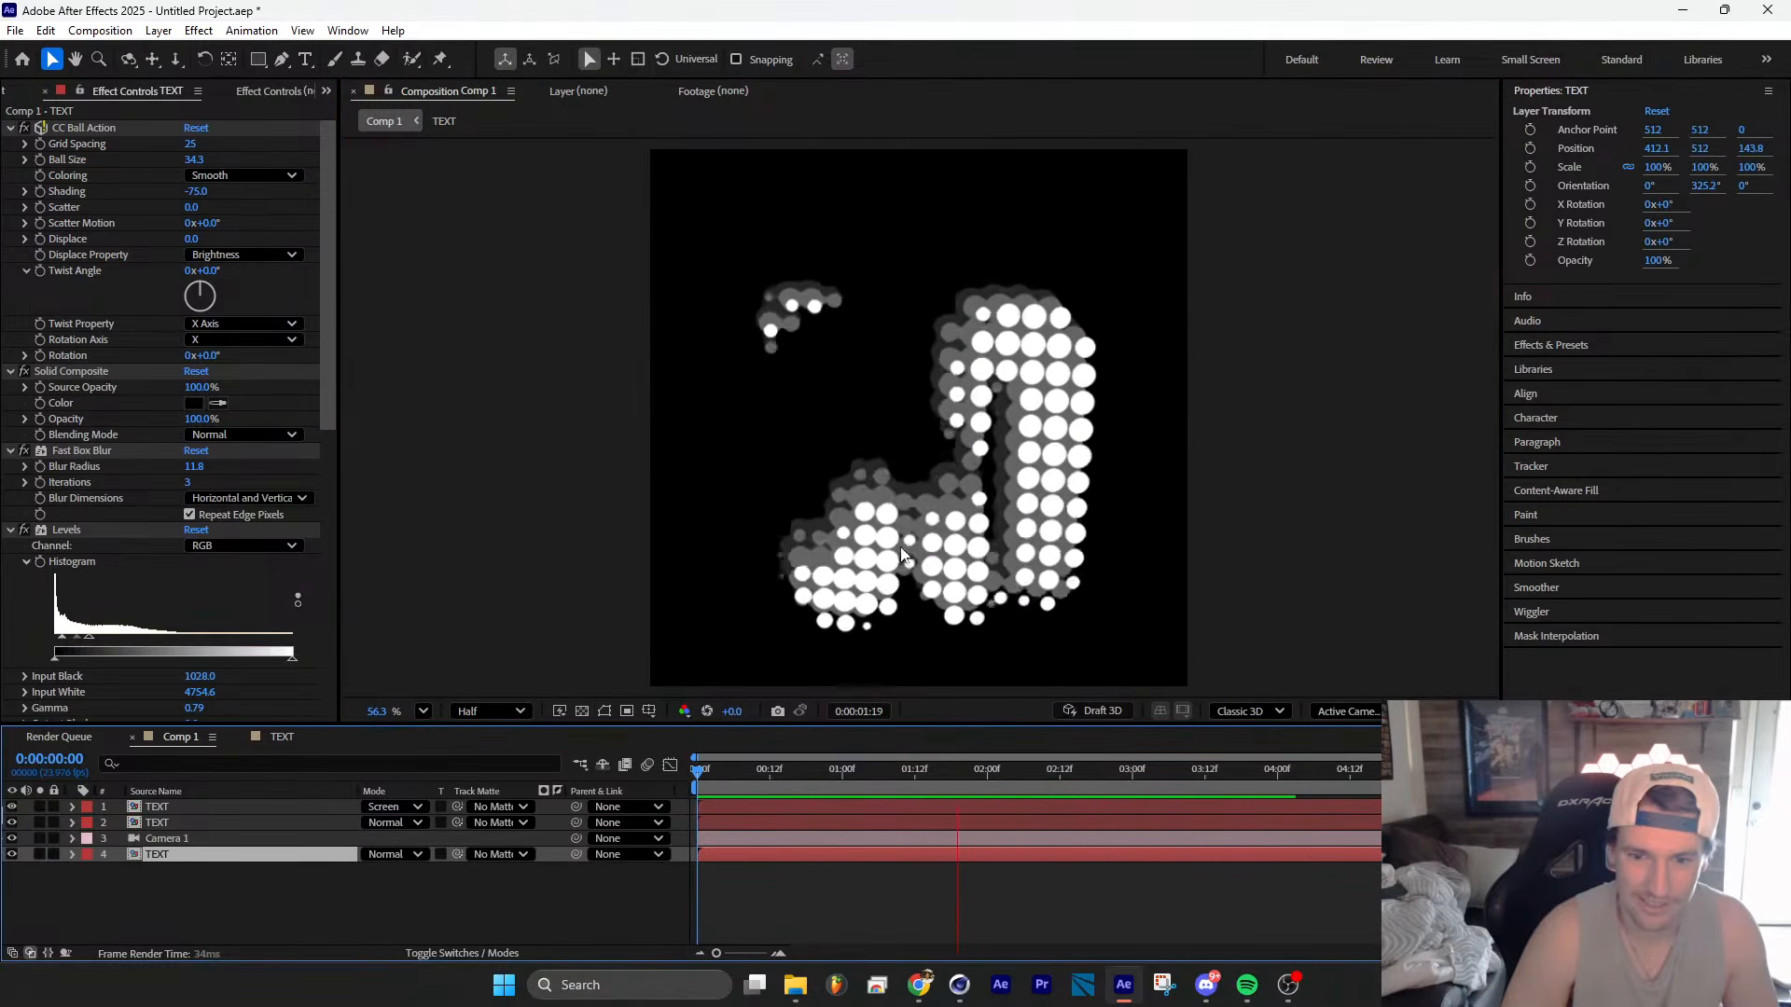
{"action": "key", "text": "space"}
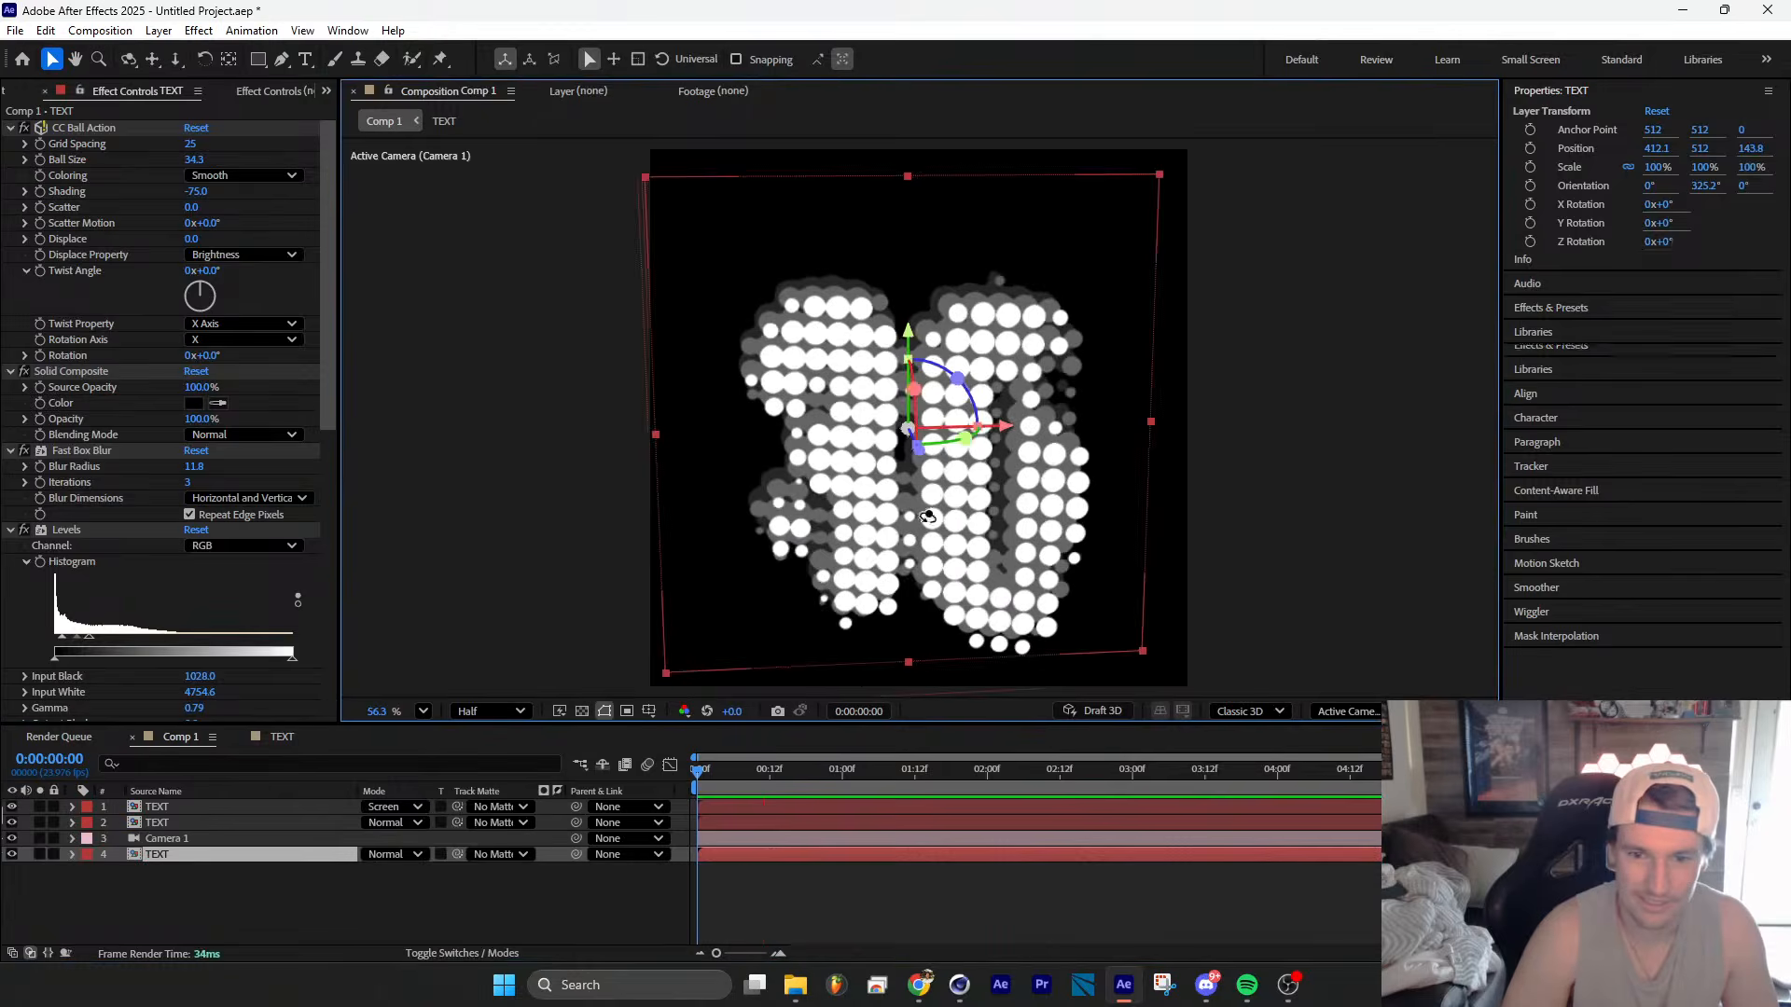
{"action": "key", "text": "space"}
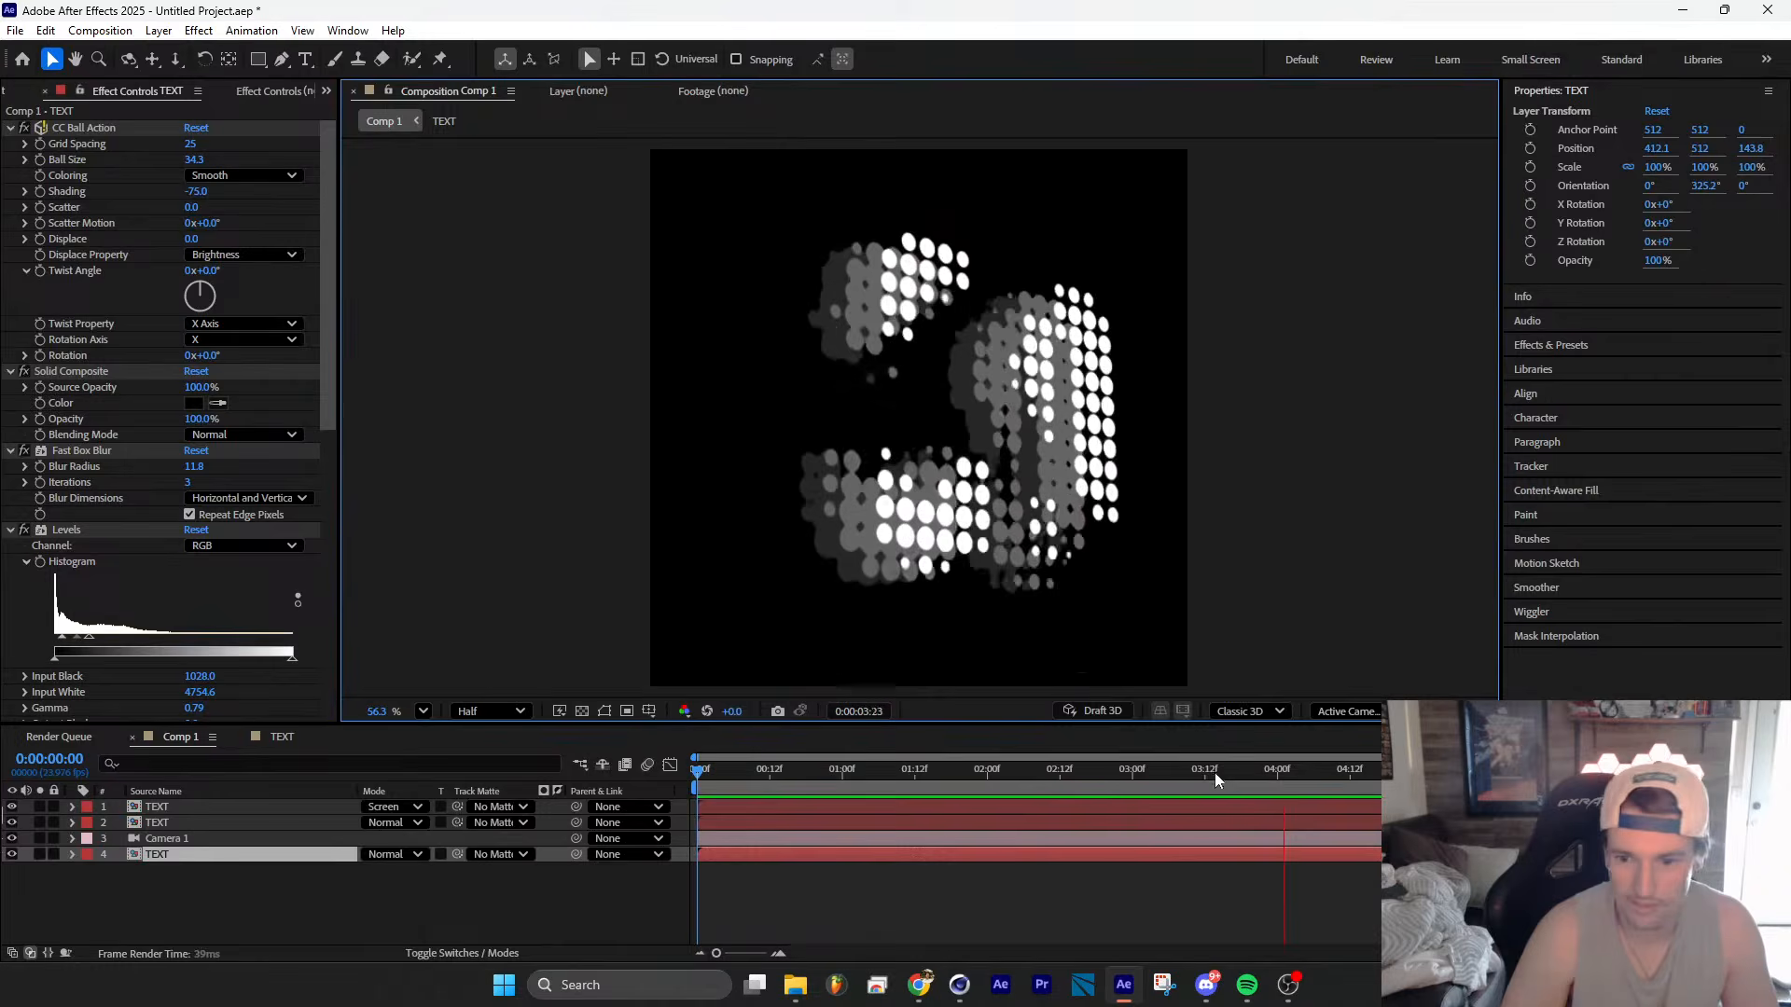
Step: Orbit and dolly the camera closer to an angled view of the layered 30 and play the animation from the start
{"action": "left_click", "coordinate": [781, 772]}
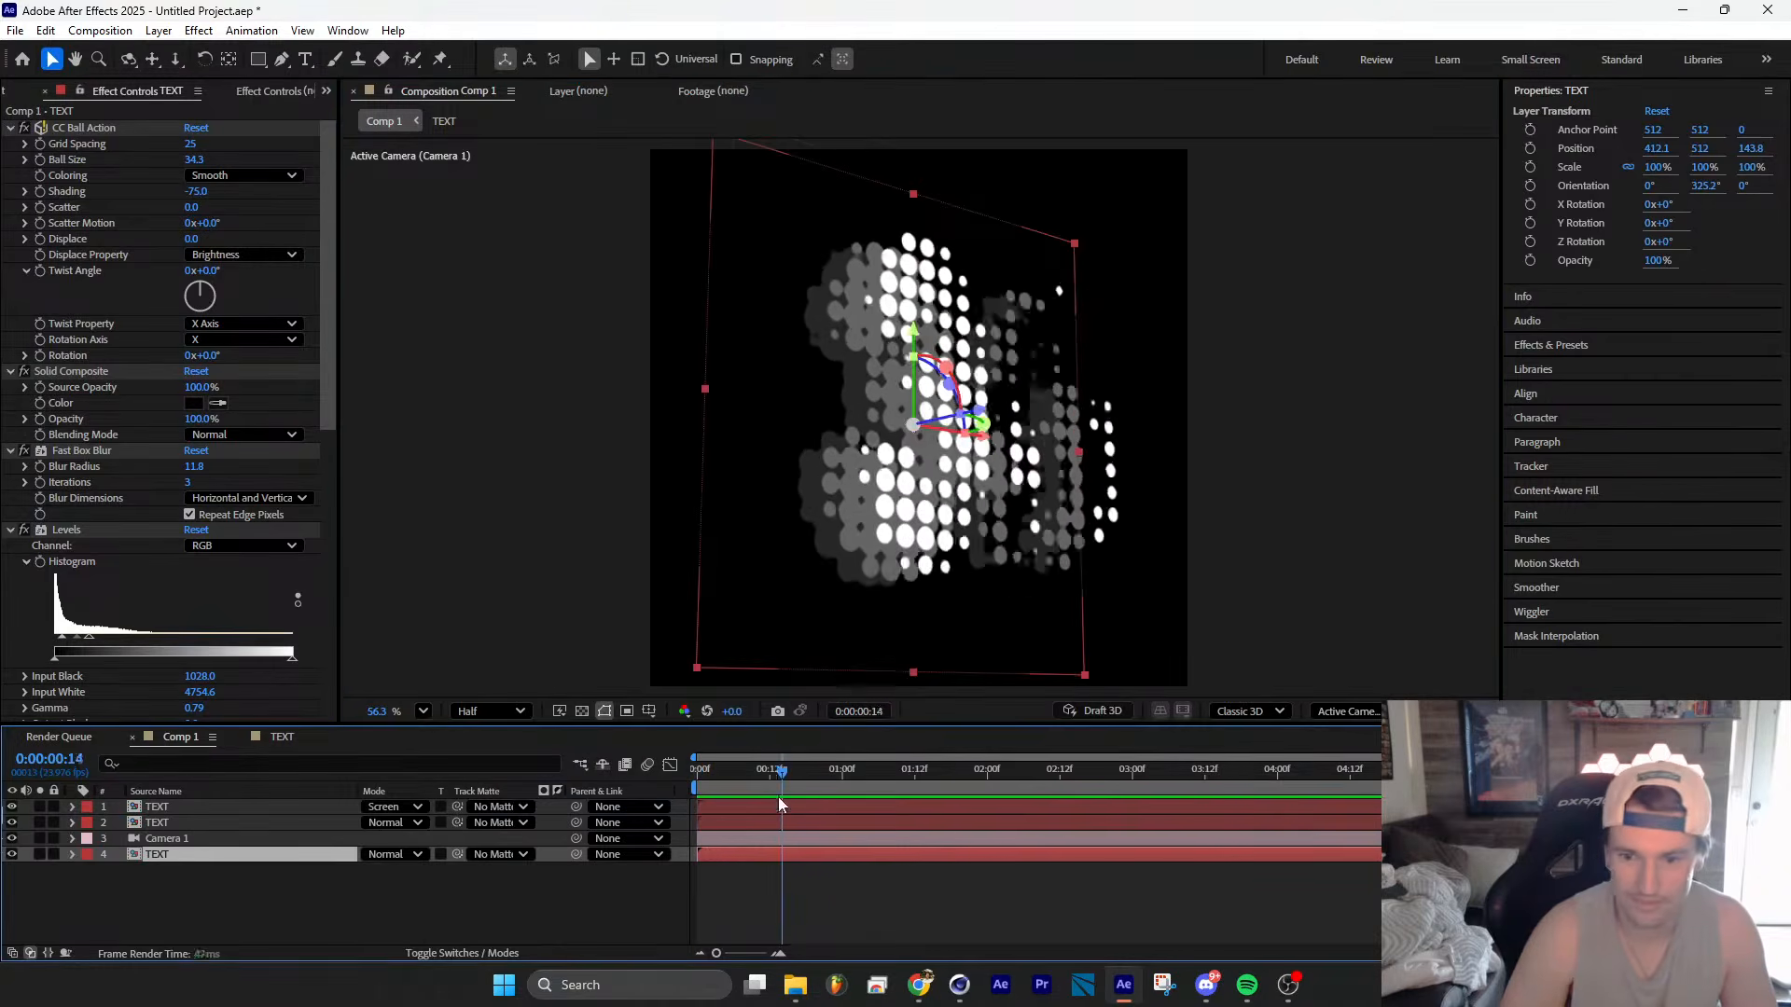
{"action": "left_click_drag", "start_coordinate": [778, 797], "coordinate": [776, 797]}
{"action": "left_click_drag", "start_coordinate": [947, 466], "coordinate": [892, 502], "text": "alt"}
{"action": "right_click_drag", "start_coordinate": [892, 501], "coordinate": [946, 492], "text": "alt"}
{"action": "mouse_move", "coordinate": [945, 494]}
{"action": "left_mouse_down", "text": "alt"}
{"action": "mouse_move", "coordinate": [760, 600]}
{"action": "mouse_move", "coordinate": [930, 516]}
{"action": "mouse_move", "coordinate": [980, 508]}
{"action": "mouse_move", "coordinate": [1016, 529]}
{"action": "mouse_move", "coordinate": [951, 569]}
{"action": "left_mouse_up", "text": "alt"}
{"action": "left_click_drag", "start_coordinate": [776, 778], "coordinate": [733, 783]}
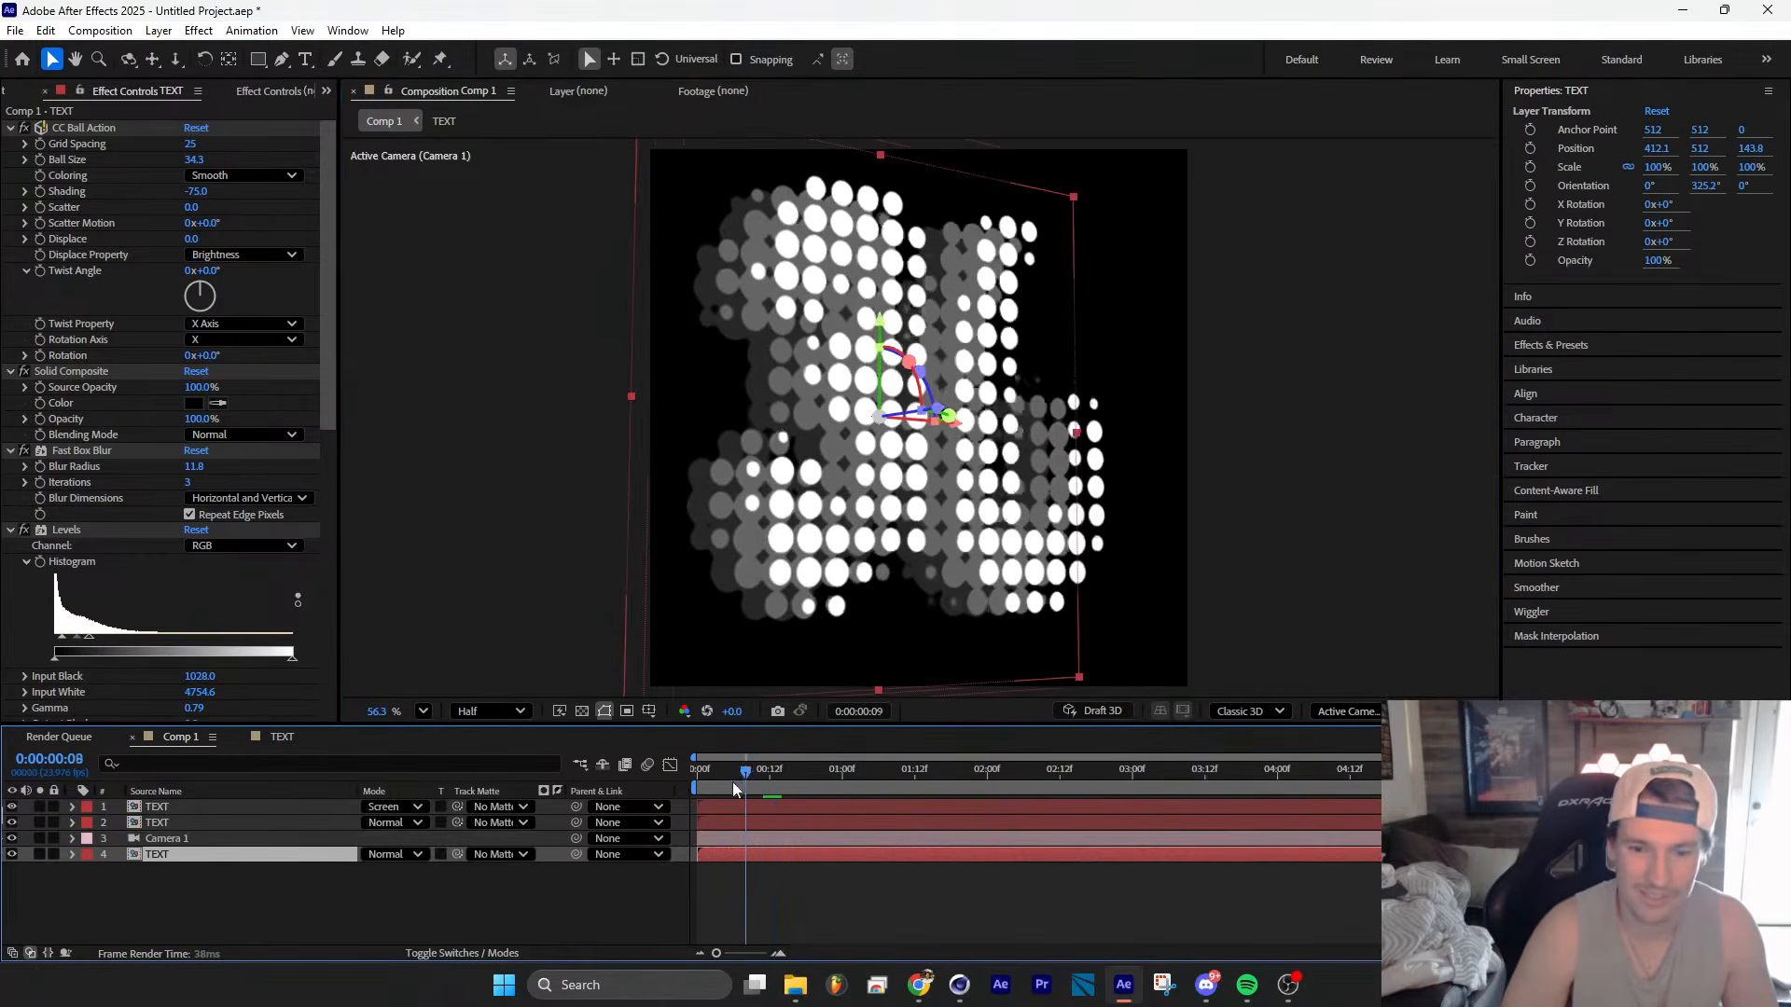
{"action": "key", "text": "space"}
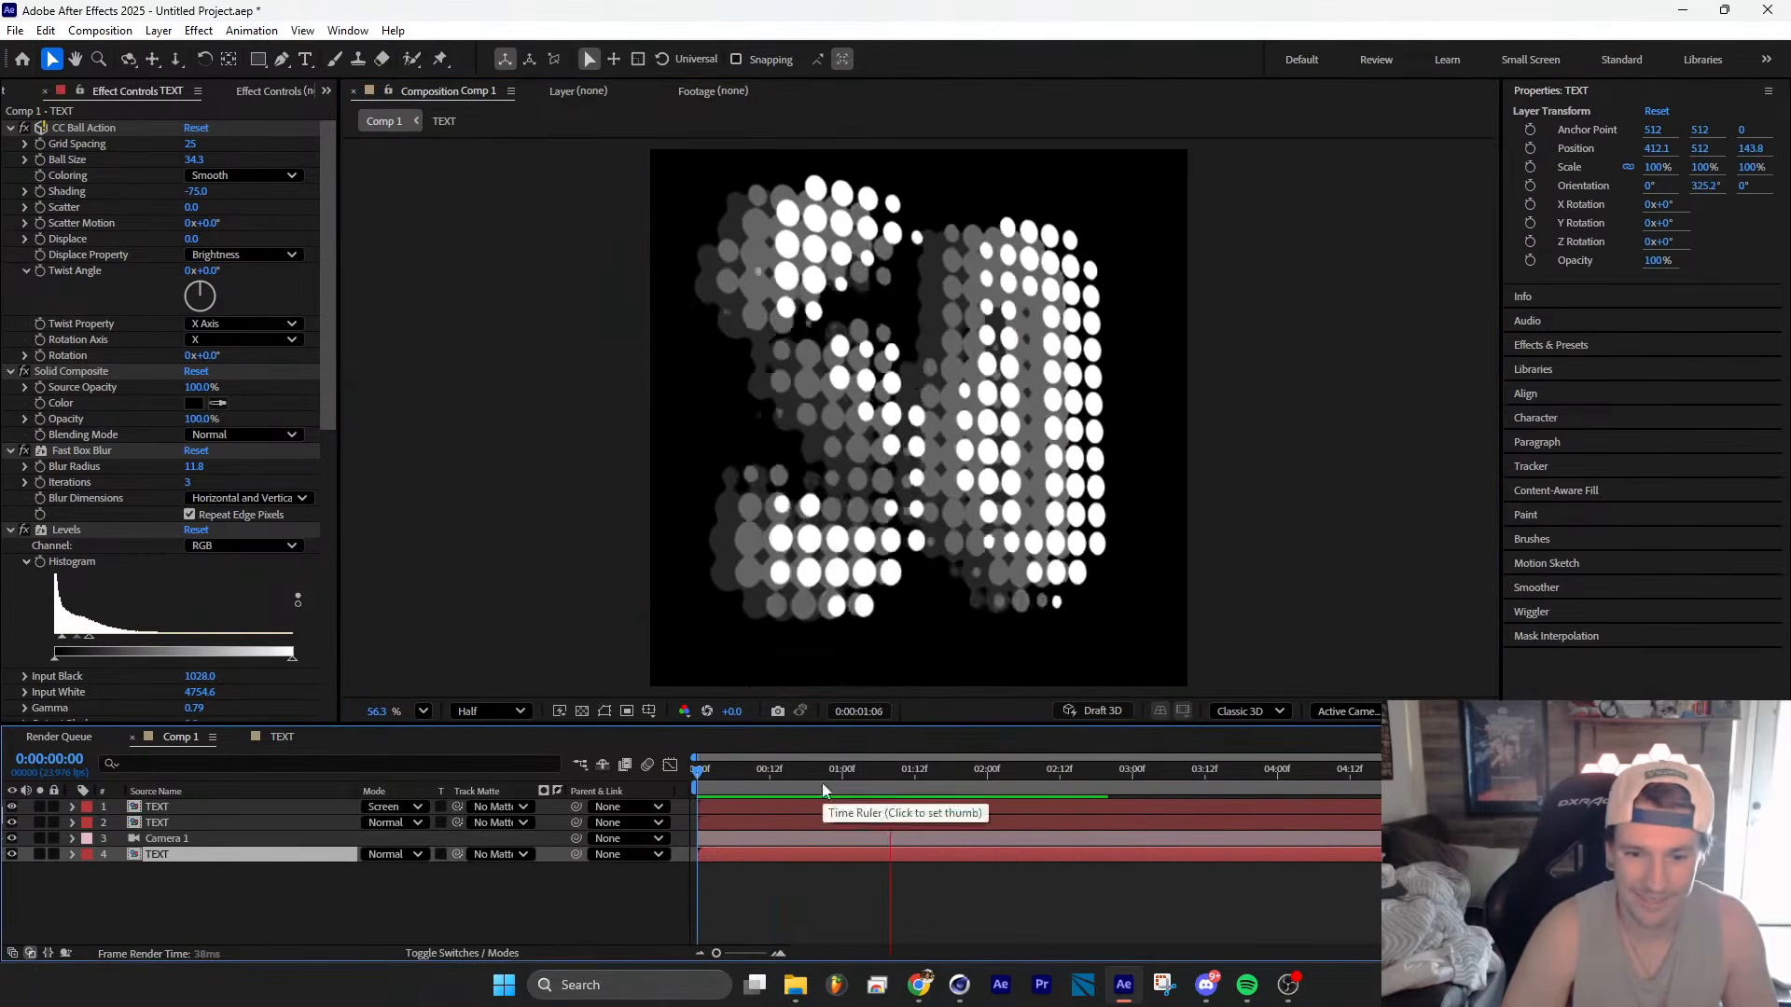
Step: Switch to Cinema 4D, start a new project and add a sphere primitive
{"action": "left_click", "coordinate": [969, 983]}
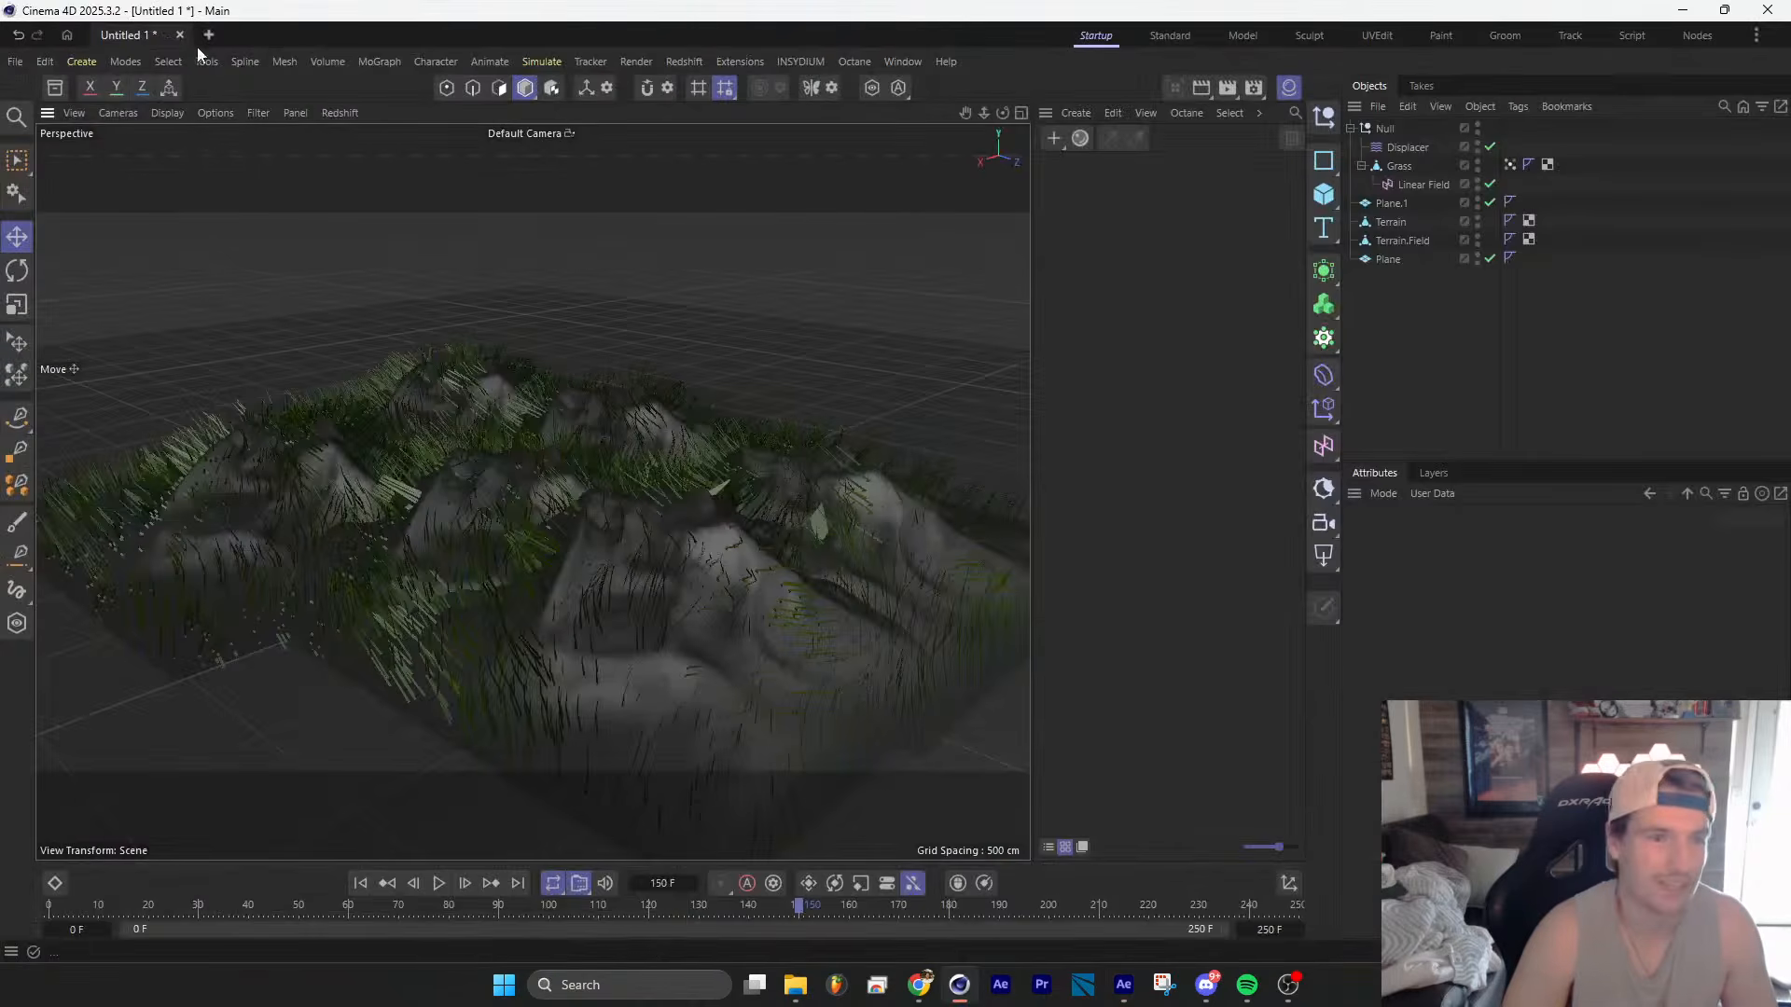
{"action": "key", "text": "ctrl+n"}
{"action": "left_click", "coordinate": [1323, 193]}
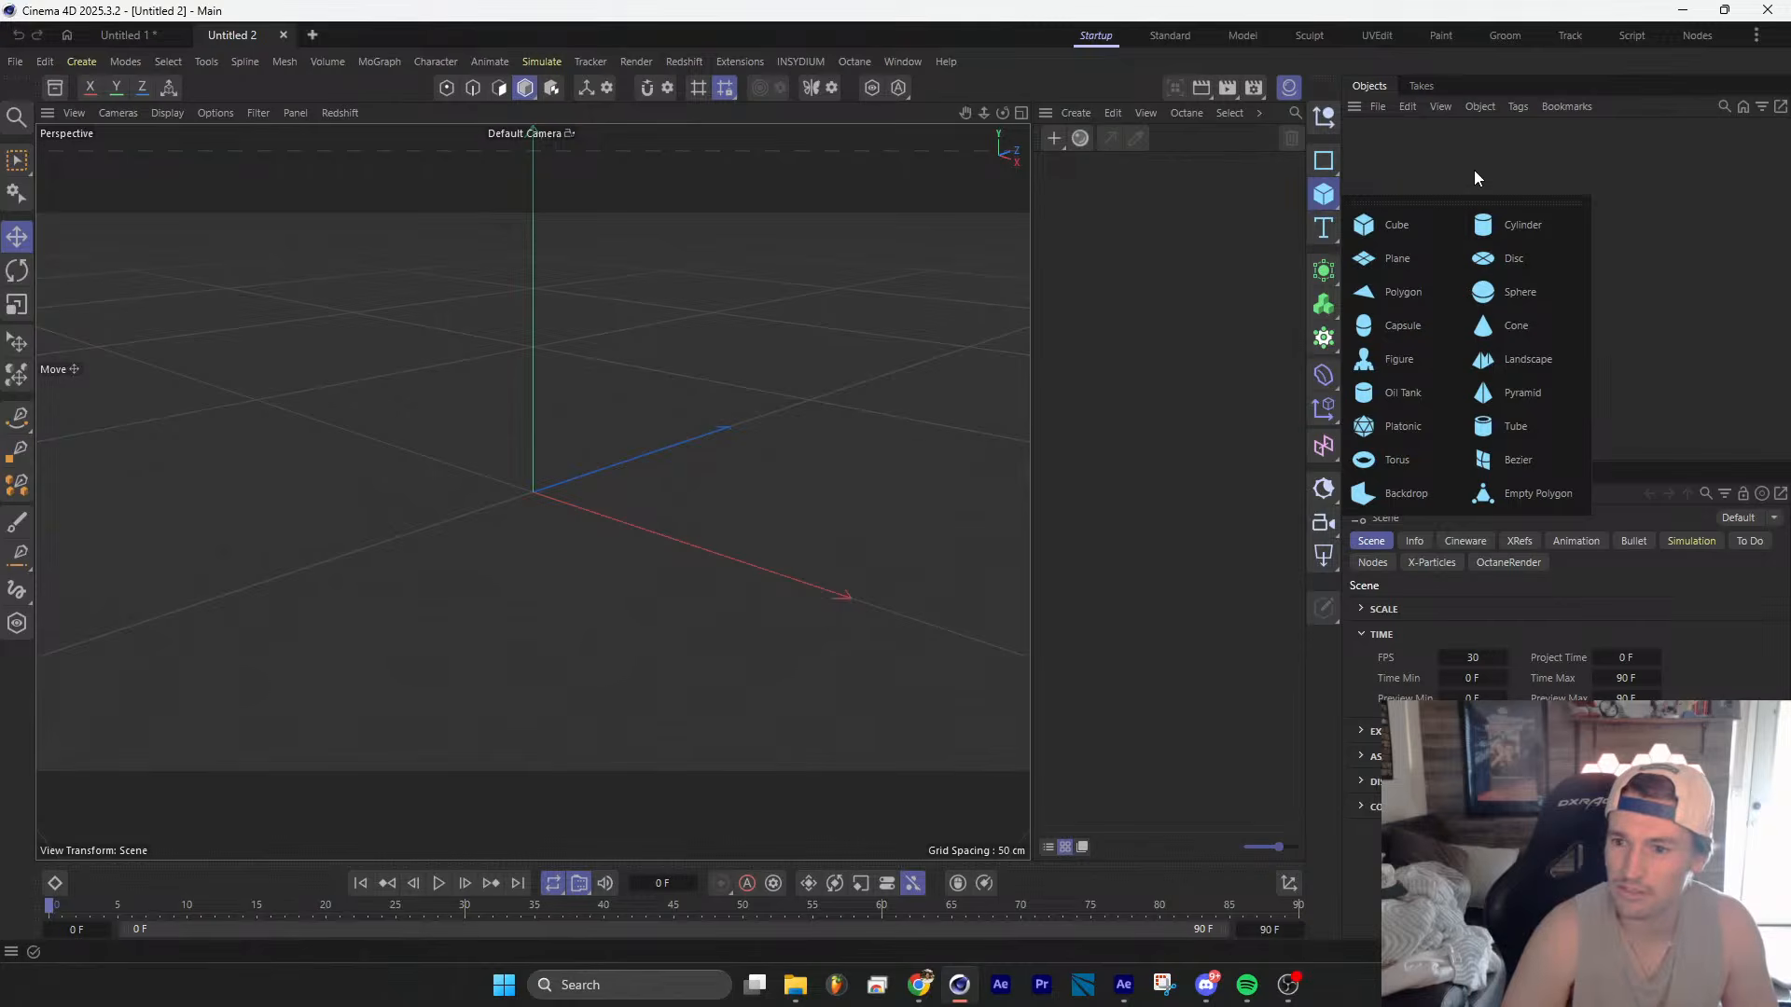
{"action": "left_click", "coordinate": [1533, 293]}
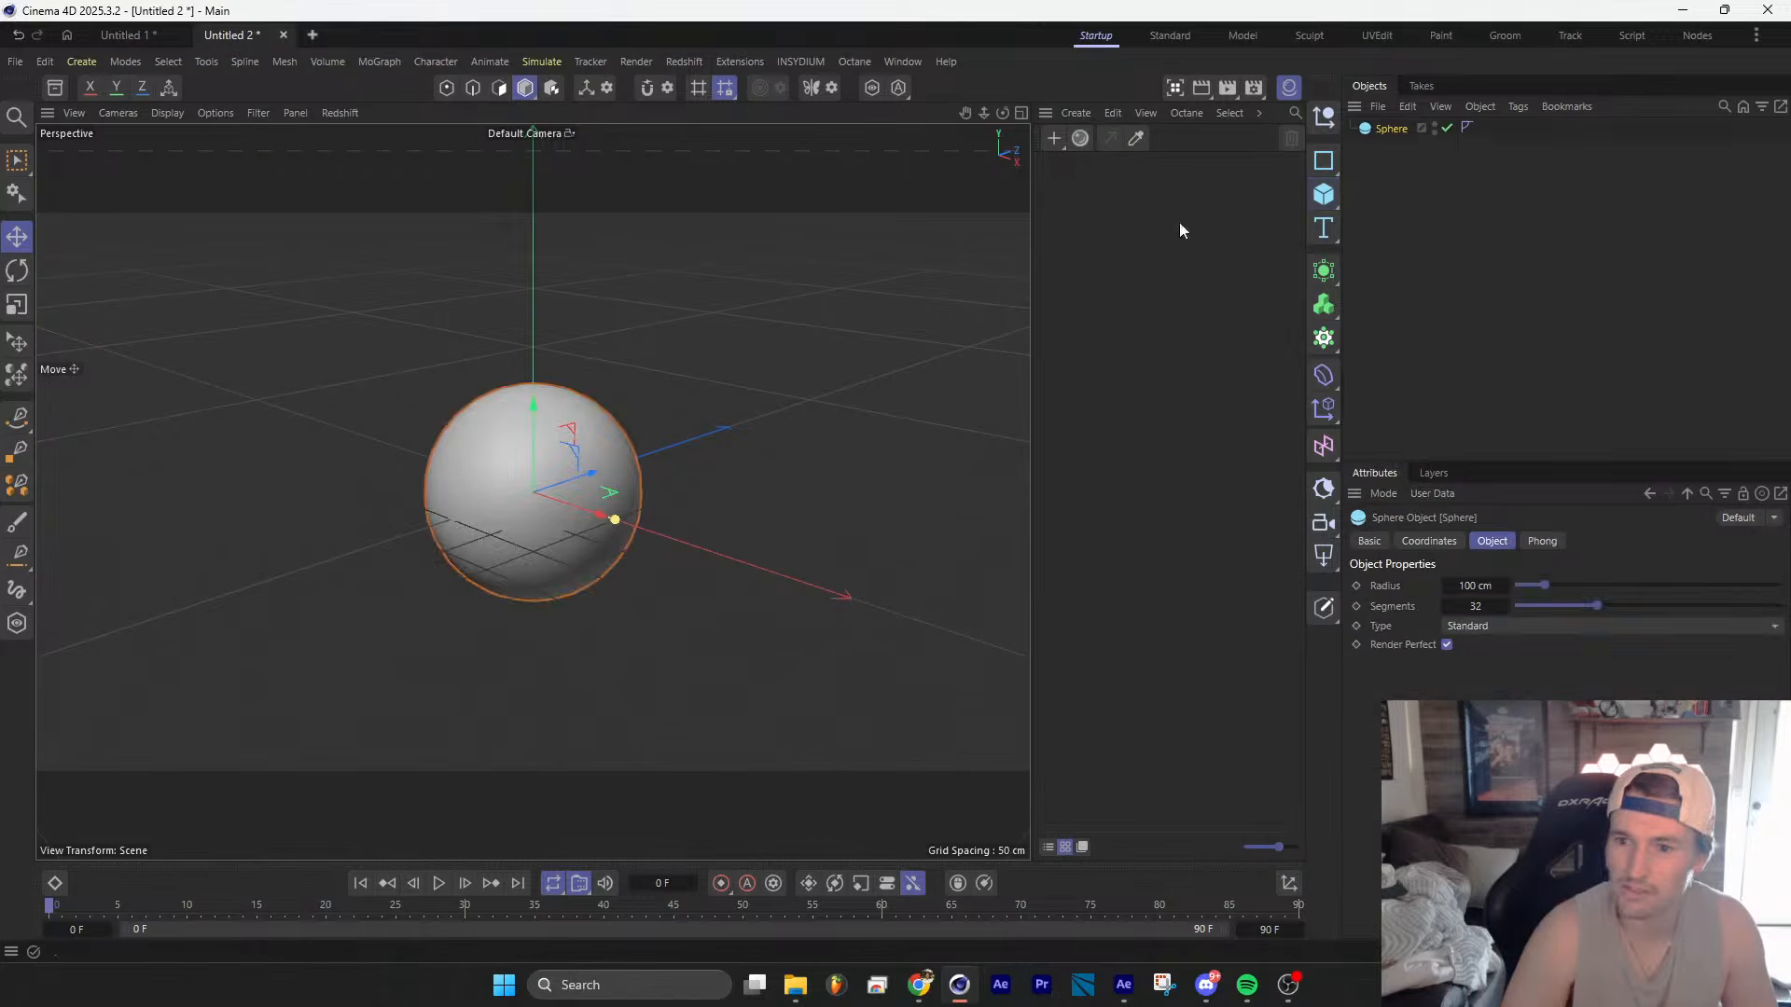
Step: Put the sphere inside a grid Cloner and increase the clone counts along X and Z to form a large flat grid
{"action": "left_click", "coordinate": [1324, 407]}
{"action": "left_click_drag", "start_coordinate": [1391, 147], "coordinate": [1392, 130]}
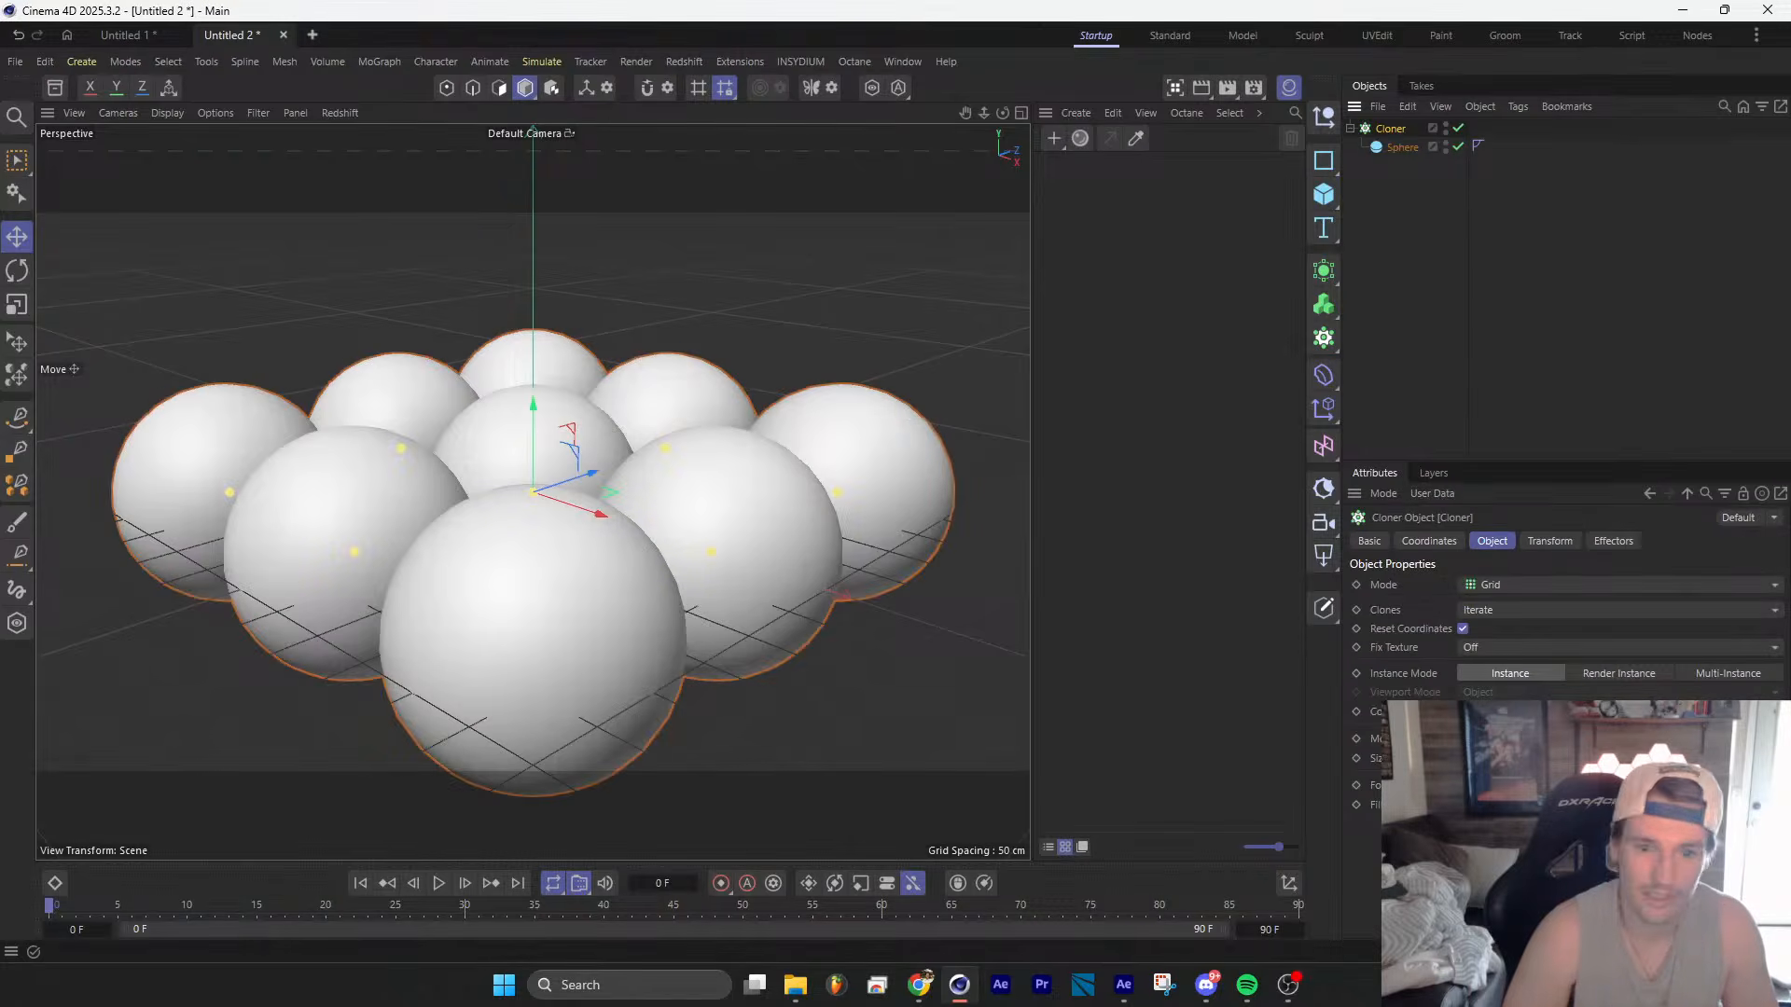
{"action": "left_click_drag", "start_coordinate": [1777, 711], "coordinate": [1776, 702]}
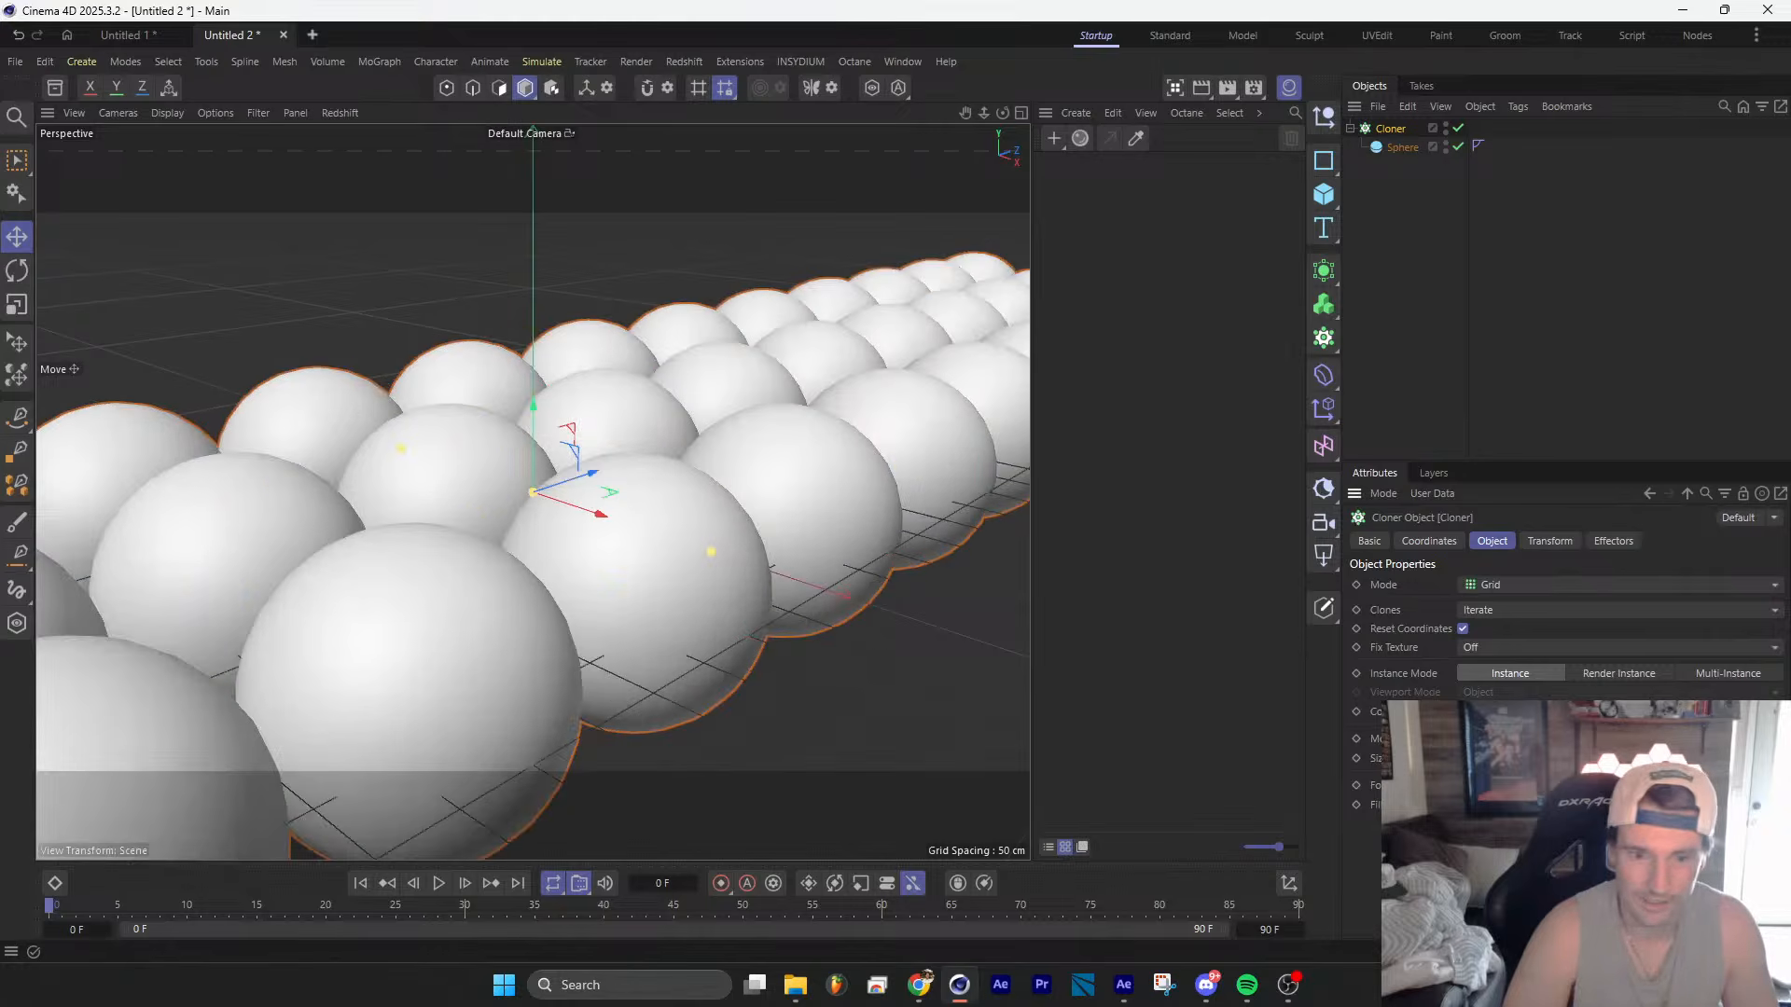
{"action": "left_click_drag", "start_coordinate": [1560, 711], "coordinate": [1559, 653]}
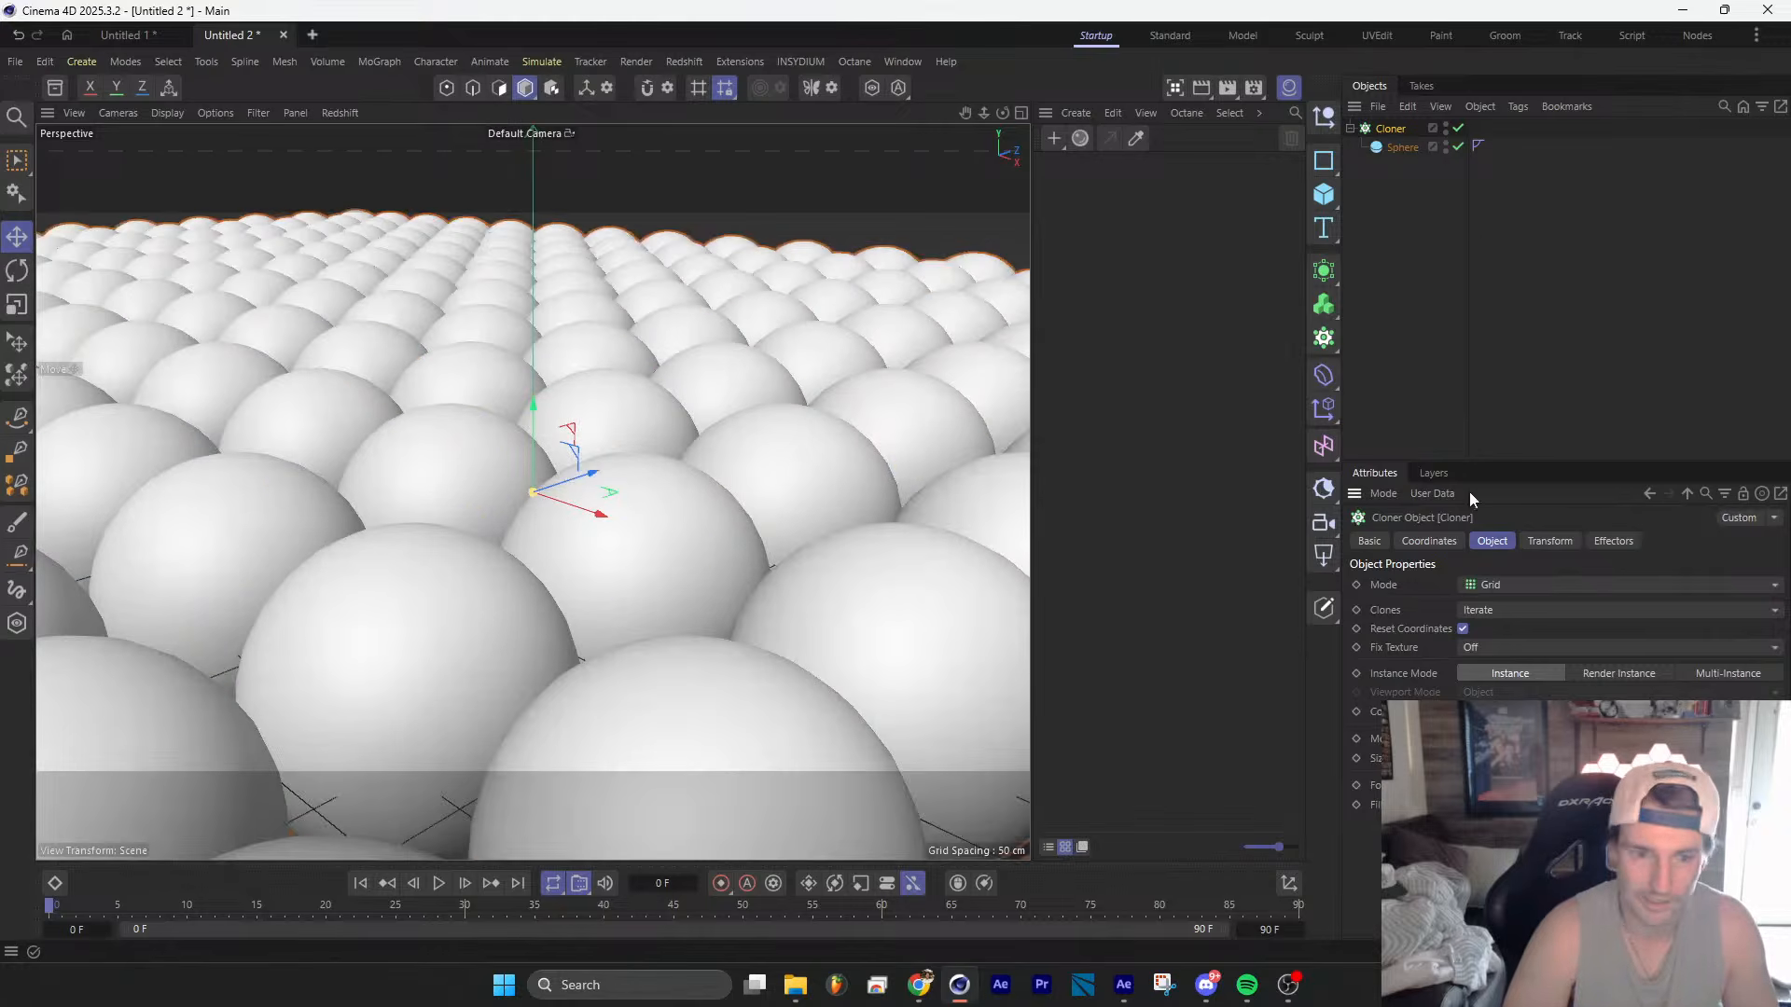
Step: Reduce the cloned sphere's radius to 52 cm so gaps separate the clones
{"action": "left_click", "coordinate": [1398, 147]}
{"action": "left_click_drag", "start_coordinate": [1476, 586], "coordinate": [1431, 585]}
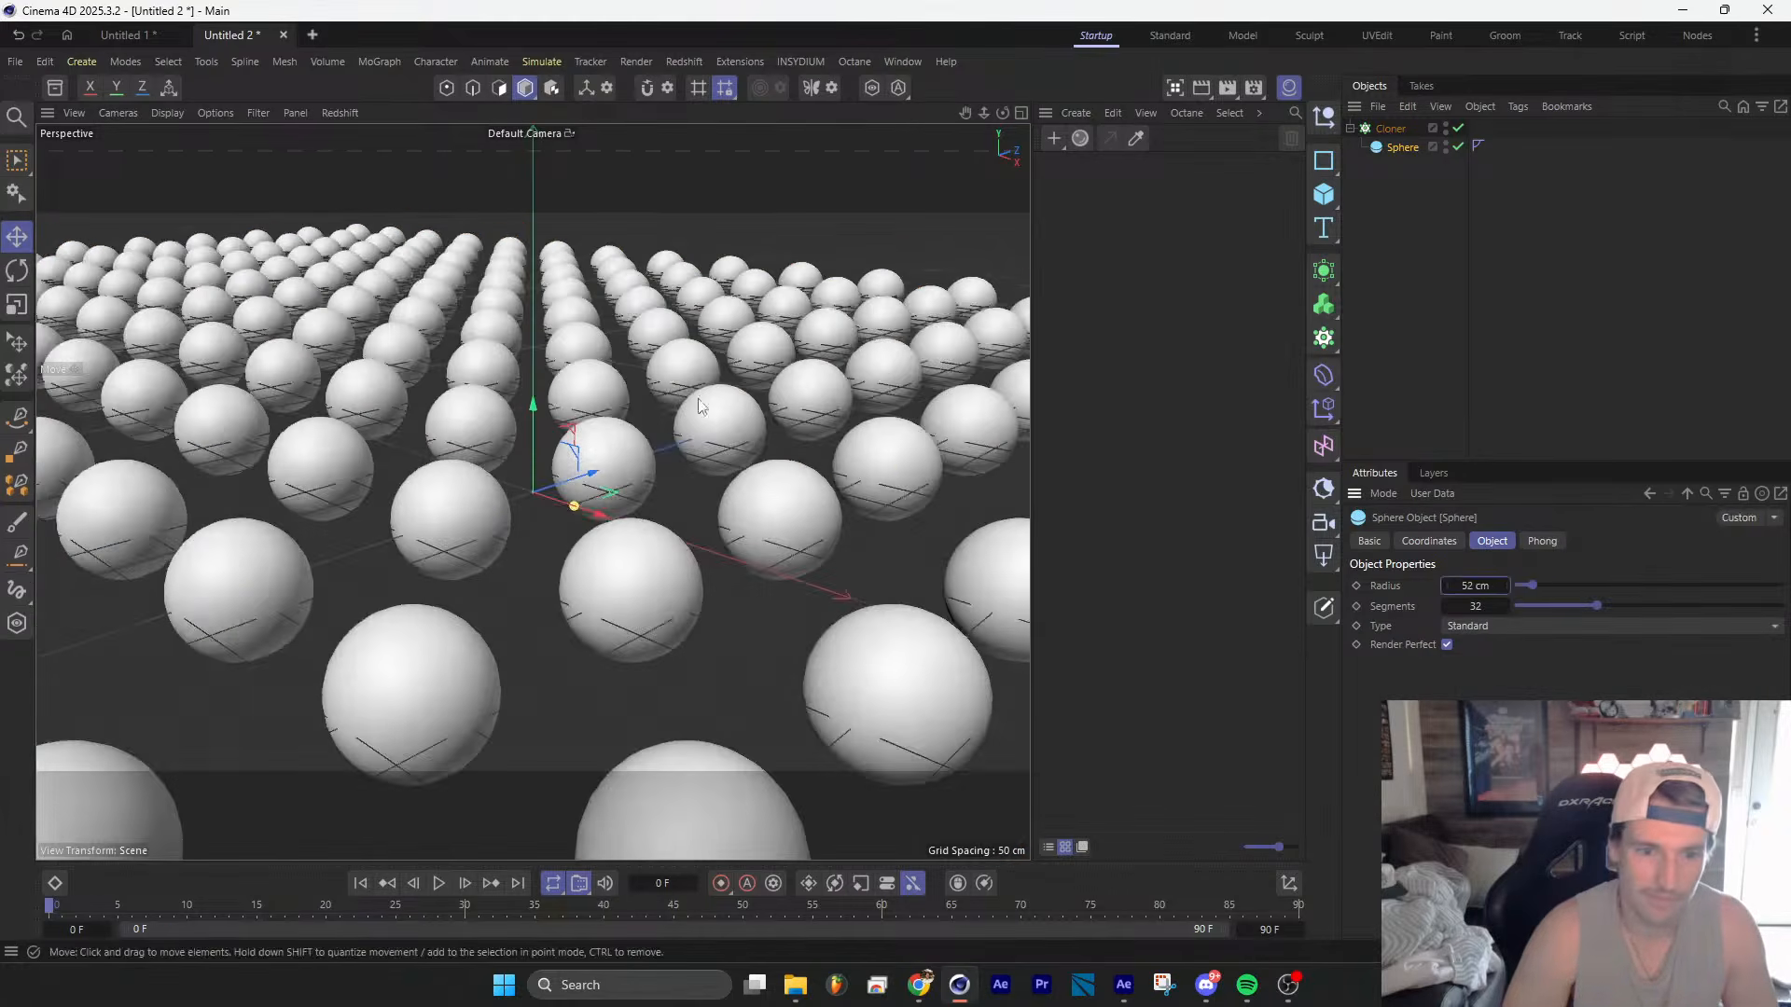
{"action": "right_click_drag", "start_coordinate": [699, 404], "coordinate": [612, 477], "text": "alt"}
{"action": "left_click_drag", "start_coordinate": [612, 478], "coordinate": [692, 524], "text": "alt"}
{"action": "middle_click_drag", "start_coordinate": [692, 524], "coordinate": [555, 550], "text": "alt"}
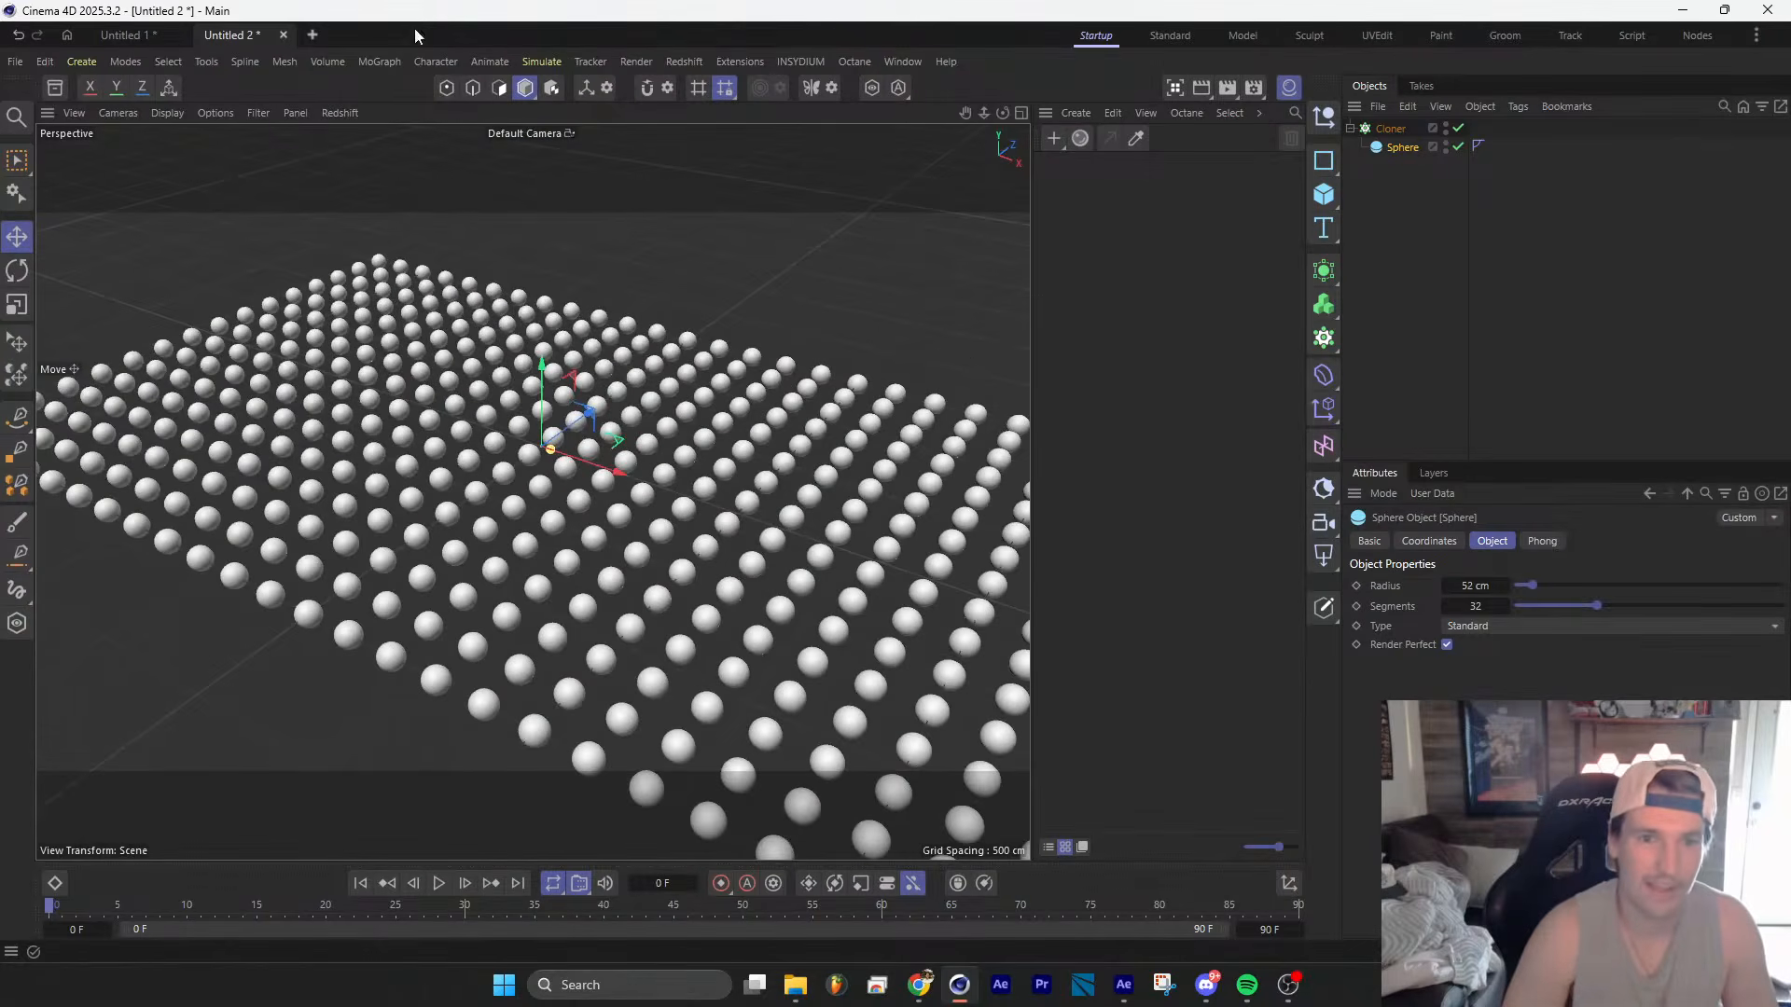
Step: Add a Plain effector and assign it to the Cloner's effectors
{"action": "left_click", "coordinate": [395, 61]}
{"action": "mouse_move", "coordinate": [432, 108]}
{"action": "left_click", "coordinate": [571, 110]}
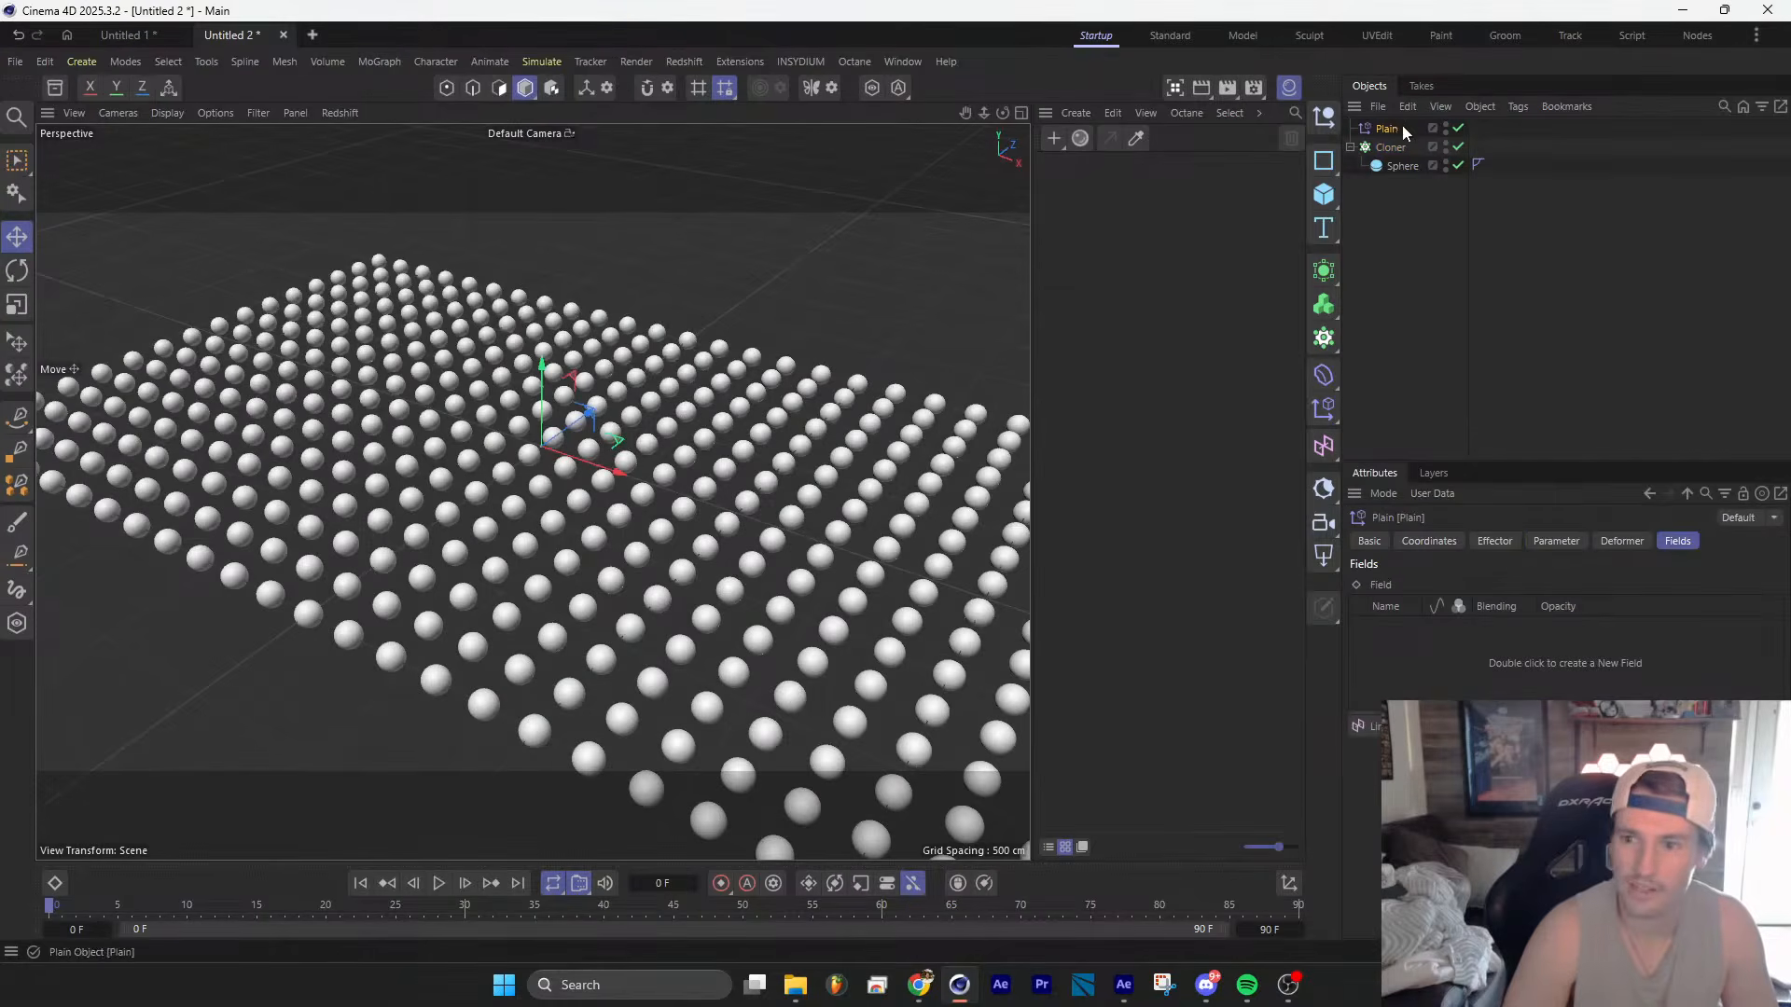
{"action": "left_click", "coordinate": [1496, 542]}
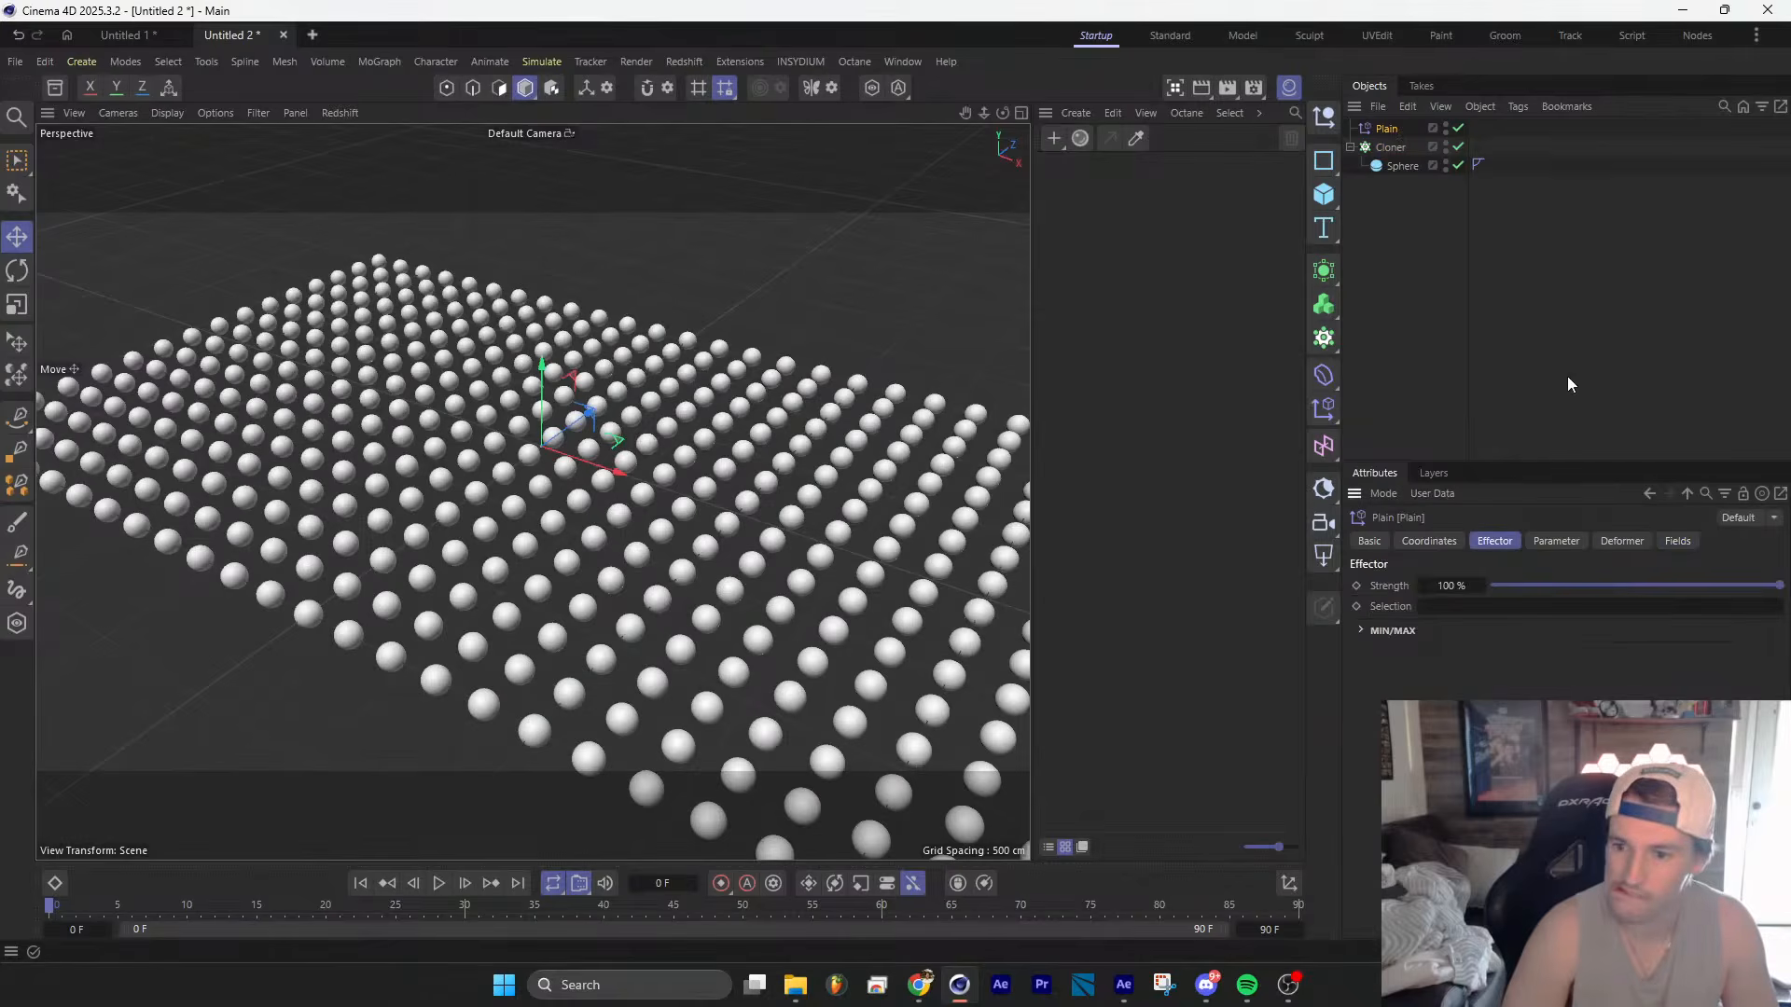
{"action": "left_click", "coordinate": [1627, 541]}
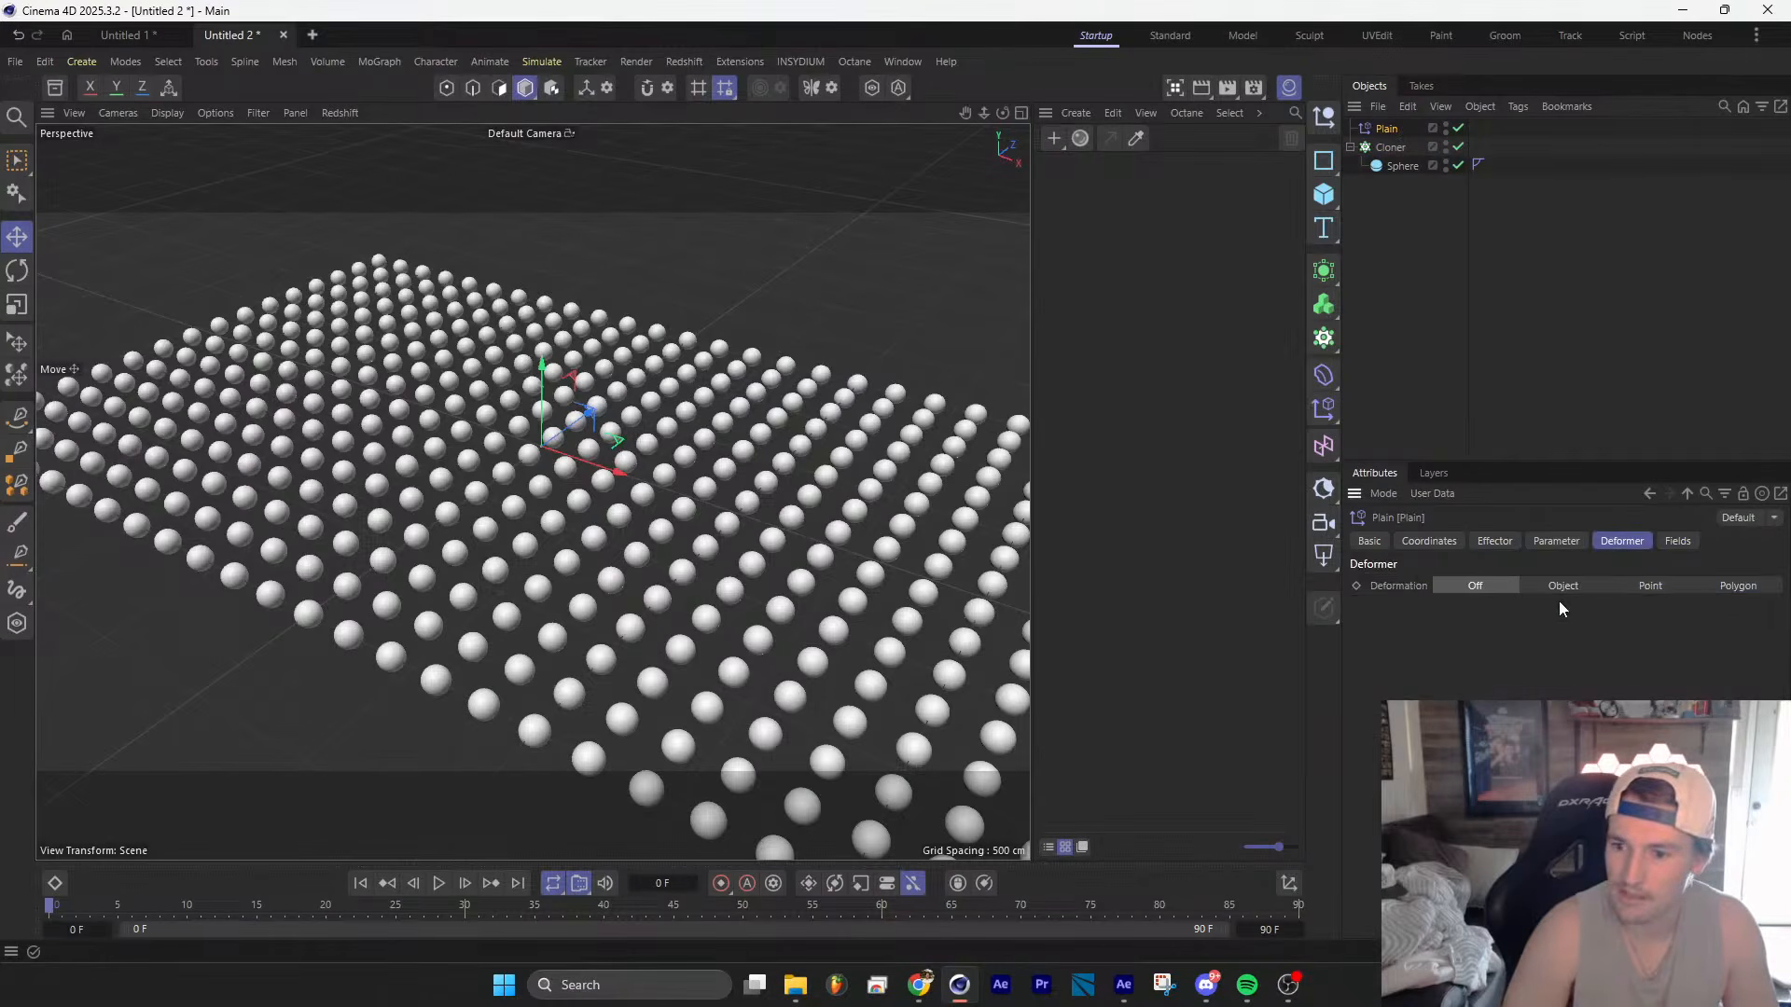
{"action": "left_click", "coordinate": [1390, 148]}
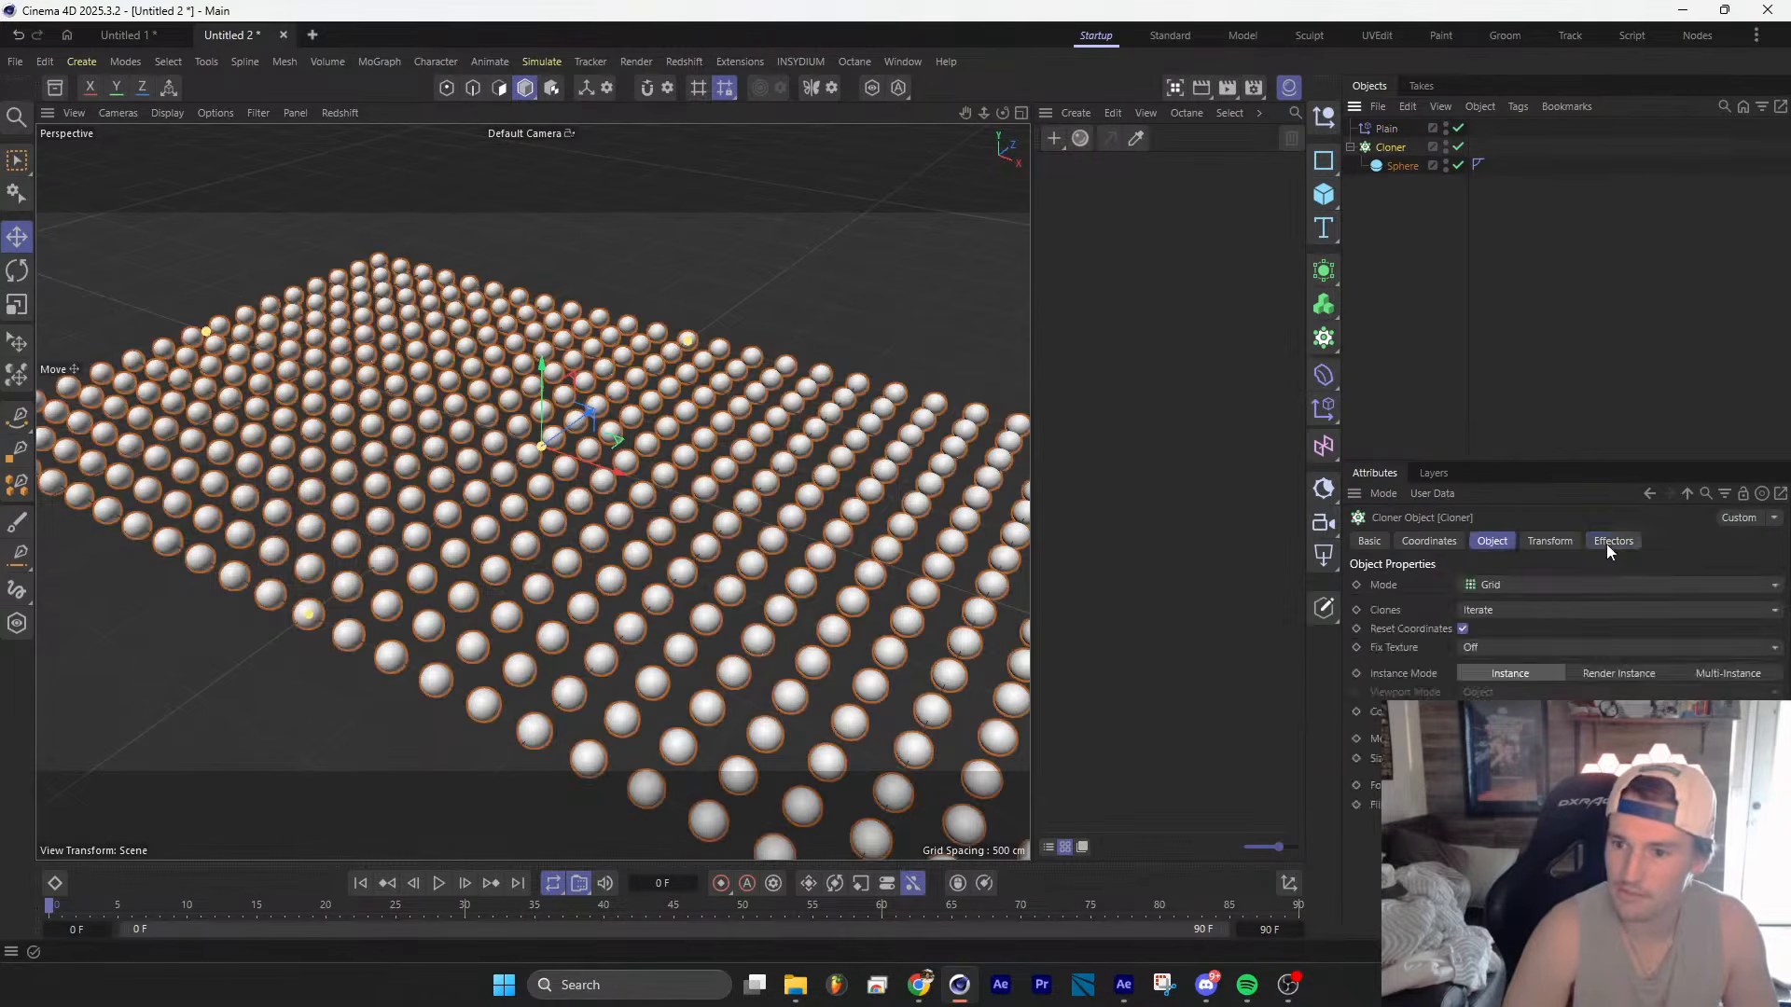
{"action": "left_click_drag", "start_coordinate": [1494, 619], "coordinate": [1494, 621]}
Step: Set the Plain effector's Y position offset to 0 cm
{"action": "left_click", "coordinate": [1386, 129]}
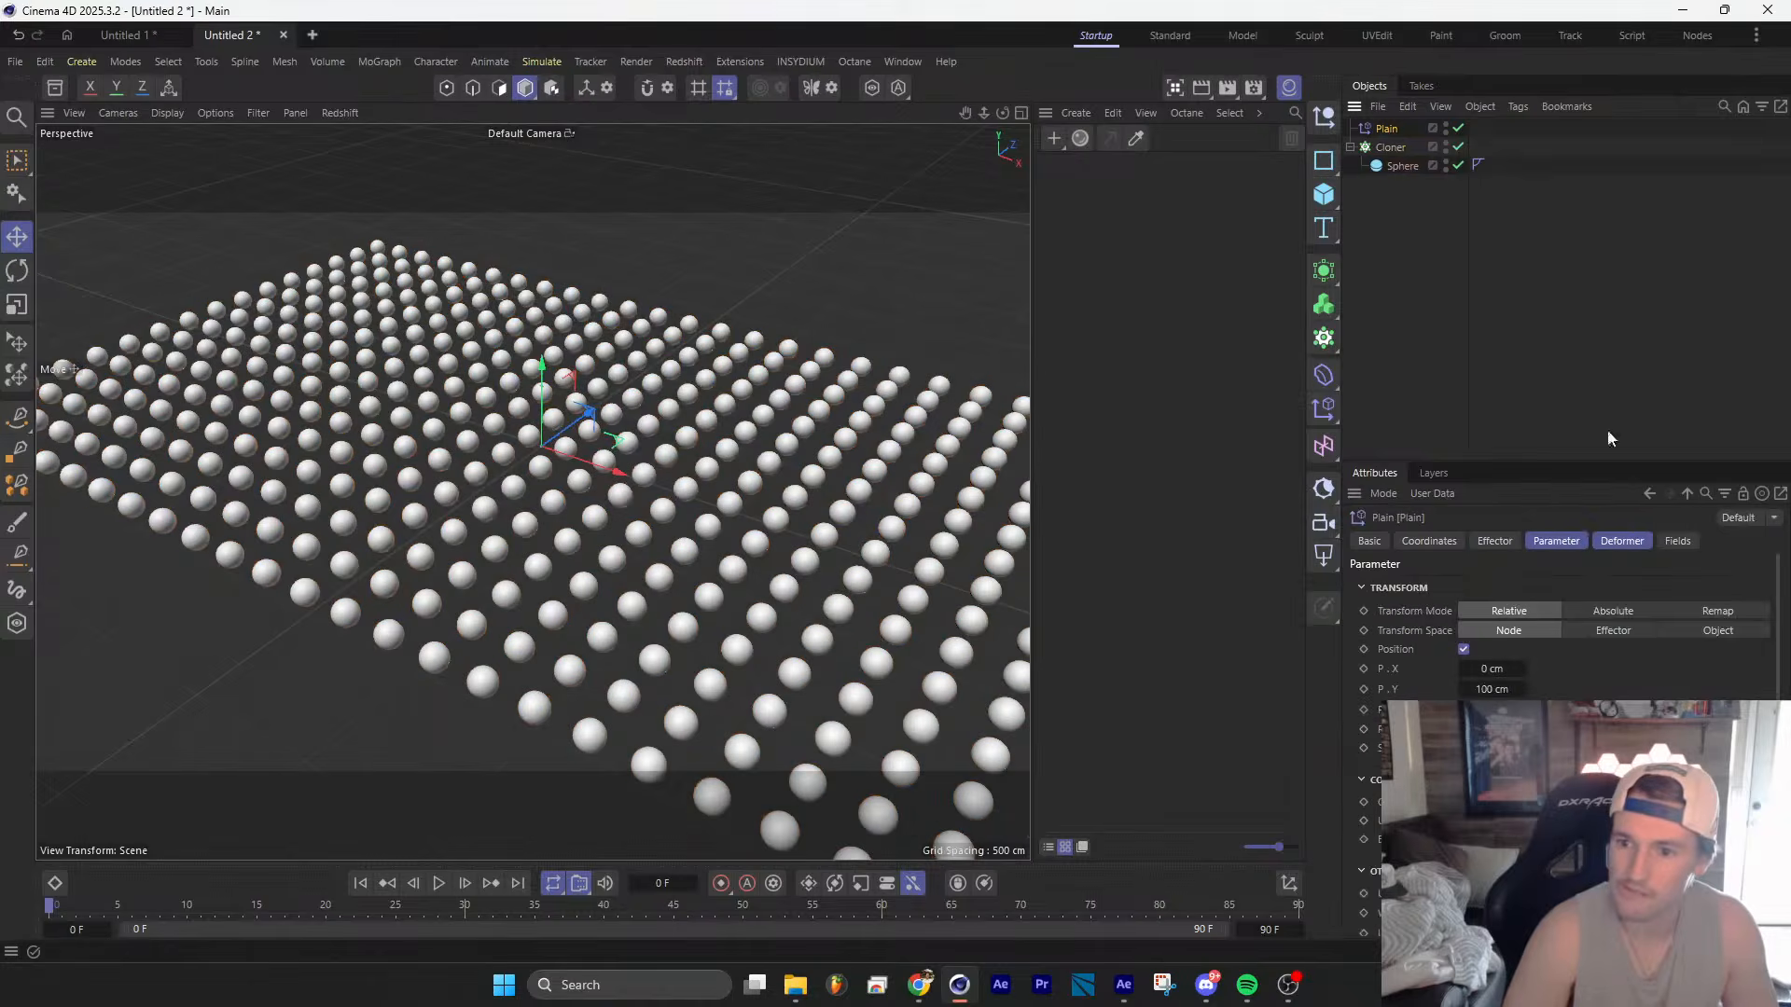
{"action": "left_click", "coordinate": [1582, 545]}
{"action": "double_click", "coordinate": [1513, 687]}
{"action": "type", "text": "0"}
{"action": "key", "text": "Return"}
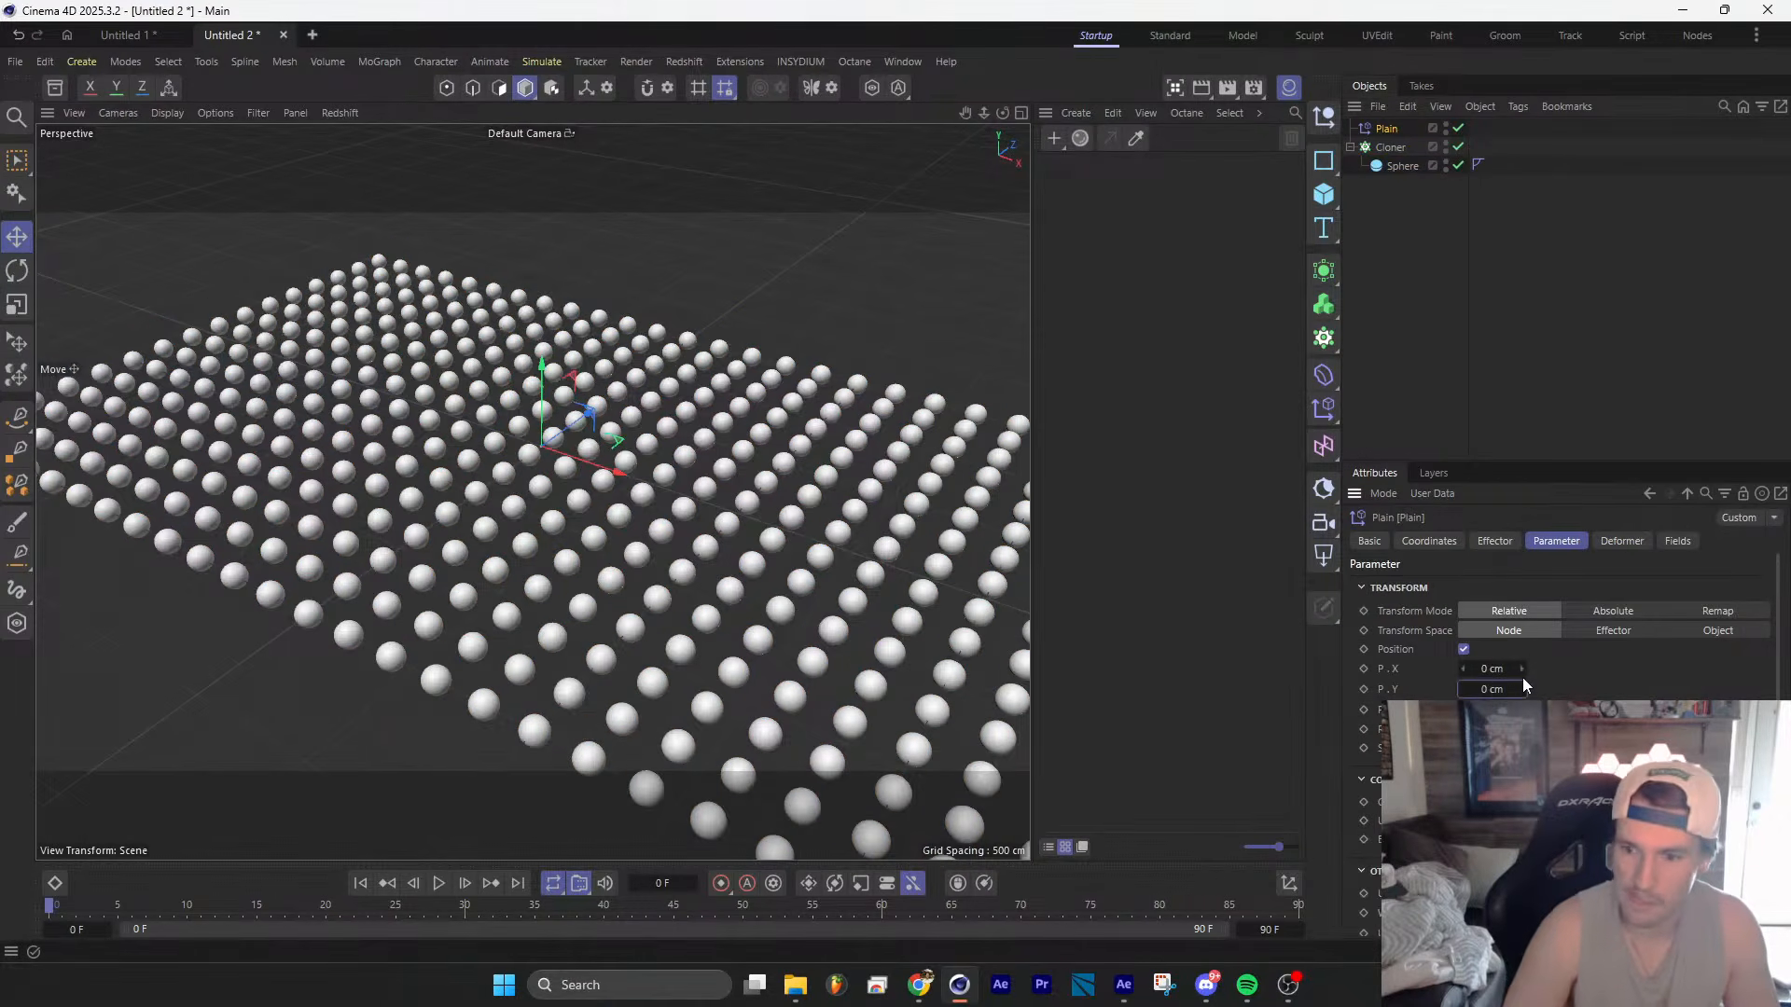
Step: Enable uniform scale on the Plain effector and set the scale to -0.78
{"action": "left_click", "coordinate": [1464, 748]}
{"action": "scroll", "coordinate": [1567, 643], "scroll_direction": "down", "scroll_amount": 3}
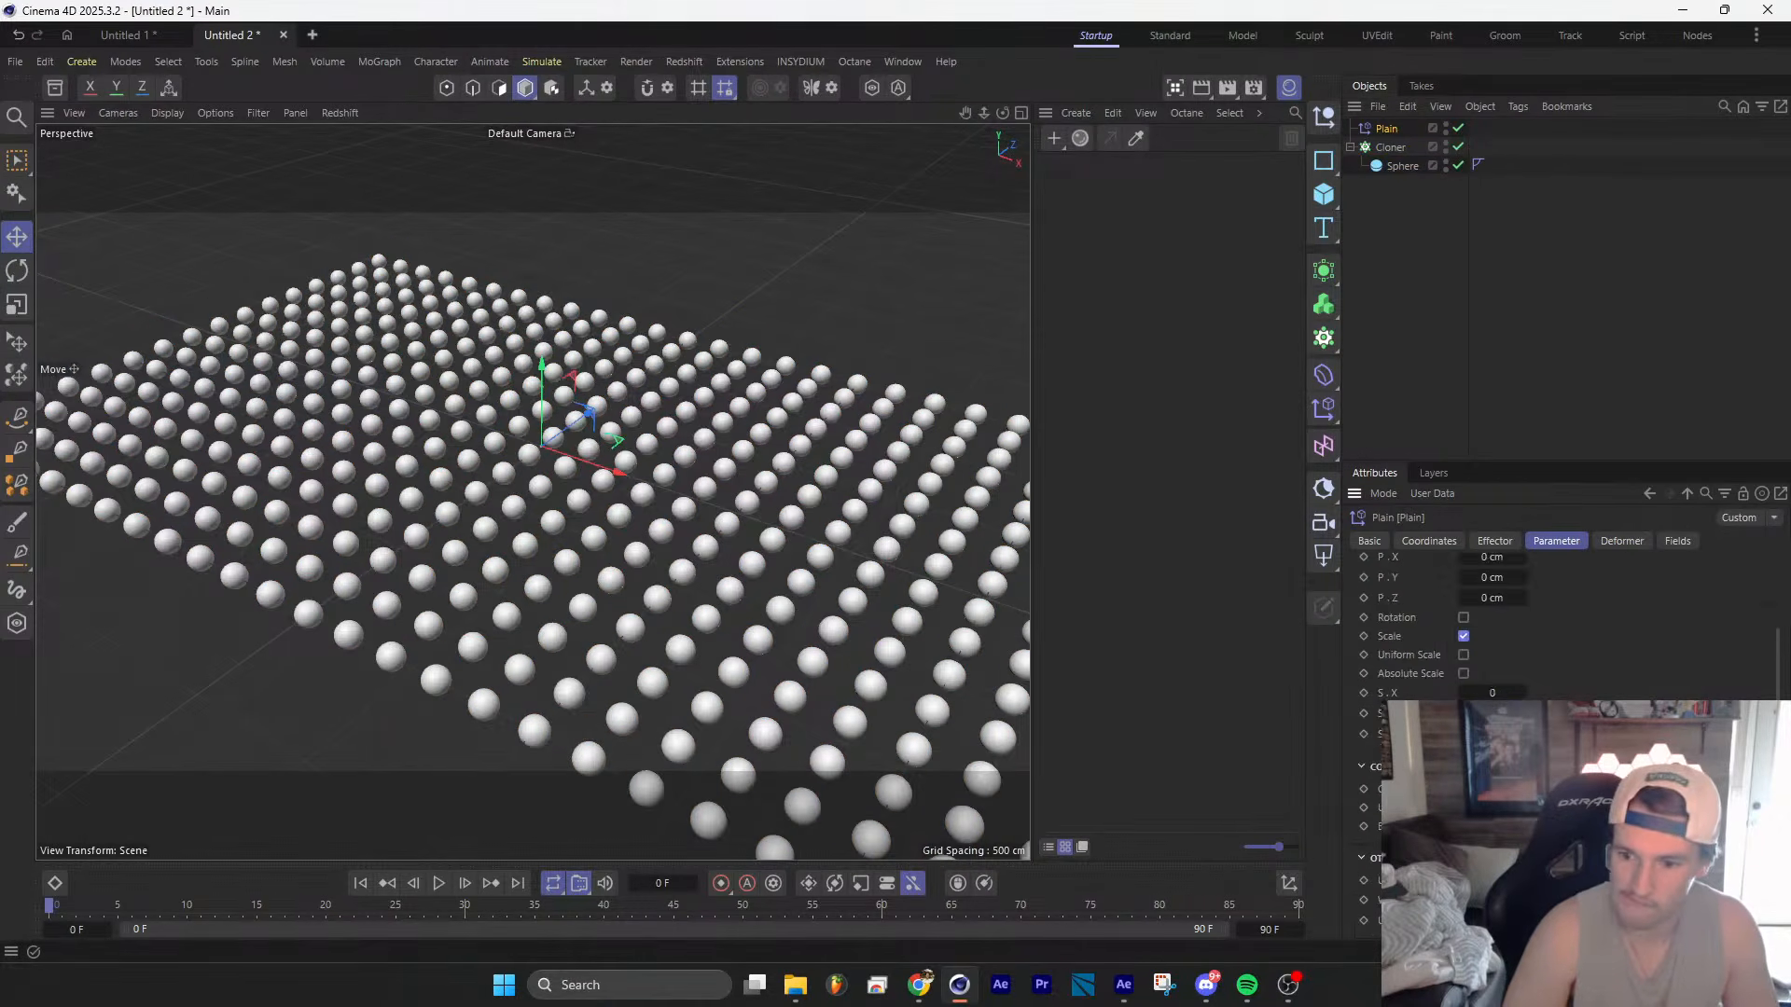
{"action": "left_click", "coordinate": [1464, 655]}
{"action": "left_click_drag", "start_coordinate": [1497, 693], "coordinate": [1424, 693]}
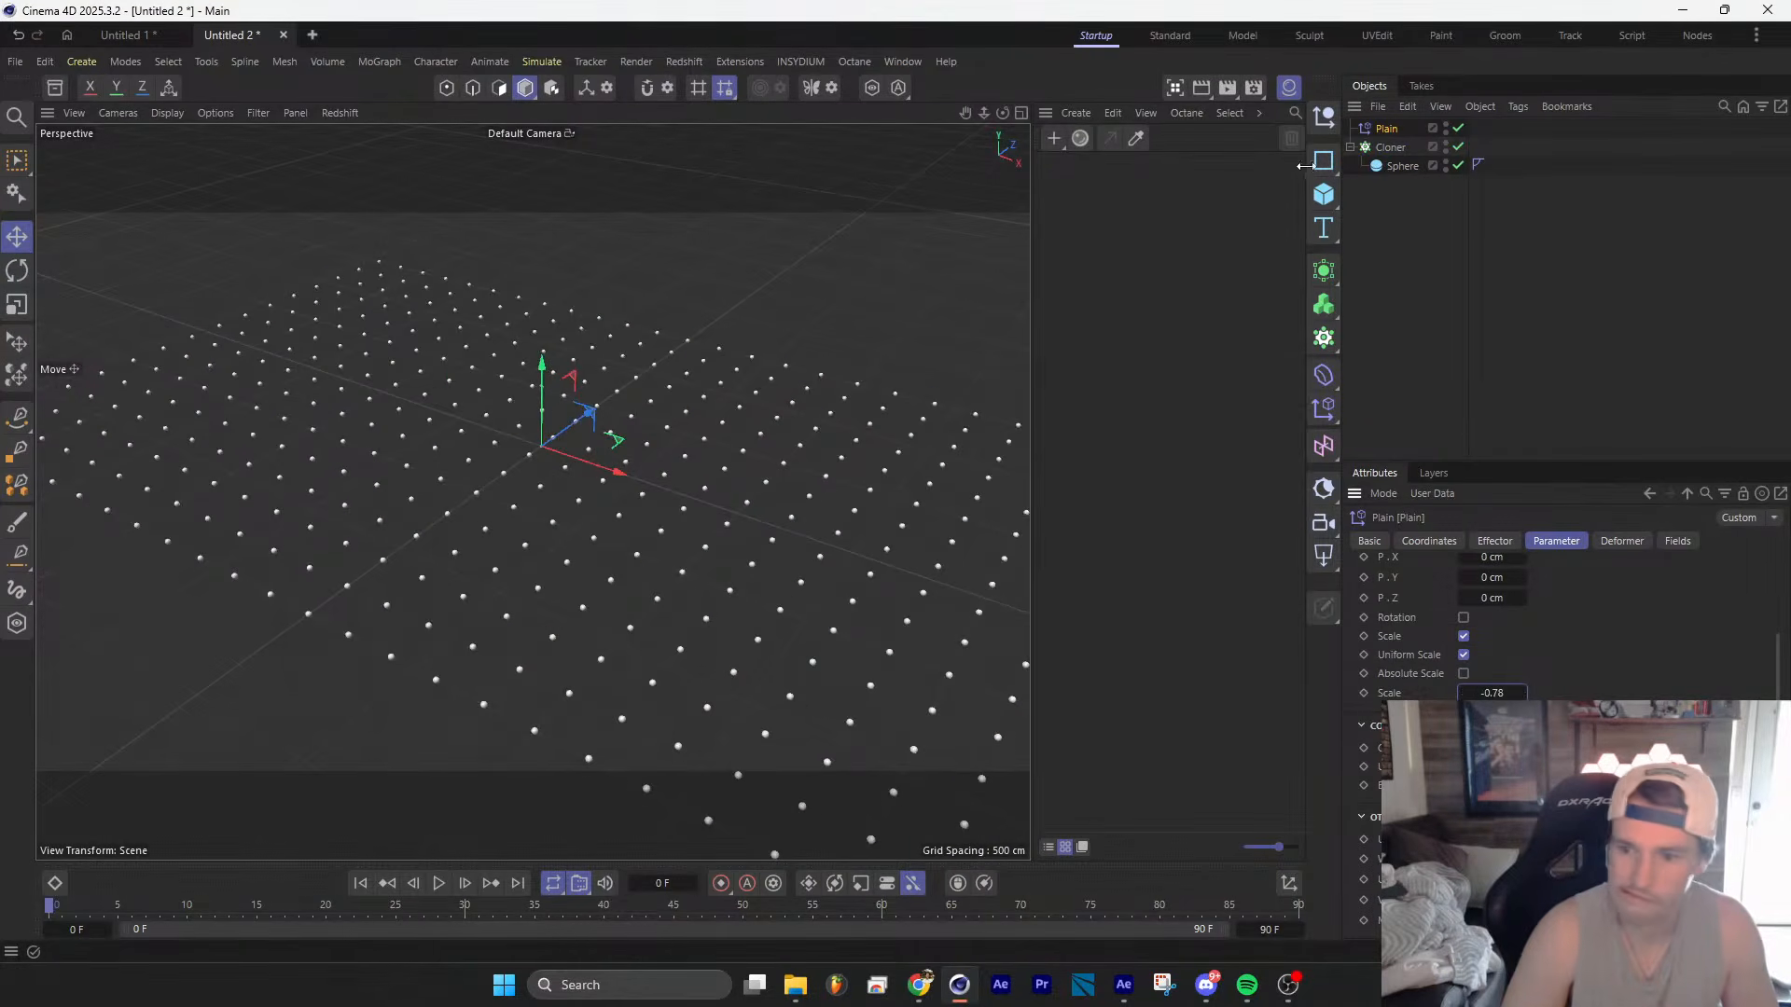
Step: Add a spherical field to the Plain effector and enlarge it to about 992 cm
{"action": "left_click", "coordinate": [1678, 541]}
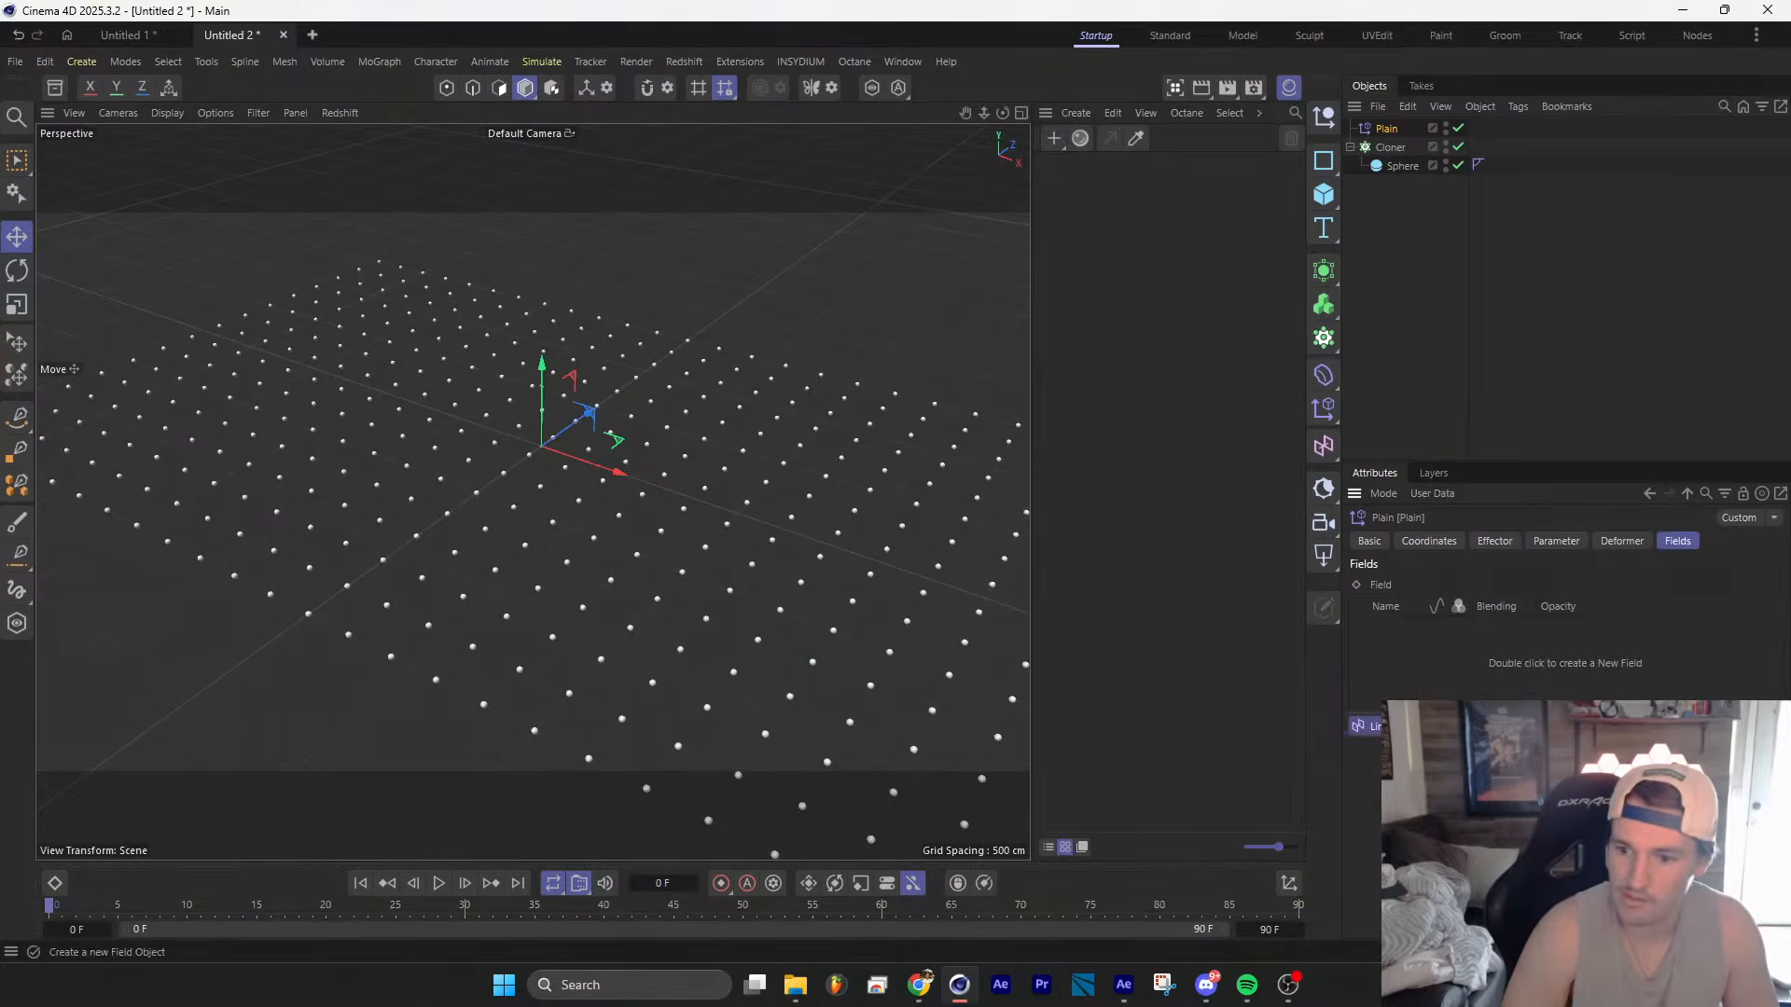
{"action": "left_click", "coordinate": [1358, 726]}
{"action": "left_click", "coordinate": [1373, 764]}
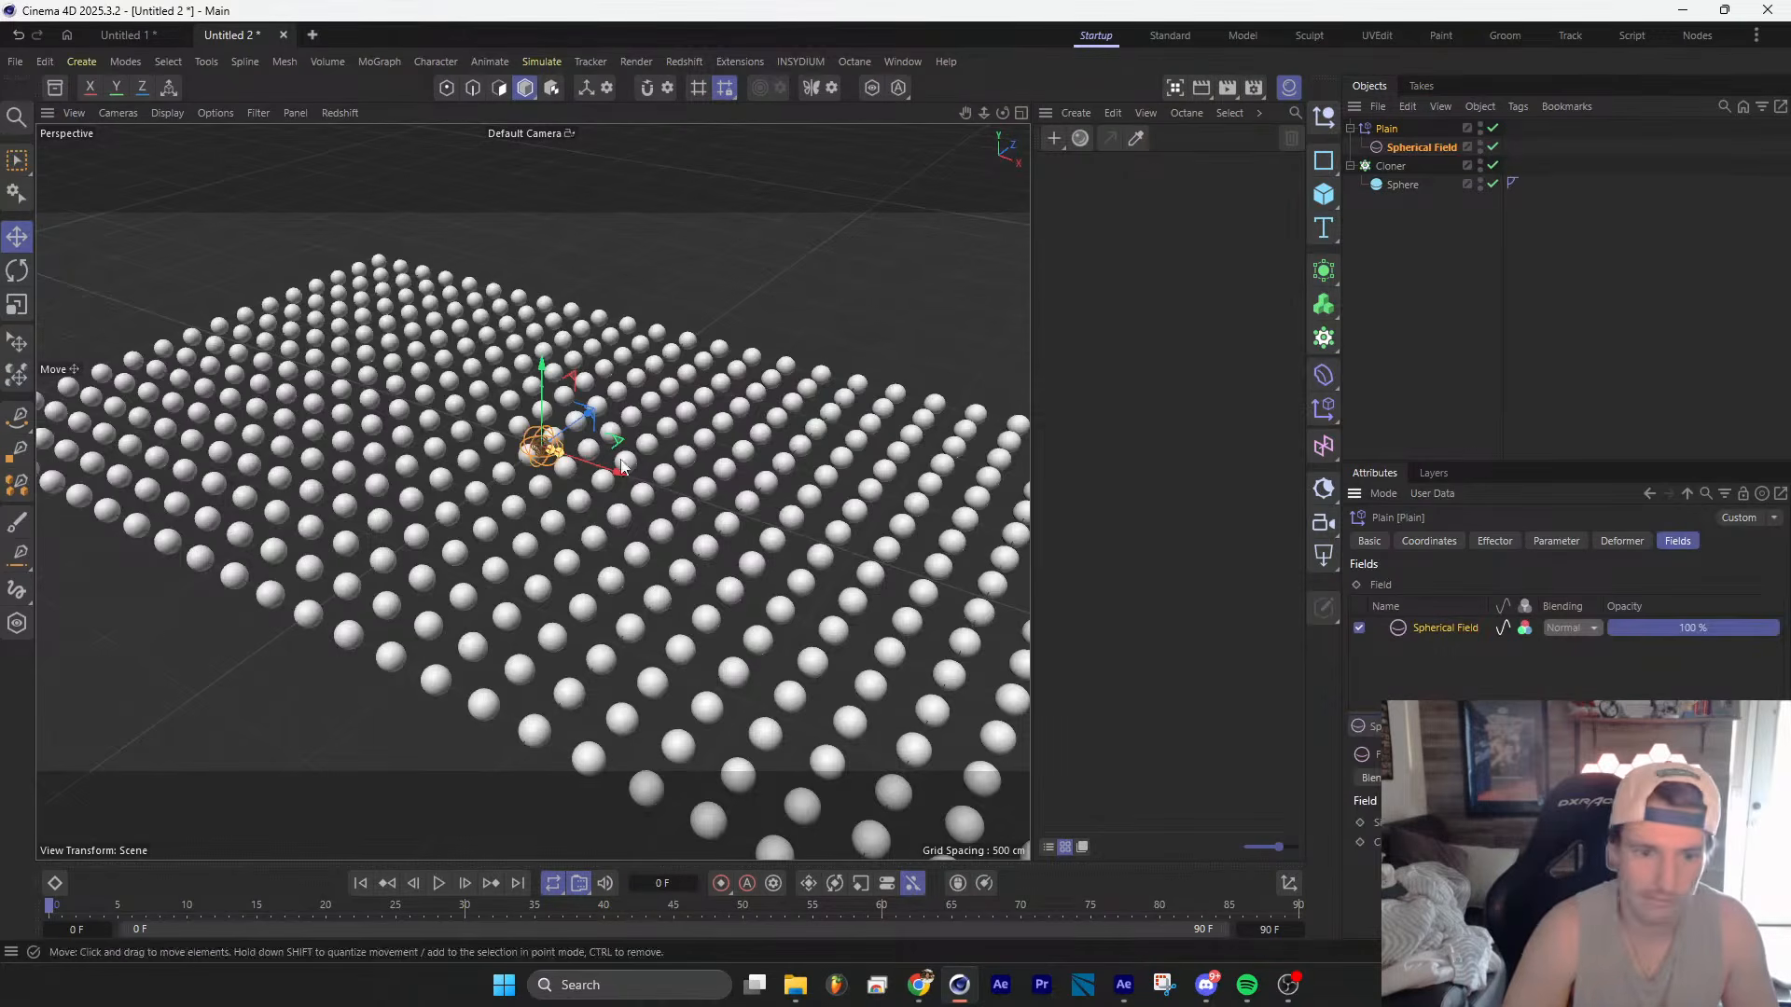
{"action": "left_click", "coordinate": [17, 305]}
{"action": "left_click_drag", "start_coordinate": [551, 438], "coordinate": [868, 210]}
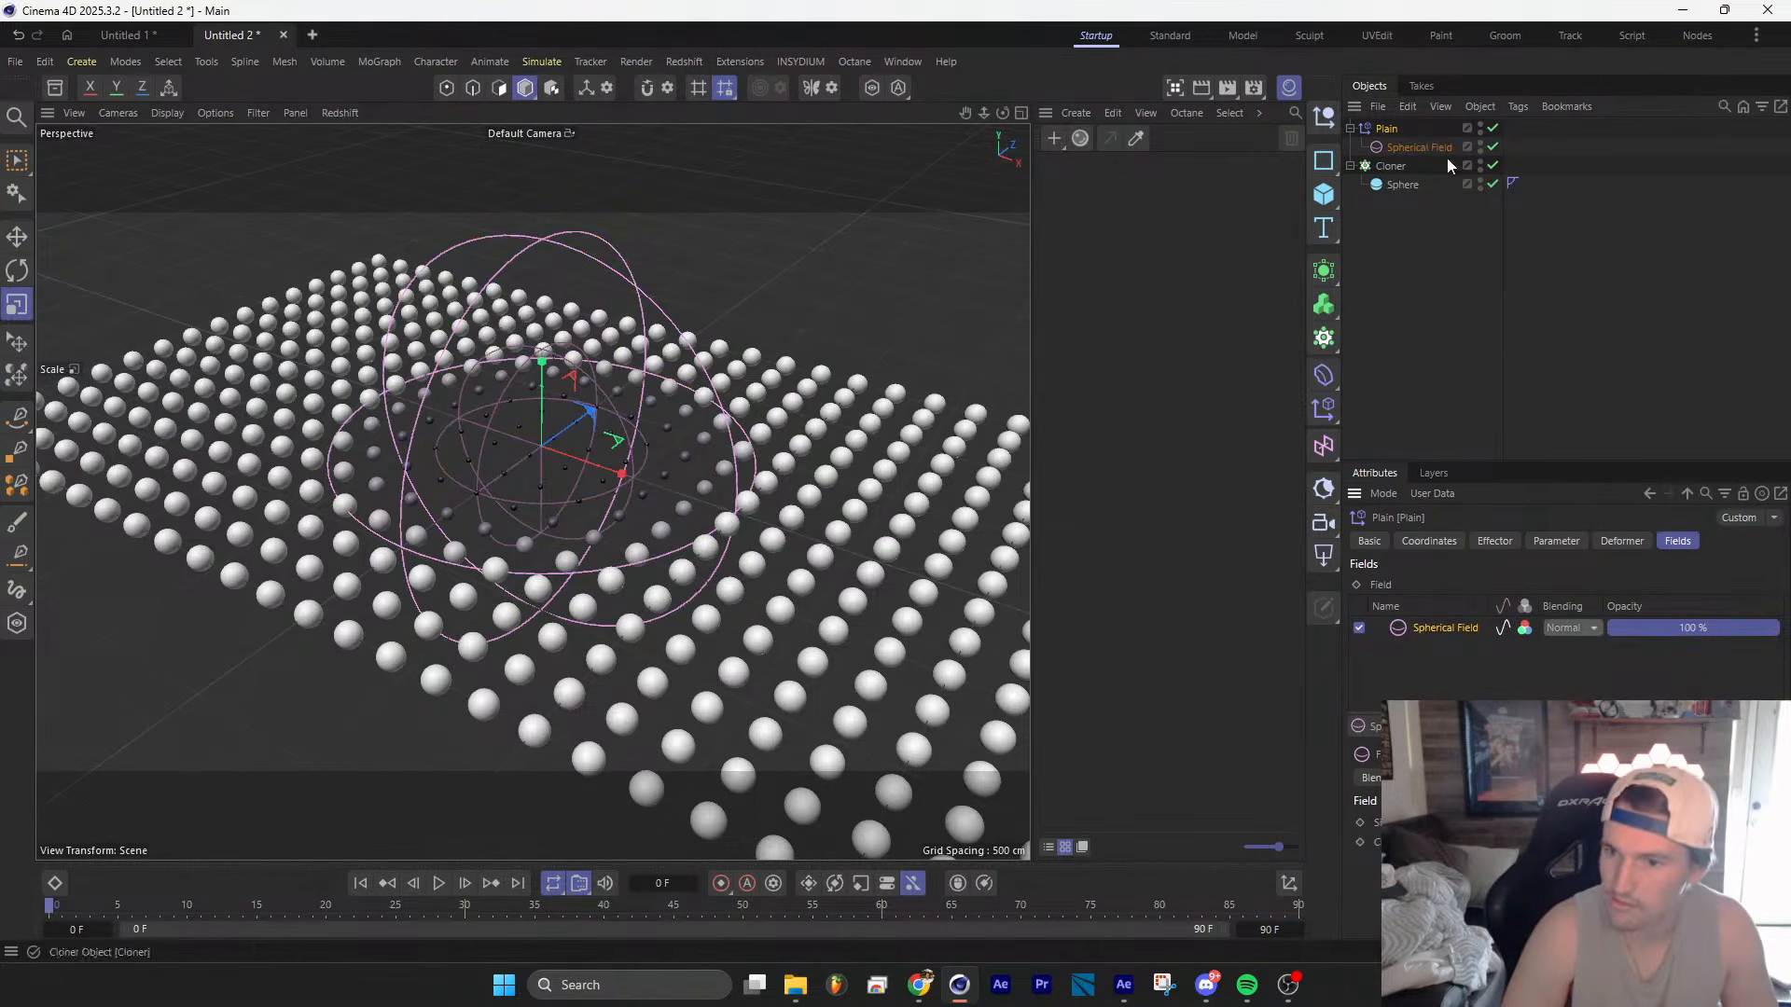
Step: Set the spherical field's color remap mode to No Remap
{"action": "left_click", "coordinate": [1426, 144]}
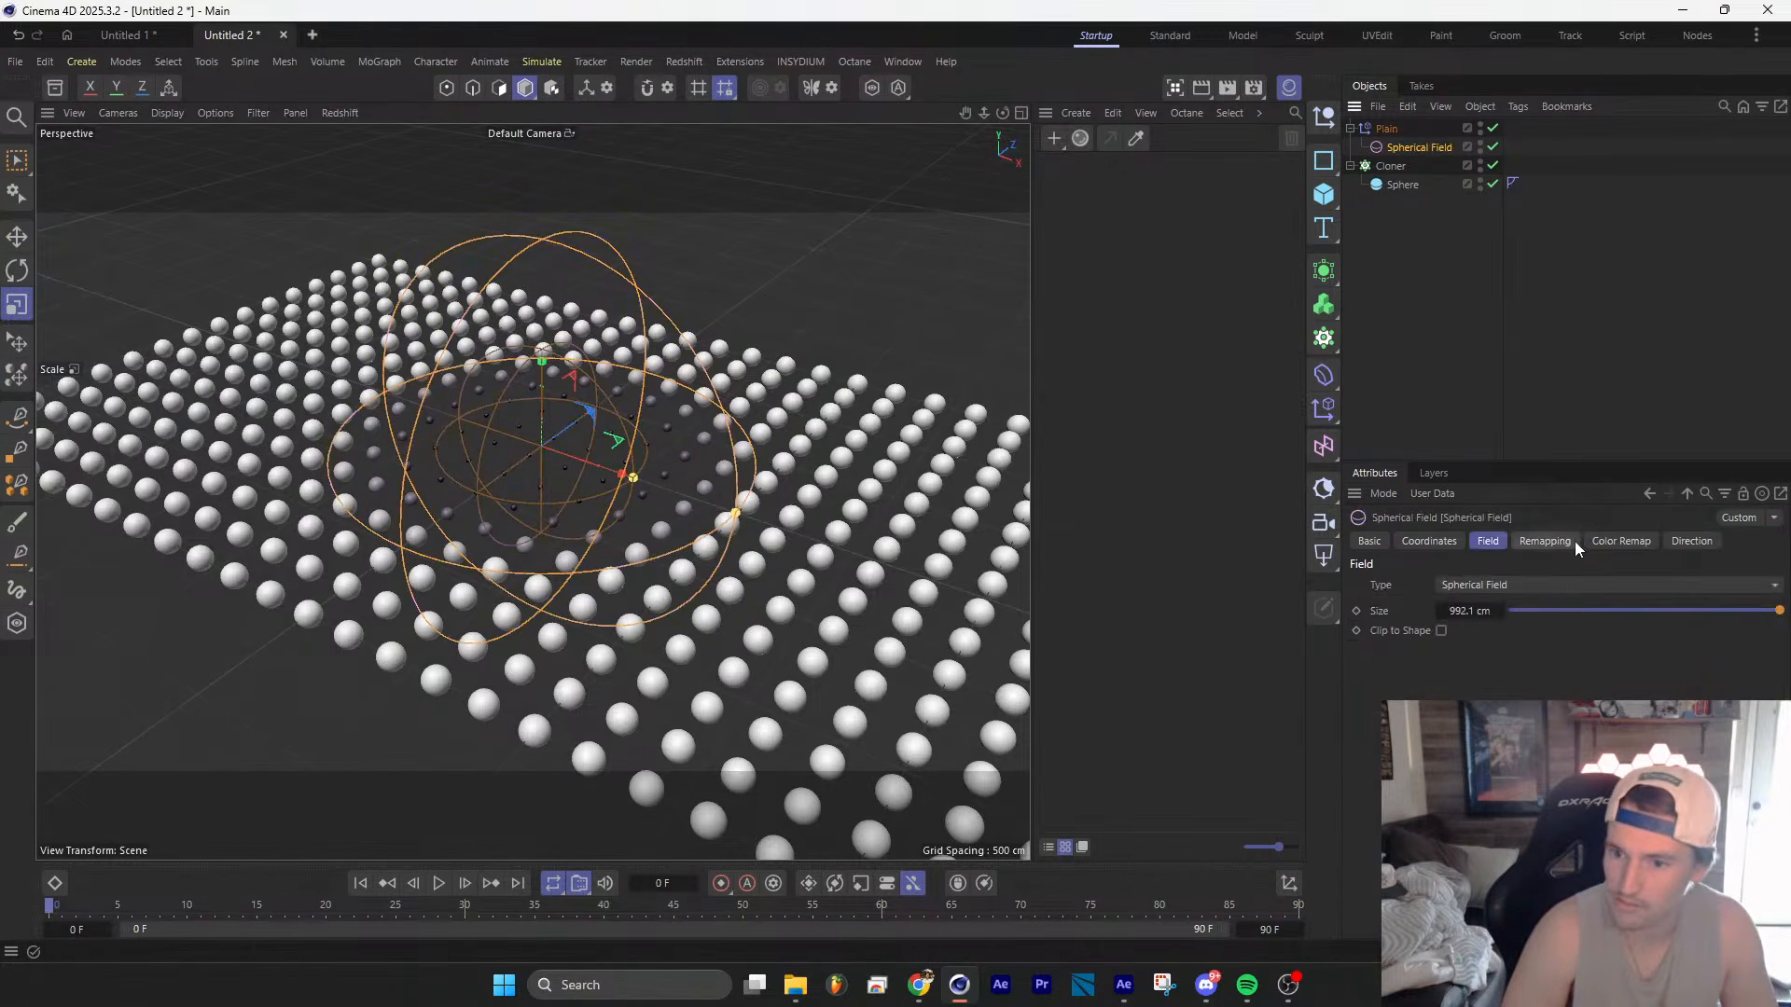
{"action": "left_click", "coordinate": [1621, 541]}
{"action": "left_click", "coordinate": [1498, 586]}
{"action": "left_click", "coordinate": [1514, 613]}
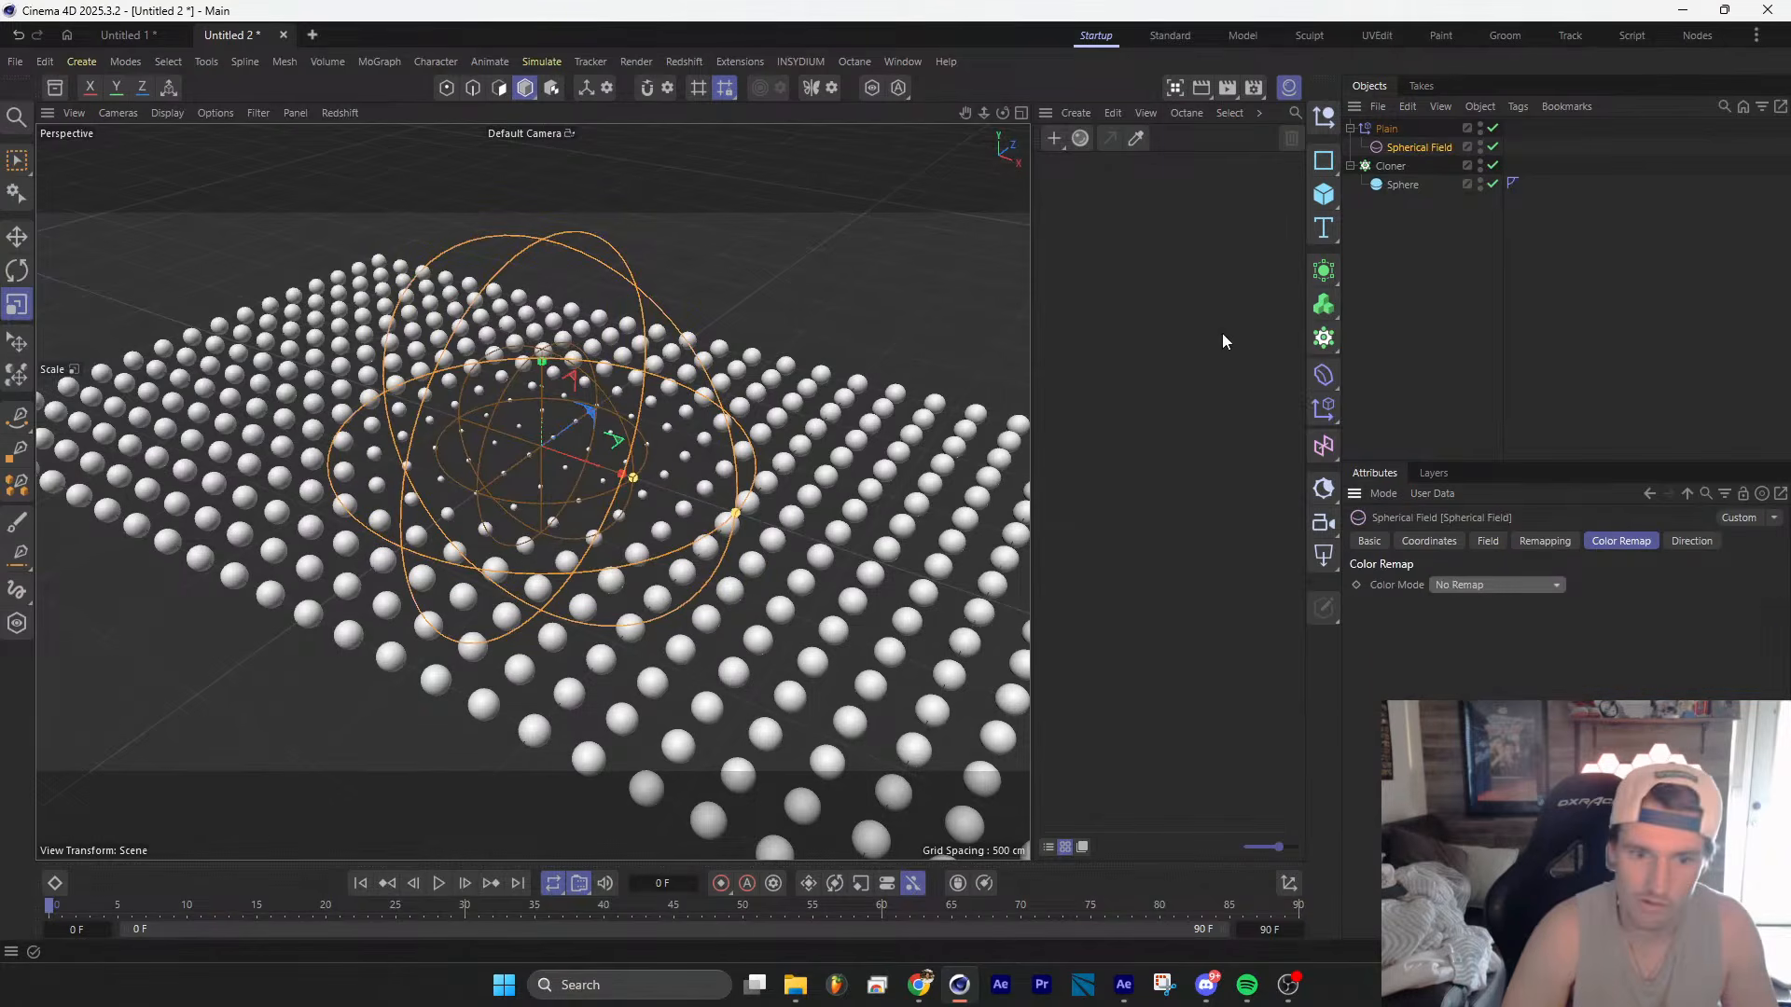
Step: Move the spherical field across the sphere grid to test its scaling effect on the clones
{"action": "left_click", "coordinate": [1496, 227]}
{"action": "left_click", "coordinate": [1413, 149]}
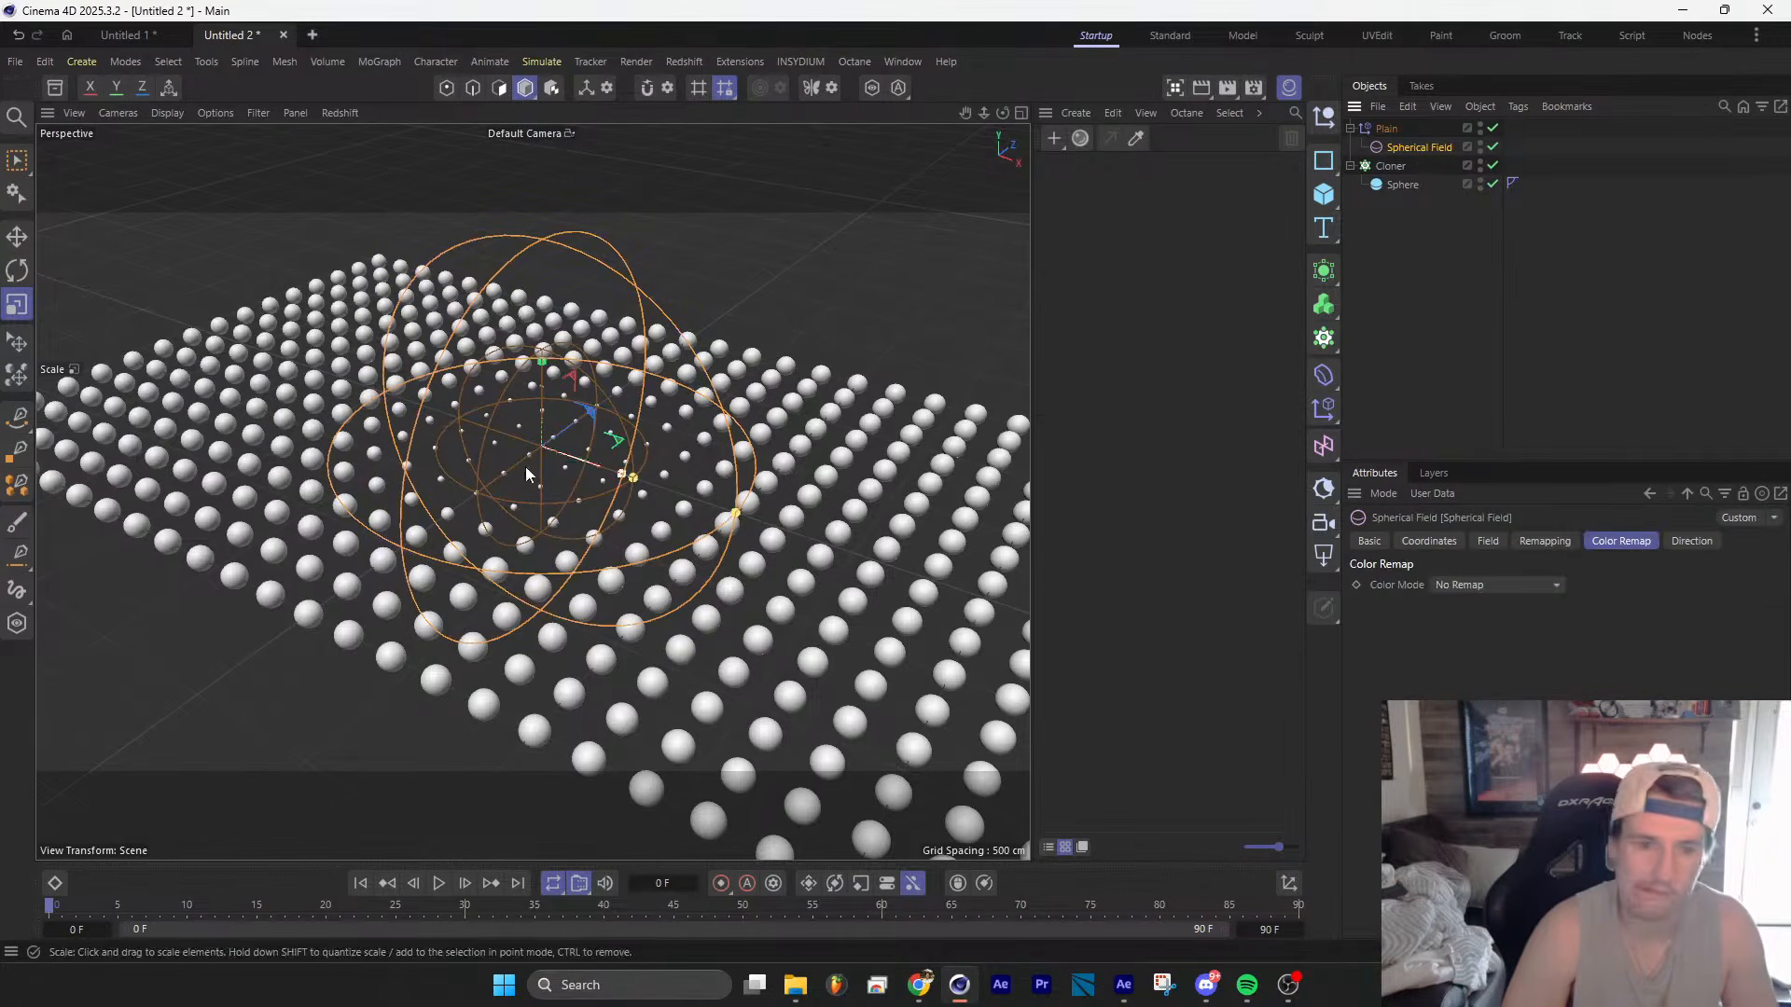
{"action": "left_click", "coordinate": [18, 239]}
{"action": "left_click_drag", "start_coordinate": [620, 449], "coordinate": [671, 532]}
{"action": "scroll", "coordinate": [653, 550], "scroll_direction": "down", "scroll_amount": 3}
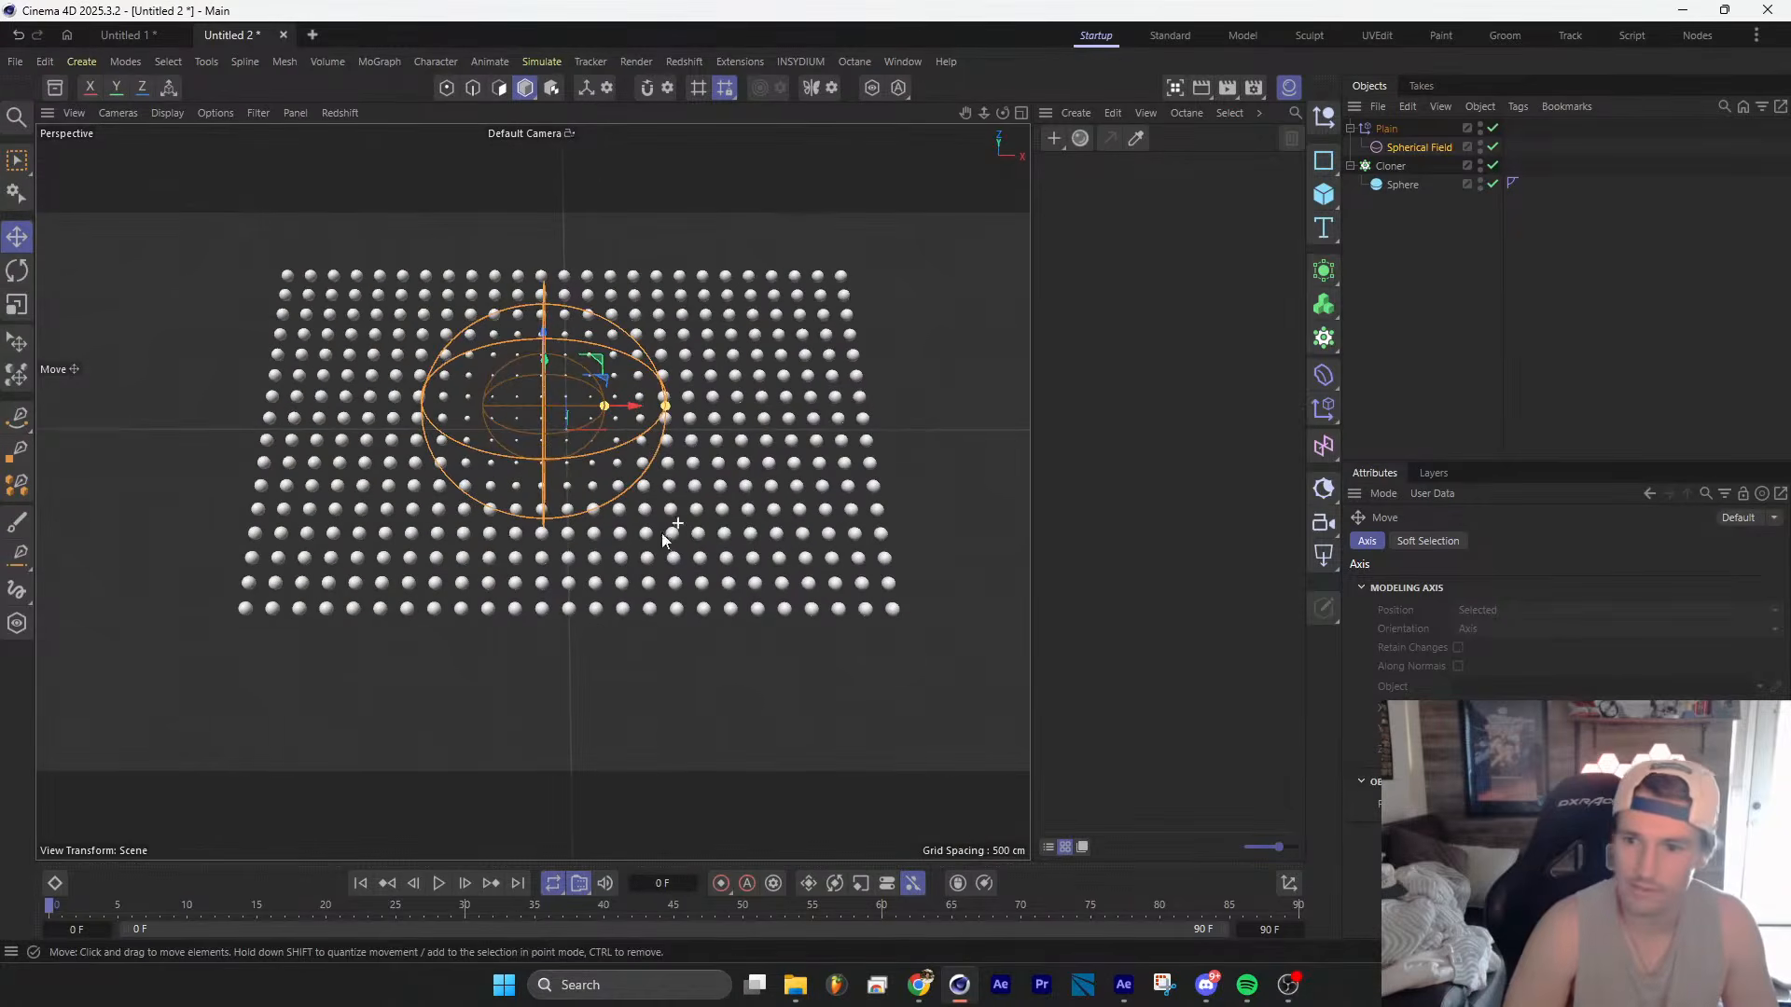
Step: Add a text spline and scale it up to about 2713 cm in height
{"action": "left_click", "coordinate": [1324, 227]}
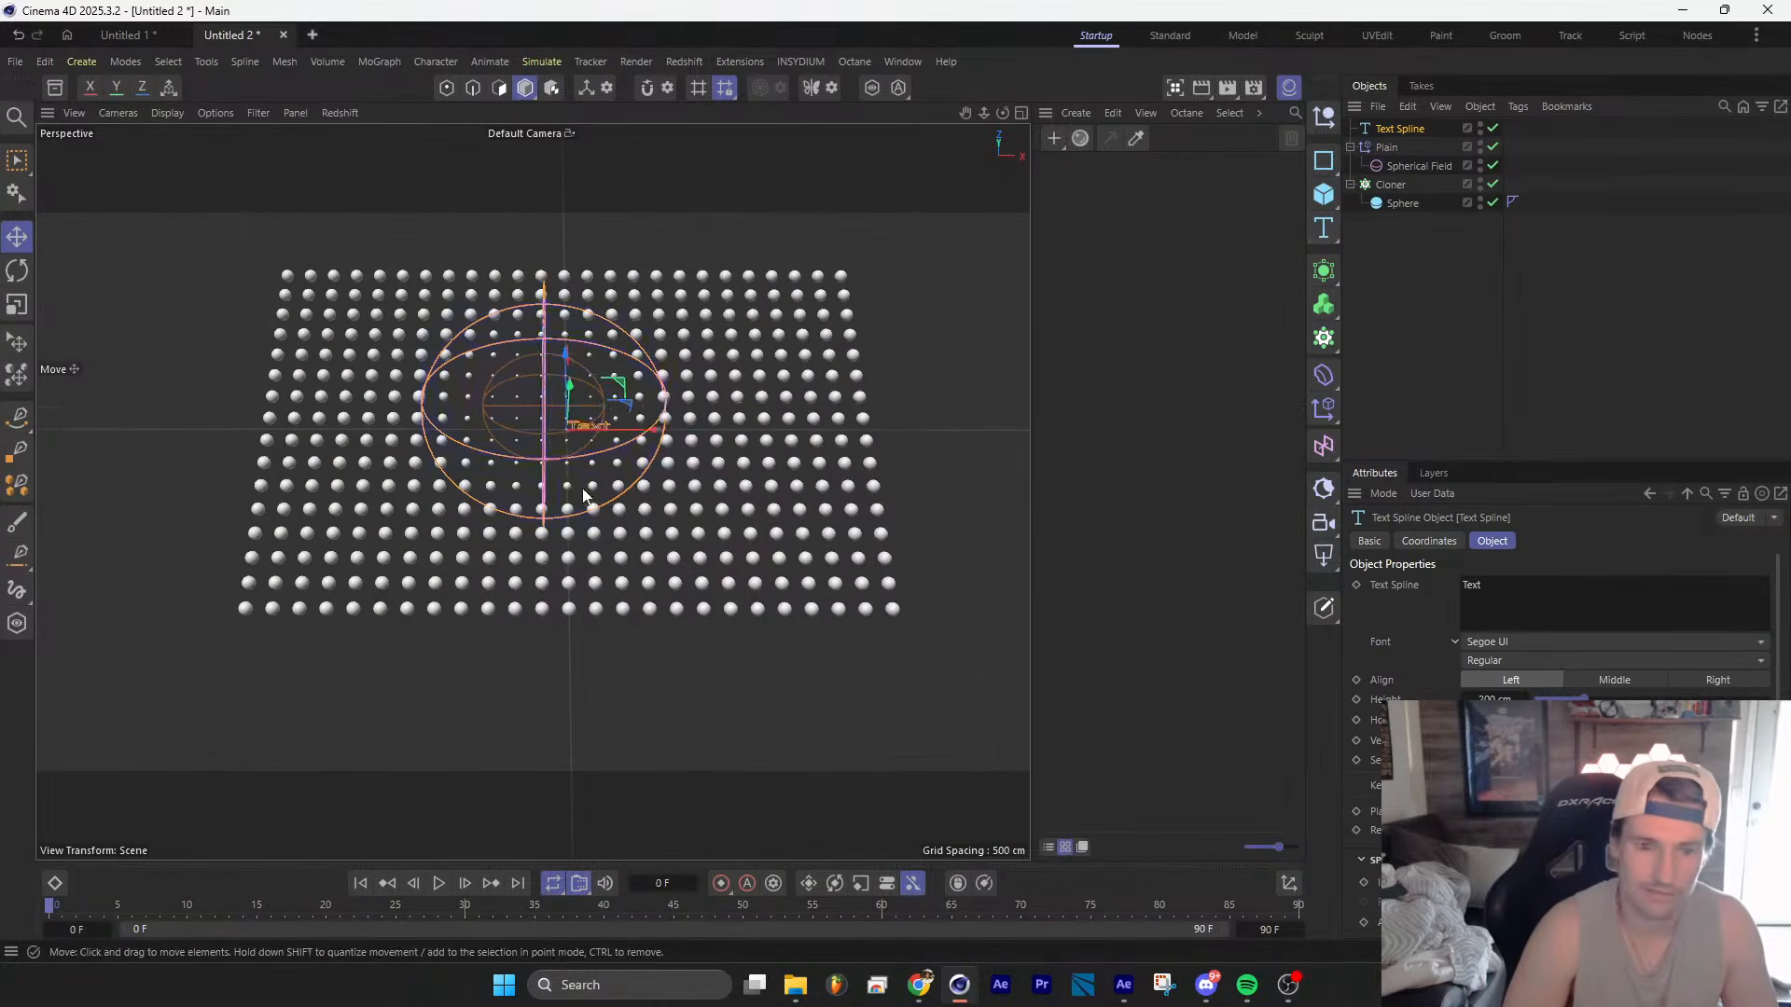
{"action": "scroll", "coordinate": [585, 495], "scroll_direction": "up", "scroll_amount": 3}
{"action": "left_click", "coordinate": [25, 307]}
{"action": "left_click_drag", "start_coordinate": [643, 407], "coordinate": [802, 408]}
{"action": "scroll", "coordinate": [573, 557], "scroll_direction": "down", "scroll_amount": 5}
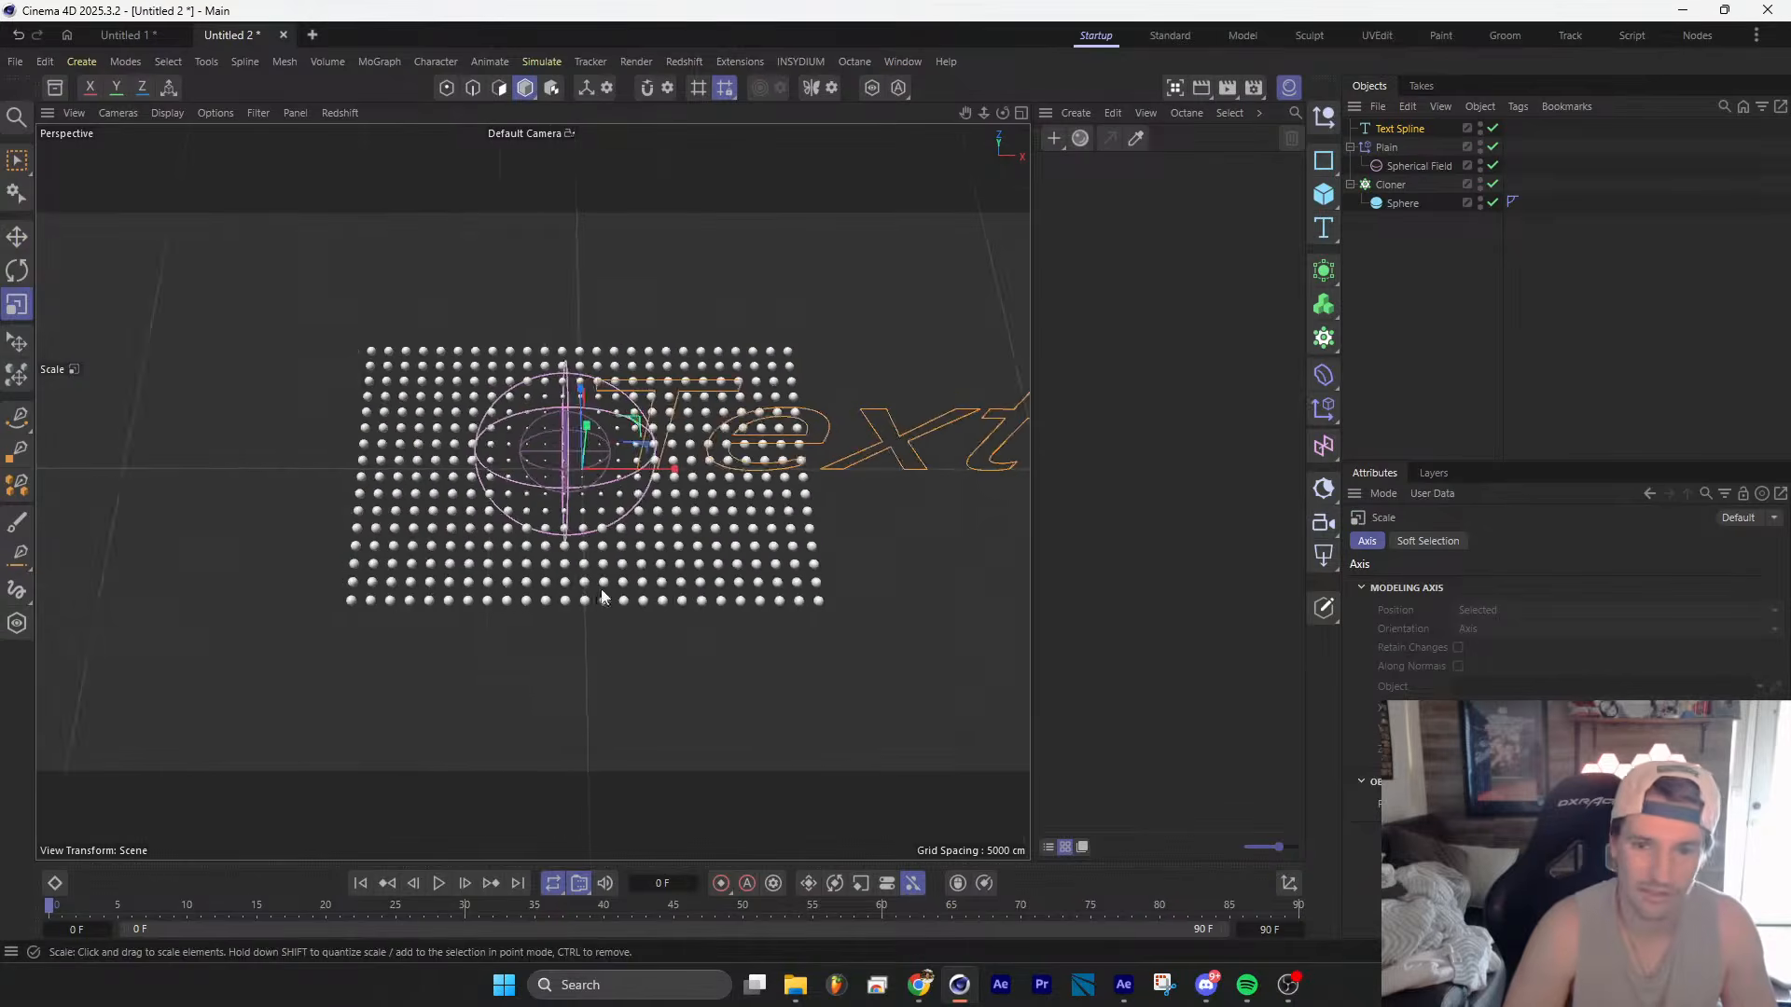
Step: Place the text spline inside an Extrude generator and set the extrusion offset to 223 cm
{"action": "left_click", "coordinate": [1394, 130]}
{"action": "key", "text": "ctrl+f"}
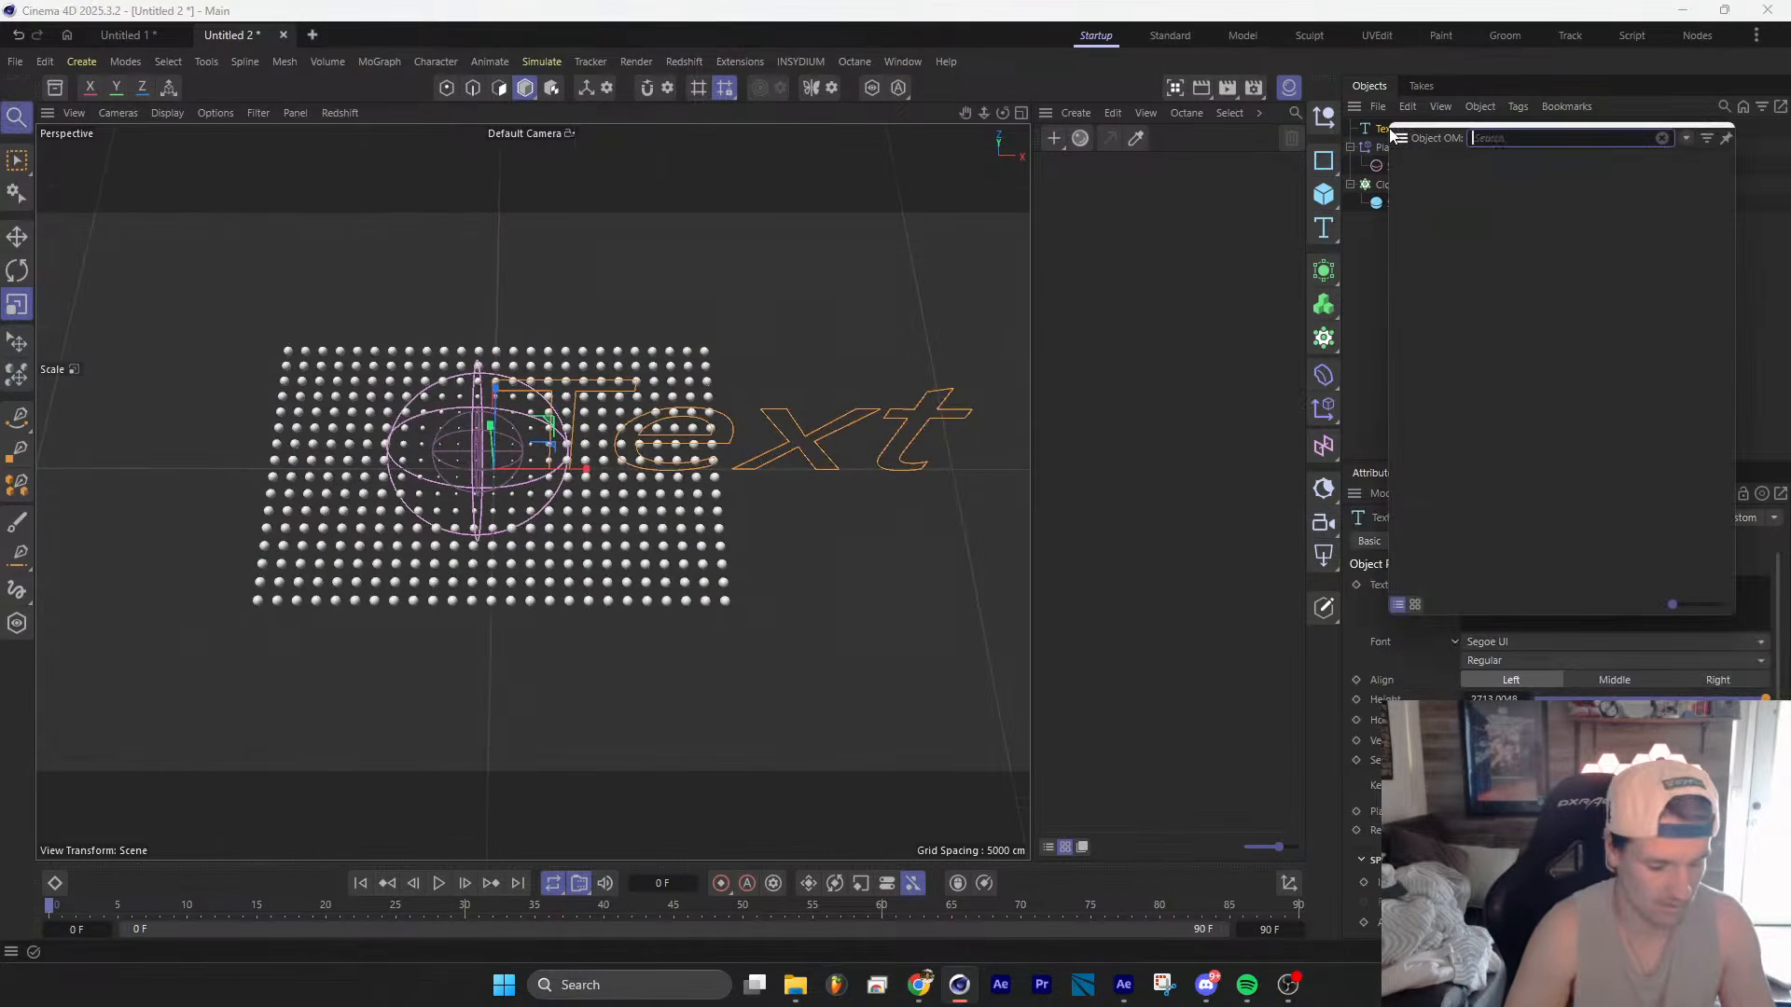
{"action": "type", "text": "extru"}
{"action": "key", "text": "Return"}
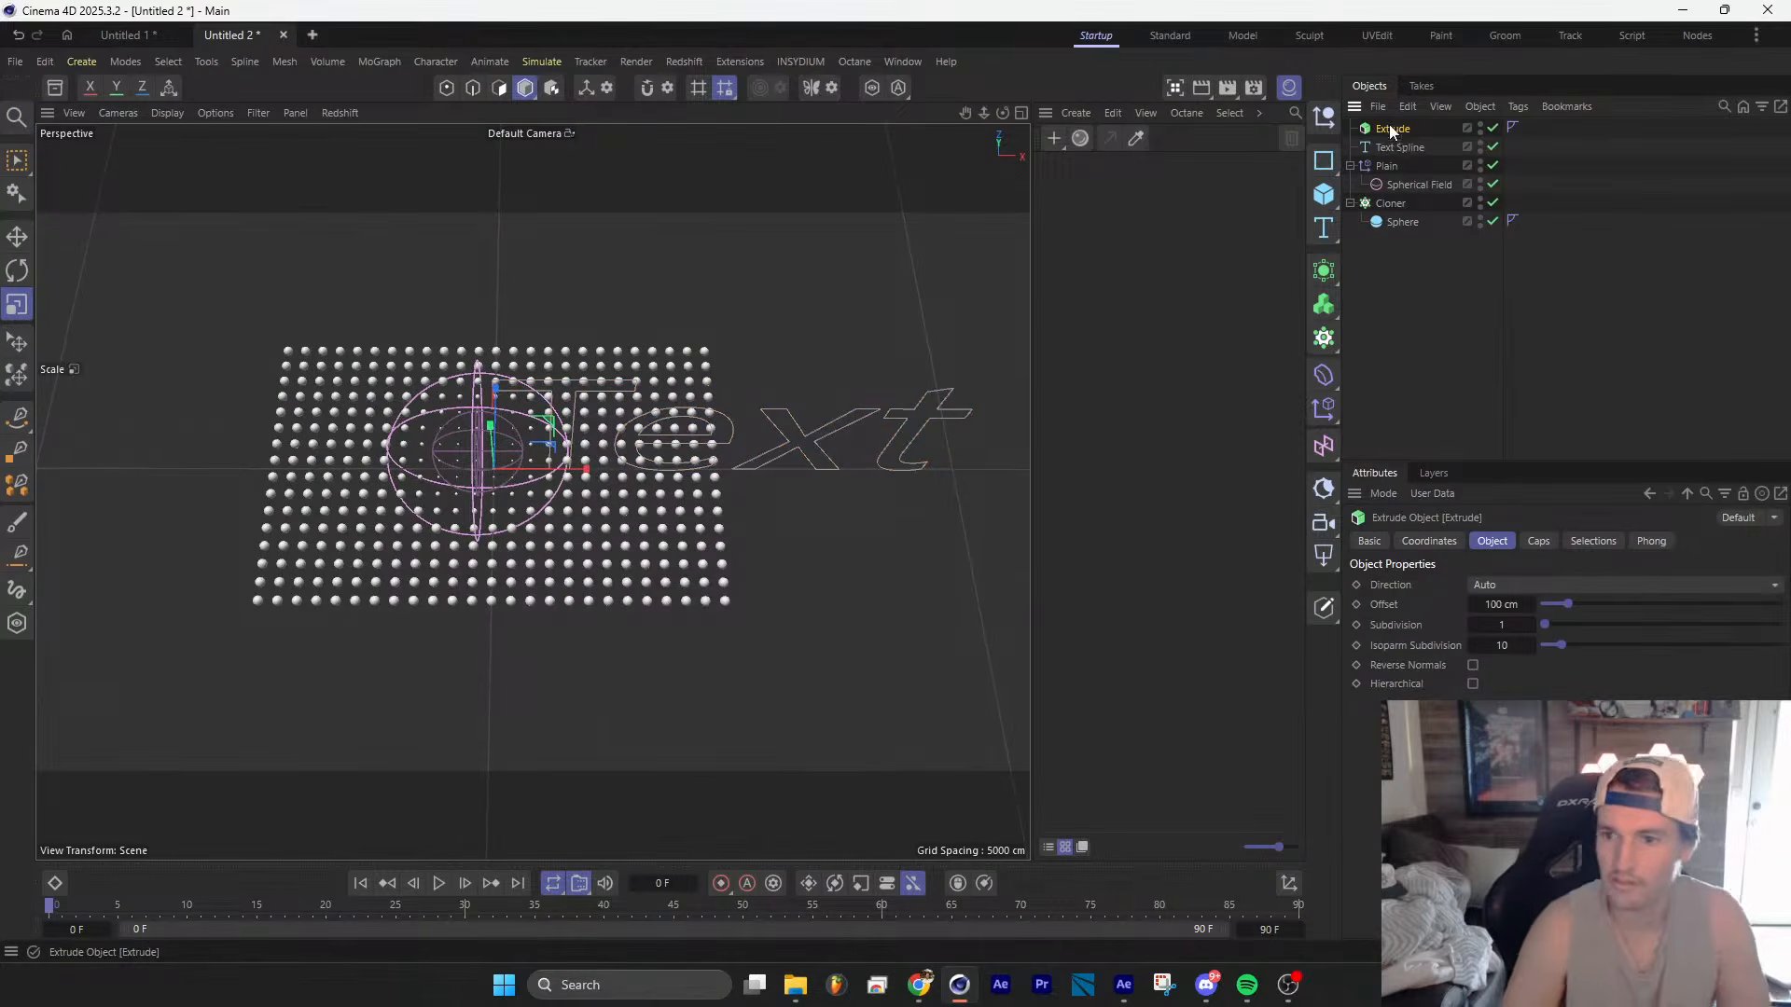
{"action": "left_click_drag", "start_coordinate": [1389, 118], "coordinate": [1393, 127]}
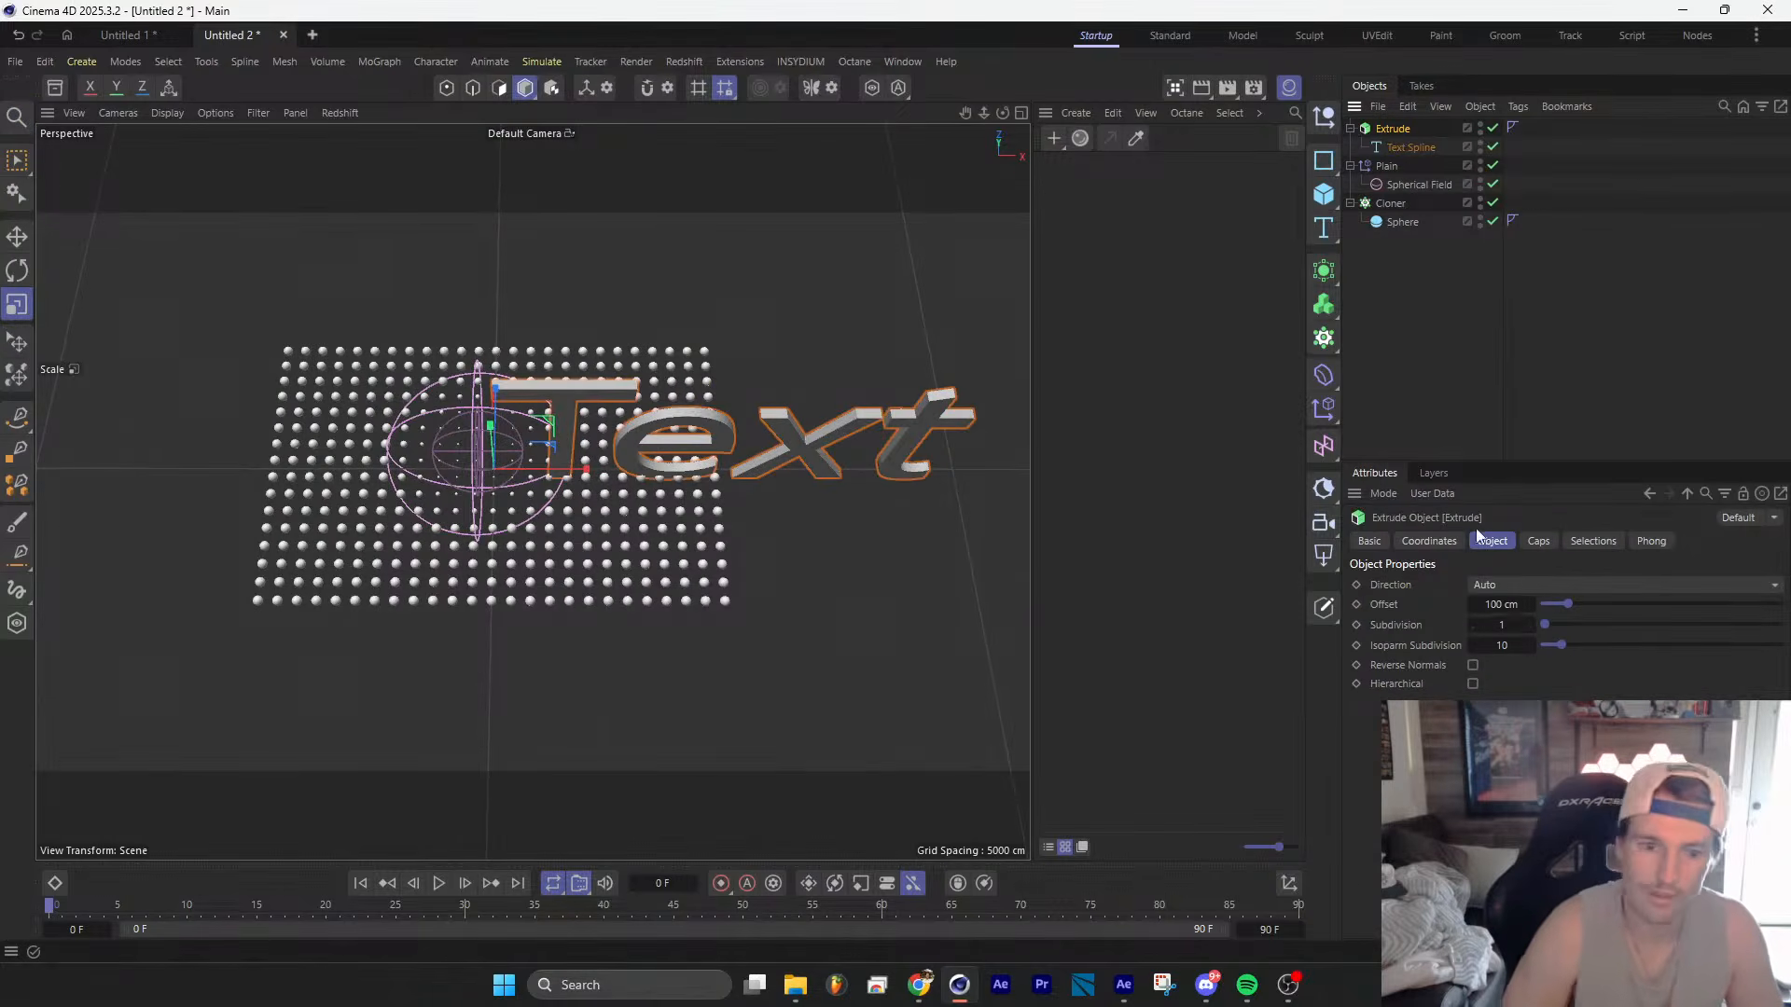
{"action": "left_click_drag", "start_coordinate": [1567, 605], "coordinate": [1596, 606]}
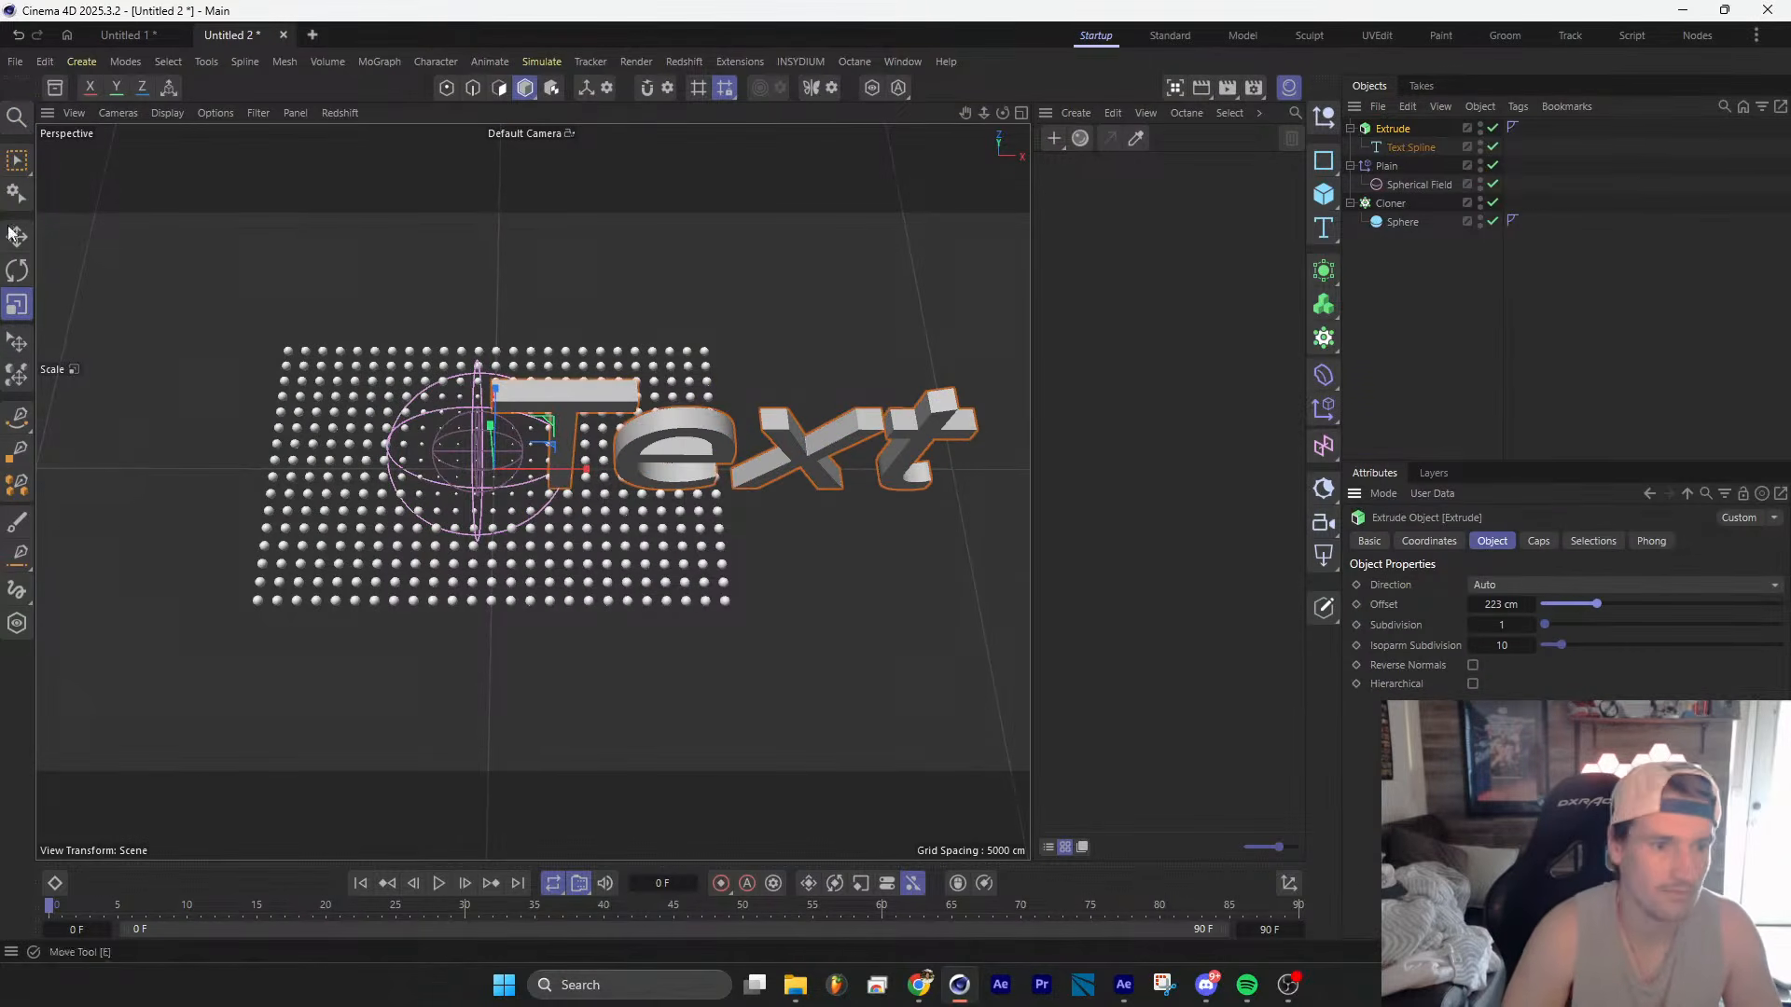
Step: Rotate the extruded text to lie flat along the grid and move it over the spheres
{"action": "left_click", "coordinate": [17, 271]}
{"action": "left_click_drag", "start_coordinate": [482, 477], "coordinate": [512, 272]}
{"action": "left_click", "coordinate": [17, 238]}
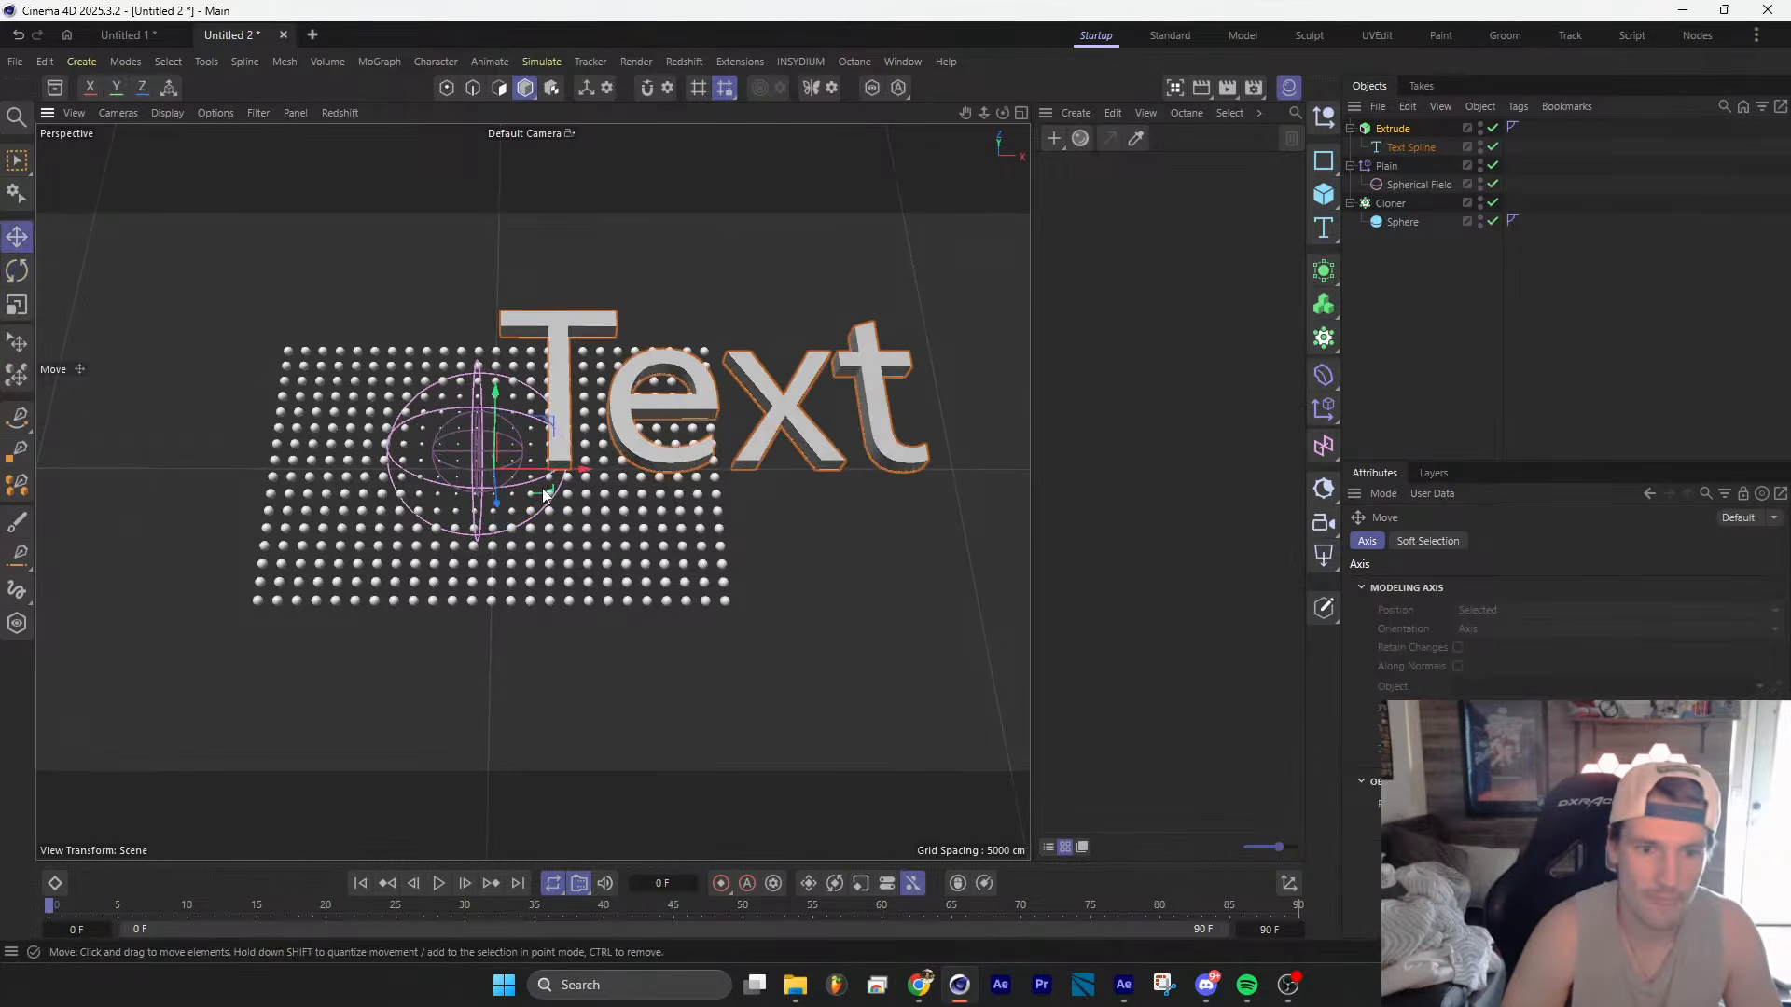
{"action": "left_click_drag", "start_coordinate": [557, 438], "coordinate": [338, 498]}
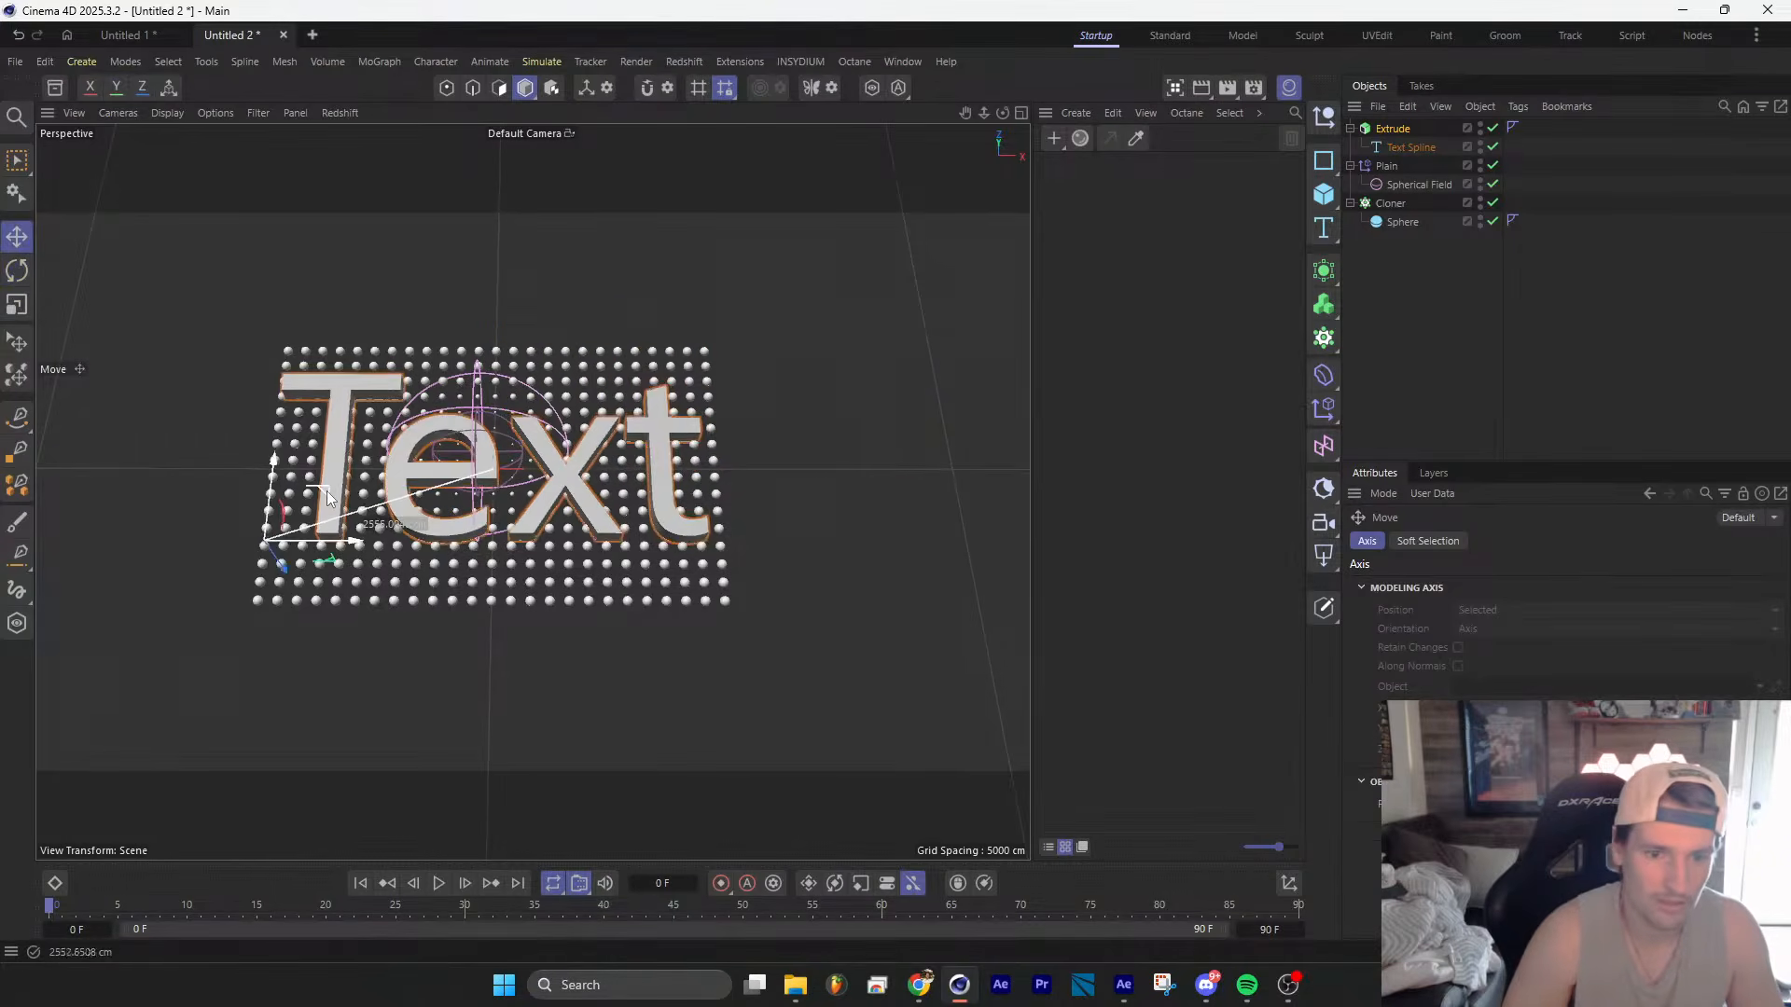
Step: Increase the Cloner's clone counts along X and Z, and shrink its spacing to form a denser grid under the text
{"action": "left_click", "coordinate": [1390, 204]}
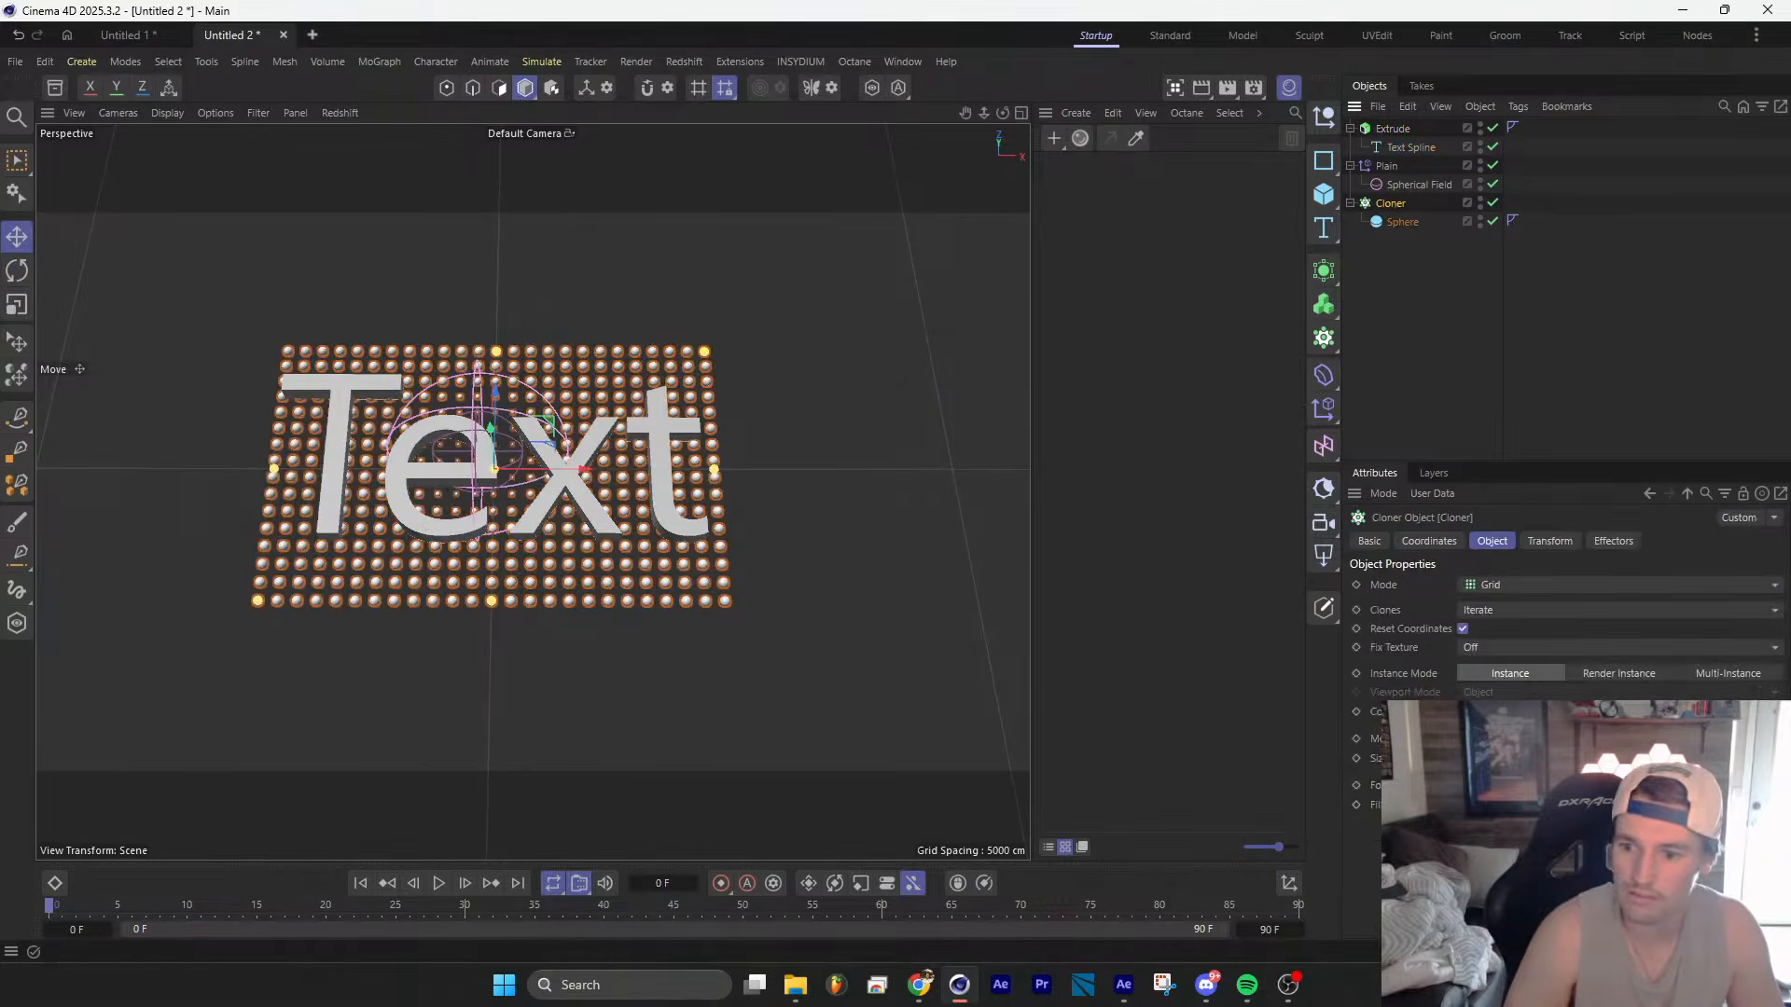
{"action": "left_click_drag", "start_coordinate": [1560, 712], "coordinate": [1560, 704]}
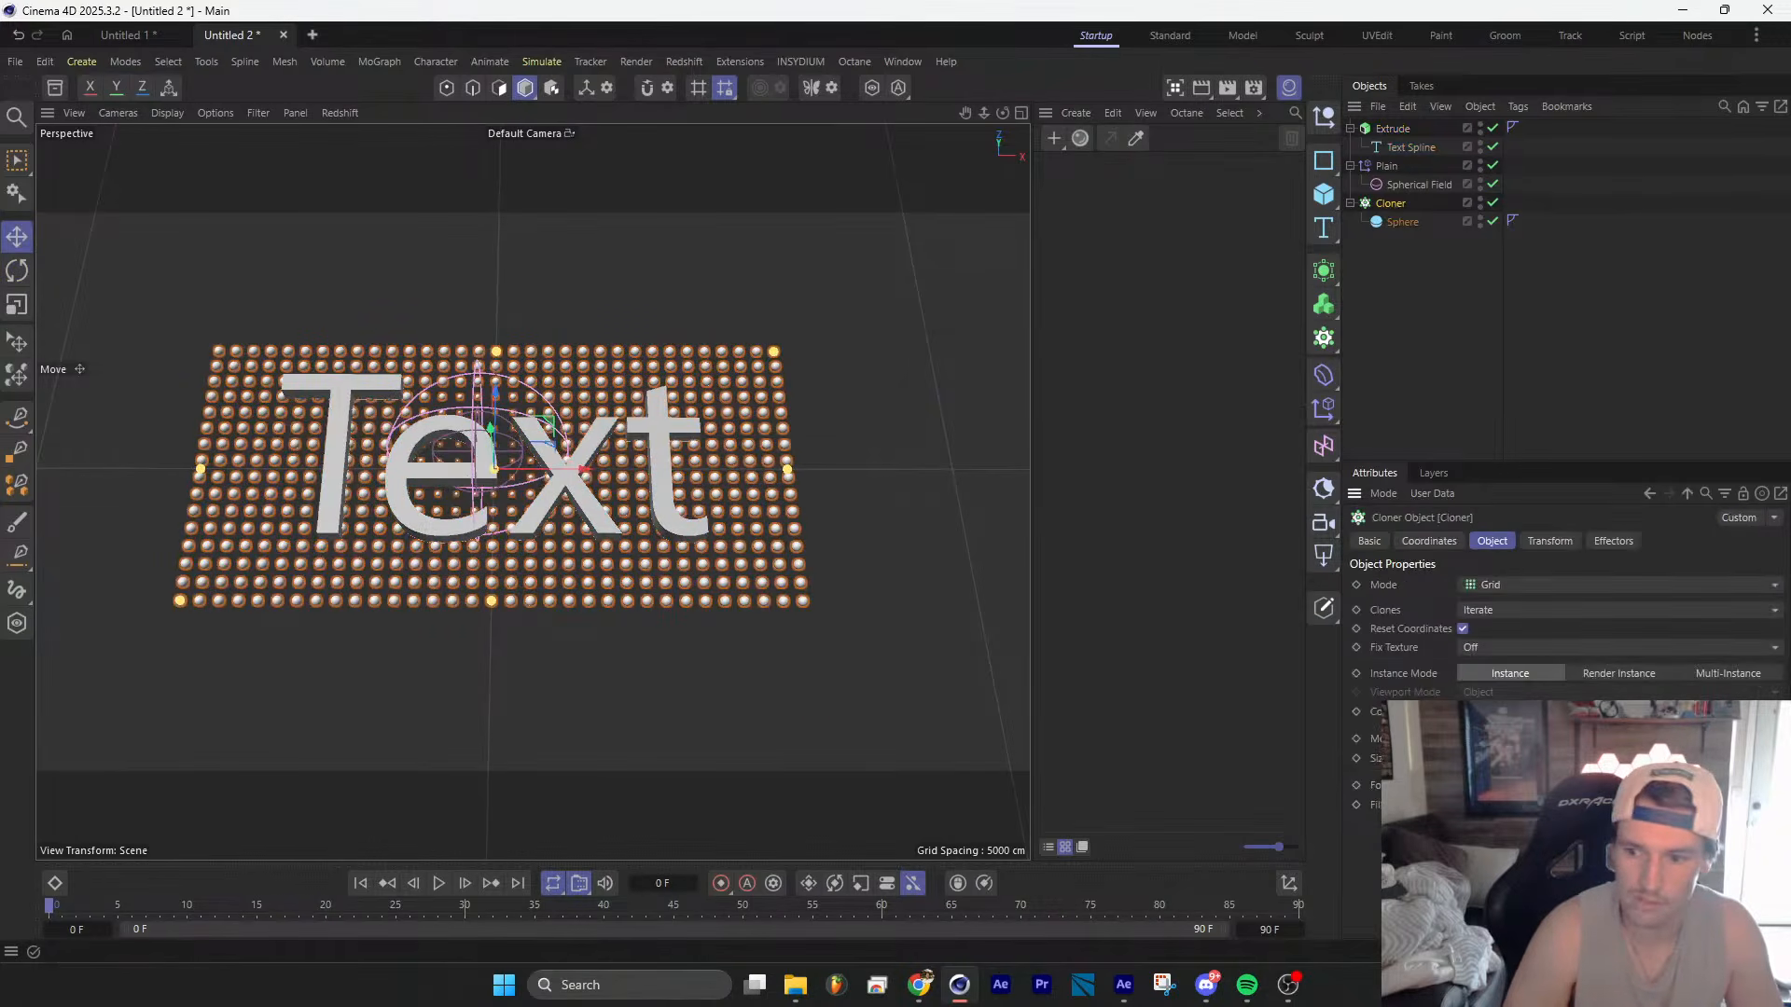
{"action": "left_click_drag", "start_coordinate": [1779, 712], "coordinate": [1779, 704]}
{"action": "left_click_drag", "start_coordinate": [1561, 758], "coordinate": [1560, 900]}
{"action": "left_click_drag", "start_coordinate": [1778, 758], "coordinate": [1779, 851]}
Step: Disable the Spherical Field and add the Extrude object to the Plain effector's fields
{"action": "left_click", "coordinate": [1492, 183]}
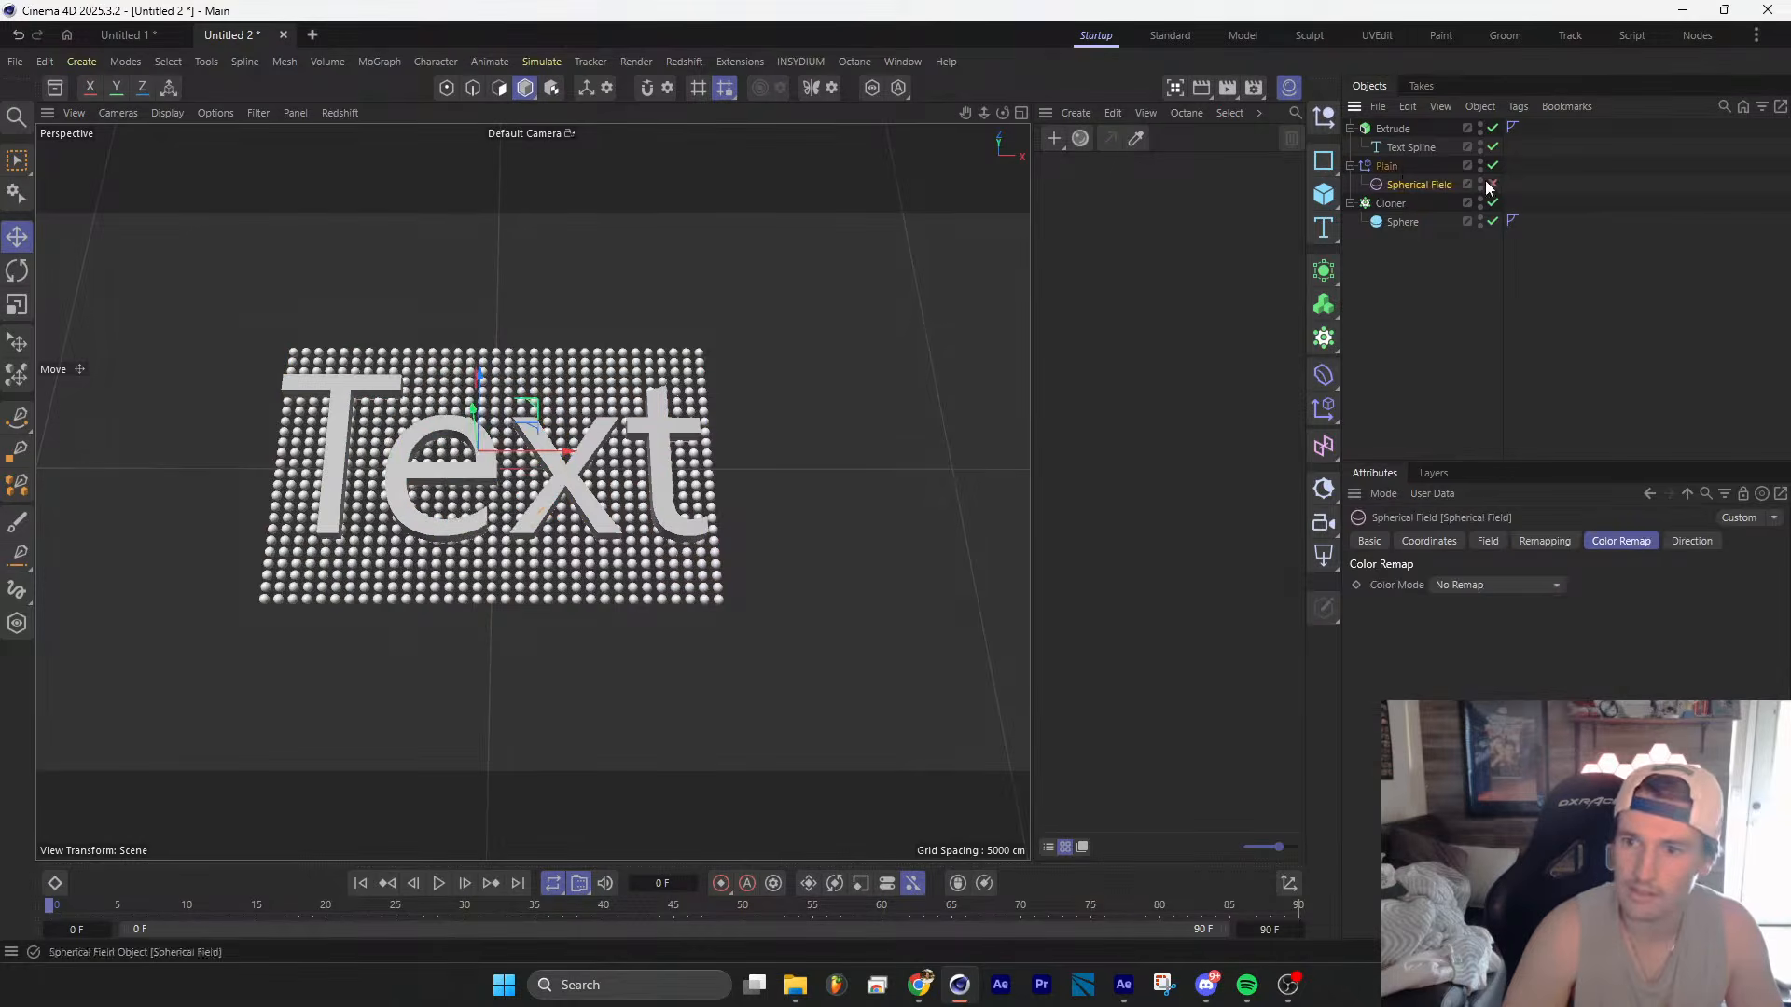
{"action": "left_click", "coordinate": [1387, 166]}
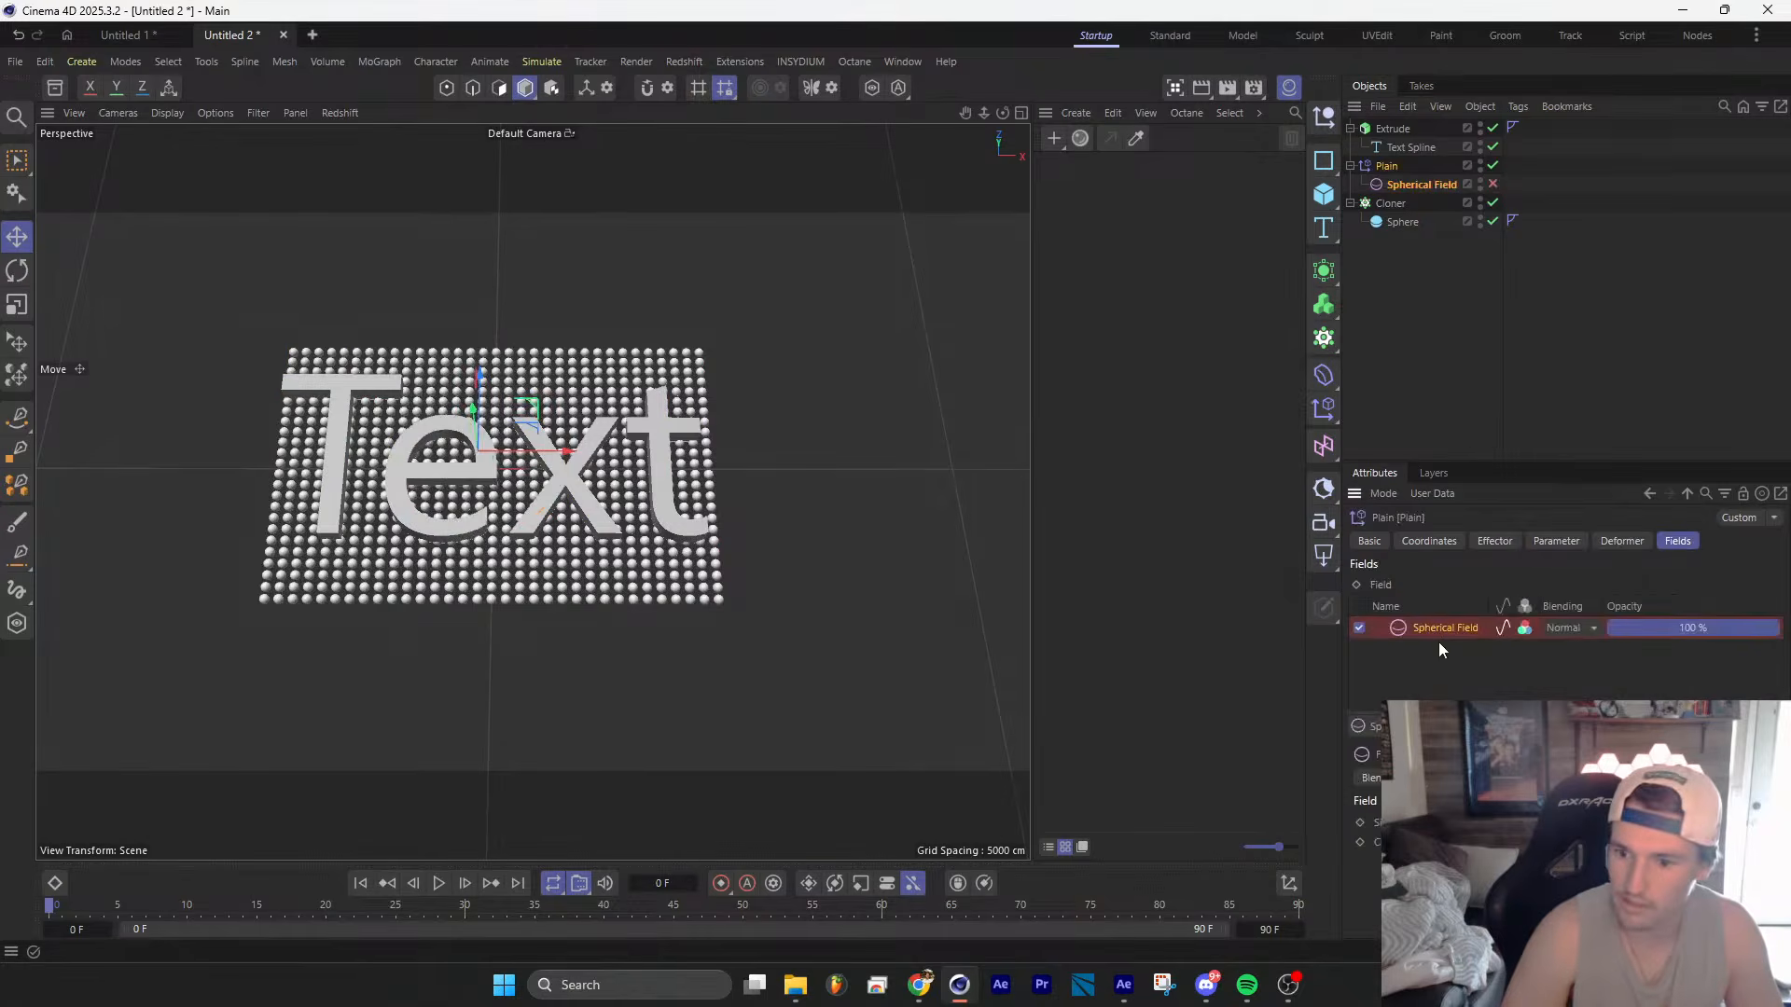
{"action": "left_click", "coordinate": [1360, 629]}
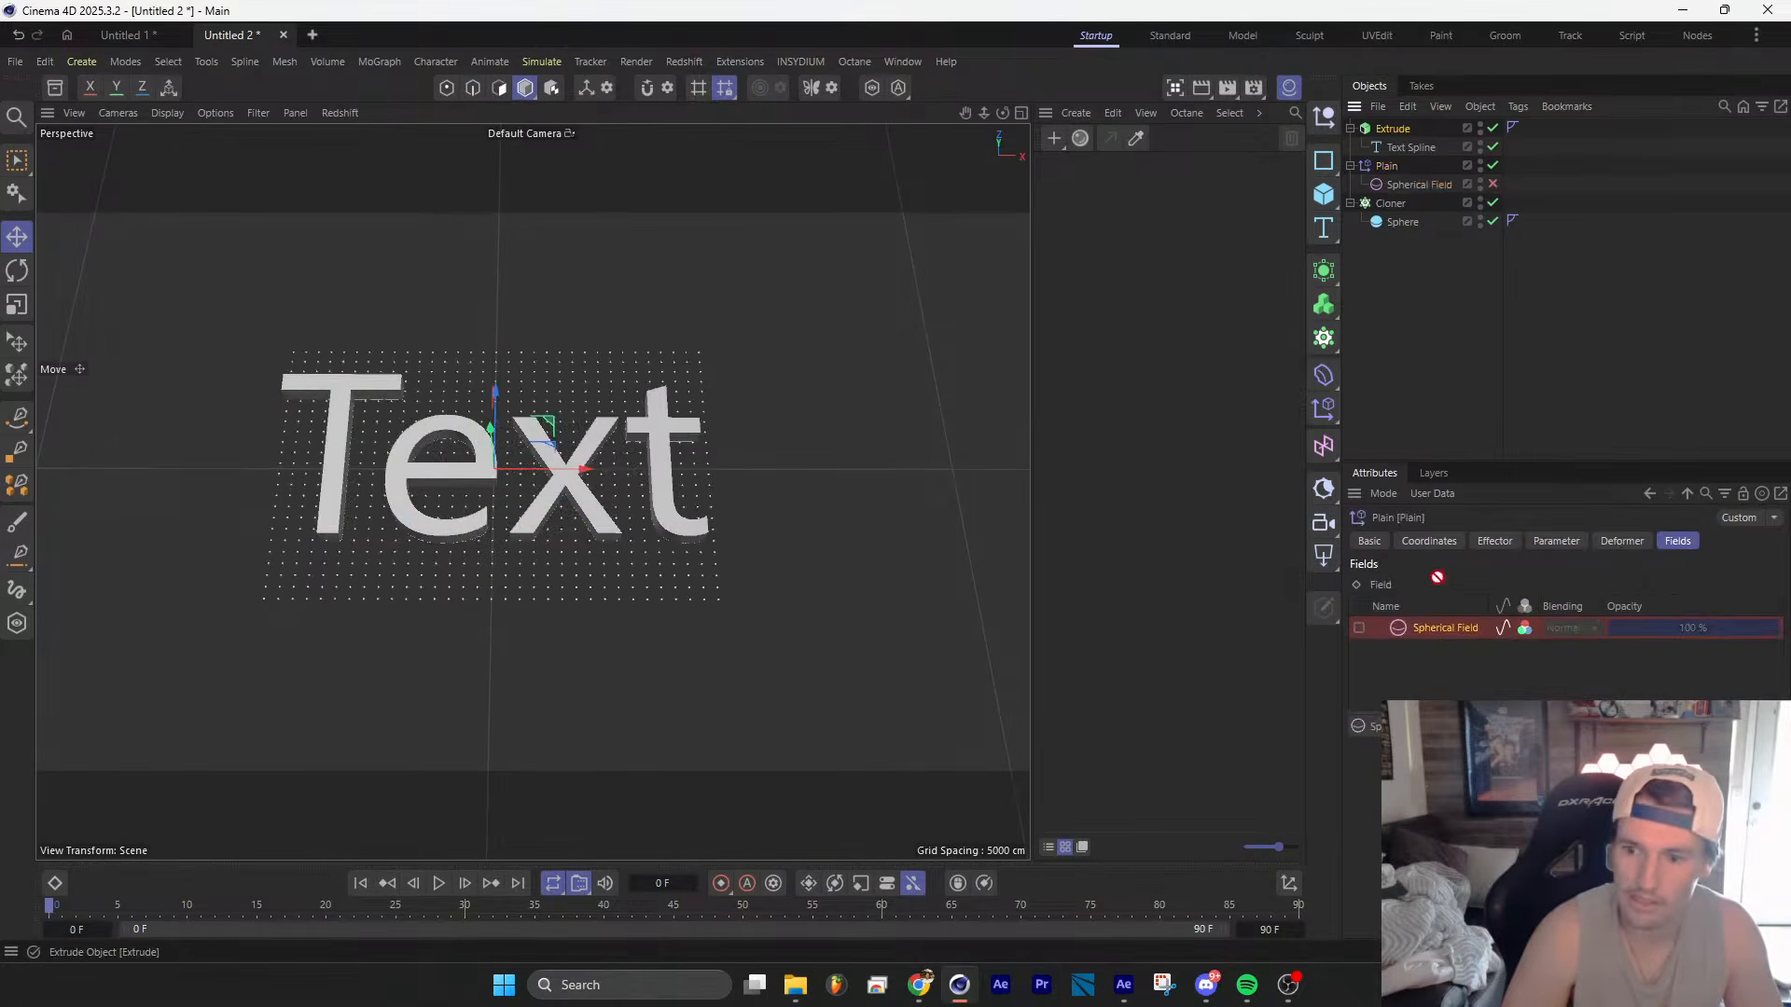
{"action": "left_click_drag", "start_coordinate": [1434, 627], "coordinate": [1440, 630]}
{"action": "scroll", "coordinate": [476, 530], "scroll_direction": "up", "scroll_amount": 3}
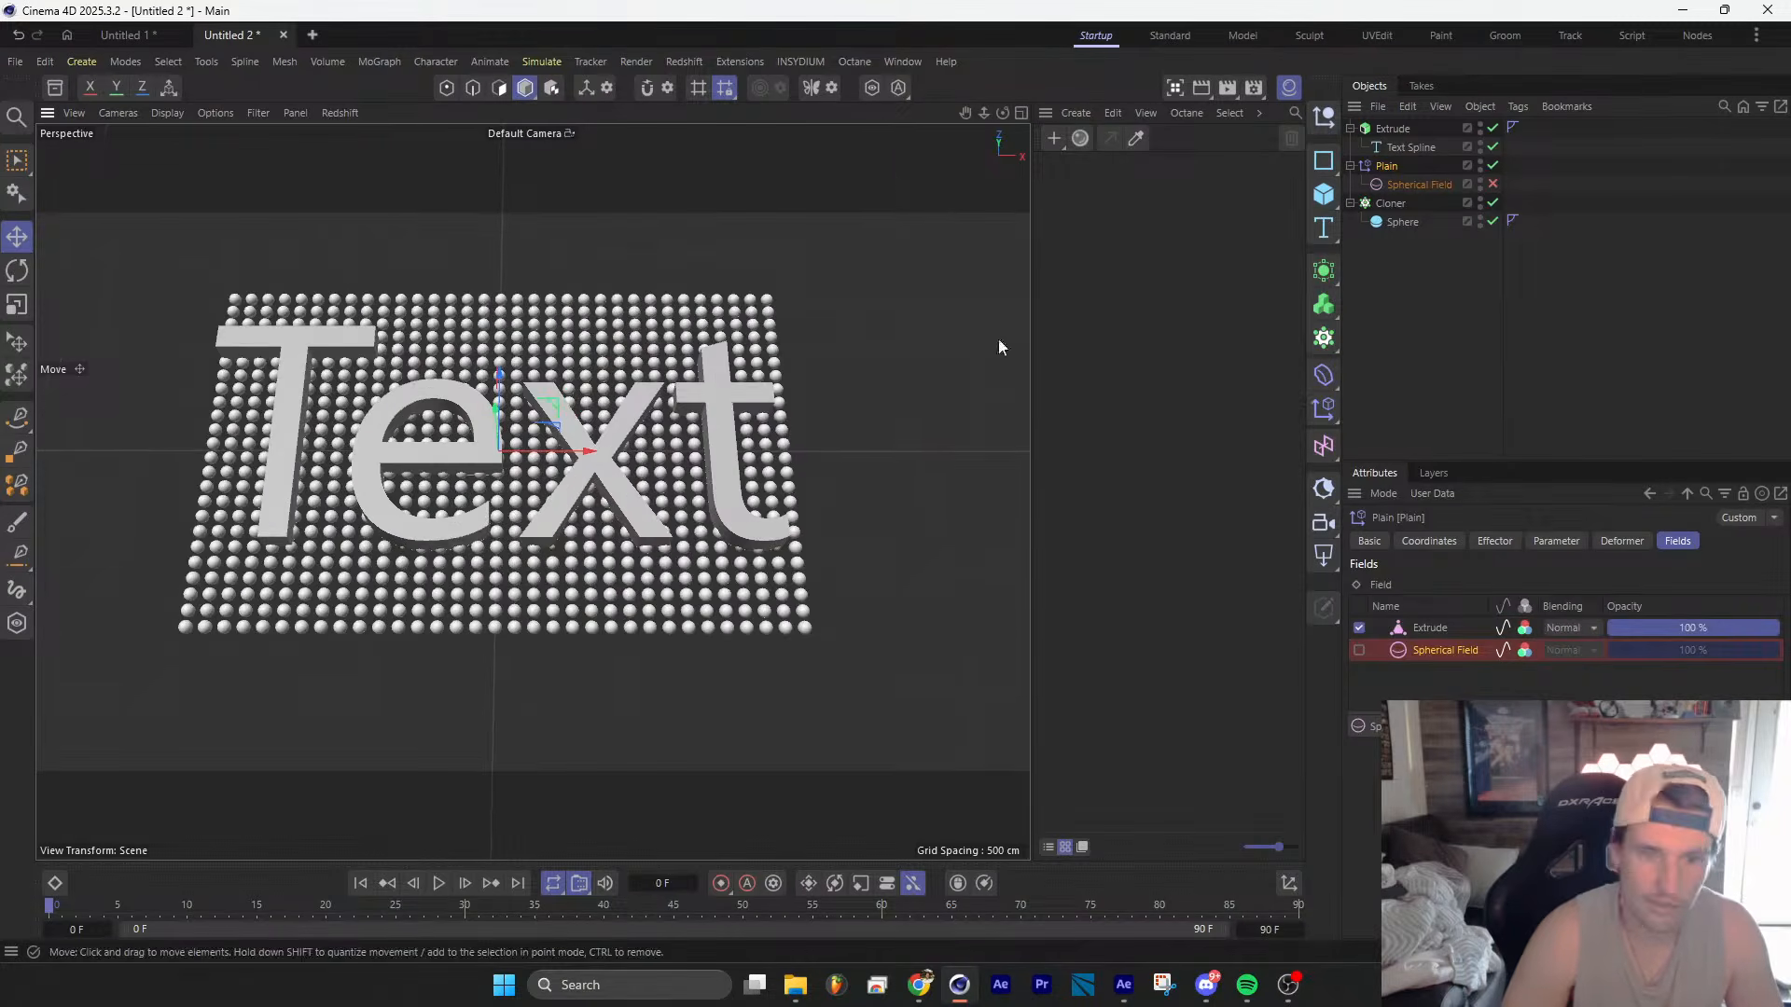
Step: Hide the extruded text in the viewport and move it into the sphere grid so its letters shrink the clones
{"action": "left_click", "coordinate": [1480, 126]}
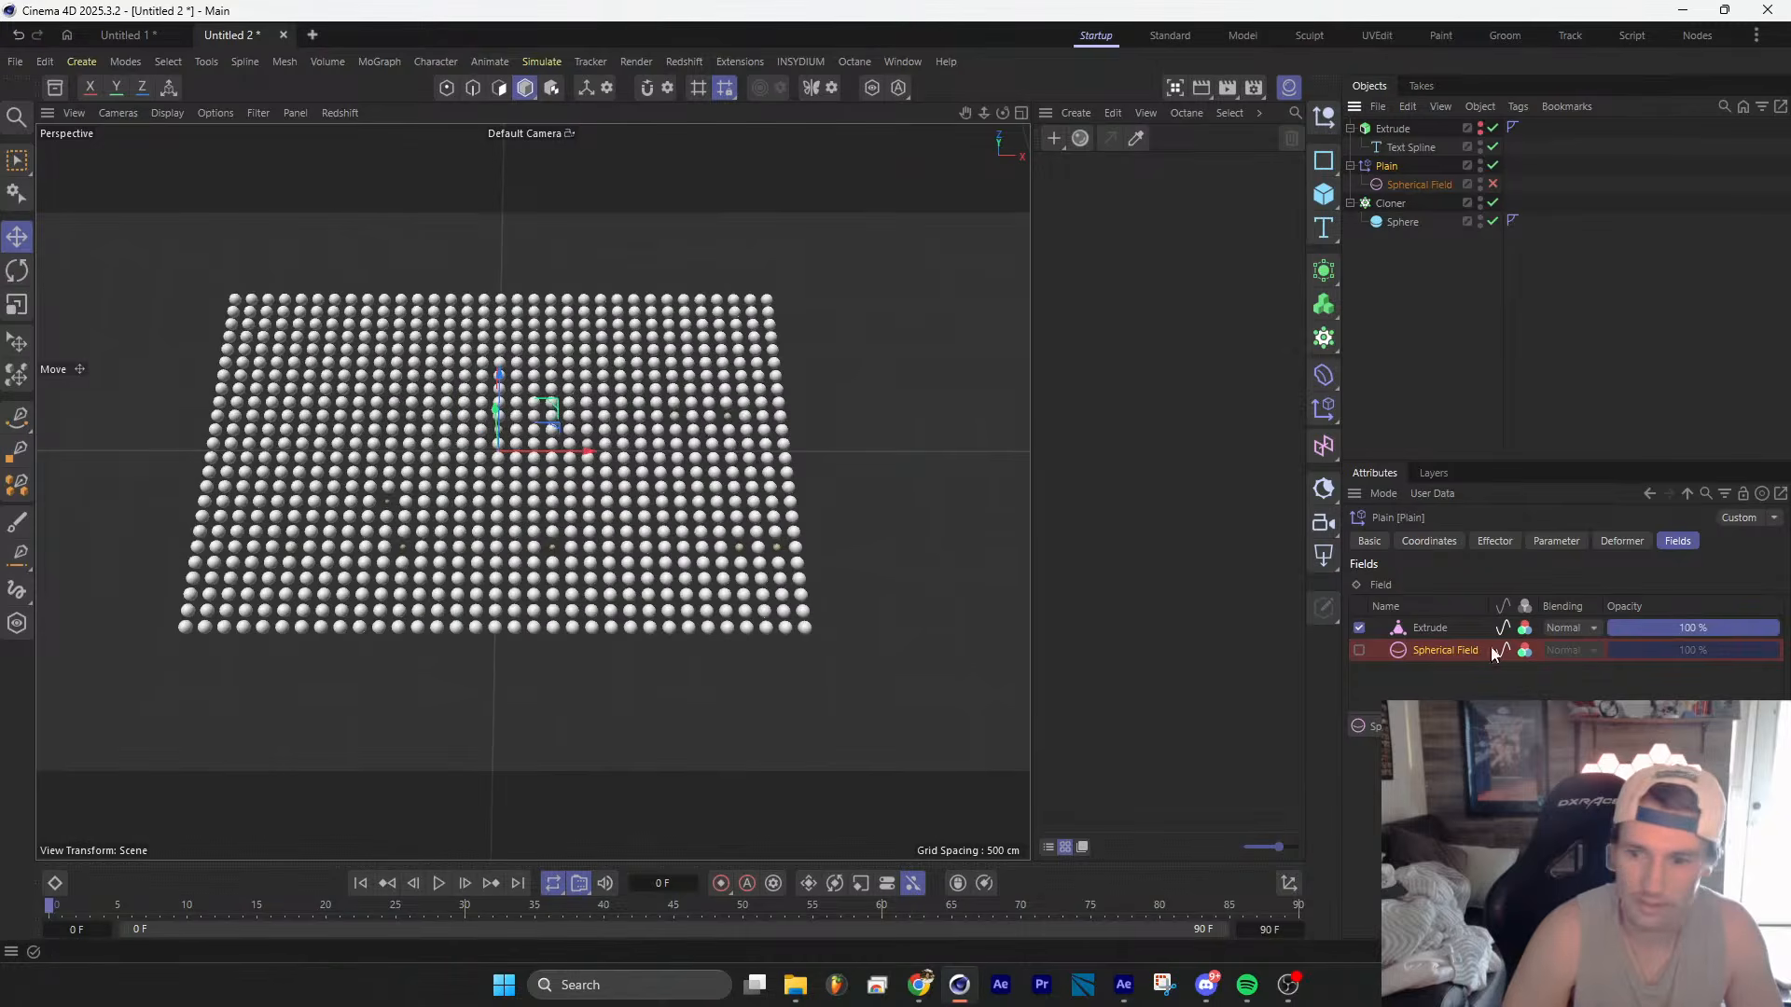
{"action": "left_click", "coordinate": [1511, 894]}
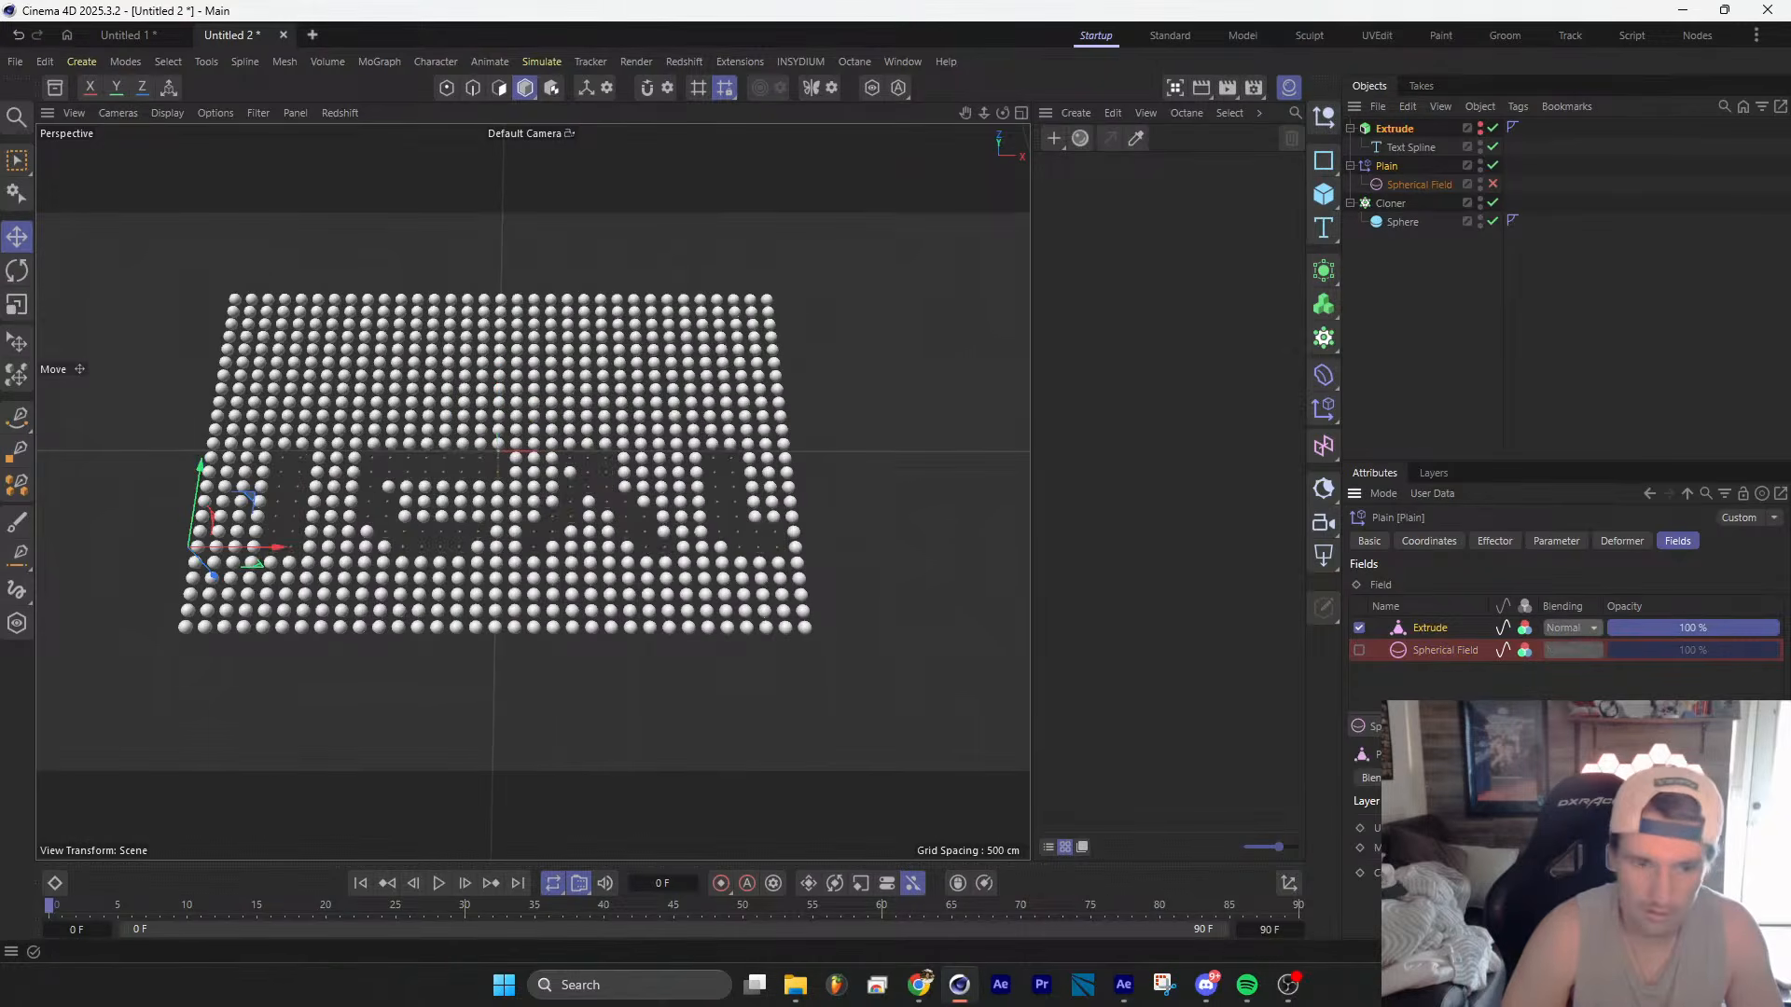
{"action": "mouse_move", "coordinate": [441, 618]}
{"action": "left_mouse_down", "text": "alt"}
{"action": "mouse_move", "coordinate": [592, 560]}
{"action": "mouse_move", "coordinate": [667, 560]}
{"action": "mouse_move", "coordinate": [672, 532]}
{"action": "left_mouse_up", "text": "alt"}
{"action": "left_click", "coordinate": [1397, 129]}
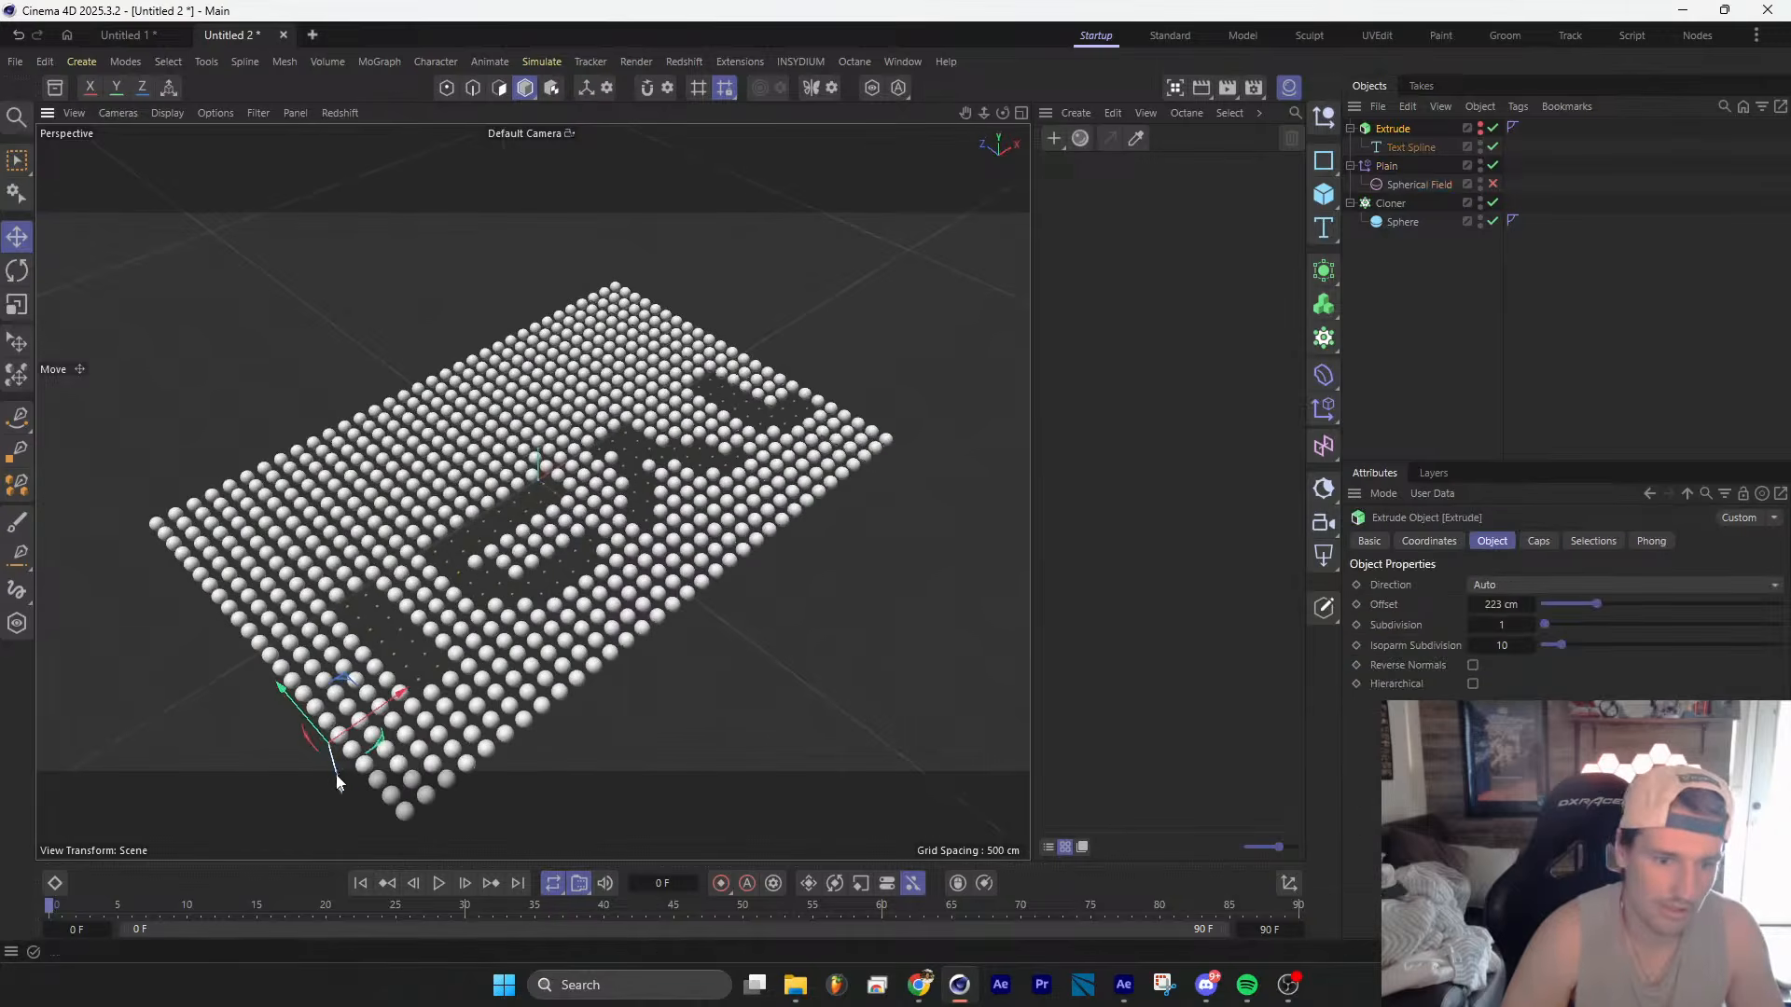
{"action": "left_click_drag", "start_coordinate": [336, 776], "coordinate": [338, 782]}
{"action": "scroll", "coordinate": [587, 555], "scroll_direction": "up", "scroll_amount": 3}
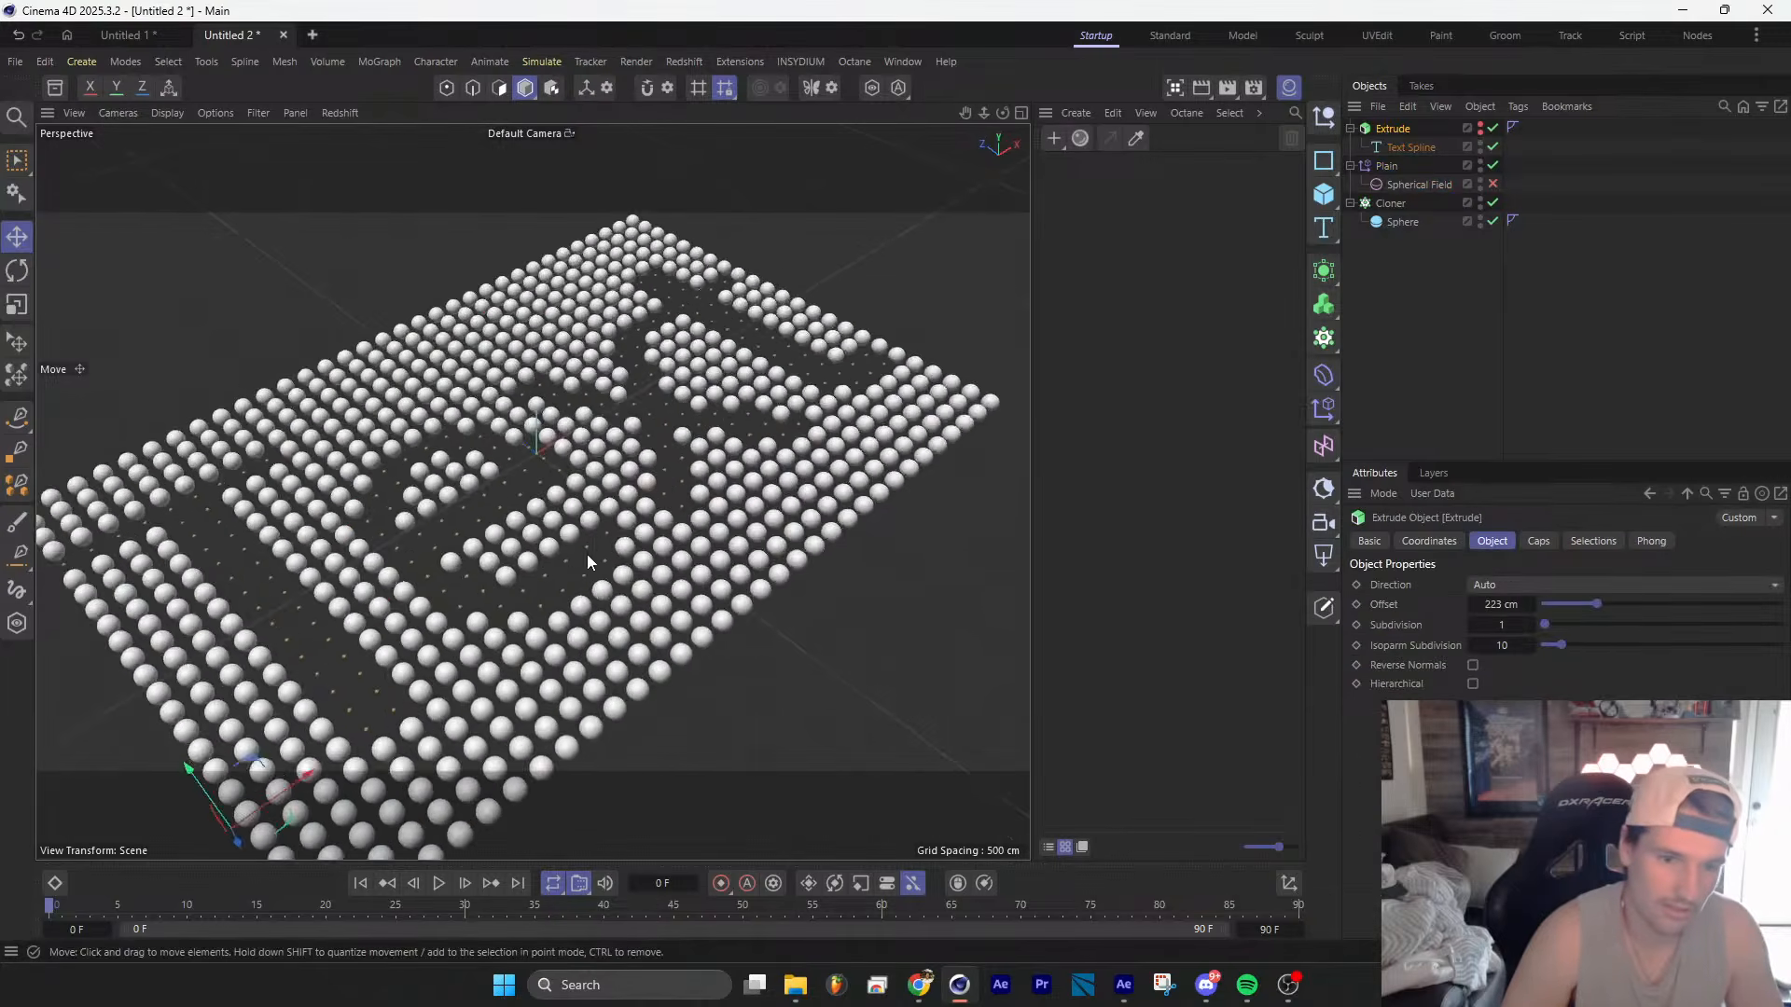
Step: Reposition the extruded text across the sphere grid and check the letter shapes from above
{"action": "mouse_move", "coordinate": [587, 560]}
{"action": "left_mouse_down", "text": "alt"}
{"action": "mouse_move", "coordinate": [718, 485]}
{"action": "mouse_move", "coordinate": [751, 427]}
{"action": "mouse_move", "coordinate": [560, 535]}
{"action": "left_mouse_up", "text": "alt"}
{"action": "mouse_move", "coordinate": [380, 558]}
{"action": "left_mouse_down", "text": "alt"}
{"action": "mouse_move", "coordinate": [733, 514]}
{"action": "mouse_move", "coordinate": [747, 642]}
{"action": "mouse_move", "coordinate": [716, 551]}
{"action": "mouse_move", "coordinate": [727, 576]}
{"action": "mouse_move", "coordinate": [690, 600]}
{"action": "left_mouse_up", "text": "alt"}
{"action": "scroll", "coordinate": [733, 514], "scroll_direction": "down", "scroll_amount": 4}
{"action": "scroll", "coordinate": [747, 641], "scroll_direction": "up", "scroll_amount": 5}
{"action": "scroll", "coordinate": [727, 576], "scroll_direction": "down", "scroll_amount": 3}
{"action": "left_click_drag", "start_coordinate": [328, 633], "coordinate": [198, 627]}
{"action": "left_click_drag", "start_coordinate": [253, 619], "coordinate": [299, 589]}
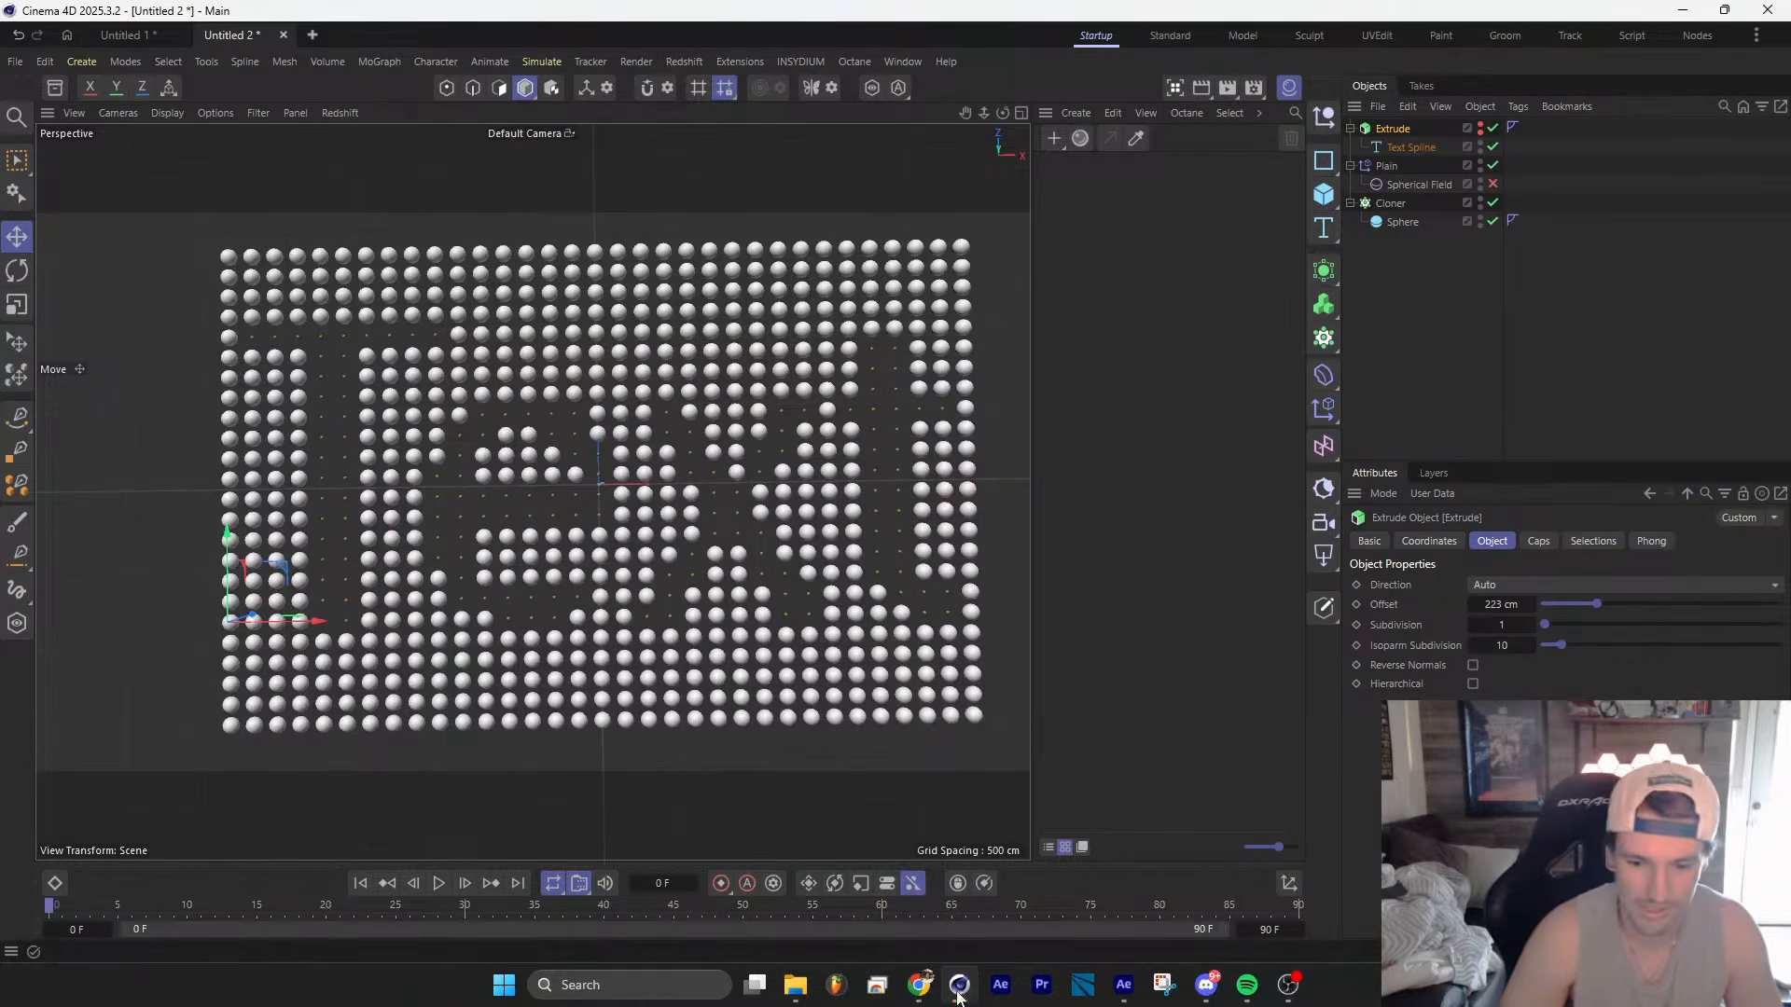
Step: Switch to the browser and search YouTube for "sonic the hedgehog"
{"action": "mouse_move", "coordinate": [920, 985]}
{"action": "left_click", "coordinate": [1203, 890]}
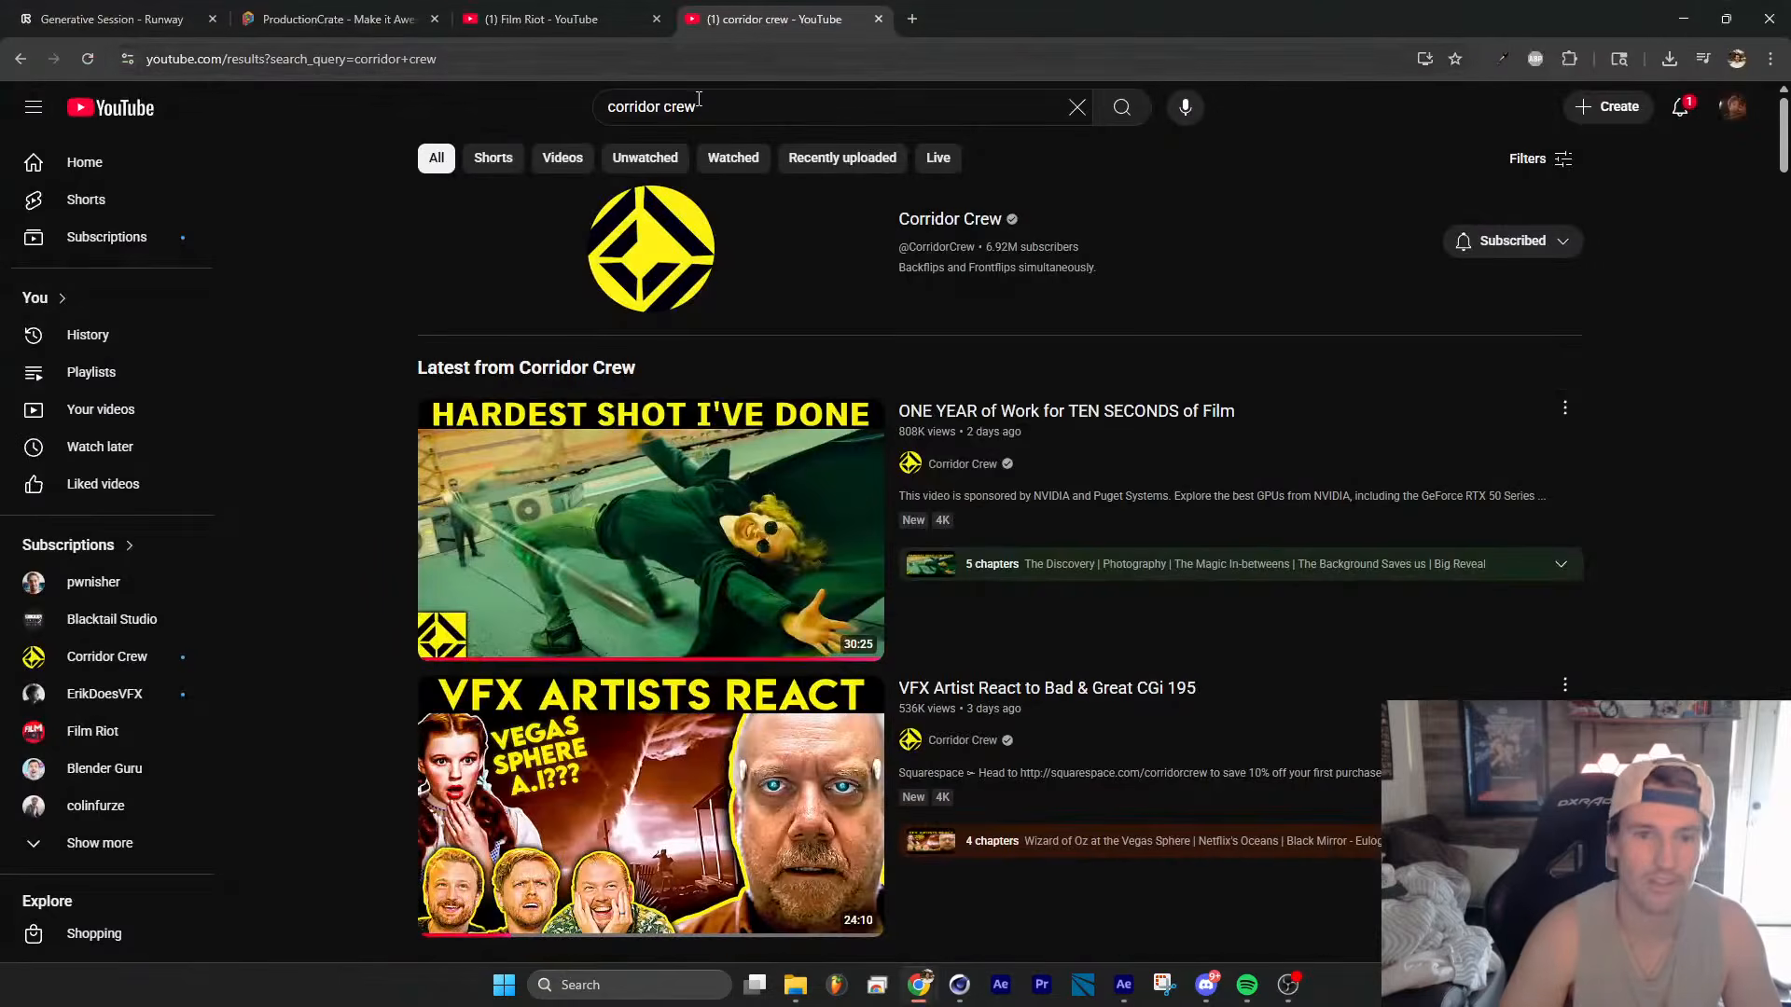
{"action": "type", "text": "sonic the hed"}
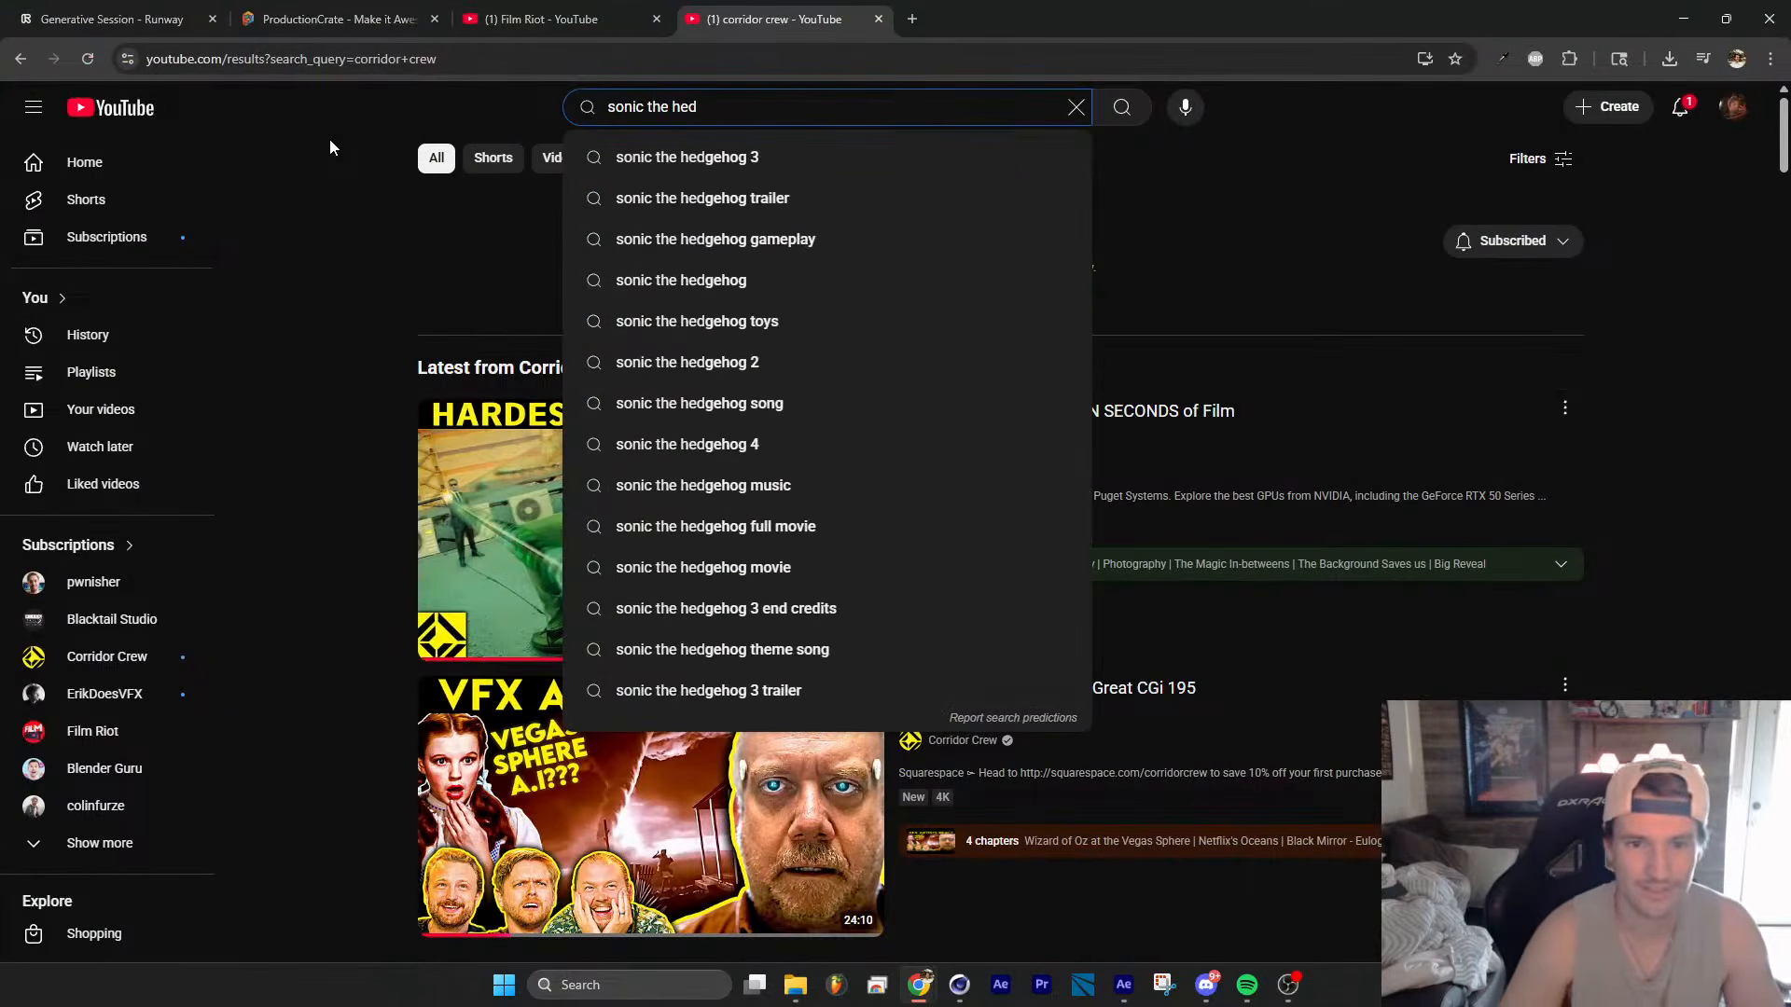
{"action": "left_click", "coordinate": [692, 277]}
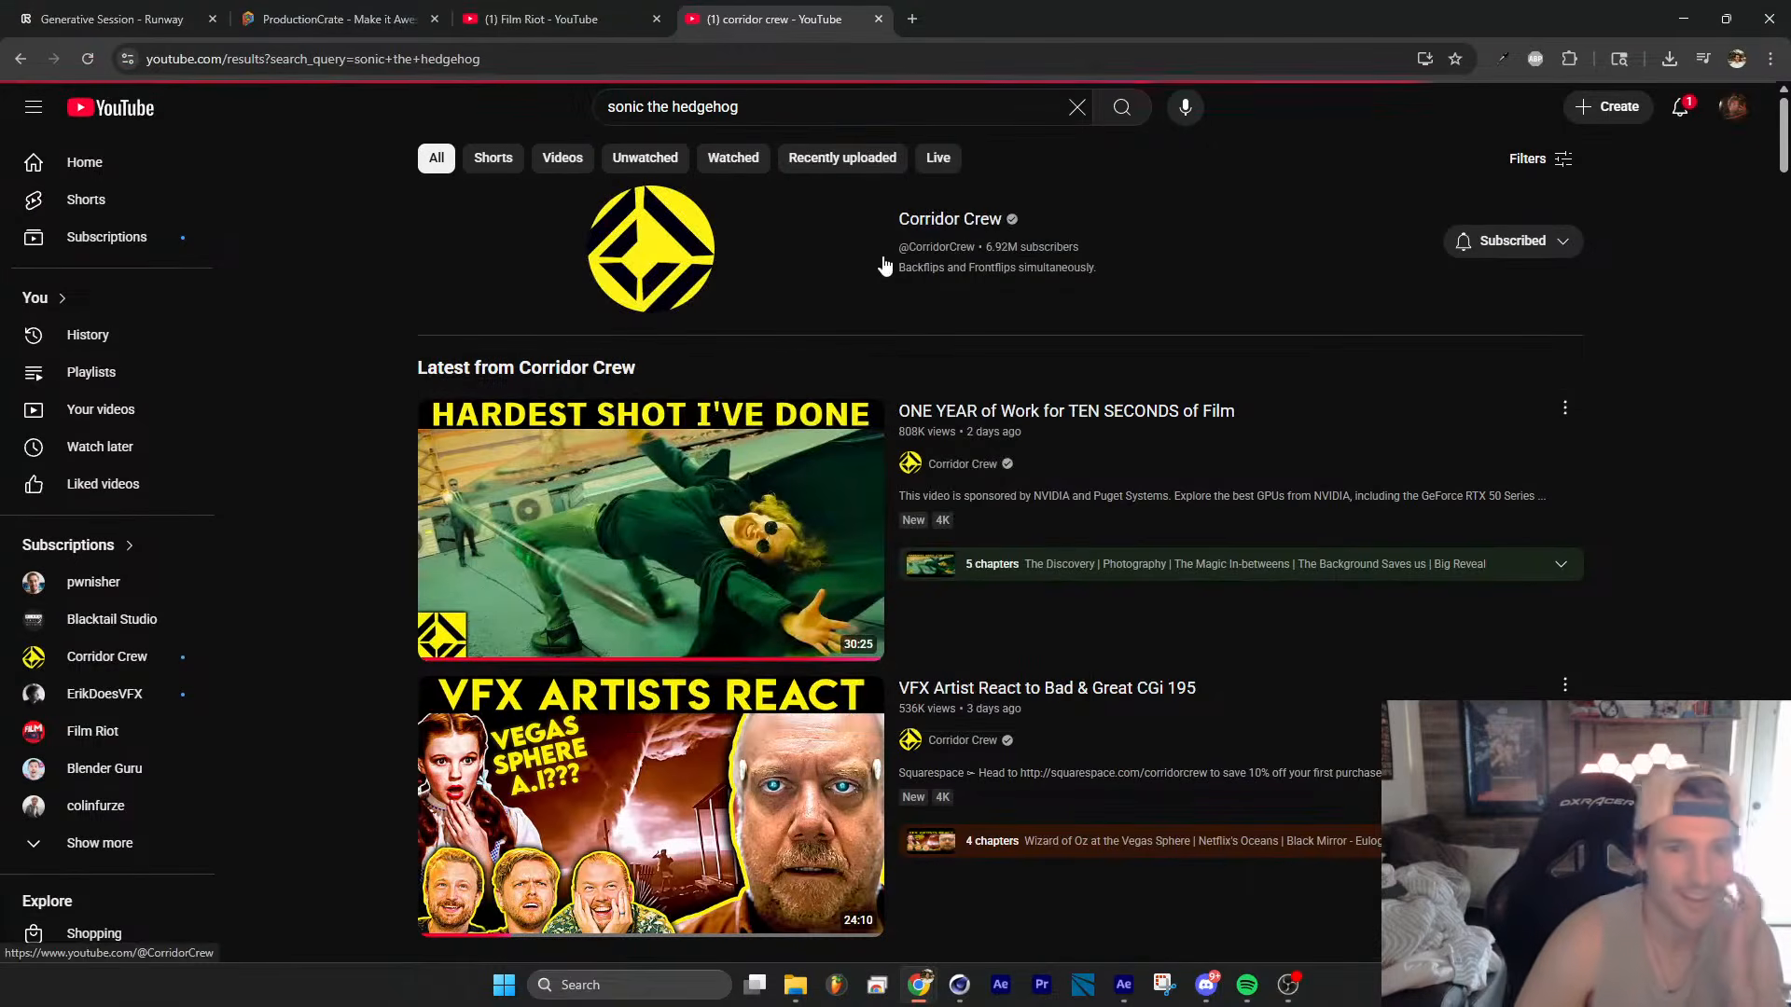
Step: Open the video "Everytime Sonic gotta go FAST (Sonic + Sonic 2 Best Scenes)" from the results and skip its ad
{"action": "scroll", "coordinate": [1031, 305], "scroll_direction": "down", "scroll_amount": 5}
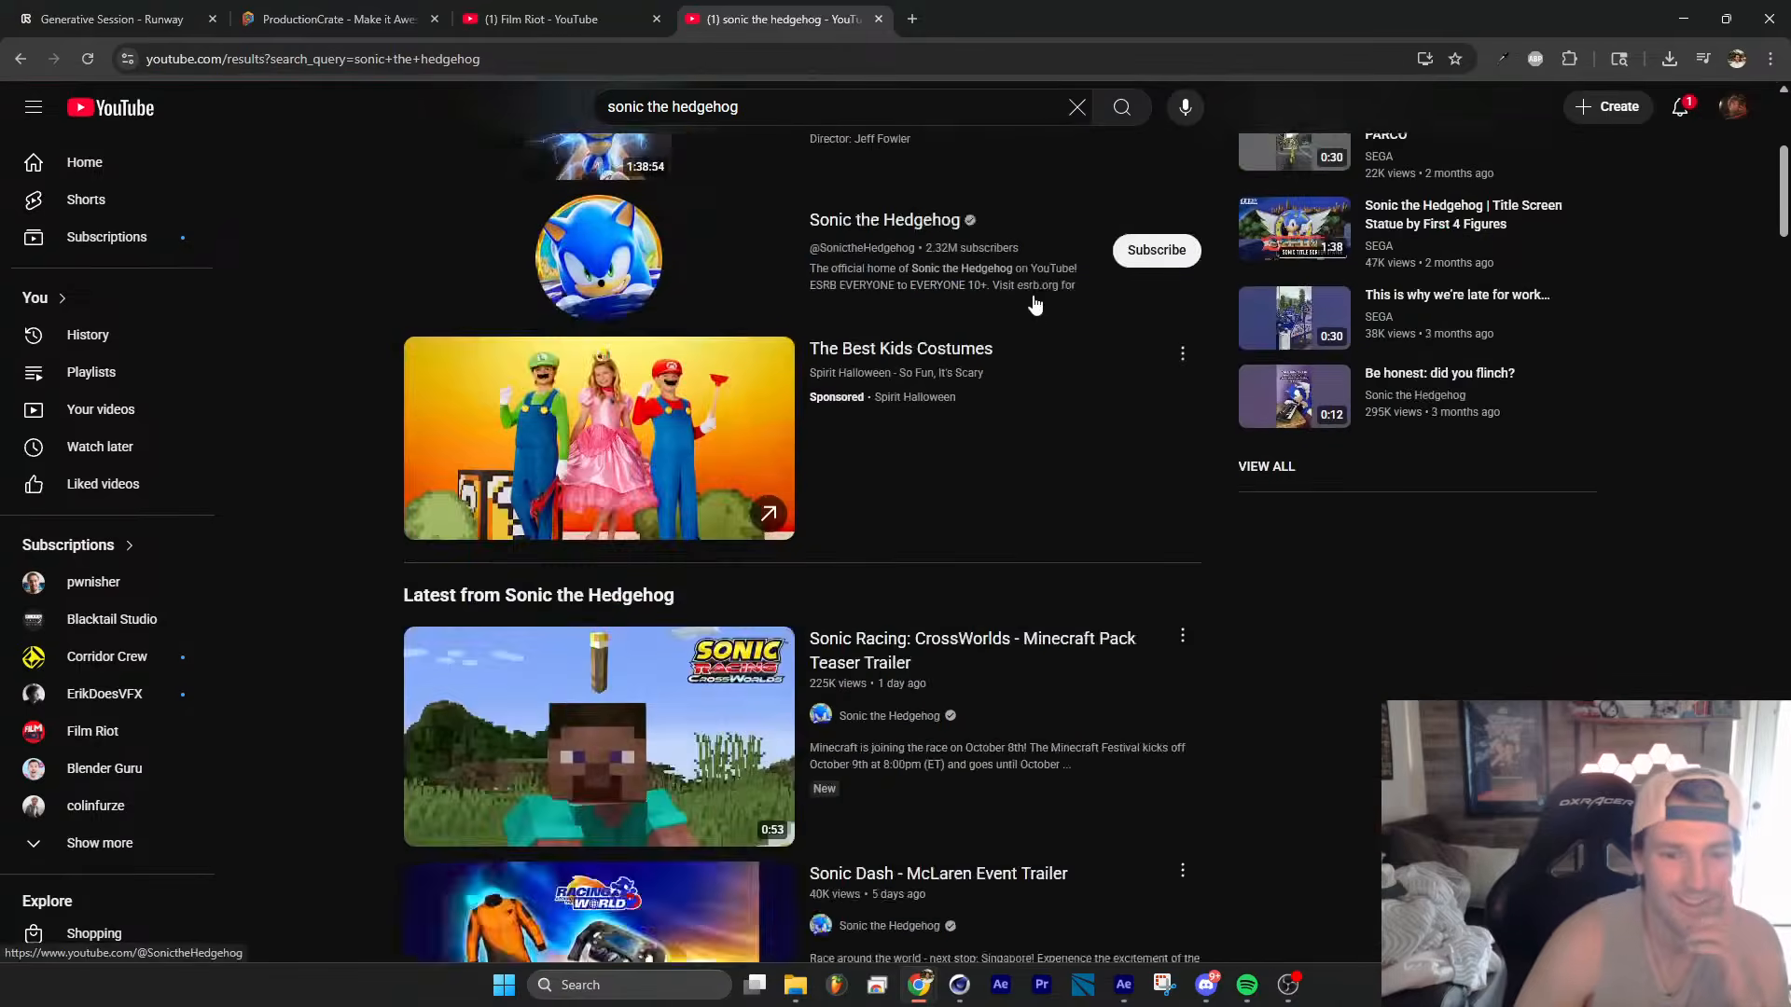
{"action": "scroll", "coordinate": [1033, 304], "scroll_direction": "down", "scroll_amount": 10}
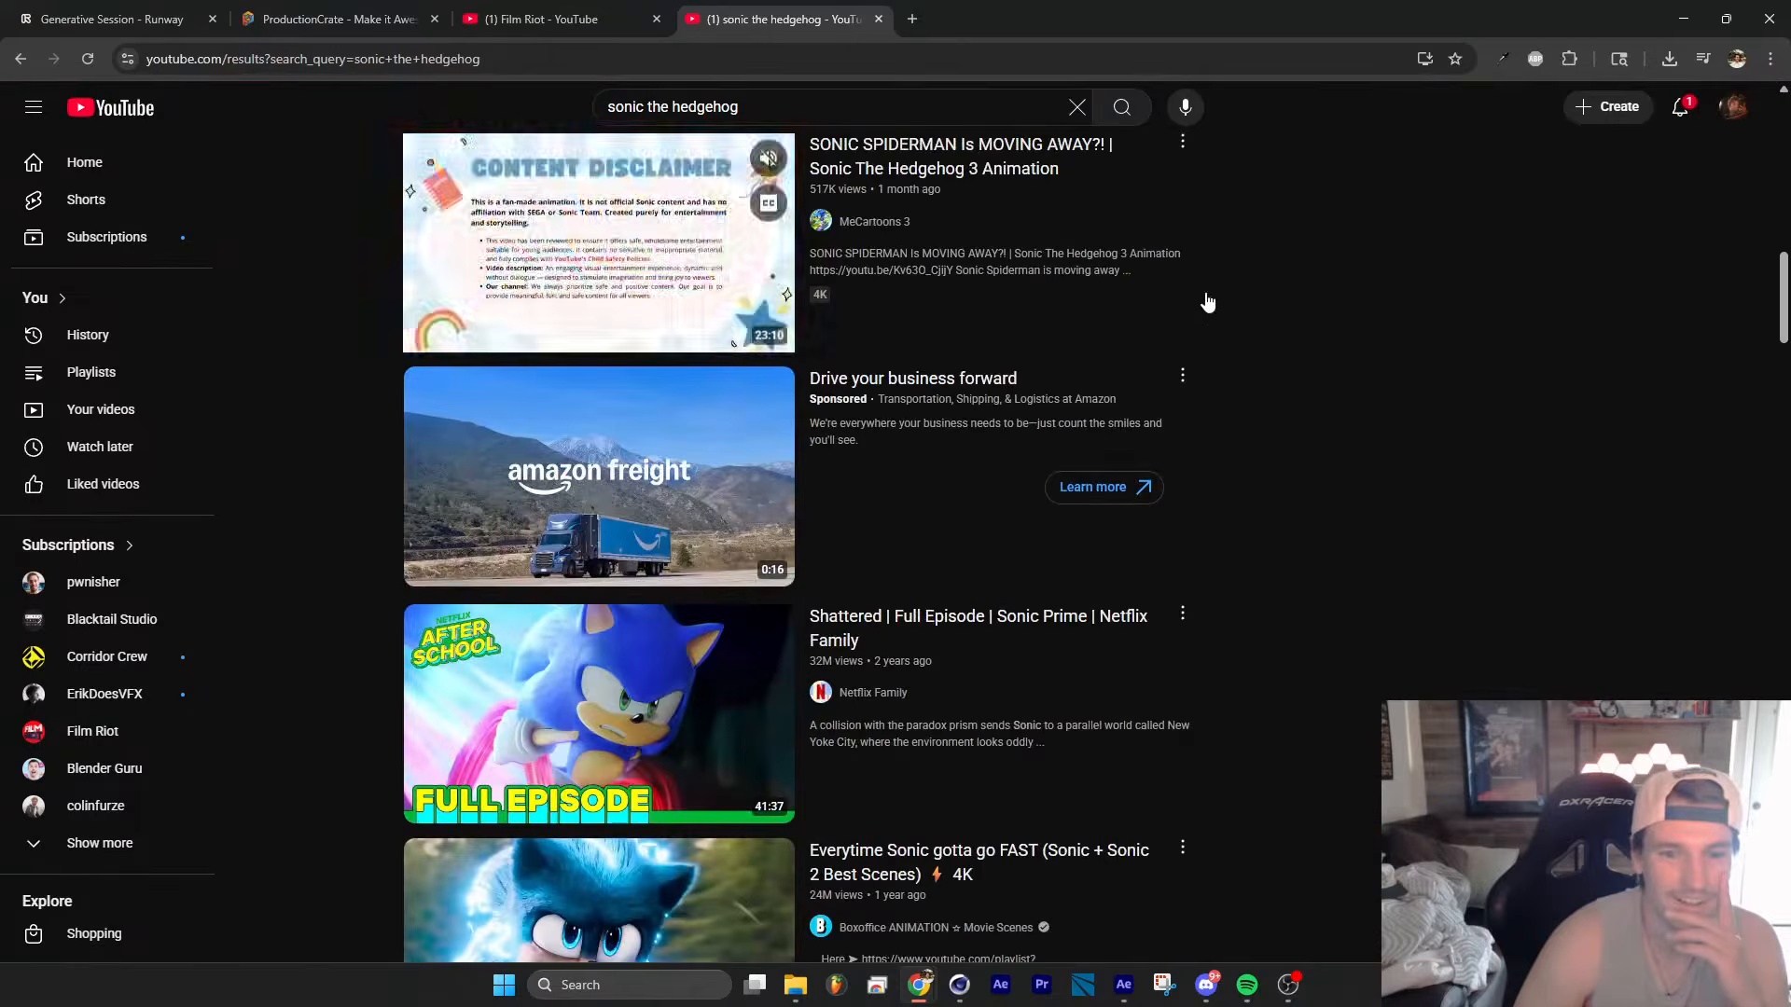
{"action": "scroll", "coordinate": [1345, 299], "scroll_direction": "down", "scroll_amount": 3}
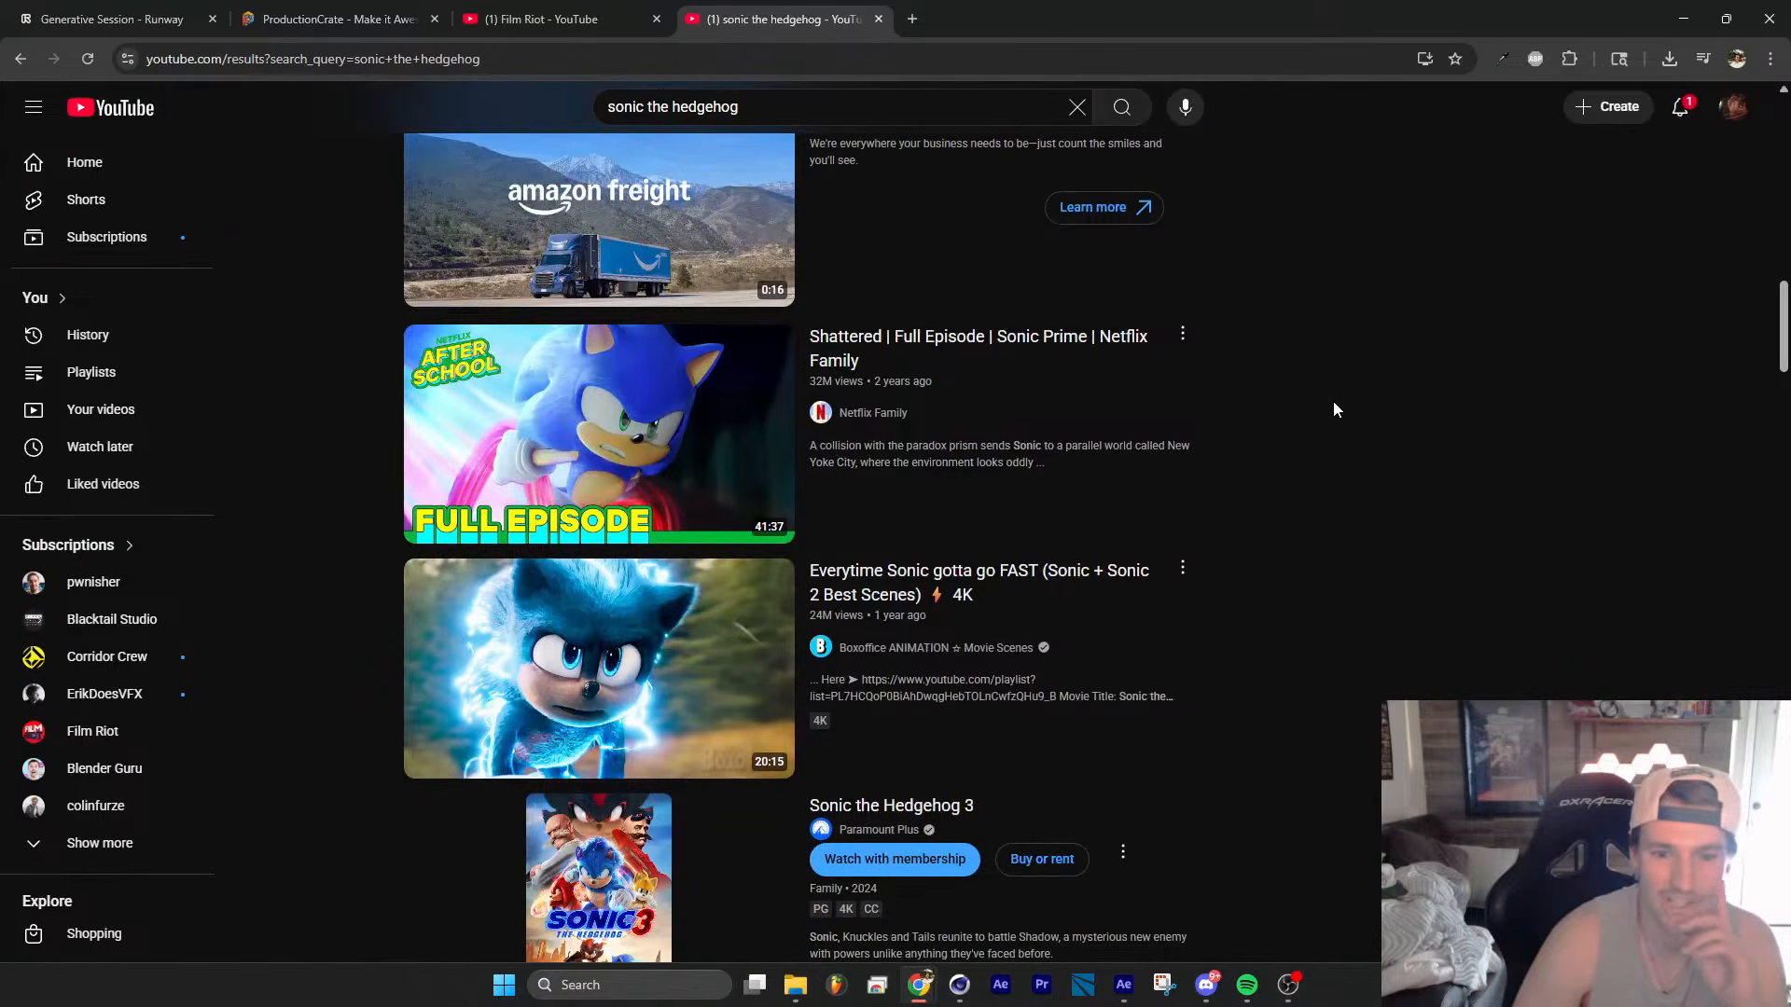
{"action": "mouse_move", "coordinate": [667, 740]}
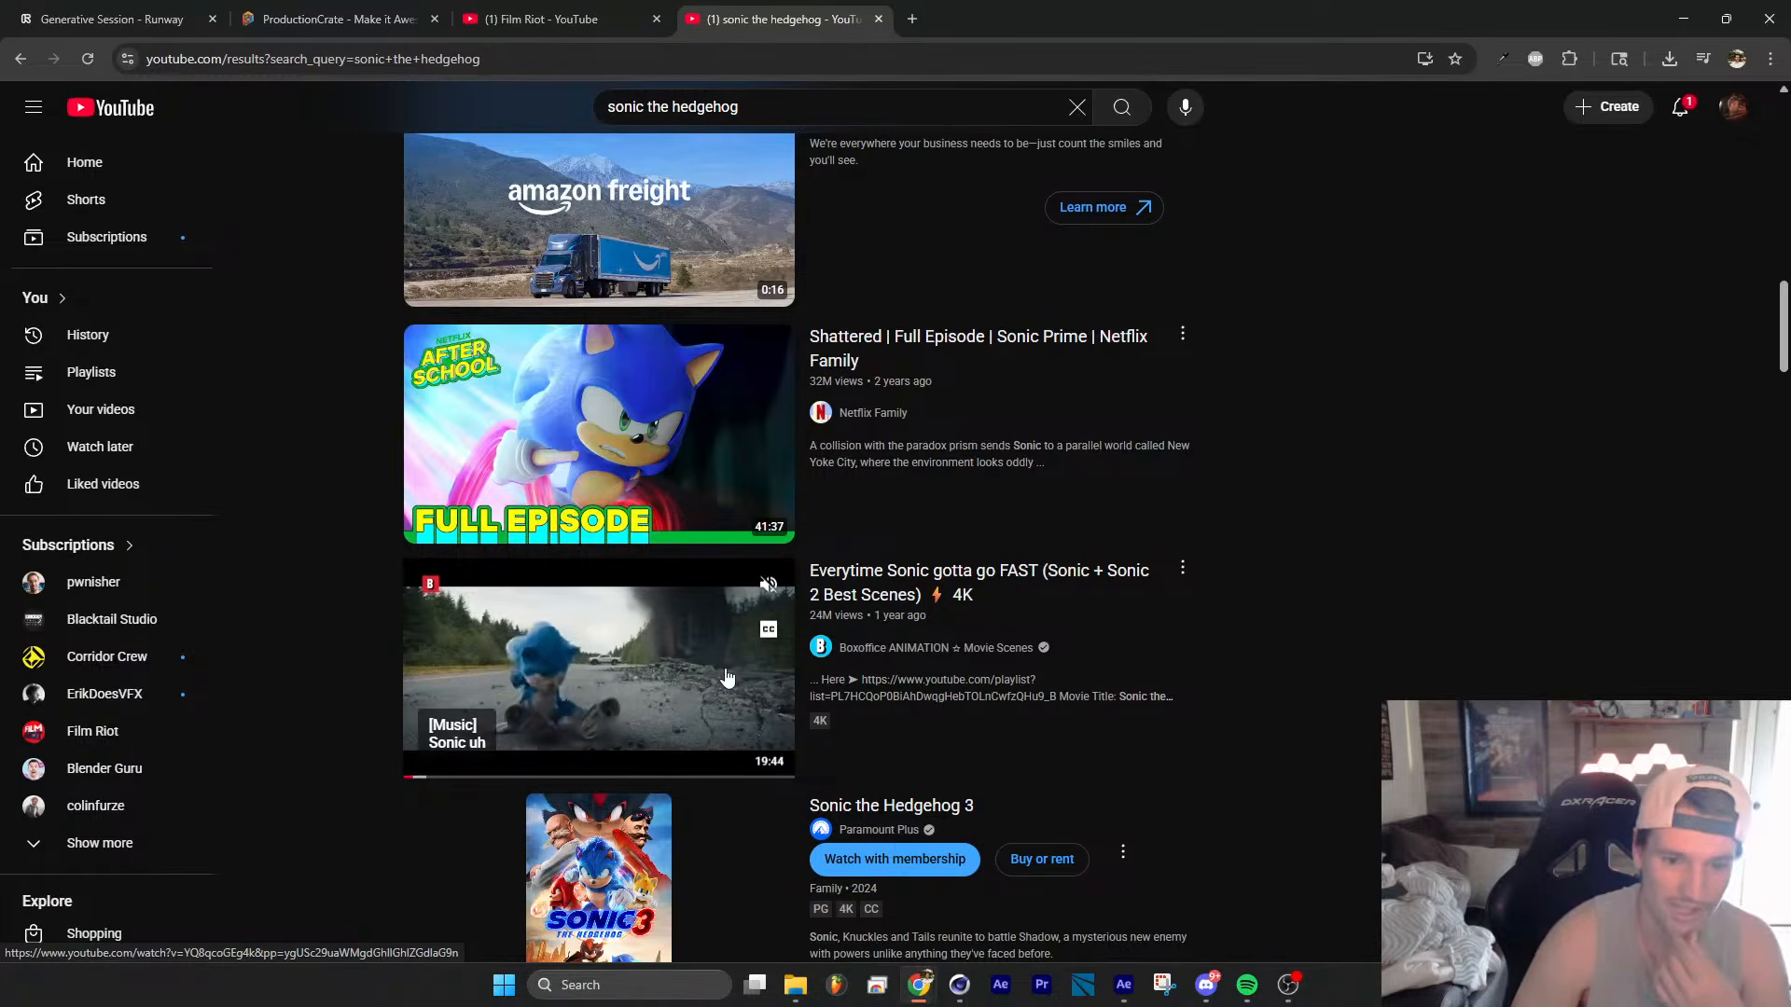
{"action": "scroll", "coordinate": [727, 678], "scroll_direction": "down", "scroll_amount": 1}
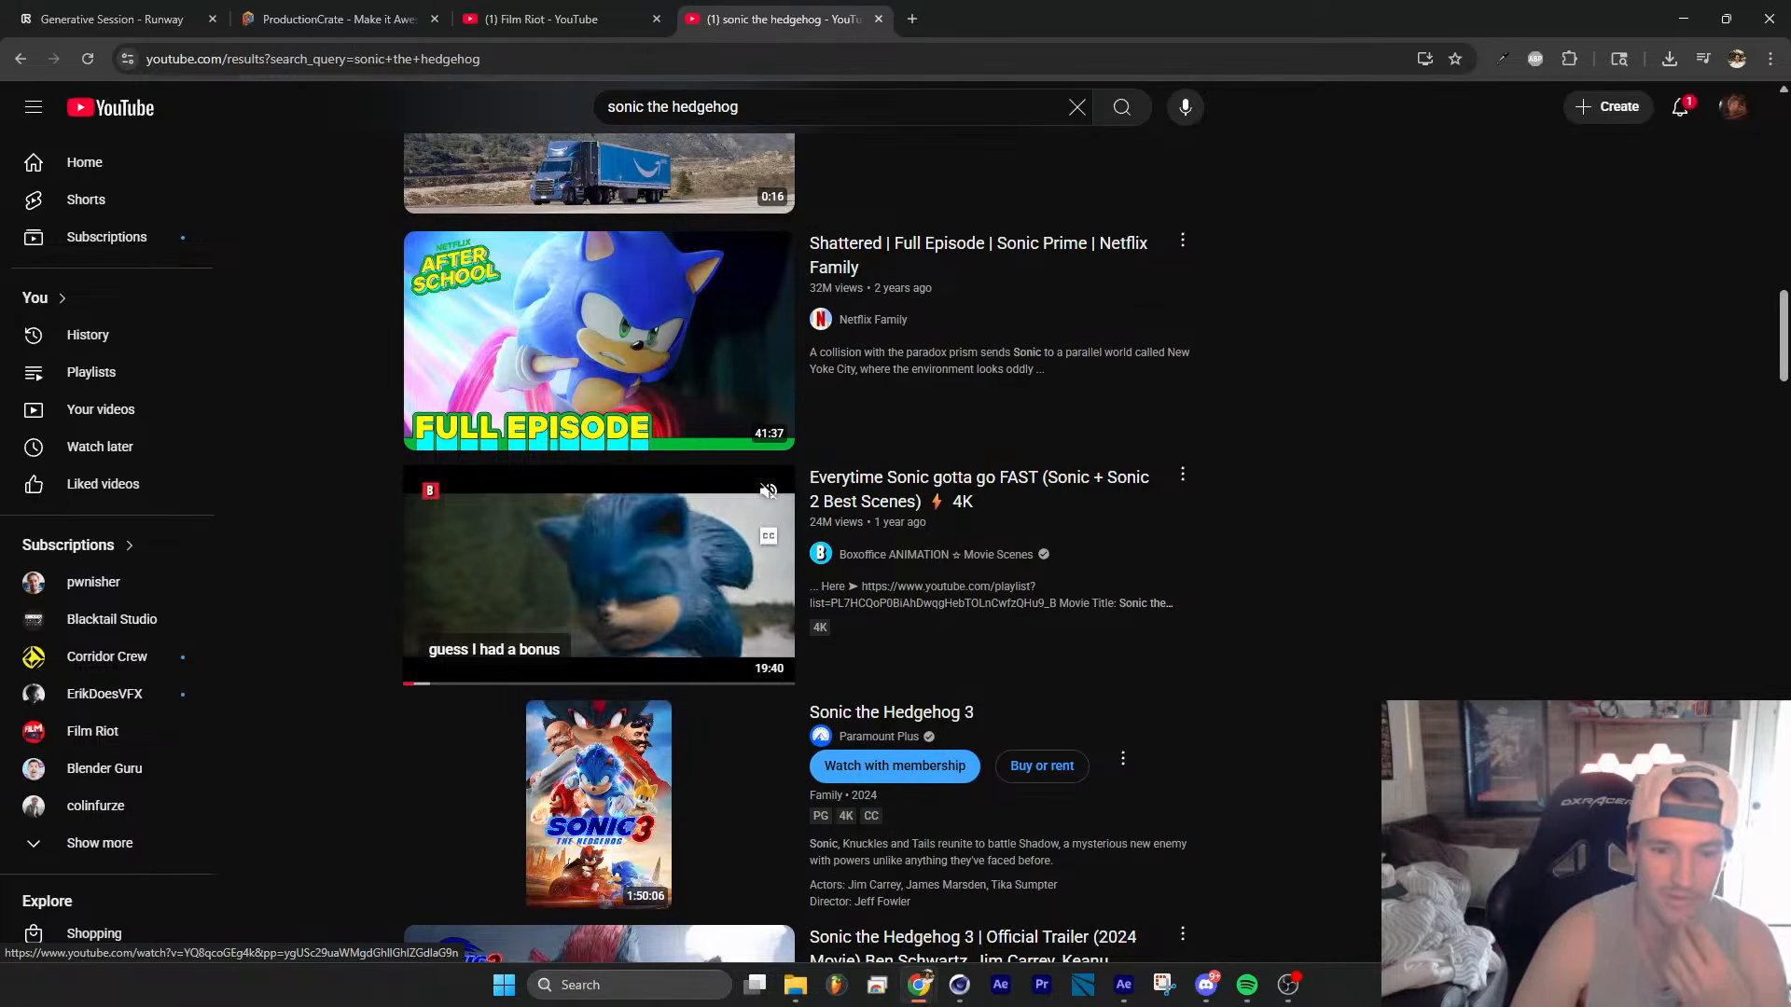
{"action": "scroll", "coordinate": [700, 560], "scroll_direction": "down", "scroll_amount": 1}
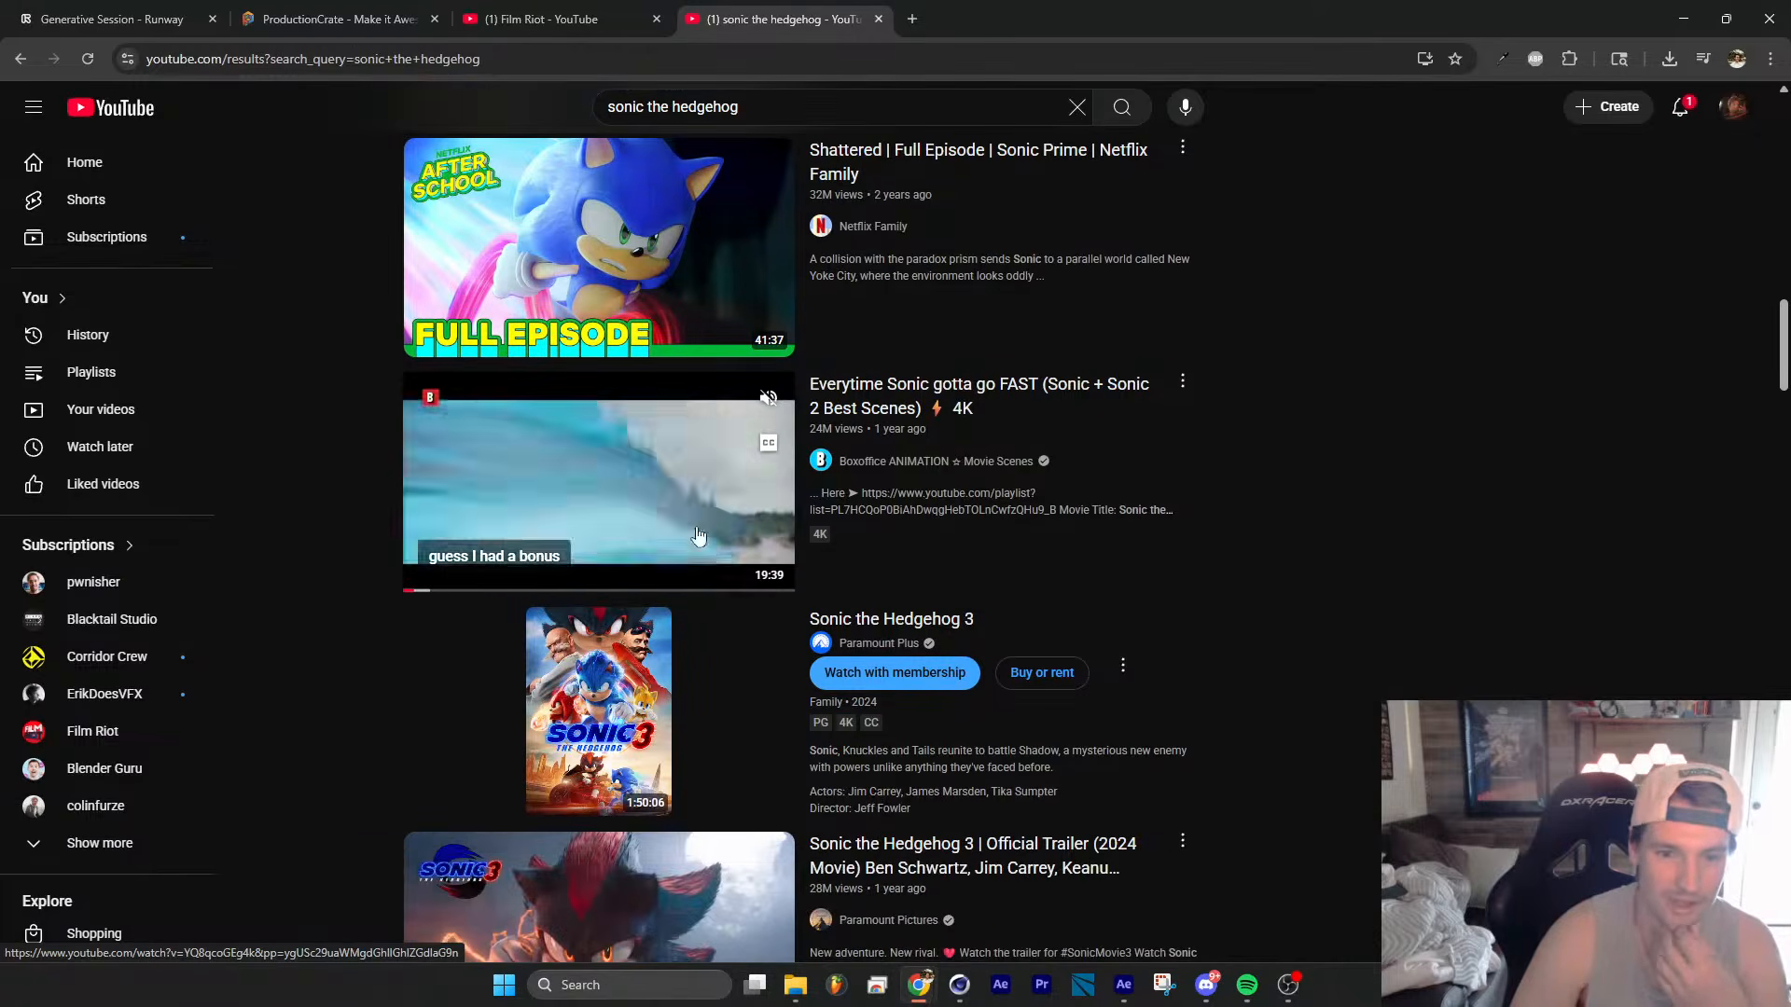
{"action": "left_click", "coordinate": [679, 476]}
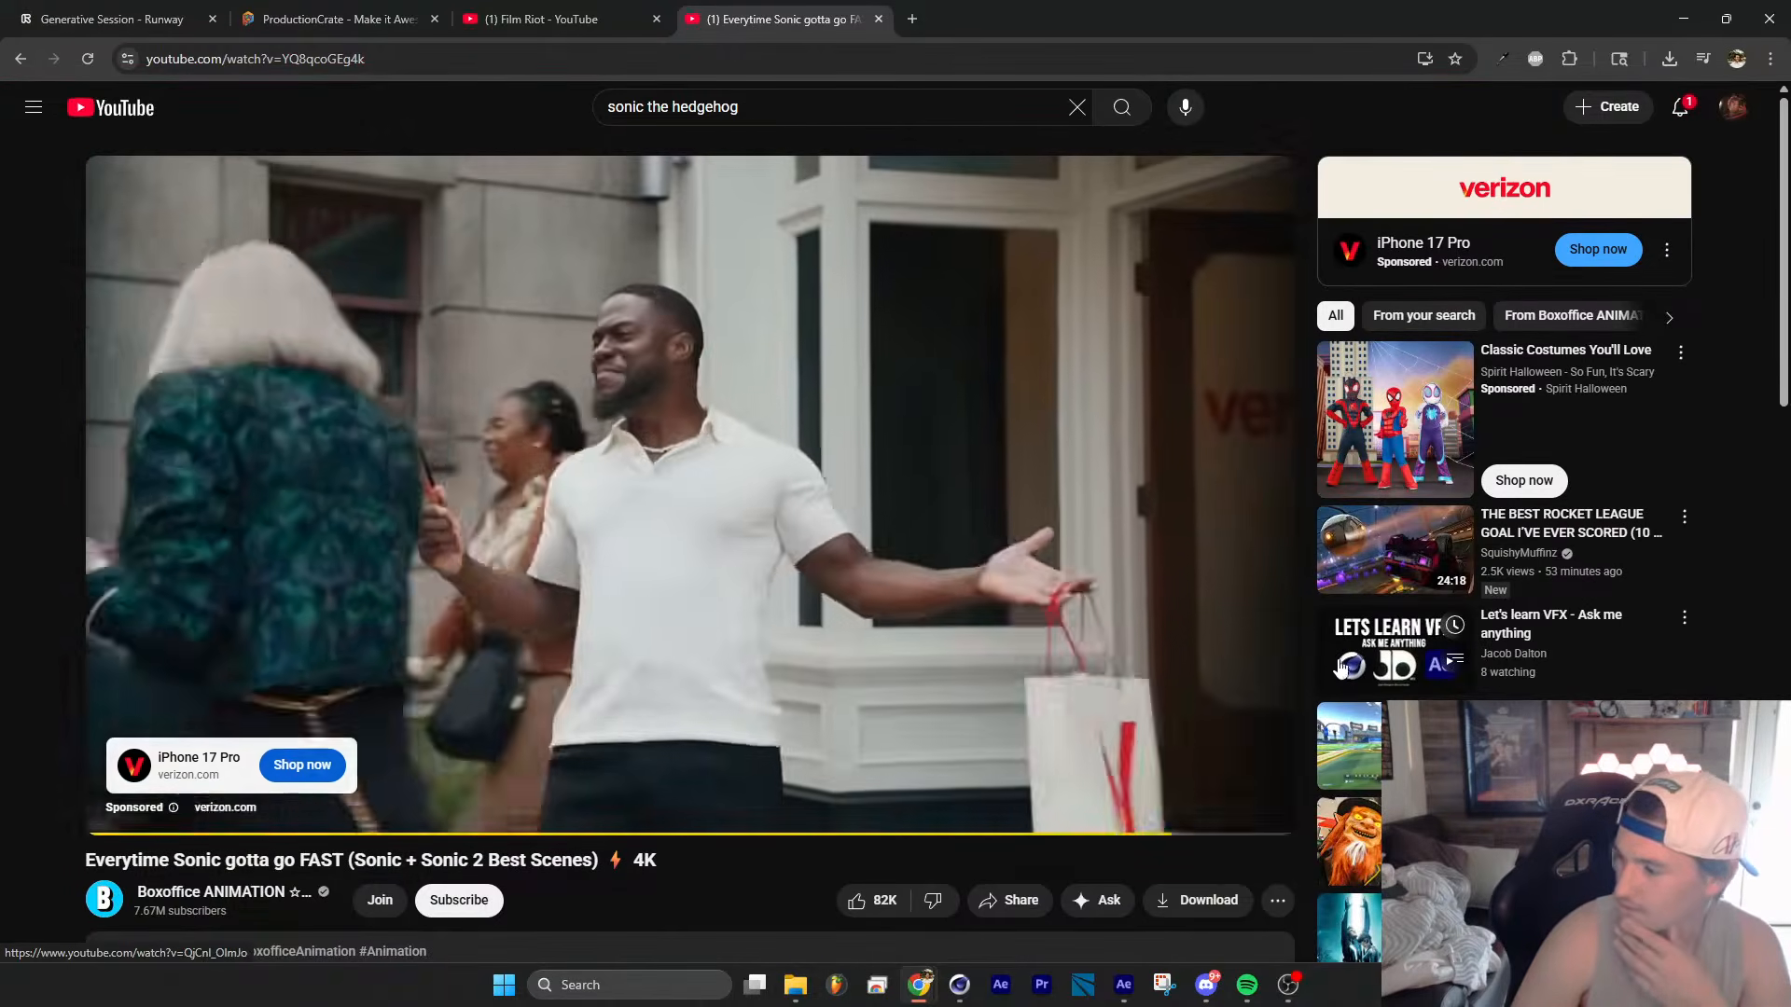
{"action": "left_click", "coordinate": [1230, 729]}
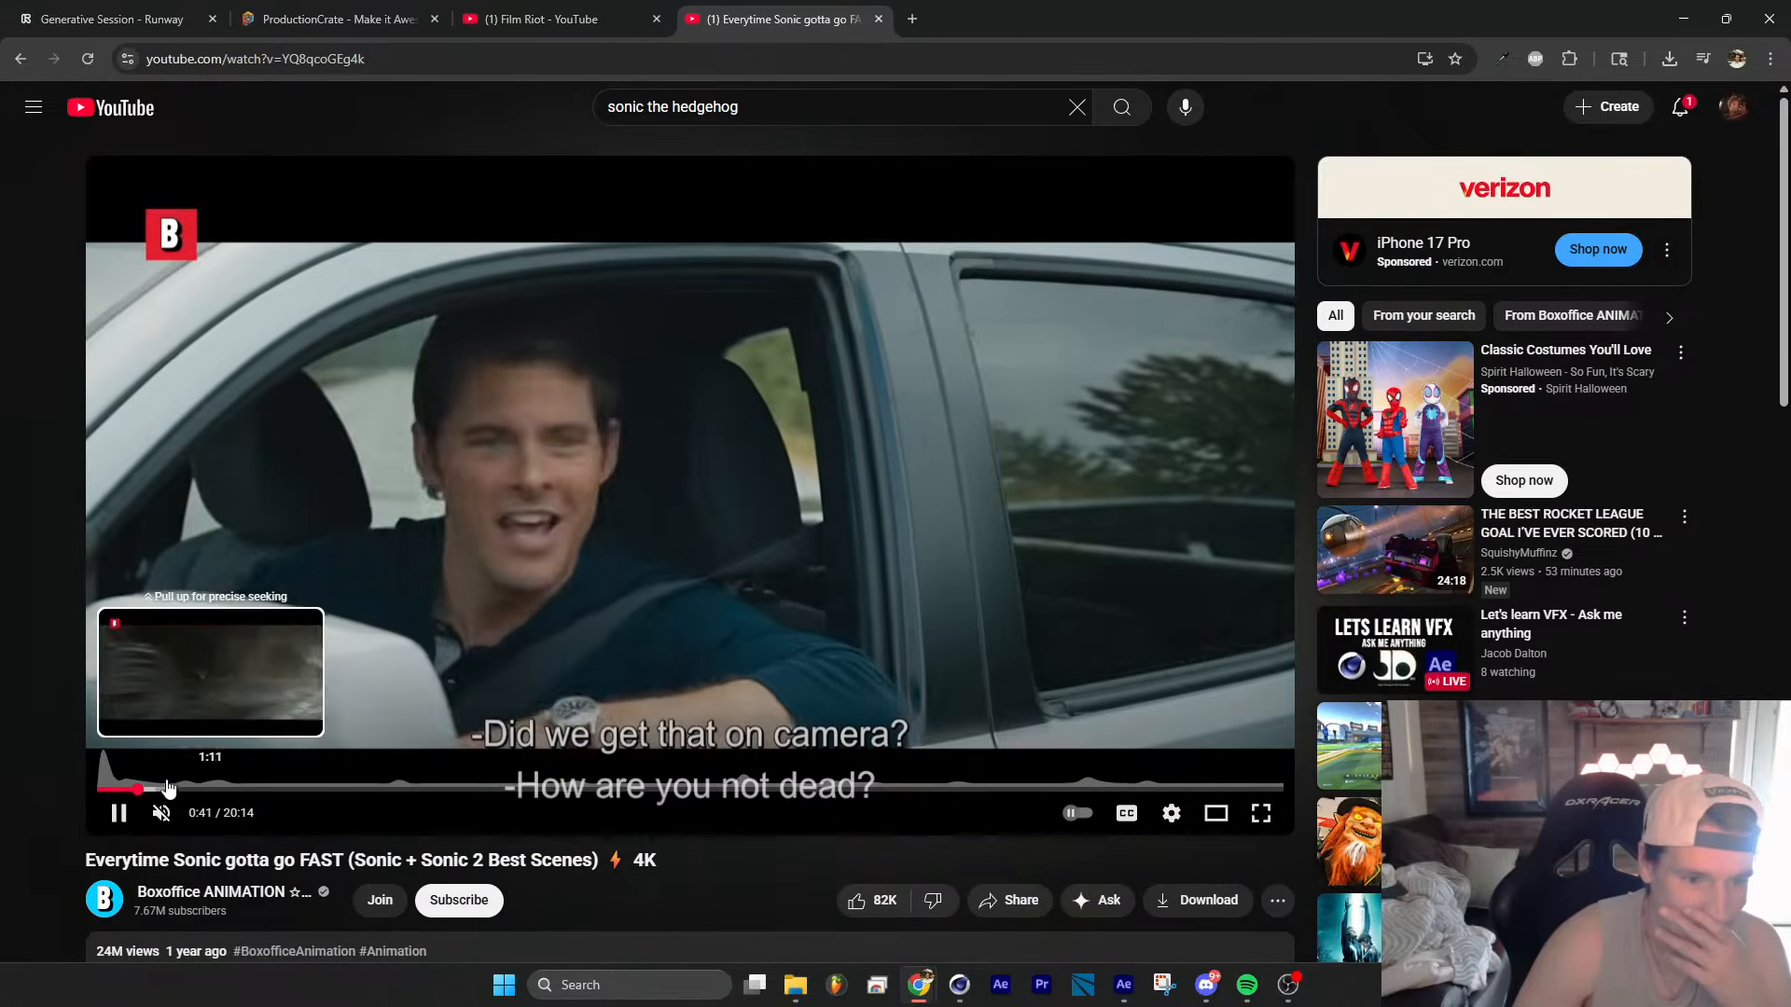
Step: Pause the video around 0:36 and go back frame by frame to examine Sonic's blue speed blur
{"action": "left_click", "coordinate": [129, 788]}
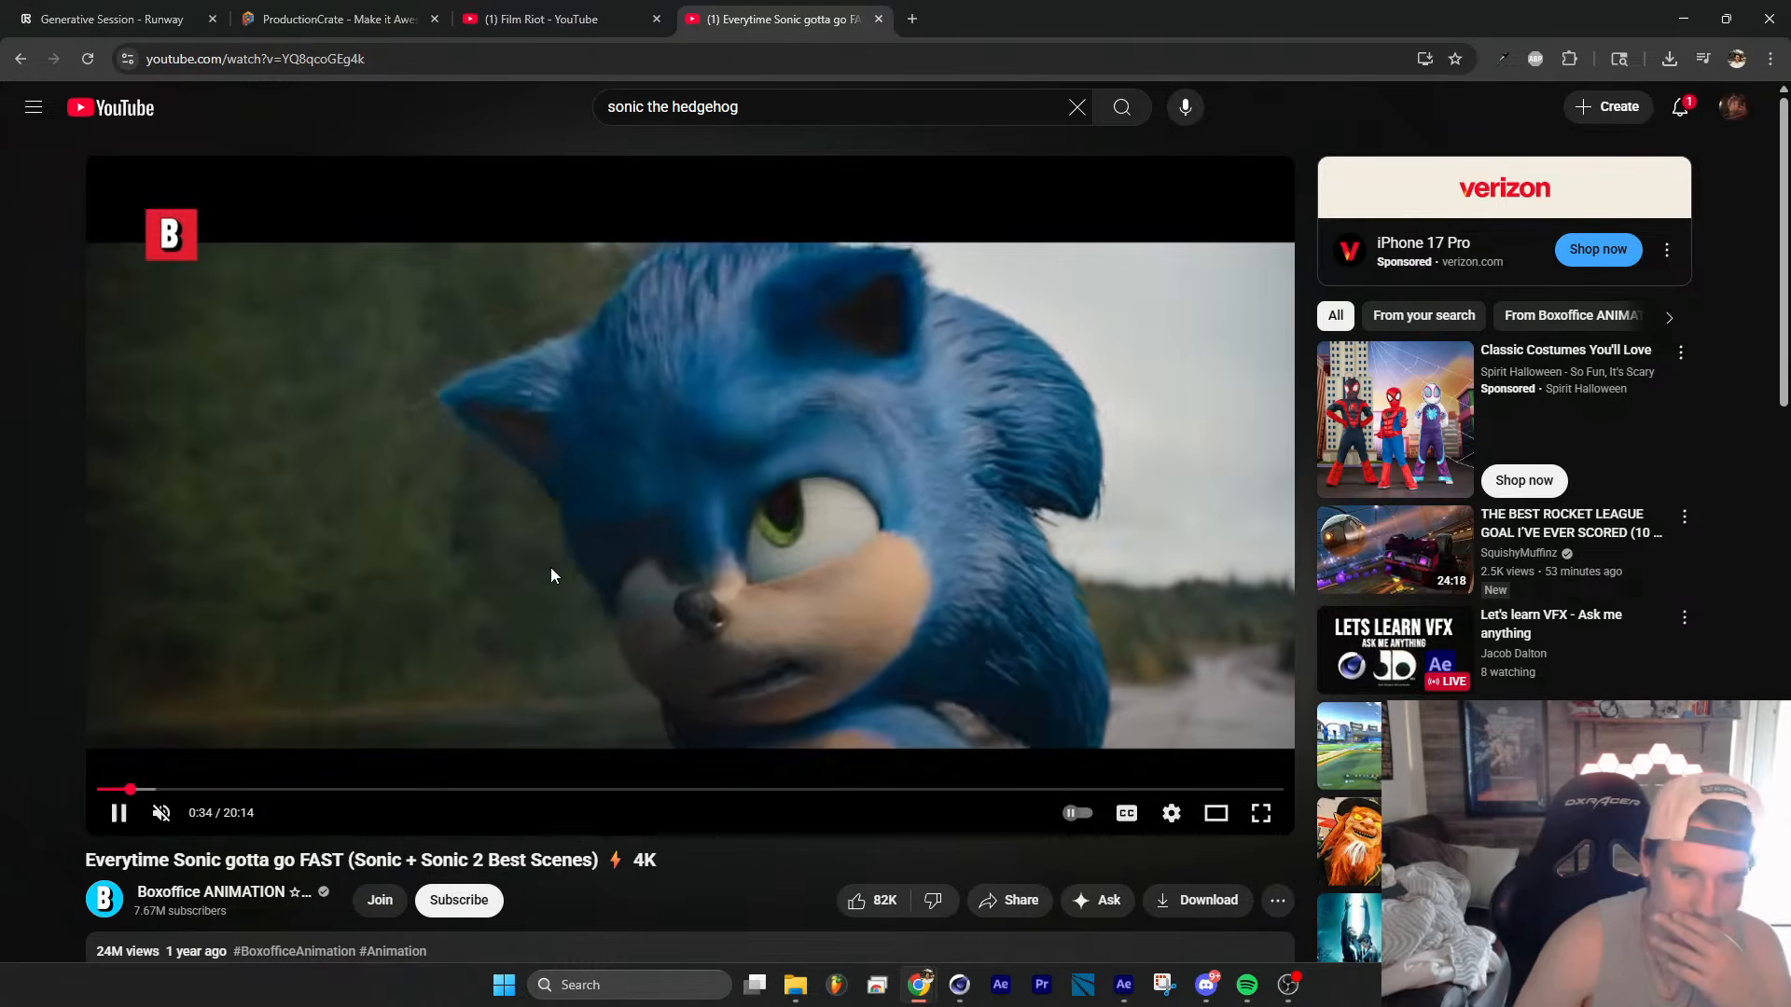
{"action": "left_click", "coordinate": [551, 569]}
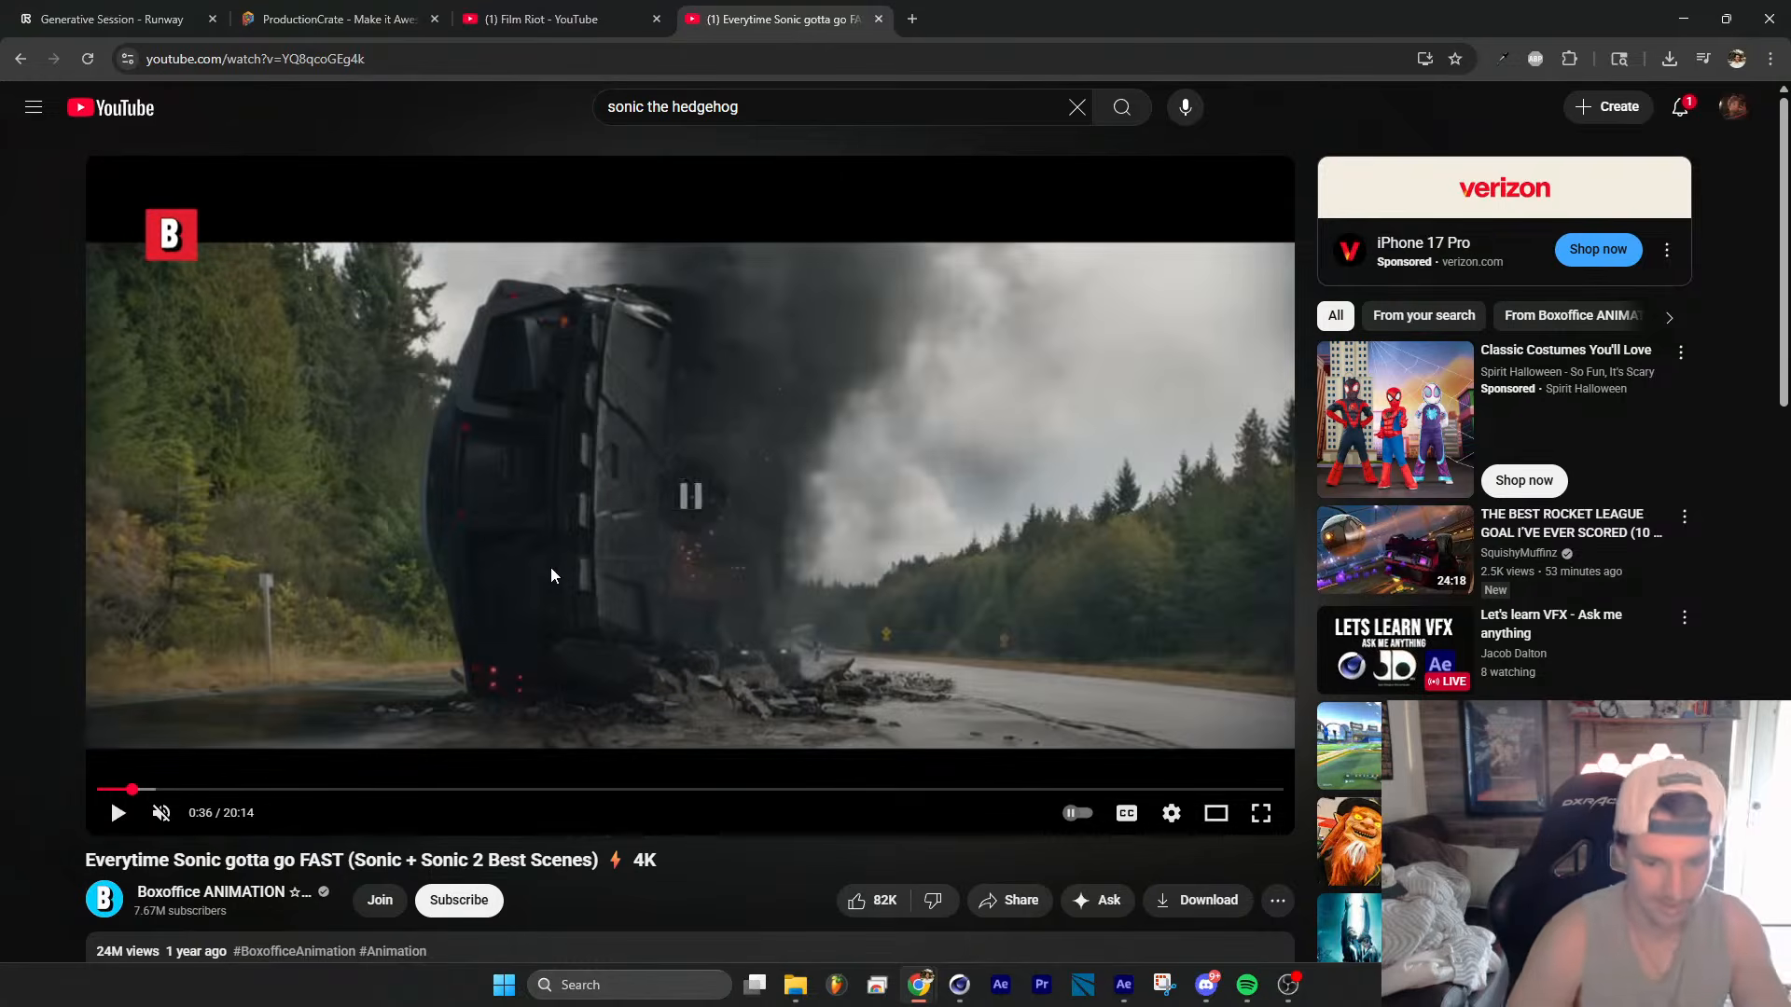
{"action": "key", "text": "comma"}
{"action": "key", "text": "comma"}
{"action": "key", "text": "comma"}
{"action": "key", "text": "comma"}
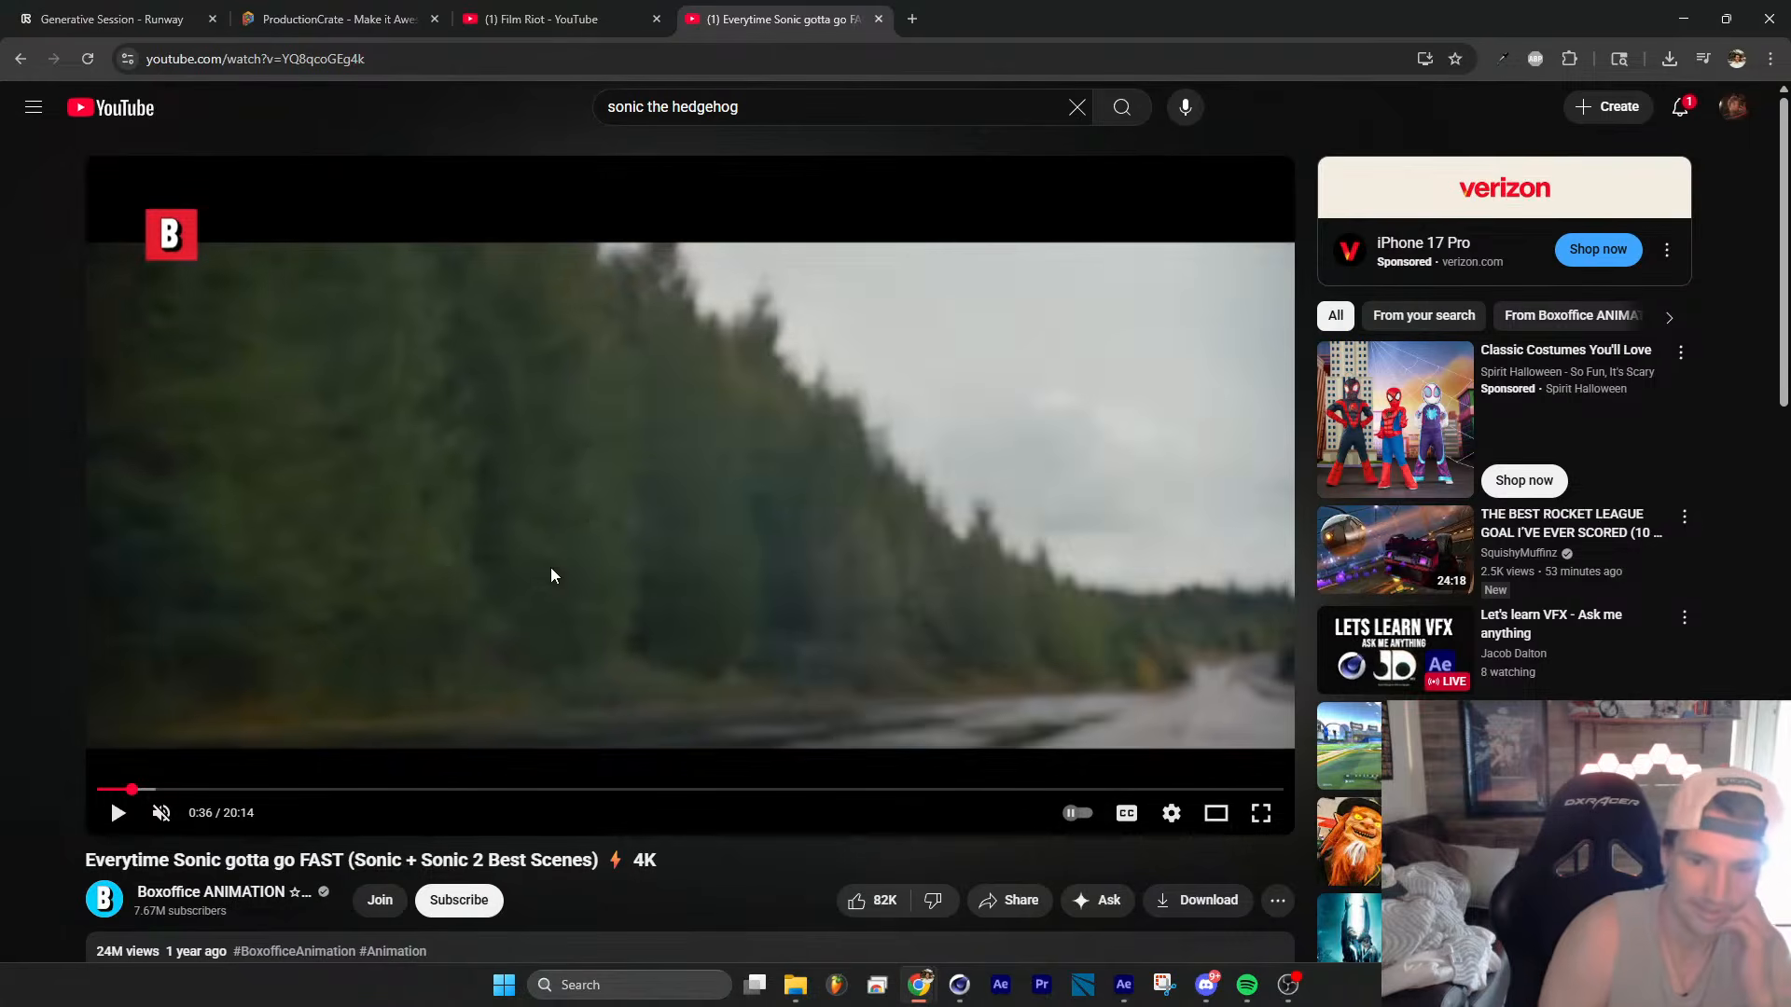
{"action": "key", "text": "comma"}
{"action": "key", "text": "comma"}
{"action": "key", "text": "comma"}
{"action": "key", "text": "comma"}
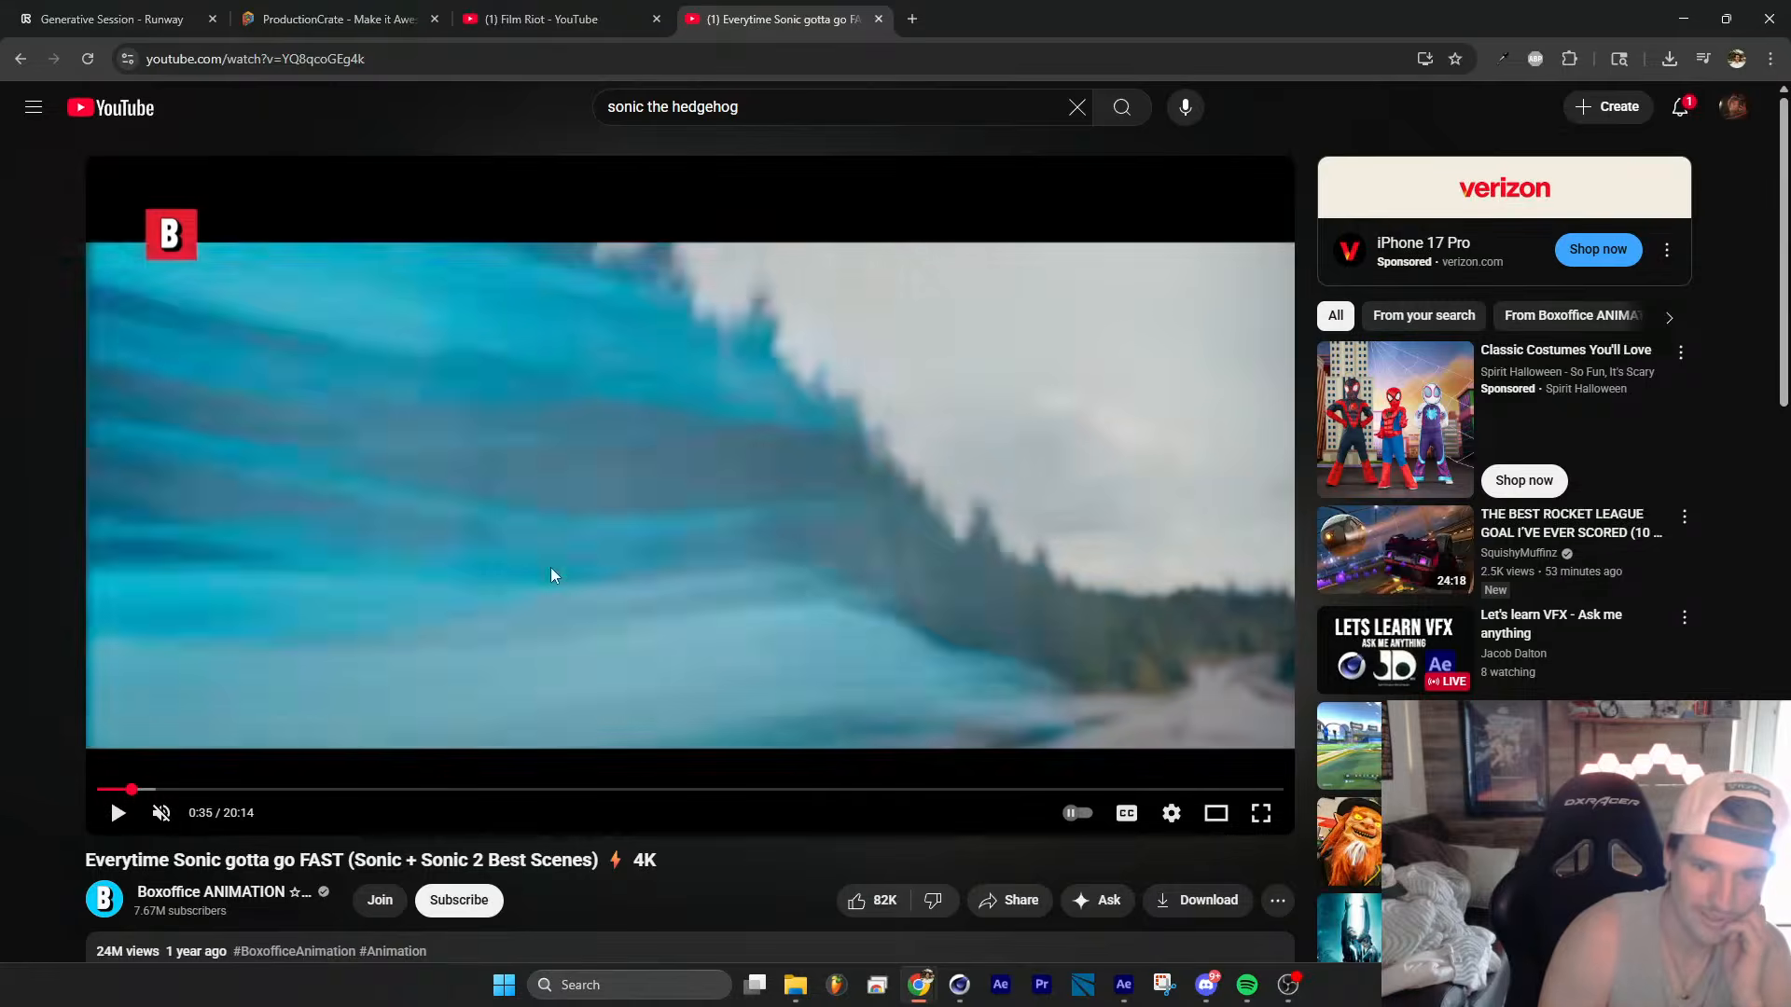
{"action": "key", "text": "comma"}
{"action": "key", "text": "comma"}
{"action": "key", "text": "comma"}
{"action": "key", "text": "comma"}
{"action": "key", "text": "comma"}
{"action": "key", "text": "comma"}
{"action": "key", "text": "comma"}
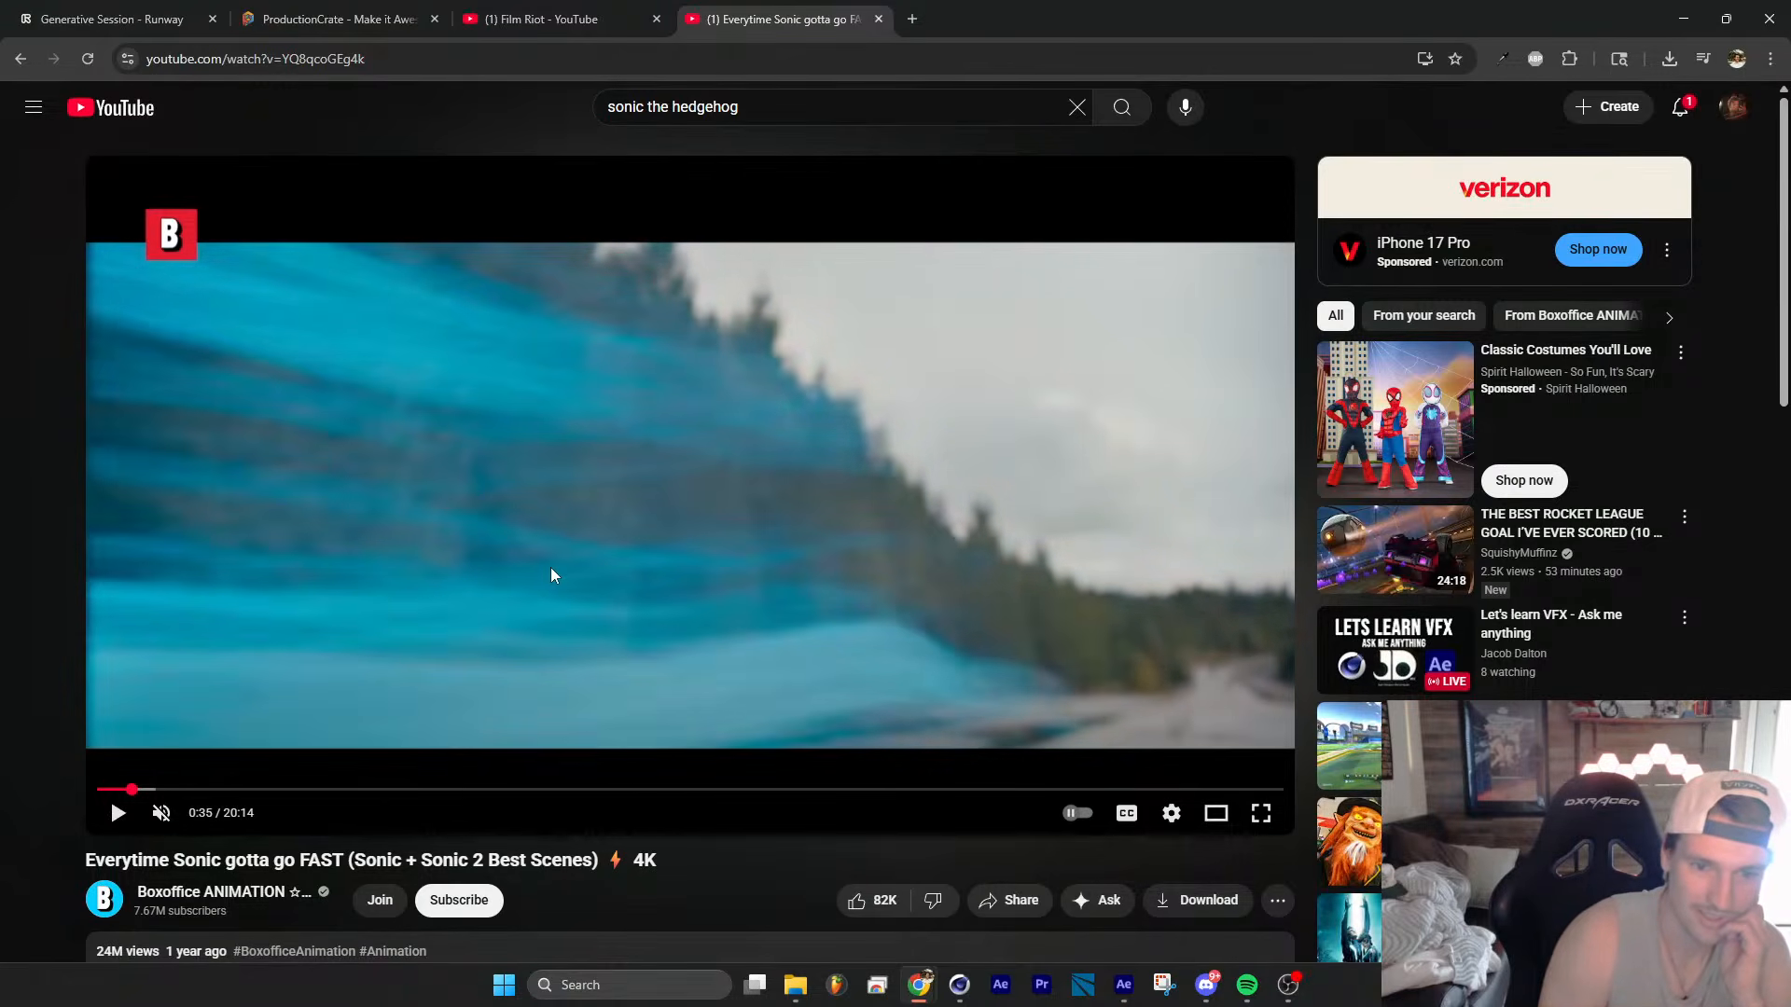
Step: Switch to After Effects and start a new empty project
{"action": "left_click", "coordinate": [1684, 19]}
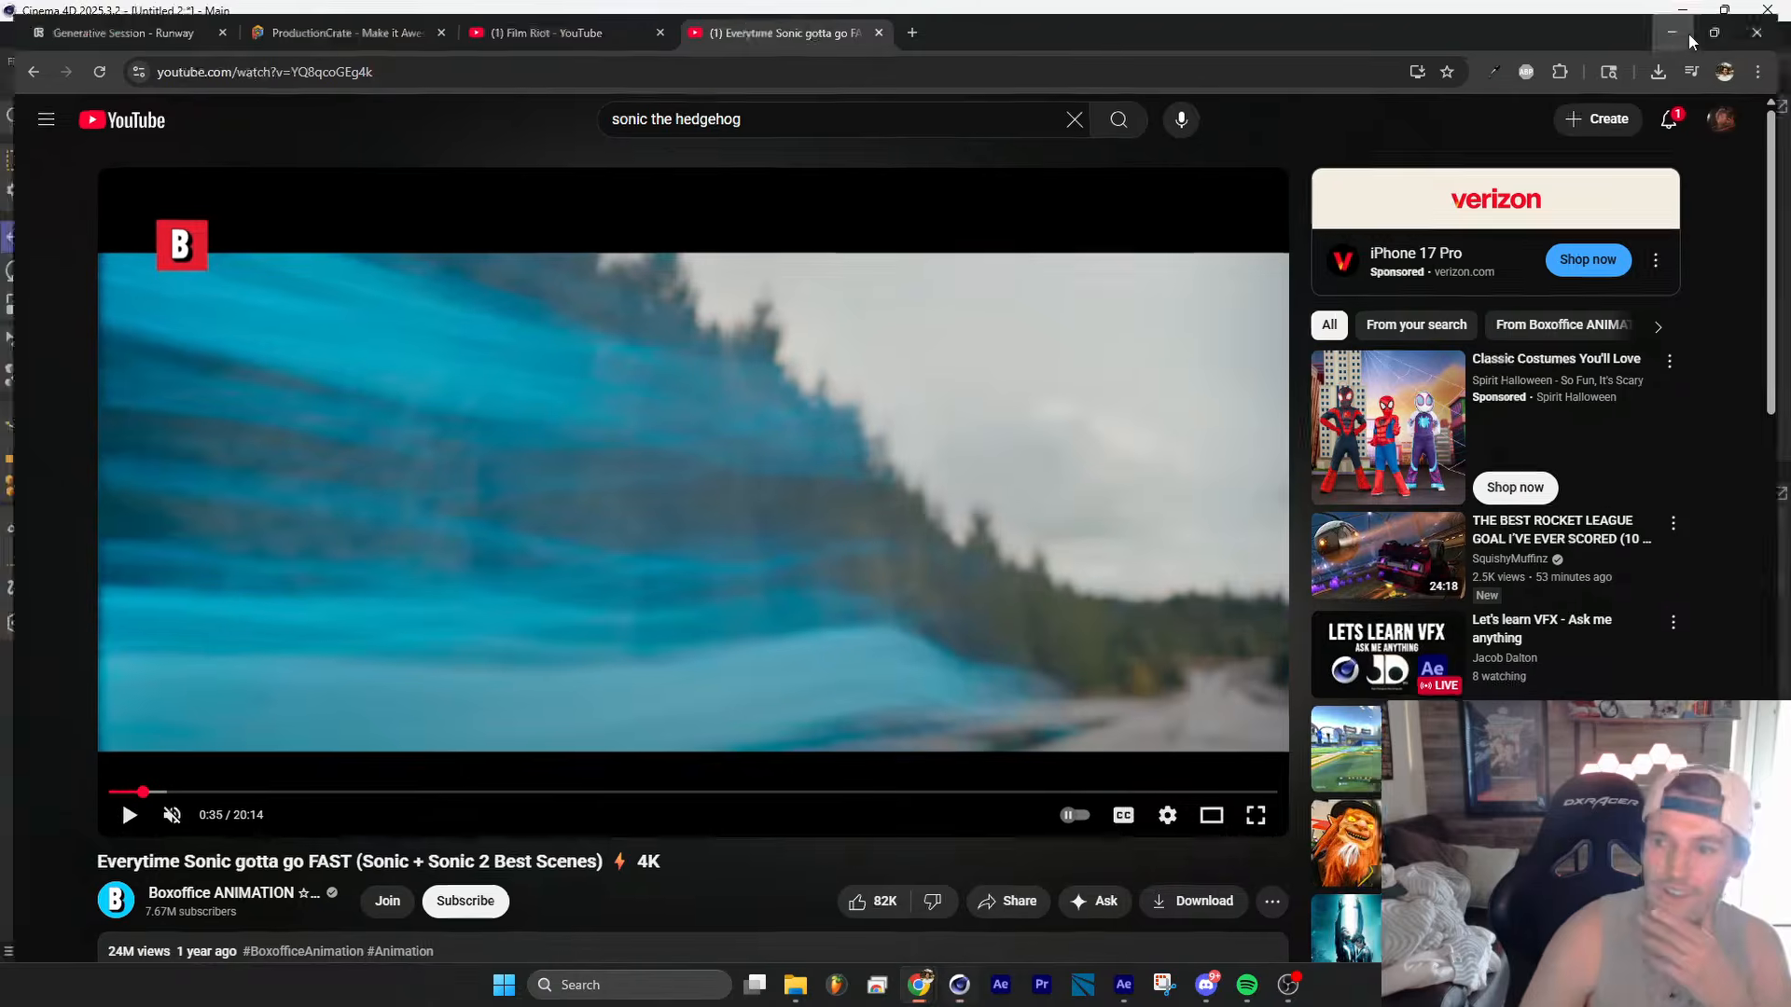
{"action": "left_click", "coordinate": [1121, 987]}
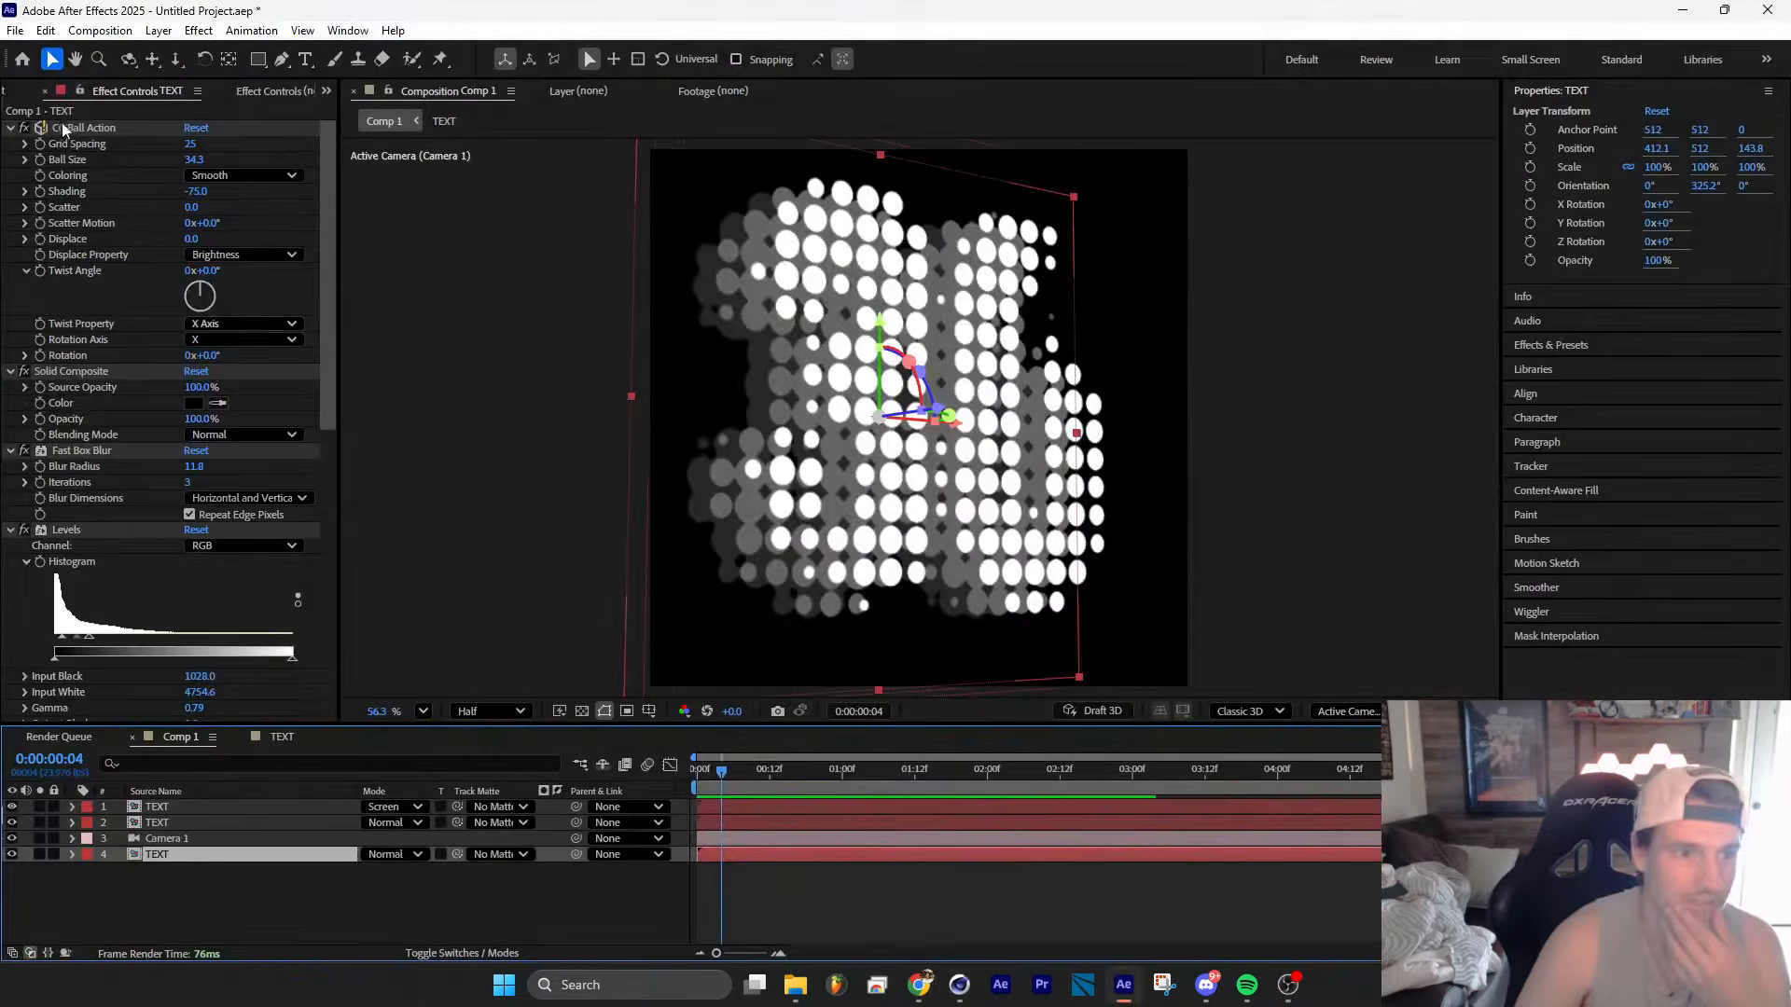
{"action": "left_click", "coordinate": [5, 92]}
{"action": "left_click", "coordinate": [70, 179]}
{"action": "left_click", "coordinate": [15, 30]}
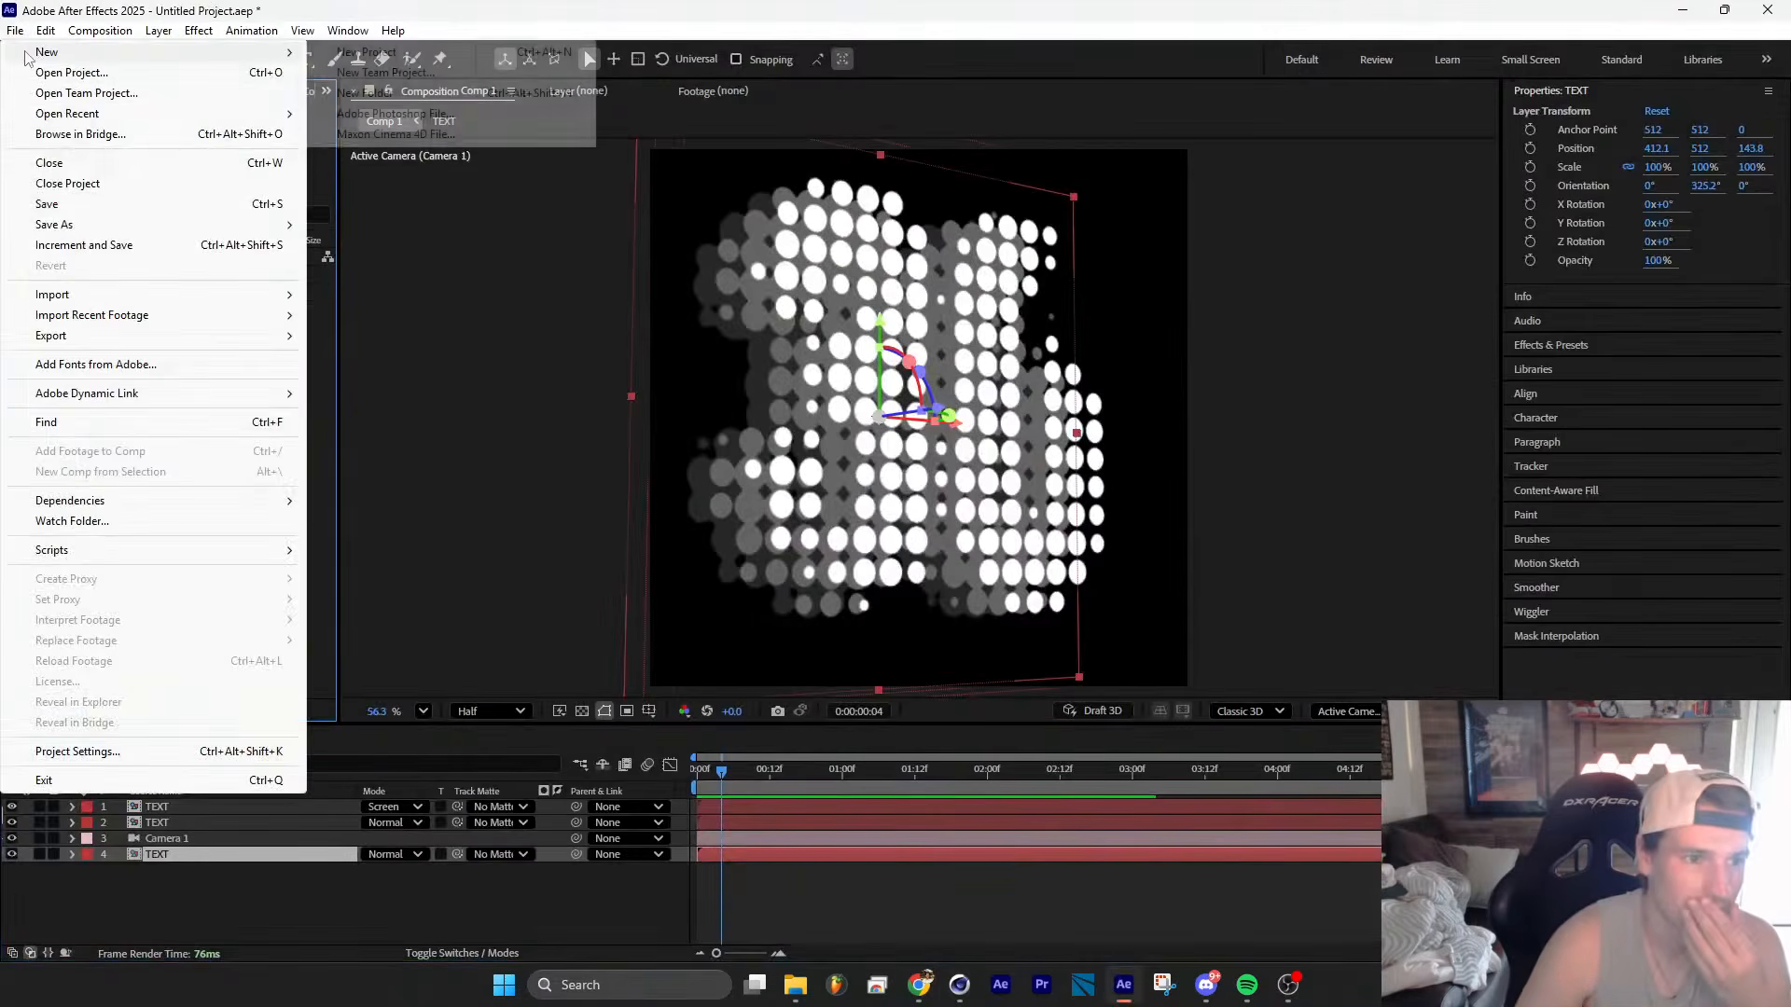
{"action": "left_click", "coordinate": [584, 48]}
{"action": "left_click", "coordinate": [936, 544]}
Step: Import the guyrope video from the Downloads folder as footage
{"action": "double_click", "coordinate": [129, 417]}
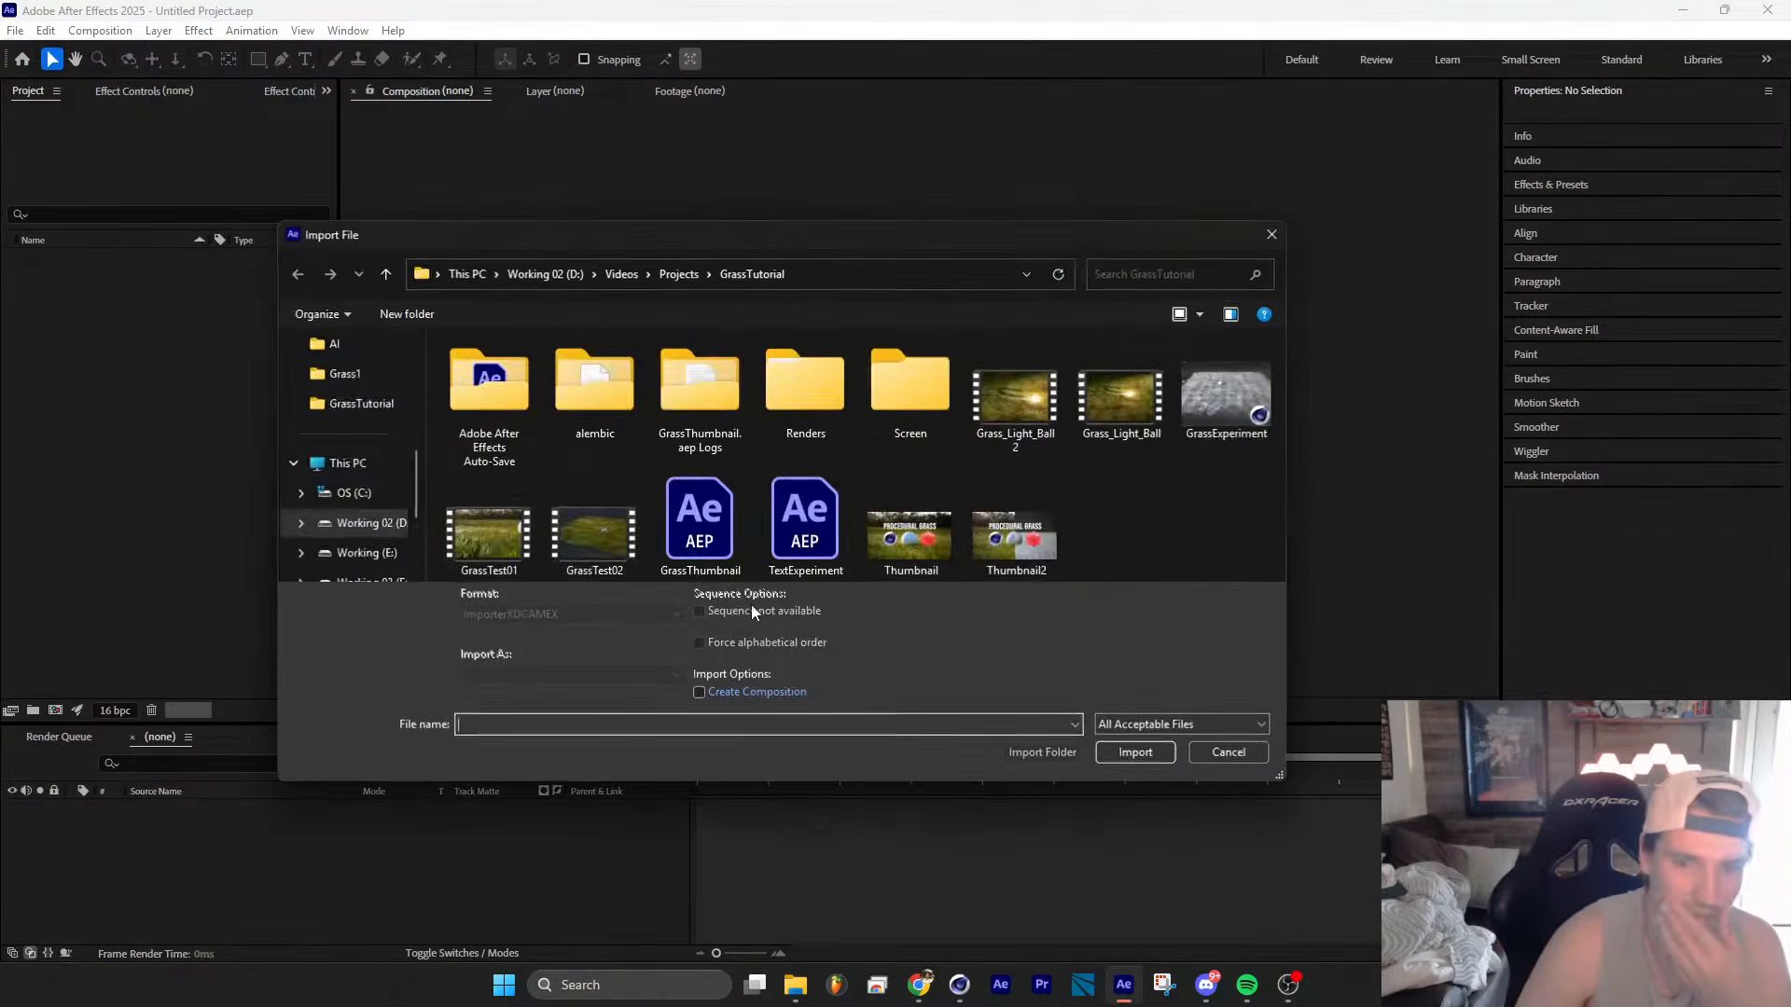
{"action": "scroll", "coordinate": [355, 411], "scroll_direction": "up", "scroll_amount": 3}
{"action": "left_click", "coordinate": [357, 433]}
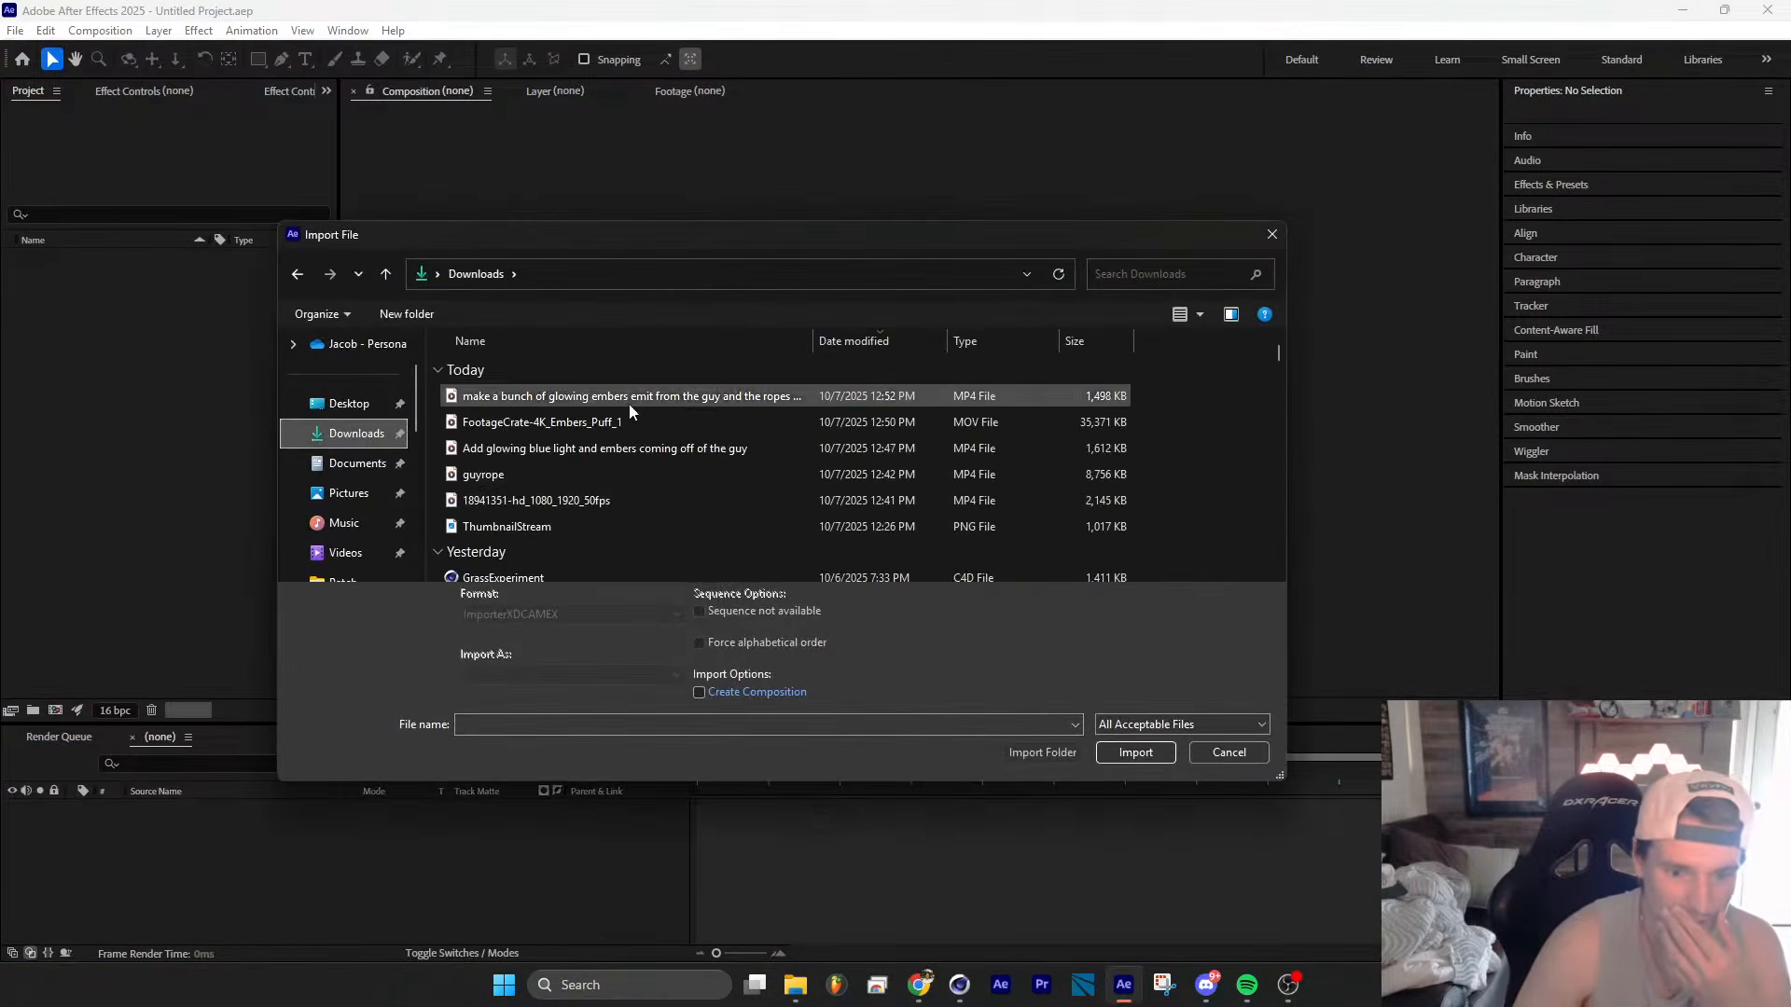
{"action": "left_click", "coordinate": [597, 500]}
{"action": "left_click", "coordinate": [653, 474]}
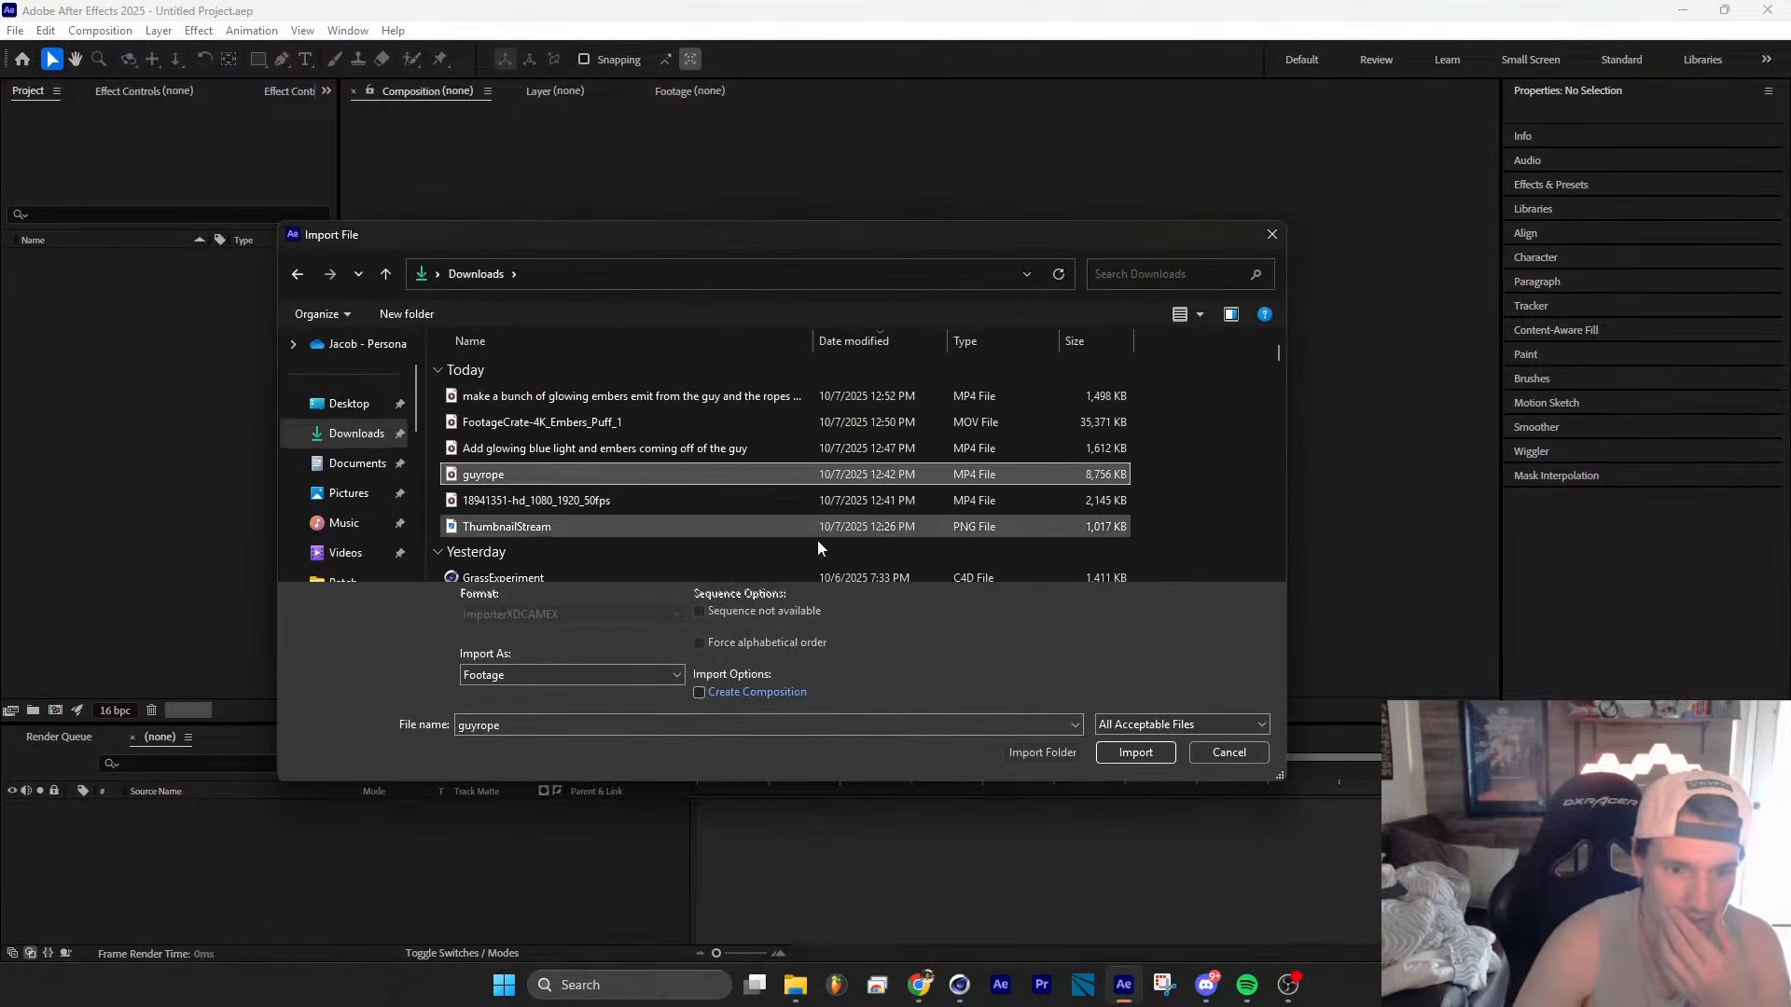
{"action": "left_click", "coordinate": [1136, 754]}
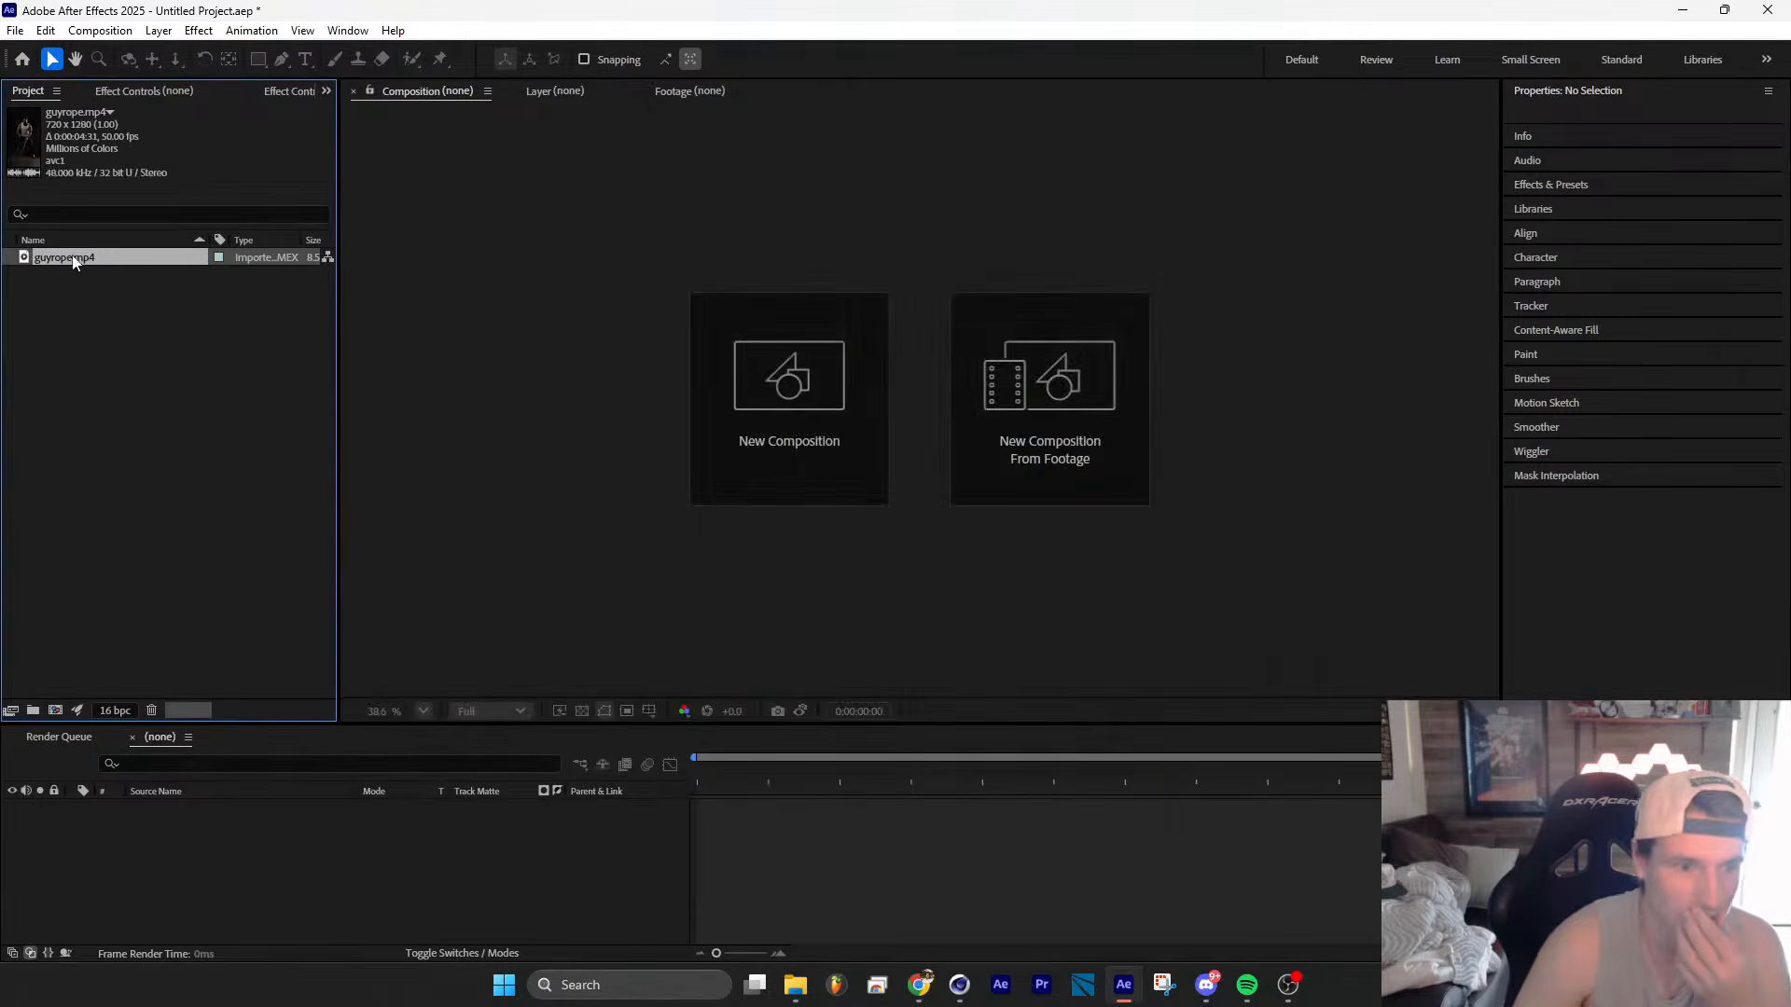
Step: Create a composition from guyrope.mp4, preview its playback and return to the first frame
{"action": "left_click_drag", "start_coordinate": [65, 716], "coordinate": [59, 713]}
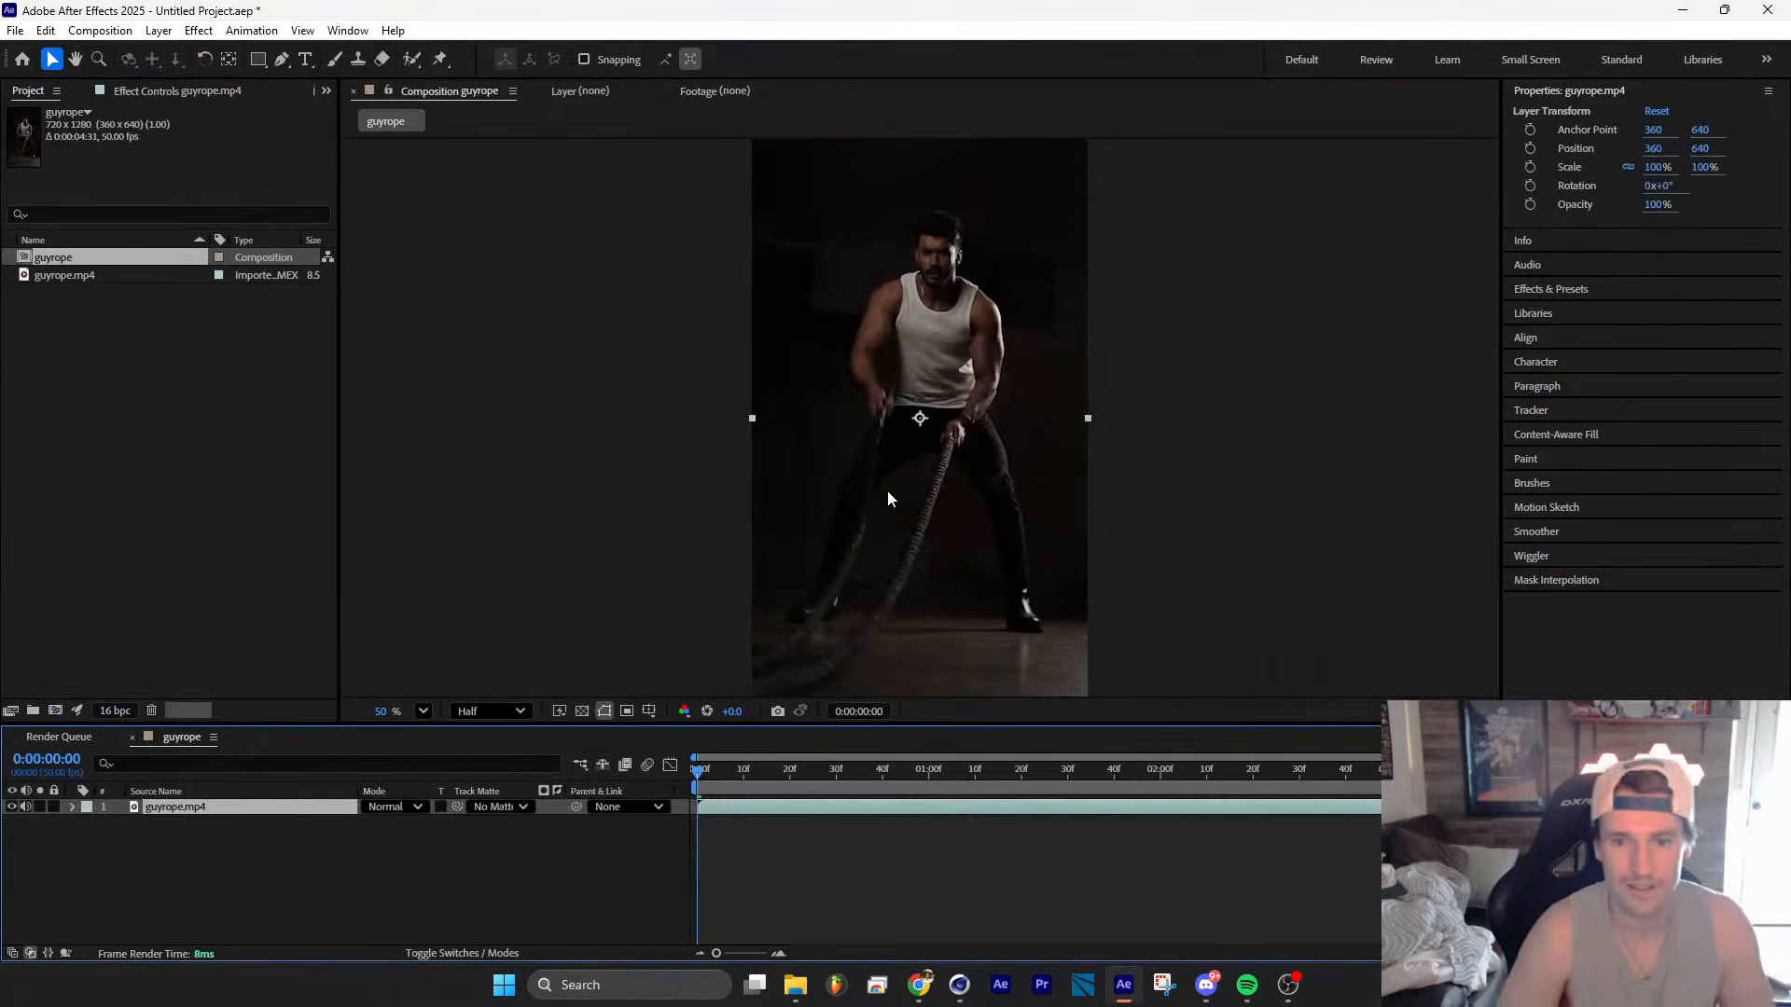
{"action": "key", "text": "space"}
{"action": "left_click_drag", "start_coordinate": [917, 776], "coordinate": [692, 789]}
Step: Duplicate the guyrope.mp4 layer in the composition
{"action": "left_click", "coordinate": [267, 820]}
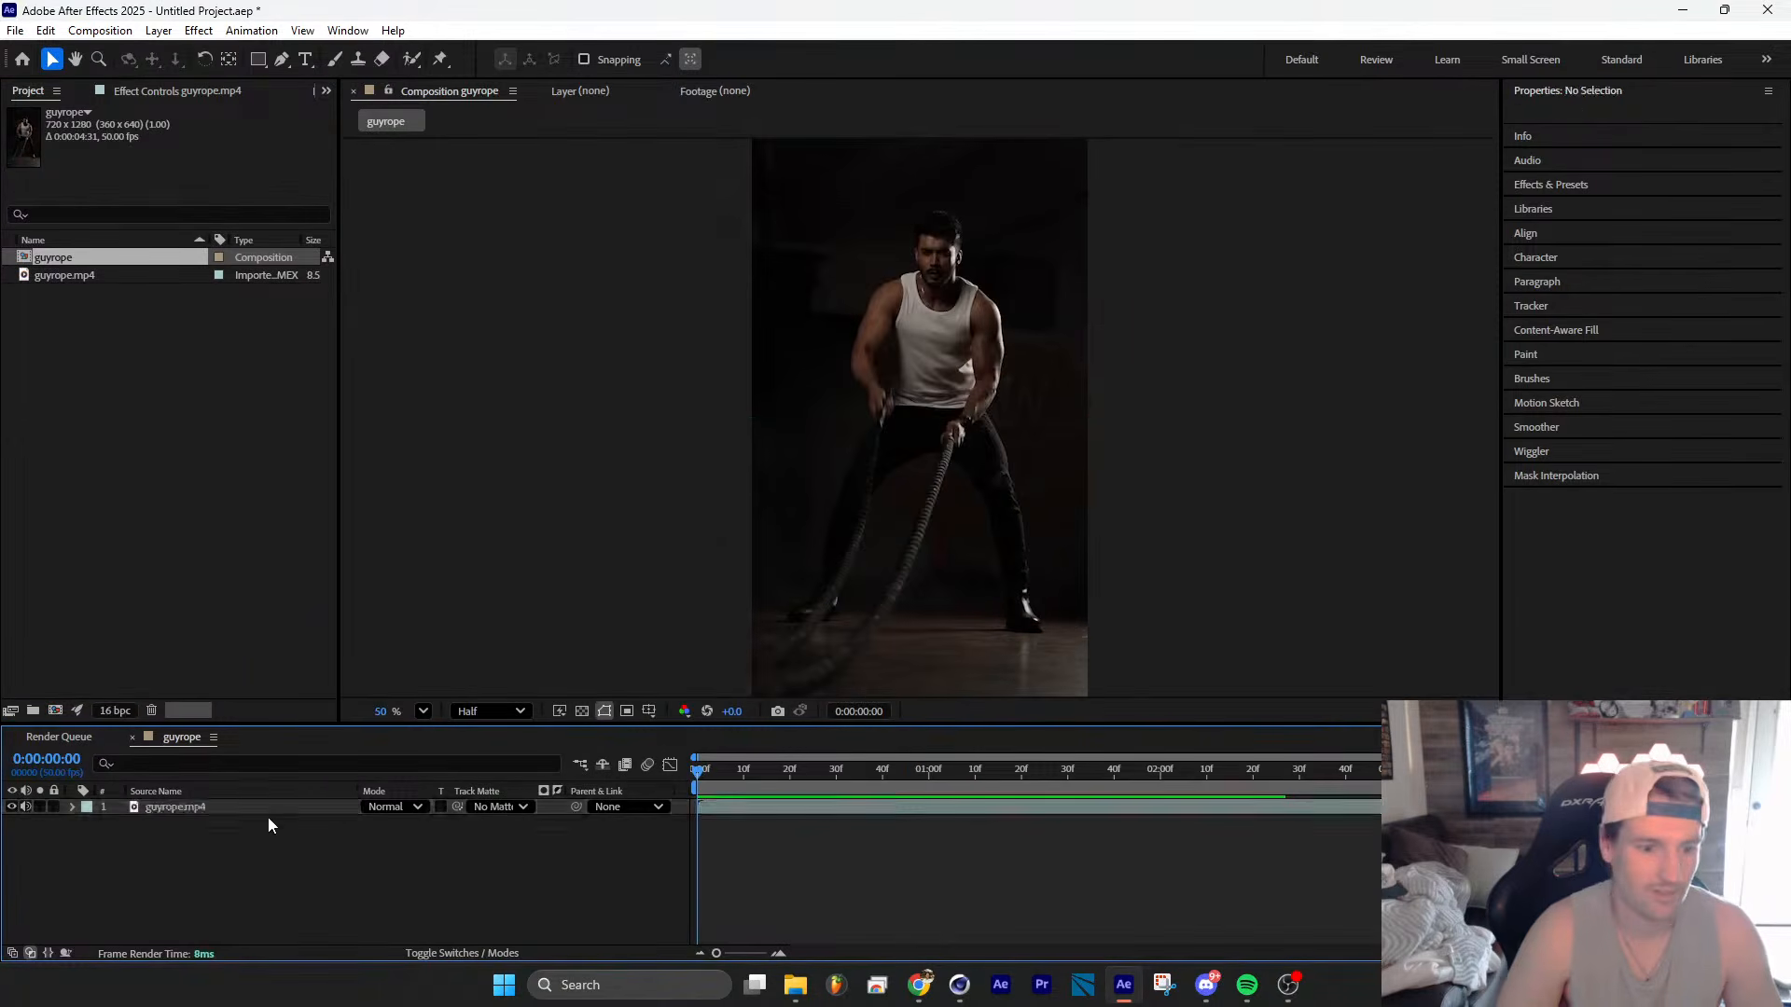
{"action": "left_click", "coordinate": [265, 810]}
{"action": "key", "text": "ctrl+d"}
{"action": "left_click", "coordinate": [216, 843]}
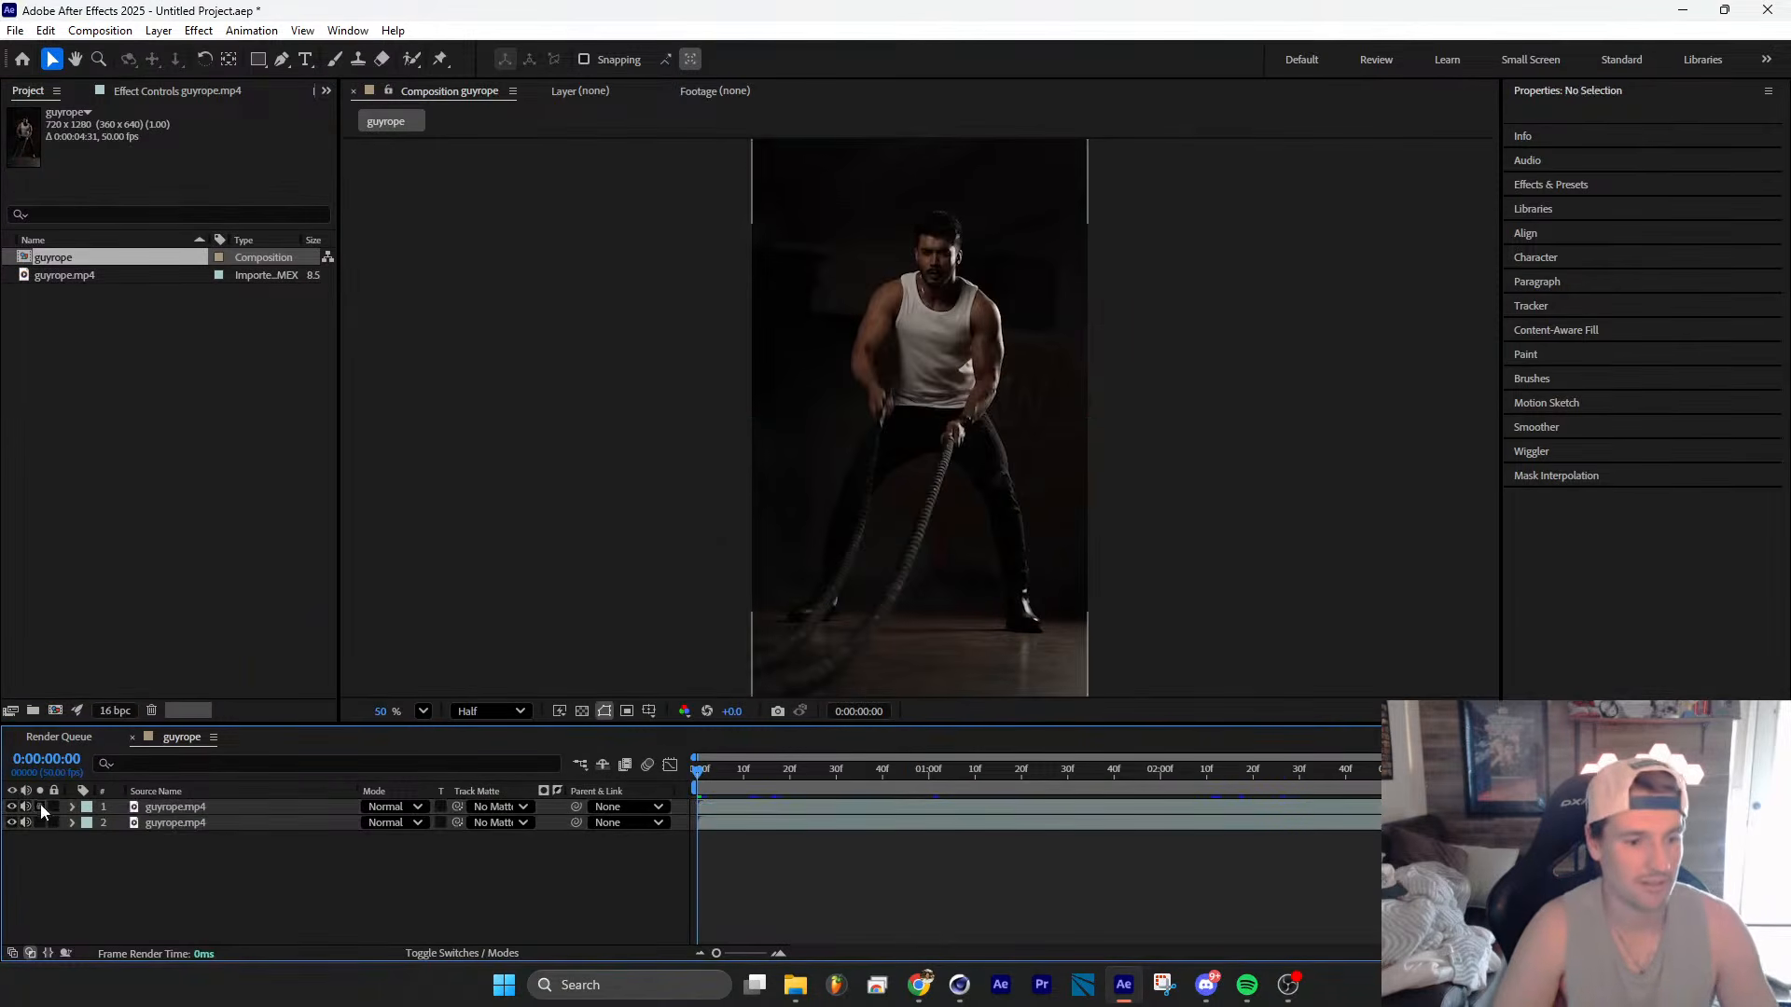
Step: Solo the upper guyrope.mp4 layer and apply the Echo effect to it
{"action": "left_click", "coordinate": [177, 809]}
{"action": "key", "text": "ctrl+space"}
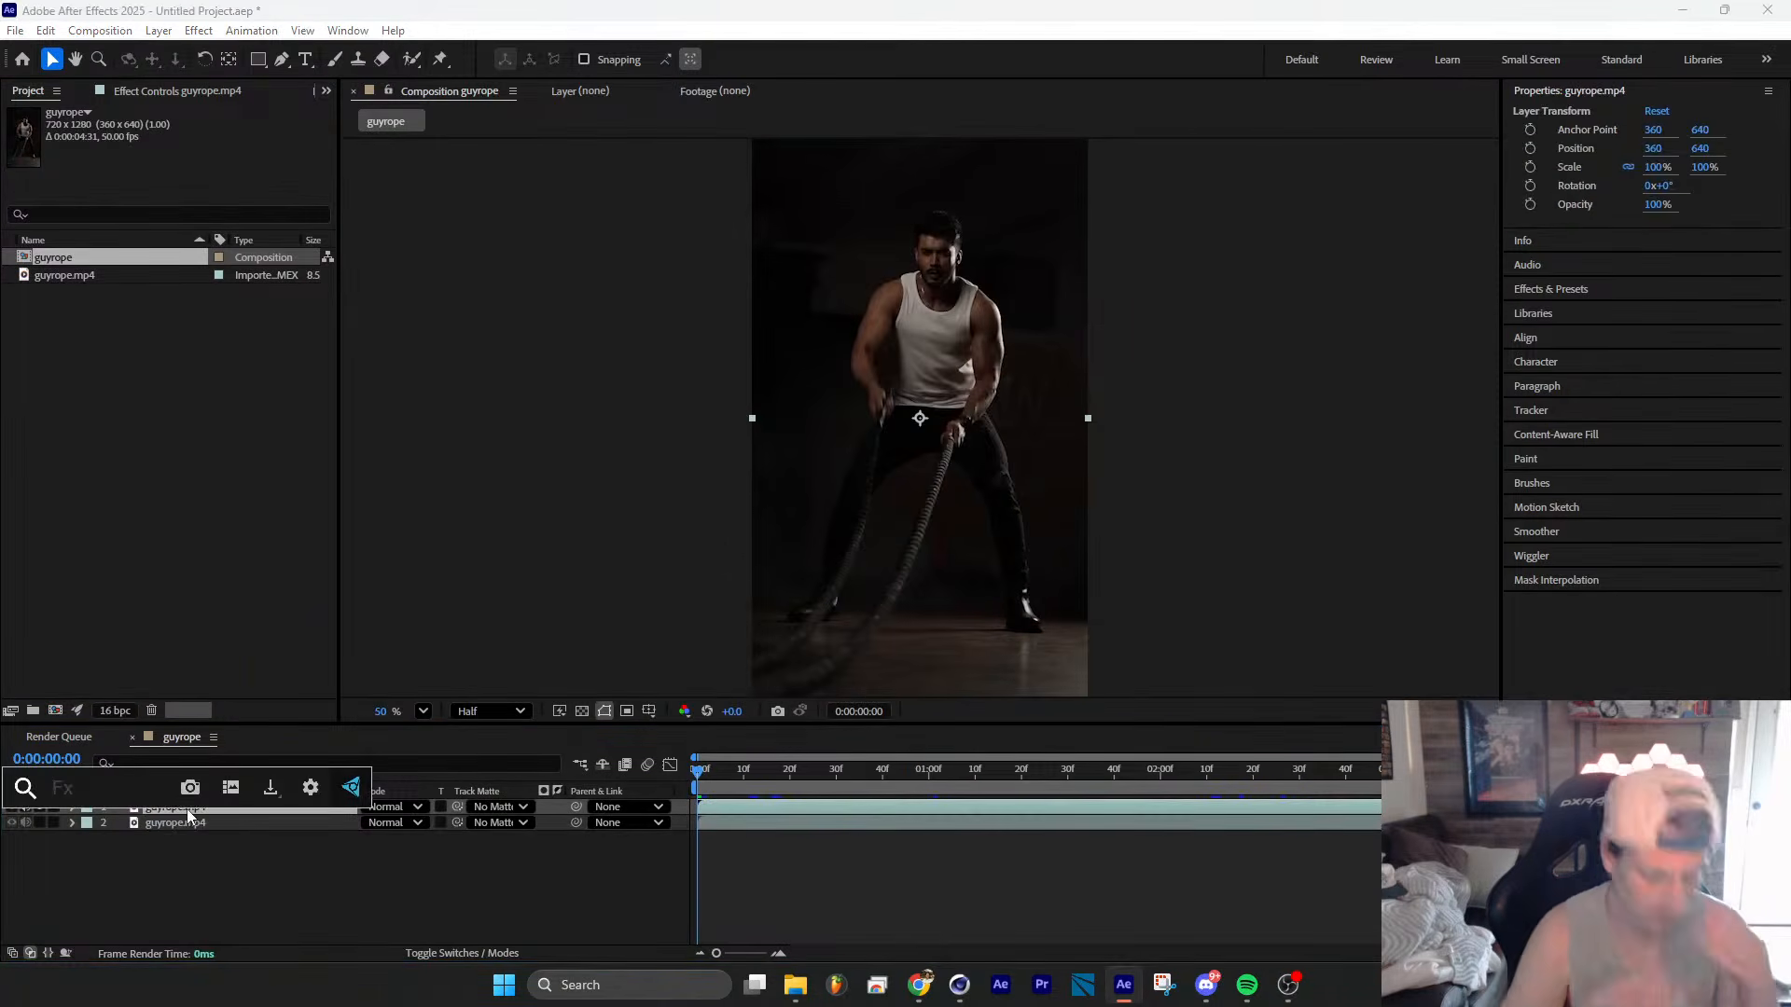
{"action": "type", "text": "de"}
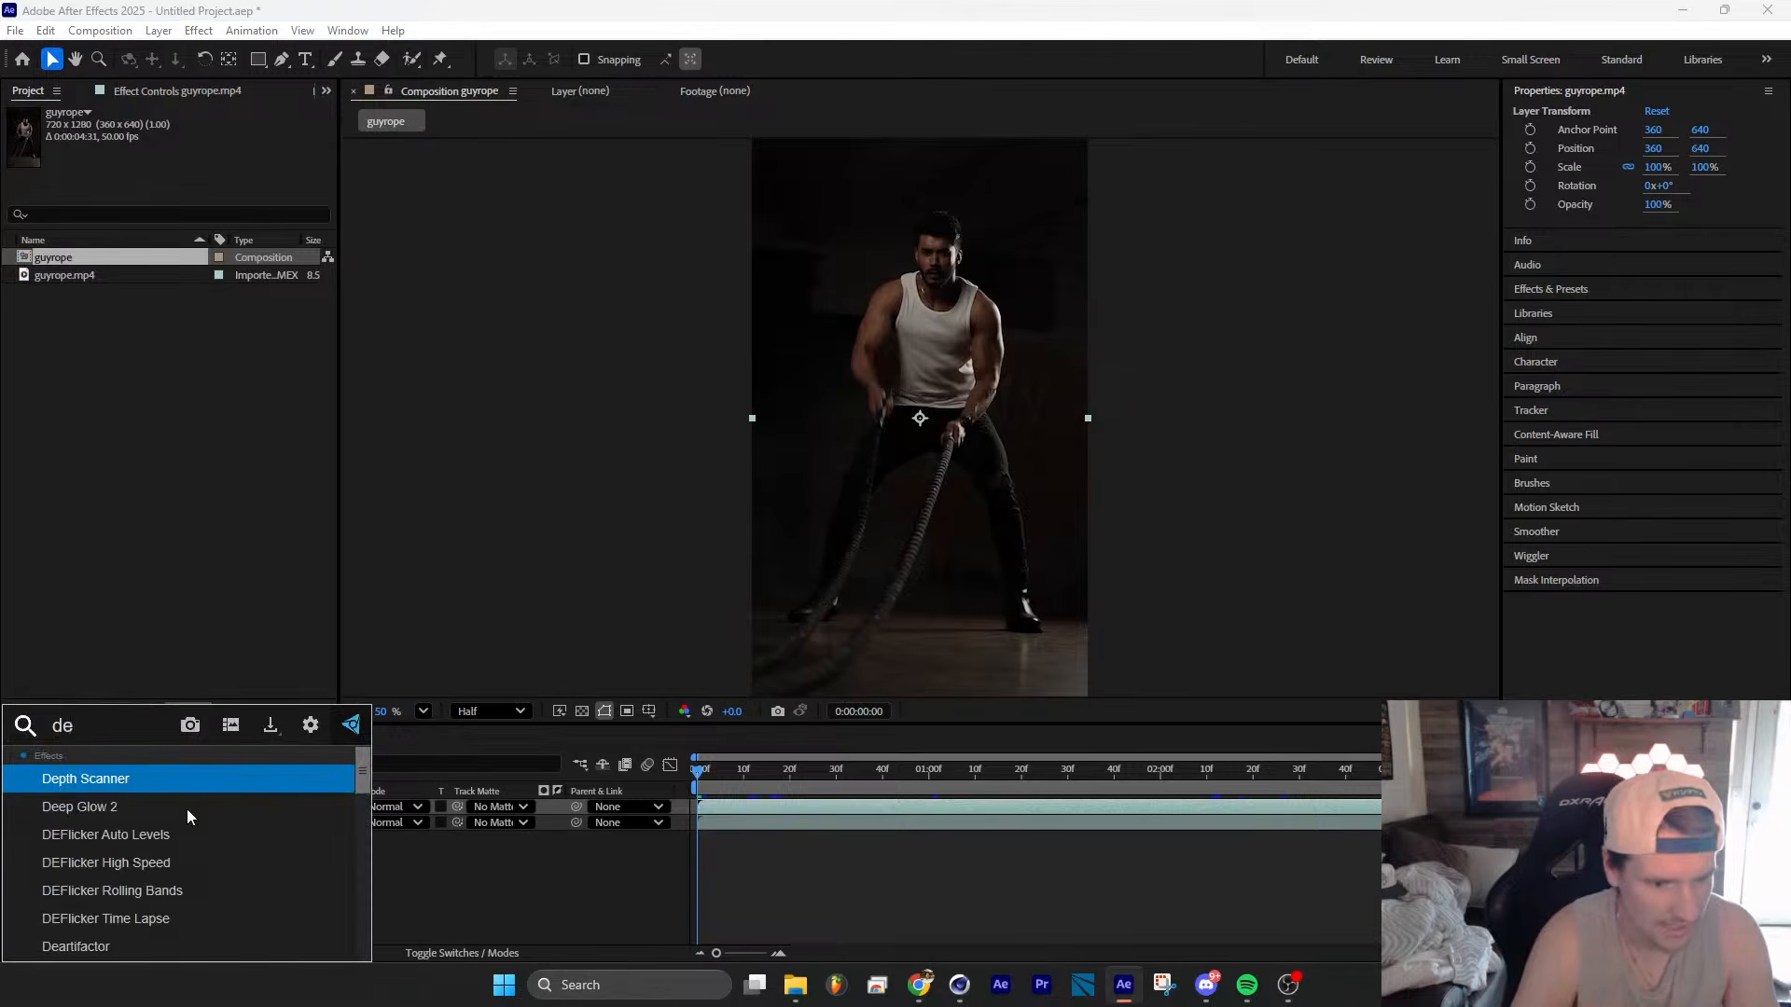
{"action": "key", "text": "BackSpace"}
{"action": "key", "text": "BackSpace"}
{"action": "type", "text": "ech"}
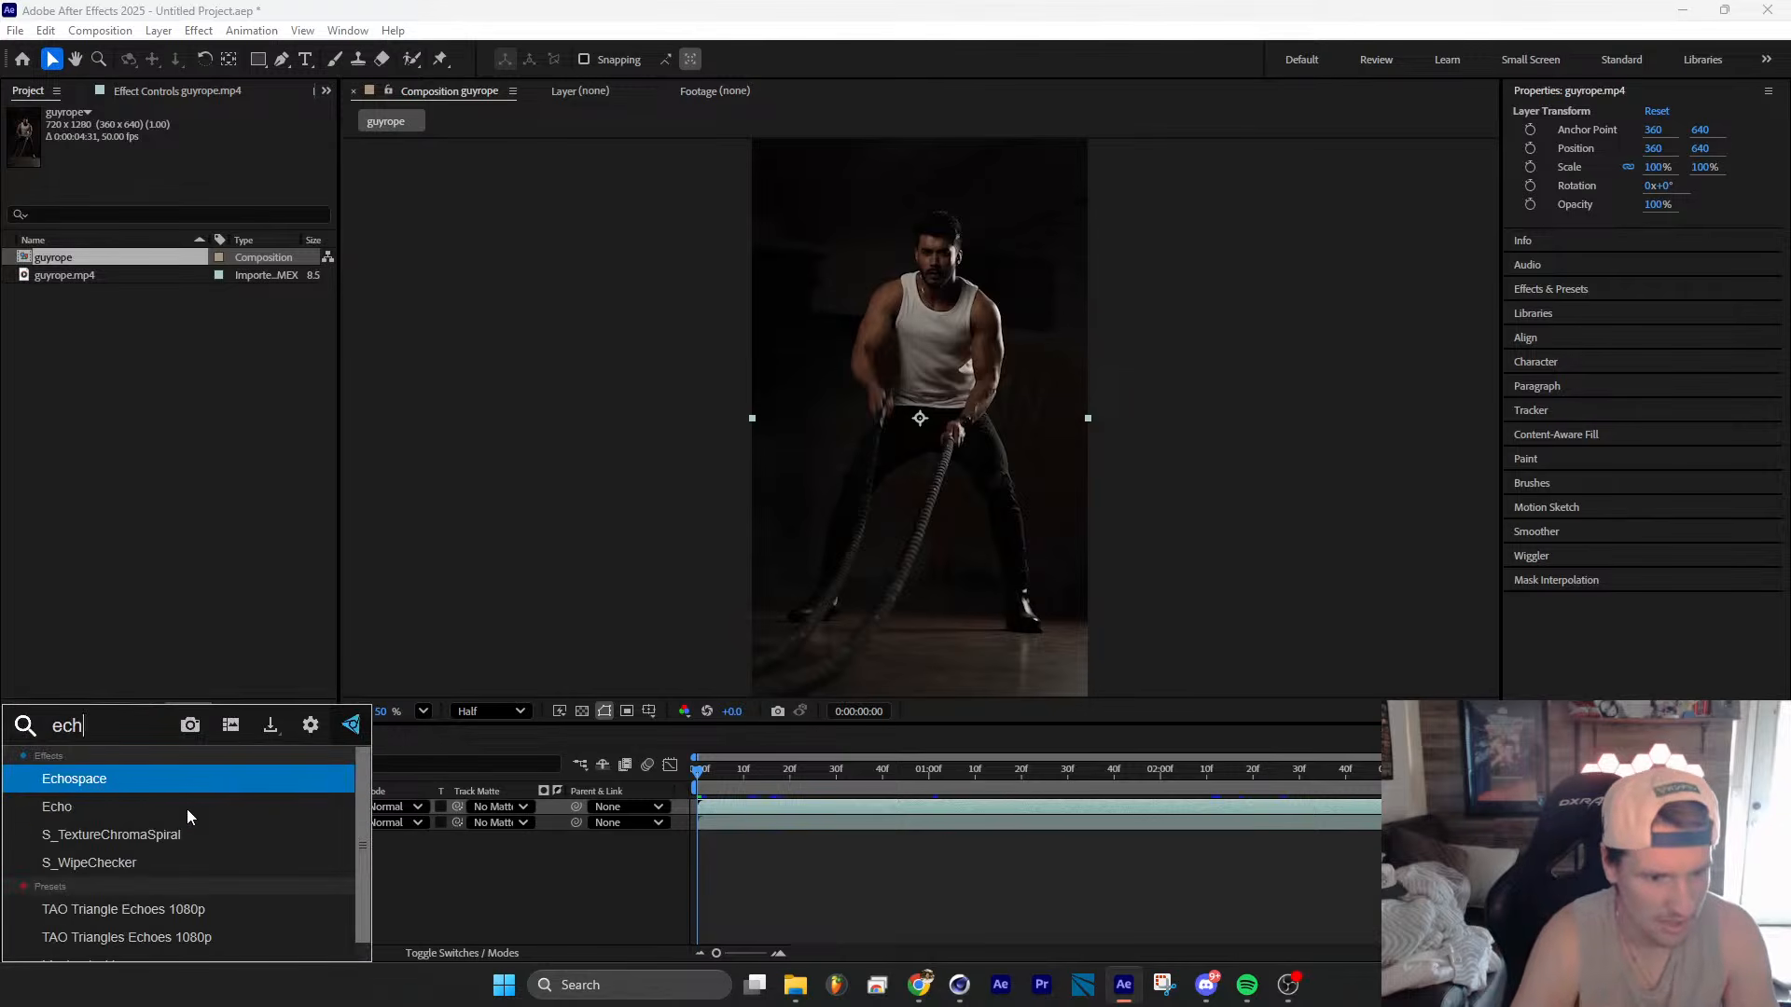
{"action": "left_click", "coordinate": [171, 808]}
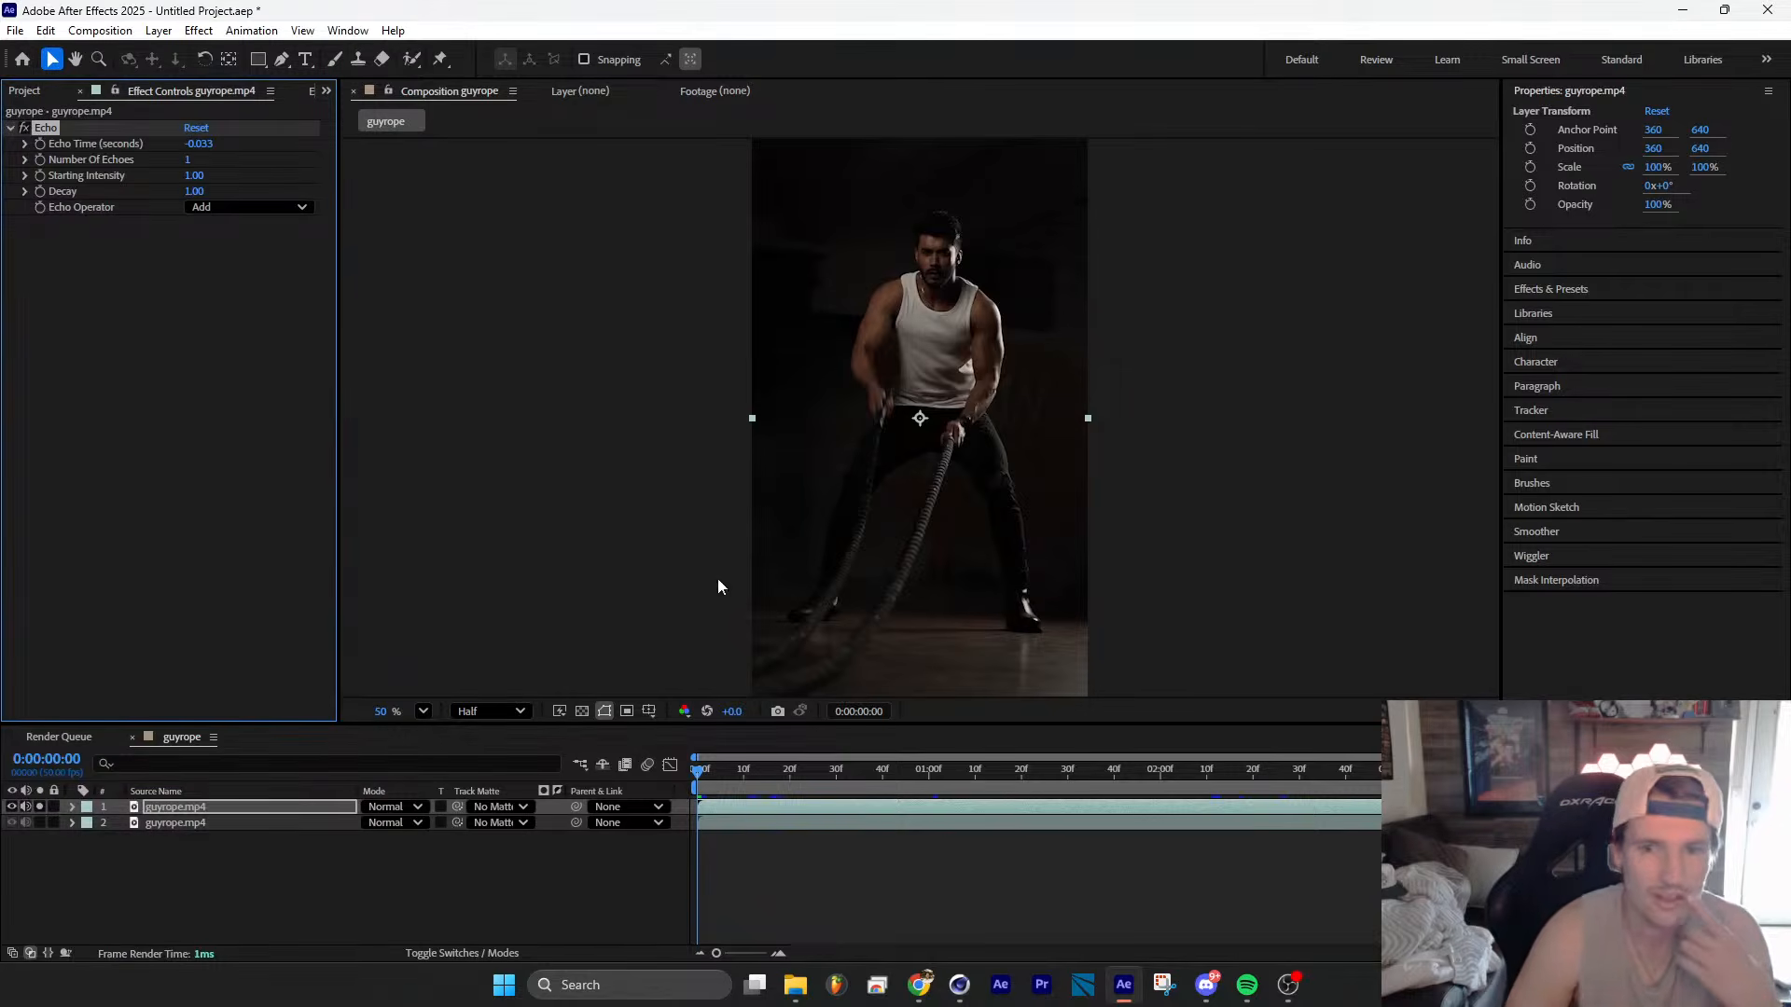
Step: Preview the echo and set Number of Echoes to 5 and Echo Operator to Screen, trying Blend first
{"action": "key", "text": "space"}
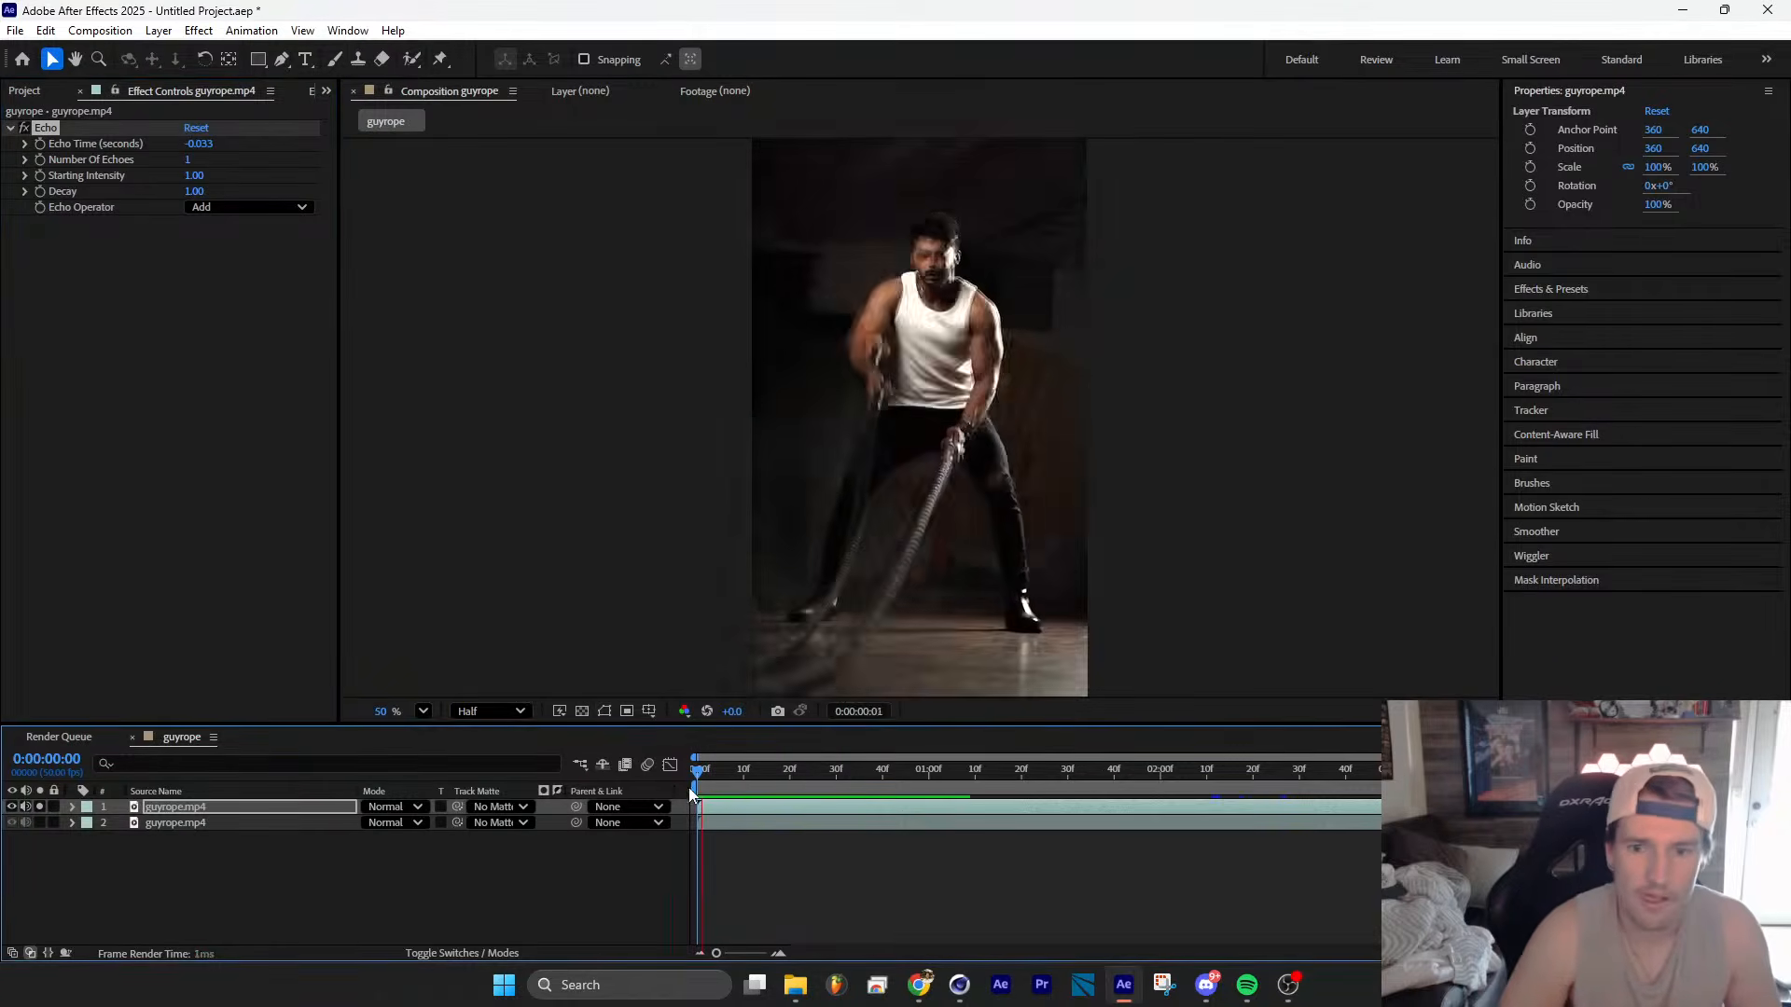
{"action": "key", "text": "space"}
{"action": "scroll", "coordinate": [961, 314], "scroll_direction": "up", "scroll_amount": 1}
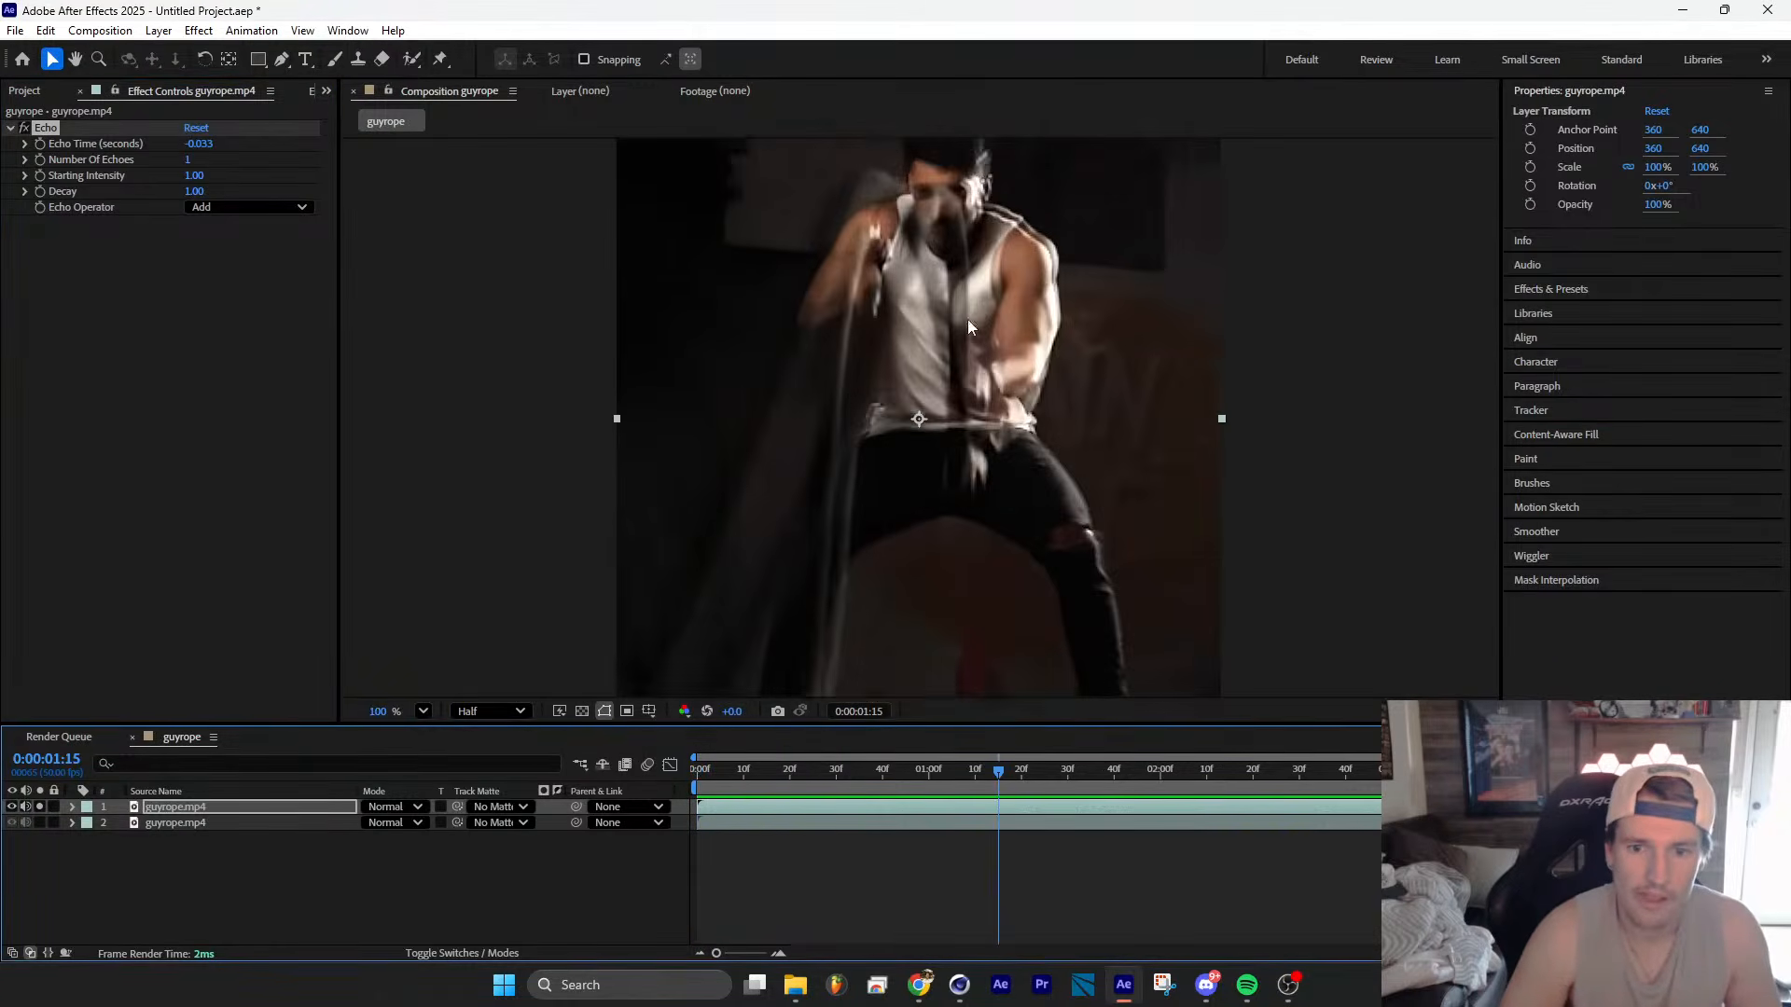
{"action": "middle_click_drag", "start_coordinate": [943, 363], "coordinate": [775, 469]}
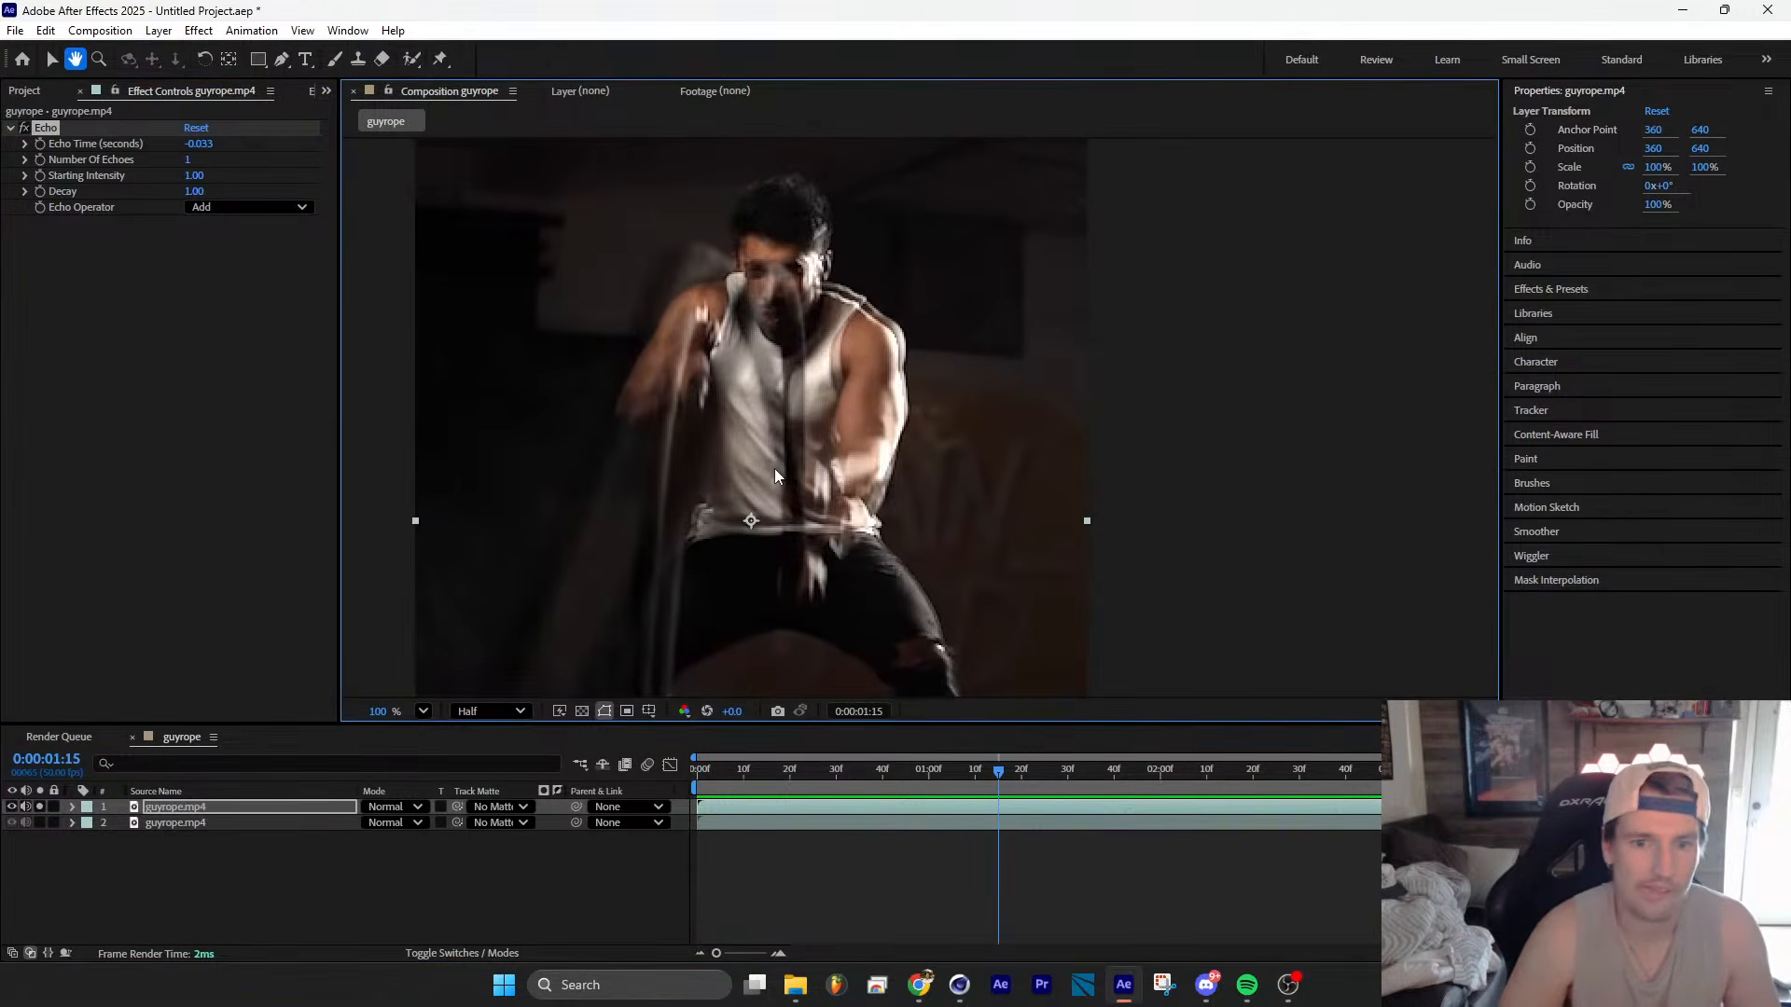
{"action": "left_click", "coordinate": [191, 160]}
{"action": "type", "text": "5"}
{"action": "key", "text": "Return"}
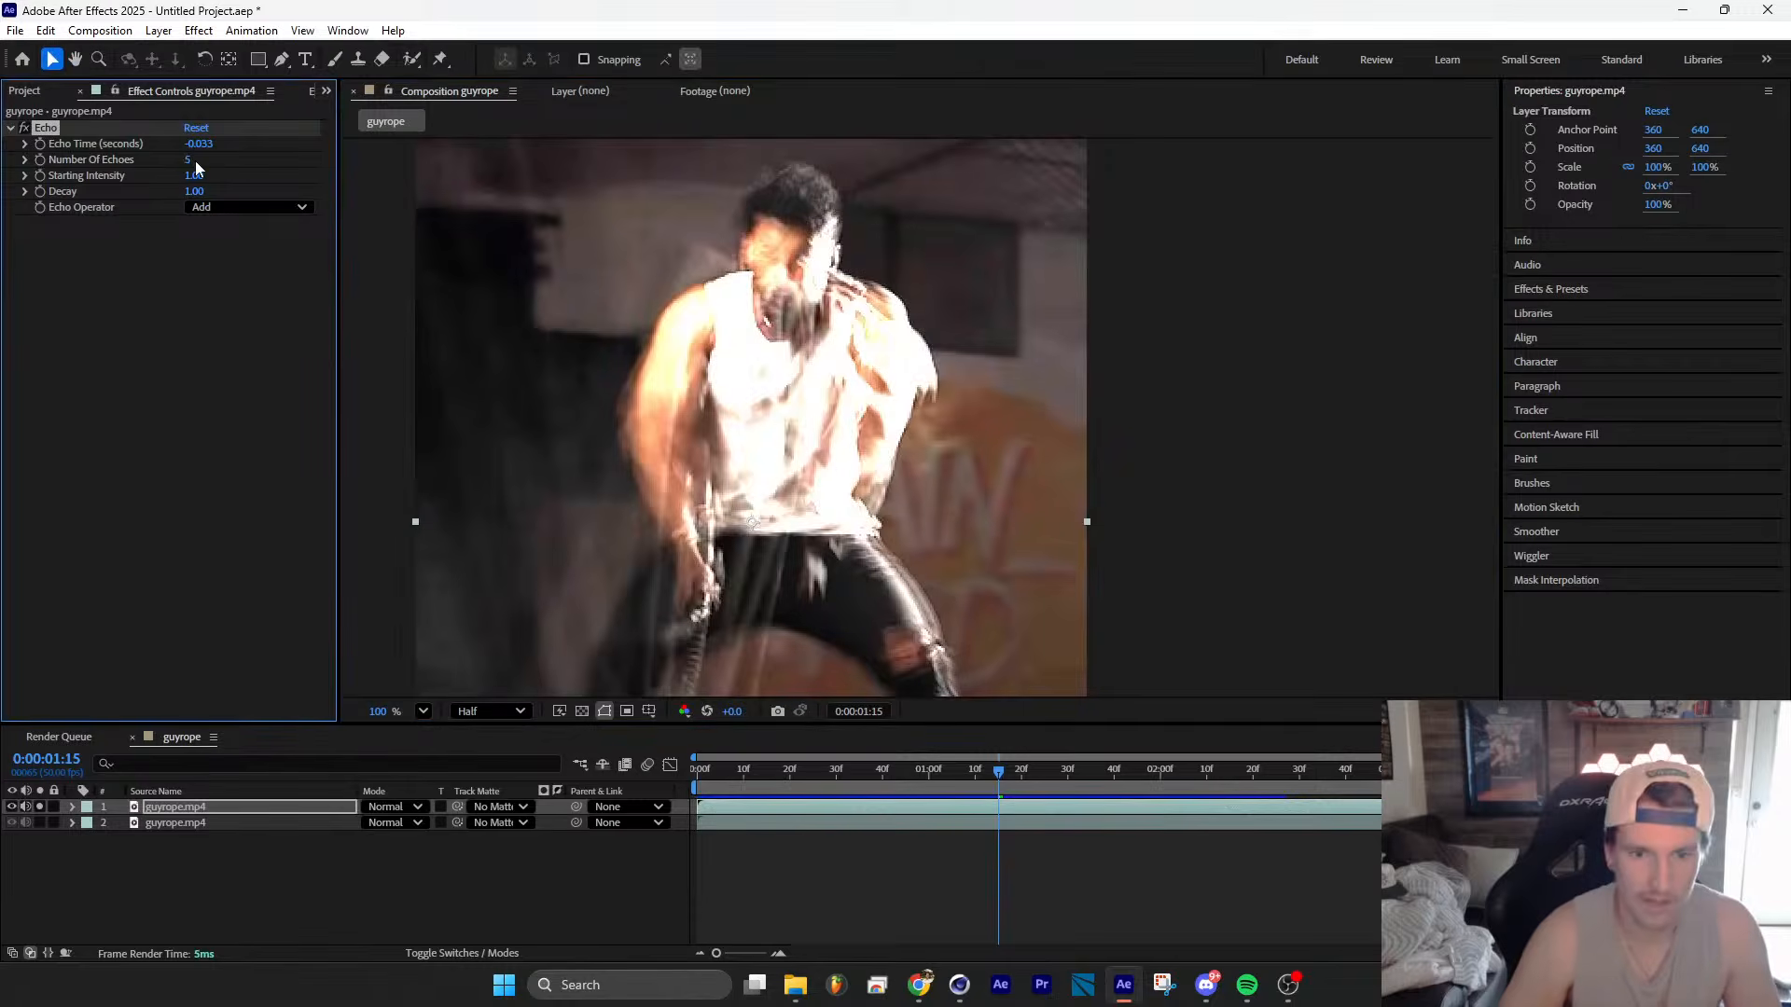
{"action": "left_click", "coordinate": [229, 207]}
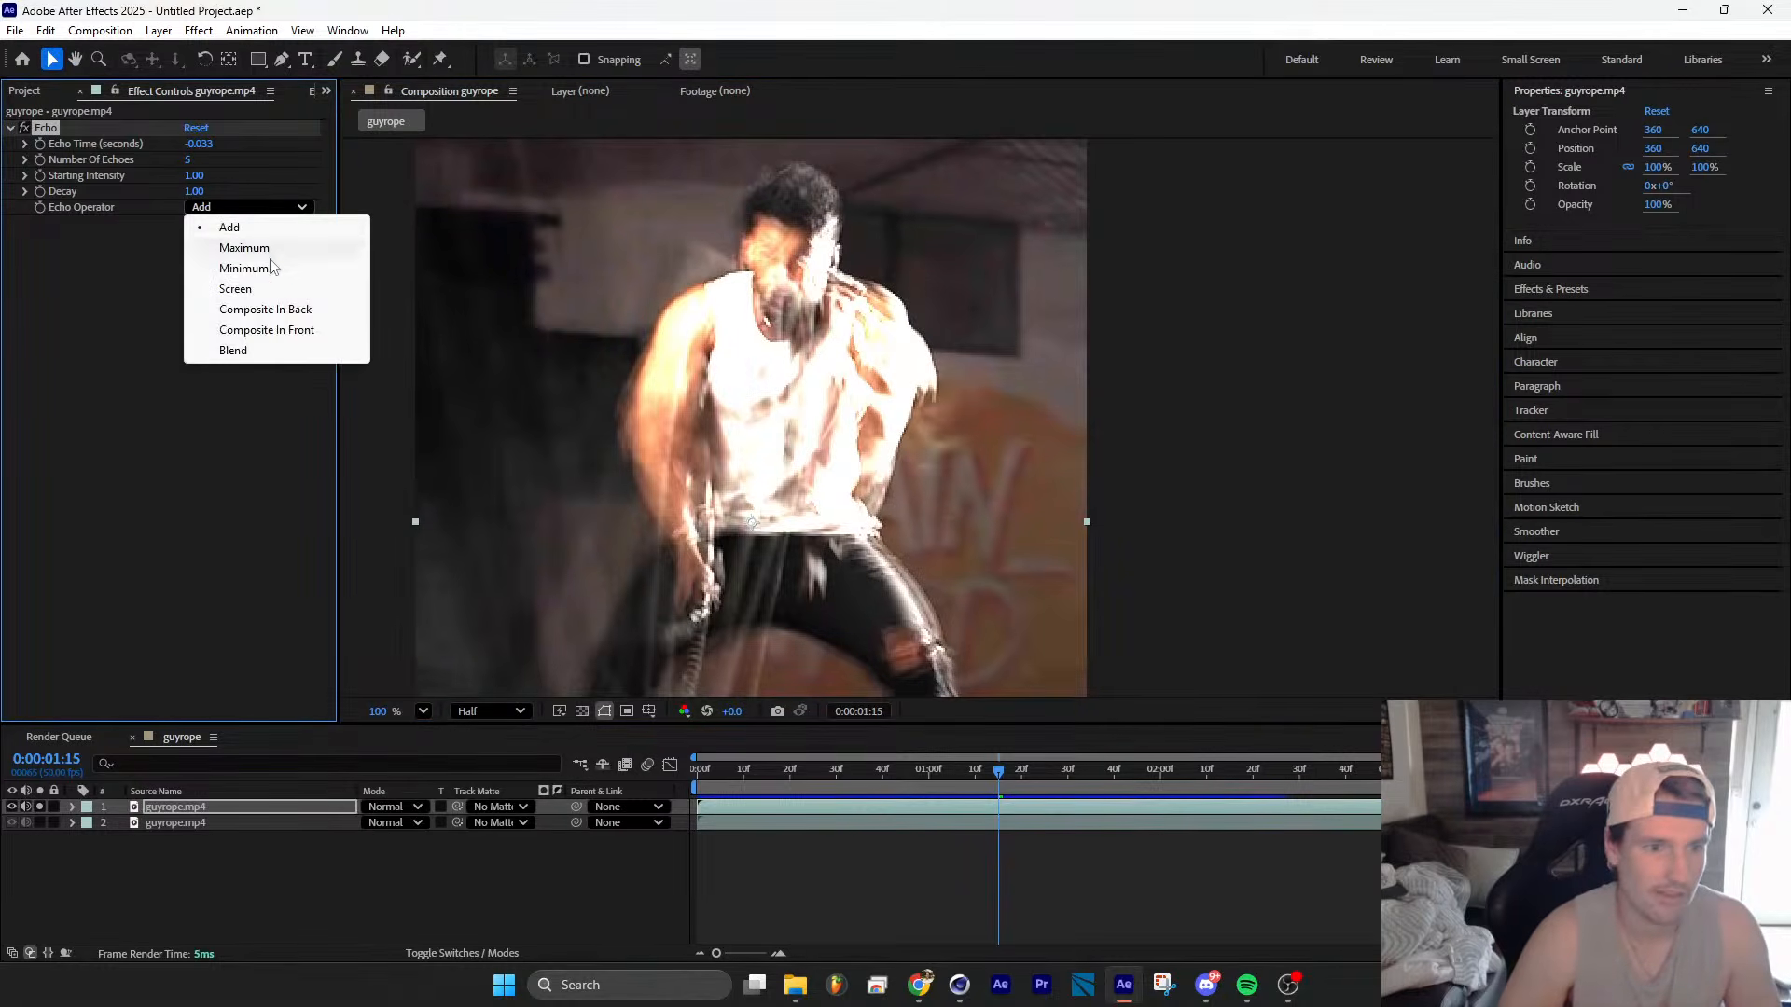
{"action": "left_click", "coordinate": [233, 351]}
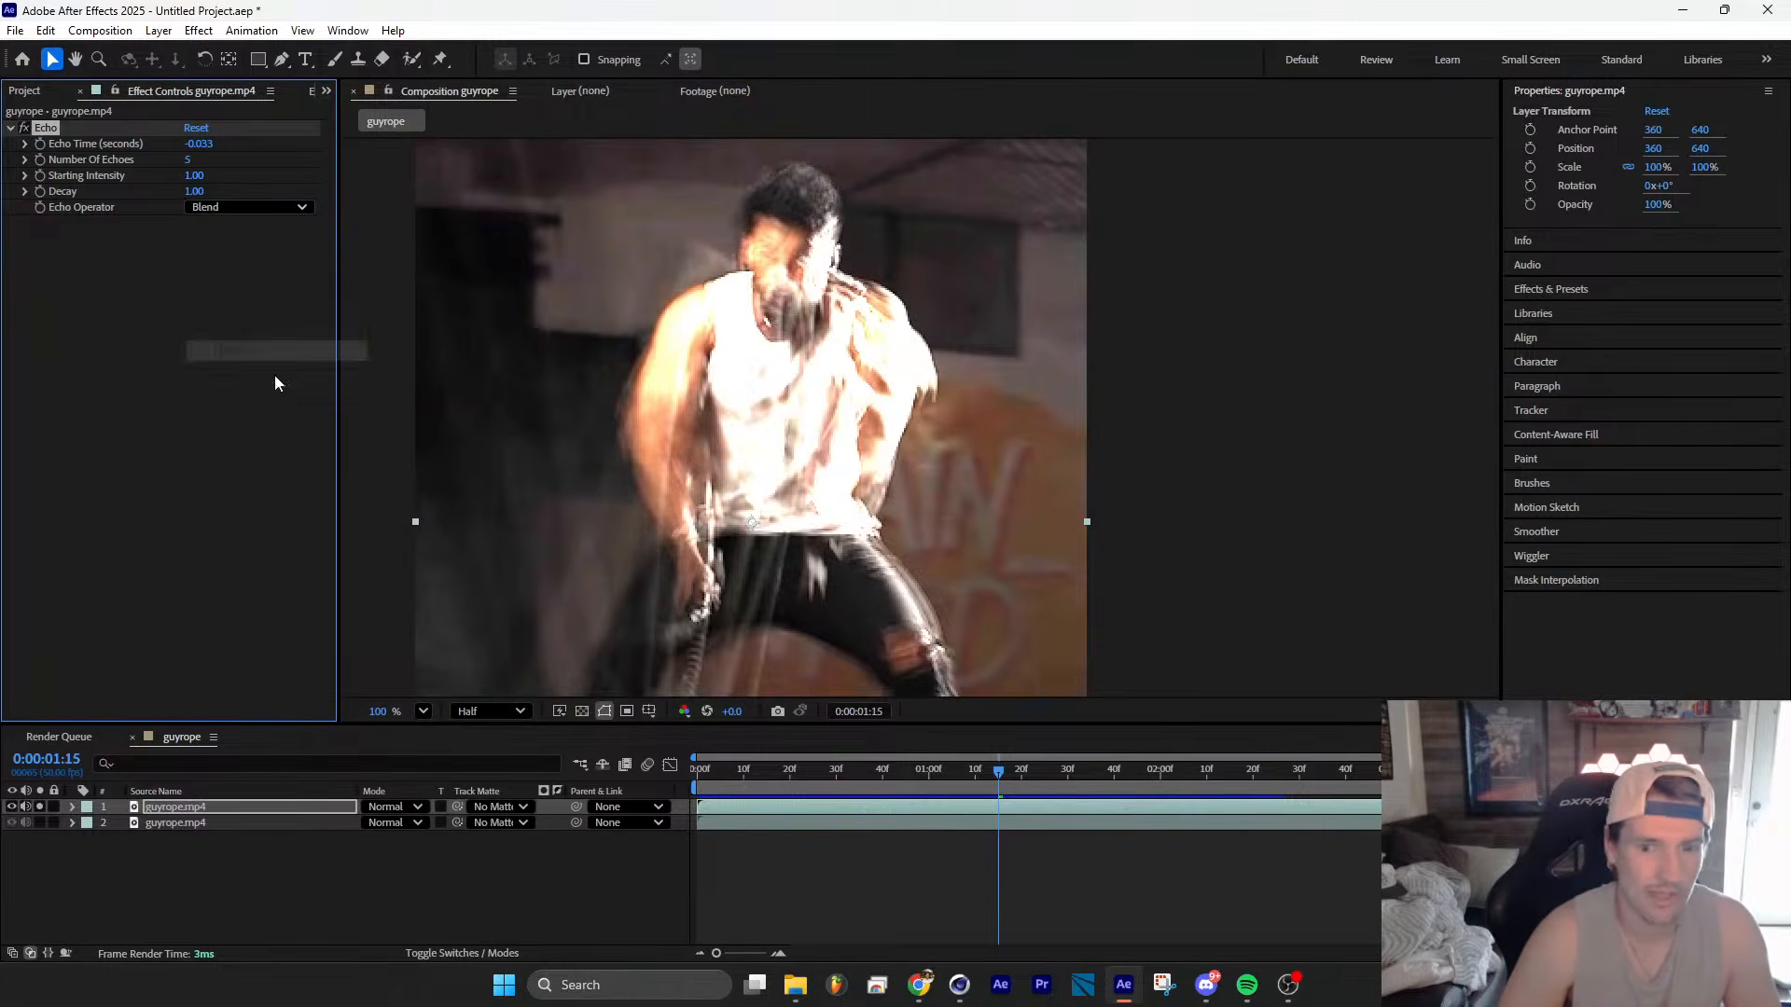
{"action": "left_click", "coordinate": [224, 209]}
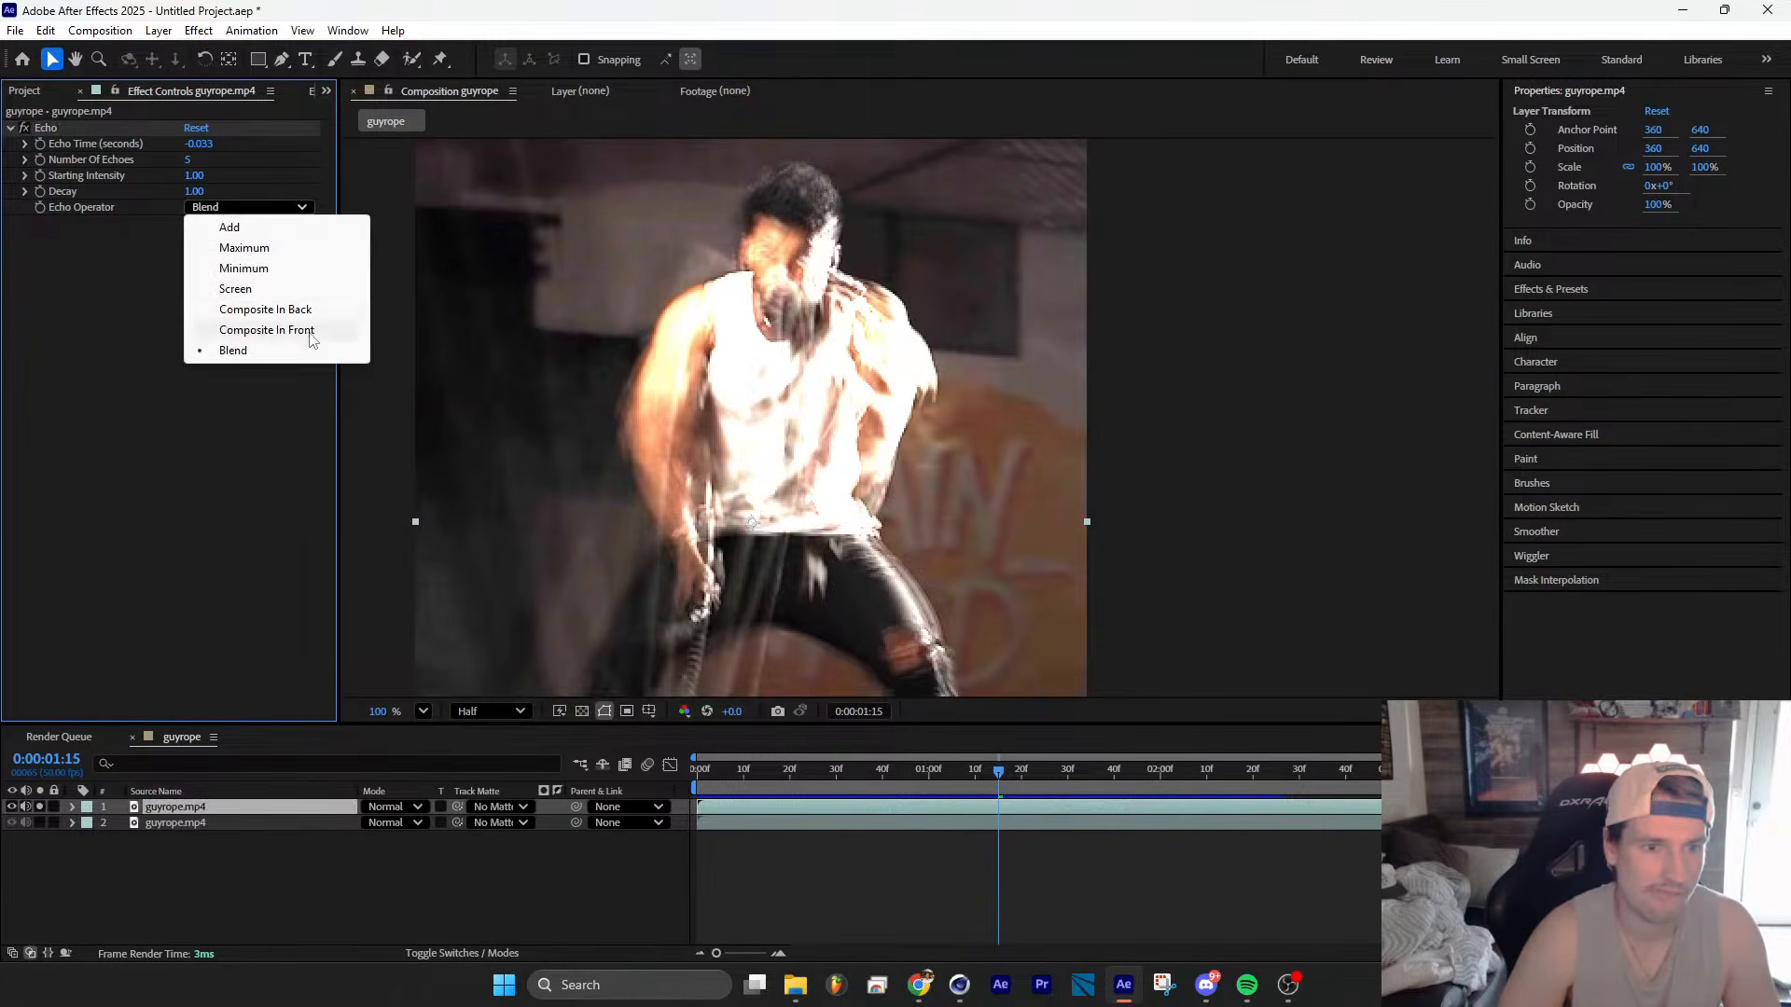
{"action": "left_click", "coordinate": [235, 289]}
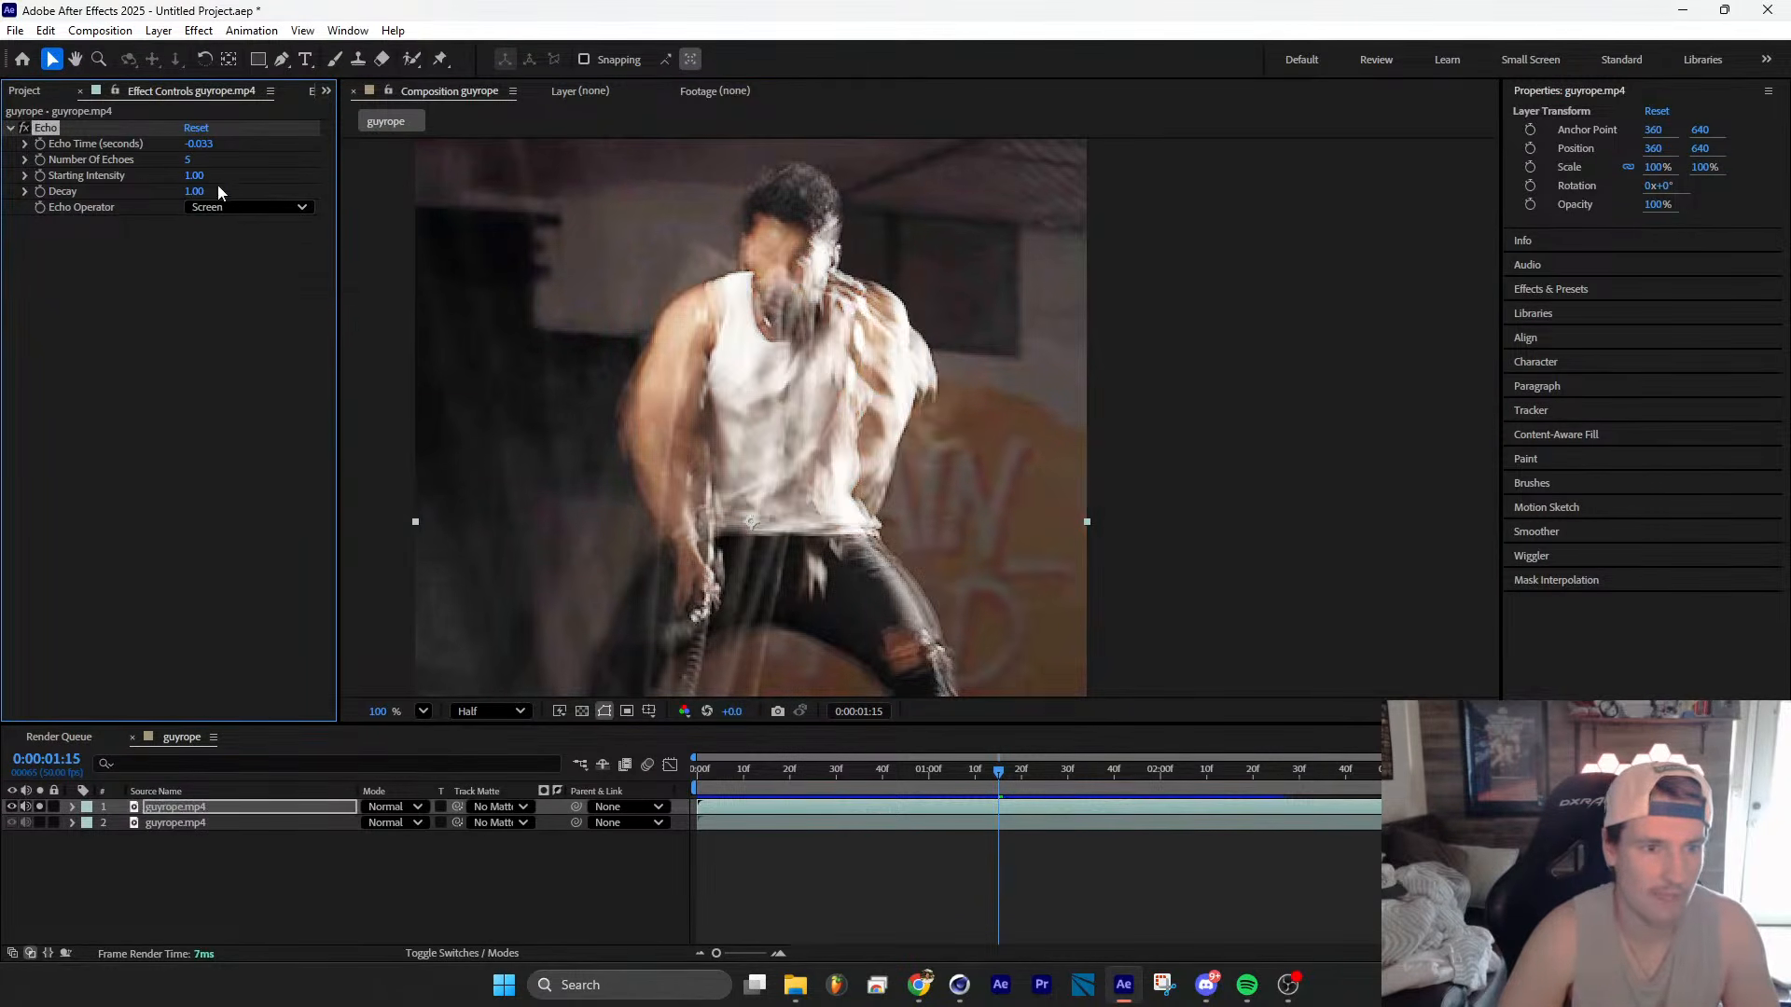
Step: Set the Echo Time to -0.01 seconds and Number of Echoes to 10, and preview the composition from the first frame
{"action": "left_click_drag", "start_coordinate": [189, 160], "coordinate": [195, 159]}
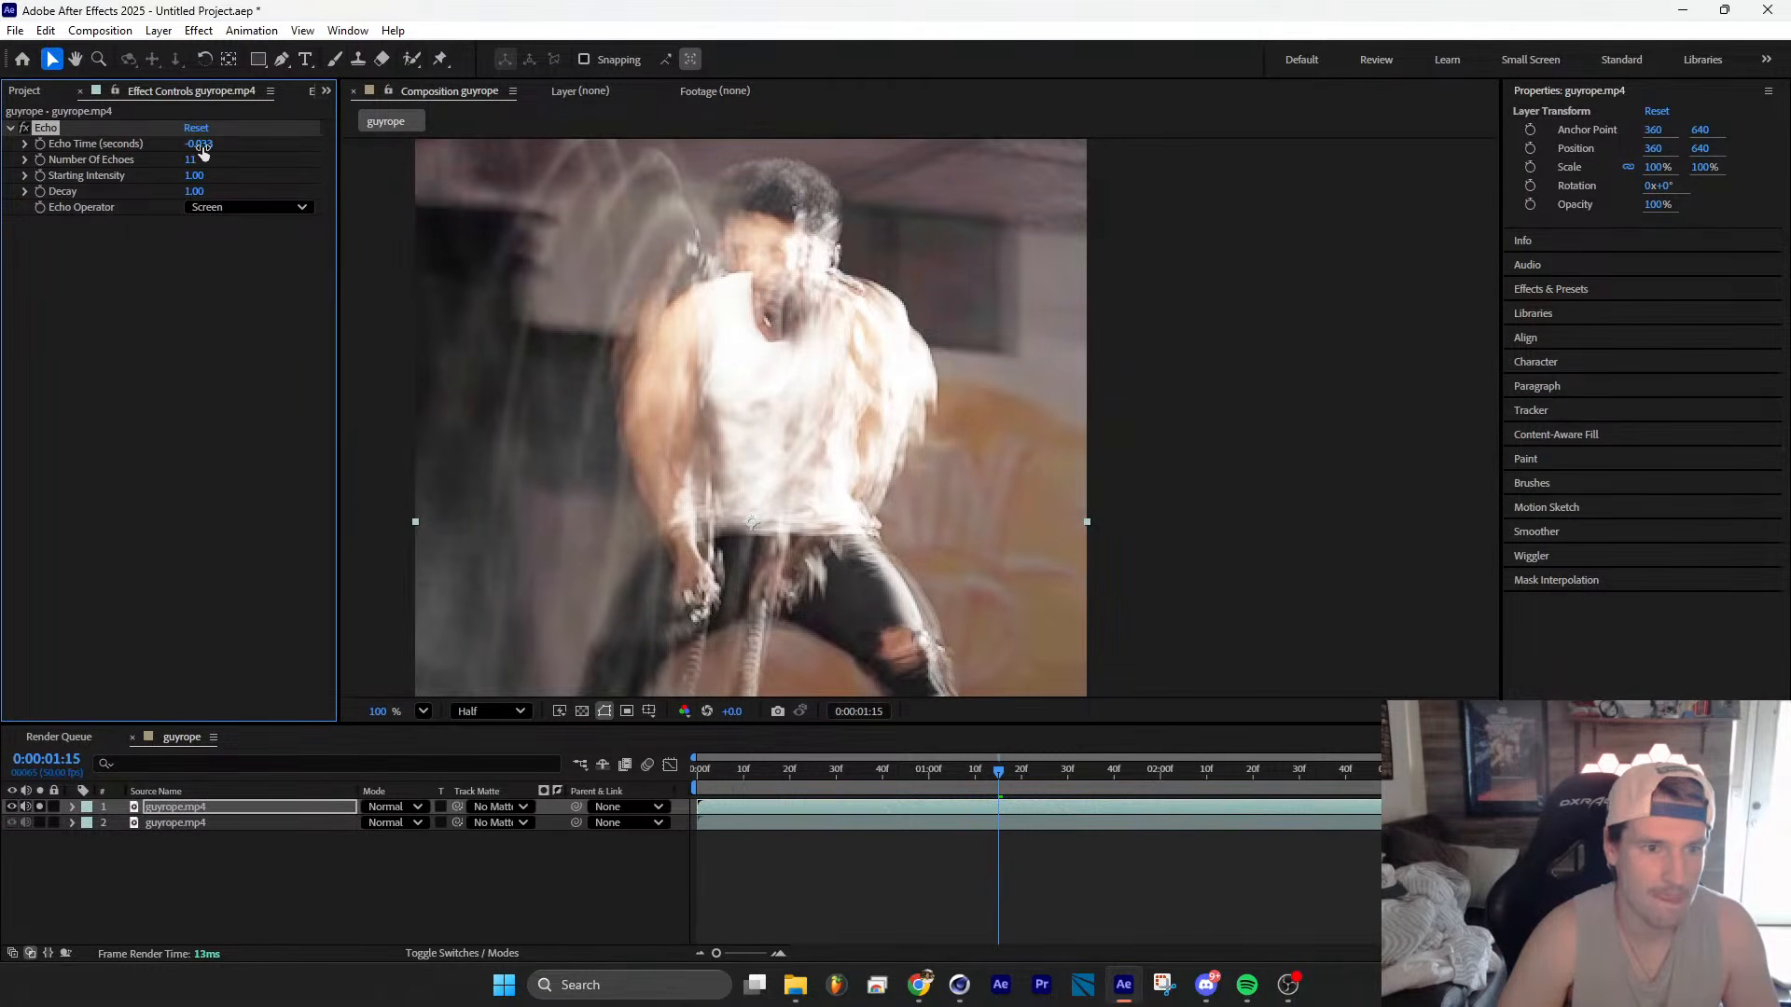
{"action": "left_click", "coordinate": [304, 156]}
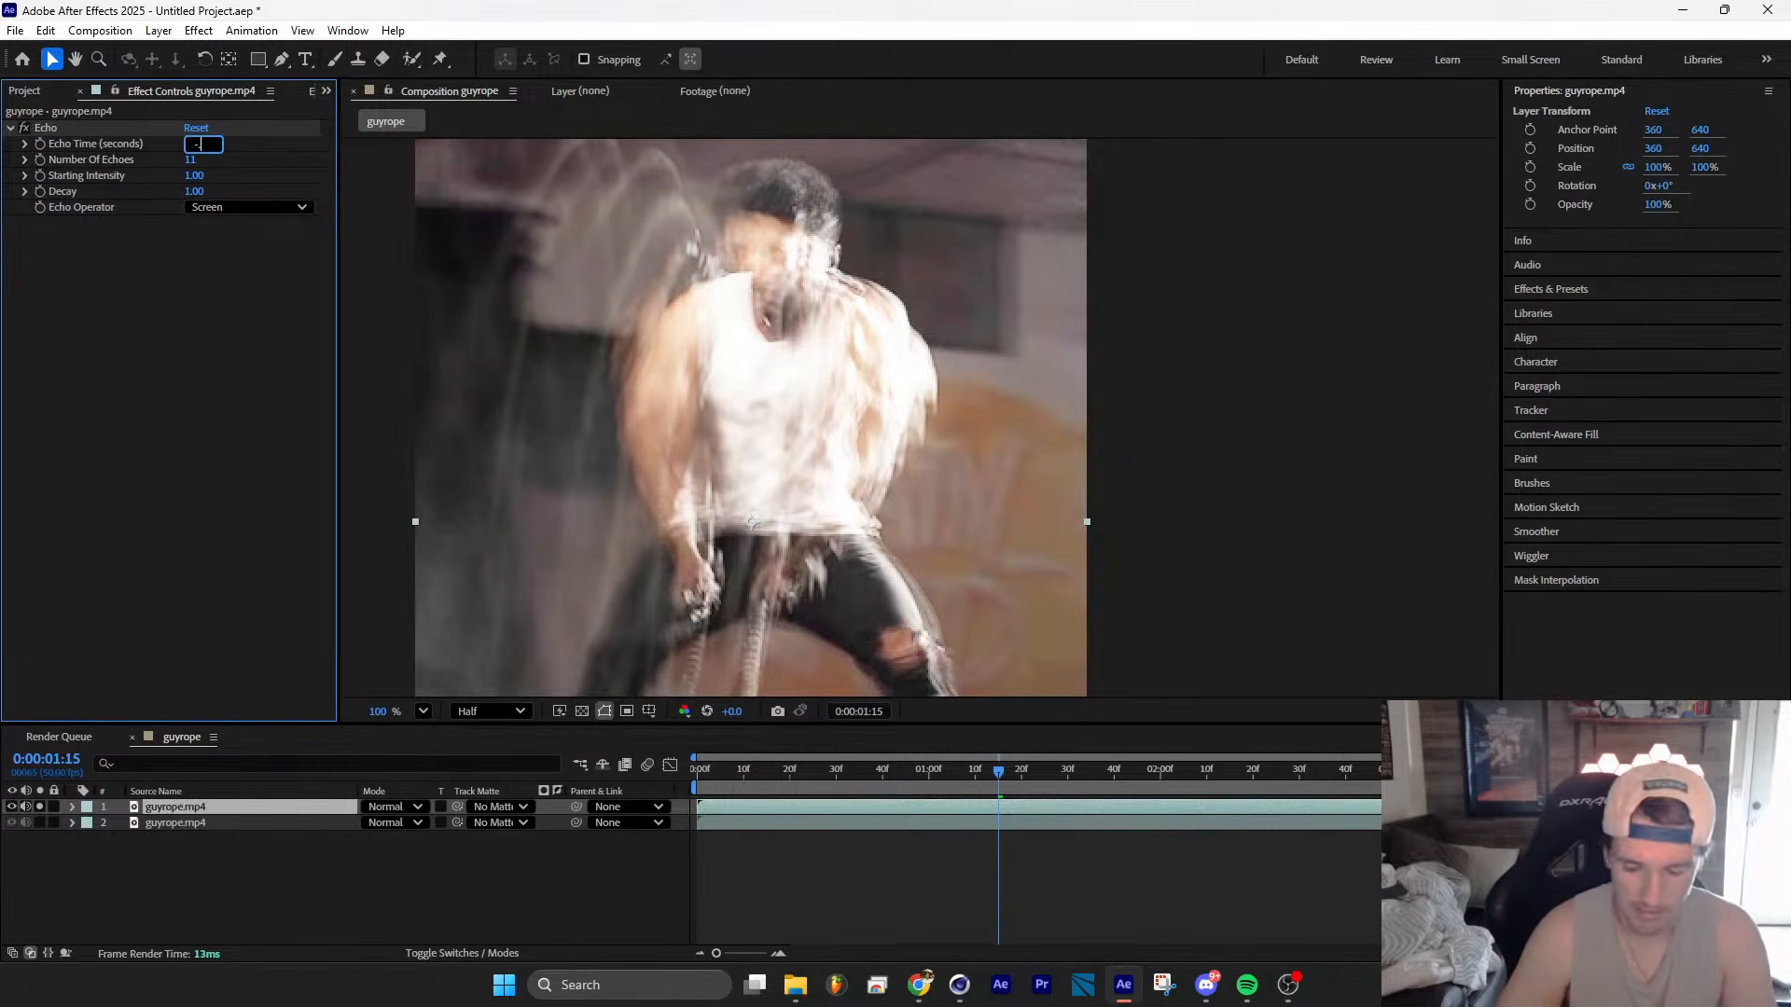
{"action": "type", "text": "-0.01"}
{"action": "left_click", "coordinate": [297, 157]}
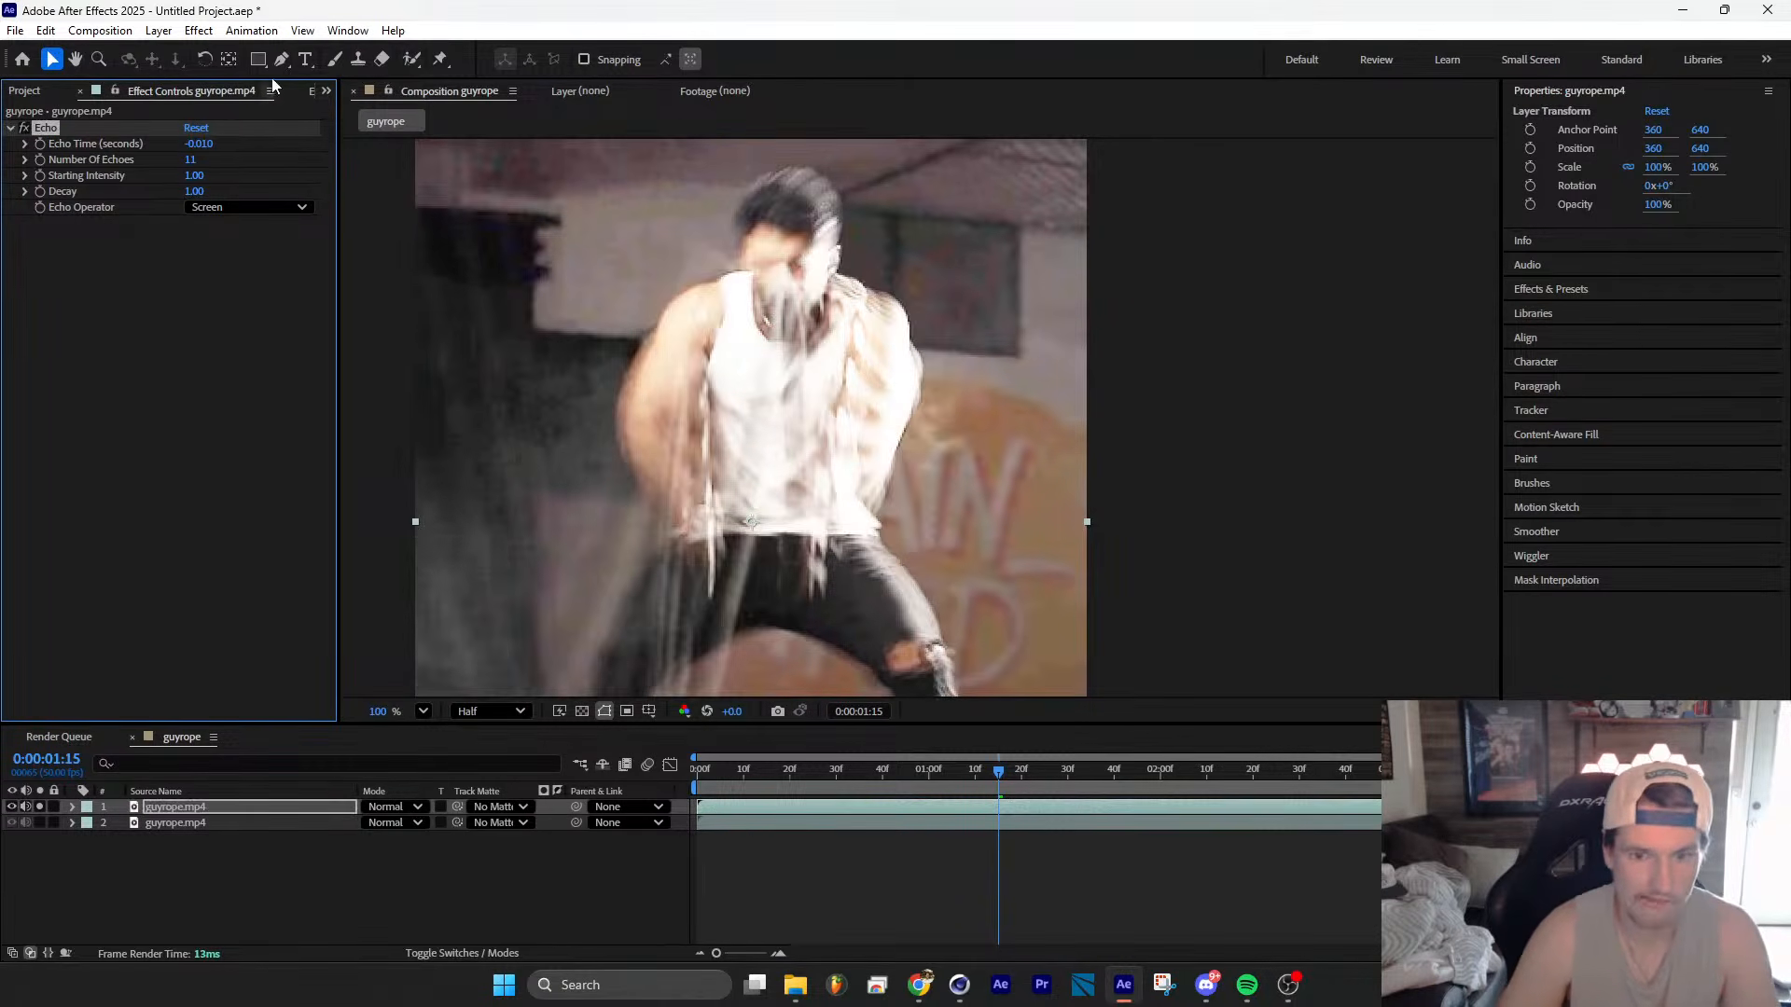
{"action": "left_click_drag", "start_coordinate": [193, 159], "coordinate": [190, 160]}
{"action": "scroll", "coordinate": [676, 421], "scroll_direction": "down", "scroll_amount": 1}
{"action": "left_click_drag", "start_coordinate": [999, 772], "coordinate": [696, 783]}
{"action": "key", "text": "space"}
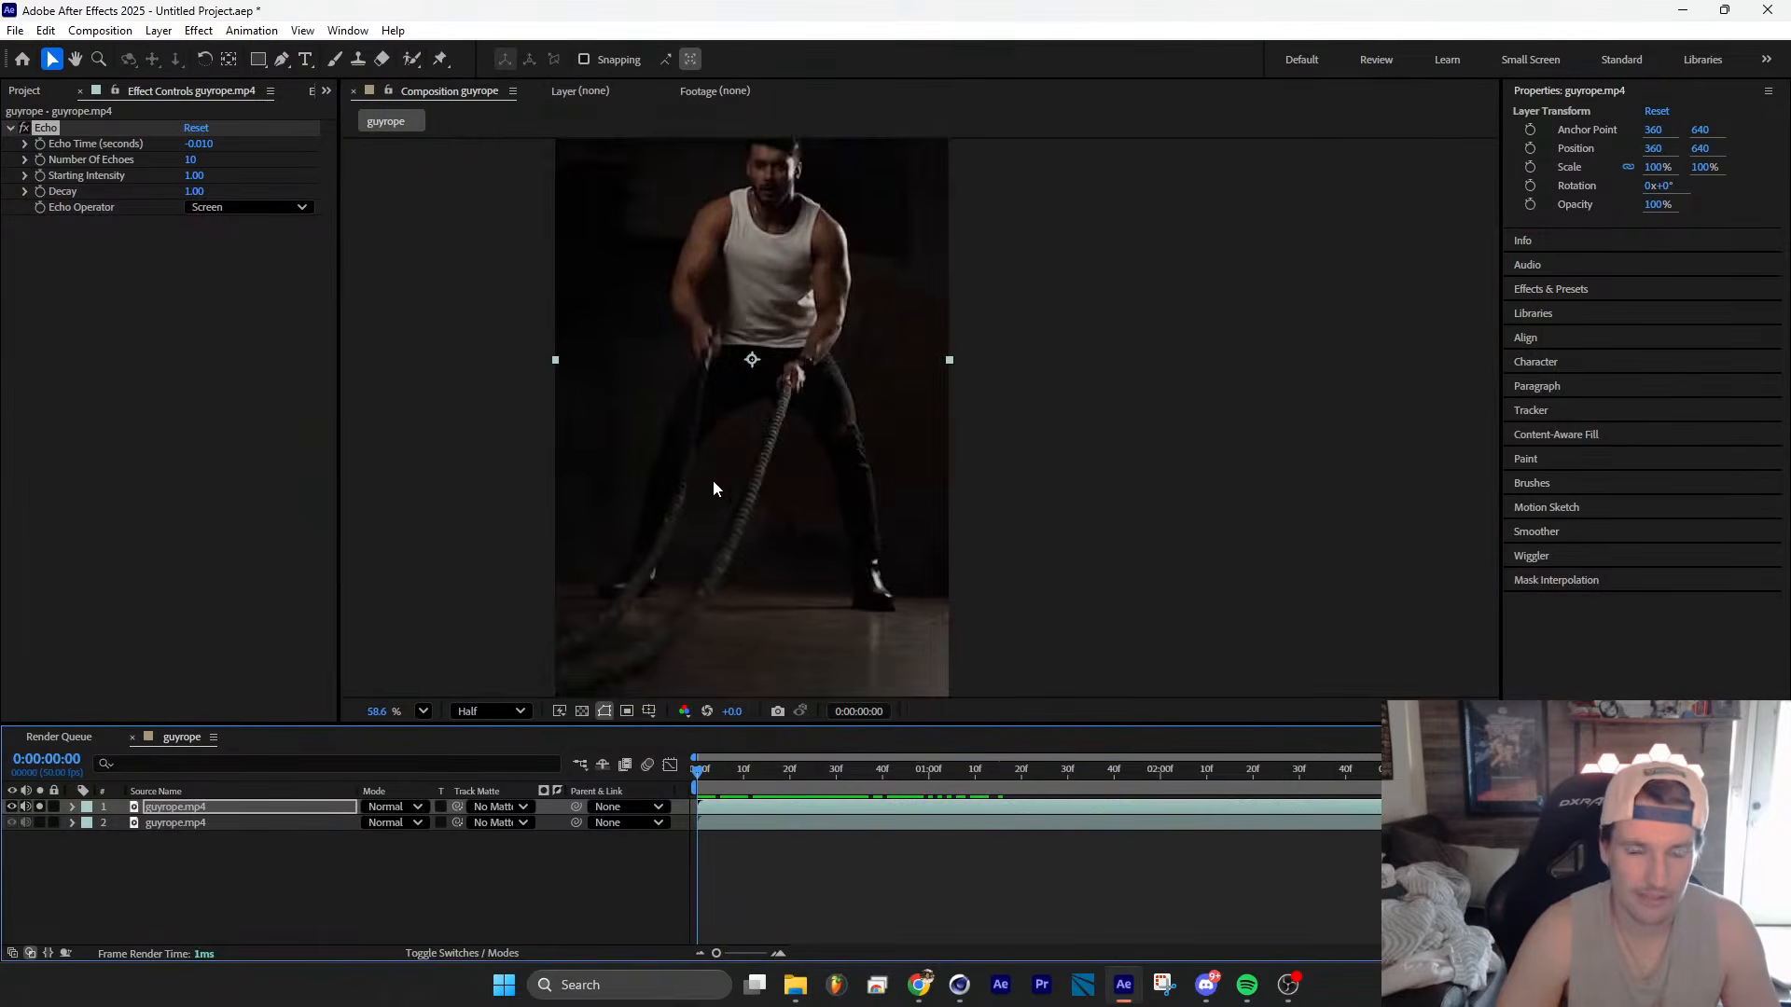
{"action": "scroll", "coordinate": [722, 479], "scroll_direction": "down", "scroll_amount": 1}
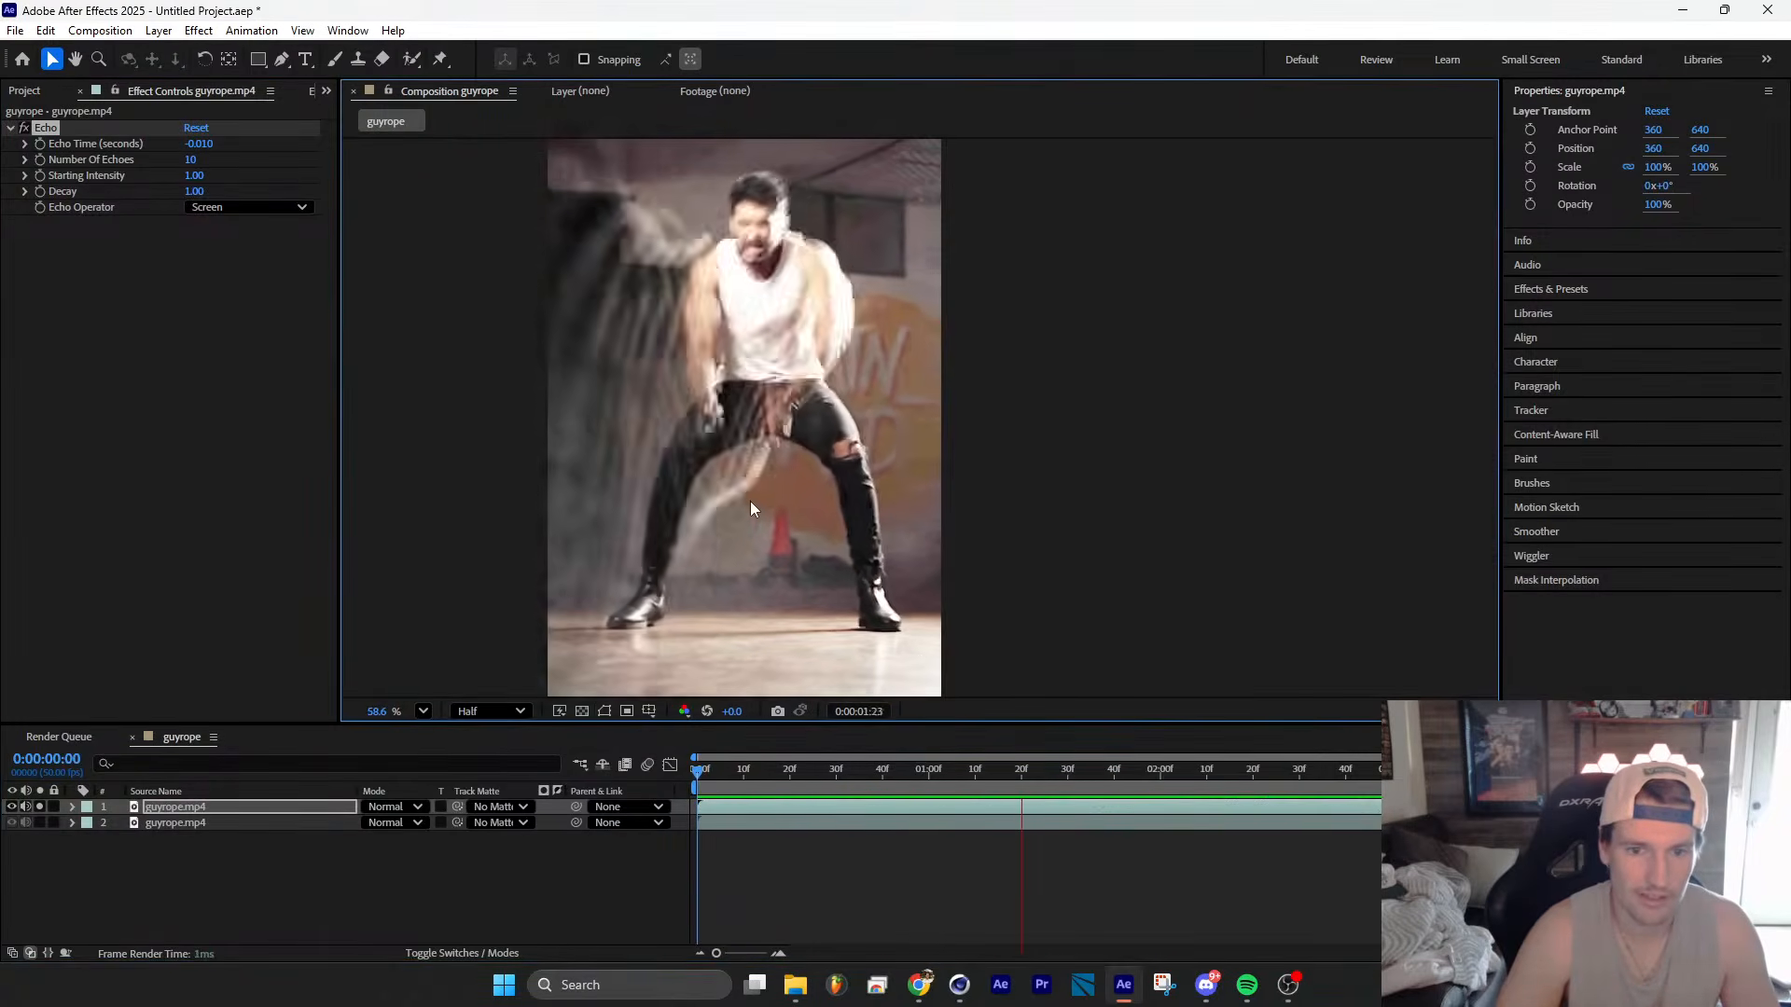
{"action": "key", "text": "space"}
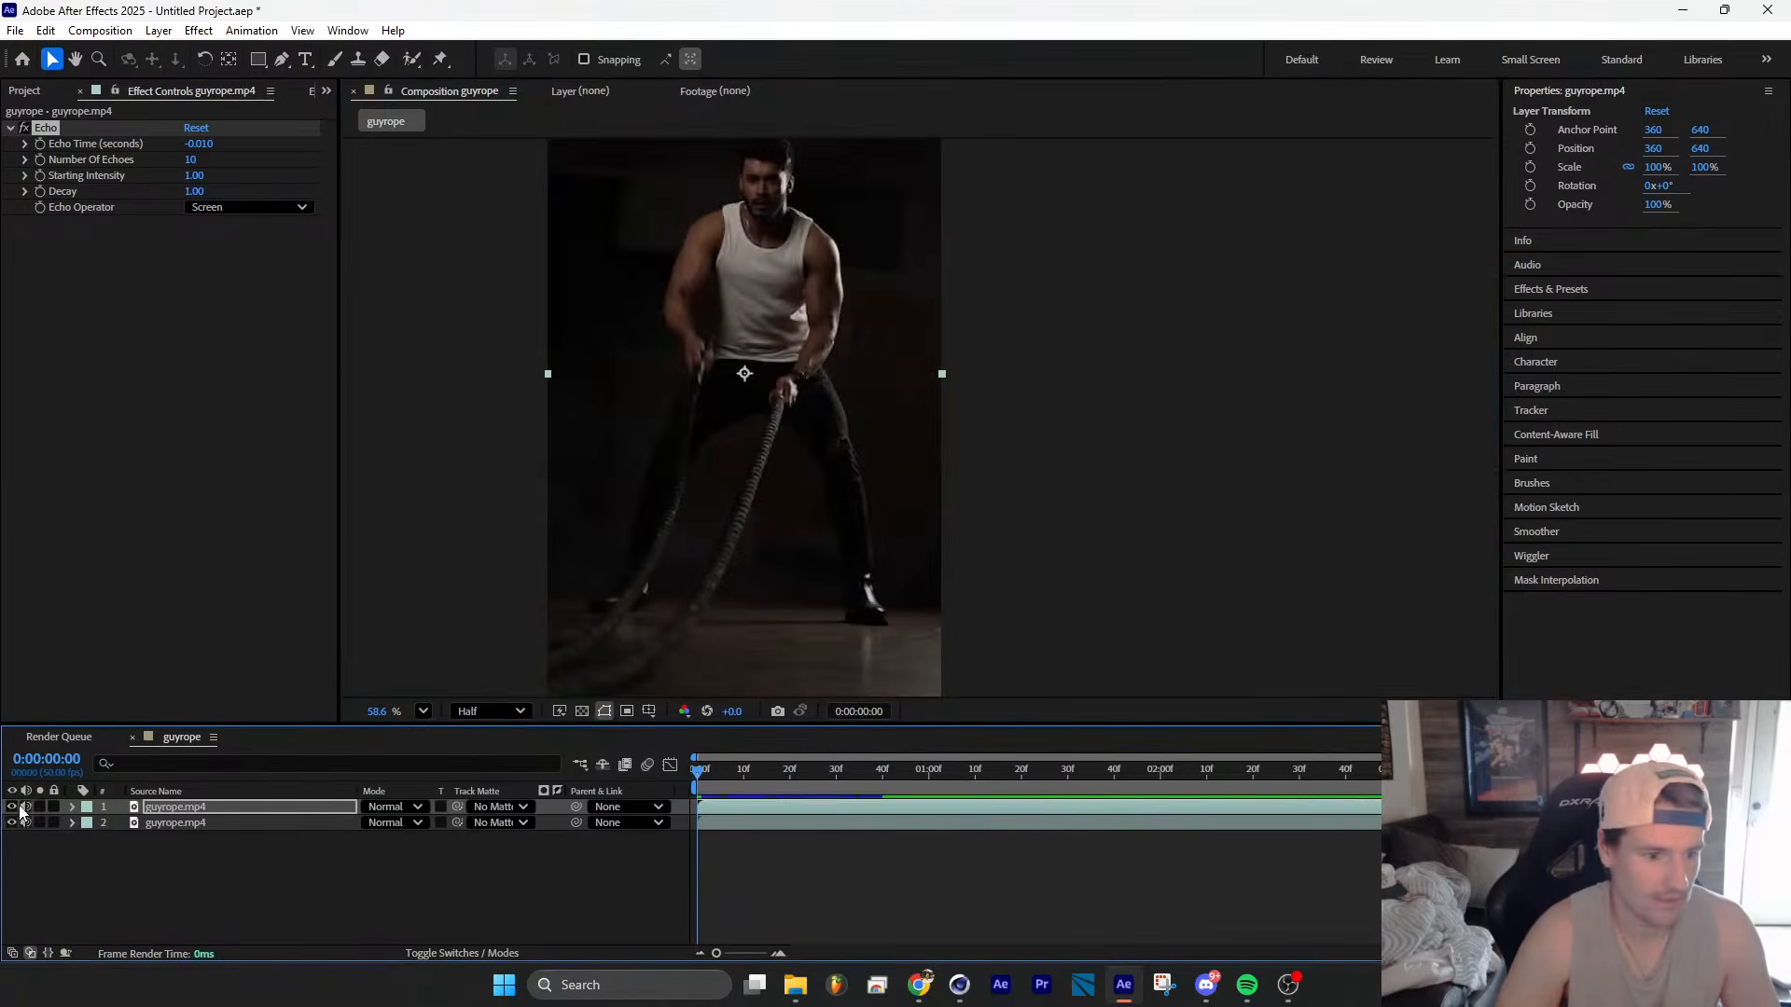
Step: Hide the guyrope.mp4 layer with the Echo effect and duplicate the bottom guyrope.mp4 layer
{"action": "left_click", "coordinate": [12, 806]}
{"action": "left_click", "coordinate": [170, 823]}
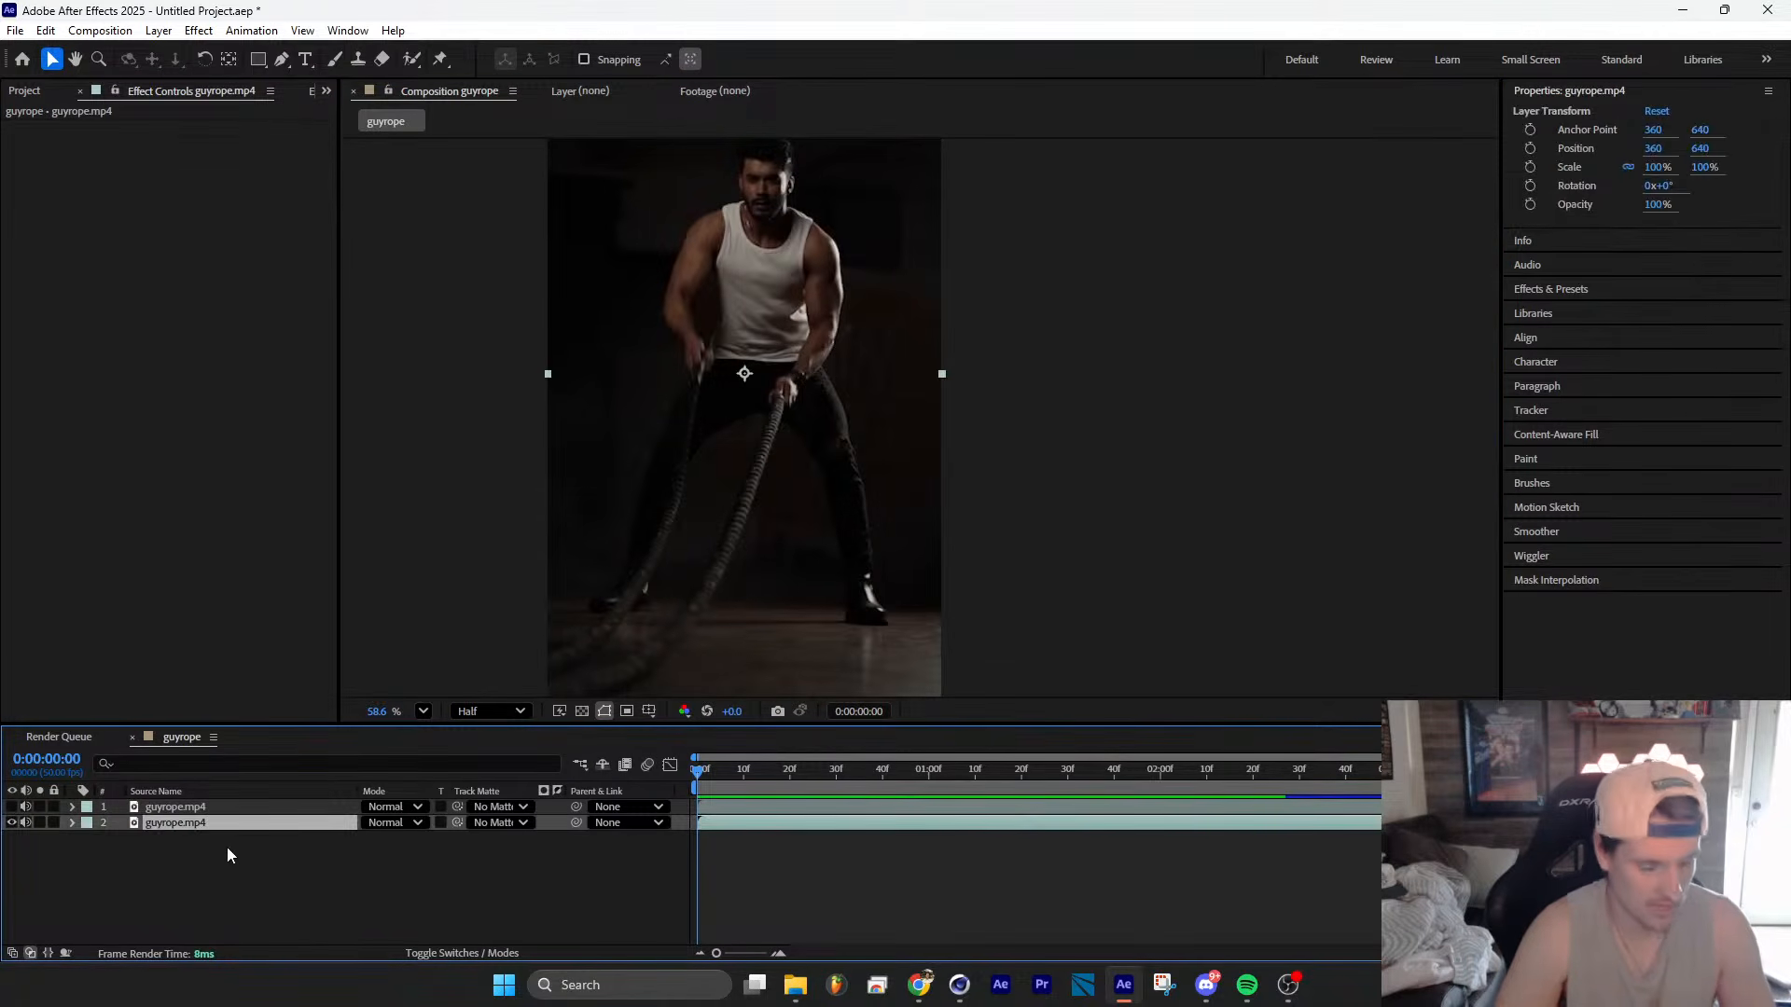
{"action": "key", "text": "ctrl+d"}
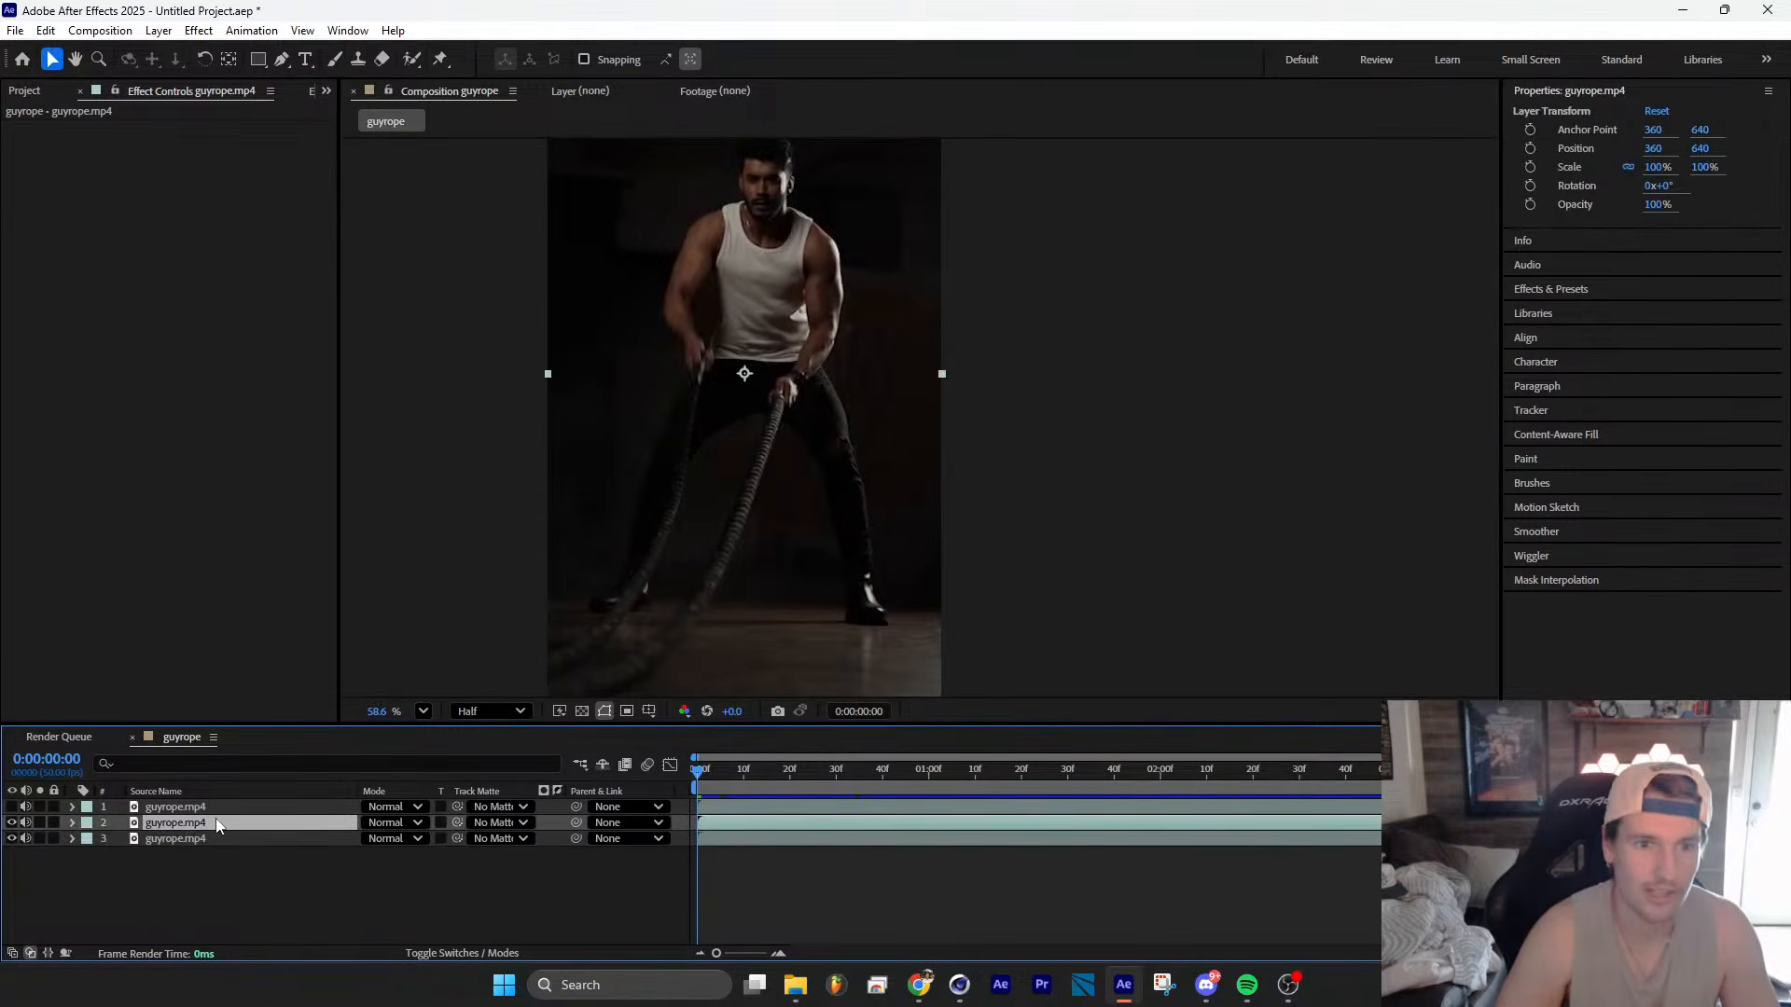
Step: Roto Brush the man's head, torso and arms on the middle guyrope.mp4 layer, and set the preview resolution to Full
{"action": "double_click", "coordinate": [215, 819]}
{"action": "left_click", "coordinate": [412, 59]}
{"action": "mouse_move", "coordinate": [933, 163]}
{"action": "left_mouse_down"}
{"action": "mouse_move", "coordinate": [940, 250]}
{"action": "mouse_move", "coordinate": [863, 341]}
{"action": "left_mouse_up"}
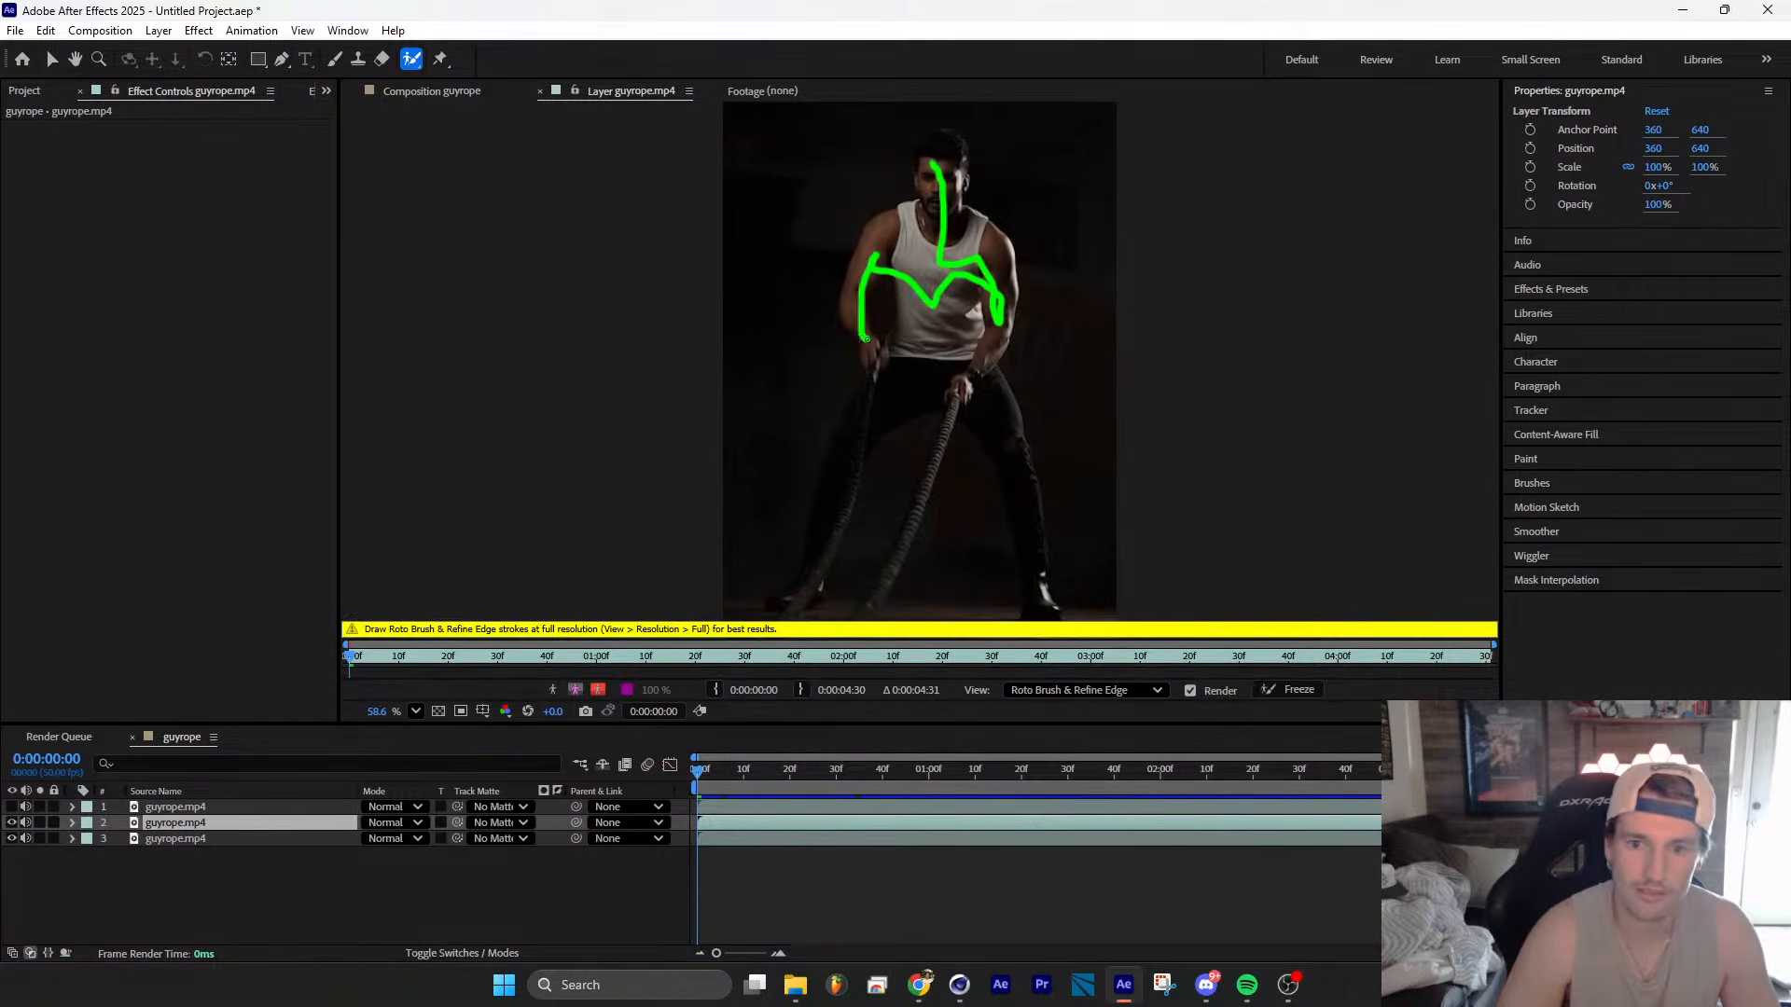
{"action": "left_click", "coordinate": [464, 91]}
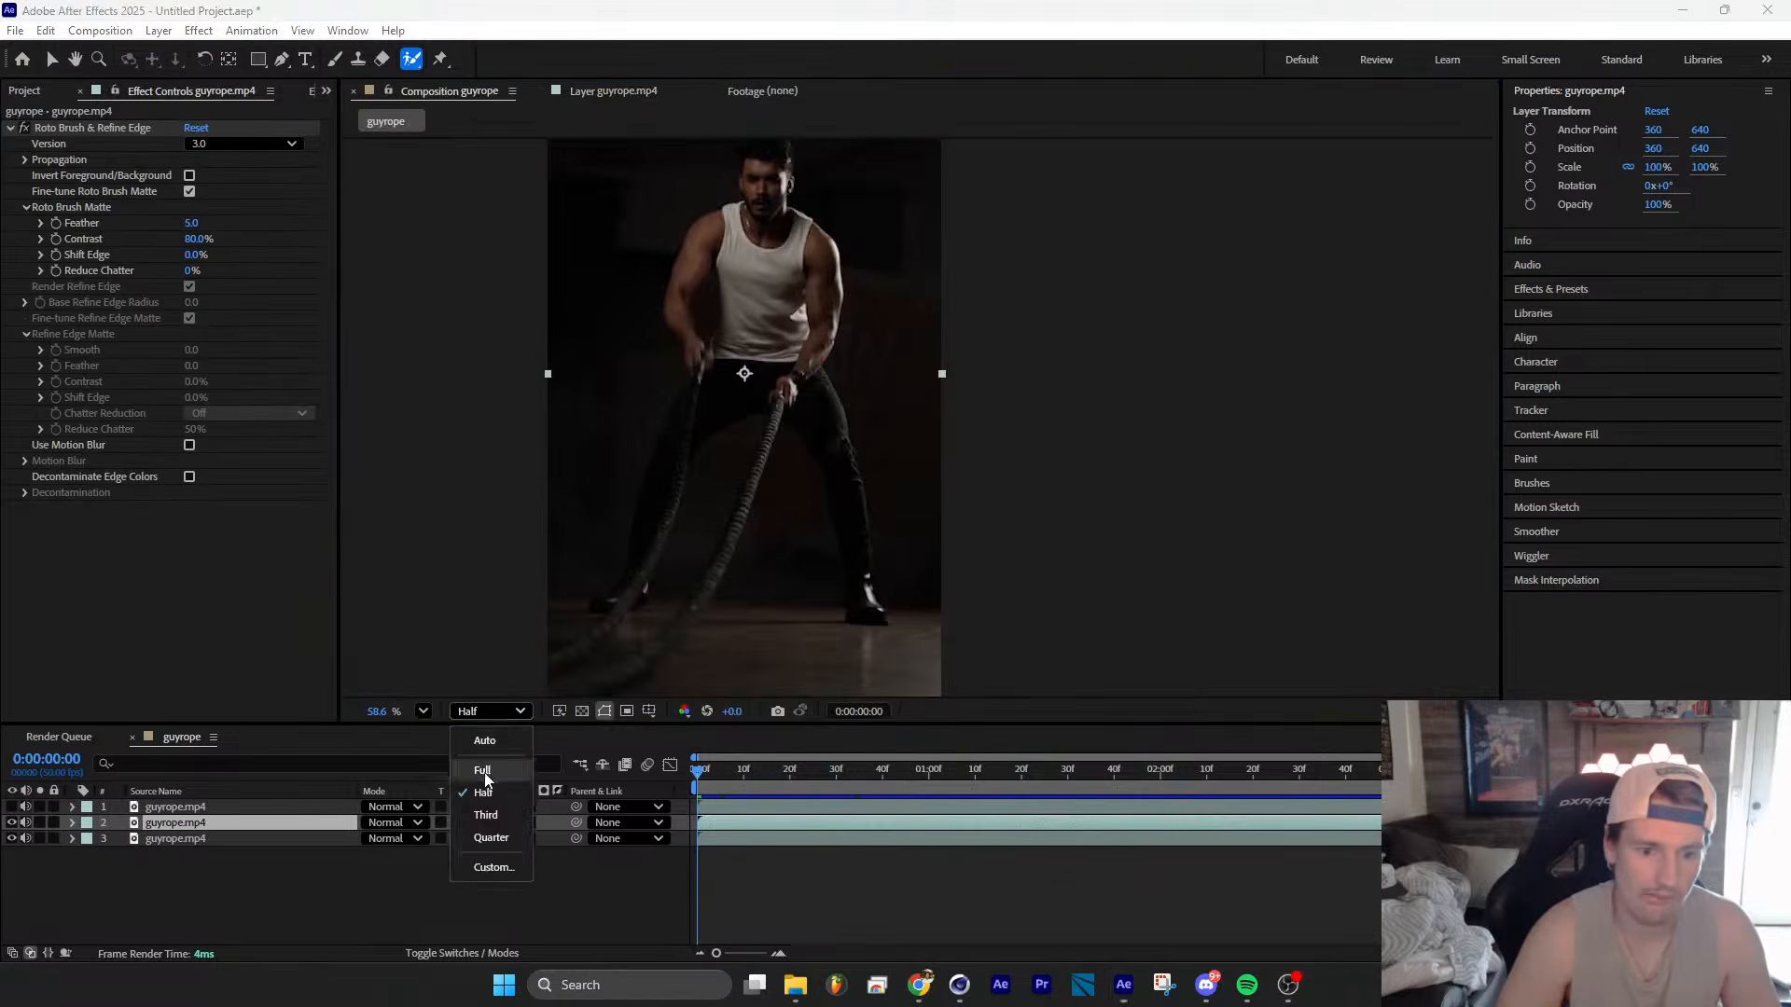
{"action": "double_click", "coordinate": [222, 826]}
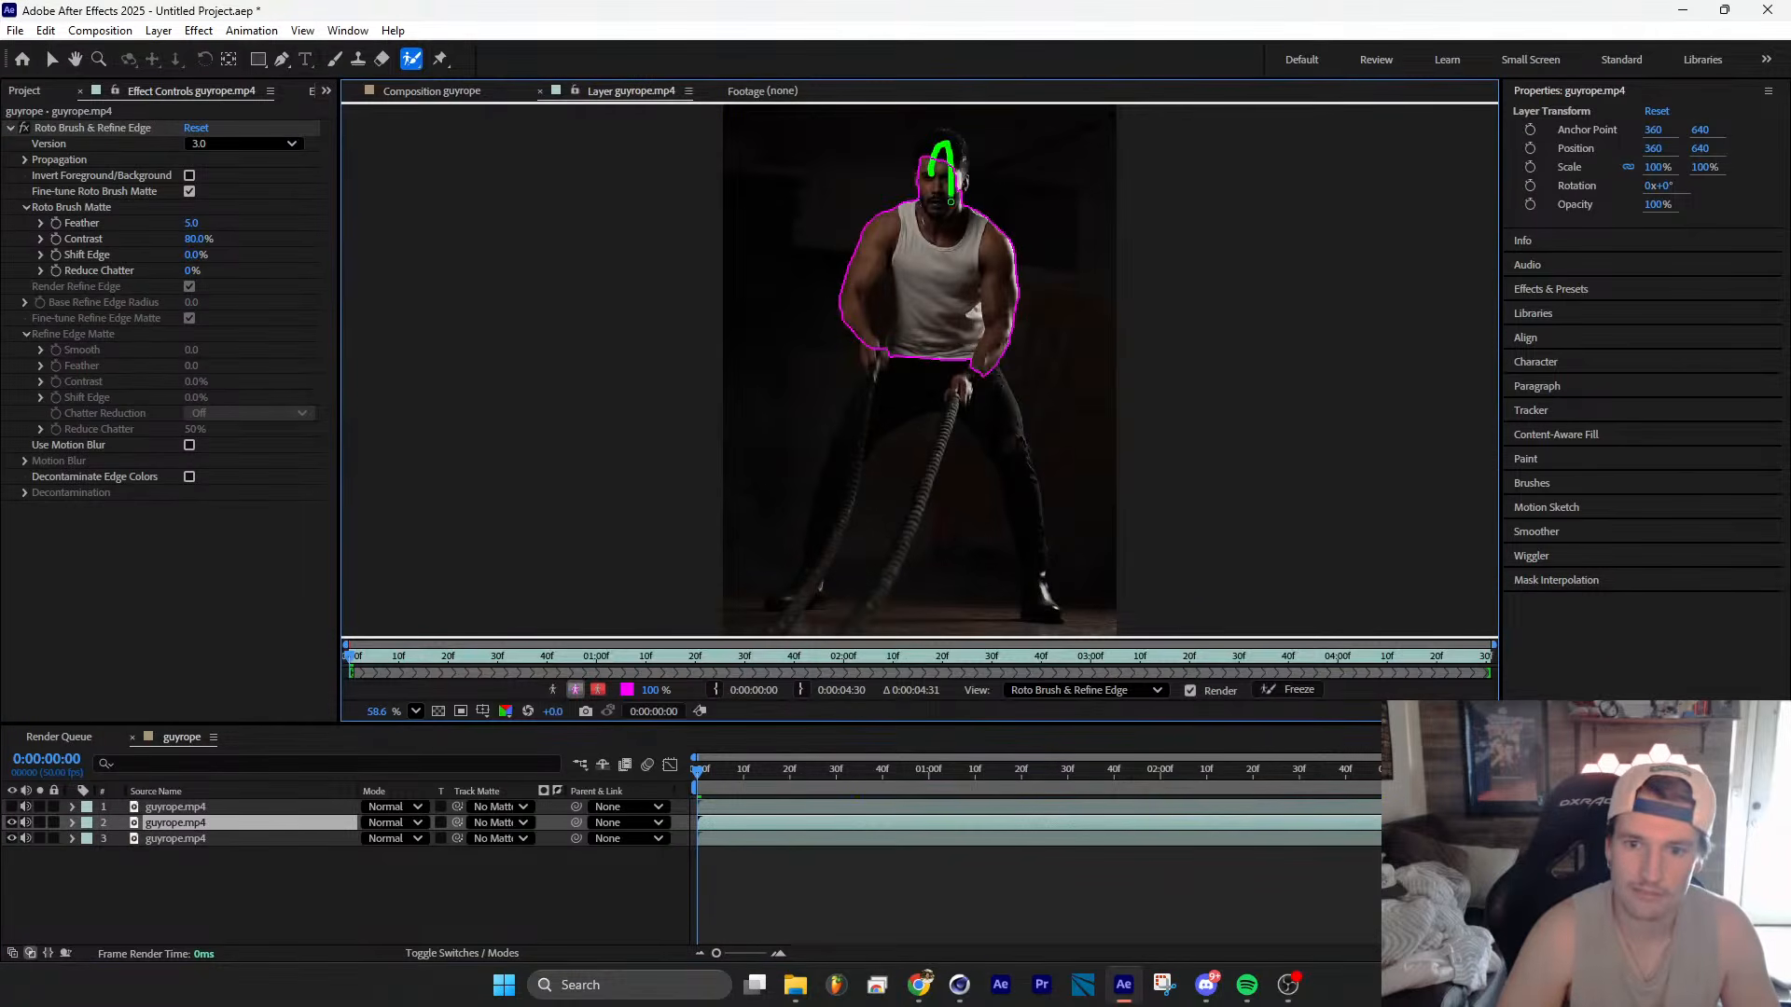
Step: Extend the Roto Brush selection over the man's hair and both legs, and exclude the background between his legs and beside him
{"action": "left_click_drag", "start_coordinate": [805, 598], "coordinate": [805, 598]}
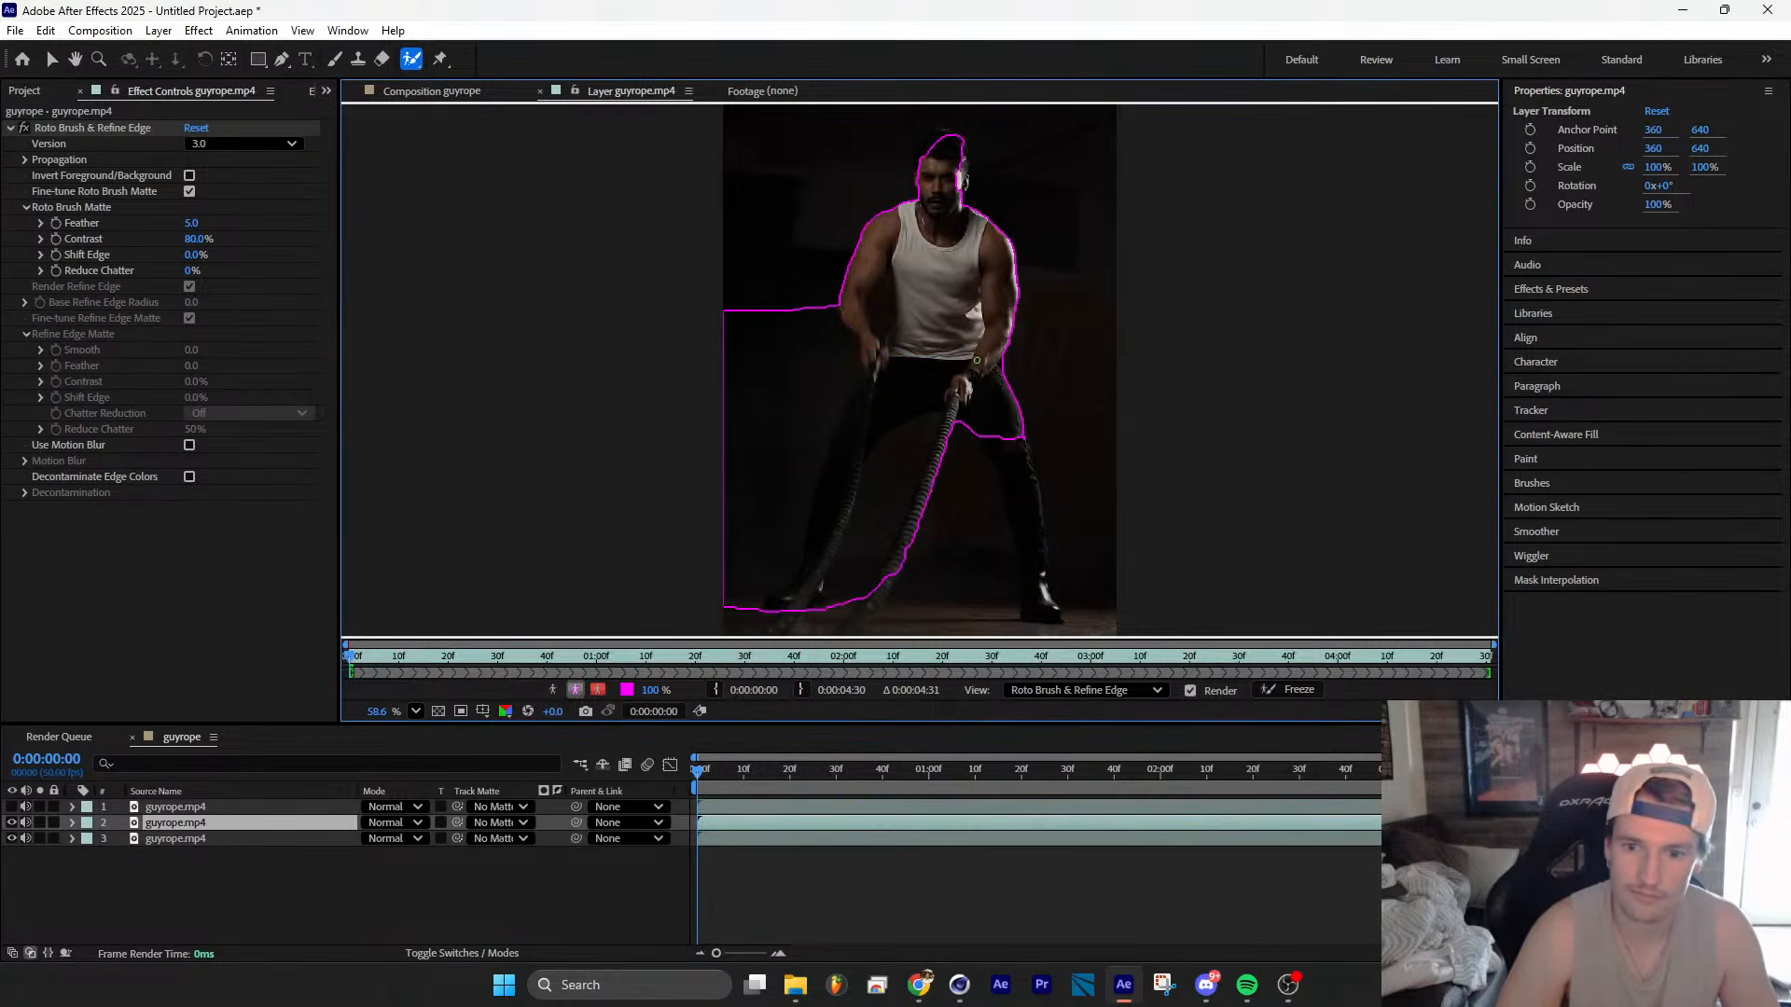
{"action": "left_click_drag", "start_coordinate": [1026, 557], "coordinate": [1046, 614]}
{"action": "left_click_drag", "start_coordinate": [893, 433], "coordinate": [863, 543], "text": "alt"}
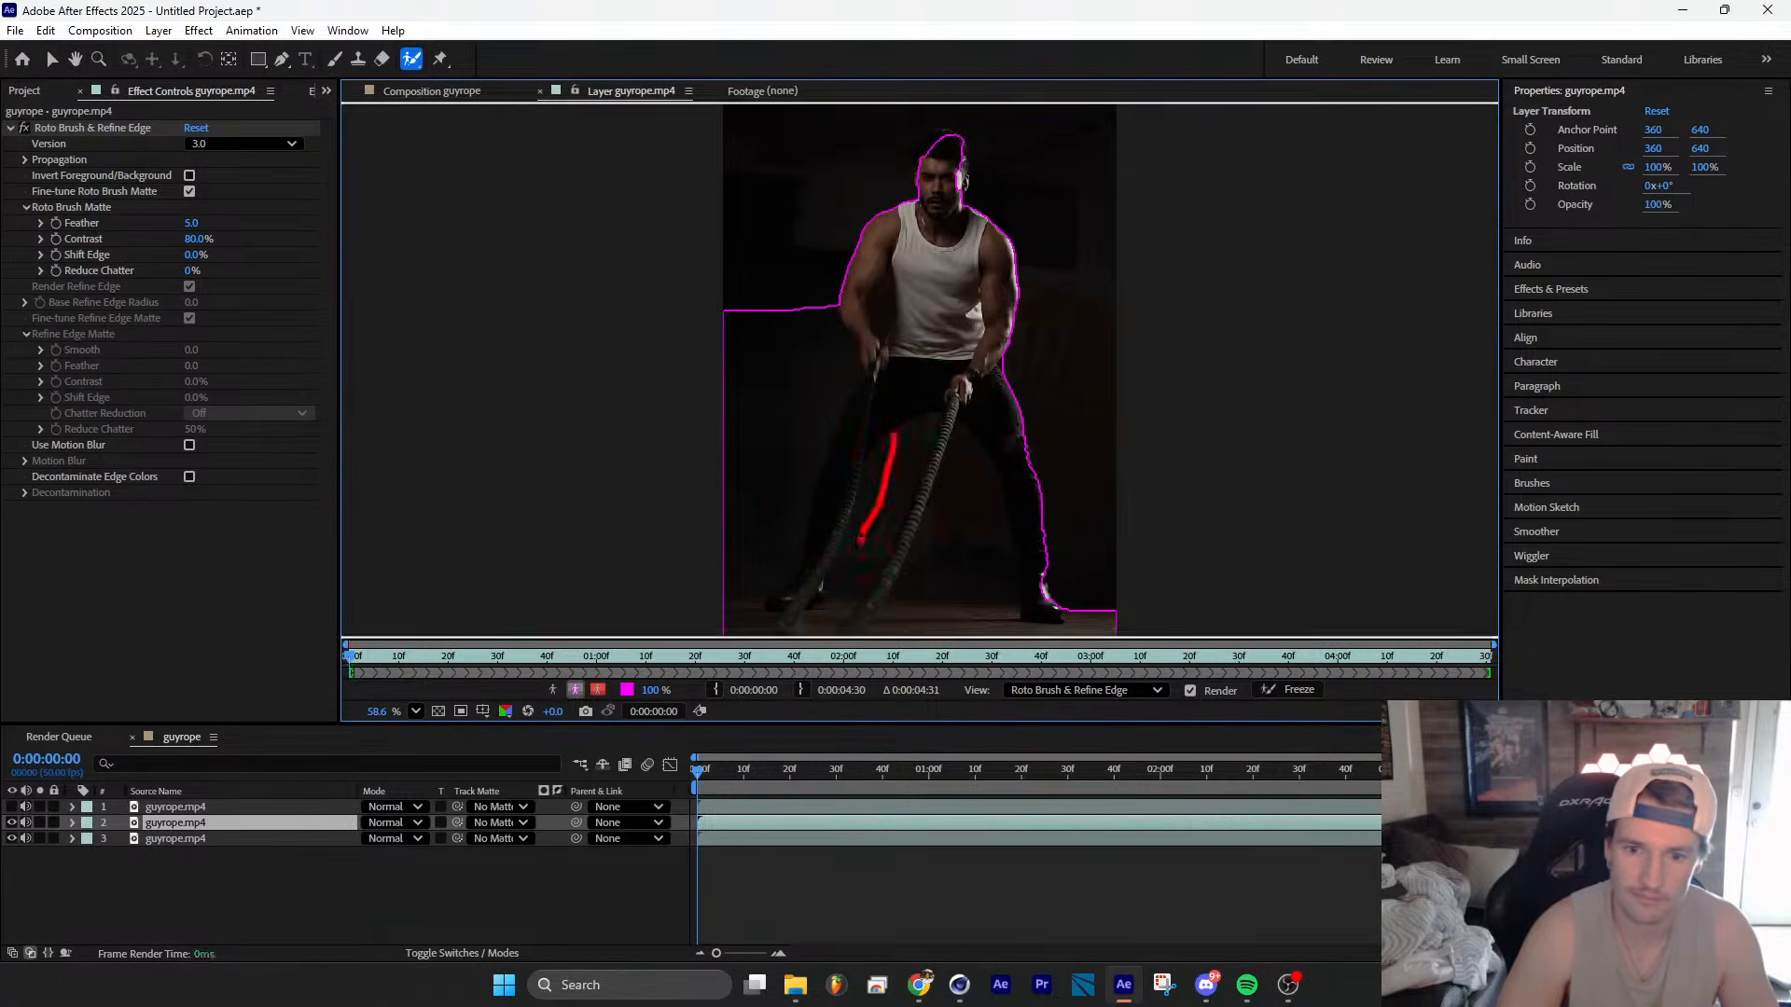
{"action": "left_click_drag", "start_coordinate": [976, 478], "coordinate": [969, 595], "text": "alt"}
{"action": "left_click_drag", "start_coordinate": [787, 354], "coordinate": [751, 532], "text": "alt"}
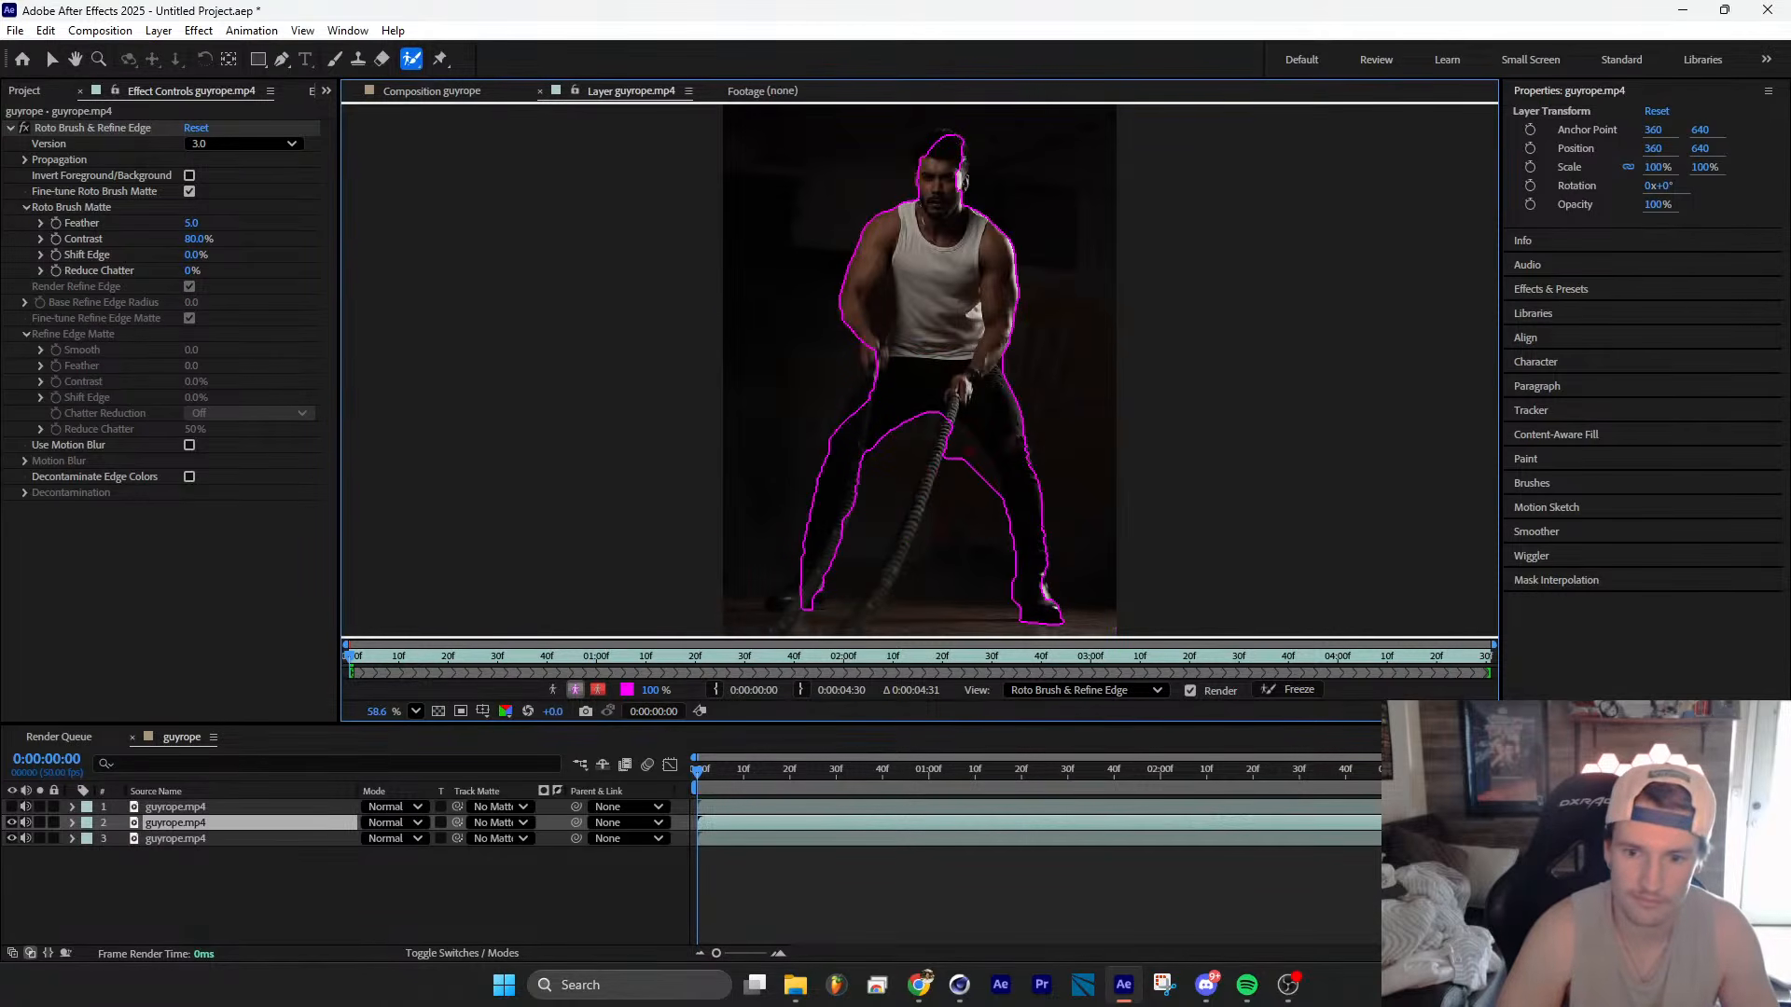
Step: Propagate the Roto Brush selection through the clip, freeze it and return to the composition's first frame
{"action": "key", "text": "space"}
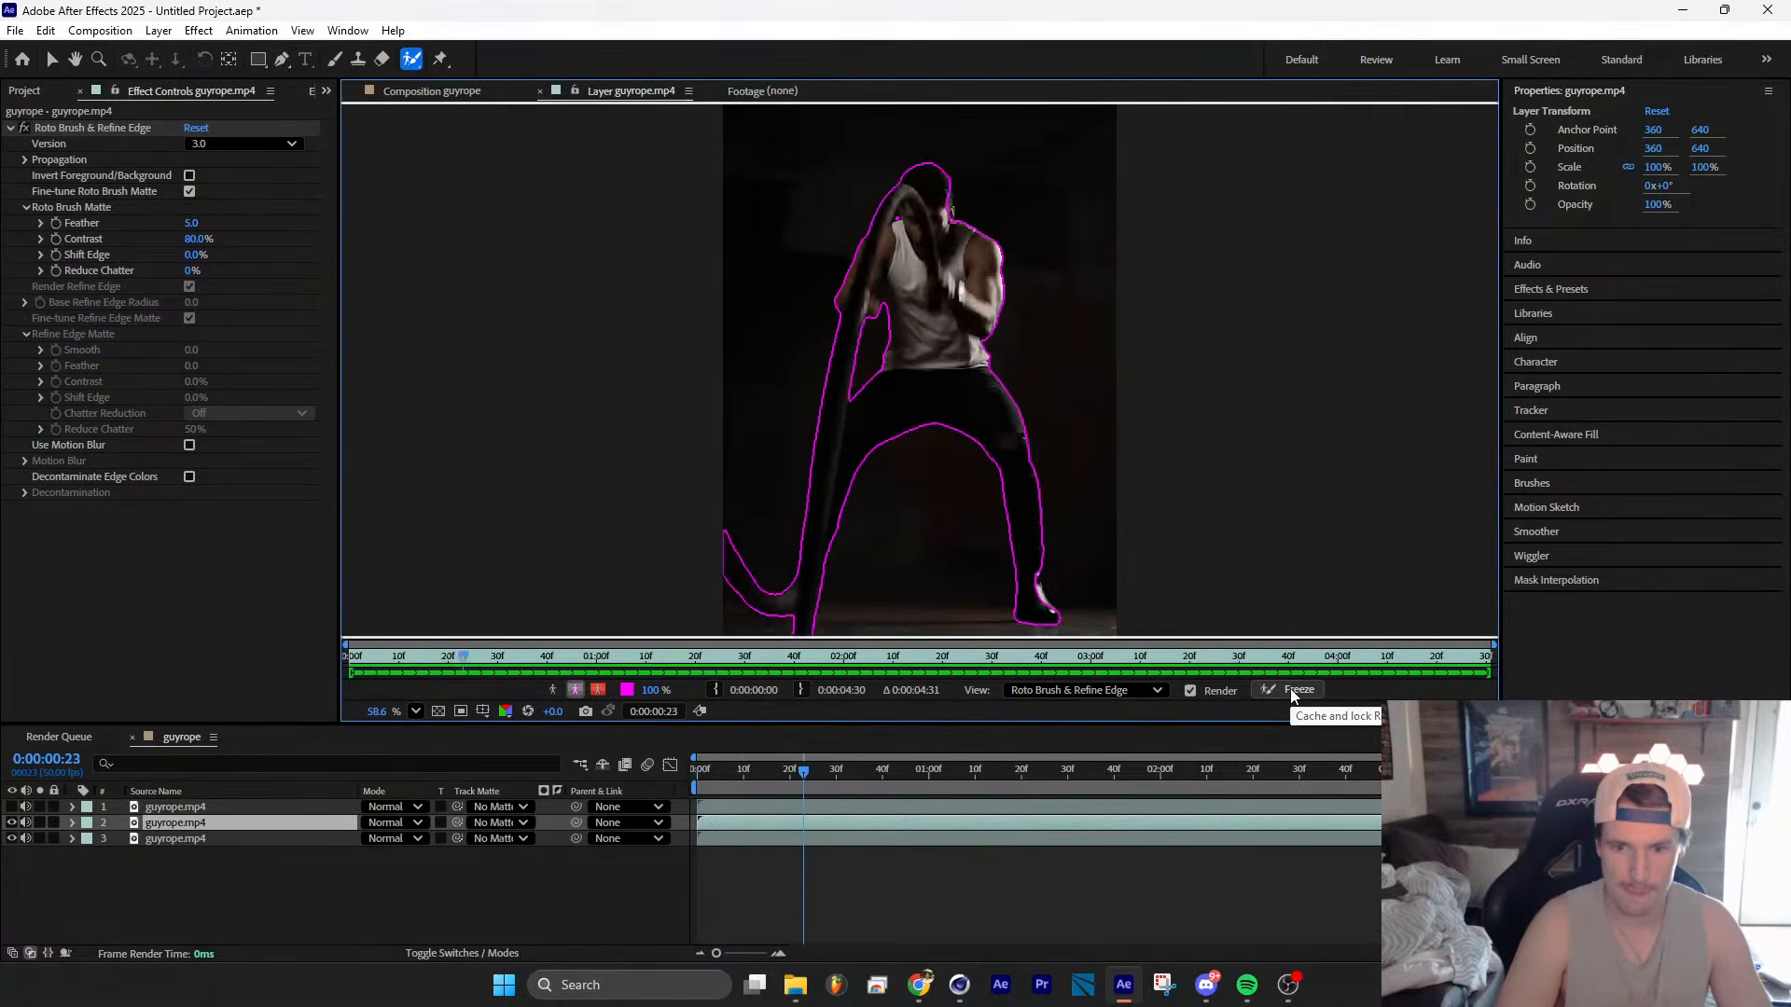
{"action": "left_click", "coordinate": [1294, 691]}
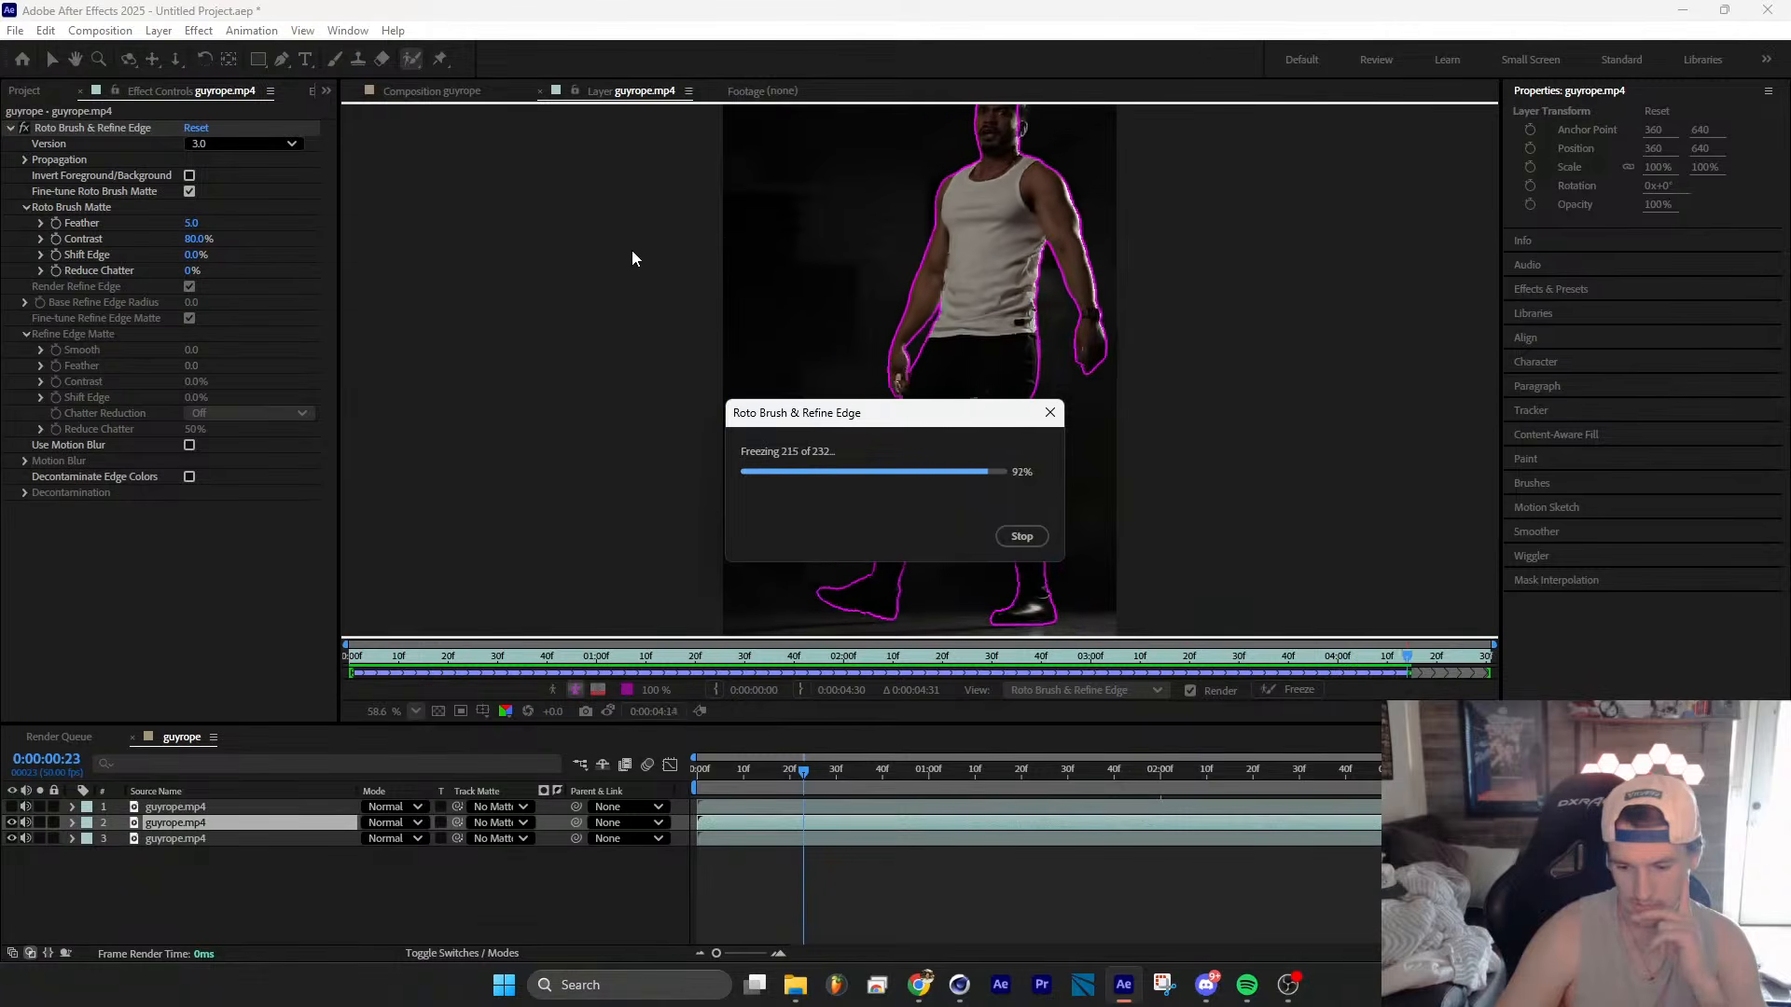
{"action": "left_click", "coordinate": [430, 91]}
{"action": "key", "text": "Home"}
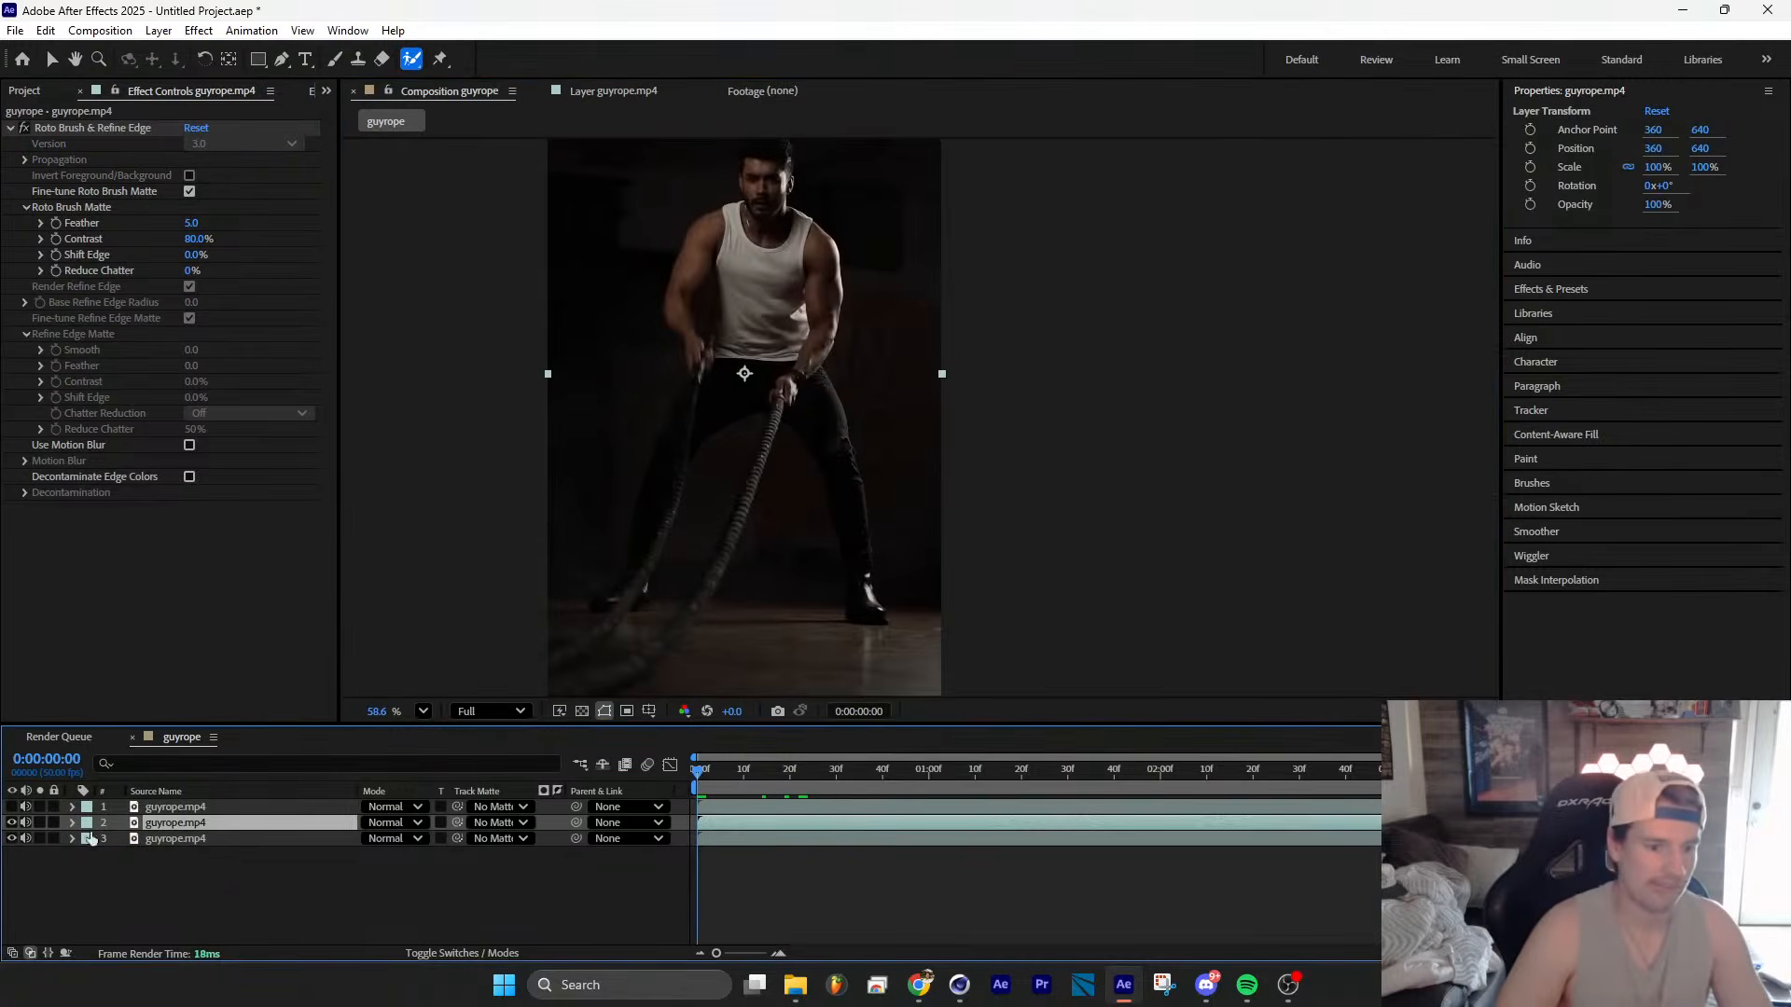
Step: Pre-compose the rotoscoped layer with all attributes moved into the new composition, and duplicate the resulting layer
{"action": "left_click", "coordinate": [91, 838]}
{"action": "left_click", "coordinate": [144, 826]}
{"action": "key", "text": "ctrl+shift+c"}
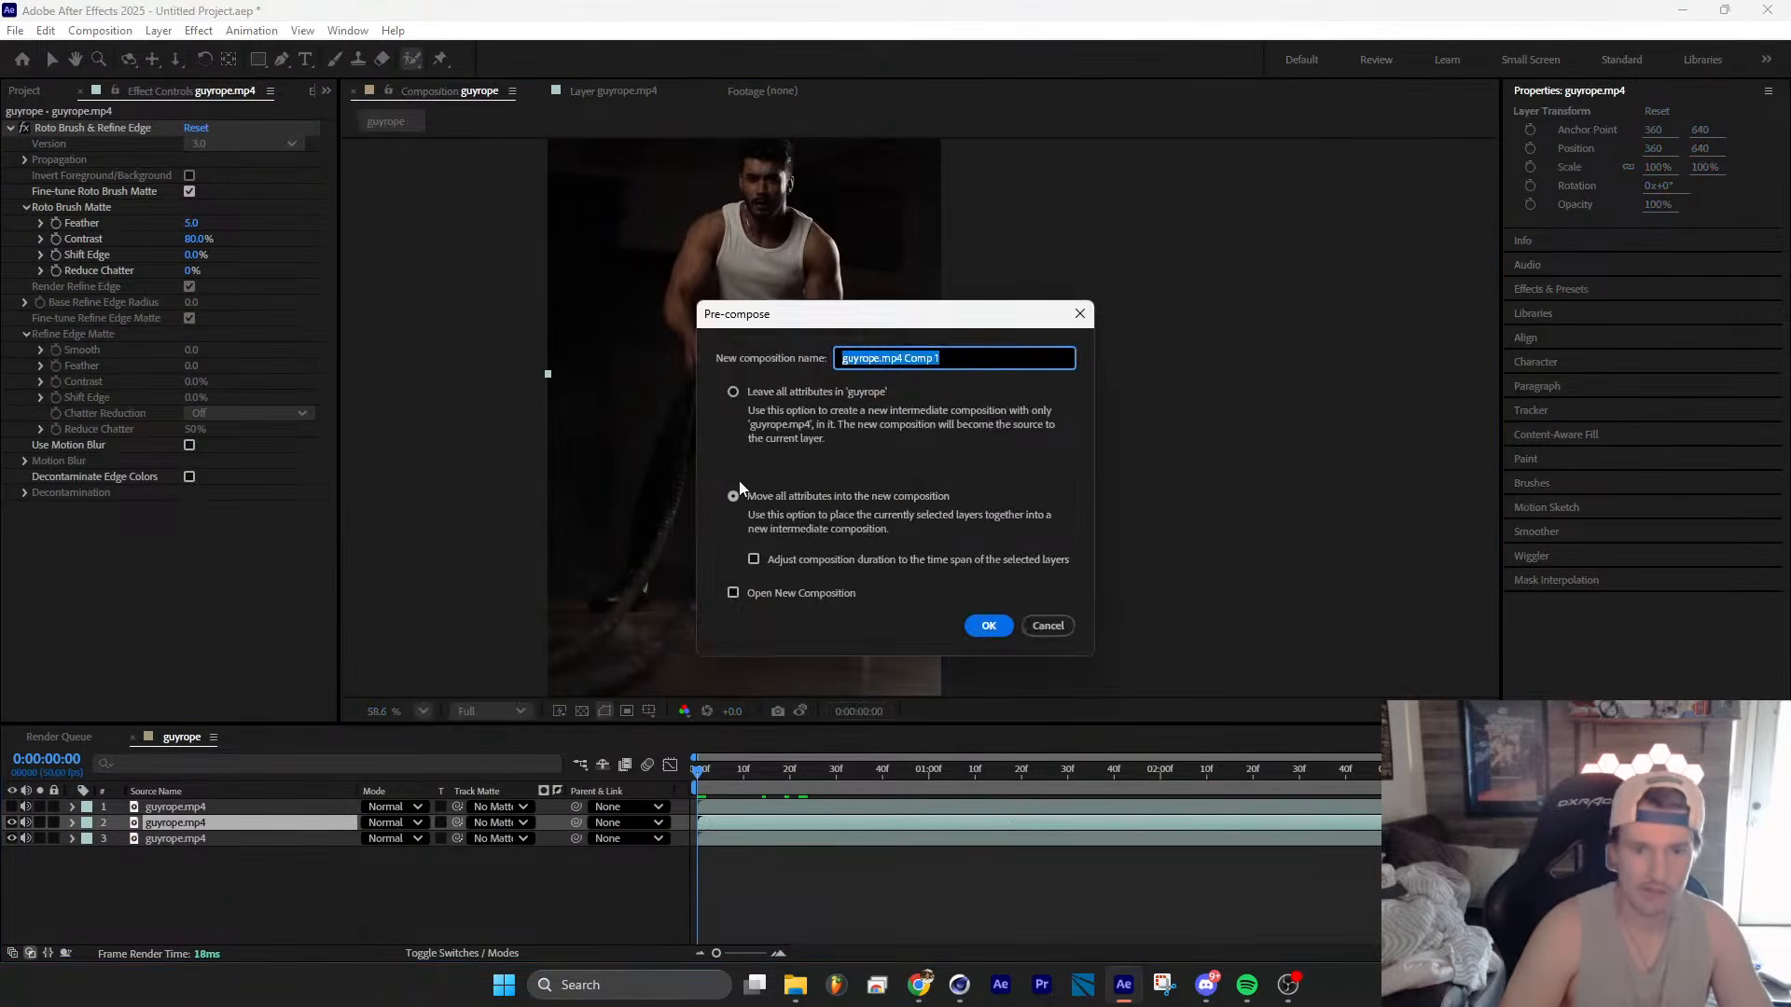
{"action": "left_click", "coordinate": [735, 492]}
{"action": "left_click", "coordinate": [987, 623]}
{"action": "left_click", "coordinate": [187, 842]}
{"action": "left_click", "coordinate": [211, 824]}
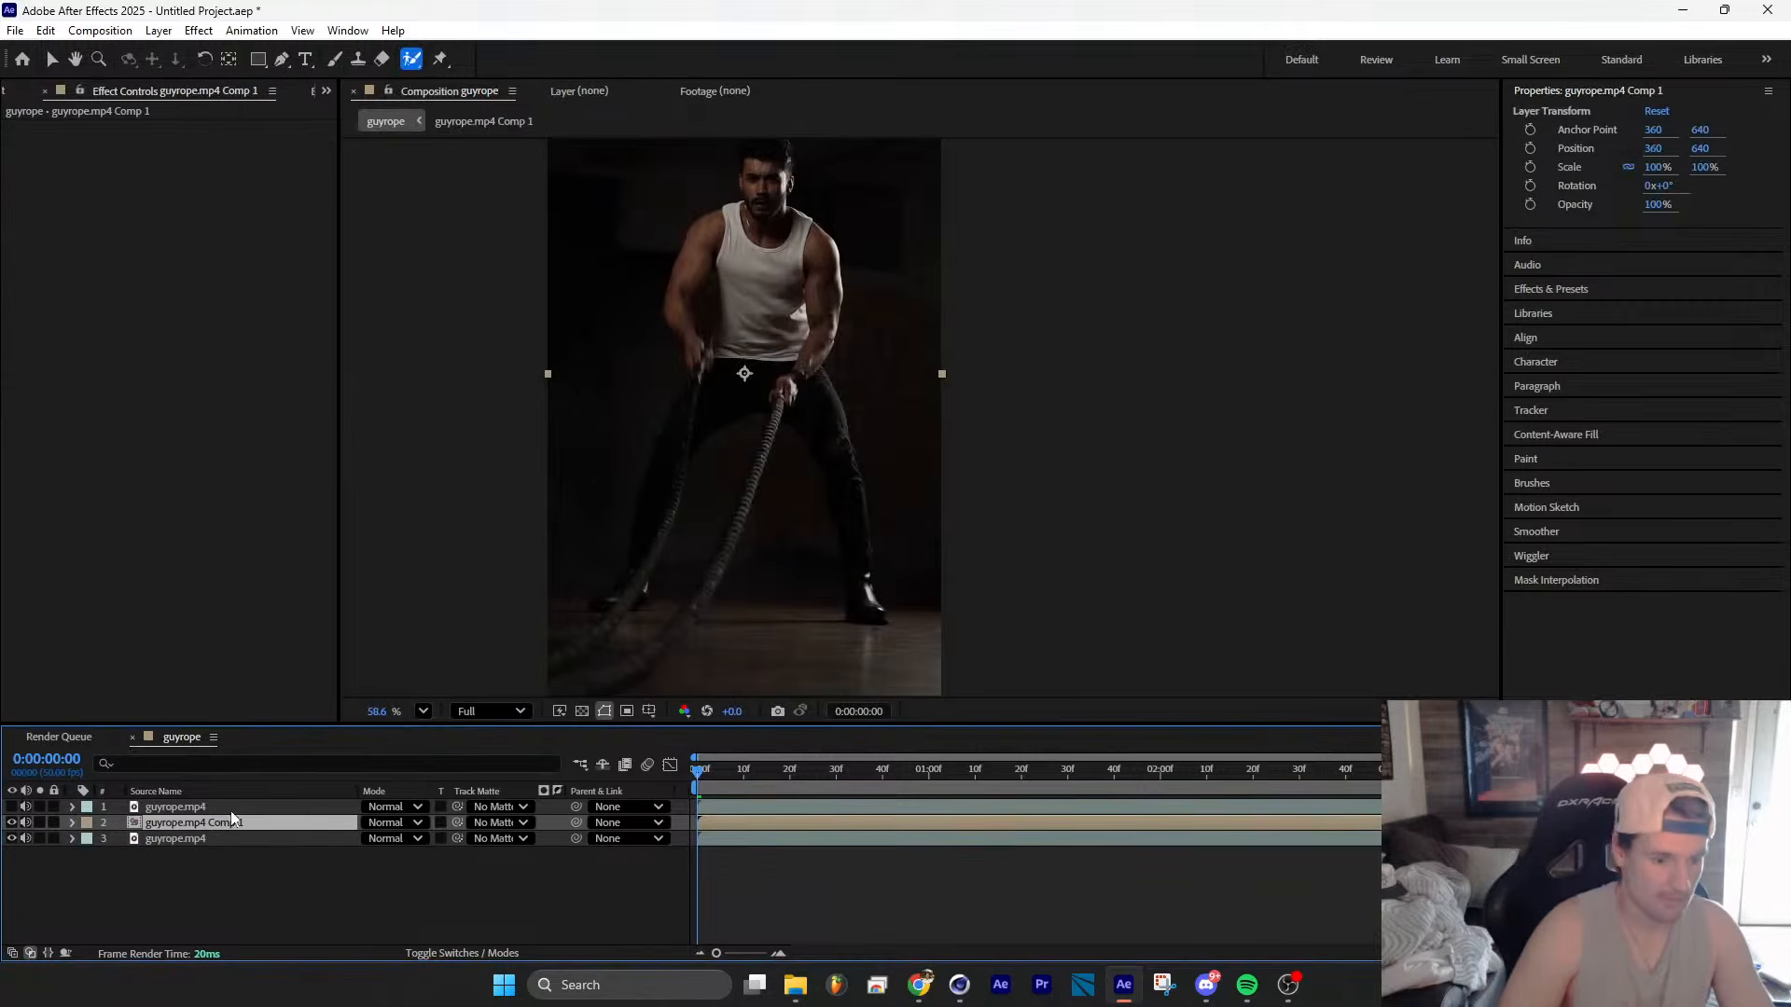
{"action": "key", "text": "ctrl+d"}
Step: Copy the Echo effect from the hidden guyrope.mp4 layer onto the lower precomposed layer, then solo and preview that layer
{"action": "left_click", "coordinate": [194, 839]}
{"action": "left_click", "coordinate": [190, 807]}
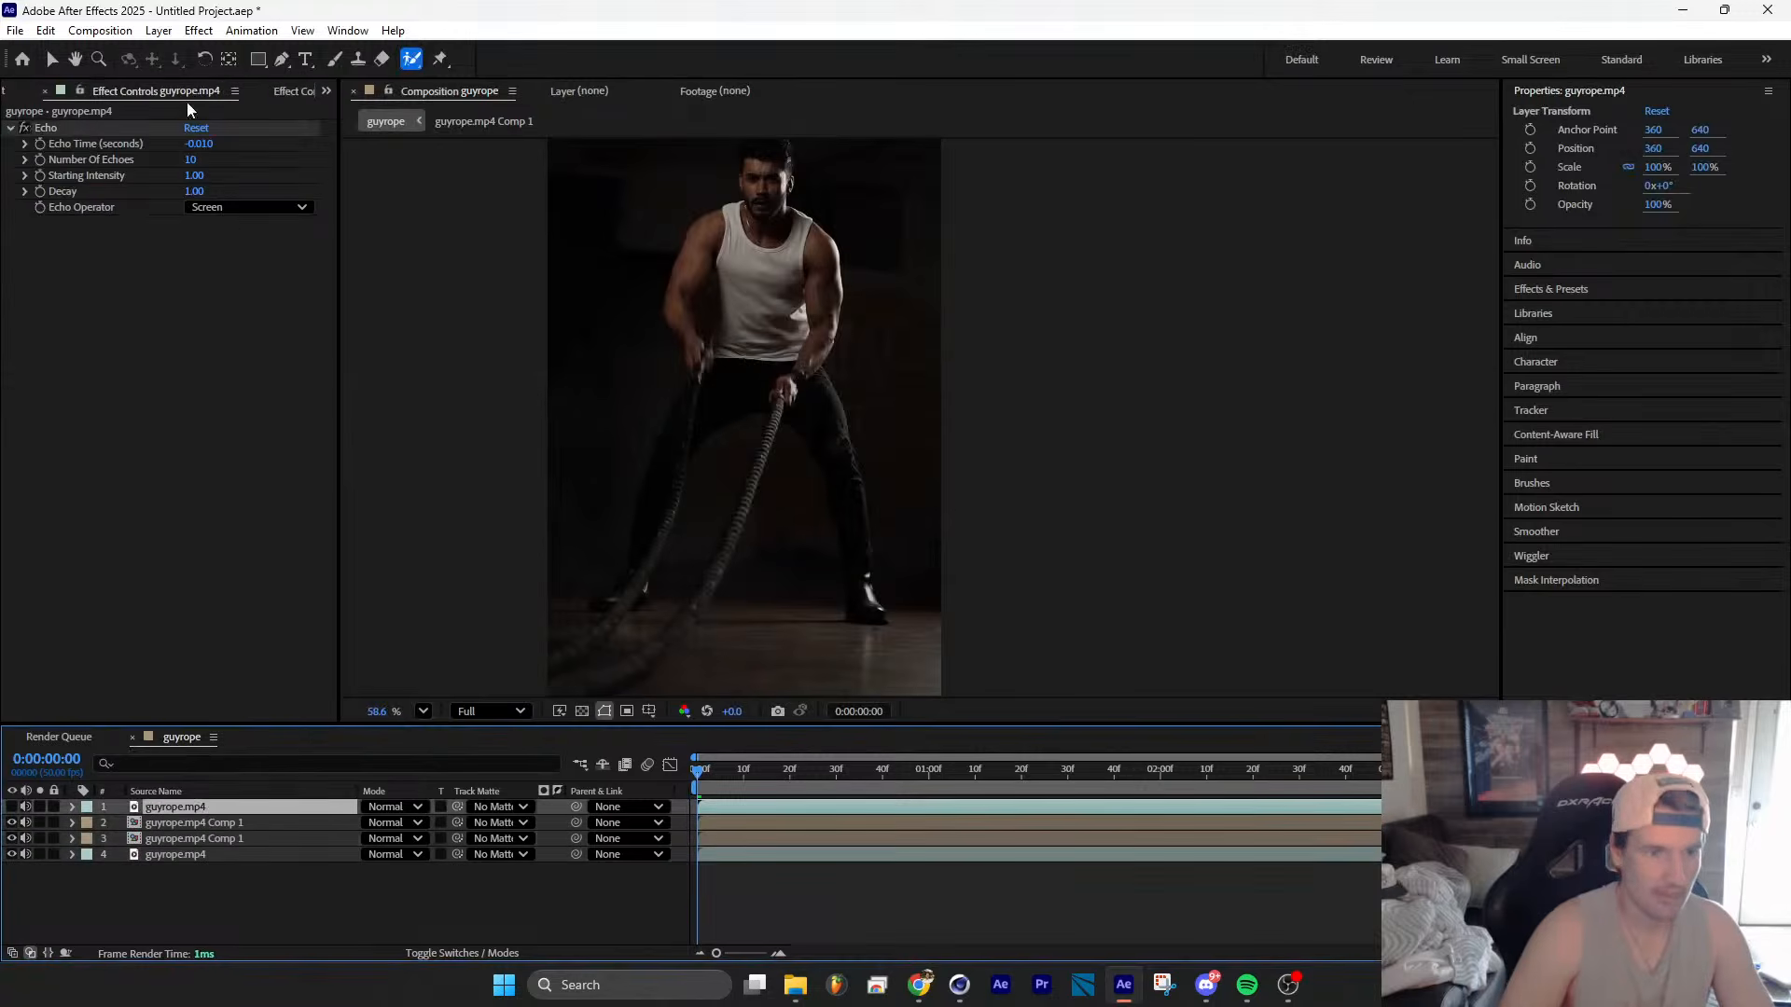
{"action": "left_click", "coordinate": [50, 142]}
{"action": "left_click", "coordinate": [196, 839]}
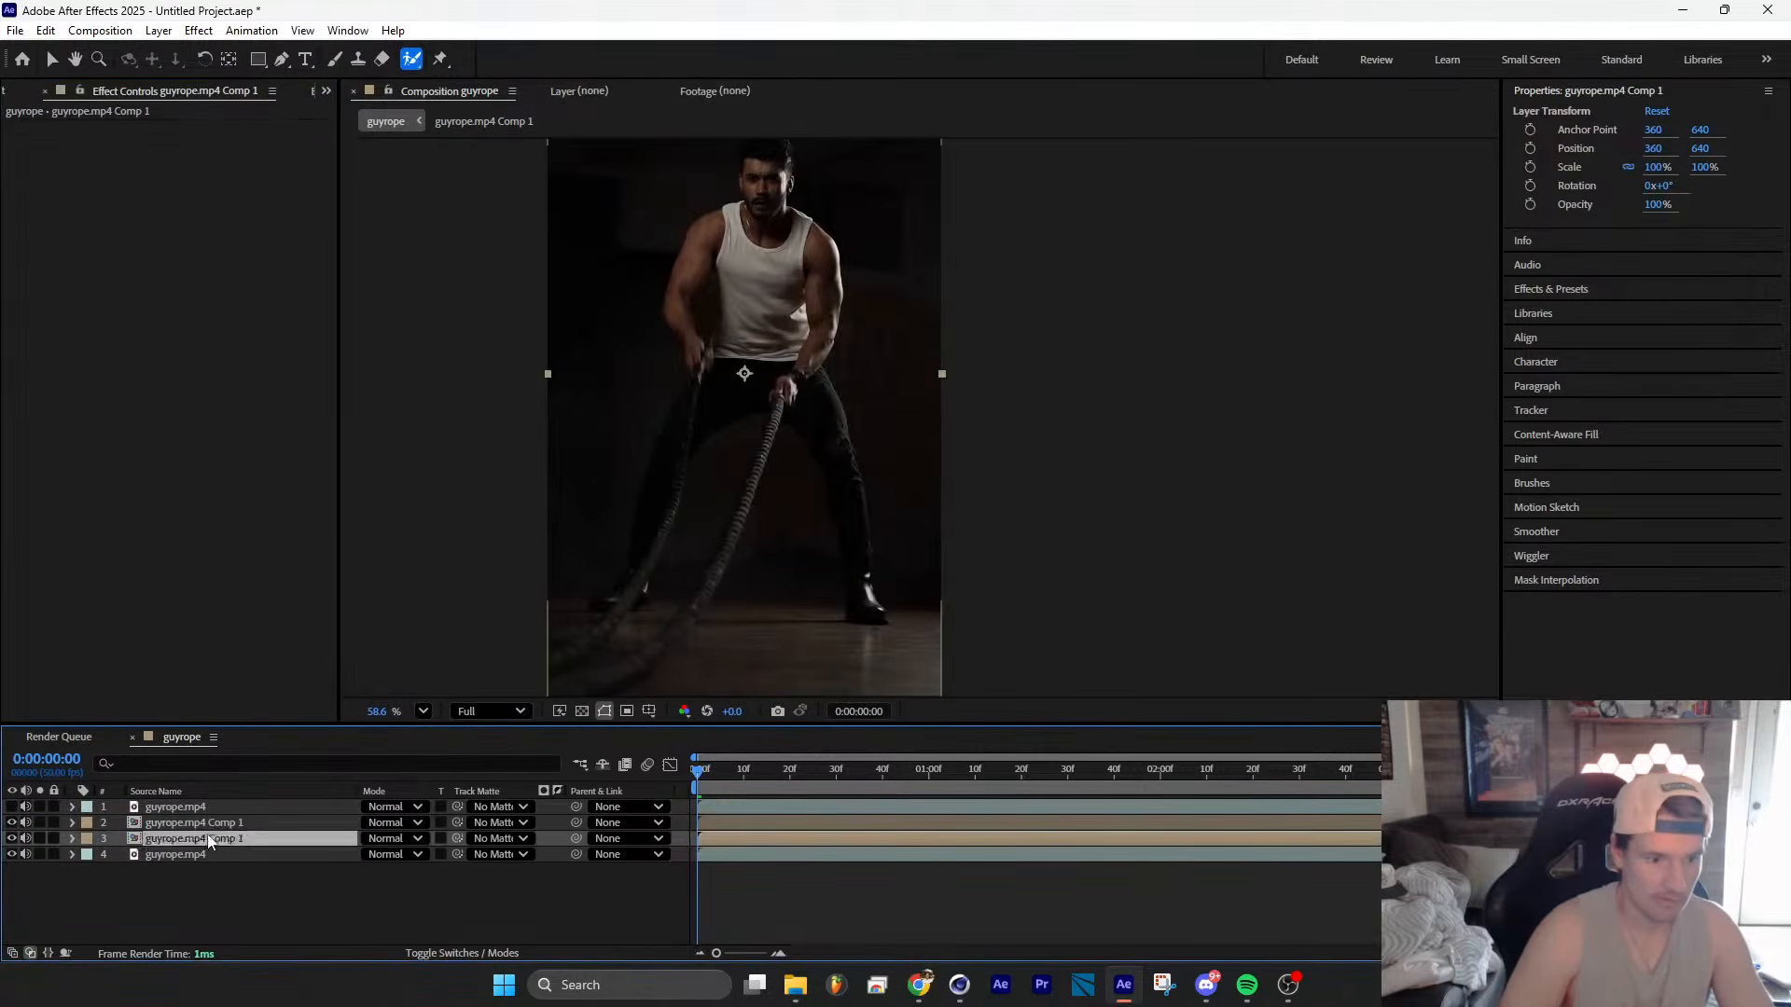
{"action": "left_click", "coordinate": [40, 839]}
{"action": "key", "text": "space"}
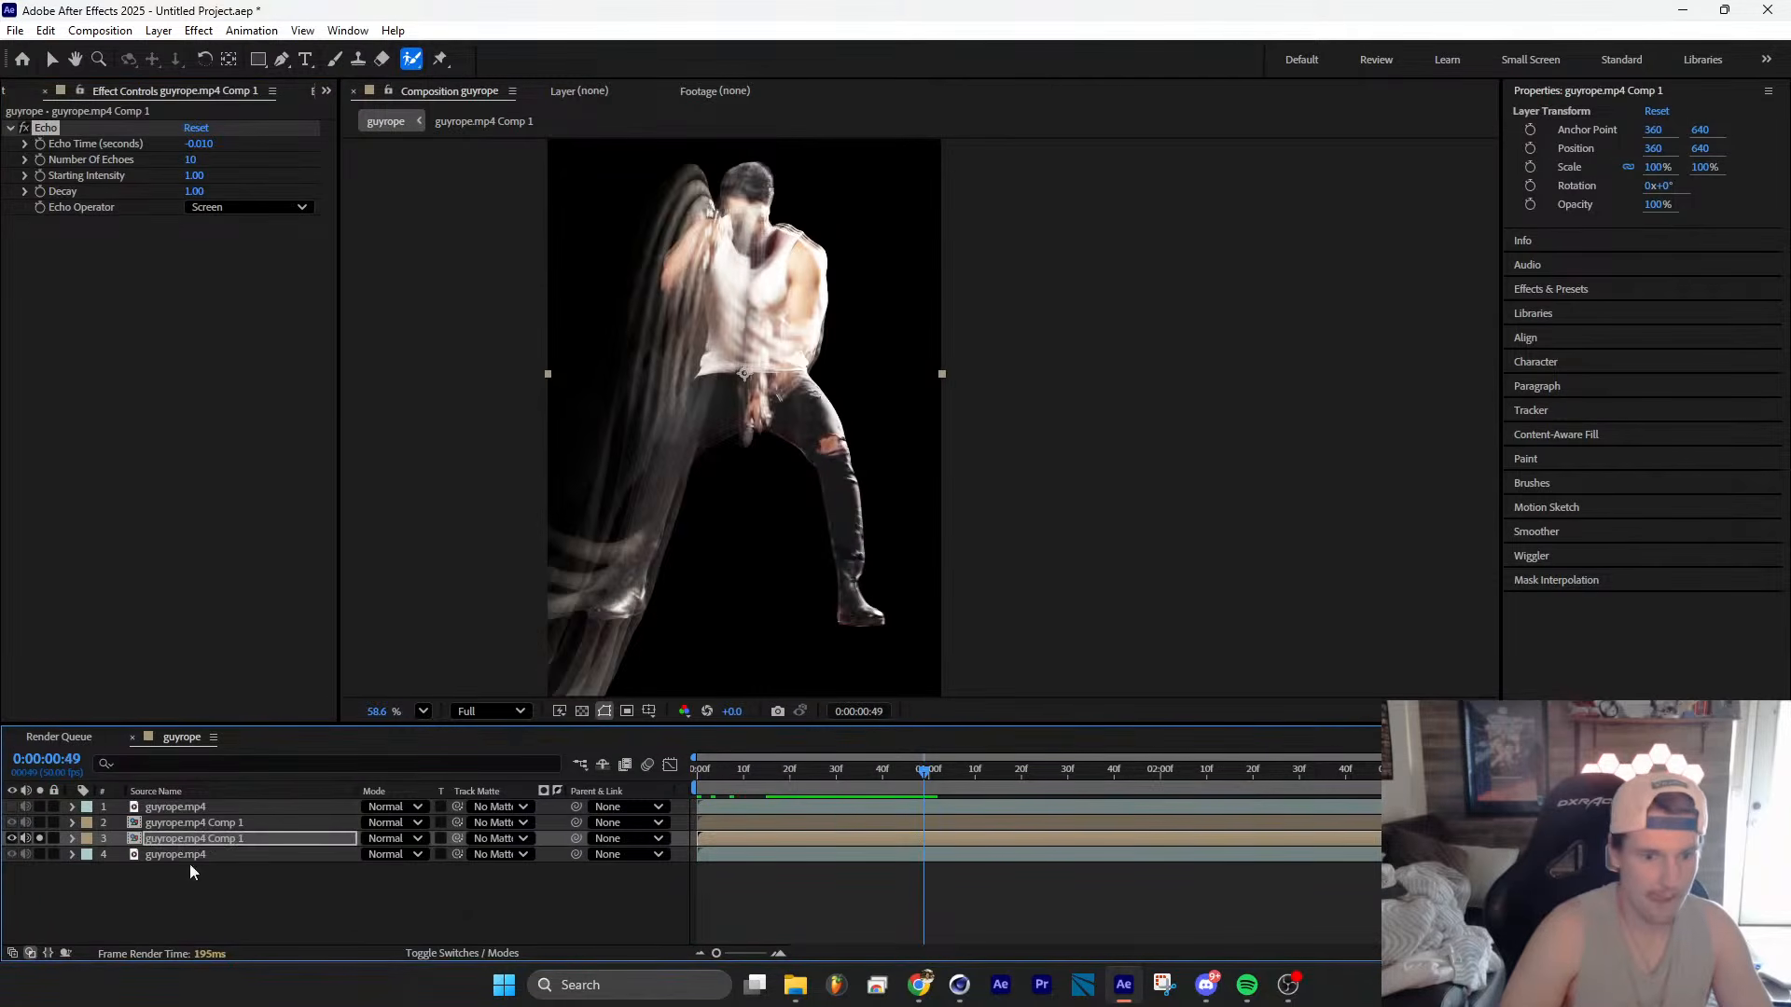
Step: Apply CC Vector Blur with an amount of 16 to the soloed lower precomposed layer, and unsolo the layer
{"action": "key", "text": "ctrl+space"}
{"action": "type", "text": "vec"}
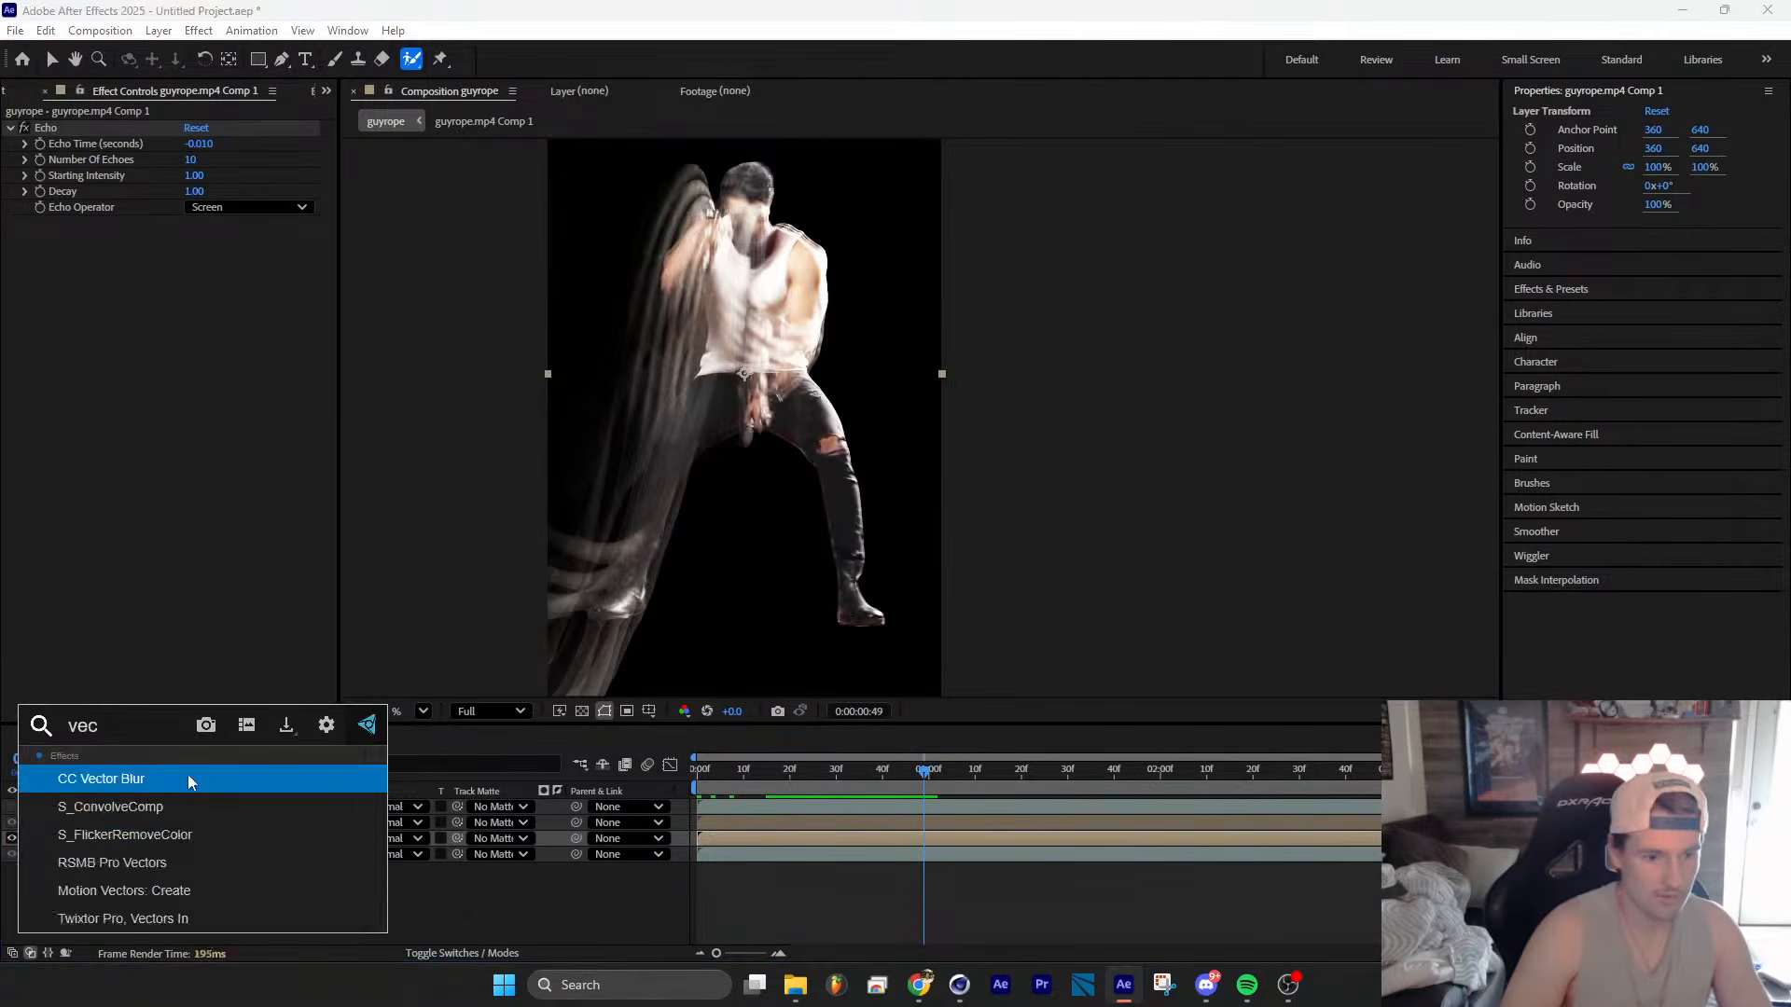
{"action": "left_click", "coordinate": [188, 775]}
{"action": "left_click_drag", "start_coordinate": [186, 259], "coordinate": [204, 255]}
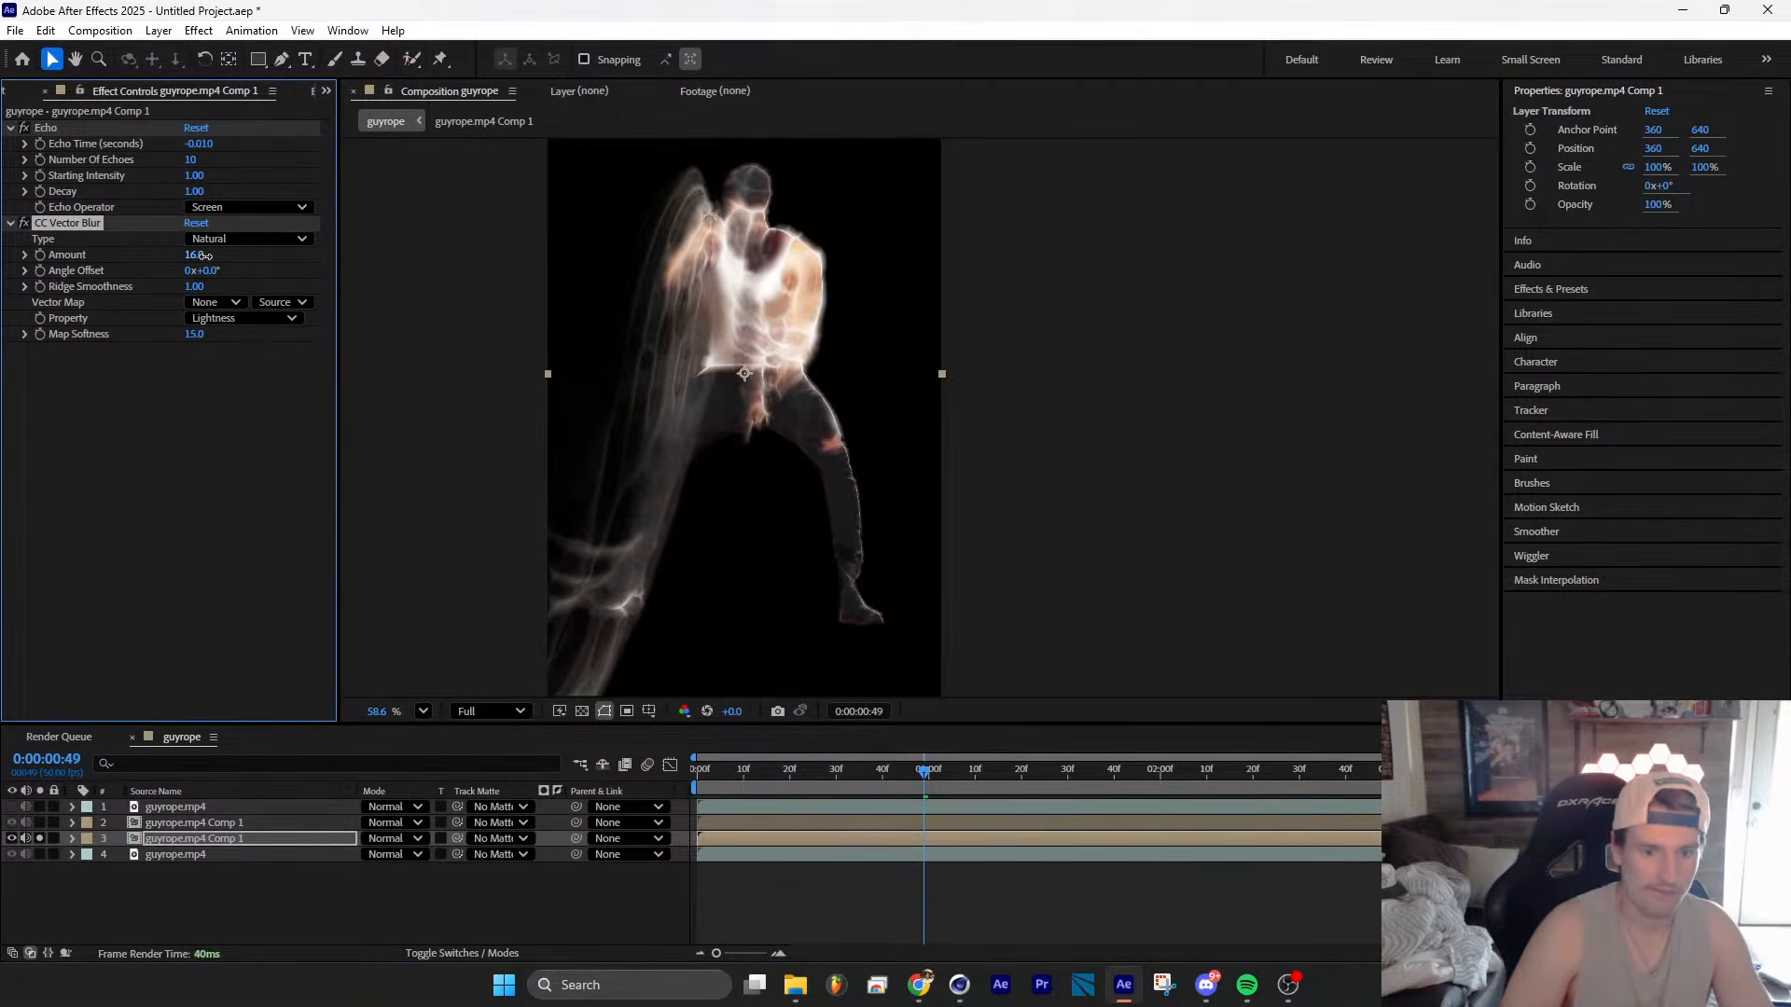
{"action": "left_click", "coordinate": [41, 837]}
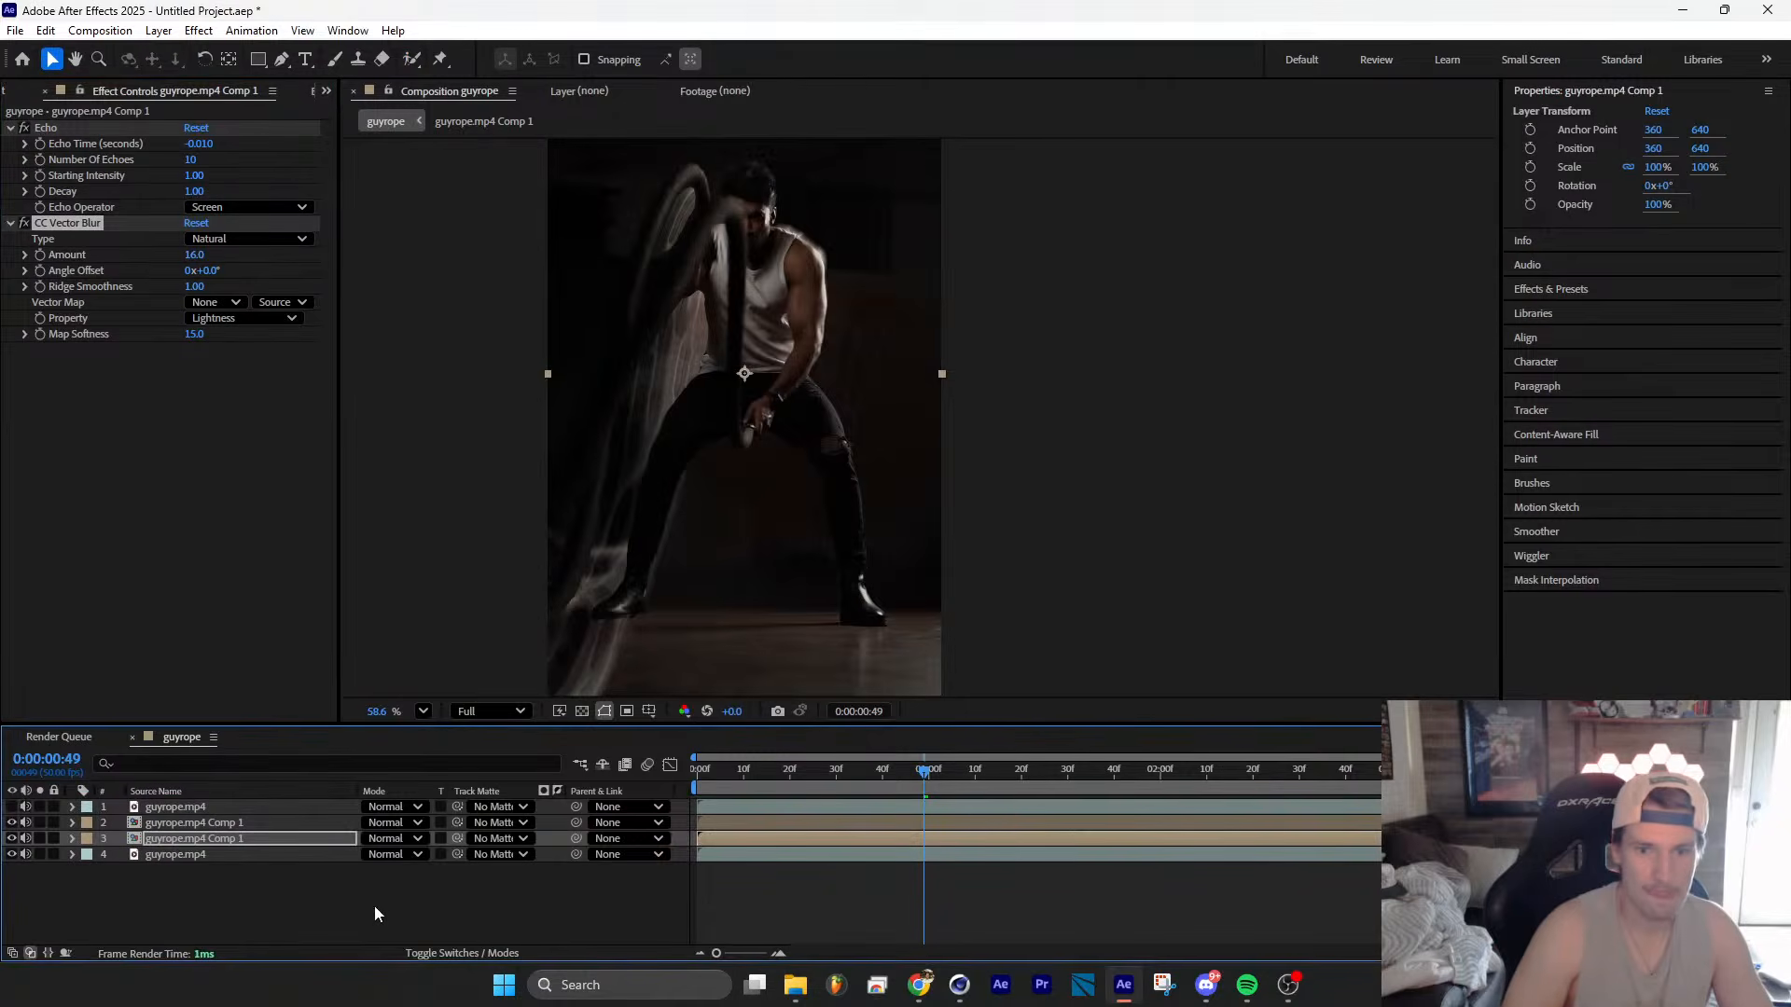
Step: Play the composition from its first frame and scrub to about 0:00:01:06 to inspect the blurred trail behind the man
{"action": "left_click_drag", "start_coordinate": [852, 774], "coordinate": [698, 774]}
{"action": "scroll", "coordinate": [914, 418], "scroll_direction": "down", "scroll_amount": 1}
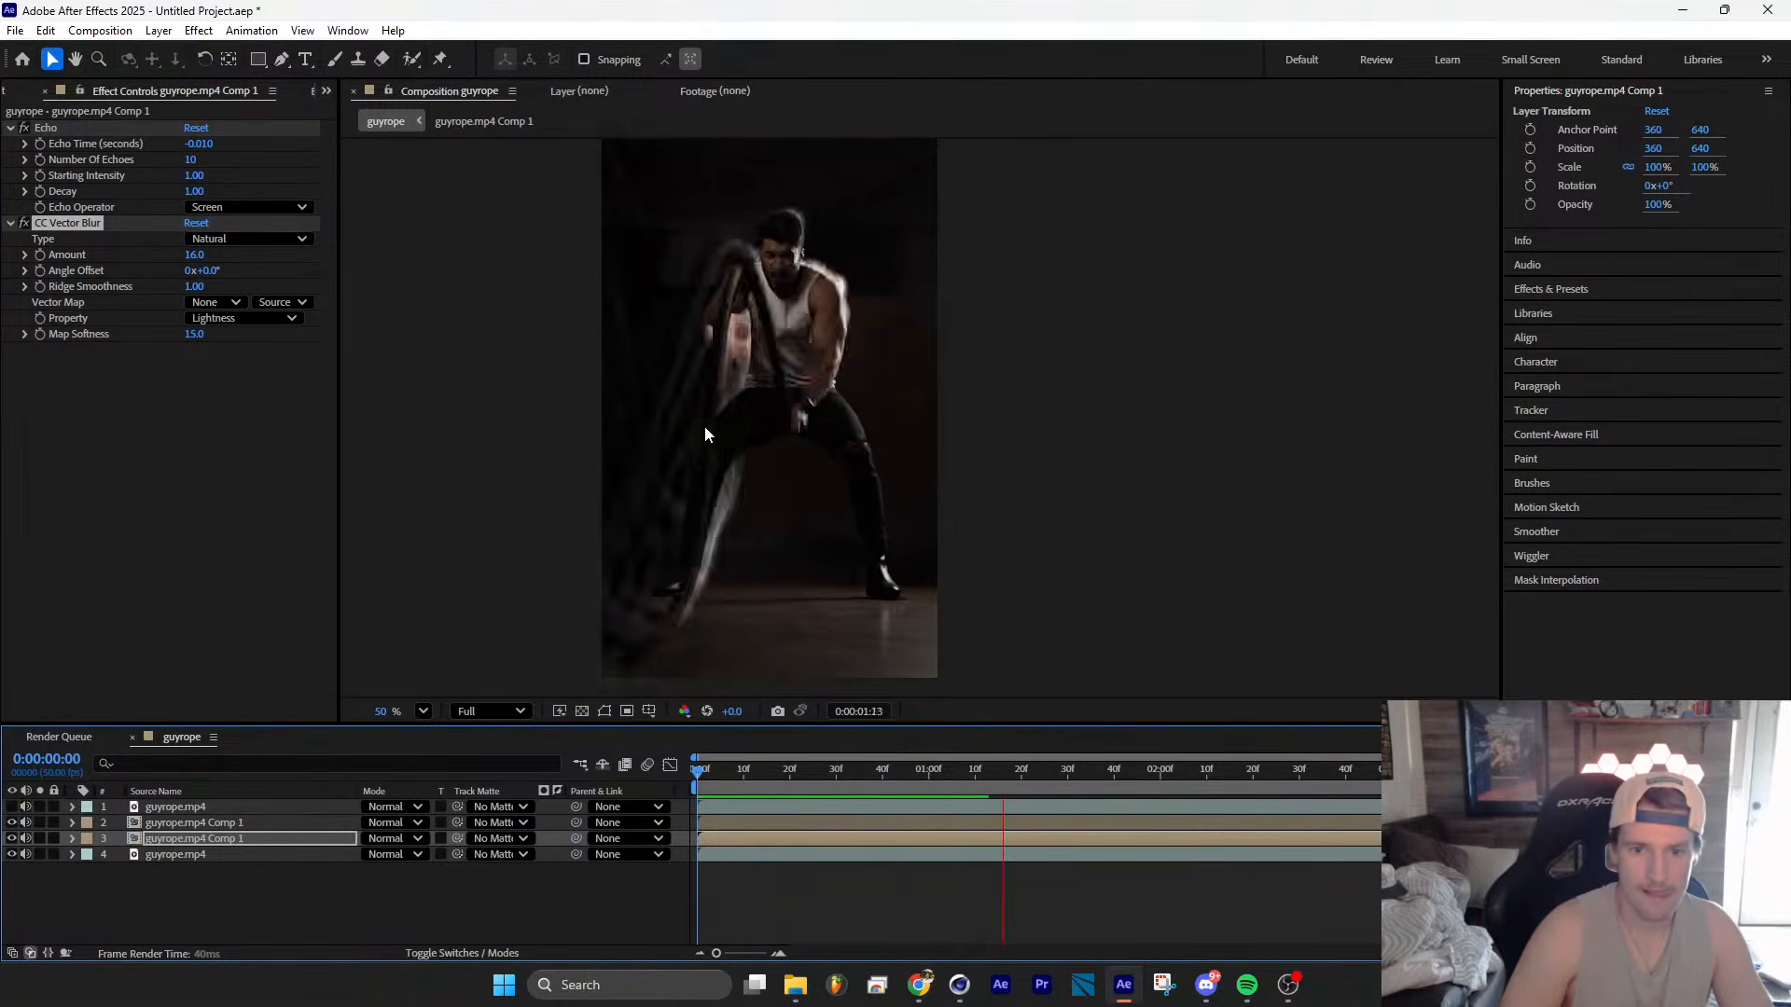
{"action": "key", "text": "space"}
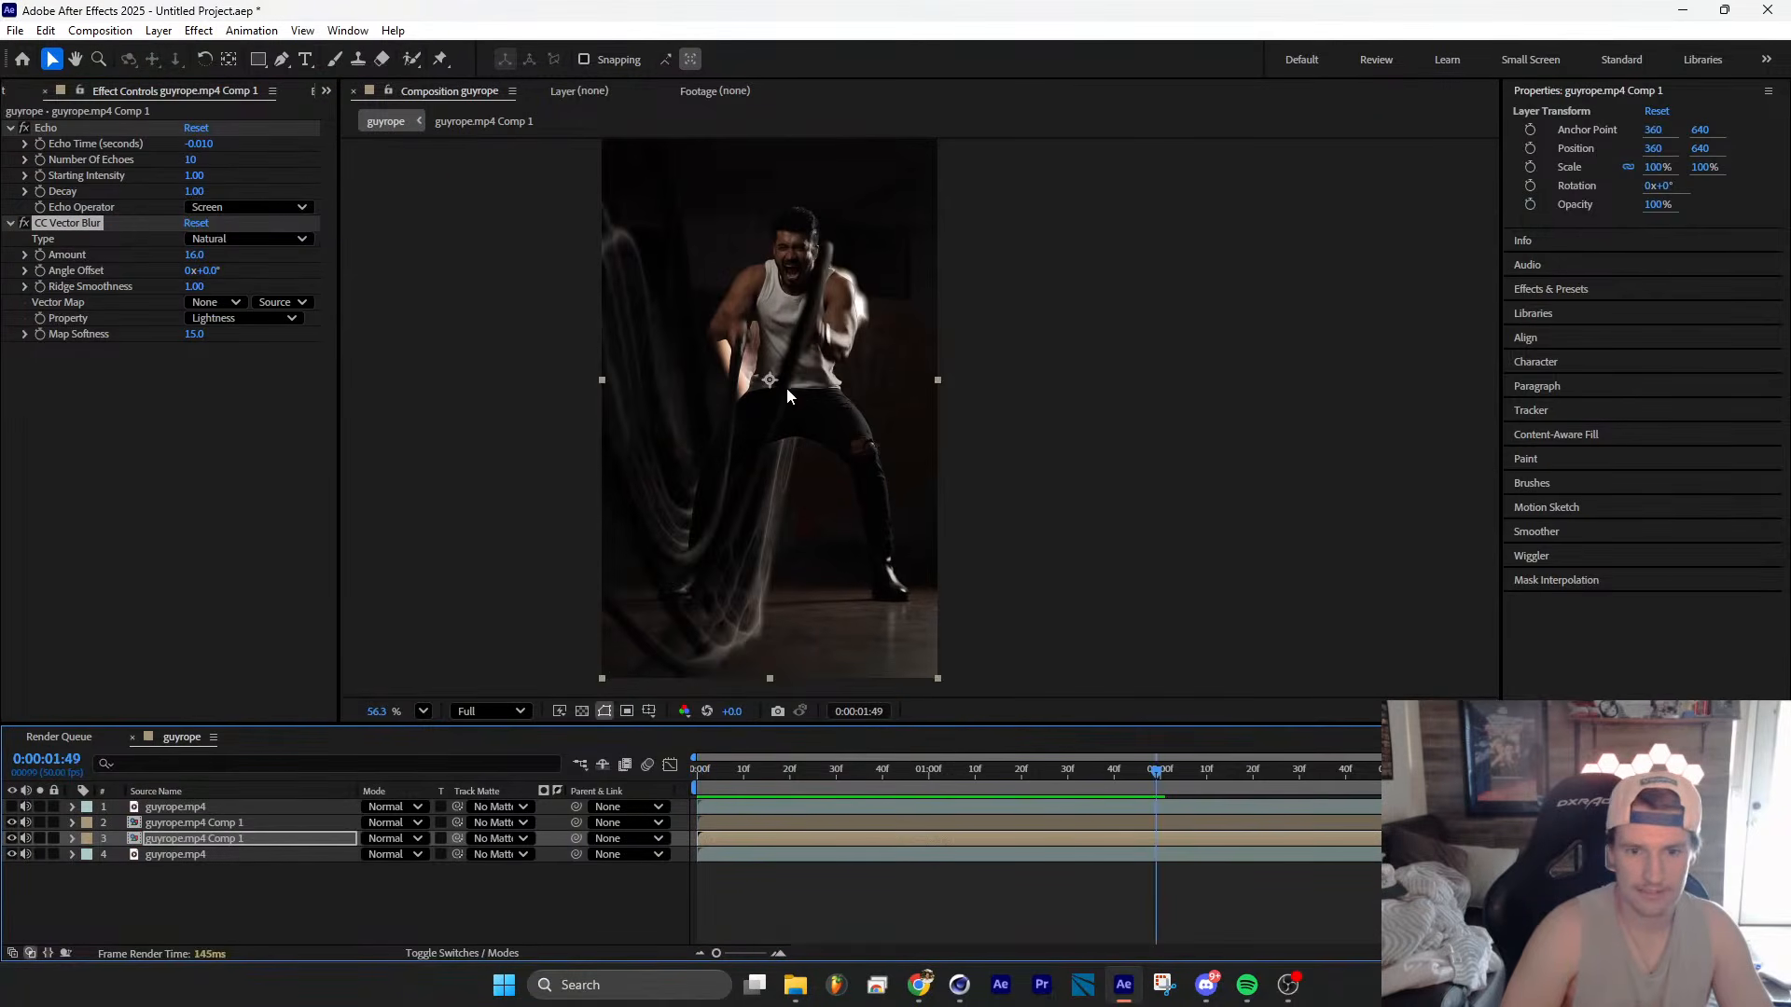
{"action": "scroll", "coordinate": [893, 690], "scroll_direction": "up", "scroll_amount": 1}
{"action": "left_click_drag", "start_coordinate": [882, 773], "coordinate": [960, 774]}
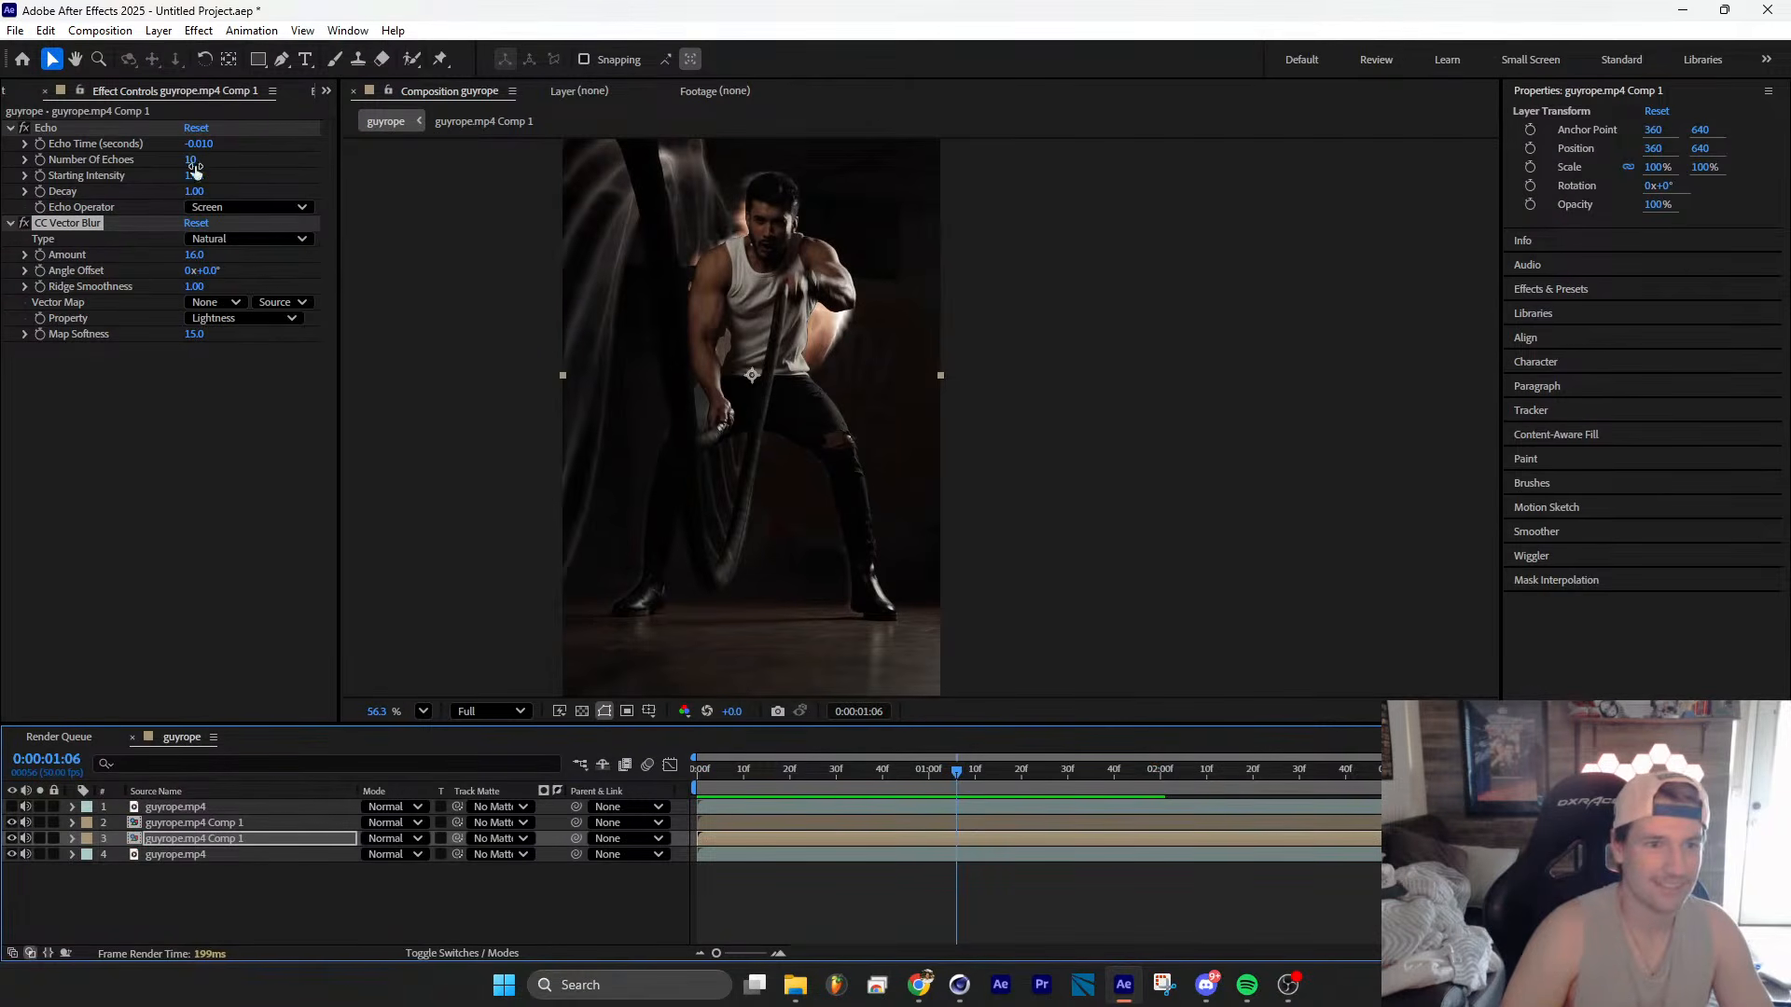
Step: Set the Number of Echoes to 19, and apply the Tint effect to the trail layer while it is soloed
{"action": "left_click_drag", "start_coordinate": [195, 167], "coordinate": [202, 161]}
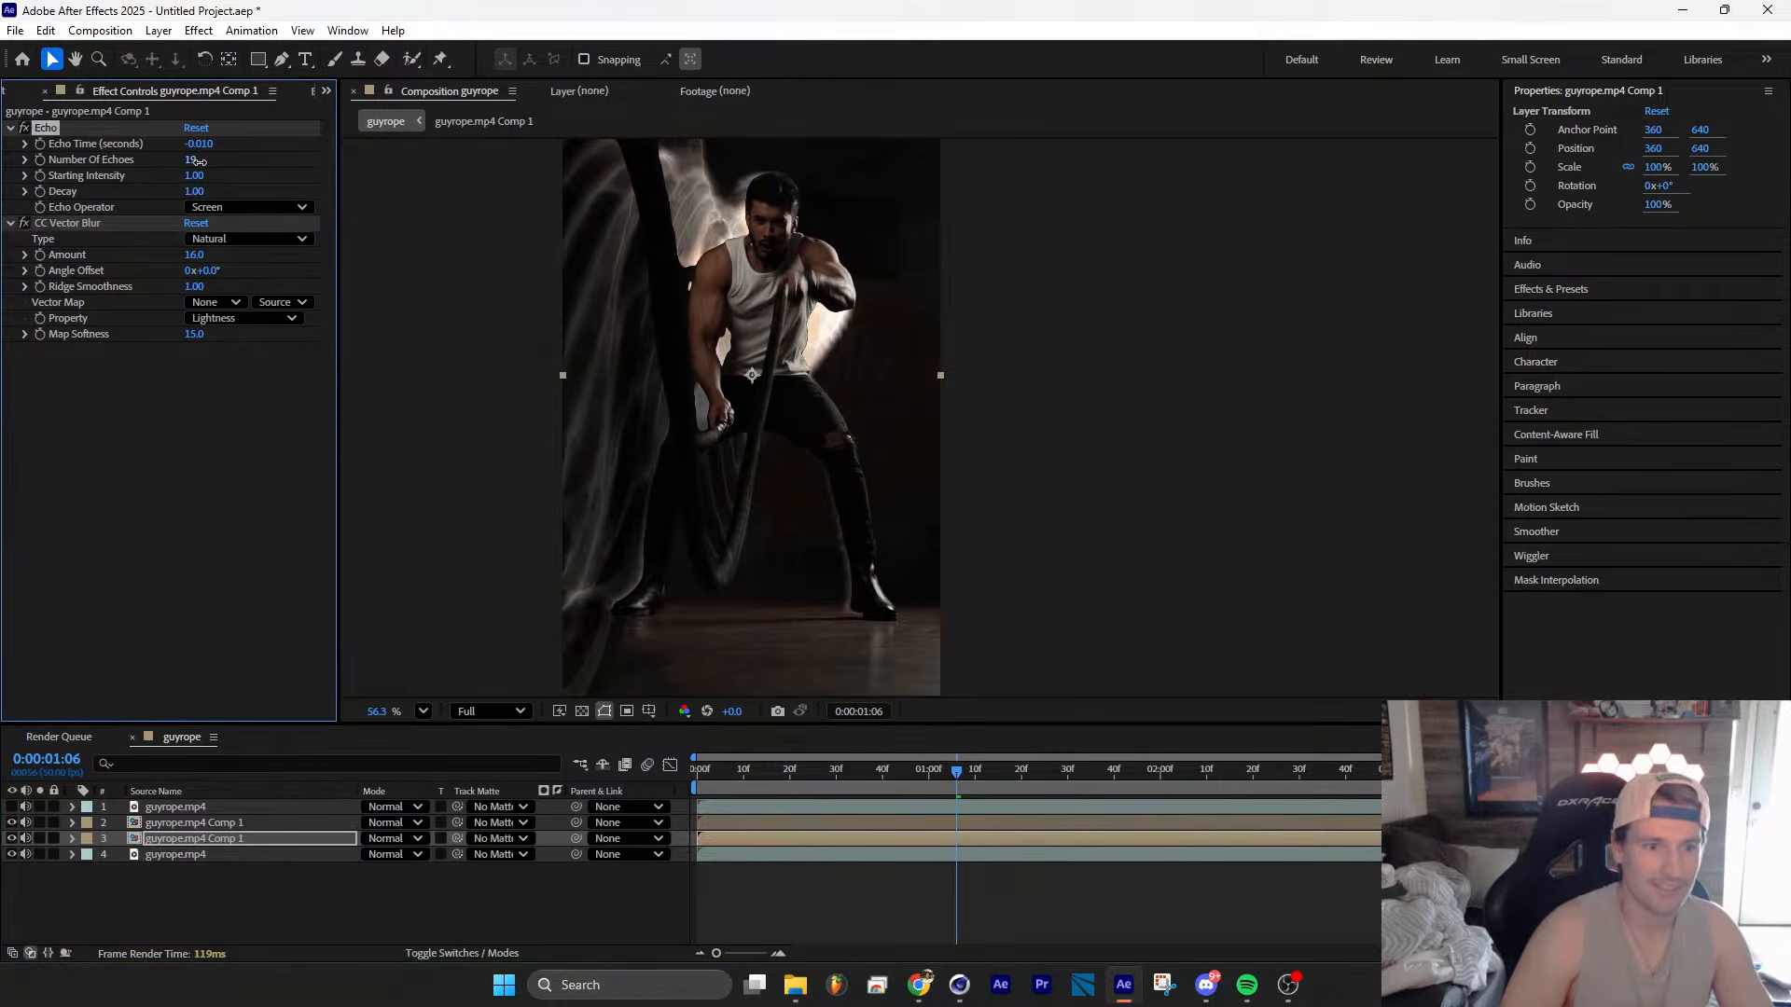
{"action": "left_click", "coordinate": [40, 837]}
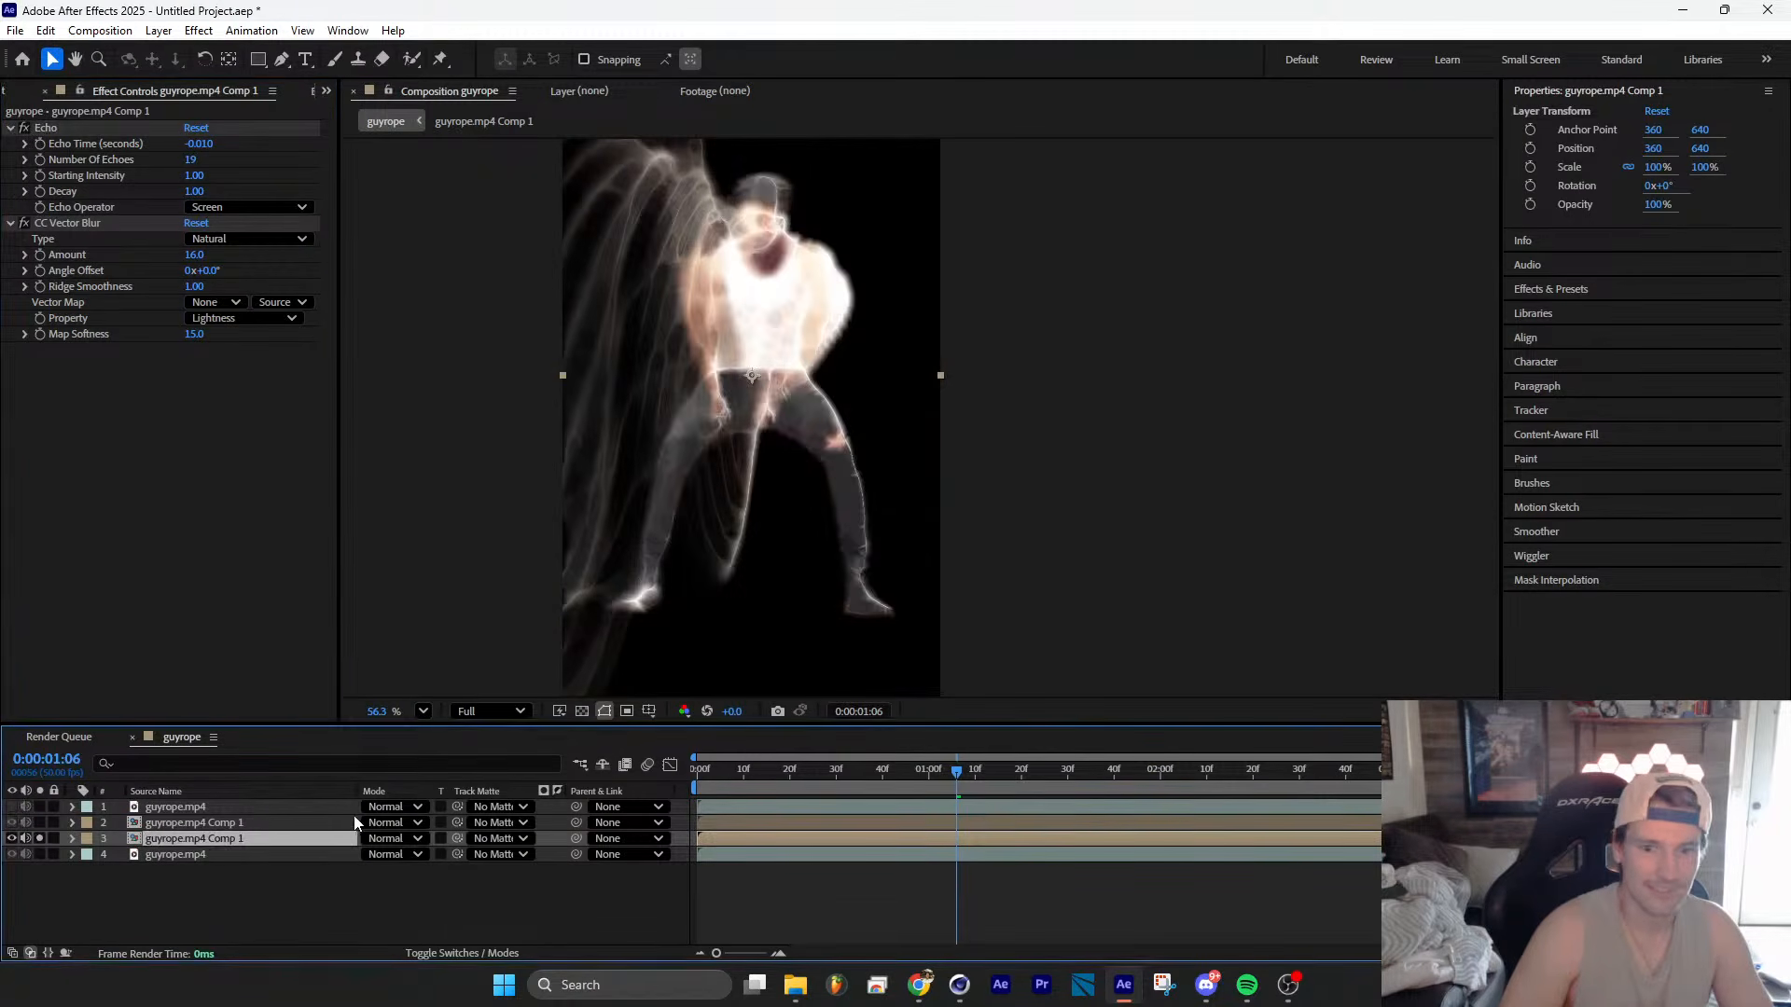
{"action": "key", "text": "ctrl+space"}
{"action": "type", "text": "tint"}
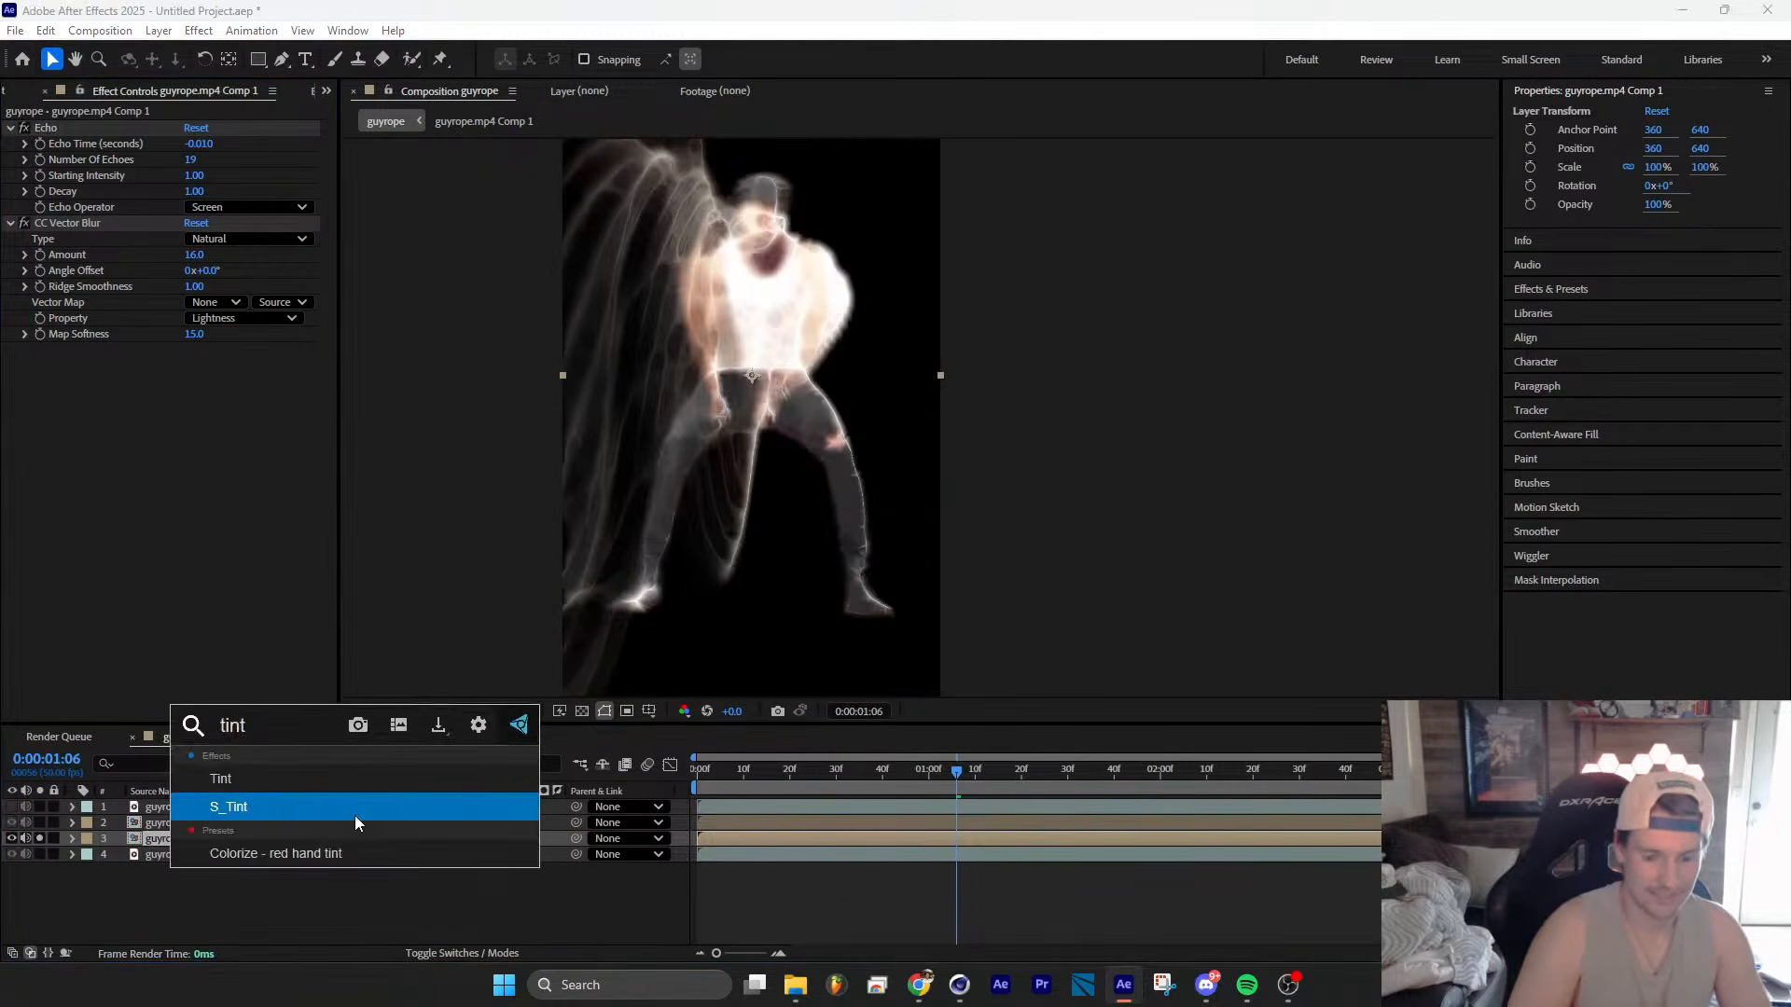
{"action": "key", "text": "Return"}
{"action": "left_click", "coordinate": [283, 838]}
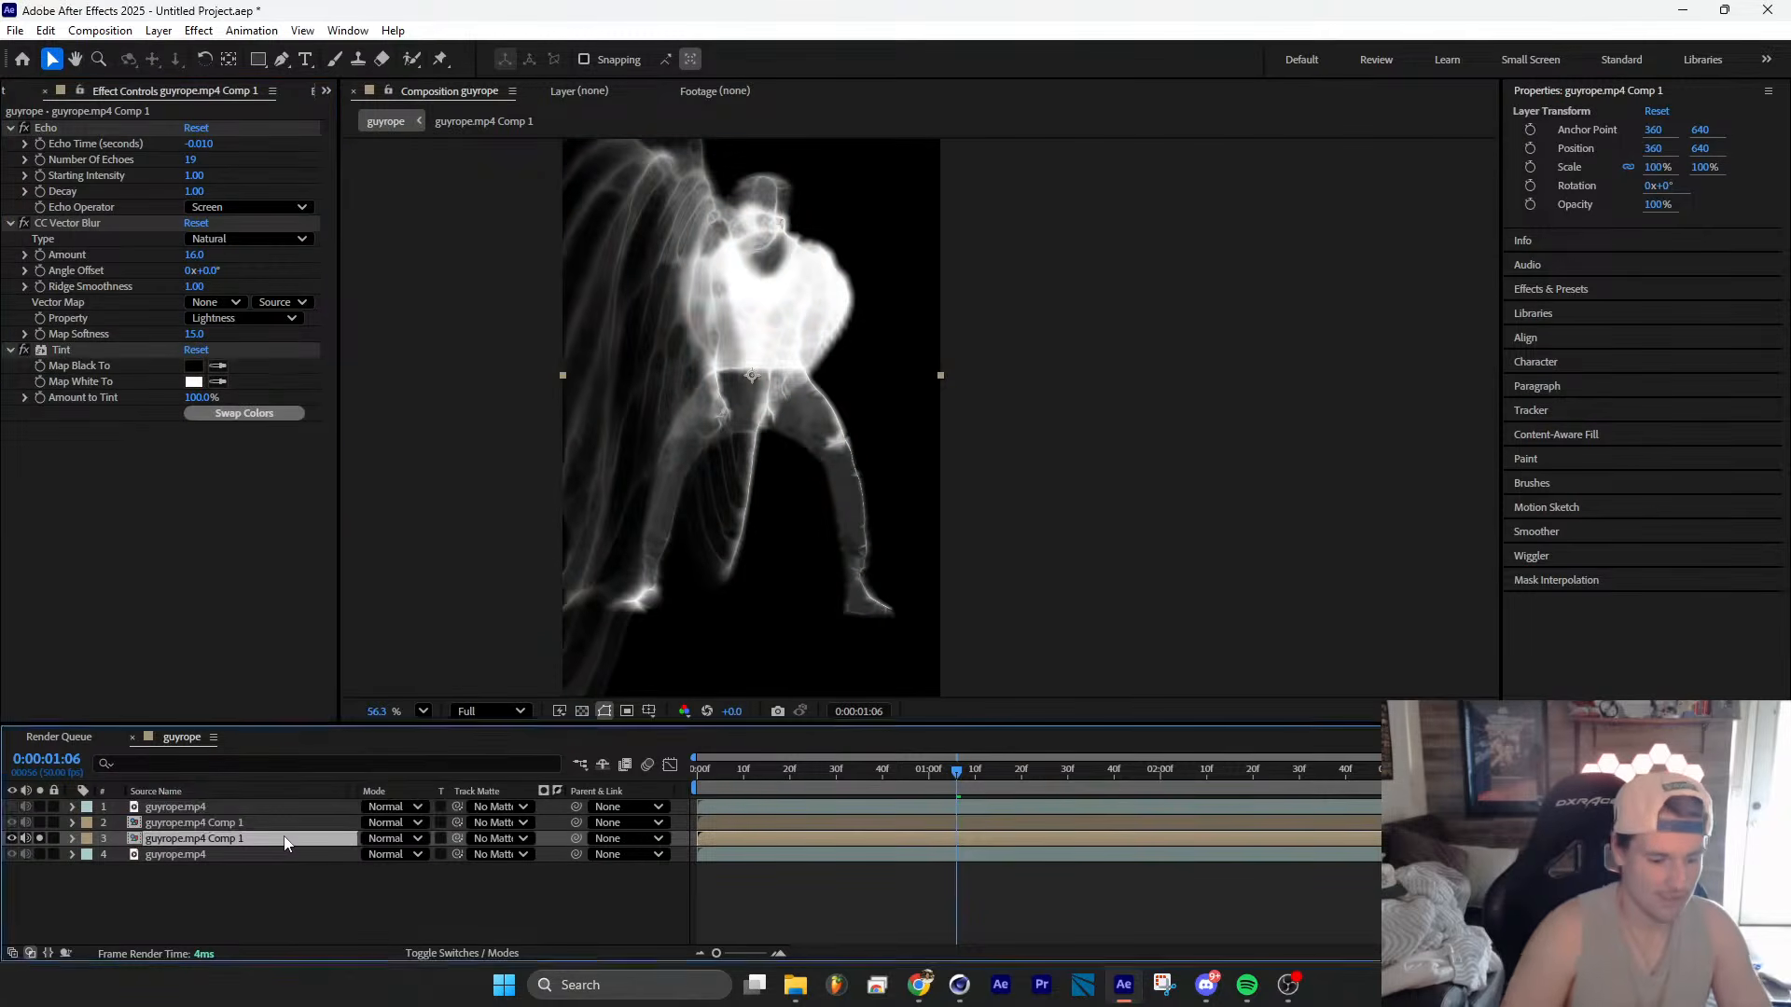
Step: Apply the Find Edges effect to the tinted trail layer
{"action": "key", "text": "ctrl+space"}
{"action": "type", "text": "find"}
{"action": "key", "text": "Return"}
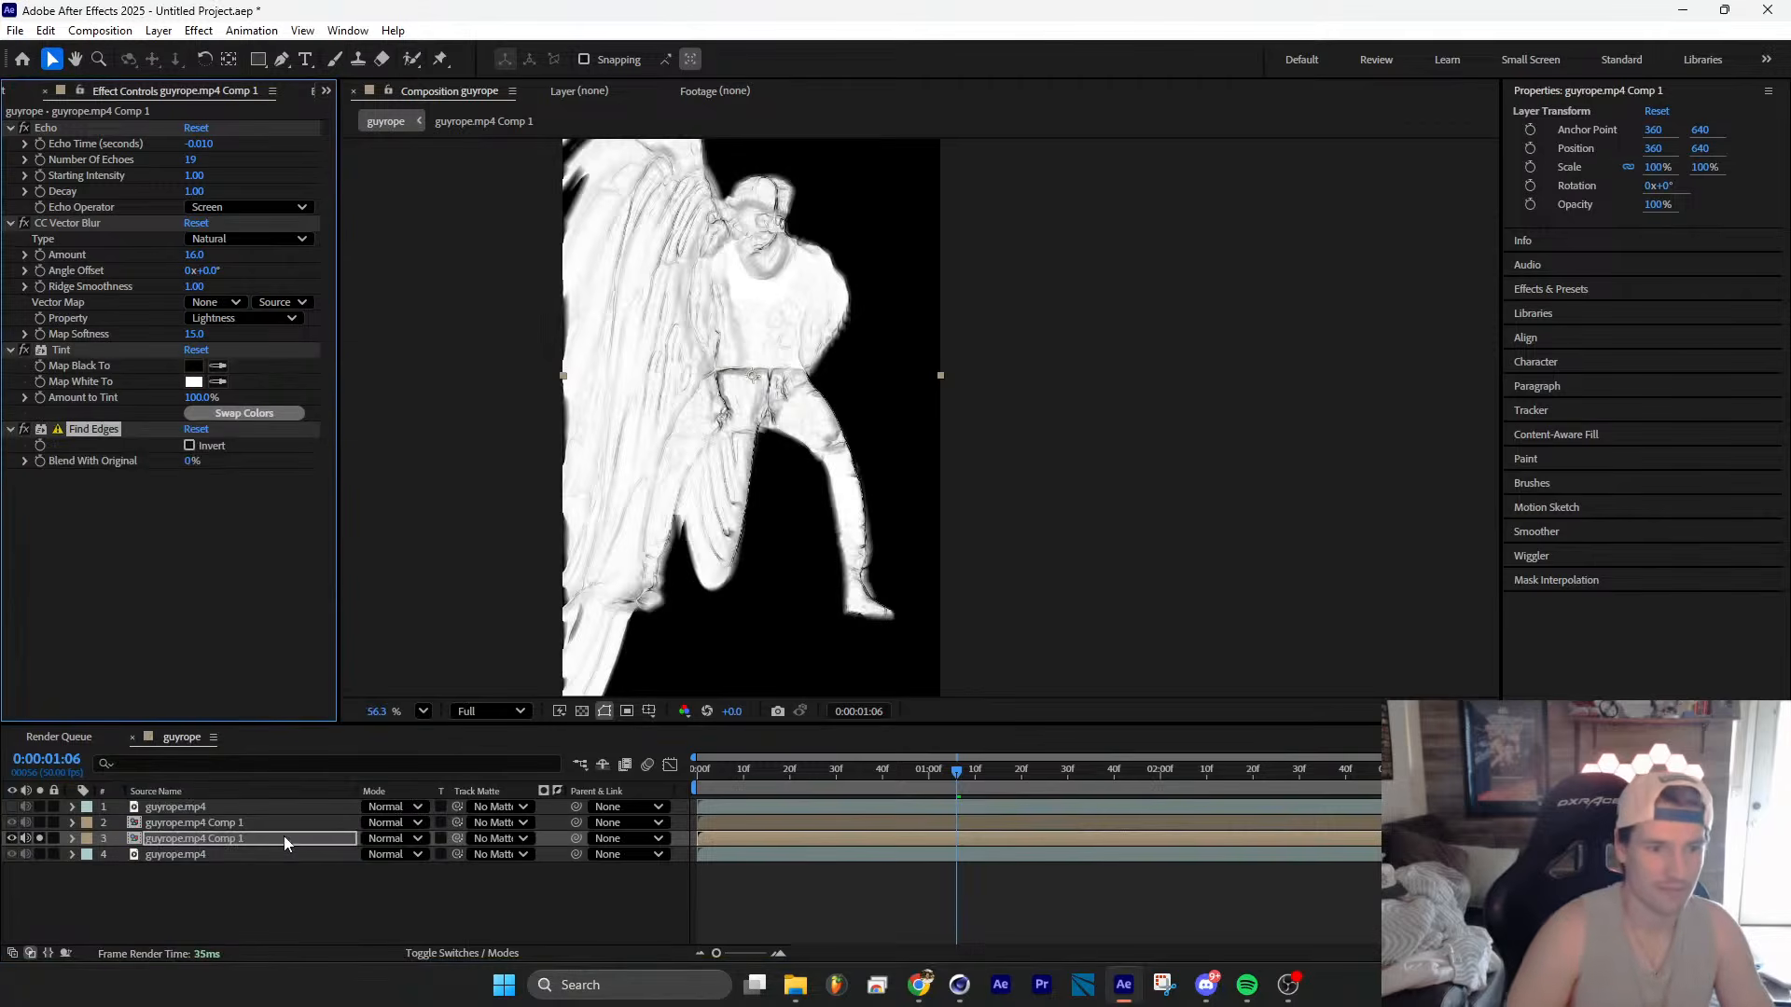
{"action": "left_click_drag", "start_coordinate": [101, 114], "coordinate": [107, 121]}
{"action": "key", "text": "ctrl+z"}
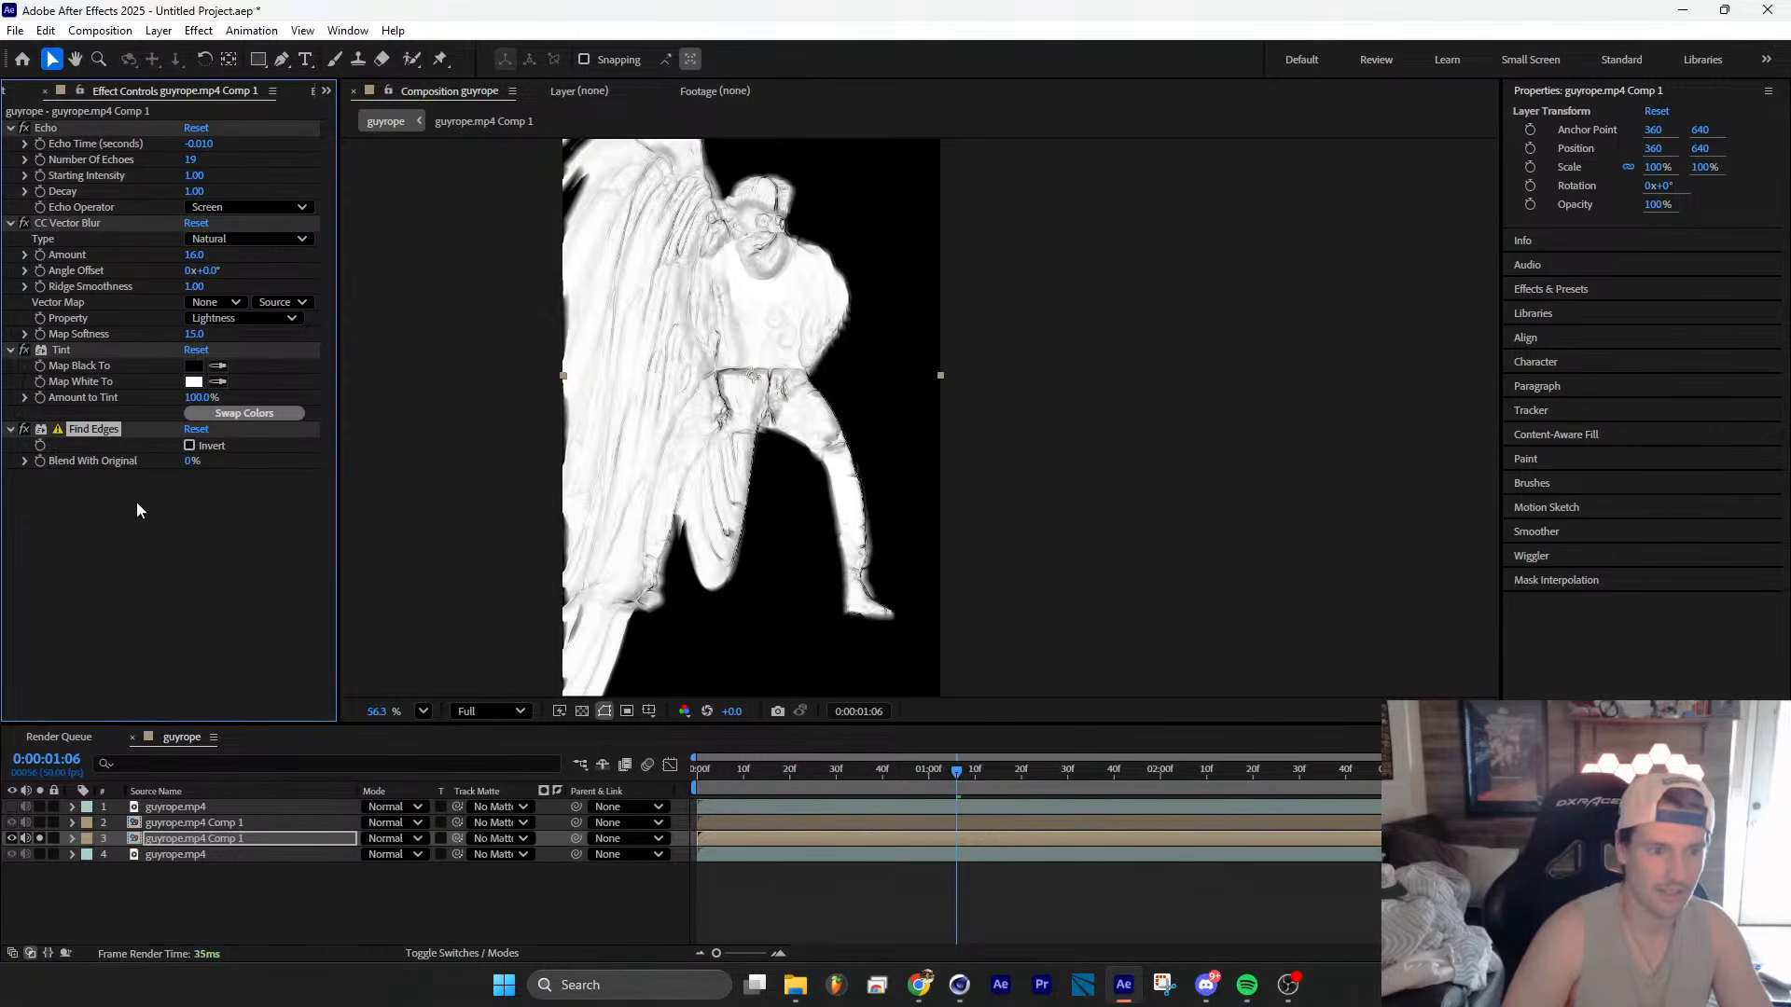
Step: Add Solid Composite to the trail layer to fill its transparent area with white, followed by an Invert effect
{"action": "key", "text": "ctrl+space"}
{"action": "type", "text": "sol"}
{"action": "left_click", "coordinate": [203, 814]}
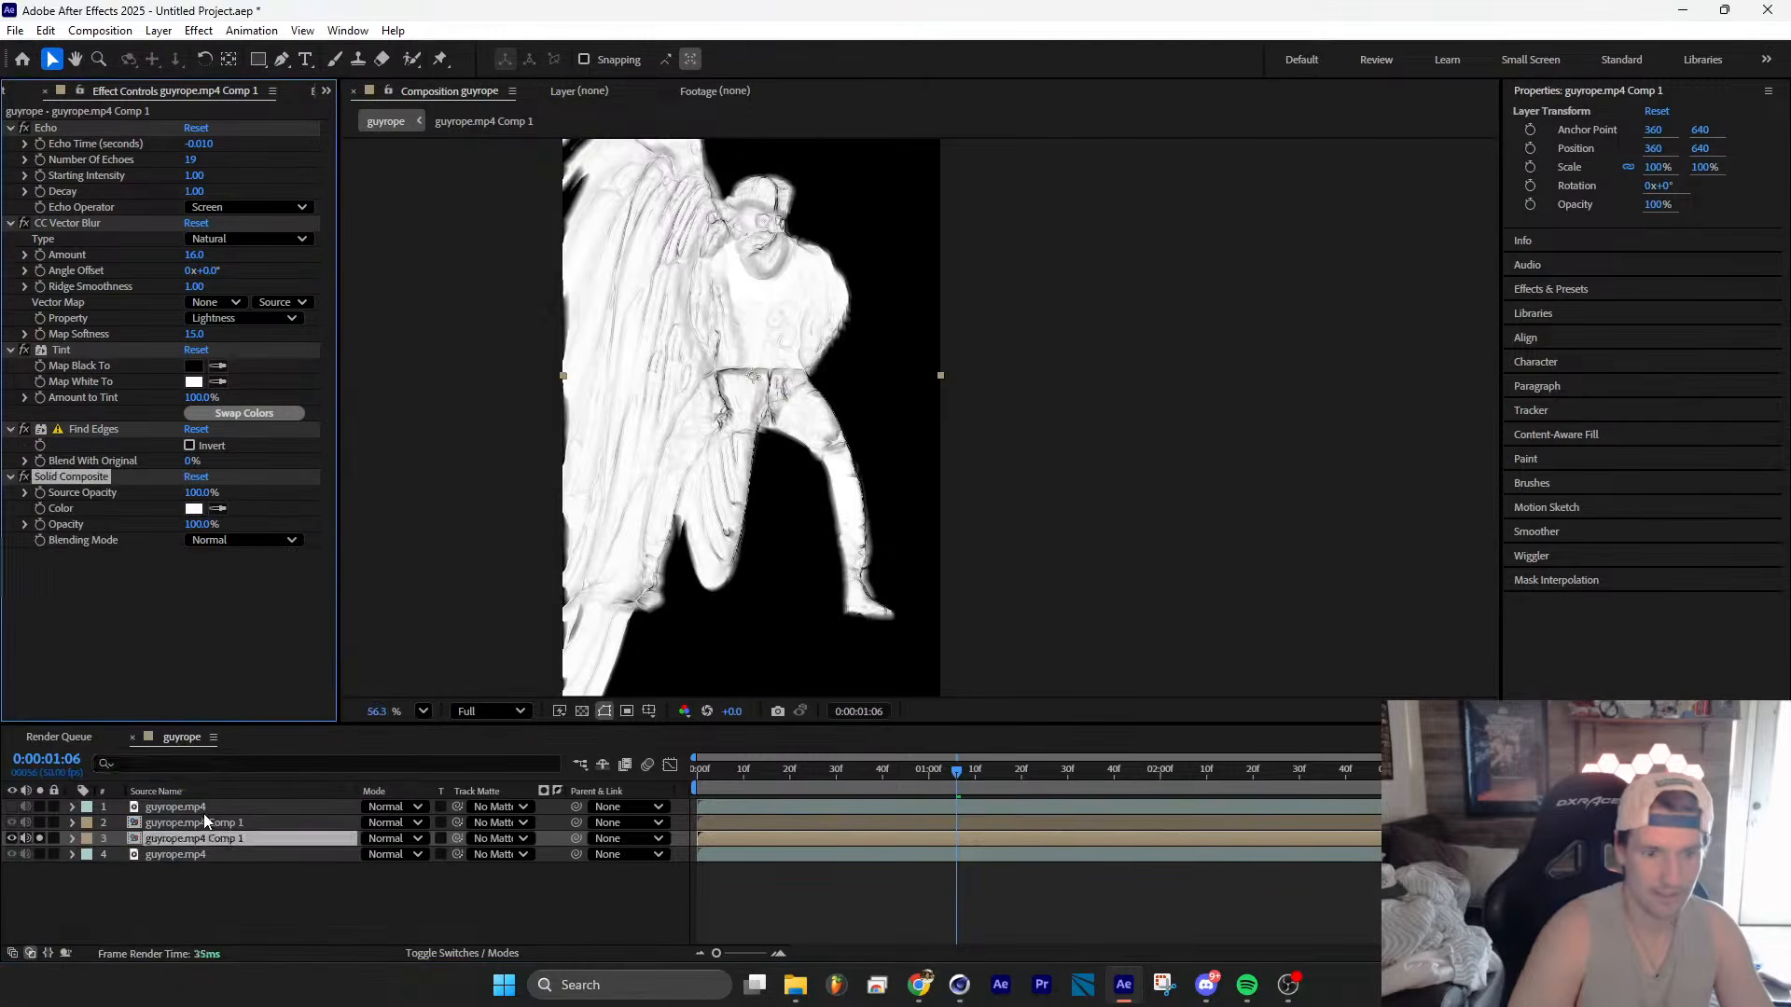
{"action": "key", "text": "ctrl+space"}
{"action": "type", "text": "inv"}
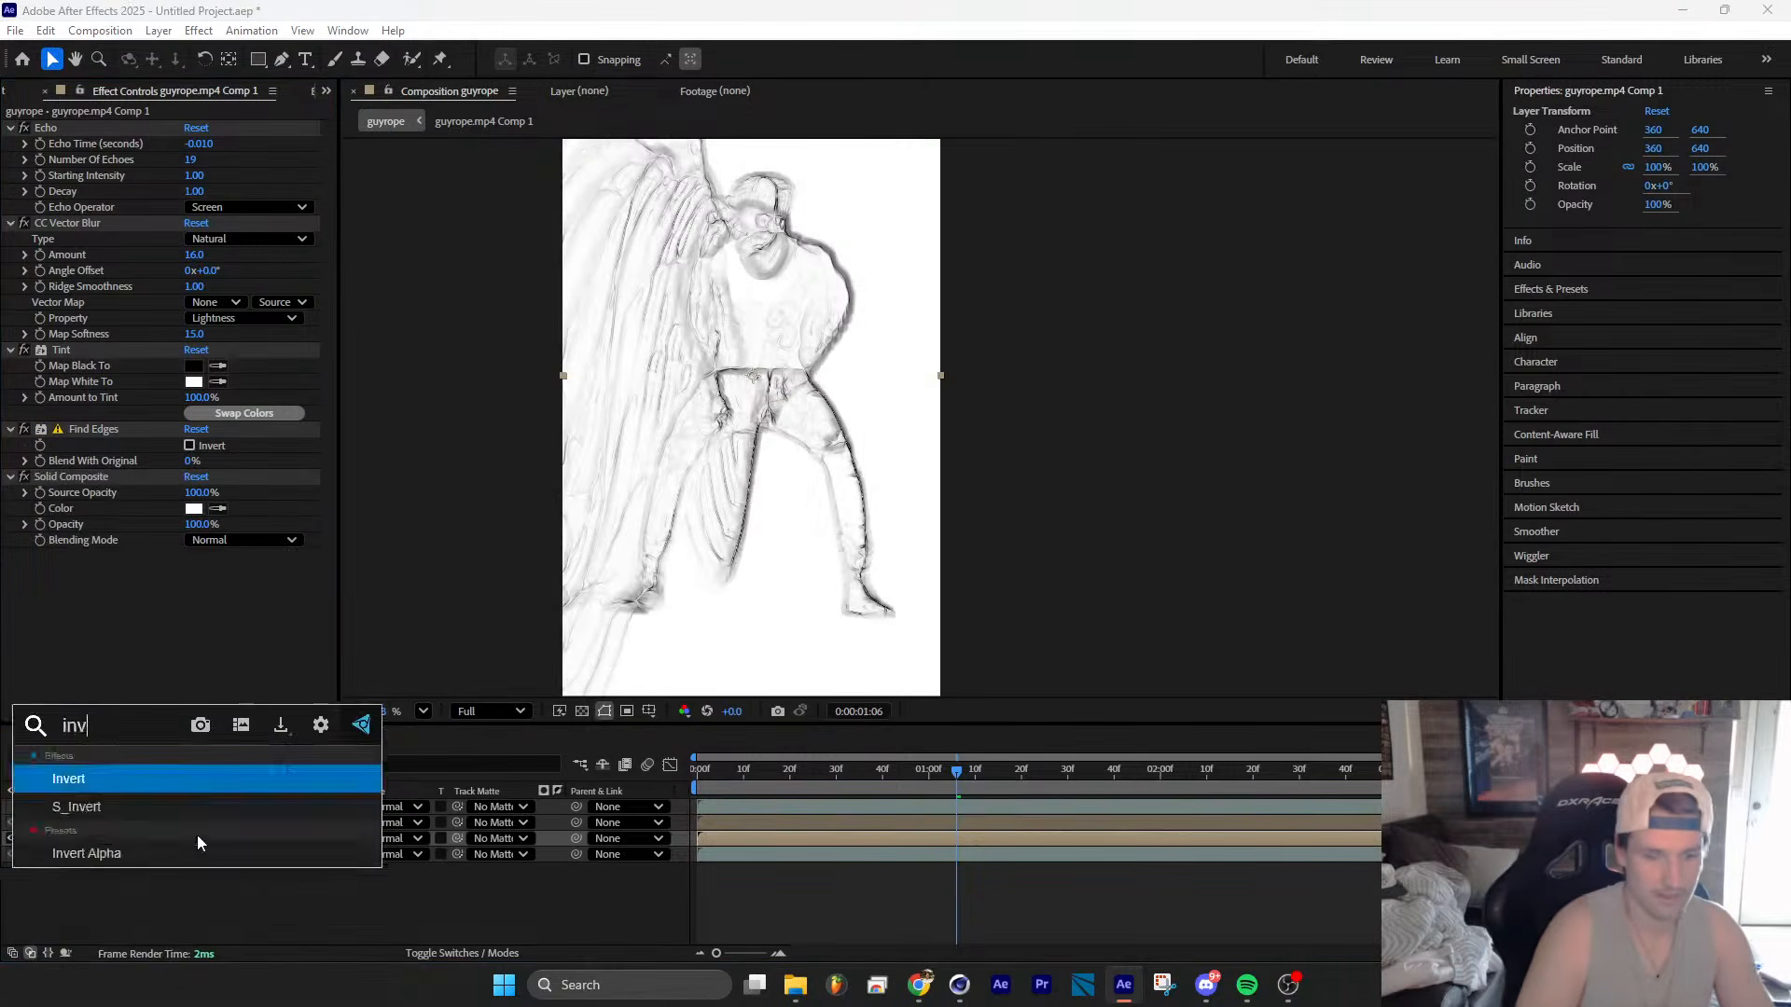
{"action": "key", "text": "Return"}
{"action": "key", "text": "ctrl+space"}
{"action": "type", "text": "c"}
{"action": "key", "text": "BackSpace"}
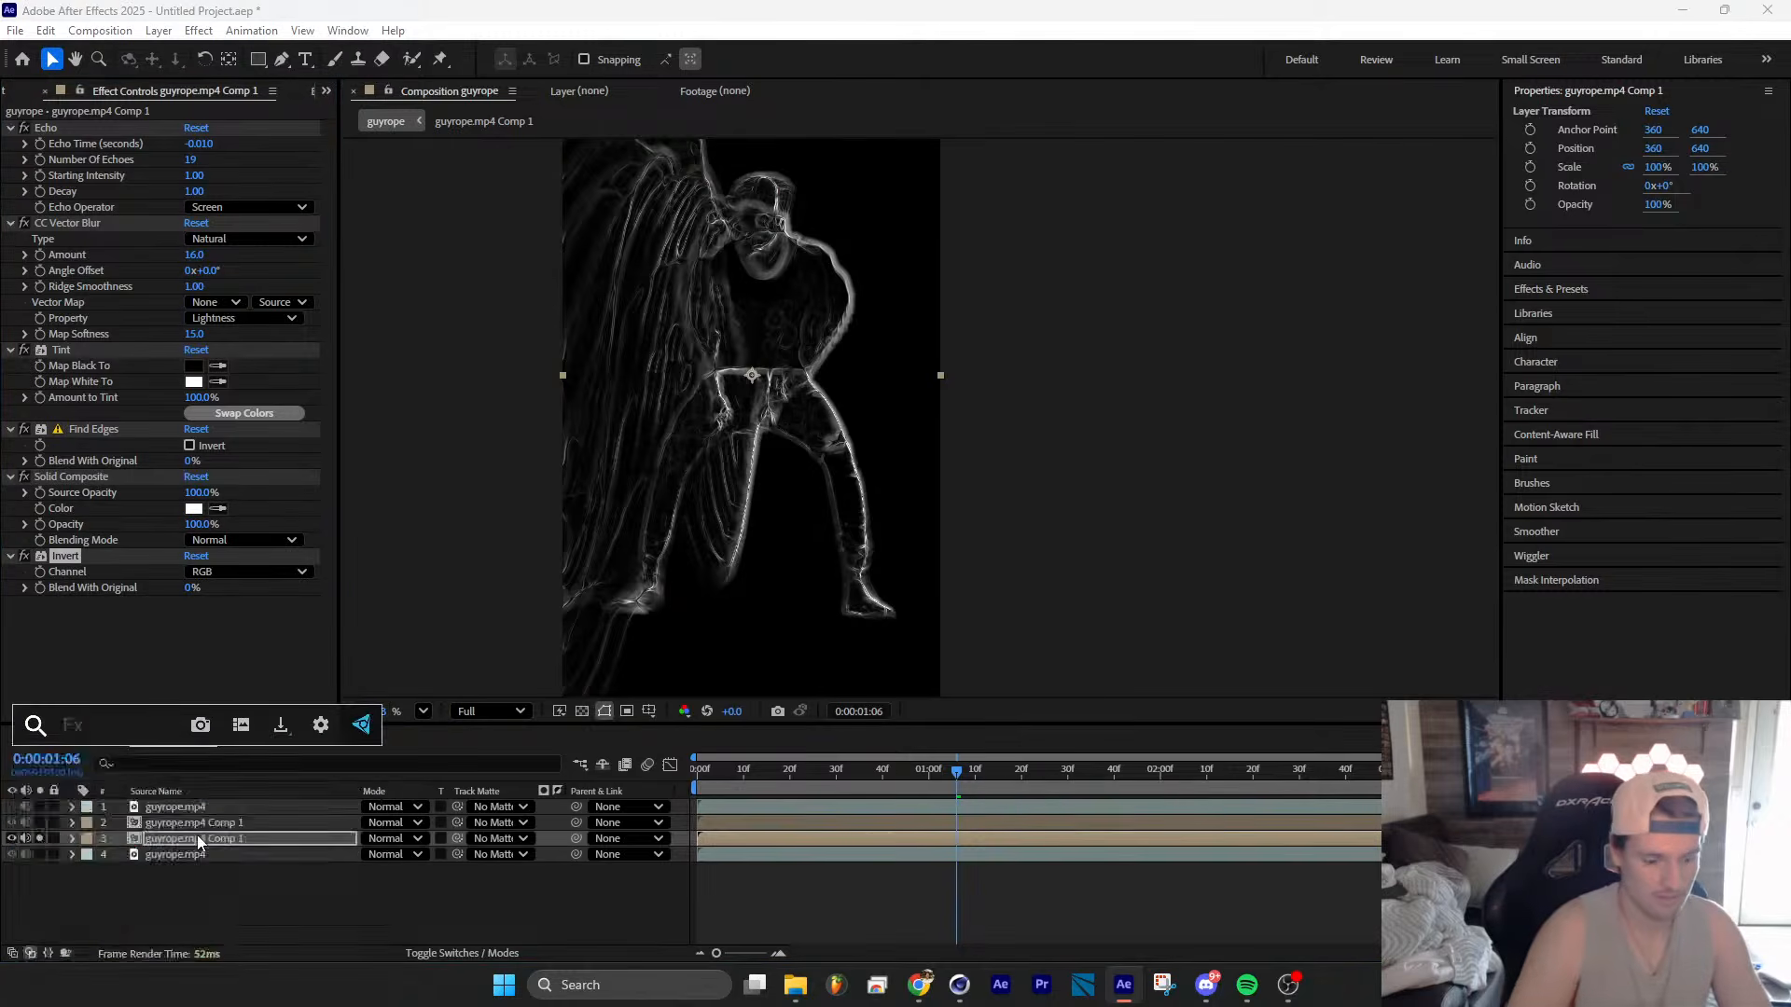
{"action": "type", "text": "box"}
{"action": "key", "text": "Return"}
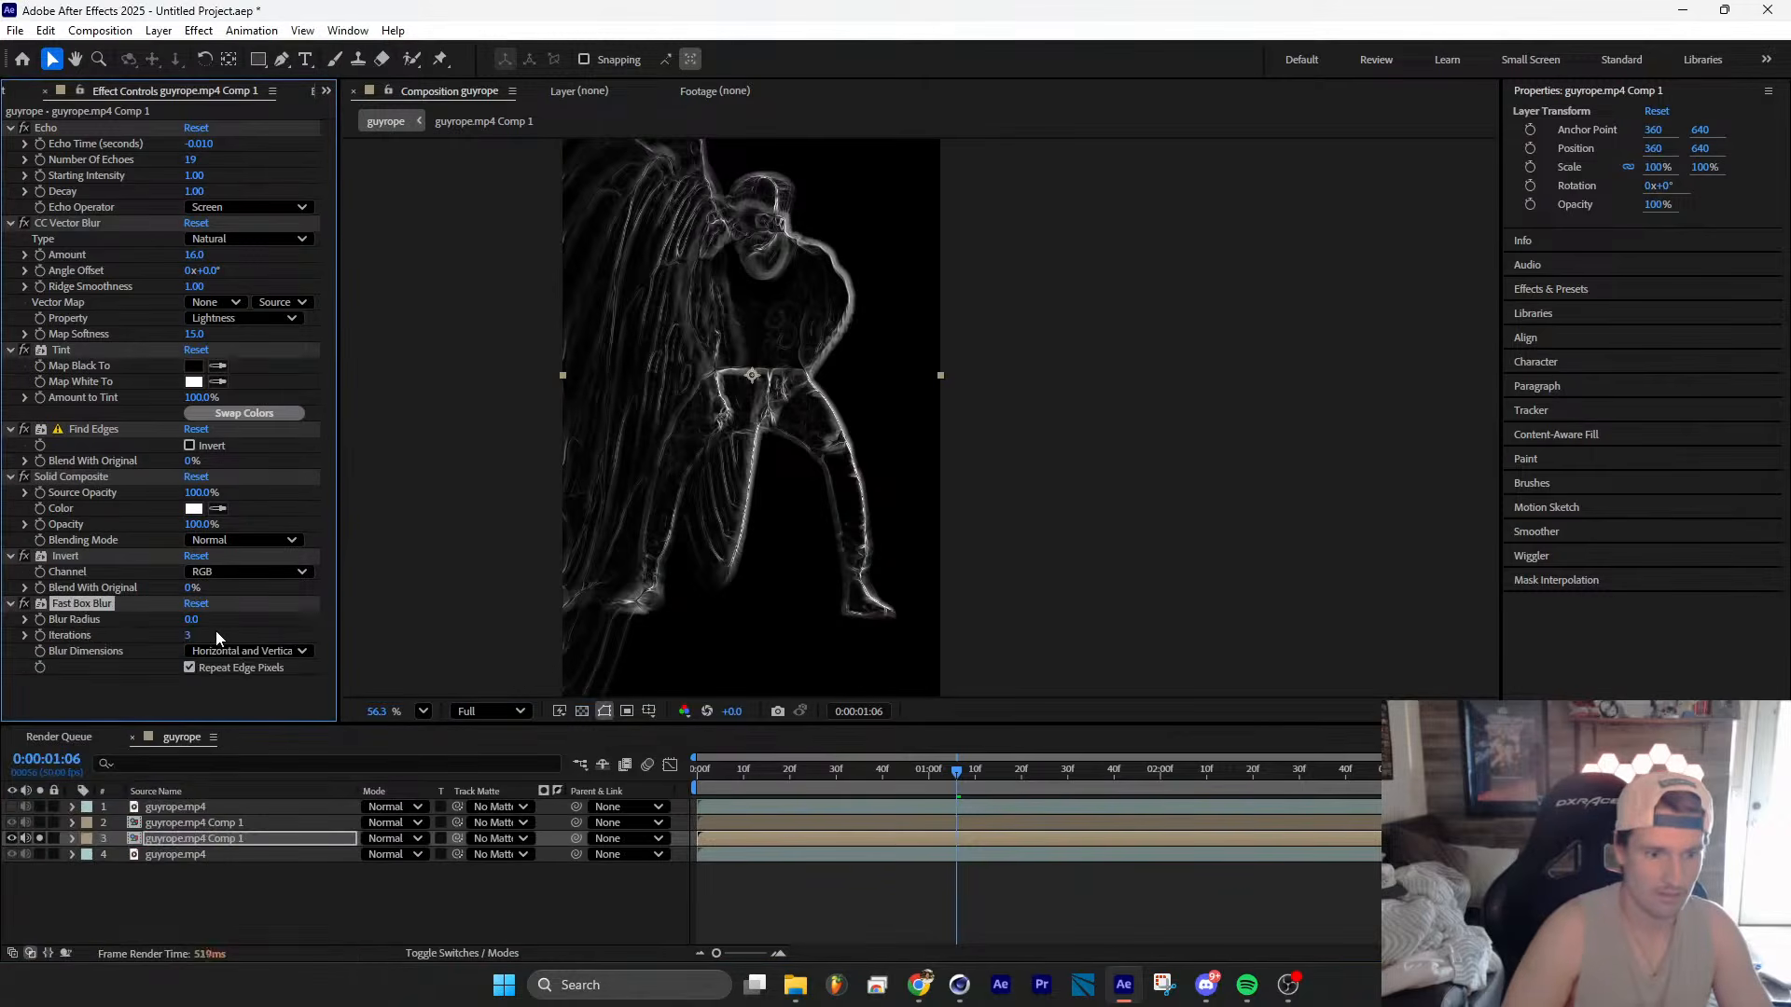
{"action": "key", "text": "Delete"}
Step: Apply VC Color Vibrance to the trail layer and set its color to a bright cyan-blue
{"action": "key", "text": "ctrl+space"}
{"action": "type", "text": "vc"}
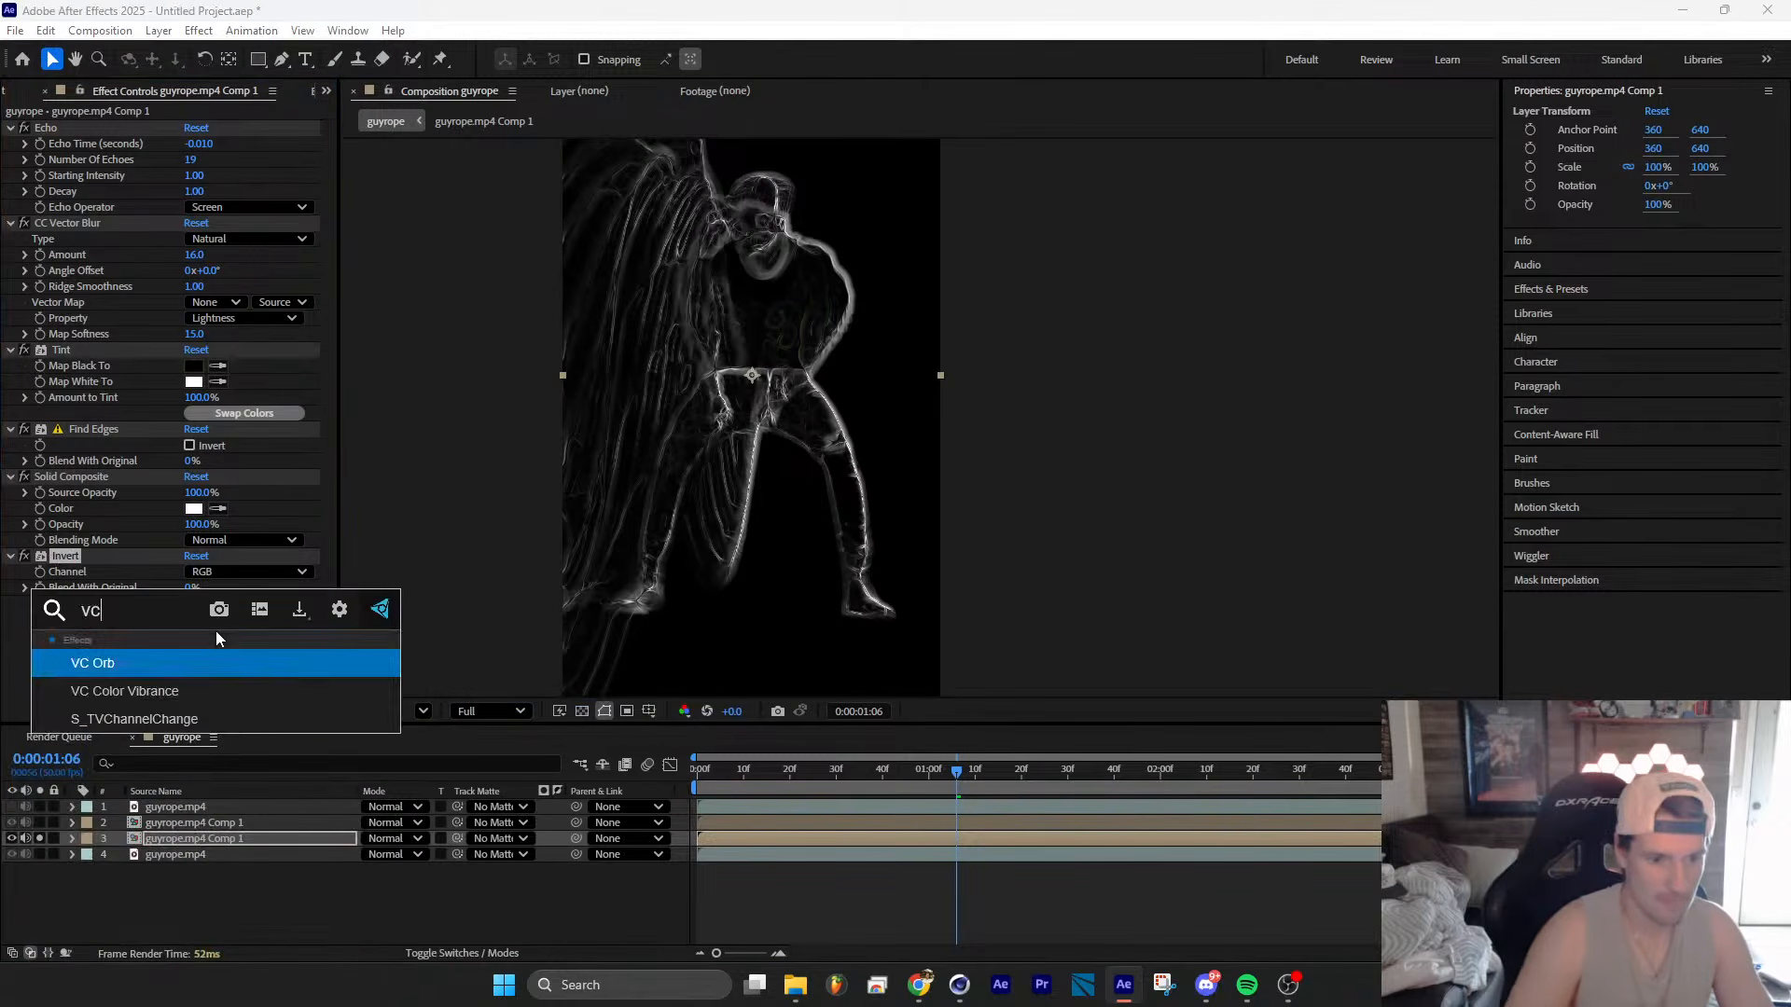
{"action": "key", "text": "Return"}
{"action": "left_click", "coordinate": [195, 587]}
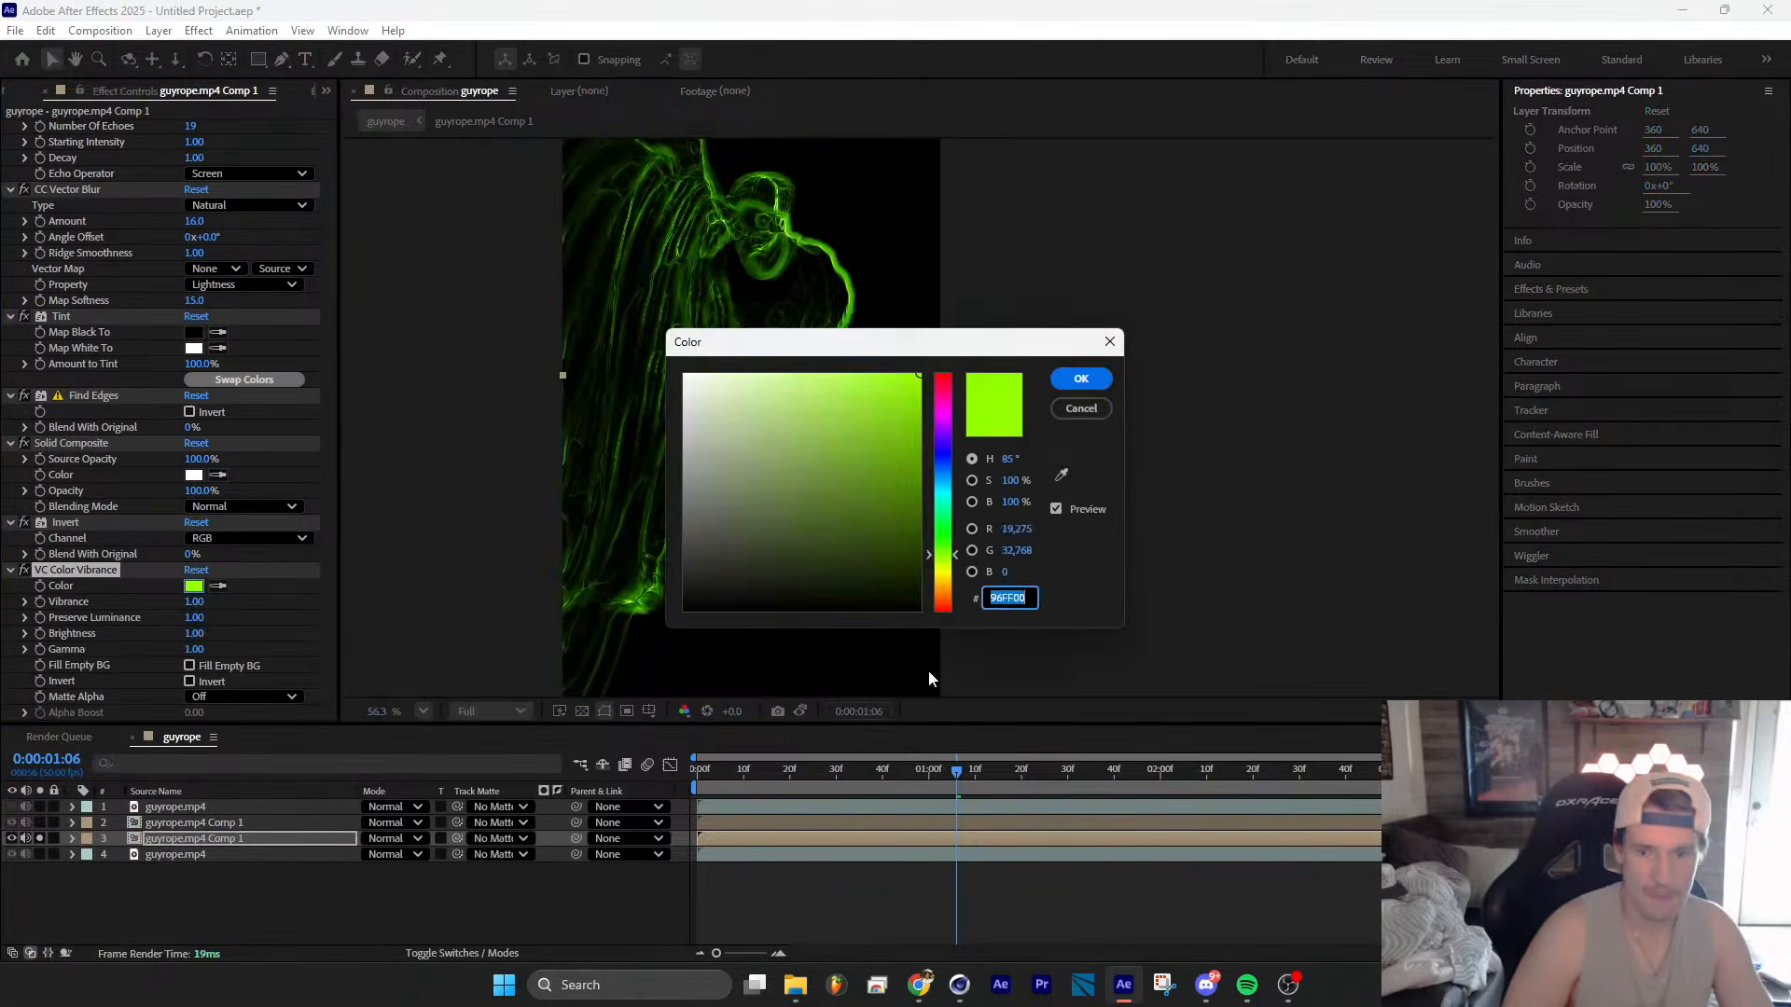
{"action": "left_click_drag", "start_coordinate": [943, 536], "coordinate": [970, 491]}
{"action": "left_click", "coordinate": [1084, 380]}
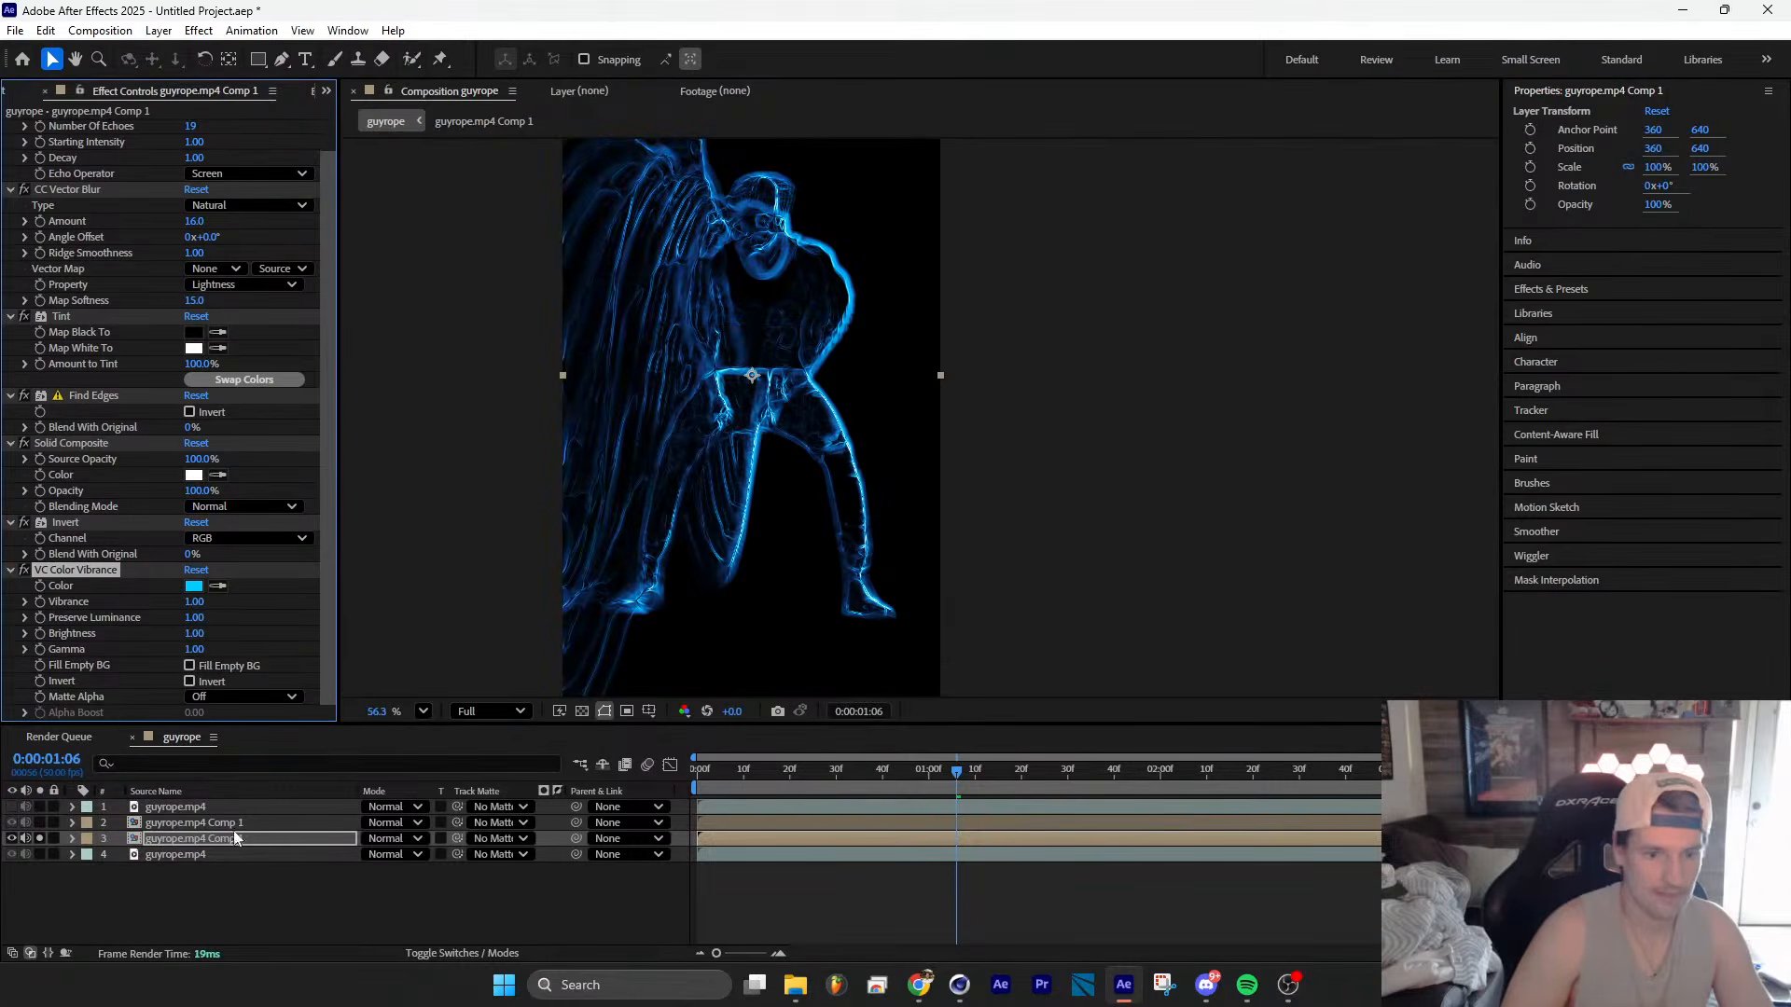
Step: Set the trail layer's blending mode to Add and unsolo it, with the playhead on the first frame
{"action": "left_click", "coordinate": [418, 839]}
{"action": "left_click", "coordinate": [403, 845]}
{"action": "left_click", "coordinate": [480, 238]}
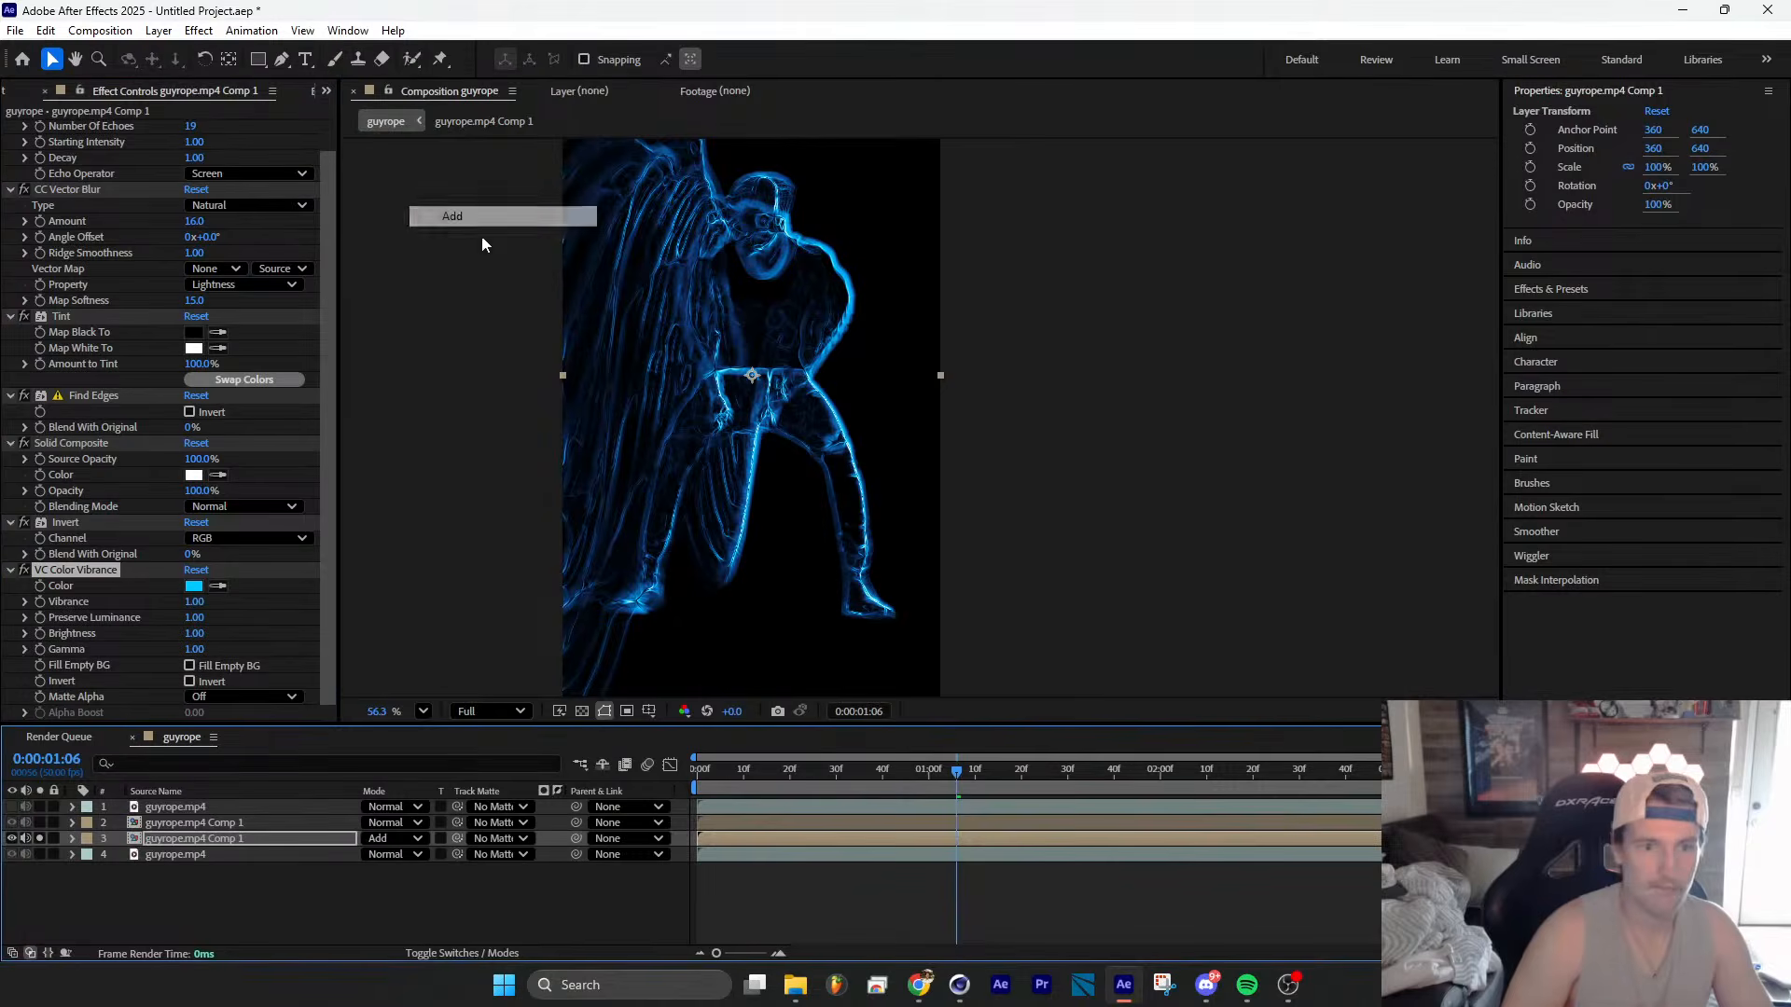
{"action": "key", "text": "Home"}
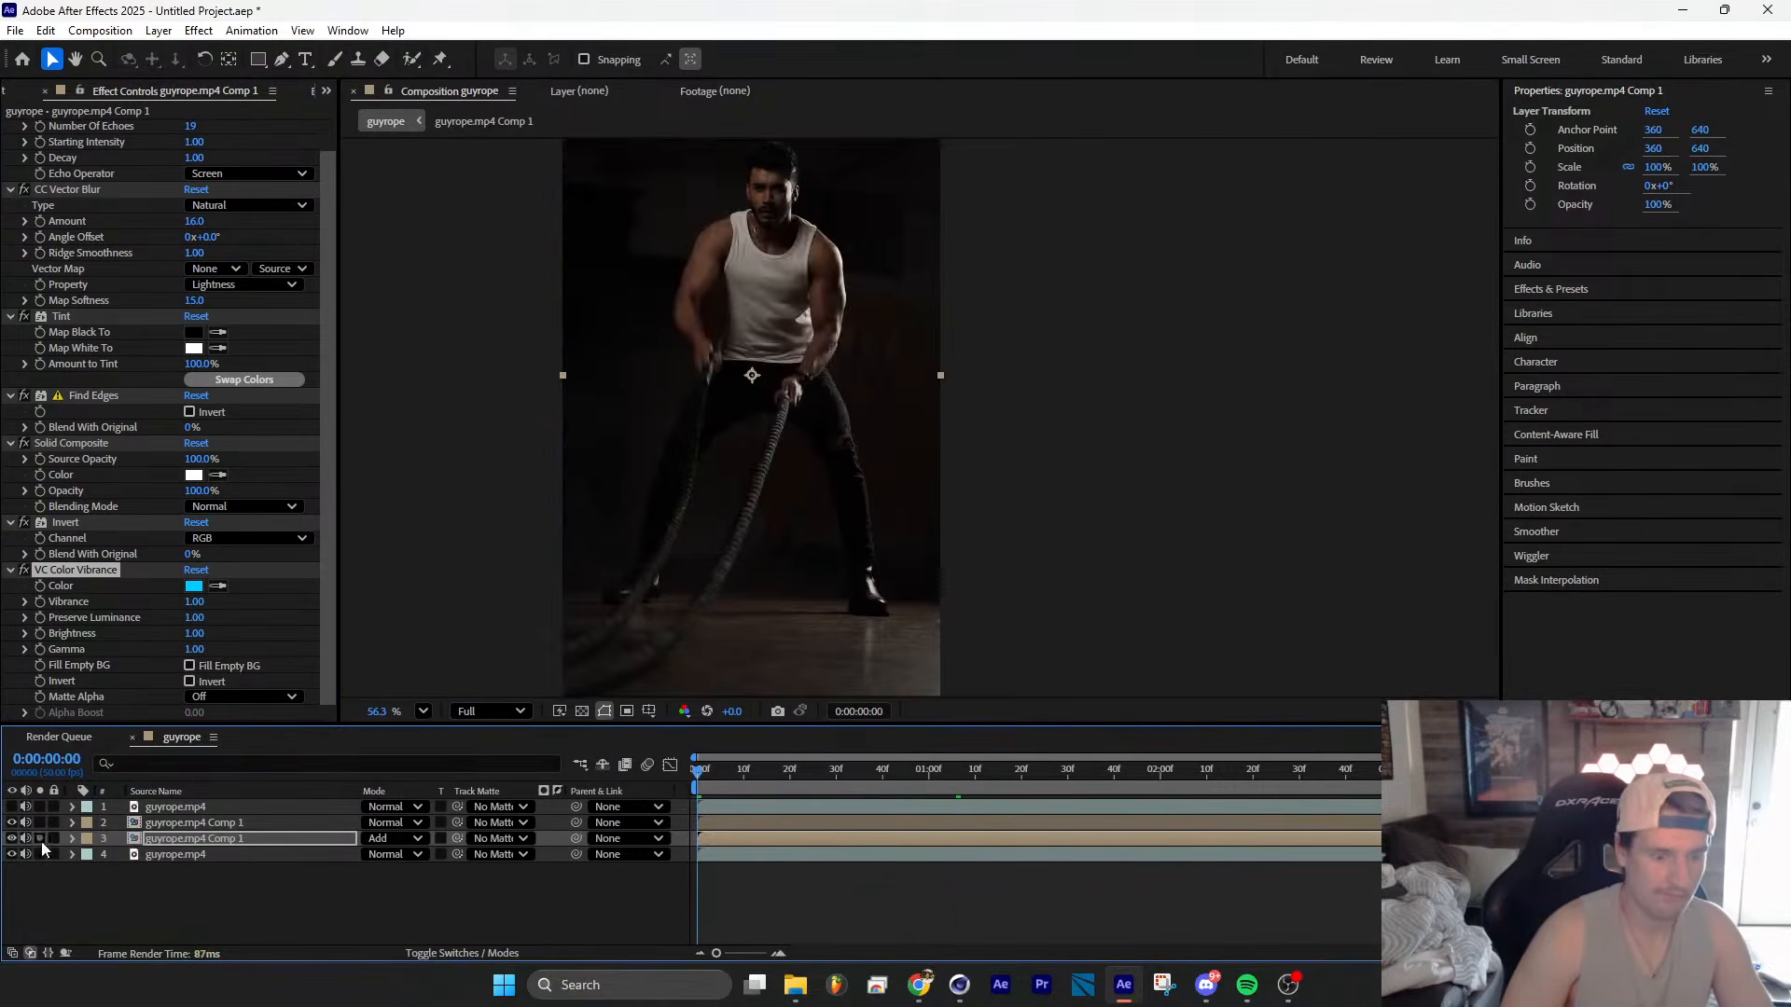
Step: Play back the composition to check the blue edge trail around the man and the rope
{"action": "key", "text": "space"}
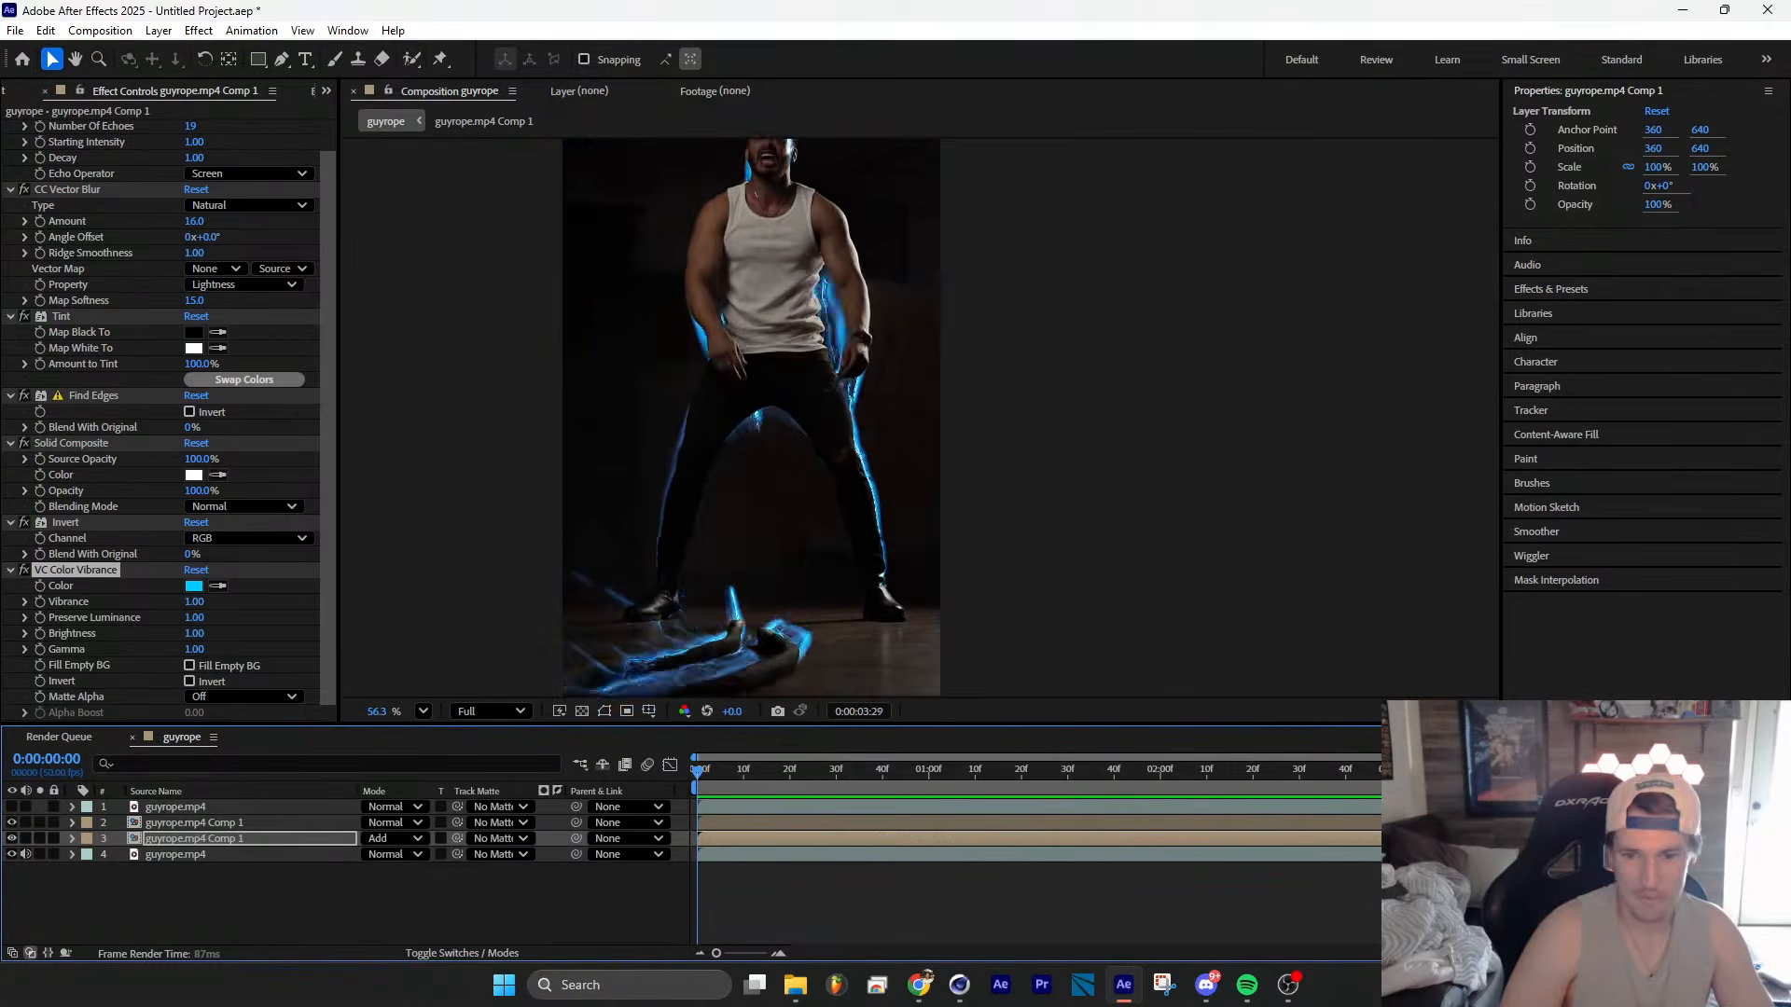
{"action": "key", "text": "space"}
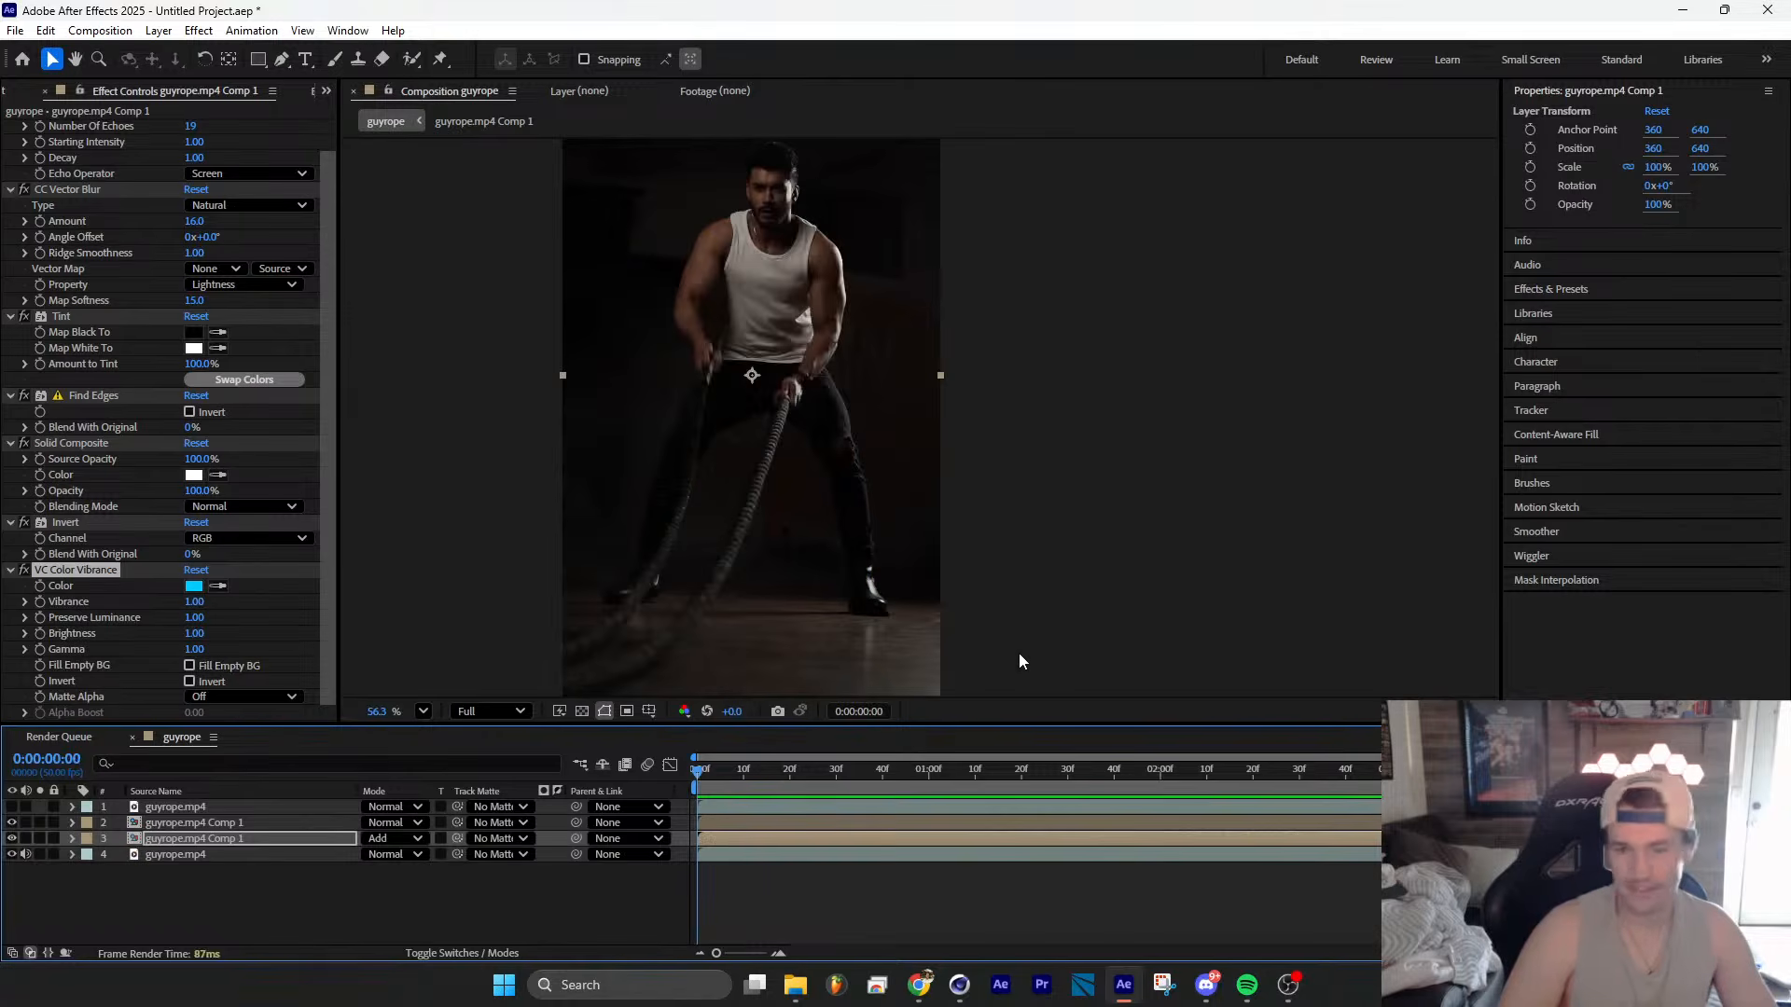
{"action": "left_click_drag", "start_coordinate": [800, 525], "coordinate": [848, 528]}
{"action": "left_click", "coordinate": [775, 790]}
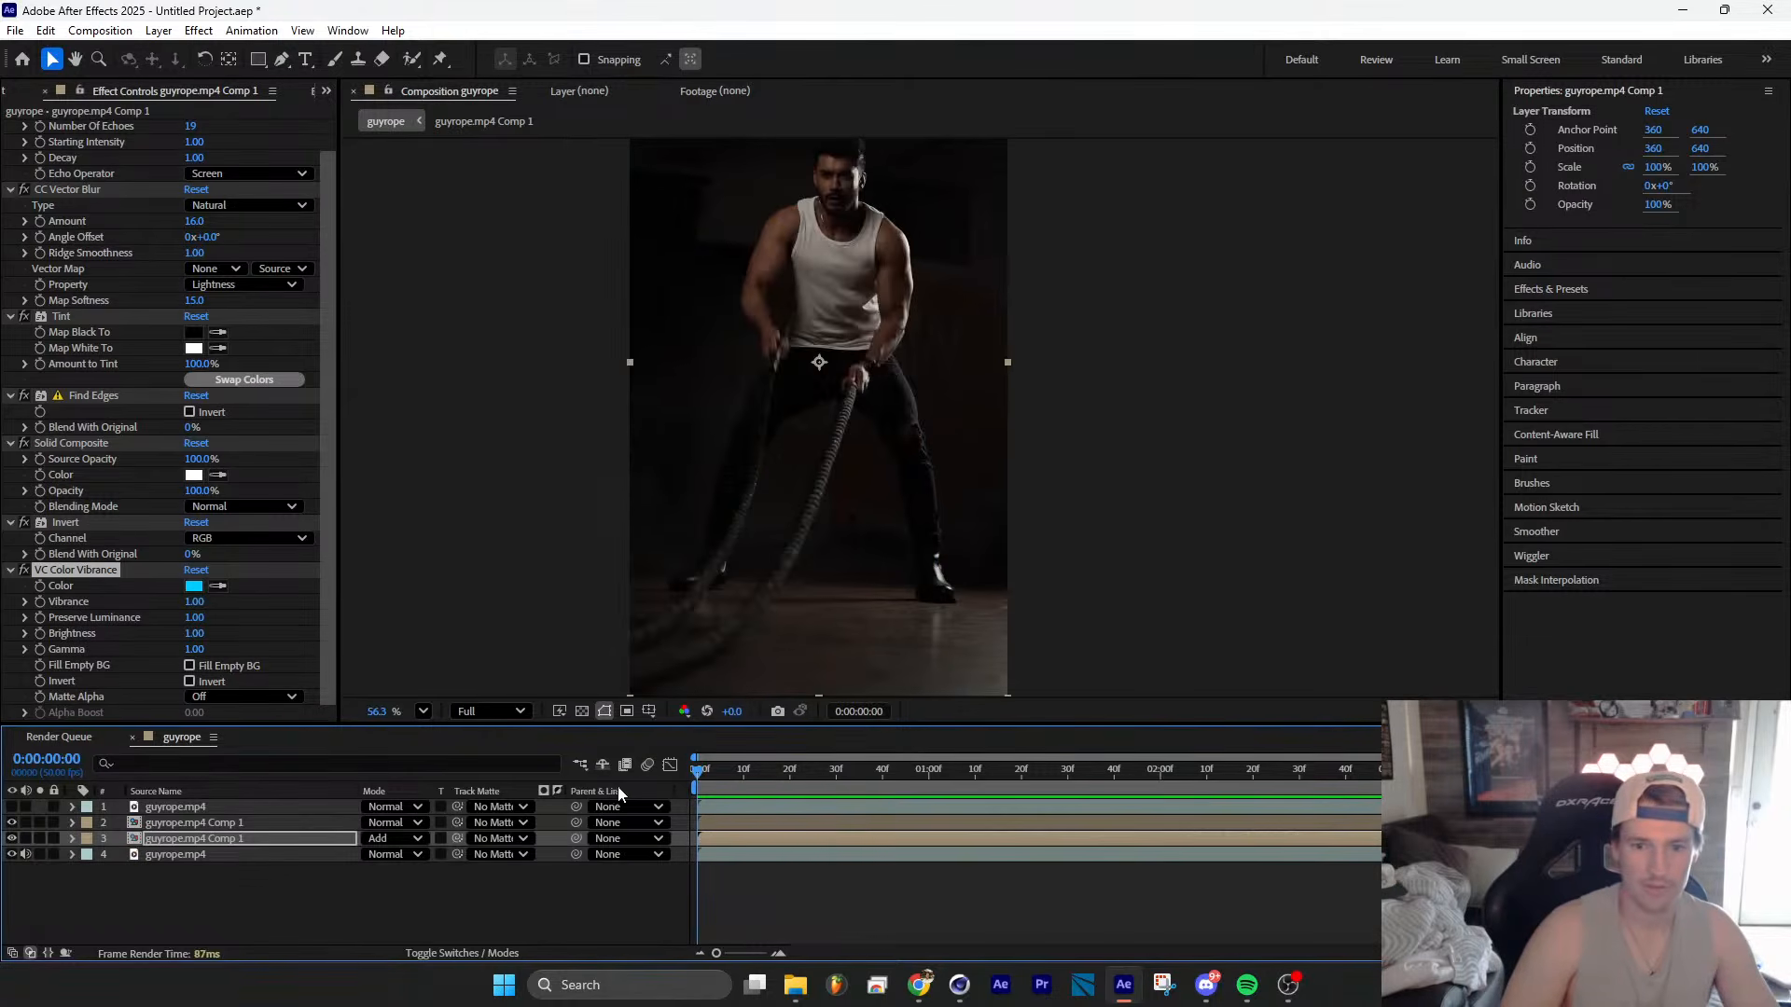
{"action": "key", "text": "space"}
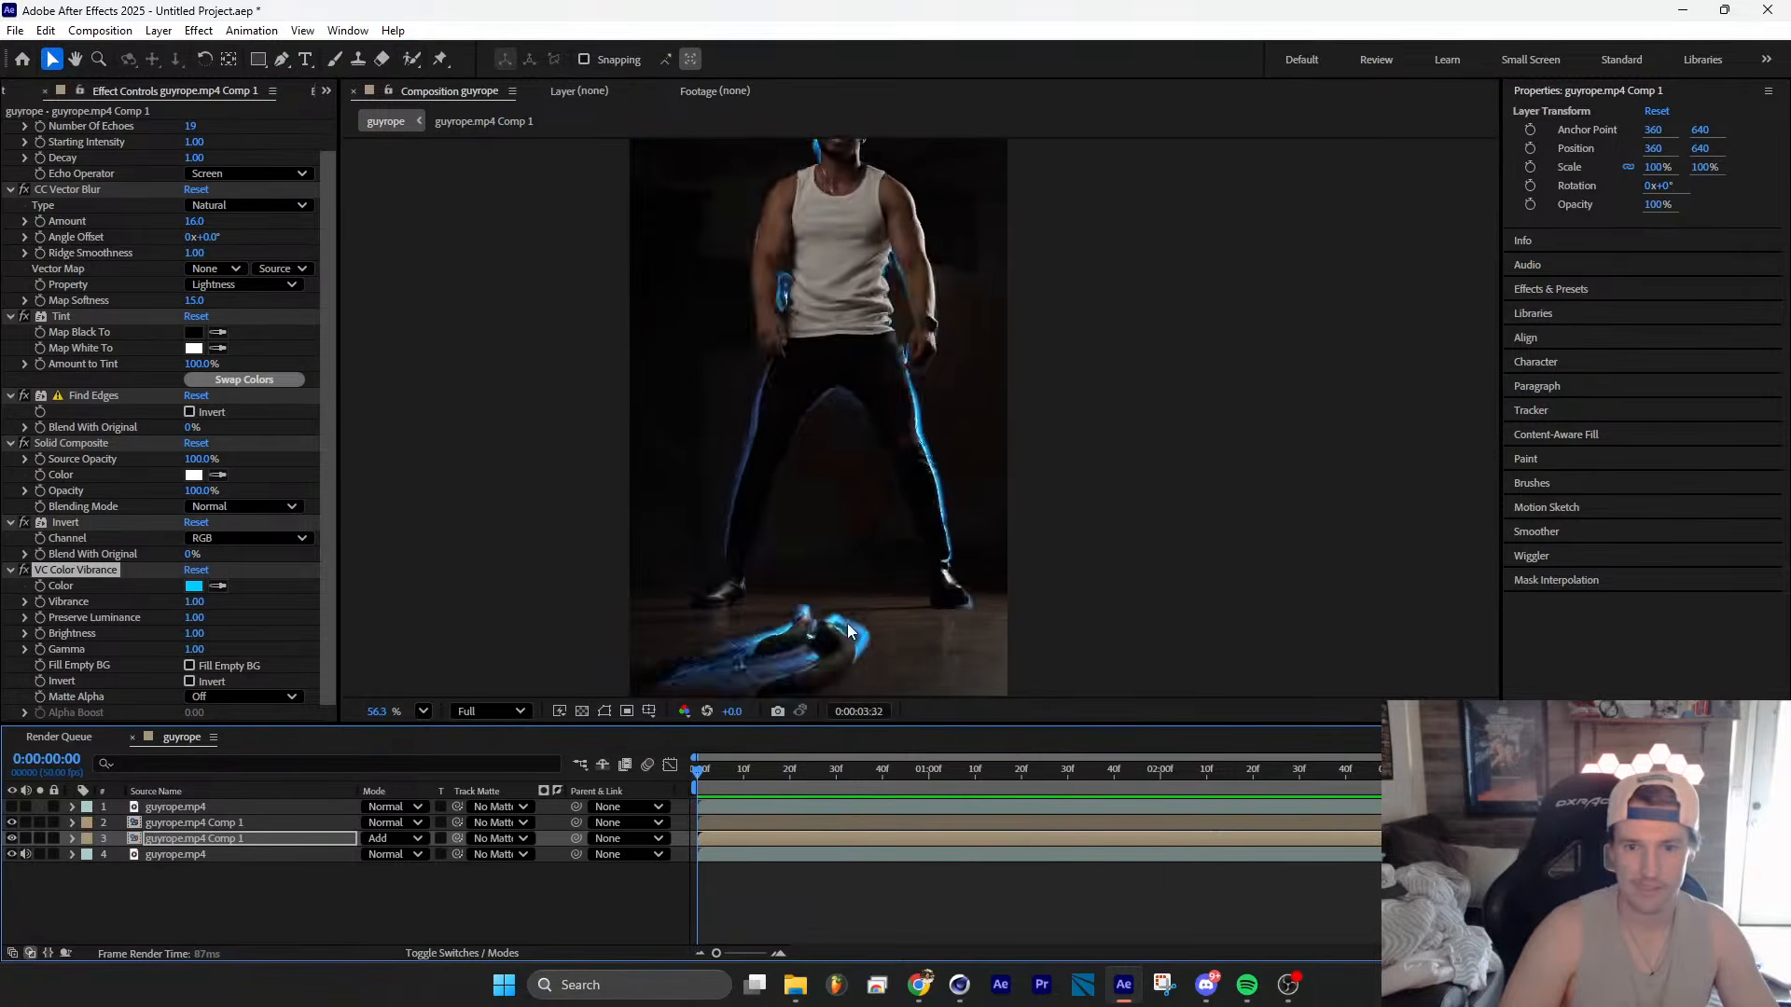
{"action": "key", "text": "space"}
{"action": "middle_click_drag", "start_coordinate": [888, 463], "coordinate": [857, 523]}
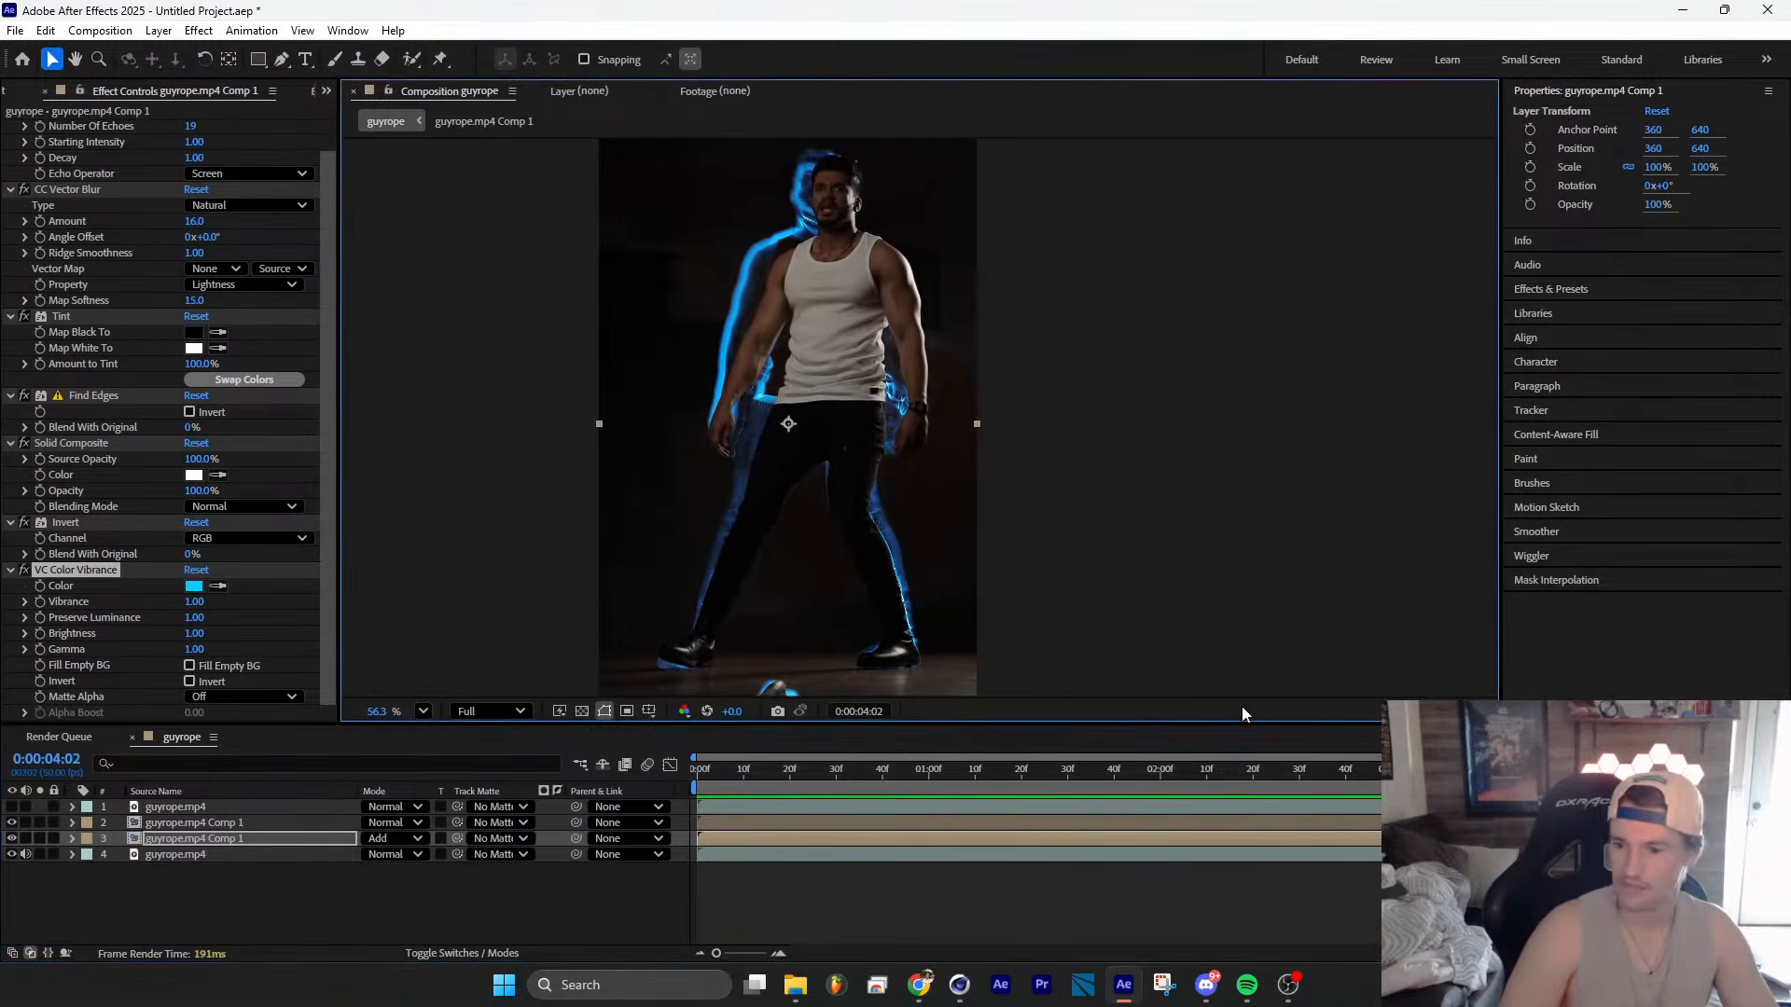
Step: Replay the trail from the first frame and scrub through it to 0:00:01:35 to examine individual frames
{"action": "left_click_drag", "start_coordinate": [1198, 771], "coordinate": [667, 788]}
{"action": "key", "text": "space"}
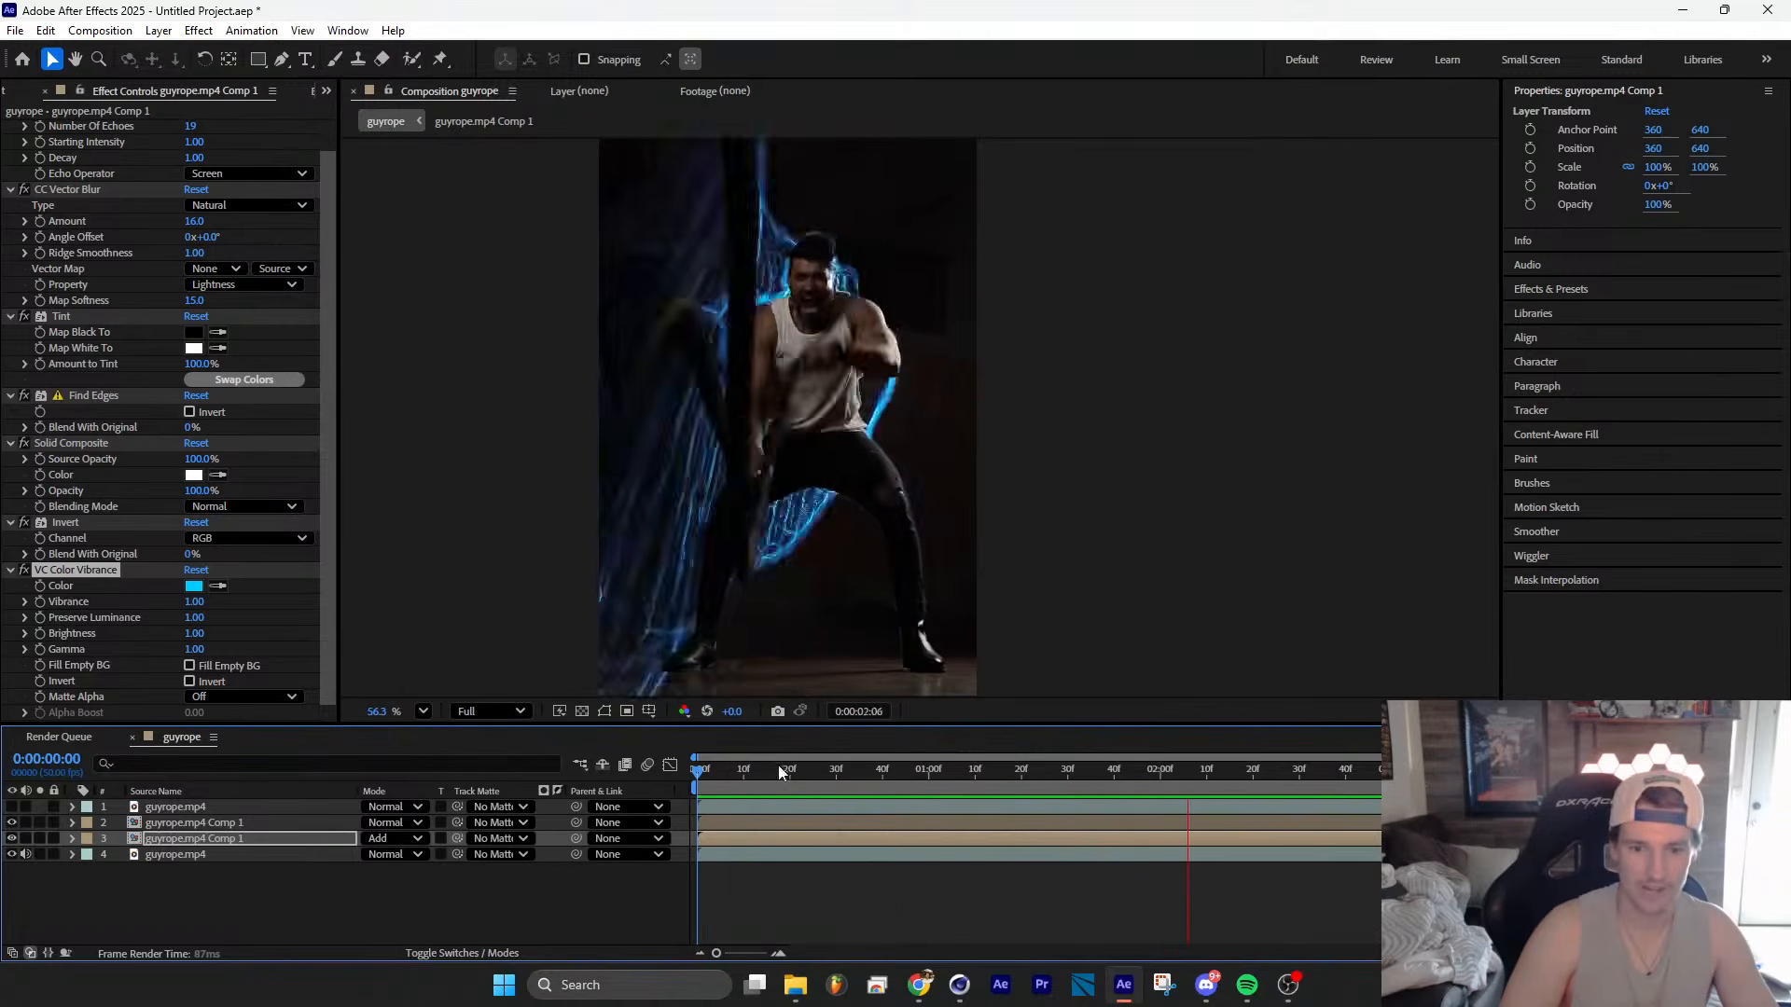
{"action": "key", "text": "space"}
{"action": "key", "text": "space"}
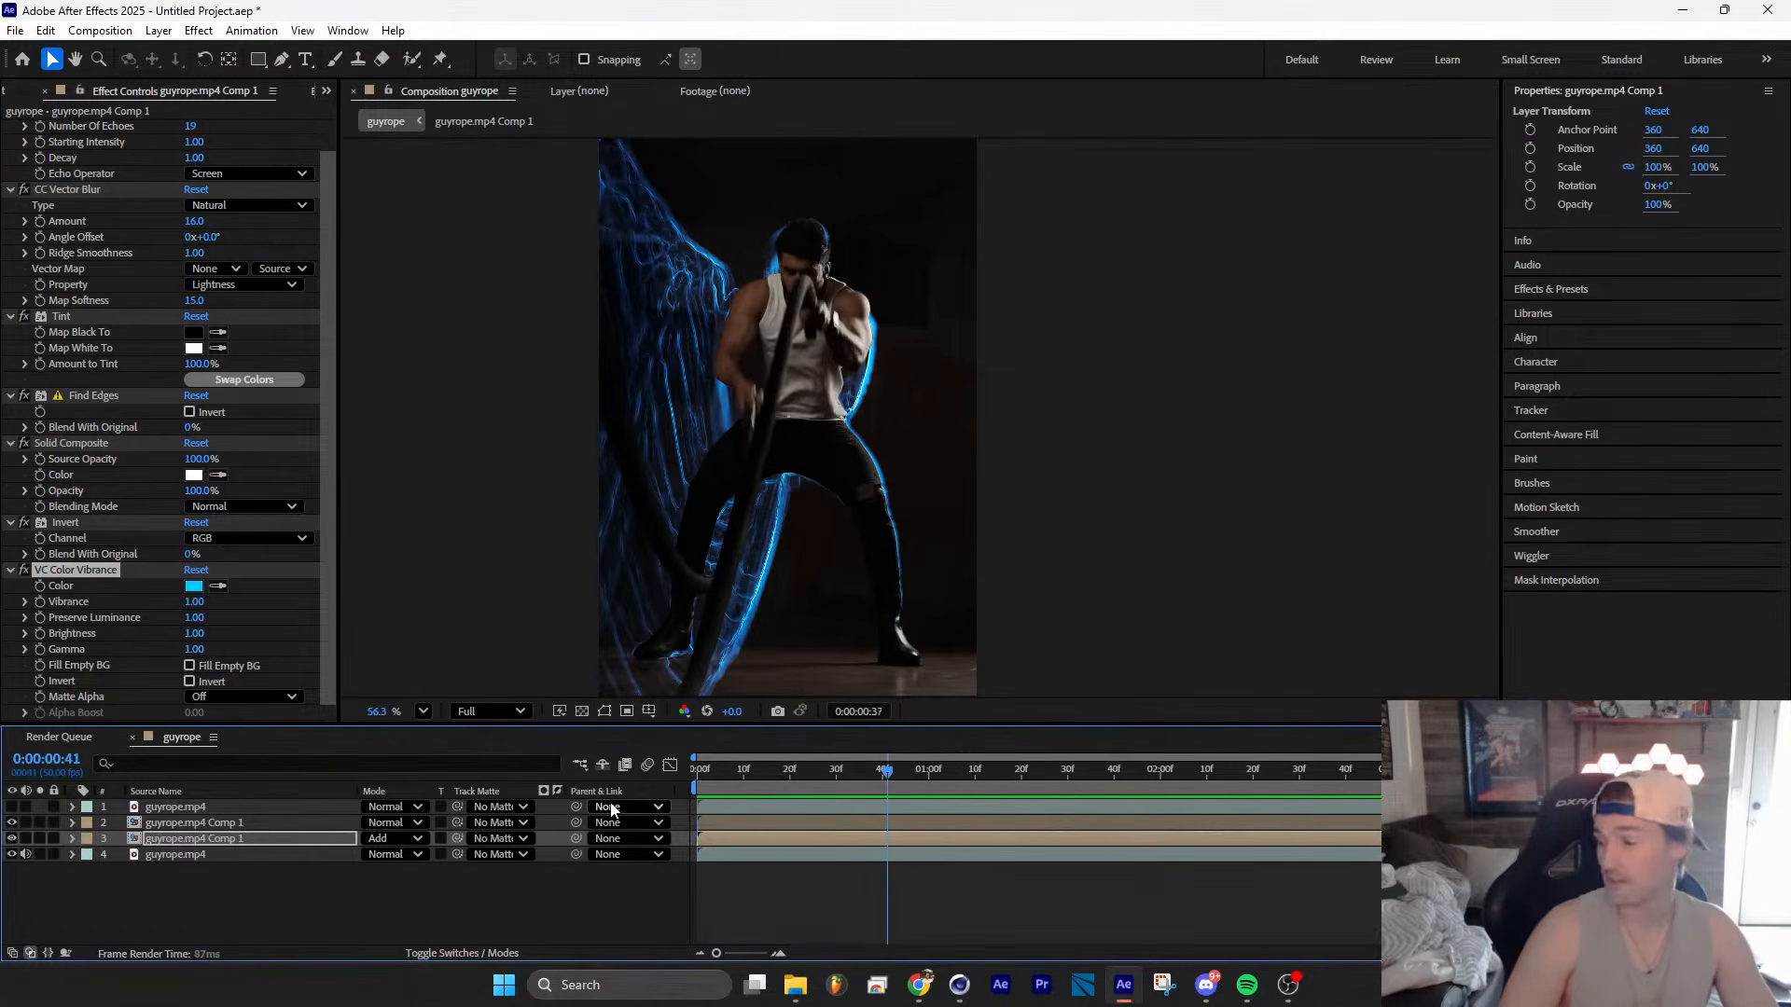
{"action": "left_click_drag", "start_coordinate": [886, 770], "coordinate": [780, 820]}
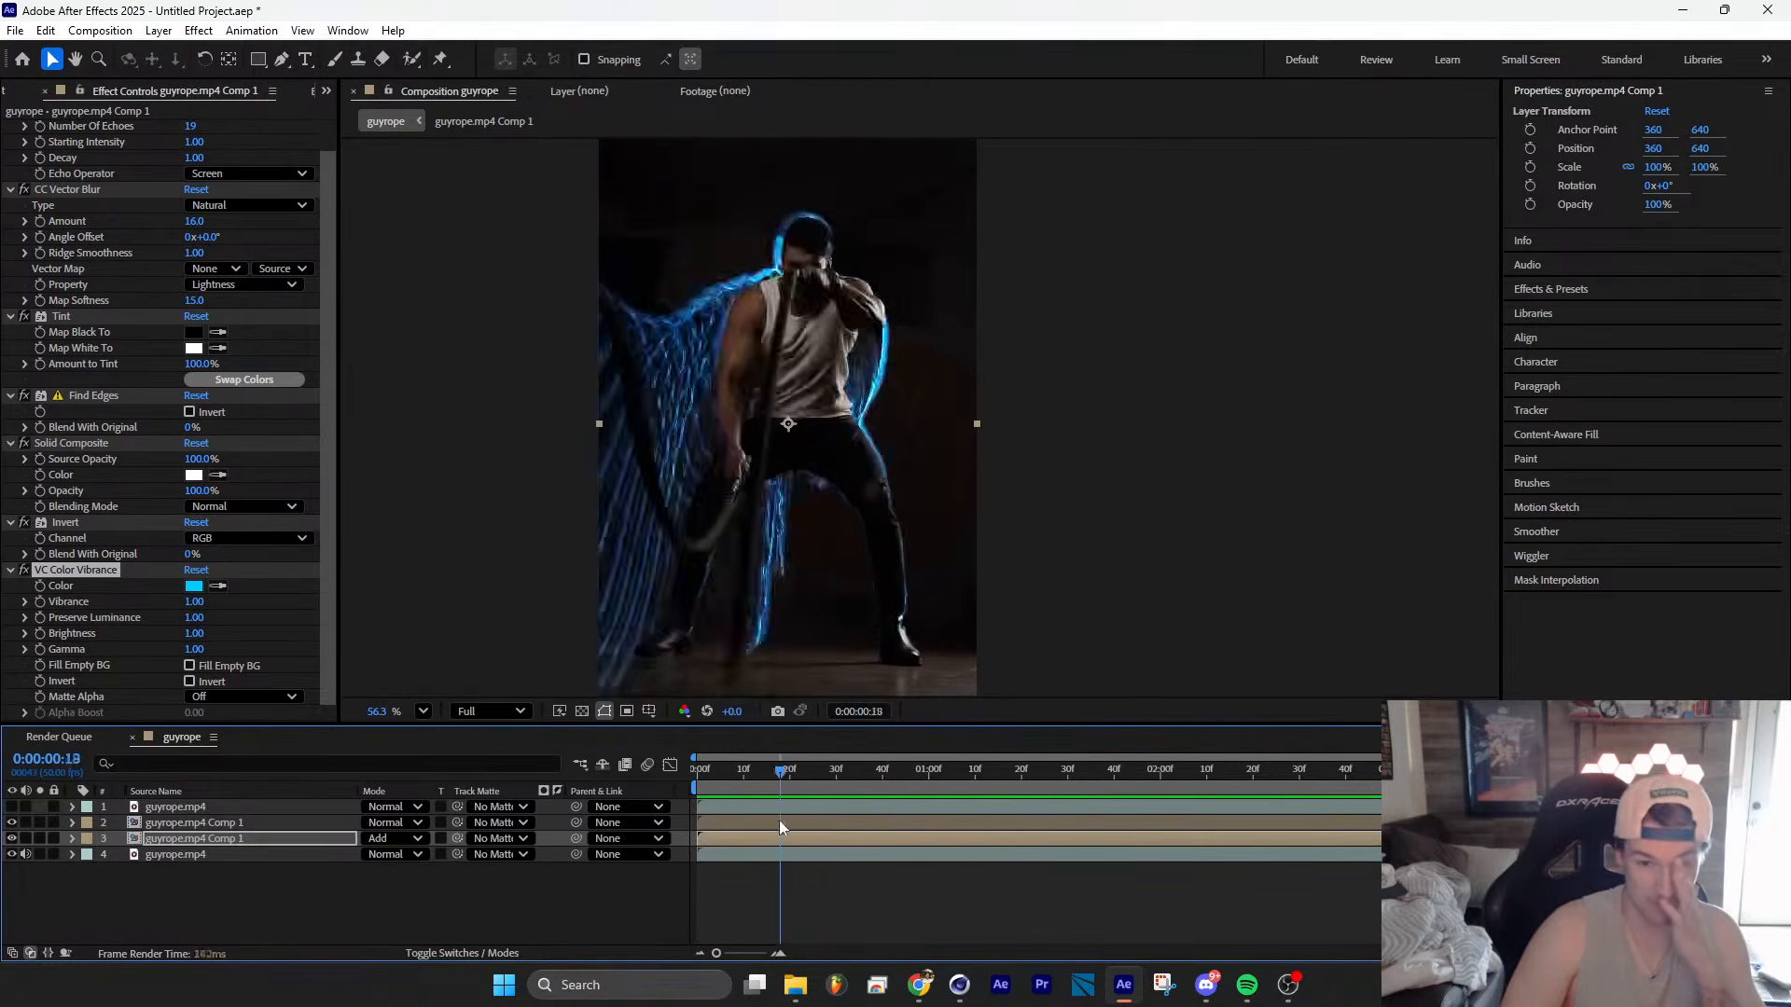
{"action": "left_click_drag", "start_coordinate": [670, 858], "coordinate": [895, 808]}
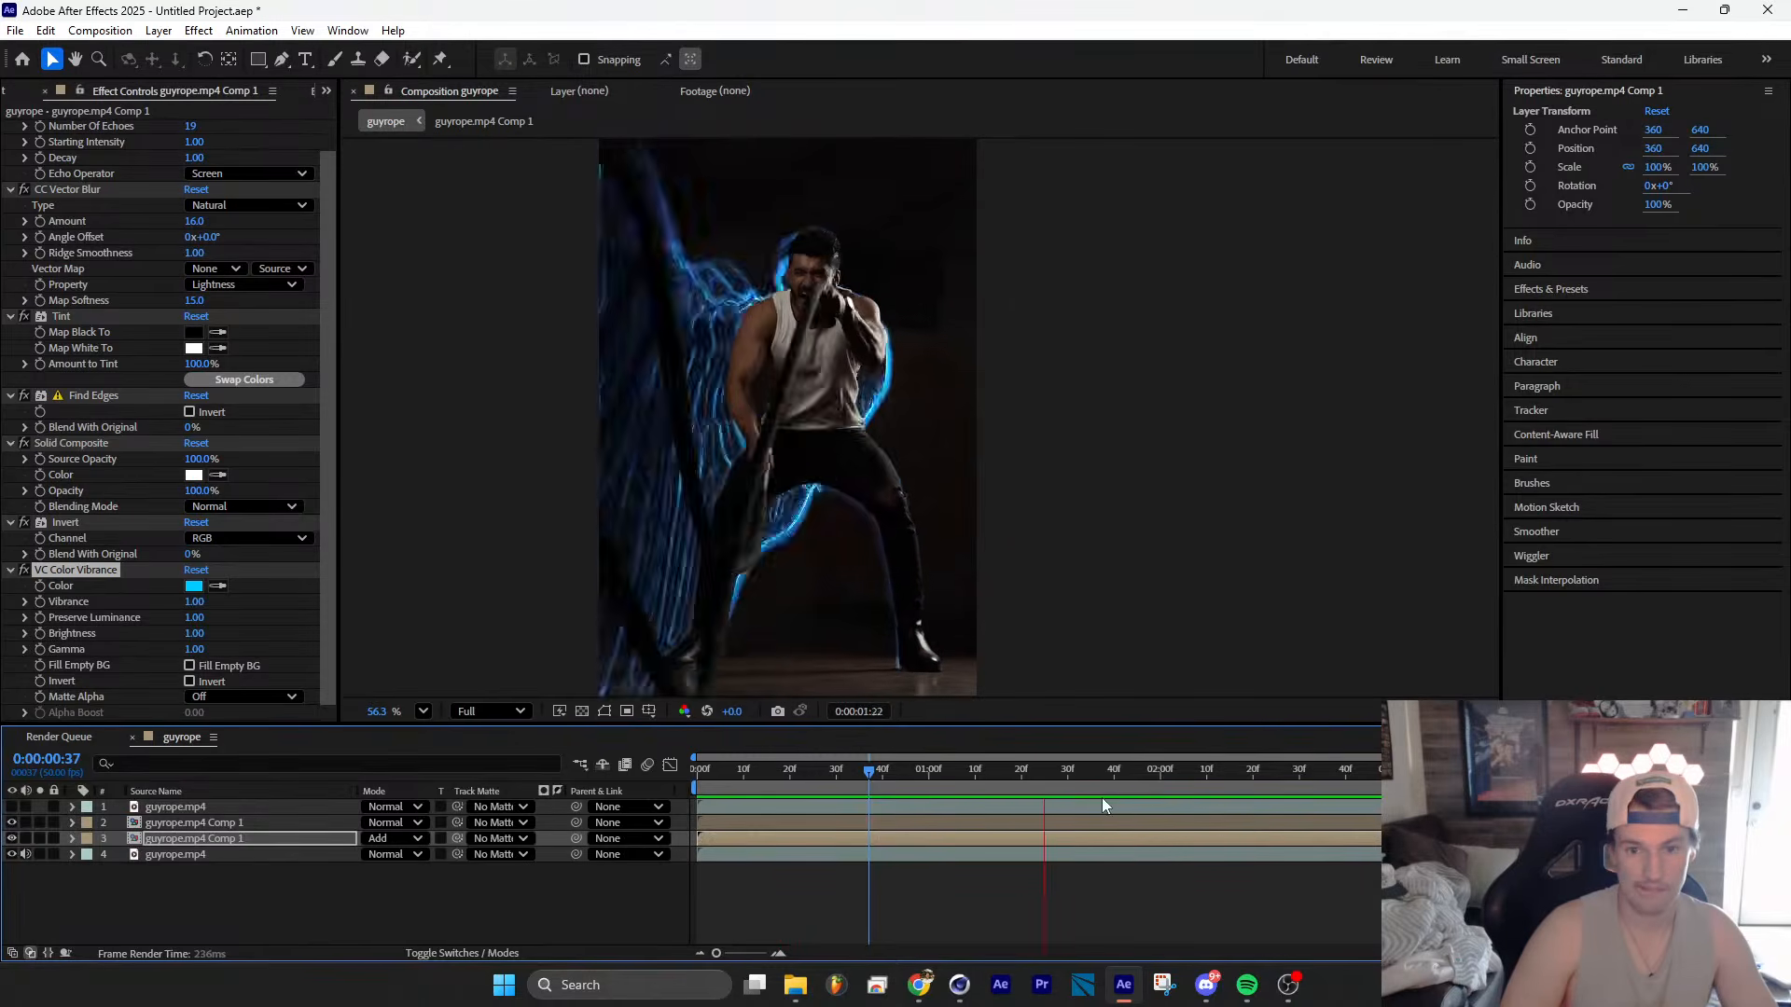
{"action": "left_click", "coordinate": [1127, 776]}
{"action": "mouse_move", "coordinate": [1123, 774]}
{"action": "left_mouse_down"}
{"action": "mouse_move", "coordinate": [1043, 783]}
{"action": "mouse_move", "coordinate": [1091, 776]}
{"action": "left_mouse_up"}
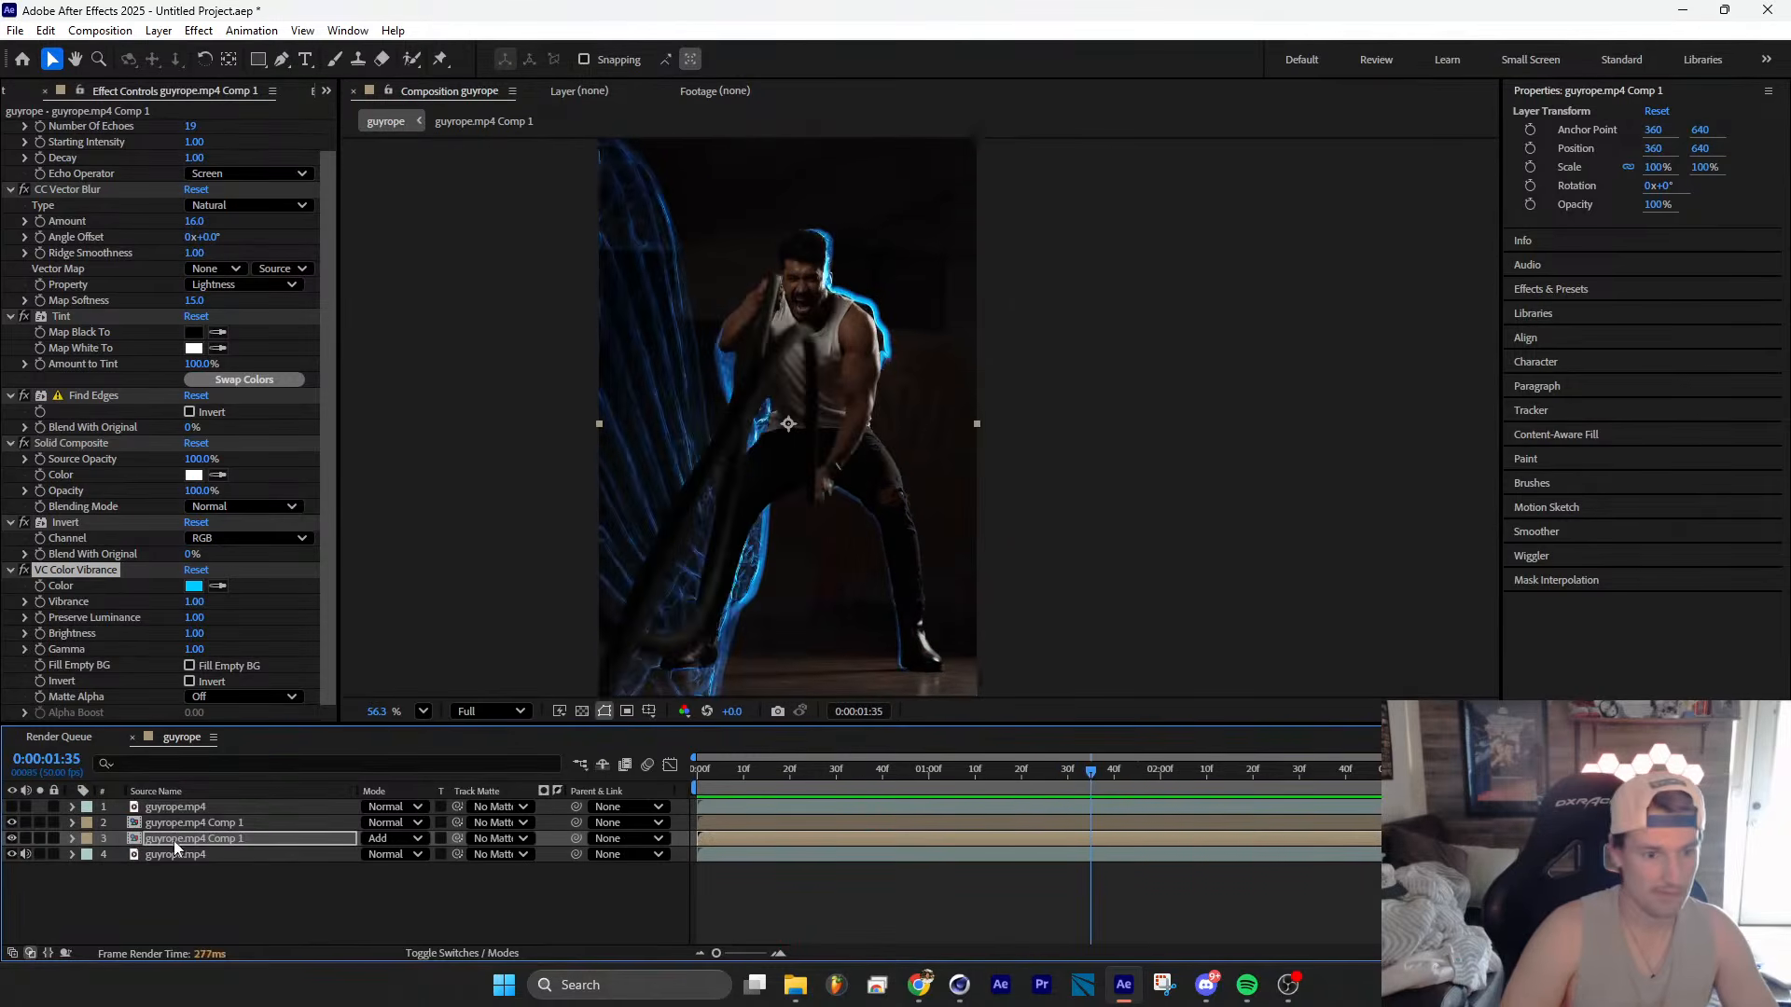
Step: Set the trail layer's Echo Time to -0.005 seconds and disable its Find Edges effect
{"action": "scroll", "coordinate": [132, 280], "scroll_direction": "up", "scroll_amount": 1}
{"action": "left_click", "coordinate": [203, 144]}
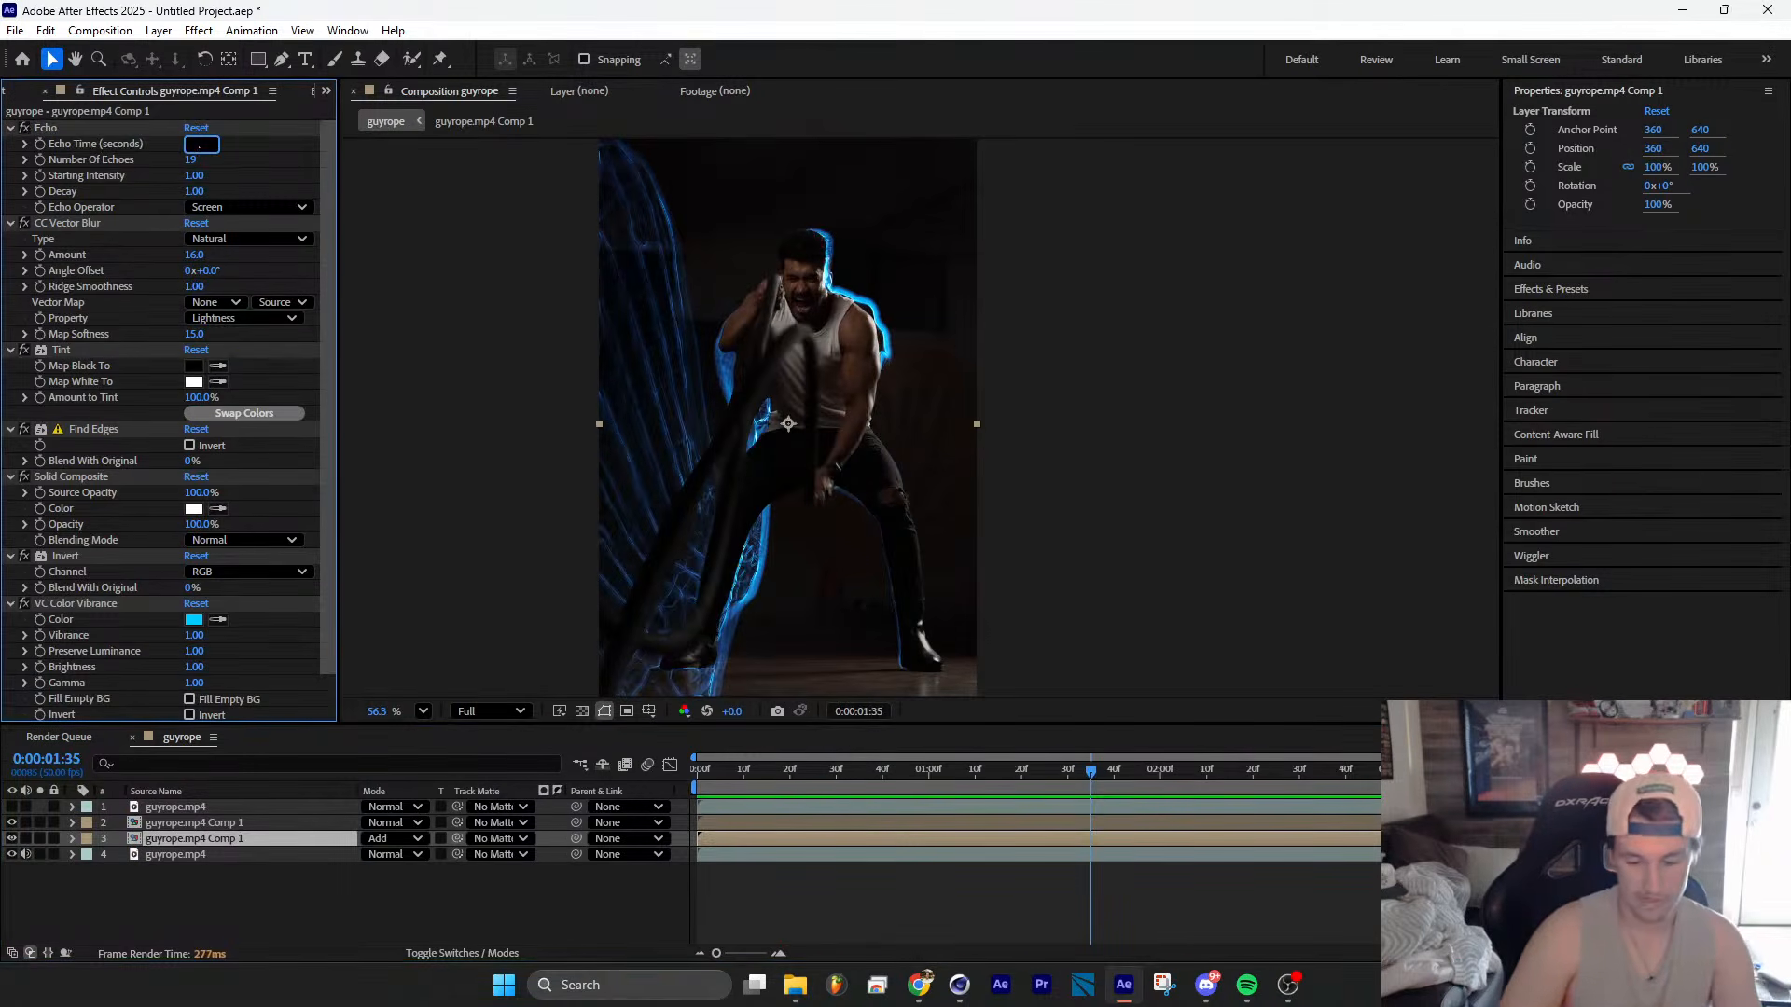
{"action": "type", "text": "-0.002"}
{"action": "key", "text": "Return"}
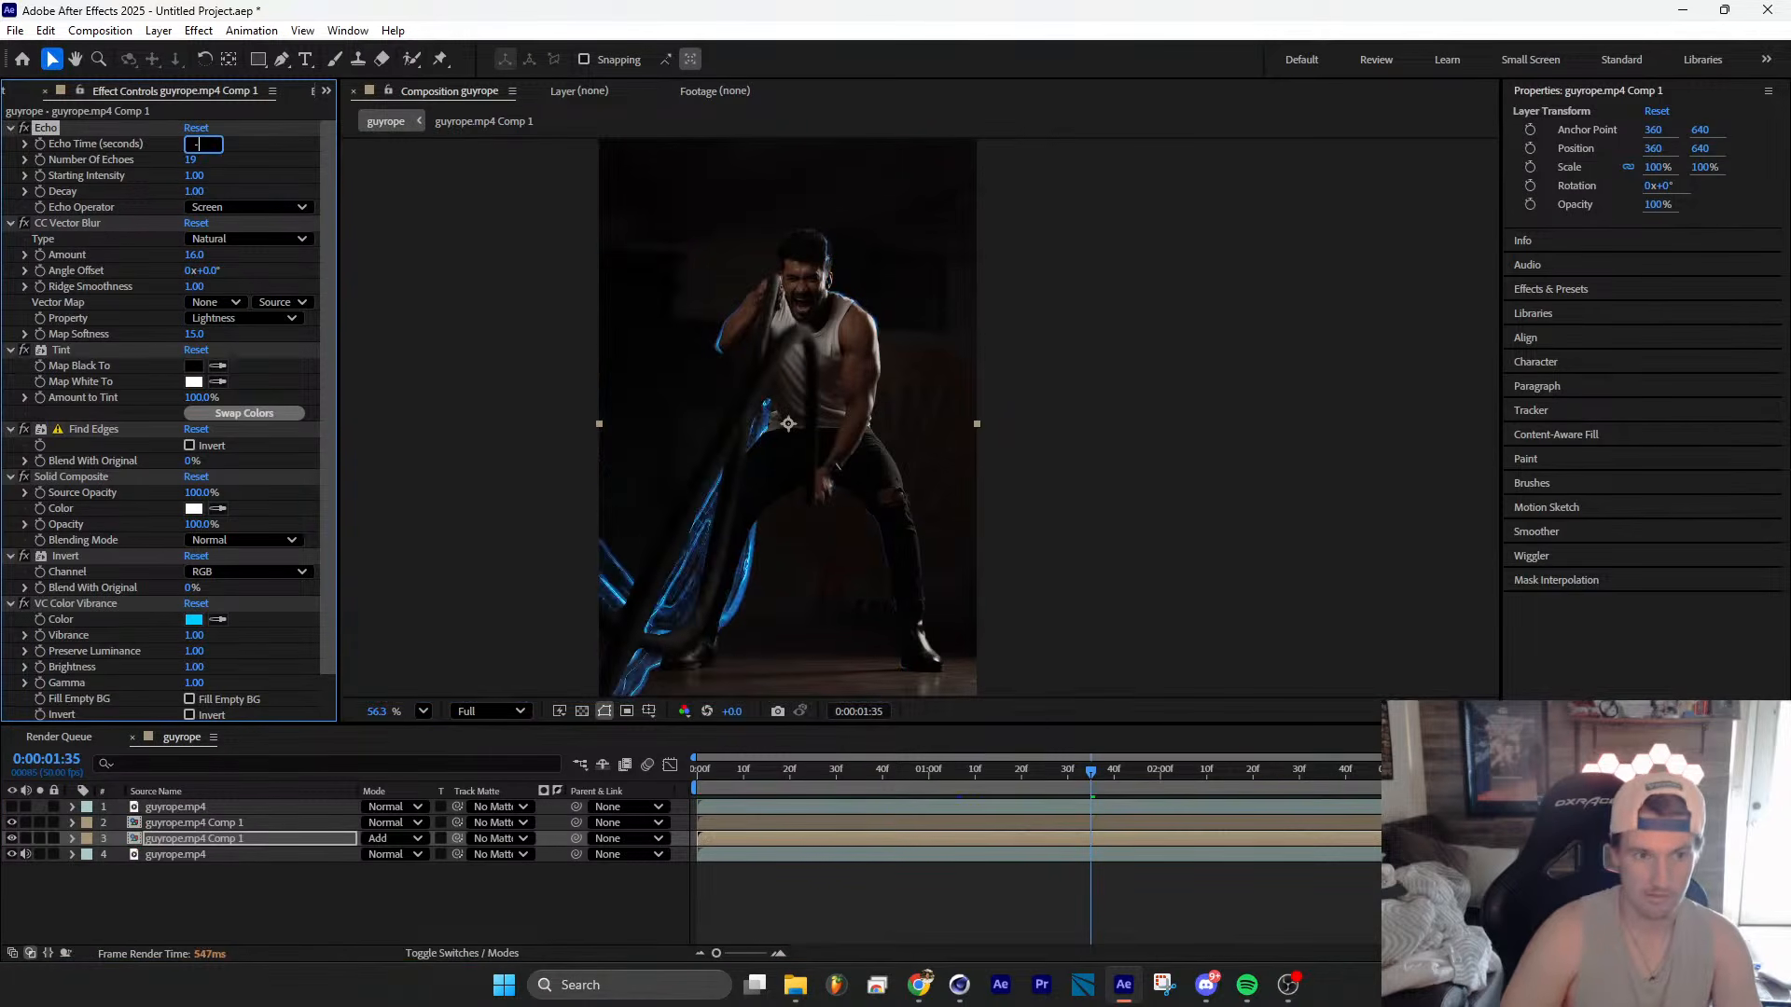
{"action": "type", "text": "5"}
{"action": "key", "text": "Return"}
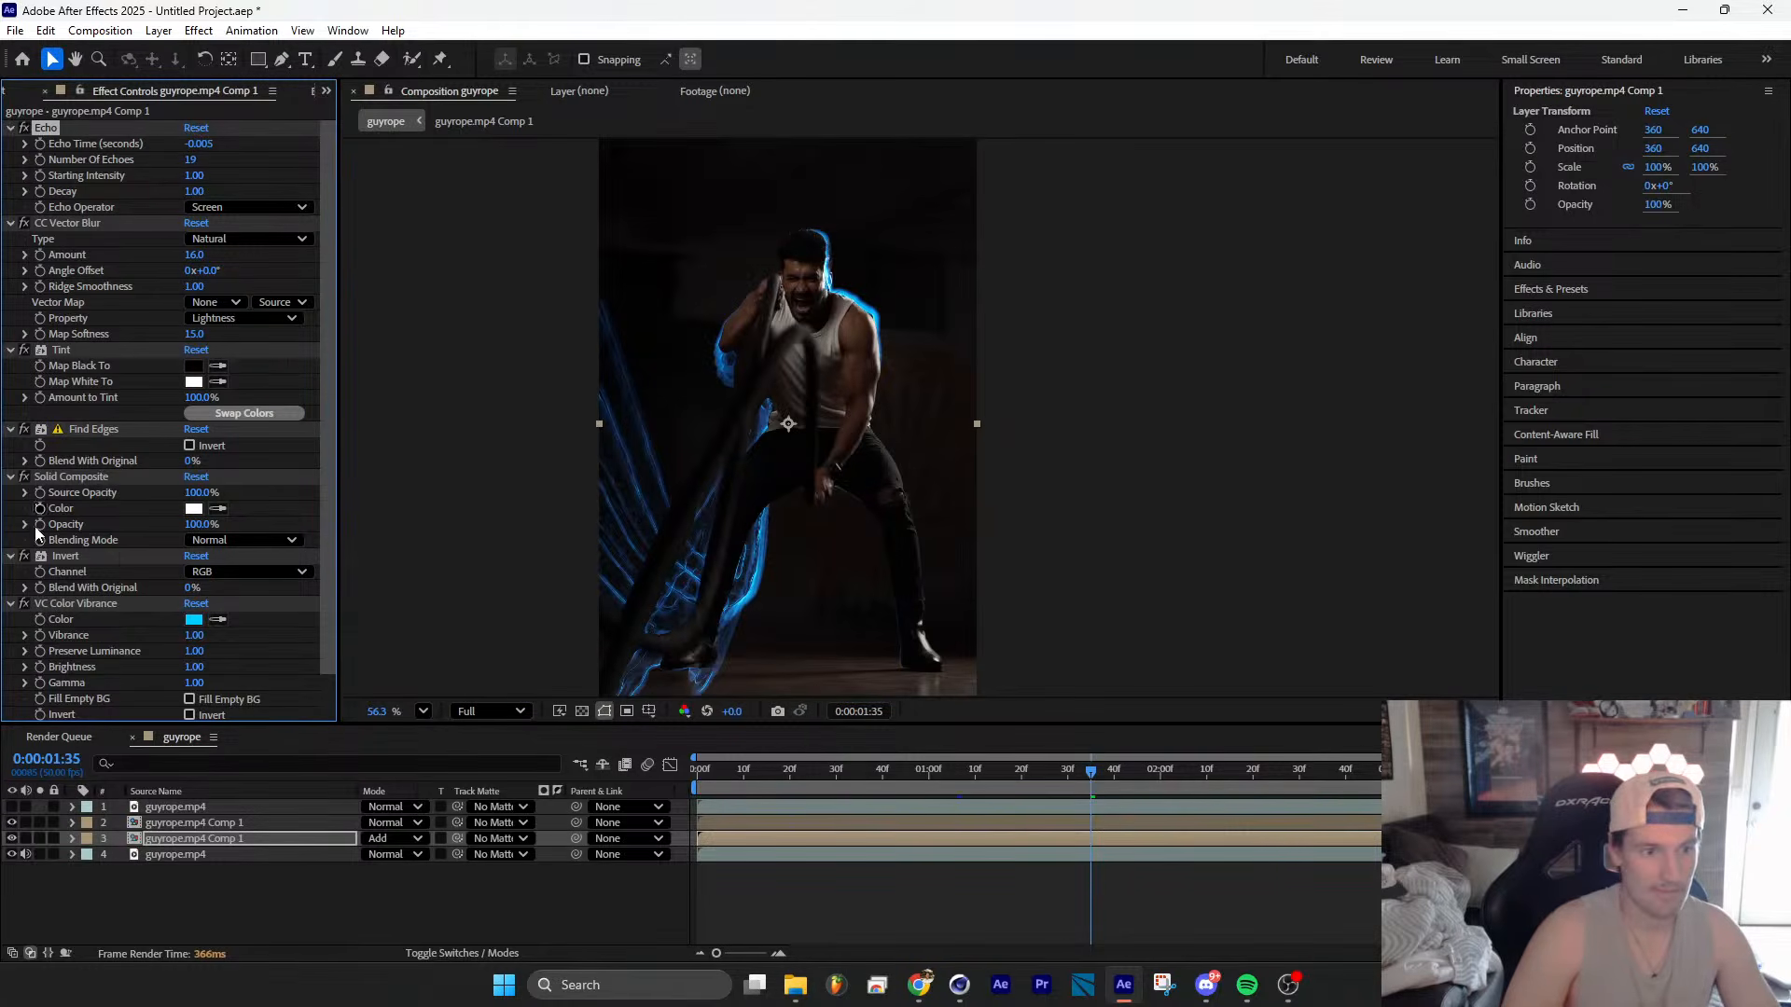
{"action": "left_click", "coordinate": [24, 430]}
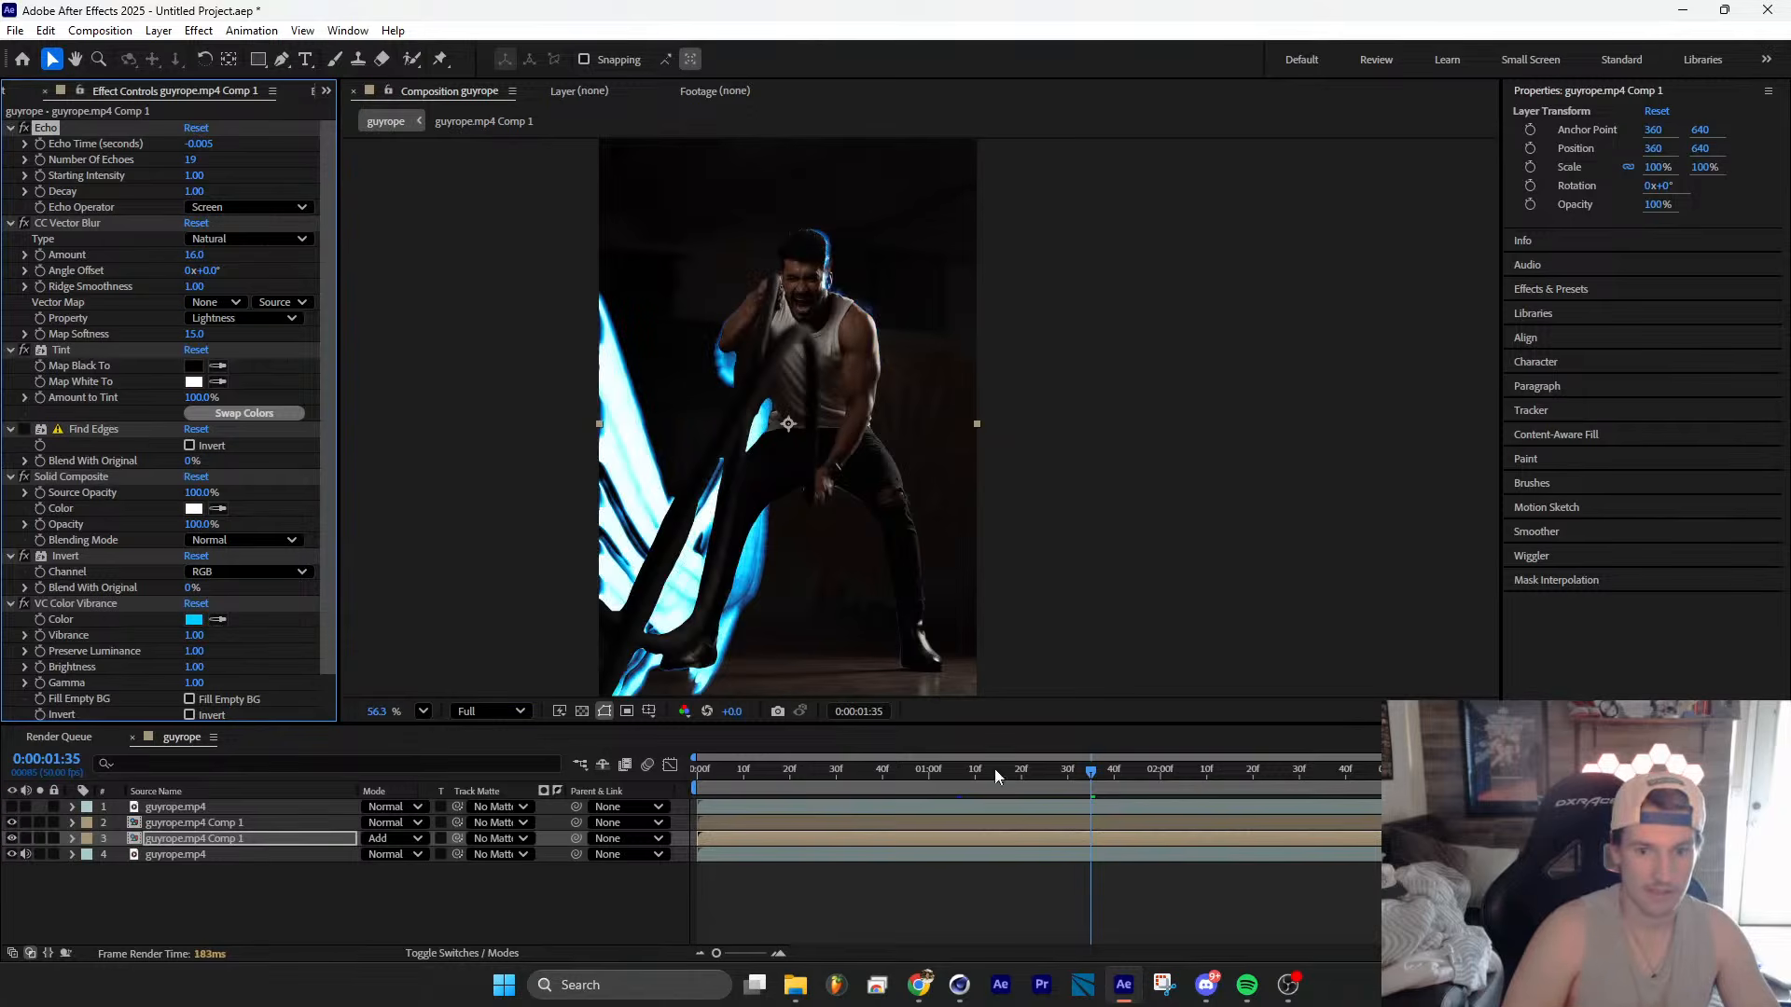
Step: Preview the trail from the first frame and lower the VC Color Vibrance brightness to 0.83
{"action": "left_click_drag", "start_coordinate": [996, 776], "coordinate": [608, 791]}
{"action": "key", "text": "space"}
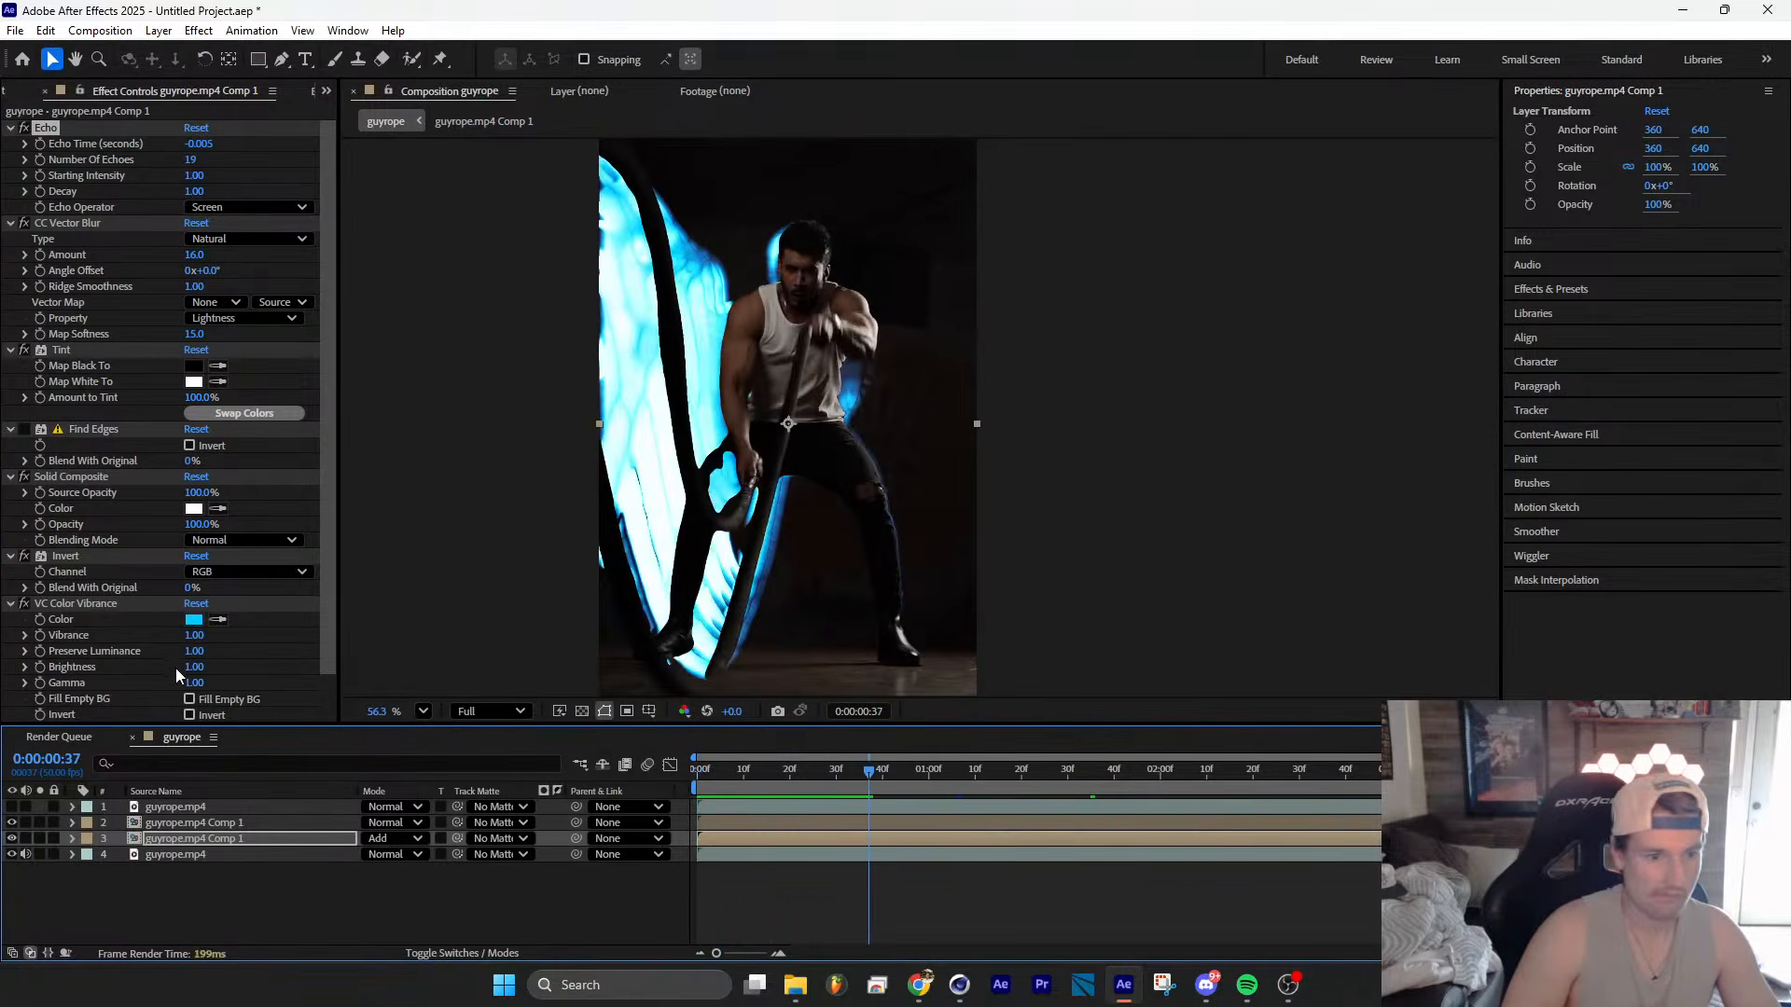
{"action": "left_click_drag", "start_coordinate": [193, 667], "coordinate": [176, 666]}
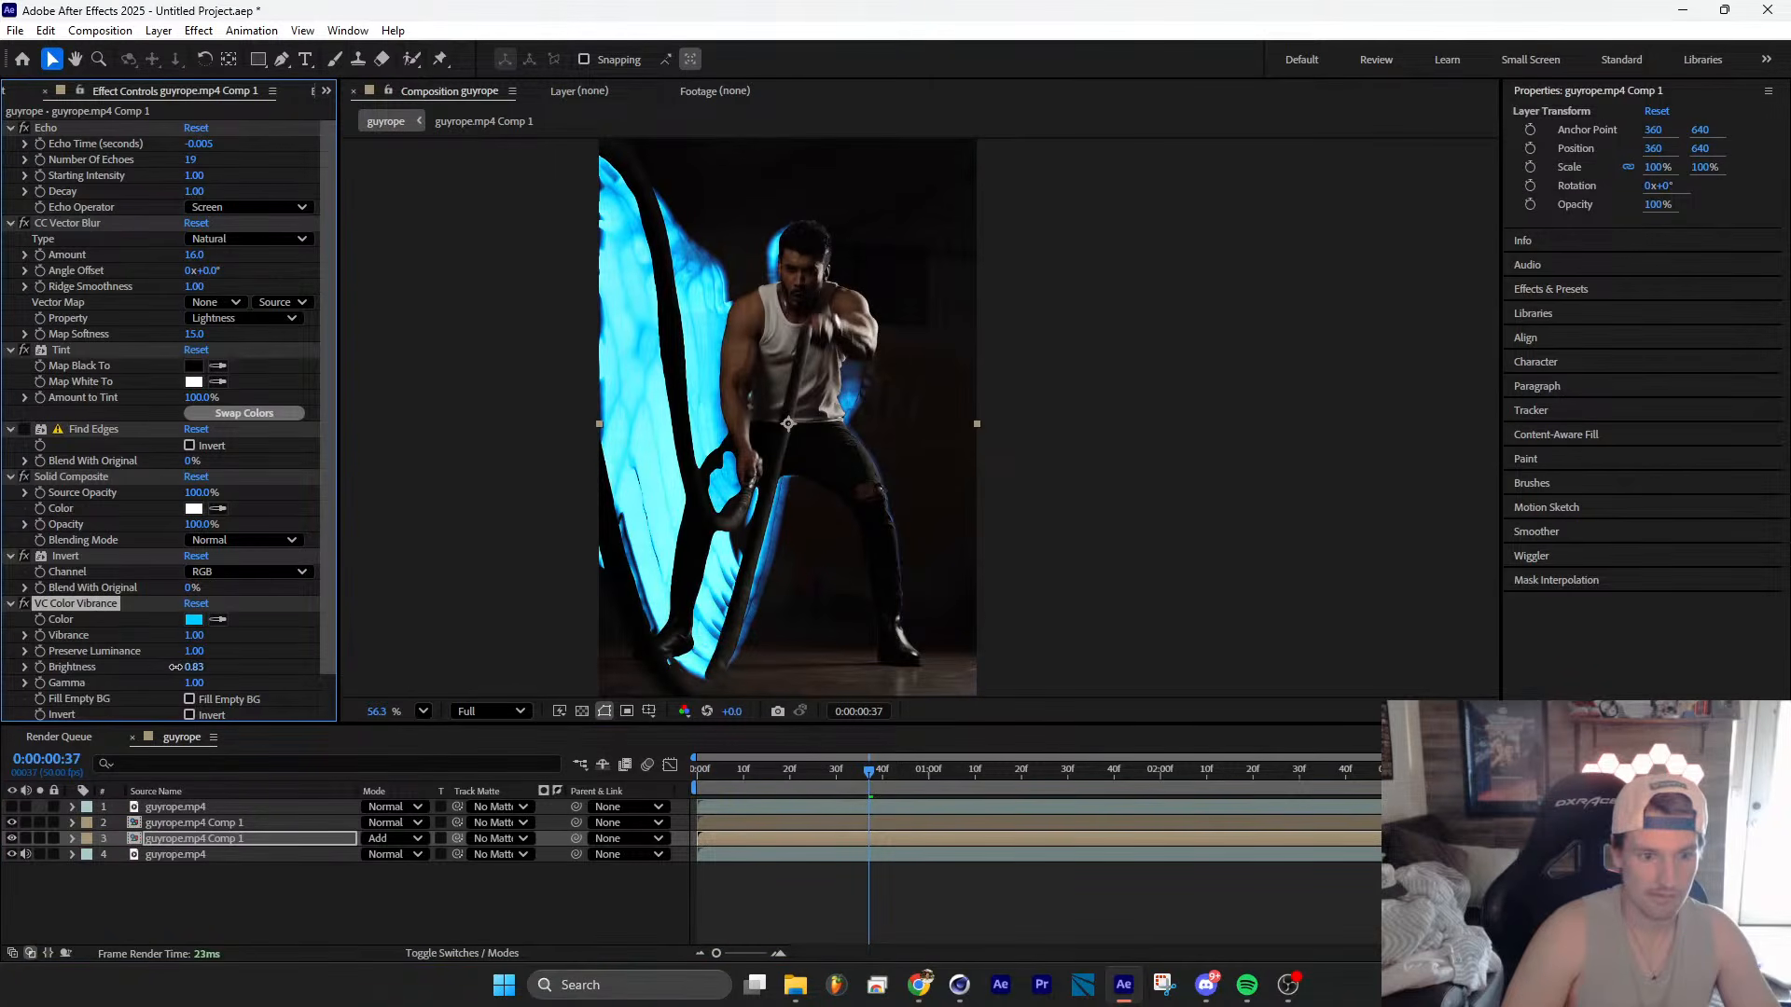
Step: Solo the trail layer and apply the RSMB motion blur effect to it
{"action": "left_click", "coordinate": [211, 842]}
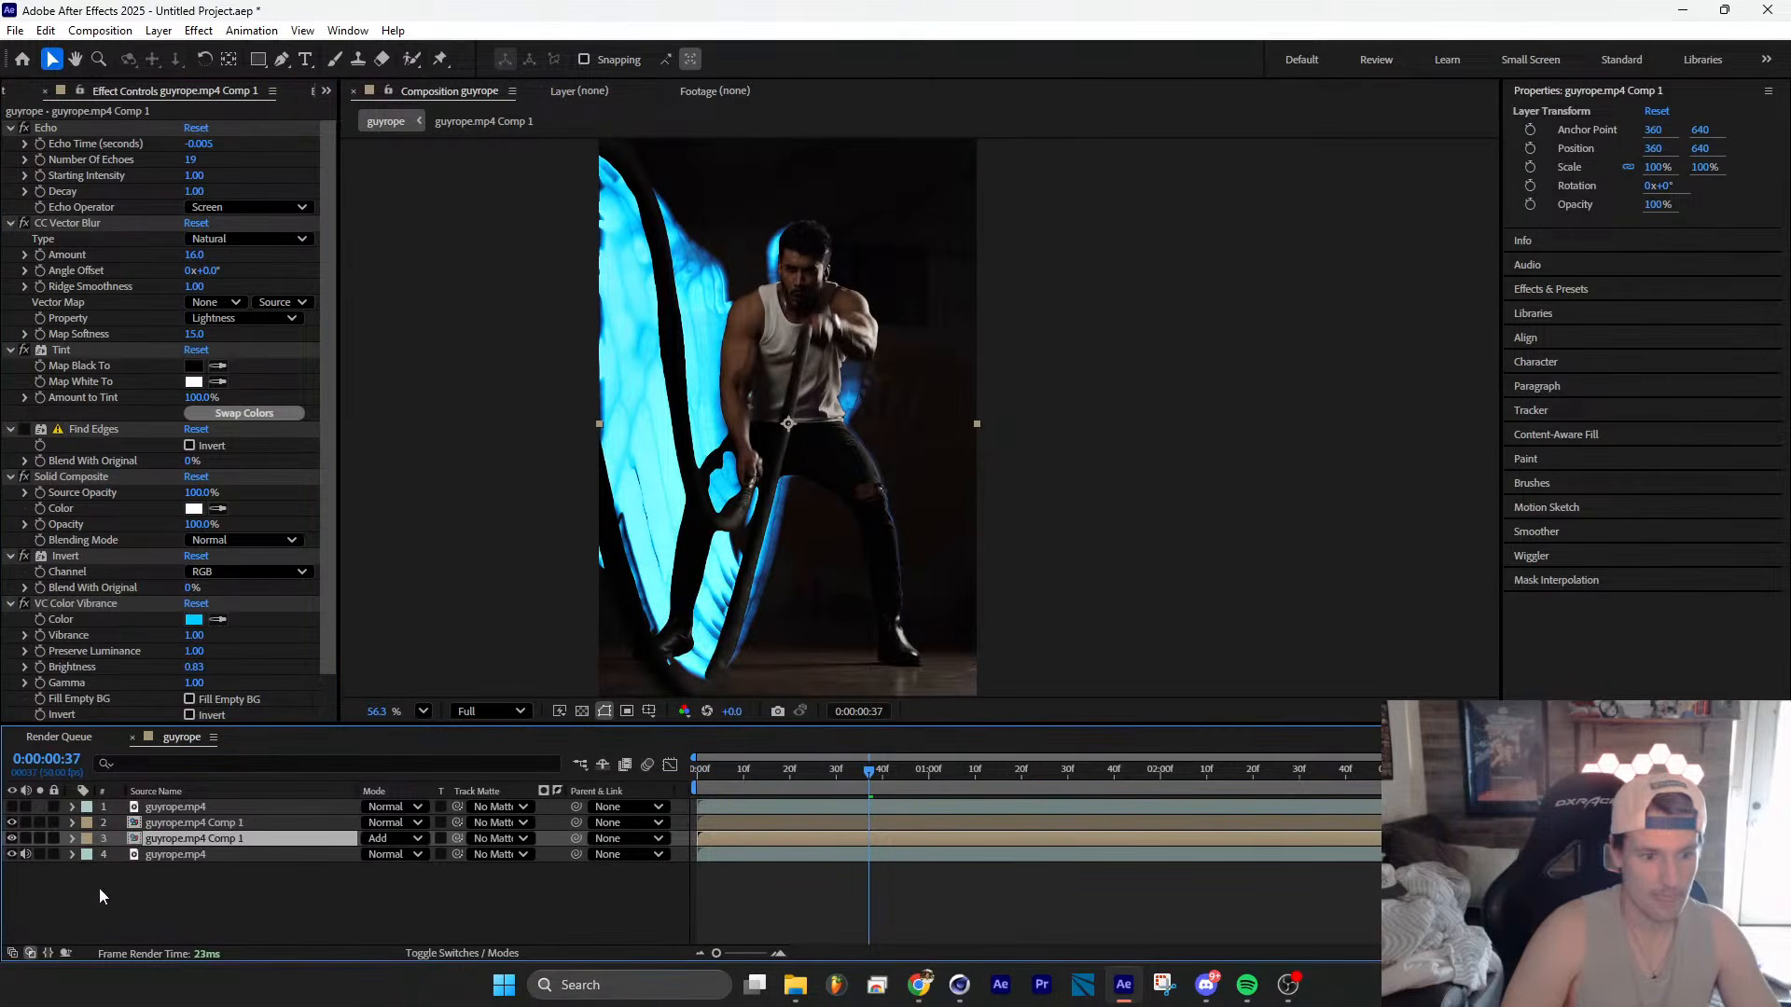
{"action": "left_click", "coordinate": [40, 839]}
{"action": "key", "text": "ctrl+space"}
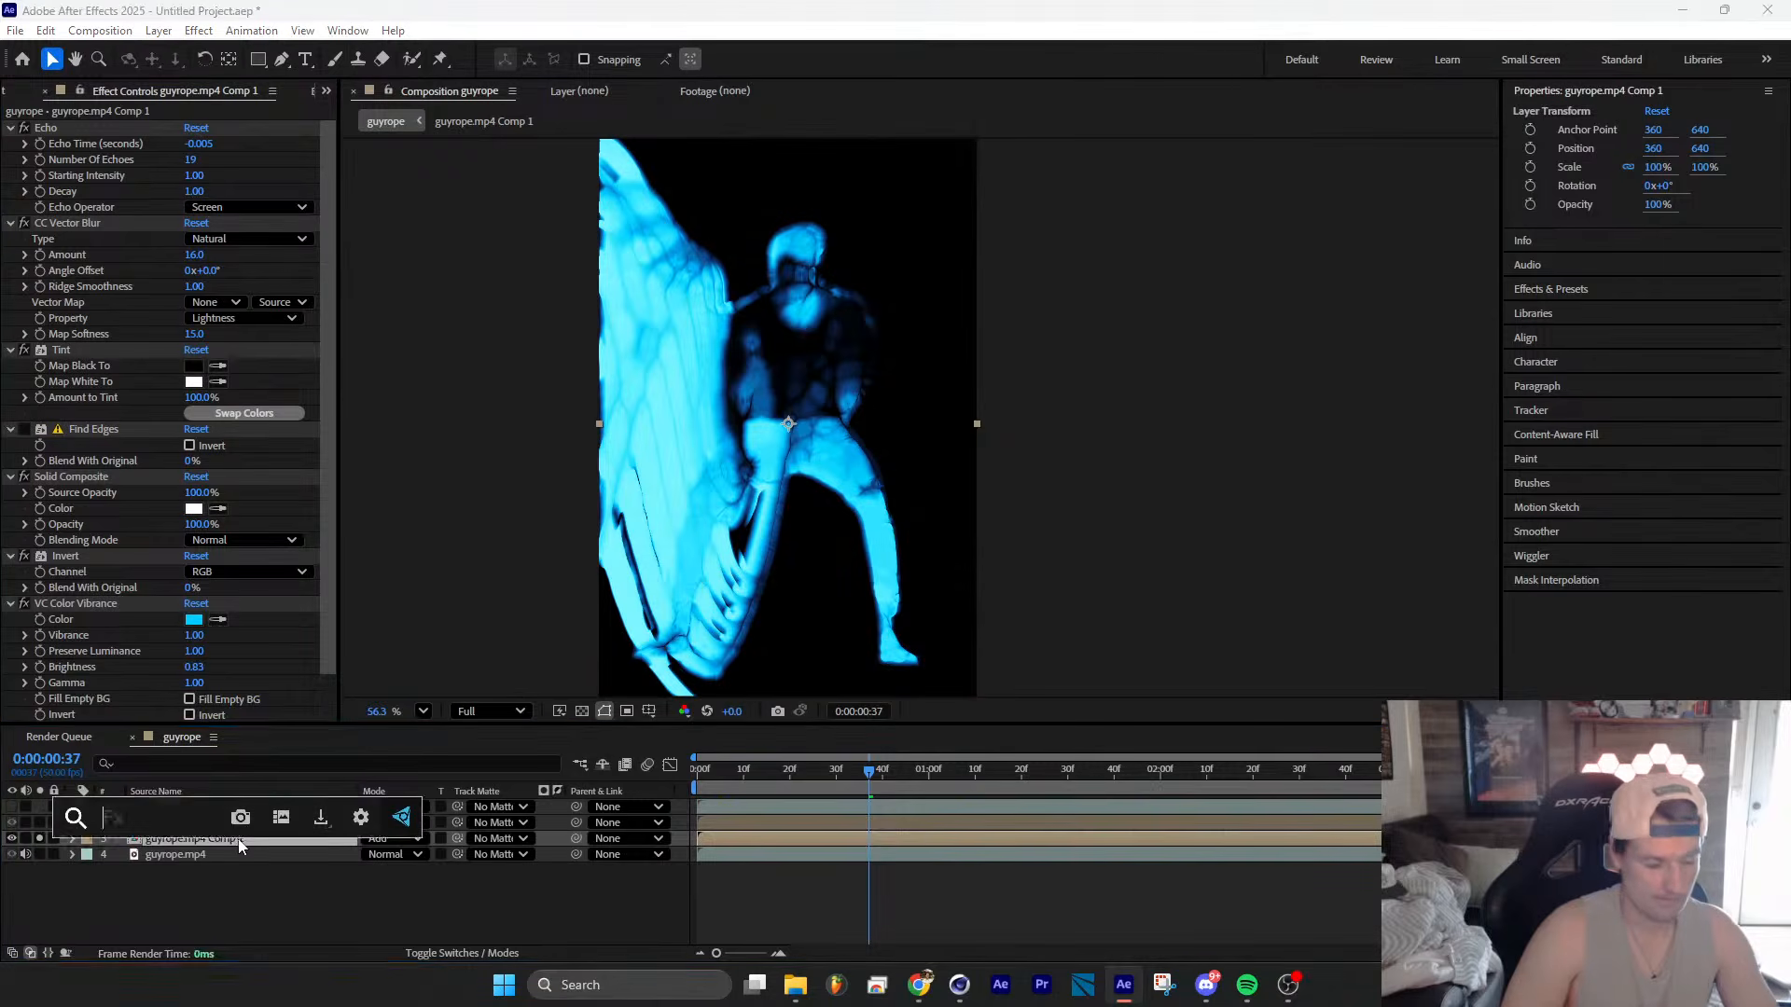
{"action": "type", "text": "rs"}
{"action": "left_click", "coordinate": [185, 839]}
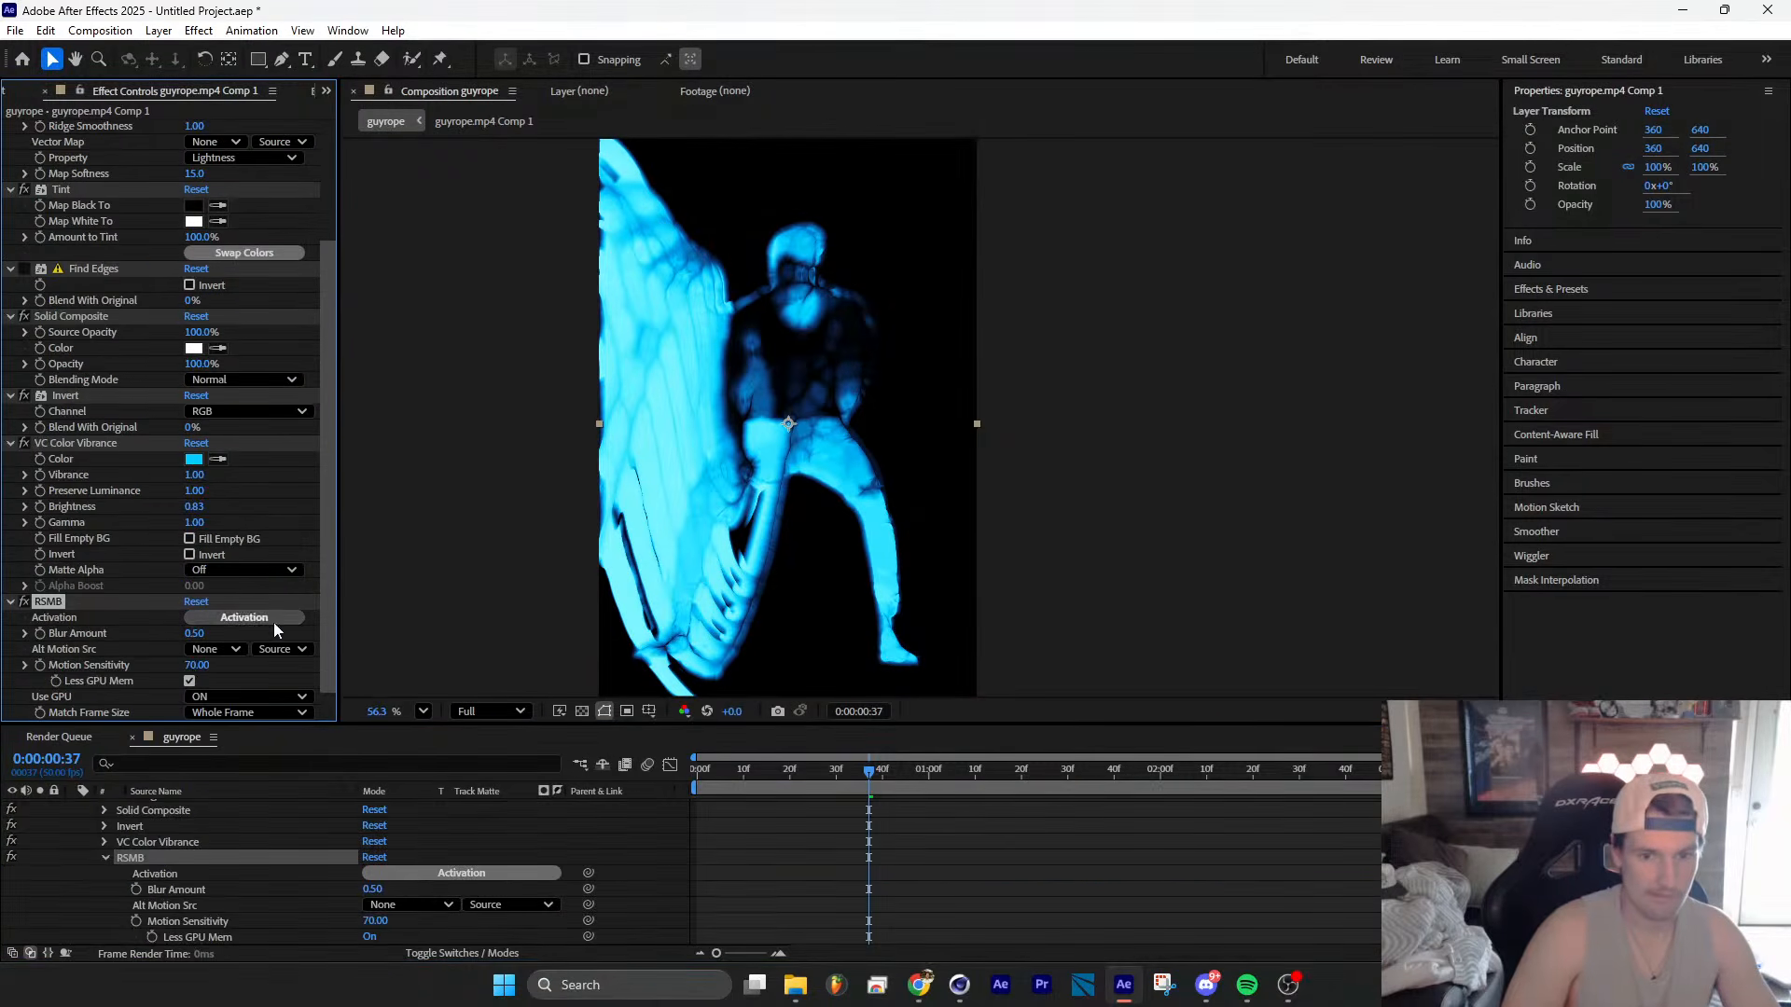
Step: Set the Echo effect's Decay to 0.74 and turn the Find Edges effect back on
{"action": "scroll", "coordinate": [210, 484], "scroll_direction": "up", "scroll_amount": 3}
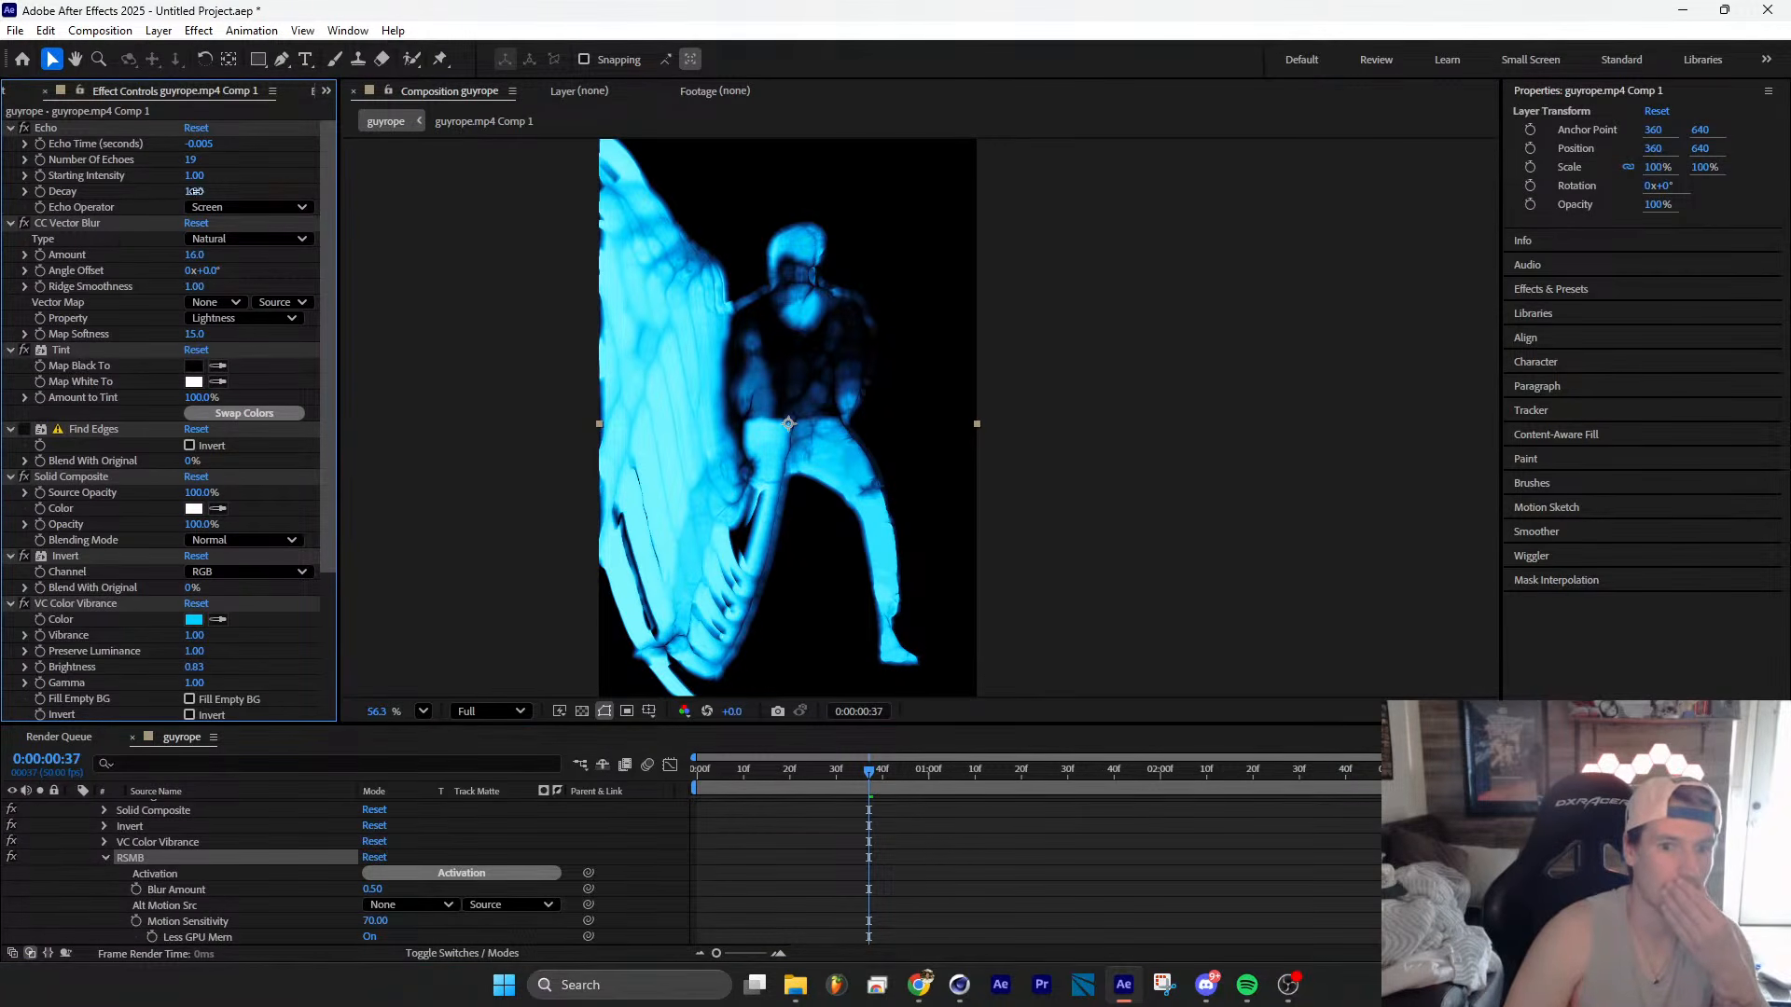
{"action": "left_click_drag", "start_coordinate": [194, 190], "coordinate": [277, 188]}
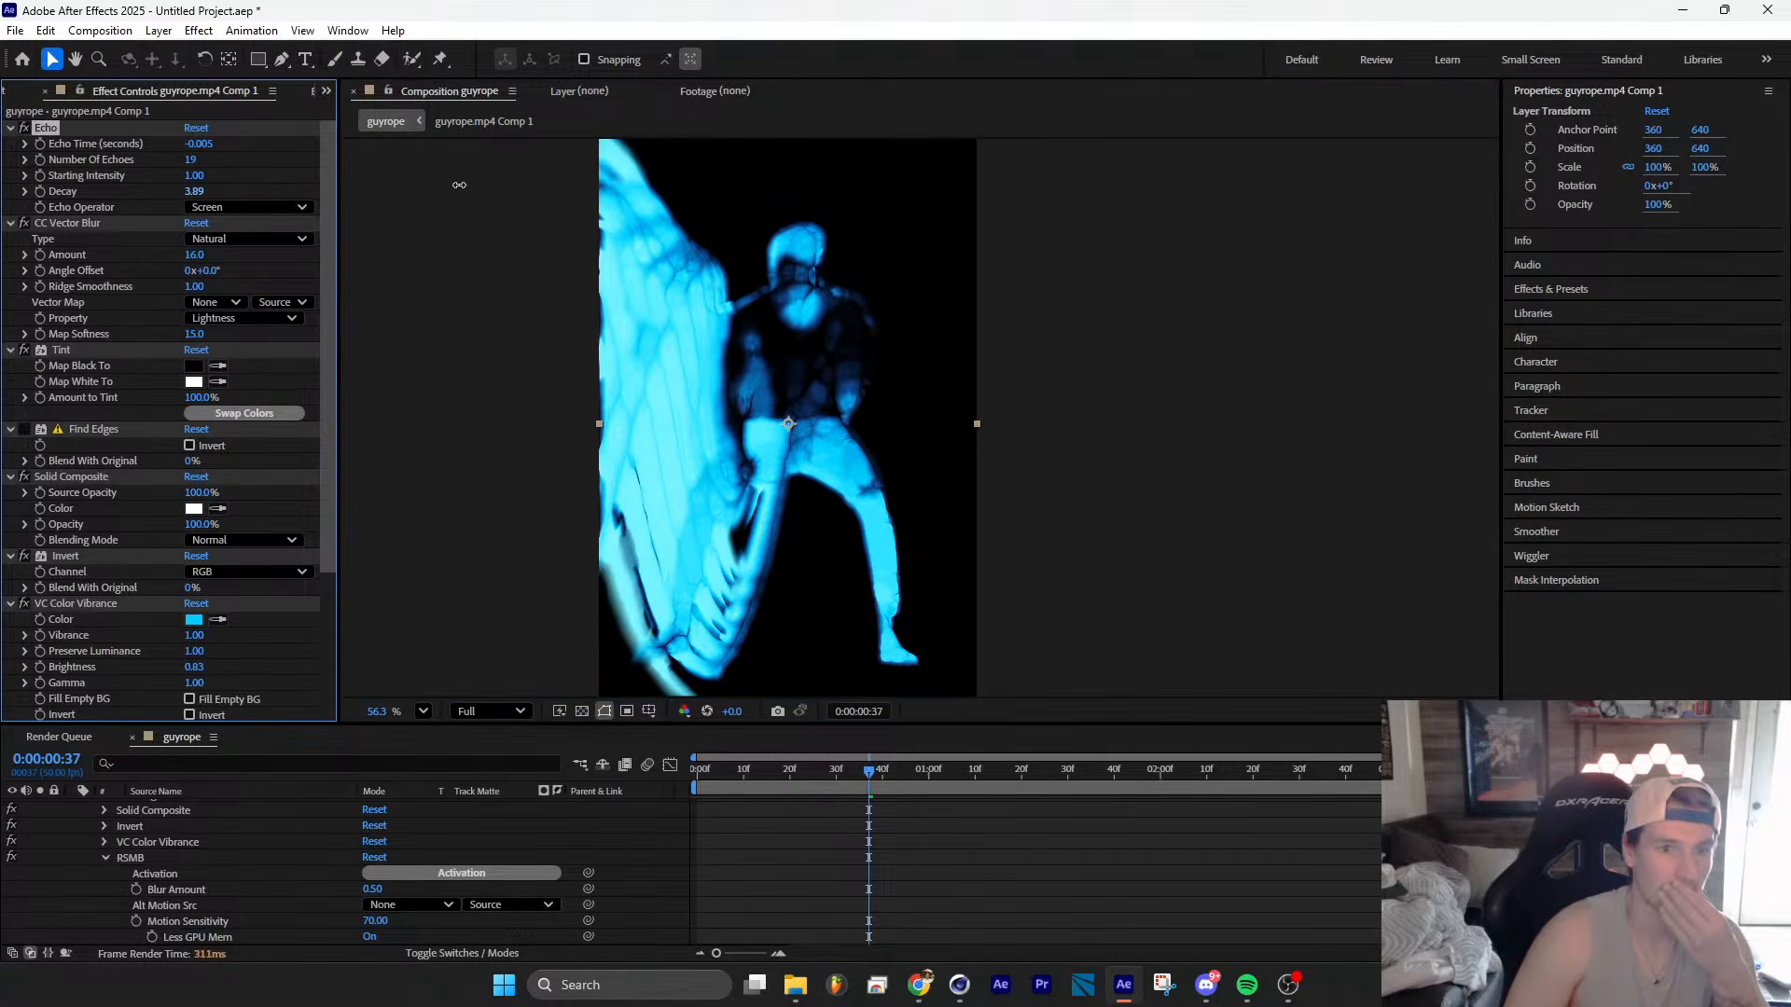
{"action": "left_click_drag", "start_coordinate": [197, 209], "coordinate": [175, 211]}
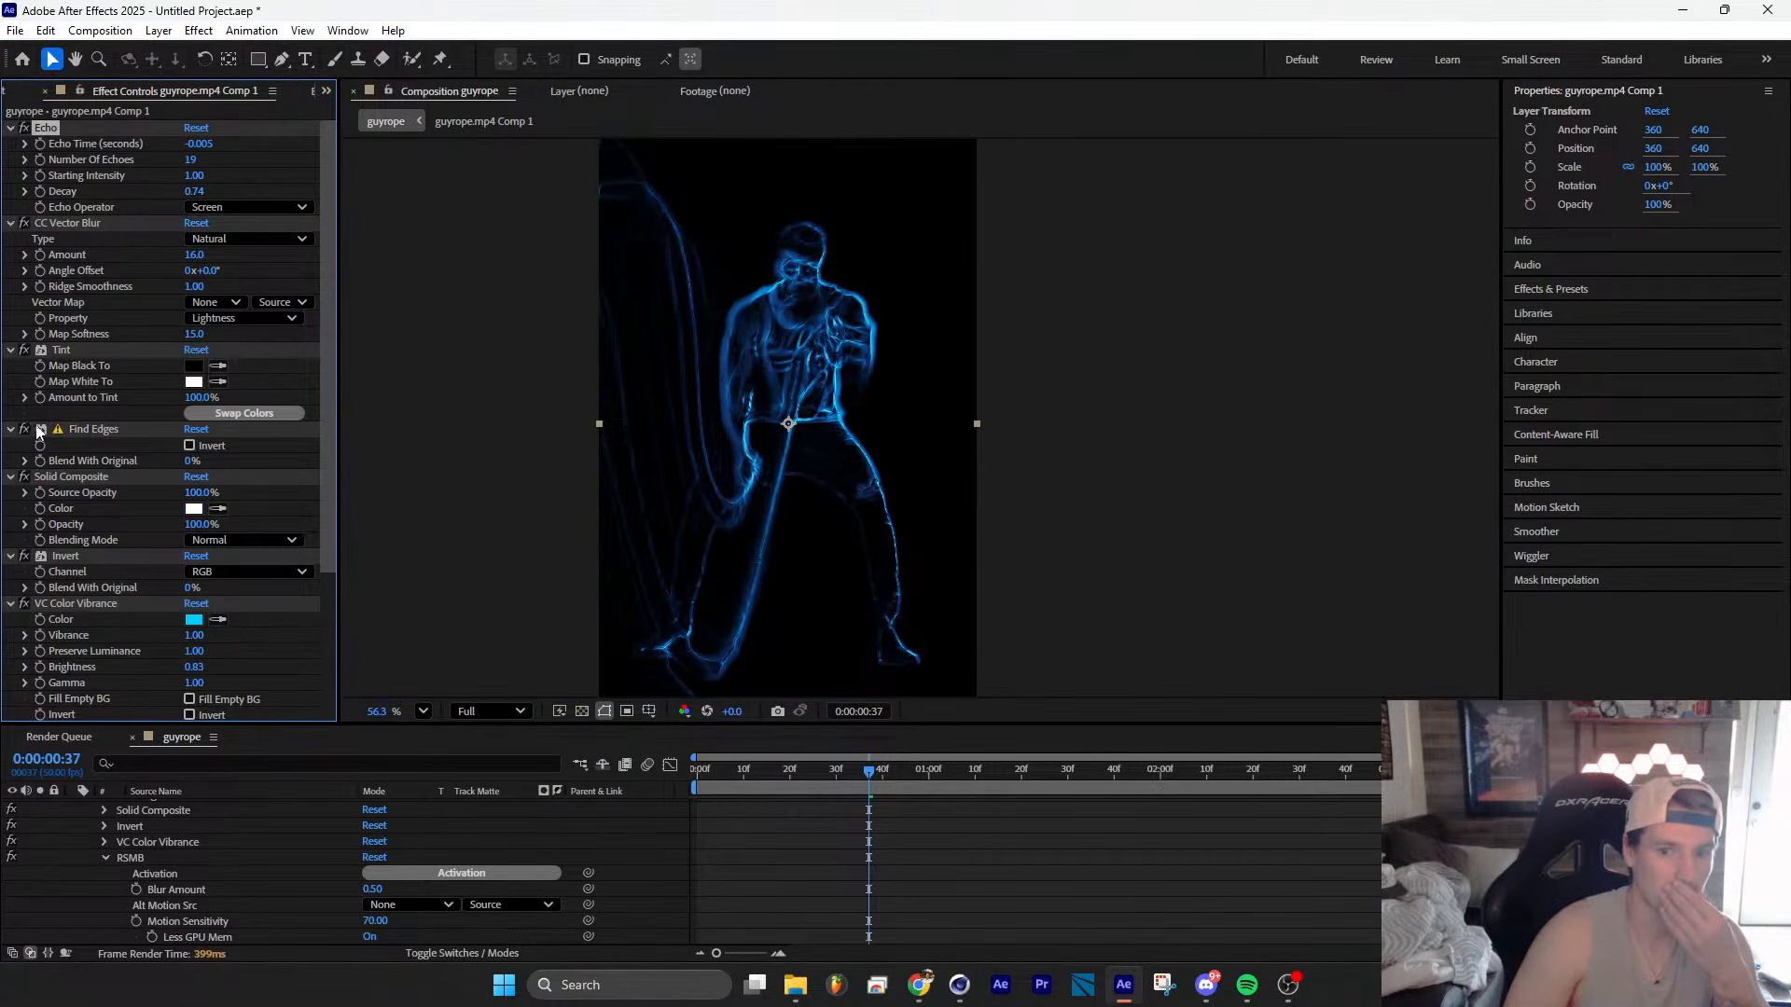
Step: Move the RSMB effect up the trail layer's effect stack to sit between Tint and Find Edges
{"action": "scroll", "coordinate": [183, 469], "scroll_direction": "down", "scroll_amount": 3}
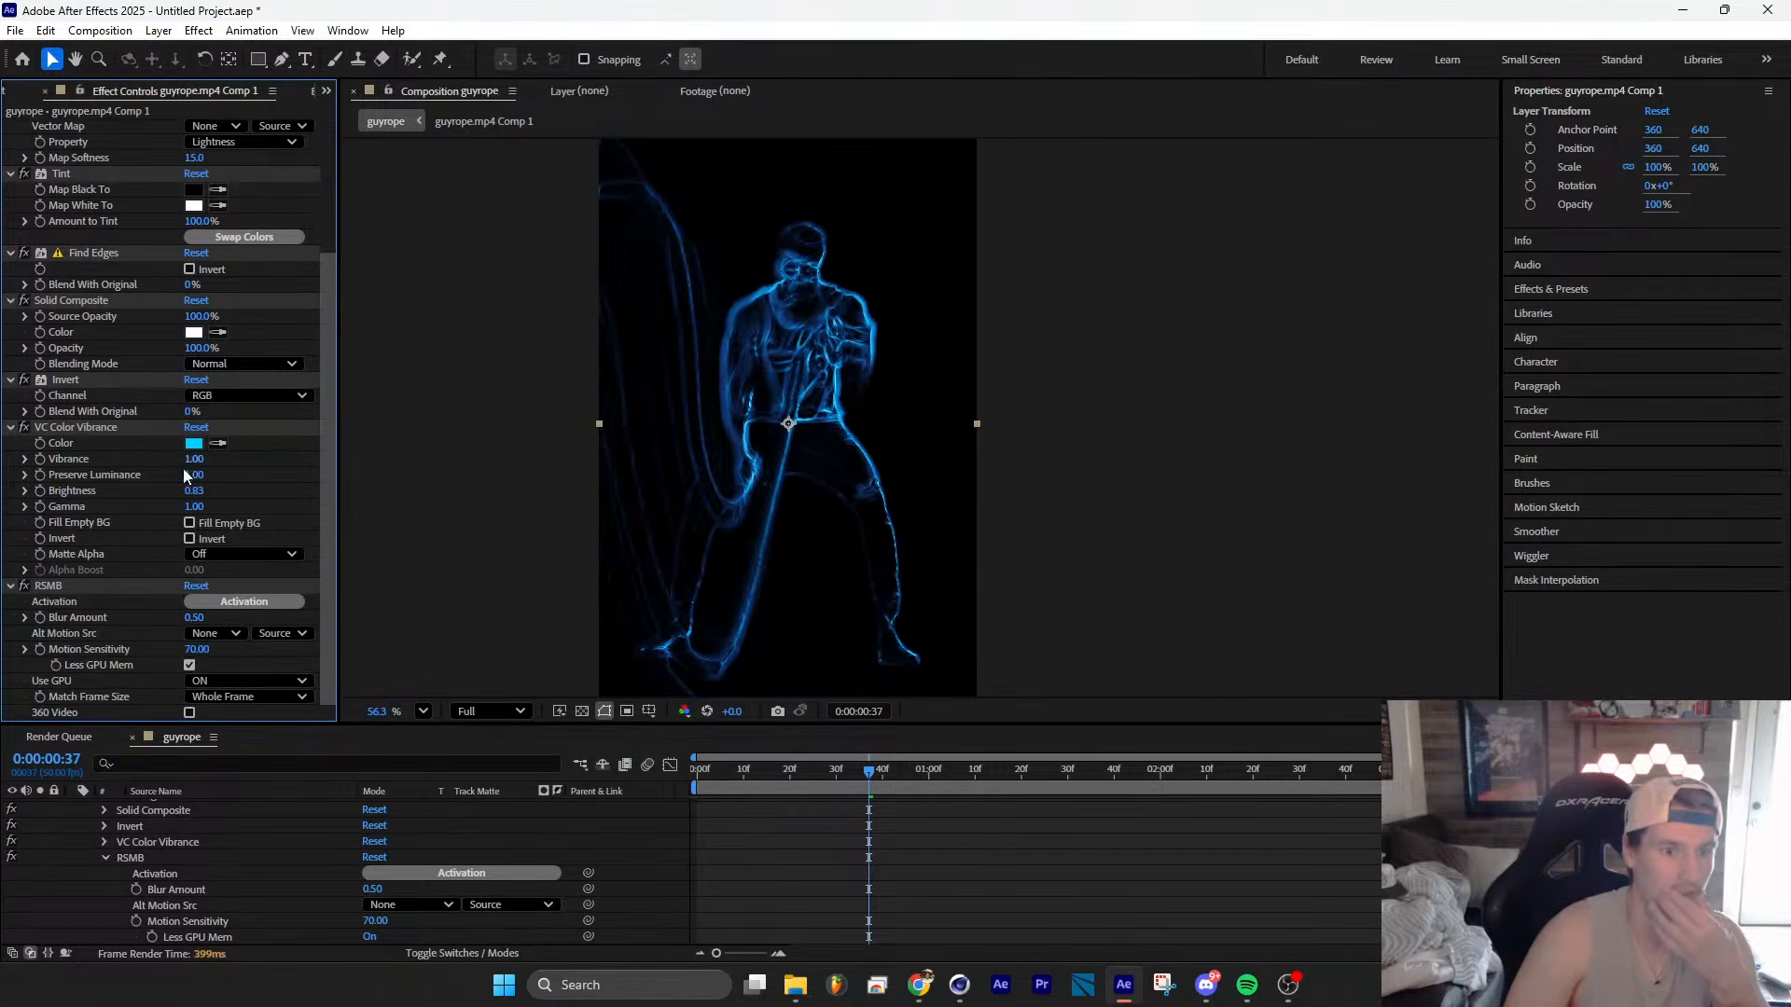
{"action": "left_click", "coordinate": [25, 586]}
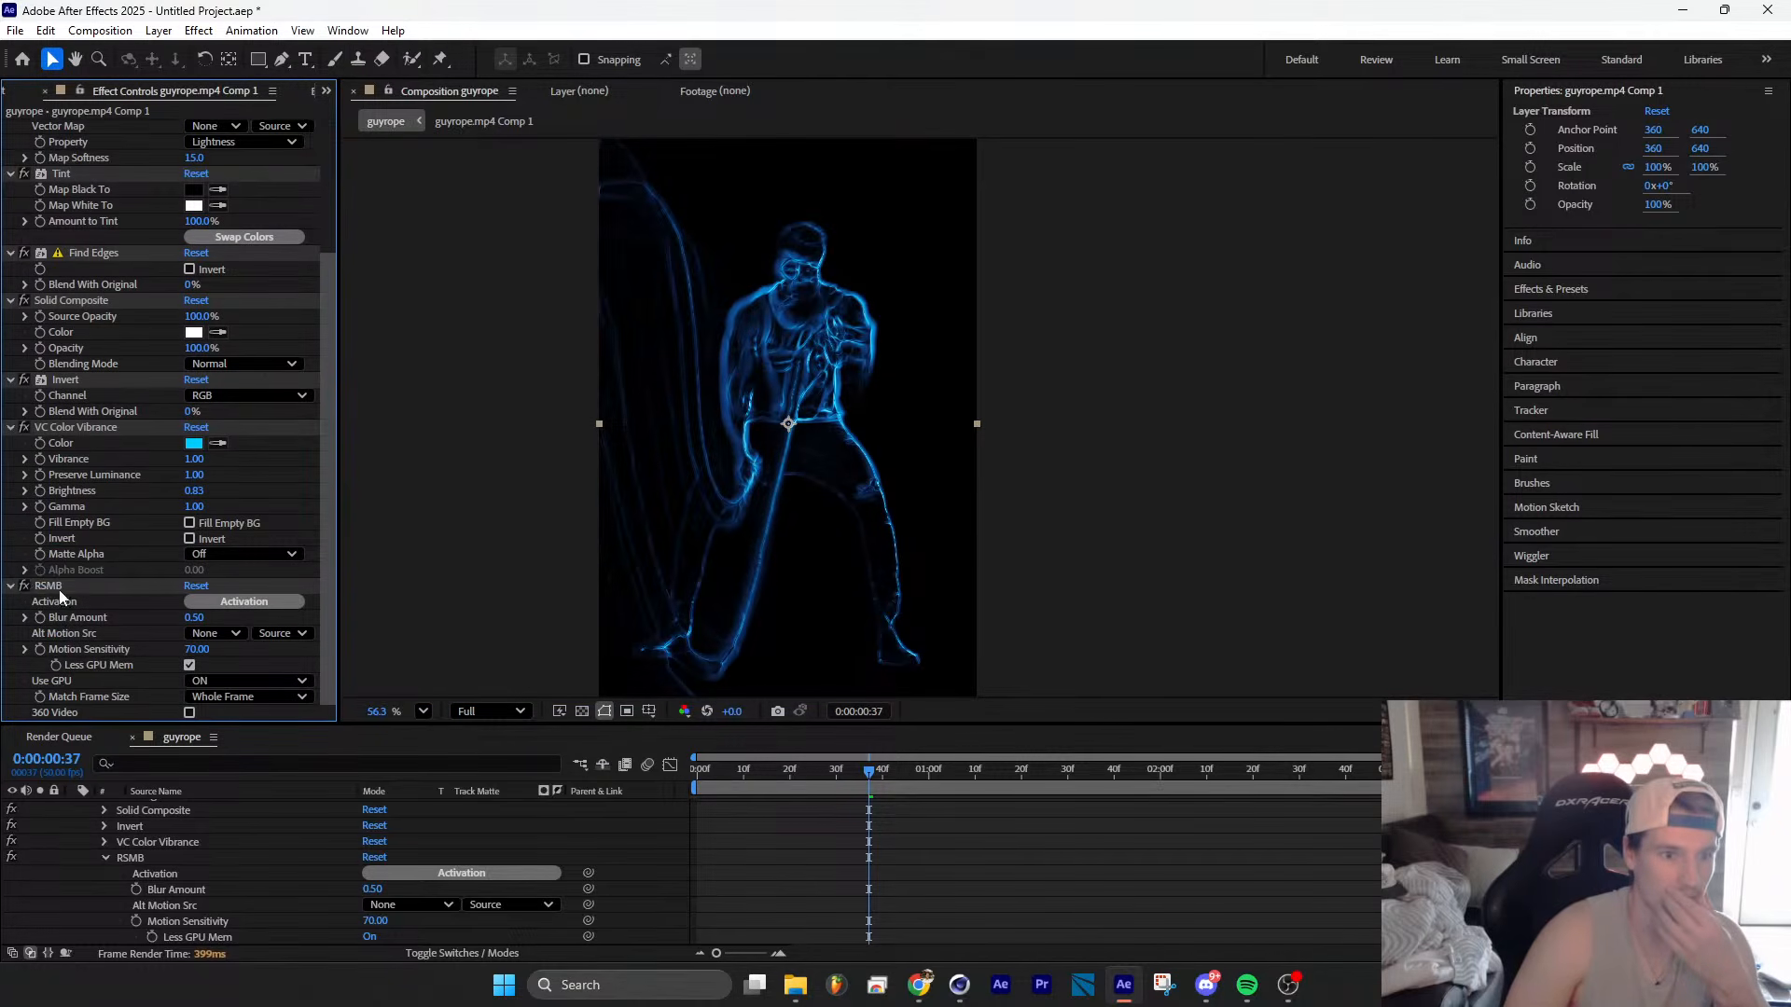
{"action": "left_click_drag", "start_coordinate": [59, 590], "coordinate": [115, 411]}
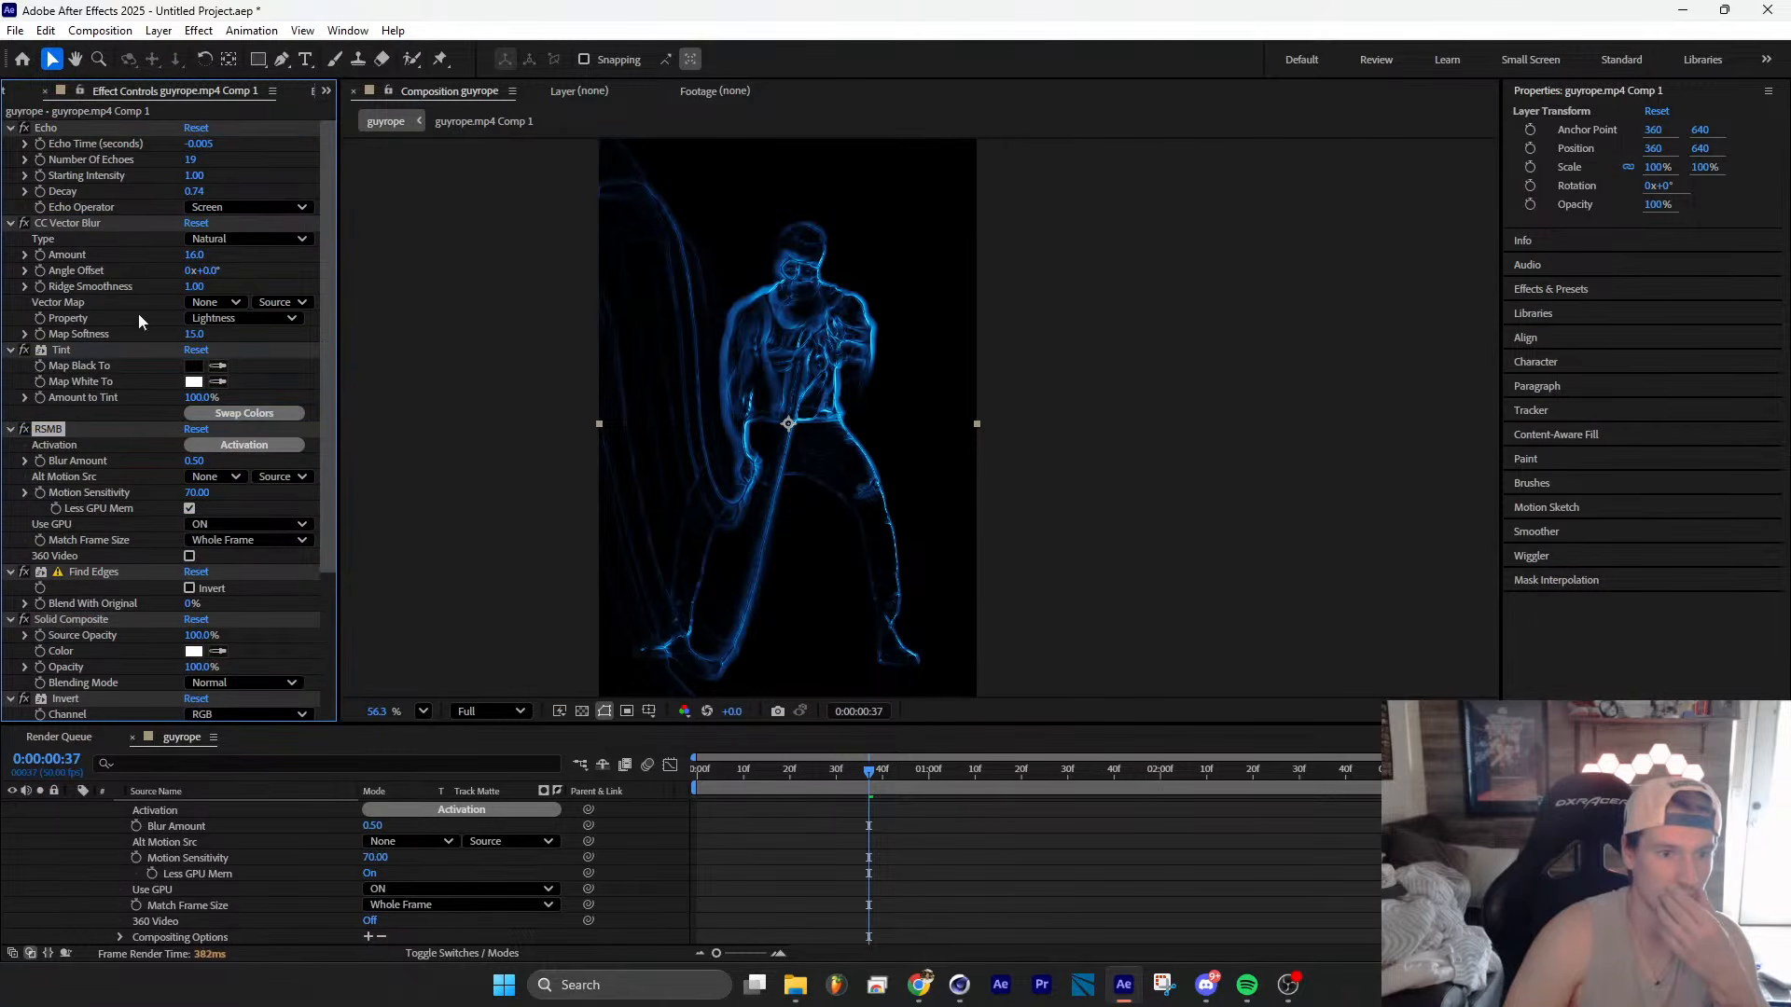
Step: Reduce the Echo effect's Decay to 0.40 and unsolo the trail layer
{"action": "left_click_drag", "start_coordinate": [200, 196], "coordinate": [166, 191]}
{"action": "scroll", "coordinate": [149, 892], "scroll_direction": "up", "scroll_amount": 3}
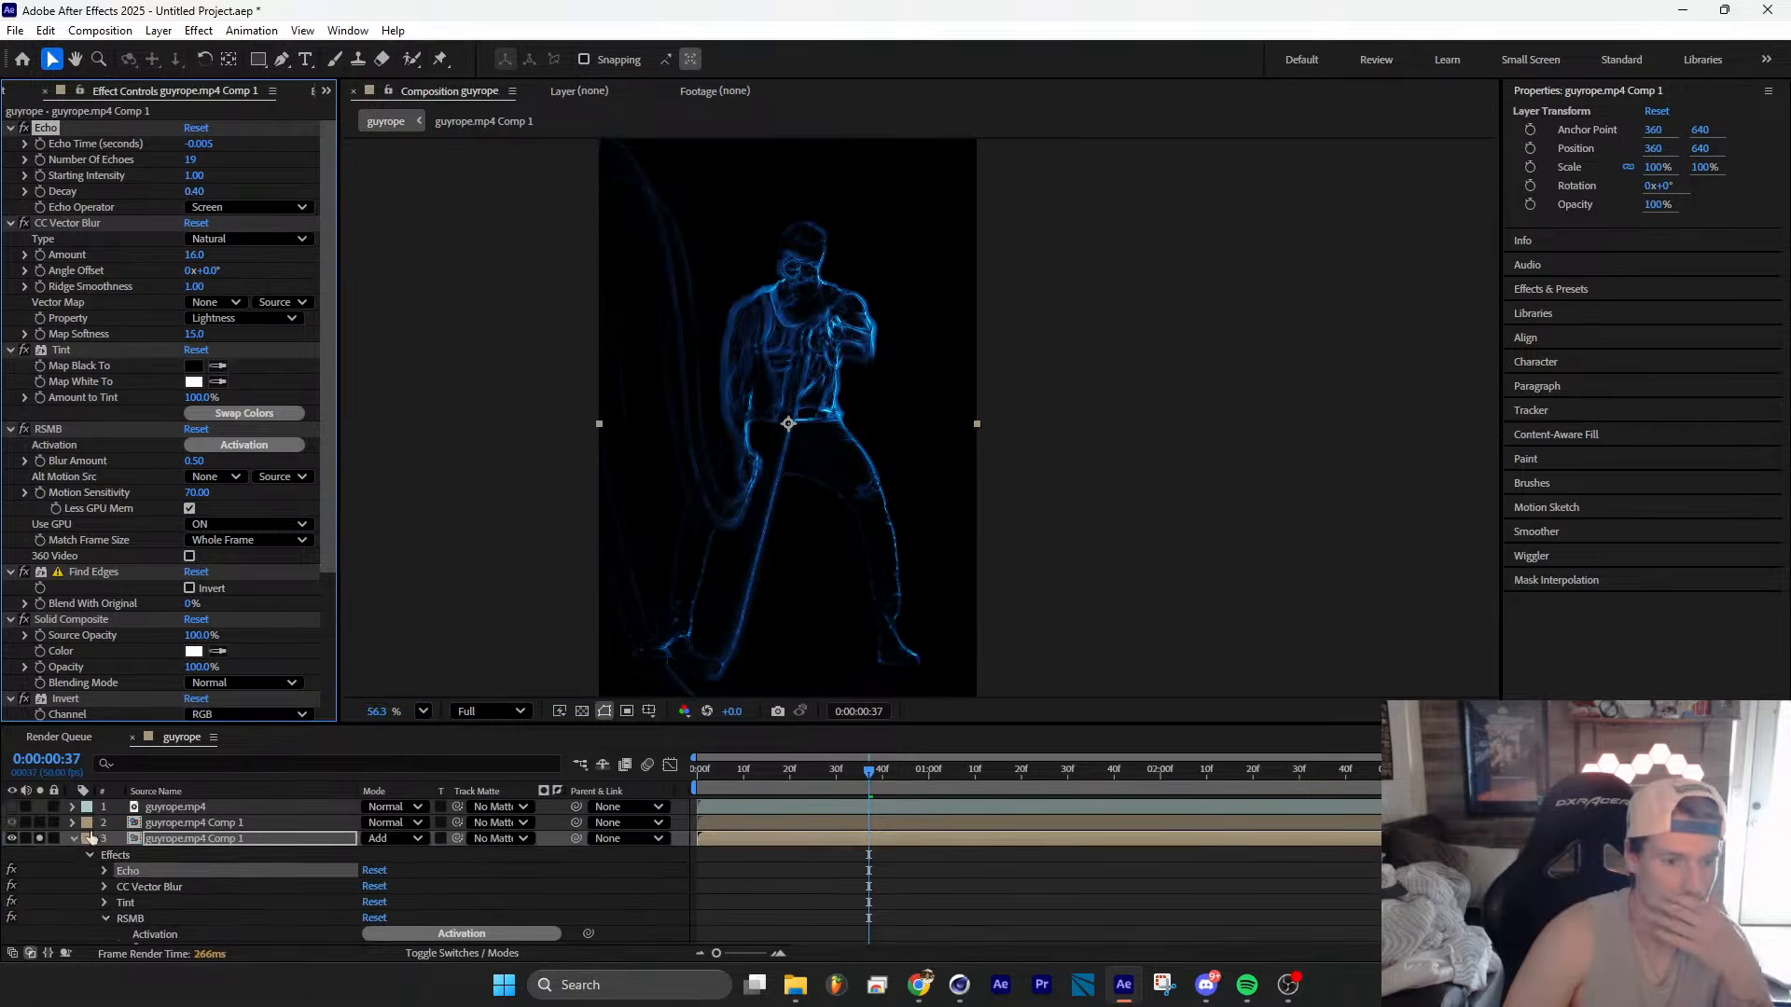
{"action": "left_click", "coordinate": [69, 838]}
{"action": "left_click", "coordinate": [40, 838]}
Step: Play back the composition from the first frame to check the trail over the footage
{"action": "left_click_drag", "start_coordinate": [799, 782], "coordinate": [671, 795]}
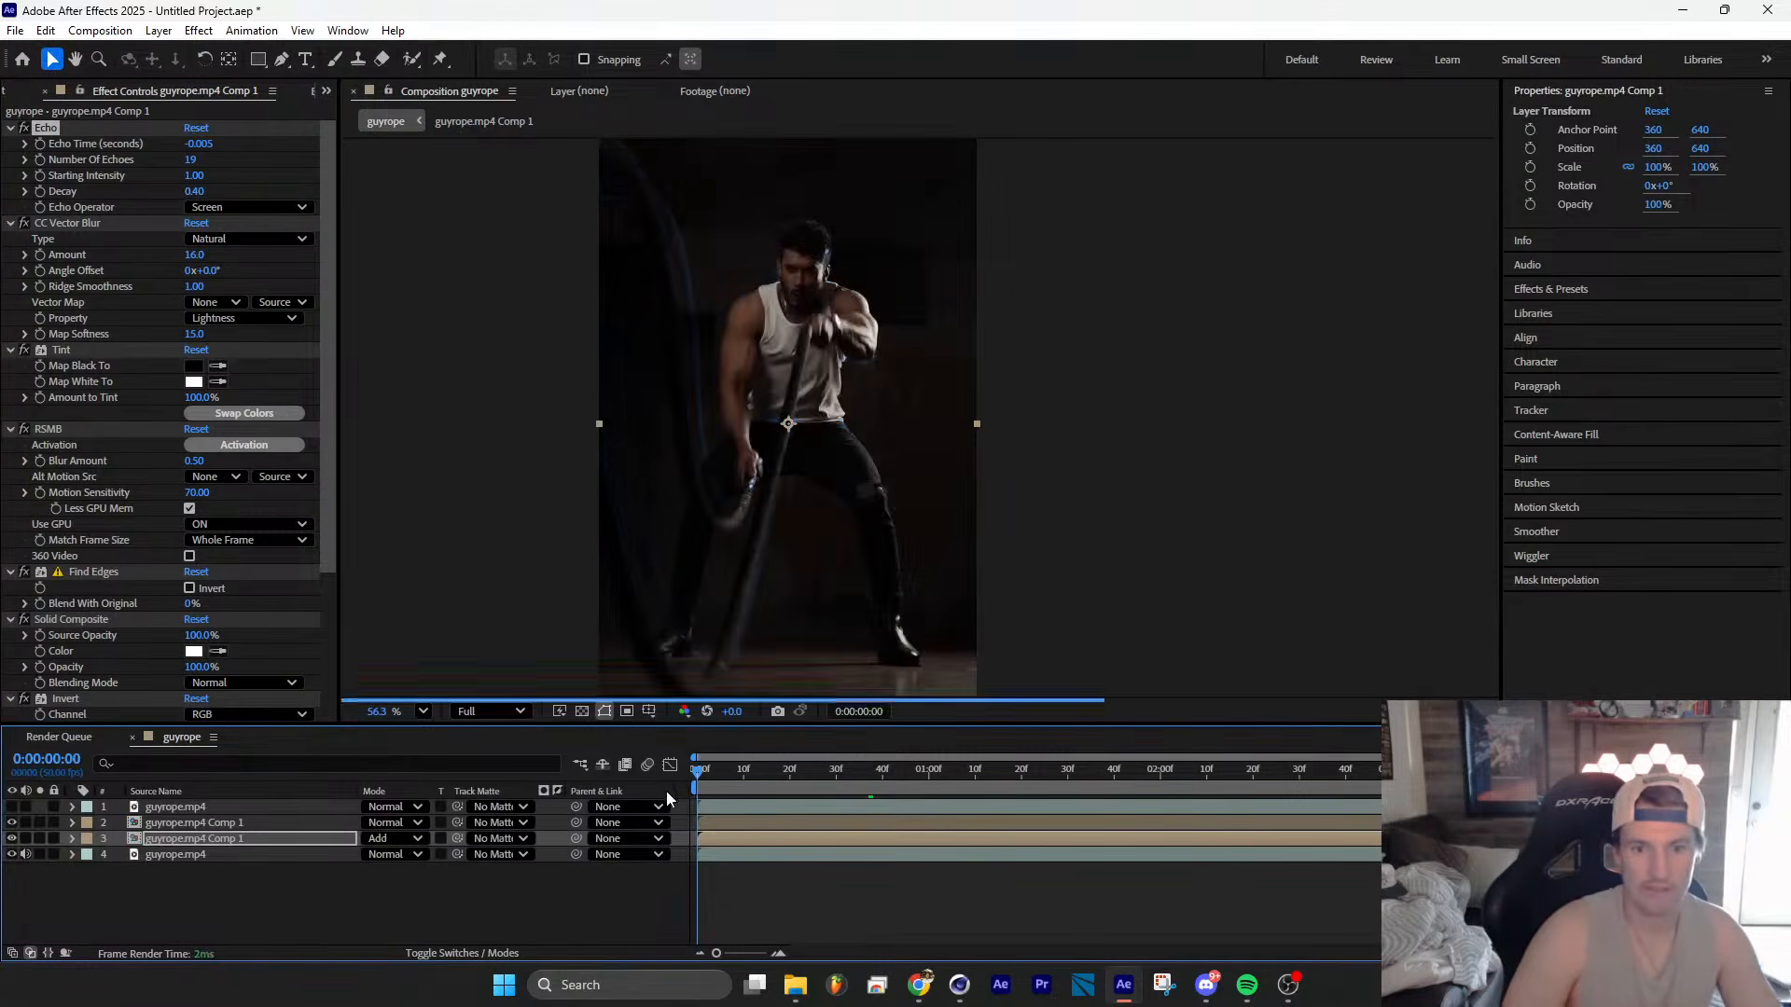
{"action": "key", "text": "space"}
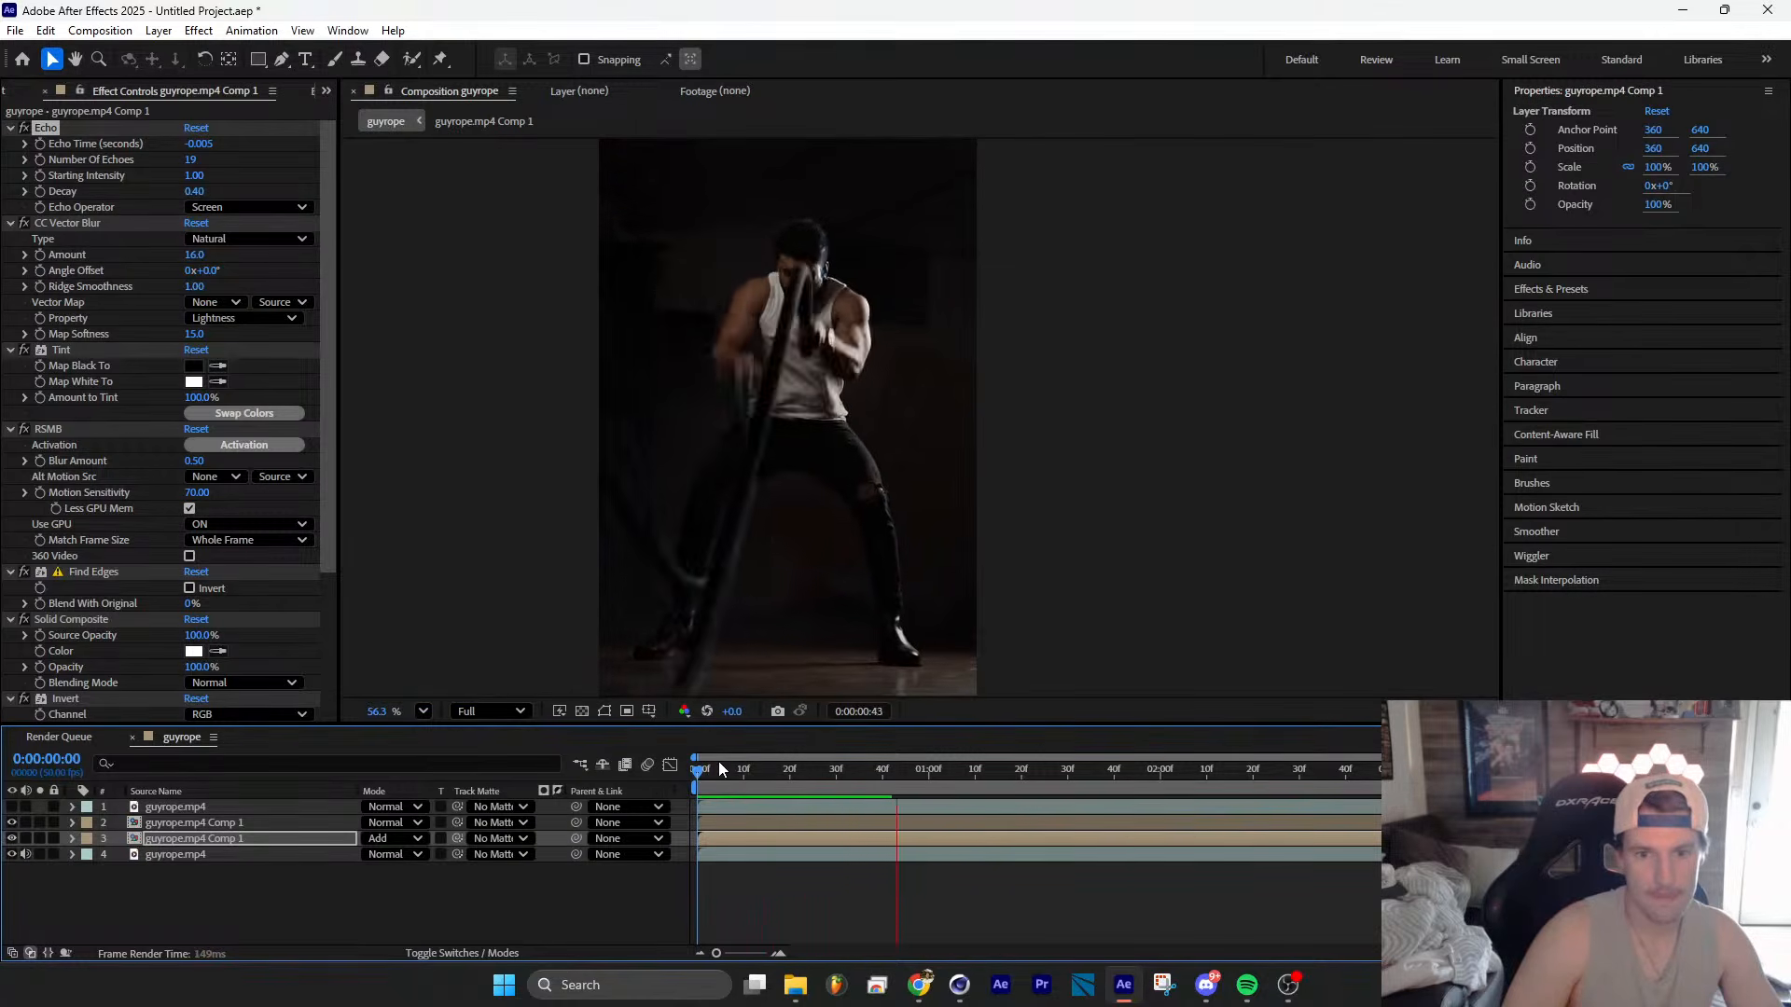
{"action": "key", "text": "space"}
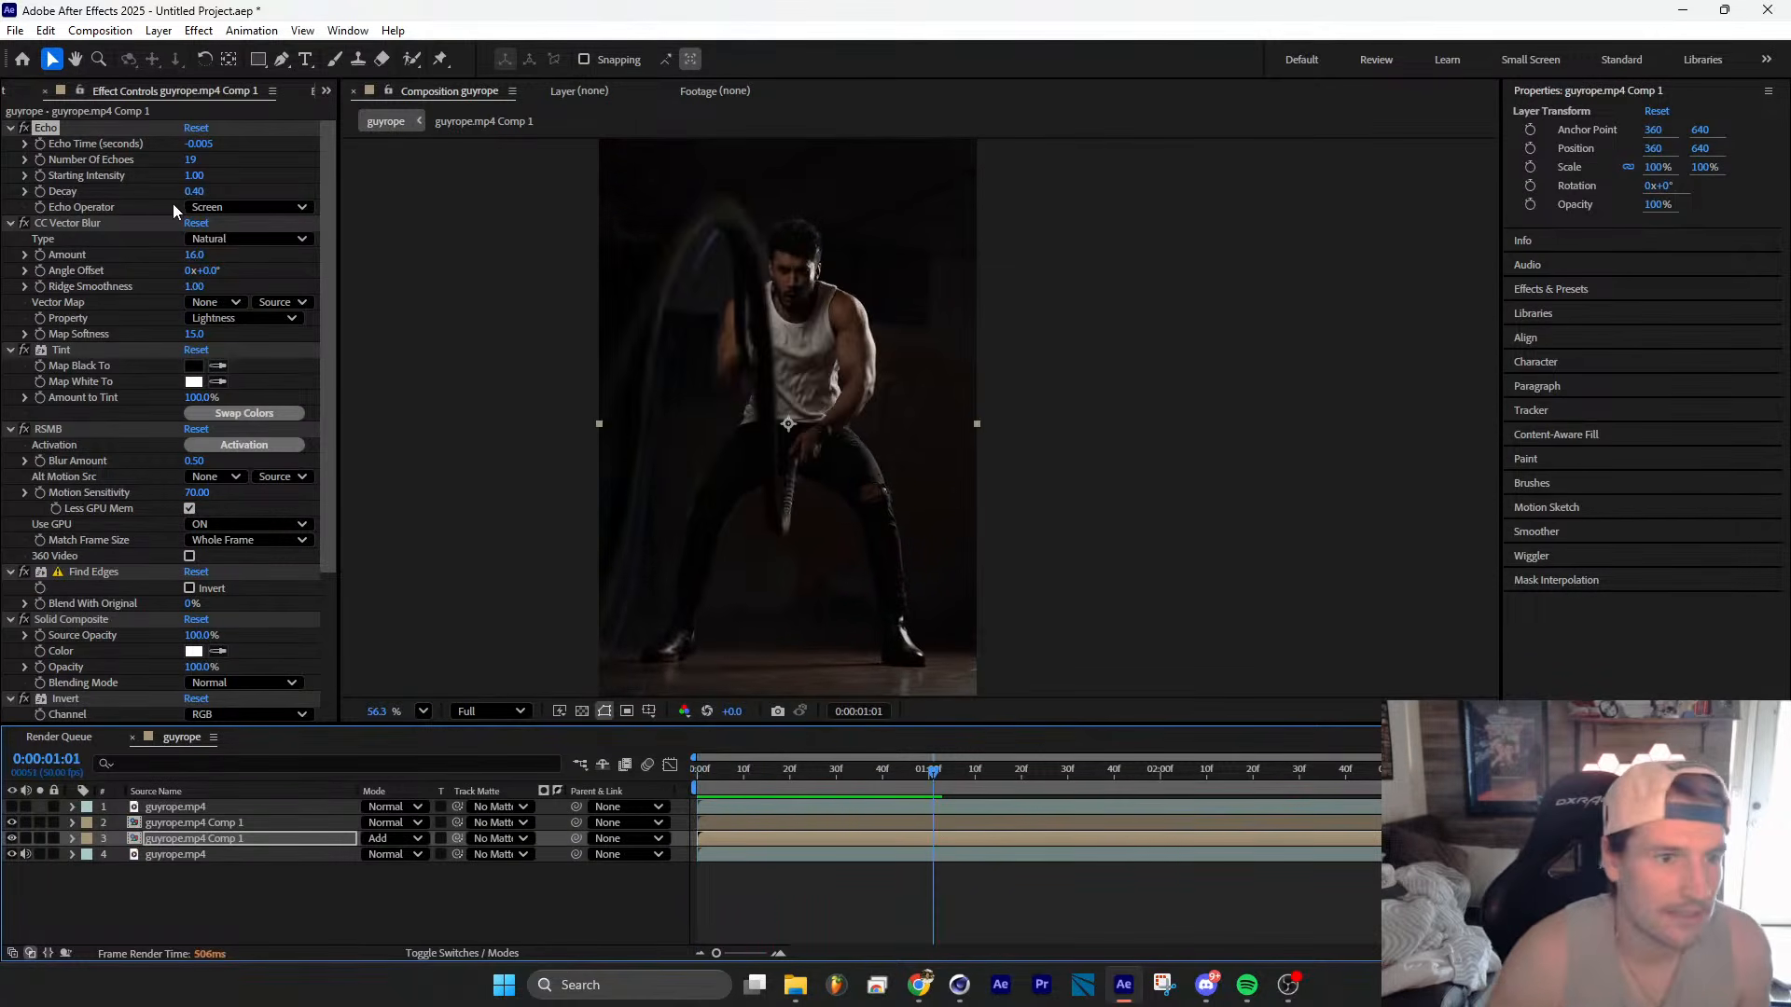
Step: Set the Echo effect's Decay to 0.81, Echo Time to -0.002 seconds and Number of Echoes to 30
{"action": "left_click_drag", "start_coordinate": [196, 192], "coordinate": [201, 193]}
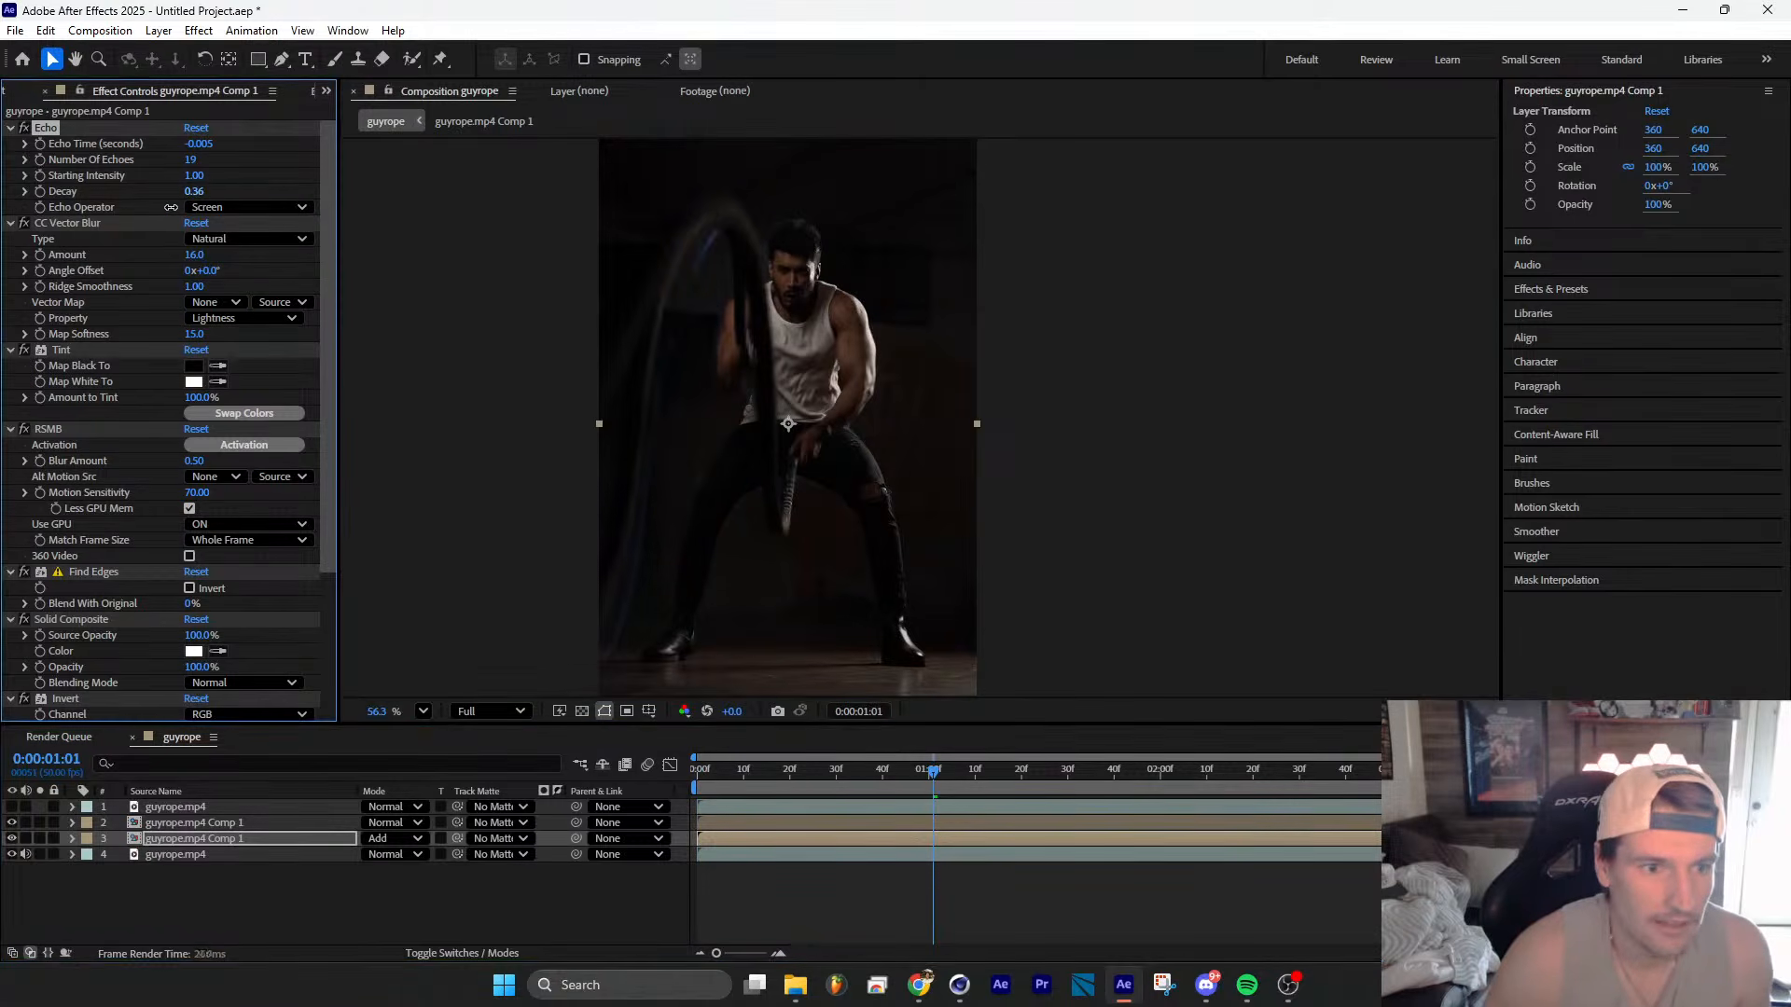
{"action": "left_click_drag", "start_coordinate": [171, 207], "coordinate": [558, 172]}
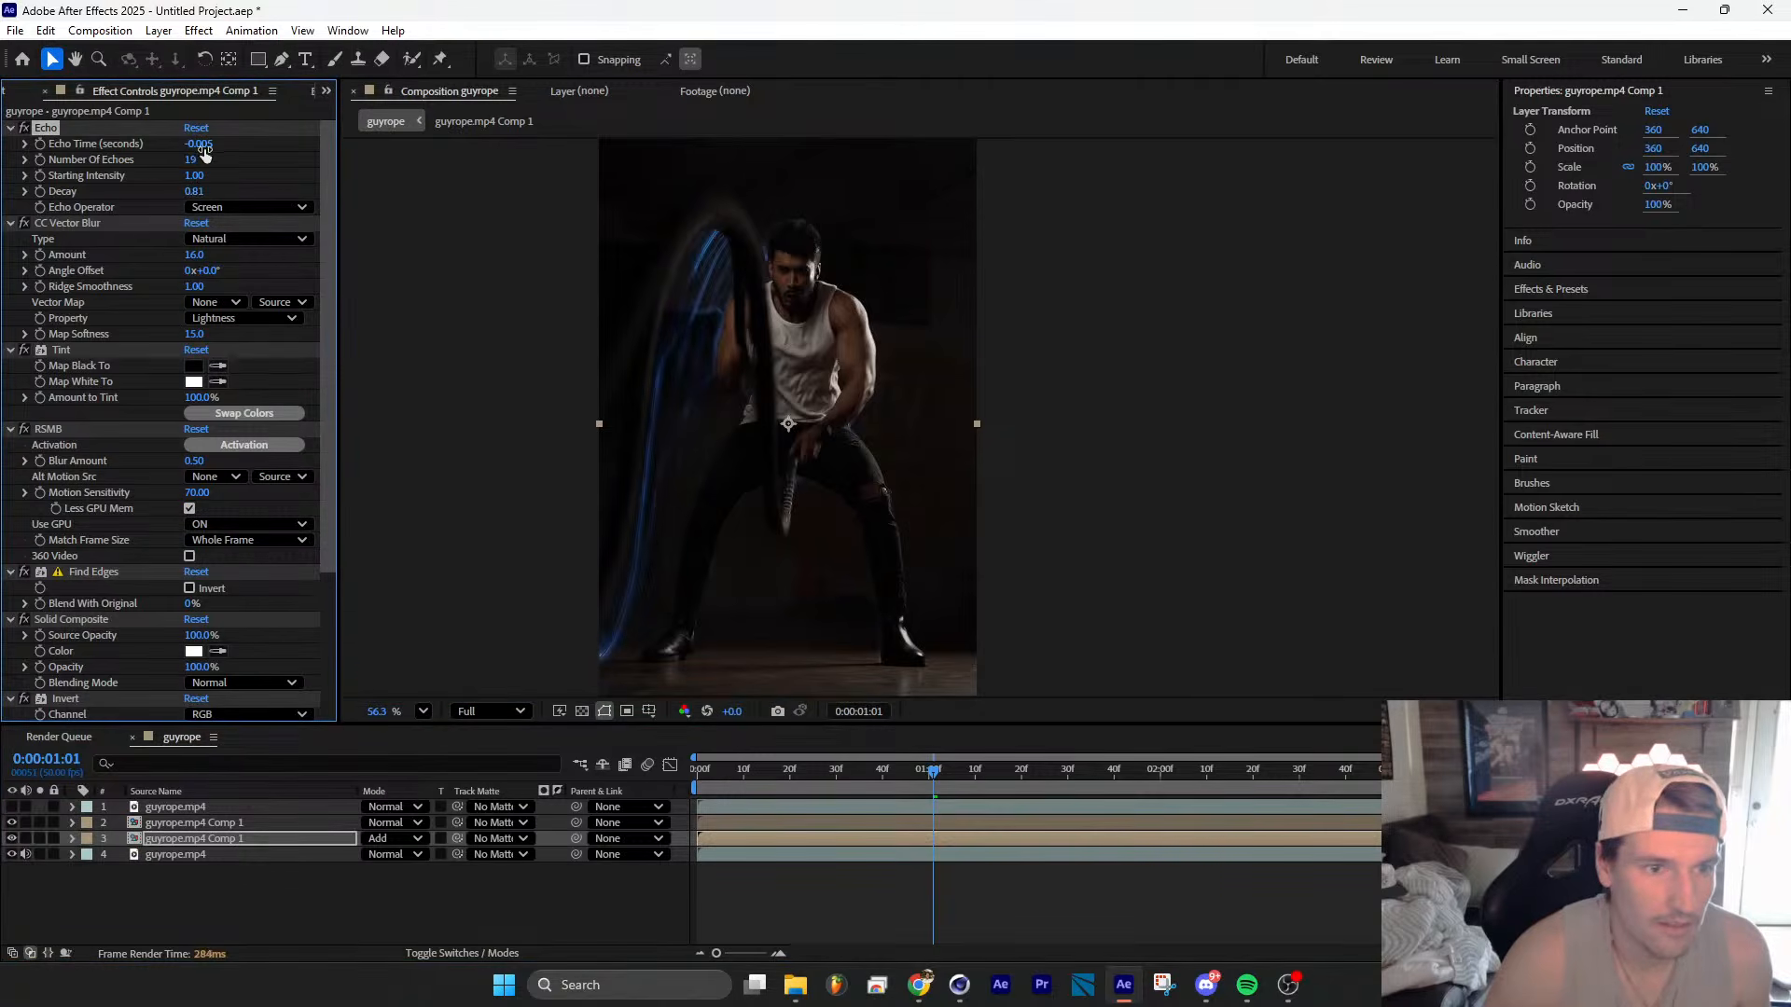
{"action": "type", "text": "-"}
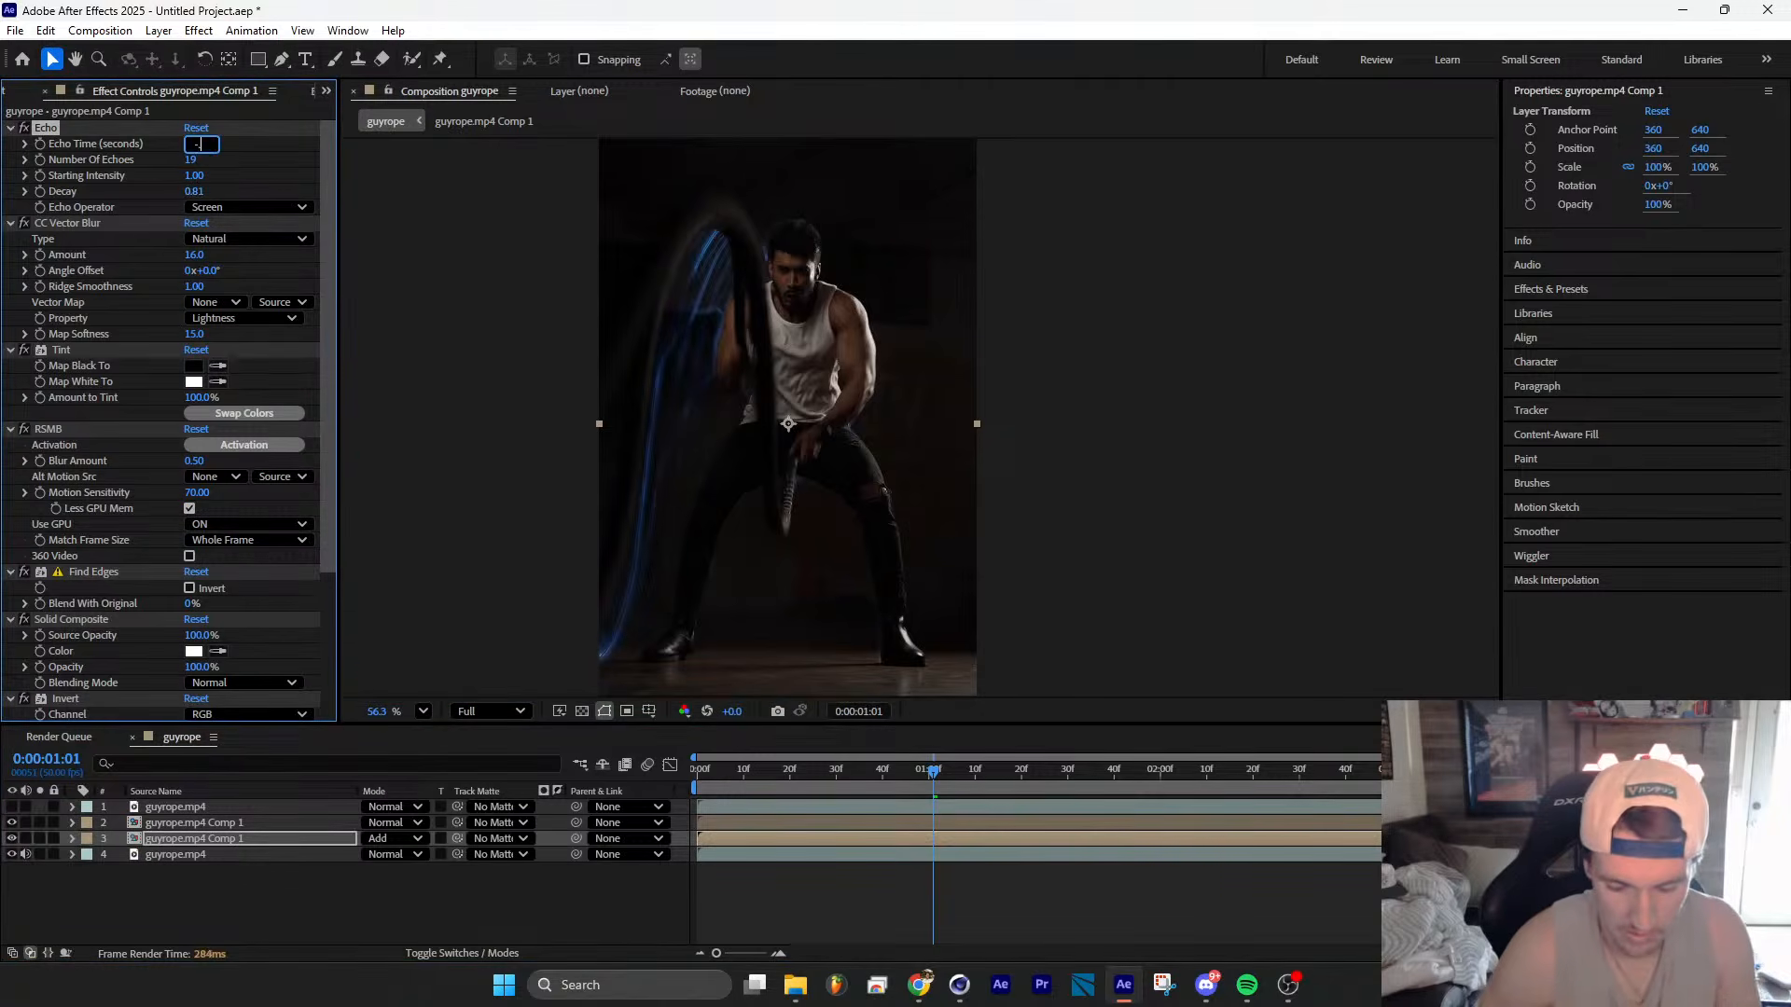
{"action": "type", "text": "0.002"}
{"action": "key", "text": "Return"}
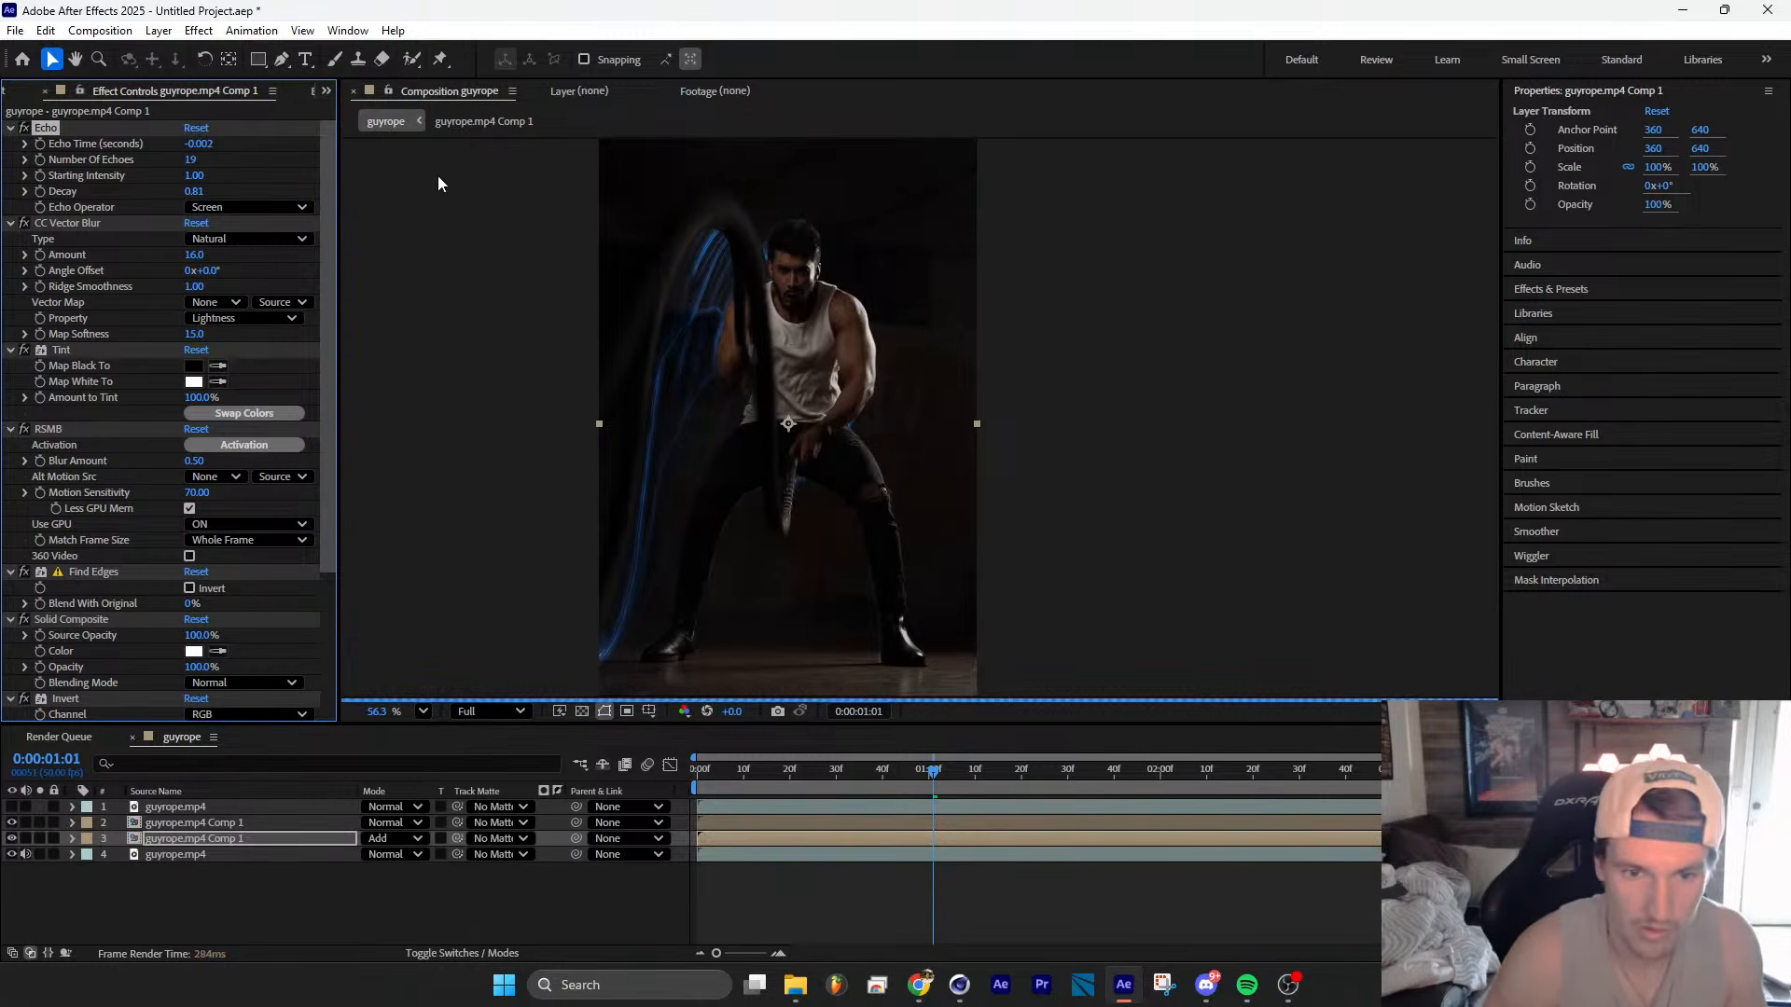
{"action": "left_click", "coordinate": [189, 159]}
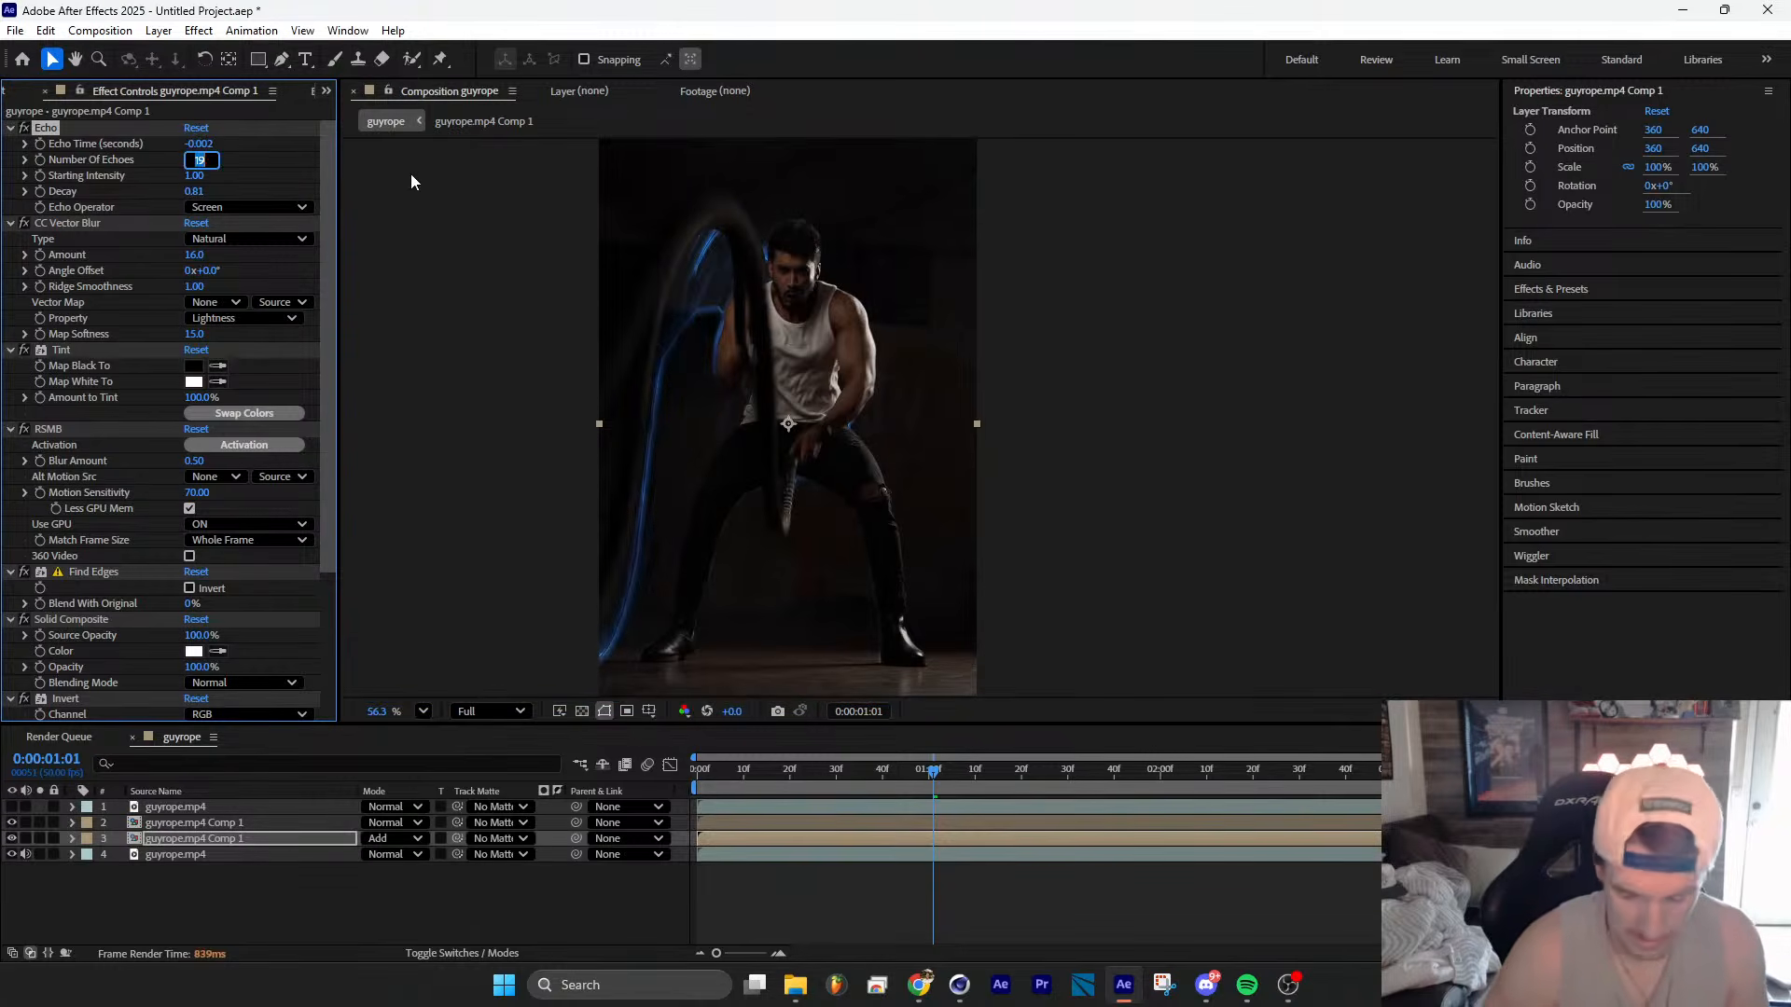
{"action": "type", "text": "30"}
{"action": "key", "text": "Return"}
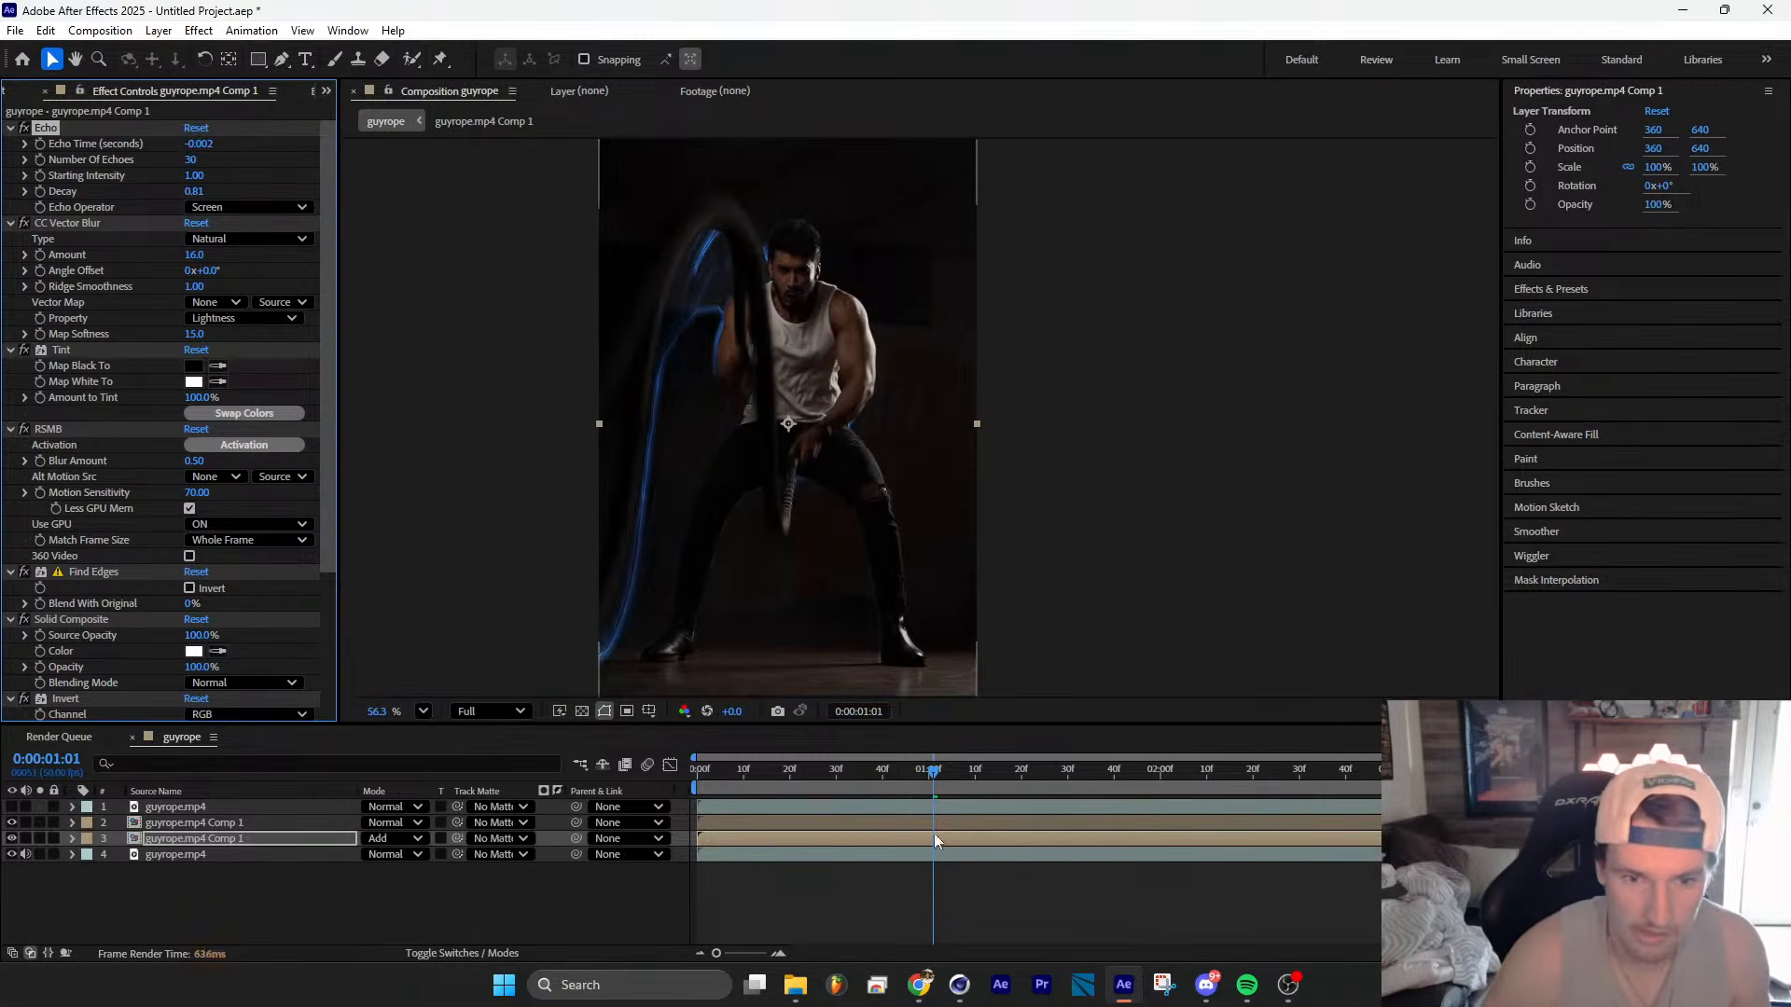
Step: Lower the composition preview resolution to Half
{"action": "left_click", "coordinate": [847, 768]}
{"action": "left_click", "coordinate": [519, 711]}
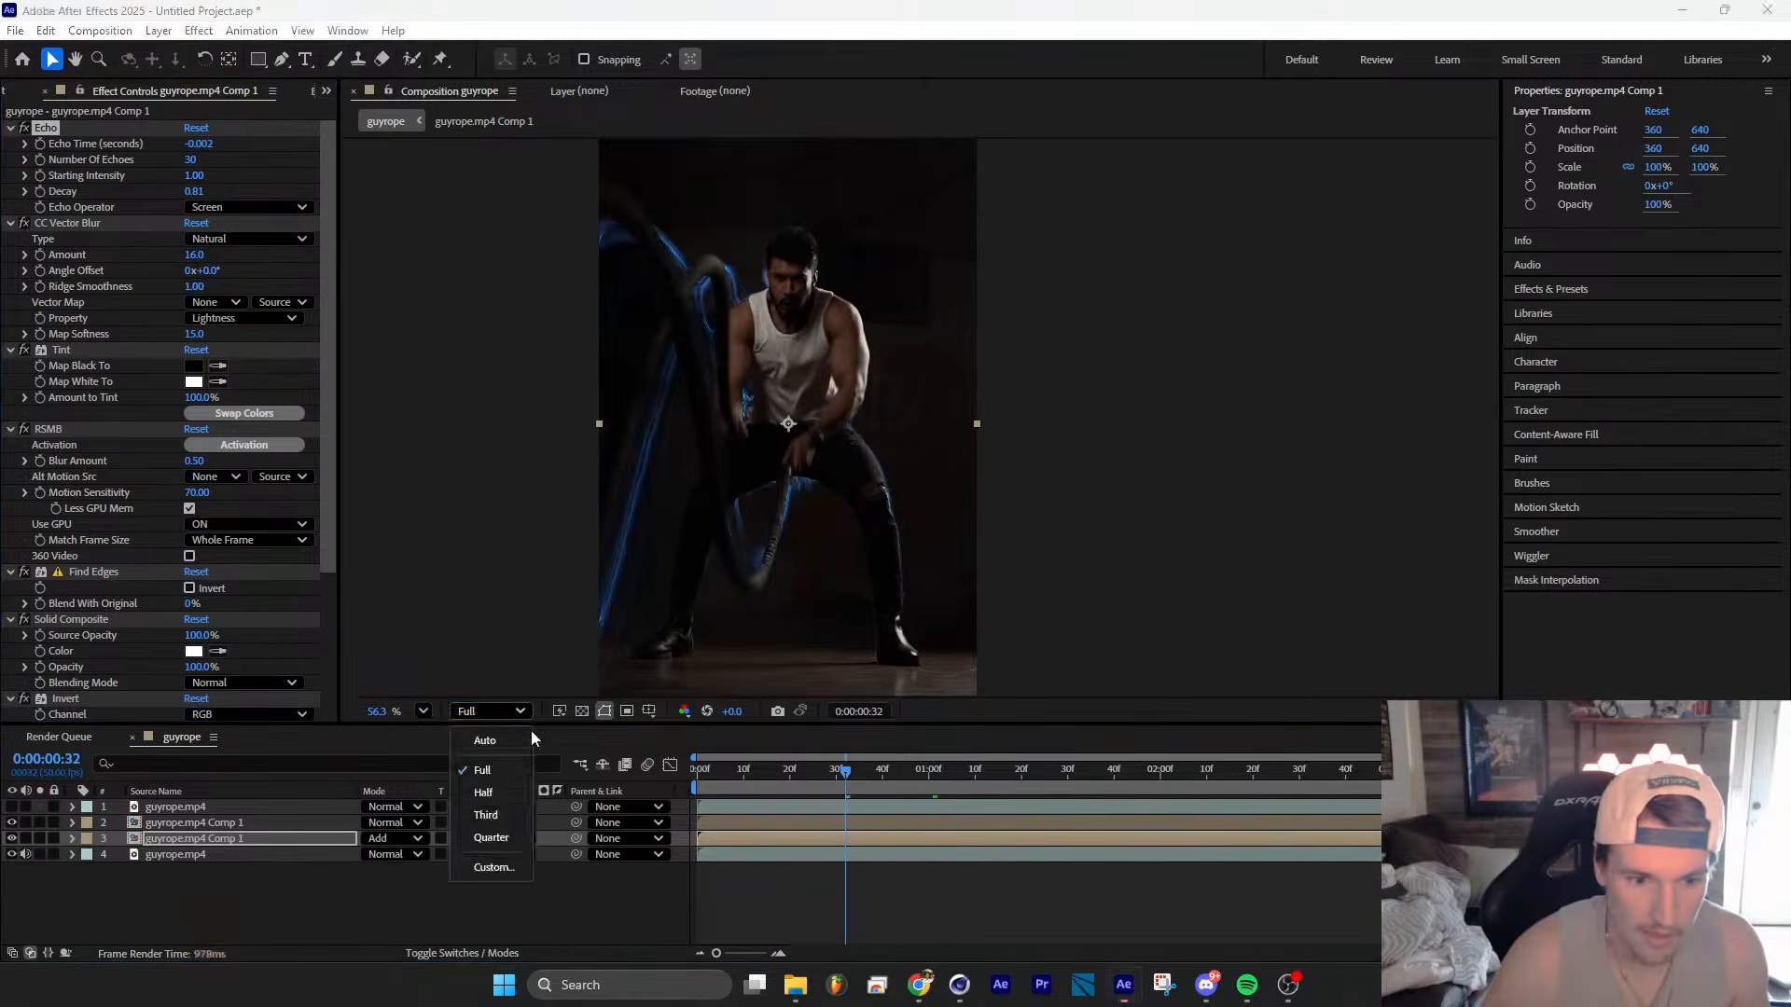
{"action": "left_click", "coordinate": [534, 791]}
Step: Play the composition from the first frame twice to review the blue trail in motion
{"action": "left_click", "coordinate": [677, 820]}
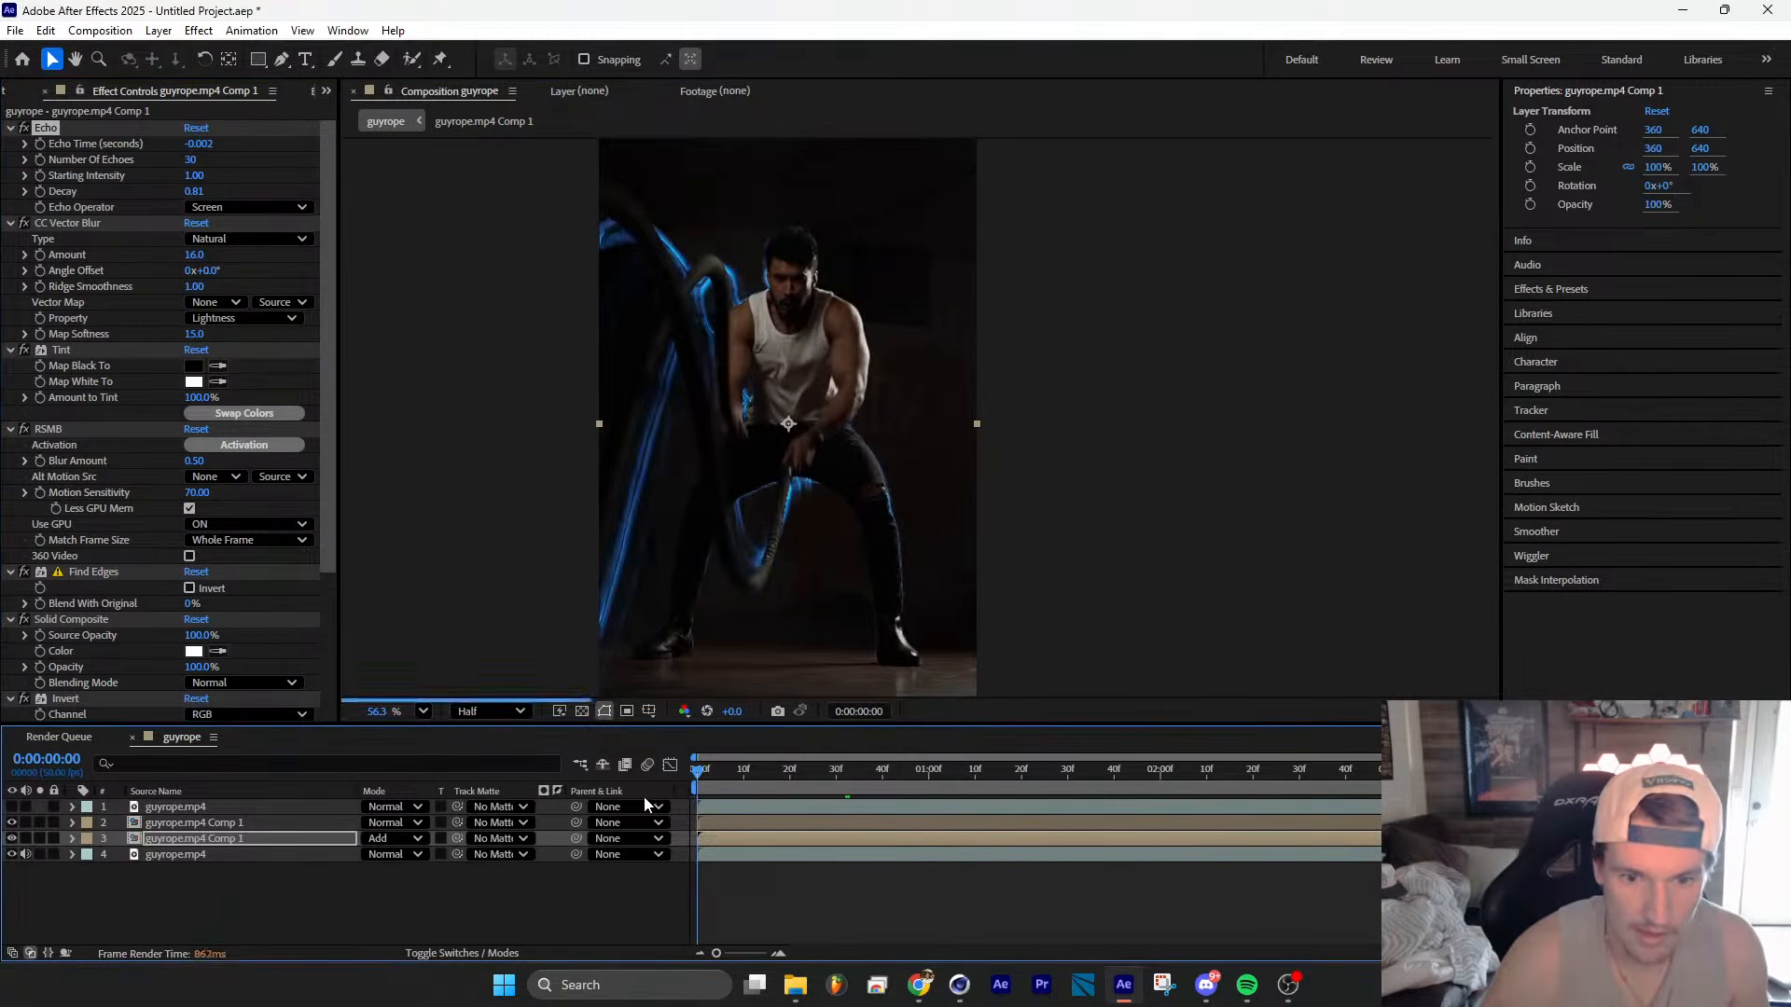
{"action": "key", "text": "Home"}
{"action": "key", "text": "space"}
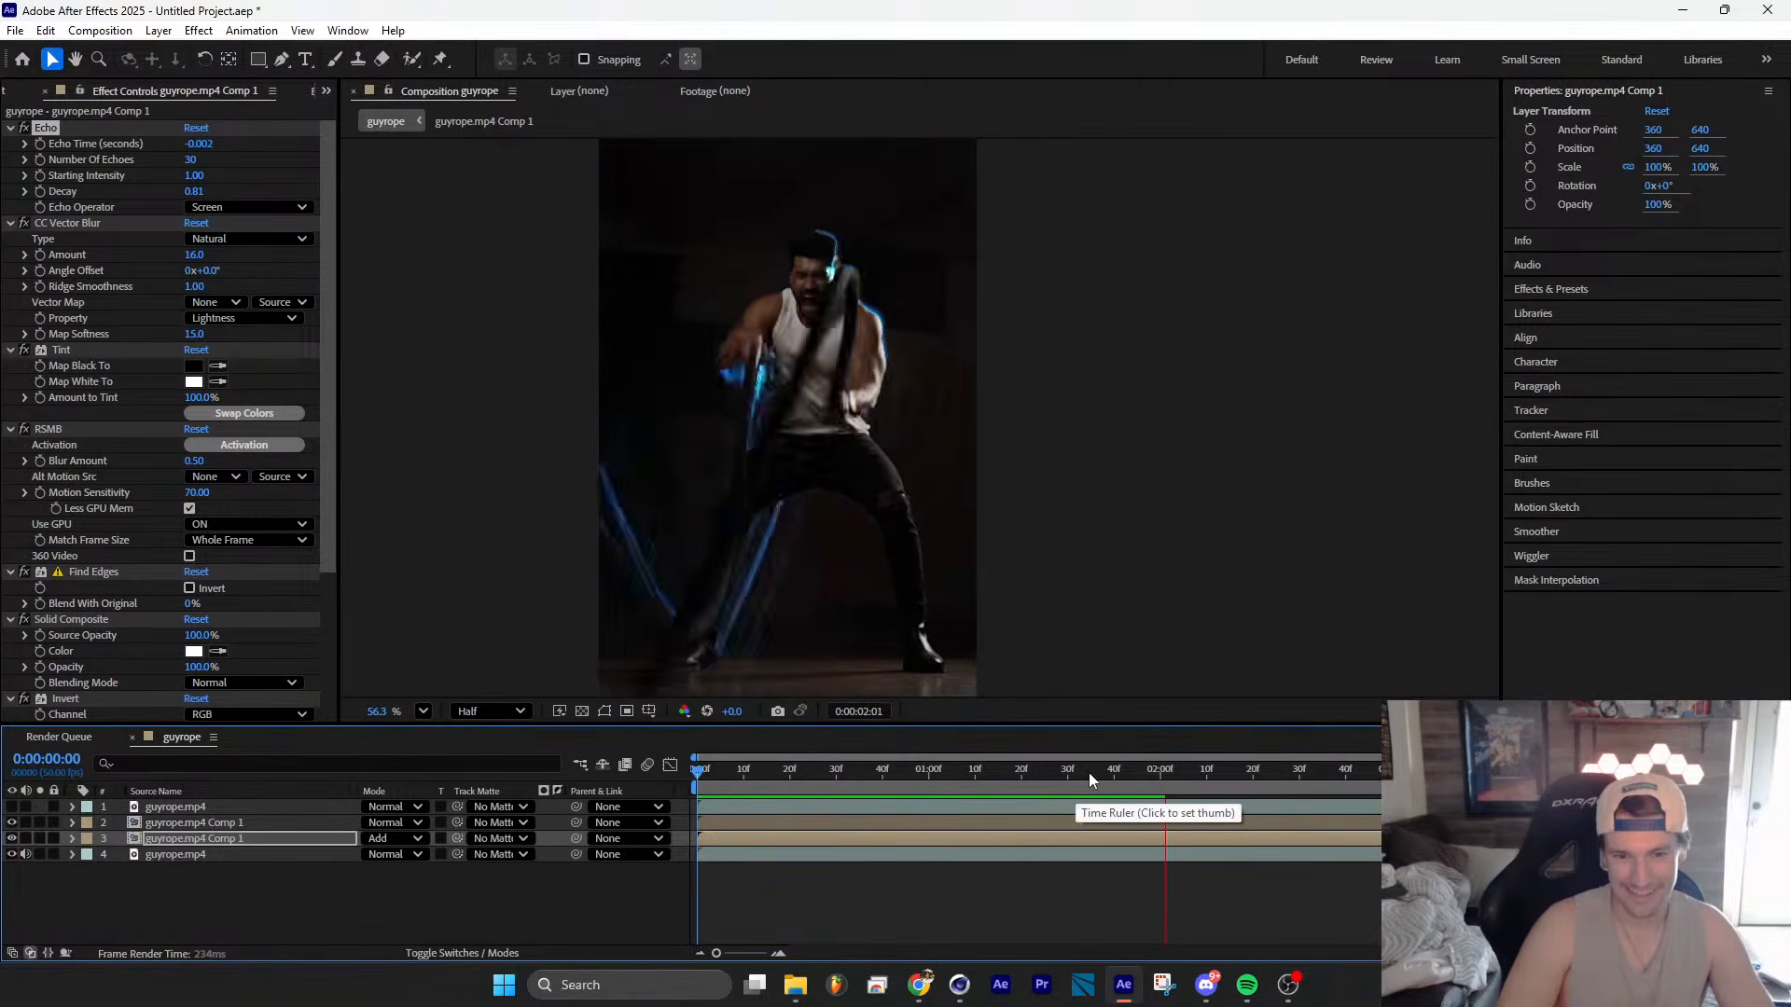
{"action": "key", "text": "space"}
{"action": "key", "text": "Home"}
{"action": "key", "text": "space"}
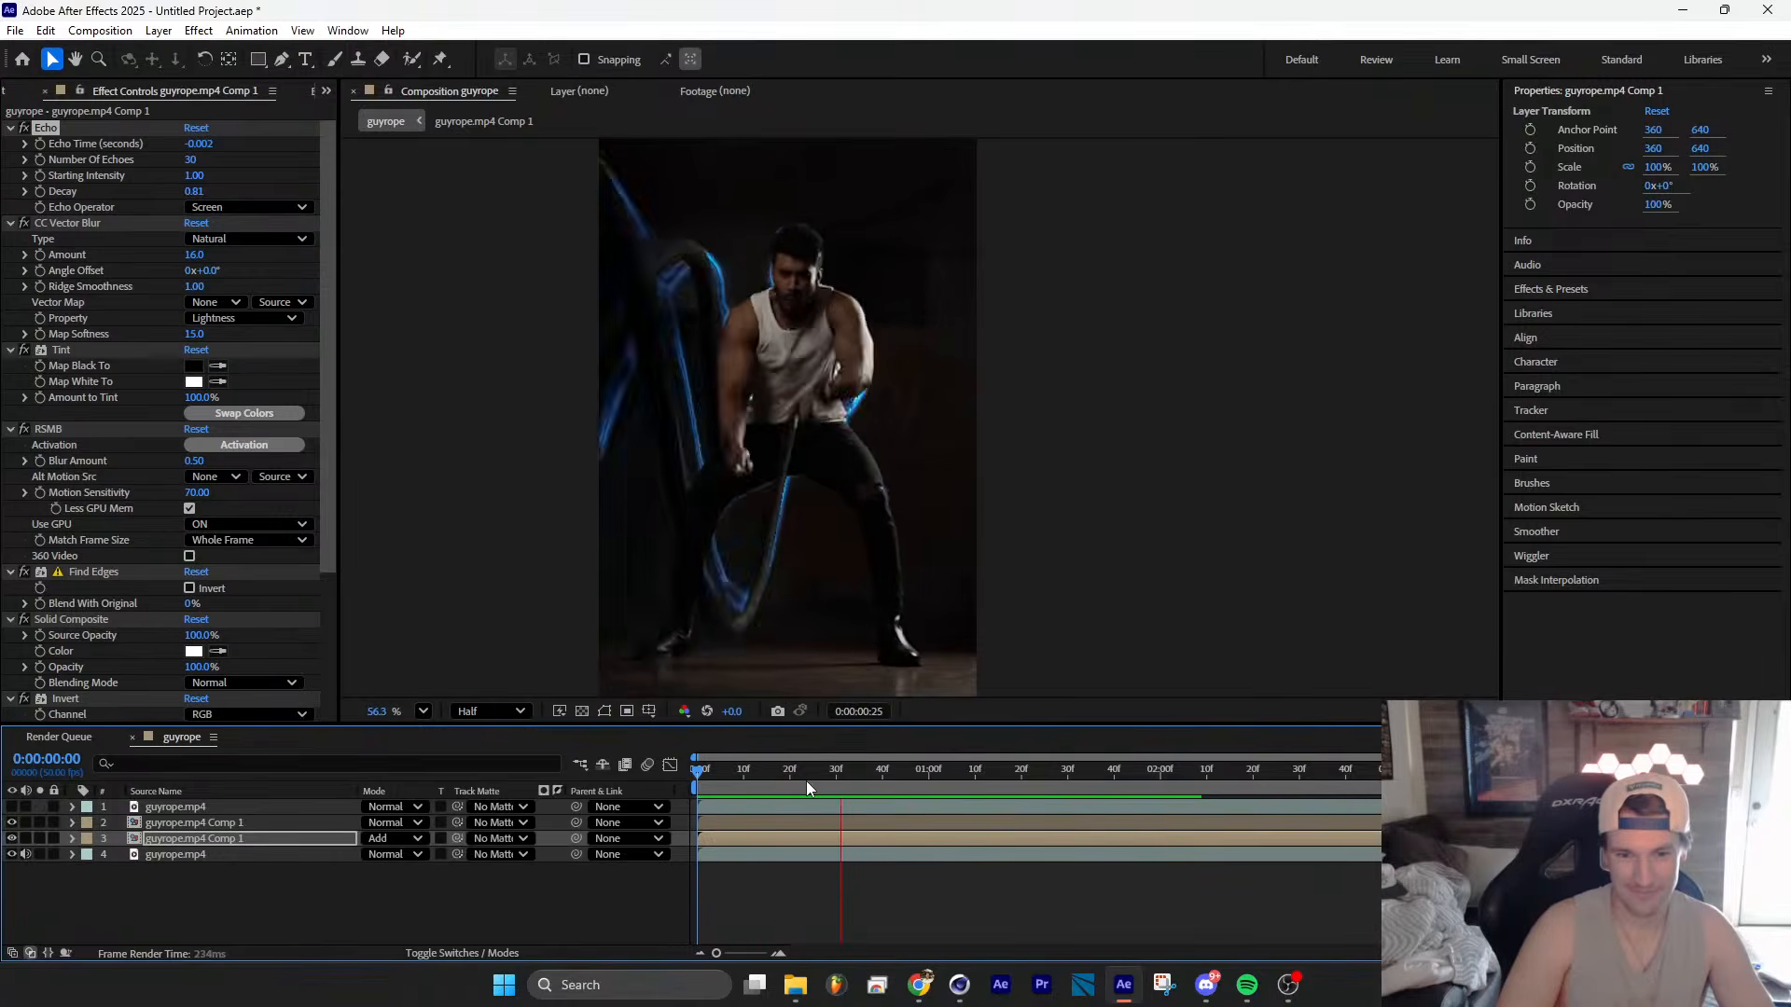
{"action": "key", "text": "space"}
Step: Set the Echo Time to -0.005 seconds and play the composition from the first frame to review it
{"action": "left_click", "coordinate": [197, 143]}
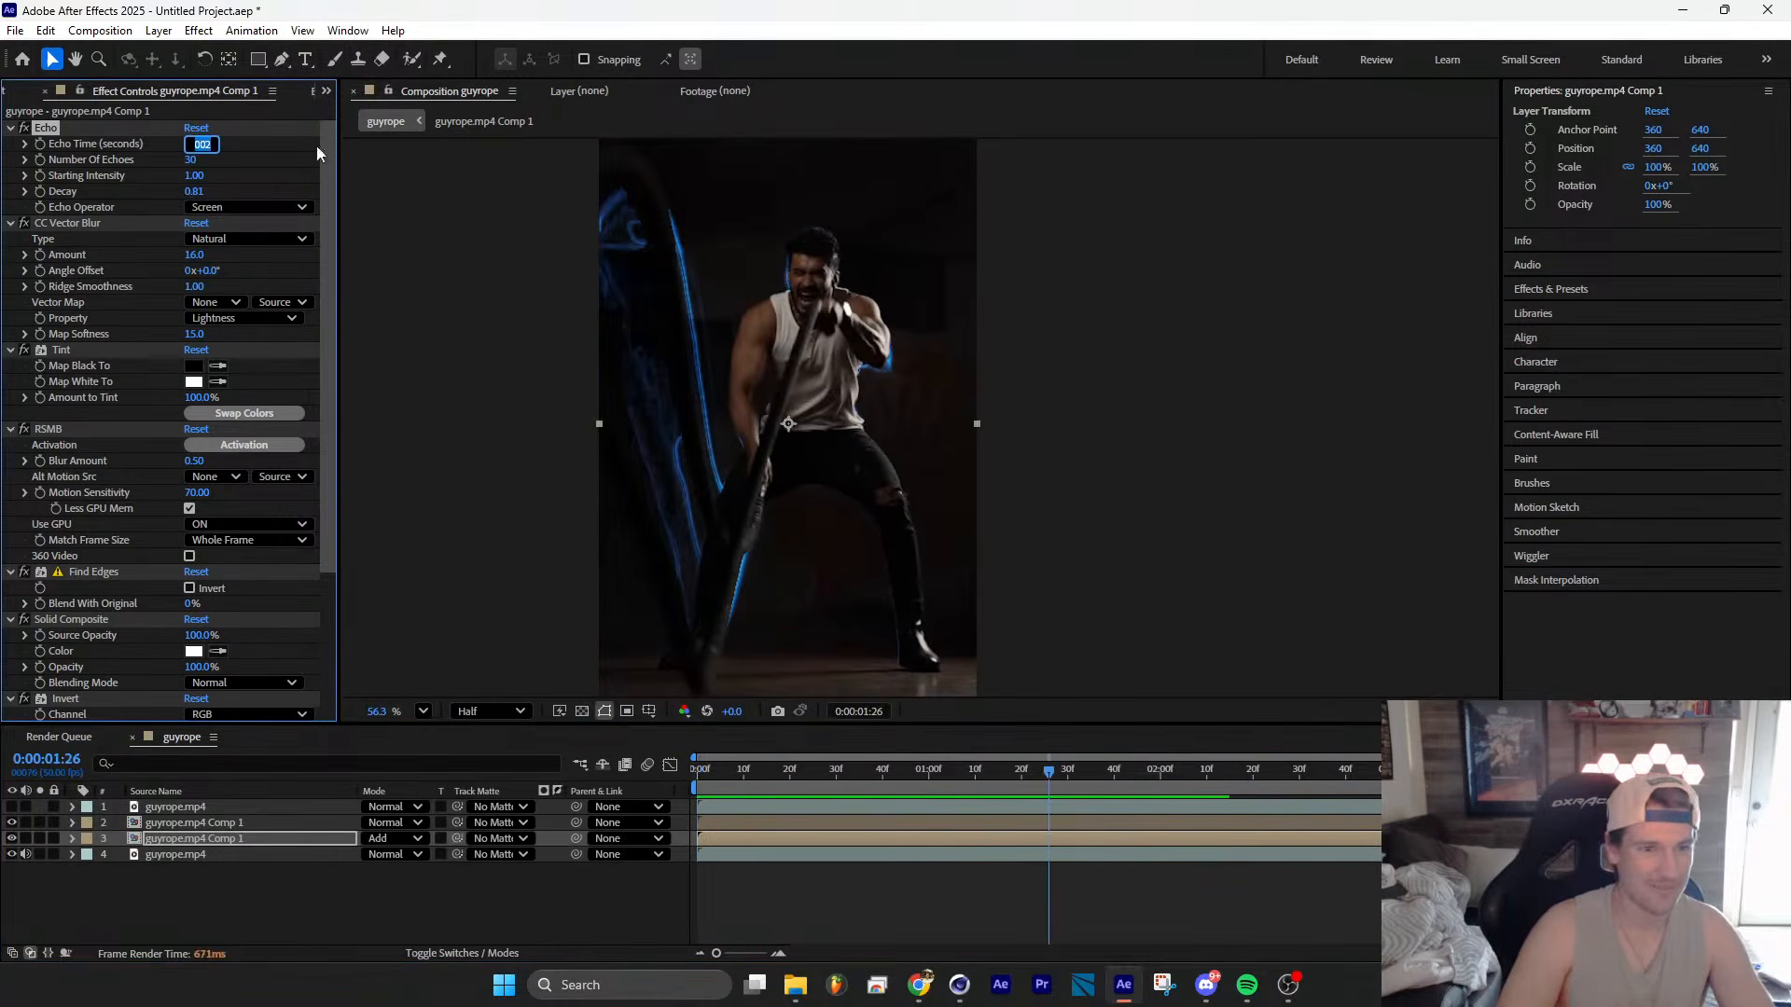
{"action": "type", "text": "-"}
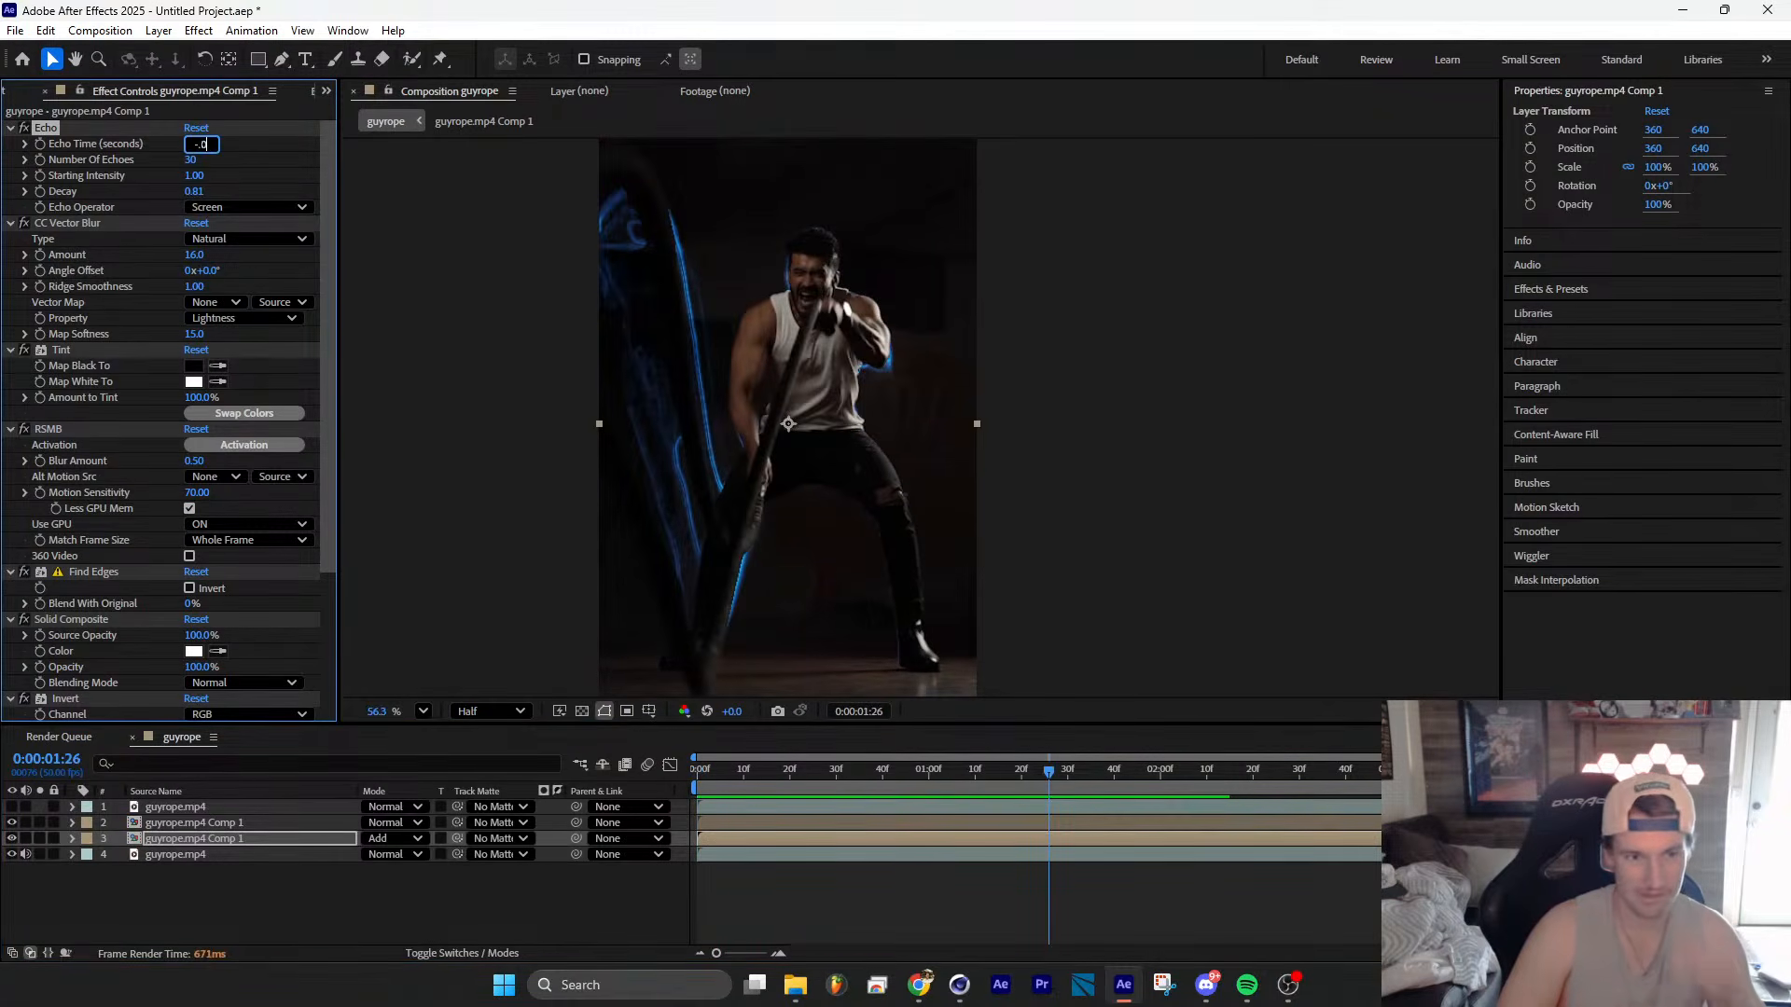
{"action": "type", "text": "0.005"}
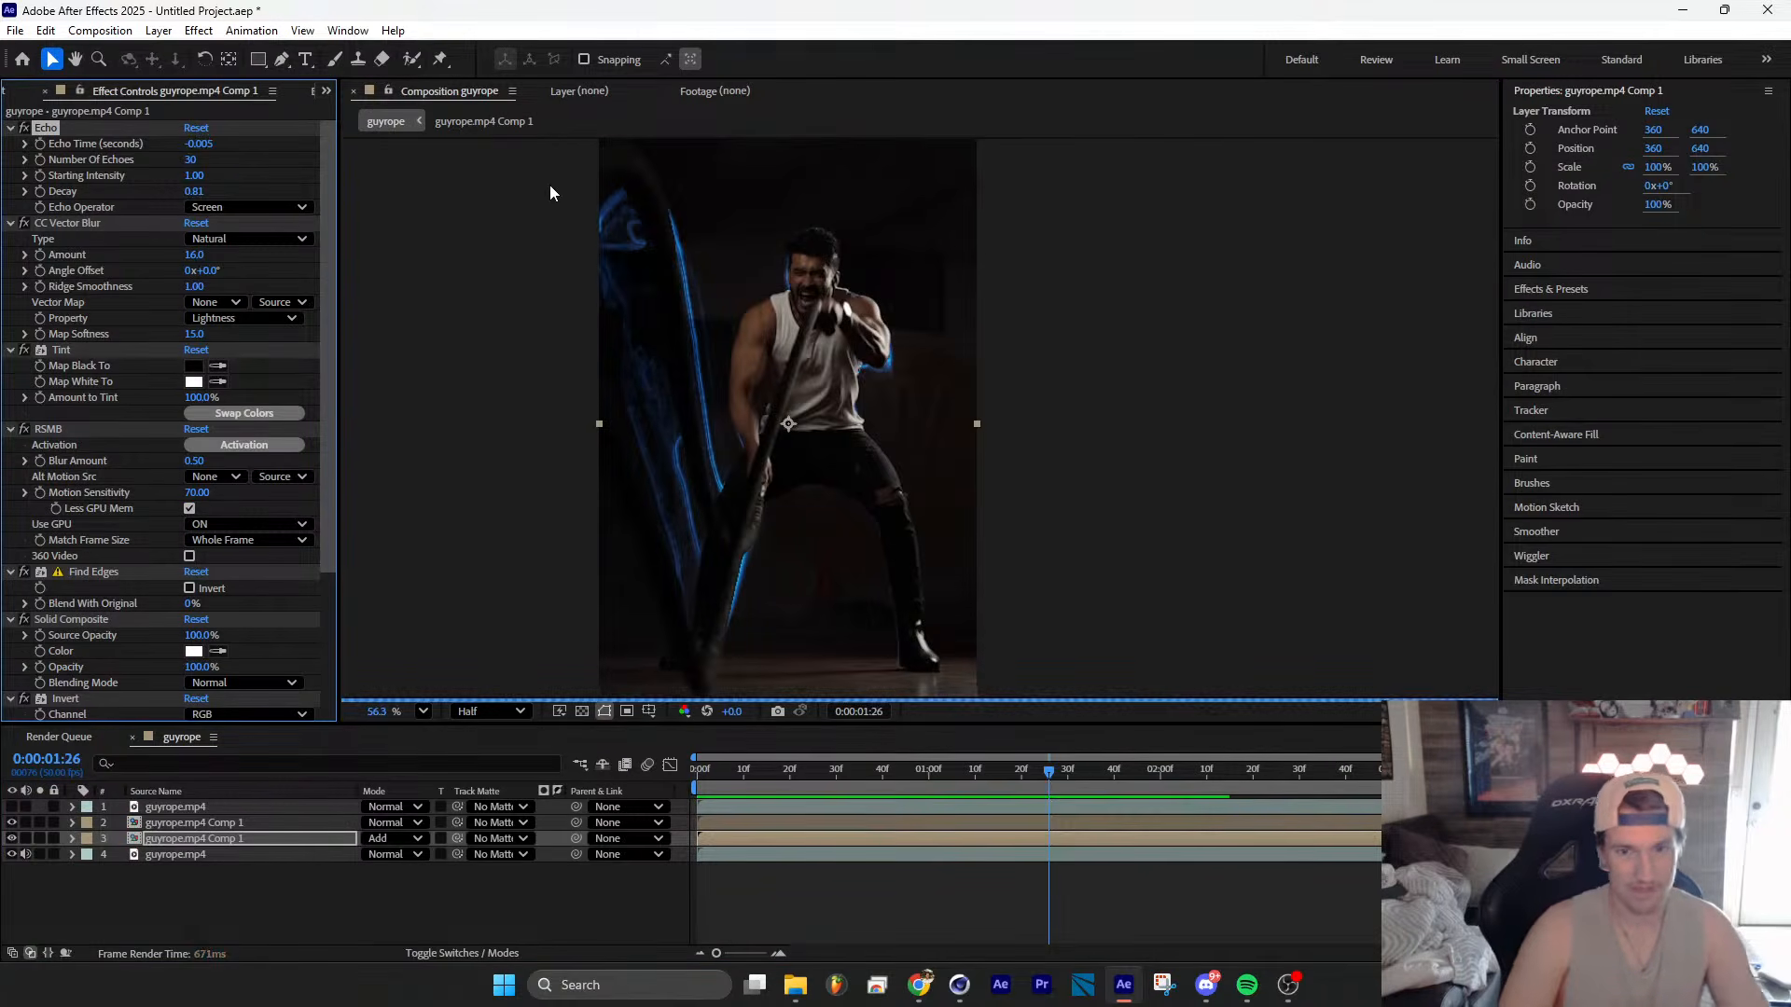
{"action": "left_click", "coordinate": [701, 768]}
{"action": "key", "text": "space"}
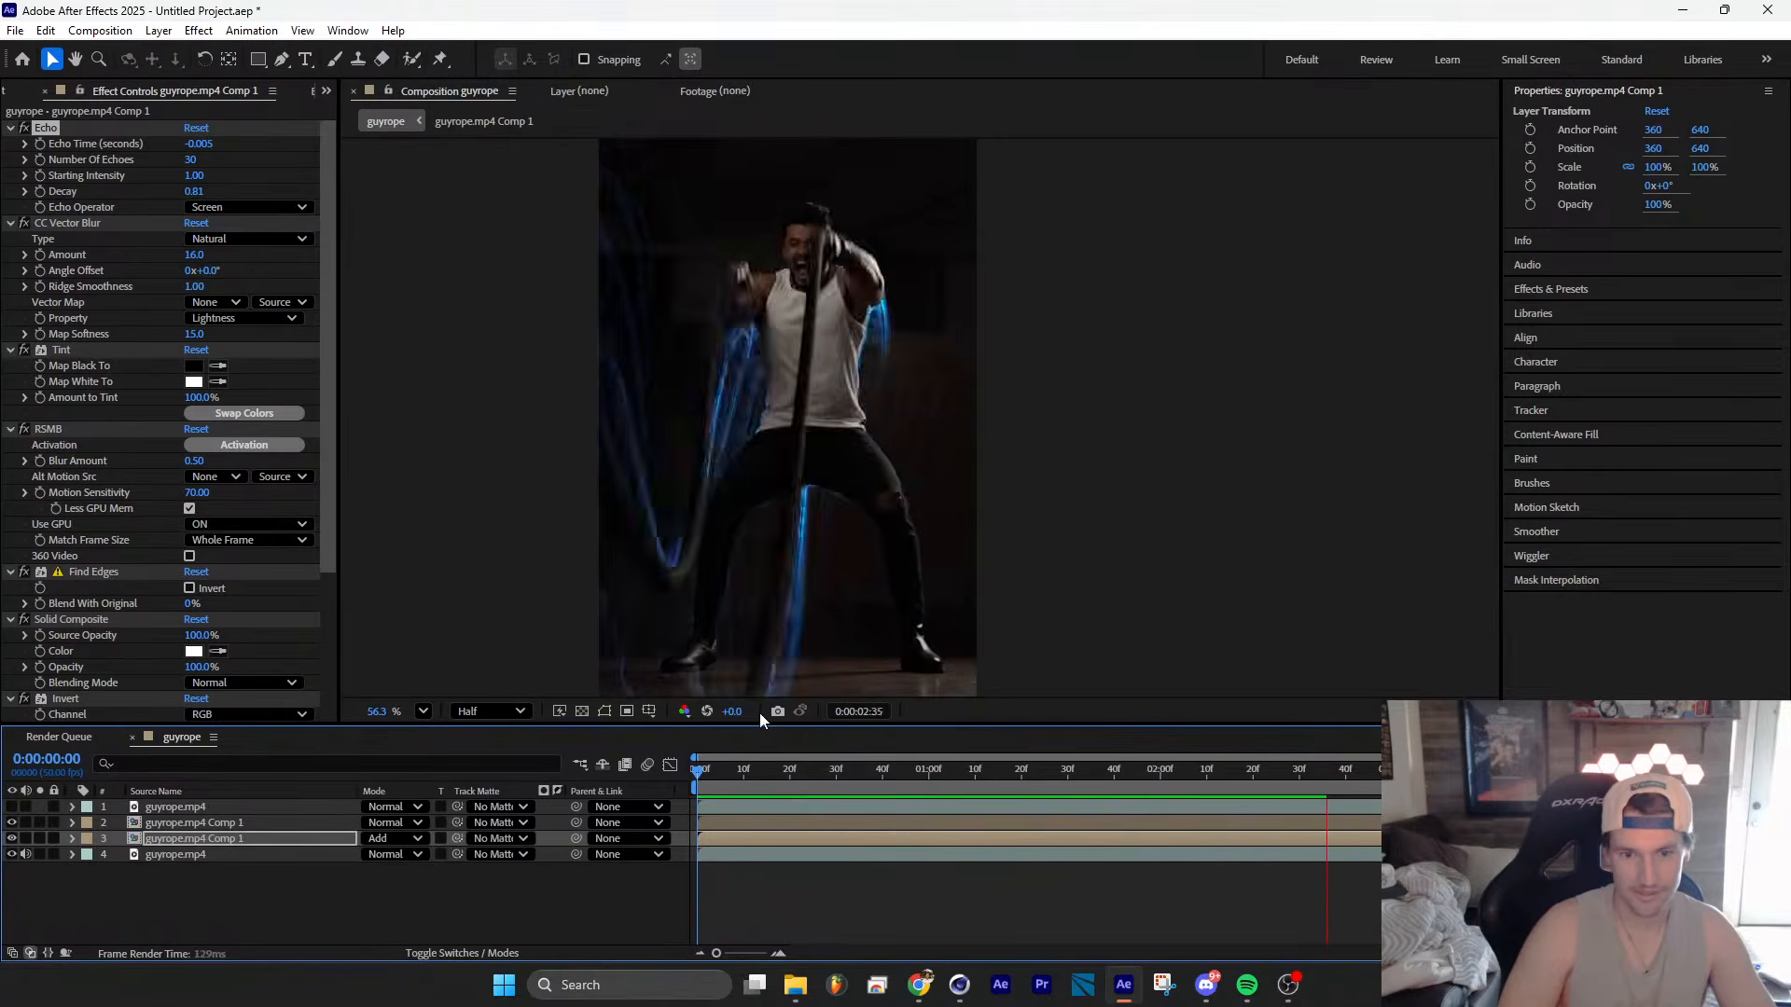
{"action": "key", "text": "space"}
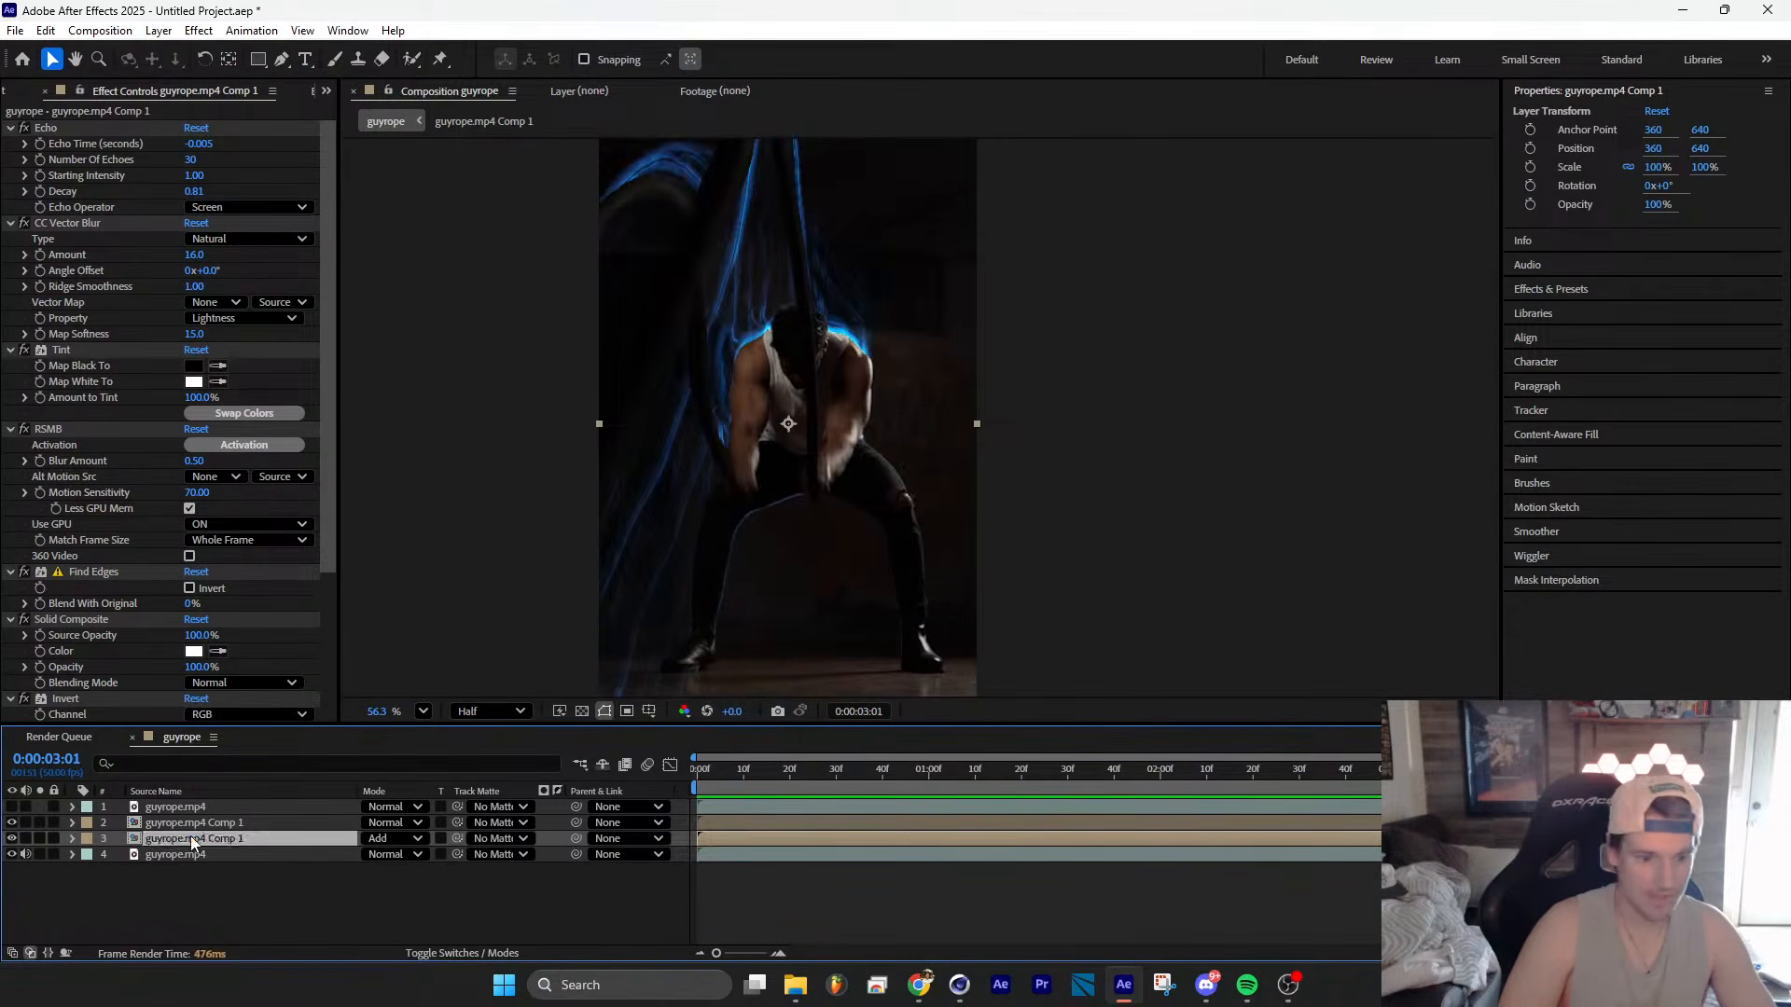
Step: Apply the CC Radial Fast Blur effect to the trail layer
{"action": "key", "text": "ctrl+space"}
{"action": "type", "text": "radia"}
{"action": "key", "text": "Down"}
{"action": "key", "text": "Down"}
{"action": "key", "text": "Down"}
{"action": "key", "text": "Down"}
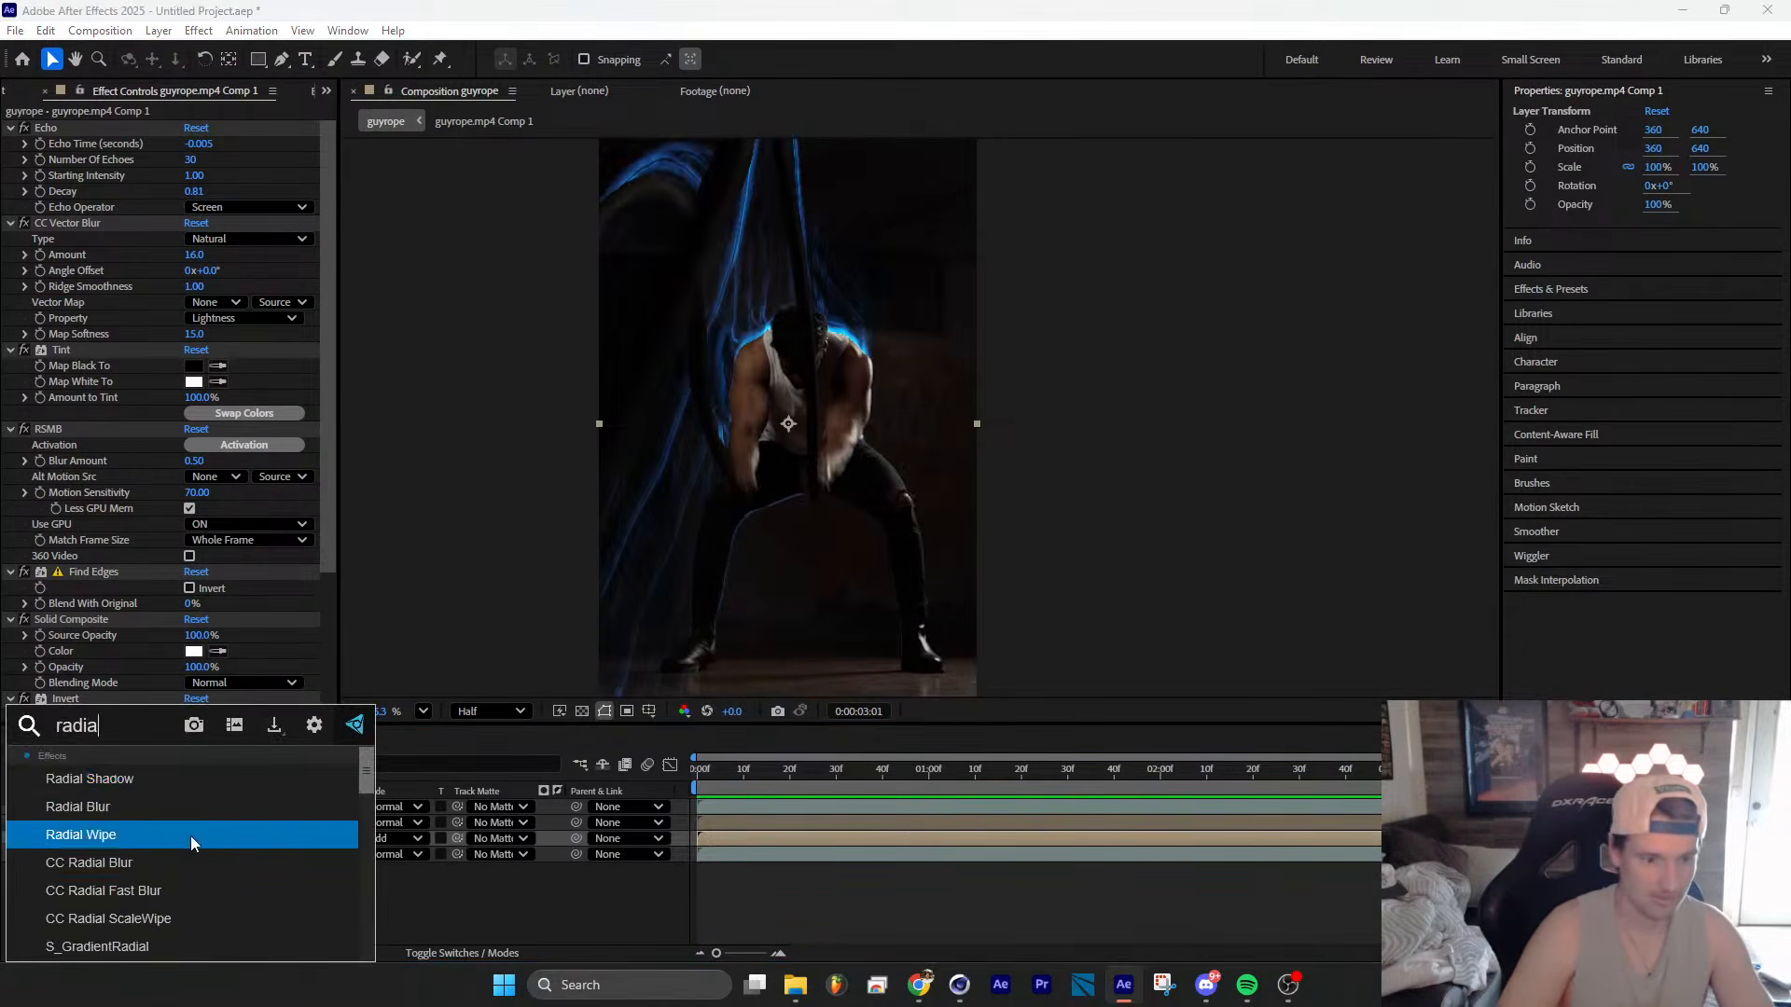
{"action": "key", "text": "Return"}
{"action": "key", "text": "comma"}
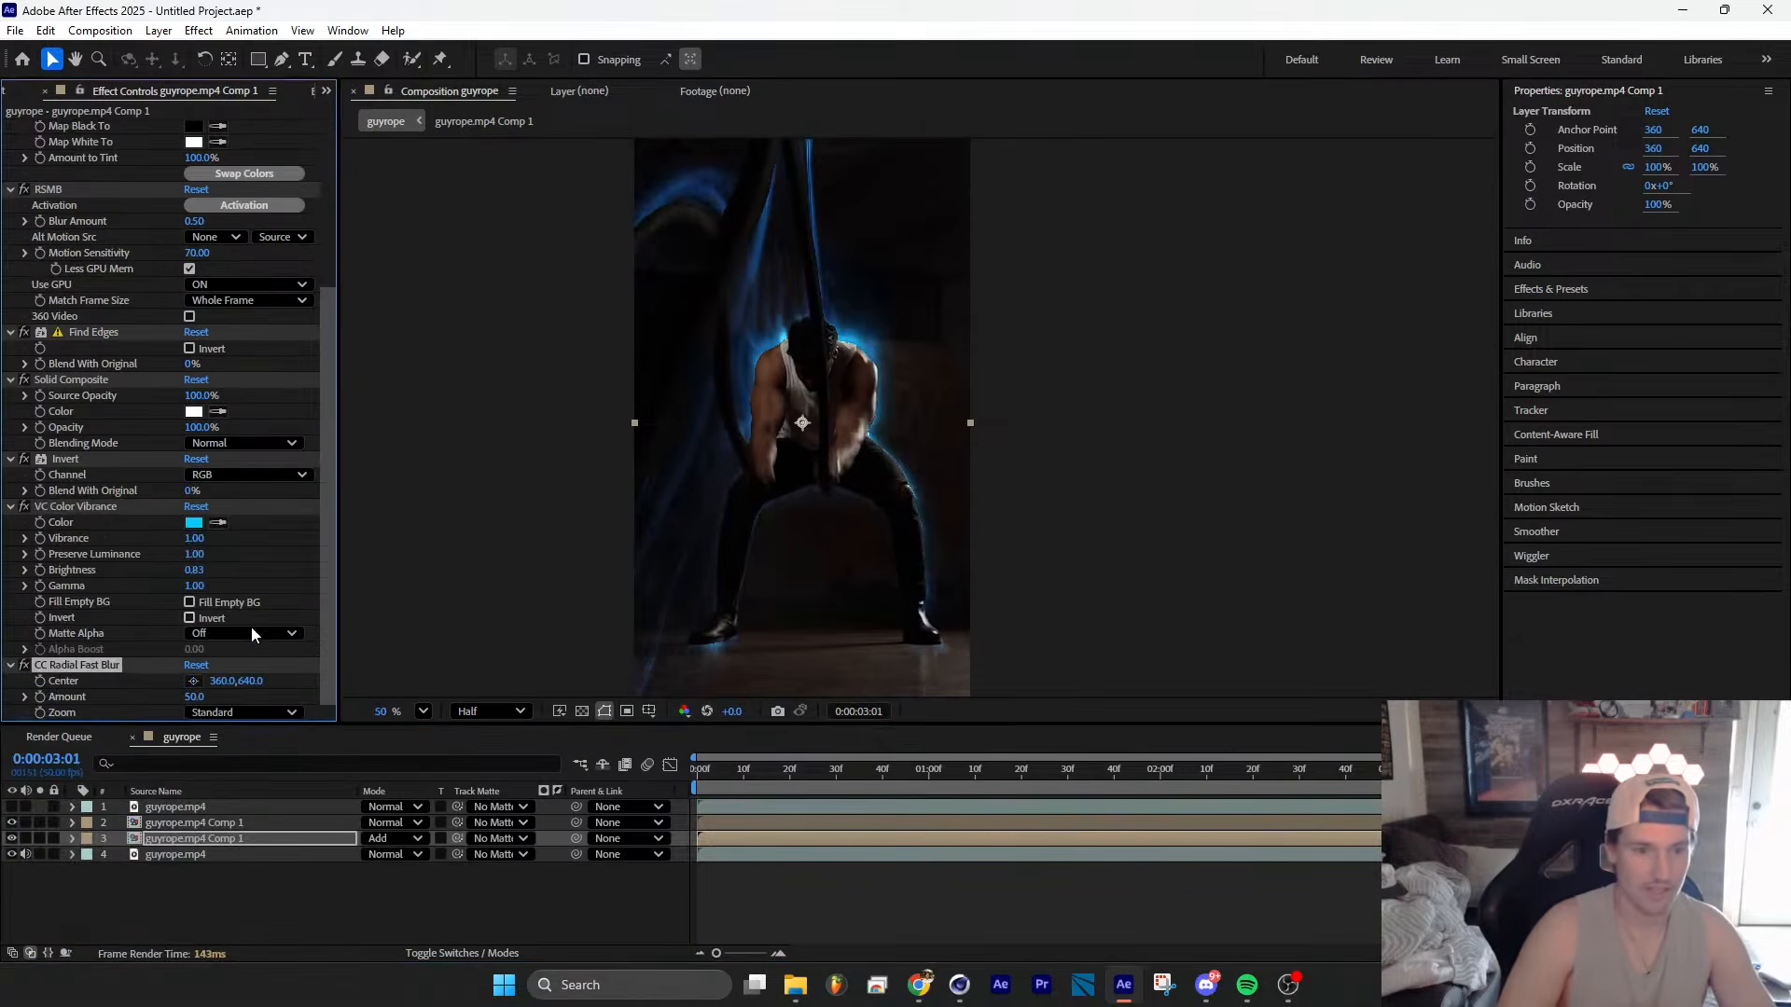
Step: Place the CC Radial Fast Blur center beyond the frame's left edge, at about -388, 702
{"action": "left_click", "coordinate": [194, 680]}
{"action": "left_click", "coordinate": [472, 408]}
{"action": "left_click_drag", "start_coordinate": [472, 410], "coordinate": [455, 451]}
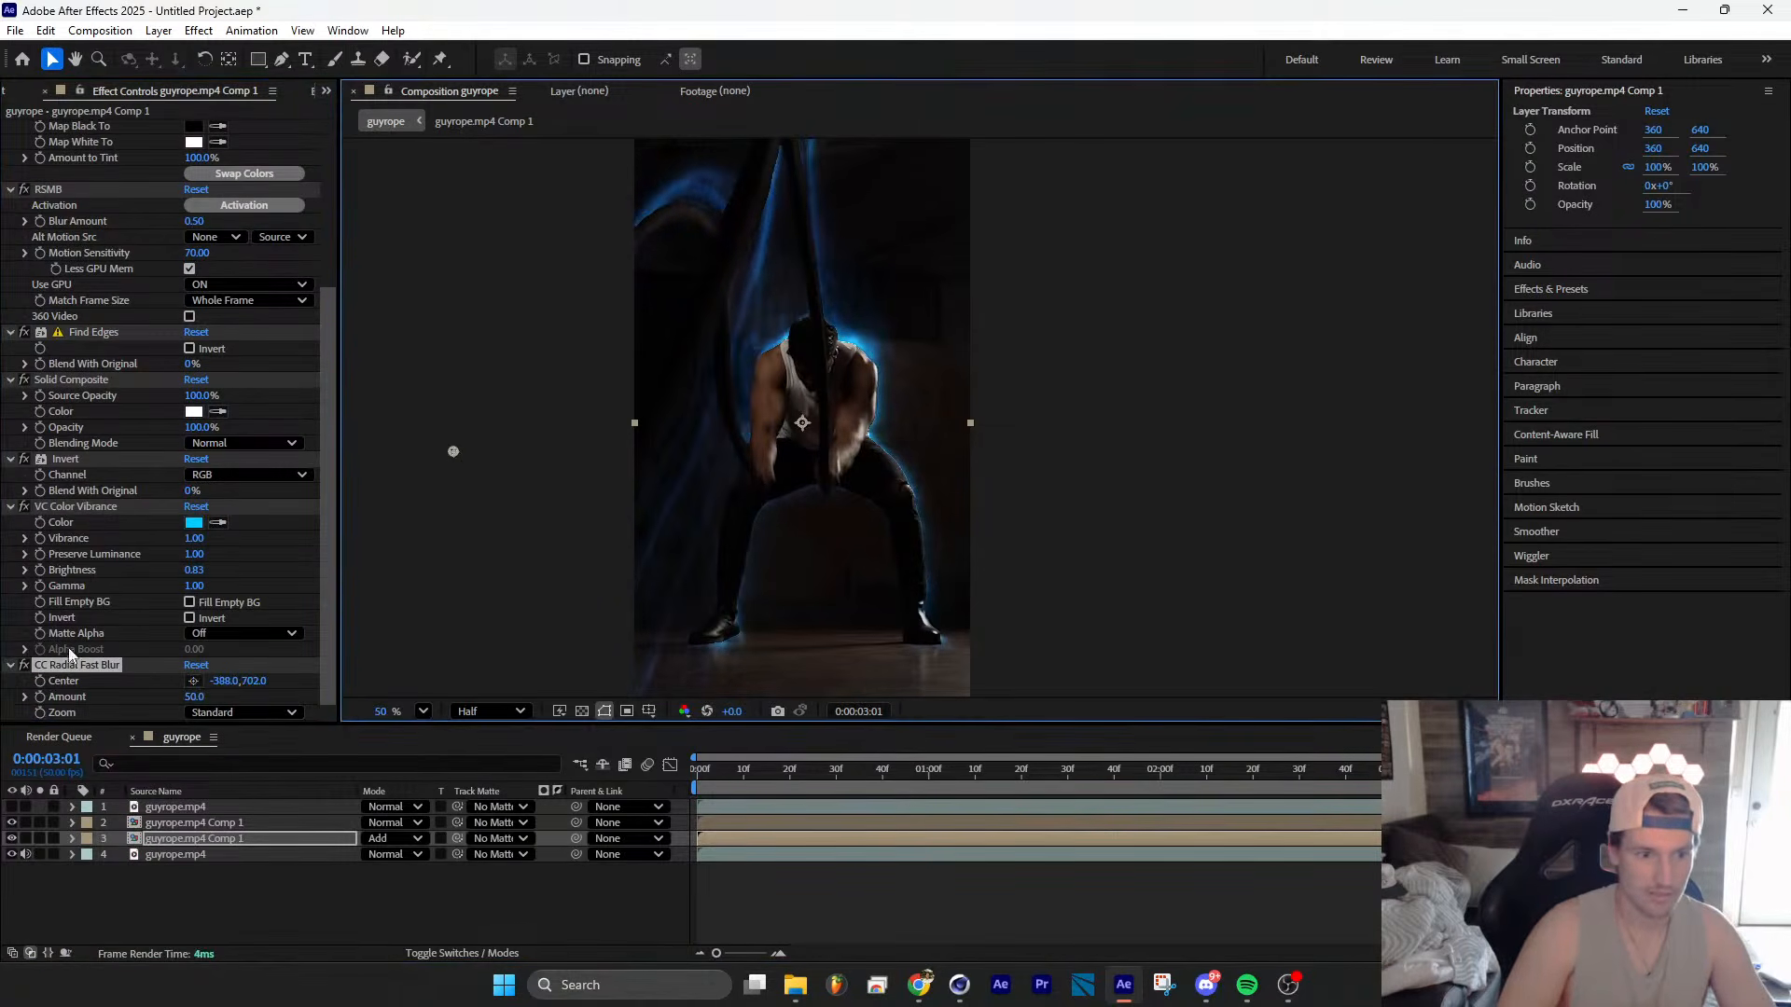
Step: Move CC Radial Fast Blur directly below Find Edges, with its Amount at 74 and Zoom set to Brightest
{"action": "left_click_drag", "start_coordinate": [75, 664], "coordinate": [223, 411]}
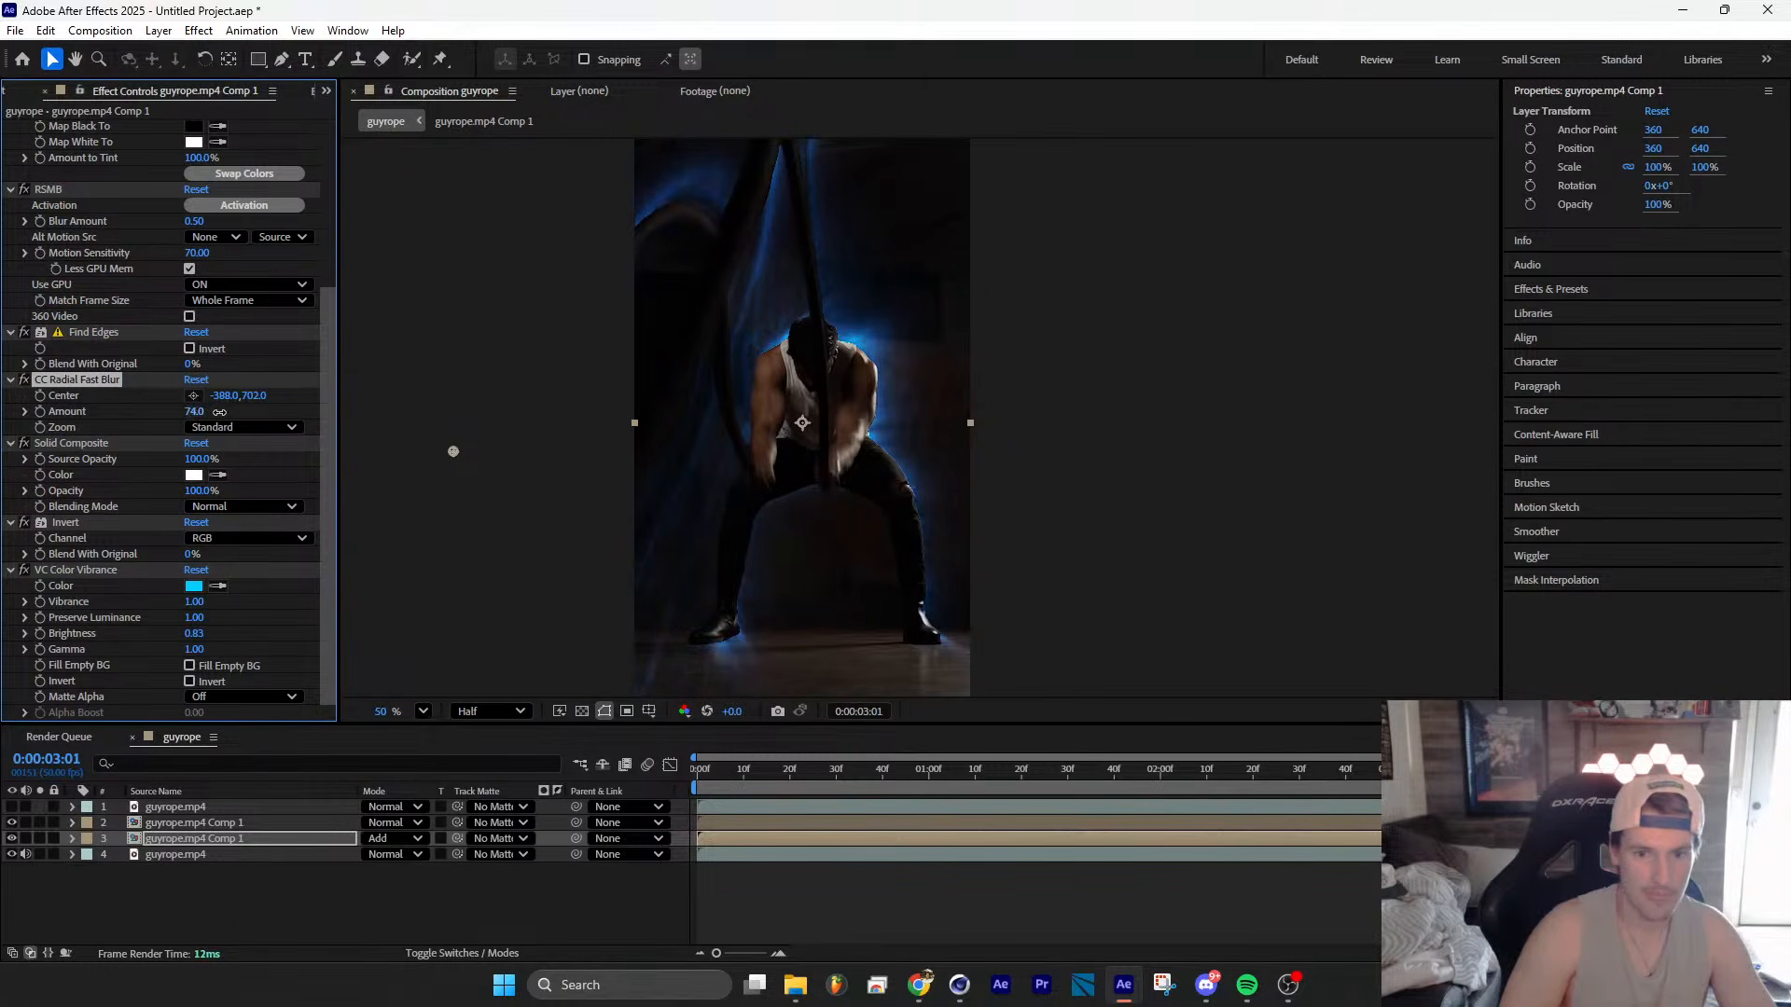
{"action": "left_click", "coordinate": [235, 429]}
{"action": "left_click", "coordinate": [252, 467]}
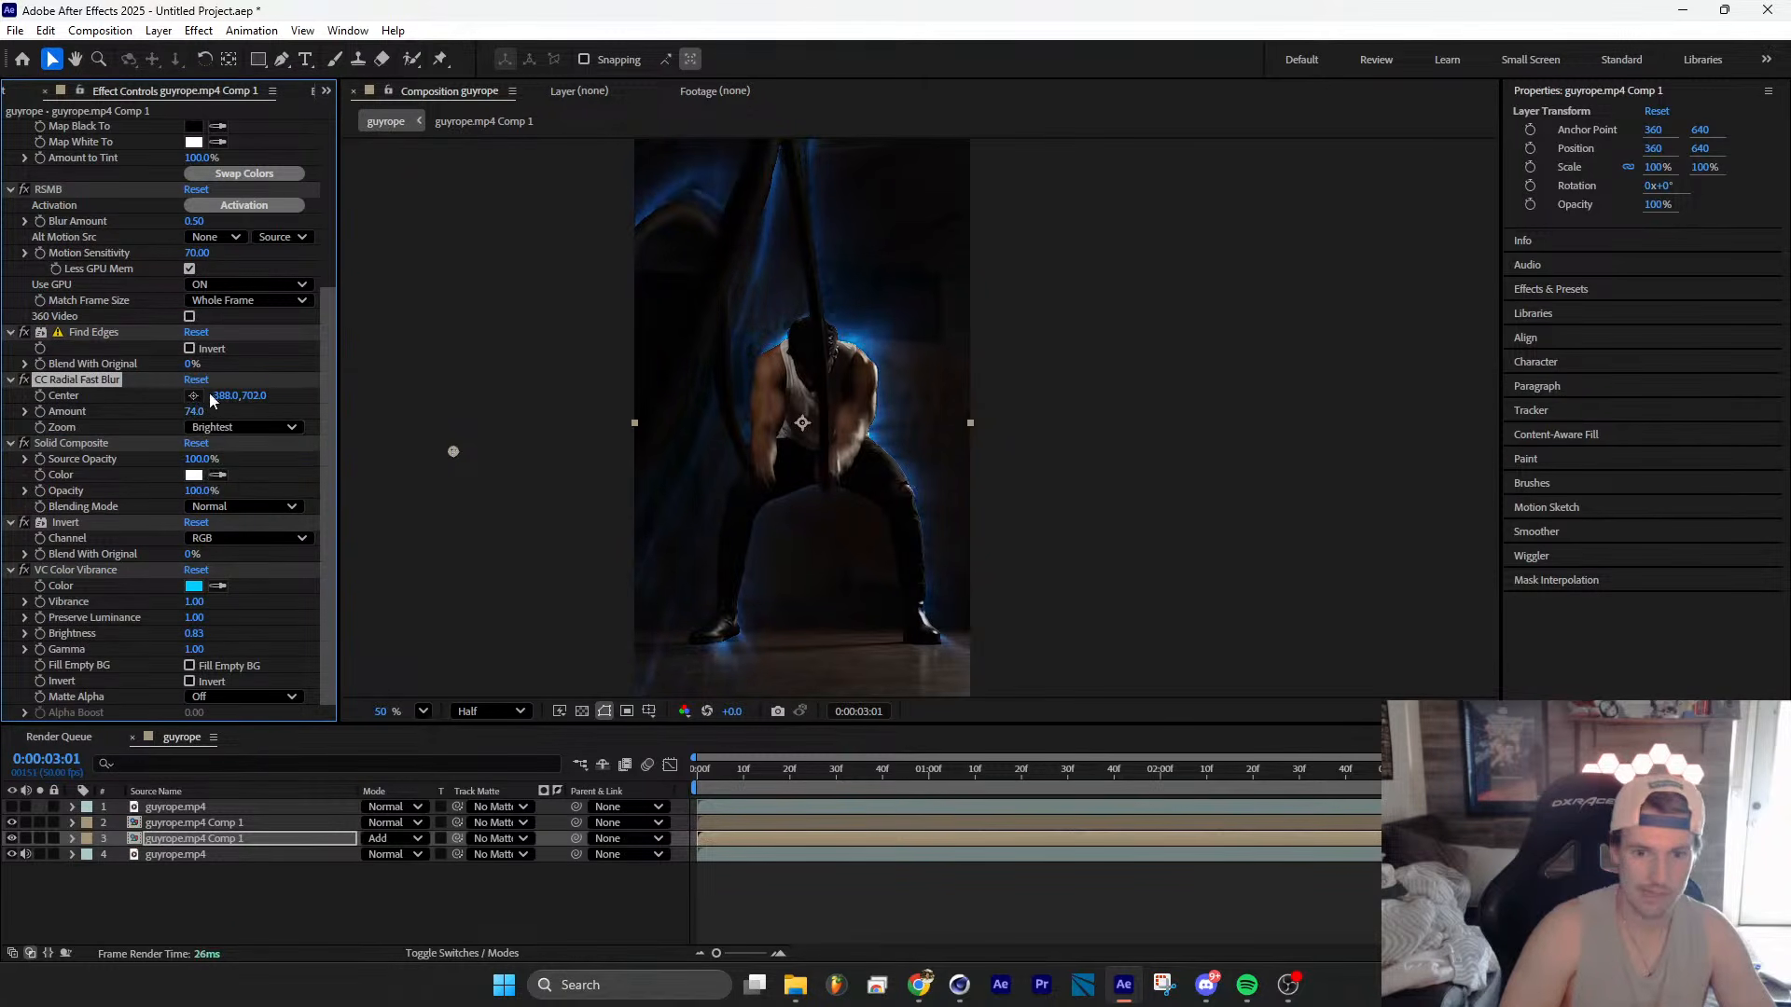
Step: Set the CC Radial Fast Blur Amount to 85 and move its center farther down and outward, to about -735, 1280
{"action": "left_click_drag", "start_coordinate": [194, 410], "coordinate": [225, 410]}
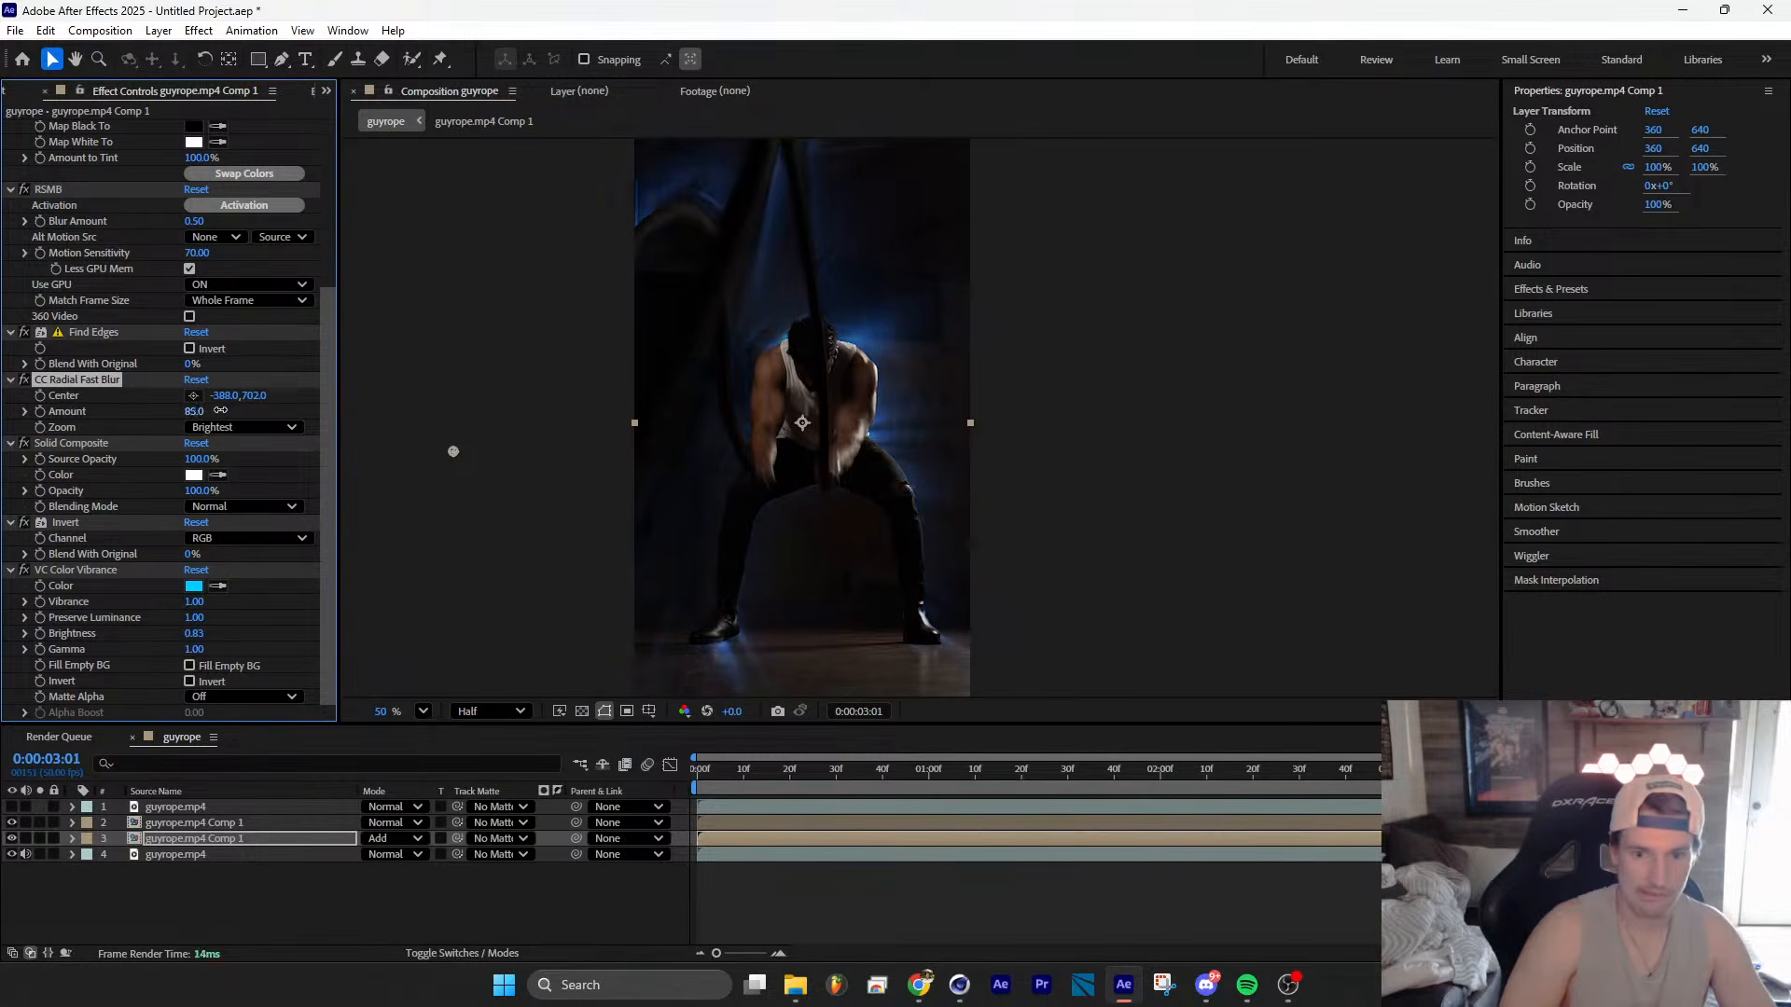
{"action": "scroll", "coordinate": [705, 459], "scroll_direction": "down", "scroll_amount": 2}
{"action": "mouse_move", "coordinate": [514, 452]}
{"action": "left_mouse_down"}
{"action": "mouse_move", "coordinate": [487, 535]}
{"action": "mouse_move", "coordinate": [379, 700]}
{"action": "left_mouse_up"}
Step: Play the composition from the first frame to review the radially blurred trail behind the subject
{"action": "left_click_drag", "start_coordinate": [792, 769], "coordinate": [677, 787]}
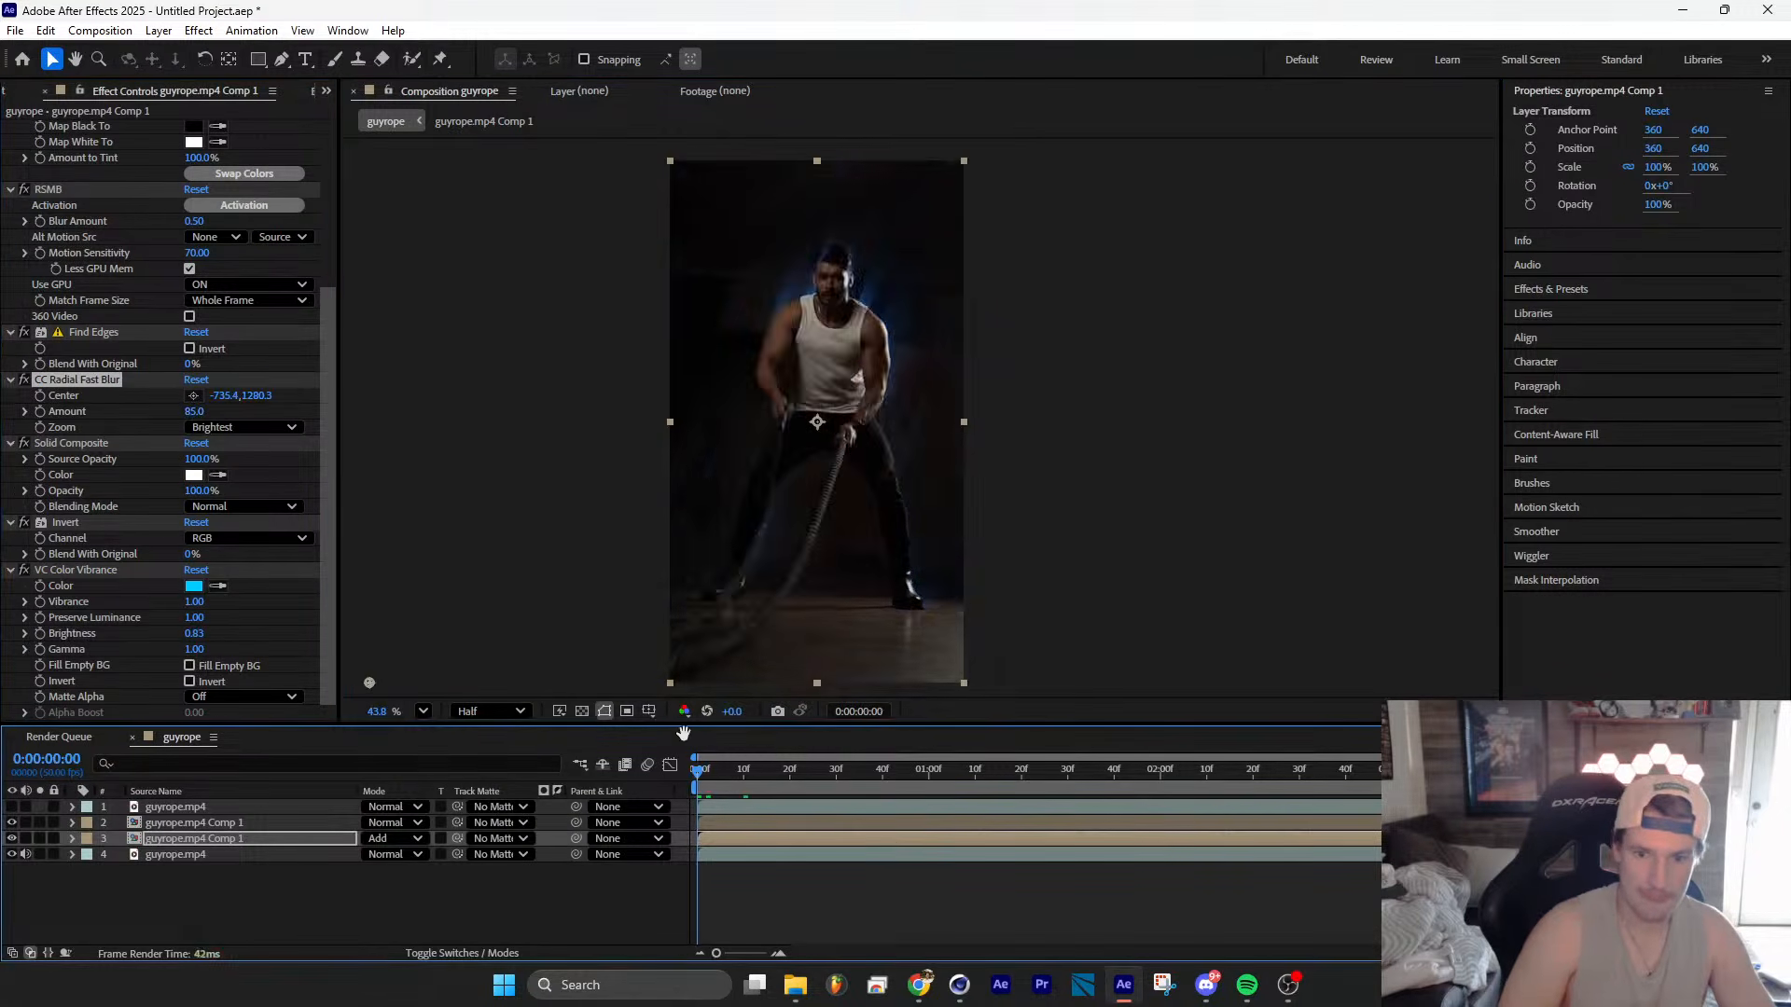
{"action": "key", "text": "space"}
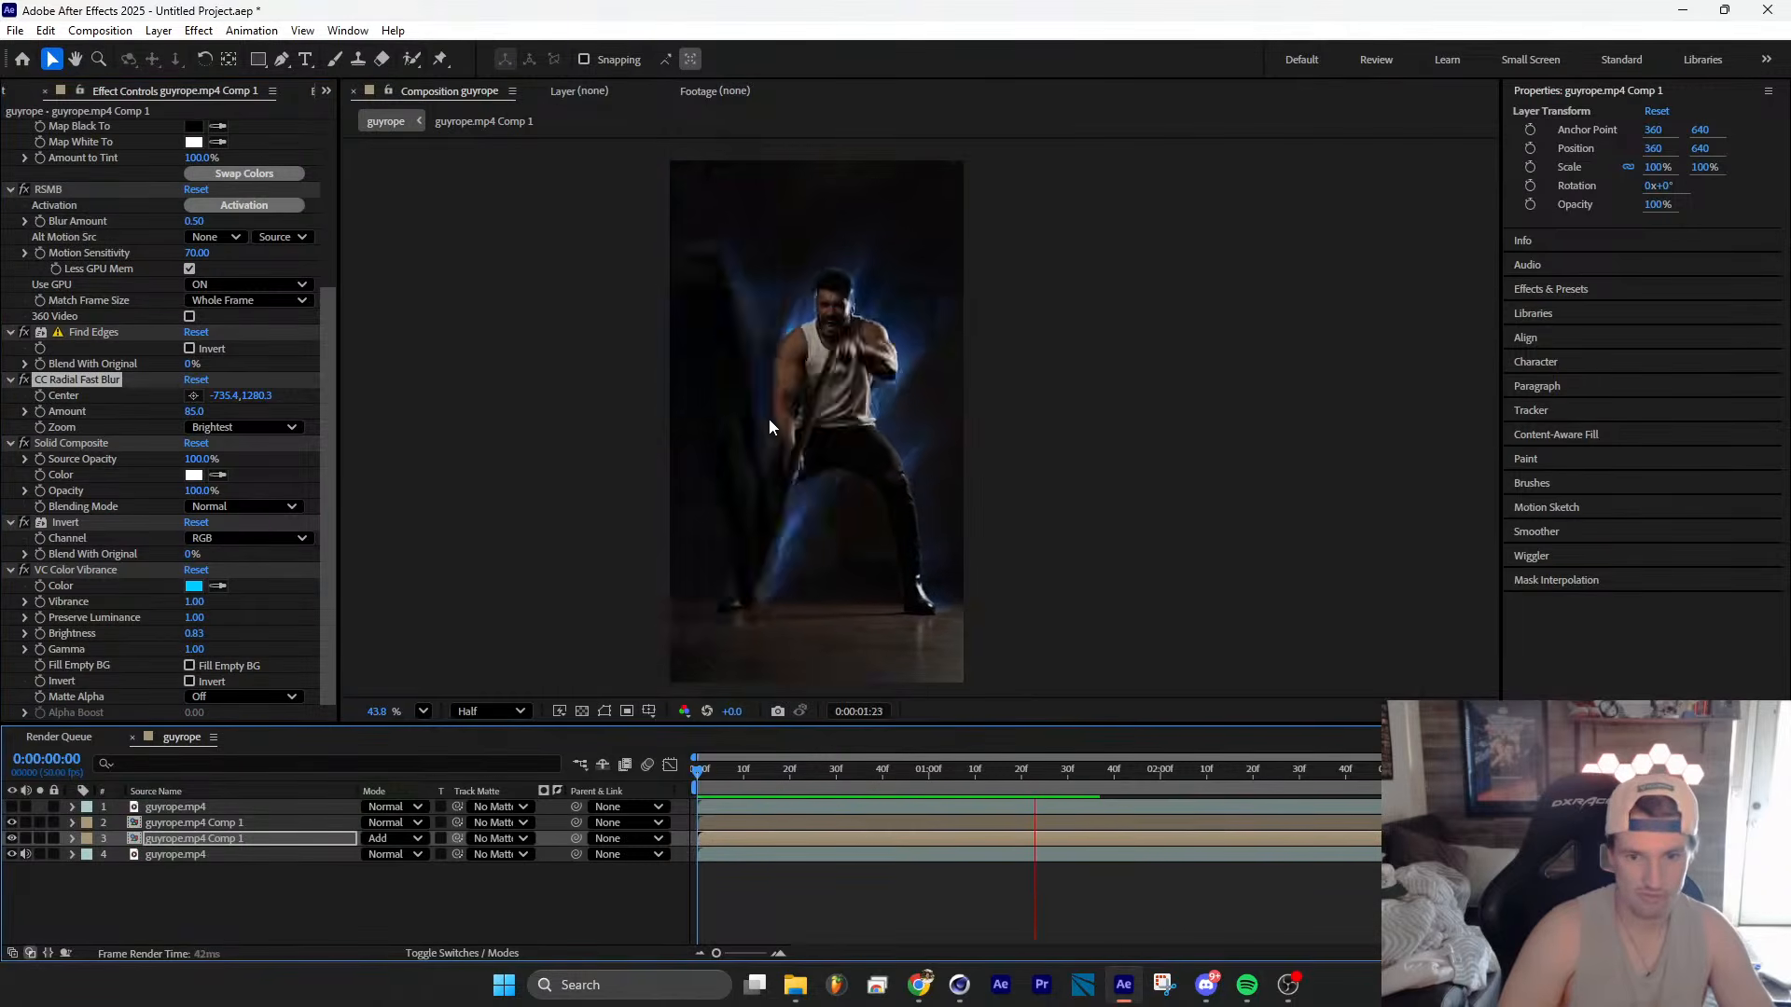
{"action": "scroll", "coordinate": [804, 375], "scroll_direction": "up", "scroll_amount": 2}
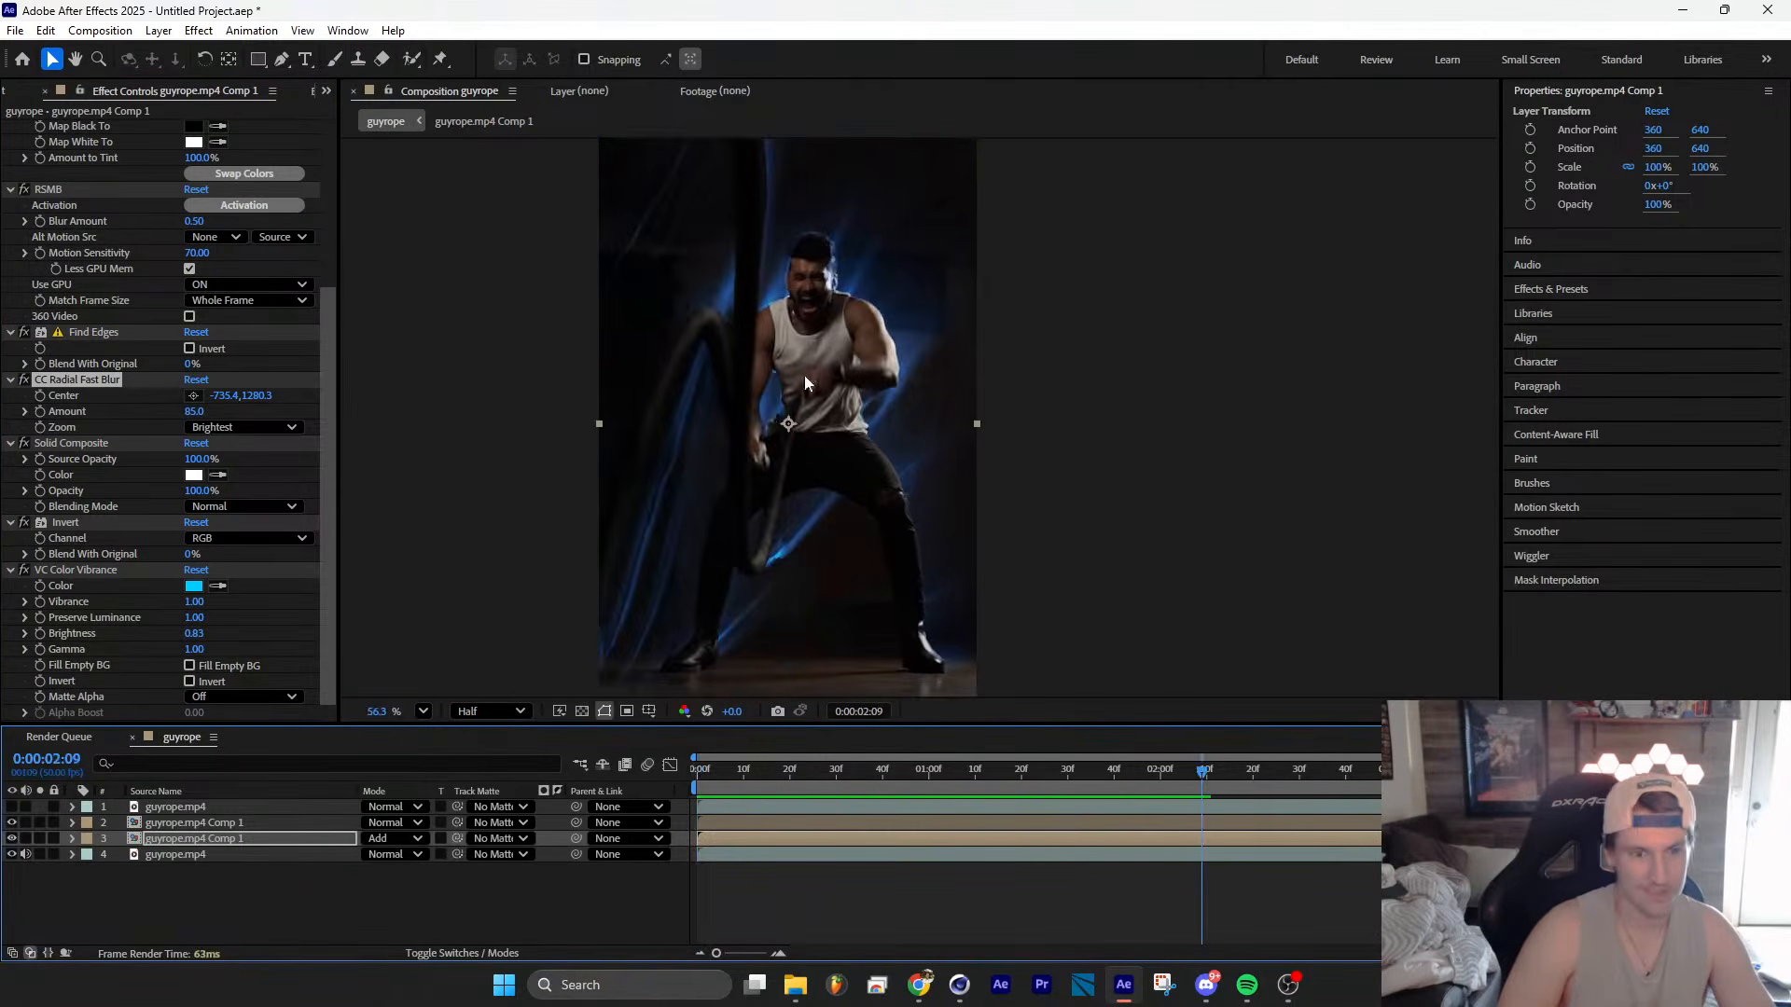
Step: Set the CC Radial Fast Blur Amount to 10
{"action": "left_click", "coordinate": [207, 411]}
{"action": "type", "text": "1"}
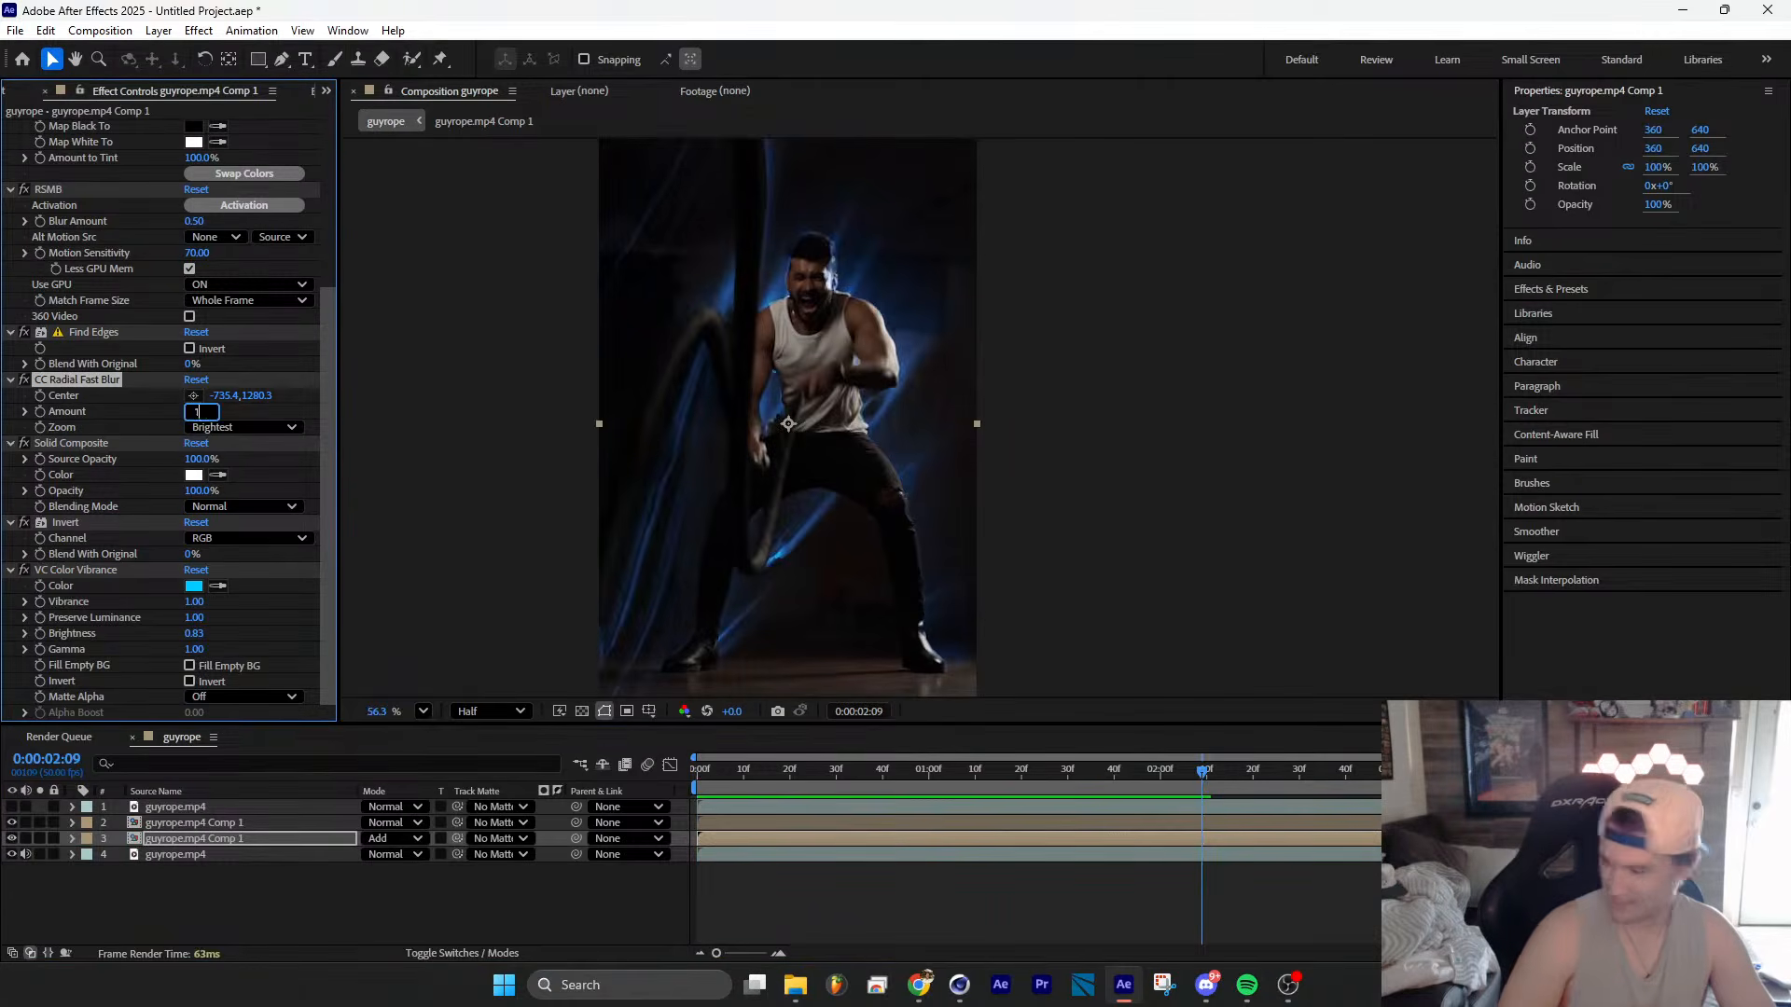
{"action": "type", "text": "0"}
{"action": "key", "text": "Return"}
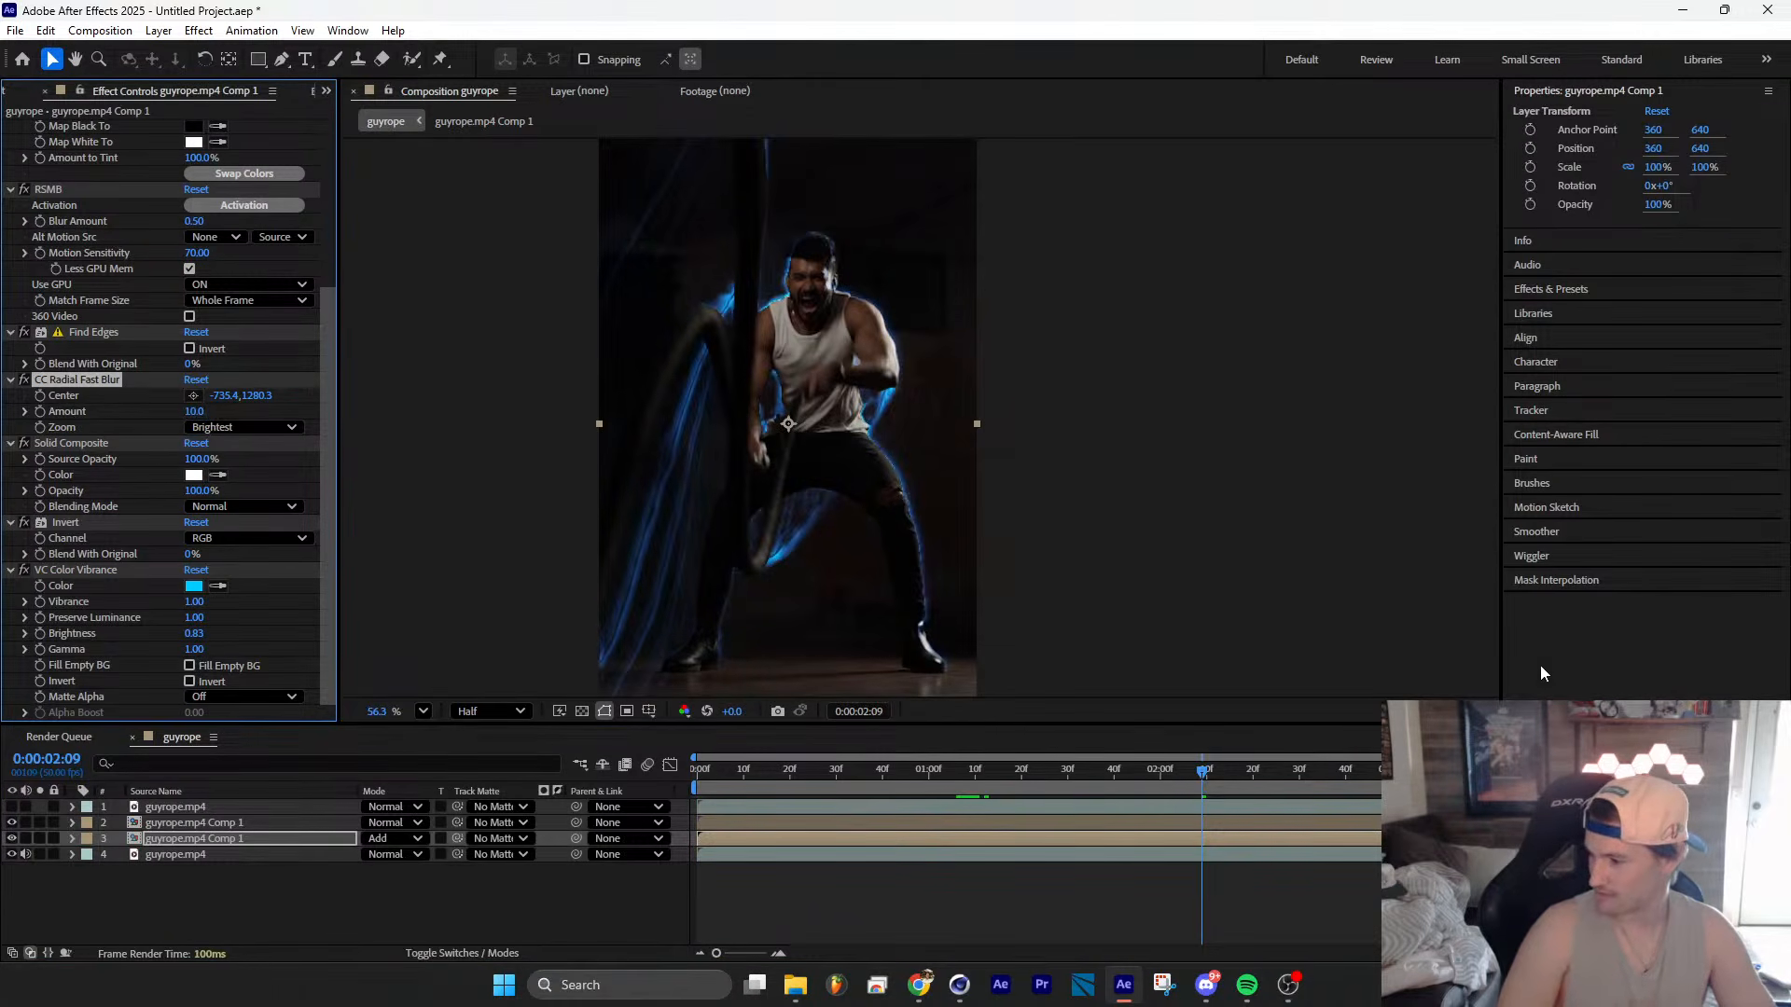
Step: Play the composition from the start several times to examine the blue trail with the reduced radial blur
{"action": "left_click_drag", "start_coordinate": [729, 765], "coordinate": [668, 787]}
{"action": "key", "text": "space"}
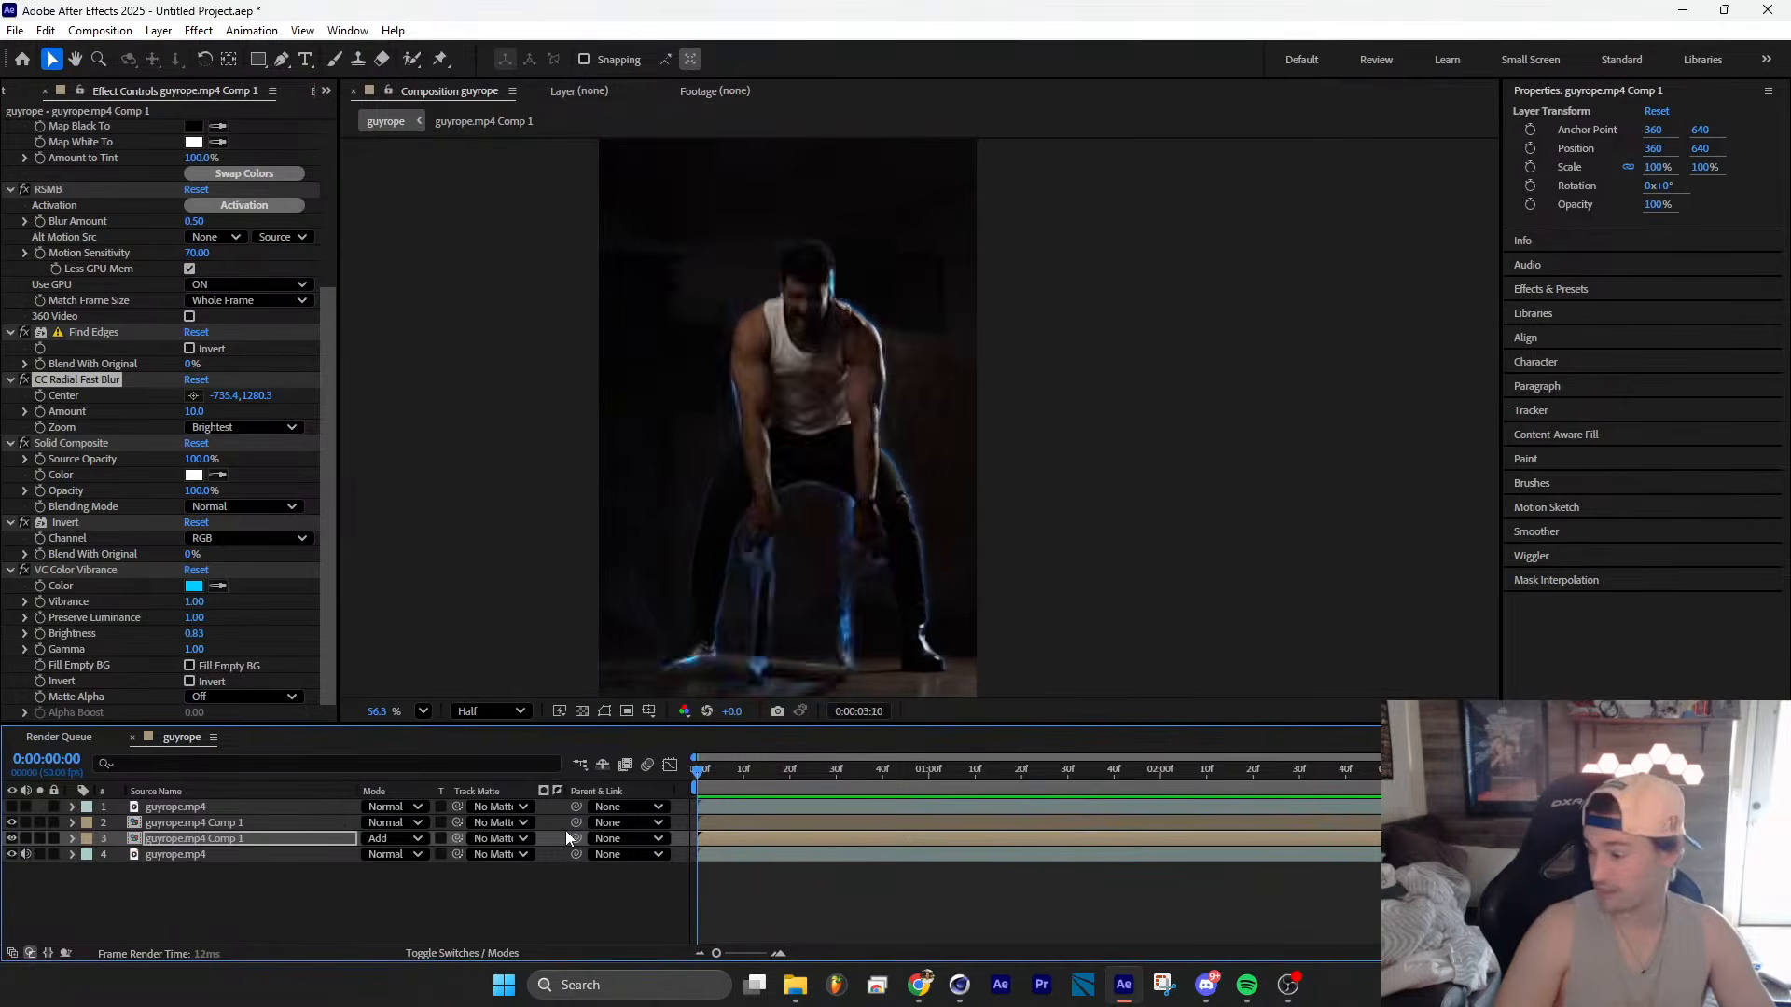
{"action": "key", "text": "space"}
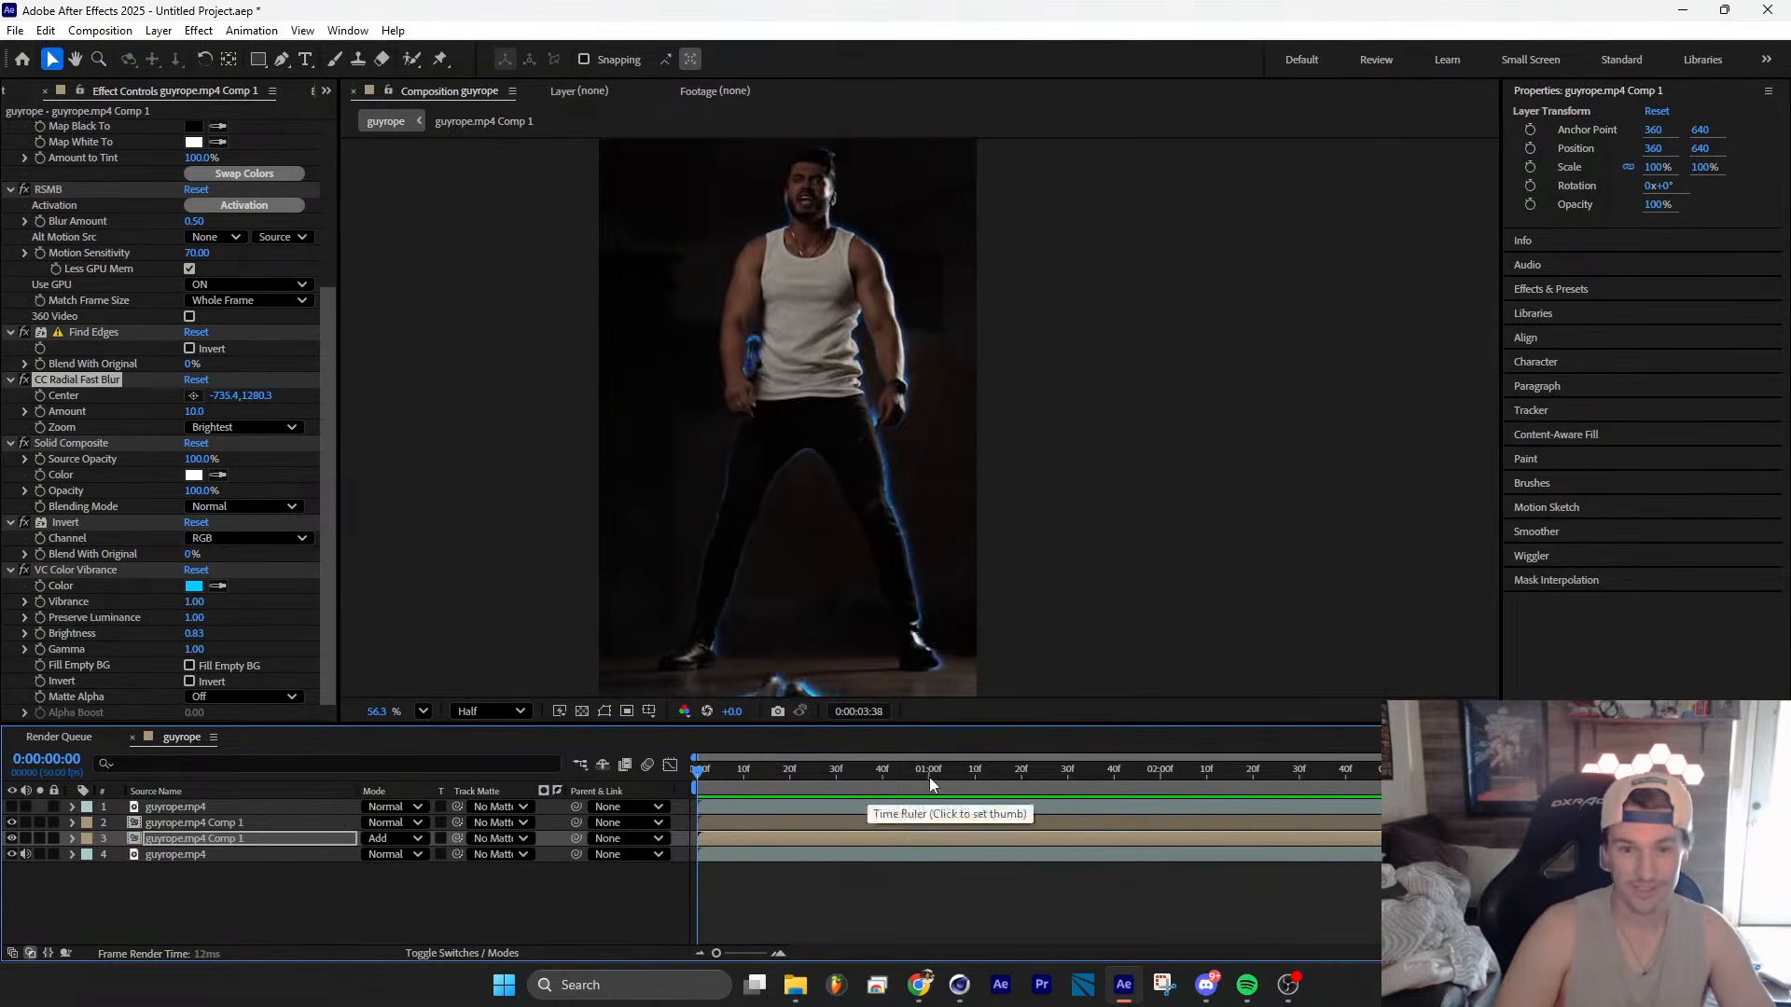
{"action": "key", "text": "space"}
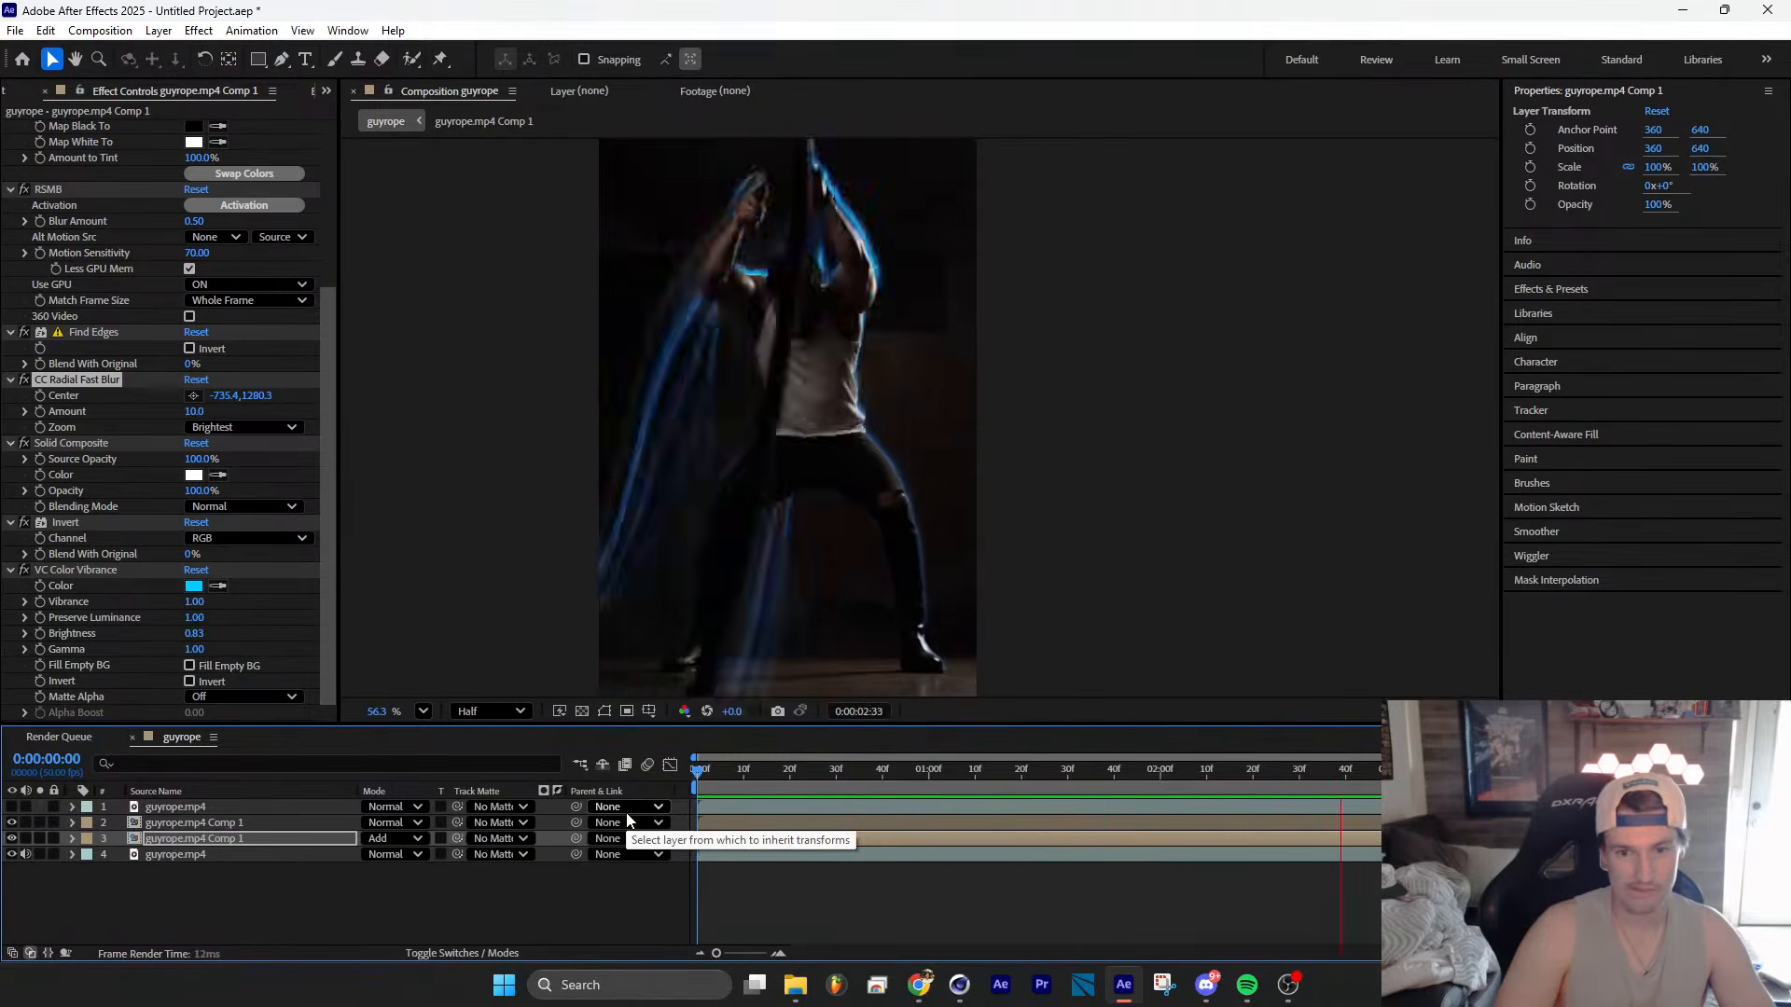
{"action": "key", "text": "space"}
{"action": "key", "text": "space"}
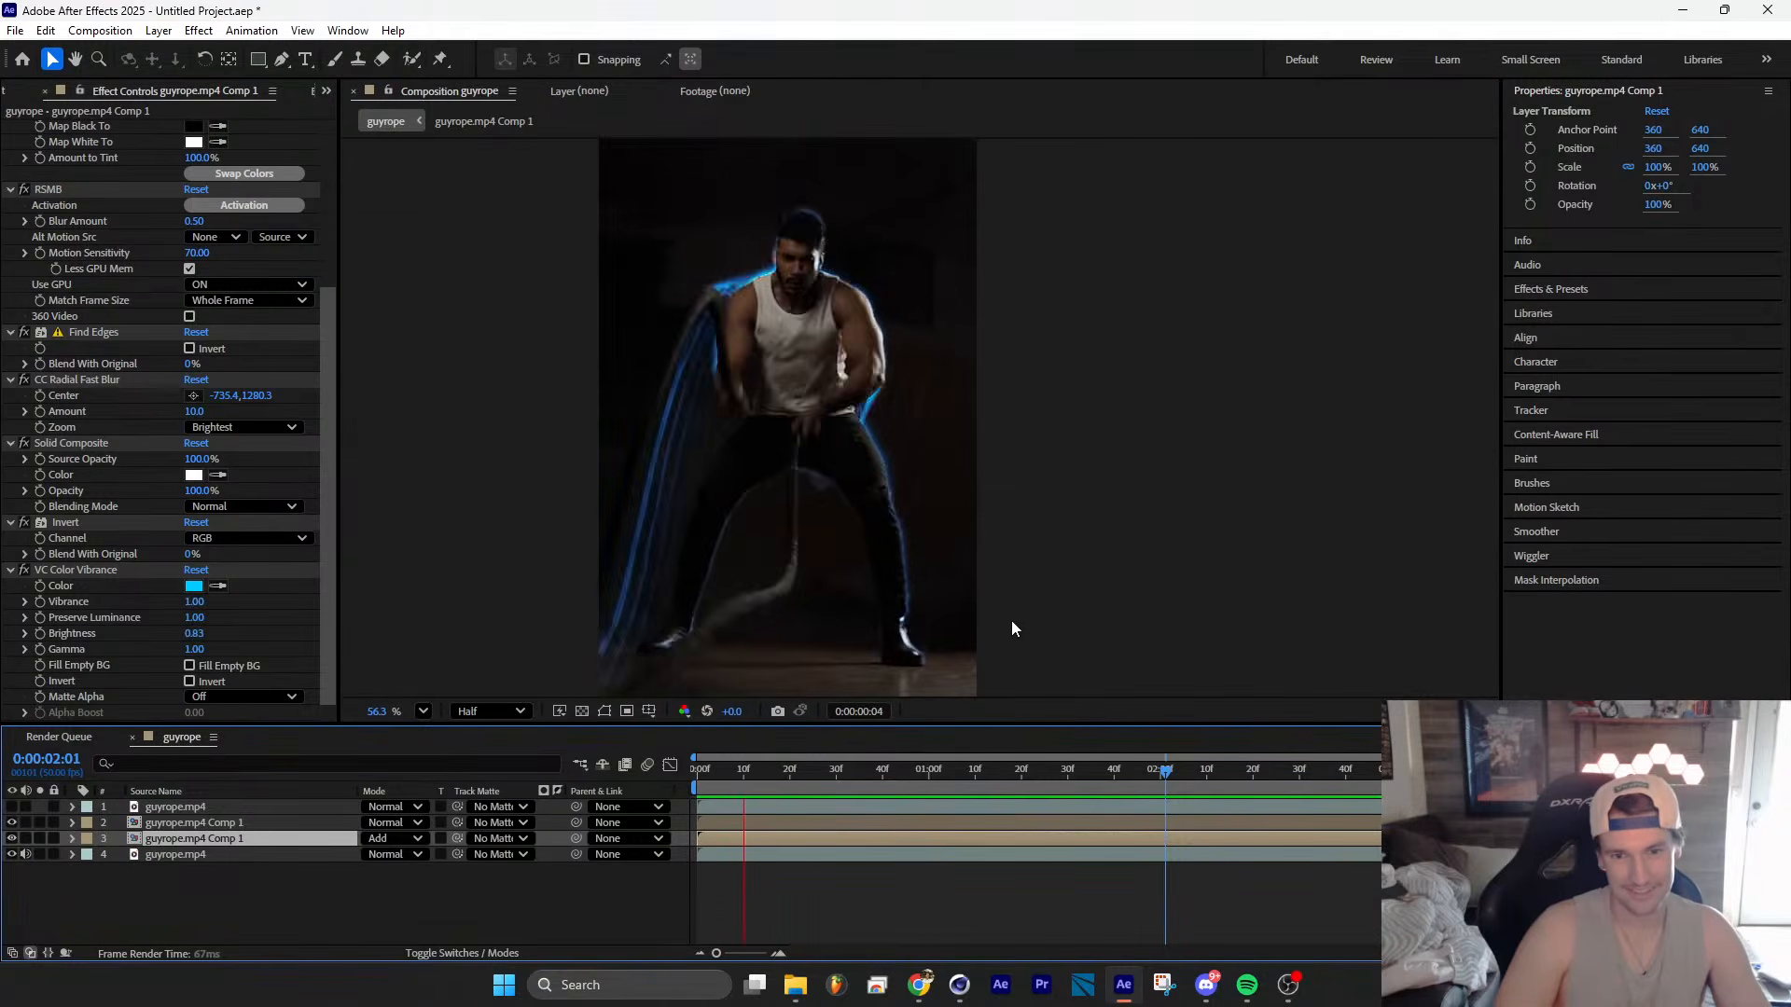
{"action": "key", "text": "space"}
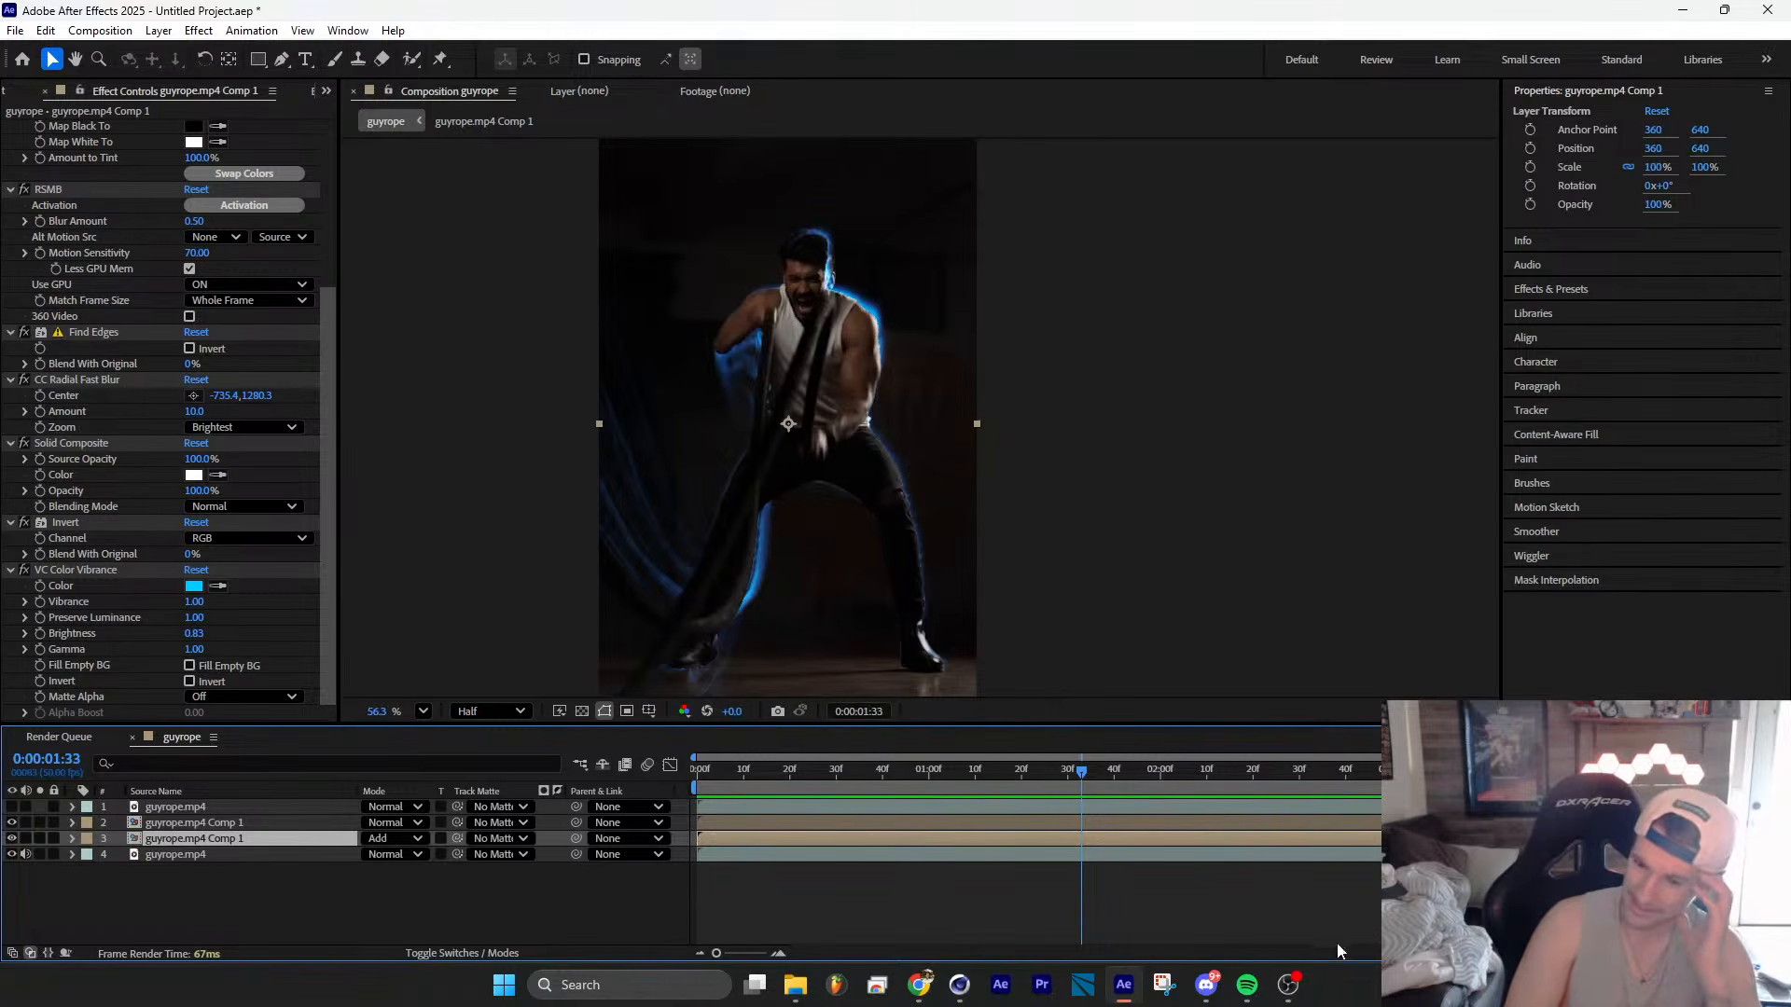
{"action": "left_click", "coordinate": [1287, 984]}
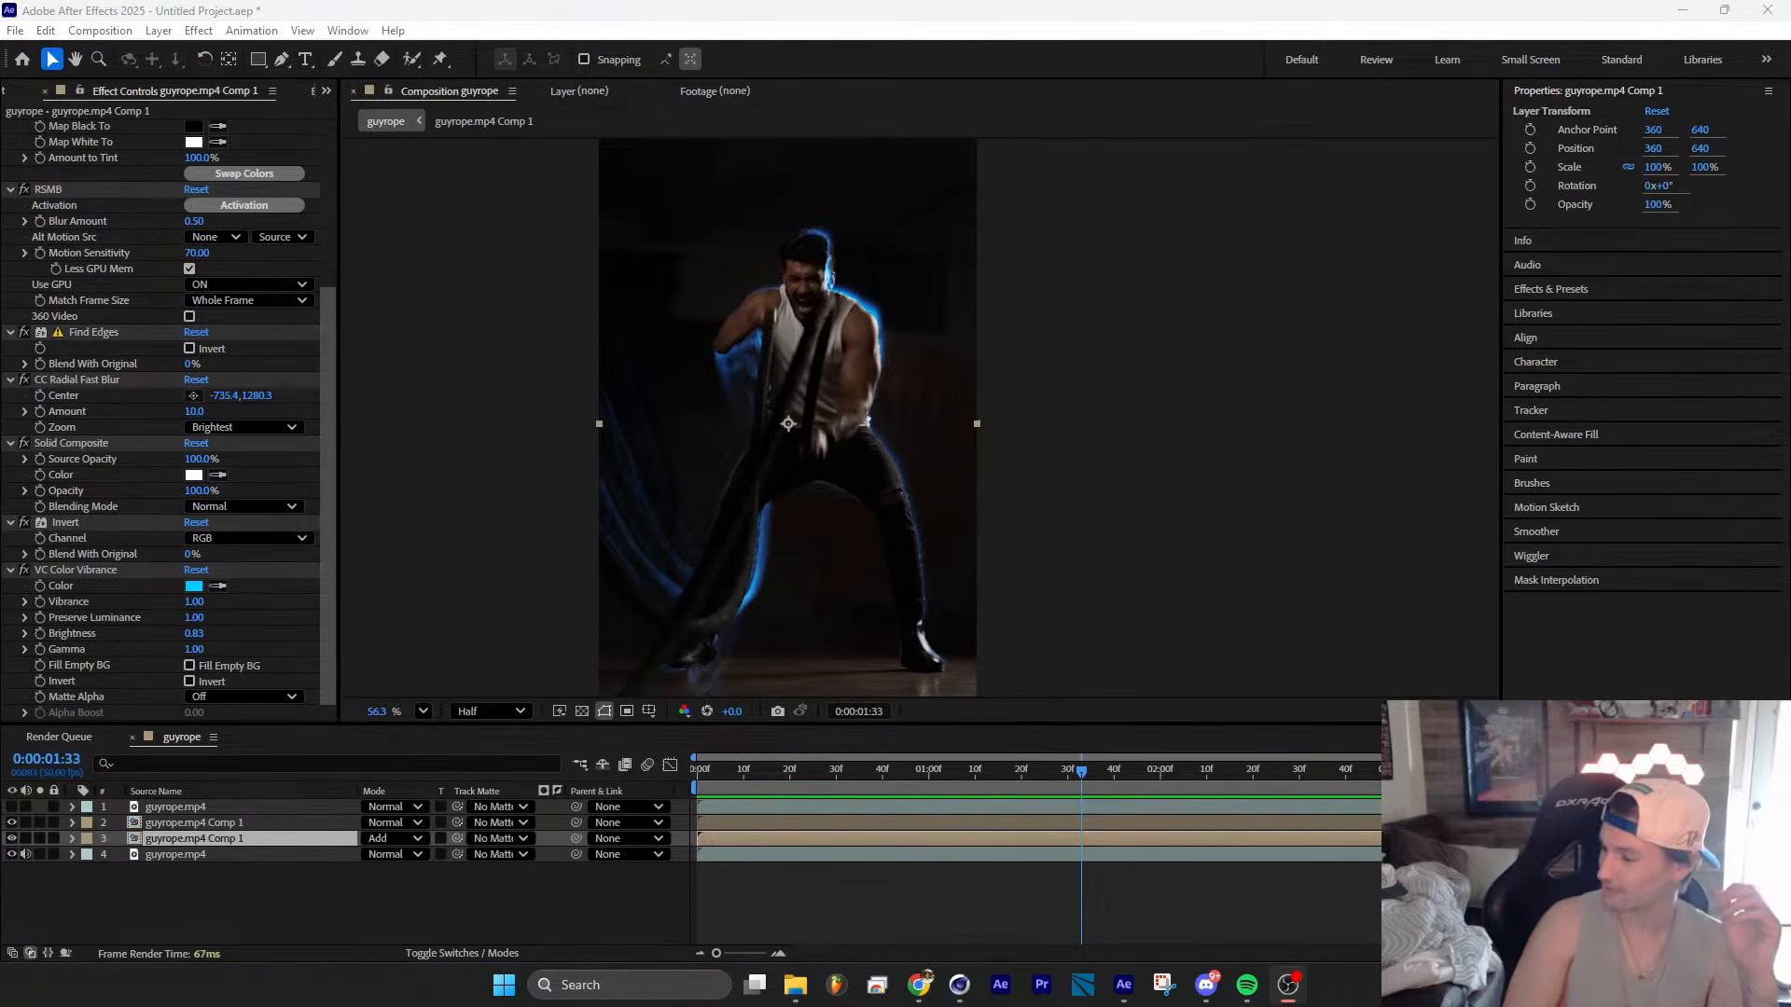